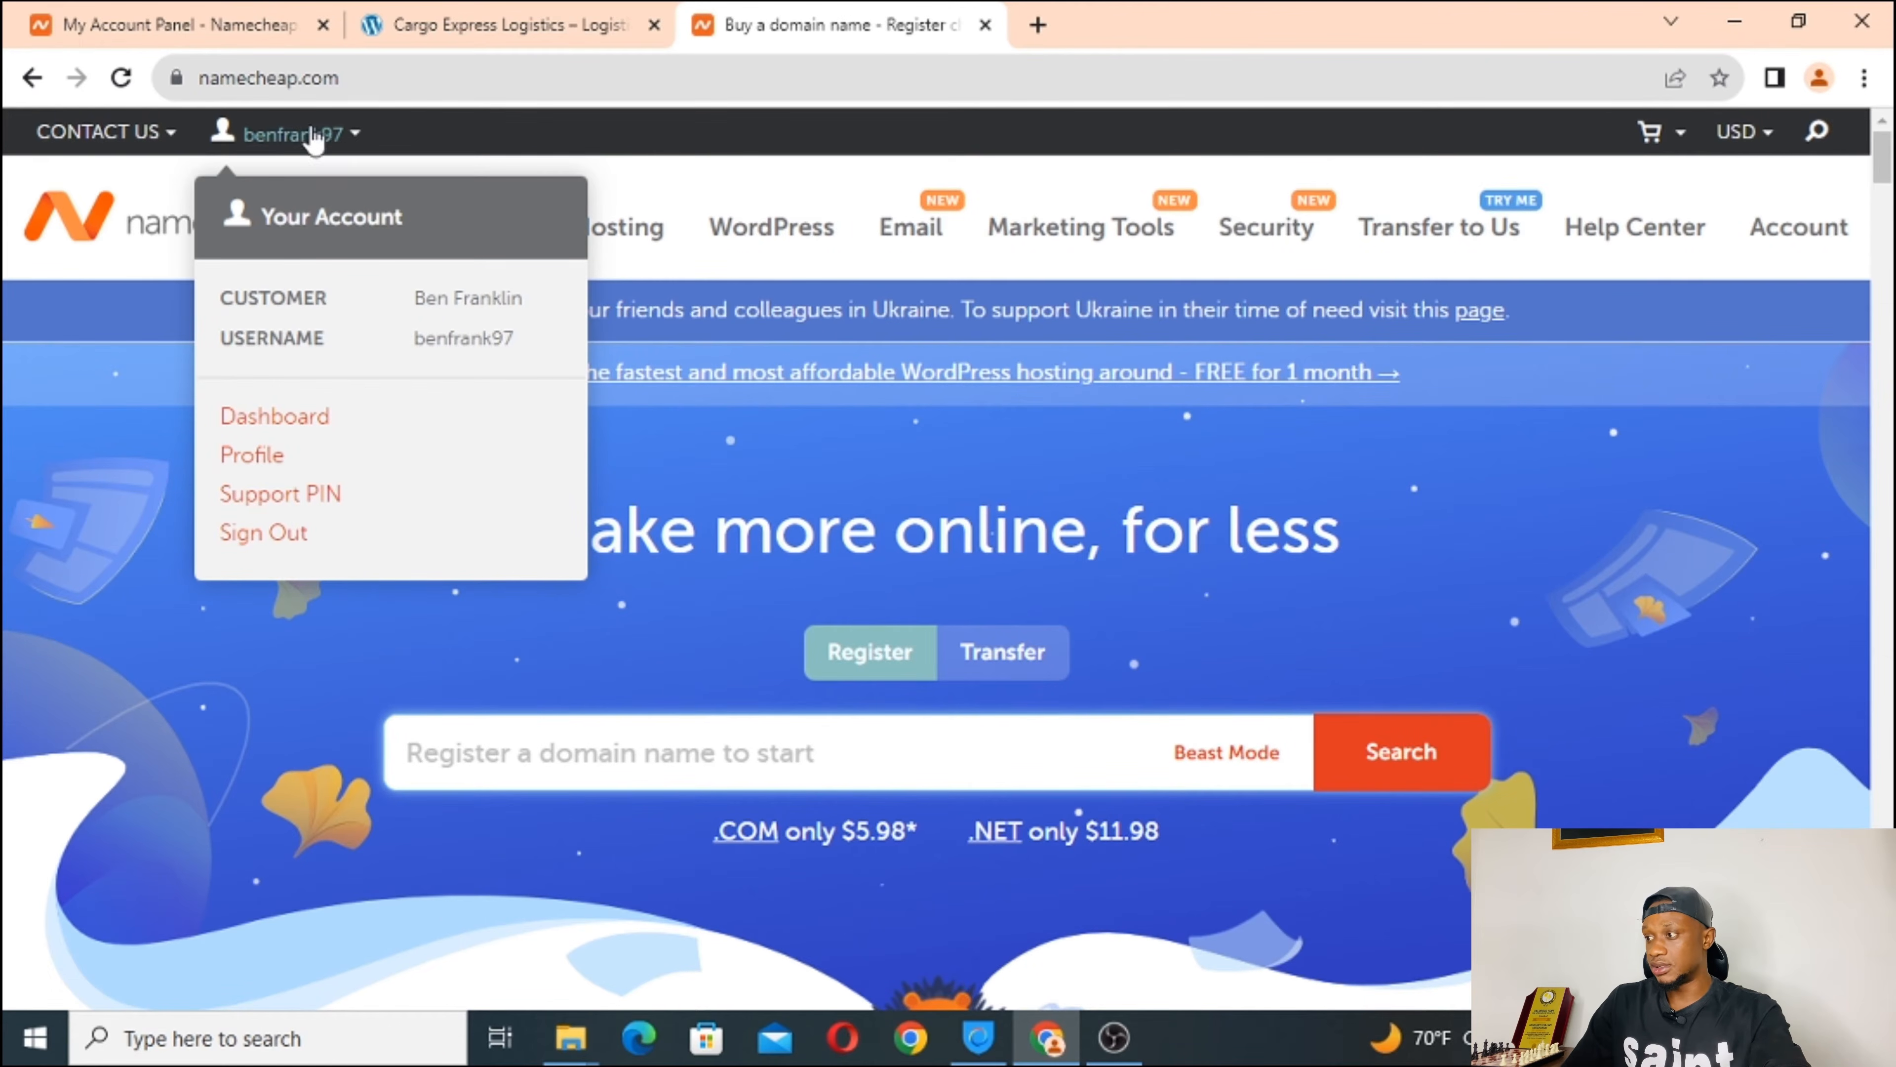
Switch from the account dashboard tab back to the Namecheap home page tab.
{"action": "left_click", "coordinate": [230, 10]}
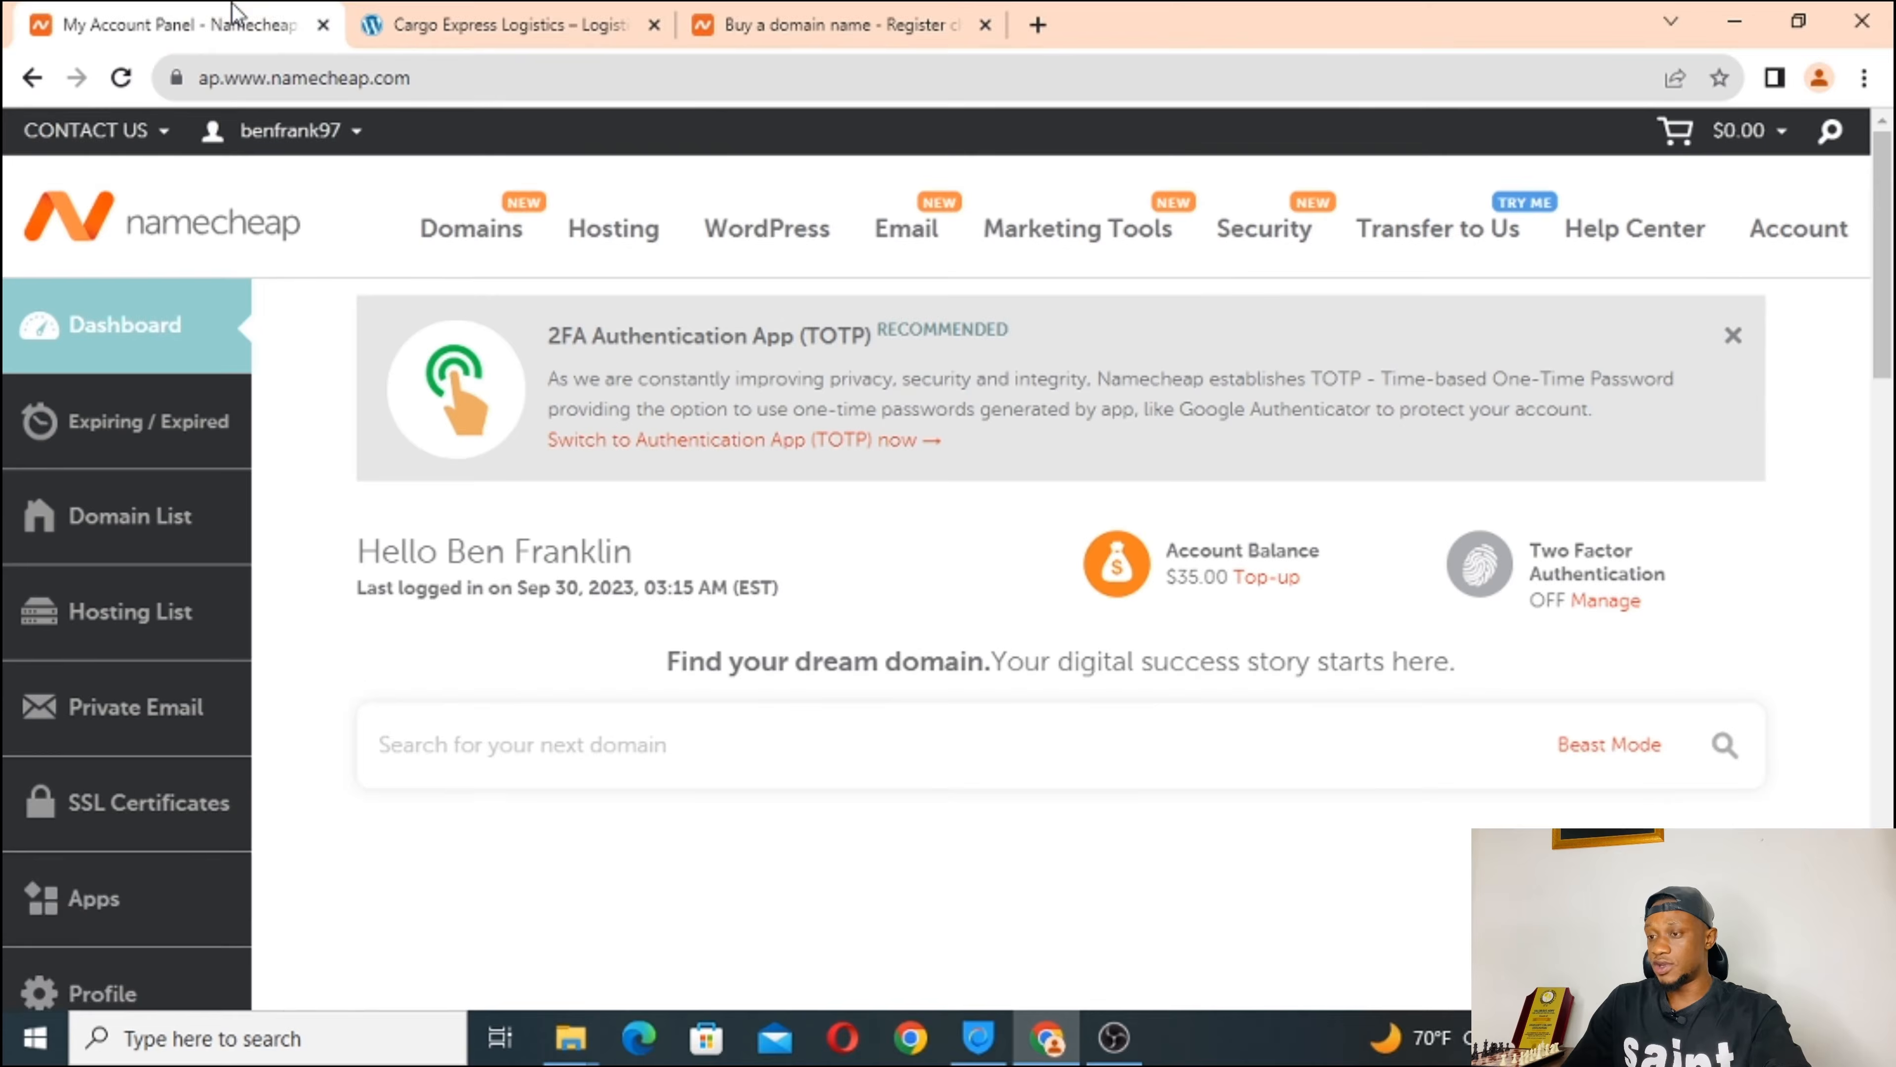
{"action": "left_click", "coordinate": [829, 22]}
{"action": "left_click", "coordinate": [306, 138]}
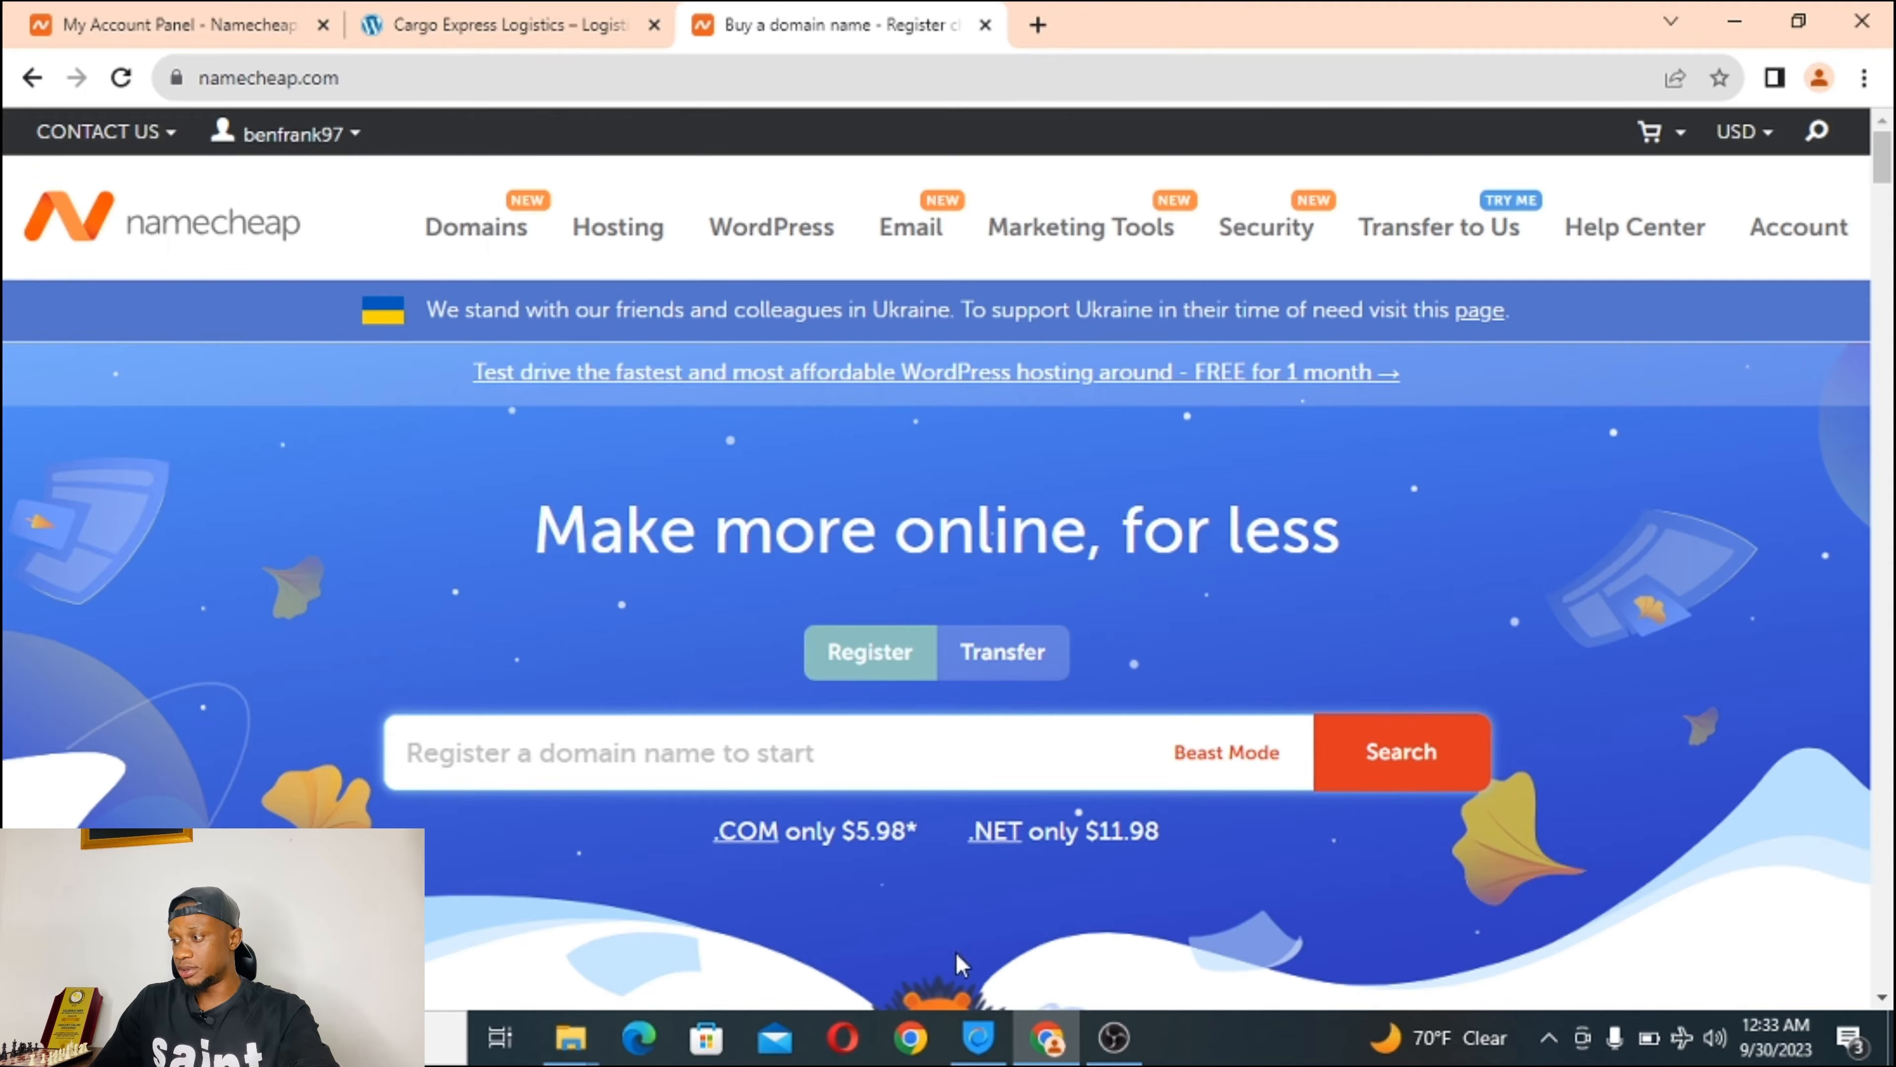
Create a Chrome profile named 'tutorial' without an account and load namecheap.com in it.
{"action": "left_click", "coordinate": [1819, 77]}
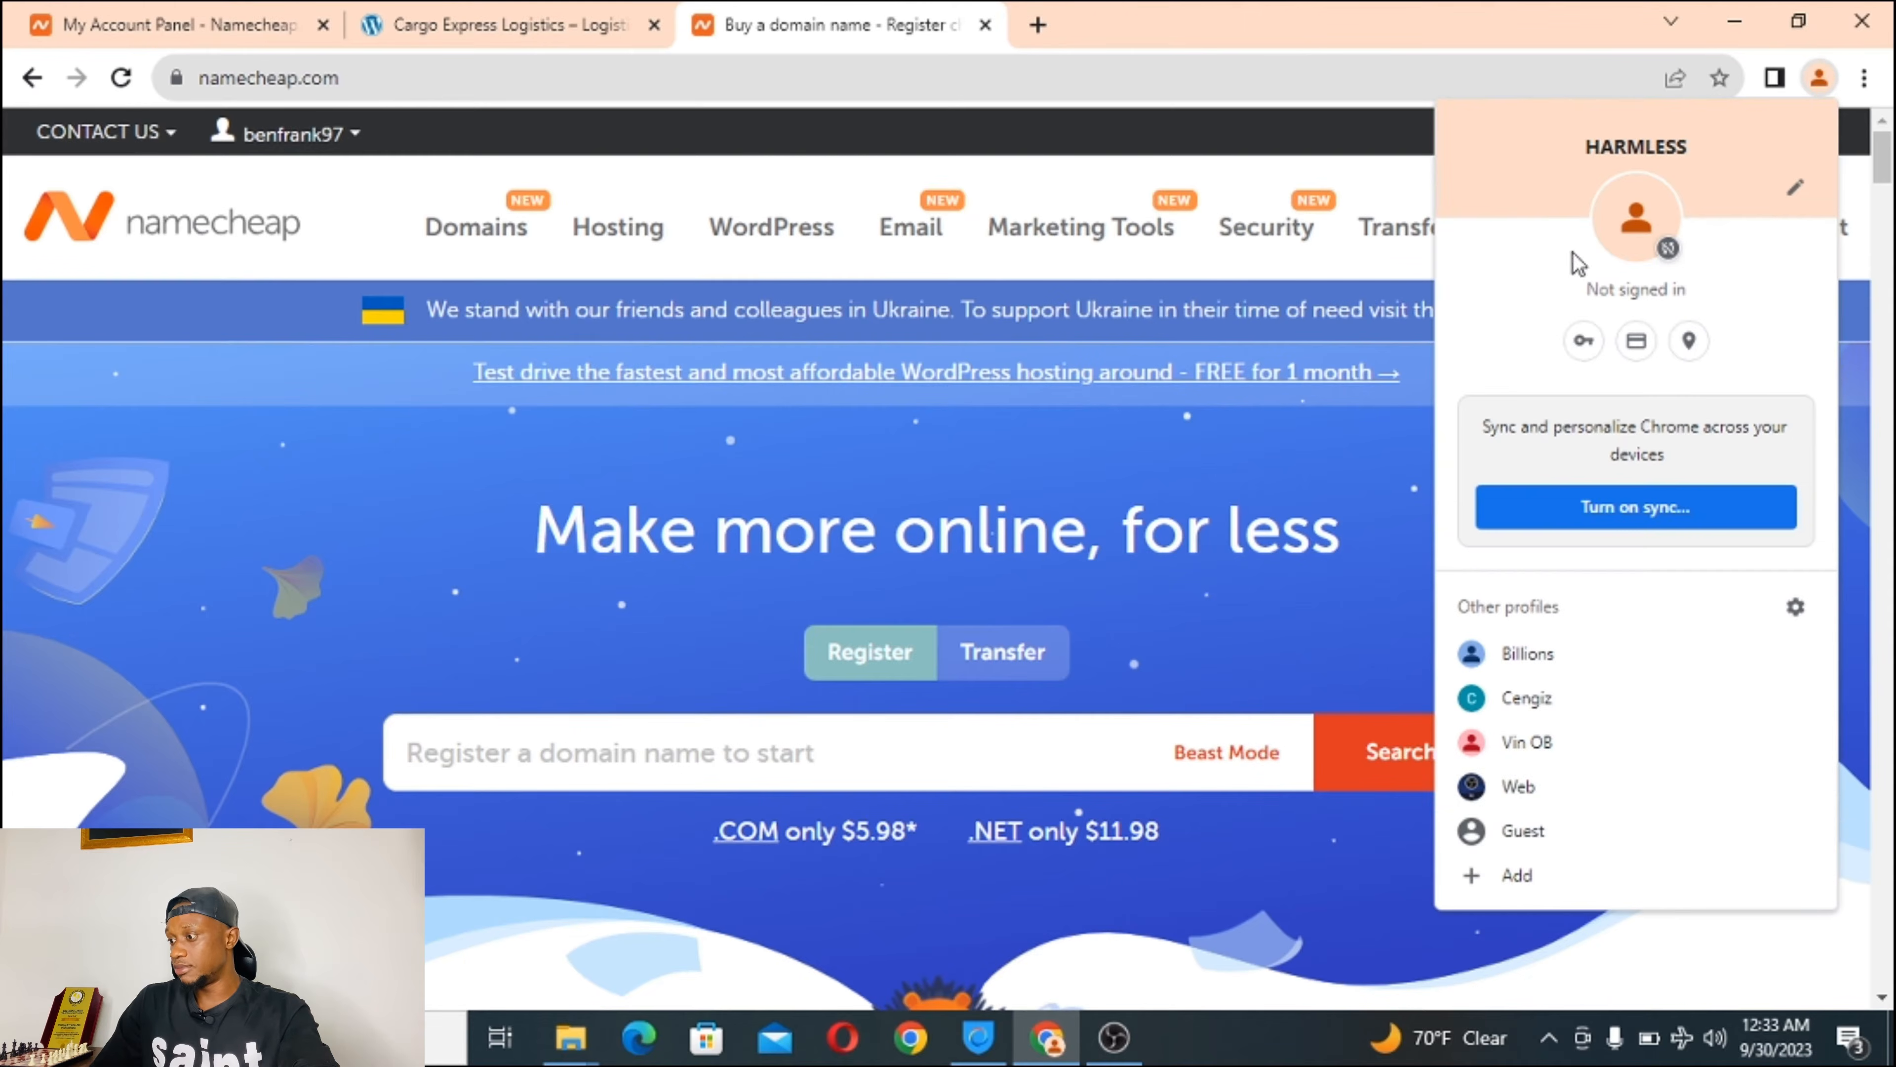
{"action": "left_click", "coordinate": [1534, 875]}
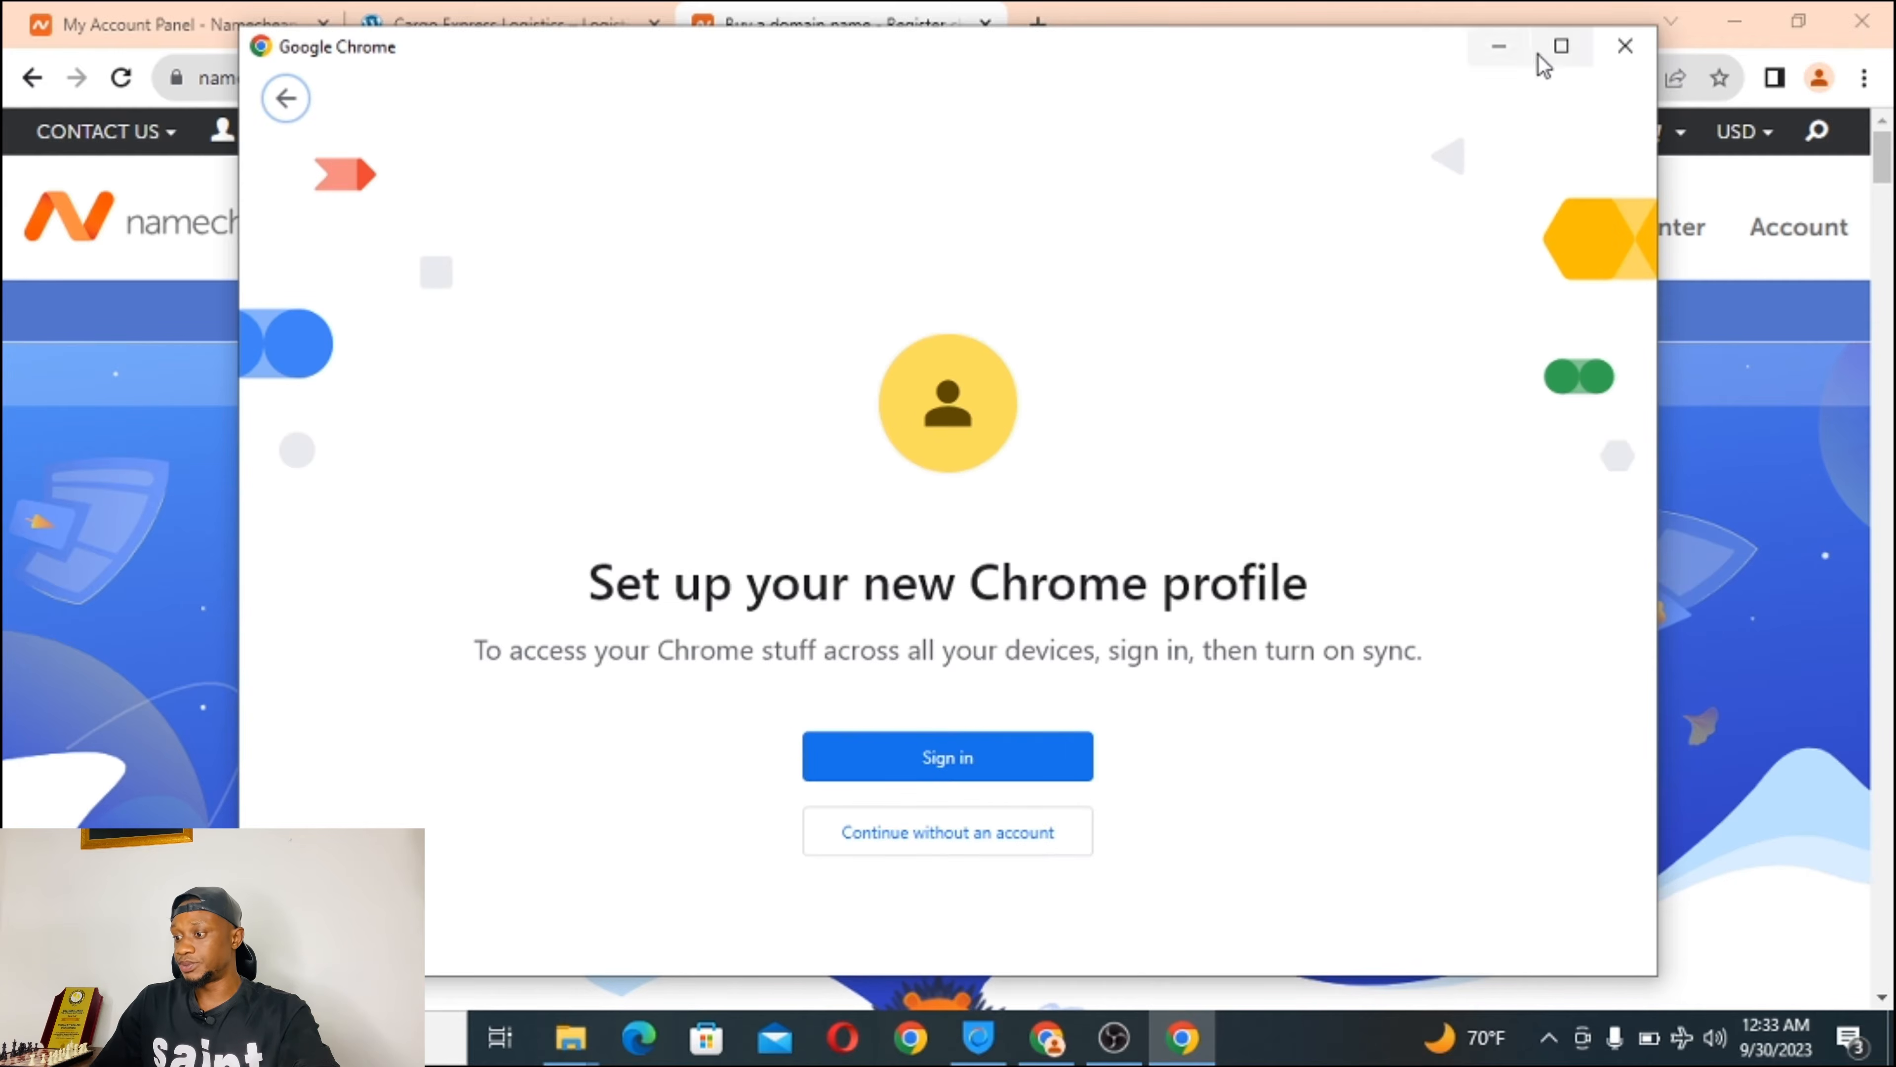
{"action": "left_click", "coordinate": [1559, 49]}
{"action": "left_click", "coordinate": [889, 803]}
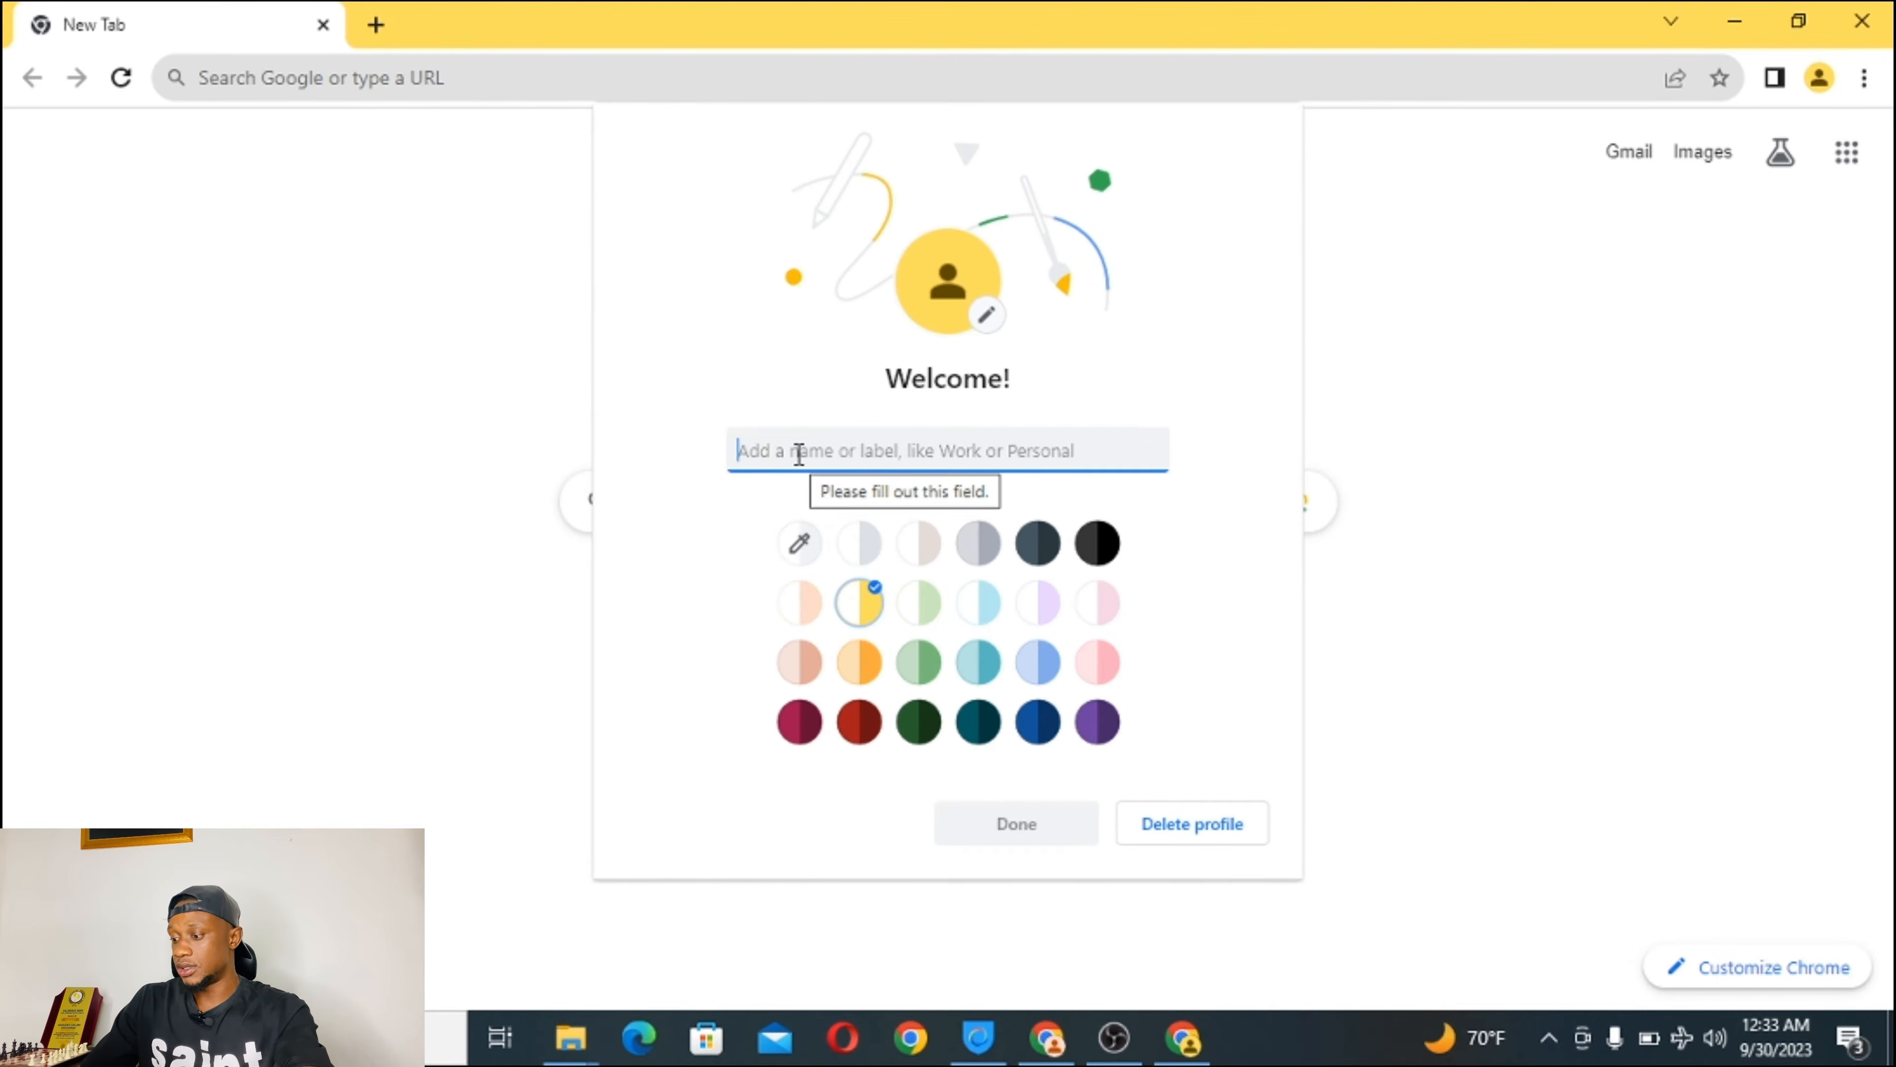
{"action": "type", "text": "tutorial"}
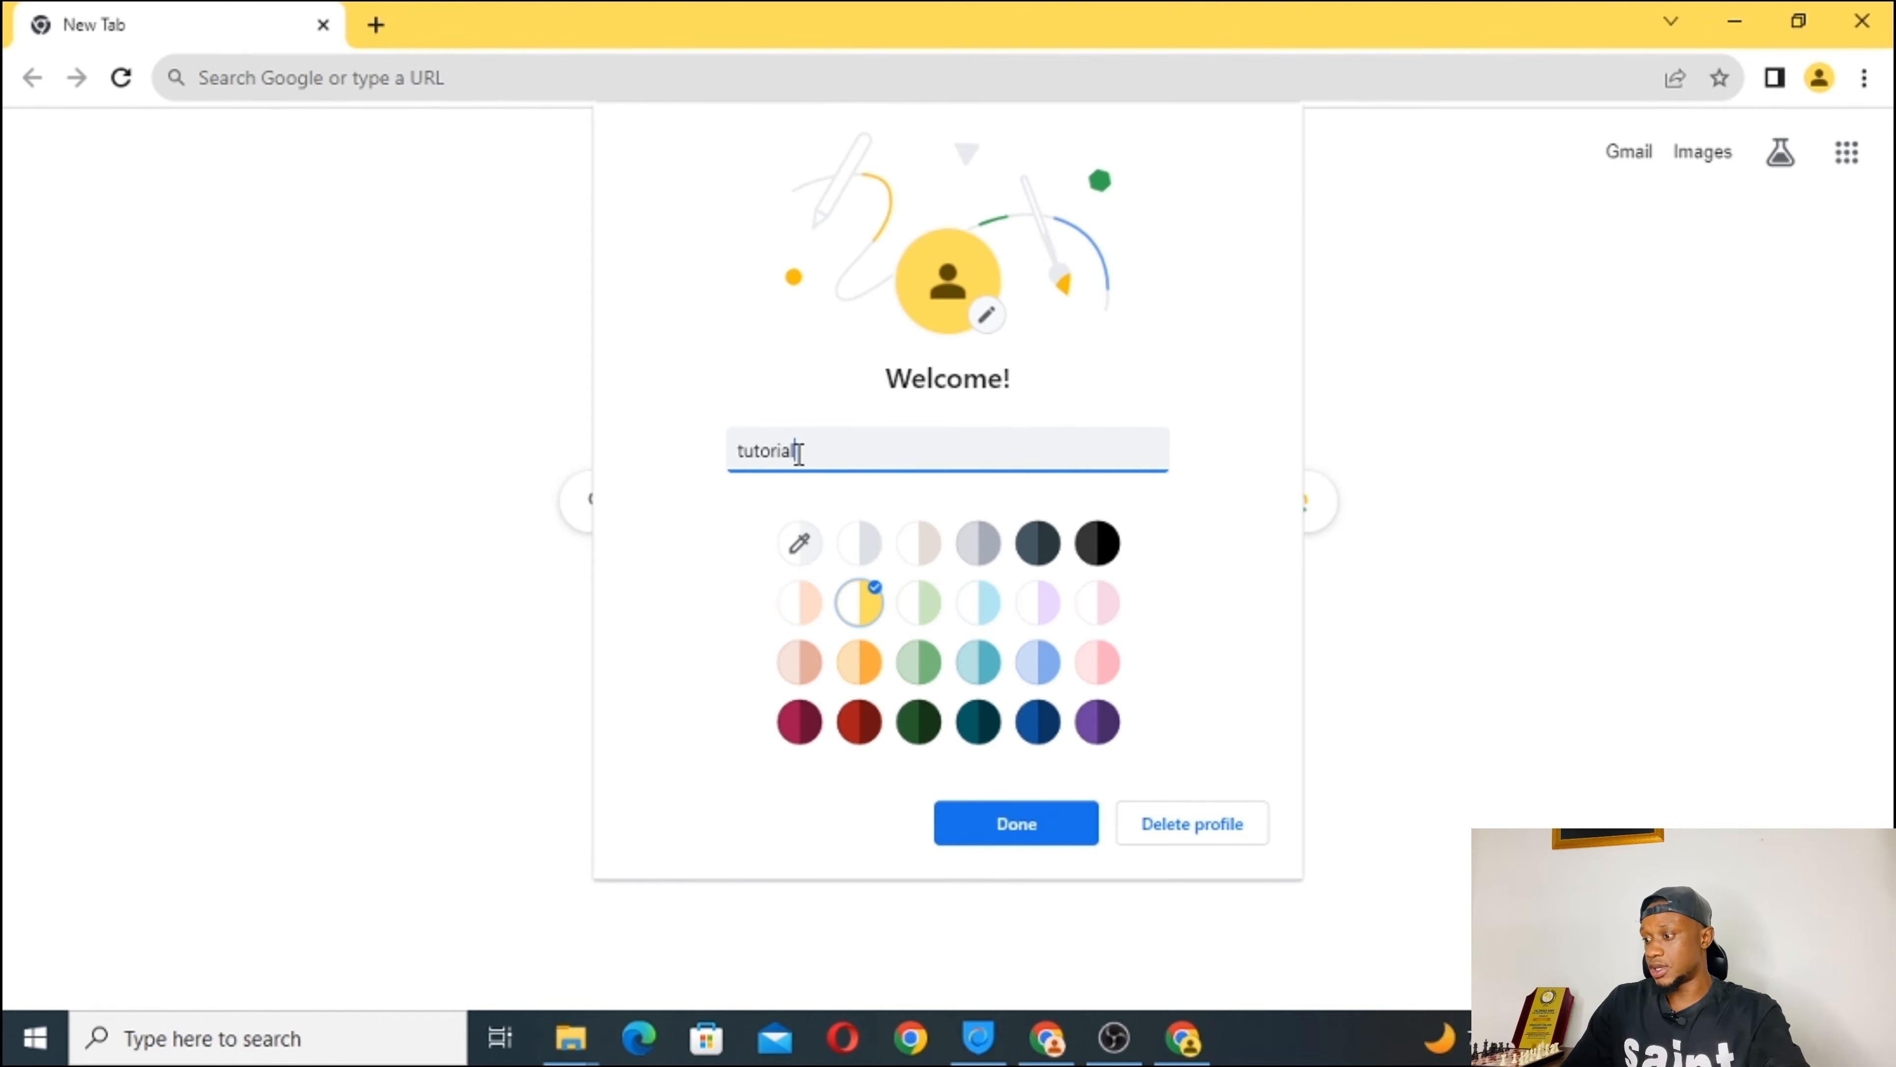
{"action": "left_click", "coordinate": [1009, 824]}
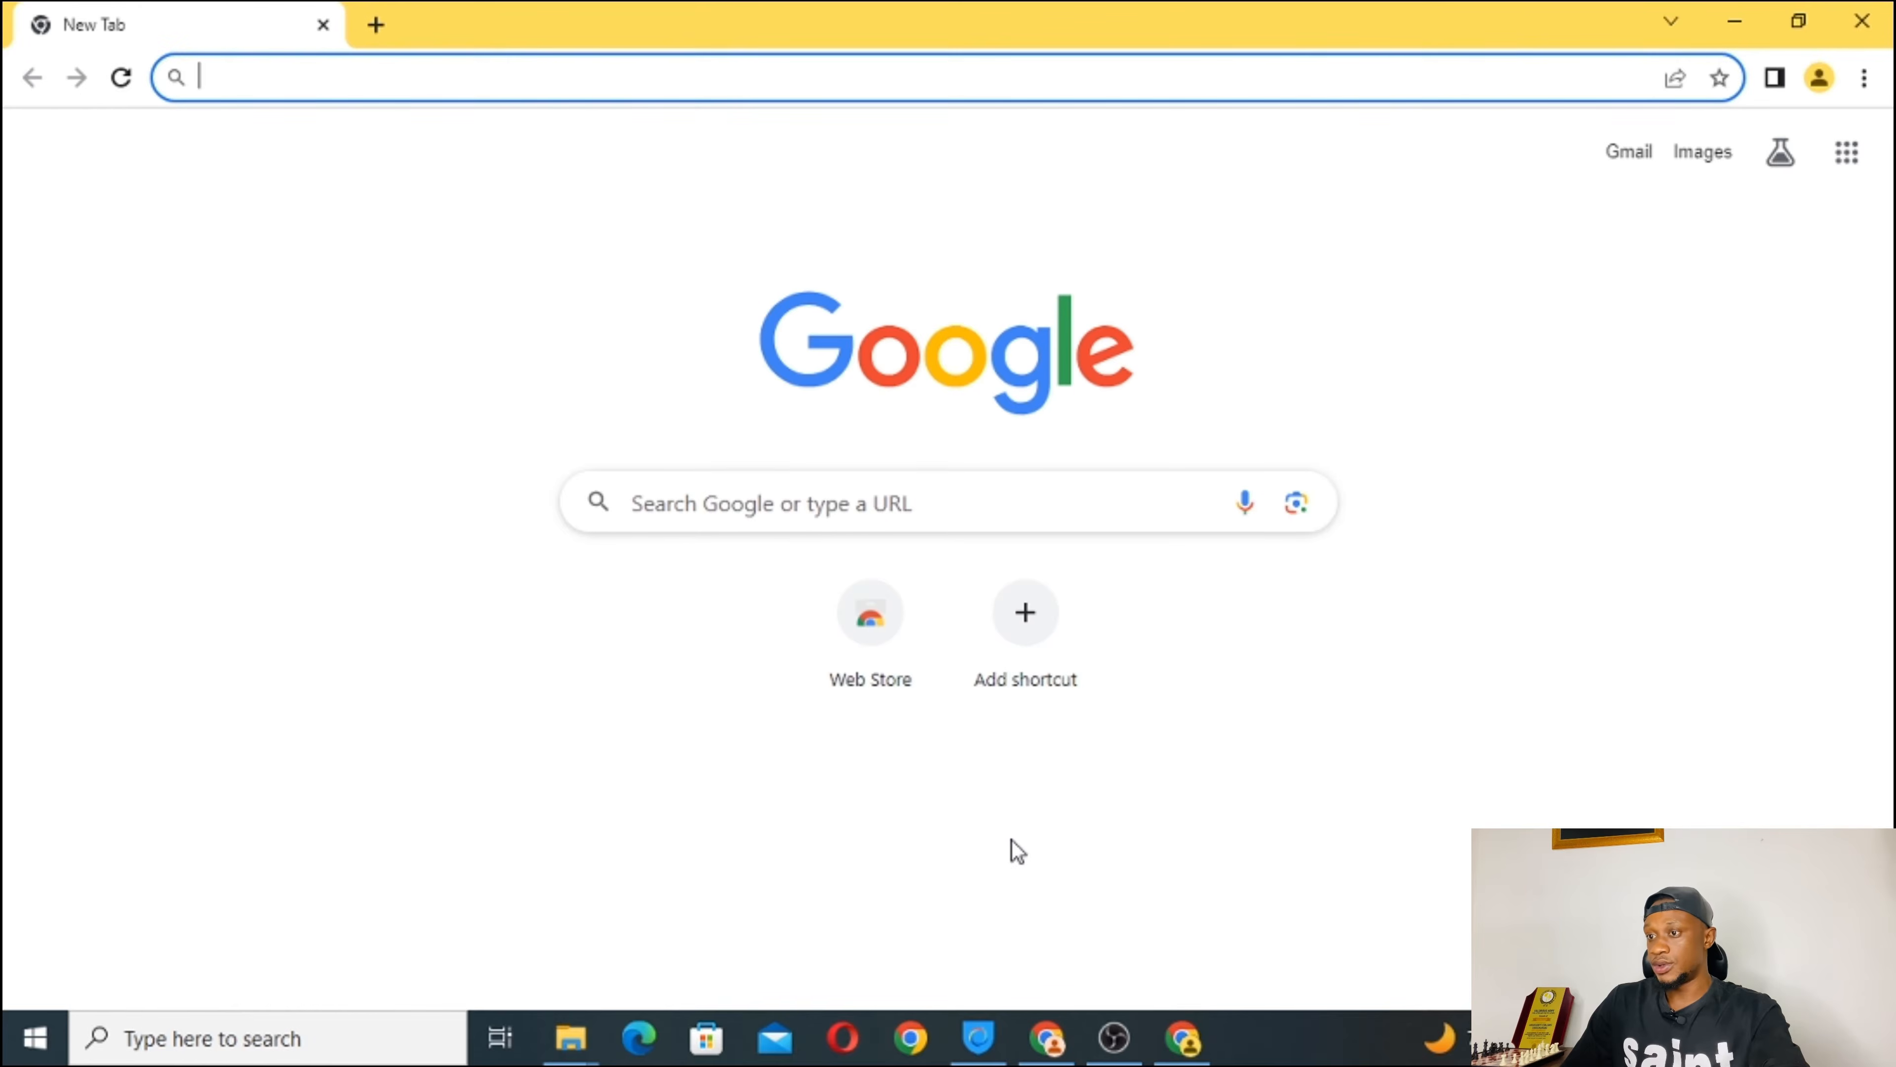
{"action": "type", "text": "n"}
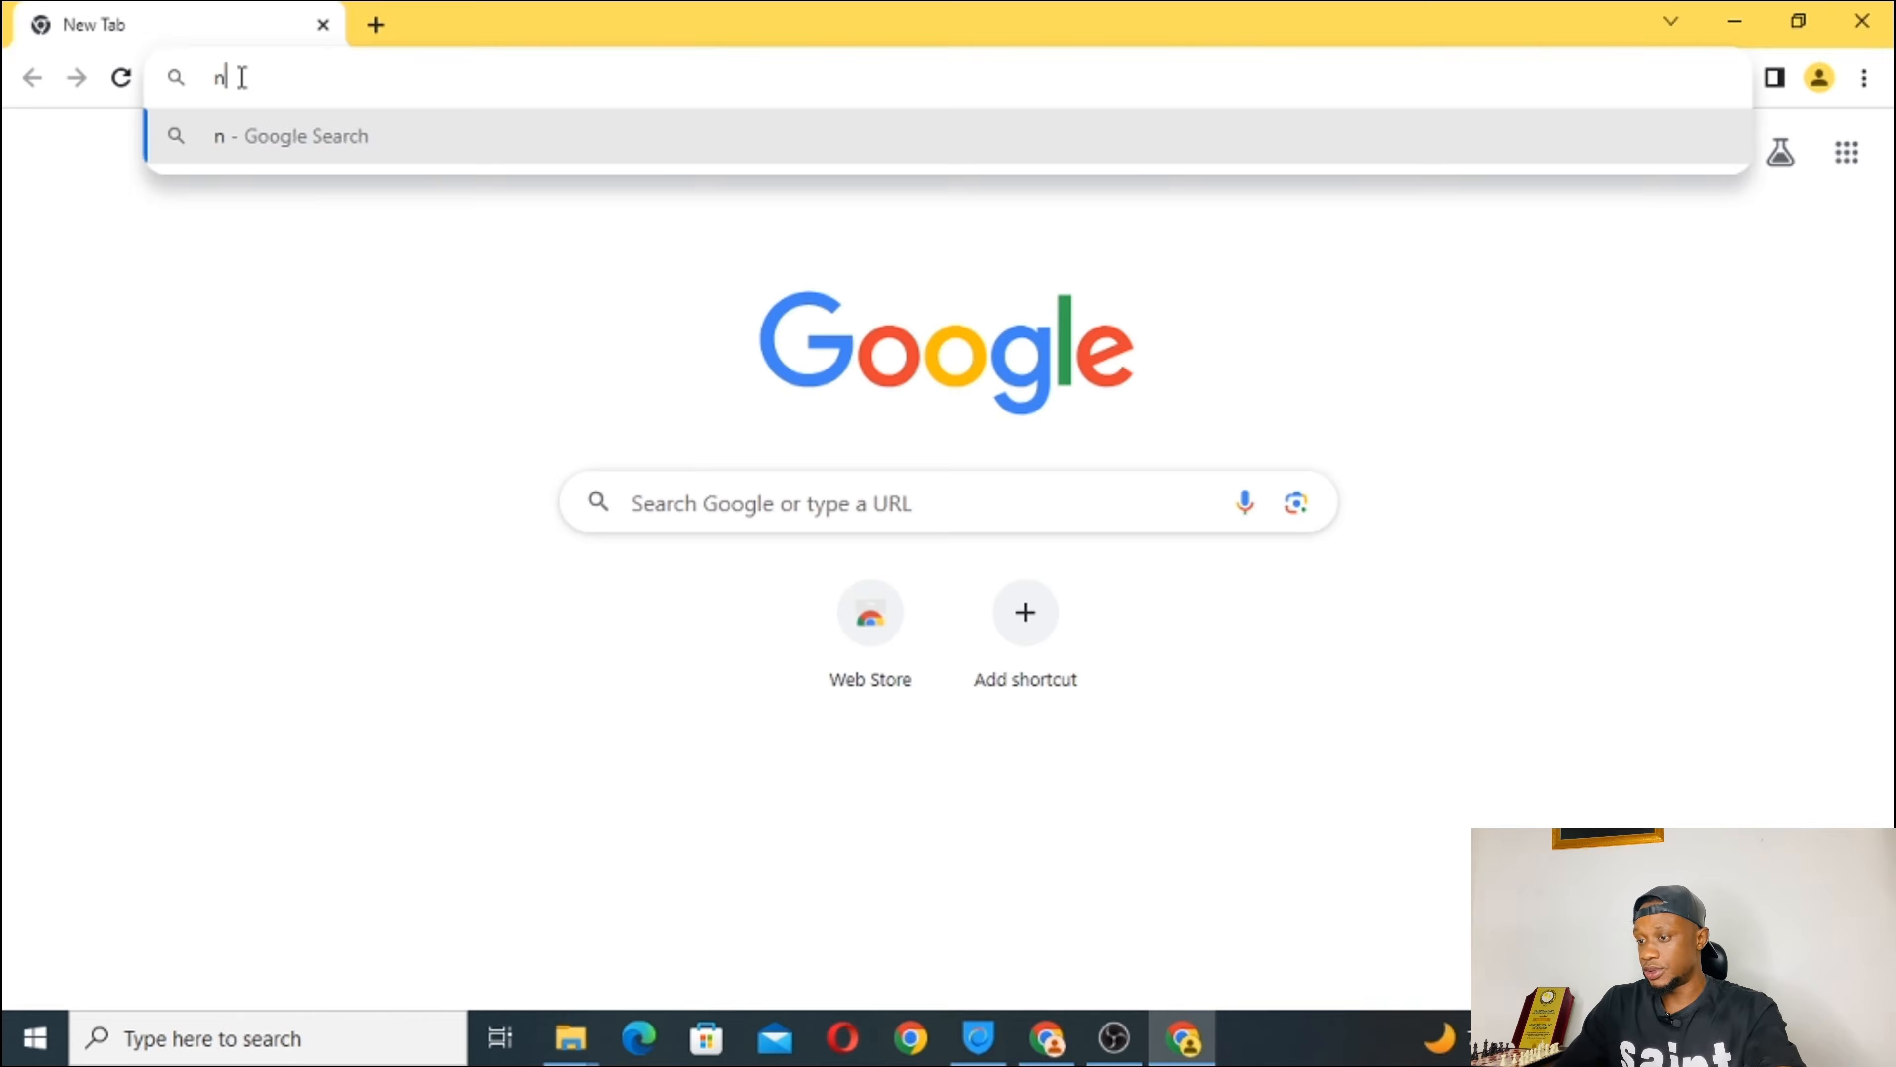
{"action": "type", "text": "amecheap"}
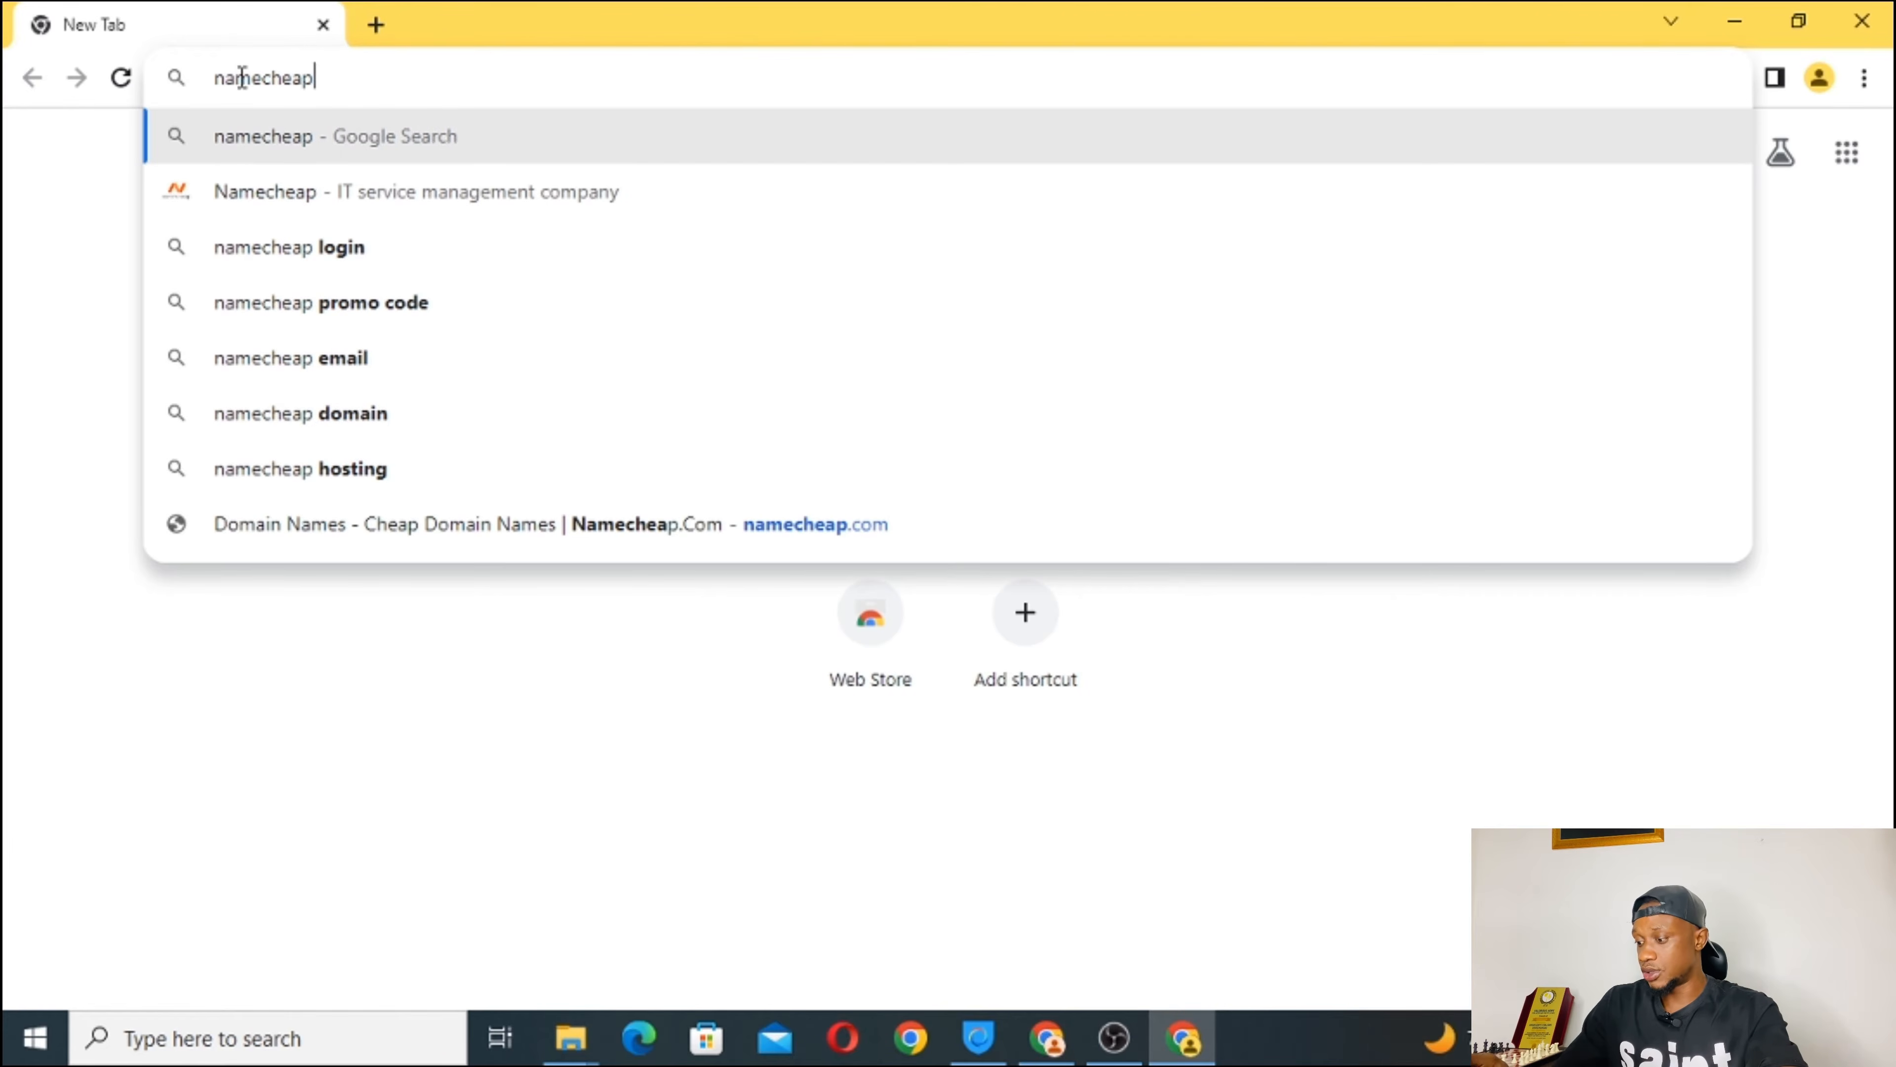
{"action": "type", "text": ".com"}
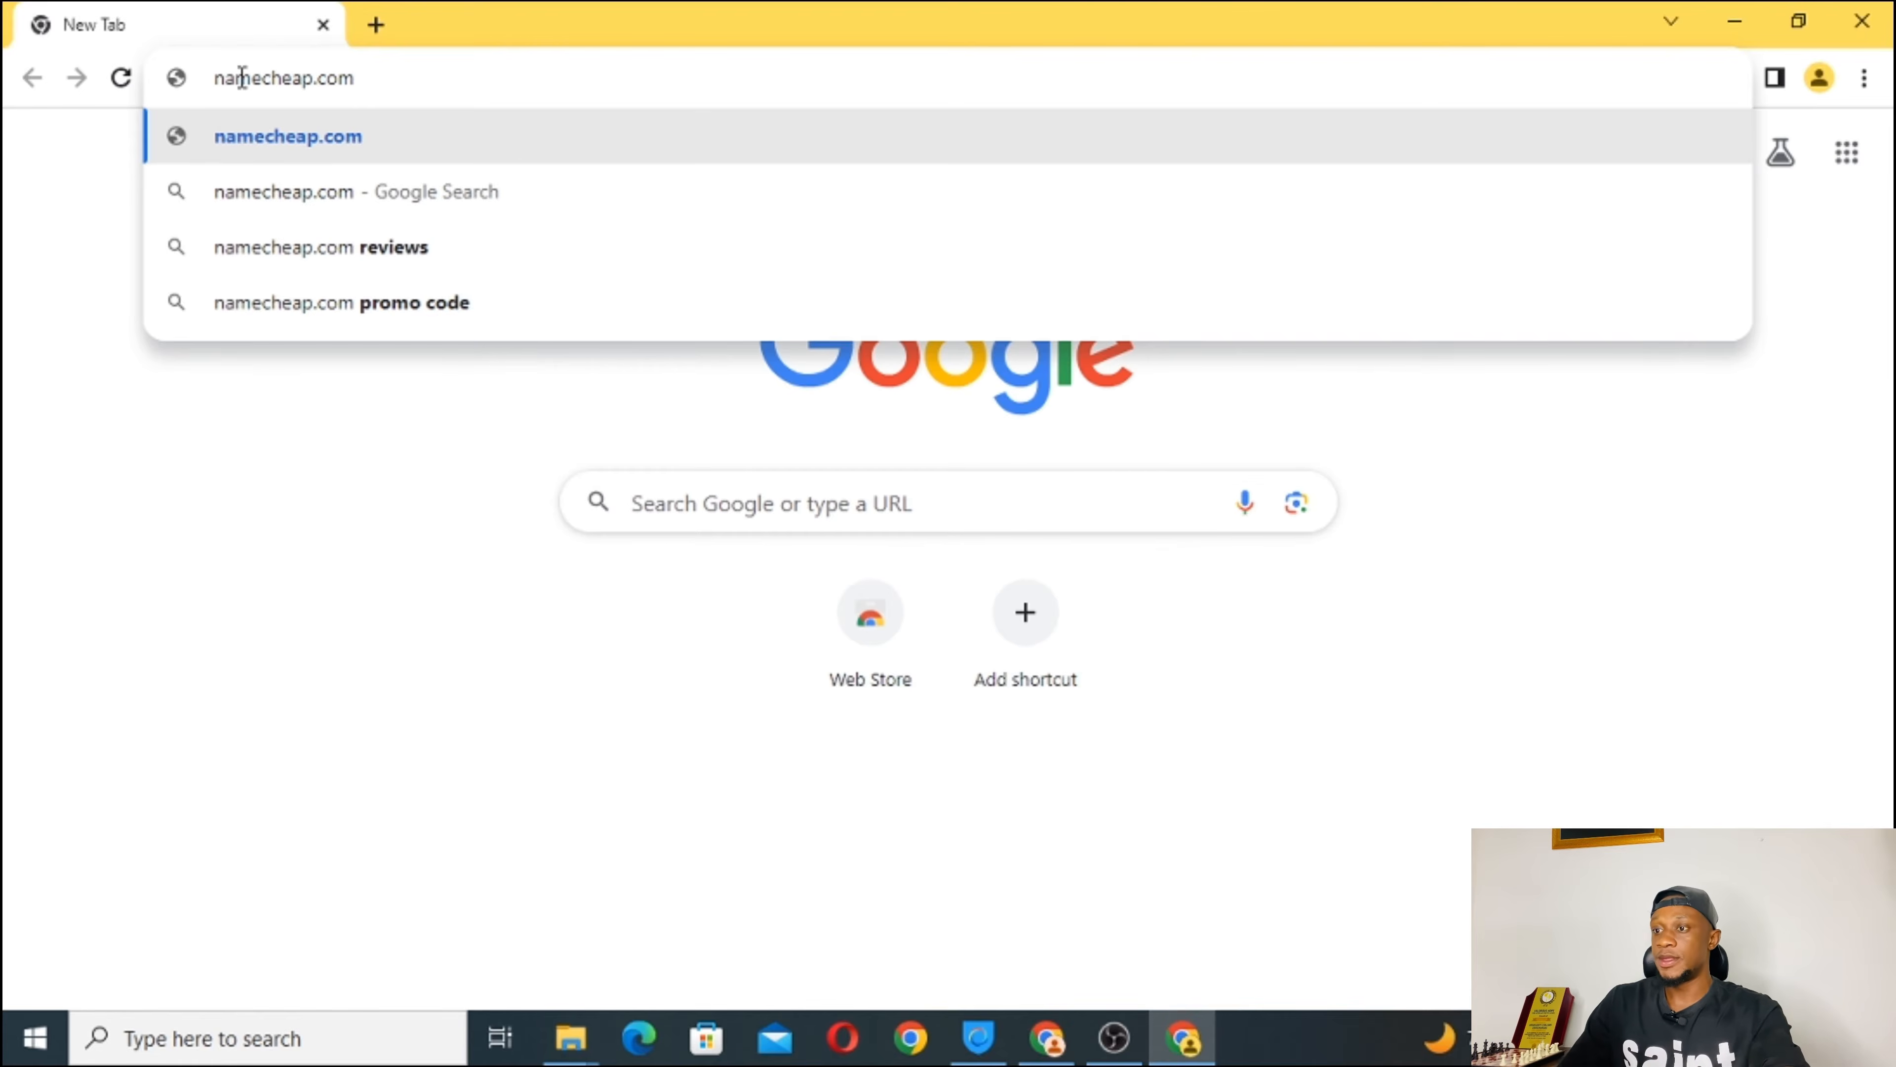
{"action": "key", "text": "Return"}
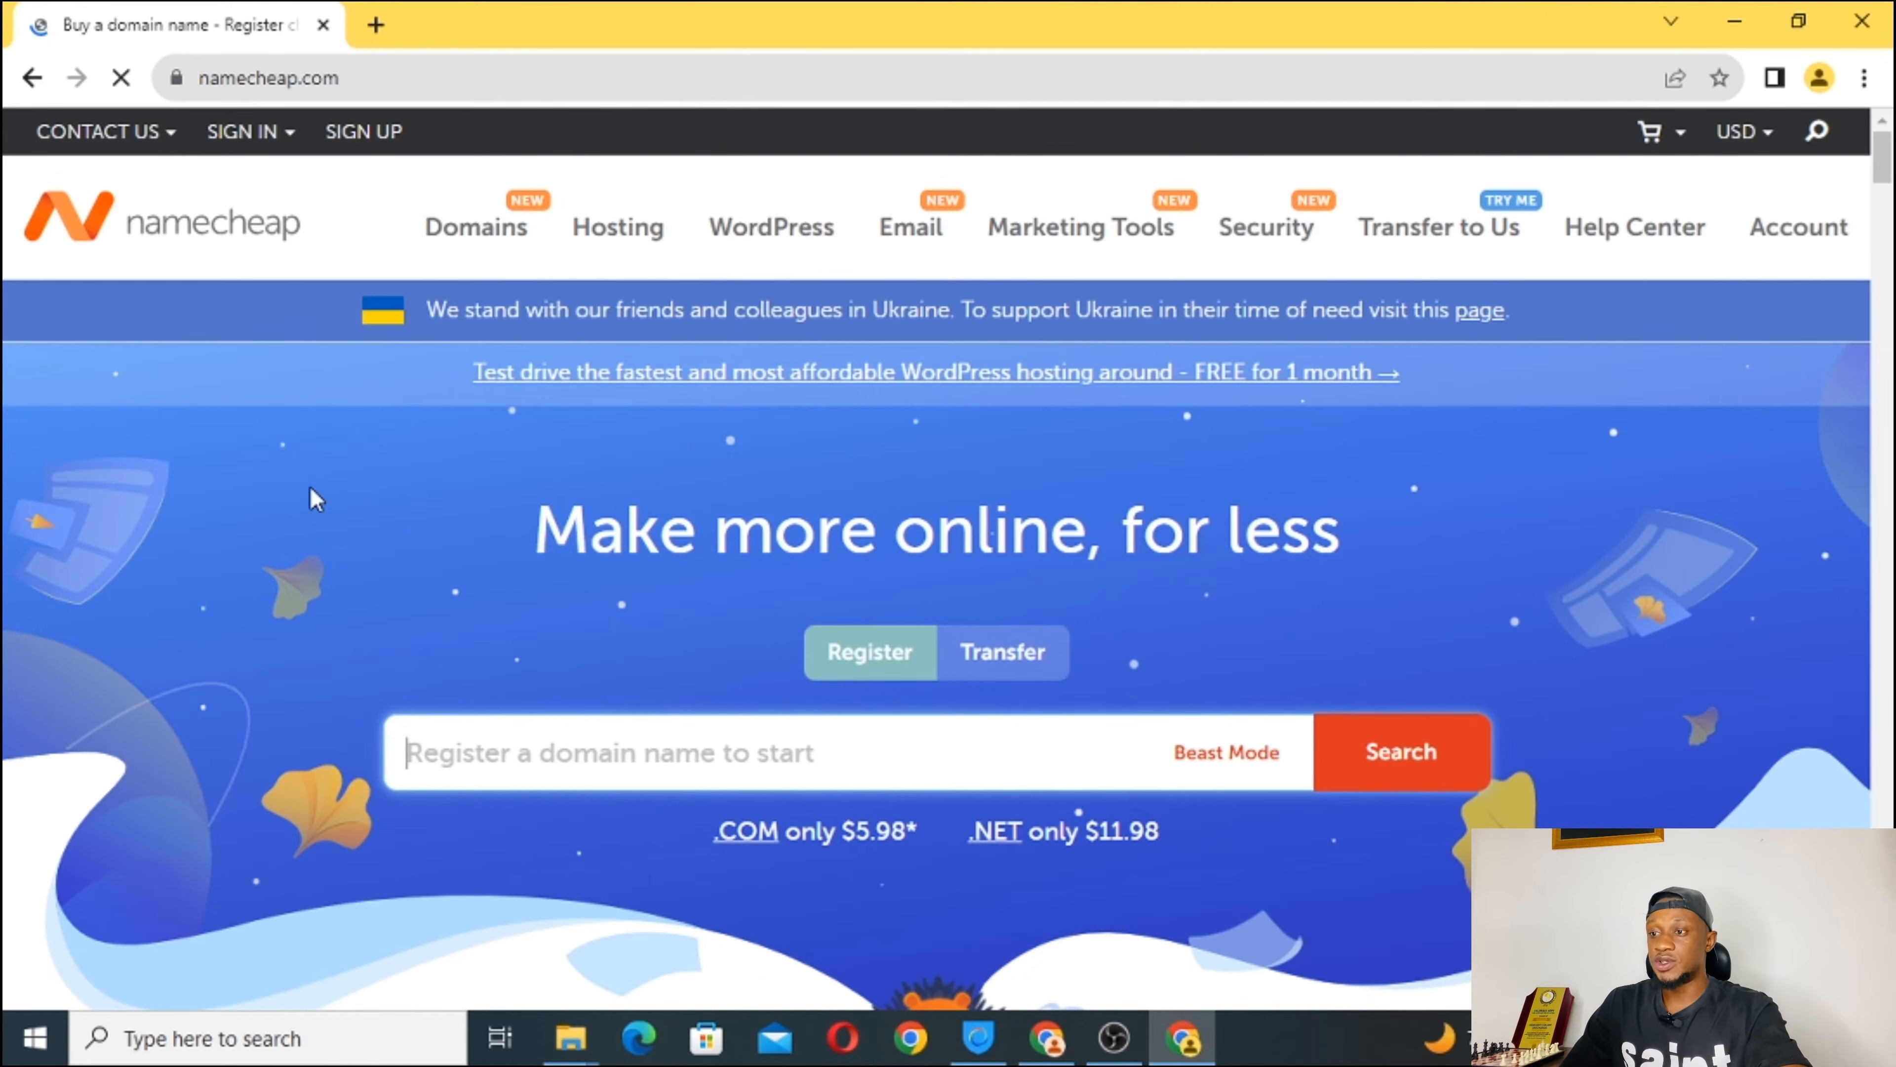
Open the Namecheap Create An Account signup form and look through it.
{"action": "left_click", "coordinate": [370, 140]}
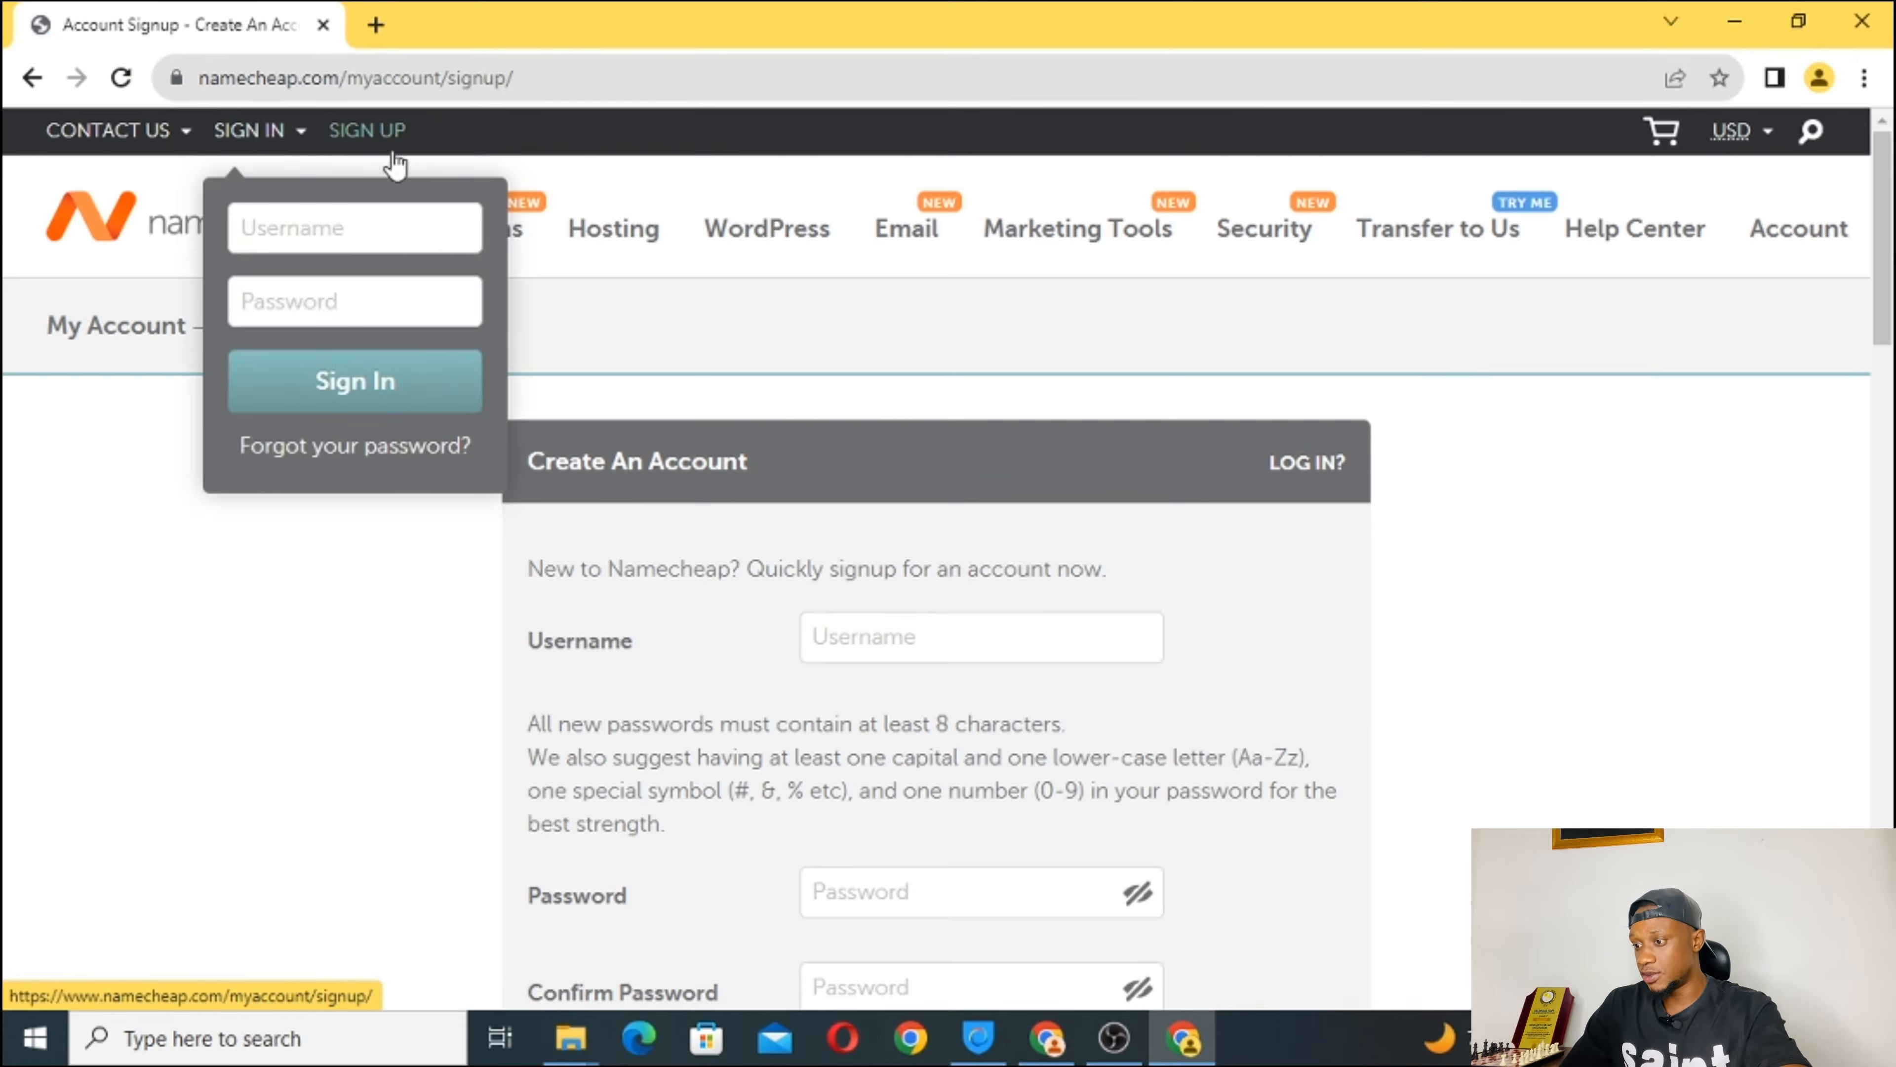
{"action": "scroll", "coordinate": [970, 542], "scroll_direction": "down", "scroll_amount": 3}
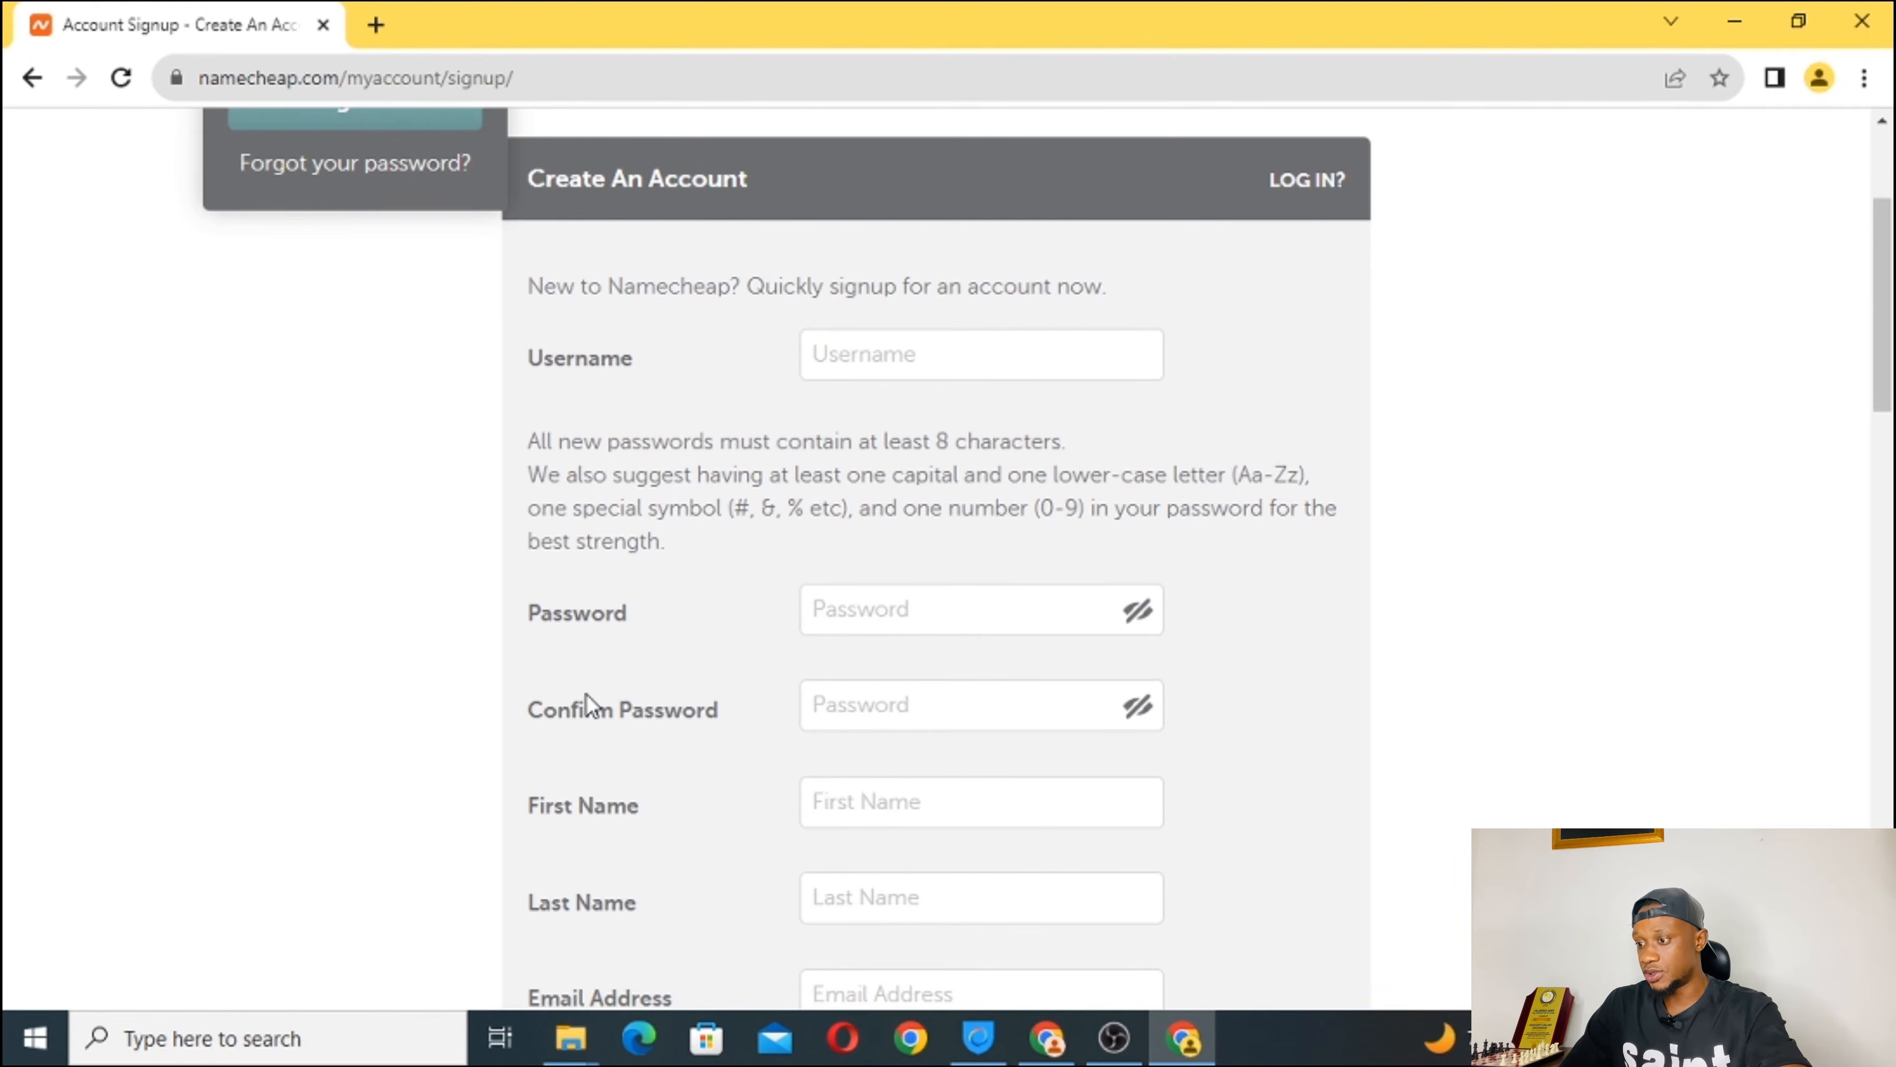
{"action": "scroll", "coordinate": [587, 703], "scroll_direction": "down", "scroll_amount": 2}
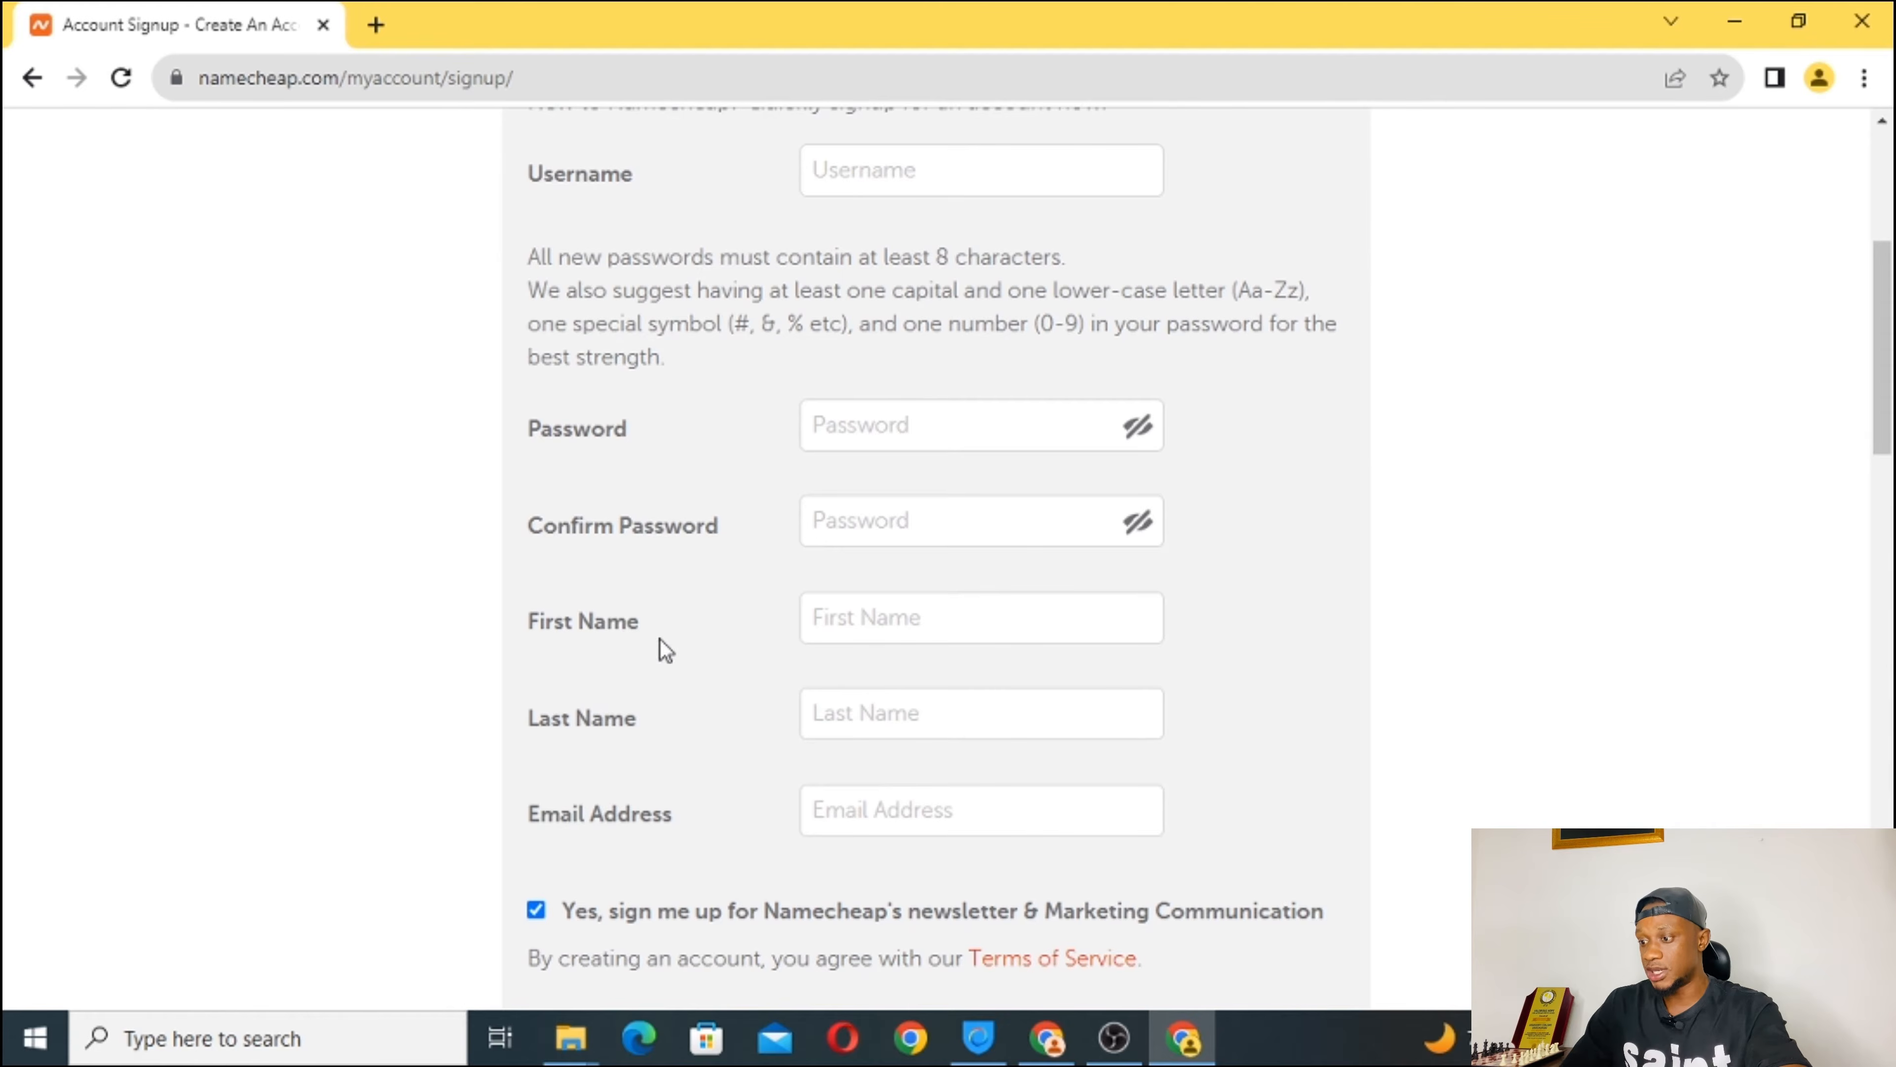
{"action": "scroll", "coordinate": [842, 776], "scroll_direction": "down", "scroll_amount": 8}
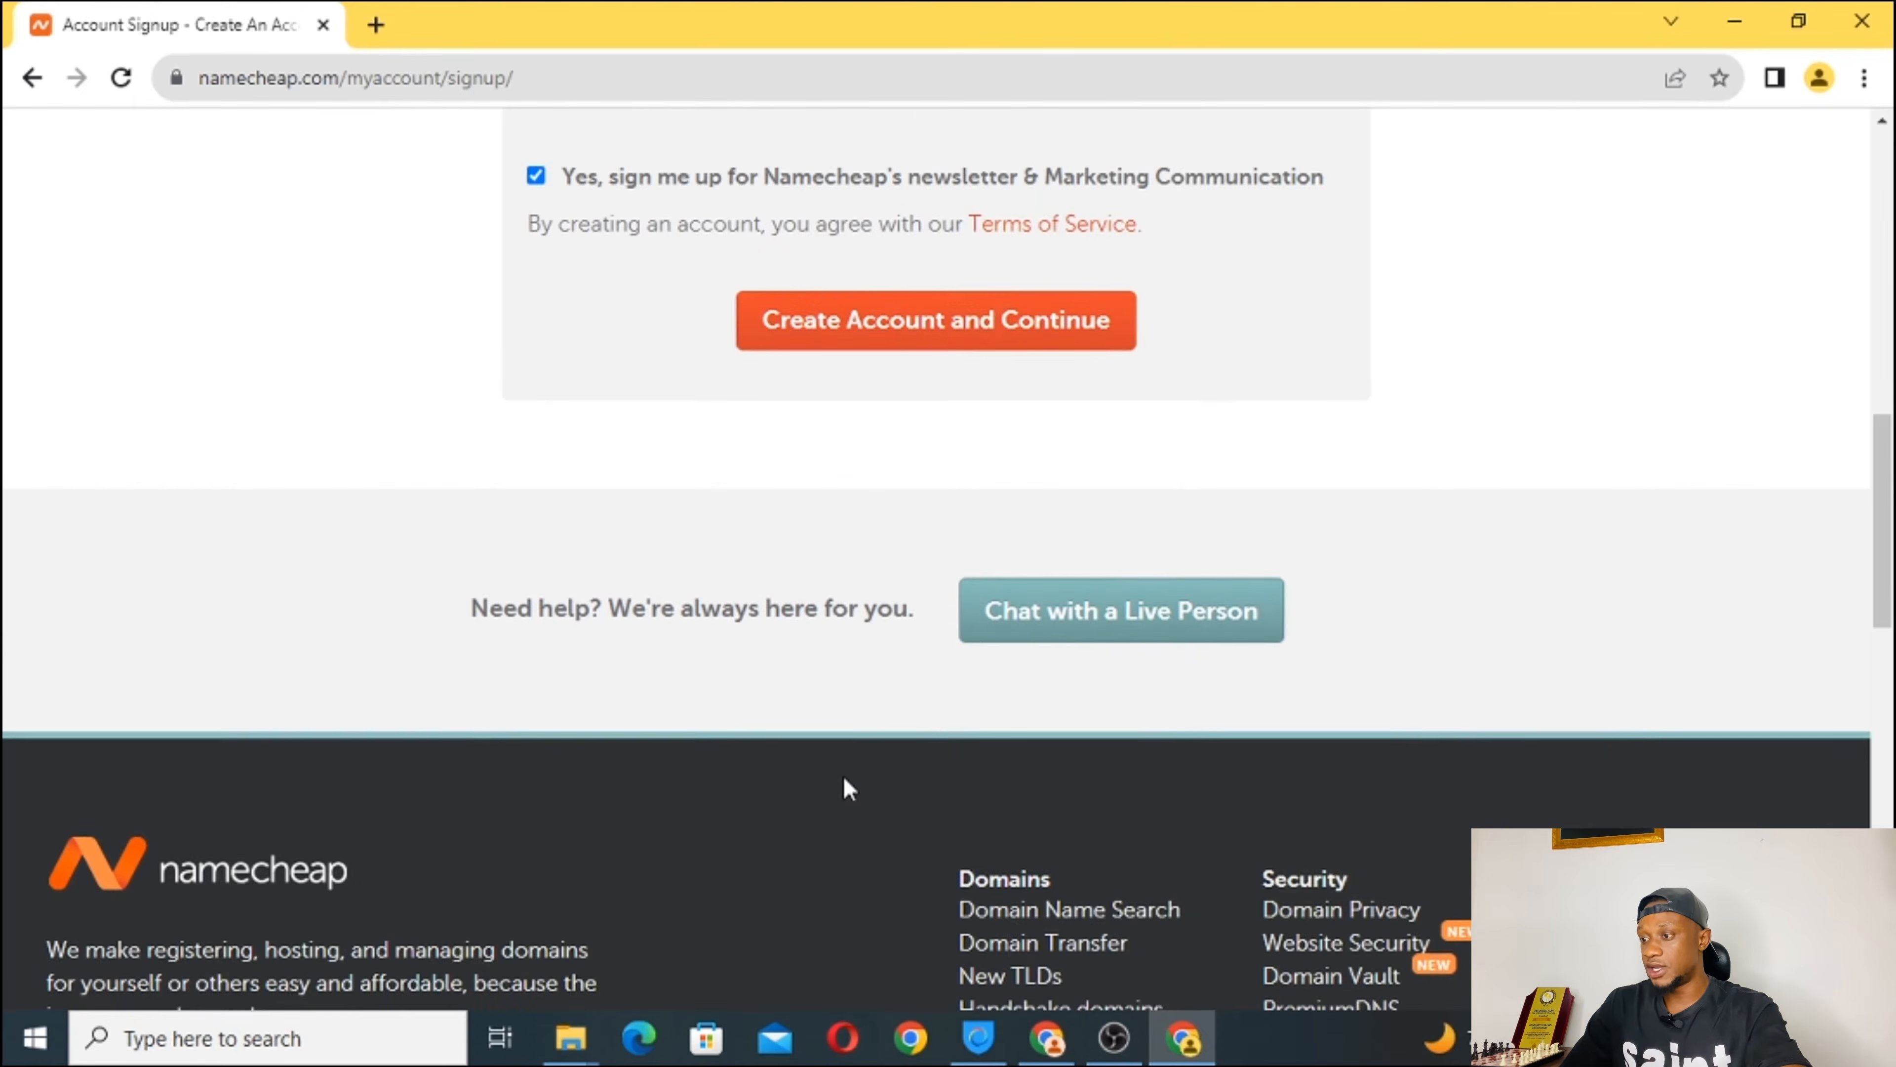
{"action": "scroll", "coordinate": [842, 787], "scroll_direction": "up", "scroll_amount": 9}
{"action": "scroll", "coordinate": [788, 707], "scroll_direction": "down", "scroll_amount": 5}
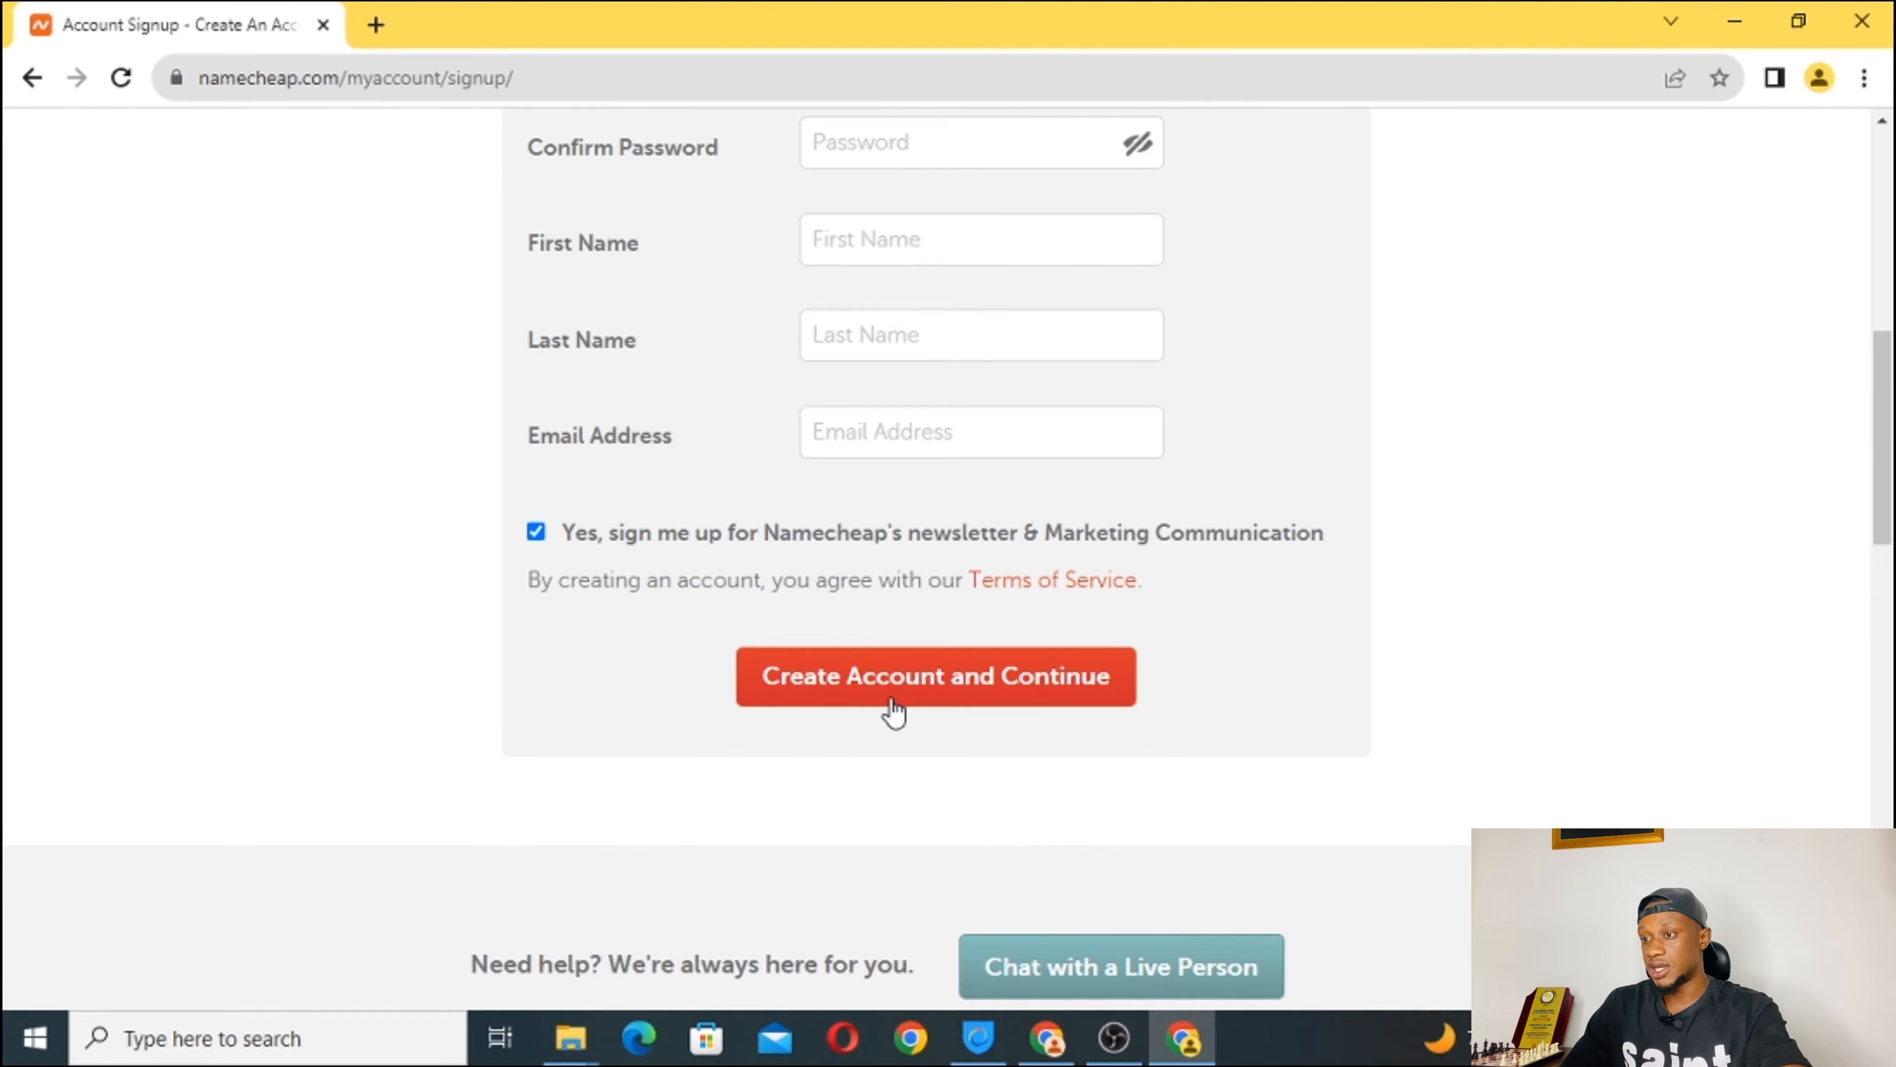
{"action": "scroll", "coordinate": [953, 357], "scroll_direction": "up", "scroll_amount": 8}
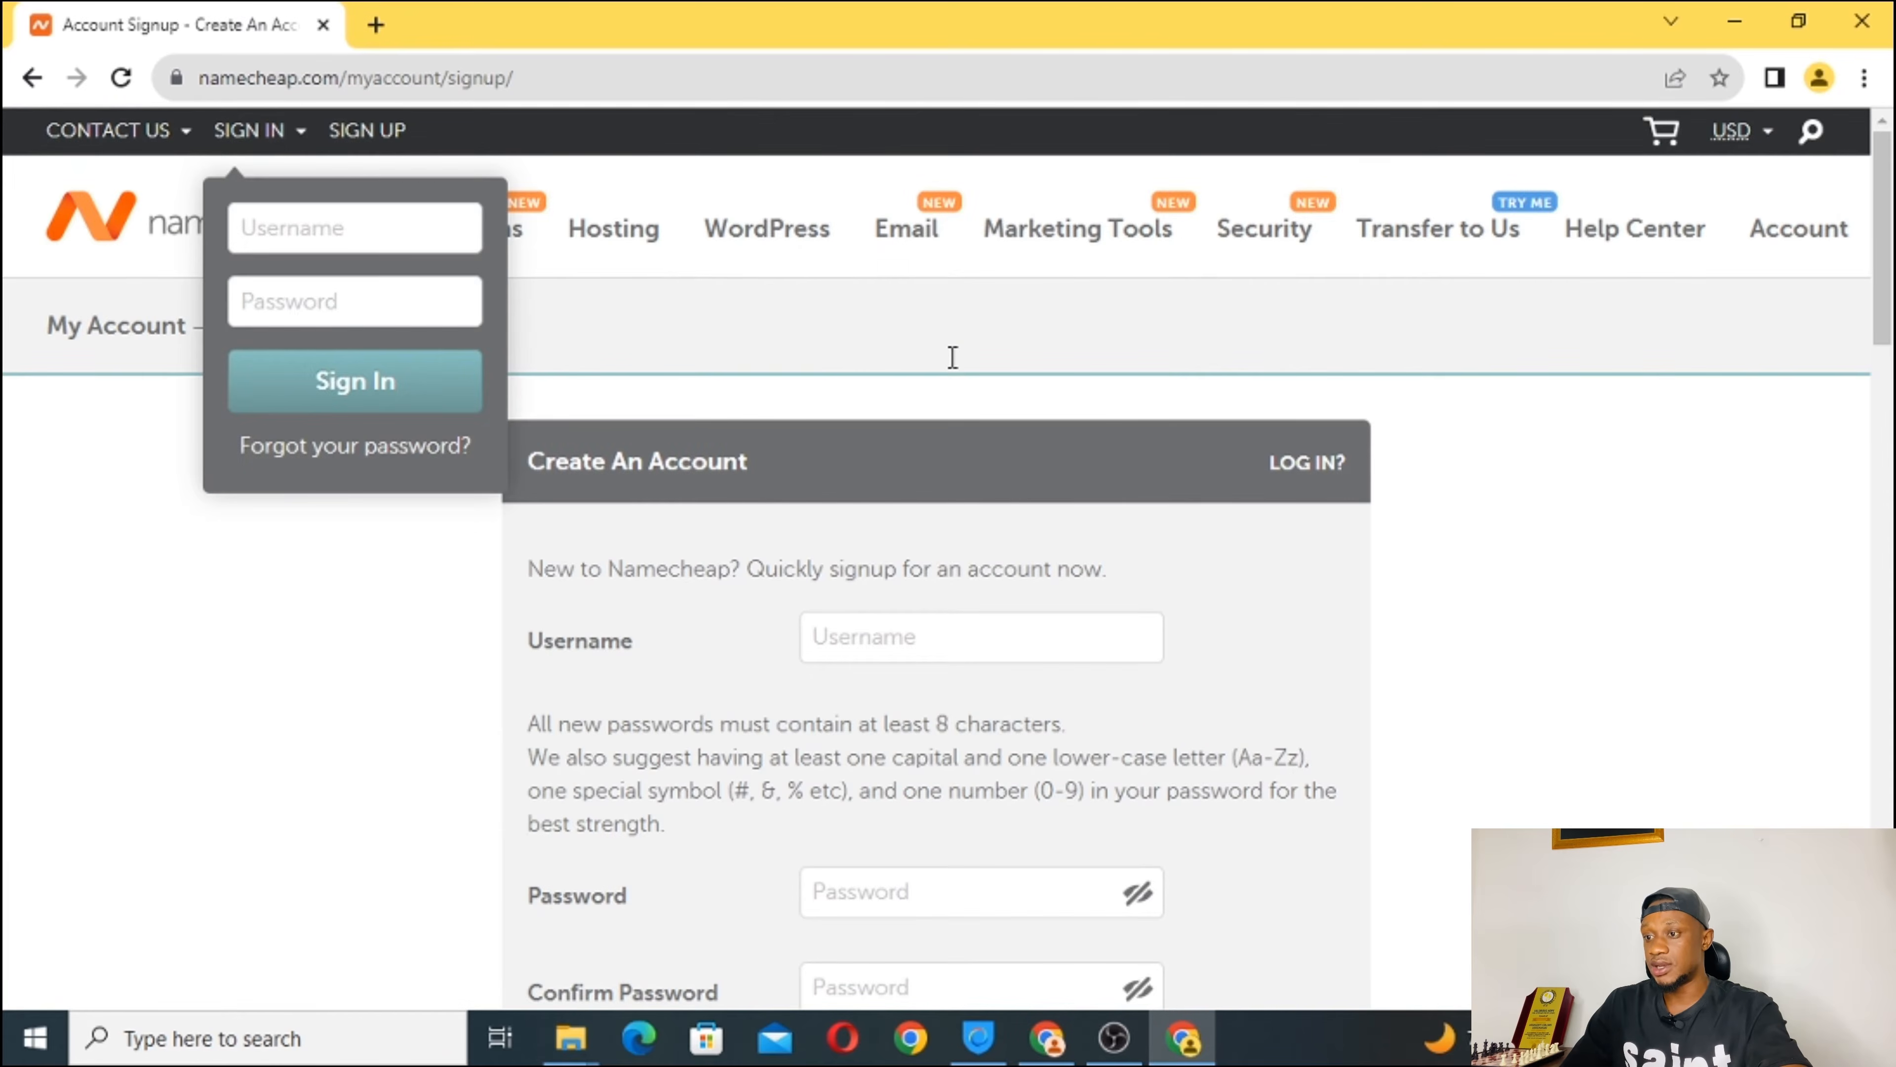
Dismiss the sign-in panel and return to the original signed-in Chrome window.
{"action": "left_click", "coordinate": [163, 538]}
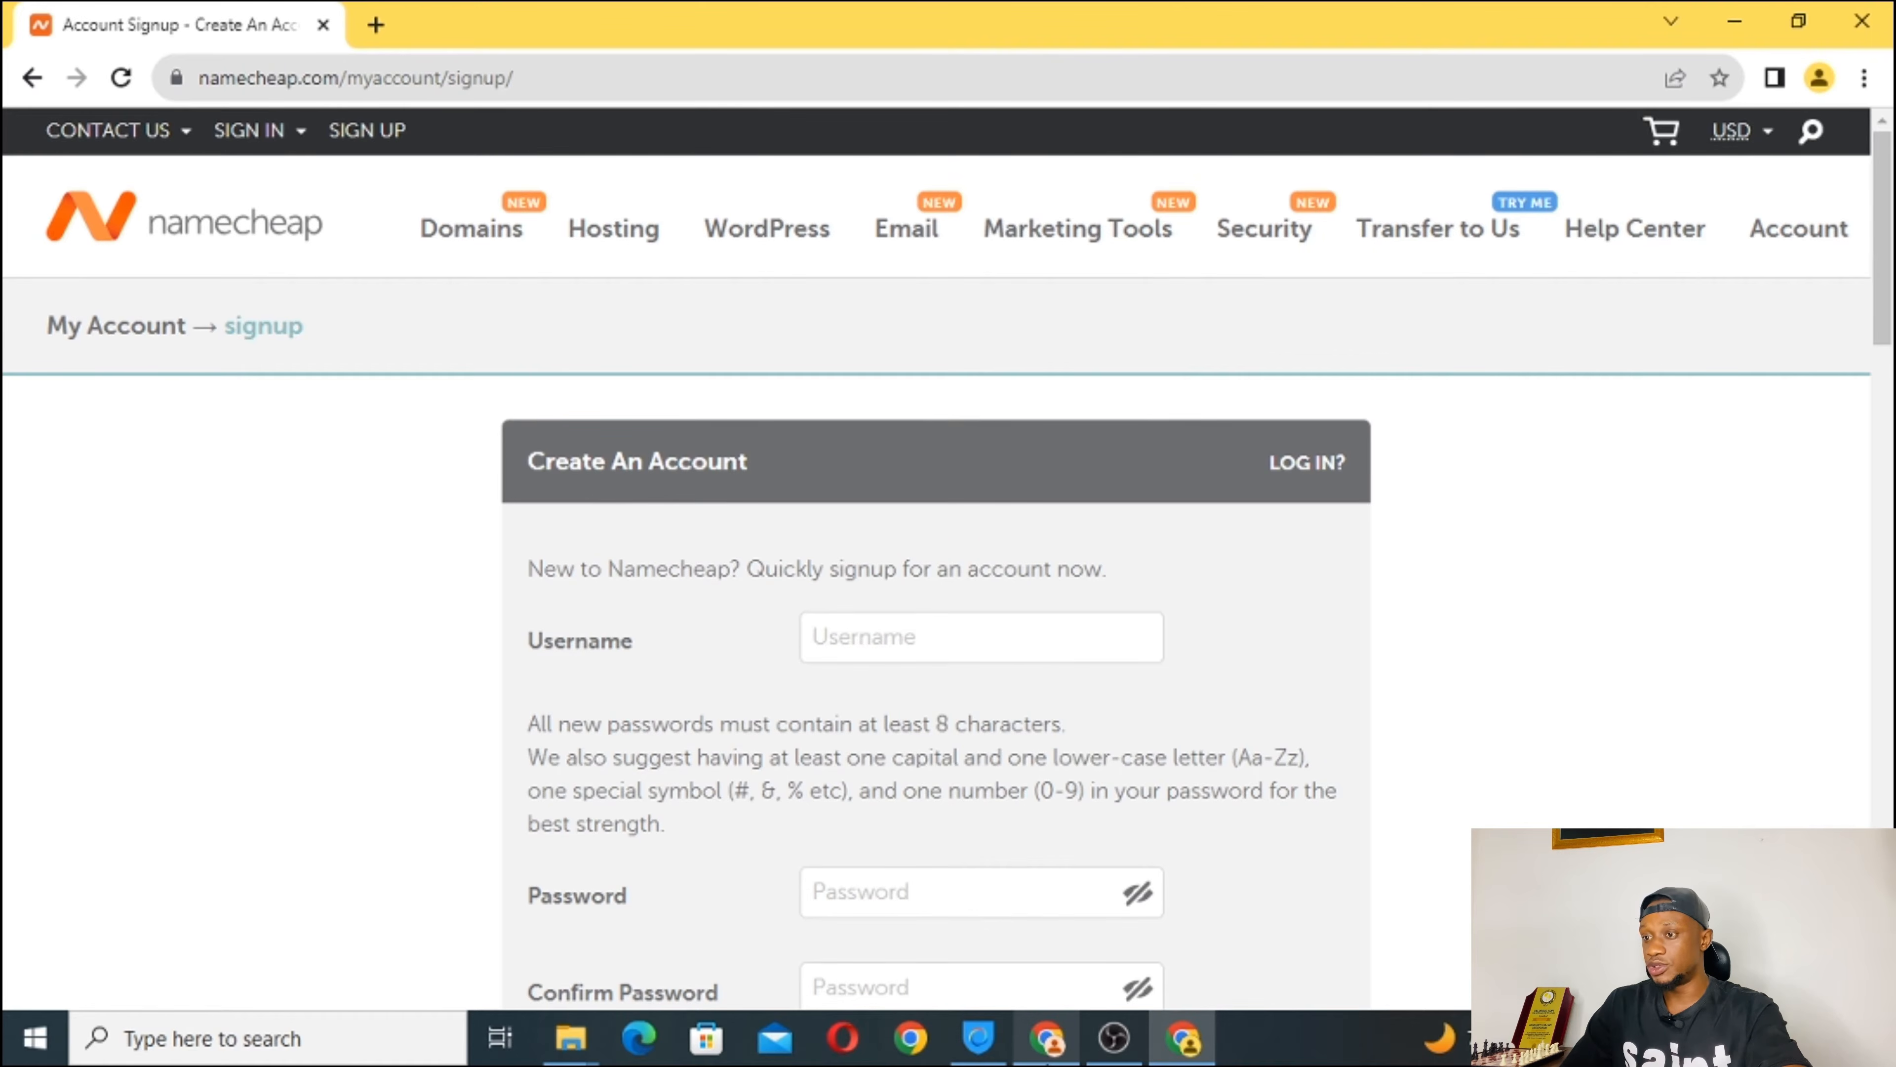
{"action": "mouse_move", "coordinate": [1047, 1038]}
{"action": "left_click", "coordinate": [1045, 923]}
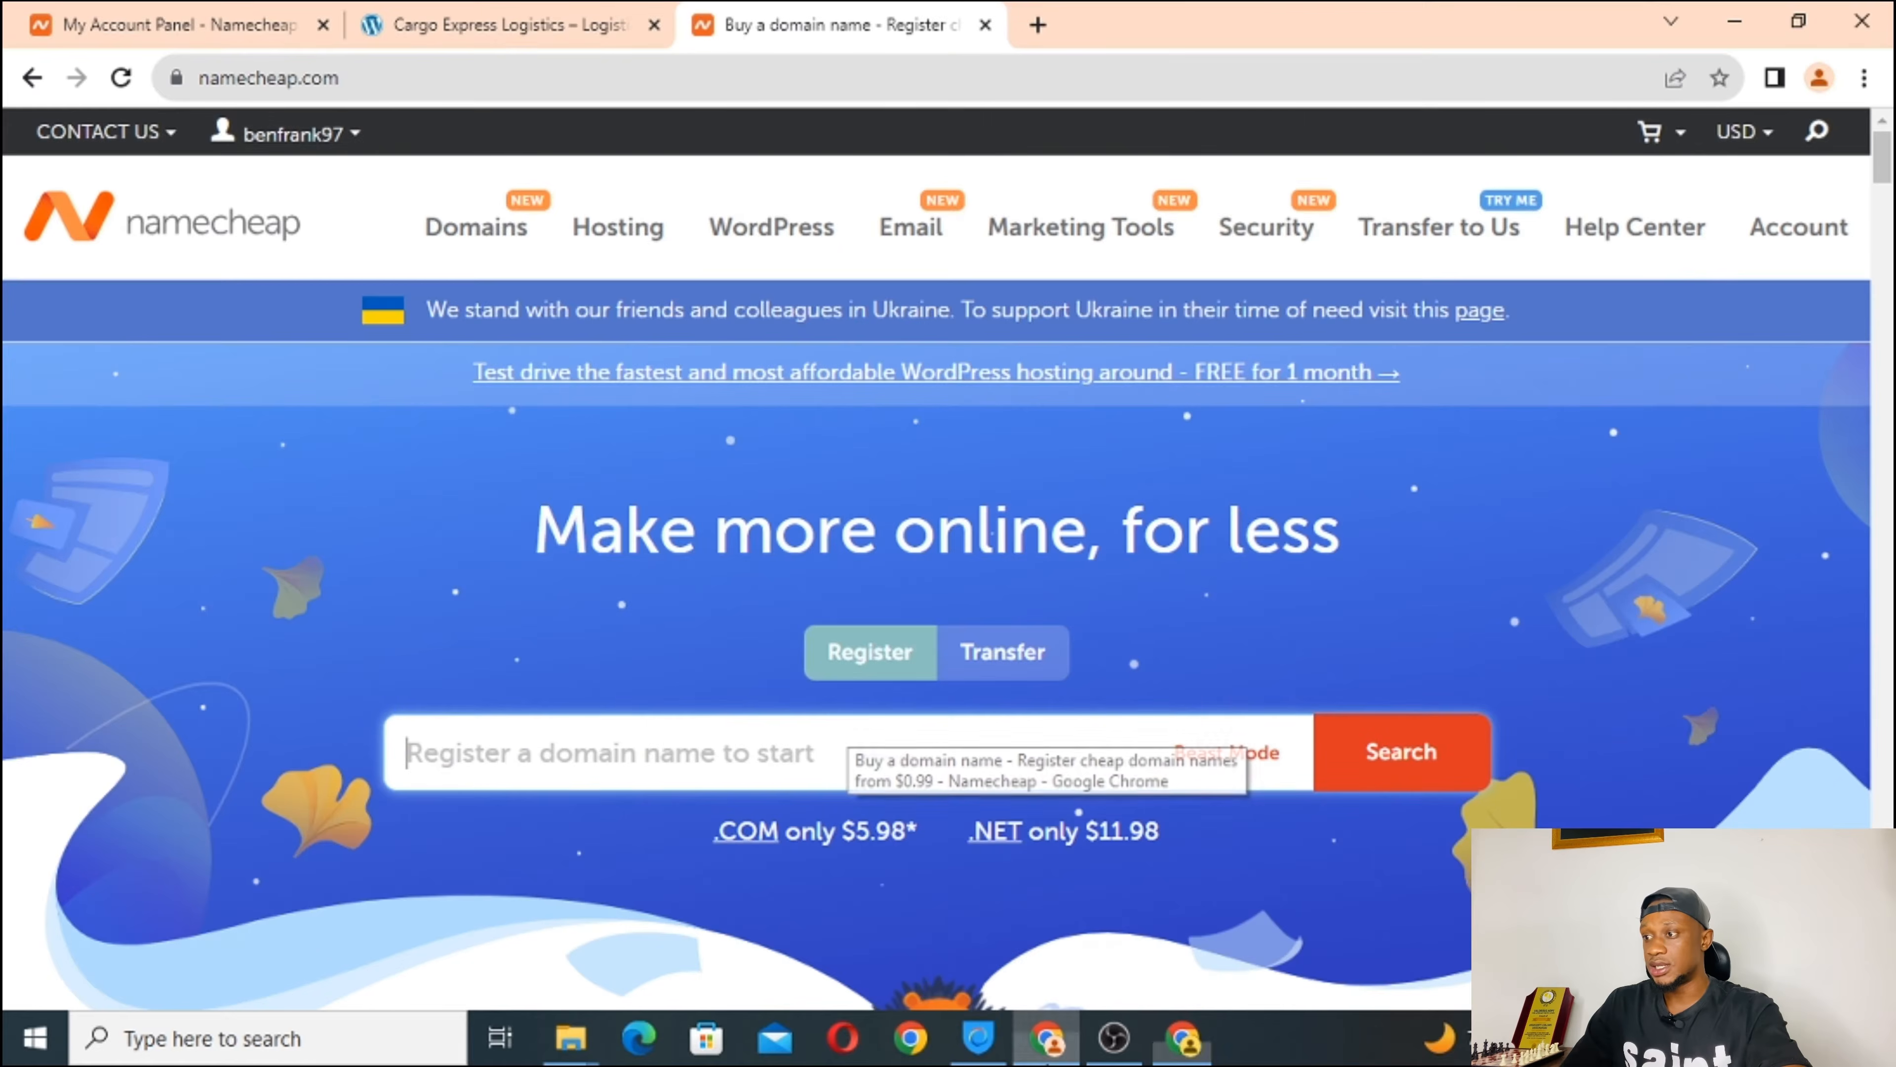
Close the extra Buy a domain name tab and switch to the My Account Panel tab.
{"action": "left_click", "coordinate": [986, 27]}
{"action": "left_click", "coordinate": [153, 24]}
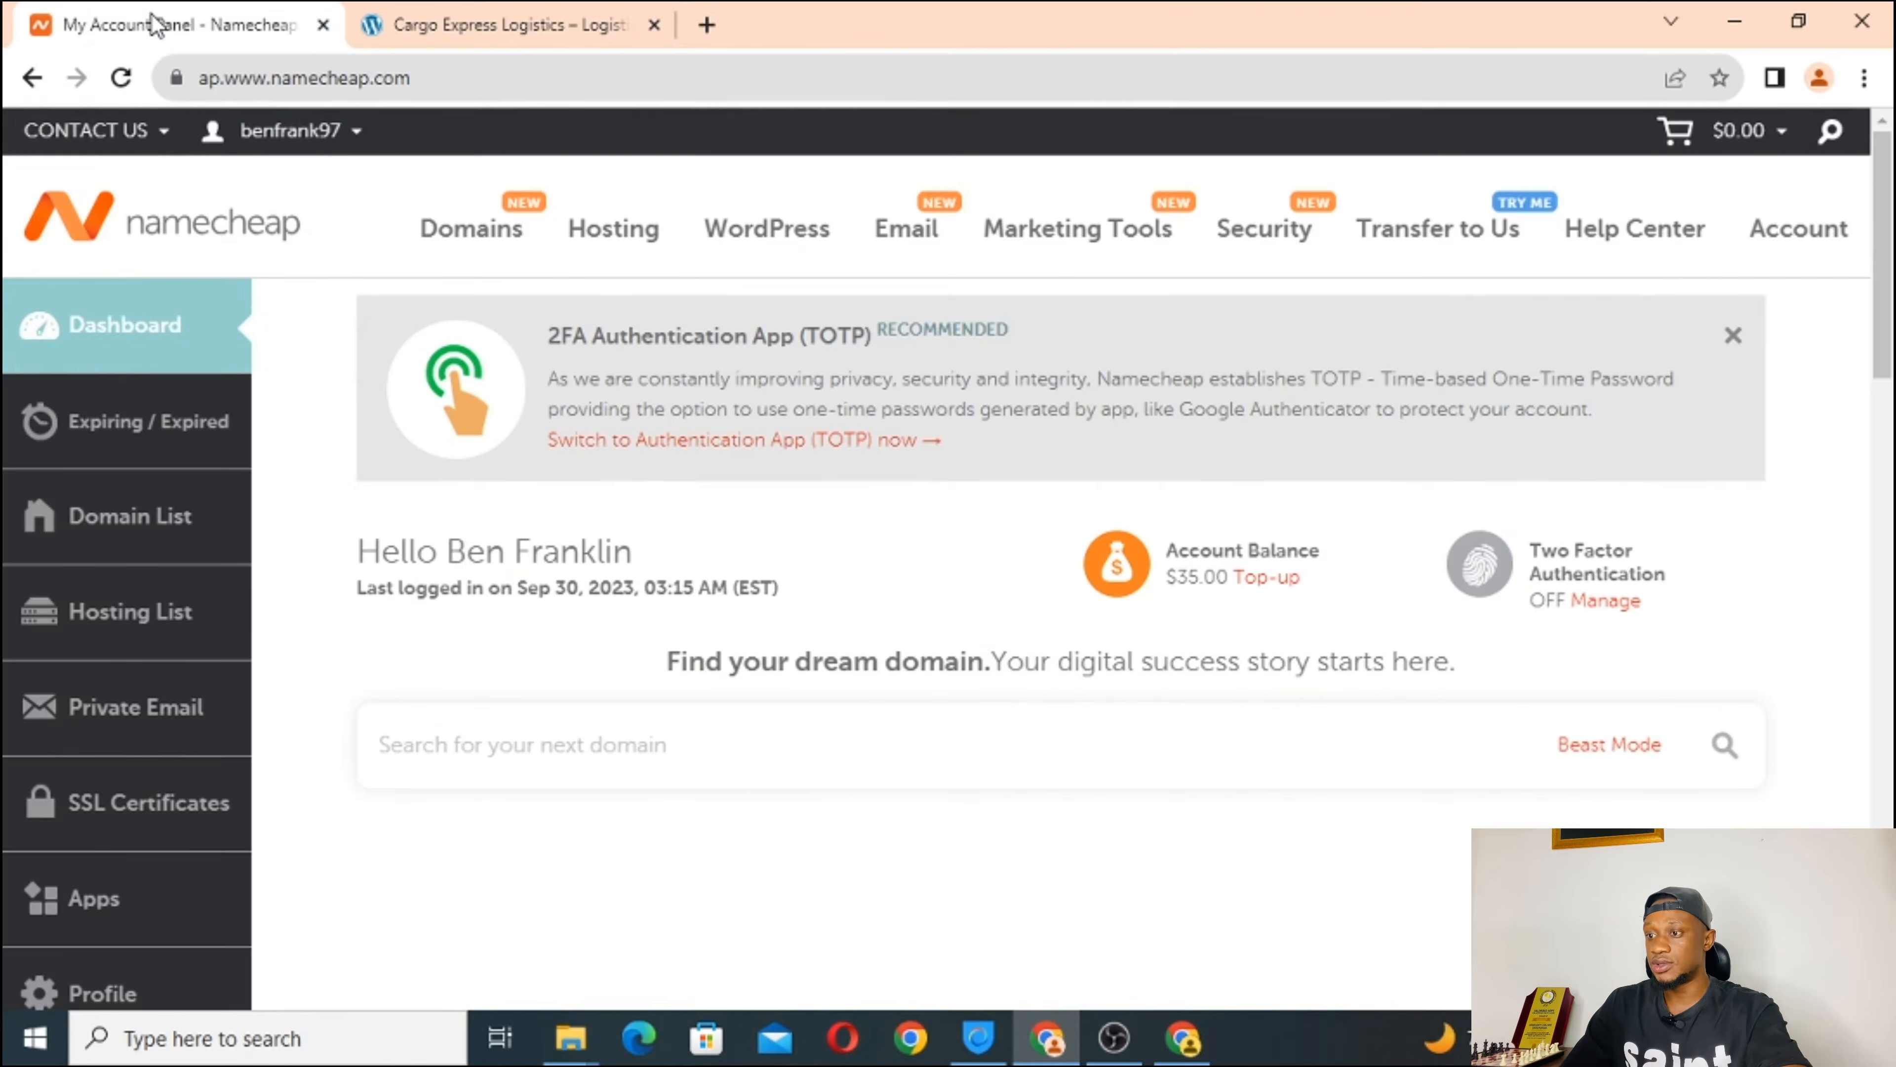
{"action": "scroll", "coordinate": [450, 555], "scroll_direction": "down", "scroll_amount": 3}
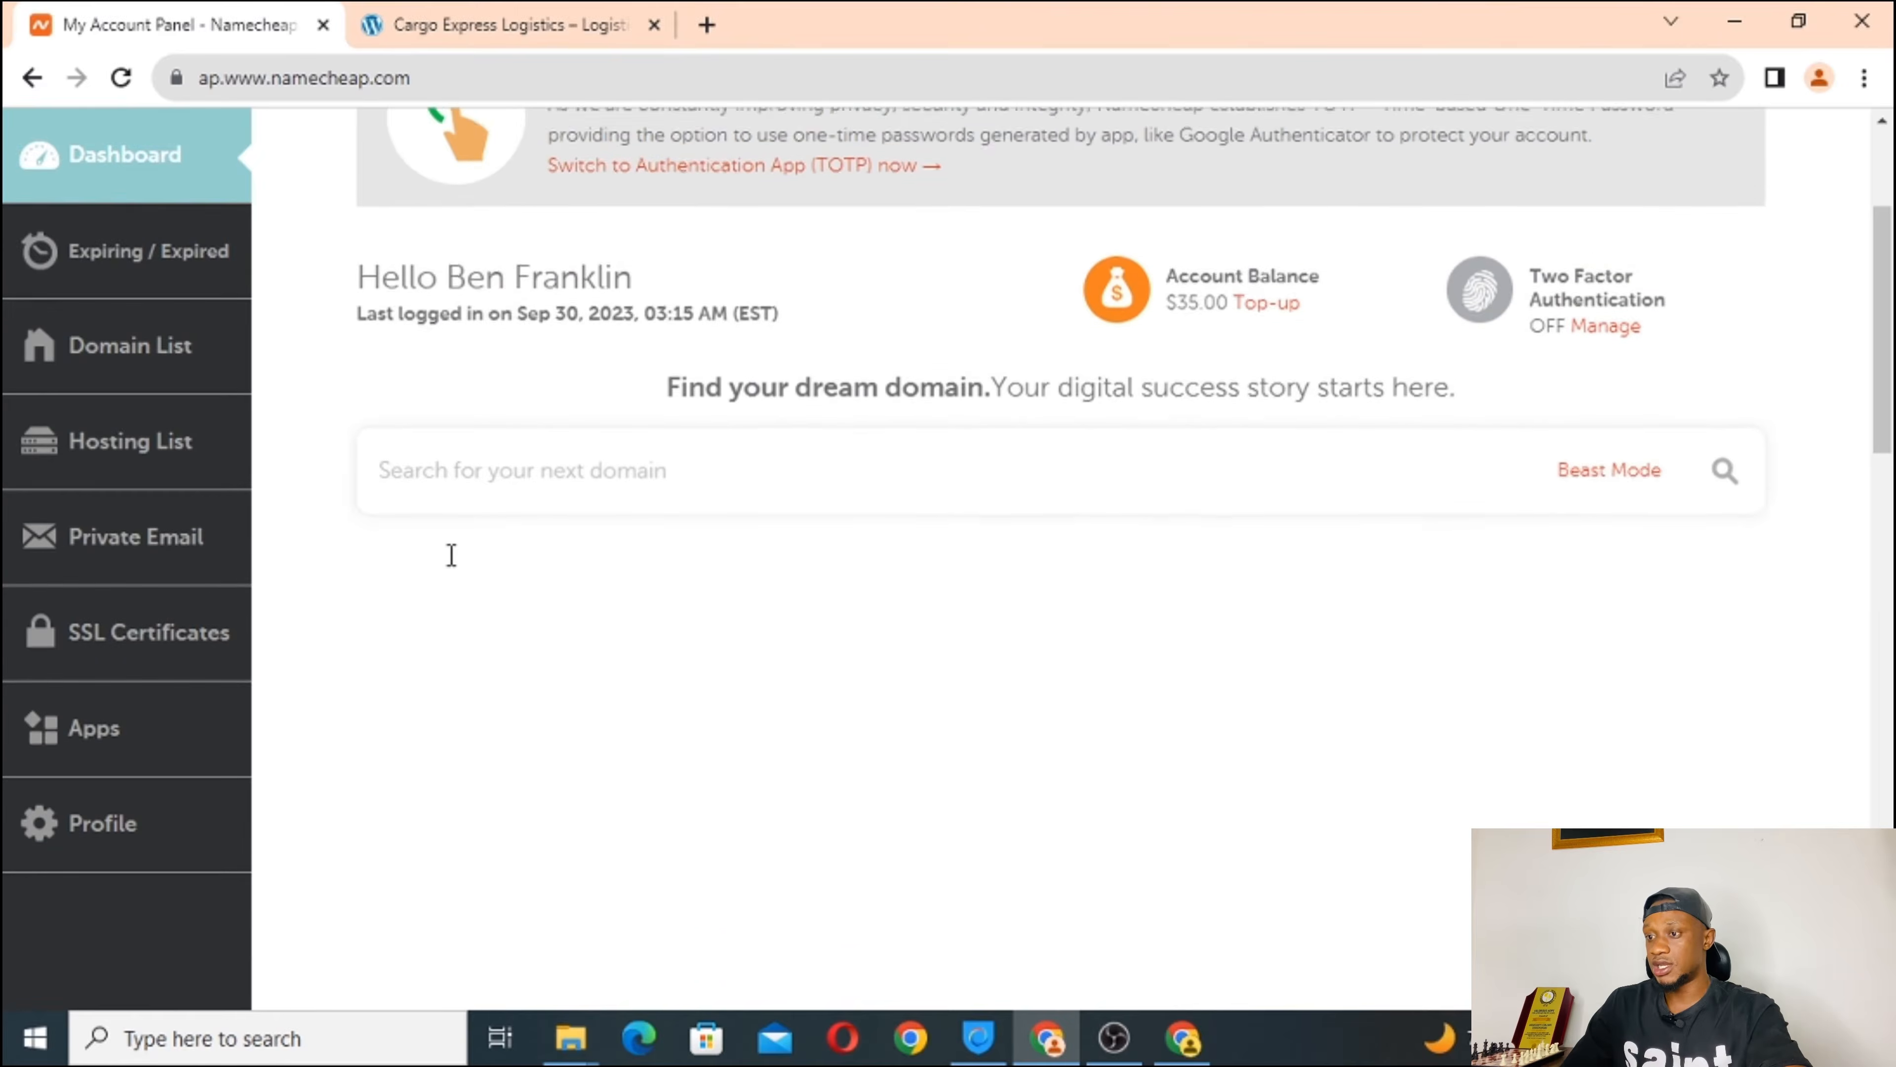
{"action": "scroll", "coordinate": [451, 559], "scroll_direction": "up", "scroll_amount": 3}
{"action": "mouse_move", "coordinate": [1020, 262]}
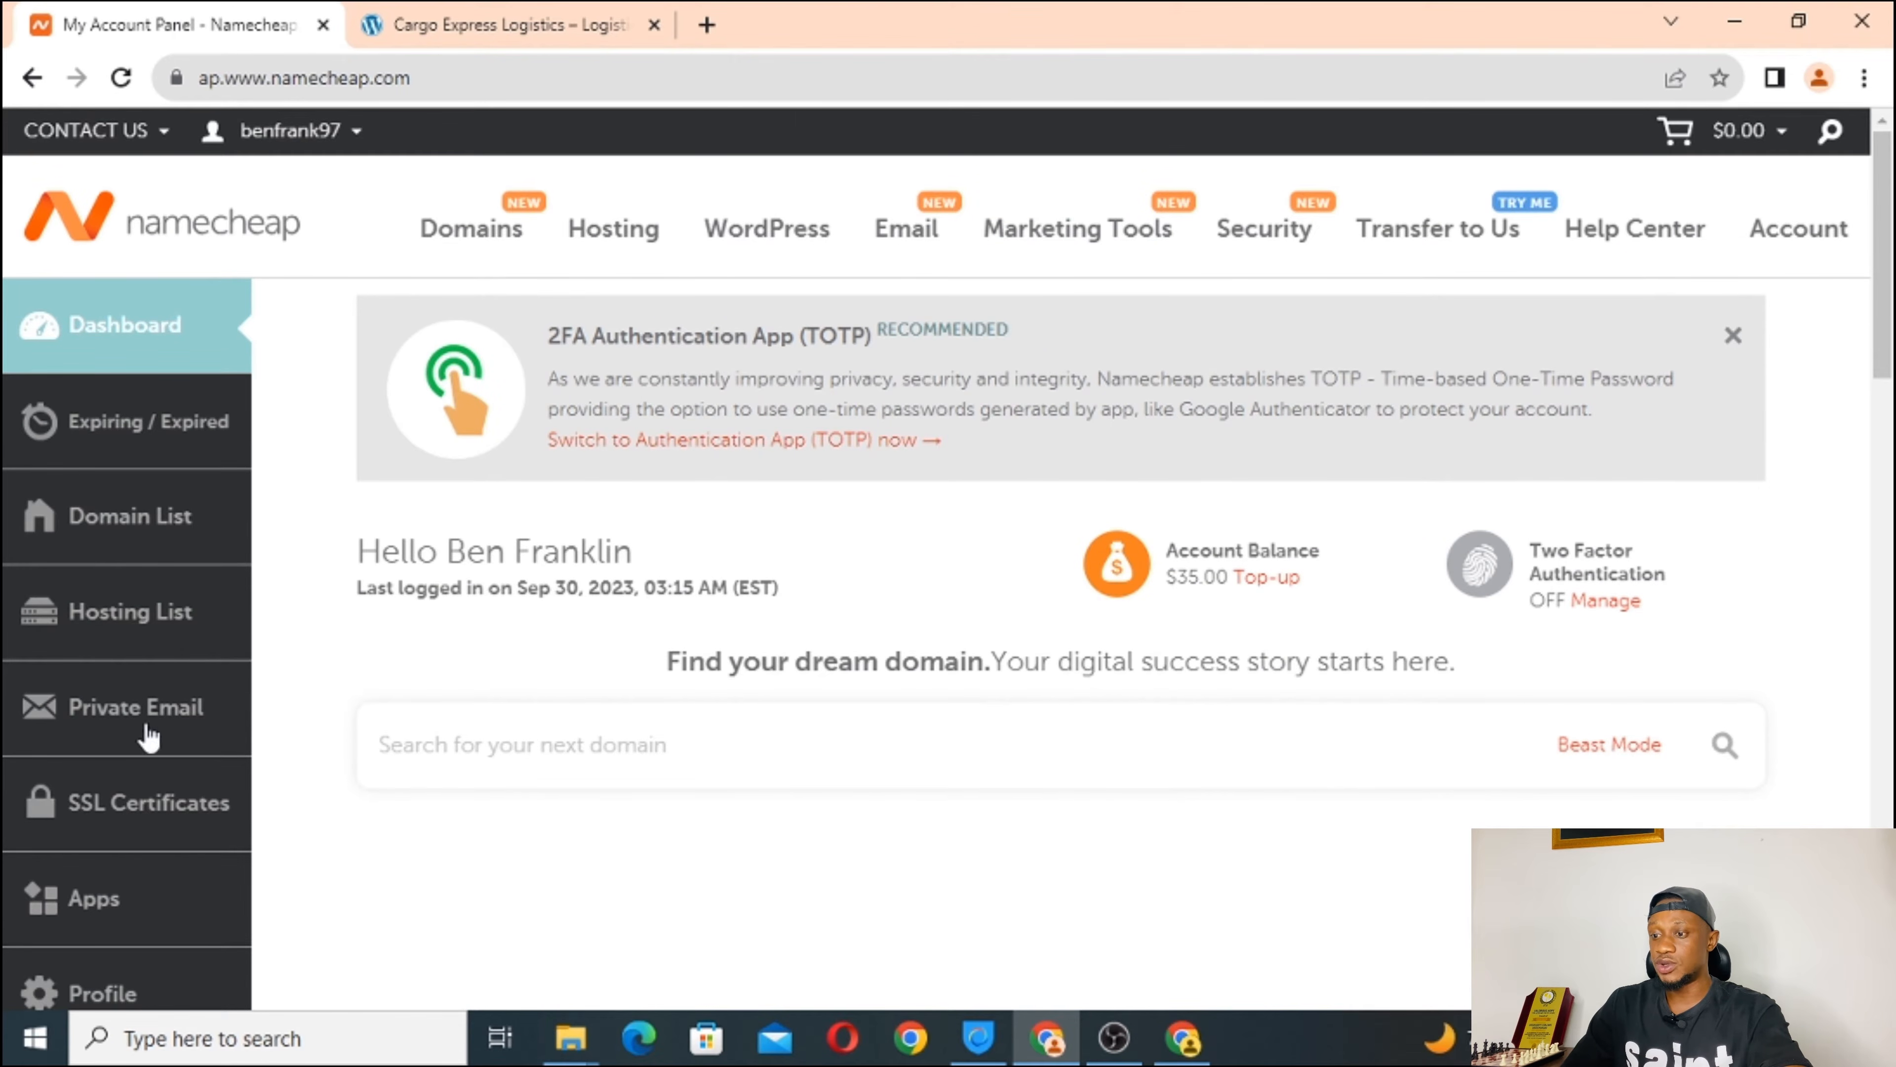
{"action": "scroll", "coordinate": [148, 733], "scroll_direction": "down", "scroll_amount": 2}
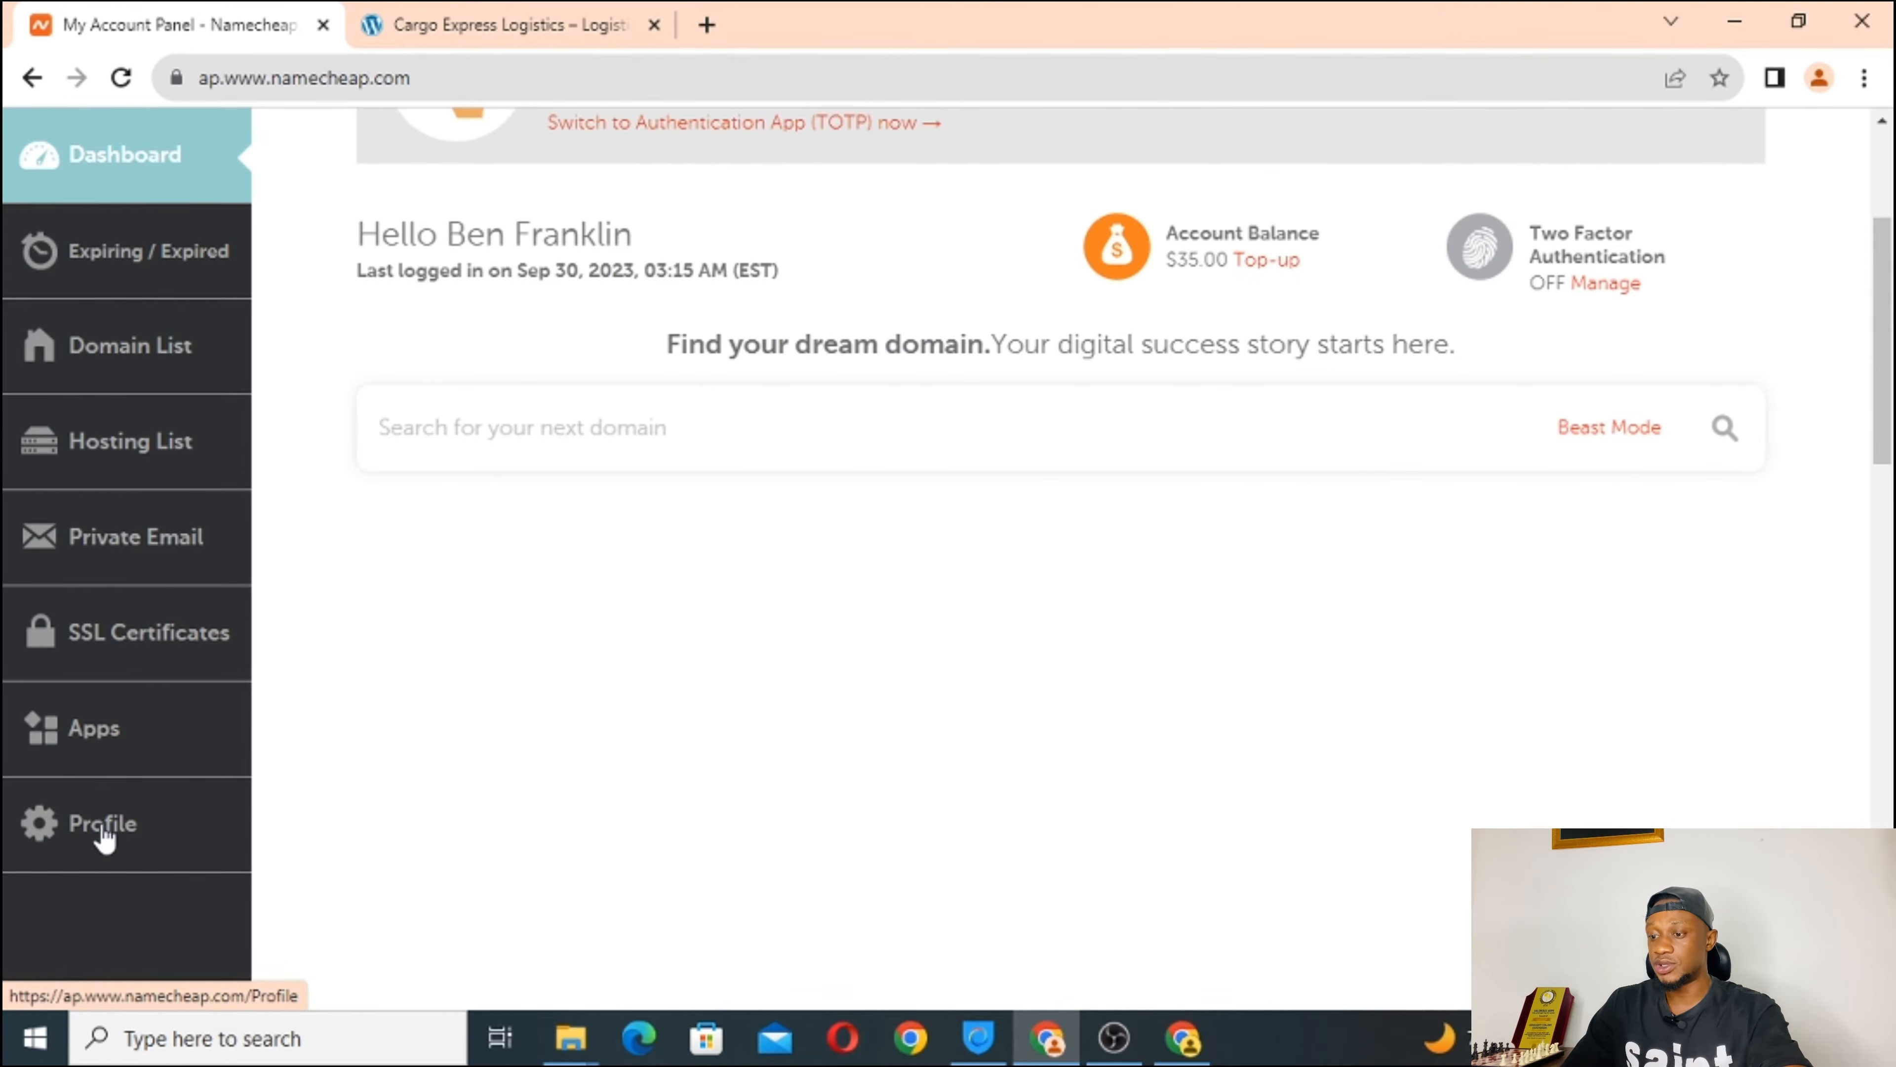
Open Profile and review the basic info and primary address on Personal Info.
{"action": "left_click", "coordinate": [105, 836]}
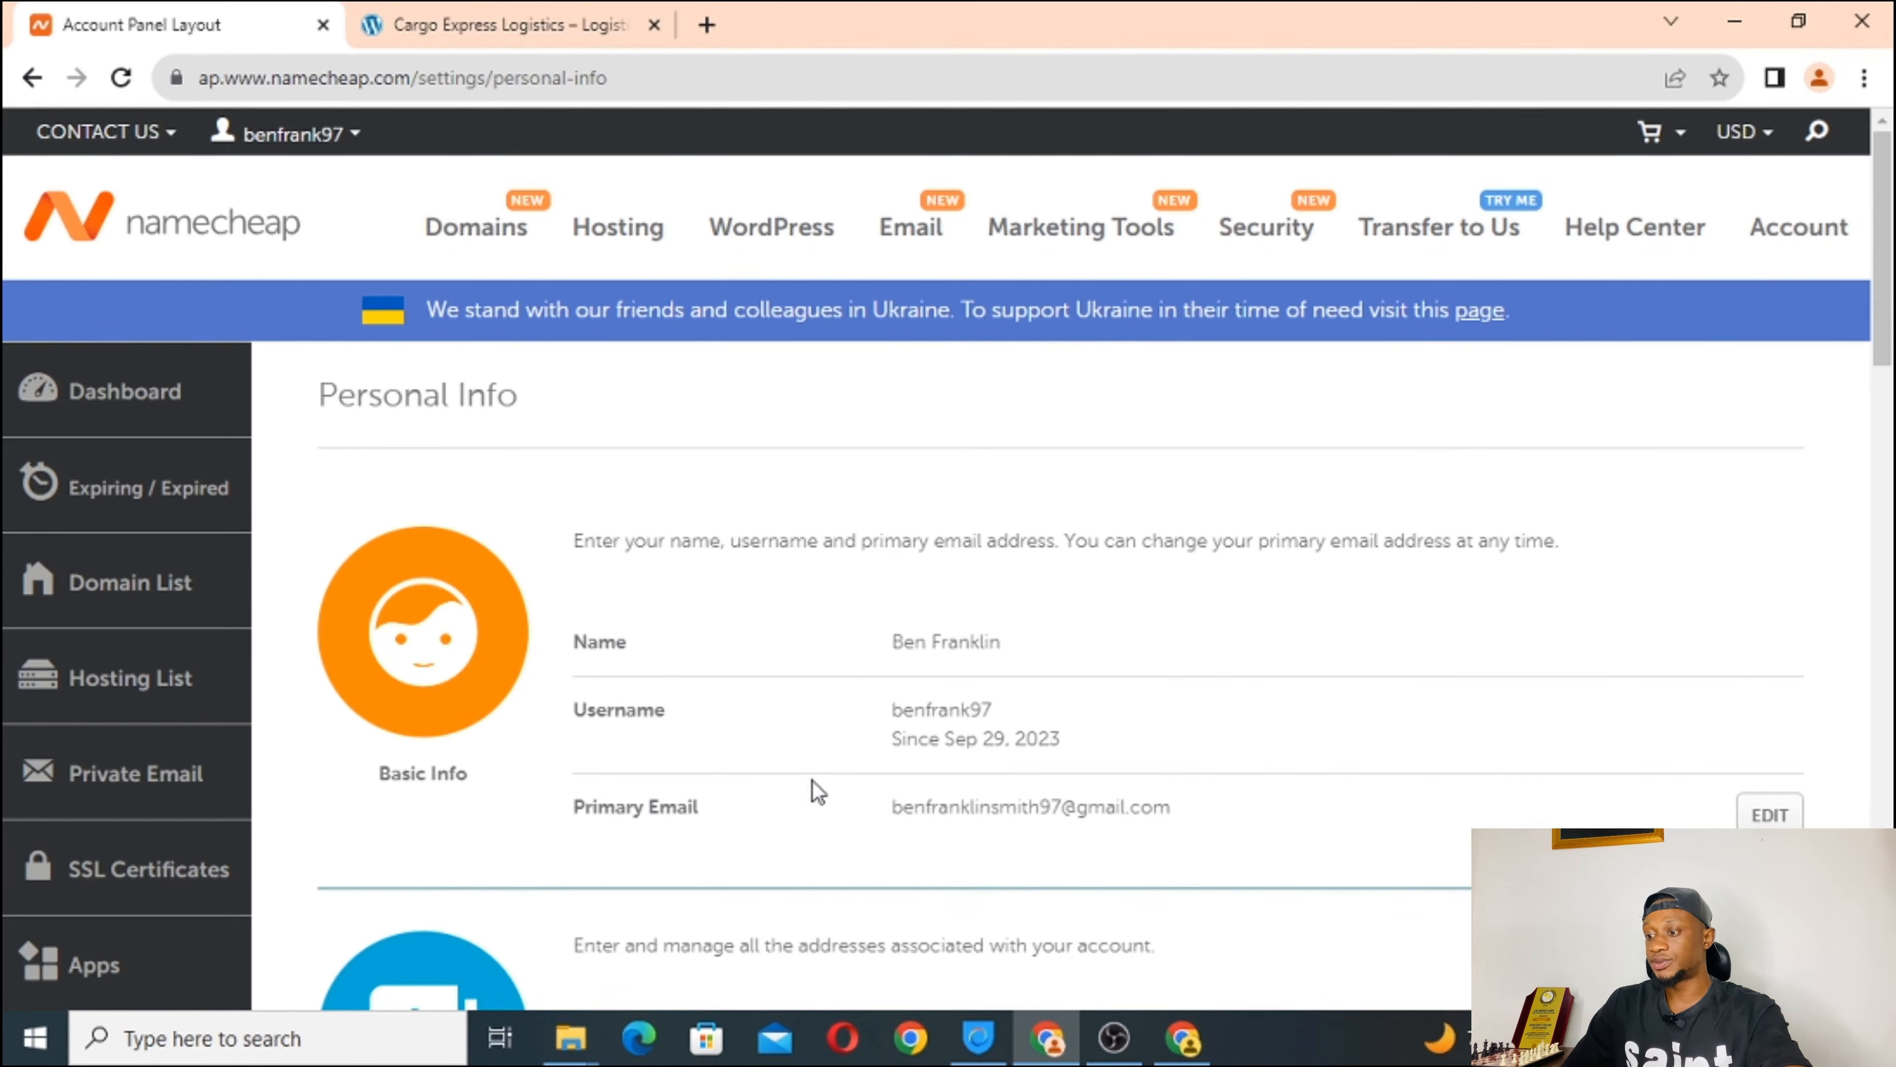
{"action": "scroll", "coordinate": [813, 790], "scroll_direction": "down", "scroll_amount": 2}
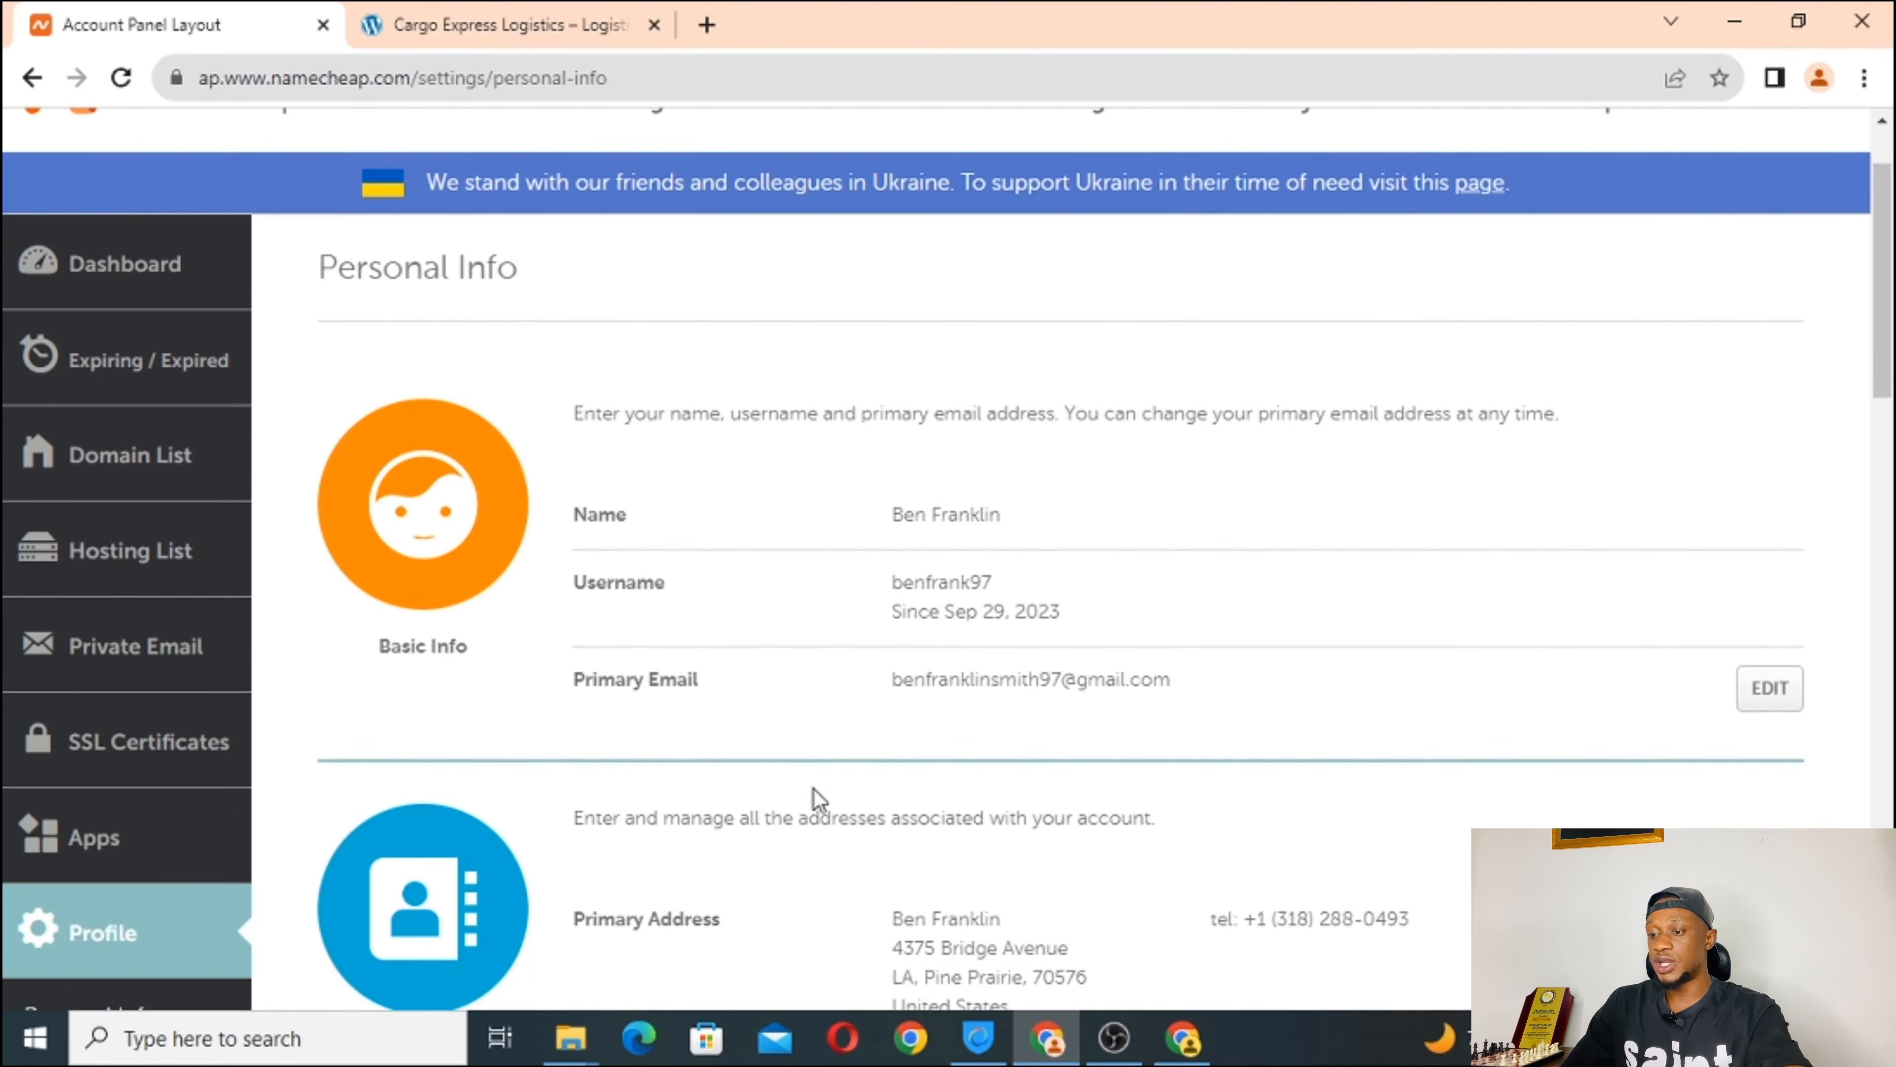
{"action": "scroll", "coordinate": [812, 790], "scroll_direction": "down", "scroll_amount": 1}
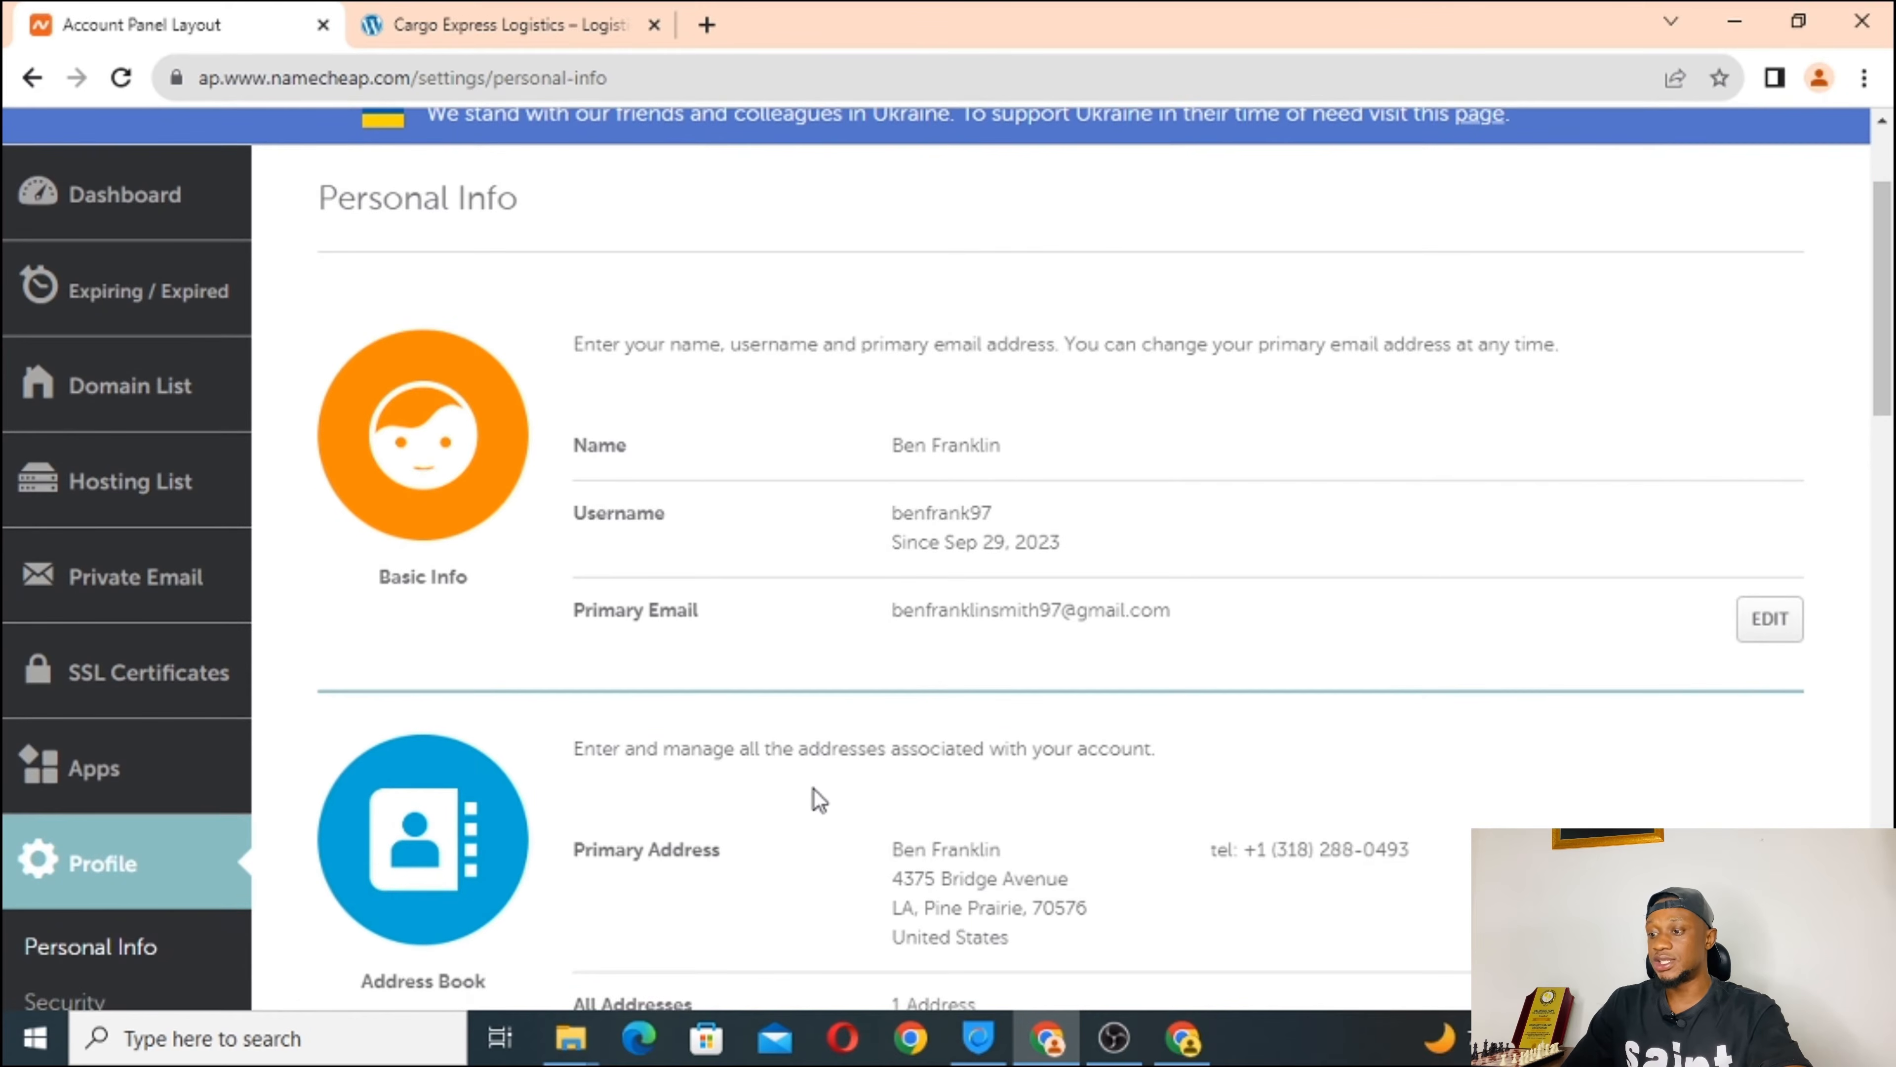
{"action": "scroll", "coordinate": [813, 791], "scroll_direction": "down", "scroll_amount": 2}
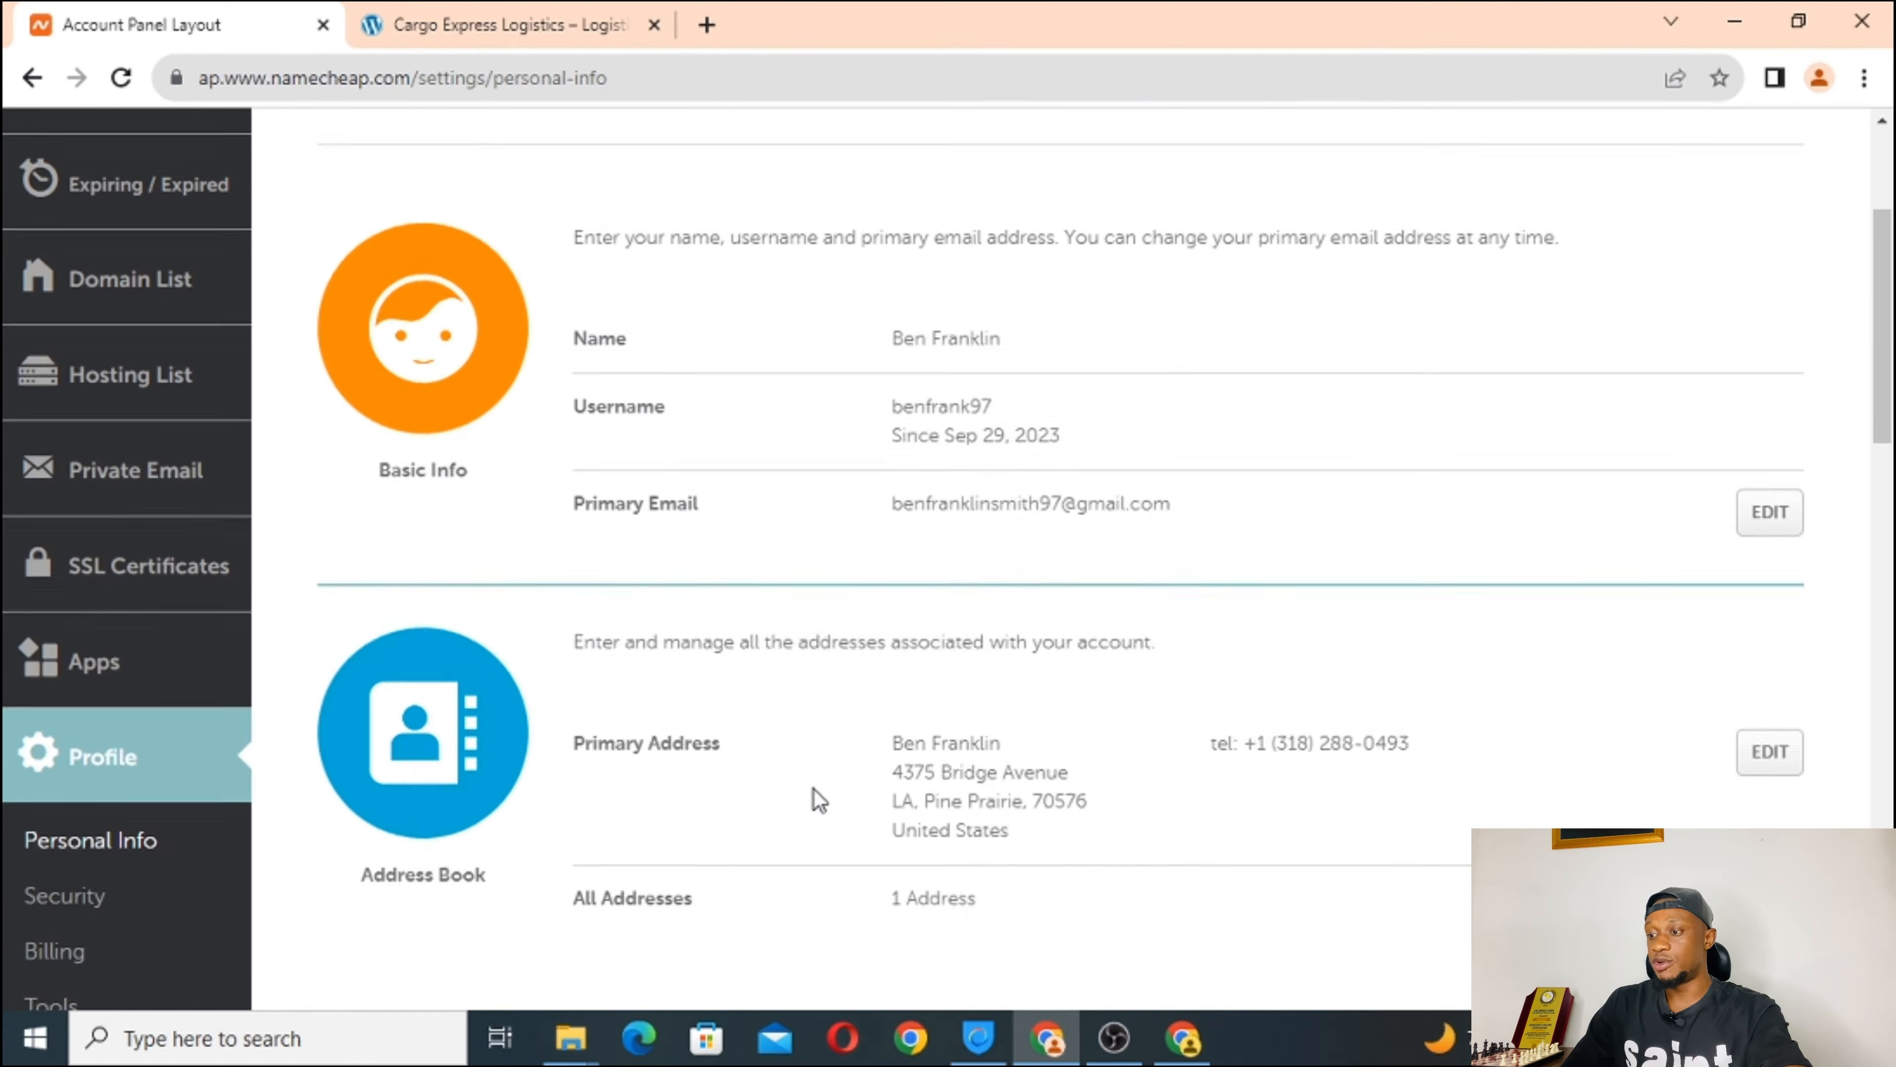
{"action": "scroll", "coordinate": [813, 790], "scroll_direction": "down", "scroll_amount": 1}
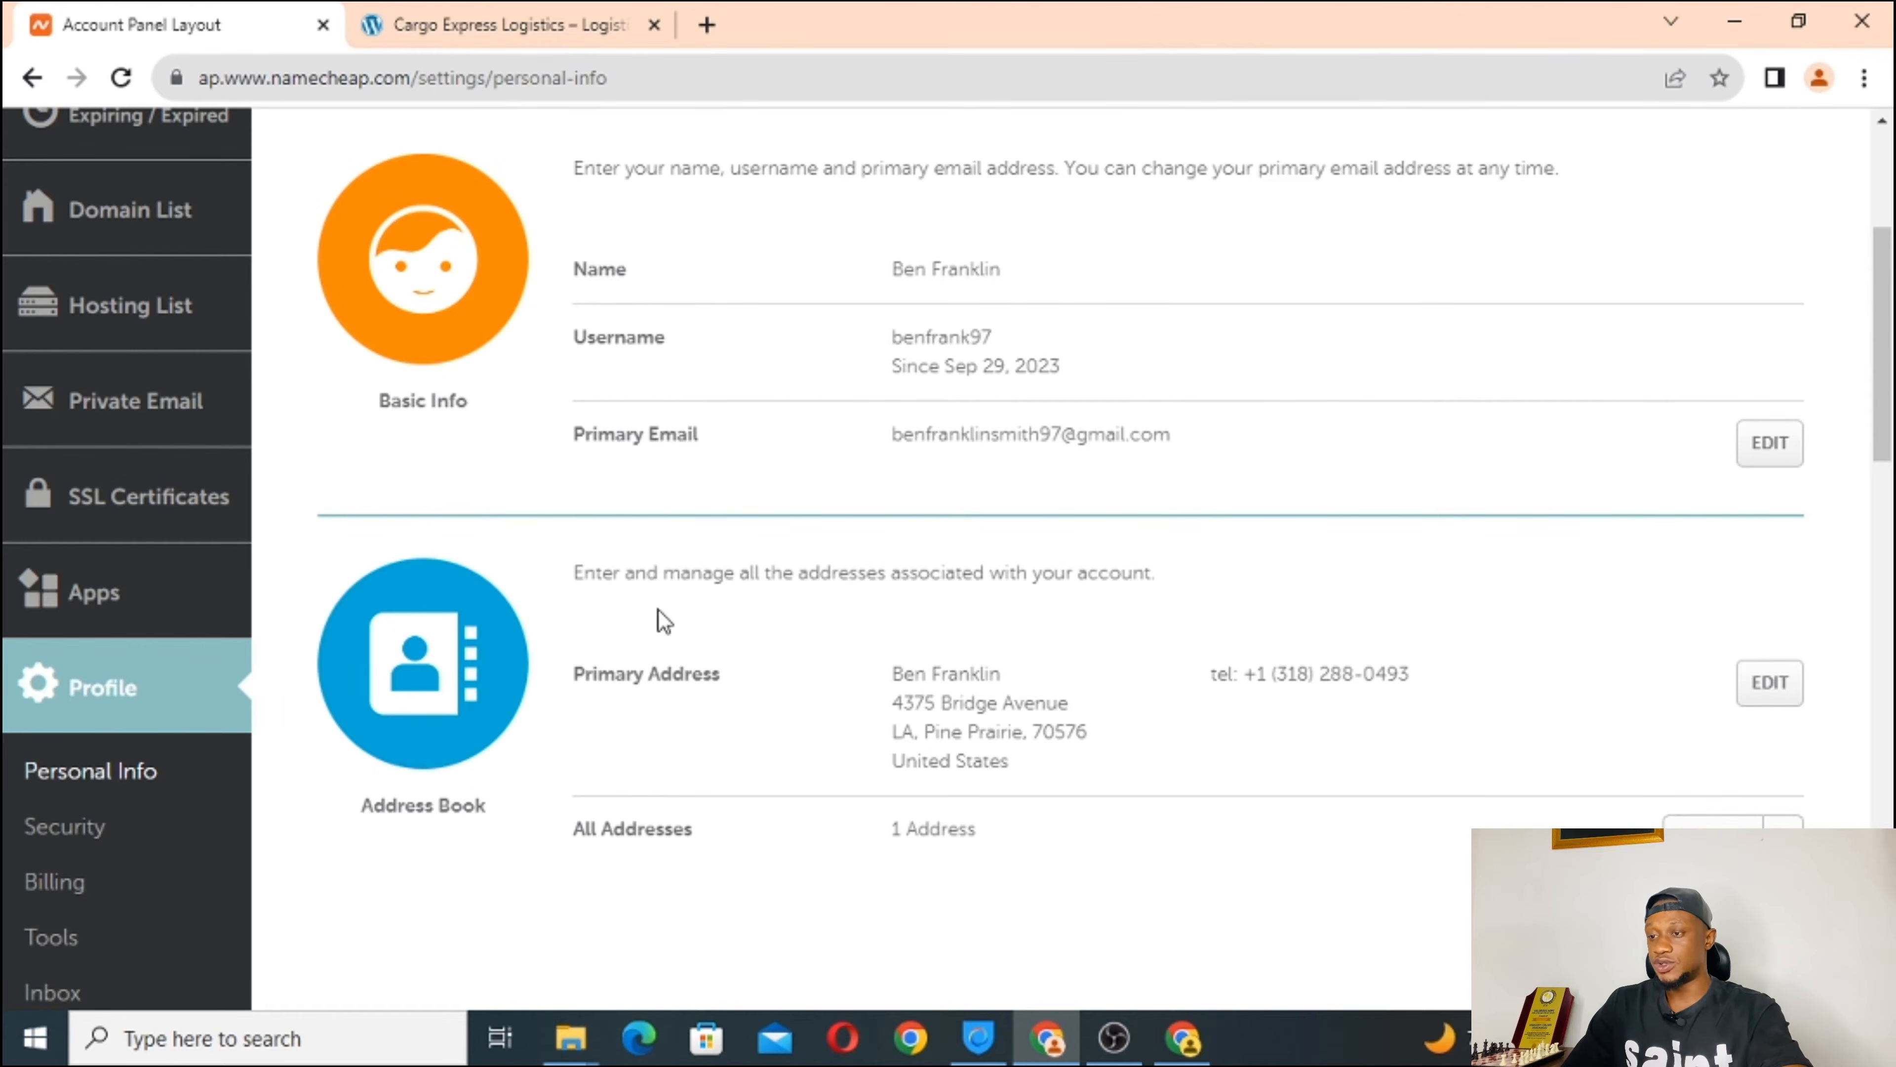
{"action": "scroll", "coordinate": [658, 609], "scroll_direction": "up", "scroll_amount": 5}
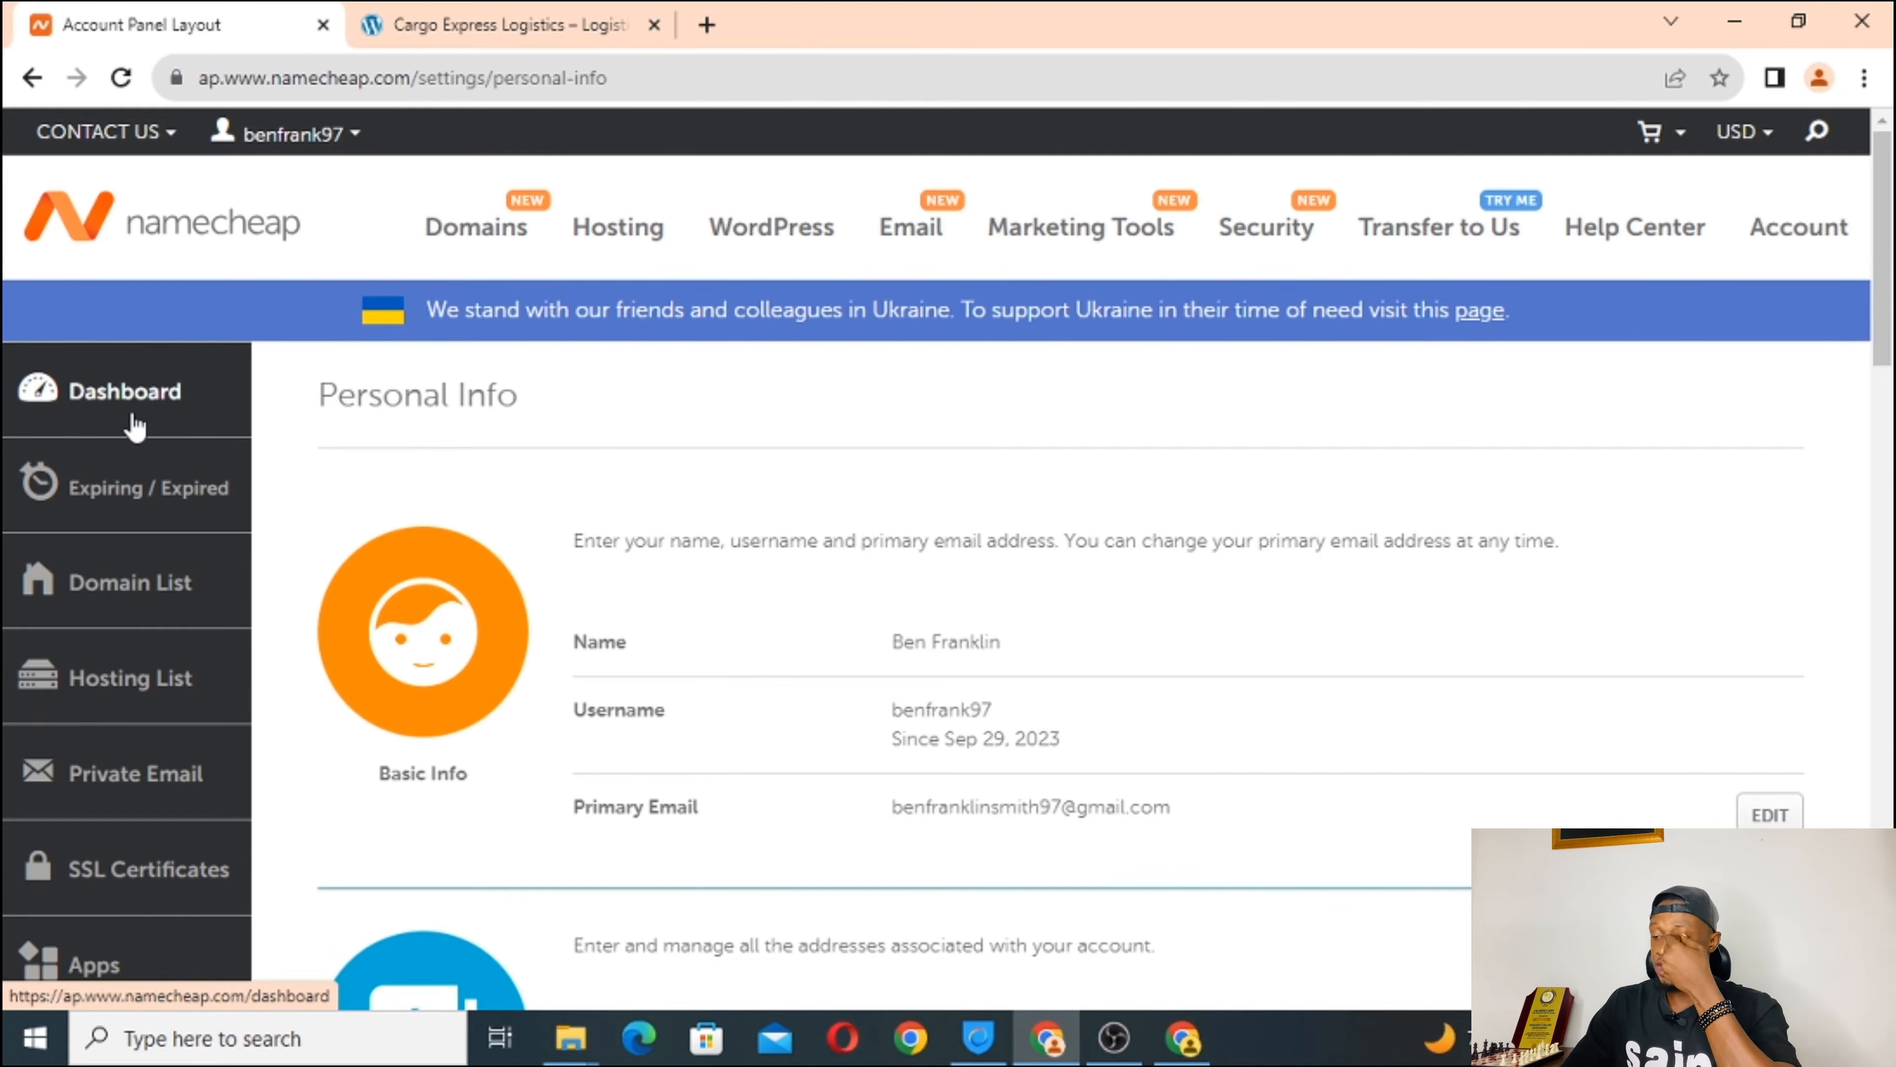
Go back to the Dashboard and review the $35.00 balance and disabled two-factor authentication.
{"action": "left_click", "coordinate": [133, 424]}
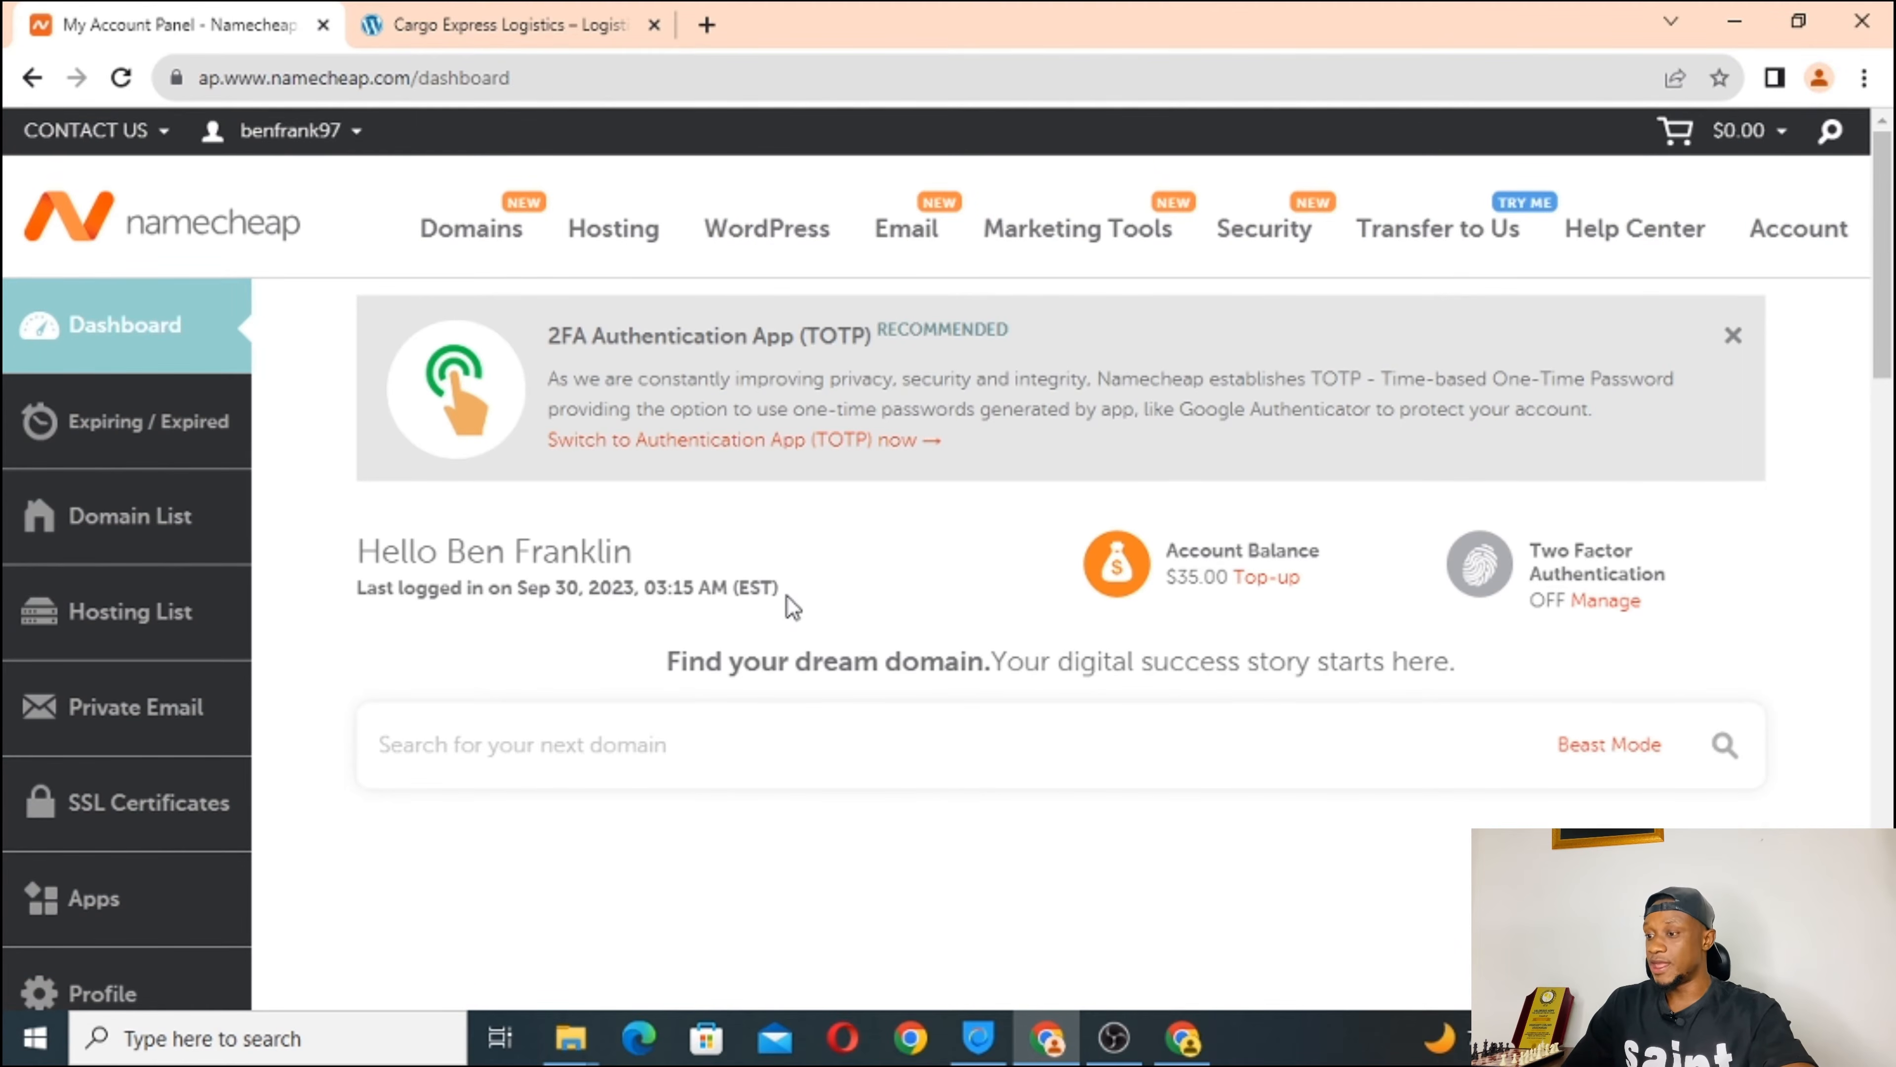
{"action": "scroll", "coordinate": [786, 594], "scroll_direction": "down", "scroll_amount": 1}
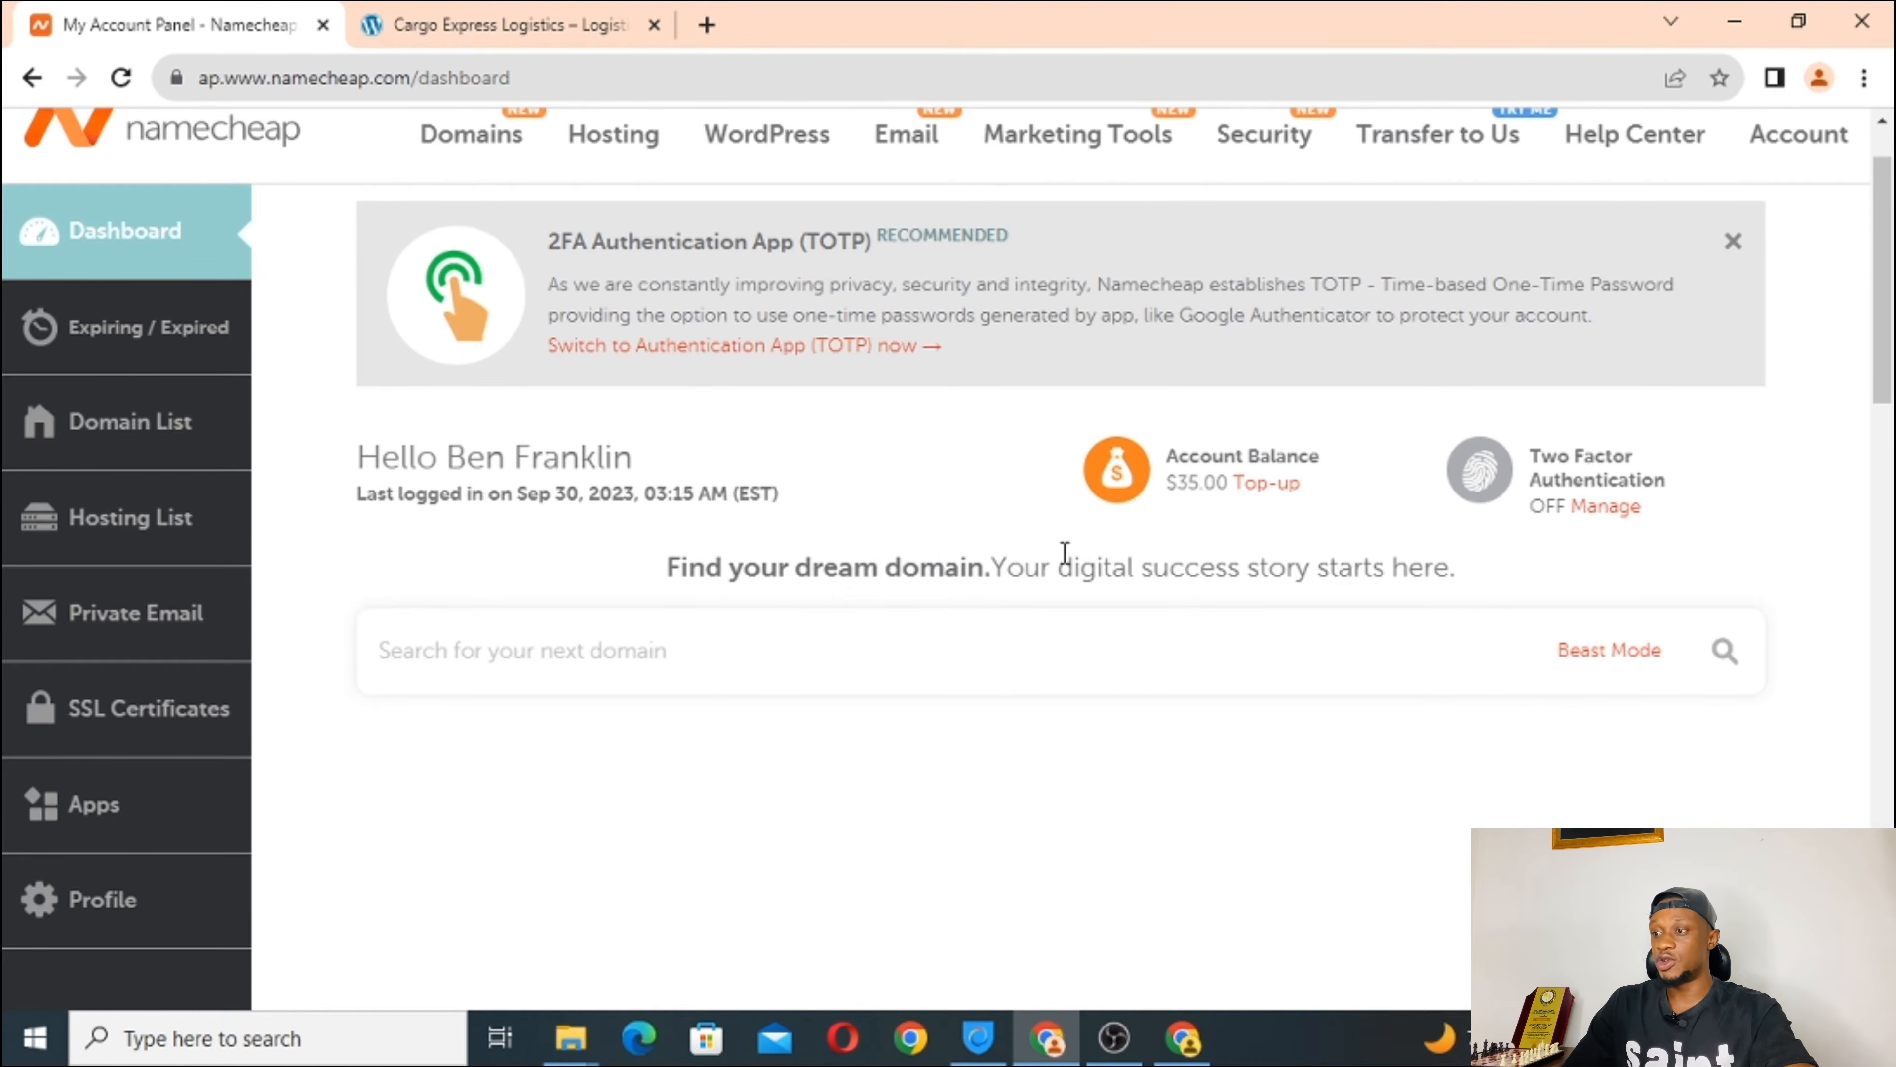
{"action": "scroll", "coordinate": [860, 669], "scroll_direction": "down", "scroll_amount": 5}
{"action": "scroll", "coordinate": [860, 672], "scroll_direction": "up", "scroll_amount": 1}
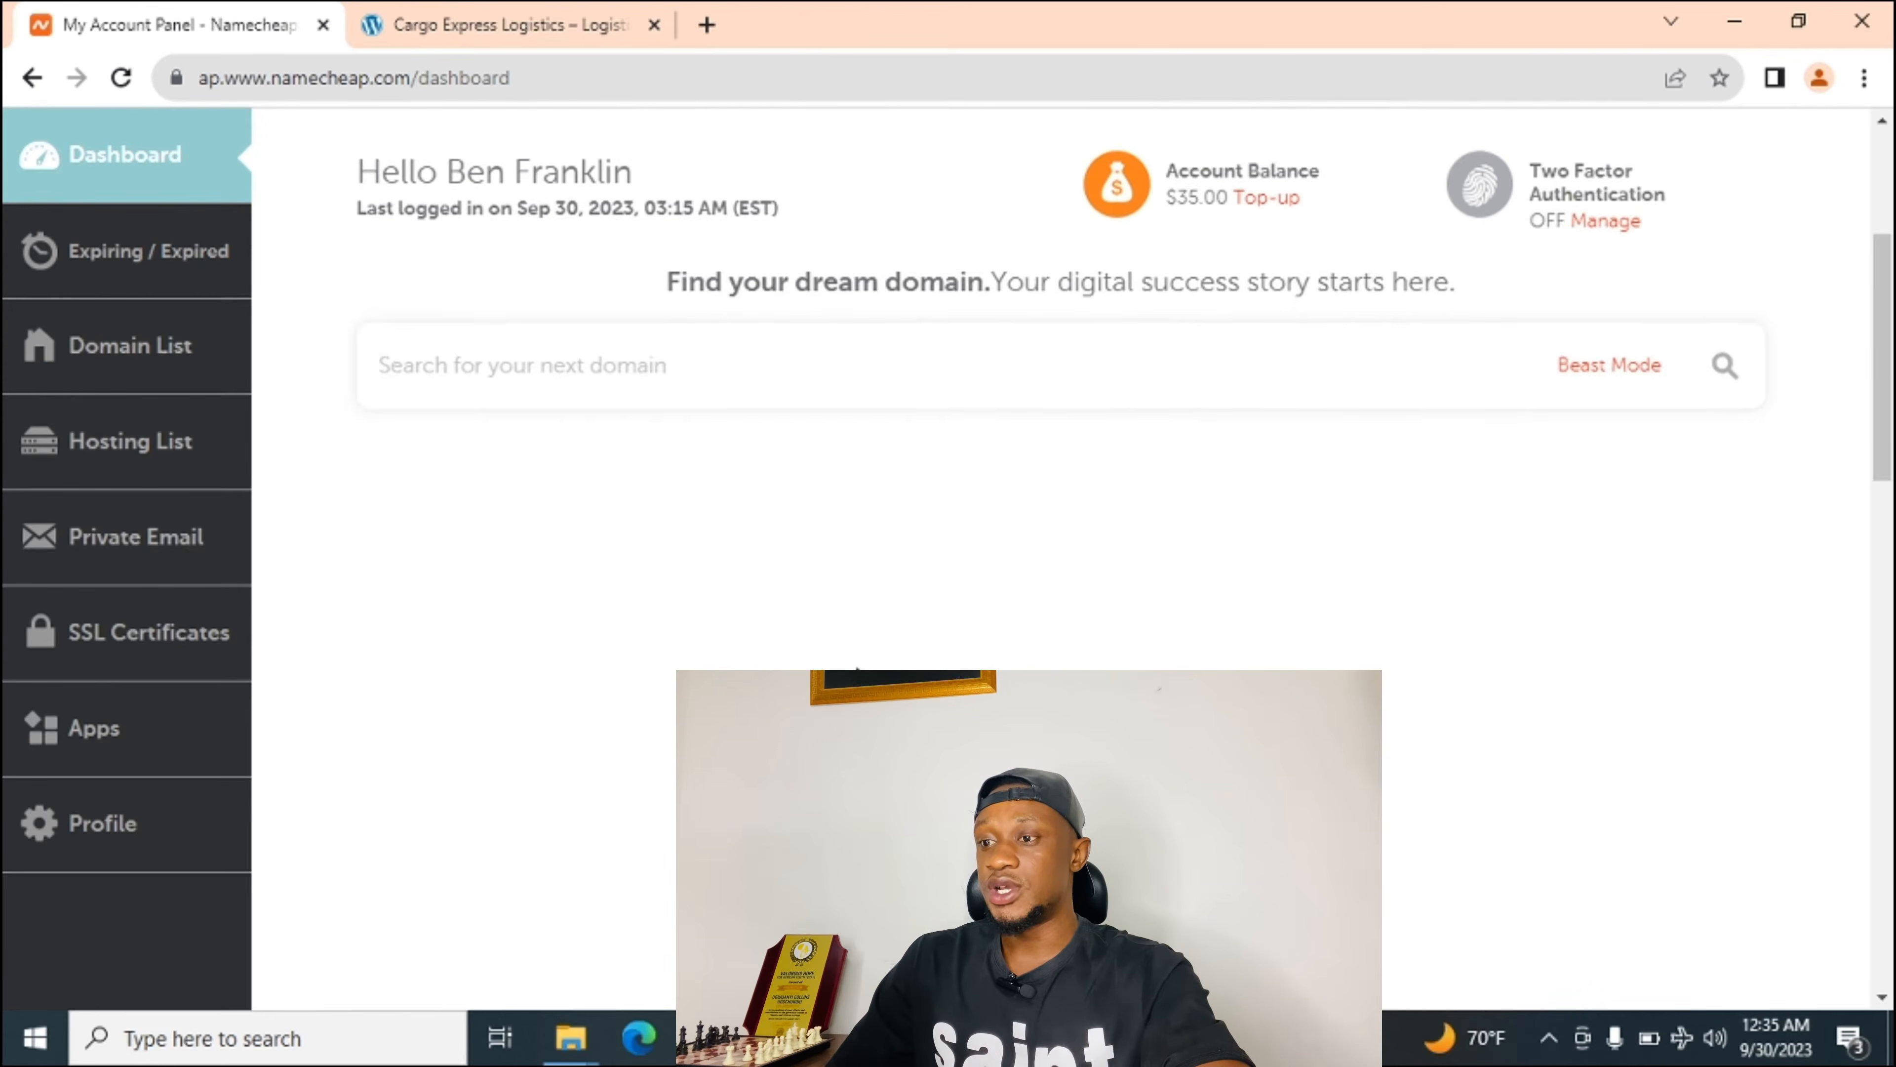
{"action": "scroll", "coordinate": [860, 672], "scroll_direction": "down", "scroll_amount": 3}
{"action": "scroll", "coordinate": [860, 664], "scroll_direction": "up", "scroll_amount": 7}
{"action": "scroll", "coordinate": [860, 663], "scroll_direction": "up", "scroll_amount": 1}
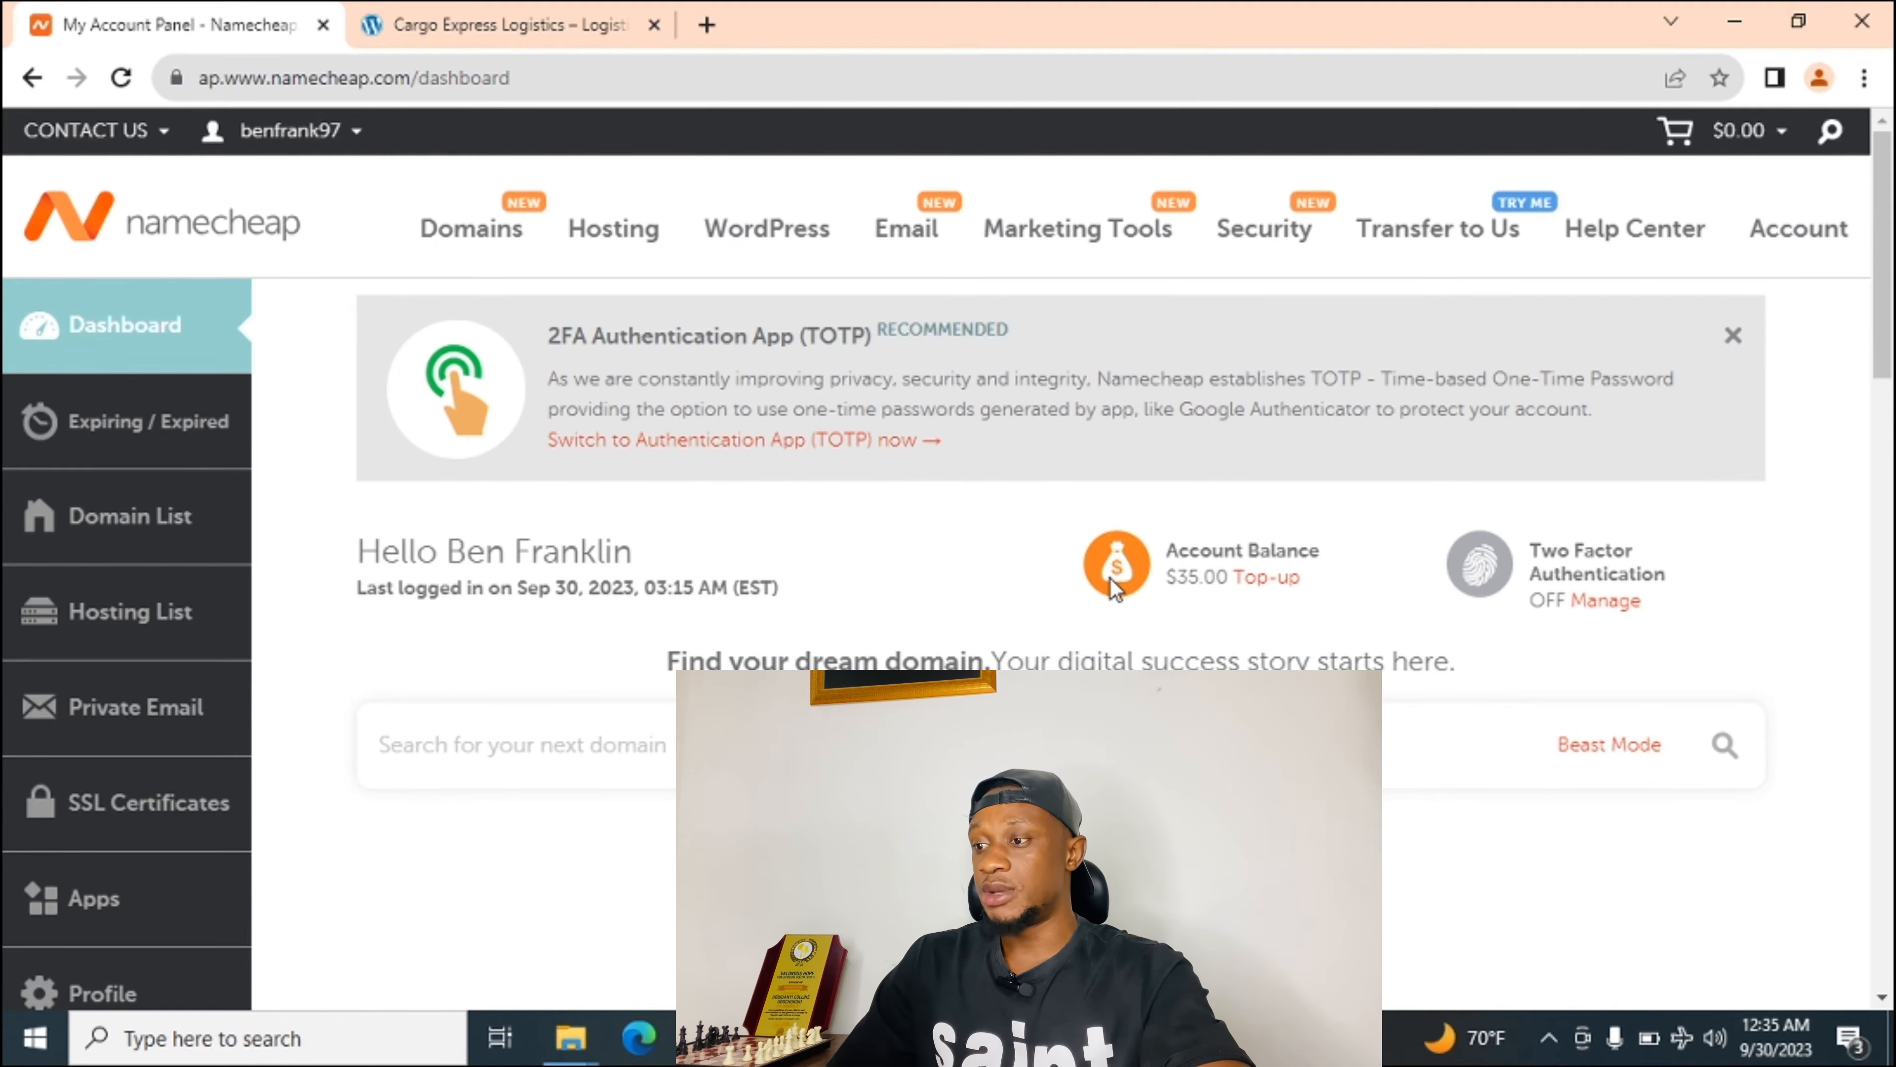
{"action": "scroll", "coordinate": [619, 718], "scroll_direction": "down", "scroll_amount": 5}
{"action": "scroll", "coordinate": [619, 719], "scroll_direction": "up", "scroll_amount": 5}
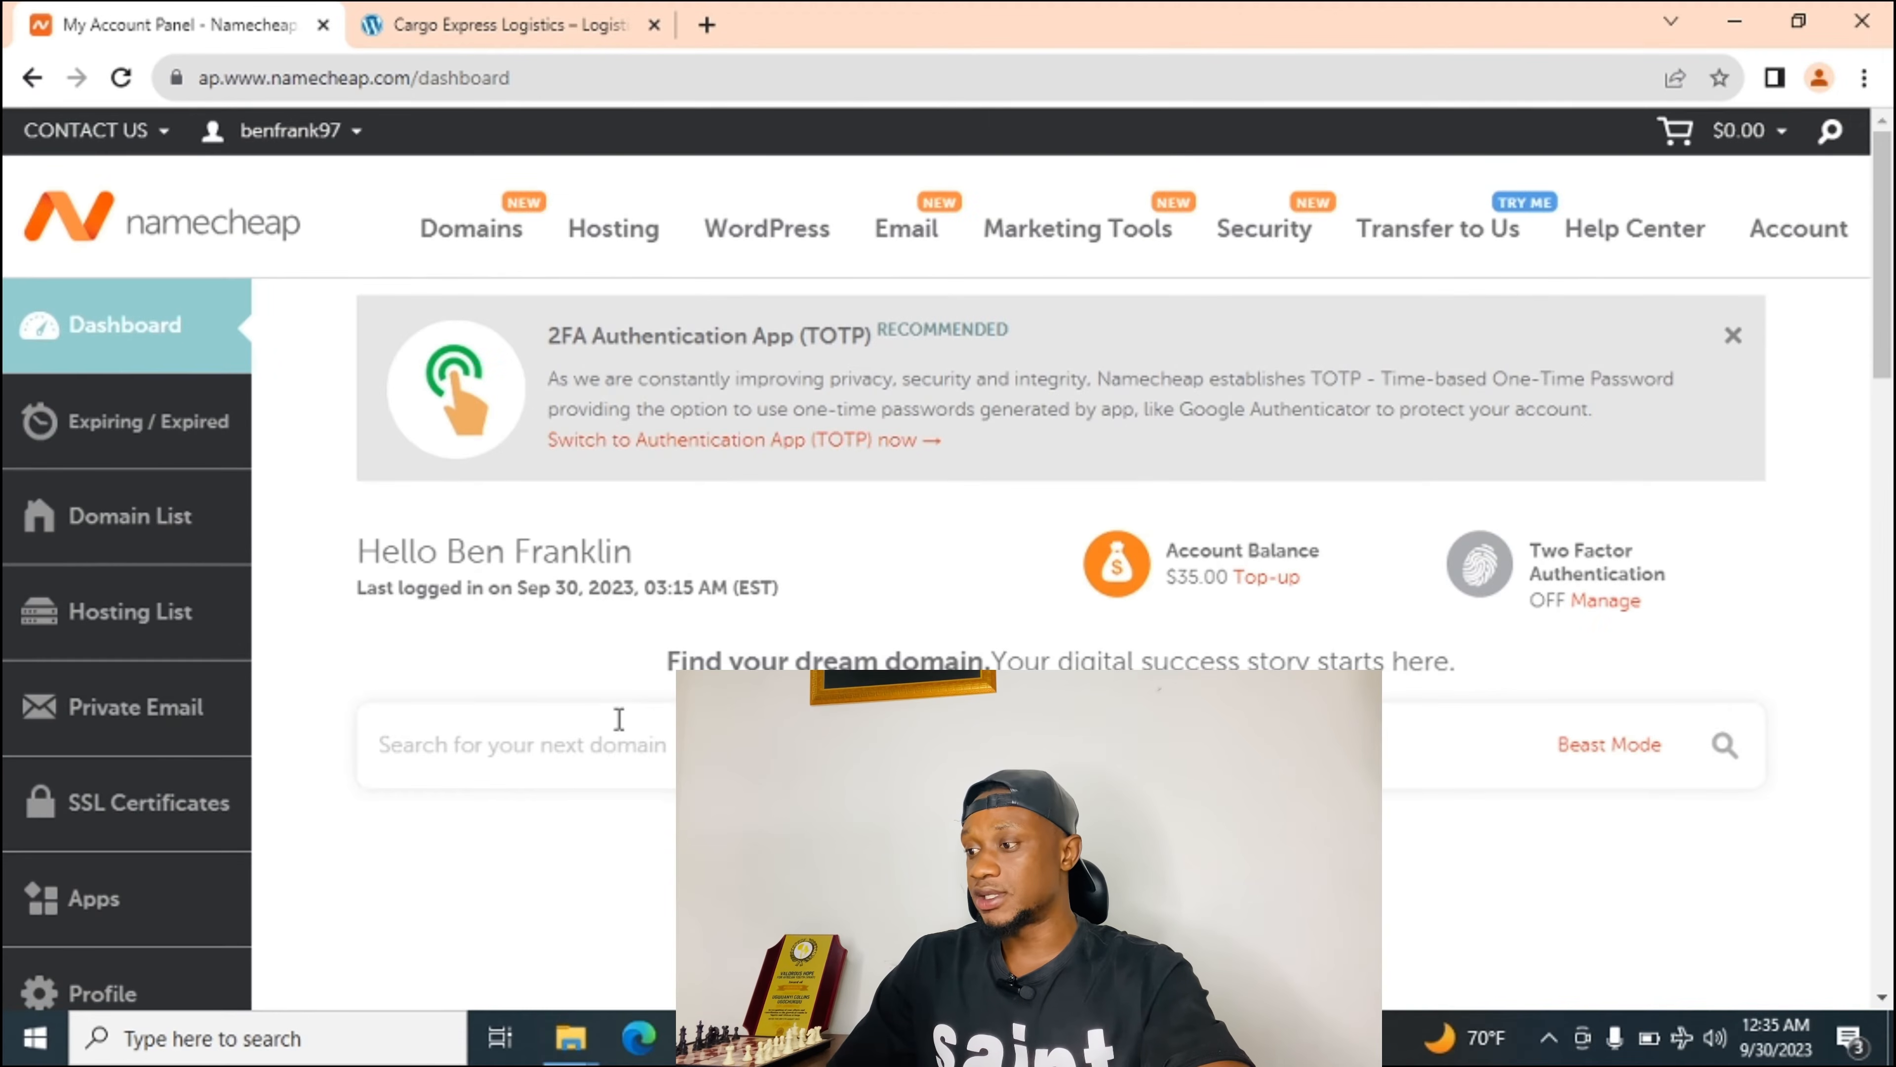
Start a Bitcoin top-up of the account balance, entering 30 as the amount with BTCPay.
{"action": "left_click", "coordinate": [1269, 584]}
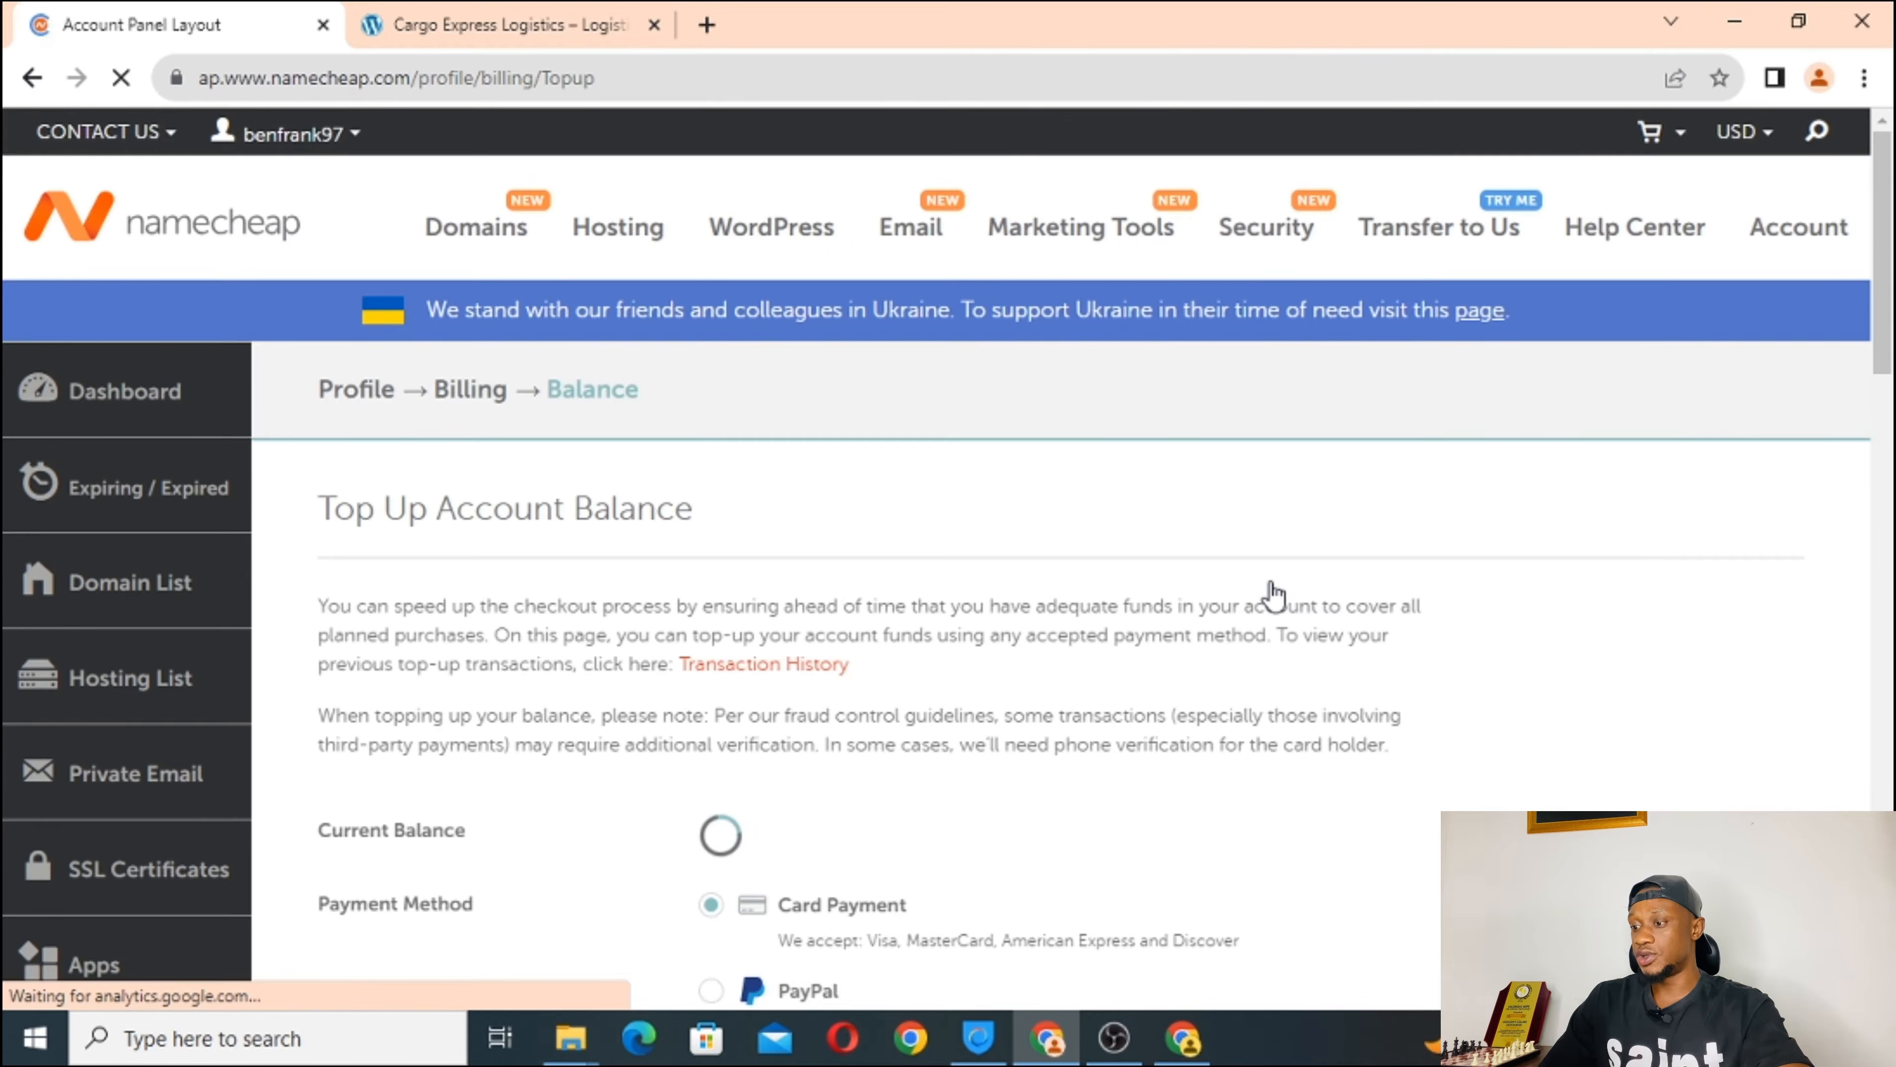
{"action": "scroll", "coordinate": [834, 687], "scroll_direction": "down", "scroll_amount": 5}
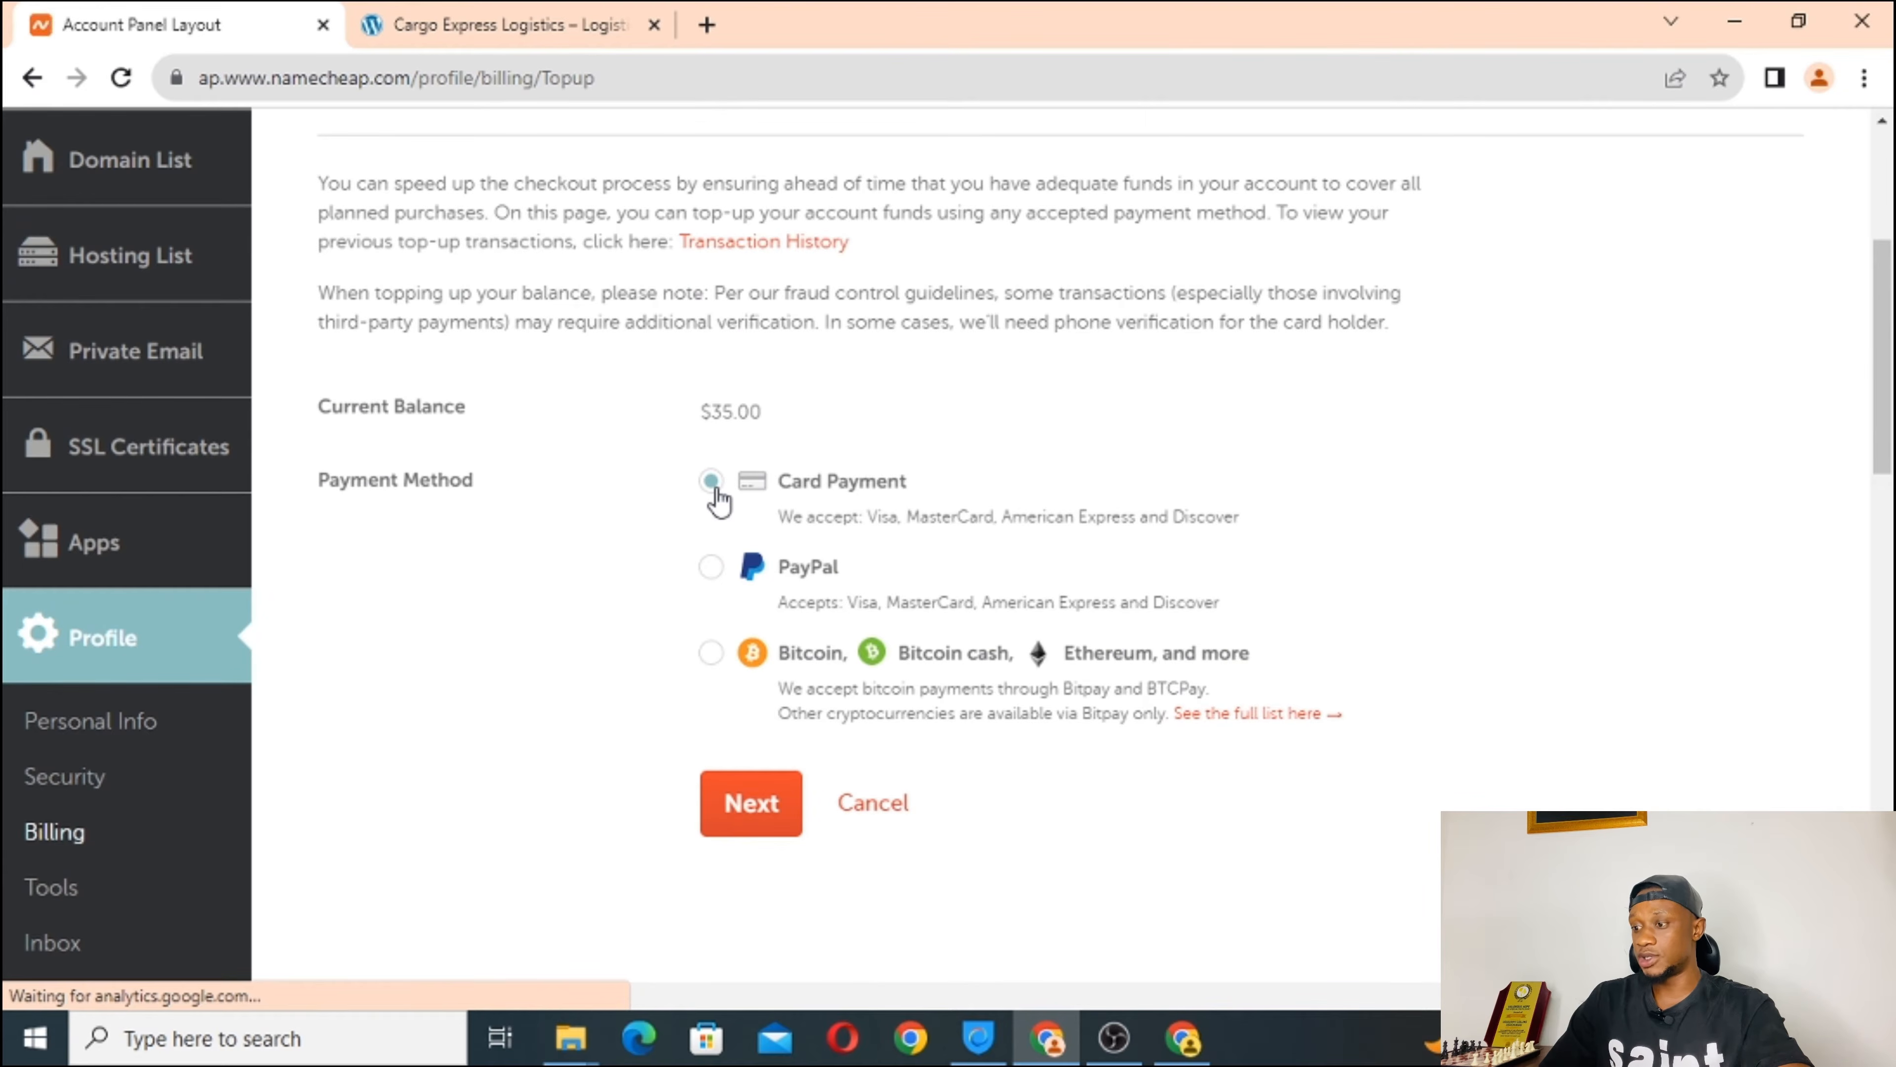
{"action": "left_click", "coordinate": [711, 653]}
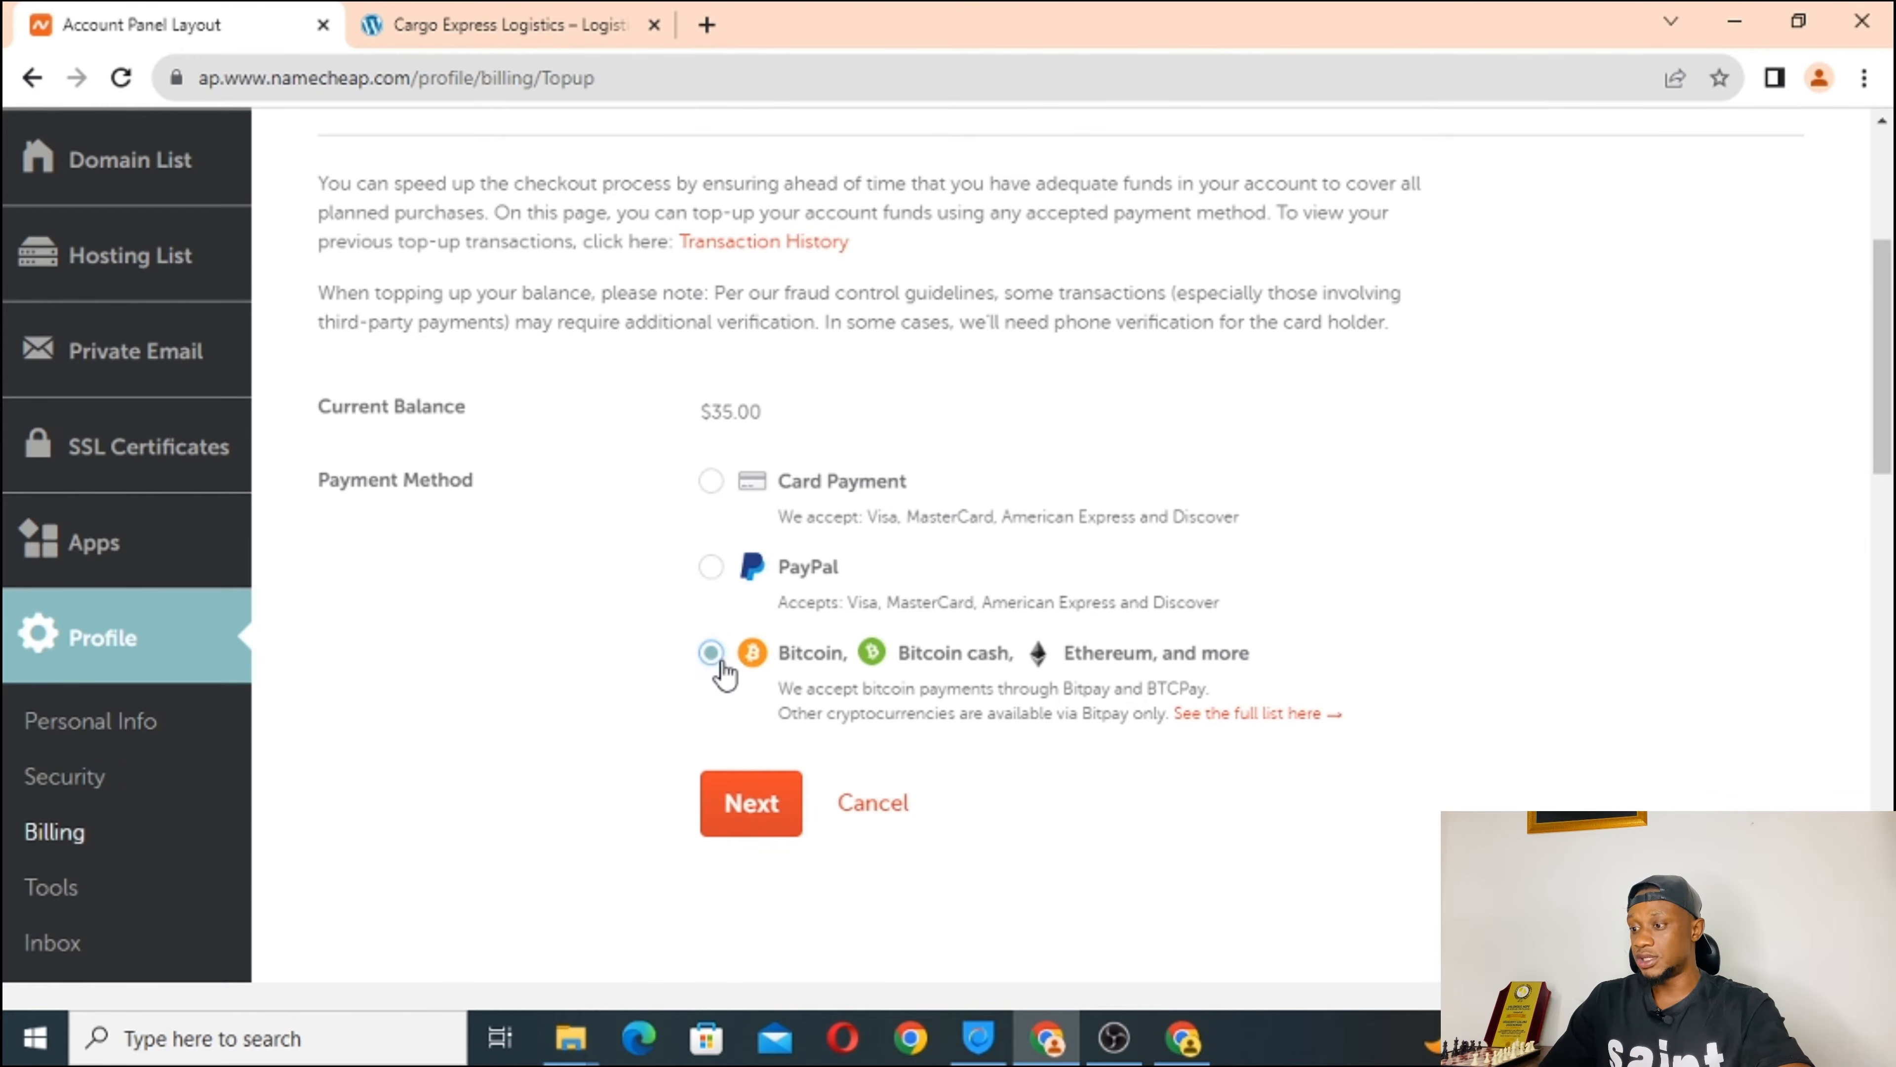
{"action": "left_click", "coordinate": [754, 818]}
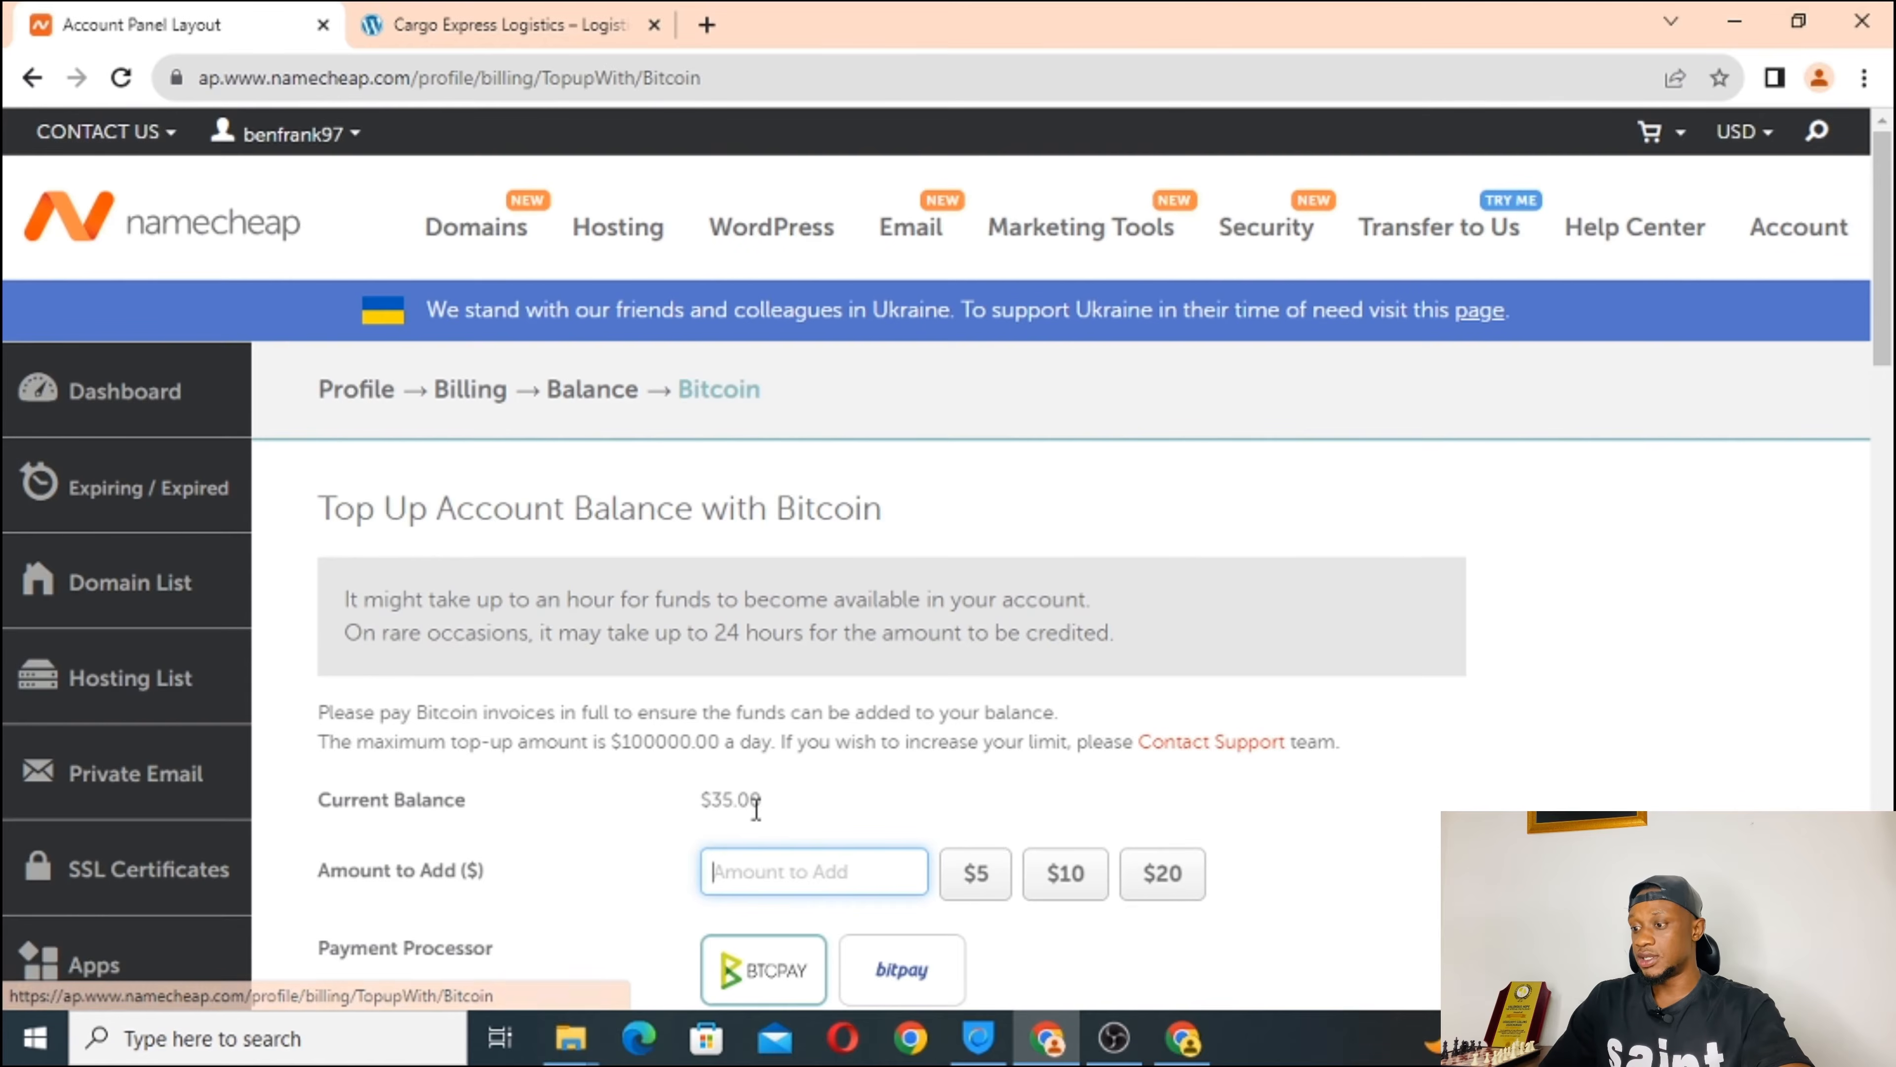
{"action": "scroll", "coordinate": [955, 731], "scroll_direction": "down", "scroll_amount": 3}
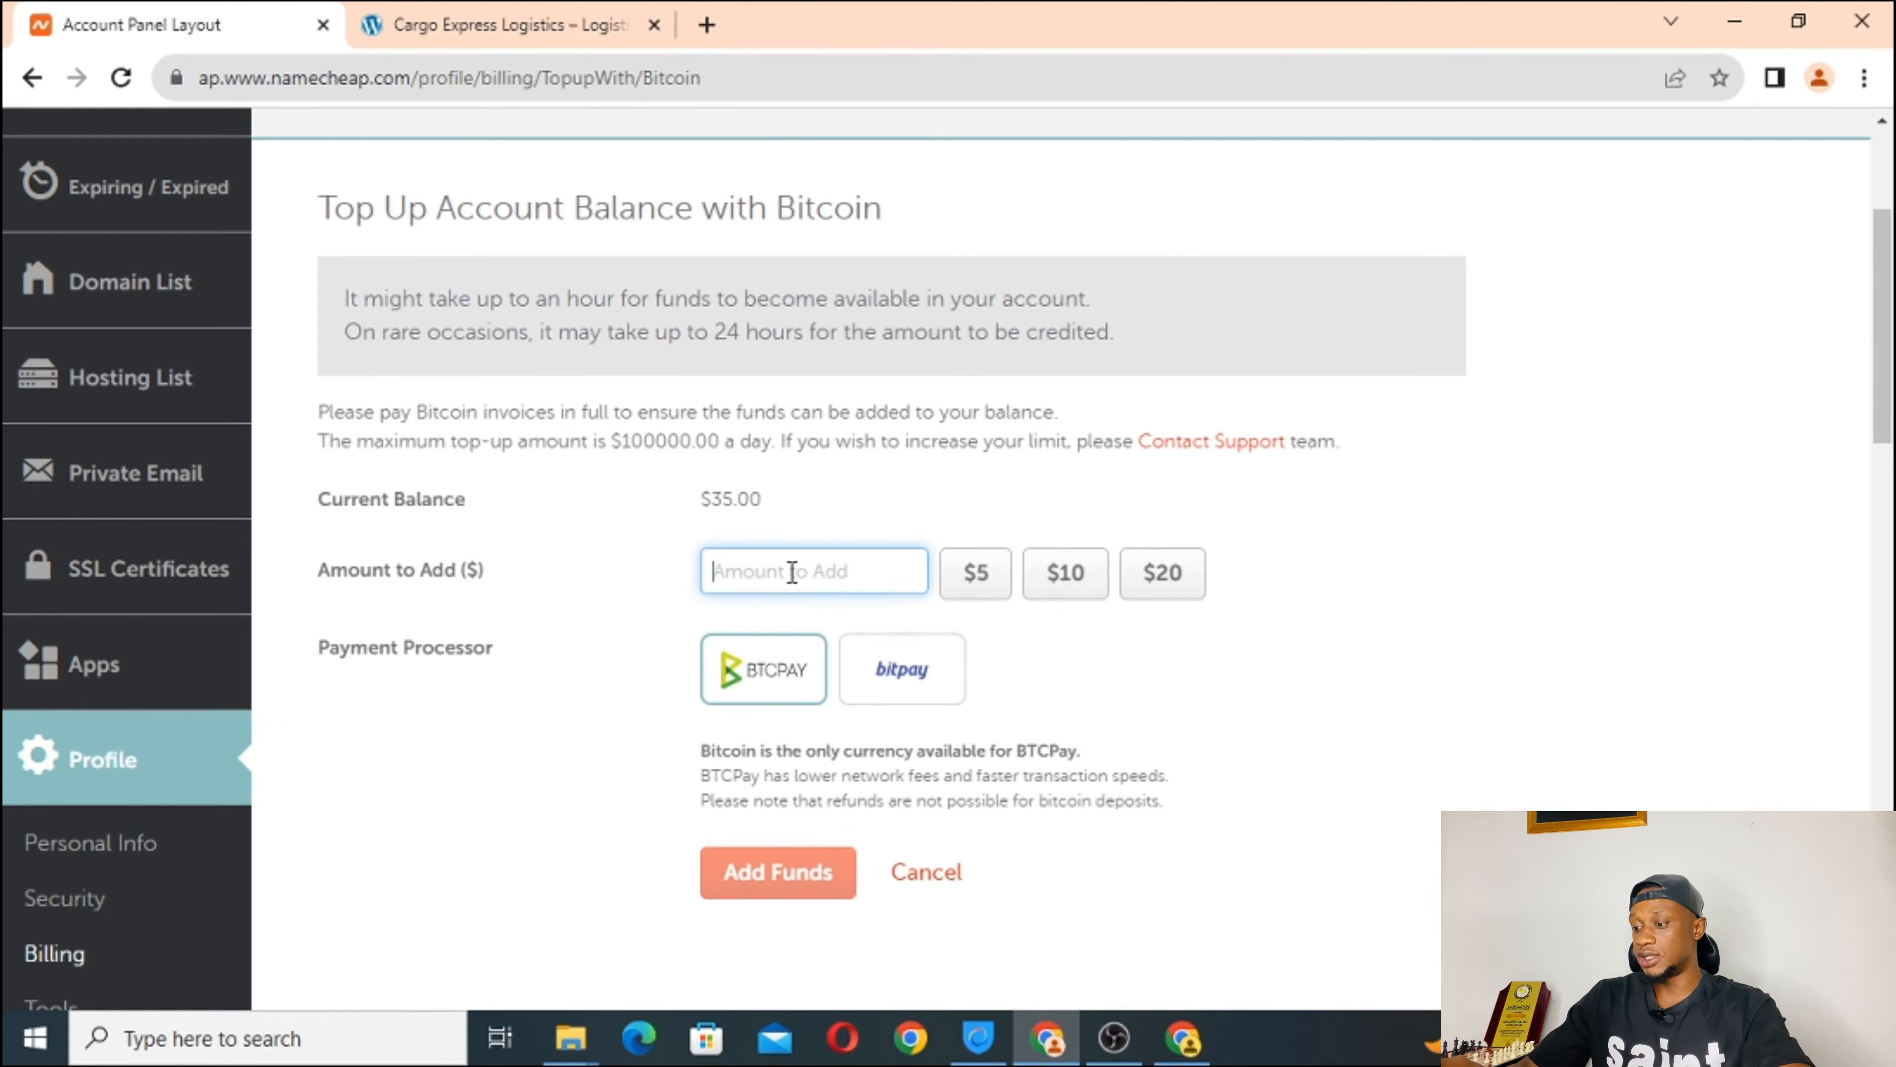
{"action": "type", "text": "30"}
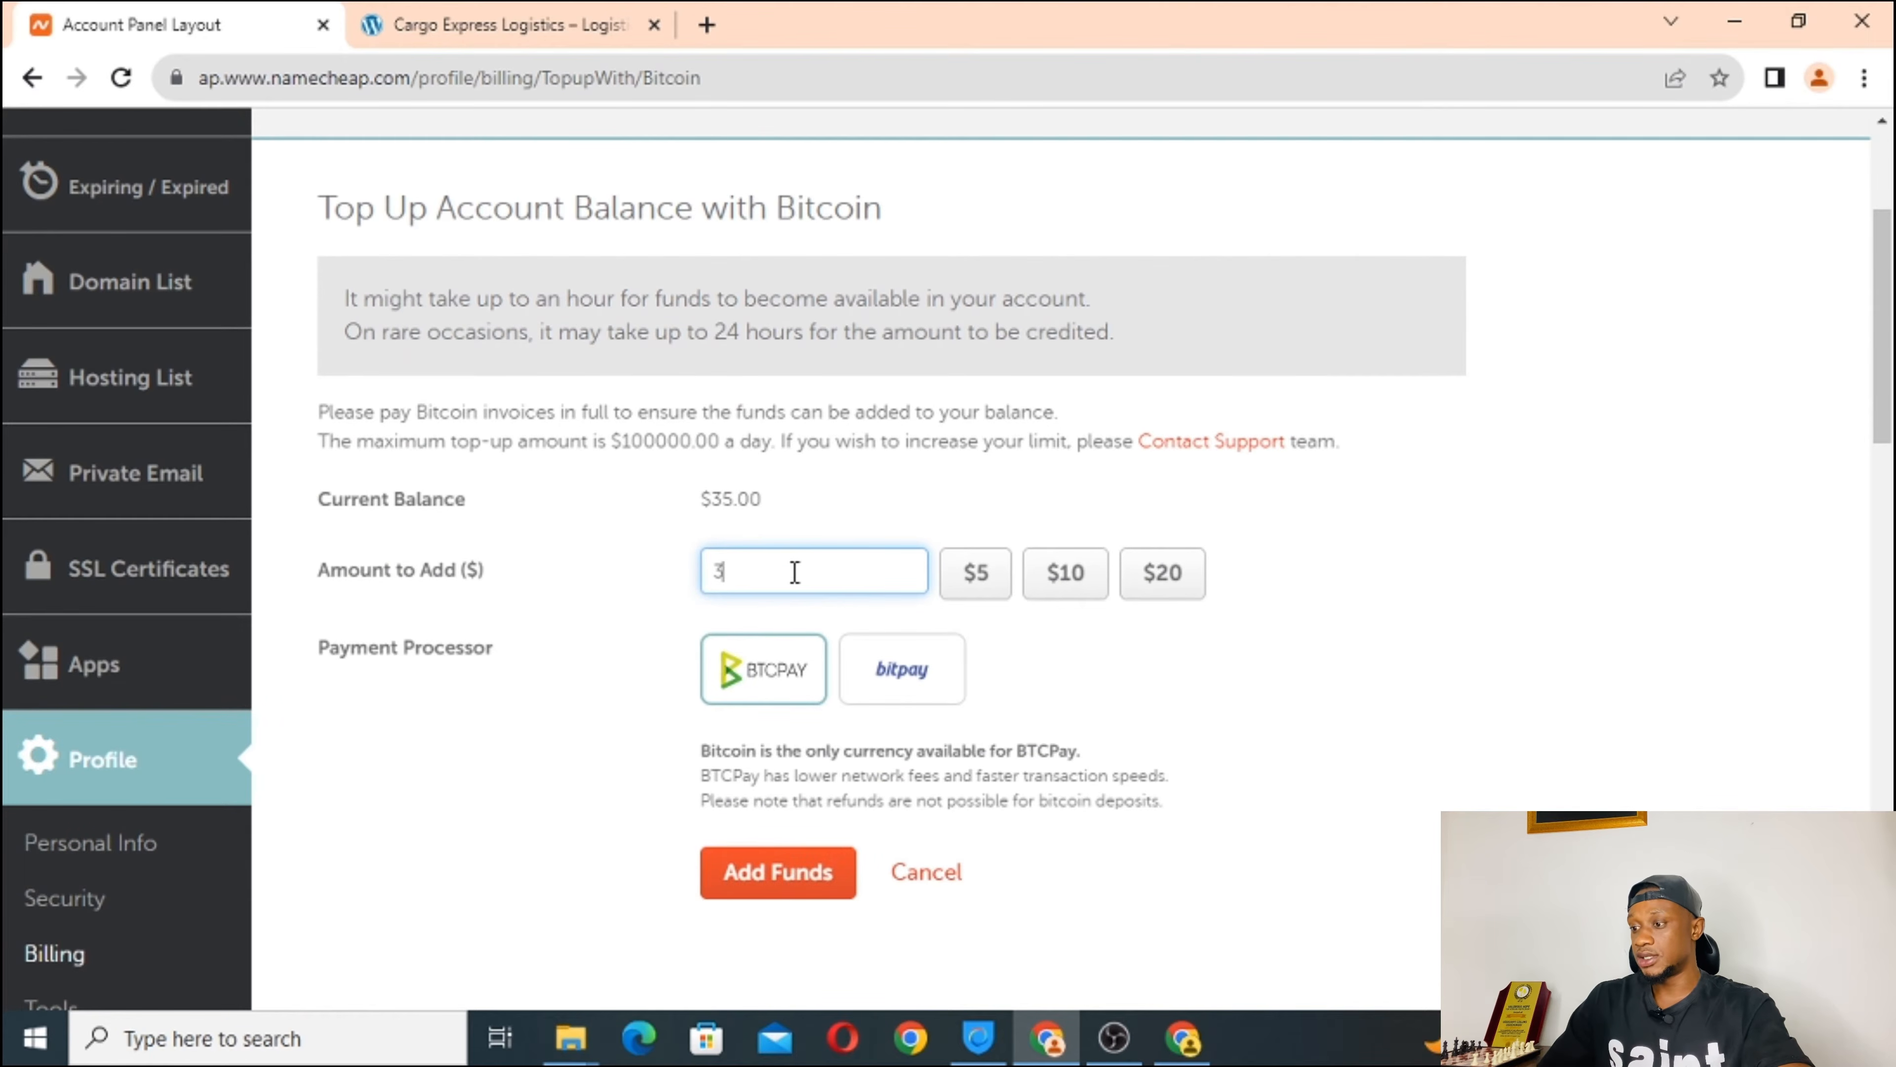
Add funds to generate the BTCPay invoice for 0.00114659 BTC covering the $30 top-up.
{"action": "left_click", "coordinate": [785, 871]}
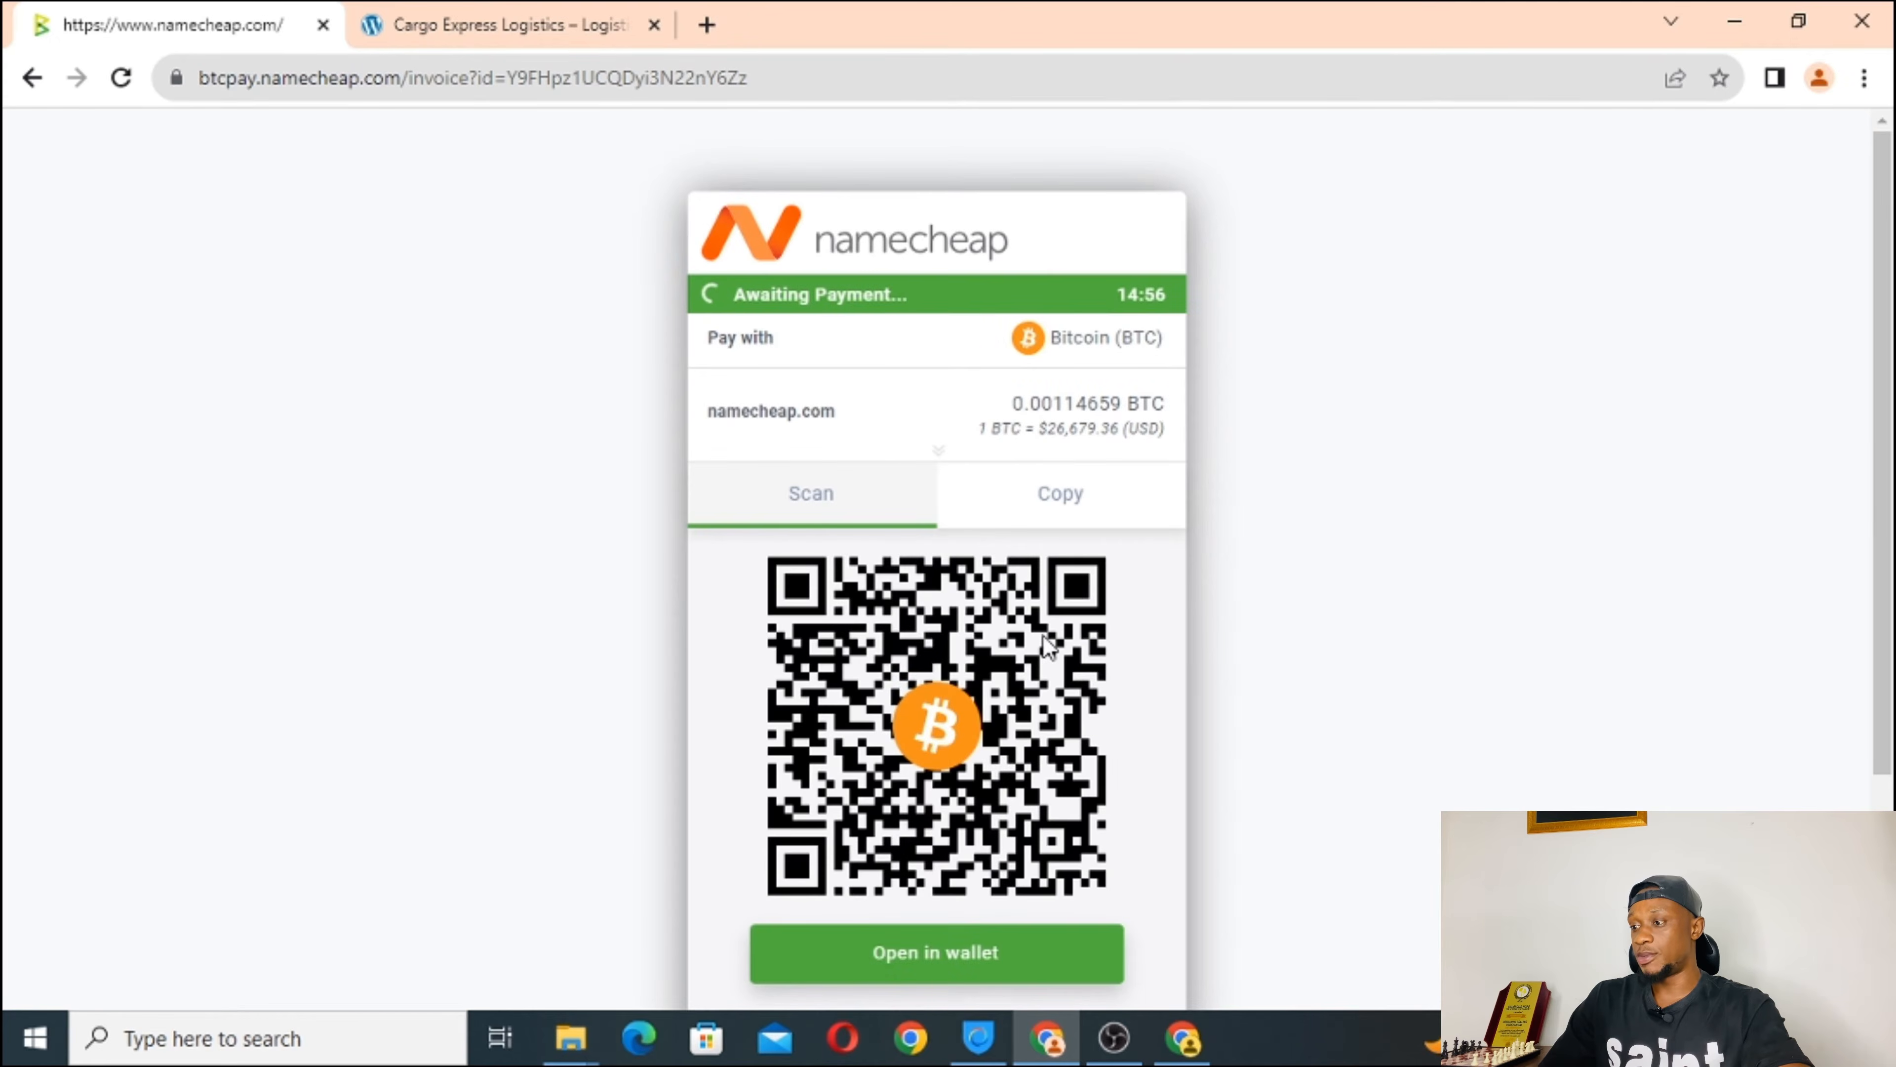
{"action": "scroll", "coordinate": [1045, 634], "scroll_direction": "down", "scroll_amount": 3}
{"action": "scroll", "coordinate": [1043, 627], "scroll_direction": "up", "scroll_amount": 3}
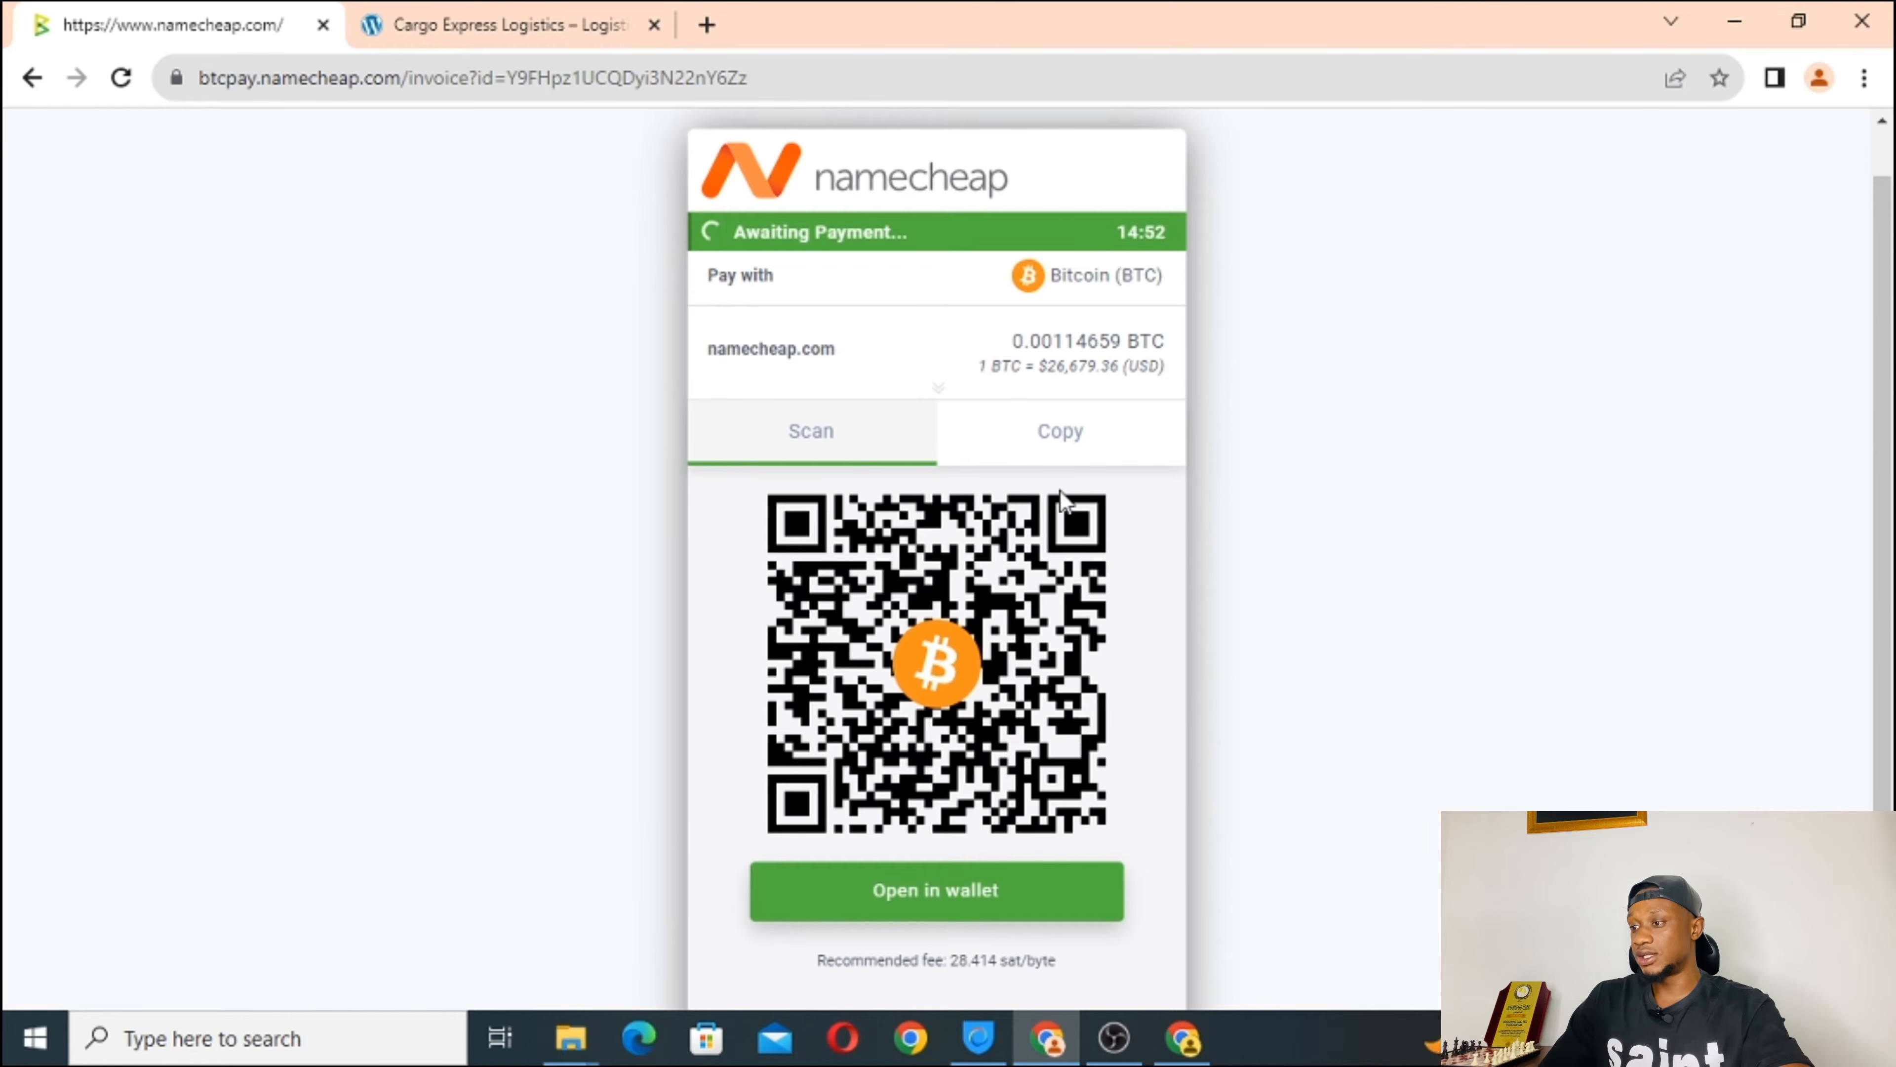
Show the invoice's Bitcoin payment address and copy it.
{"action": "left_click", "coordinate": [1053, 442]}
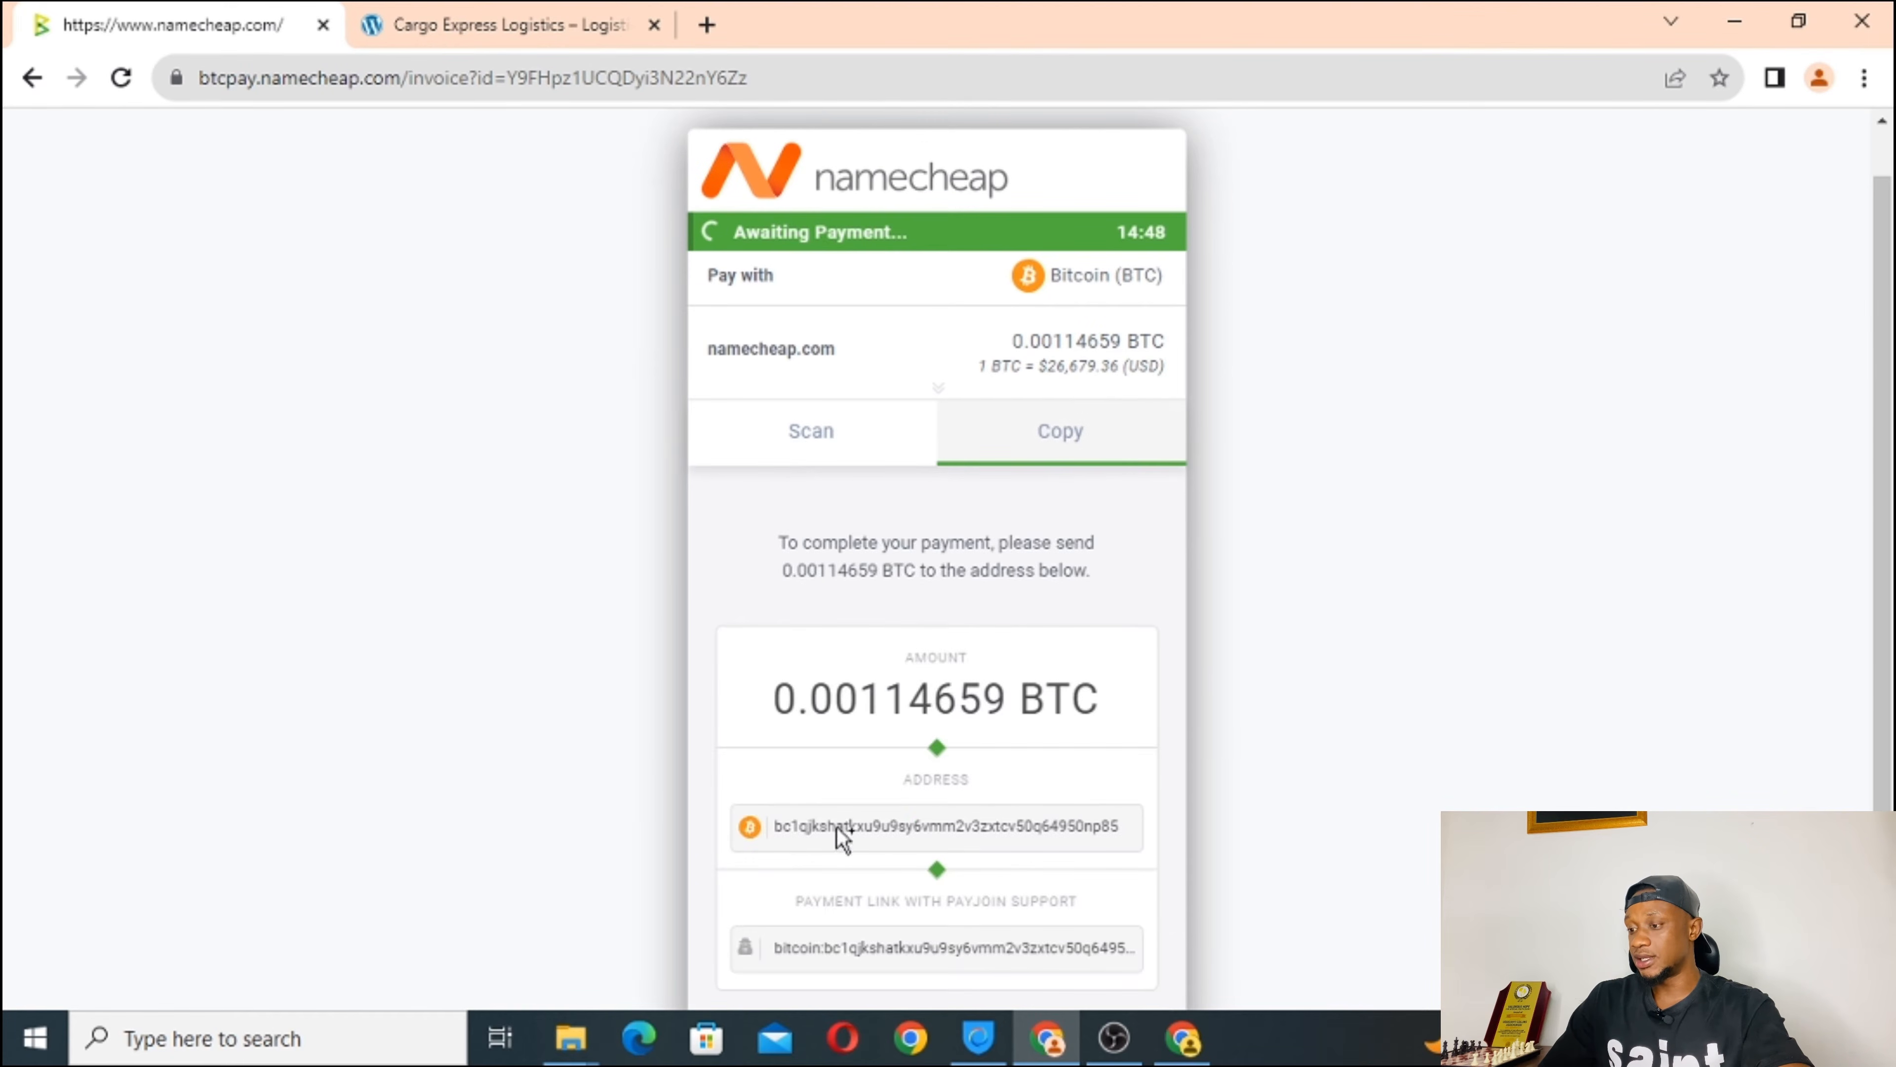
{"action": "left_click", "coordinate": [860, 828]}
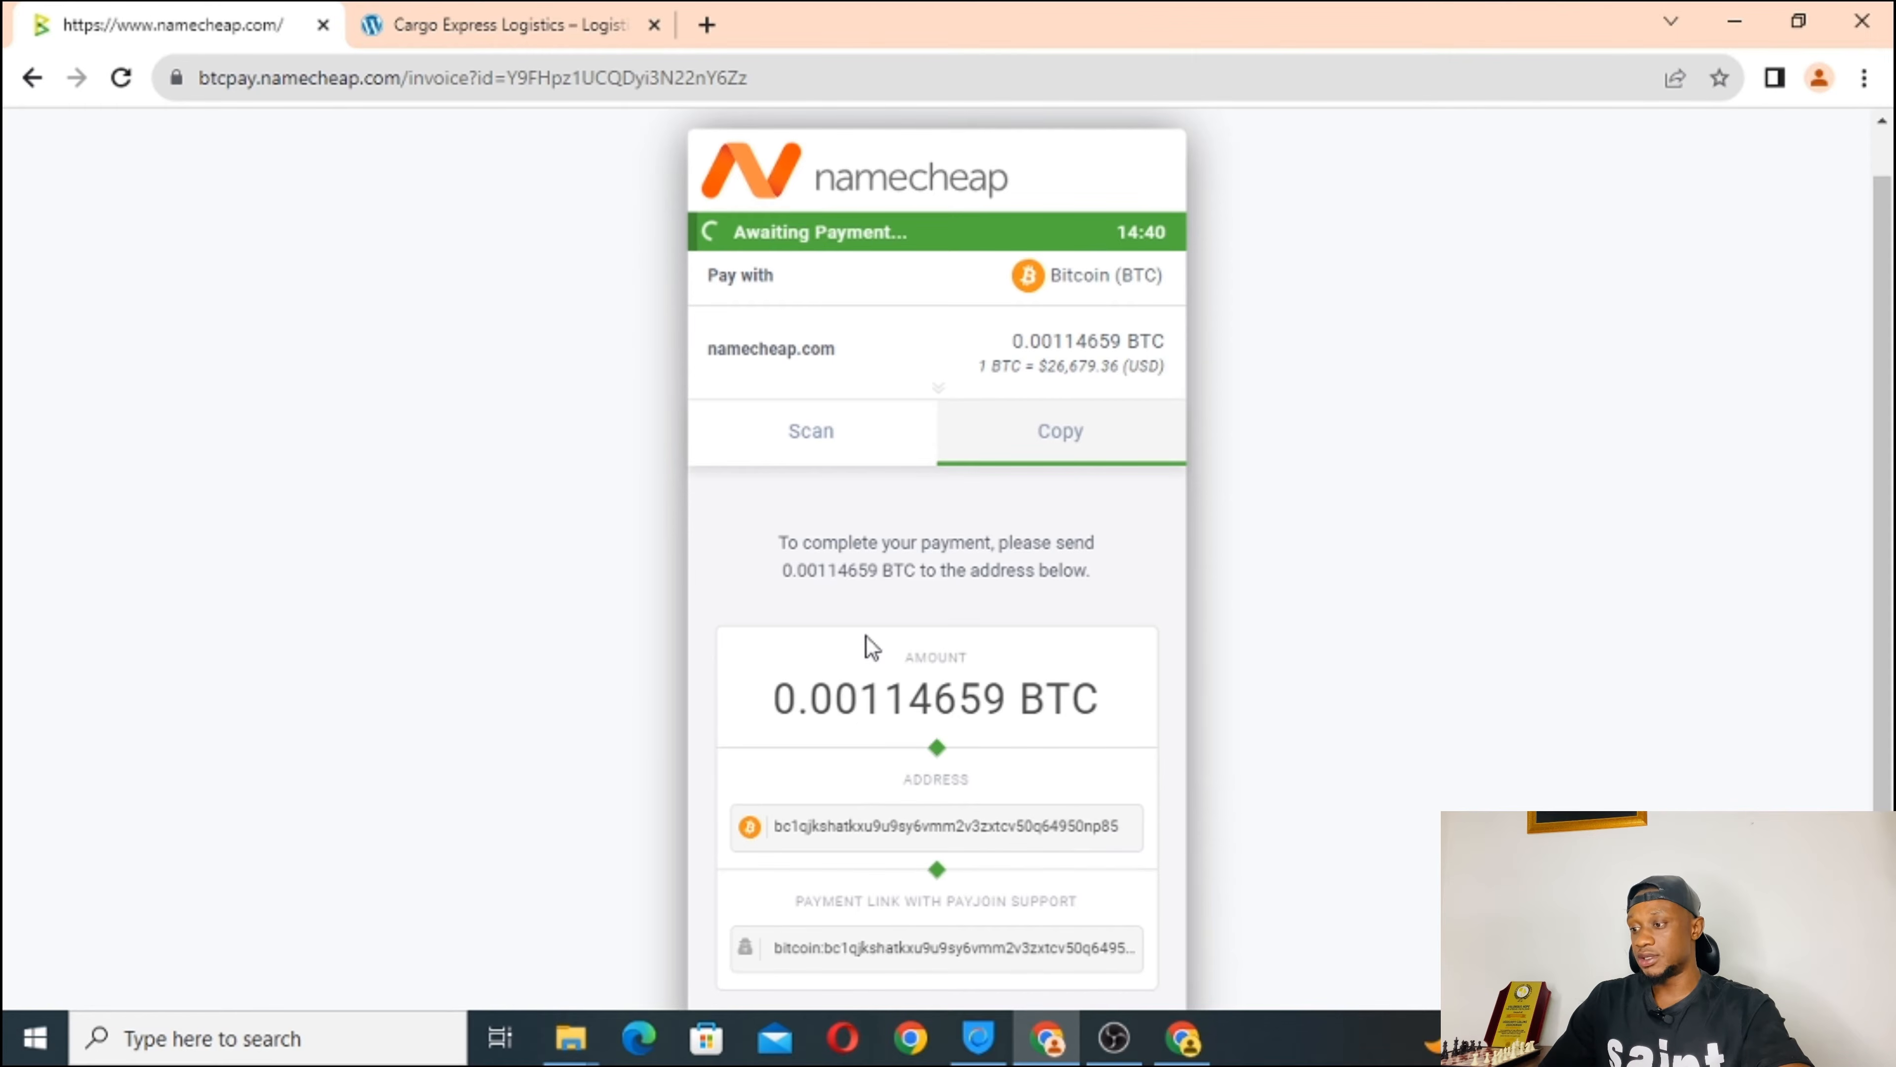
{"action": "scroll", "coordinate": [868, 644], "scroll_direction": "down", "scroll_amount": 2}
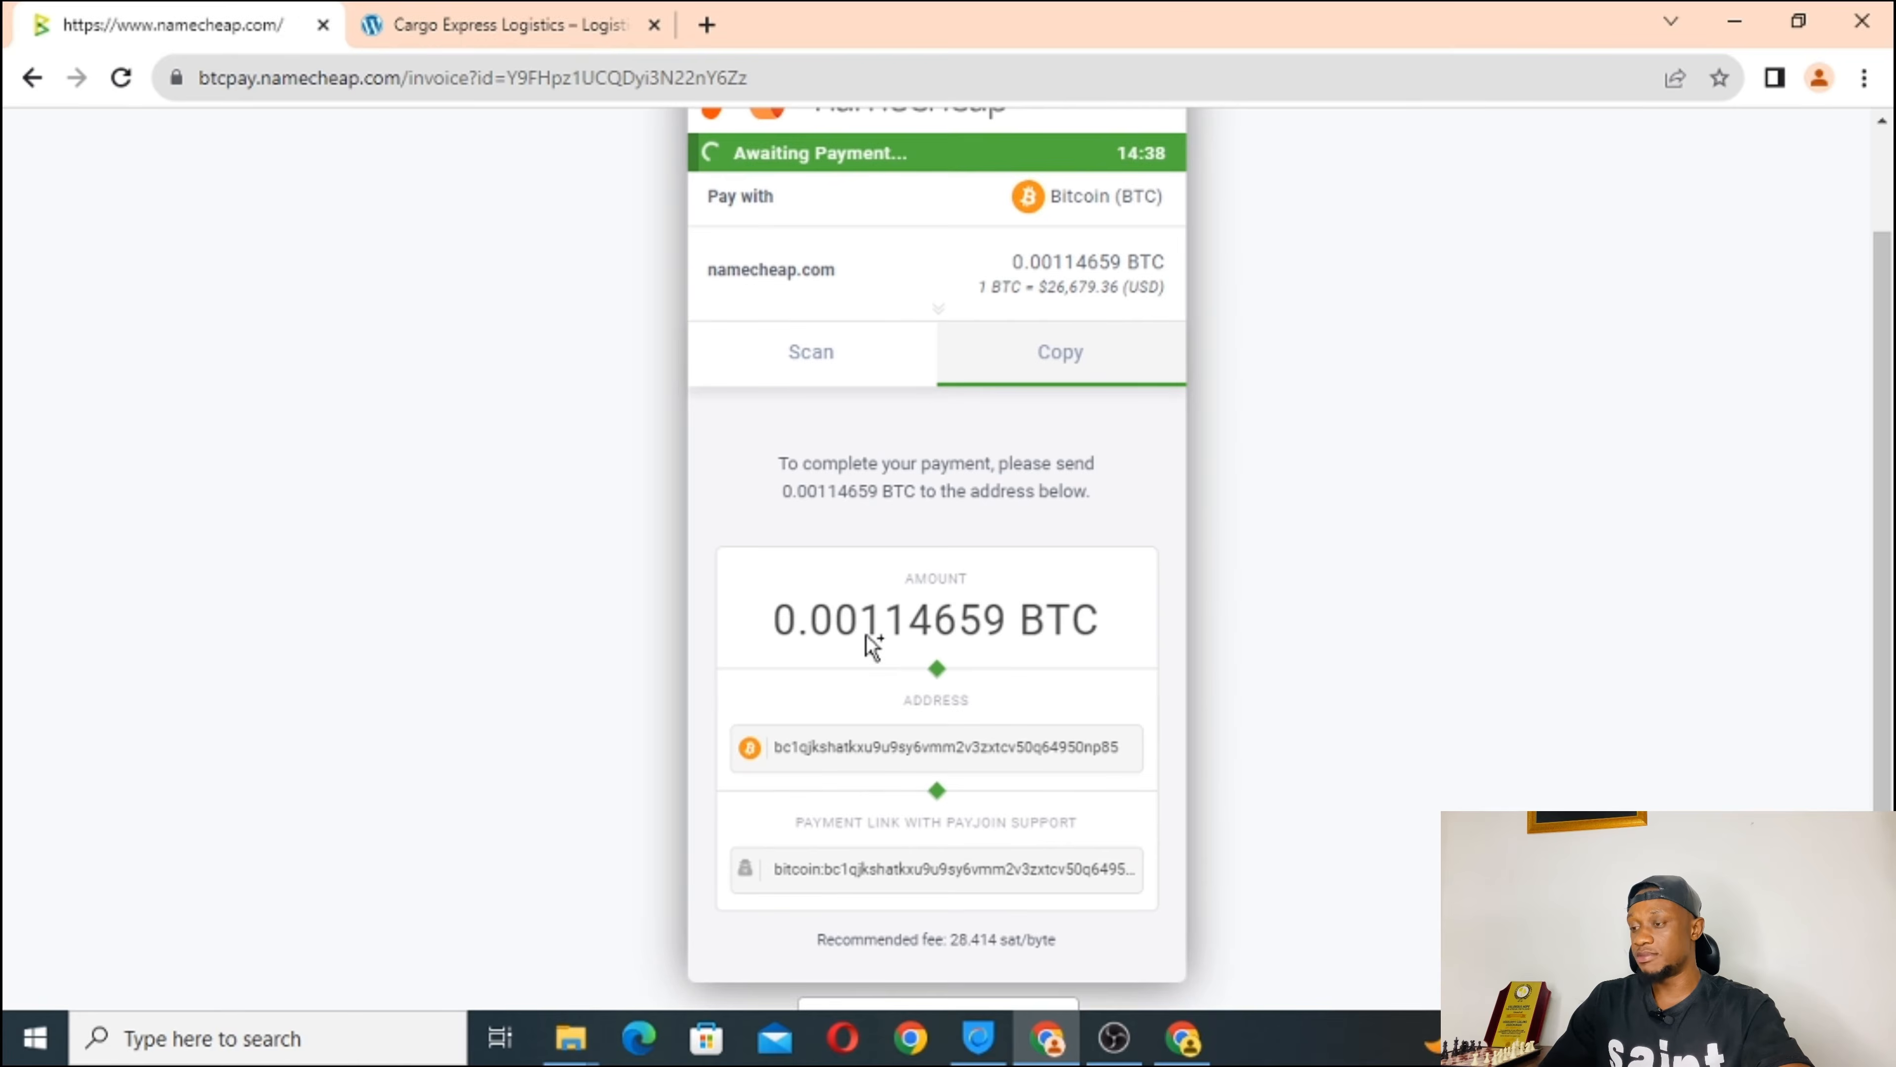
{"action": "scroll", "coordinate": [869, 644], "scroll_direction": "up", "scroll_amount": 1}
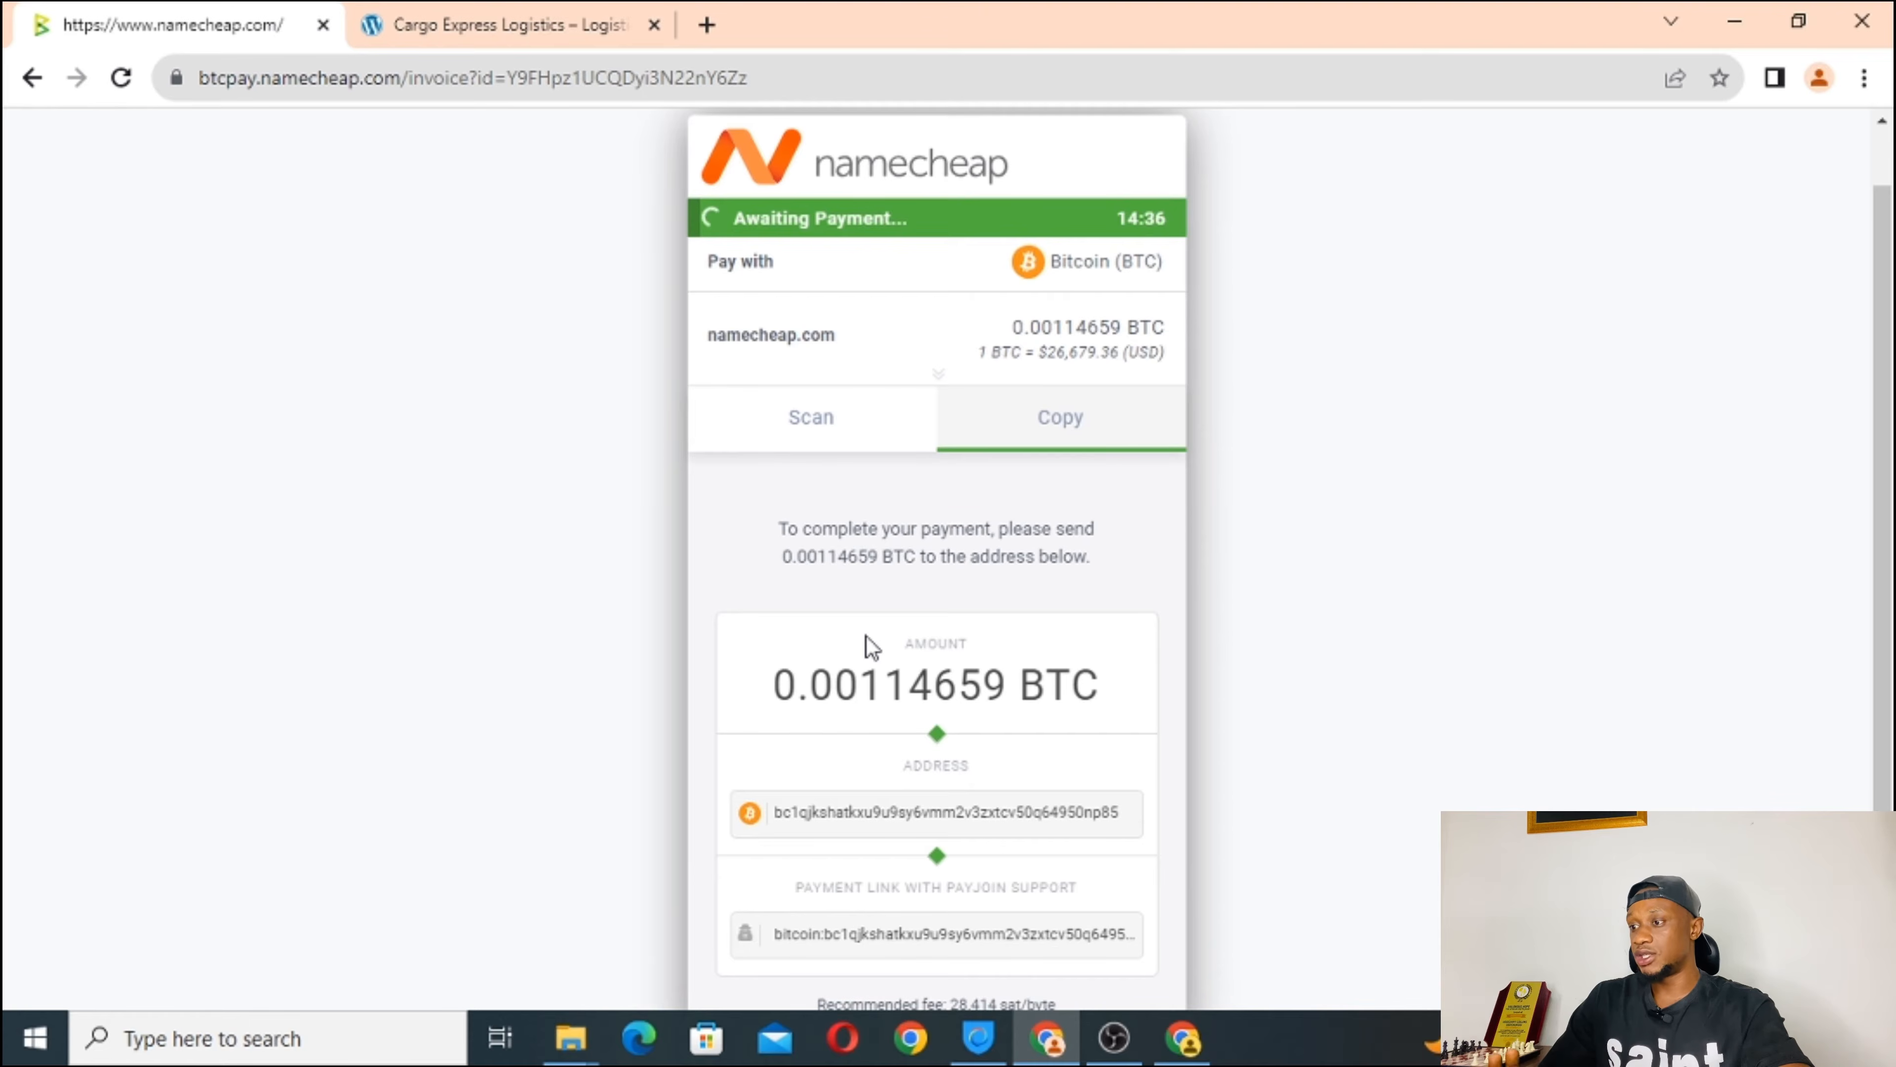
{"action": "scroll", "coordinate": [867, 637], "scroll_direction": "down", "scroll_amount": 1}
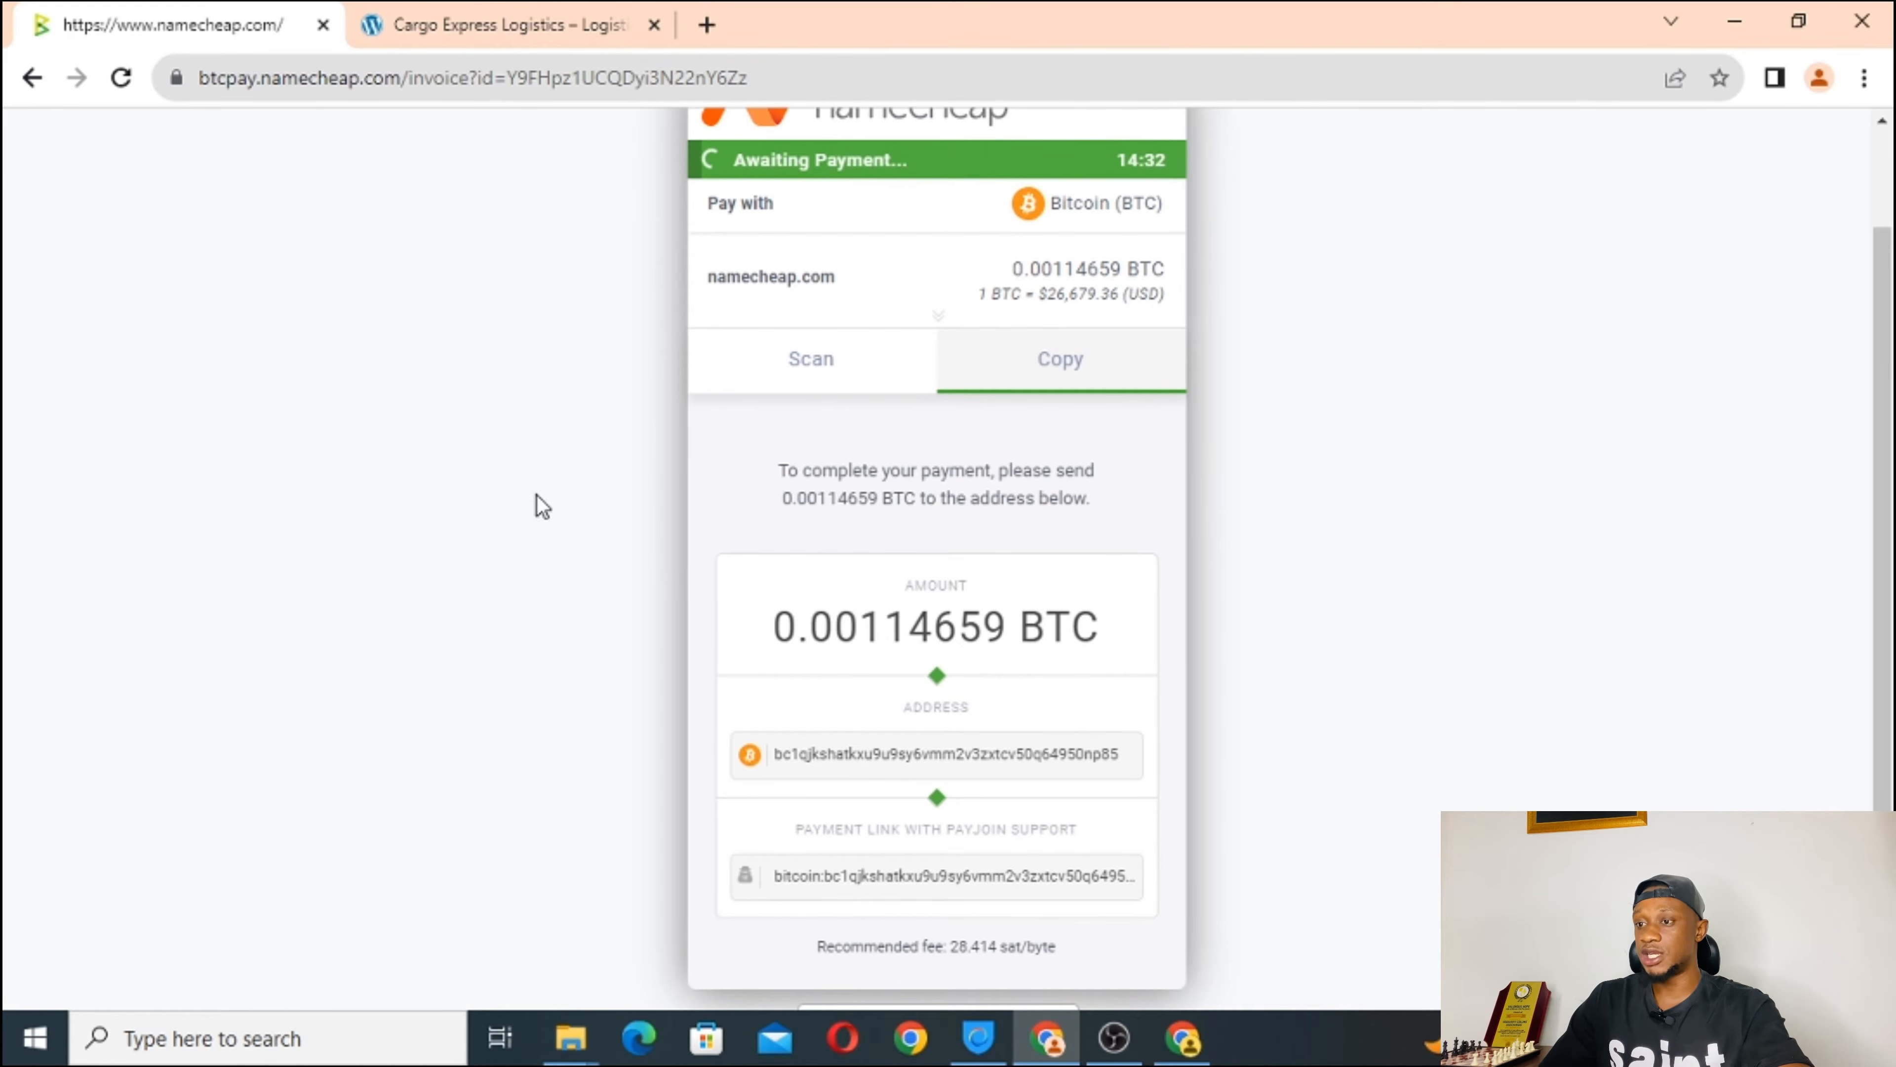
{"action": "scroll", "coordinate": [623, 462], "scroll_direction": "up", "scroll_amount": 2}
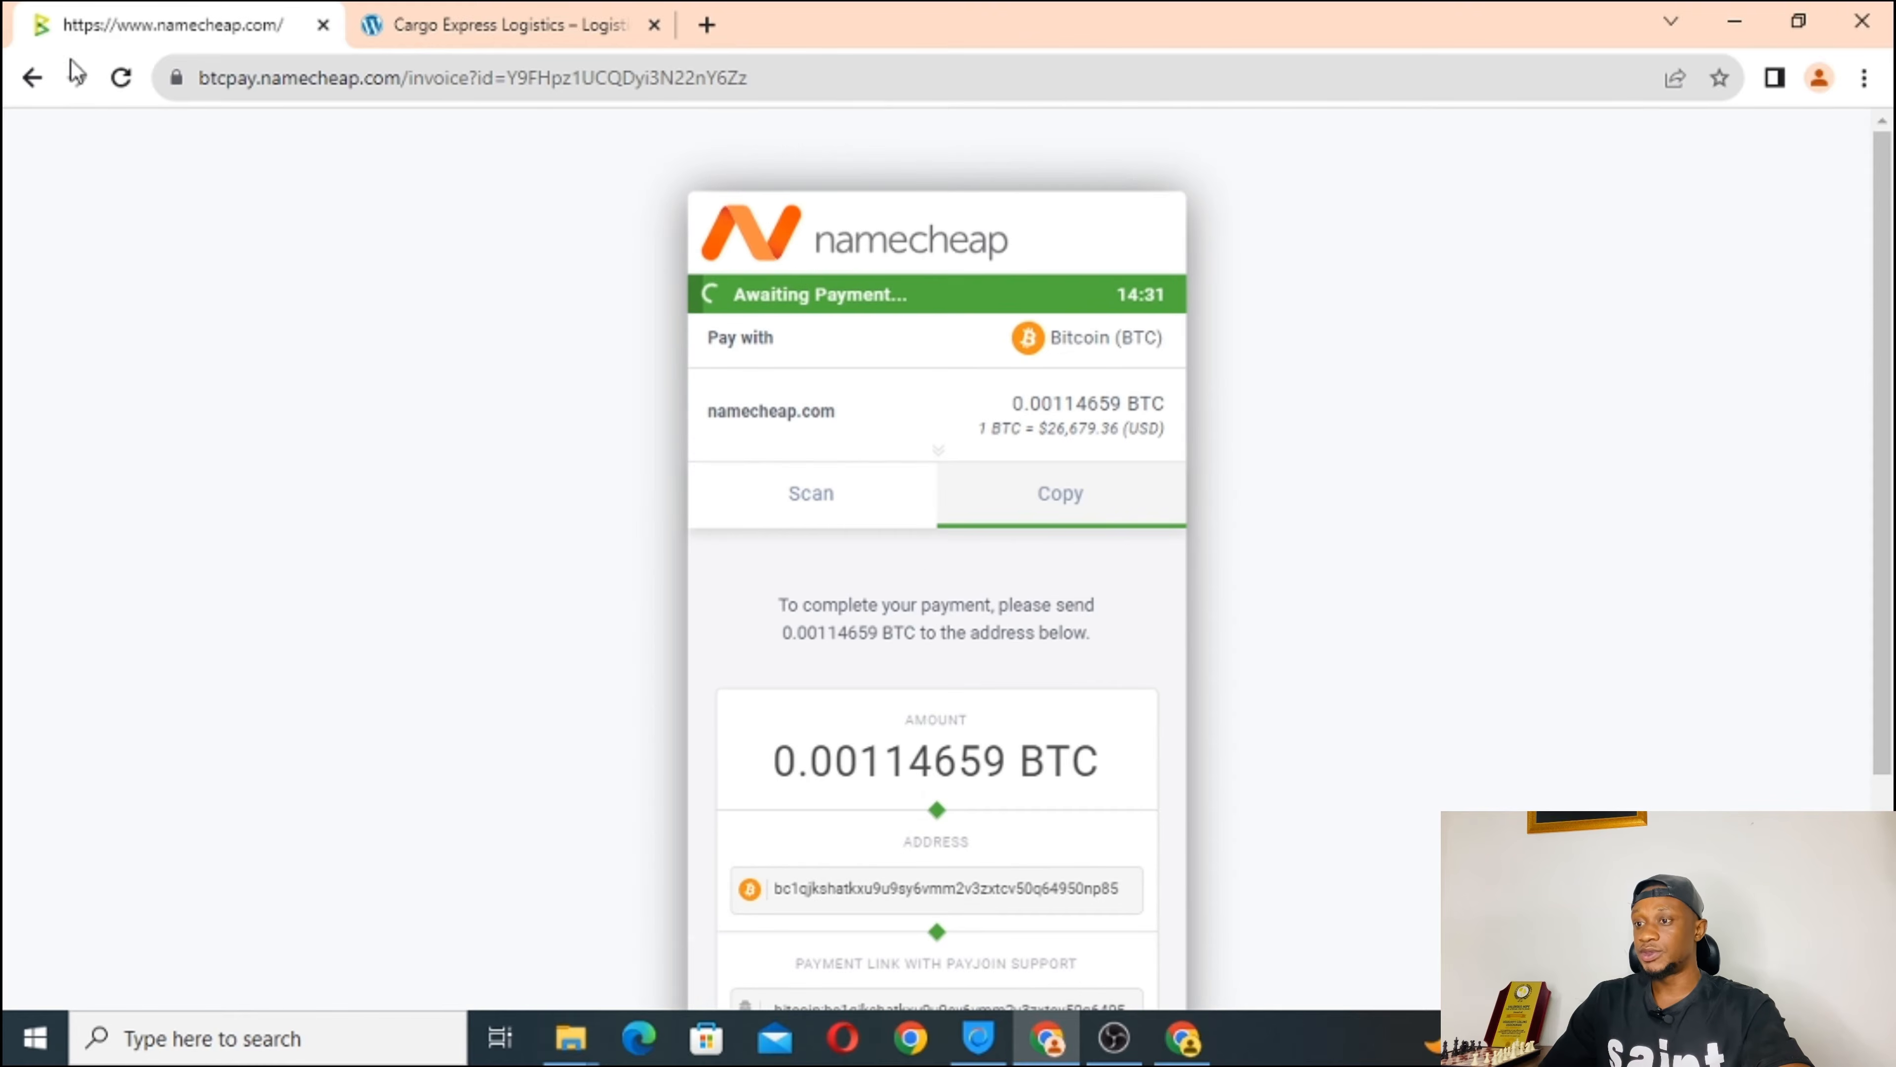
Go back twice from the invoice to the payment method choices.
{"action": "left_click", "coordinate": [25, 79]}
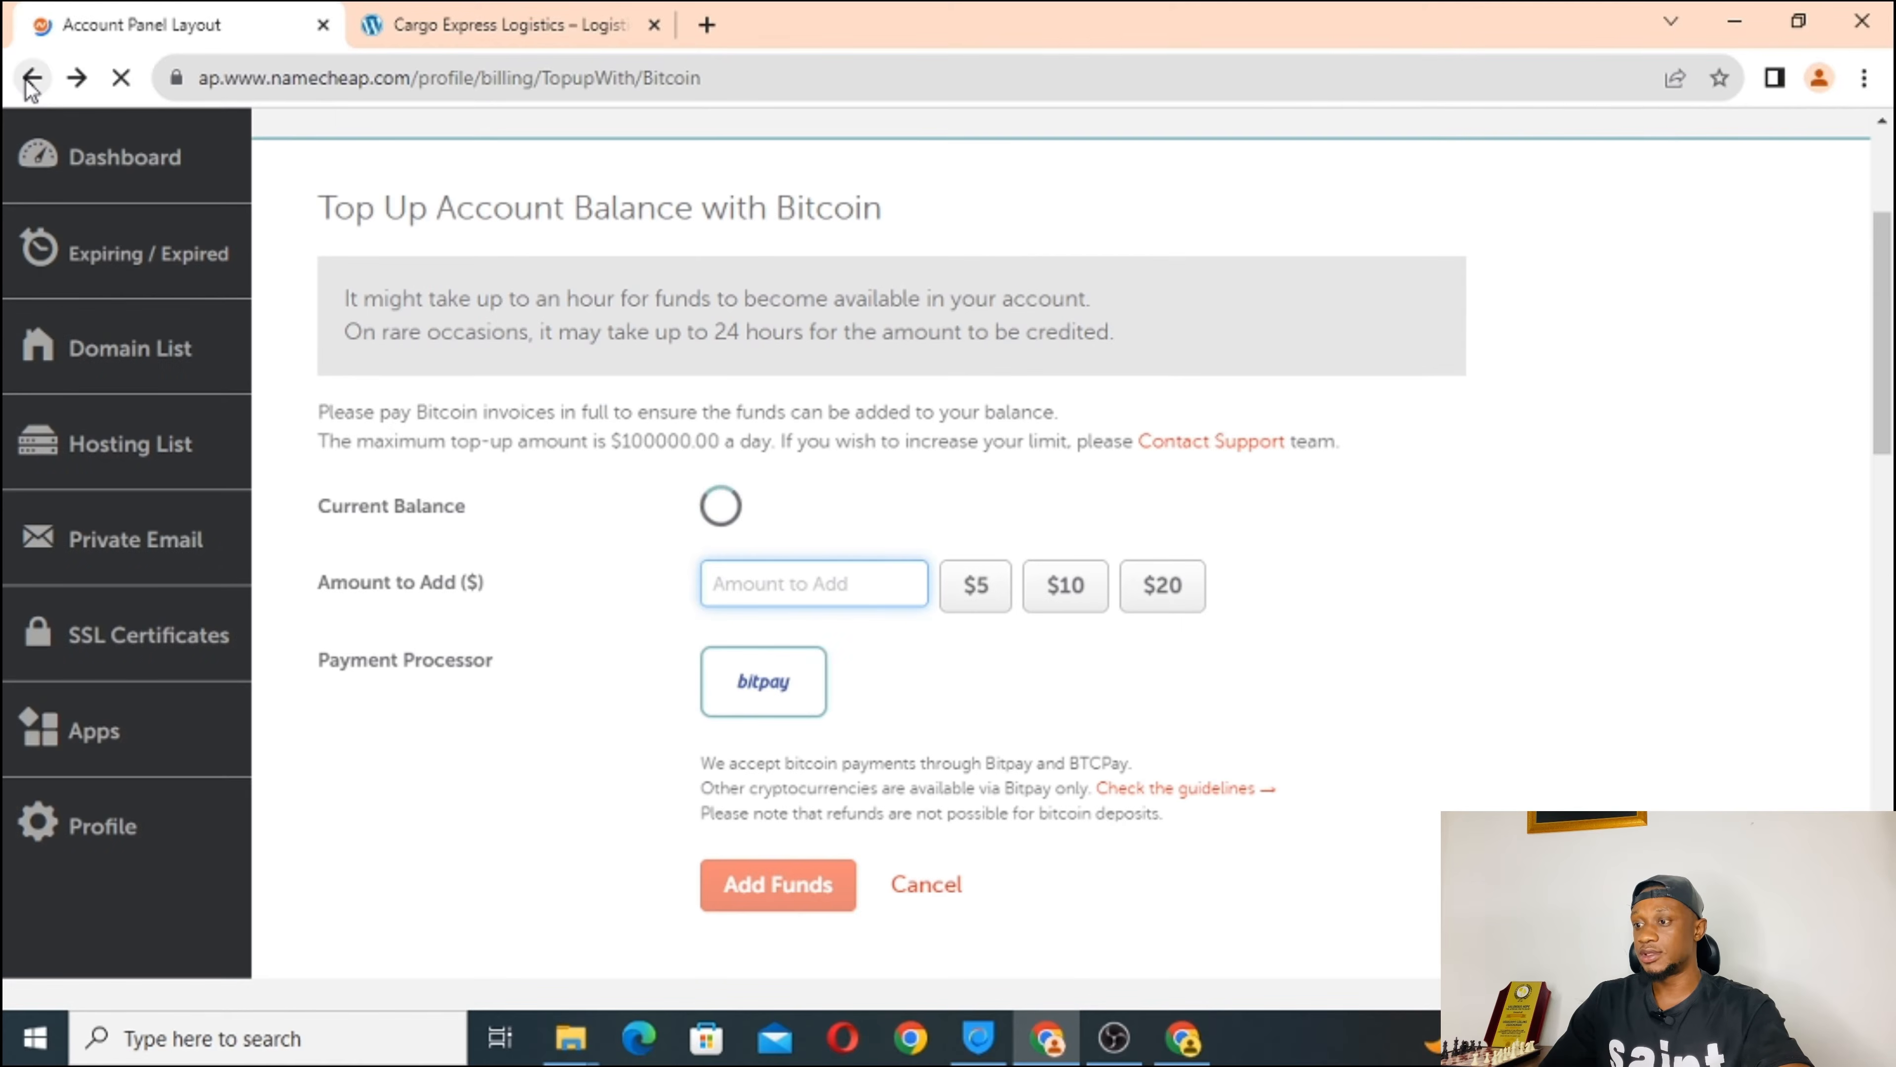
{"action": "left_click", "coordinate": [25, 80]}
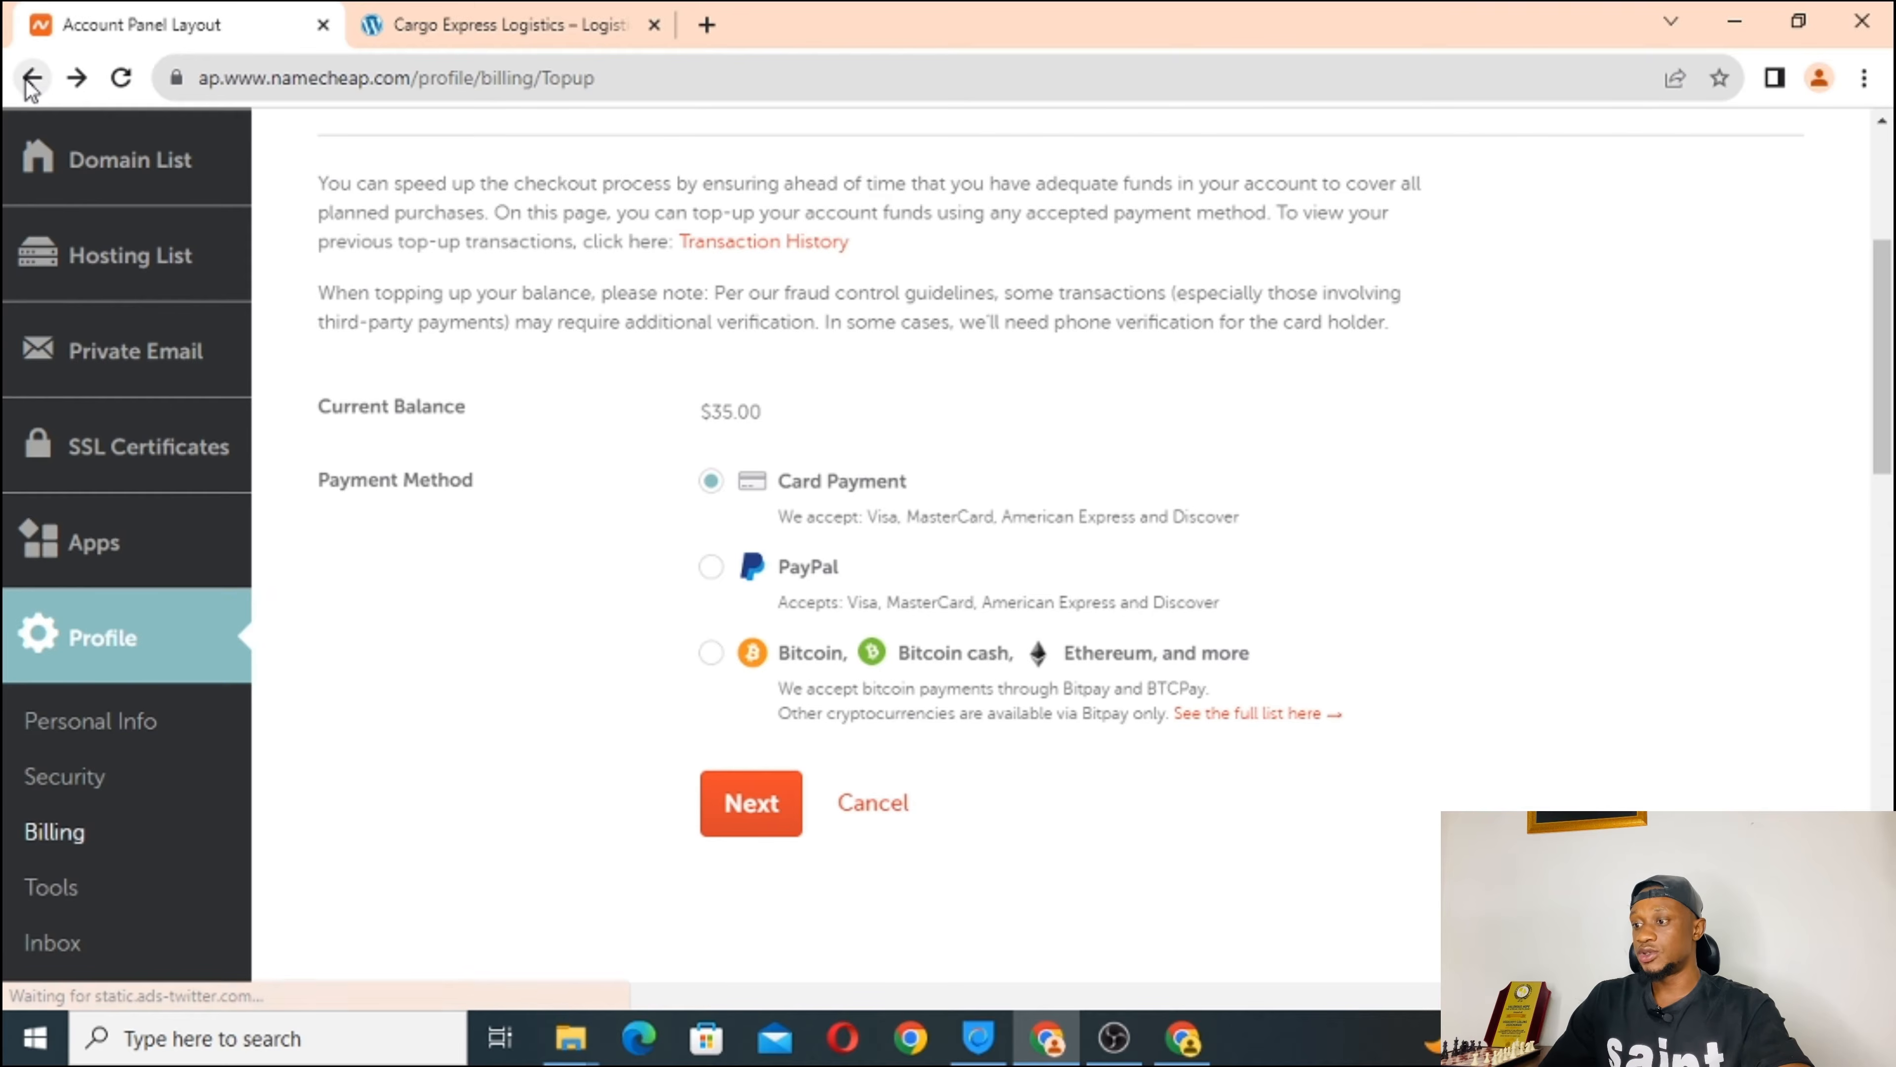
{"action": "scroll", "coordinate": [937, 538], "scroll_direction": "up", "scroll_amount": 5}
{"action": "scroll", "coordinate": [937, 538], "scroll_direction": "down", "scroll_amount": 5}
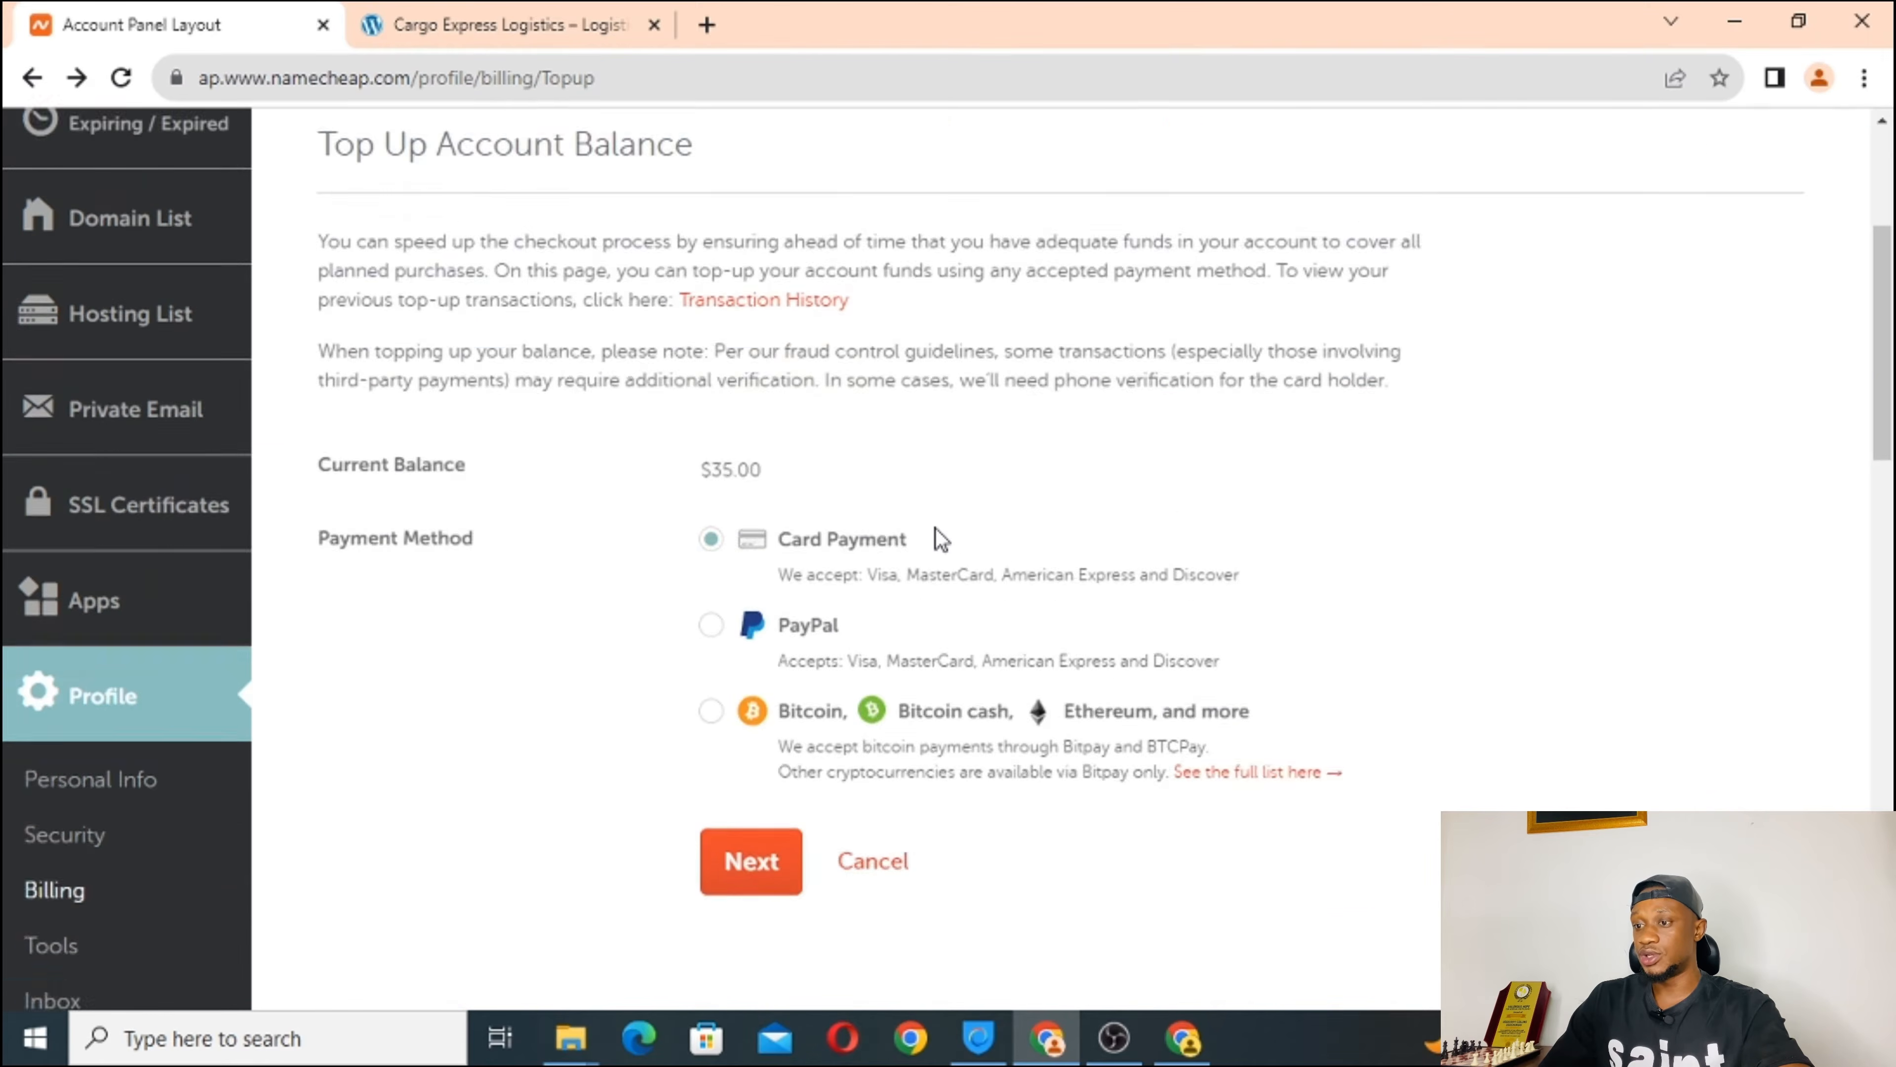
{"action": "scroll", "coordinate": [926, 523], "scroll_direction": "up", "scroll_amount": 5}
Return to the account dashboard, where the balance is still $35.00.
{"action": "left_click", "coordinate": [129, 410]}
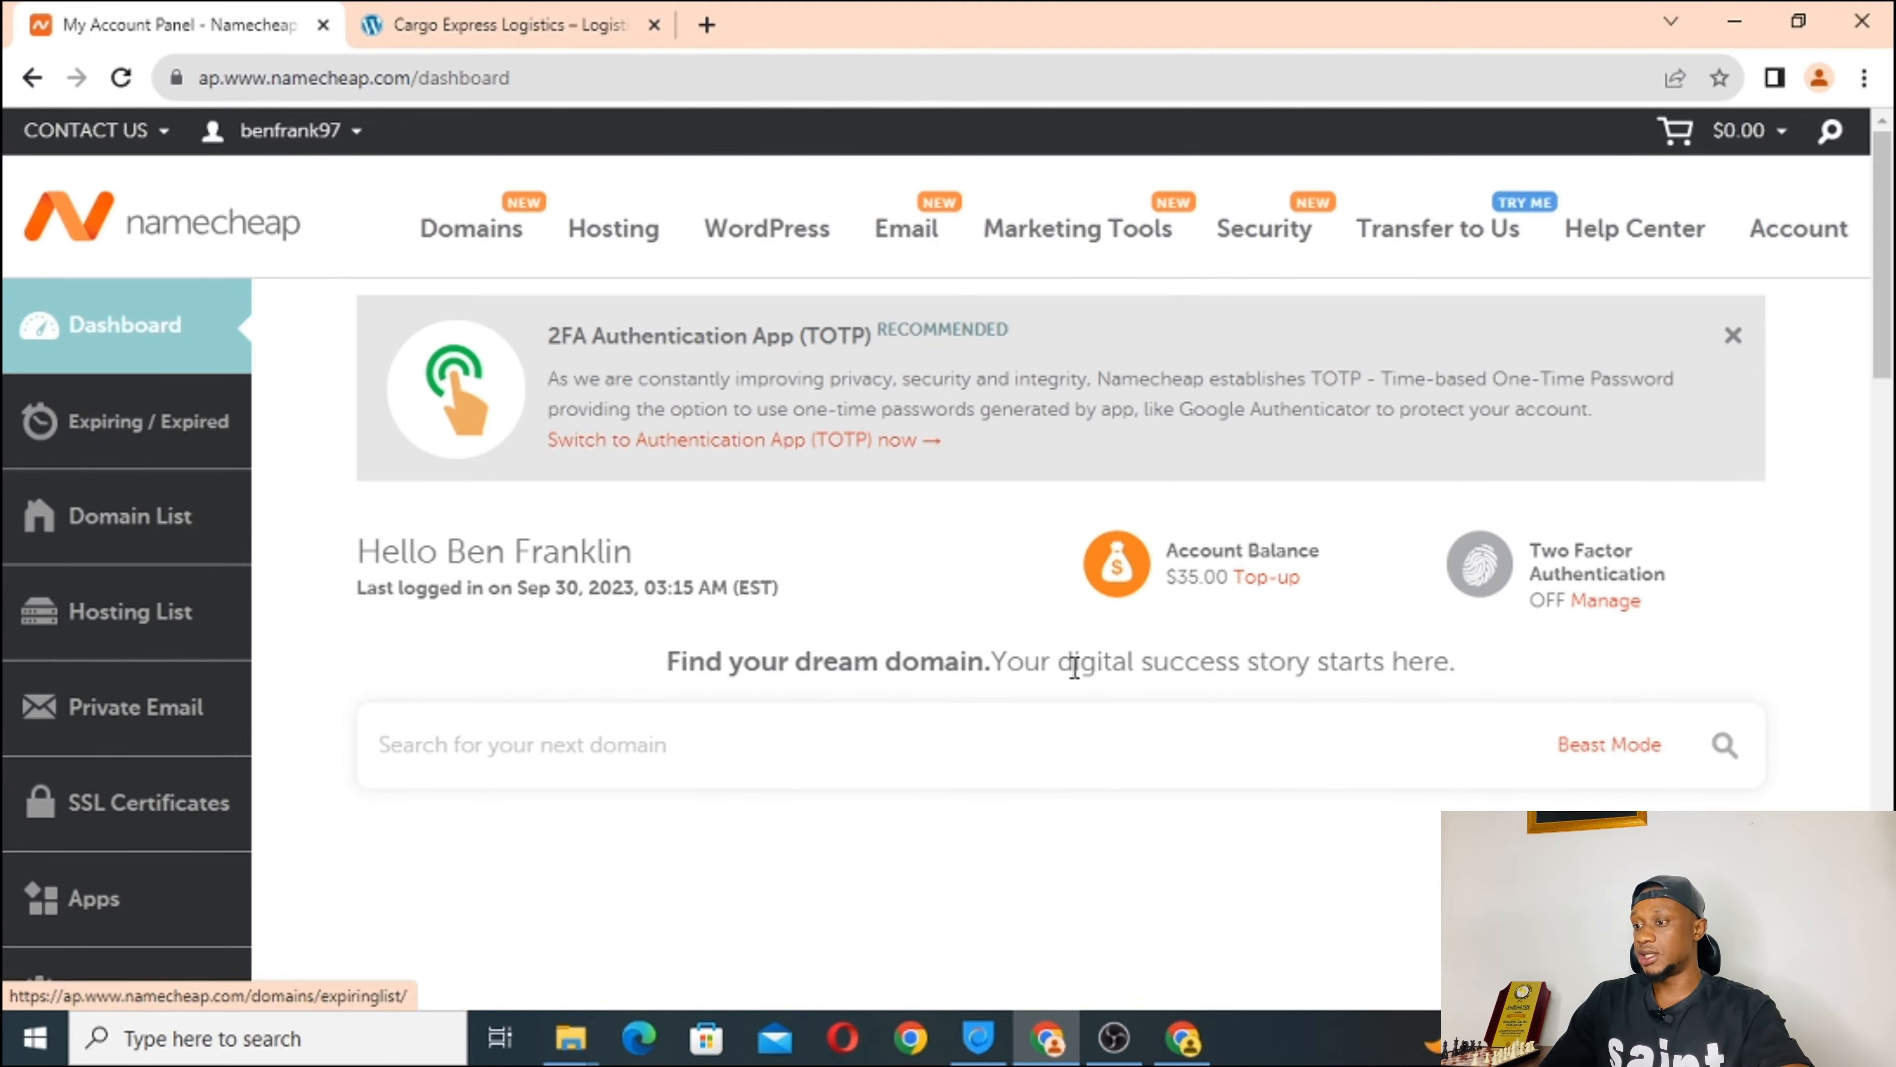
{"action": "scroll", "coordinate": [1075, 672], "scroll_direction": "down", "scroll_amount": 2}
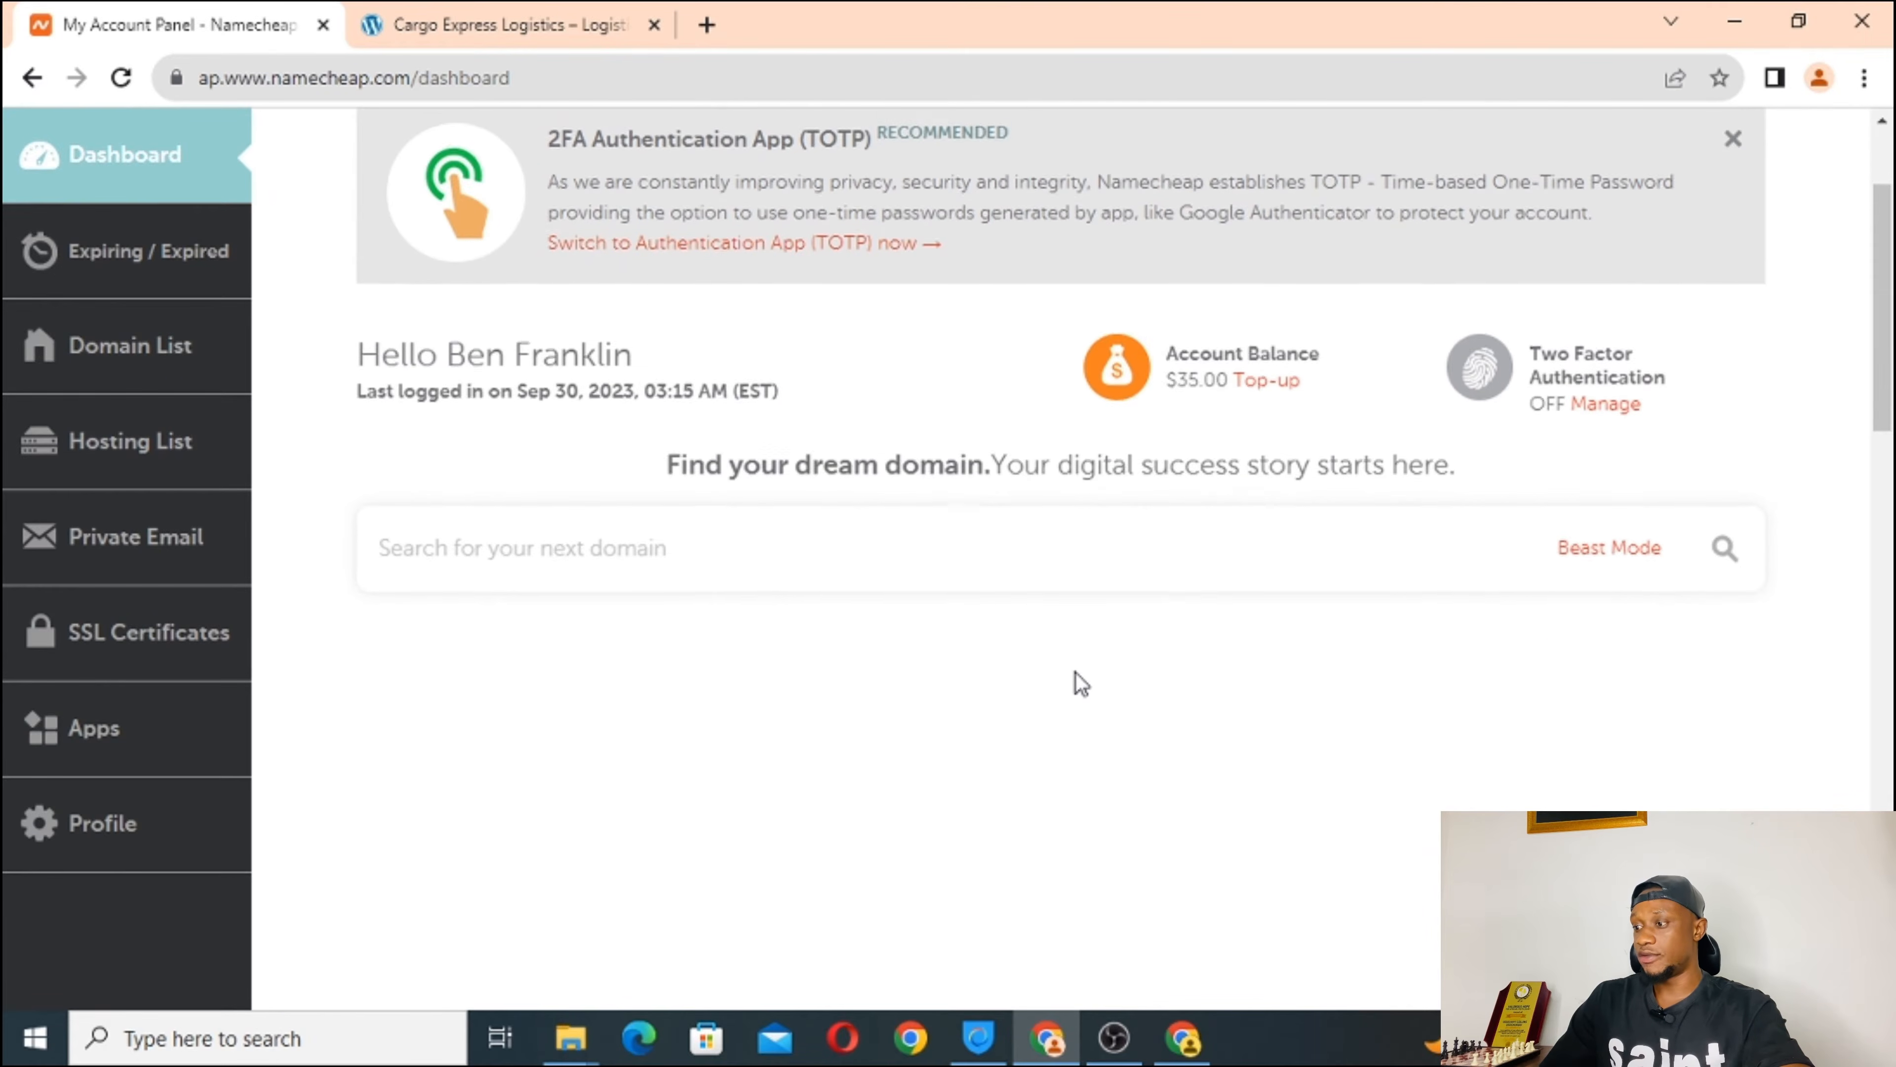
{"action": "scroll", "coordinate": [1075, 672], "scroll_direction": "up", "scroll_amount": 2}
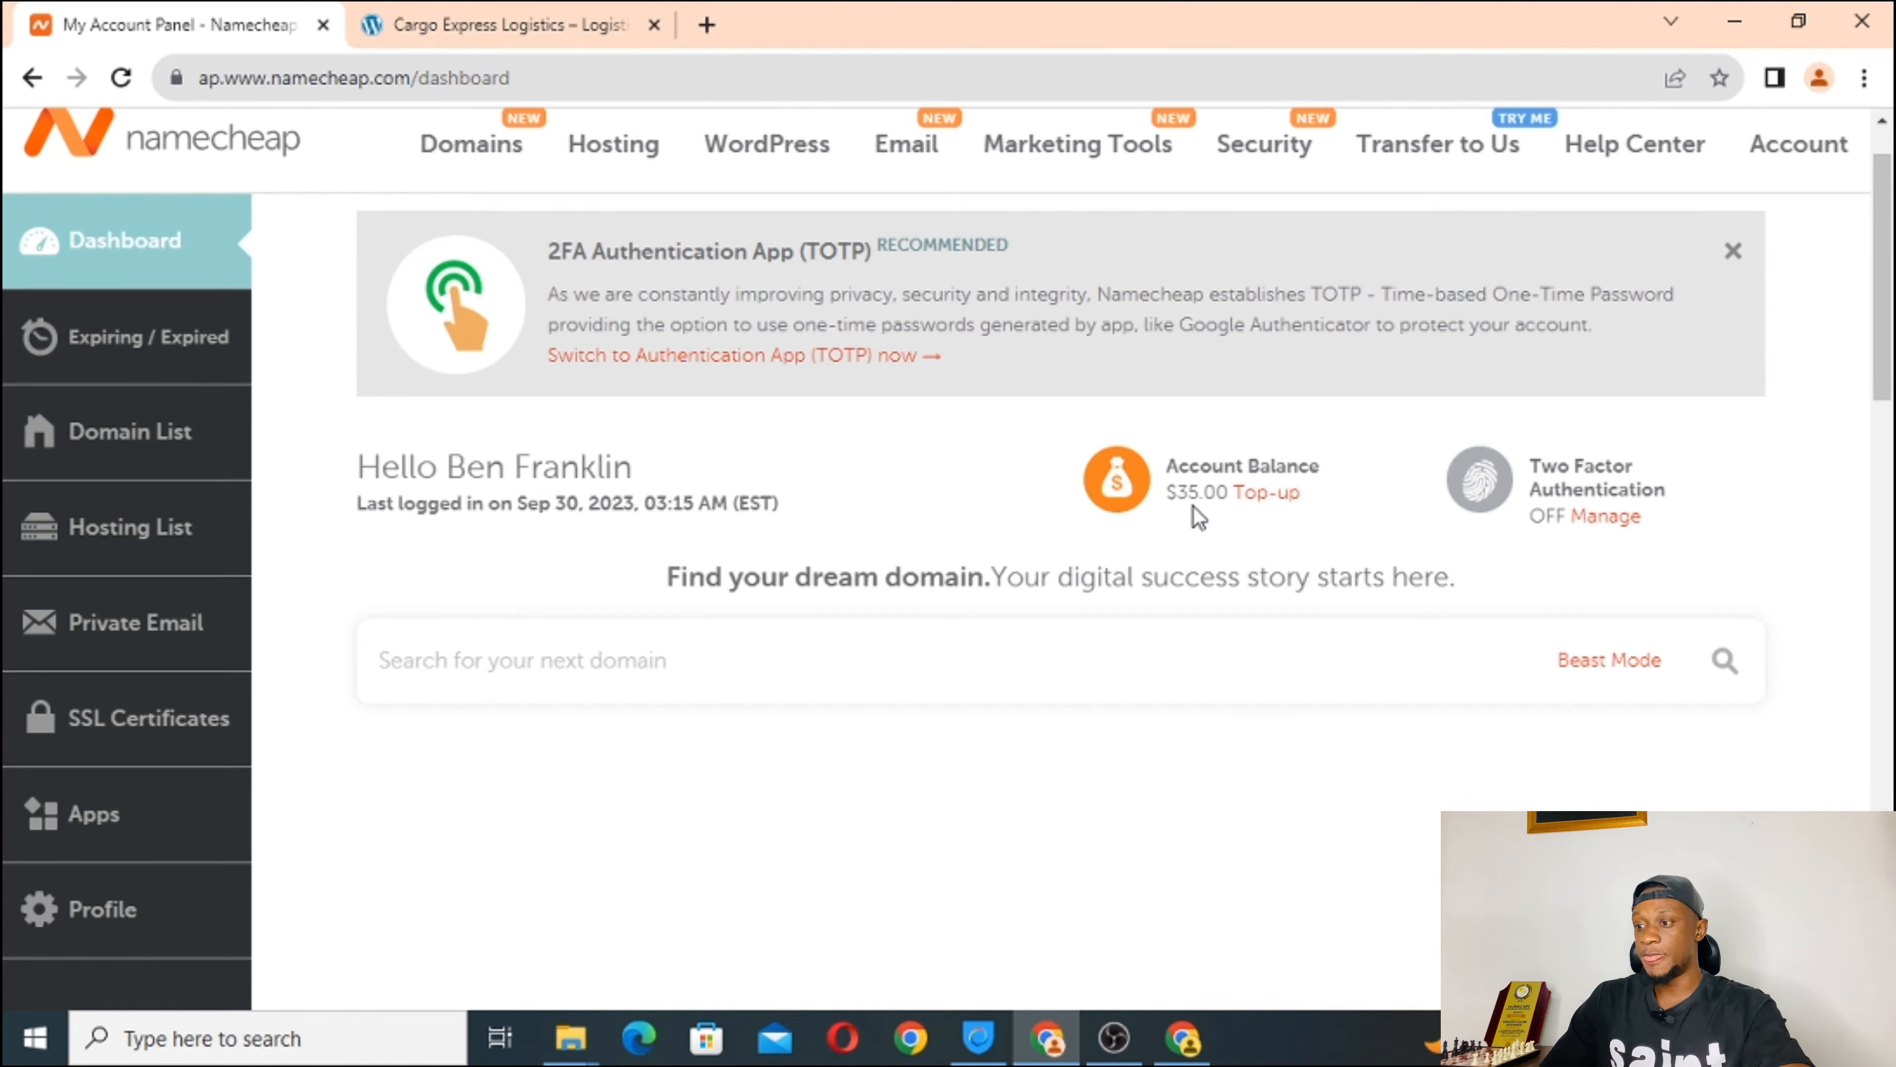
{"action": "scroll", "coordinate": [659, 435], "scroll_direction": "up", "scroll_amount": 1}
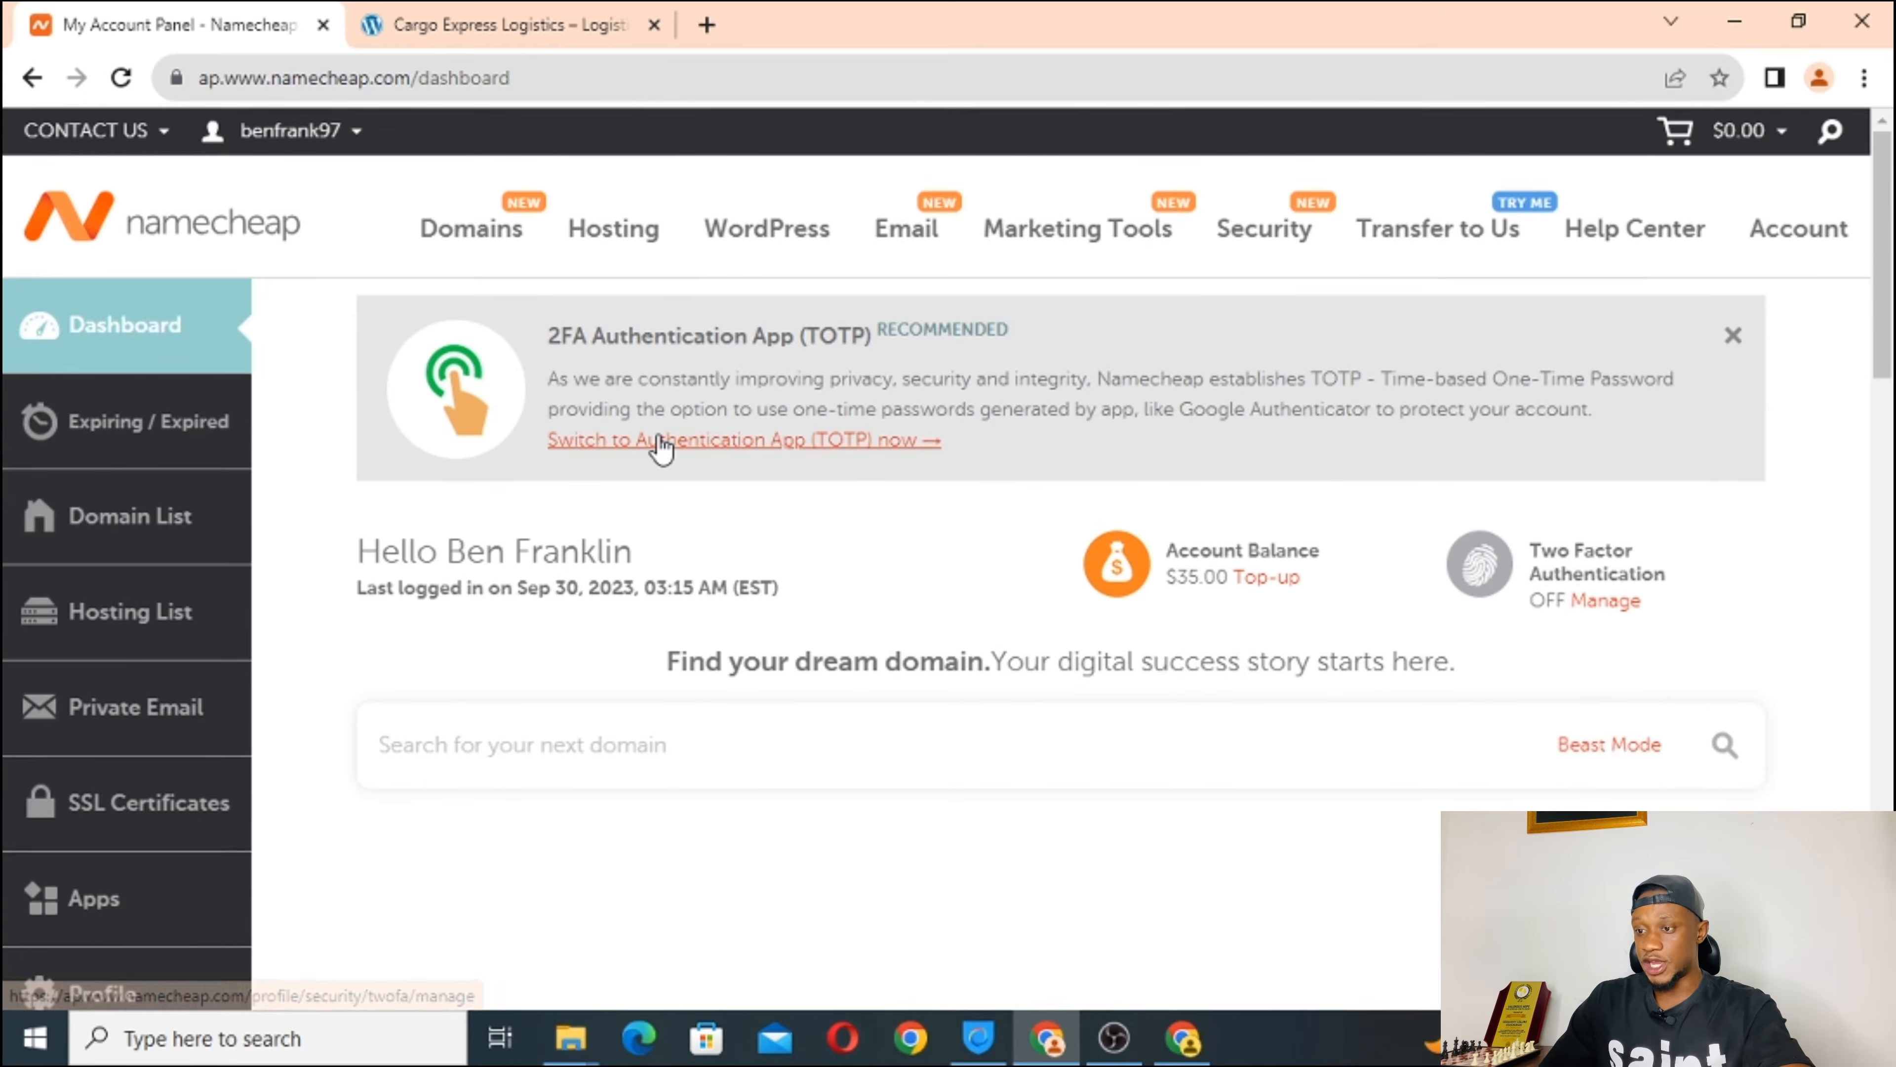
{"action": "scroll", "coordinate": [659, 436], "scroll_direction": "down", "scroll_amount": 5}
{"action": "scroll", "coordinate": [661, 435], "scroll_direction": "up", "scroll_amount": 5}
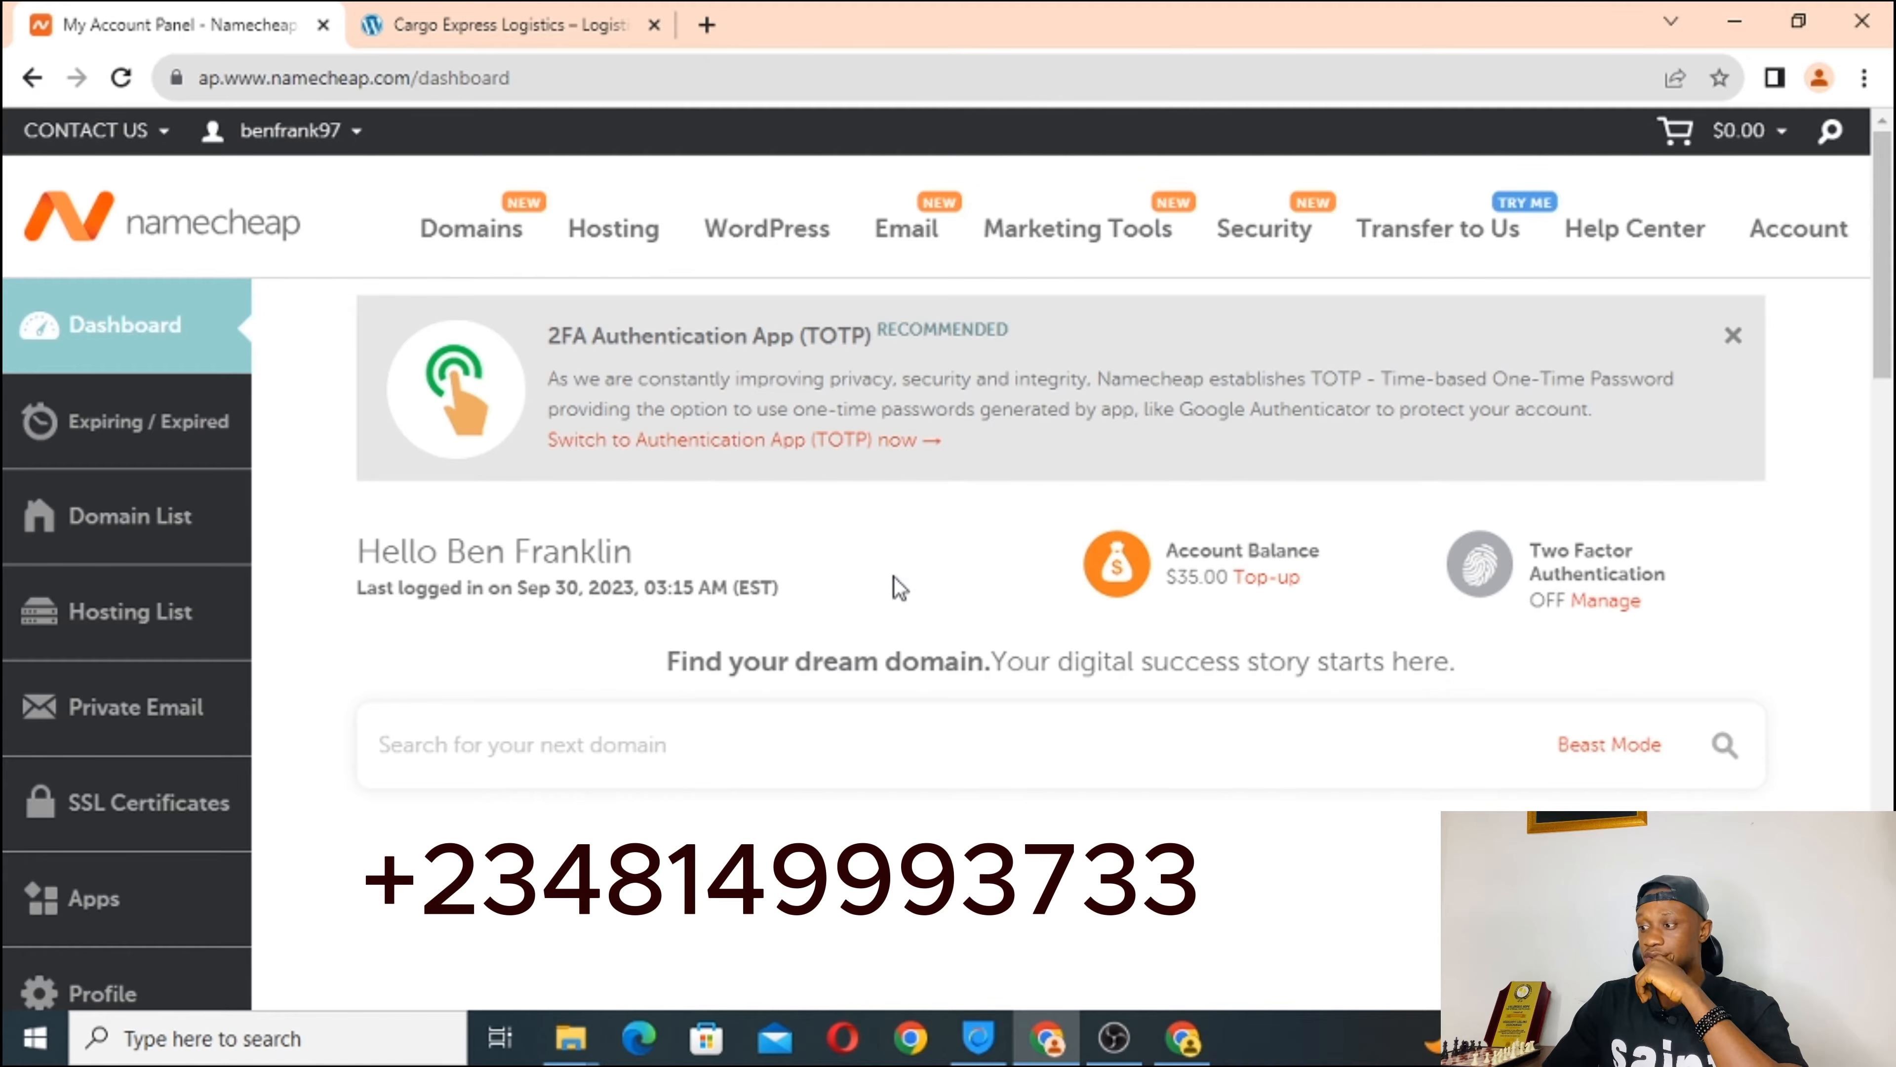
{"action": "scroll", "coordinate": [760, 585], "scroll_direction": "down", "scroll_amount": 3}
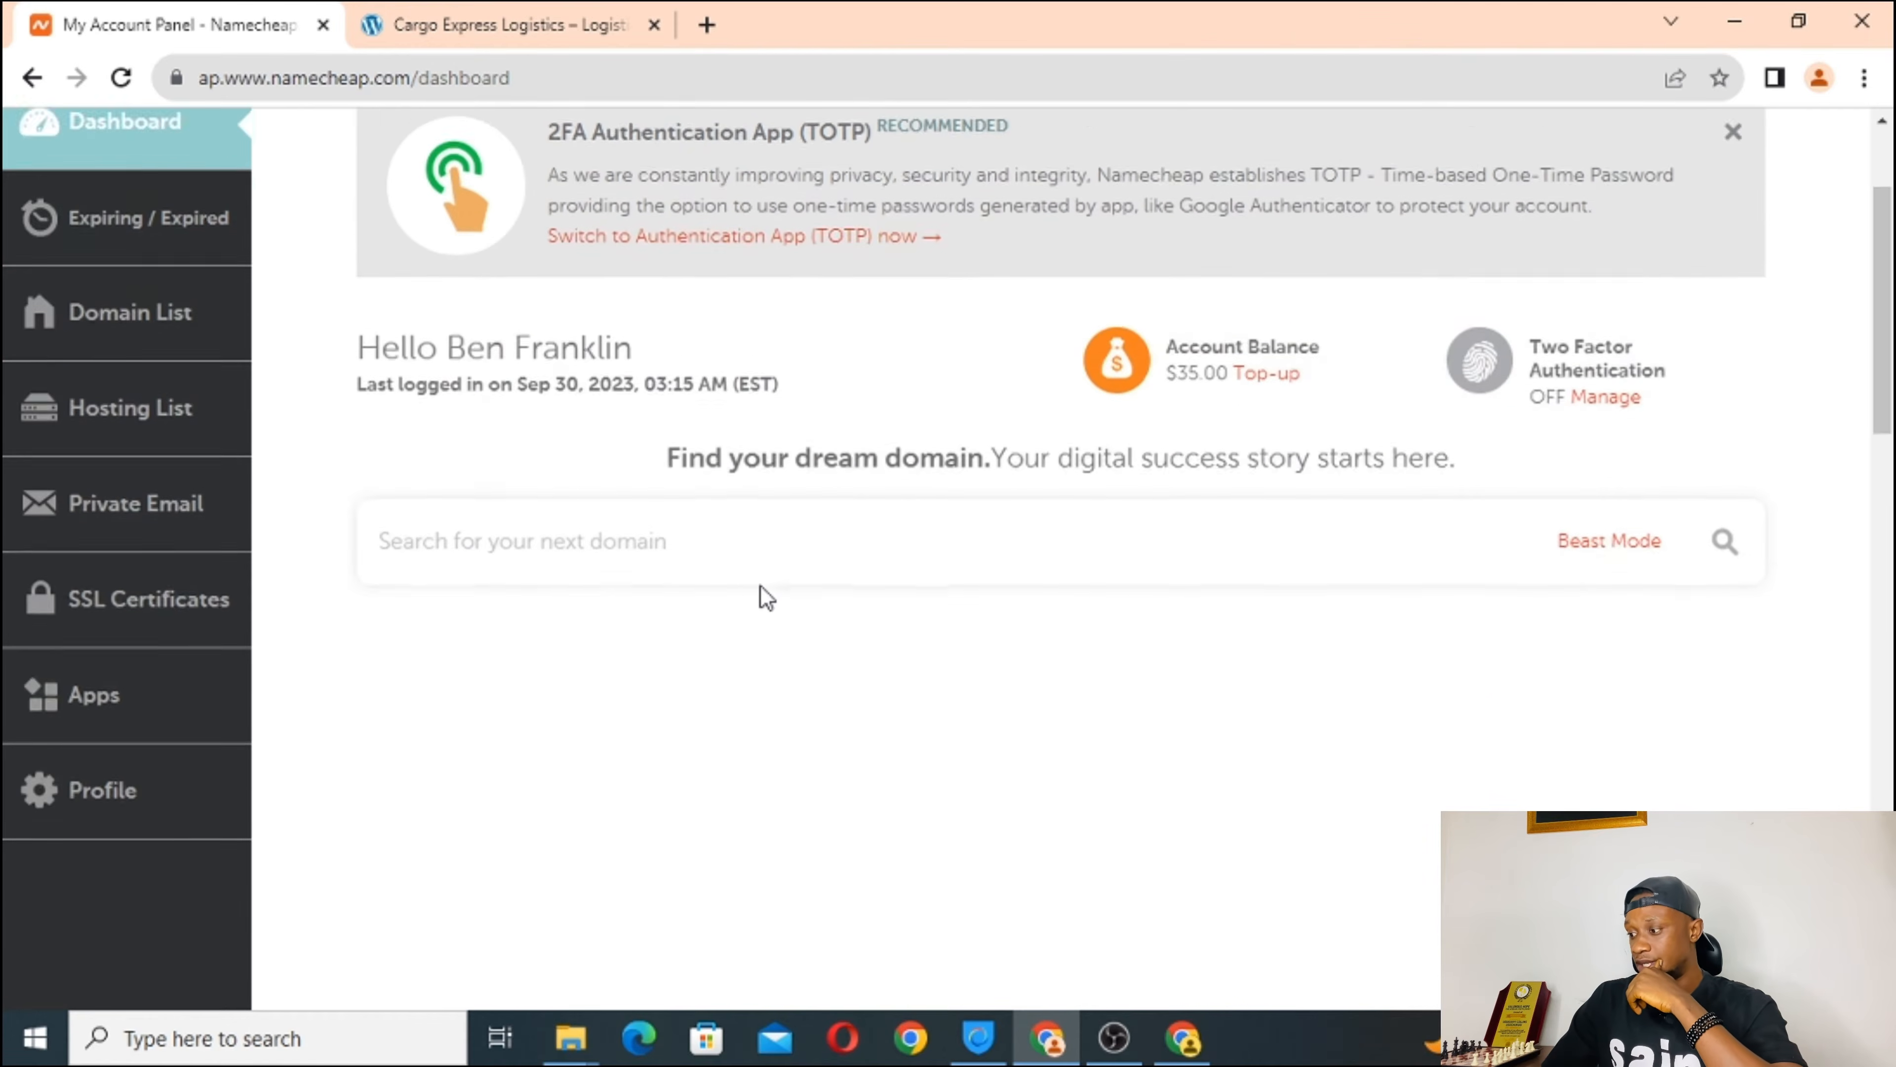
{"action": "scroll", "coordinate": [760, 586], "scroll_direction": "up", "scroll_amount": 3}
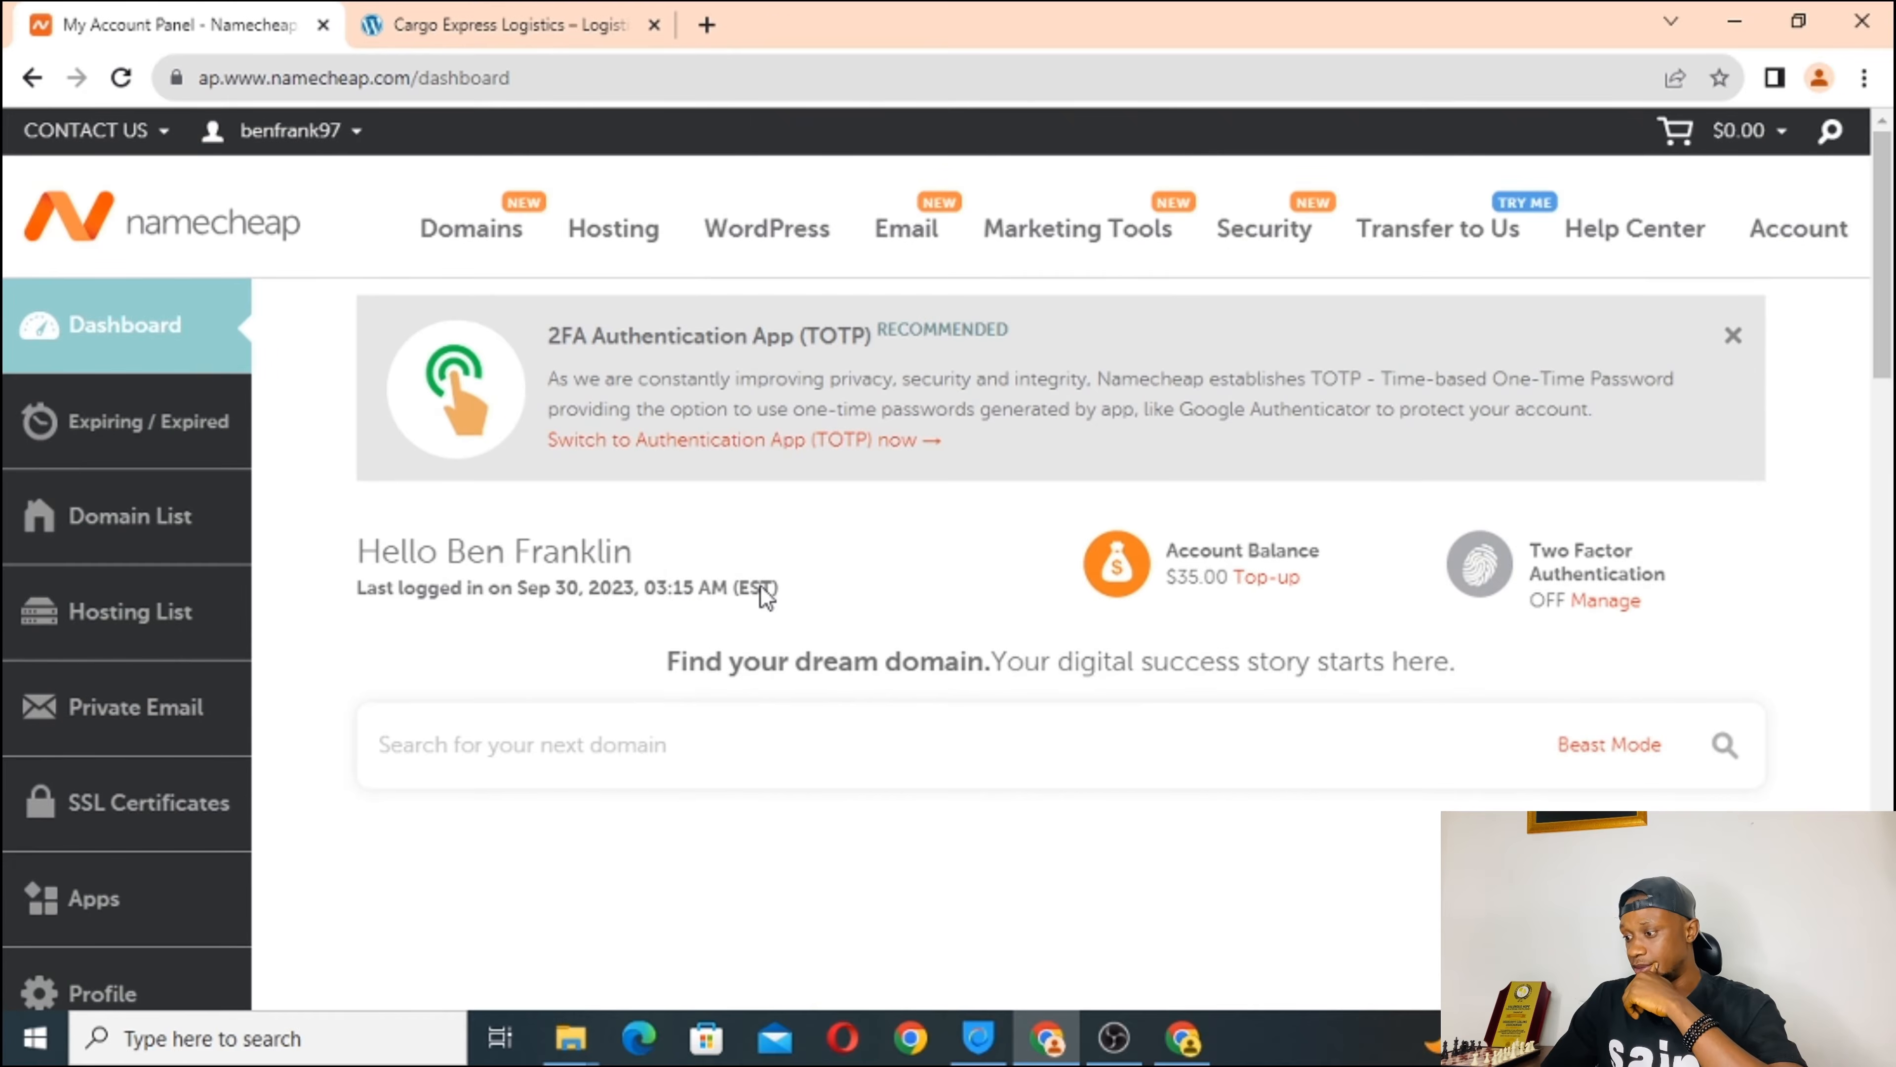
Bring the Namecheap dashboard window back into view.
{"action": "left_click", "coordinate": [1114, 1041]}
{"action": "left_click", "coordinate": [1112, 1043]}
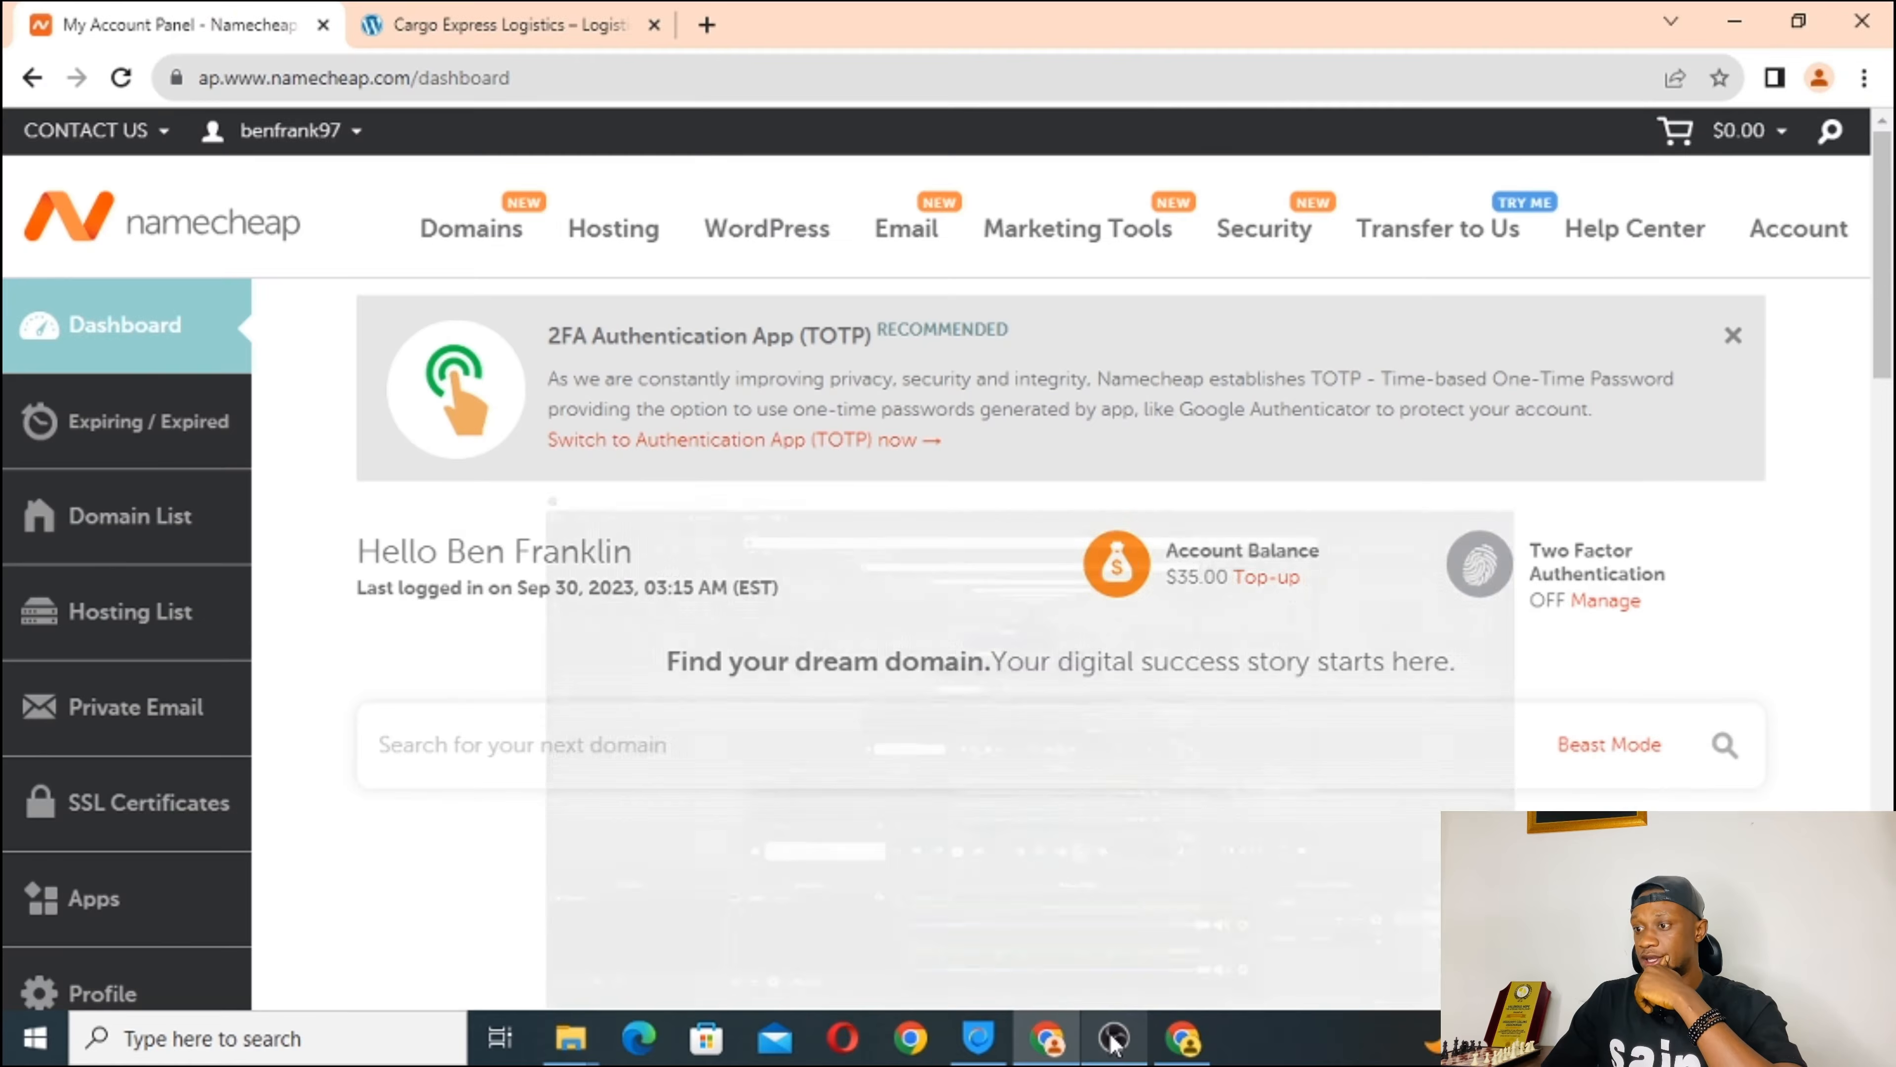
{"action": "scroll", "coordinate": [518, 532], "scroll_direction": "down", "scroll_amount": 3}
{"action": "scroll", "coordinate": [517, 532], "scroll_direction": "up", "scroll_amount": 3}
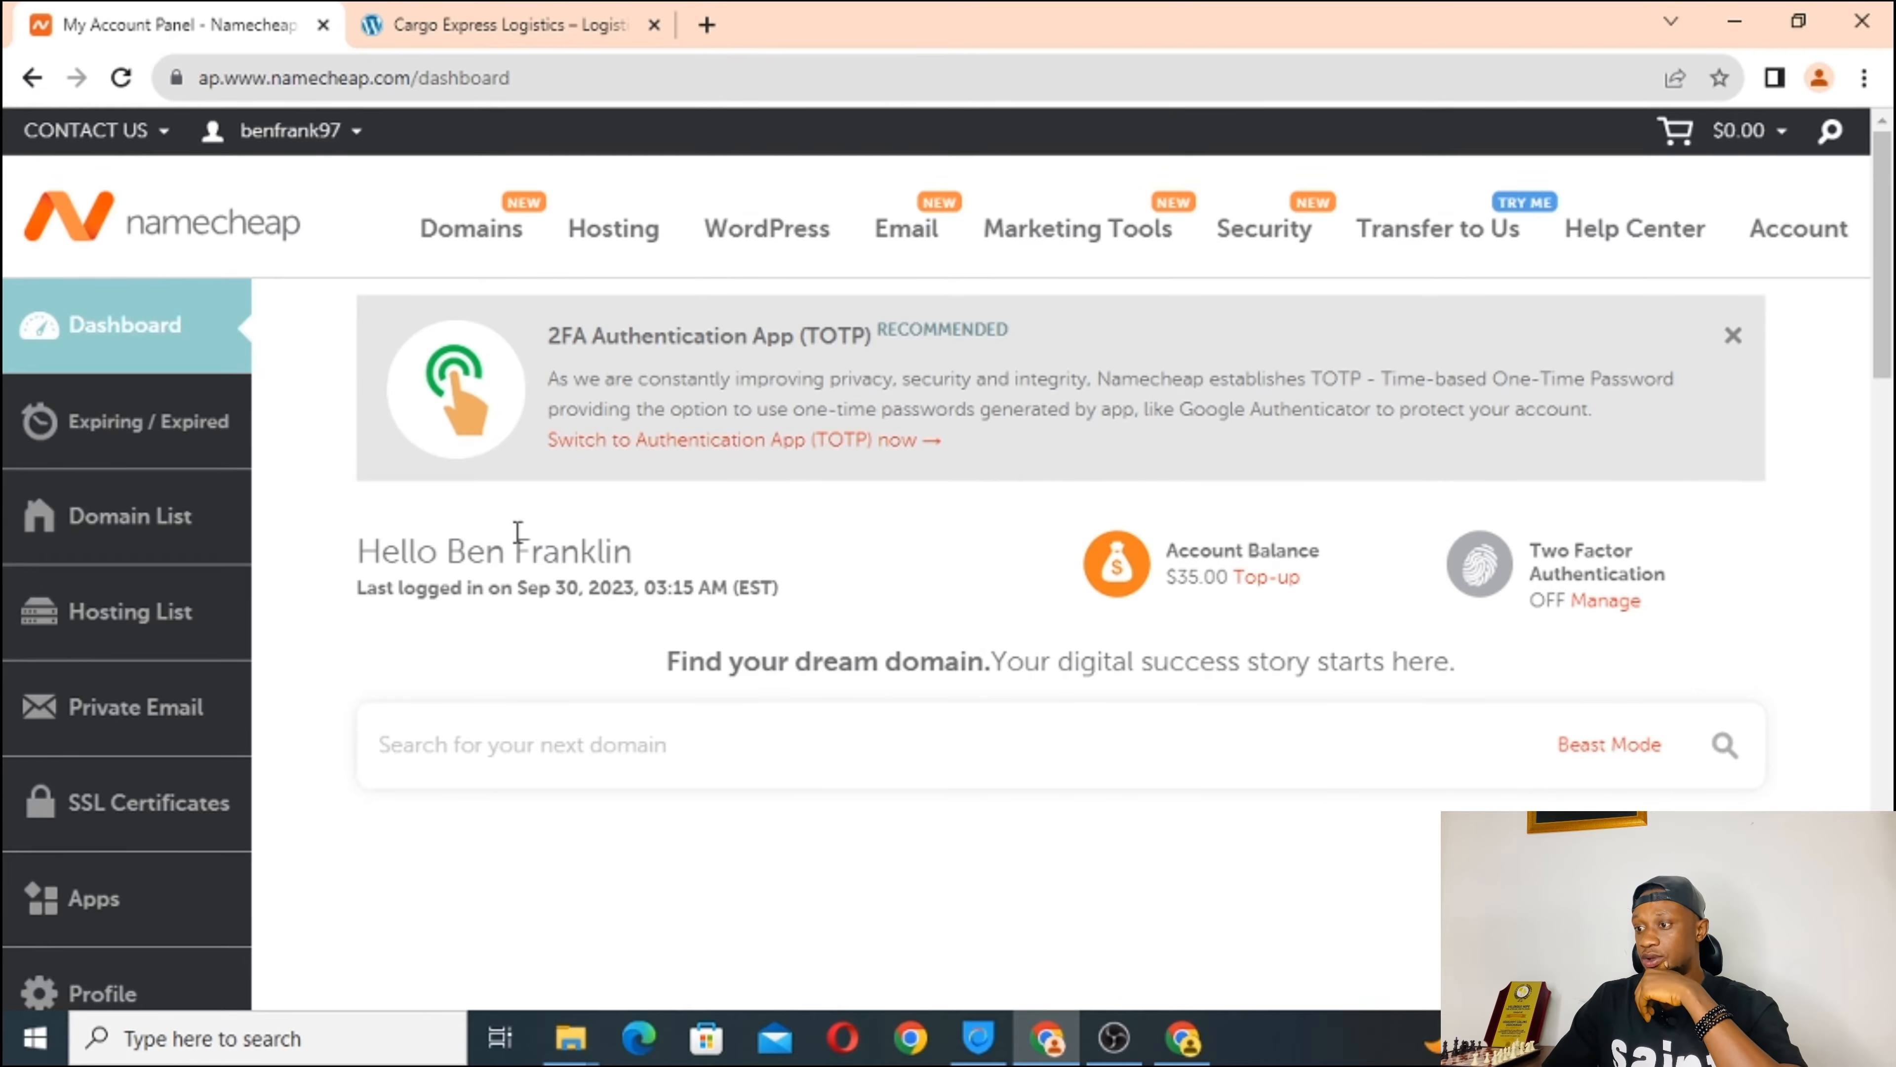
Open Hosting > Shared Hosting and view the Stellar $1.98, Plus $2.98 and Business $4.98 plans.
{"action": "mouse_move", "coordinate": [616, 243]}
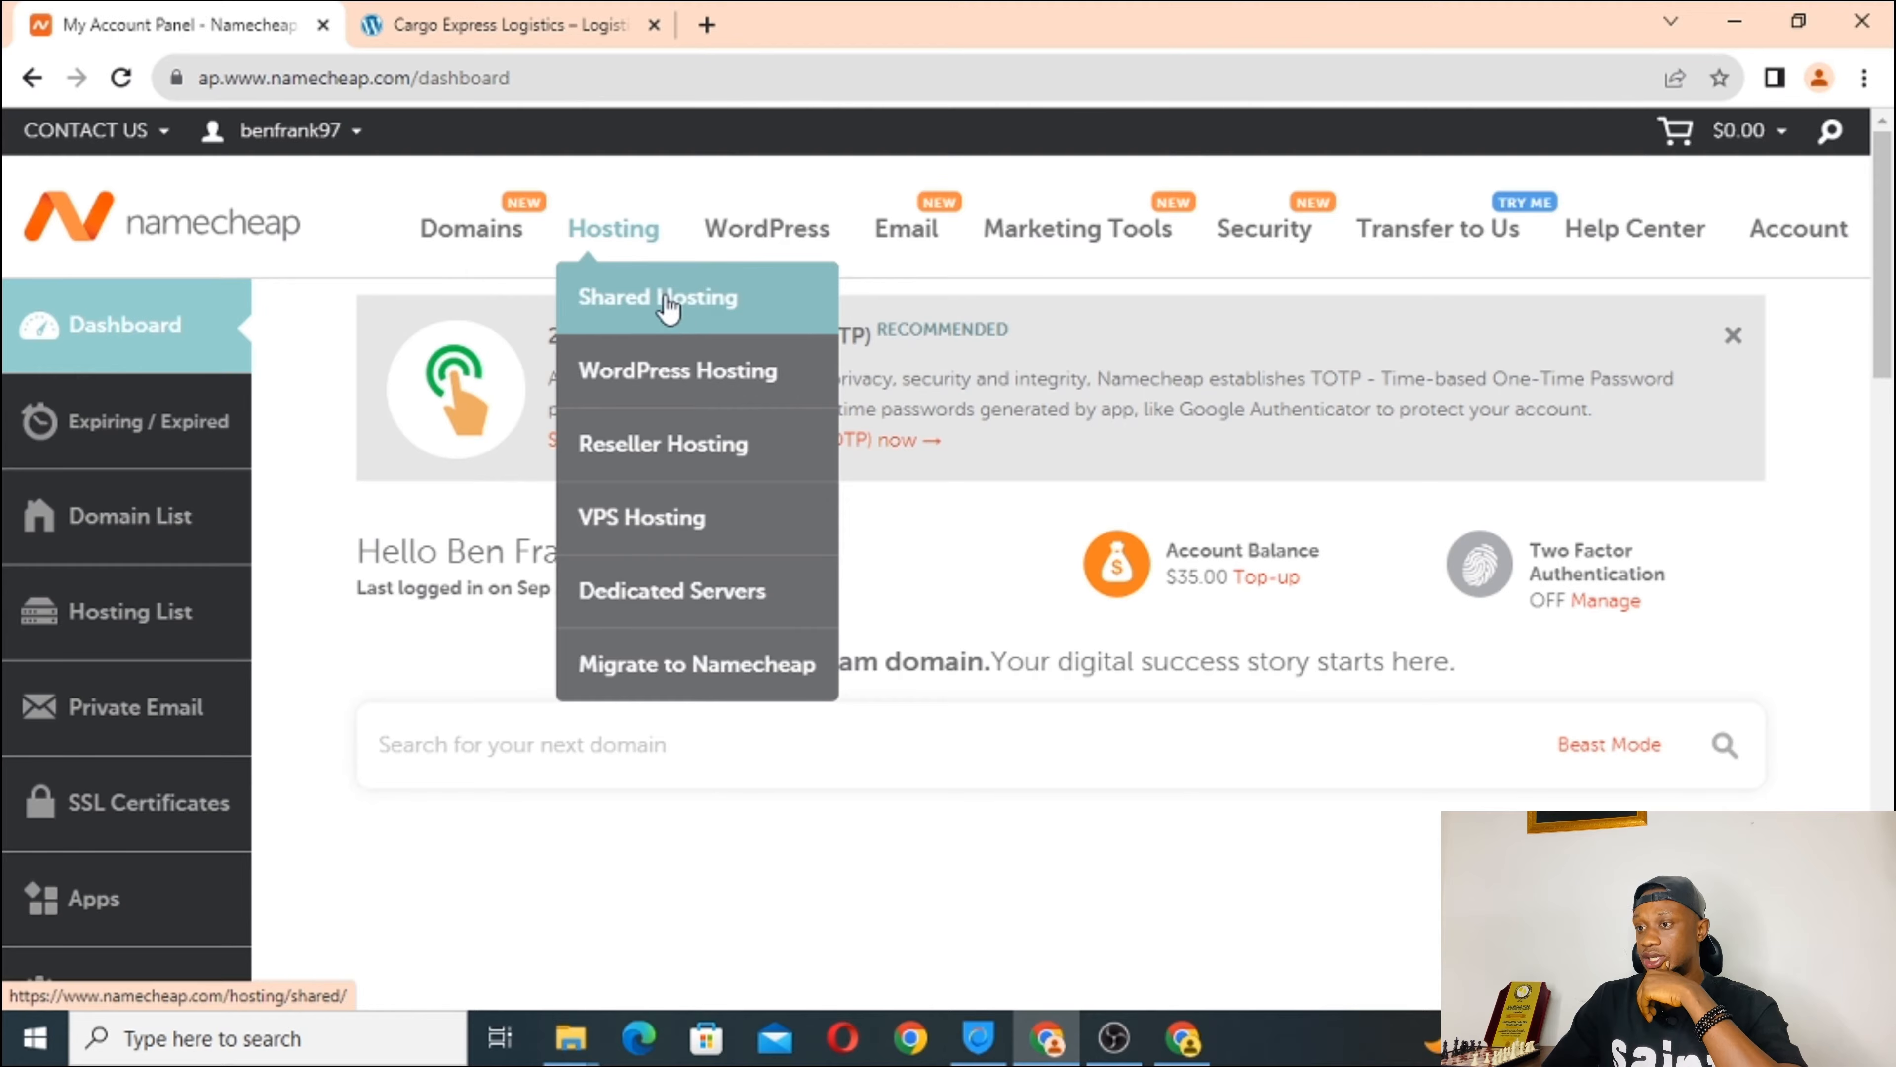
{"action": "left_click", "coordinate": [674, 318]}
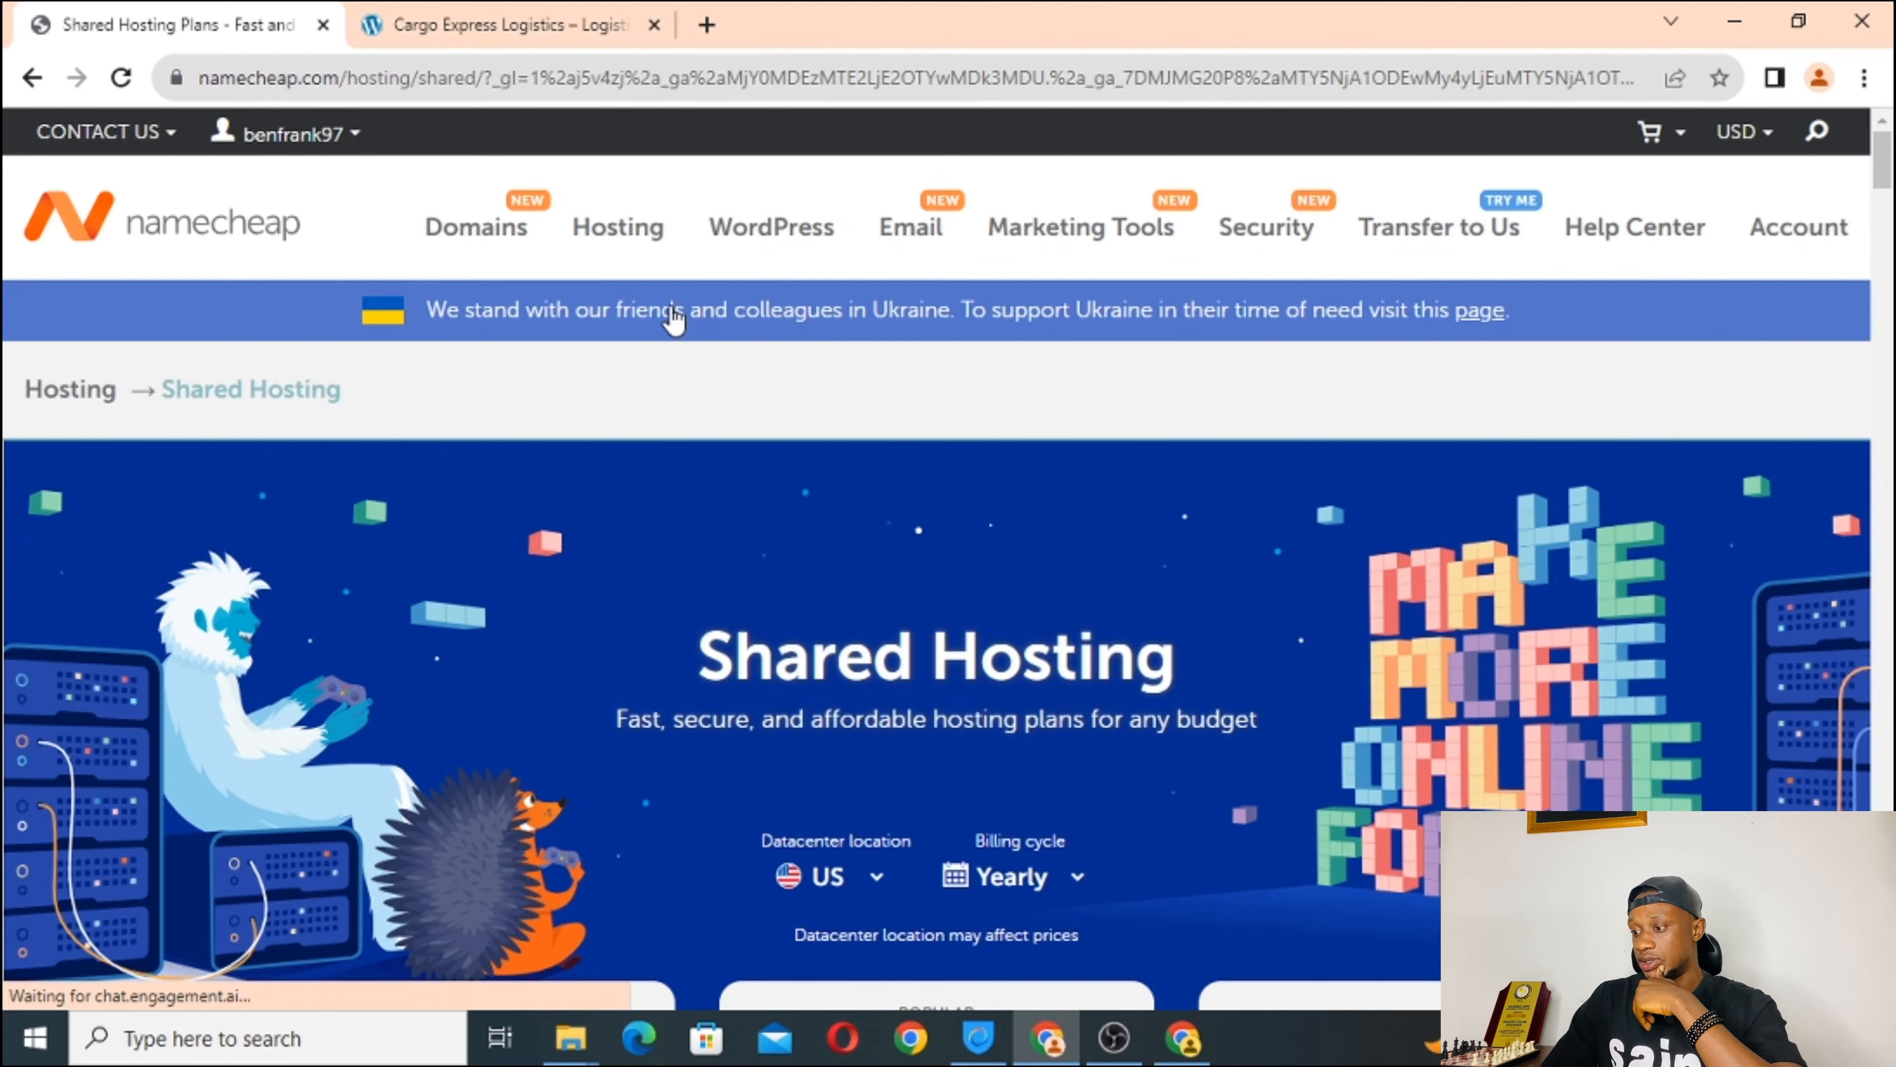
{"action": "scroll", "coordinate": [985, 705], "scroll_direction": "down", "scroll_amount": 5}
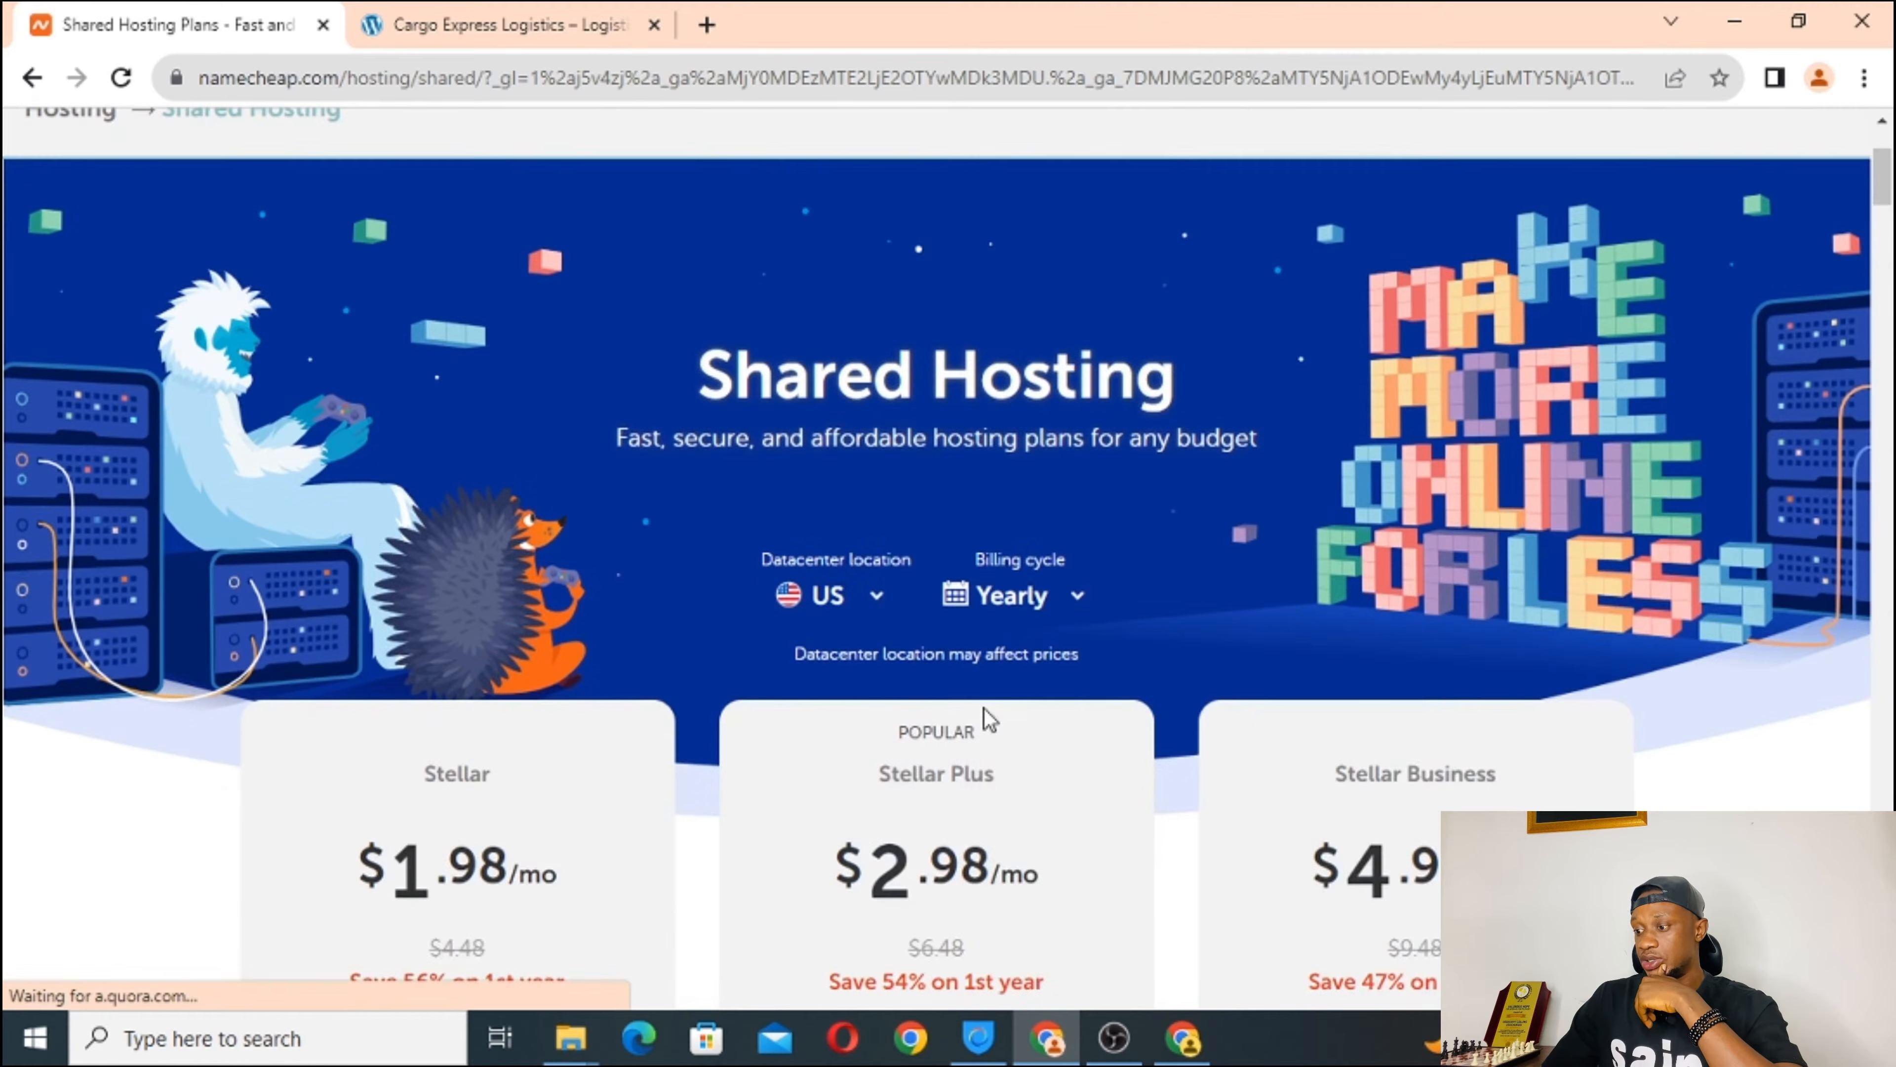
{"action": "scroll", "coordinate": [985, 709], "scroll_direction": "down", "scroll_amount": 2}
{"action": "scroll", "coordinate": [984, 708], "scroll_direction": "up", "scroll_amount": 1}
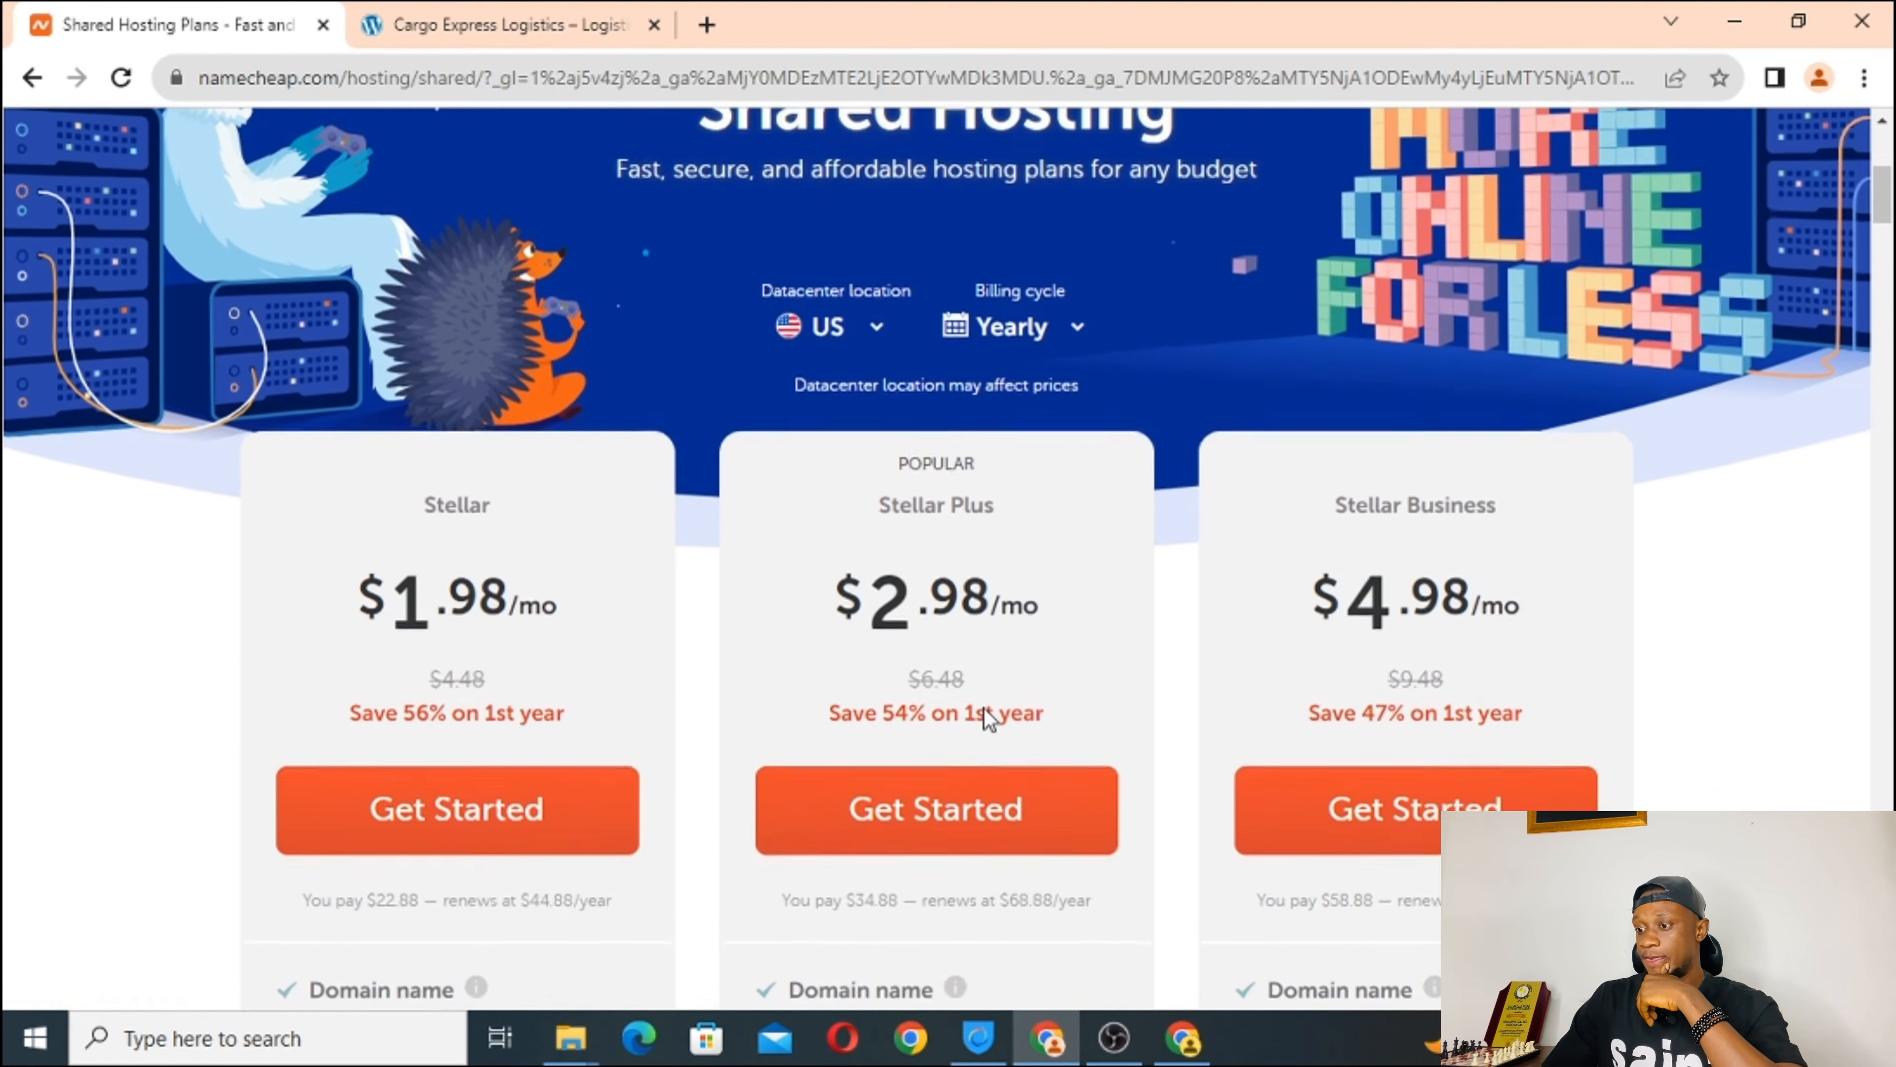
{"action": "scroll", "coordinate": [984, 708], "scroll_direction": "down", "scroll_amount": 1}
{"action": "scroll", "coordinate": [984, 709], "scroll_direction": "up", "scroll_amount": 2}
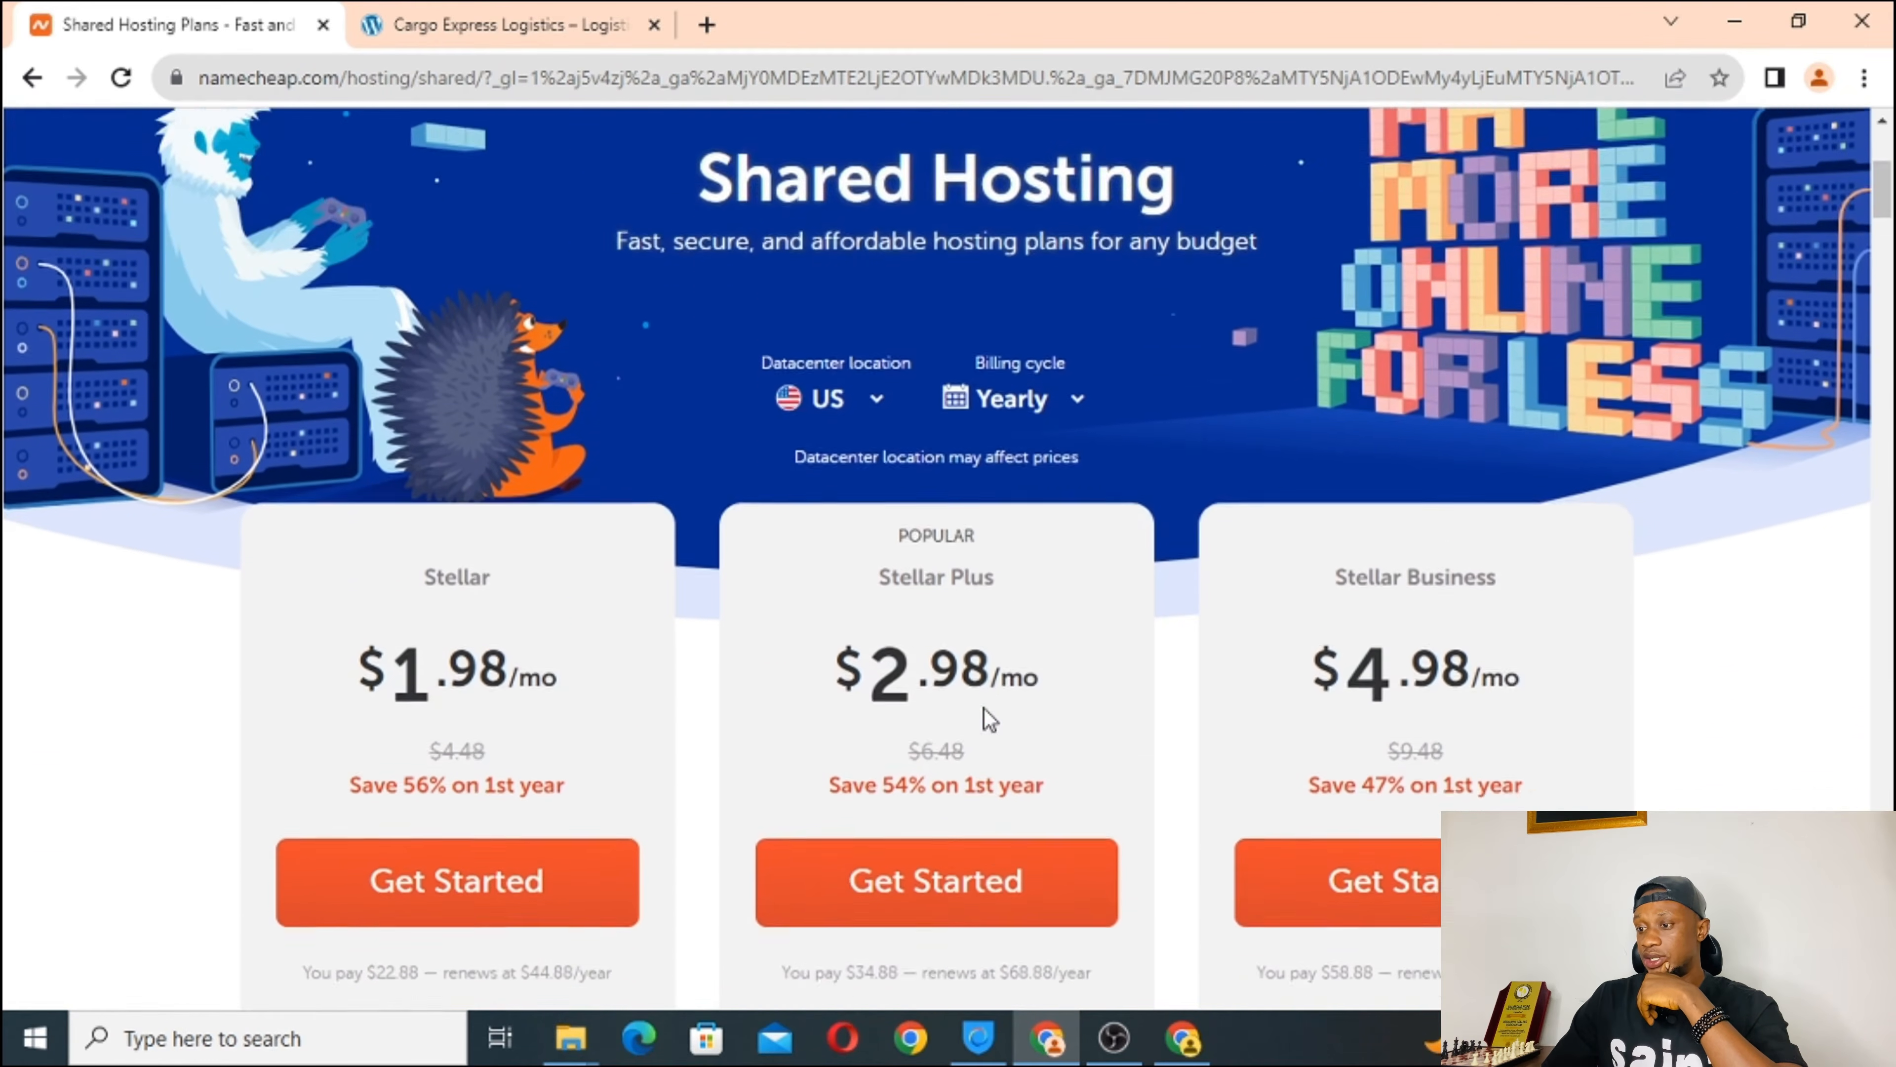
{"action": "scroll", "coordinate": [984, 708], "scroll_direction": "down", "scroll_amount": 3}
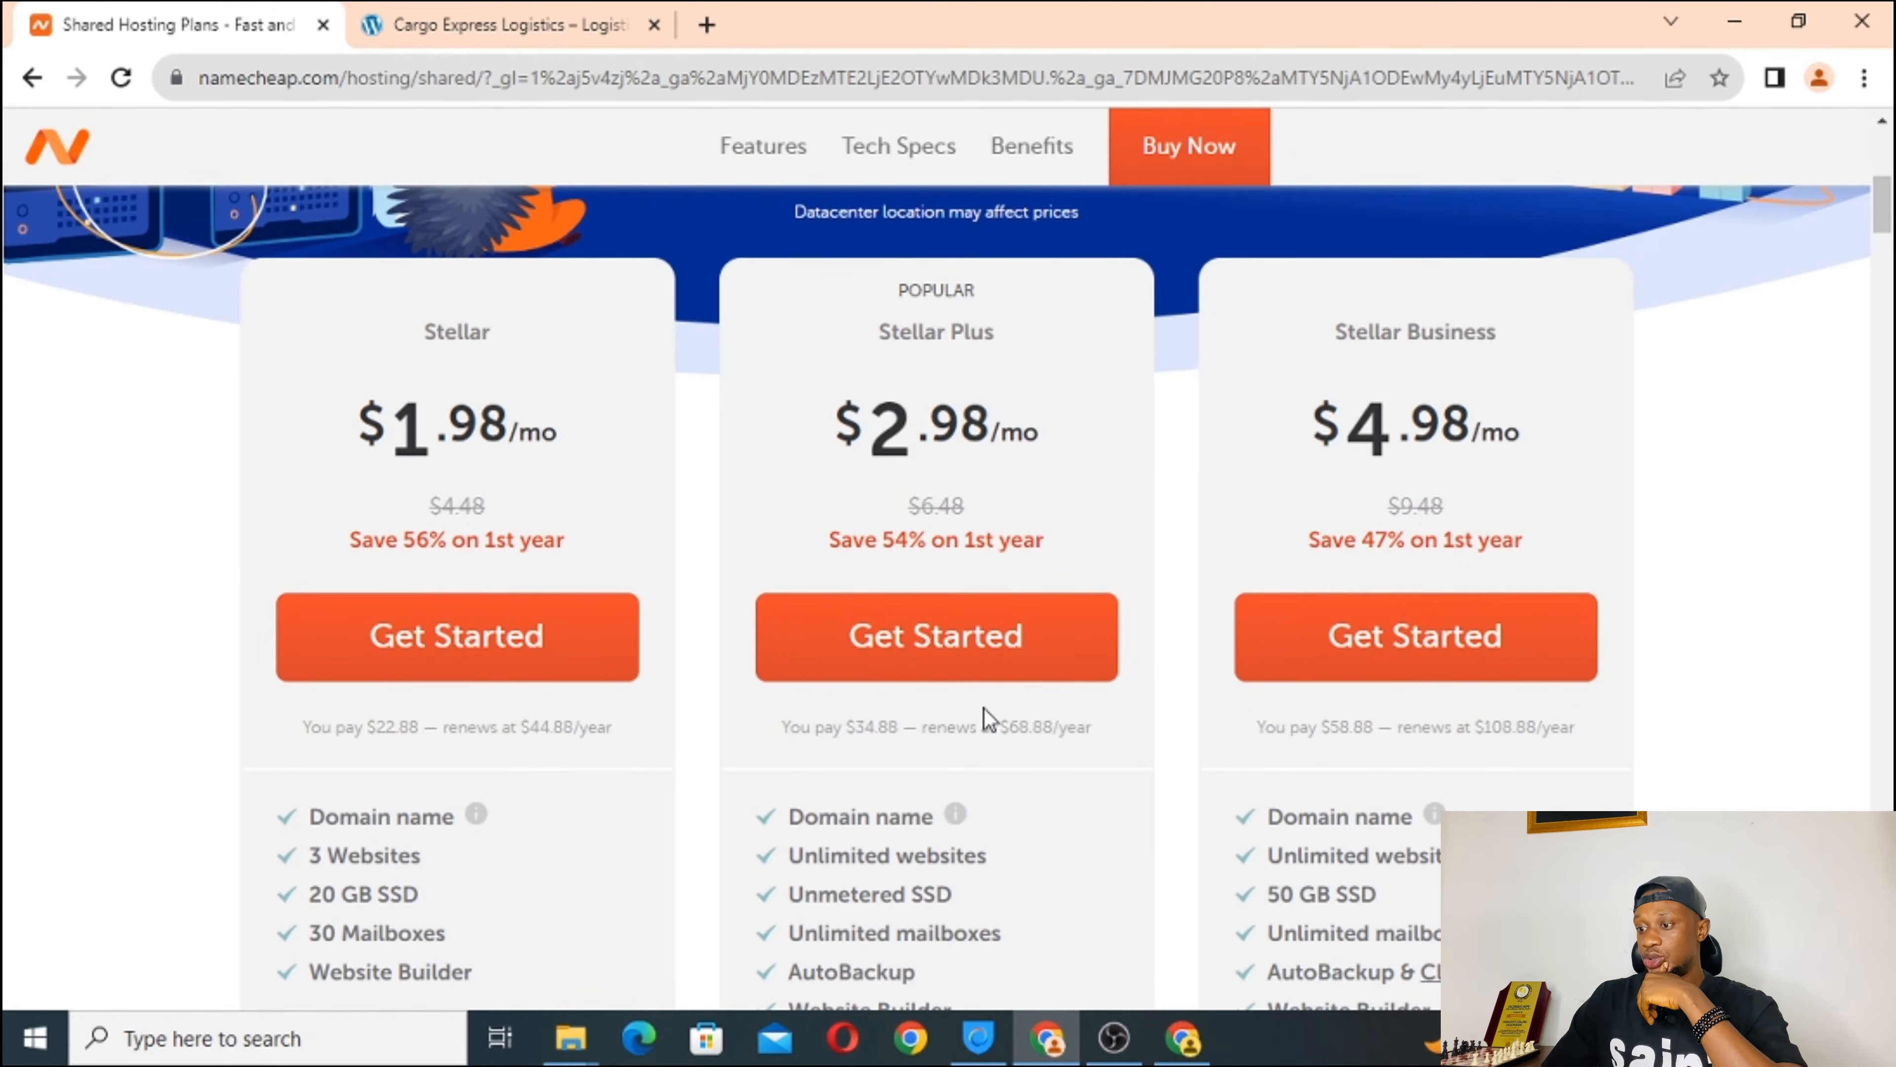
Choose Get Started on the Stellar plan and reach the New Domain Name section ($22.88/yr).
{"action": "left_click", "coordinate": [452, 653]}
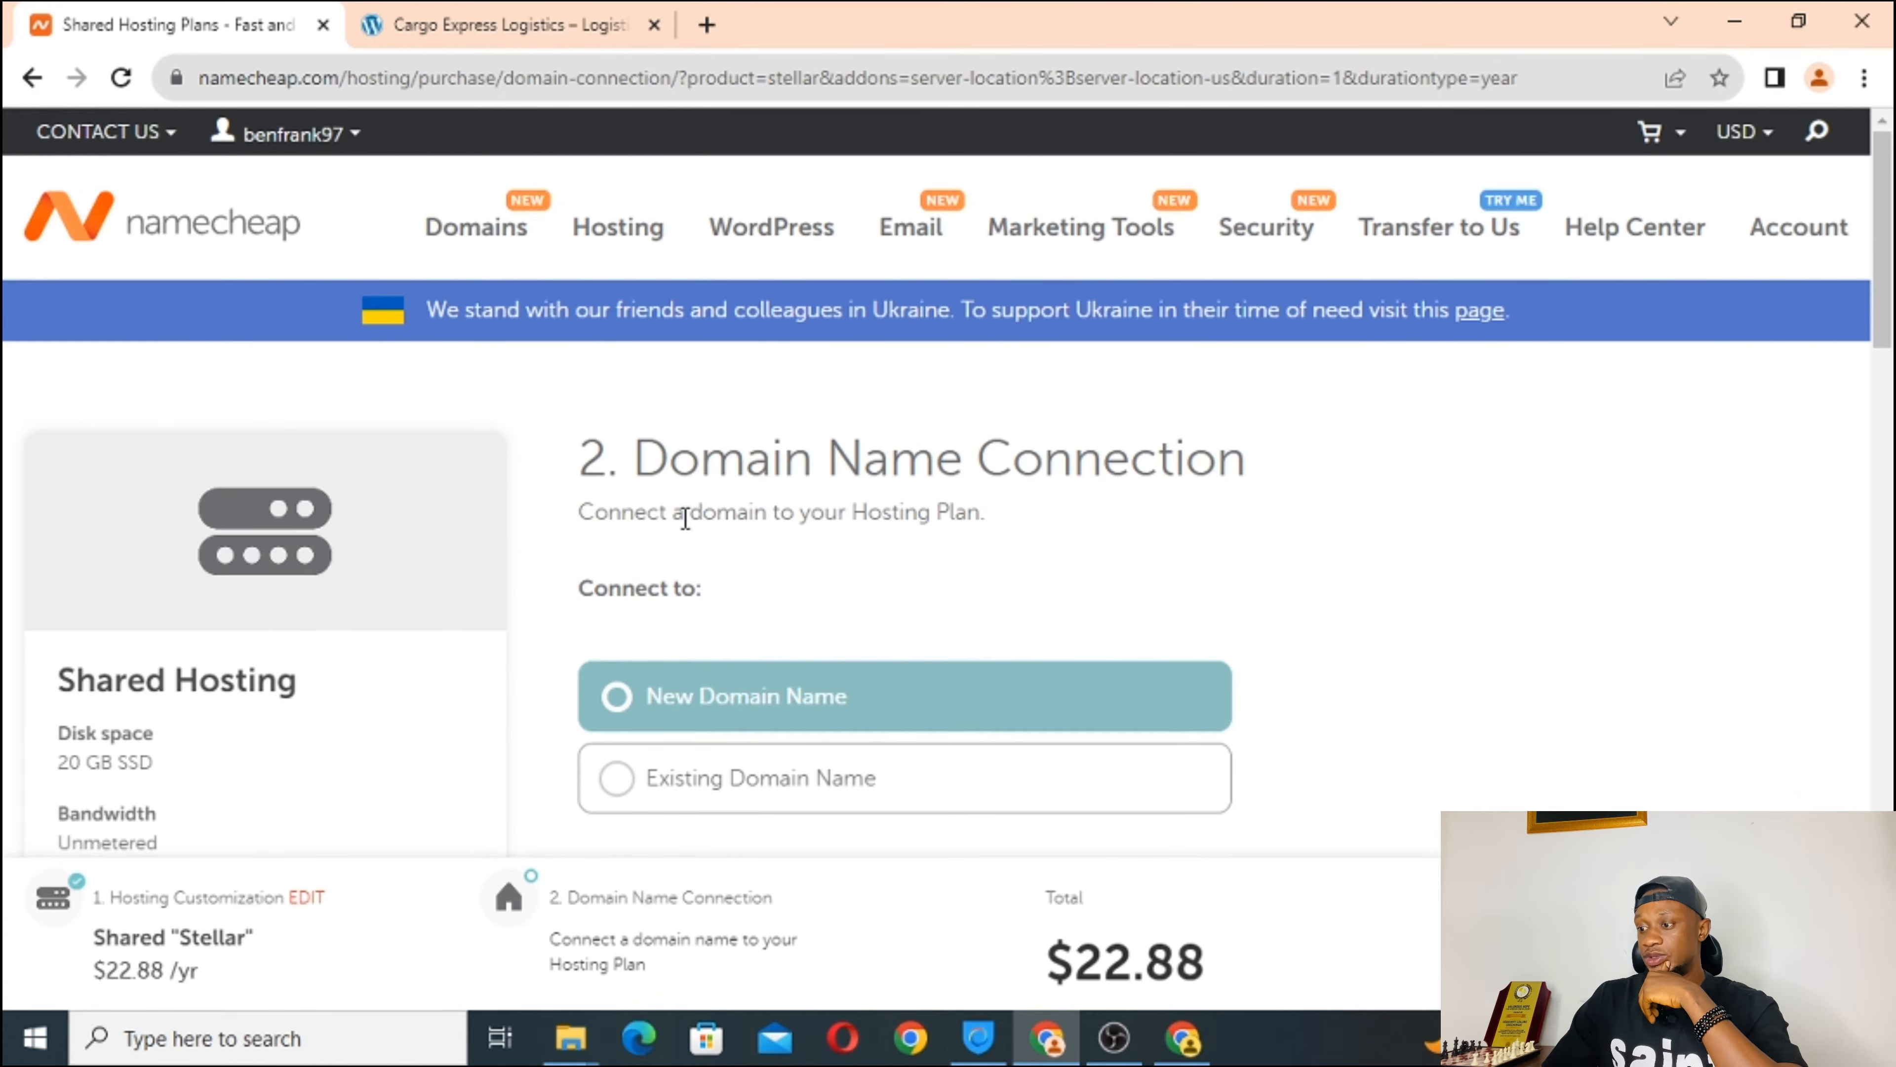
{"action": "scroll", "coordinate": [685, 518], "scroll_direction": "down", "scroll_amount": 6}
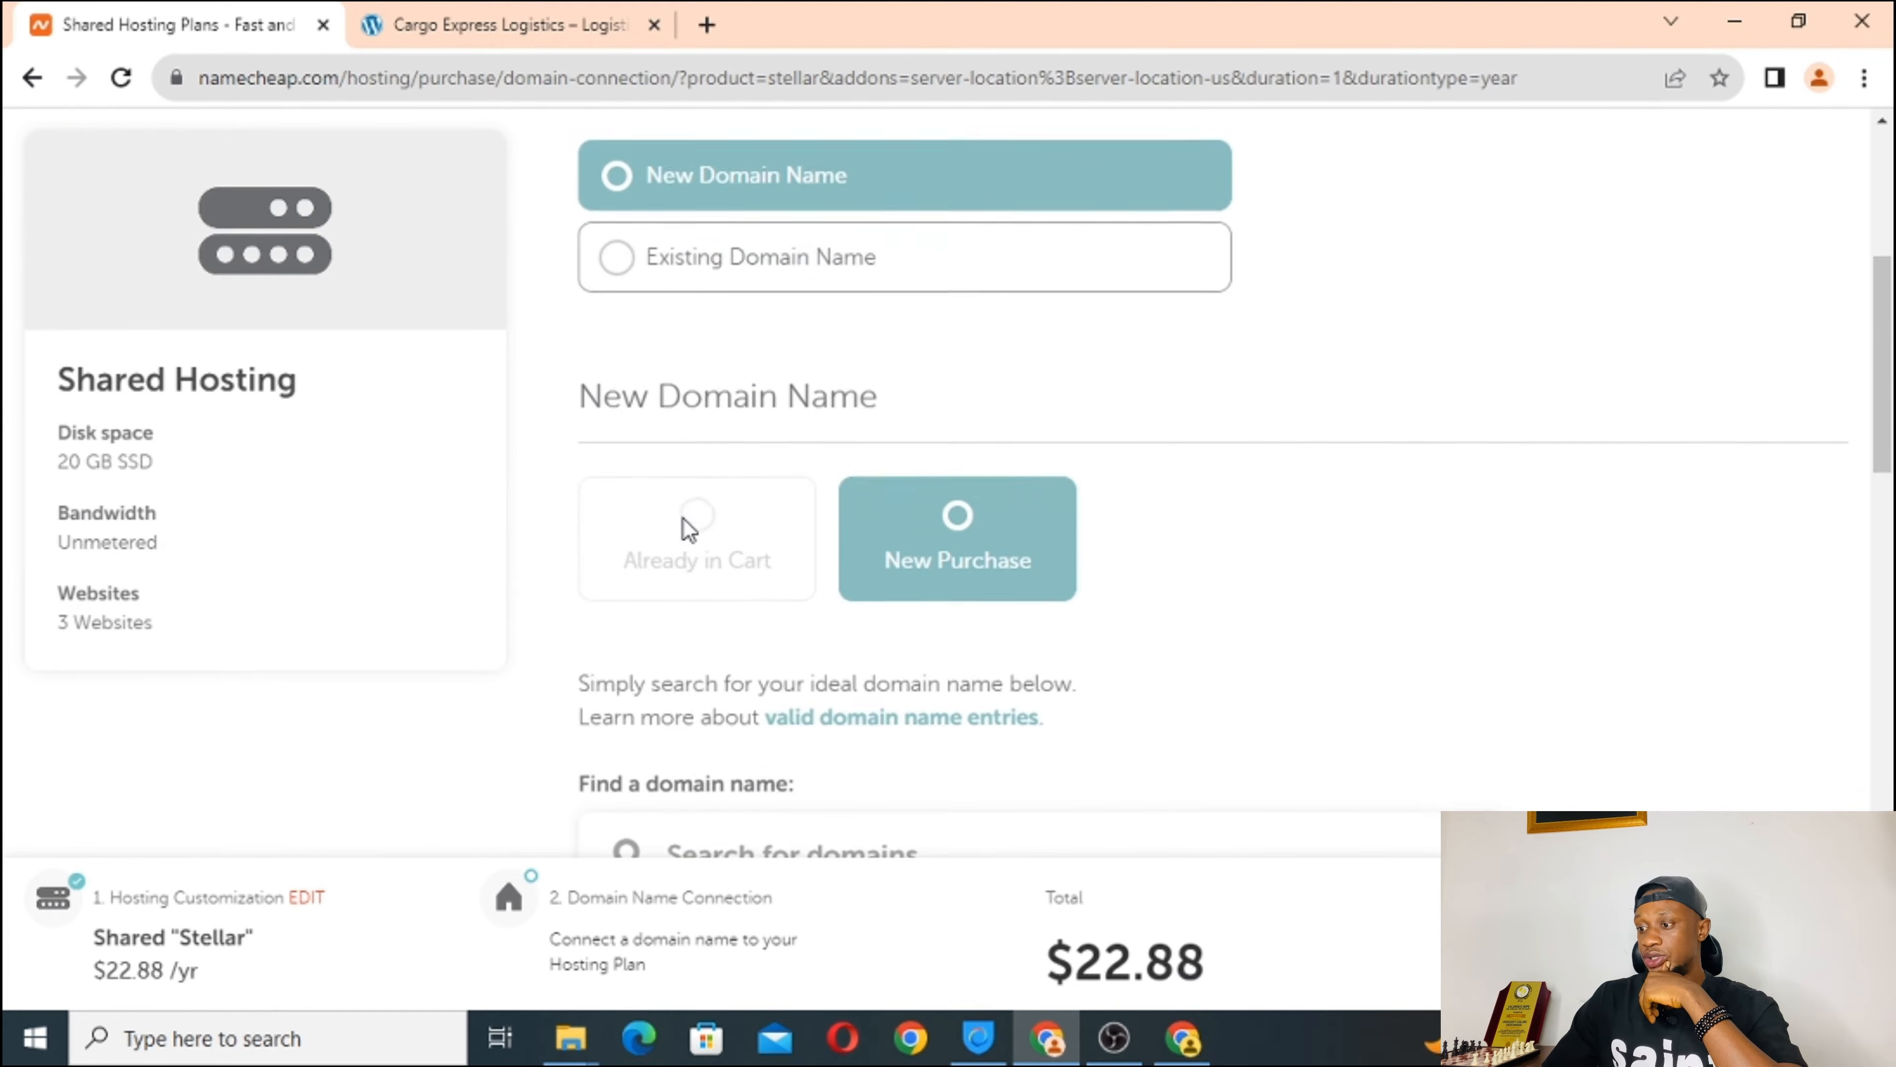
{"action": "scroll", "coordinate": [681, 516], "scroll_direction": "down", "scroll_amount": 3}
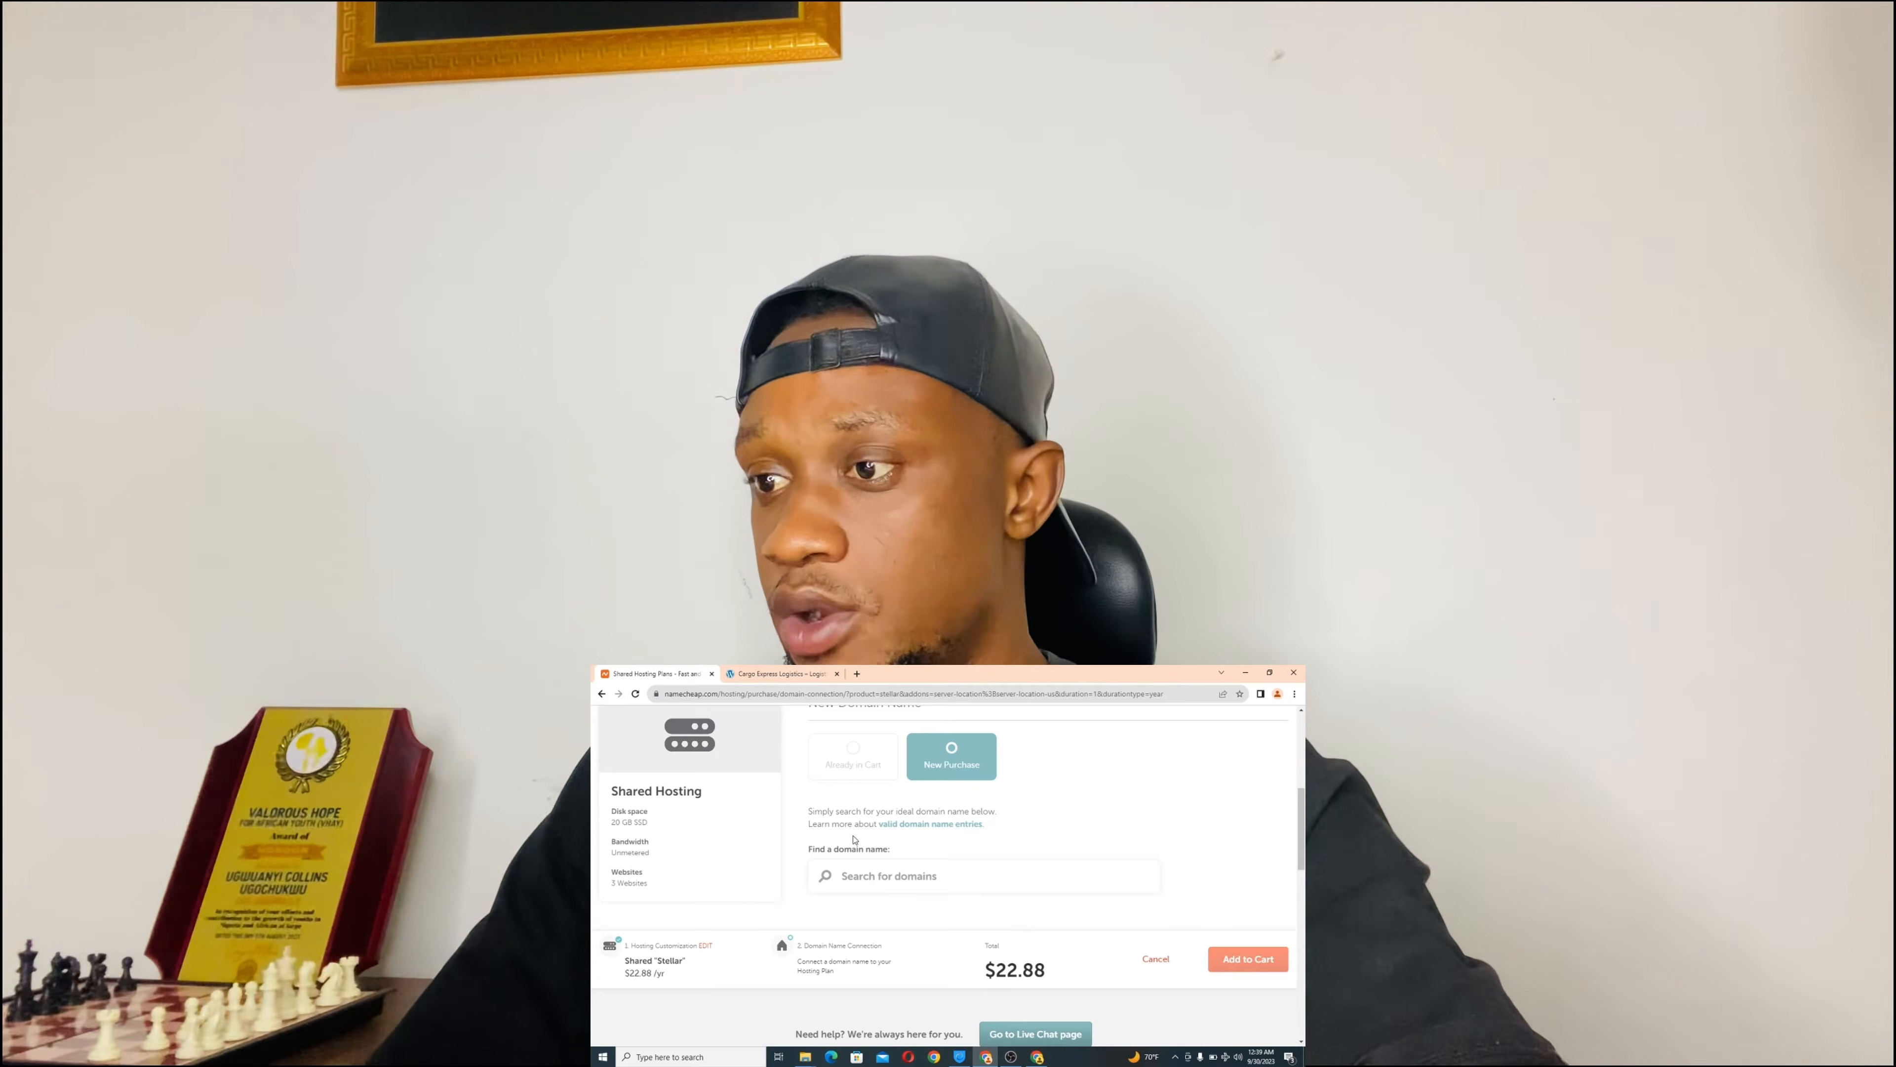
{"action": "scroll", "coordinate": [852, 835], "scroll_direction": "down", "scroll_amount": 5}
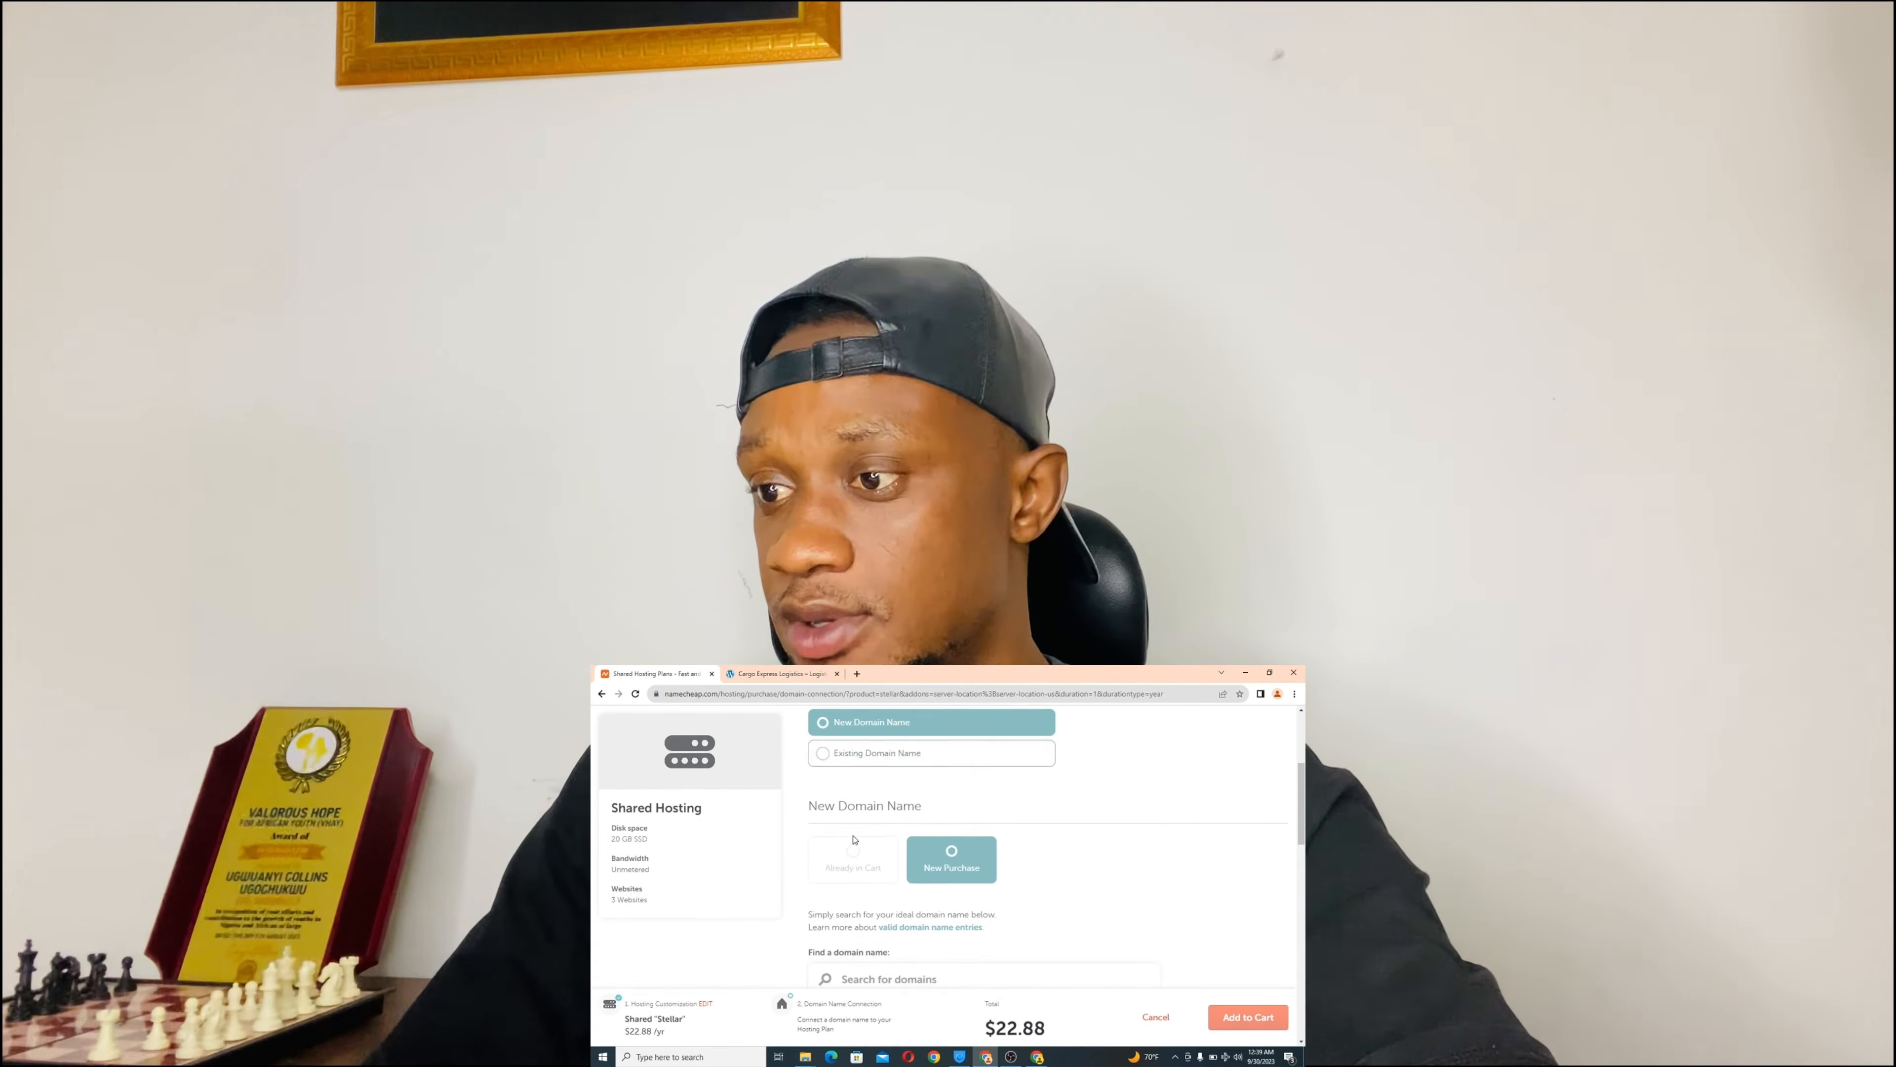
{"action": "scroll", "coordinate": [854, 835], "scroll_direction": "up", "scroll_amount": 3}
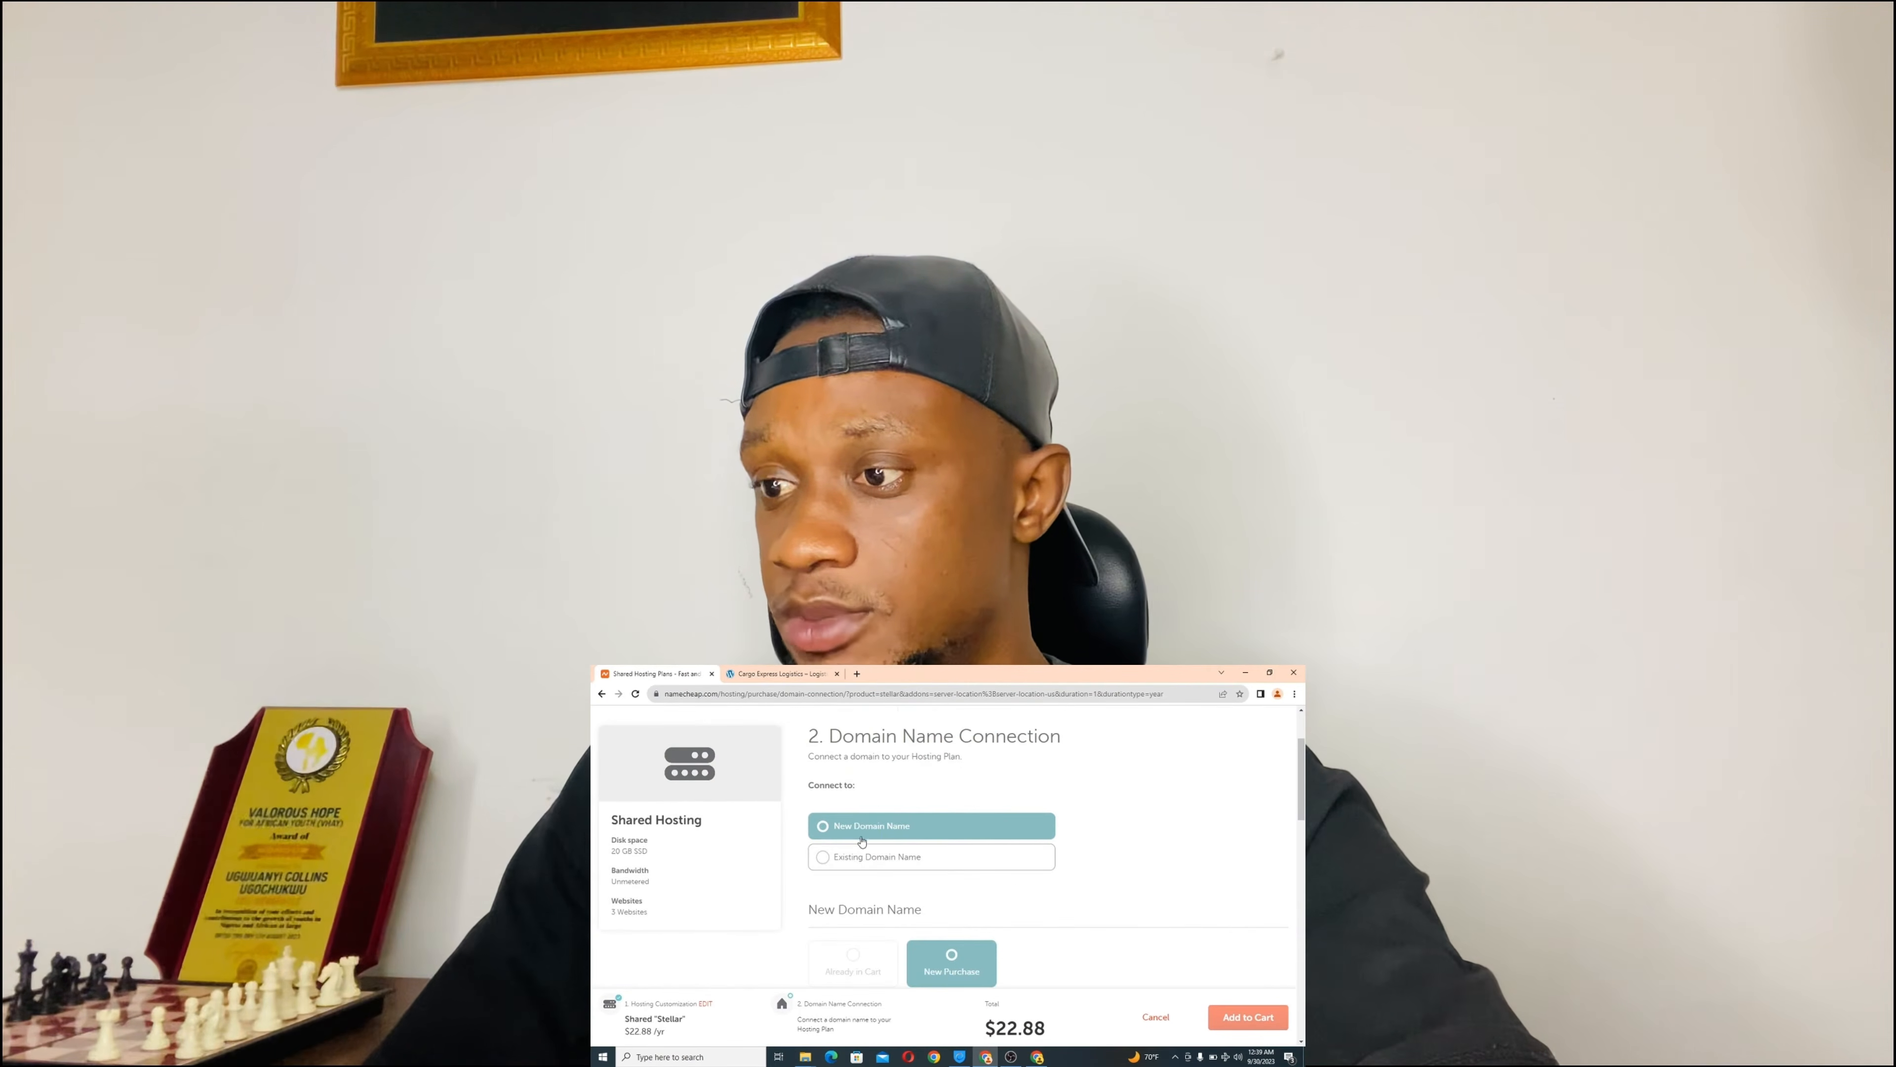
{"action": "scroll", "coordinate": [1045, 841], "scroll_direction": "up", "scroll_amount": 2}
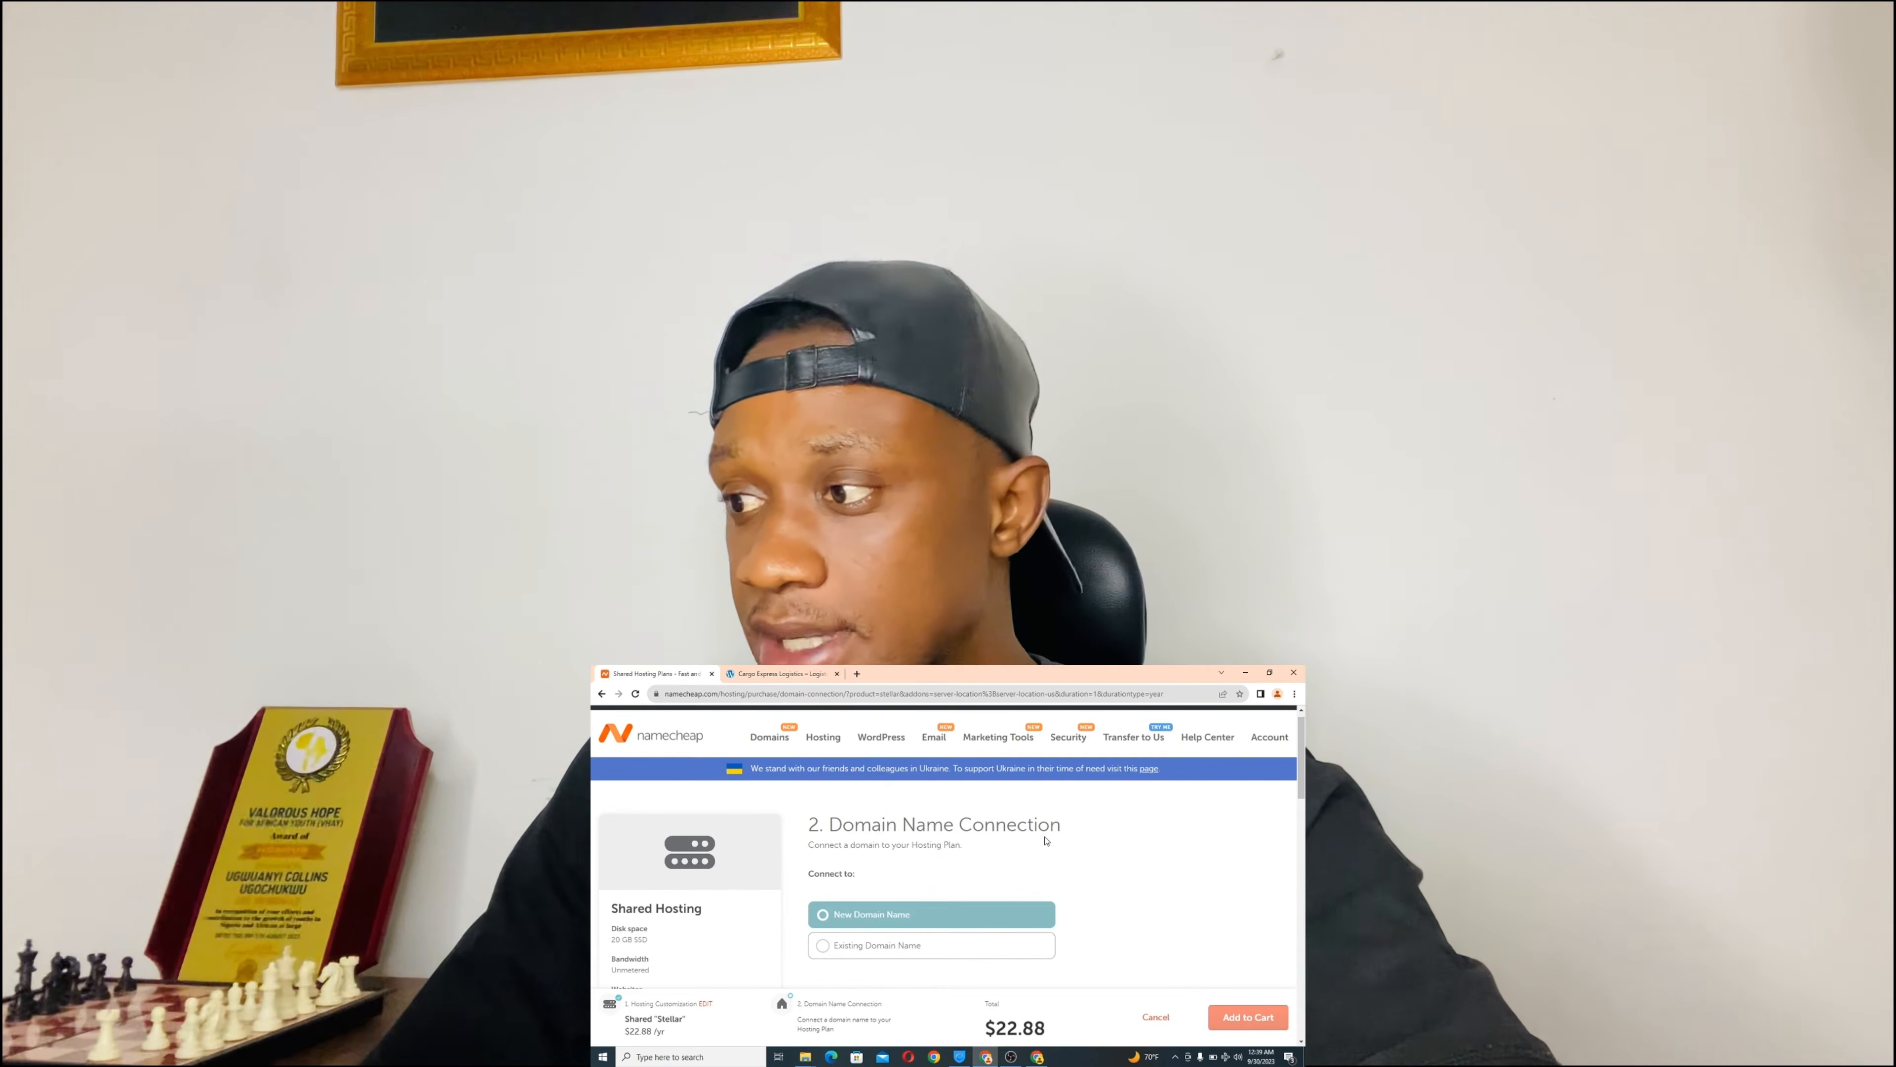
{"action": "scroll", "coordinate": [1046, 840], "scroll_direction": "down", "scroll_amount": 5}
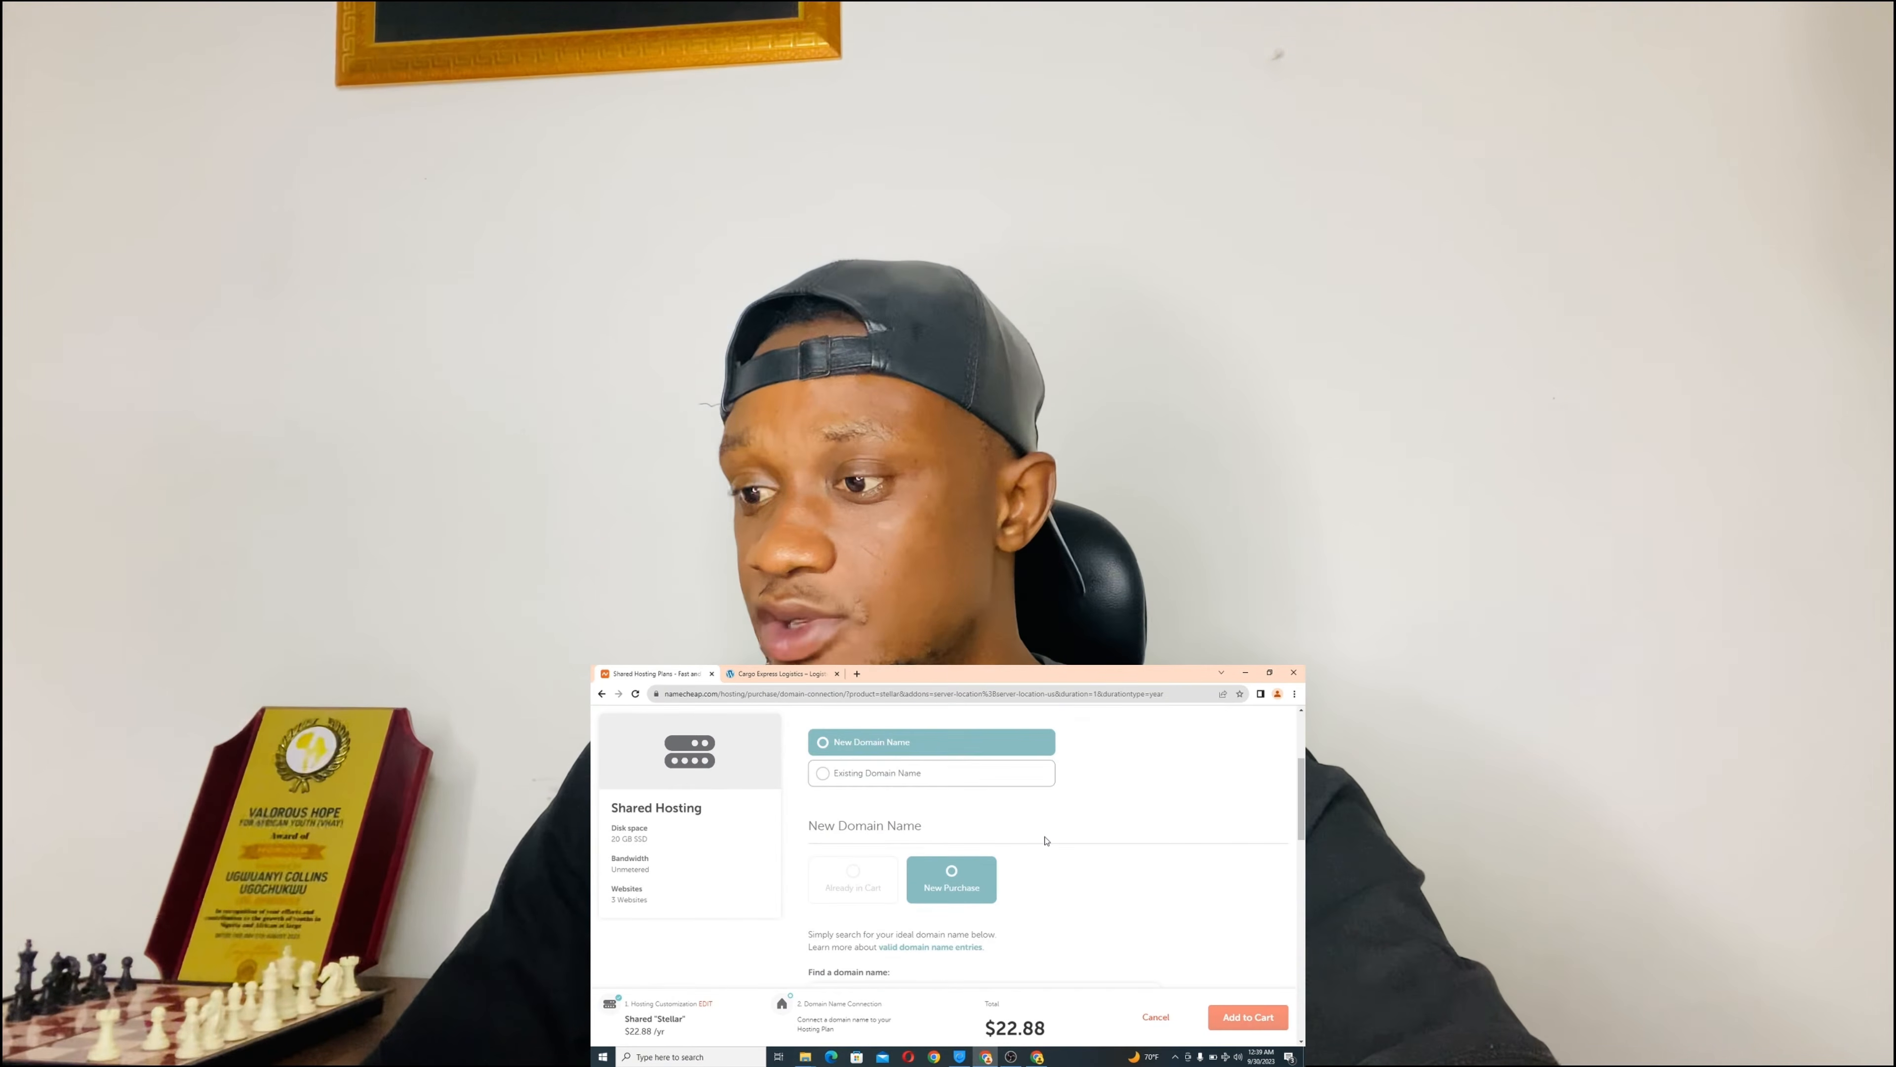
{"action": "scroll", "coordinate": [1045, 841], "scroll_direction": "down", "scroll_amount": 1}
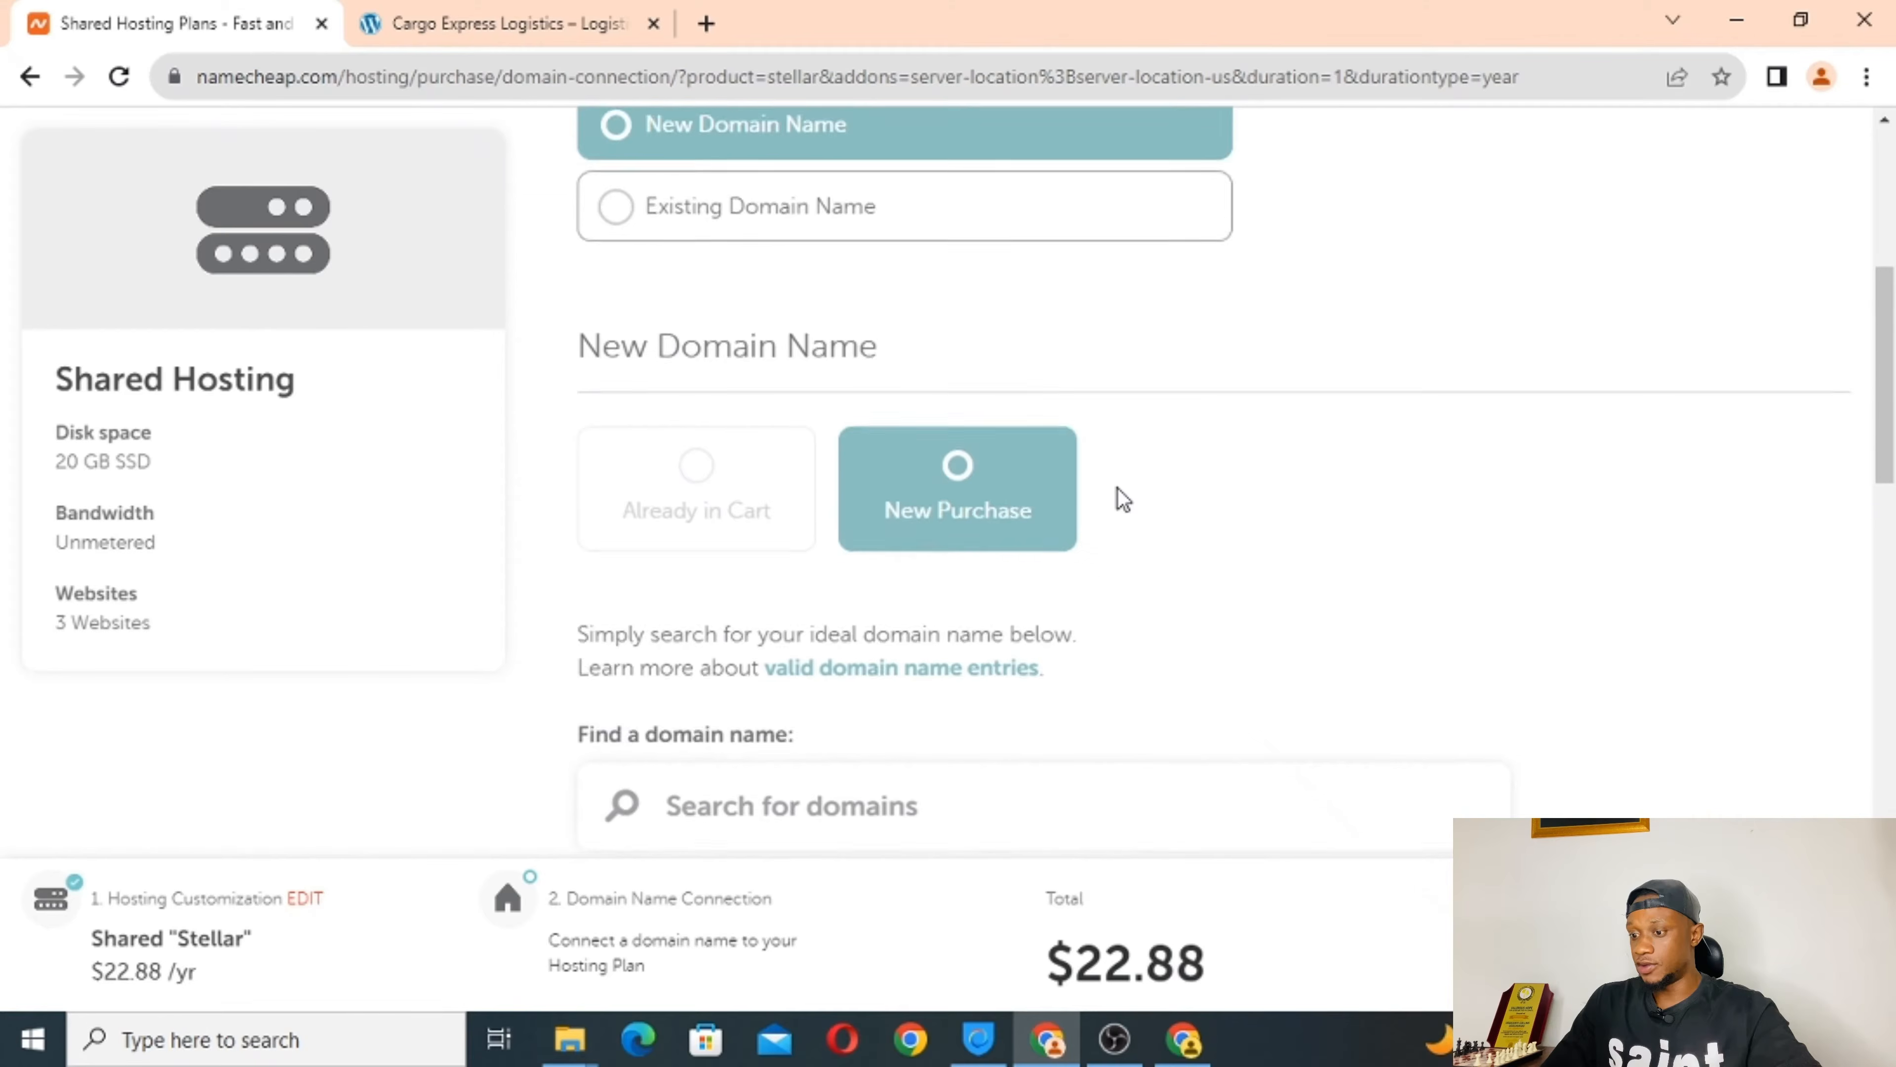
Search for harrycalog.com and confirm it is available at $10.28/yr.
{"action": "scroll", "coordinate": [1123, 499], "scroll_direction": "down", "scroll_amount": 1}
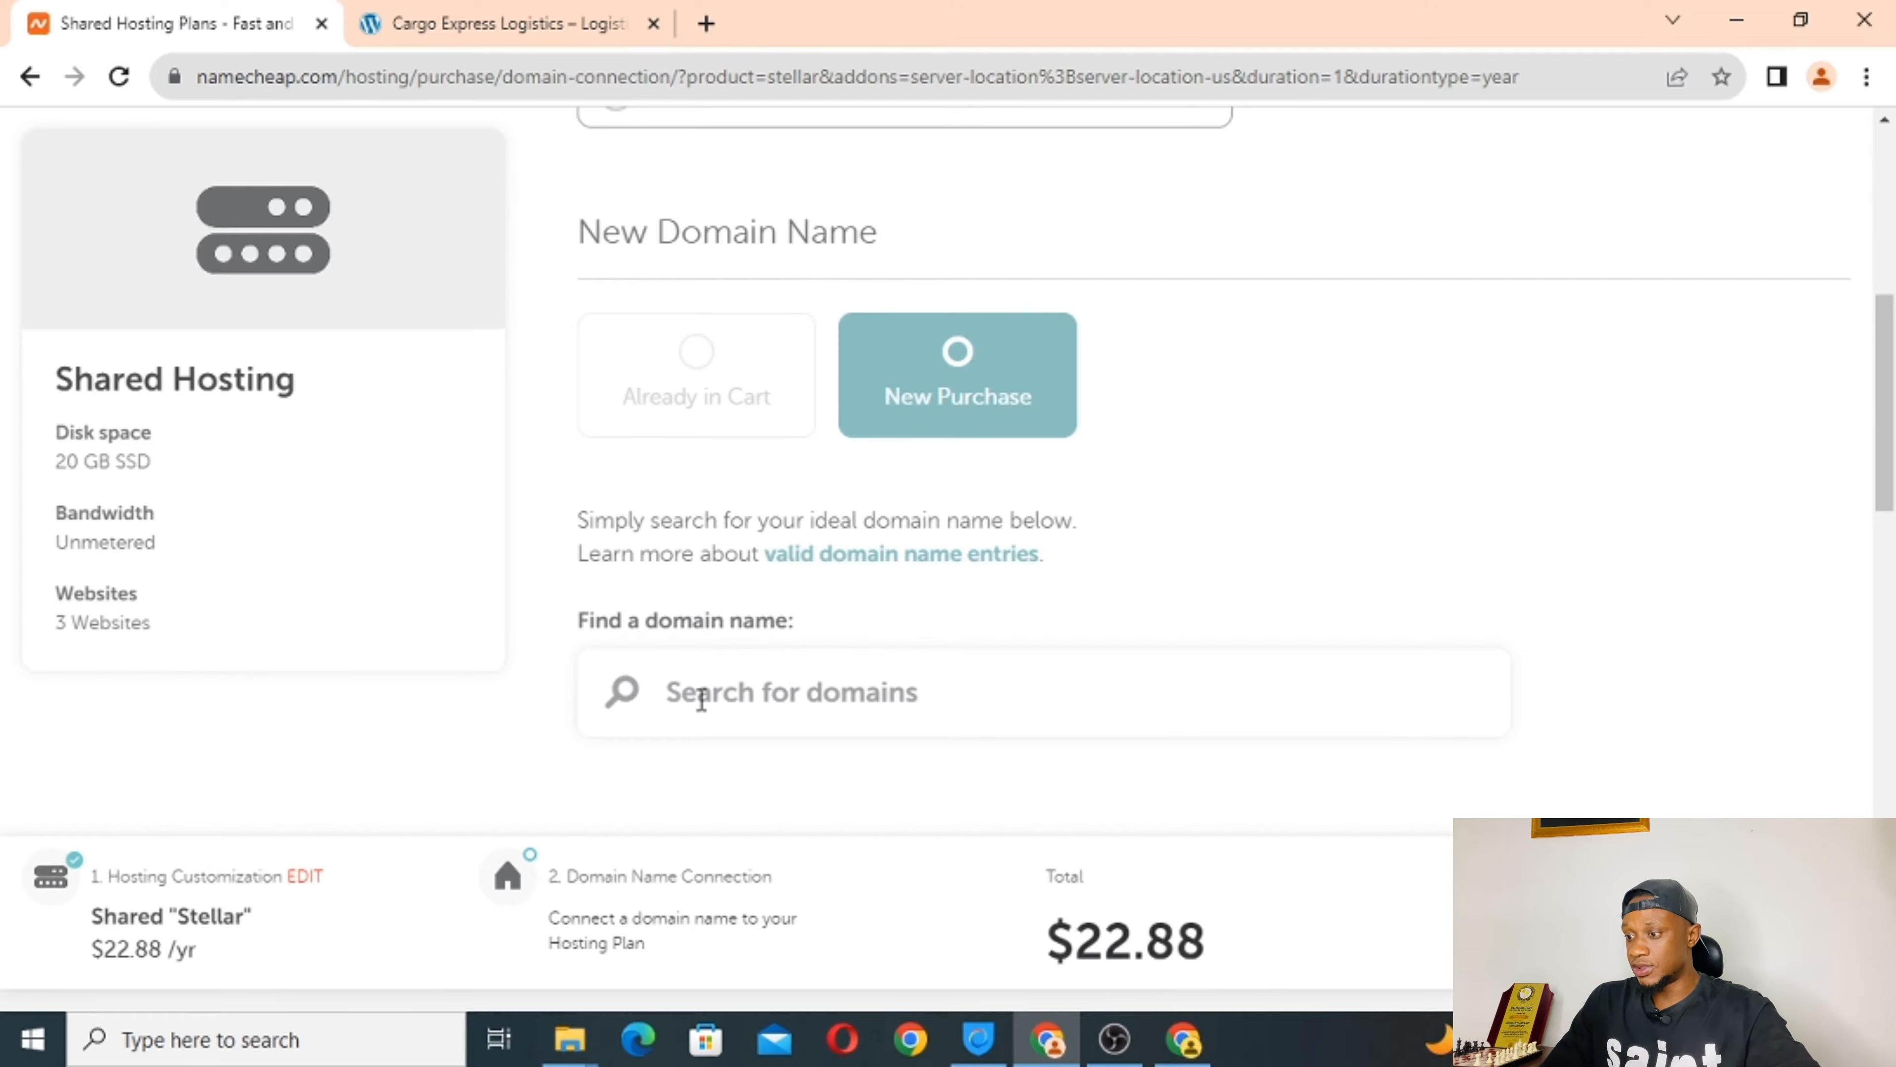
{"action": "scroll", "coordinate": [701, 700], "scroll_direction": "down", "scroll_amount": 1}
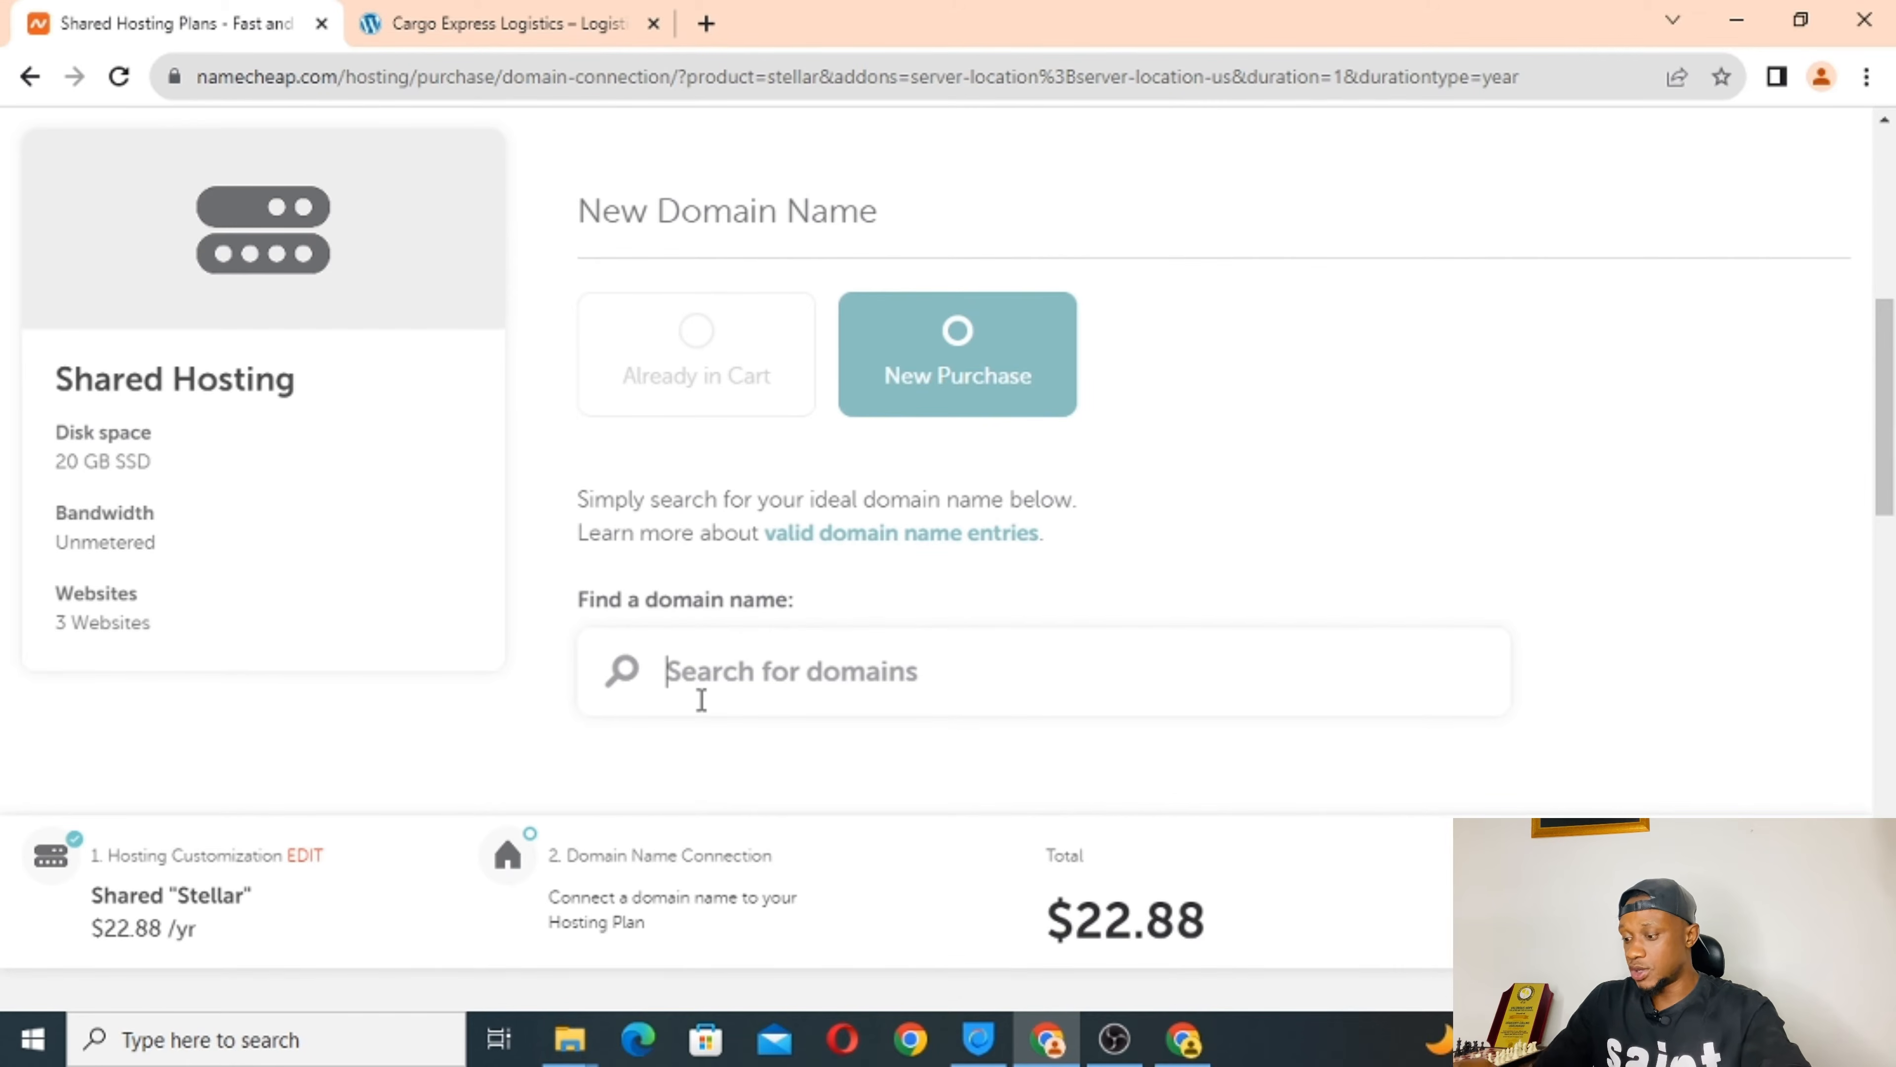
{"action": "left_click", "coordinate": [701, 700]}
{"action": "type", "text": "harry"}
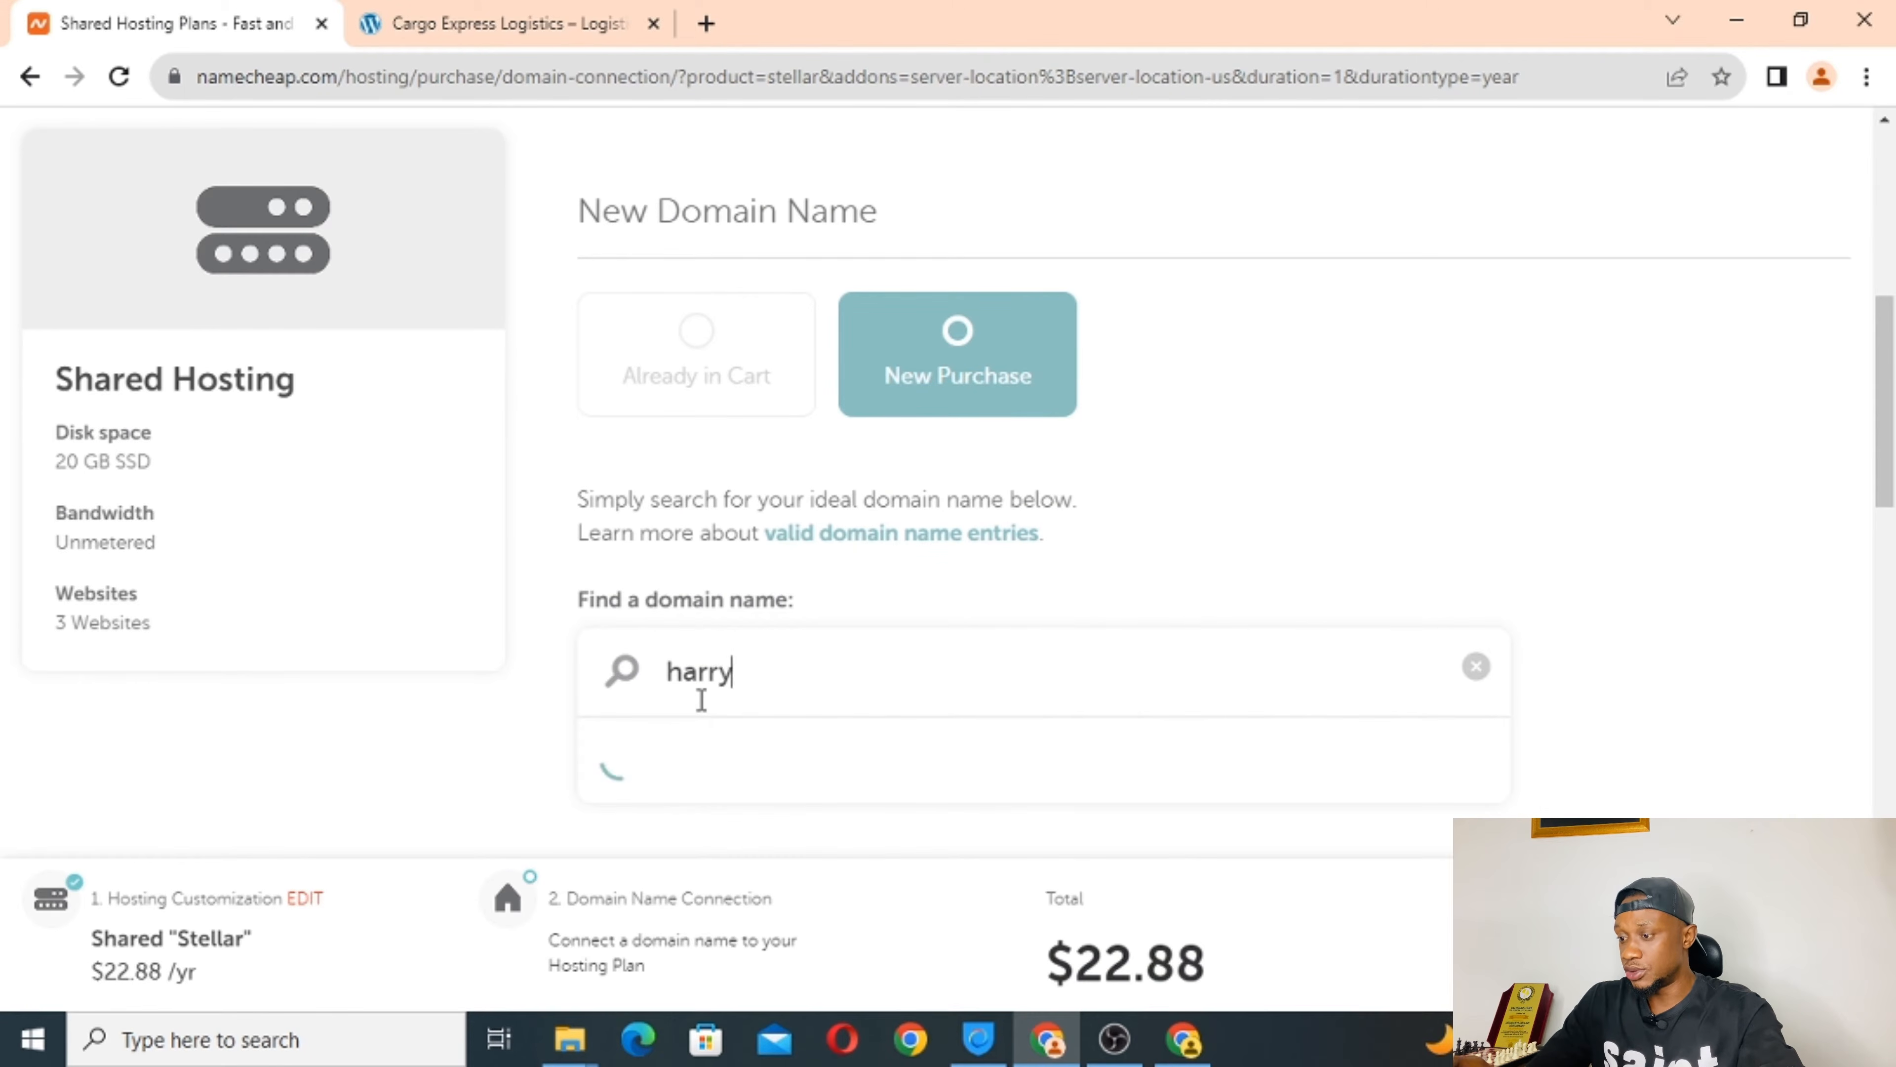
{"action": "type", "text": "calo"}
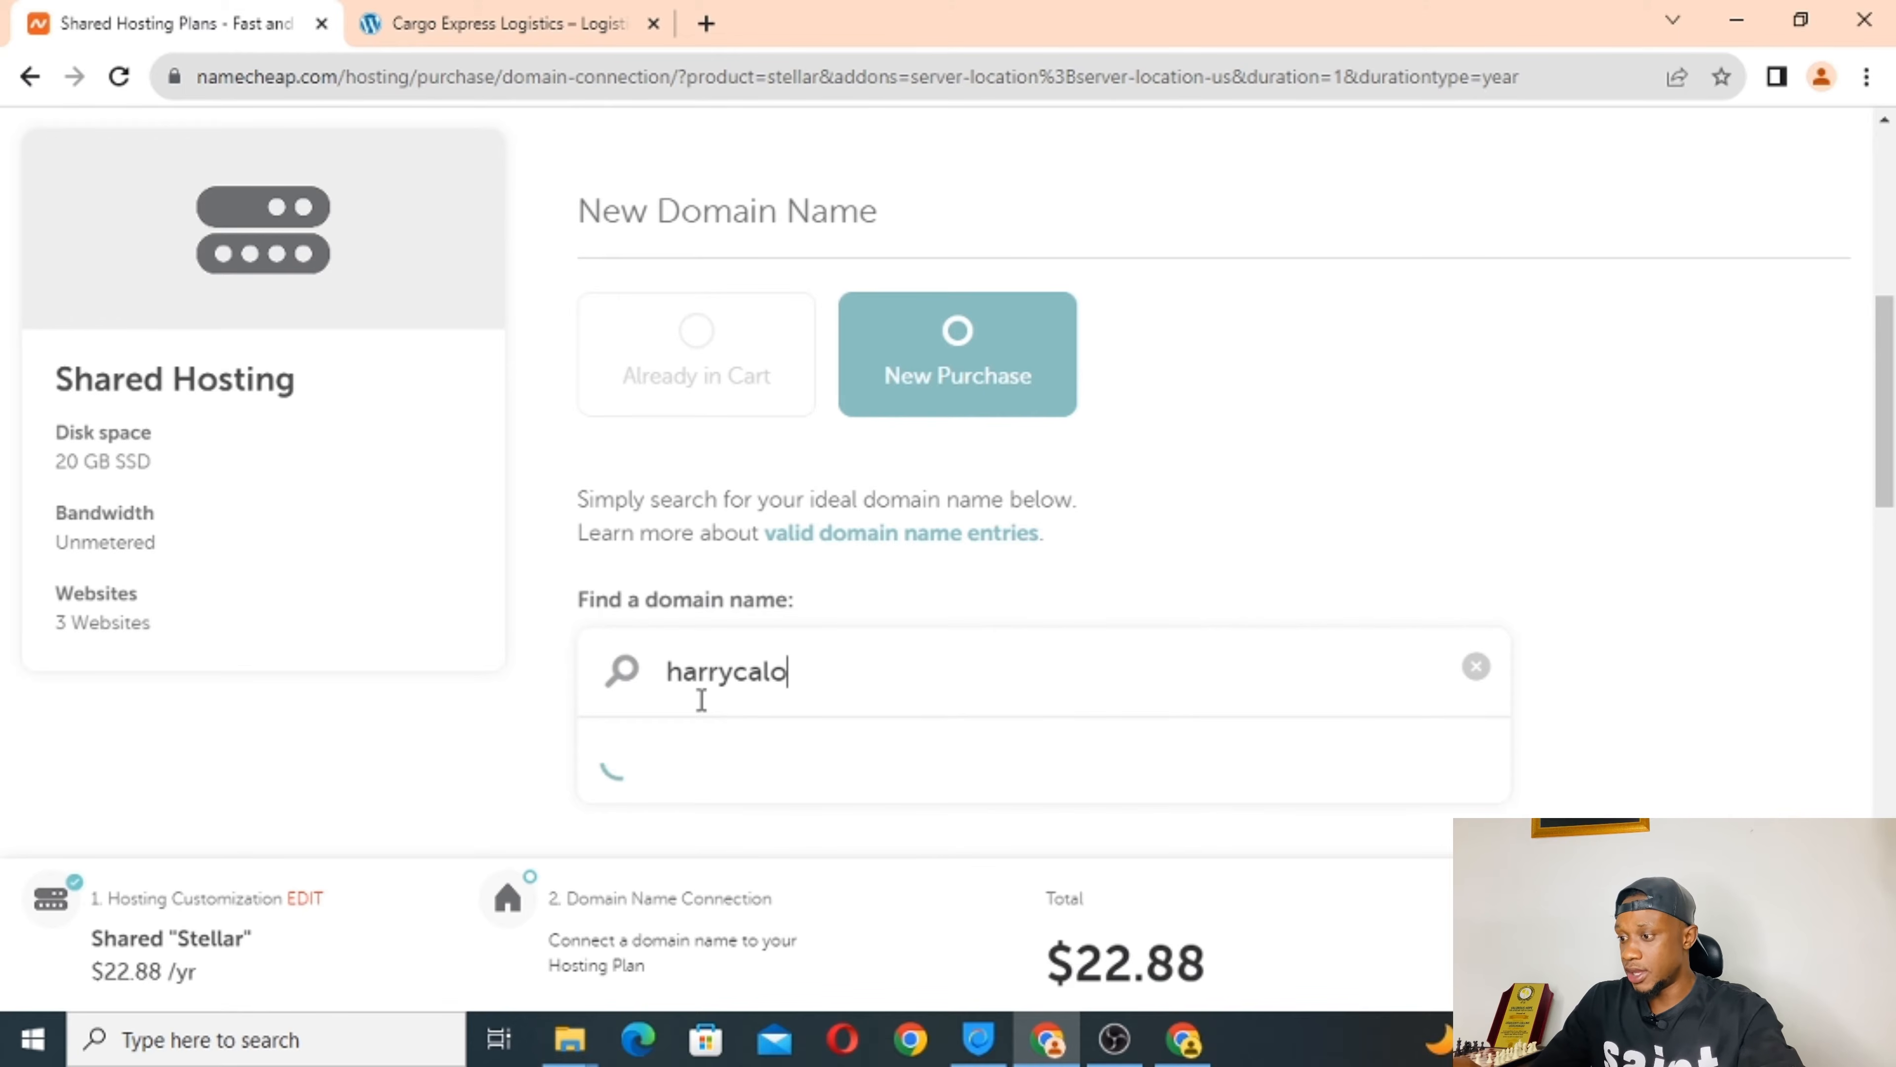
{"action": "type", "text": "g."}
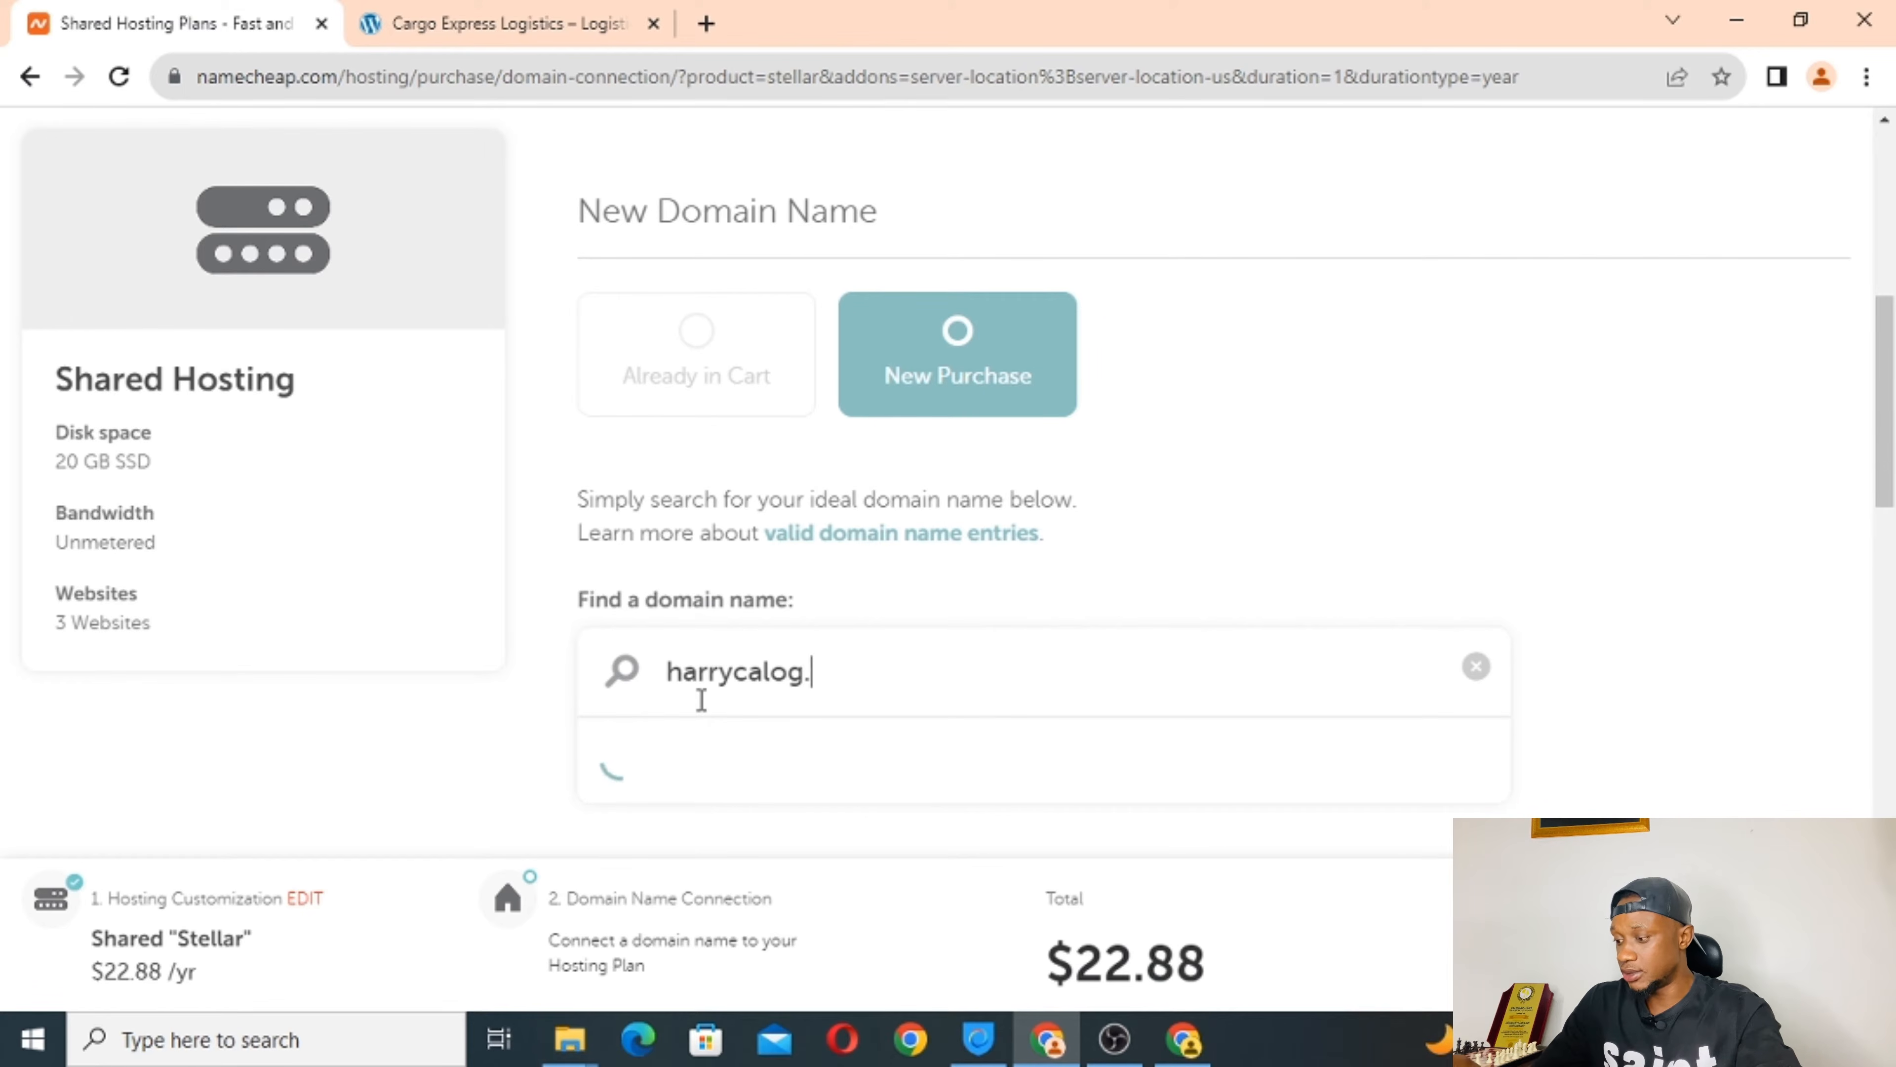
{"action": "type", "text": "com"}
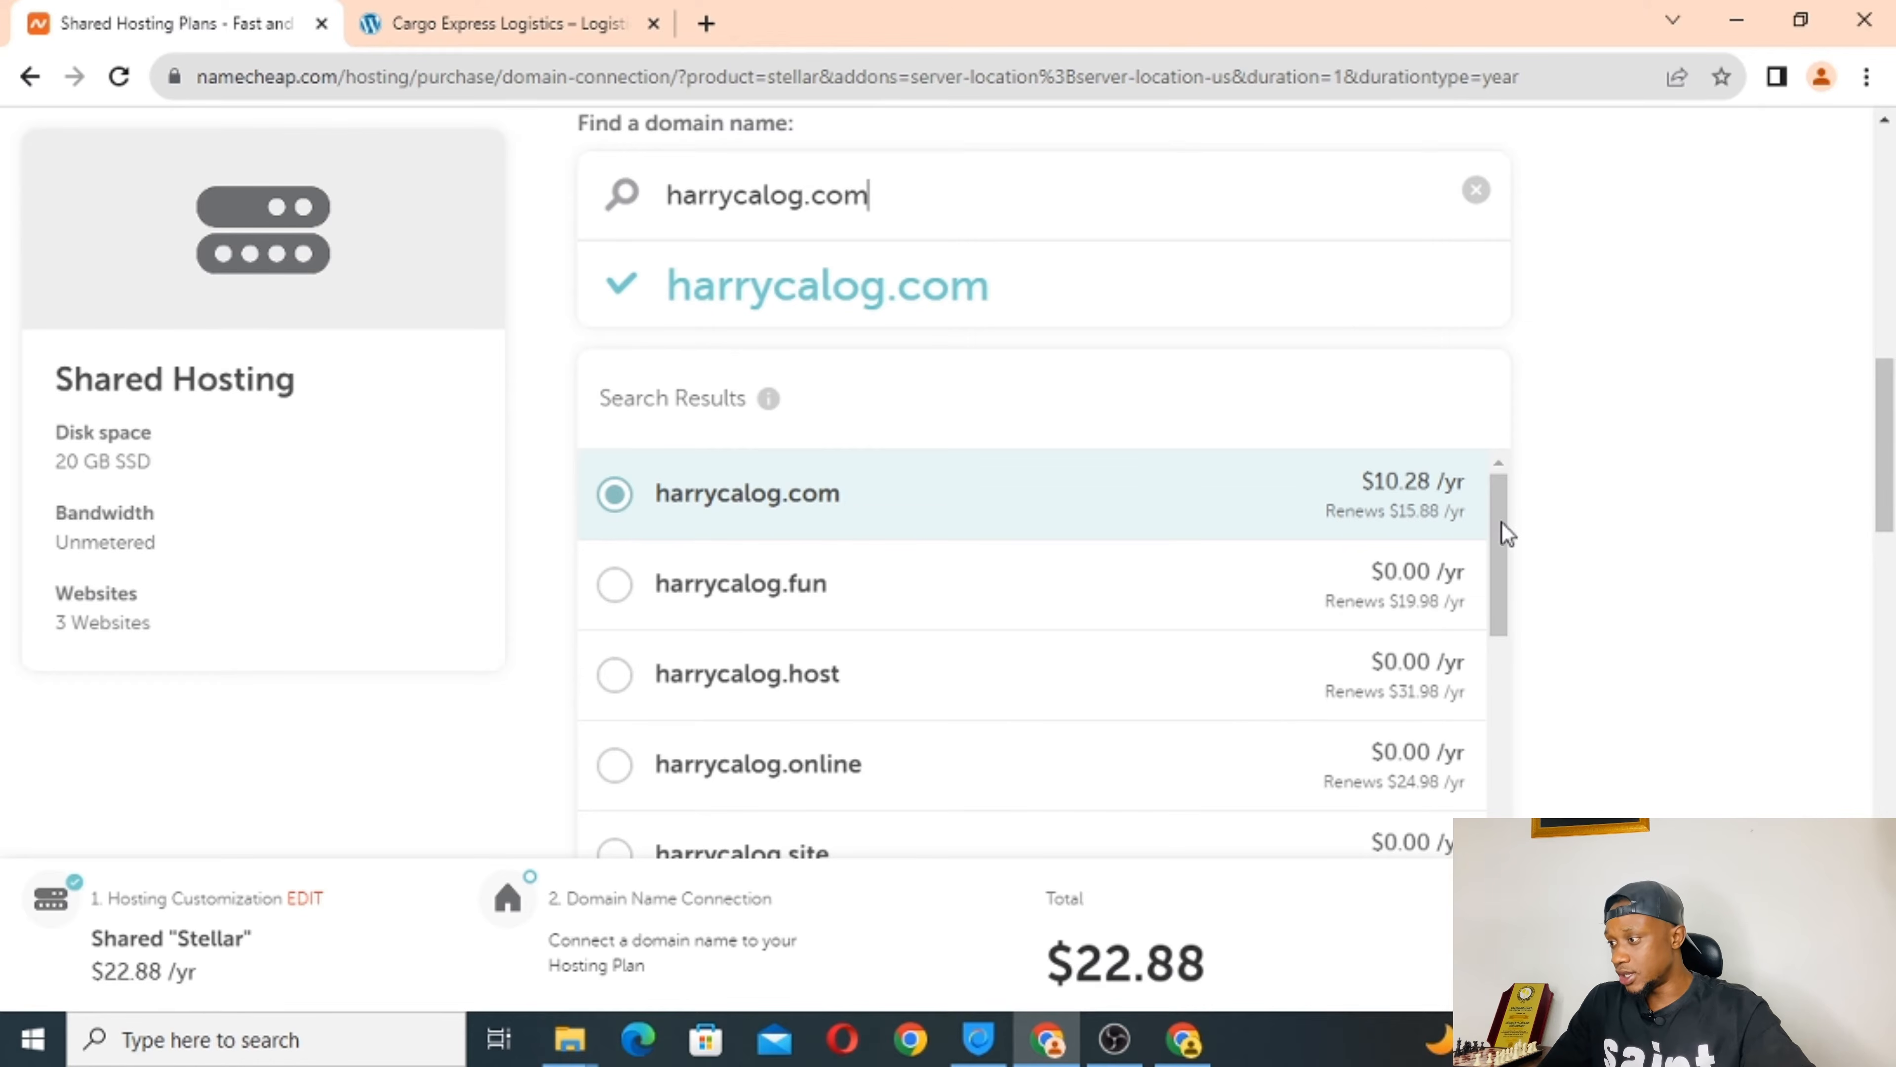
{"action": "left_click_drag", "start_coordinate": [1505, 533], "coordinate": [1501, 814]}
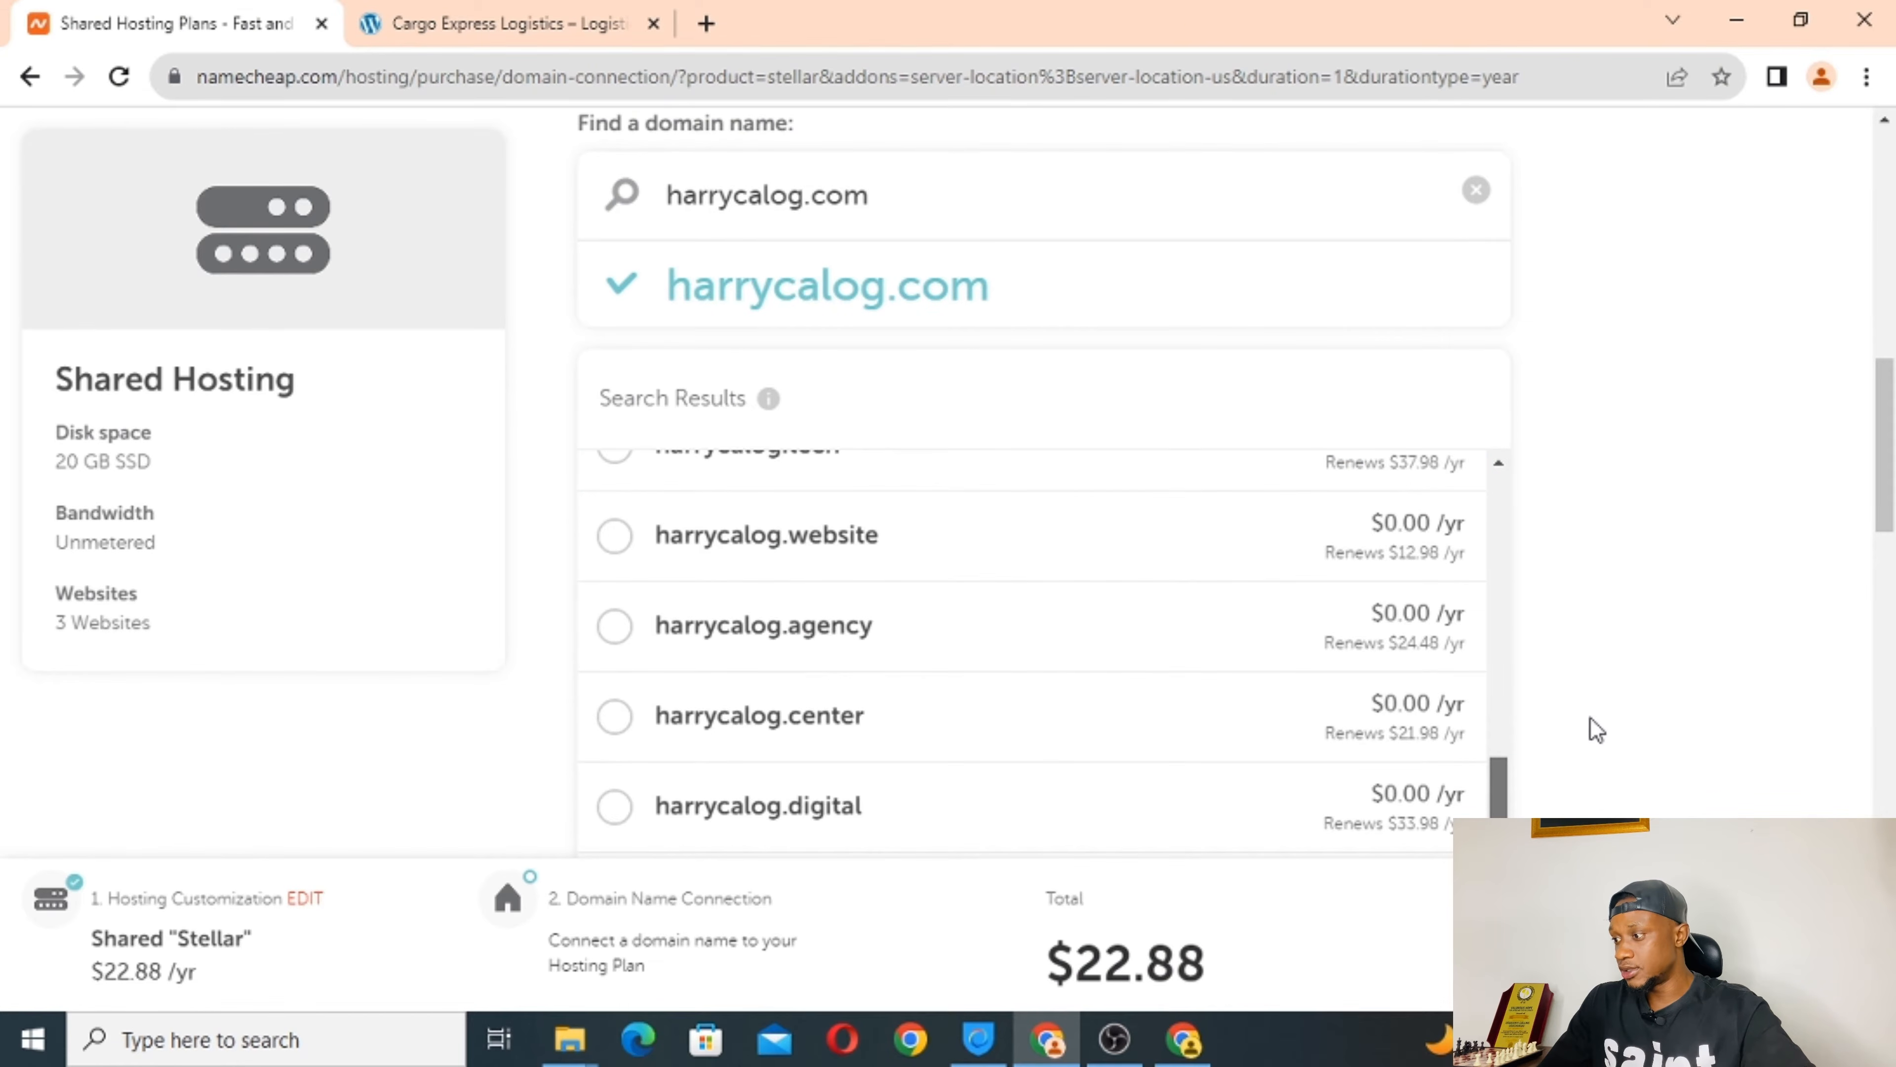
{"action": "scroll", "coordinate": [1594, 728], "scroll_direction": "down", "scroll_amount": 5}
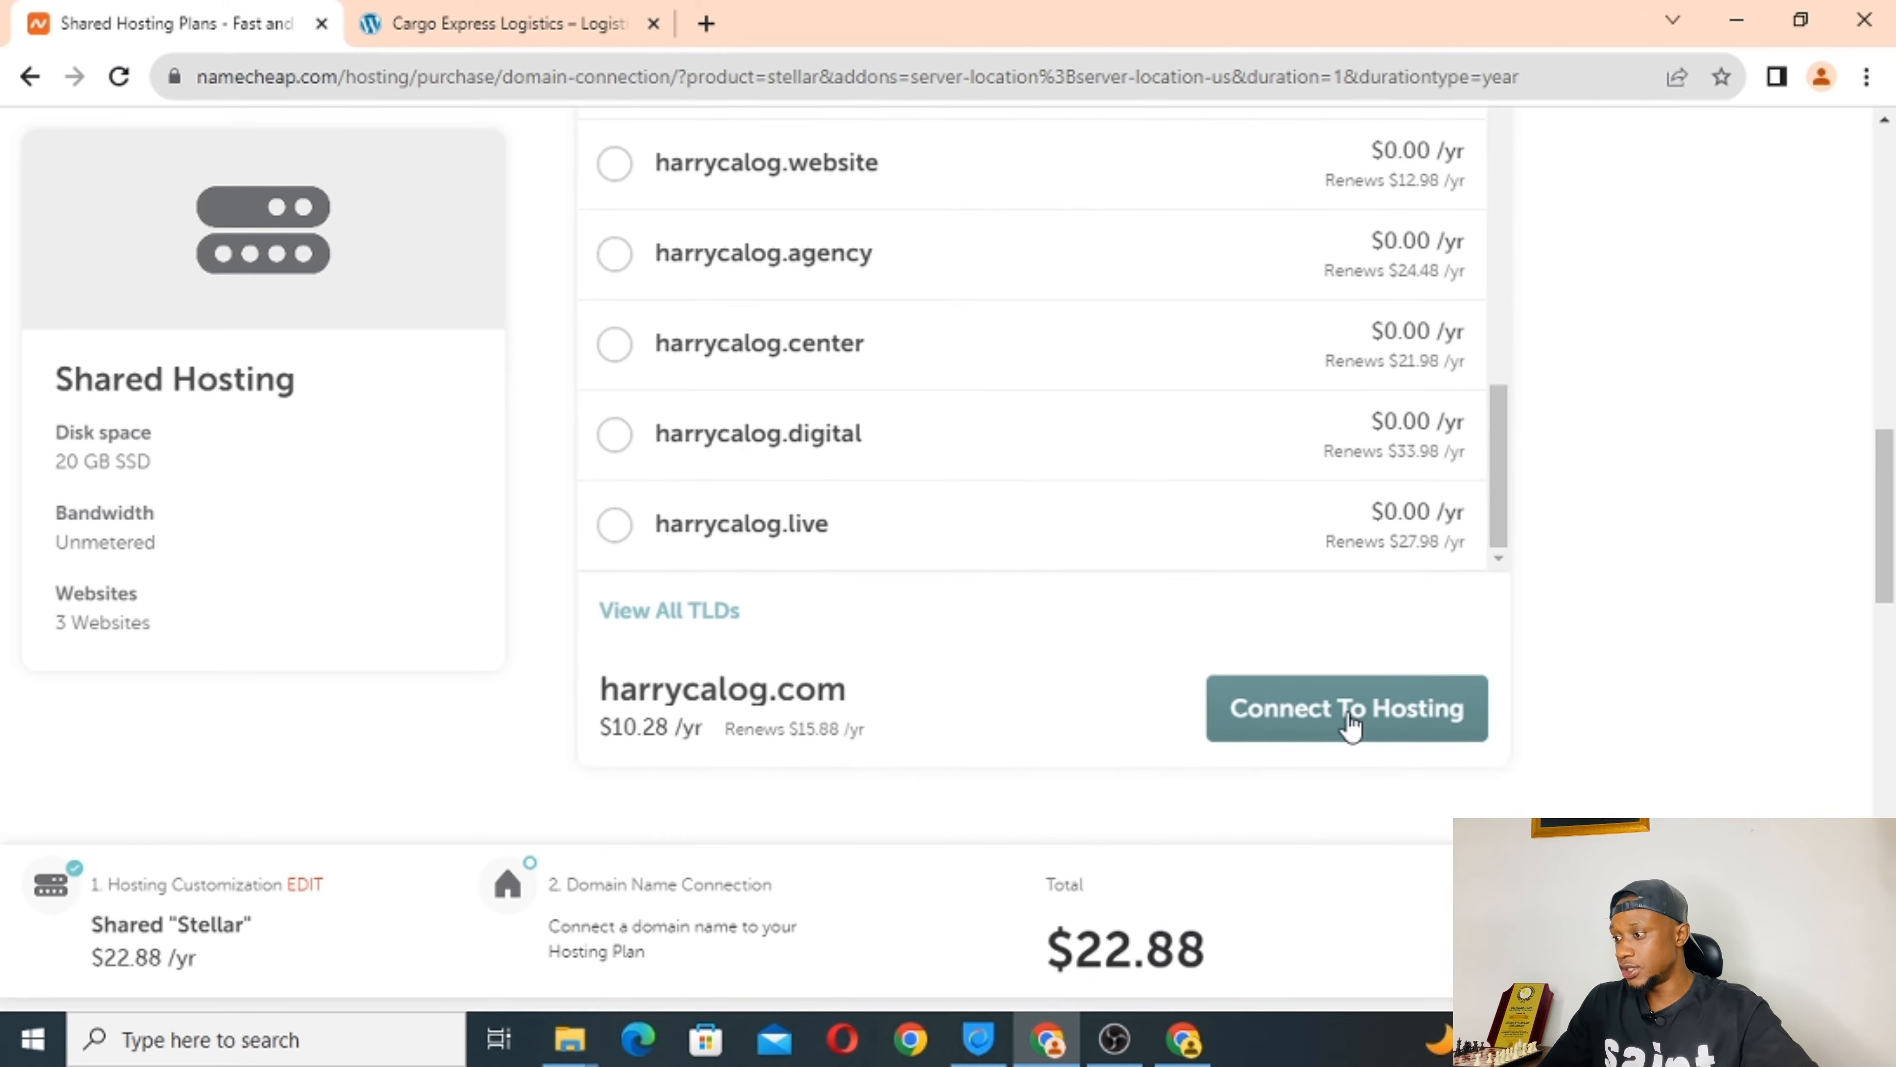
Connect harrycalog.com to the Stellar hosting plan and add both to the cart ($33.34).
{"action": "left_click", "coordinate": [1348, 717]}
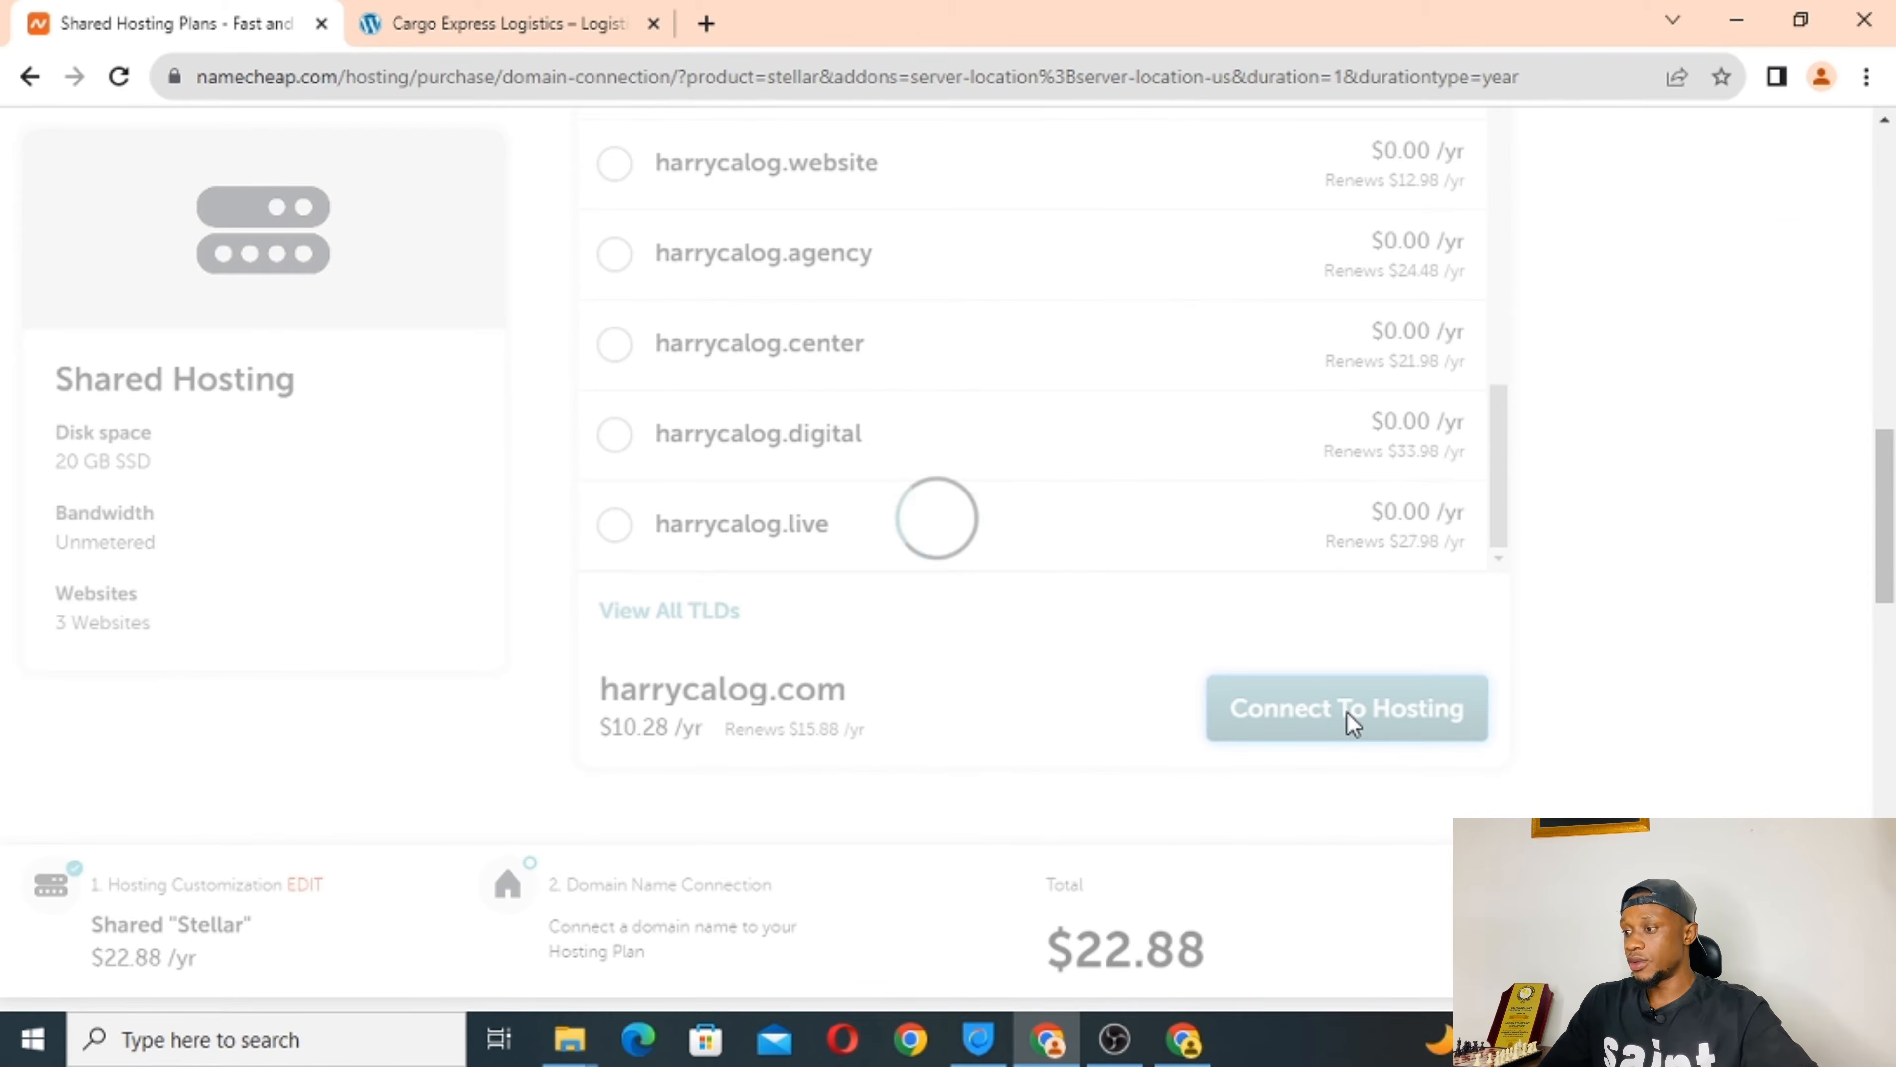
{"action": "scroll", "coordinate": [1093, 732], "scroll_direction": "down", "scroll_amount": 4}
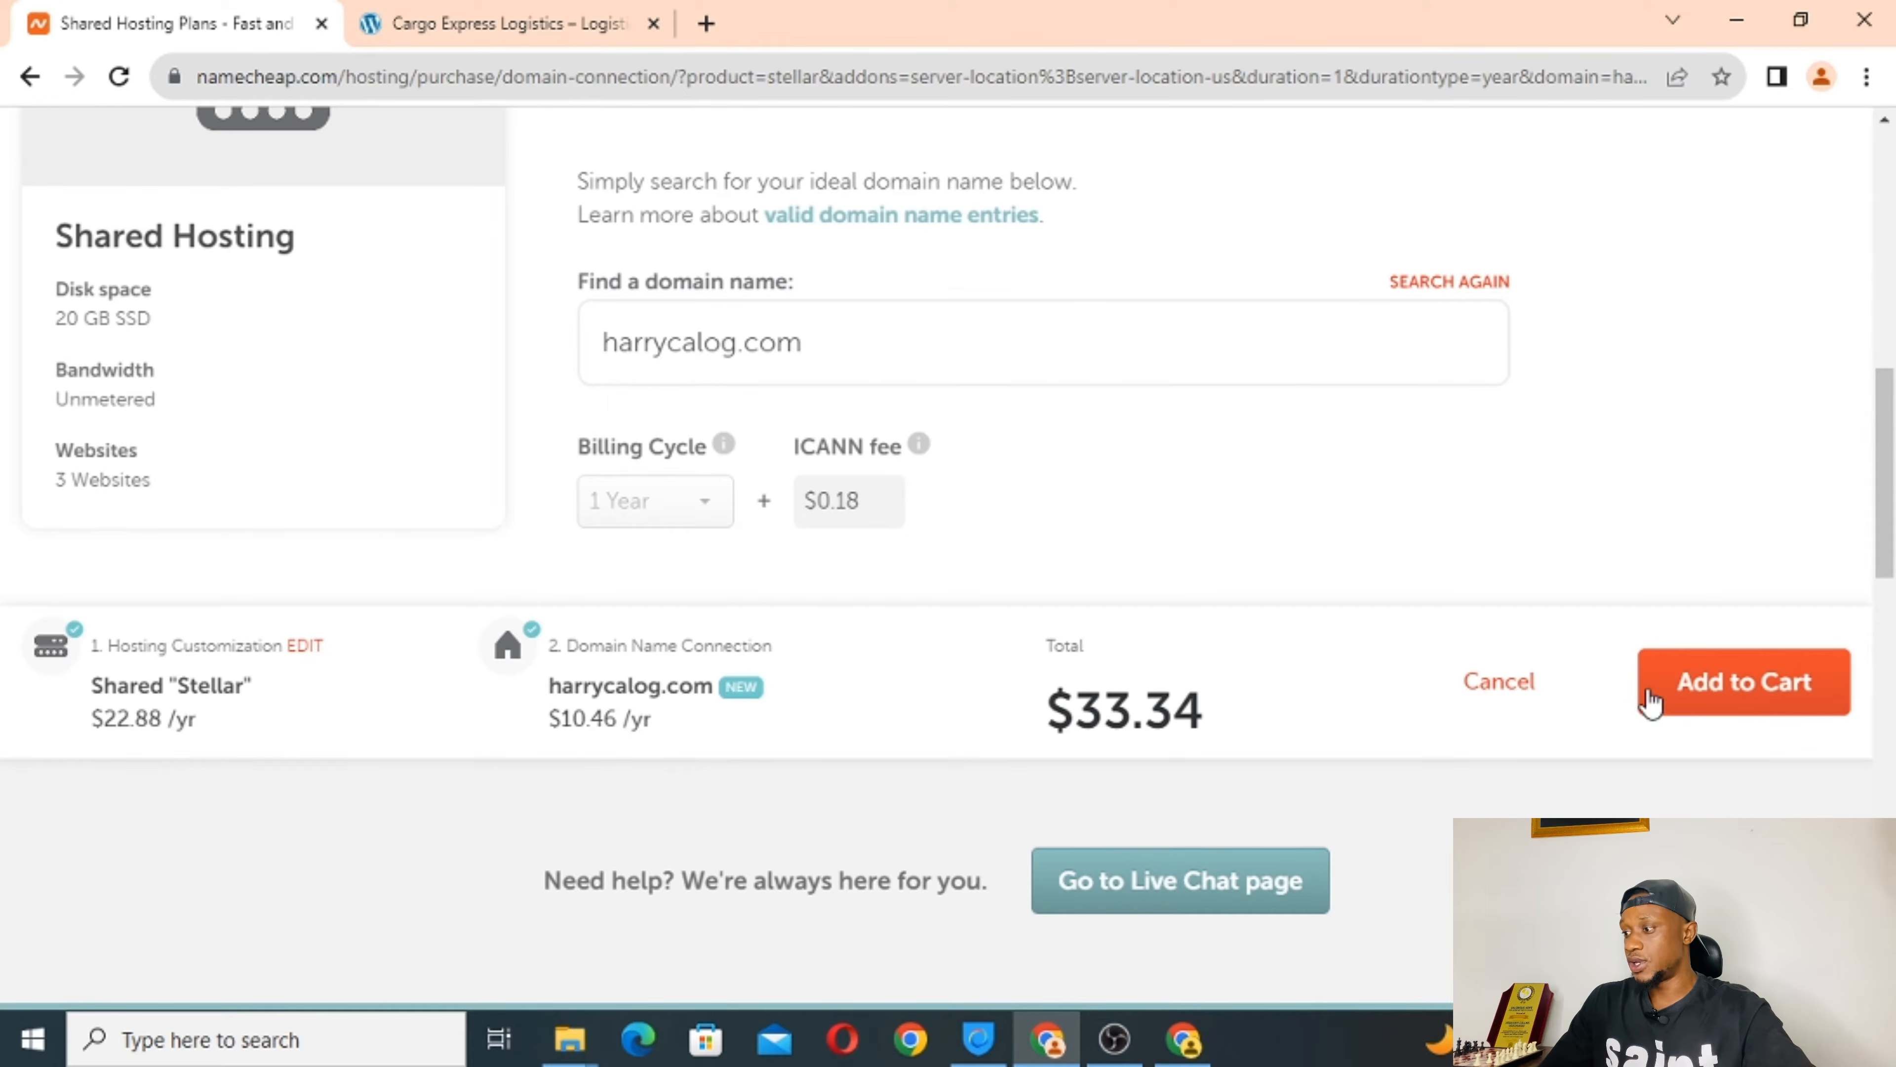
{"action": "left_click", "coordinate": [1752, 704]}
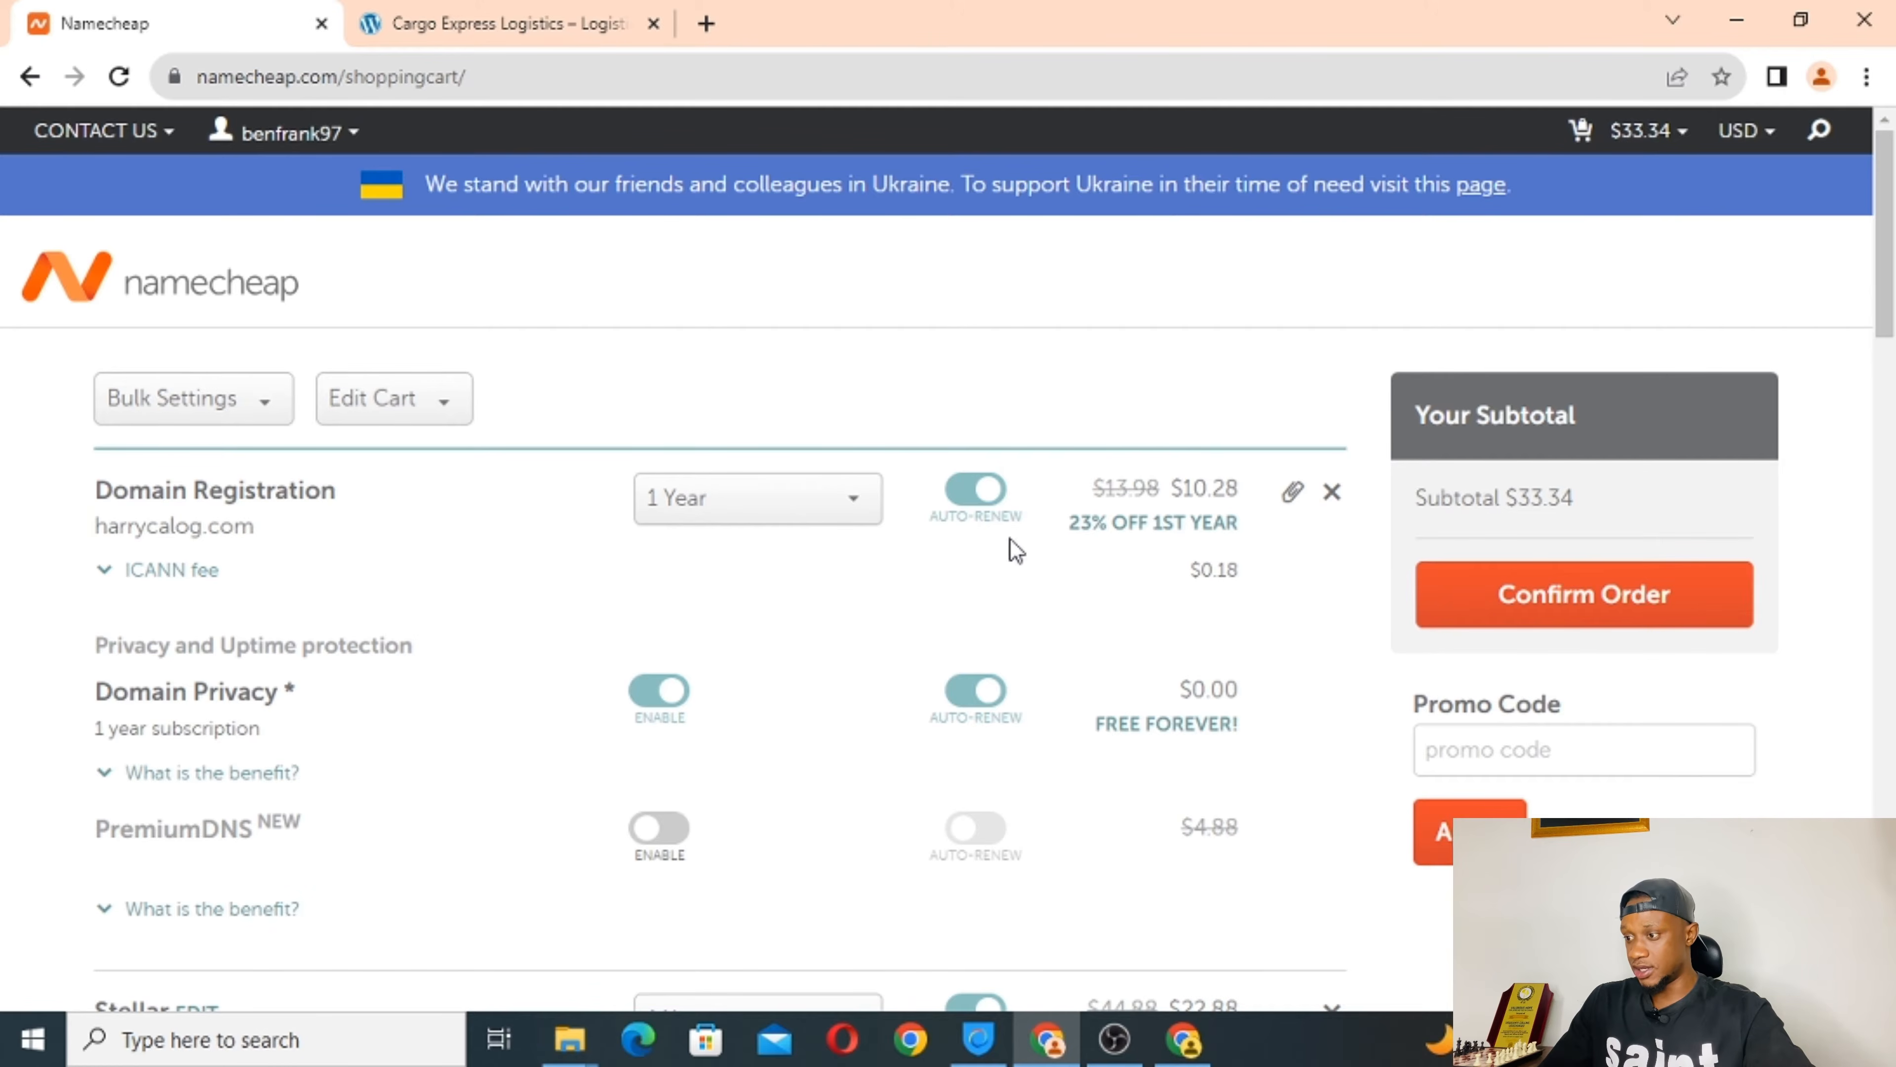
Switch off auto-renew for the harrycalog.com registration and the Stellar hosting plan.
{"action": "left_click", "coordinate": [968, 502]}
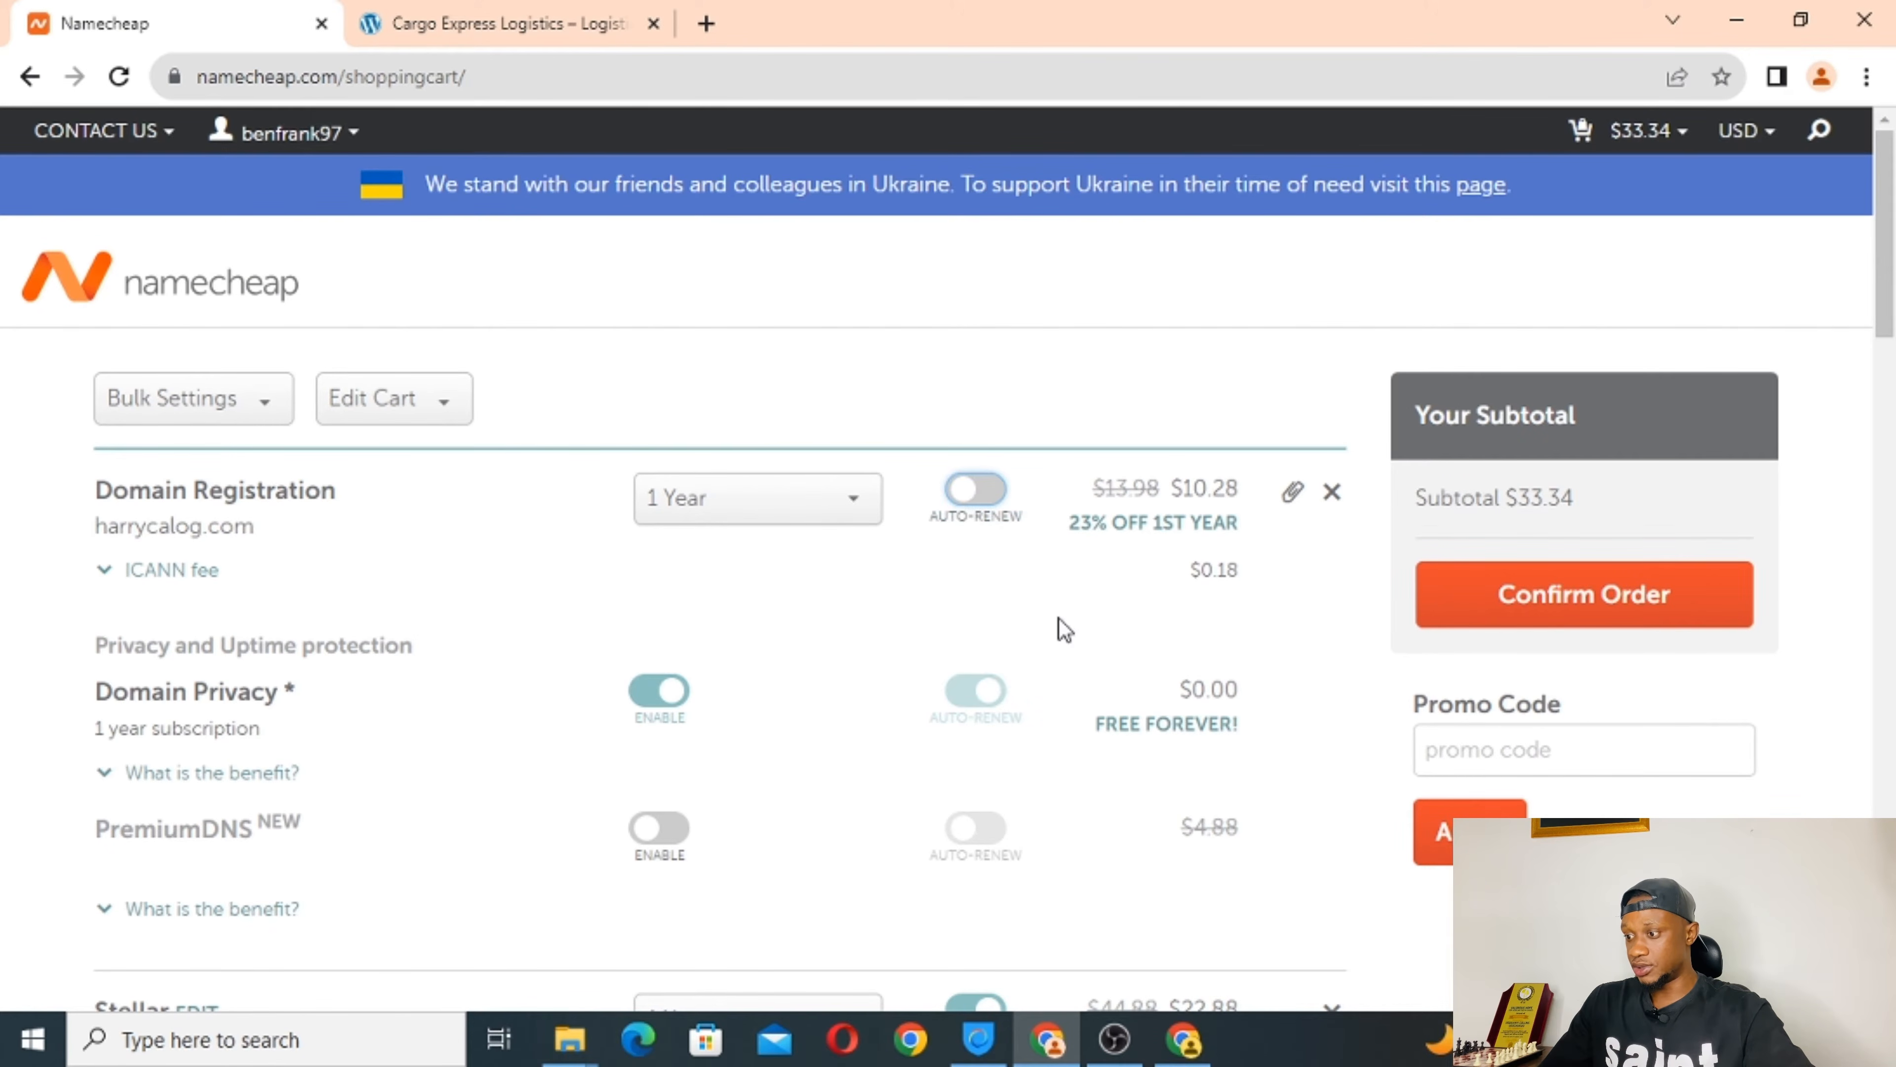
{"action": "scroll", "coordinate": [1041, 657], "scroll_direction": "down", "scroll_amount": 5}
{"action": "scroll", "coordinate": [1047, 660], "scroll_direction": "down", "scroll_amount": 1}
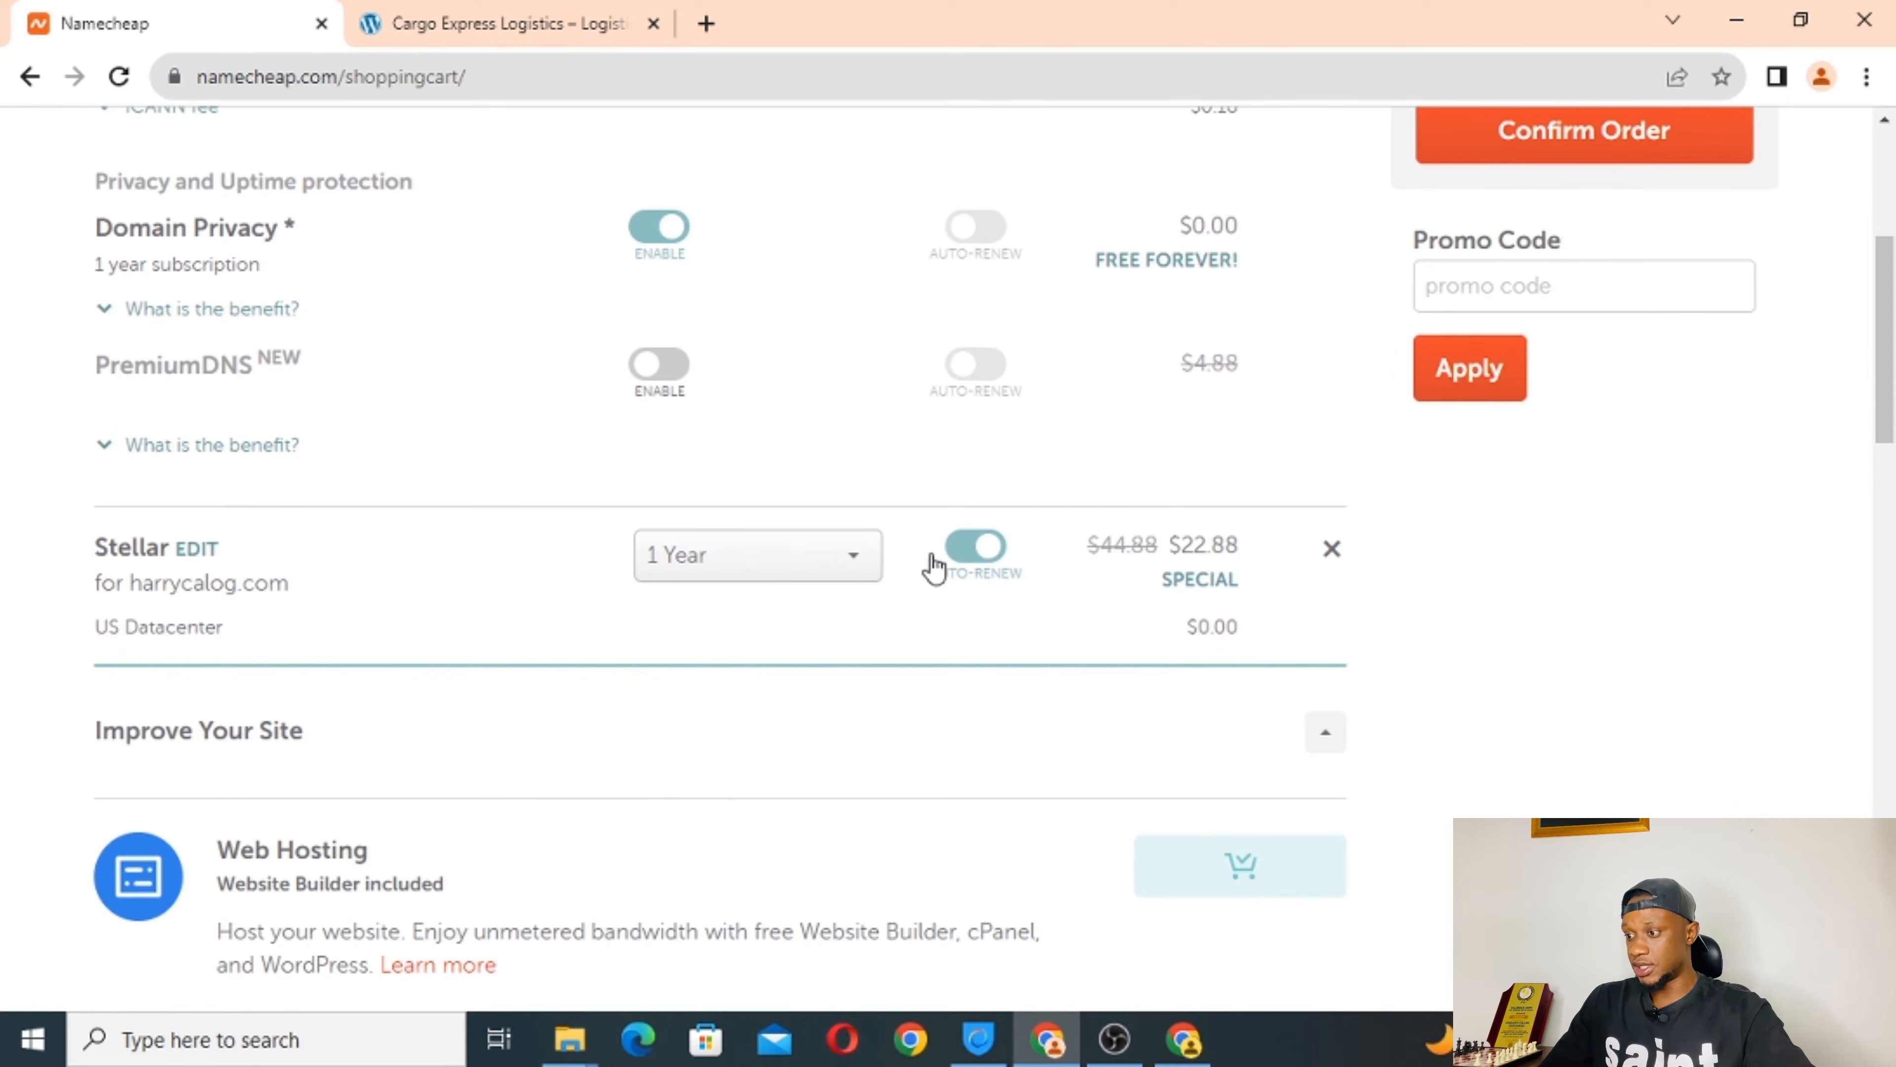
{"action": "left_click", "coordinate": [970, 557]}
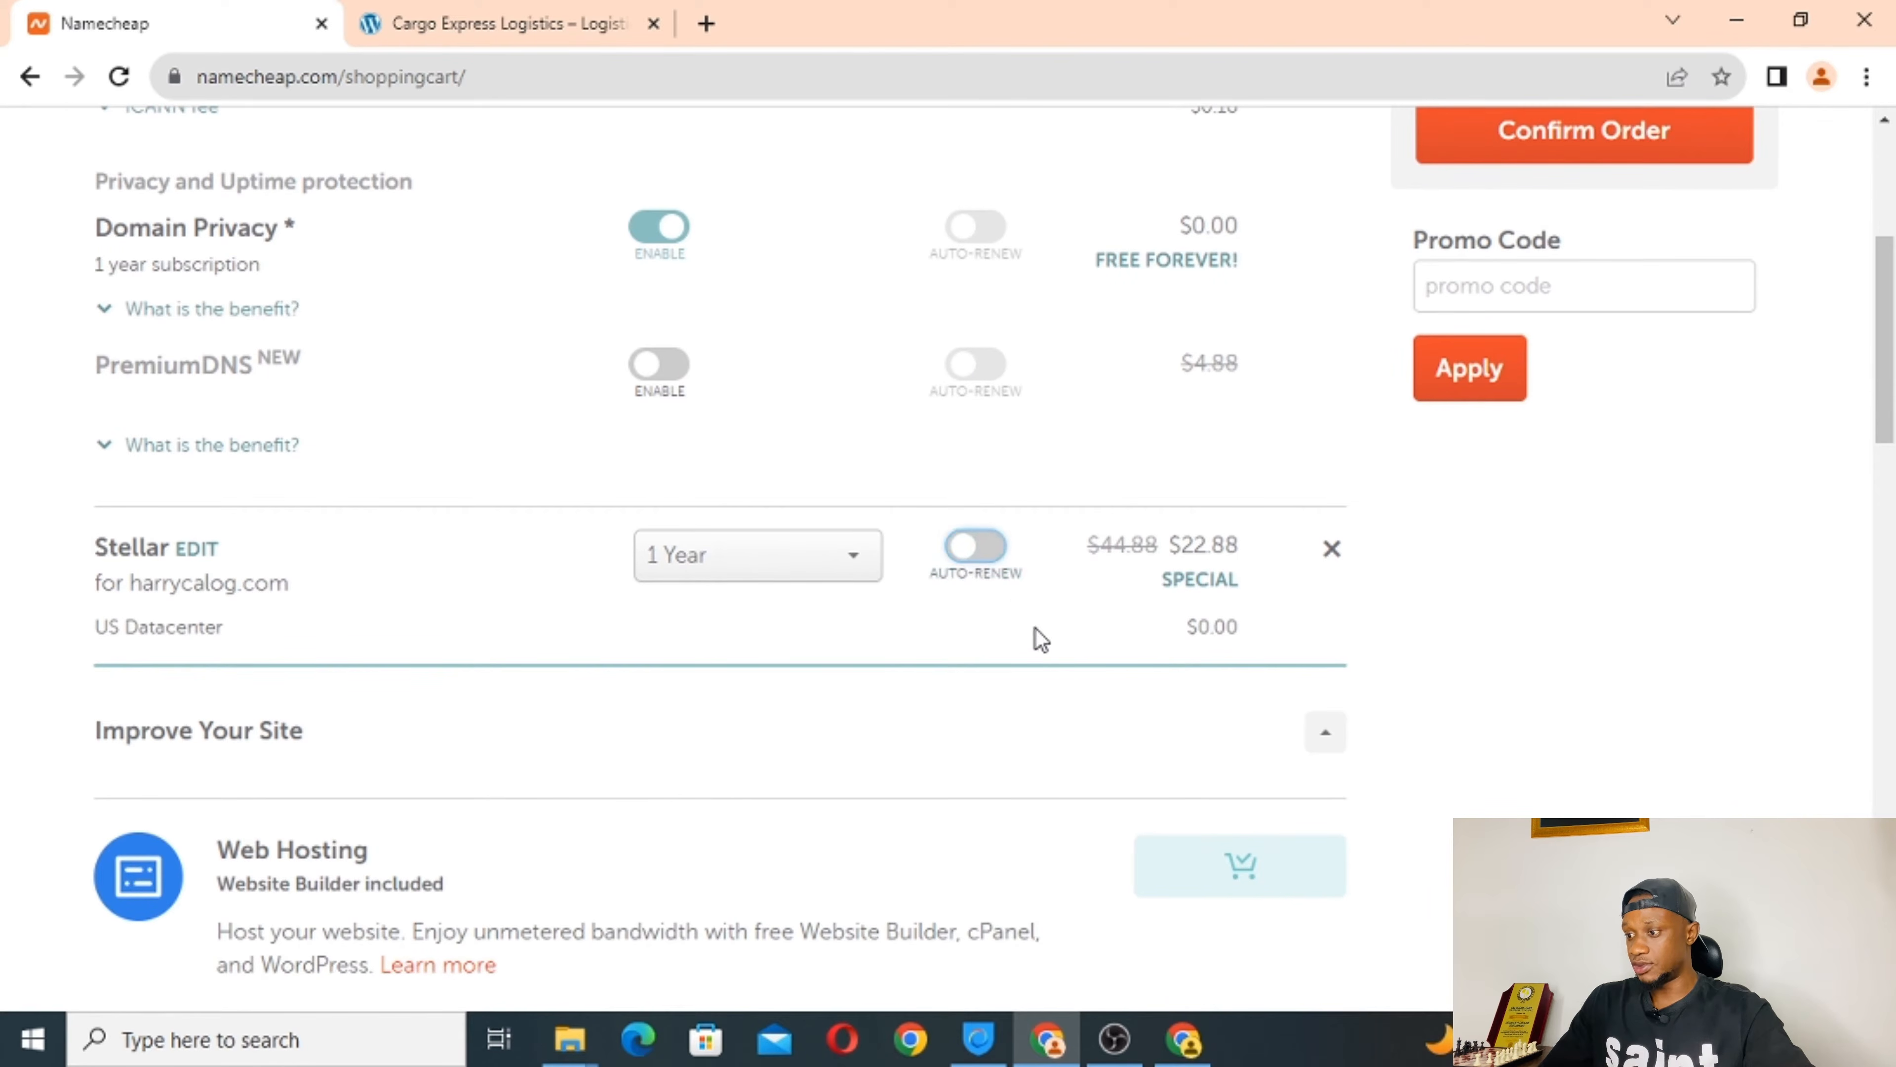
Confirm the $33.34 order to start checkout.
{"action": "scroll", "coordinate": [1041, 643], "scroll_direction": "down", "scroll_amount": 3}
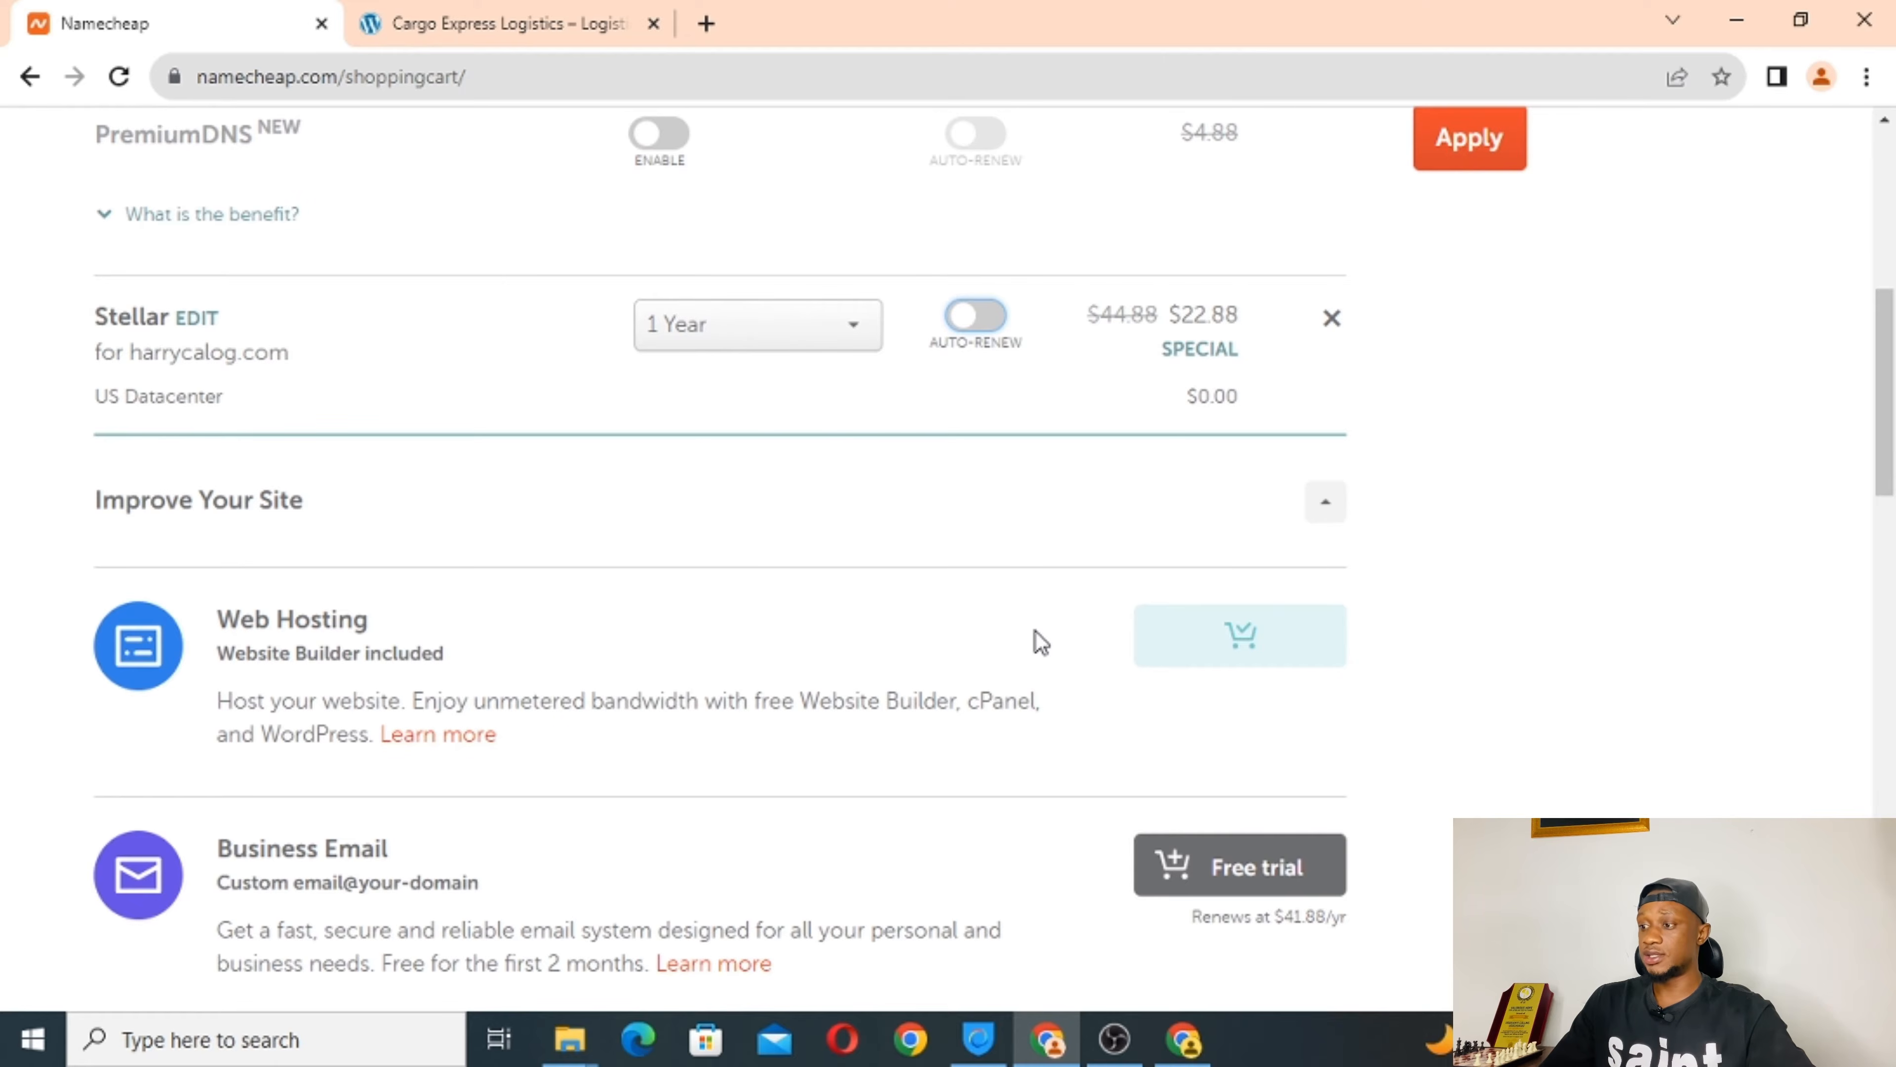
{"action": "scroll", "coordinate": [1035, 631], "scroll_direction": "down", "scroll_amount": 10}
{"action": "scroll", "coordinate": [1035, 631], "scroll_direction": "down", "scroll_amount": 14}
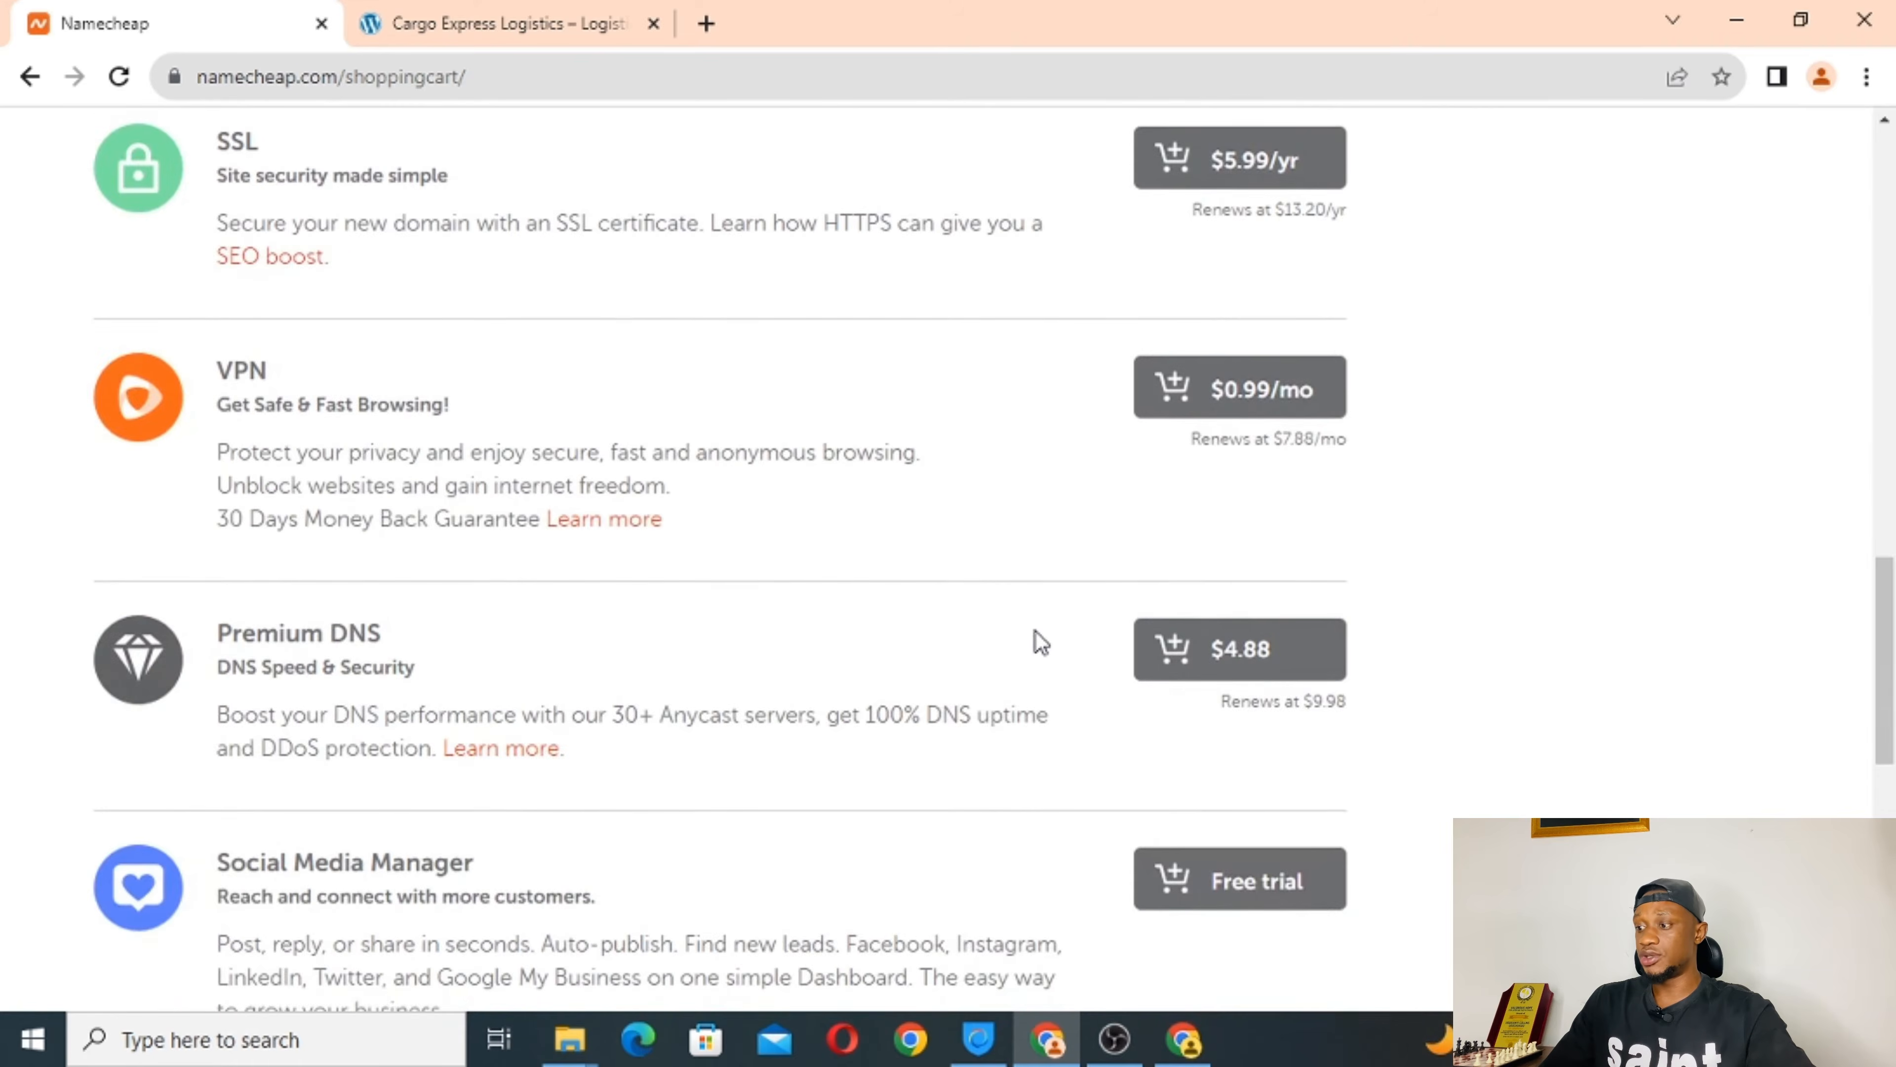
{"action": "scroll", "coordinate": [1036, 631], "scroll_direction": "up", "scroll_amount": 9}
{"action": "scroll", "coordinate": [1035, 631], "scroll_direction": "up", "scroll_amount": 10}
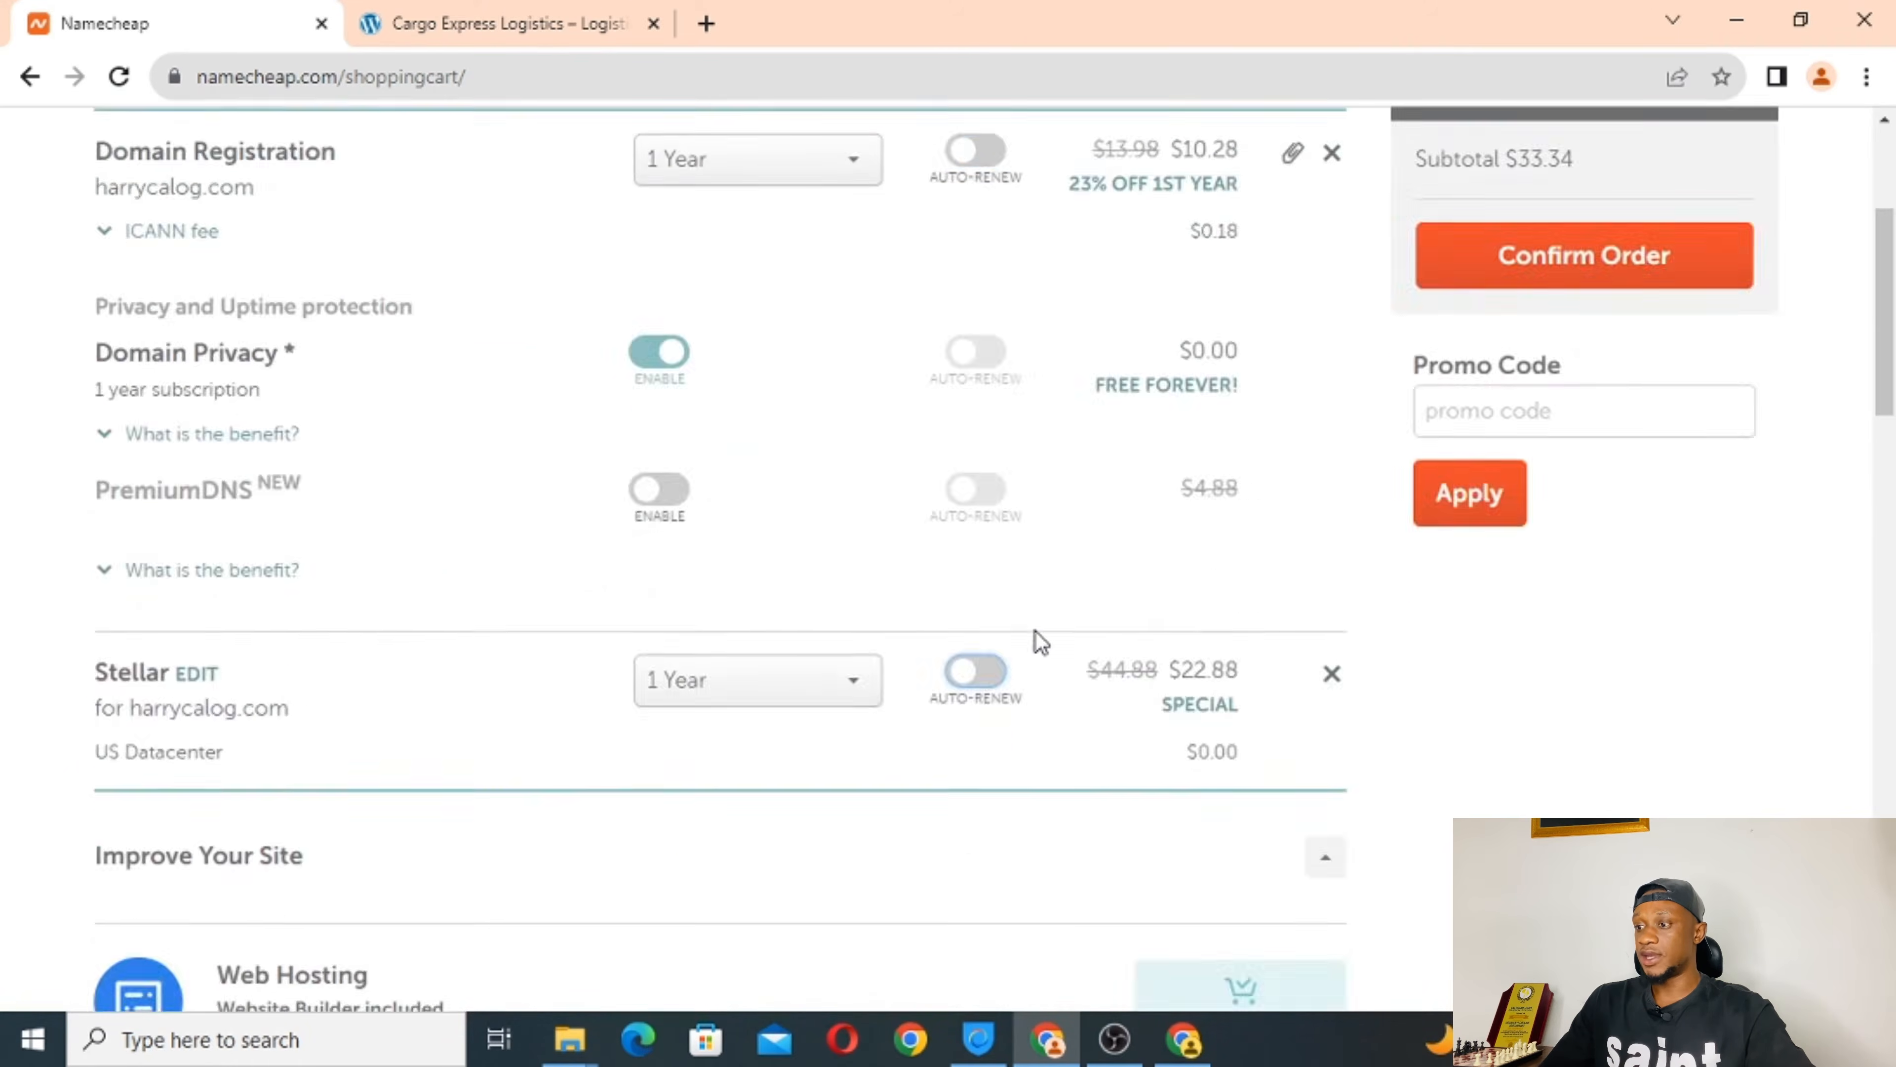
{"action": "scroll", "coordinate": [1036, 631], "scroll_direction": "down", "scroll_amount": 3}
{"action": "scroll", "coordinate": [1035, 631], "scroll_direction": "down", "scroll_amount": 16}
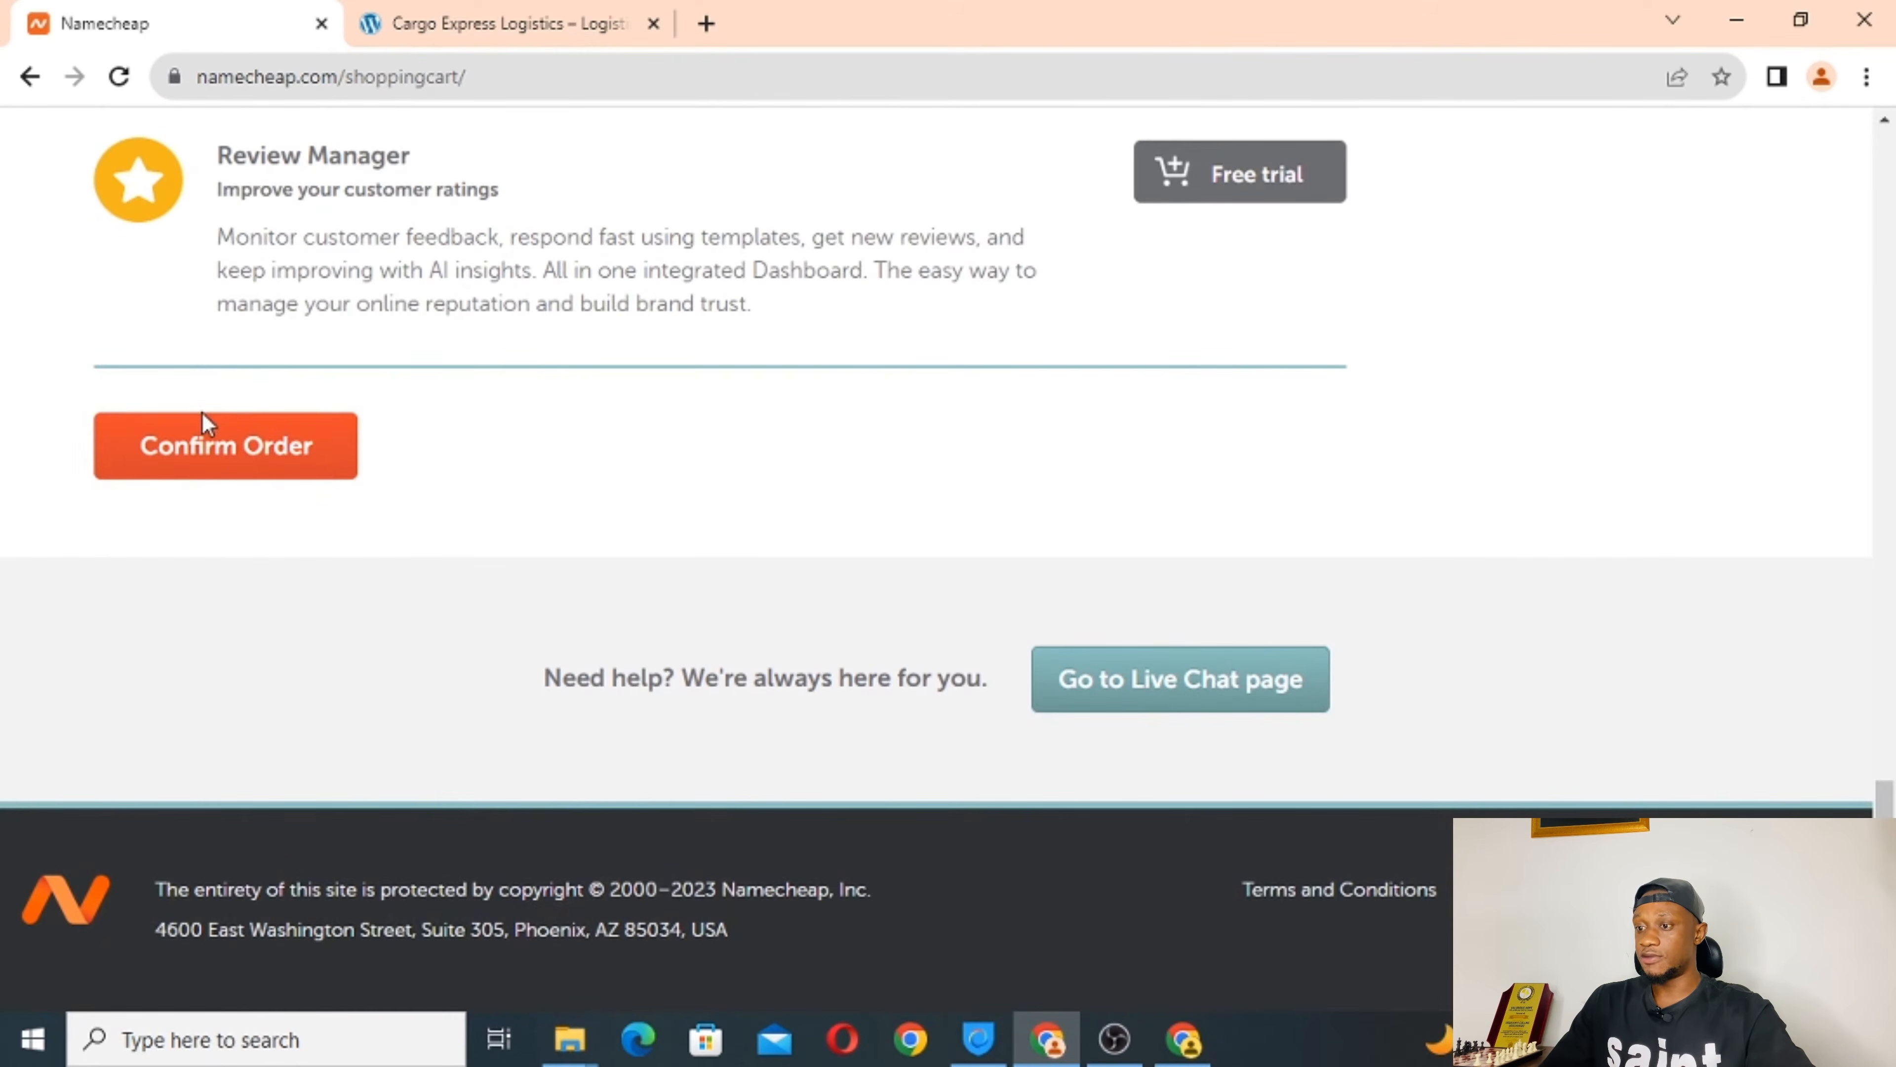
{"action": "left_click", "coordinate": [198, 455]}
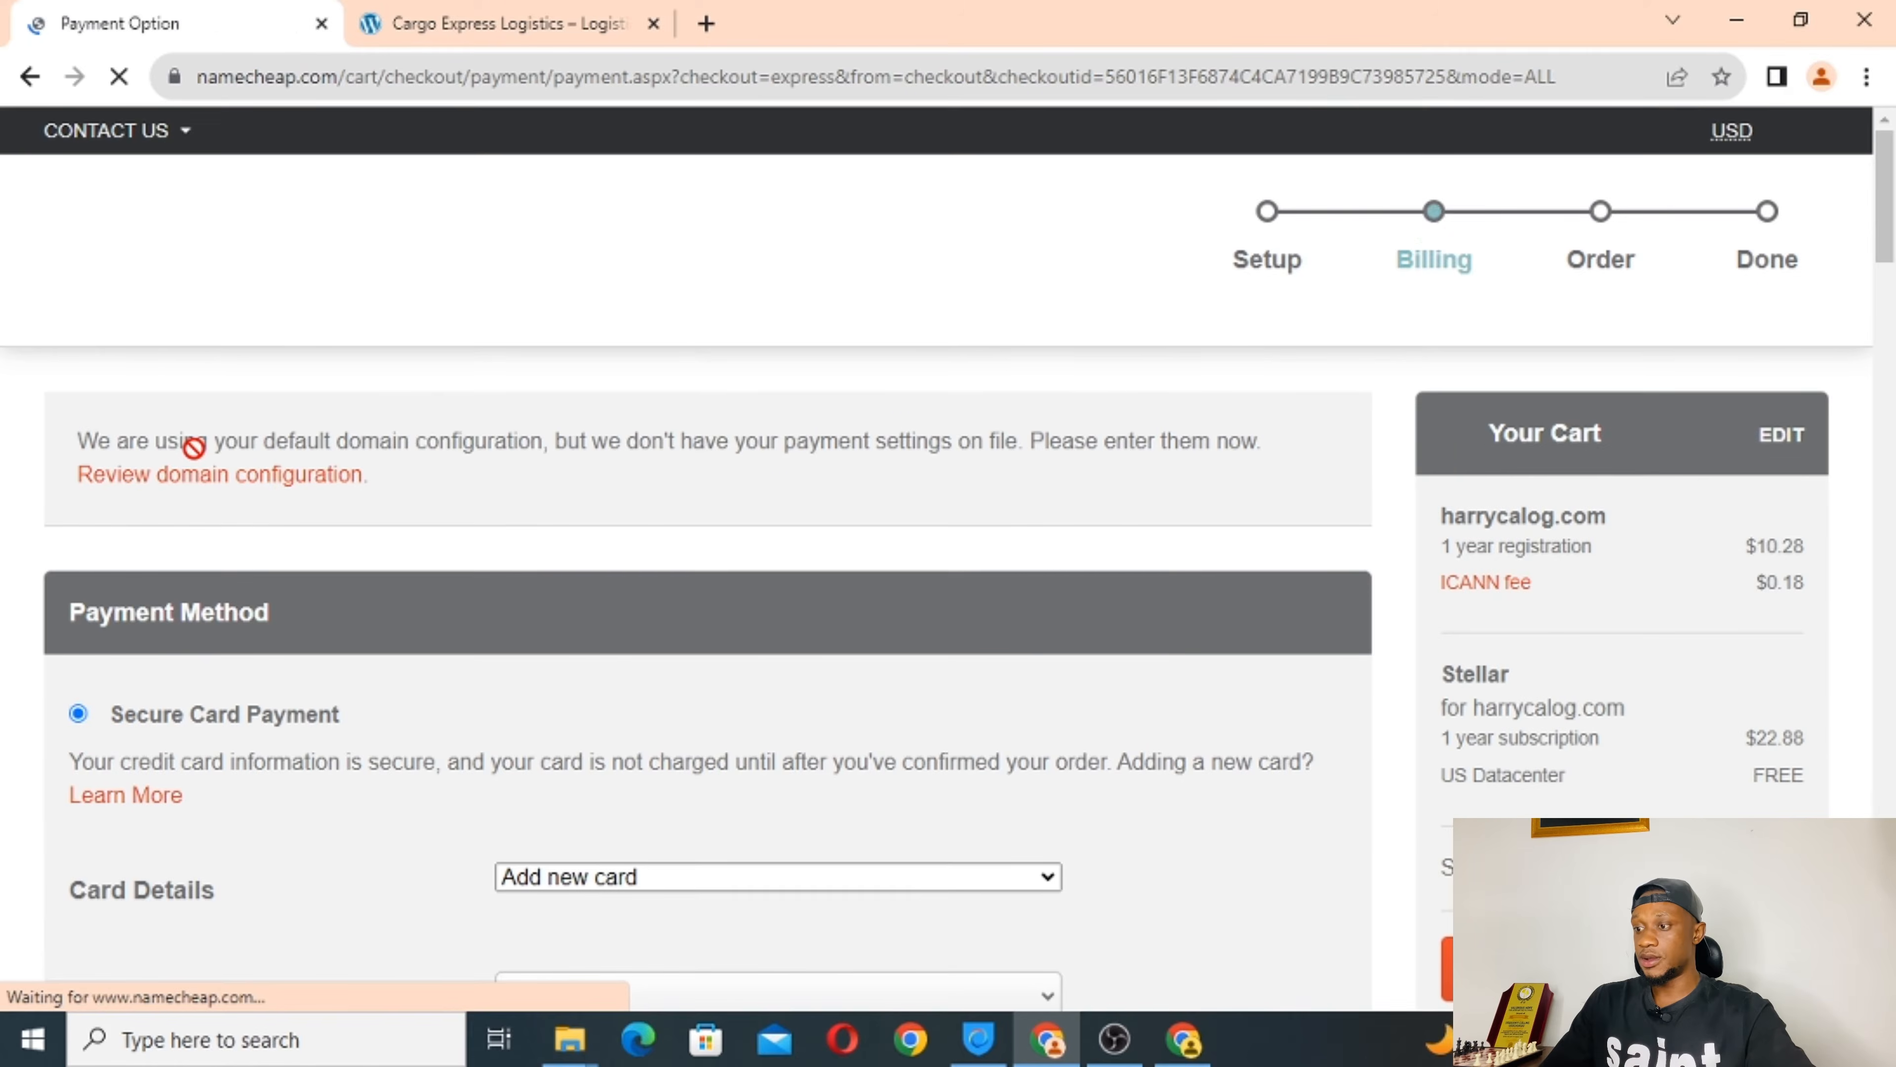
Select Account Funds, with its $35.00 balance, to pay the $33.34 order.
{"action": "scroll", "coordinate": [854, 504], "scroll_direction": "down", "scroll_amount": 5}
{"action": "scroll", "coordinate": [853, 494], "scroll_direction": "down", "scroll_amount": 2}
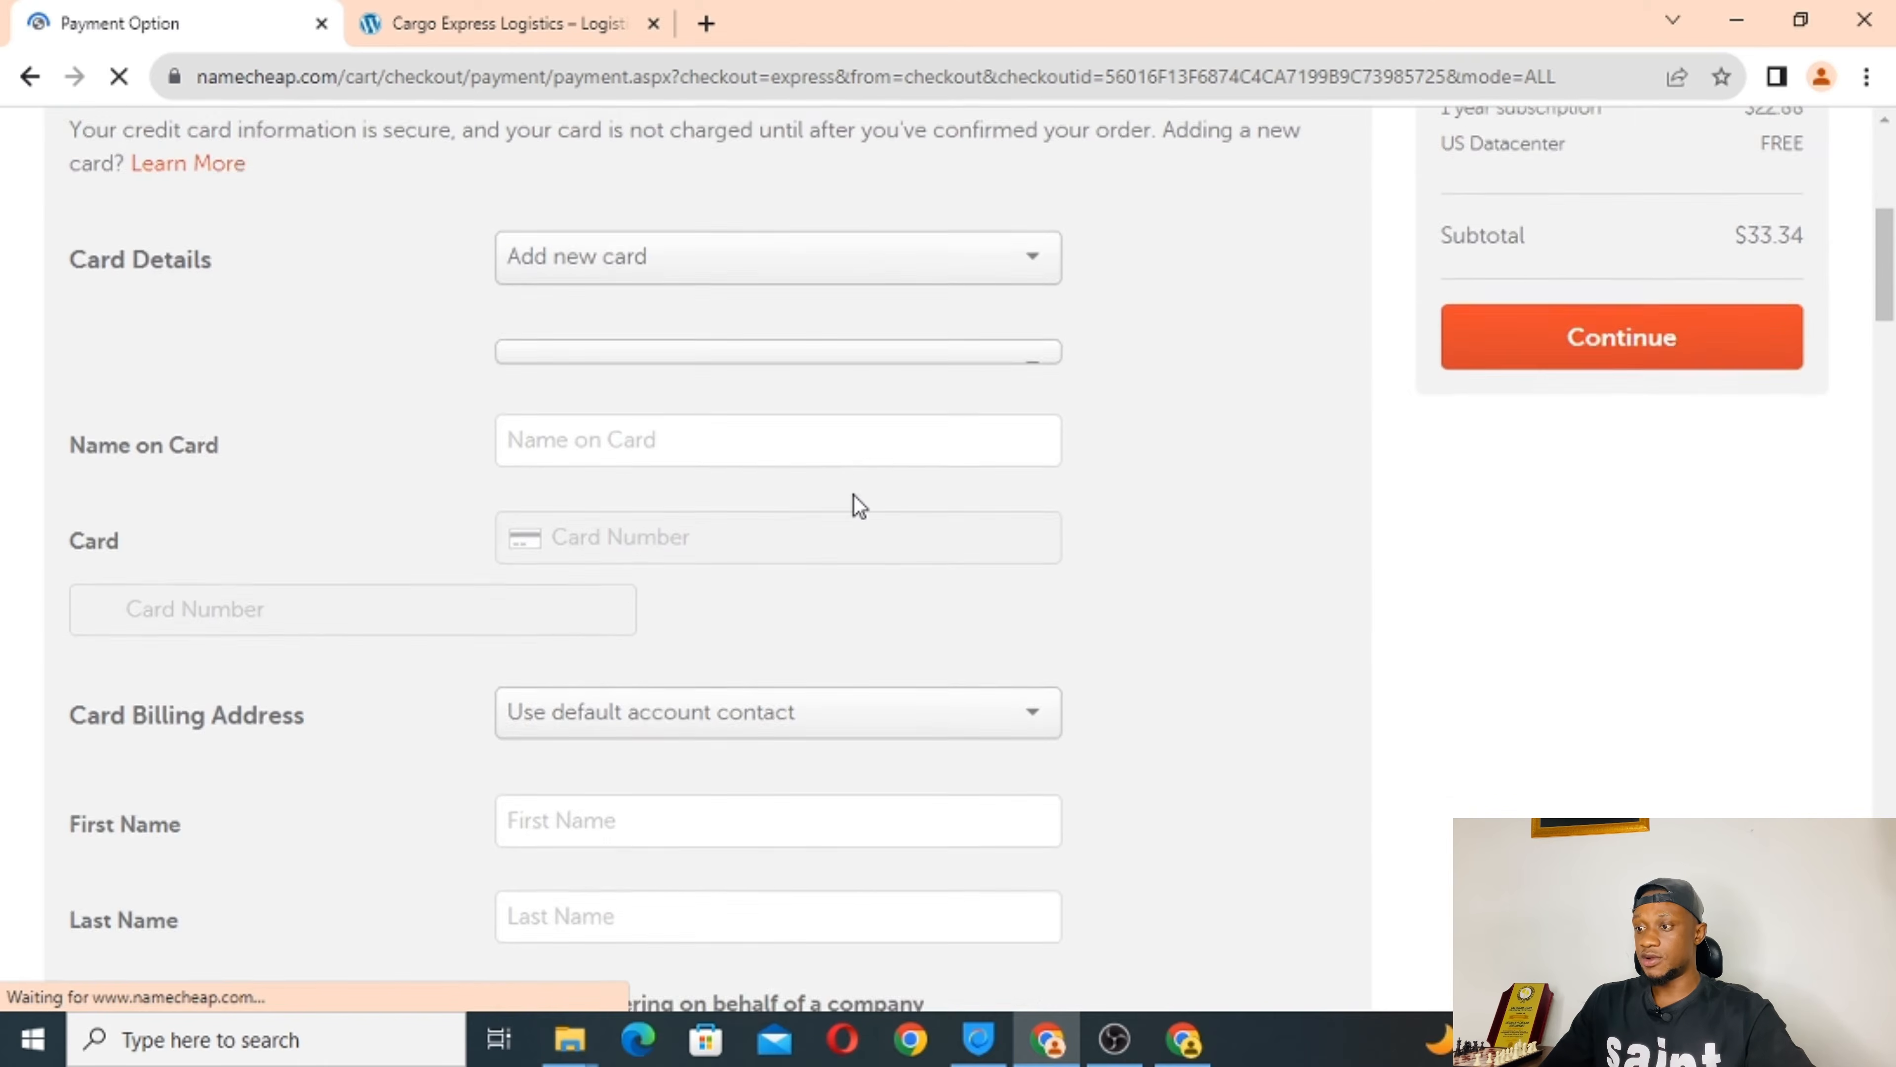
{"action": "scroll", "coordinate": [853, 495], "scroll_direction": "up", "scroll_amount": 1}
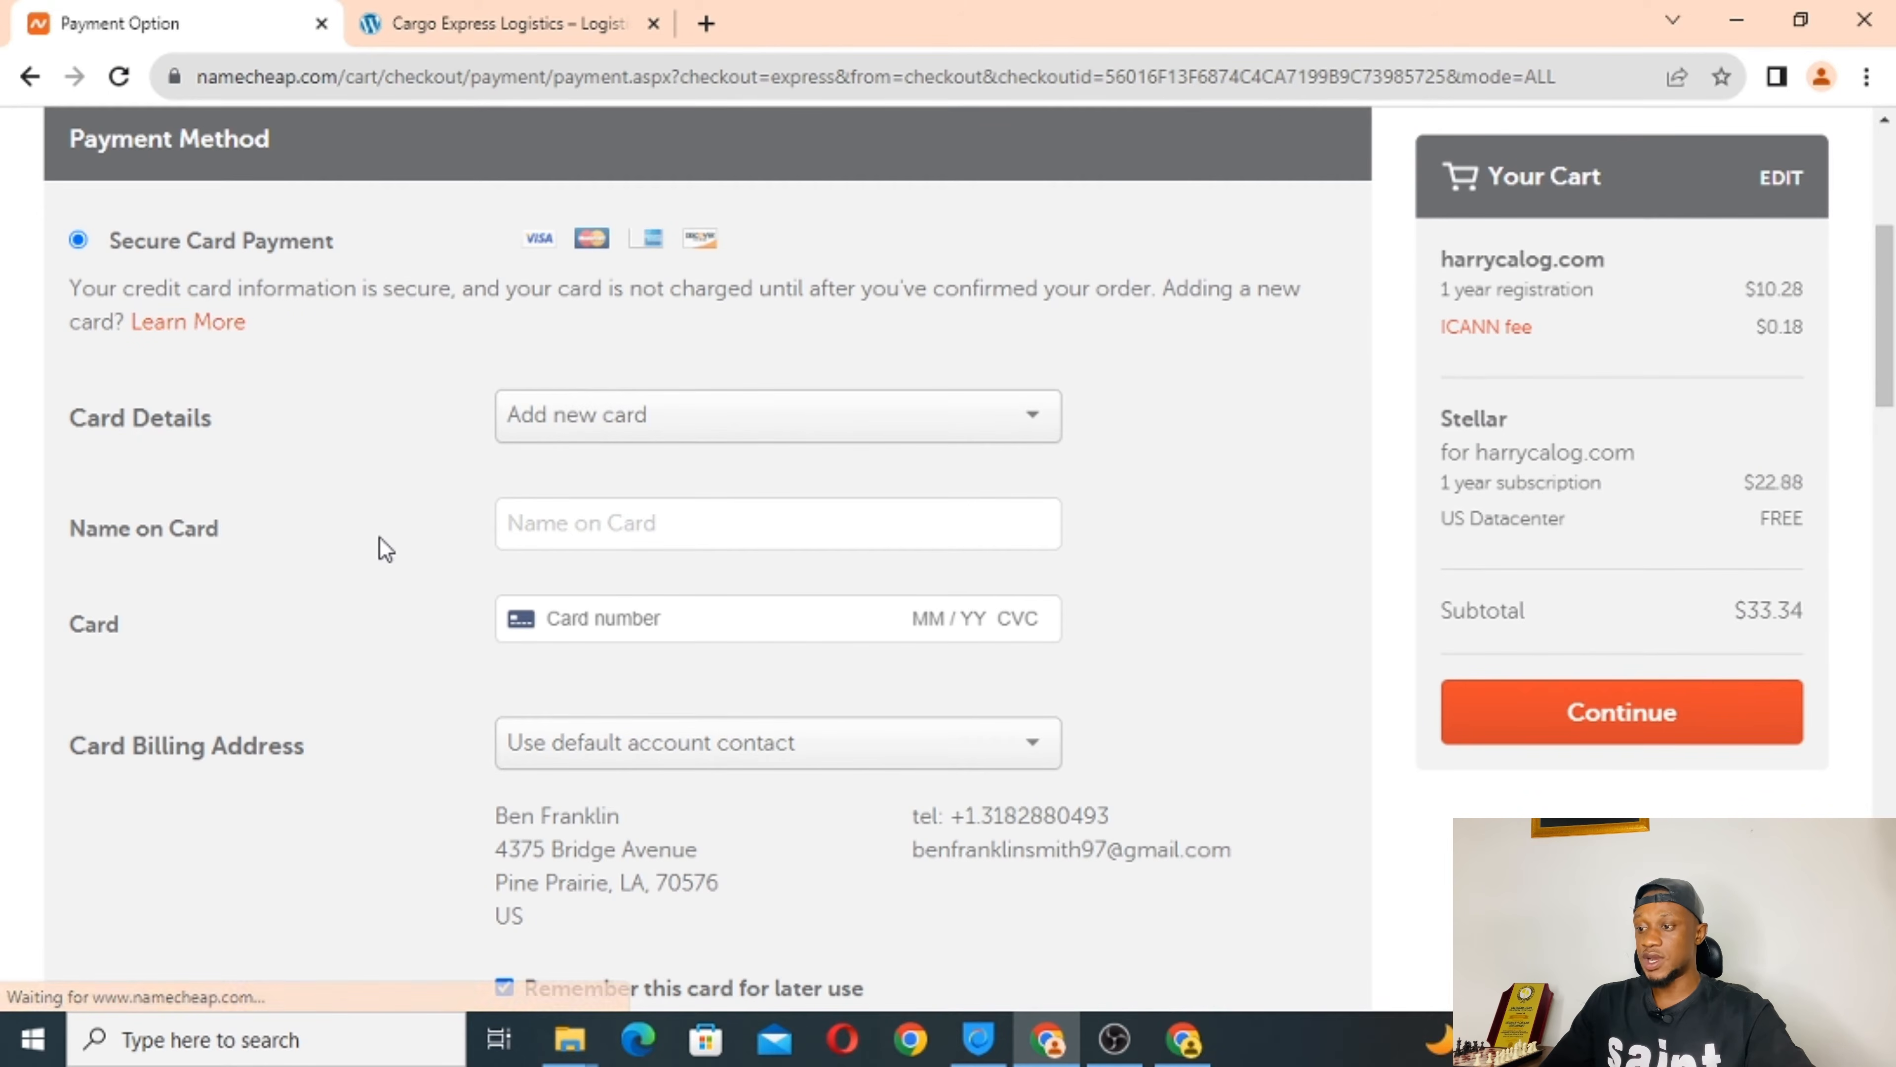
{"action": "scroll", "coordinate": [385, 550], "scroll_direction": "down", "scroll_amount": 1}
{"action": "scroll", "coordinate": [385, 549], "scroll_direction": "down", "scroll_amount": 5}
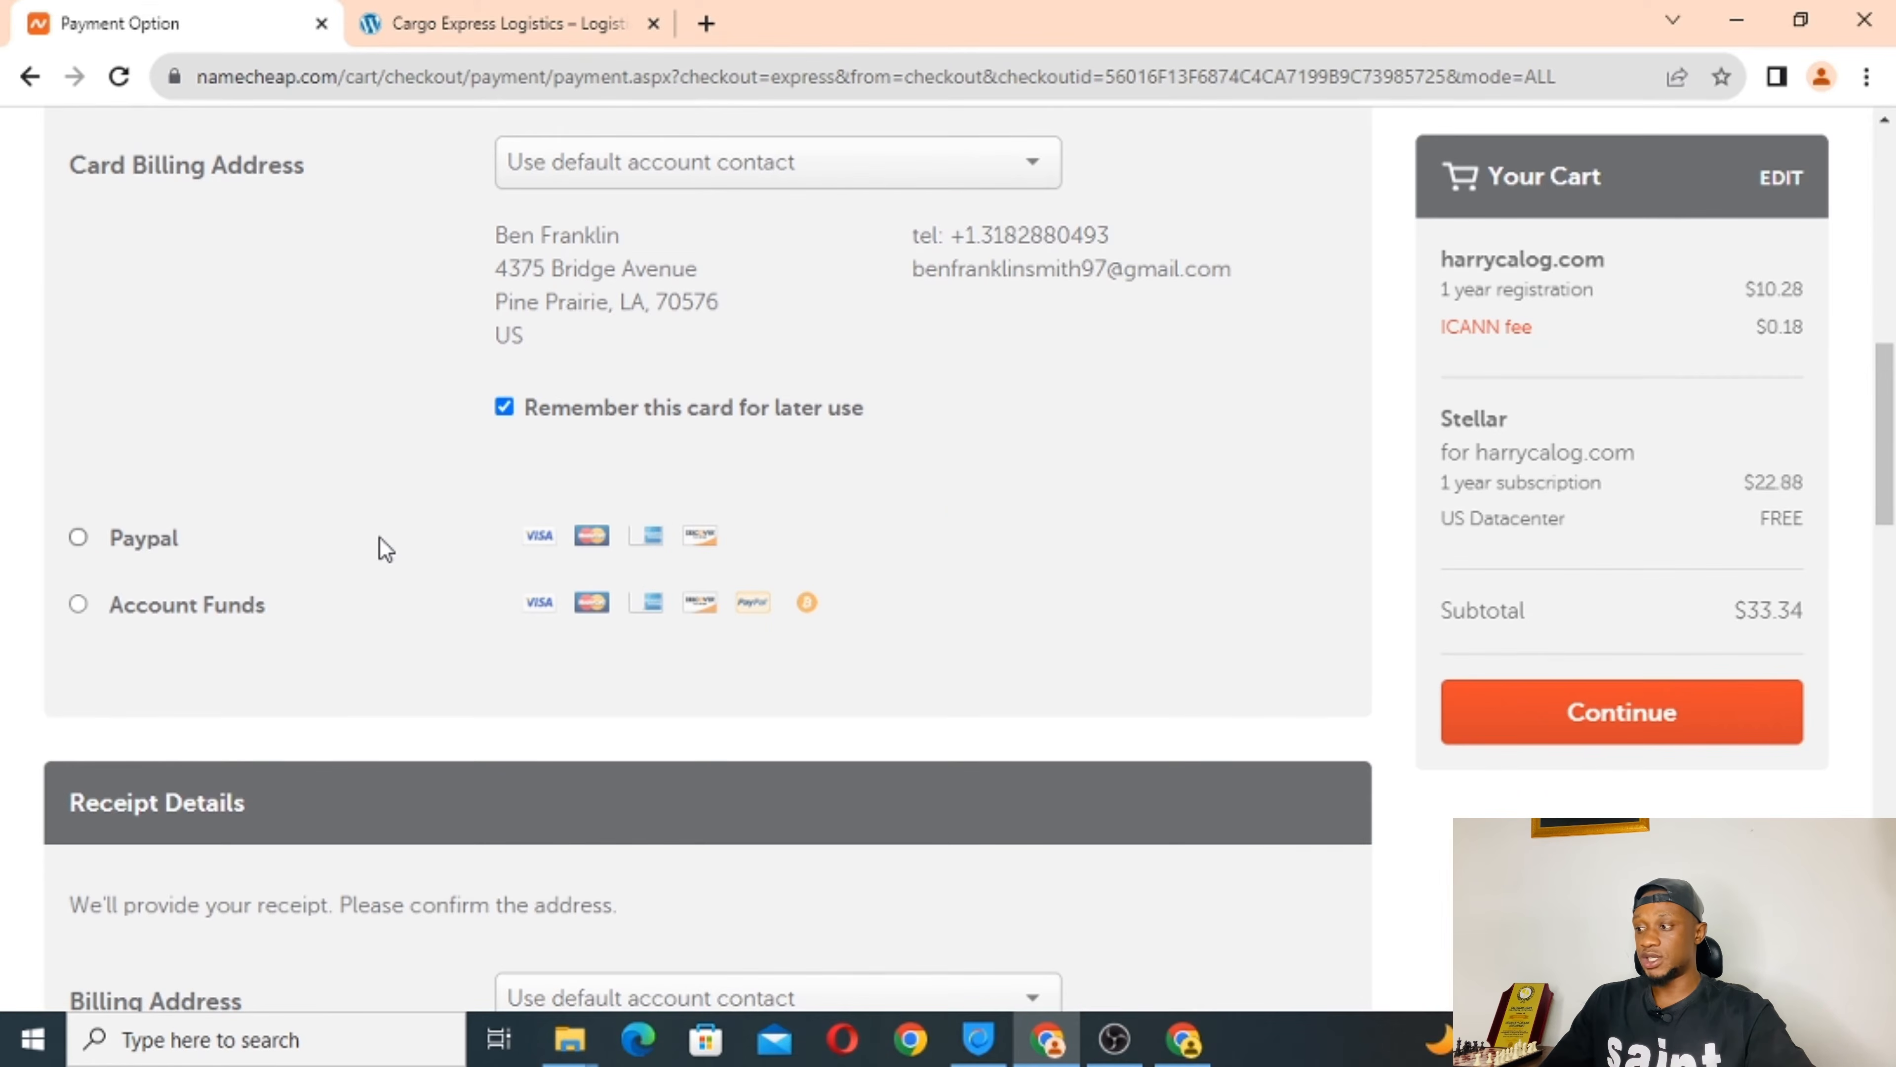
{"action": "scroll", "coordinate": [385, 549], "scroll_direction": "down", "scroll_amount": 2}
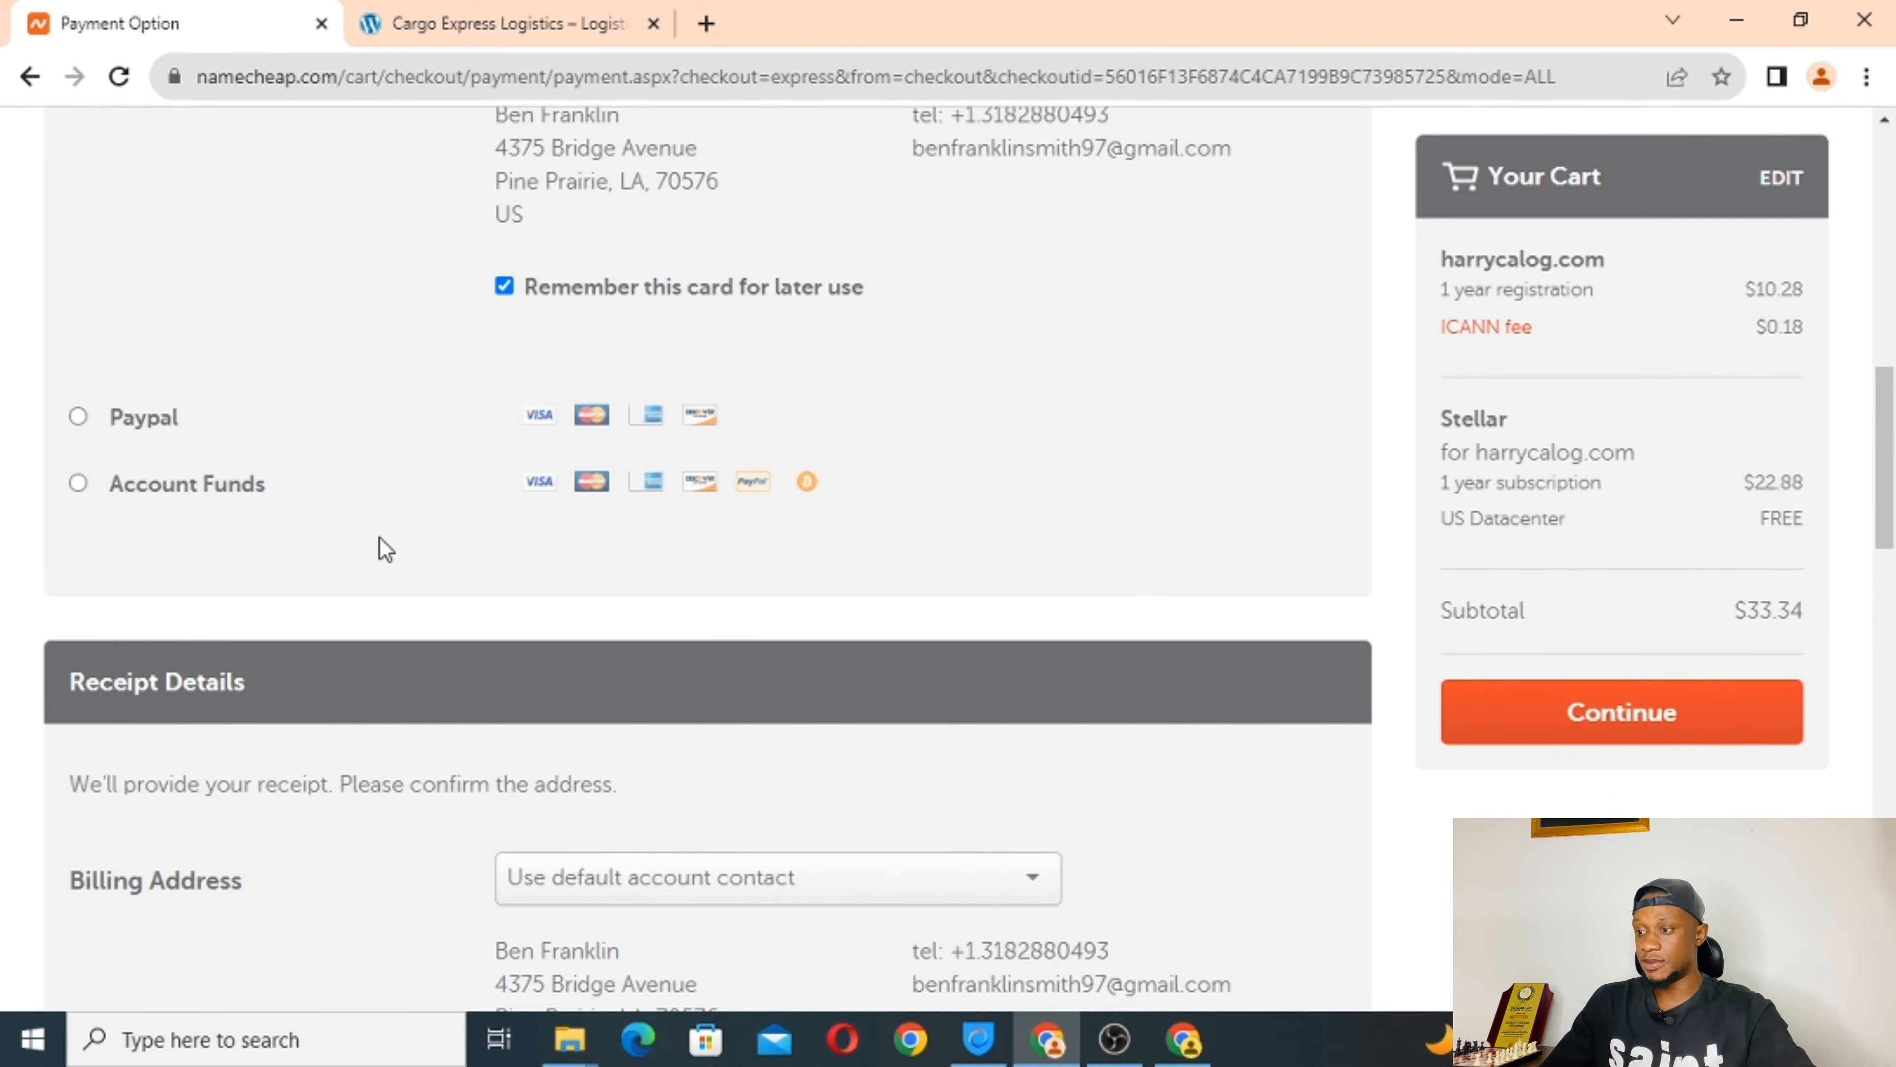
{"action": "scroll", "coordinate": [339, 572], "scroll_direction": "down", "scroll_amount": 2}
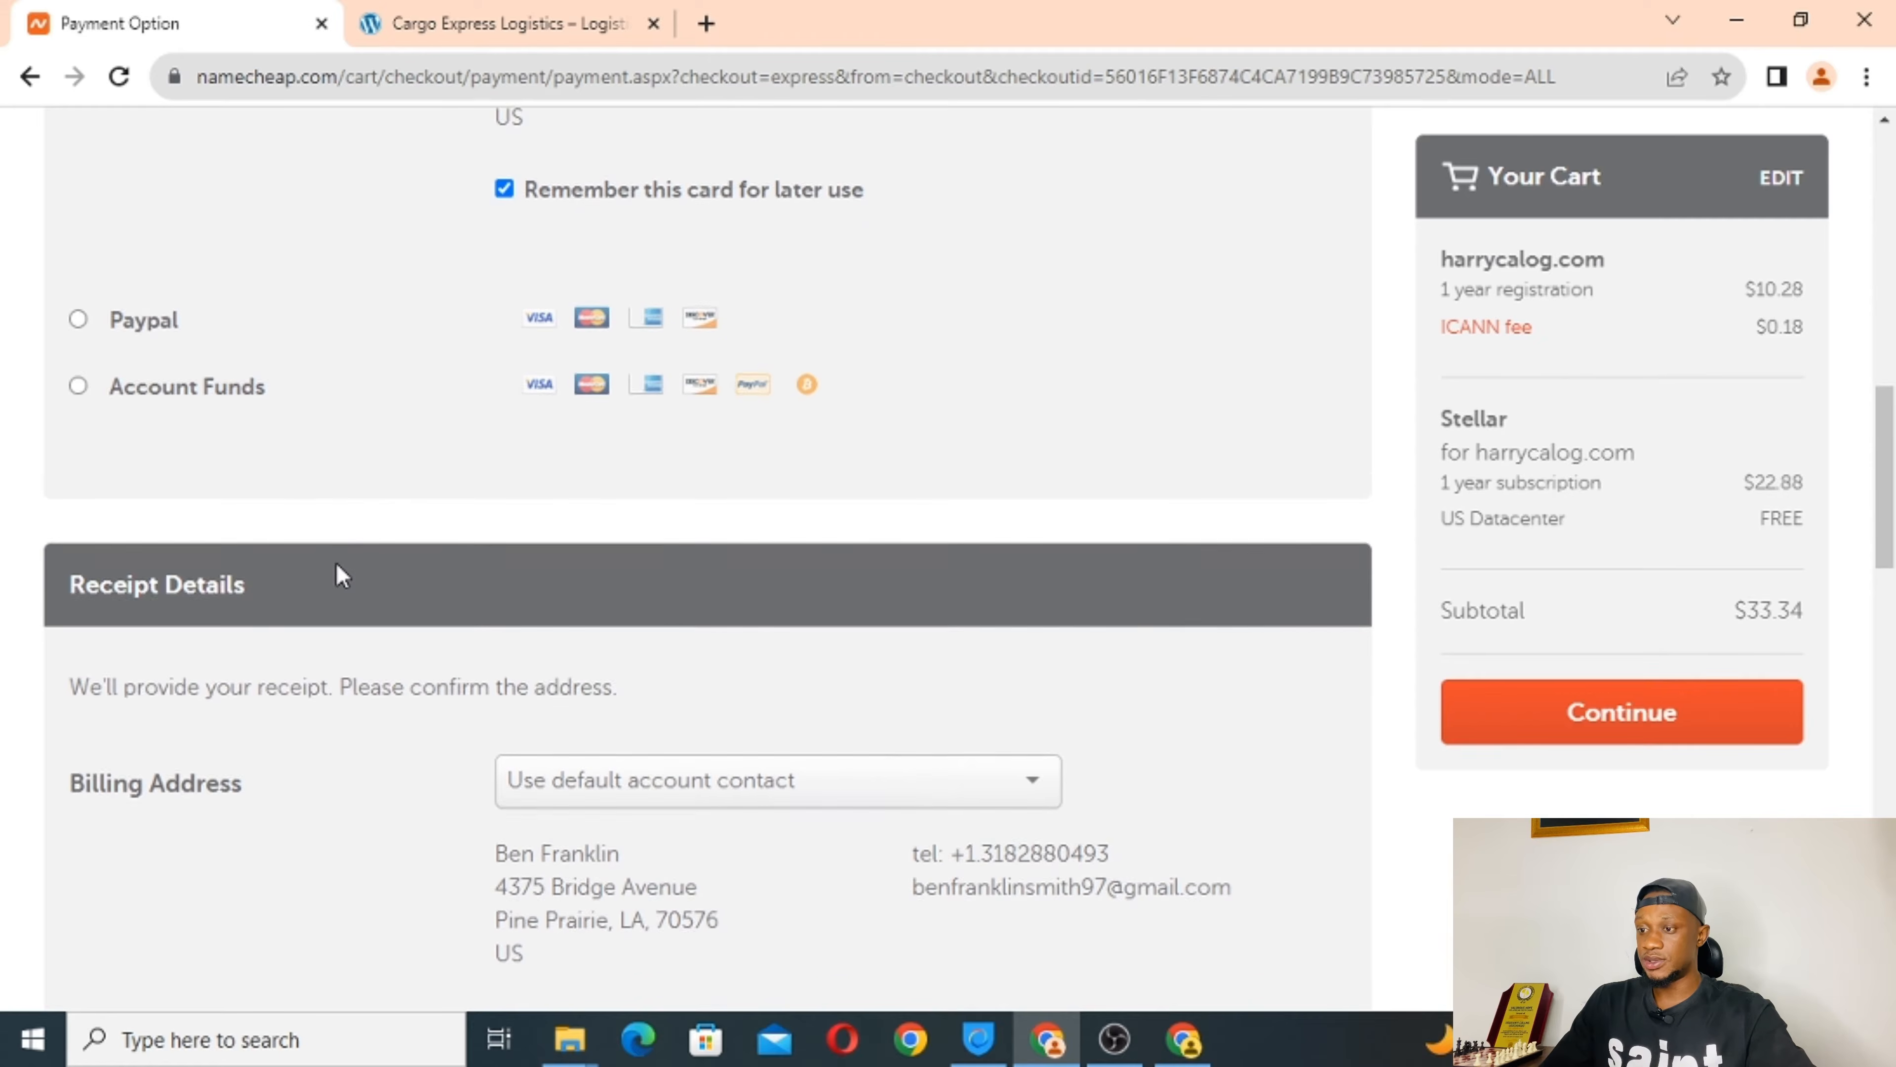
{"action": "scroll", "coordinate": [338, 575], "scroll_direction": "down", "scroll_amount": 1}
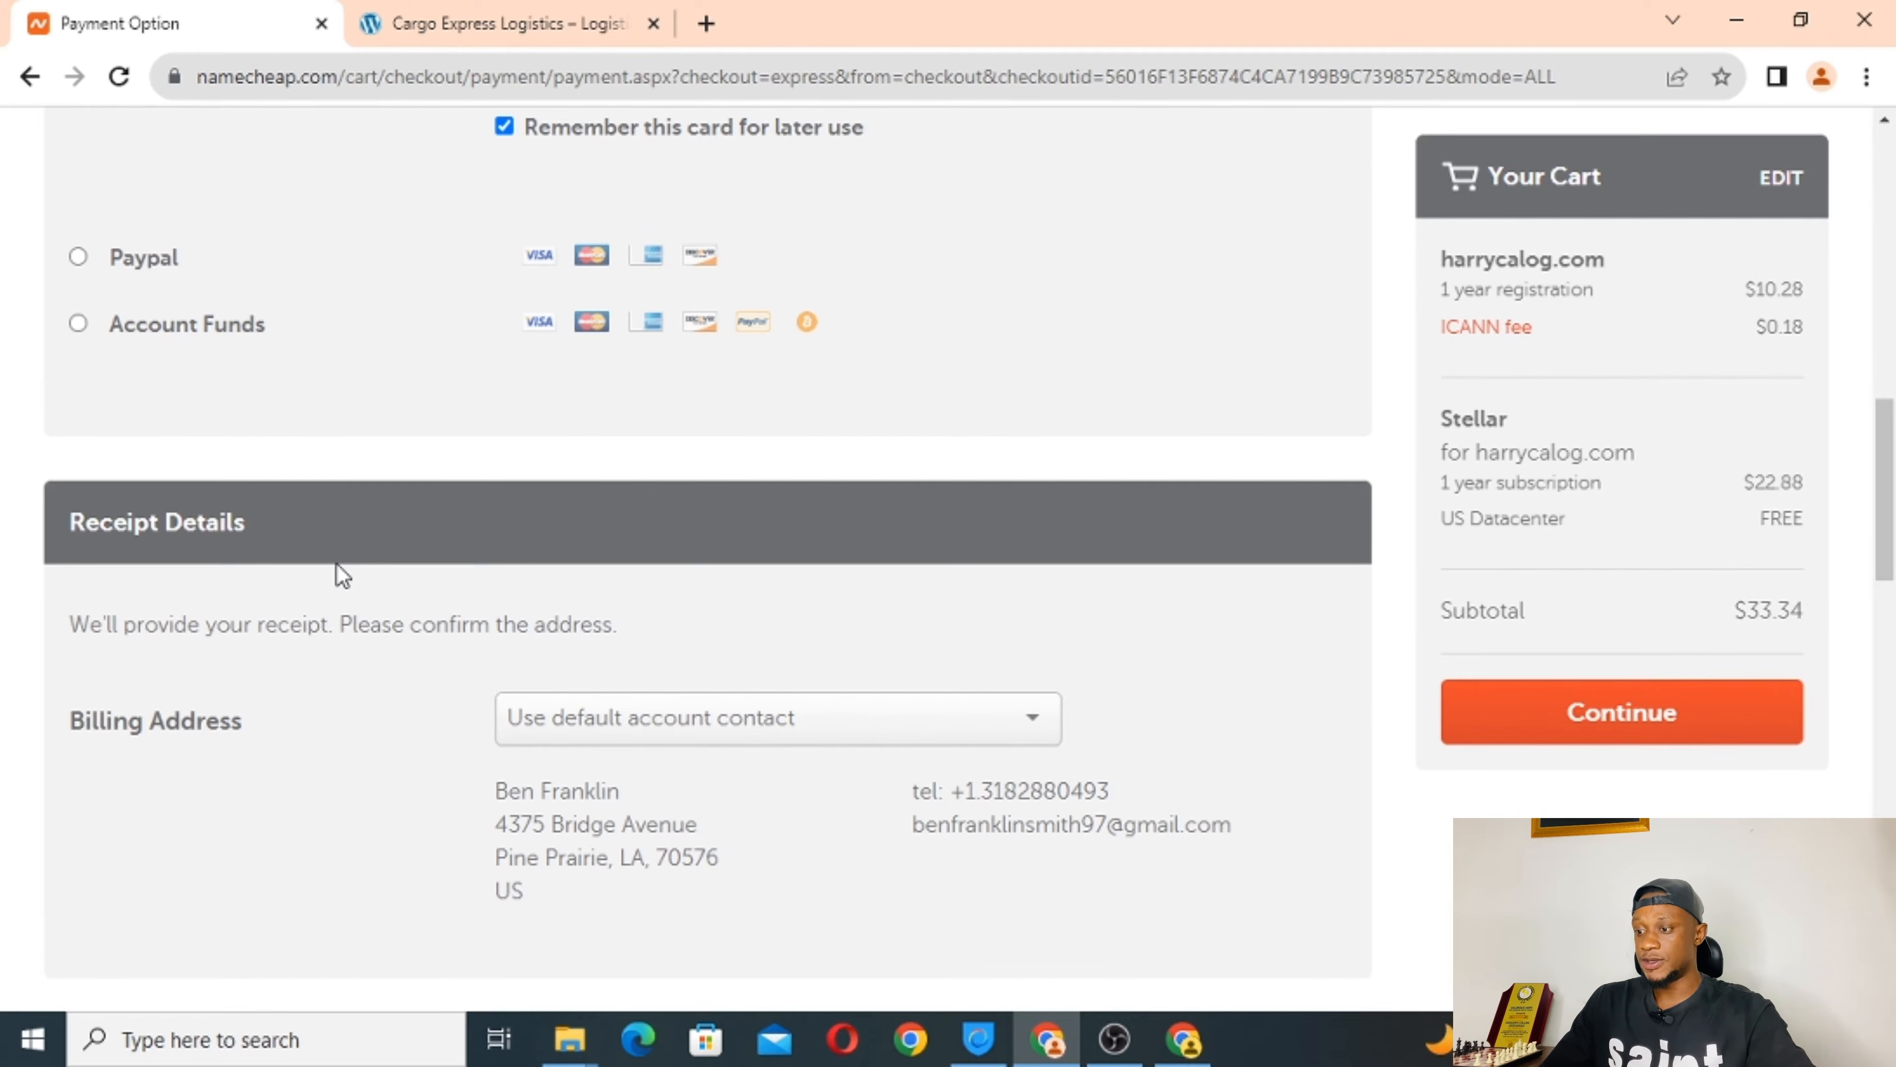
{"action": "scroll", "coordinate": [340, 575], "scroll_direction": "down", "scroll_amount": 1}
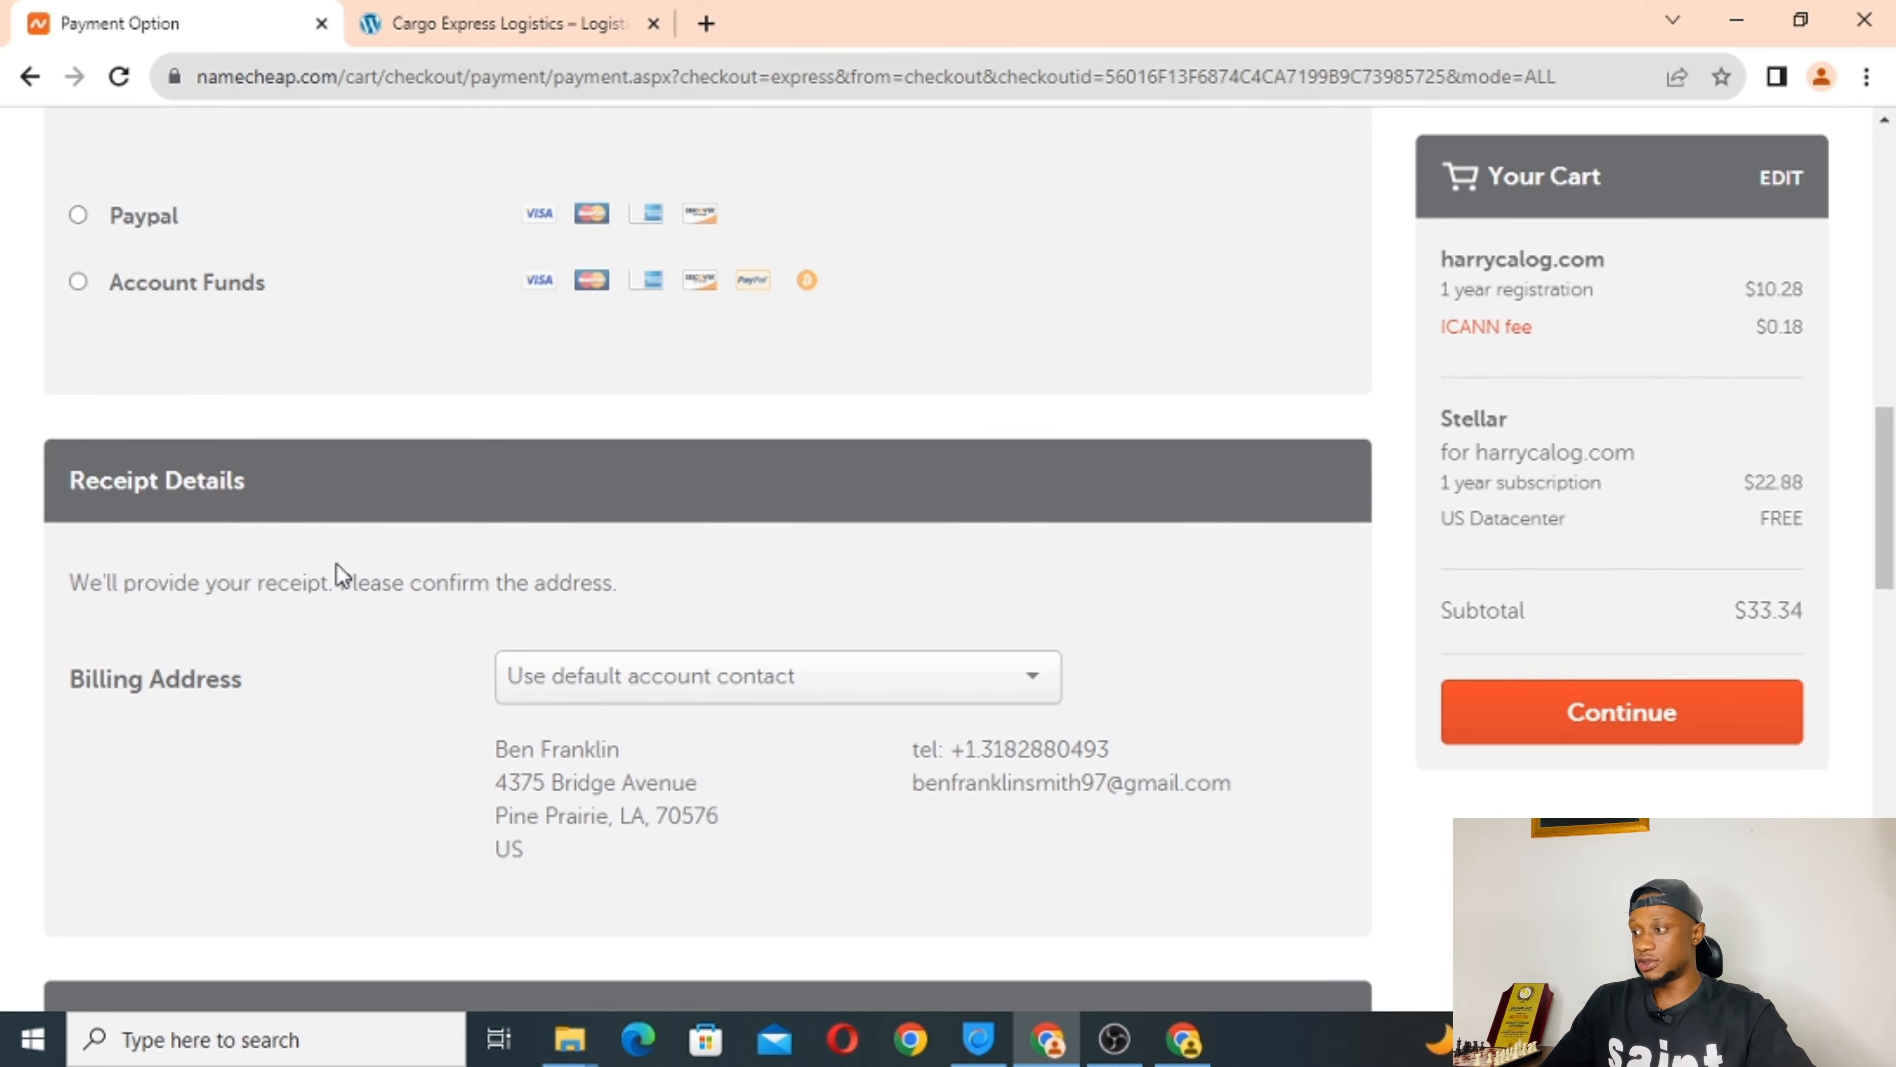
{"action": "left_click", "coordinate": [78, 282]}
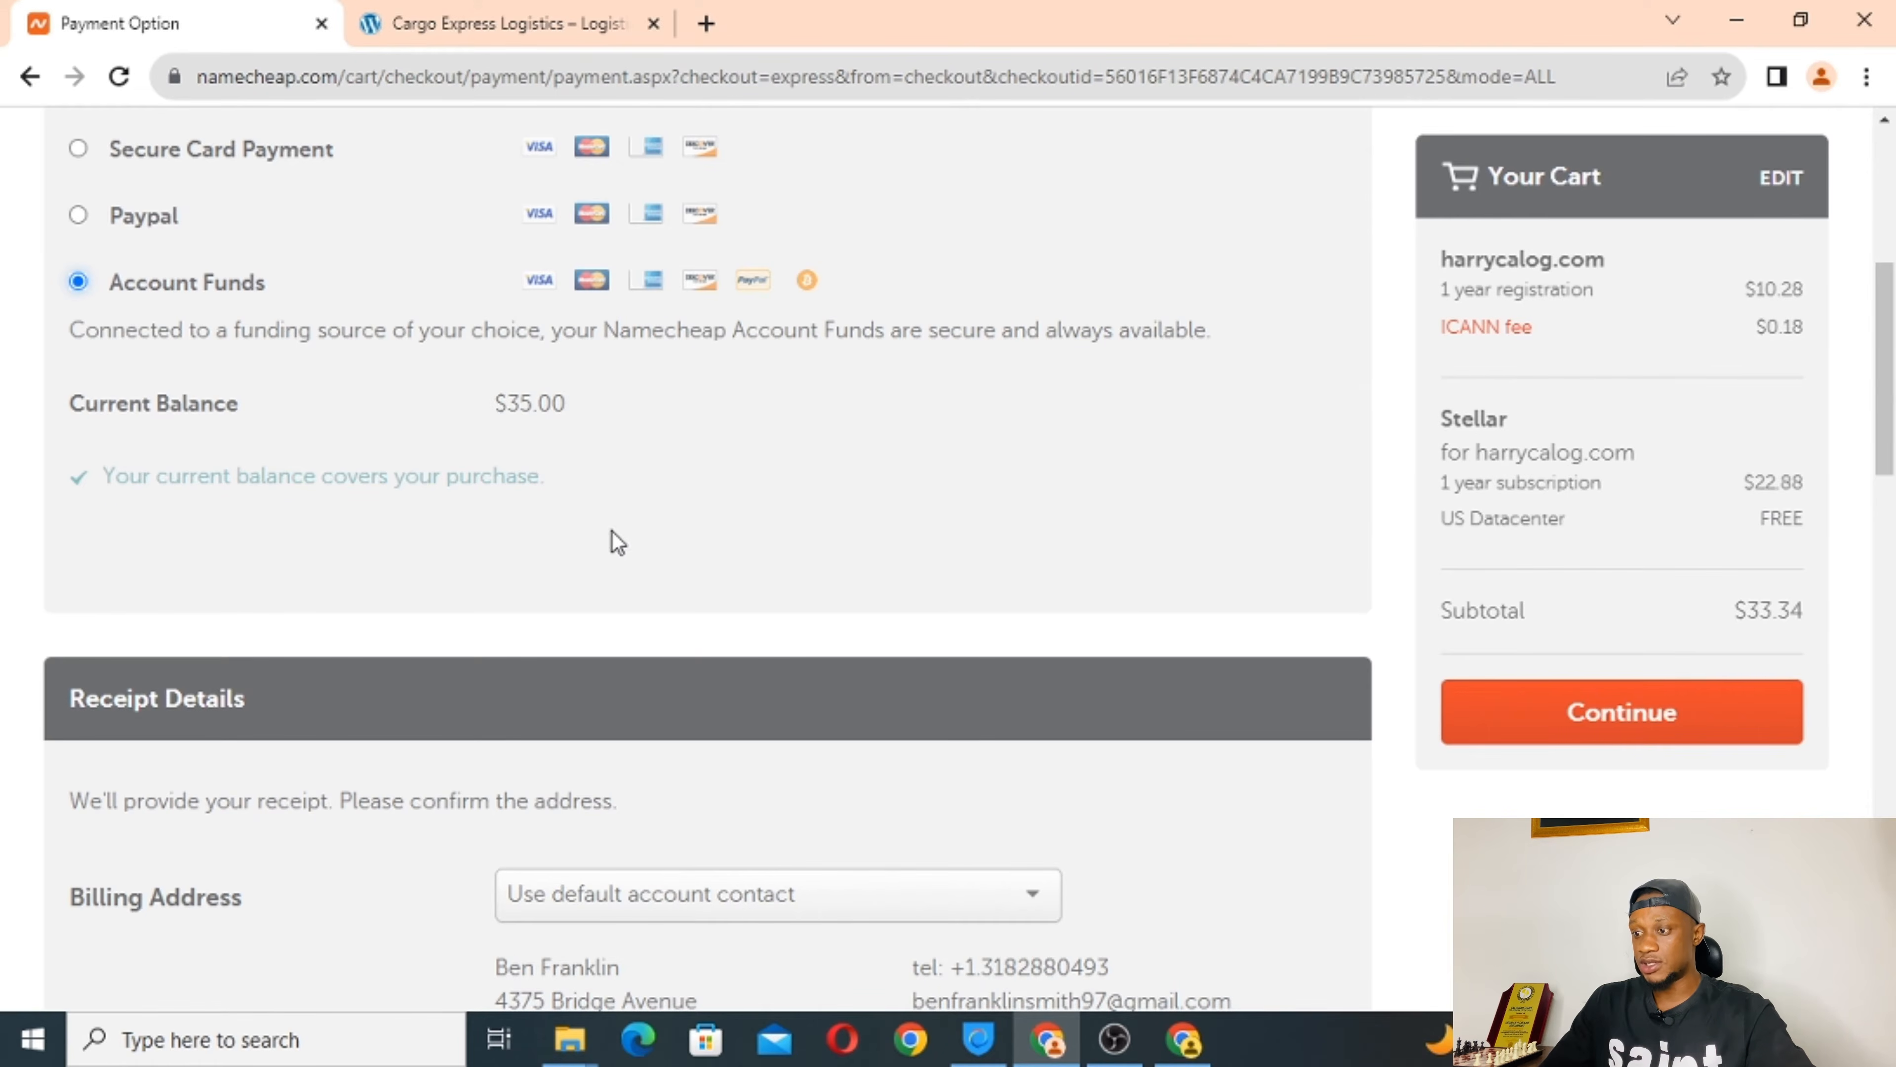
{"action": "scroll", "coordinate": [613, 532], "scroll_direction": "down", "scroll_amount": 10}
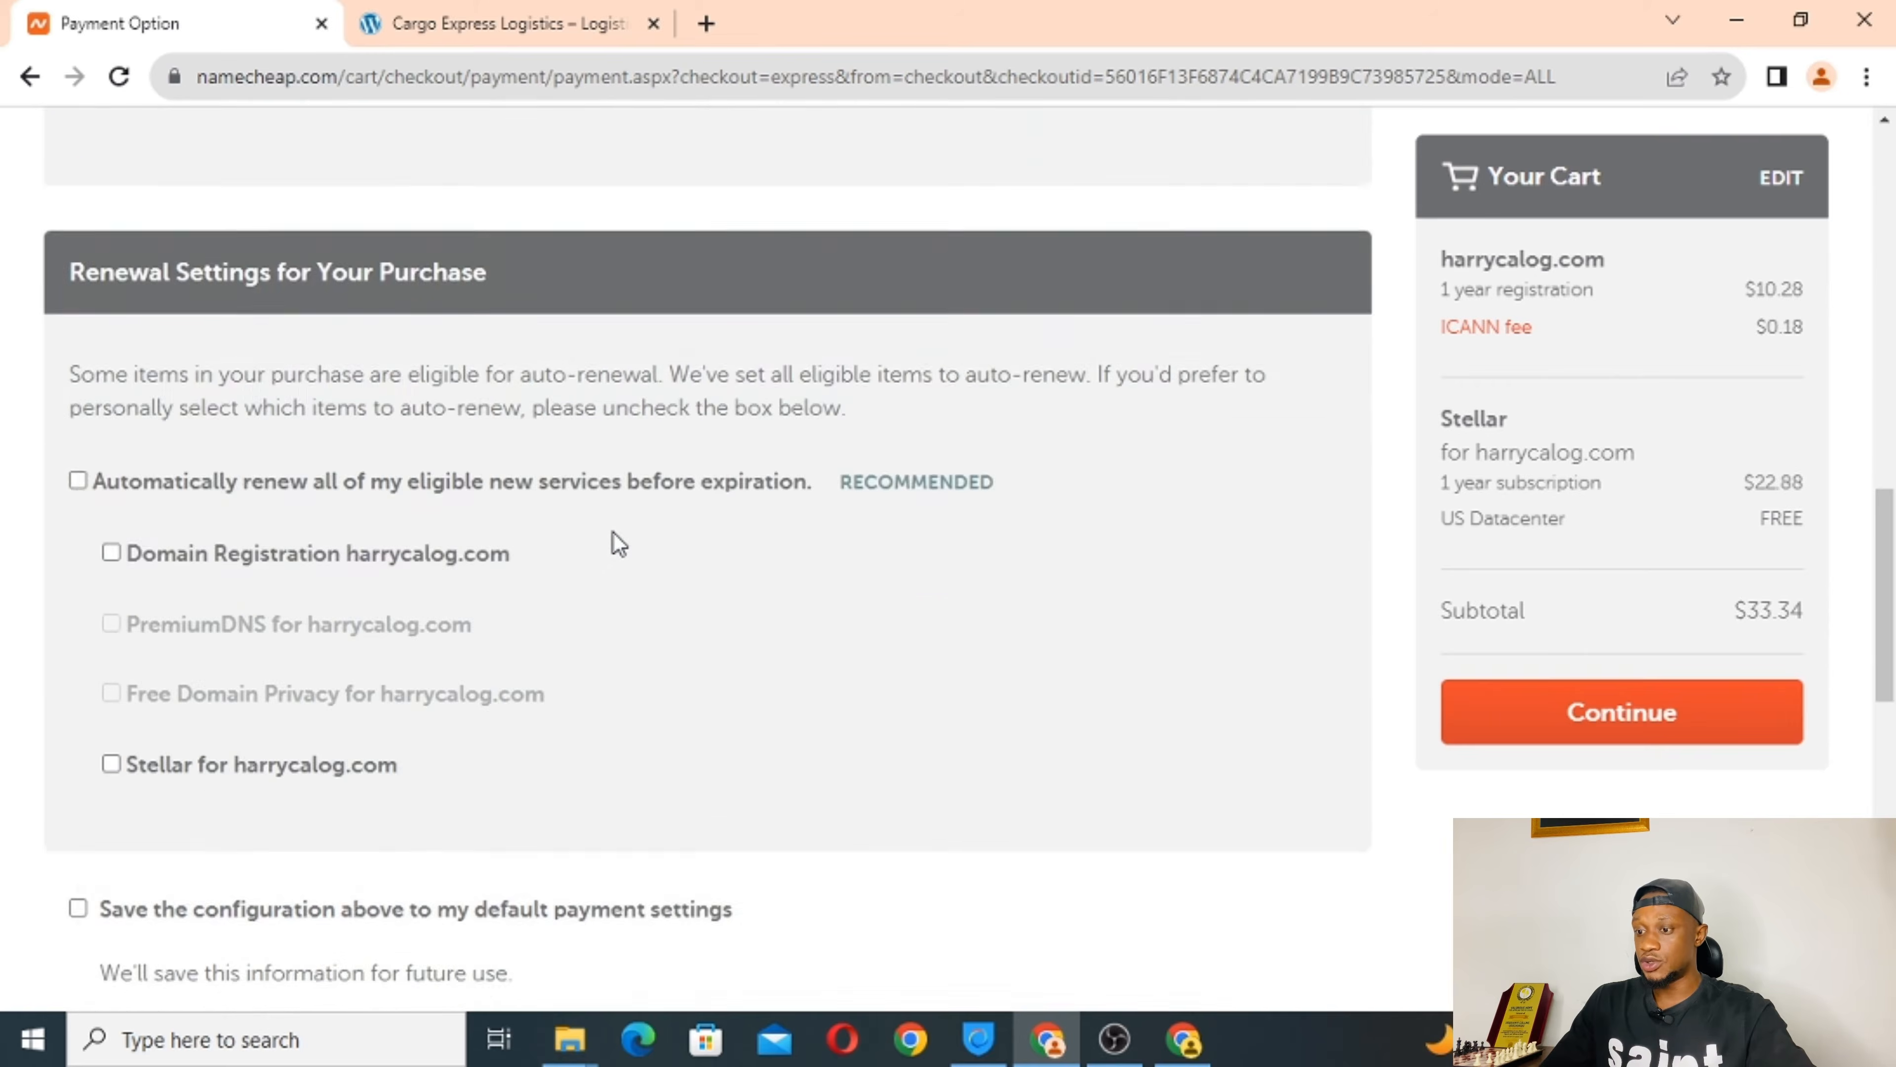
{"action": "scroll", "coordinate": [612, 530], "scroll_direction": "down", "scroll_amount": 4}
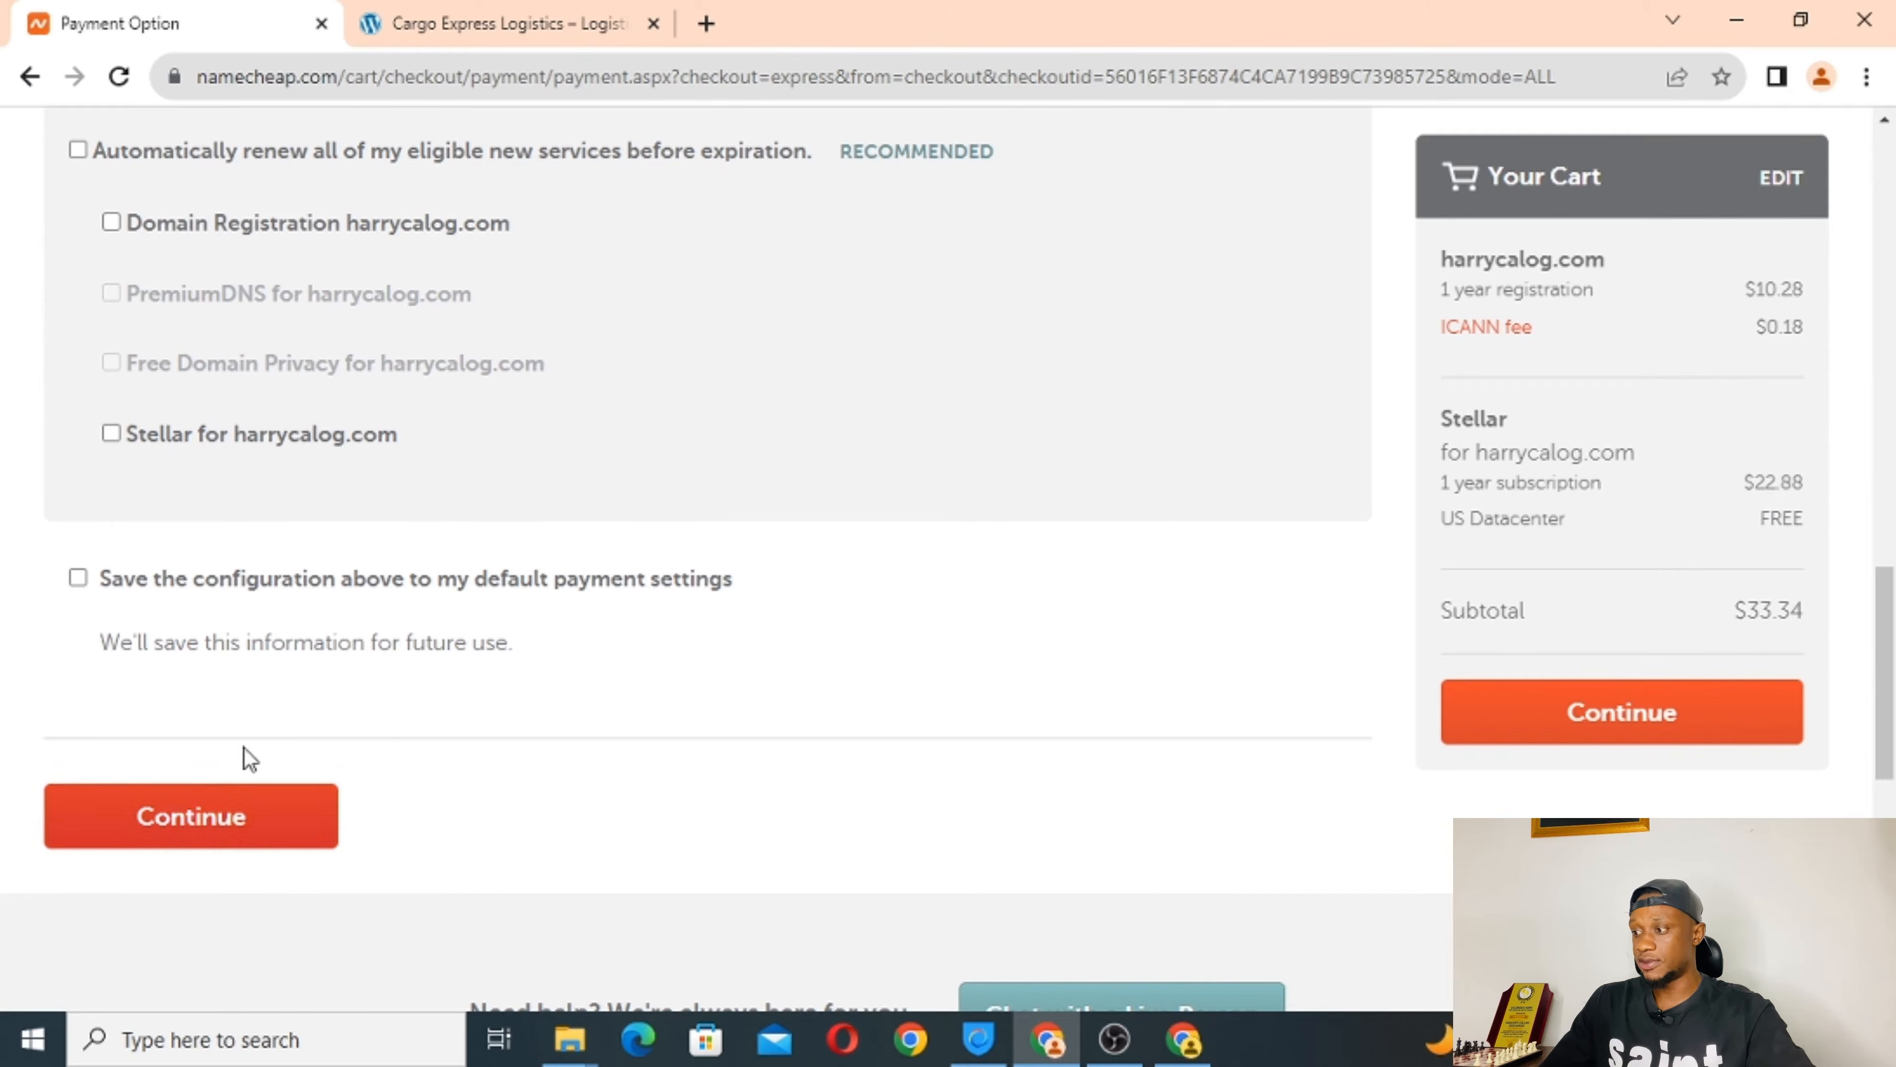
Review the order with Terms accepted and pay $33.34 for harrycalog.com and Stellar hosting.
{"action": "left_click", "coordinate": [214, 832]}
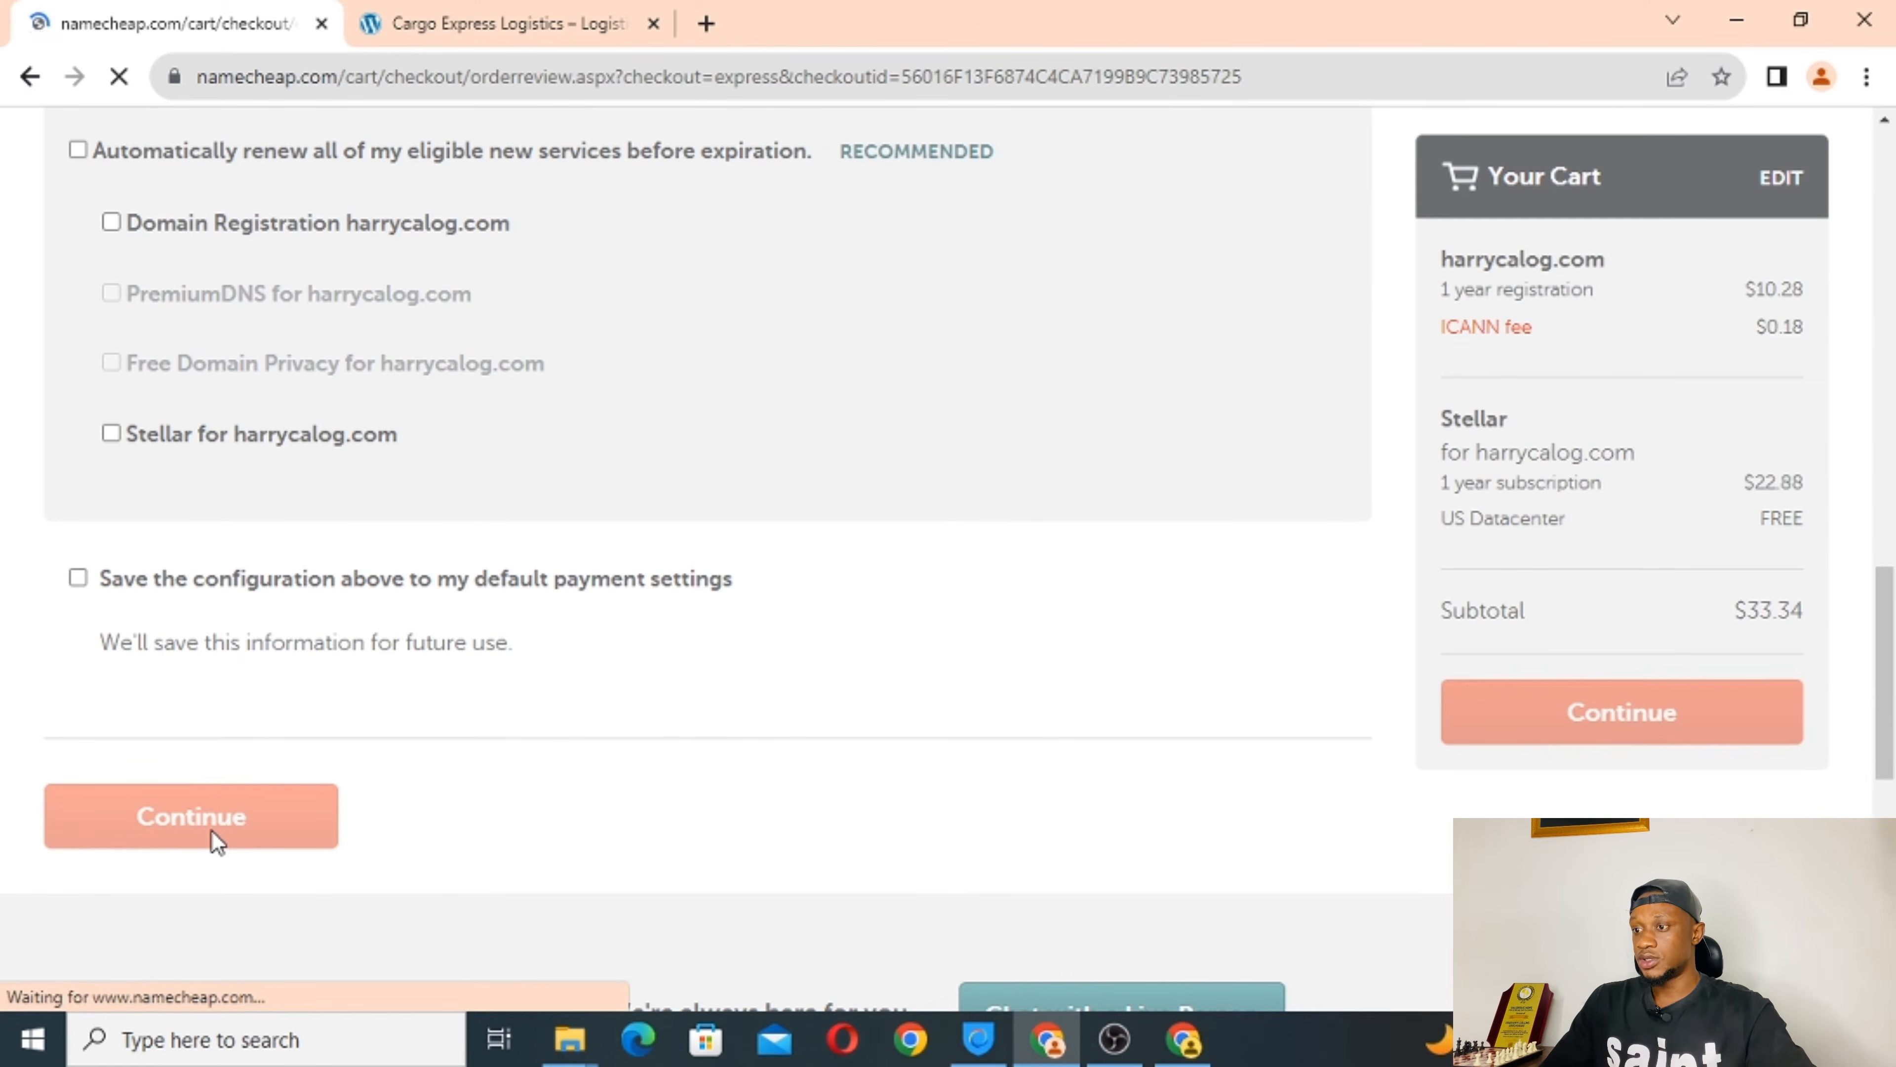
{"action": "scroll", "coordinate": [907, 717], "scroll_direction": "down", "scroll_amount": 10}
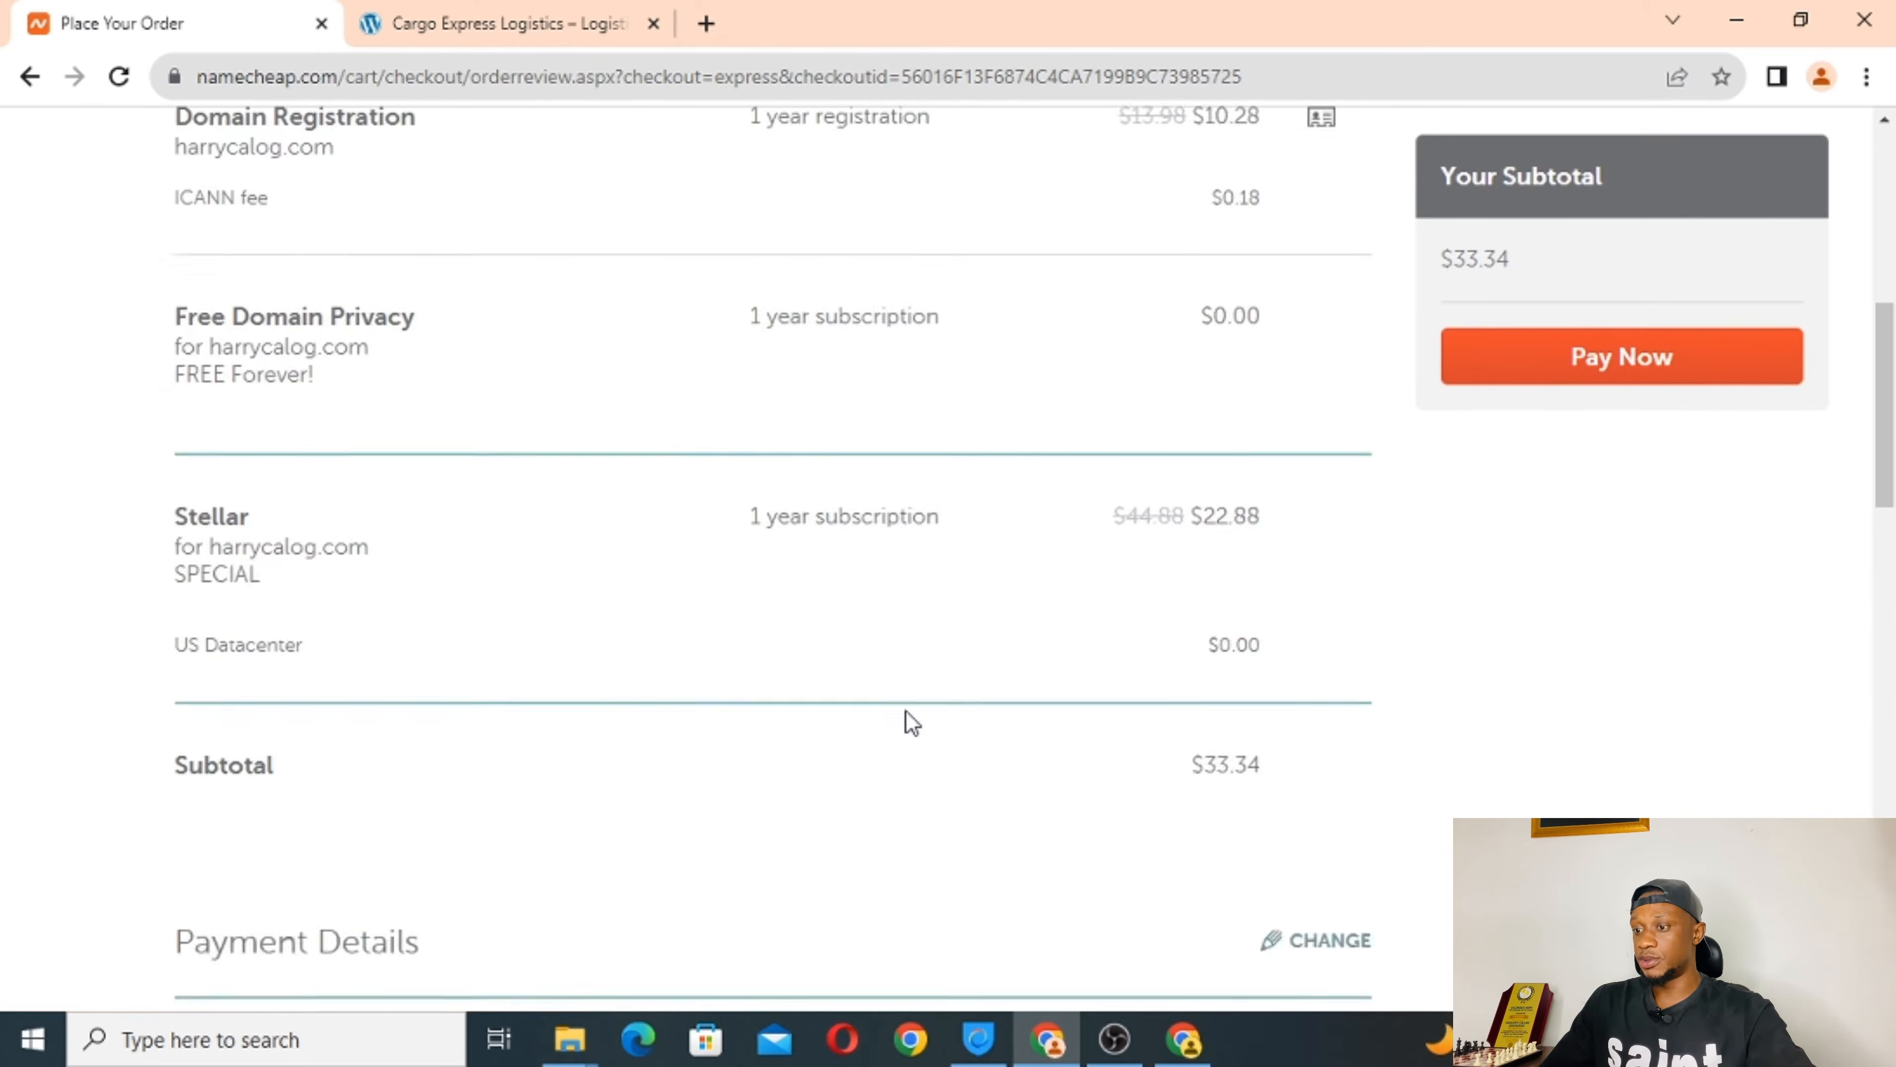
{"action": "scroll", "coordinate": [904, 709], "scroll_direction": "down", "scroll_amount": 10}
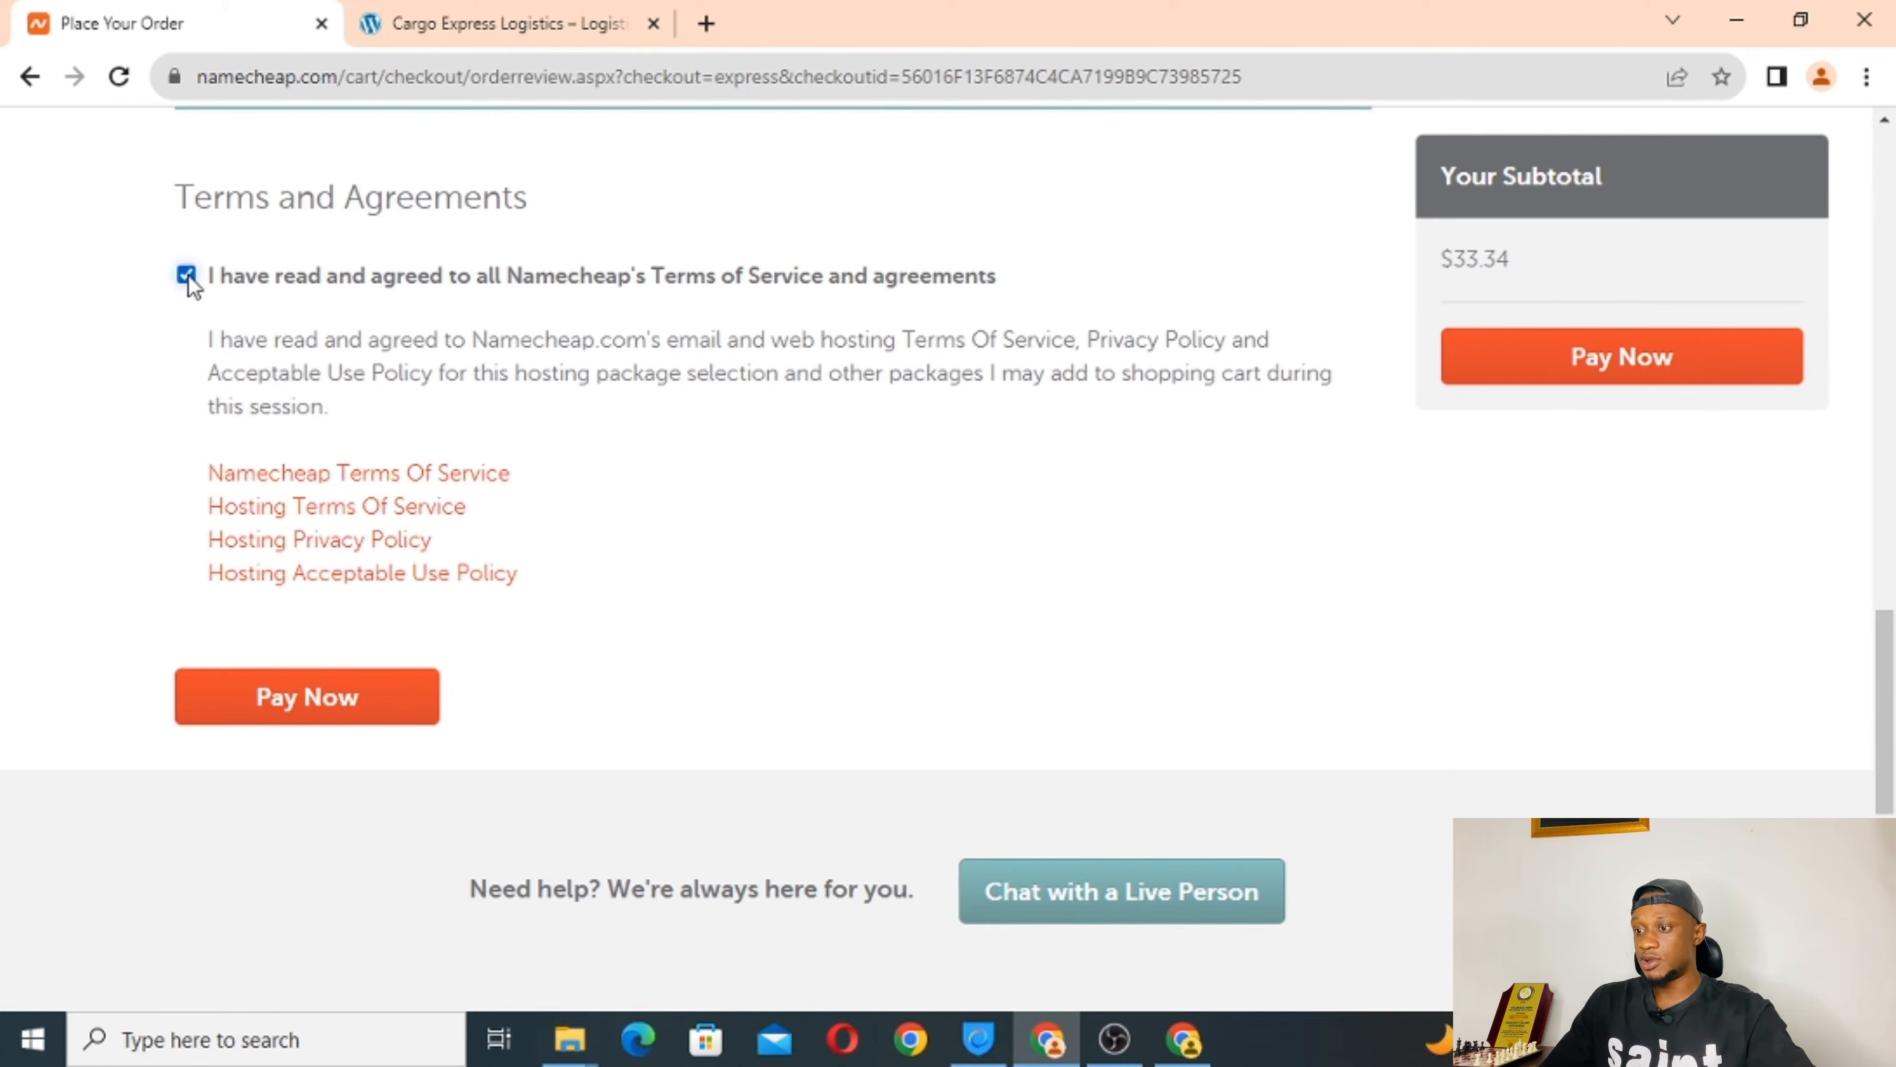
{"action": "left_click", "coordinate": [328, 711]}
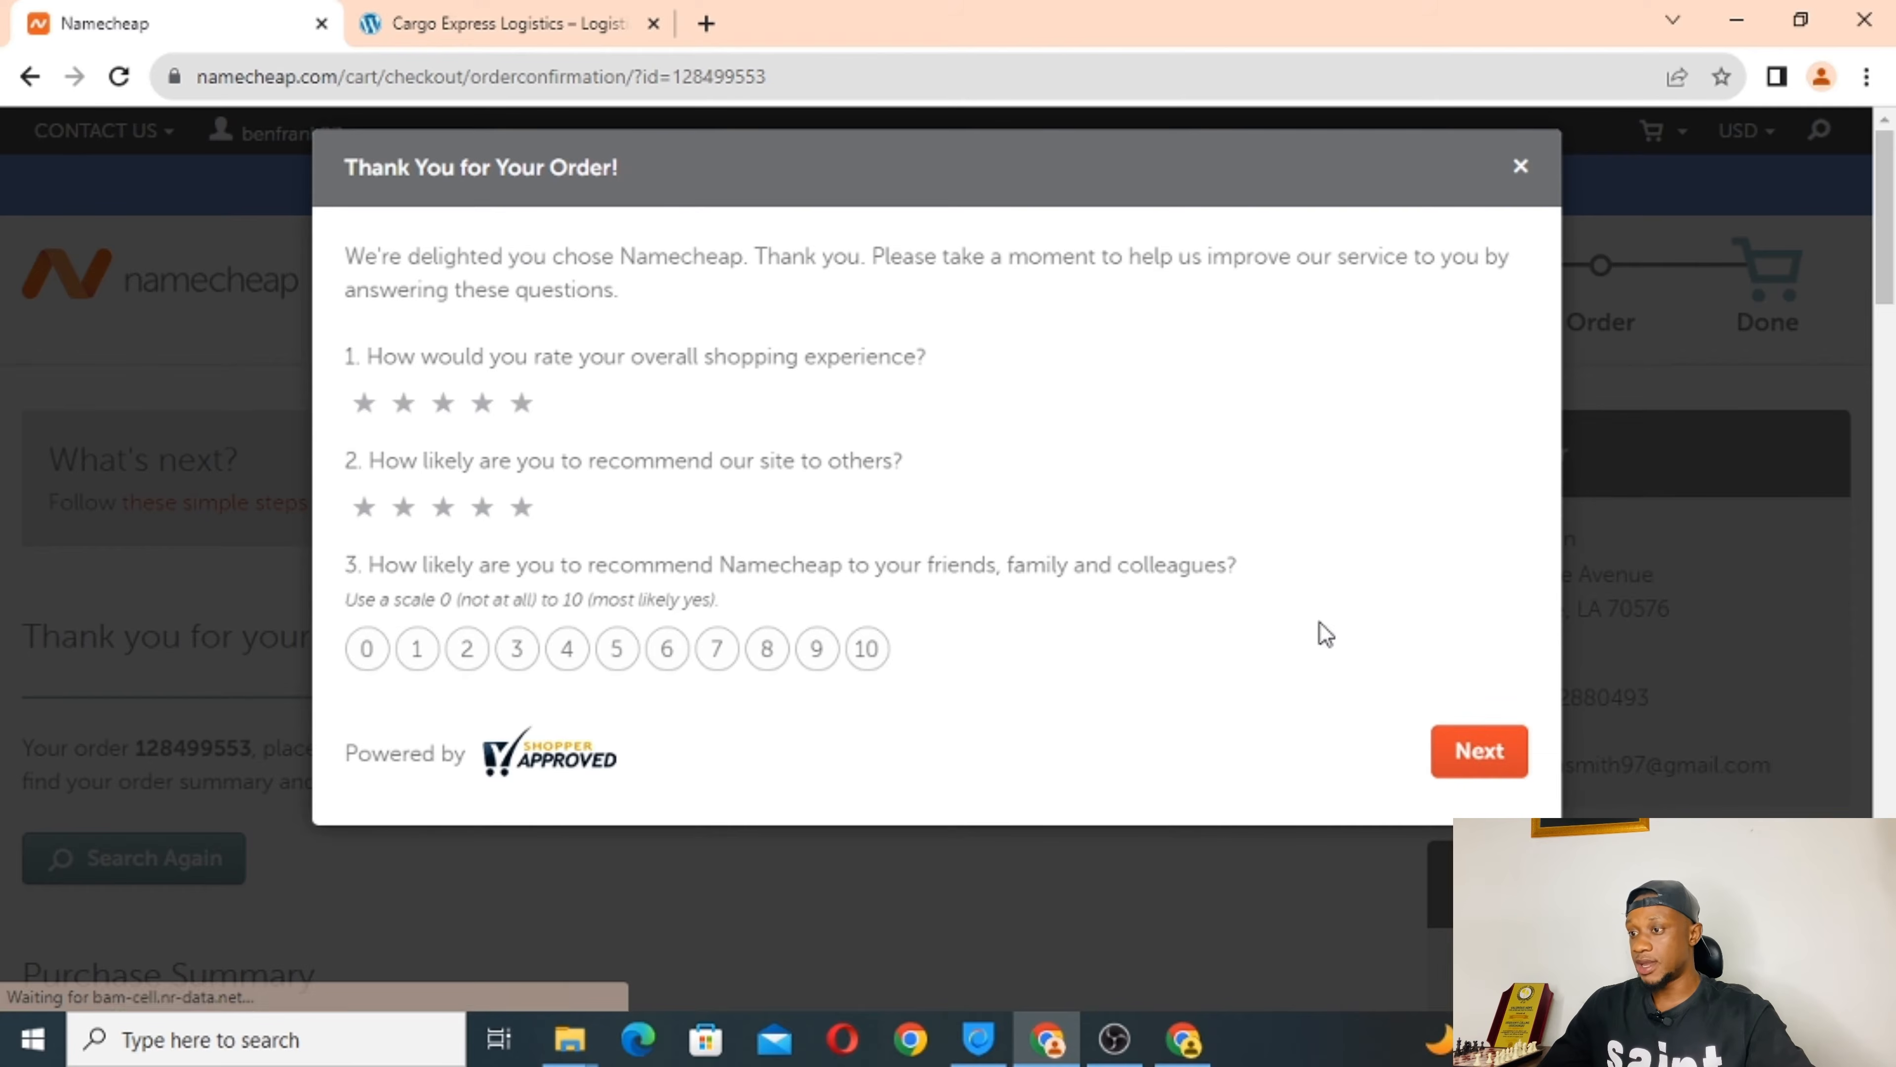
Close the thank-you survey and review the confirmation: domain, free privacy, Stellar hosting, $33.34.
{"action": "left_click", "coordinate": [1523, 169]}
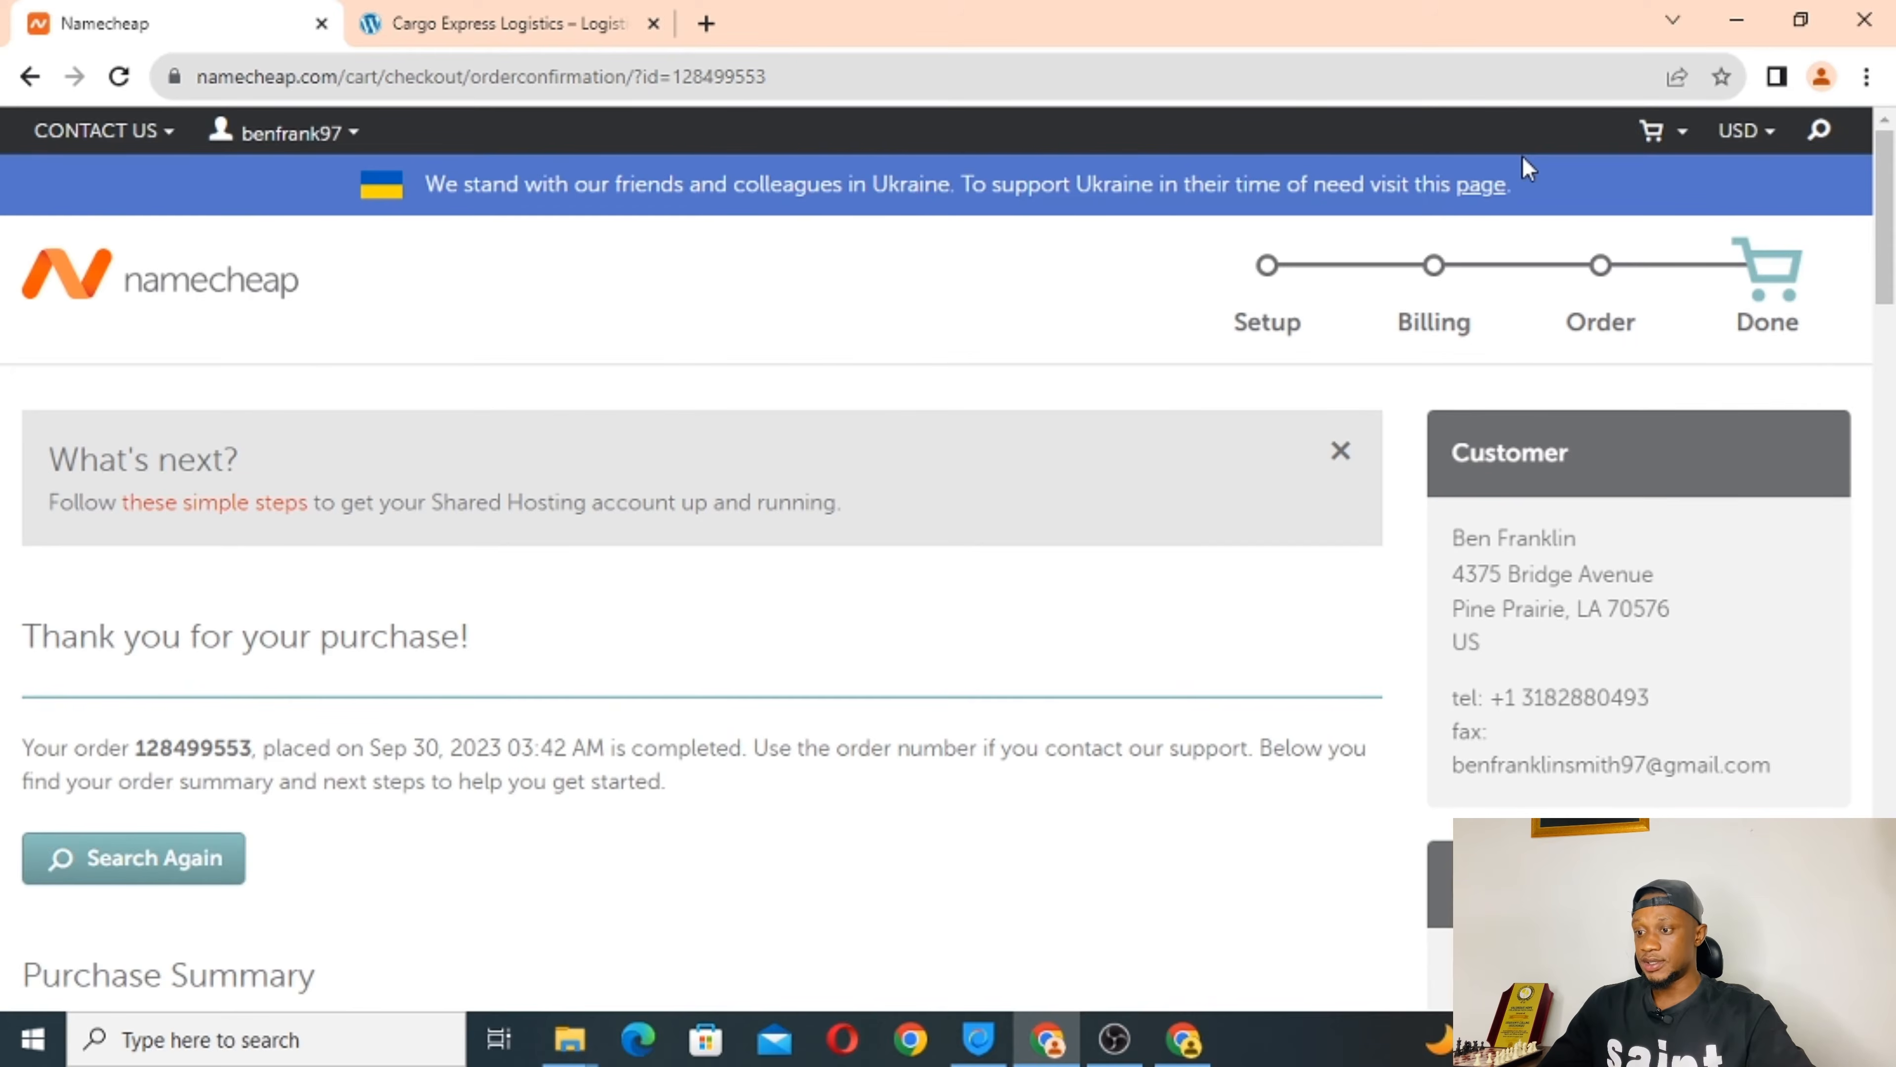
{"action": "scroll", "coordinate": [4, 798], "scroll_direction": "down", "scroll_amount": 2}
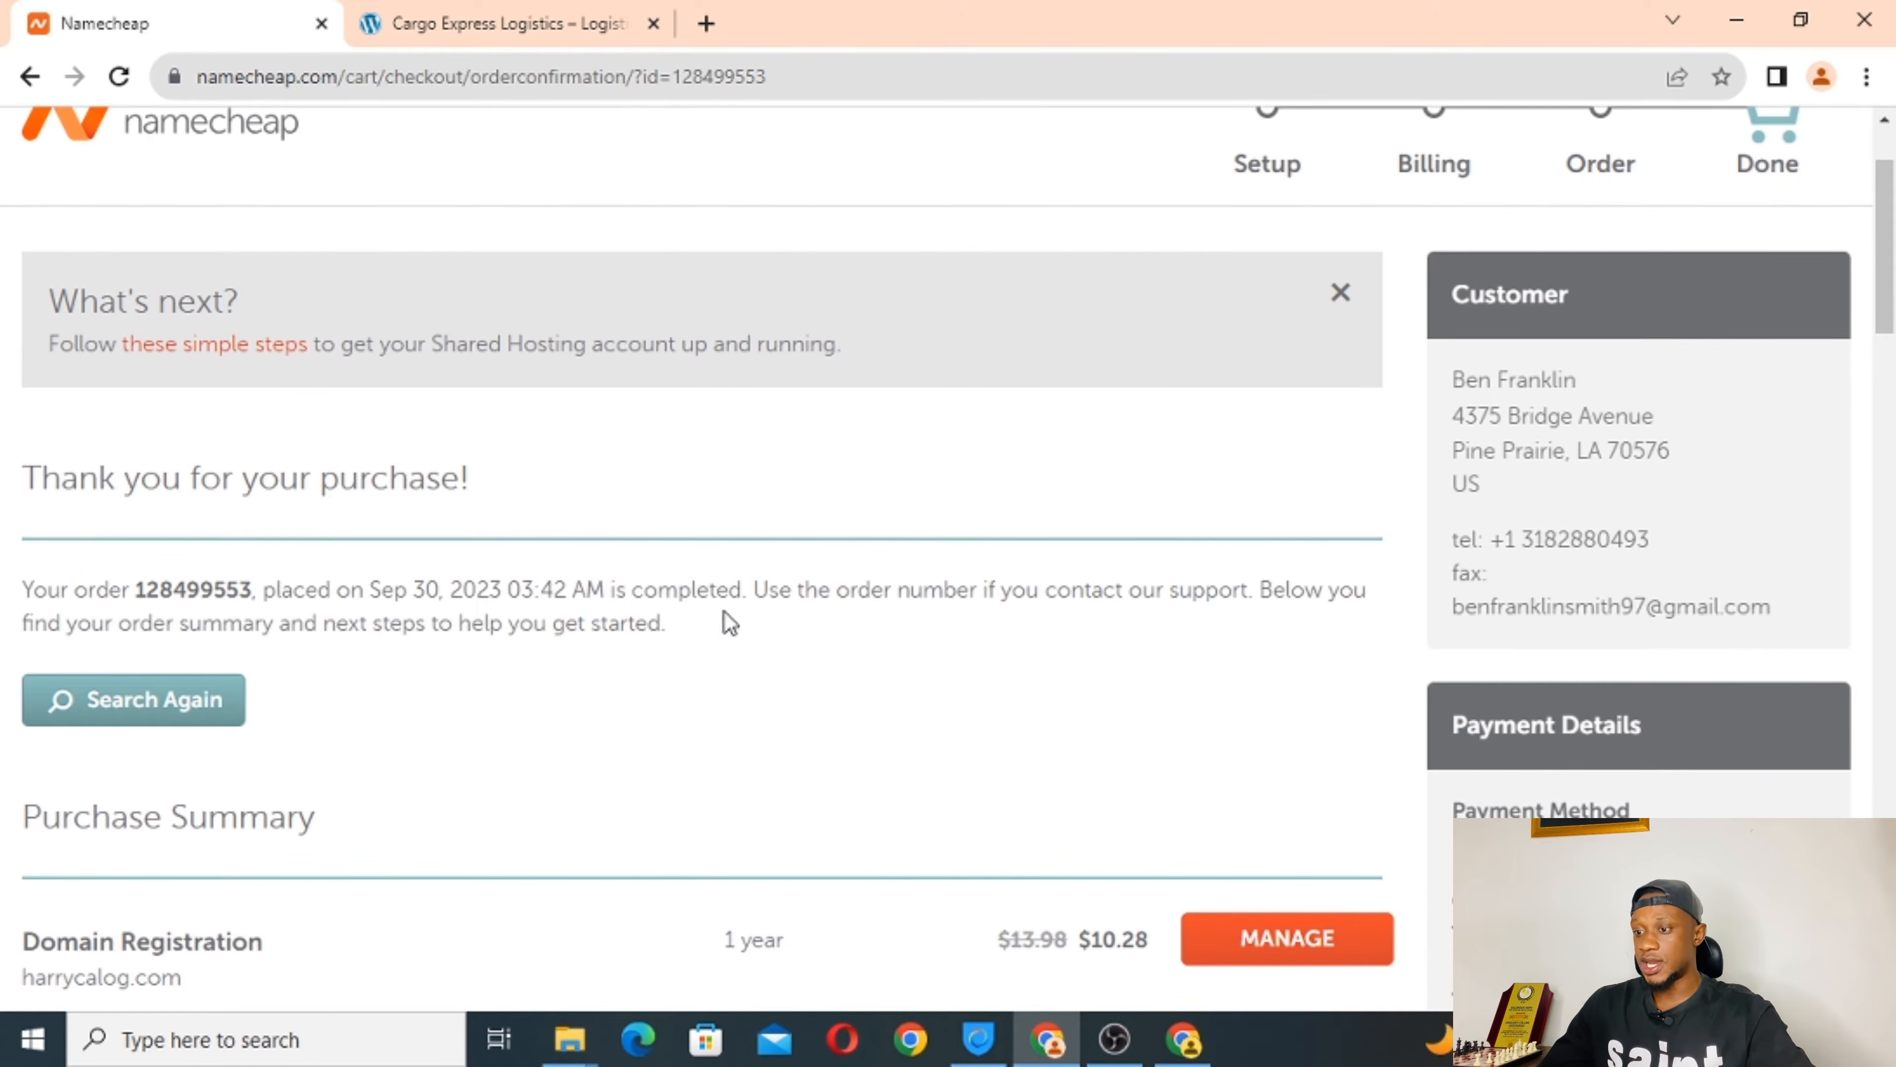
{"action": "scroll", "coordinate": [656, 690], "scroll_direction": "down", "scroll_amount": 4}
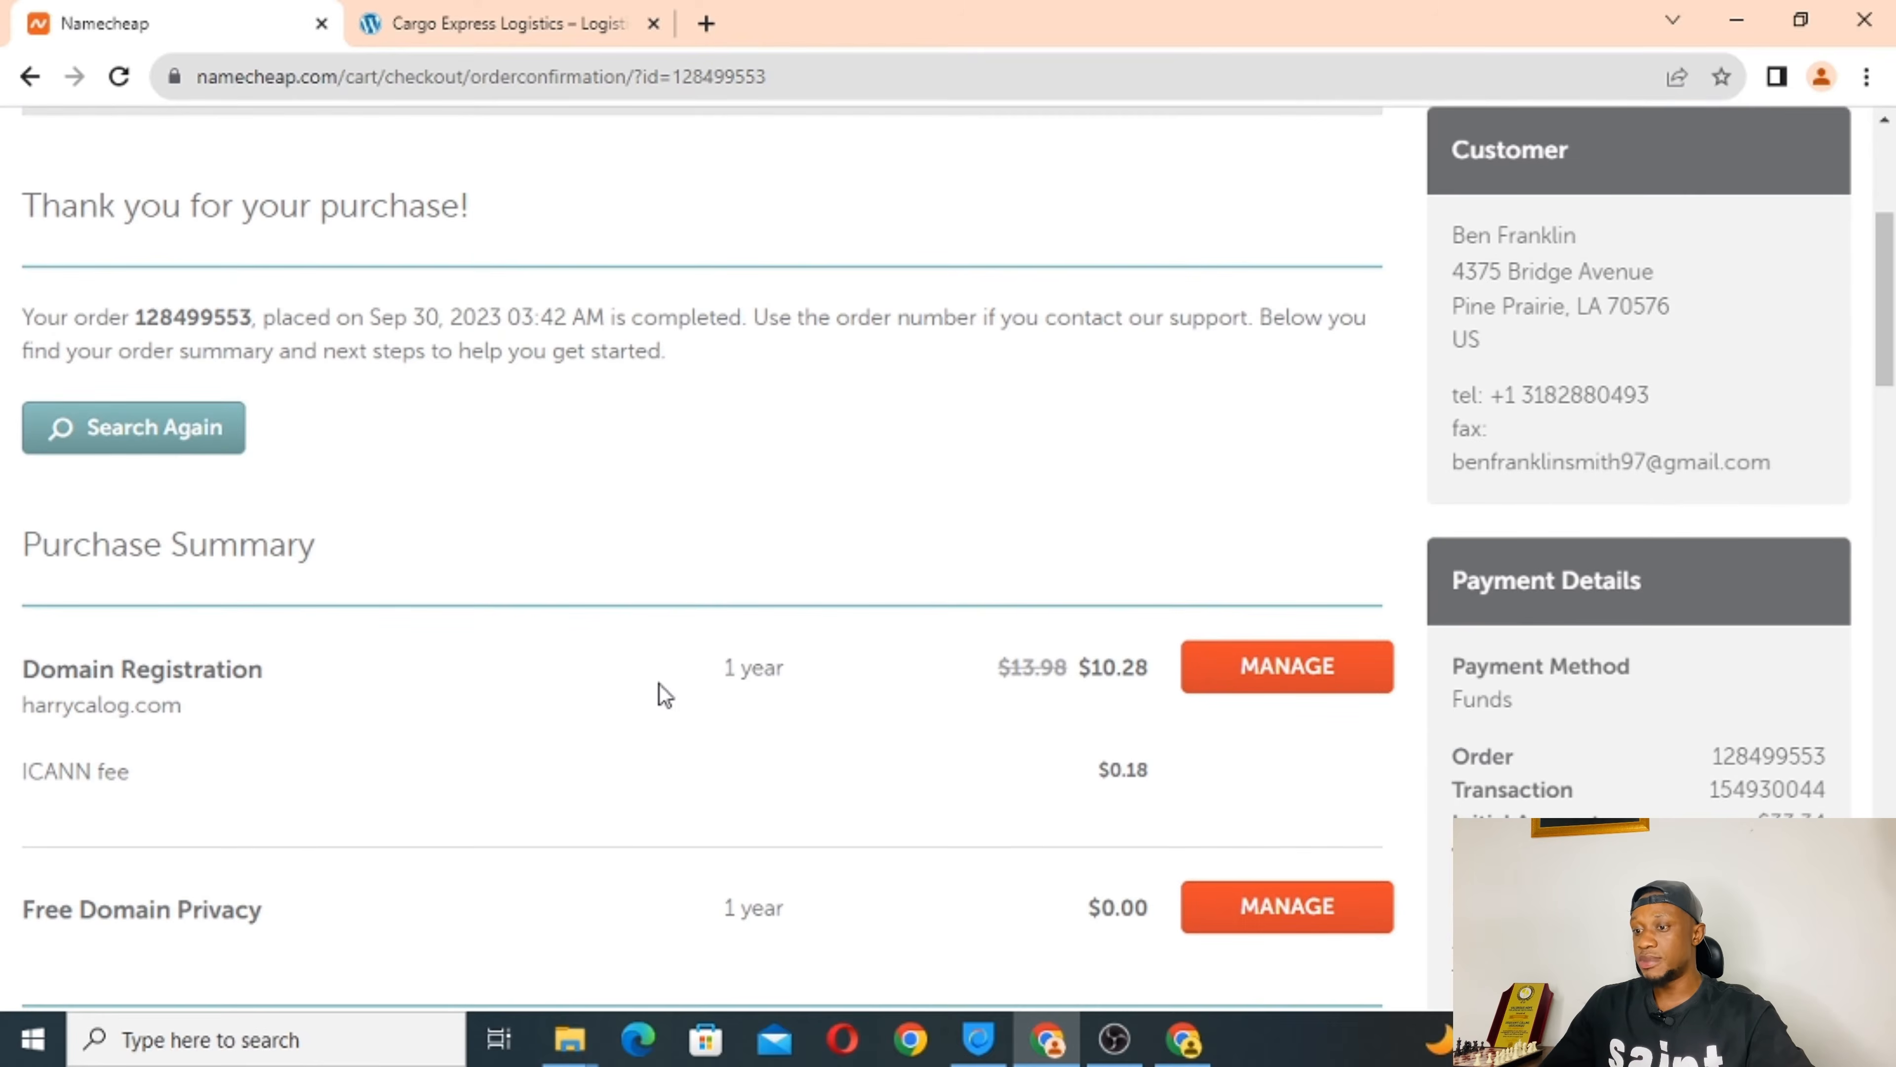
{"action": "scroll", "coordinate": [665, 695], "scroll_direction": "up", "scroll_amount": 4}
{"action": "scroll", "coordinate": [665, 695], "scroll_direction": "down", "scroll_amount": 5}
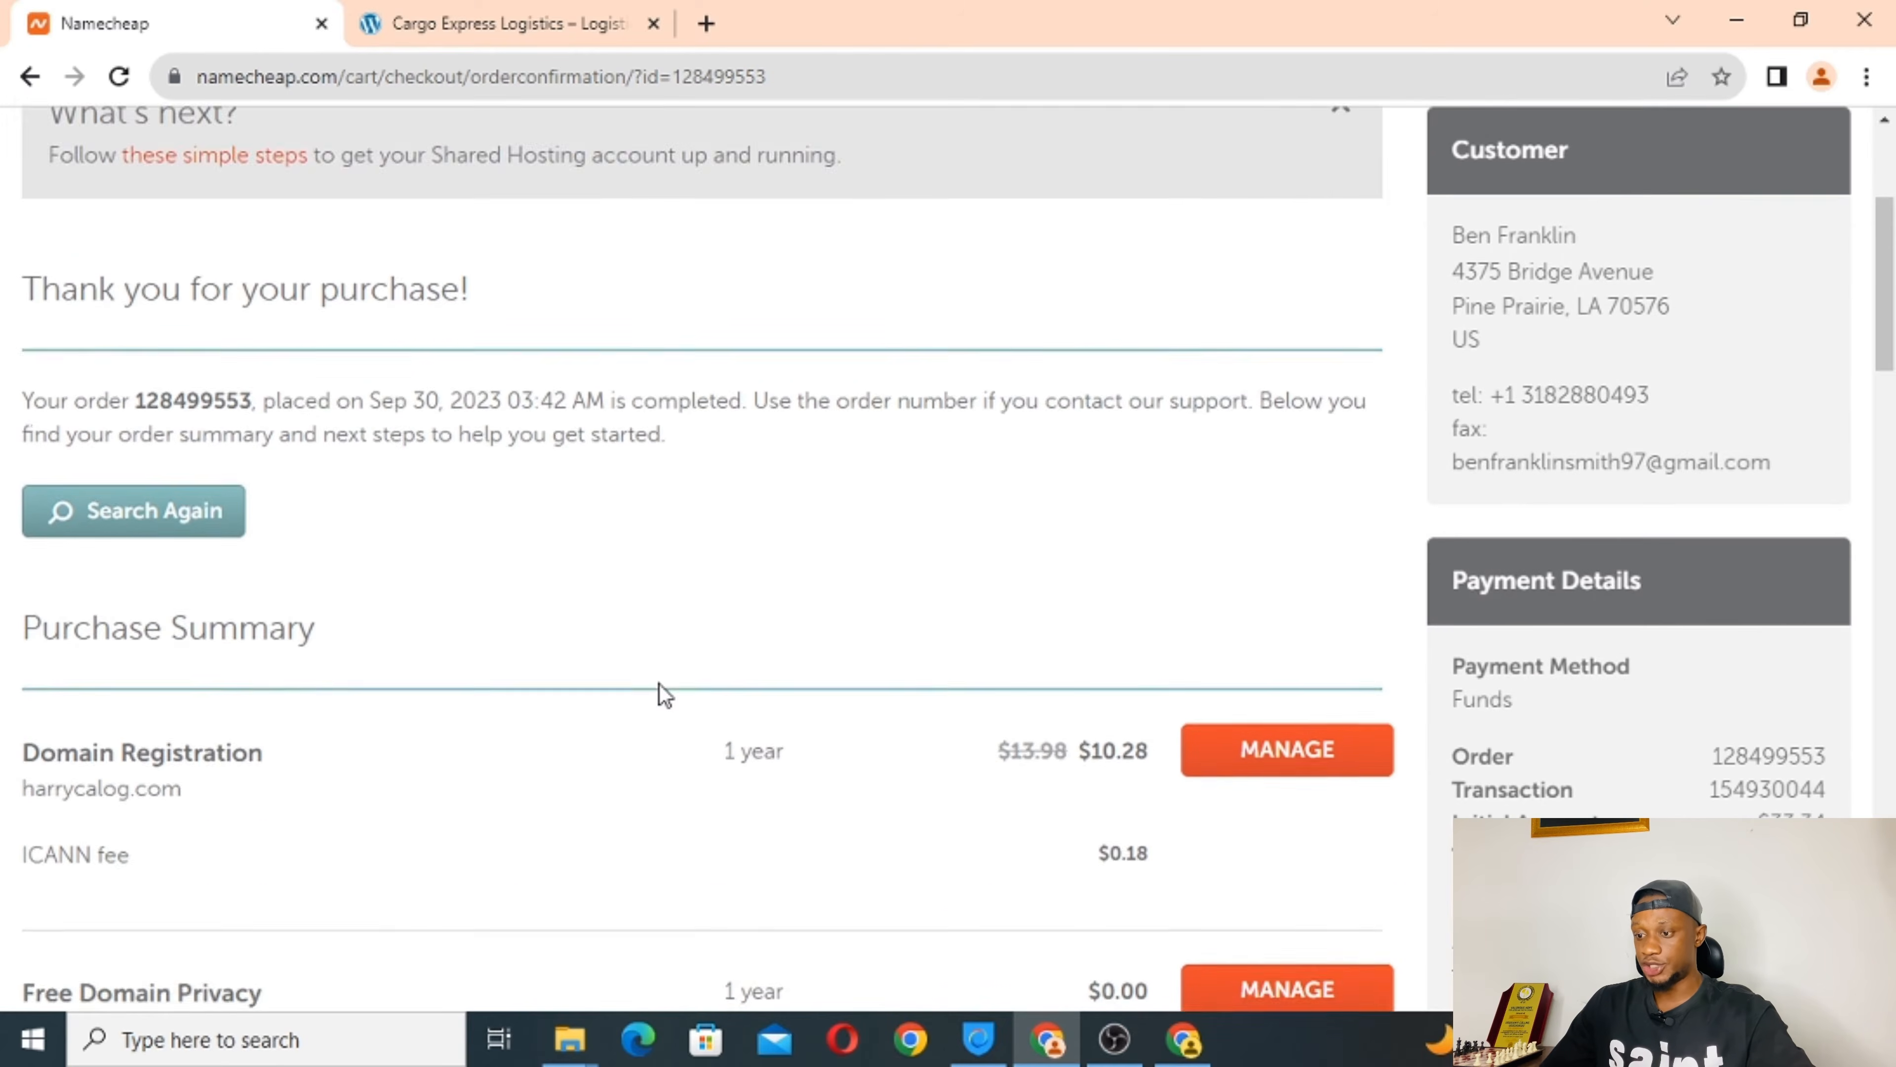
{"action": "scroll", "coordinate": [665, 695], "scroll_direction": "down", "scroll_amount": 4}
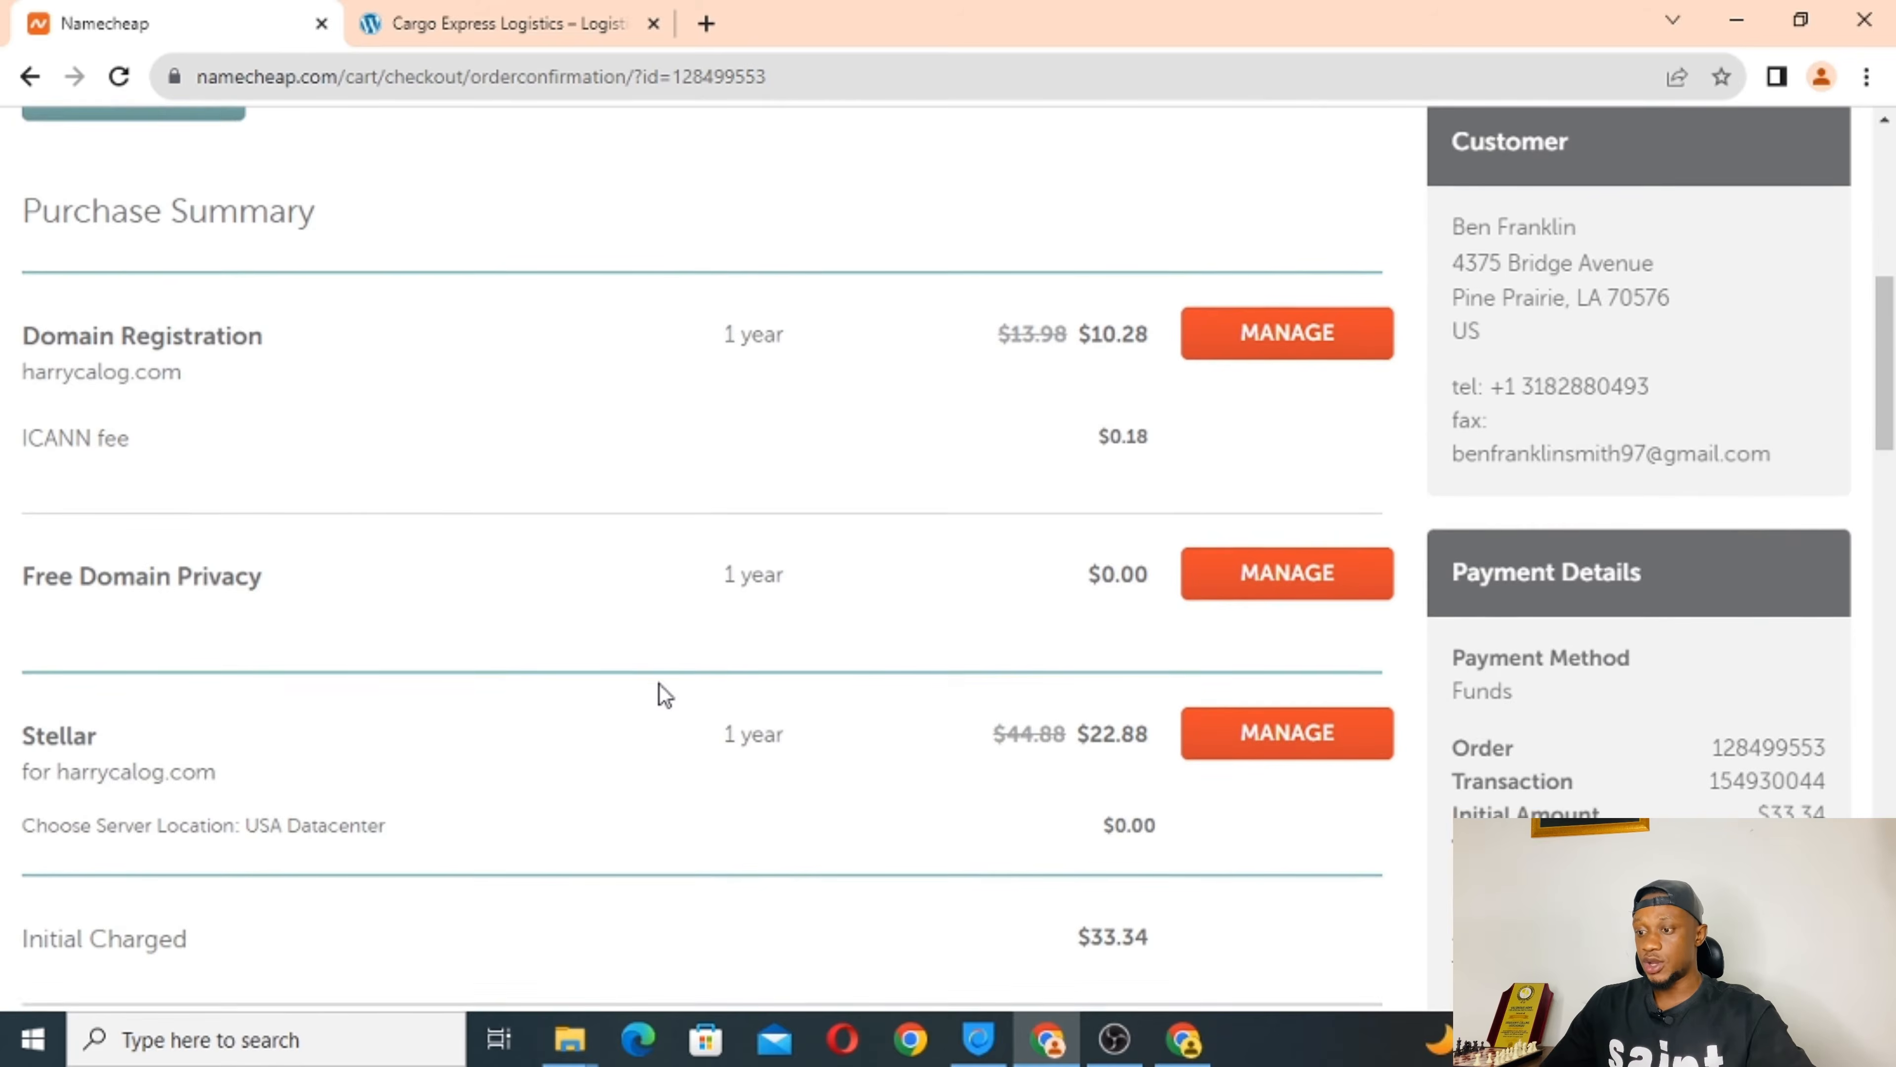
{"action": "scroll", "coordinate": [665, 695], "scroll_direction": "up", "scroll_amount": 10}
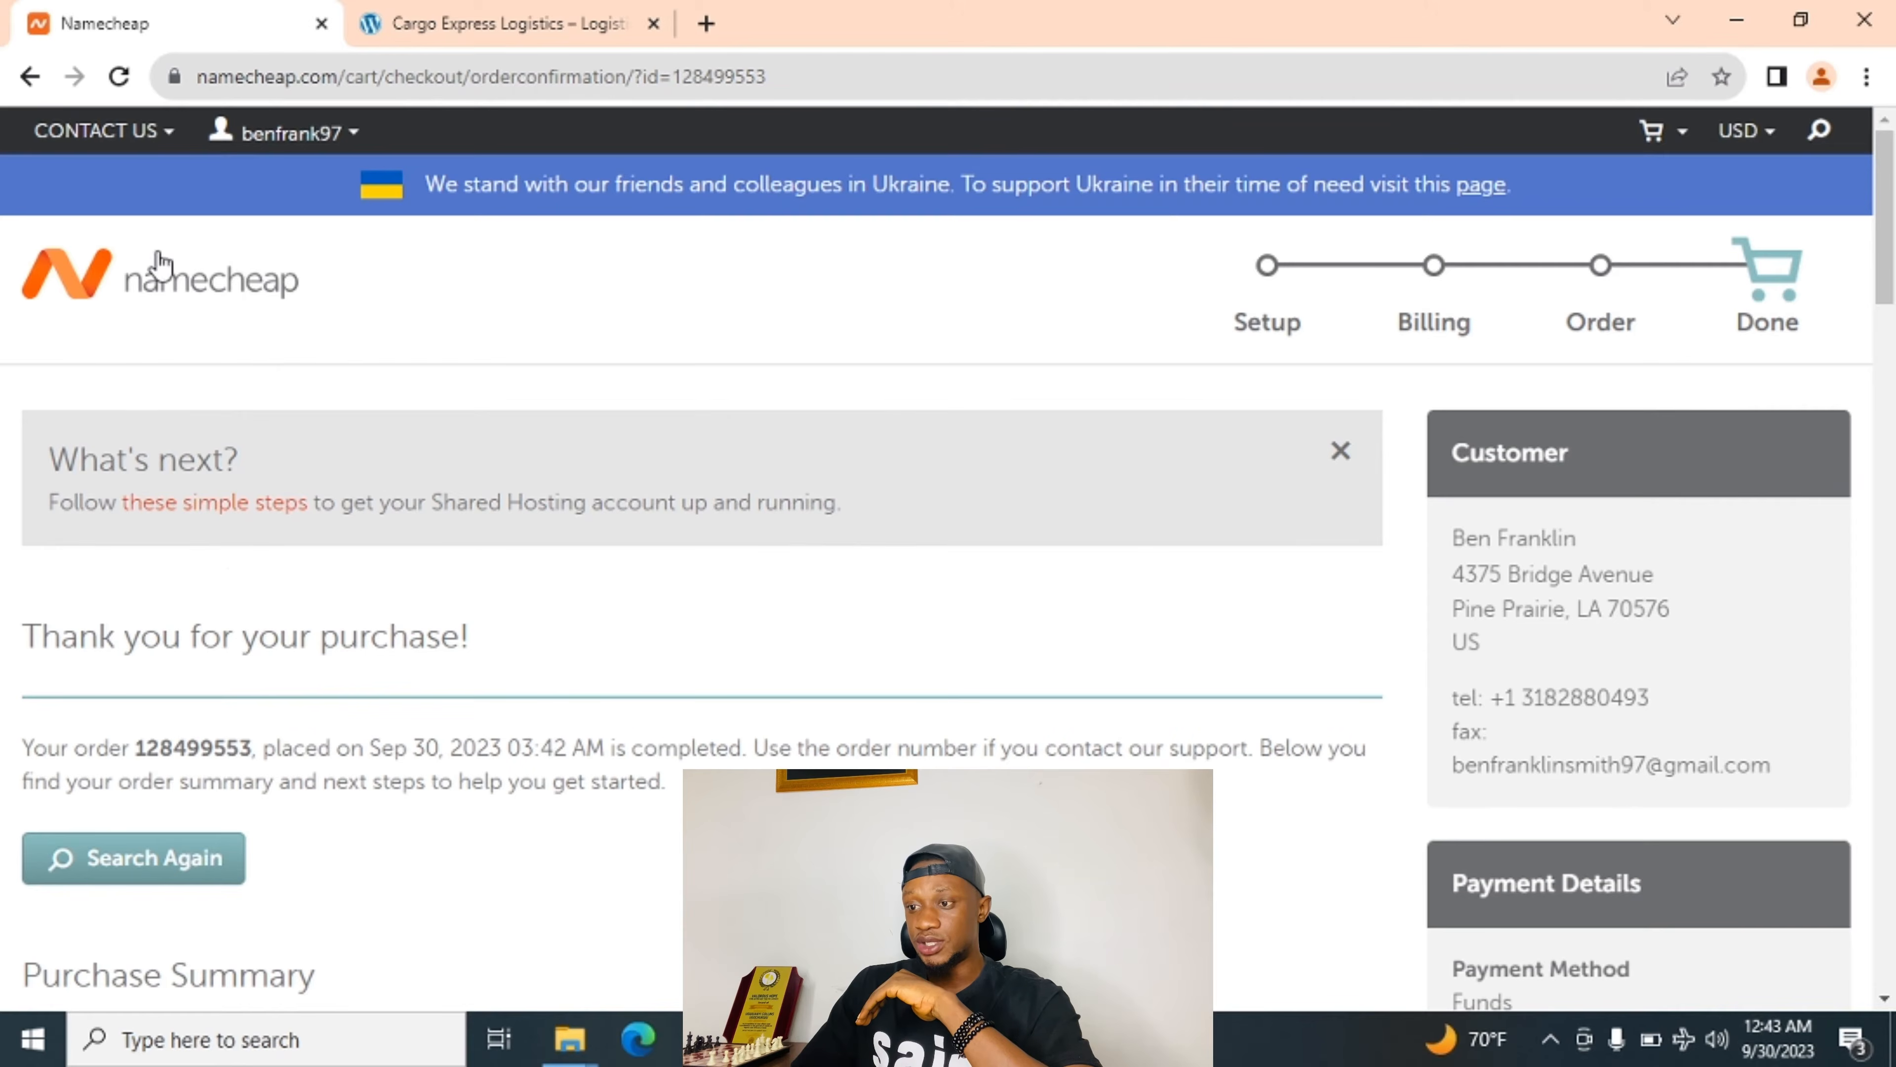
Return to the Namecheap home page and bring up the Account dropdown.
{"action": "left_click", "coordinate": [146, 287]}
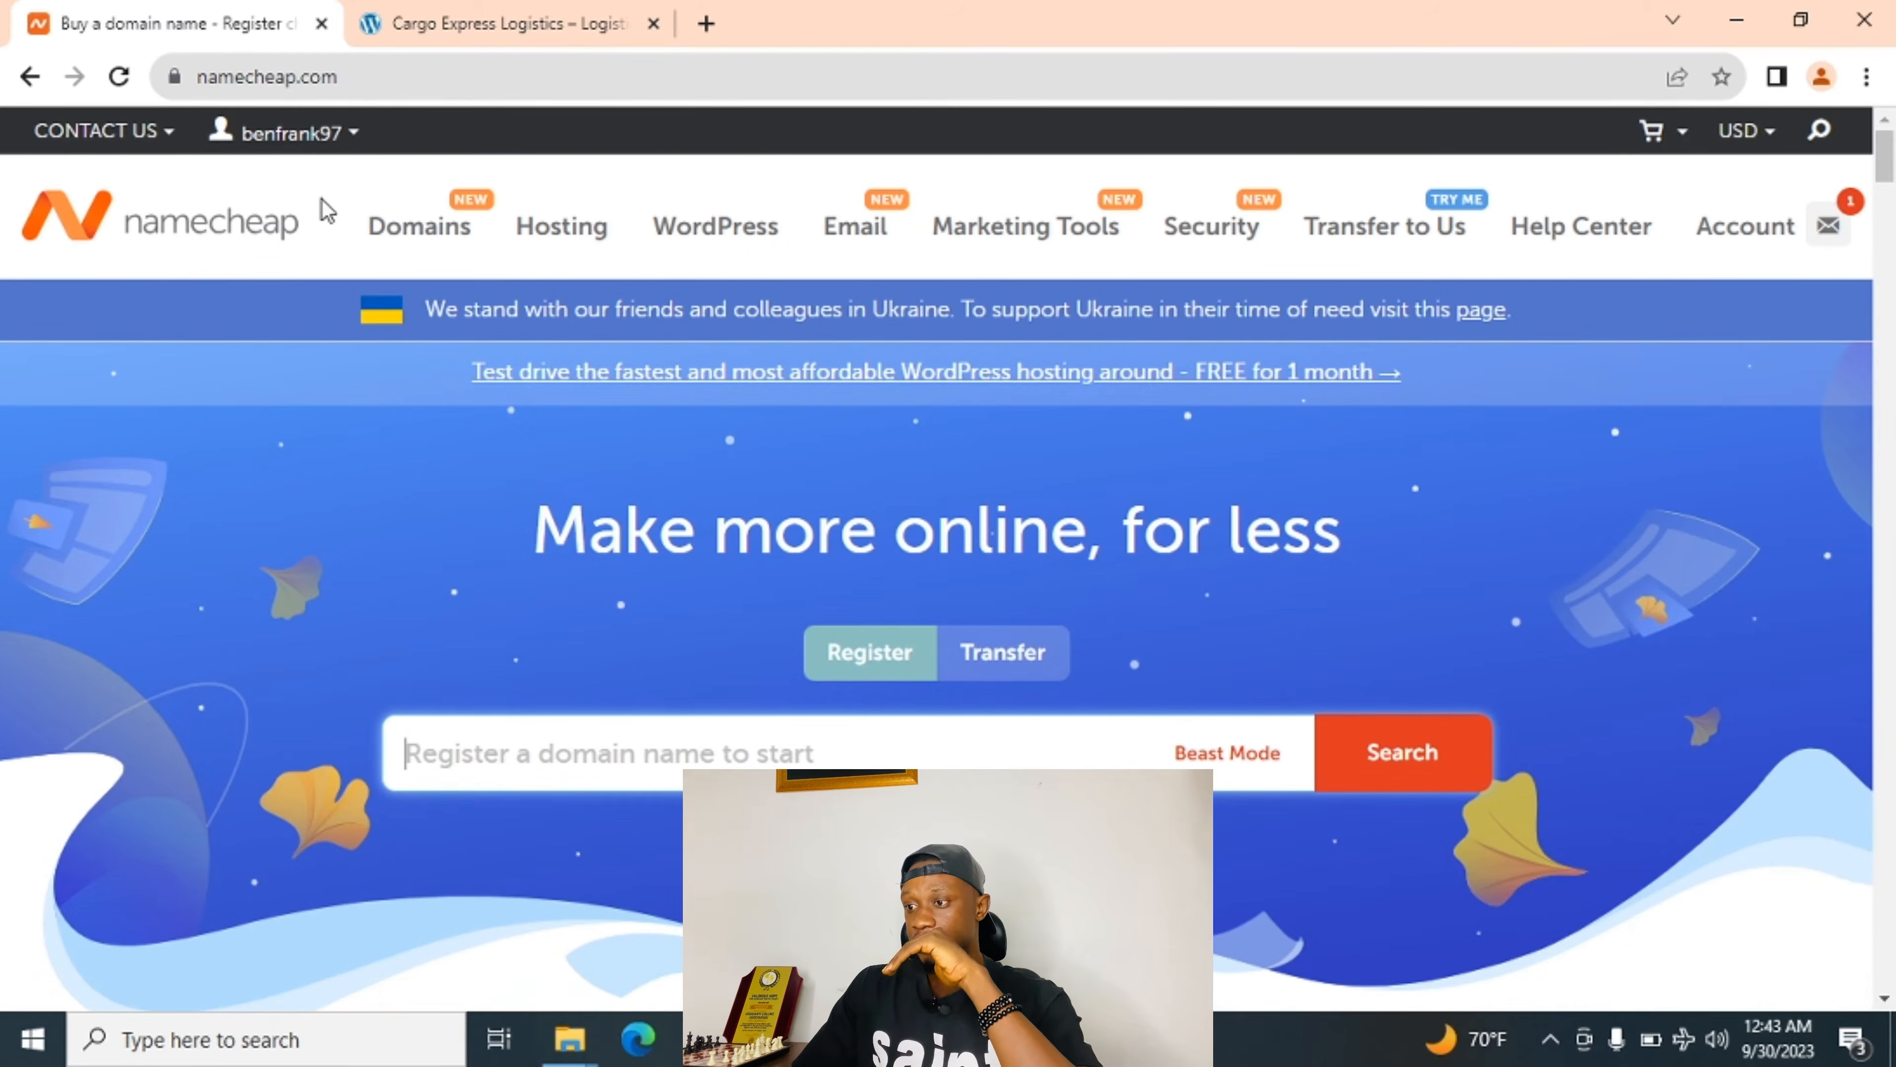
{"action": "mouse_move", "coordinate": [1747, 250]}
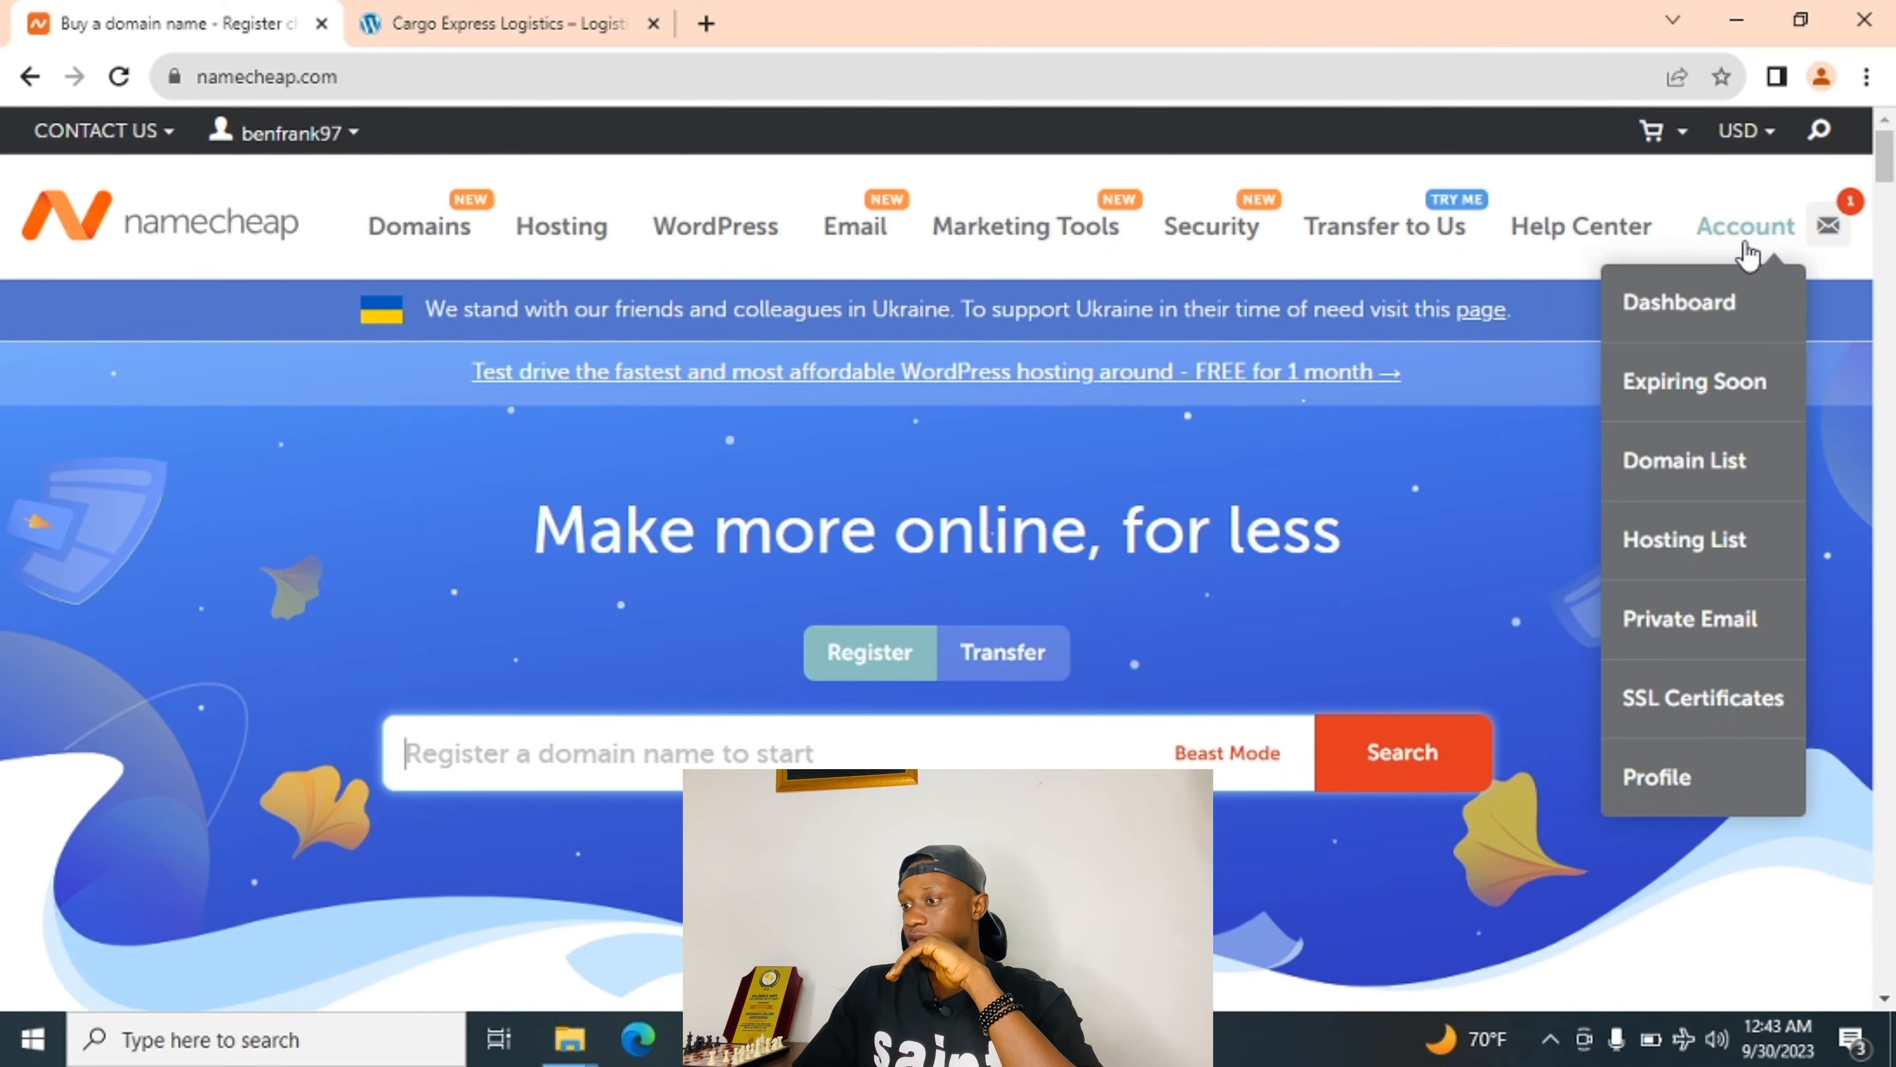
{"action": "scroll", "coordinate": [229, 475], "scroll_direction": "down", "scroll_amount": 1}
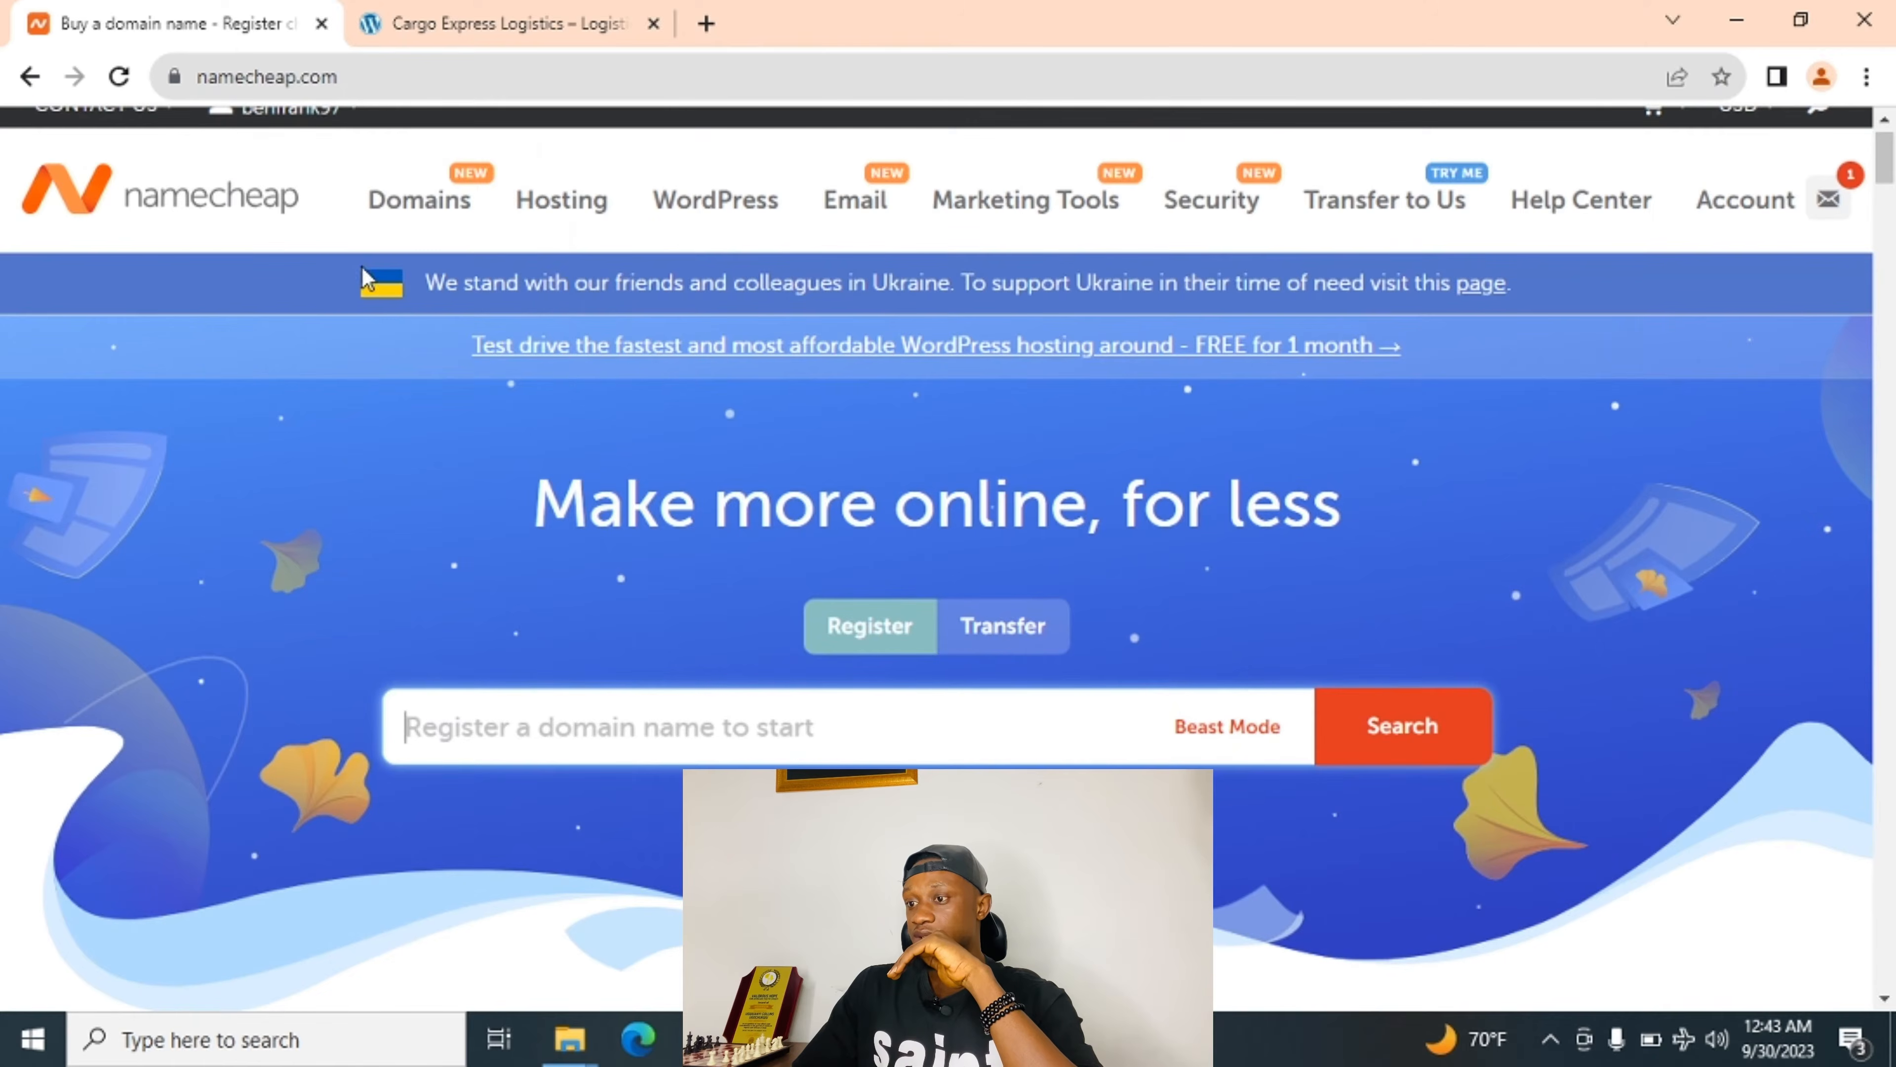
{"action": "scroll", "coordinate": [356, 329], "scroll_direction": "up", "scroll_amount": 1}
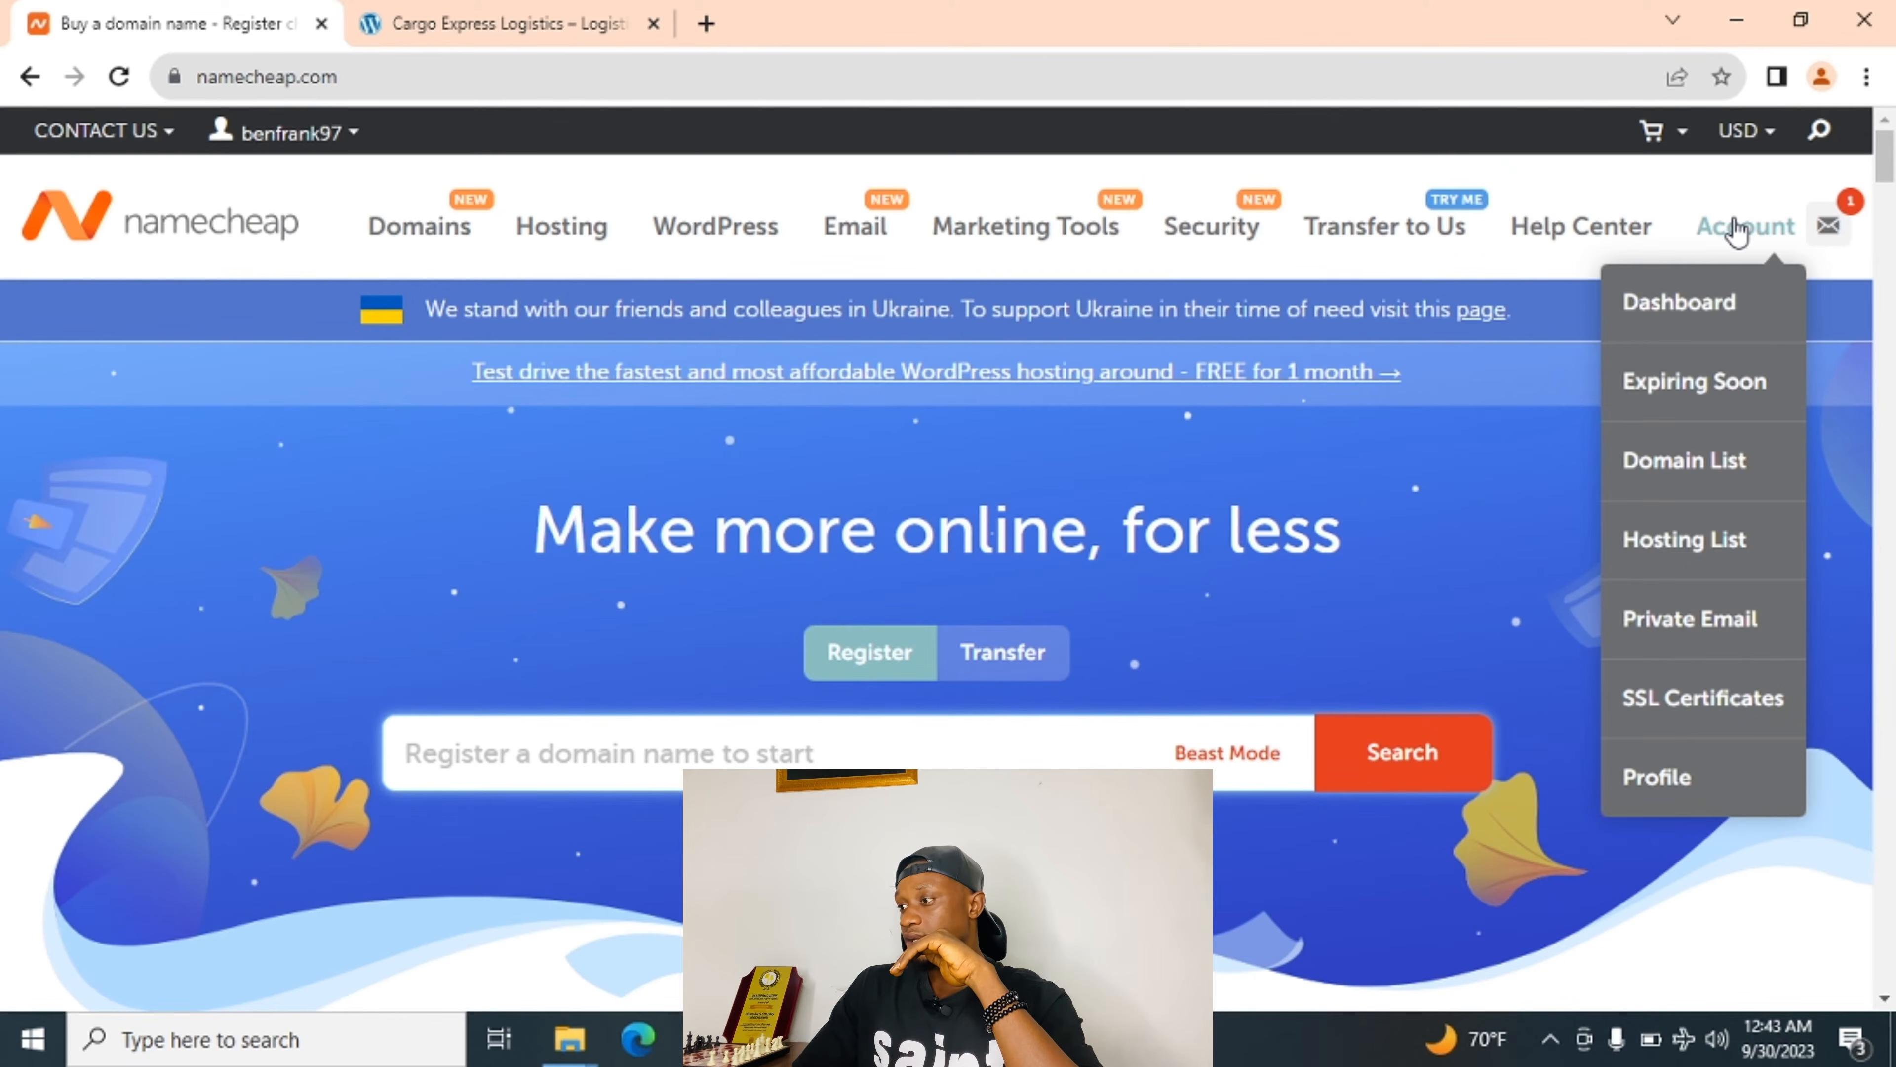
Open the Dashboard and check harrycalog.com under Recently Active, expiring Sep 29, 2024.
{"action": "left_click", "coordinate": [1676, 304]}
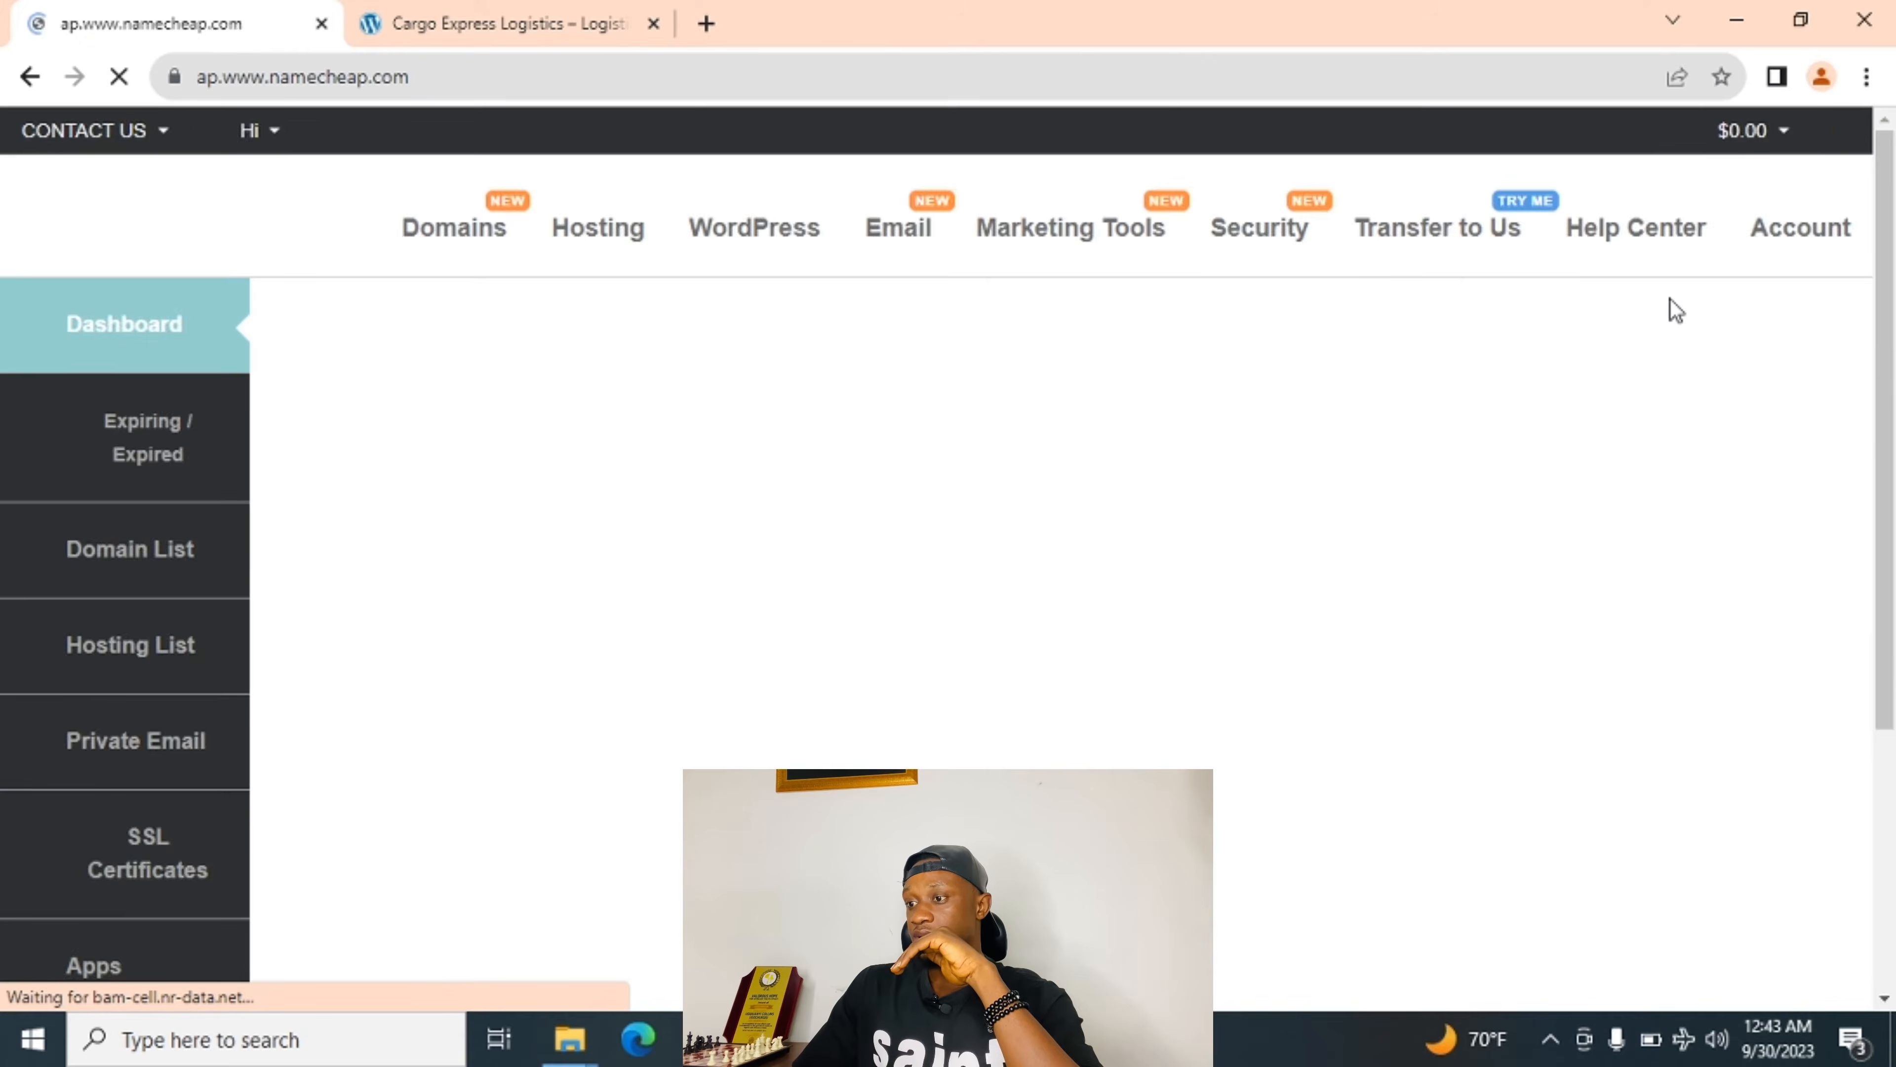
{"action": "scroll", "coordinate": [720, 693], "scroll_direction": "down", "scroll_amount": 3}
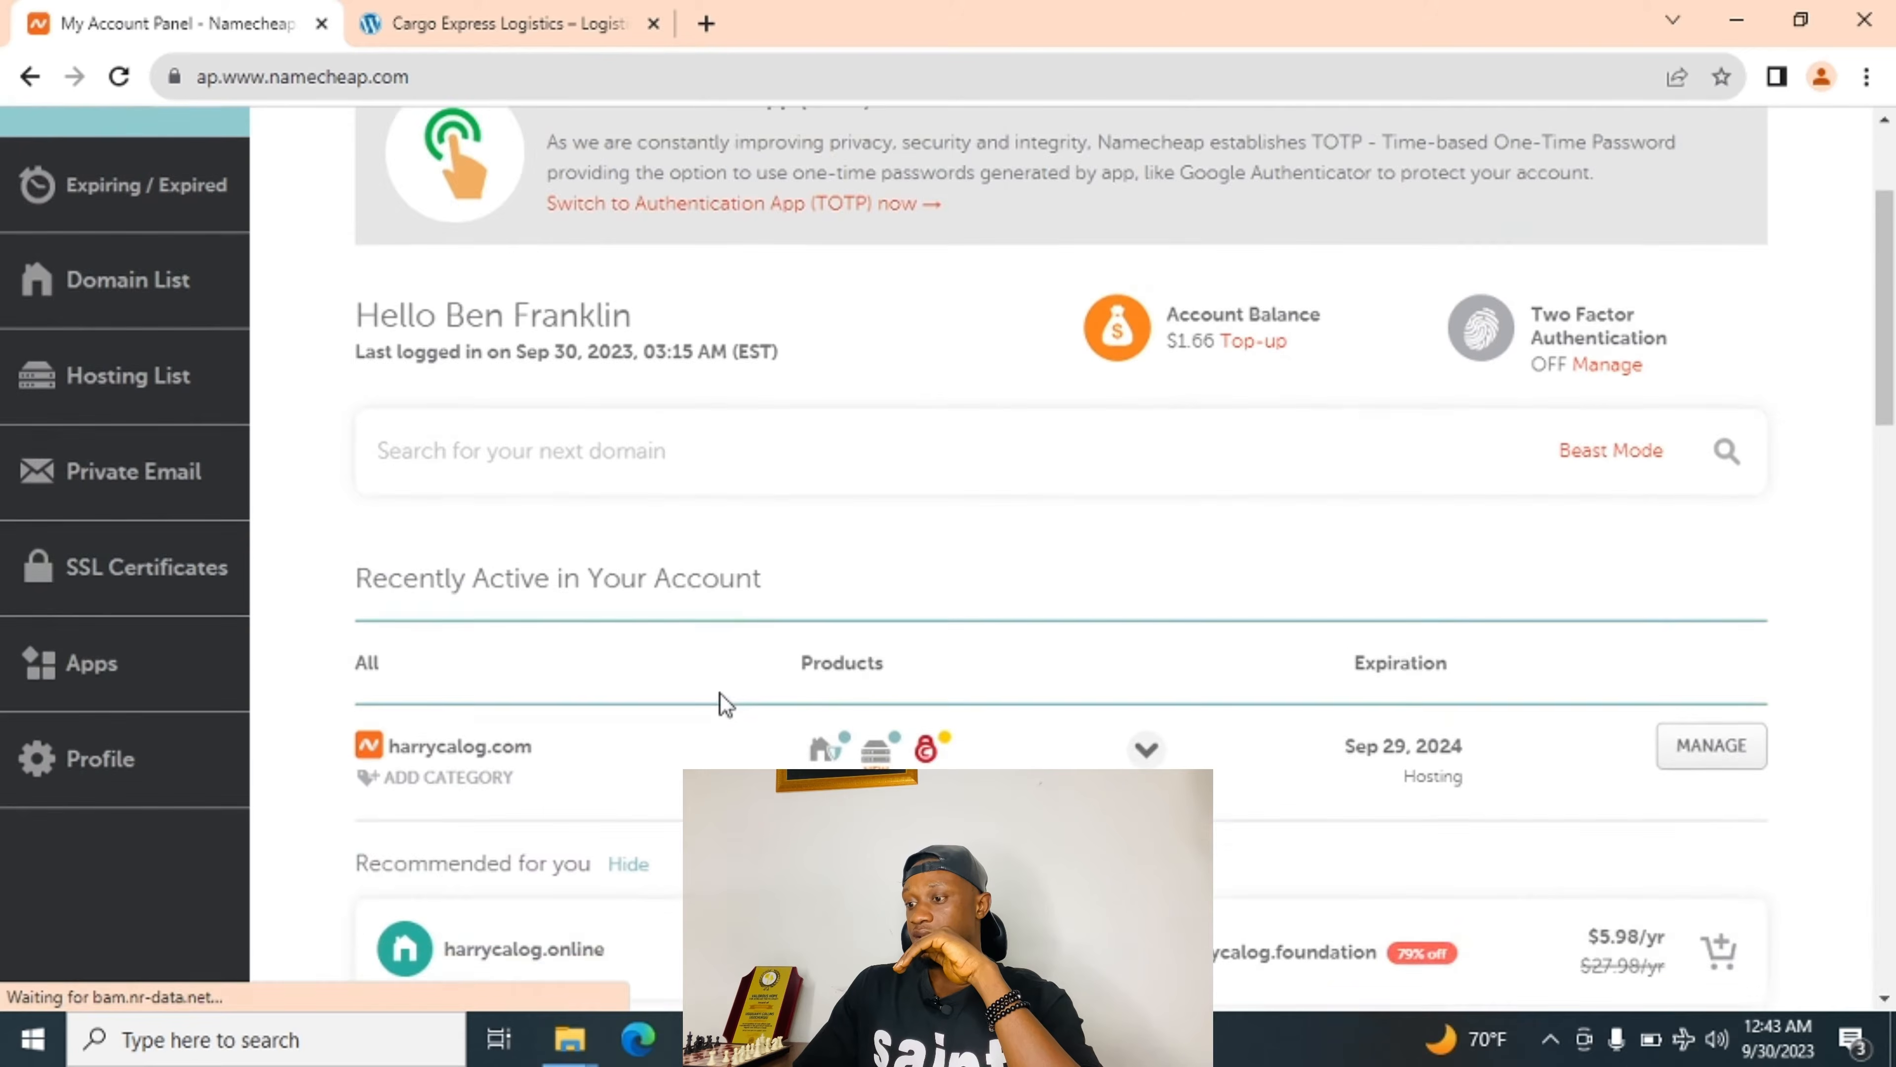
{"action": "scroll", "coordinate": [720, 694], "scroll_direction": "down", "scroll_amount": 1}
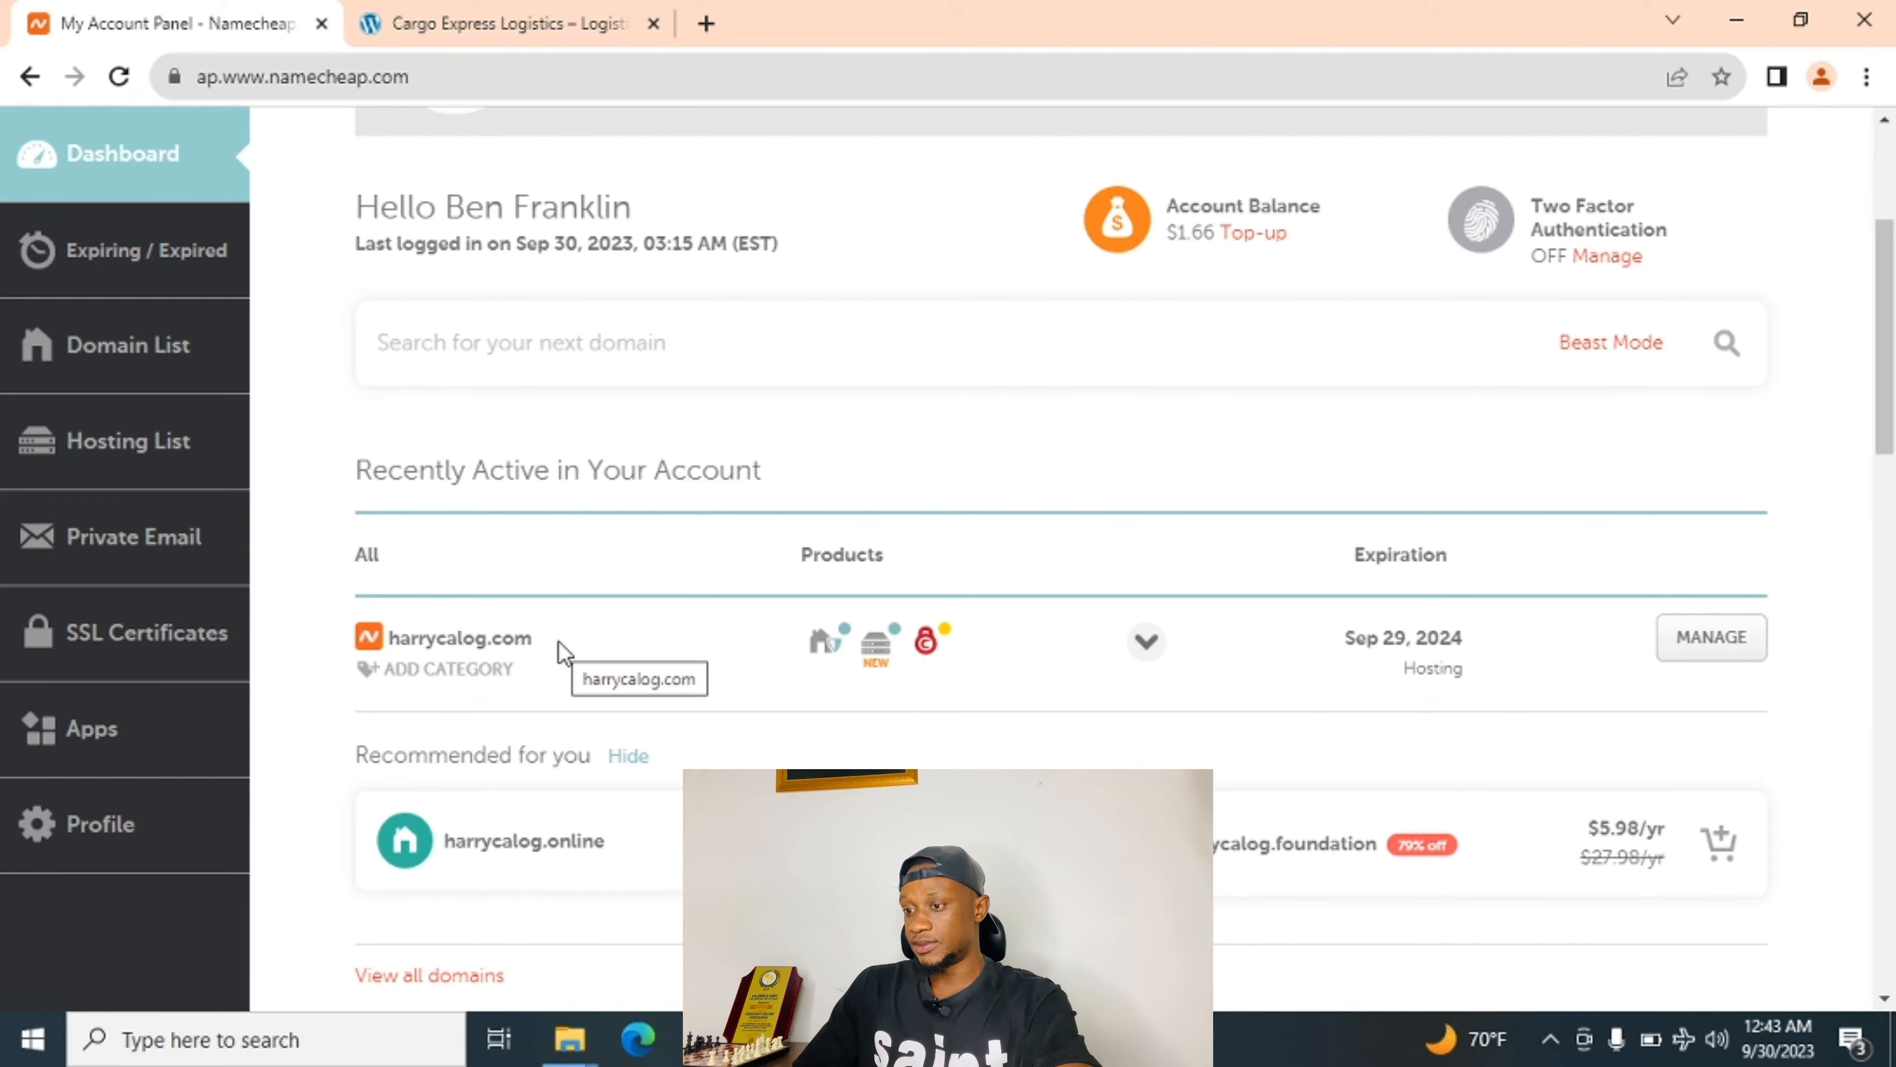
{"action": "scroll", "coordinate": [597, 482], "scroll_direction": "up", "scroll_amount": 1}
{"action": "scroll", "coordinate": [602, 484], "scroll_direction": "down", "scroll_amount": 1}
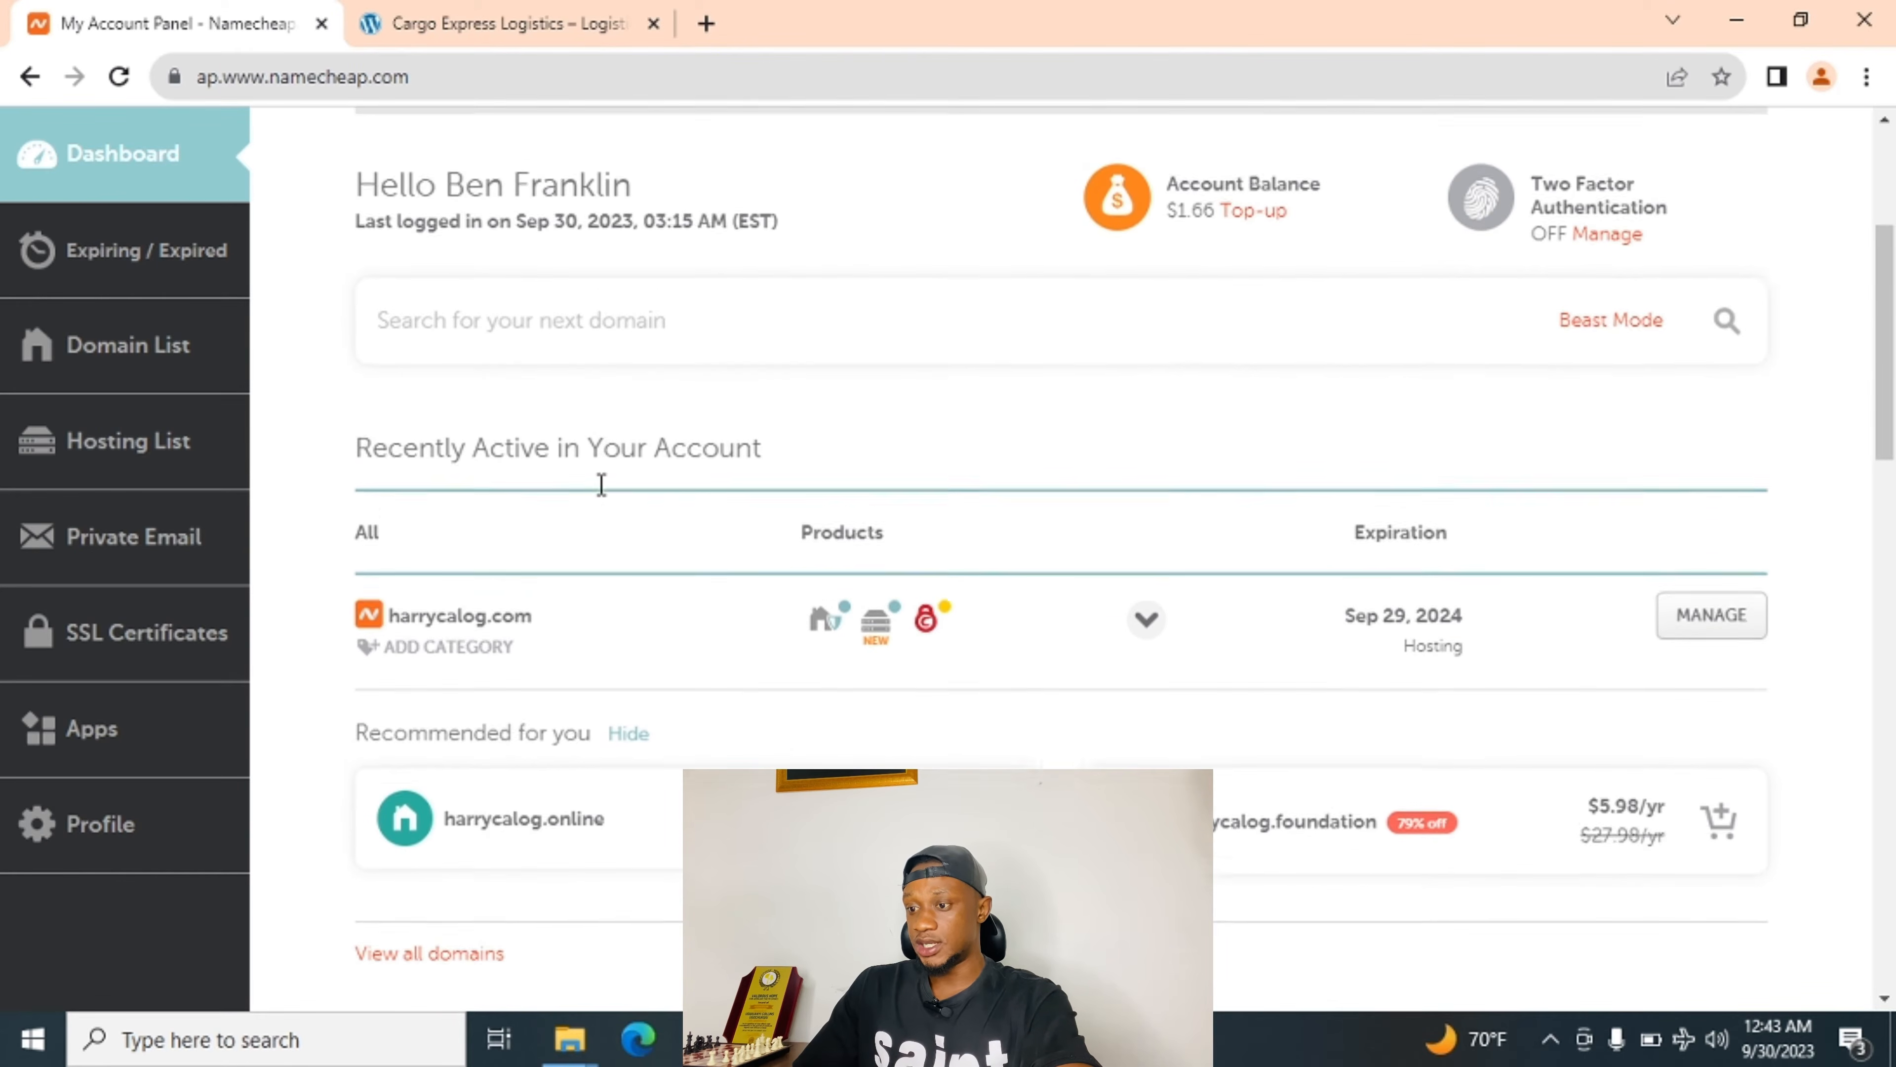
{"action": "scroll", "coordinate": [602, 484], "scroll_direction": "down", "scroll_amount": 1}
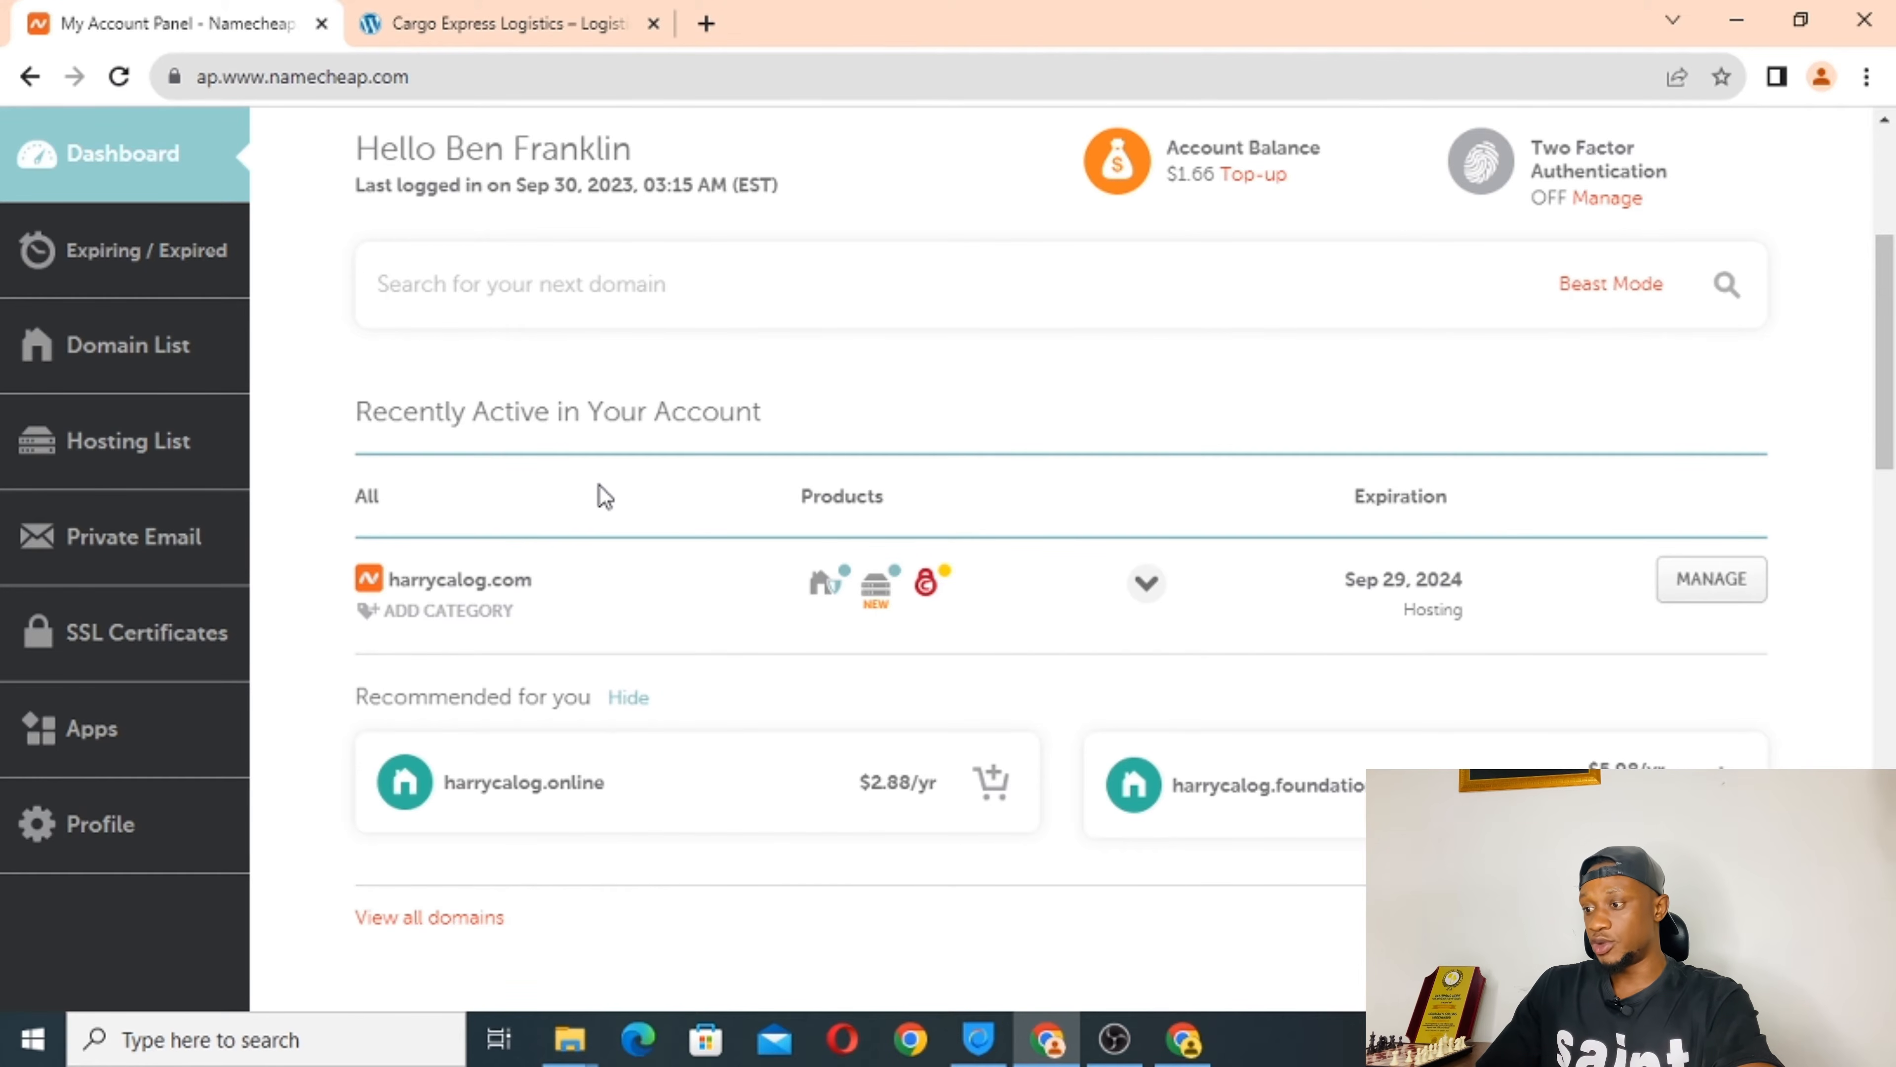
{"action": "mouse_move", "coordinate": [929, 583]}
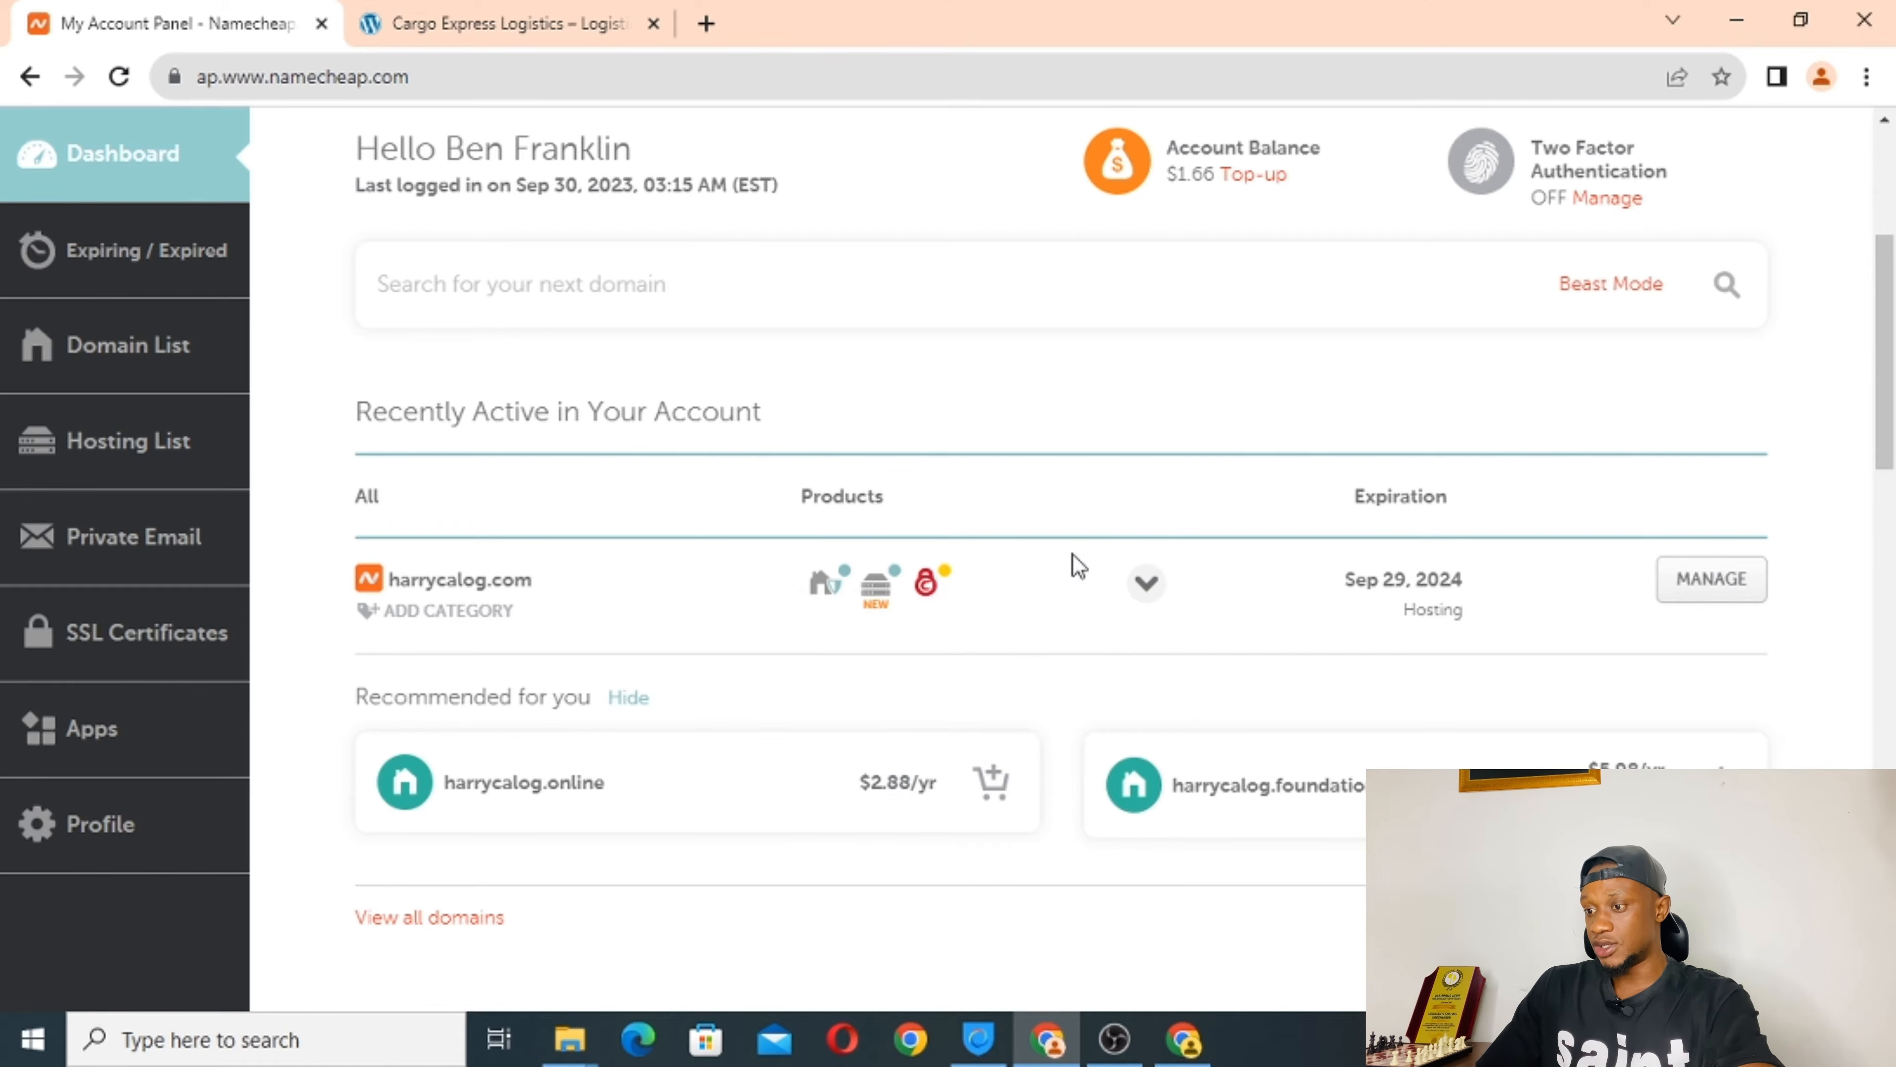
{"action": "scroll", "coordinate": [692, 489], "scroll_direction": "up", "scroll_amount": 4}
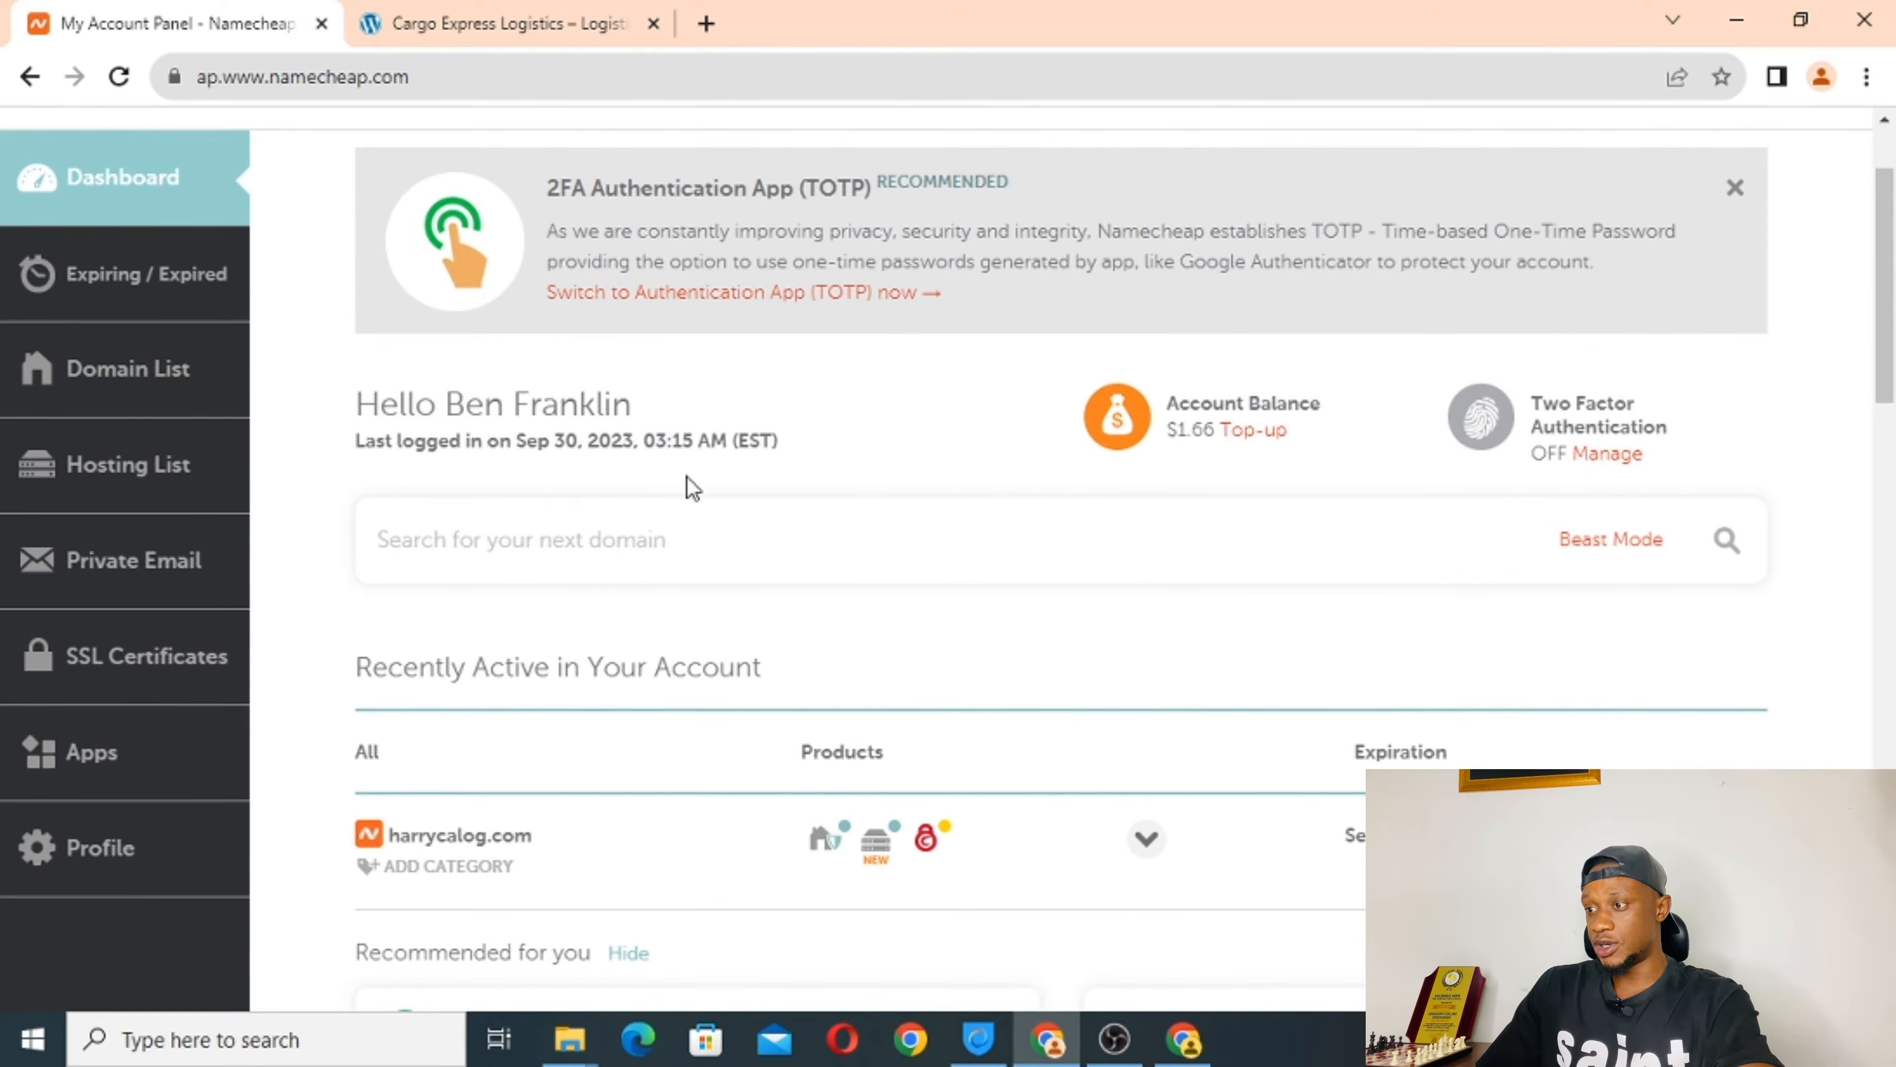
{"action": "scroll", "coordinate": [692, 490], "scroll_direction": "down", "scroll_amount": 3}
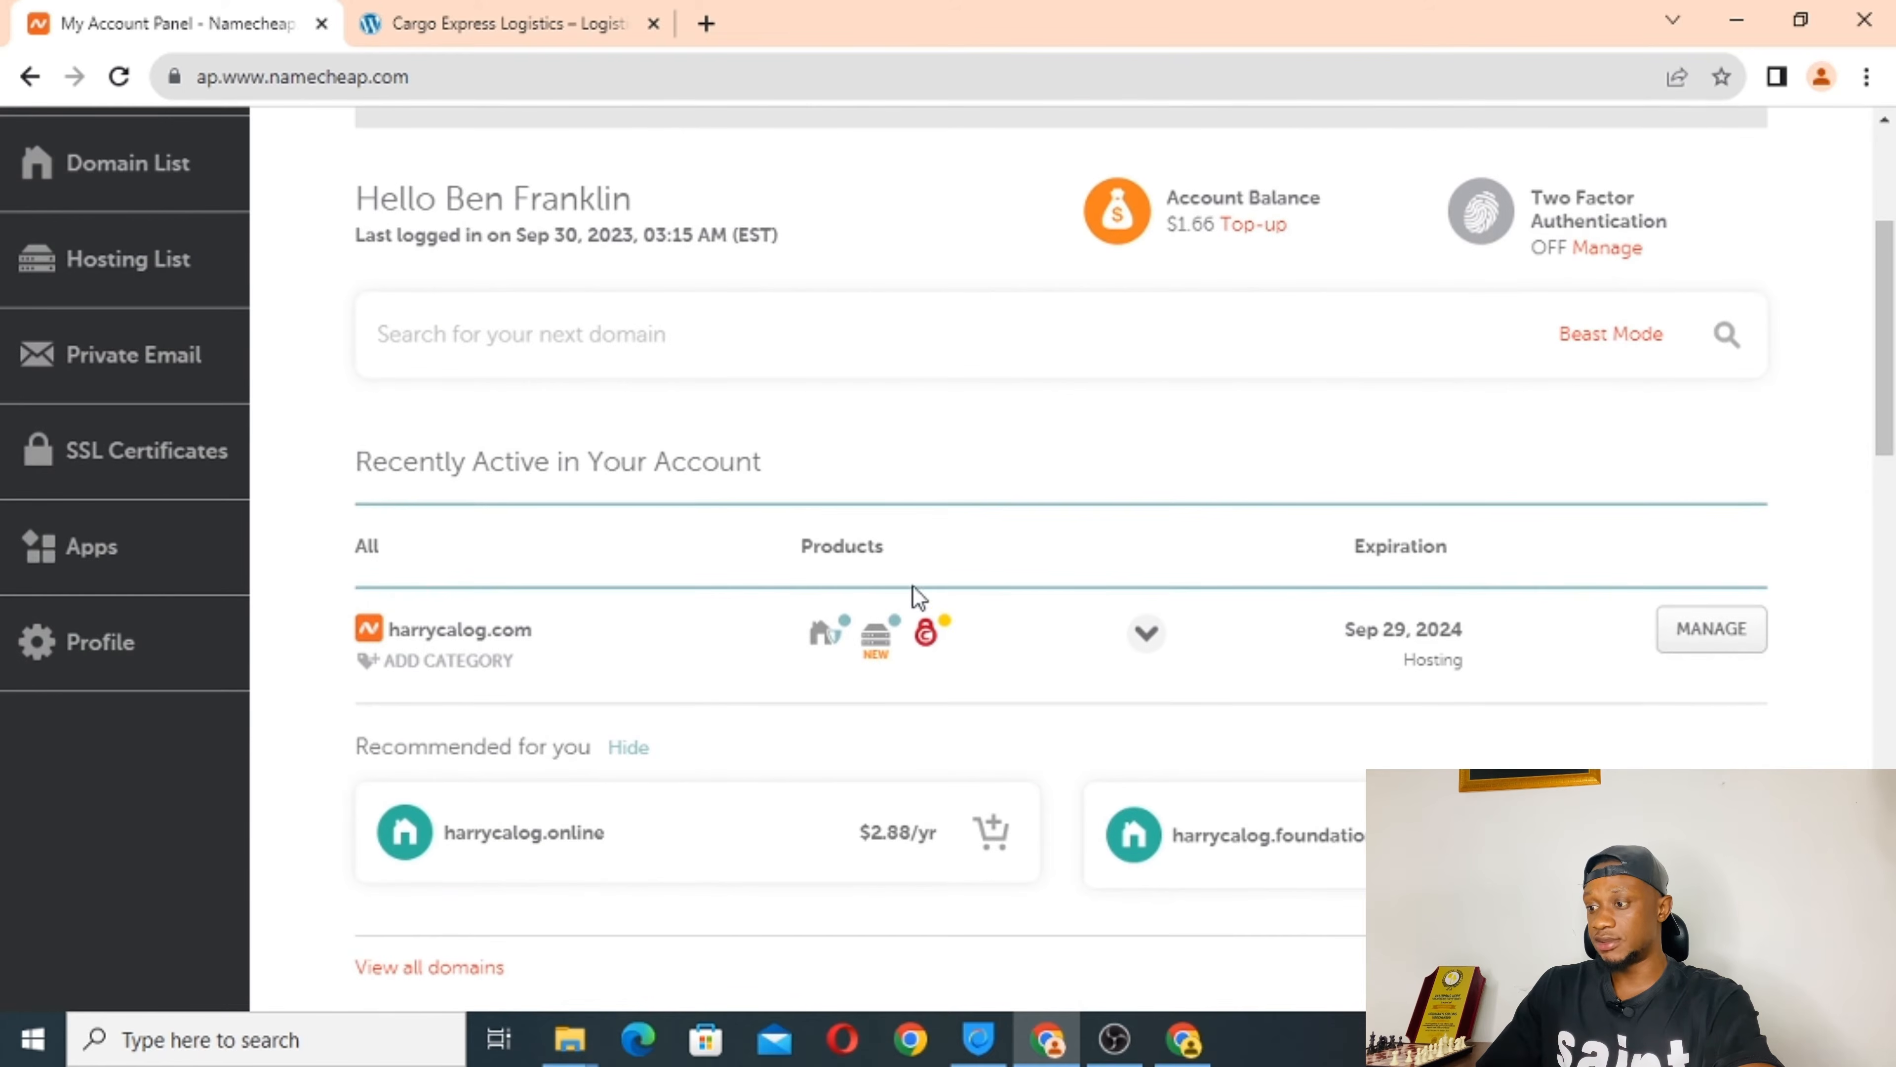
{"action": "mouse_move", "coordinate": [932, 629]}
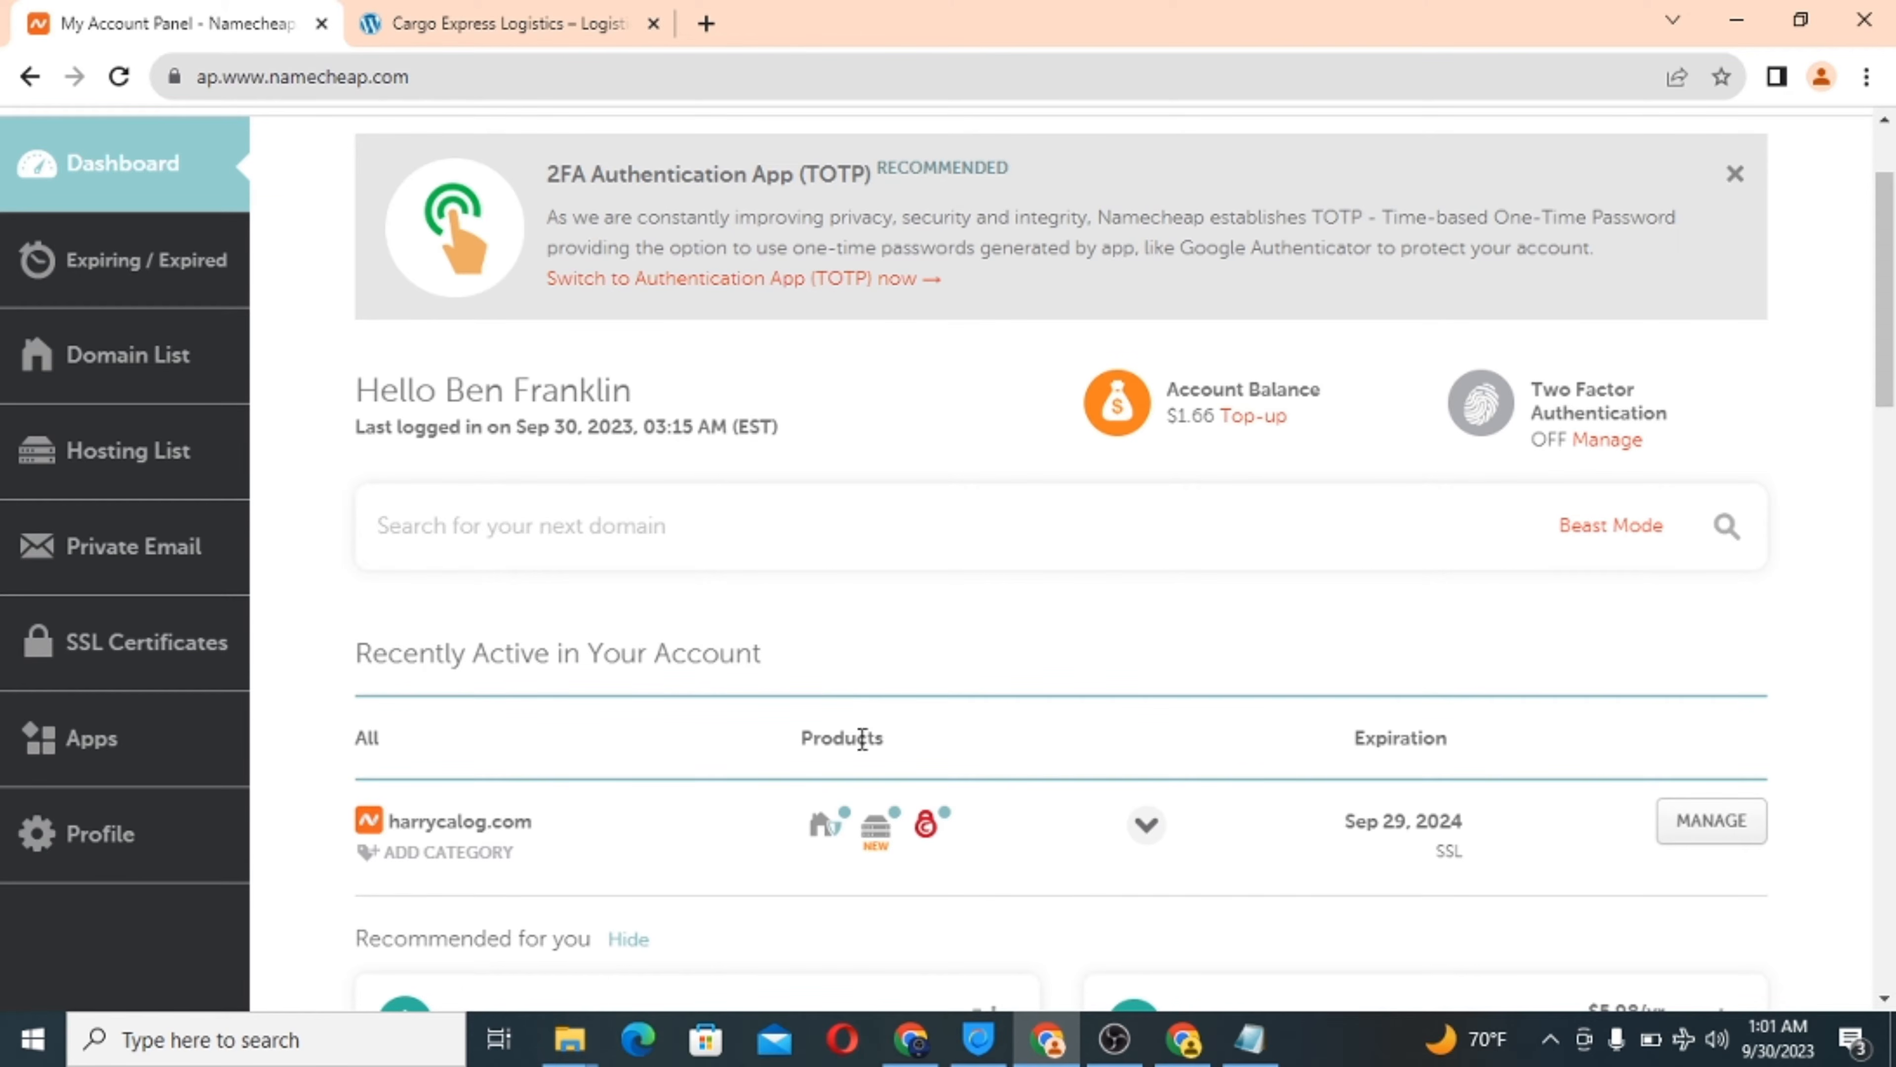
{"action": "mouse_move", "coordinate": [927, 820]}
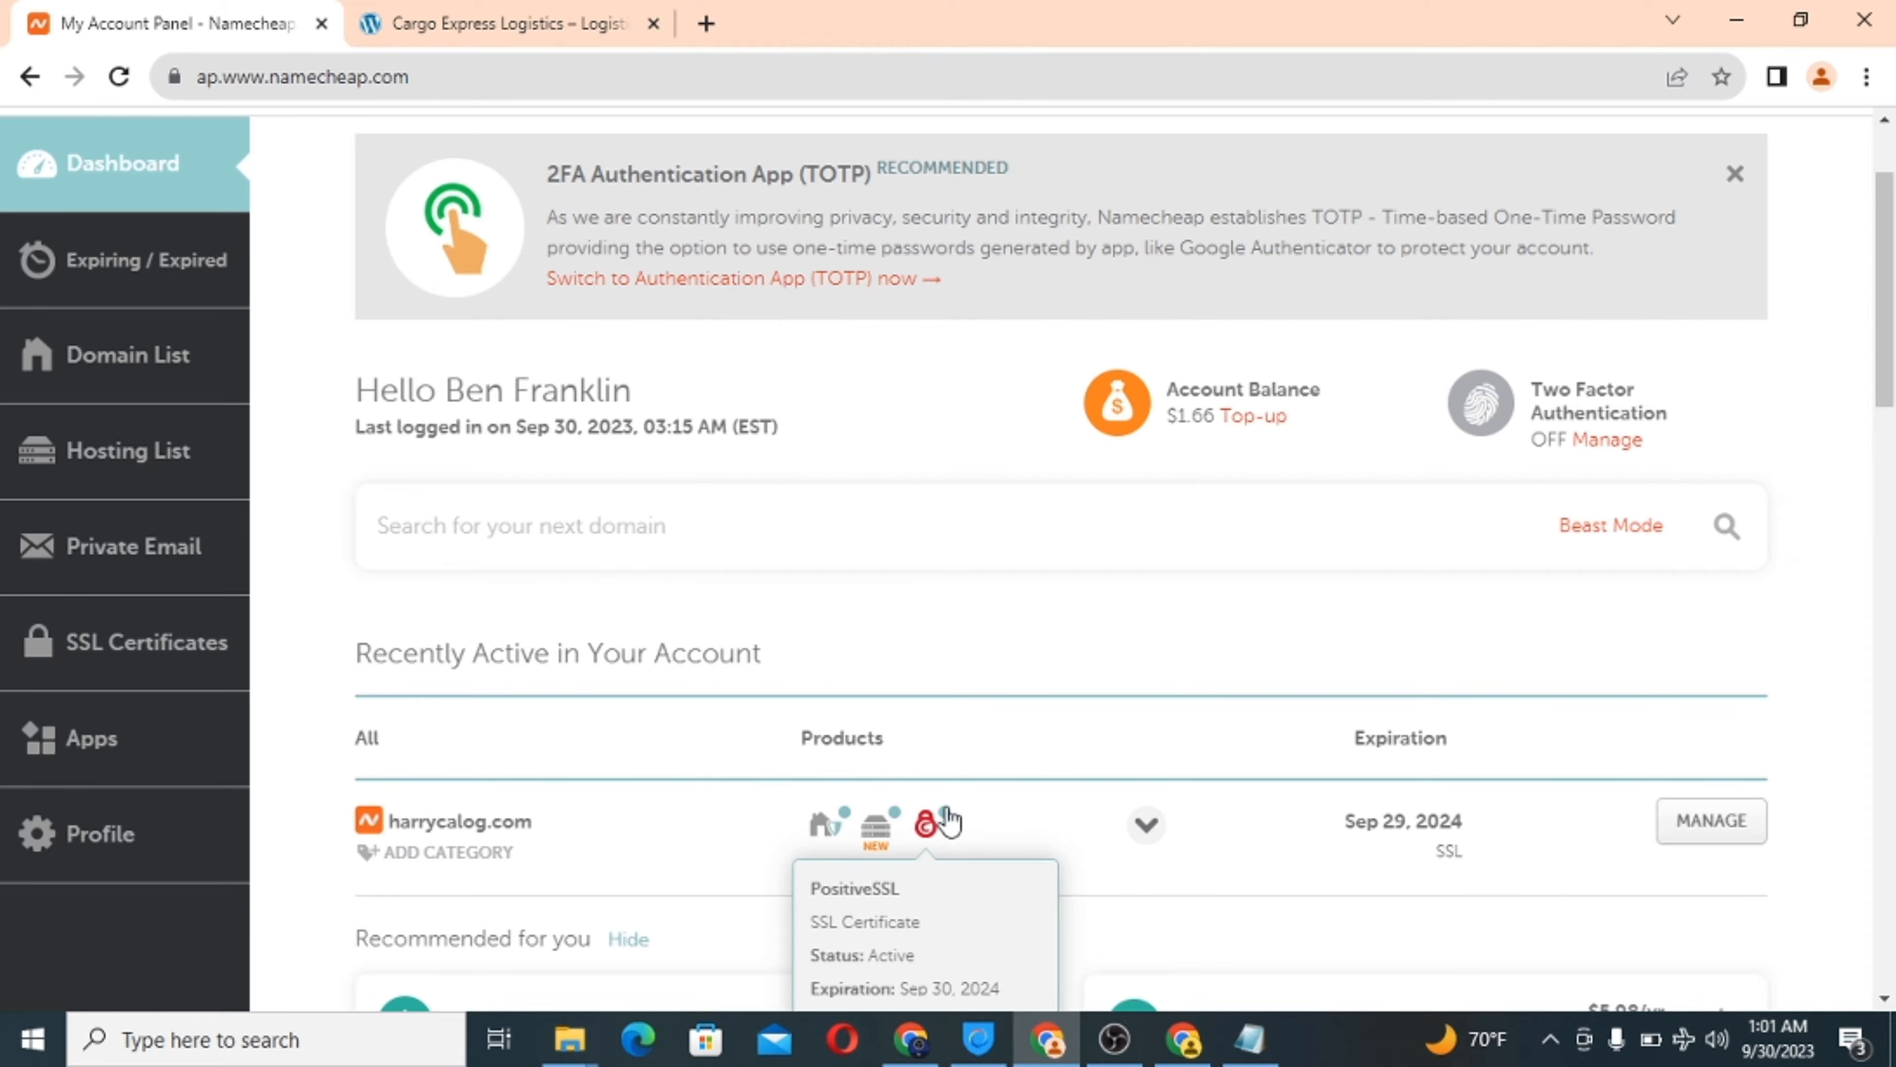
{"action": "scroll", "coordinate": [939, 702], "scroll_direction": "down", "scroll_amount": 7}
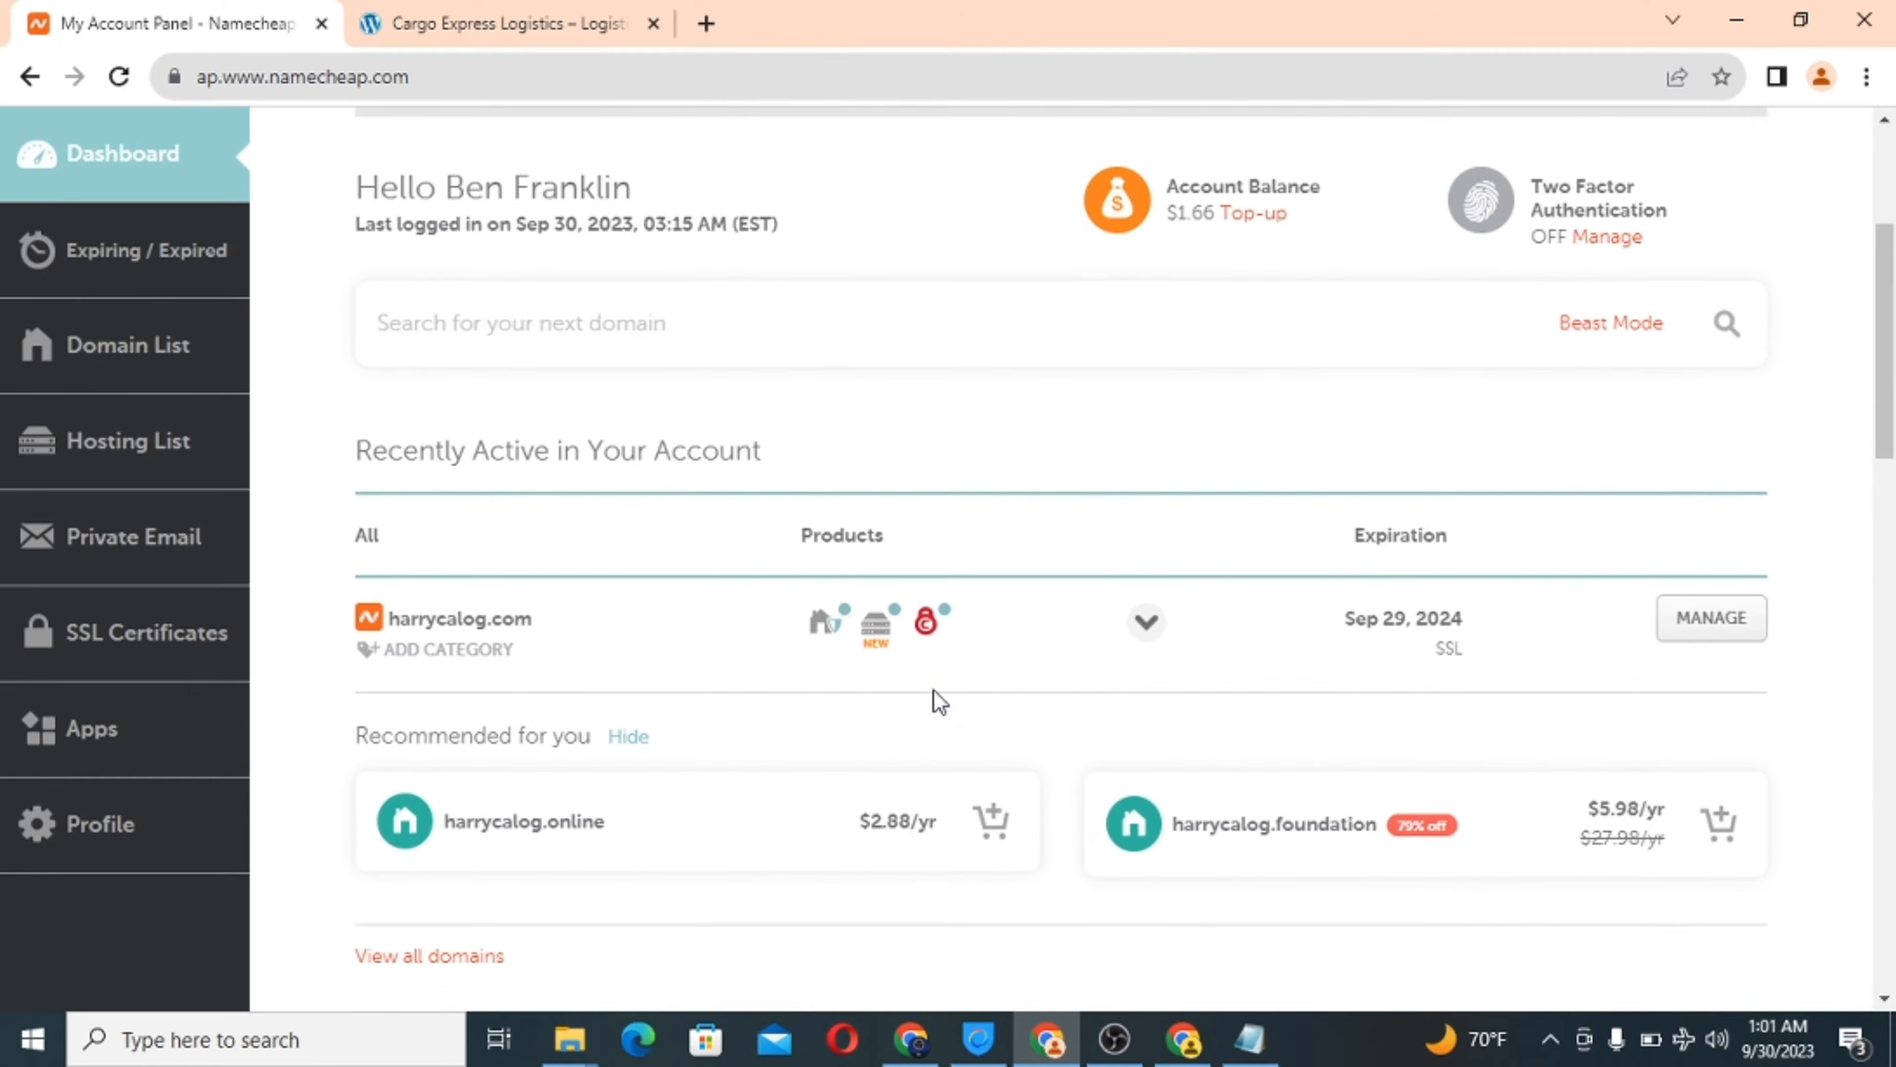
{"action": "scroll", "coordinate": [939, 702], "scroll_direction": "up", "scroll_amount": 10}
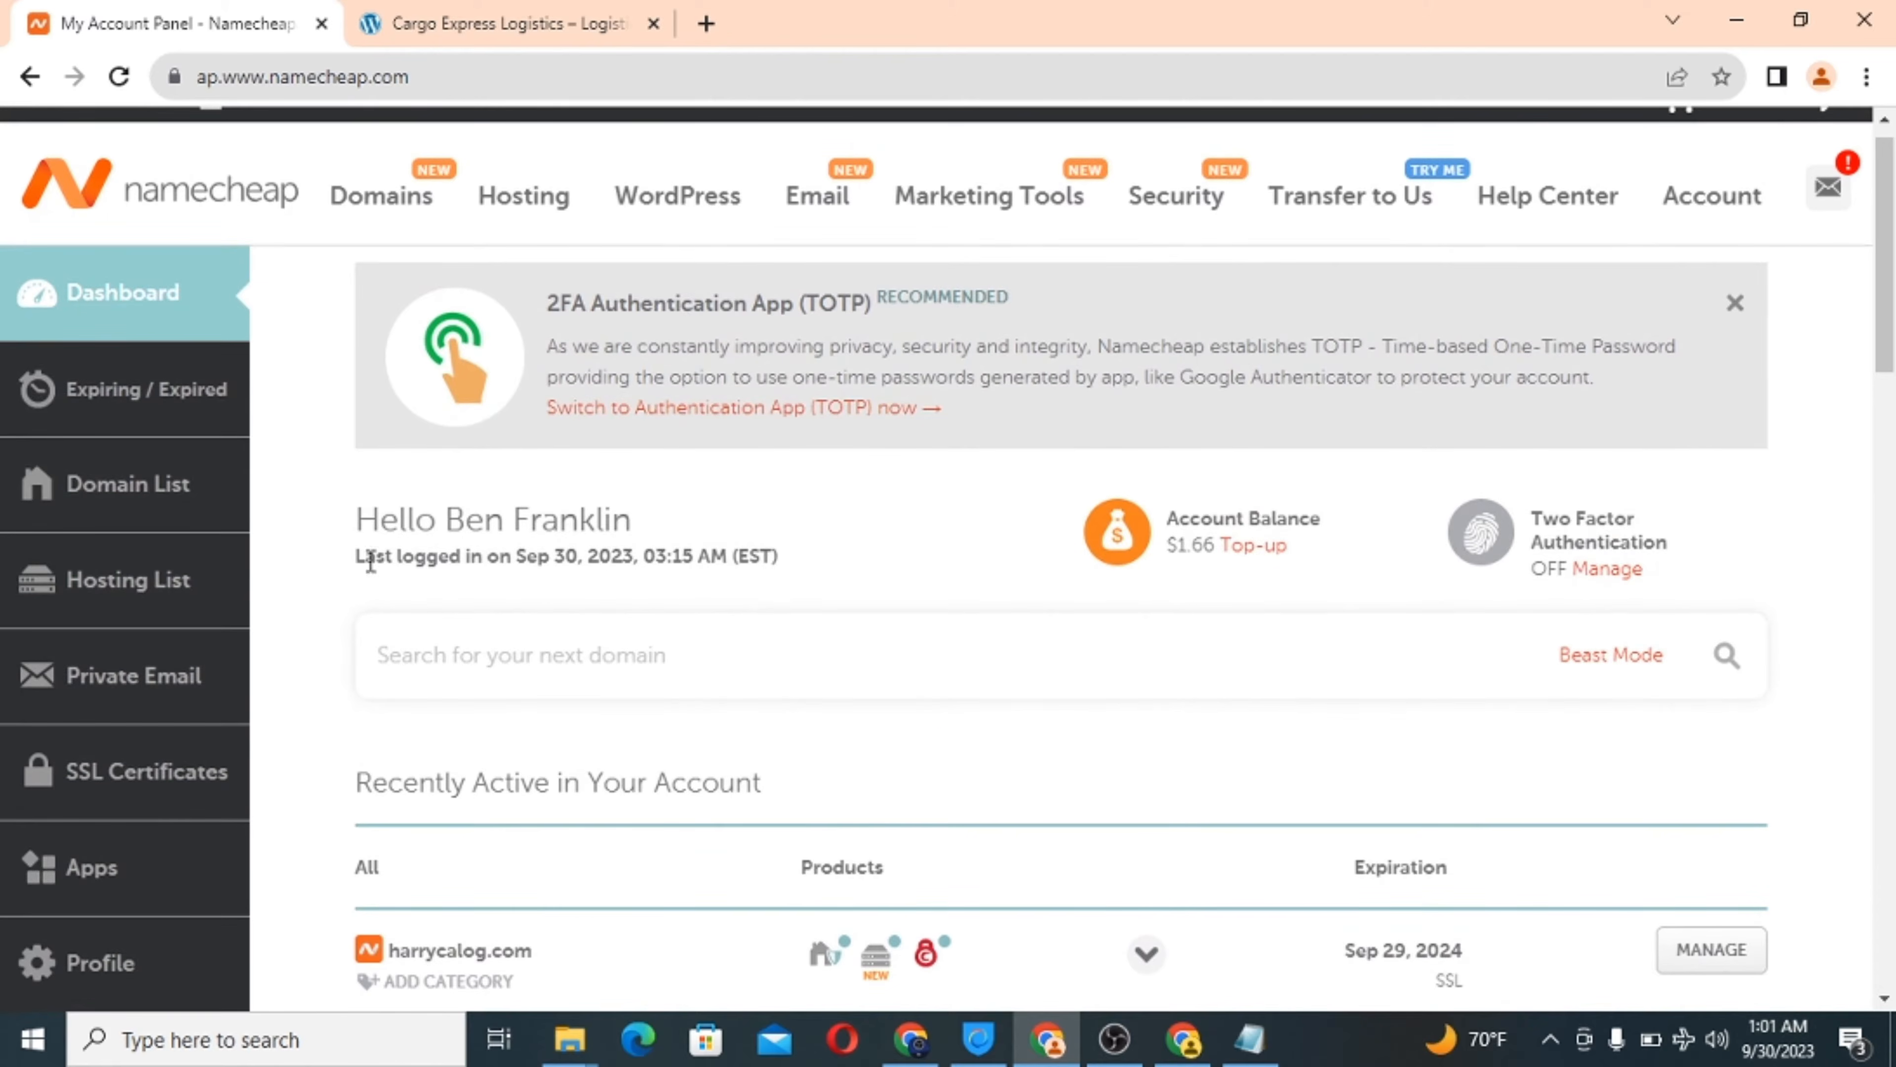
{"action": "scroll", "coordinate": [940, 646], "scroll_direction": "down", "scroll_amount": 2}
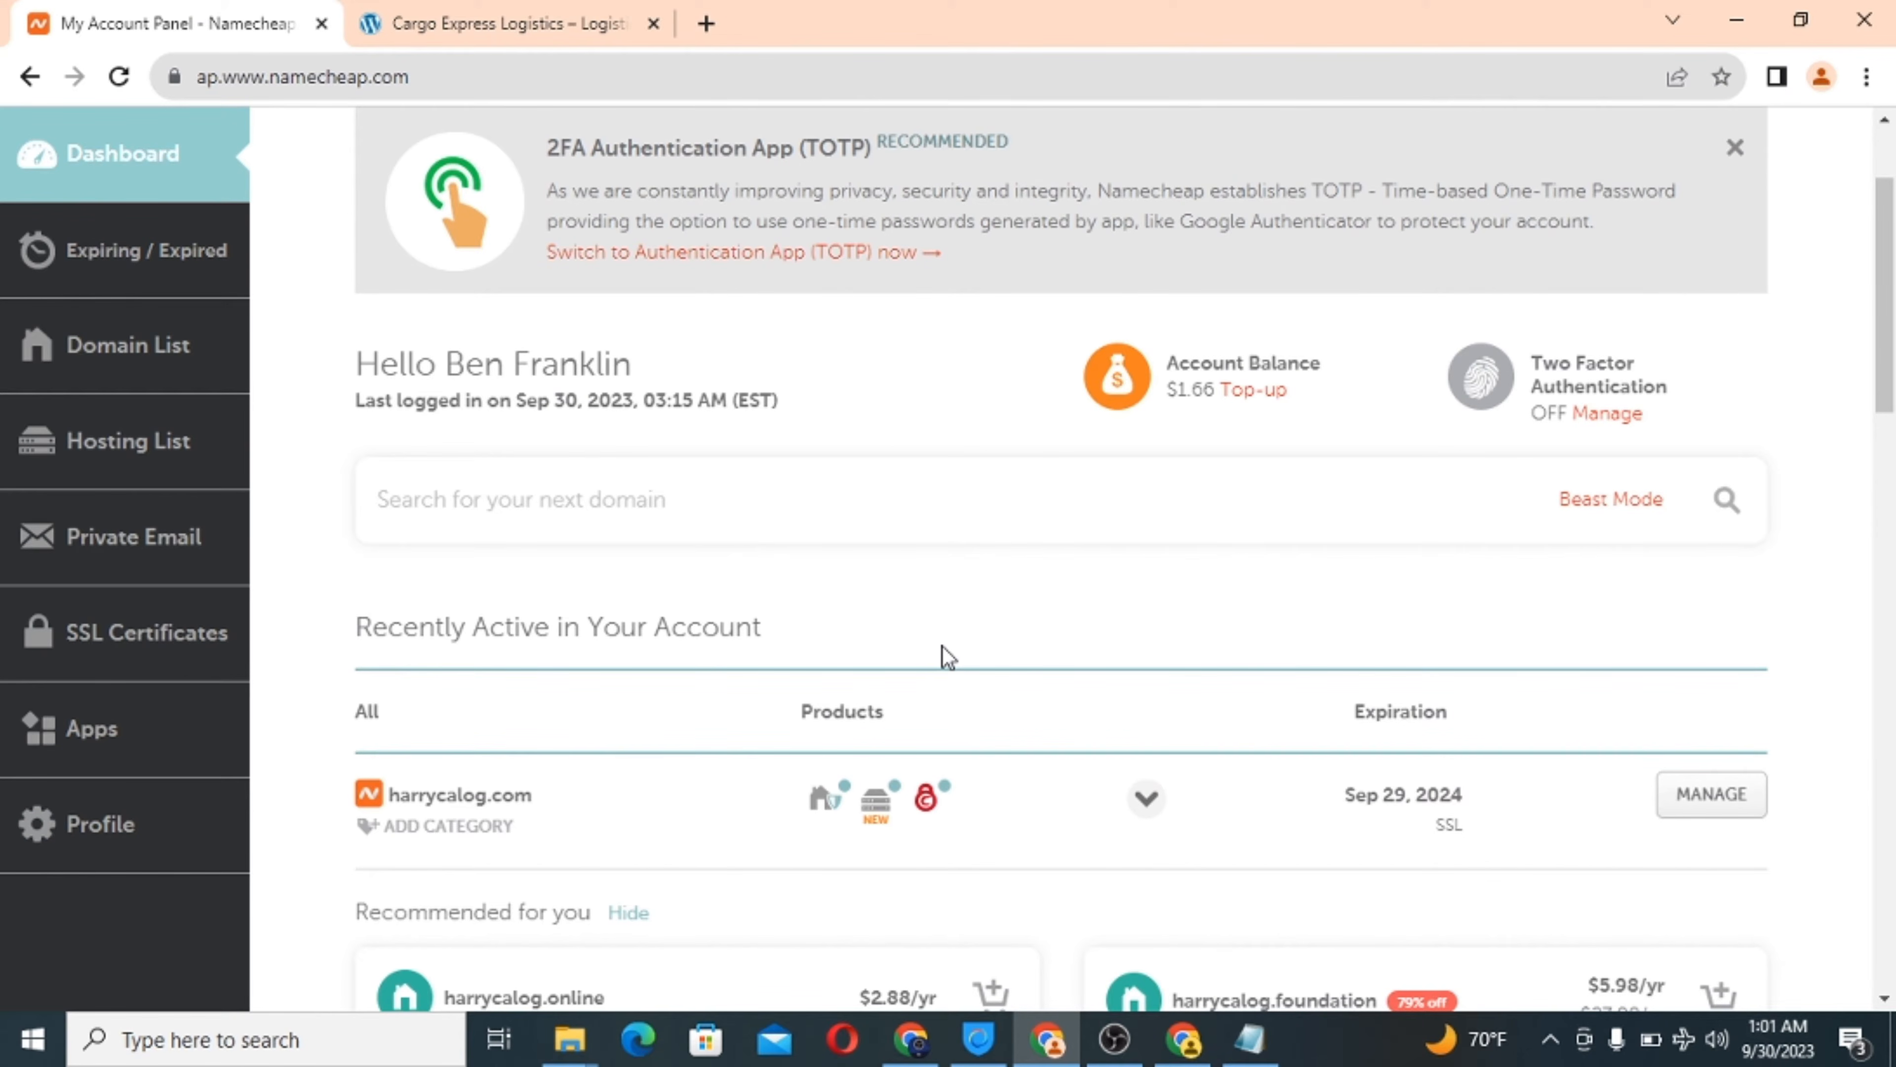
Open cPanel for the harrycalog.com Stellar hosting from the Hosting List.
{"action": "left_click", "coordinate": [137, 455]}
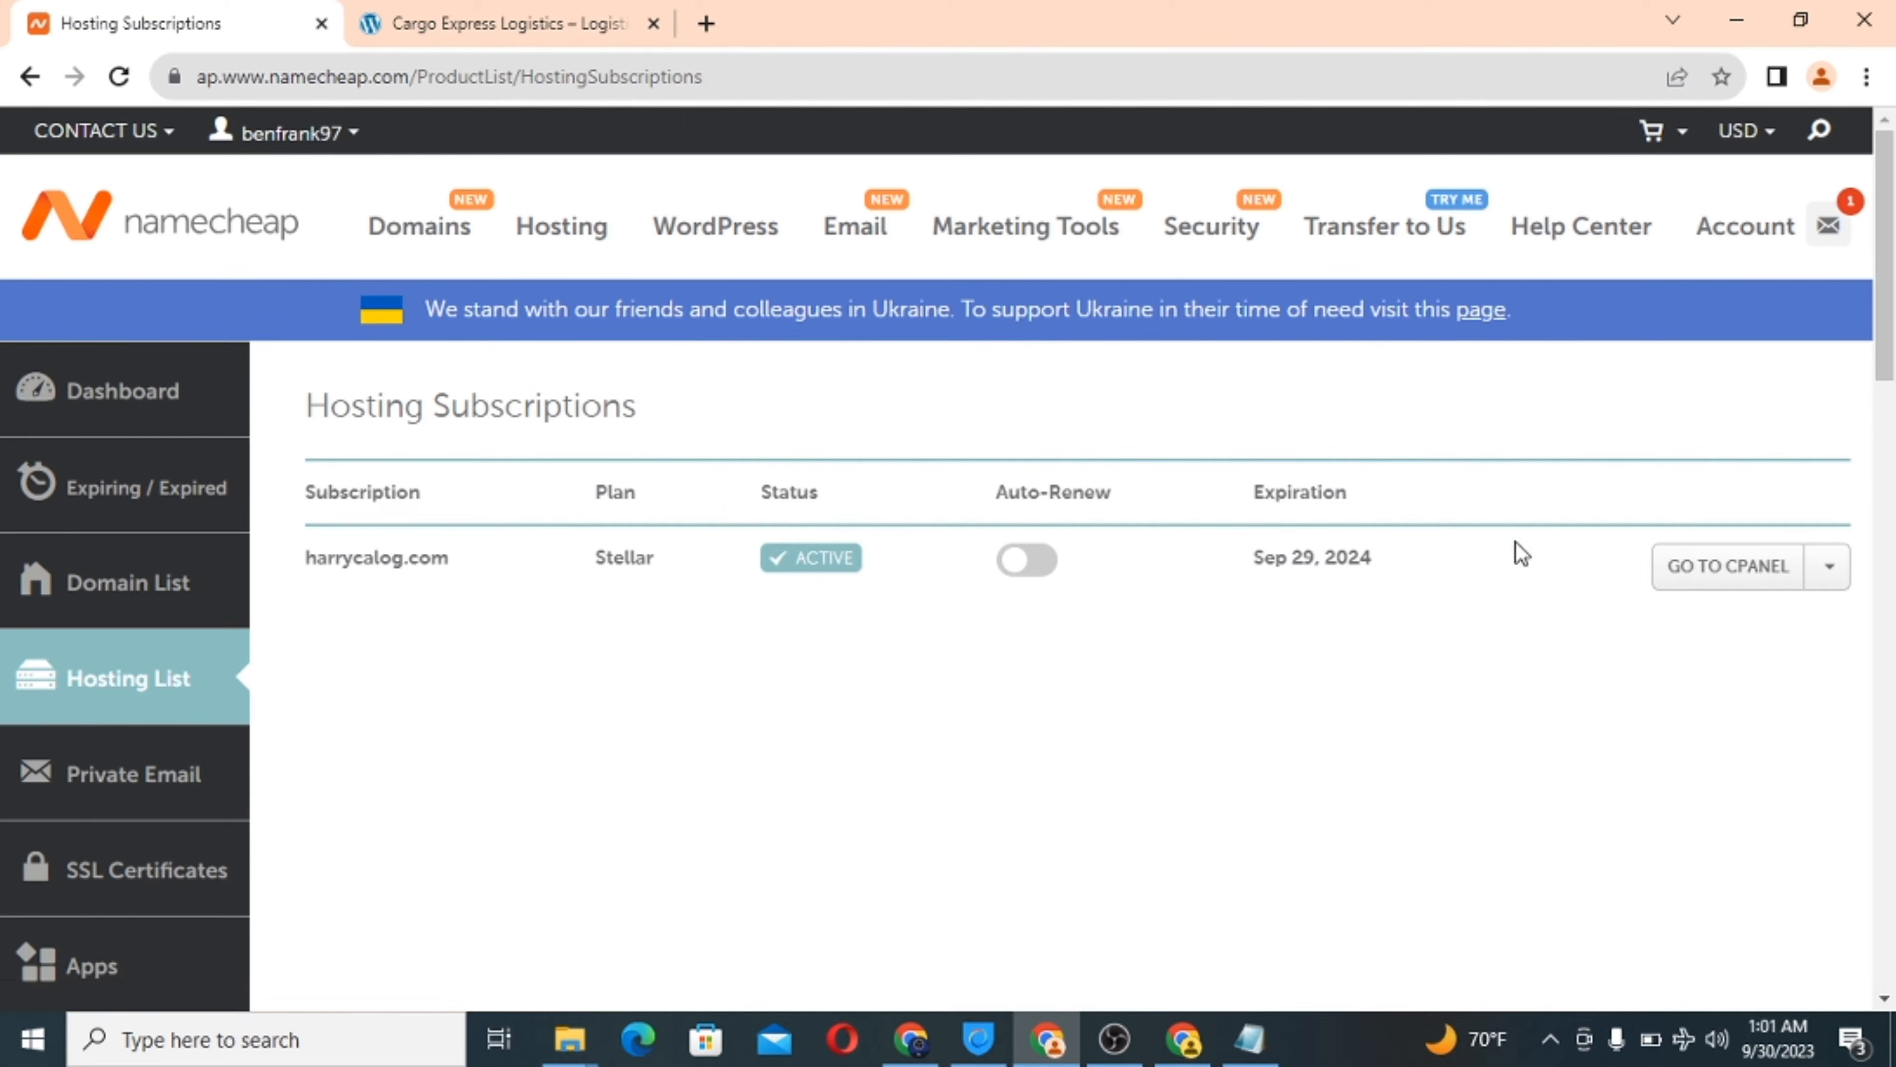
{"action": "left_click", "coordinate": [1699, 584]}
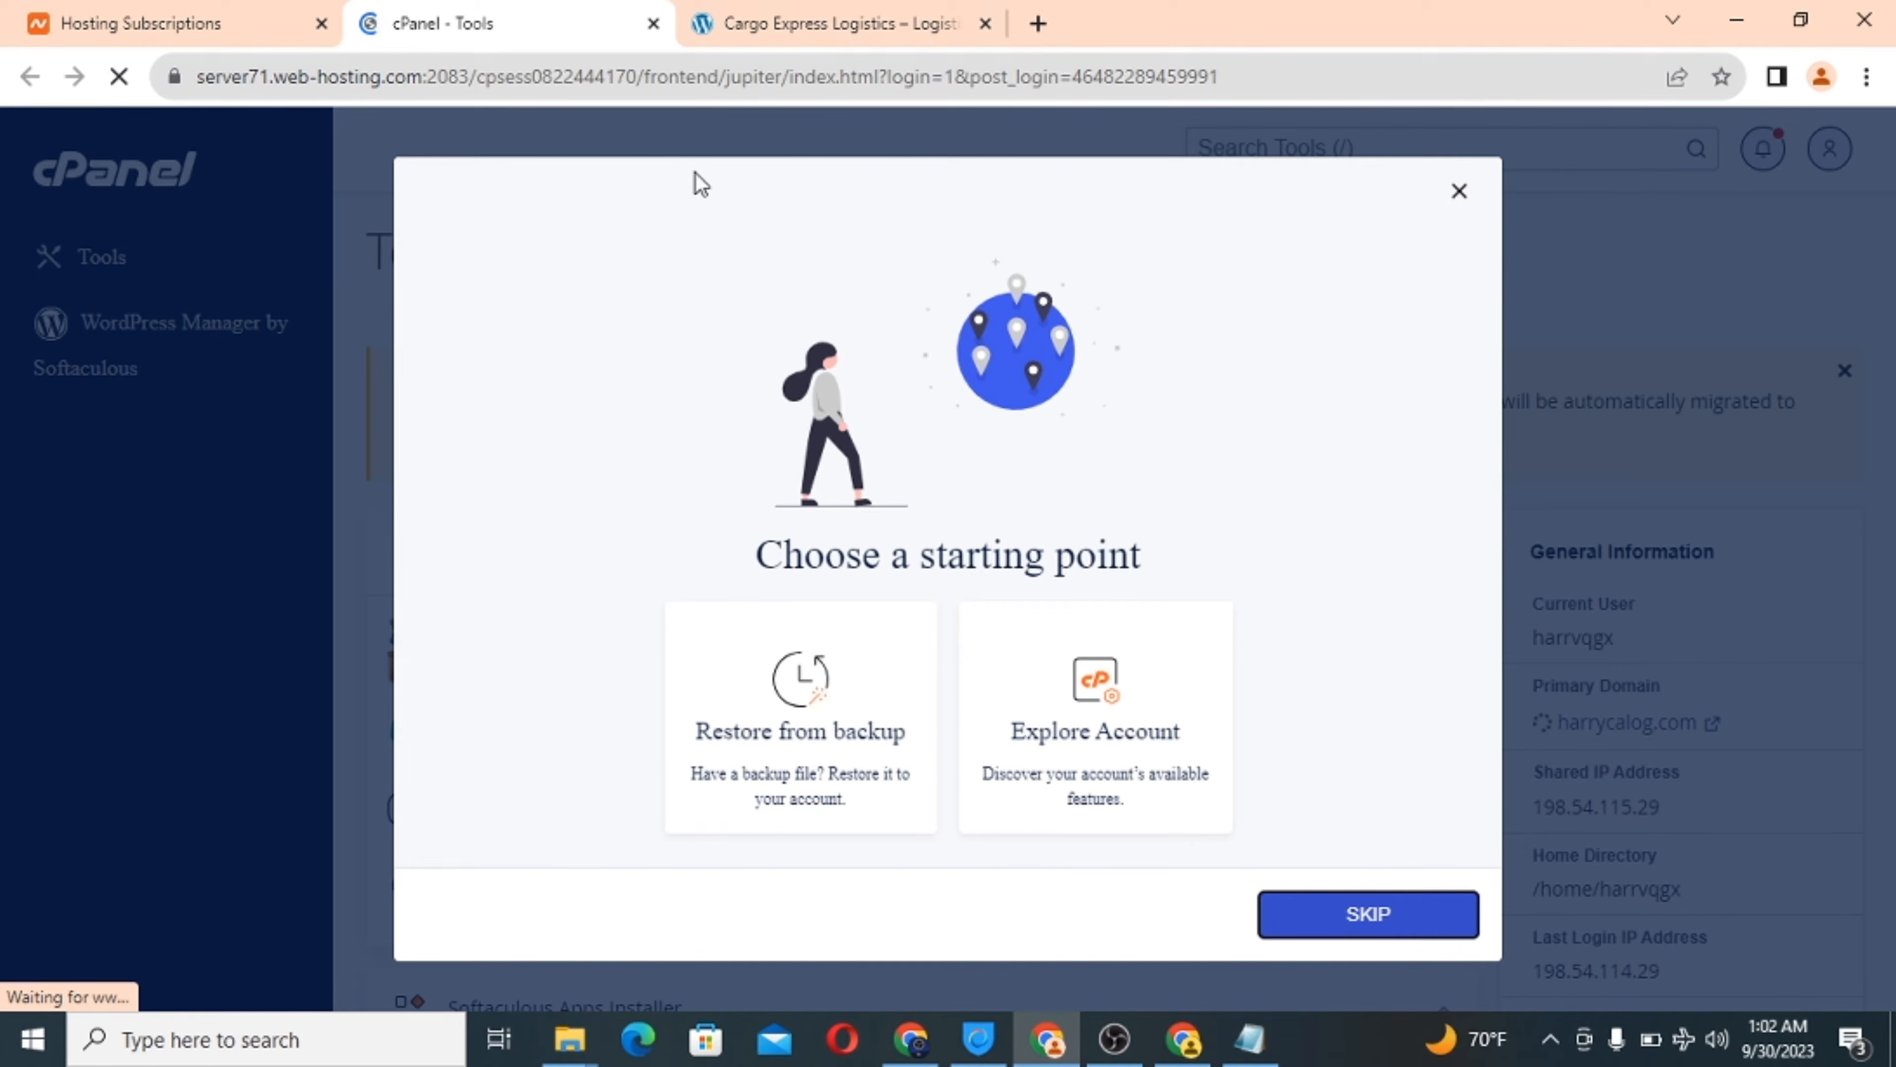
Dismiss cPanel's Choose a starting point prompt and look over the cPanel page.
{"action": "left_click", "coordinate": [1457, 193]}
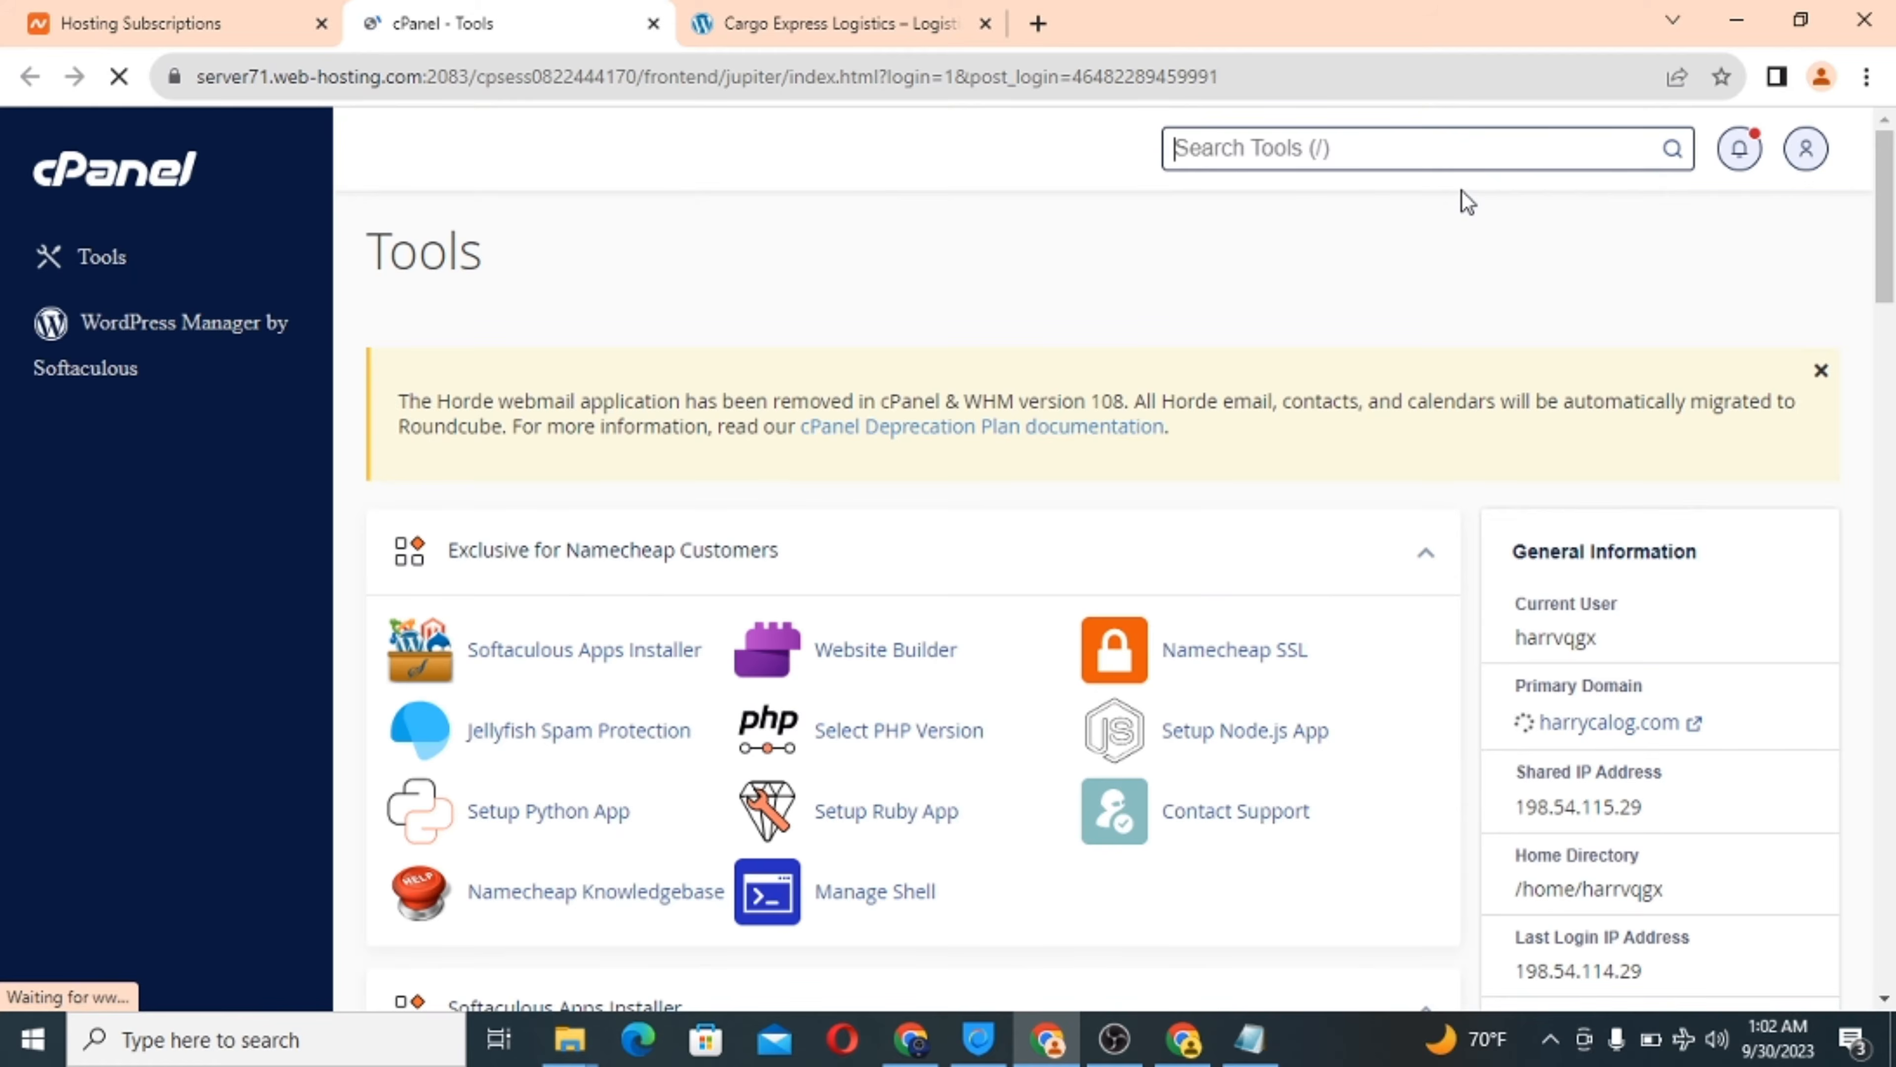
{"action": "scroll", "coordinate": [920, 545], "scroll_direction": "down", "scroll_amount": 10}
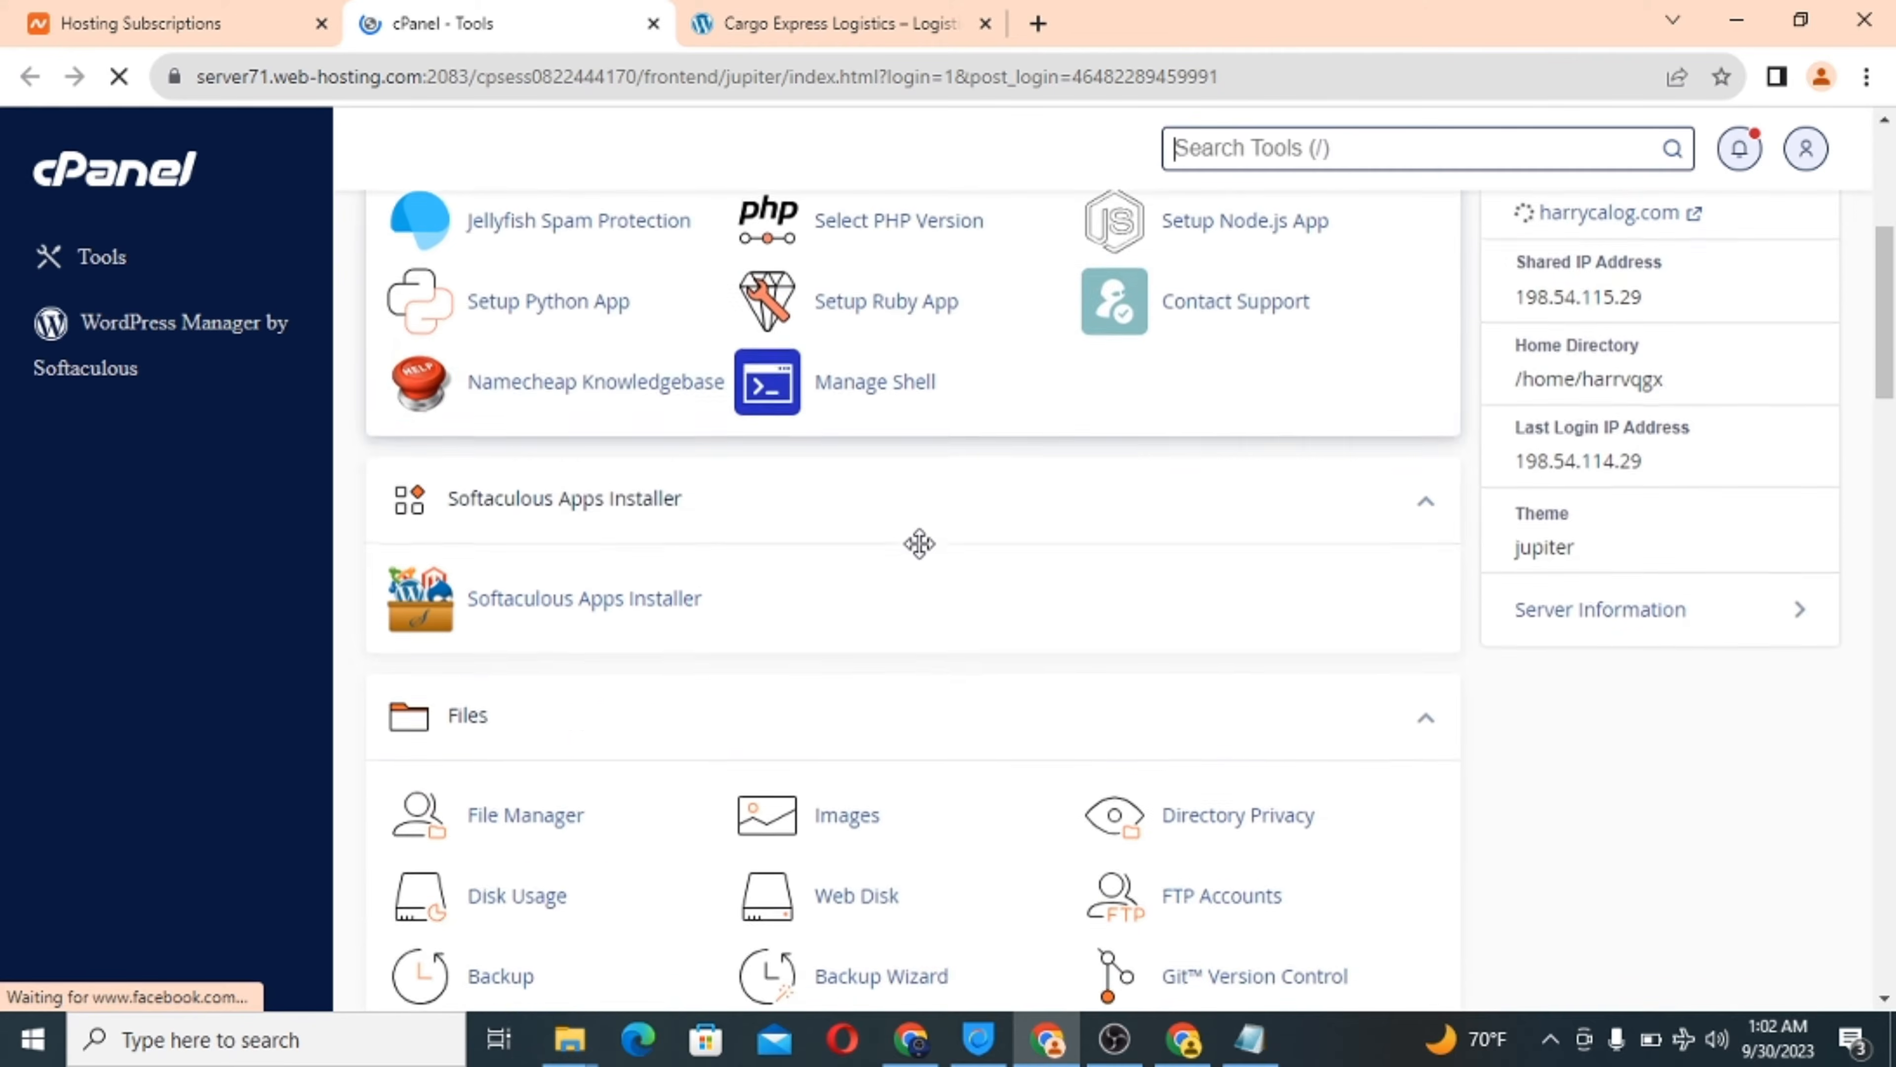
{"action": "scroll", "coordinate": [926, 557], "scroll_direction": "up", "scroll_amount": 10}
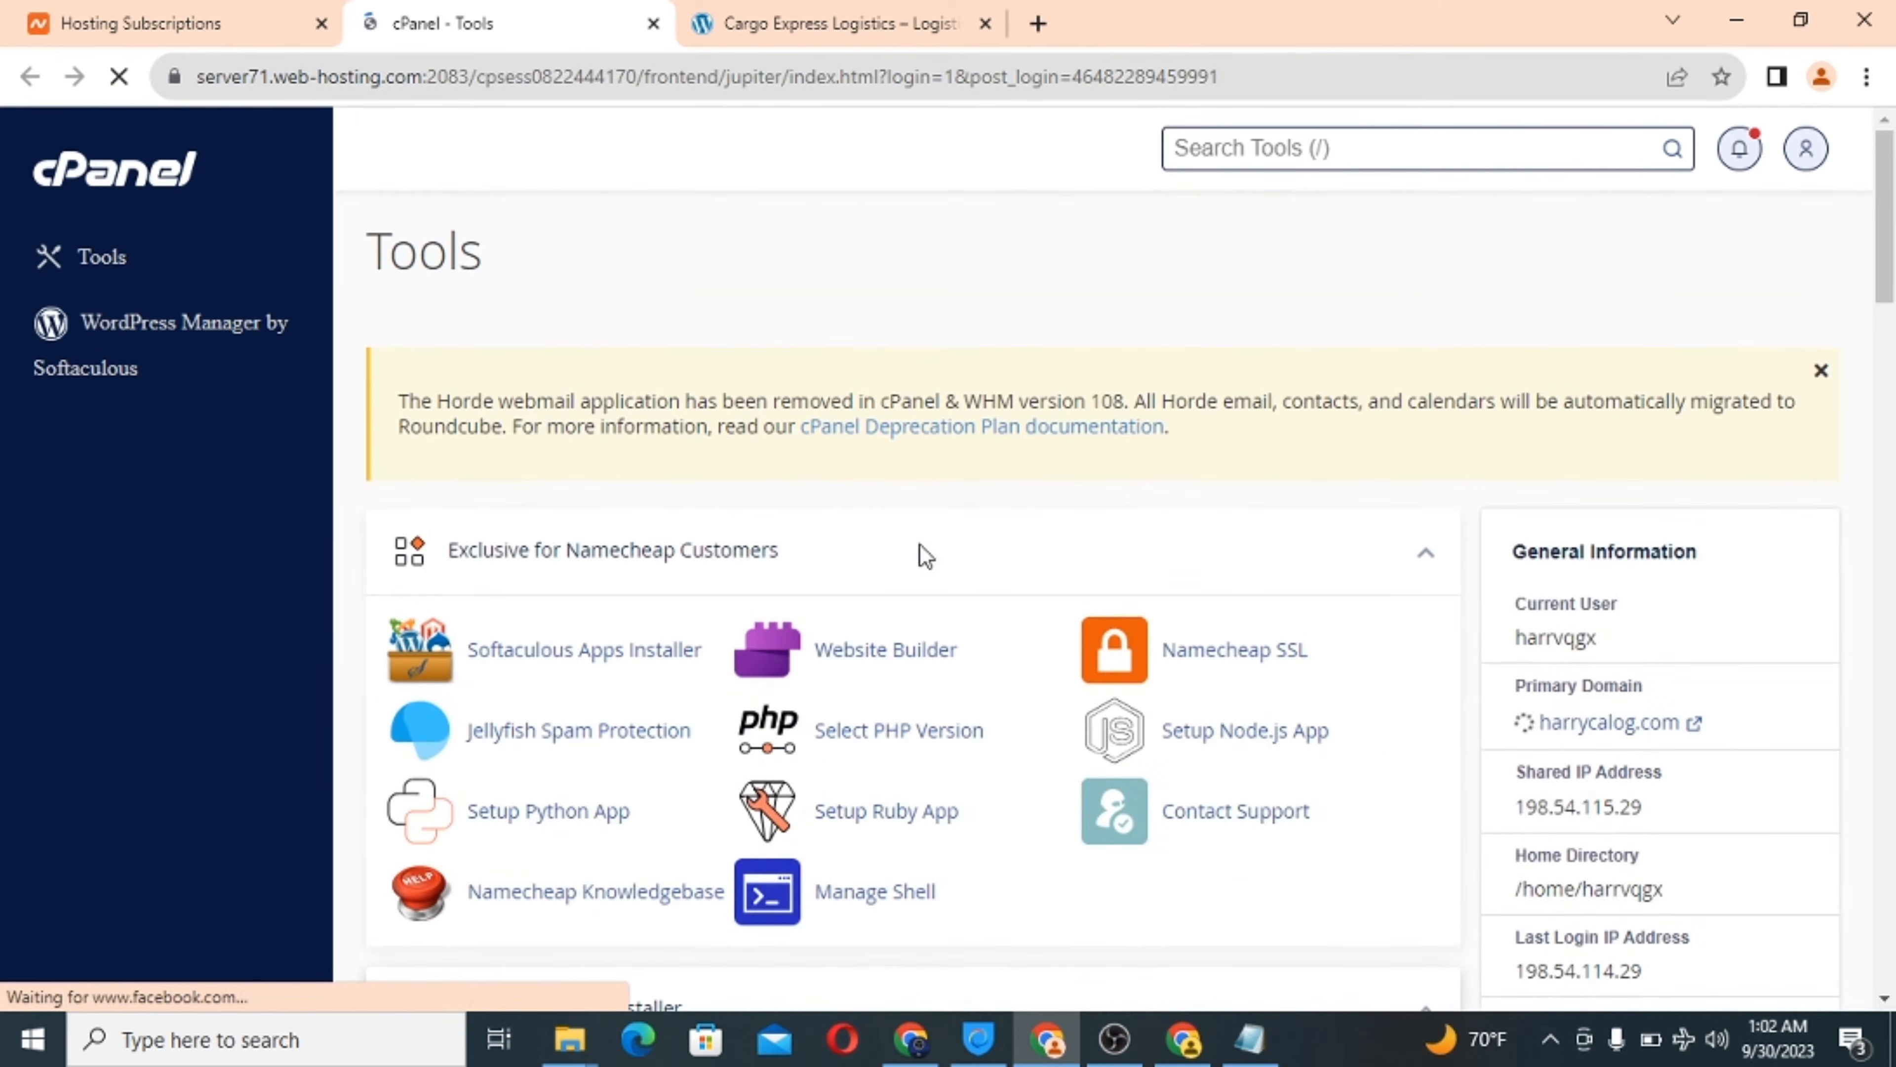
{"action": "scroll", "coordinate": [920, 544], "scroll_direction": "down", "scroll_amount": 4}
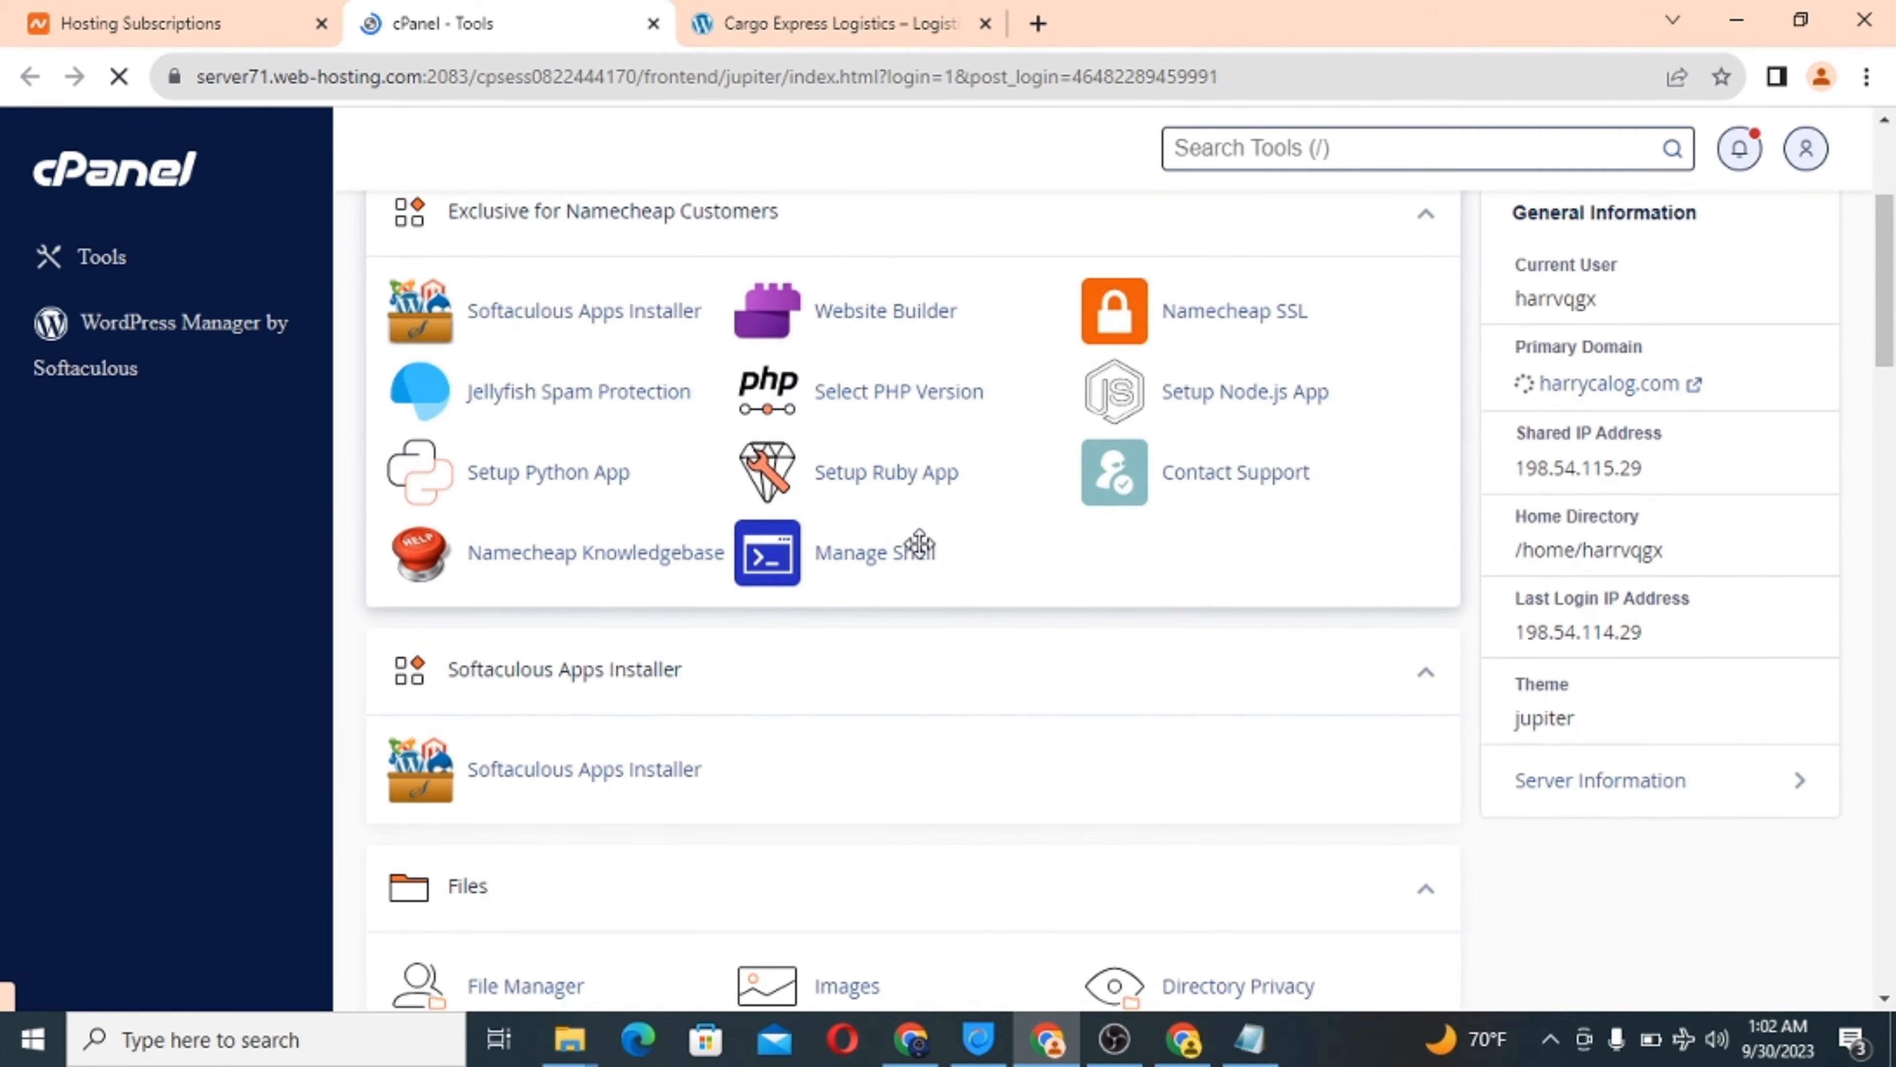
{"action": "scroll", "coordinate": [920, 549], "scroll_direction": "down", "scroll_amount": 6}
{"action": "scroll", "coordinate": [922, 552], "scroll_direction": "up", "scroll_amount": 9}
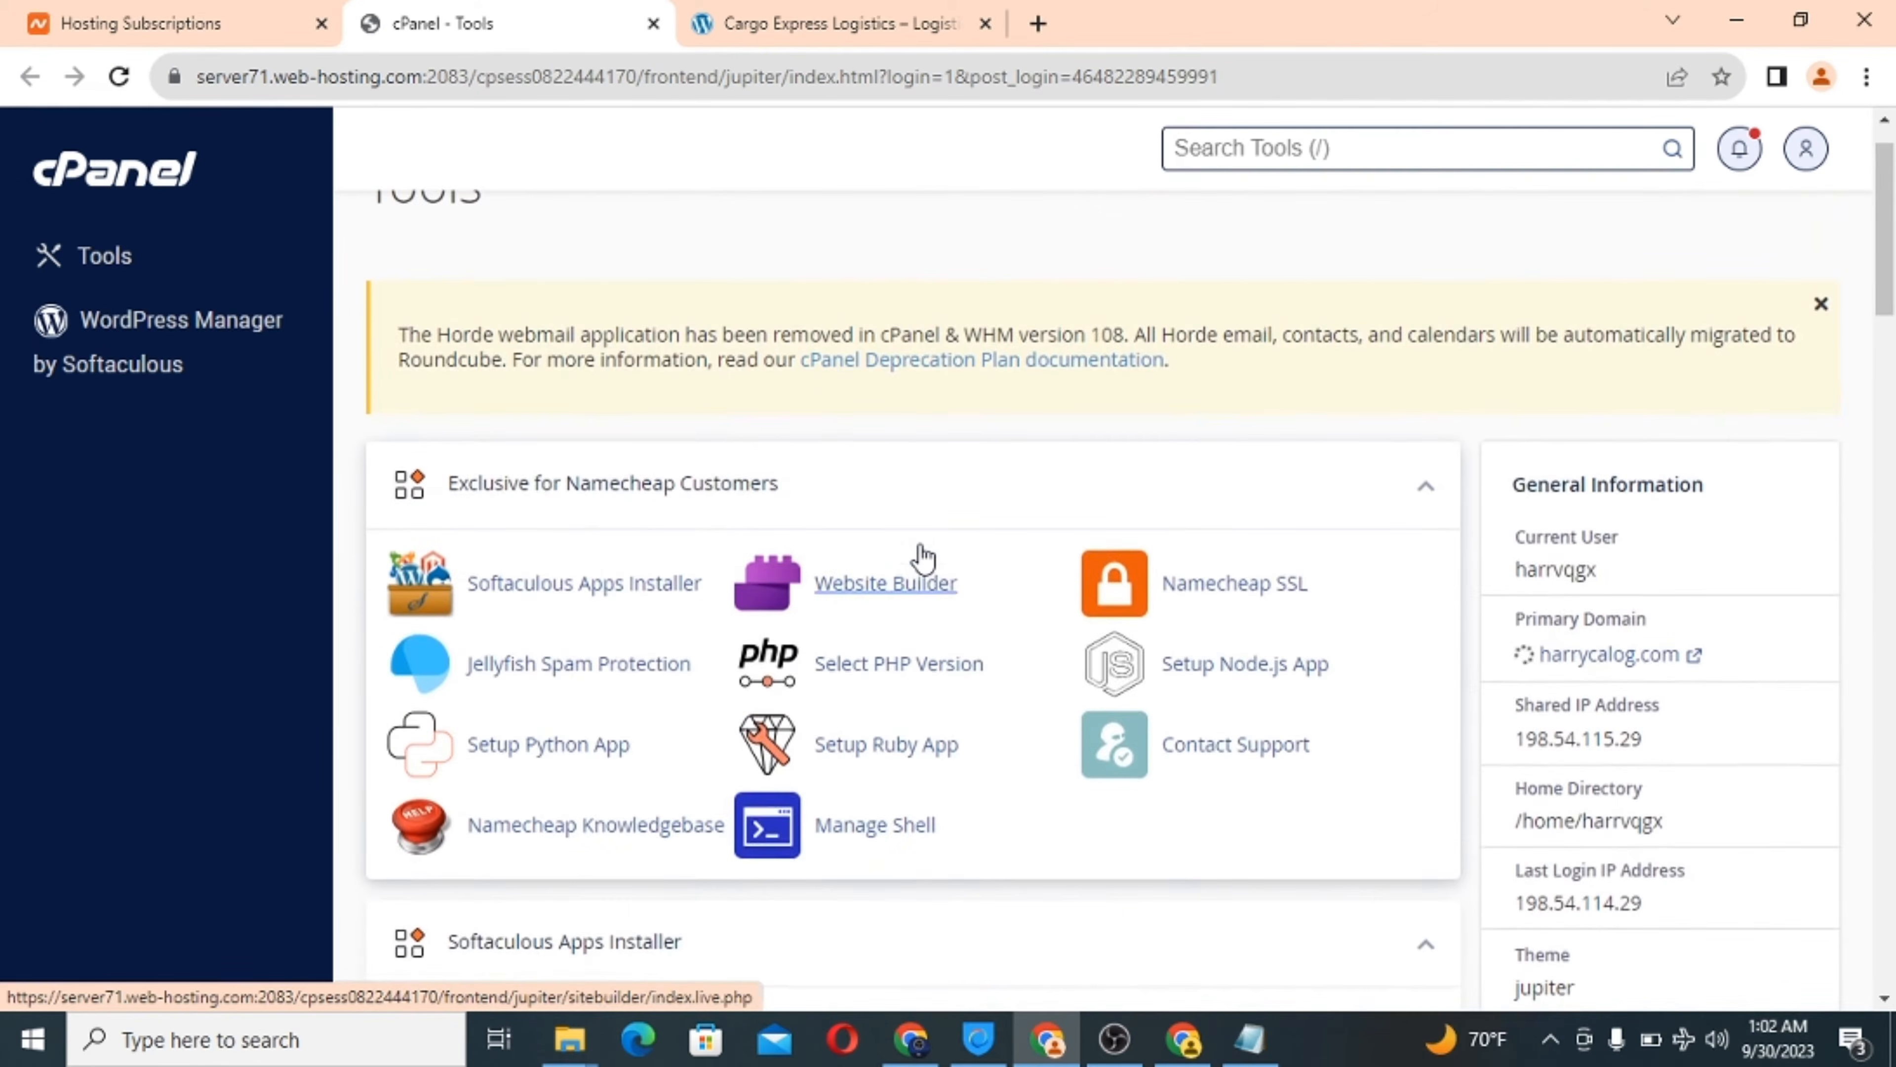
{"action": "scroll", "coordinate": [923, 557], "scroll_direction": "down", "scroll_amount": 8}
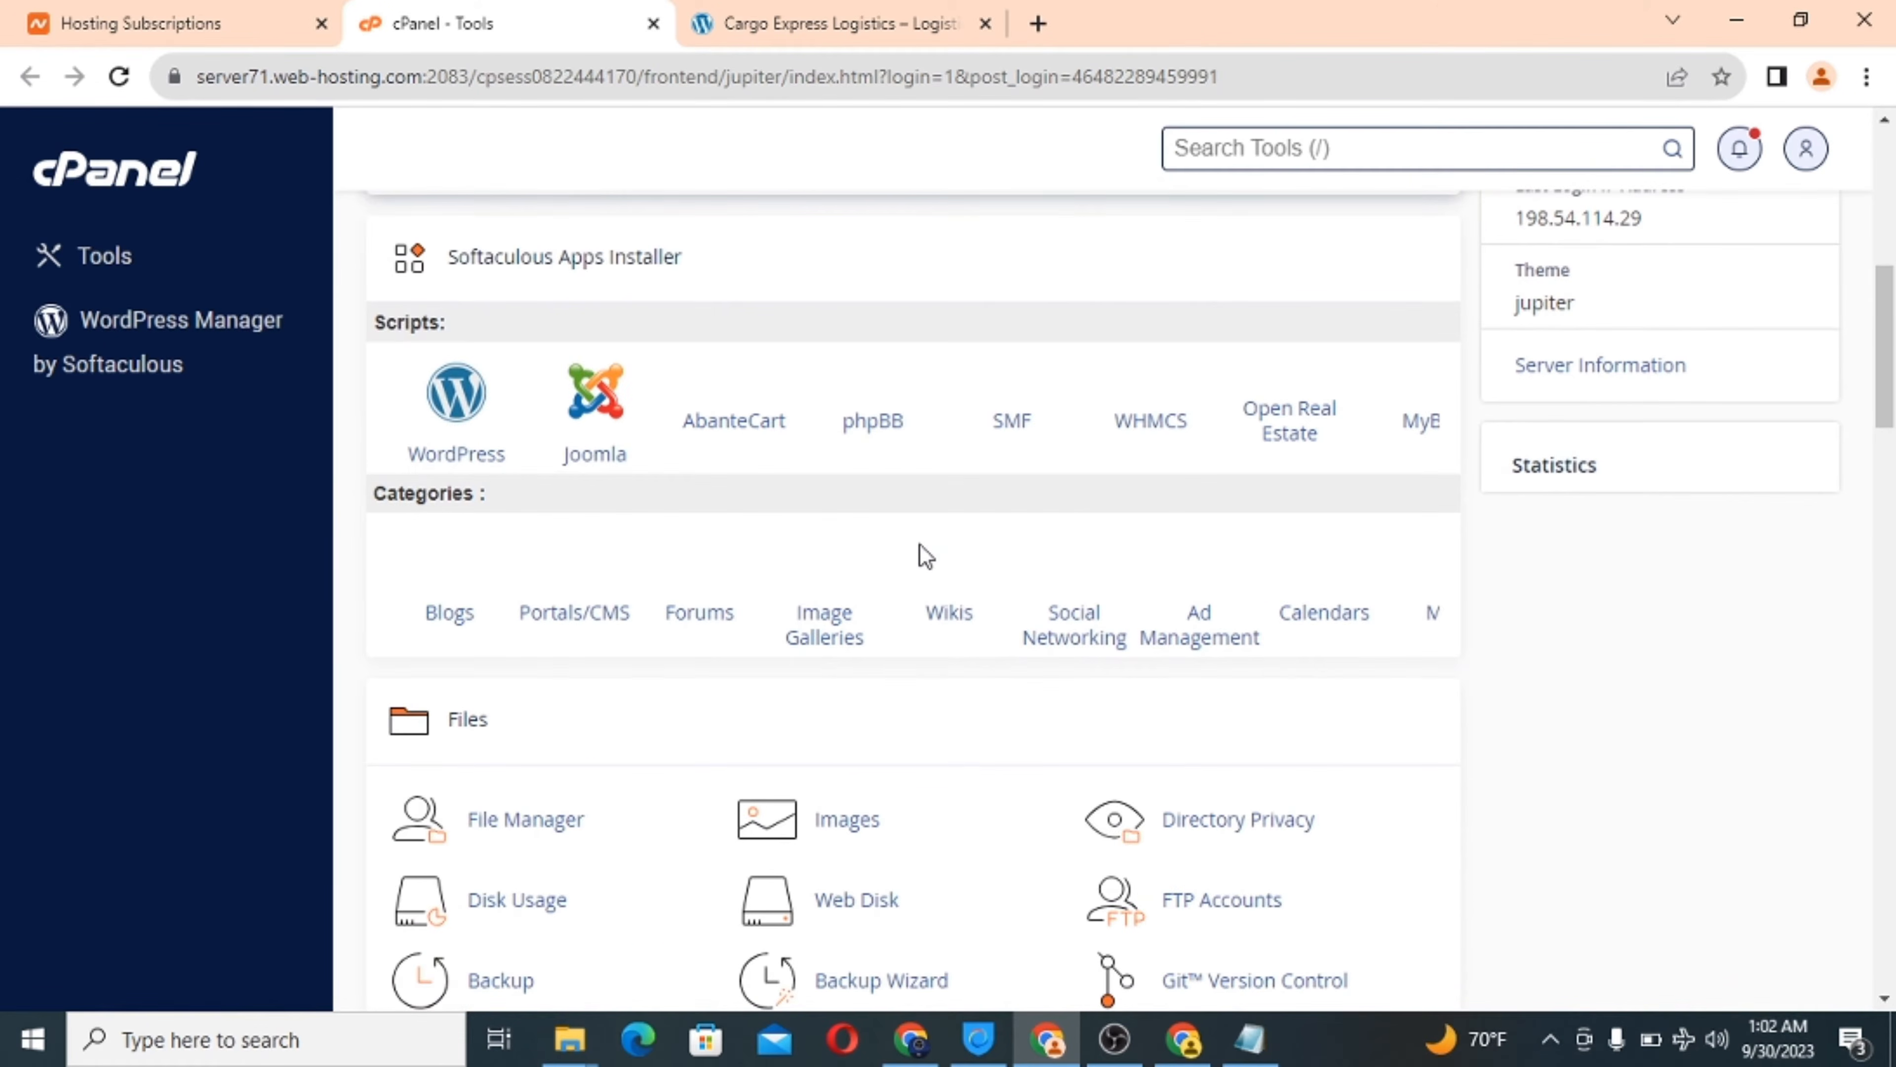
{"action": "scroll", "coordinate": [925, 552], "scroll_direction": "up", "scroll_amount": 9}
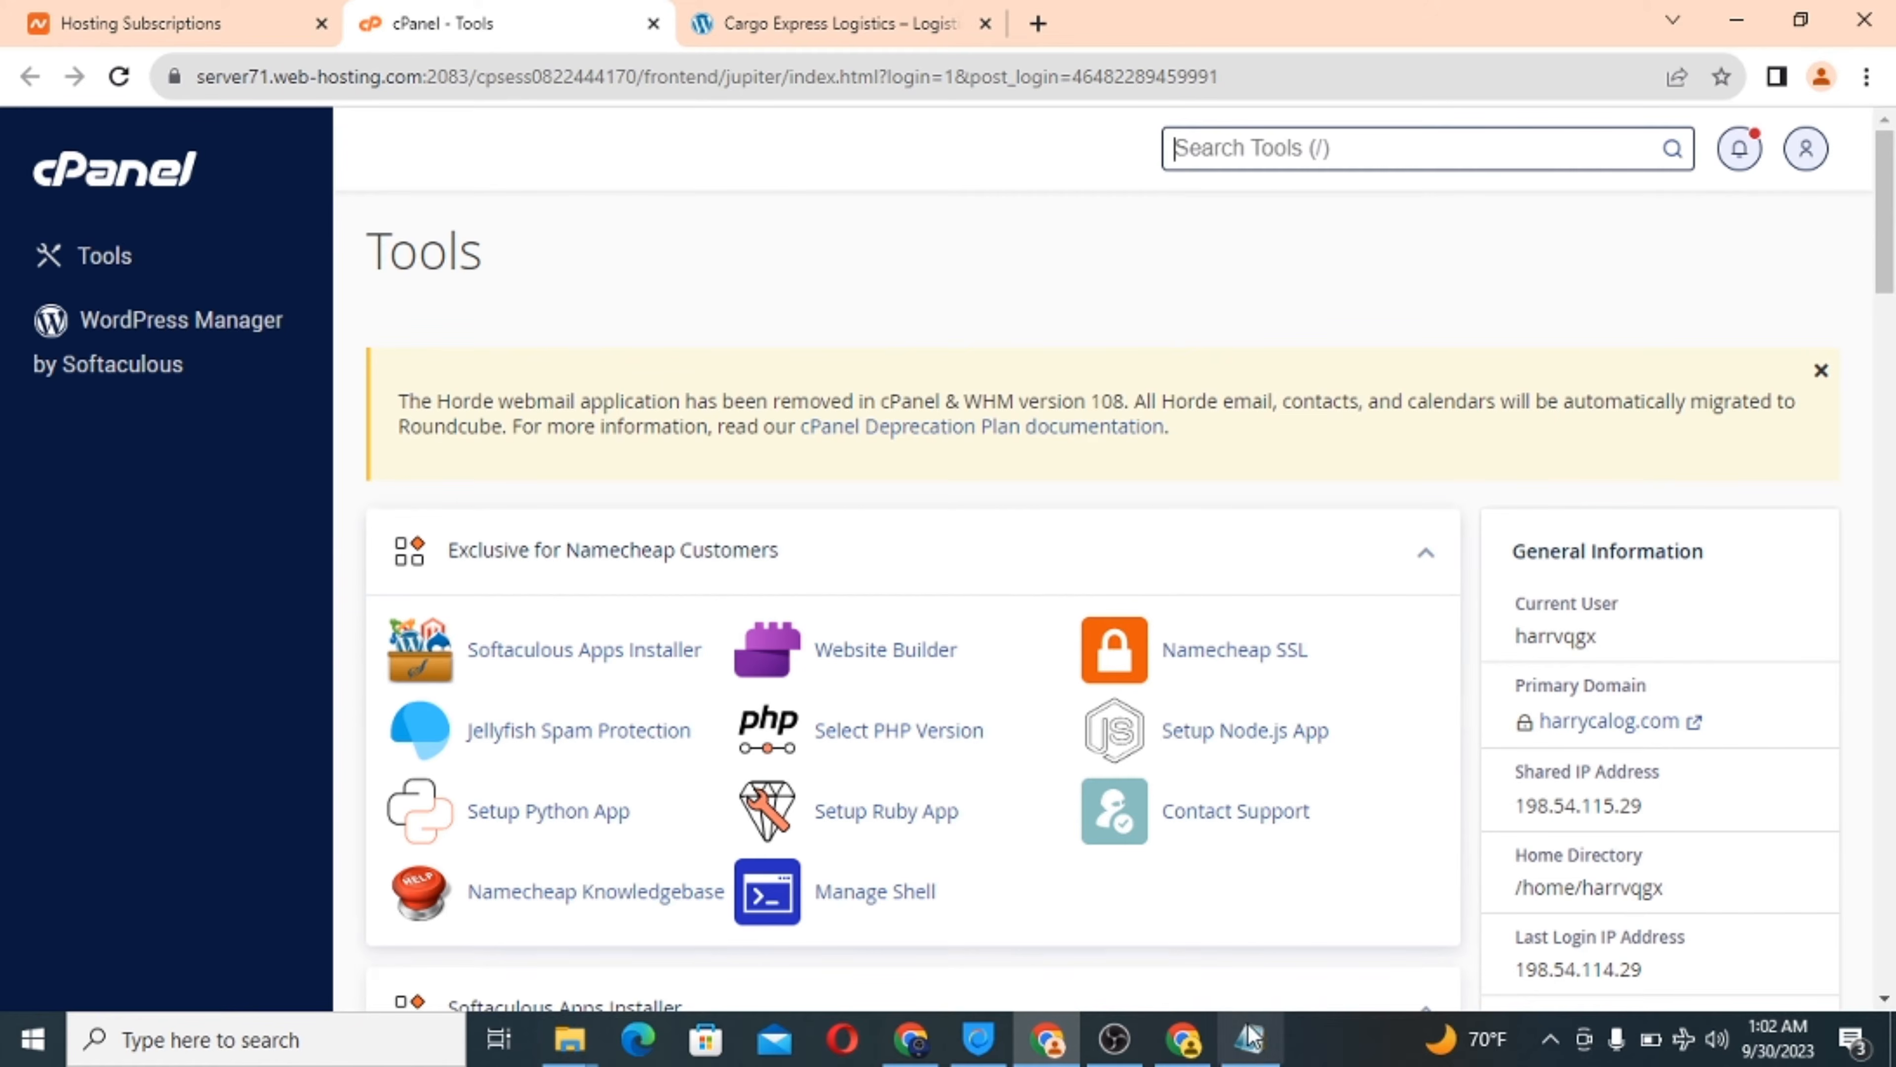
Copy harrycalog.com/cpanel from the Notepad notes and load it in a new Chrome tab.
{"action": "left_click", "coordinate": [1249, 1039]}
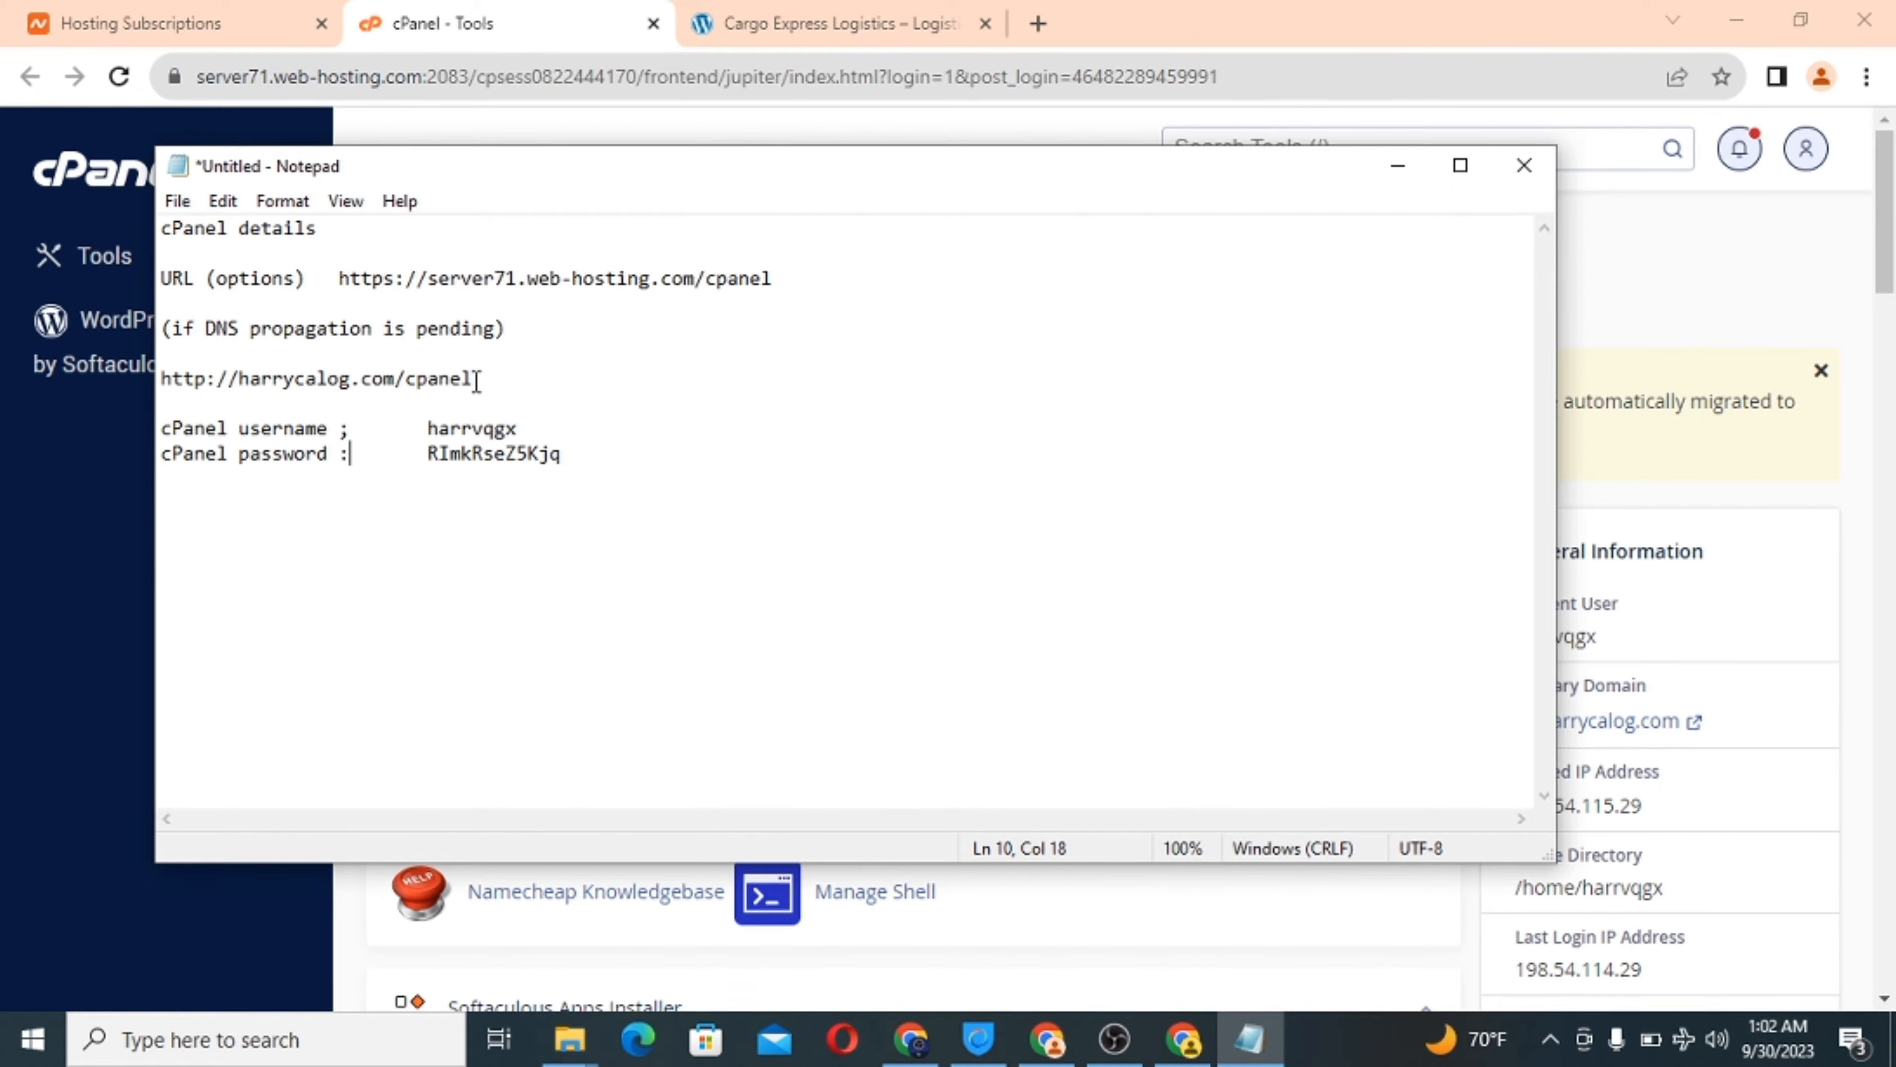
{"action": "left_click_drag", "start_coordinate": [476, 380], "coordinate": [153, 372]}
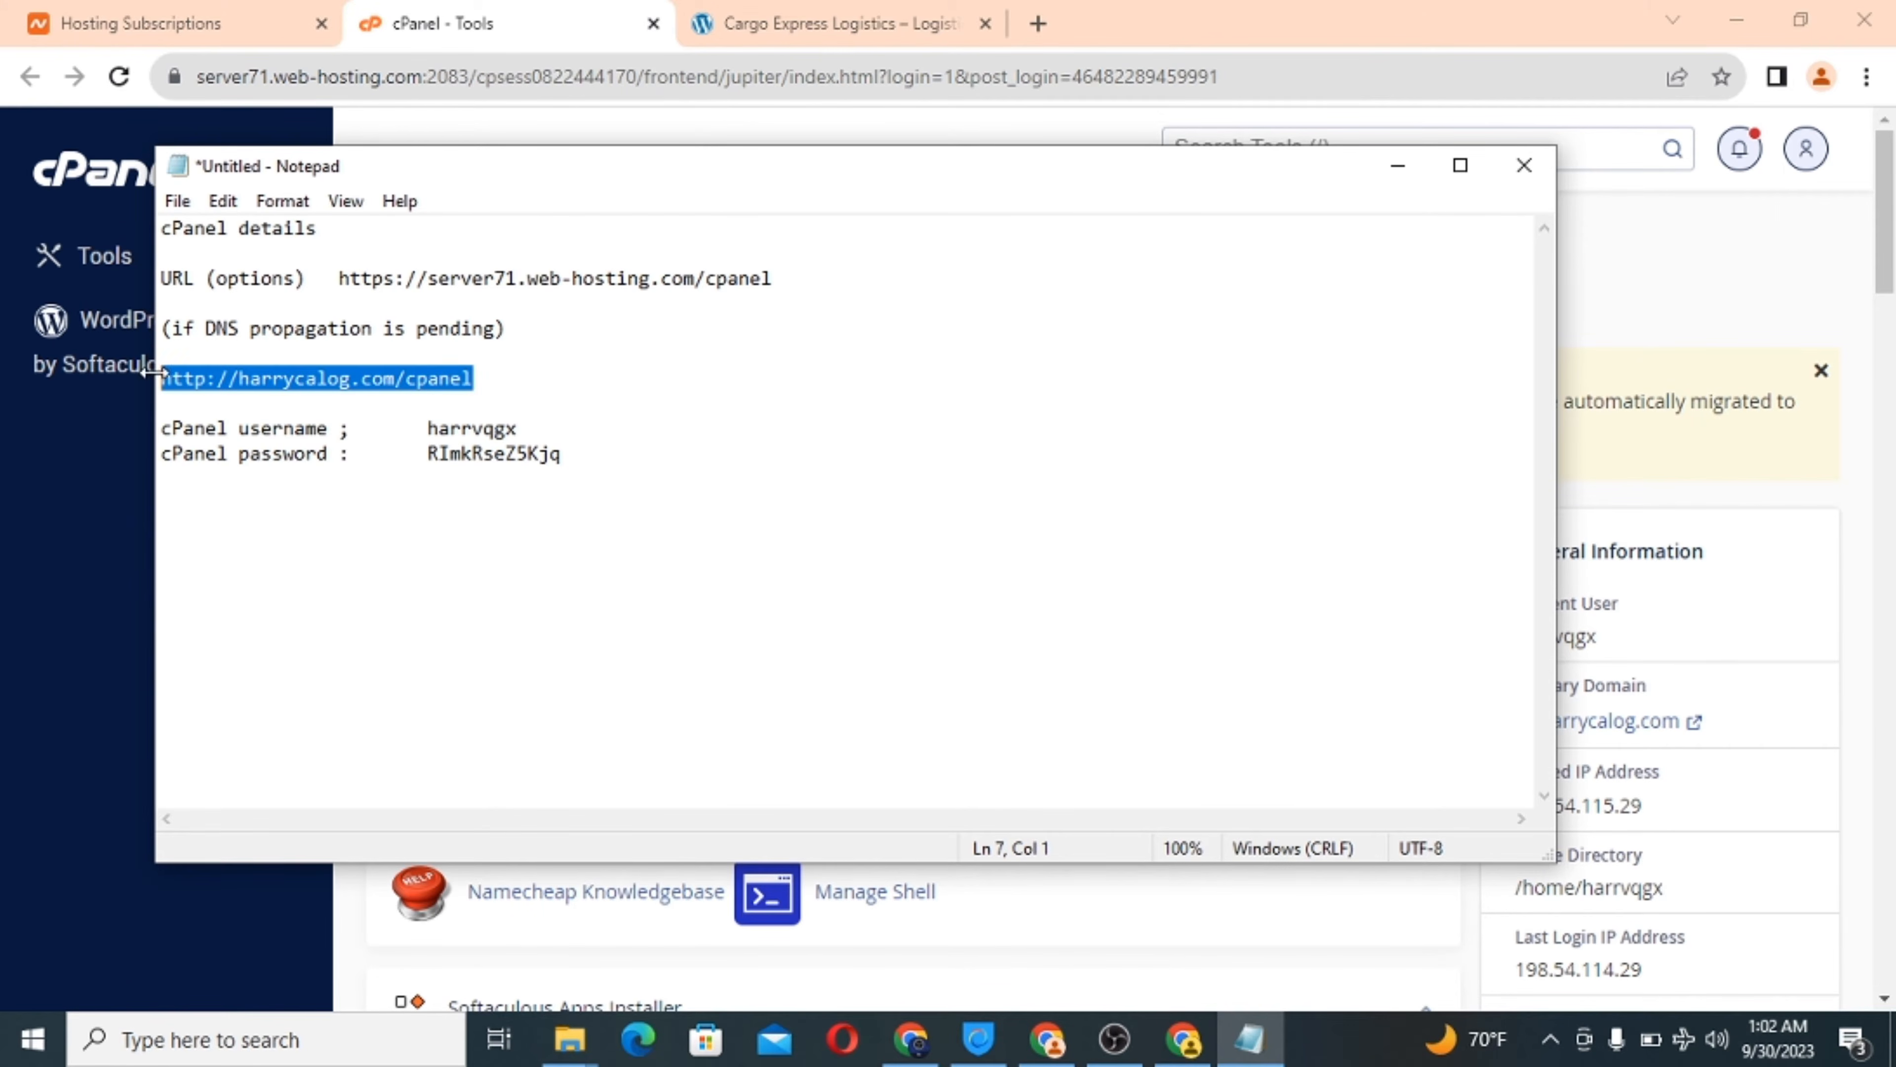
{"action": "right_click", "coordinate": [253, 388]}
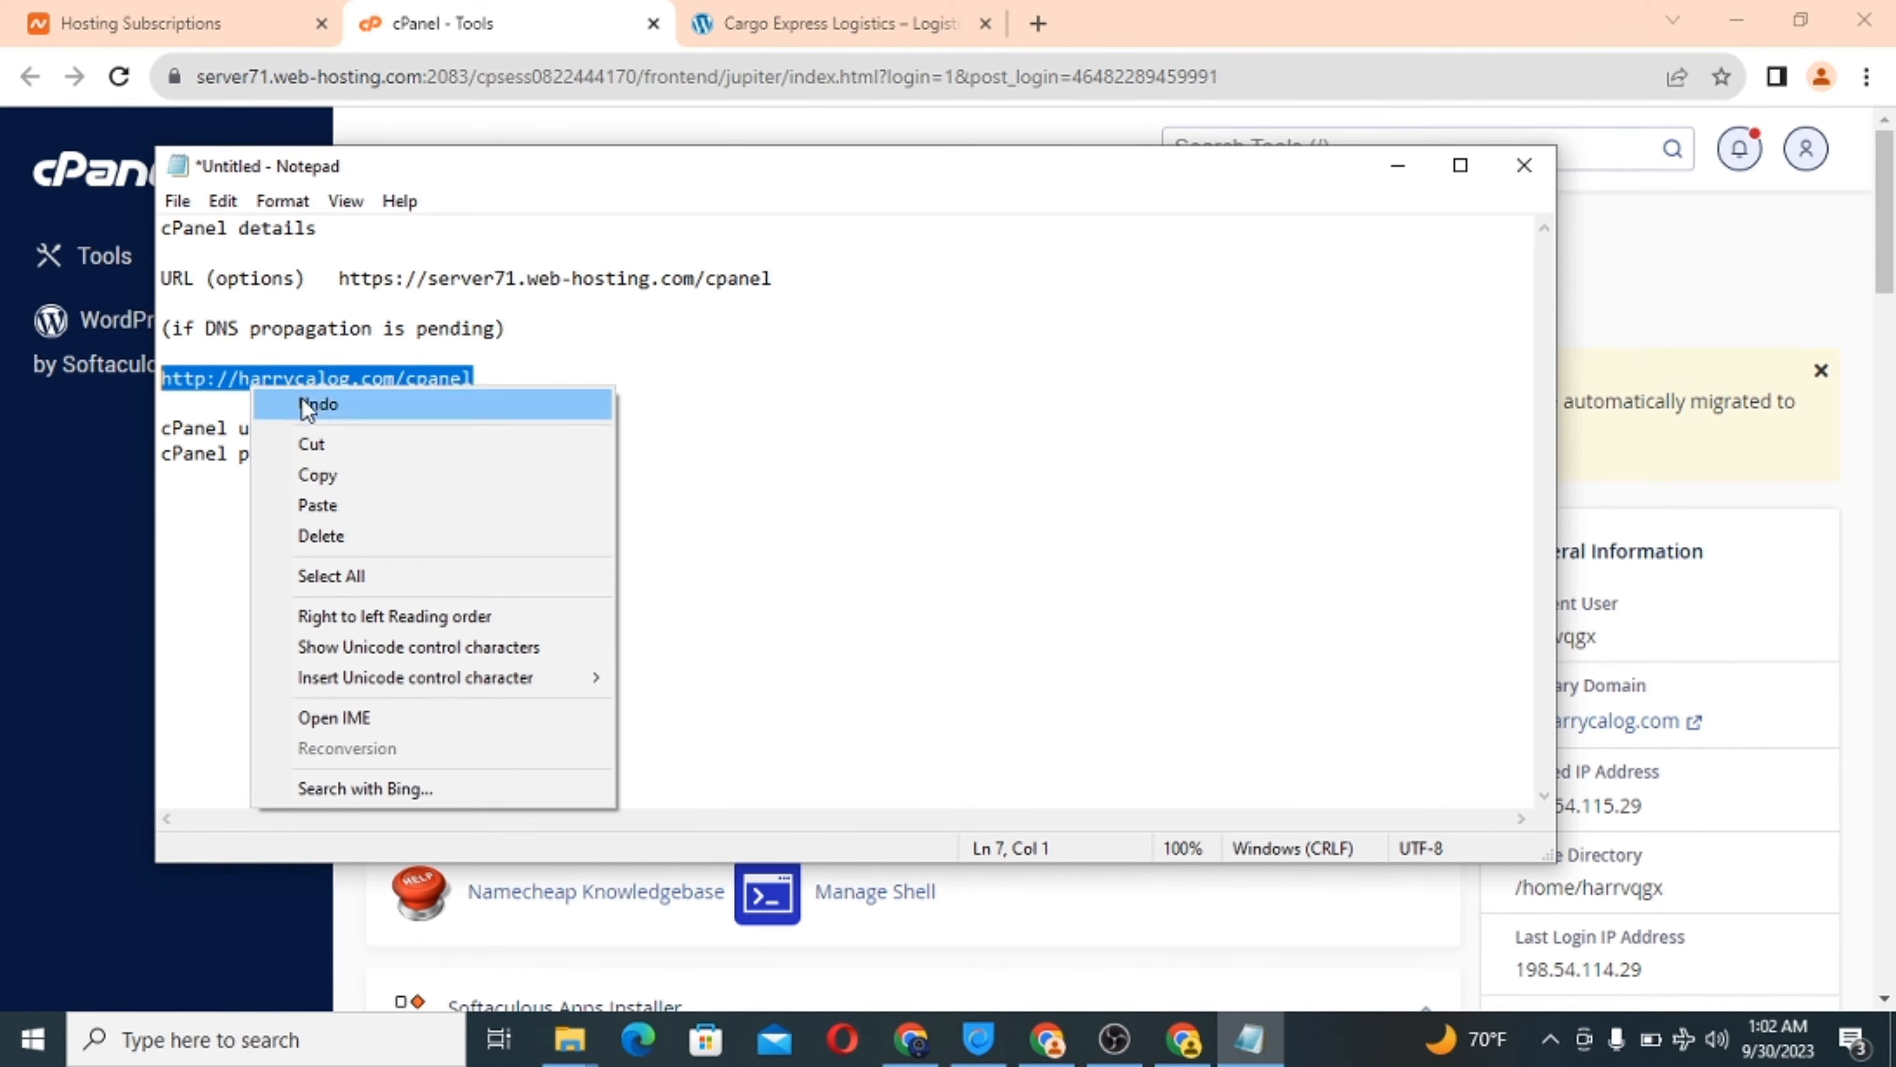
{"action": "left_click", "coordinate": [345, 469]}
{"action": "left_click", "coordinate": [1037, 23]}
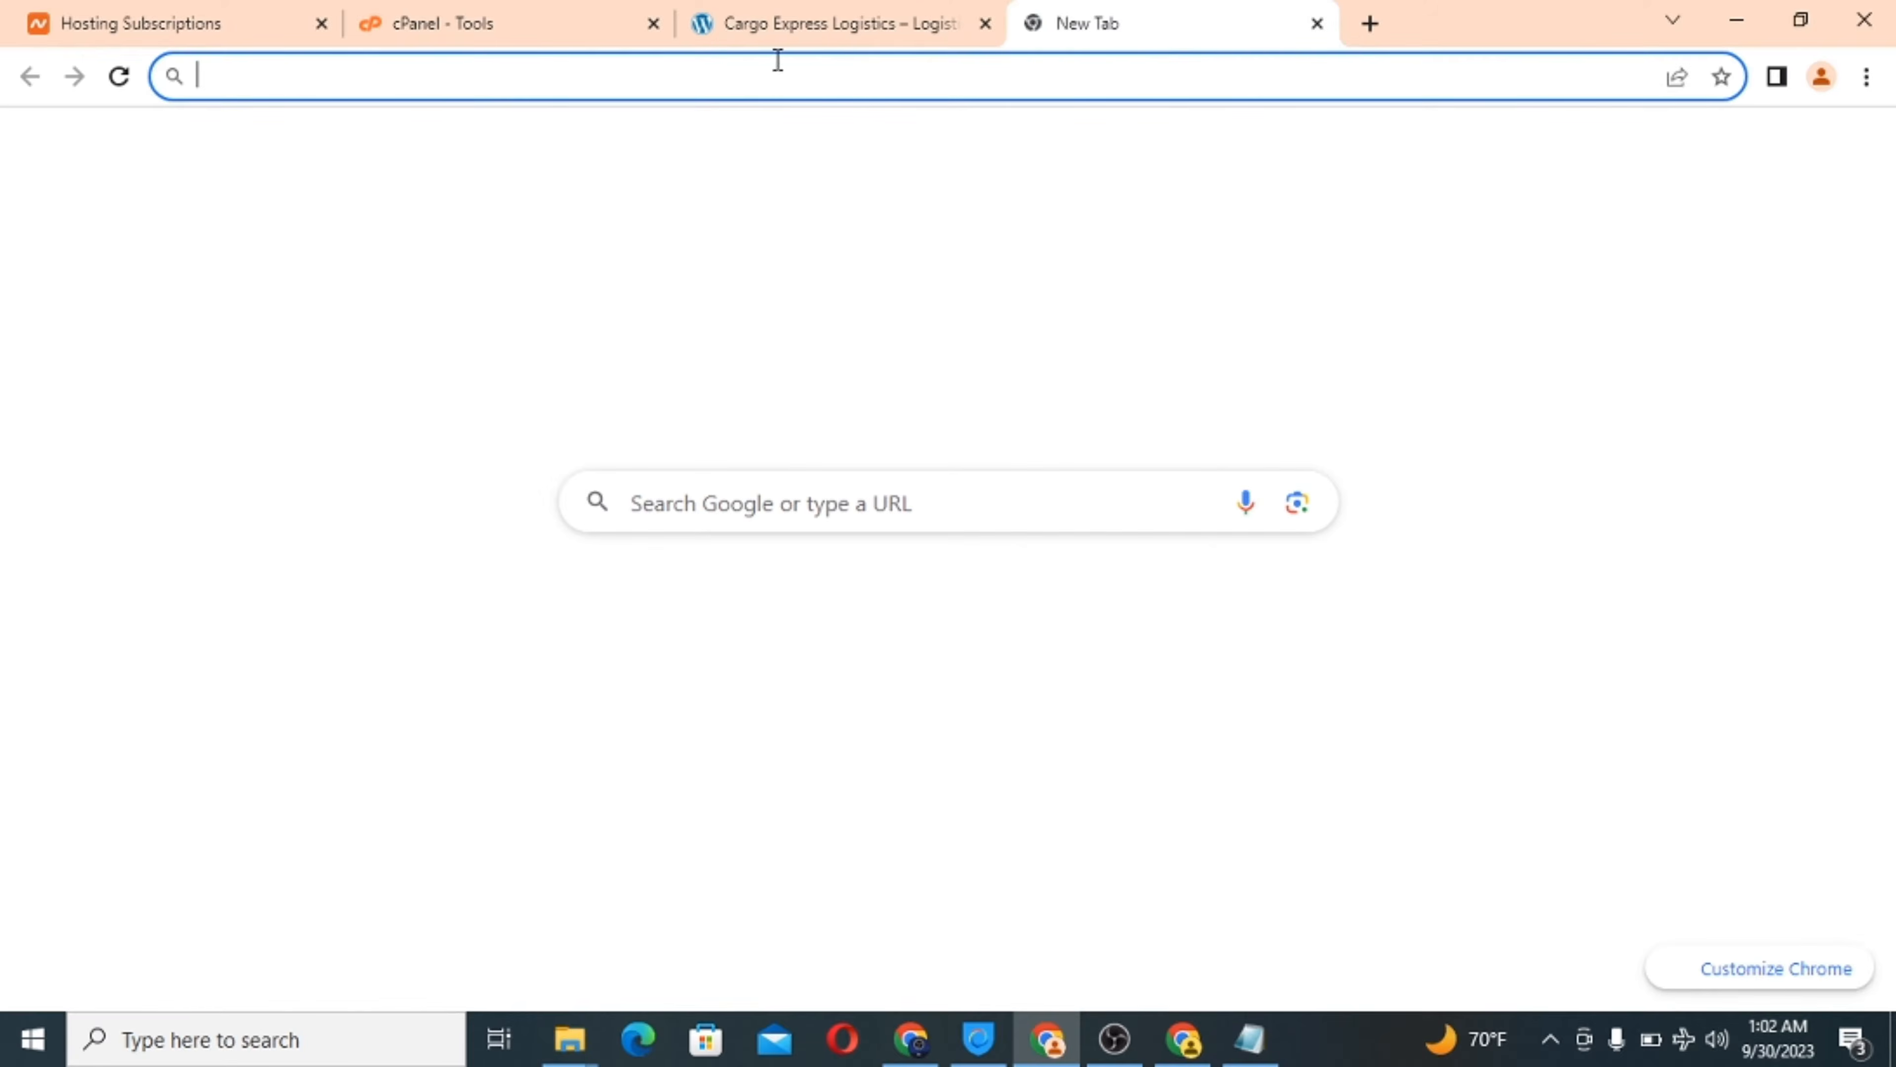
{"action": "key", "text": "ctrl+v"}
{"action": "key", "text": "Return"}
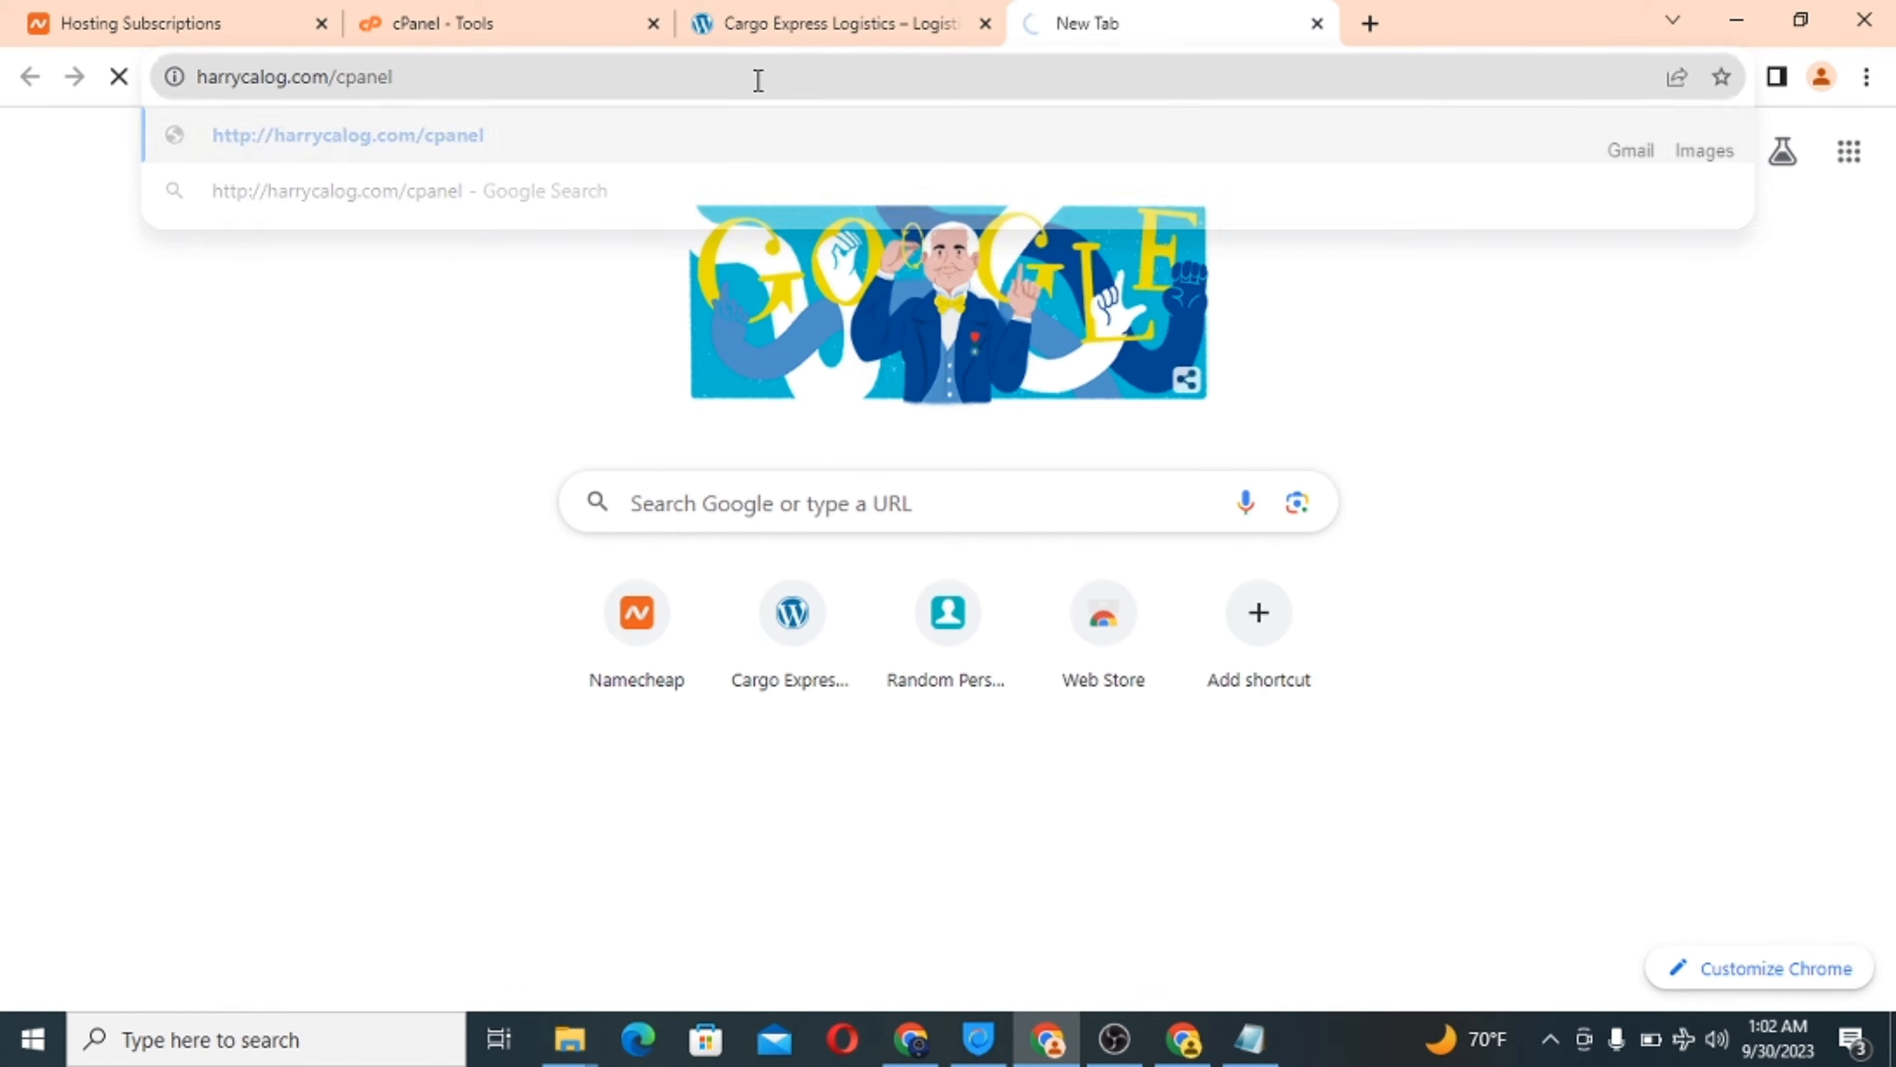
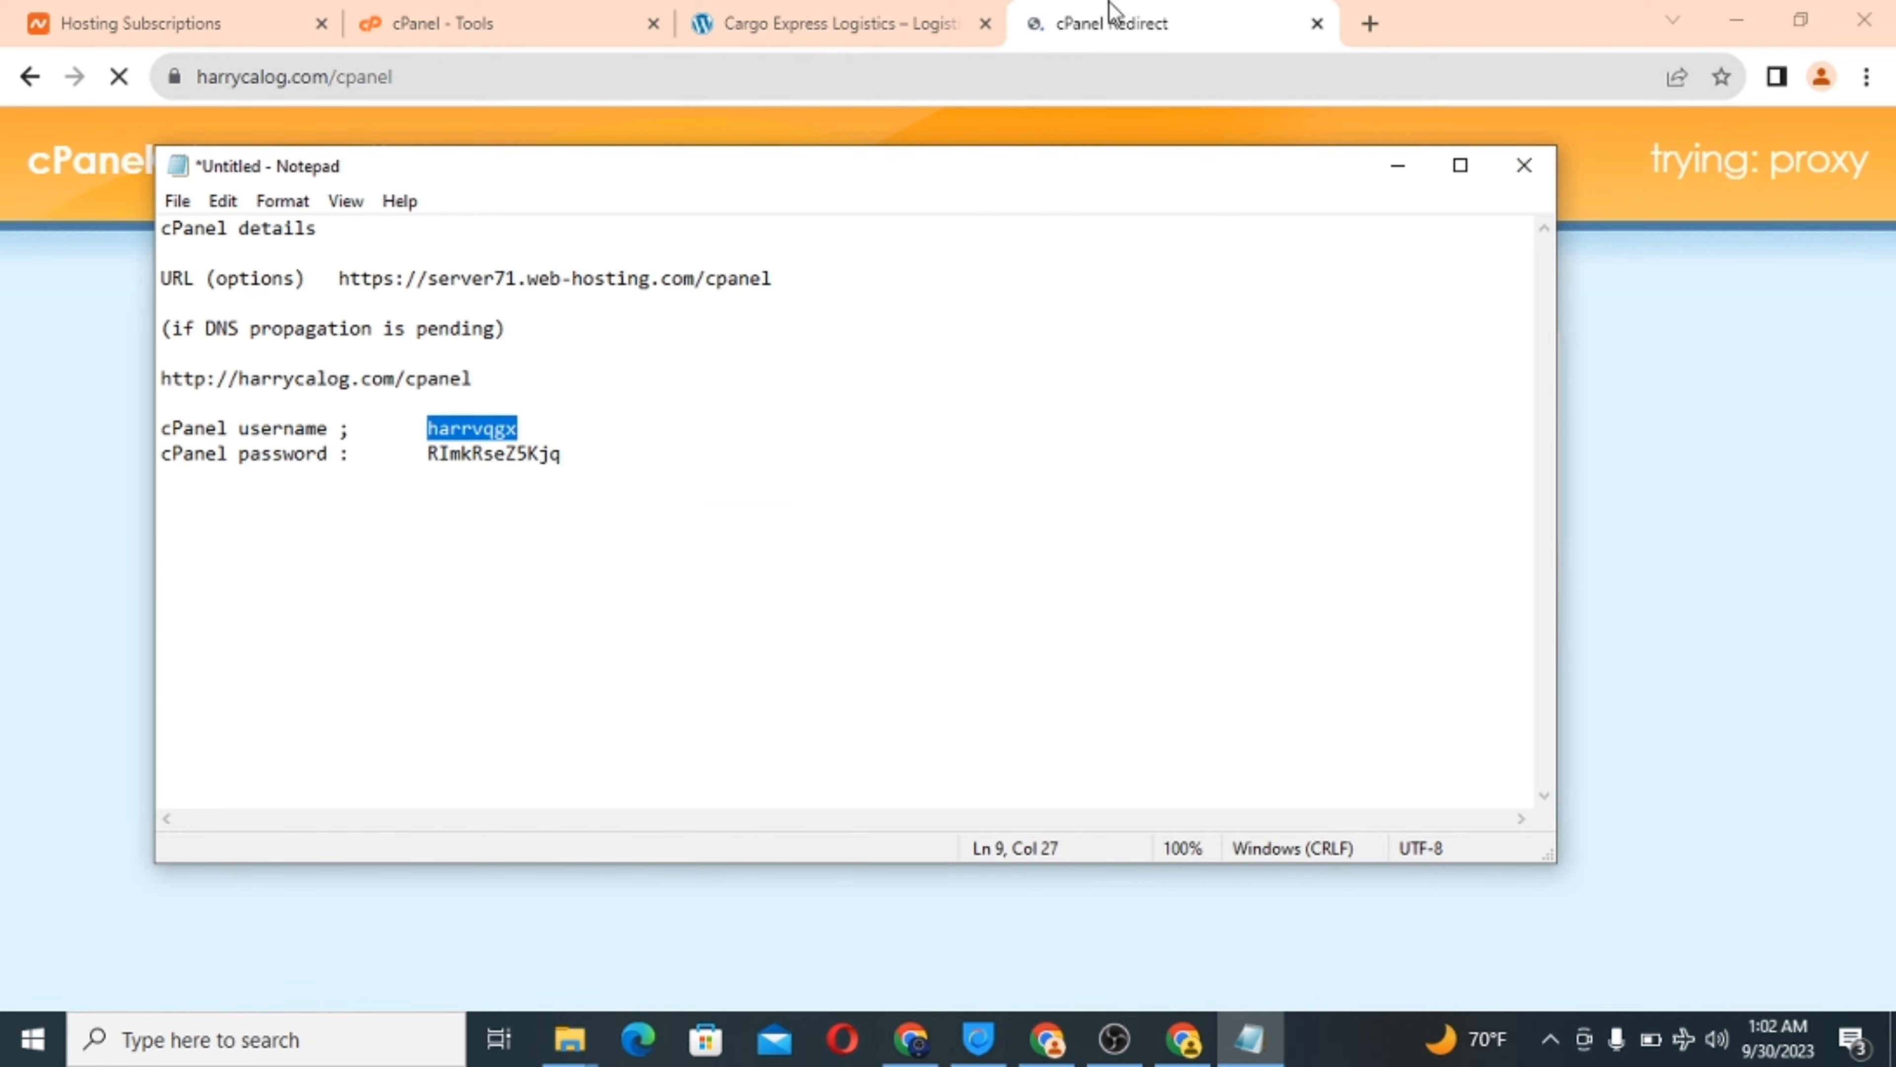
Paste the account username from the Notepad notes into the cPanel Username field.
{"action": "left_click", "coordinate": [1112, 14]}
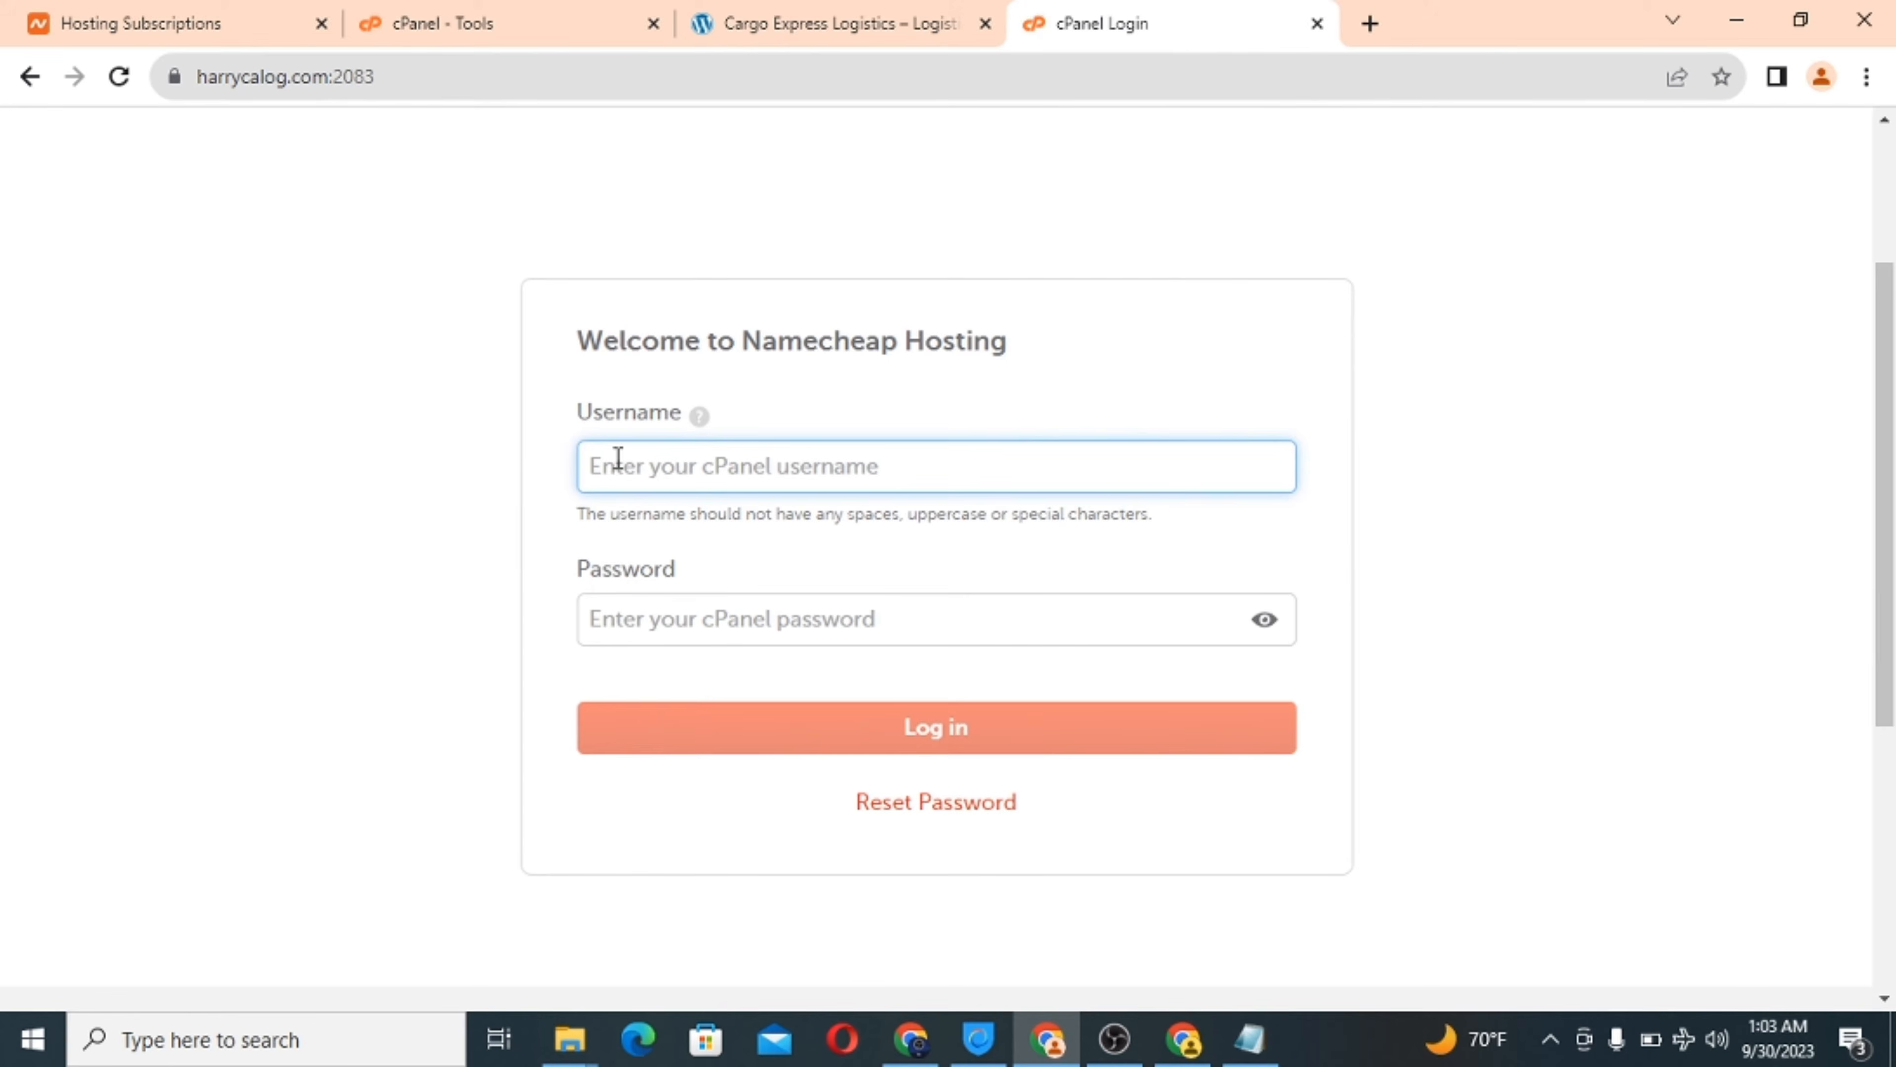
{"action": "right_click", "coordinate": [617, 468]}
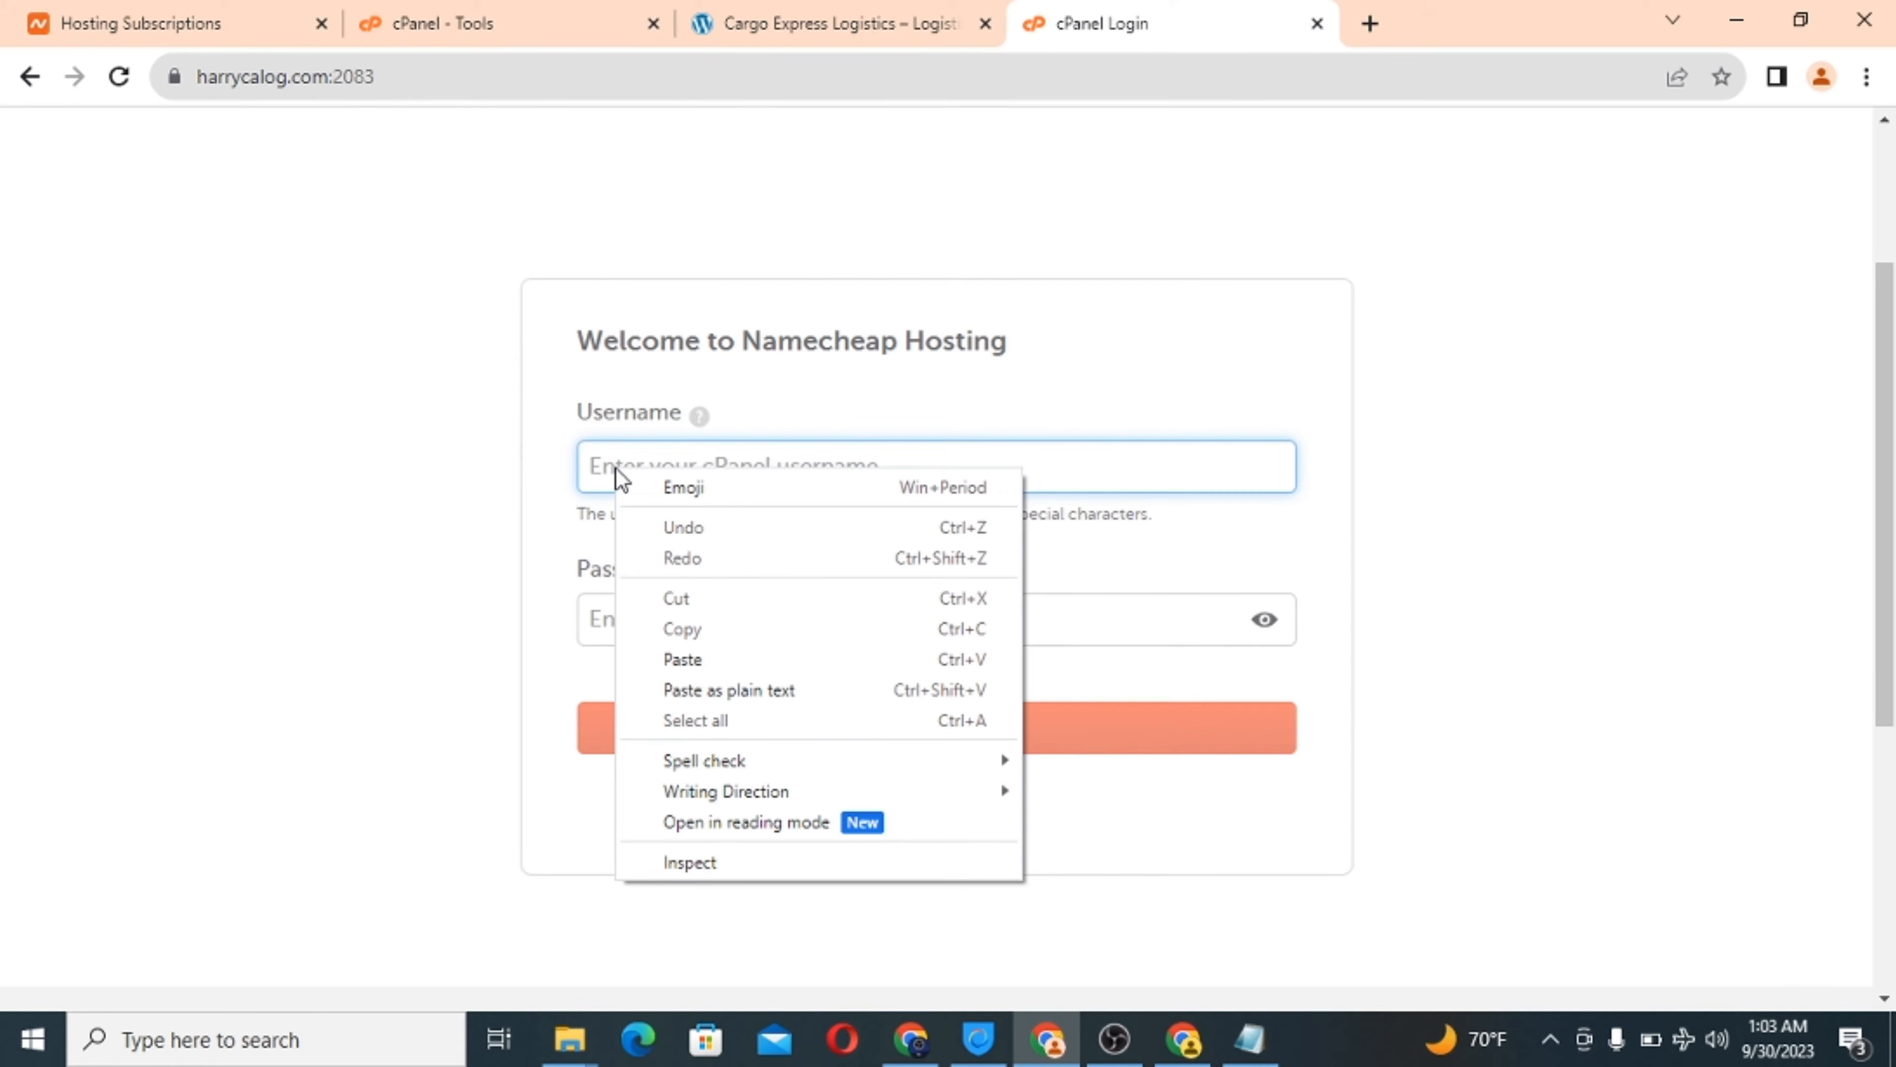
{"action": "left_click", "coordinate": [721, 663]}
{"action": "left_click", "coordinate": [656, 618]}
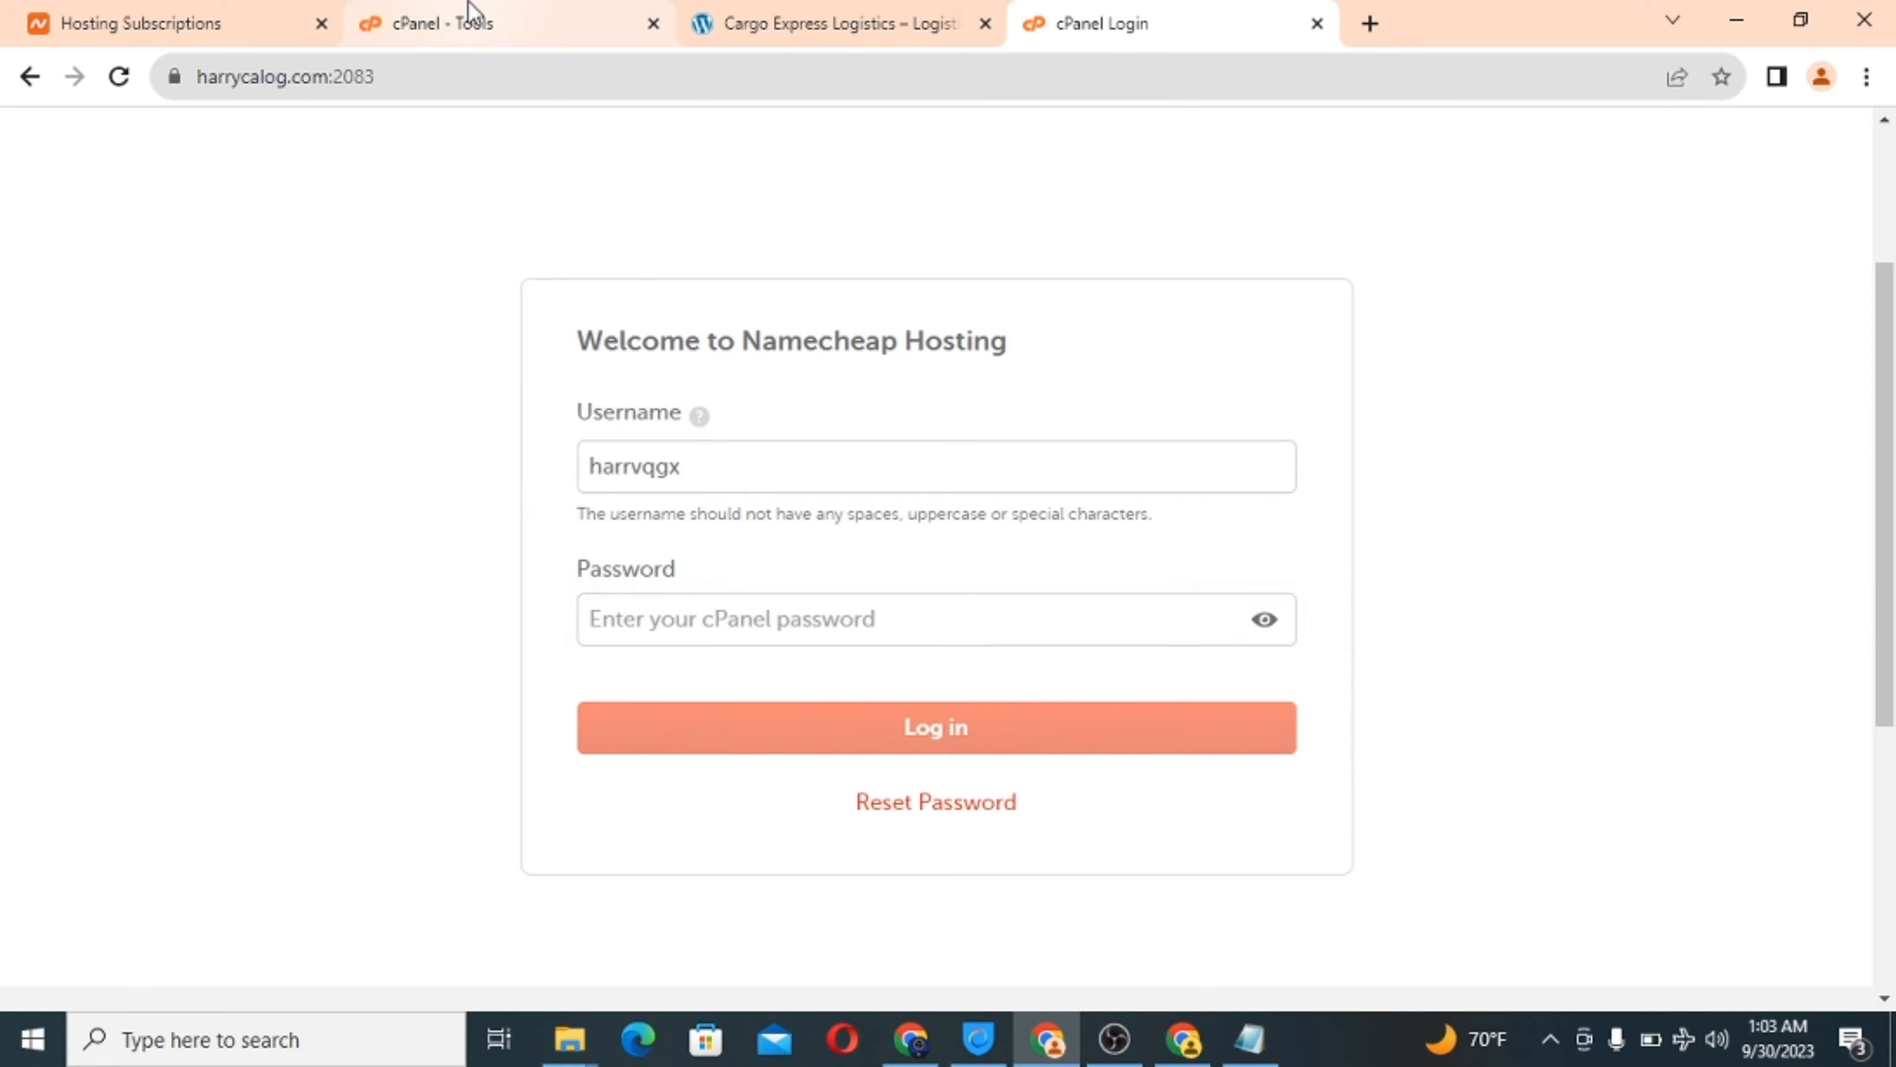
Copy the account password from the Notepad credential notes.
{"action": "left_click", "coordinate": [470, 13]}
{"action": "left_click", "coordinate": [1249, 1039]}
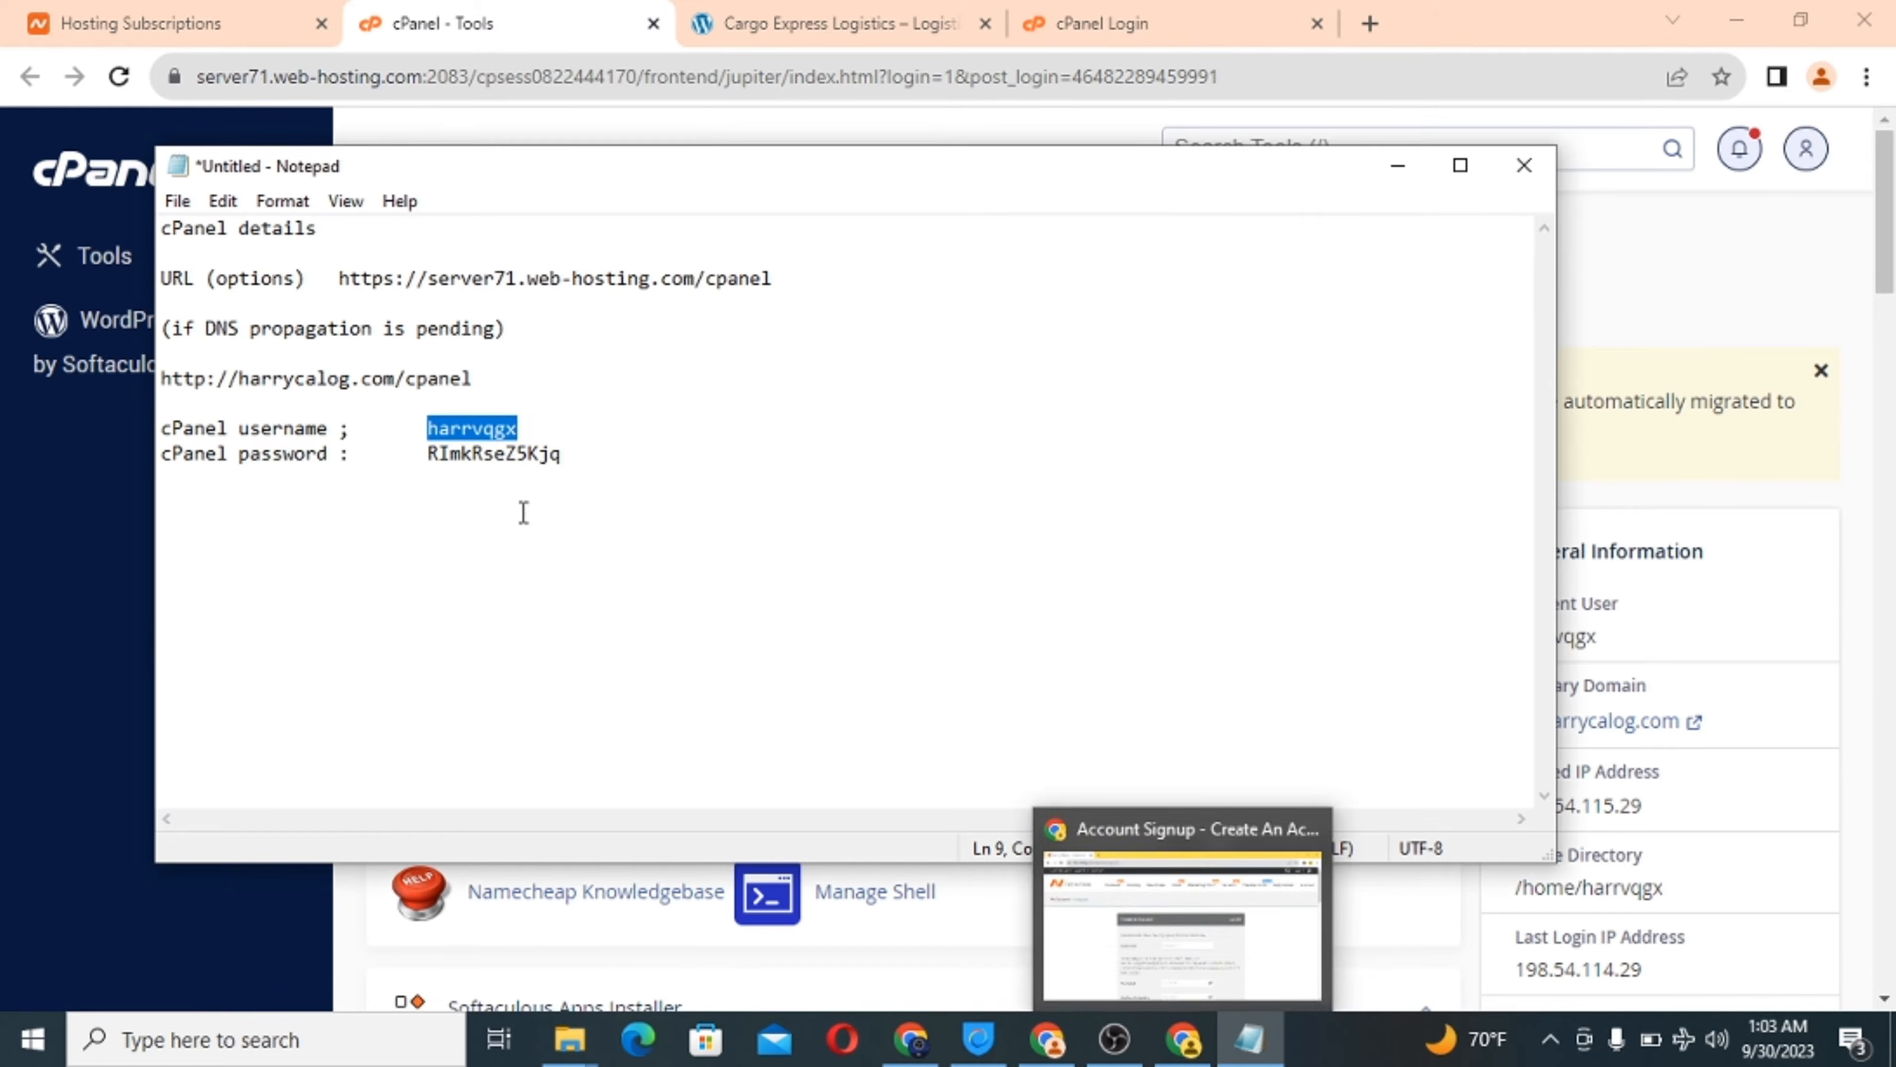
{"action": "double_click", "coordinate": [472, 453]}
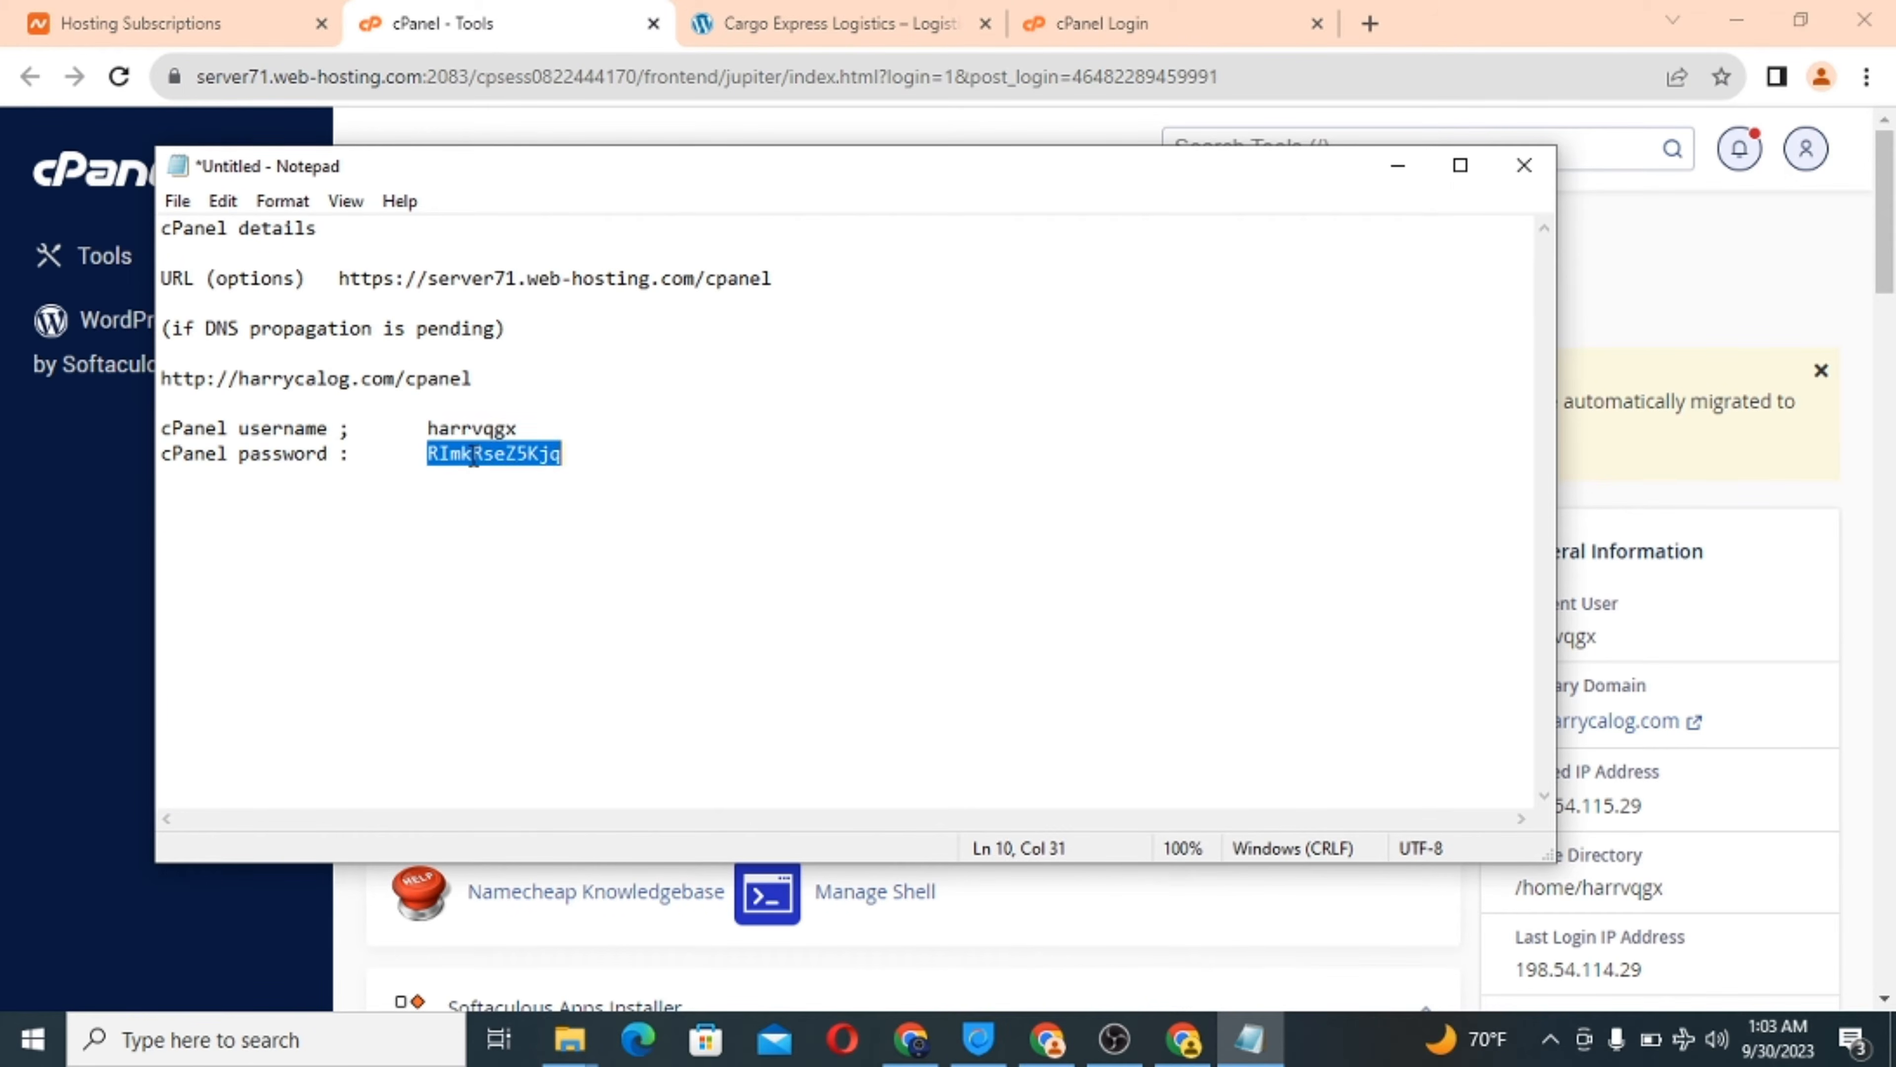
{"action": "right_click", "coordinate": [471, 455]}
{"action": "left_click", "coordinate": [546, 543]}
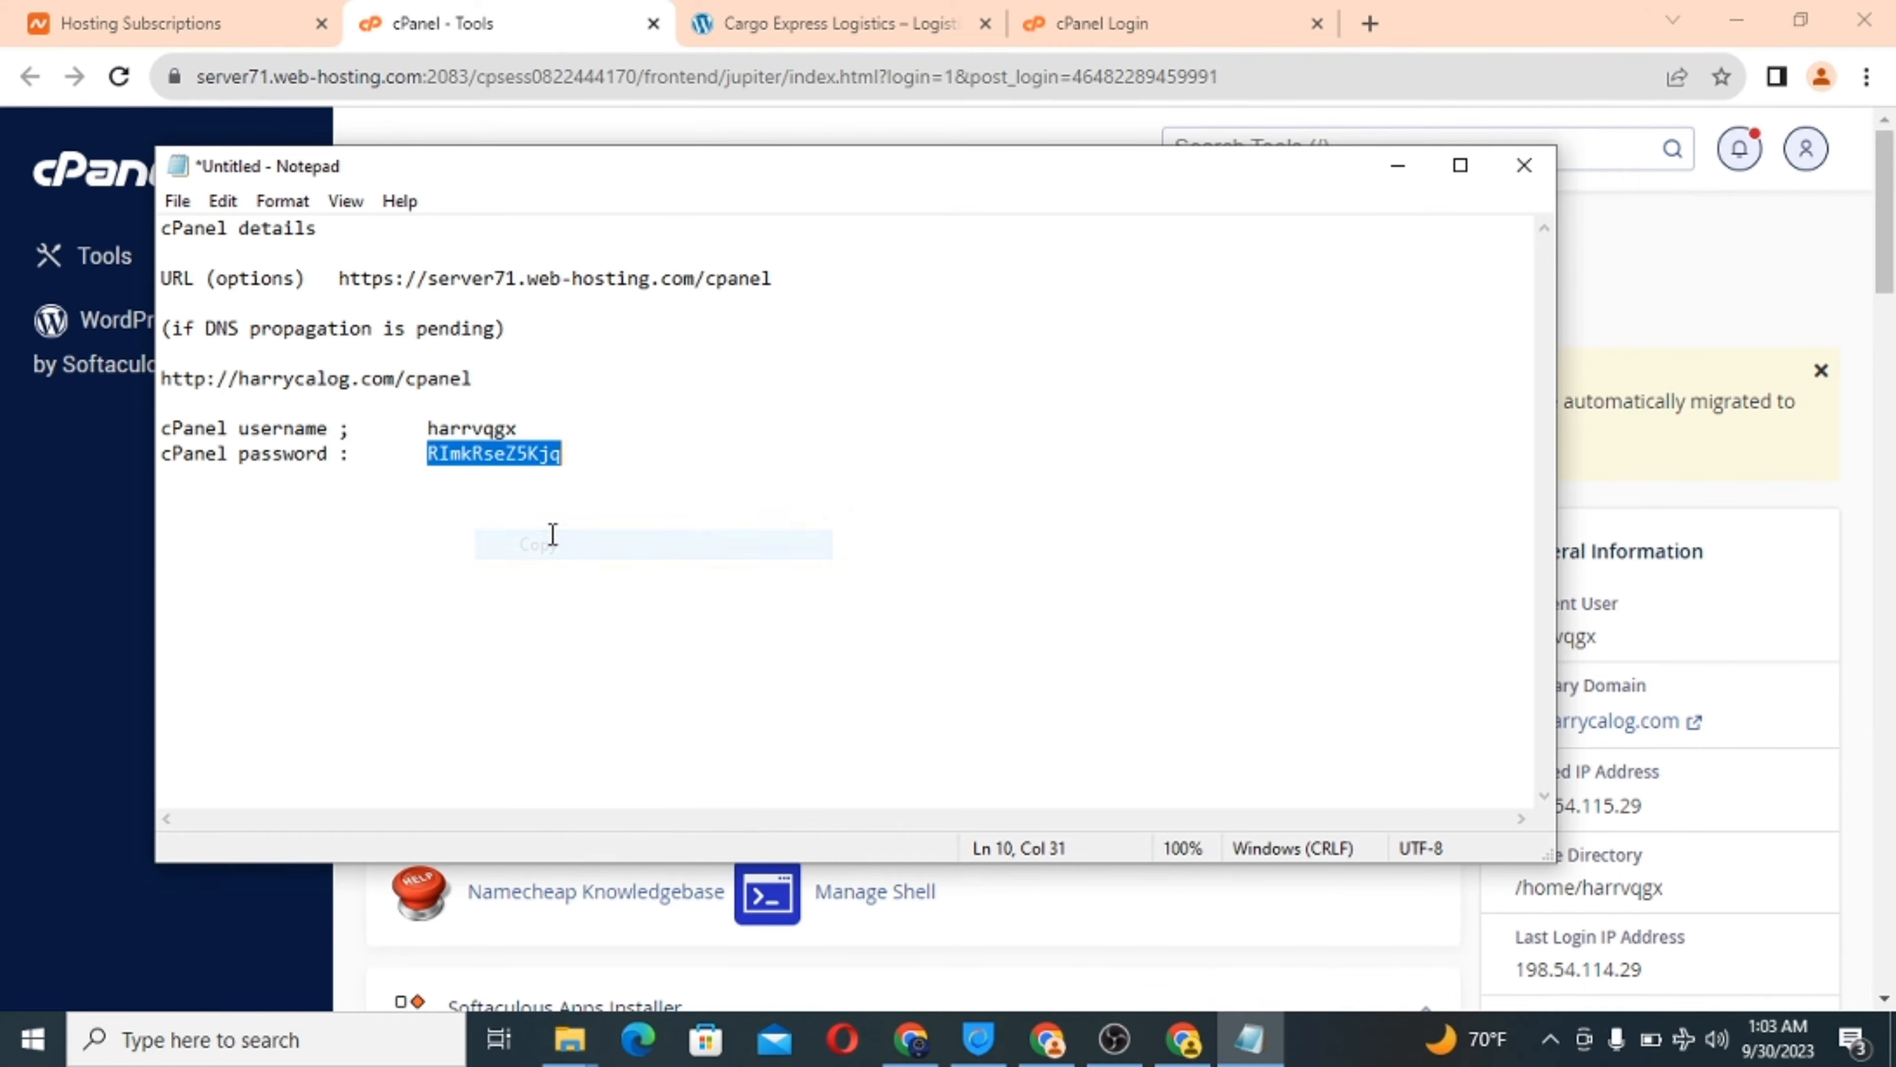
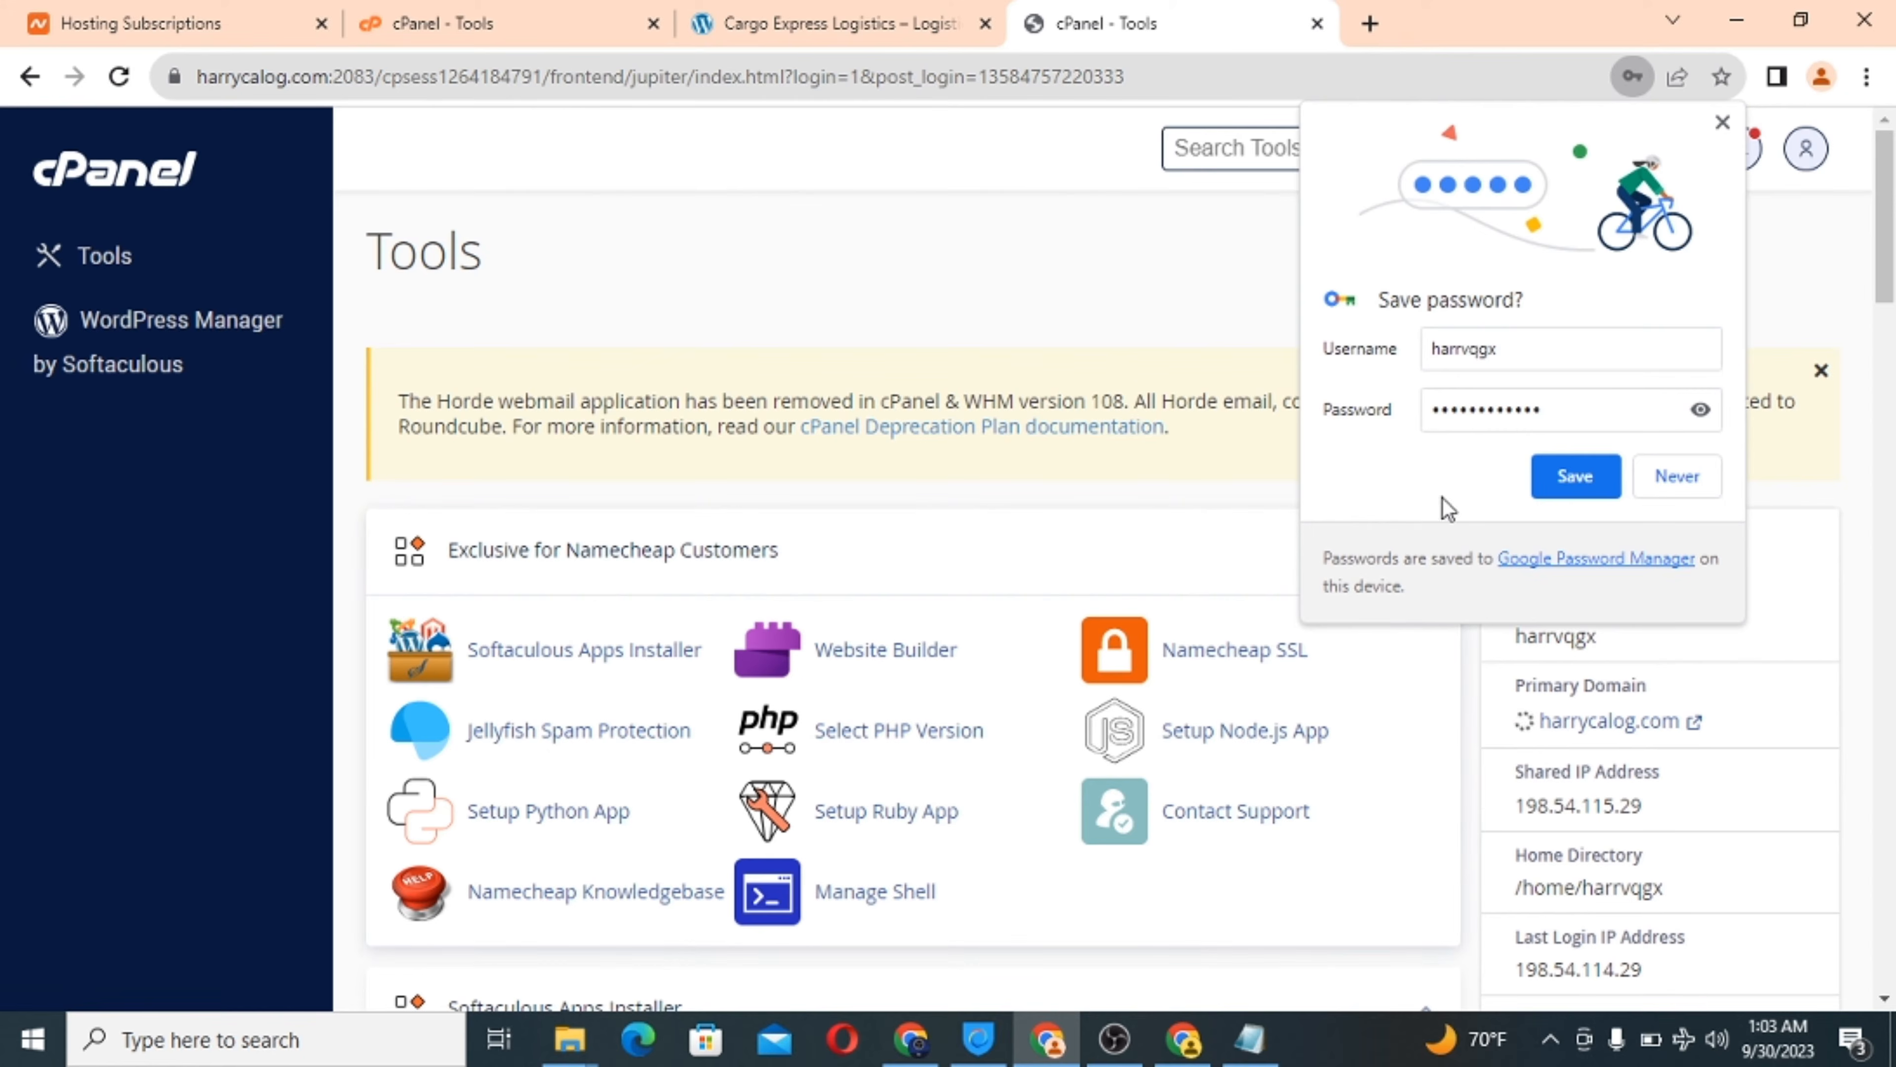
Save the cPanel login password in Chrome and close the duplicate server71 cPanel tab.
{"action": "left_click", "coordinate": [1575, 478]}
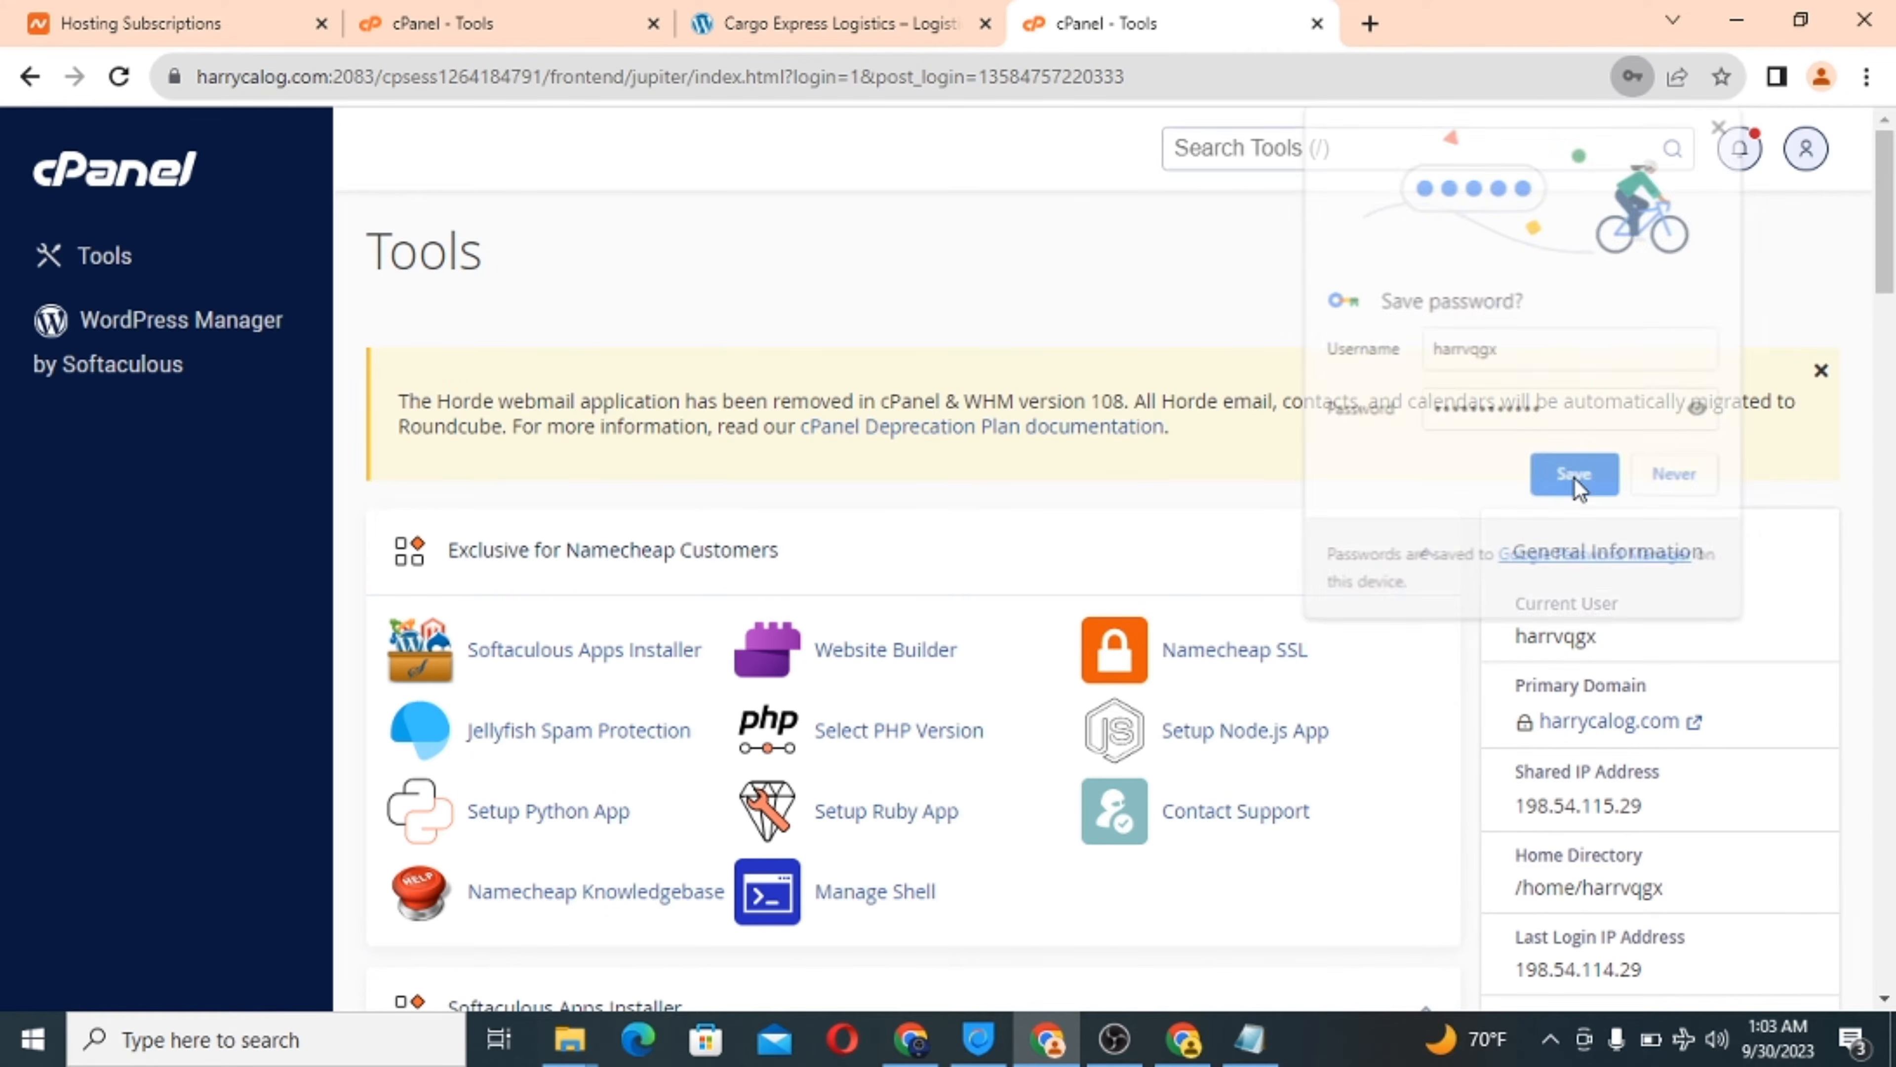
{"action": "left_click", "coordinate": [457, 13]}
{"action": "left_click", "coordinate": [1173, 18]}
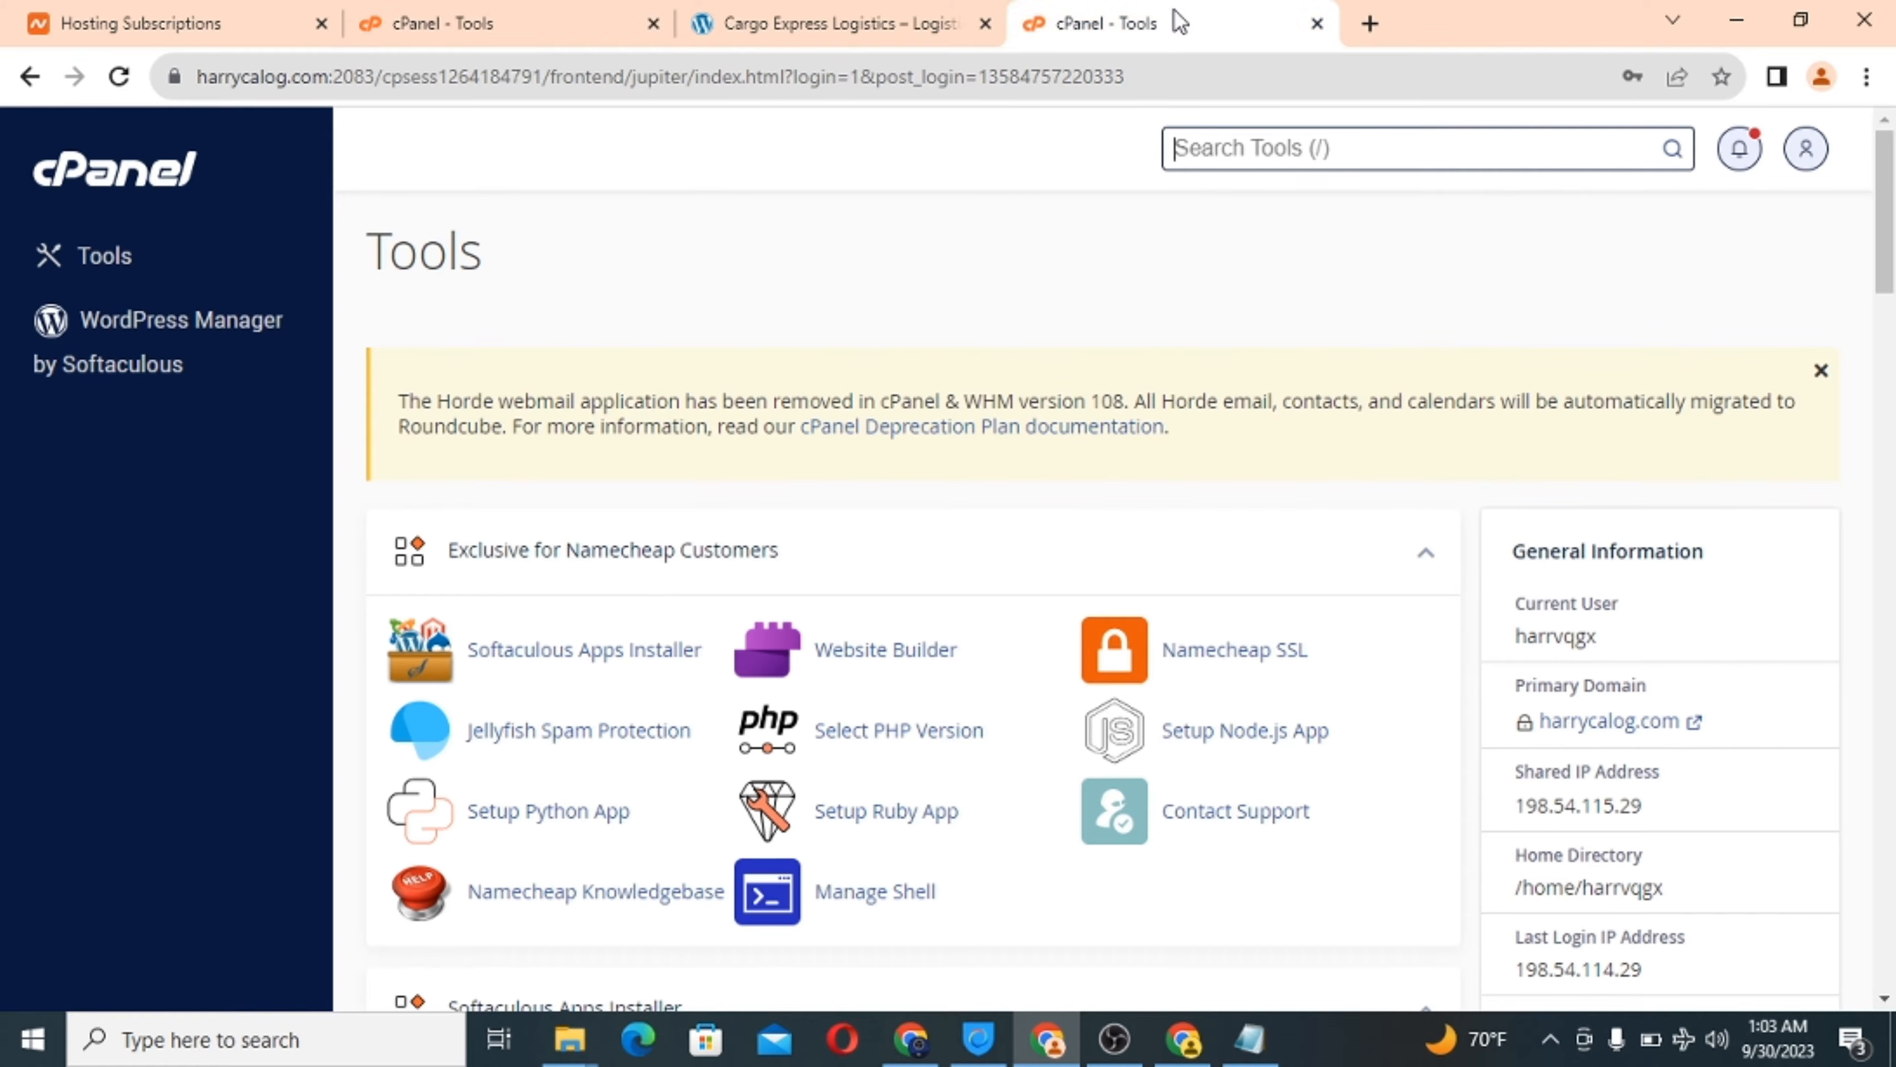
{"action": "left_click", "coordinate": [565, 13]}
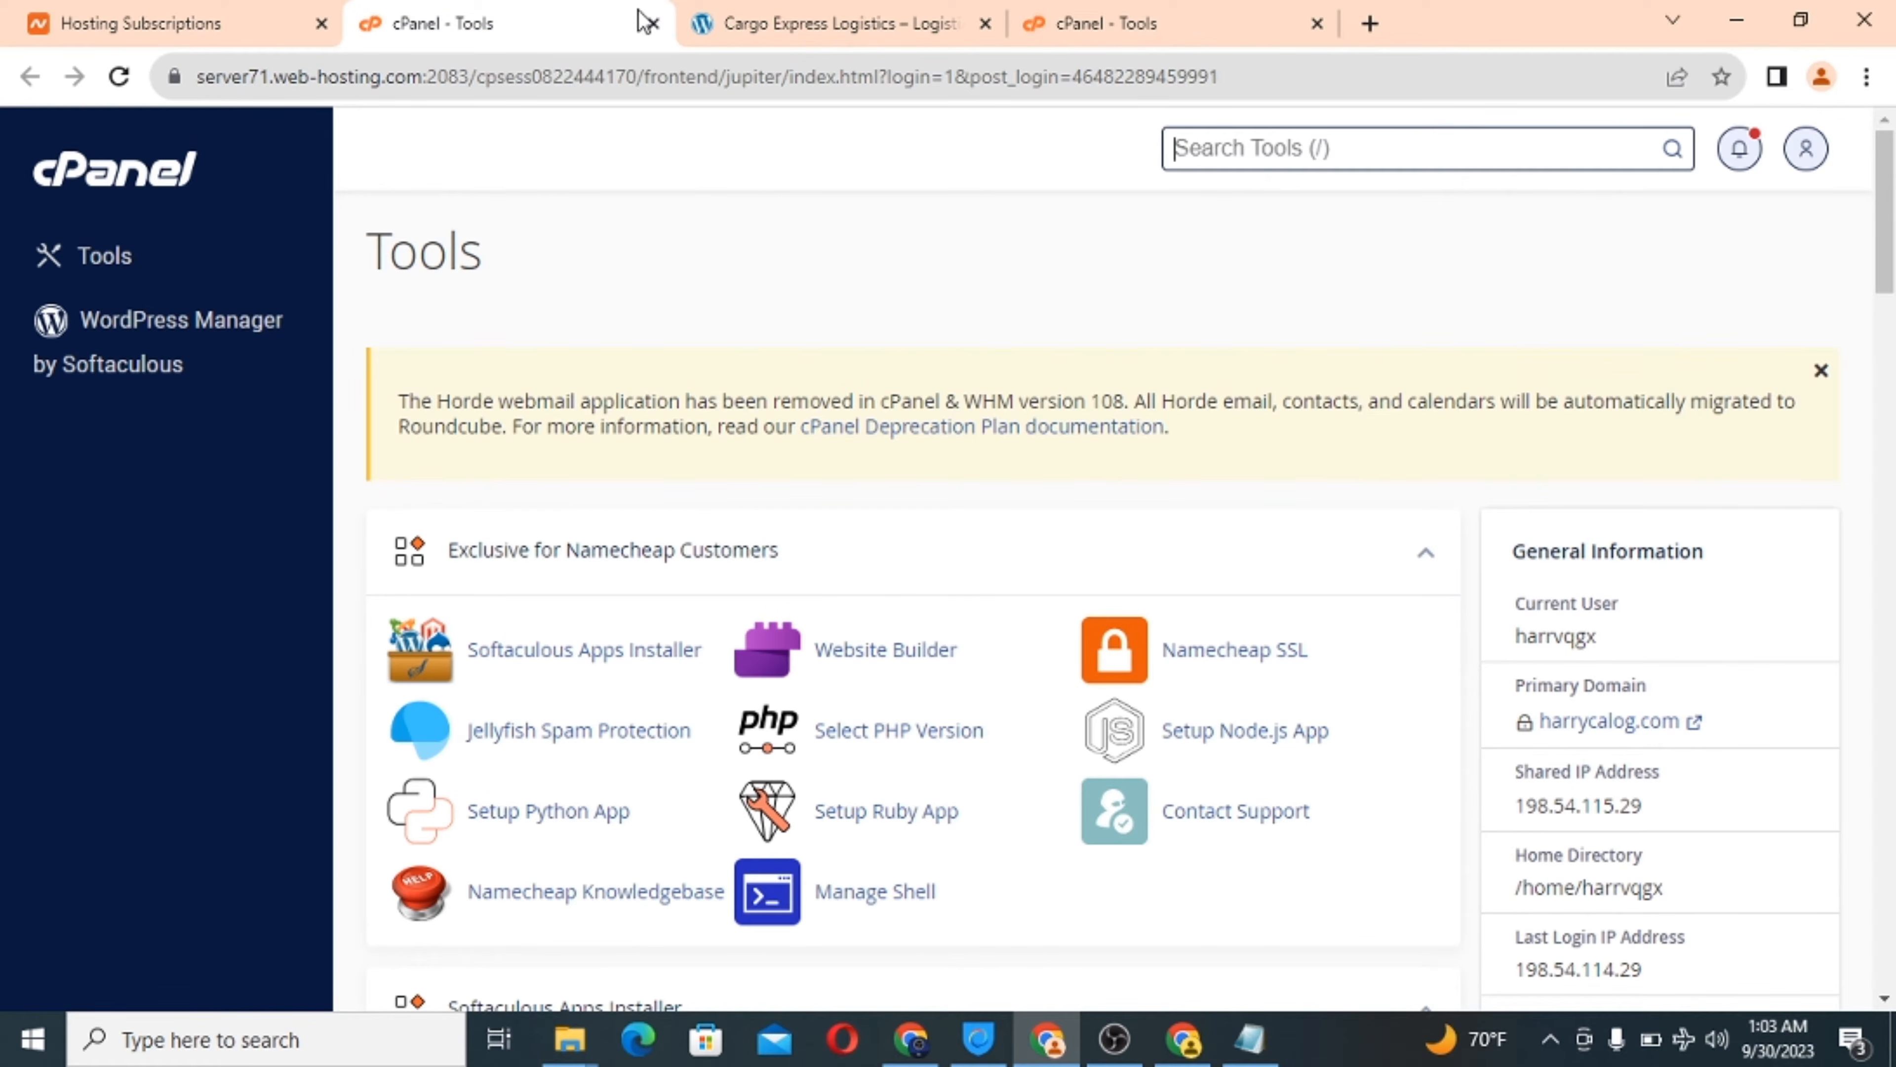
{"action": "left_click", "coordinate": [654, 23]}
Return to the remaining harrycalog.com cPanel Tools page and scroll to the Email section.
{"action": "left_click", "coordinate": [892, 20]}
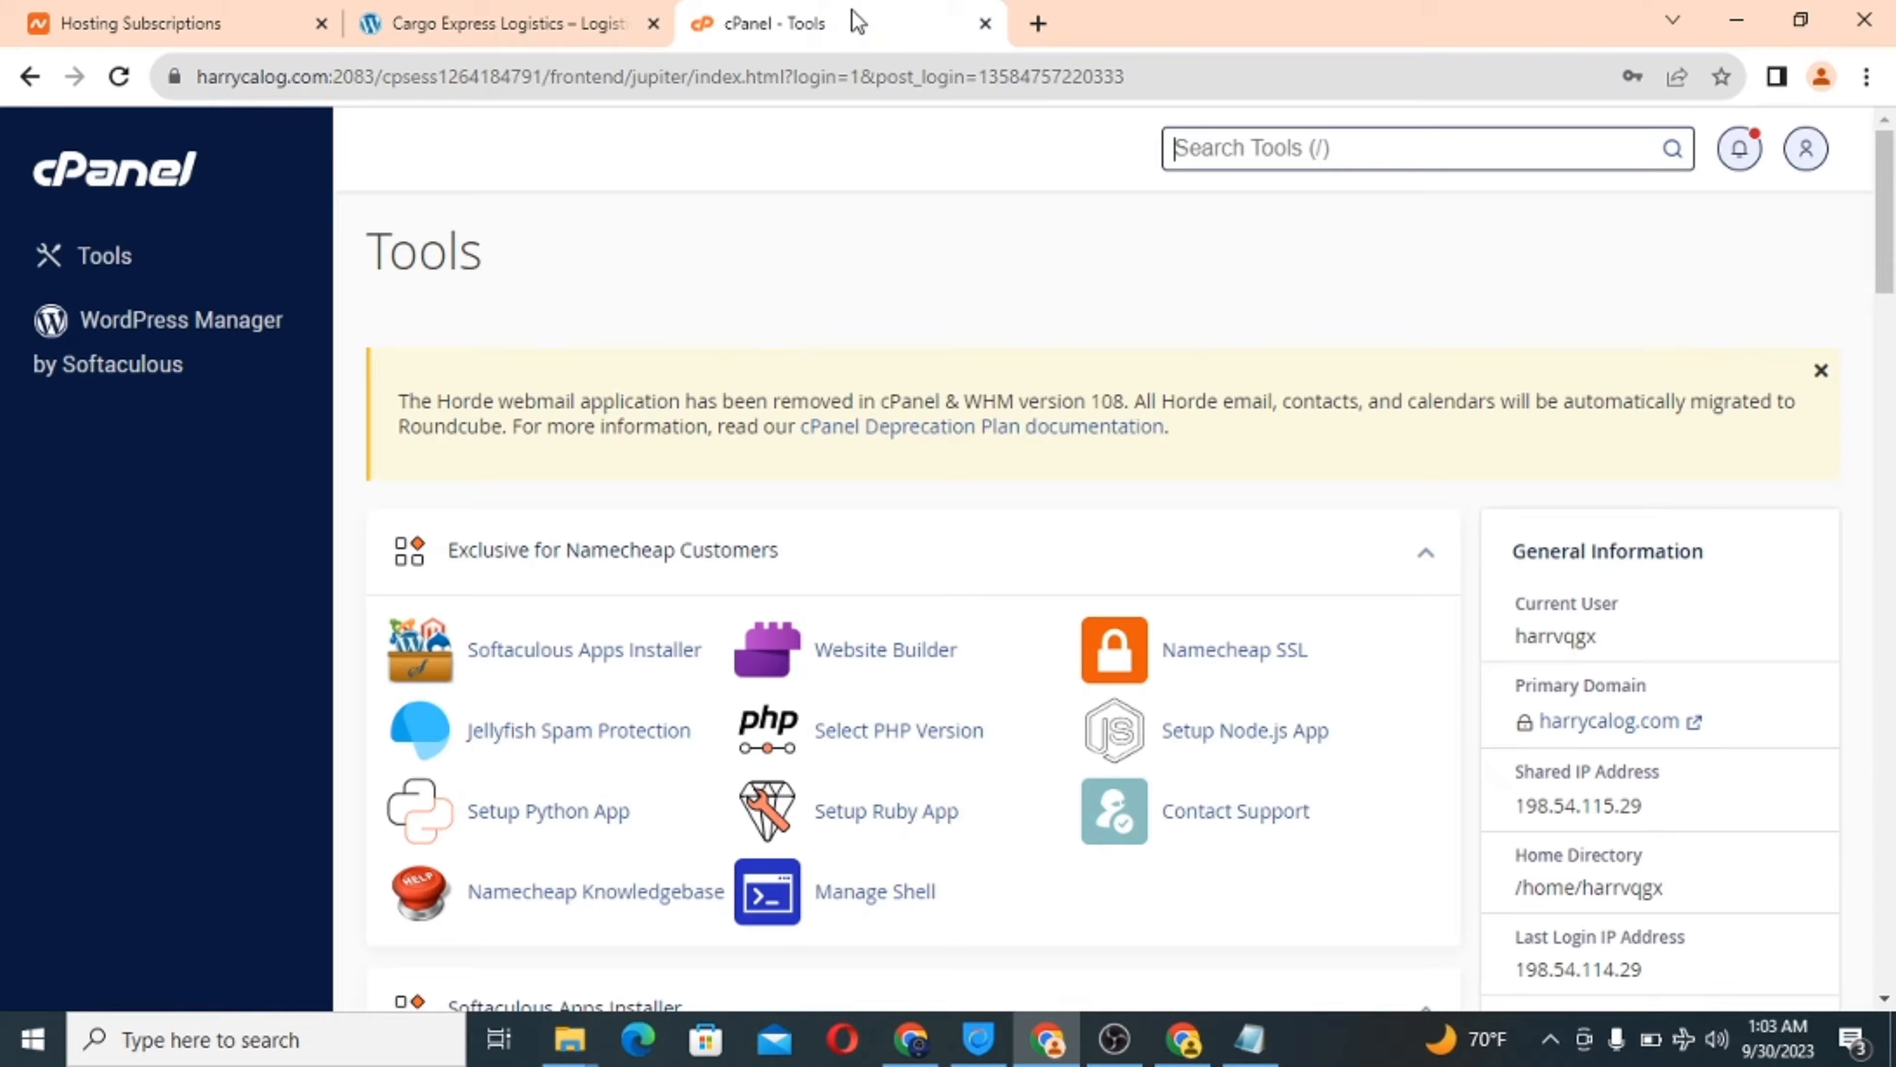
{"action": "scroll", "coordinate": [735, 549], "scroll_direction": "down", "scroll_amount": 3}
{"action": "scroll", "coordinate": [735, 546], "scroll_direction": "down", "scroll_amount": 10}
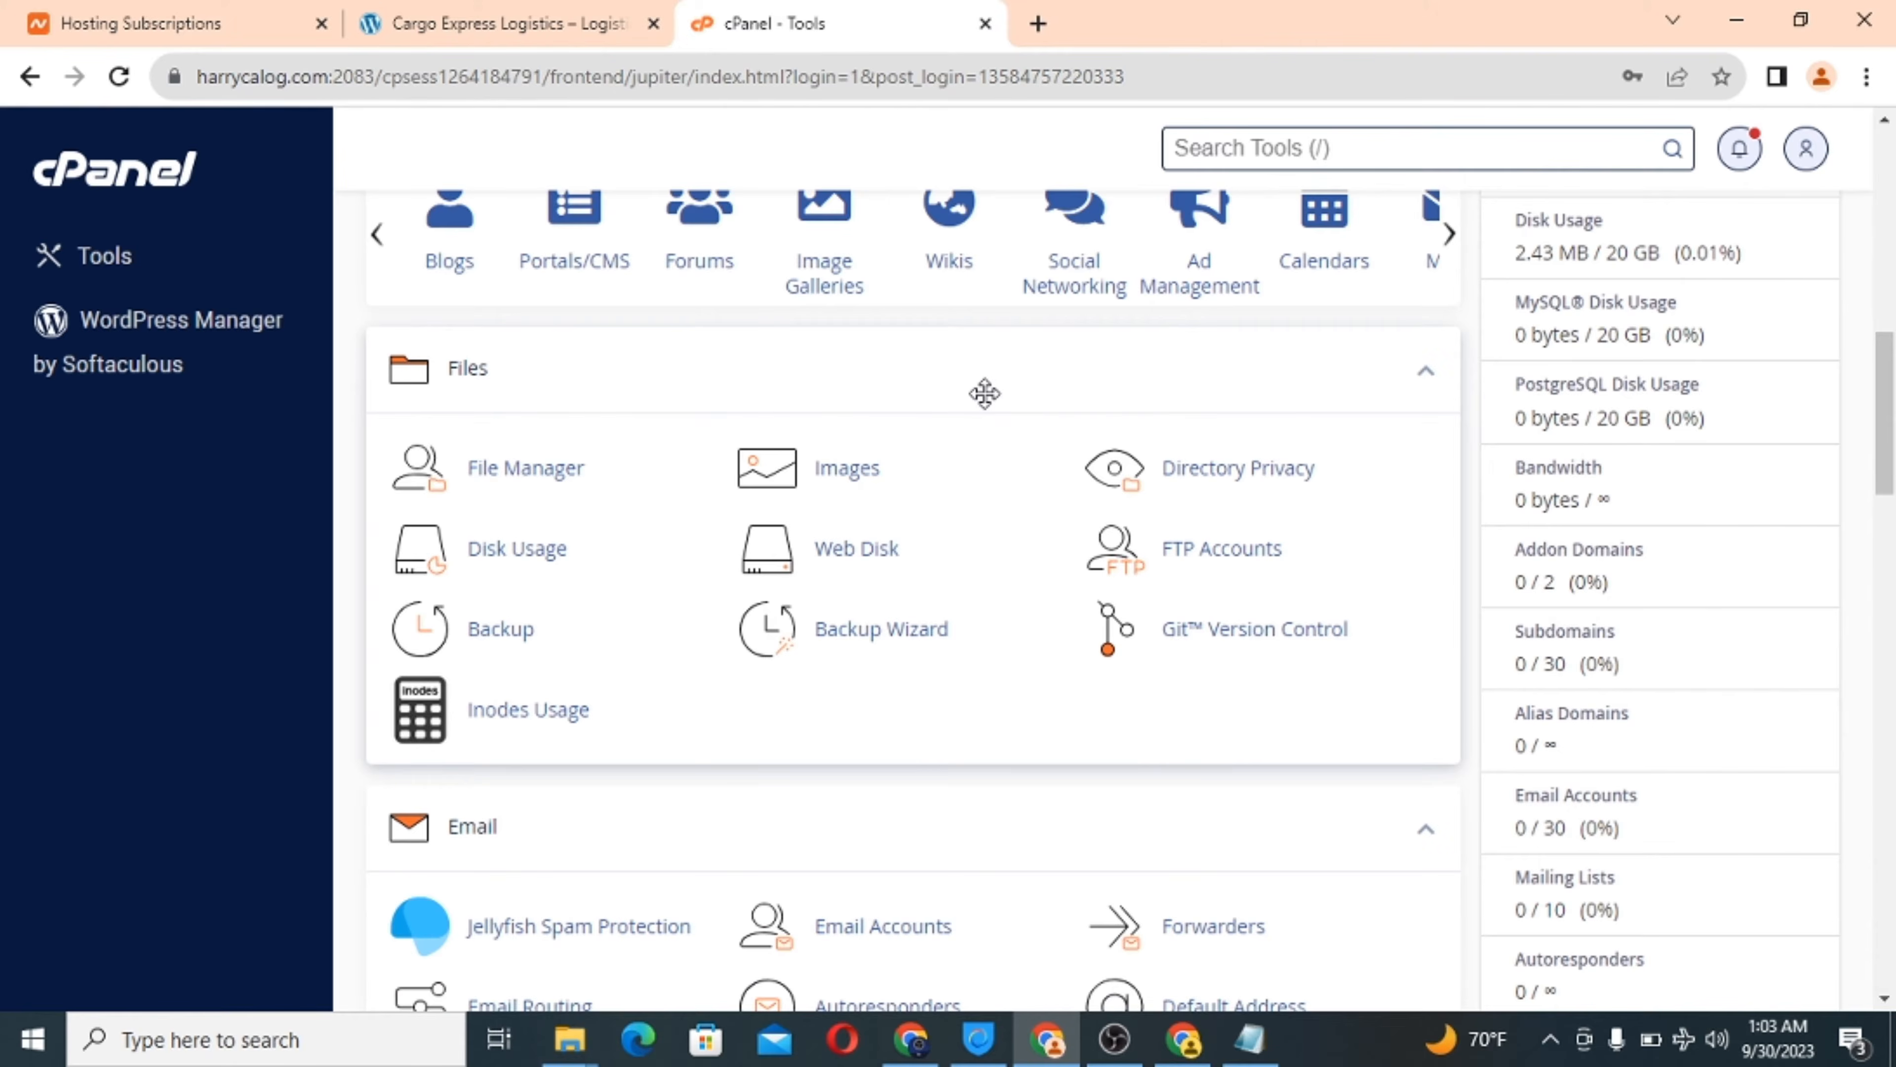
{"action": "scroll", "coordinate": [986, 394], "scroll_direction": "up", "scroll_amount": 12}
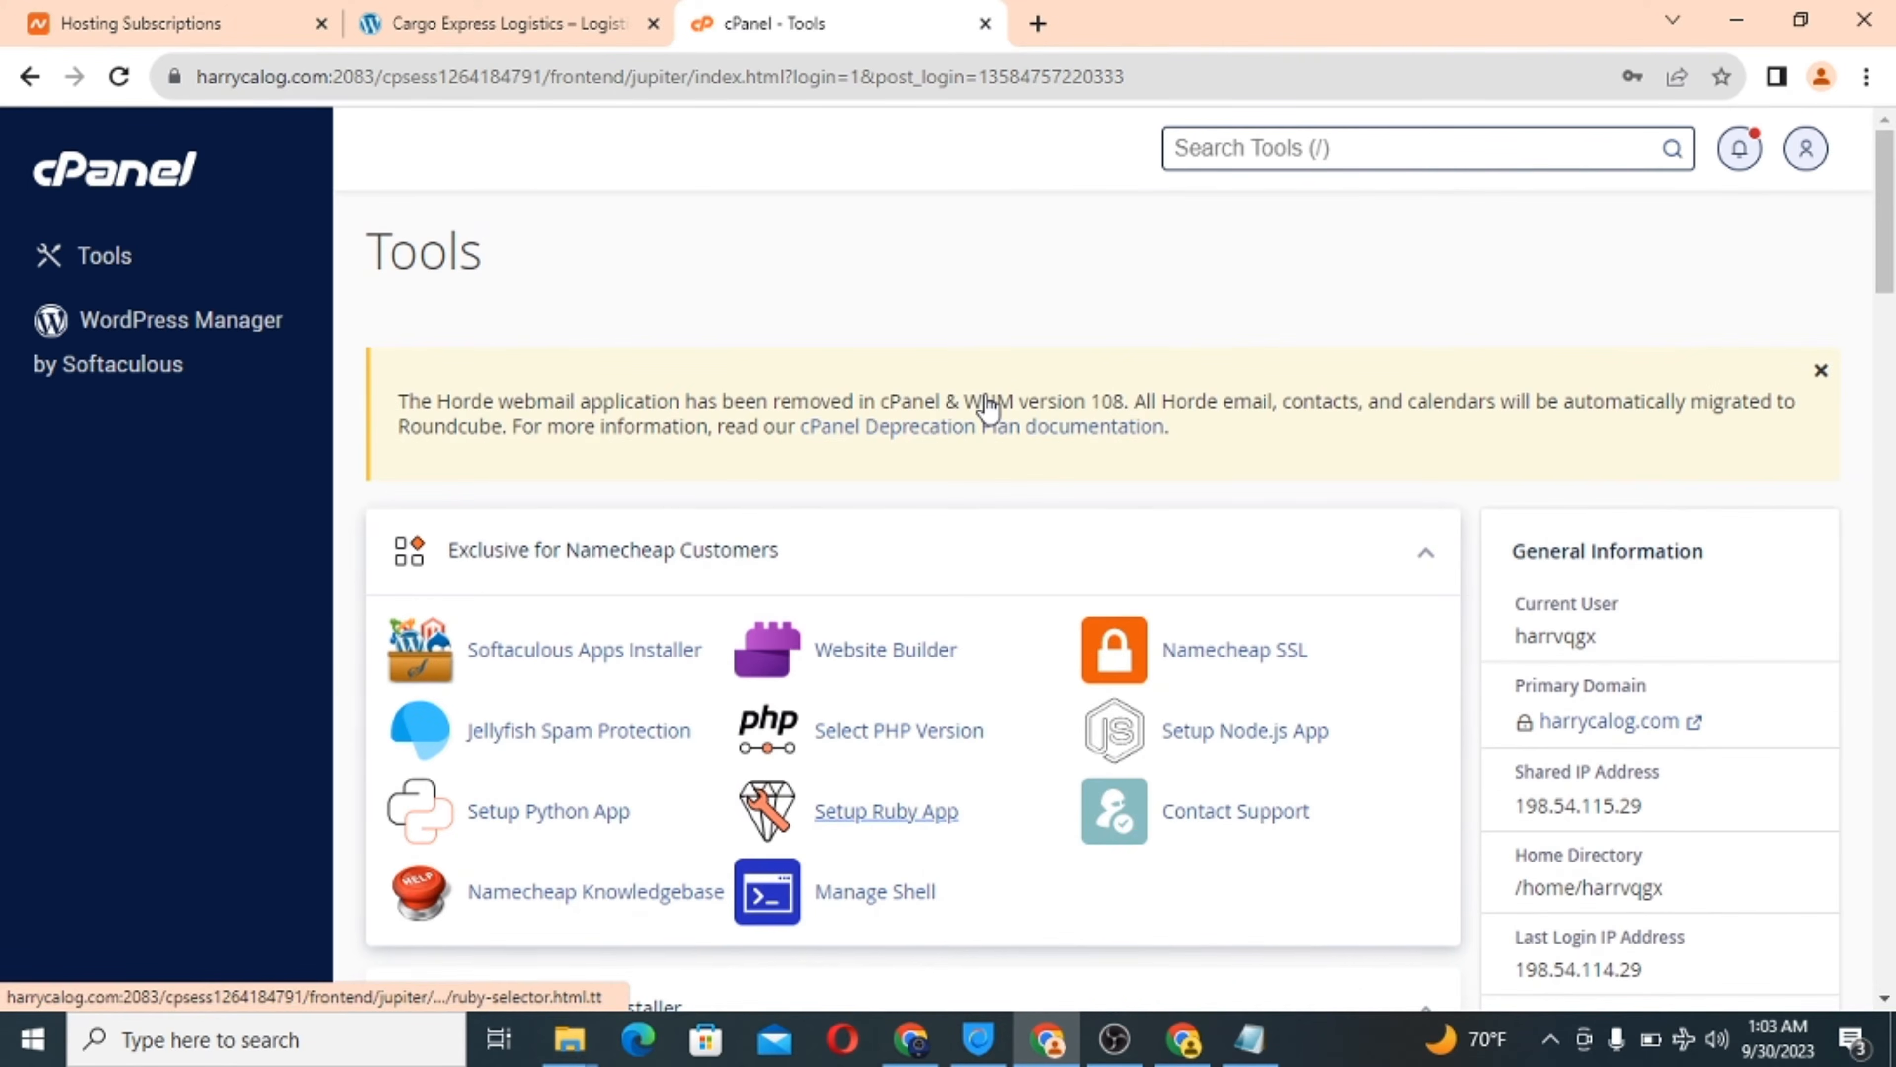
{"action": "scroll", "coordinate": [987, 407], "scroll_direction": "down", "scroll_amount": 12}
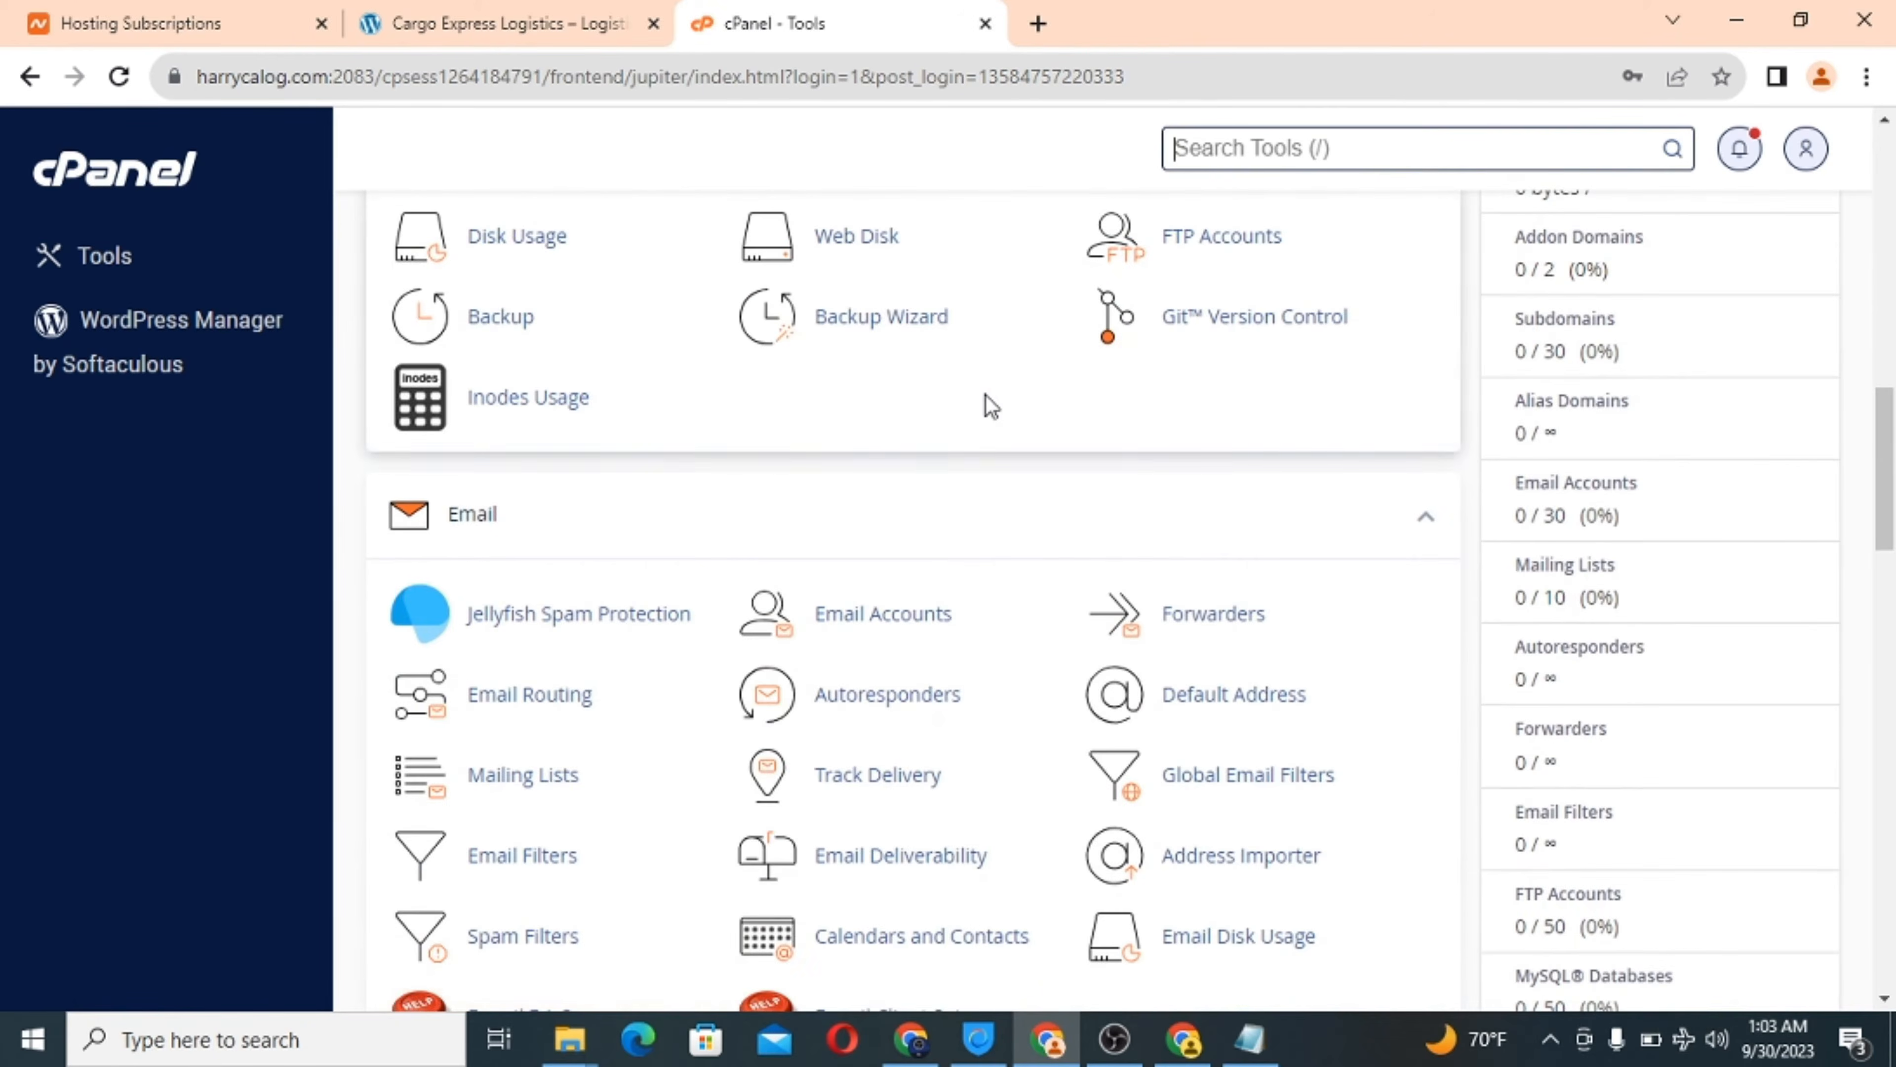
{"action": "scroll", "coordinate": [987, 404], "scroll_direction": "up", "scroll_amount": 5}
{"action": "scroll", "coordinate": [985, 404], "scroll_direction": "down", "scroll_amount": 8}
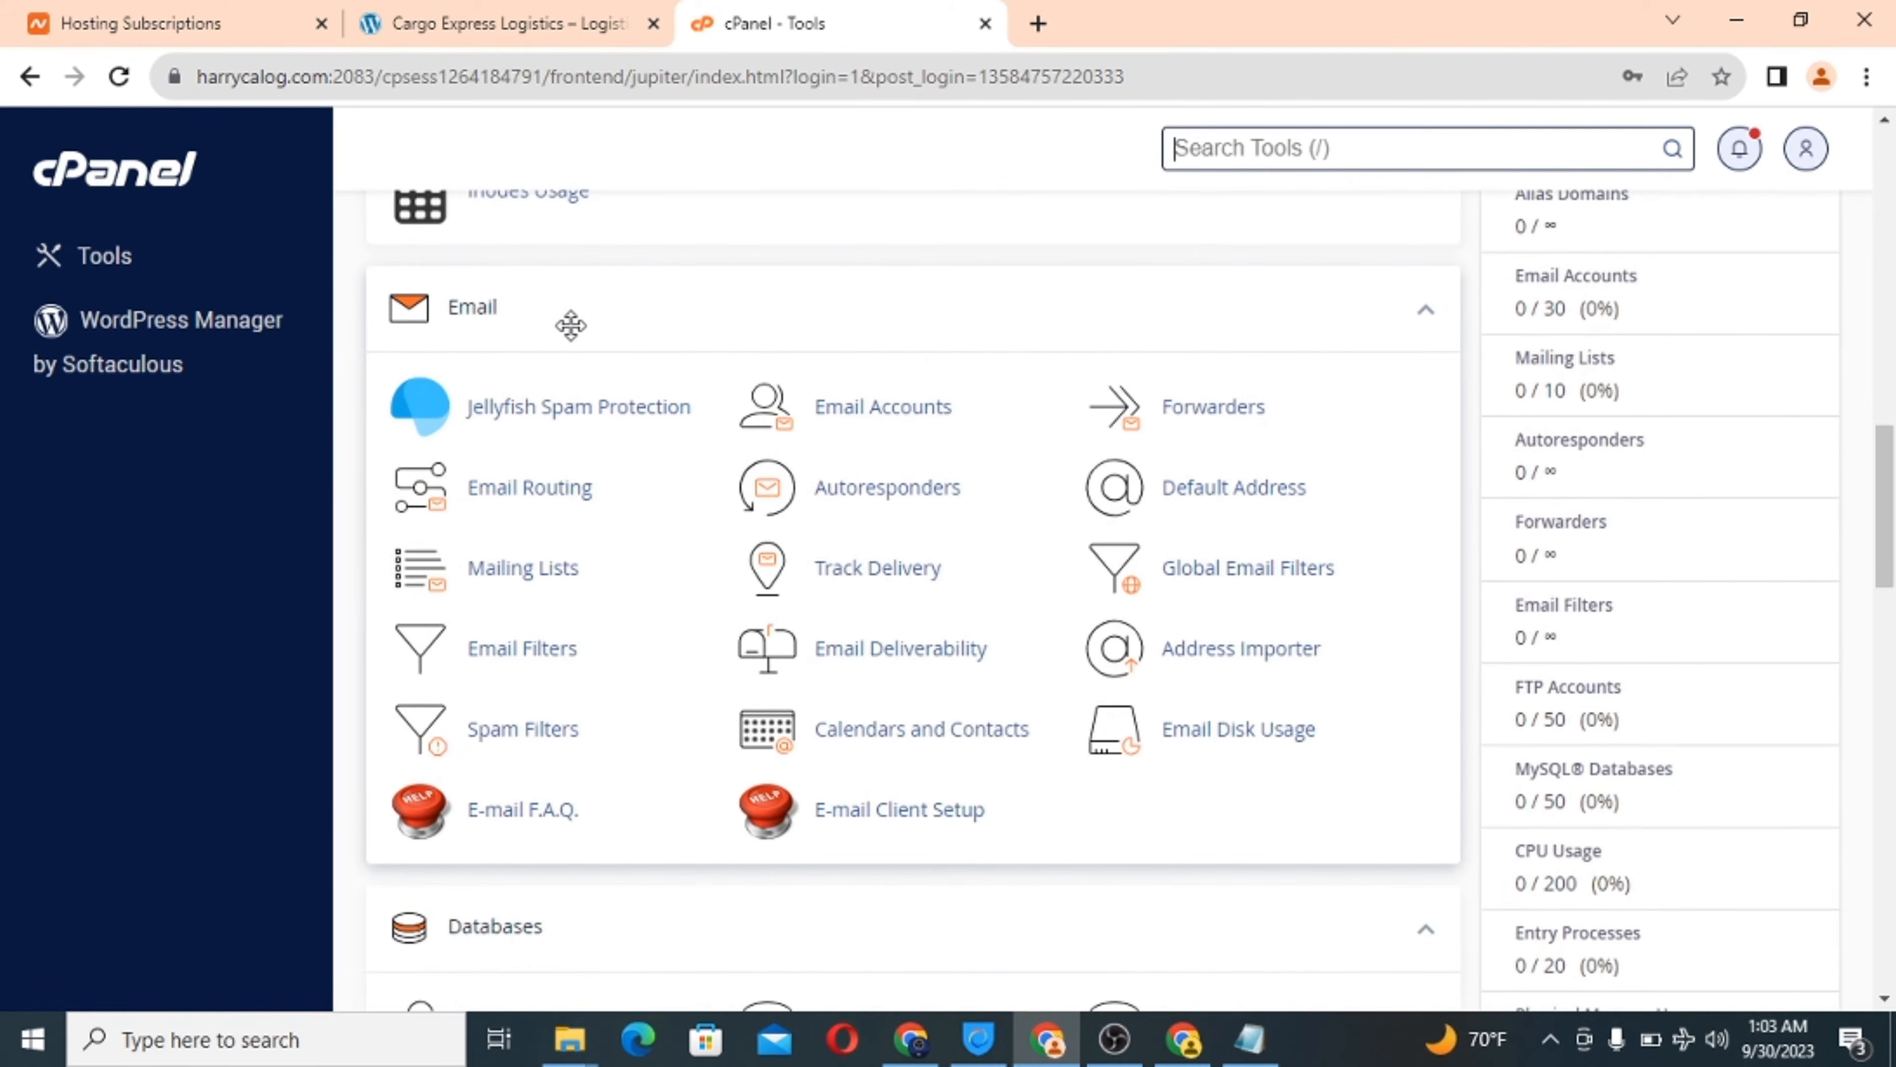
Open Email Accounts and start a new account with username info.
{"action": "left_click", "coordinate": [880, 425]}
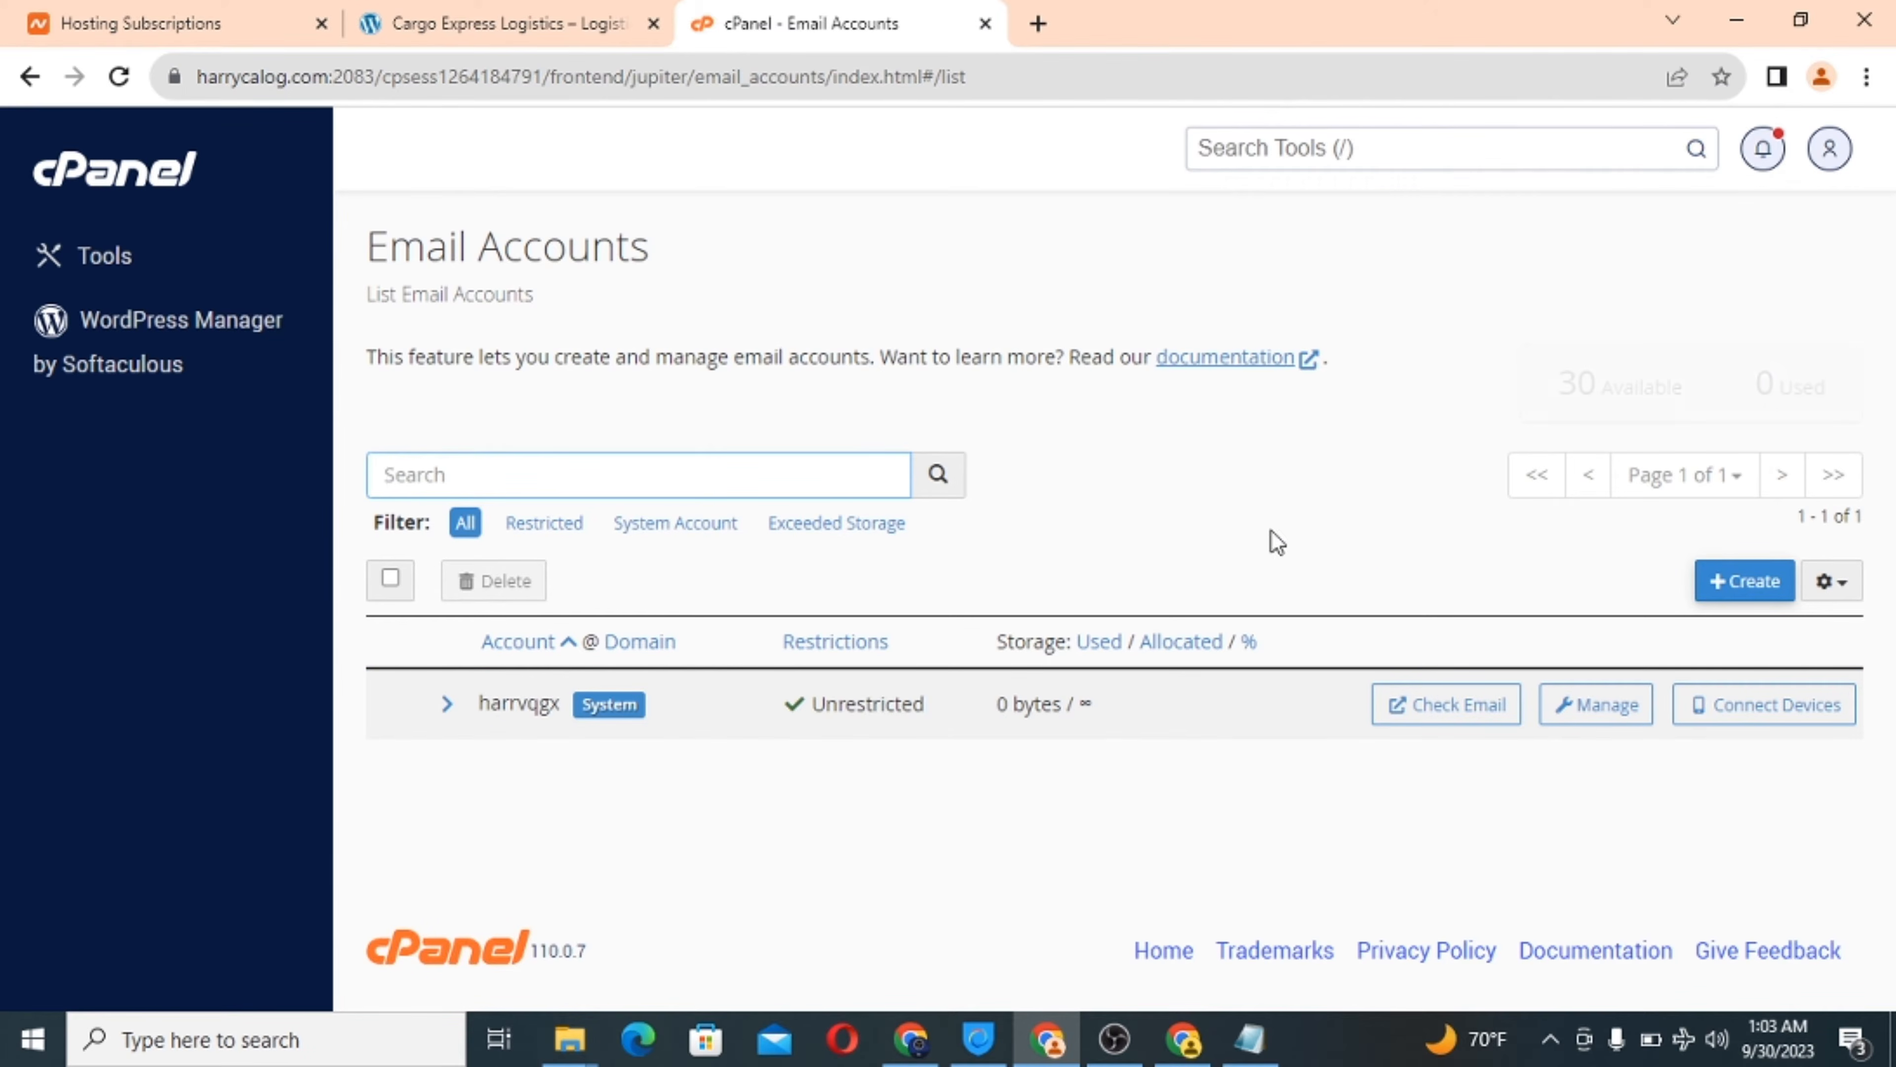
{"action": "left_click", "coordinate": [1737, 586]}
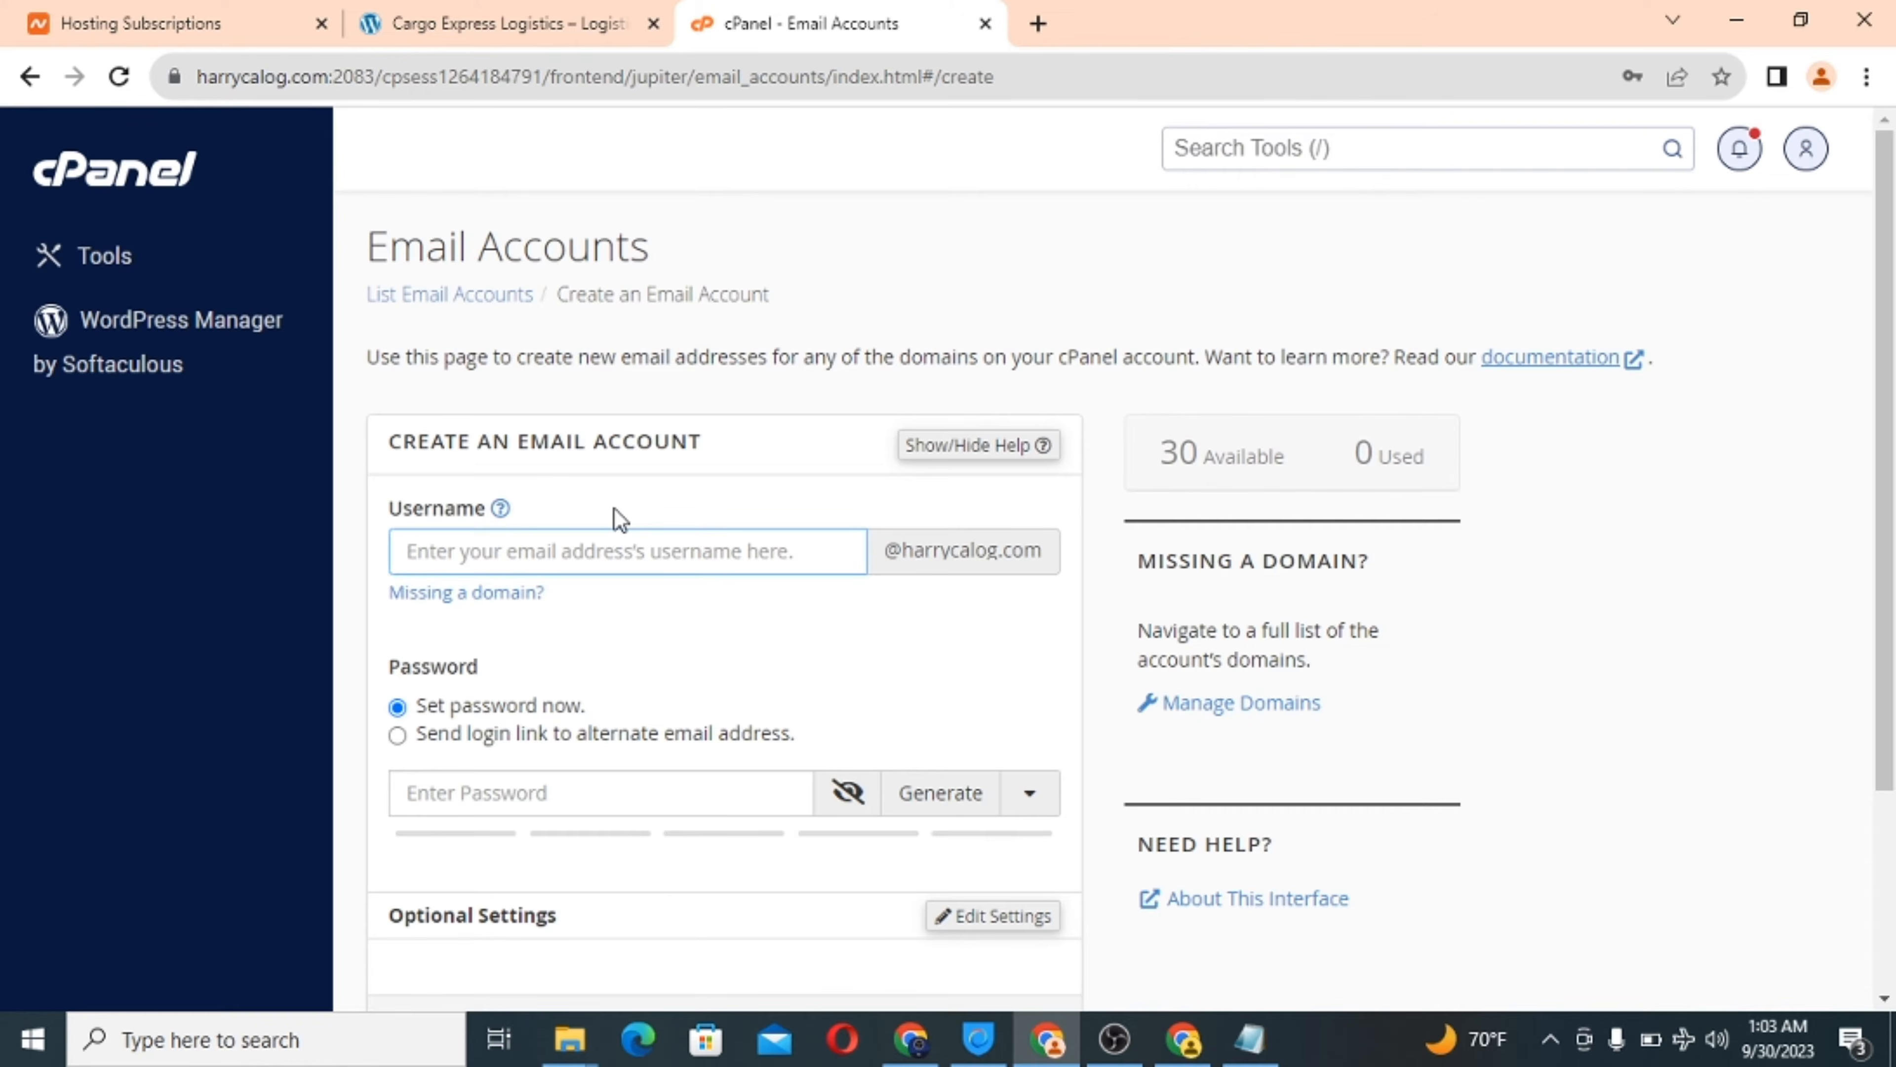
{"action": "type", "text": "INF"}
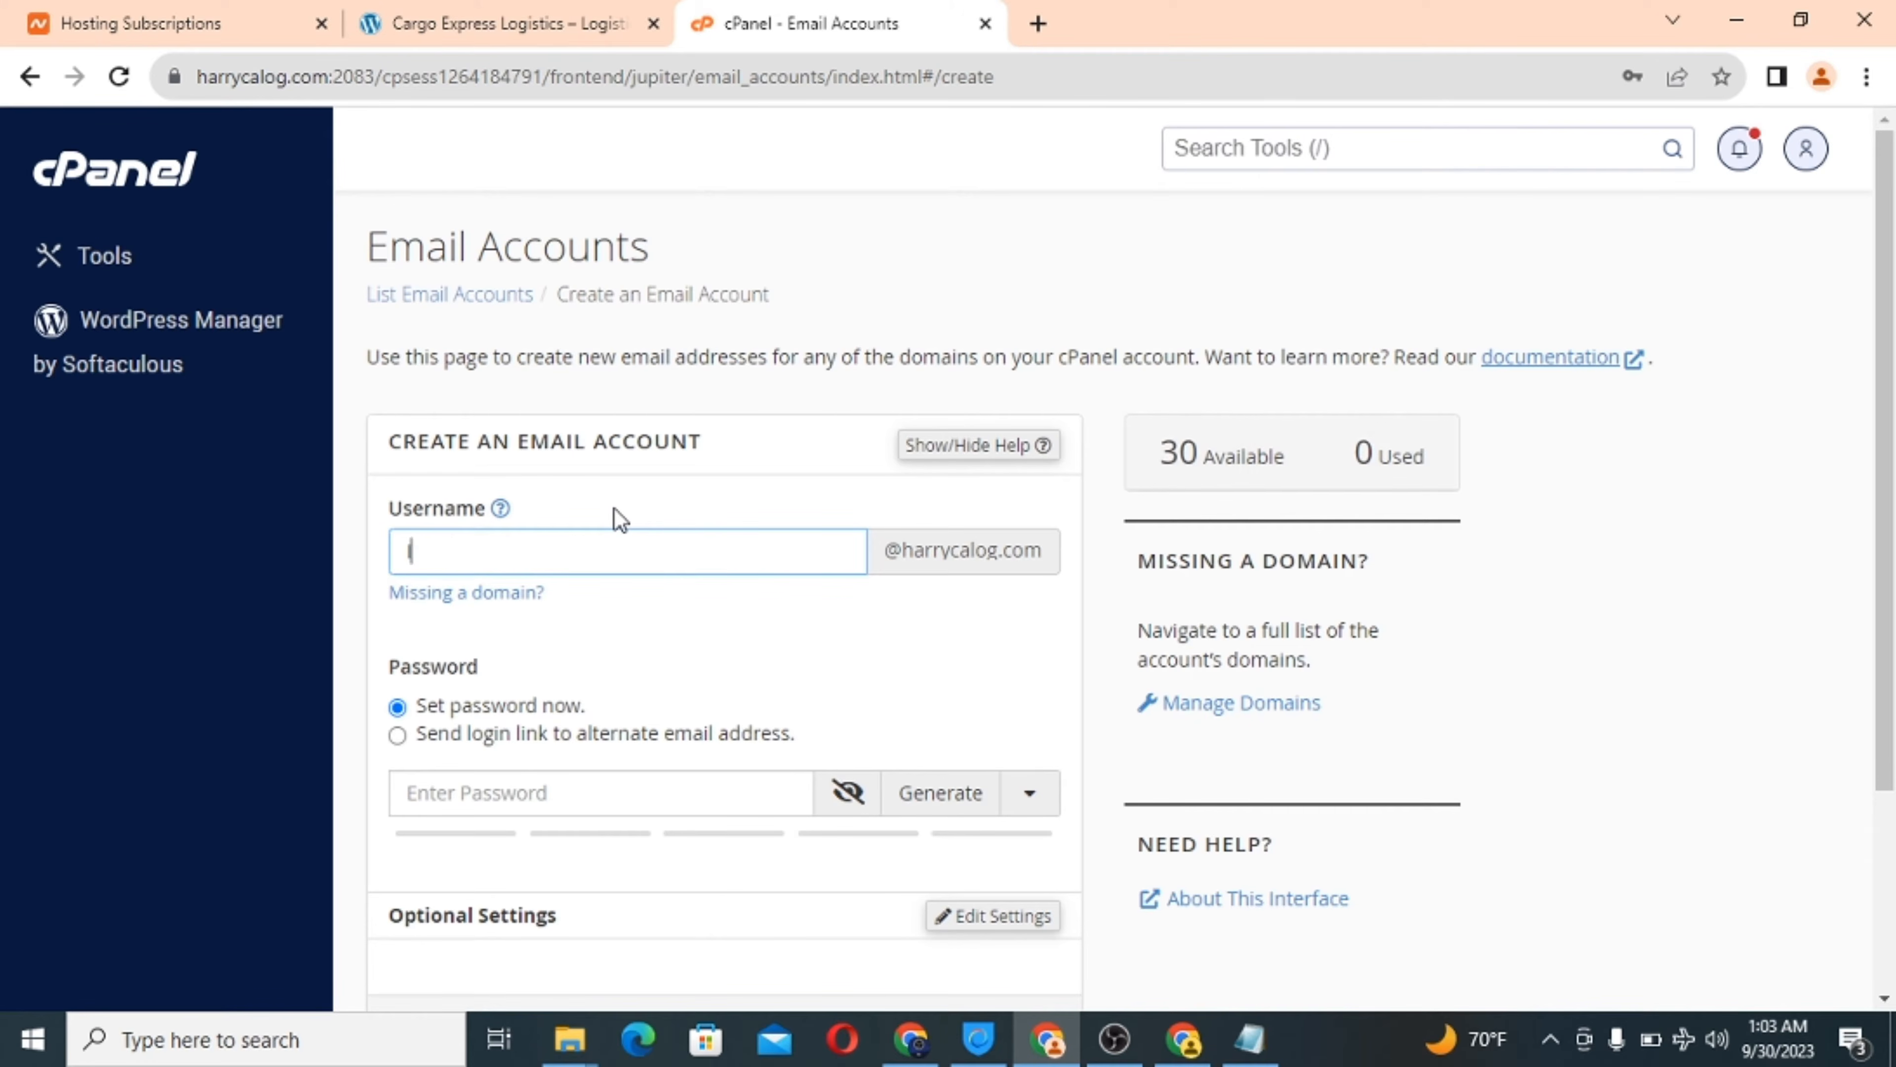
{"action": "key", "text": "BackSpace"}
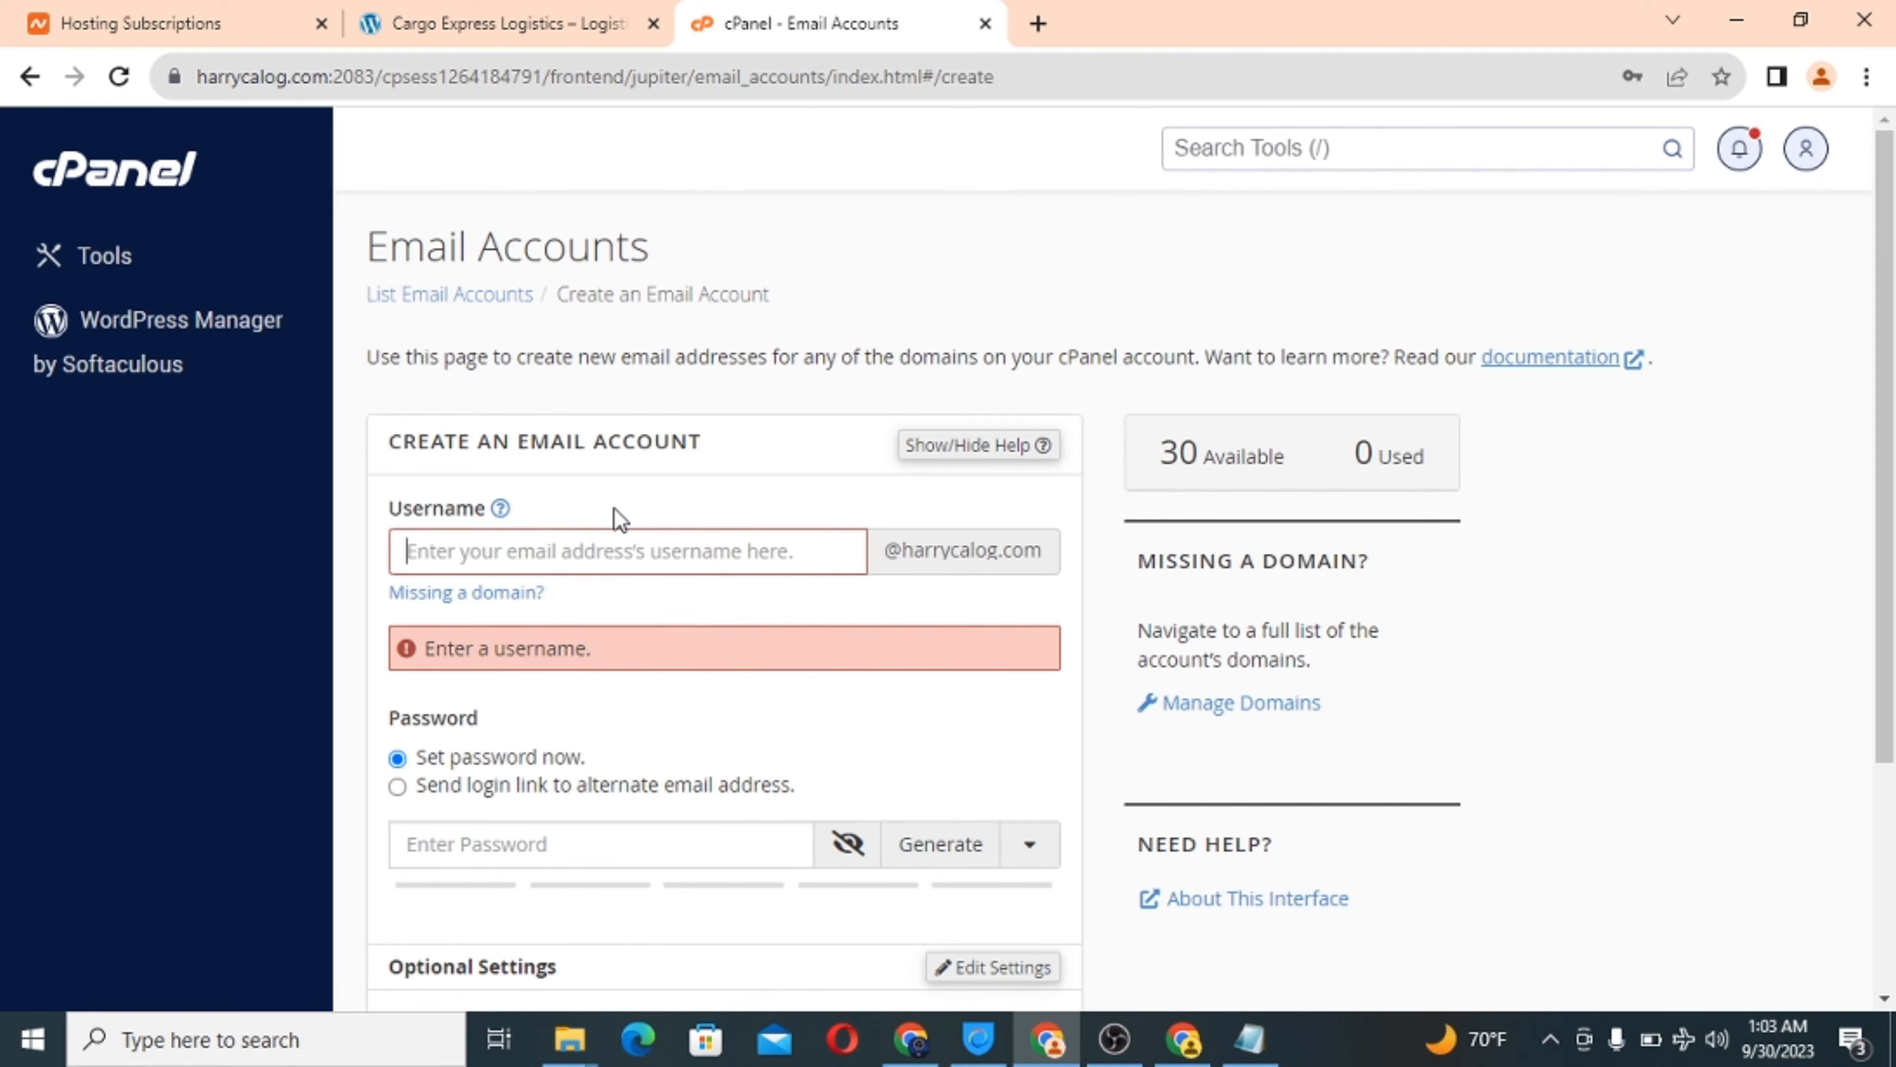
{"action": "type", "text": "info"}
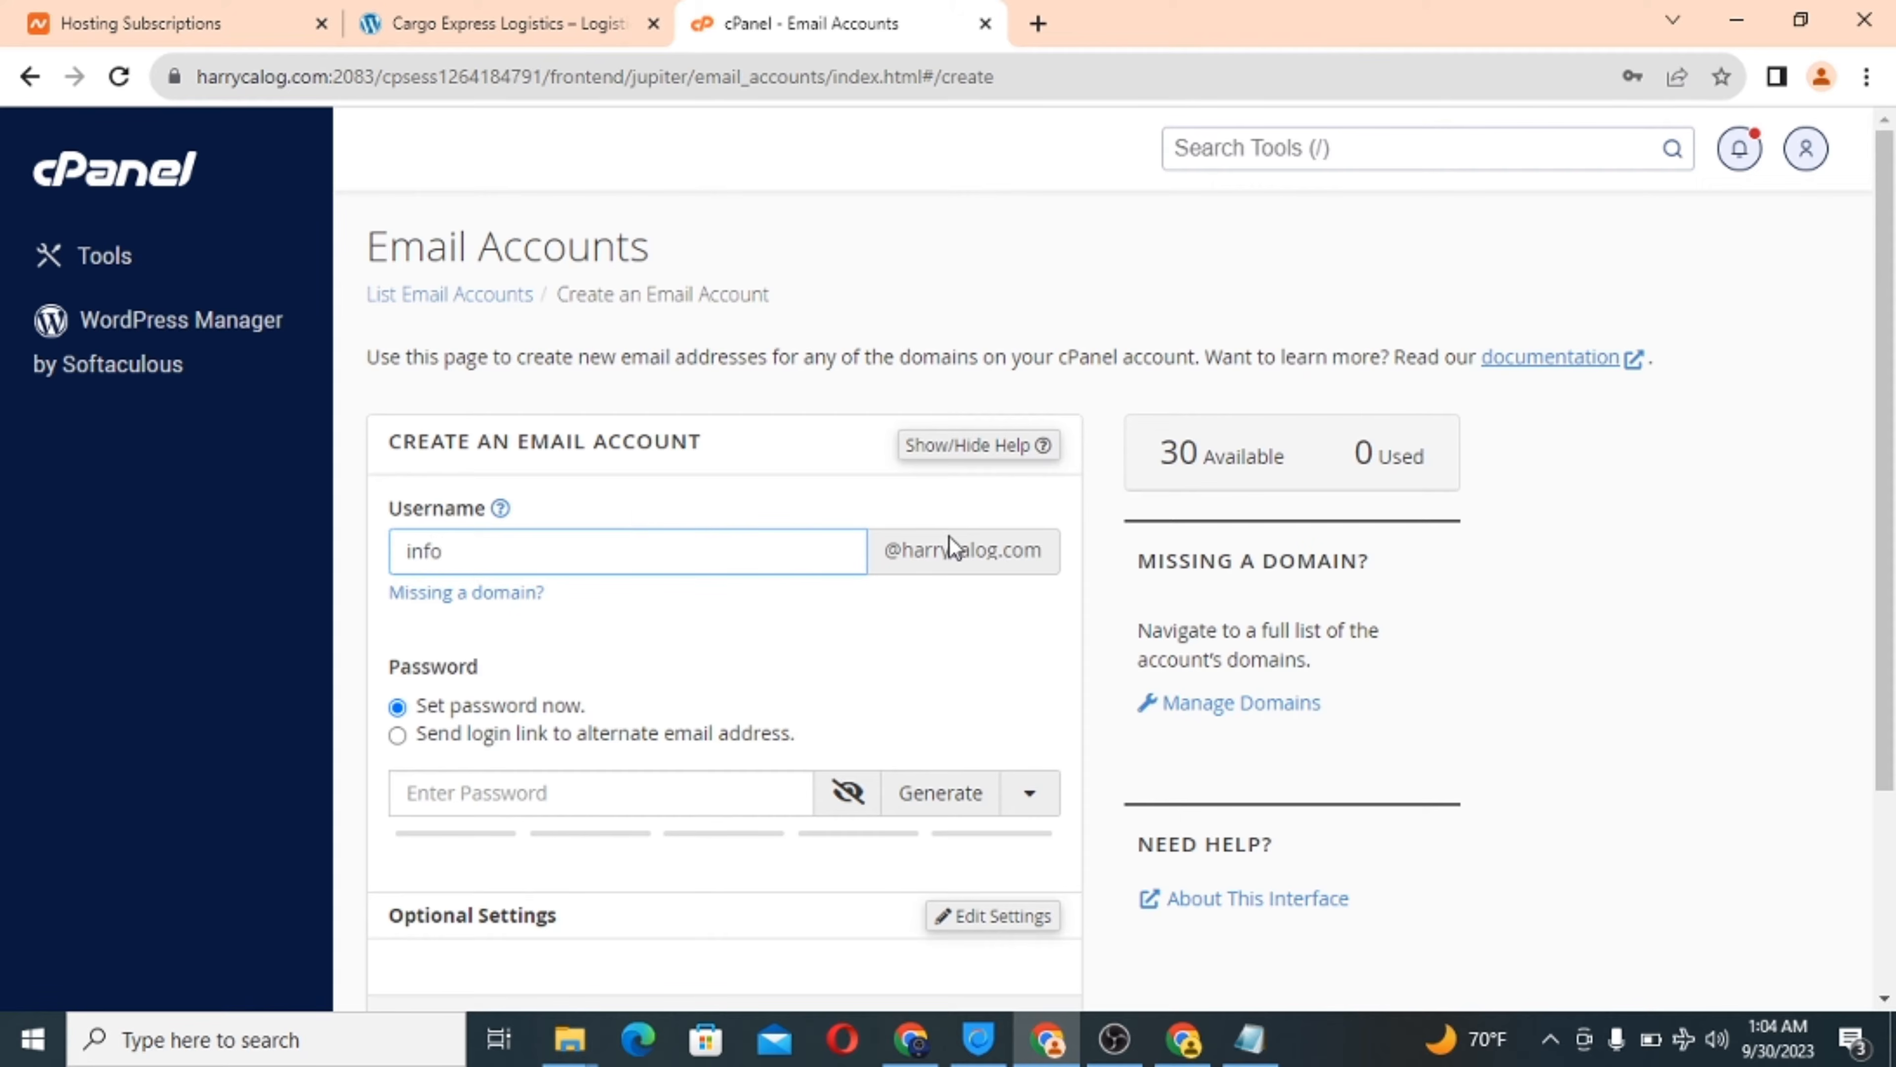
Set a strong password for the info account, built from the copied domain name.
{"action": "double_click", "coordinate": [953, 554]}
{"action": "right_click", "coordinate": [954, 554]}
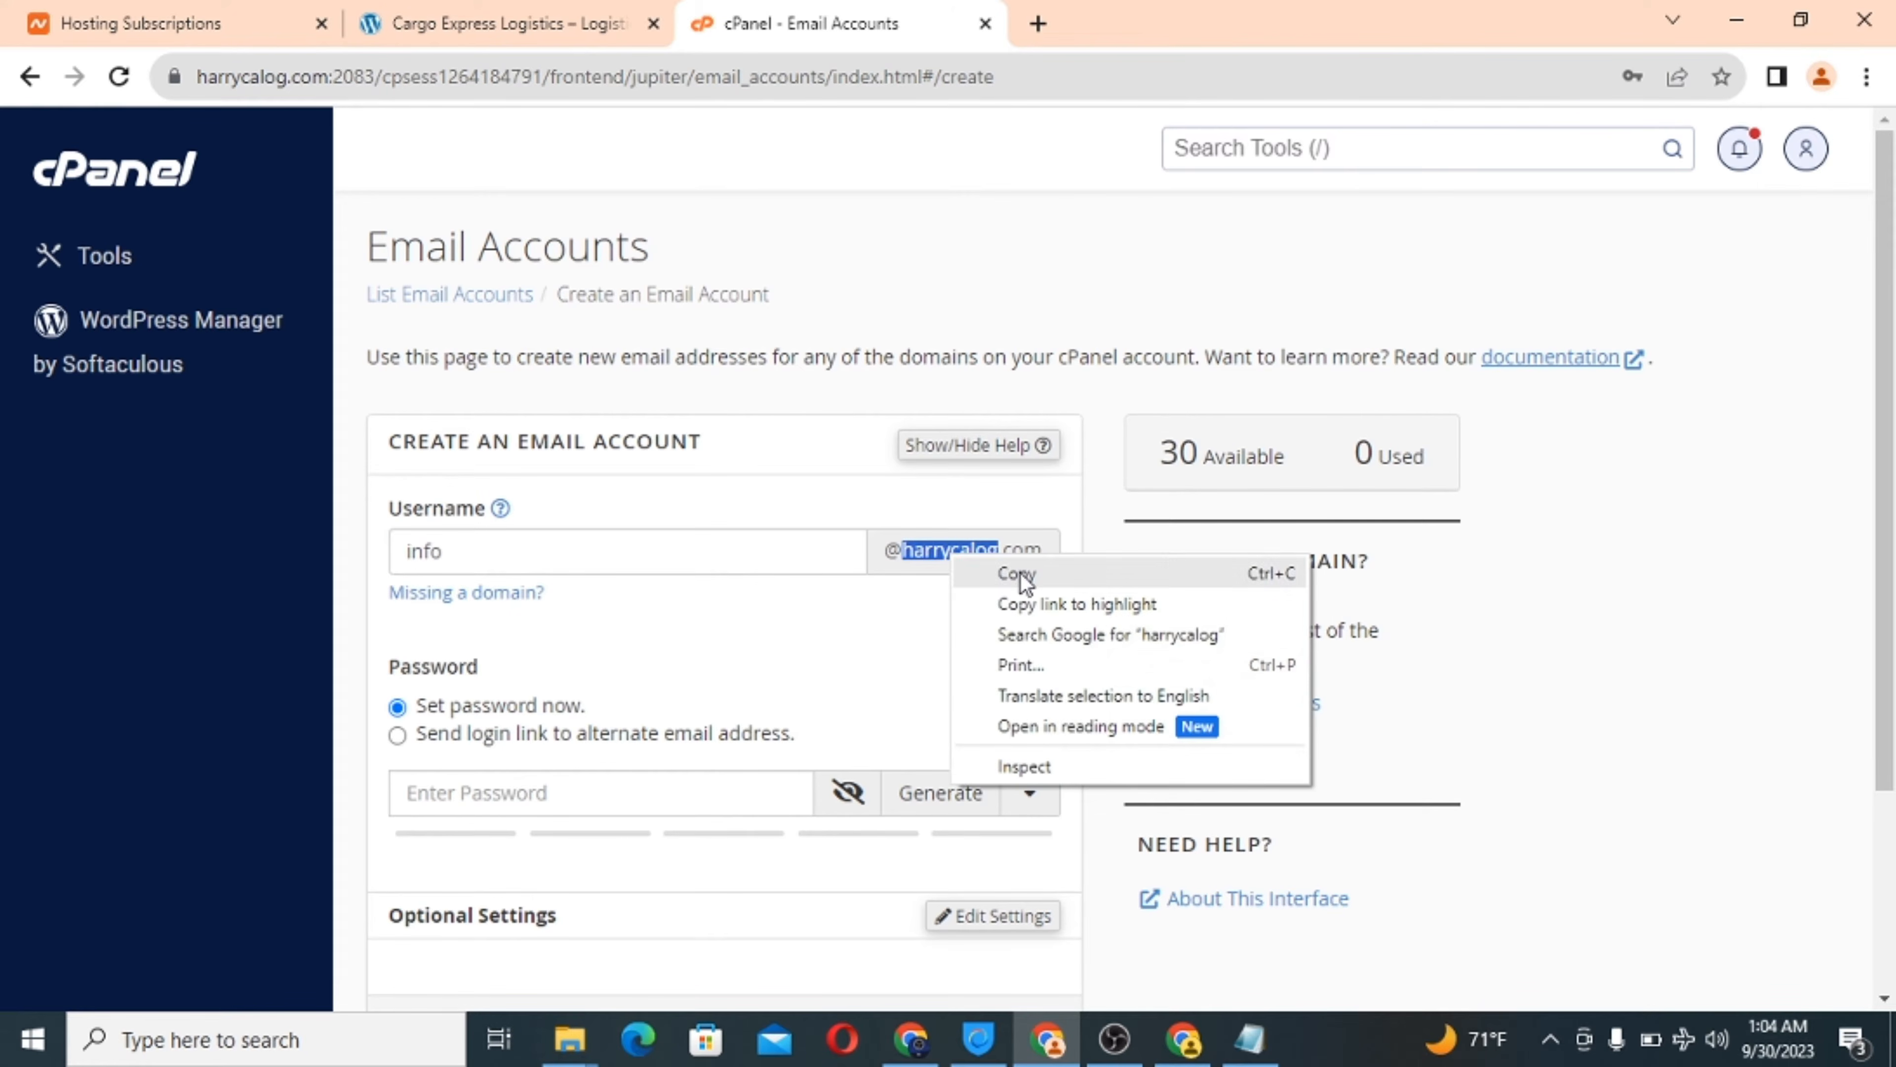
{"action": "left_click", "coordinate": [1021, 574]}
{"action": "left_click", "coordinate": [467, 796]}
{"action": "key", "text": "ctrl+v"}
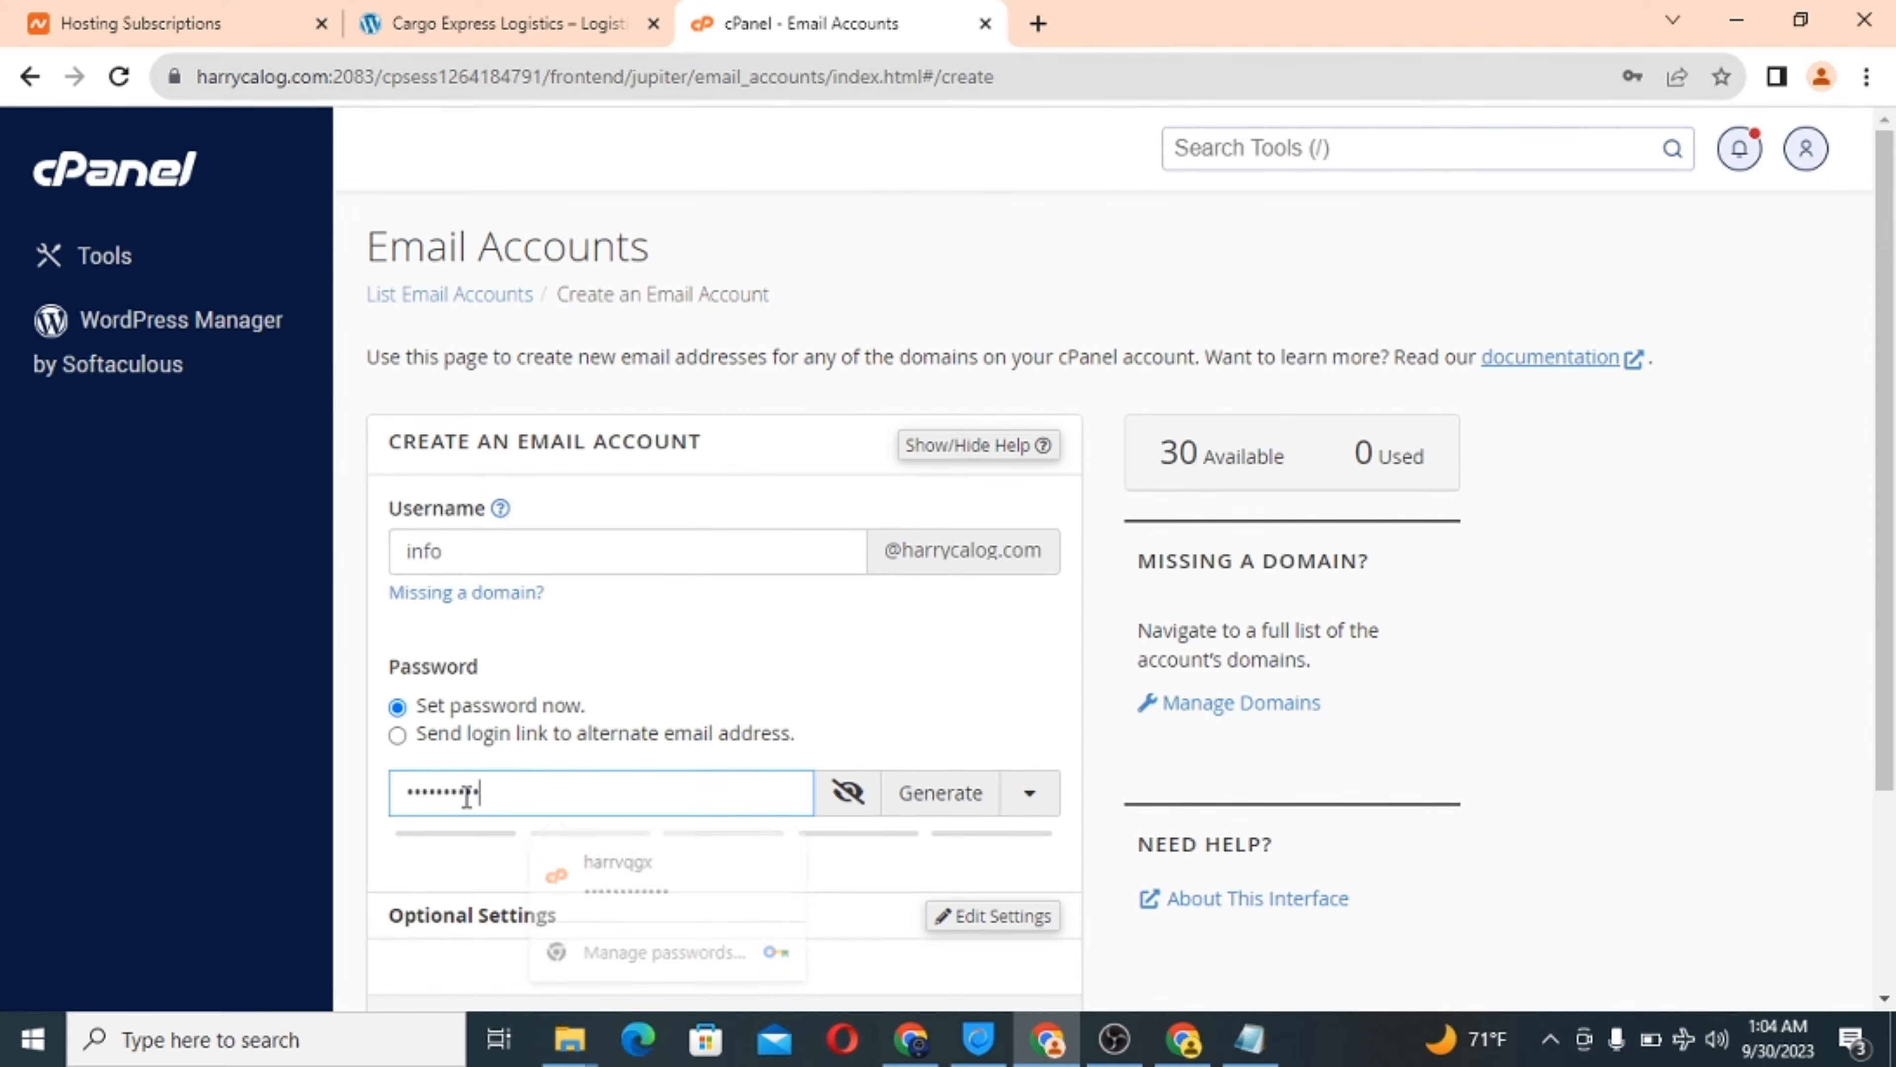
{"action": "type", "text": "••••••"}
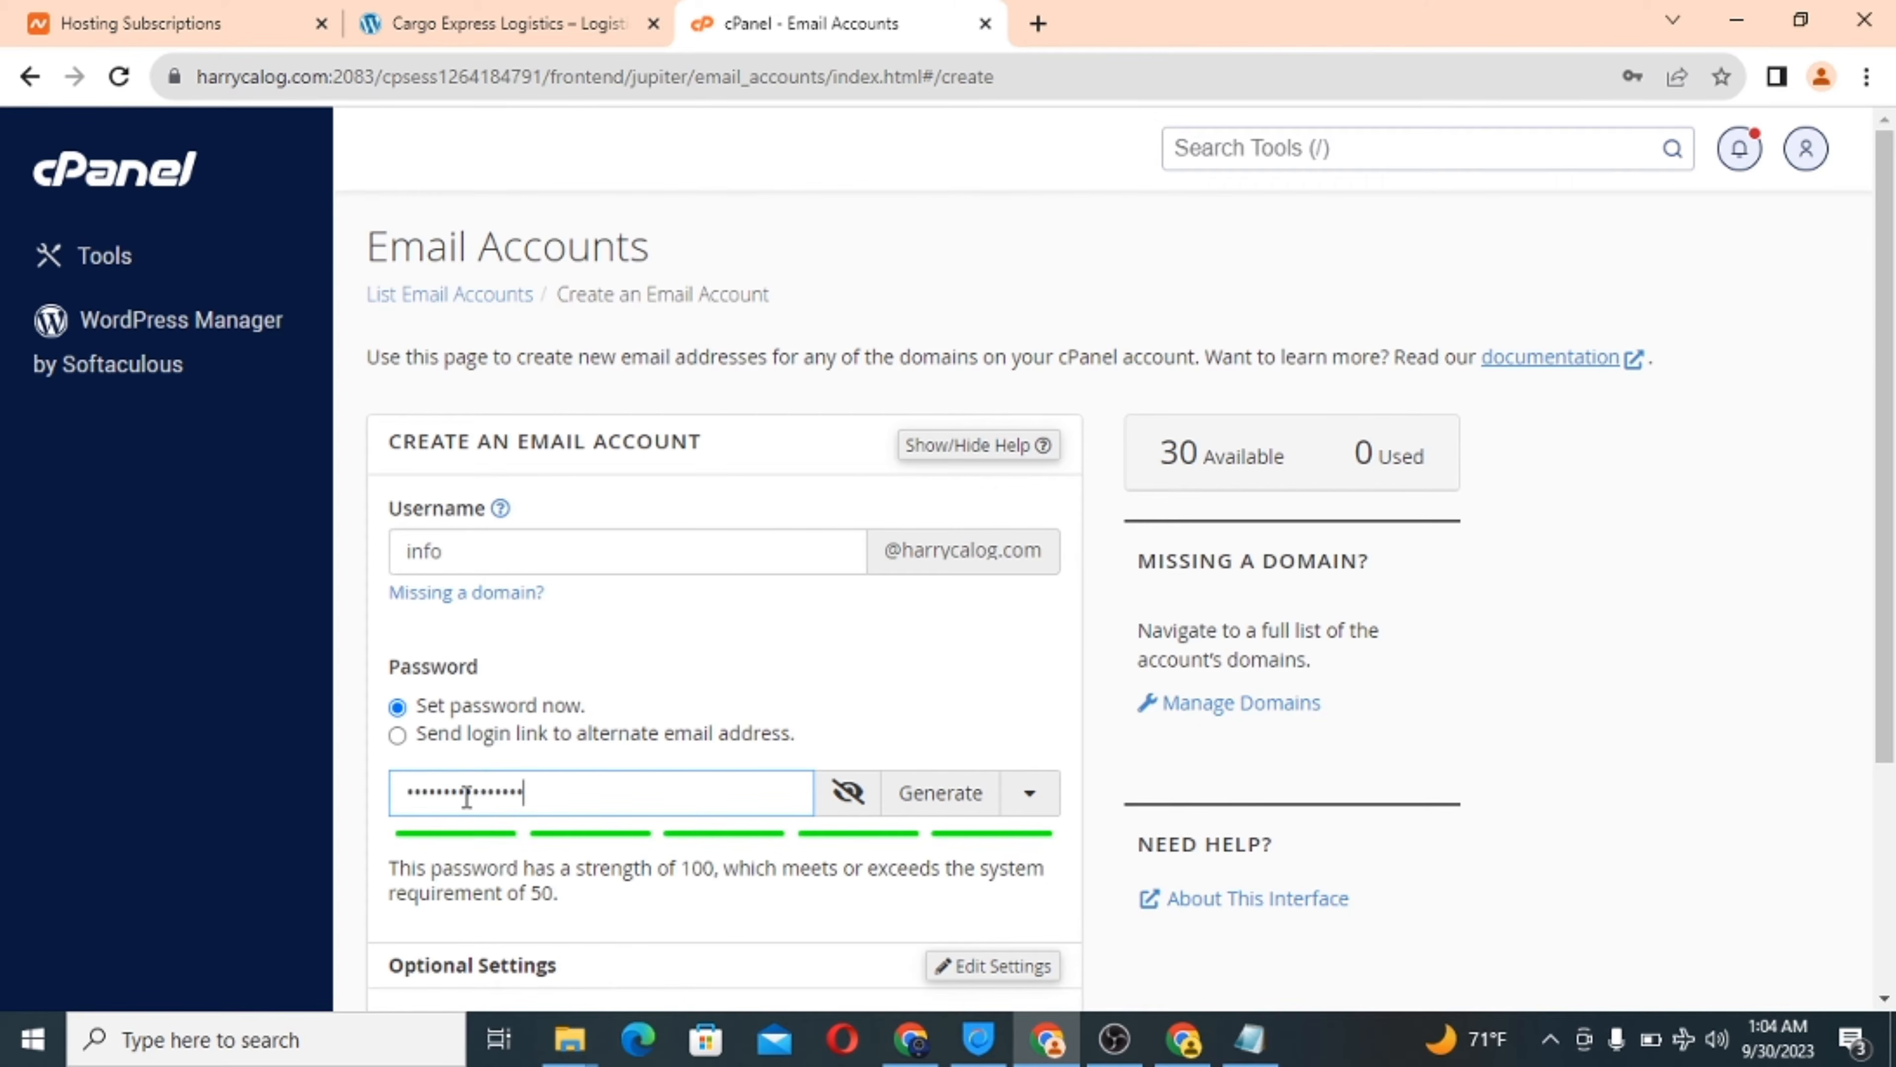
Give the info mailbox unlimited storage and create the account.
{"action": "scroll", "coordinate": [733, 758], "scroll_direction": "down", "scroll_amount": 4}
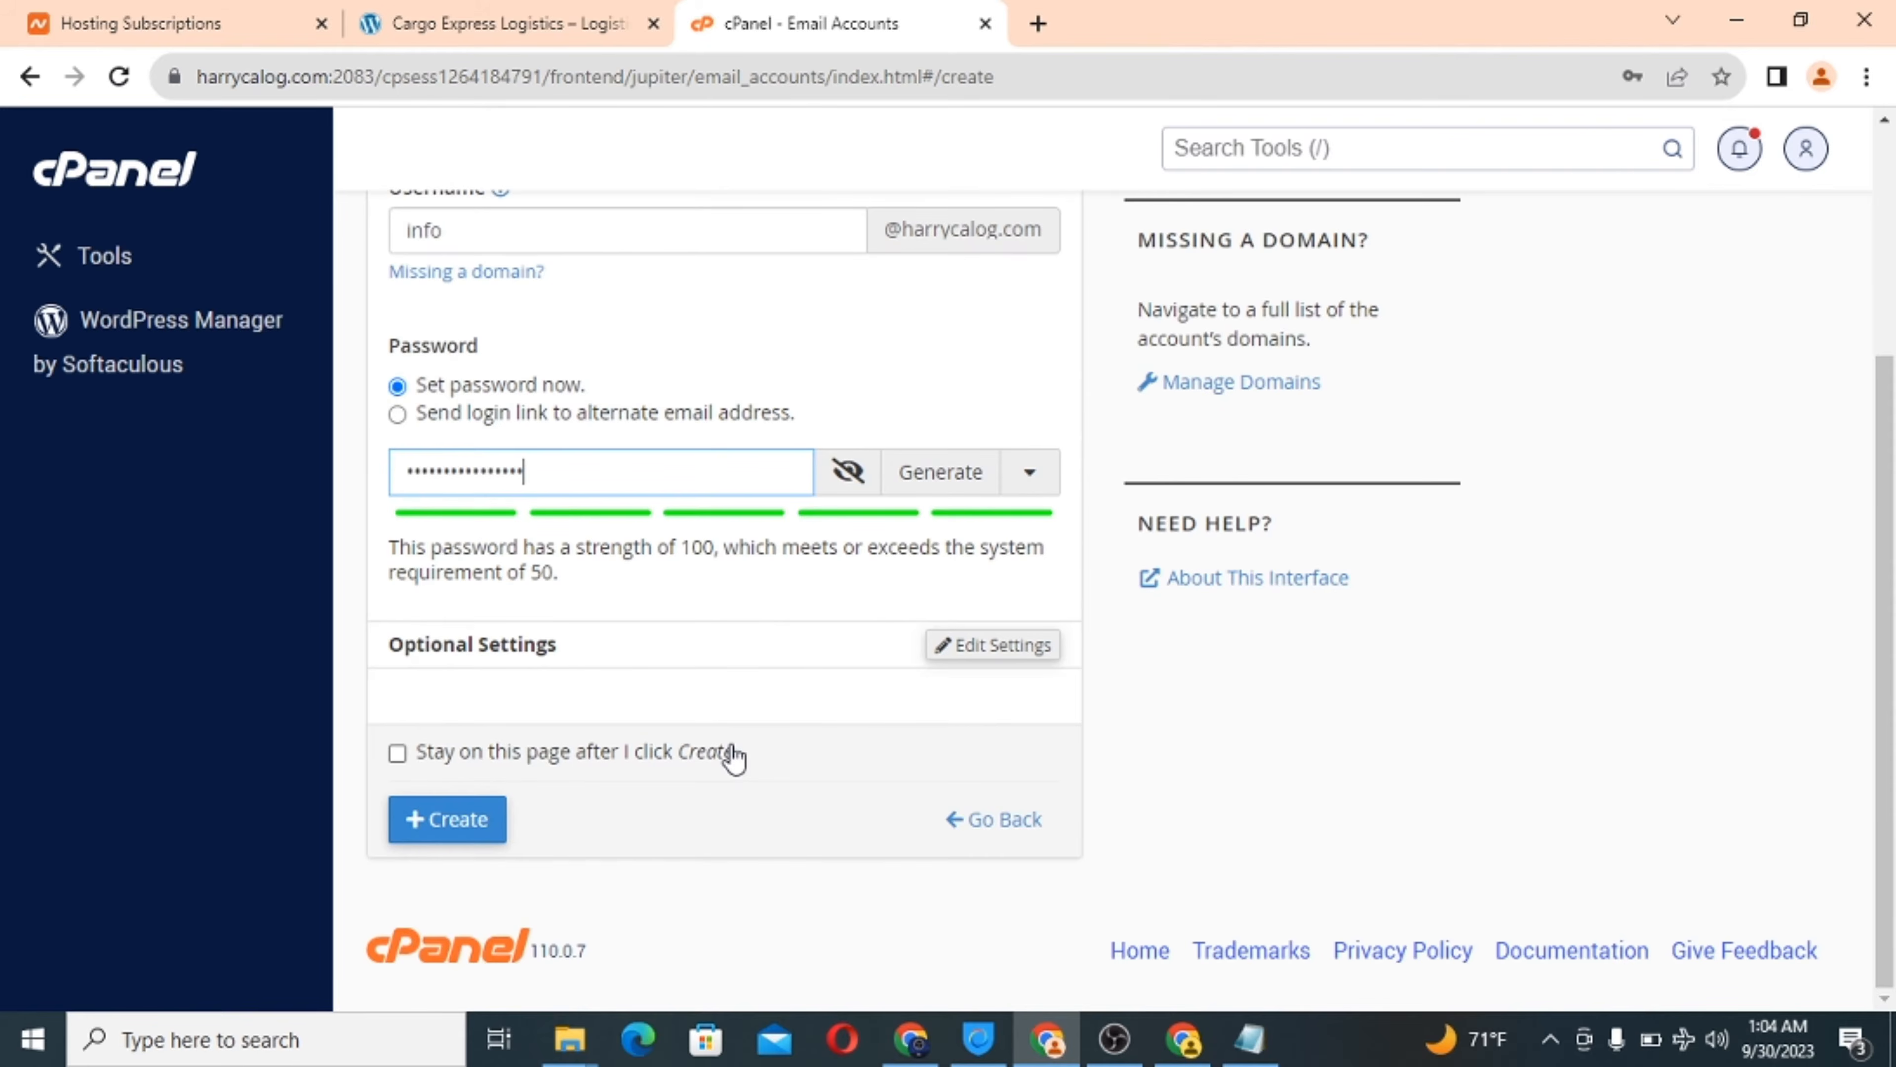
{"action": "left_click", "coordinate": [984, 647]}
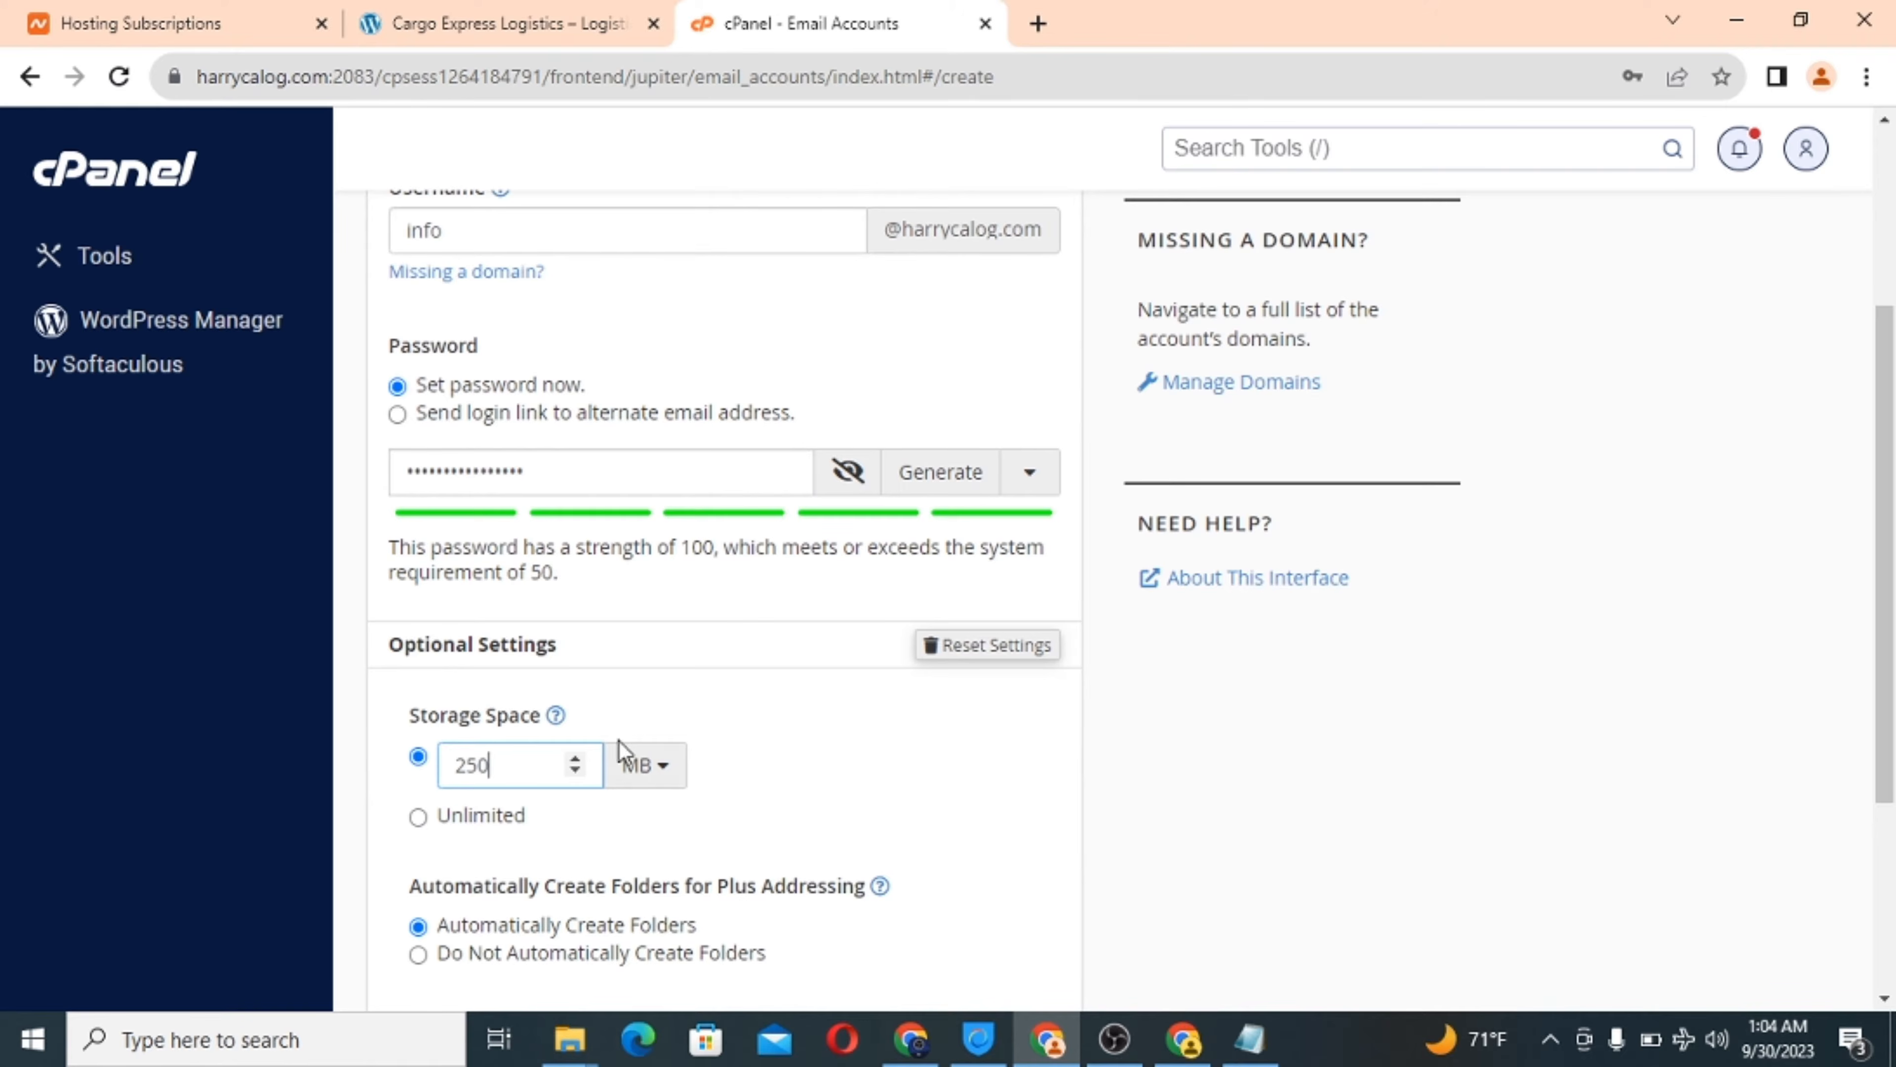
{"action": "left_click", "coordinate": [419, 816]}
{"action": "scroll", "coordinate": [973, 800], "scroll_direction": "down", "scroll_amount": 4}
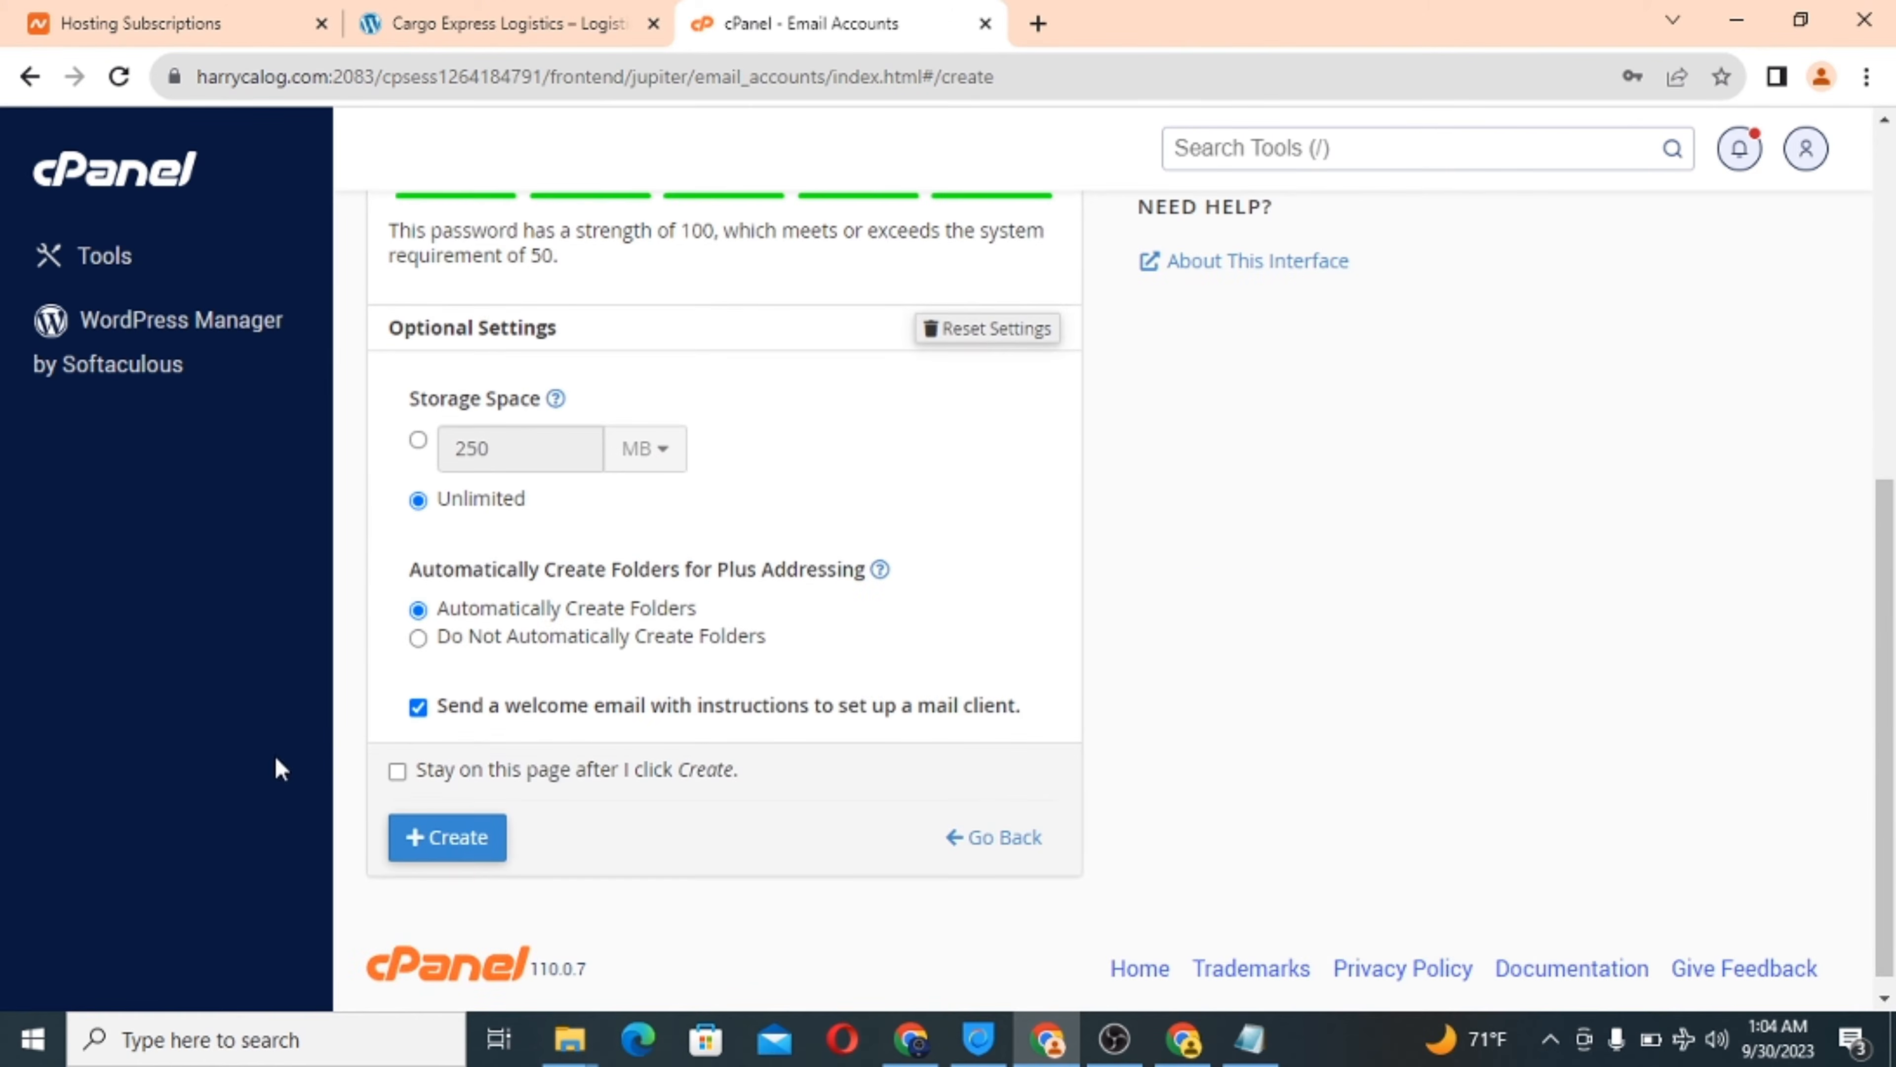
{"action": "scroll", "coordinate": [672, 774], "scroll_direction": "down", "scroll_amount": 1}
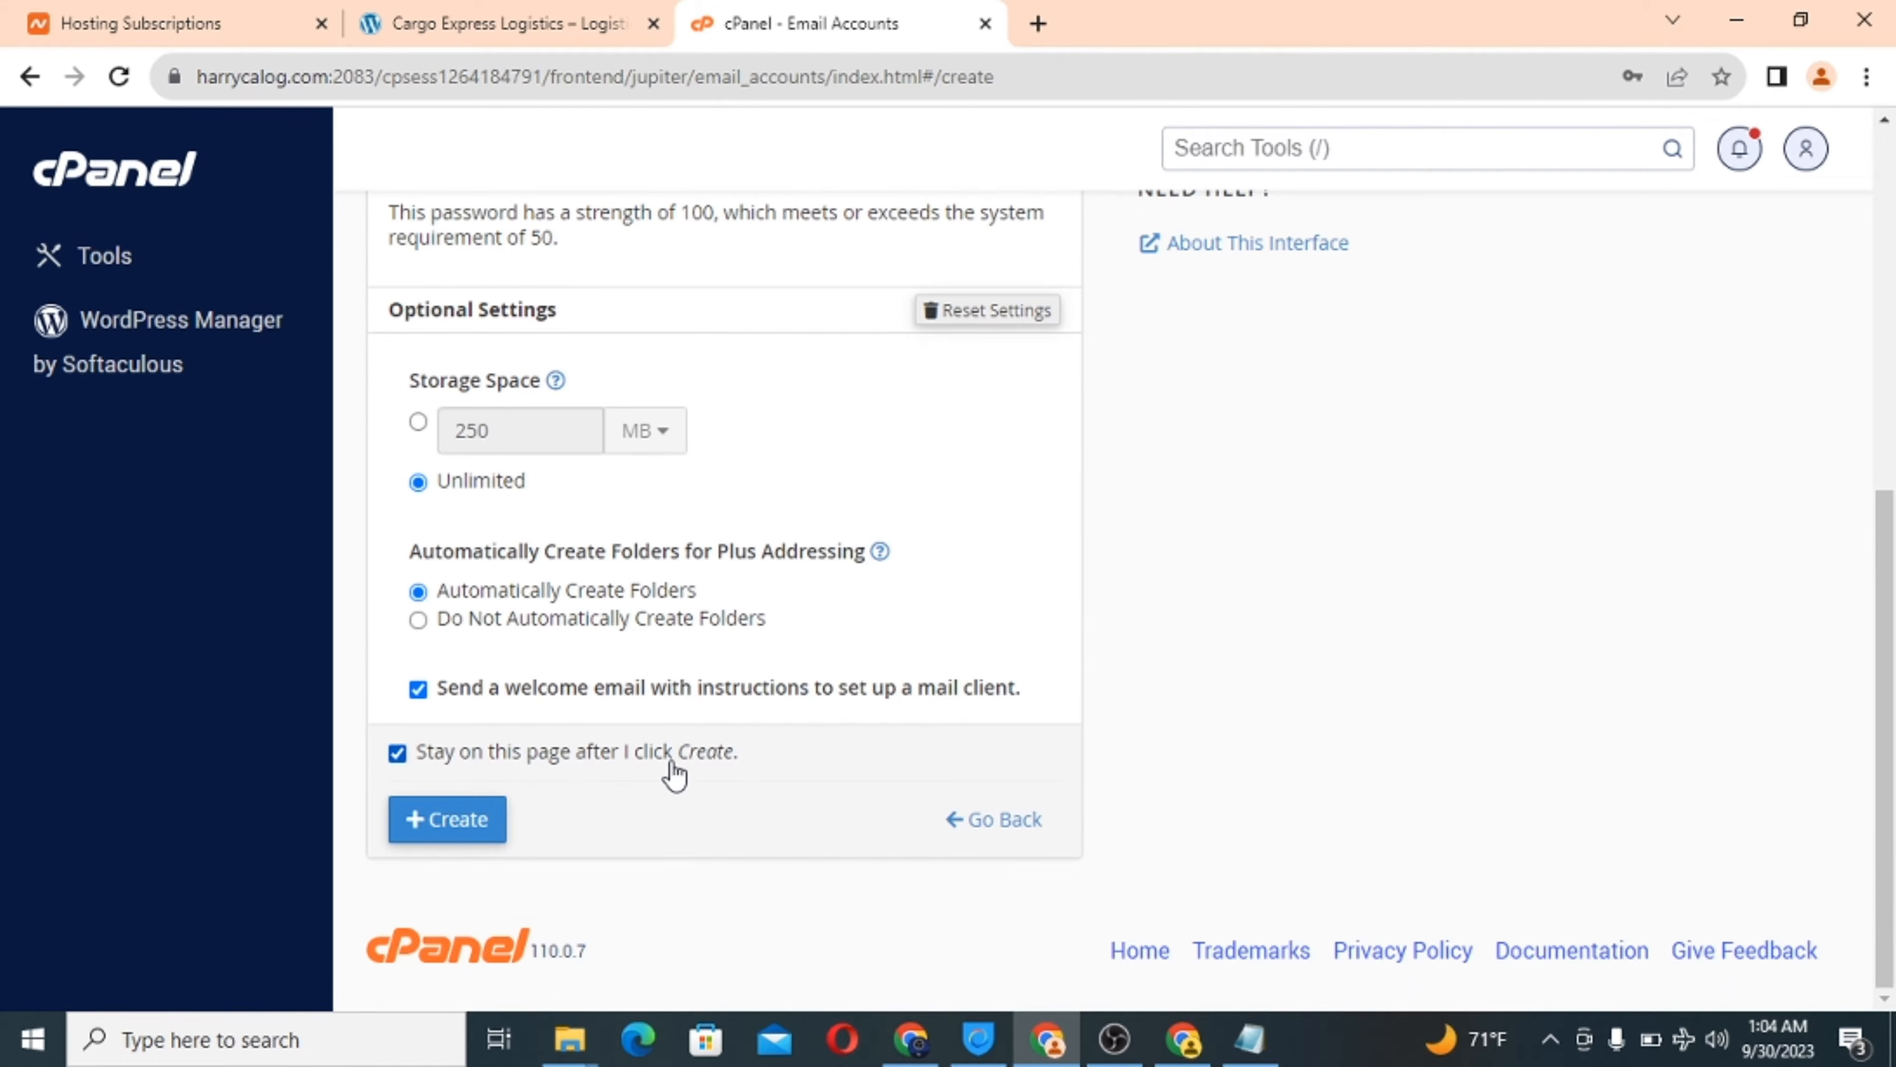
{"action": "left_click", "coordinate": [464, 828]}
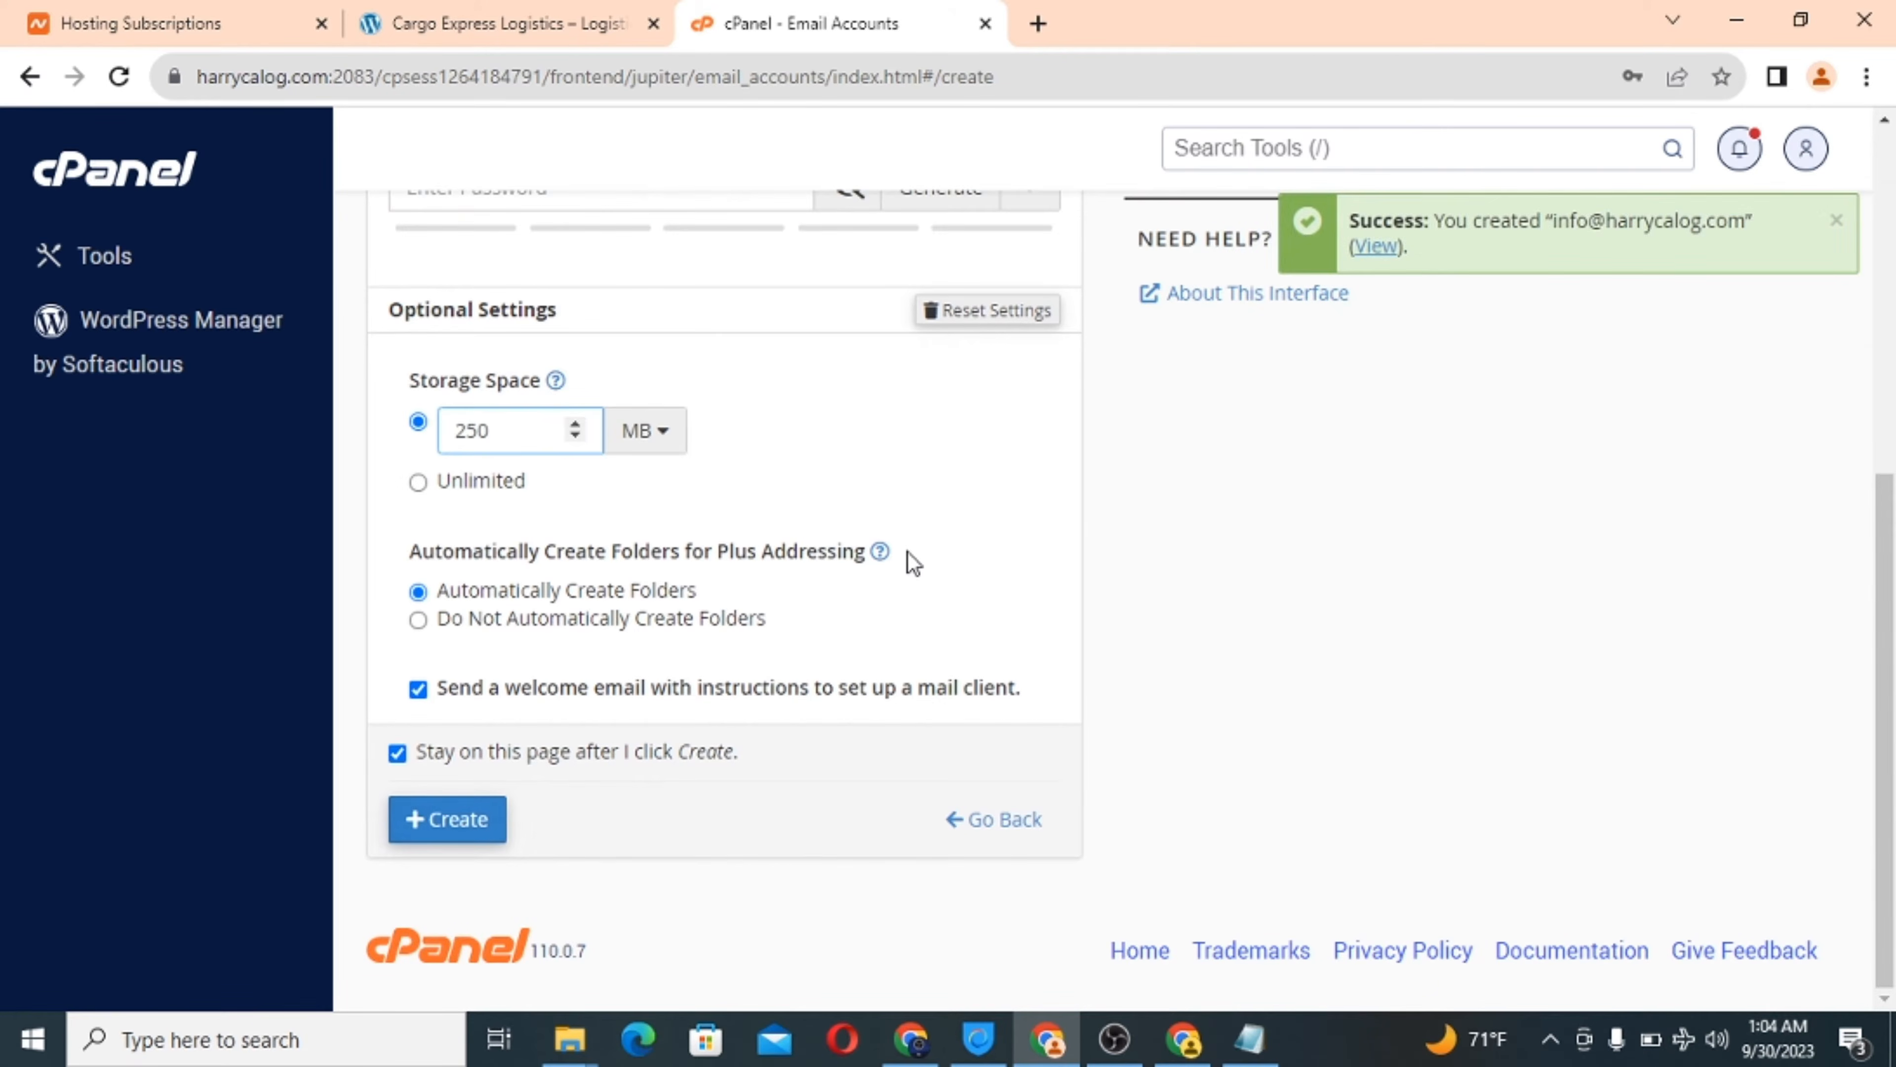
Enter username support and set a strong password built from the copied domain name.
{"action": "left_click", "coordinate": [636, 535]}
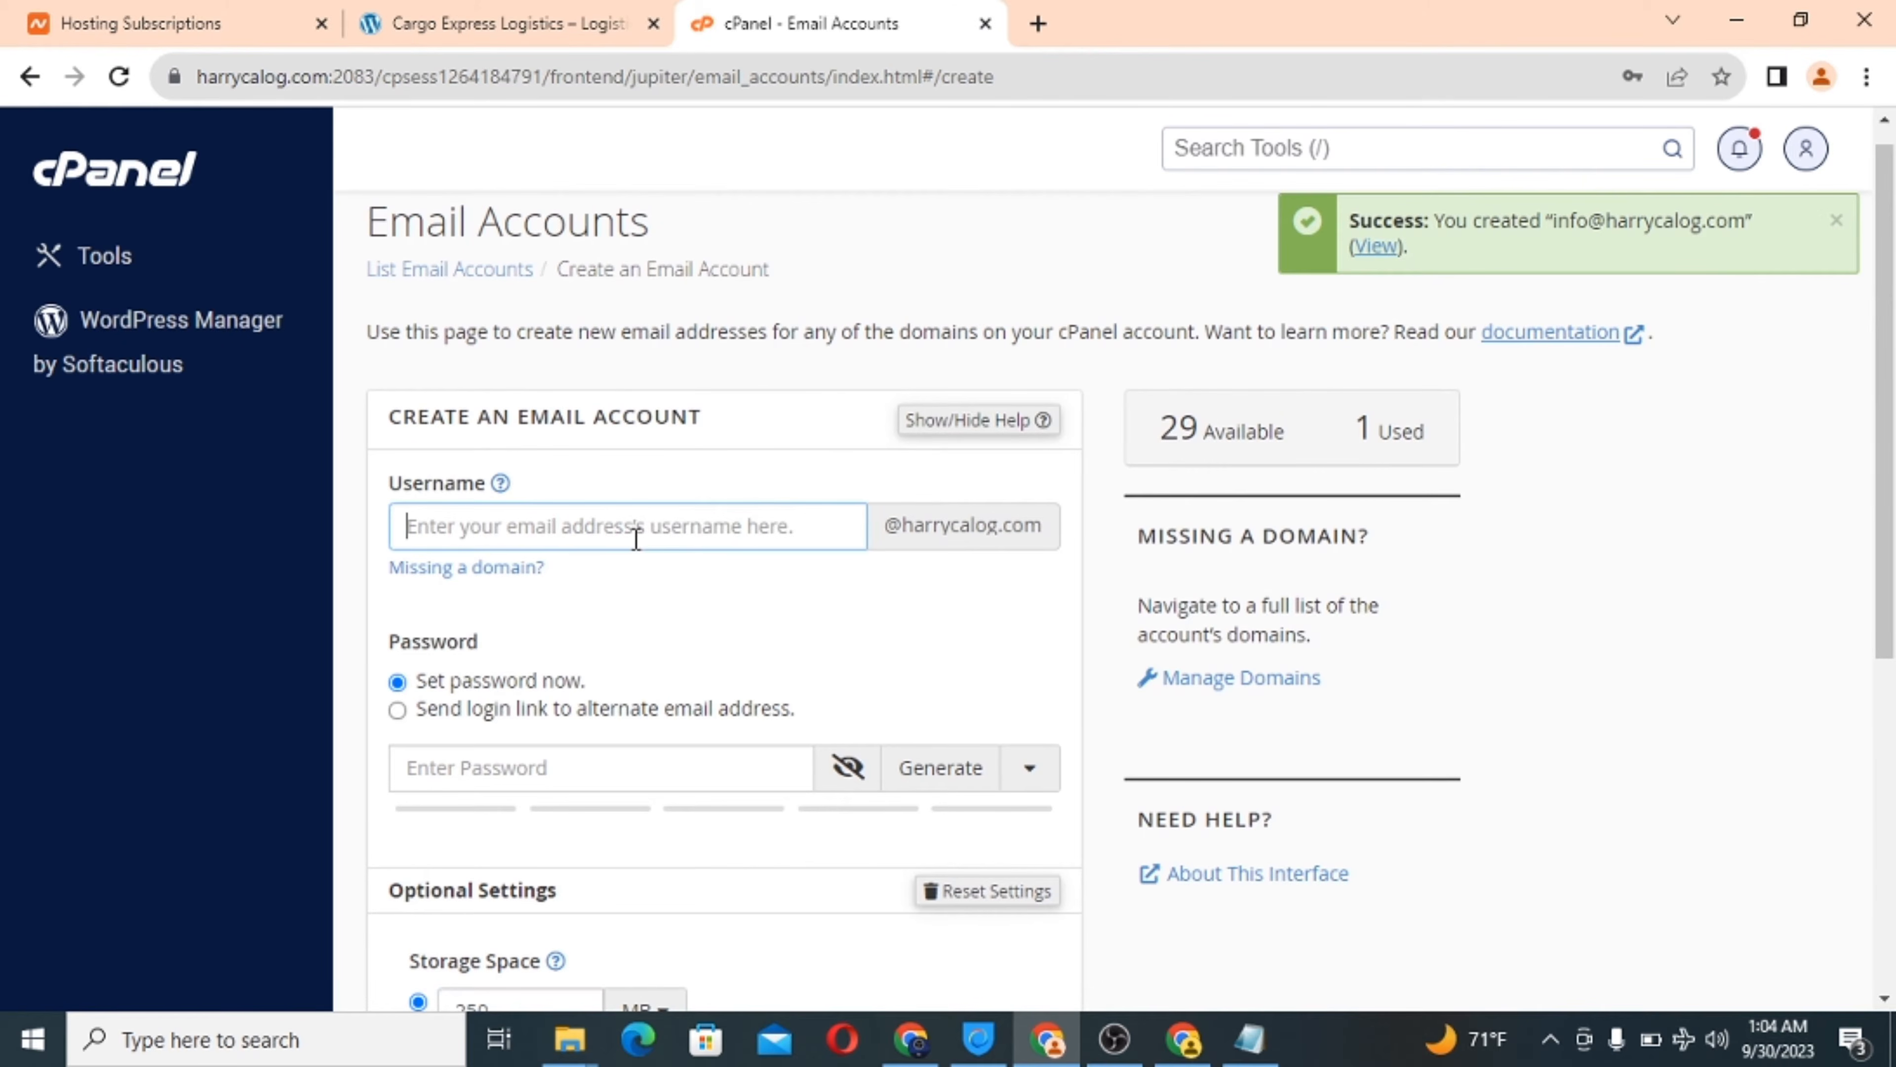
{"action": "type", "text": "support"}
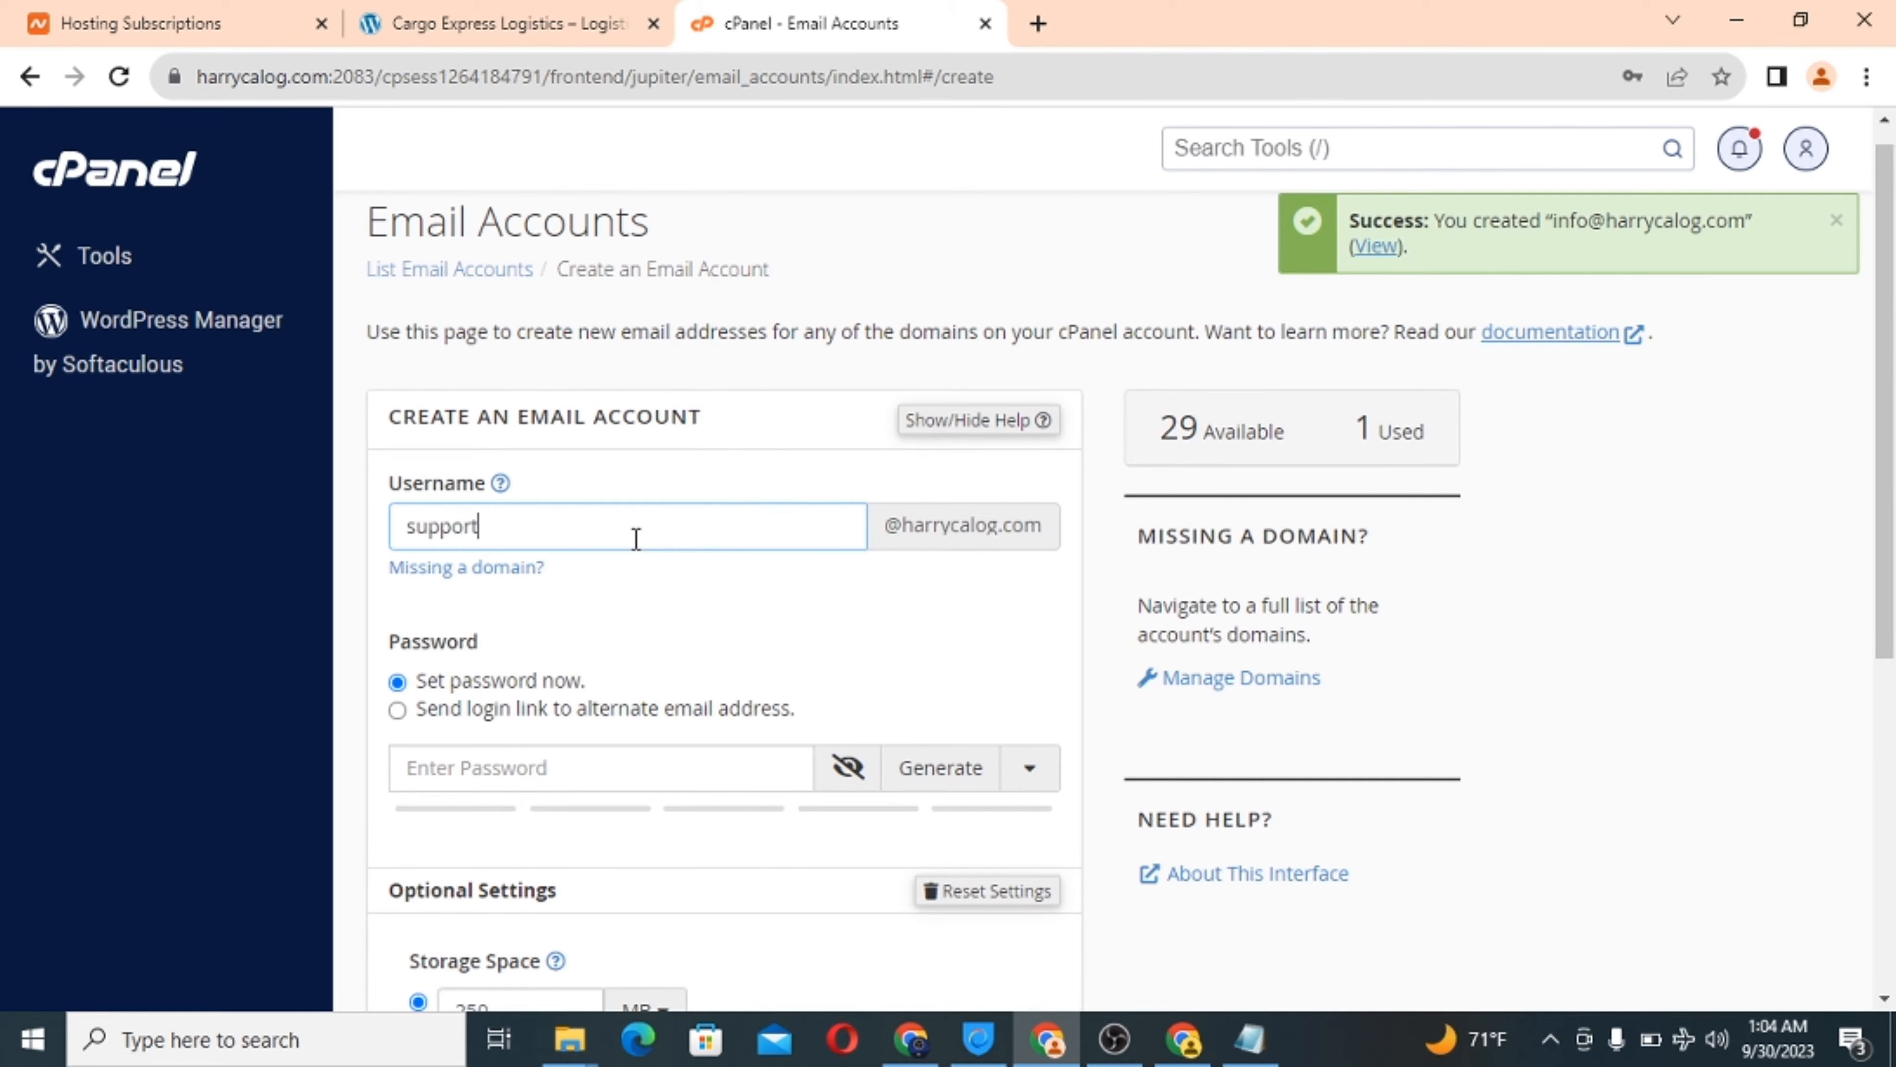
{"action": "right_click", "coordinate": [960, 518]}
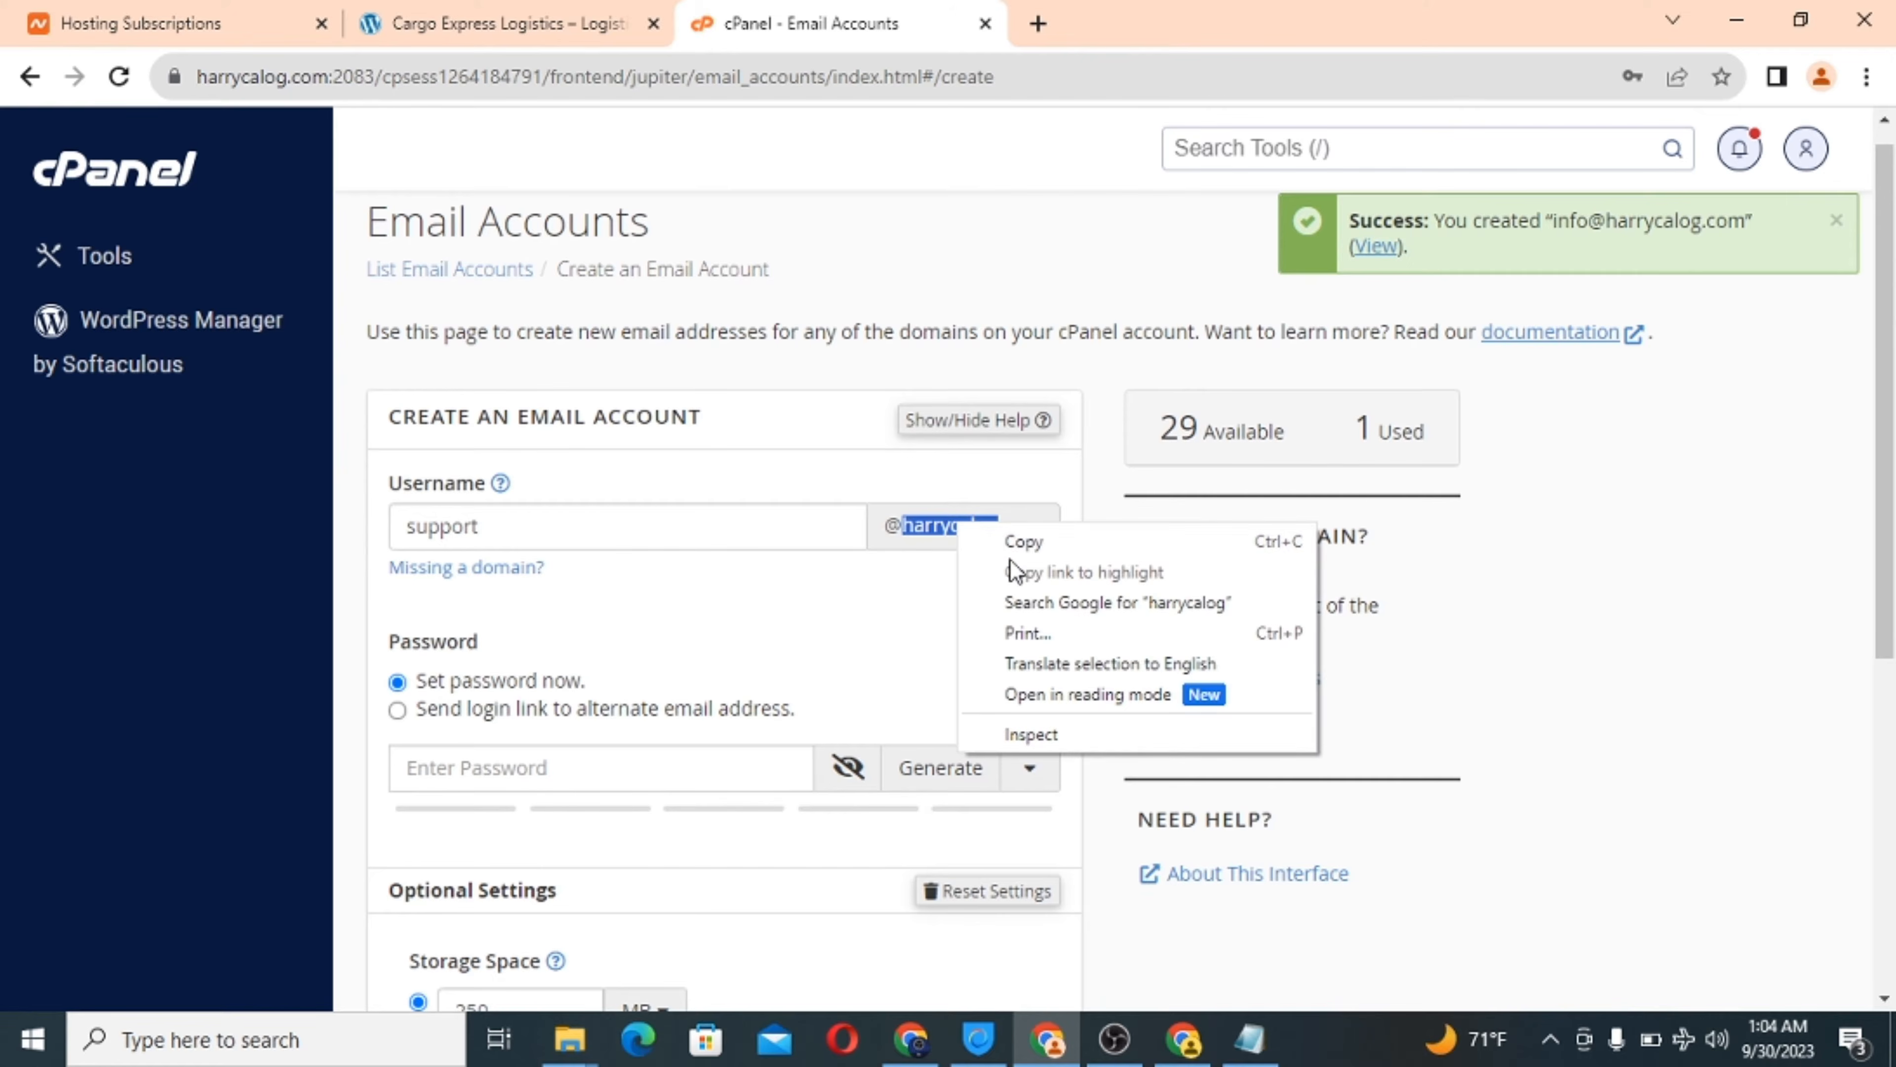
{"action": "left_click", "coordinate": [1021, 541]}
{"action": "left_click", "coordinate": [422, 777]}
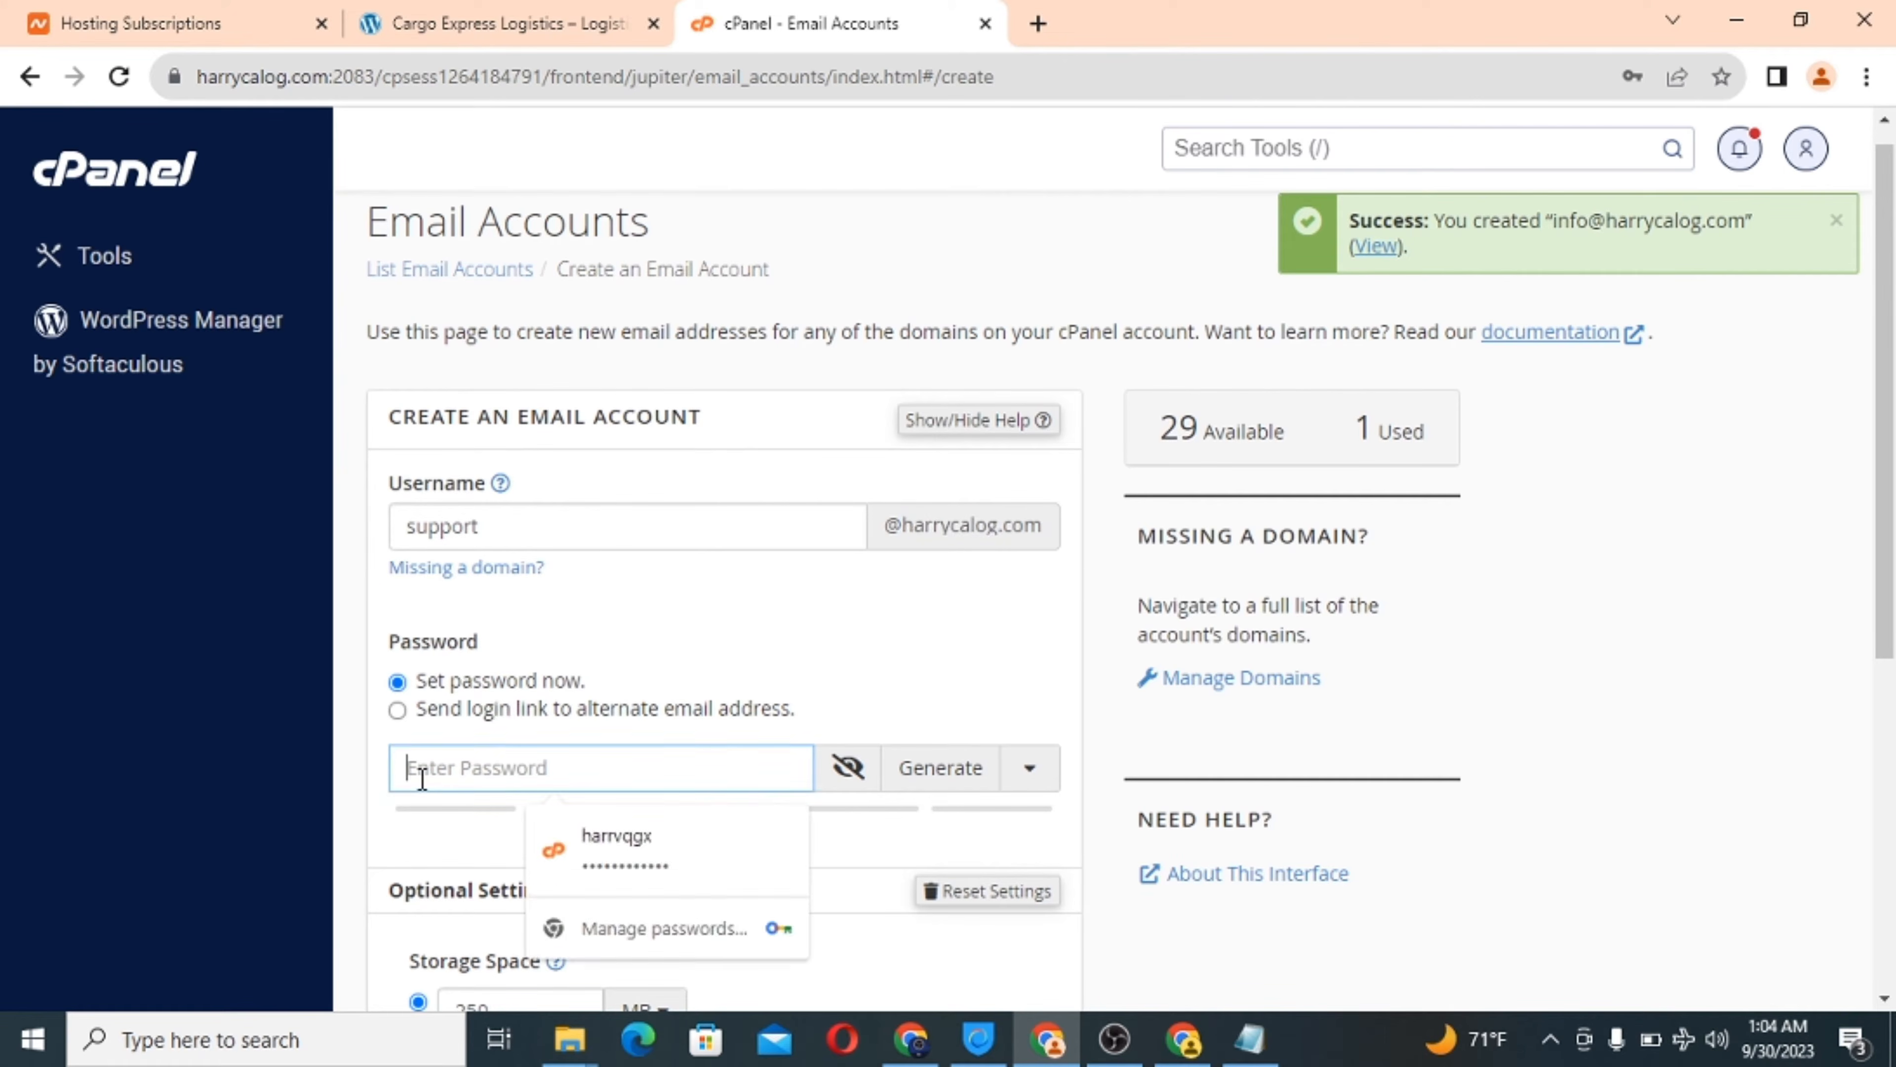
{"action": "key", "text": "ctrl+v"}
{"action": "type", "text": "•••••"}
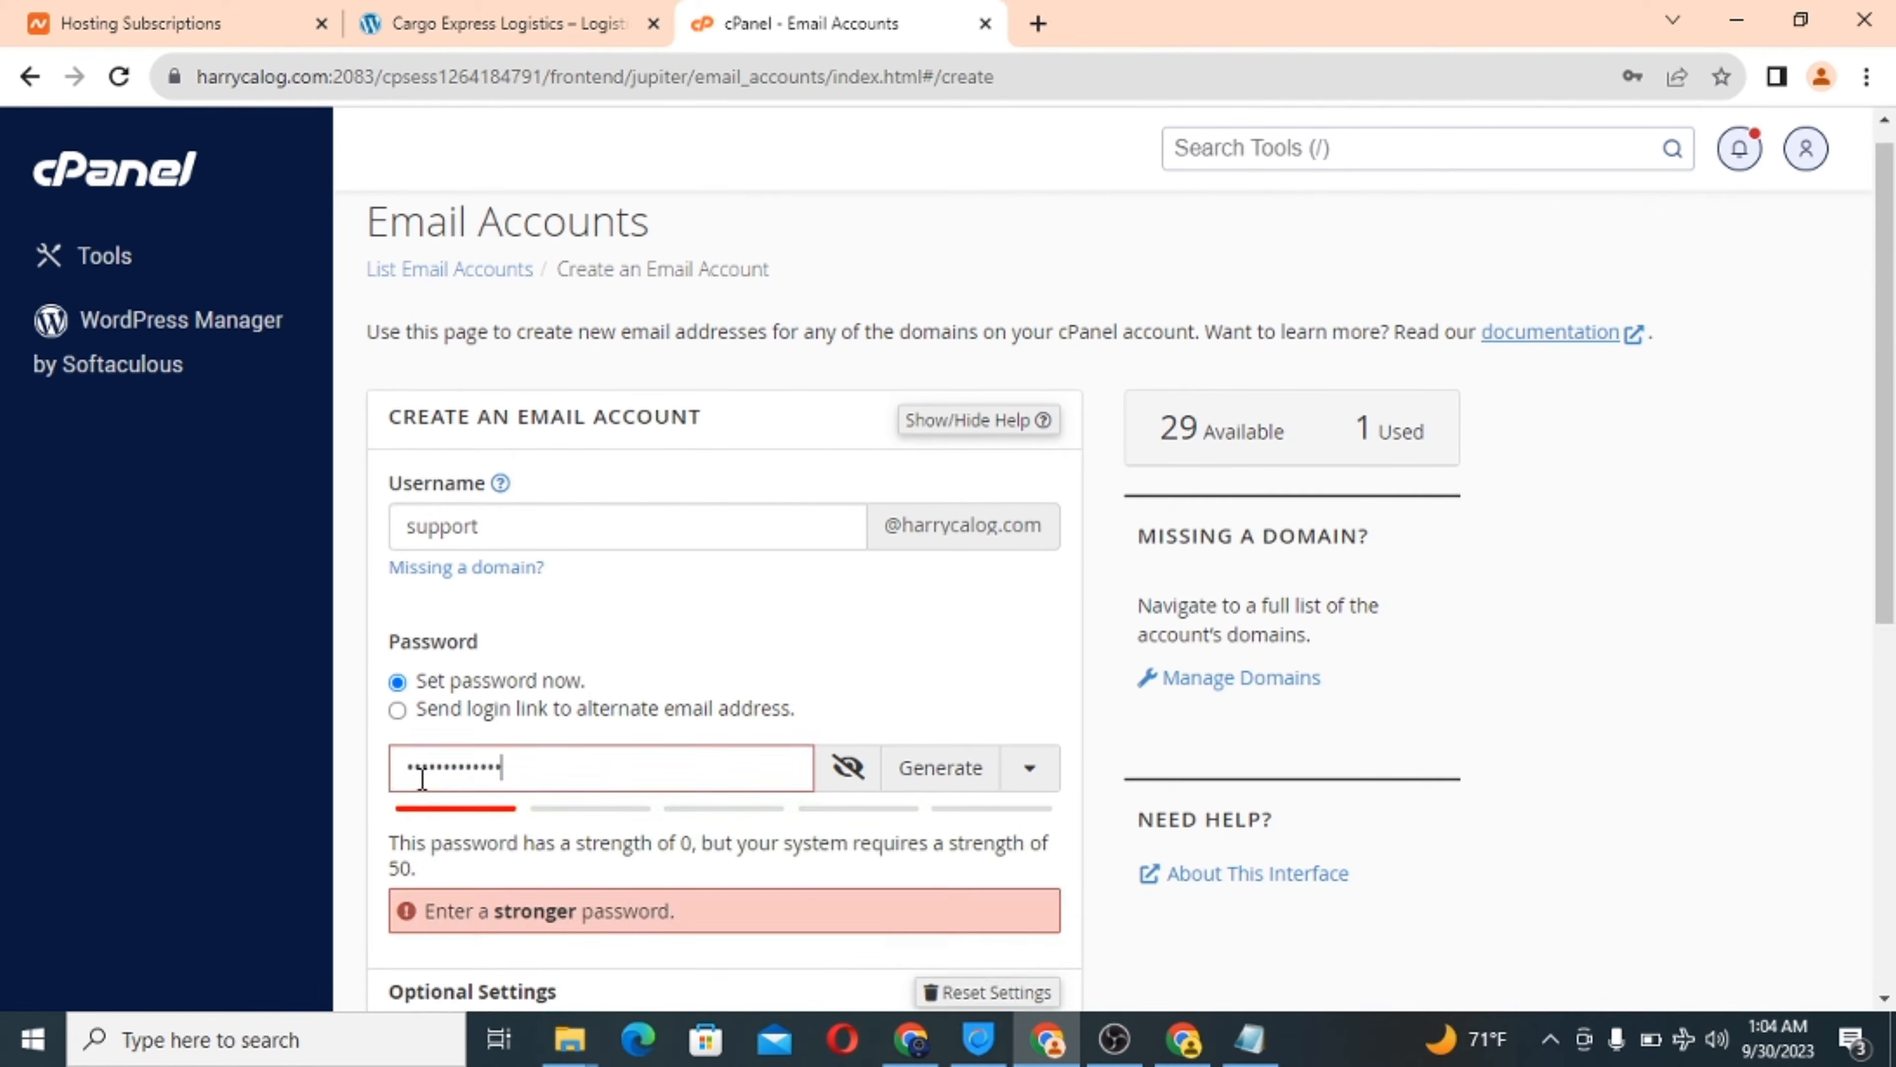
Give the support mailbox unlimited storage, create it, and return to cPanel home.
{"action": "scroll", "coordinate": [588, 787], "scroll_direction": "down", "scroll_amount": 4}
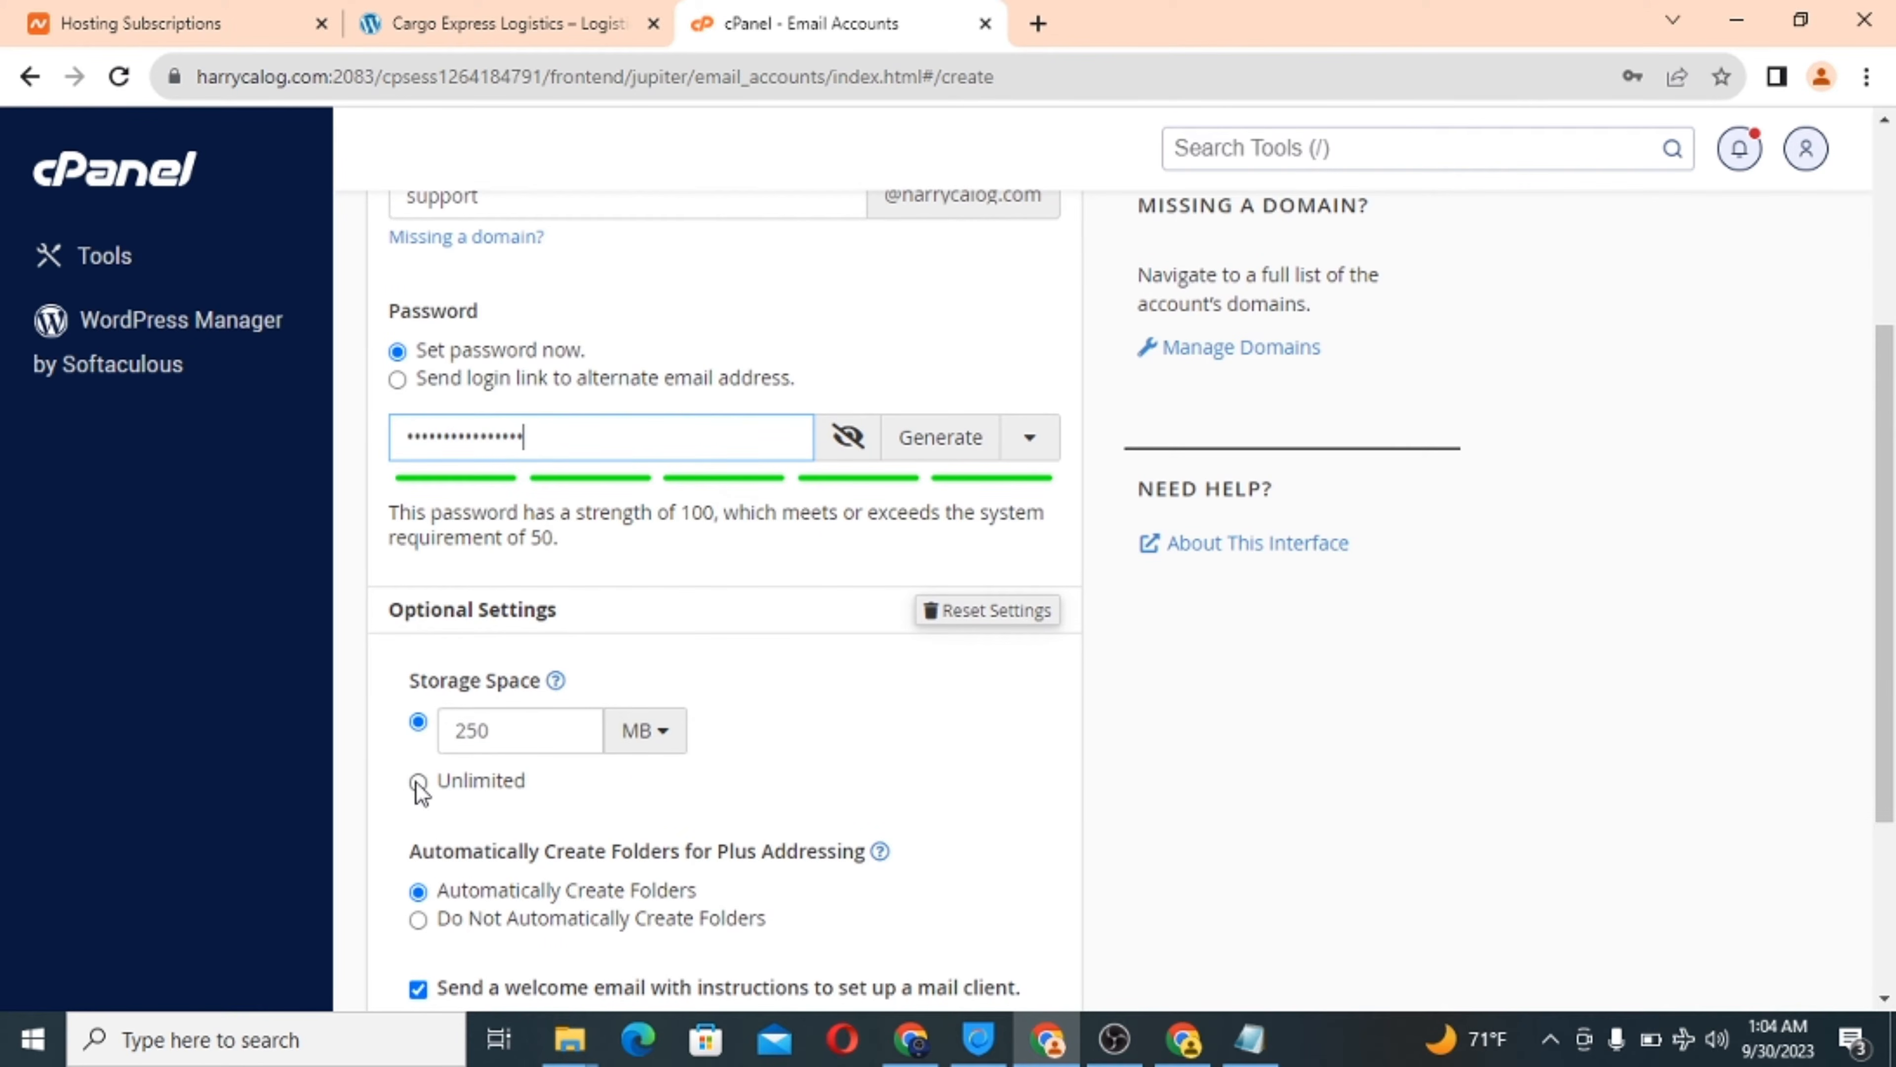
{"action": "left_click", "coordinate": [419, 781]}
{"action": "scroll", "coordinate": [707, 791], "scroll_direction": "down", "scroll_amount": 4}
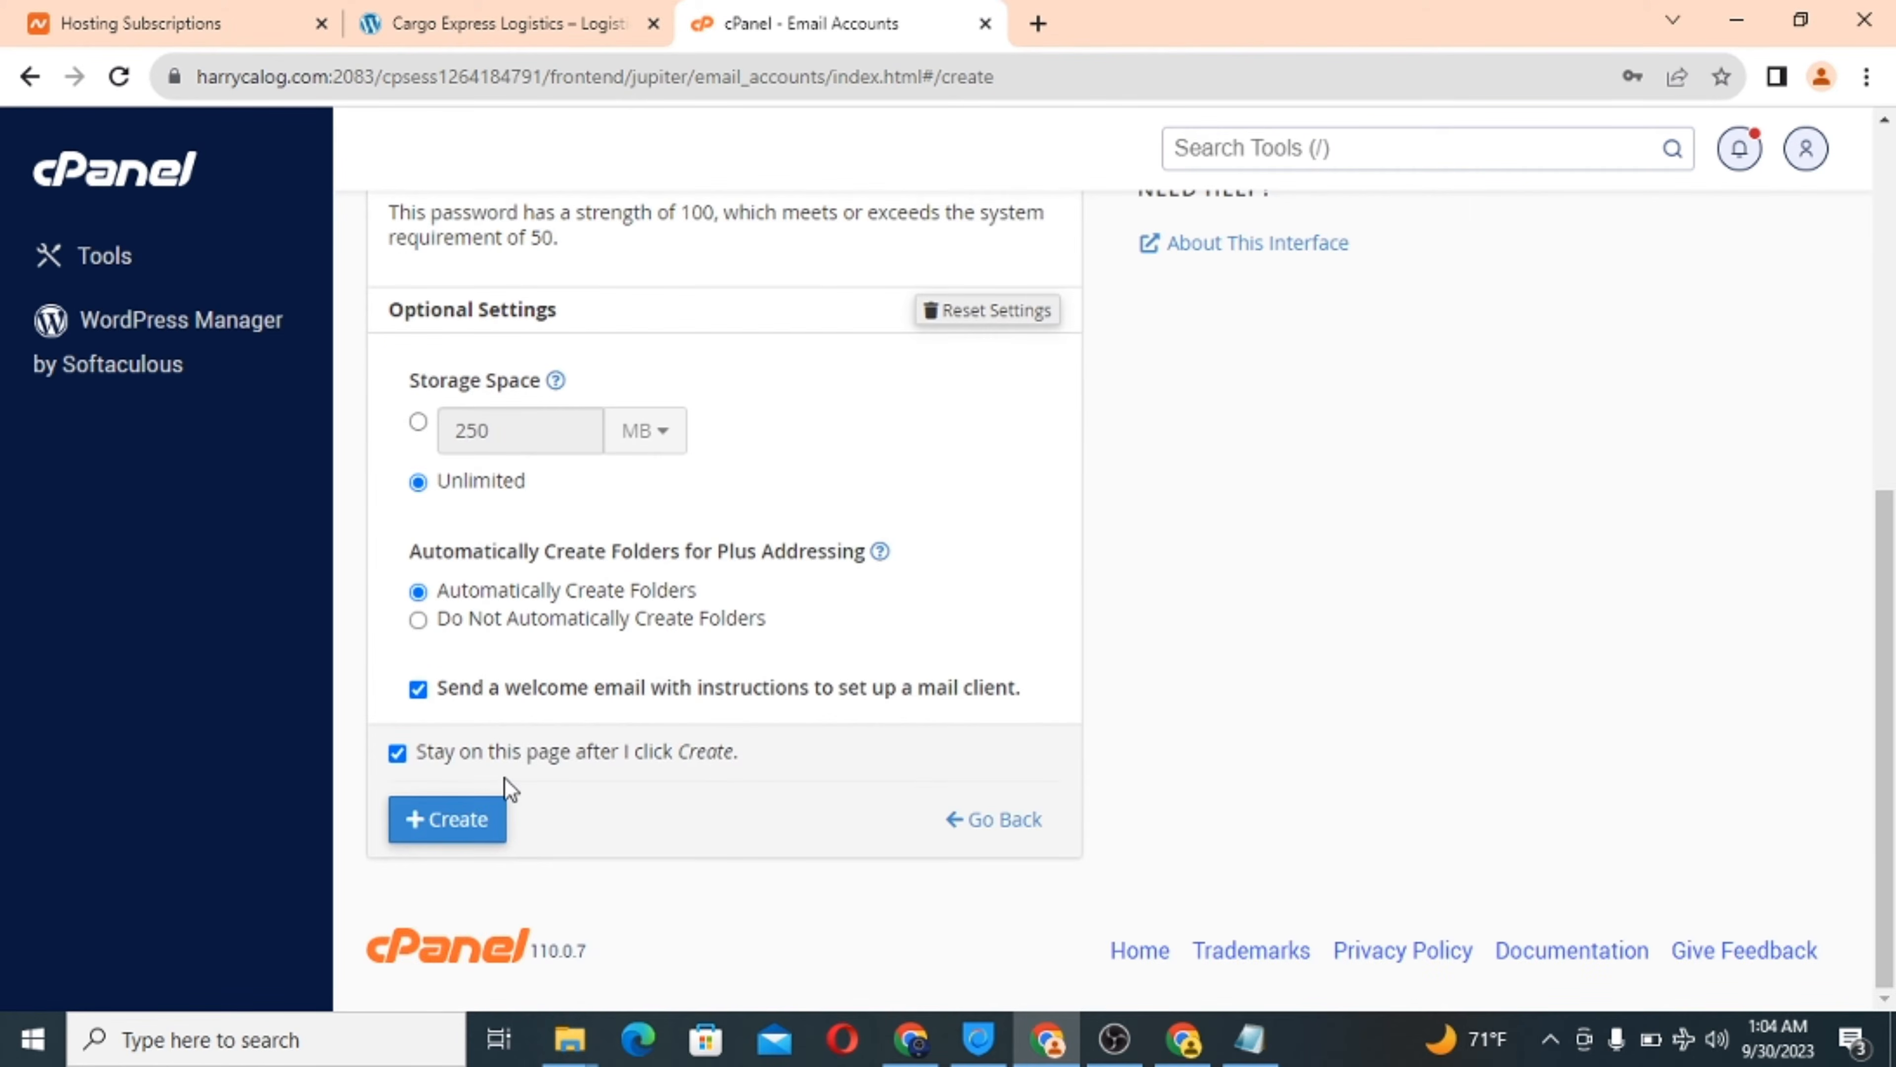
{"action": "left_click", "coordinate": [463, 820]}
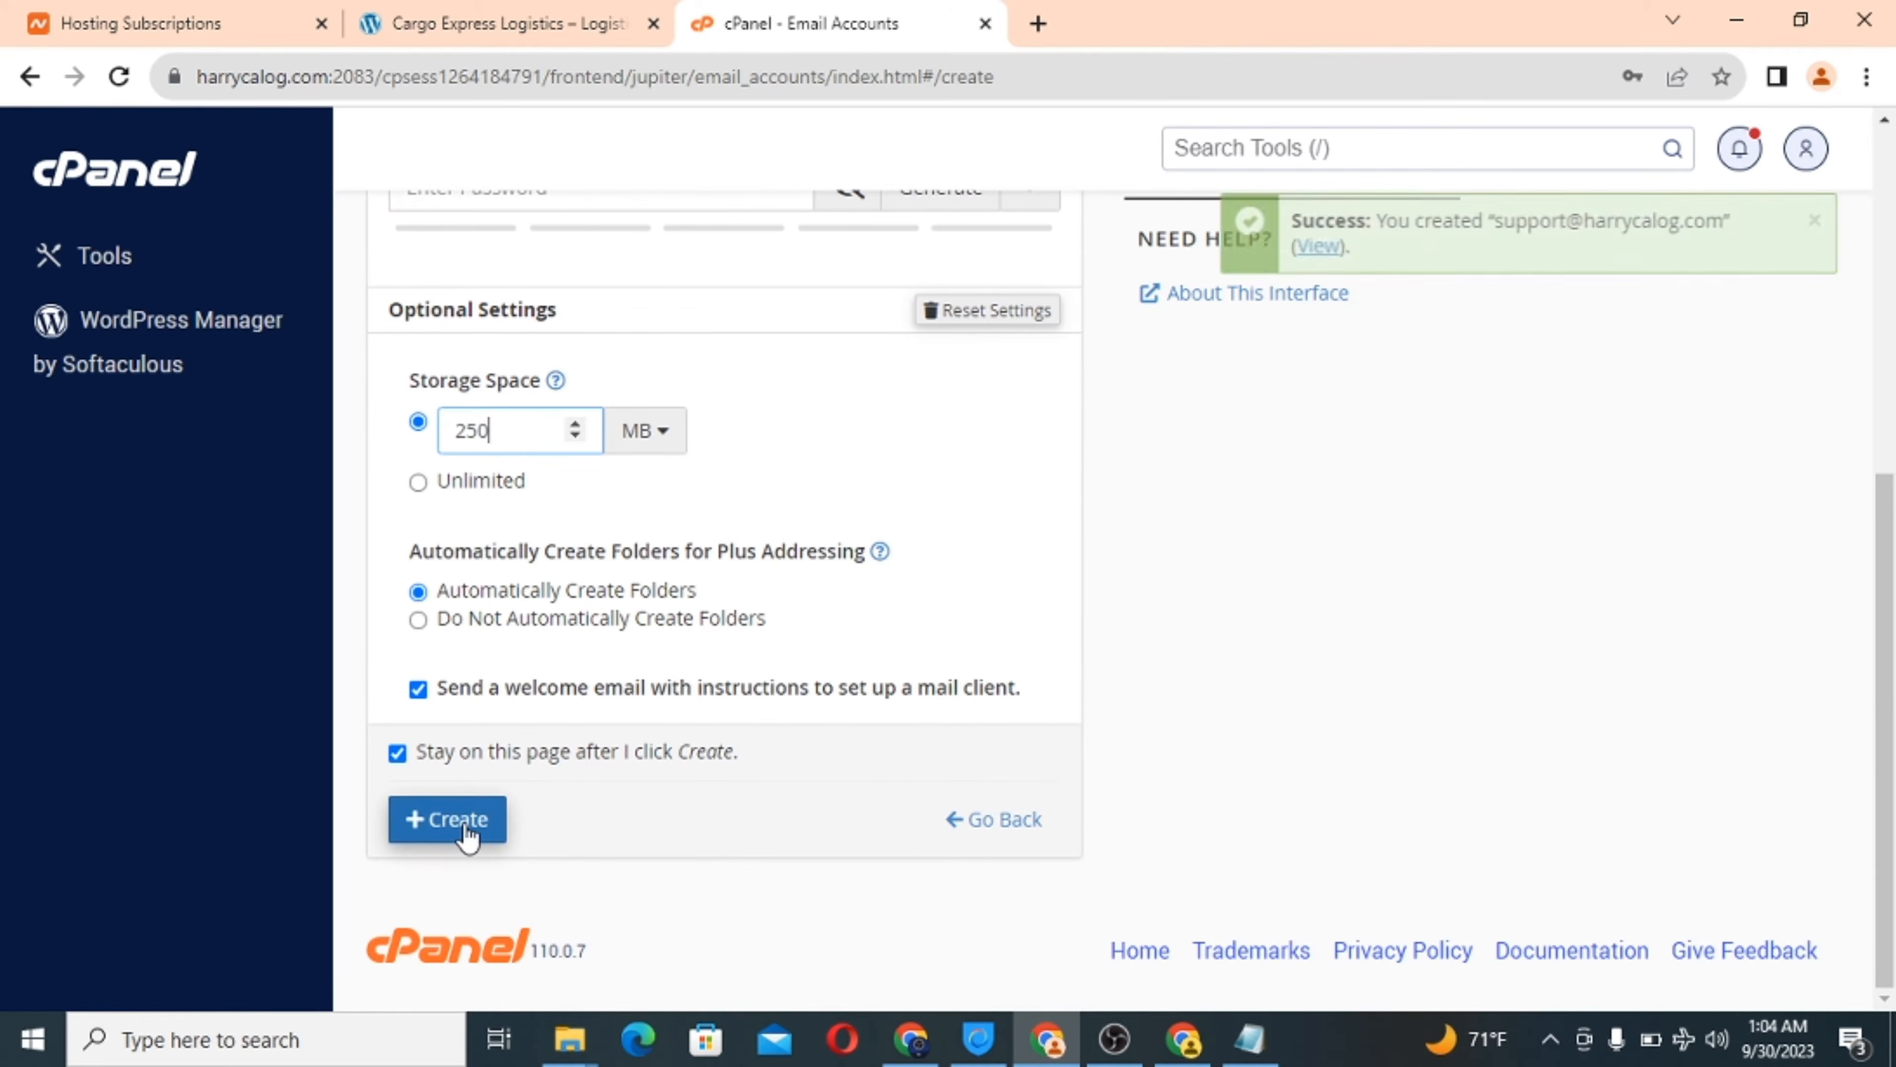
{"action": "left_click", "coordinate": [114, 179]}
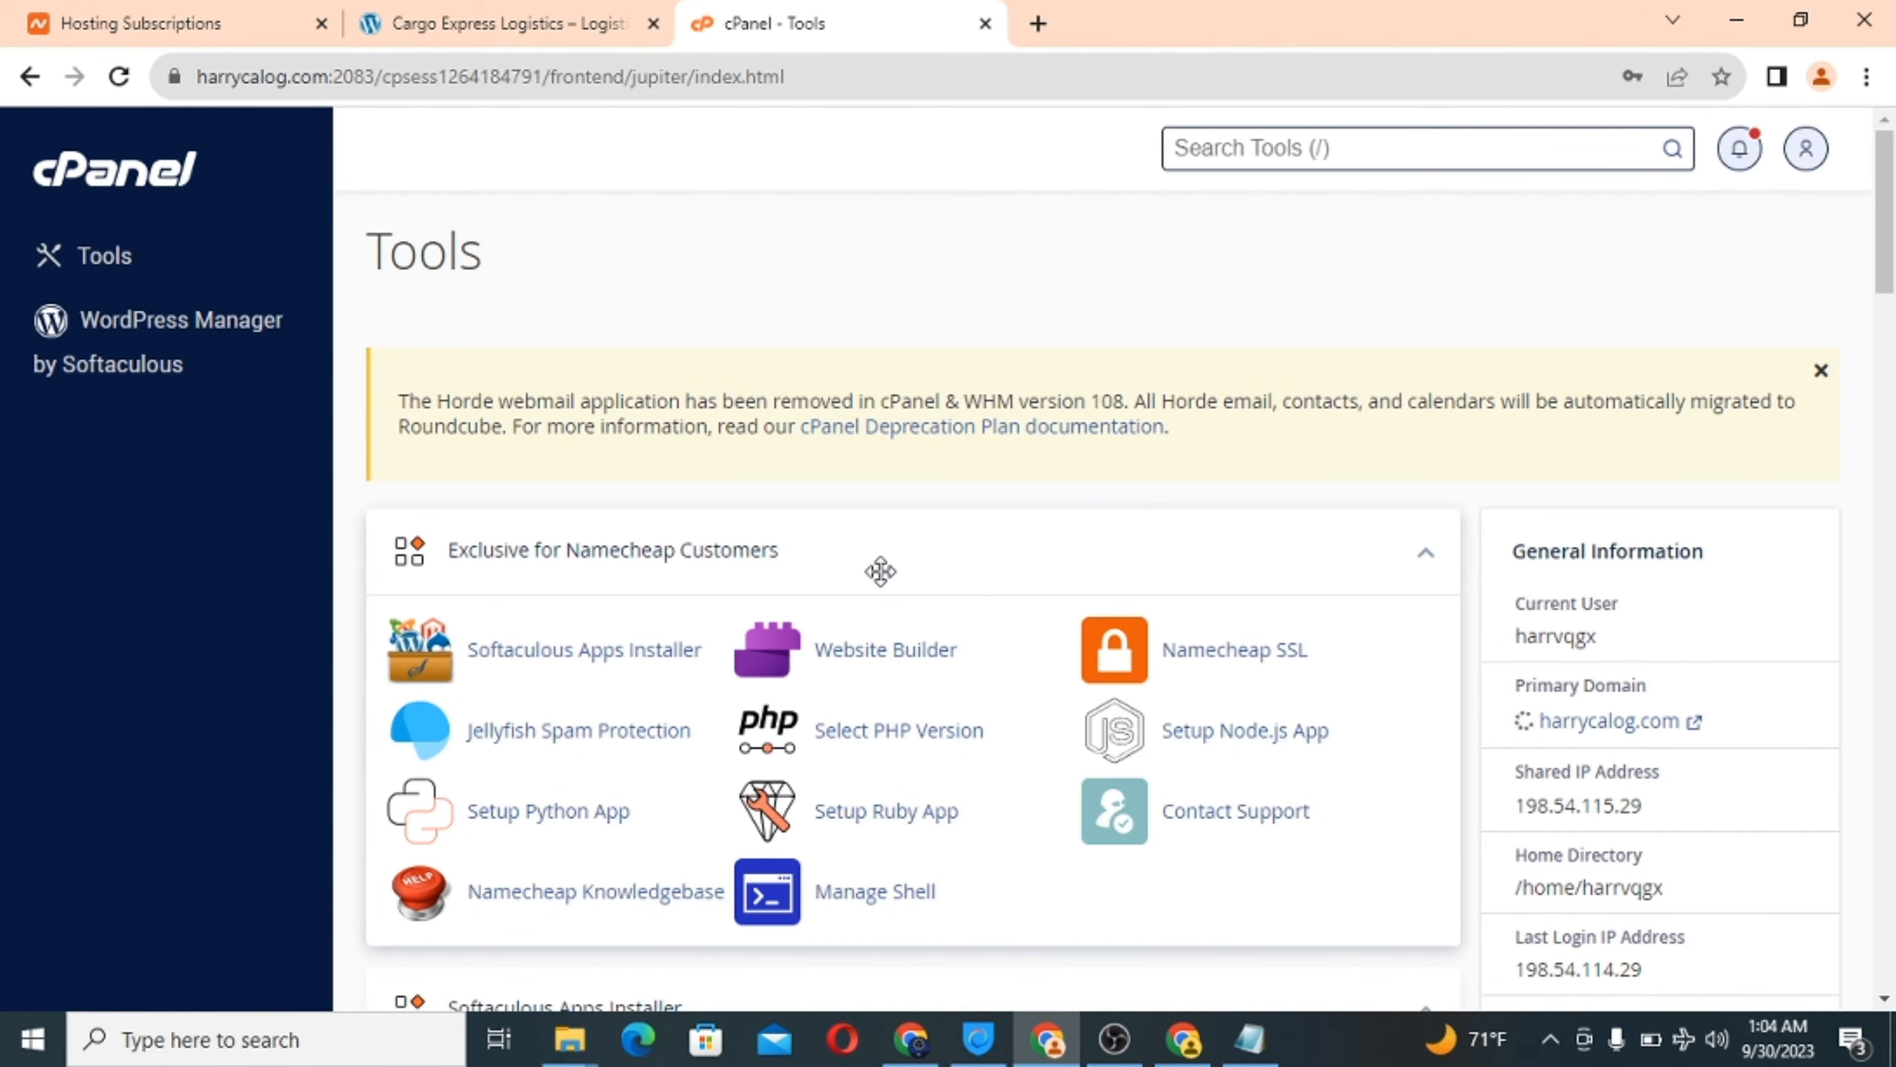
{"action": "scroll", "coordinate": [881, 572], "scroll_direction": "down", "scroll_amount": 10}
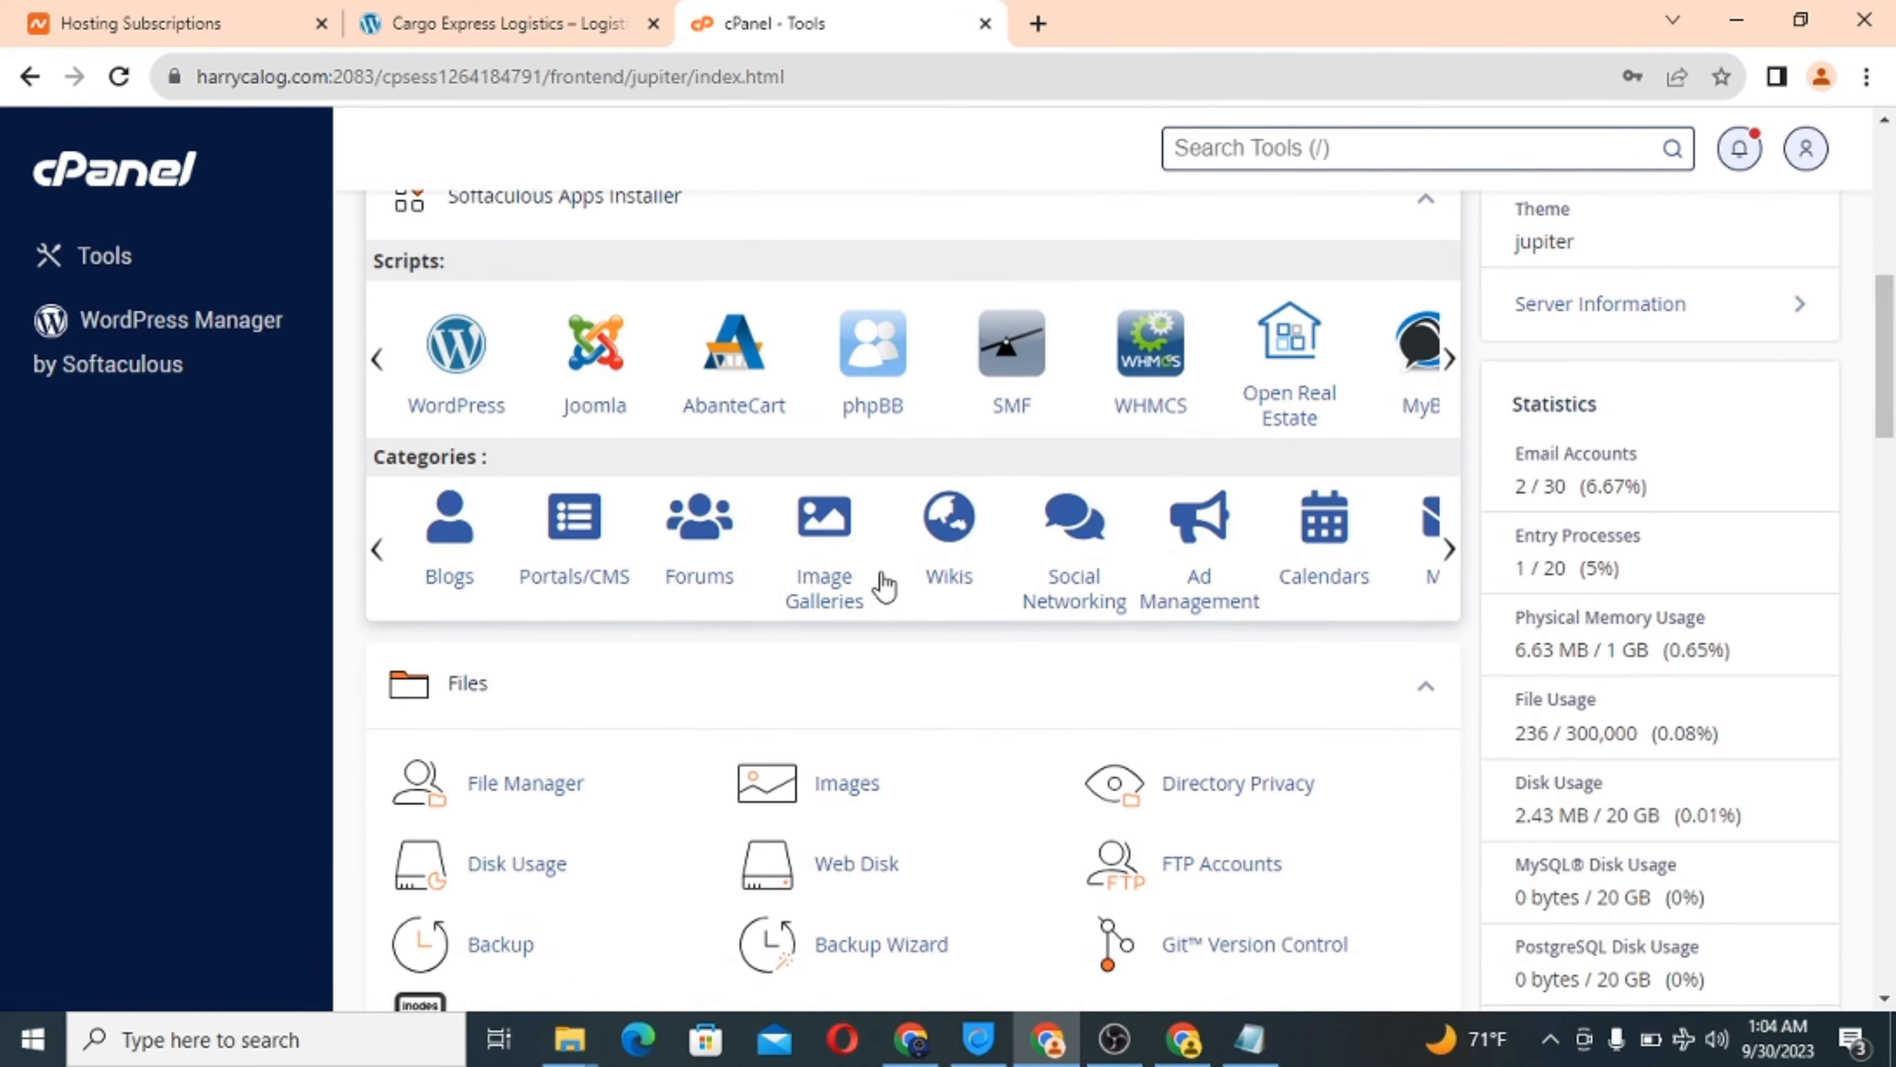
{"action": "scroll", "coordinate": [885, 586], "scroll_direction": "down", "scroll_amount": 20}
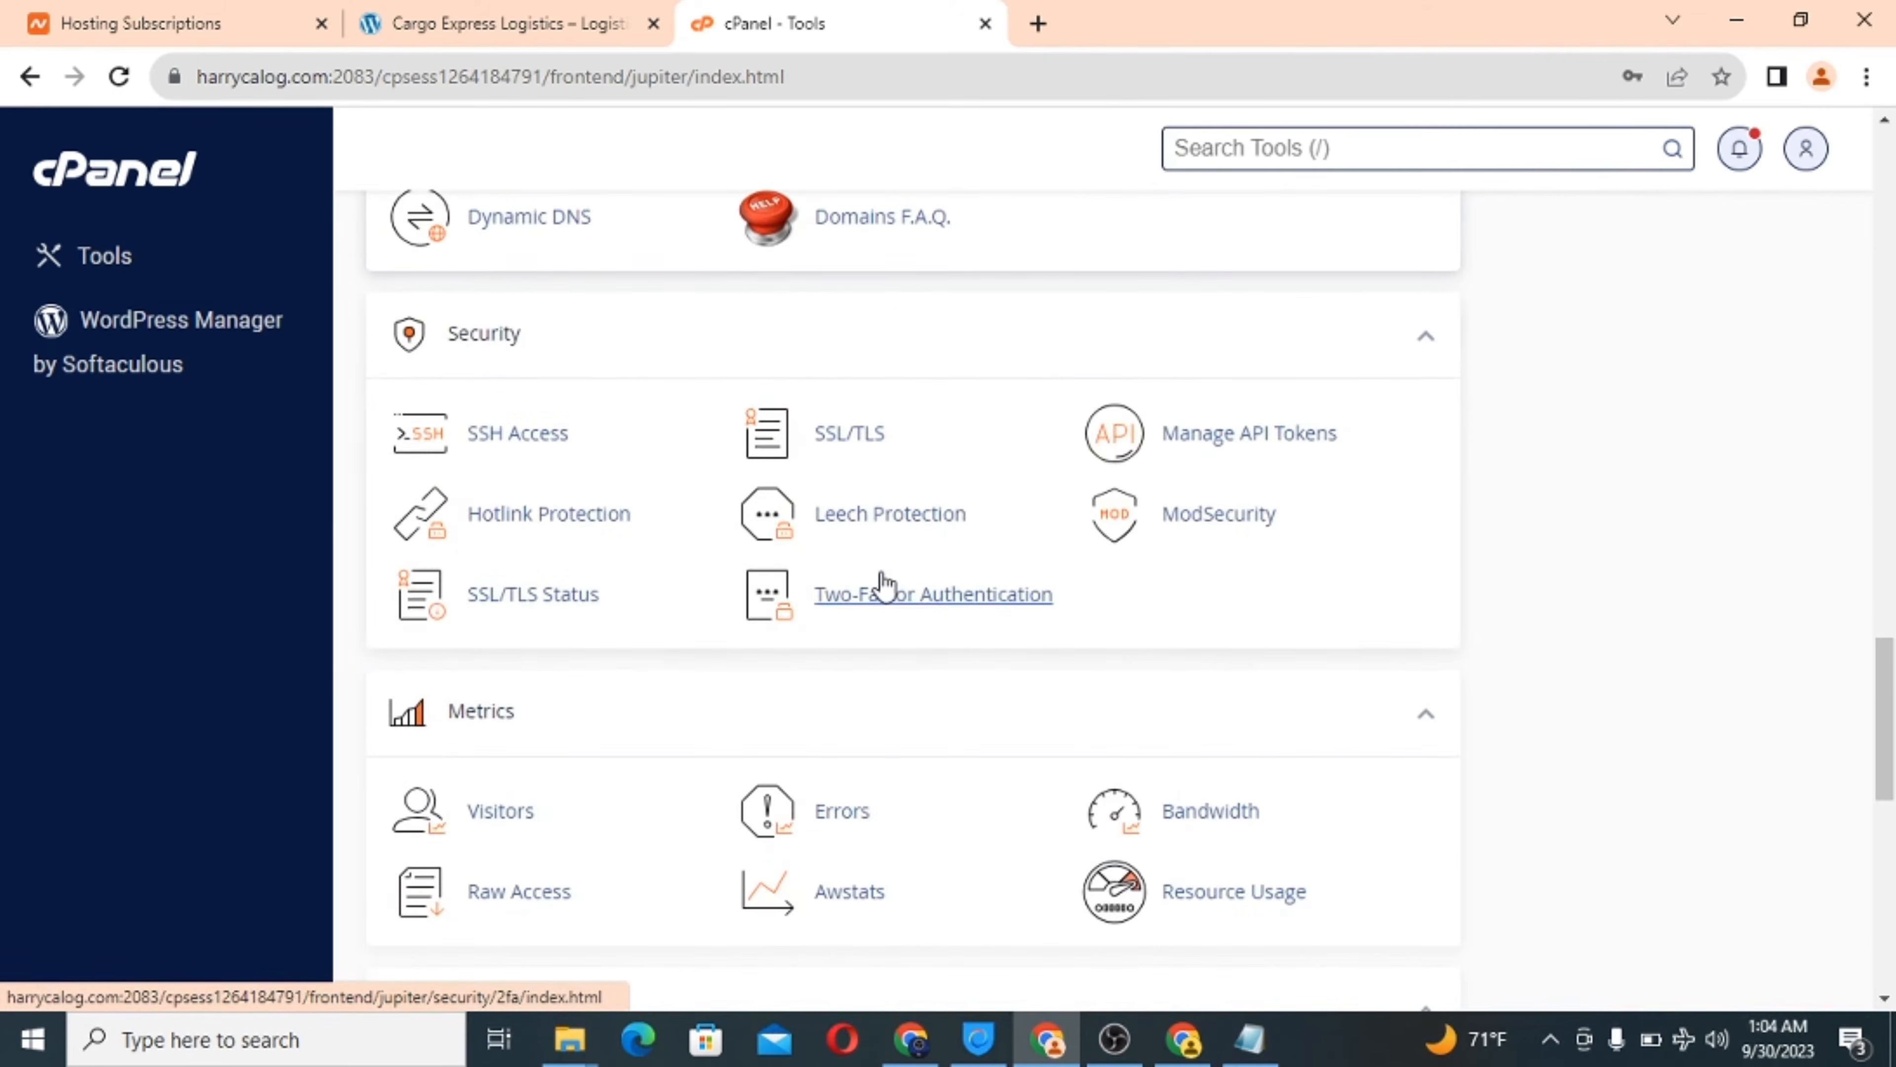
{"action": "scroll", "coordinate": [884, 586], "scroll_direction": "down", "scroll_amount": 8}
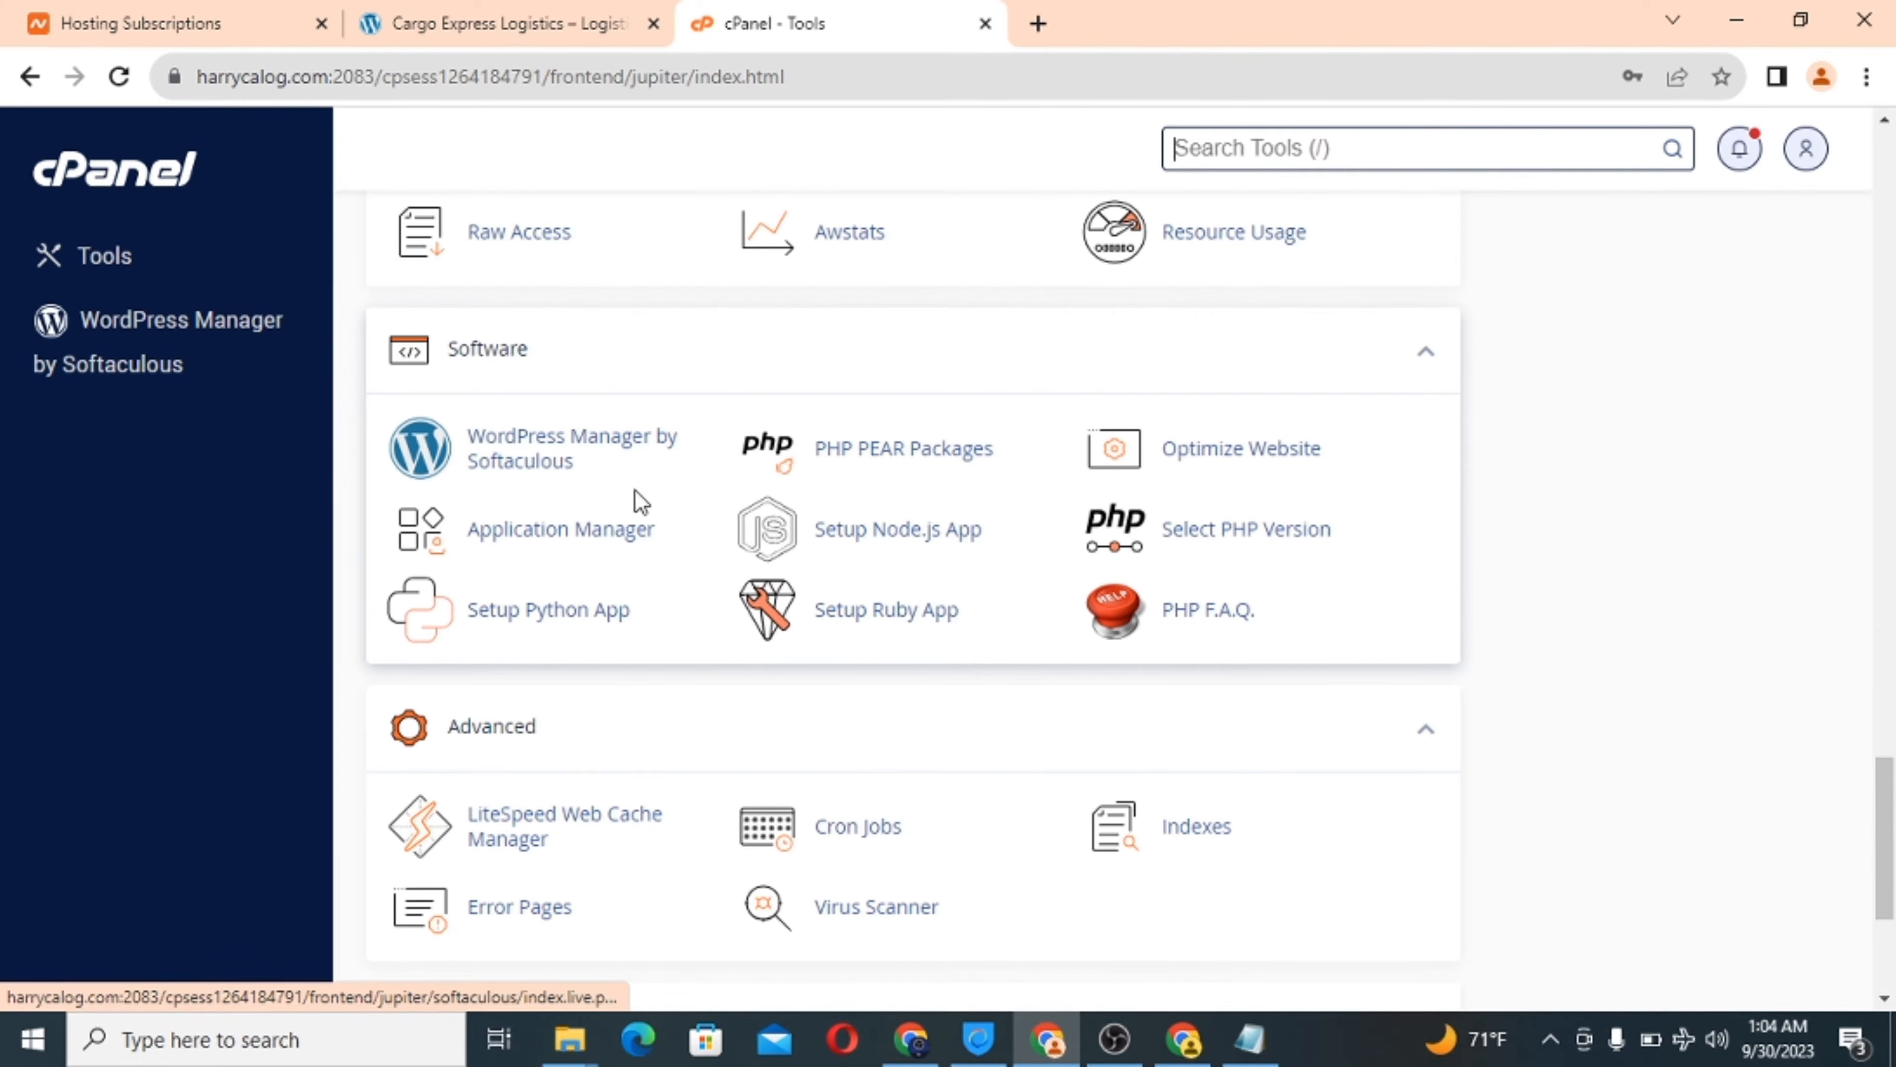
{"action": "scroll", "coordinate": [804, 479], "scroll_direction": "up", "scroll_amount": 15}
{"action": "scroll", "coordinate": [808, 485], "scroll_direction": "up", "scroll_amount": 15}
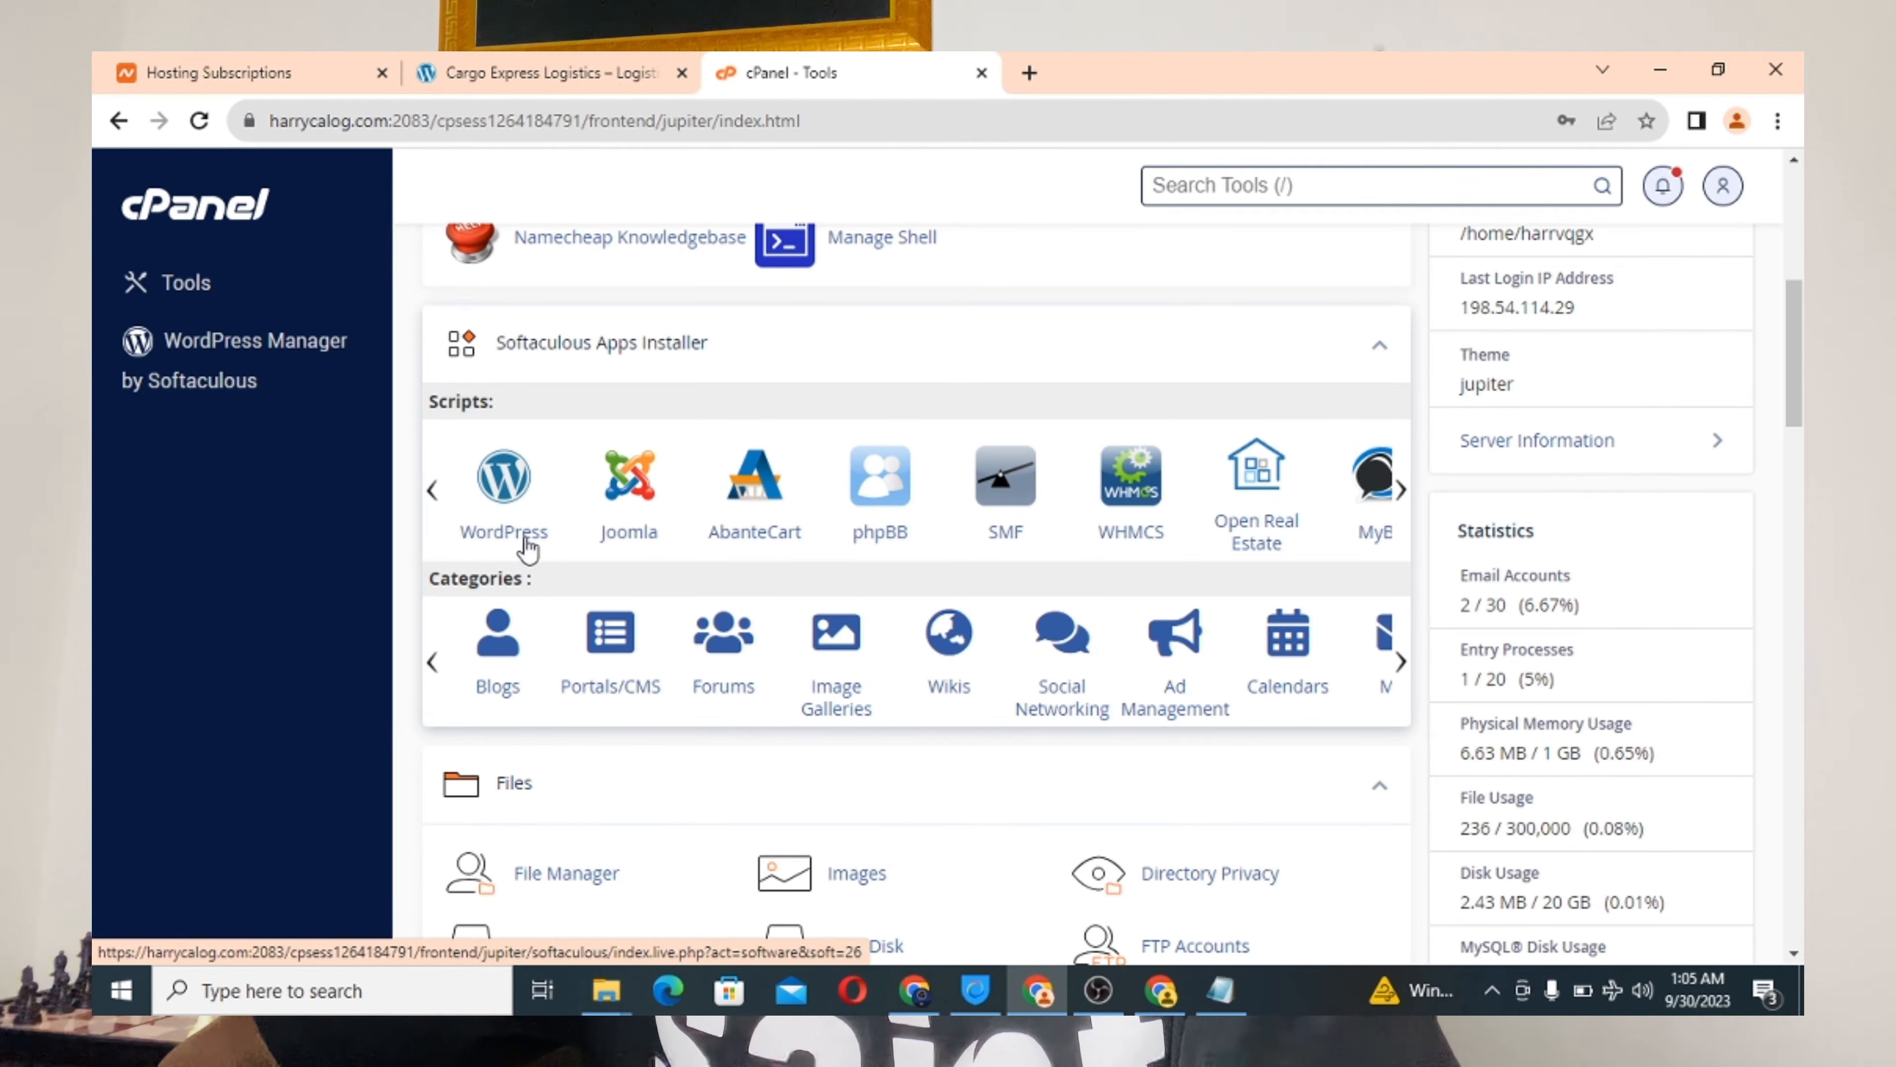
{"action": "scroll", "coordinate": [528, 545], "scroll_direction": "up", "scroll_amount": 2}
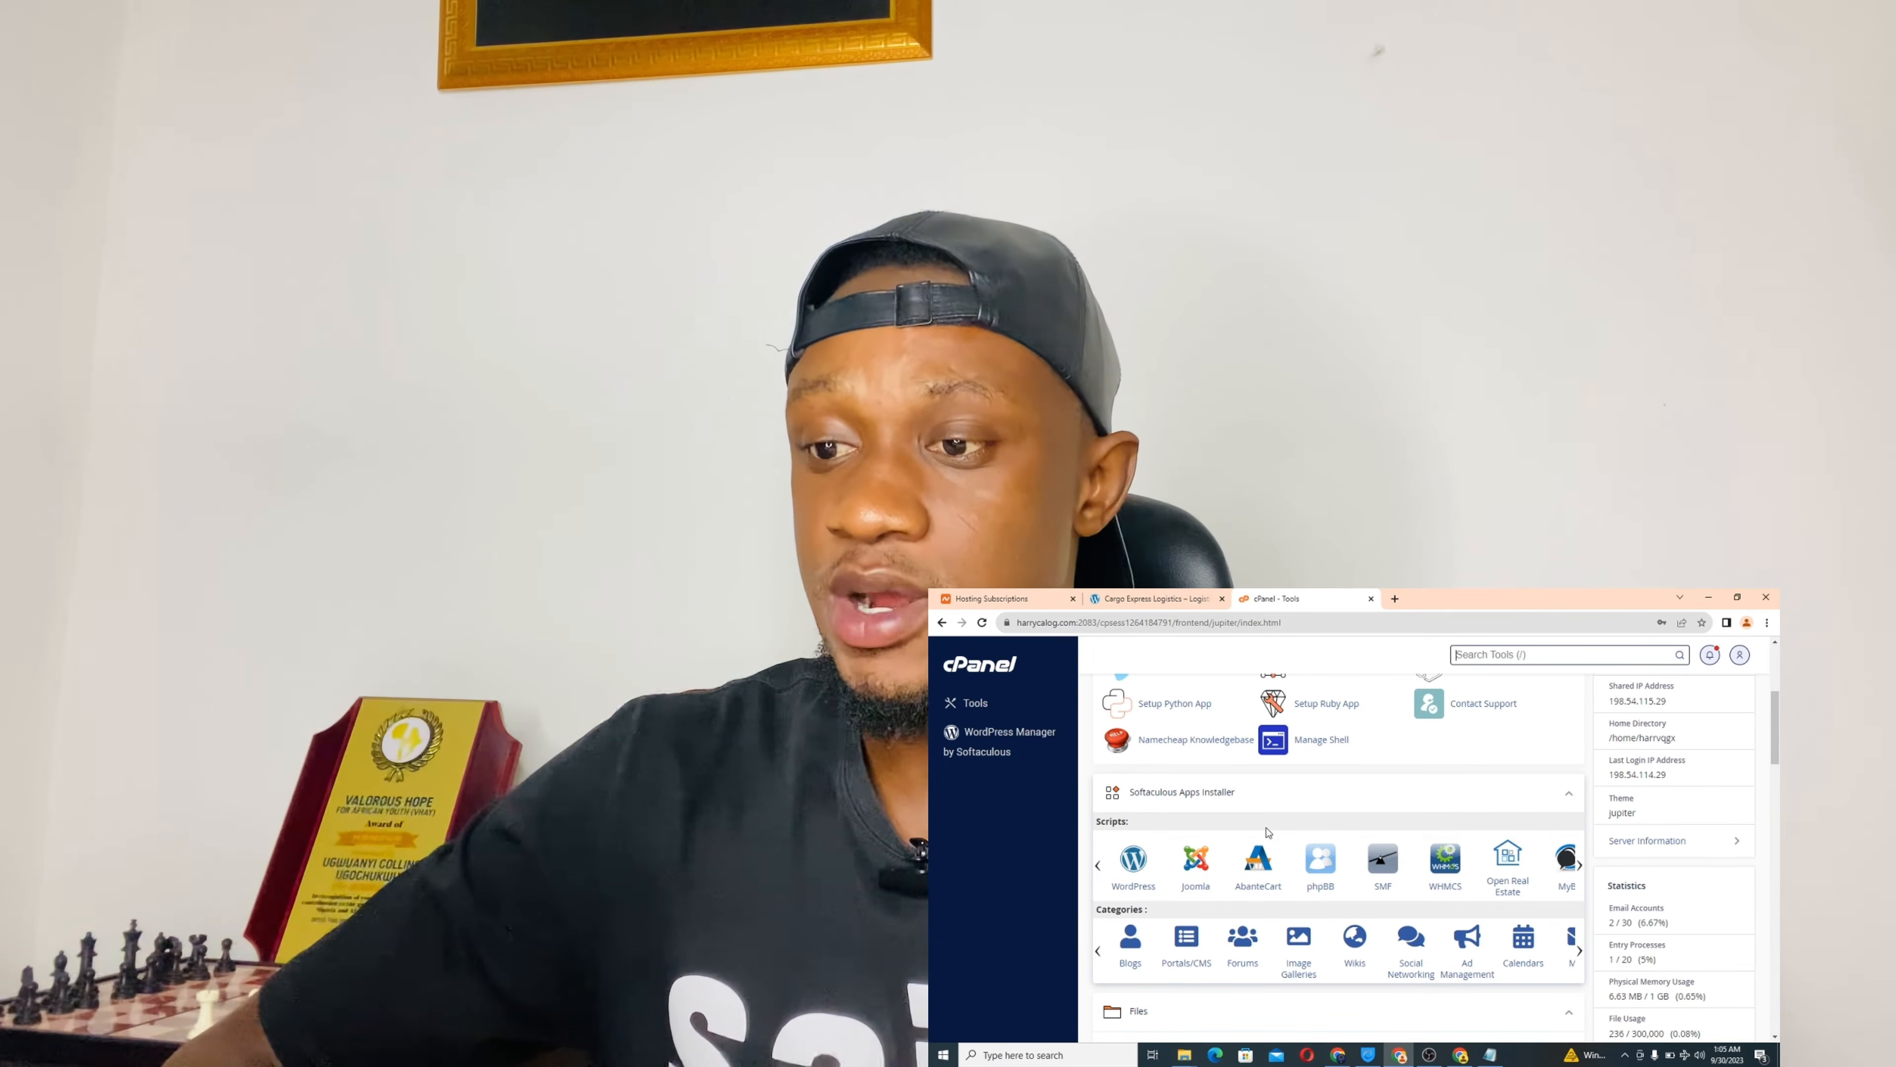
{"action": "scroll", "coordinate": [1268, 830], "scroll_direction": "down", "scroll_amount": 1}
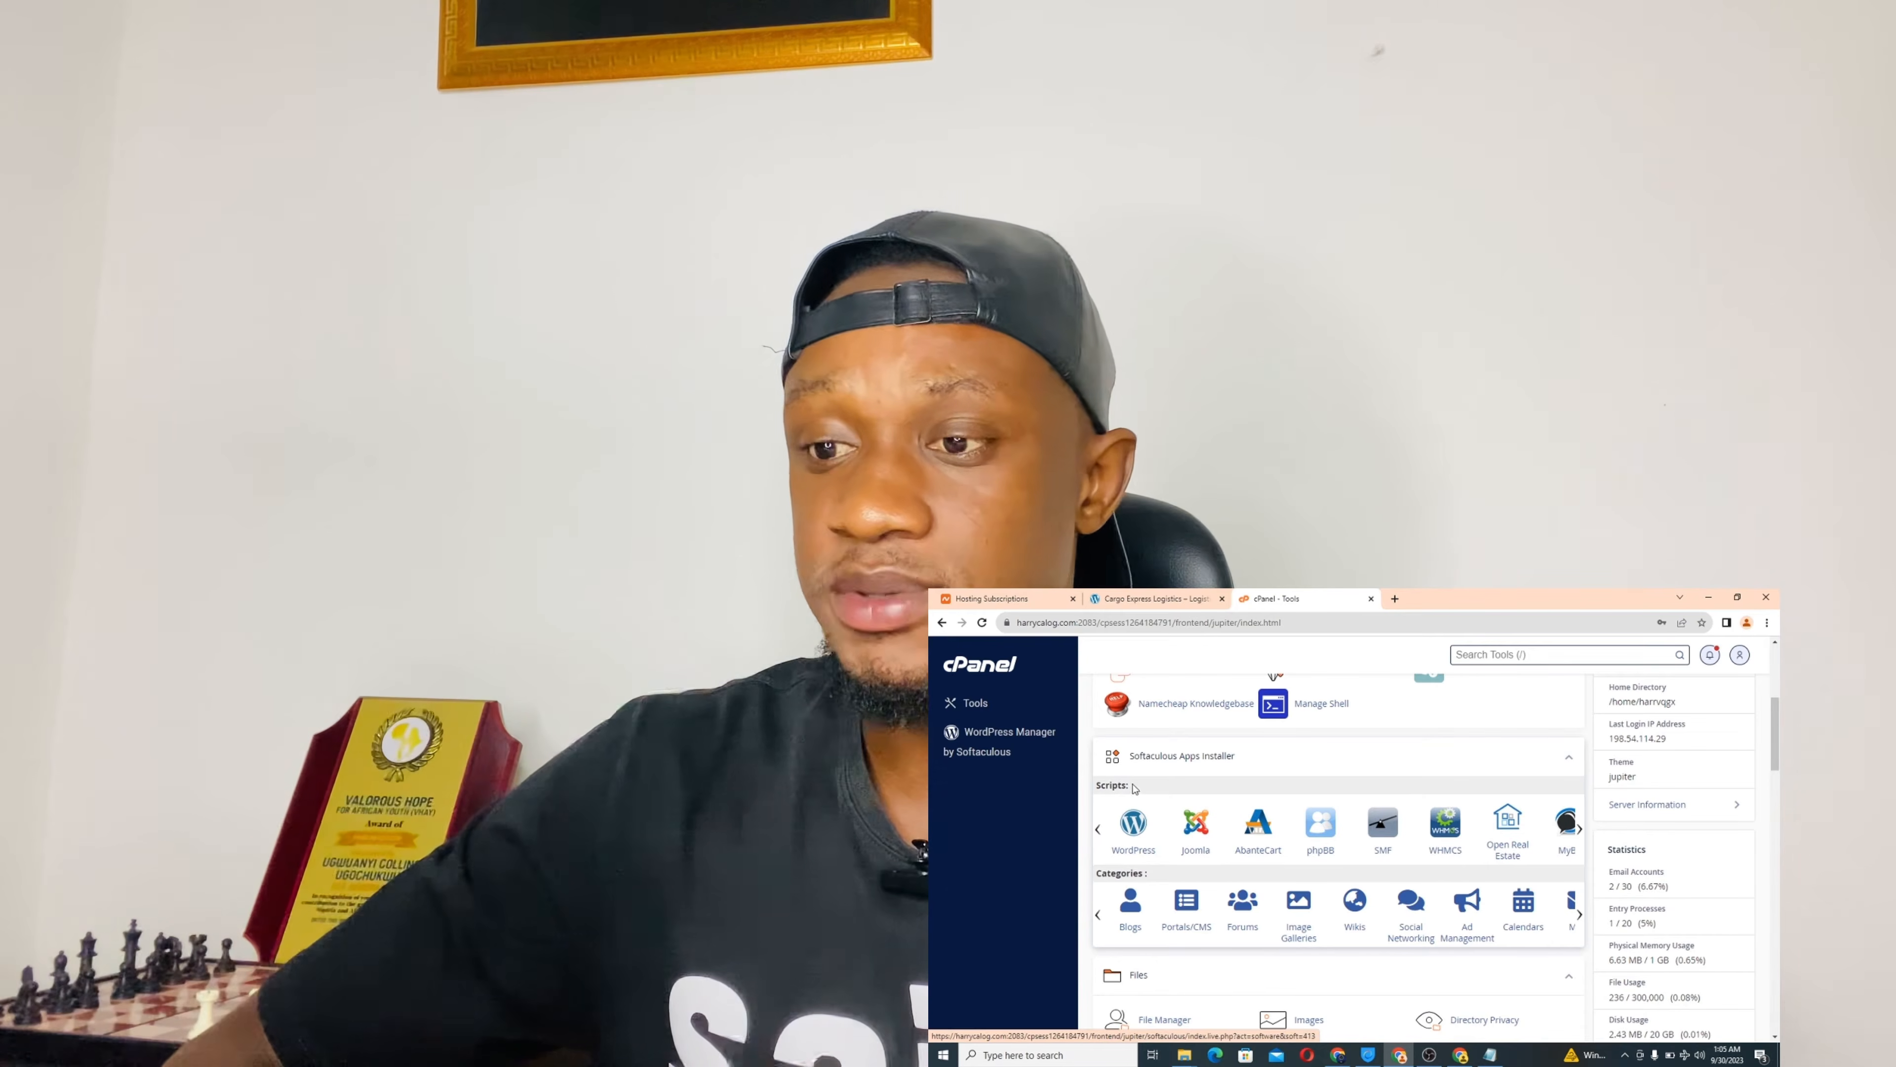
{"action": "scroll", "coordinate": [1194, 833], "scroll_direction": "up", "scroll_amount": 5}
{"action": "scroll", "coordinate": [1149, 835], "scroll_direction": "down", "scroll_amount": 6}
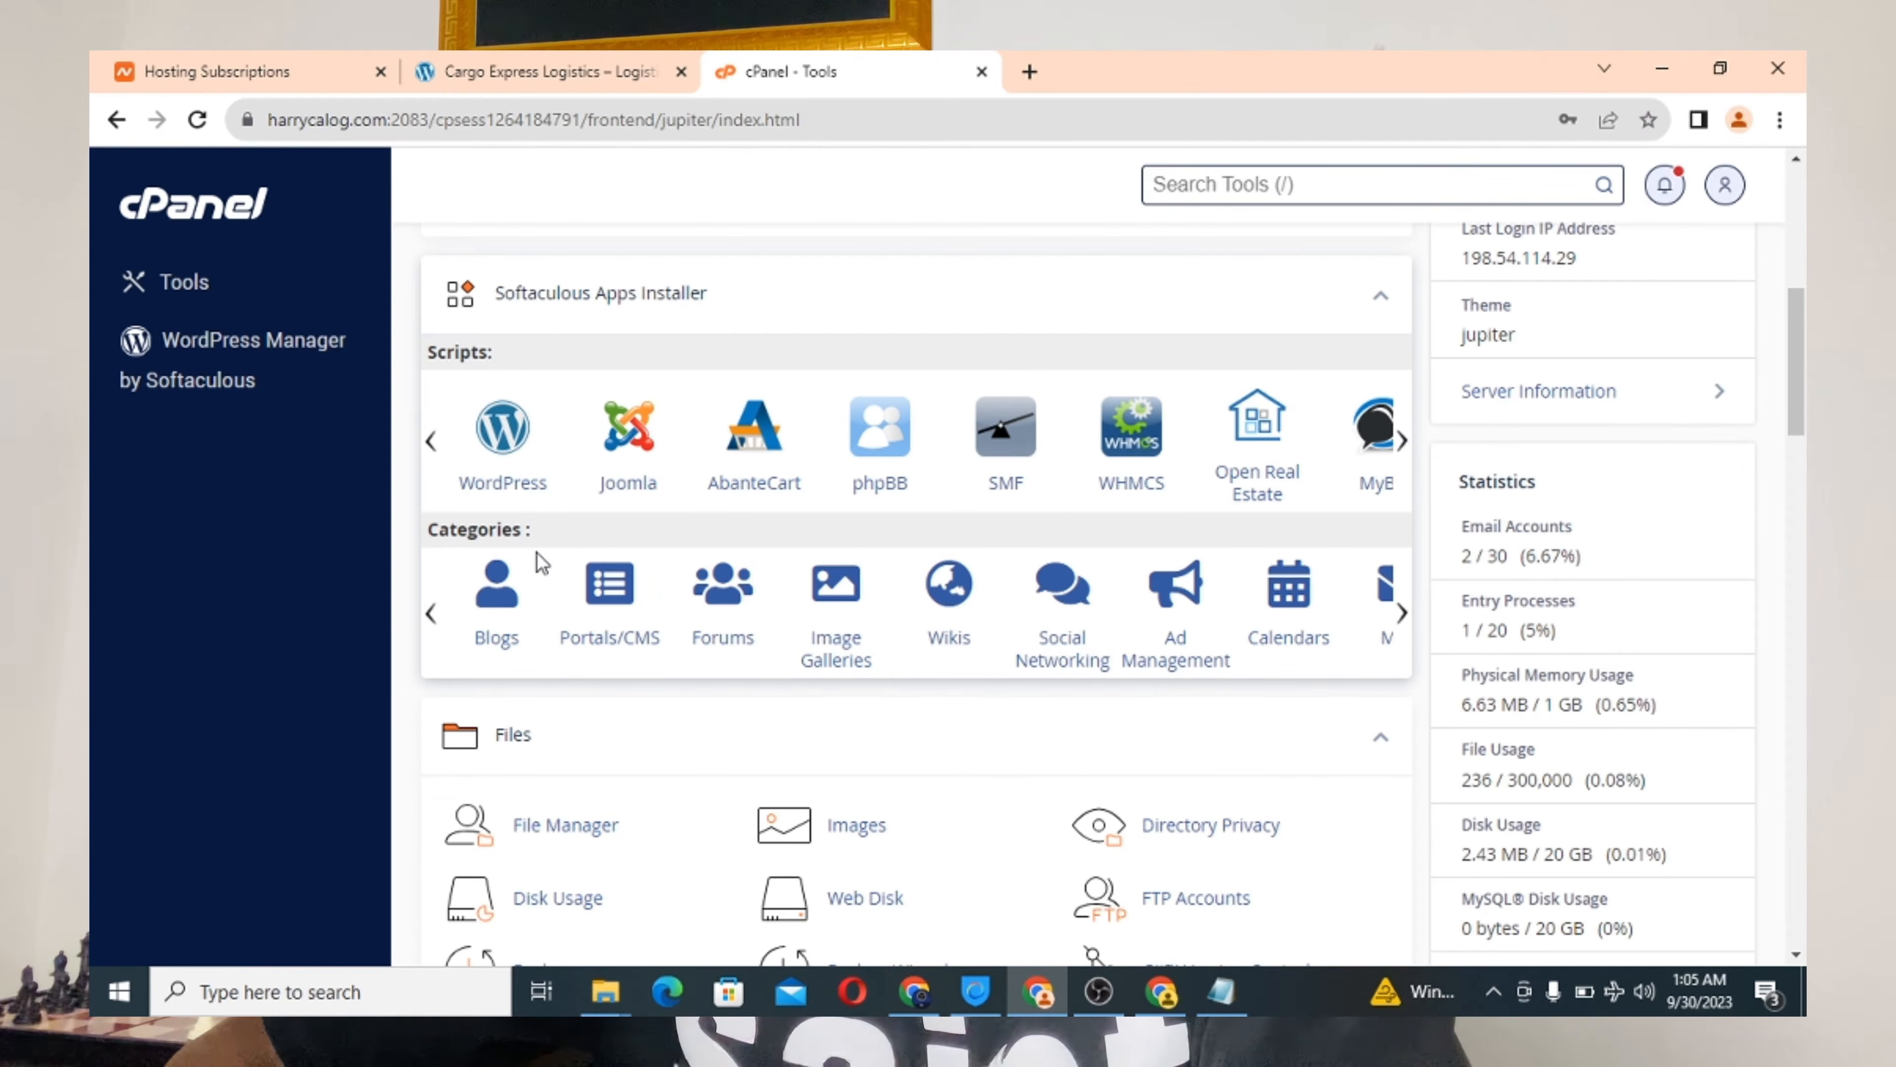
{"action": "scroll", "coordinate": [536, 553], "scroll_direction": "up", "scroll_amount": 1}
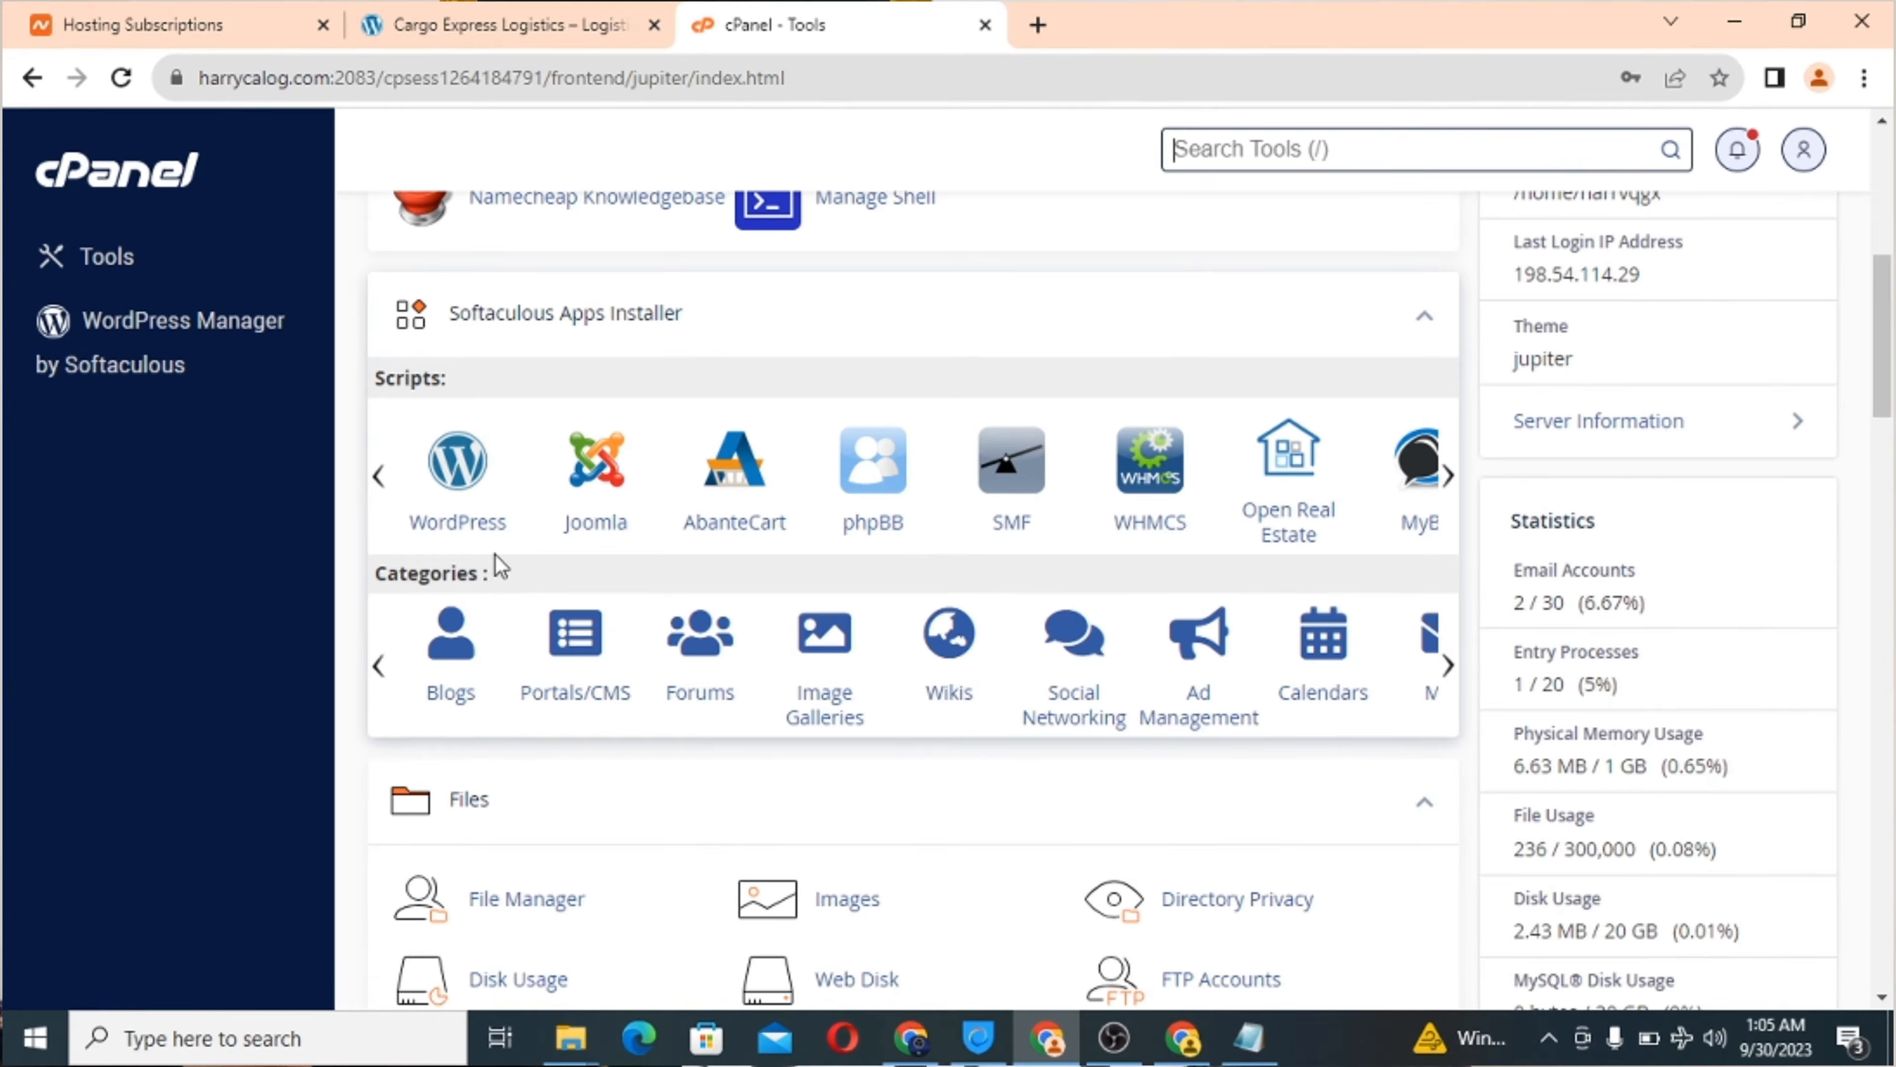
Open WordPress in Softaculous and expand the install options next to Install.
{"action": "left_click", "coordinate": [453, 471]}
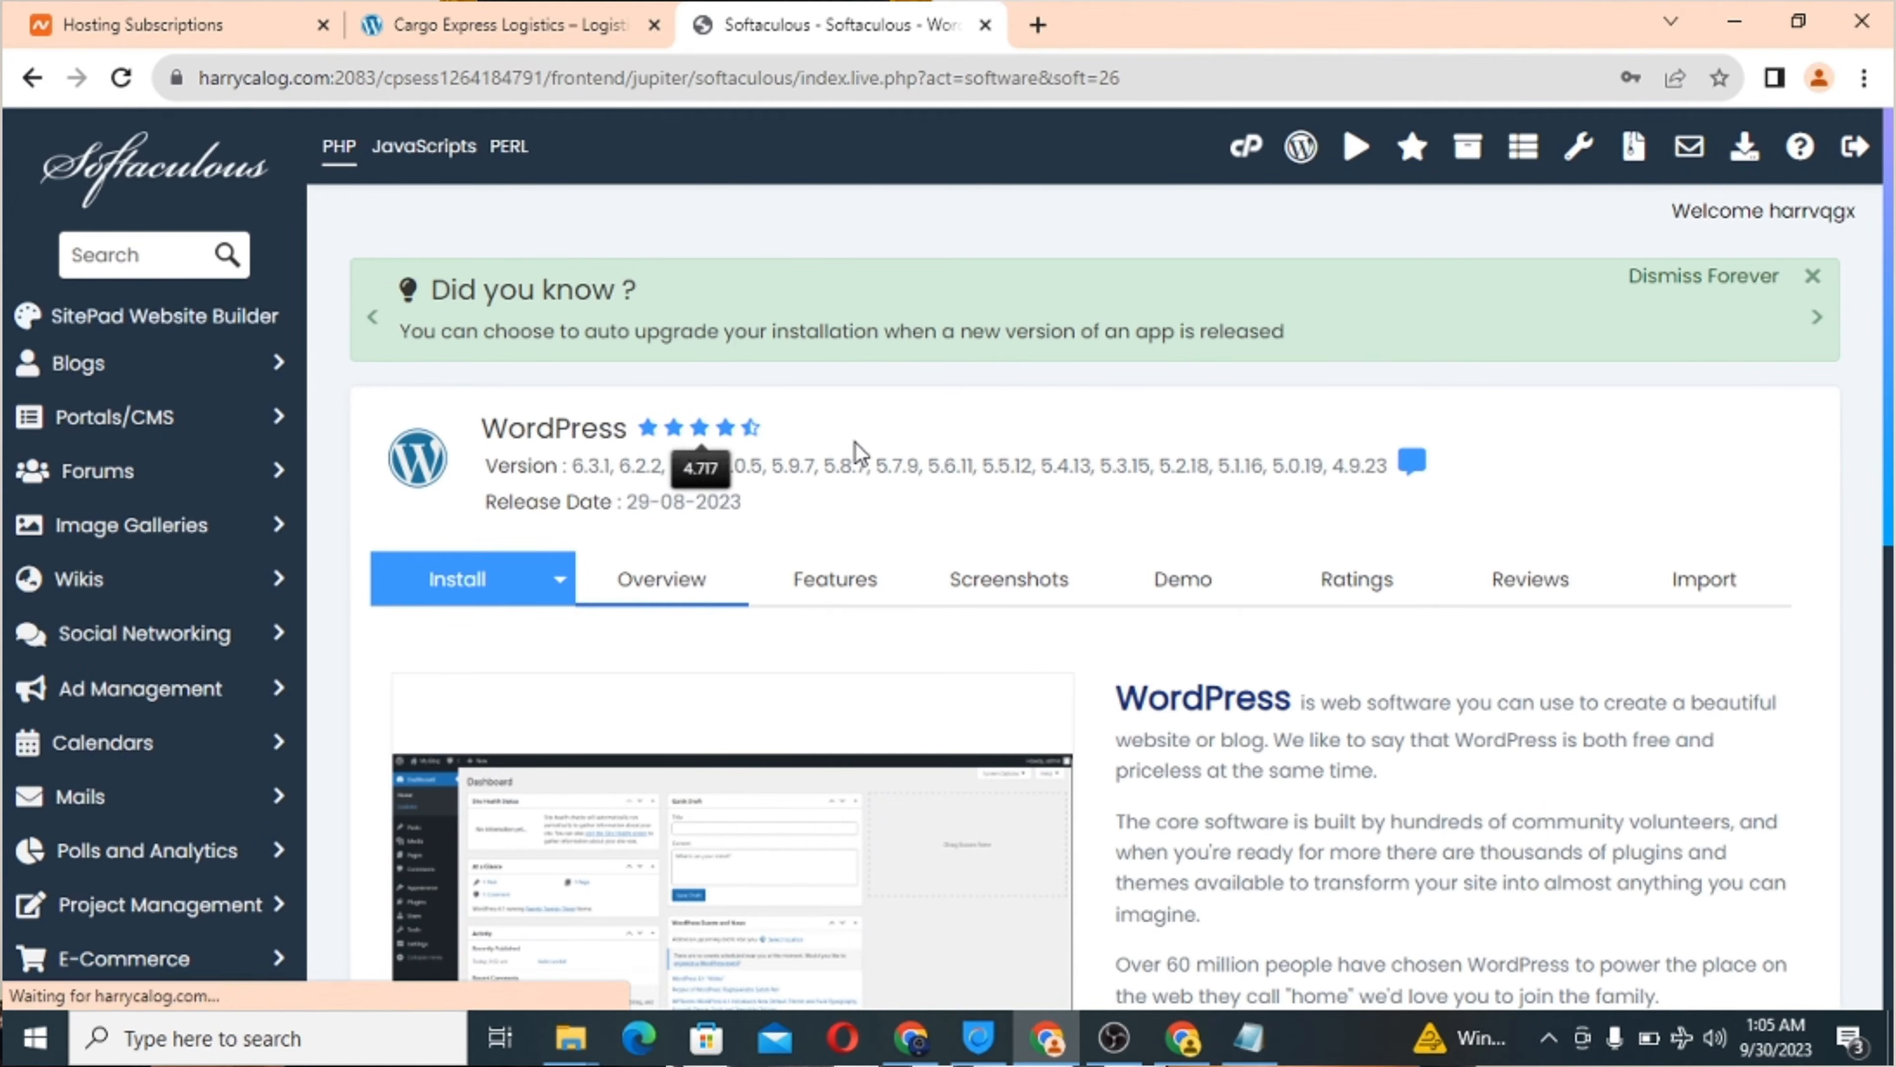
{"action": "scroll", "coordinate": [945, 483], "scroll_direction": "down", "scroll_amount": 1}
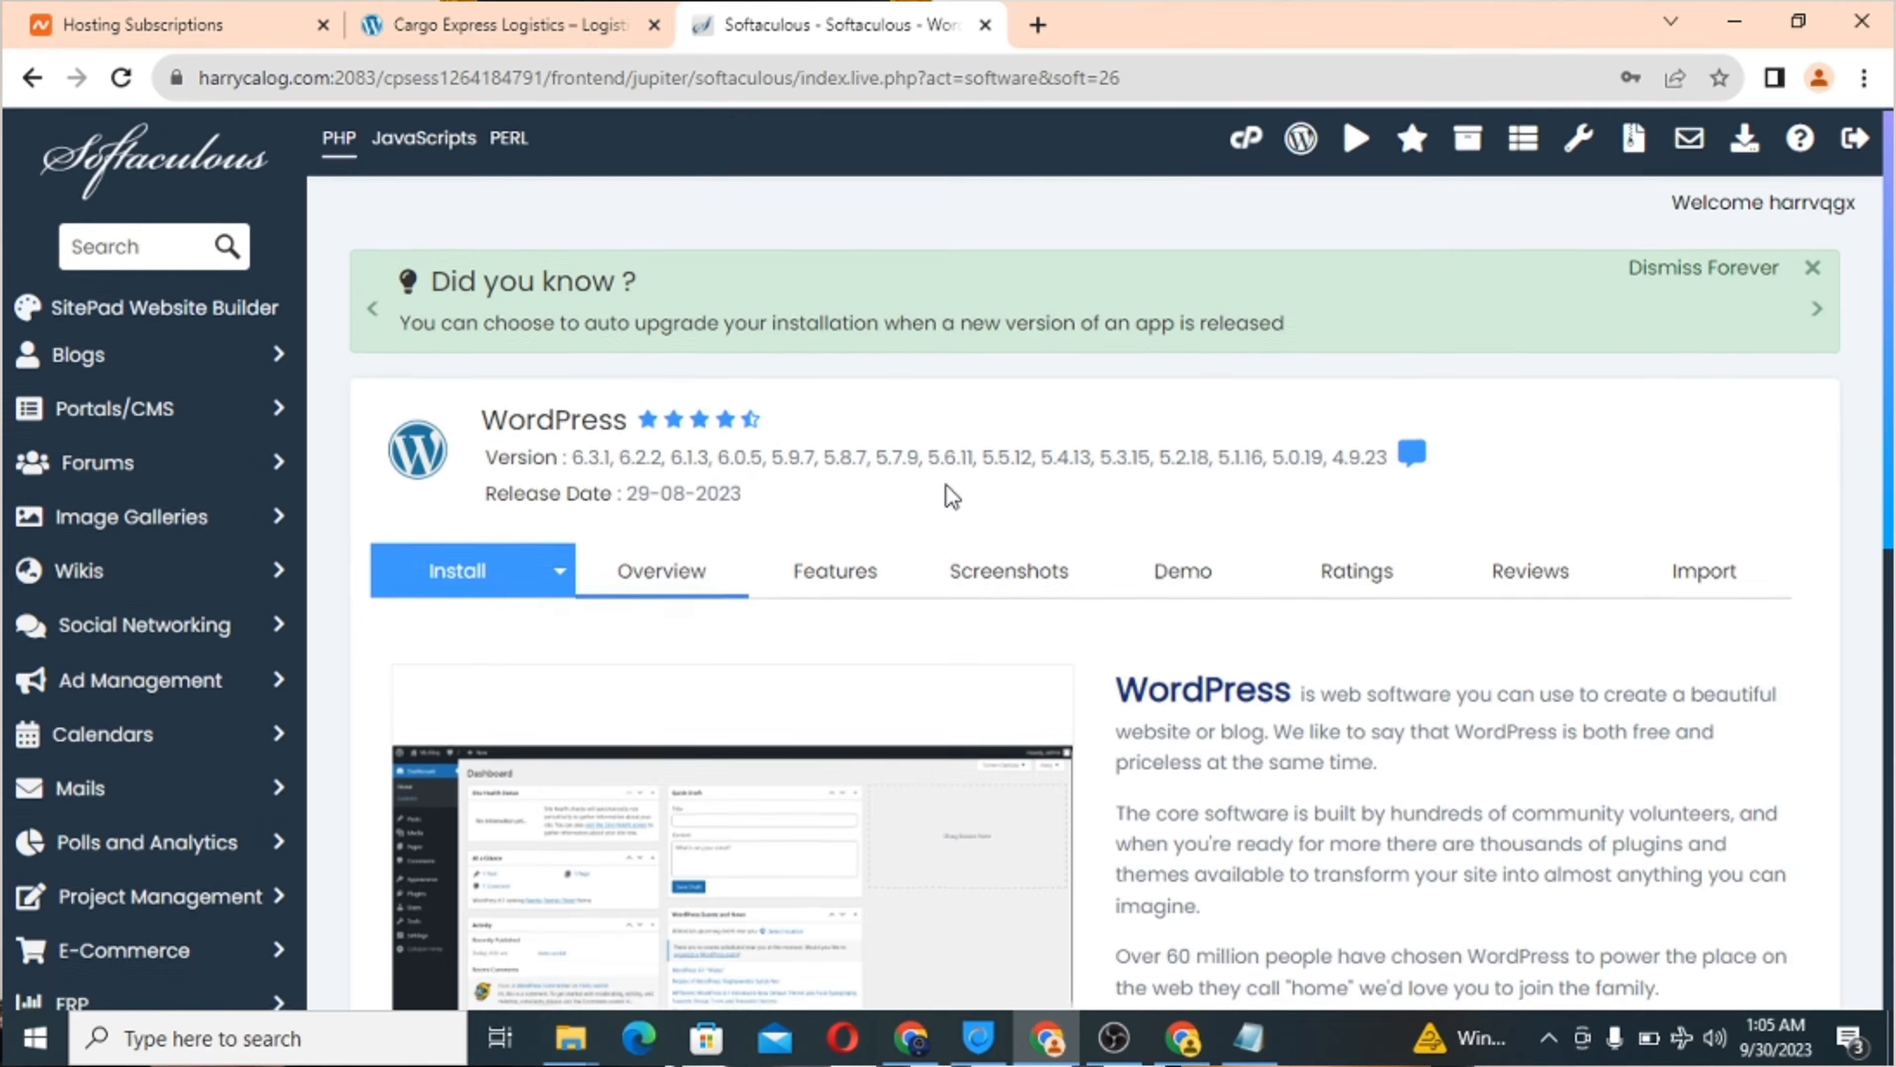
{"action": "scroll", "coordinate": [945, 483], "scroll_direction": "down", "scroll_amount": 1}
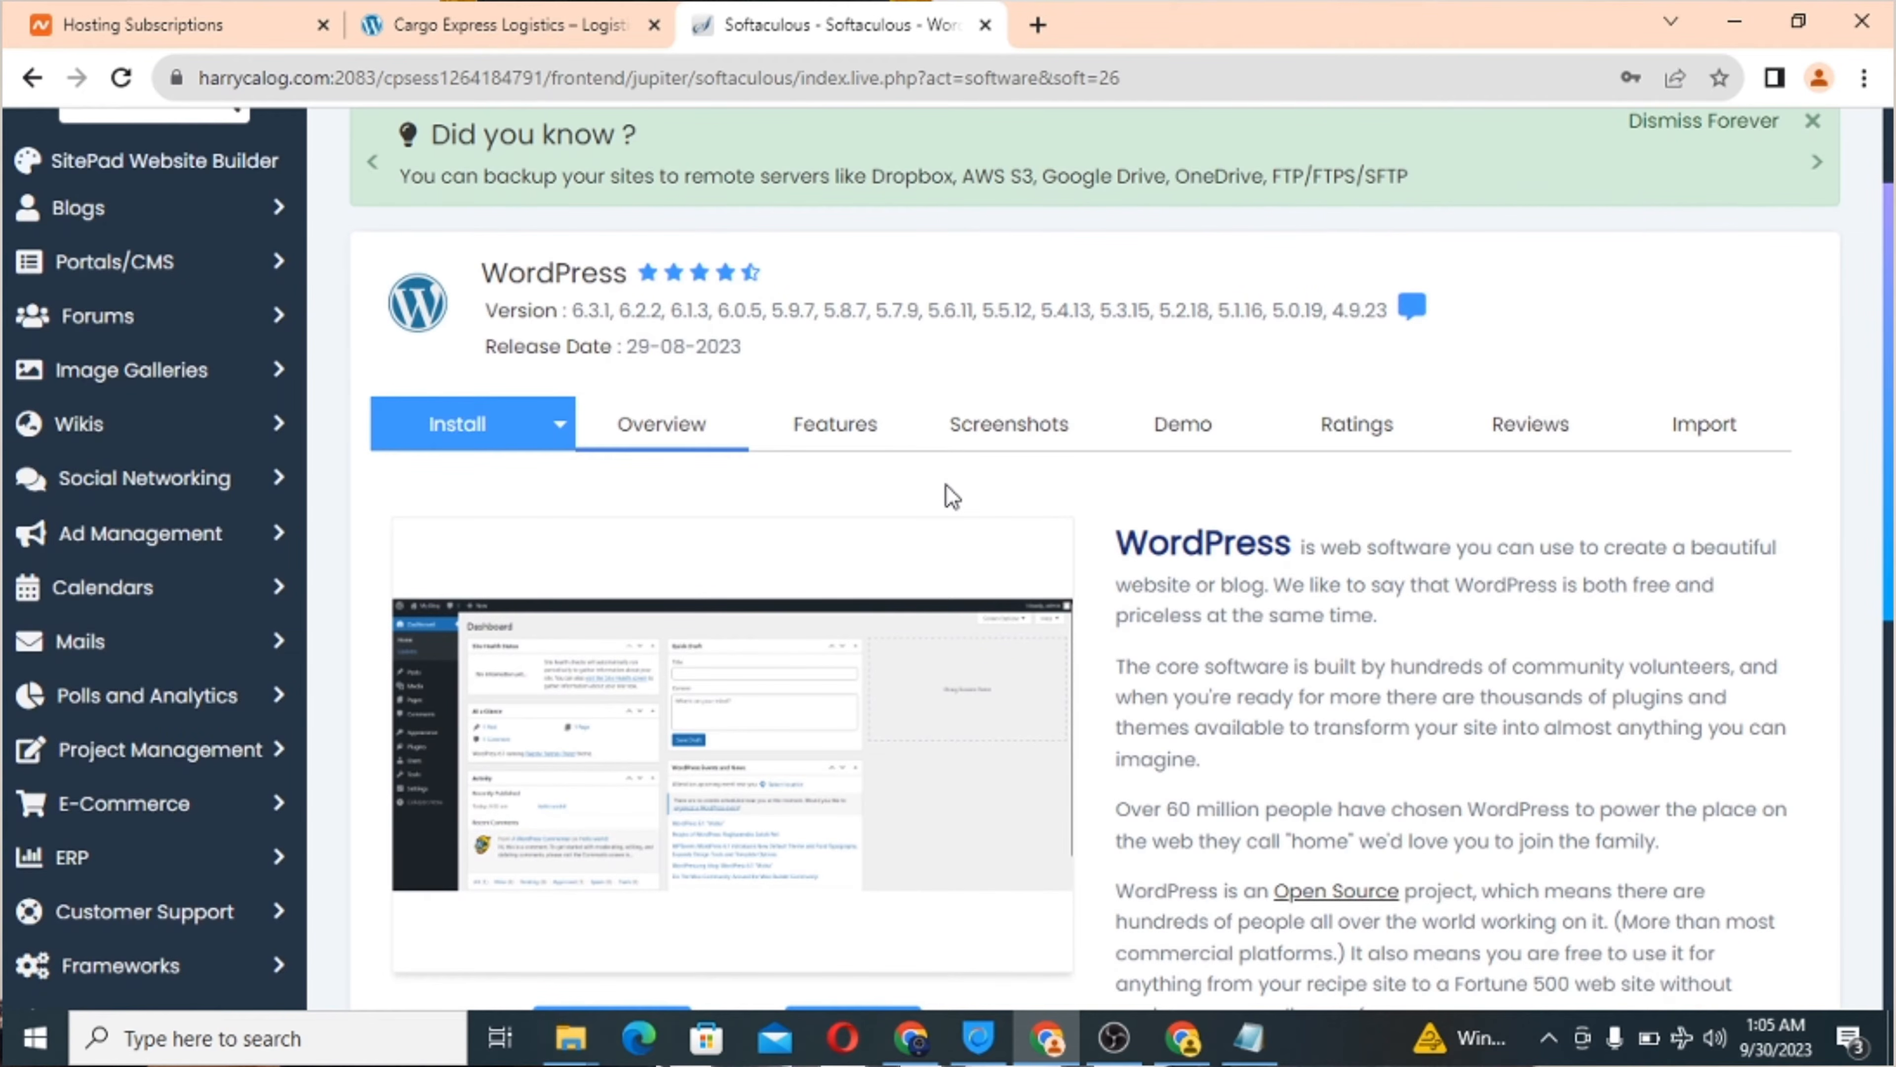
{"action": "scroll", "coordinate": [946, 484], "scroll_direction": "down", "scroll_amount": 1}
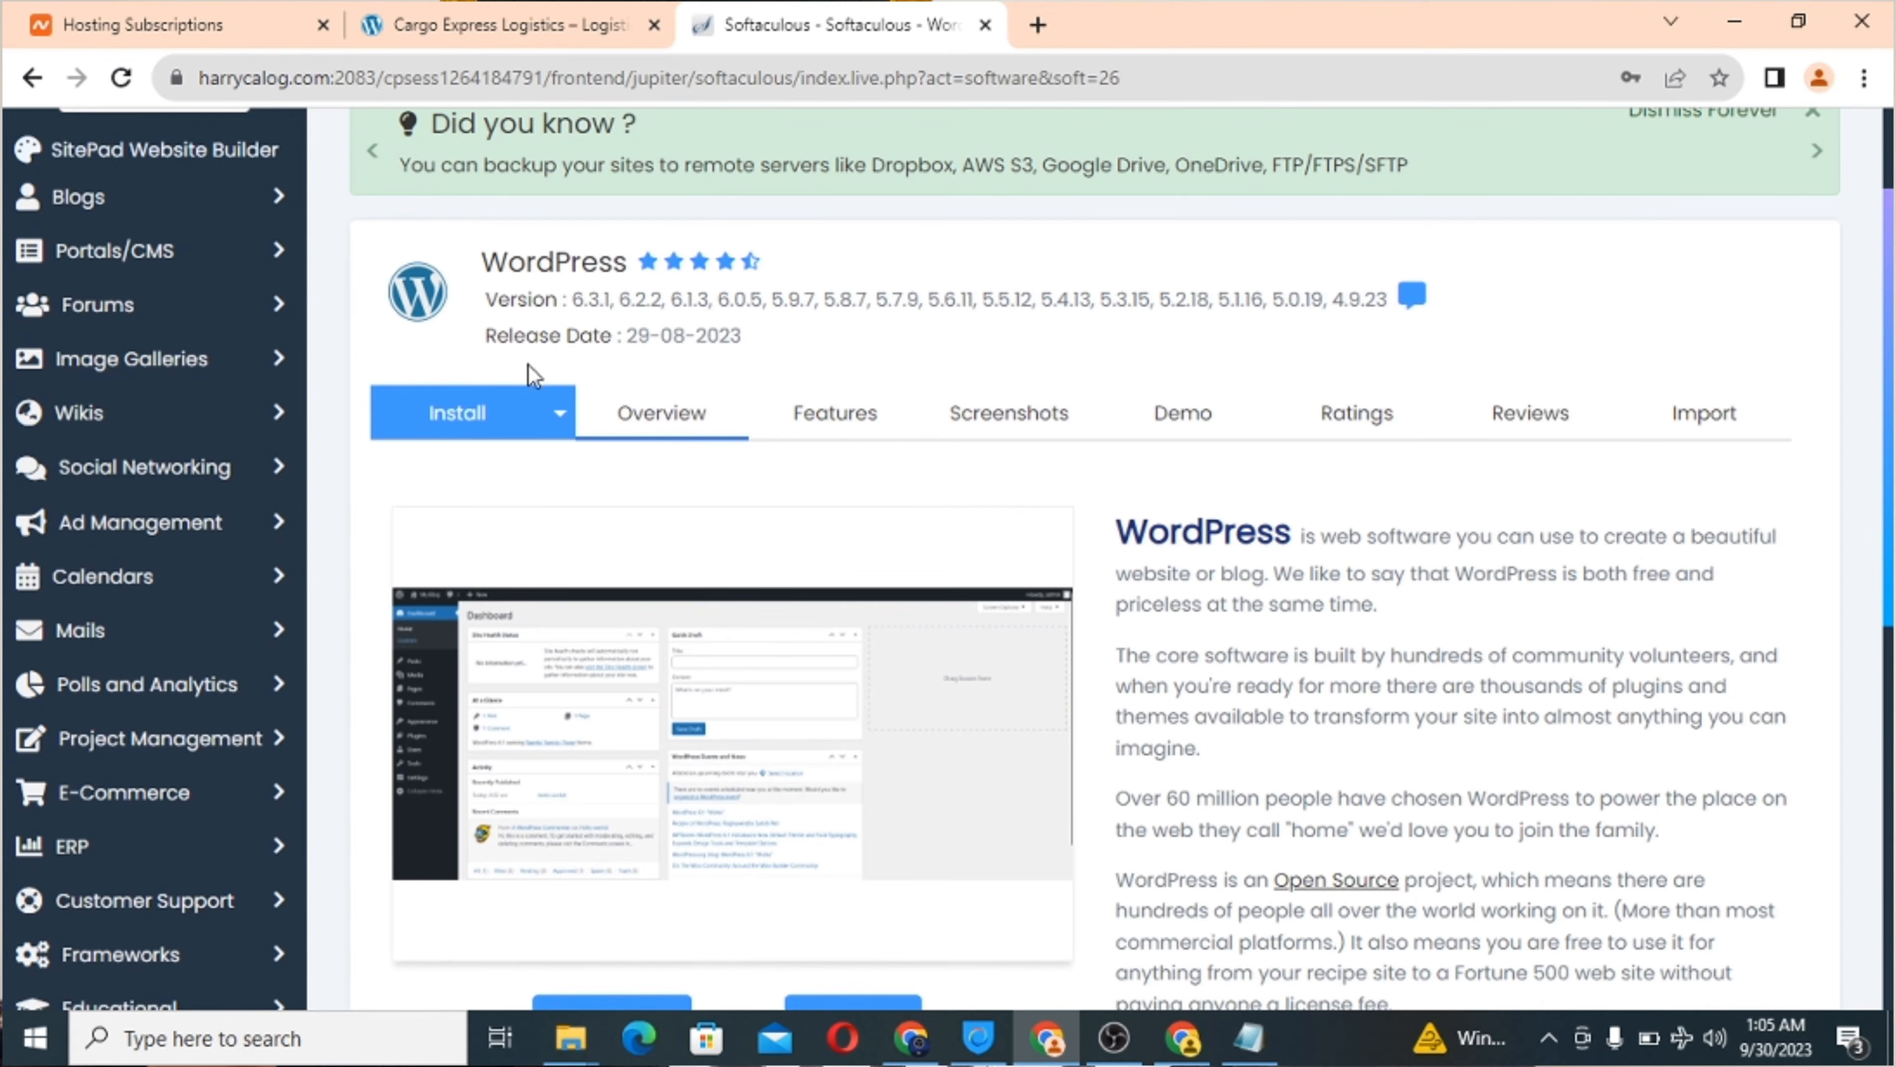
{"action": "left_click", "coordinate": [560, 433]}
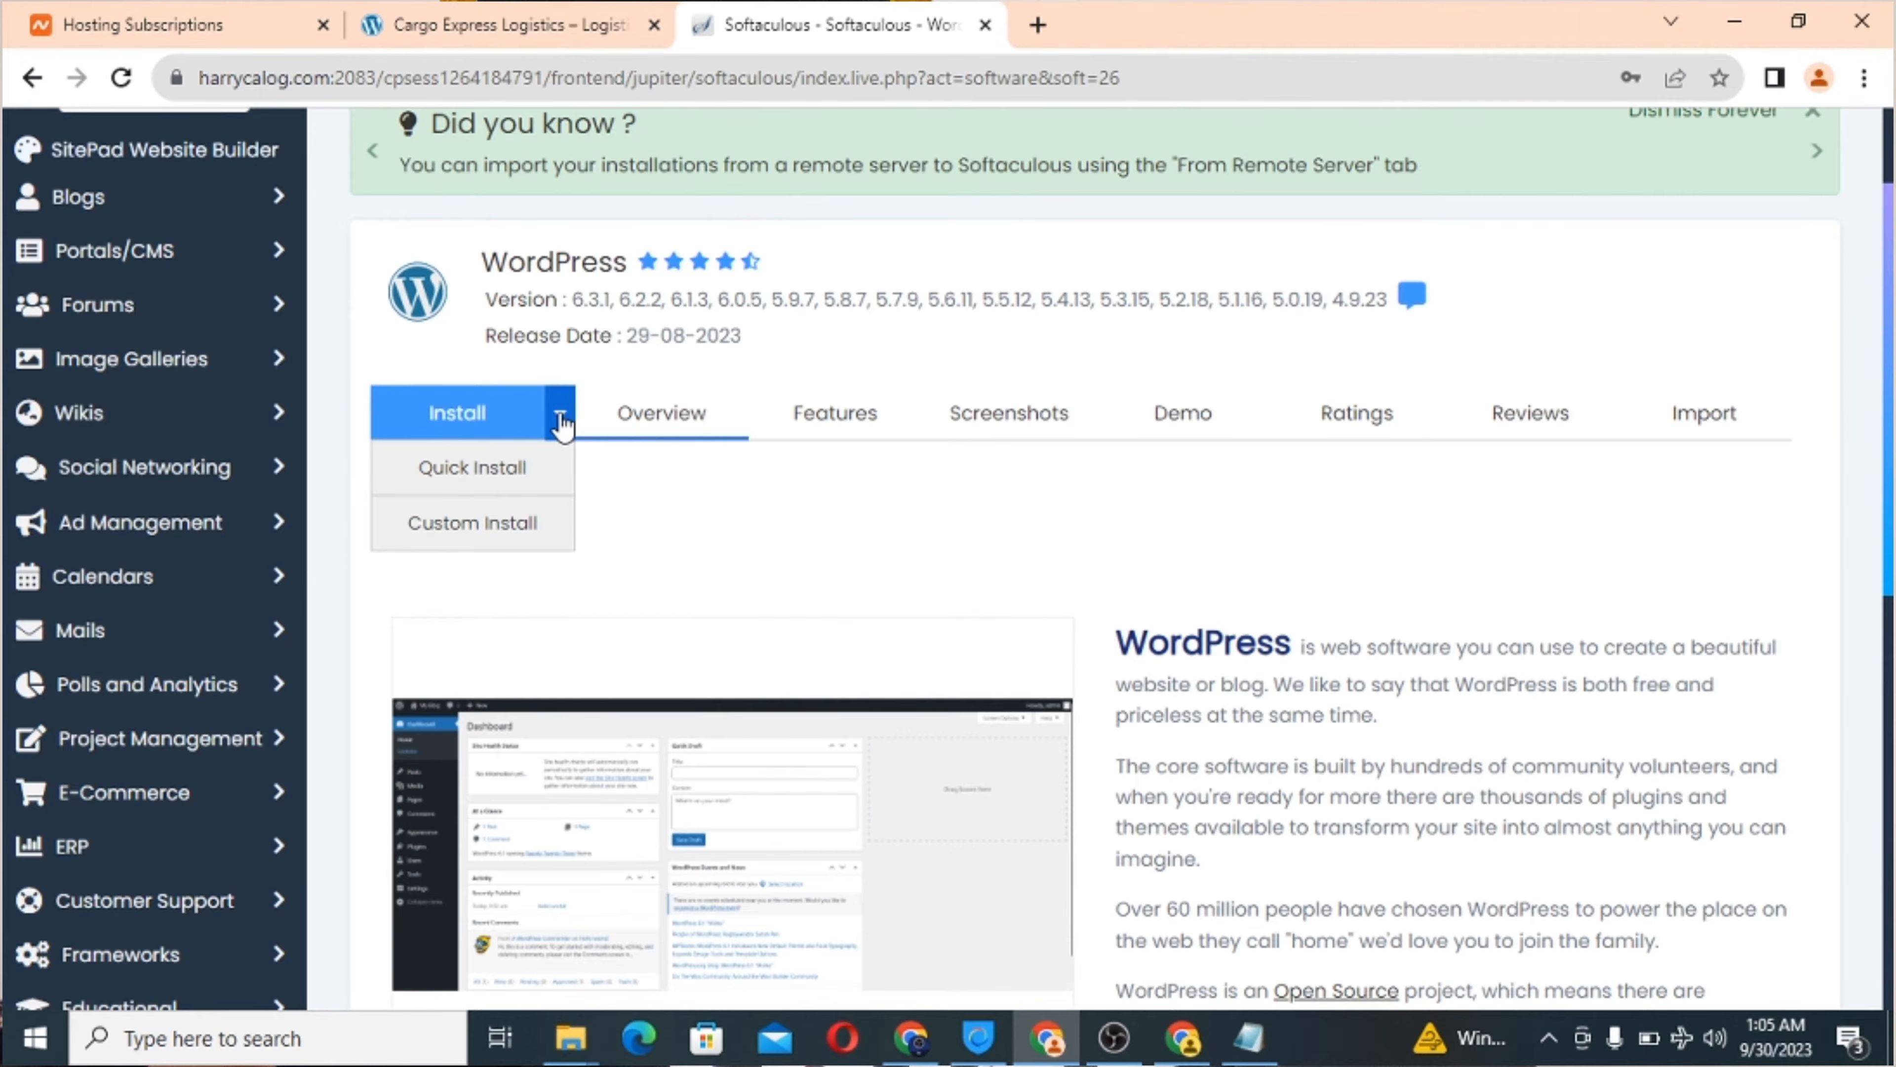
{"action": "left_click", "coordinate": [507, 544]}
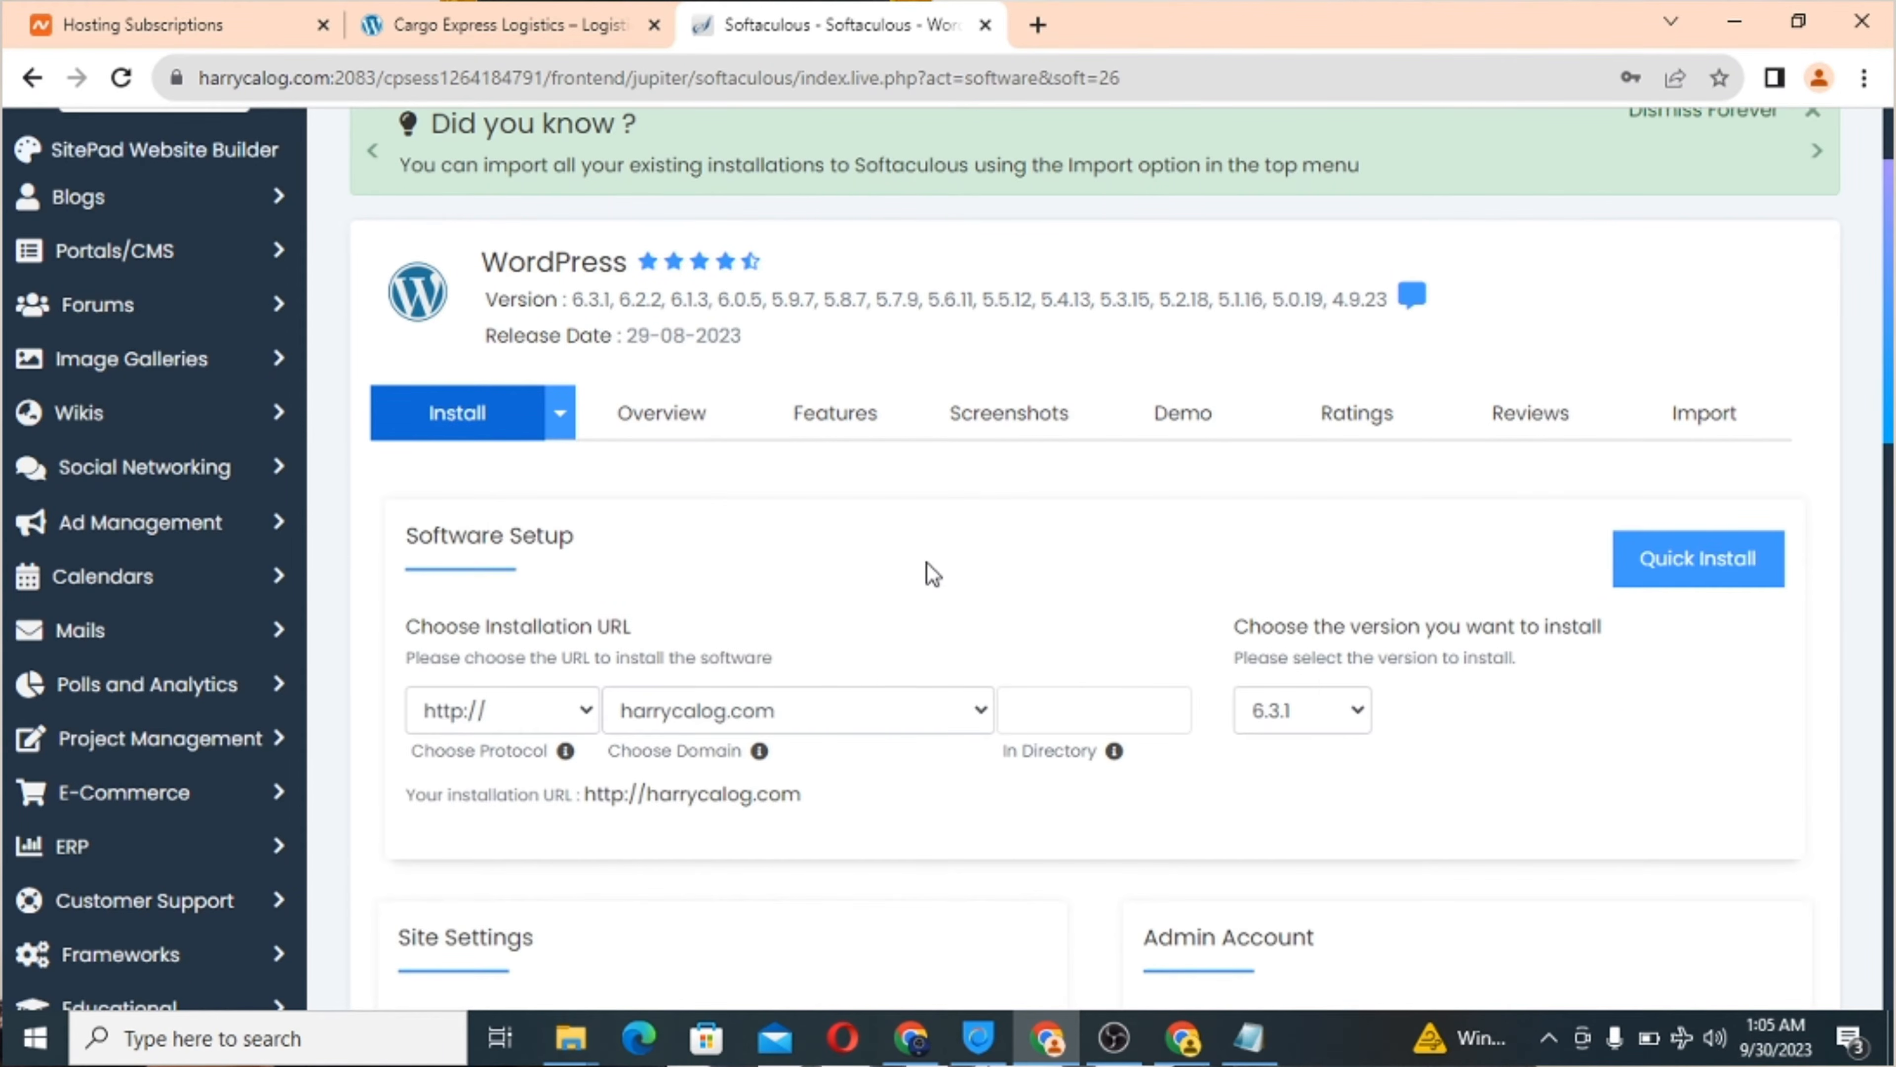
{"action": "scroll", "coordinate": [929, 573], "scroll_direction": "down", "scroll_amount": 3}
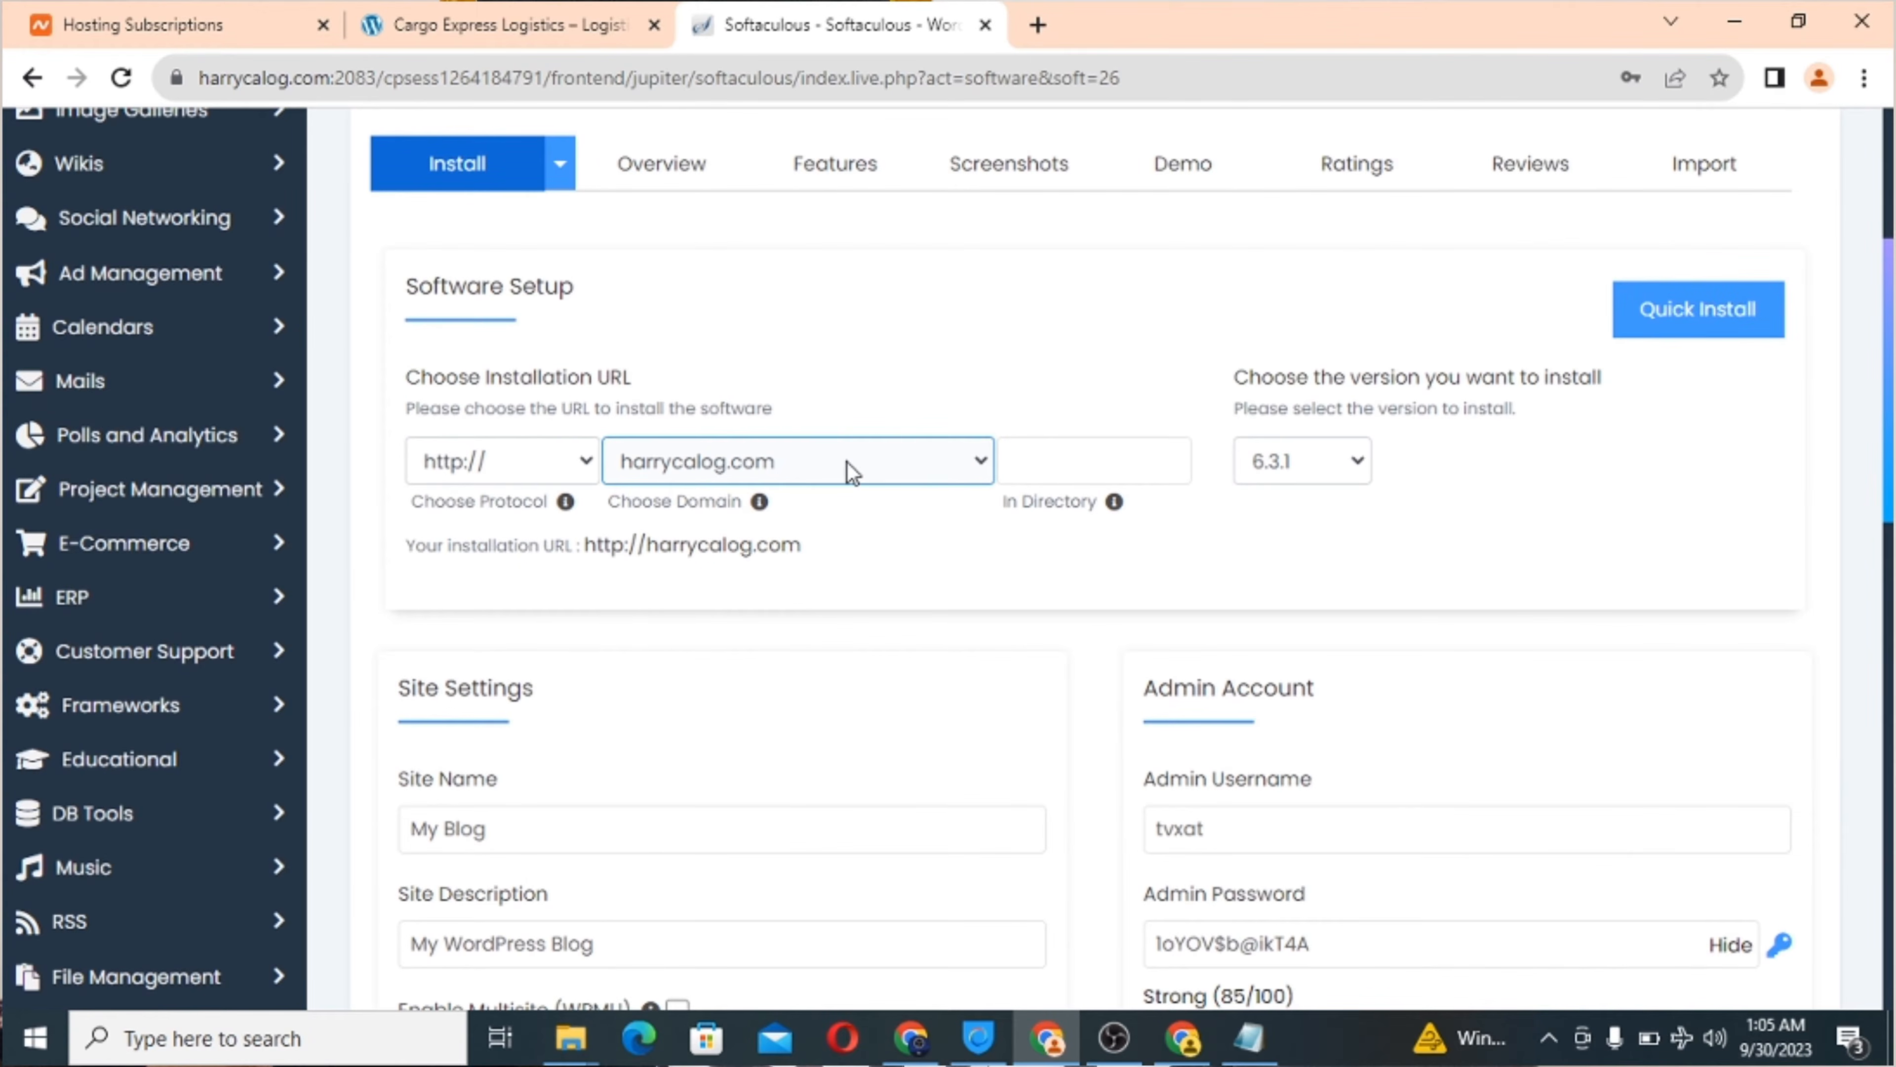
{"action": "left_click", "coordinate": [1055, 460]}
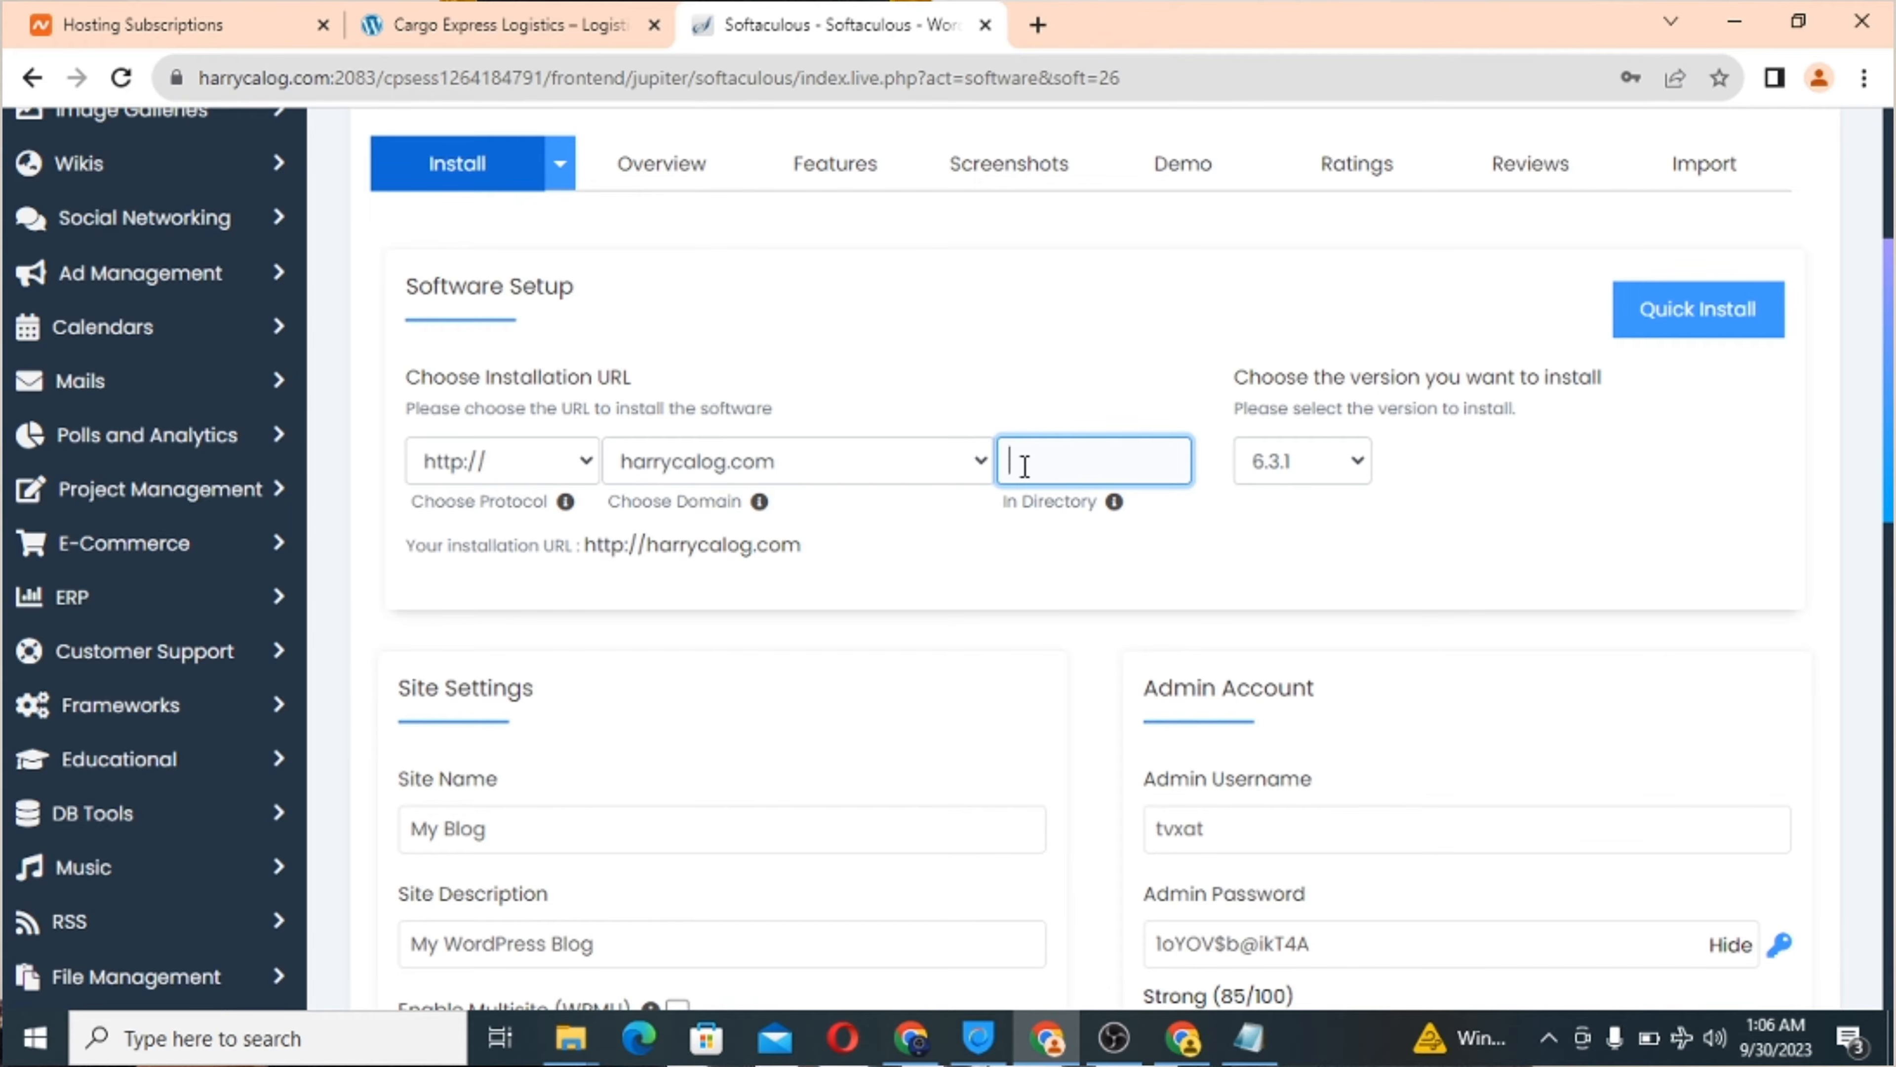
{"action": "left_click", "coordinate": [527, 467]}
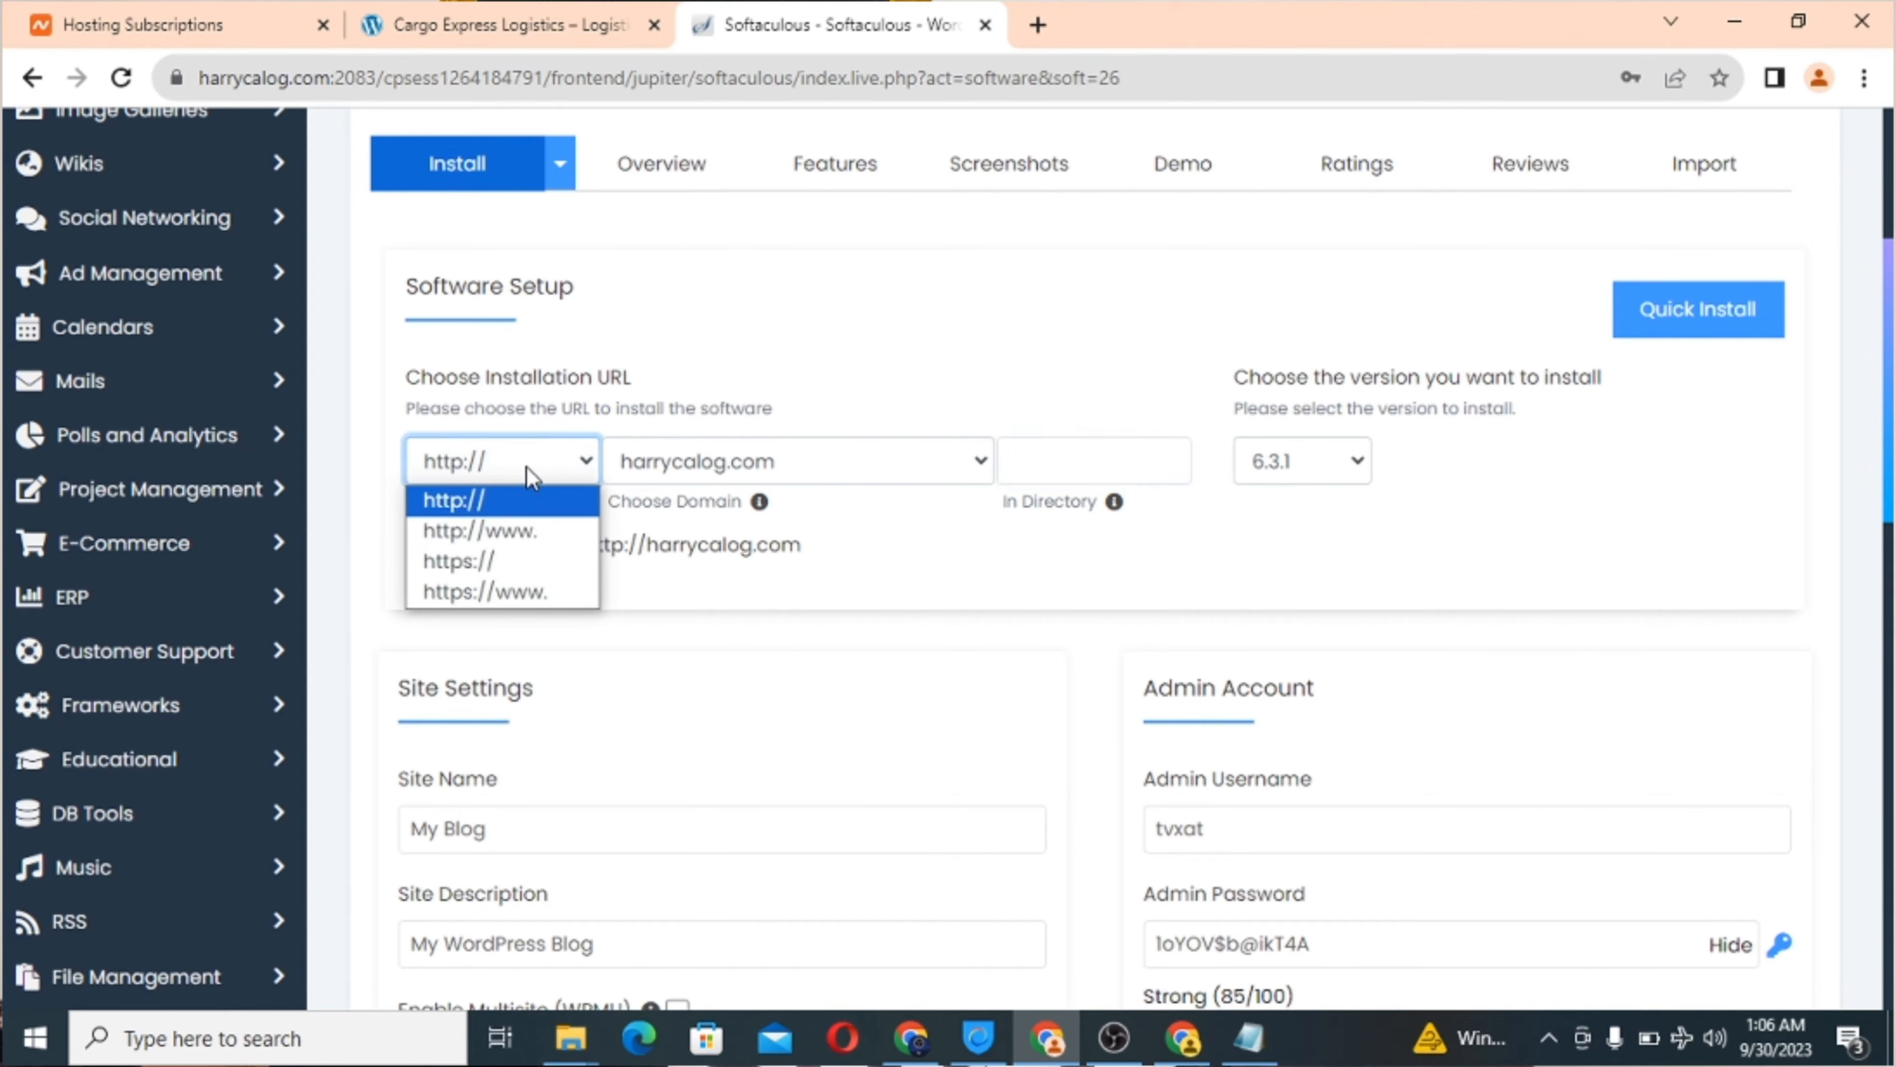
{"action": "left_click", "coordinate": [497, 564]}
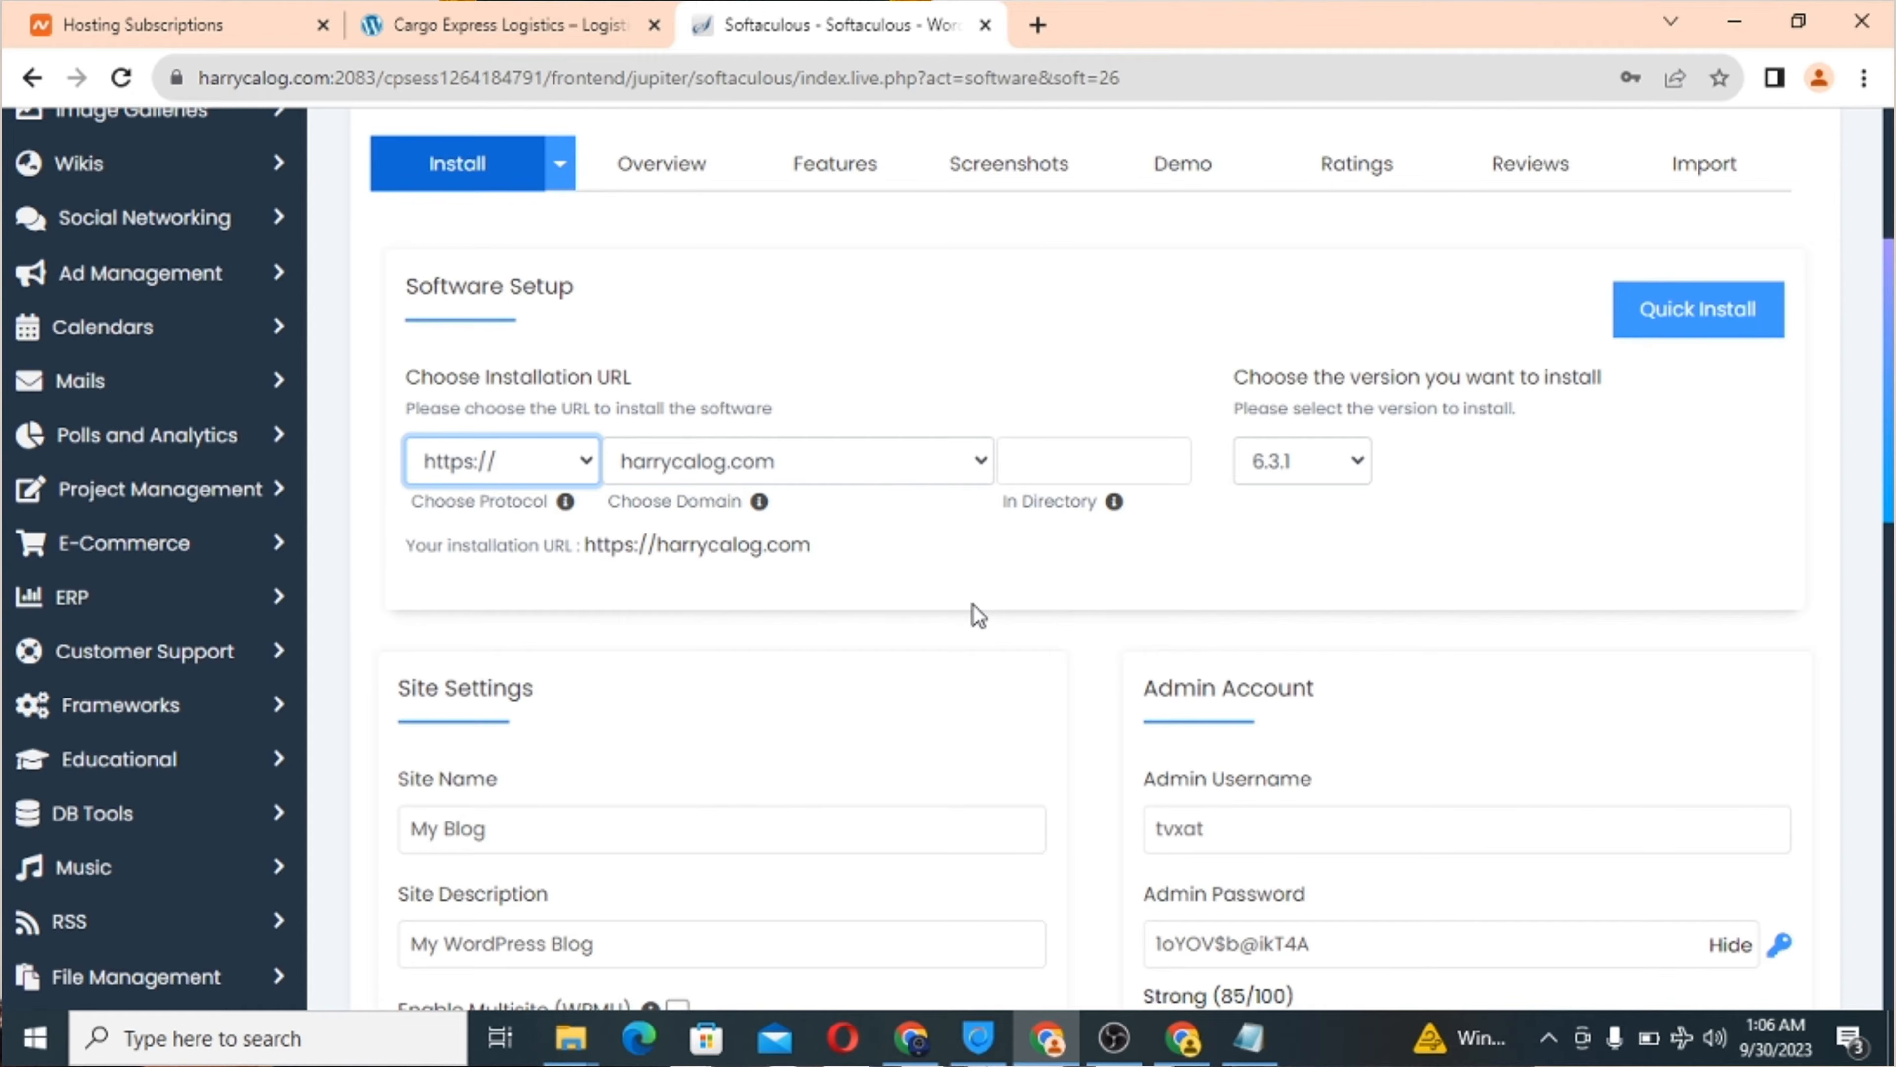
{"action": "scroll", "coordinate": [975, 611], "scroll_direction": "down", "scroll_amount": 1}
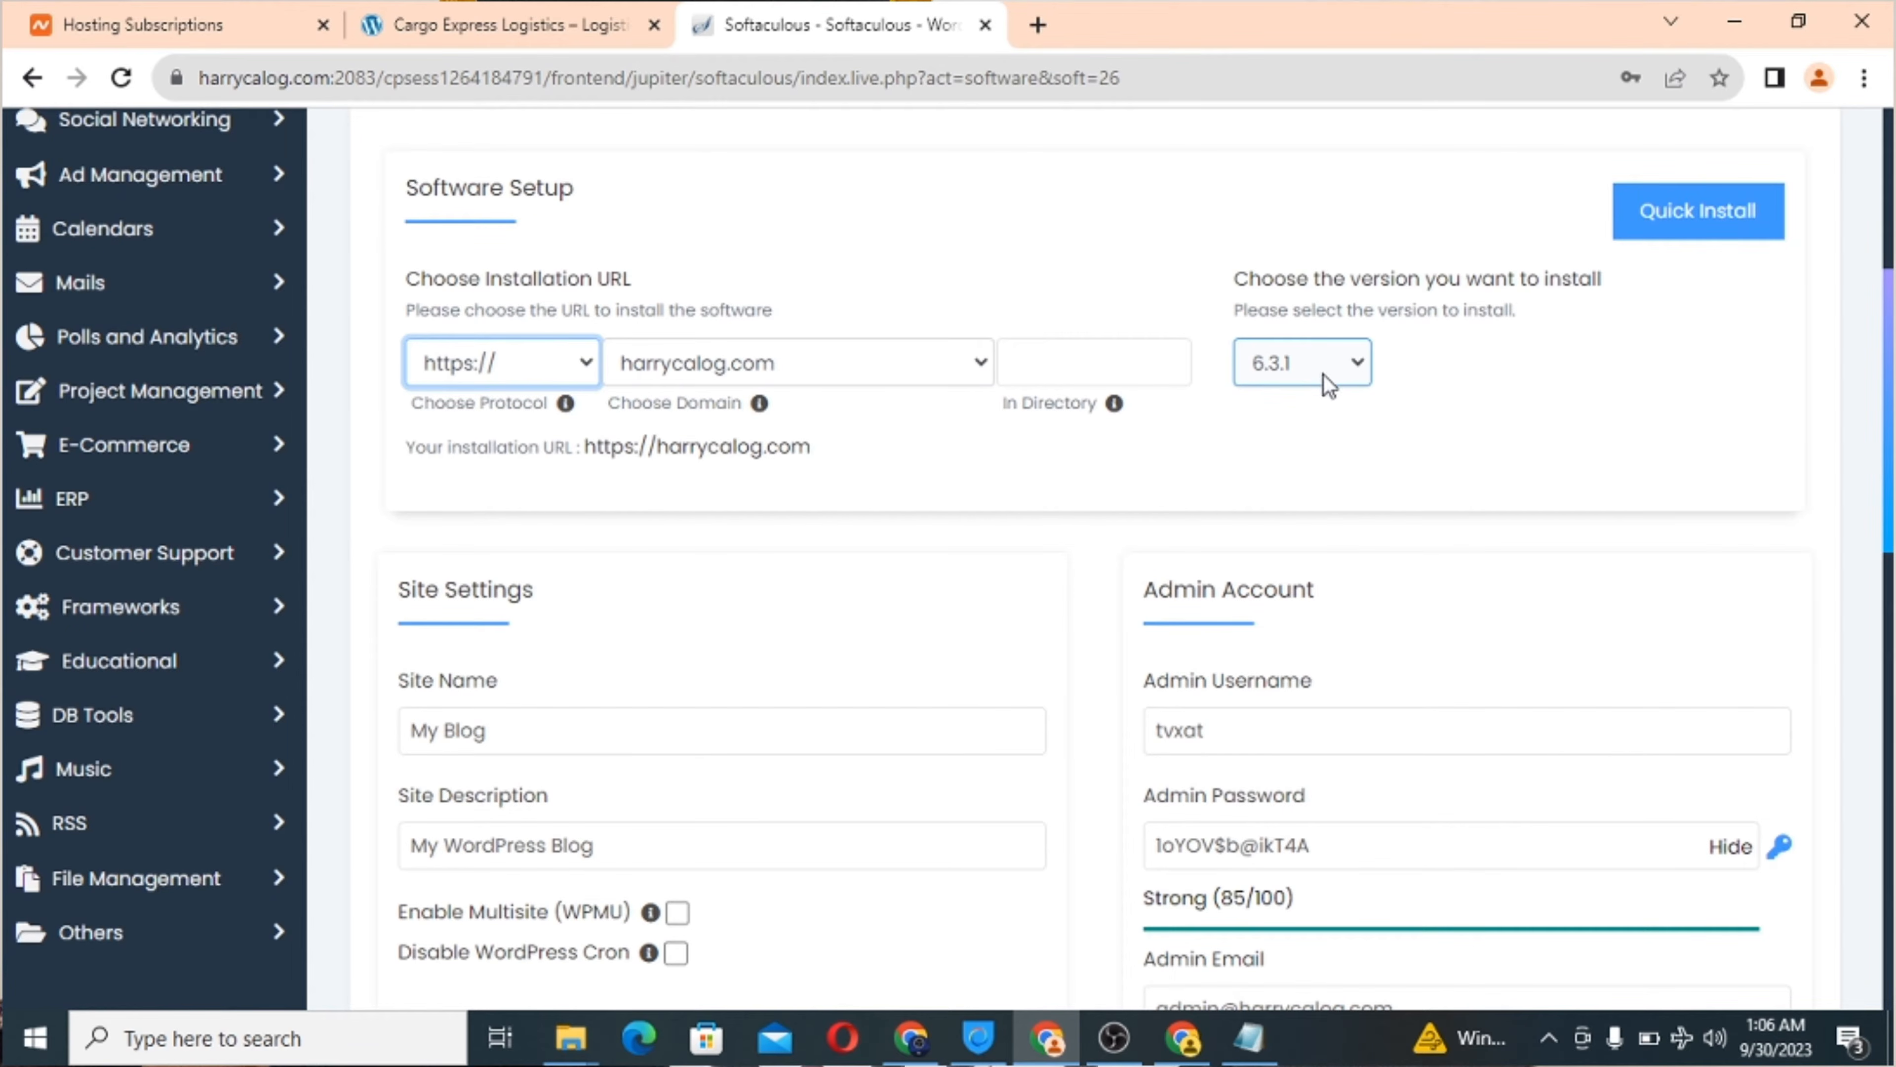
{"action": "left_click", "coordinate": [1325, 381]}
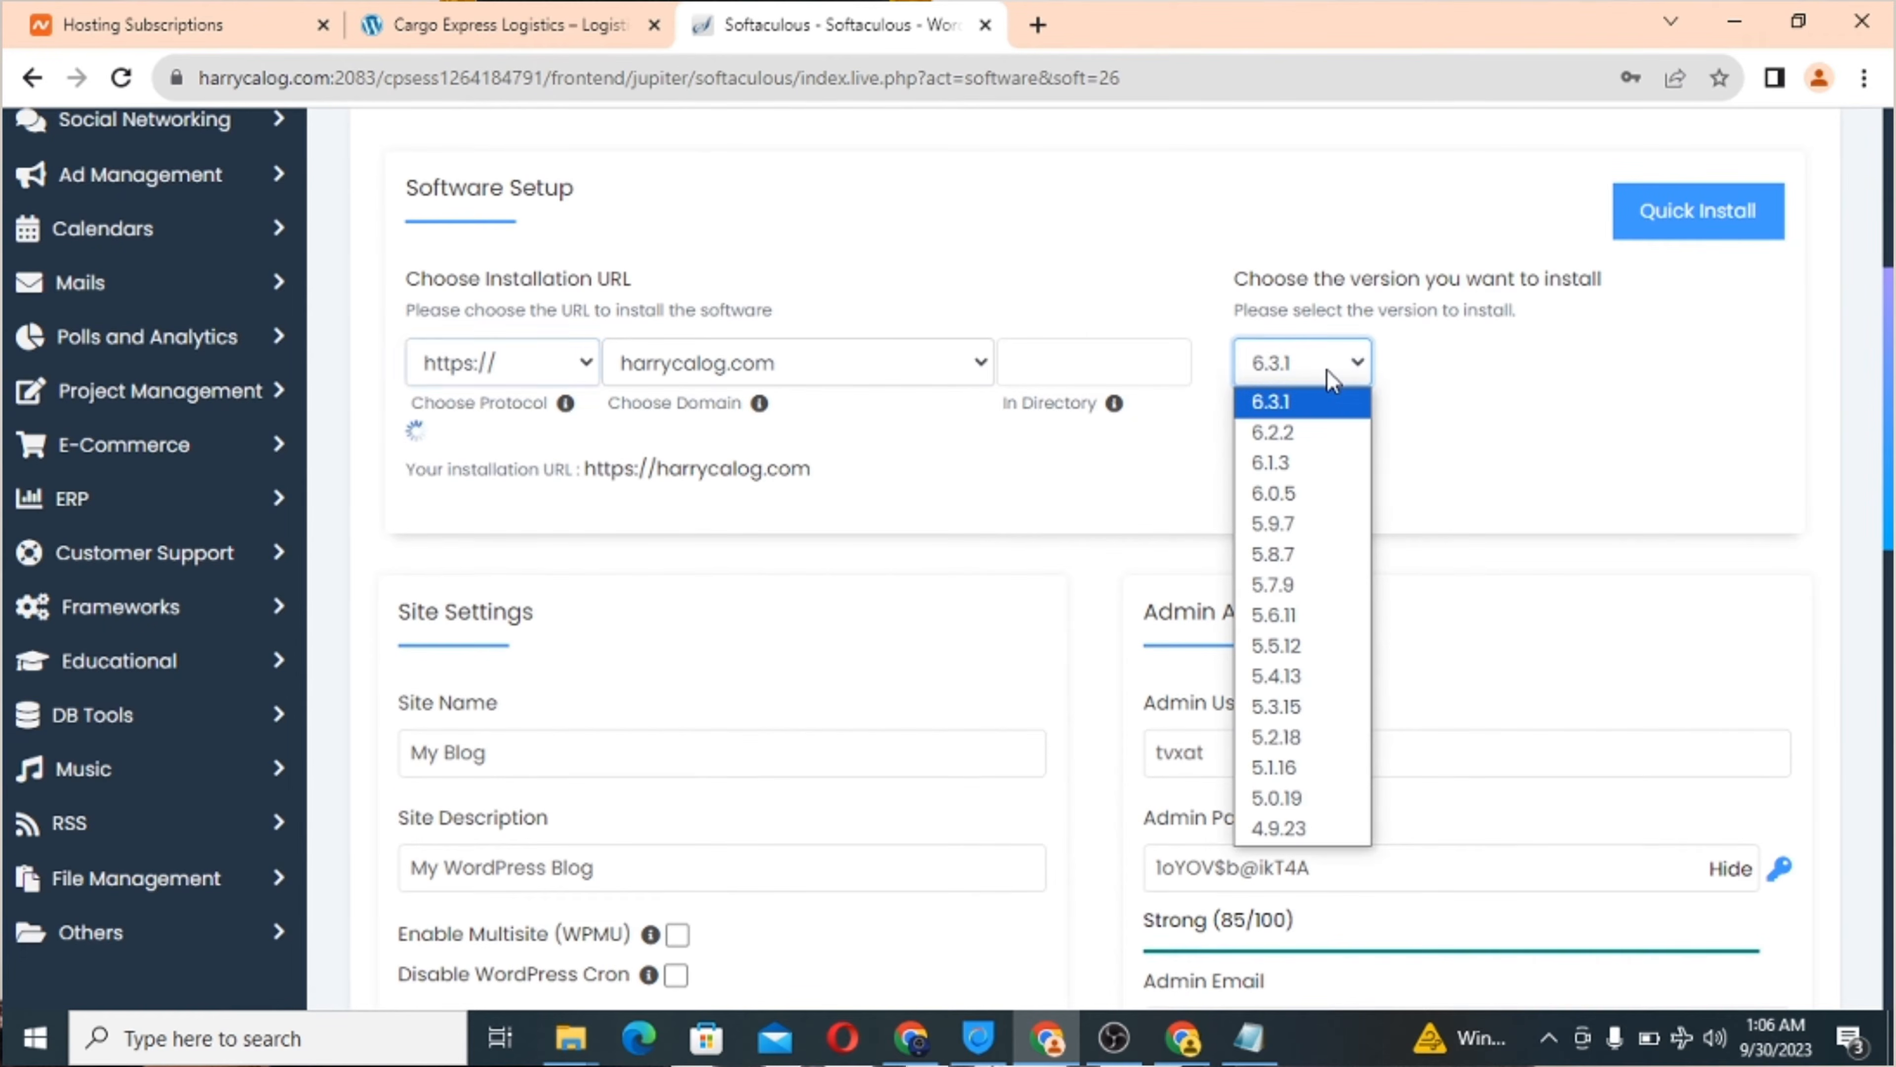
{"action": "left_click", "coordinate": [1319, 422]}
{"action": "scroll", "coordinate": [876, 536], "scroll_direction": "down", "scroll_amount": 3}
{"action": "left_click", "coordinate": [541, 499]}
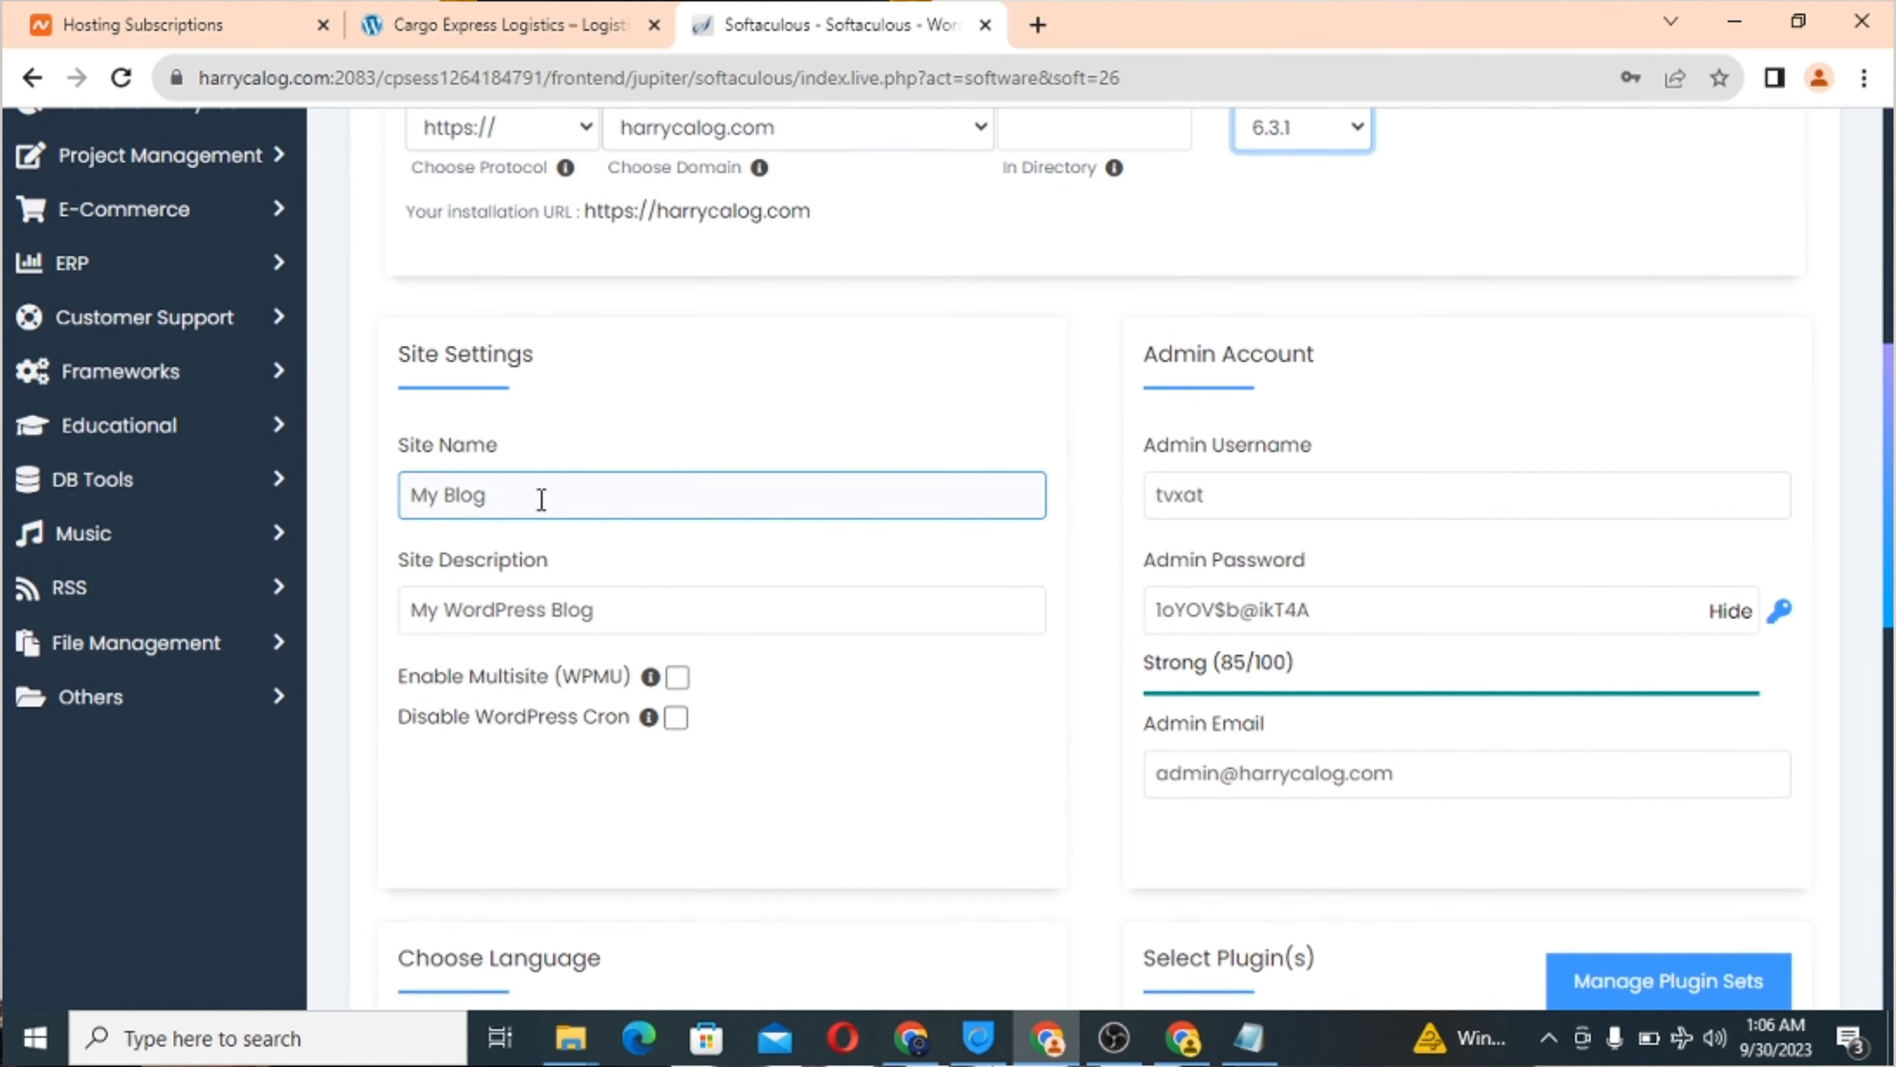
Set the site name to 'Harry Cargo Logistics' and the description to 'Best in Delivery'.
{"action": "triple_click", "coordinate": [443, 494]}
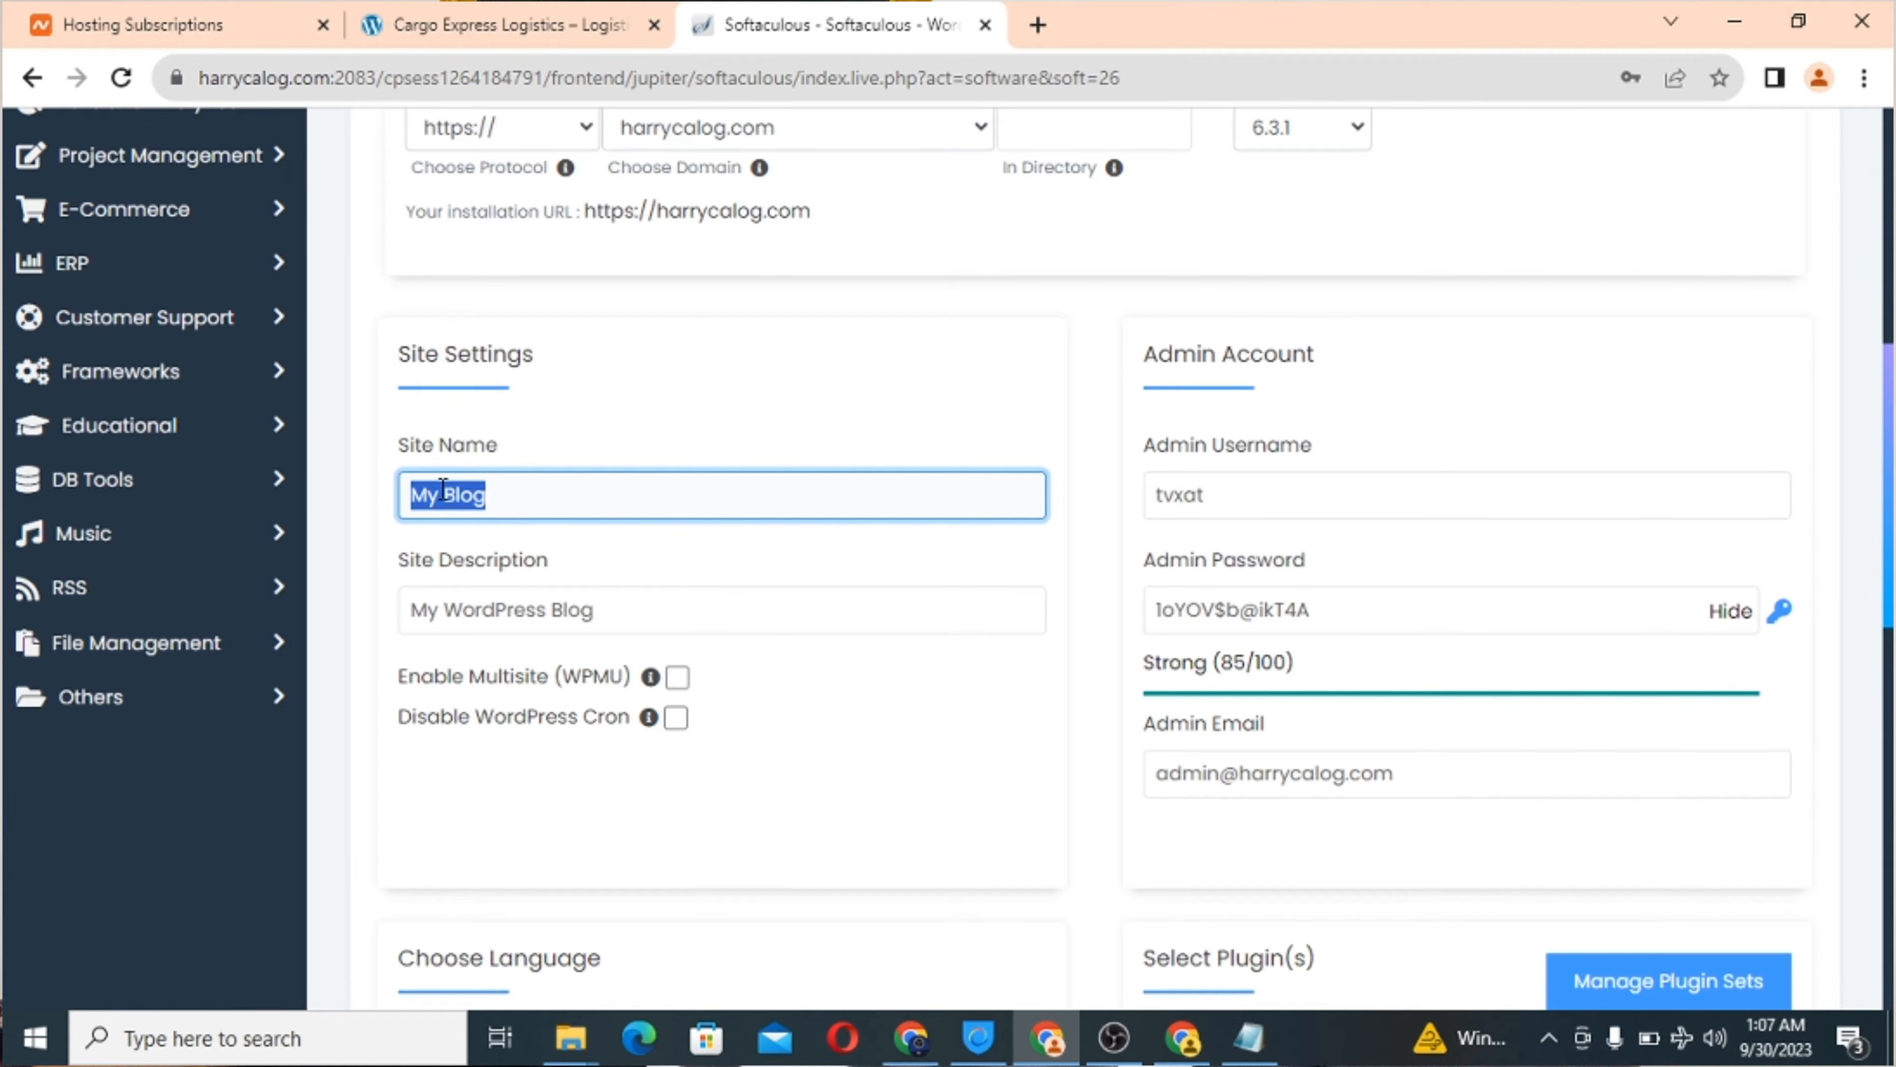
{"action": "key", "text": "BackSpace"}
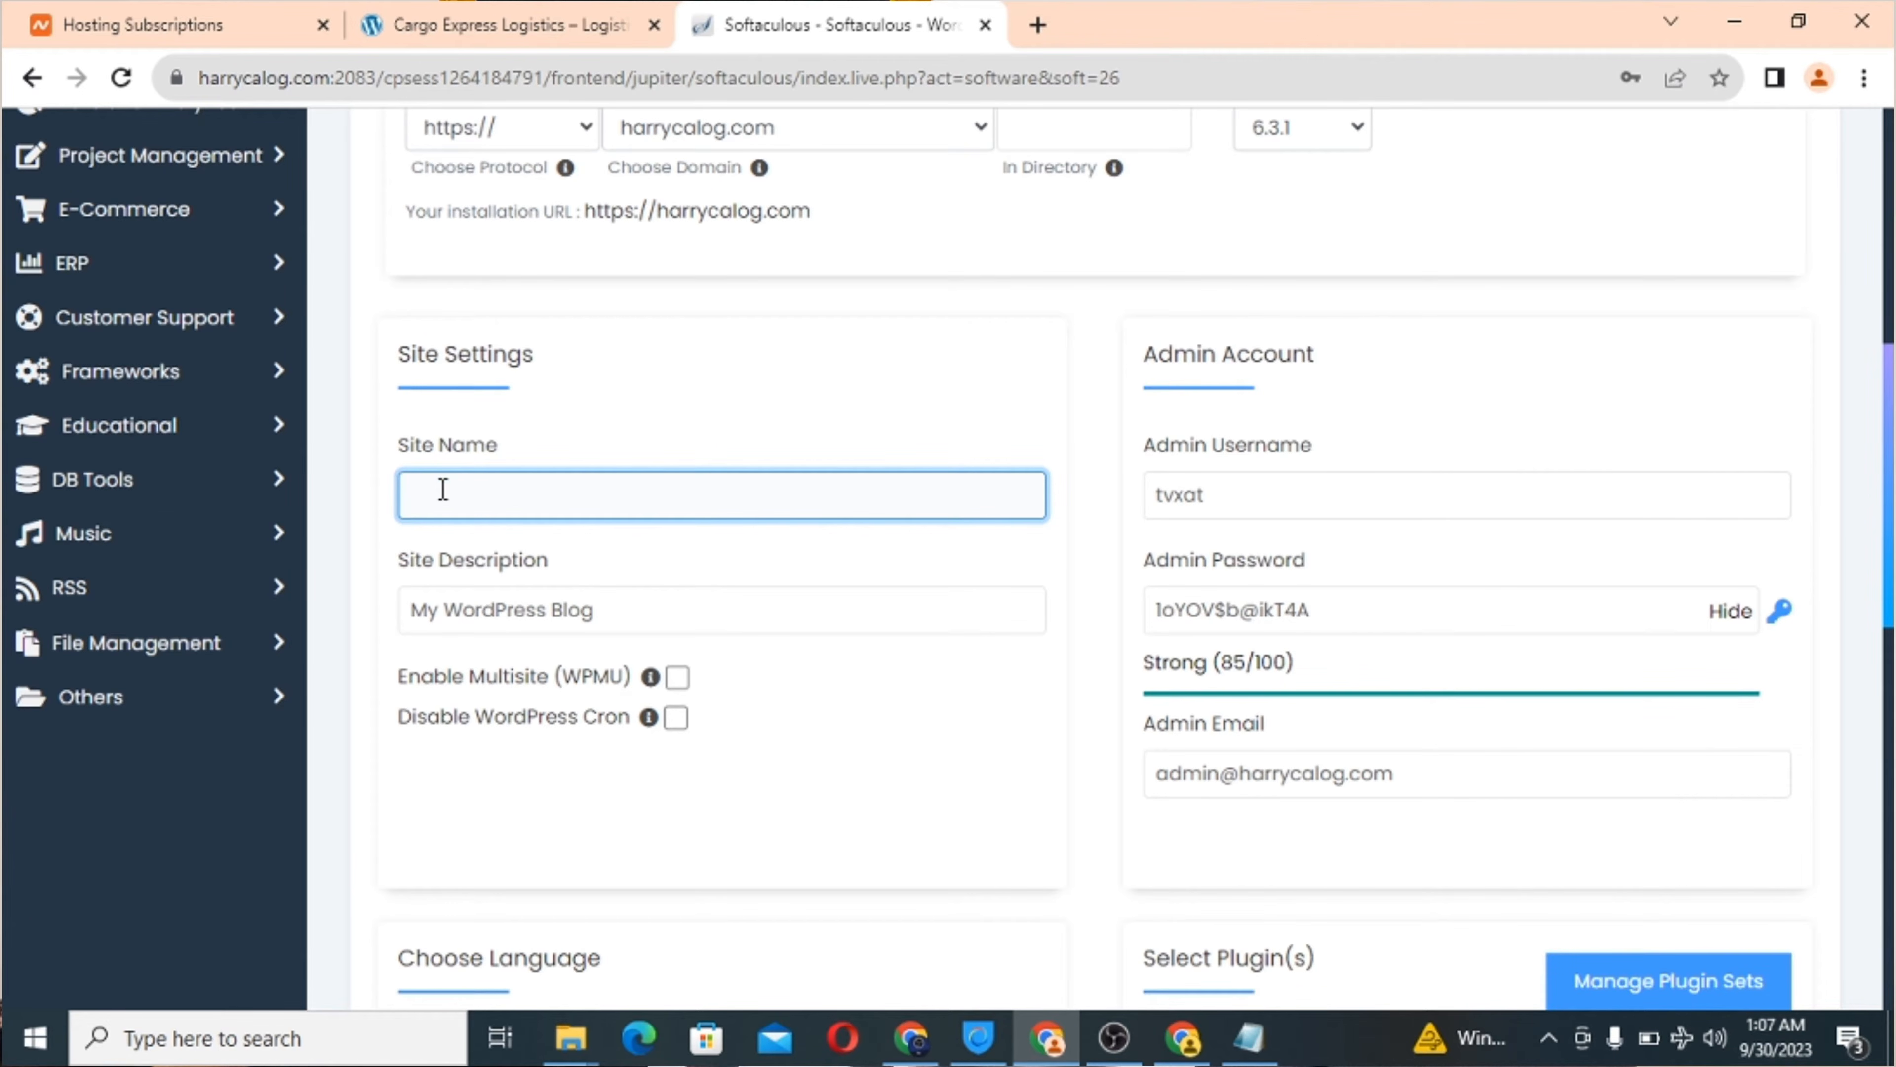
{"action": "type", "text": "Harry Carg"}
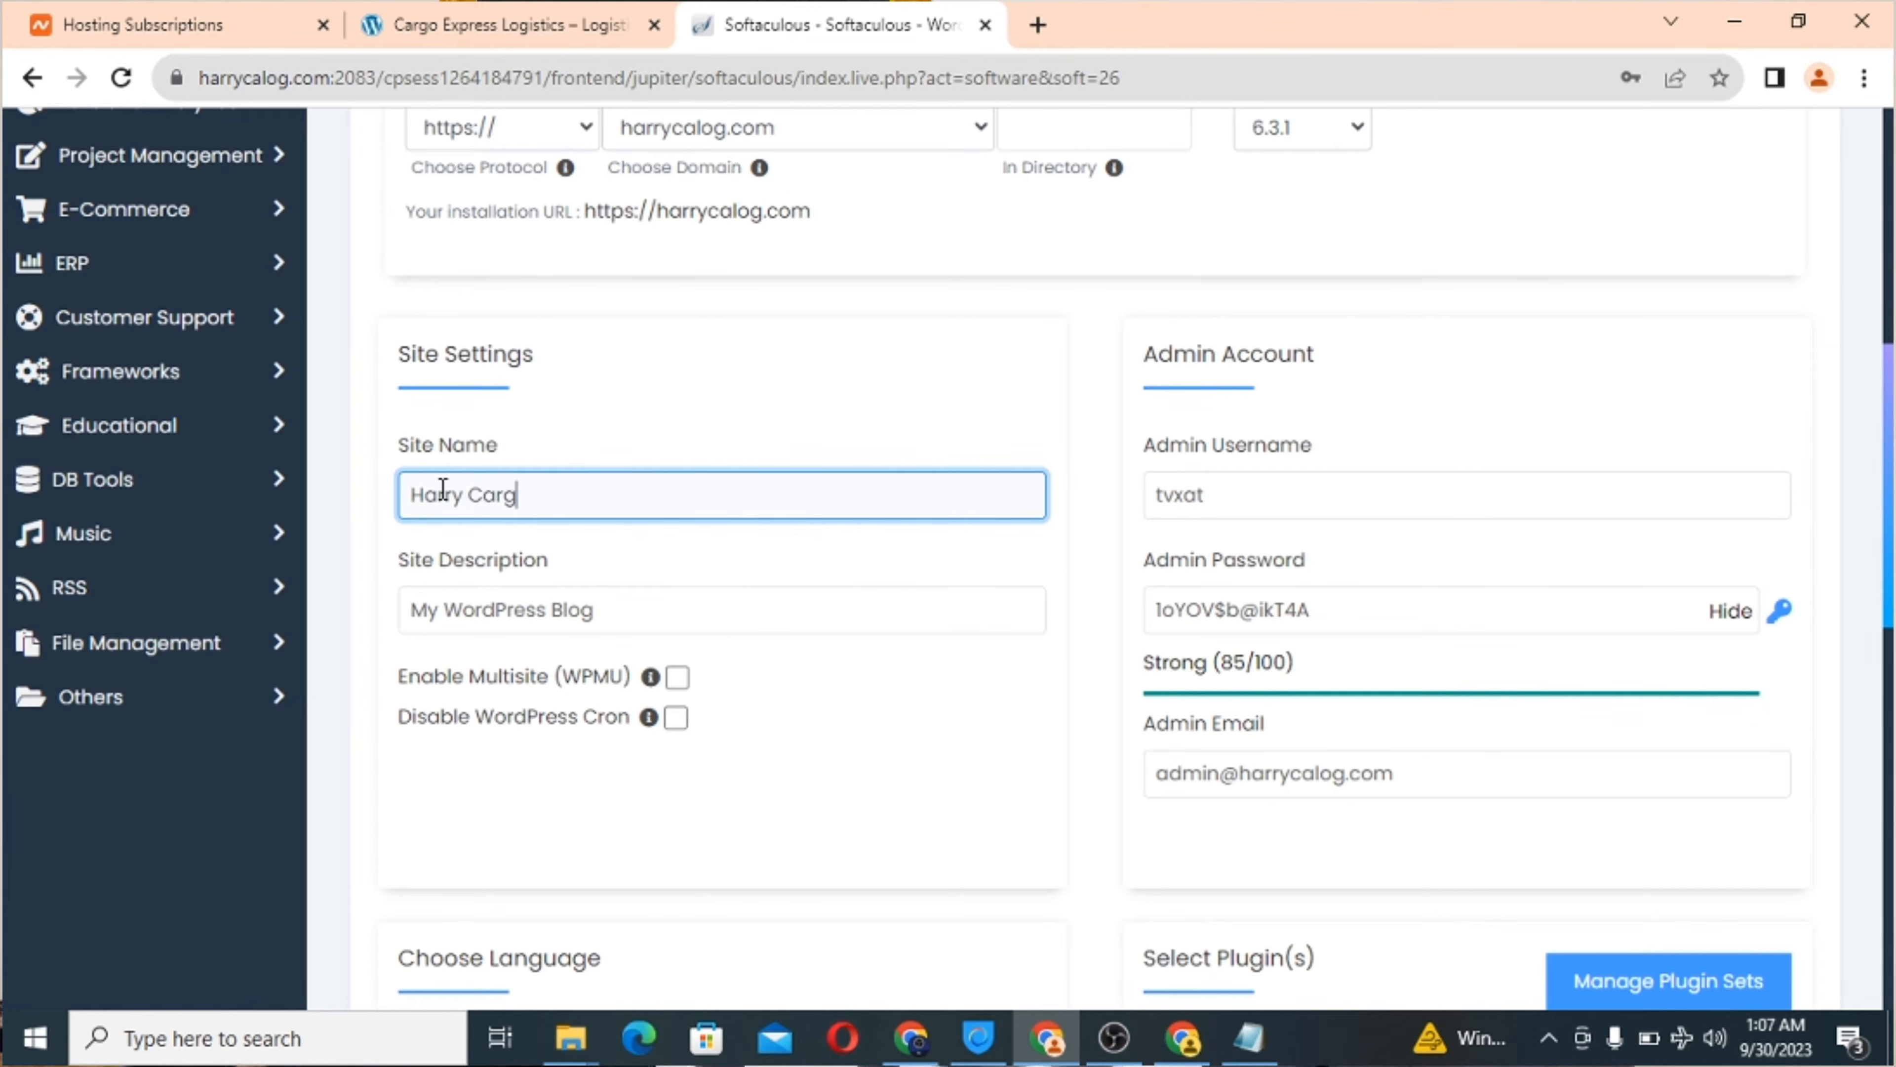
{"action": "type", "text": "o Logios"}
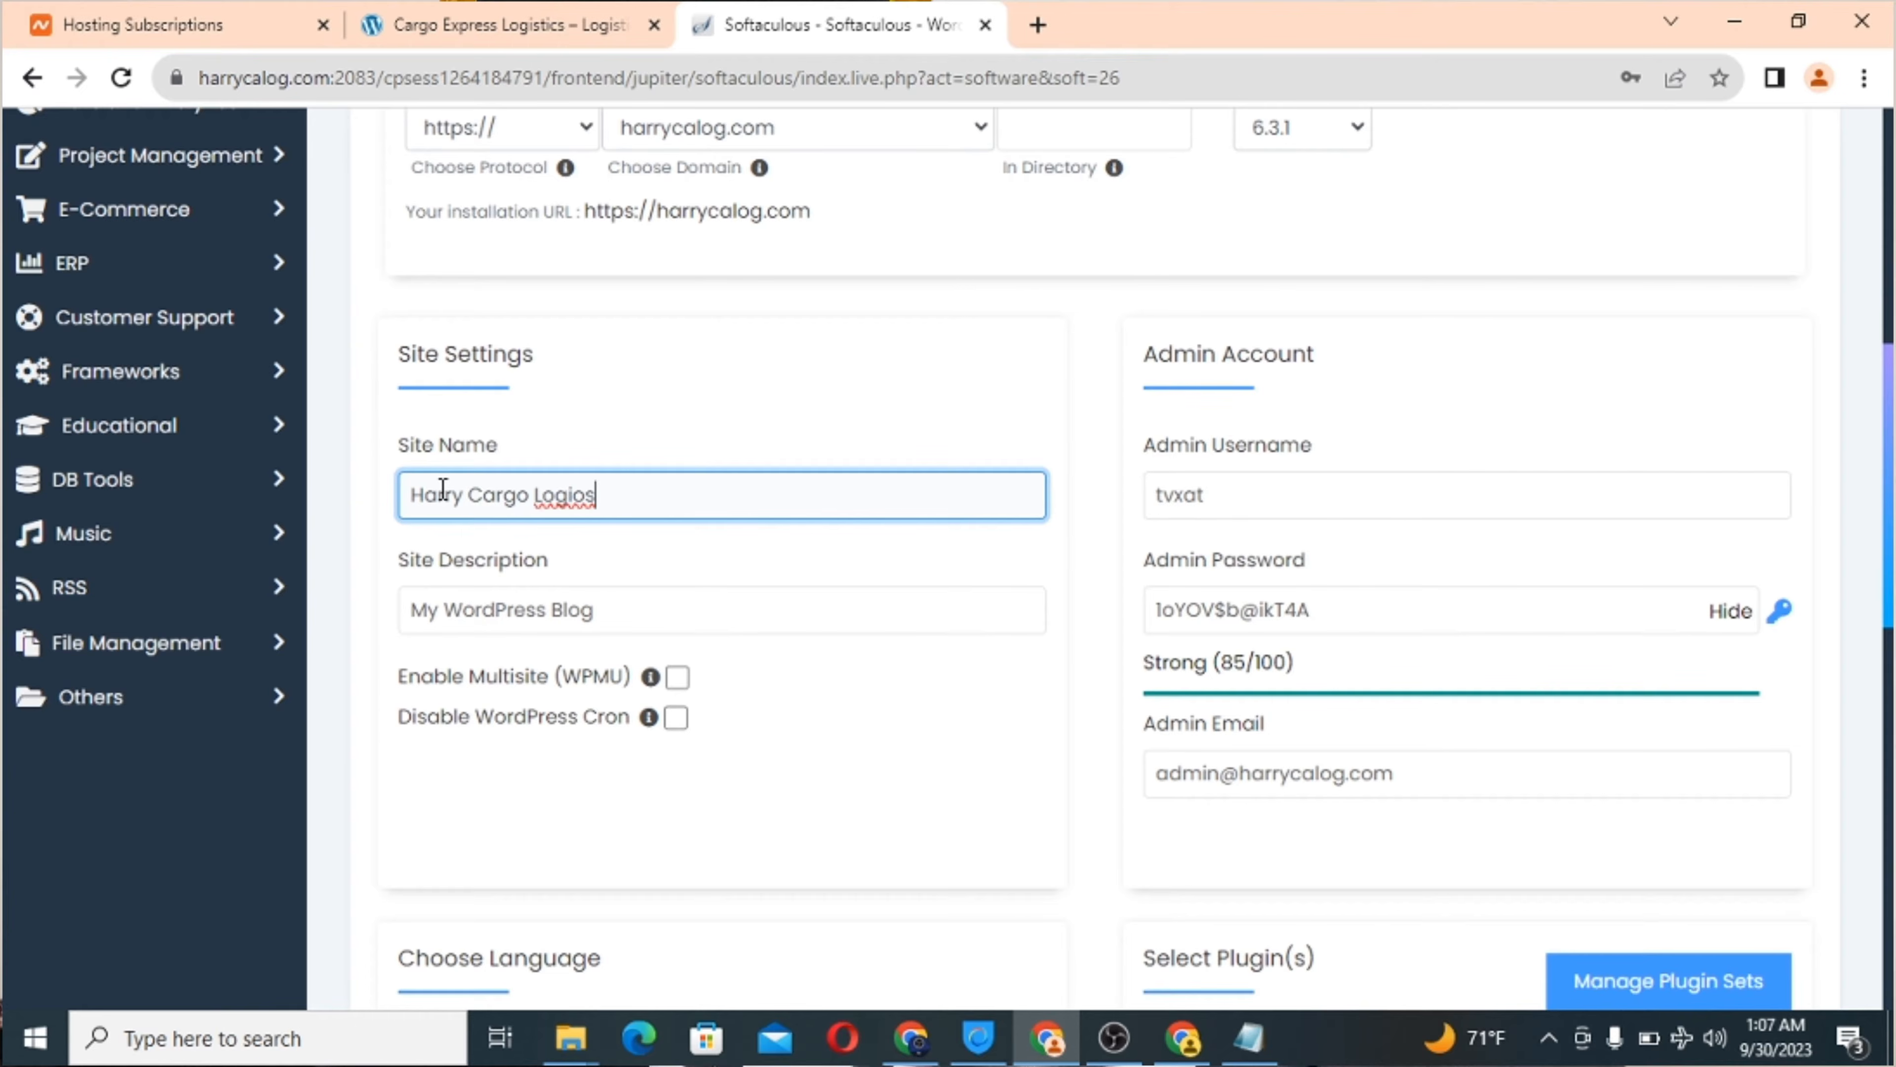
{"action": "key", "text": "BackSpace"}
{"action": "key", "text": "BackSpace"}
{"action": "type", "text": "stics"}
{"action": "triple_click", "coordinate": [457, 621]}
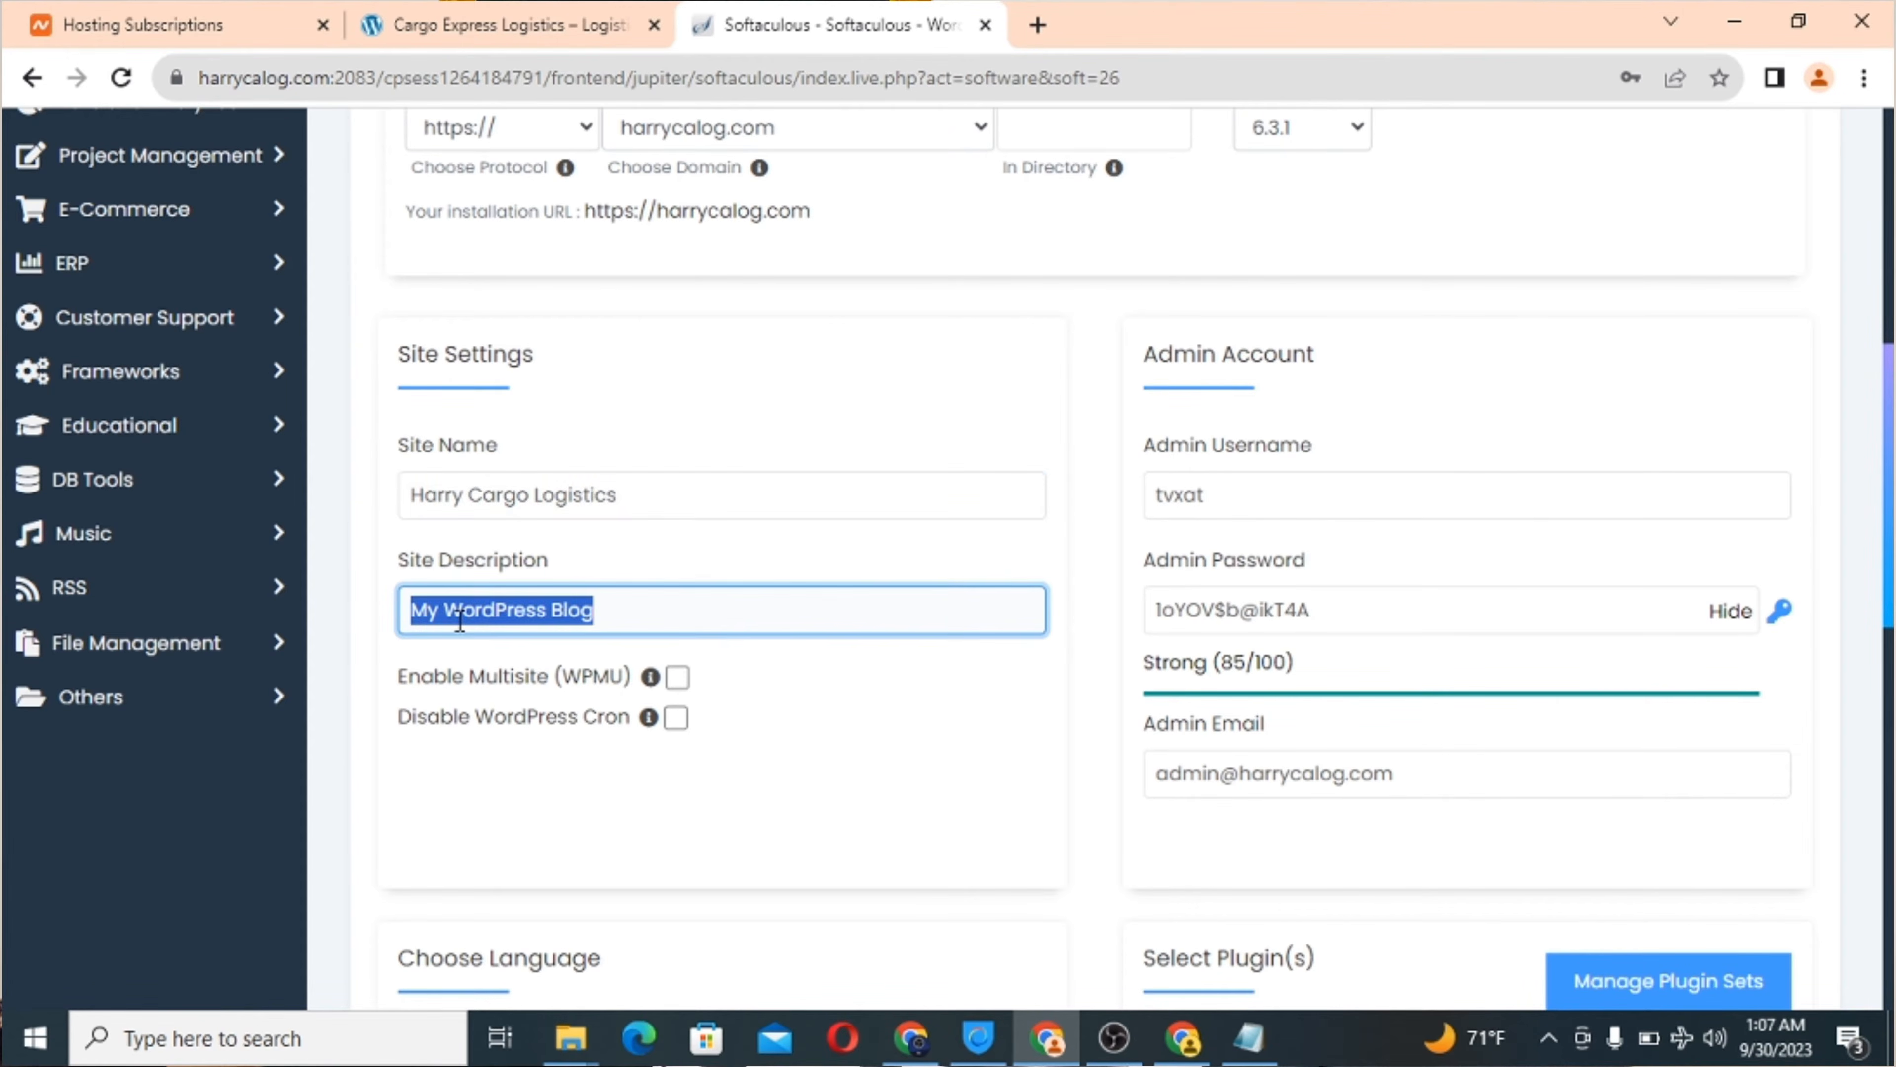
{"action": "type", "text": "B"}
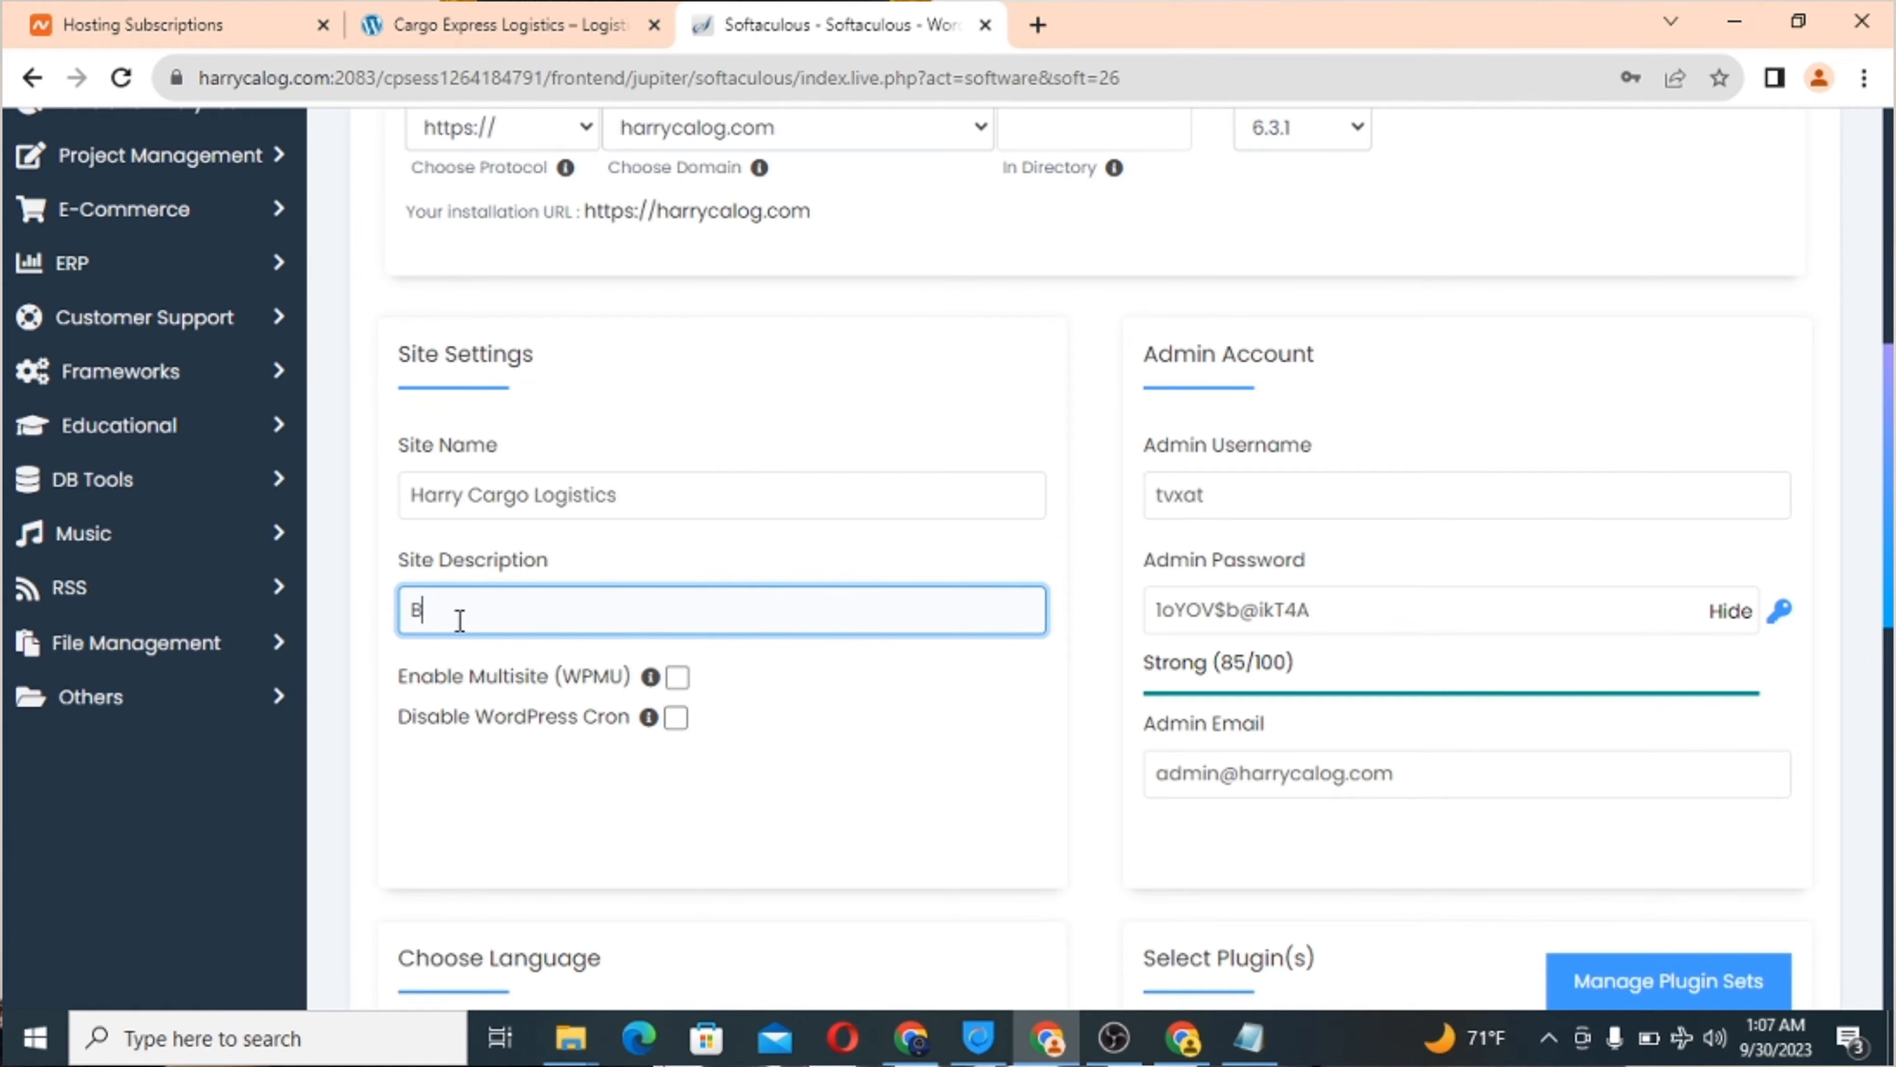
{"action": "type", "text": "est in Deli"}
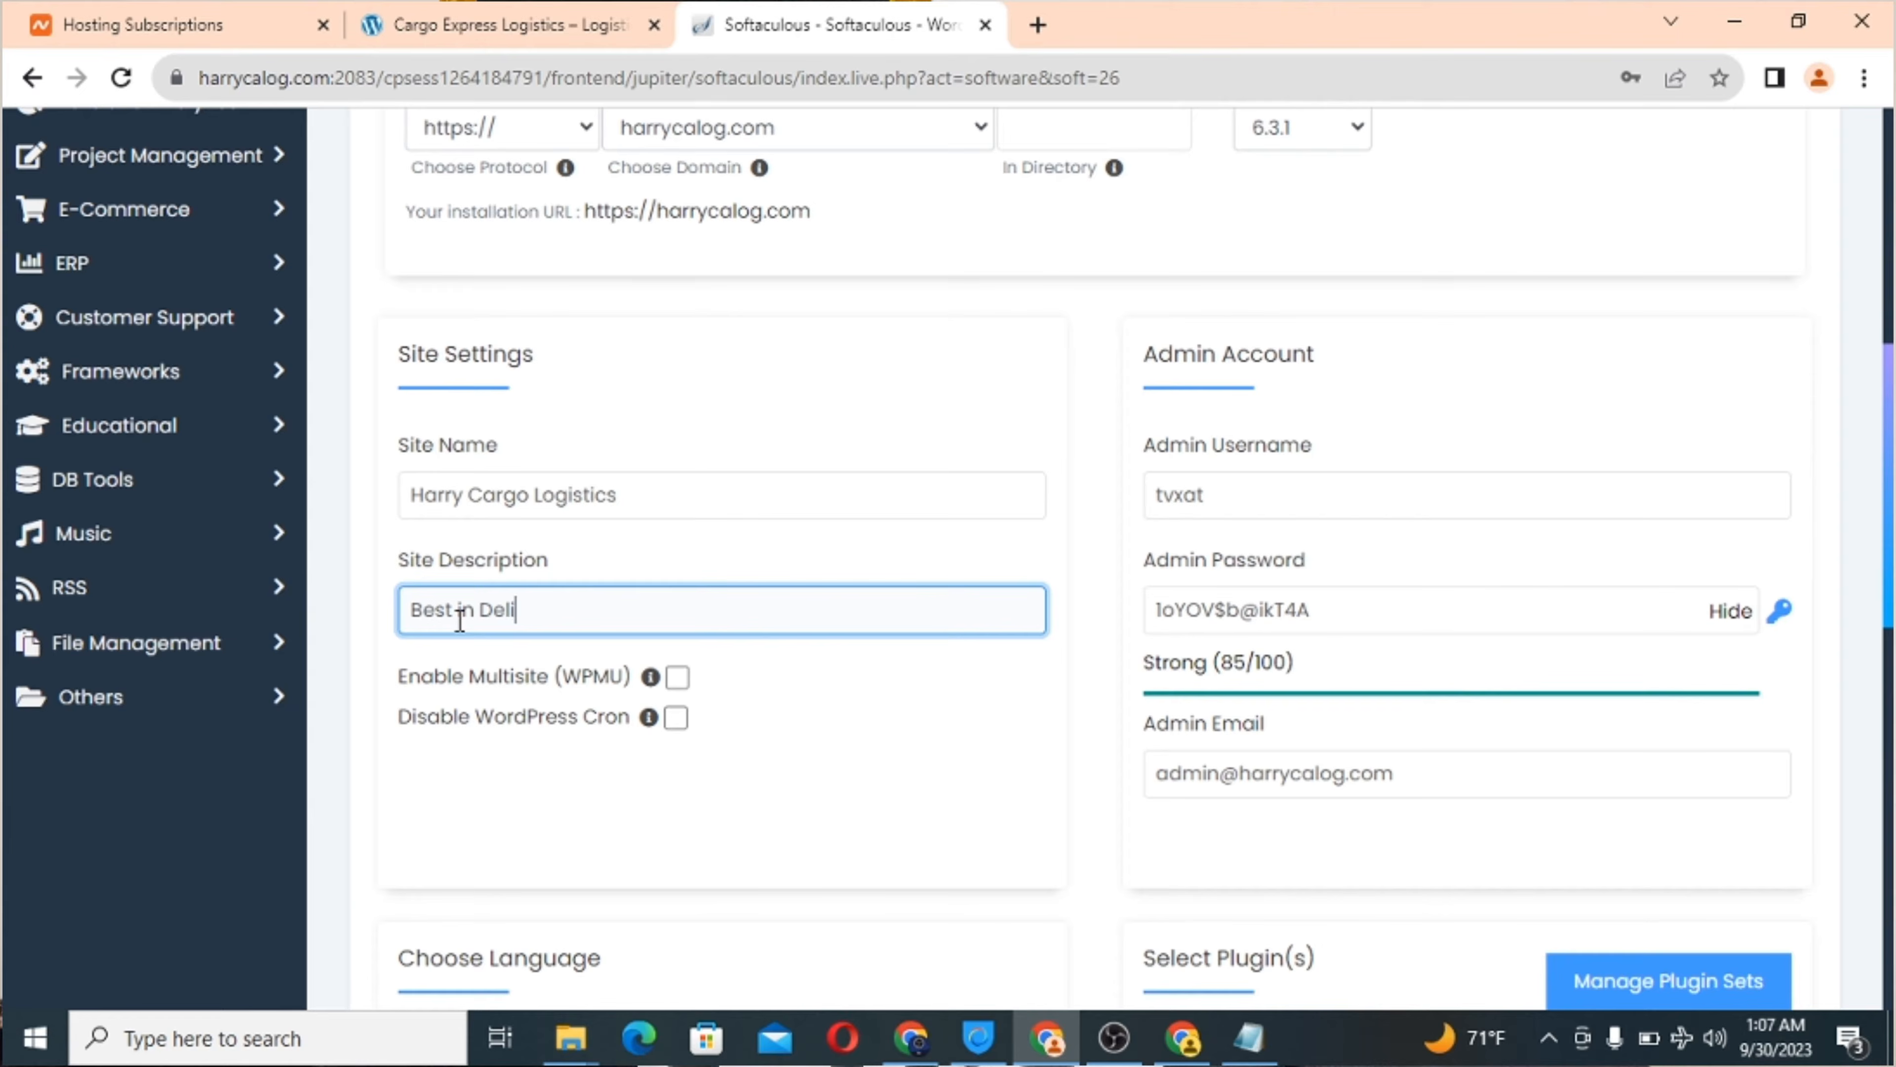
{"action": "type", "text": "very"}
{"action": "left_click", "coordinate": [1192, 497]}
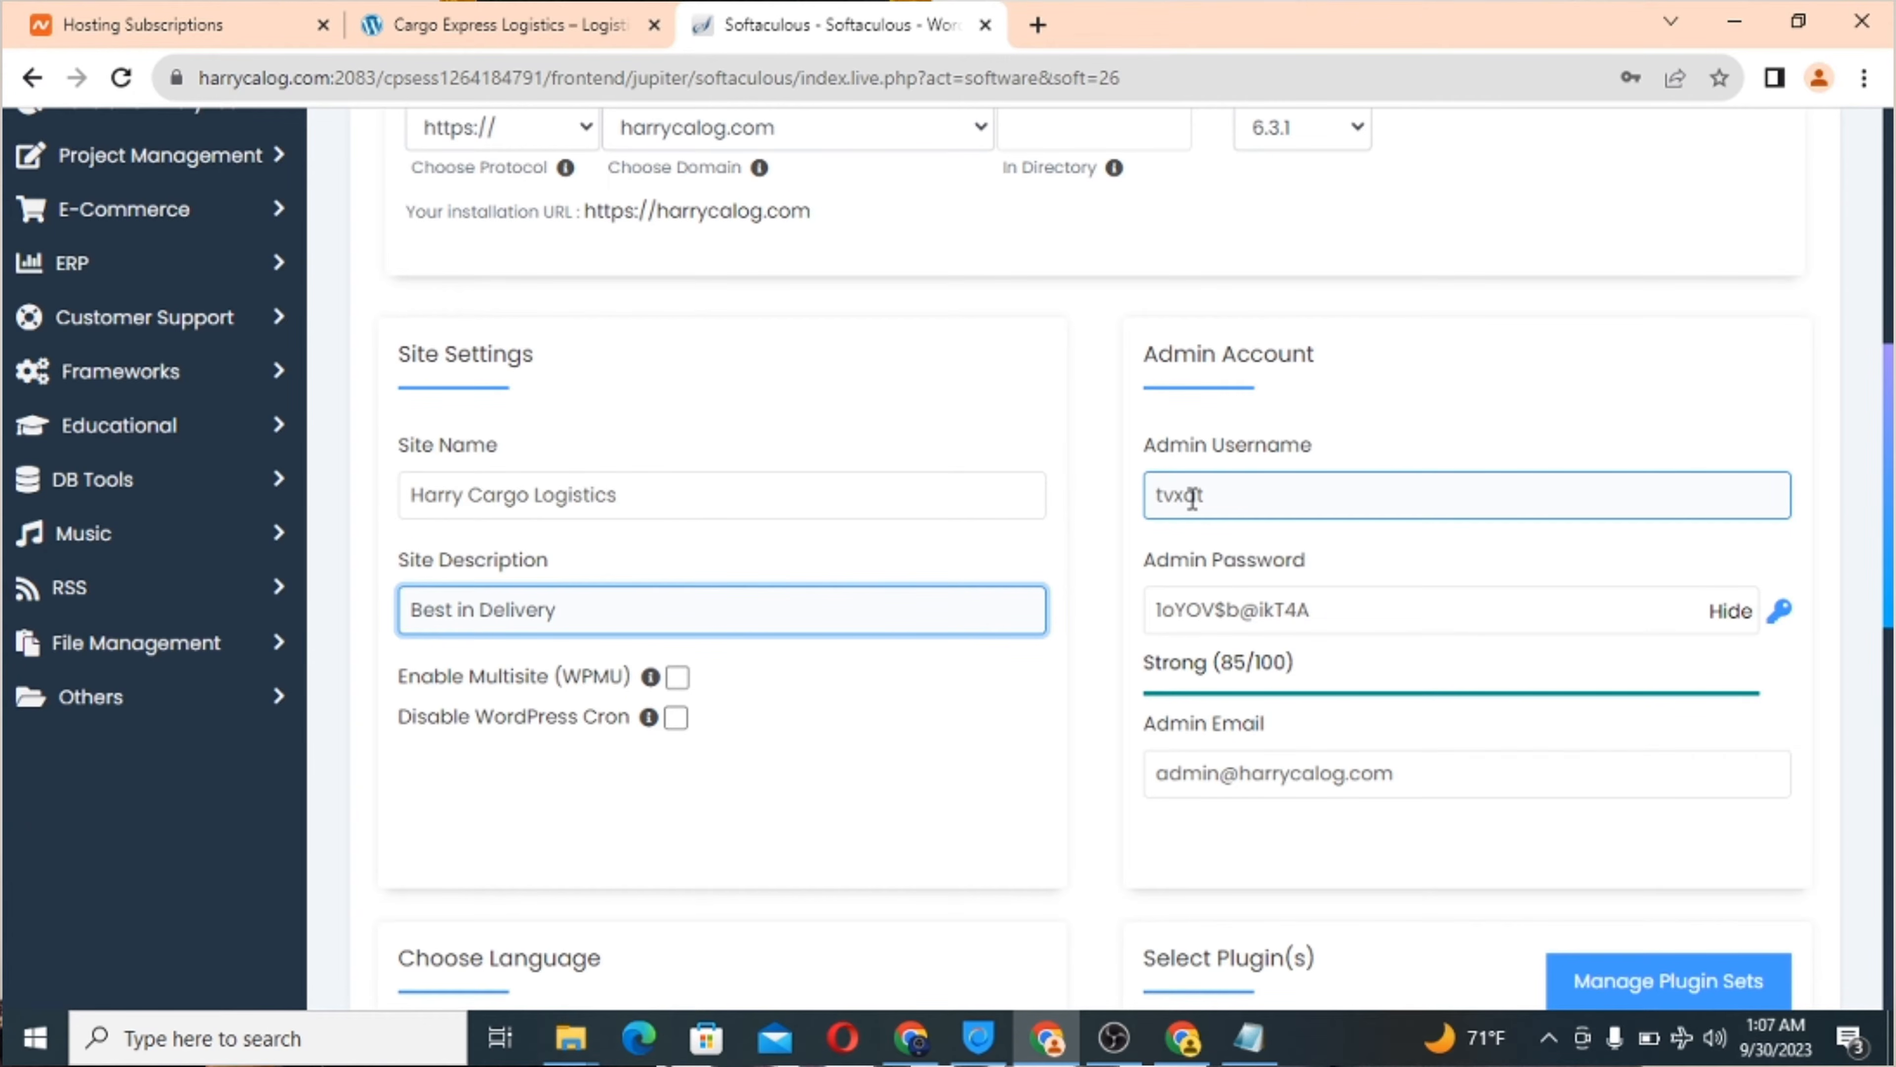
Set the admin username to 'admin' and a strong custom password based on the domain name.
{"action": "double_click", "coordinate": [1192, 497]}
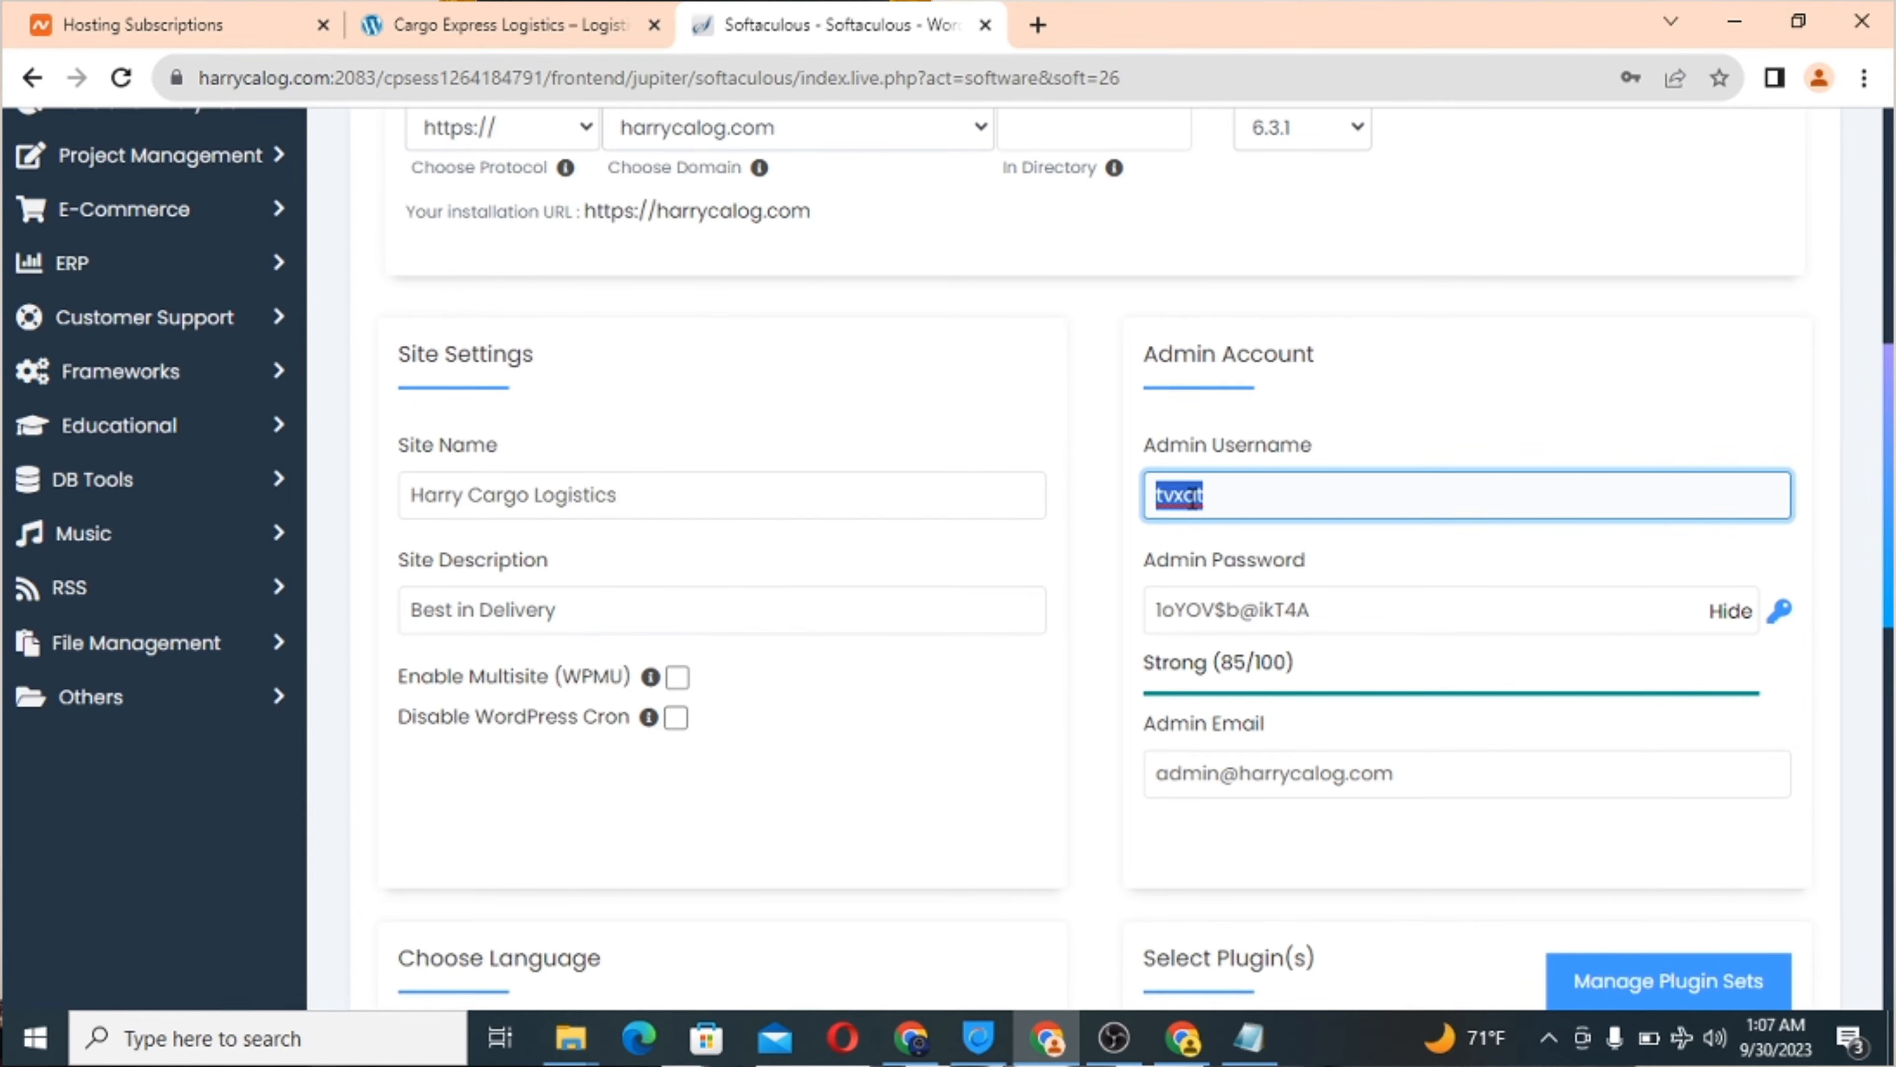
{"action": "type", "text": "admin"}
{"action": "double_click", "coordinate": [1263, 611]}
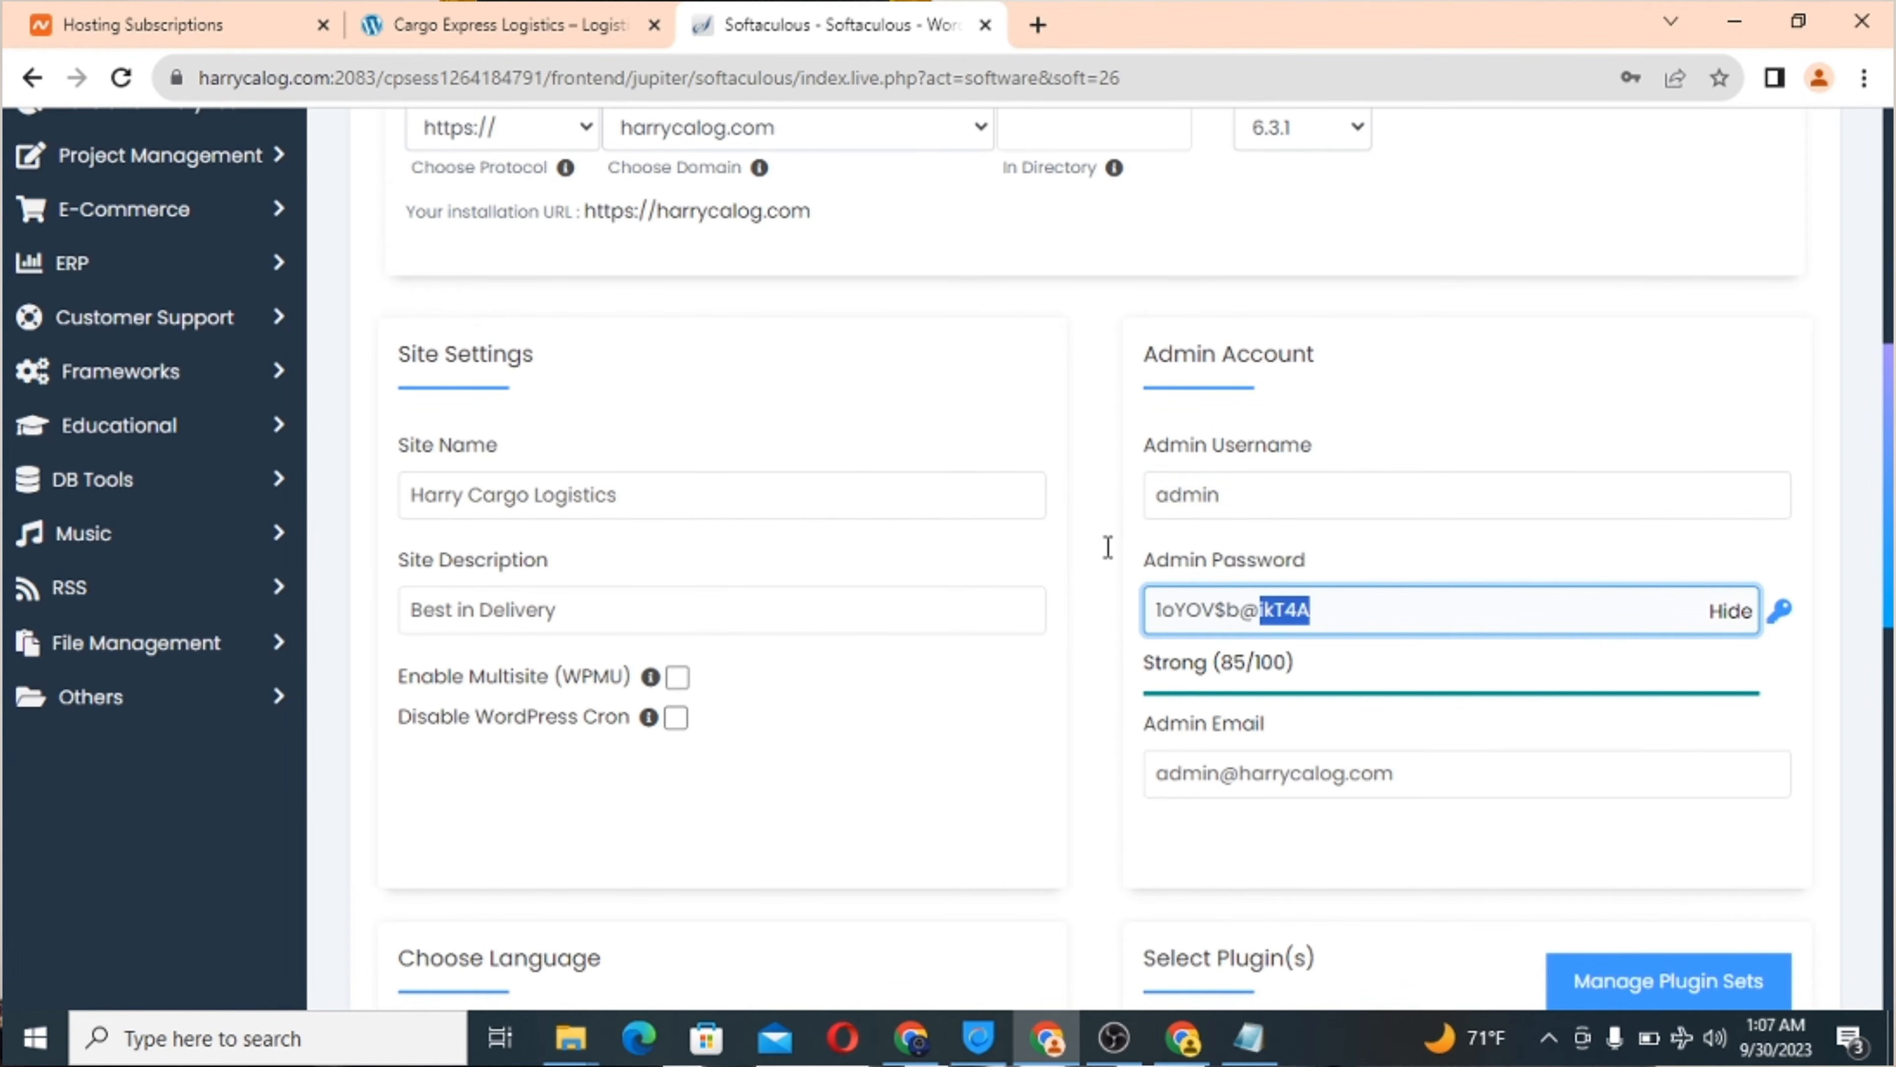
{"action": "double_click", "coordinate": [254, 79]}
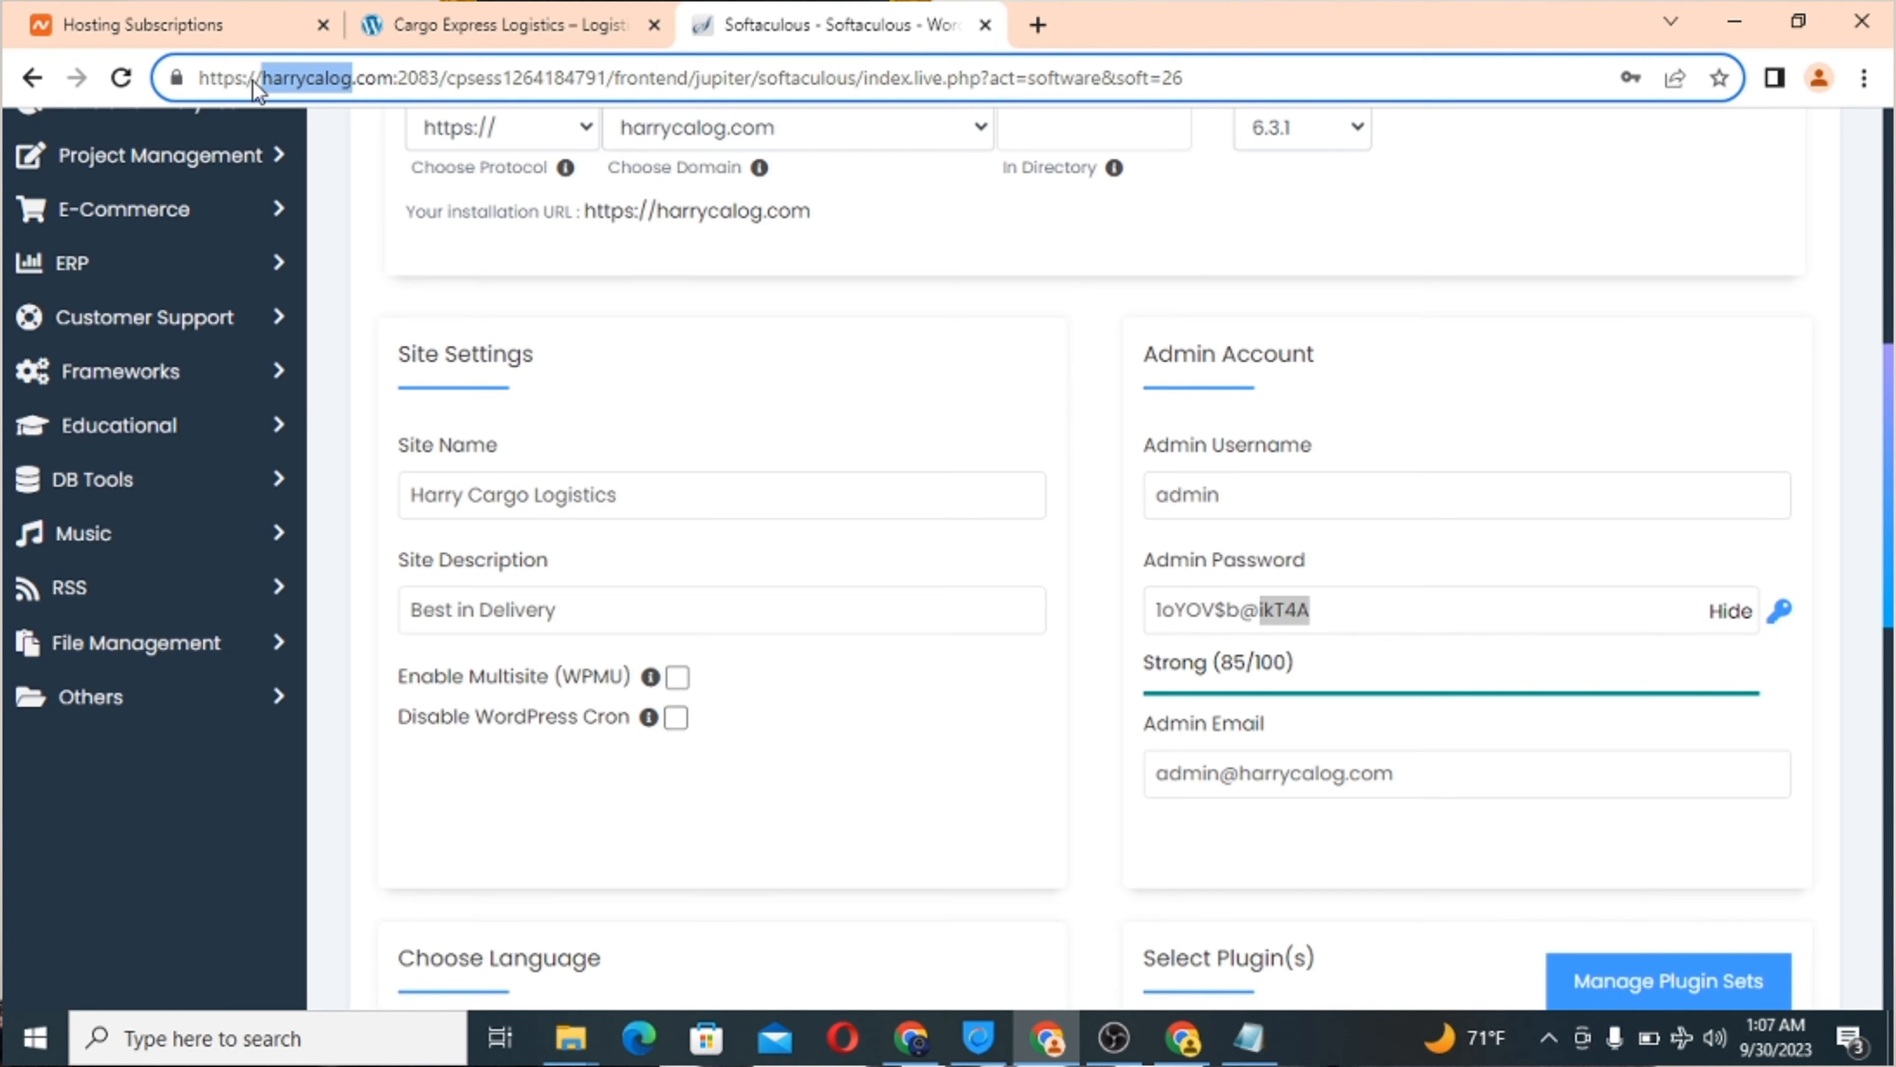
{"action": "right_click", "coordinate": [277, 80]}
{"action": "left_click", "coordinate": [384, 217]}
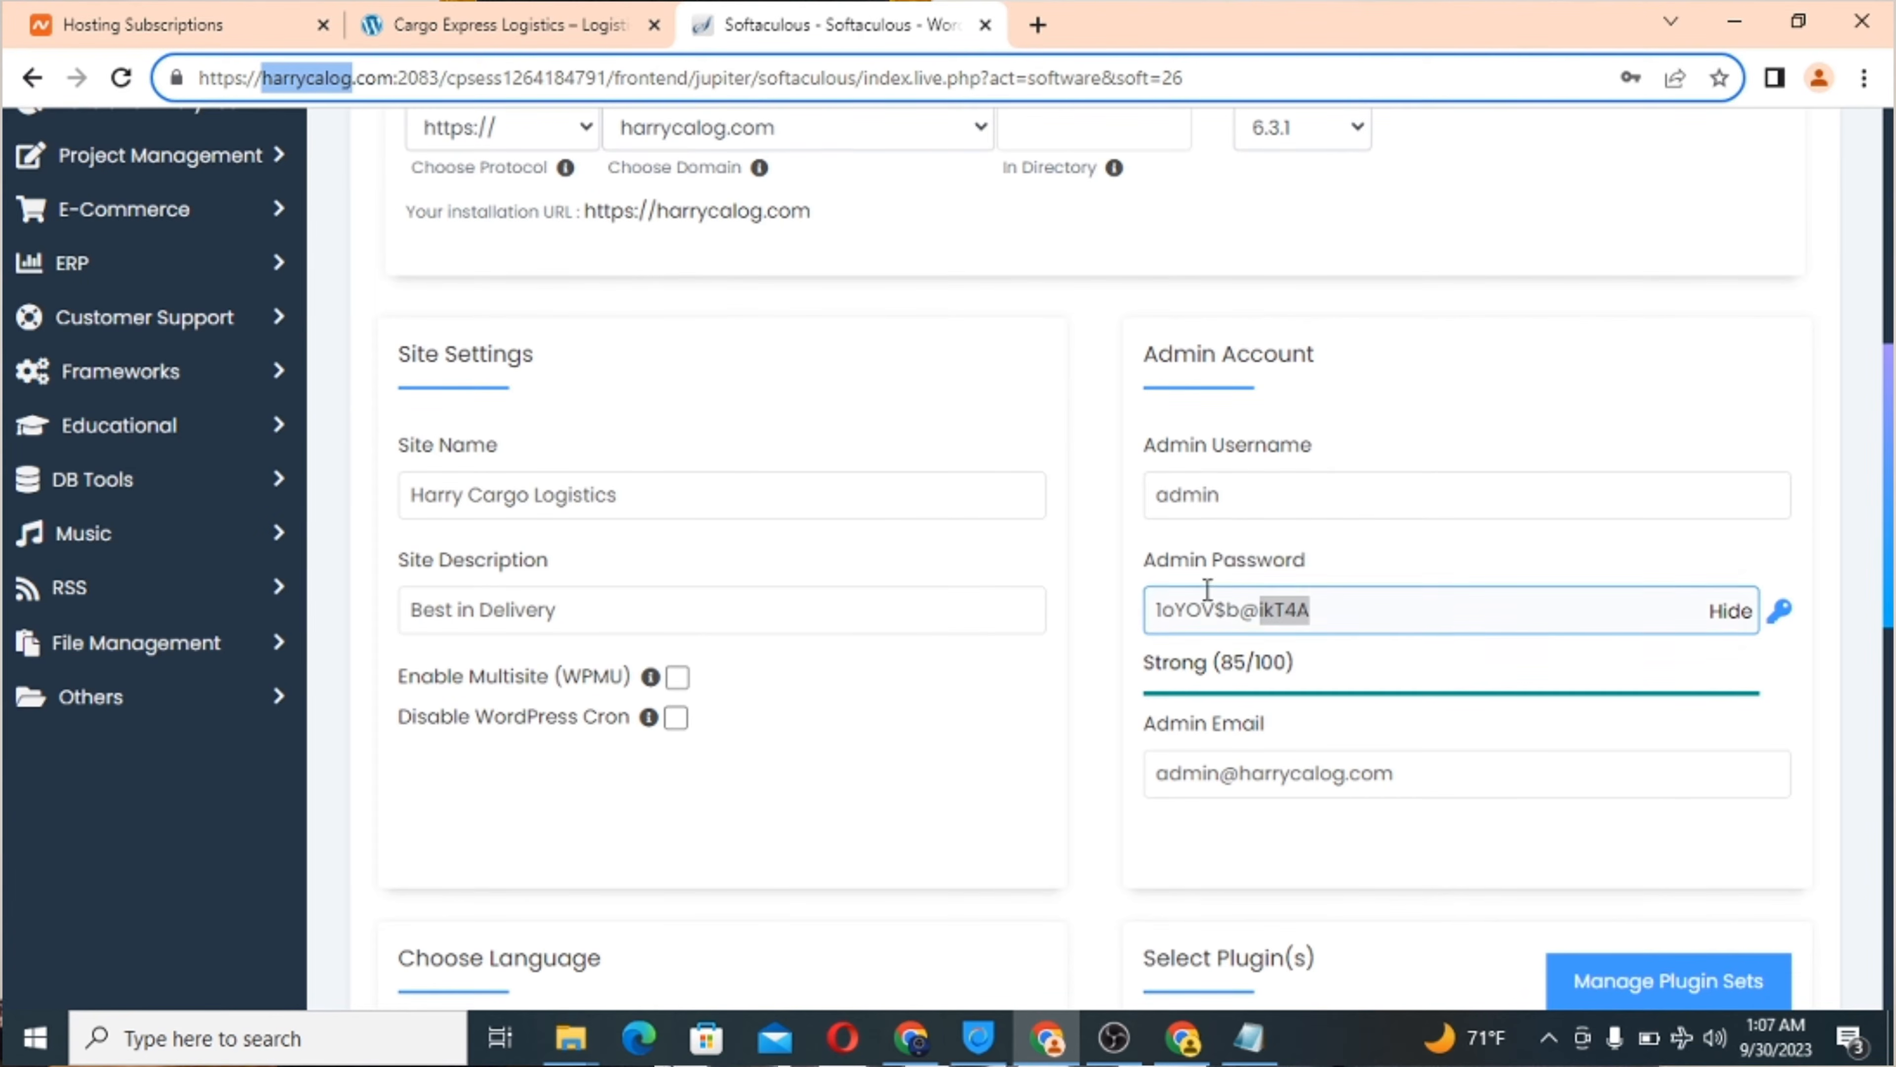
{"action": "triple_click", "coordinate": [1207, 611]}
{"action": "key", "text": "ctrl+v"}
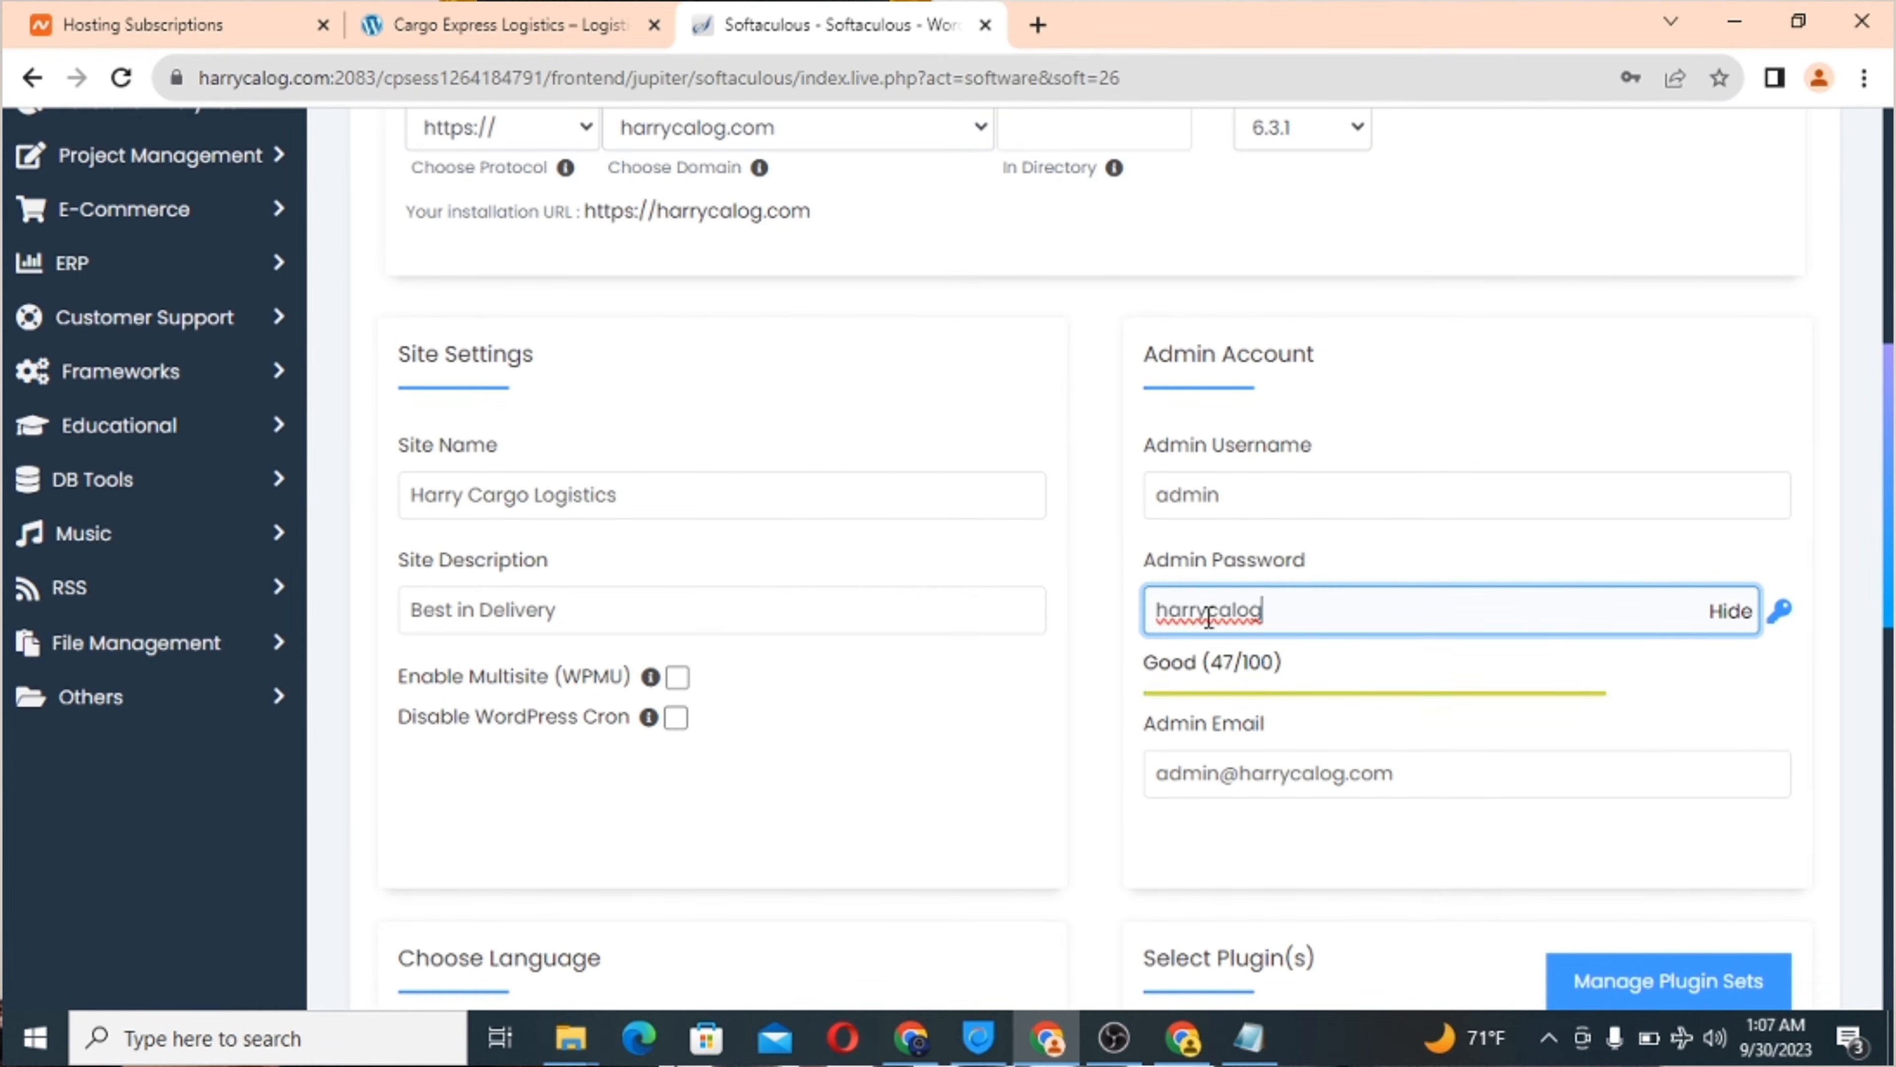
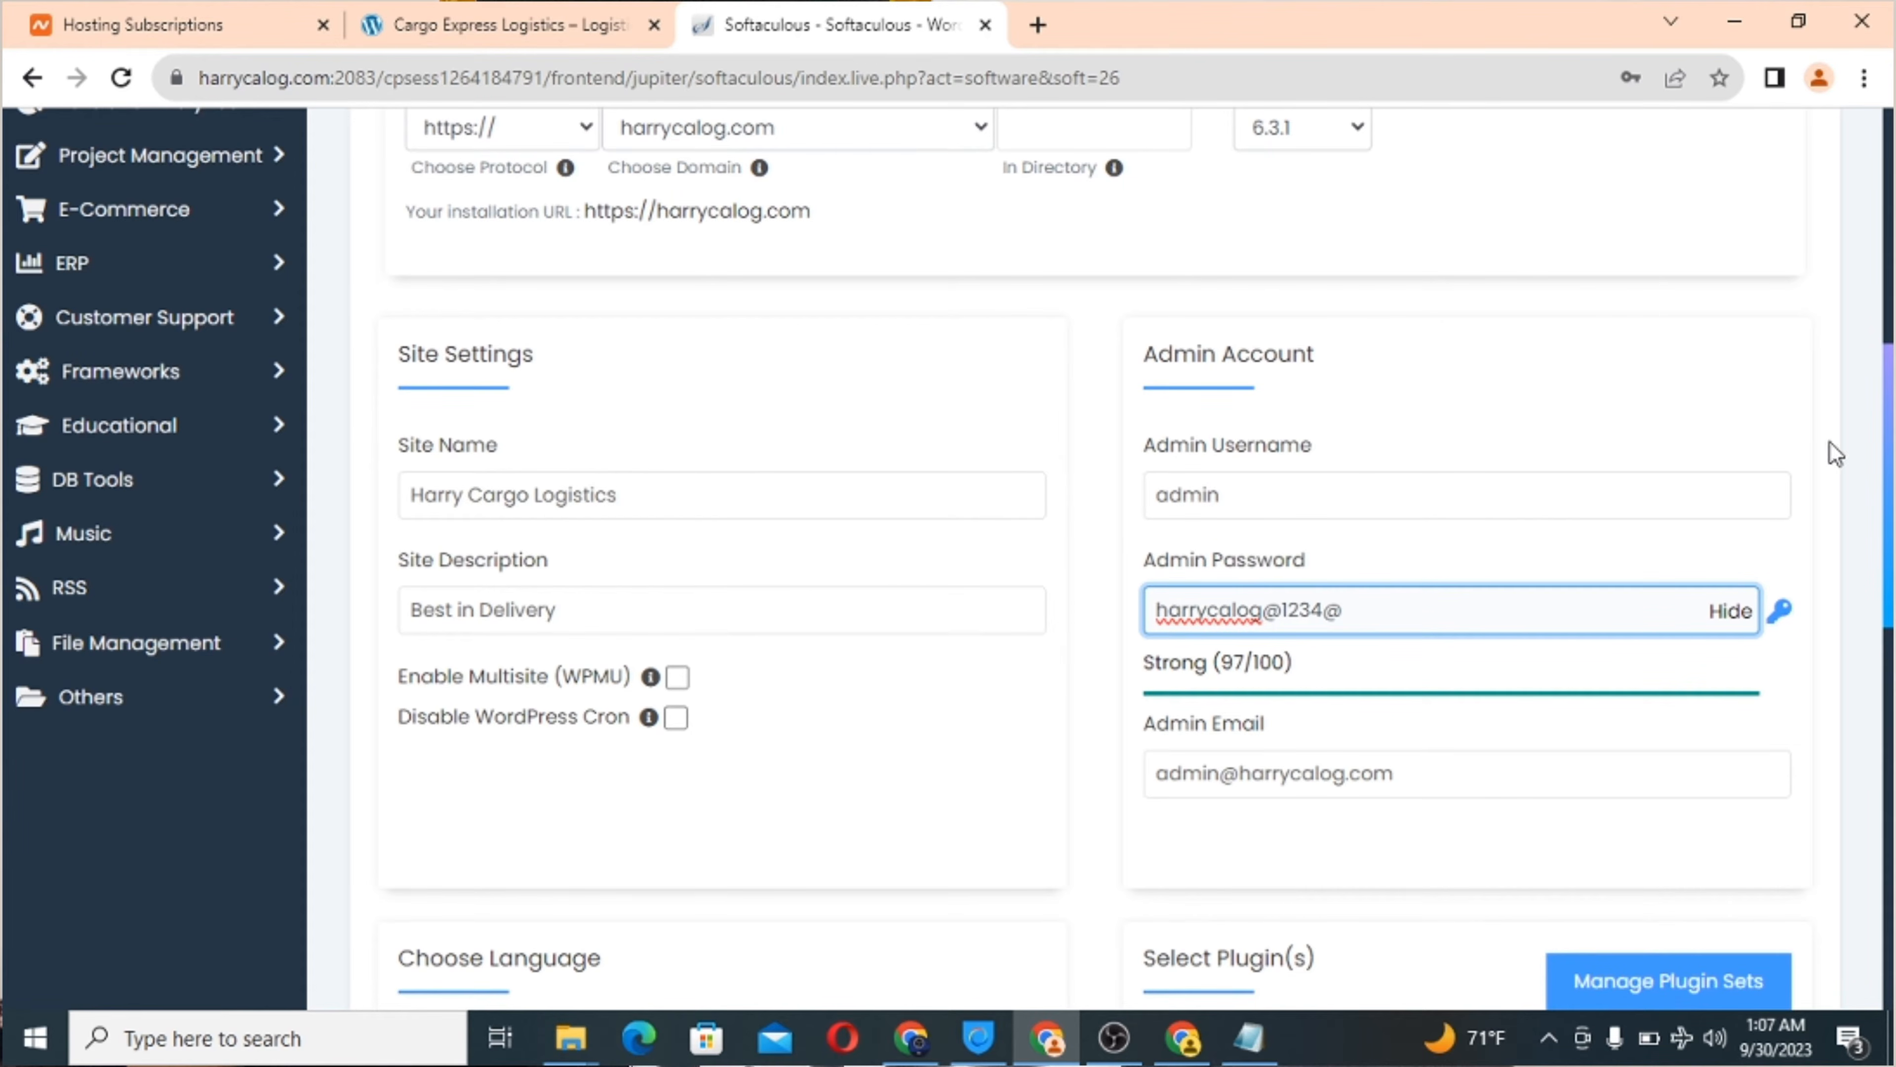
Tick the Classic Editor plugin alongside W3 Total Cache and Limit Login Attempts.
{"action": "scroll", "coordinate": [1260, 537], "scroll_direction": "down", "scroll_amount": 5}
{"action": "scroll", "coordinate": [1261, 536], "scroll_direction": "down", "scroll_amount": 2}
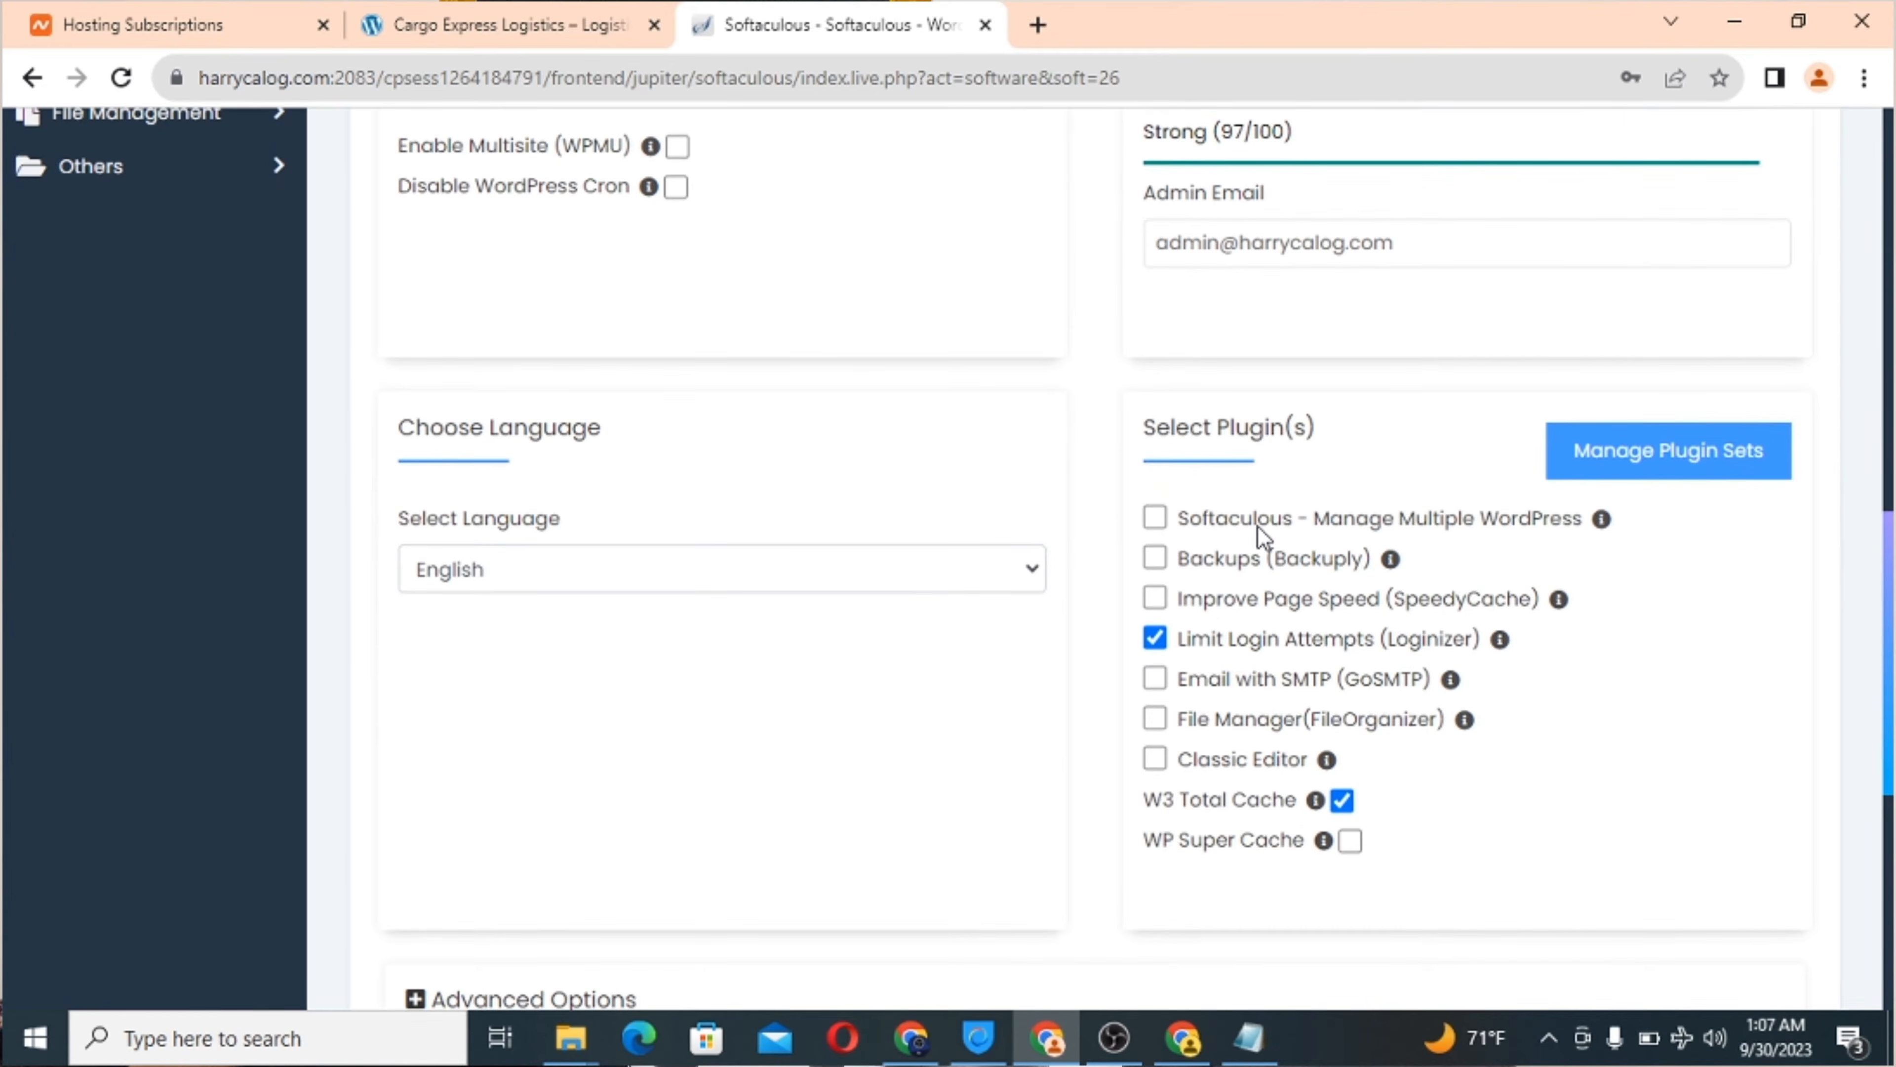
{"action": "scroll", "coordinate": [1262, 537], "scroll_direction": "down", "scroll_amount": 1}
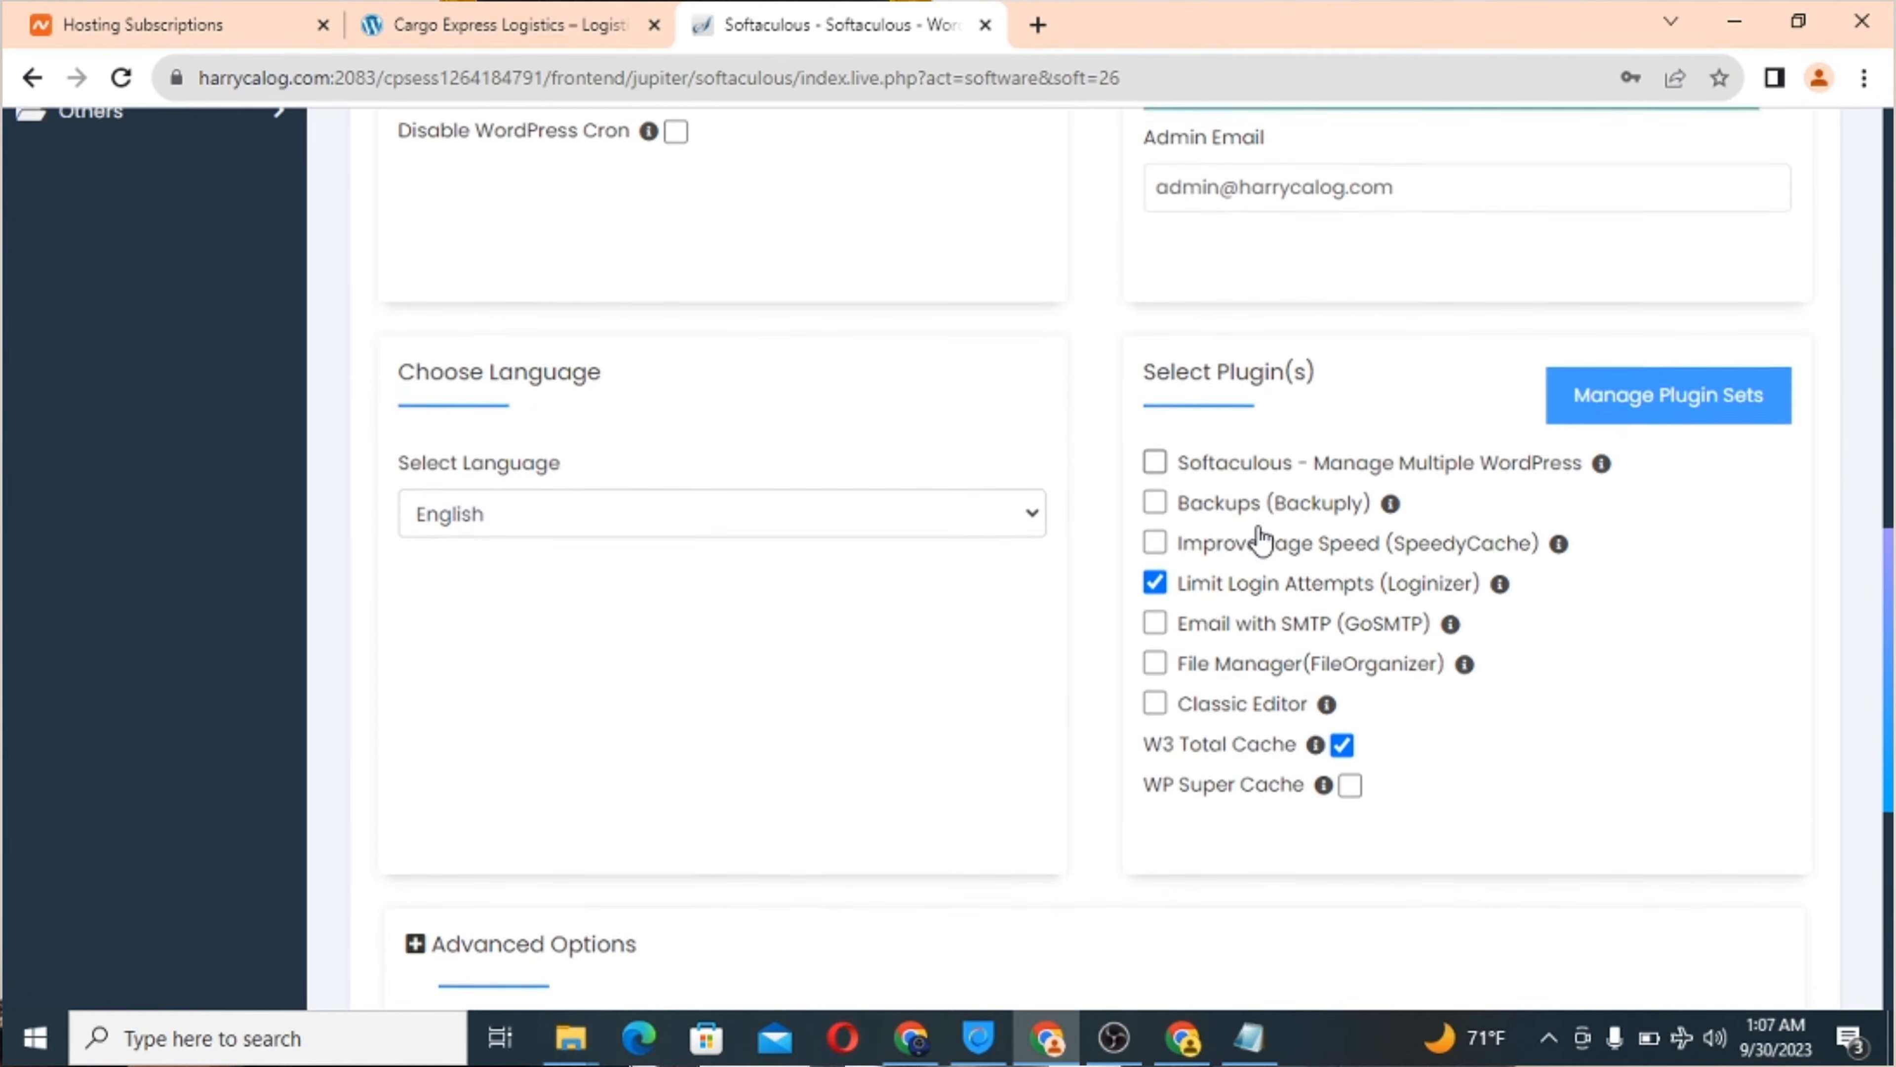
{"action": "scroll", "coordinate": [1196, 453], "scroll_direction": "up", "scroll_amount": 1}
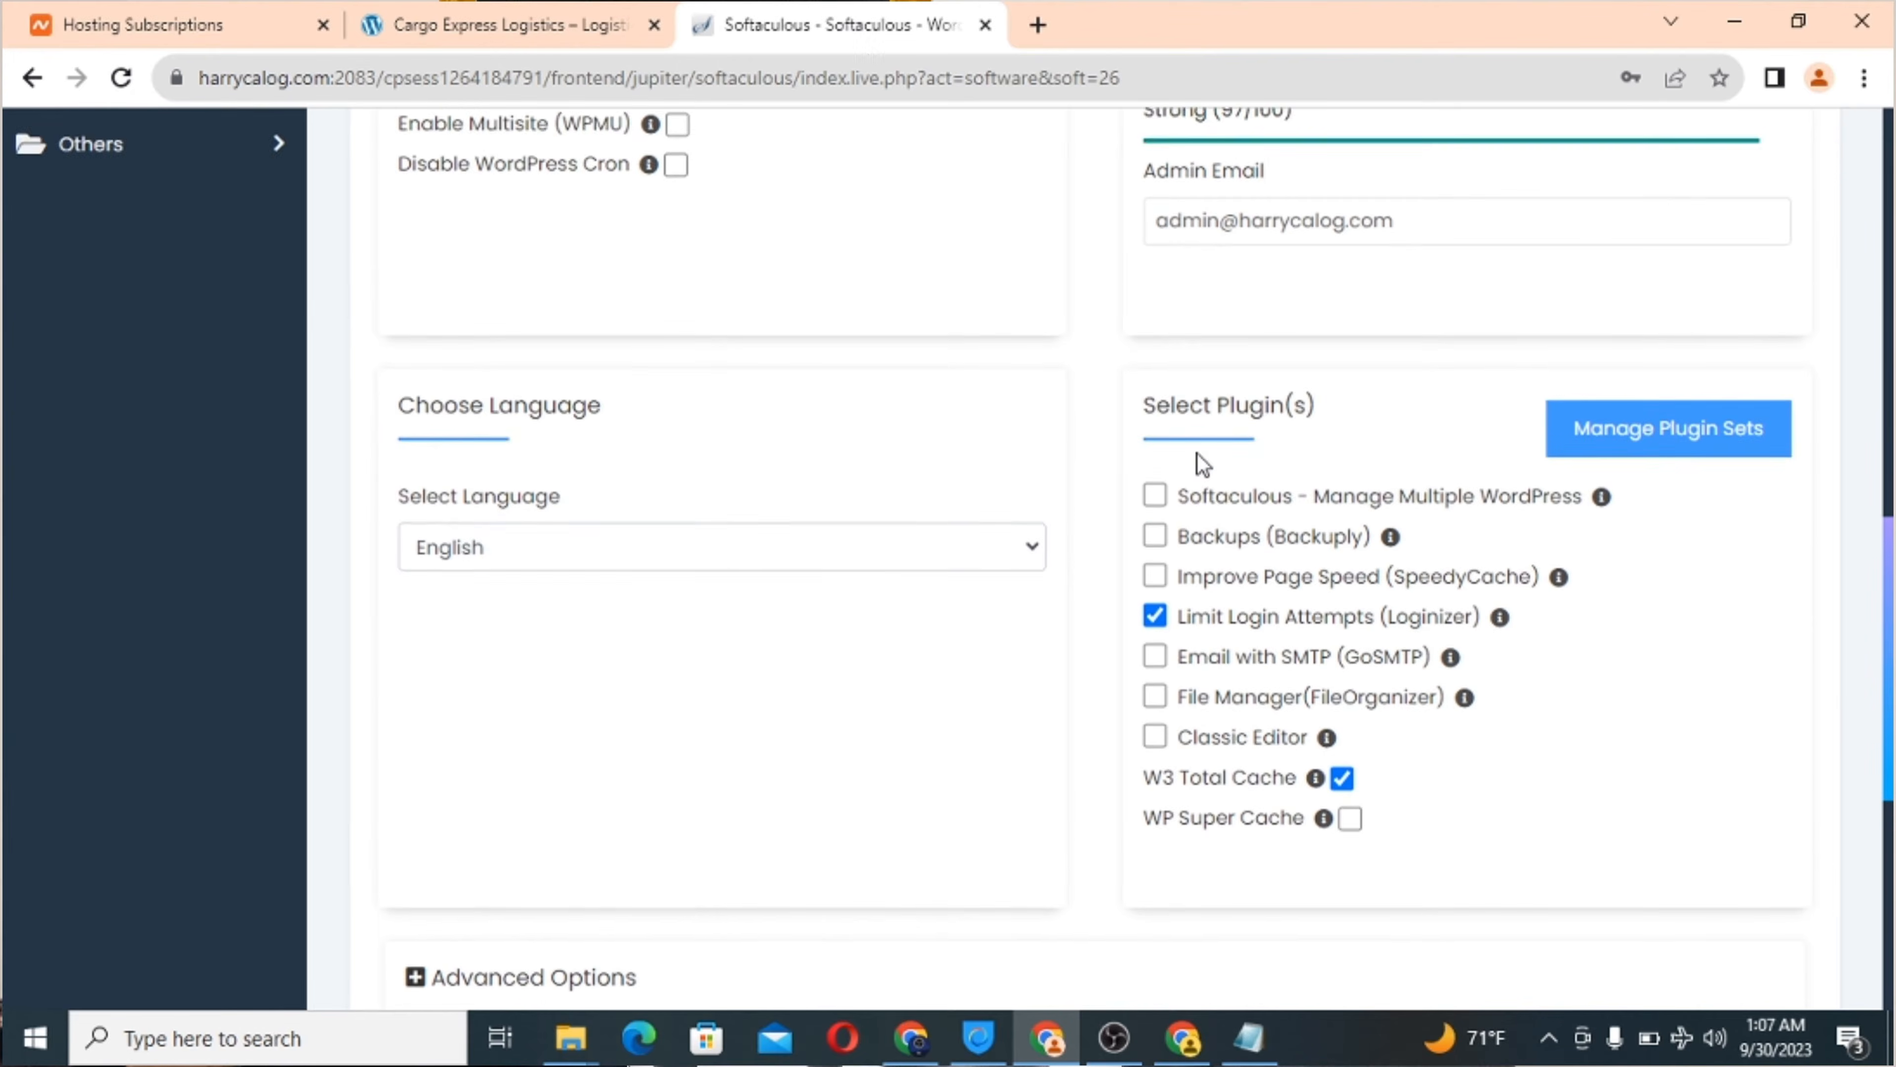
{"action": "scroll", "coordinate": [1196, 453], "scroll_direction": "down", "scroll_amount": 1}
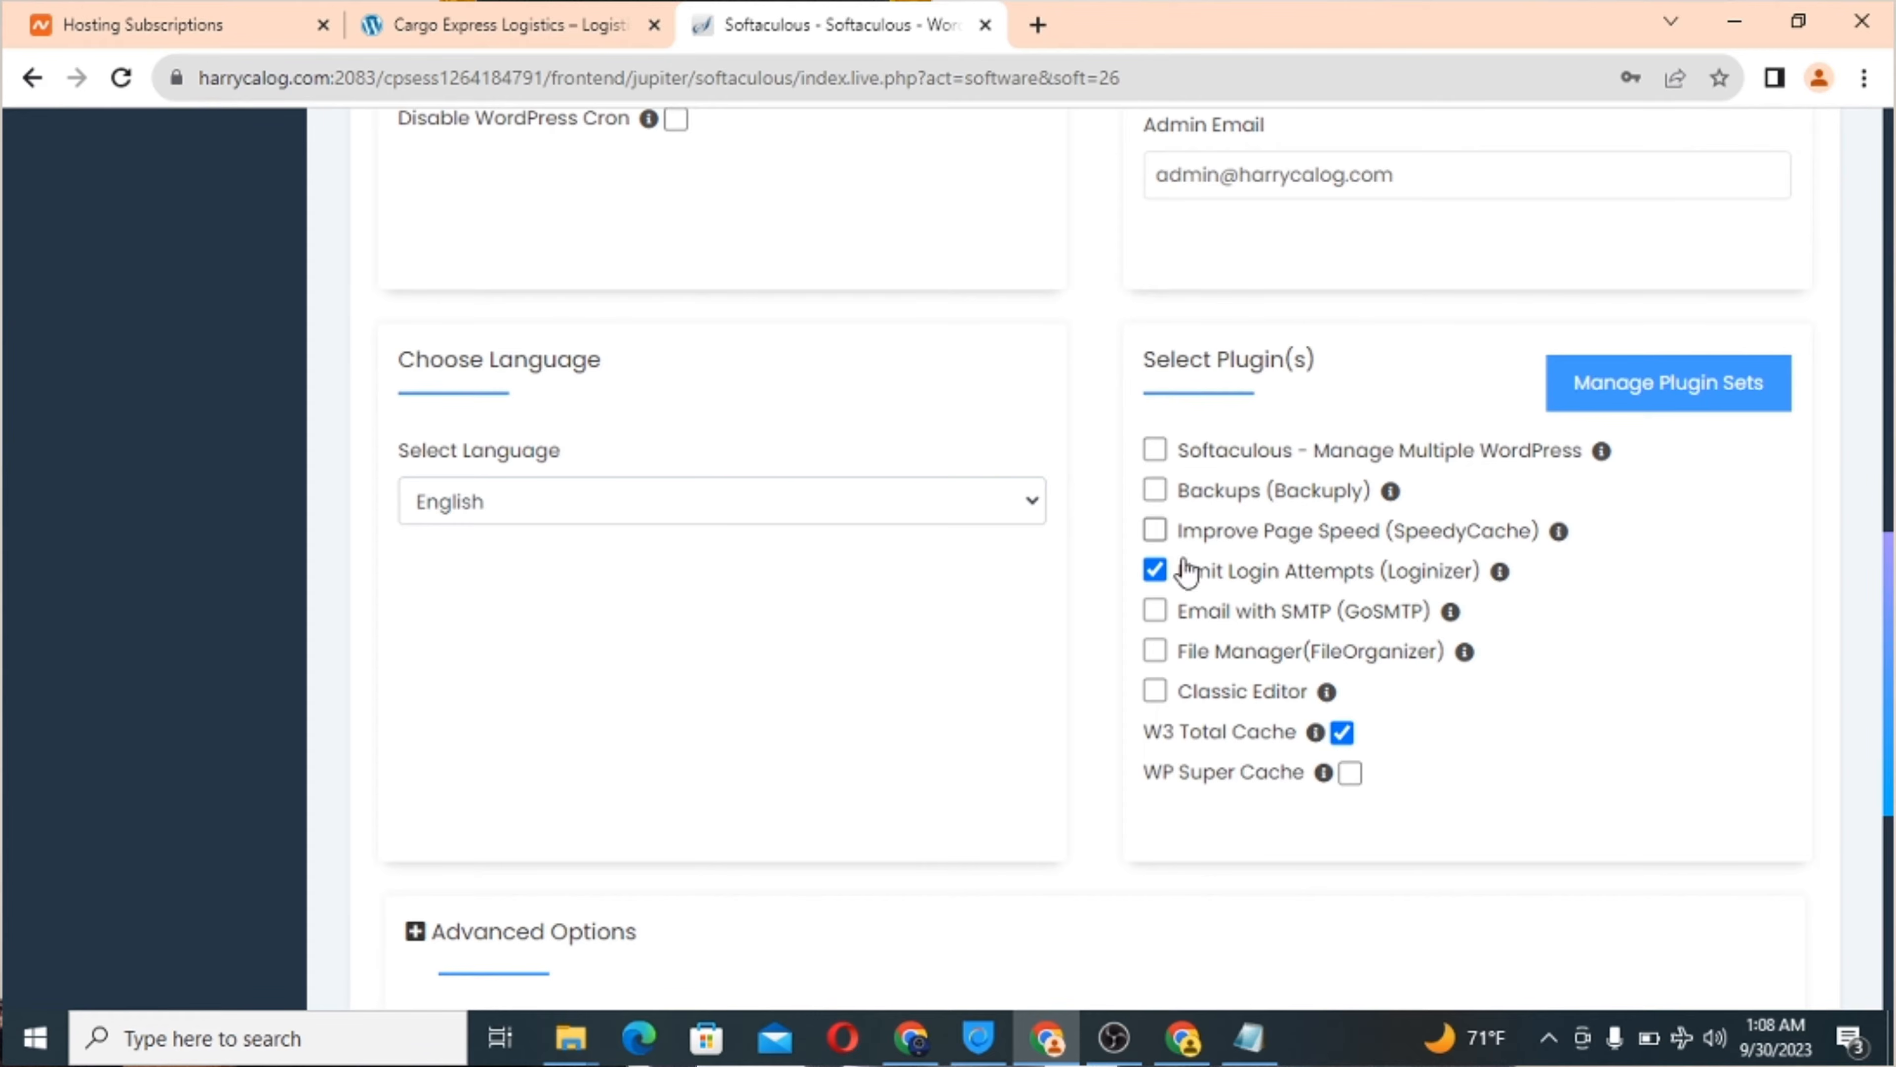
{"action": "left_click", "coordinate": [1157, 695]}
{"action": "scroll", "coordinate": [1032, 377], "scroll_direction": "up", "scroll_amount": 4}
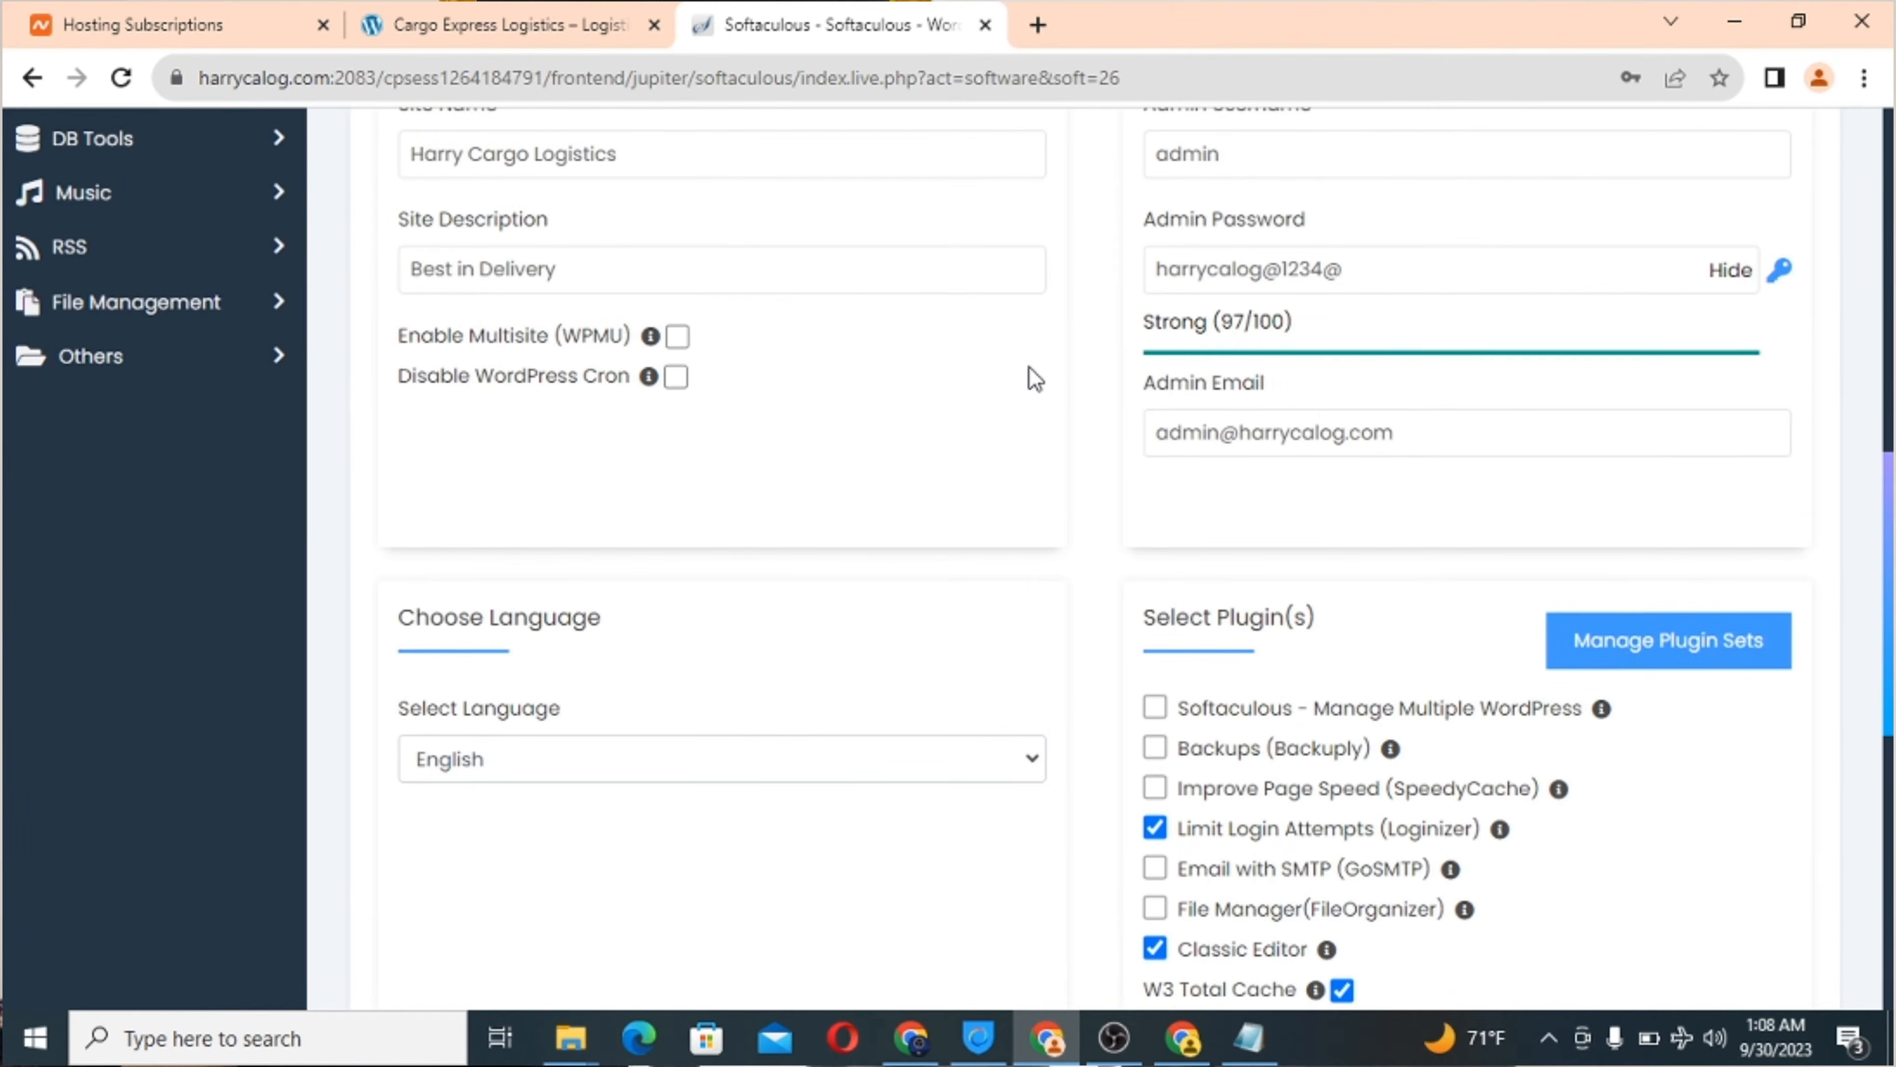
{"action": "scroll", "coordinate": [1034, 377], "scroll_direction": "up", "scroll_amount": 3}
{"action": "left_click", "coordinate": [1028, 371]}
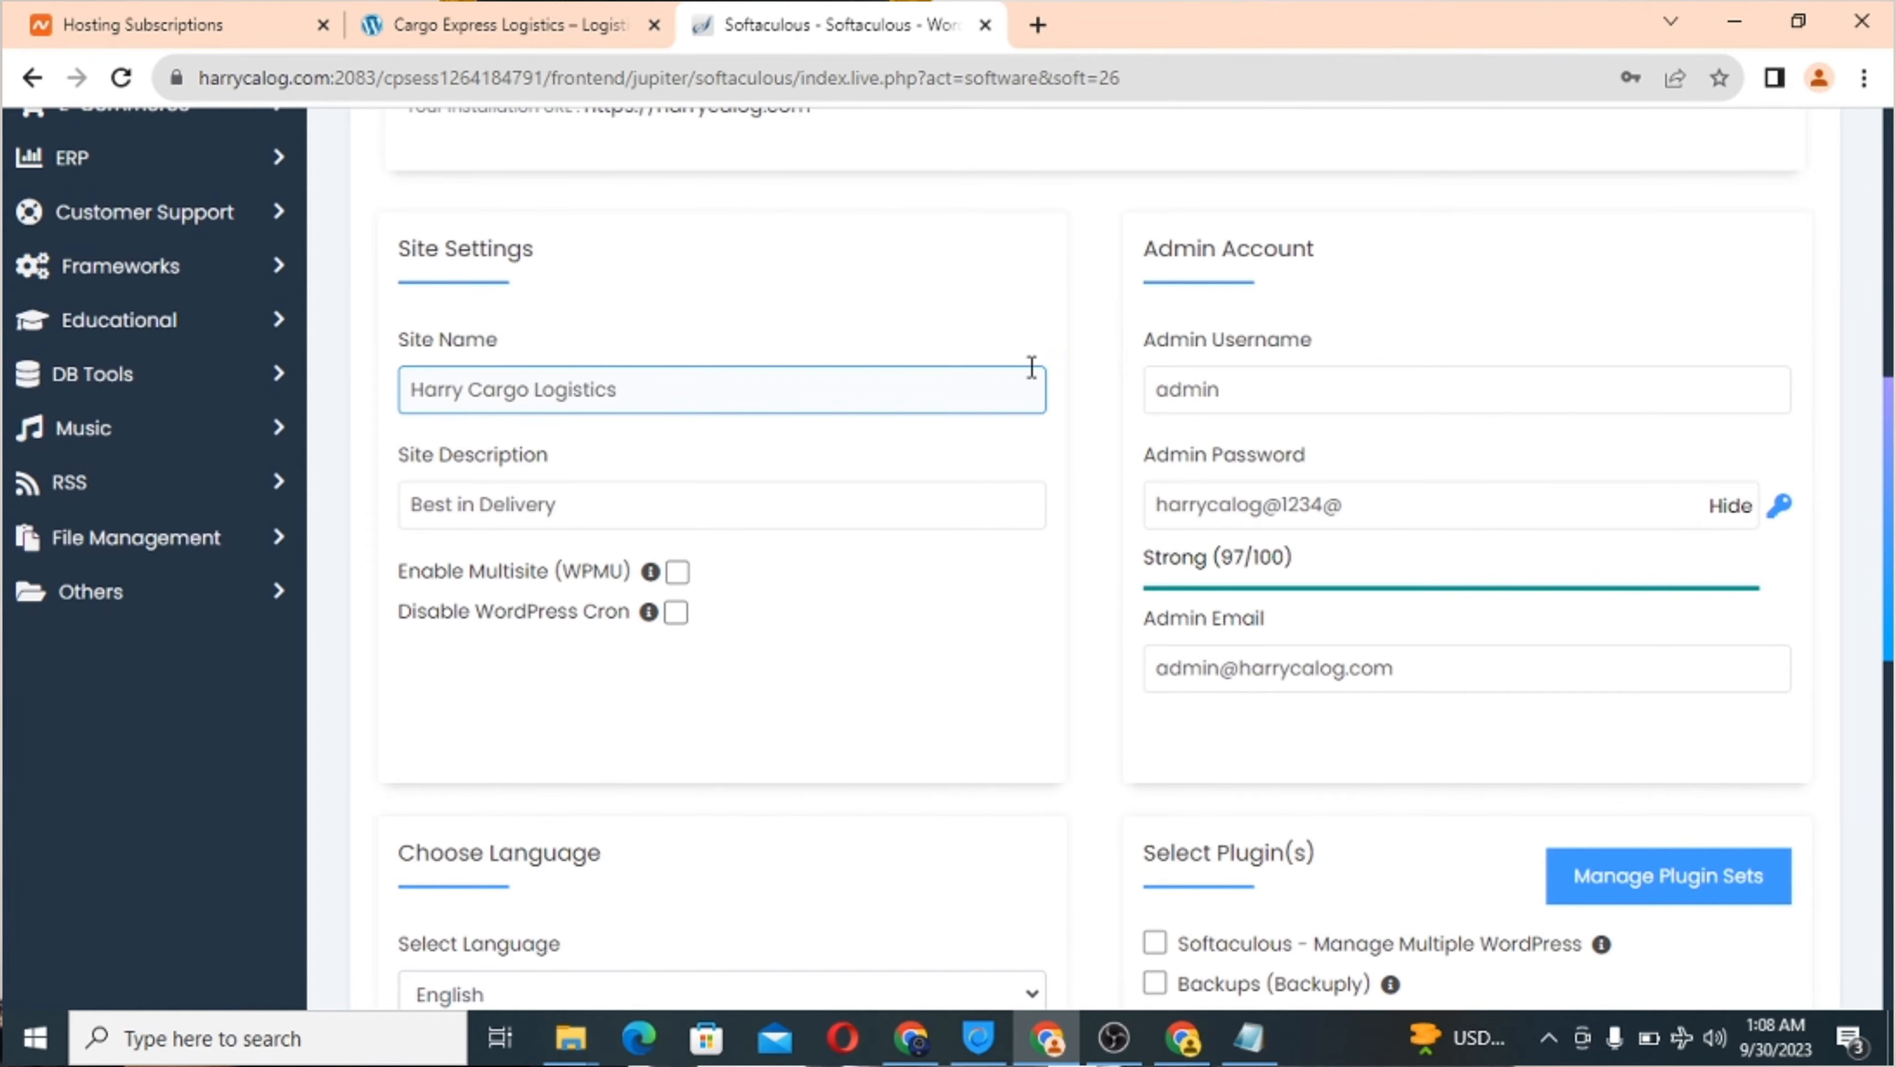
{"action": "scroll", "coordinate": [1032, 367], "scroll_direction": "down", "scroll_amount": 7}
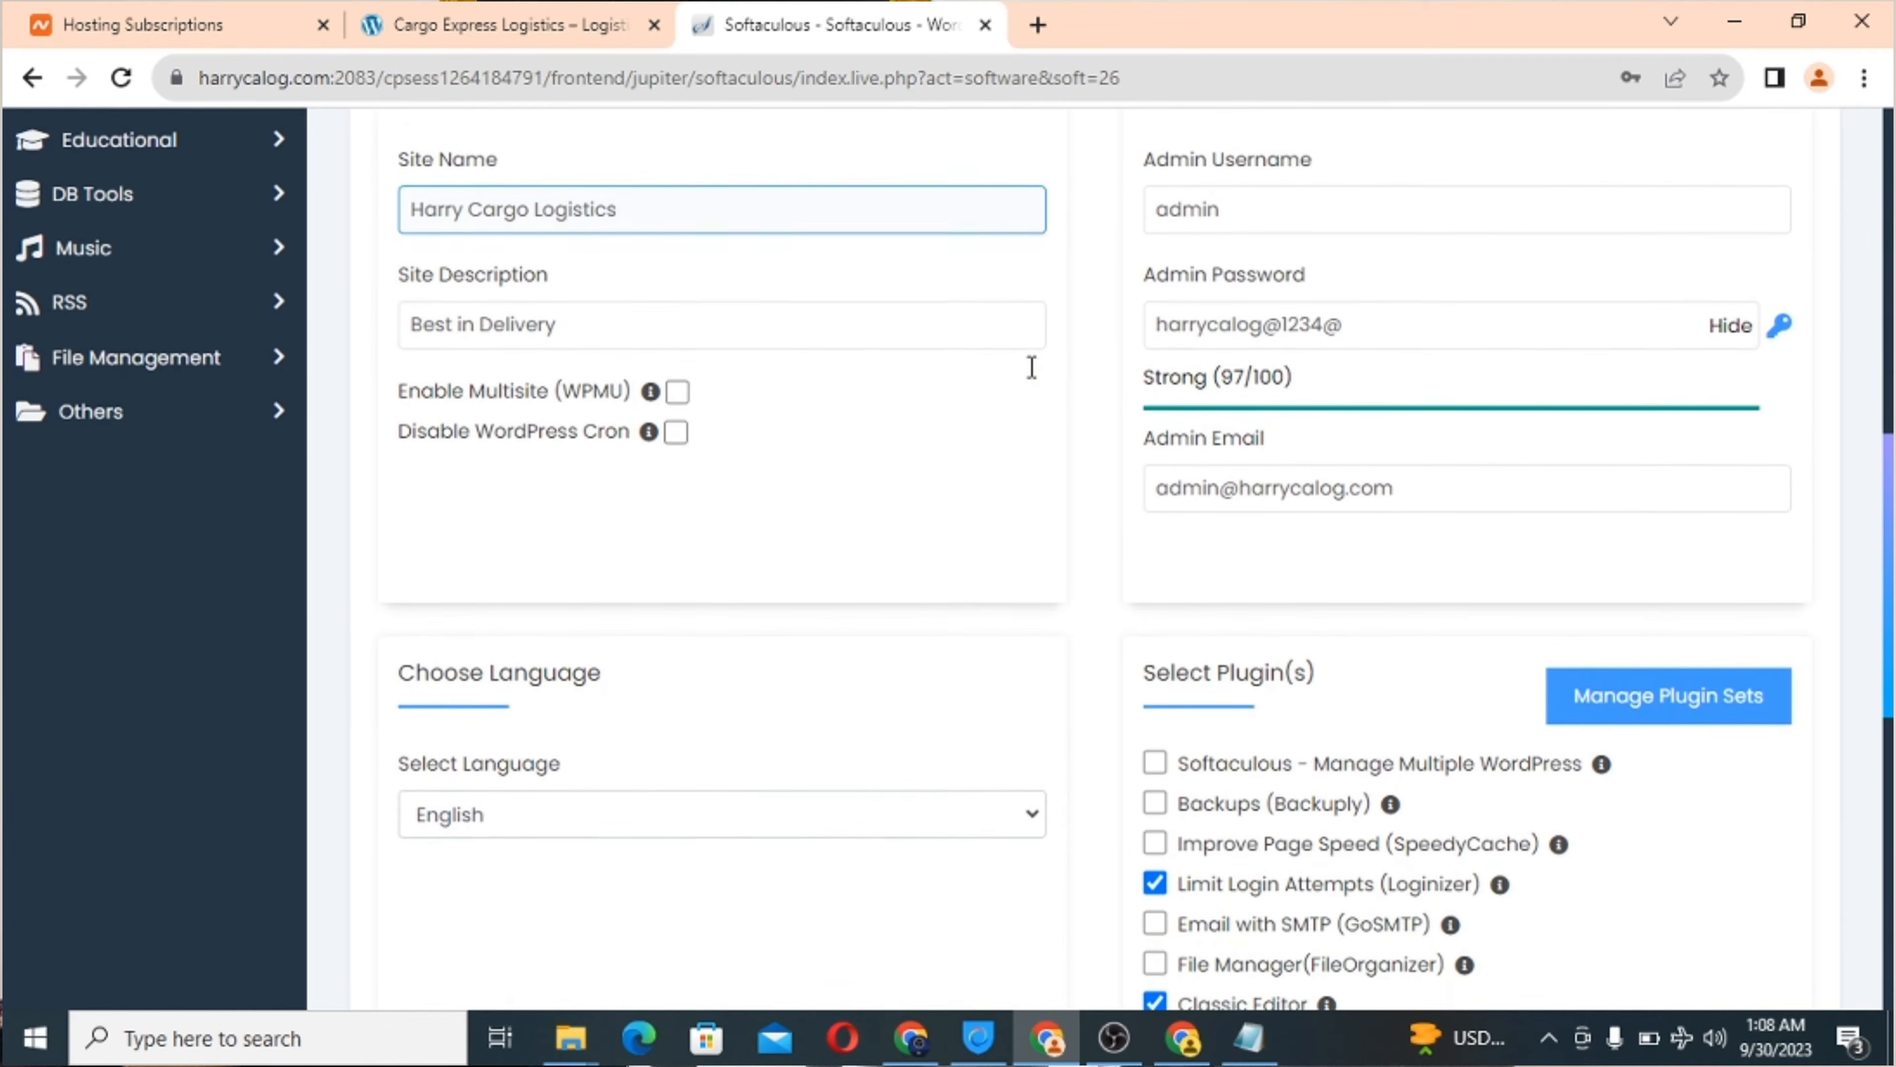
{"action": "scroll", "coordinate": [1033, 377], "scroll_direction": "down", "scroll_amount": 7}
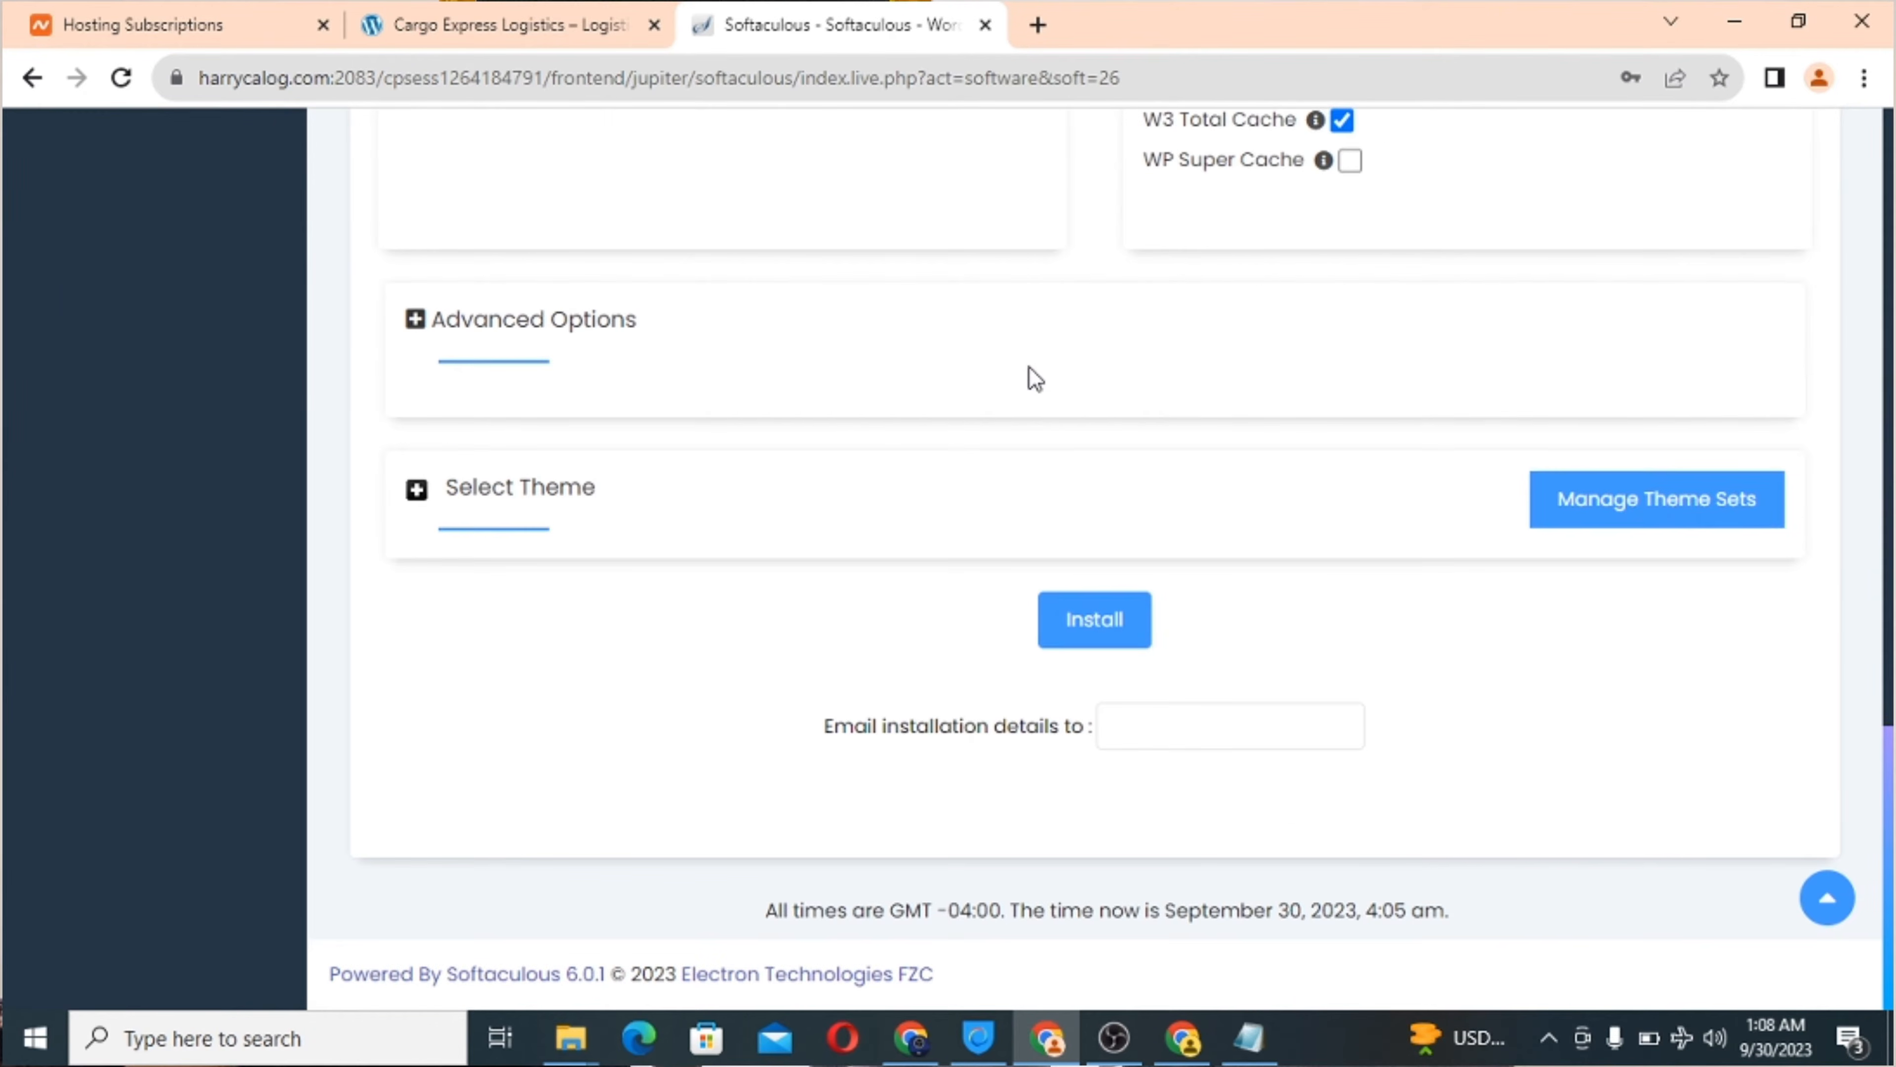
{"action": "left_click", "coordinate": [1094, 632]}
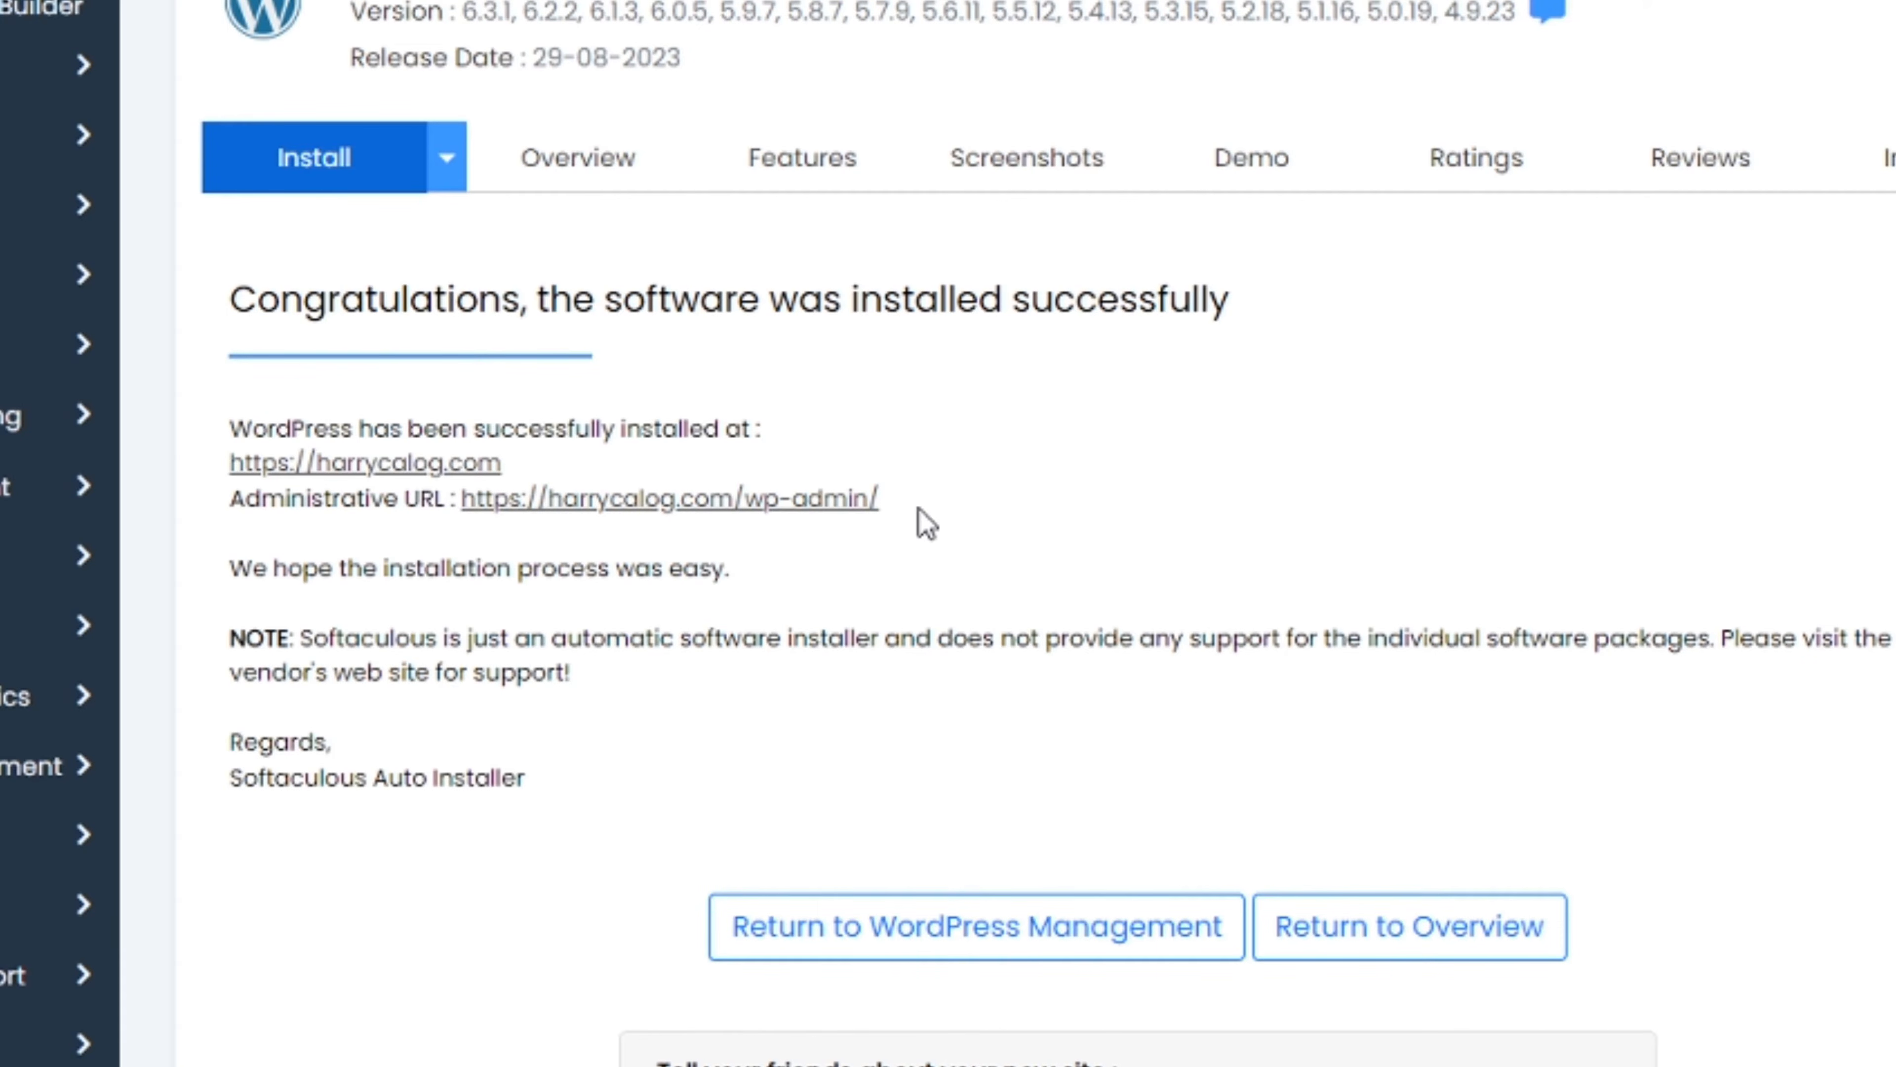
{"action": "left_click_drag", "start_coordinate": [902, 520], "coordinate": [471, 485]}
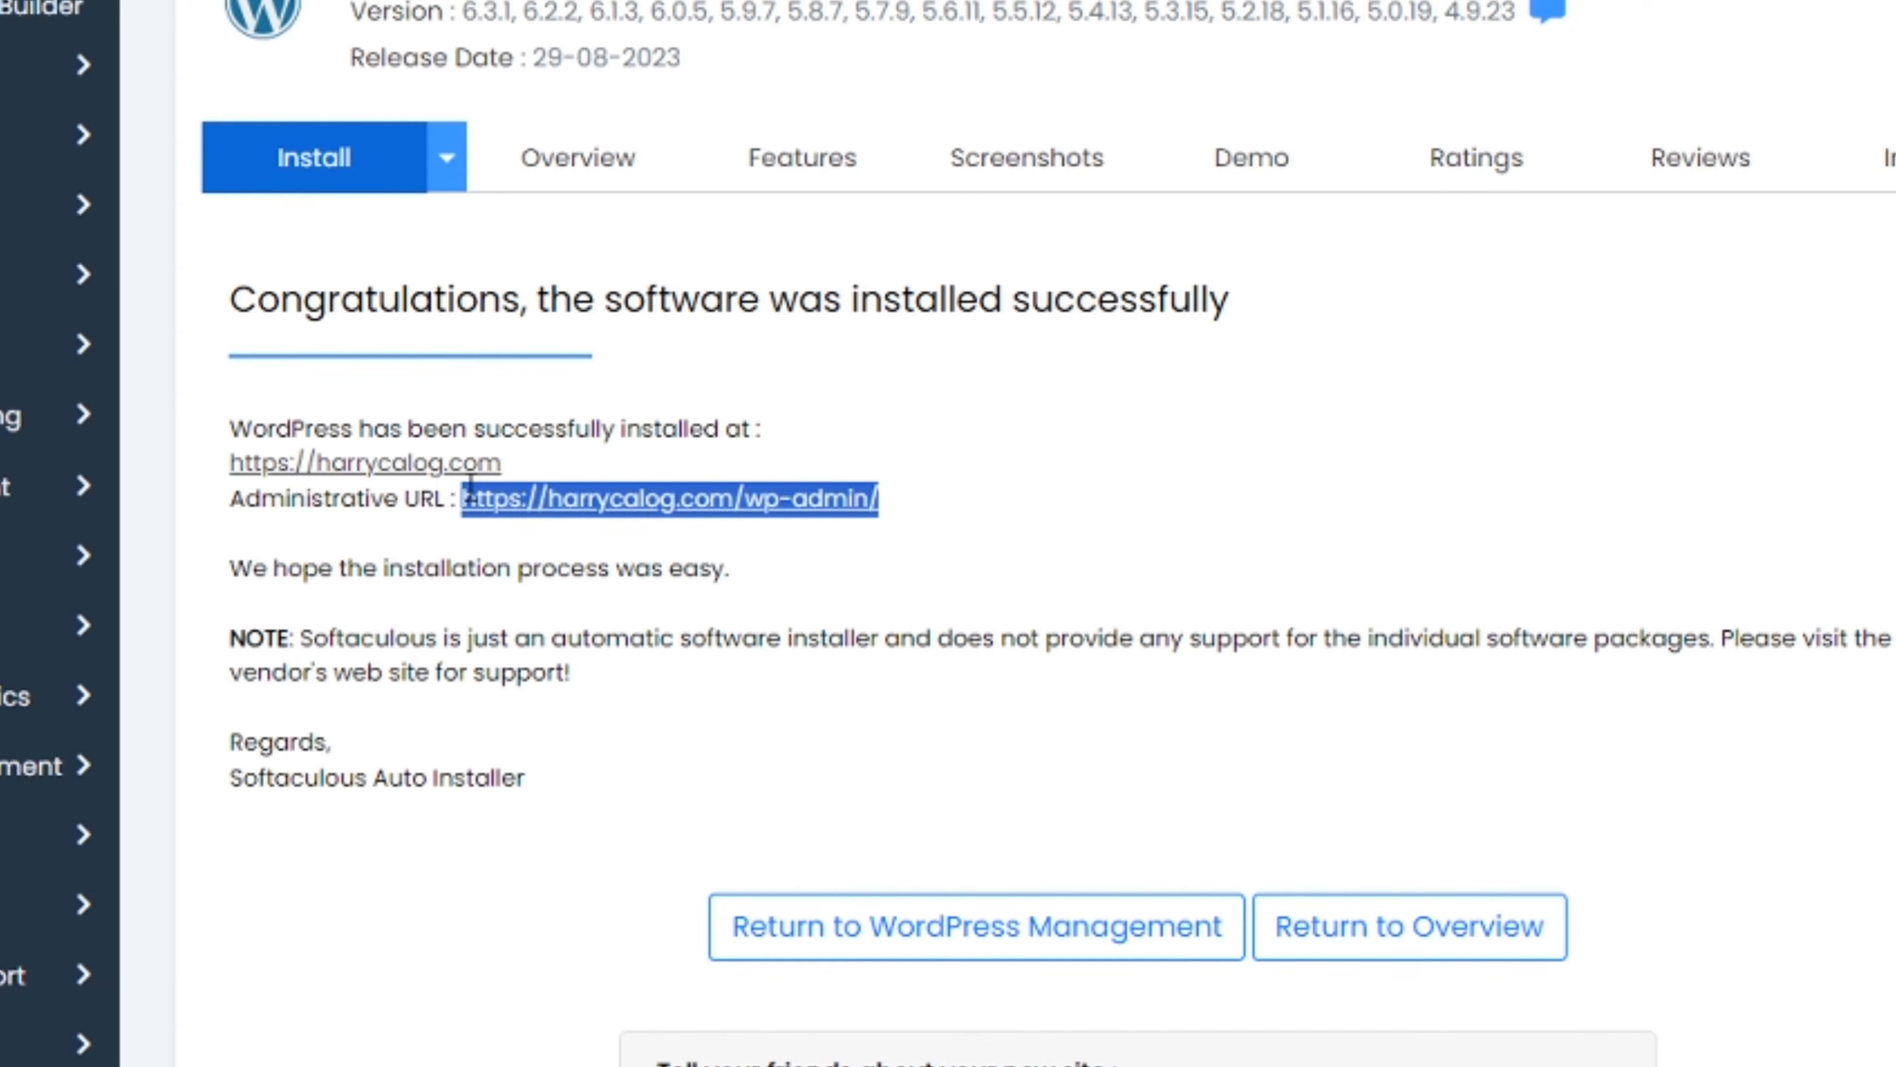
{"action": "right_click", "coordinate": [559, 507]}
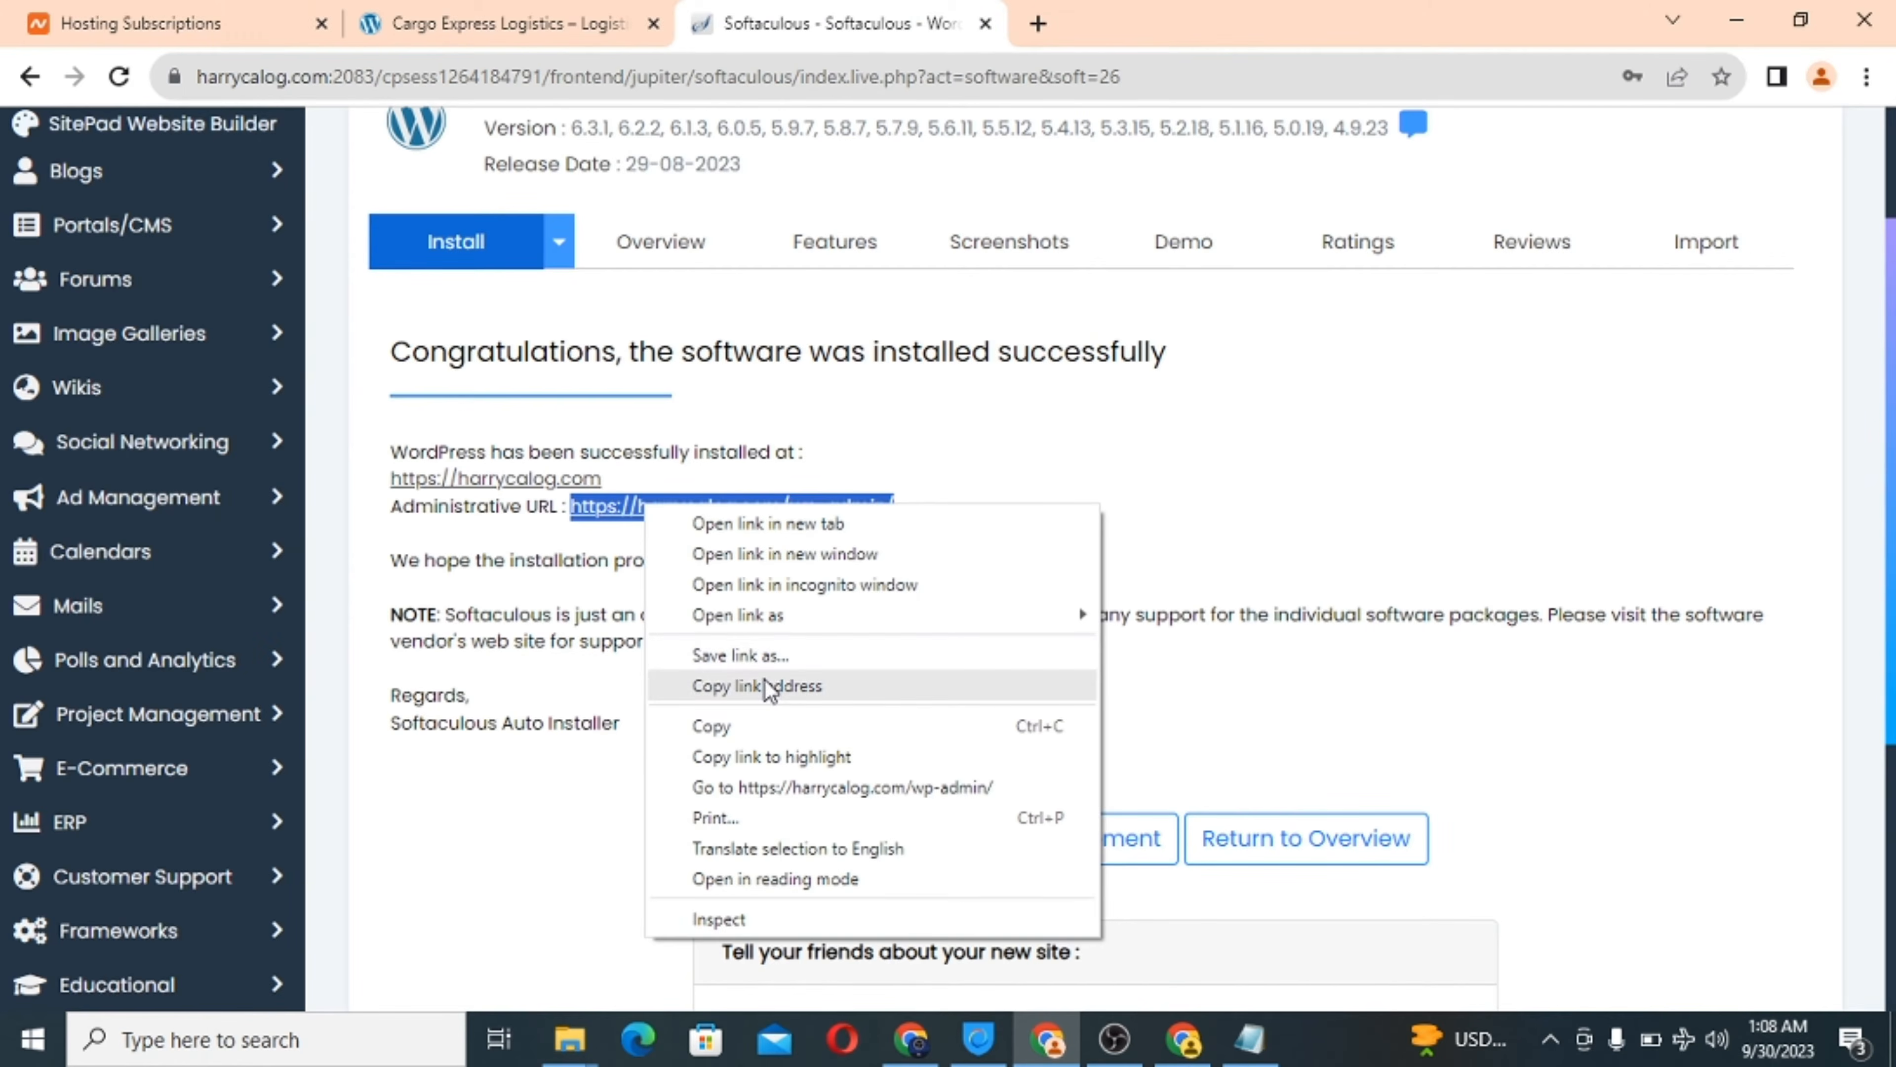
{"action": "left_click", "coordinate": [653, 730]}
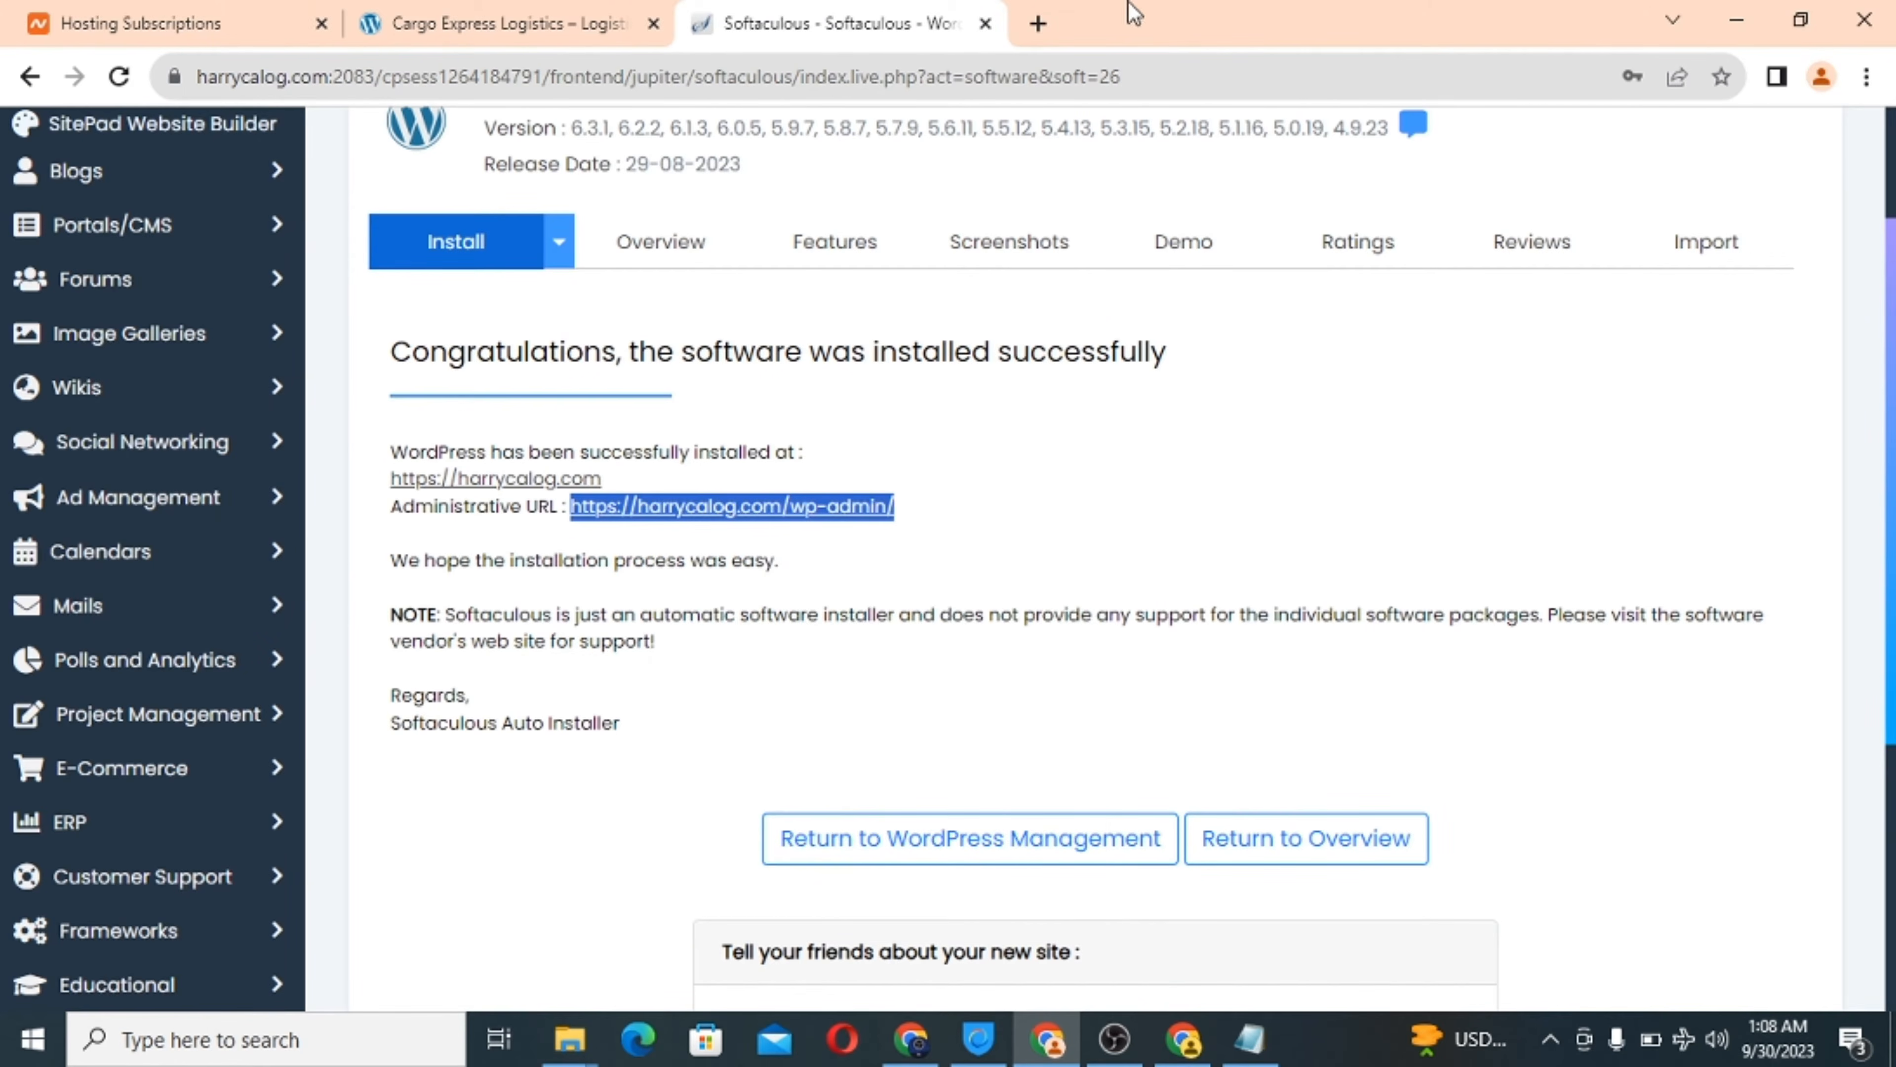
Open a new tab and re-copy the administrative URL from the install success page.
{"action": "left_click", "coordinate": [1038, 23]}
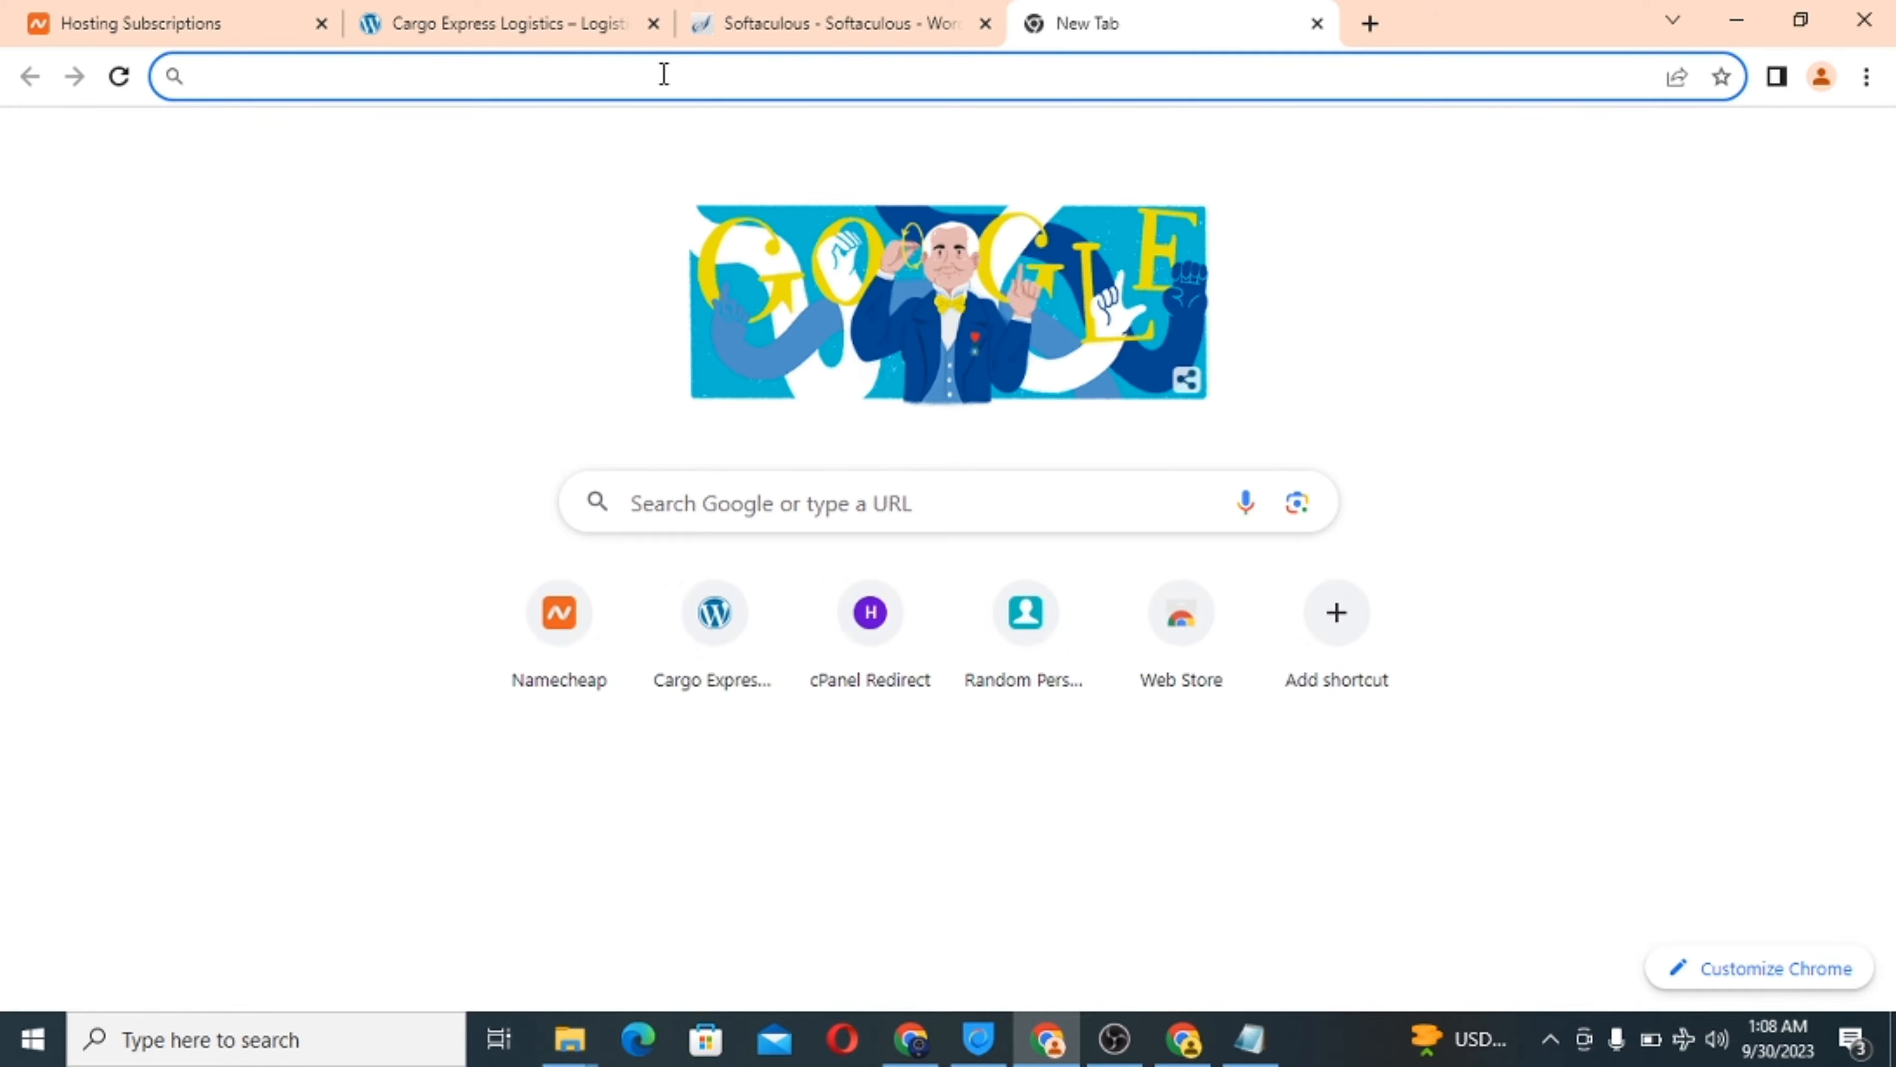
{"action": "key", "text": "ctrl+v"}
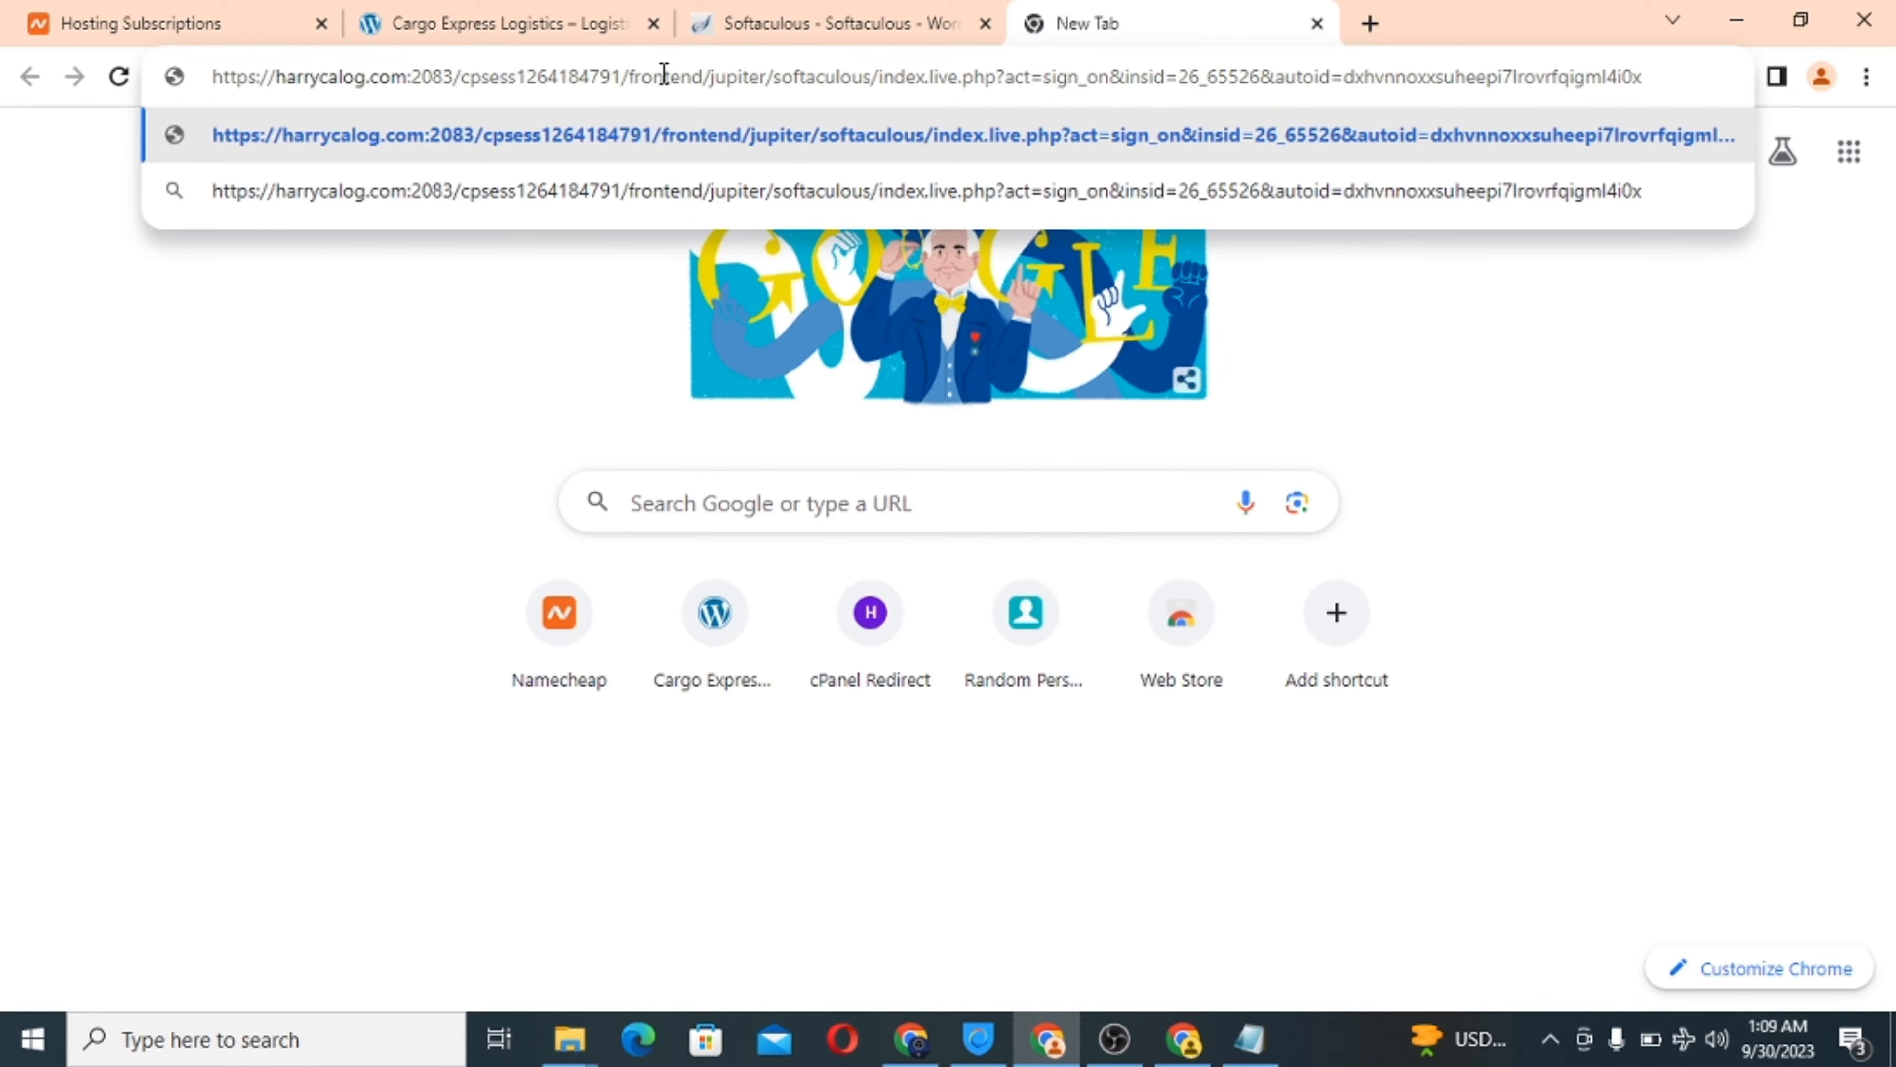
{"action": "key", "text": "ctrl+z"}
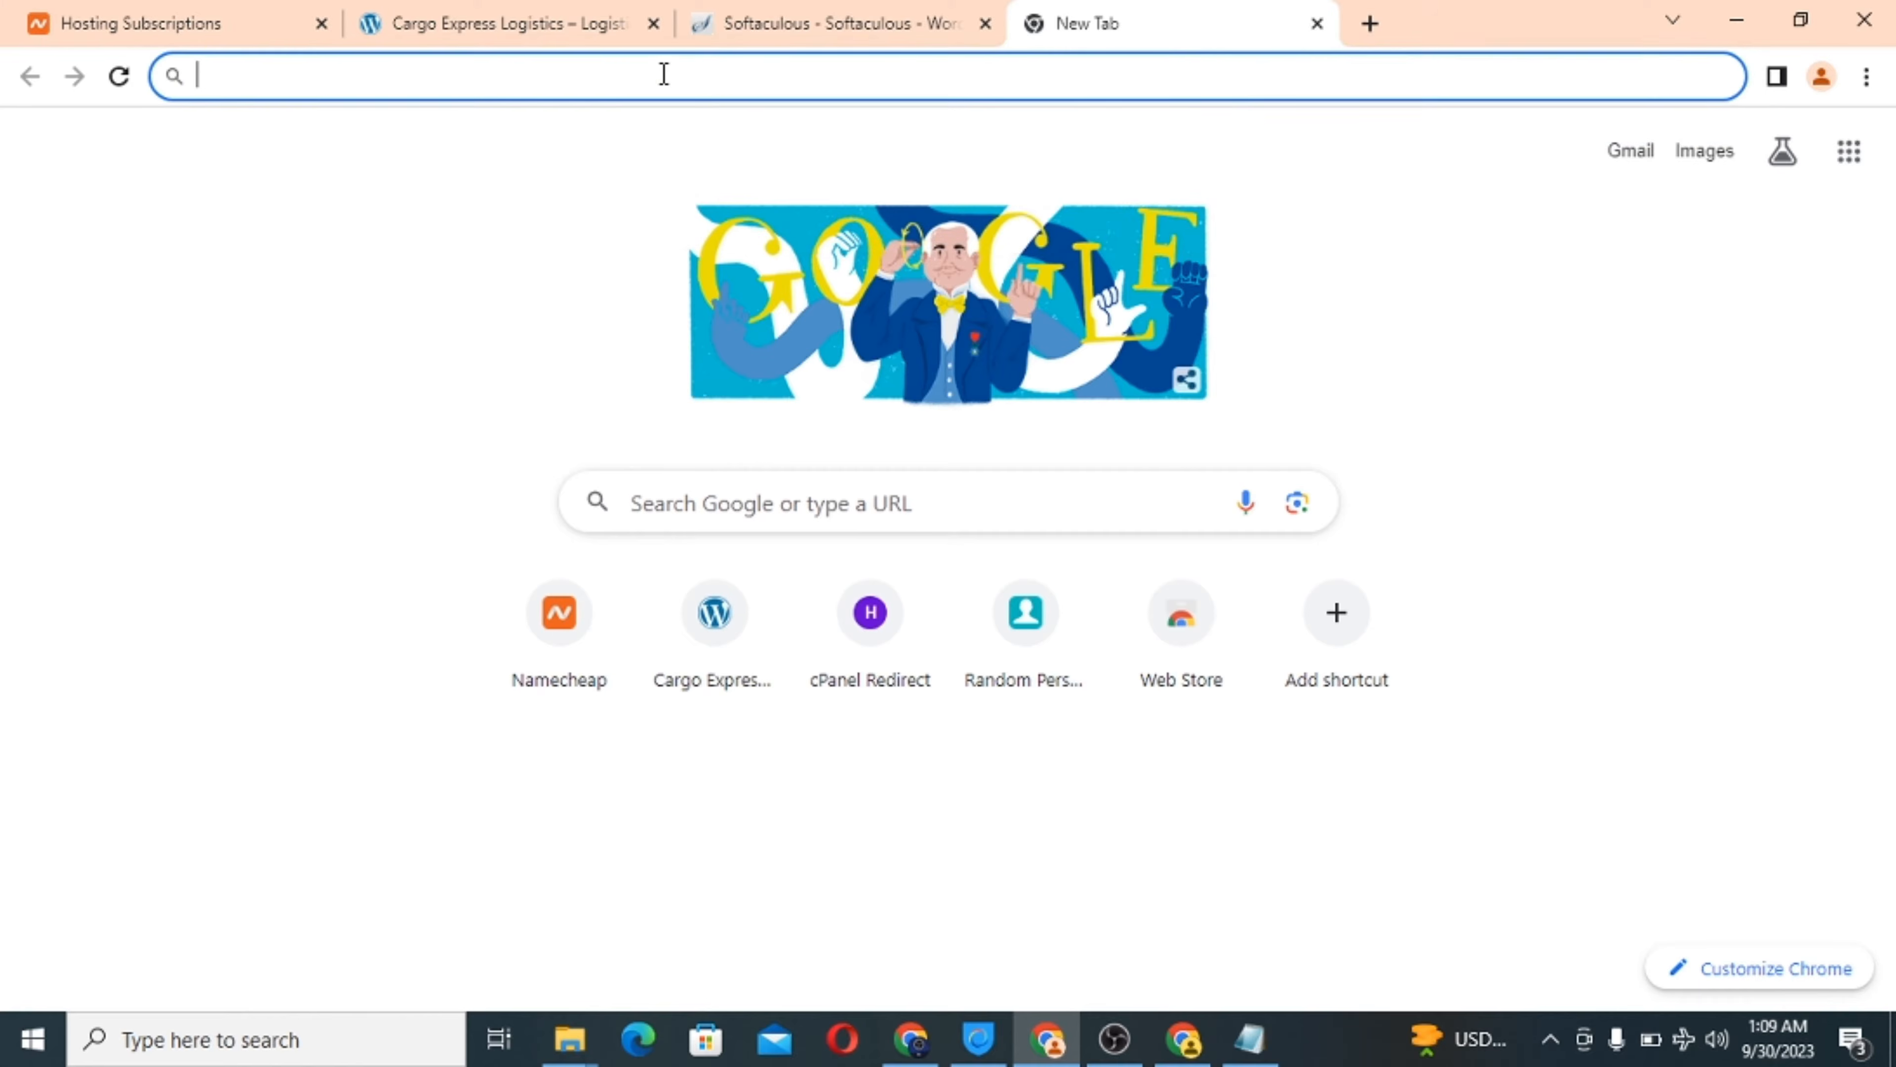
{"action": "left_click", "coordinate": [728, 22]}
{"action": "left_click", "coordinate": [989, 516]}
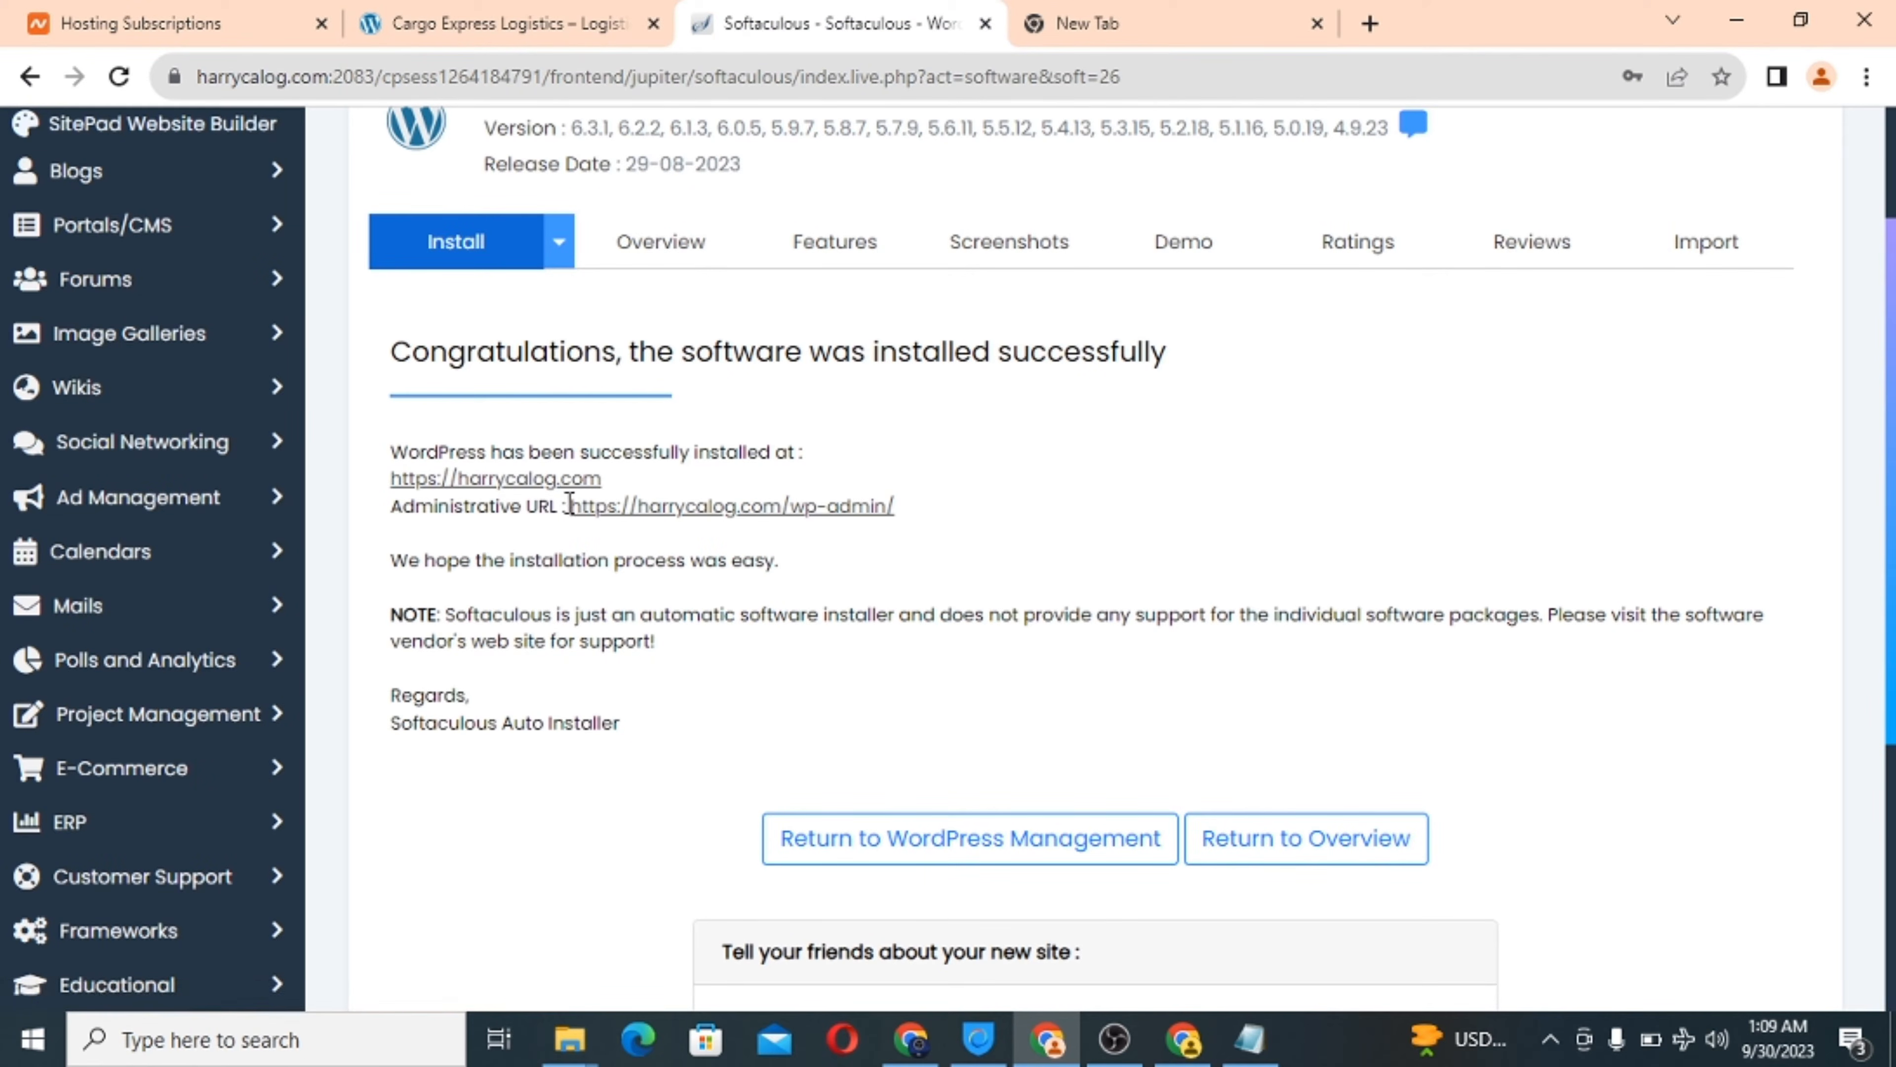
{"action": "left_click_drag", "start_coordinate": [570, 504], "coordinate": [901, 508]}
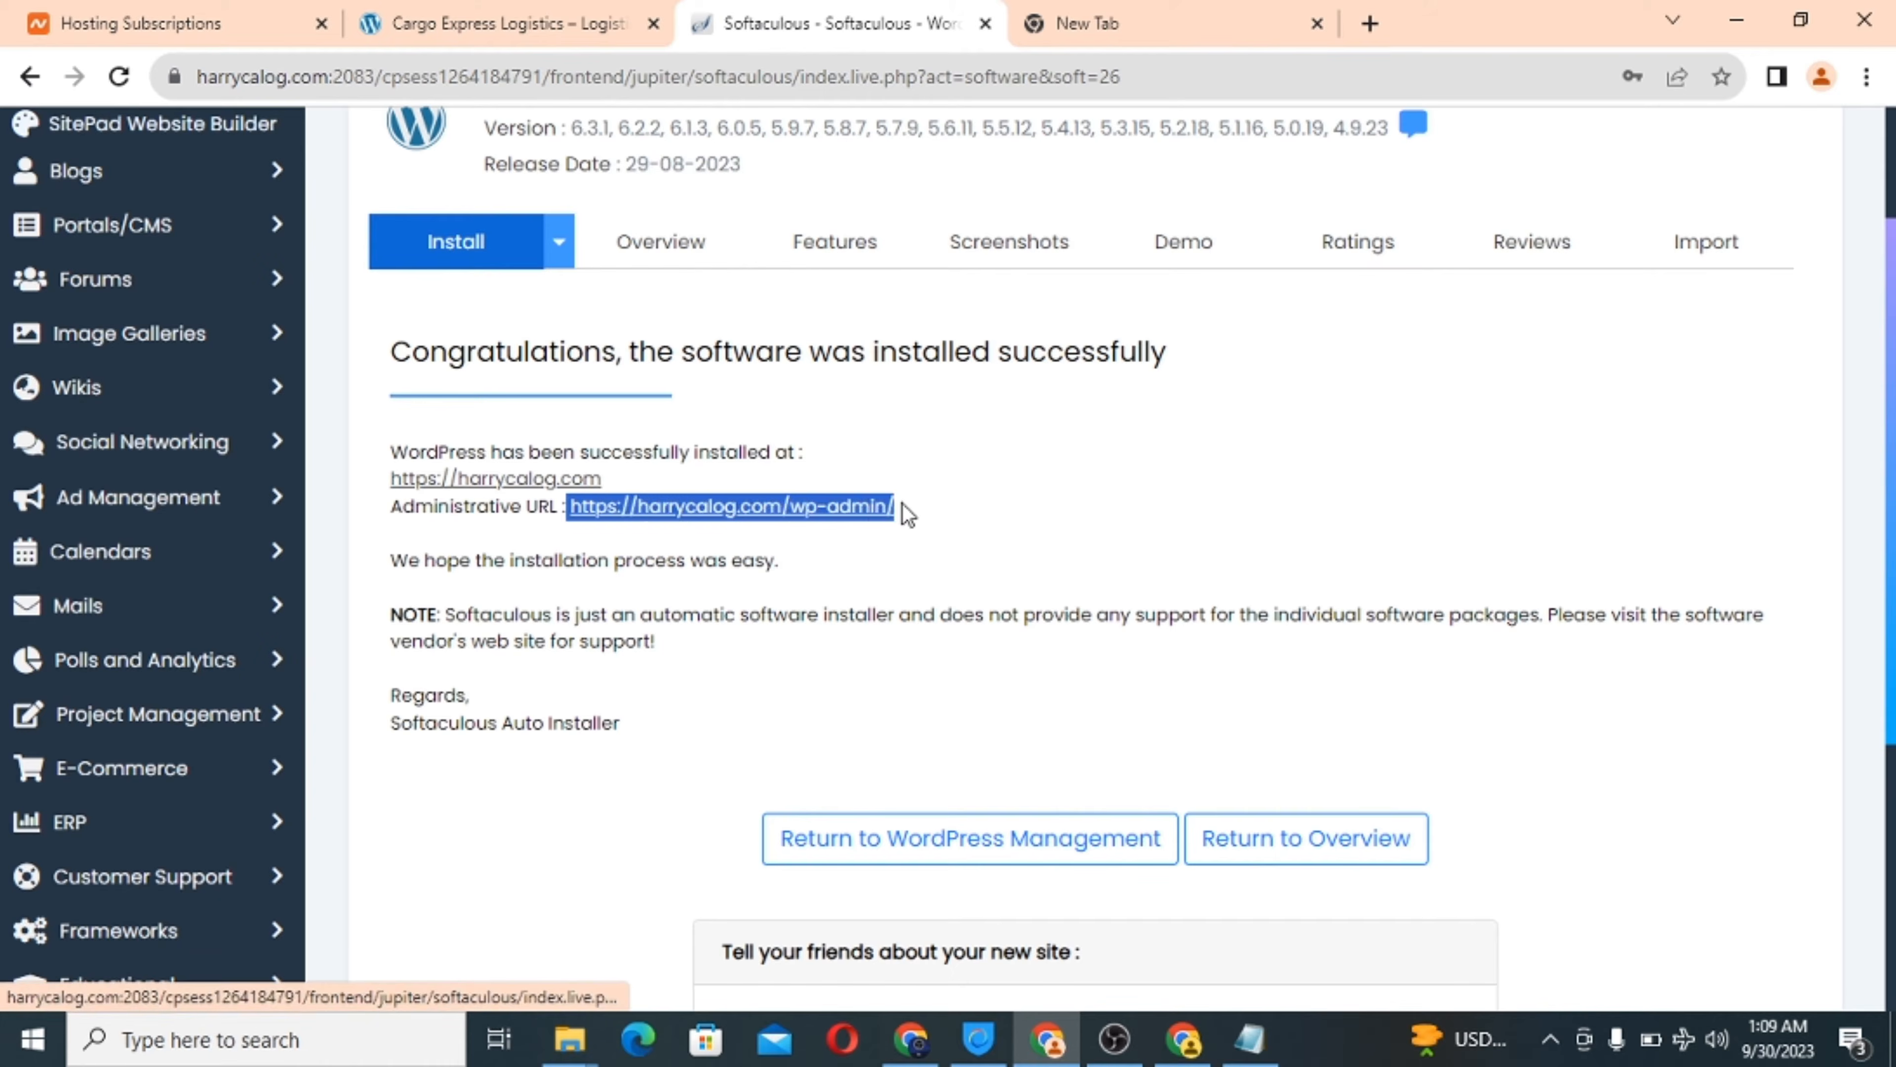
{"action": "right_click", "coordinate": [844, 515]}
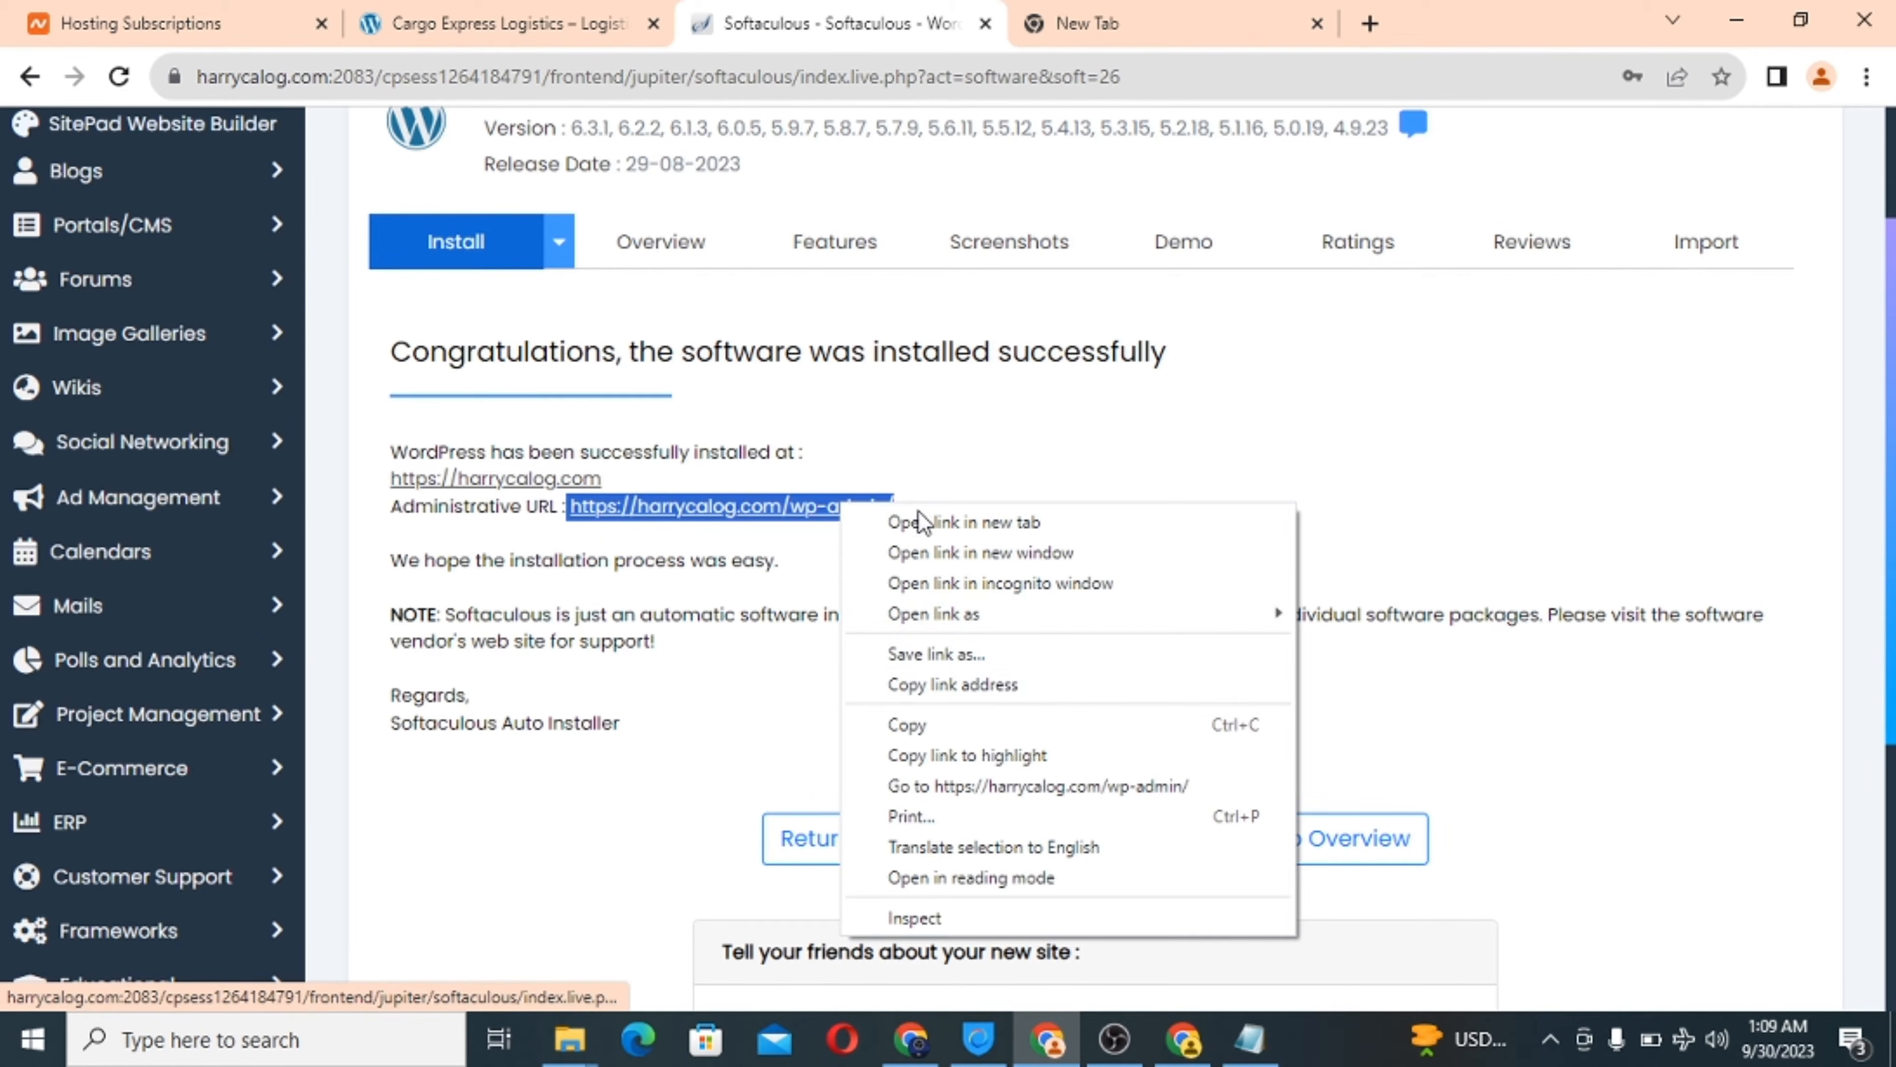
{"action": "left_click", "coordinate": [930, 723]}
Load harrycalog.com/wp-admin in the new tab, without the trailing slash.
{"action": "left_click", "coordinate": [1136, 15]}
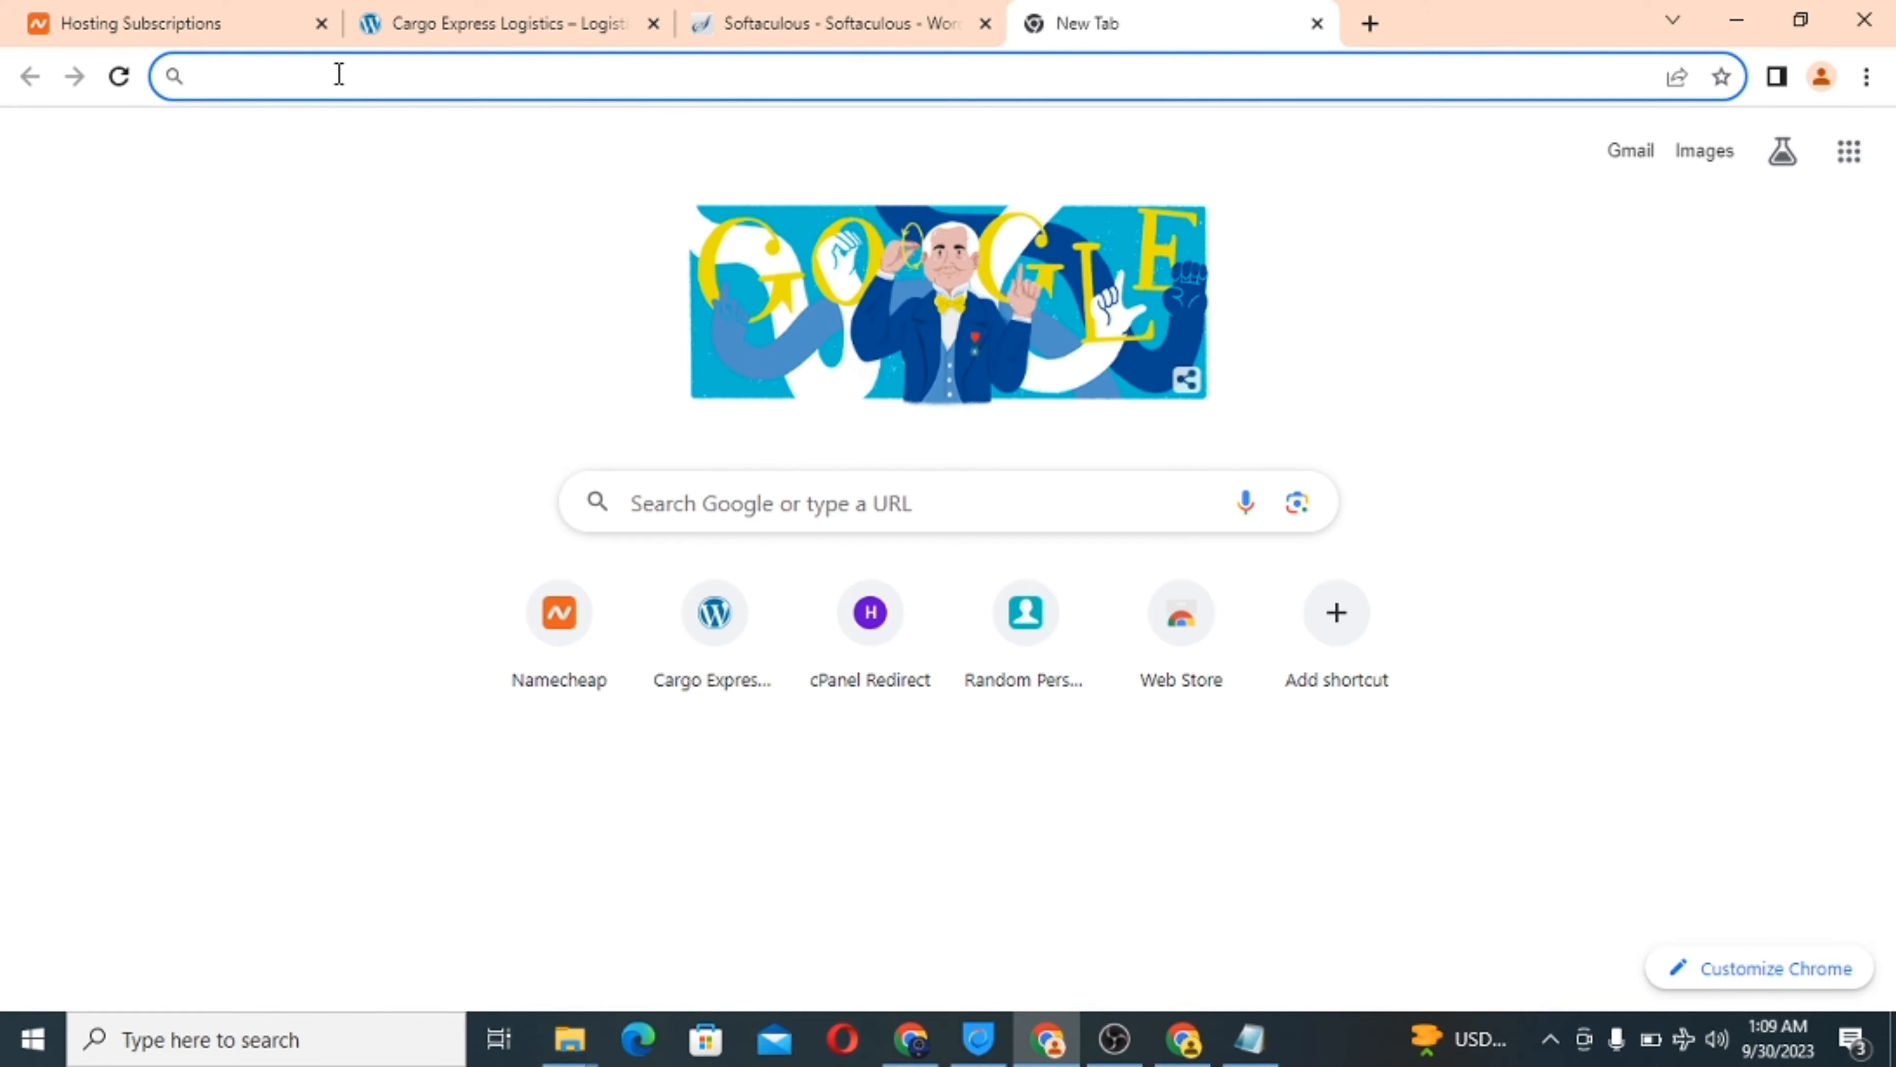
{"action": "key", "text": "ctrl+v"}
{"action": "key", "text": "BackSpace"}
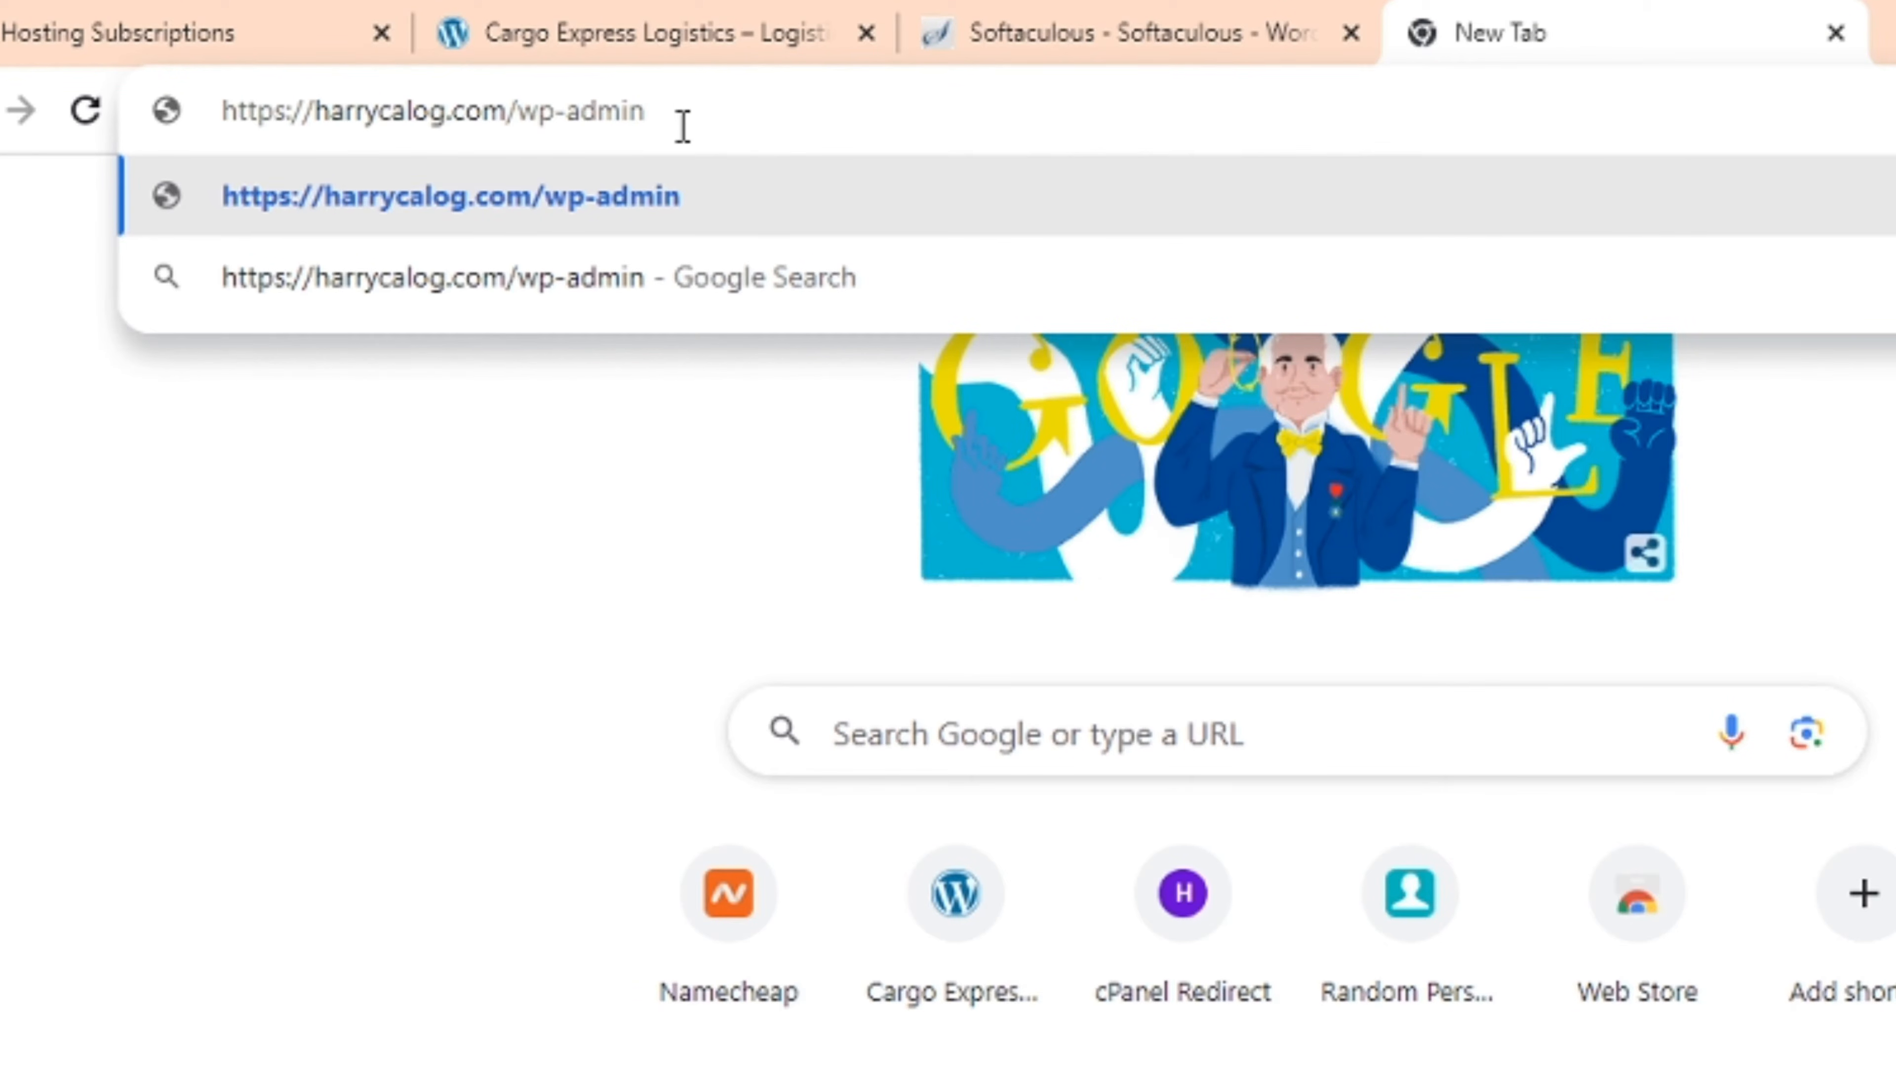
{"action": "key", "text": "Return"}
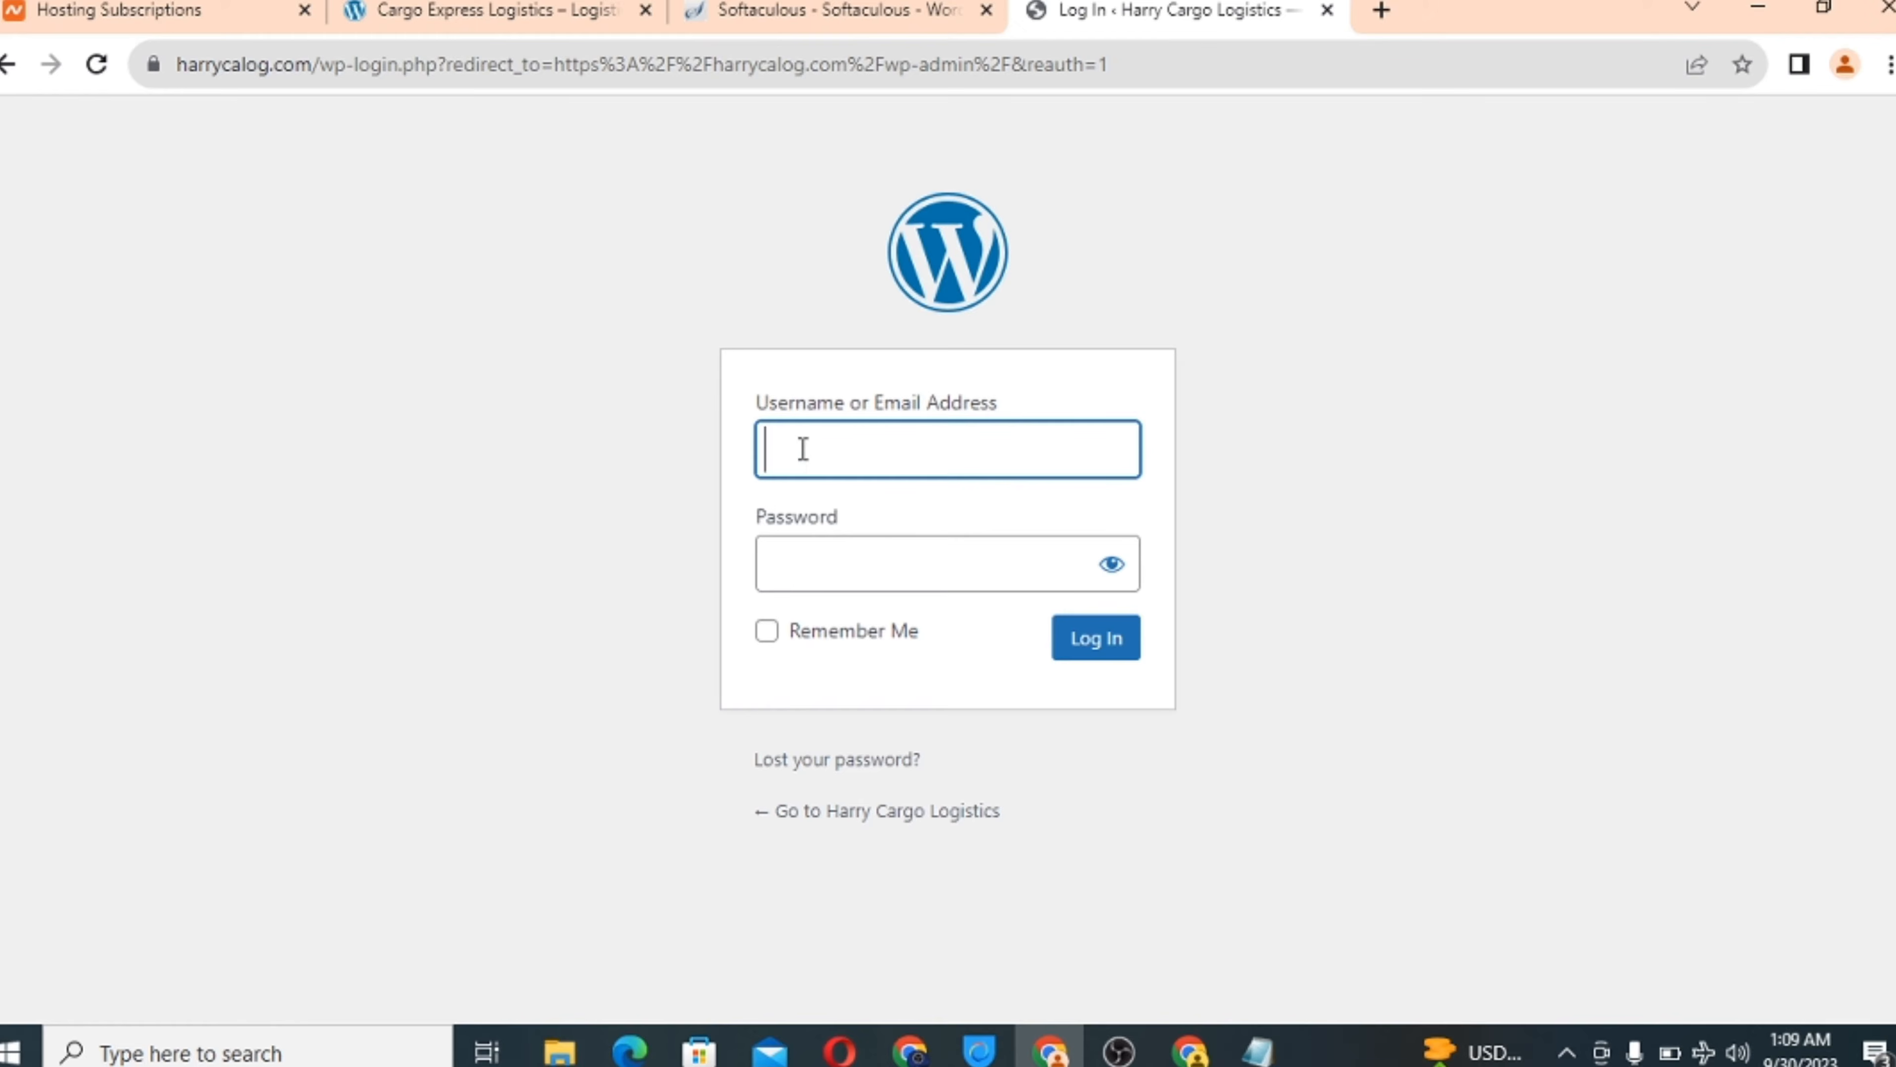
Review the Softaculous install results, then return to the WordPress login page.
{"action": "key", "text": "Return"}
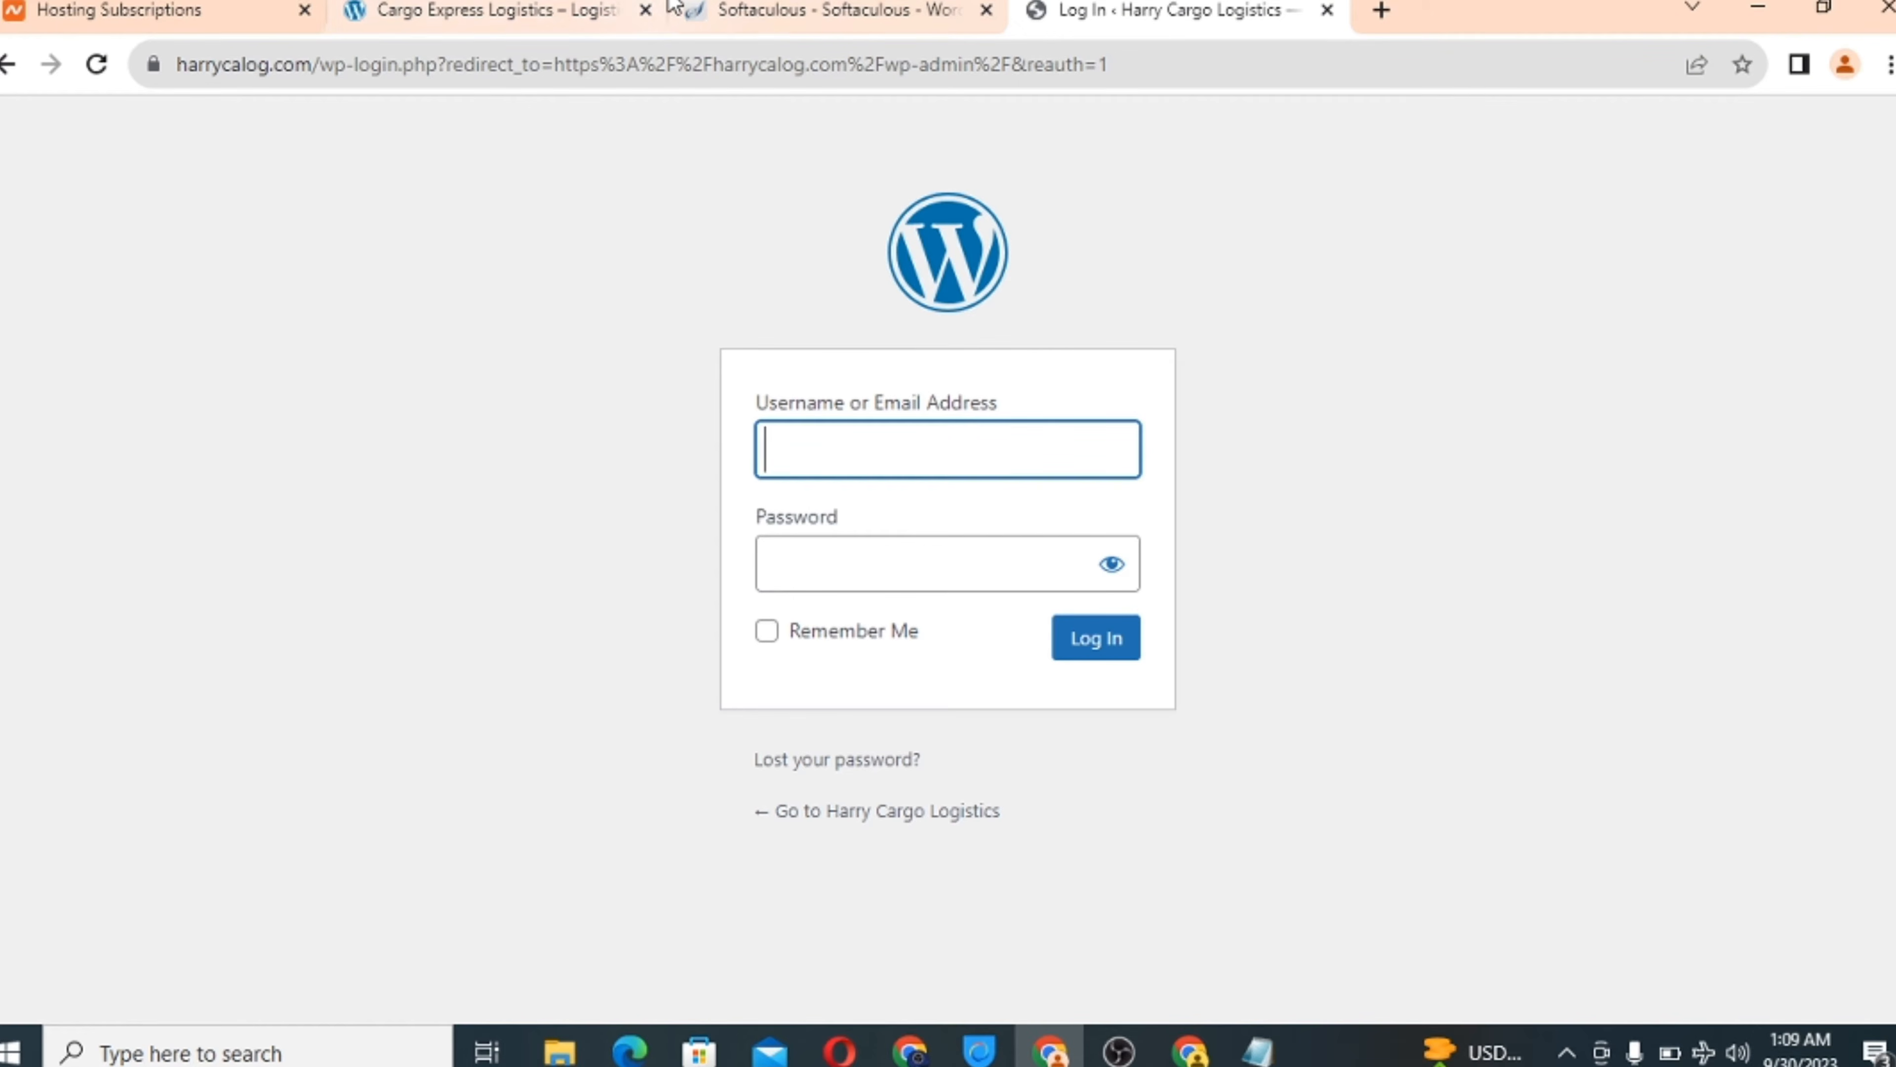
{"action": "left_click", "coordinate": [531, 22]}
{"action": "left_click", "coordinate": [735, 5]}
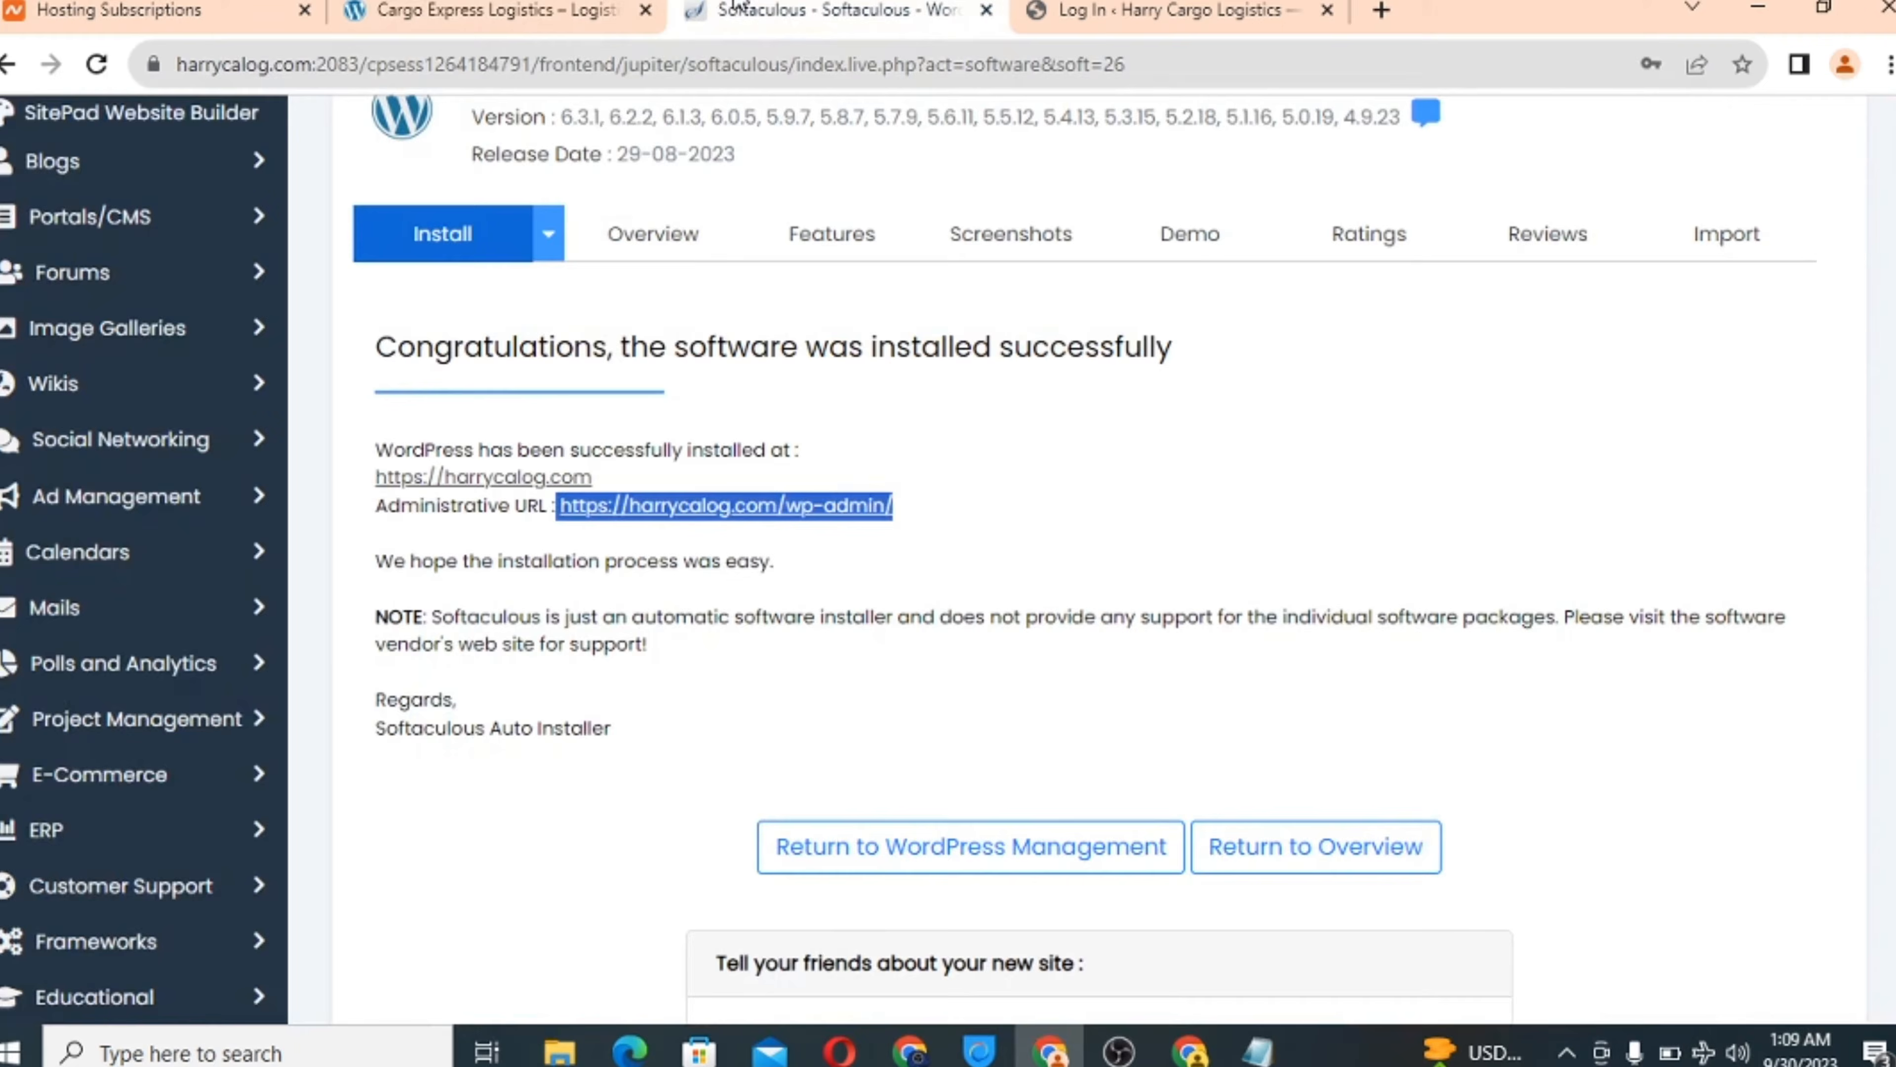
{"action": "scroll", "coordinate": [1037, 673], "scroll_direction": "down", "scroll_amount": 2}
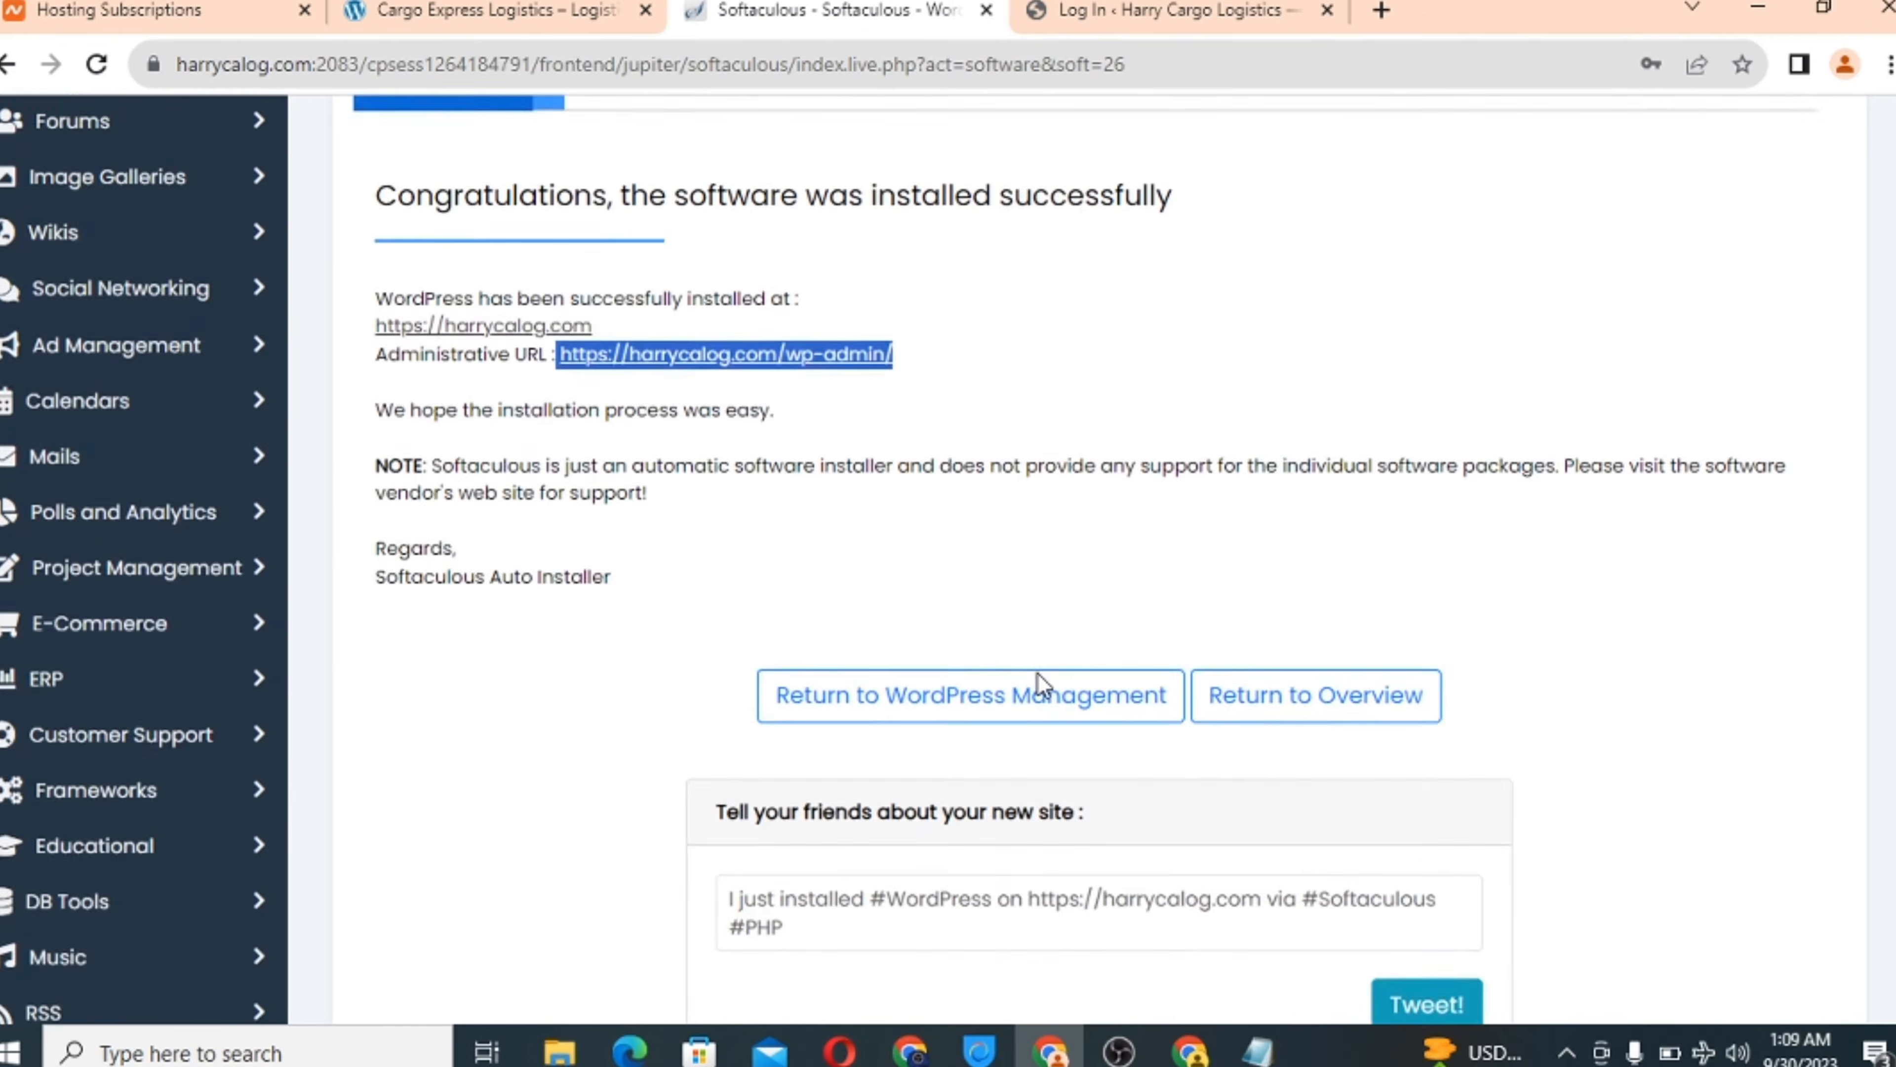
{"action": "scroll", "coordinate": [1037, 673], "scroll_direction": "up", "scroll_amount": 2}
{"action": "left_click", "coordinate": [1186, 10]}
Log in with the admin username and the installation password built from the harrycalog domain.
{"action": "left_click", "coordinate": [825, 440]}
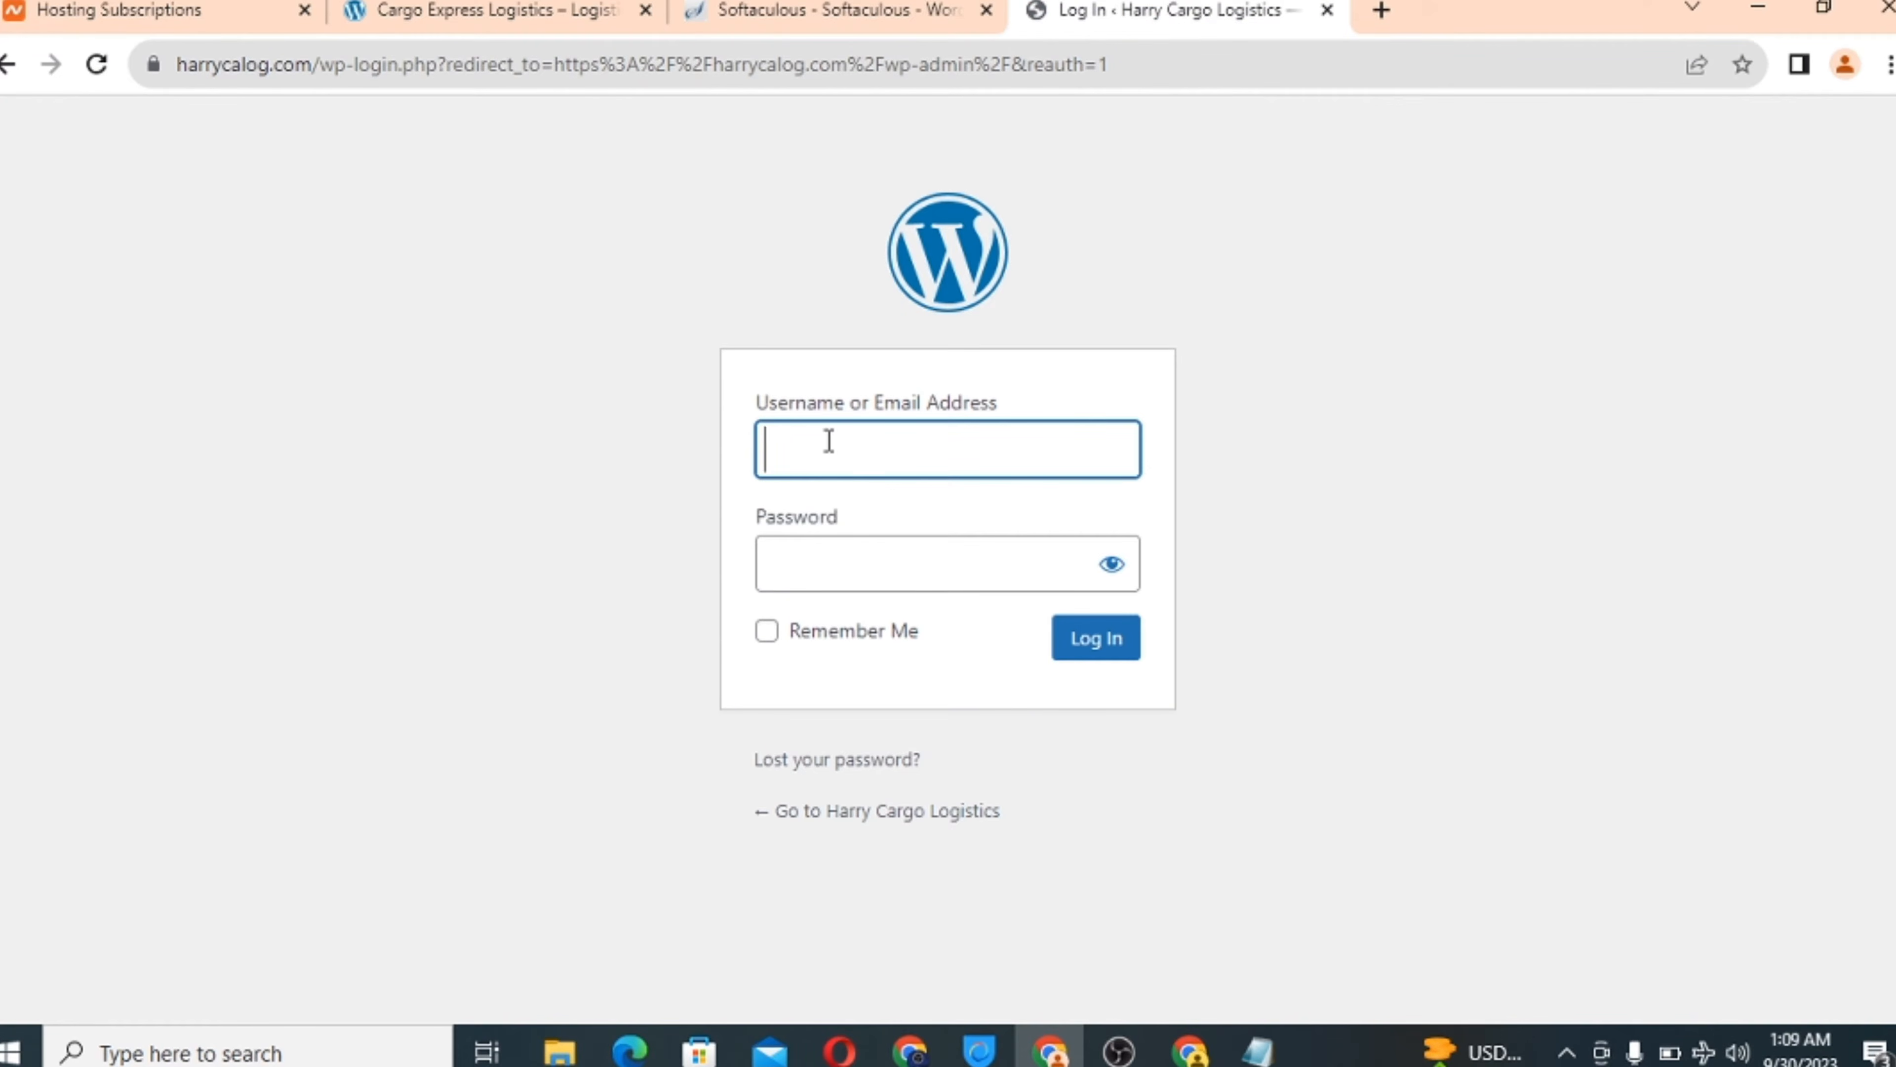
{"action": "type", "text": "admin"}
{"action": "left_click", "coordinate": [226, 65]}
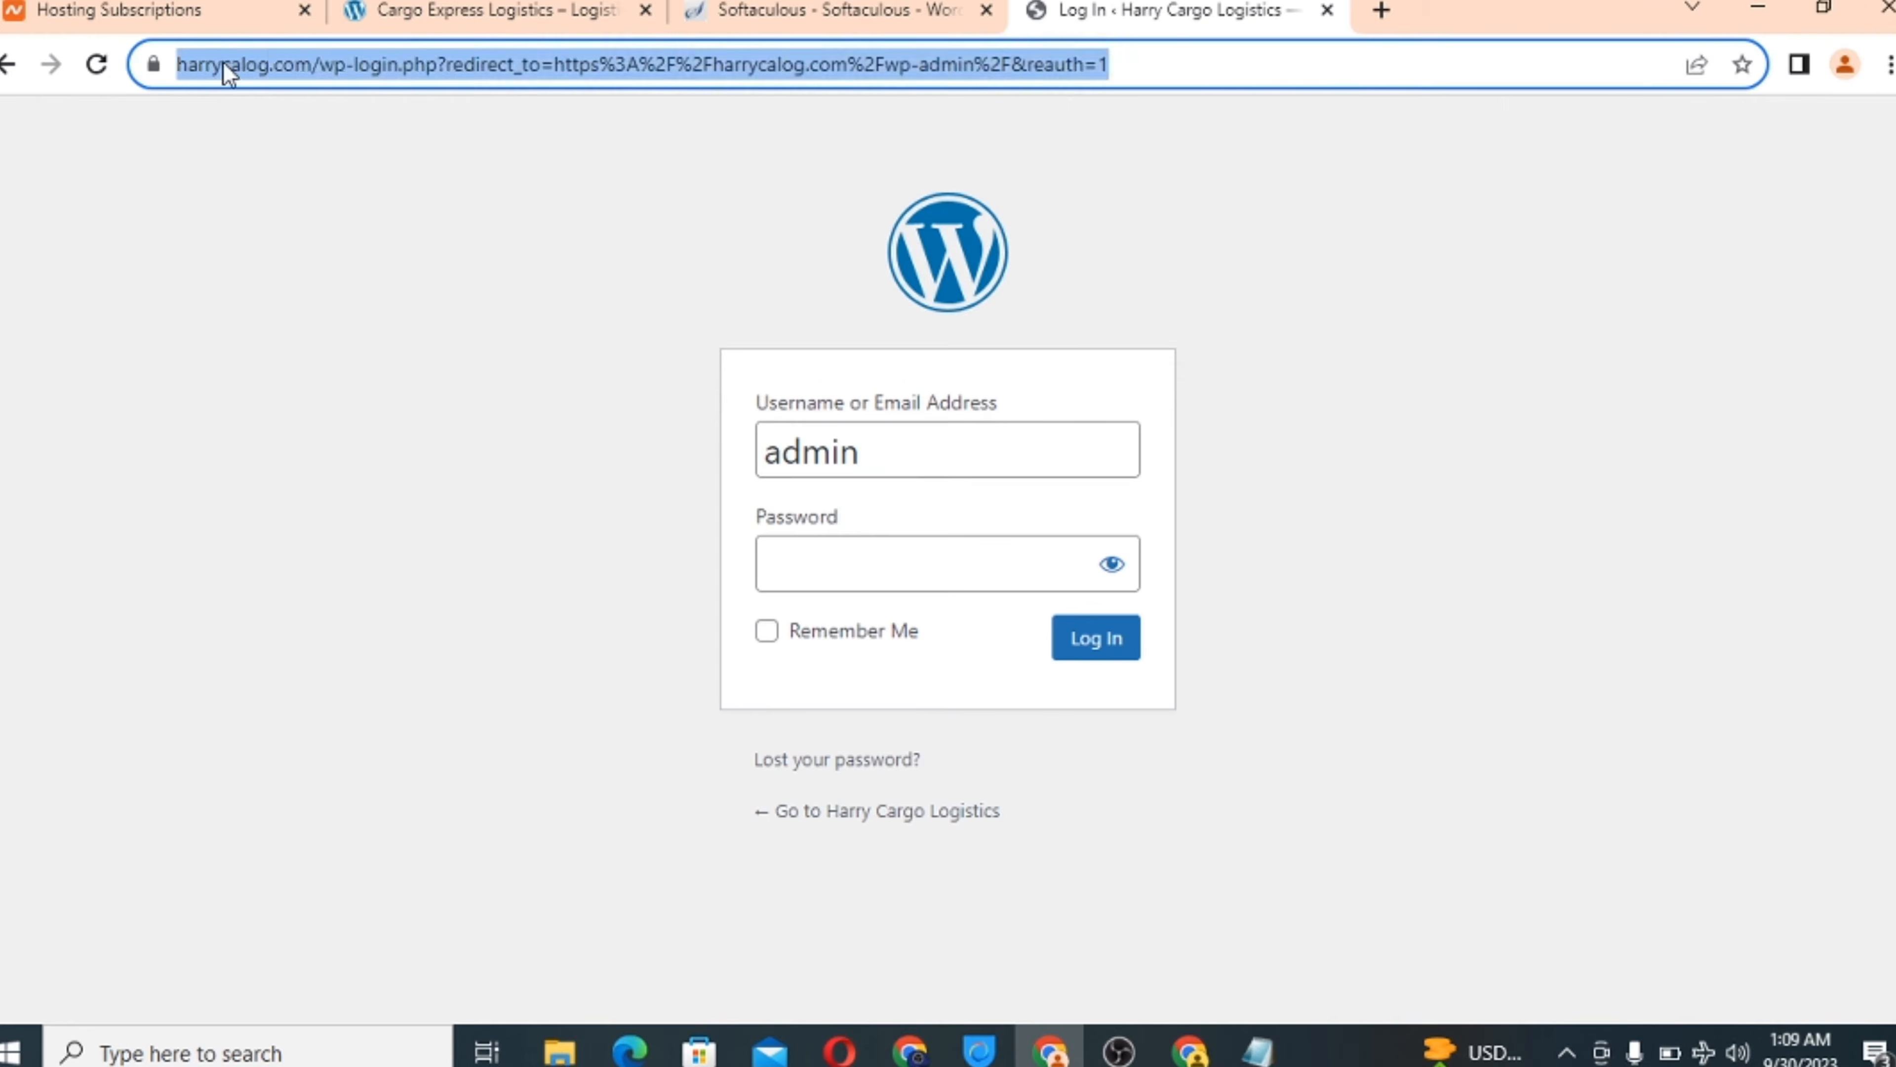
{"action": "double_click", "coordinate": [246, 66]}
{"action": "right_click", "coordinate": [280, 71]}
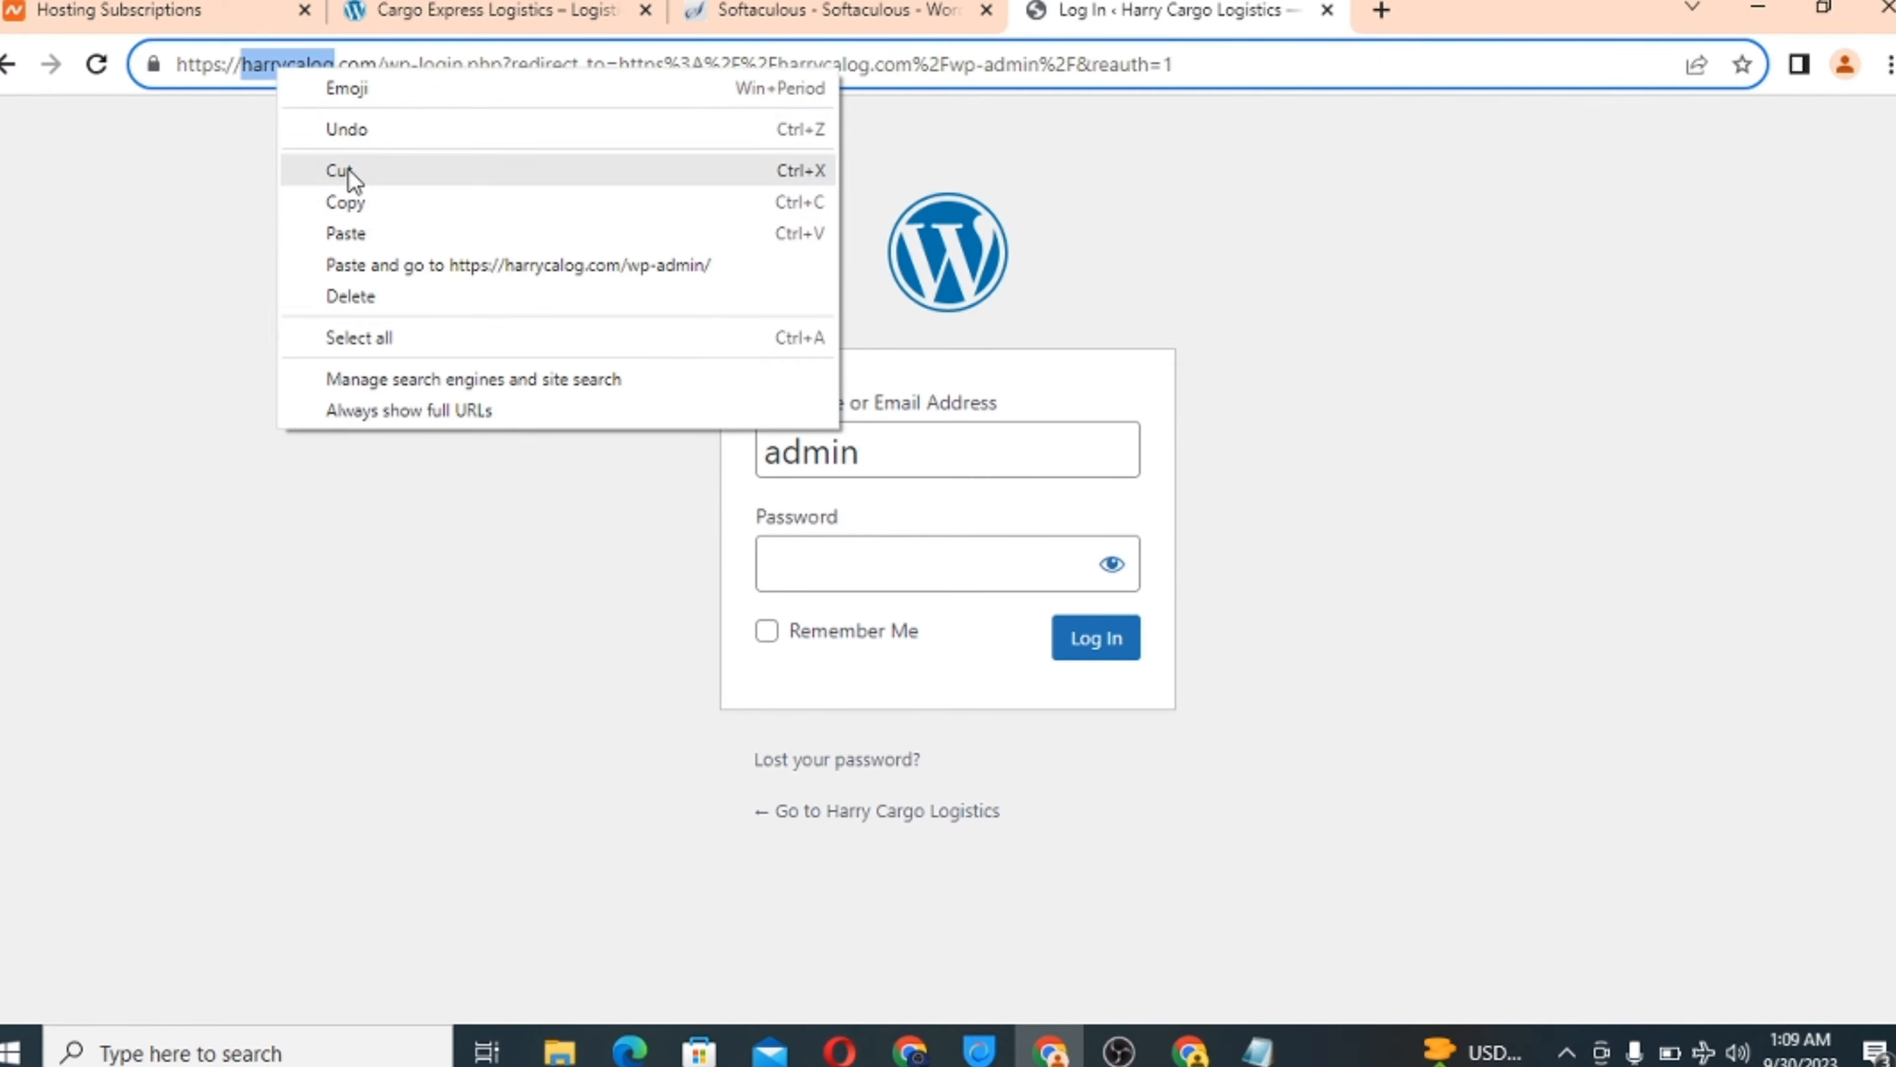
{"action": "left_click", "coordinate": [351, 202]}
{"action": "left_click", "coordinate": [814, 554]}
{"action": "key", "text": "ctrl+v"}
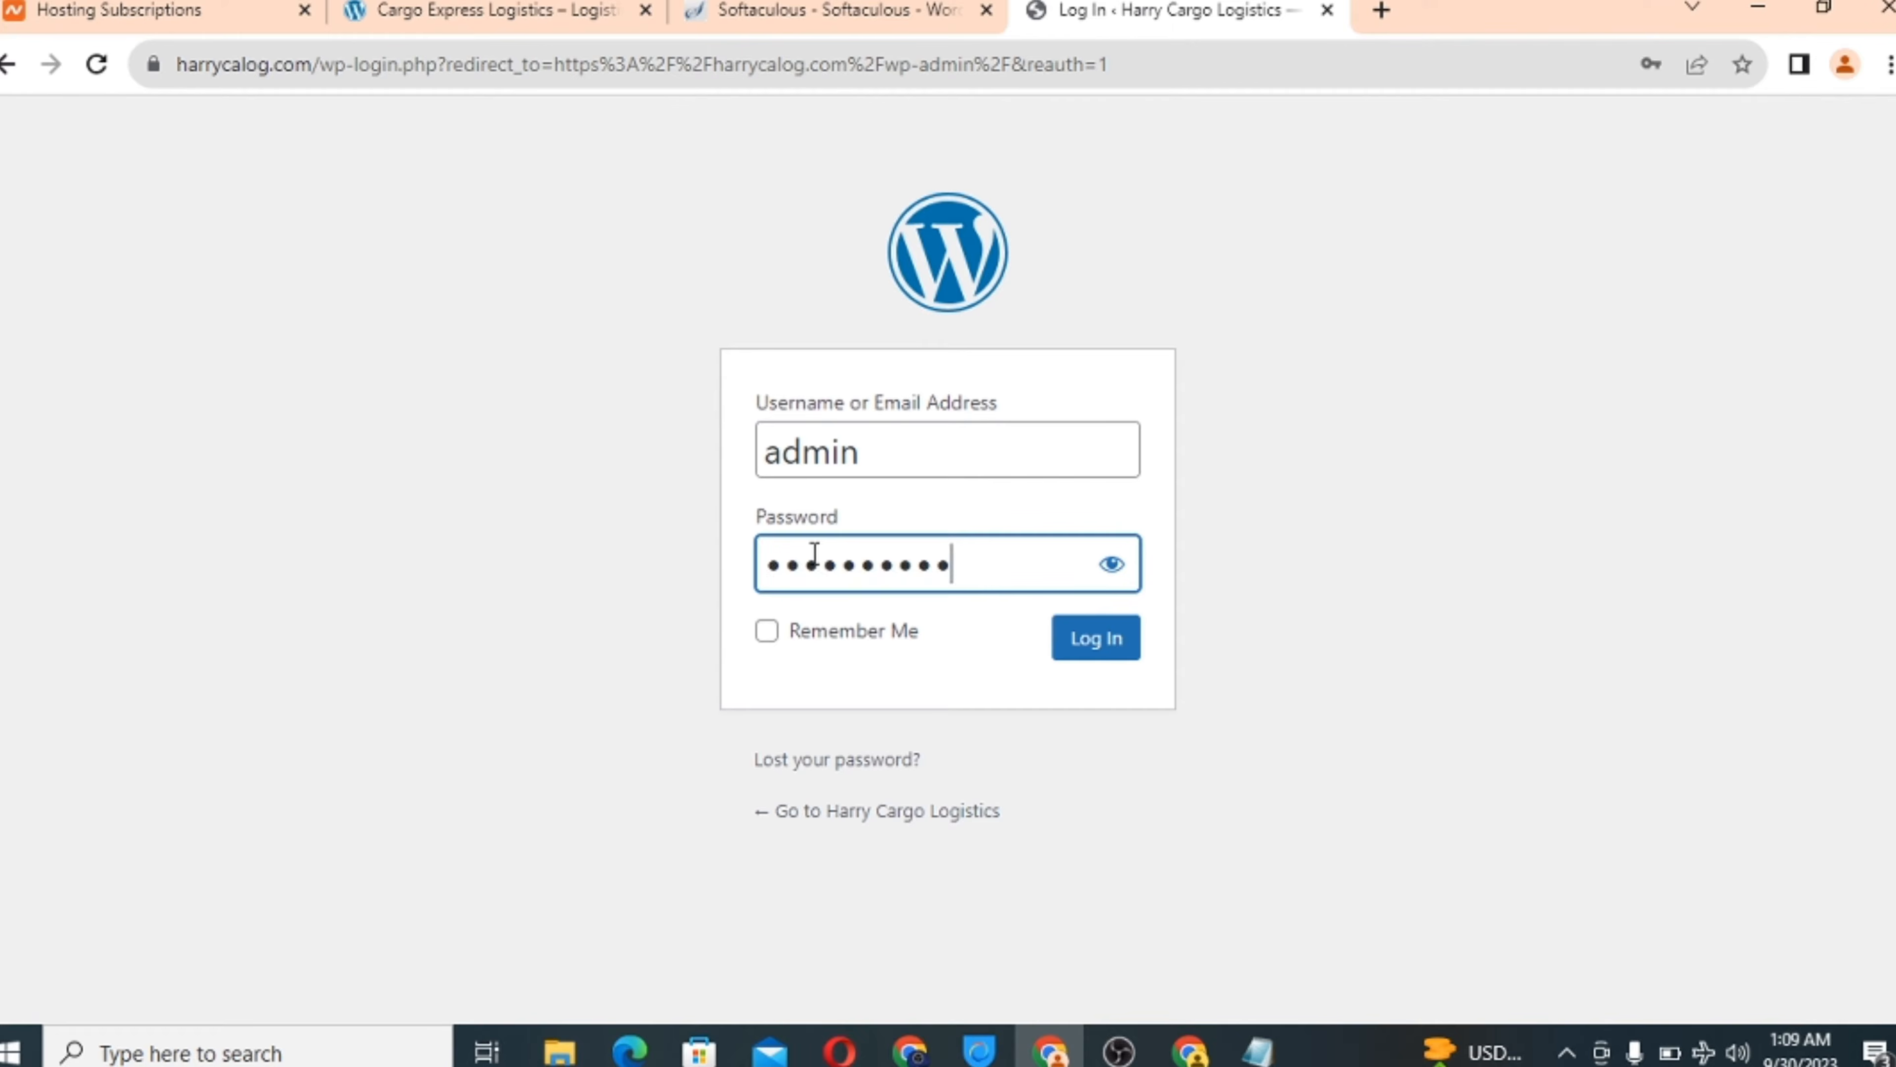
{"action": "left_click", "coordinate": [1104, 664]}
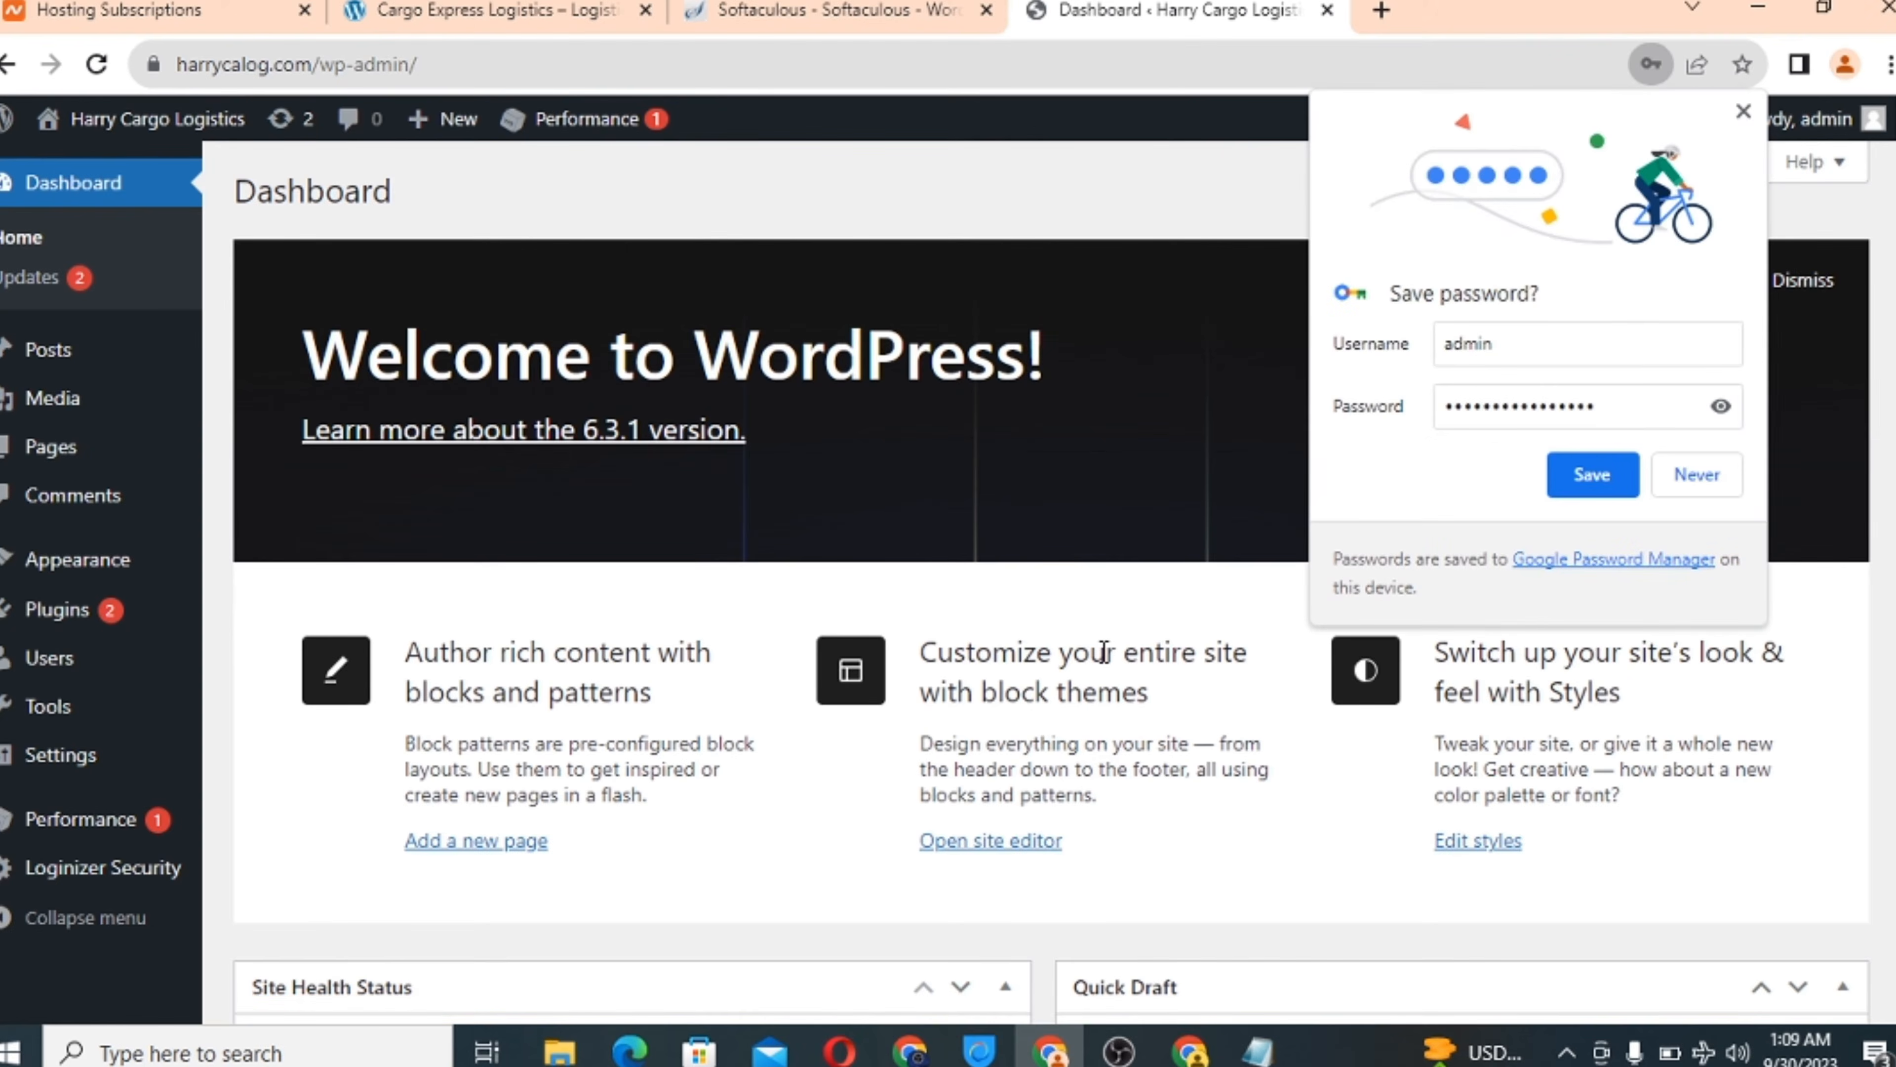
Save the login in Chrome and open the new install's administrative URL from Softaculous.
{"action": "left_click", "coordinate": [1583, 470]}
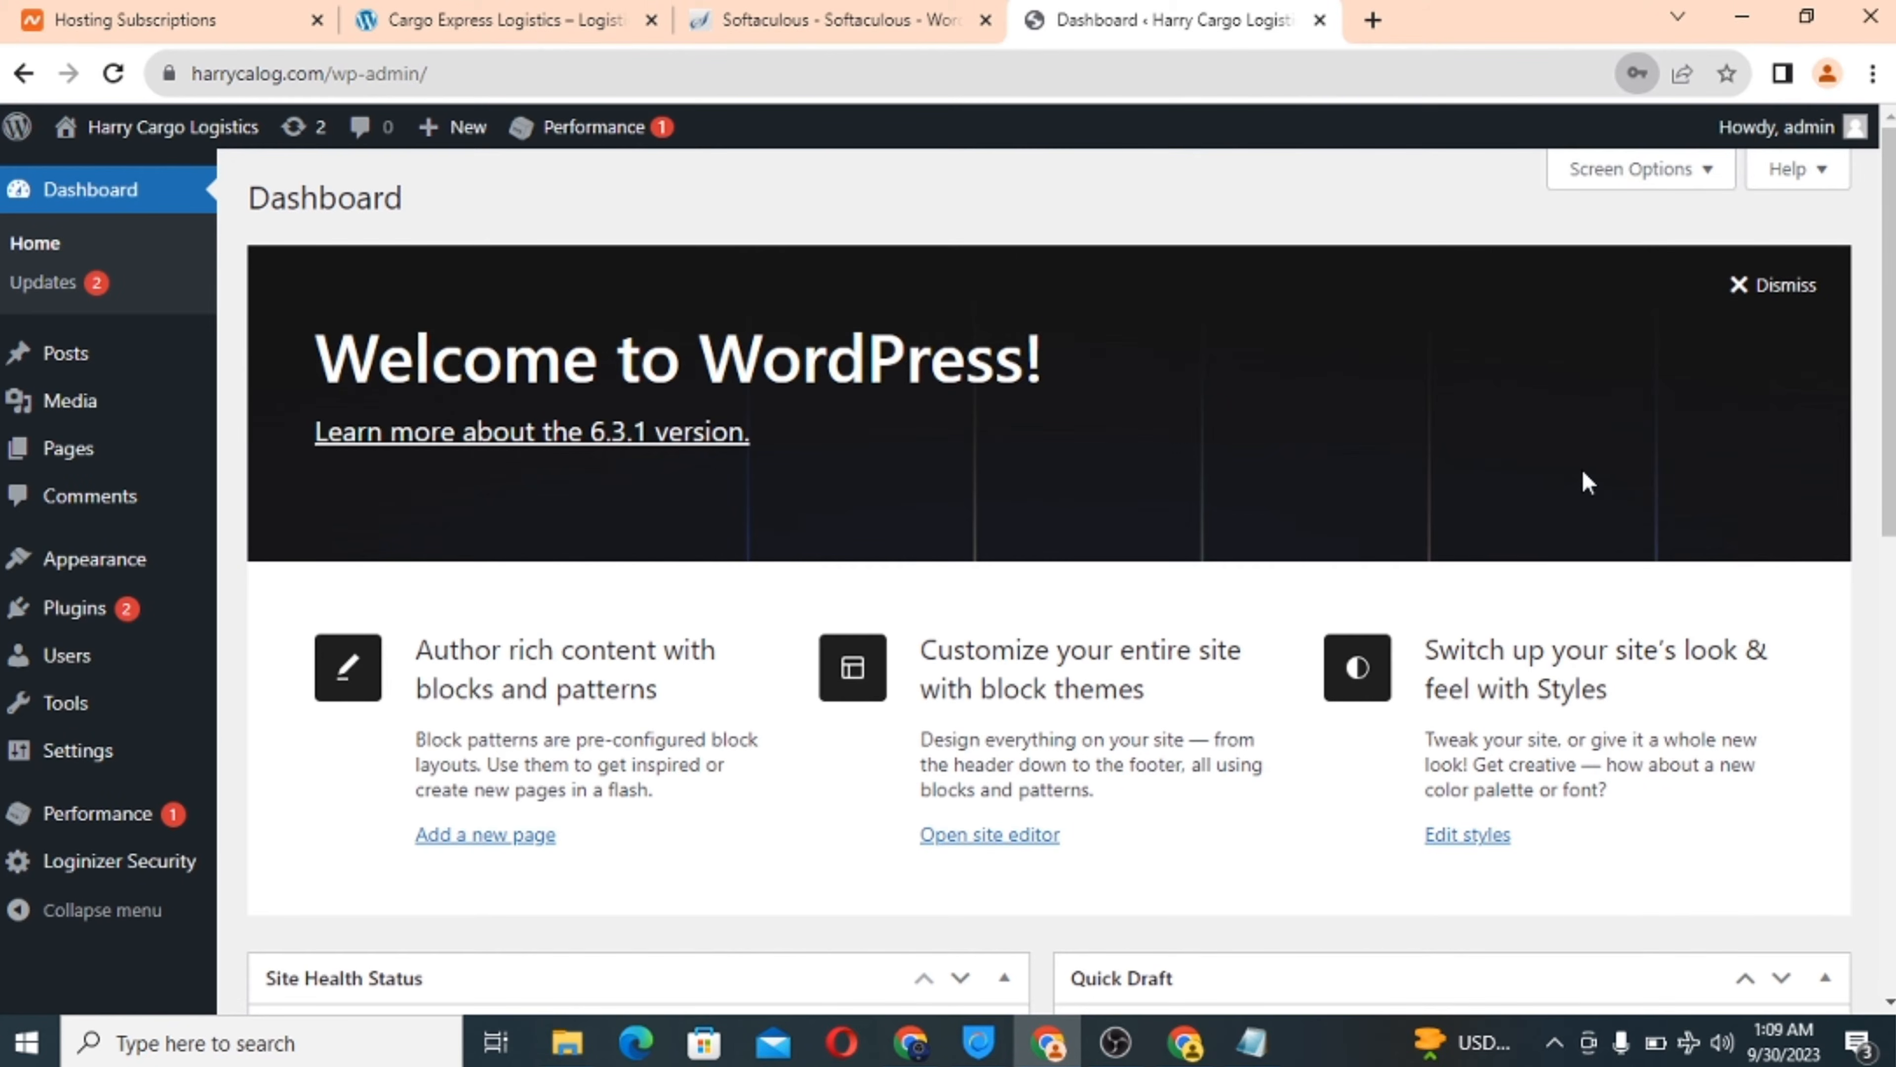
{"action": "left_click", "coordinate": [544, 12]}
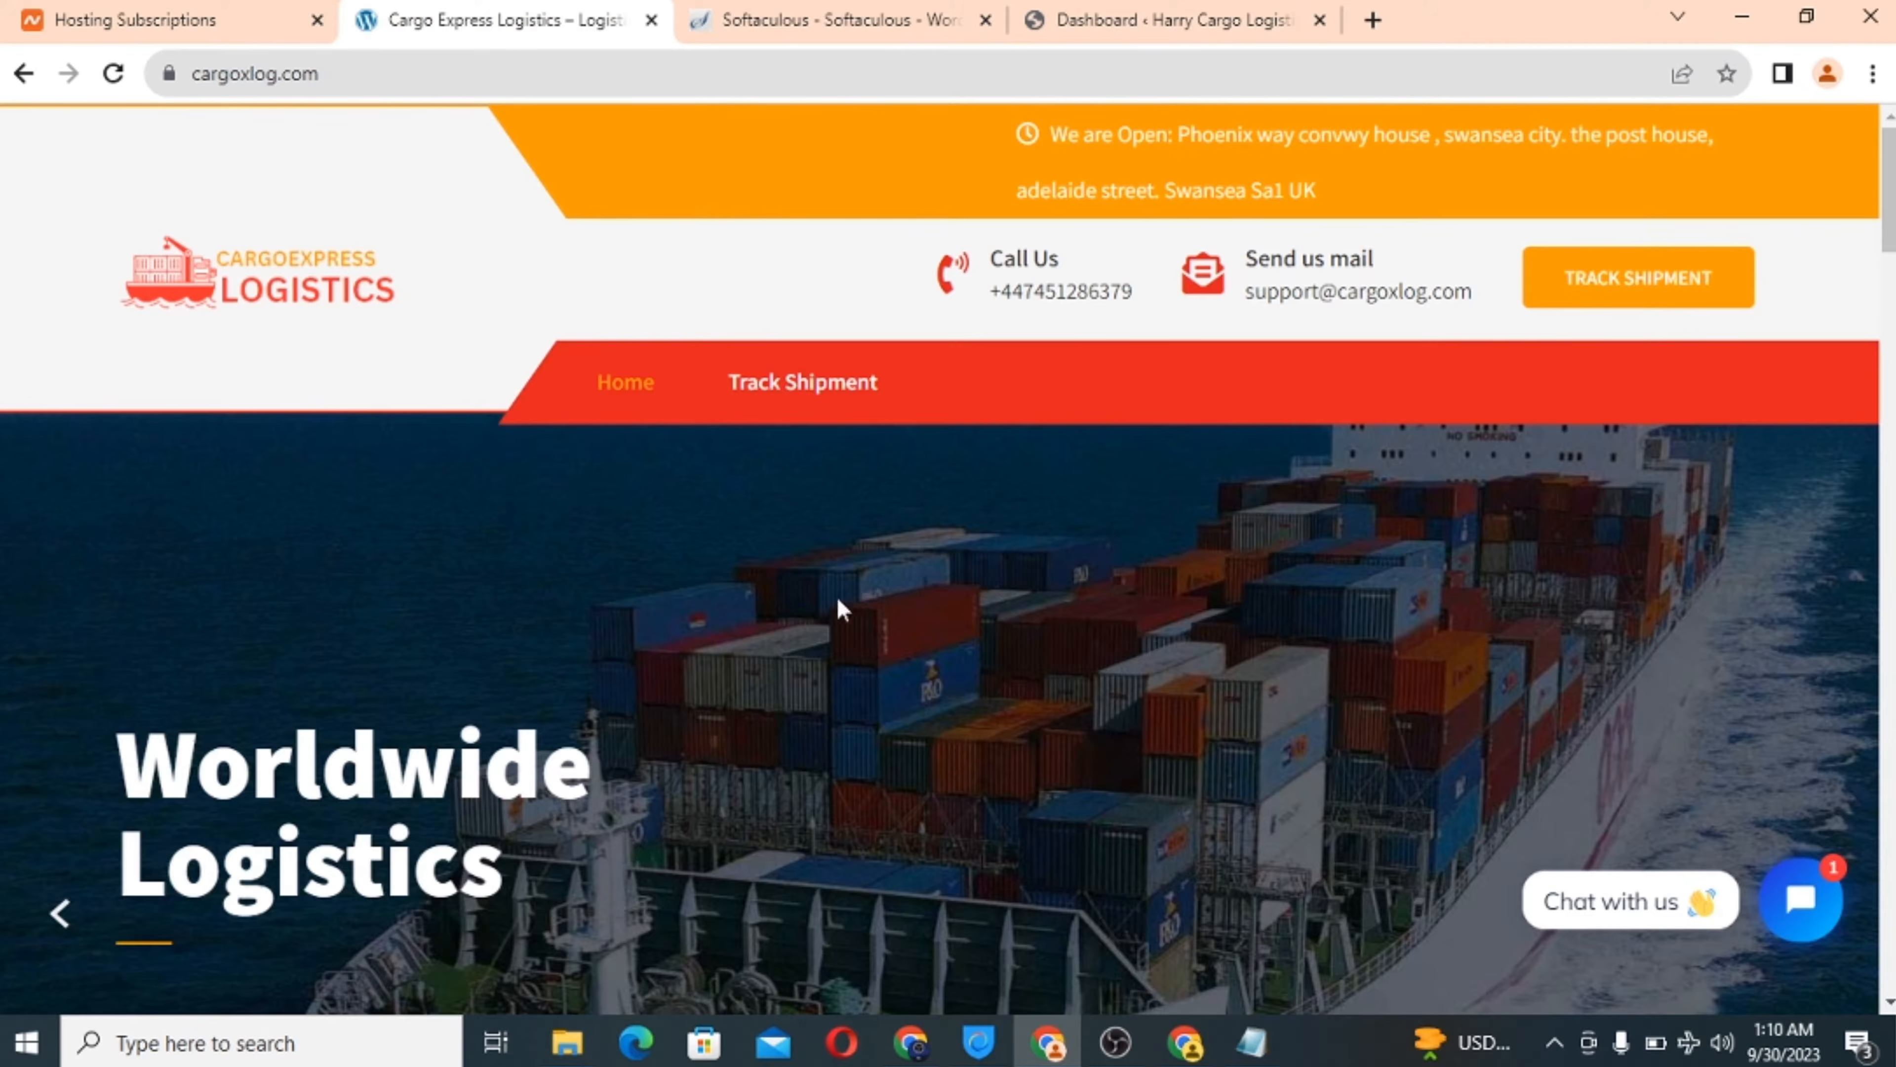
{"action": "left_click", "coordinate": [801, 9]}
{"action": "left_click", "coordinate": [1013, 498]}
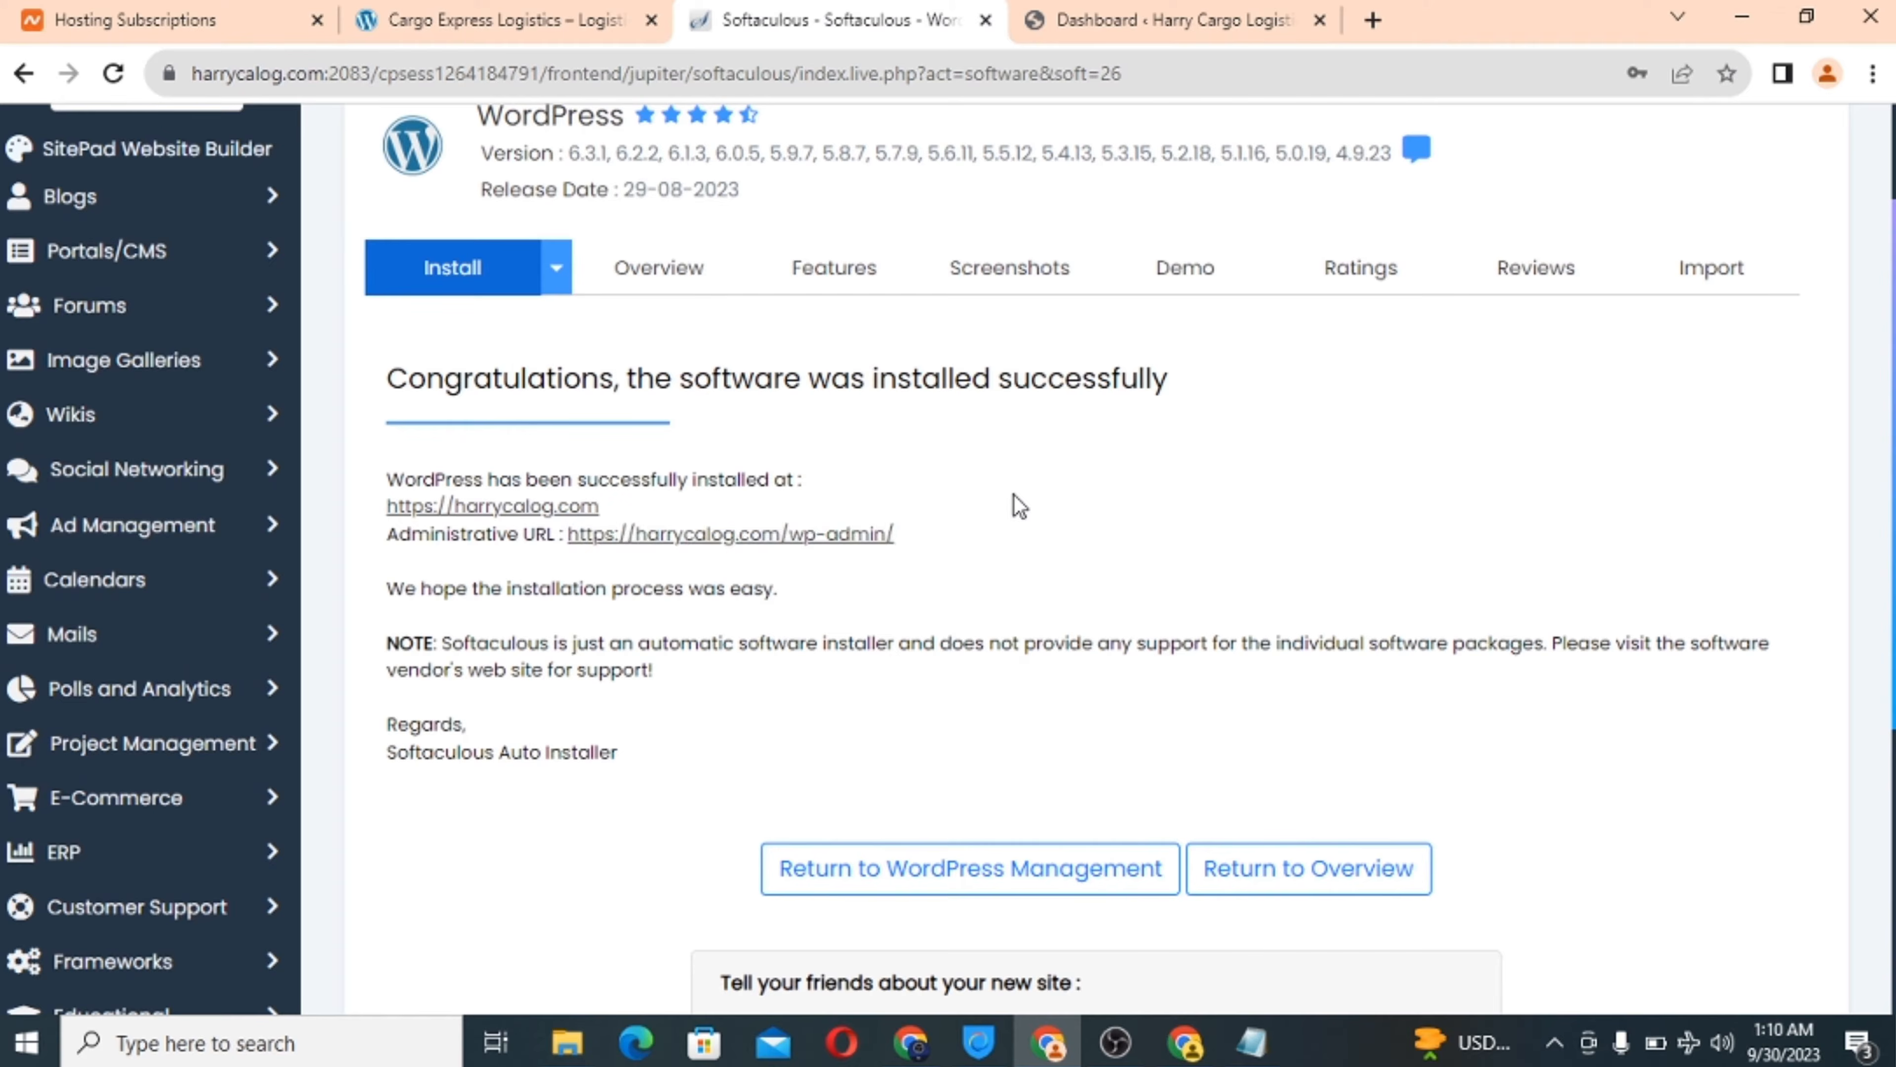
{"action": "left_click", "coordinate": [711, 536]}
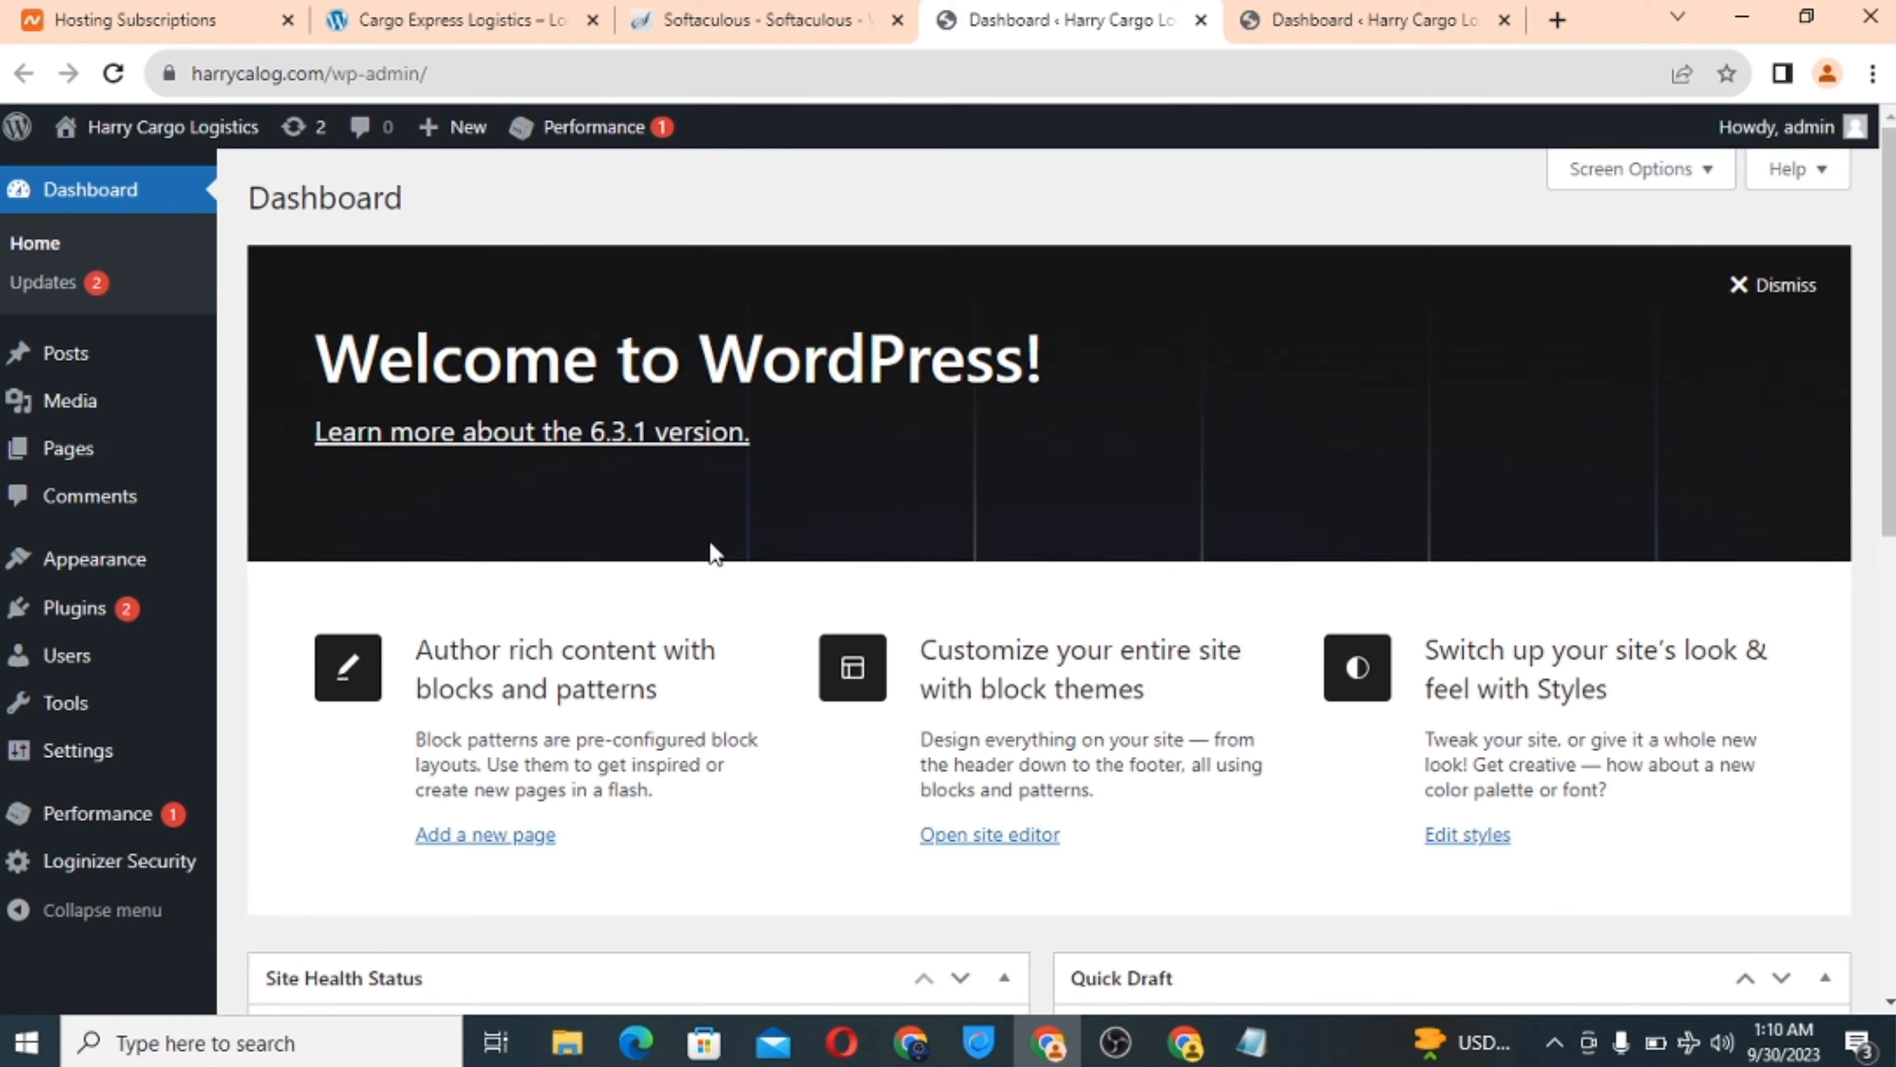
Compare the two Dashboard tabs and close the duplicate one.
{"action": "left_click", "coordinate": [1349, 9]}
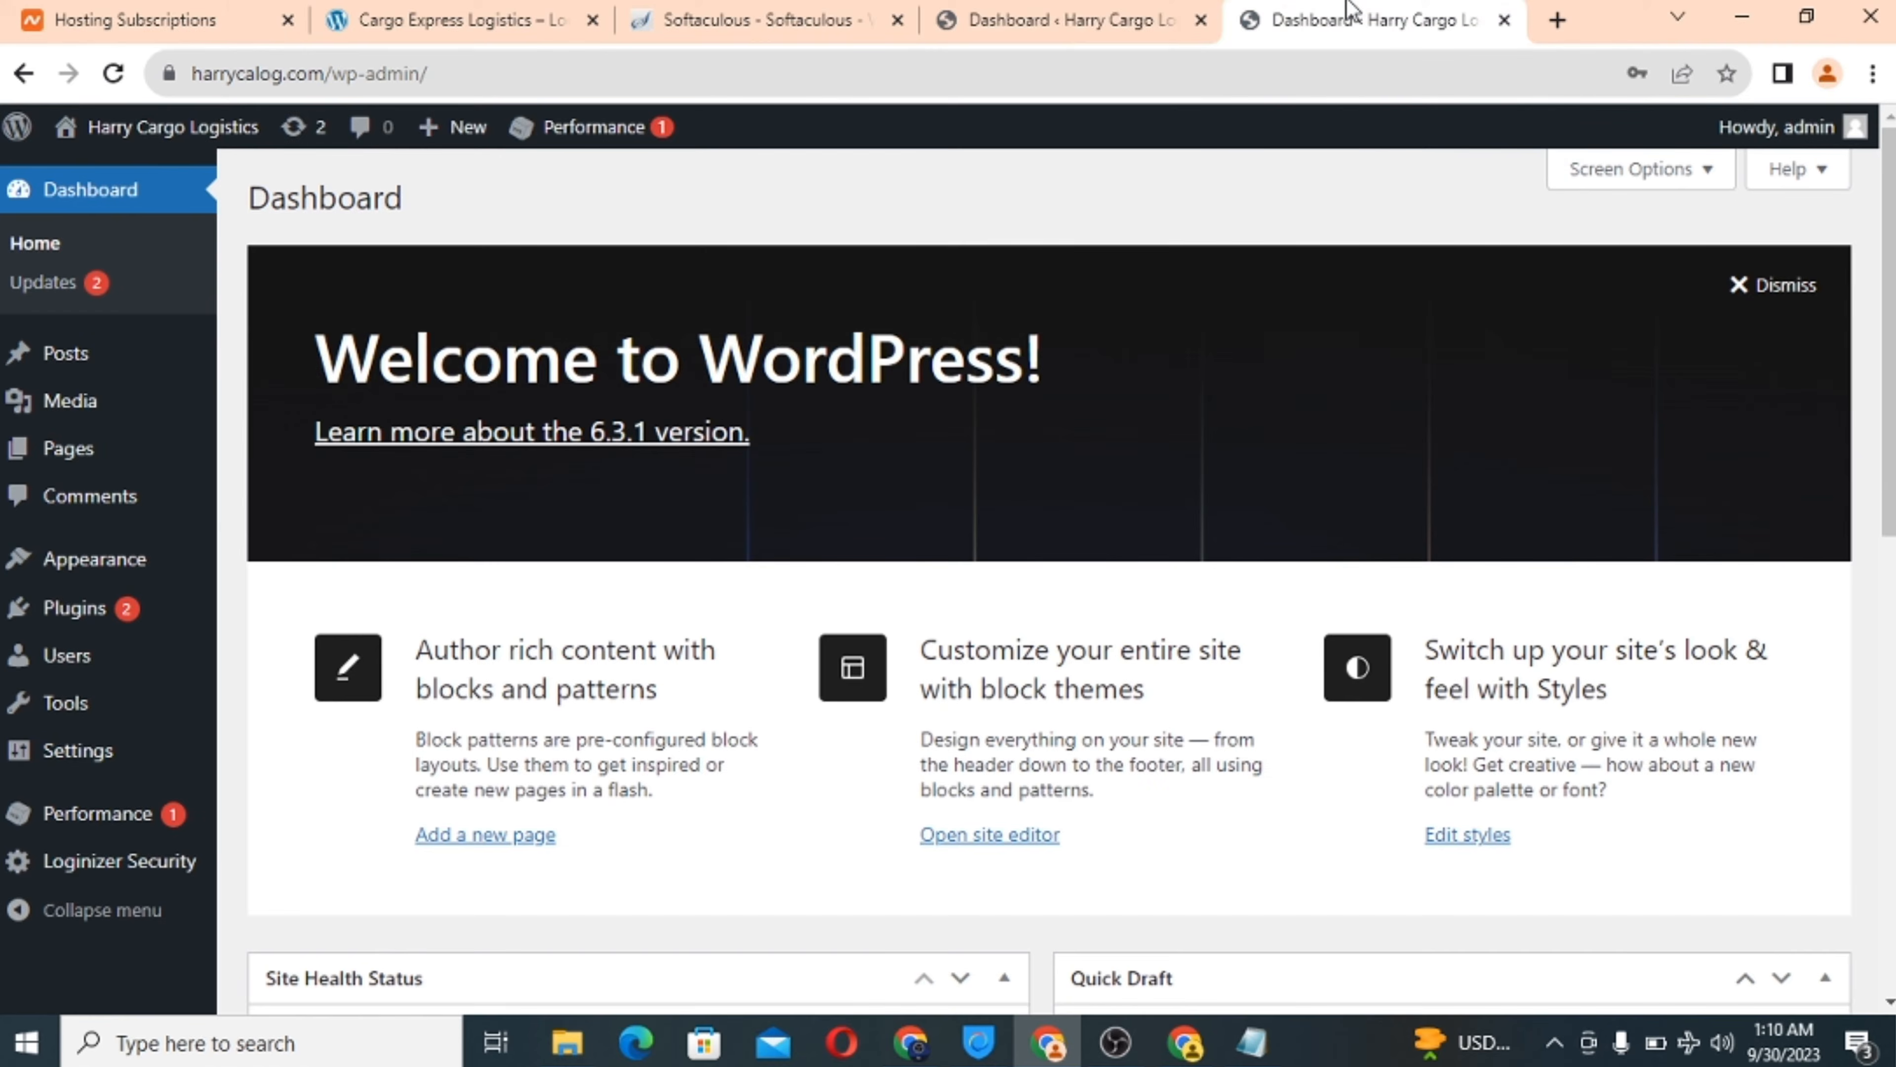
{"action": "left_click", "coordinate": [1113, 8]}
{"action": "left_click", "coordinate": [1331, 4]}
{"action": "left_click", "coordinate": [1112, 3]}
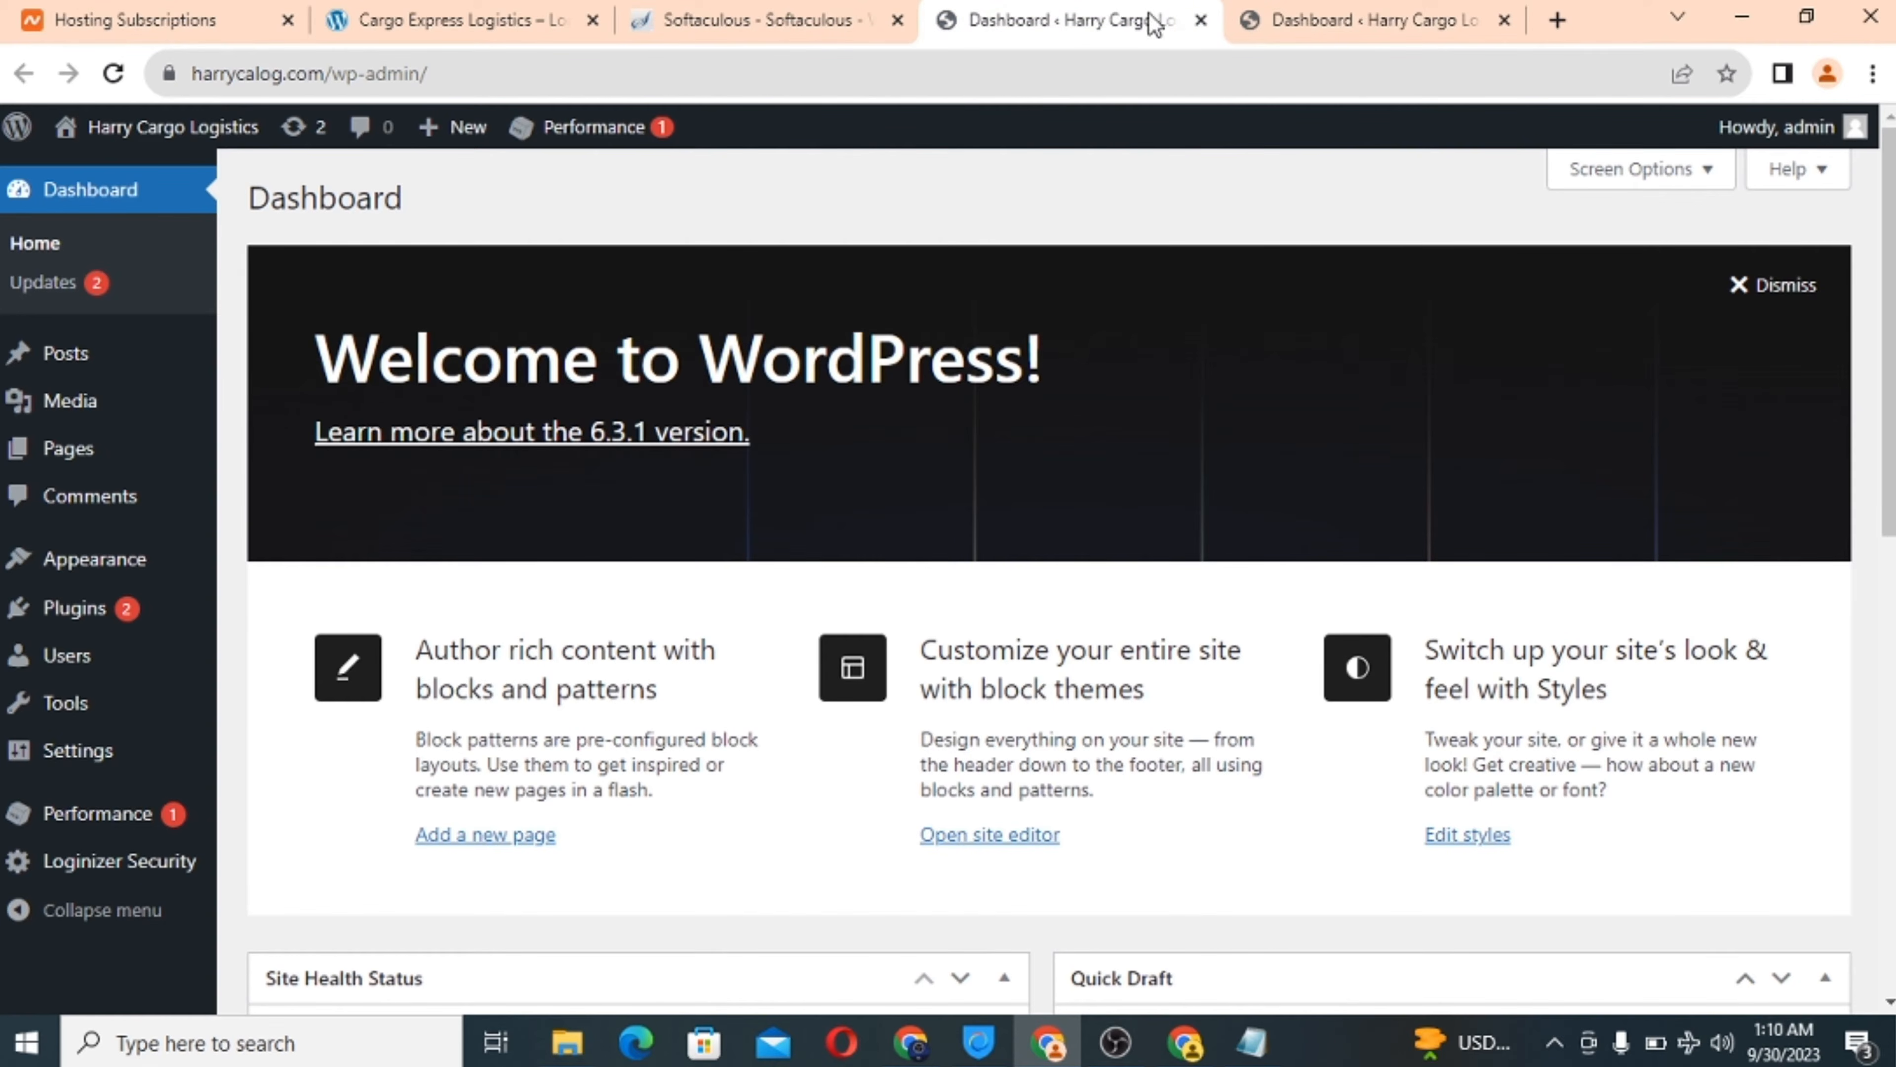
{"action": "left_click", "coordinate": [1200, 20]}
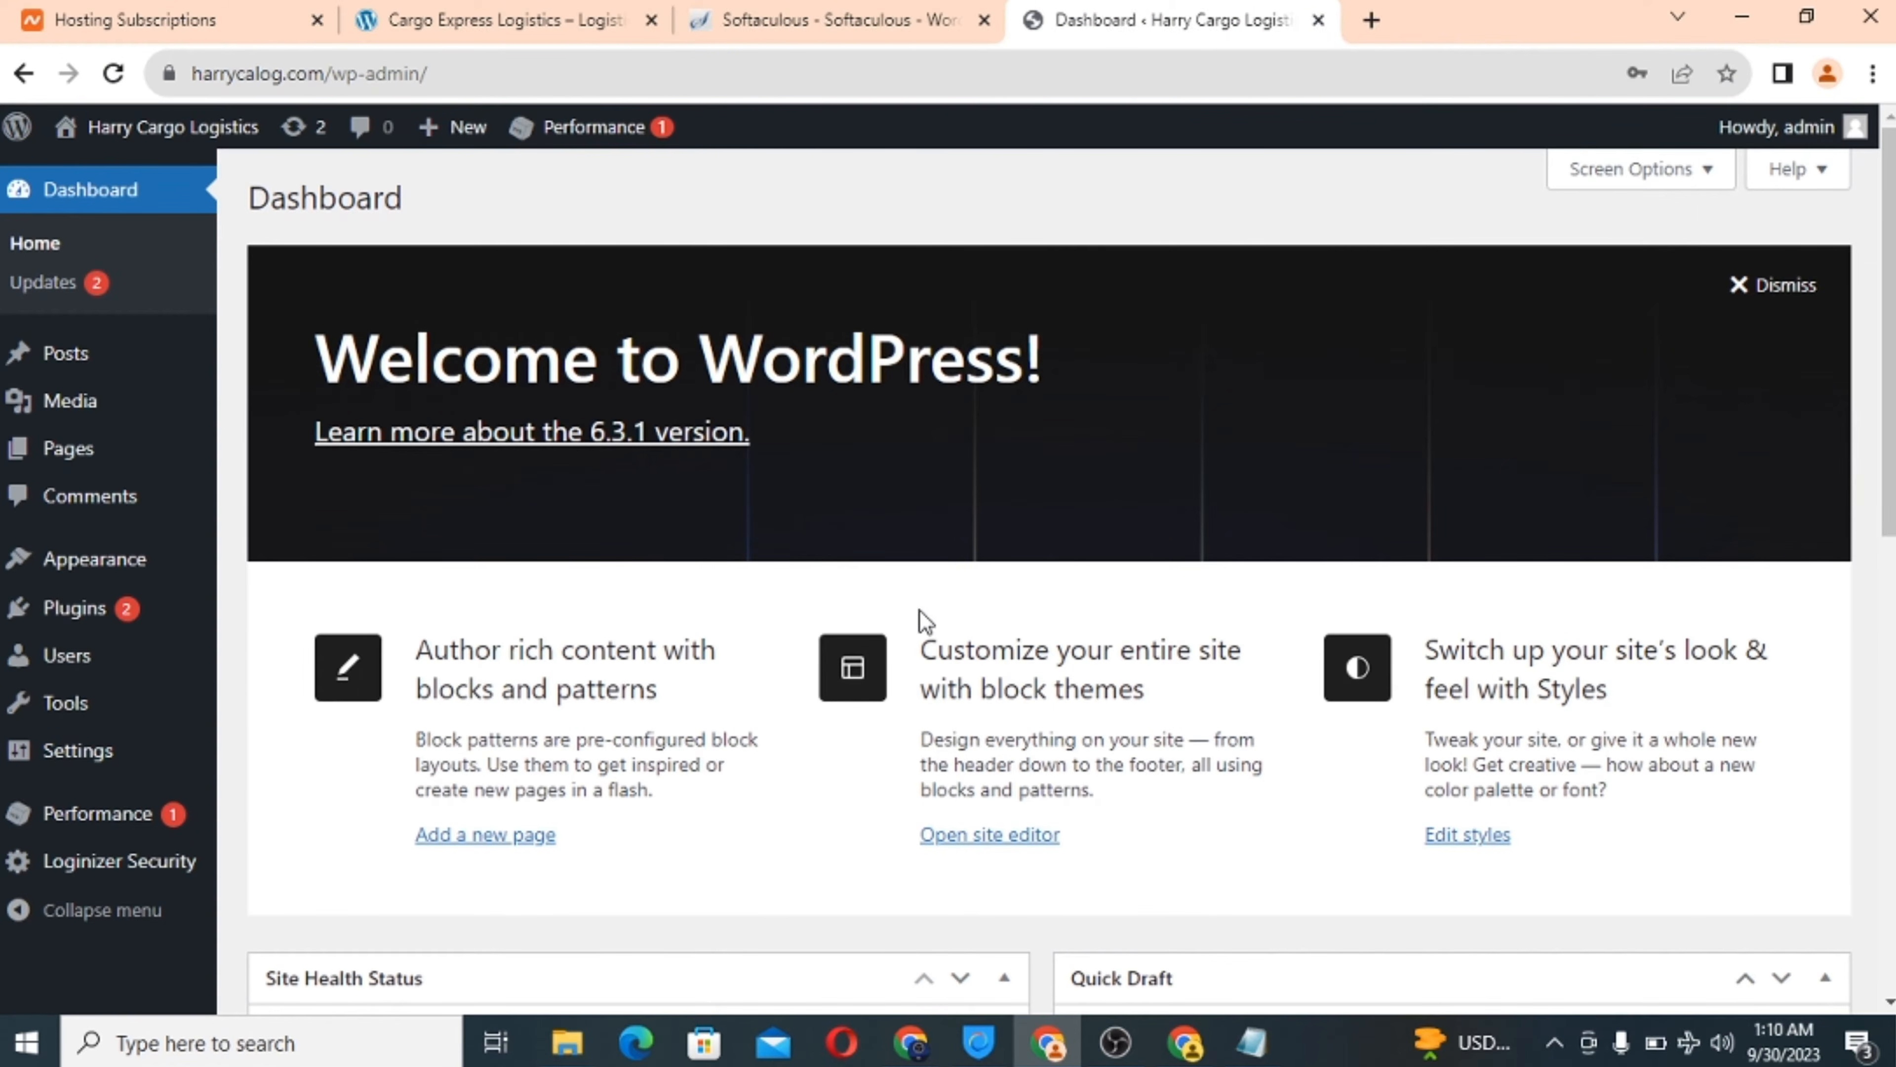
Drag the Cargo Express Logistics tab to the end of the tab row.
{"action": "scroll", "coordinate": [925, 621], "scroll_direction": "down", "scroll_amount": 6}
{"action": "scroll", "coordinate": [924, 621], "scroll_direction": "down", "scroll_amount": 6}
{"action": "scroll", "coordinate": [924, 621], "scroll_direction": "up", "scroll_amount": 6}
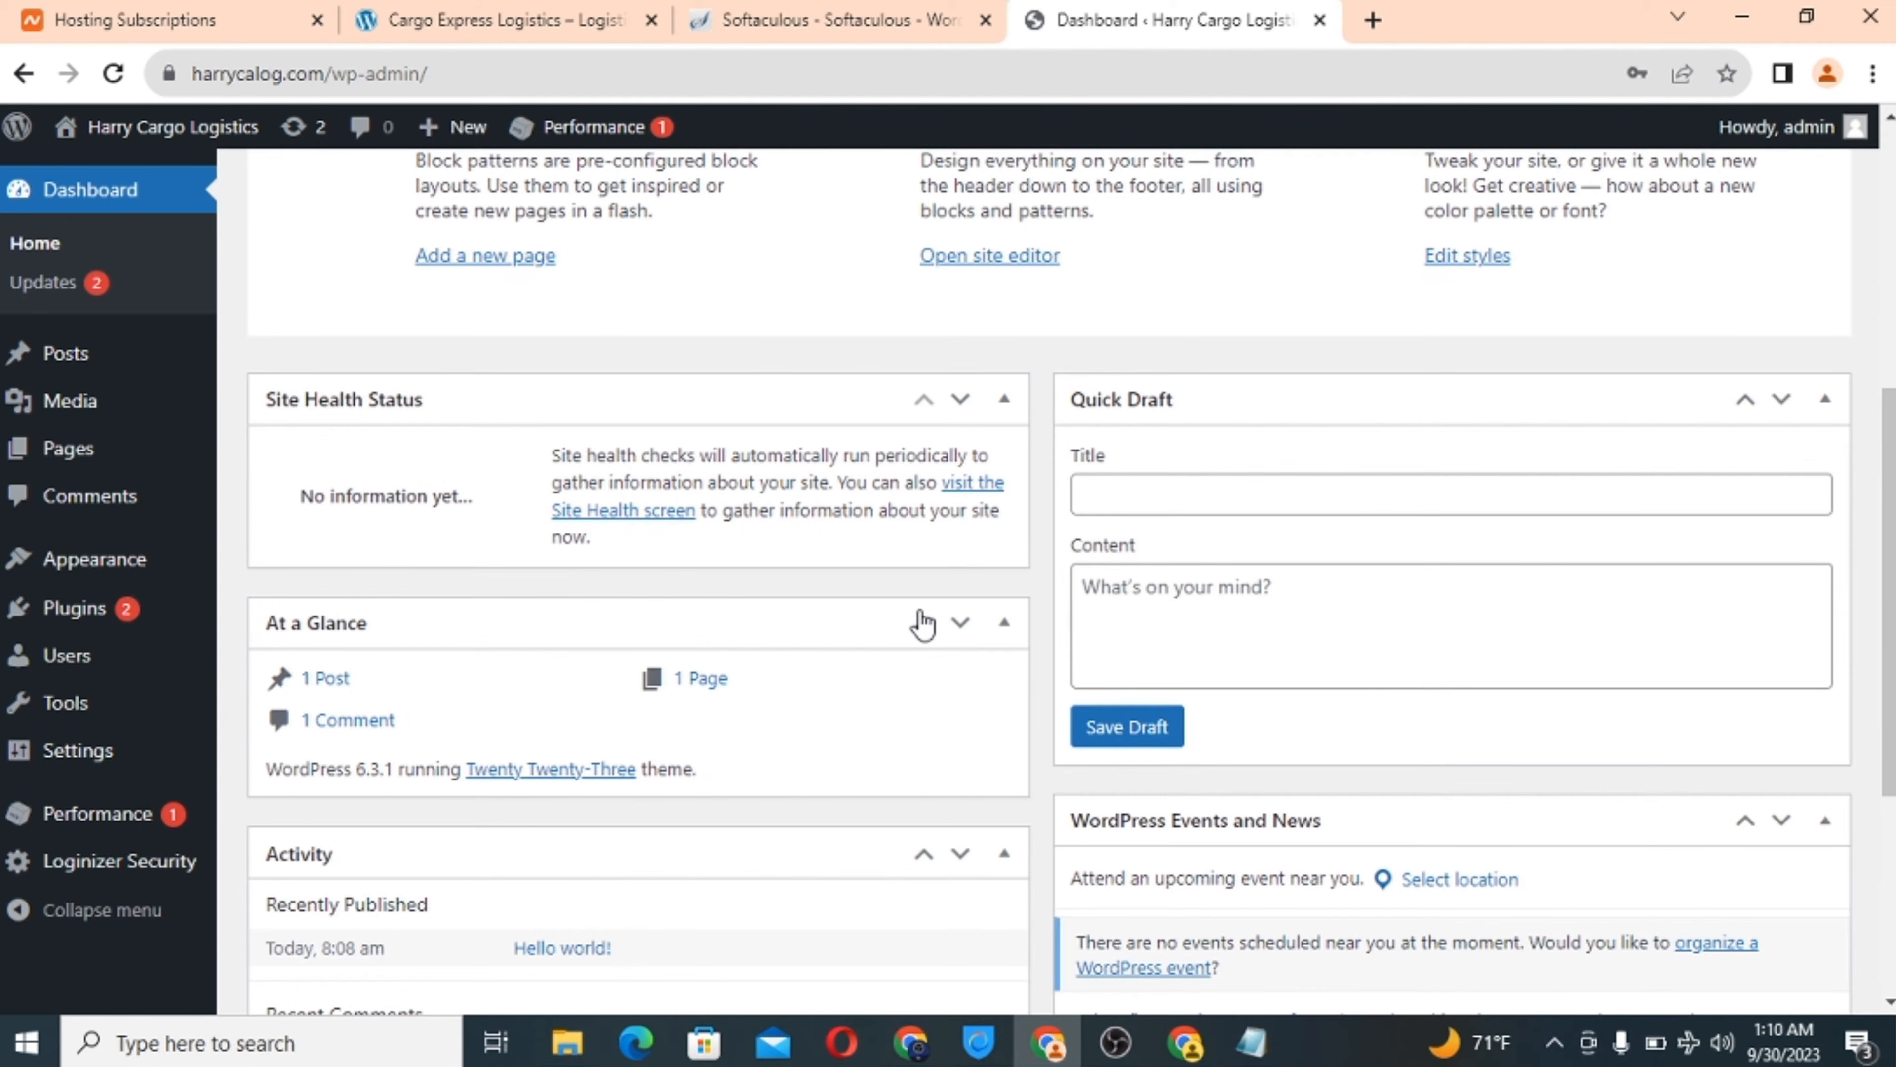
{"action": "scroll", "coordinate": [924, 622], "scroll_direction": "up", "scroll_amount": 6}
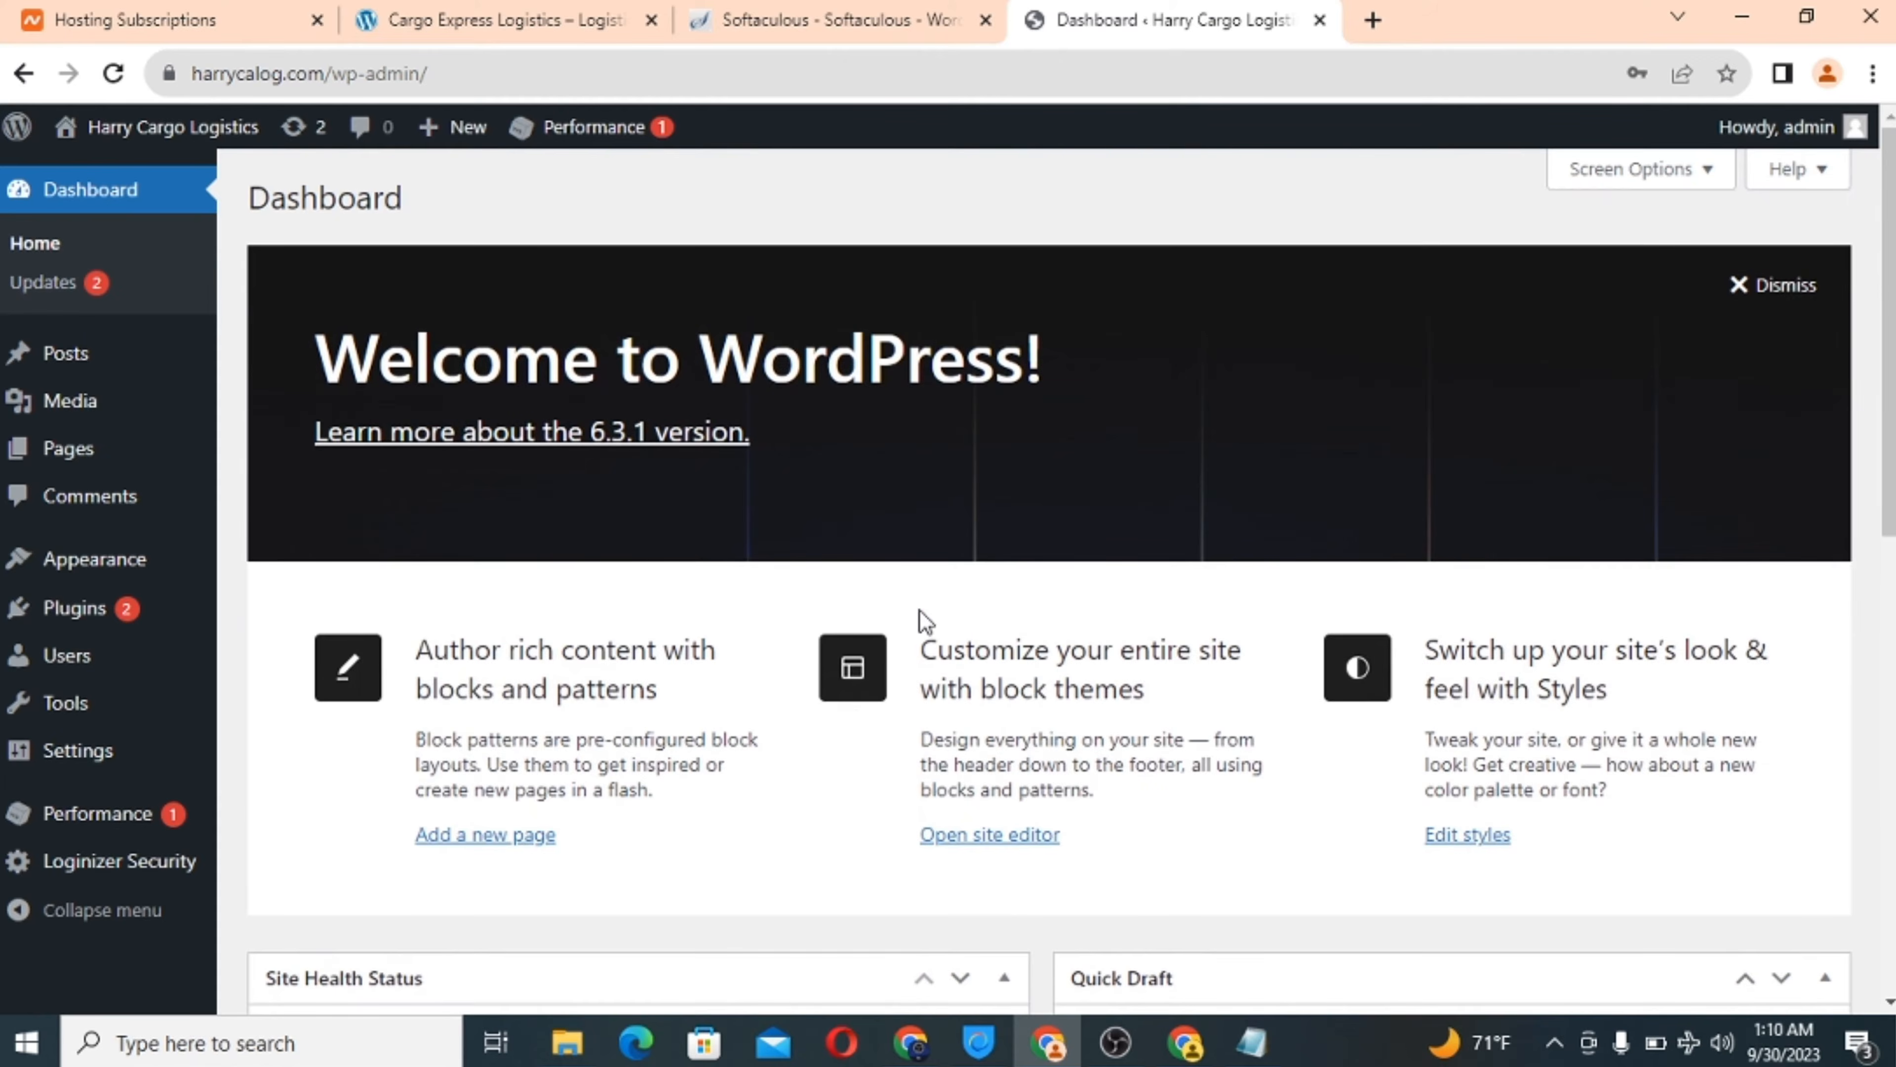
{"action": "mouse_move", "coordinate": [127, 441]}
{"action": "scroll", "coordinate": [767, 676], "scroll_direction": "down", "scroll_amount": 8}
{"action": "scroll", "coordinate": [769, 673], "scroll_direction": "up", "scroll_amount": 8}
{"action": "left_click_drag", "start_coordinate": [632, 19], "coordinate": [1209, 30]}
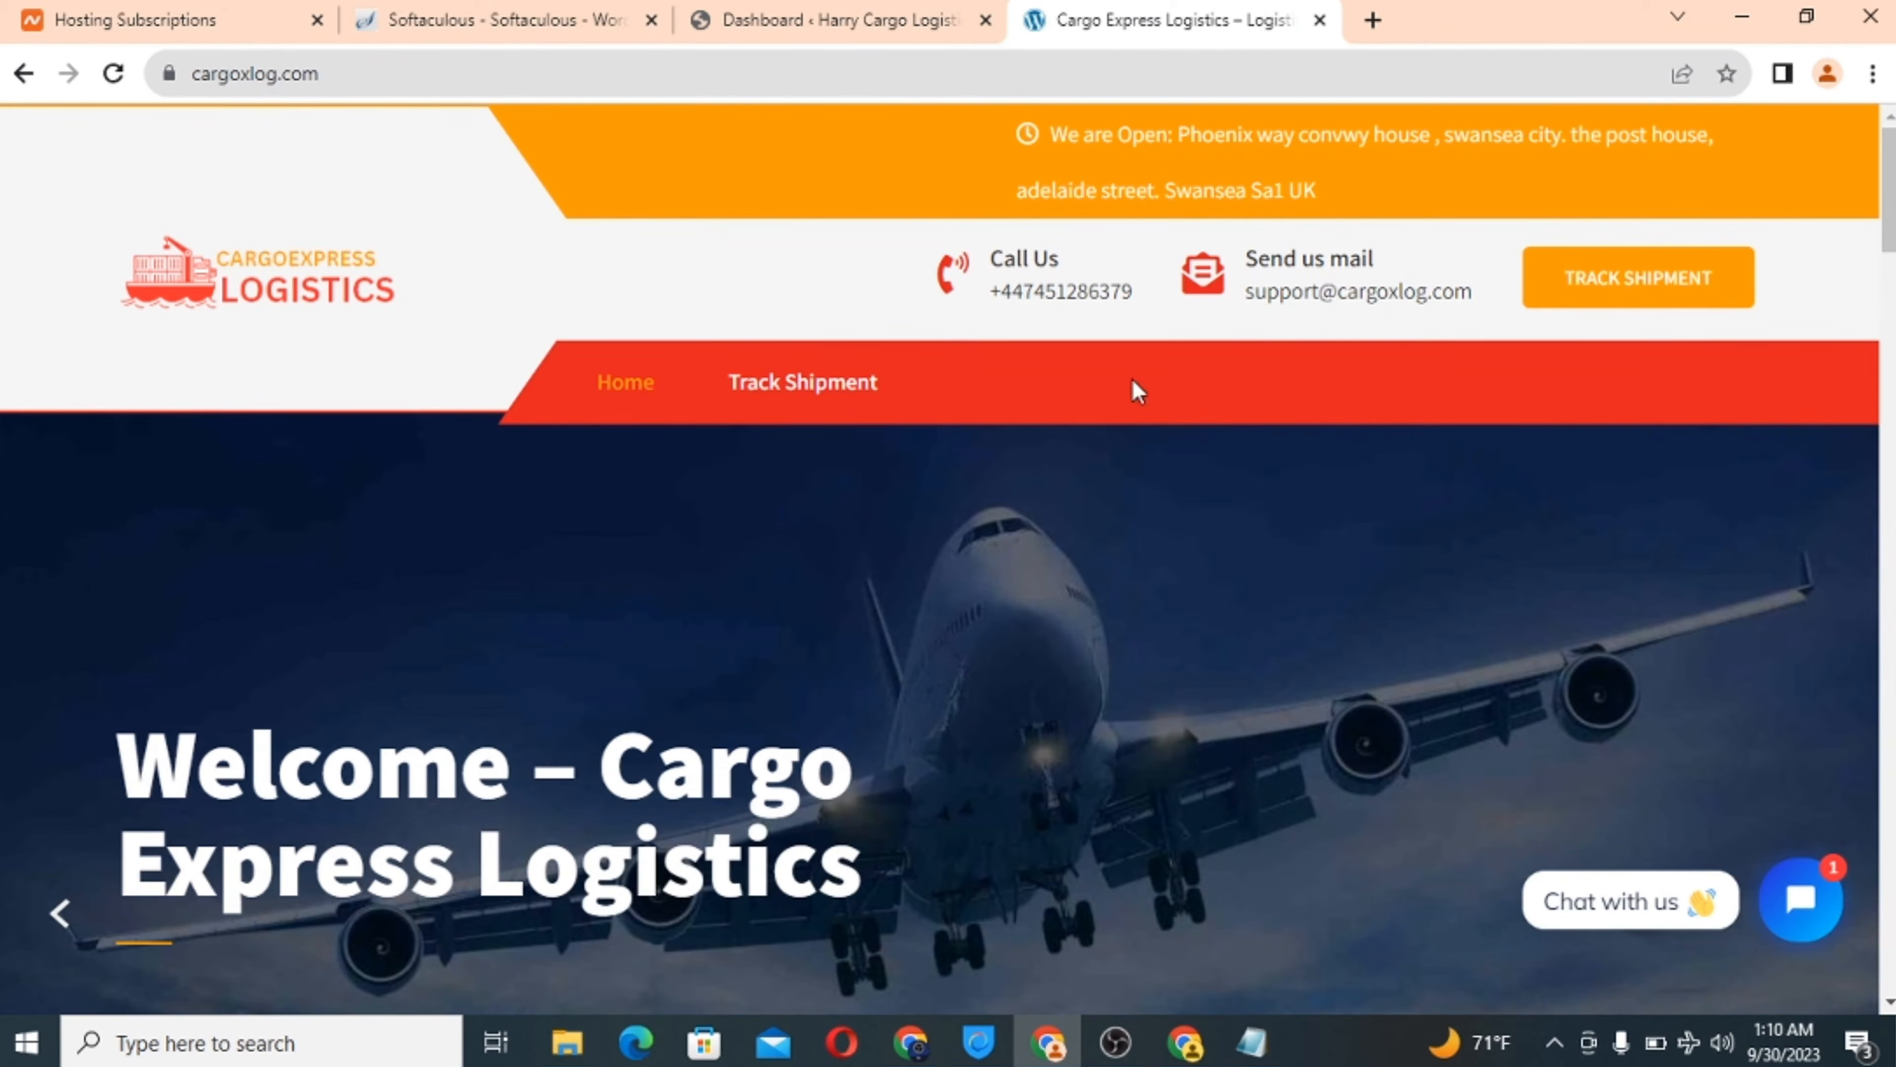
{"action": "scroll", "coordinate": [1045, 658], "scroll_direction": "down", "scroll_amount": 5}
{"action": "scroll", "coordinate": [1043, 661], "scroll_direction": "down", "scroll_amount": 20}
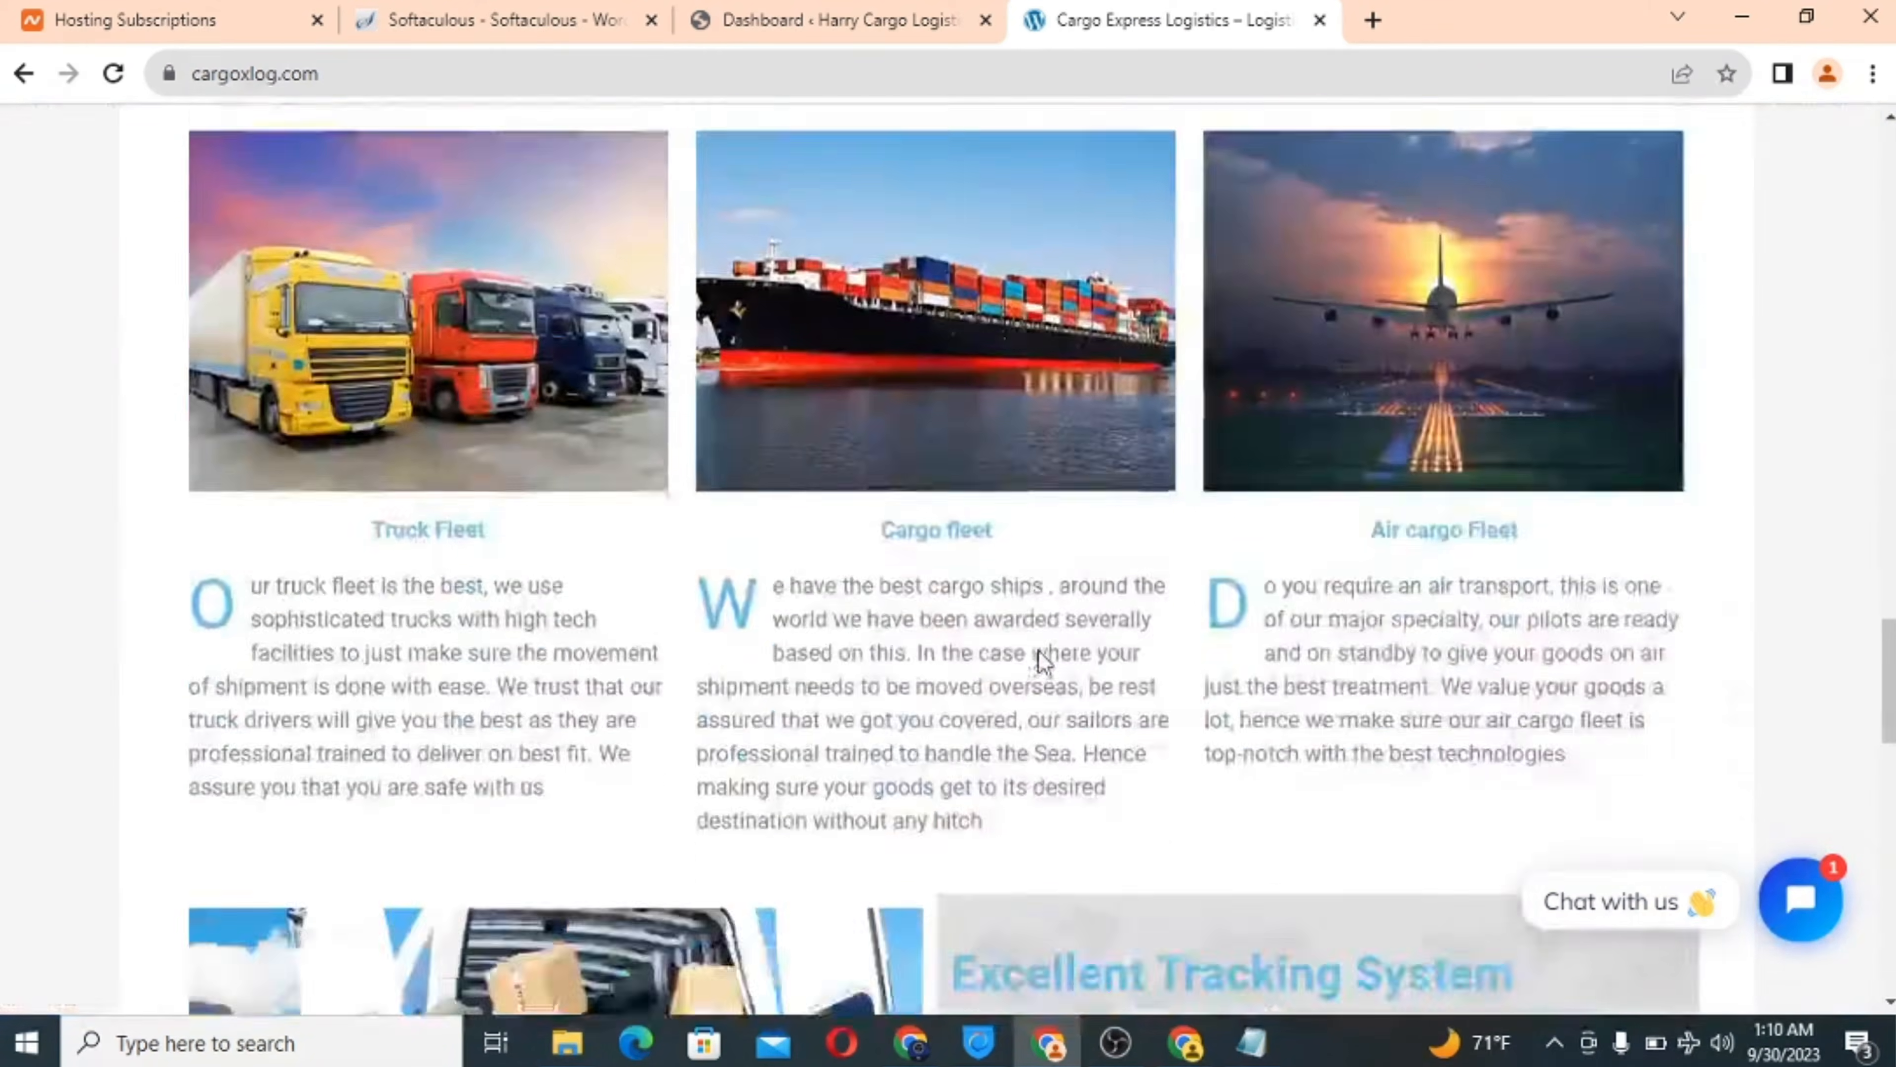
{"action": "scroll", "coordinate": [1043, 661], "scroll_direction": "up", "scroll_amount": 20}
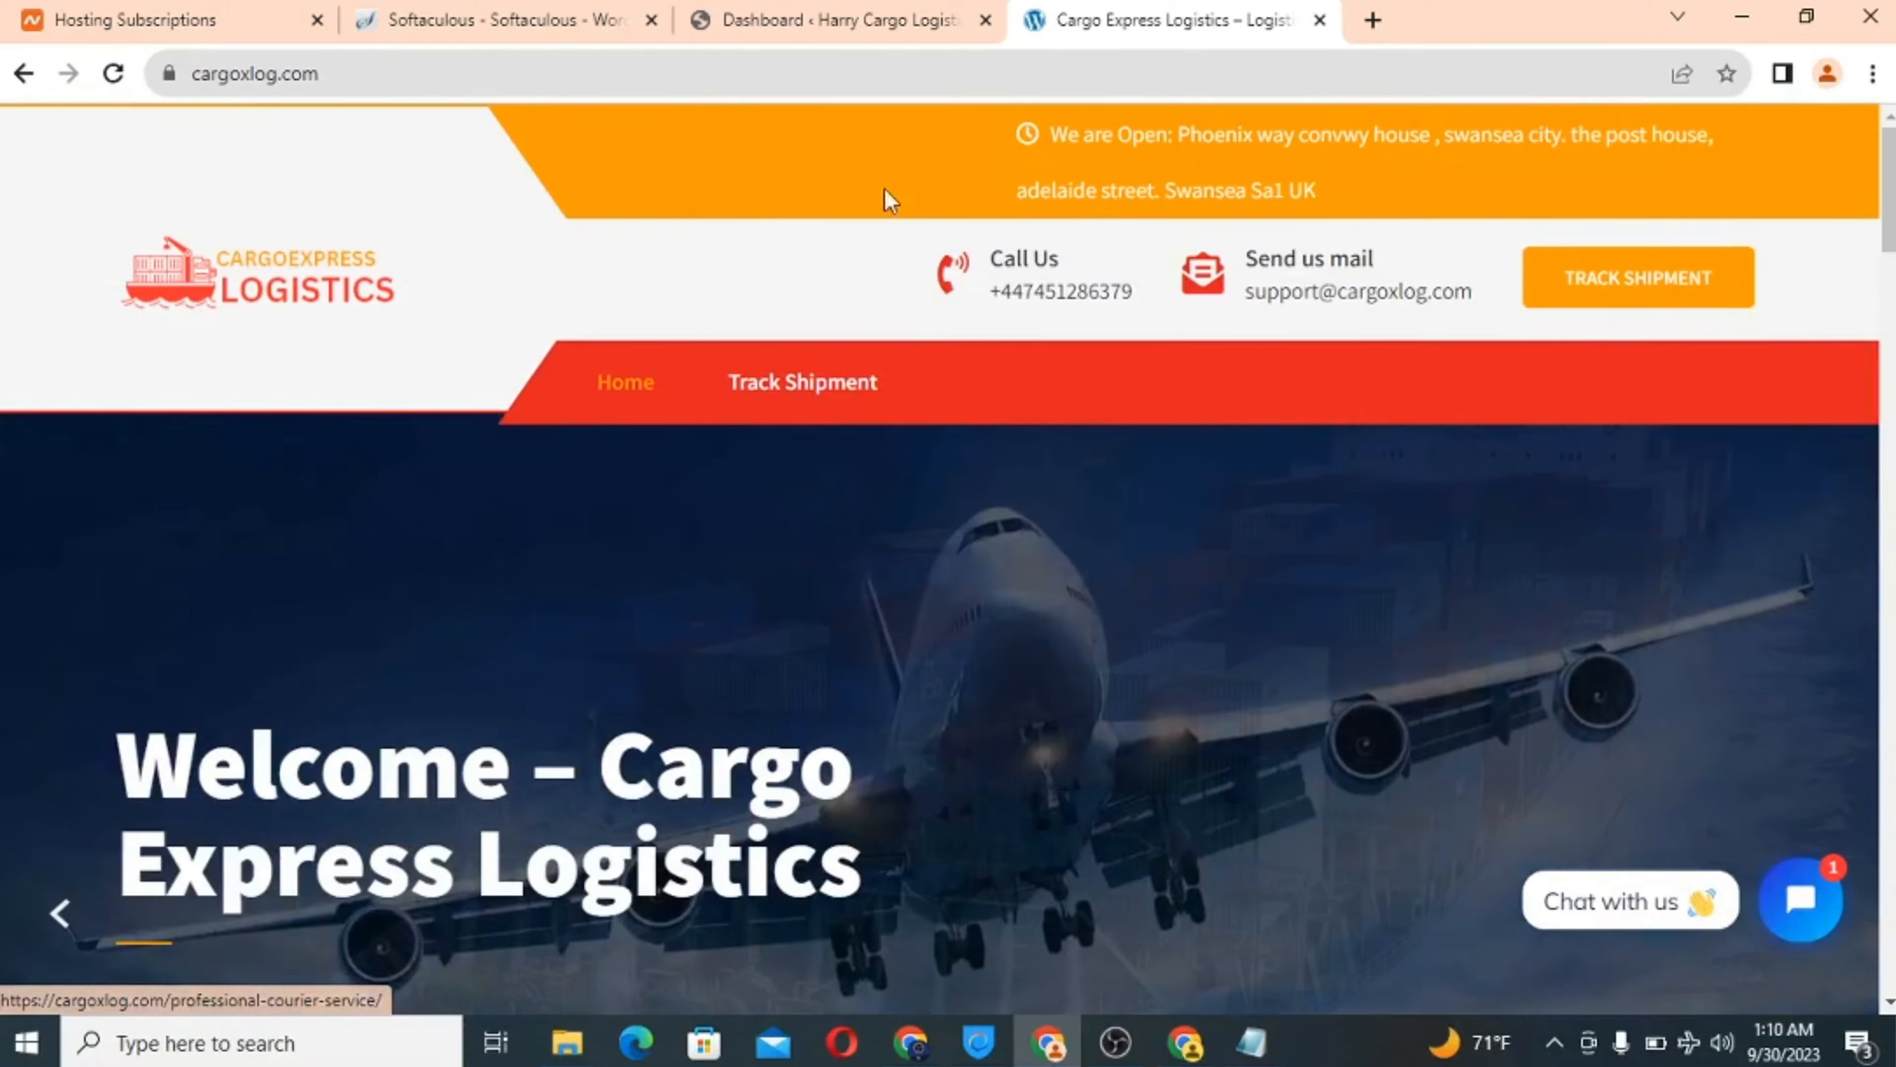
{"action": "left_click", "coordinate": [822, 8]}
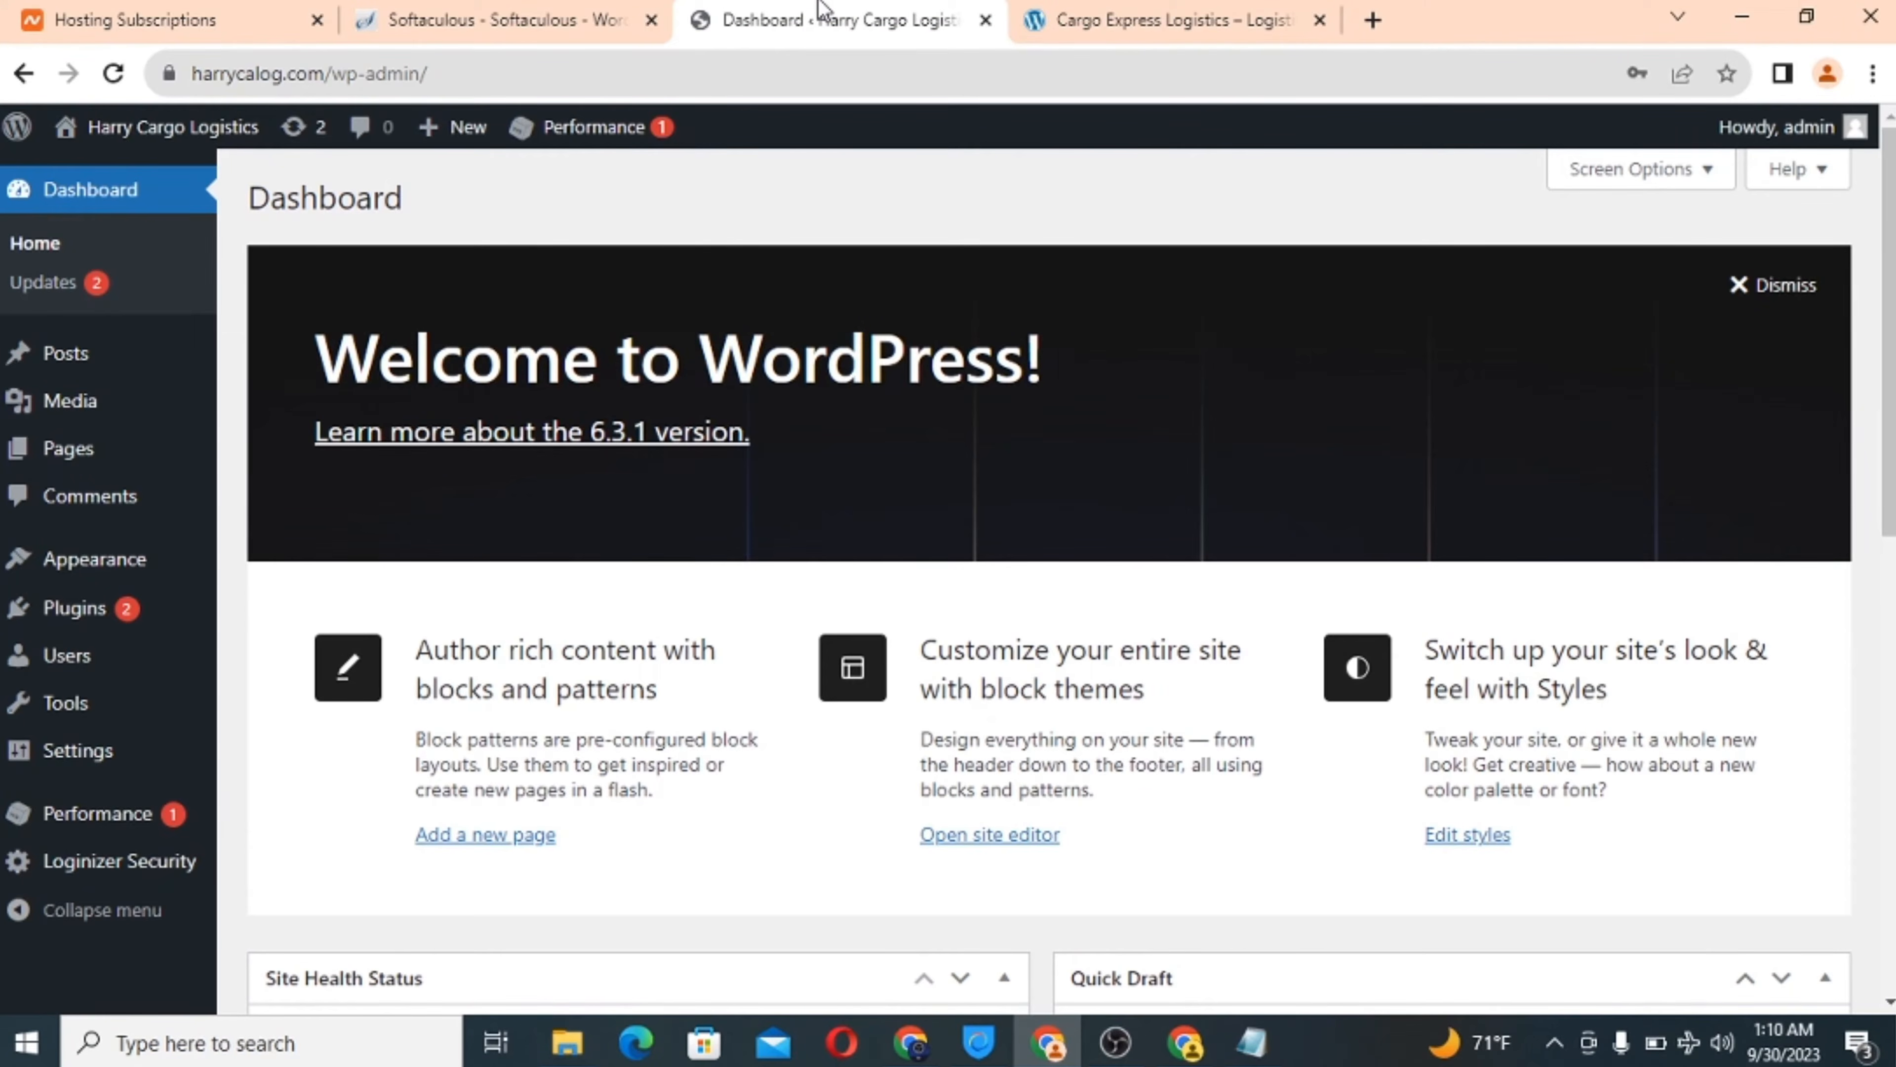
{"action": "scroll", "coordinate": [654, 628], "scroll_direction": "down", "scroll_amount": 12}
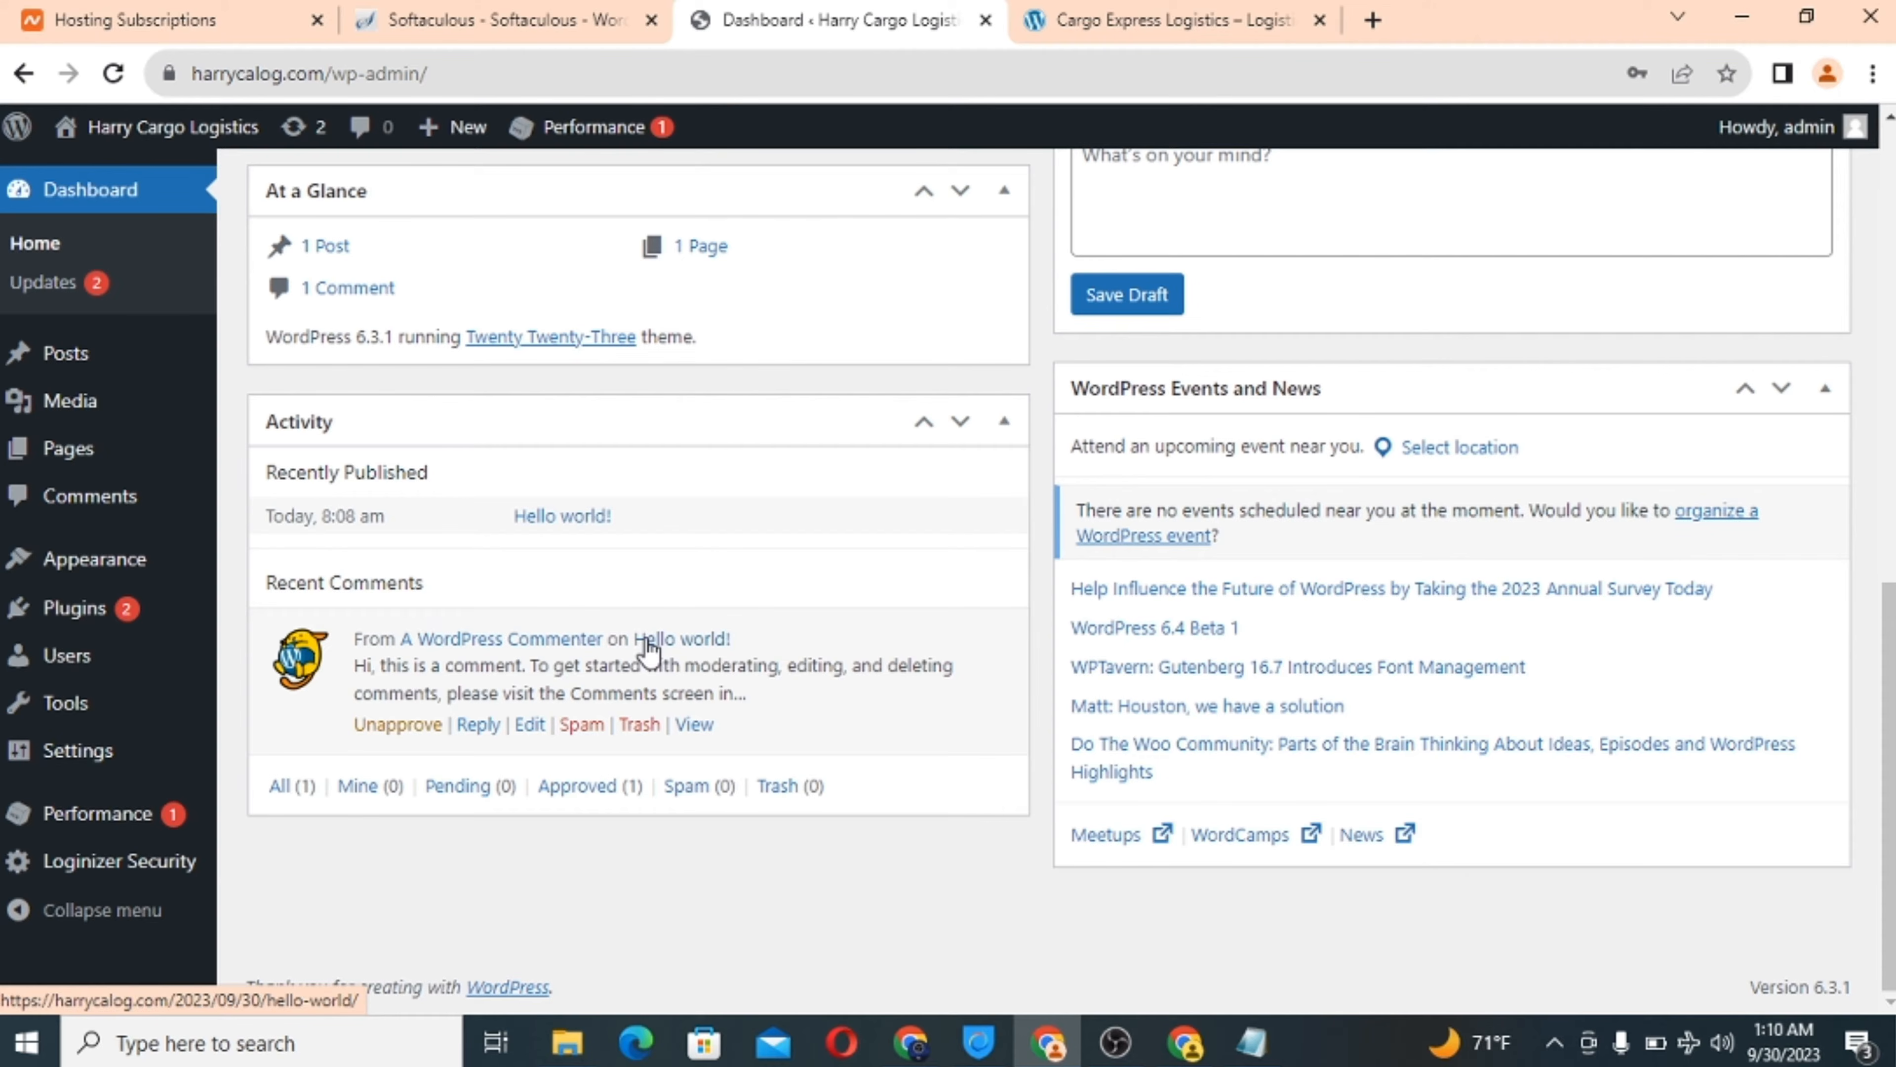
{"action": "left_click_drag", "start_coordinate": [330, 72], "coordinate": [171, 74]}
{"action": "right_click", "coordinate": [291, 79]}
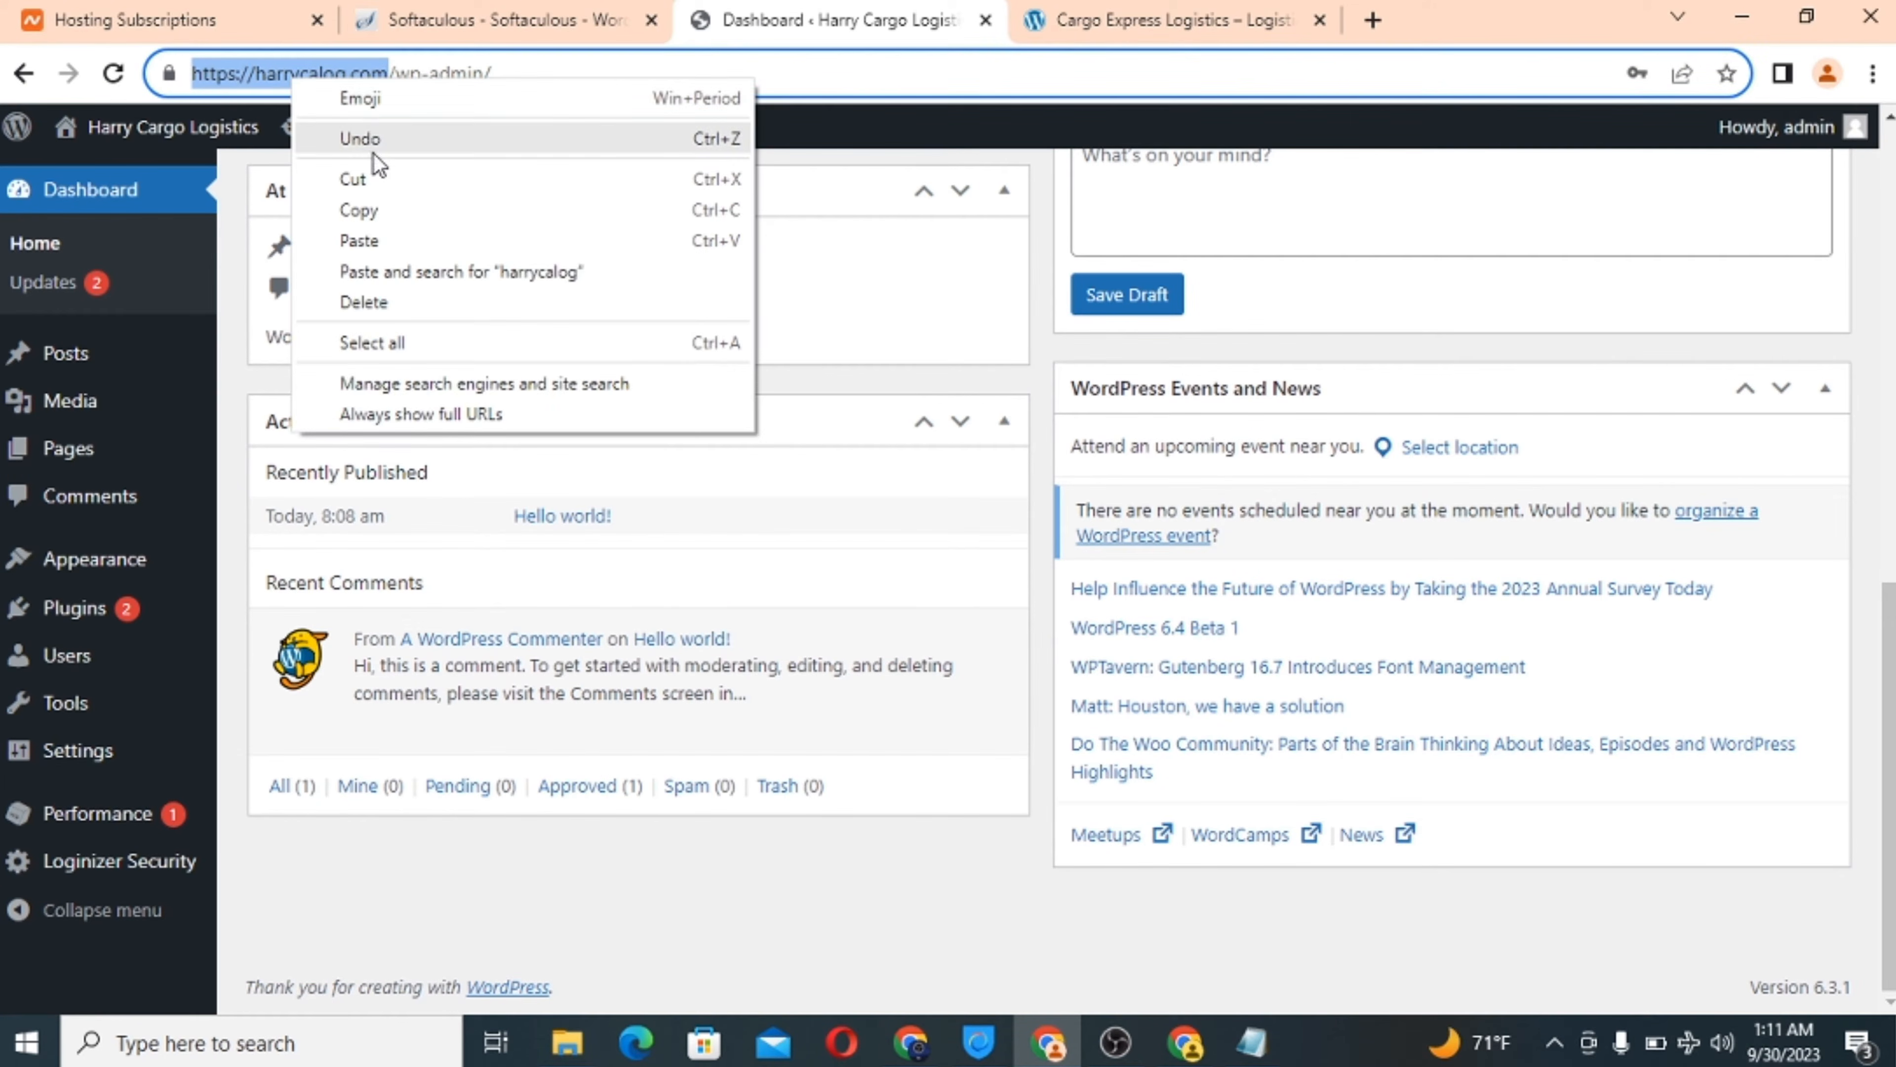
{"action": "left_click", "coordinate": [390, 211]}
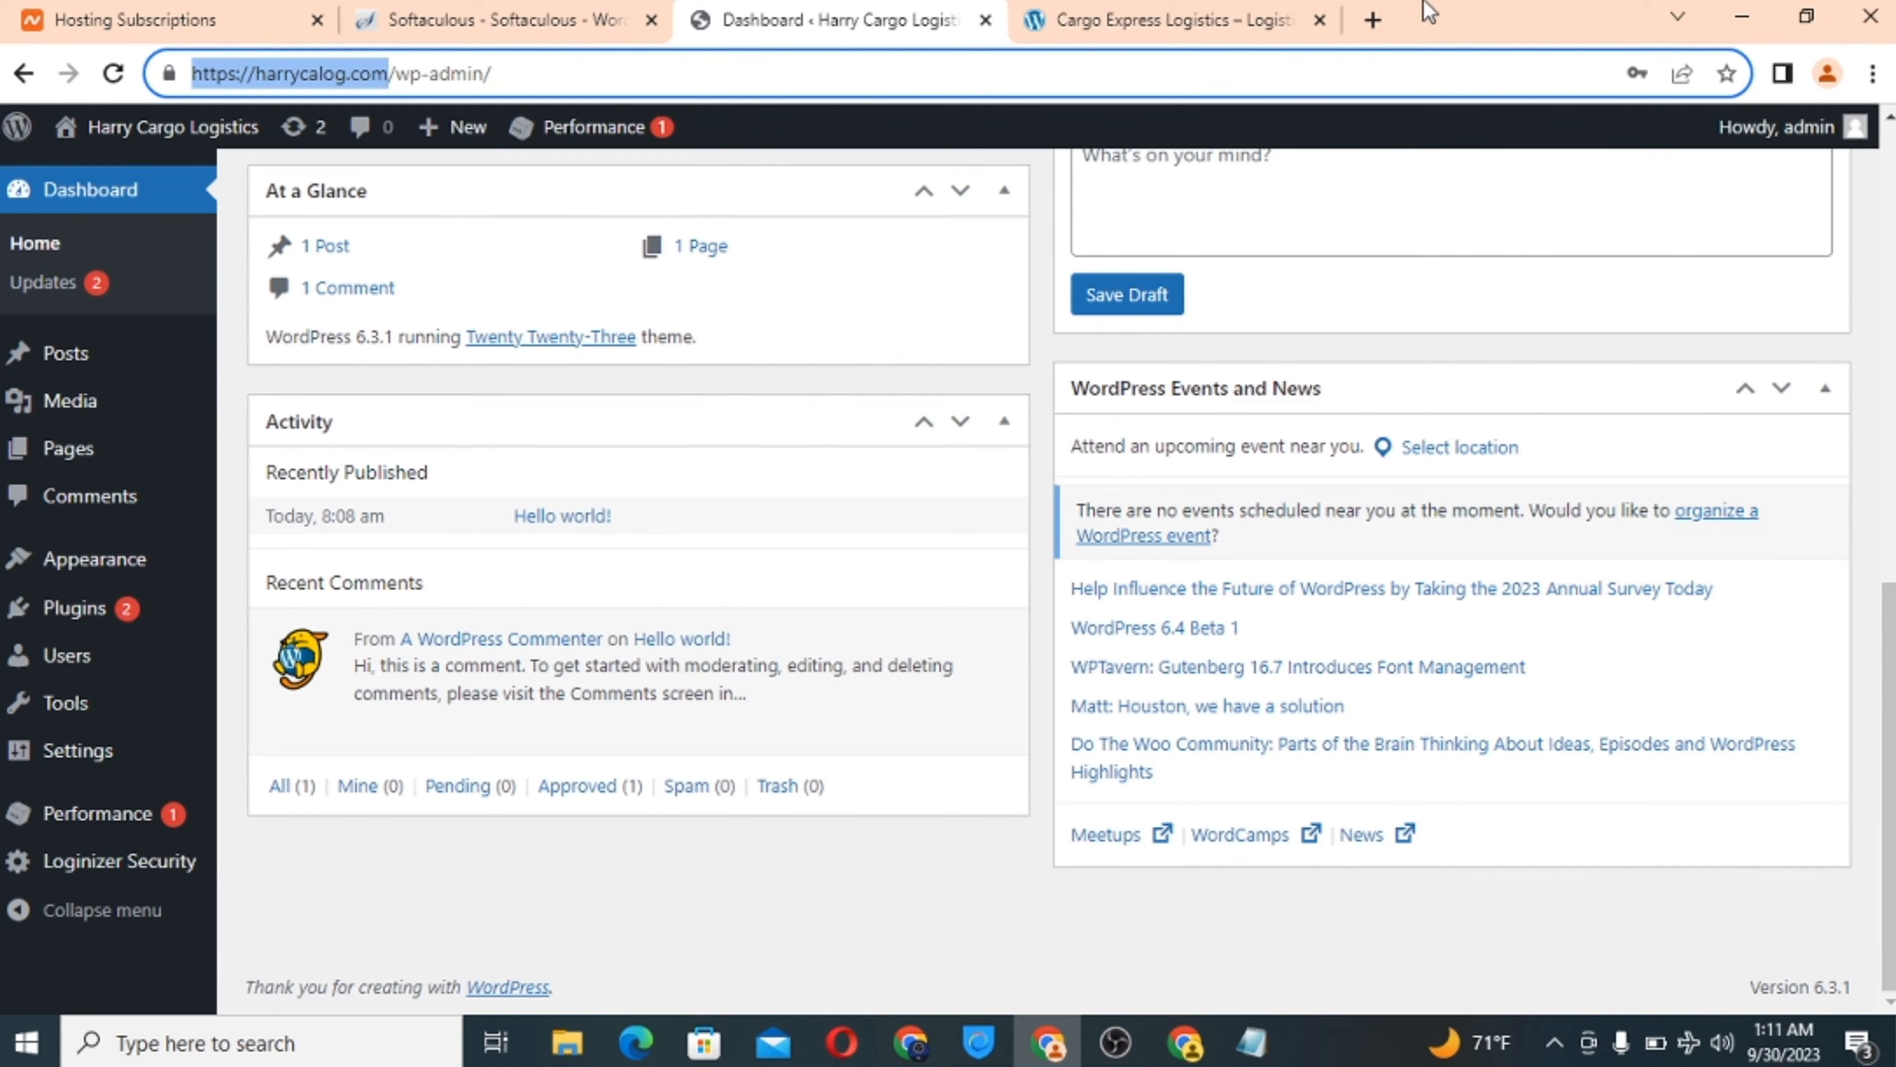
{"action": "left_click", "coordinate": [1373, 19]}
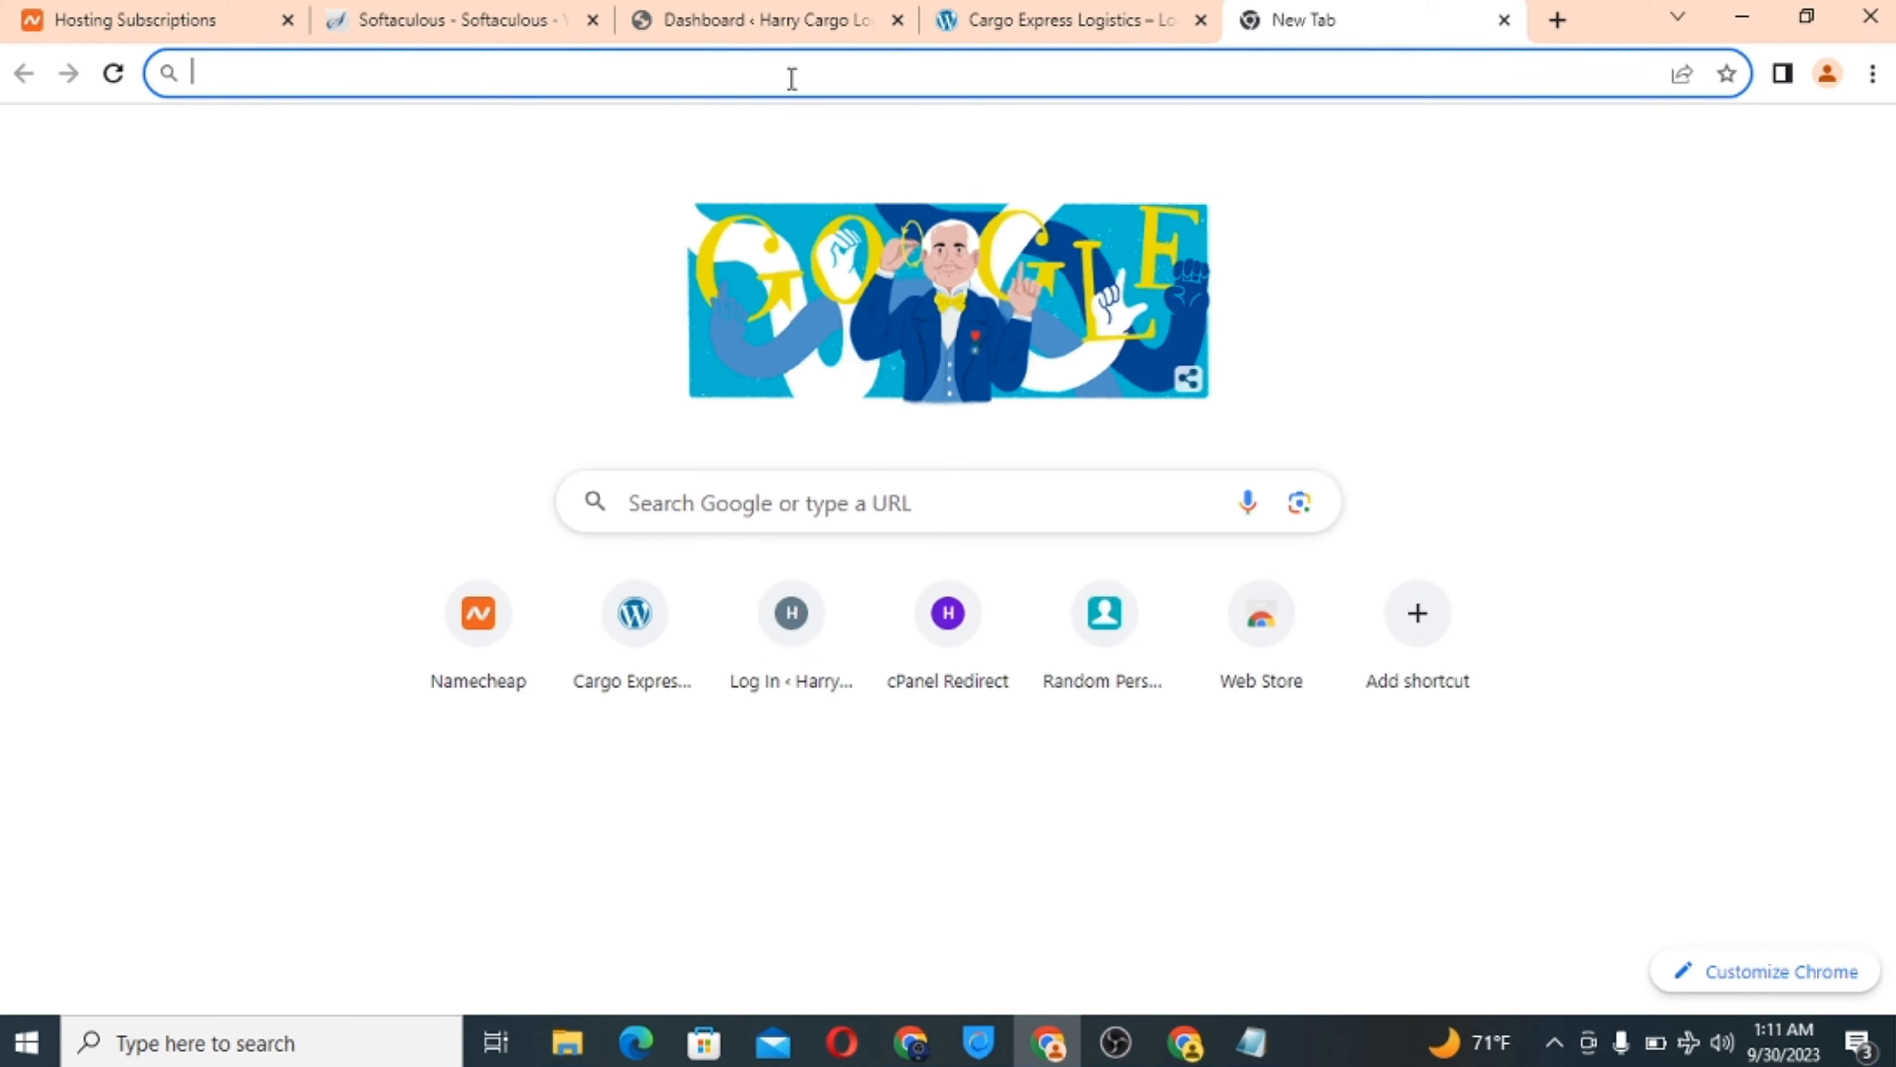
{"action": "key", "text": "ctrl+v"}
{"action": "key", "text": "Return"}
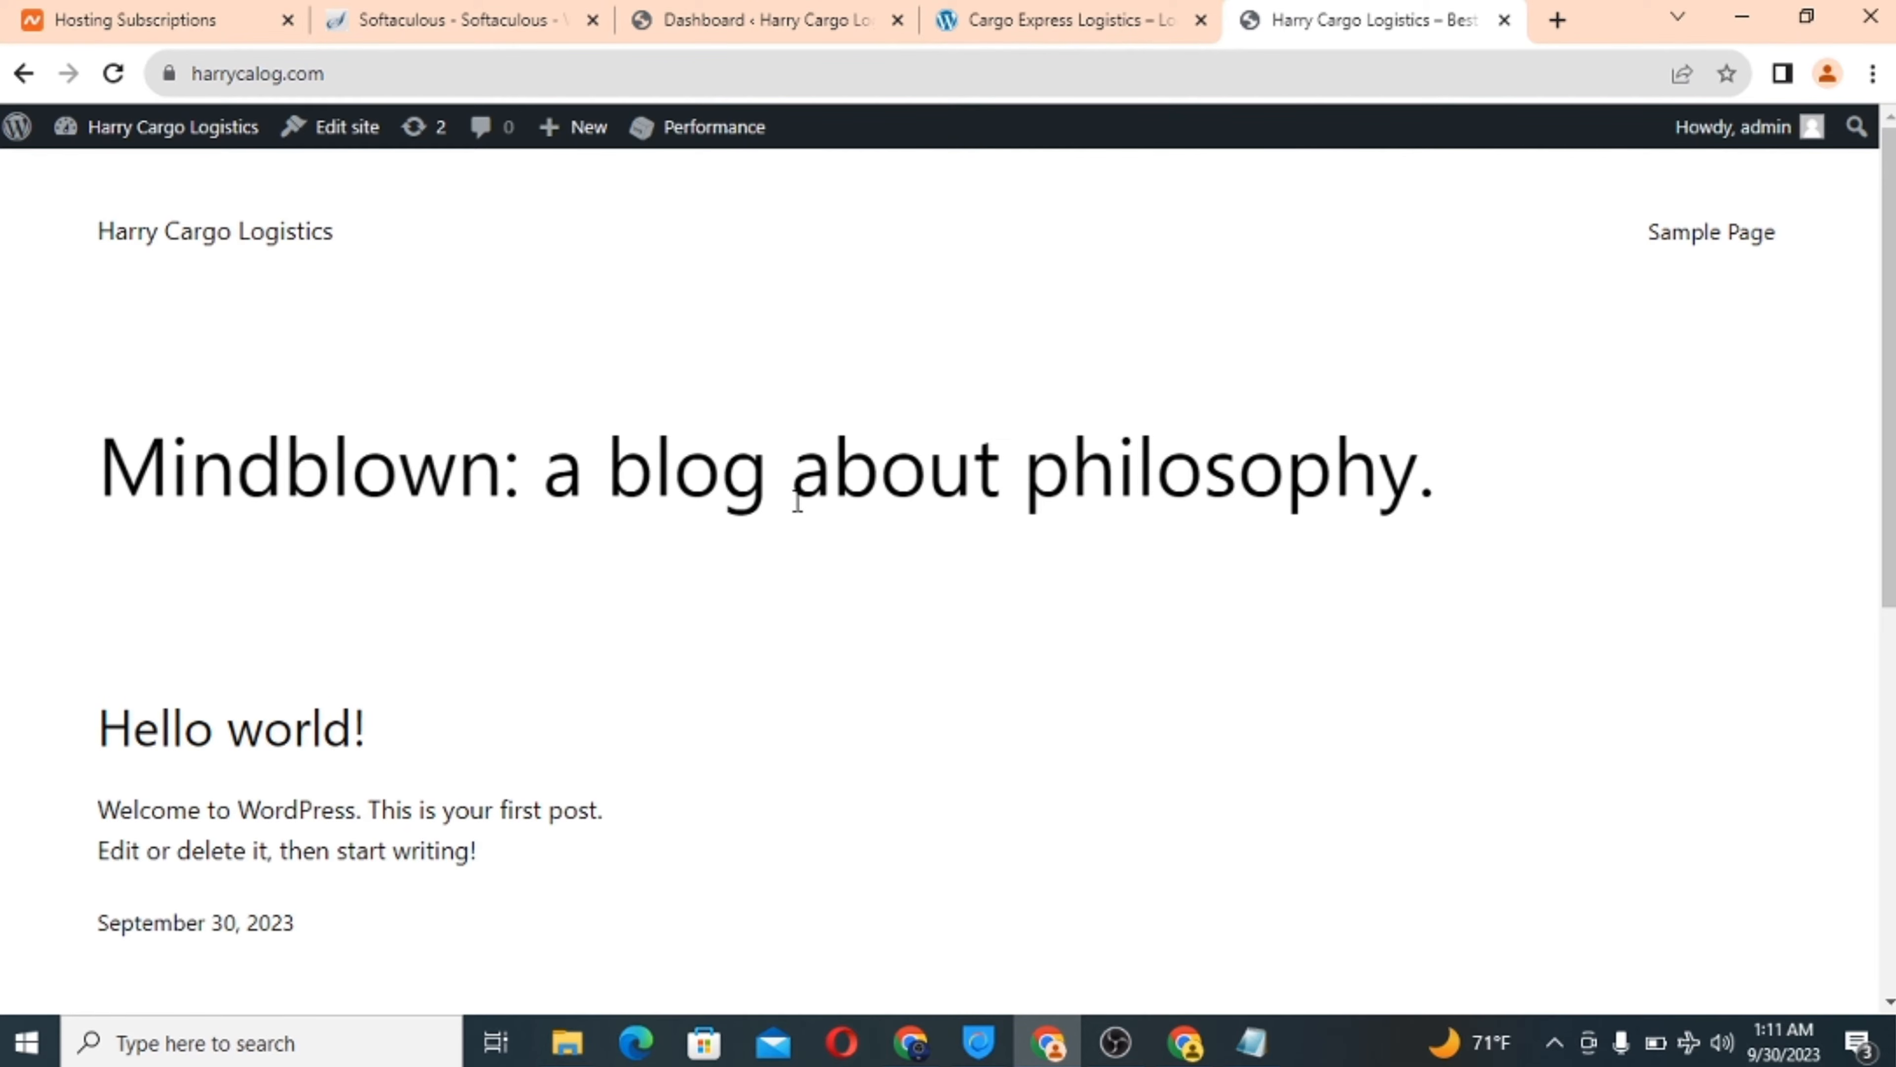
{"action": "scroll", "coordinate": [766, 627], "scroll_direction": "down", "scroll_amount": 8}
{"action": "scroll", "coordinate": [765, 617], "scroll_direction": "up", "scroll_amount": 8}
{"action": "scroll", "coordinate": [764, 617], "scroll_direction": "down", "scroll_amount": 8}
{"action": "scroll", "coordinate": [764, 616], "scroll_direction": "up", "scroll_amount": 8}
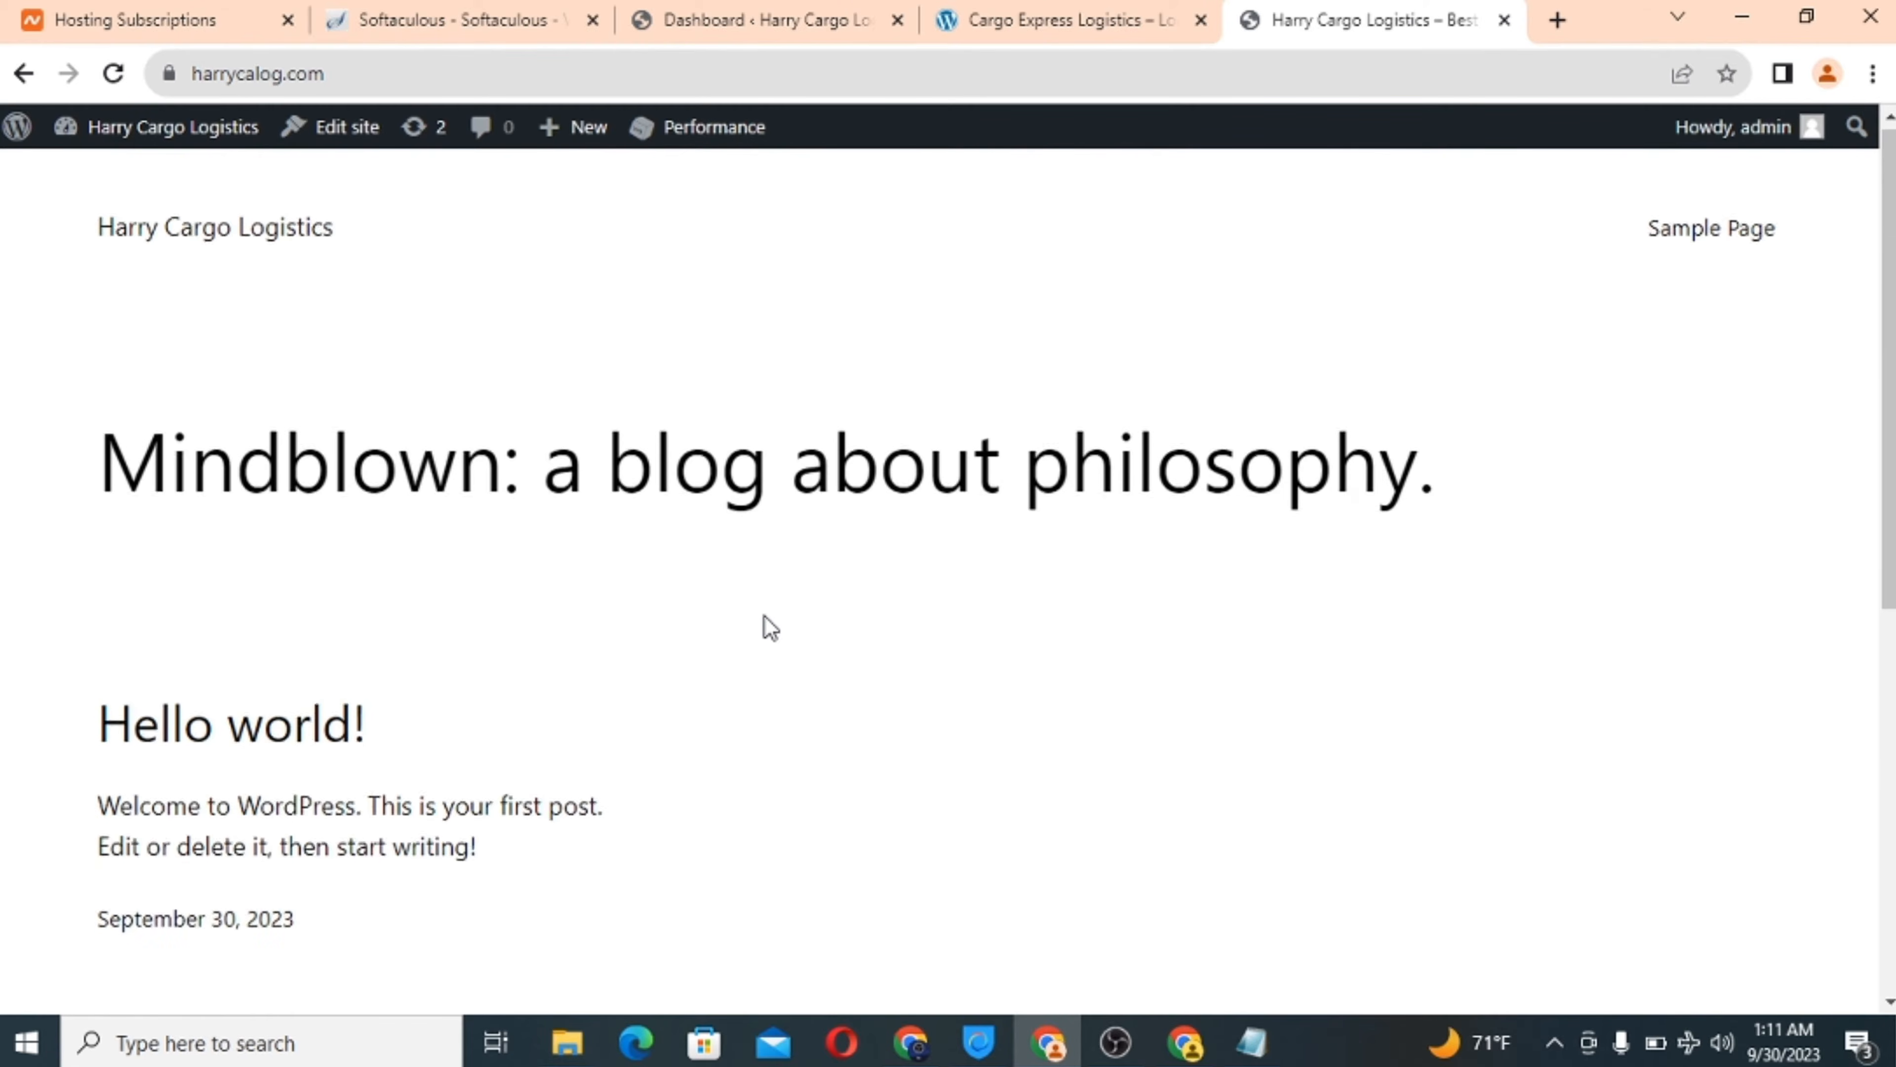
{"action": "scroll", "coordinate": [764, 617], "scroll_direction": "down", "scroll_amount": 4}
{"action": "scroll", "coordinate": [764, 615], "scroll_direction": "down", "scroll_amount": 4}
{"action": "scroll", "coordinate": [765, 615], "scroll_direction": "up", "scroll_amount": 8}
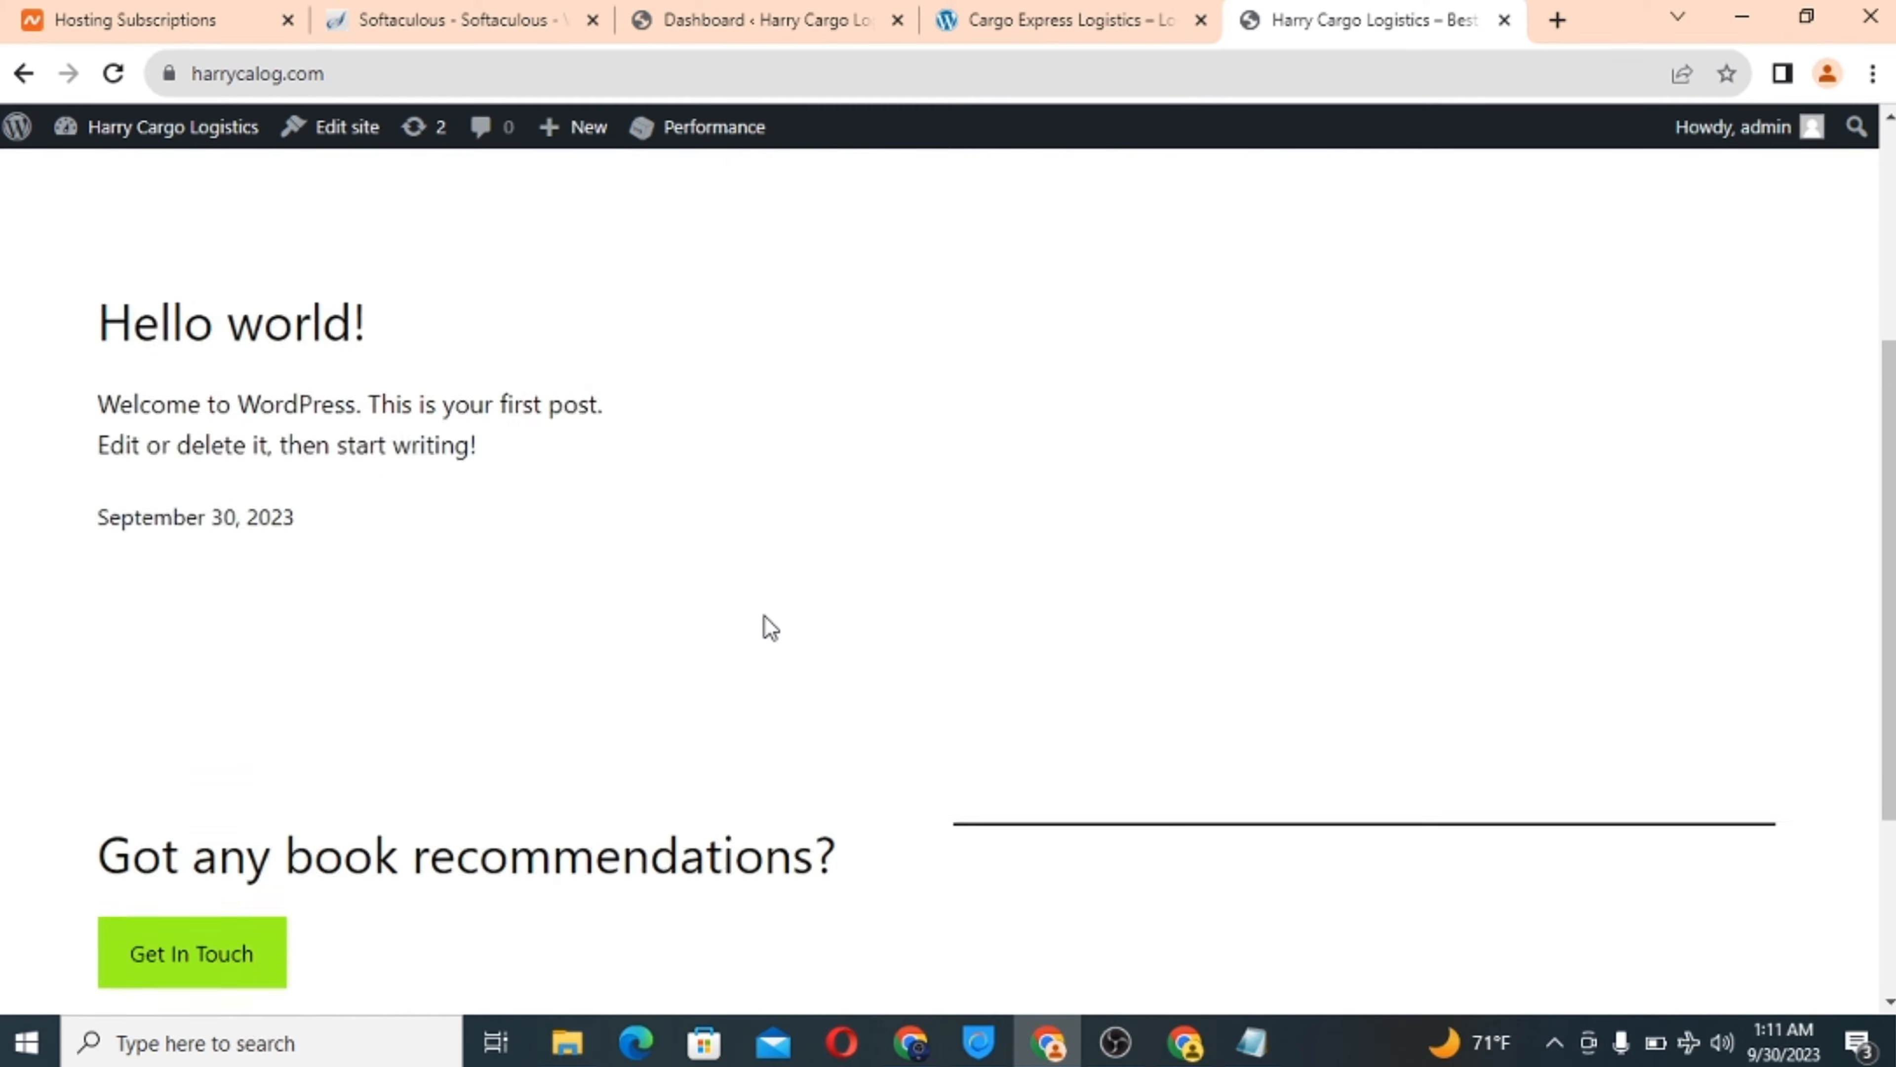
{"action": "scroll", "coordinate": [764, 616], "scroll_direction": "down", "scroll_amount": 3}
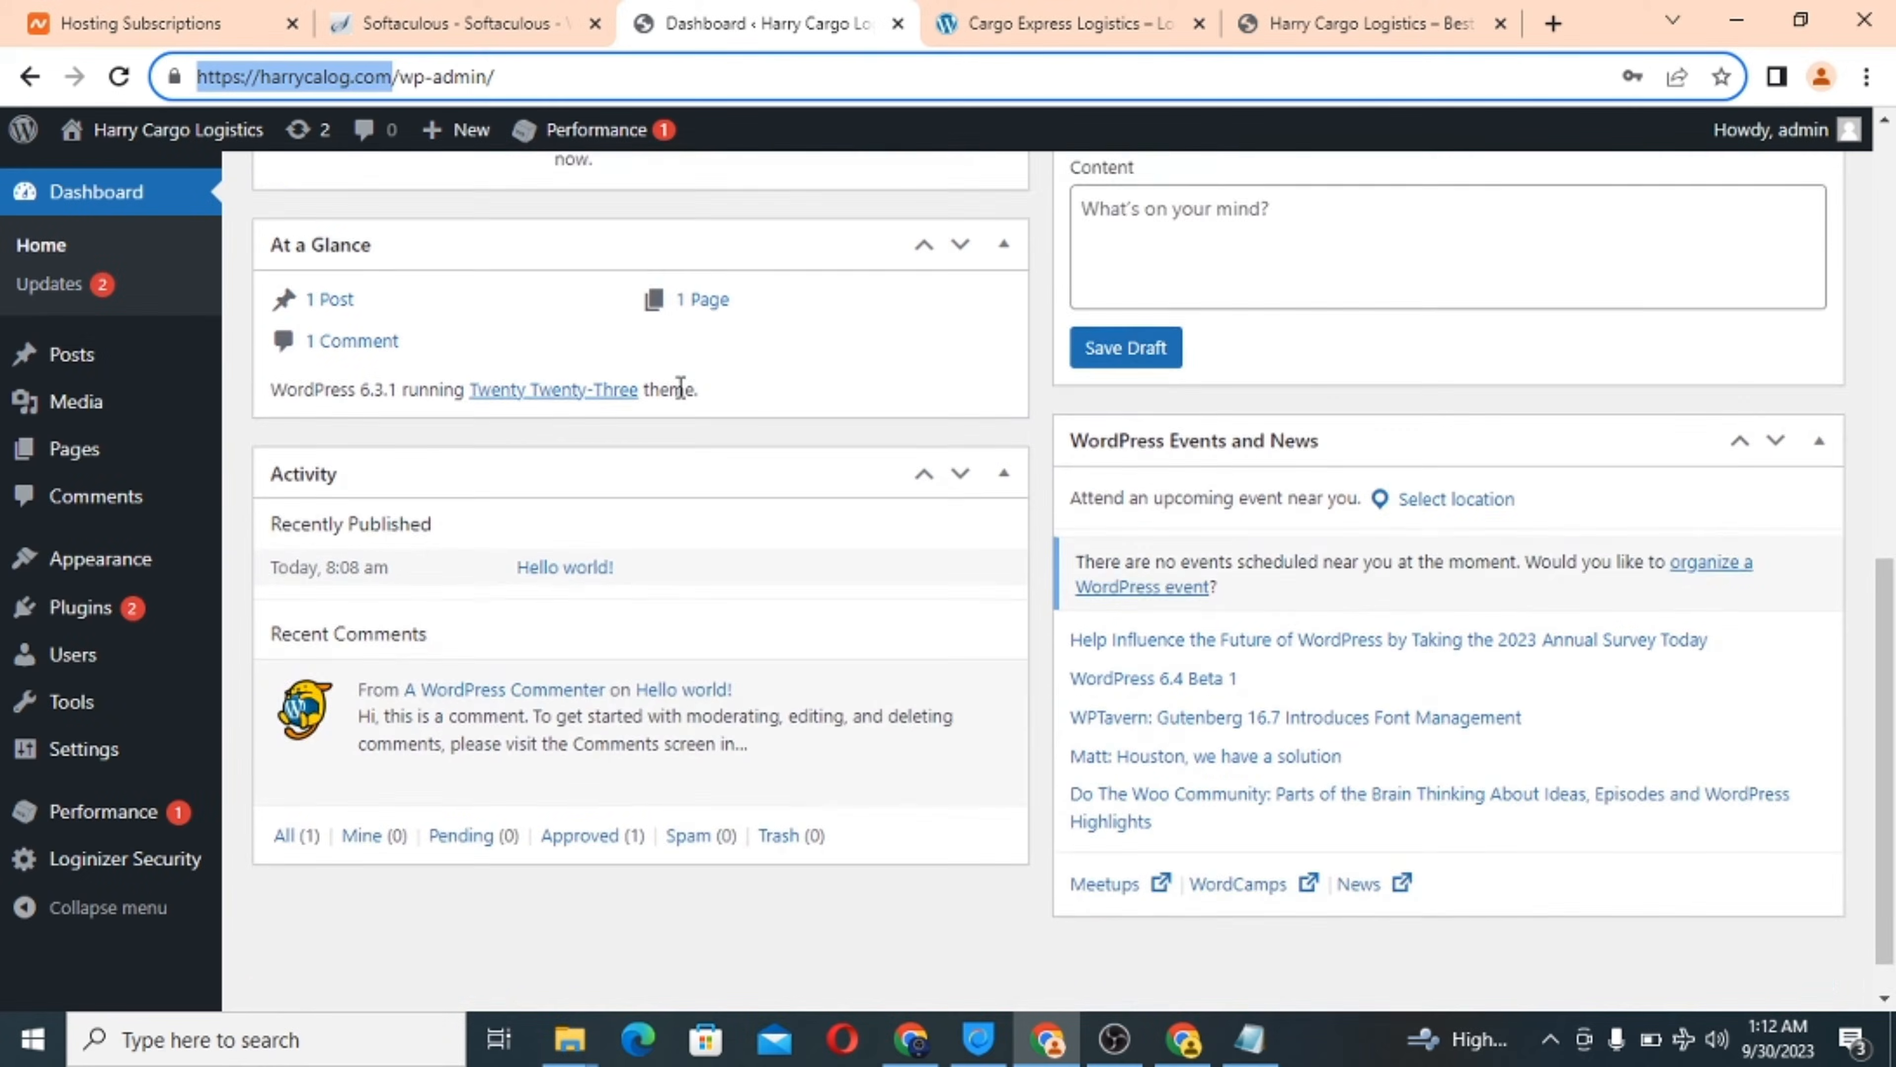
{"action": "scroll", "coordinate": [677, 386], "scroll_direction": "down", "scroll_amount": 1}
{"action": "scroll", "coordinate": [677, 386], "scroll_direction": "up", "scroll_amount": 10}
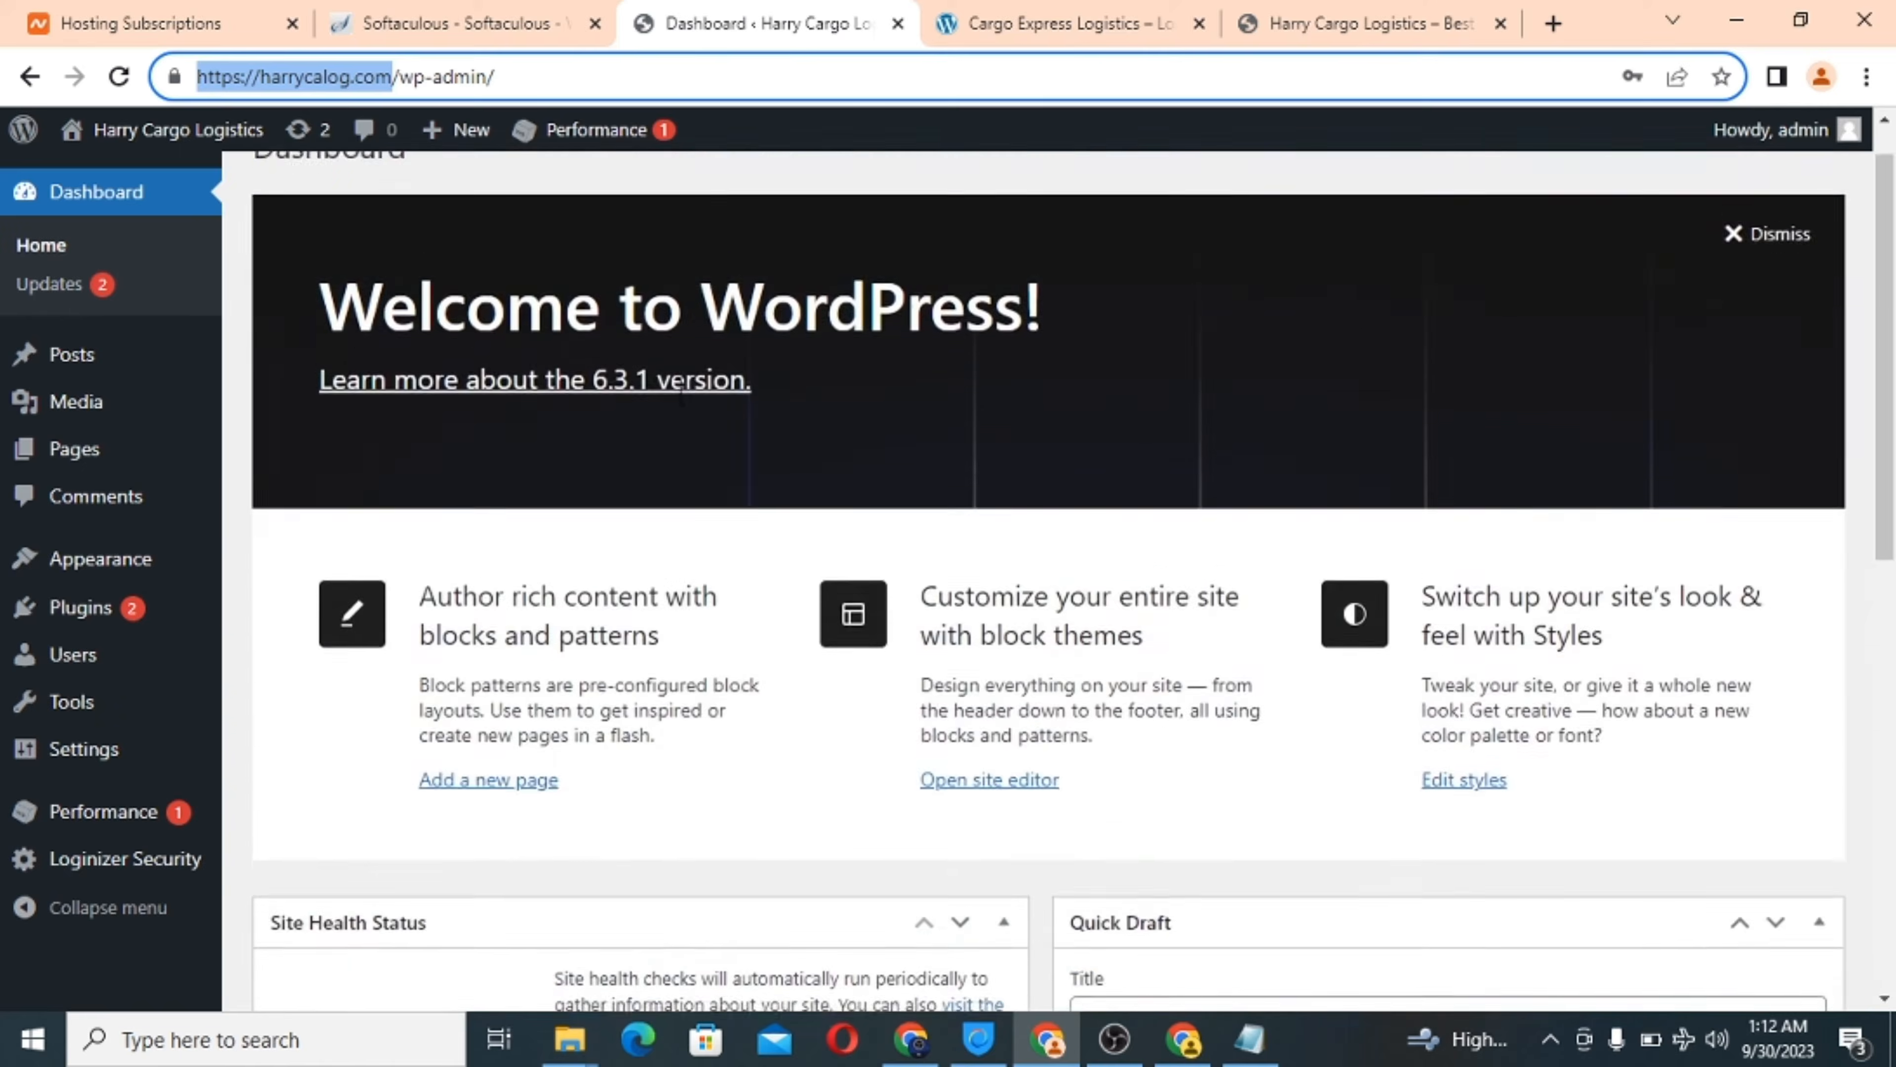
{"action": "scroll", "coordinate": [681, 385], "scroll_direction": "up", "scroll_amount": 1}
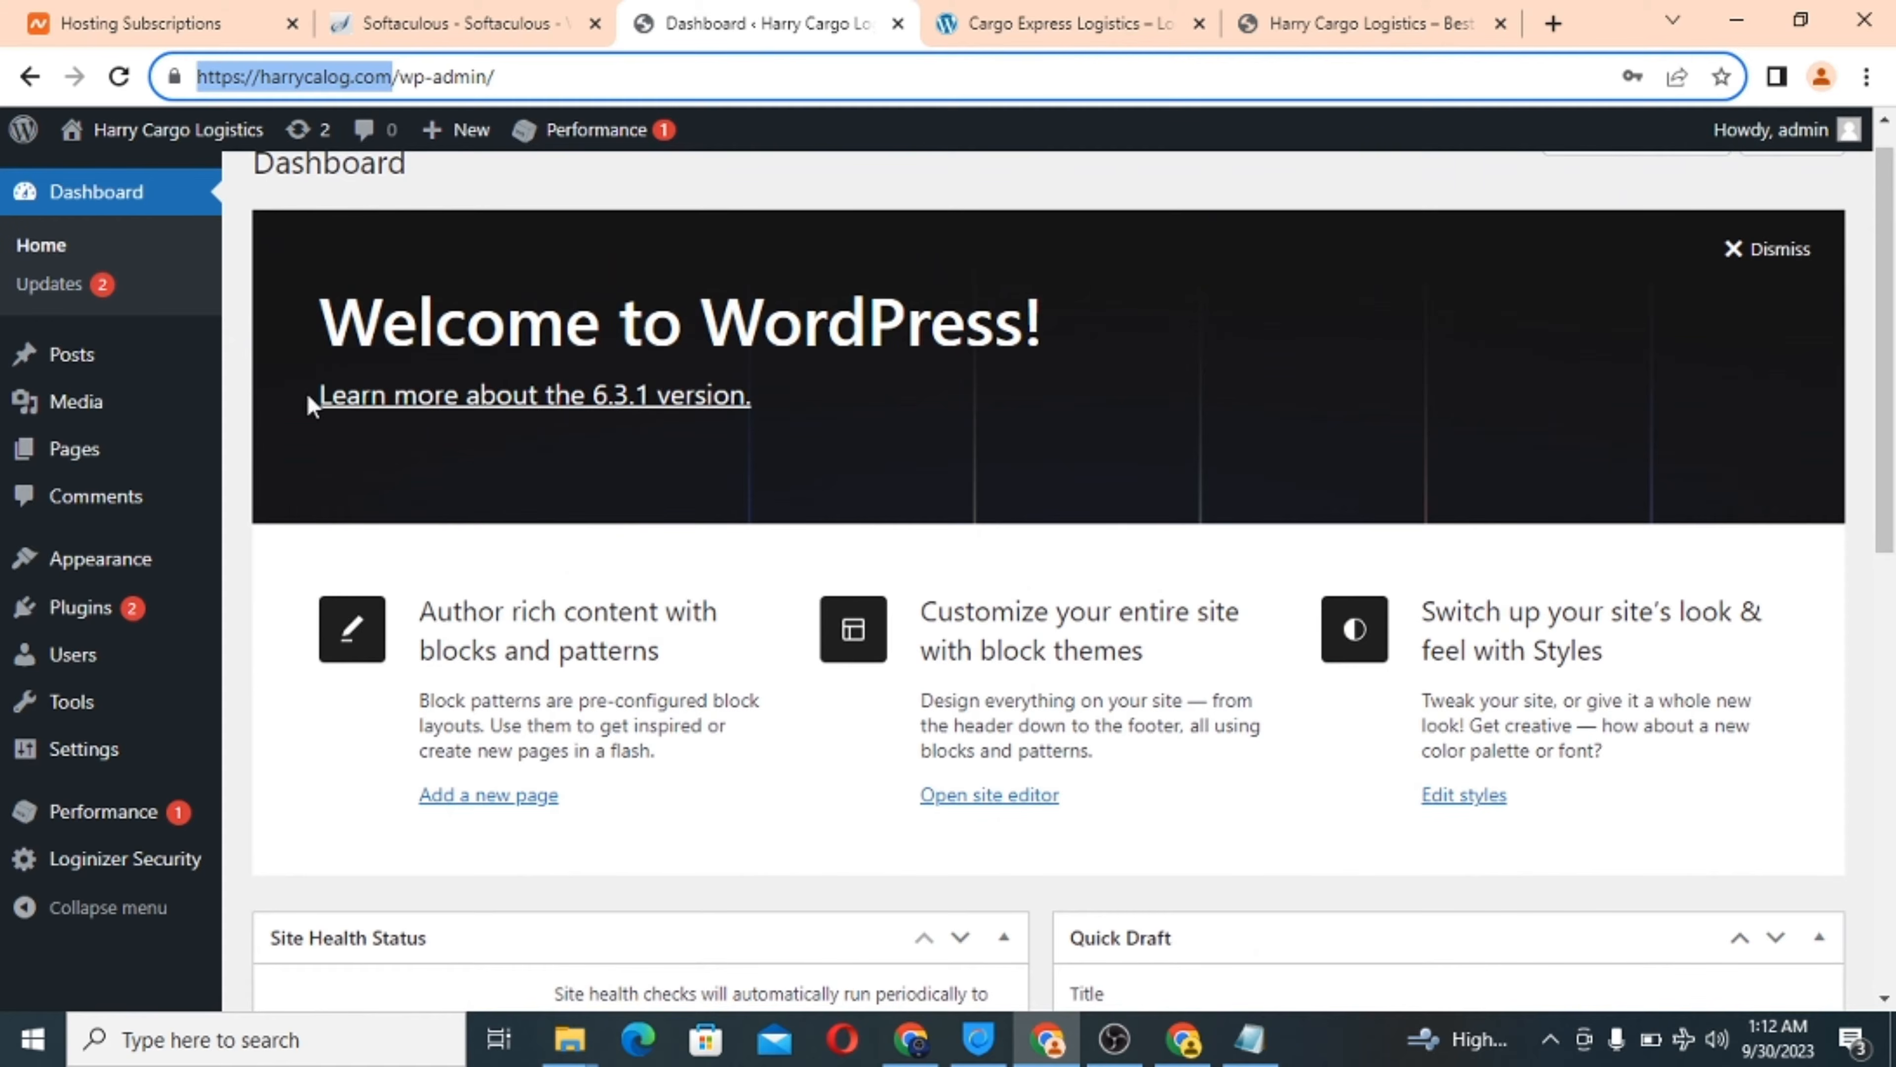
{"action": "left_click", "coordinate": [256, 517]}
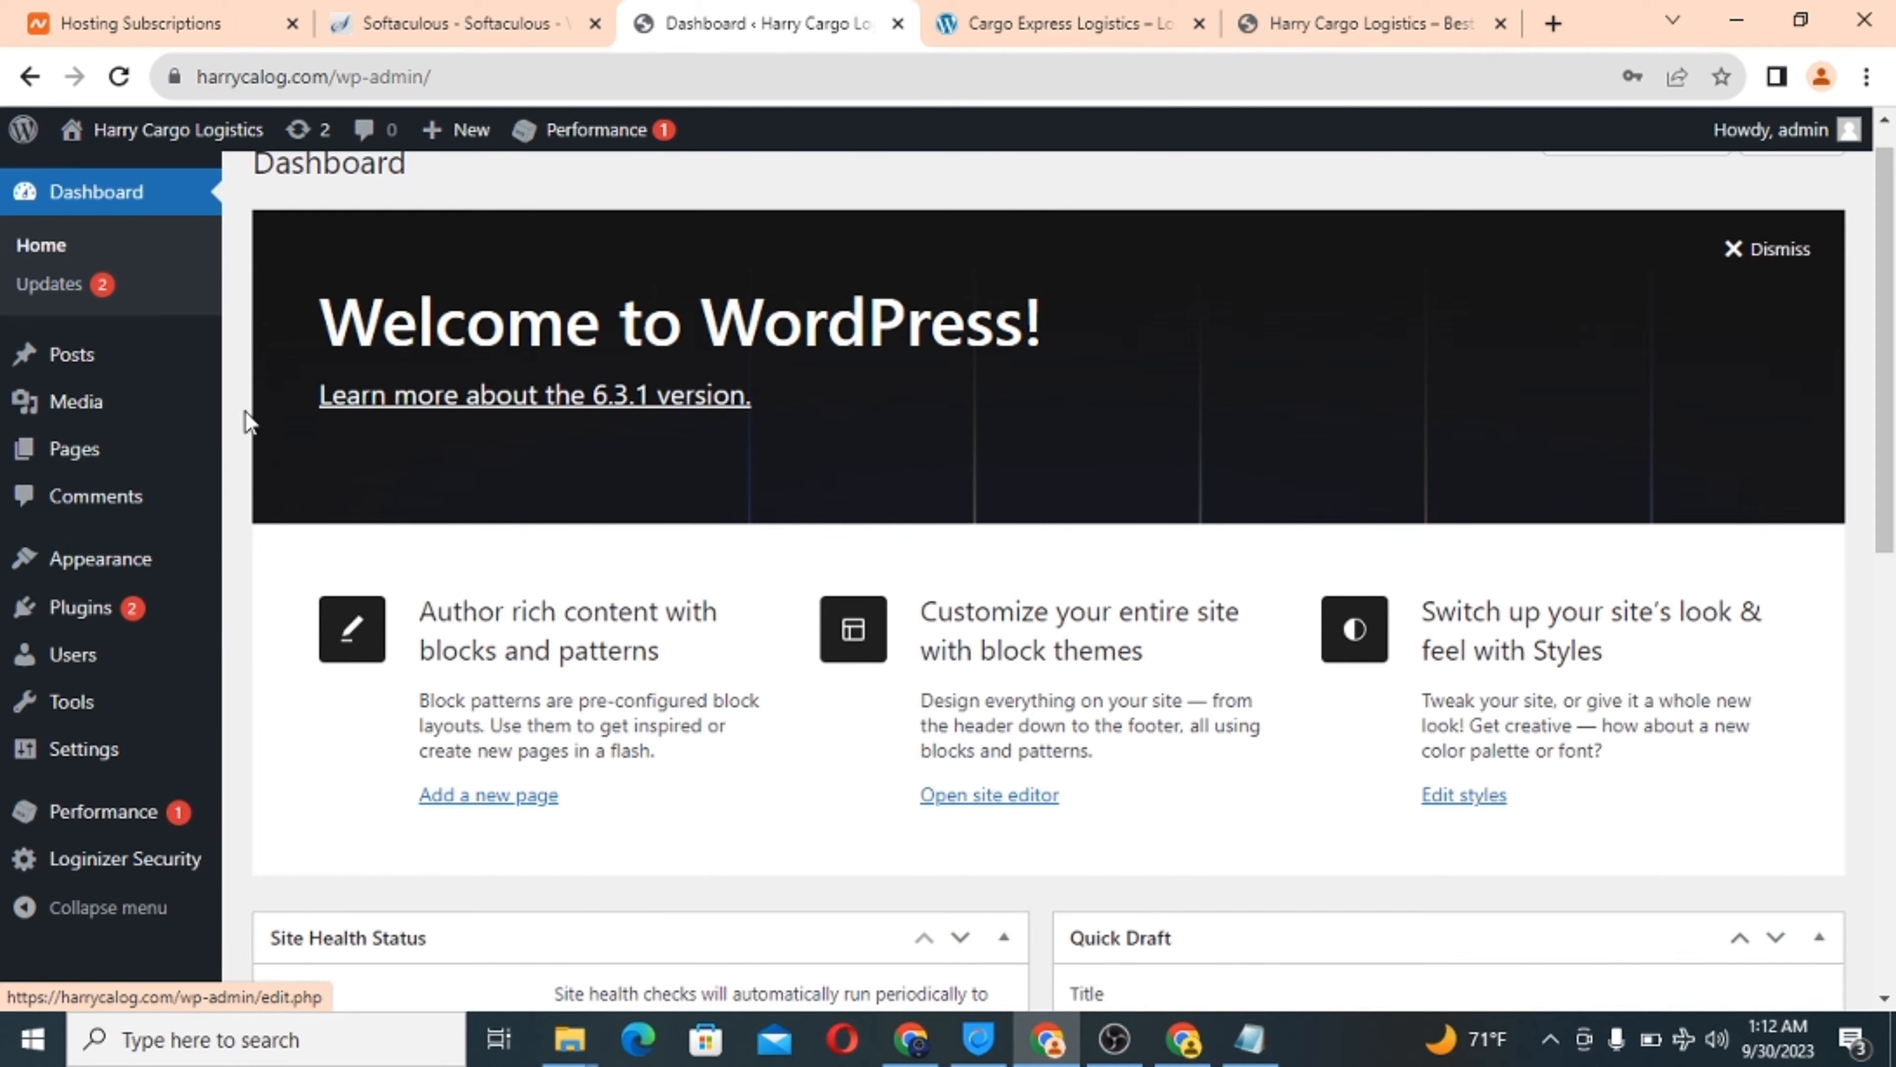
{"action": "mouse_move", "coordinate": [180, 590]}
{"action": "scroll", "coordinate": [179, 590], "scroll_direction": "up", "scroll_amount": 1}
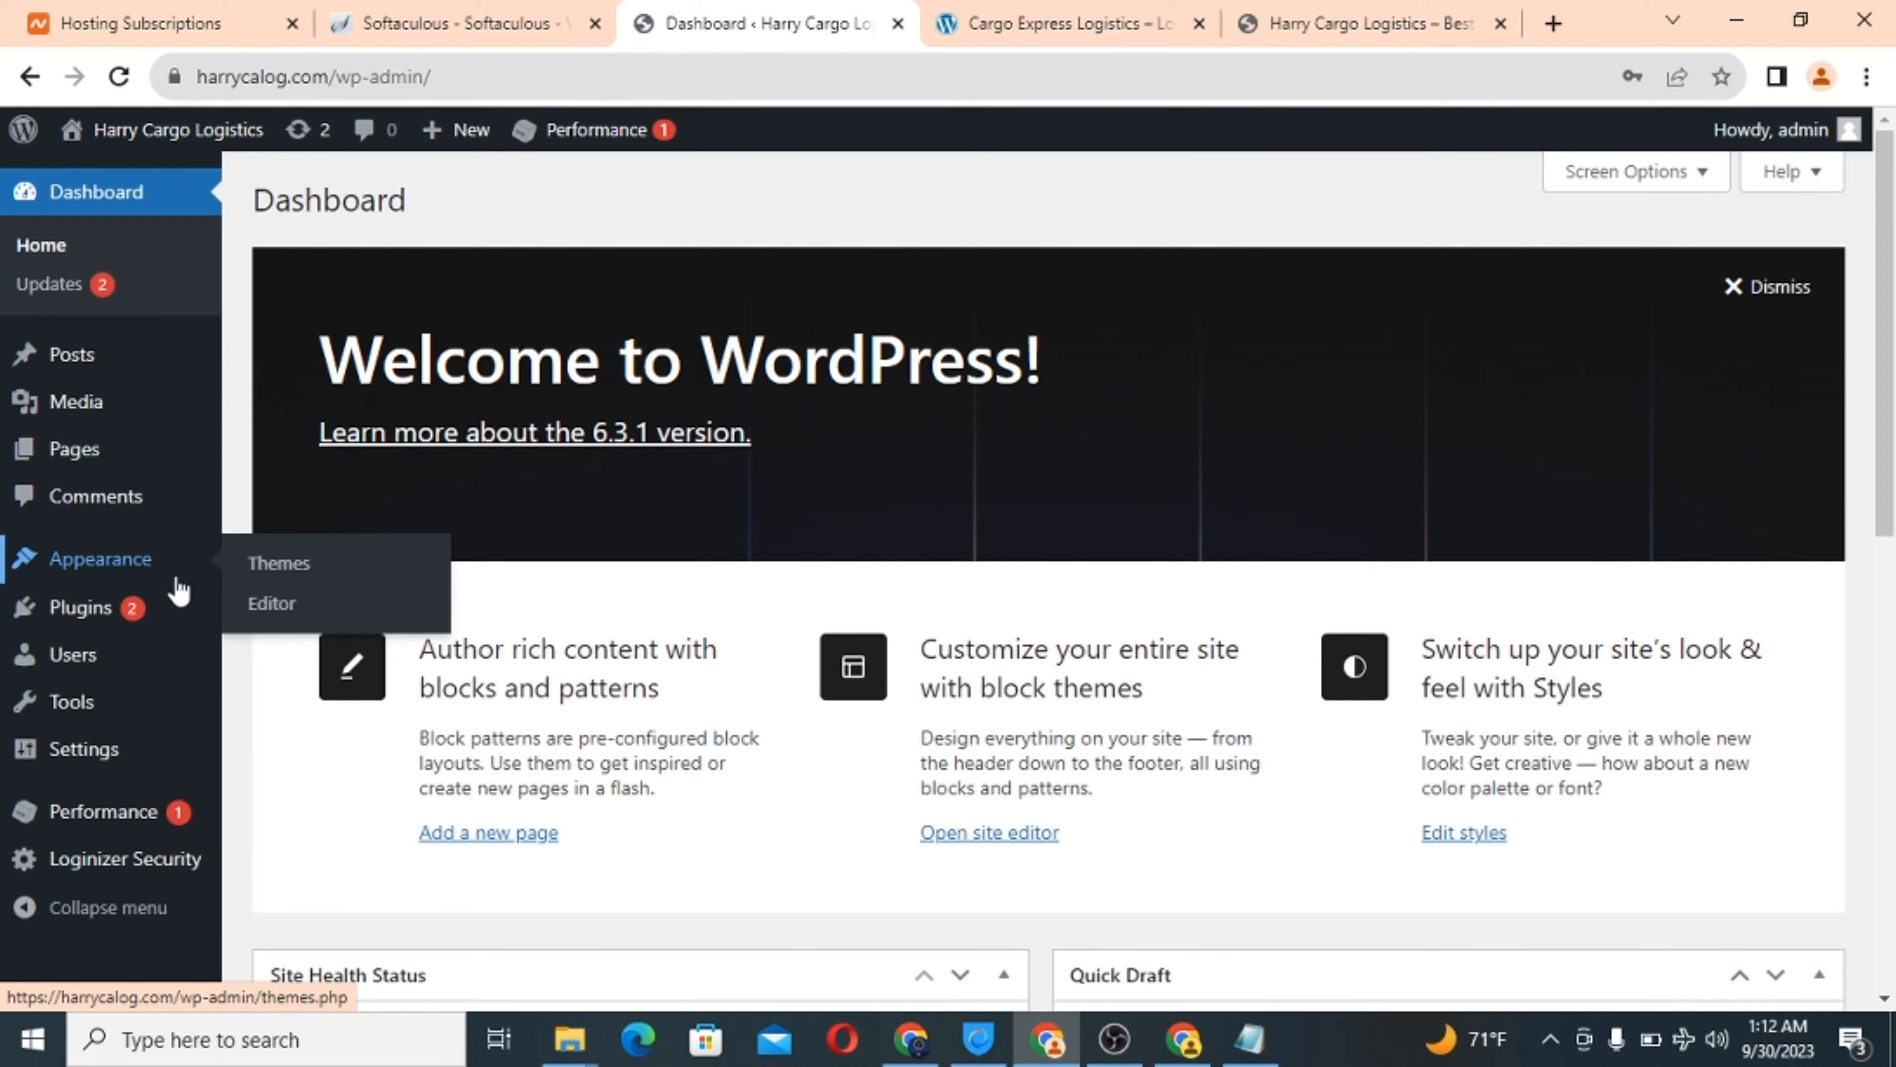
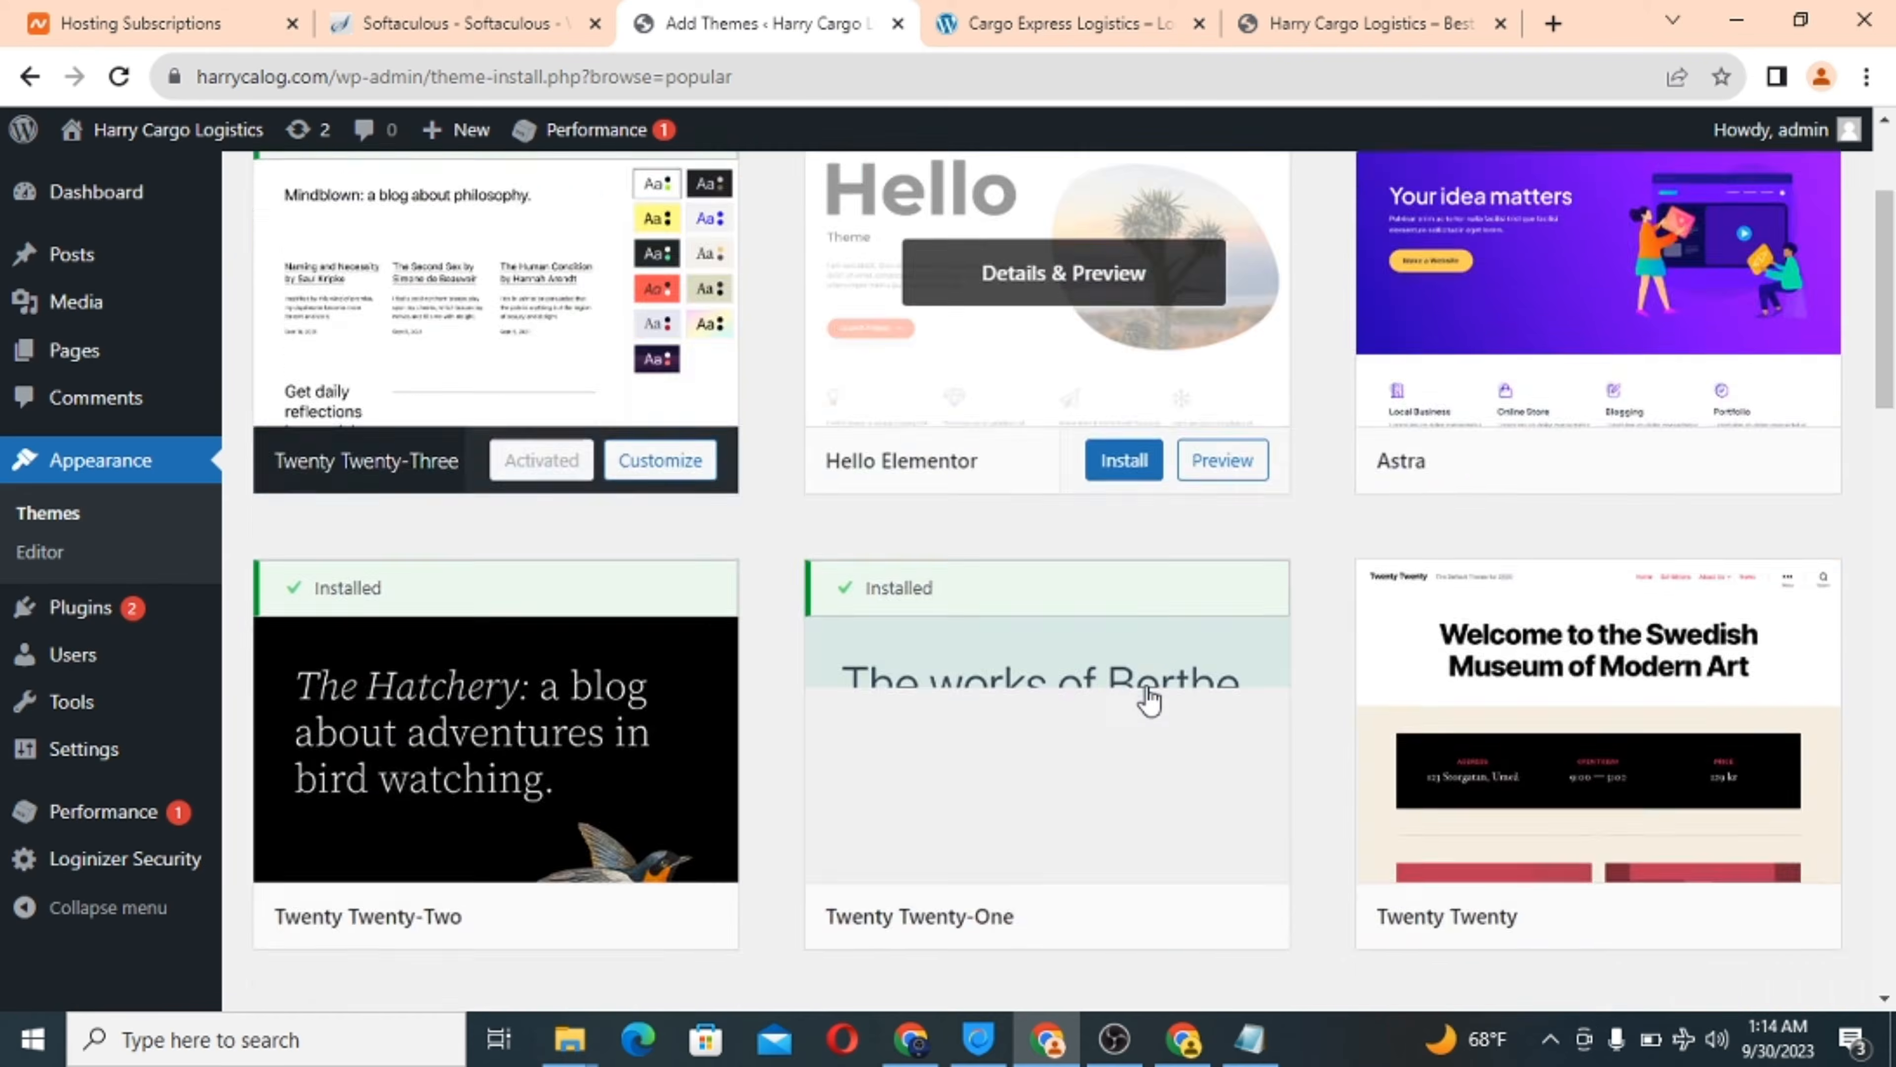
{"action": "scroll", "coordinate": [1150, 698], "scroll_direction": "down", "scroll_amount": 15}
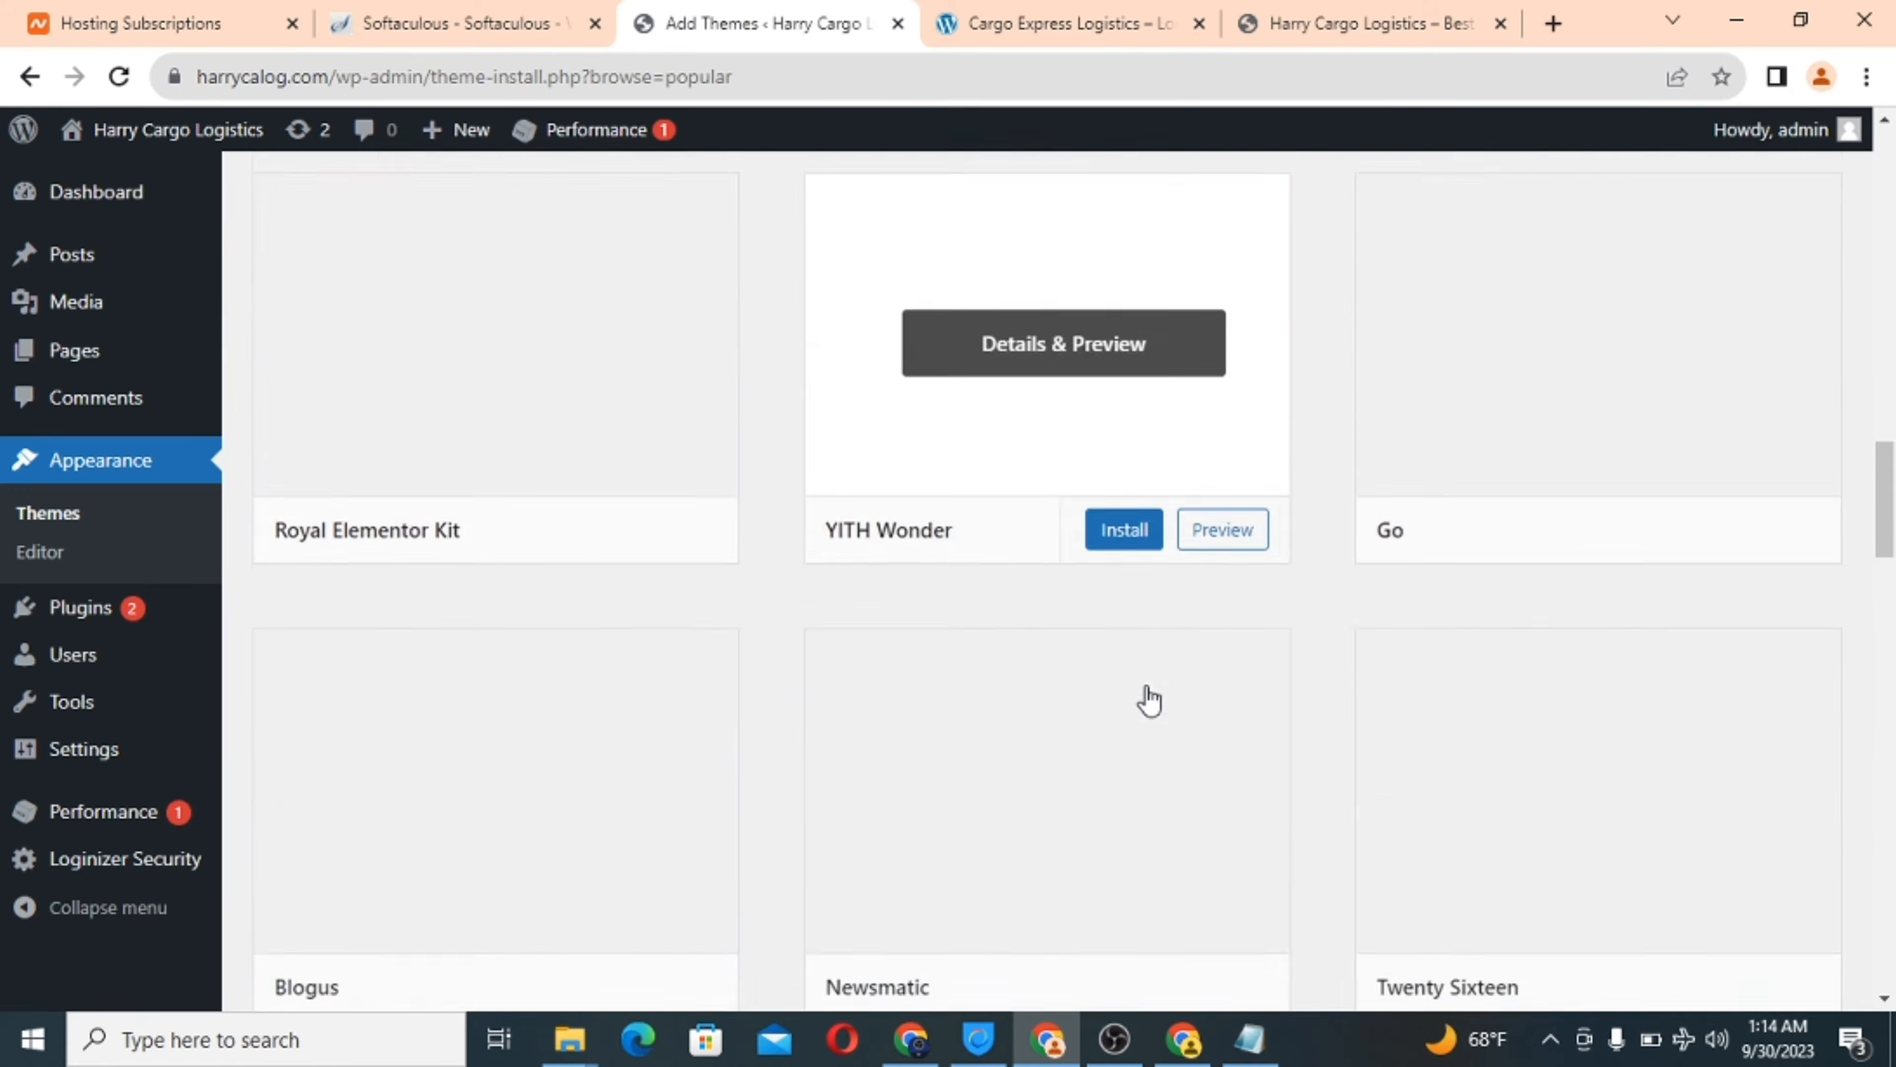
Scroll through the Add Themes page before searching.
{"action": "scroll", "coordinate": [1151, 698], "scroll_direction": "up", "scroll_amount": 20}
{"action": "scroll", "coordinate": [1149, 698], "scroll_direction": "up", "scroll_amount": 15}
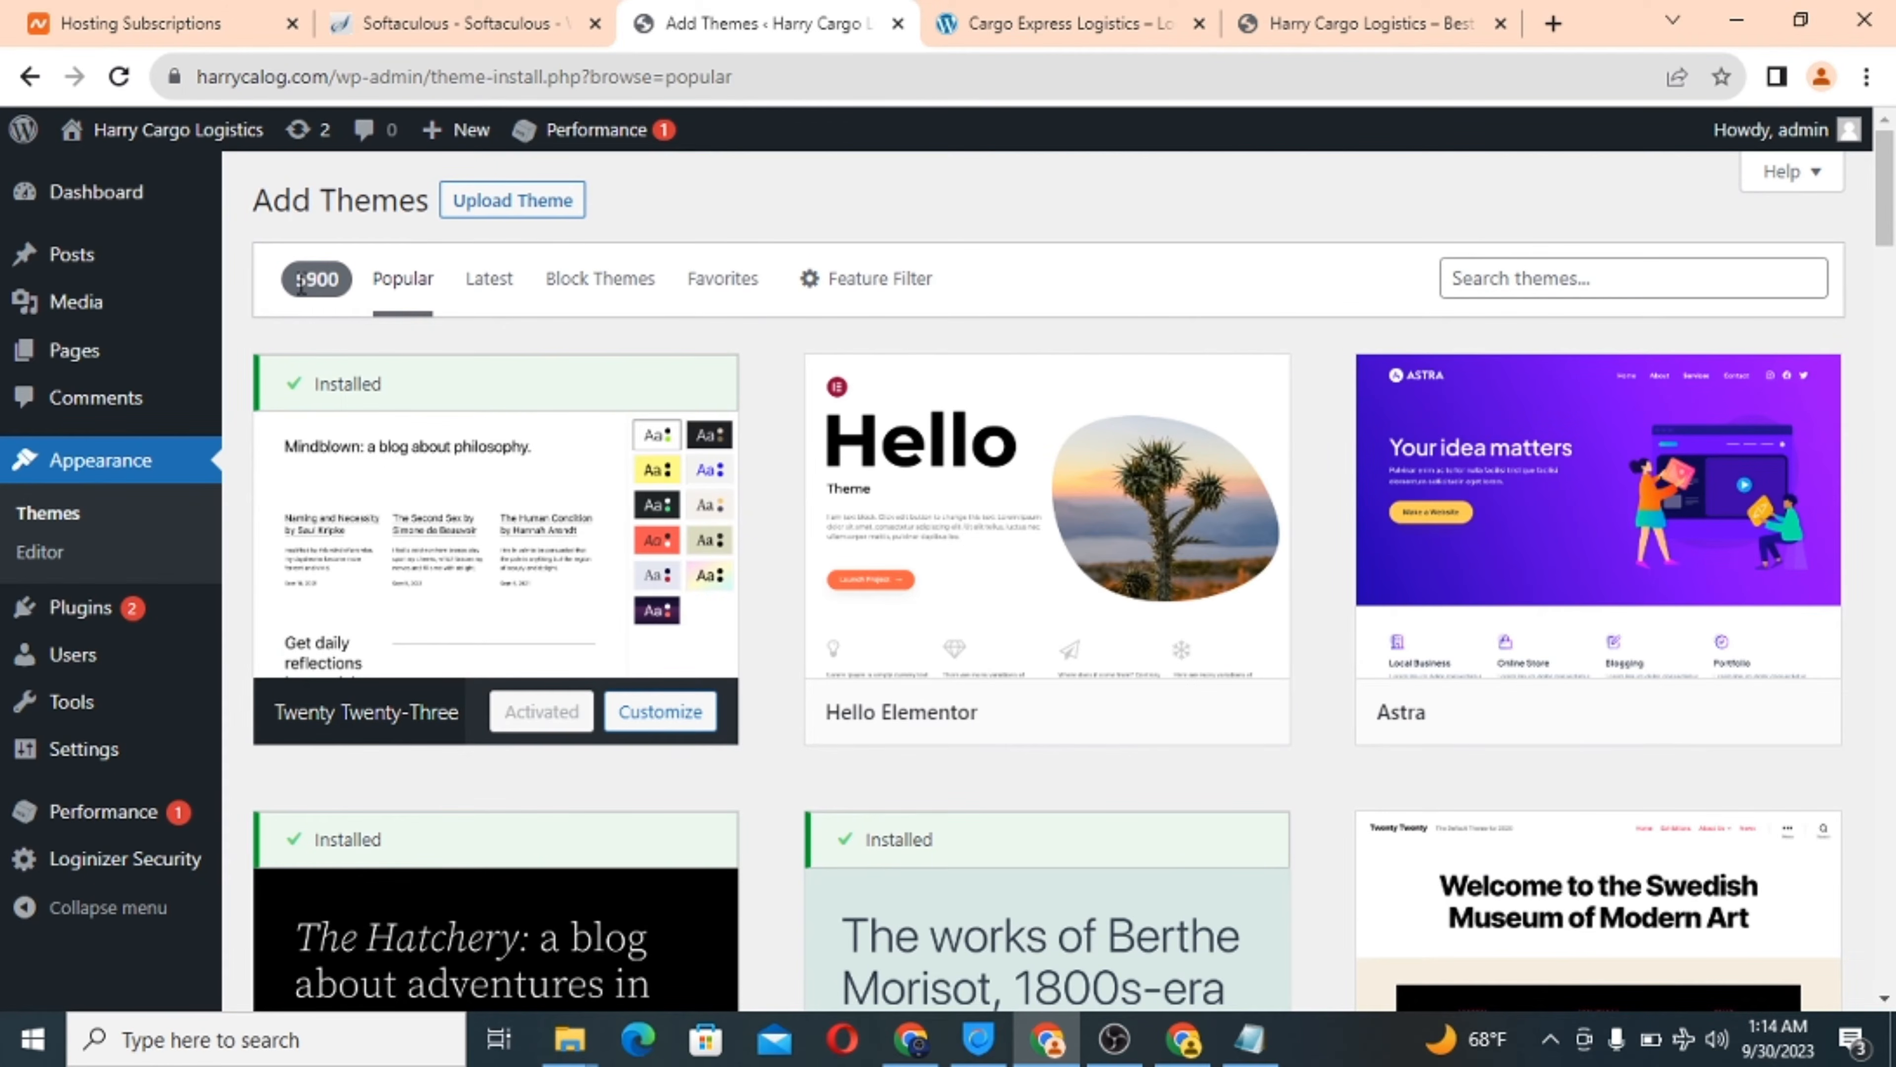
{"action": "mouse_move", "coordinate": [1075, 718]}
{"action": "scroll", "coordinate": [1075, 718], "scroll_direction": "down", "scroll_amount": 2}
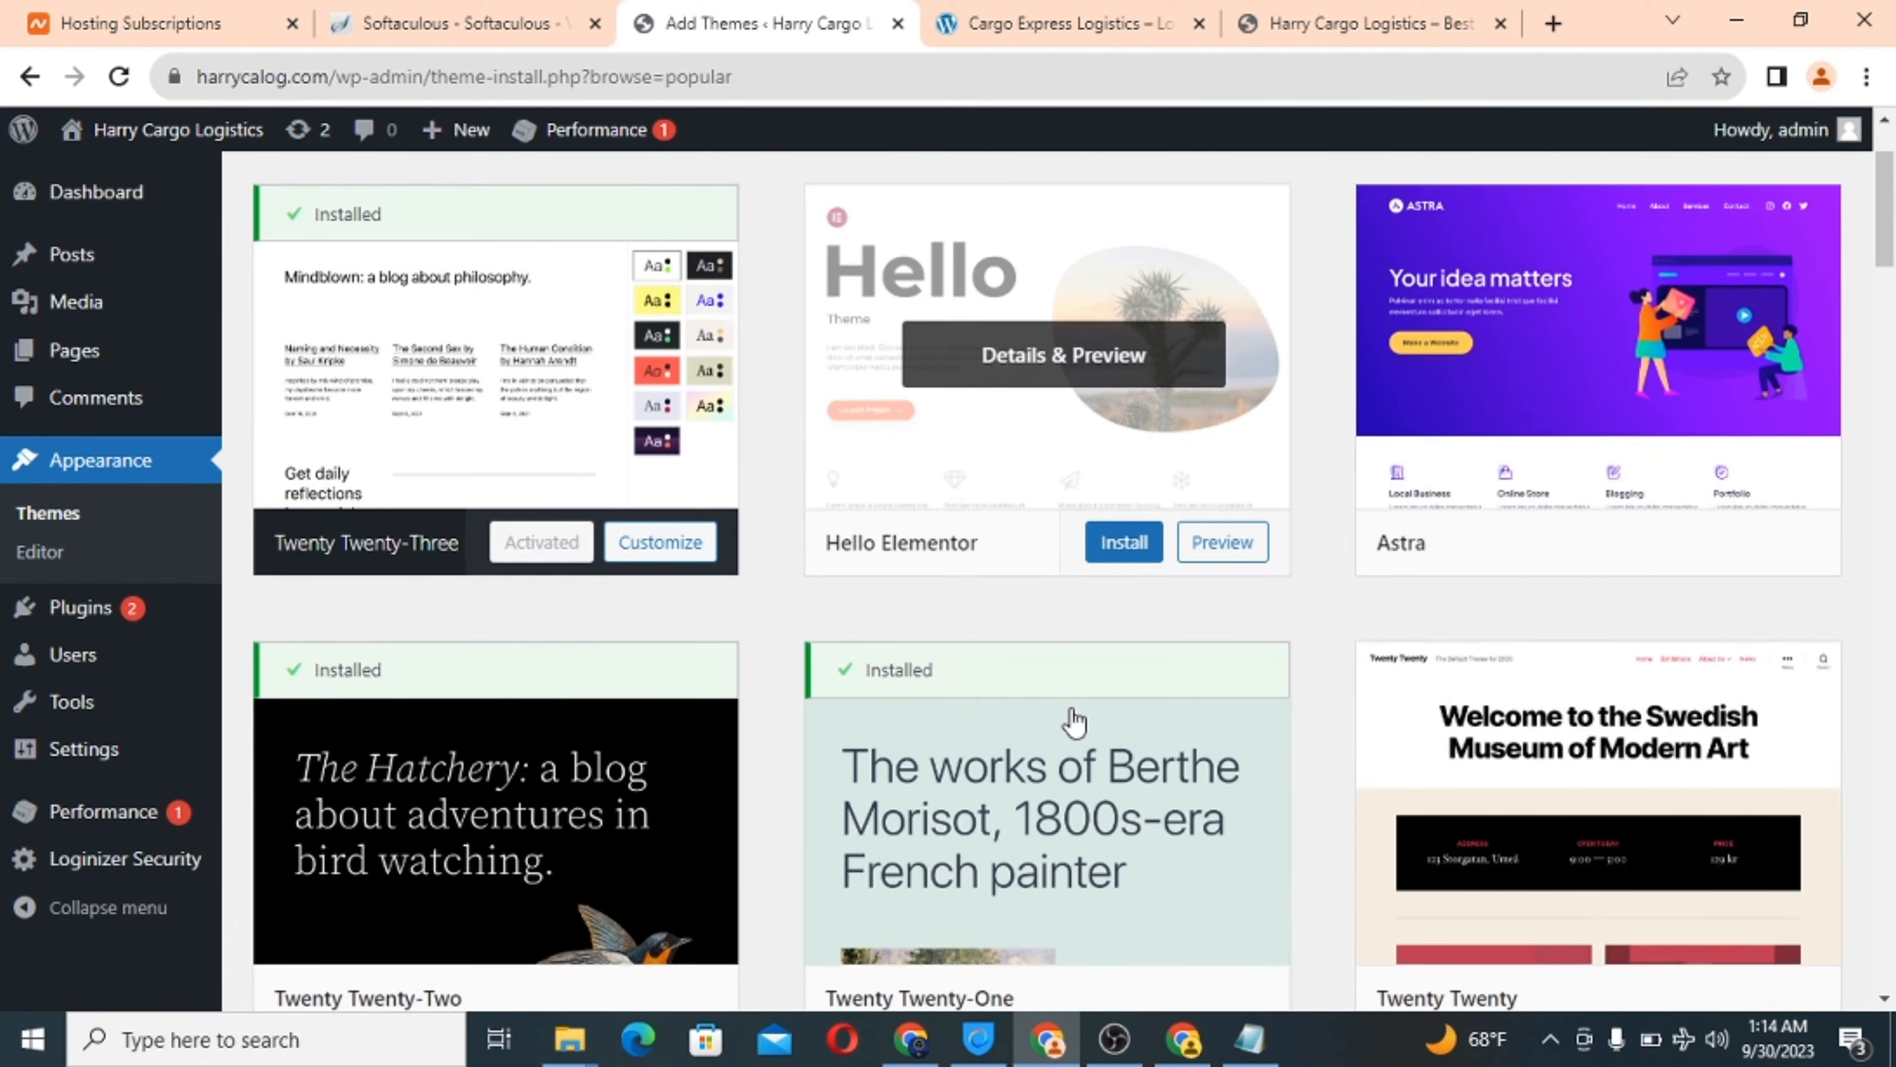
{"action": "scroll", "coordinate": [1075, 719], "scroll_direction": "up", "scroll_amount": 2}
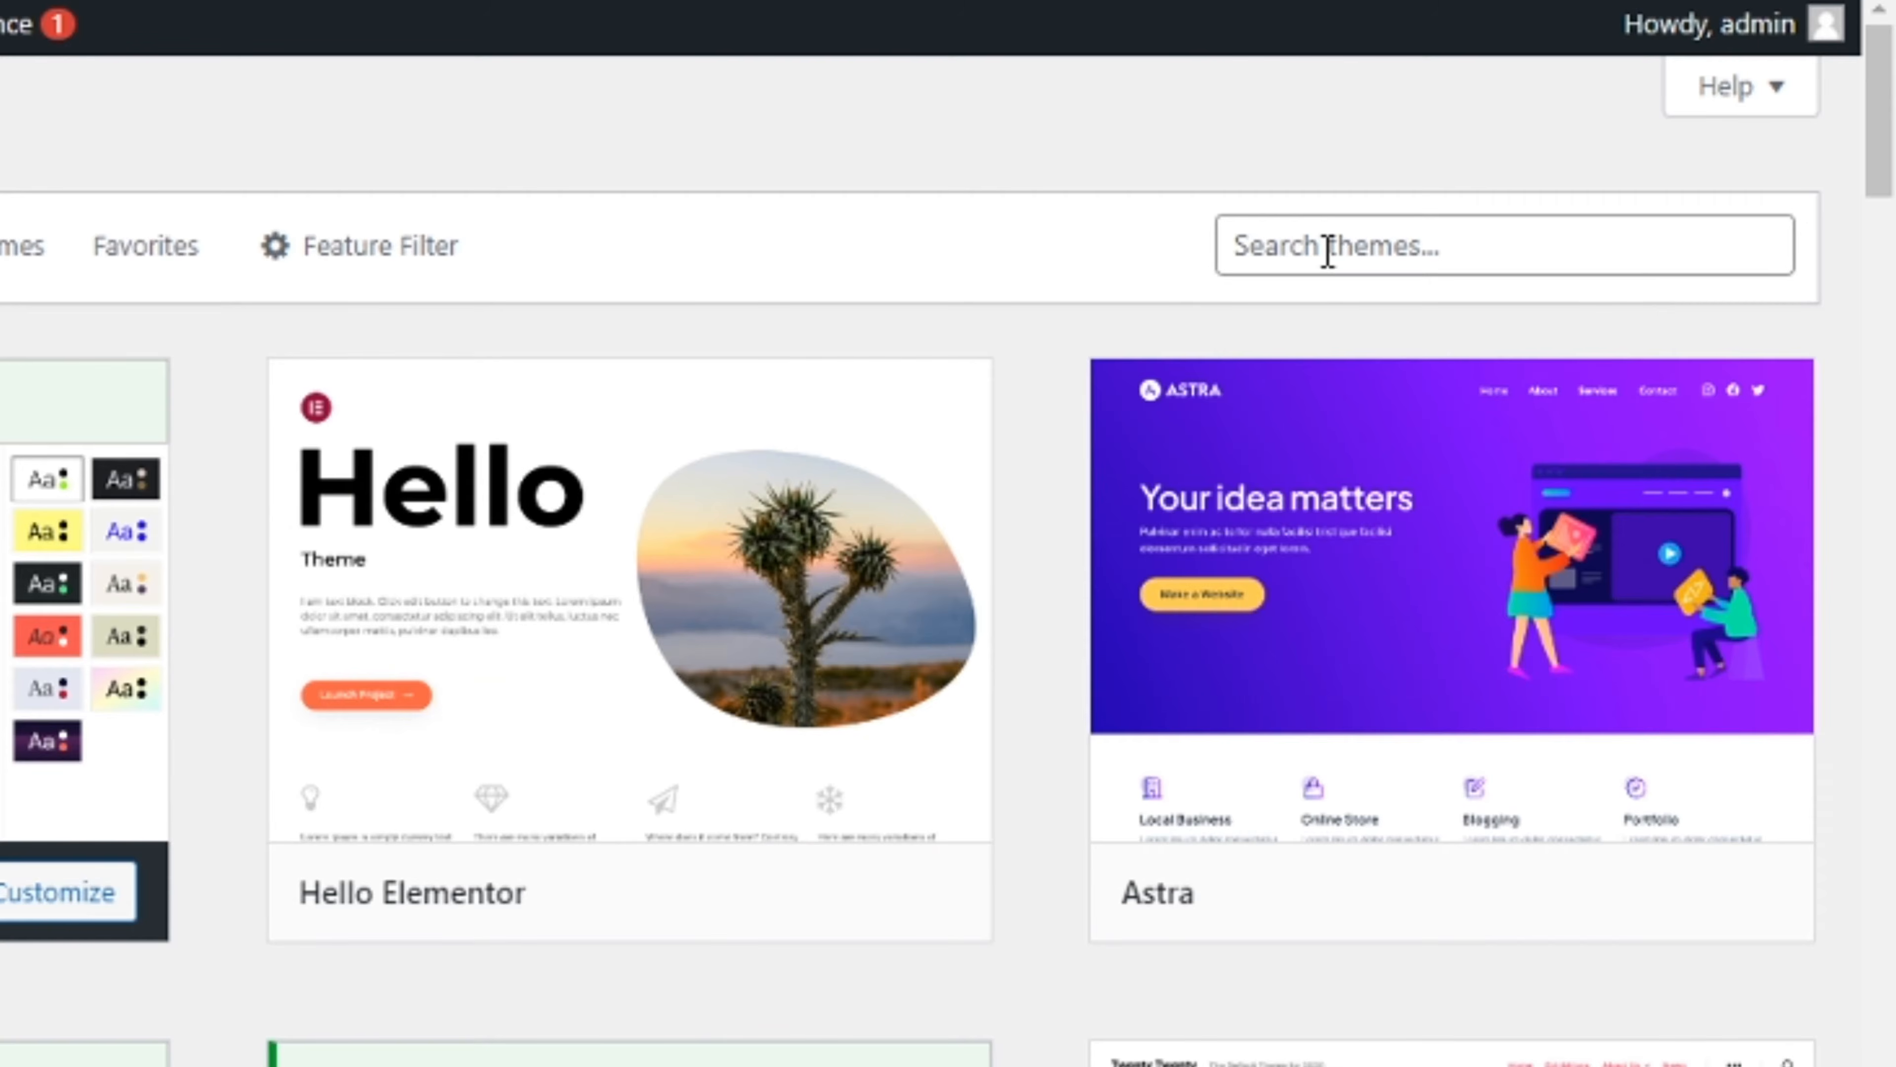
Search the theme directory for 'logistics' and scroll the results to Shifters Lite.
{"action": "left_click", "coordinate": [1517, 281]}
{"action": "type", "text": "lo"}
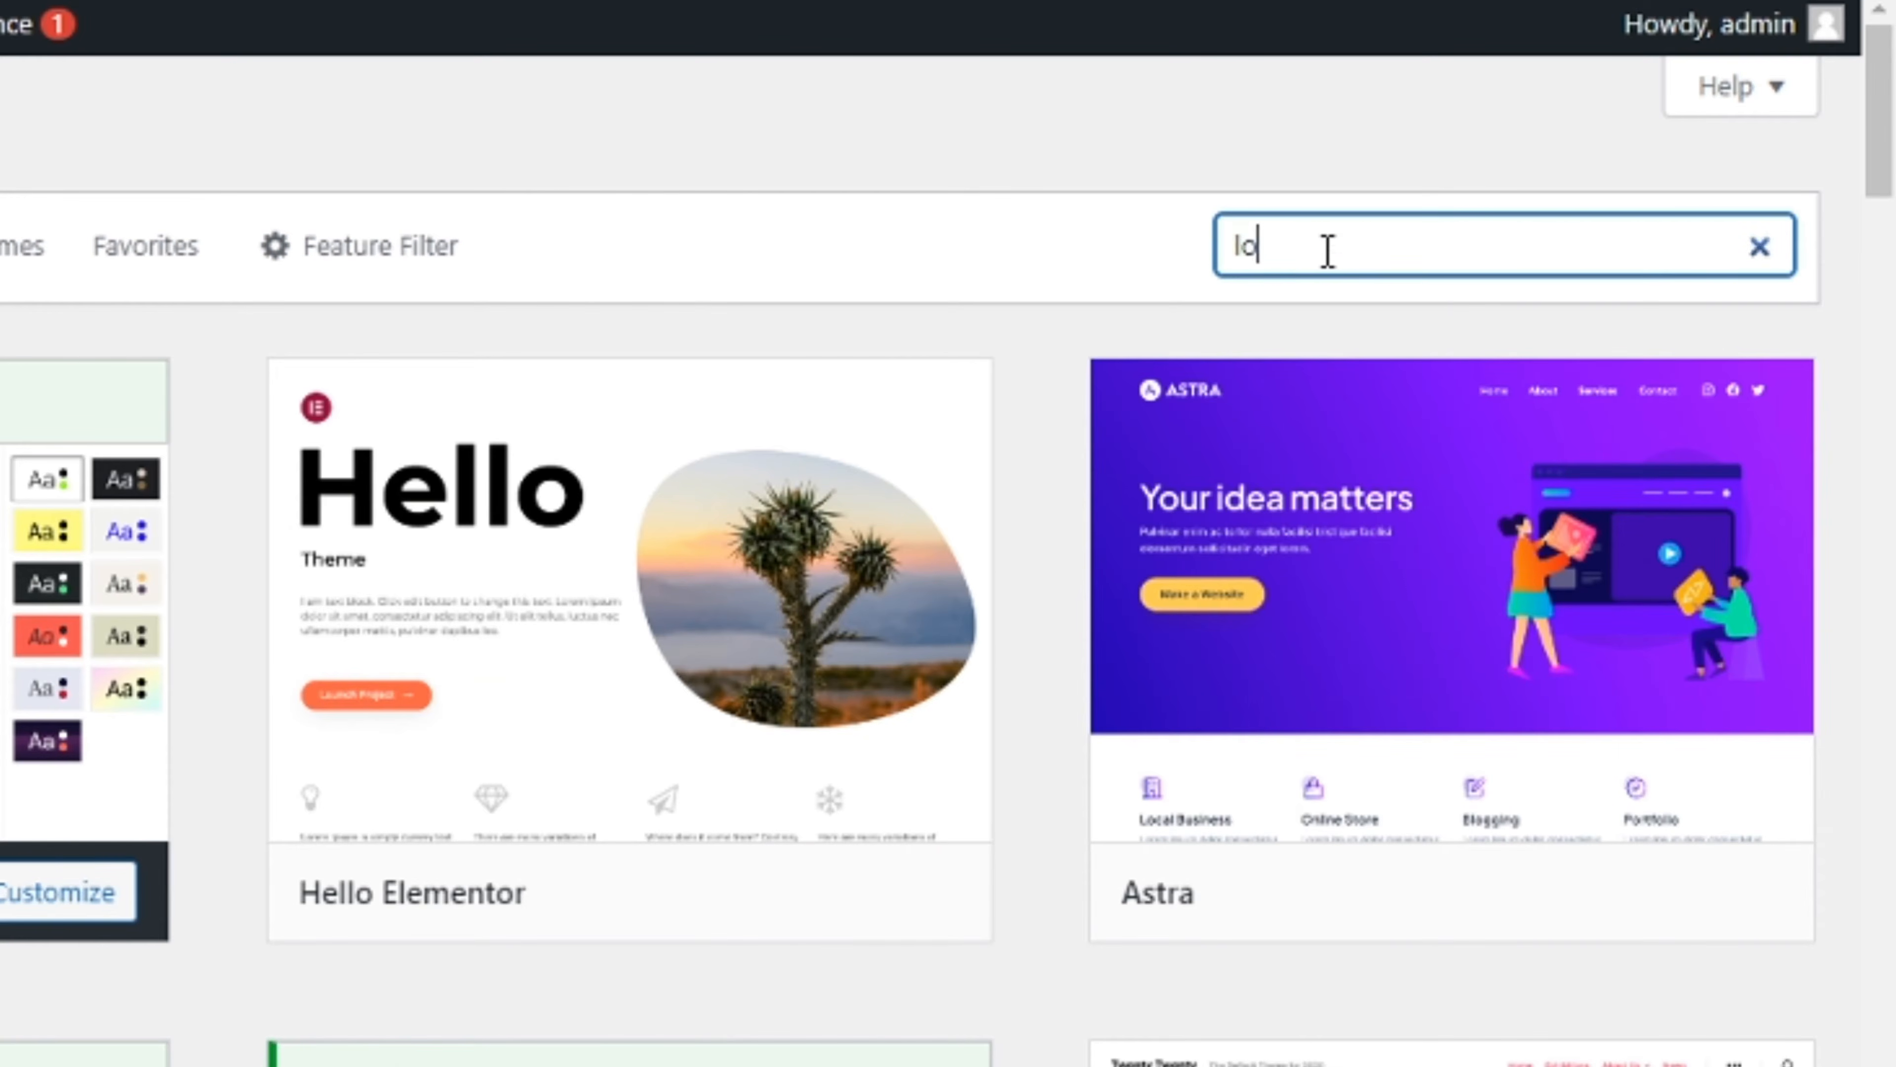
{"action": "type", "text": "gistics"}
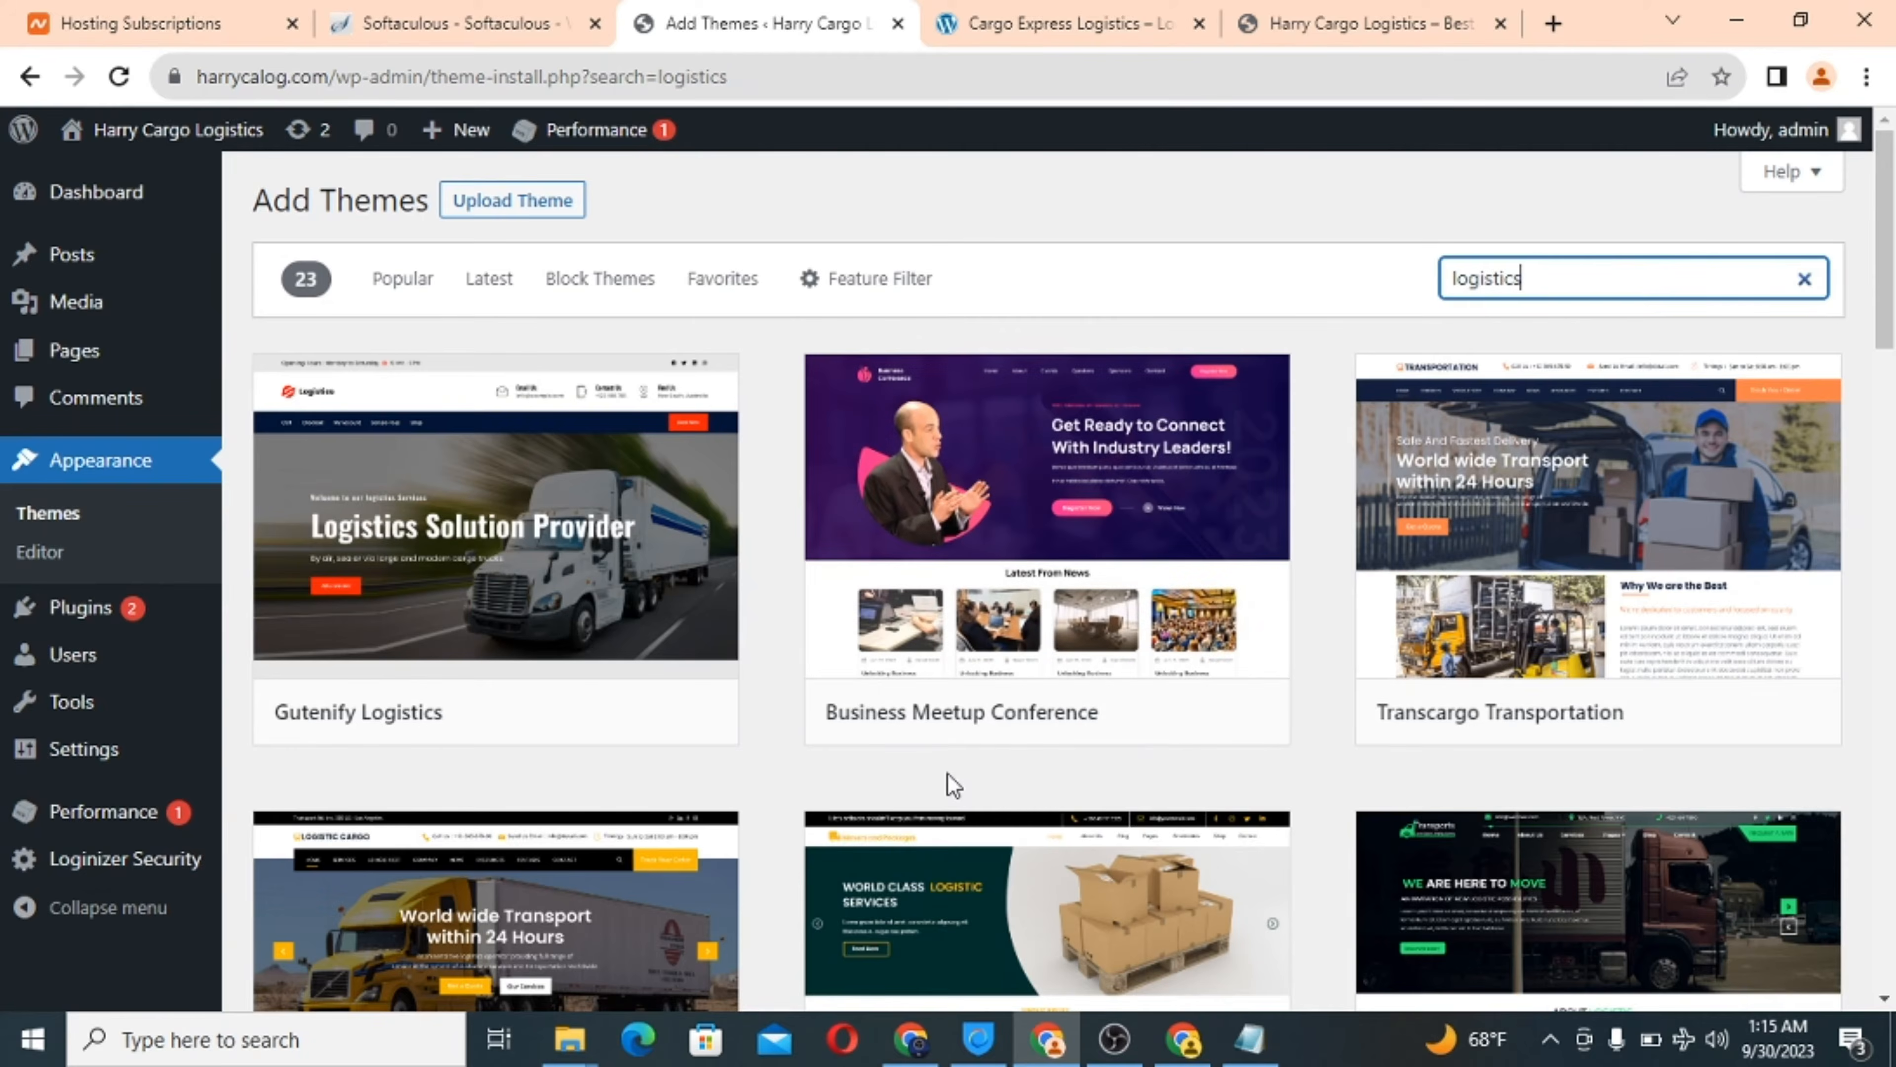
{"action": "scroll", "coordinate": [478, 991], "scroll_direction": "down", "scroll_amount": 5}
{"action": "scroll", "coordinate": [949, 786], "scroll_direction": "down", "scroll_amount": 10}
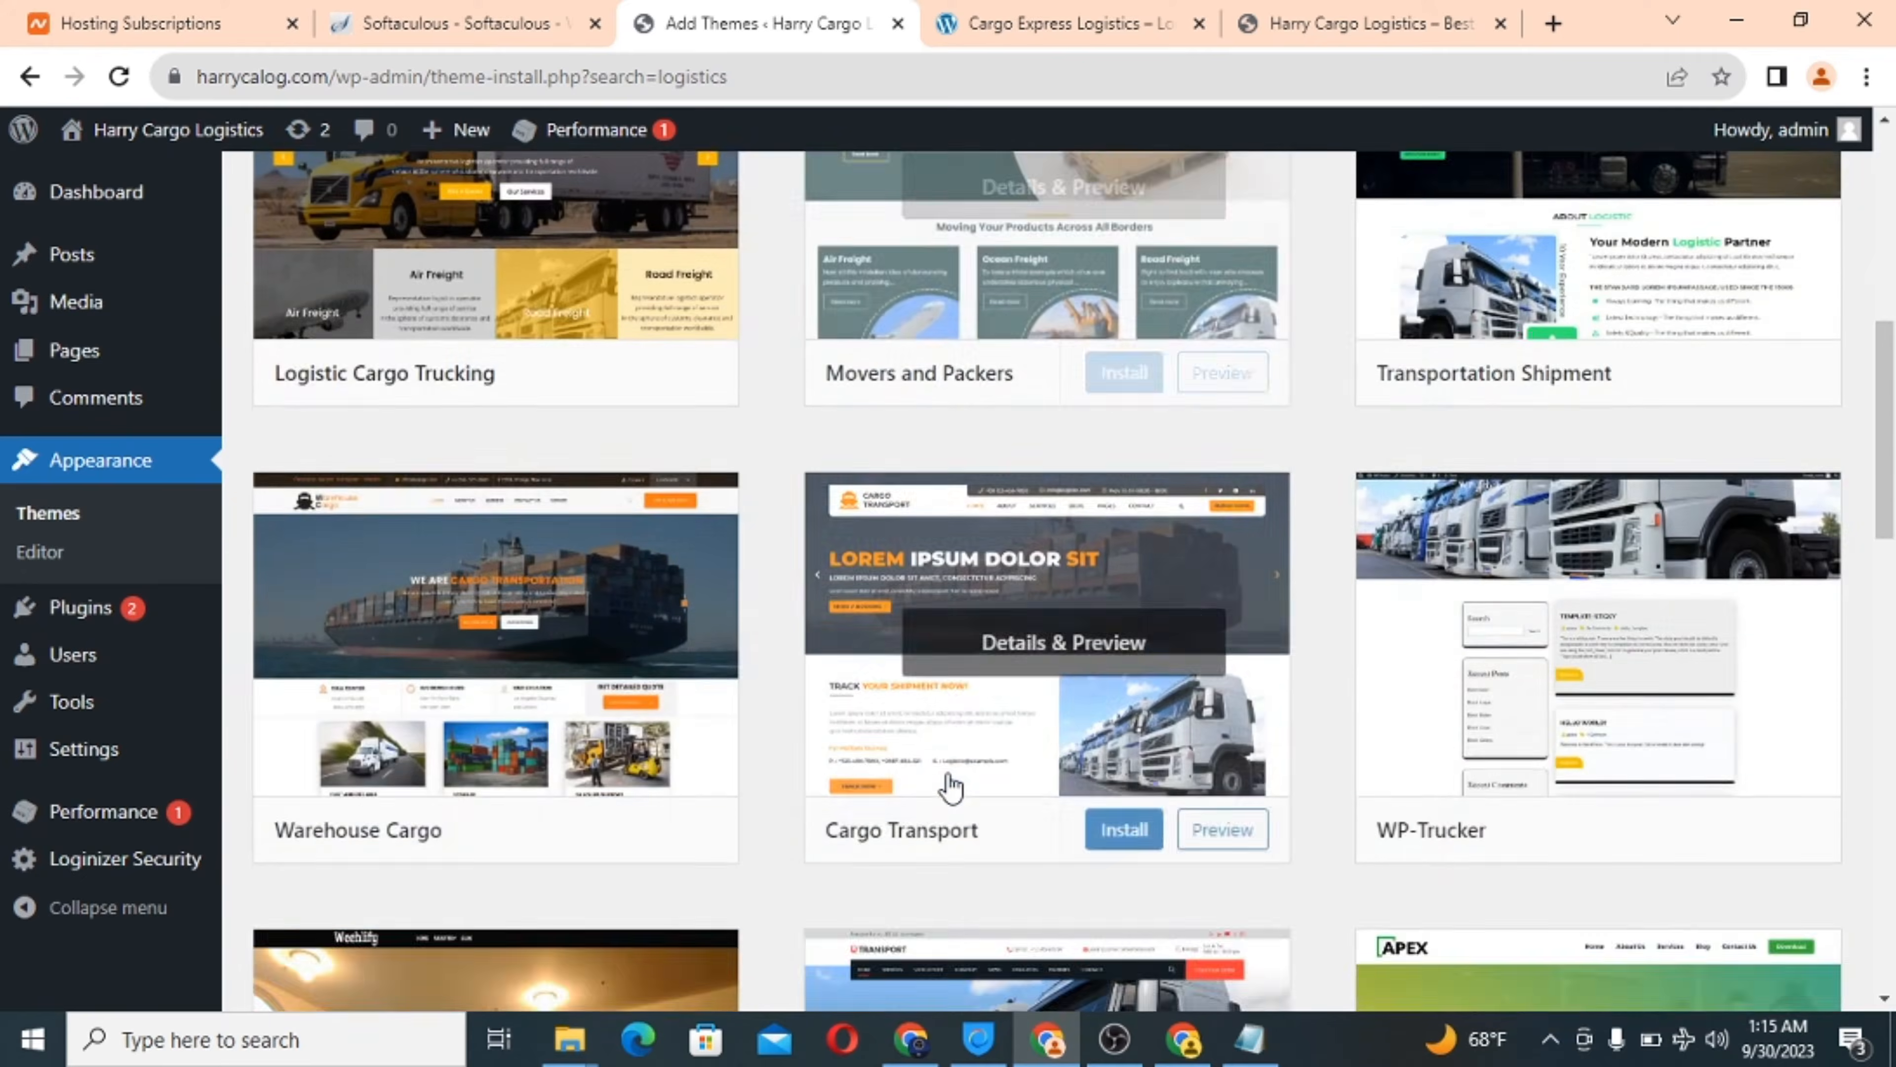
{"action": "scroll", "coordinate": [950, 786], "scroll_direction": "down", "scroll_amount": 10}
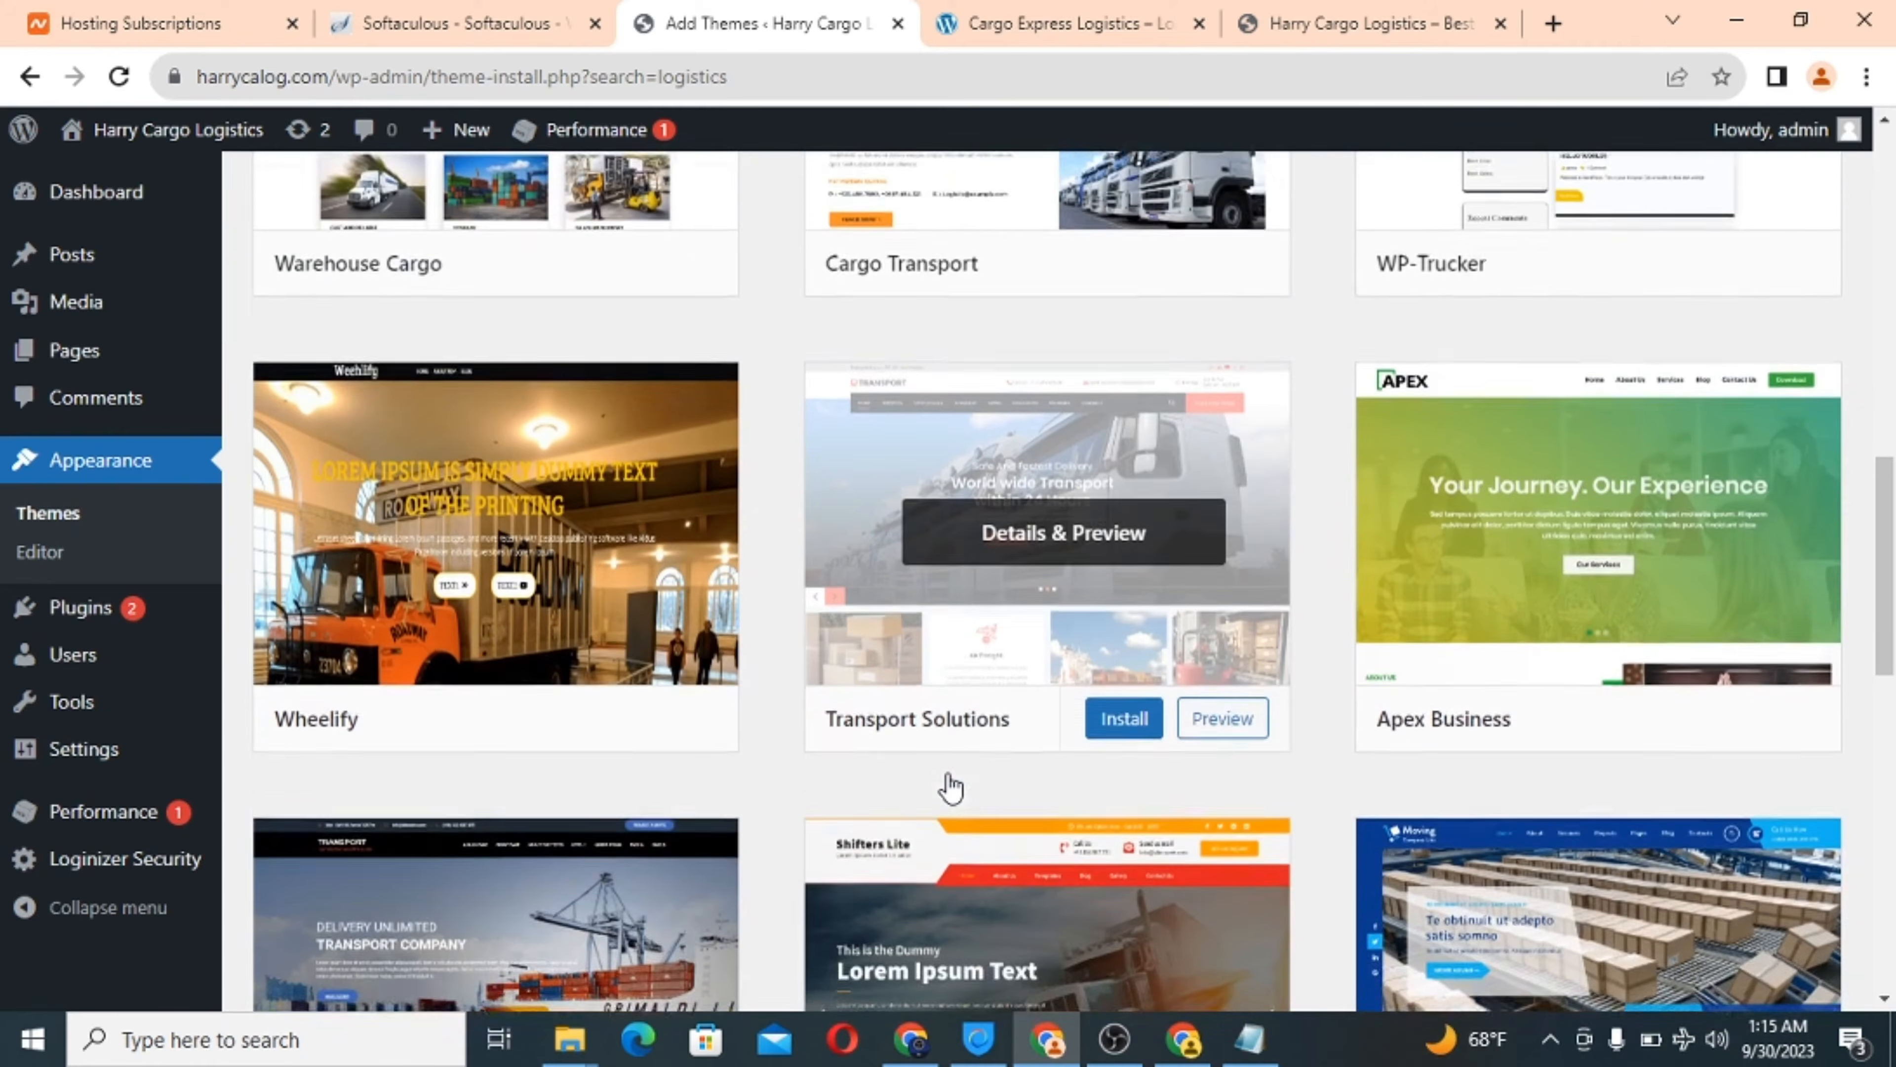
{"action": "scroll", "coordinate": [949, 786], "scroll_direction": "down", "scroll_amount": 10}
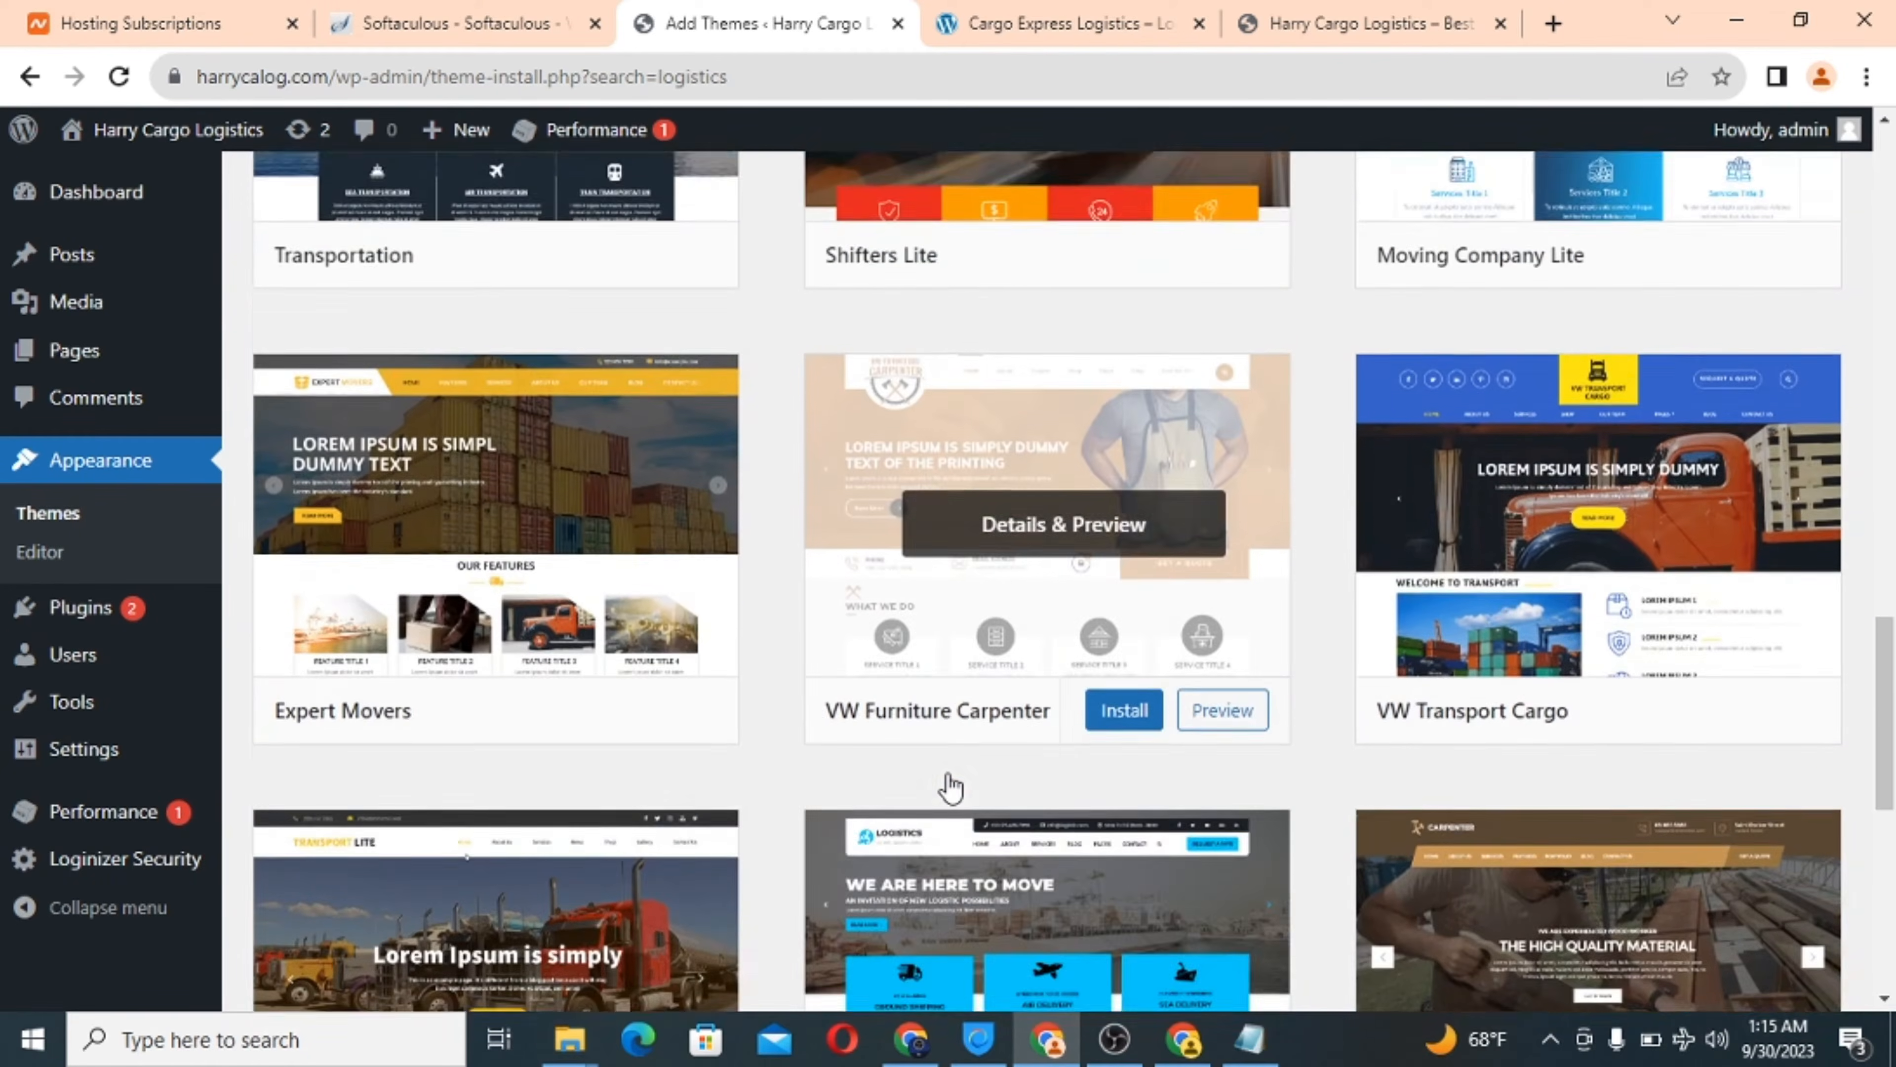
{"action": "scroll", "coordinate": [950, 785], "scroll_direction": "down", "scroll_amount": 1}
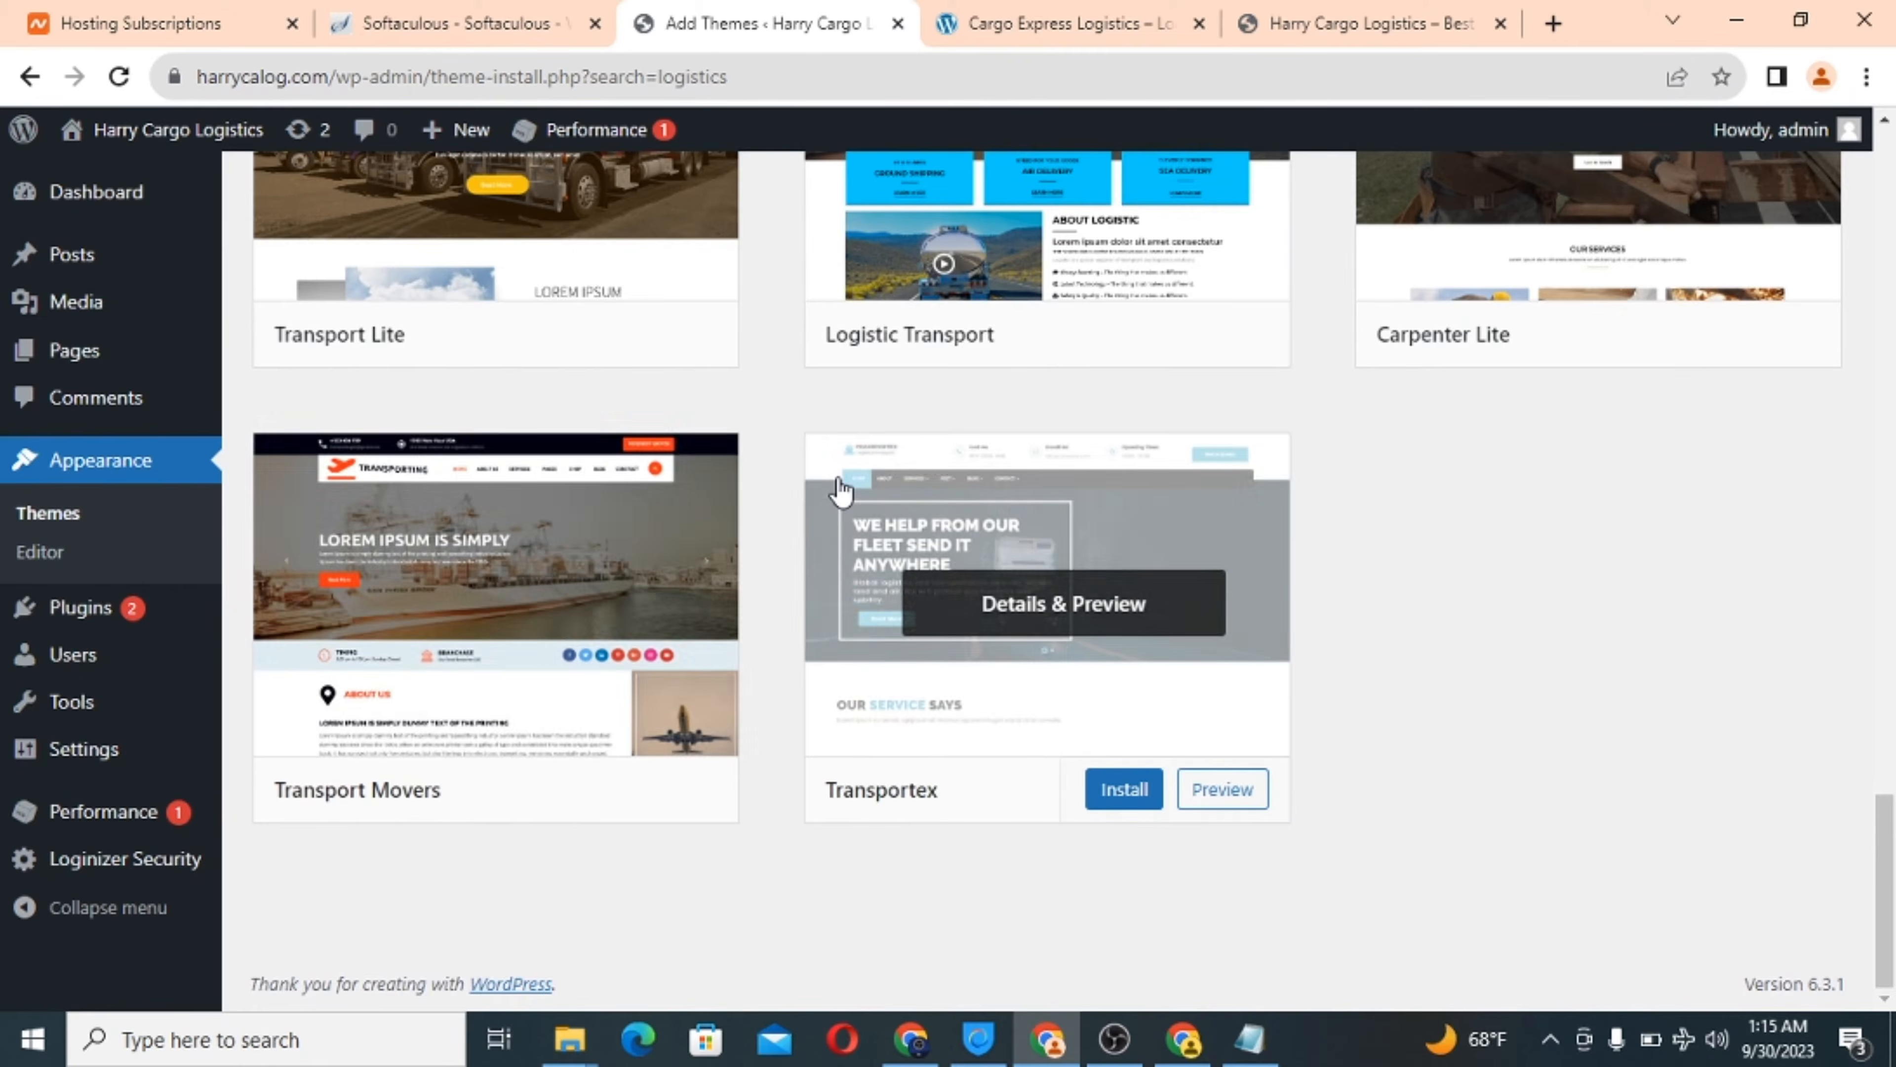
{"action": "scroll", "coordinate": [840, 493], "scroll_direction": "up", "scroll_amount": 10}
{"action": "scroll", "coordinate": [842, 491], "scroll_direction": "up", "scroll_amount": 3}
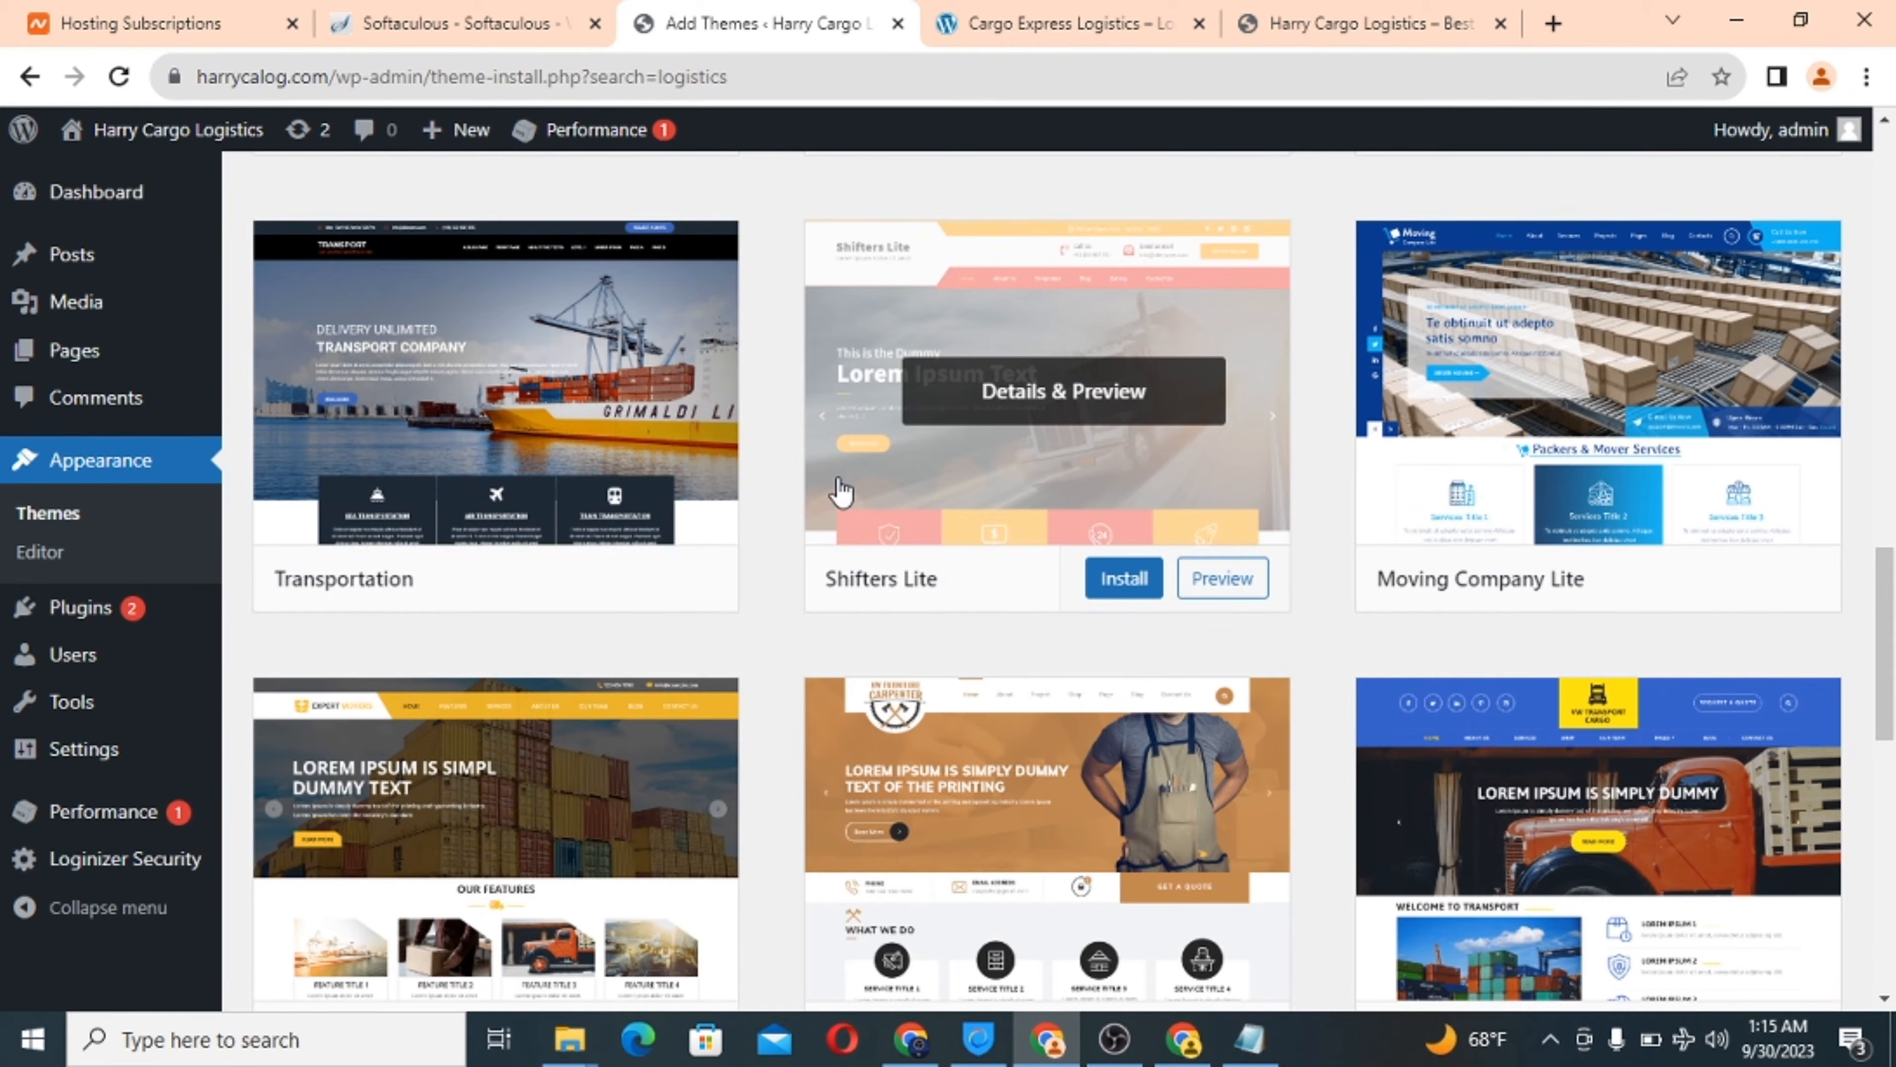
{"action": "scroll", "coordinate": [841, 491], "scroll_direction": "up", "scroll_amount": 1}
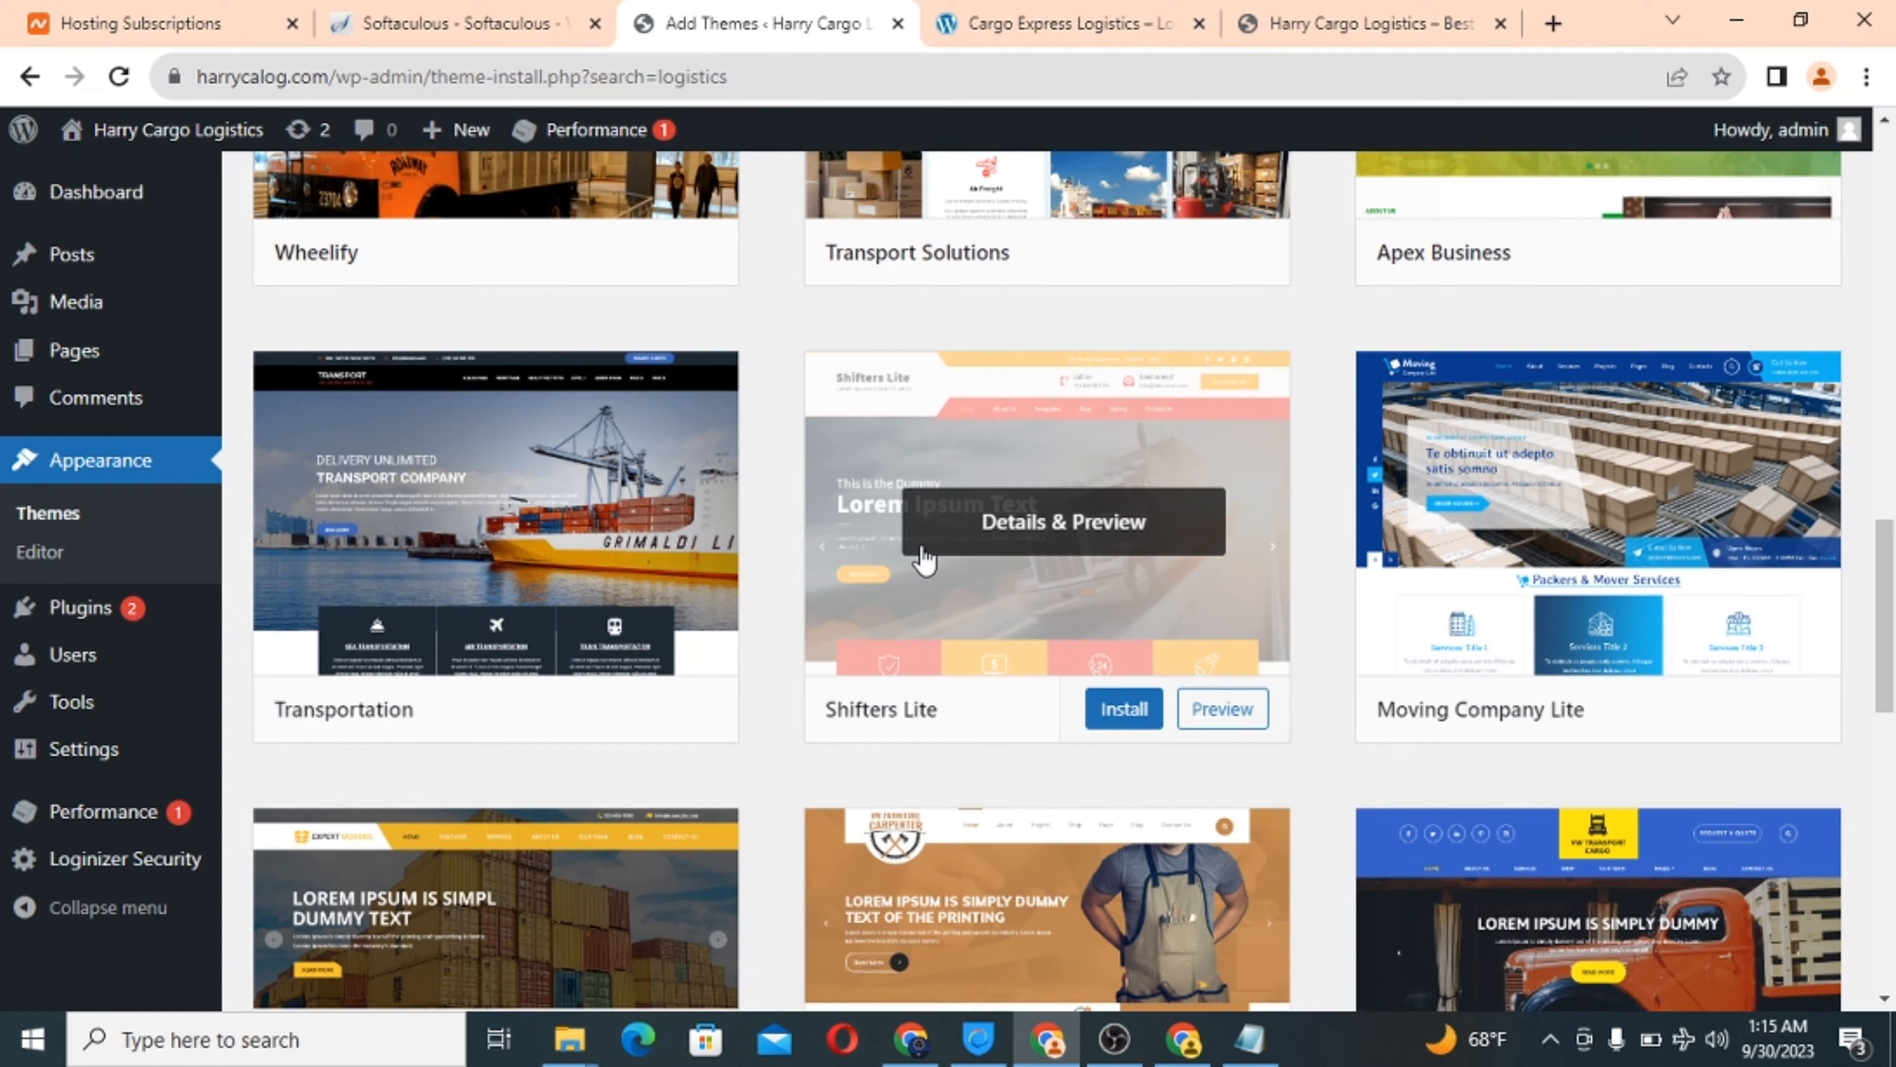
Install the Shifters Lite theme and activate it as the site's theme.
{"action": "left_click", "coordinate": [1120, 717]}
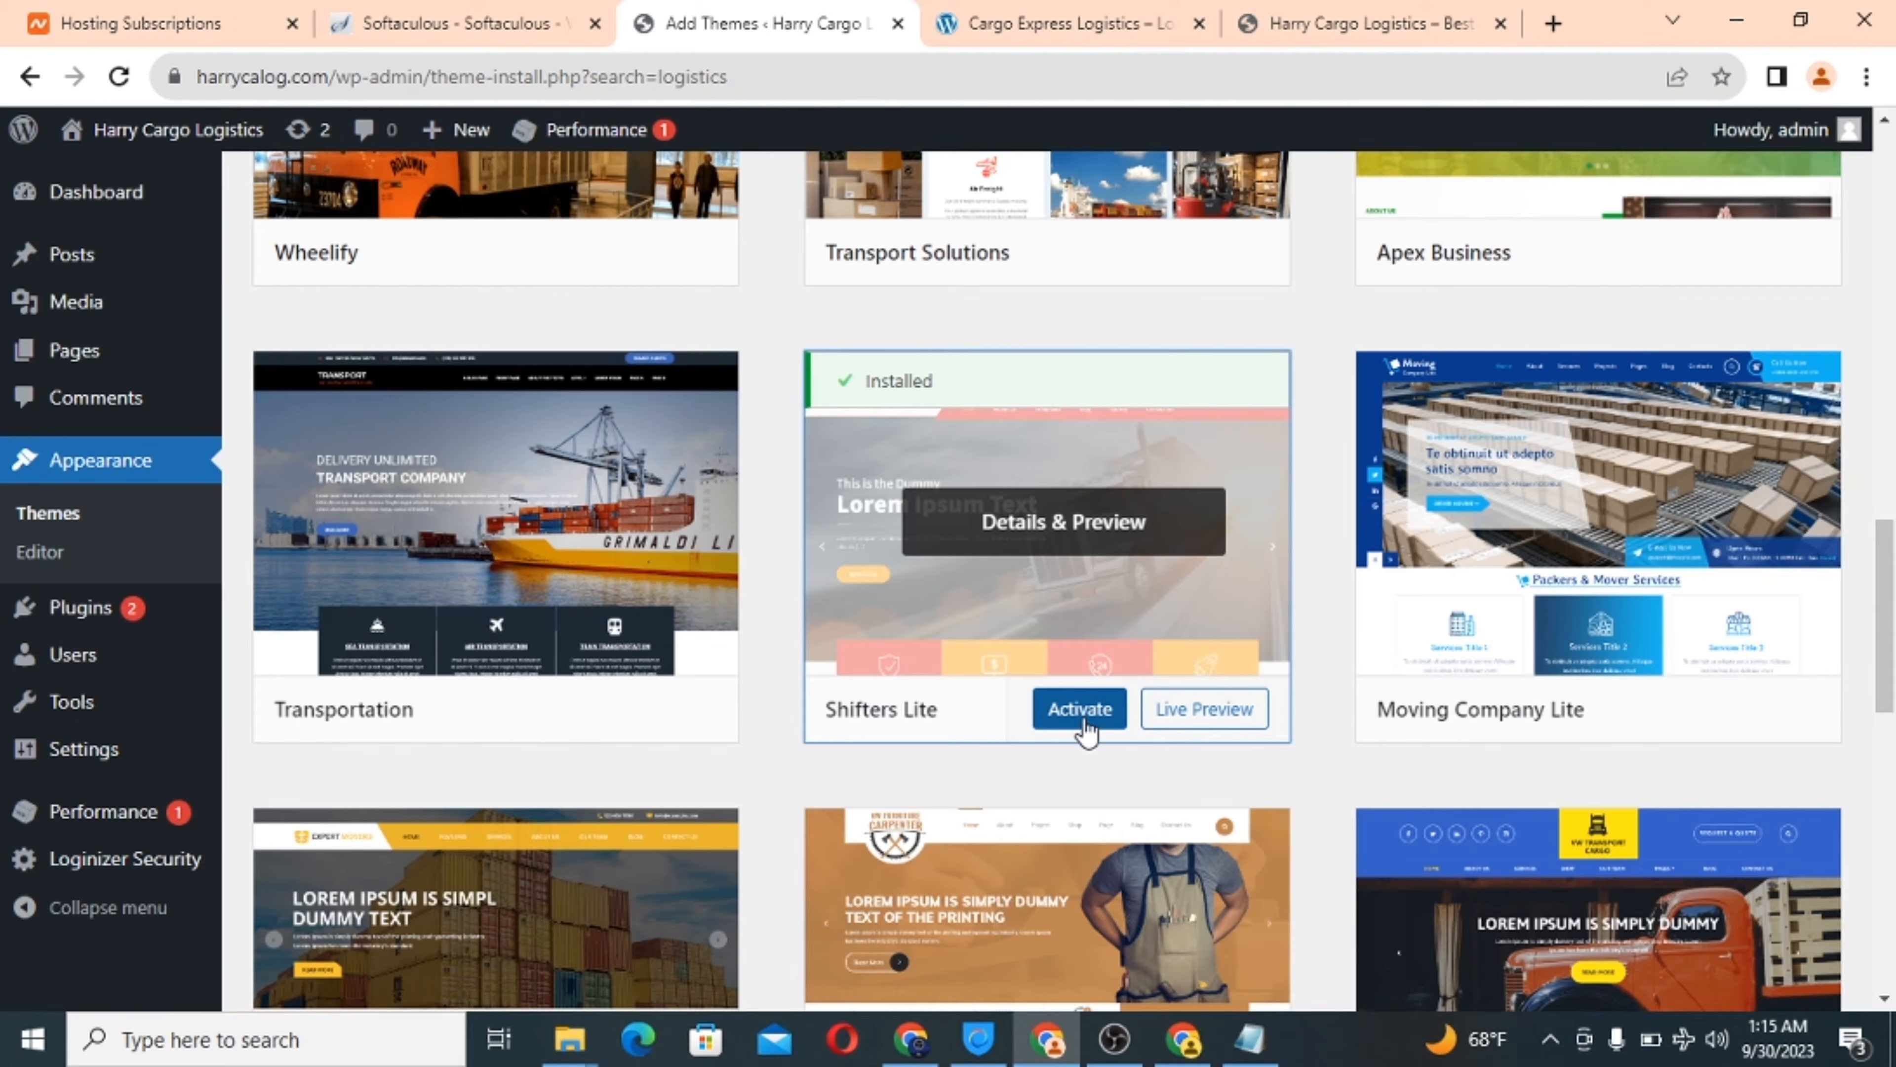
{"action": "left_click", "coordinate": [1090, 721]}
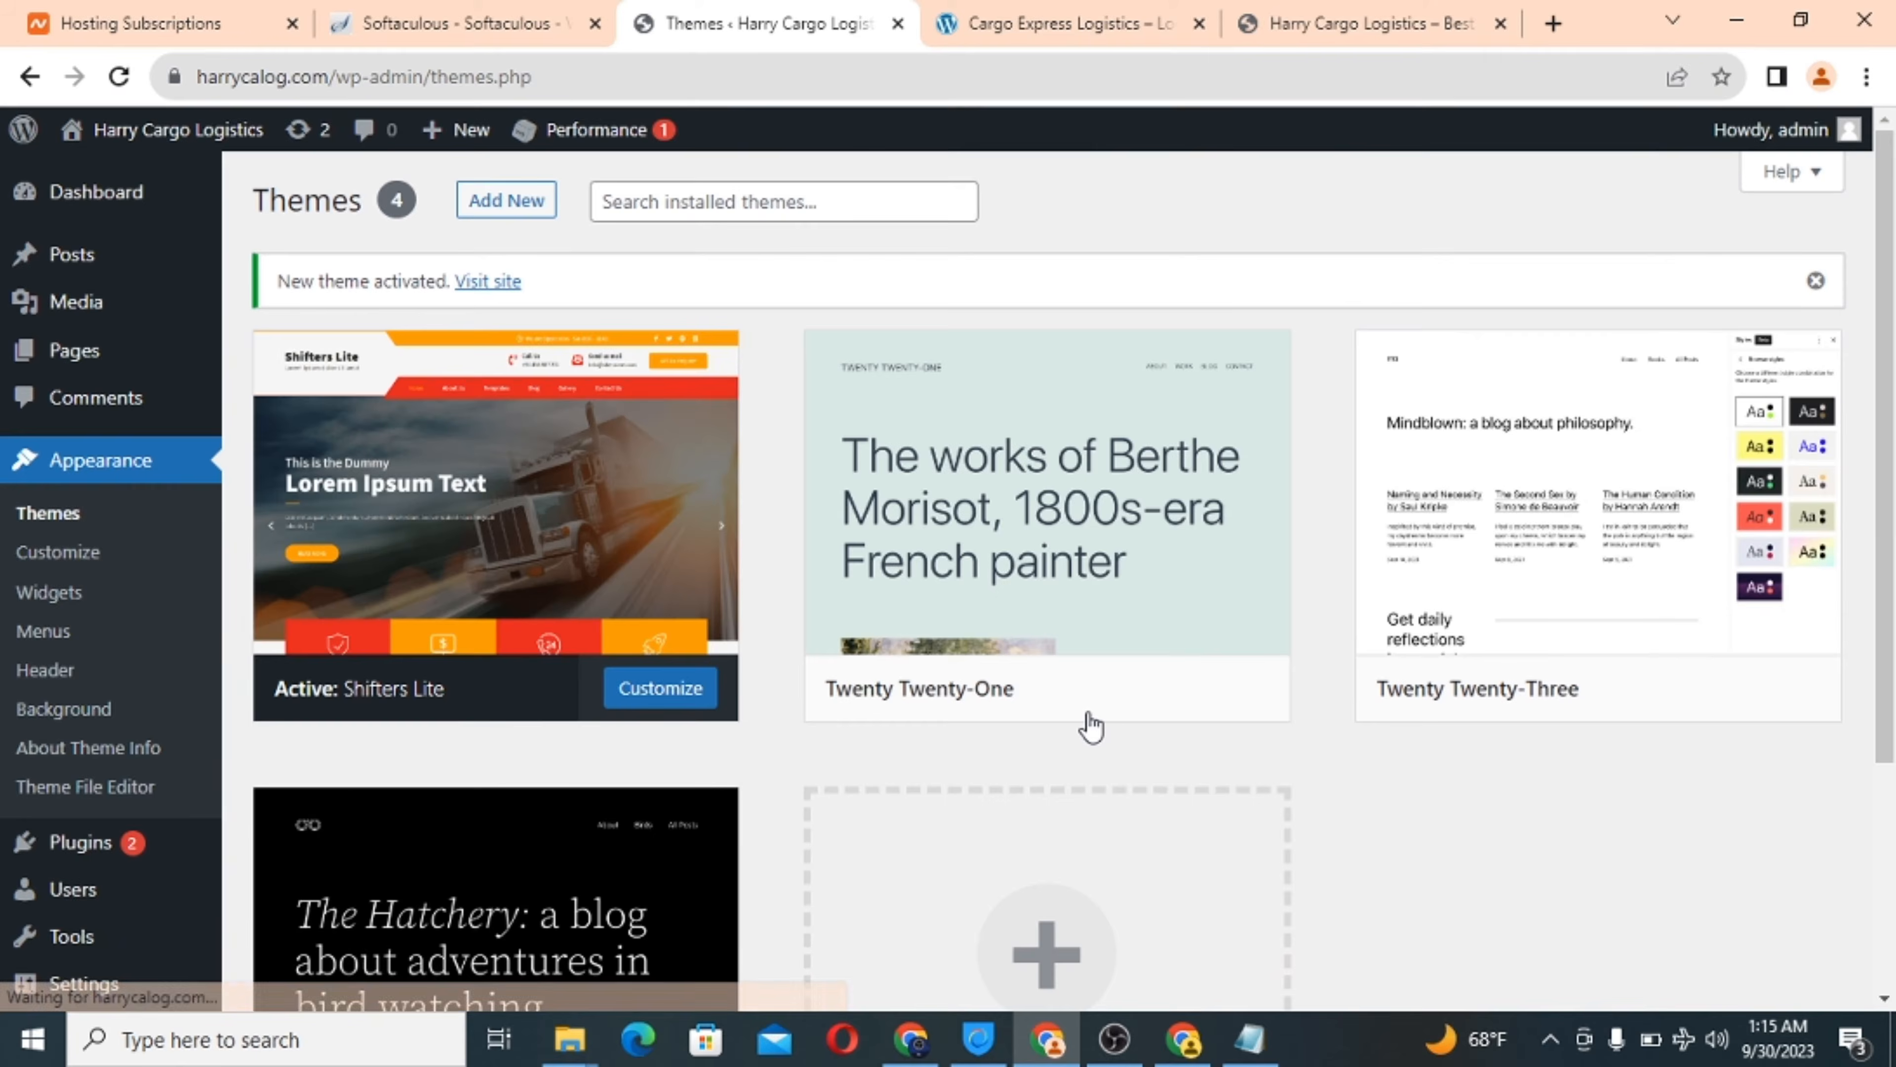
{"action": "mouse_move", "coordinate": [538, 542]}
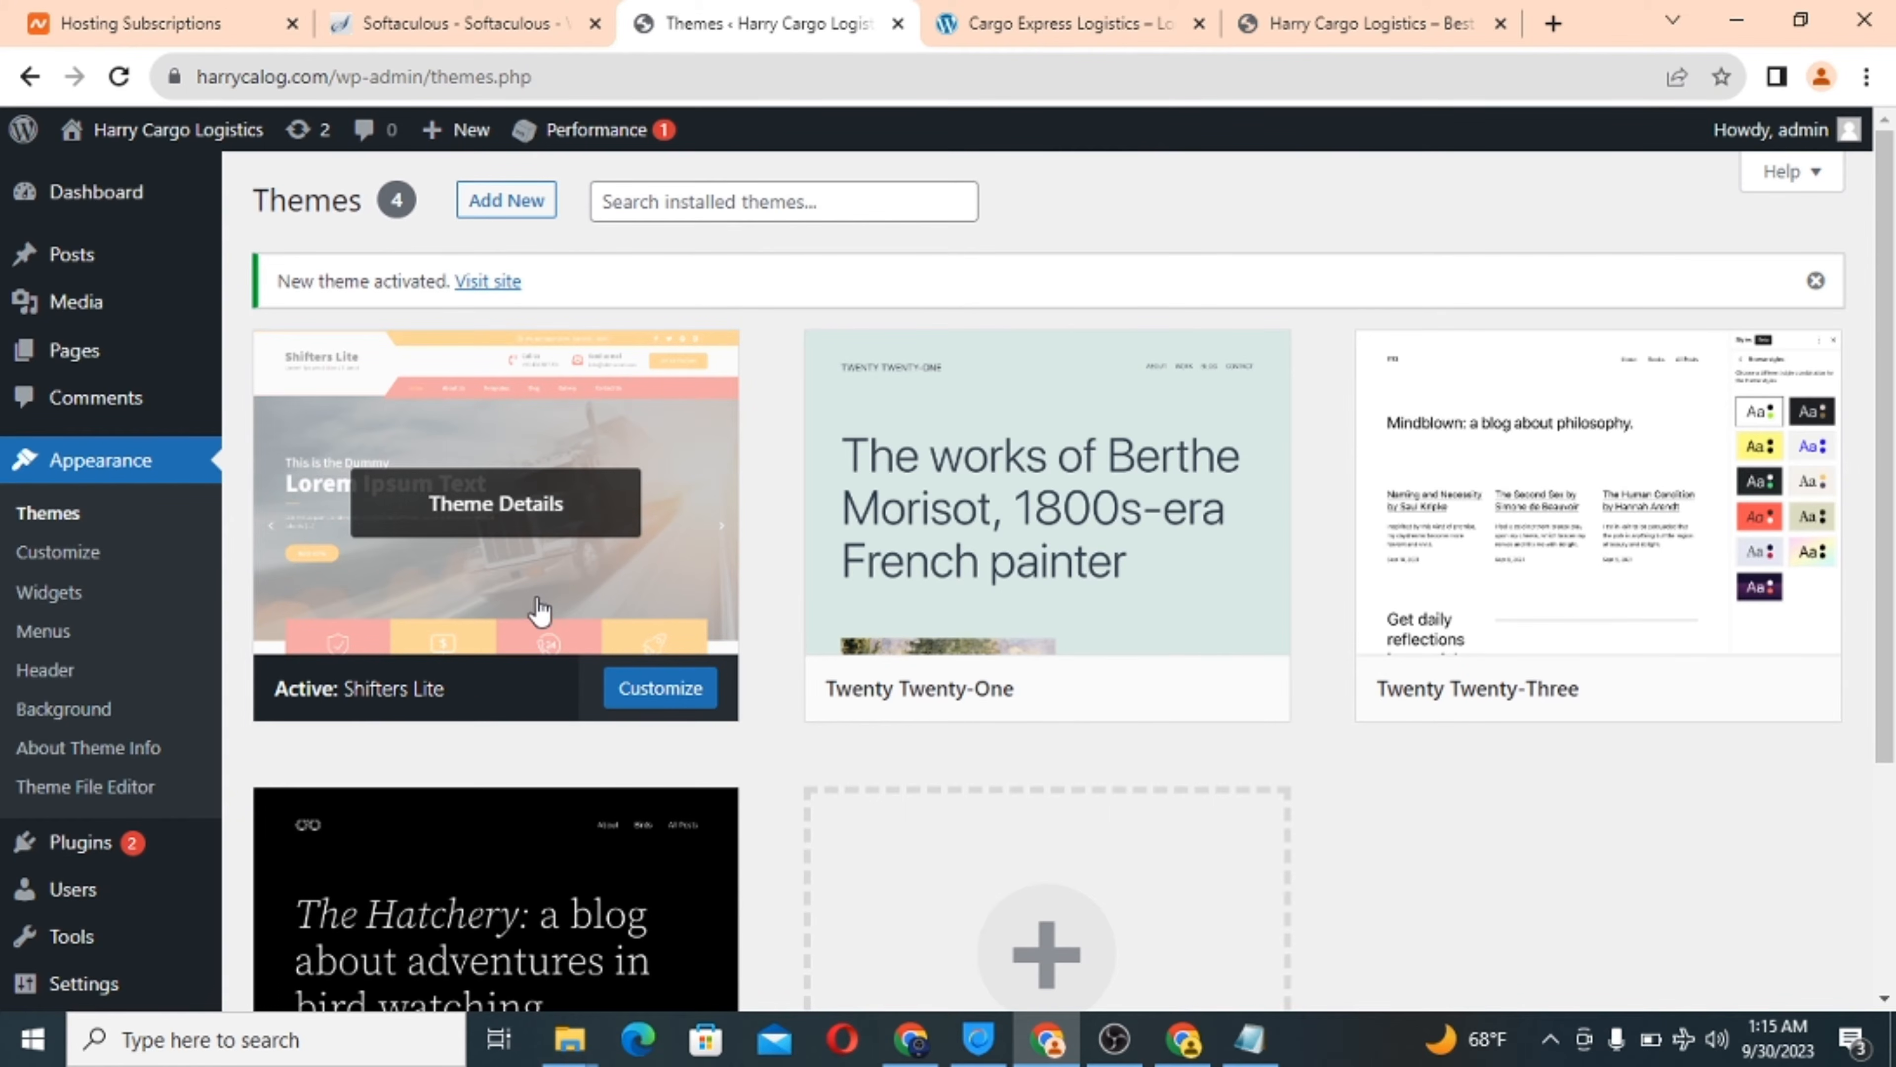
{"action": "scroll", "coordinate": [556, 605], "scroll_direction": "down", "scroll_amount": 3}
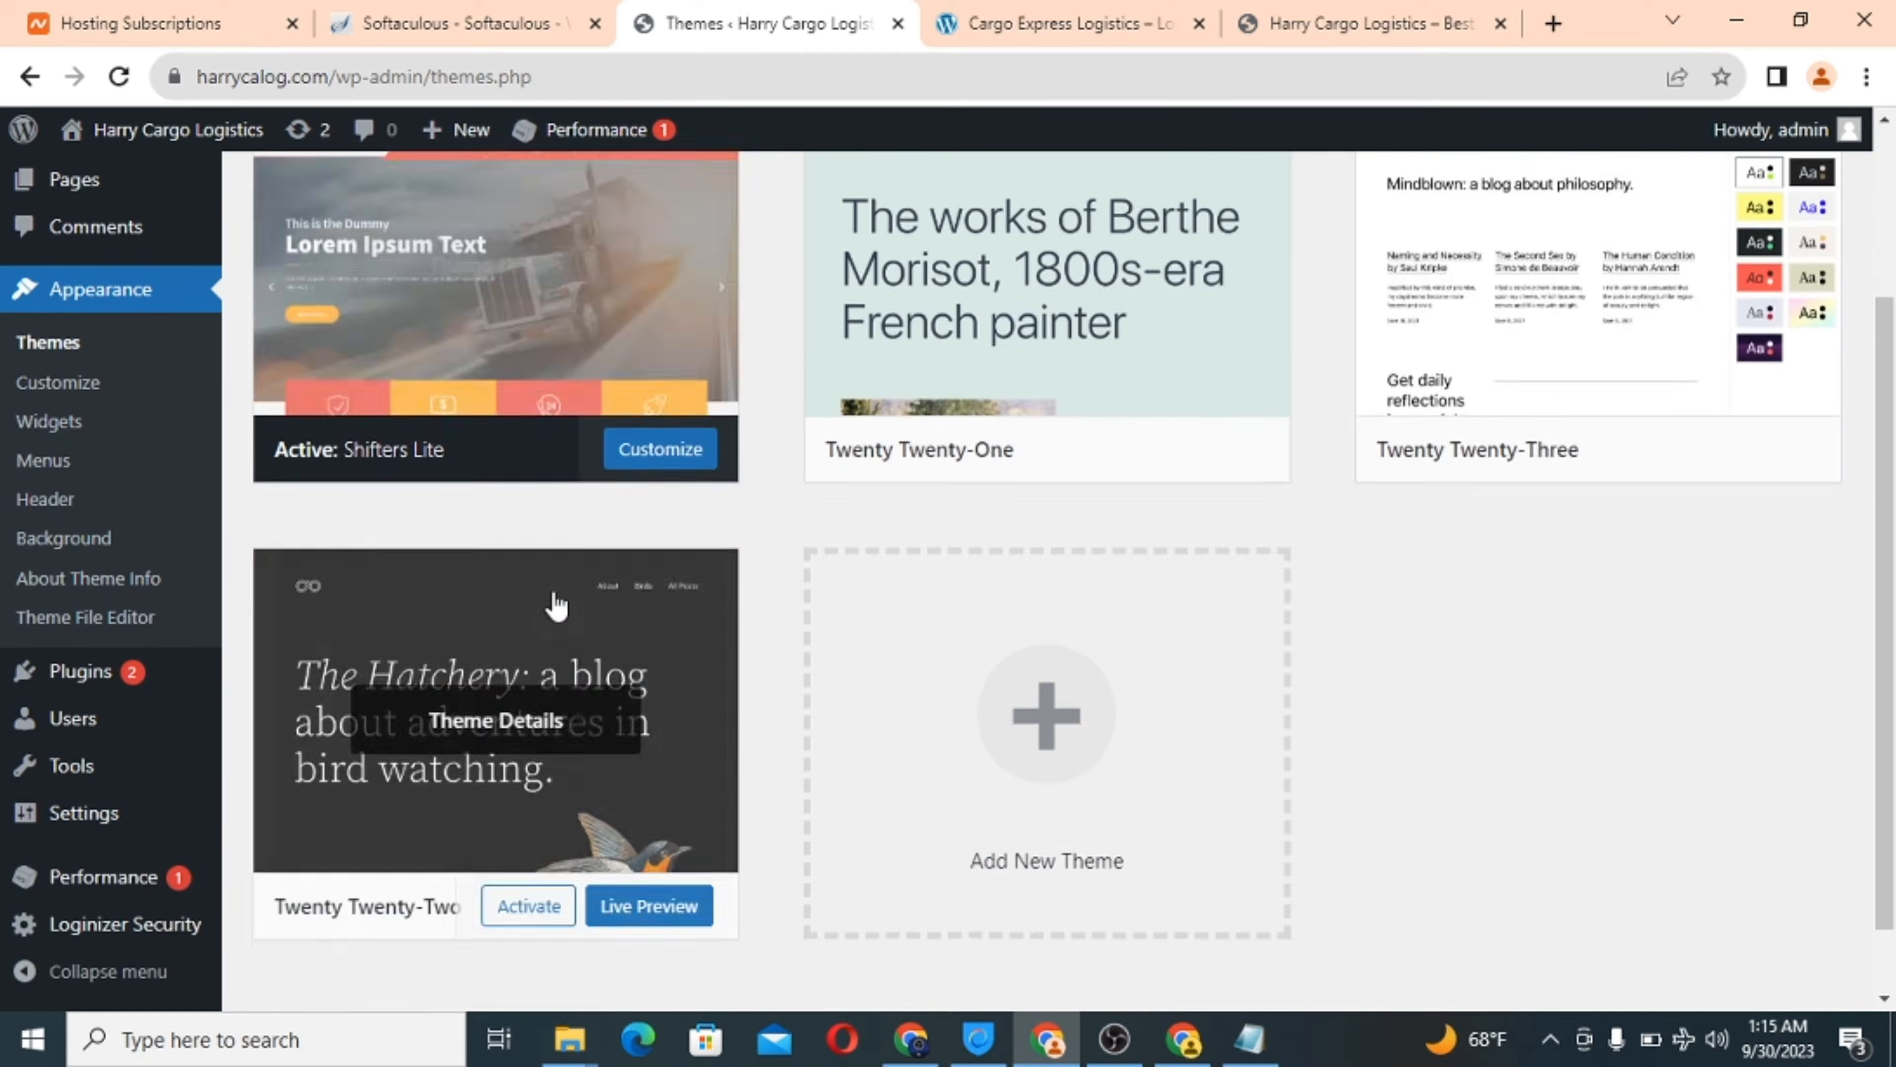
{"action": "scroll", "coordinate": [556, 604], "scroll_direction": "up", "scroll_amount": 3}
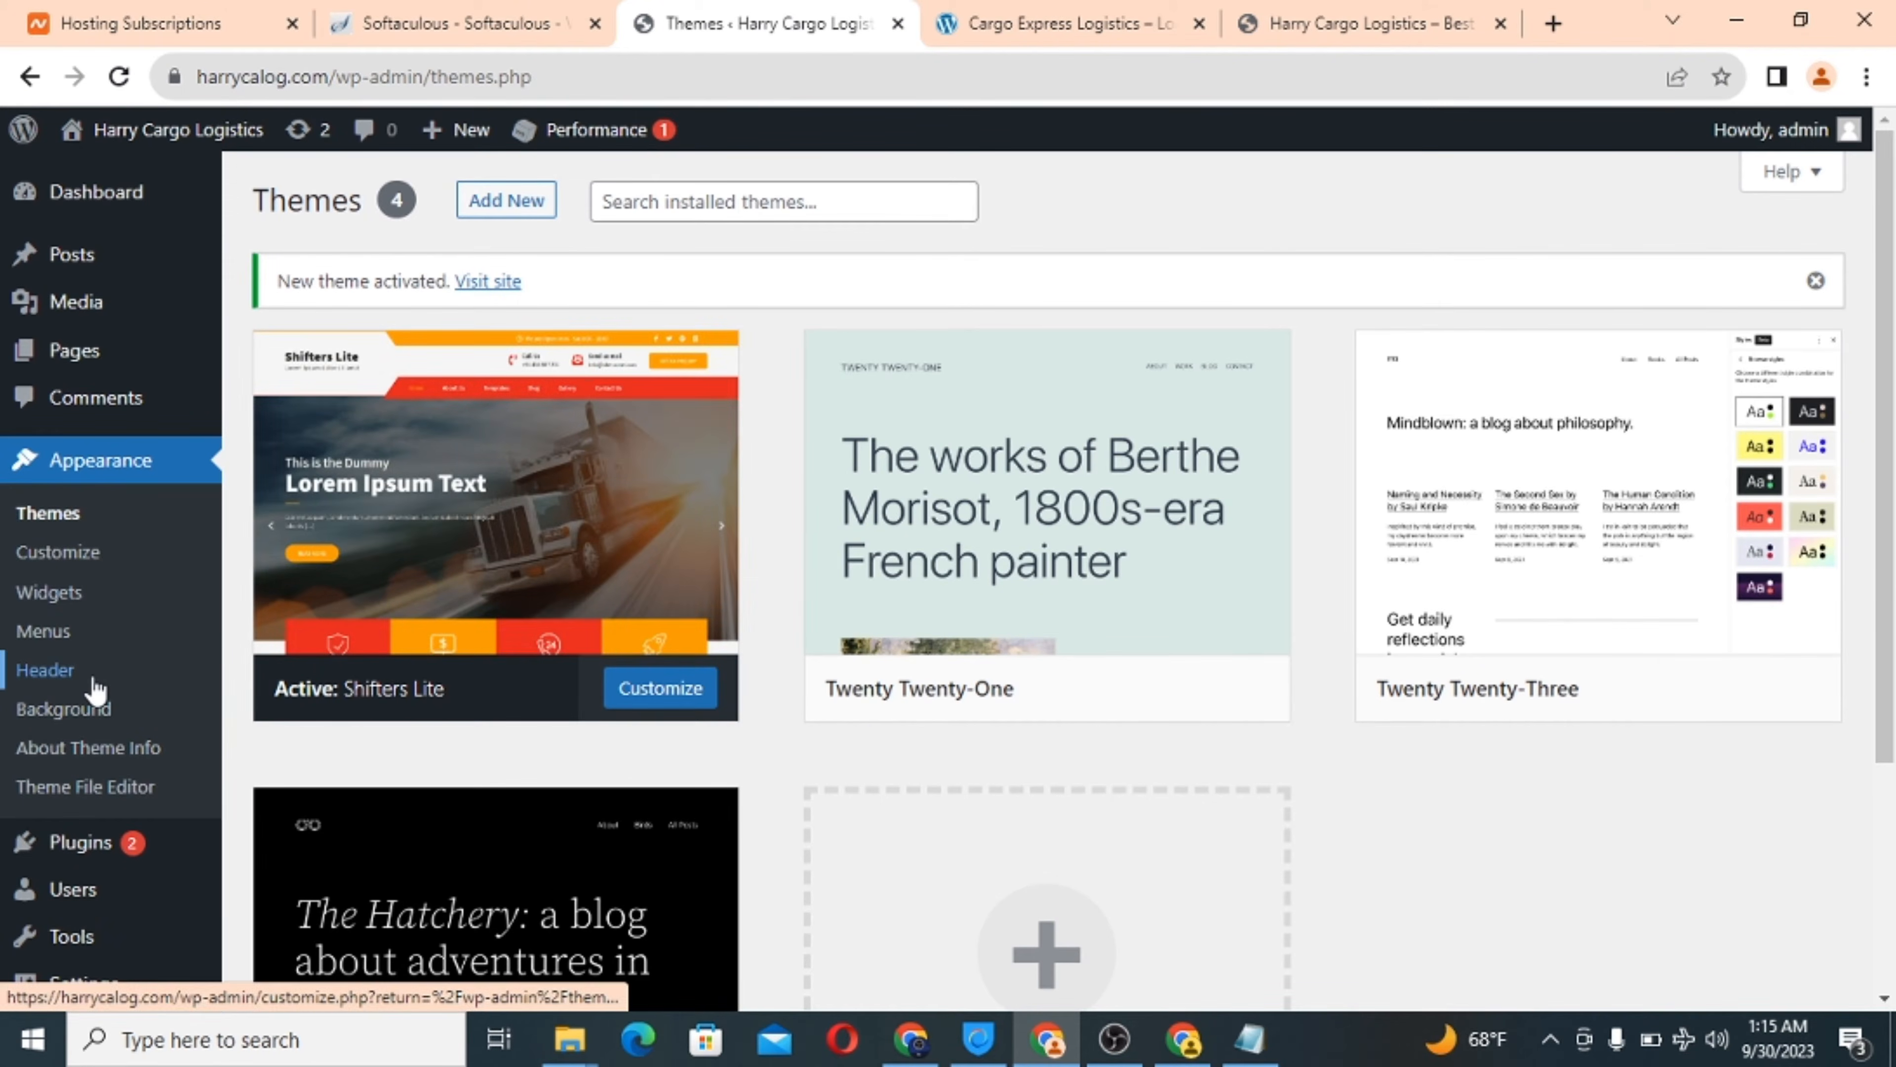
{"action": "scroll", "coordinate": [93, 684], "scroll_direction": "down", "scroll_amount": 3}
{"action": "mouse_move", "coordinate": [95, 689]}
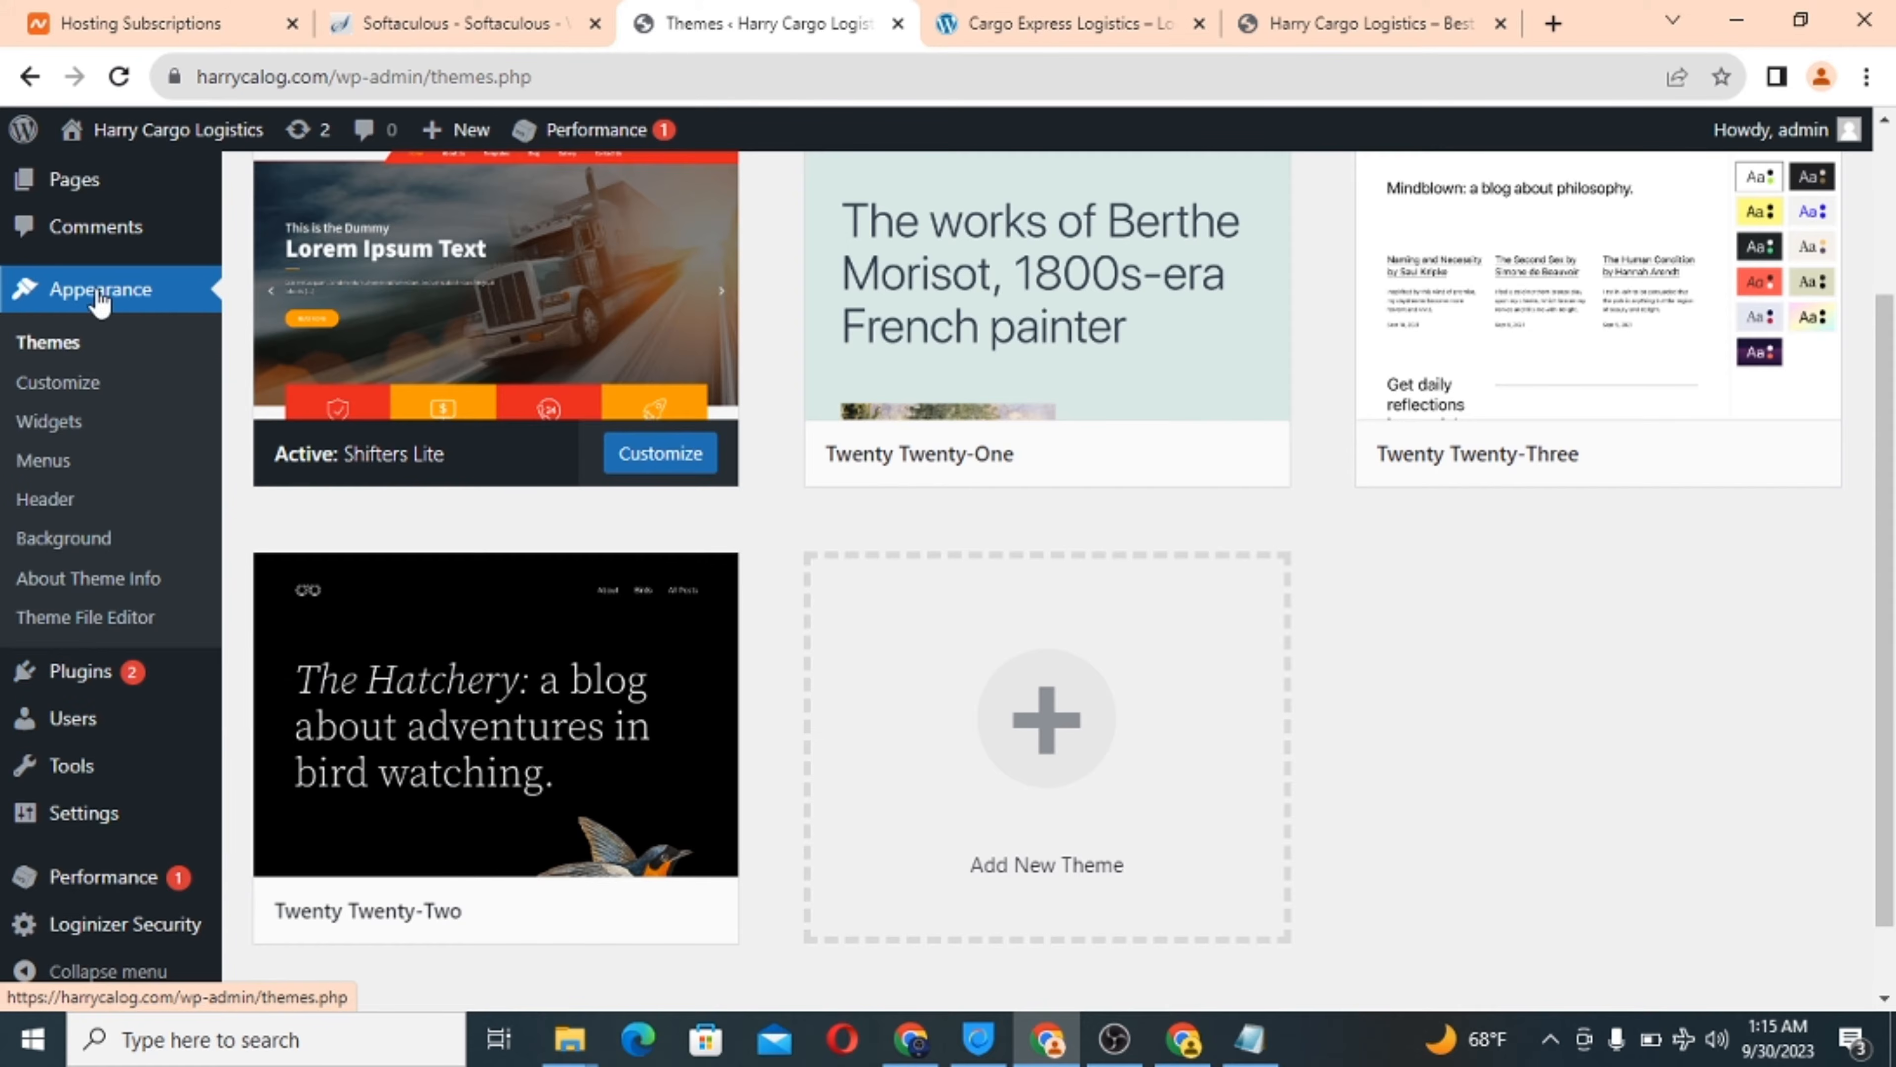
{"action": "mouse_move", "coordinate": [88, 696]}
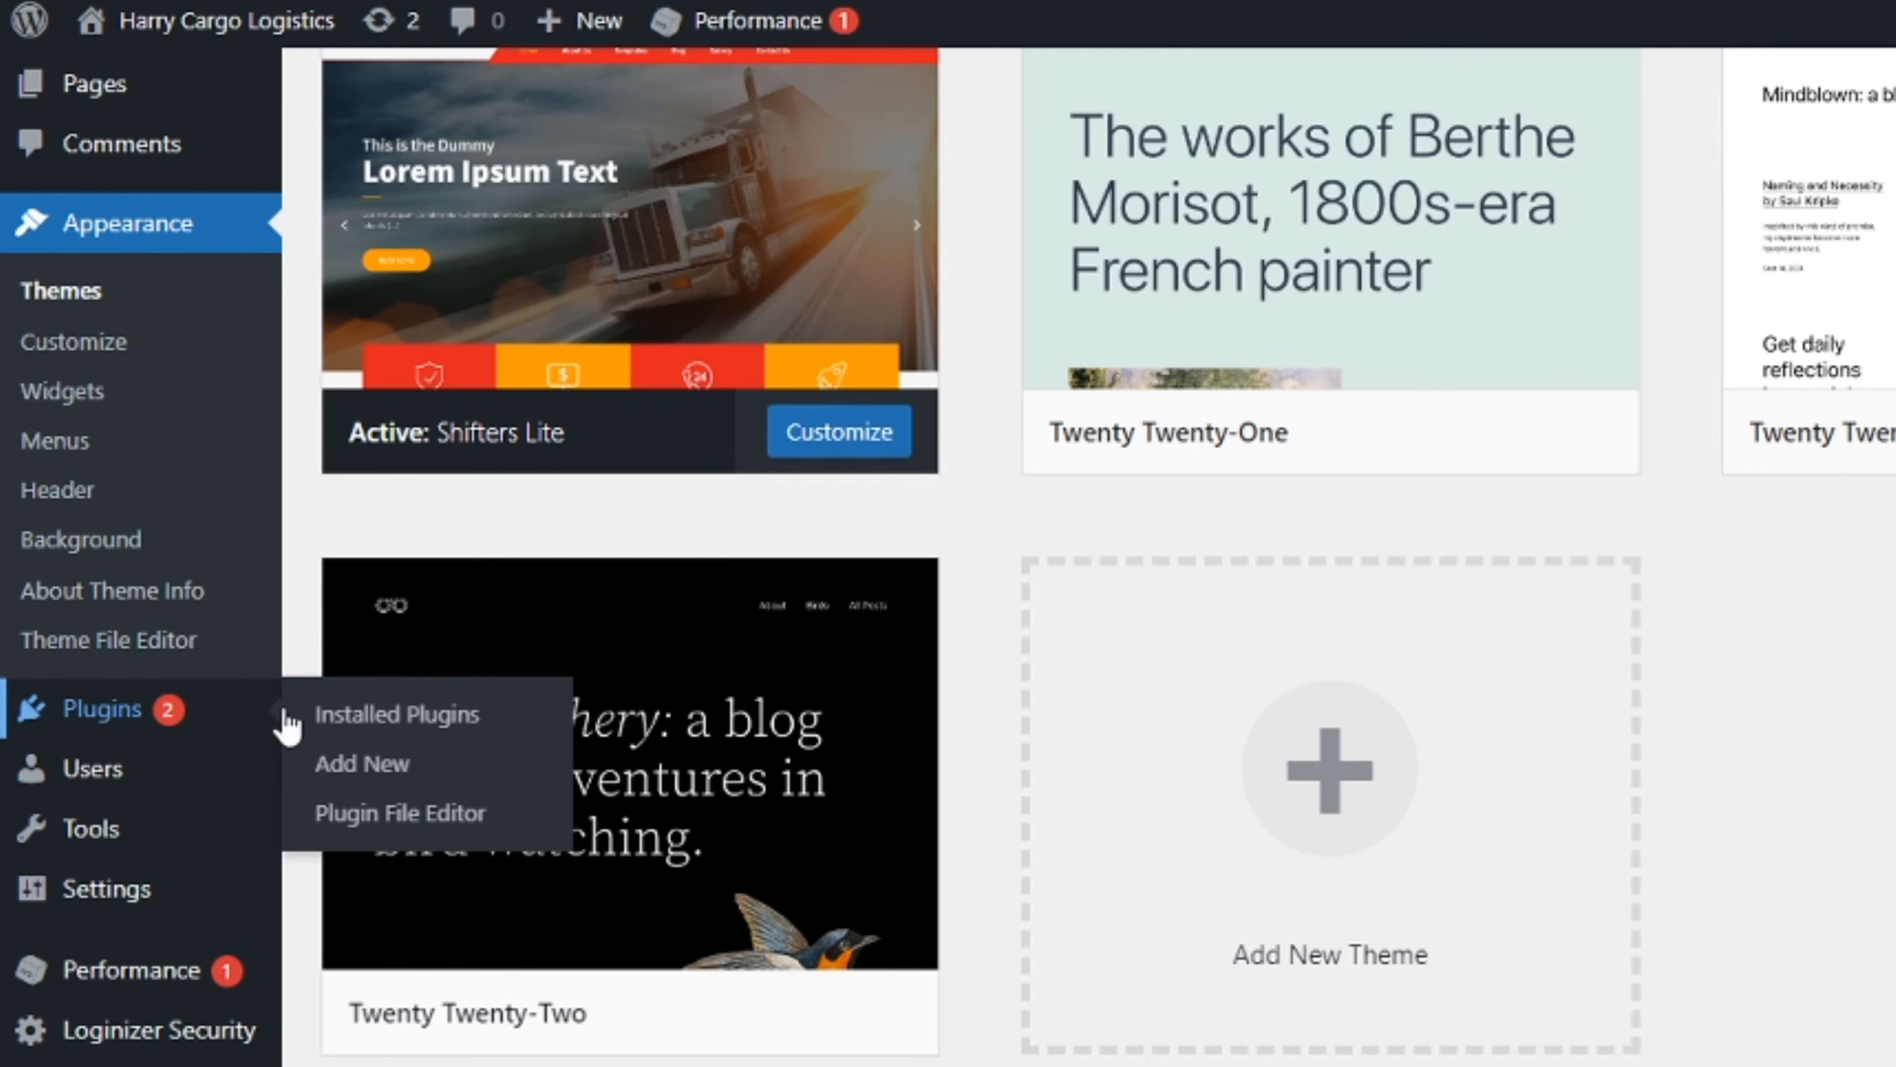
Search Add Plugins for 'elementor' and install Elementor Website Builder.
{"action": "left_click", "coordinate": [377, 769]}
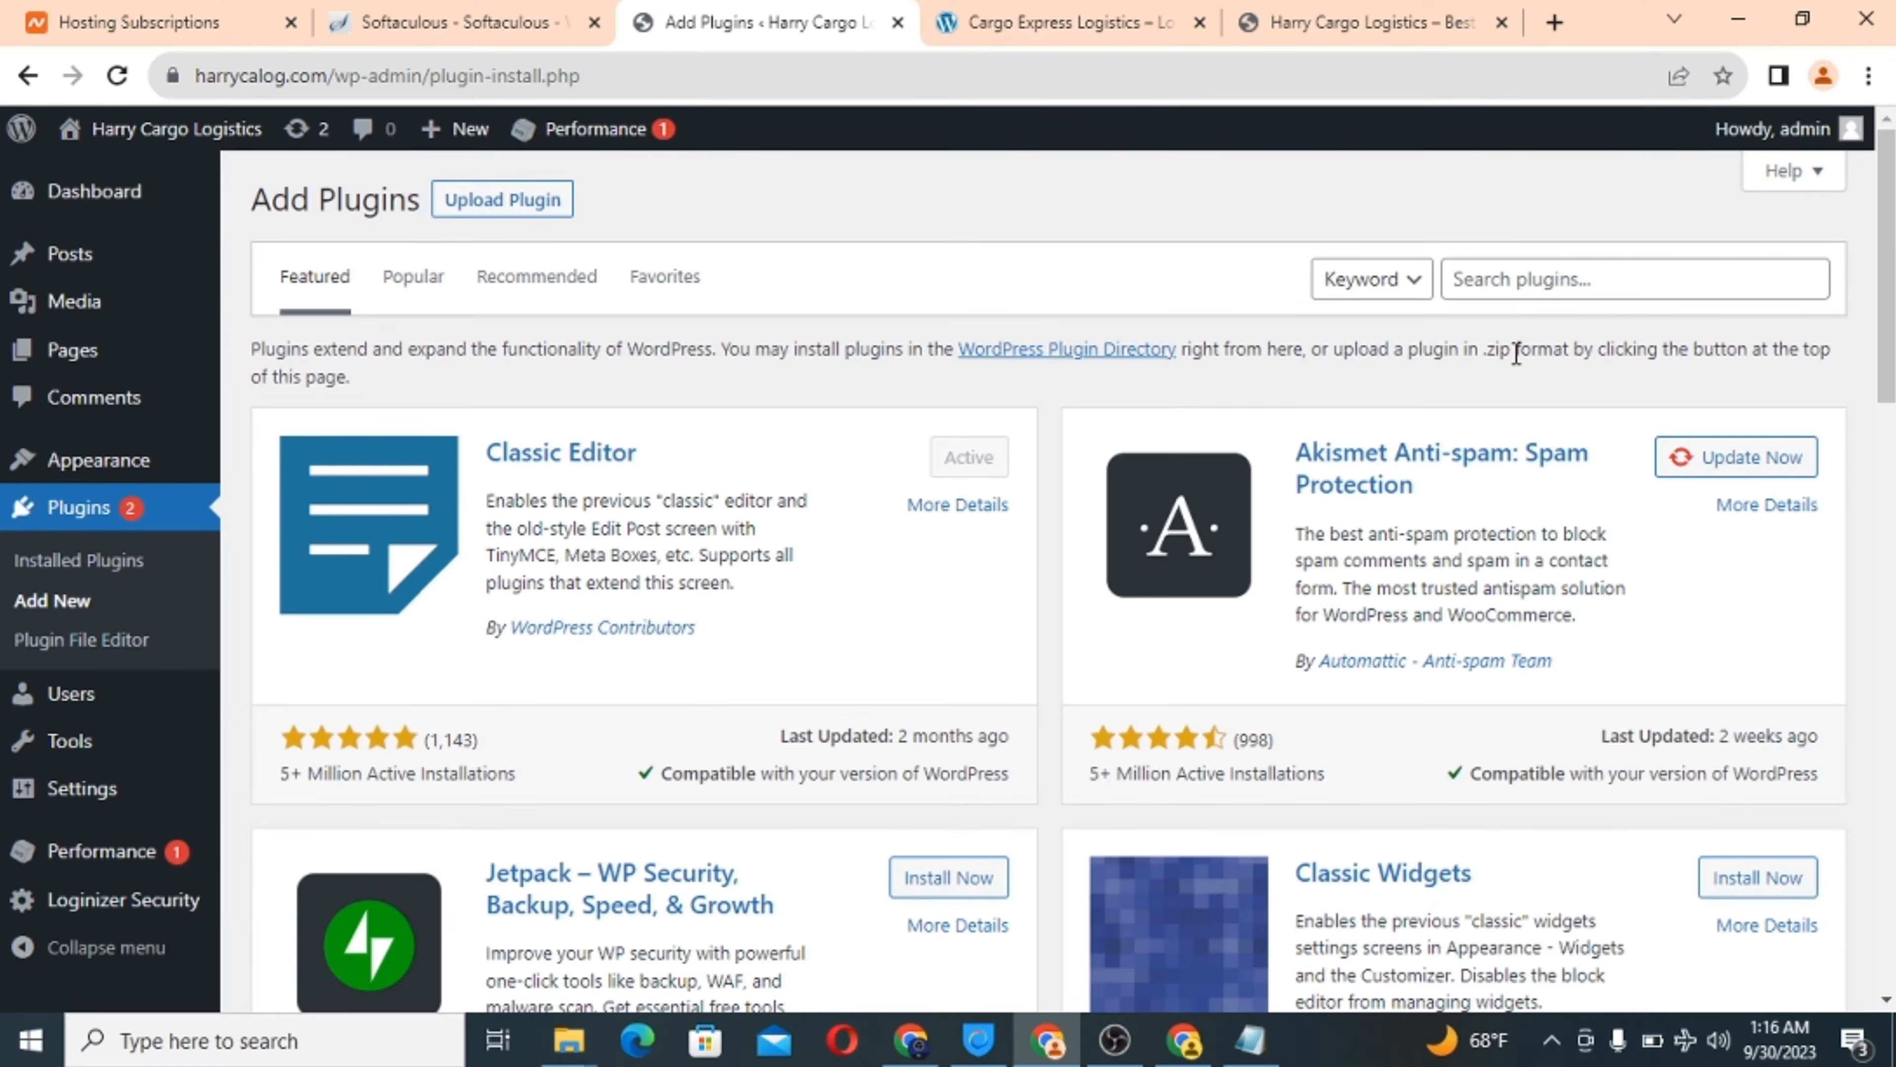
{"action": "left_click", "coordinate": [1857, 210]}
{"action": "type", "text": "e"}
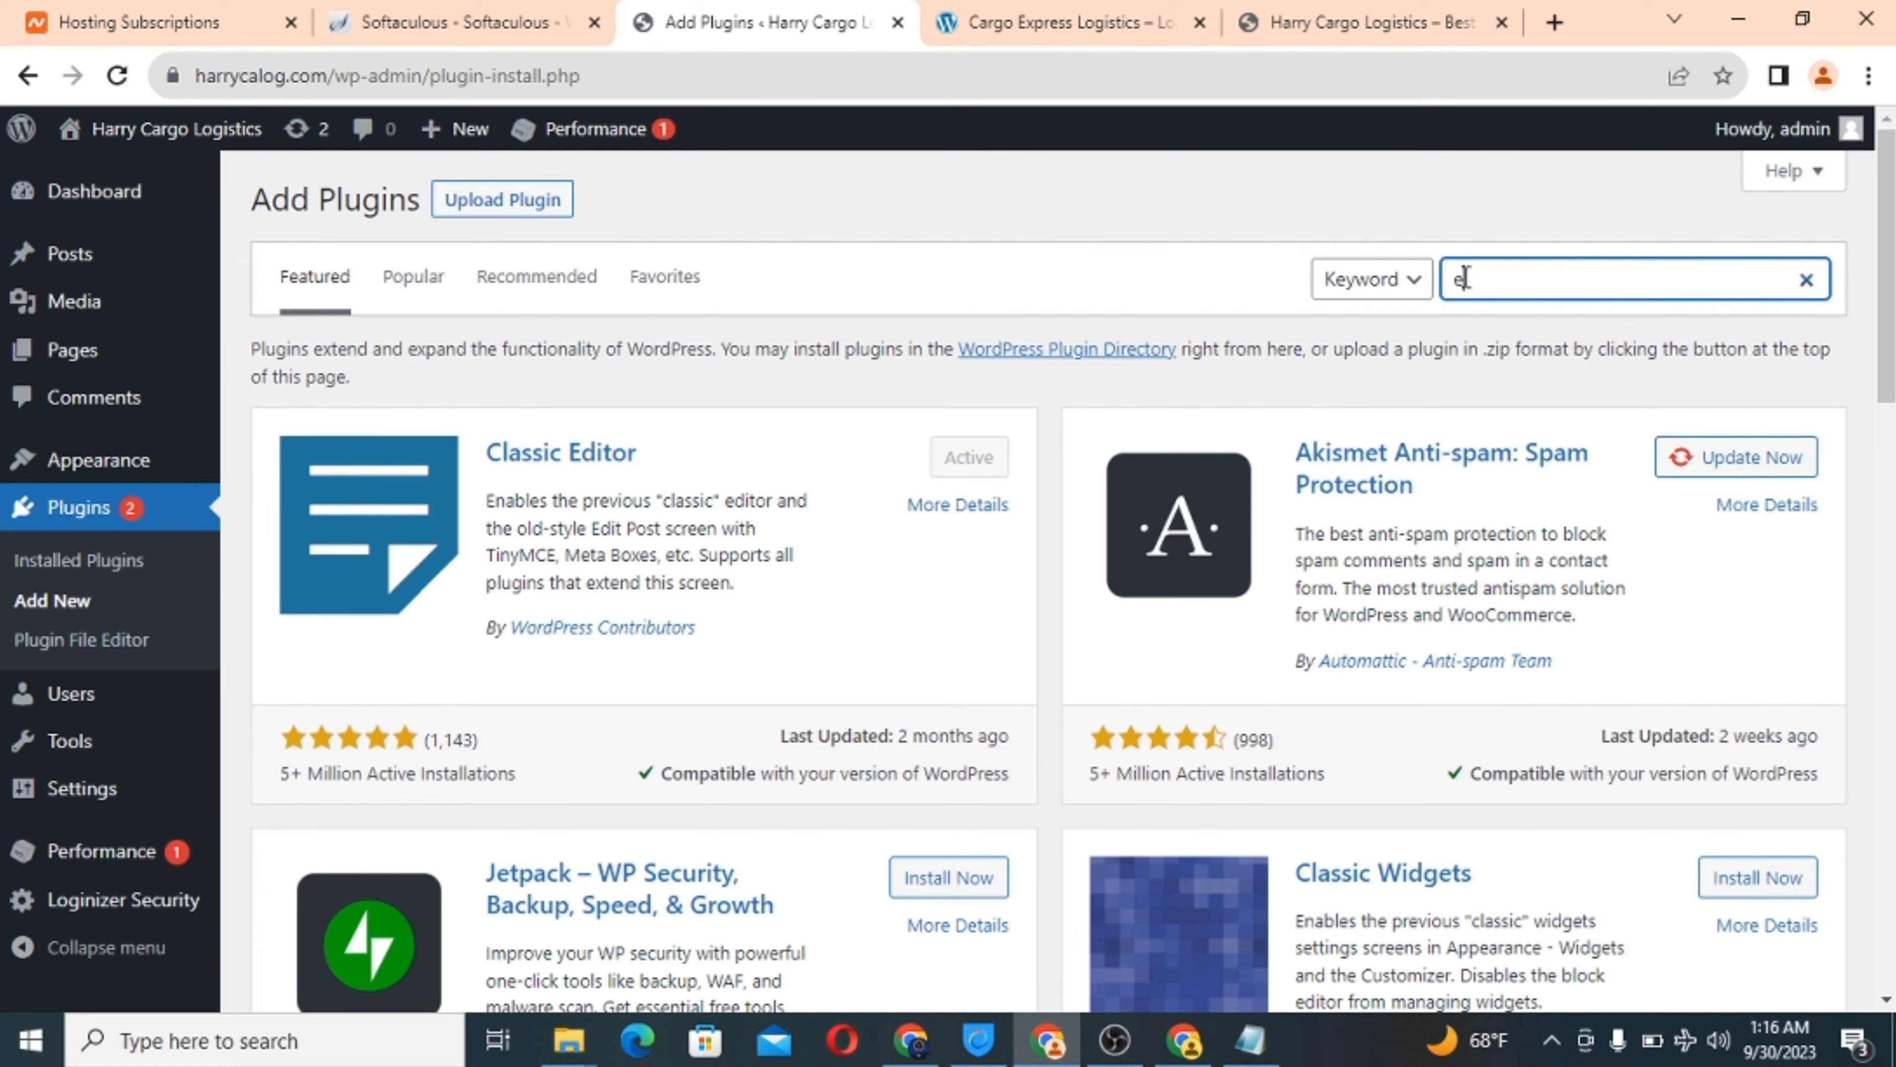
{"action": "type", "text": "leme"}
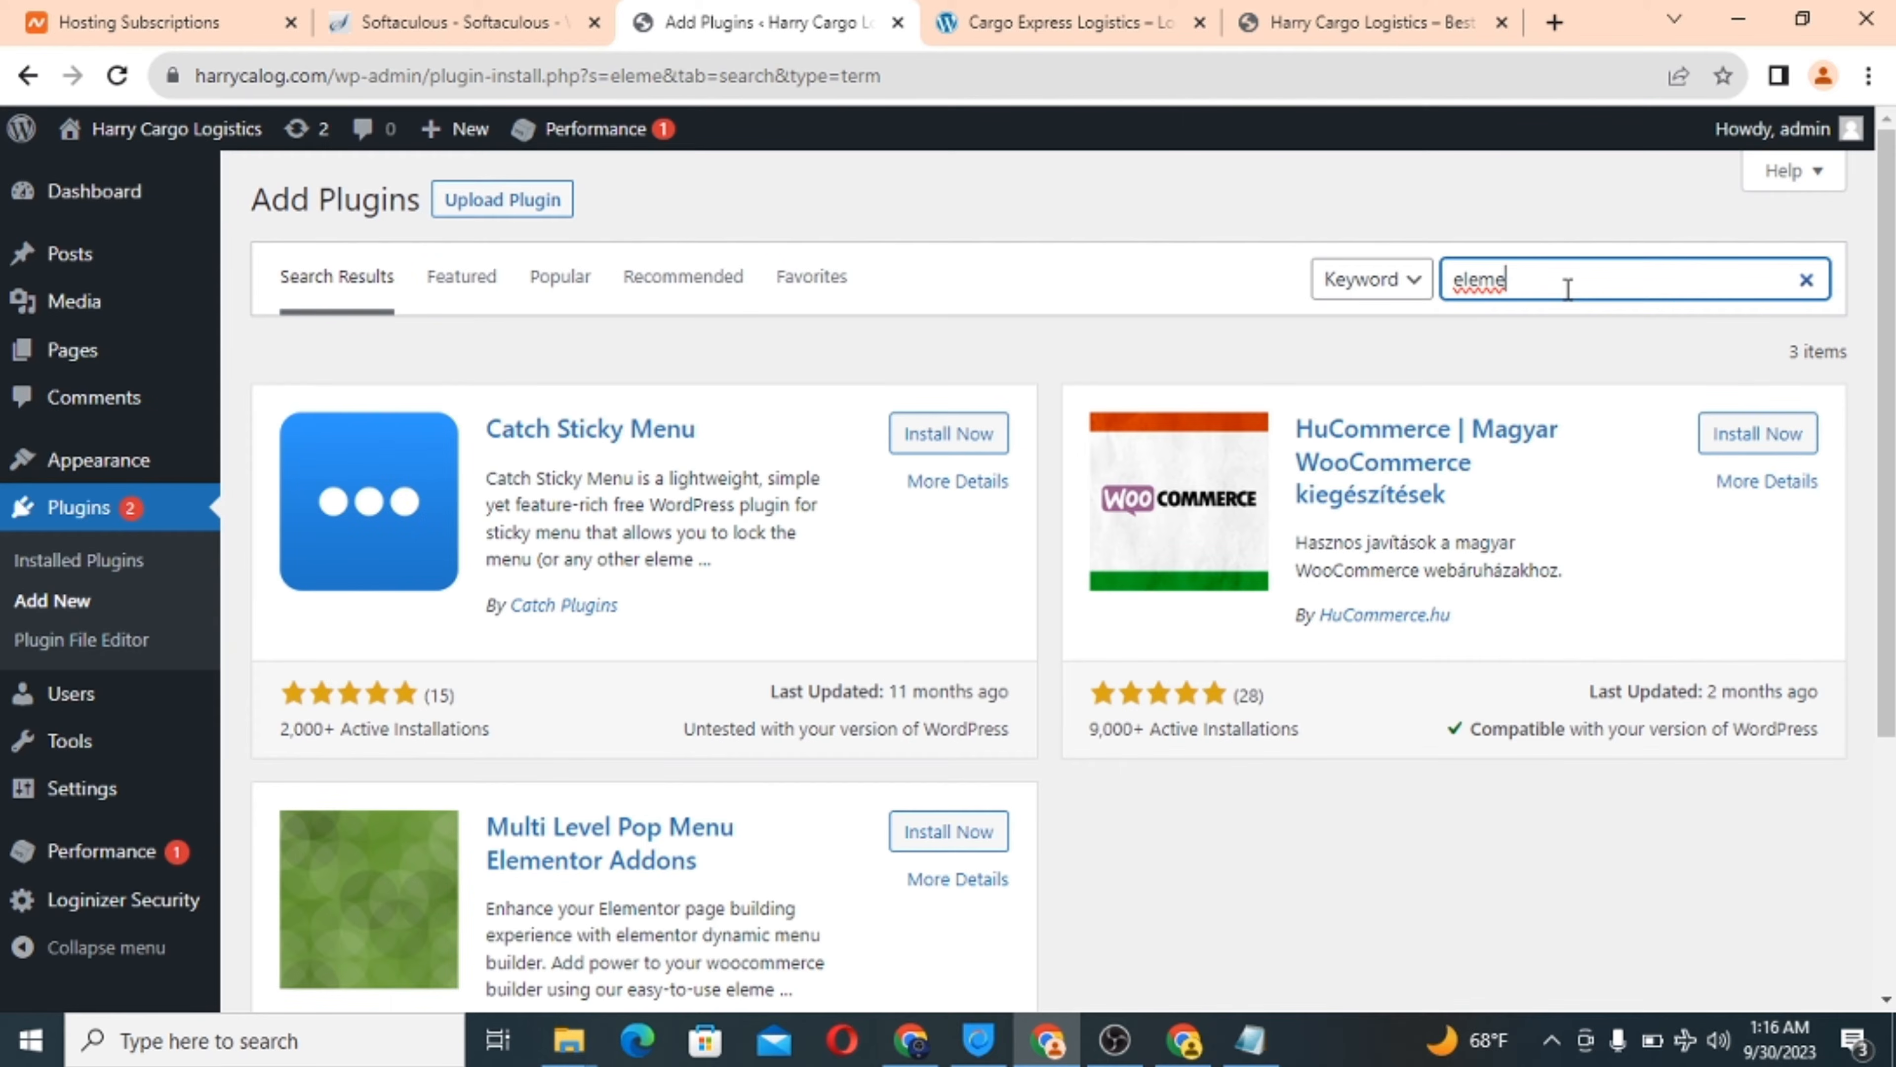
{"action": "type", "text": "ntor"}
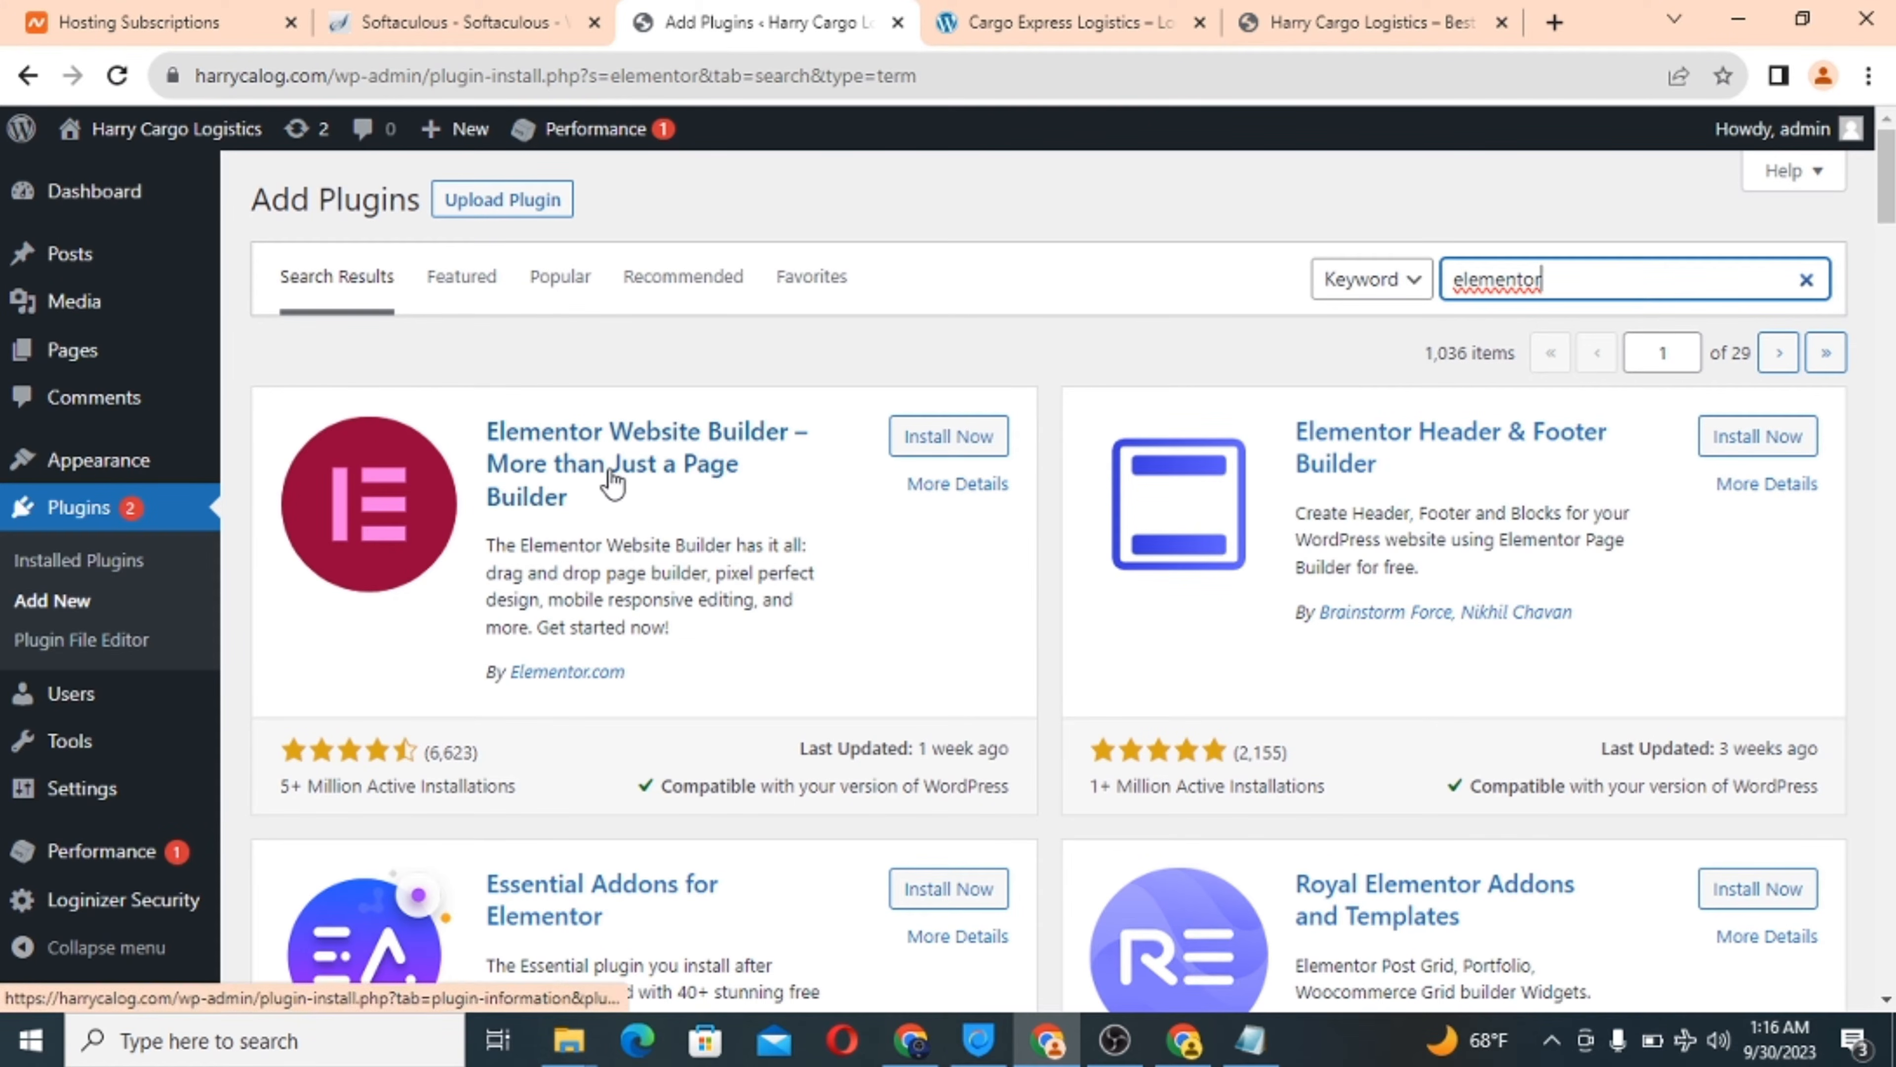
{"action": "left_click", "coordinate": [943, 441]}
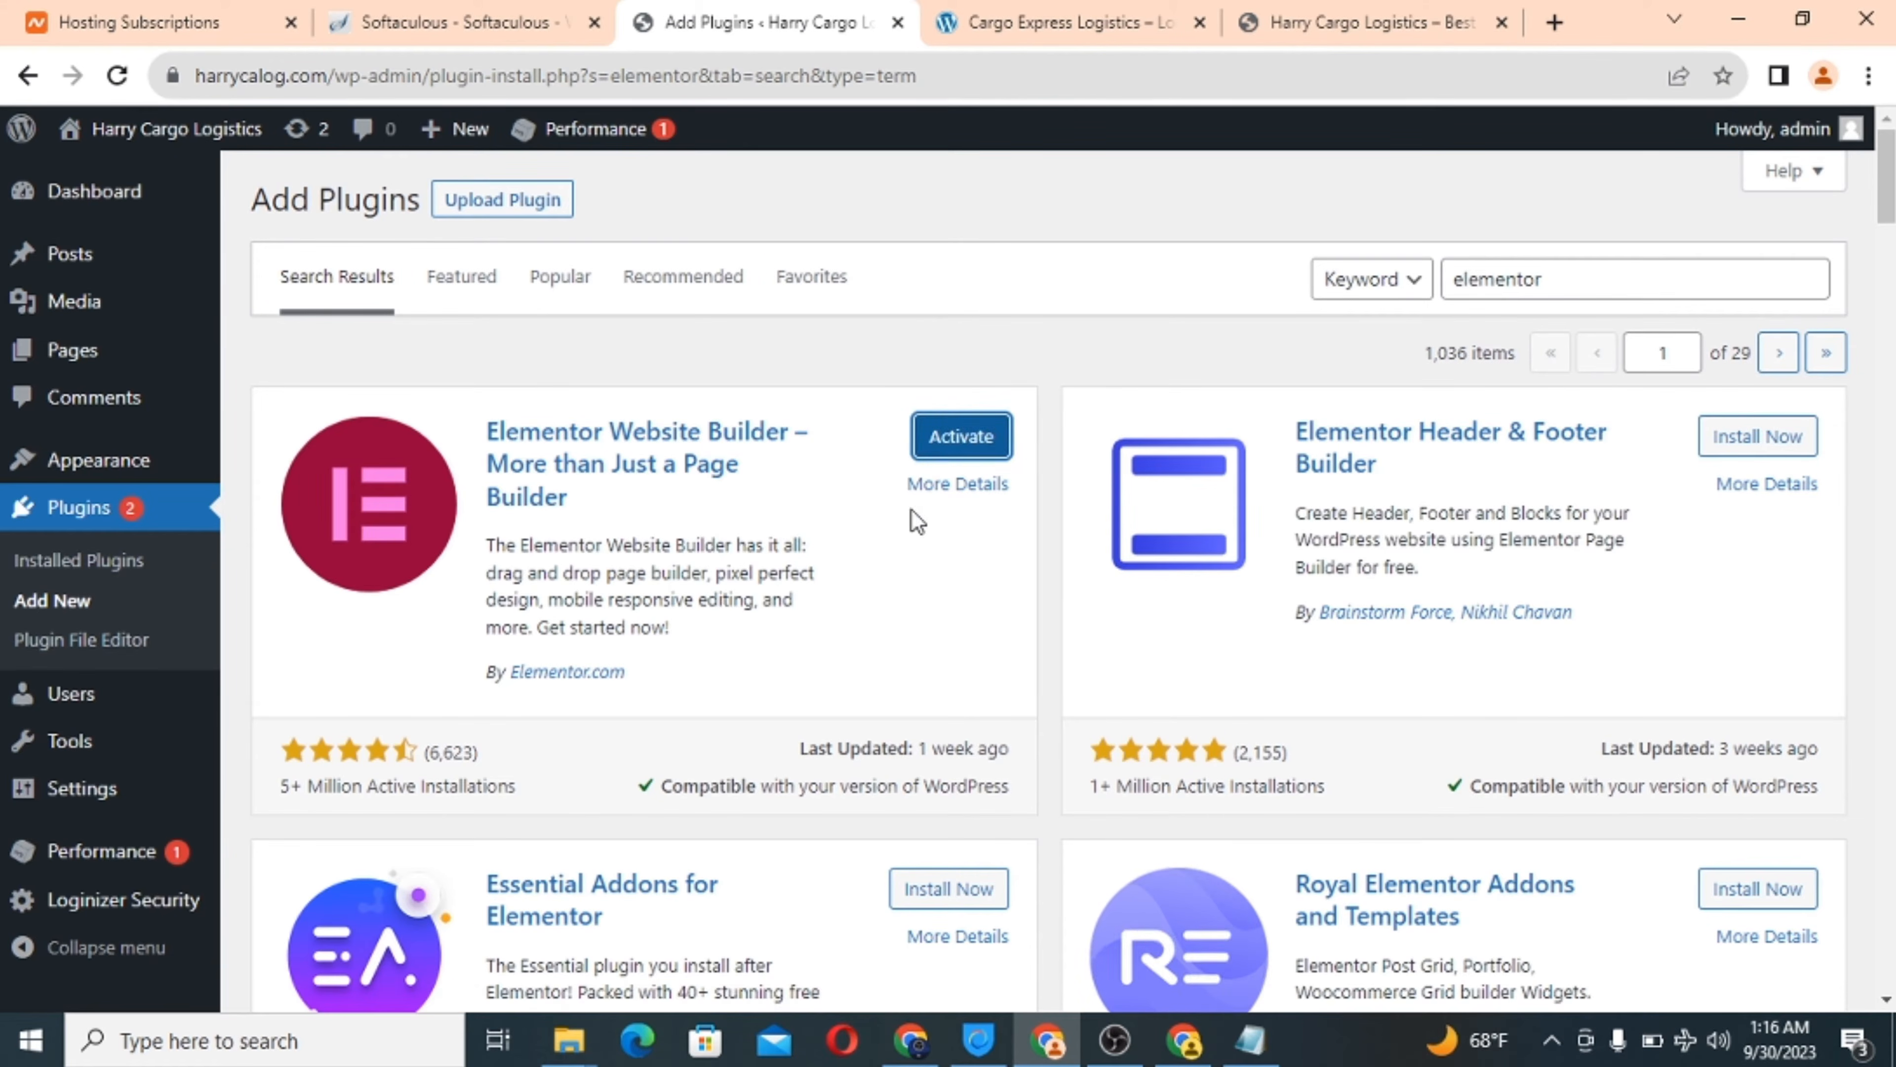
Install Essential Addons for Elementor from the same search results.
{"action": "scroll", "coordinate": [937, 614], "scroll_direction": "down", "scroll_amount": 1}
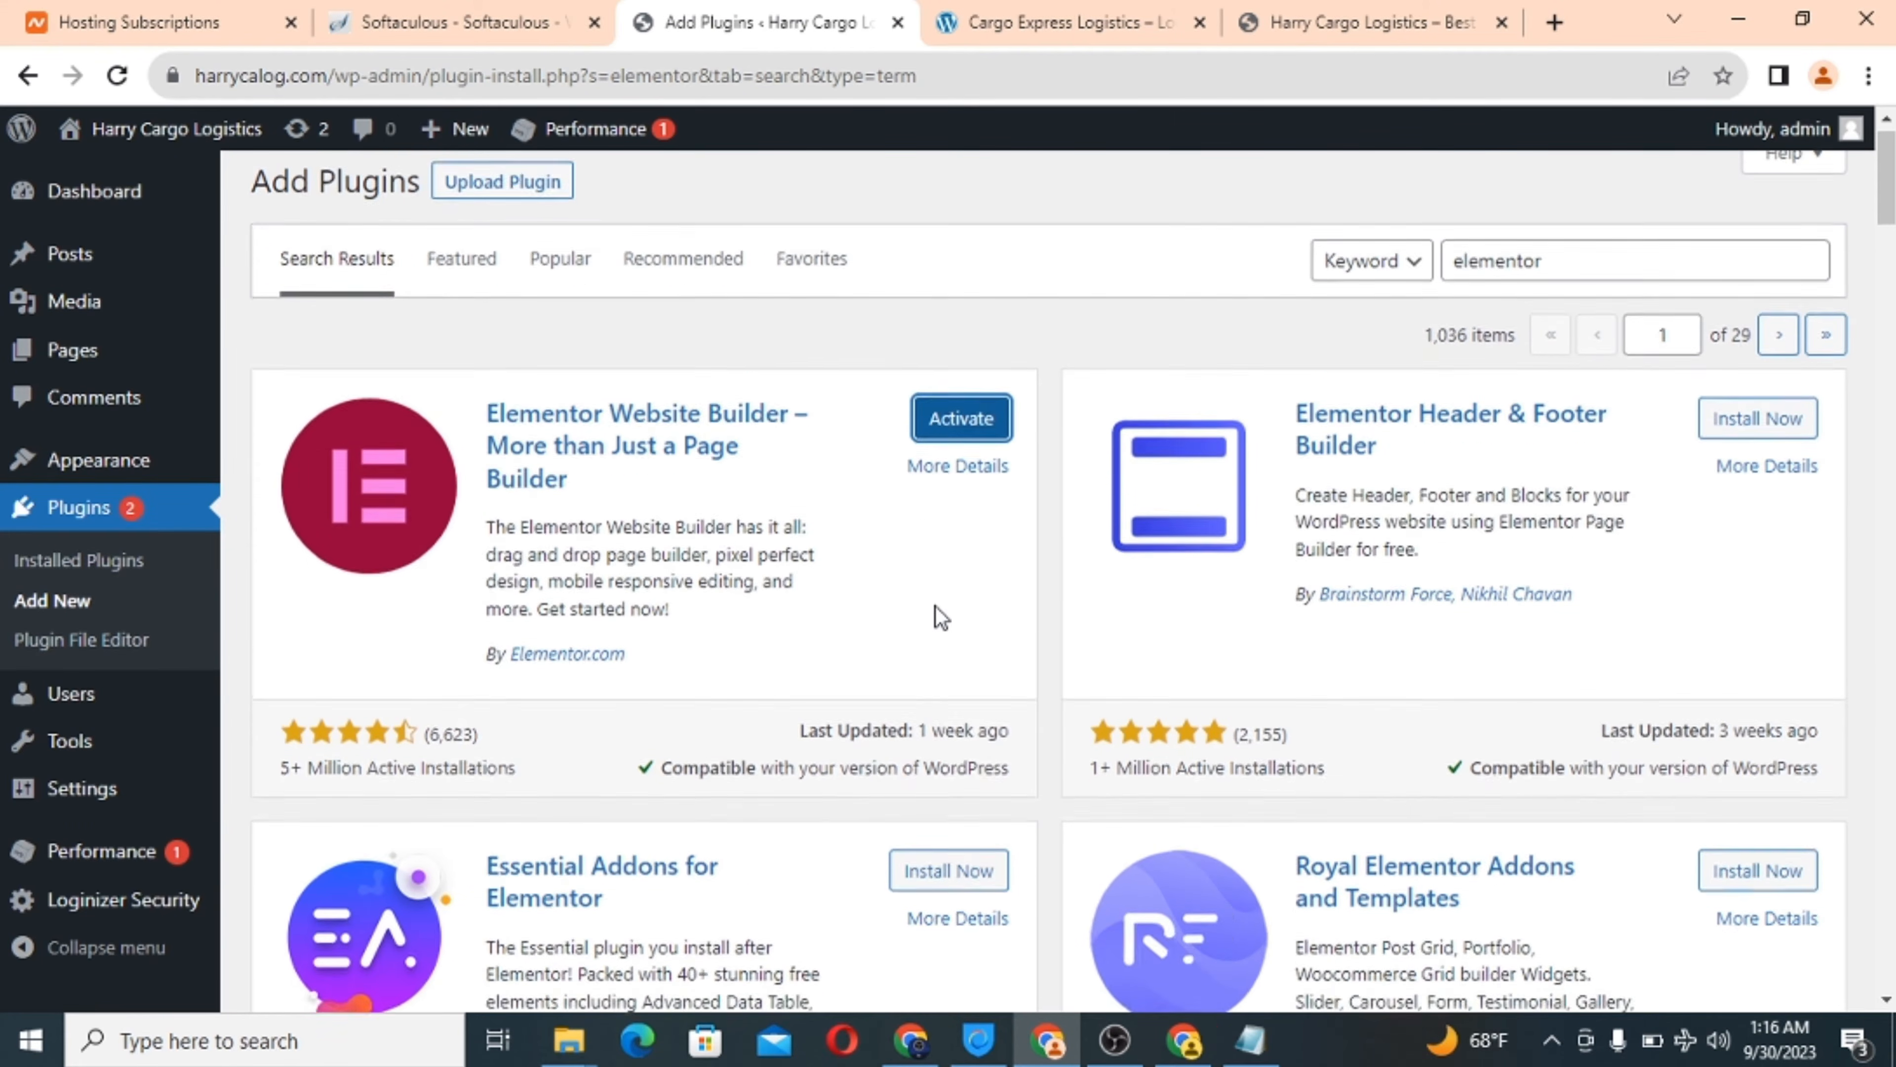
{"action": "scroll", "coordinate": [940, 617], "scroll_direction": "down", "scroll_amount": 2}
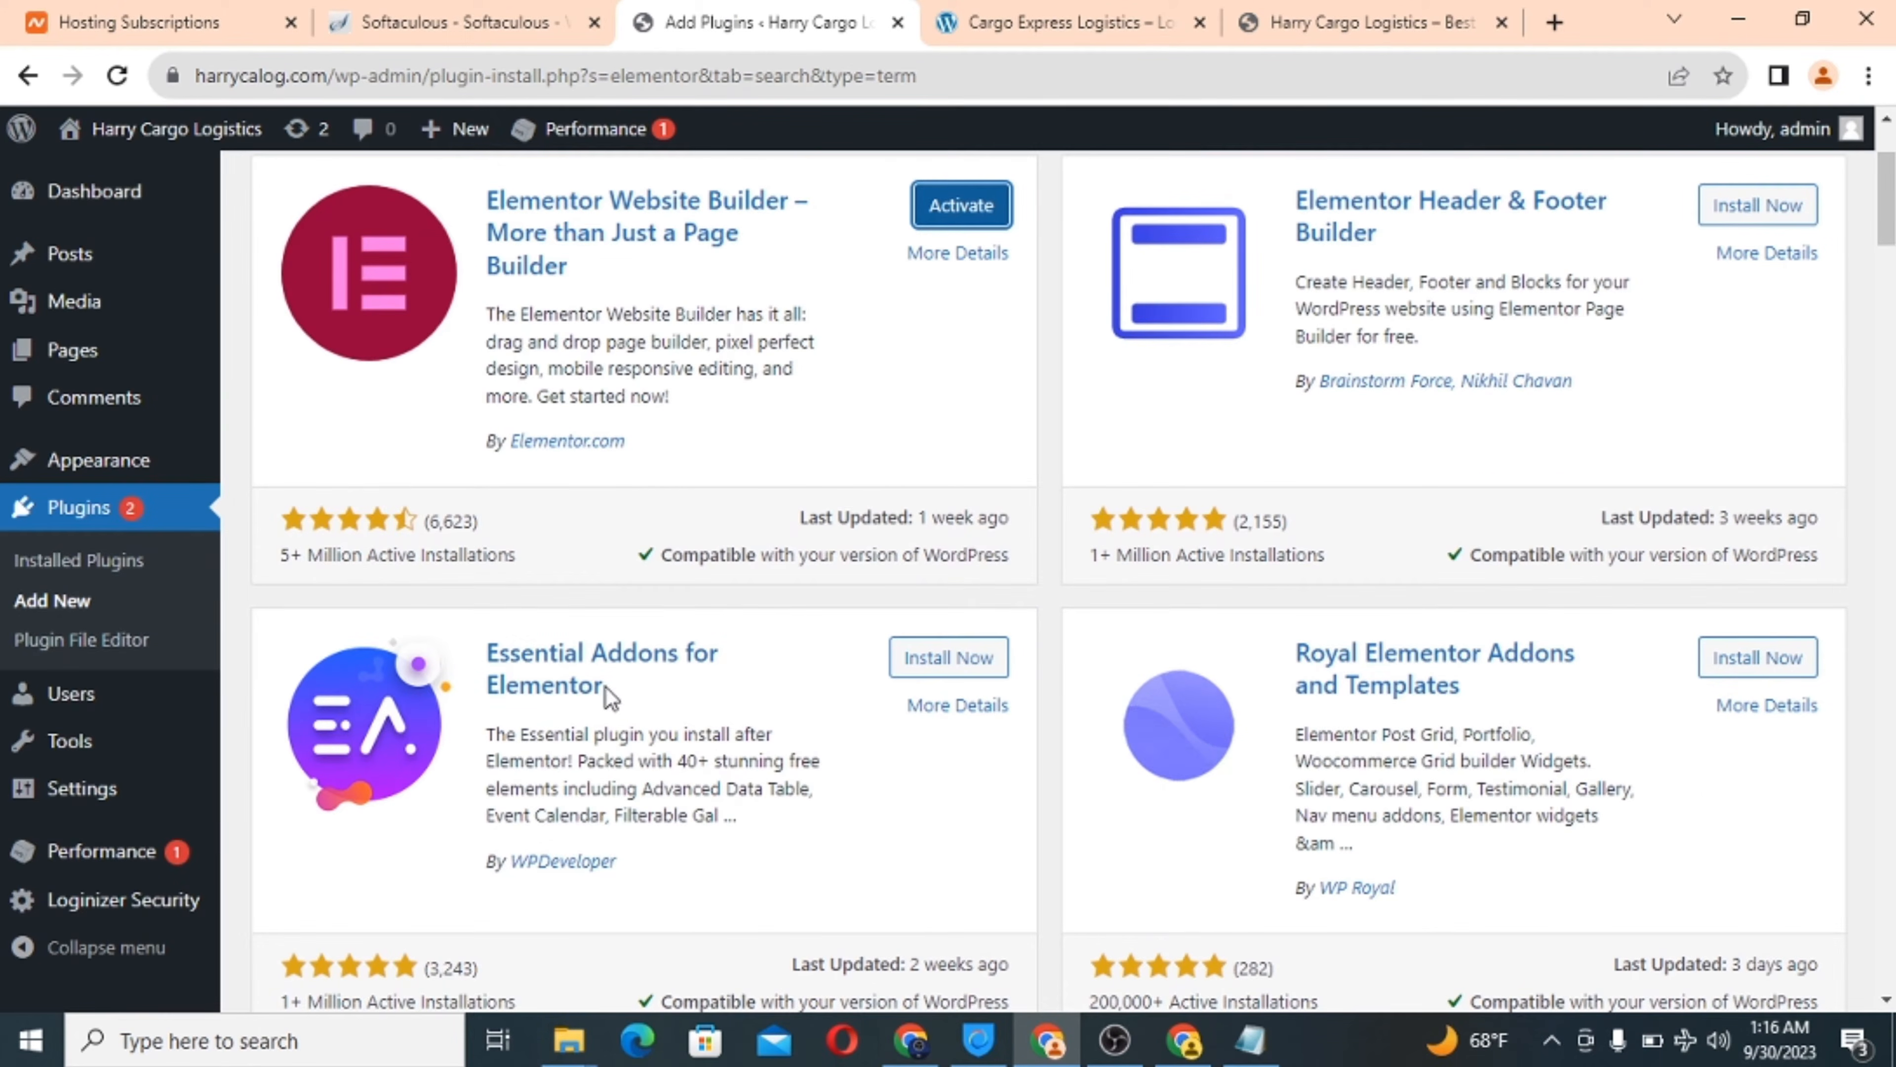
{"action": "left_click", "coordinate": [944, 667]}
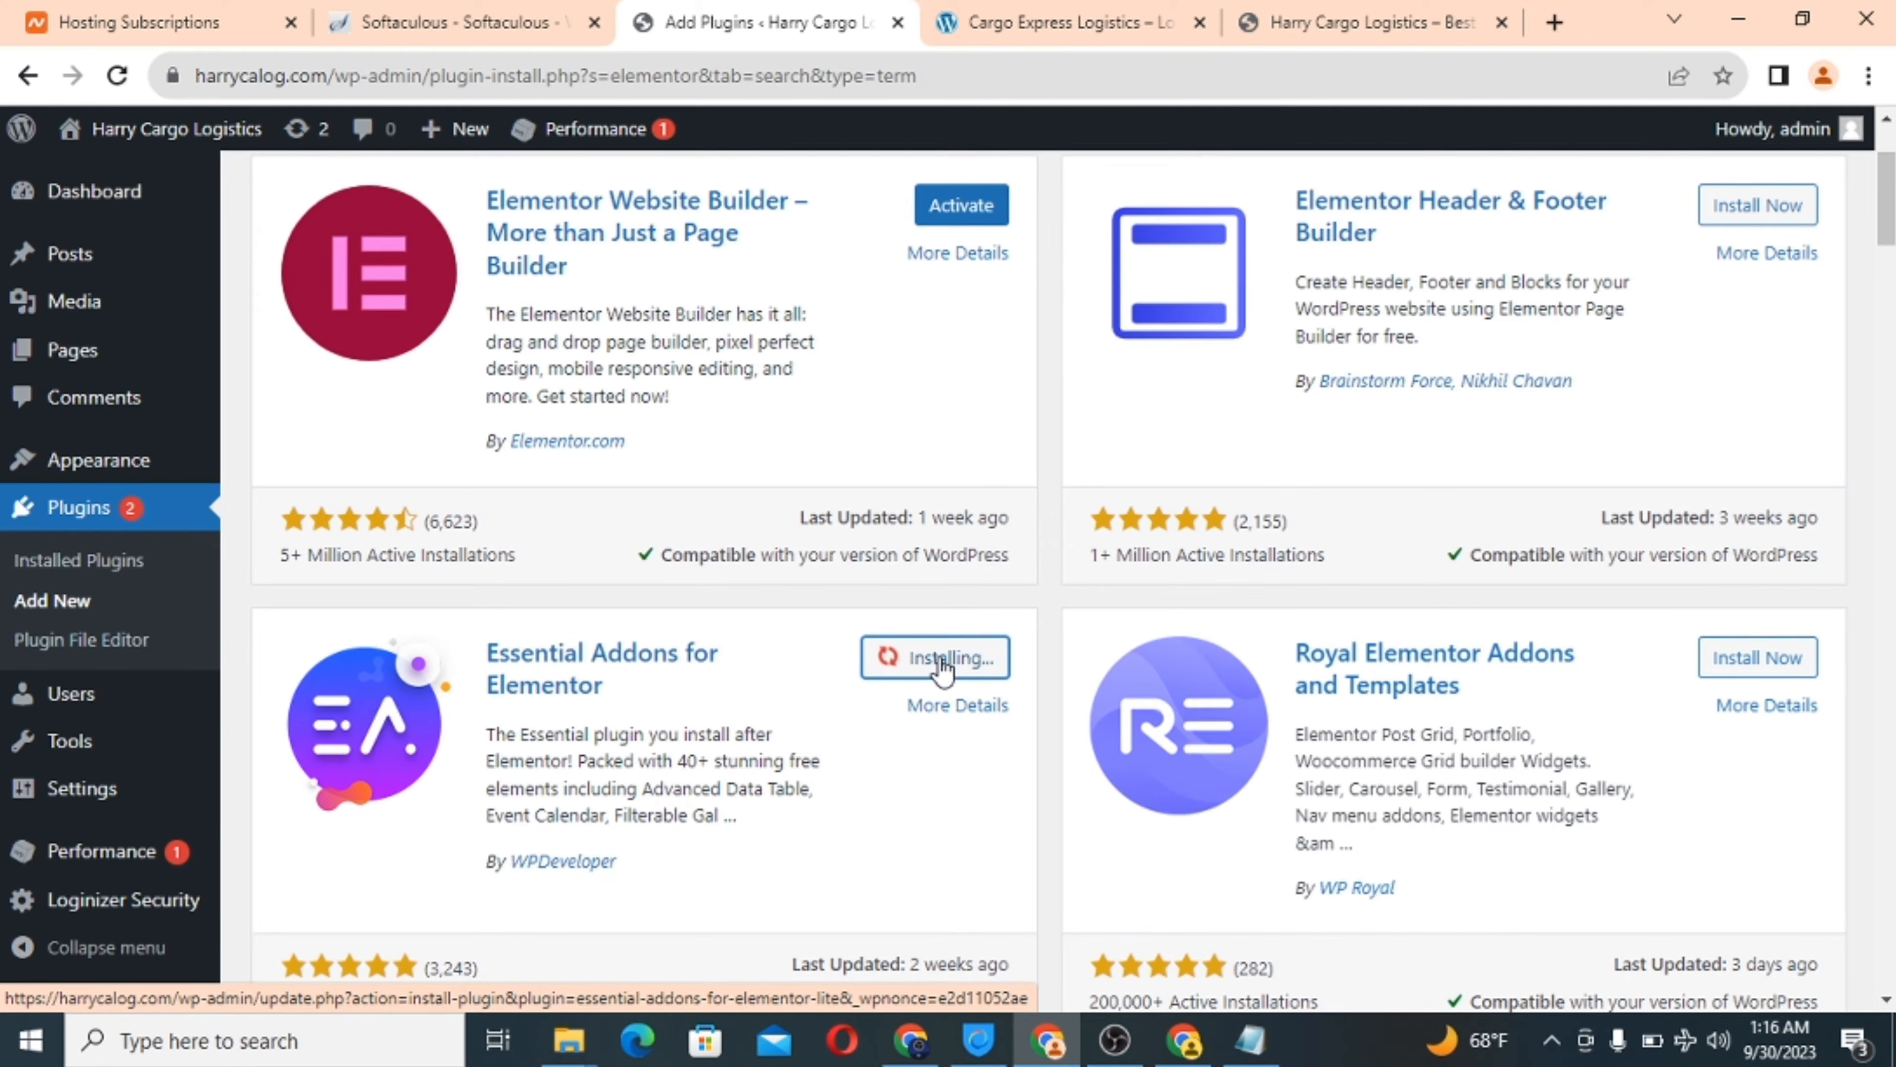
{"action": "scroll", "coordinate": [951, 682], "scroll_direction": "down", "scroll_amount": 3}
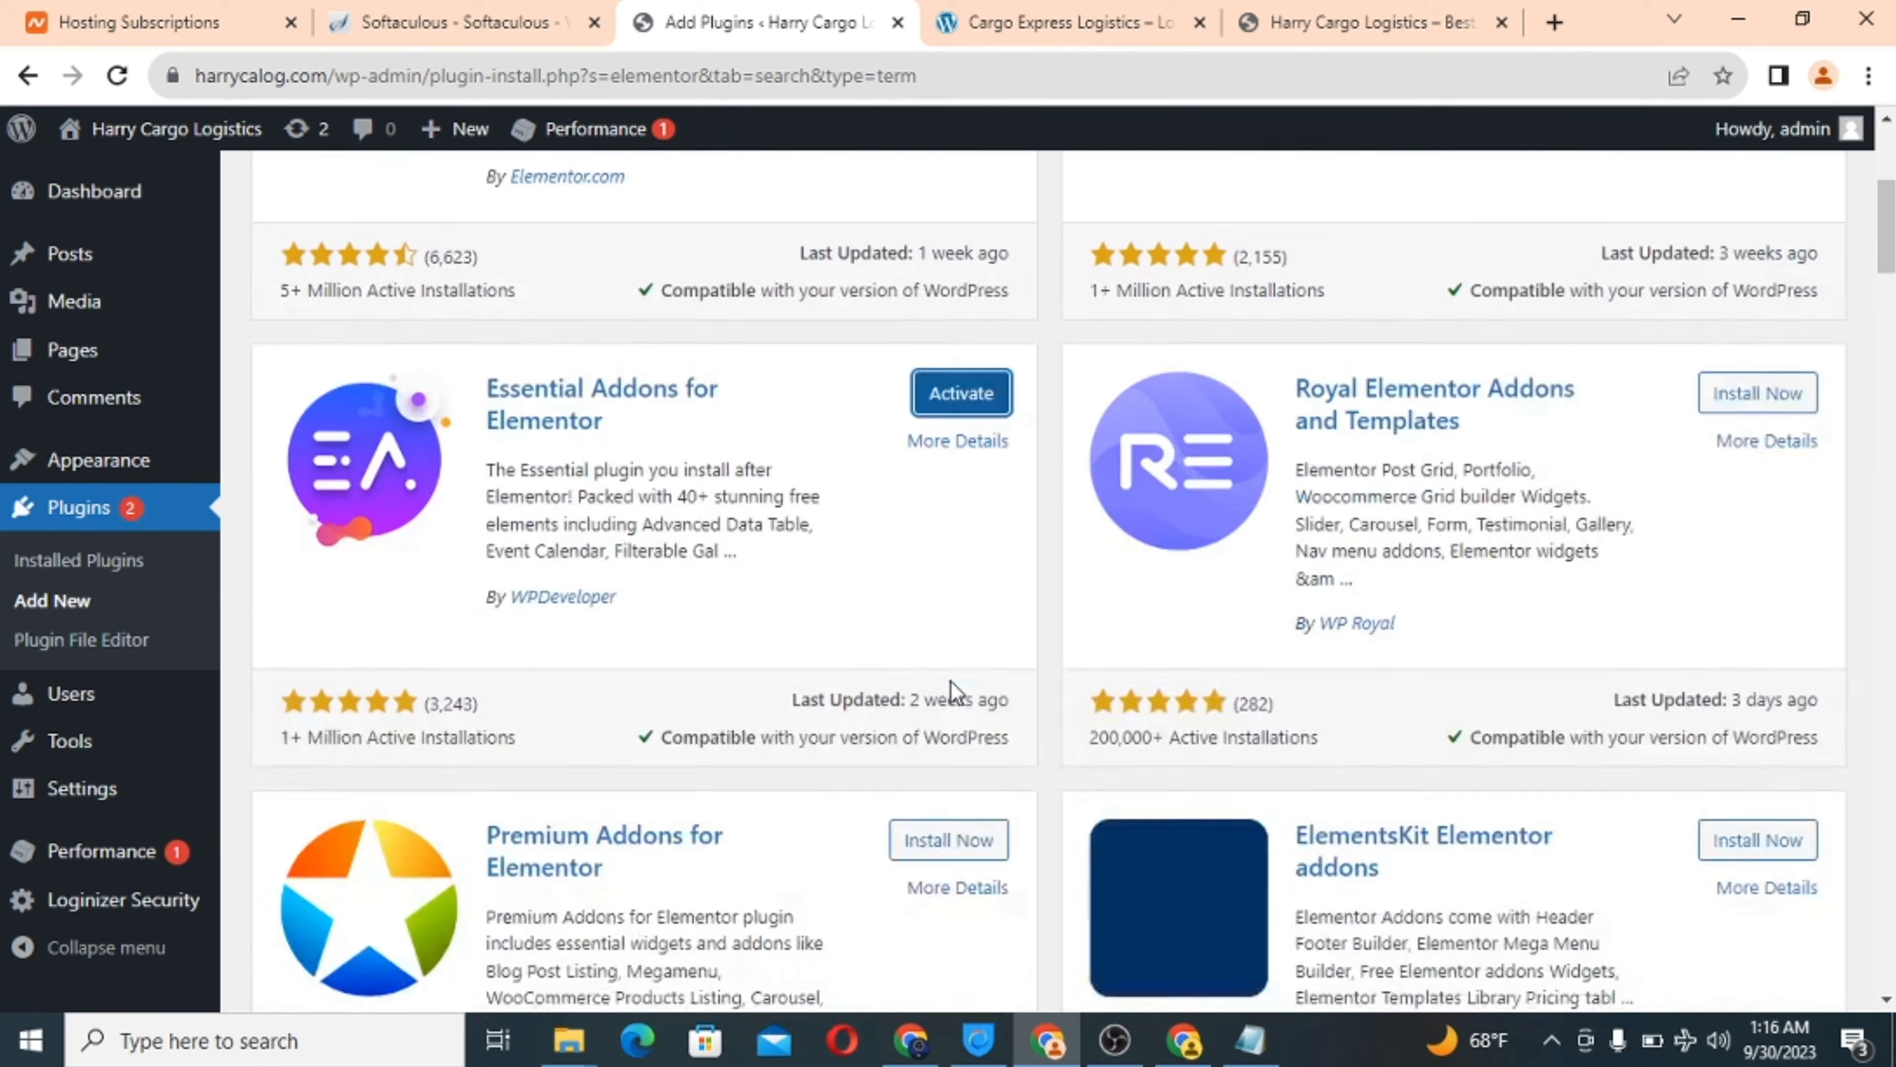
{"action": "scroll", "coordinate": [951, 682], "scroll_direction": "down", "scroll_amount": 3}
{"action": "scroll", "coordinate": [951, 682], "scroll_direction": "up", "scroll_amount": 10}
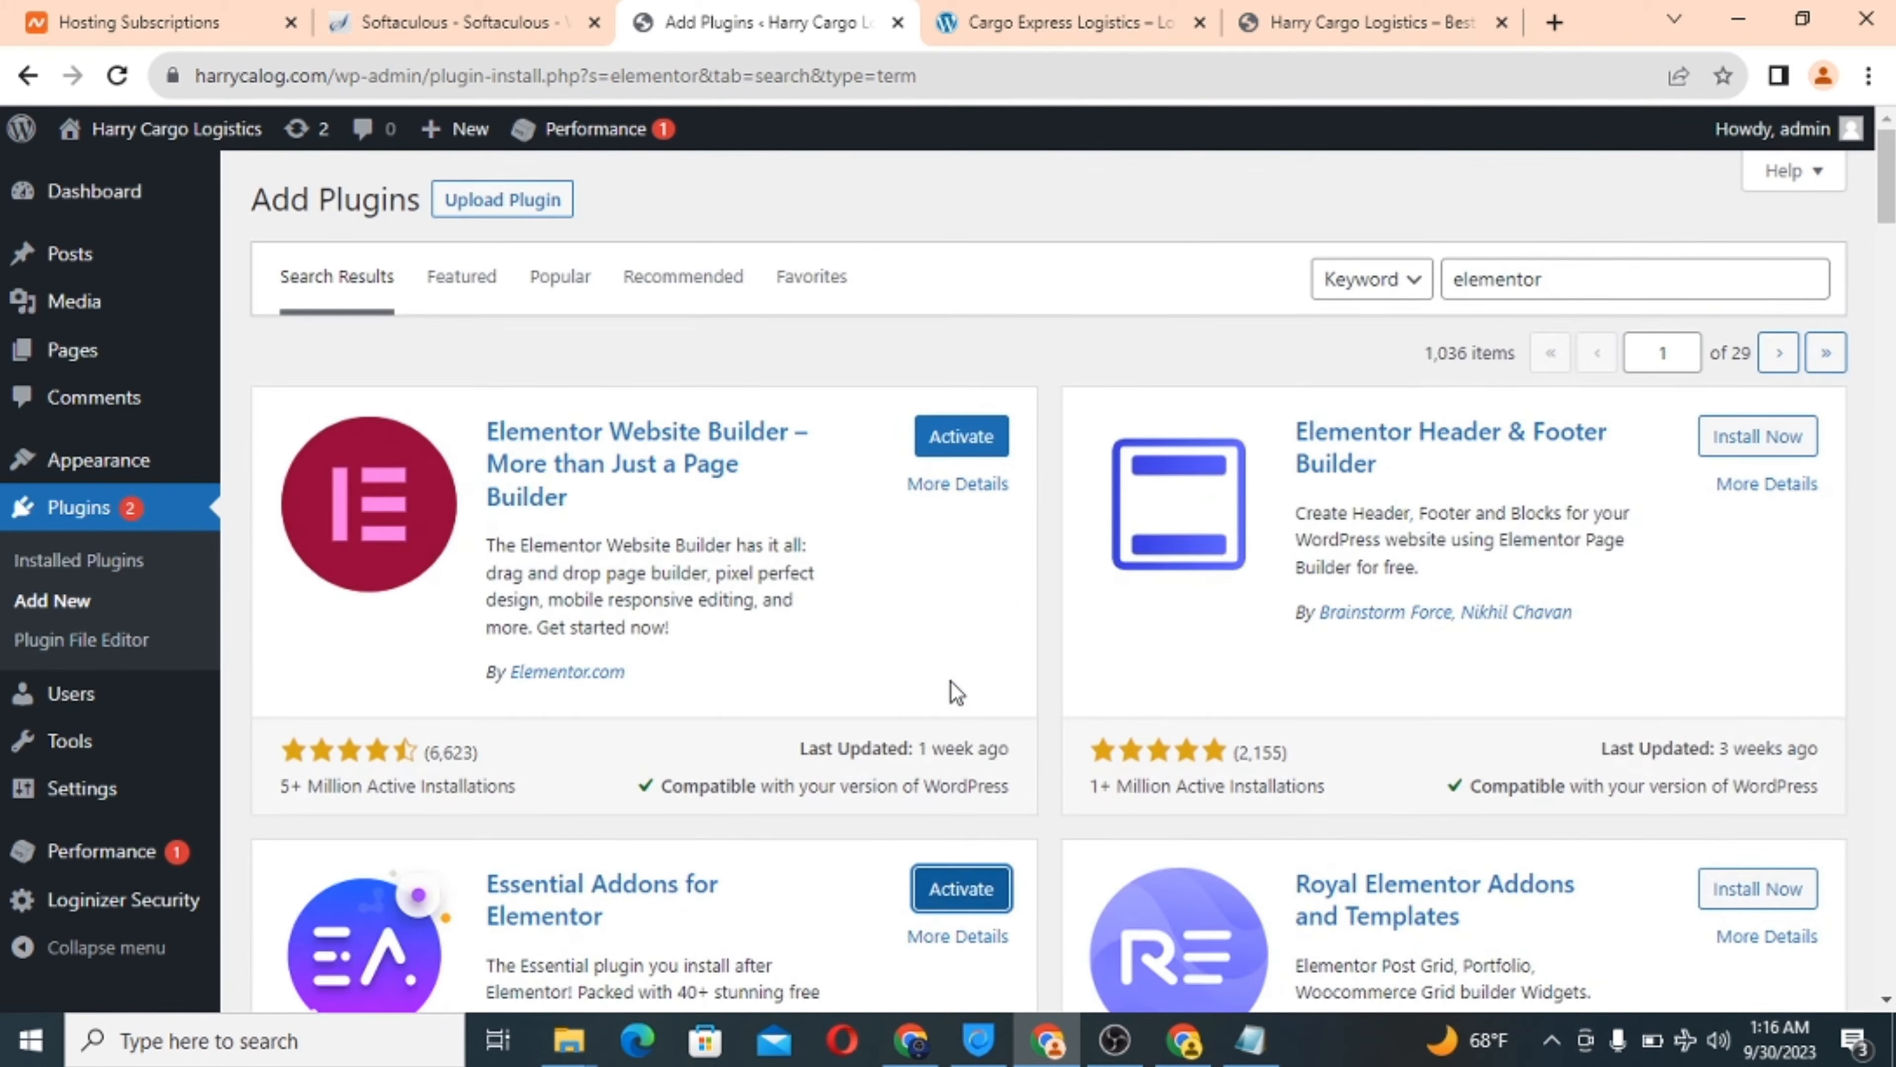
Search plugins for 'wpcargo' and install WPCargo Track & Trace.
{"action": "left_click", "coordinate": [1523, 282]}
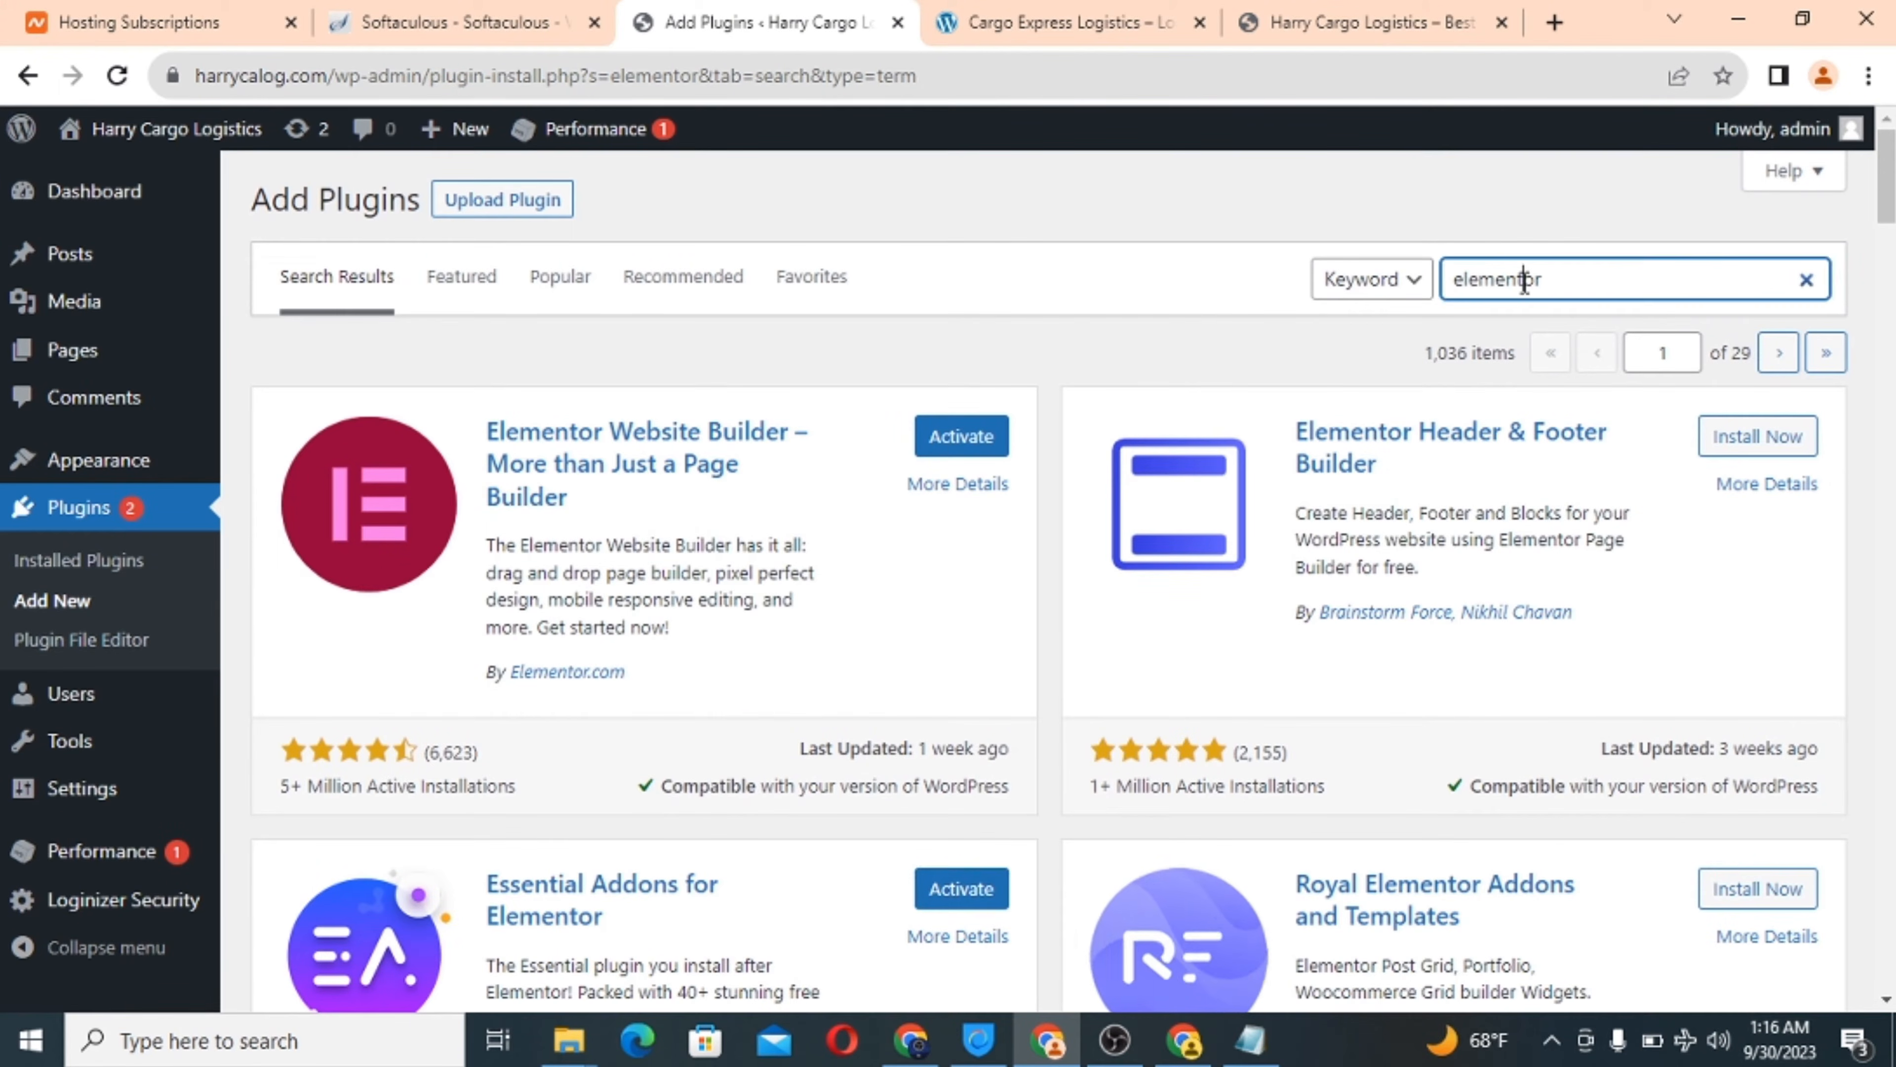
{"action": "double_click", "coordinate": [1497, 281]}
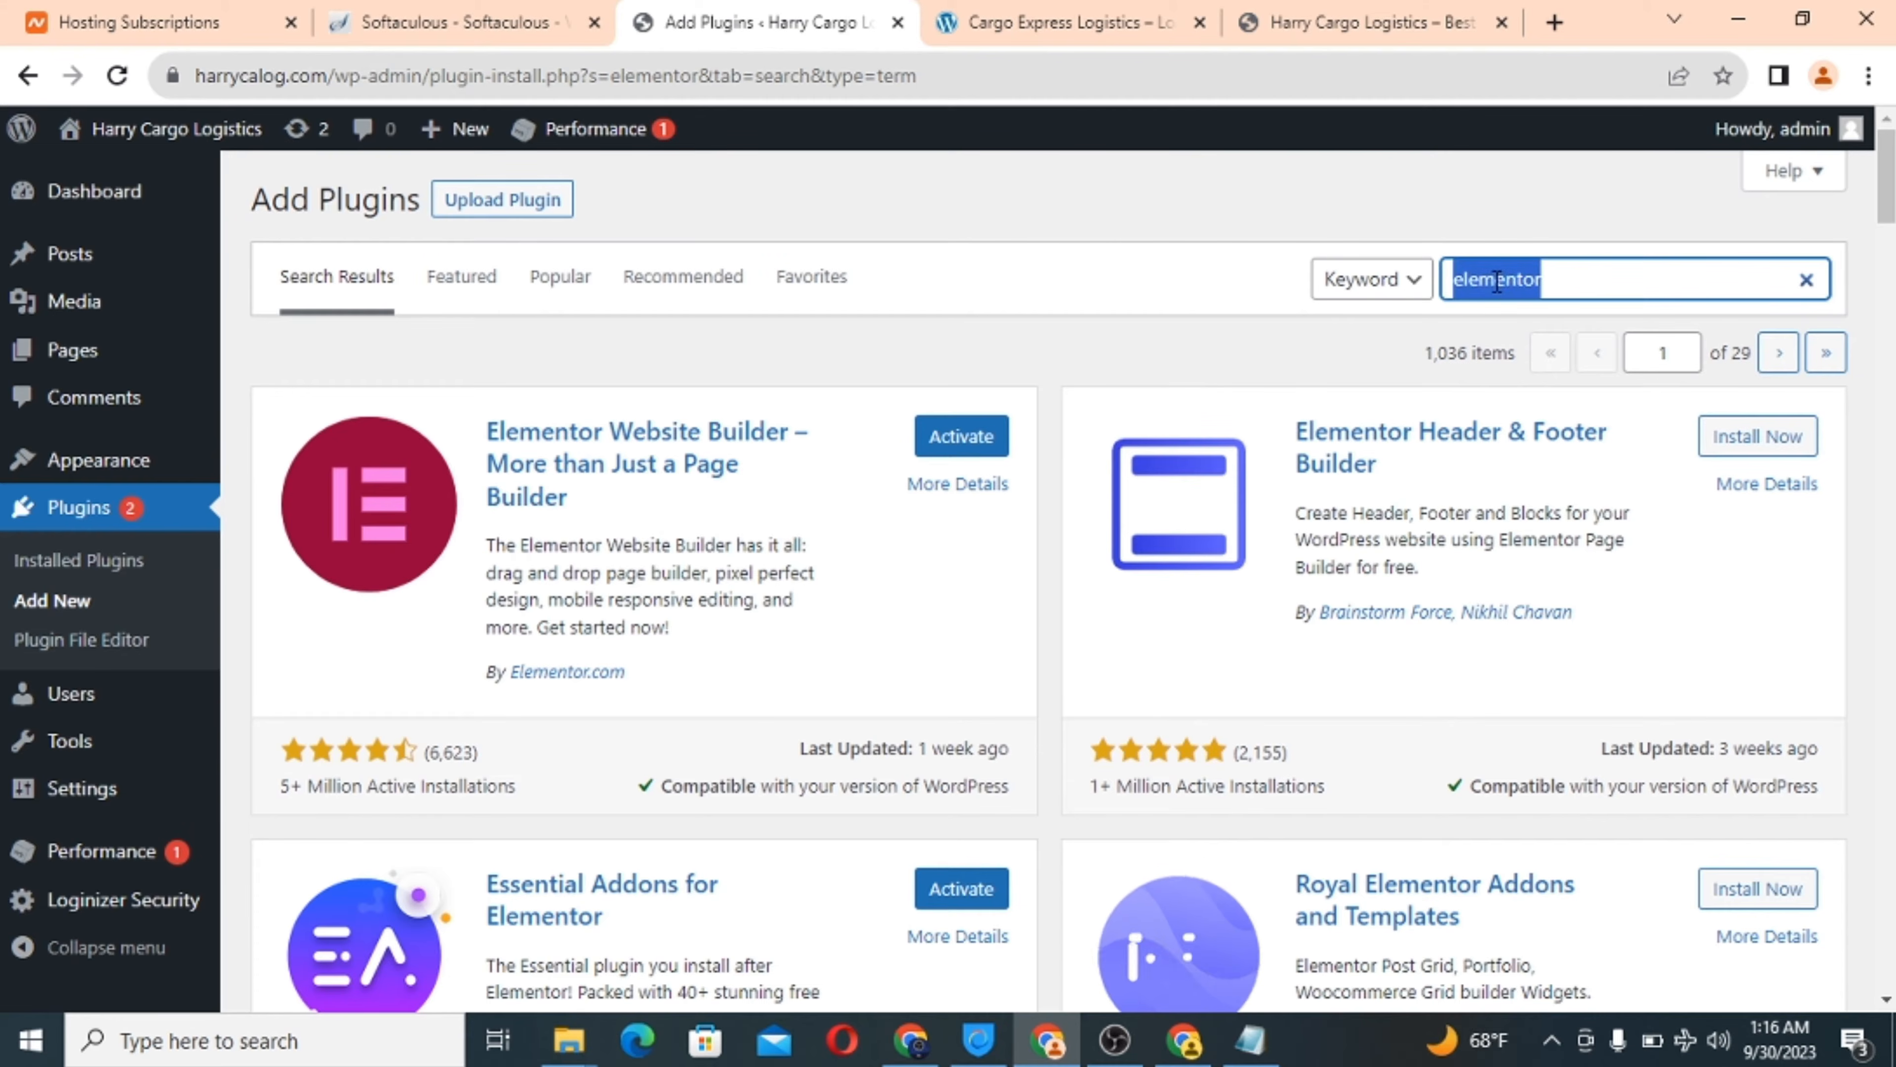
{"action": "type", "text": "wp"}
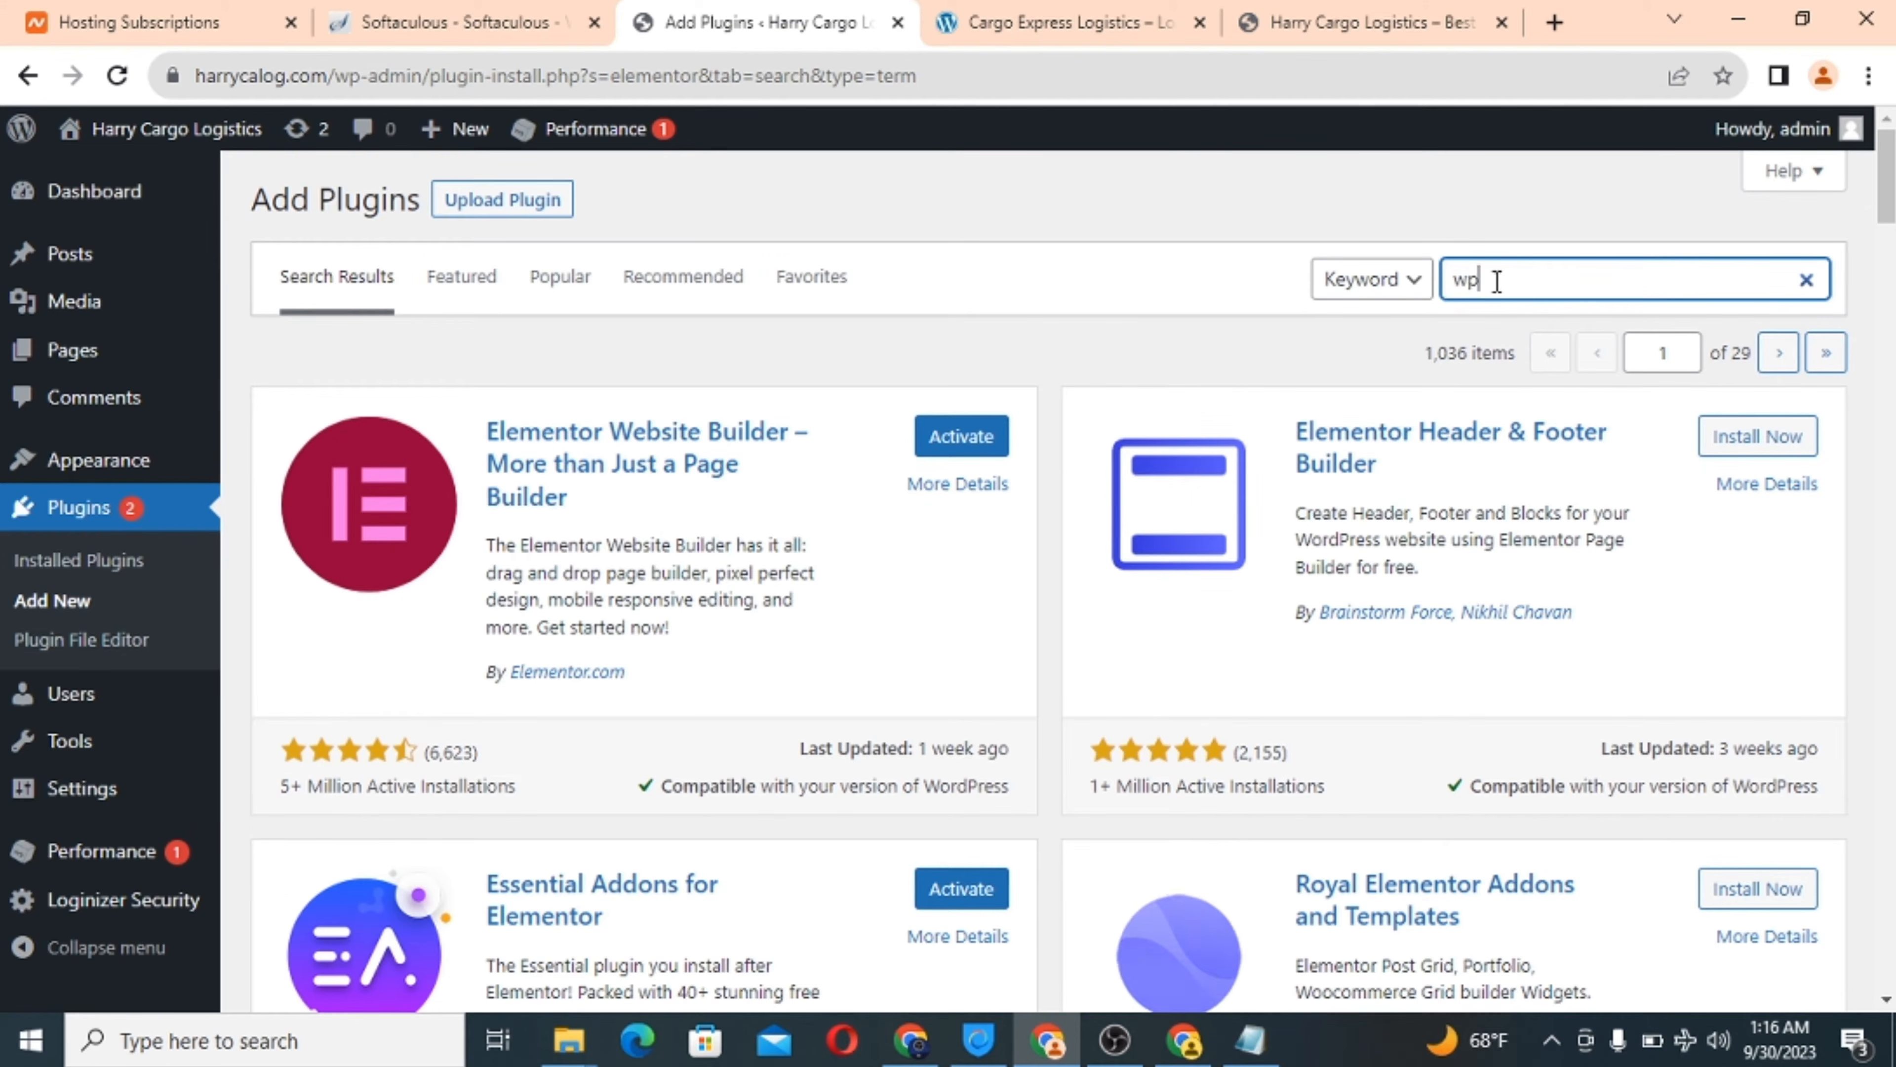
{"action": "type", "text": "cargo"}
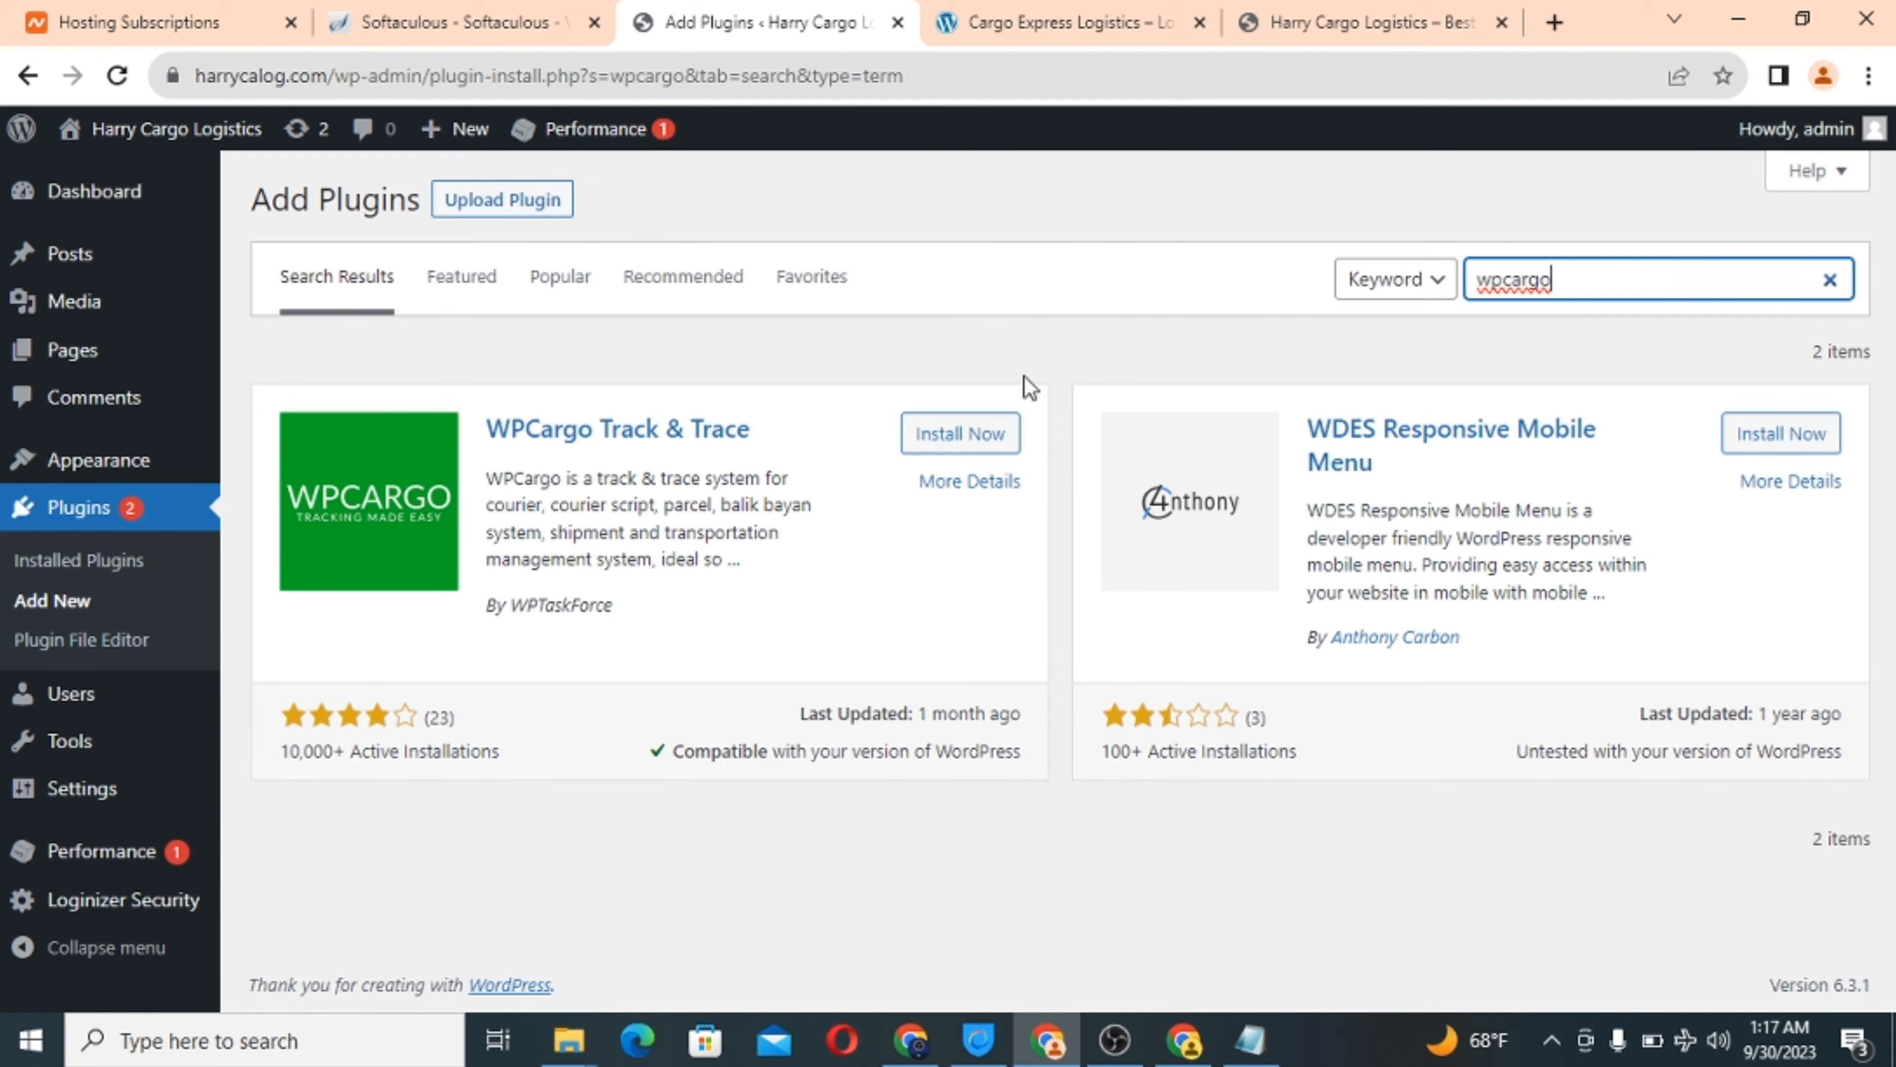
{"action": "left_click", "coordinate": [949, 436]}
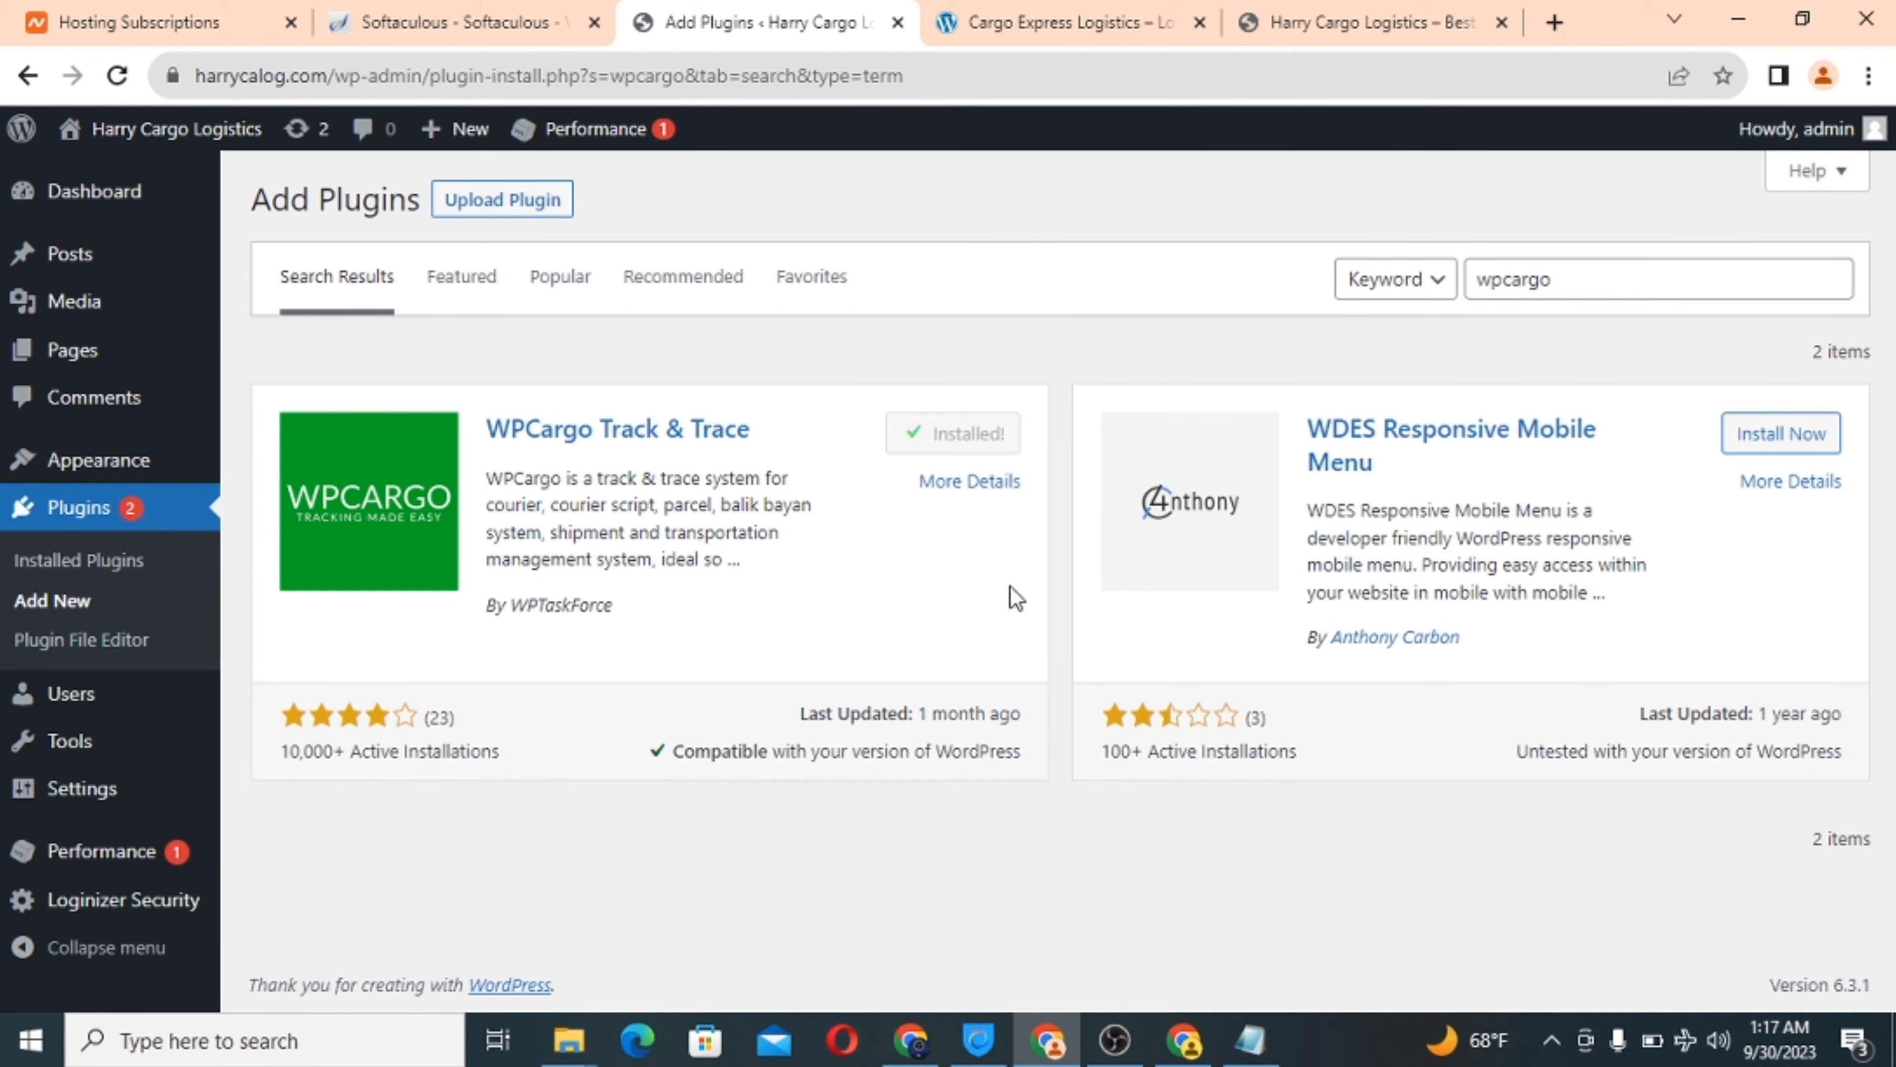
Search plugins for 'hide title' and install Hide Page And Post Title.
{"action": "double_click", "coordinate": [1519, 286]}
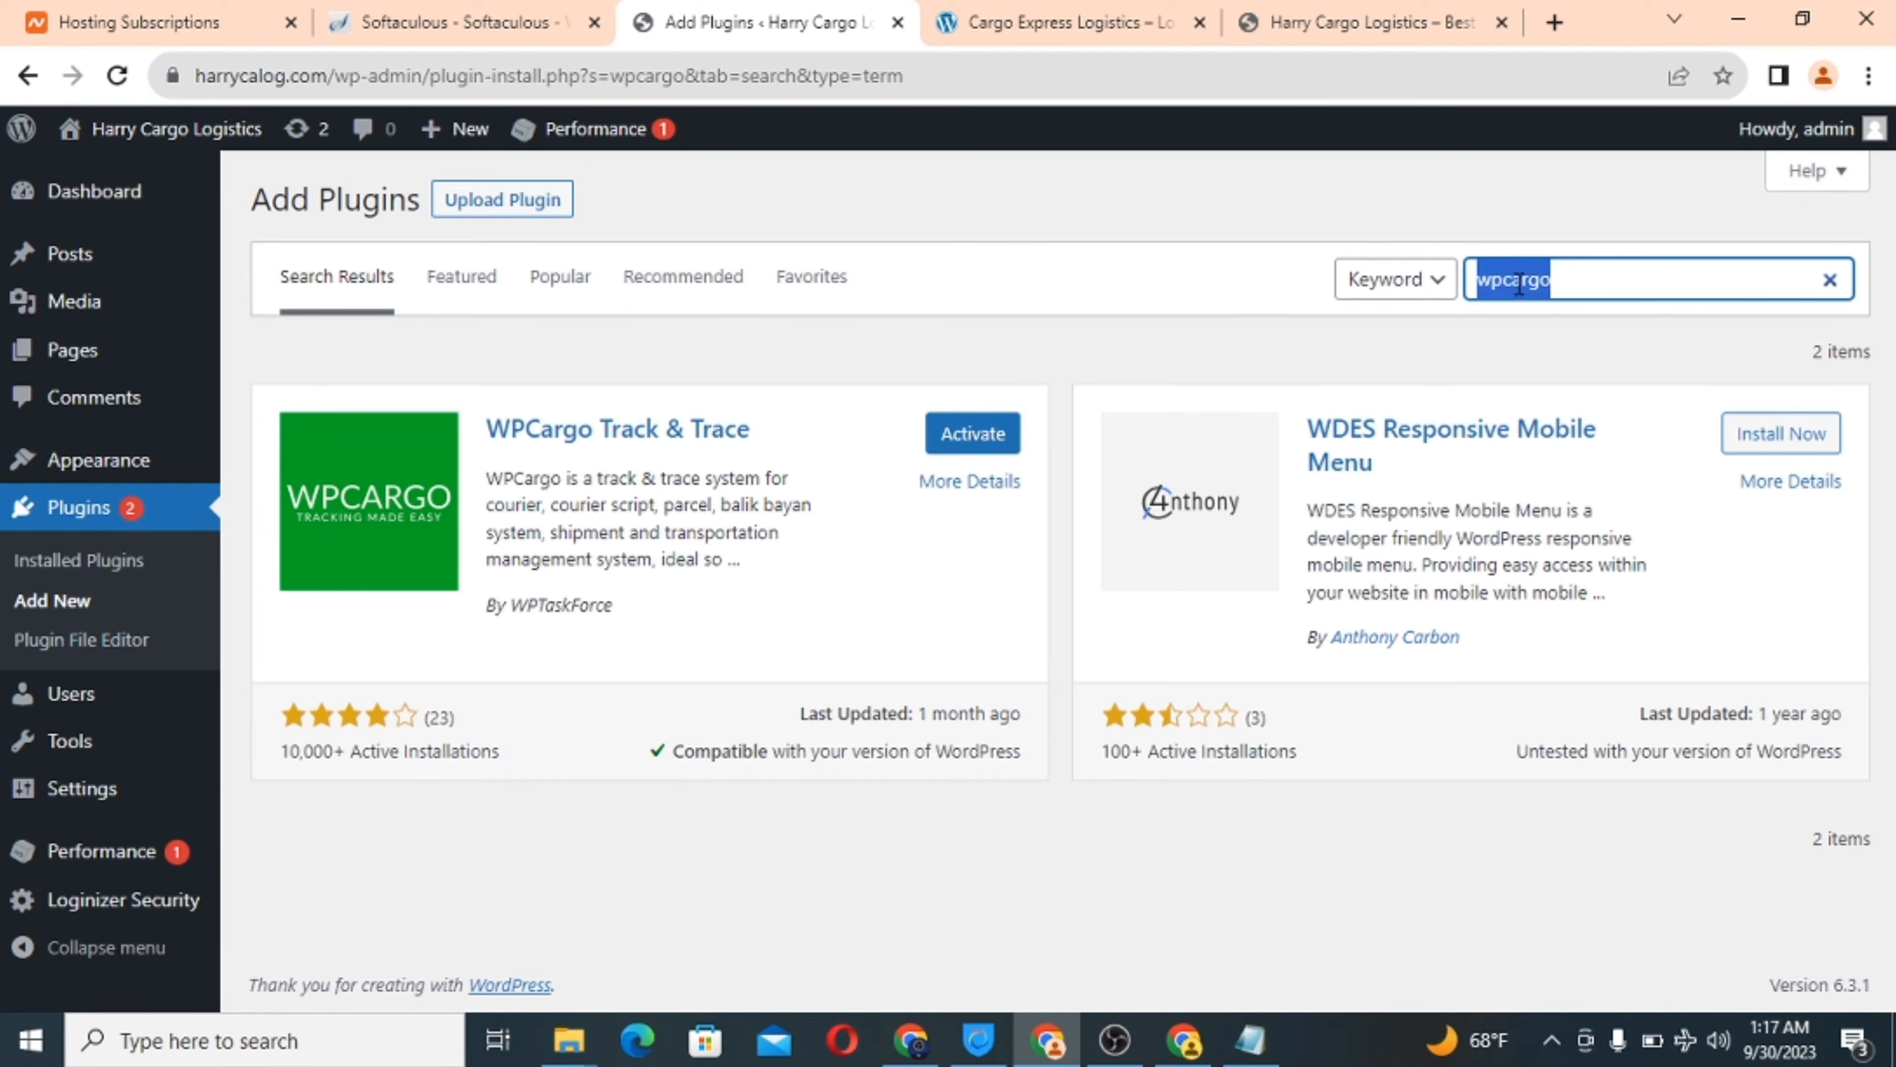
{"action": "type", "text": "hi"}
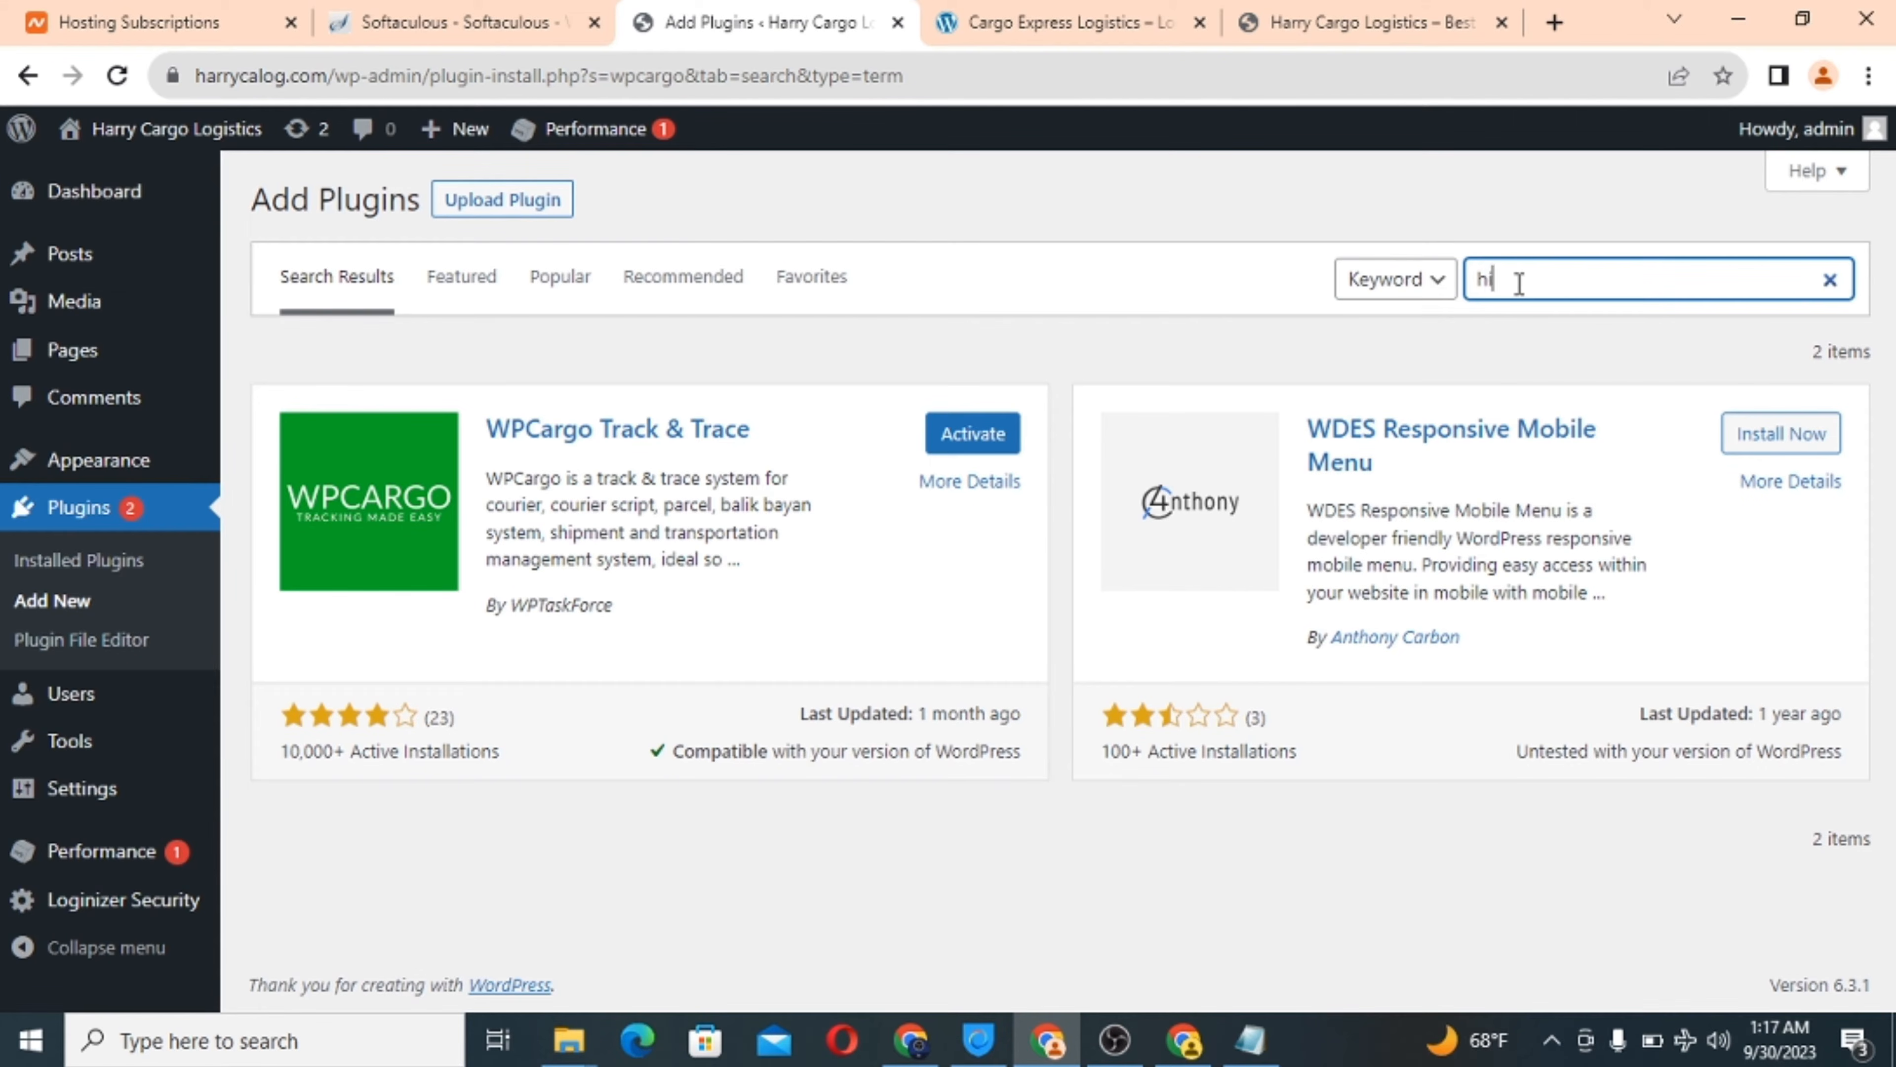
{"action": "type", "text": "de title"}
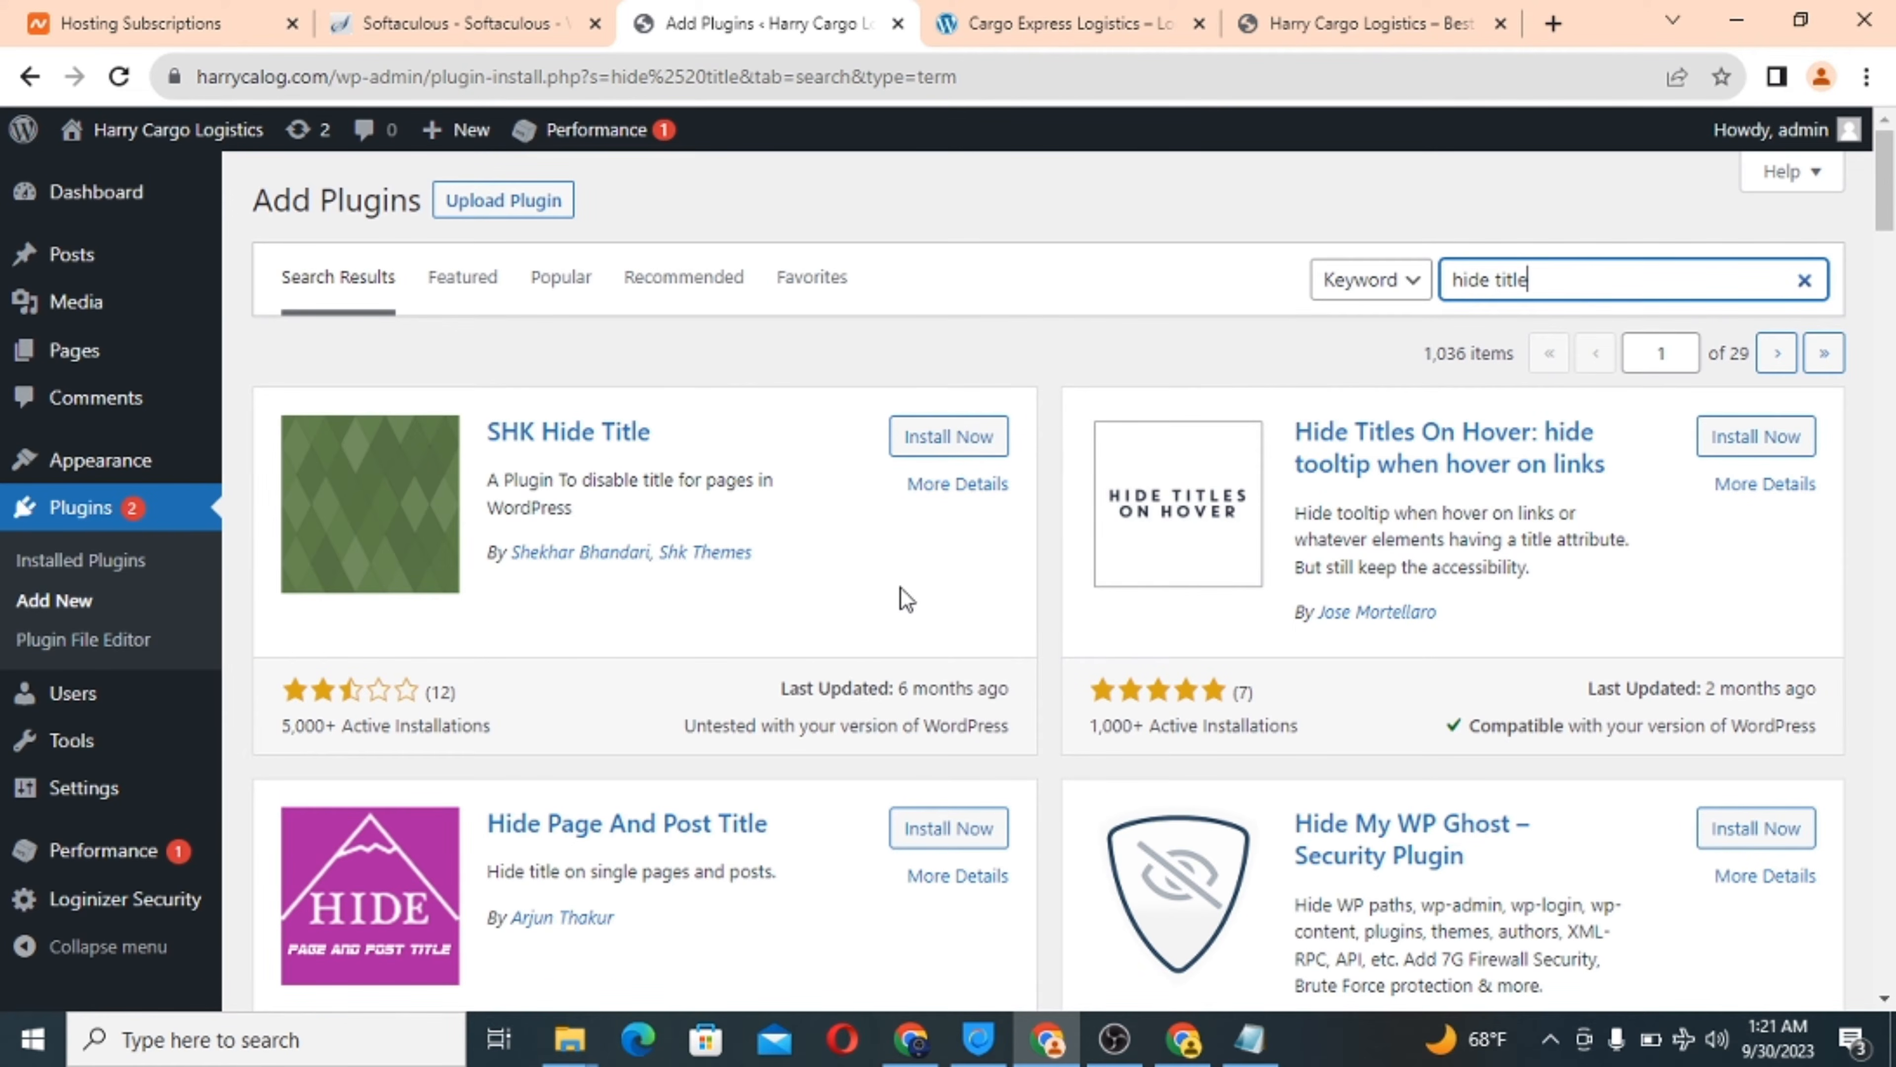
{"action": "scroll", "coordinate": [905, 598], "scroll_direction": "down", "scroll_amount": 1}
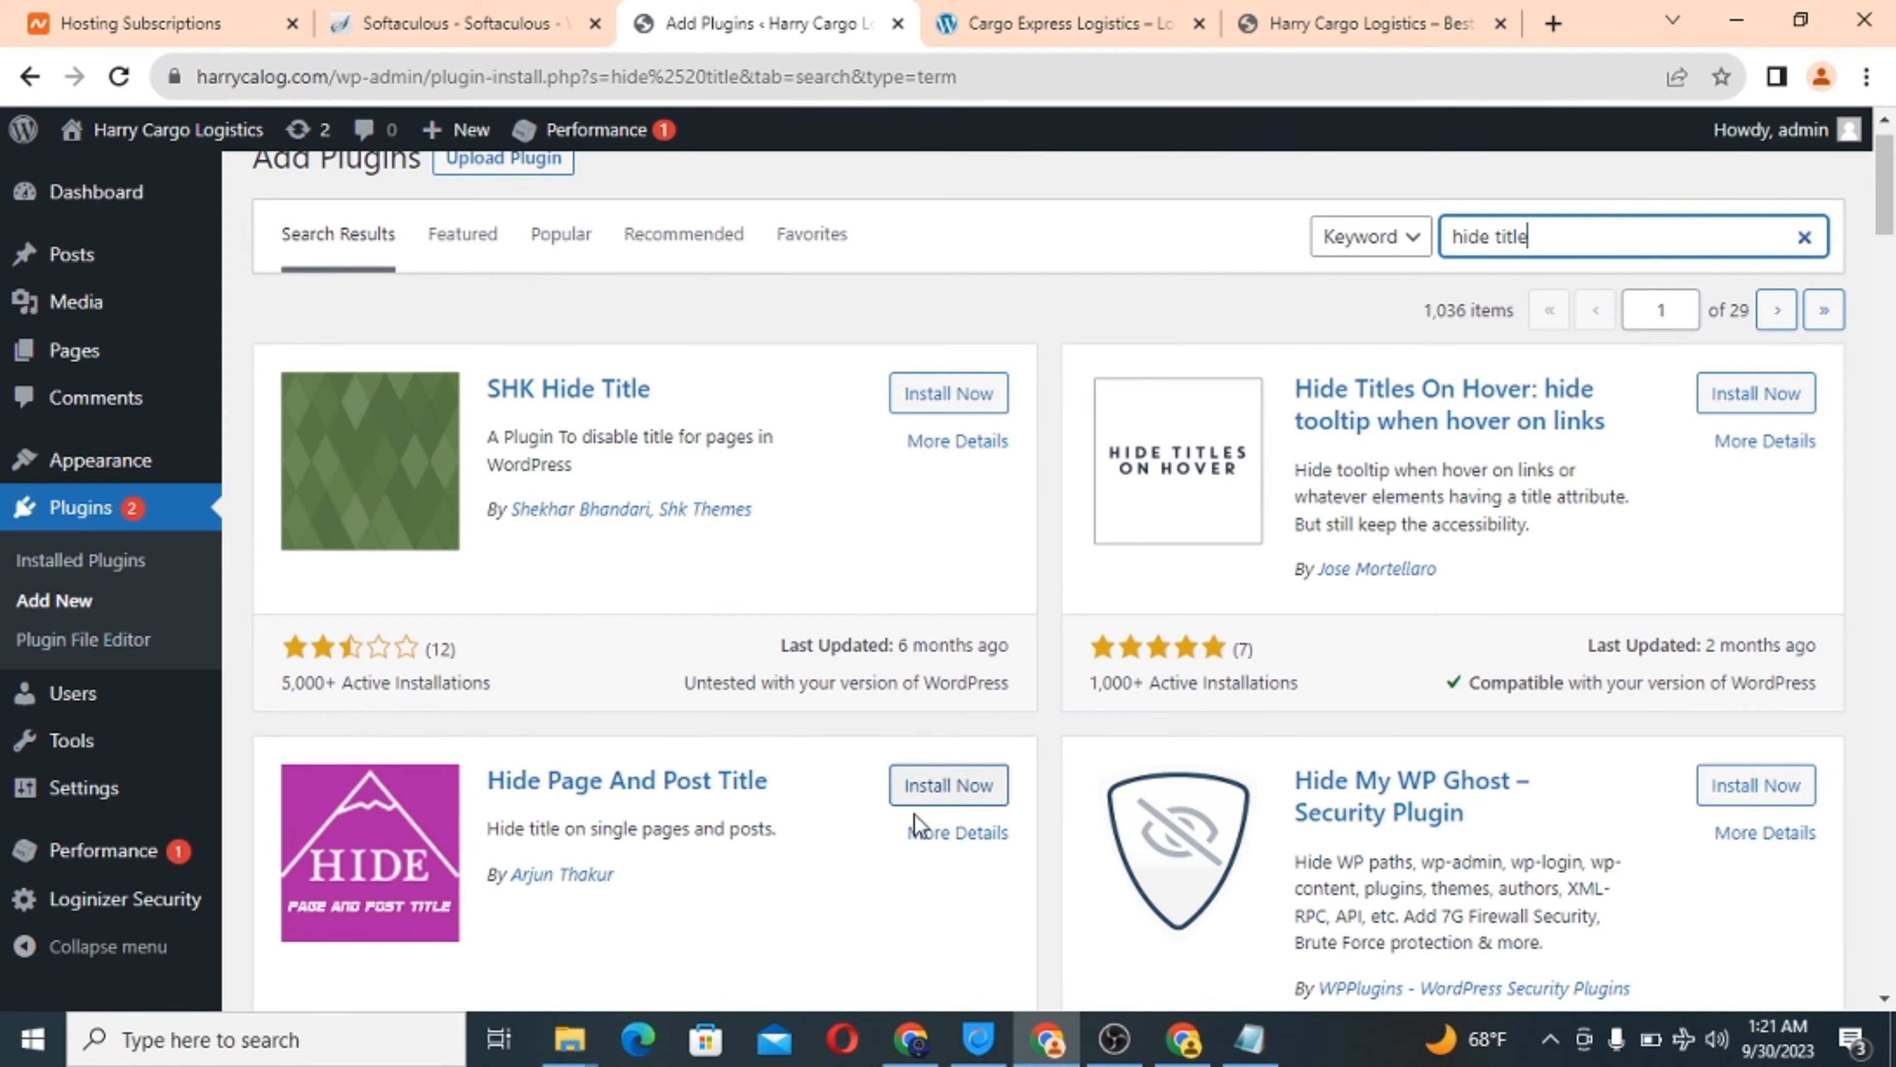
{"action": "scroll", "coordinate": [812, 919], "scroll_direction": "down", "scroll_amount": 3}
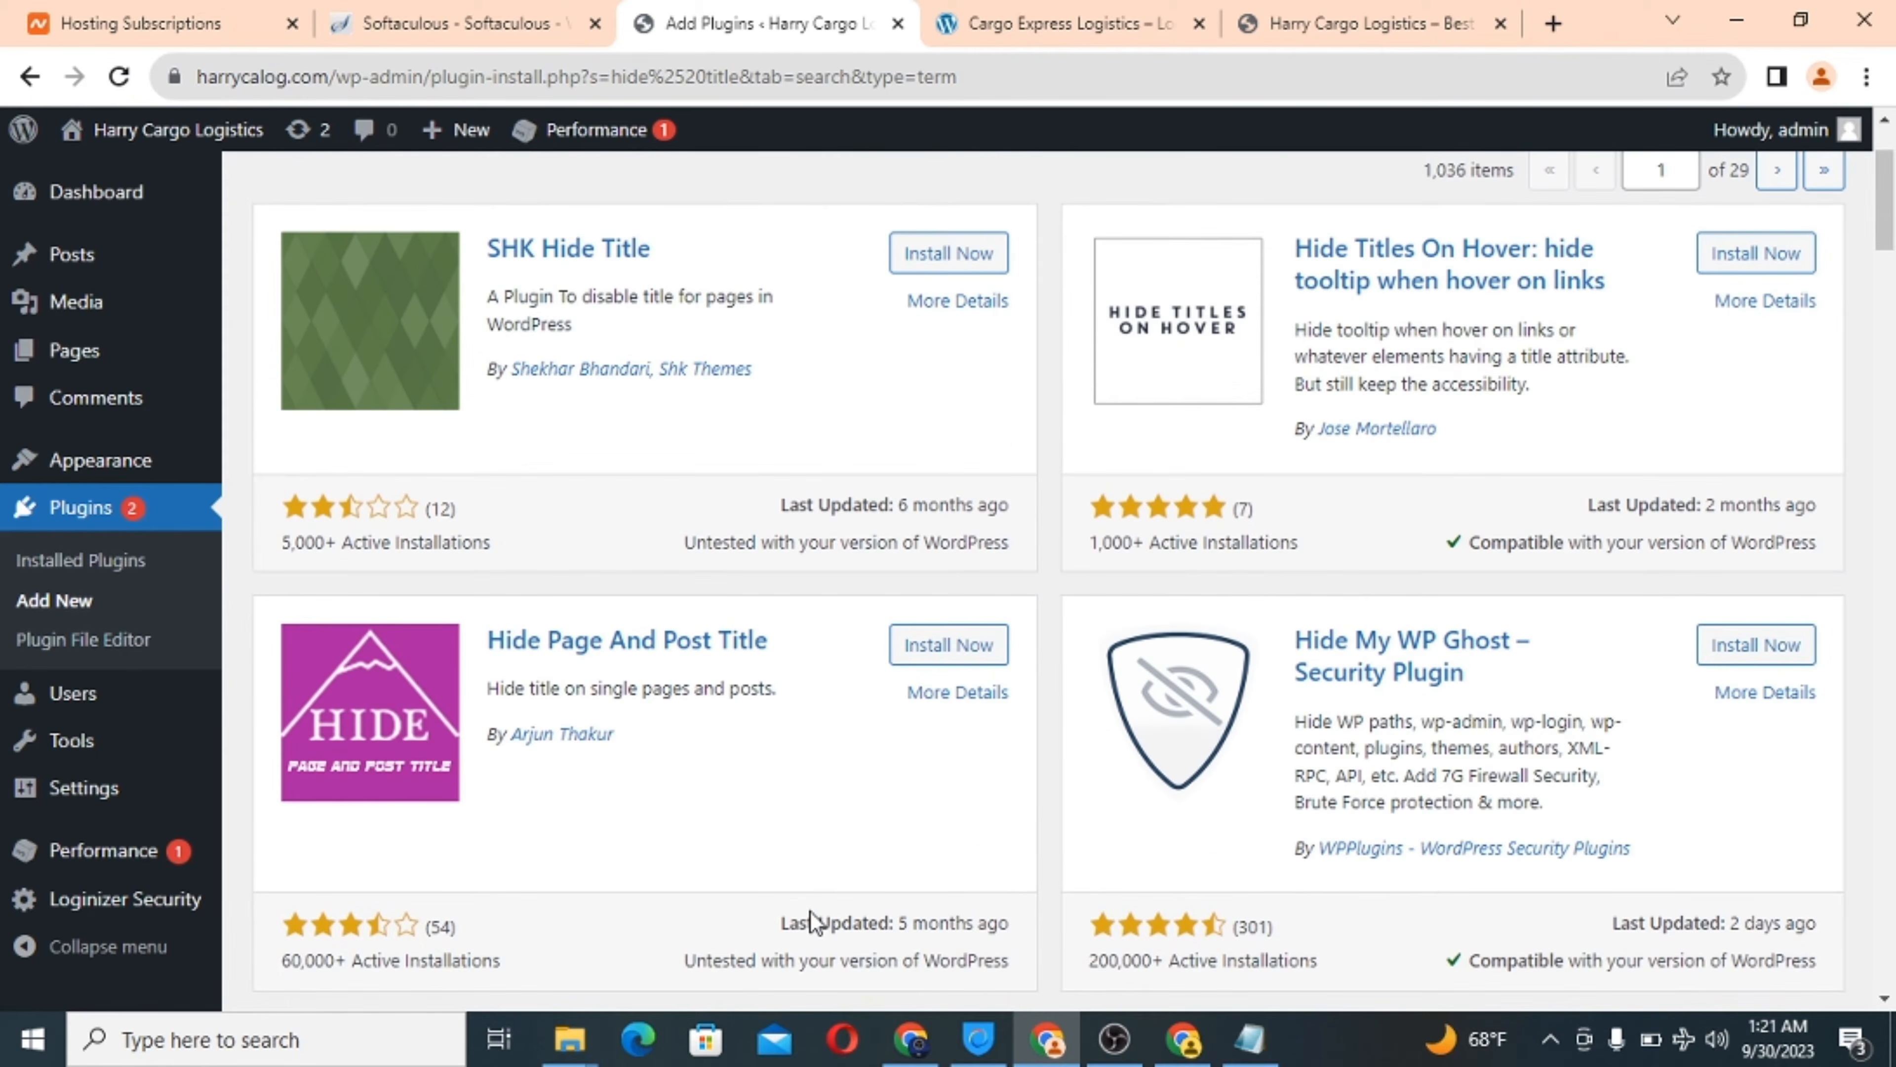
{"action": "left_click", "coordinate": [931, 651]}
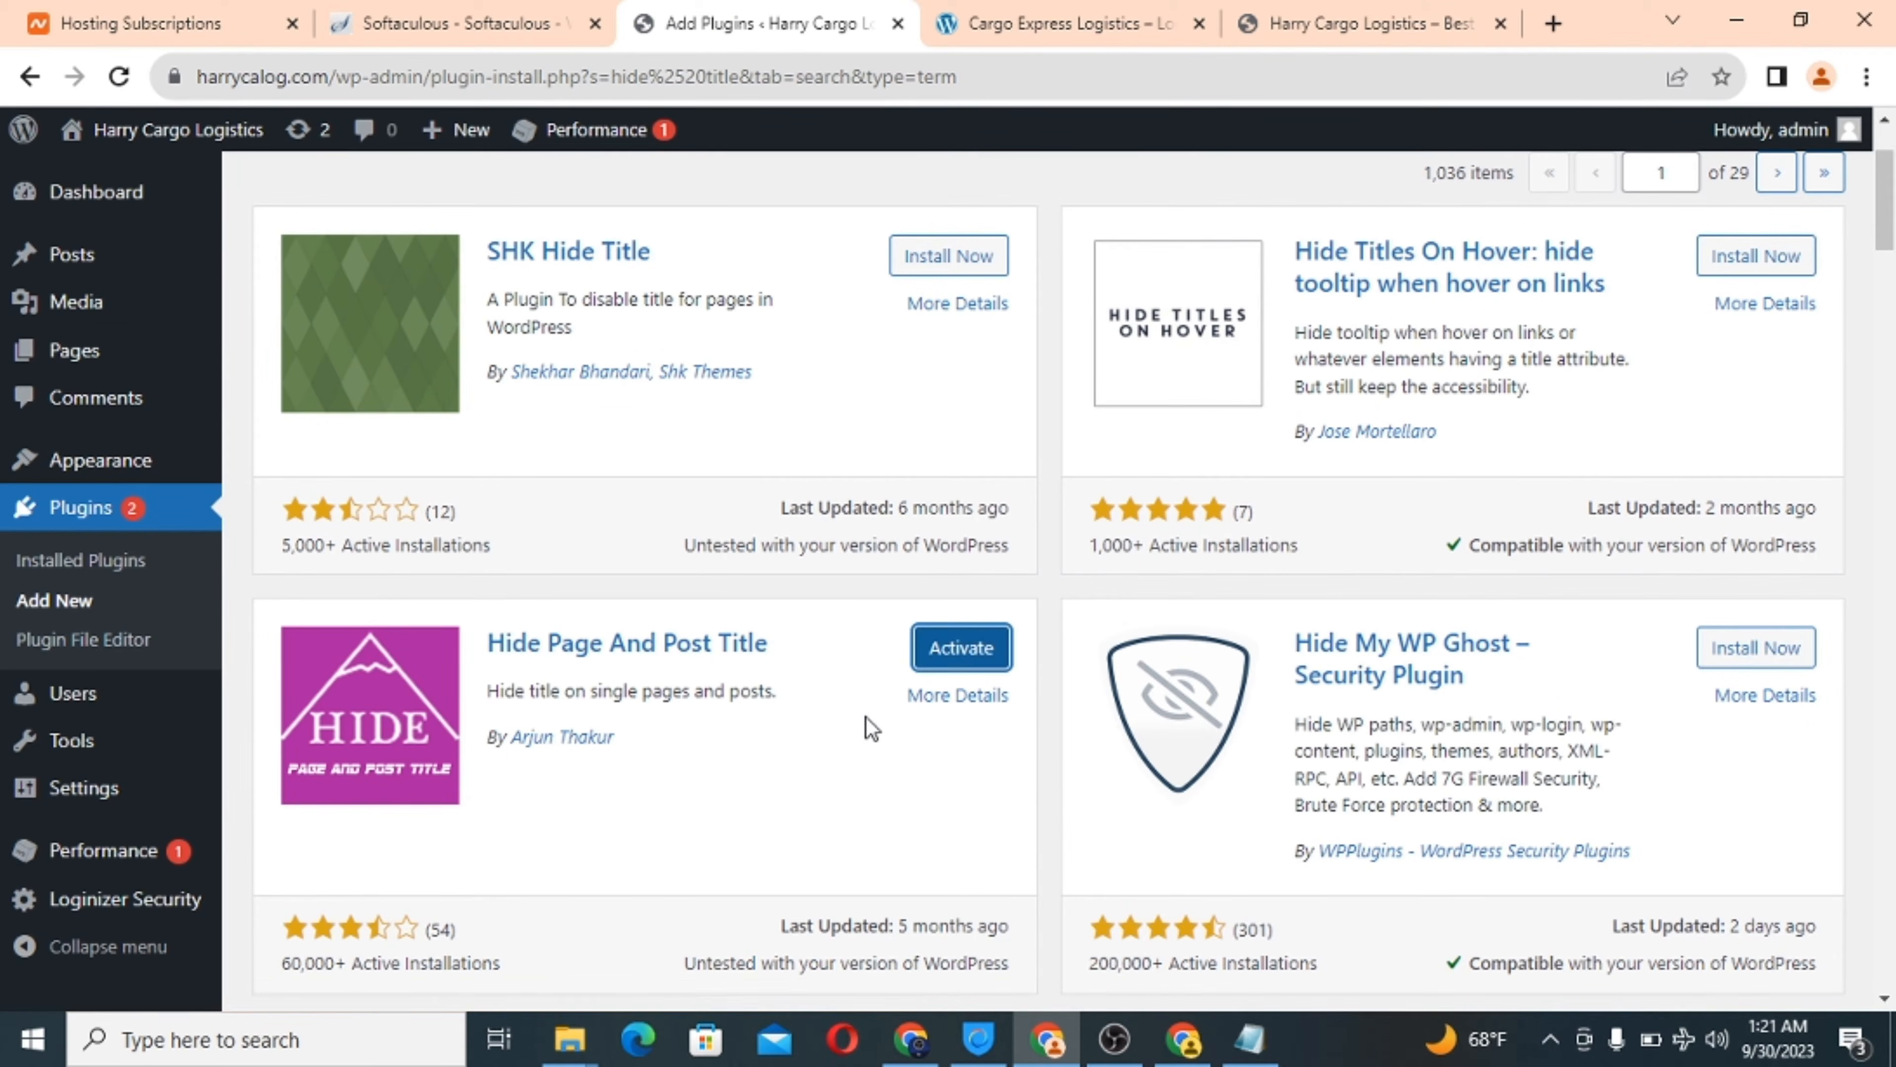
Install Hide Titles – Remove Title from Post and Page from the results.
{"action": "scroll", "coordinate": [872, 728], "scroll_direction": "up", "scroll_amount": 3}
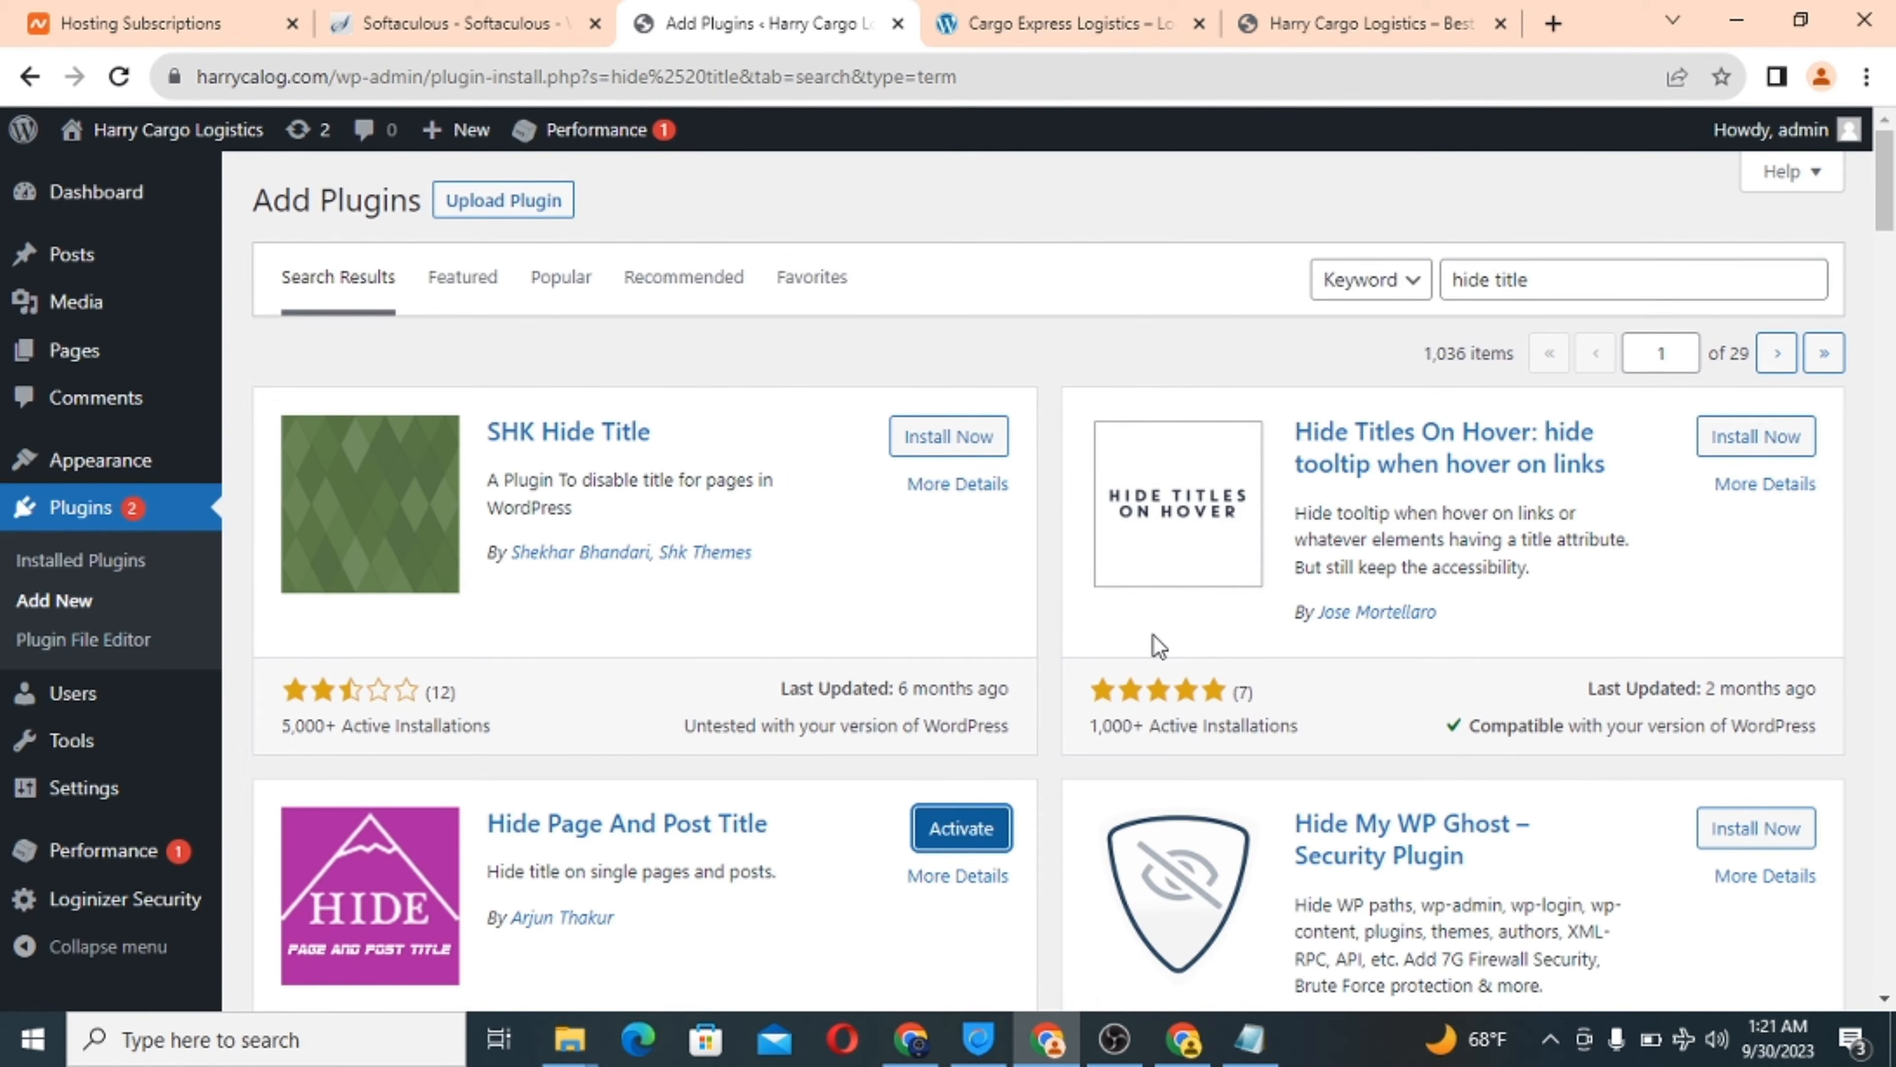
{"action": "scroll", "coordinate": [1158, 645], "scroll_direction": "down", "scroll_amount": 7}
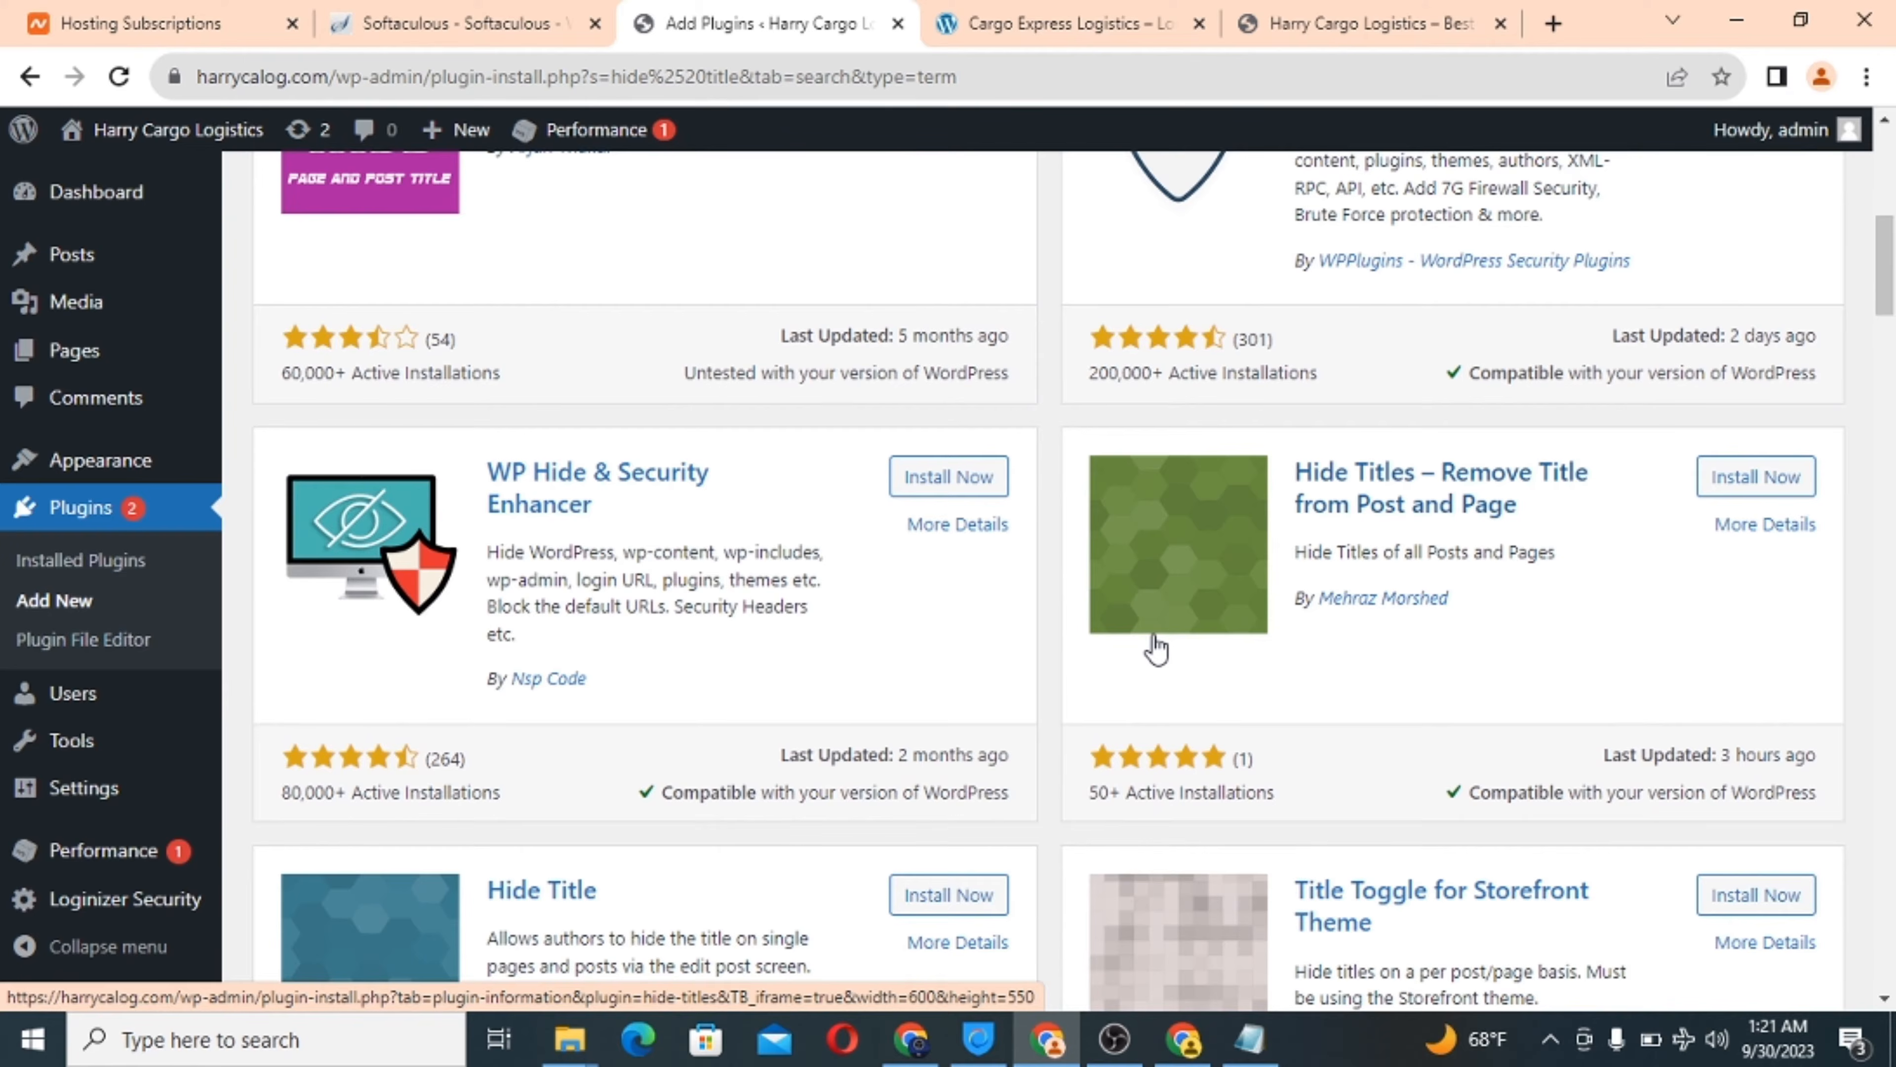
{"action": "scroll", "coordinate": [1155, 649], "scroll_direction": "up", "scroll_amount": 1}
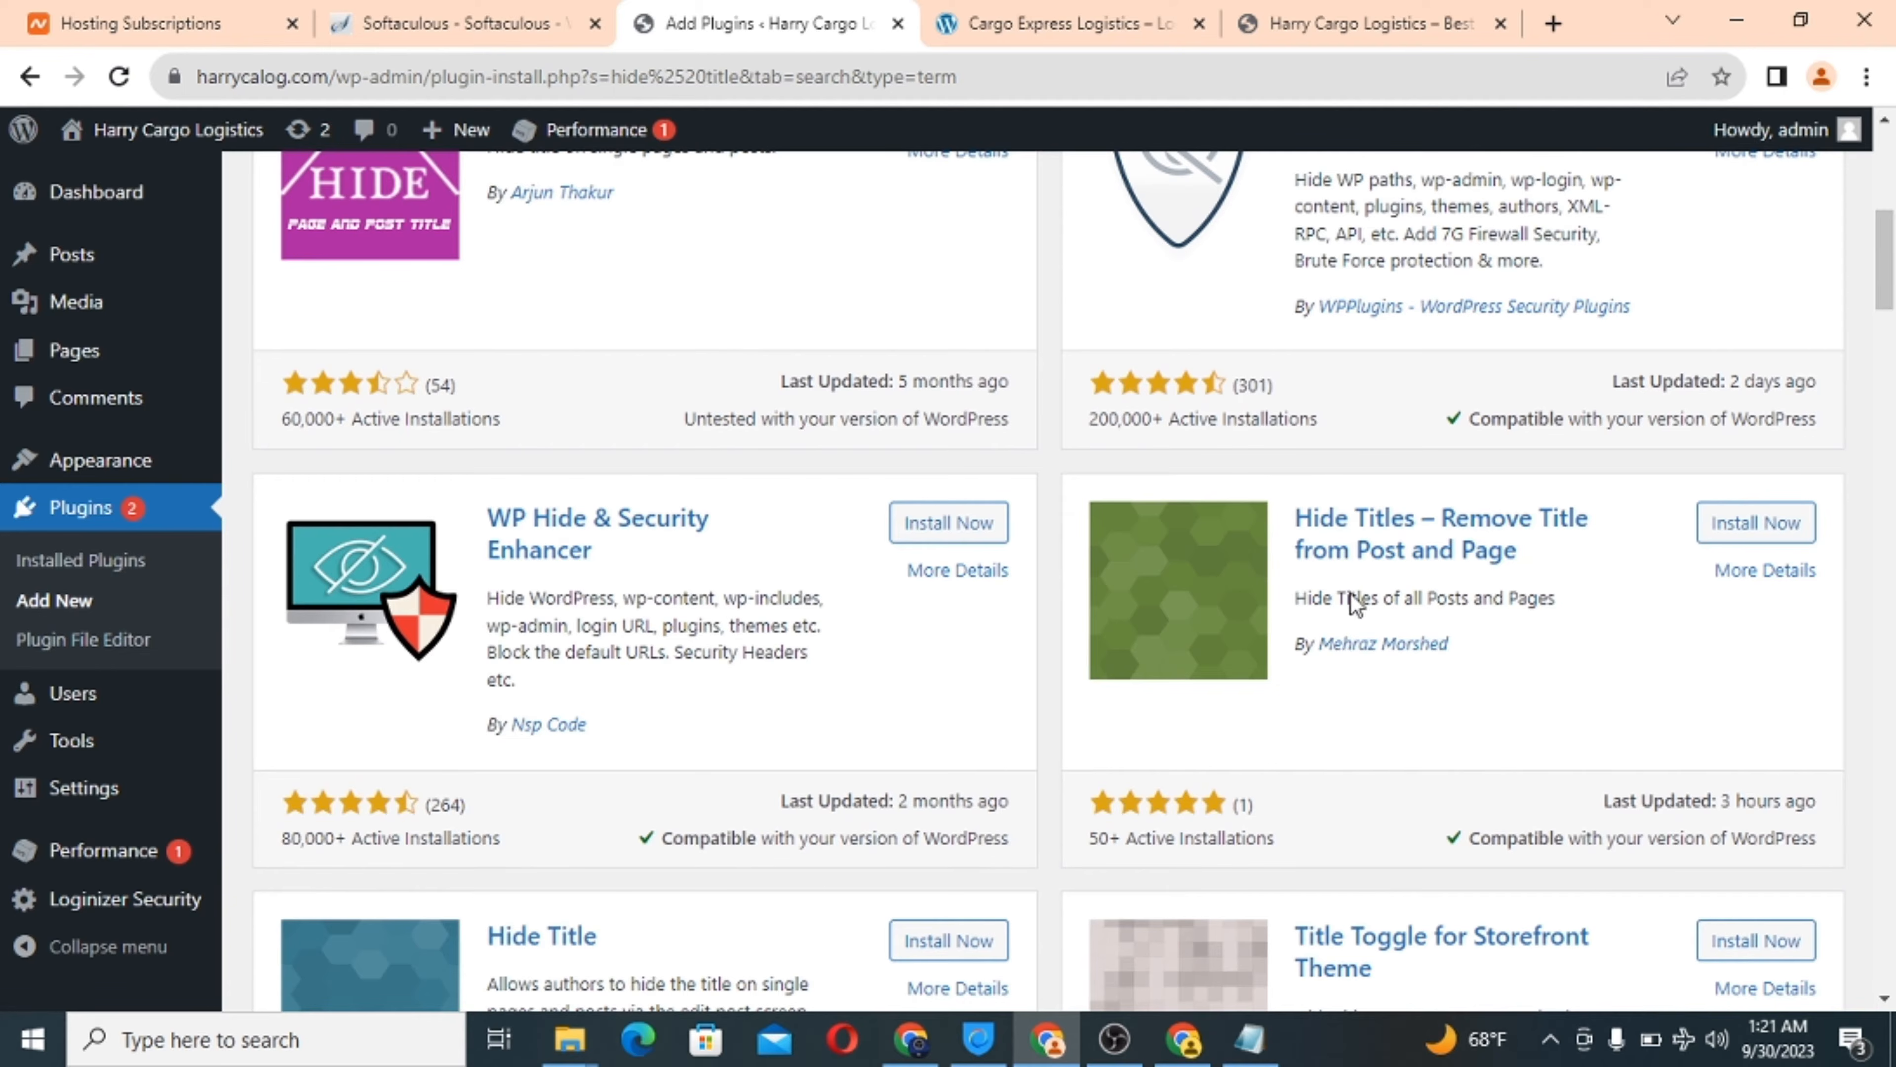
{"action": "scroll", "coordinate": [936, 617], "scroll_direction": "up", "scroll_amount": 3}
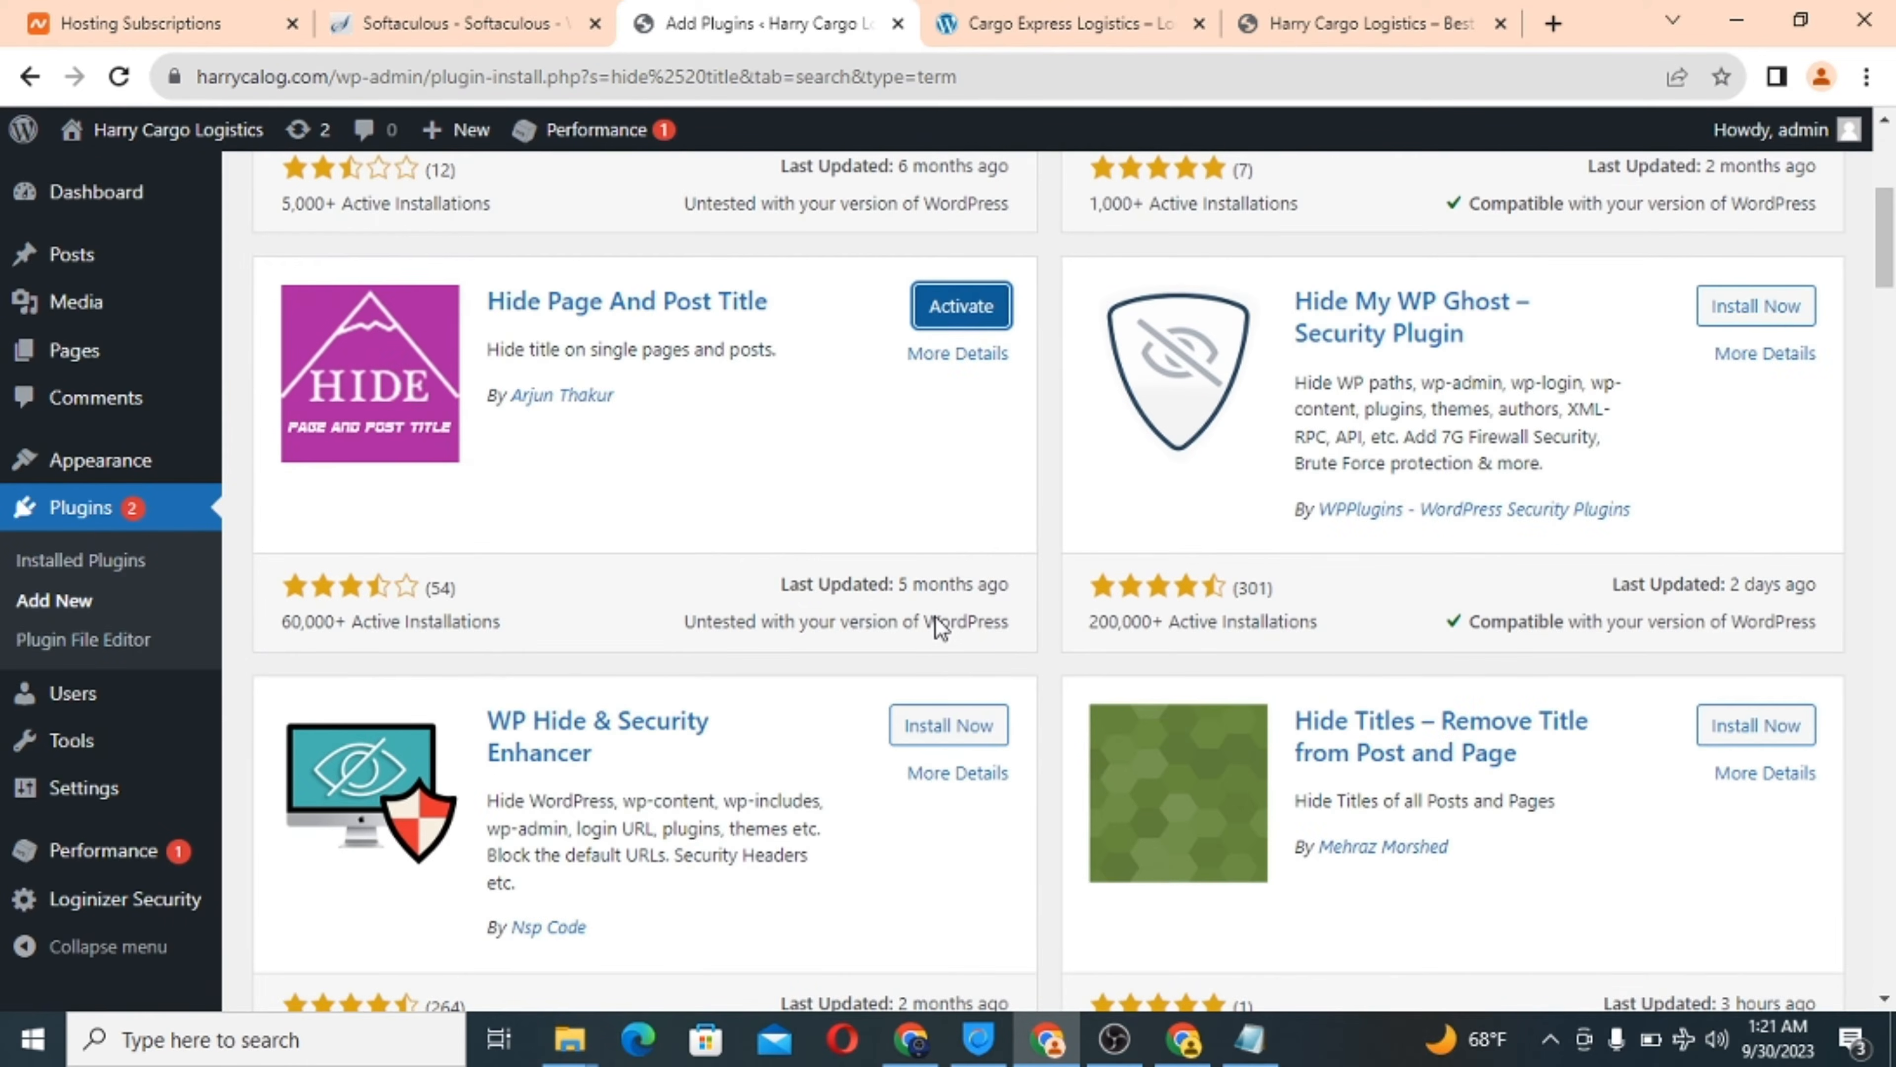
{"action": "left_click", "coordinate": [1740, 739]}
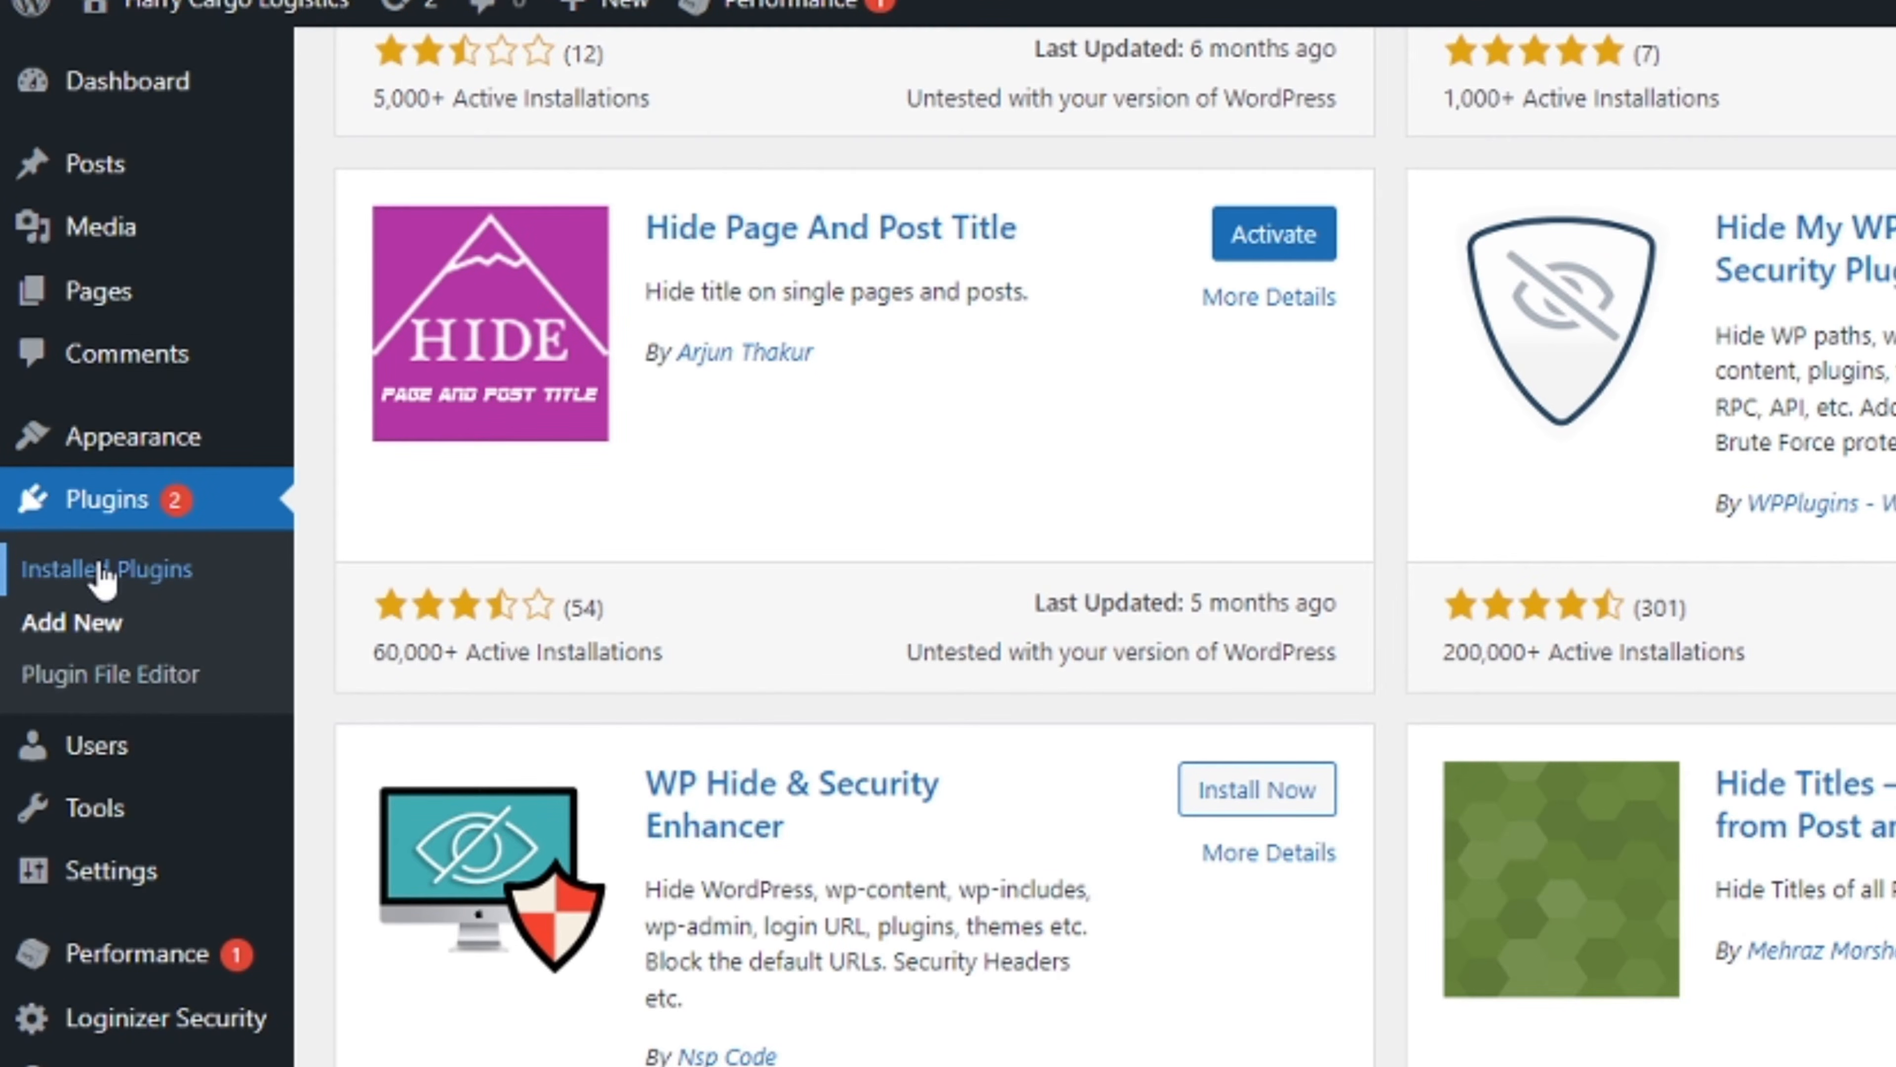
Select all installed plugins and bulk-activate them with Bulk actions > Activate.
{"action": "left_click", "coordinate": [104, 576]}
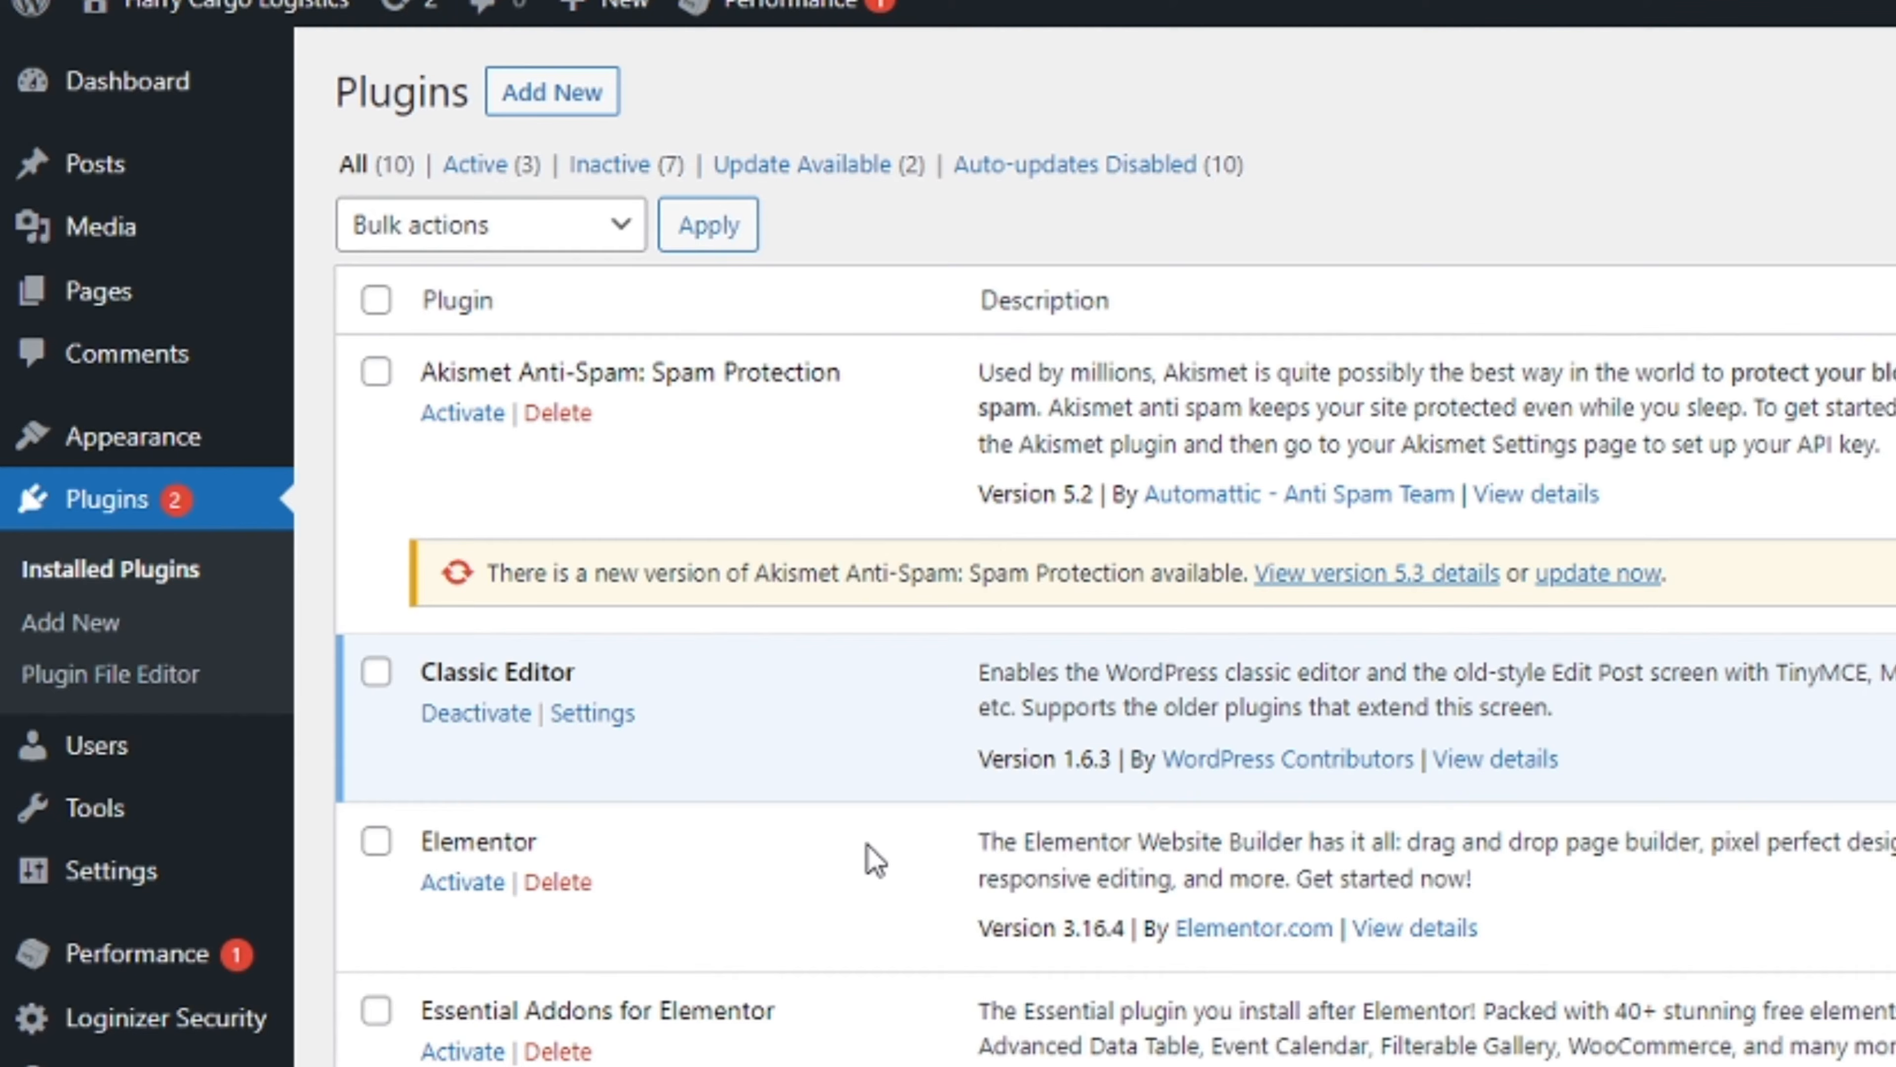
{"action": "left_click", "coordinate": [376, 301]}
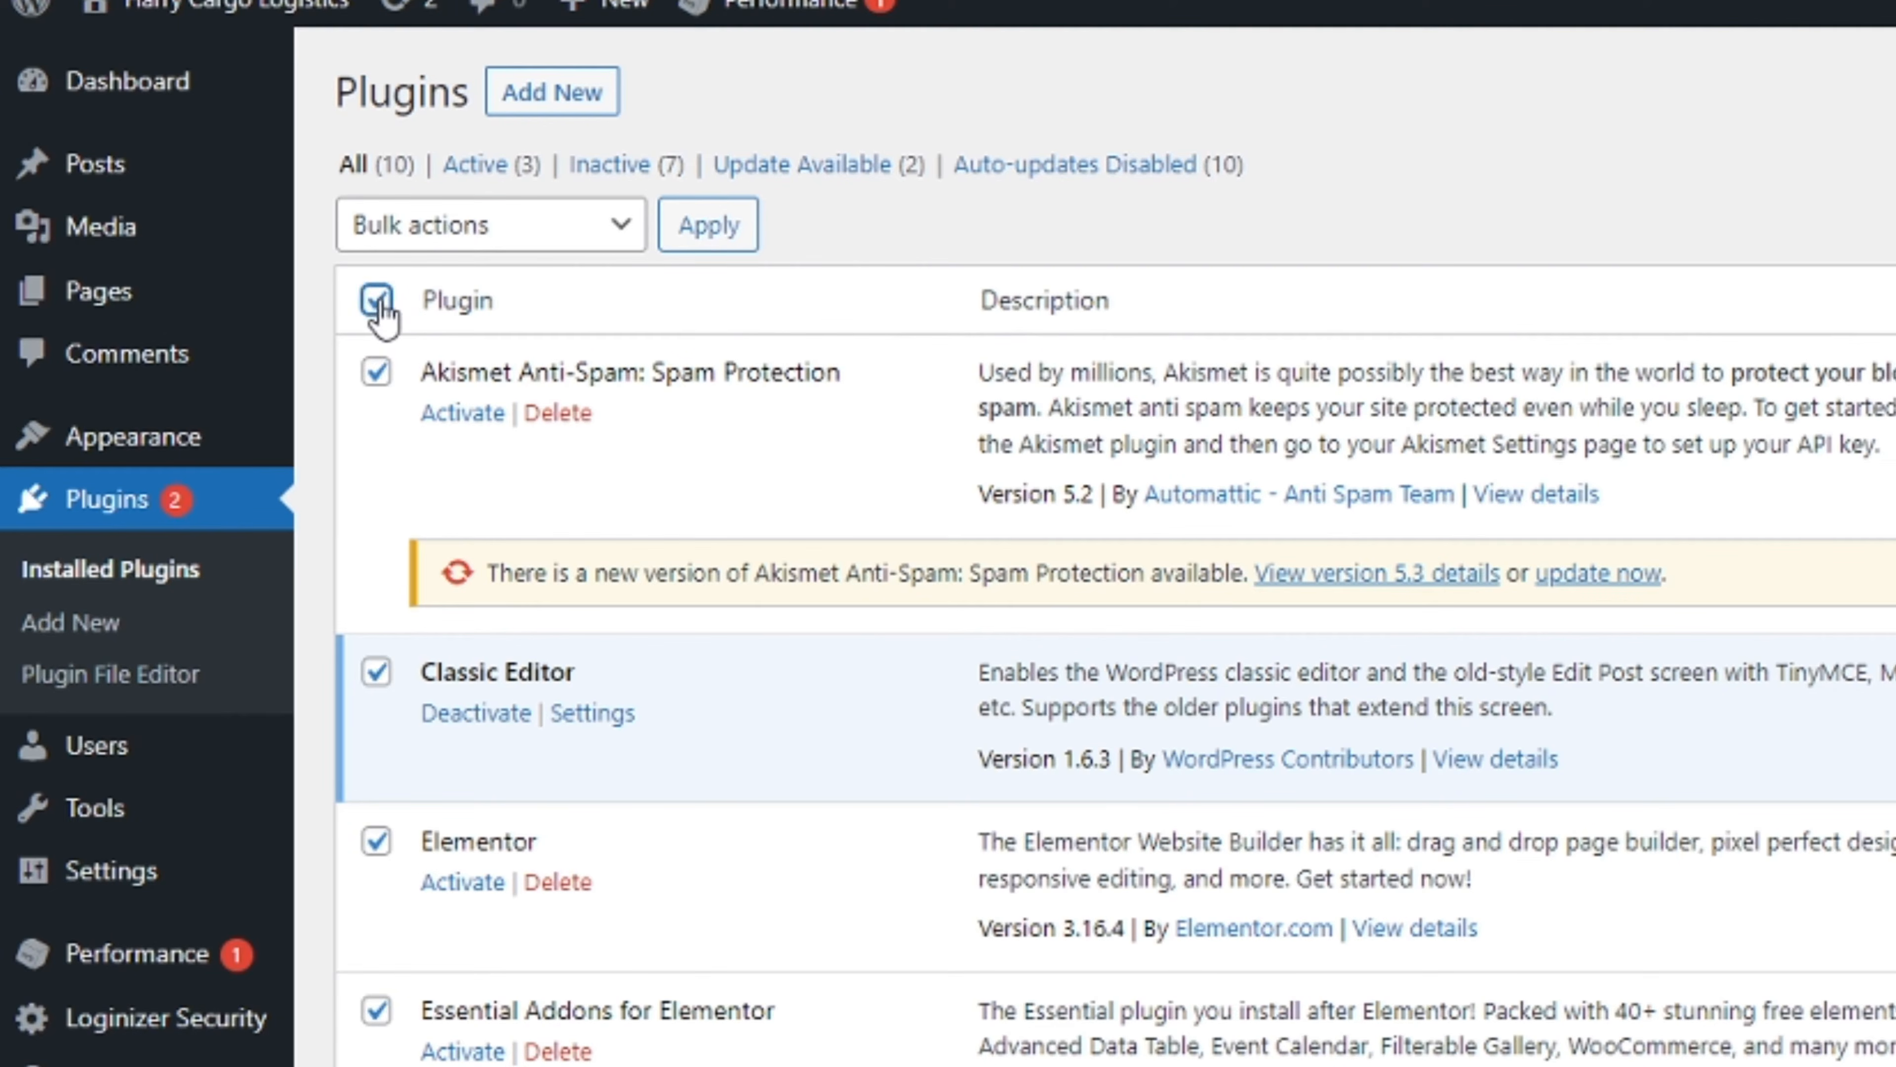
{"action": "left_click", "coordinate": [617, 246]}
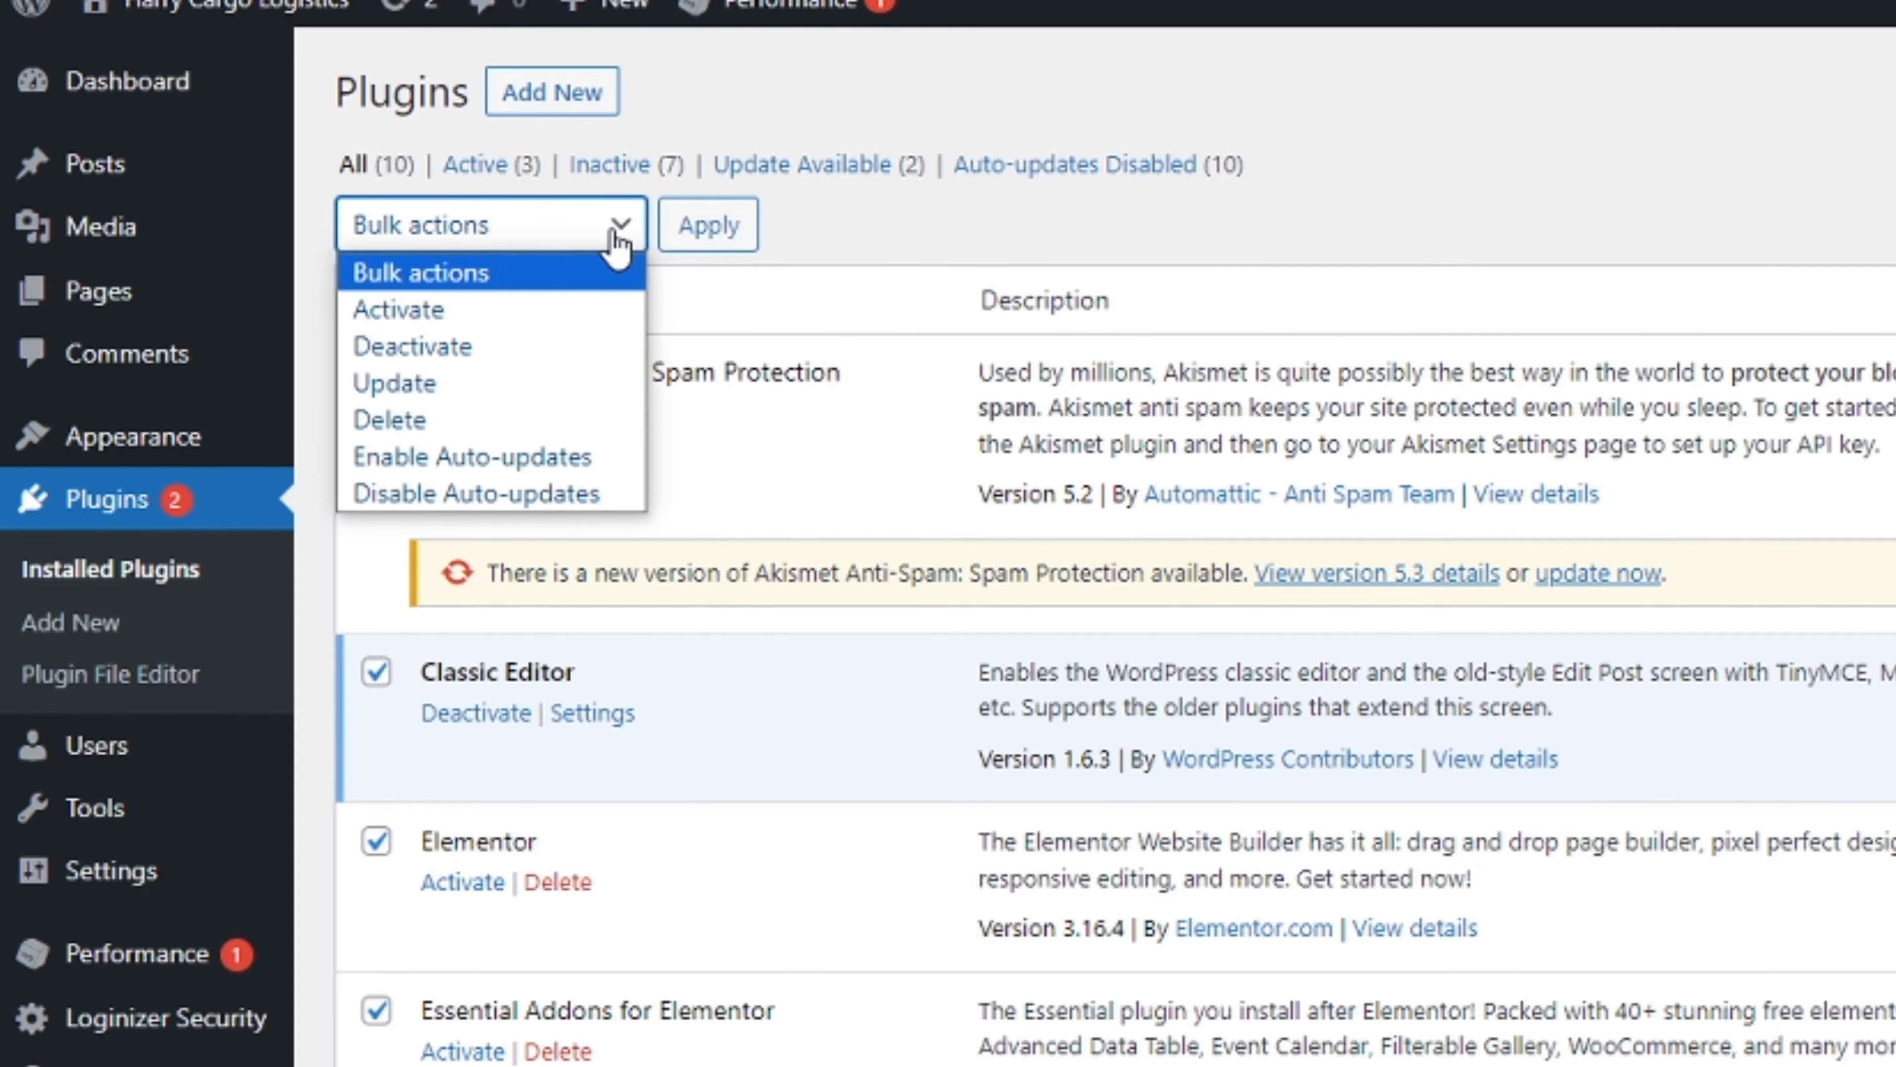
{"action": "left_click", "coordinate": [474, 304]}
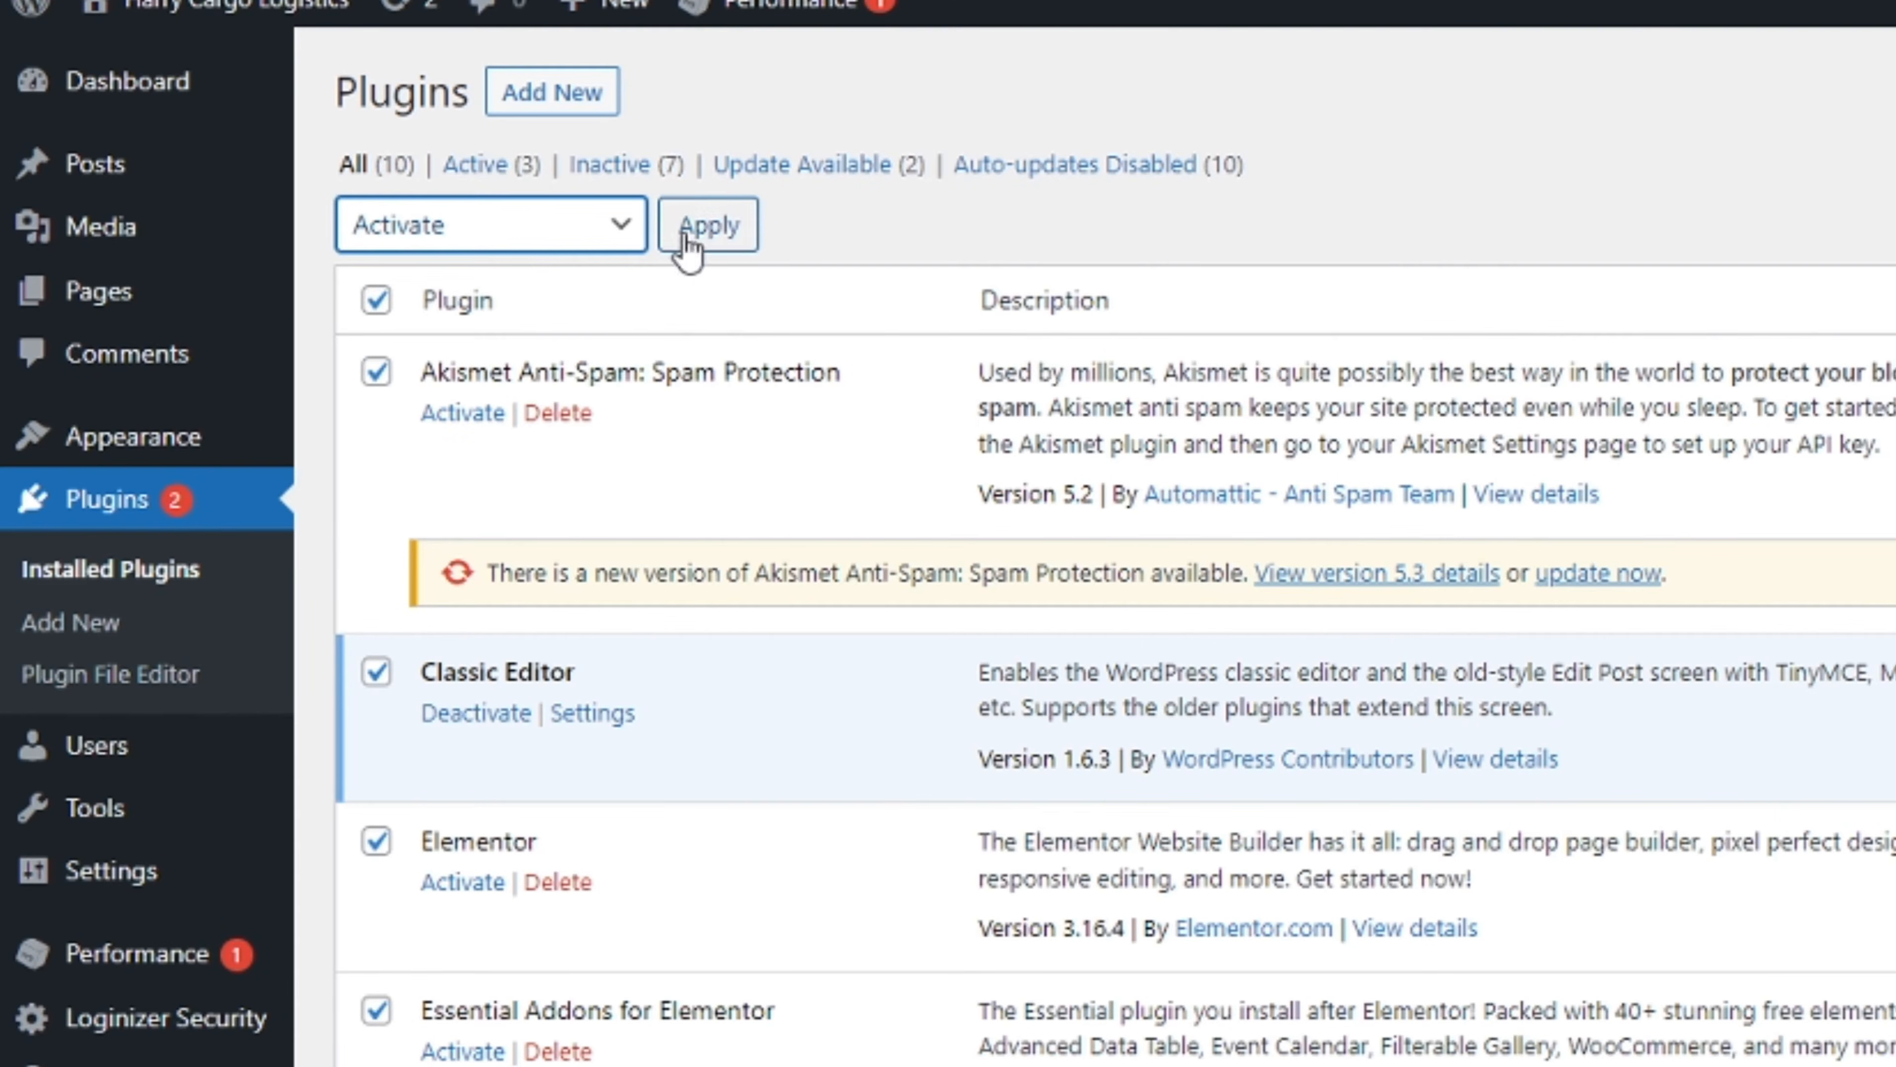
{"action": "left_click", "coordinate": [705, 240]}
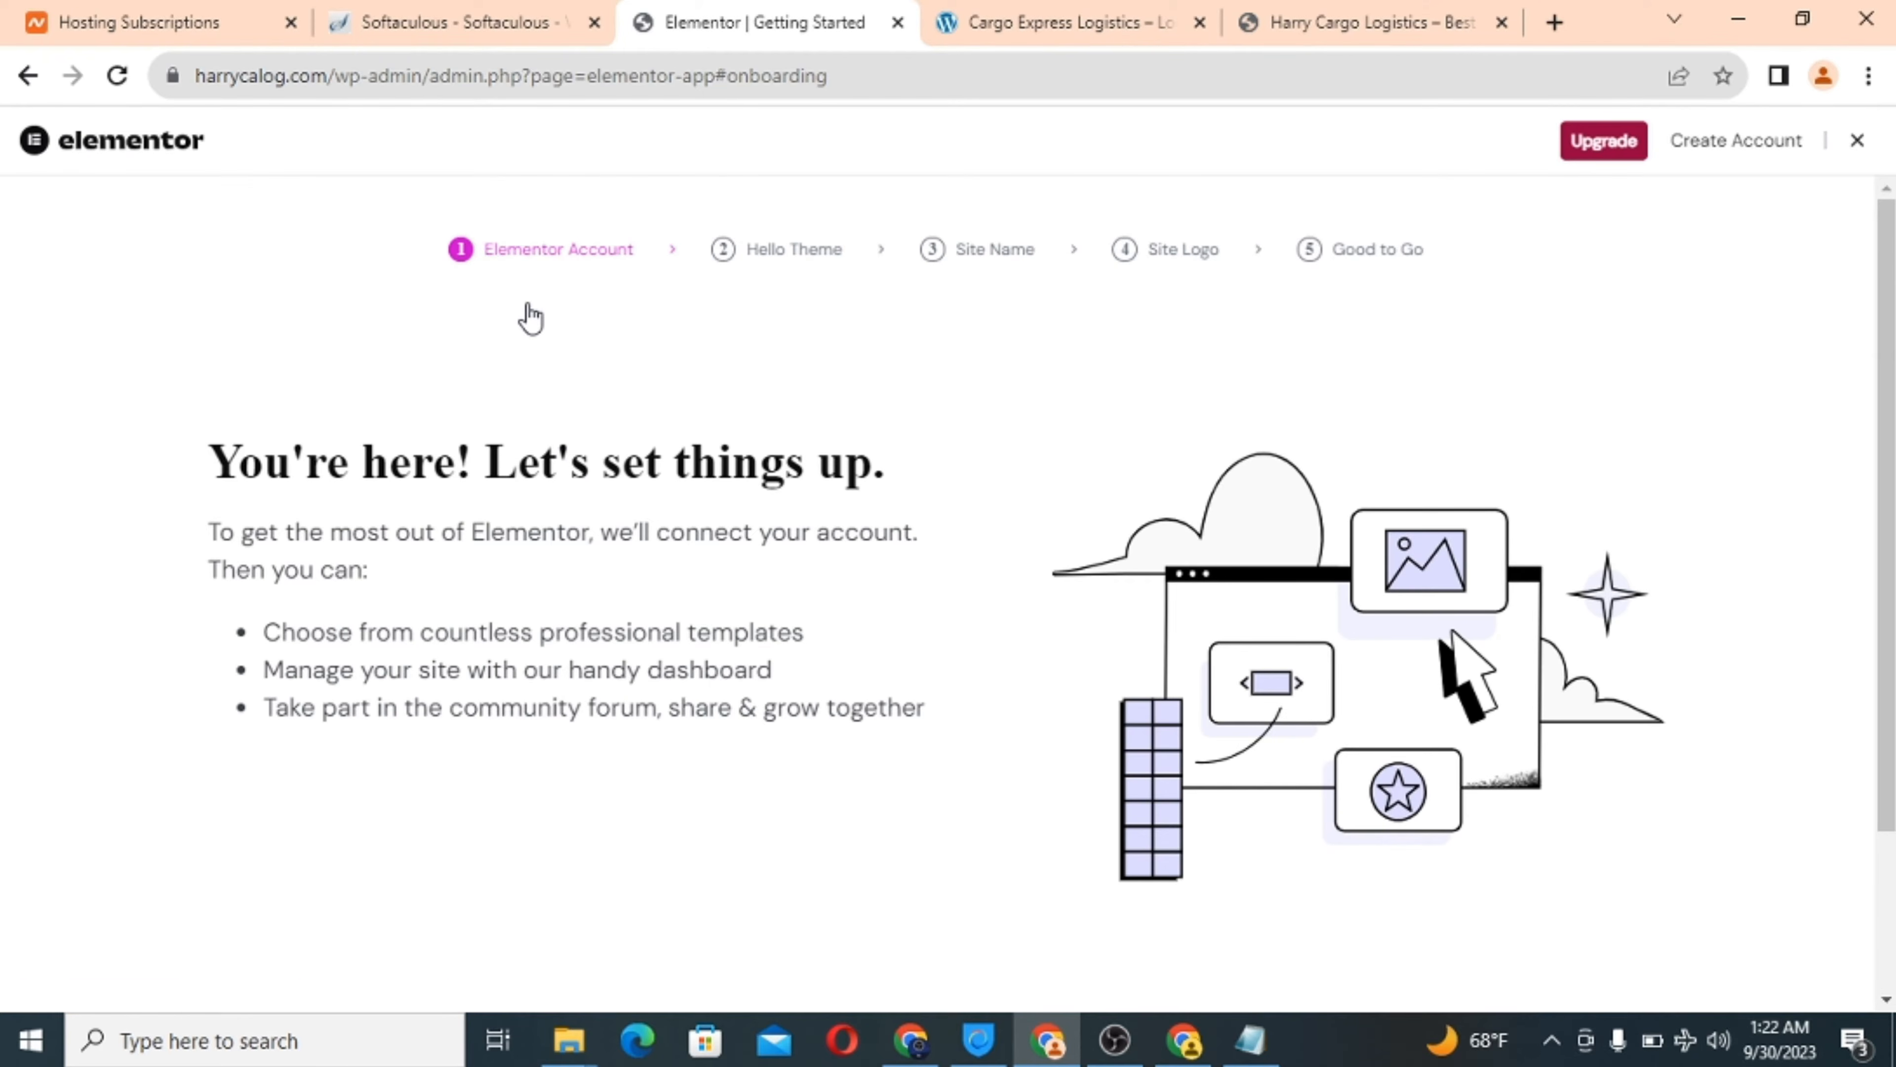
Close the Elementor setup wizard and head for Plugins > Installed Plugins.
{"action": "scroll", "coordinate": [937, 417], "scroll_direction": "down", "scroll_amount": 3}
{"action": "scroll", "coordinate": [936, 417], "scroll_direction": "up", "scroll_amount": 3}
{"action": "left_click", "coordinate": [1857, 142]}
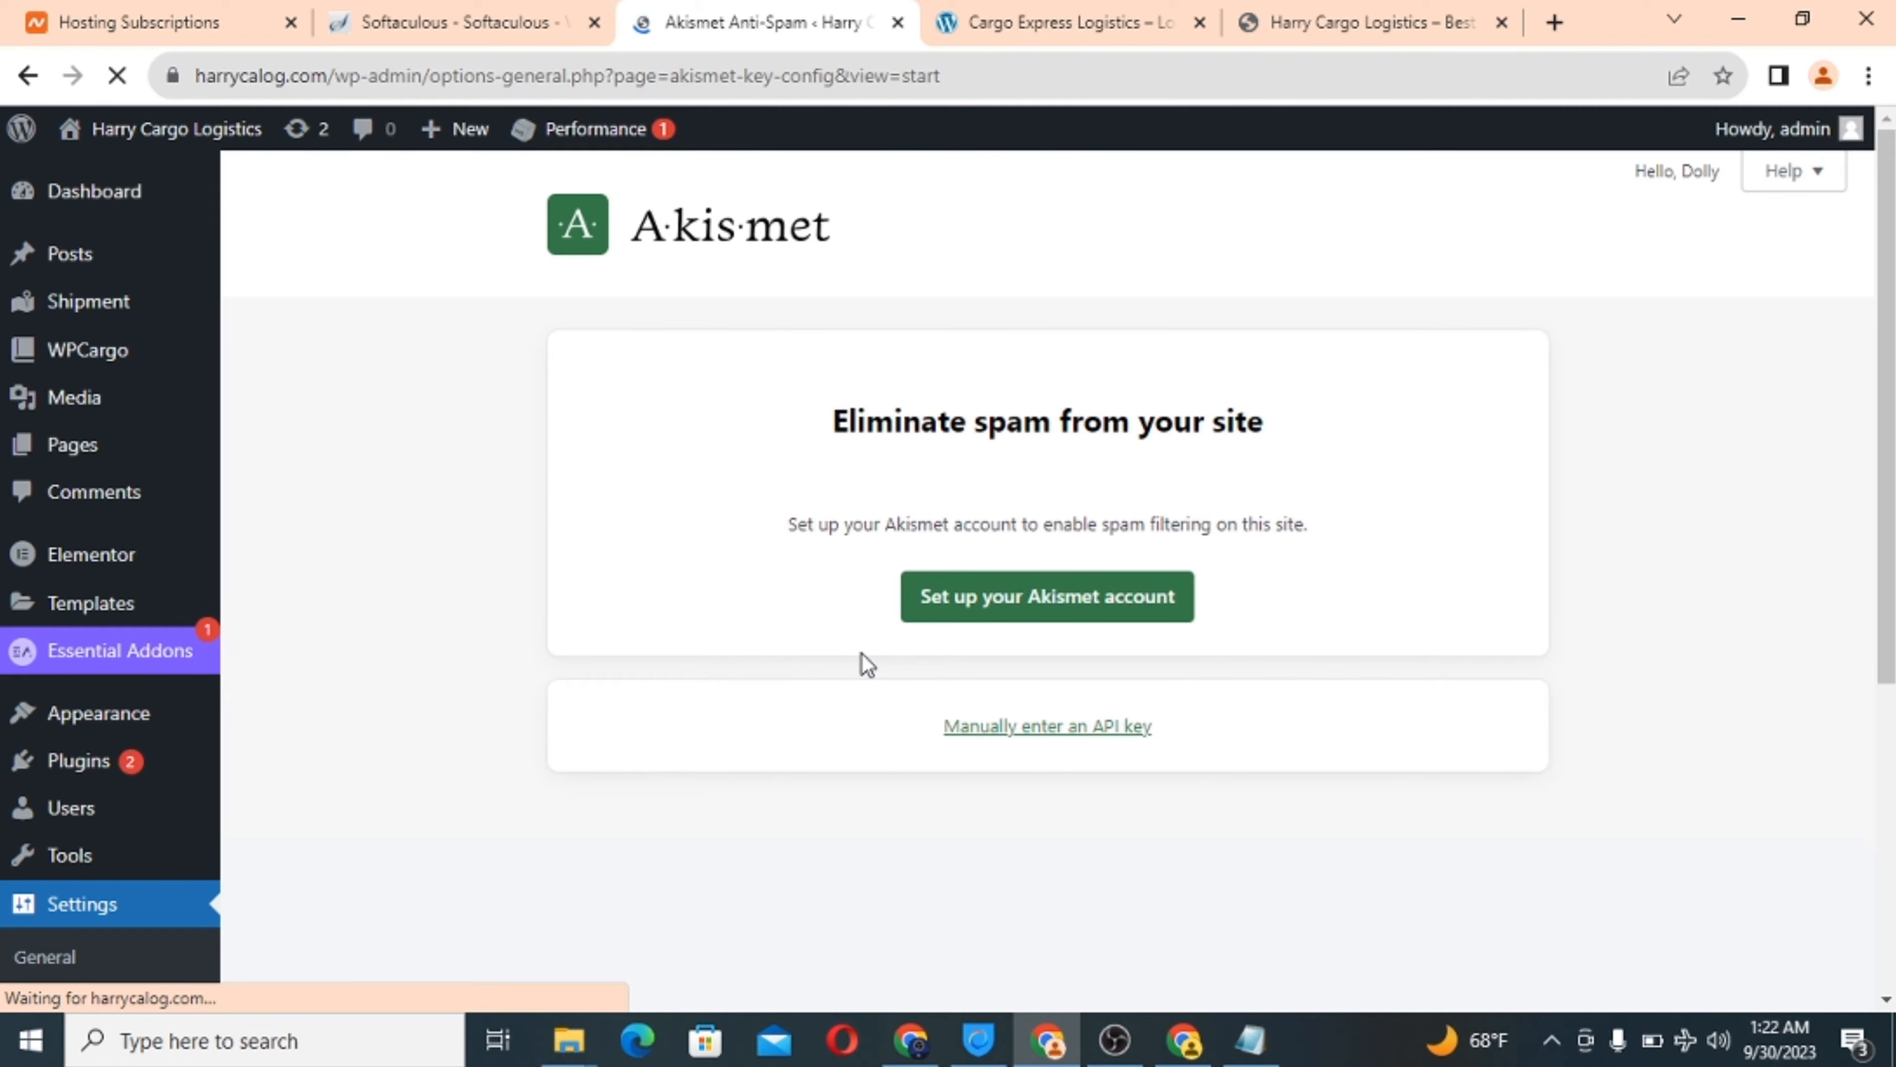
{"action": "scroll", "coordinate": [866, 663], "scroll_direction": "down", "scroll_amount": 3}
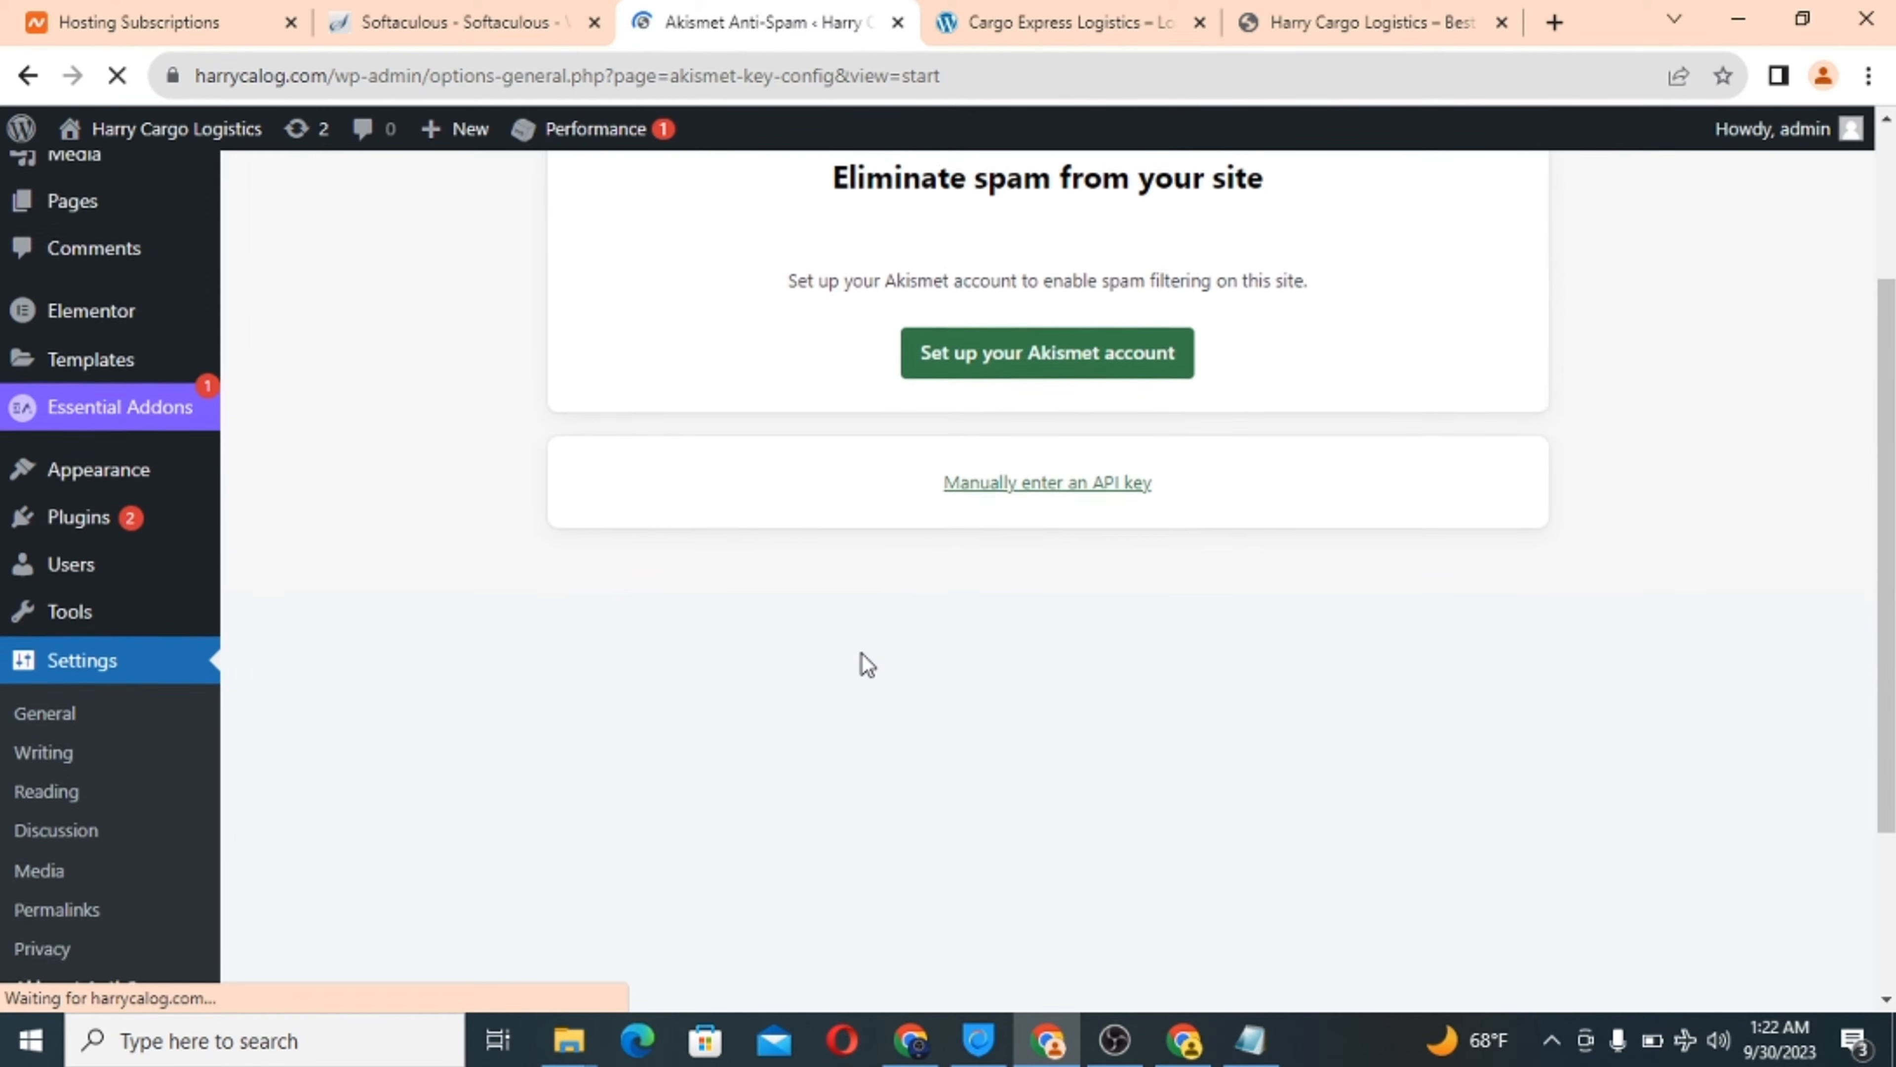
{"action": "mouse_move", "coordinate": [76, 622]}
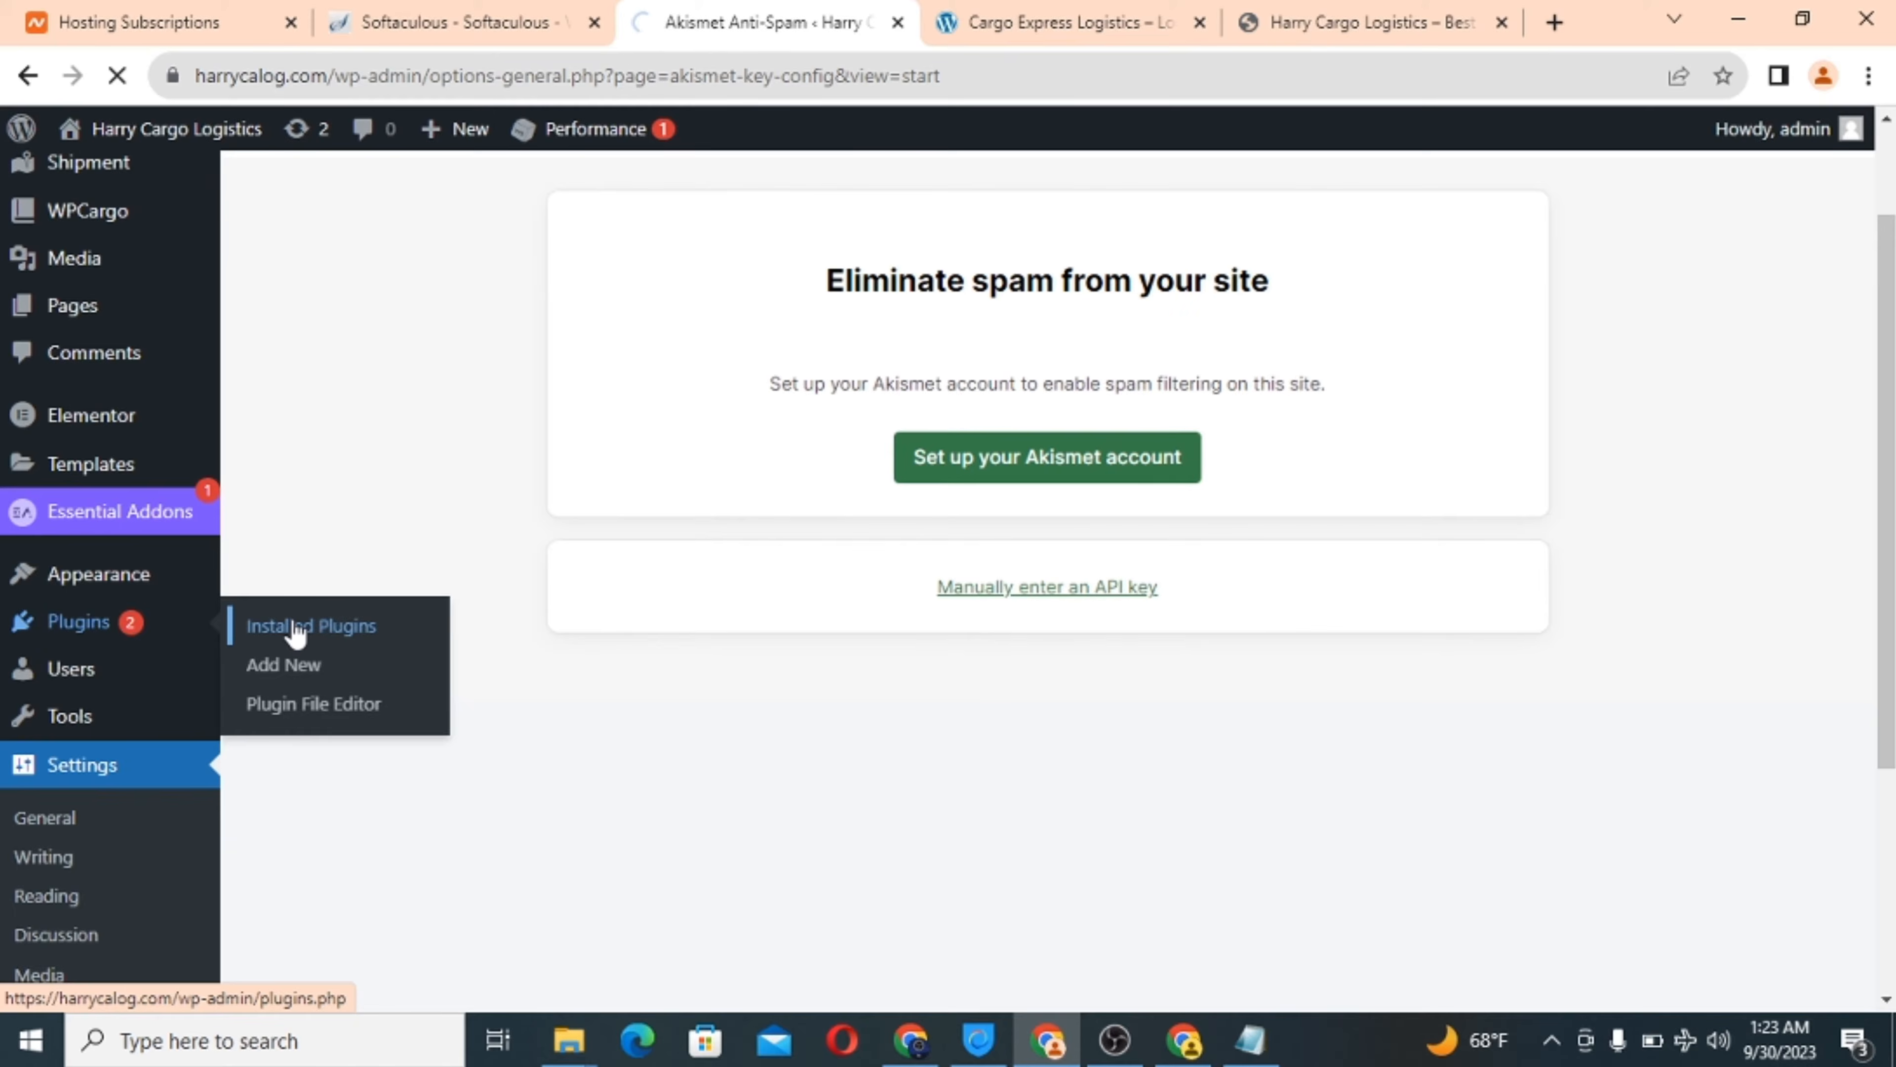
Deactivate Hide Titles – Remove Title from Post and Page, leaving 9 plugins active.
{"action": "scroll", "coordinate": [533, 710], "scroll_direction": "down", "scroll_amount": 10}
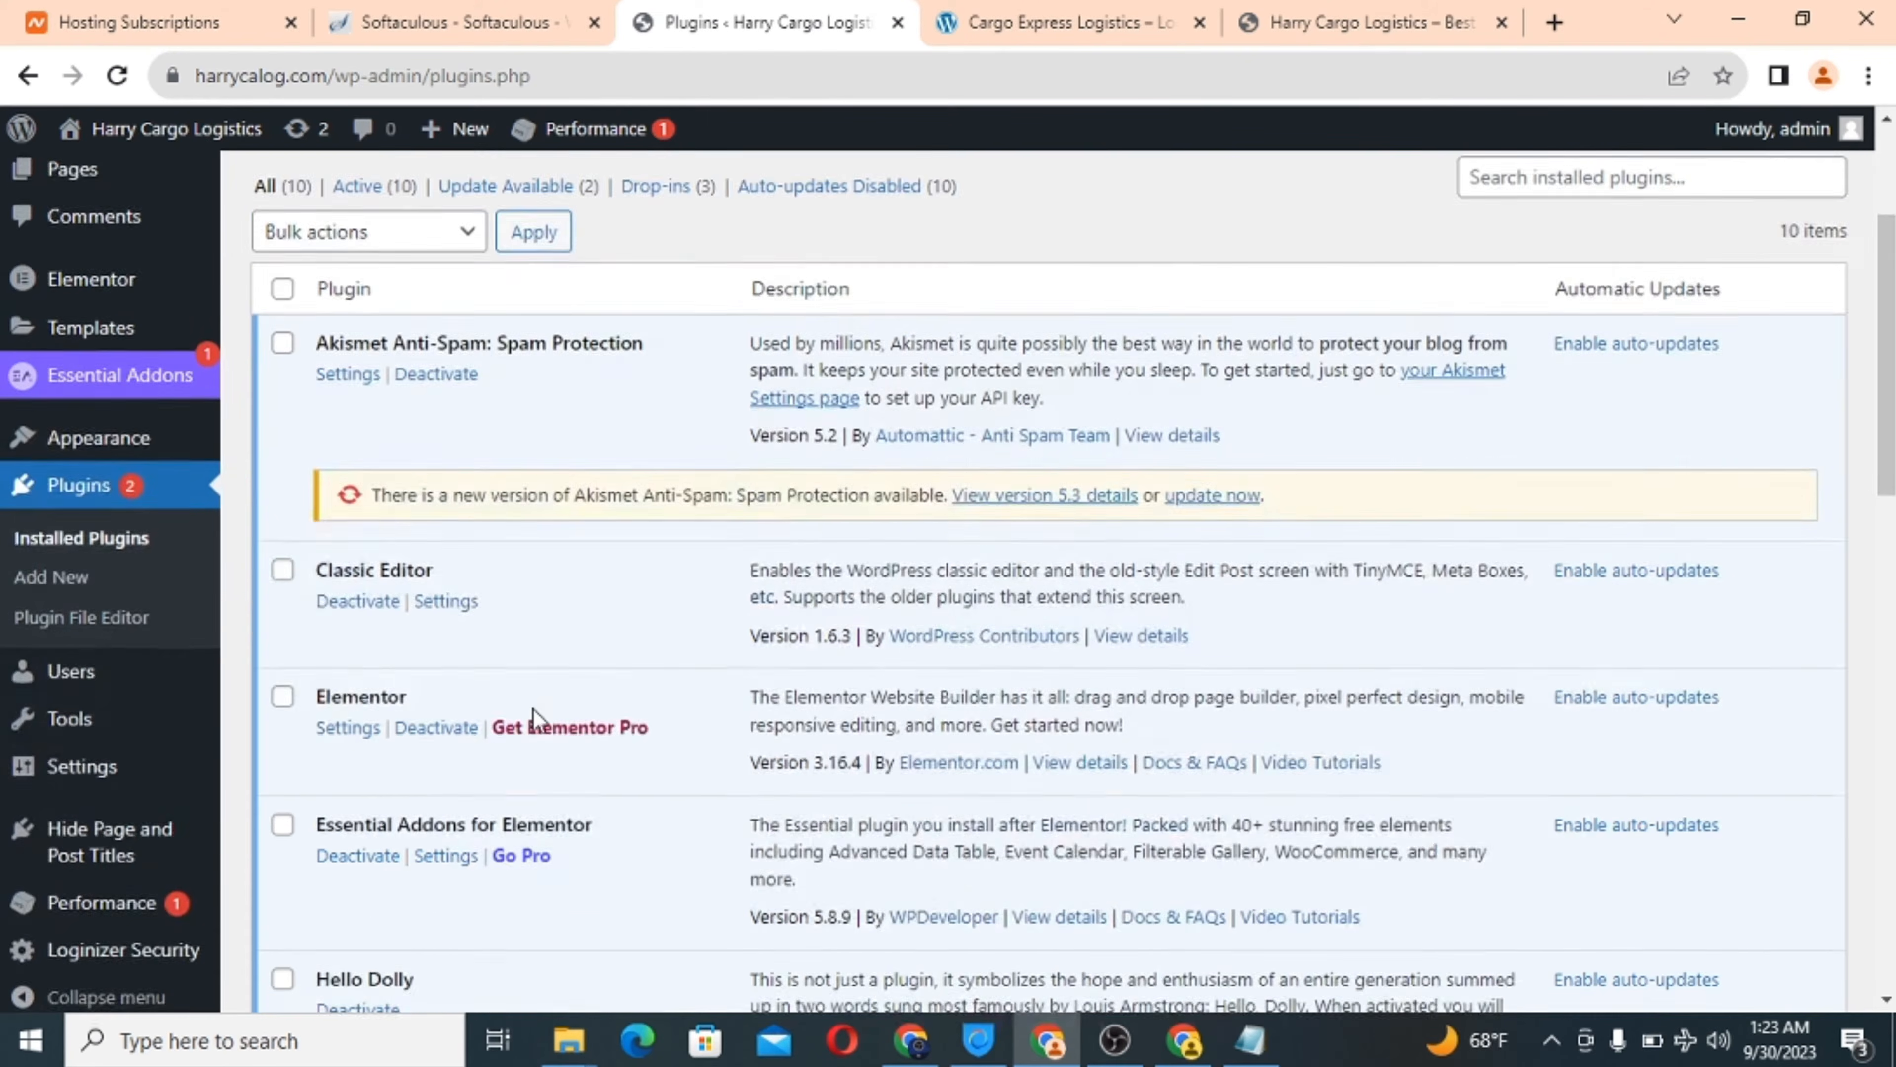
{"action": "scroll", "coordinate": [533, 710], "scroll_direction": "down", "scroll_amount": 2}
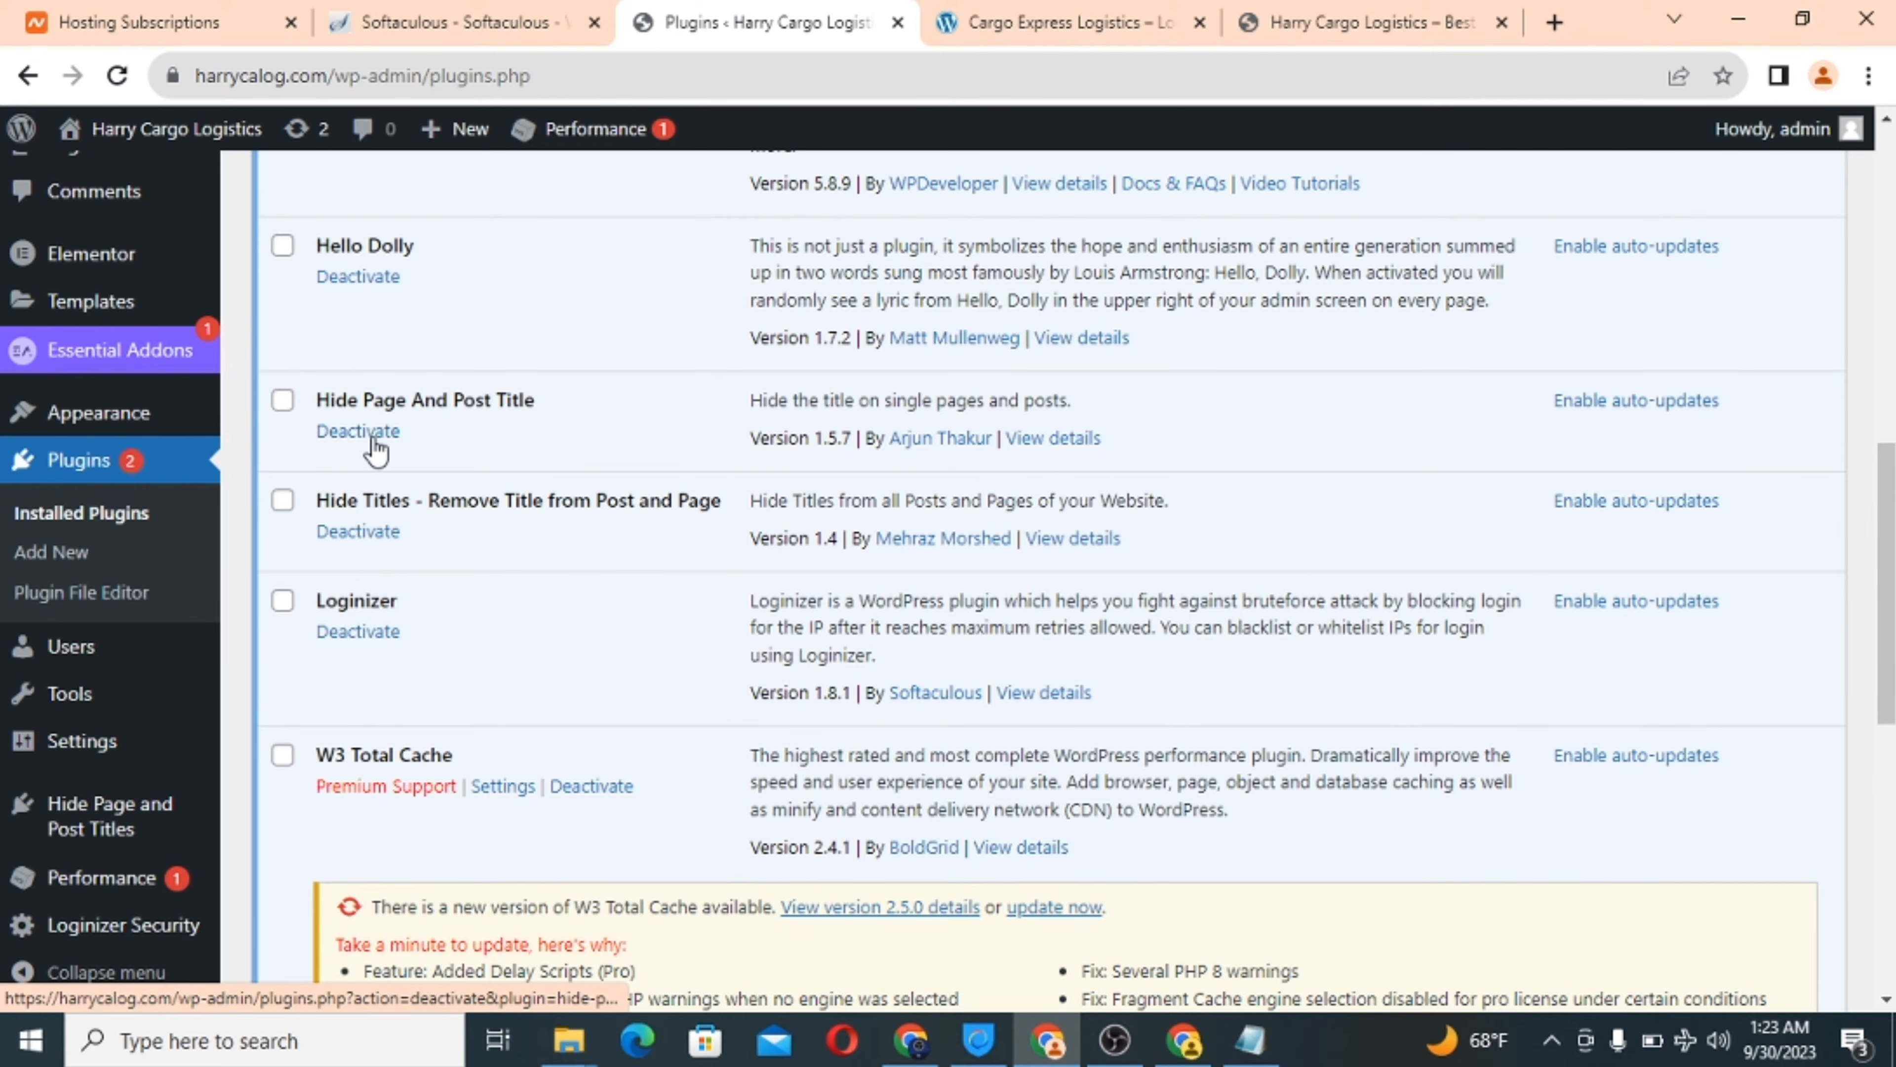
{"action": "left_click", "coordinate": [375, 535]}
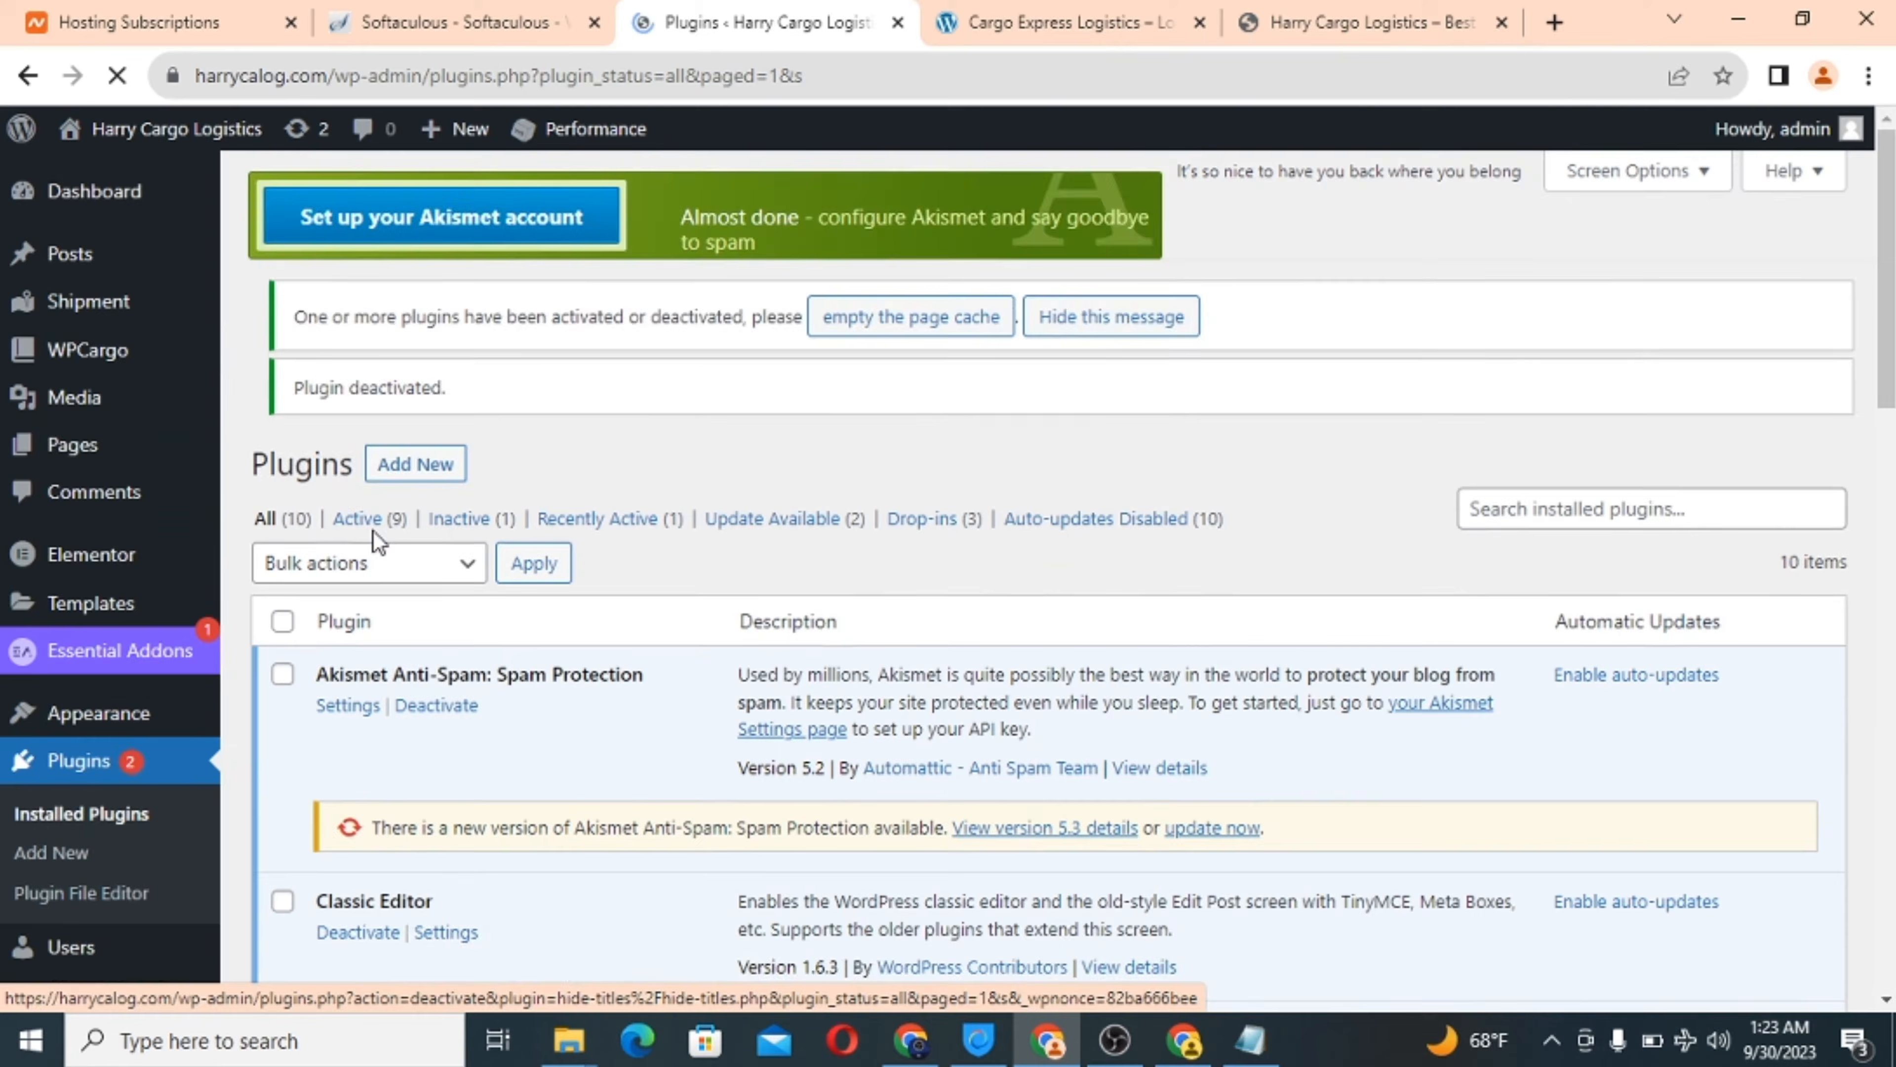
{"action": "scroll", "coordinate": [809, 663], "scroll_direction": "down", "scroll_amount": 10}
{"action": "scroll", "coordinate": [809, 663], "scroll_direction": "down", "scroll_amount": 10}
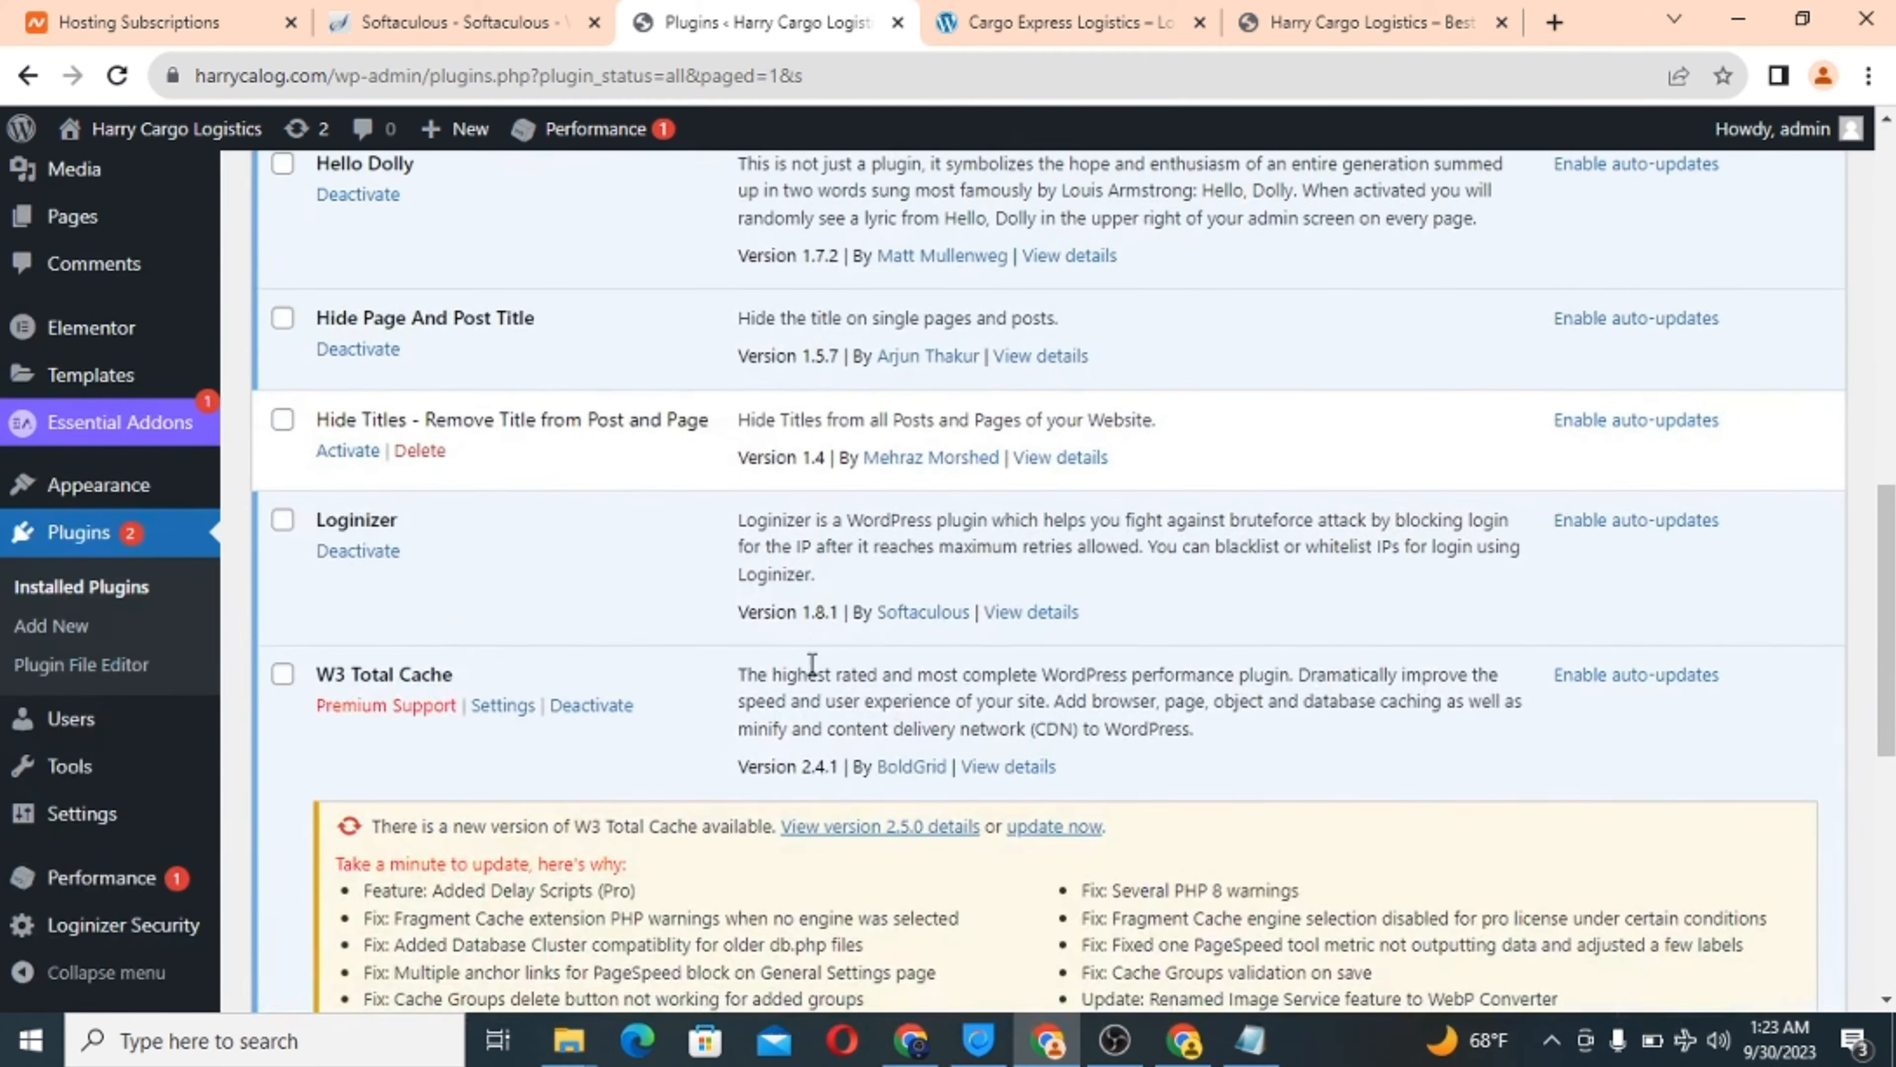
{"action": "scroll", "coordinate": [808, 663], "scroll_direction": "down", "scroll_amount": 3}
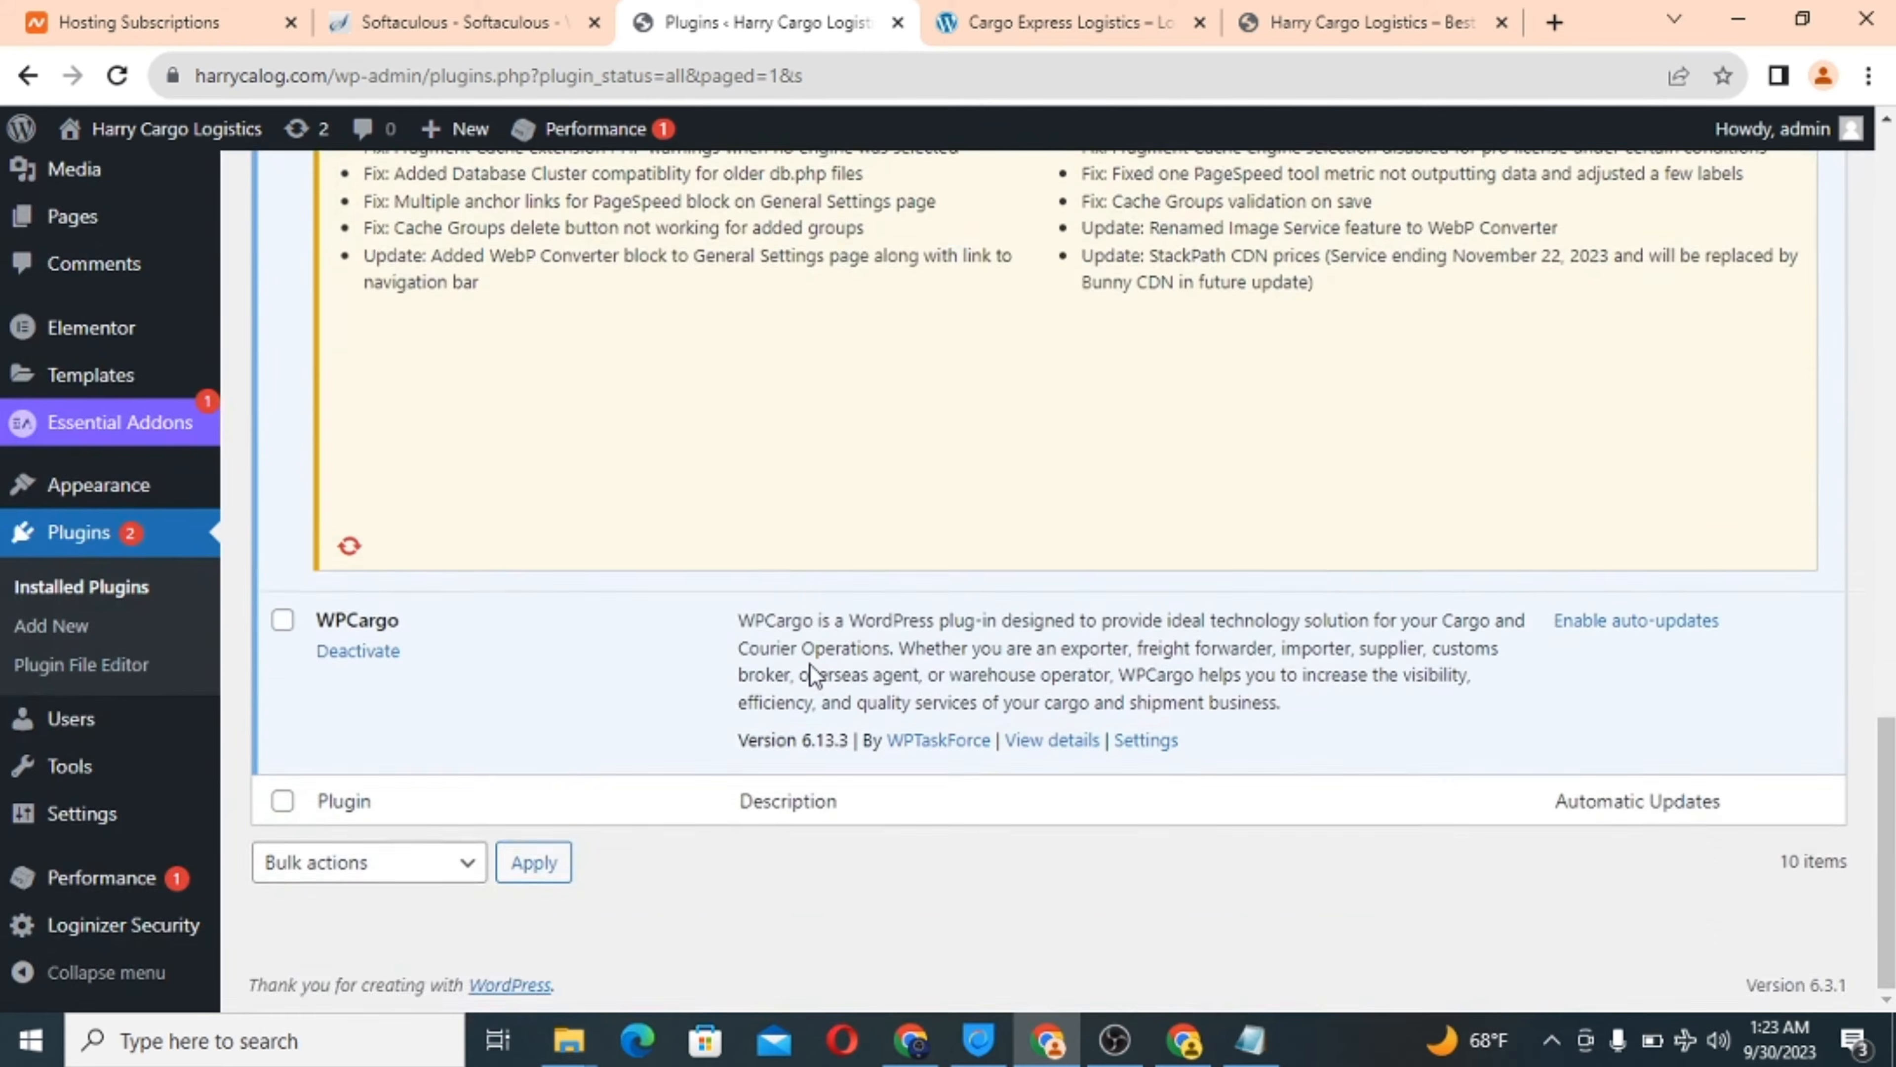
{"action": "scroll", "coordinate": [808, 663], "scroll_direction": "up", "scroll_amount": 8}
{"action": "scroll", "coordinate": [667, 443], "scroll_direction": "up", "scroll_amount": 15}
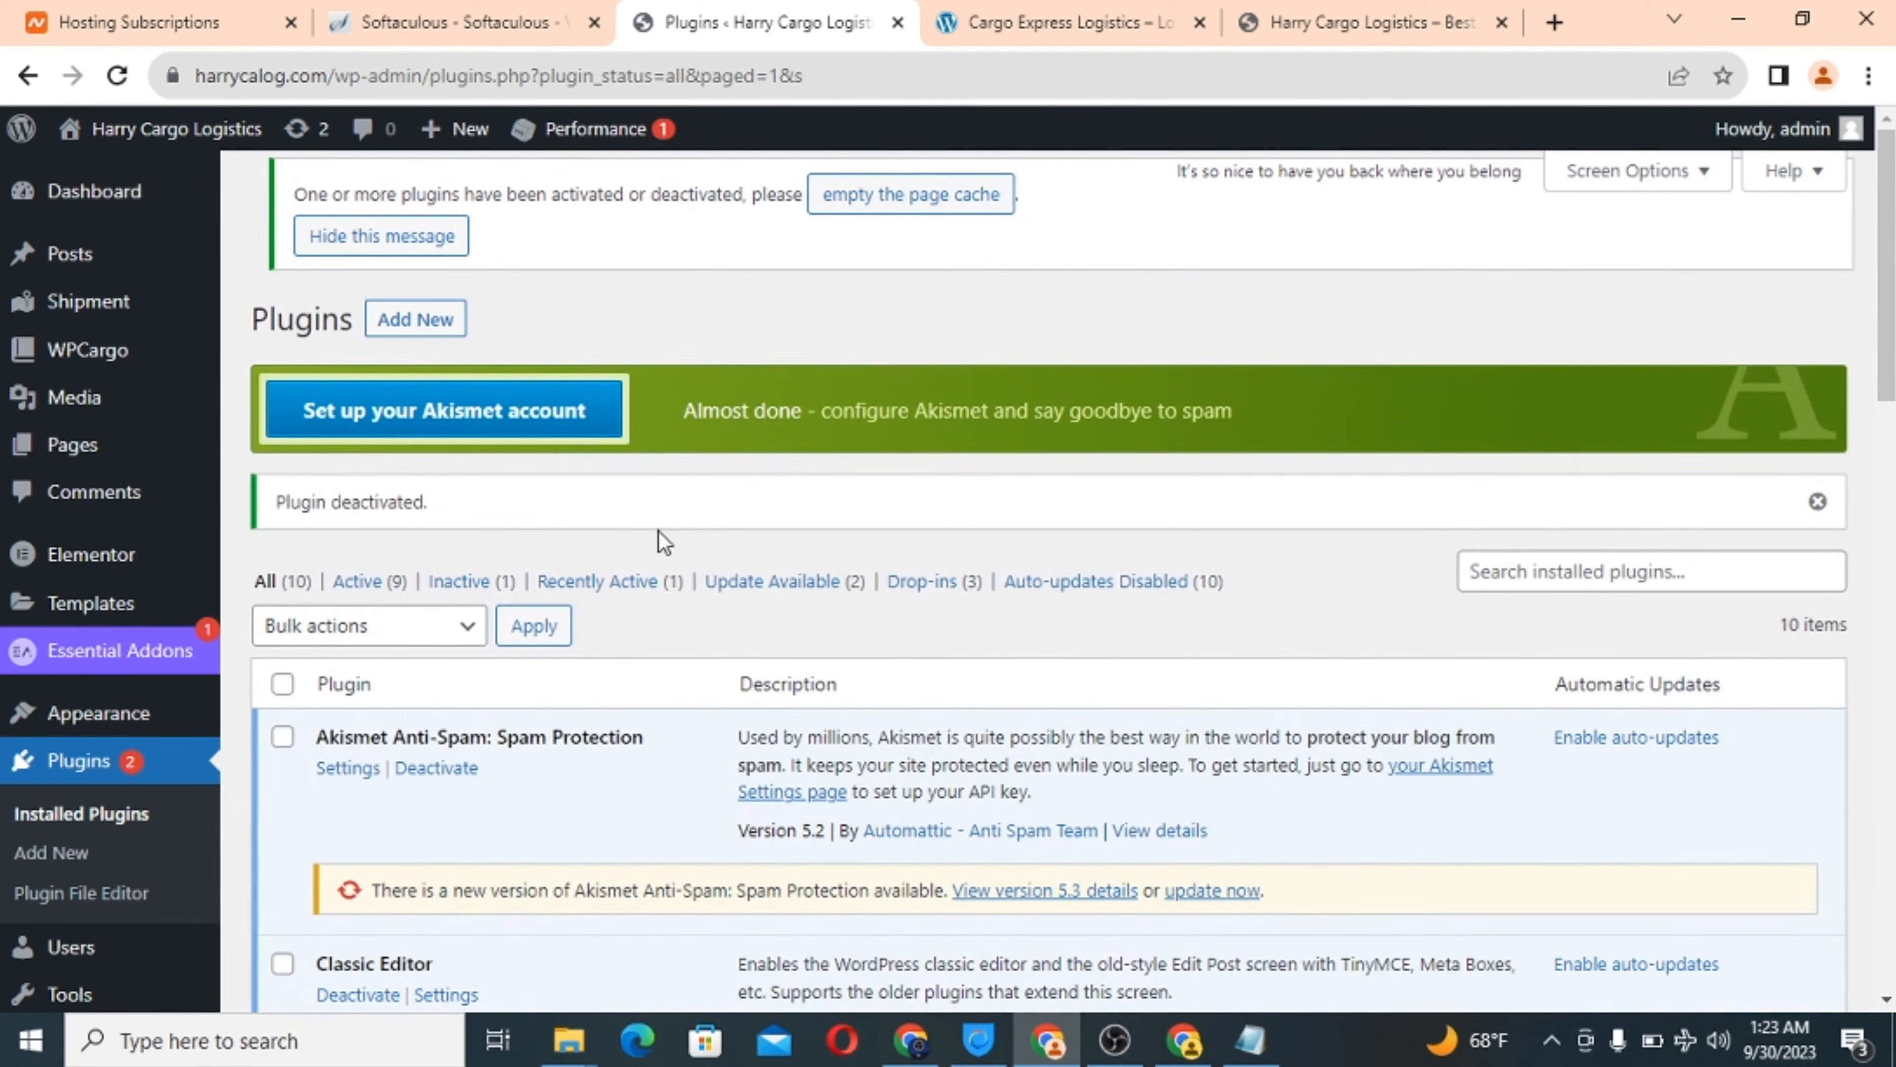
{"action": "scroll", "coordinate": [123, 572], "scroll_direction": "down", "scroll_amount": 2}
{"action": "scroll", "coordinate": [122, 571], "scroll_direction": "up", "scroll_amount": 2}
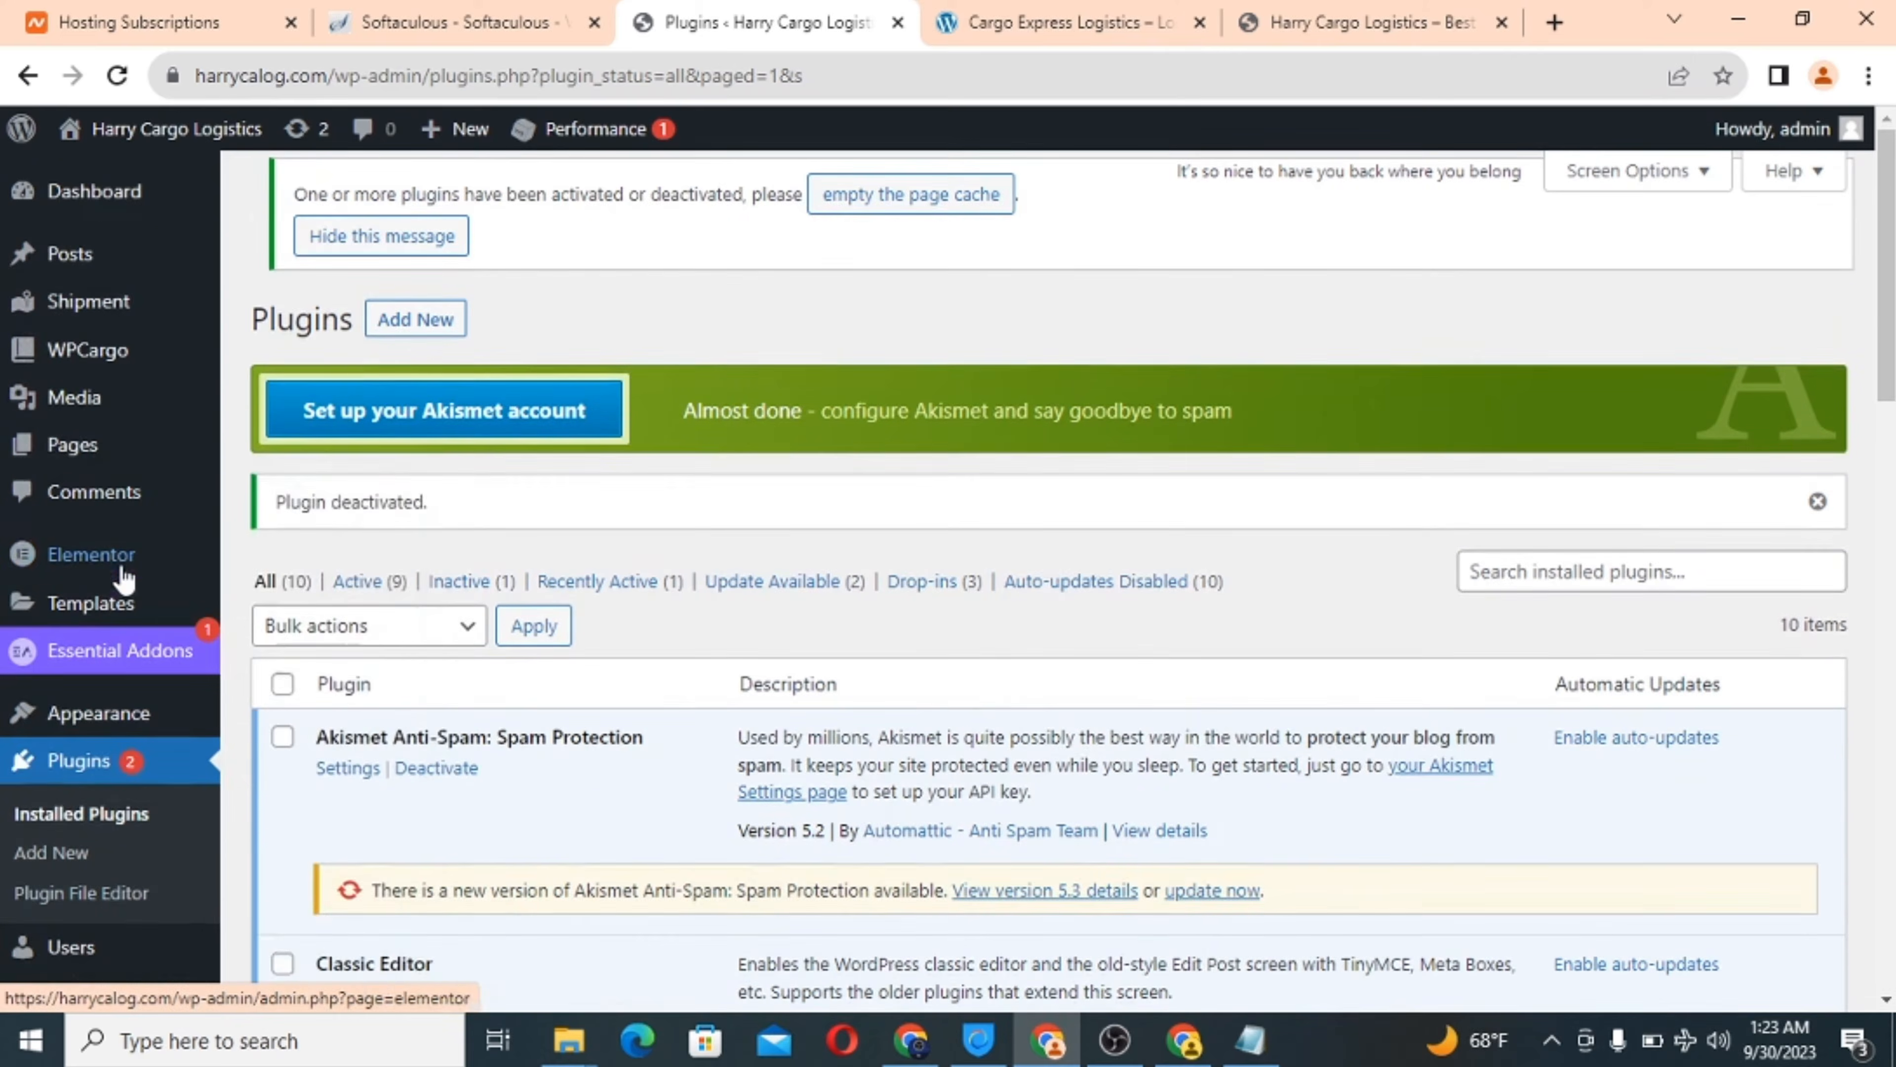
Move the front-page tab ahead of Cargo Express Logistics and reload it.
{"action": "left_click", "coordinate": [1301, 25]}
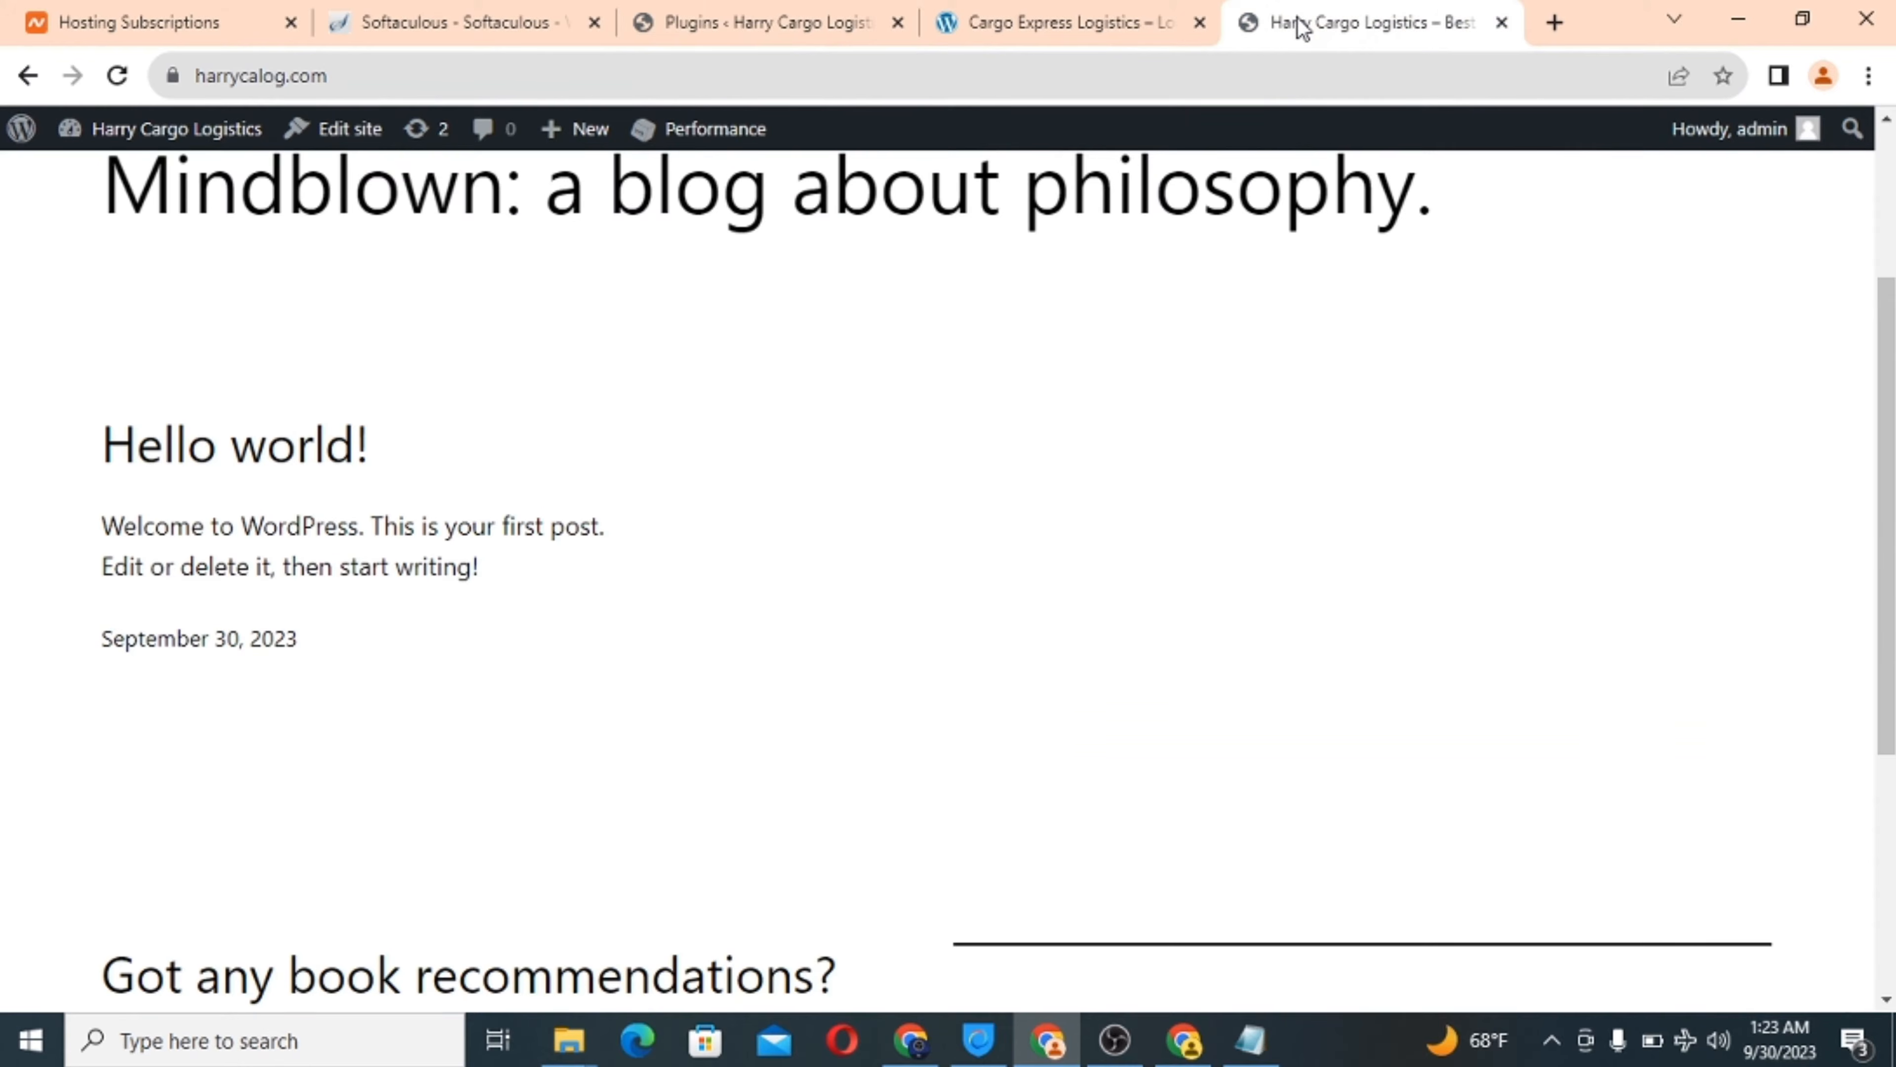
{"action": "left_click_drag", "start_coordinate": [1302, 25], "coordinate": [986, 13]}
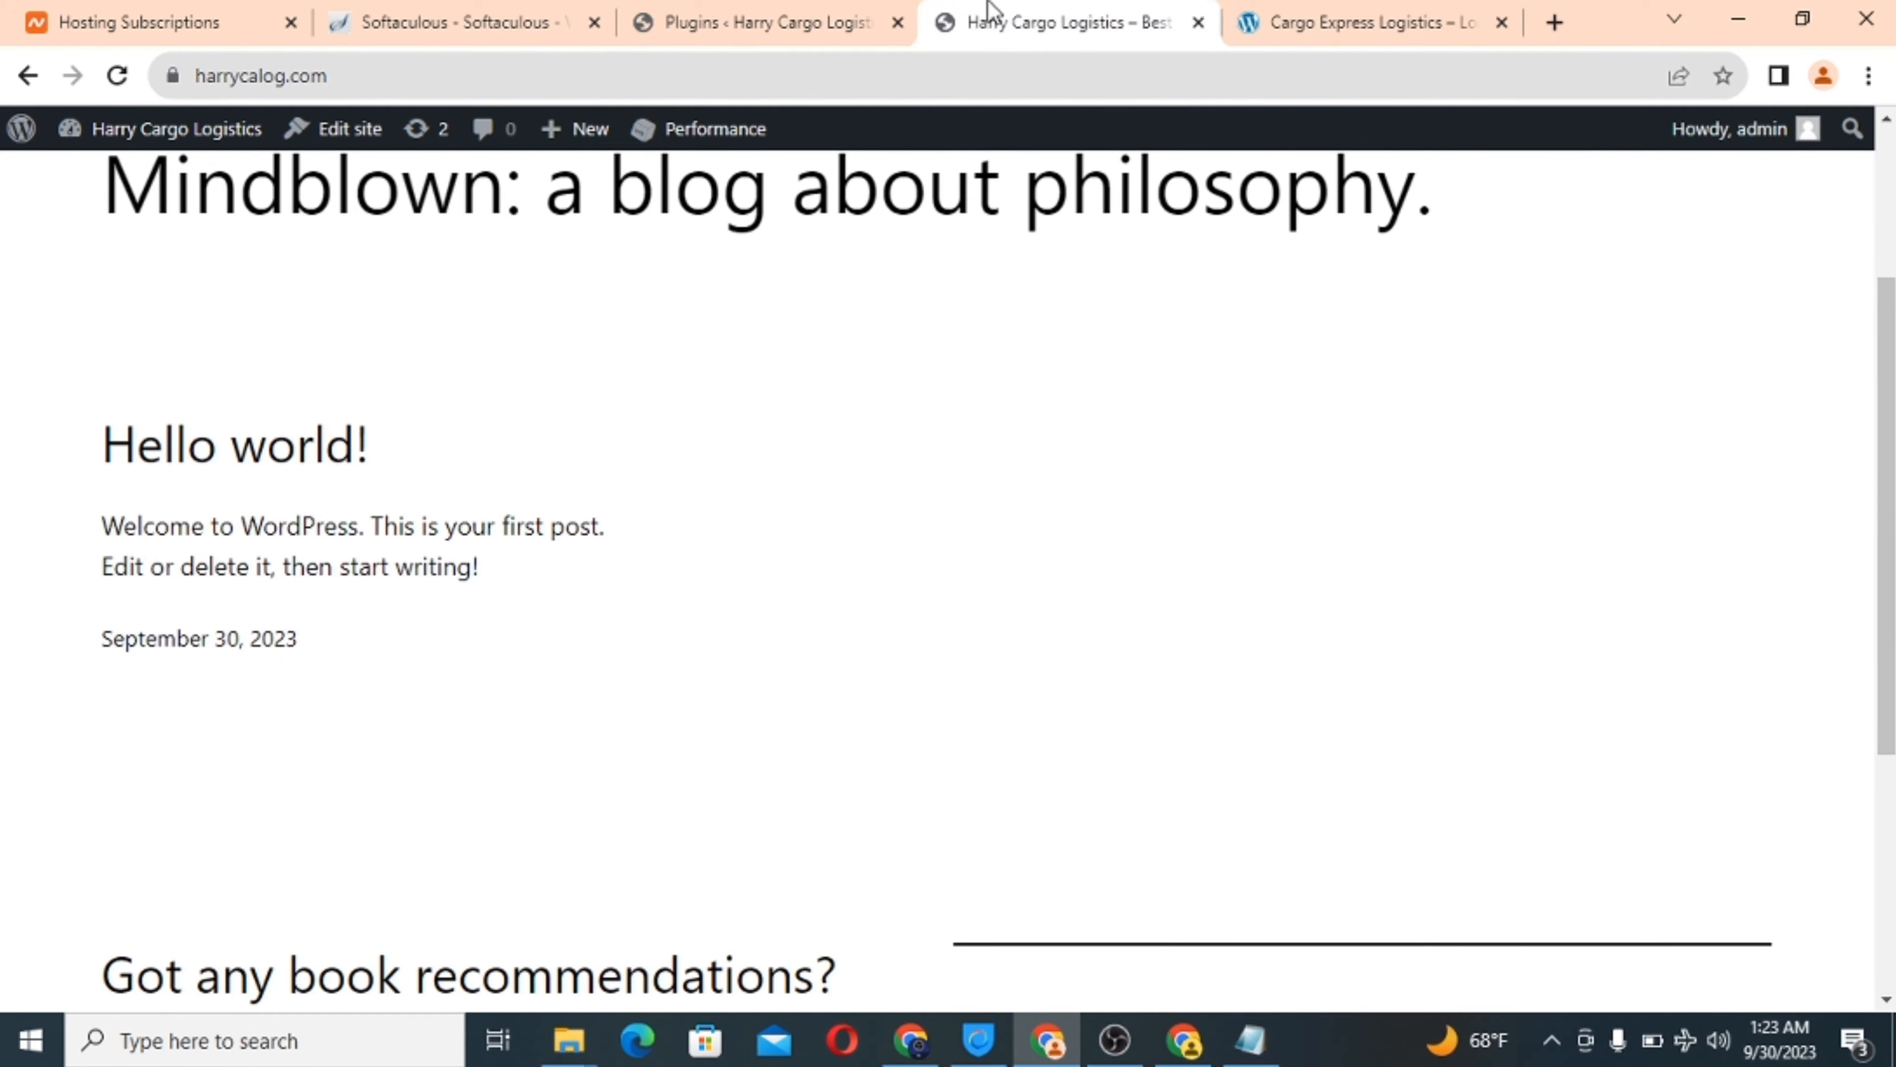
{"action": "scroll", "coordinate": [219, 374], "scroll_direction": "up", "scroll_amount": 3}
{"action": "scroll", "coordinate": [219, 373], "scroll_direction": "up", "scroll_amount": 1}
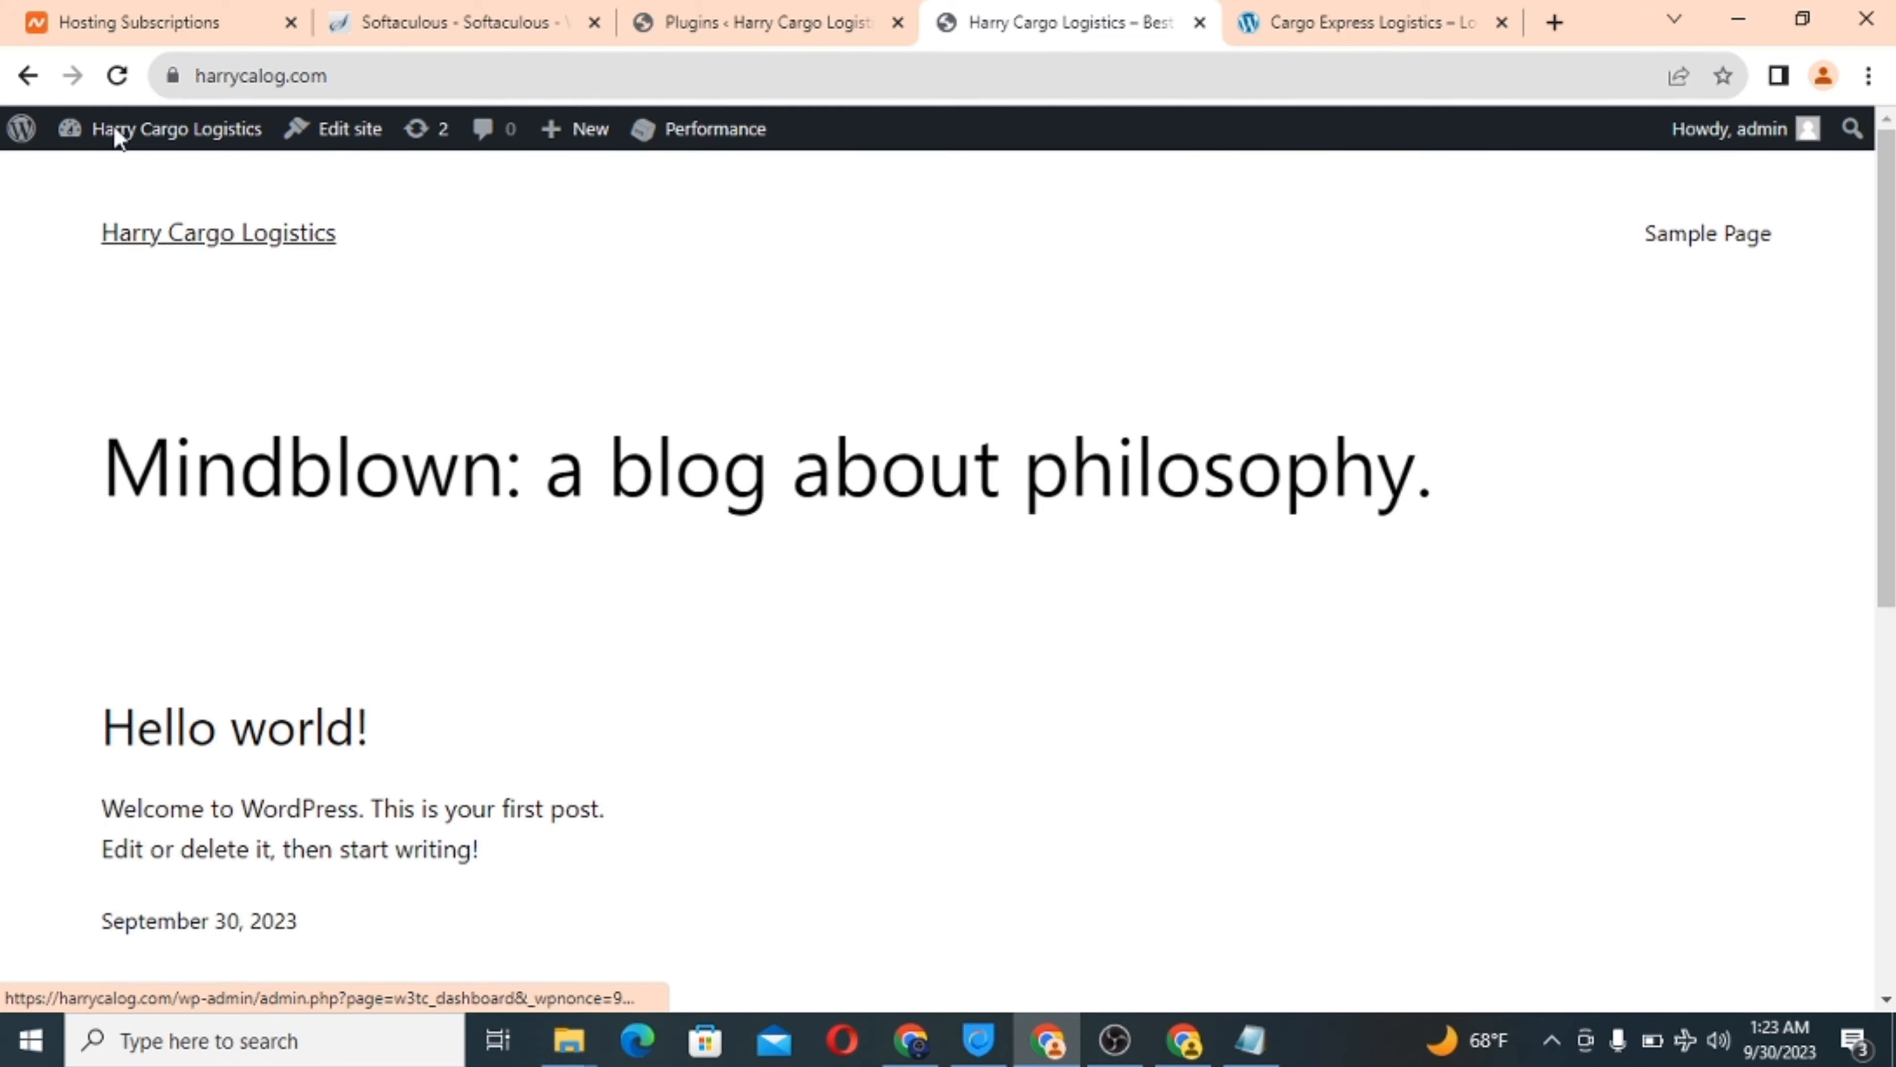
{"action": "left_click", "coordinate": [122, 78]}
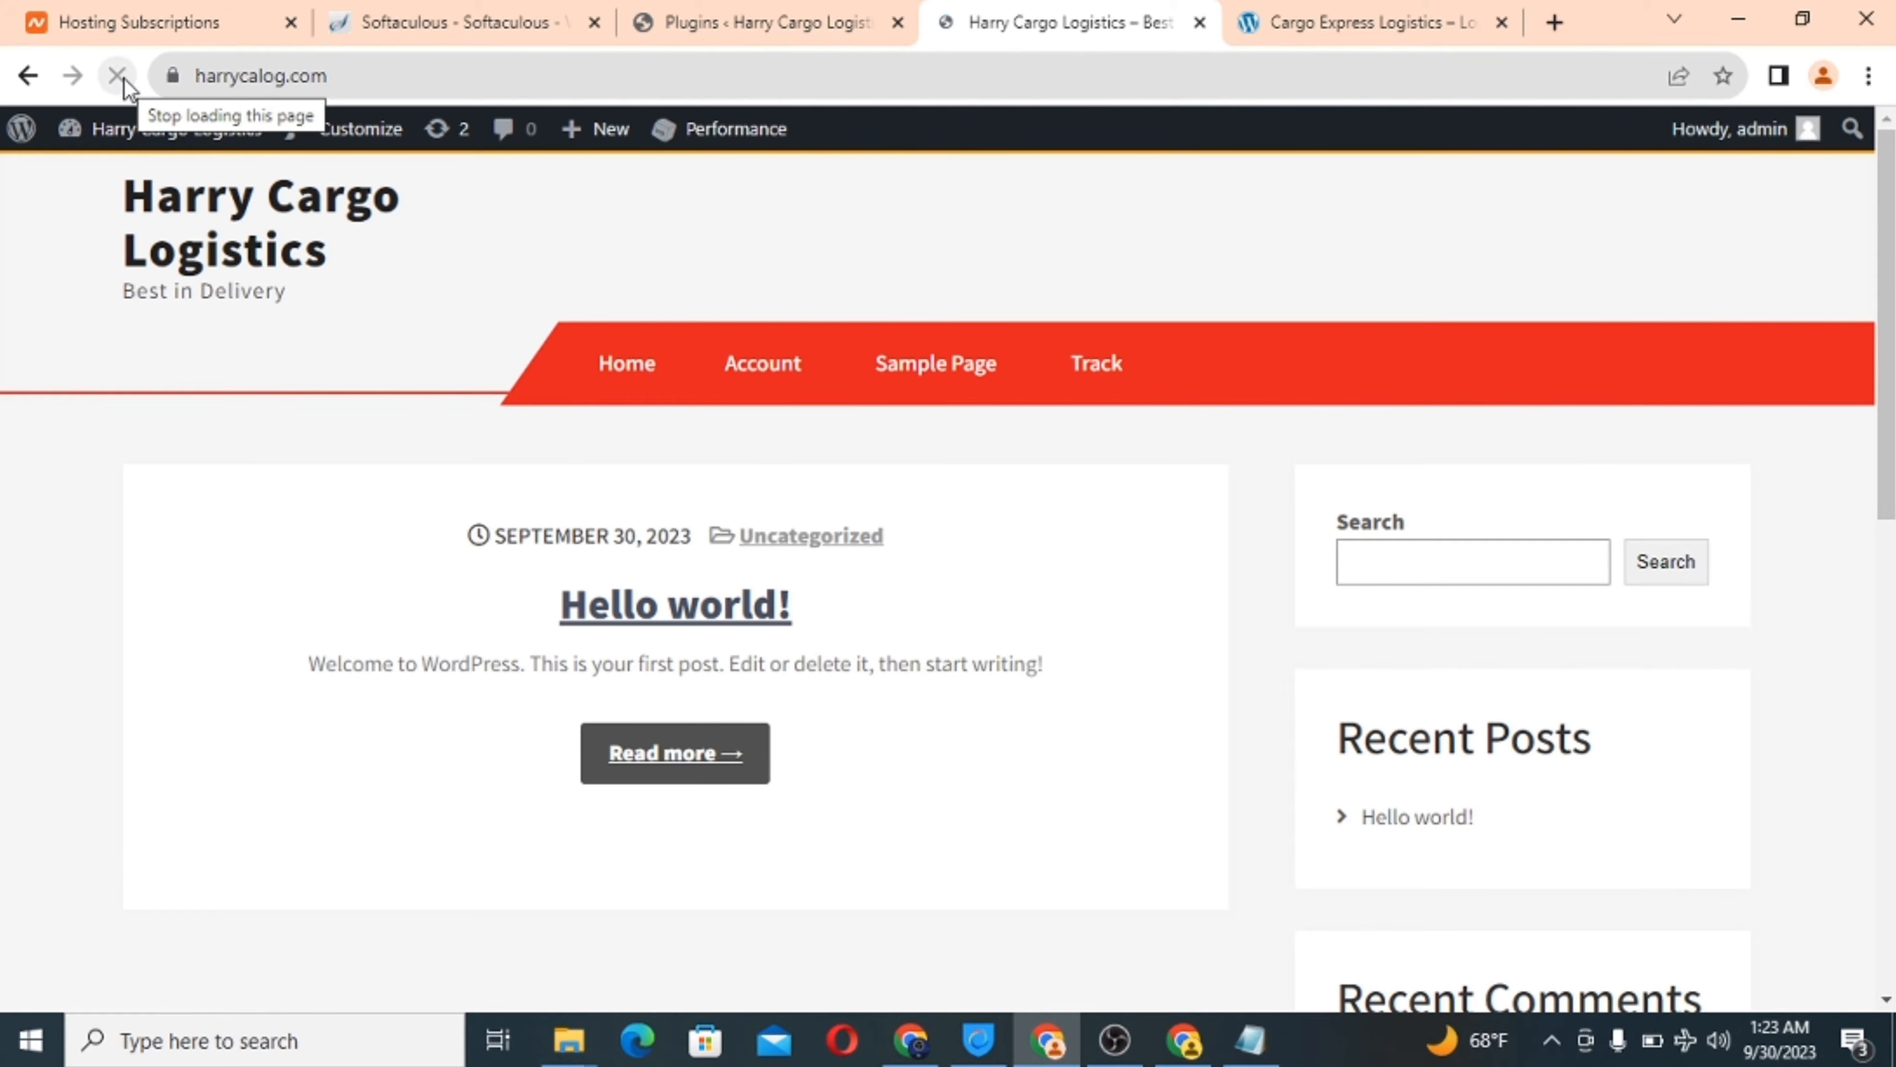
Scroll the themed homepage with its Home, Account and Track menu, then return to Plugins.
{"action": "scroll", "coordinate": [1153, 548], "scroll_direction": "down", "scroll_amount": 5}
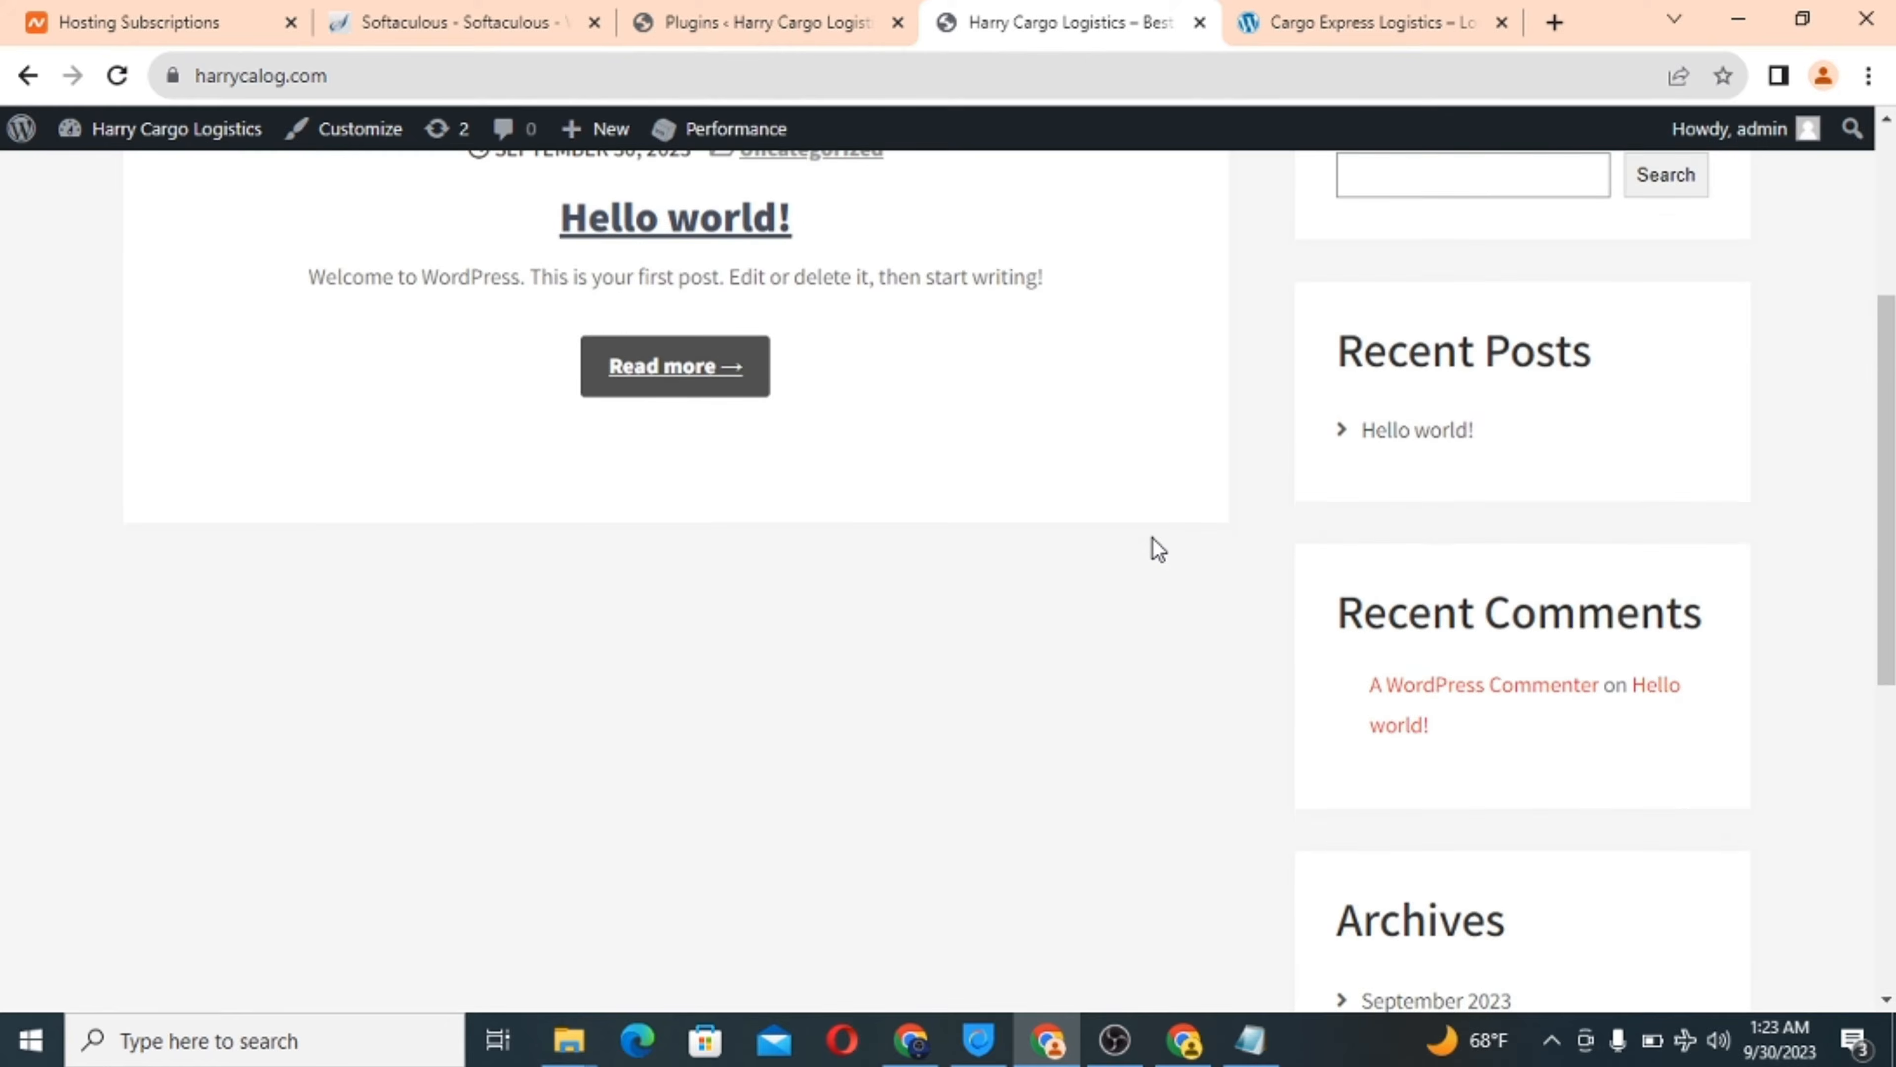
{"action": "scroll", "coordinate": [1158, 549], "scroll_direction": "down", "scroll_amount": 9}
{"action": "scroll", "coordinate": [1158, 549], "scroll_direction": "up", "scroll_amount": 14}
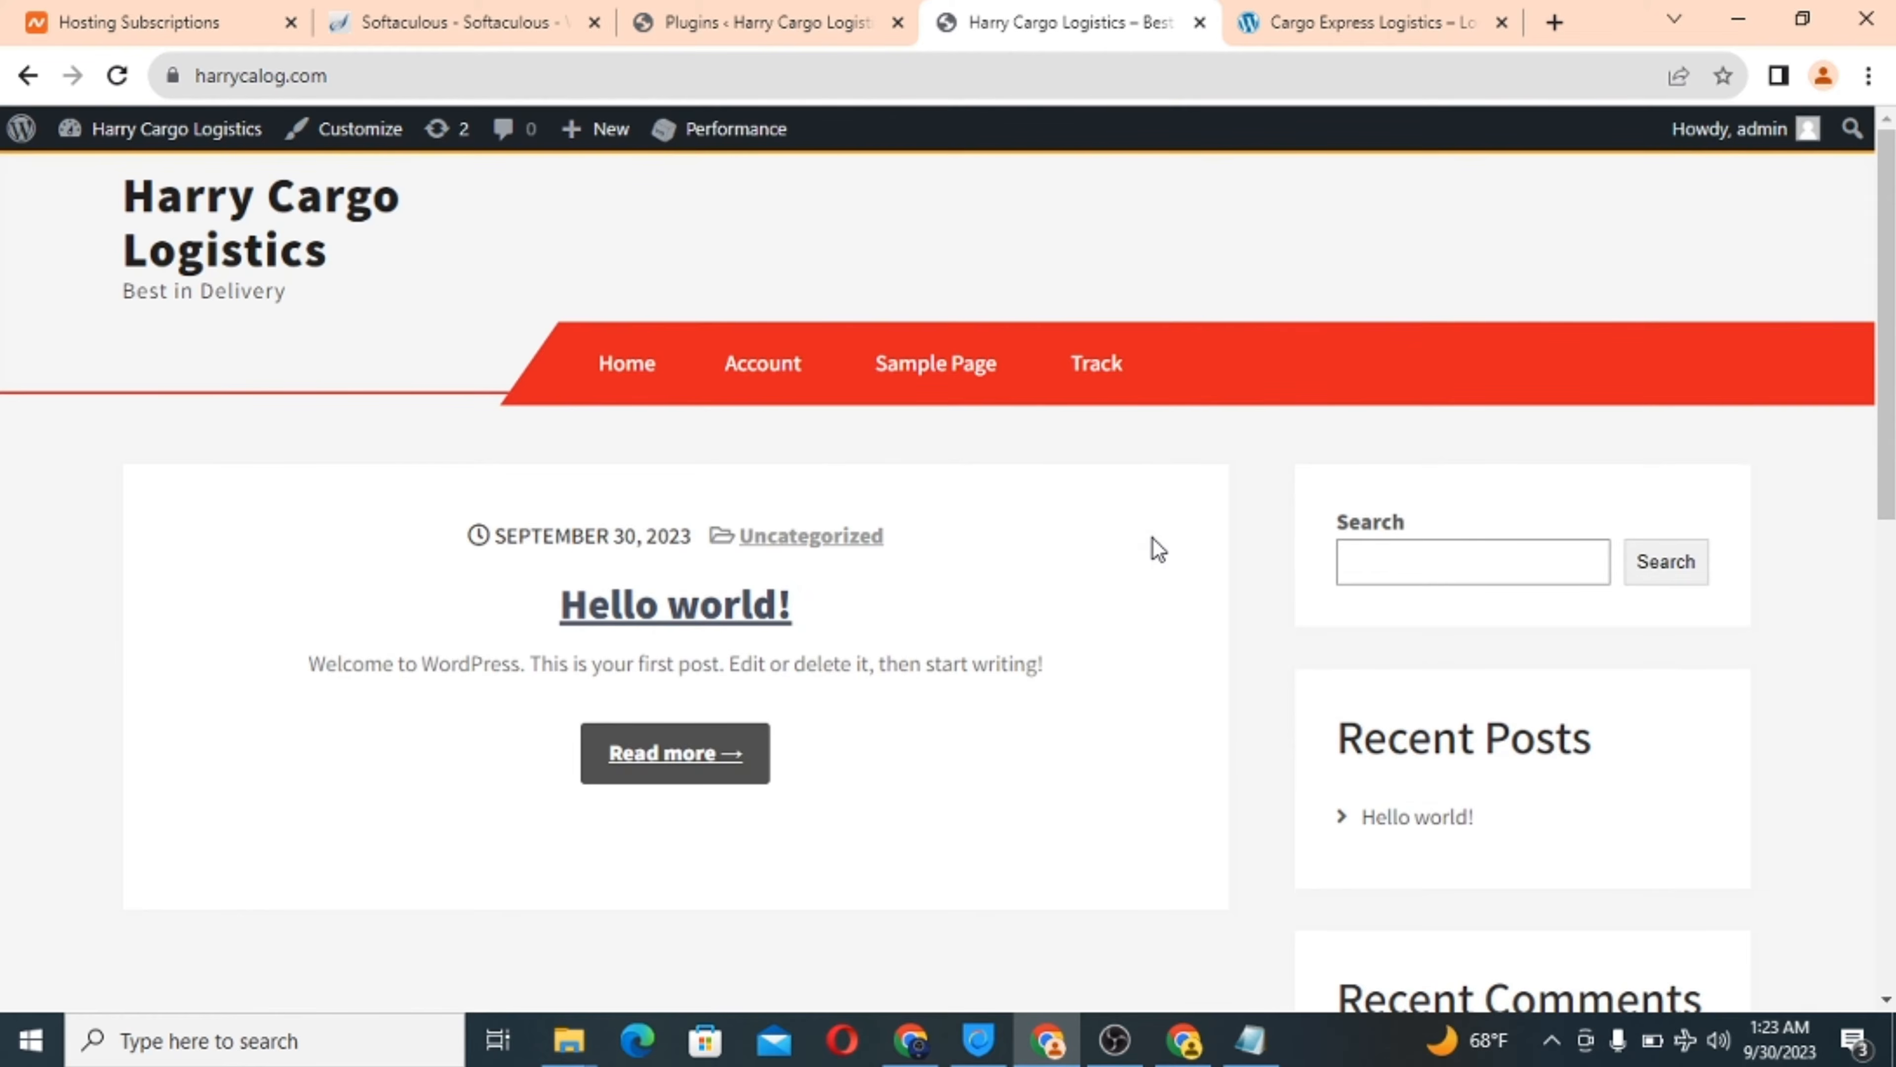
{"action": "scroll", "coordinate": [1158, 549], "scroll_direction": "down", "scroll_amount": 5}
{"action": "scroll", "coordinate": [1158, 549], "scroll_direction": "up", "scroll_amount": 5}
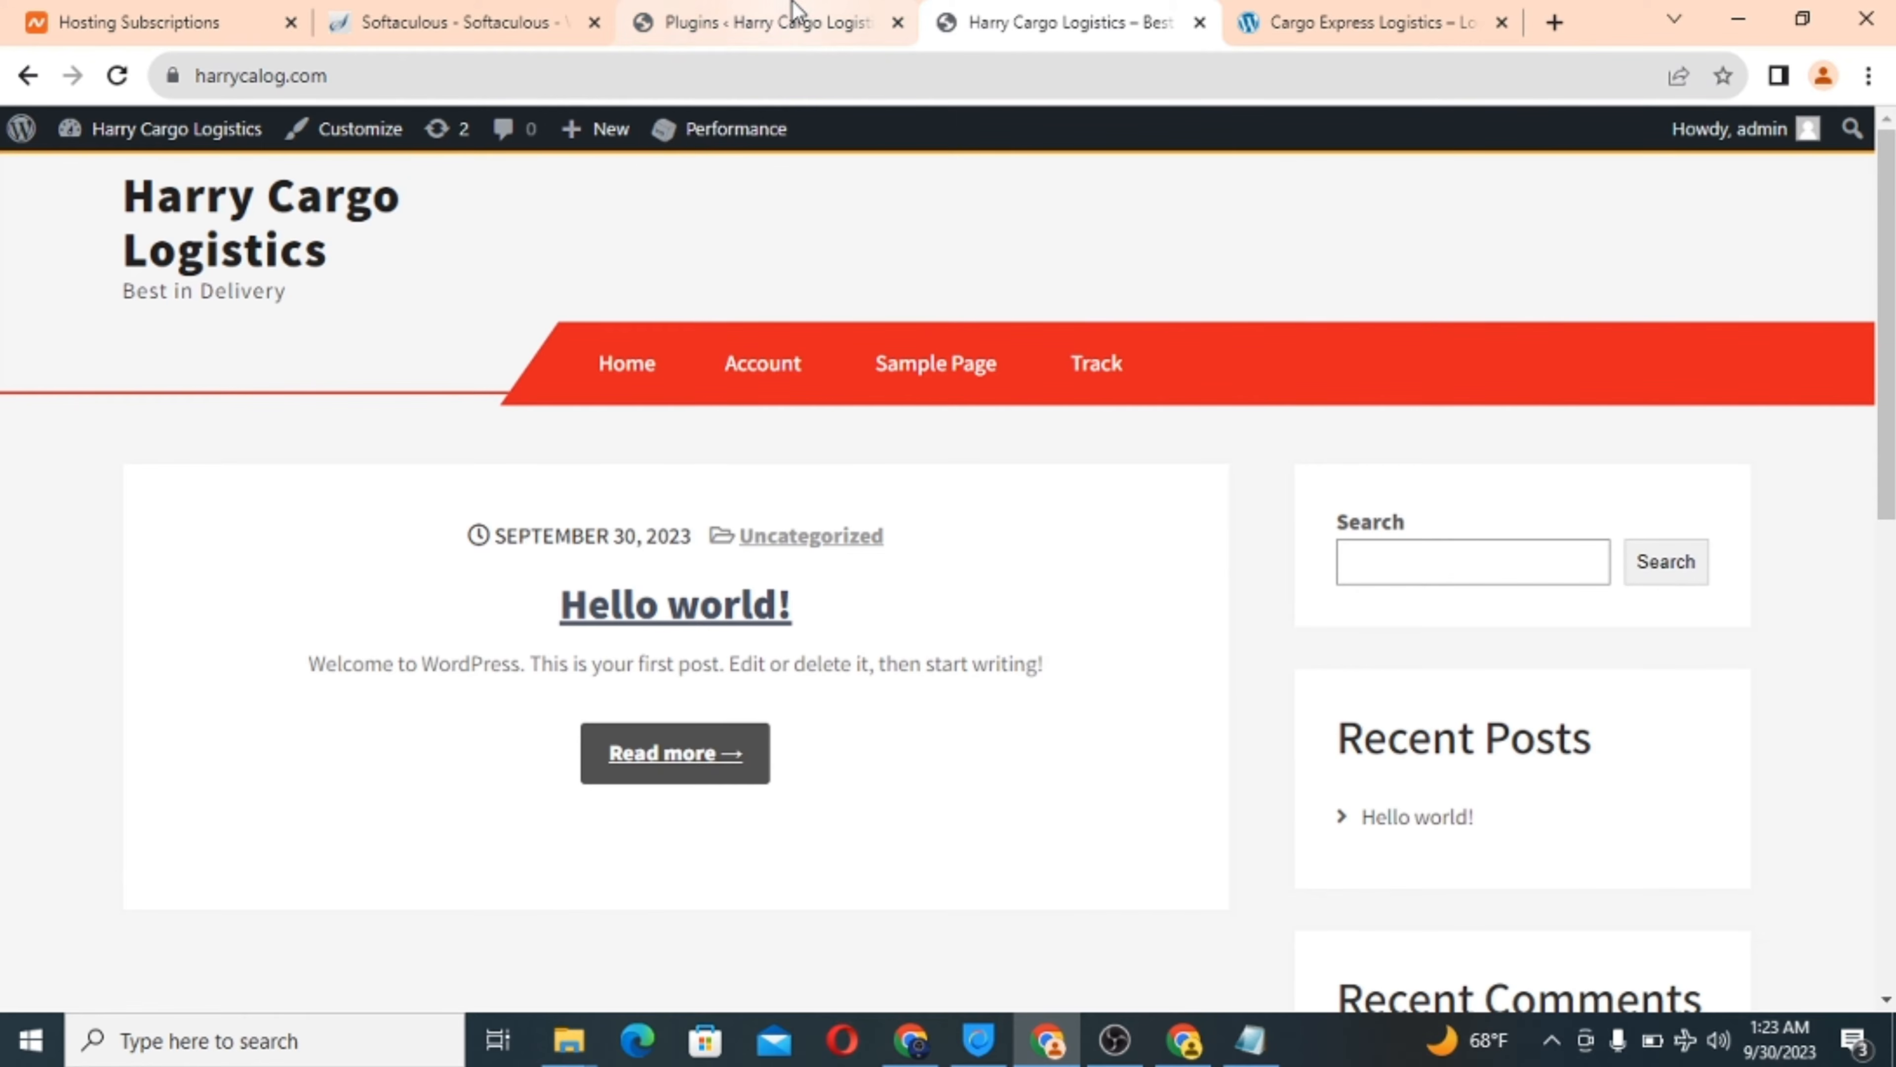
{"action": "left_click", "coordinate": [770, 32]}
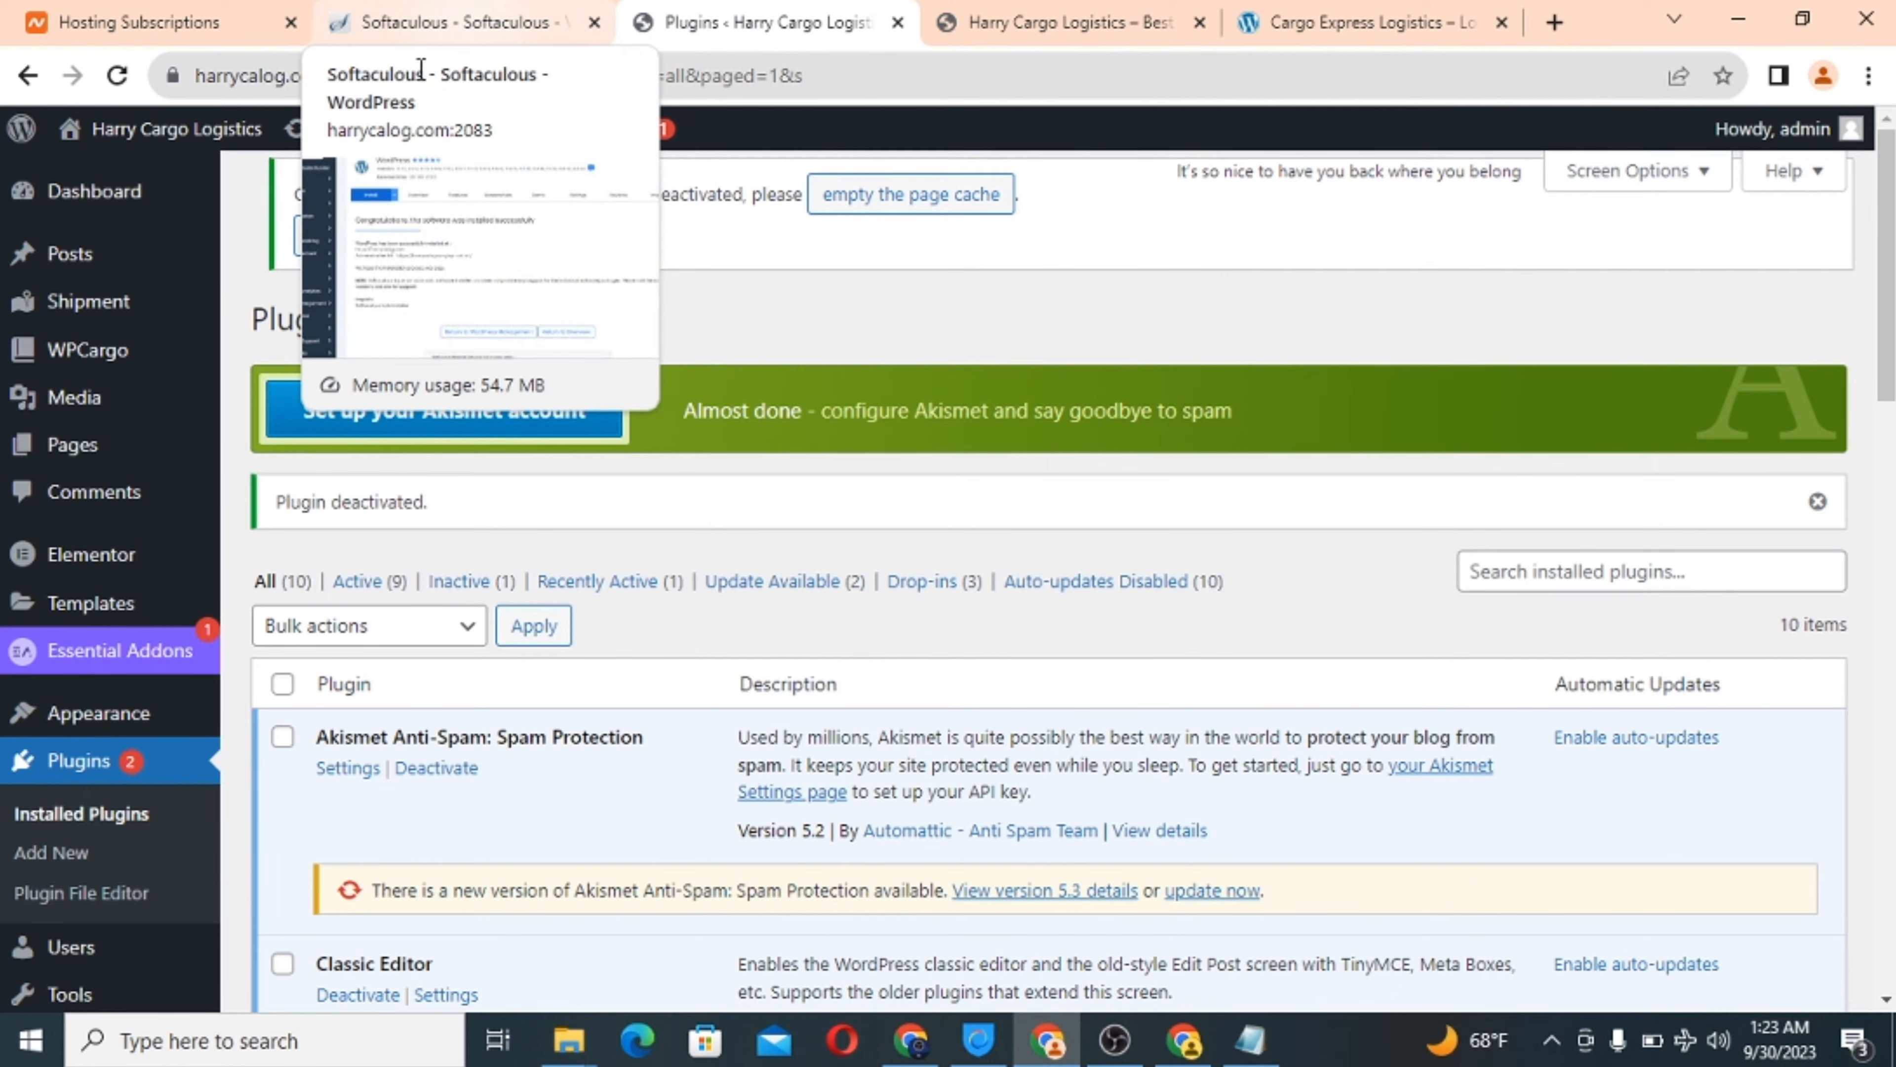
{"action": "scroll", "coordinate": [140, 526], "scroll_direction": "down", "scroll_amount": 2}
{"action": "scroll", "coordinate": [142, 538], "scroll_direction": "down", "scroll_amount": 3}
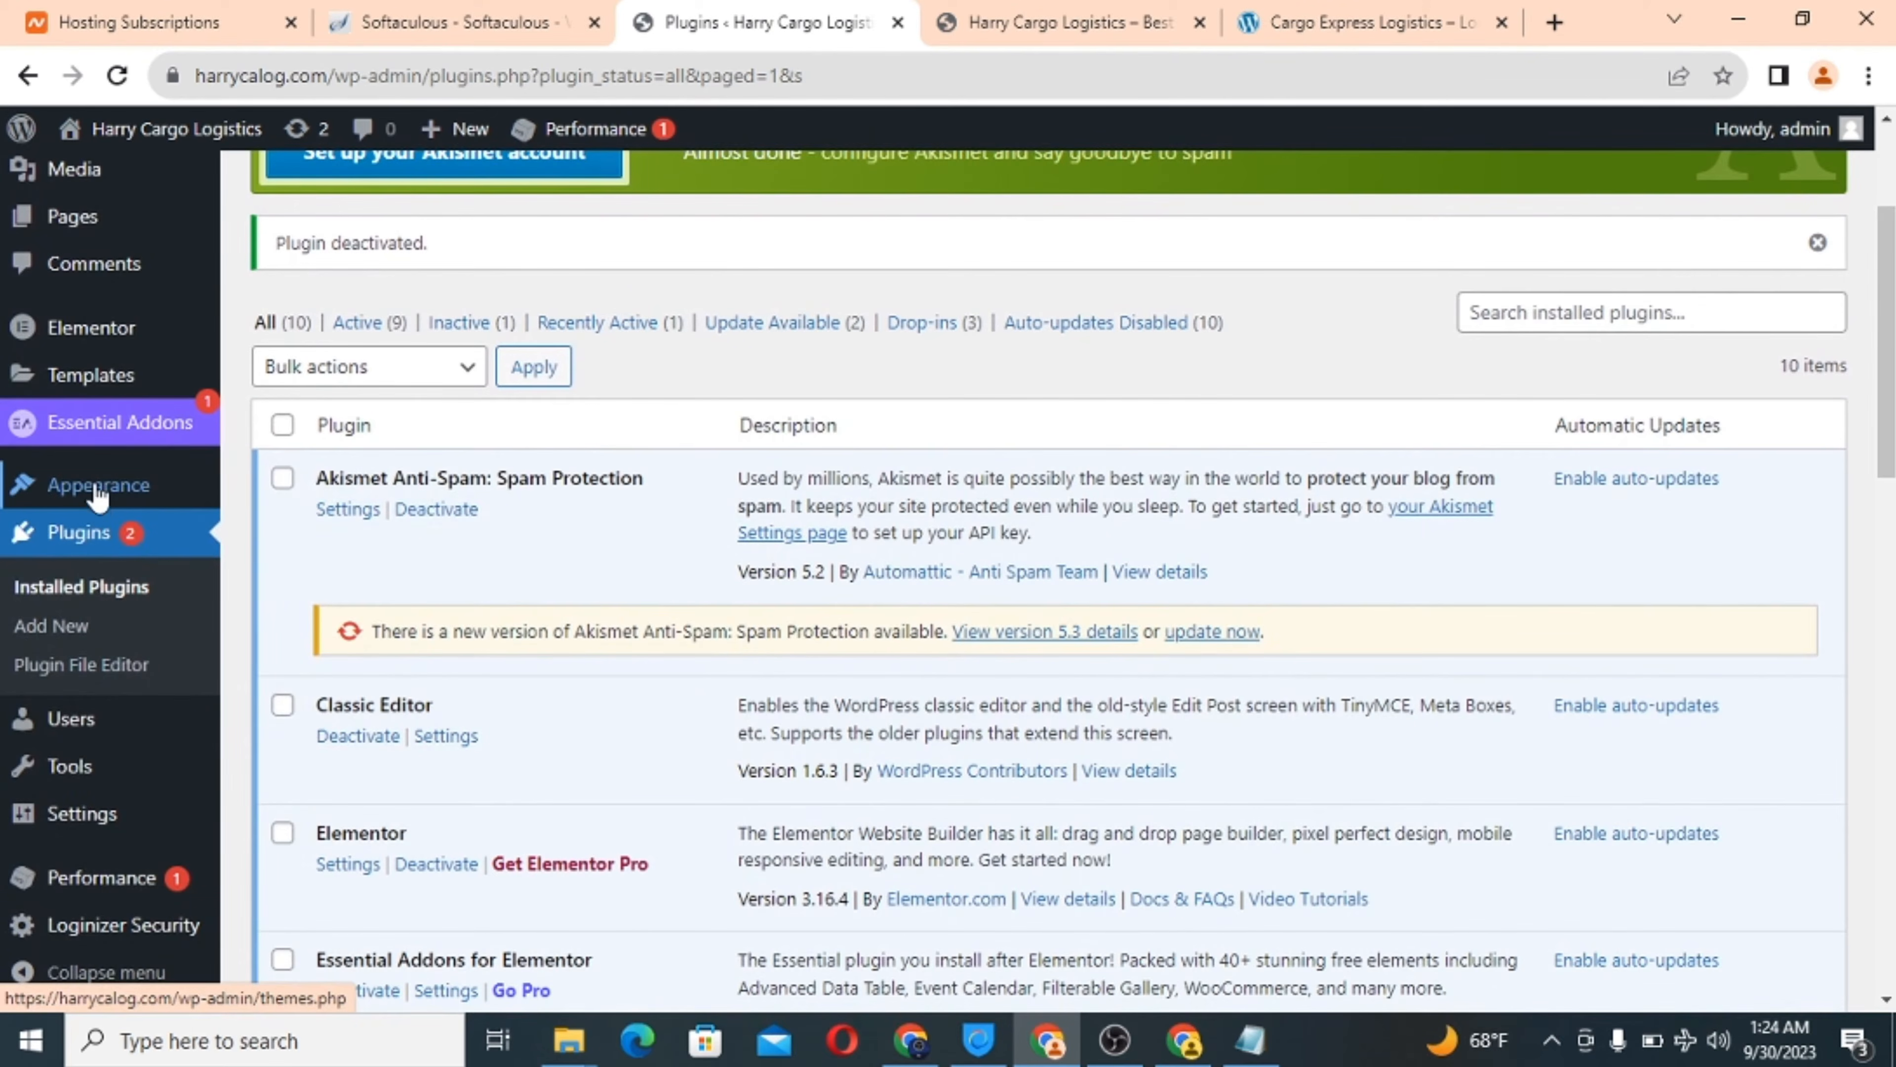
{"action": "mouse_move", "coordinate": [97, 493]}
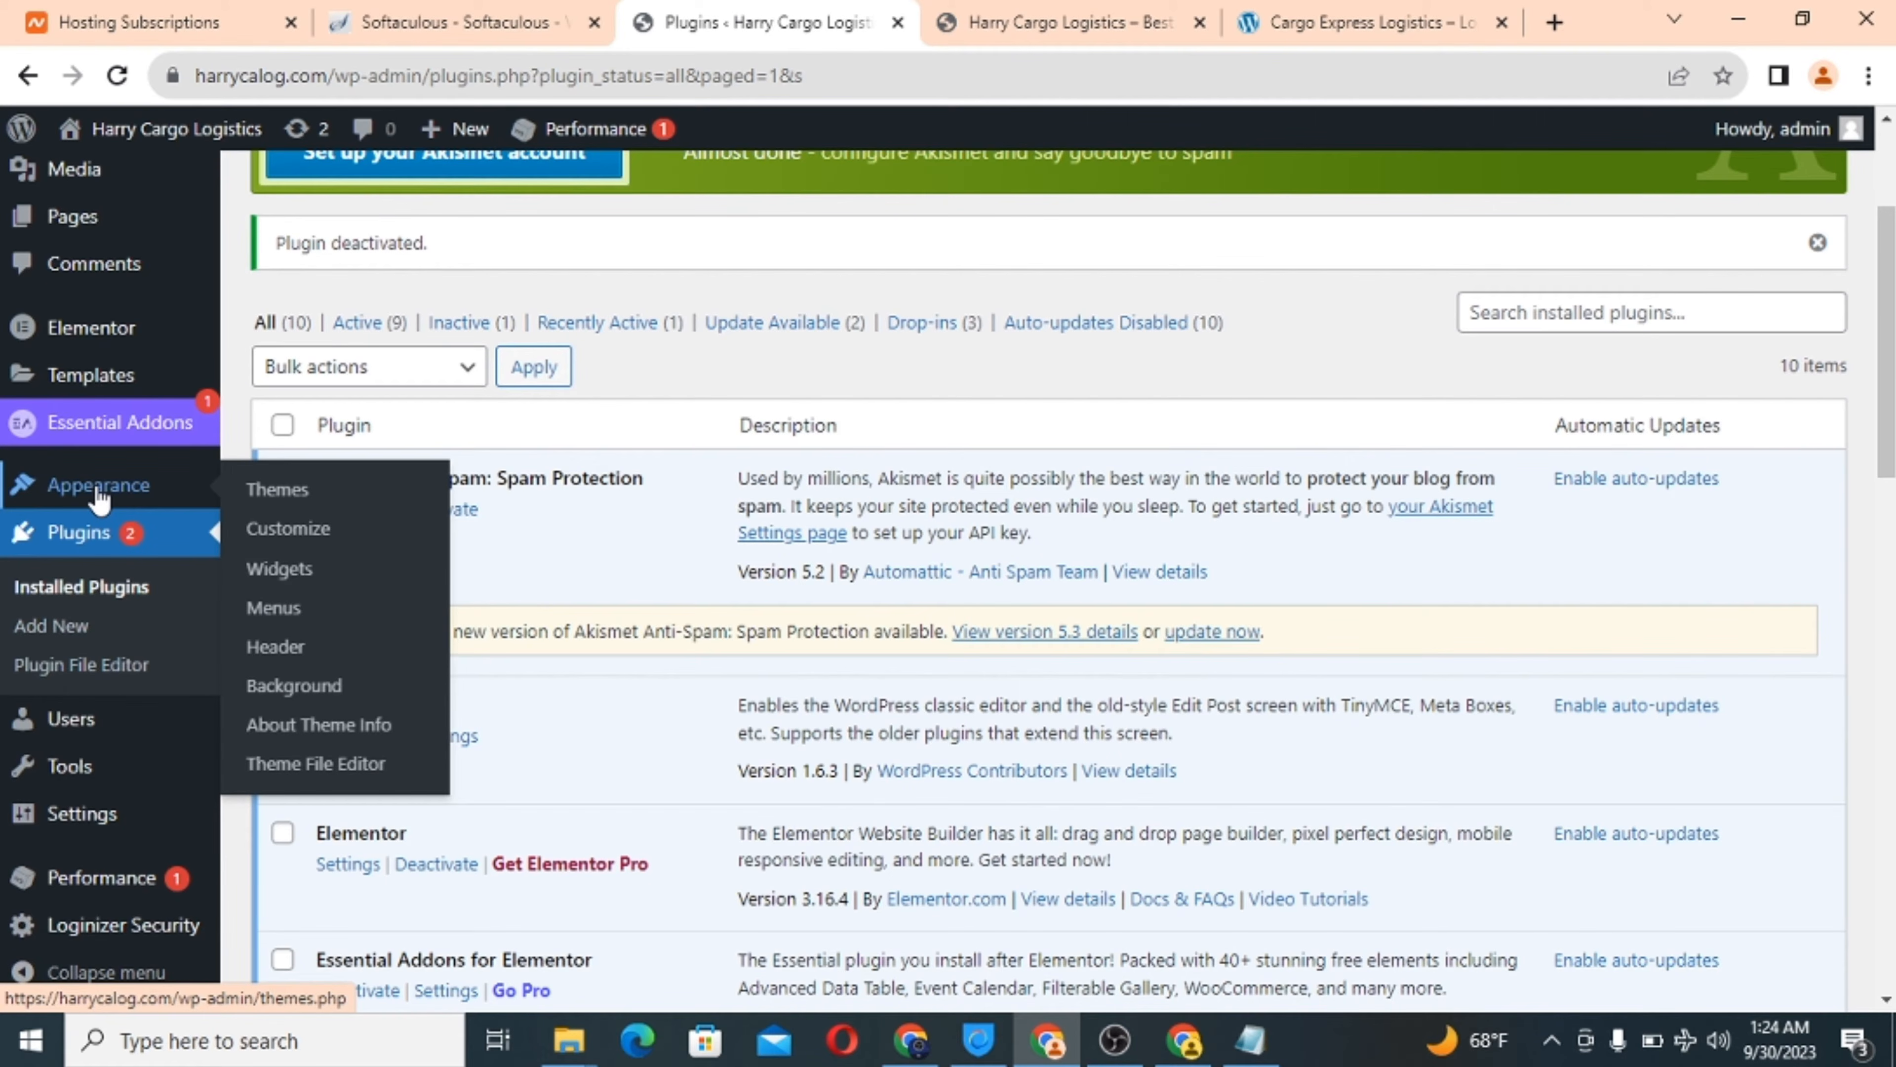
{"action": "left_click", "coordinate": [295, 543]}
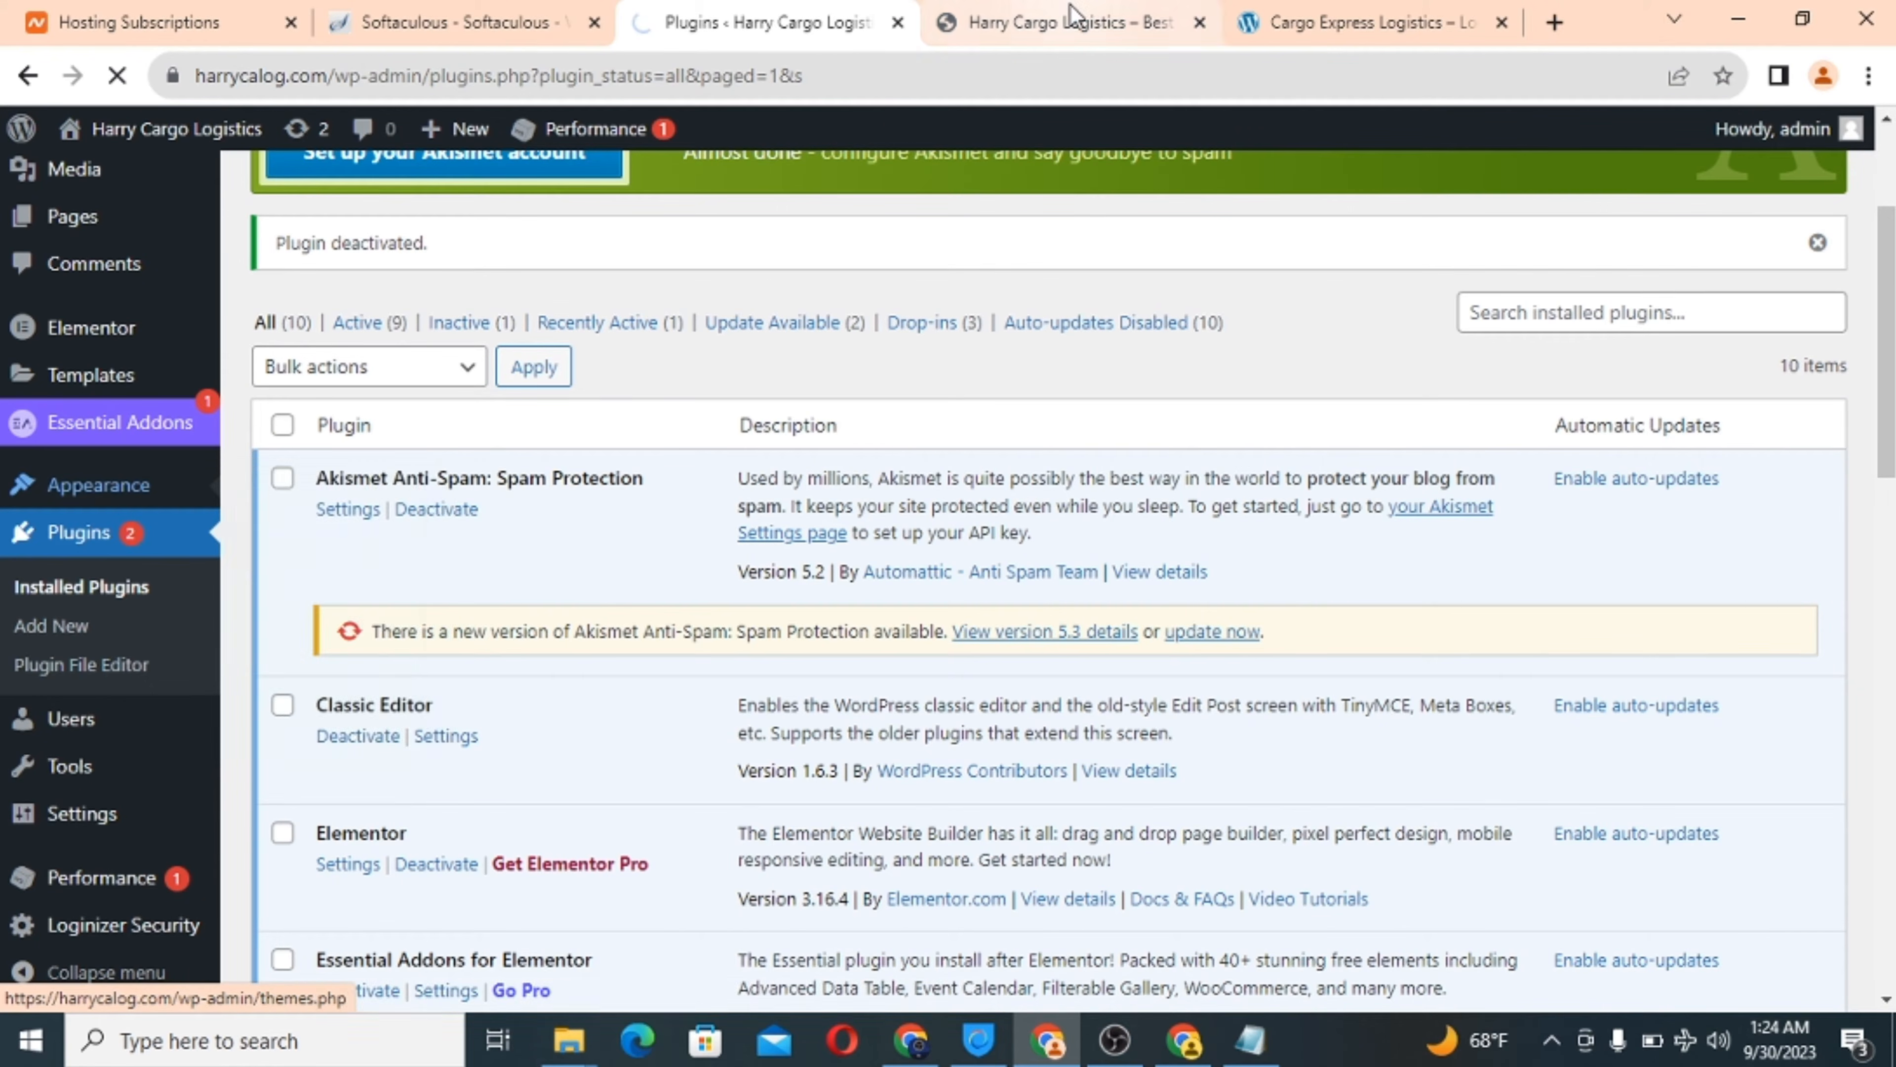
{"action": "left_click", "coordinate": [1064, 18]}
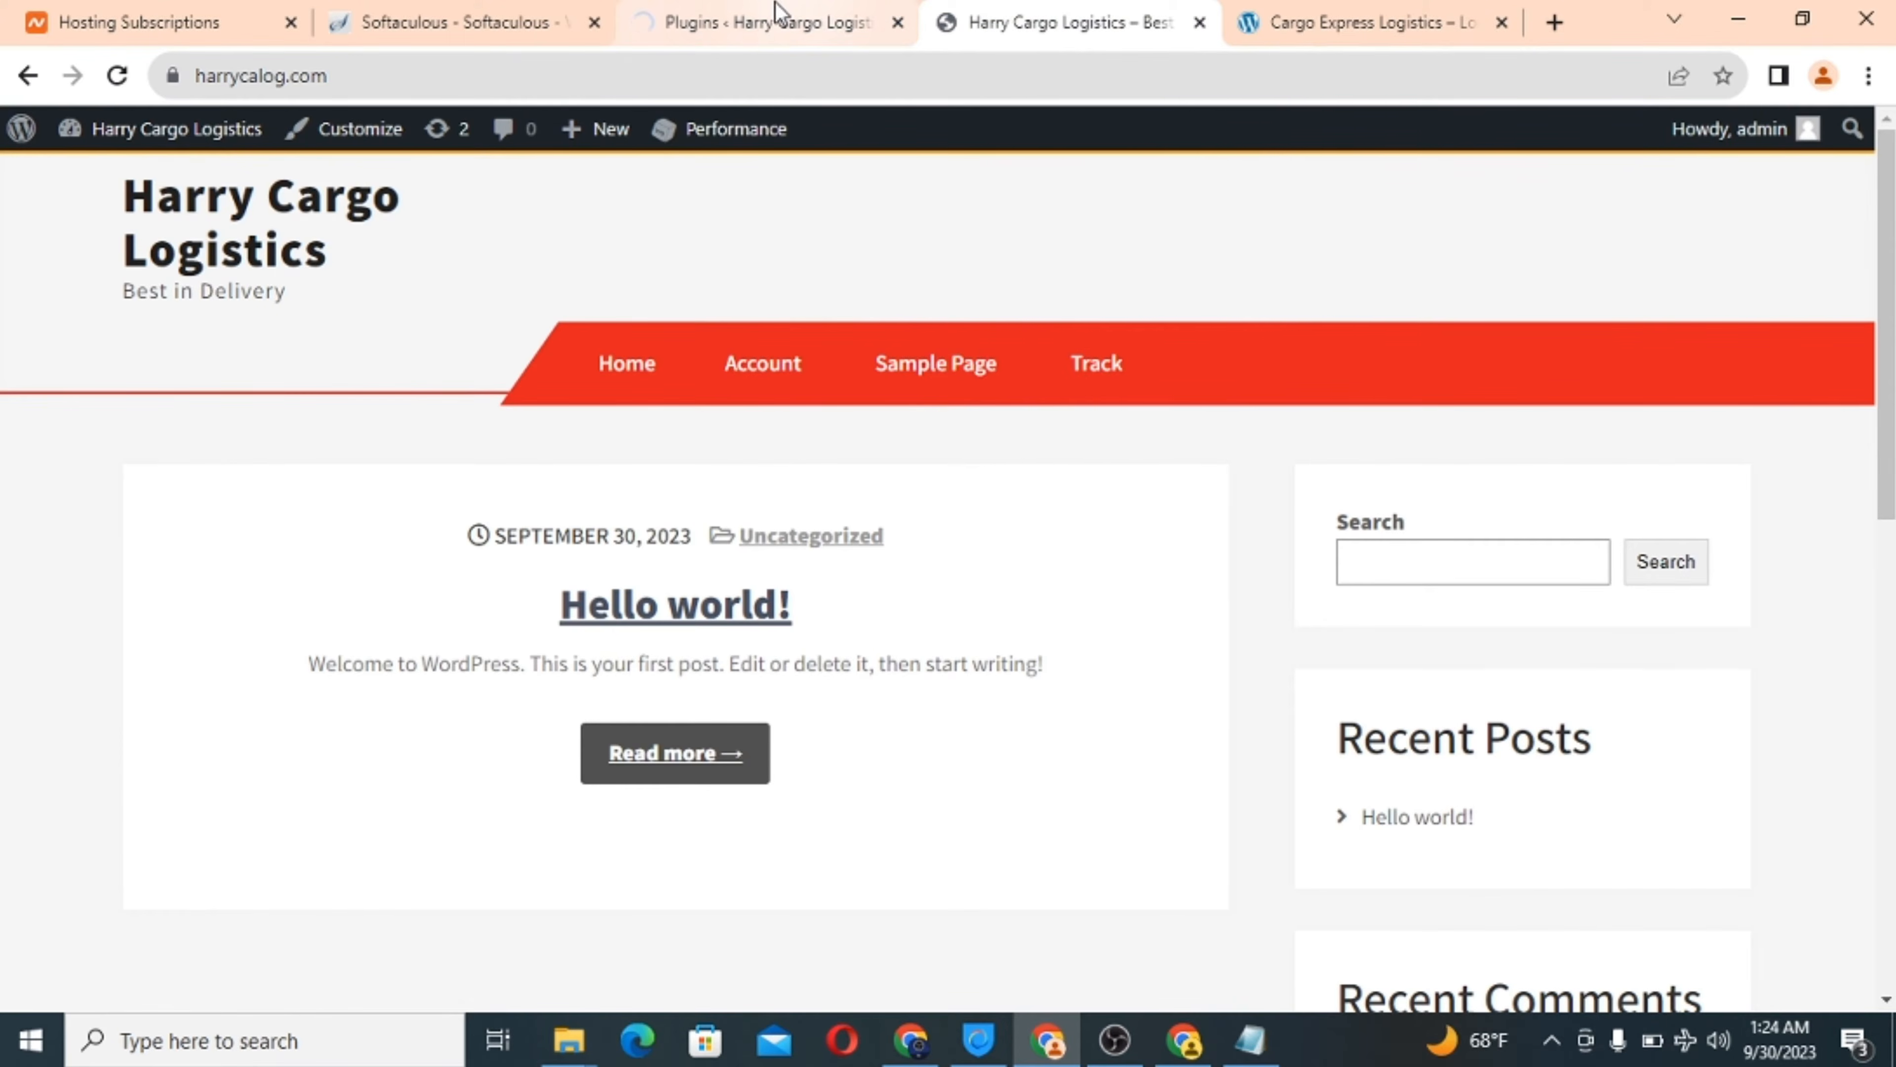
{"action": "left_click", "coordinate": [733, 16]}
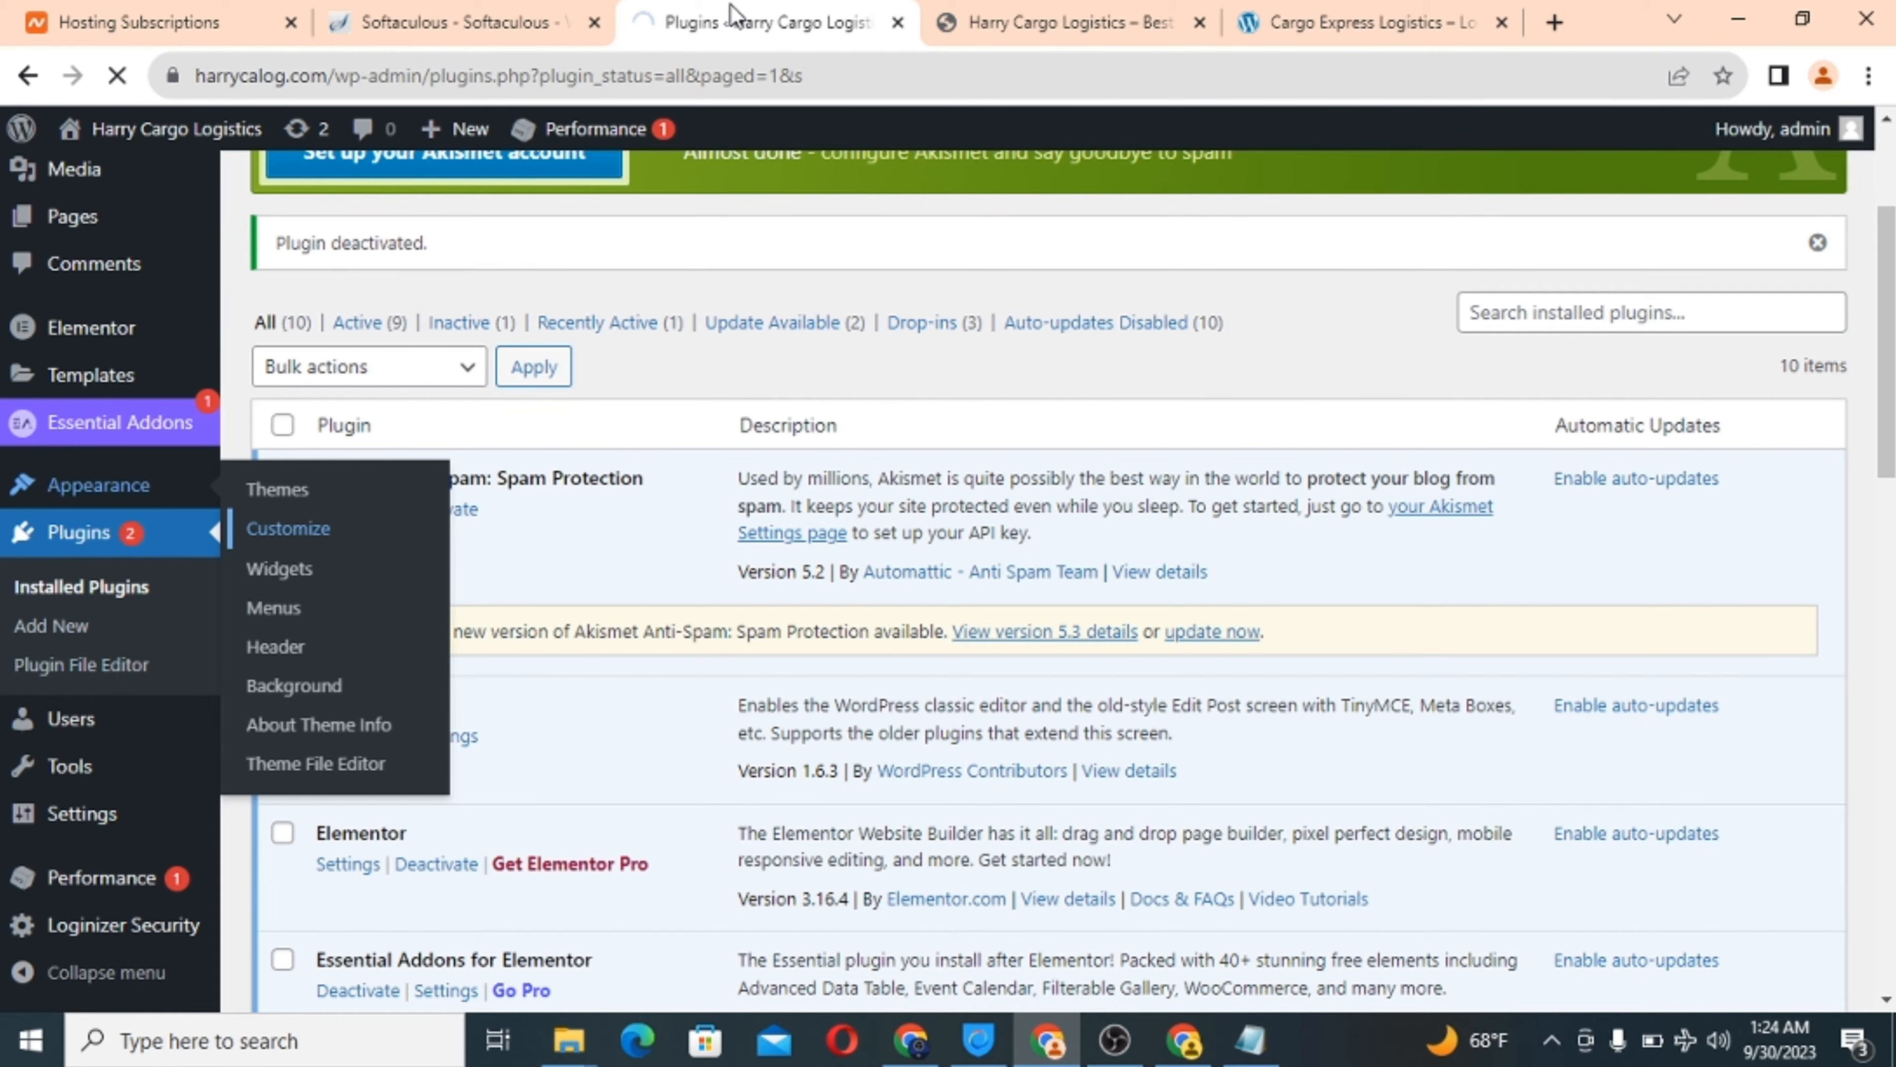
{"action": "mouse_move", "coordinate": [1087, 14]}
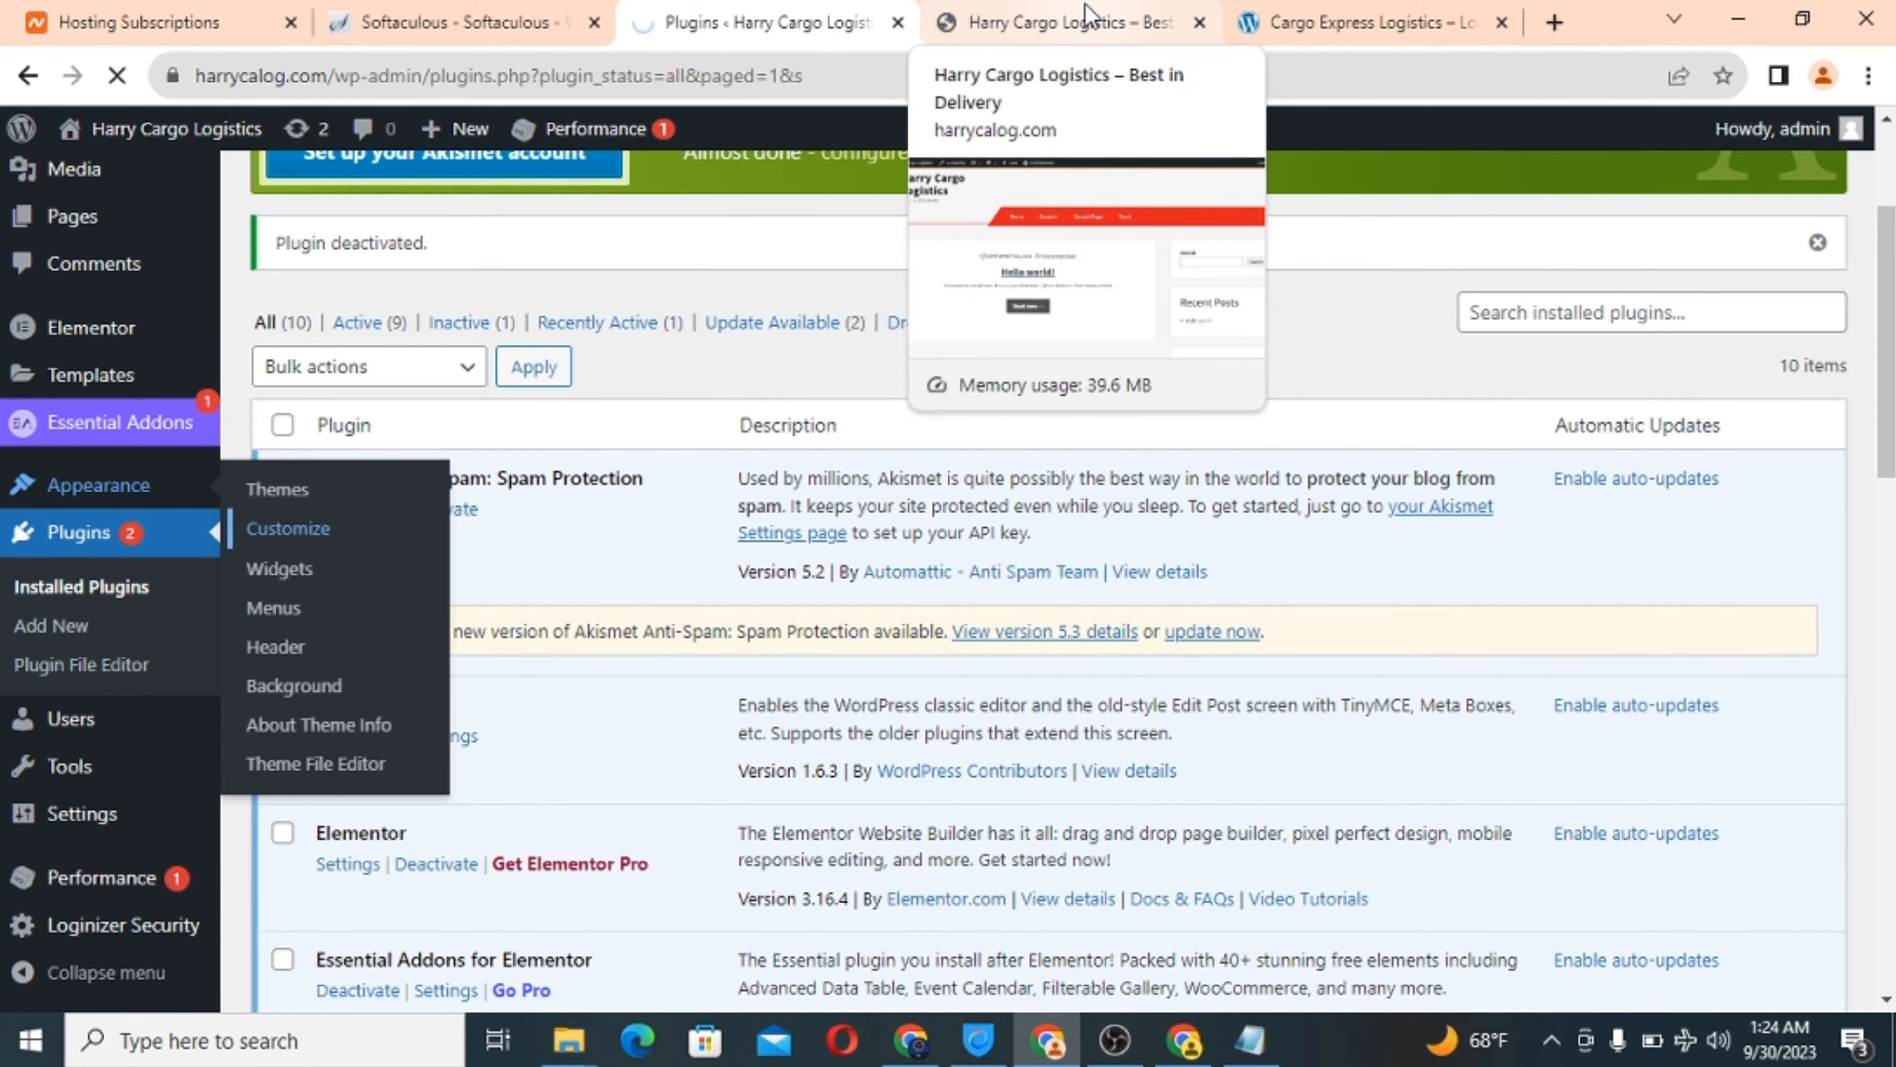
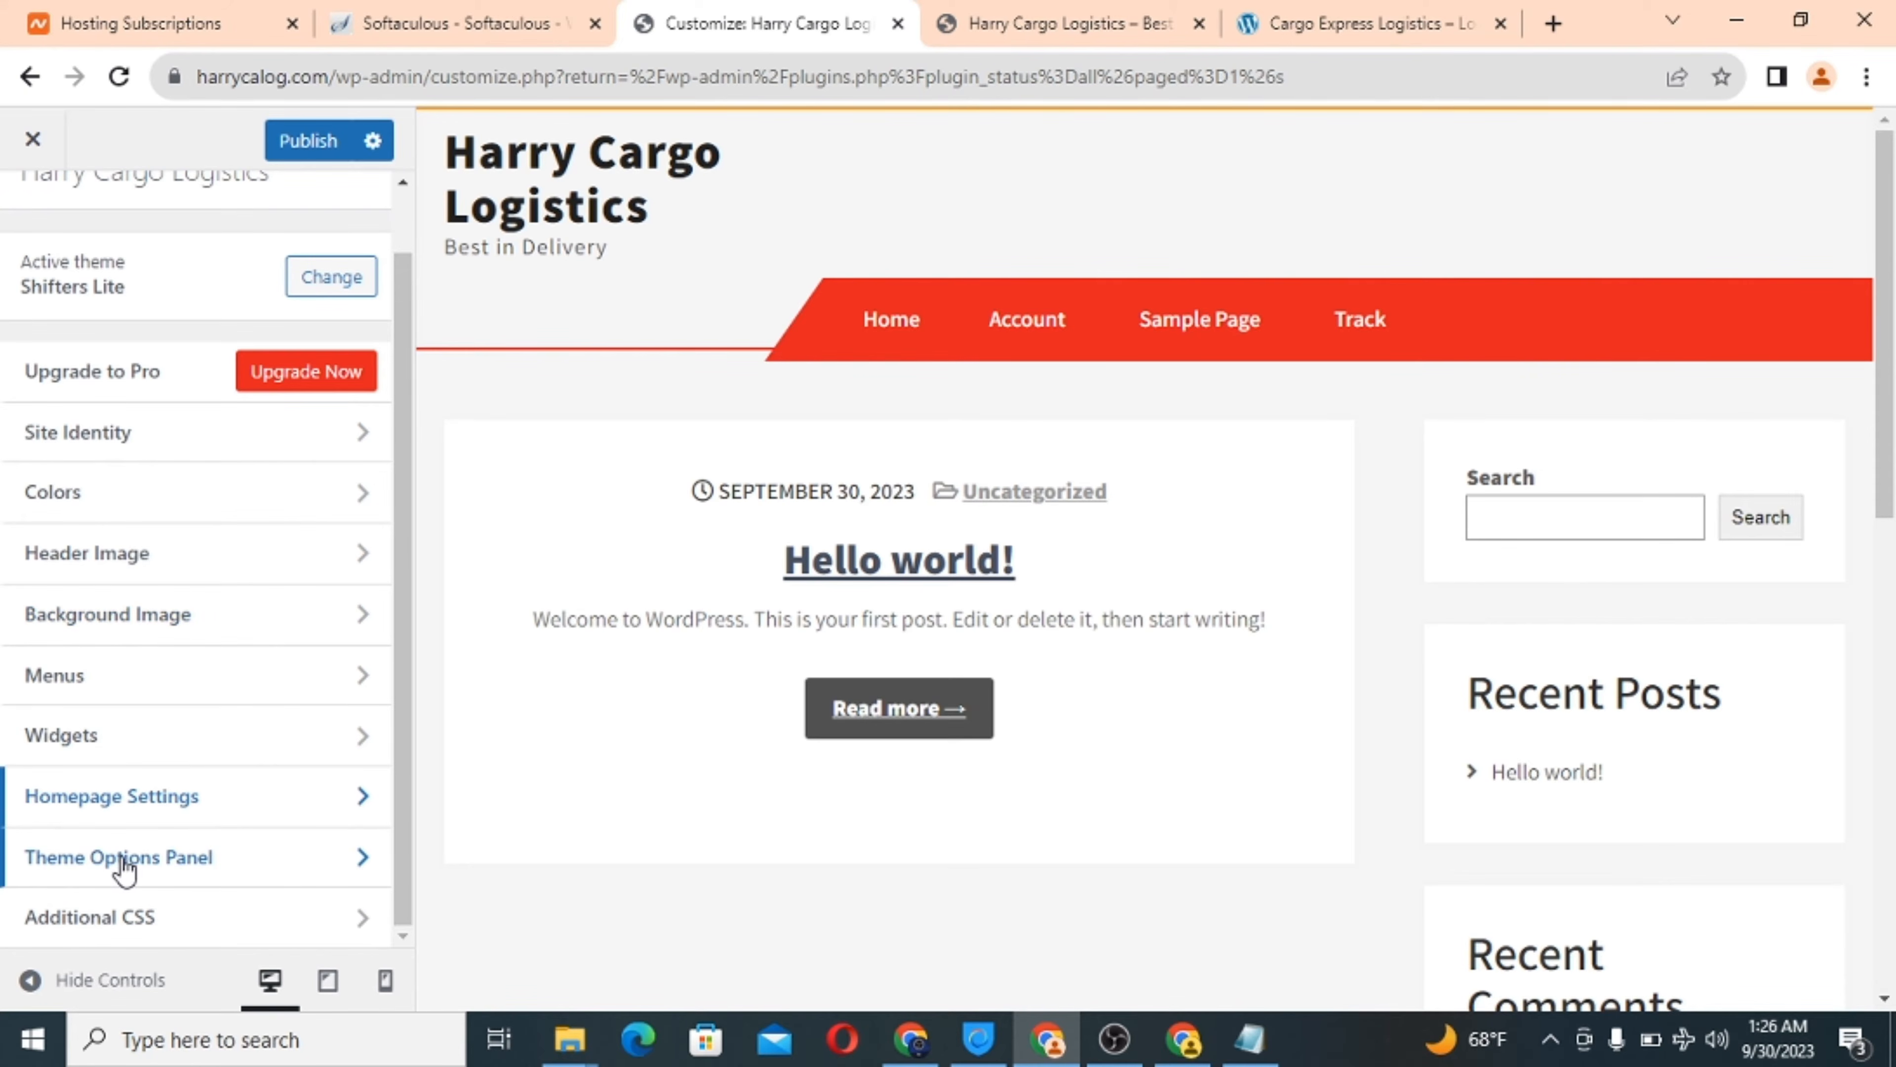
Open the theme's Slider Section settings and compare the live Harry Cargo and Cargo Express sites.
{"action": "left_click", "coordinate": [250, 872]}
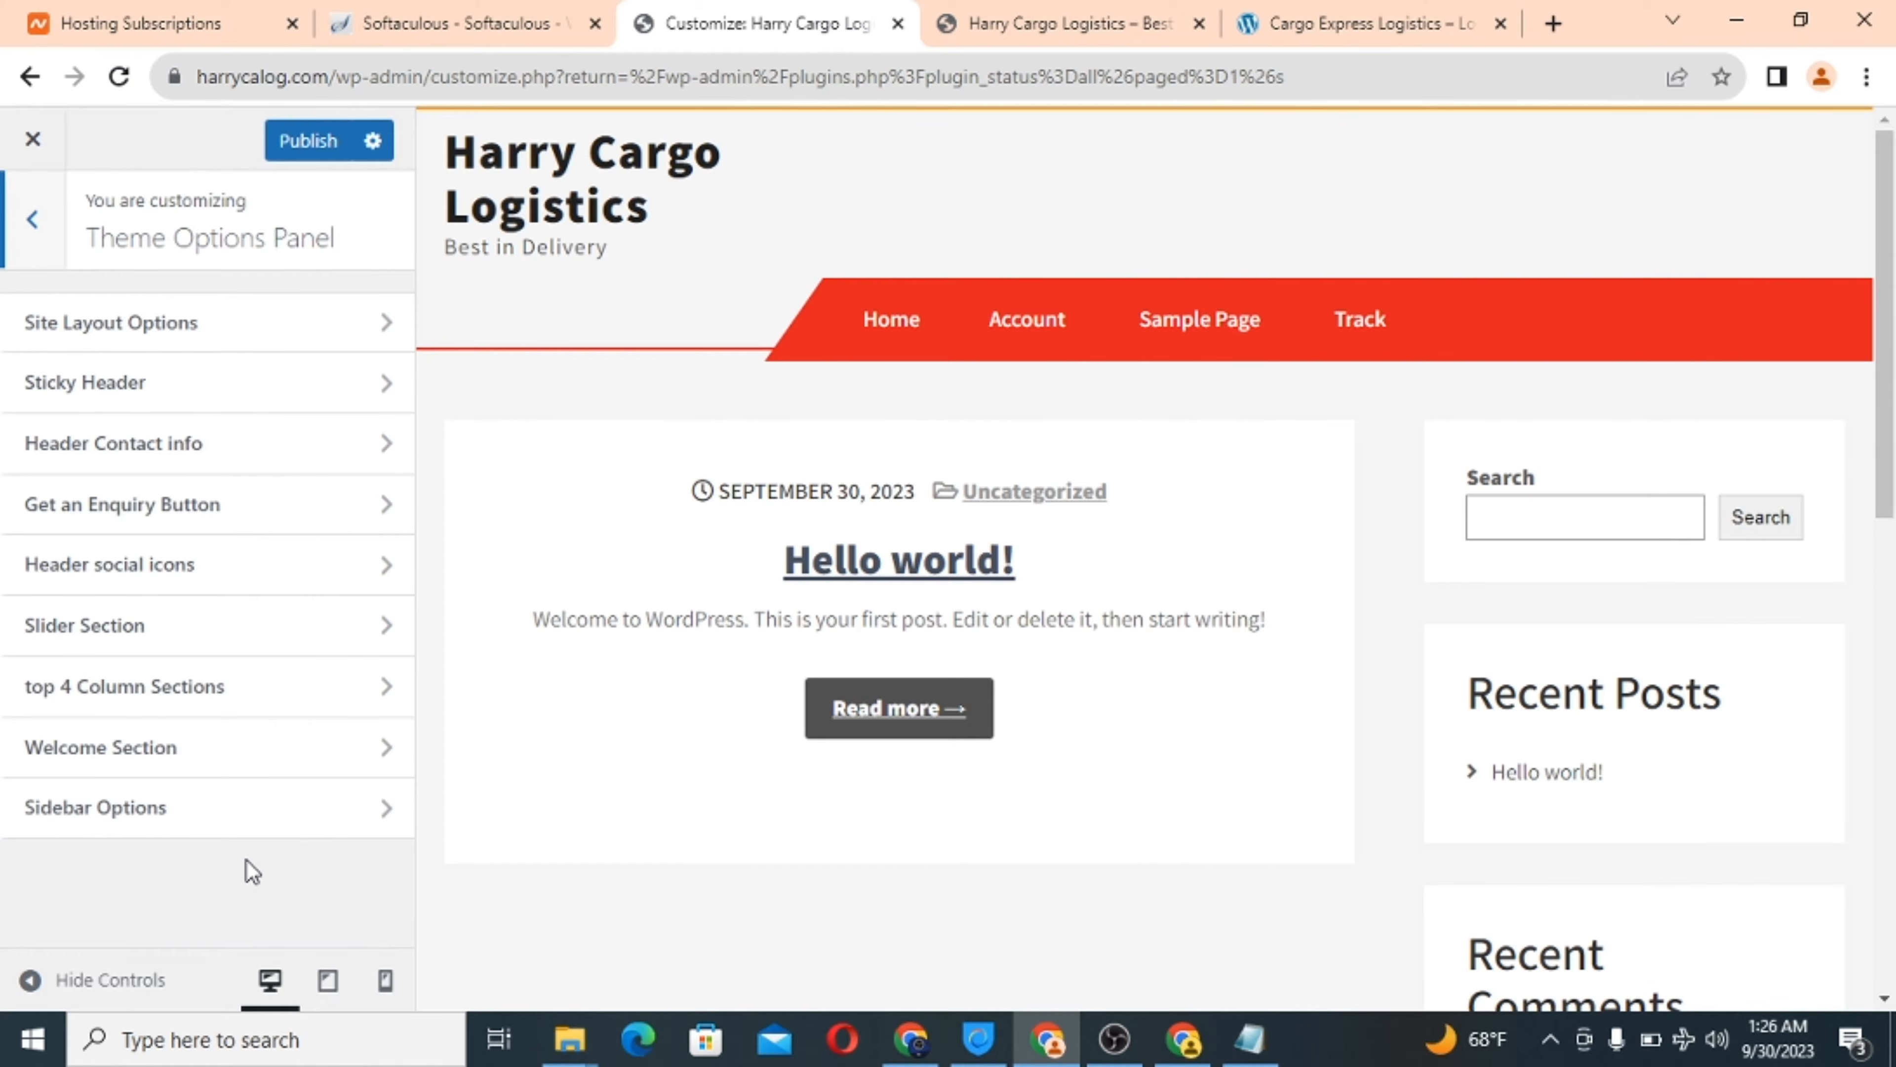
{"action": "left_click", "coordinate": [173, 634]}
{"action": "left_click", "coordinate": [1017, 12]}
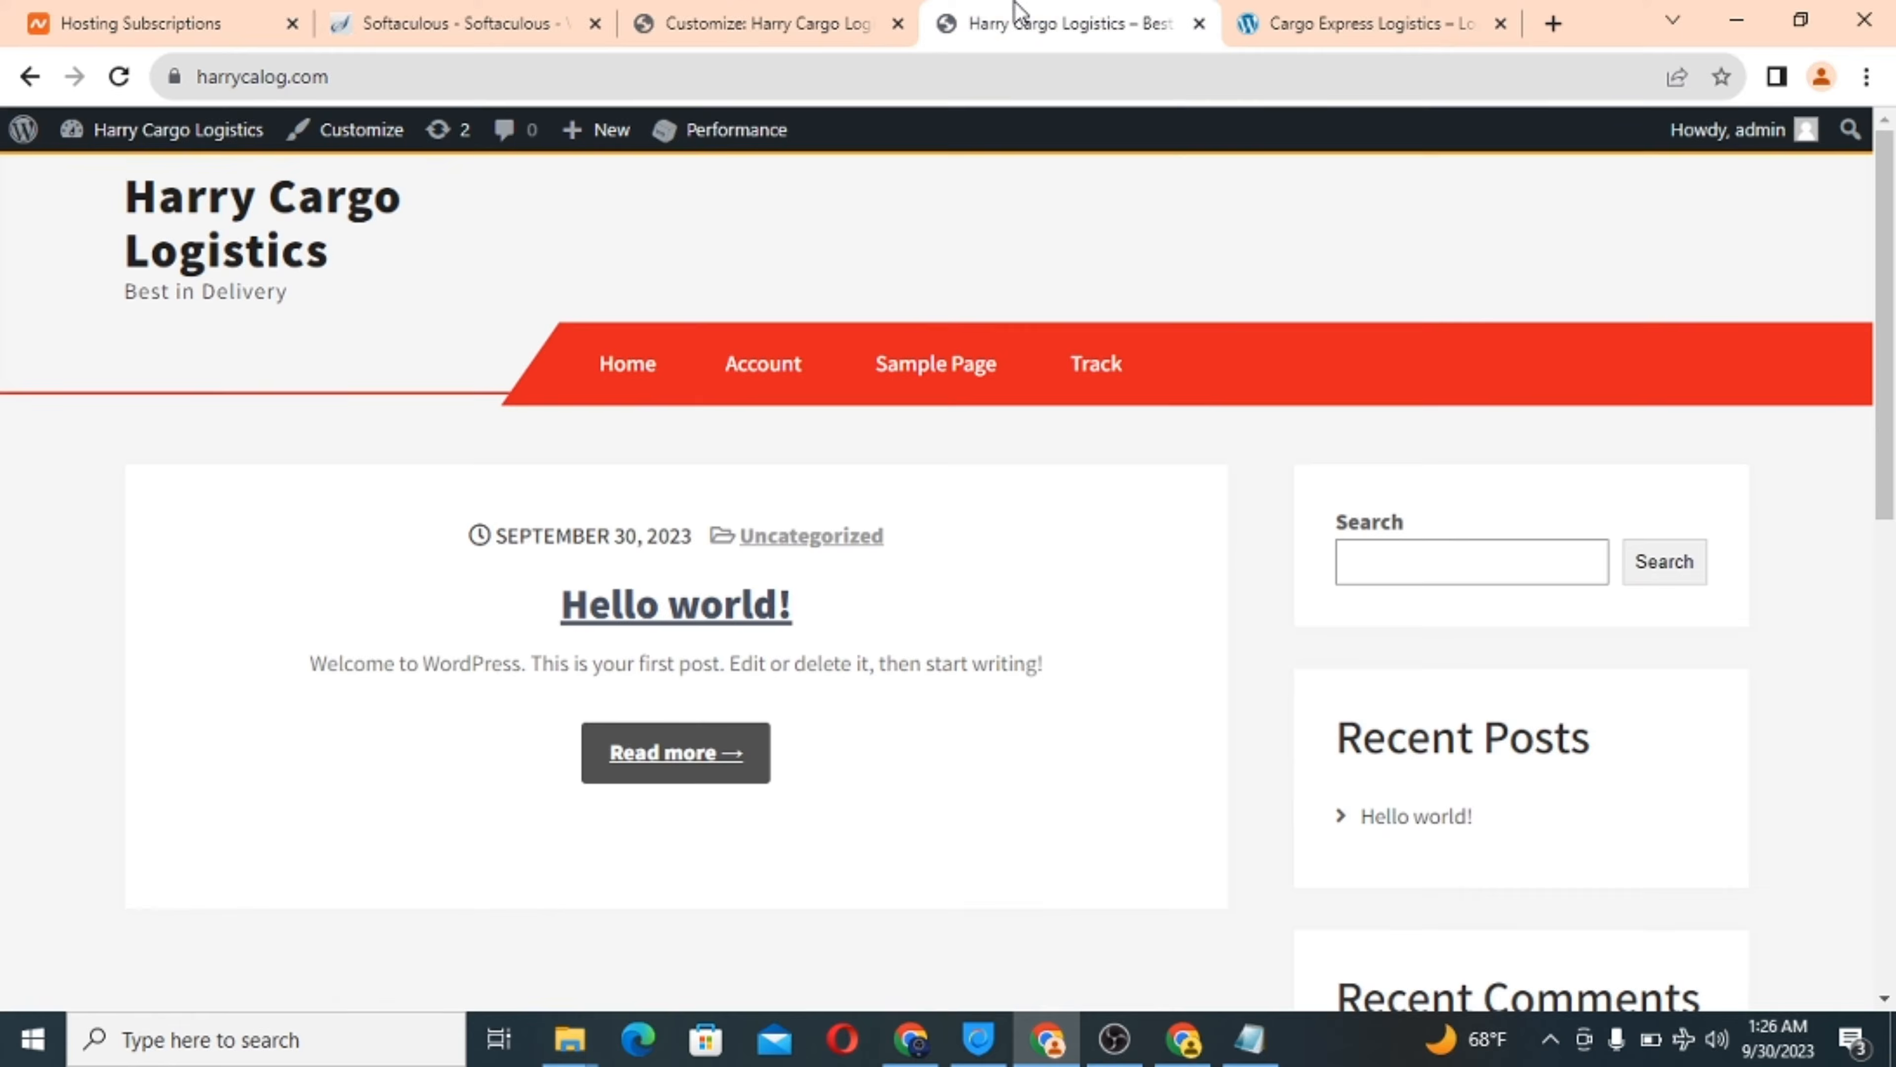
{"action": "left_click_drag", "start_coordinate": [1346, 17], "coordinate": [970, 18]}
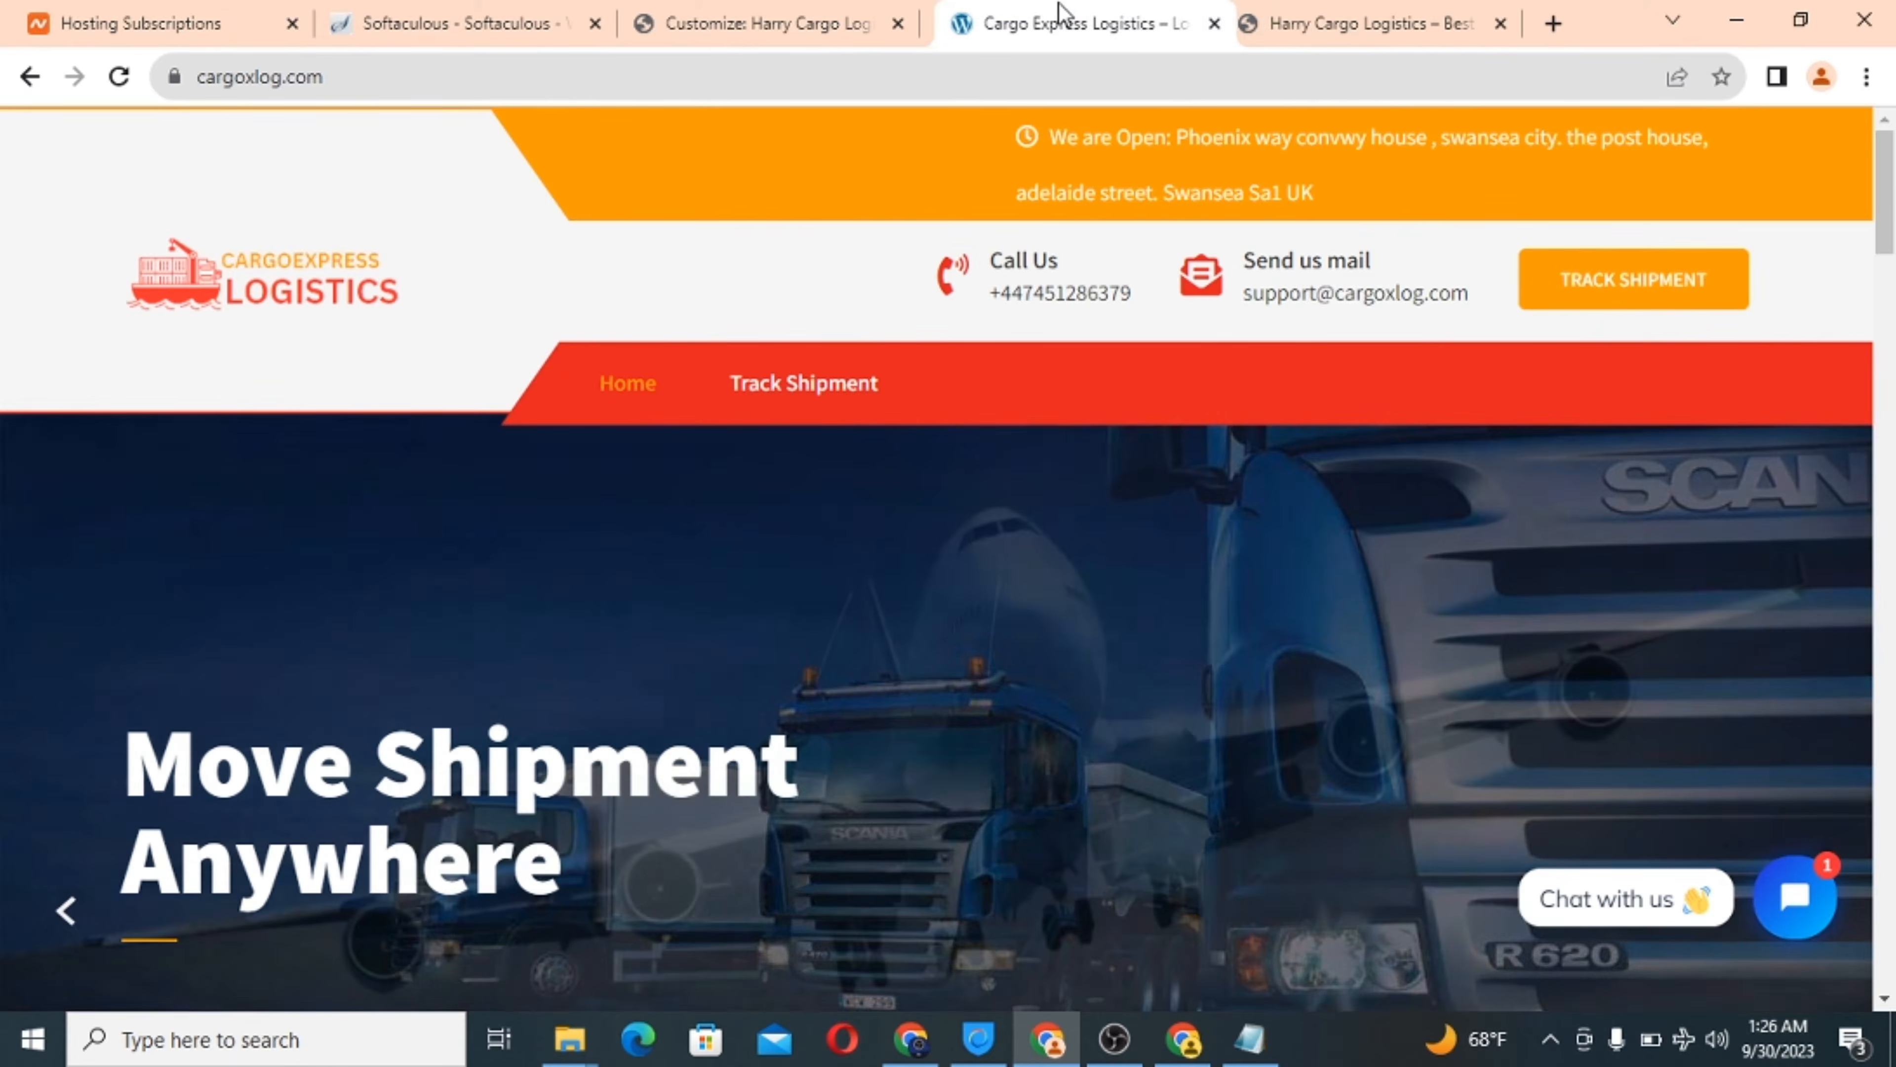
{"action": "scroll", "coordinate": [889, 482], "scroll_direction": "down", "scroll_amount": 3}
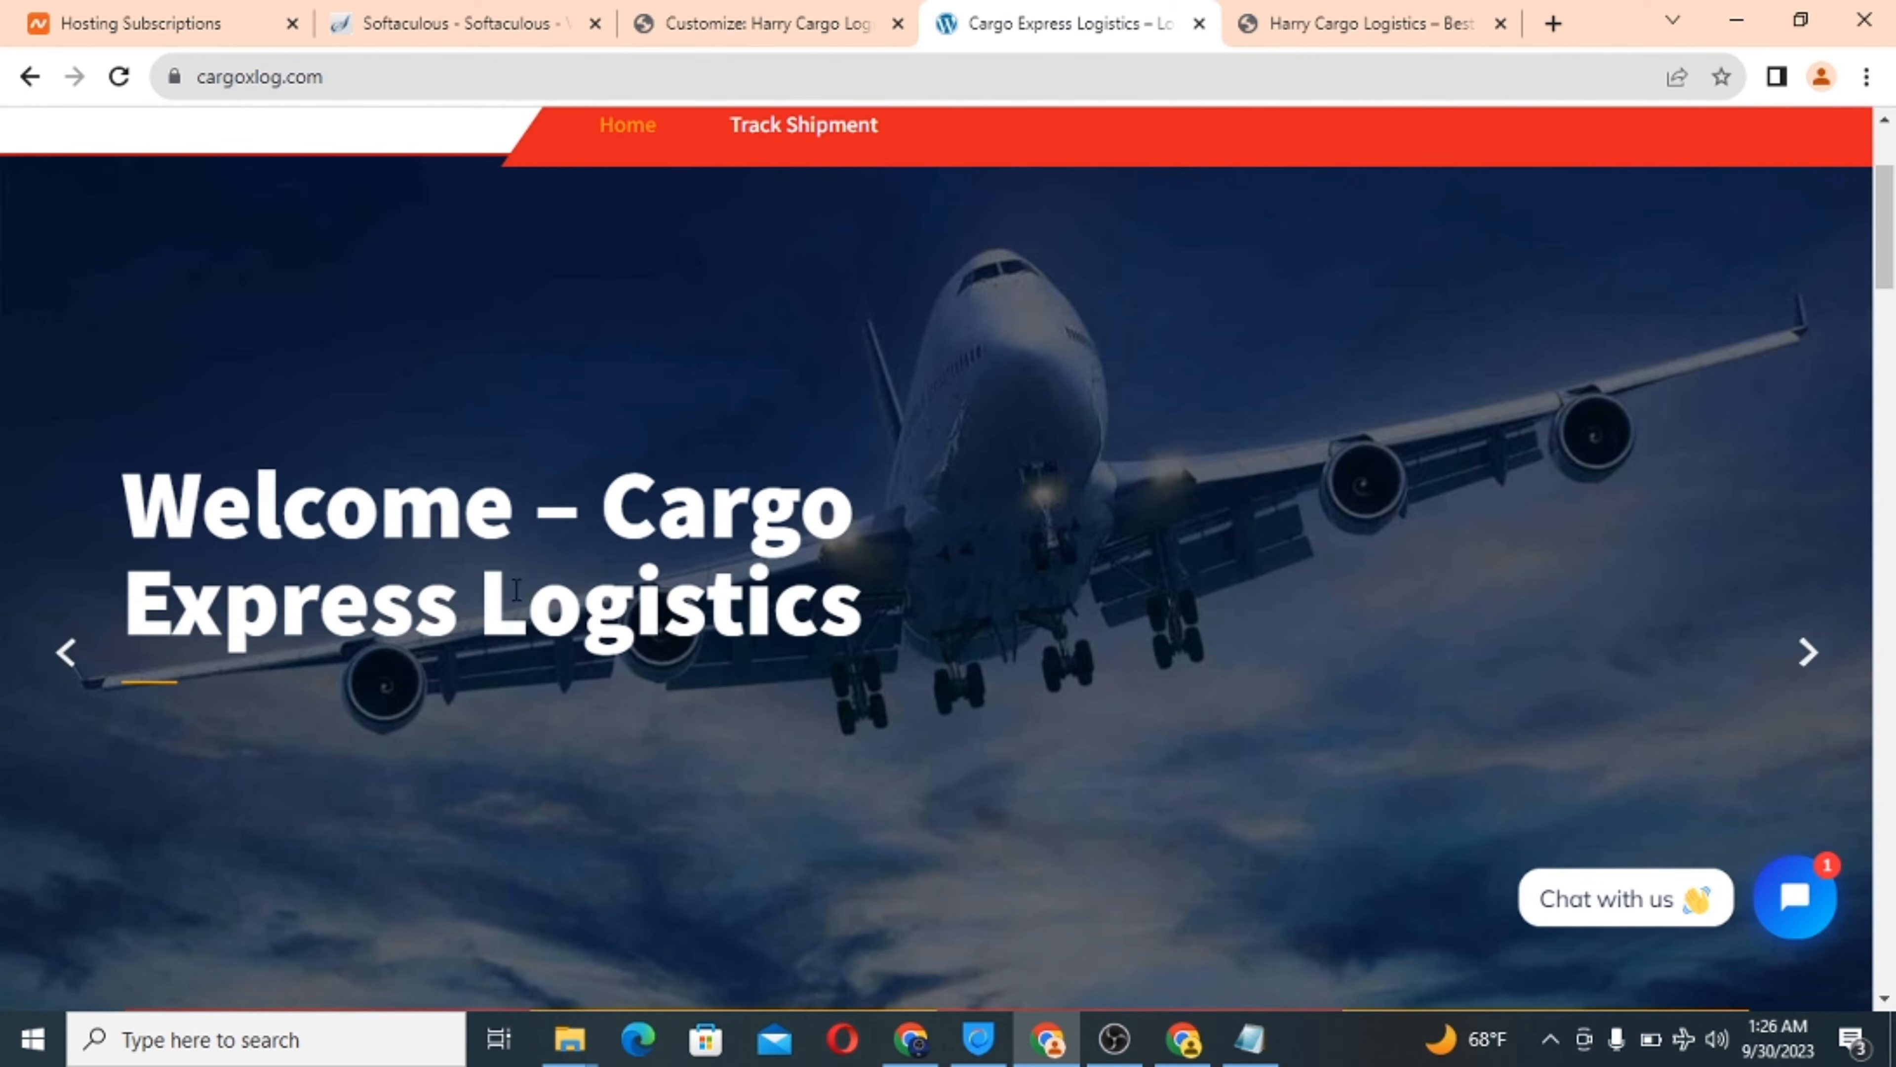
{"action": "left_click", "coordinate": [678, 18]}
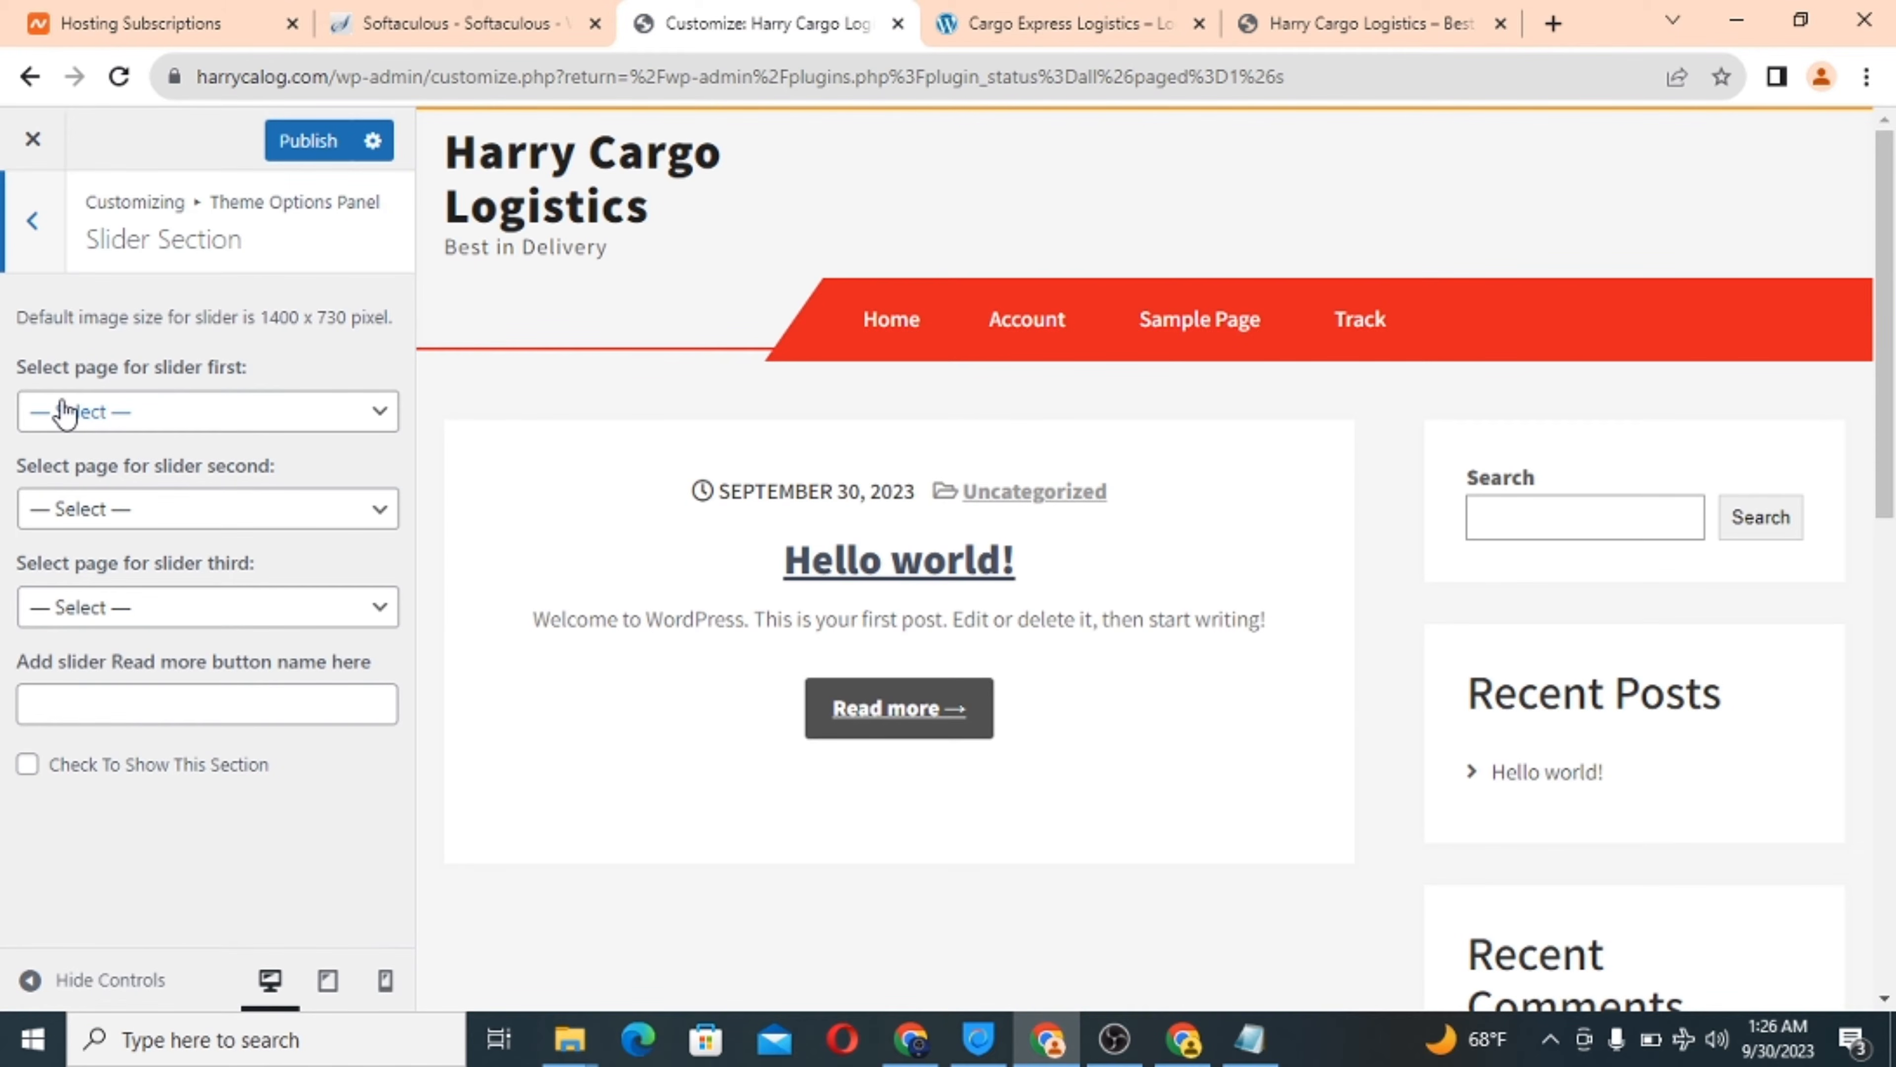
Review the three slides' page dropdowns unchanged, then move to the top 4 Column Sections.
{"action": "left_click", "coordinate": [184, 418]}
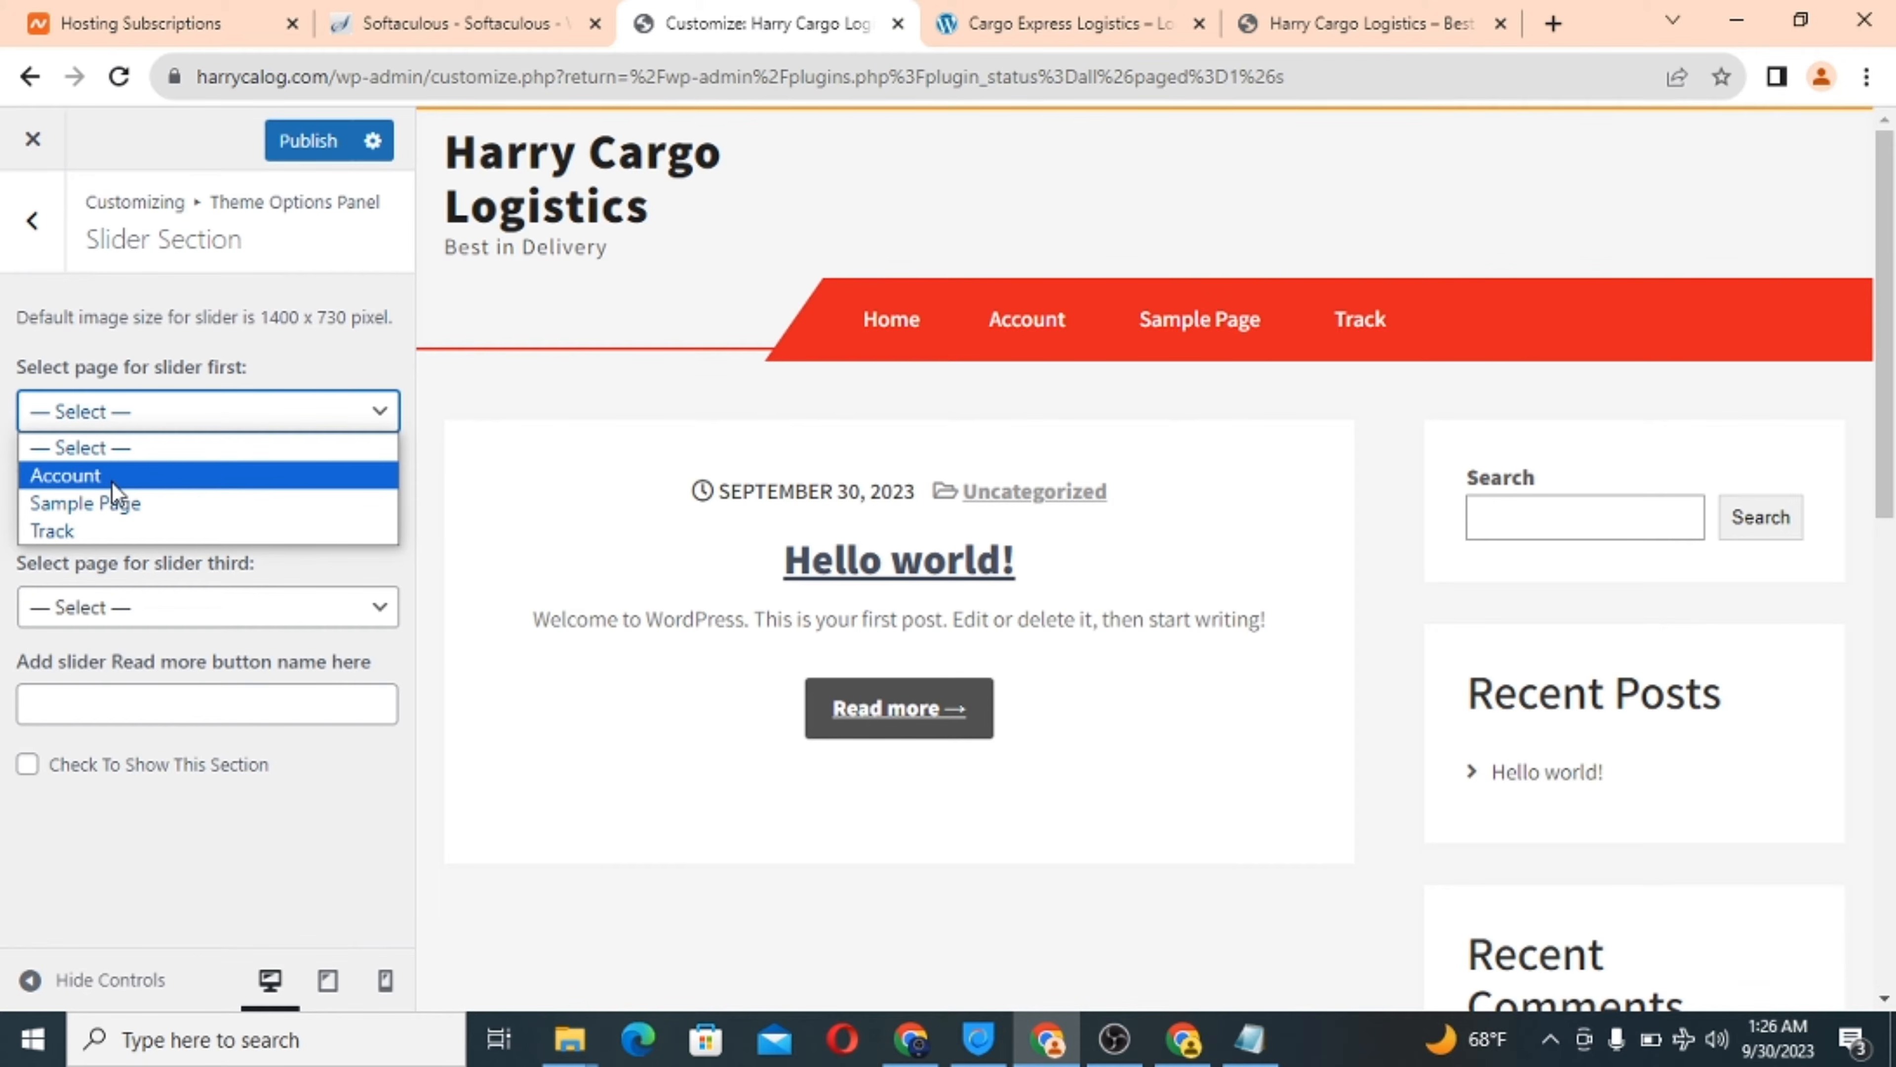
{"action": "left_click", "coordinate": [216, 417]}
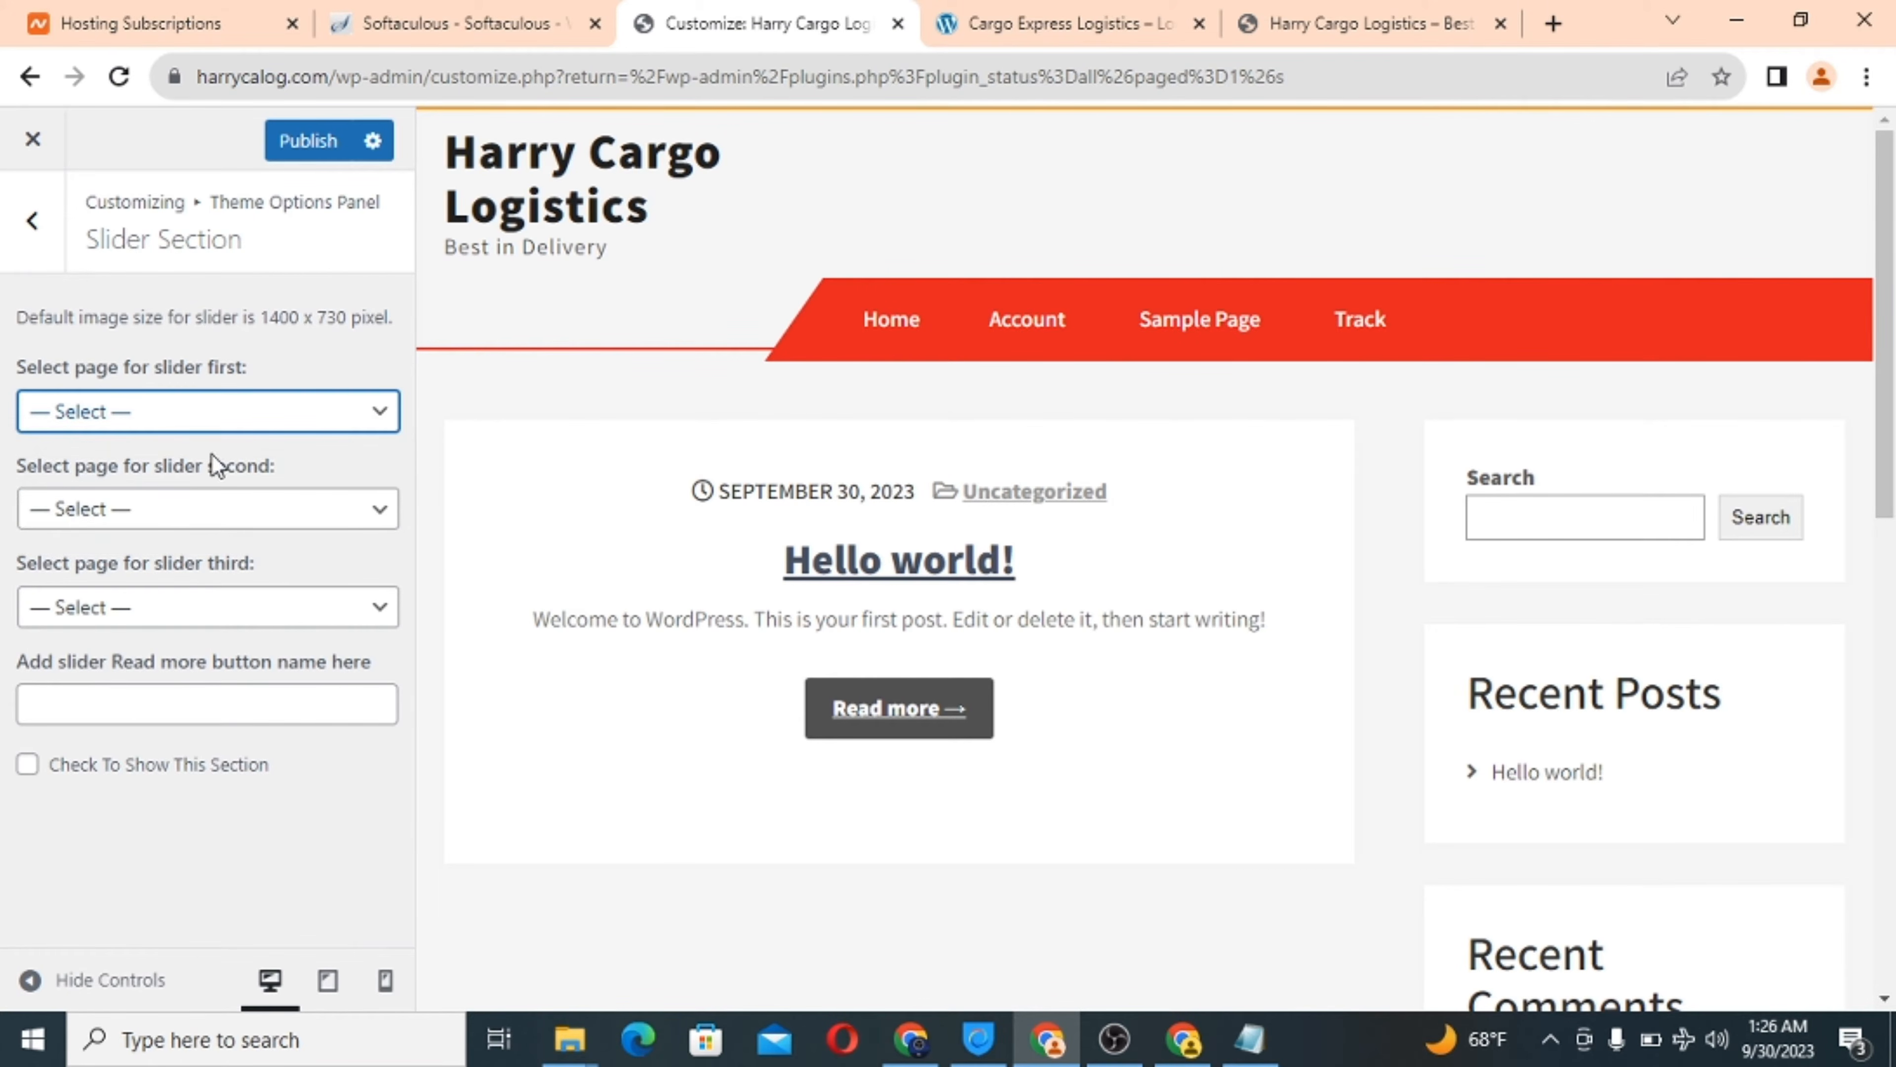
{"action": "left_click", "coordinate": [216, 514]}
{"action": "left_click", "coordinate": [213, 513]}
{"action": "left_click", "coordinate": [212, 608]}
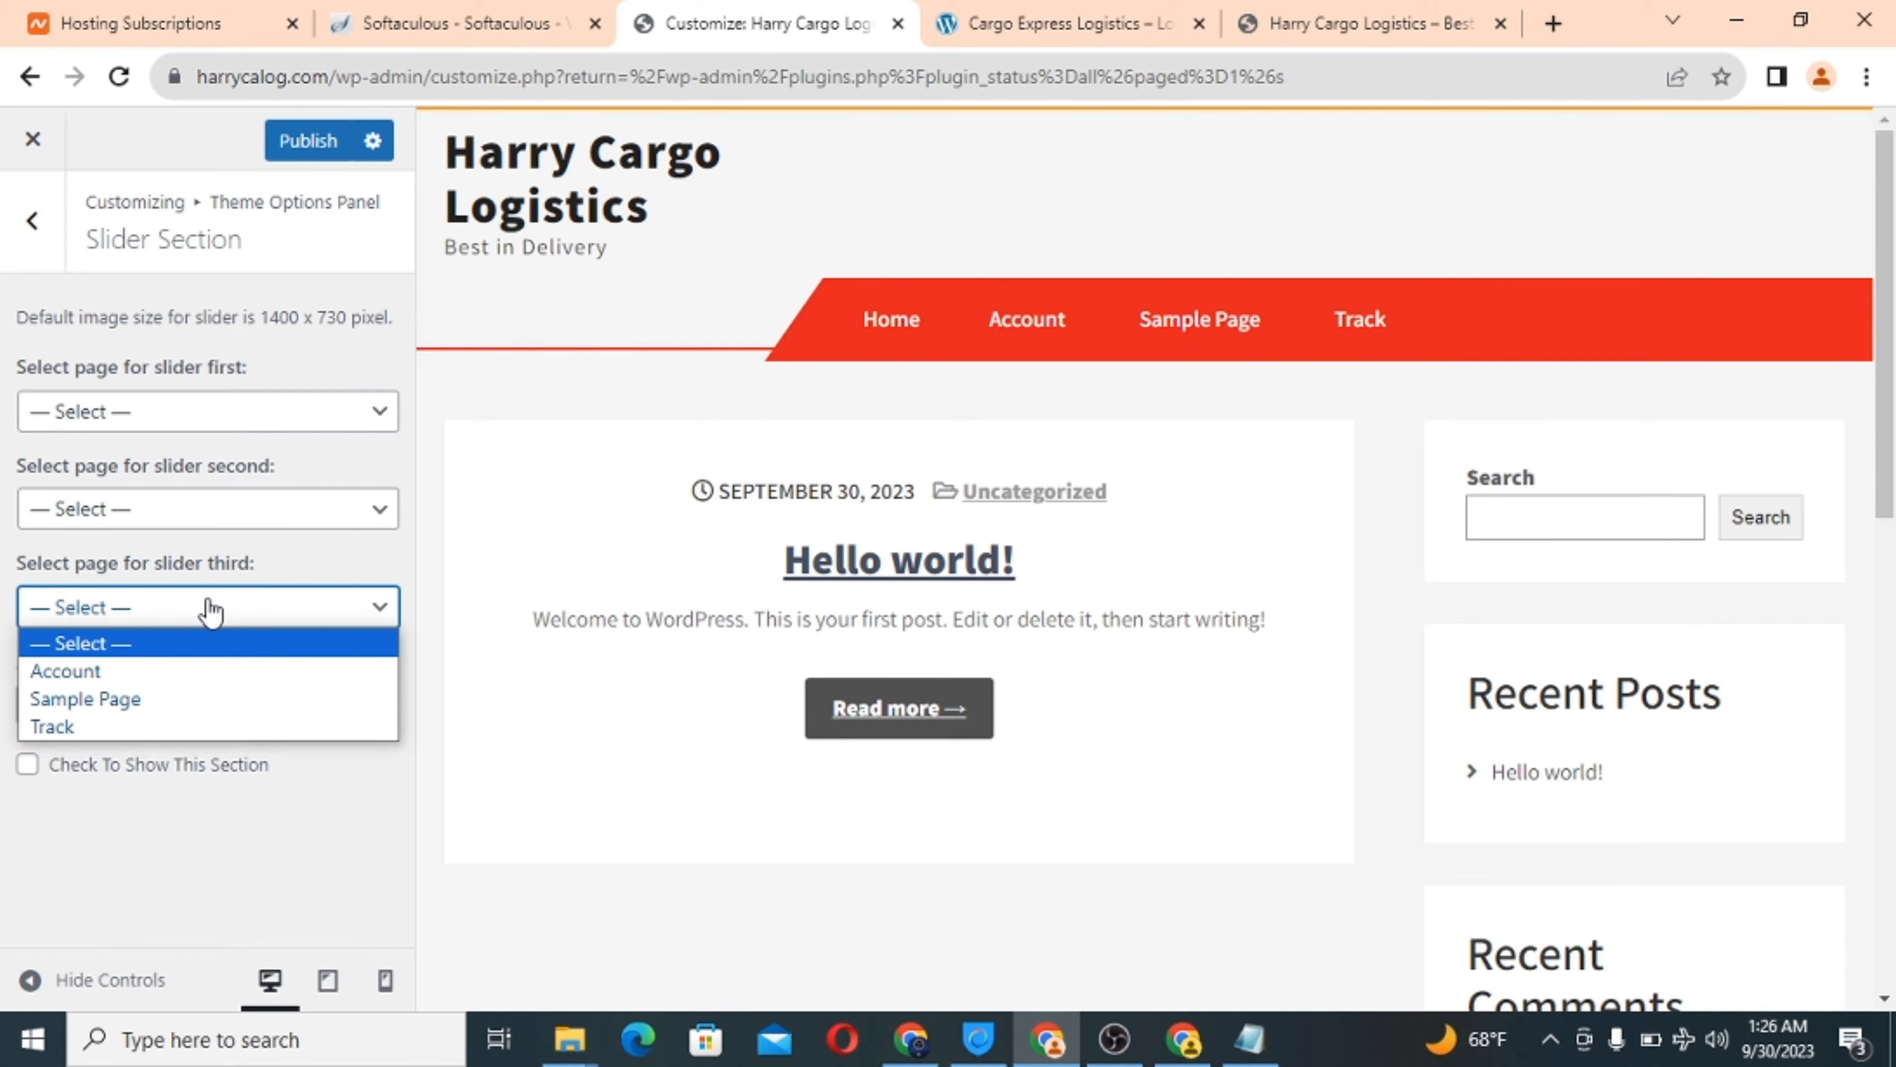
{"action": "left_click", "coordinate": [211, 607]}
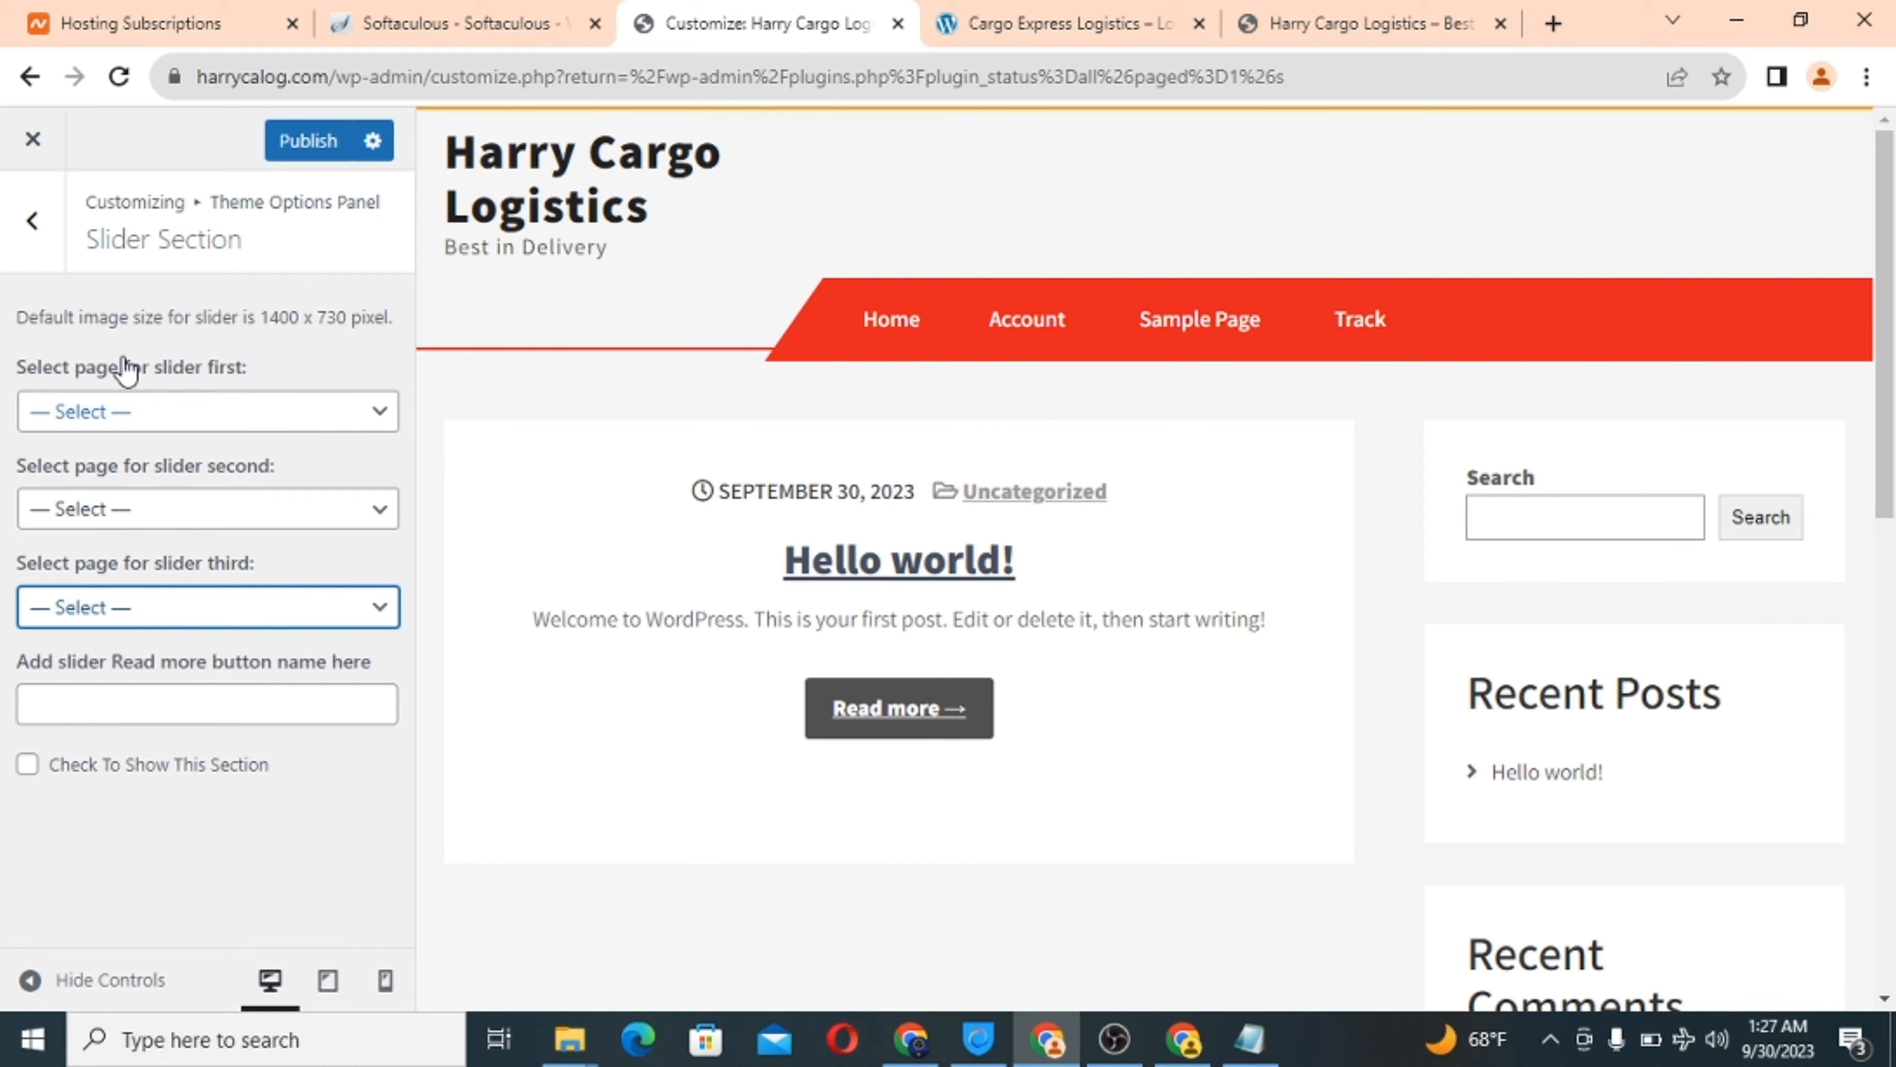
{"action": "left_click", "coordinate": [26, 257]}
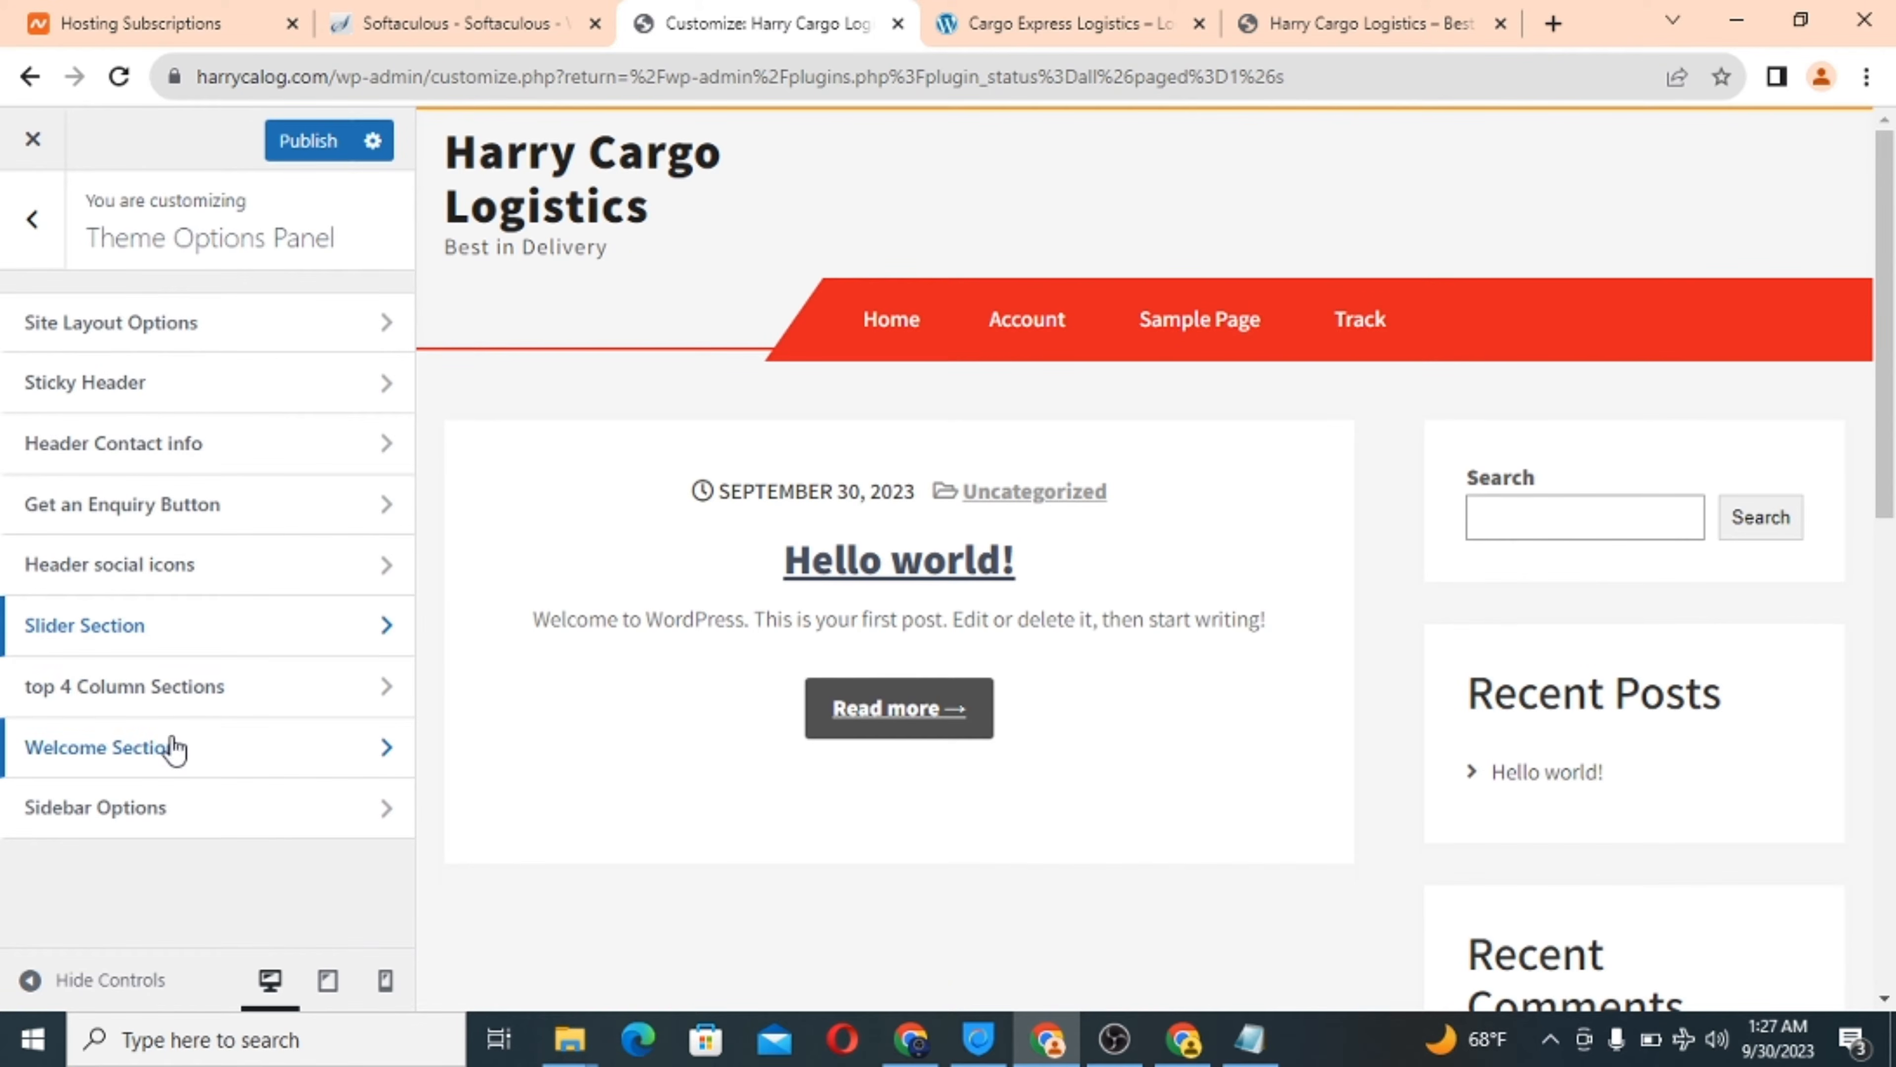
{"action": "left_click", "coordinate": [171, 695]}
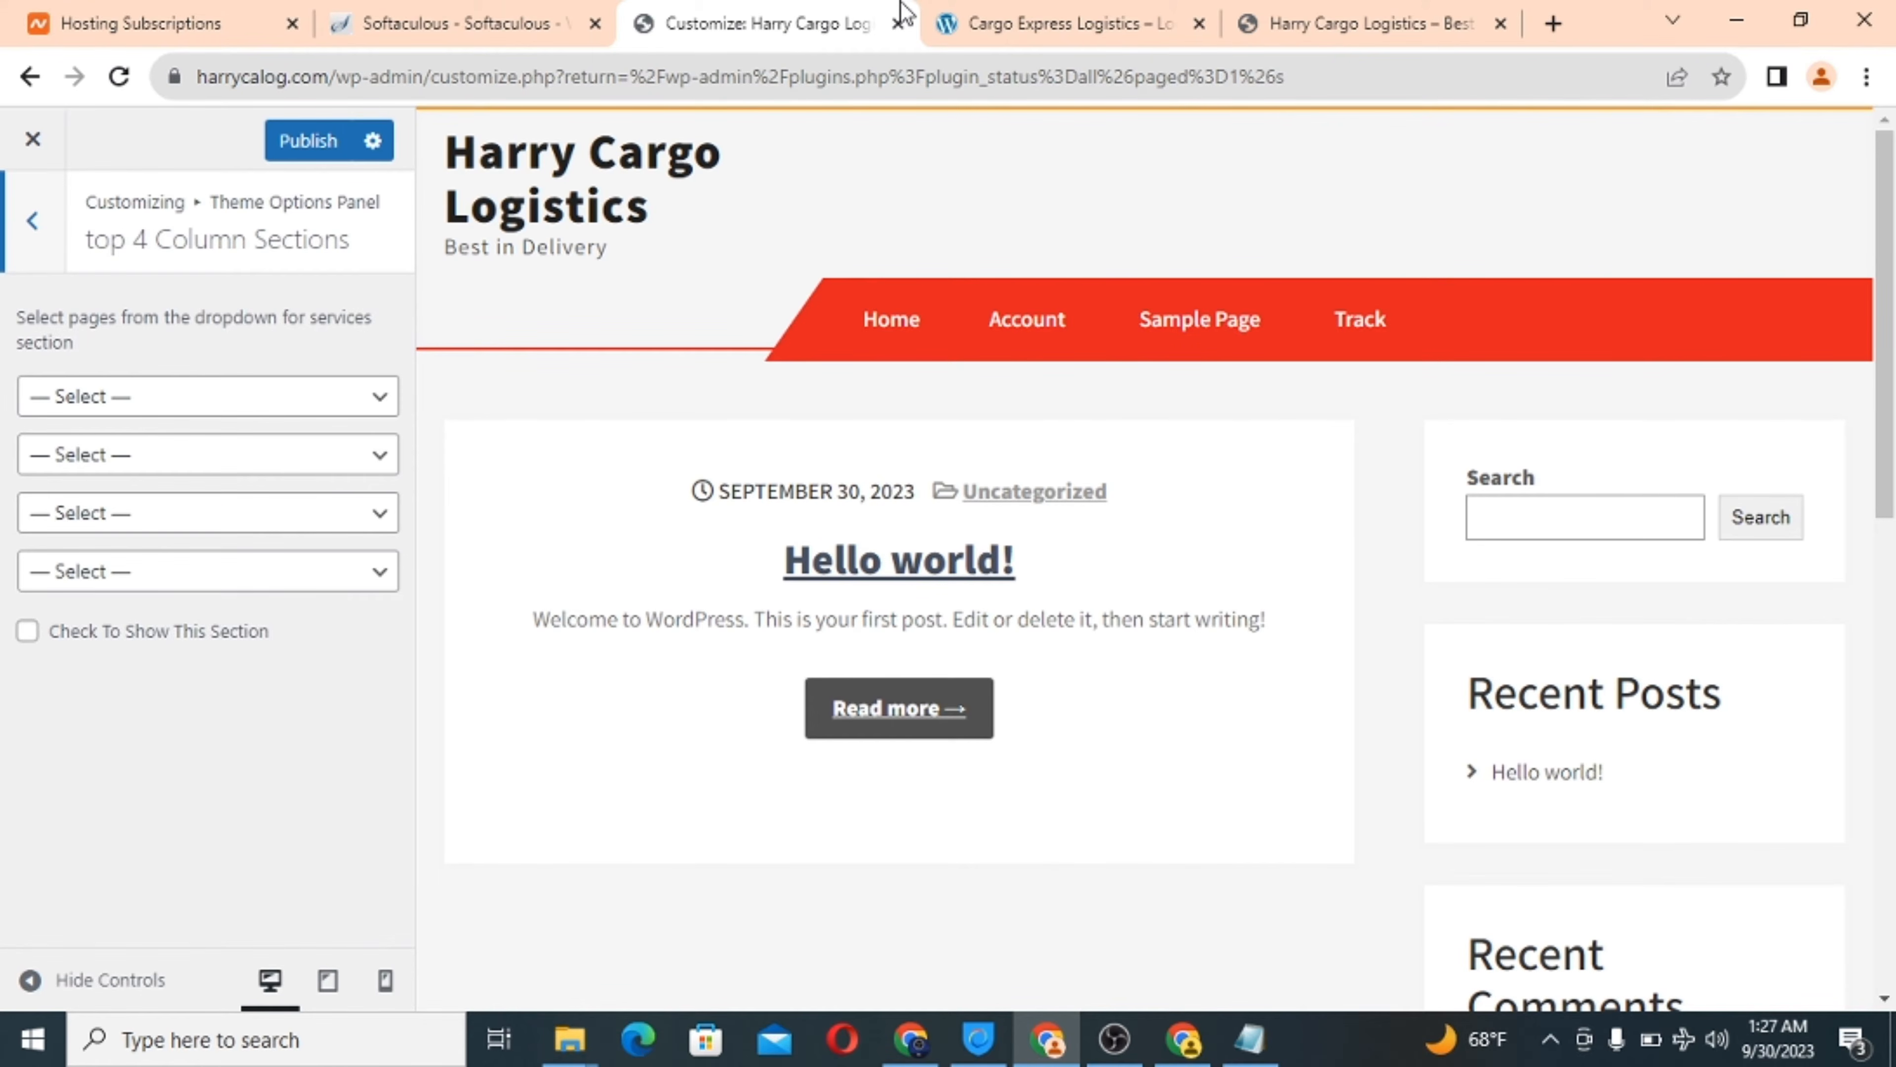
Compare the Cargo Express service cards and leave the first two service page dropdowns unset.
{"action": "left_click", "coordinate": [1030, 15]}
{"action": "scroll", "coordinate": [861, 516], "scroll_direction": "down", "scroll_amount": 8}
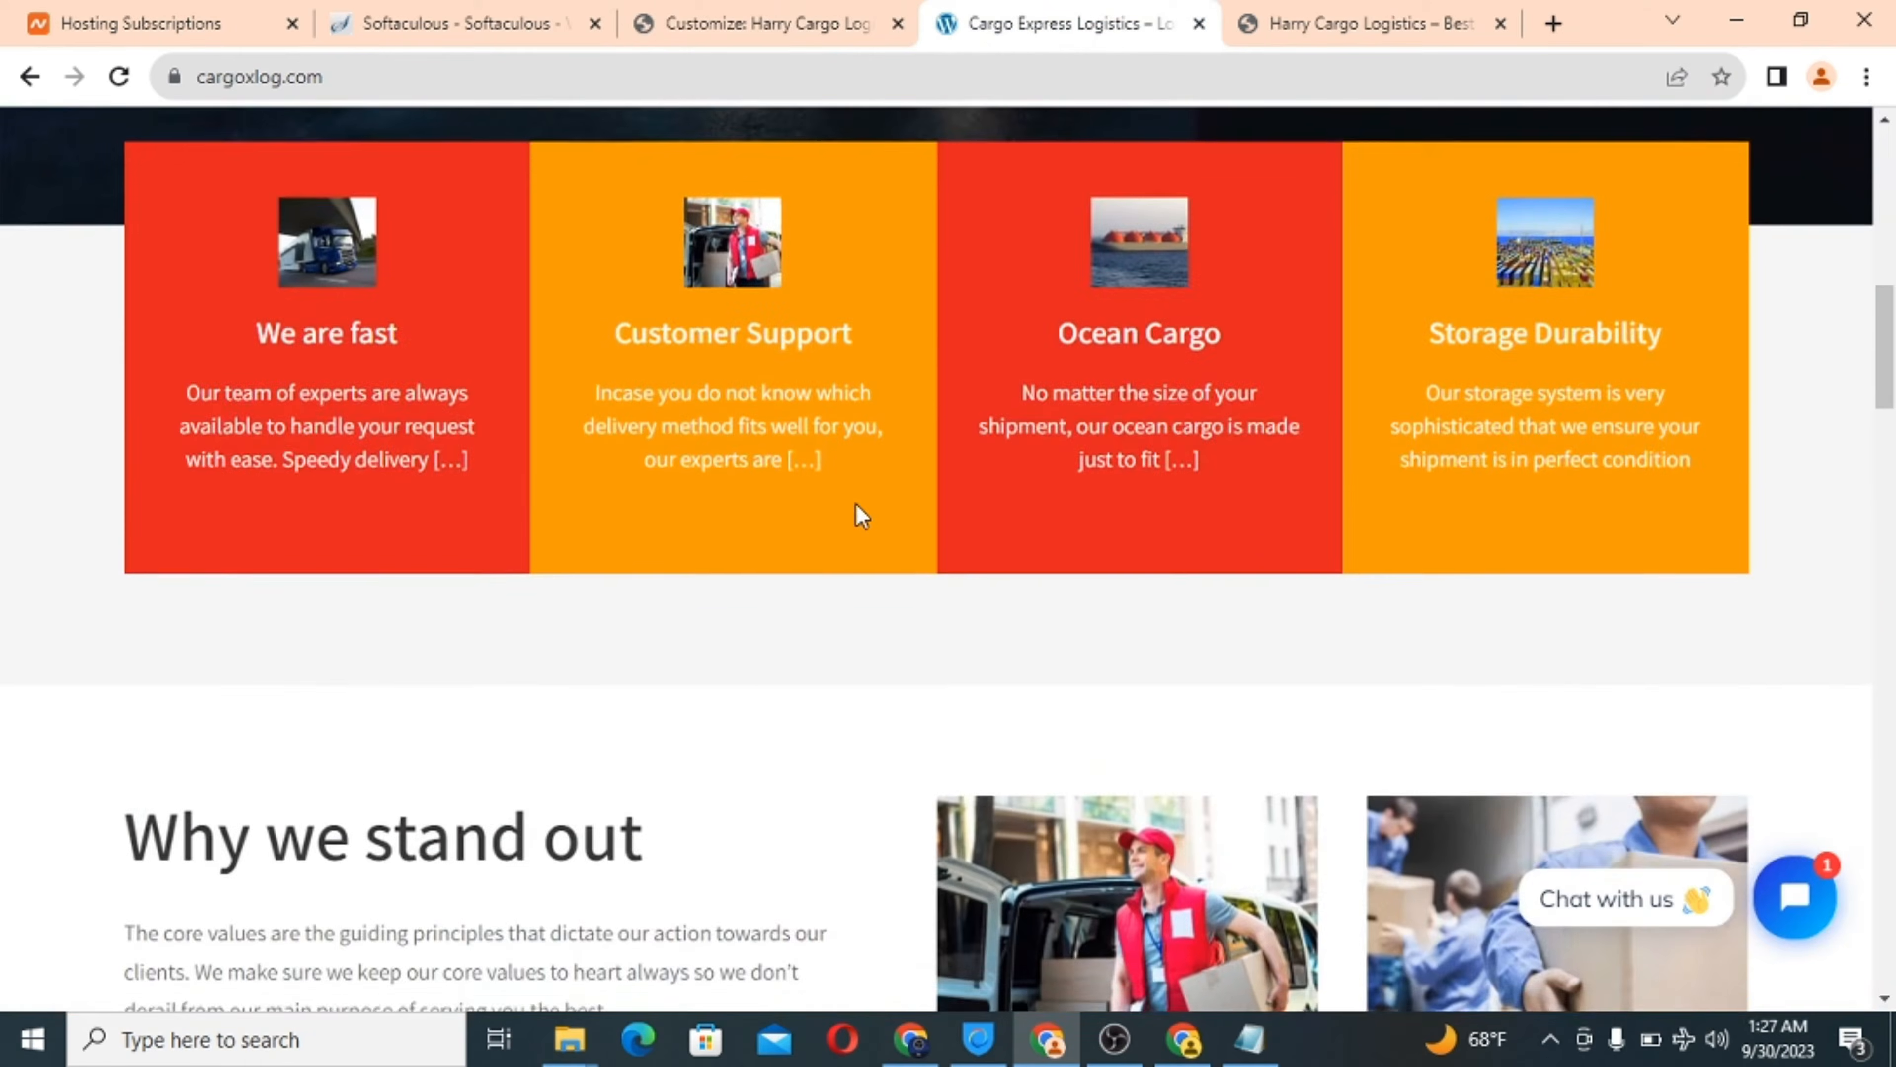
{"action": "scroll", "coordinate": [861, 515], "scroll_direction": "up", "scroll_amount": 1}
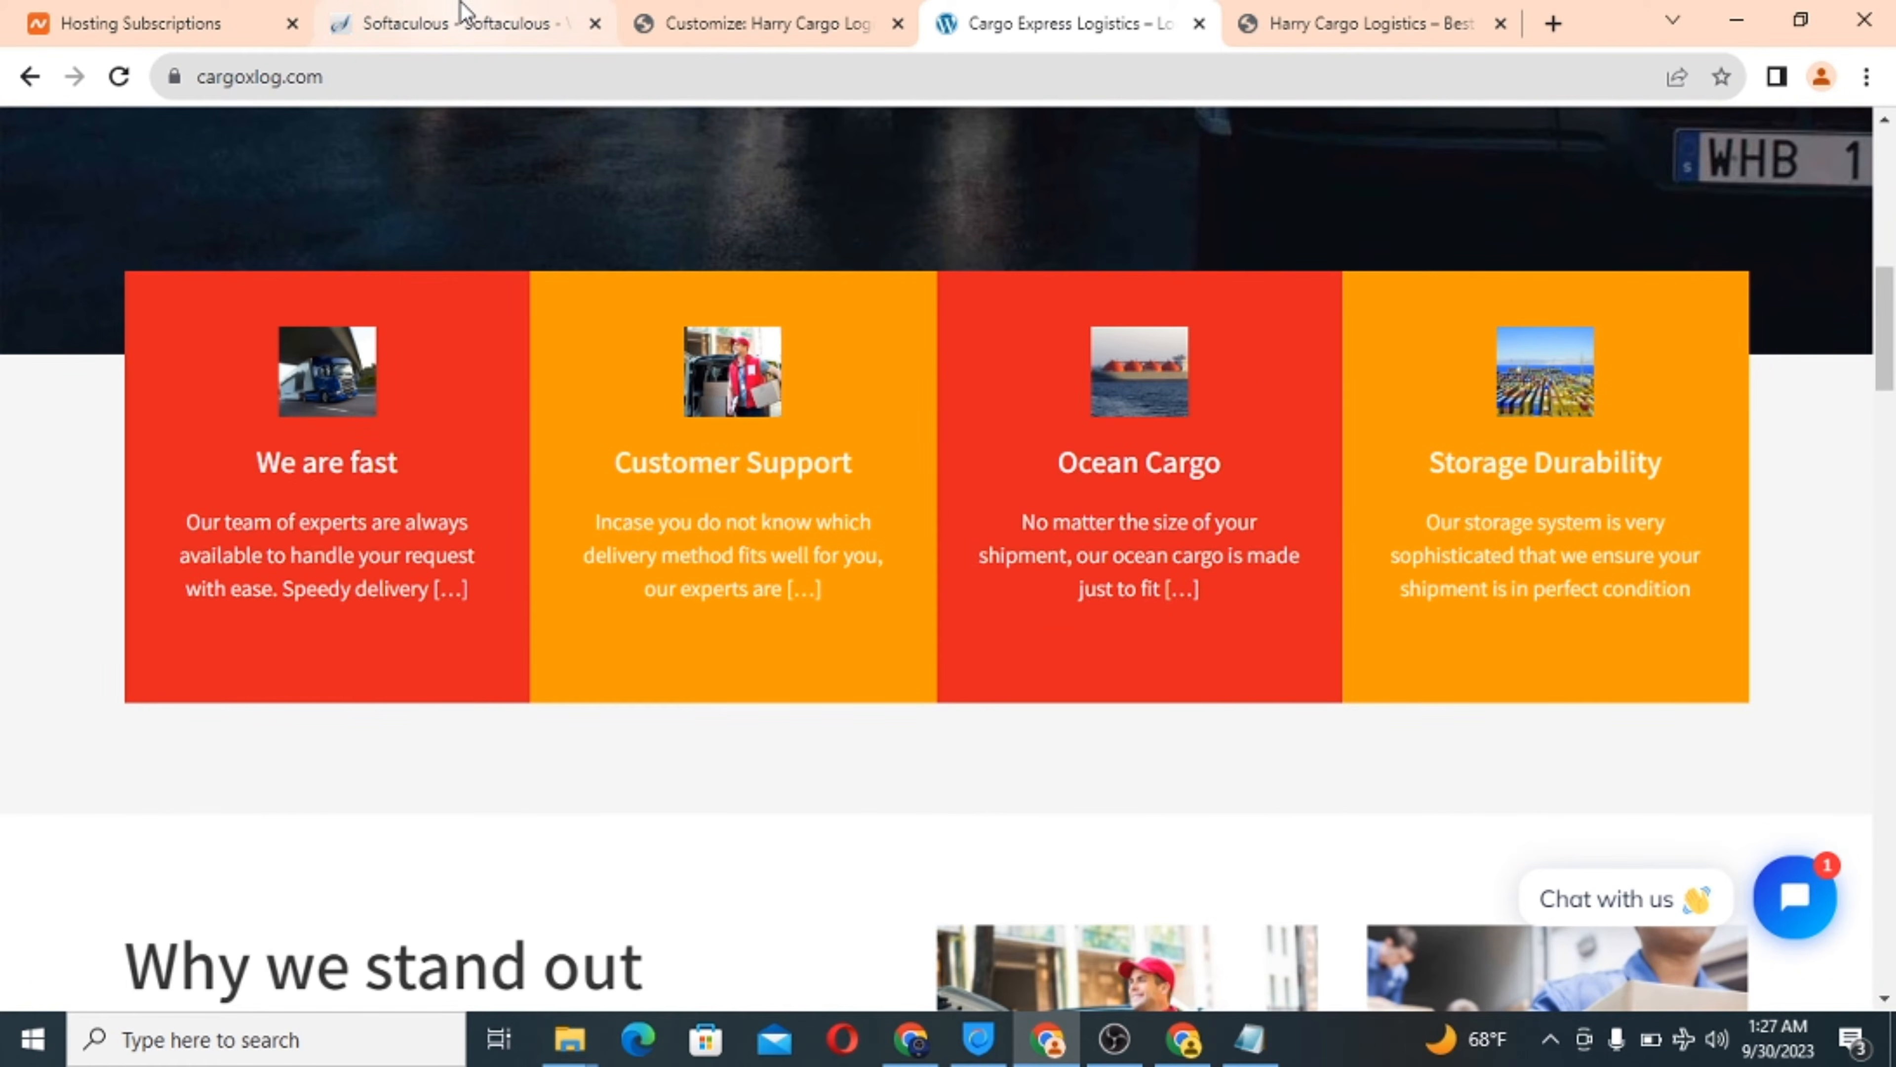
{"action": "left_click", "coordinate": [455, 19]}
{"action": "left_click", "coordinate": [757, 16]}
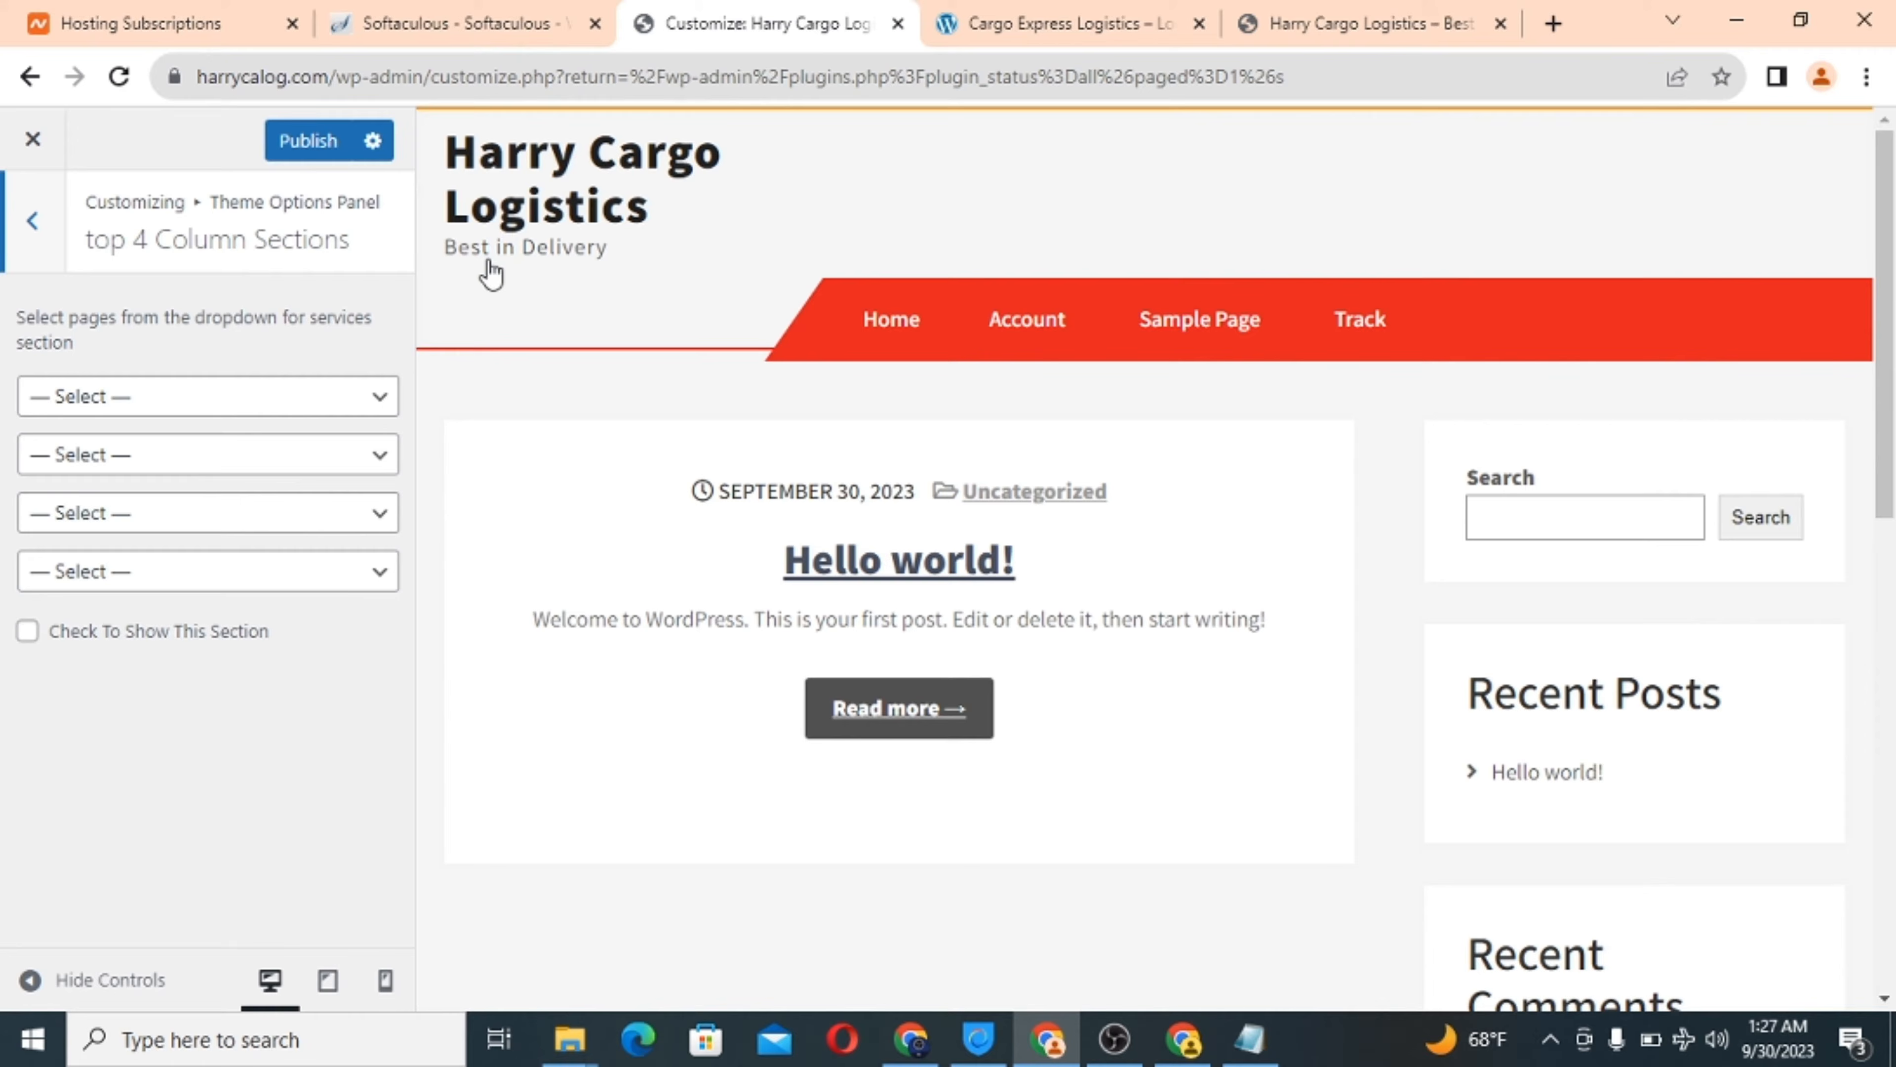
{"action": "left_click", "coordinate": [127, 396]}
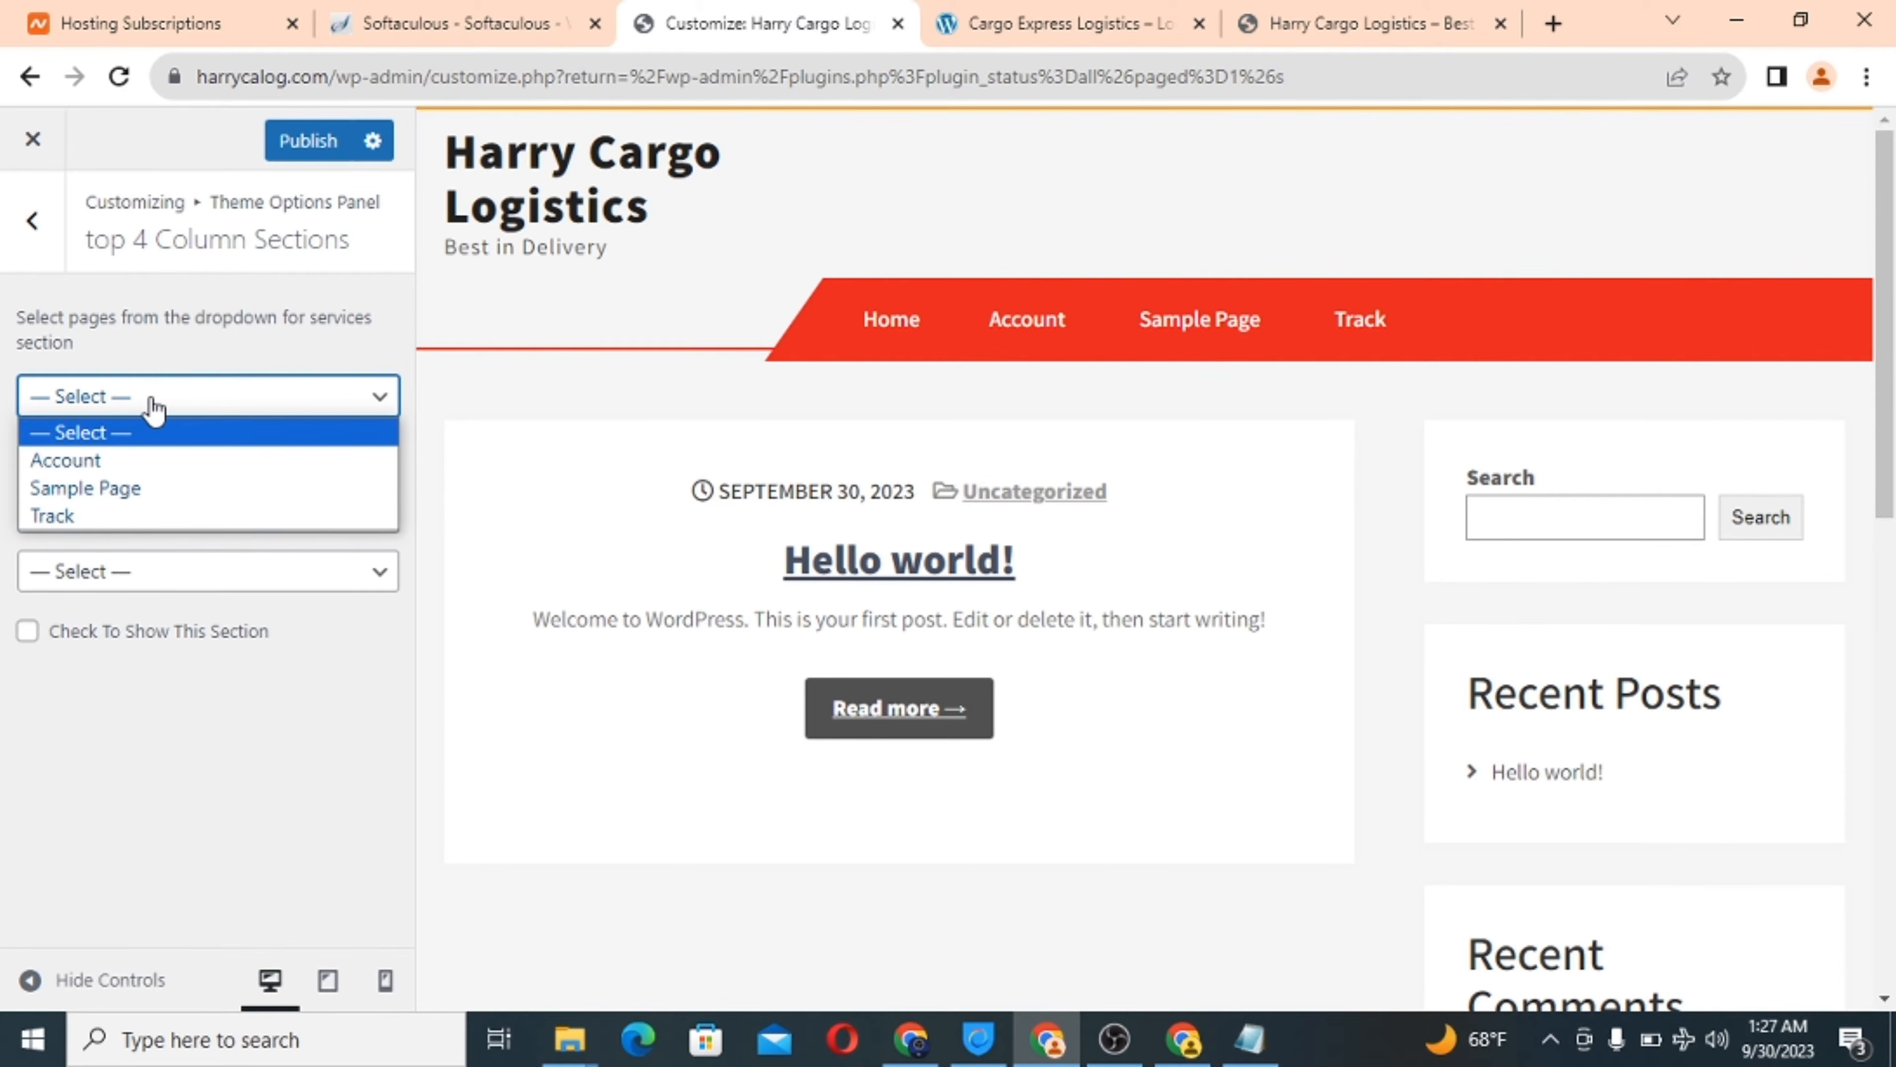
{"action": "left_click", "coordinate": [146, 403]}
{"action": "left_click", "coordinate": [154, 465]}
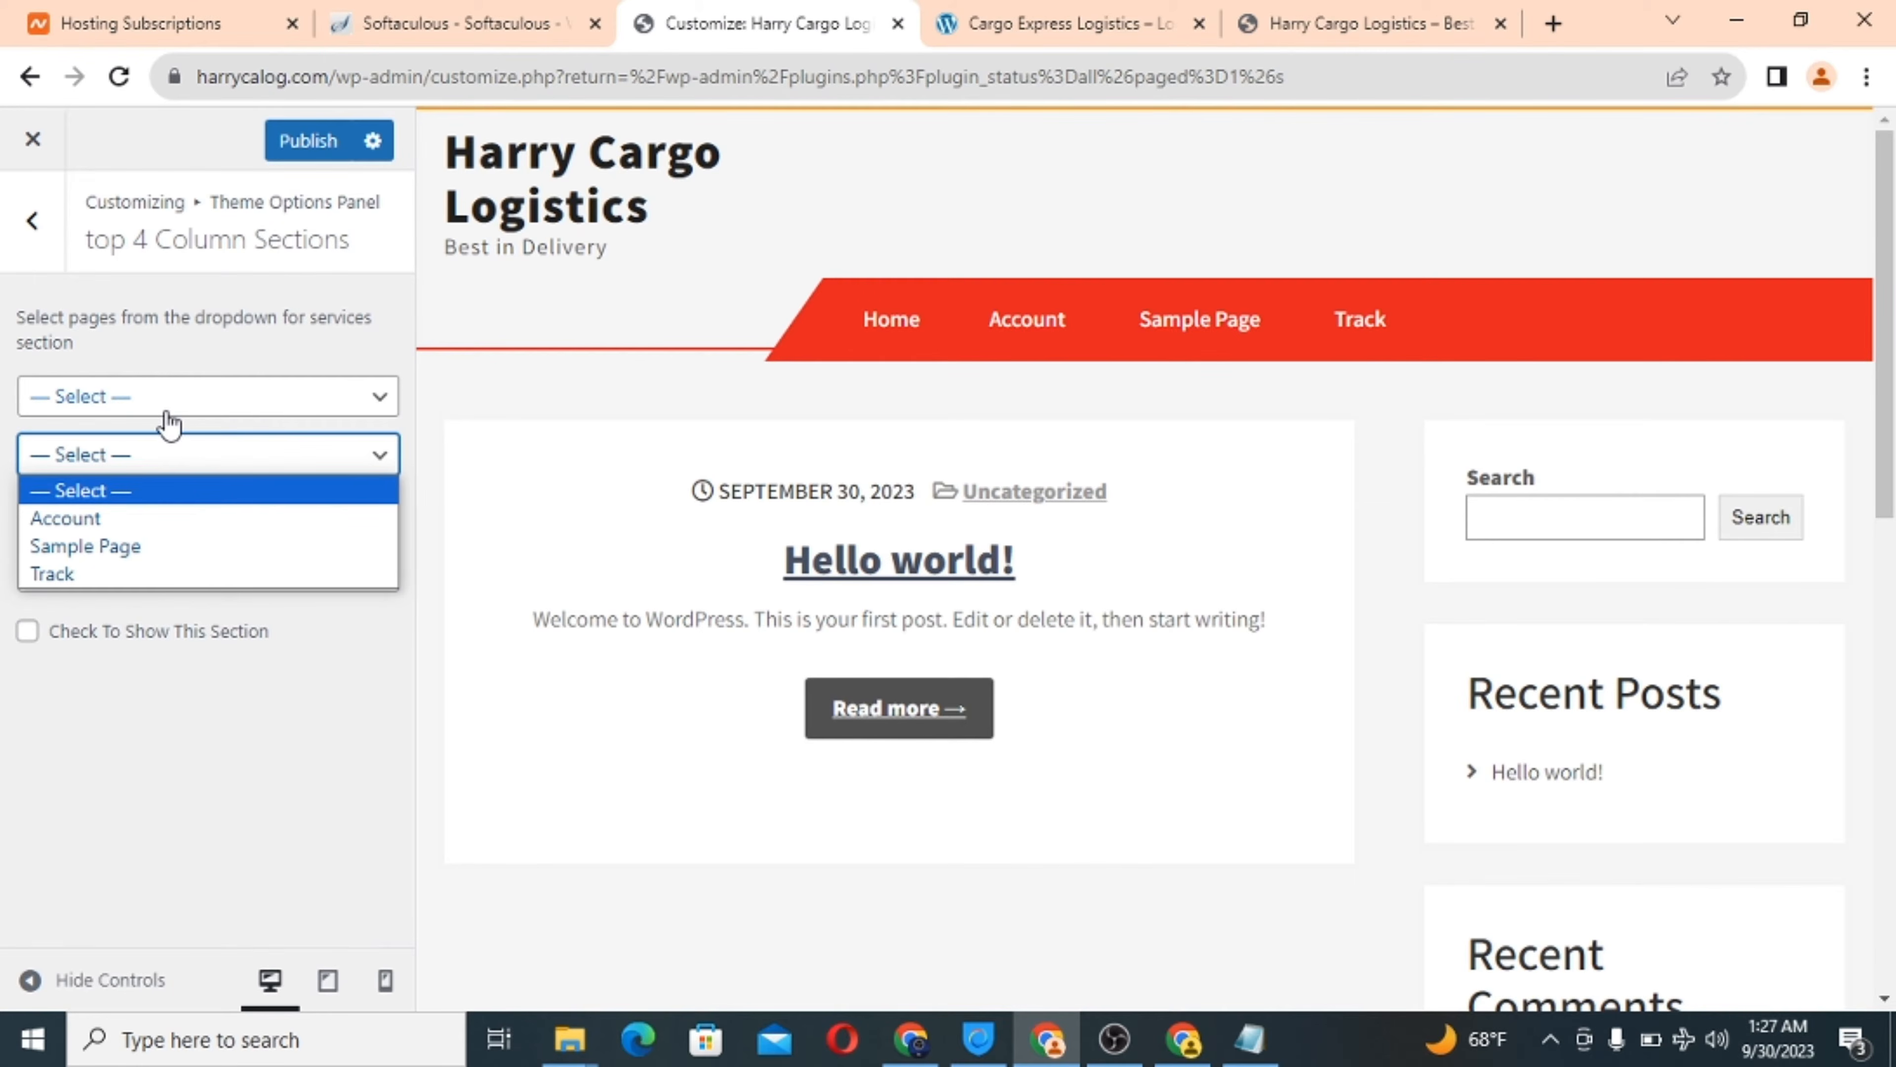
{"action": "left_click", "coordinate": [174, 467]}
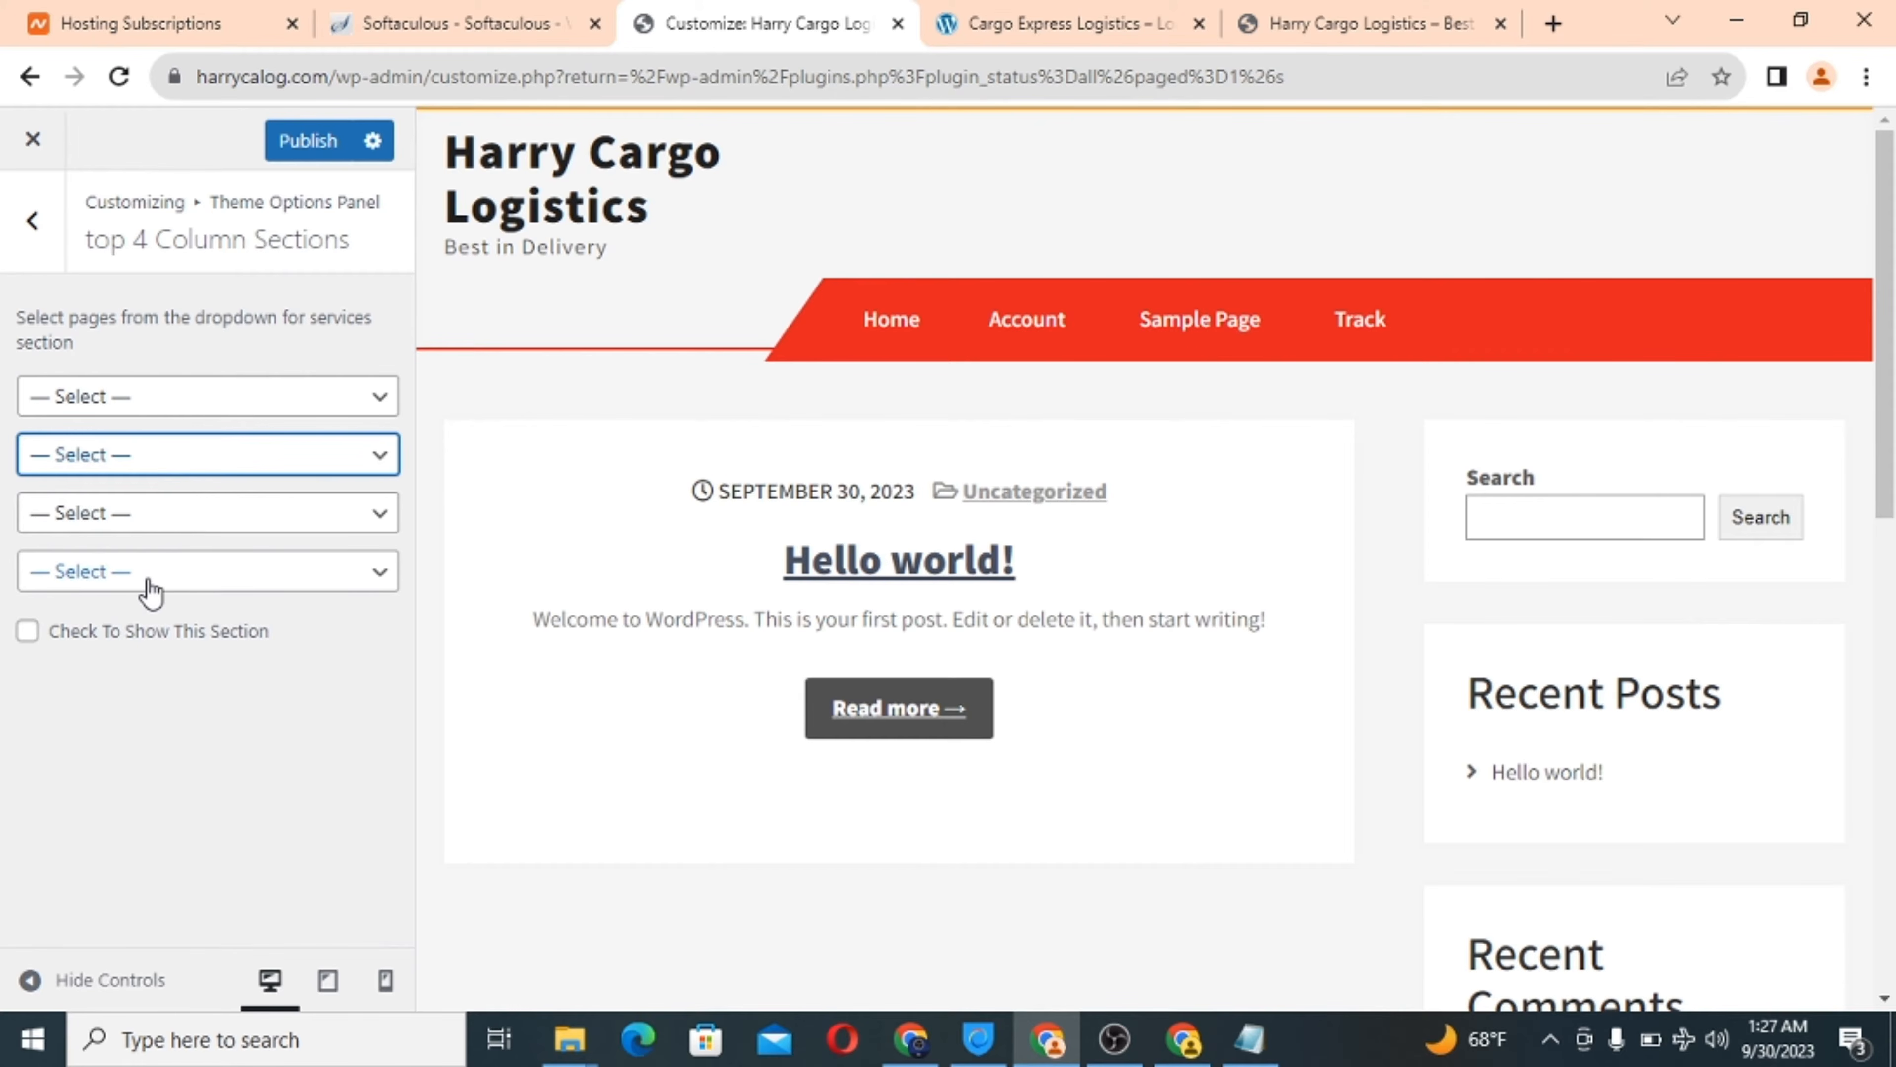
{"action": "left_click", "coordinate": [32, 221]}
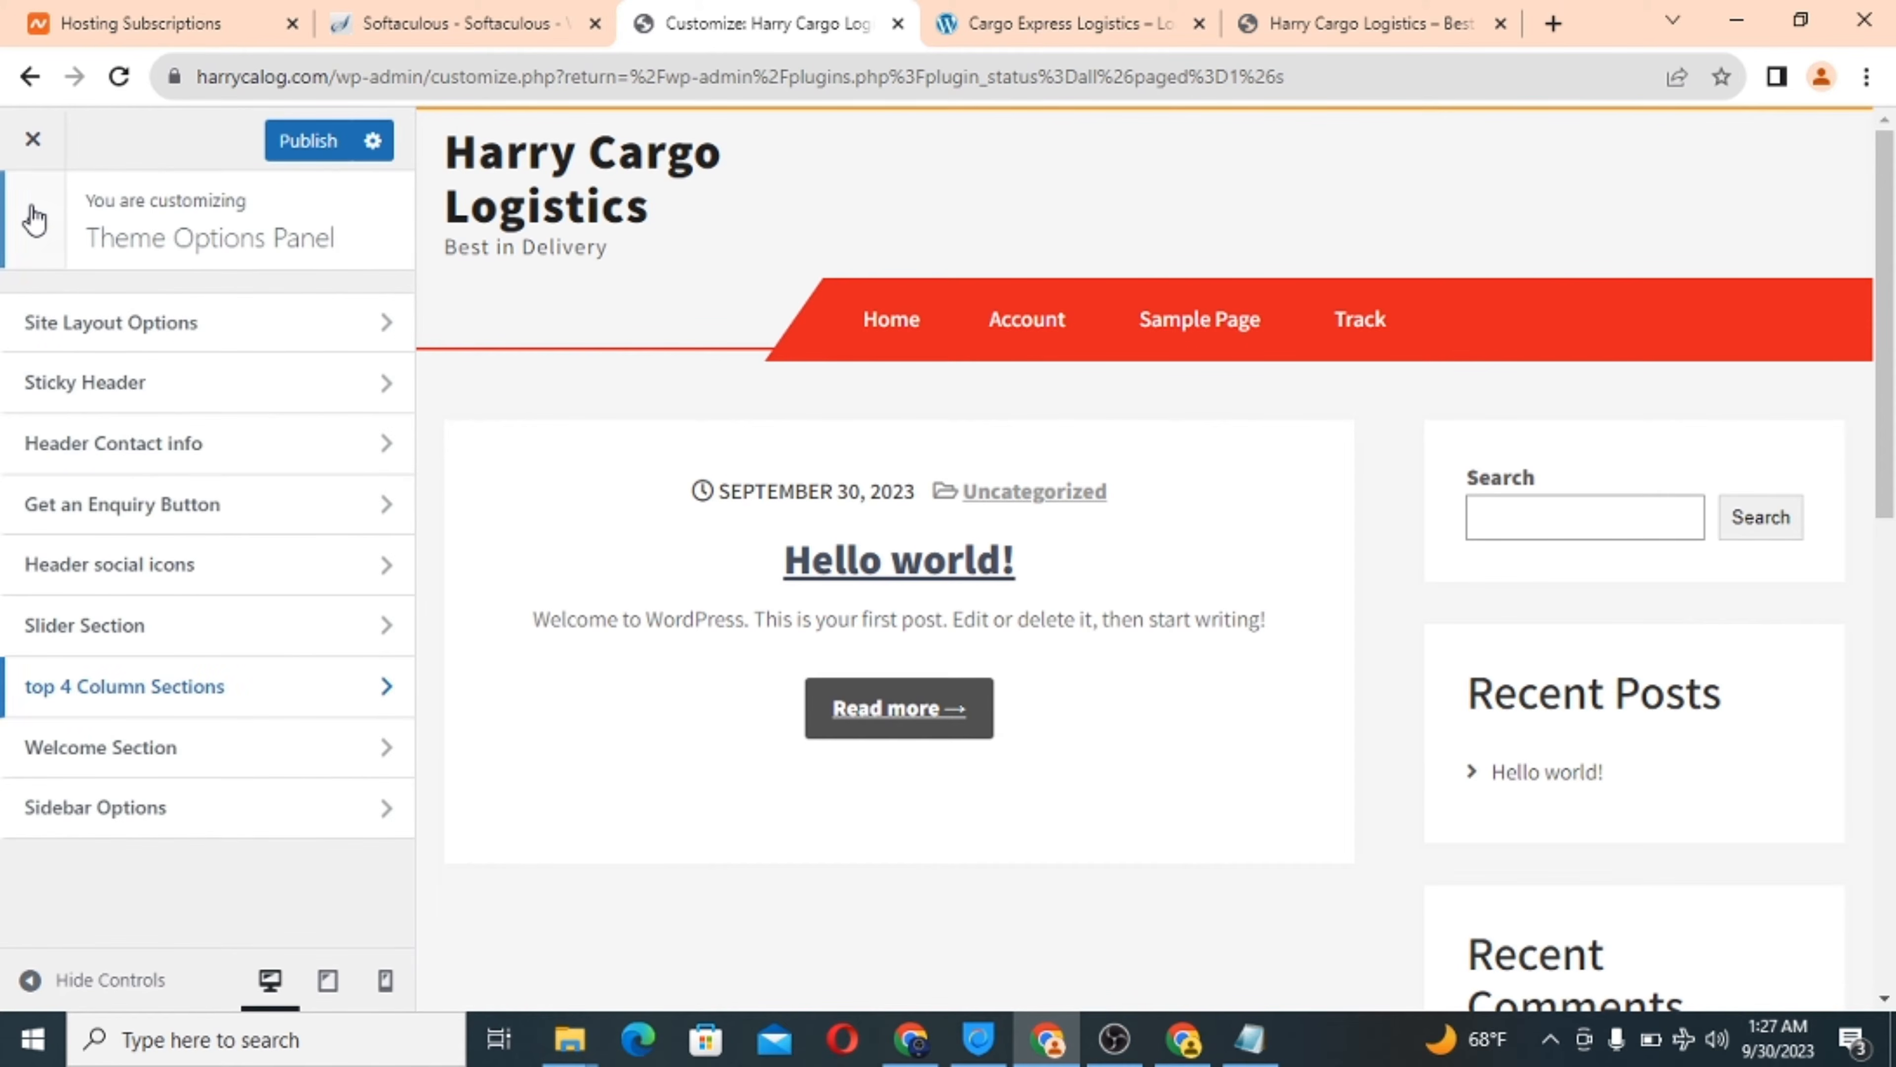
Open the Welcome Section, compare it with Cargo Express, and leave its page choice unset.
{"action": "left_click", "coordinate": [223, 758]}
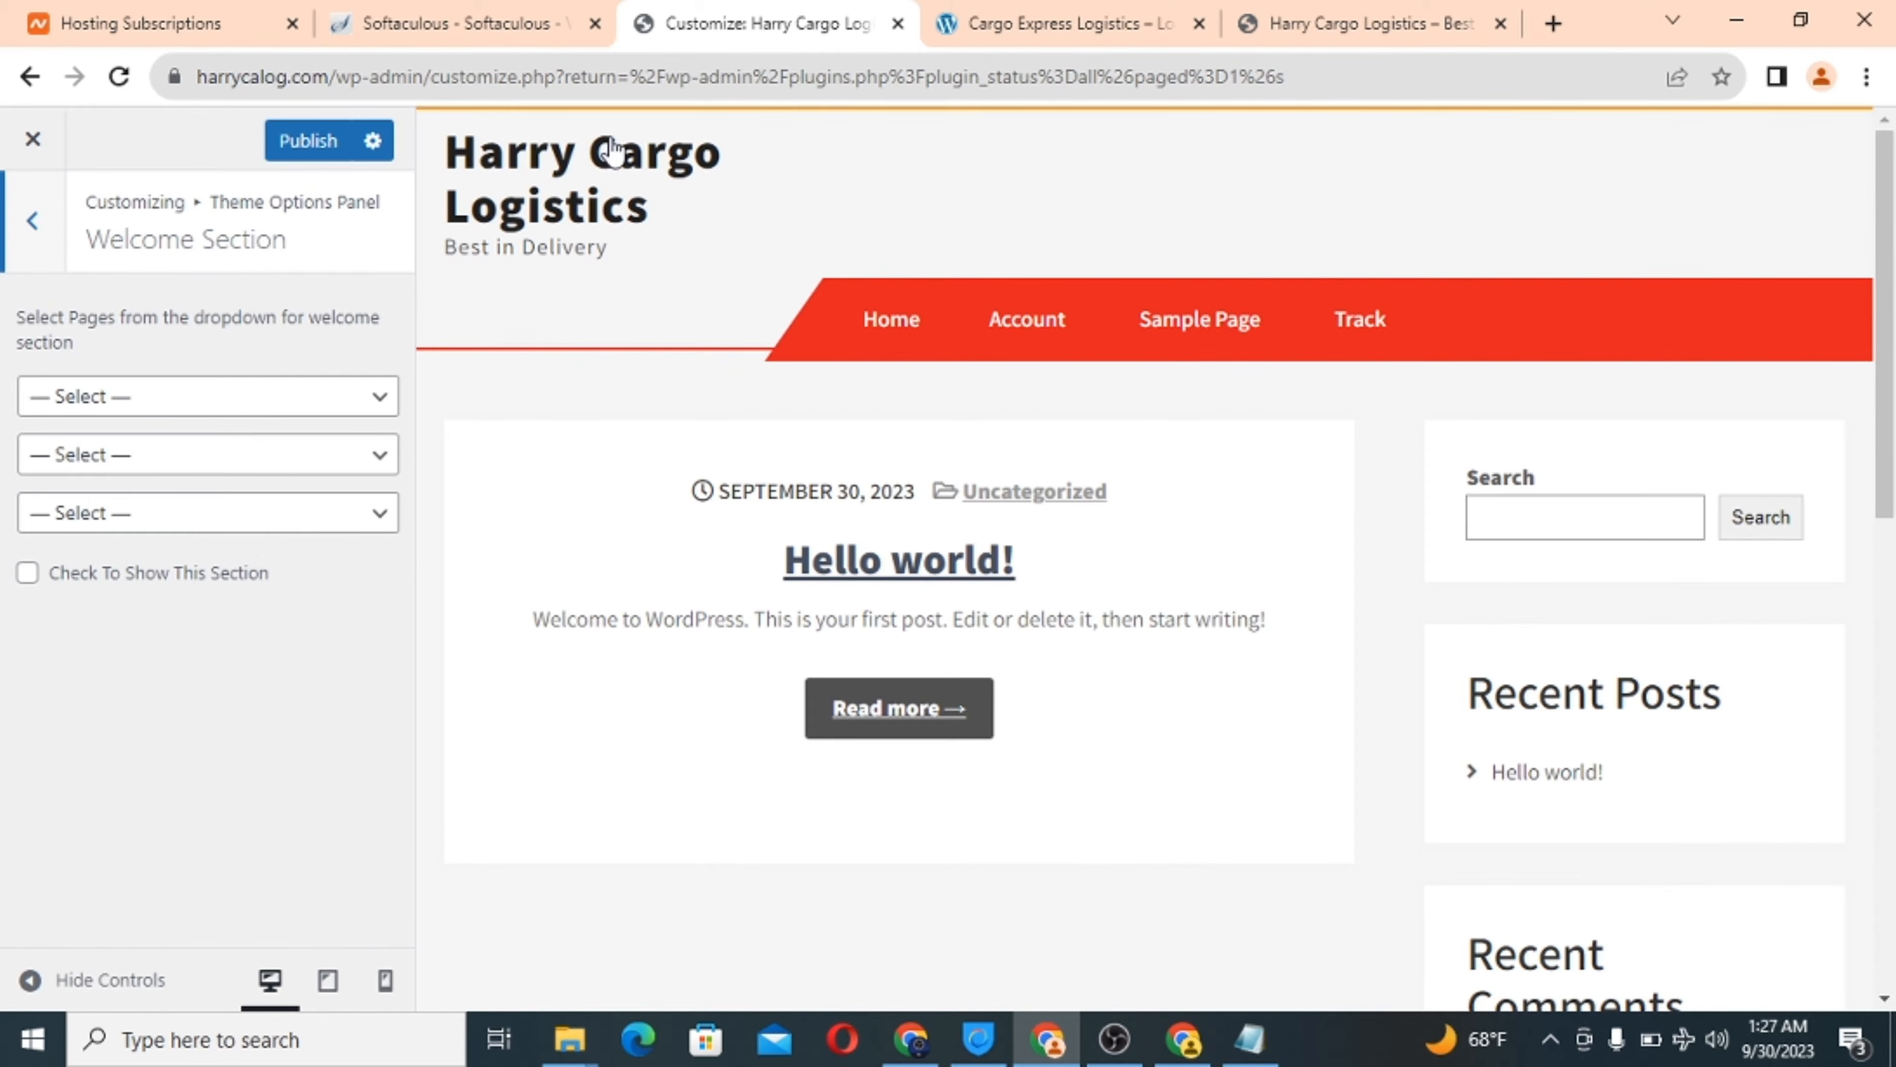
{"action": "left_click", "coordinate": [999, 28]}
{"action": "scroll", "coordinate": [689, 704], "scroll_direction": "down", "scroll_amount": 6}
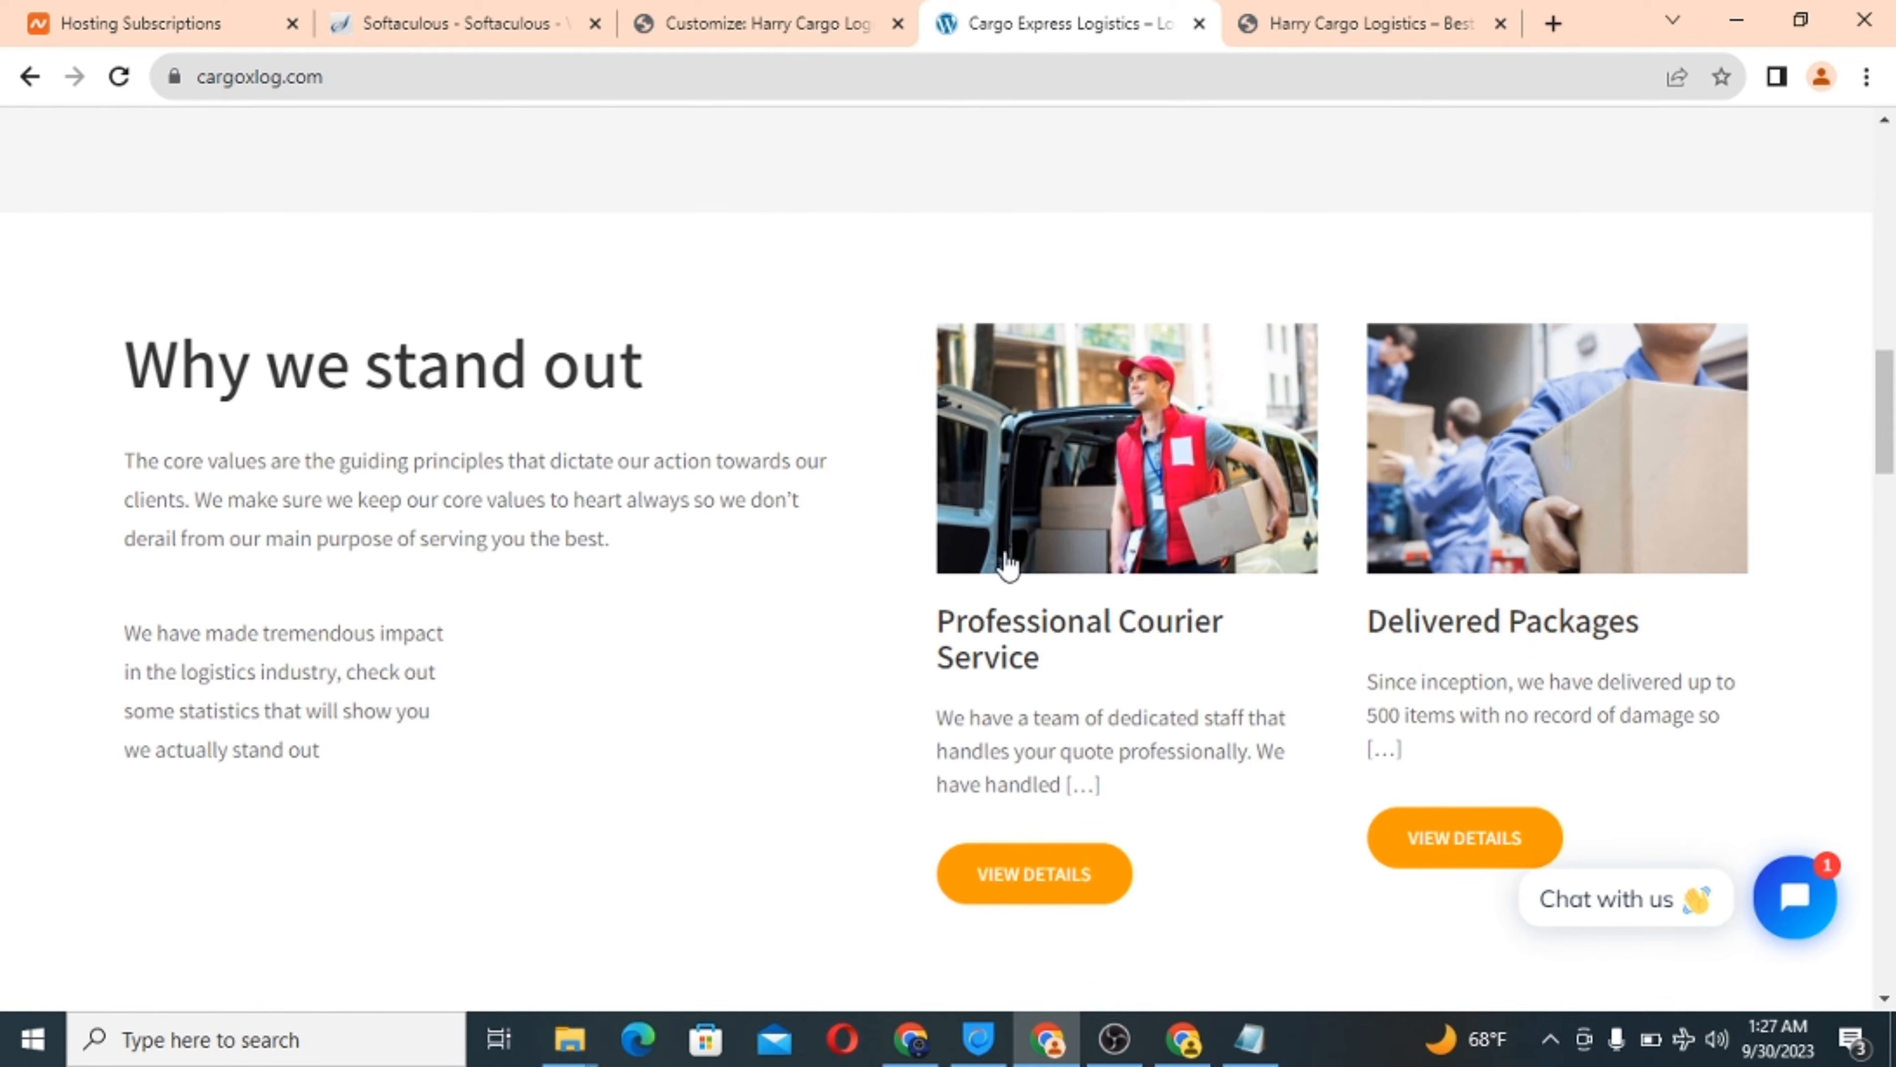
{"action": "left_click", "coordinate": [713, 23]}
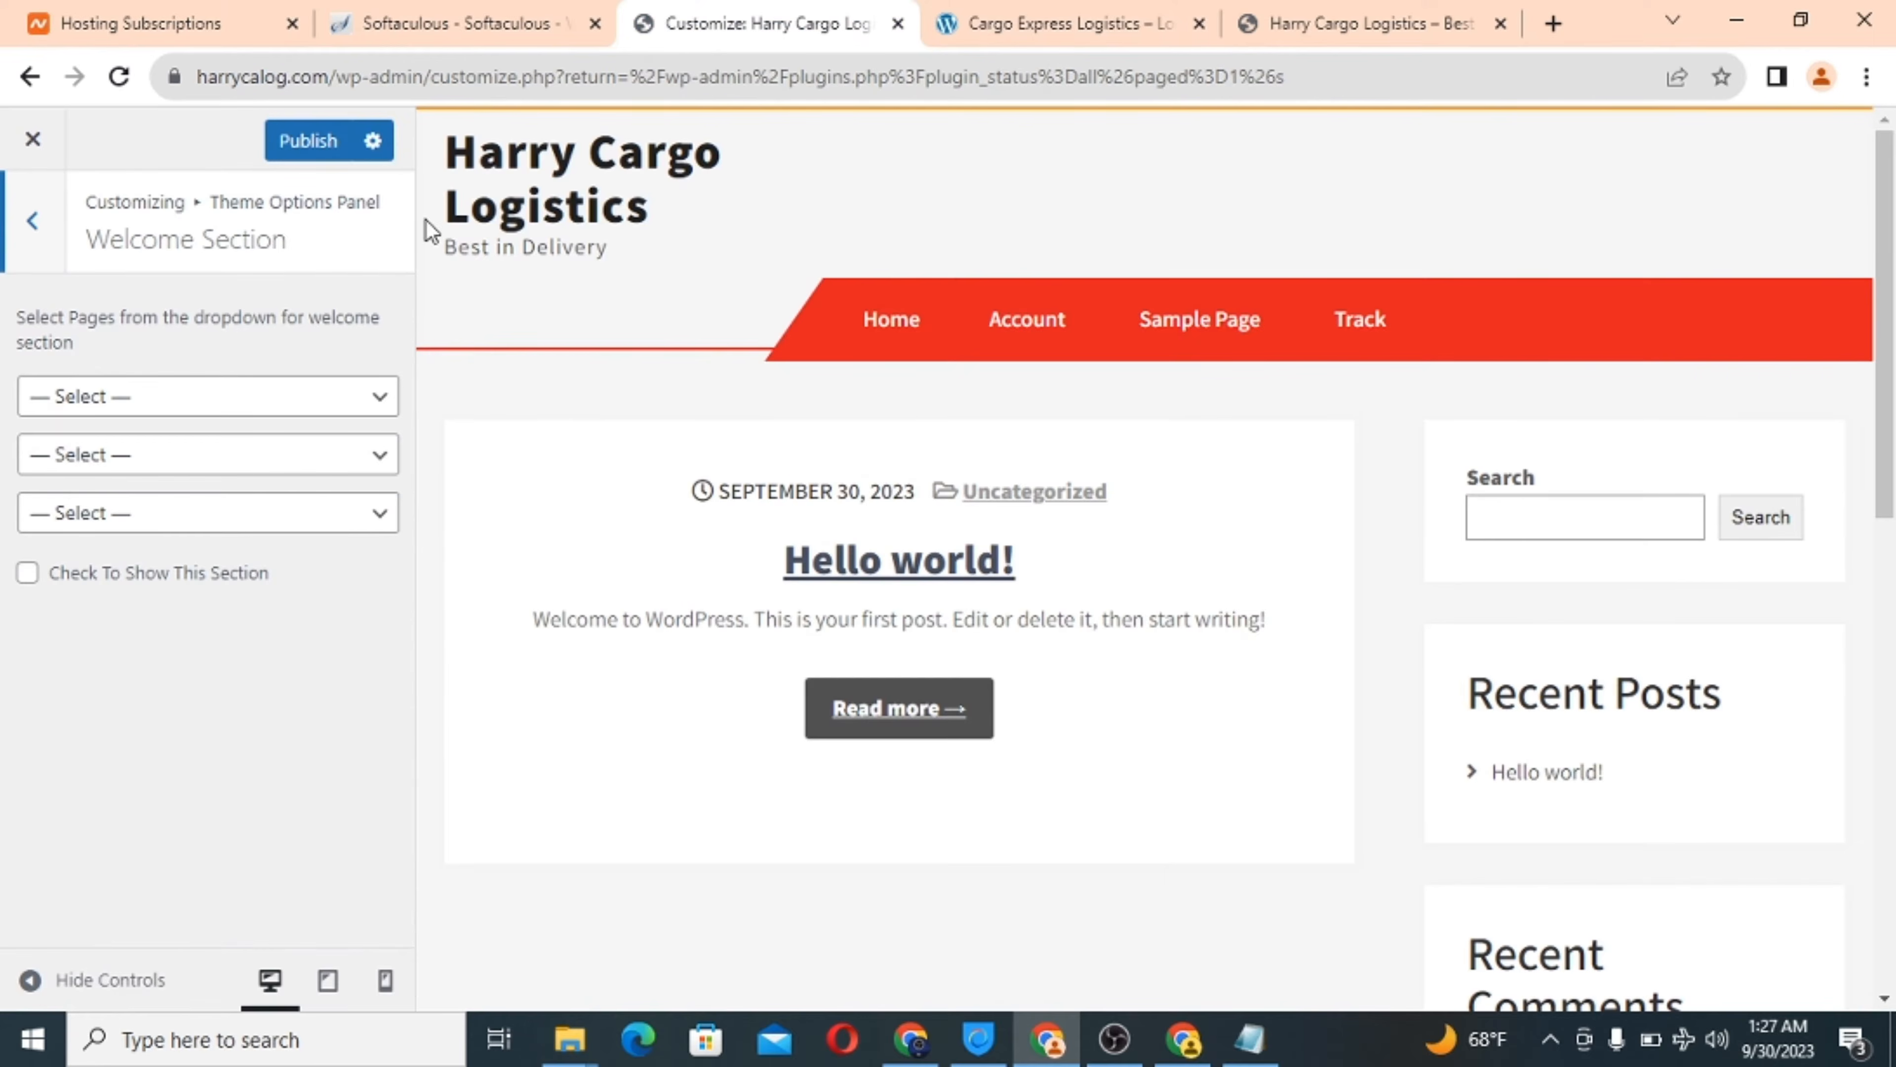
{"action": "left_click", "coordinate": [160, 408]}
{"action": "left_click", "coordinate": [171, 422]}
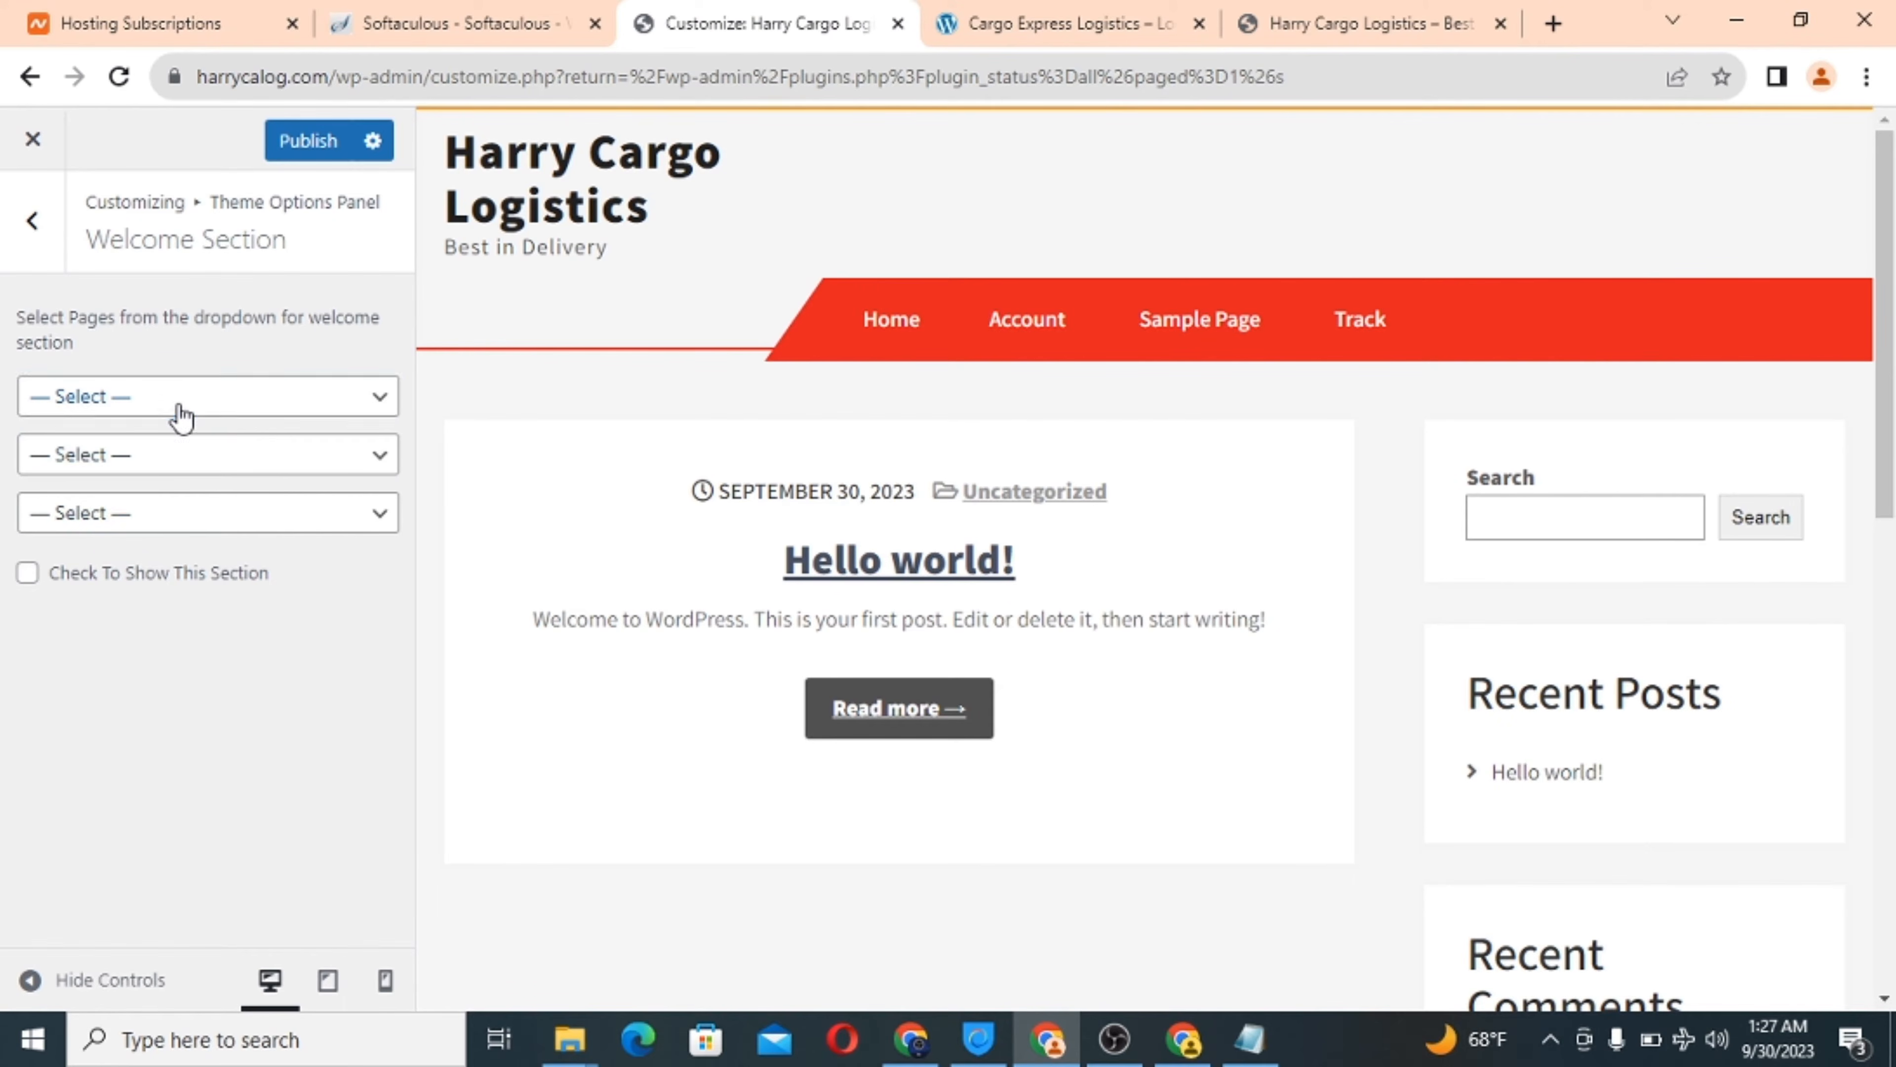
Recheck the Cargo Express site and return to the main Customizer list.
{"action": "left_click", "coordinate": [1073, 15]}
{"action": "scroll", "coordinate": [1048, 466], "scroll_direction": "down", "scroll_amount": 2}
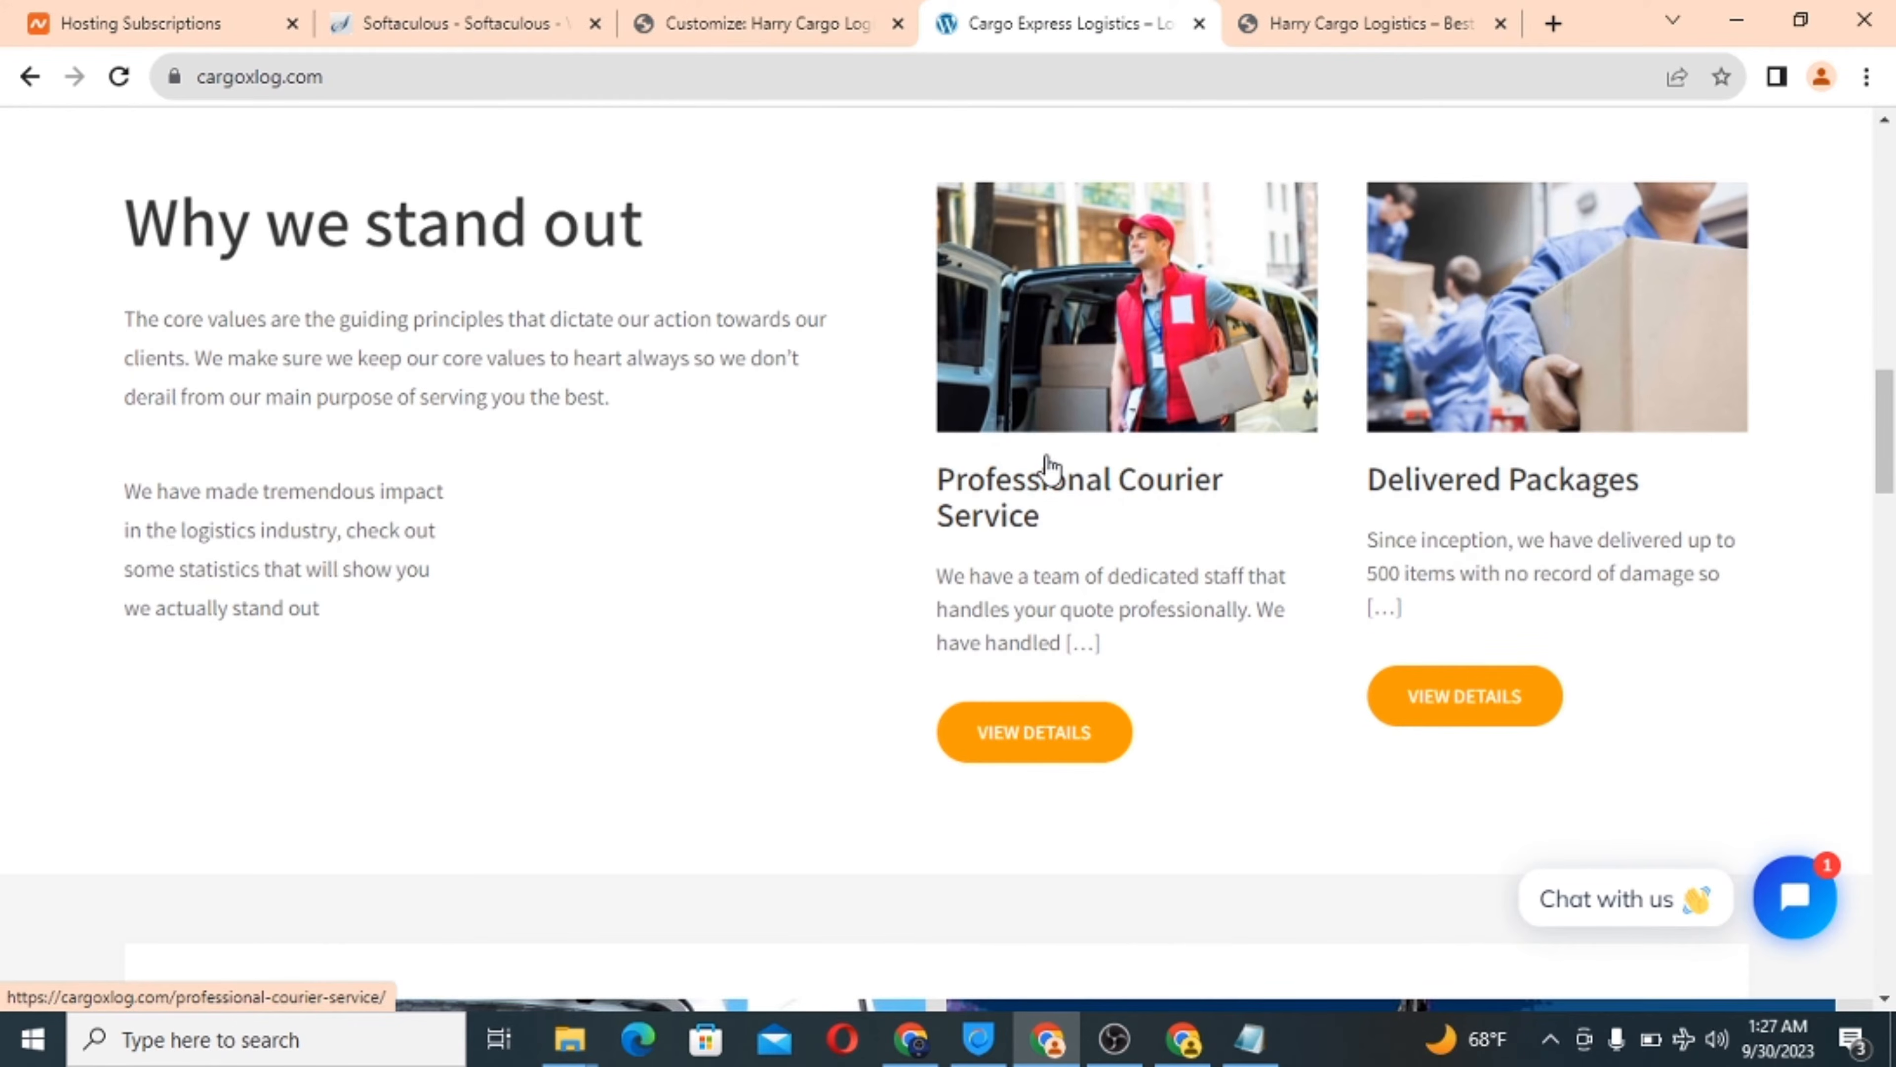
{"action": "left_click", "coordinate": [700, 11]}
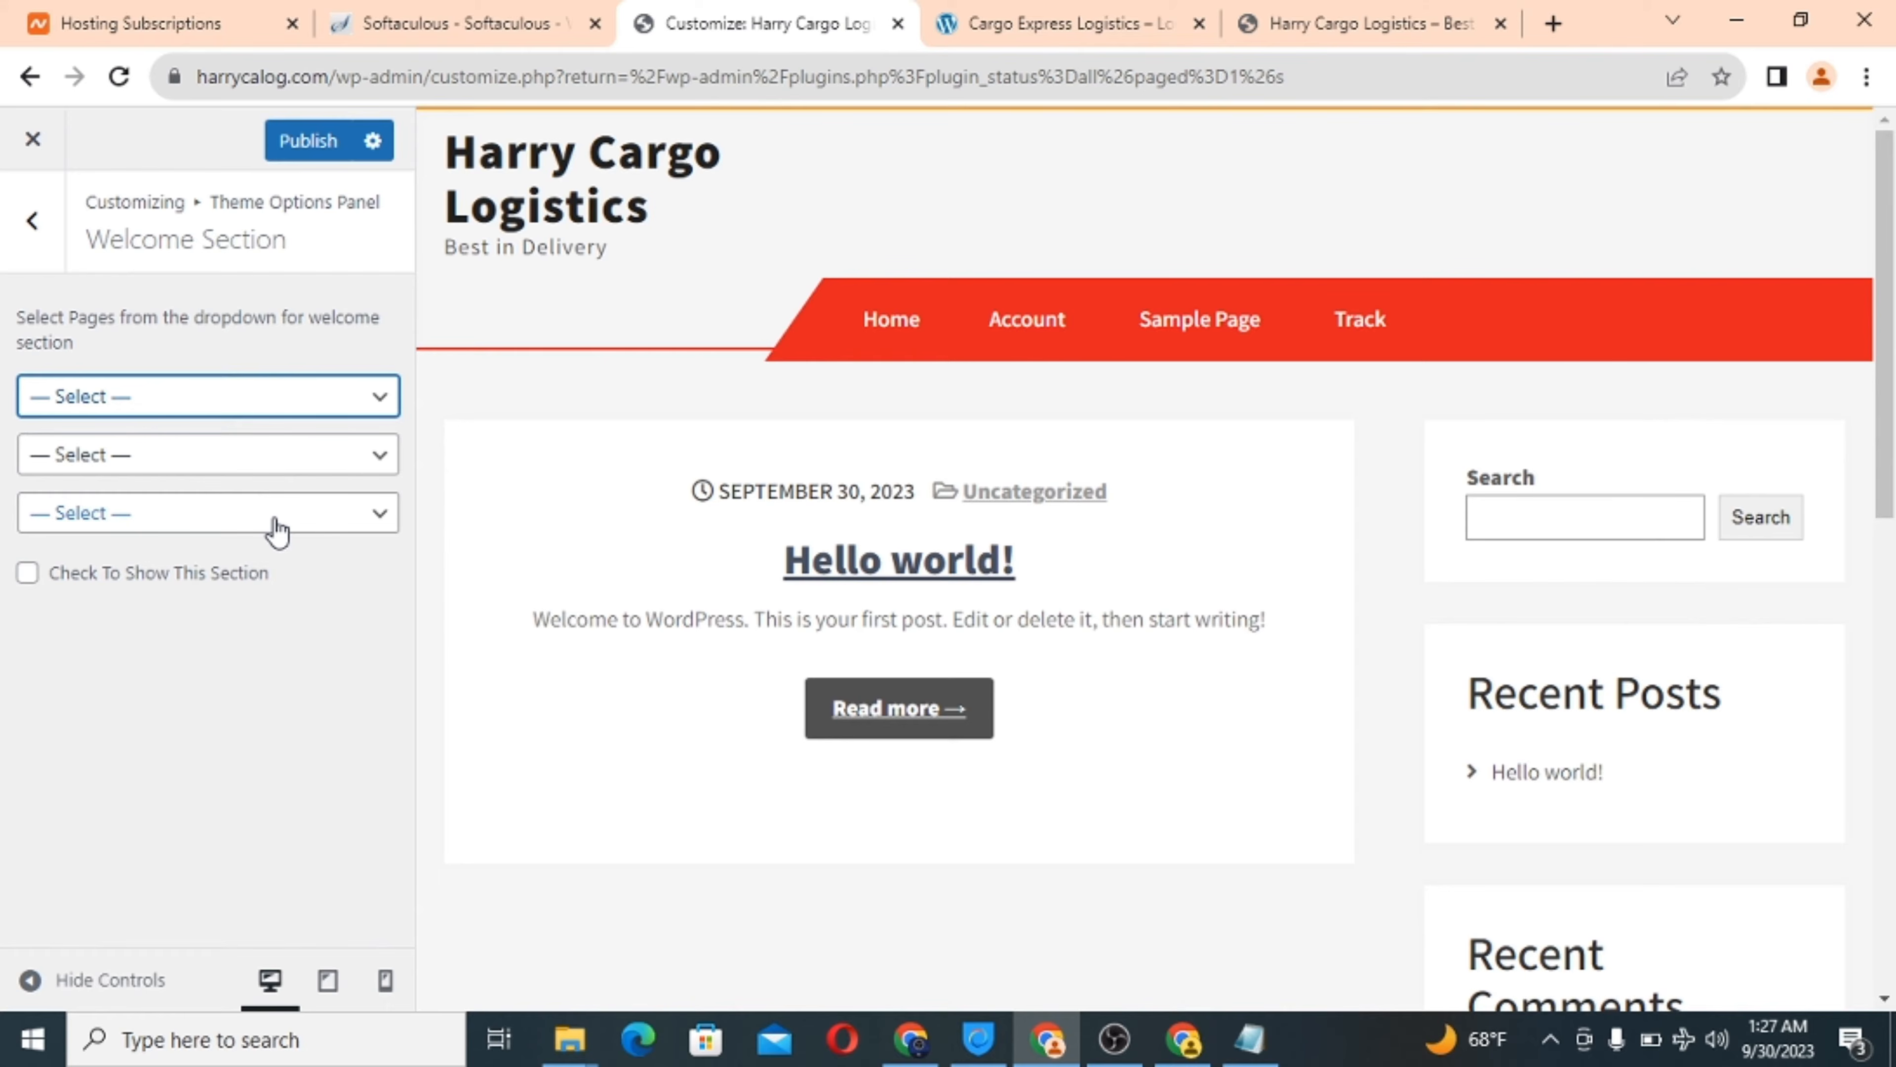
{"action": "left_click", "coordinate": [25, 256]}
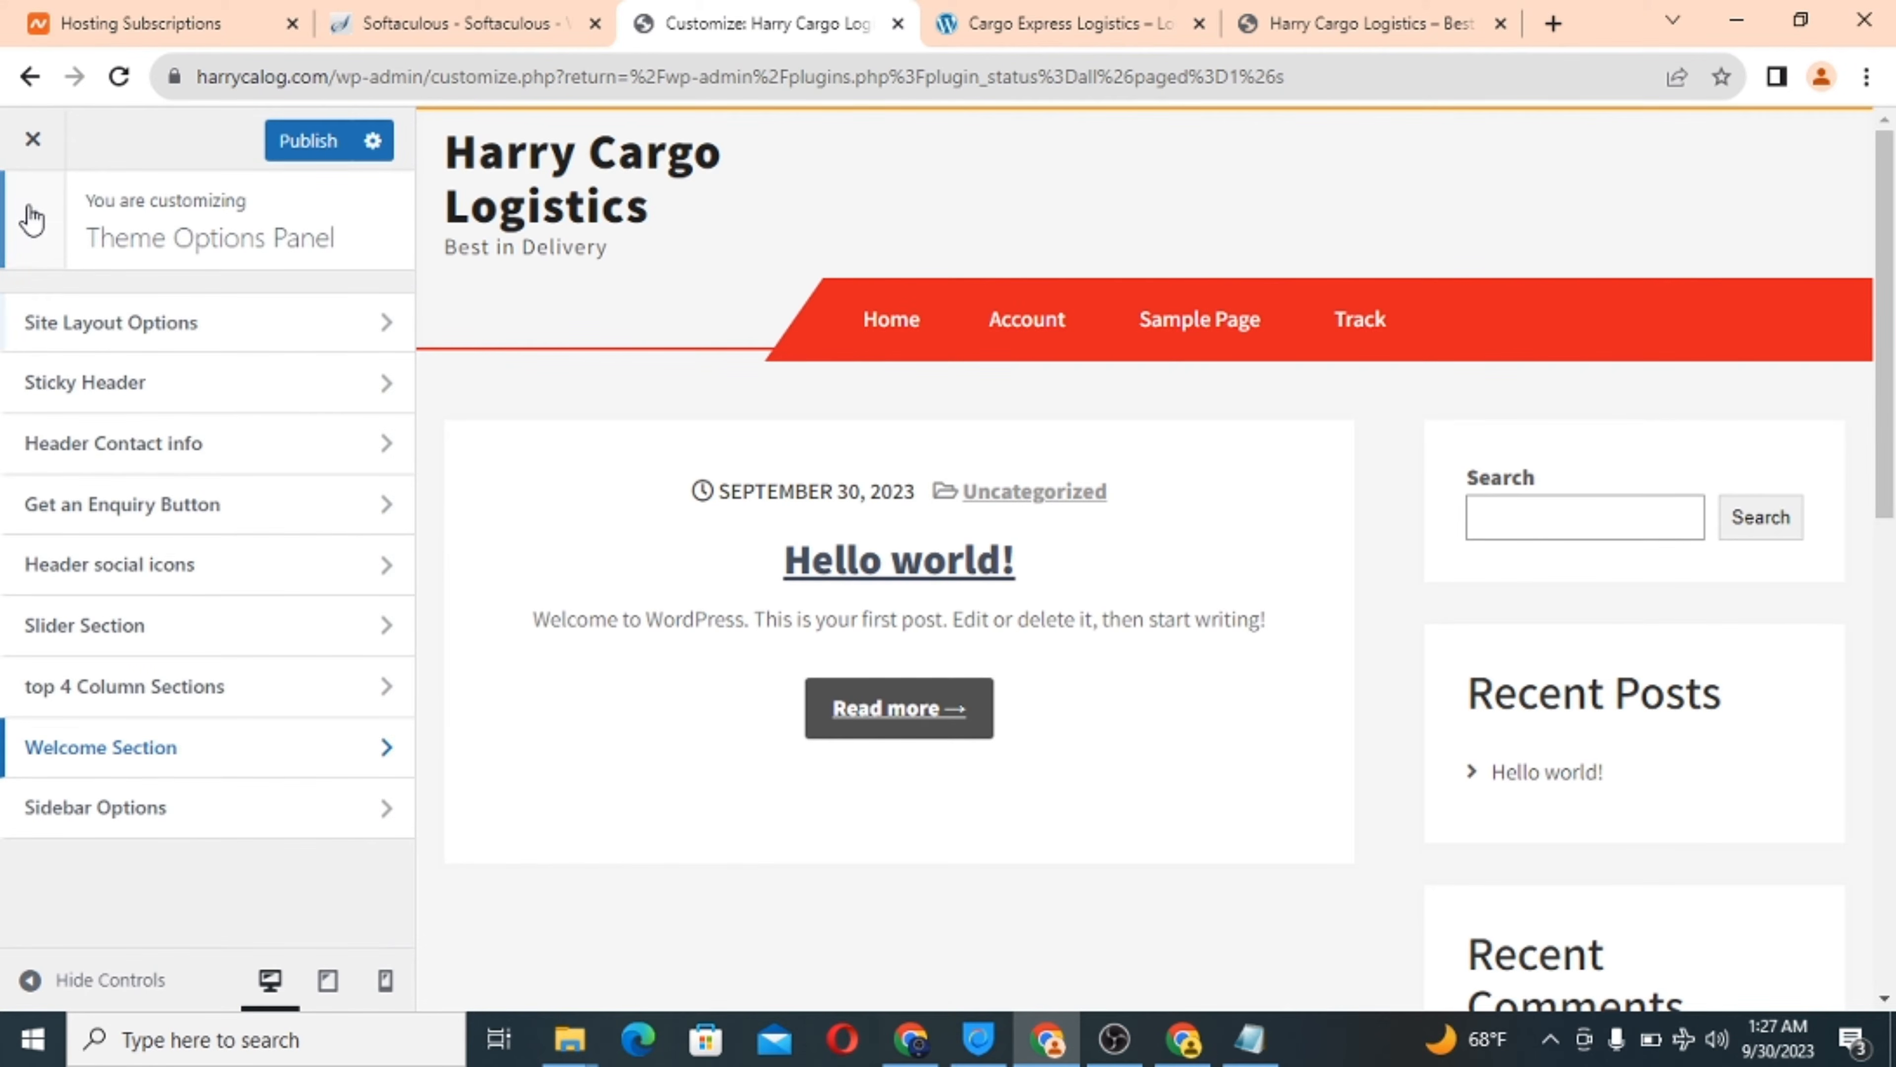
{"action": "left_click", "coordinate": [26, 222]}
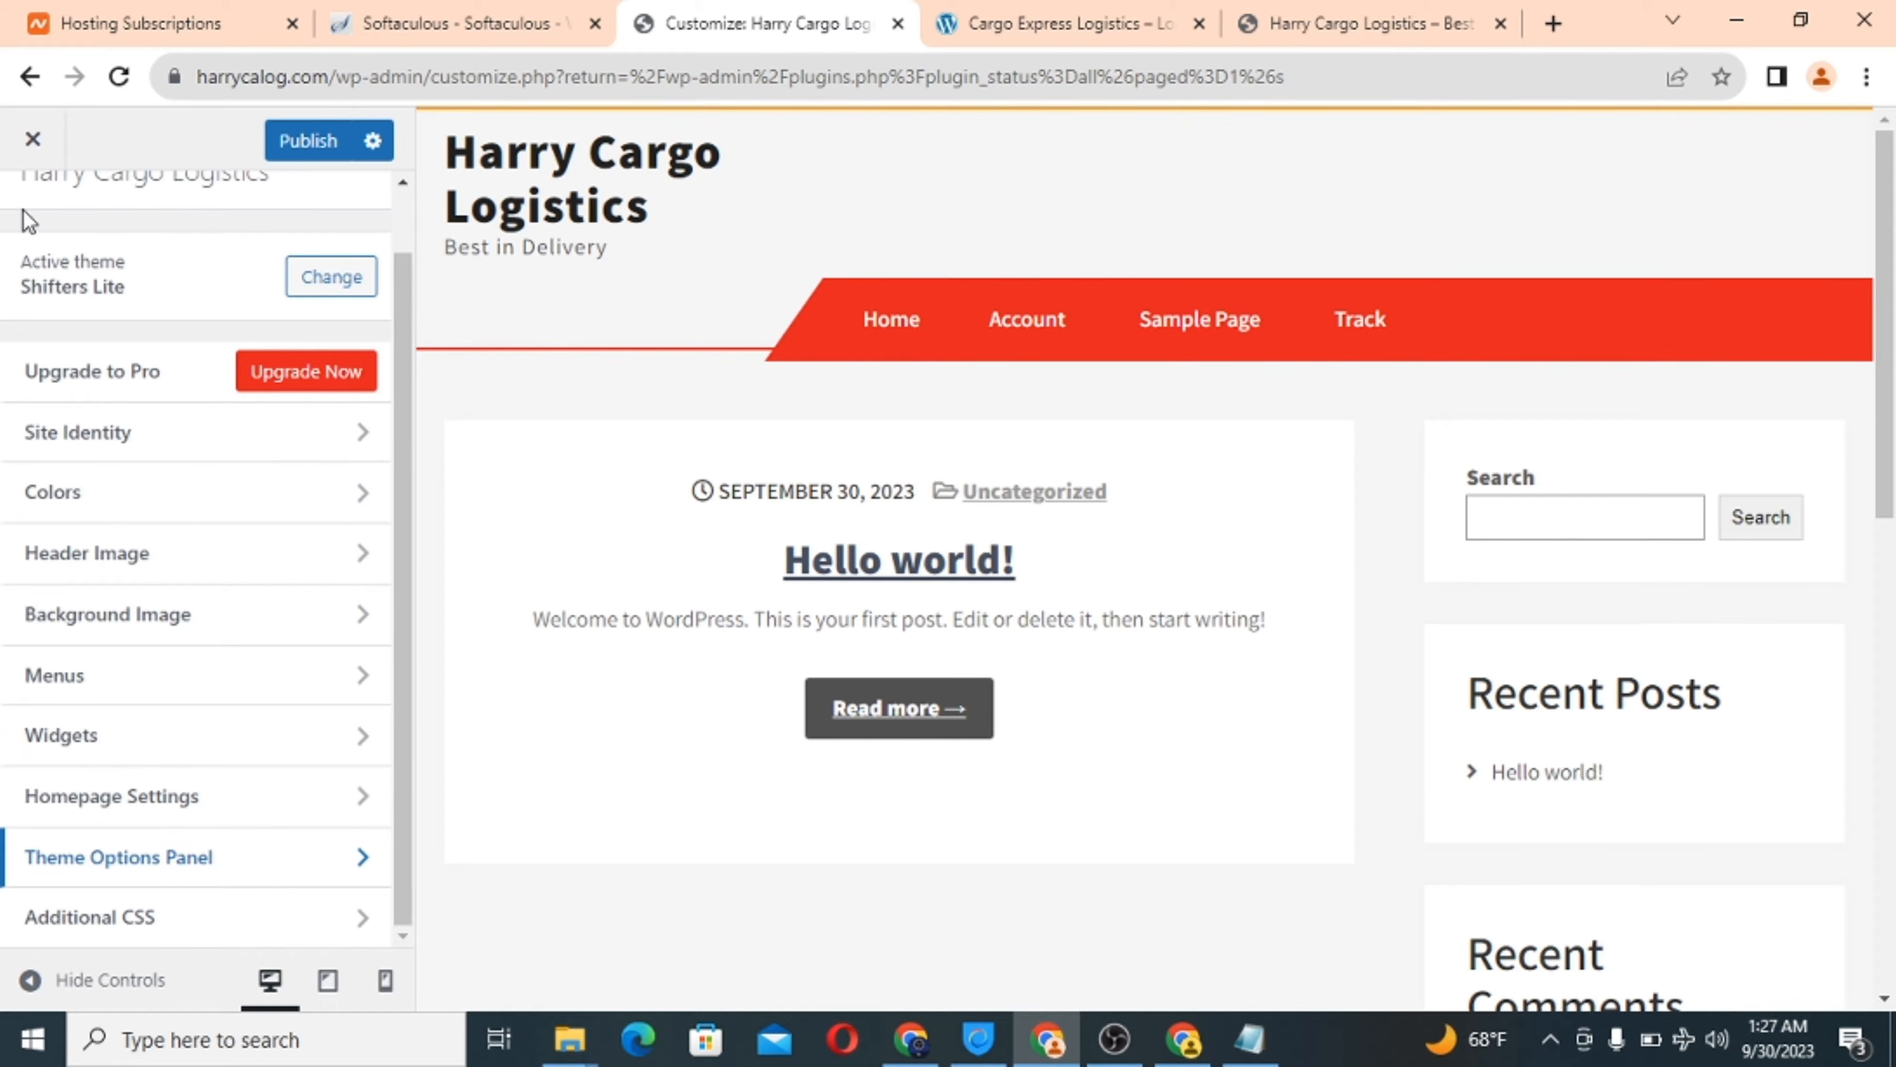
Open the theme's Sidebar Options and compare with the live Harry Cargo site.
{"action": "left_click", "coordinate": [174, 867]}
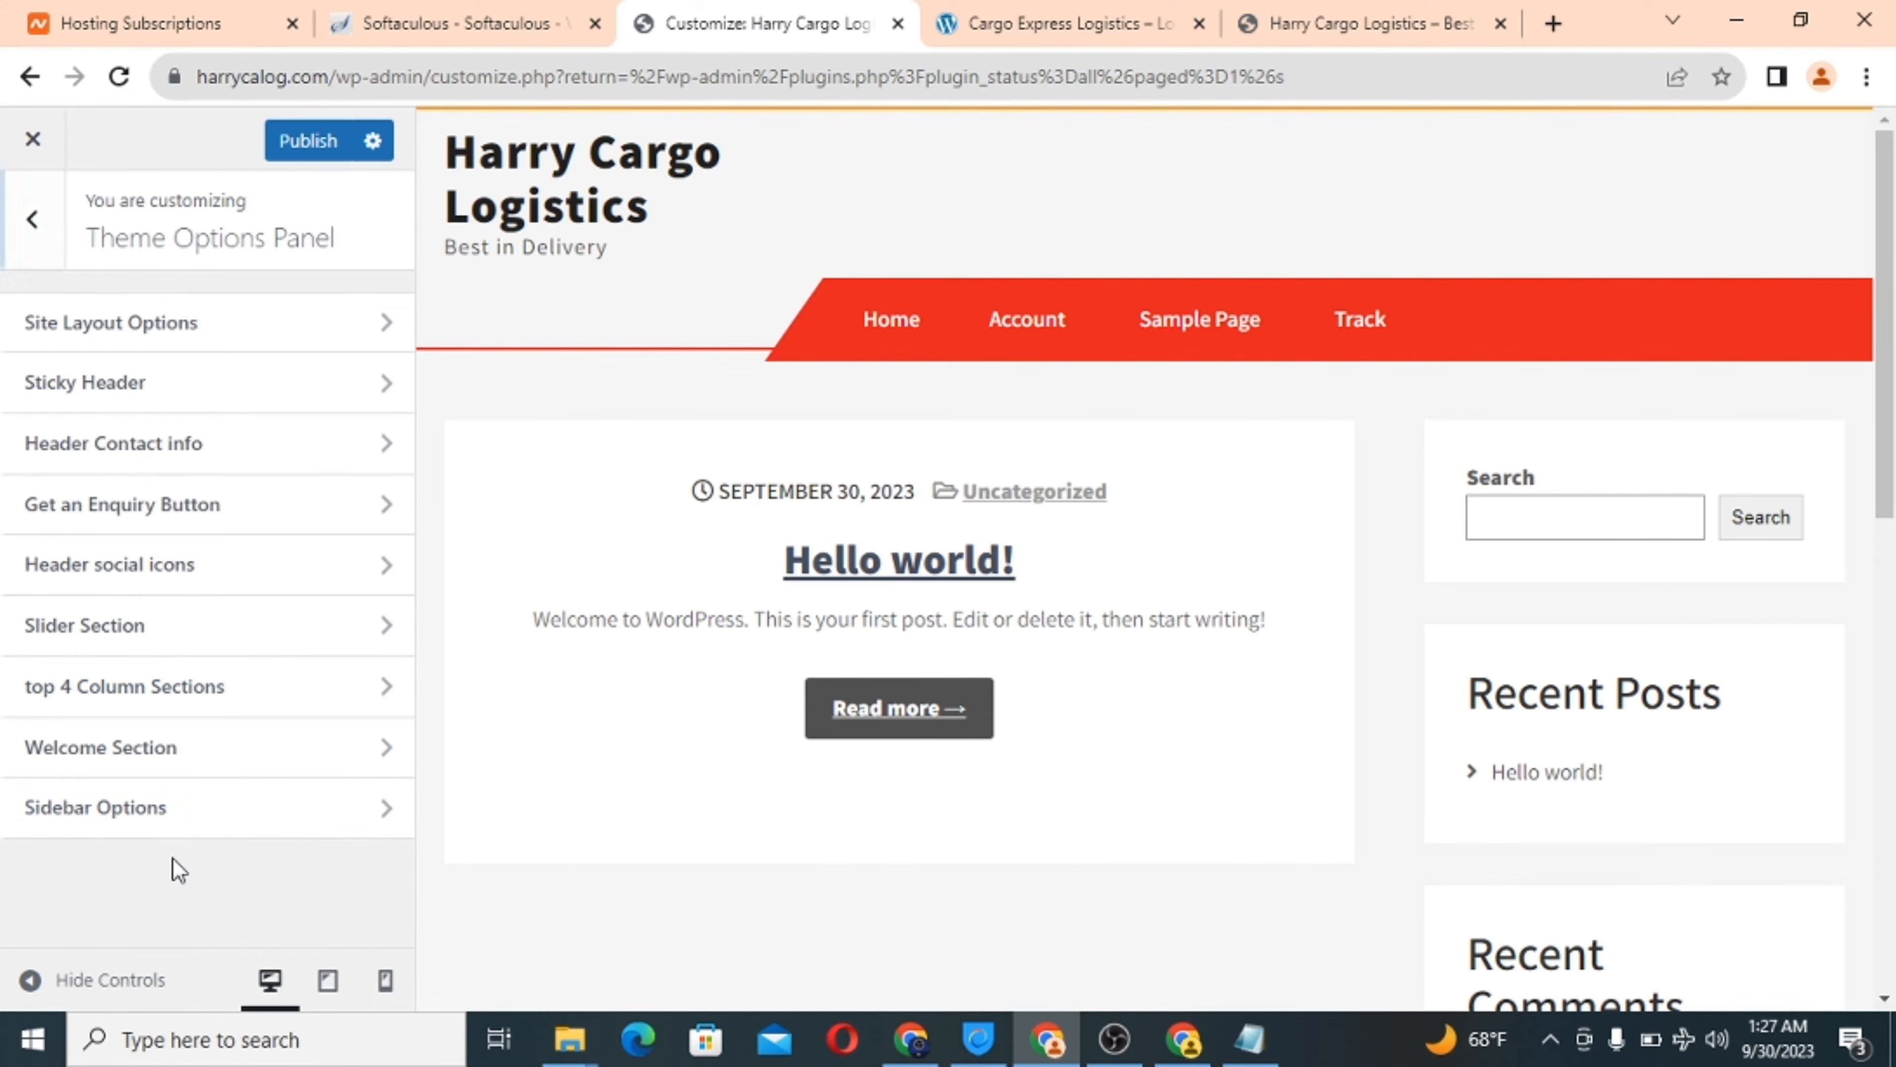
{"action": "left_click", "coordinate": [198, 826]}
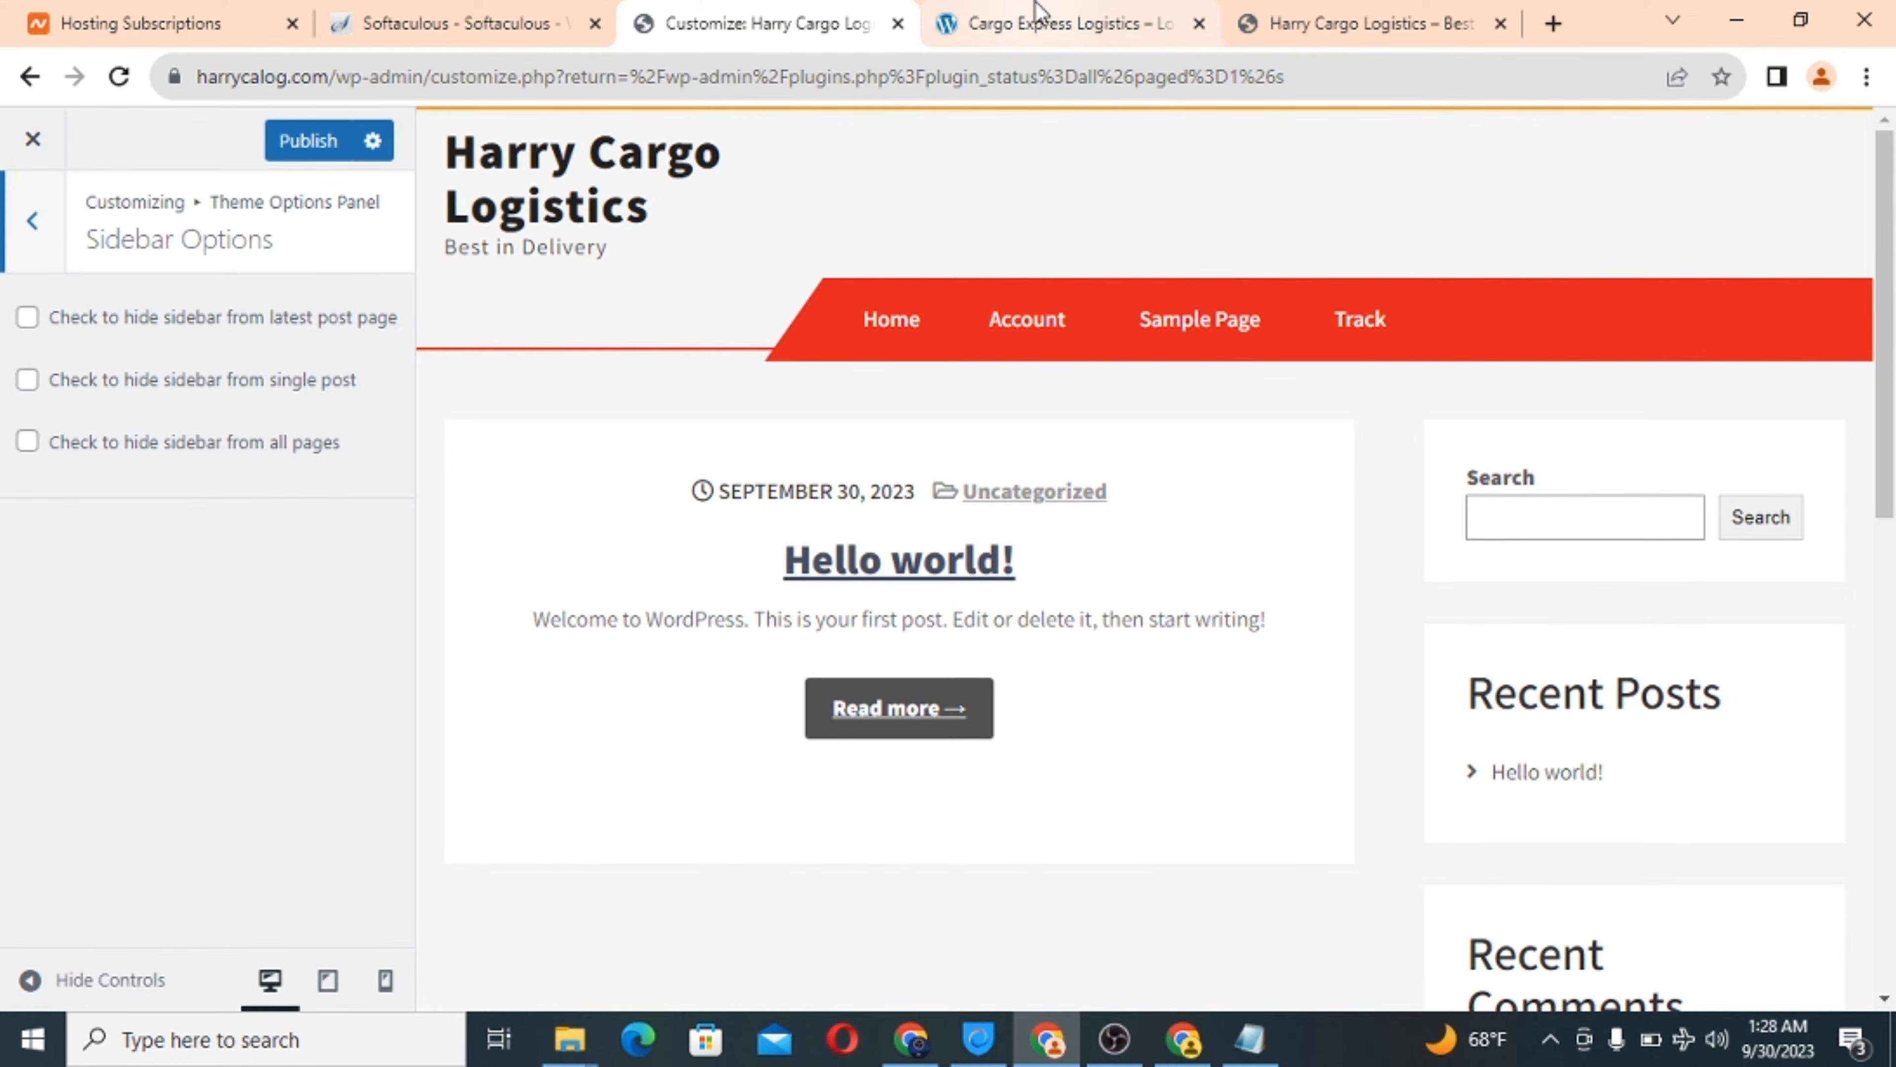
{"action": "scroll", "coordinate": [1678, 674], "scroll_direction": "down", "scroll_amount": 1}
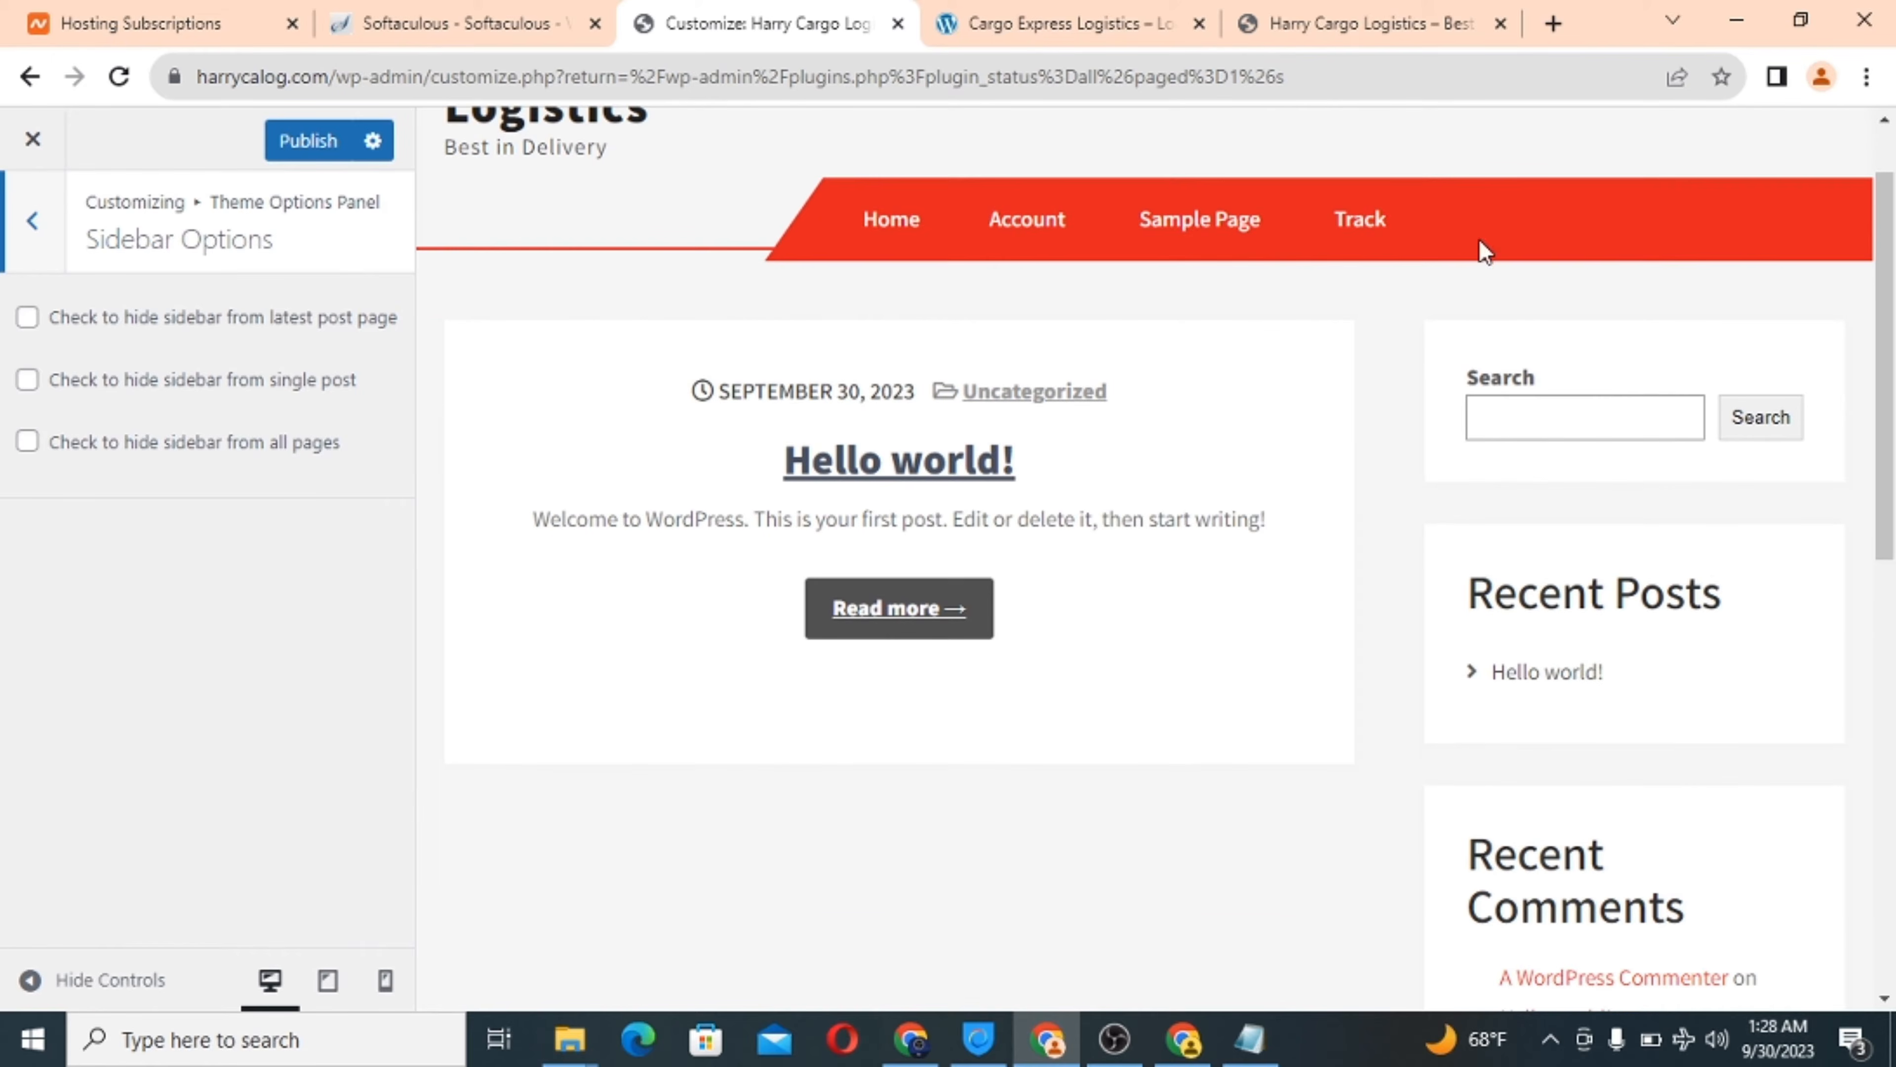
{"action": "left_click", "coordinate": [1384, 28]}
{"action": "scroll", "coordinate": [1530, 815], "scroll_direction": "down", "scroll_amount": 5}
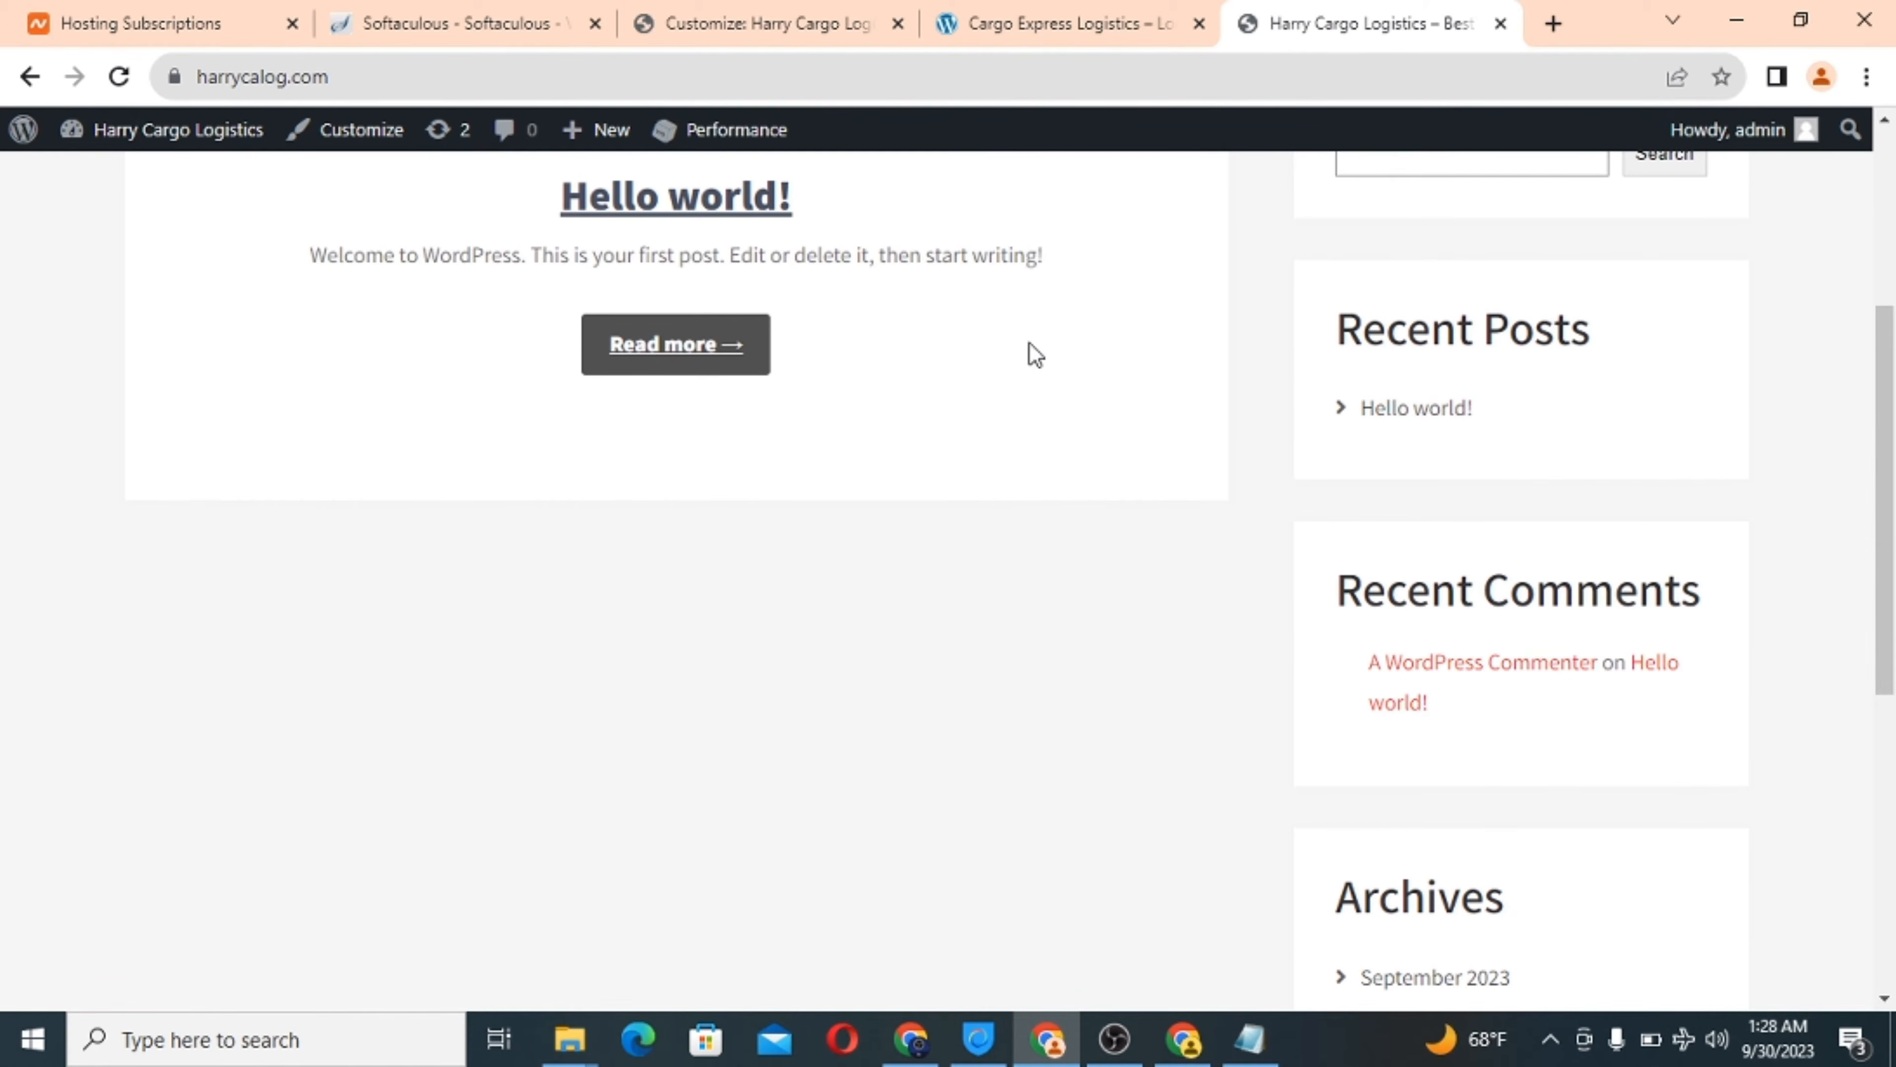
{"action": "left_click", "coordinate": [742, 14]}
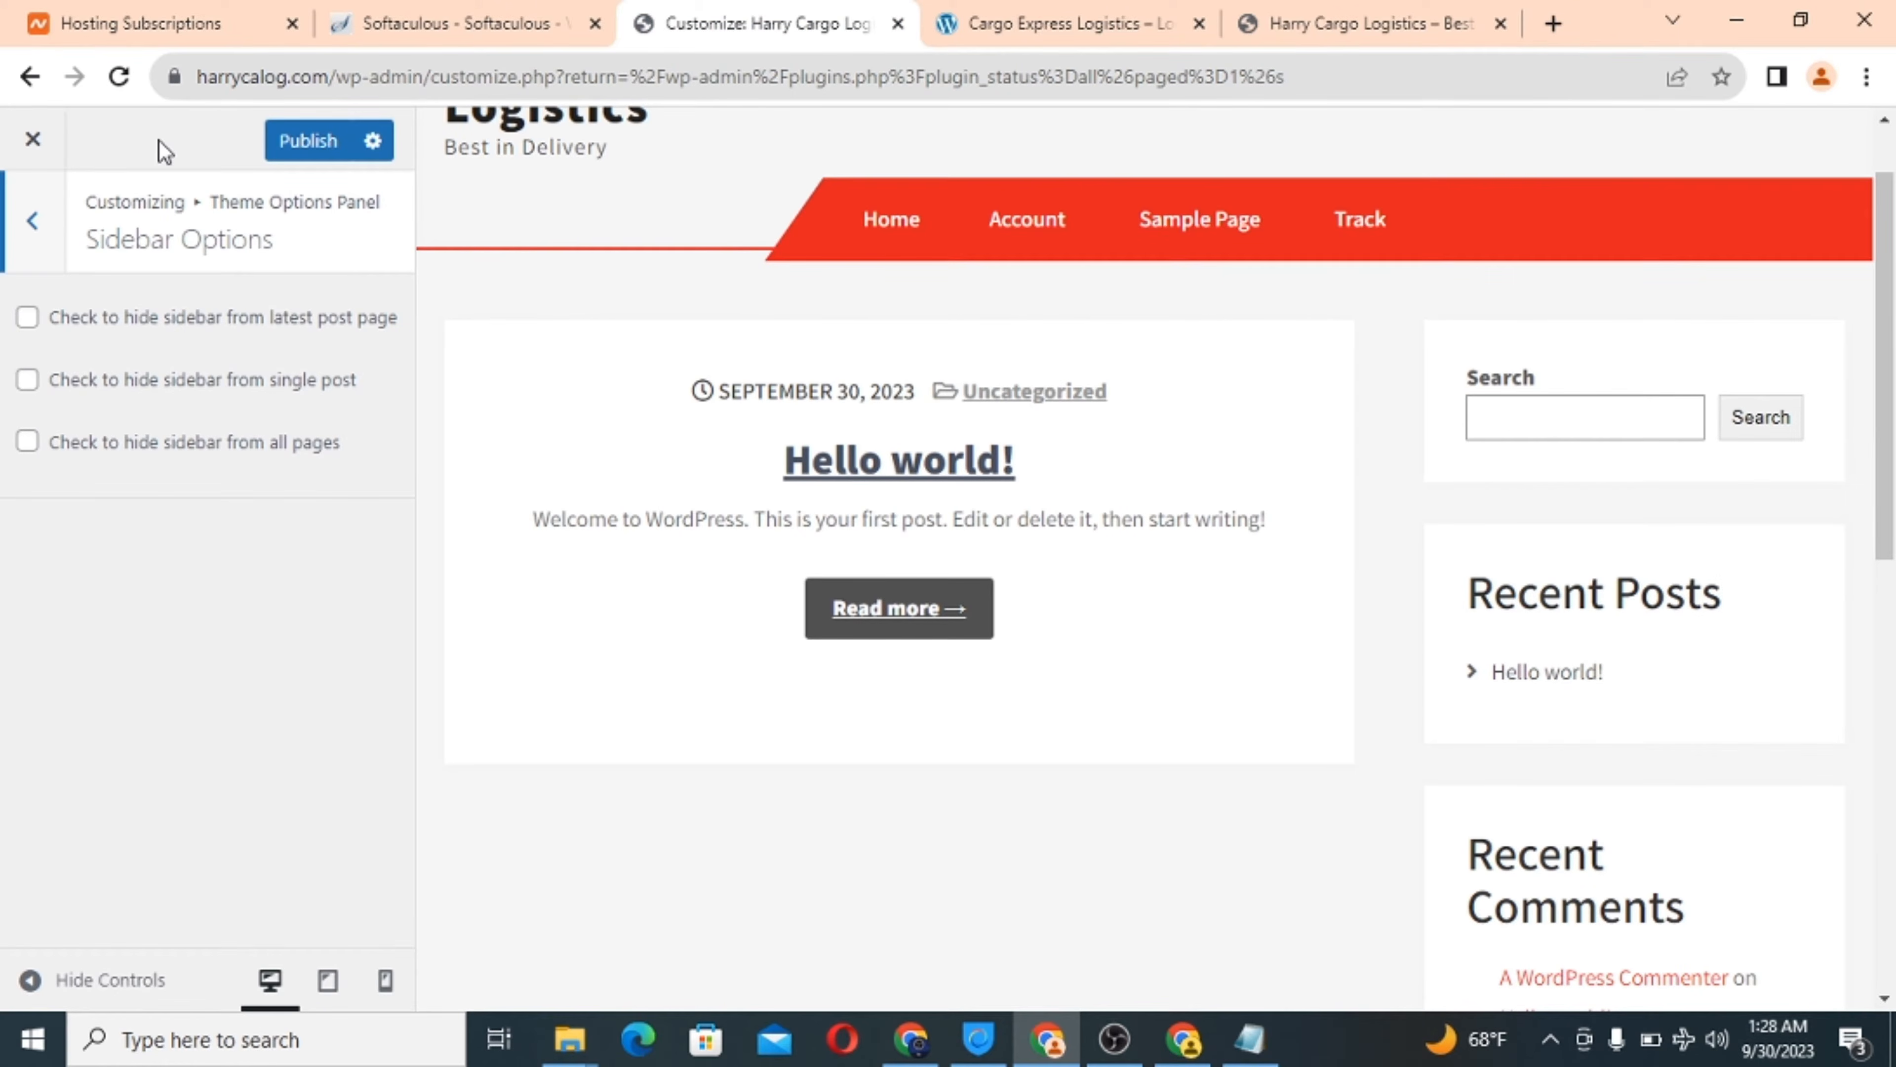
Hide the sidebar on the latest posts page, single posts and all pages.
{"action": "left_click", "coordinate": [33, 322]}
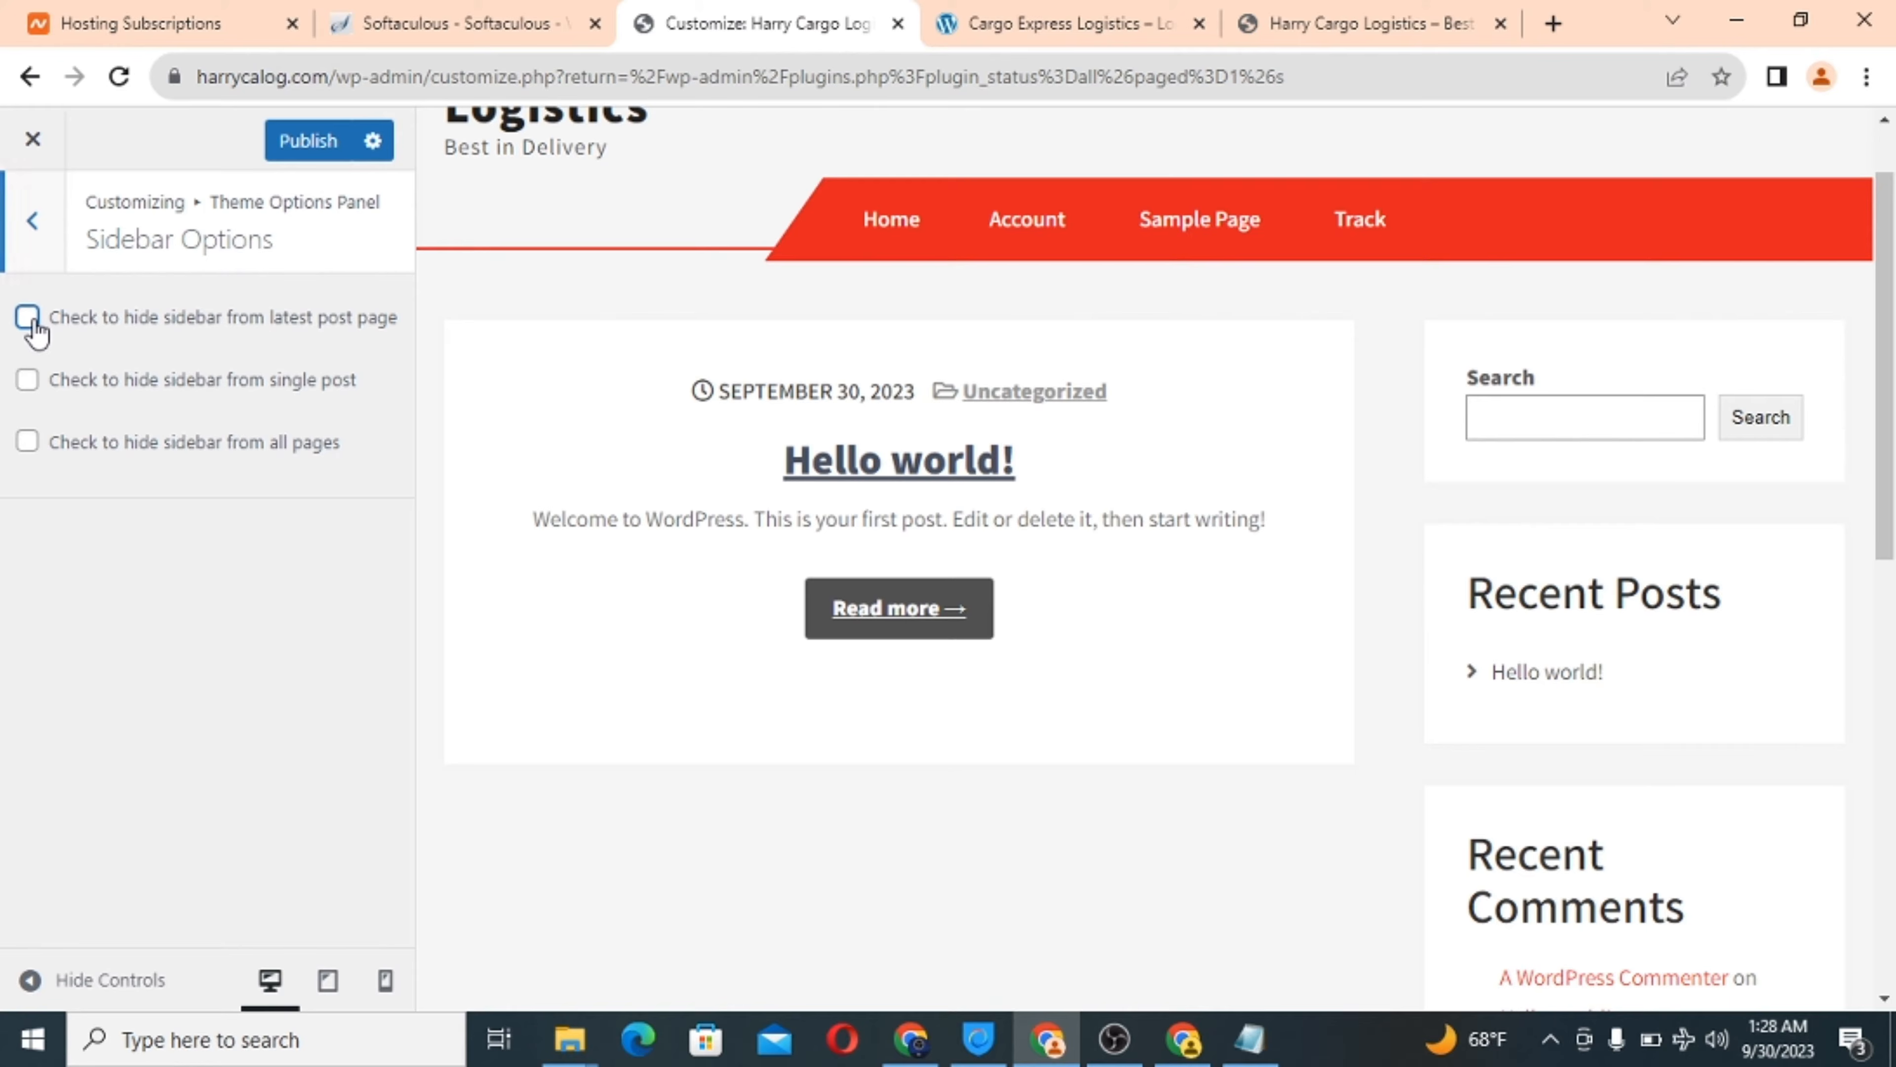
{"action": "left_click", "coordinate": [27, 379]}
{"action": "left_click", "coordinate": [27, 440]}
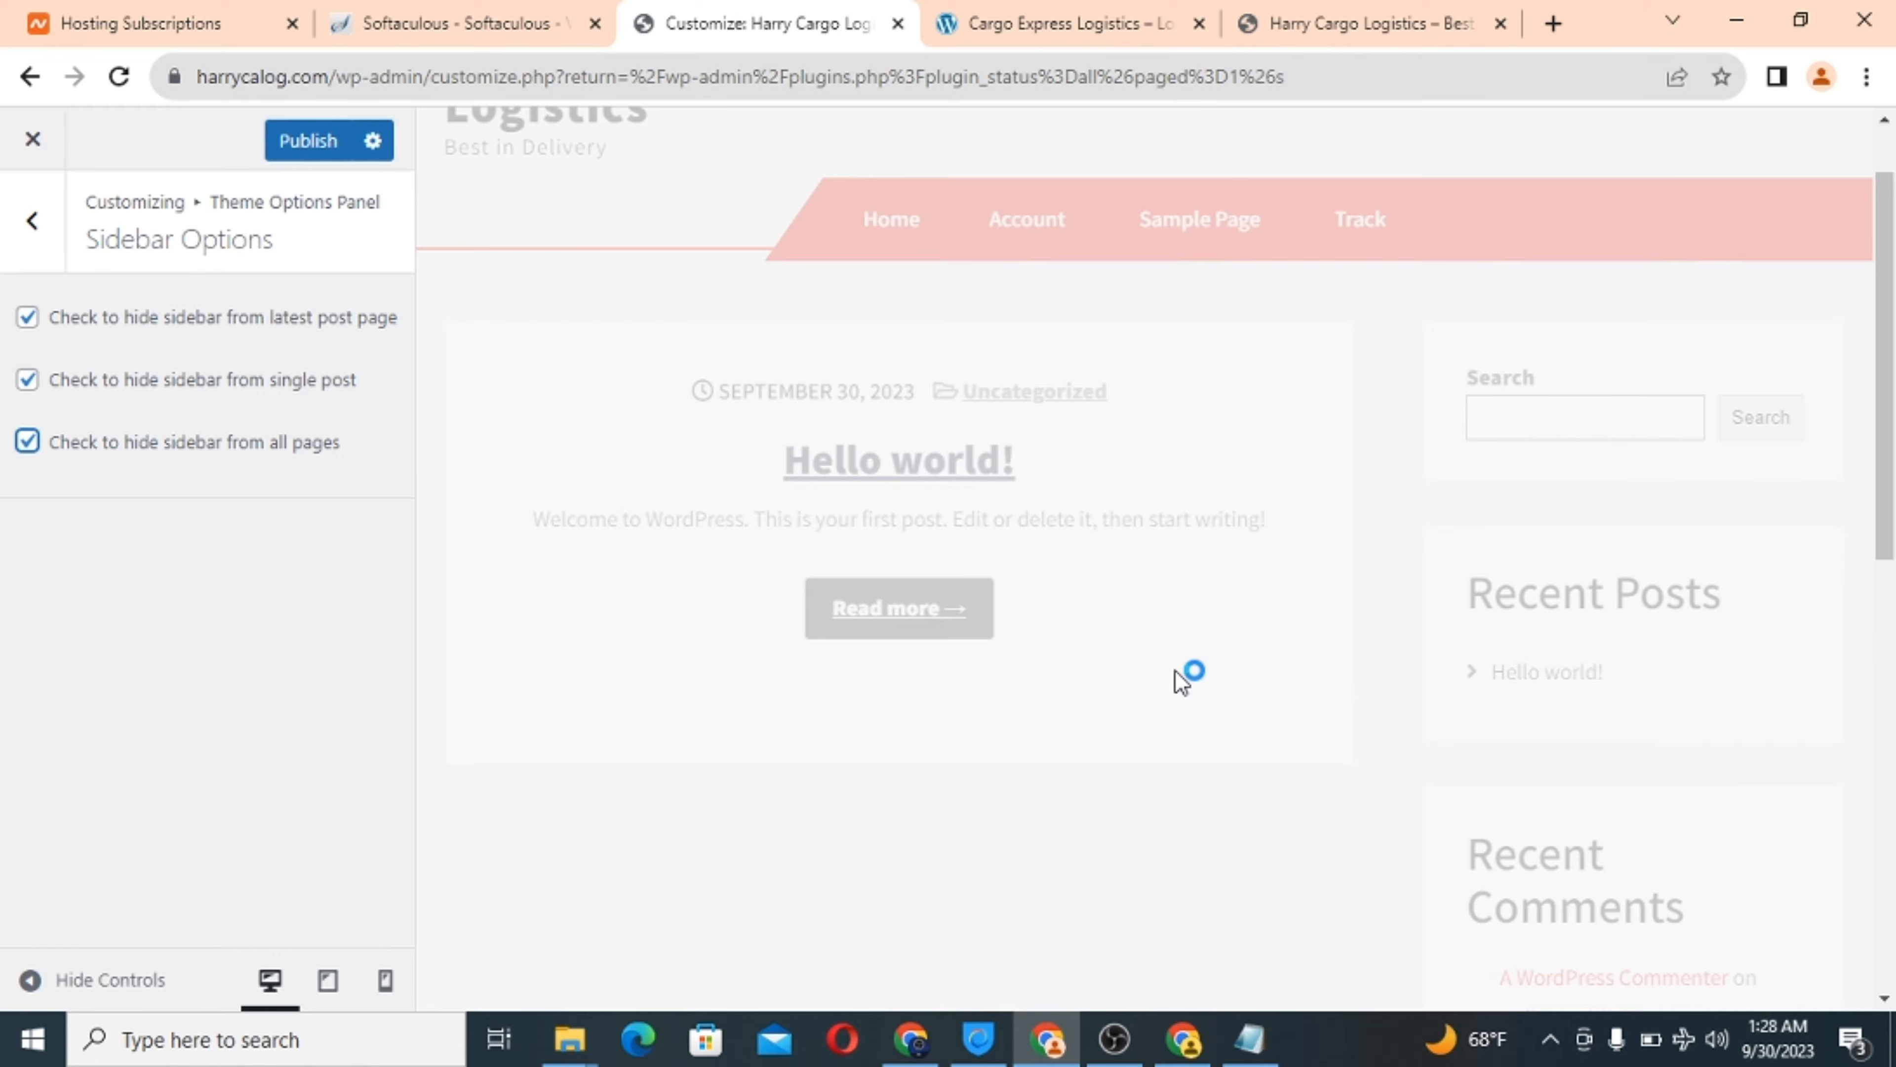
{"action": "scroll", "coordinate": [1177, 672], "scroll_direction": "down", "scroll_amount": 3}
{"action": "scroll", "coordinate": [1178, 681], "scroll_direction": "down", "scroll_amount": 2}
{"action": "scroll", "coordinate": [1177, 681], "scroll_direction": "up", "scroll_amount": 4}
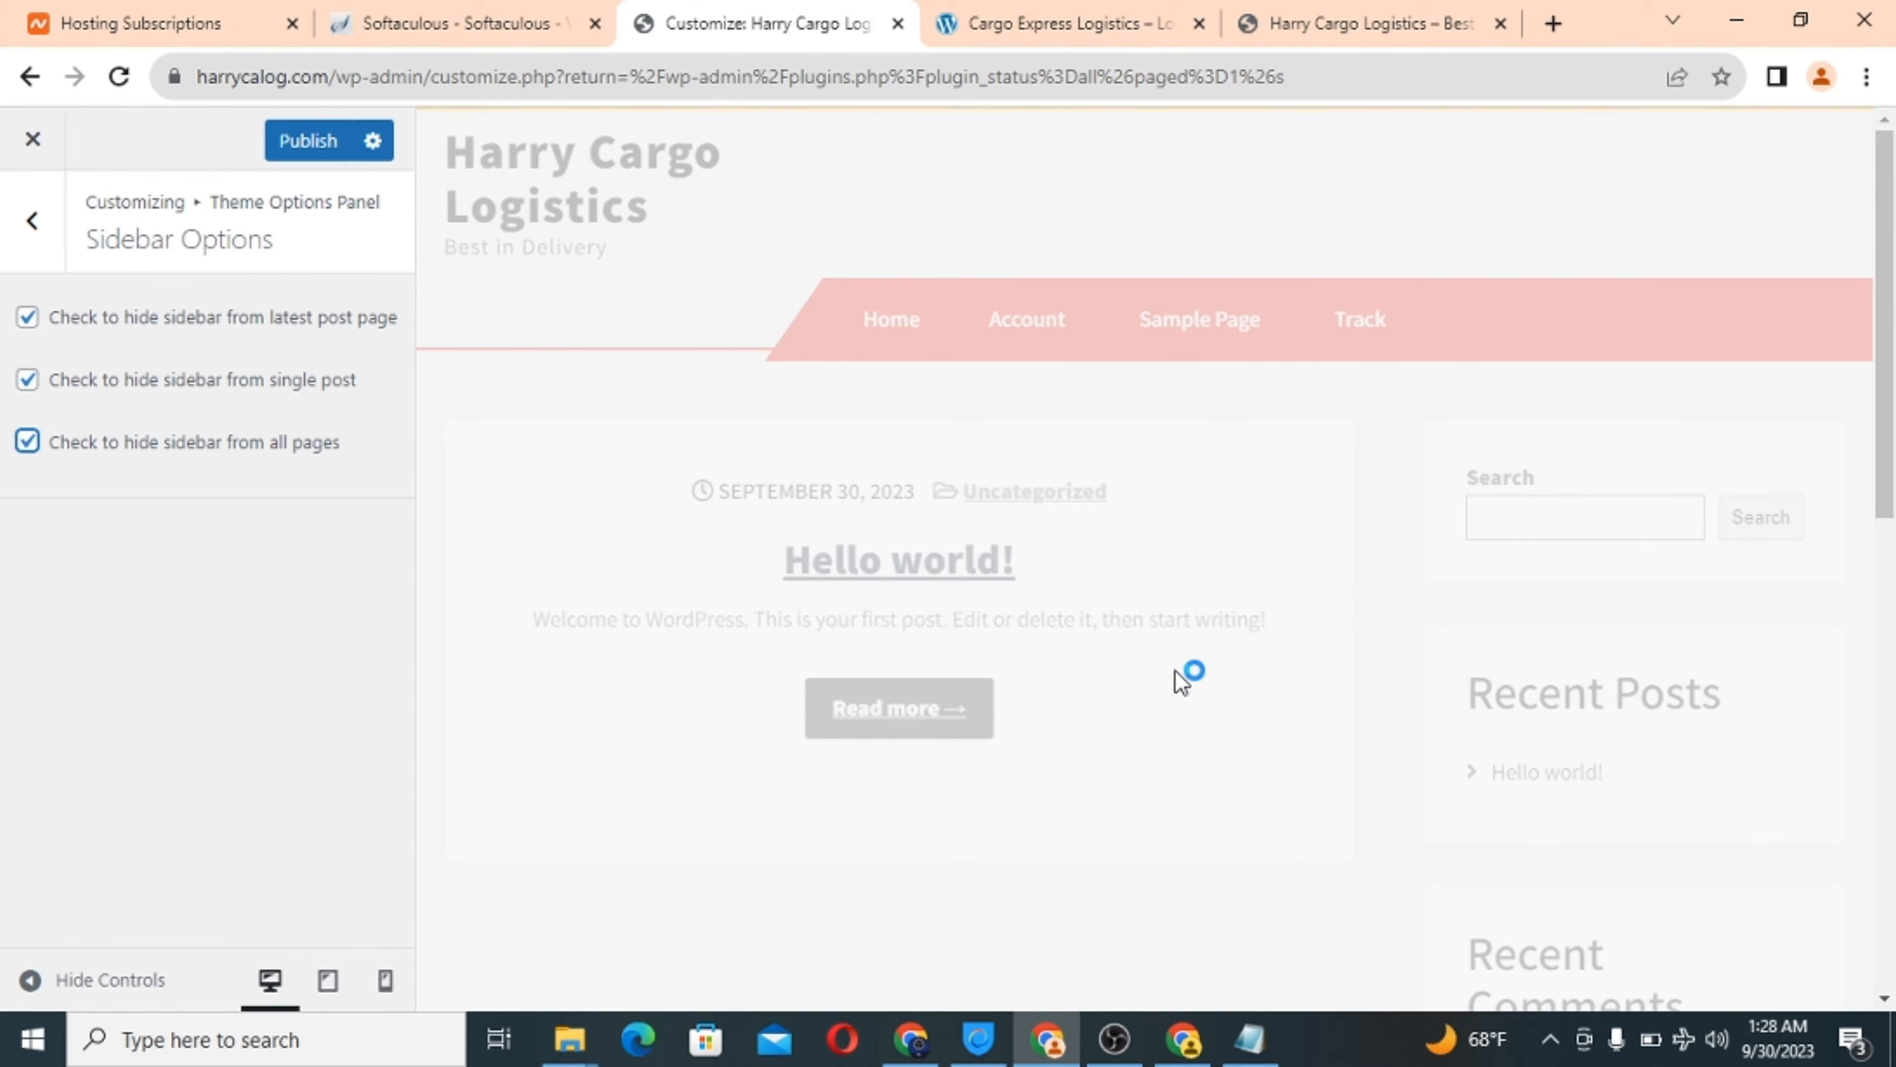
{"action": "left_click", "coordinate": [987, 23]}
{"action": "left_click", "coordinate": [753, 16]}
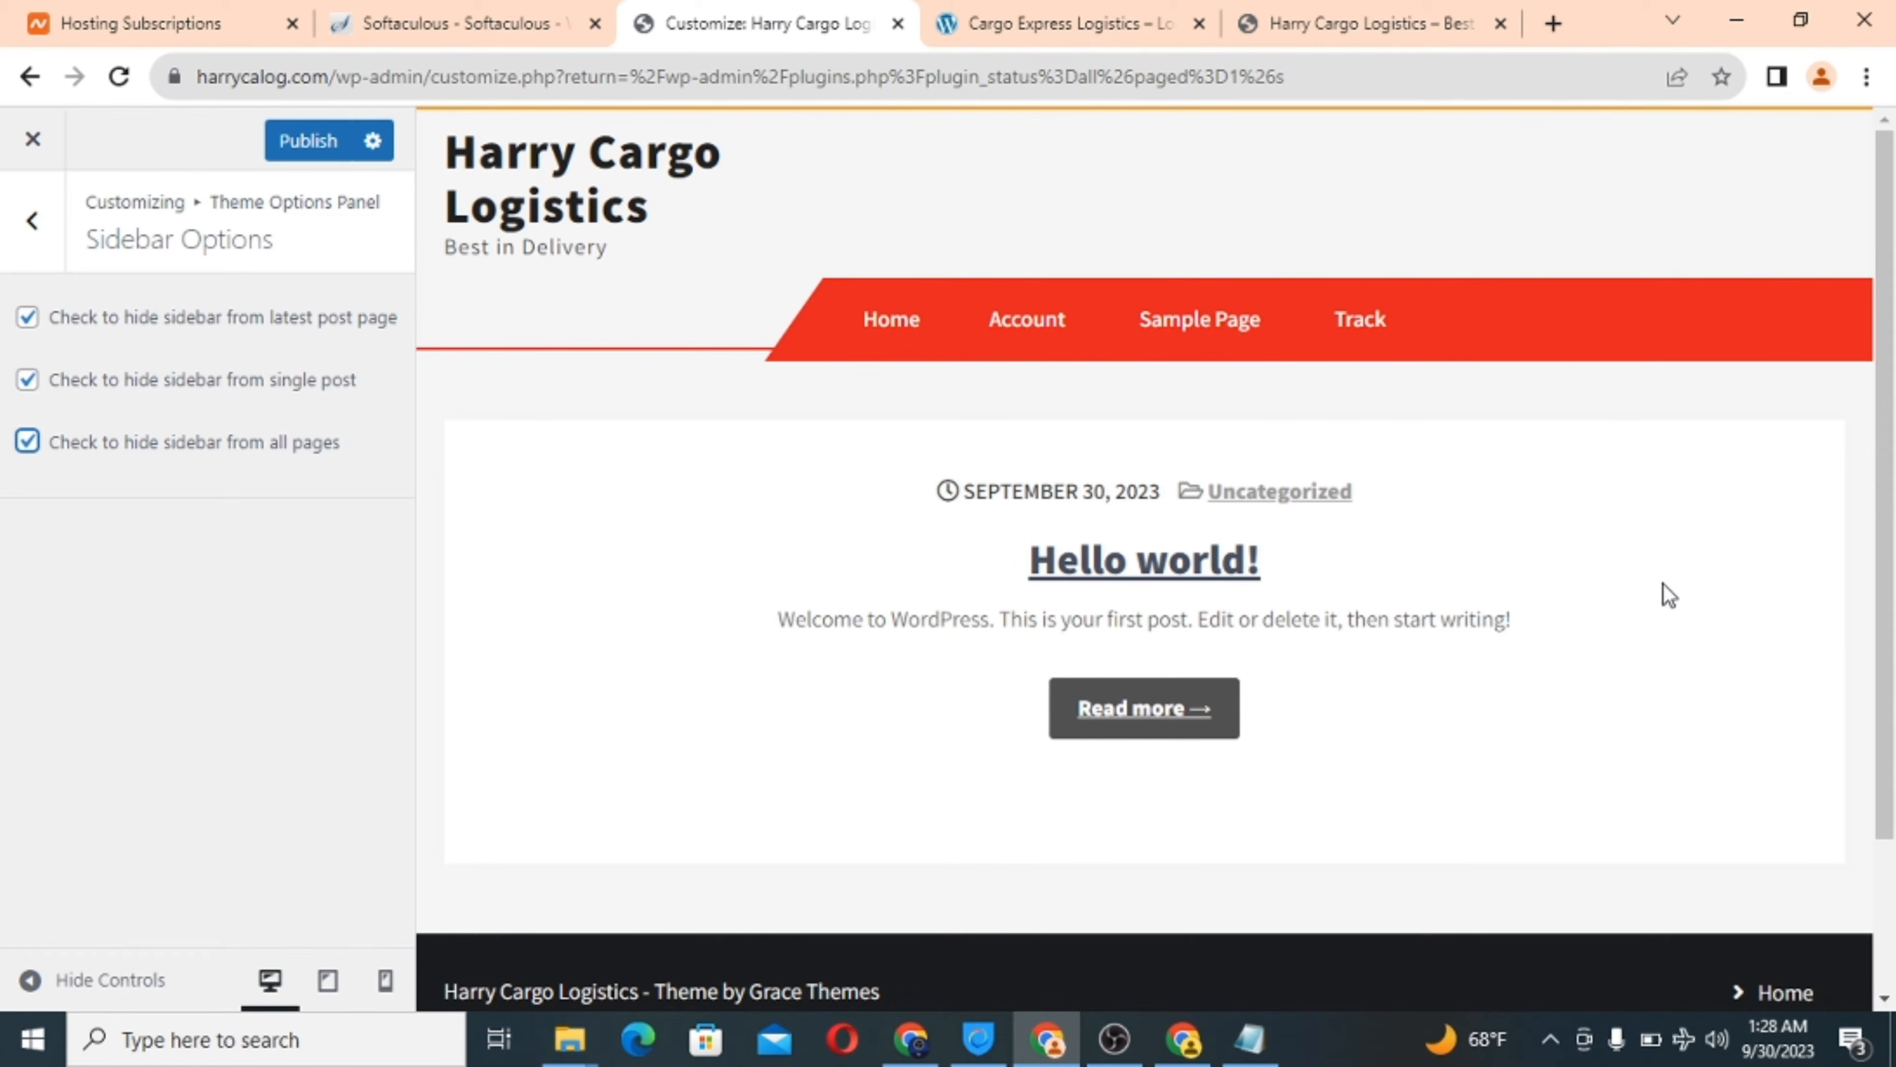
Publish the sidebar changes and return to the main Customizer menu.
{"action": "left_click", "coordinate": [302, 149]}
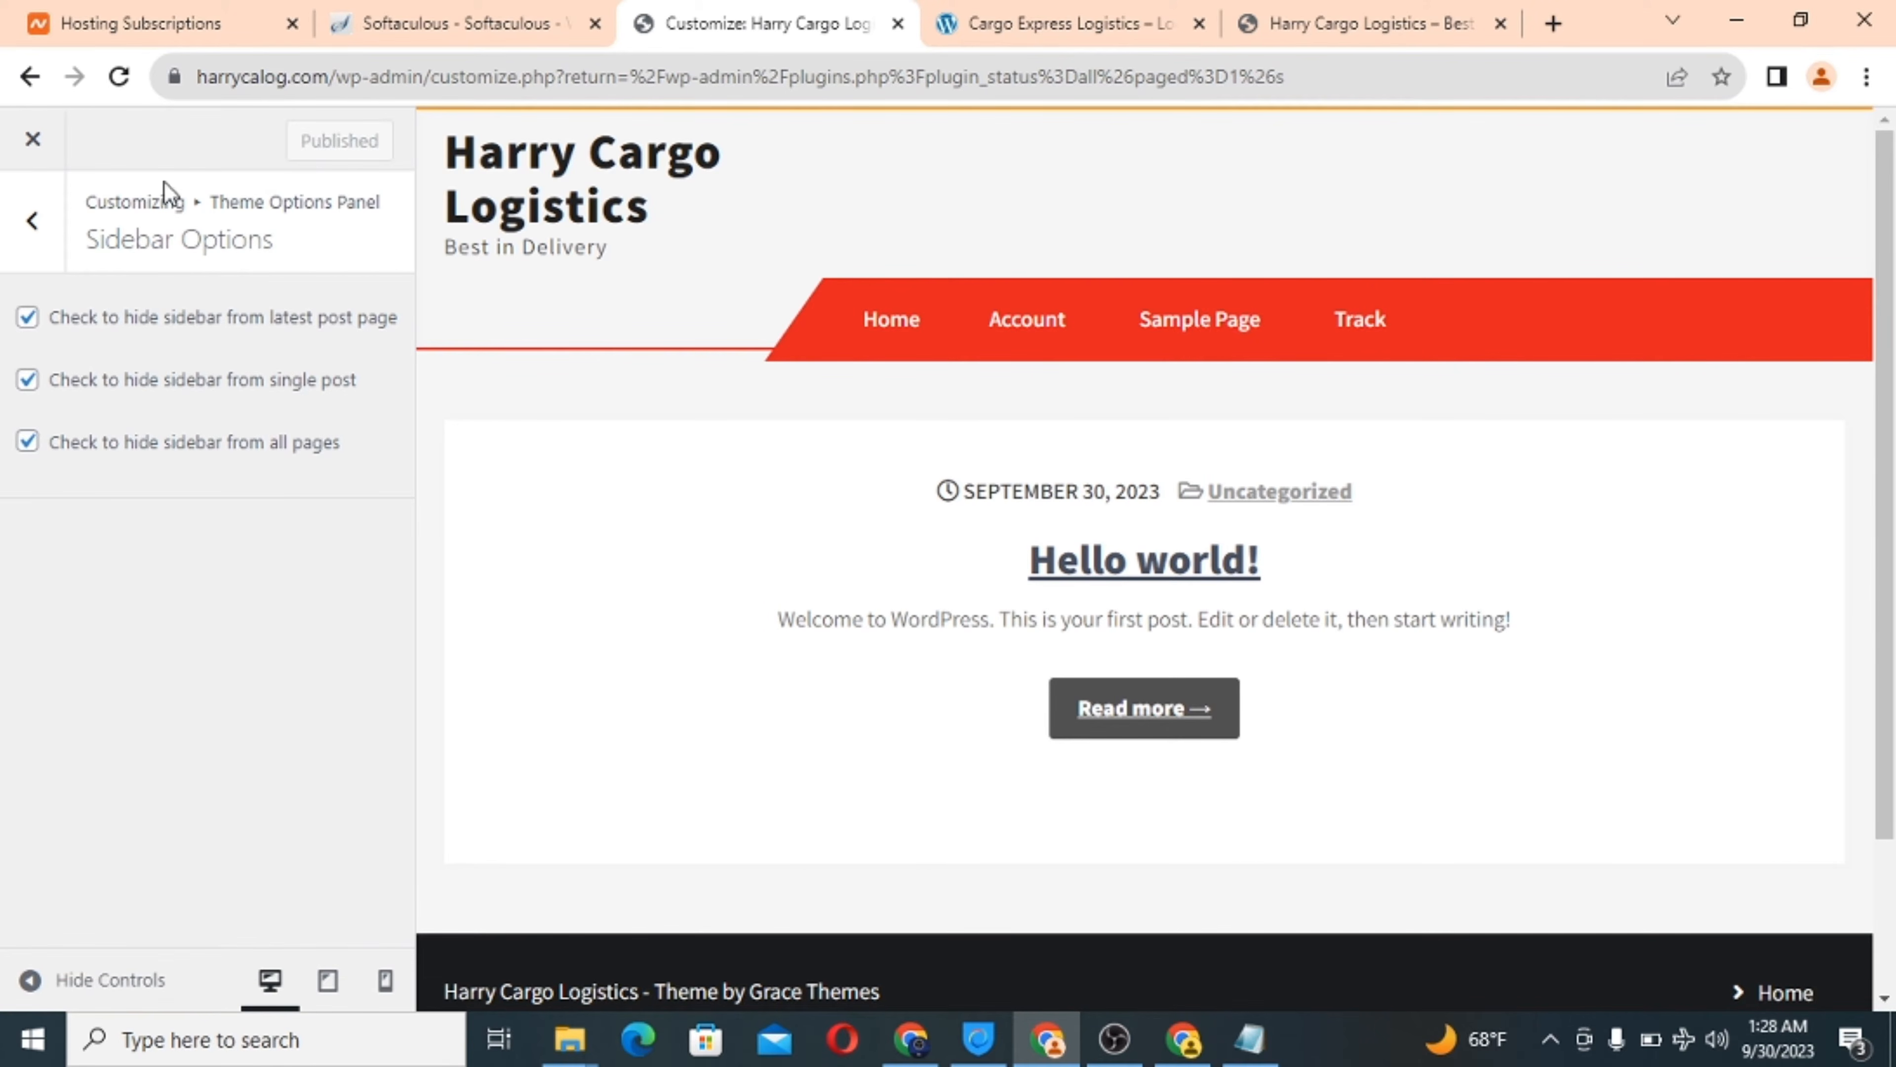
{"action": "left_click", "coordinate": [28, 265]}
{"action": "left_click", "coordinate": [26, 262]}
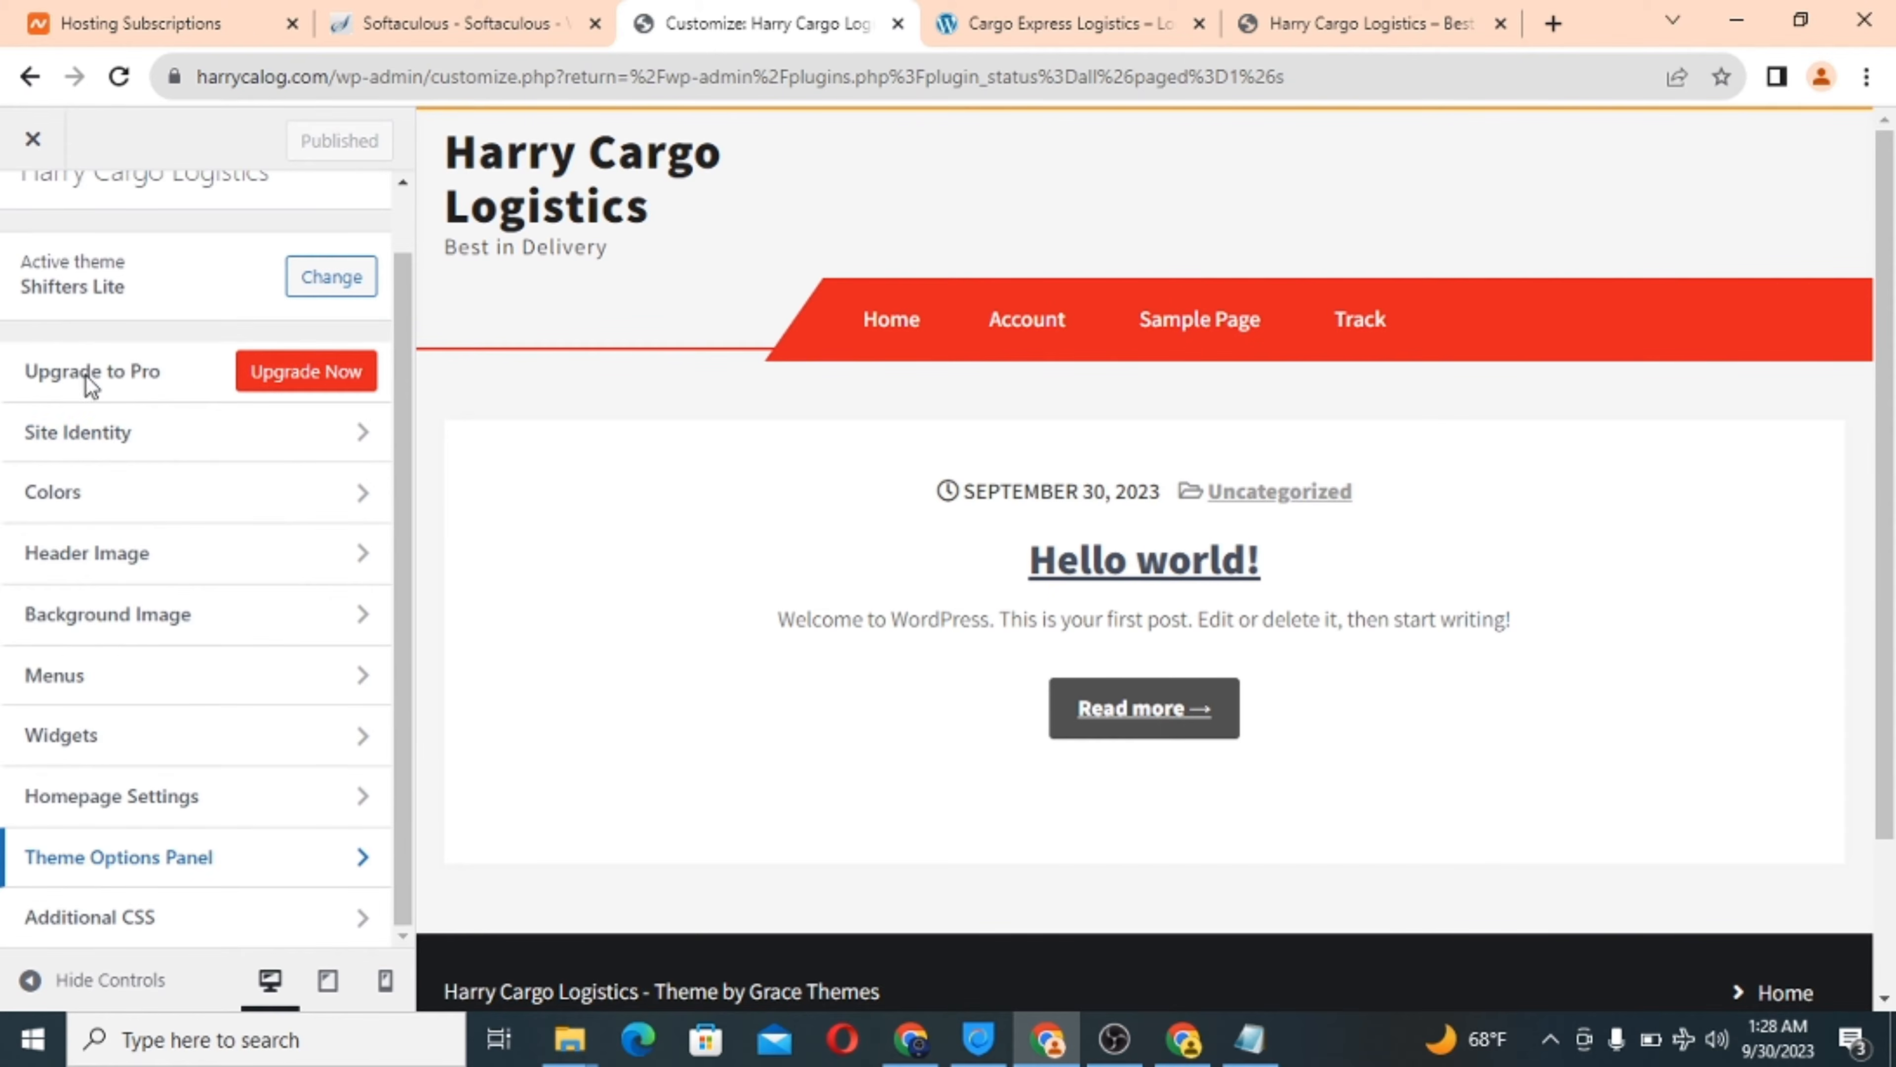
{"action": "scroll", "coordinate": [115, 440], "scroll_direction": "up", "scroll_amount": 1}
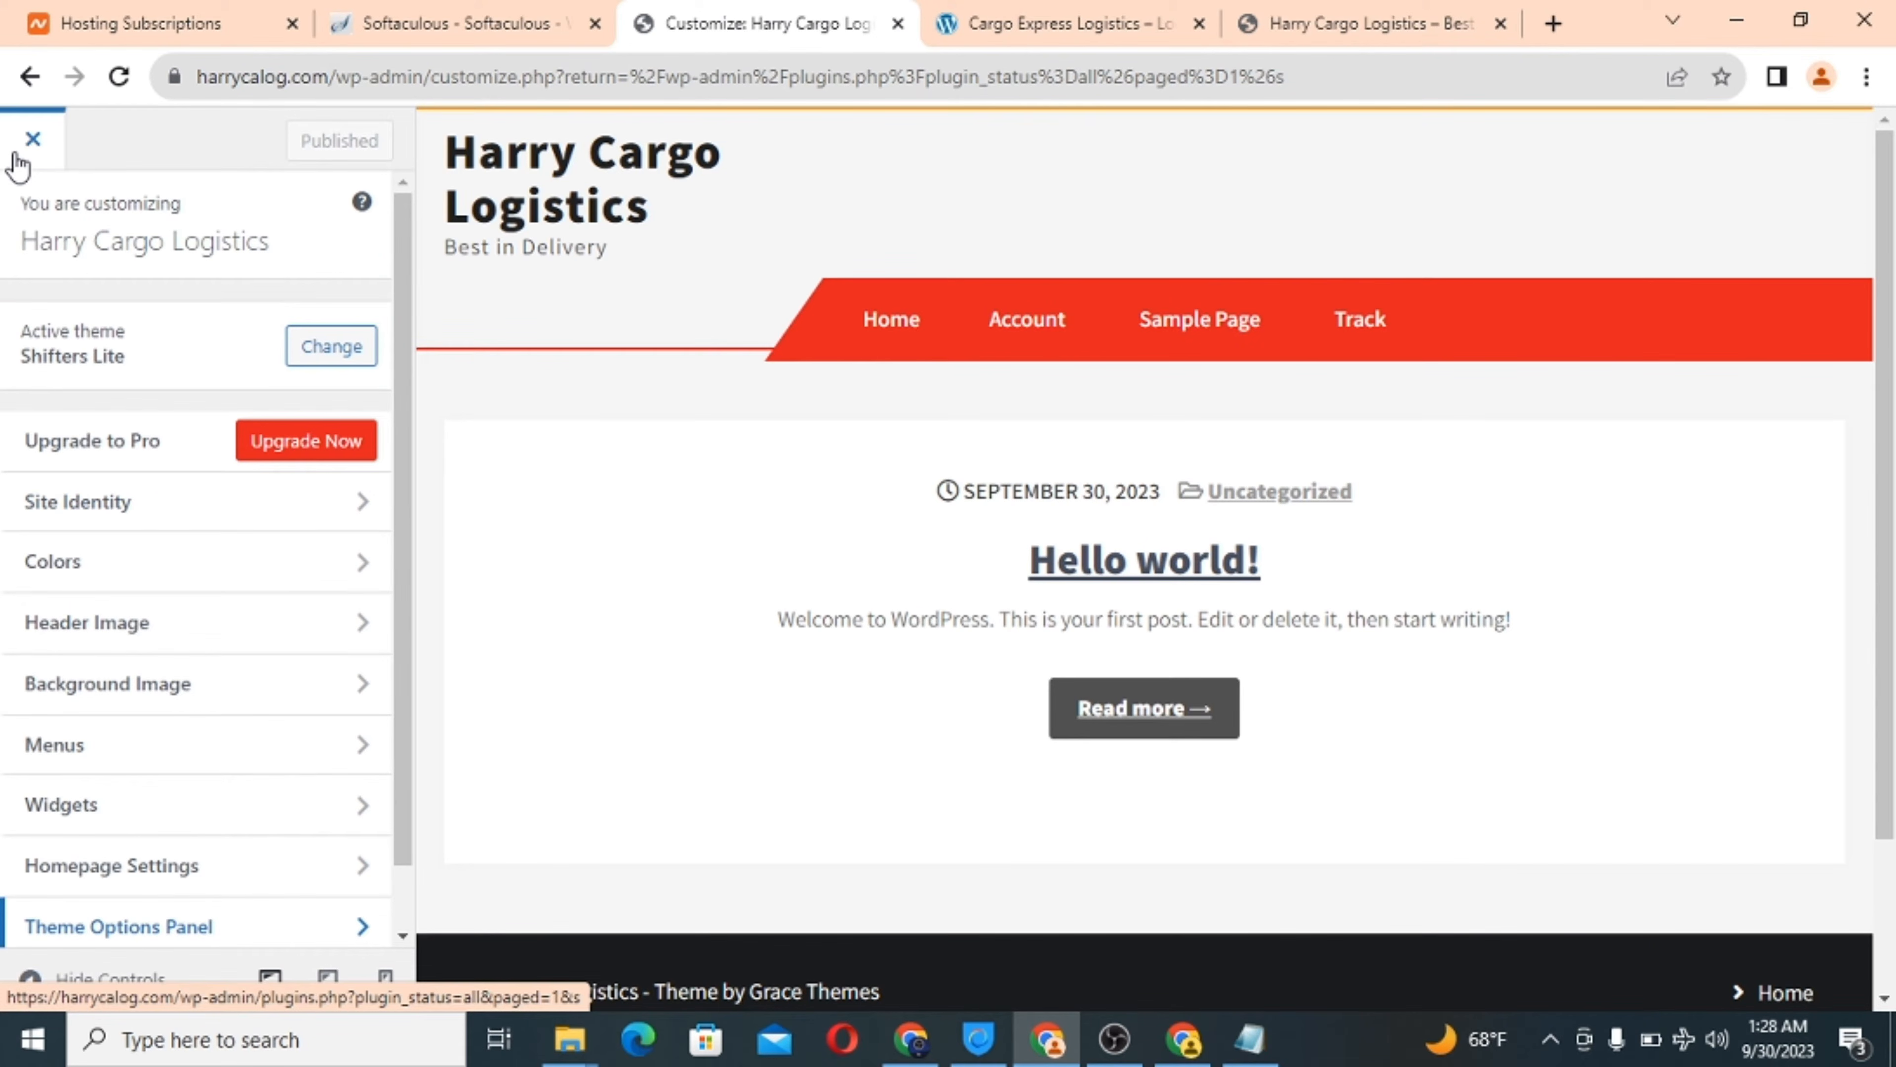
Close the Customizer and review the Installed Plugins list of 10 plugins.
{"action": "left_click", "coordinate": [32, 140]}
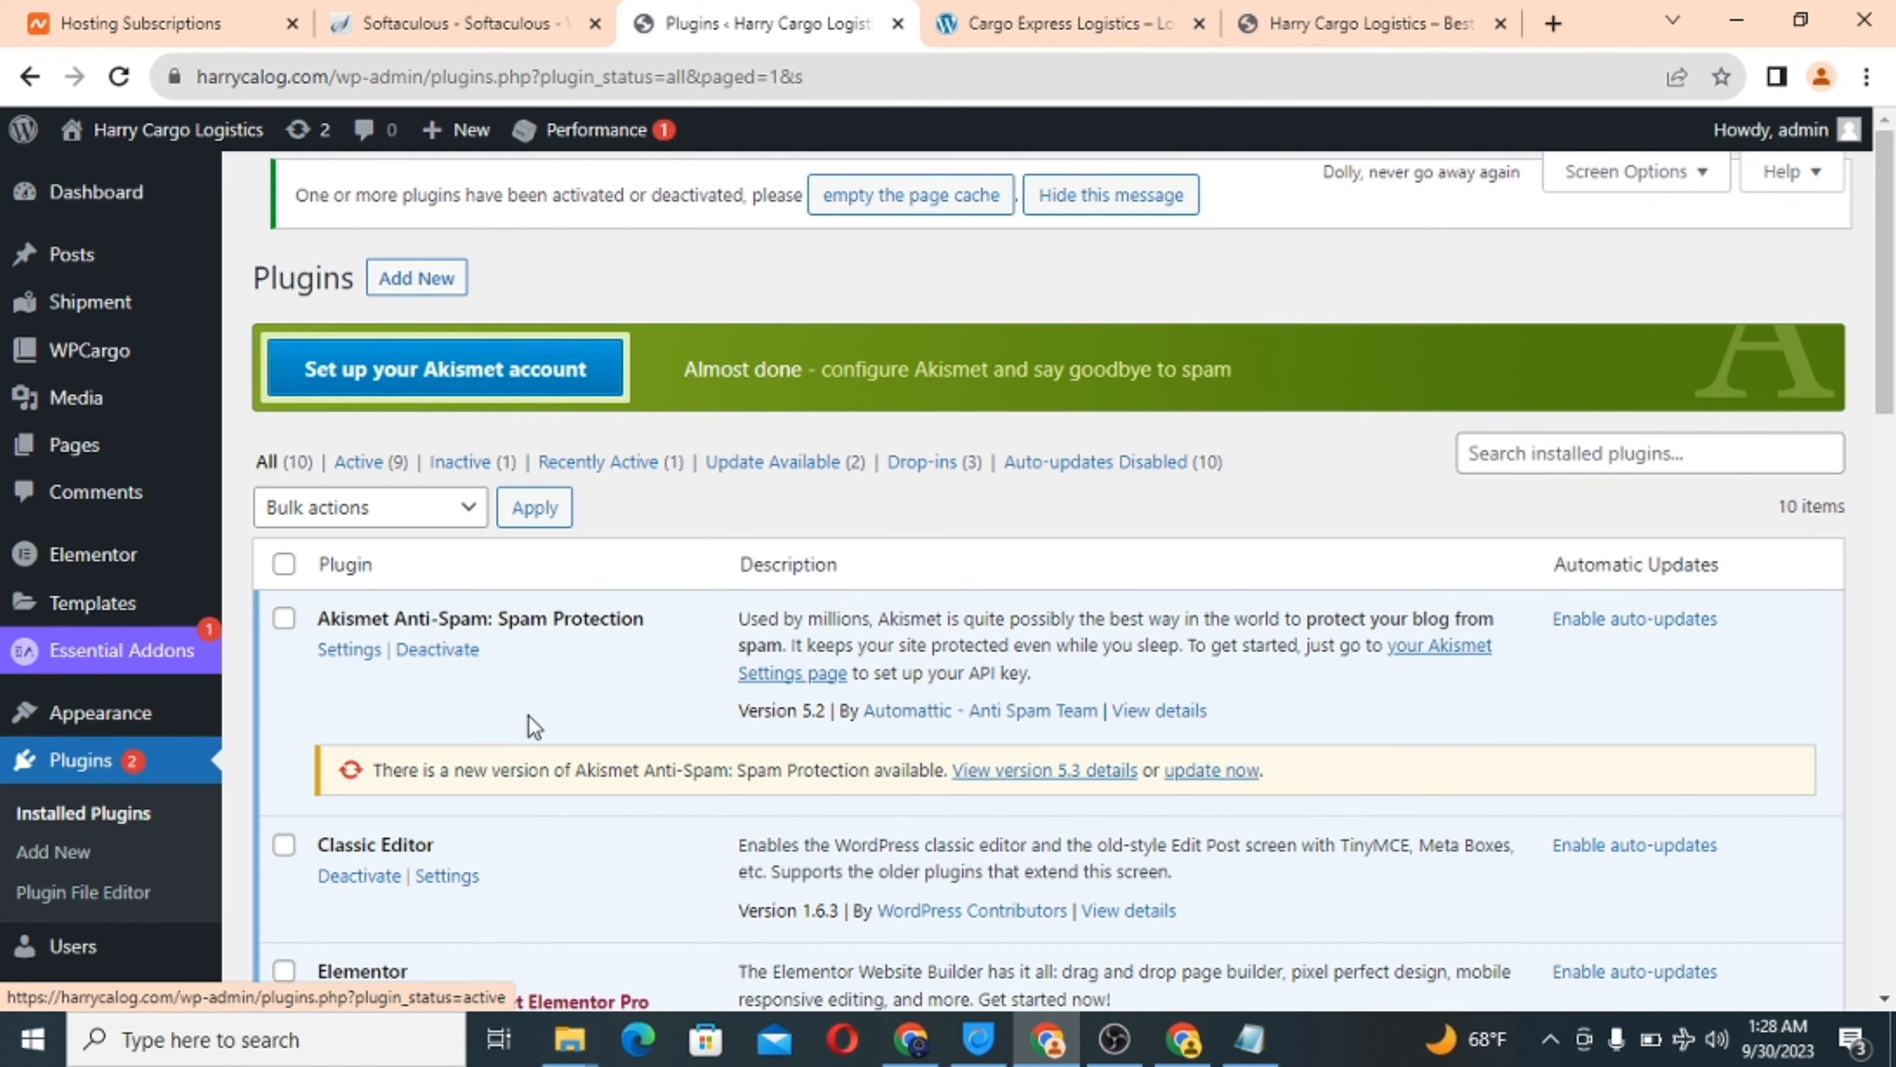
{"action": "scroll", "coordinate": [529, 721], "scroll_direction": "down", "scroll_amount": 5}
{"action": "scroll", "coordinate": [529, 721], "scroll_direction": "up", "scroll_amount": 5}
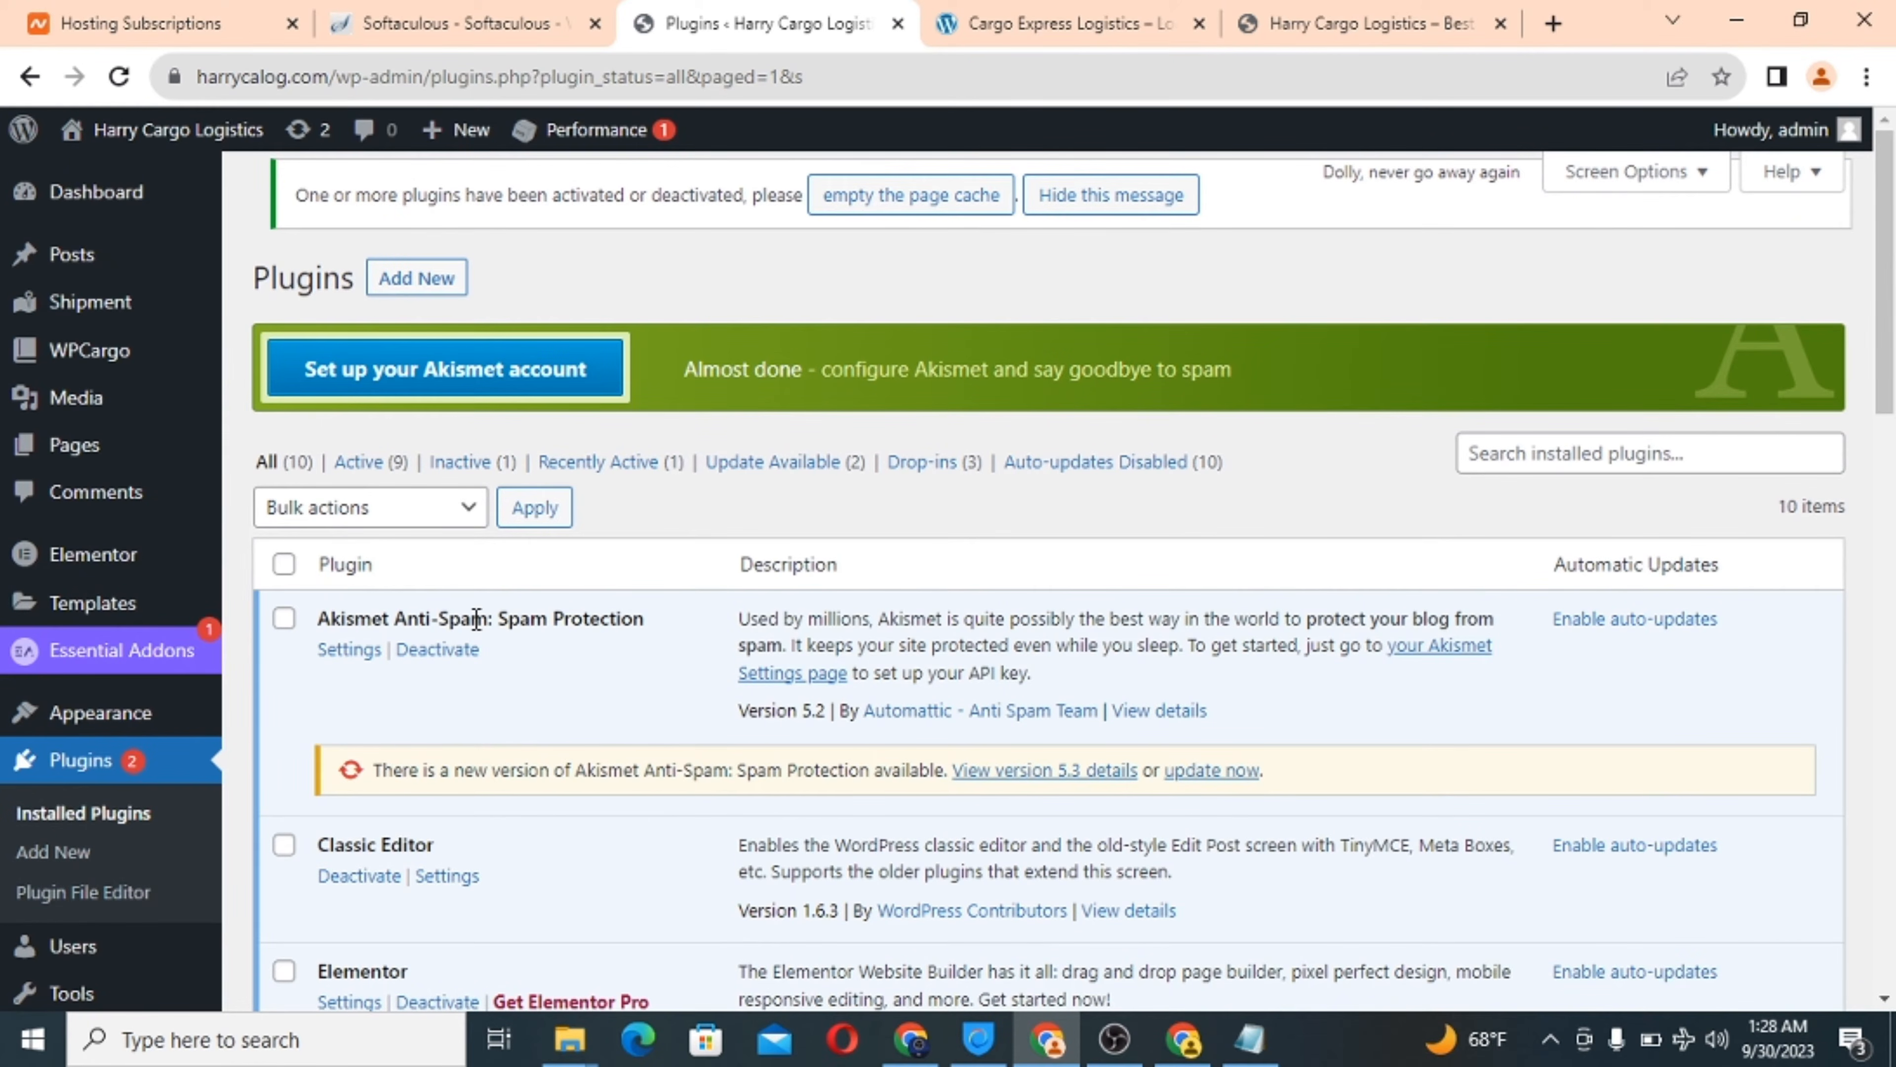
{"action": "scroll", "coordinate": [476, 620], "scroll_direction": "down", "scroll_amount": 3}
{"action": "scroll", "coordinate": [477, 620], "scroll_direction": "up", "scroll_amount": 3}
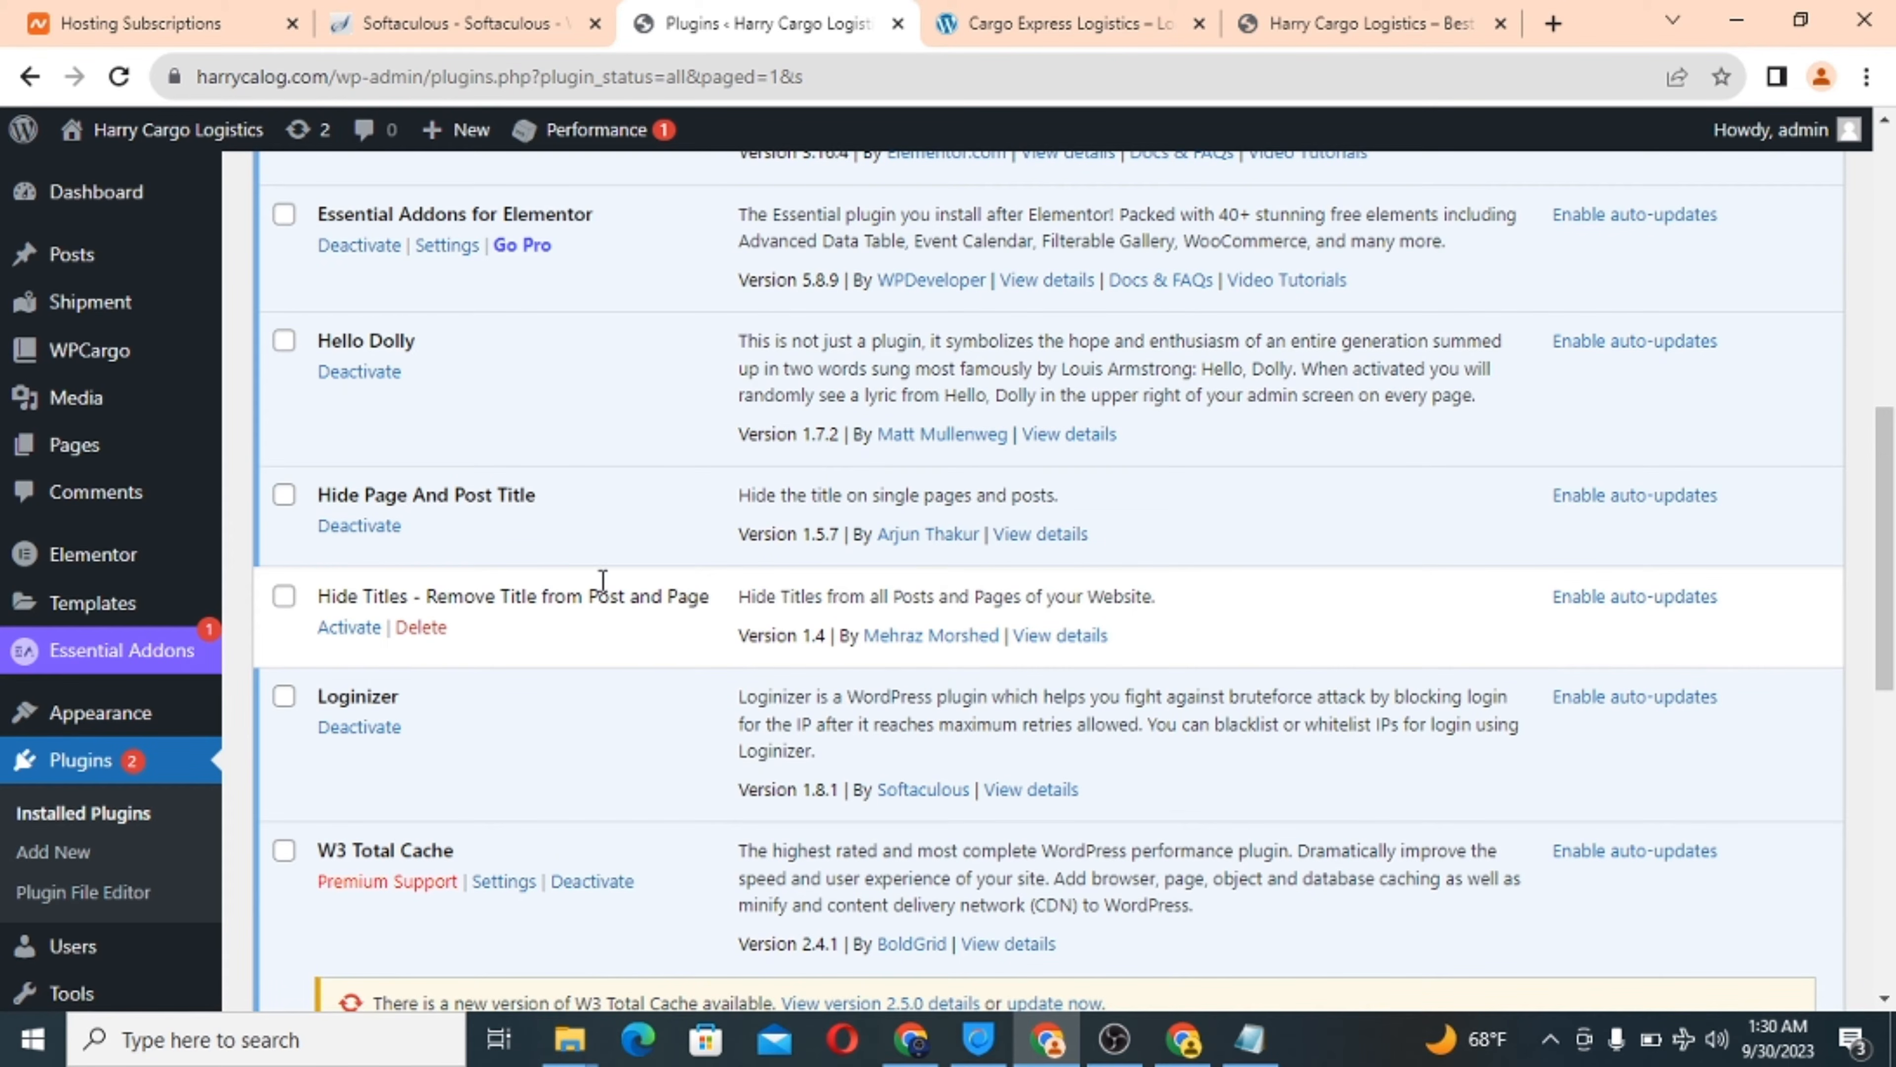
{"action": "mouse_move", "coordinate": [75, 460]}
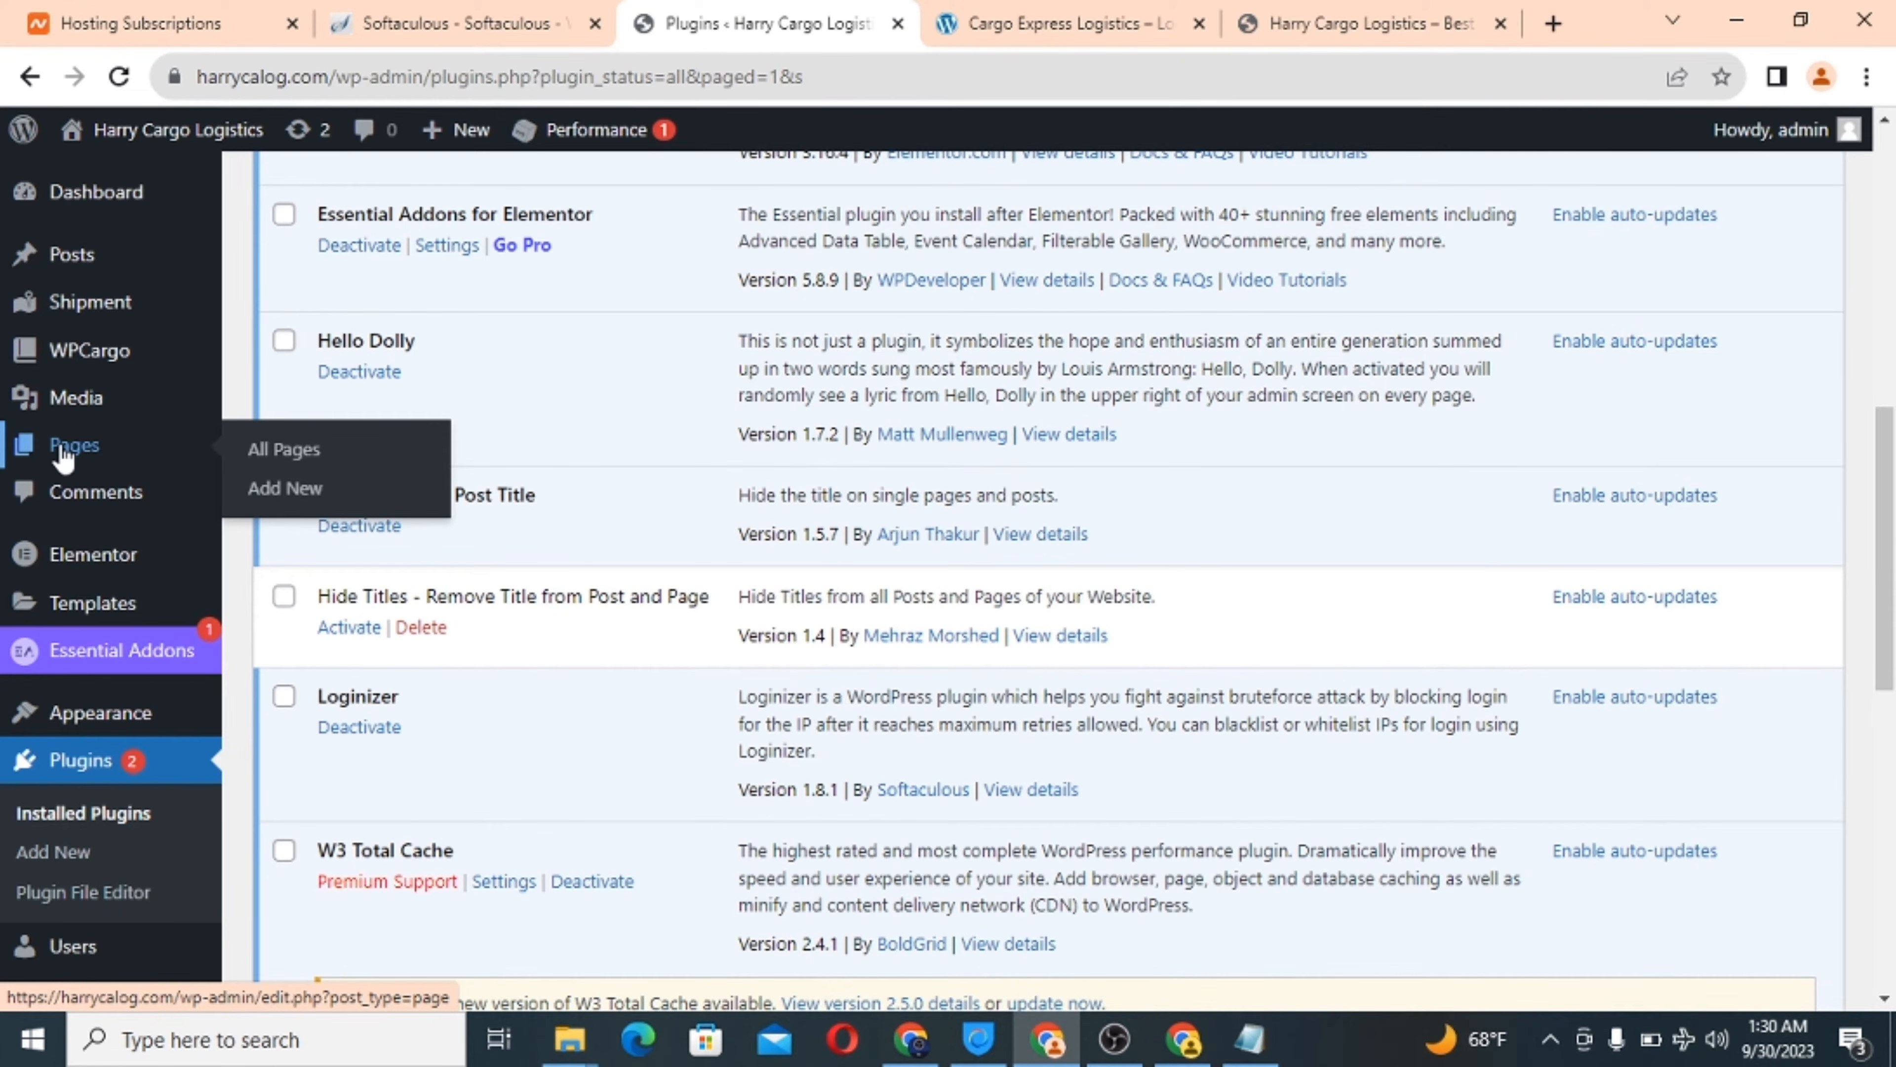
Start a new page titled 'Home'.
{"action": "left_click", "coordinate": [276, 497]}
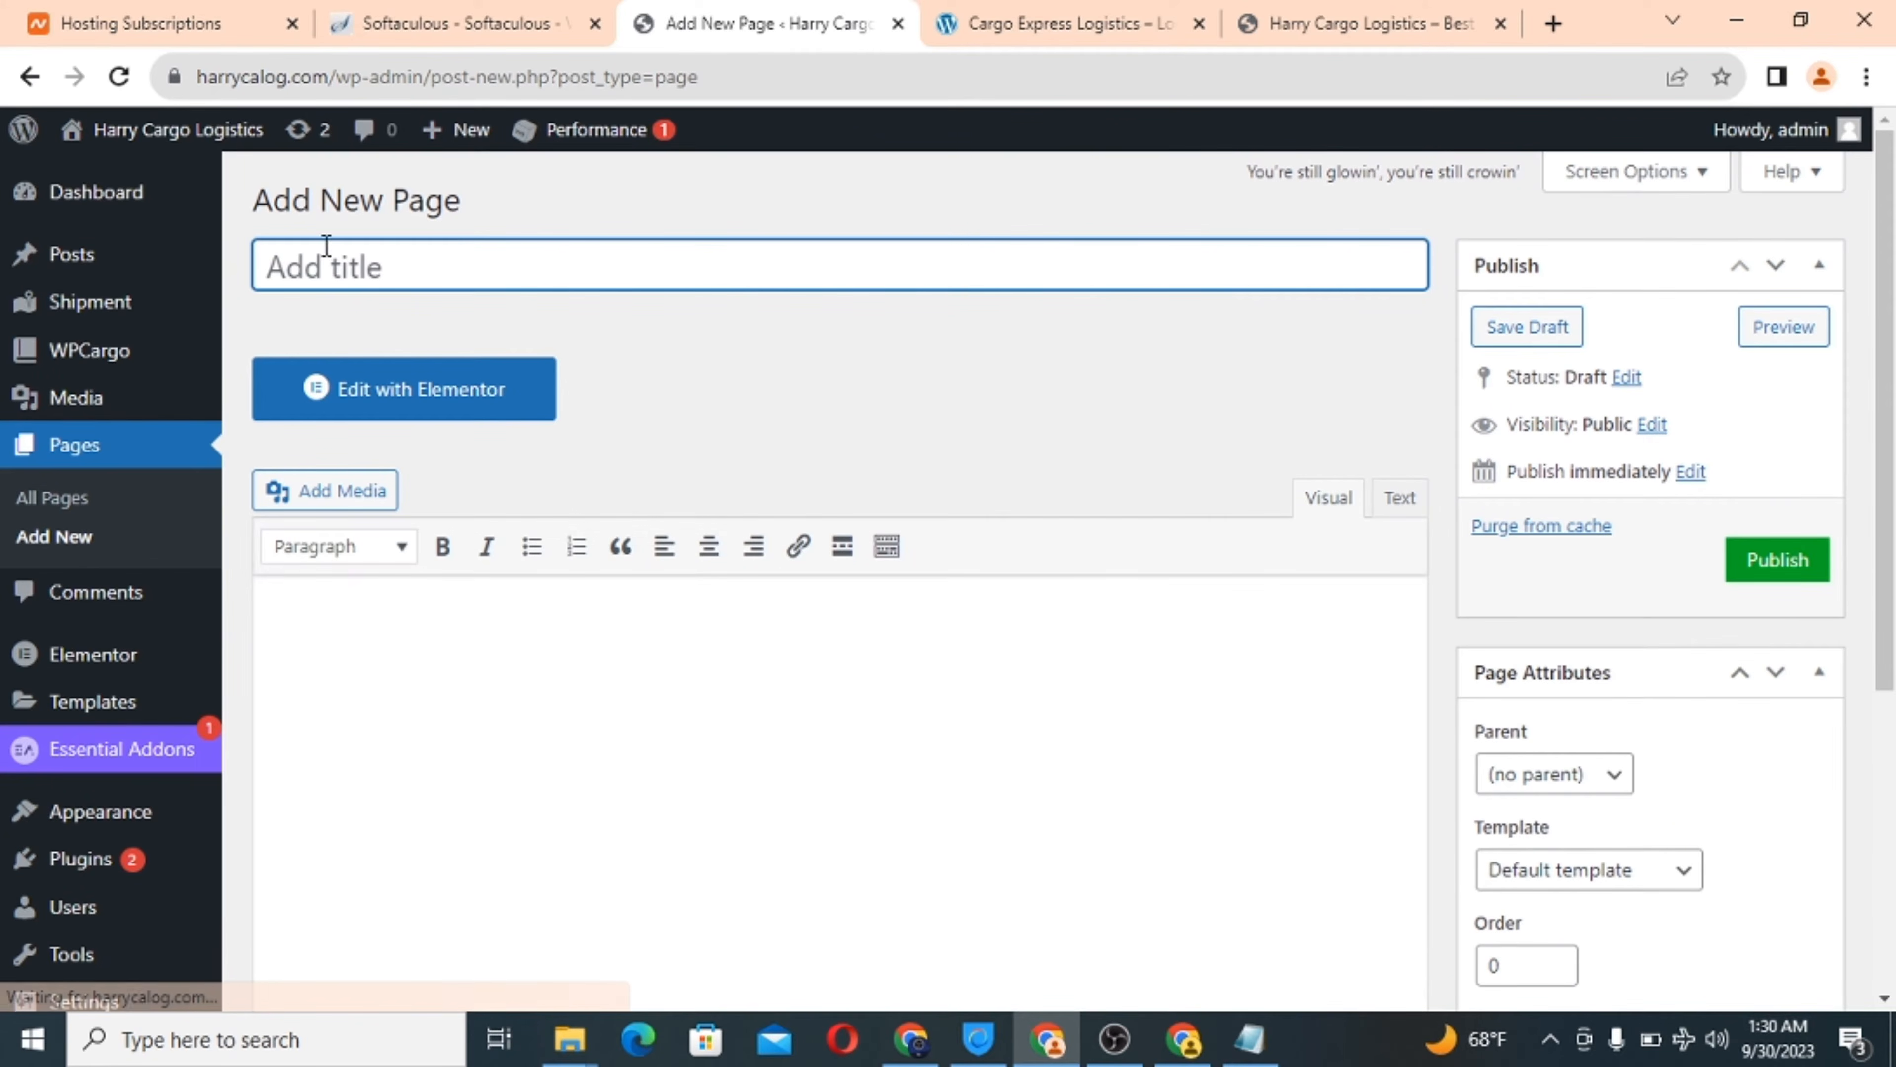
{"action": "type", "text": "Home"}
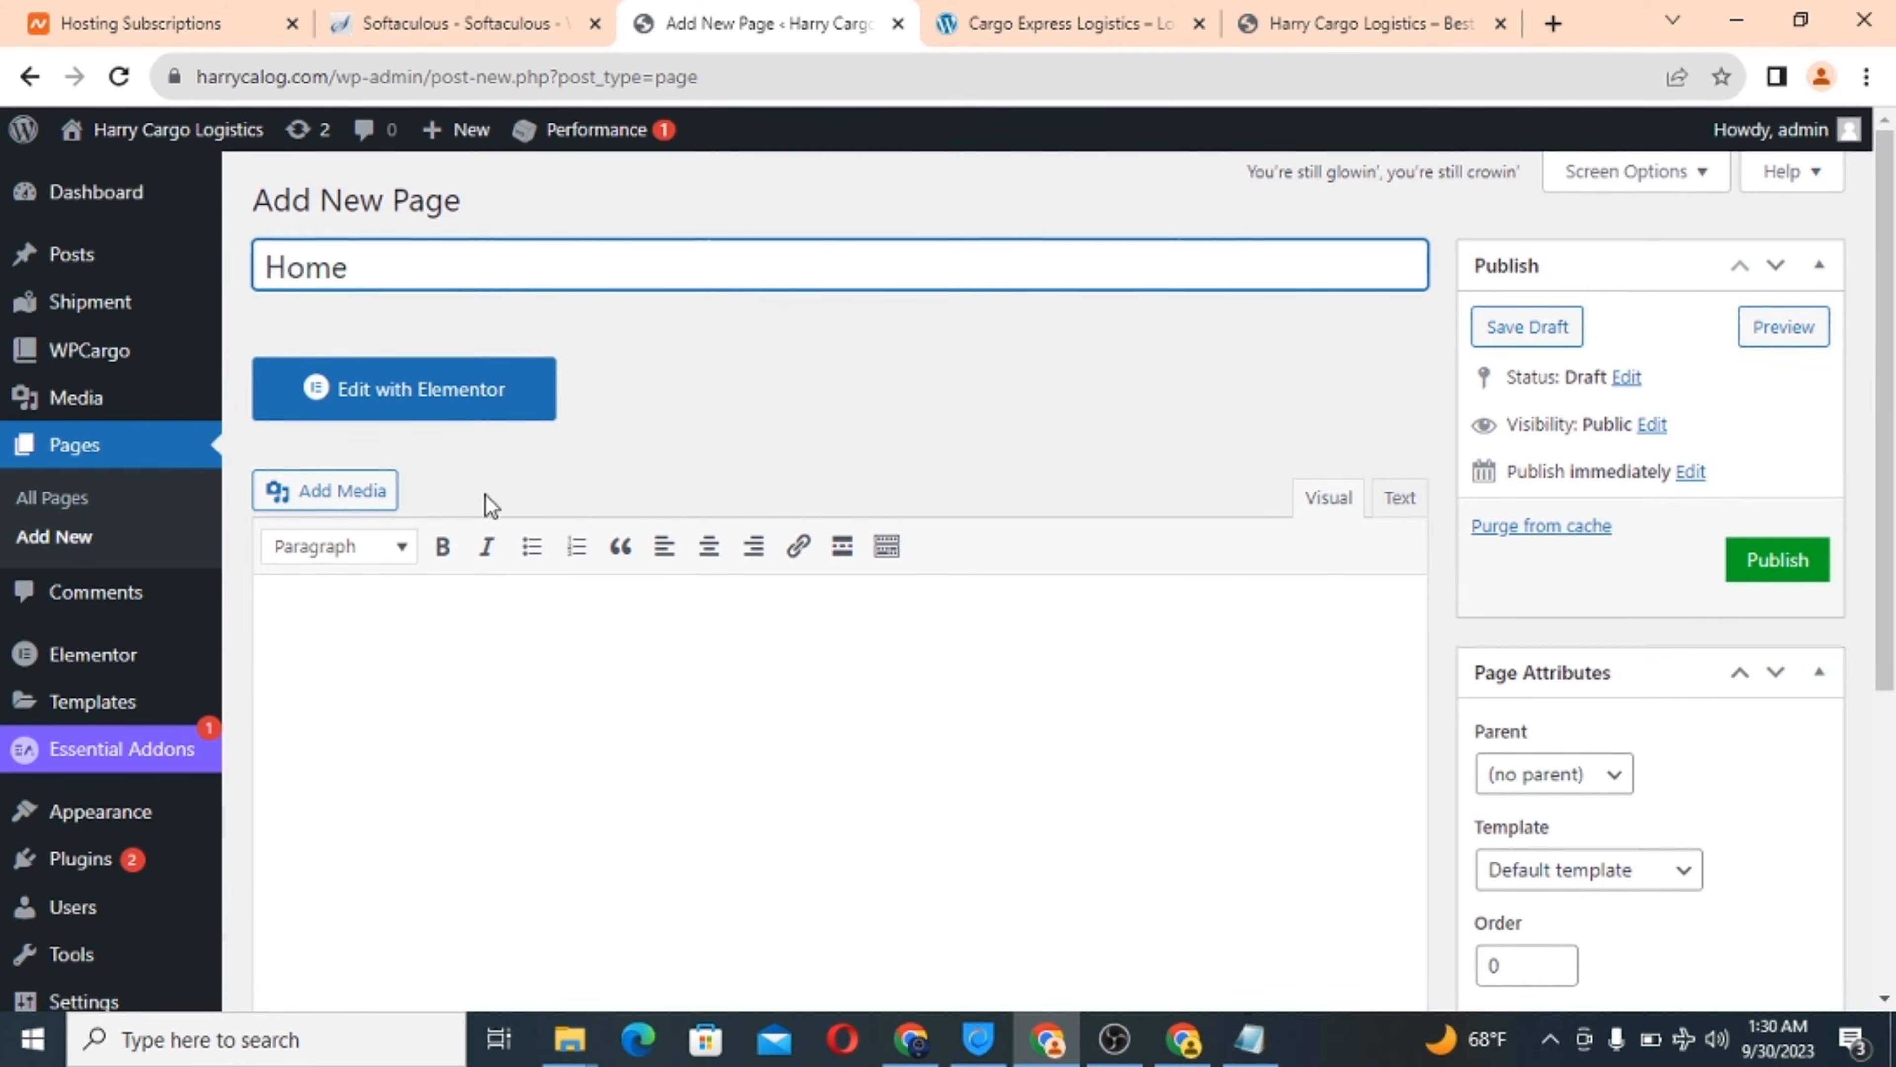
{"action": "left_click", "coordinate": [439, 633]}
{"action": "scroll", "coordinate": [1109, 691], "scroll_direction": "down", "scroll_amount": 2}
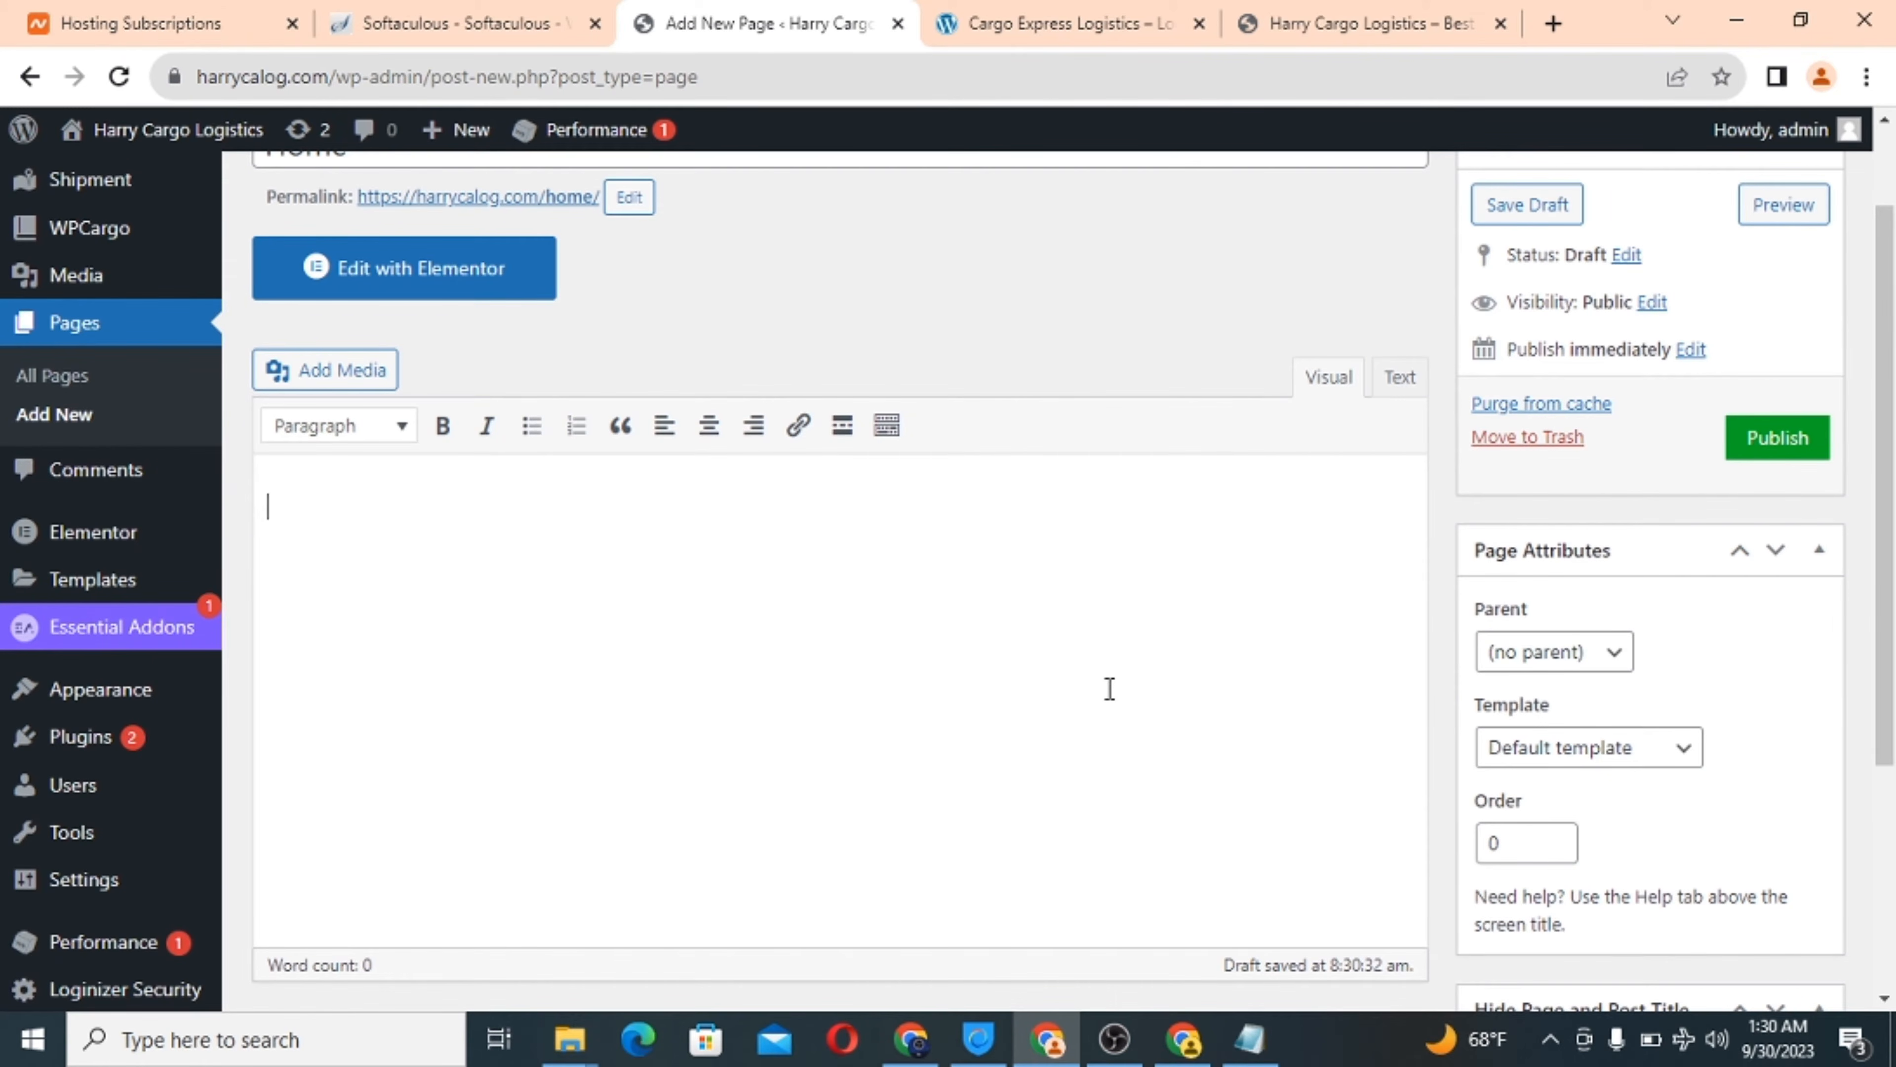
{"action": "scroll", "coordinate": [1109, 688], "scroll_direction": "down", "scroll_amount": 4}
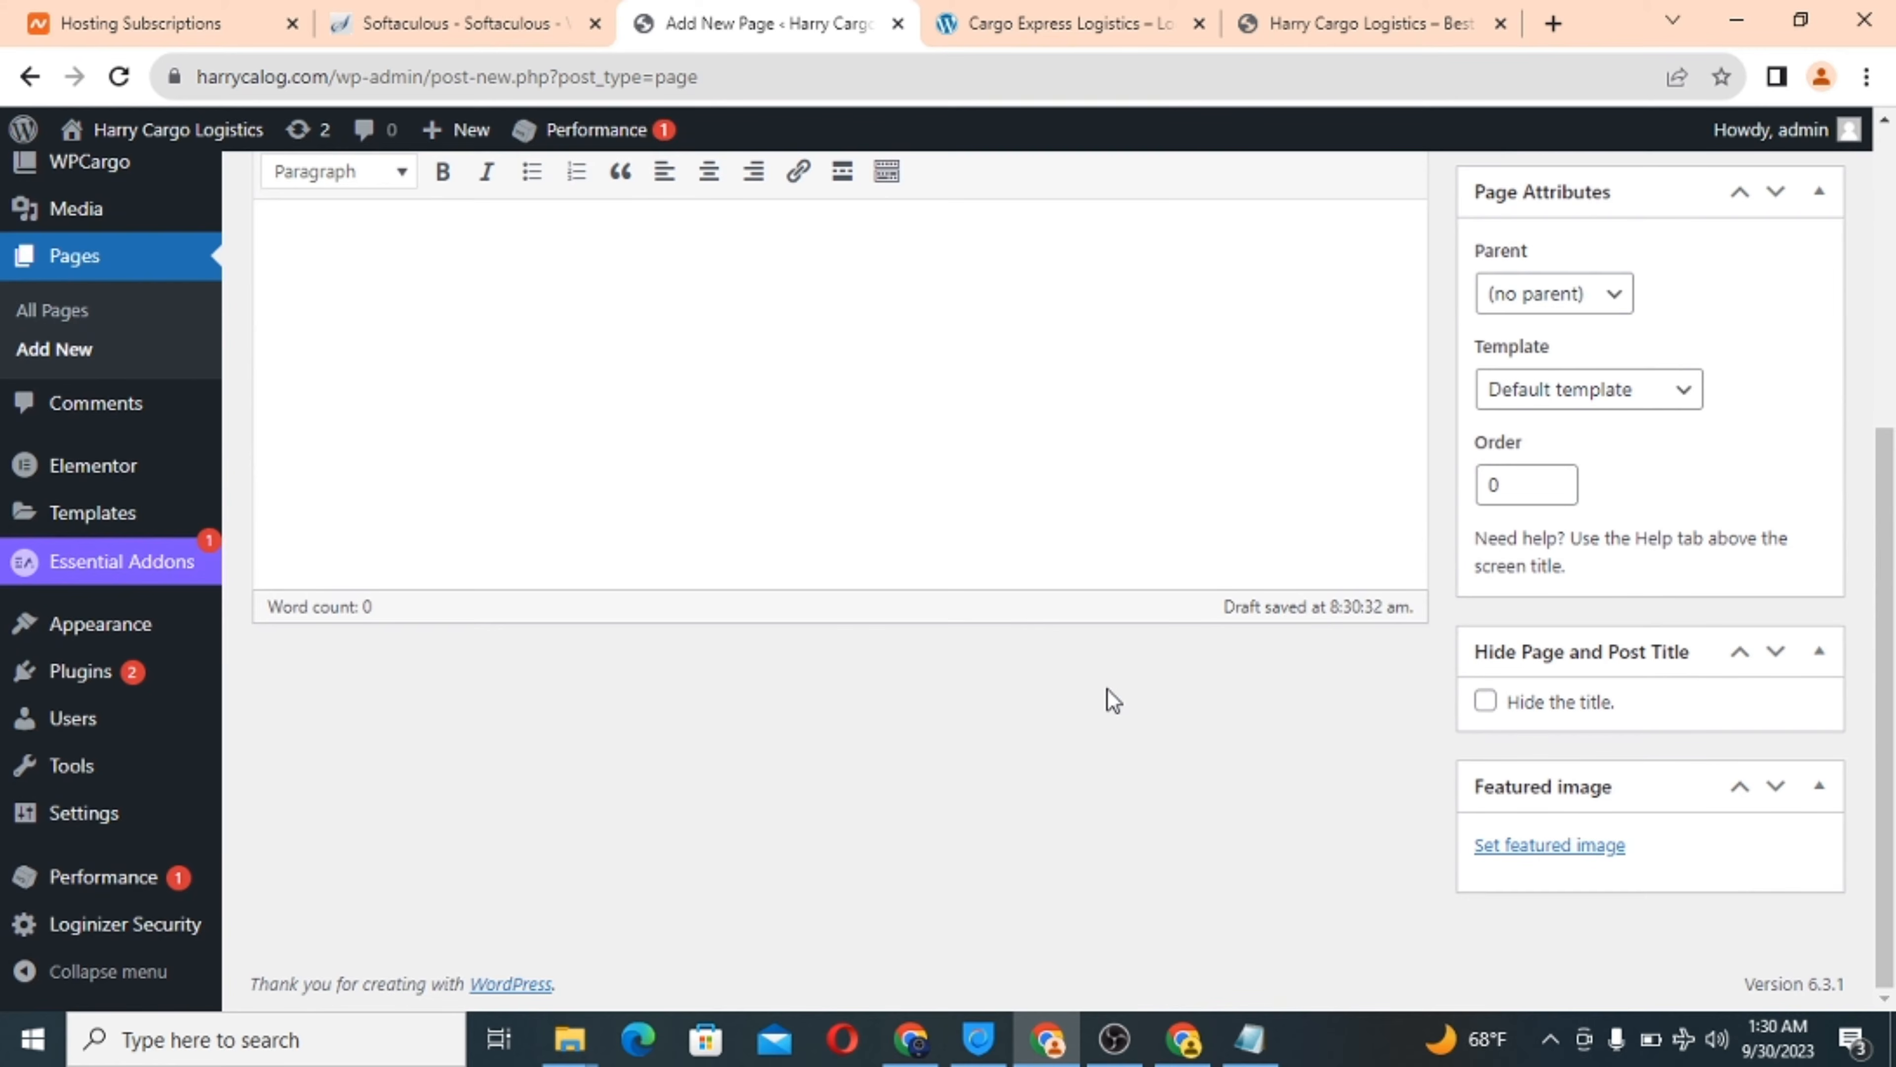
Hide the Home page title, apply the Elementor Full Width template, and publish it.
{"action": "left_click", "coordinate": [1487, 702]}
{"action": "left_click_drag", "start_coordinate": [1887, 678], "coordinate": [1893, 528]}
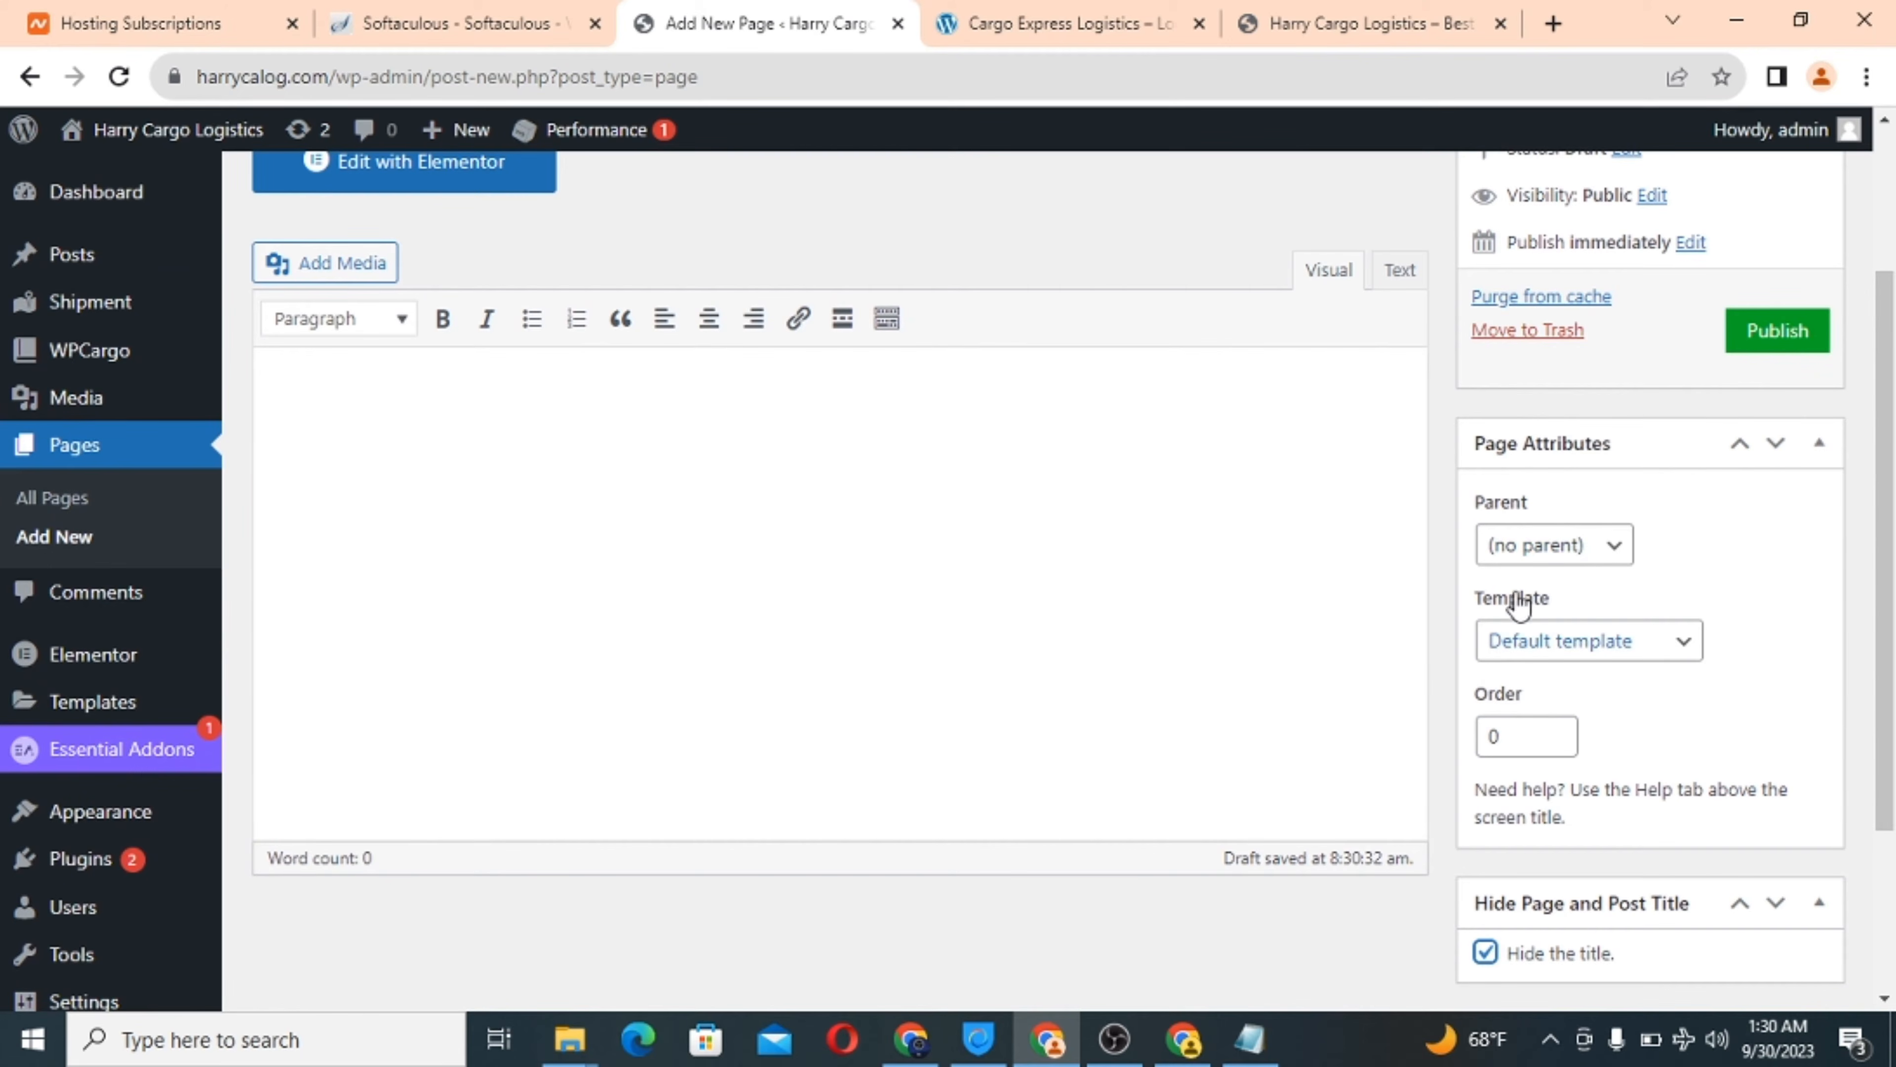
{"action": "left_click", "coordinate": [1581, 657]}
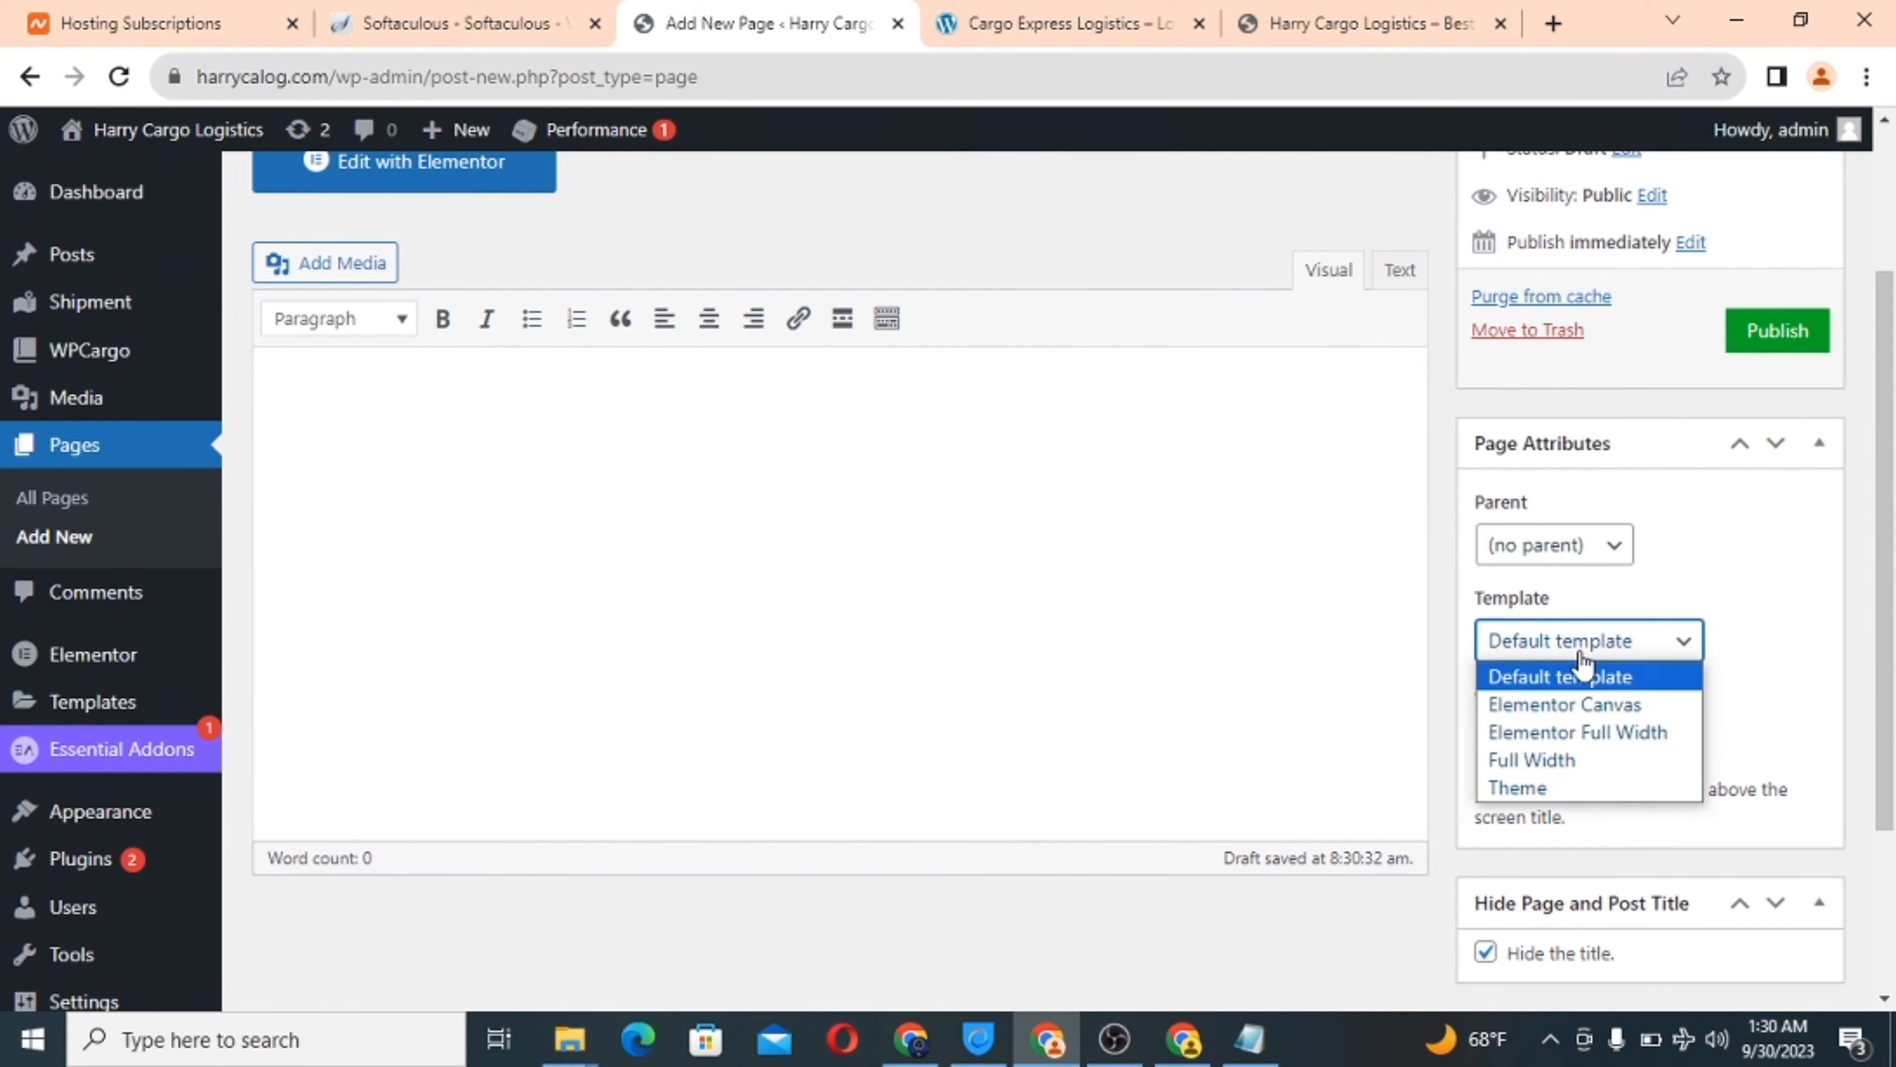
{"action": "left_click", "coordinate": [1573, 739]}
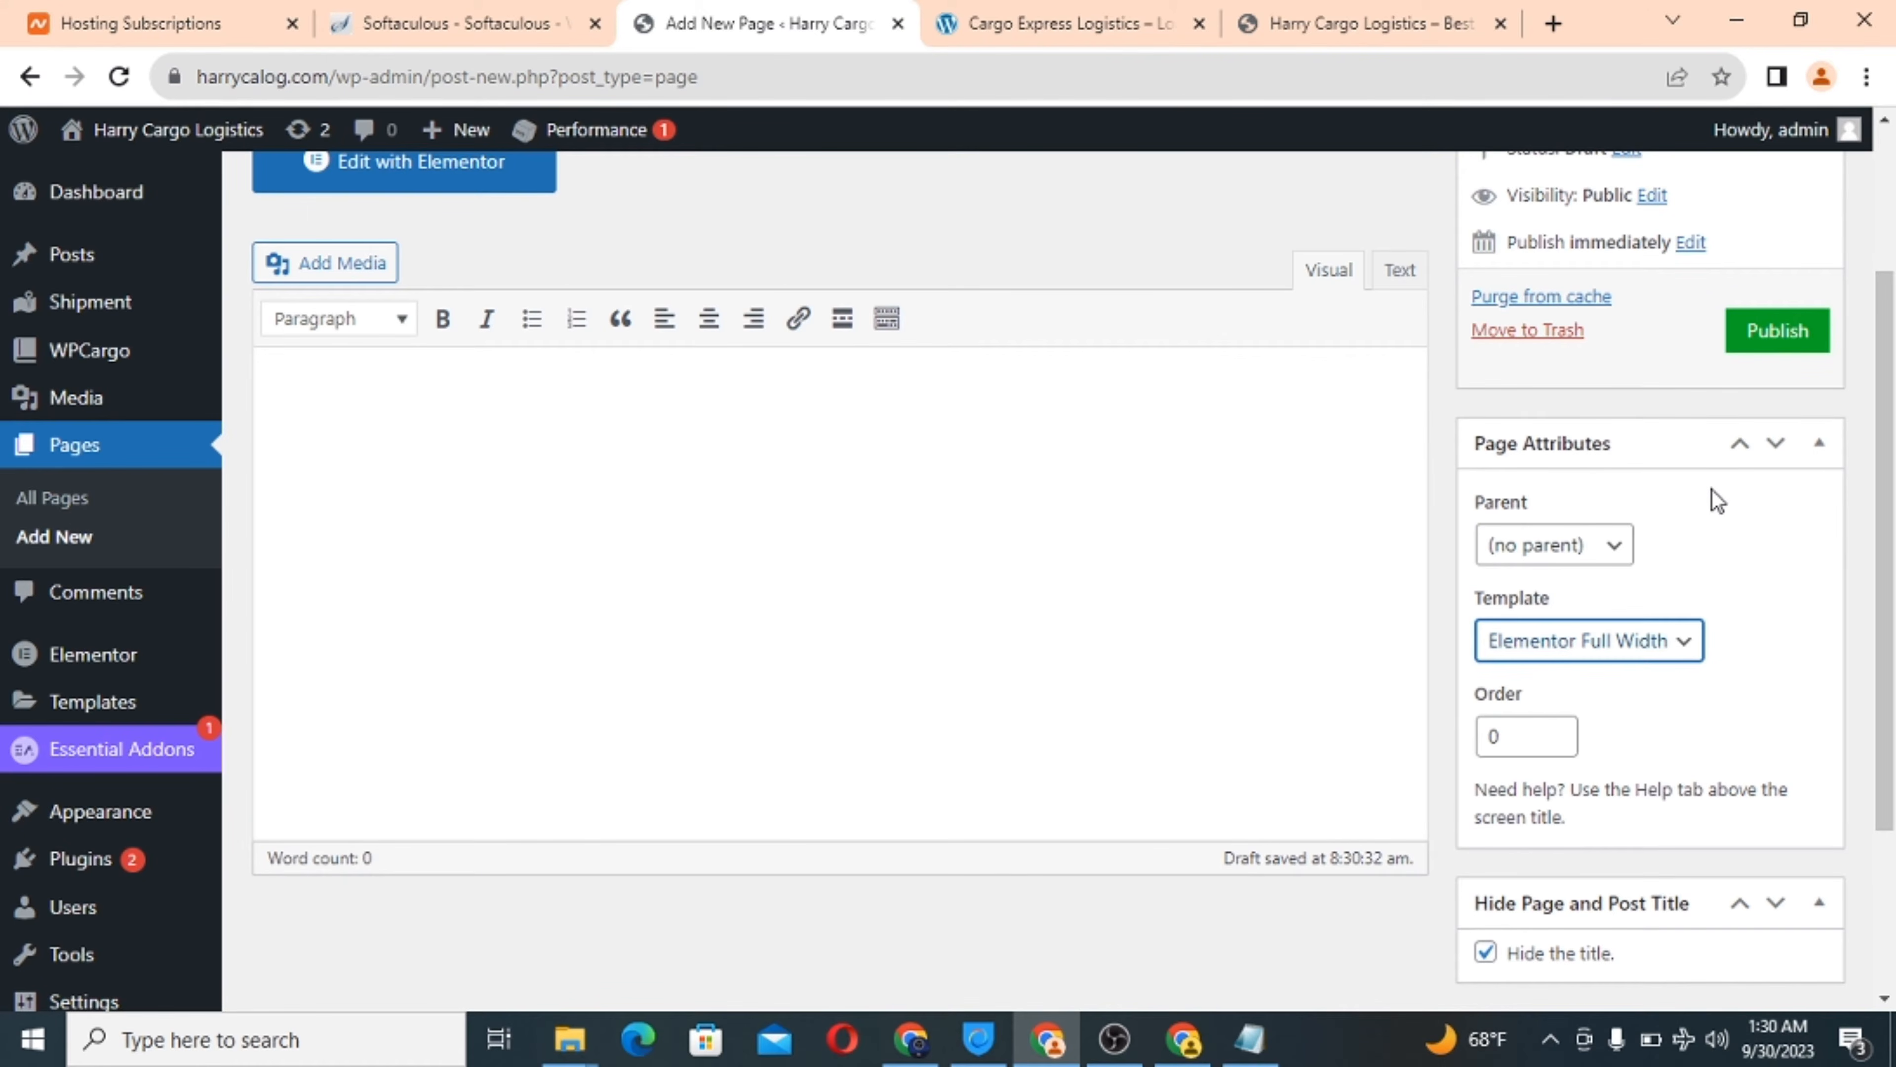
{"action": "scroll", "coordinate": [1713, 491], "scroll_direction": "up", "scroll_amount": 3}
{"action": "scroll", "coordinate": [1712, 491], "scroll_direction": "down", "scroll_amount": 5}
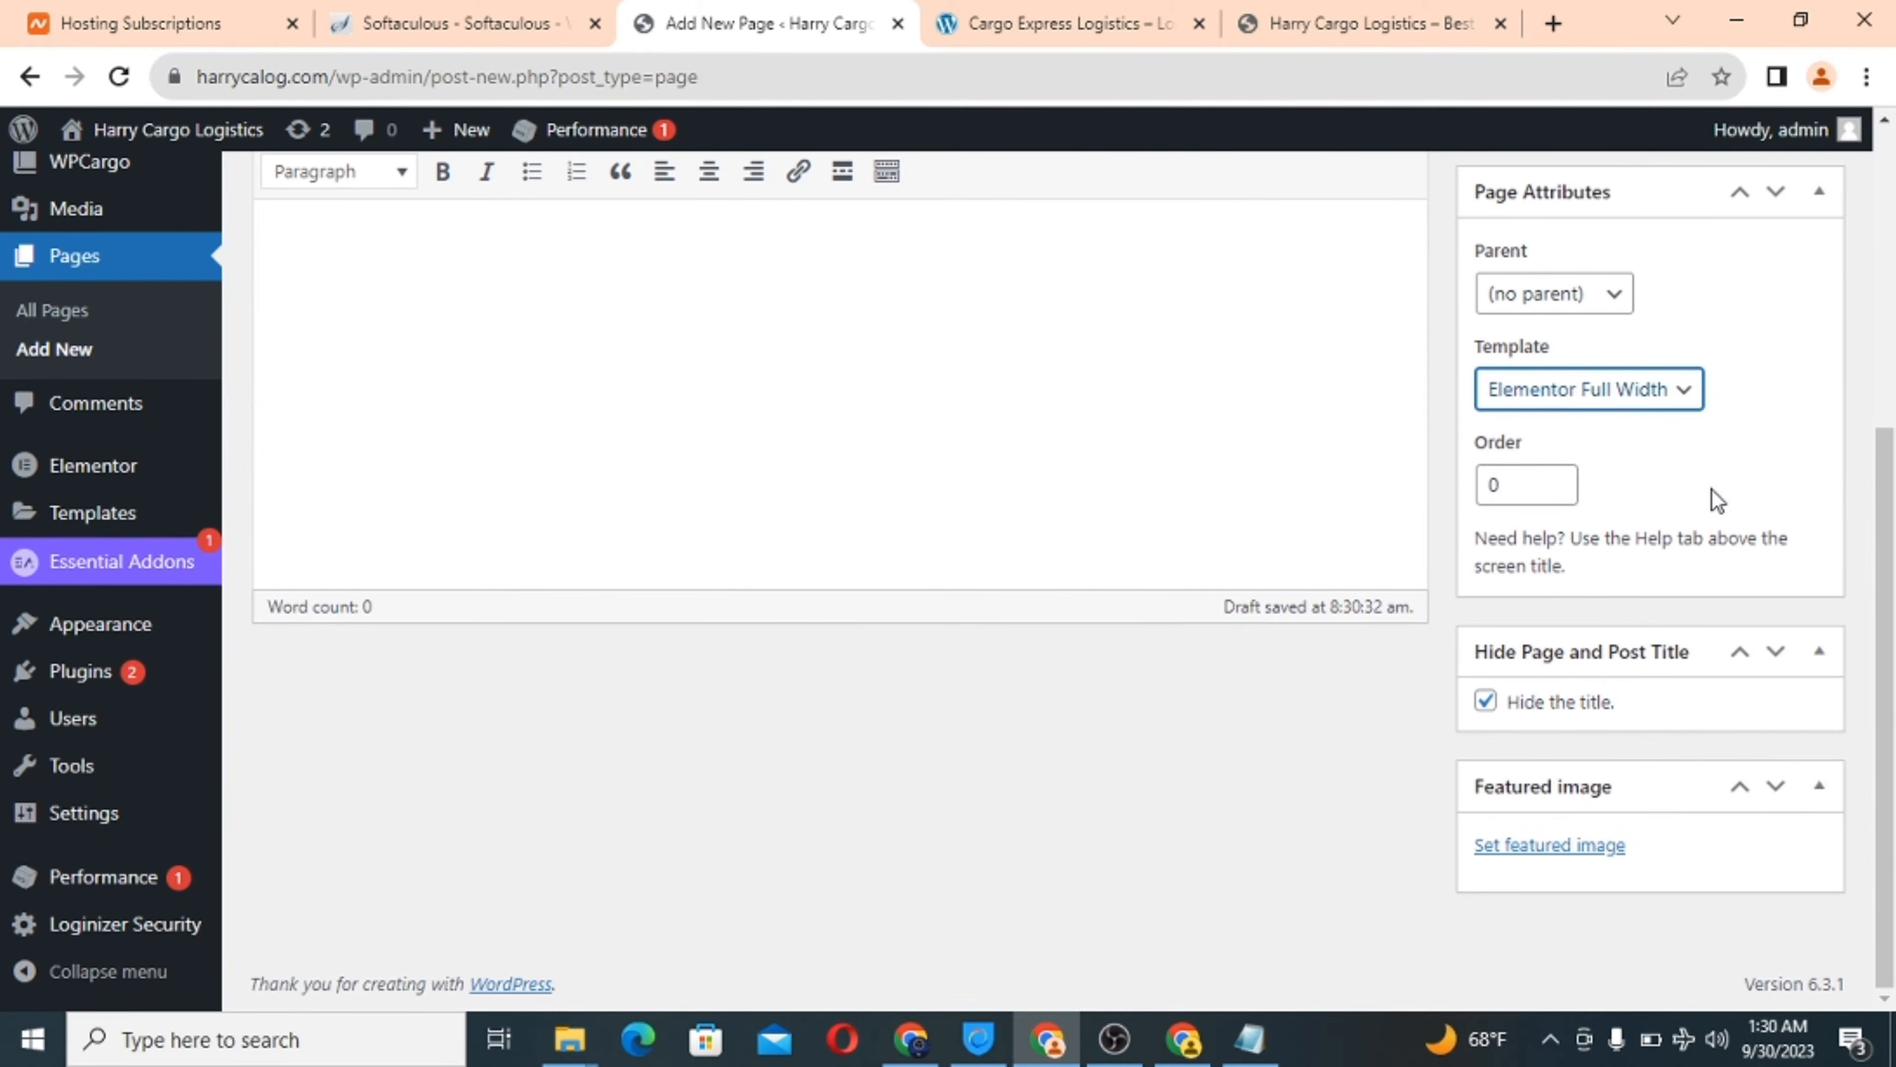
{"action": "scroll", "coordinate": [1712, 491], "scroll_direction": "up", "scroll_amount": 4}
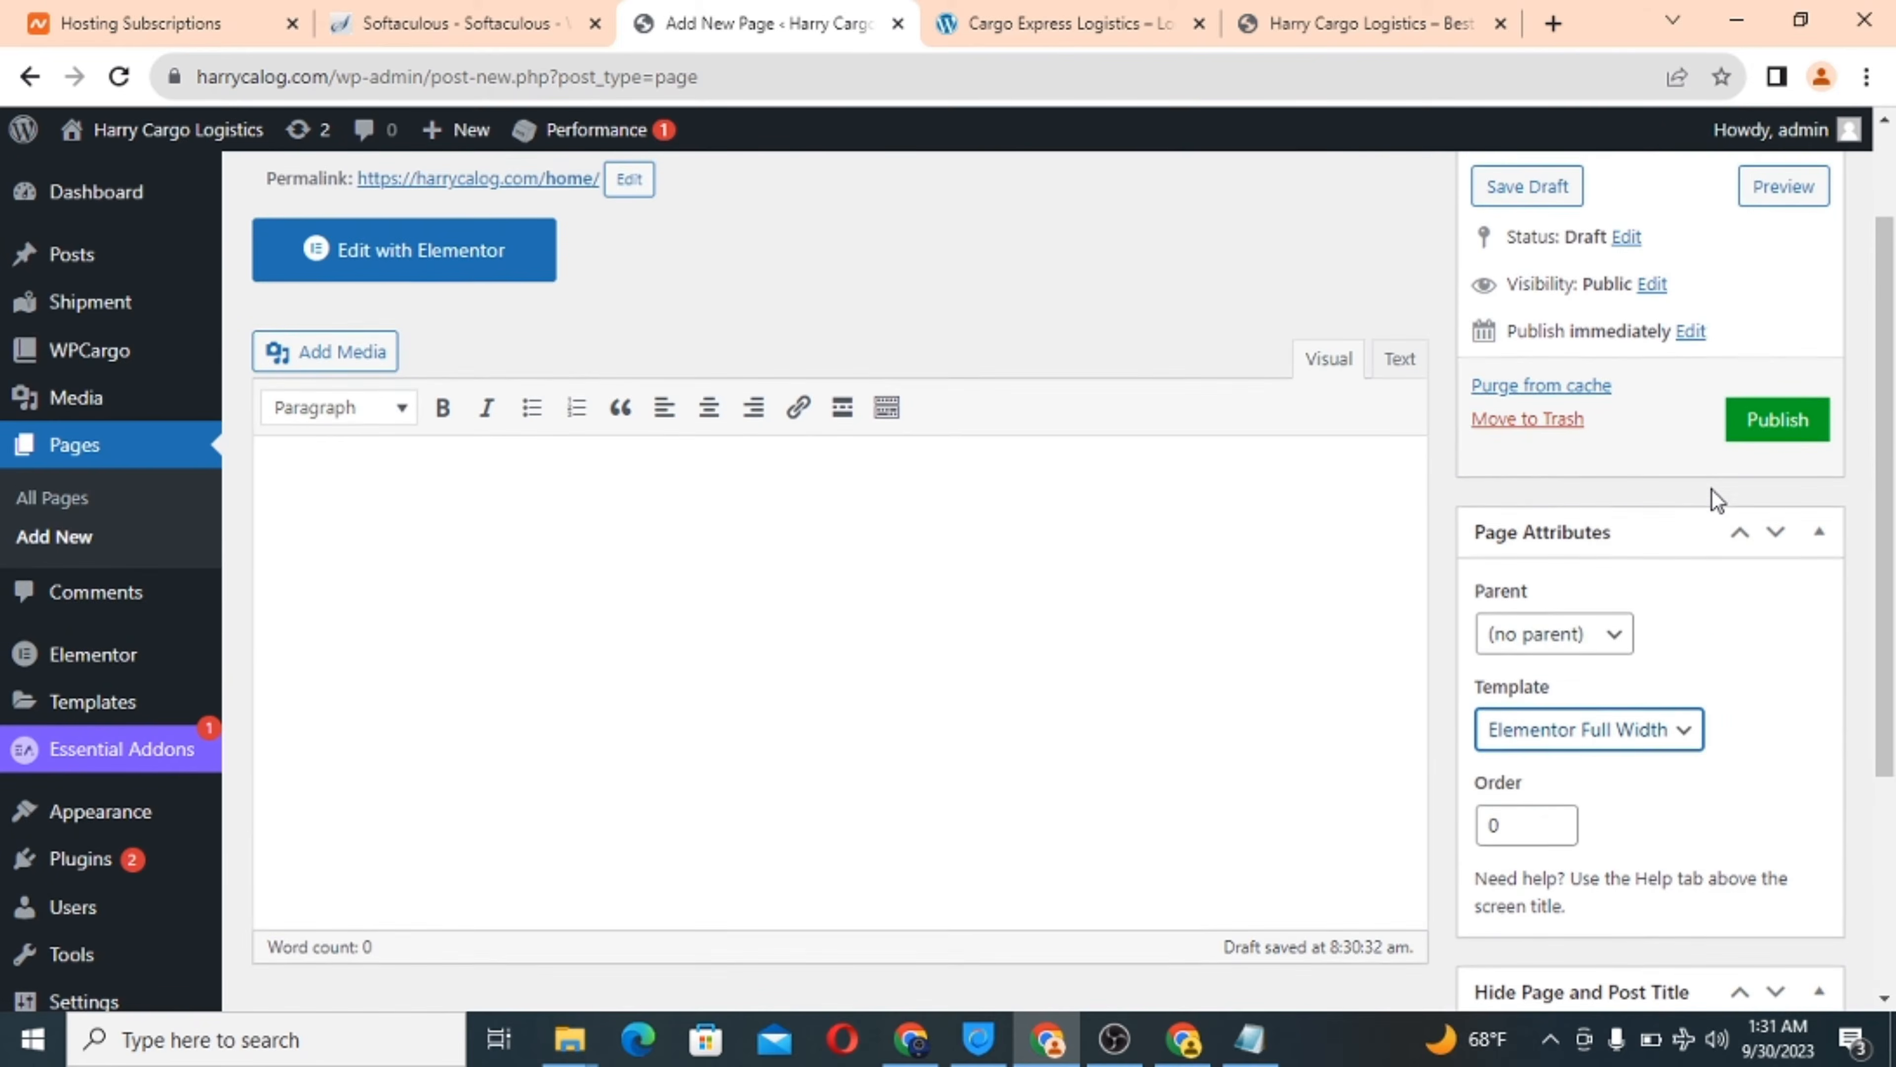
{"action": "scroll", "coordinate": [1713, 491], "scroll_direction": "up", "scroll_amount": 1}
{"action": "left_click", "coordinate": [1773, 513]}
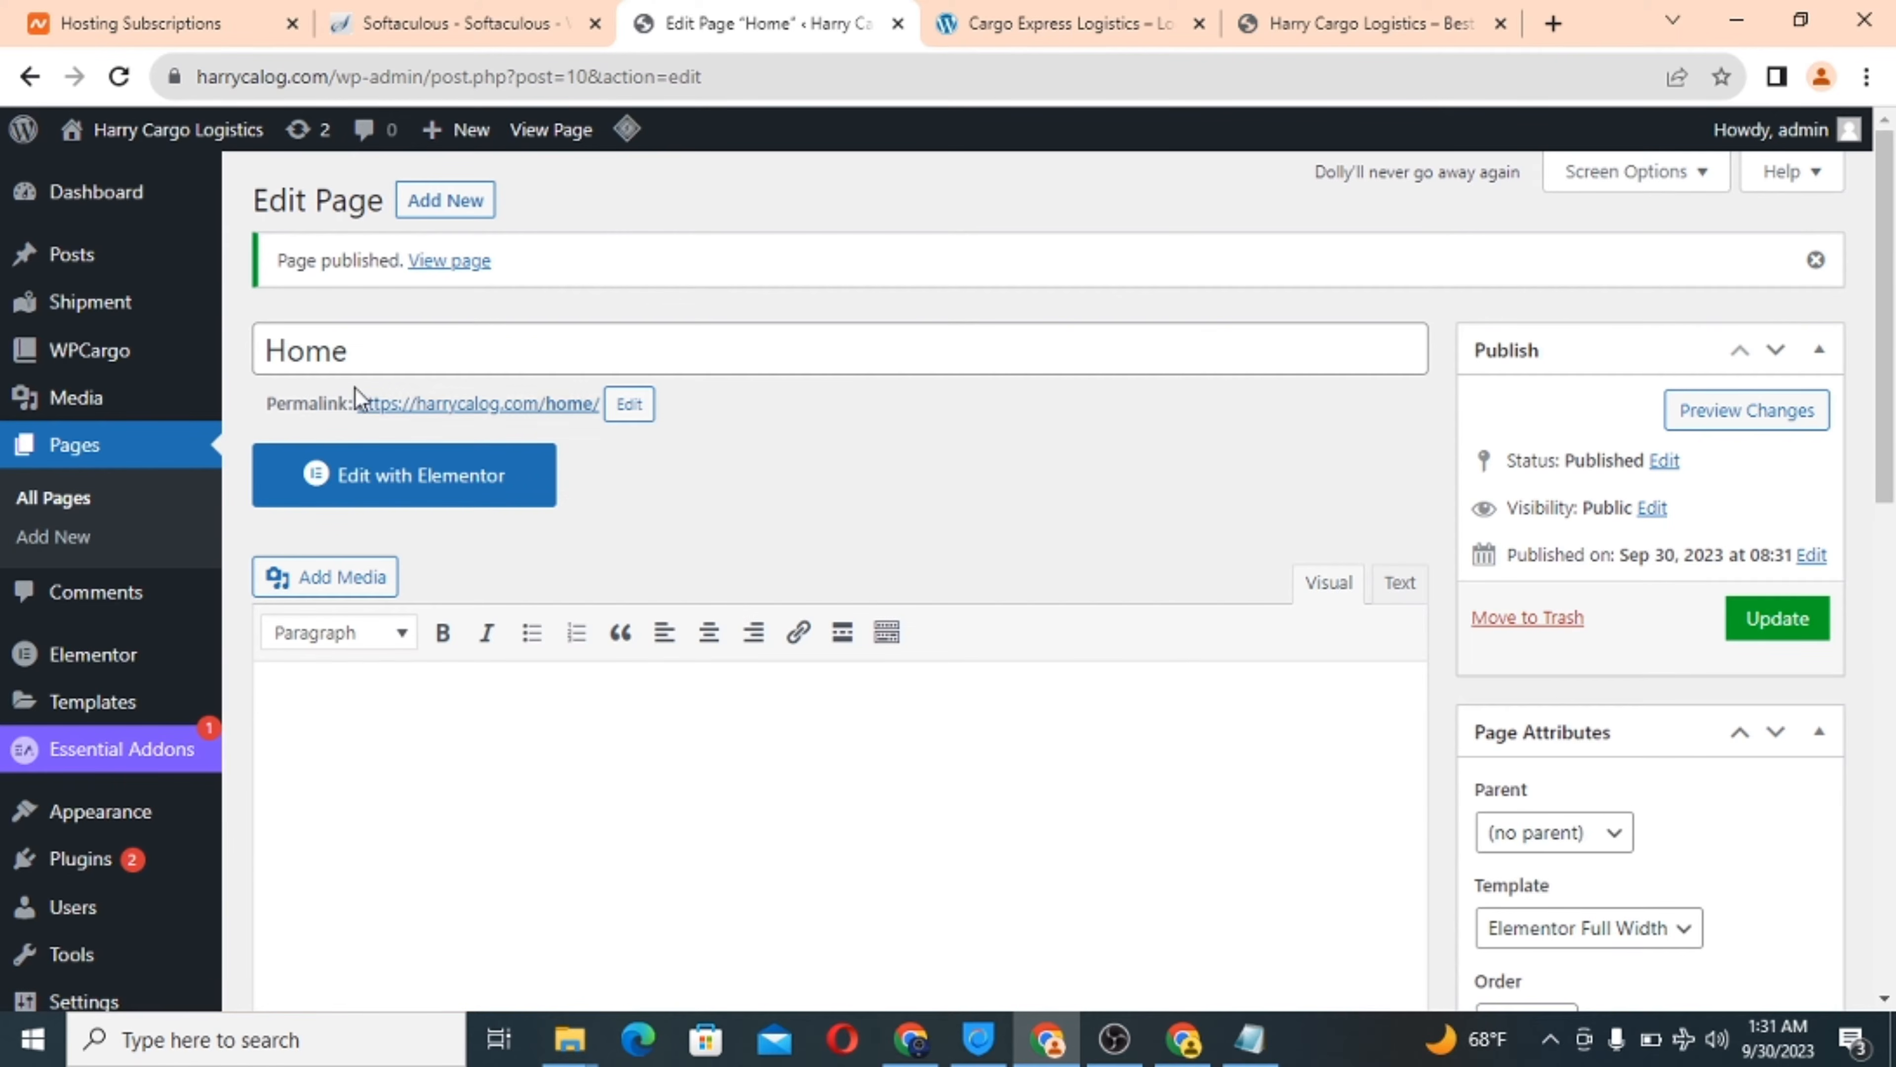
Start another blank page after checking the Cargo Express Logistics site for reference.
{"action": "left_click", "coordinate": [444, 206]}
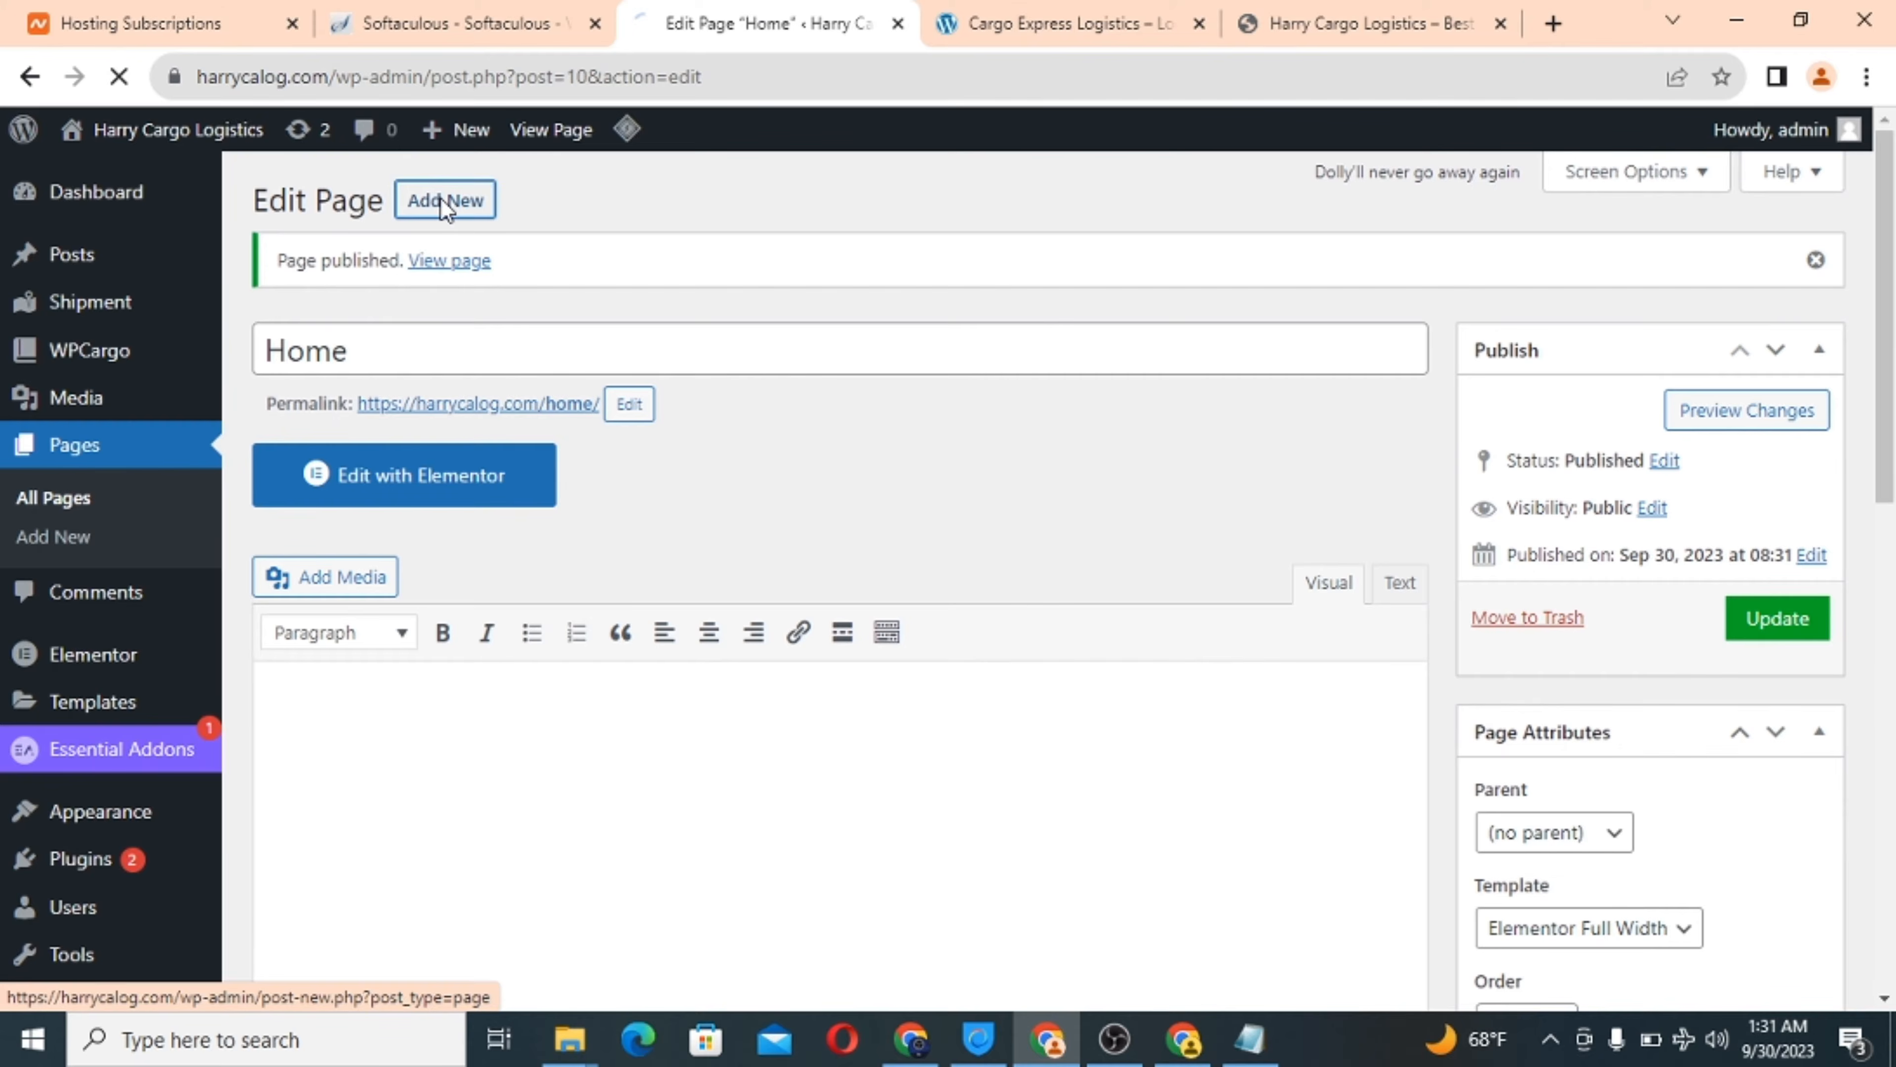
{"action": "left_click", "coordinate": [1094, 13]}
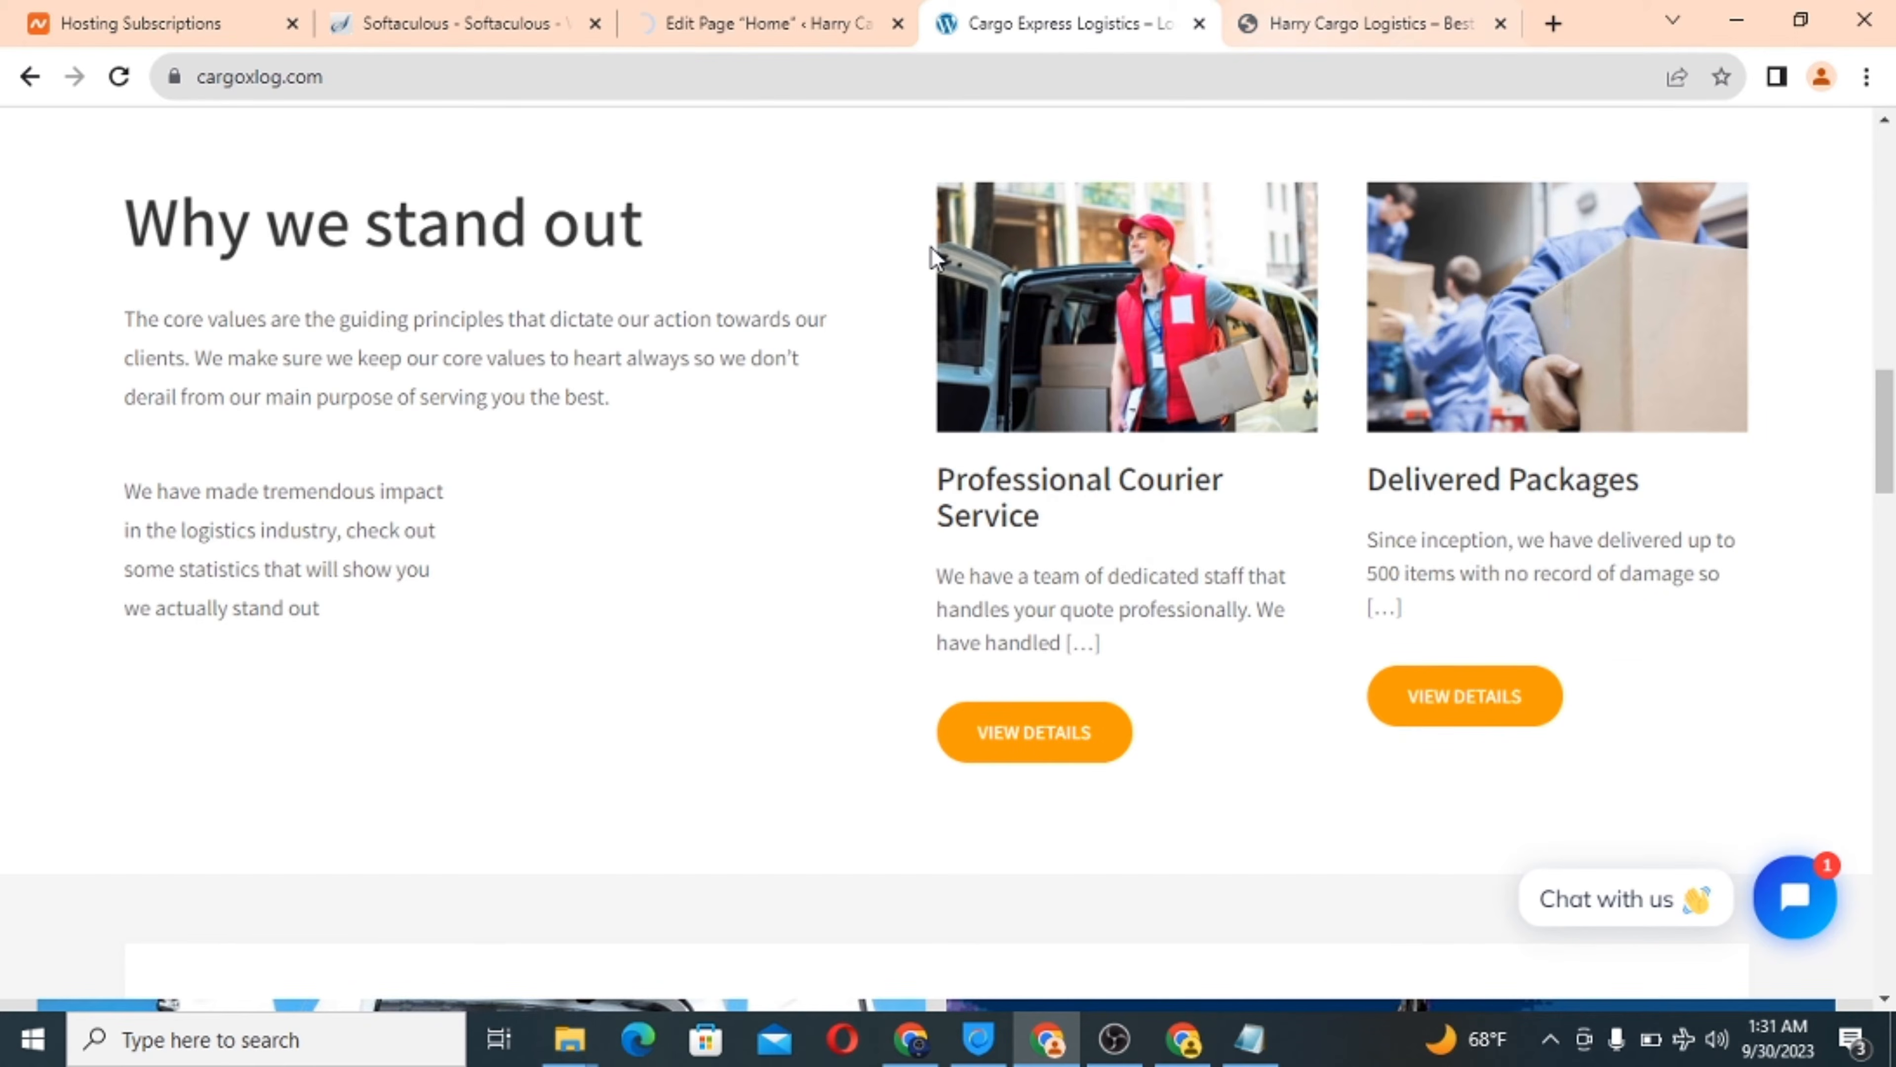
{"action": "scroll", "coordinate": [930, 248], "scroll_direction": "up", "scroll_amount": 10}
{"action": "scroll", "coordinate": [930, 248], "scroll_direction": "down", "scroll_amount": 3}
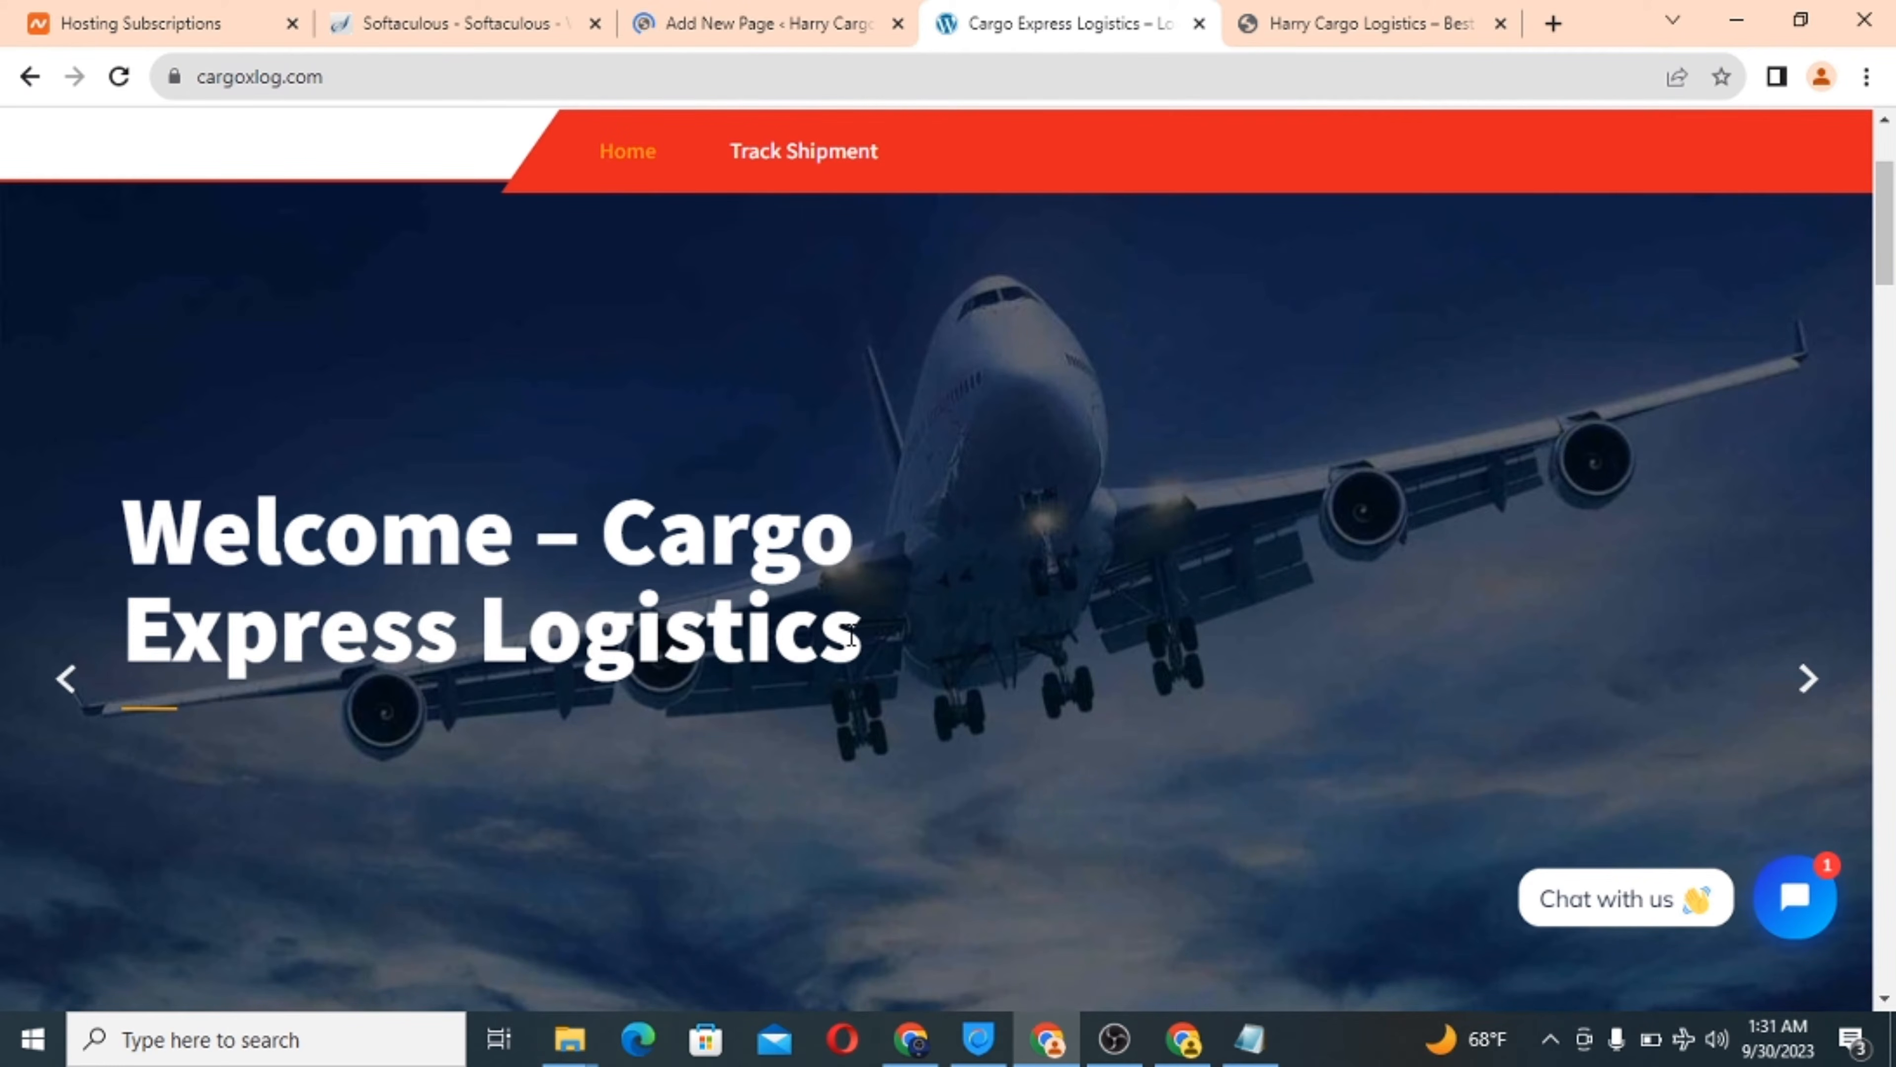
{"action": "mouse_move", "coordinate": [772, 30]}
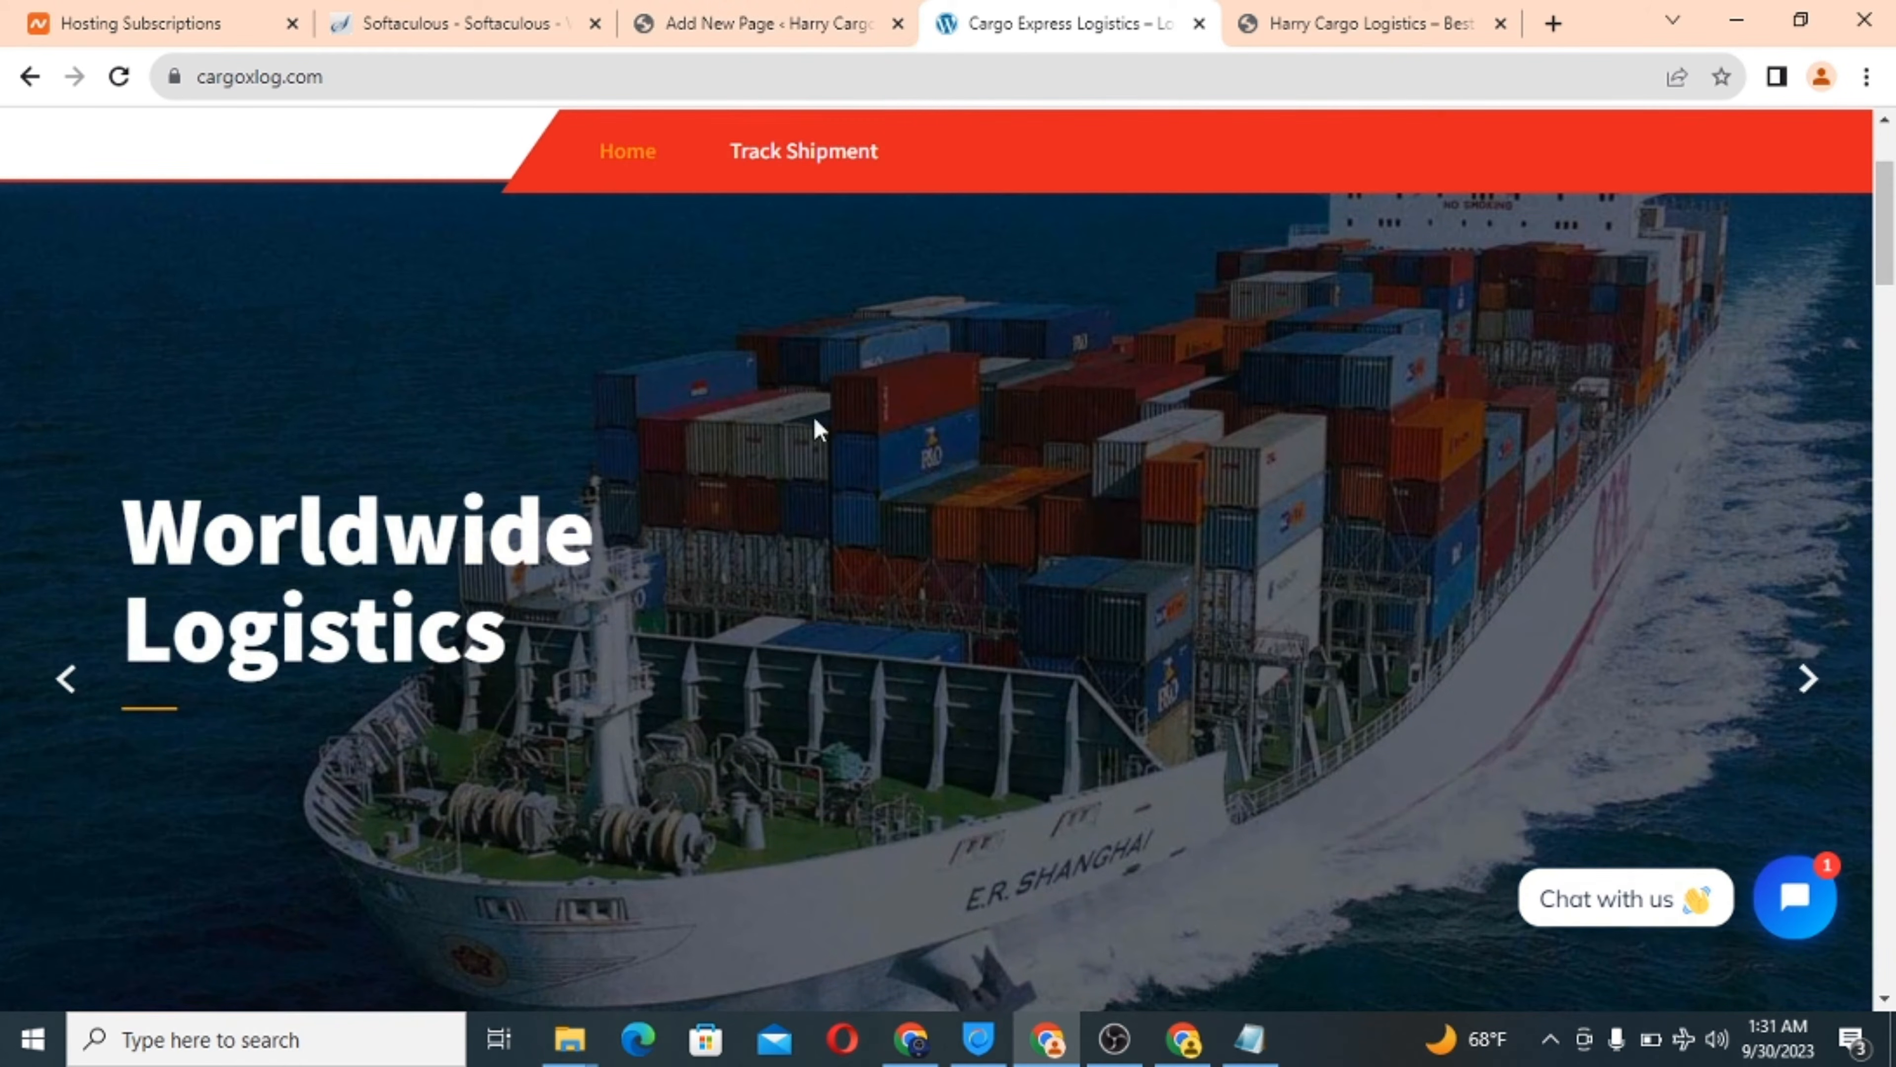
{"action": "left_click", "coordinate": [765, 14]}
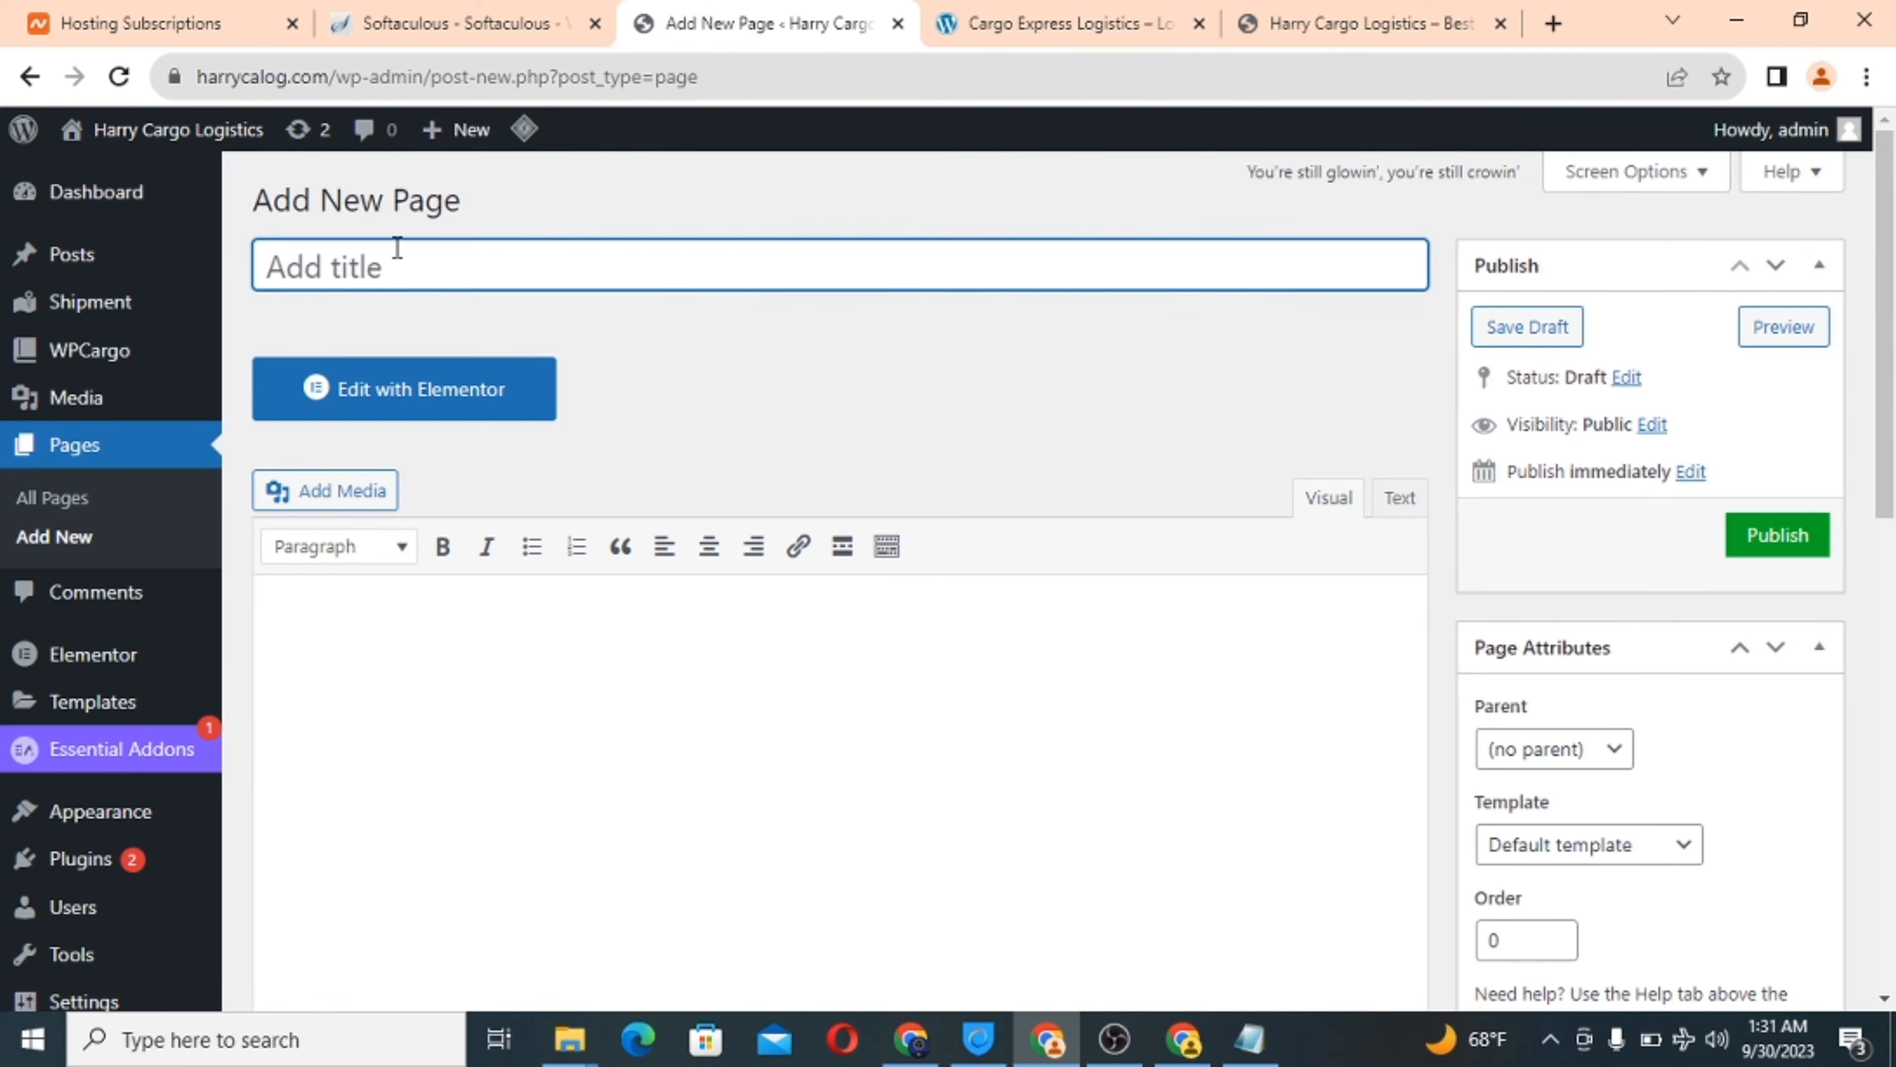
Title the new page 'Welcome - Harry Cargo Logistics'.
{"action": "type", "text": "Welcome - "}
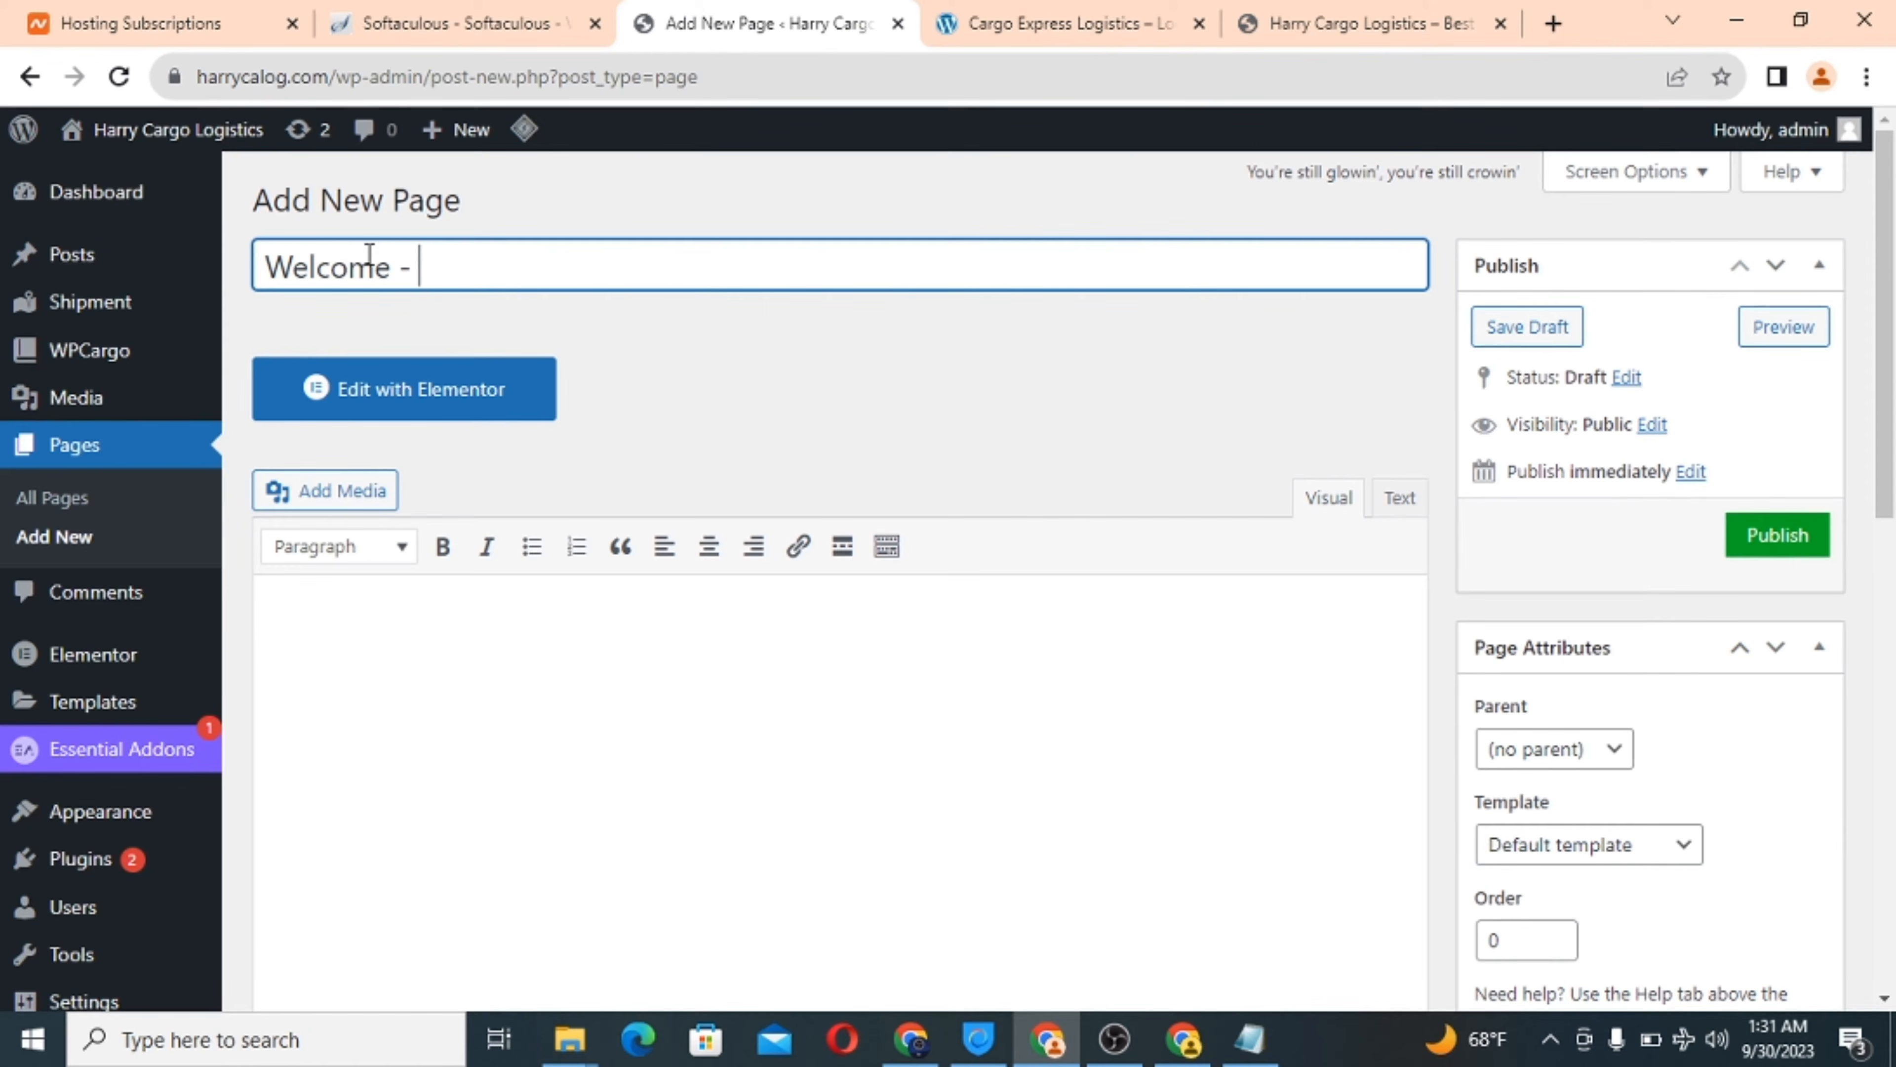
{"action": "type", "text": "Harry Cargo Lo"}
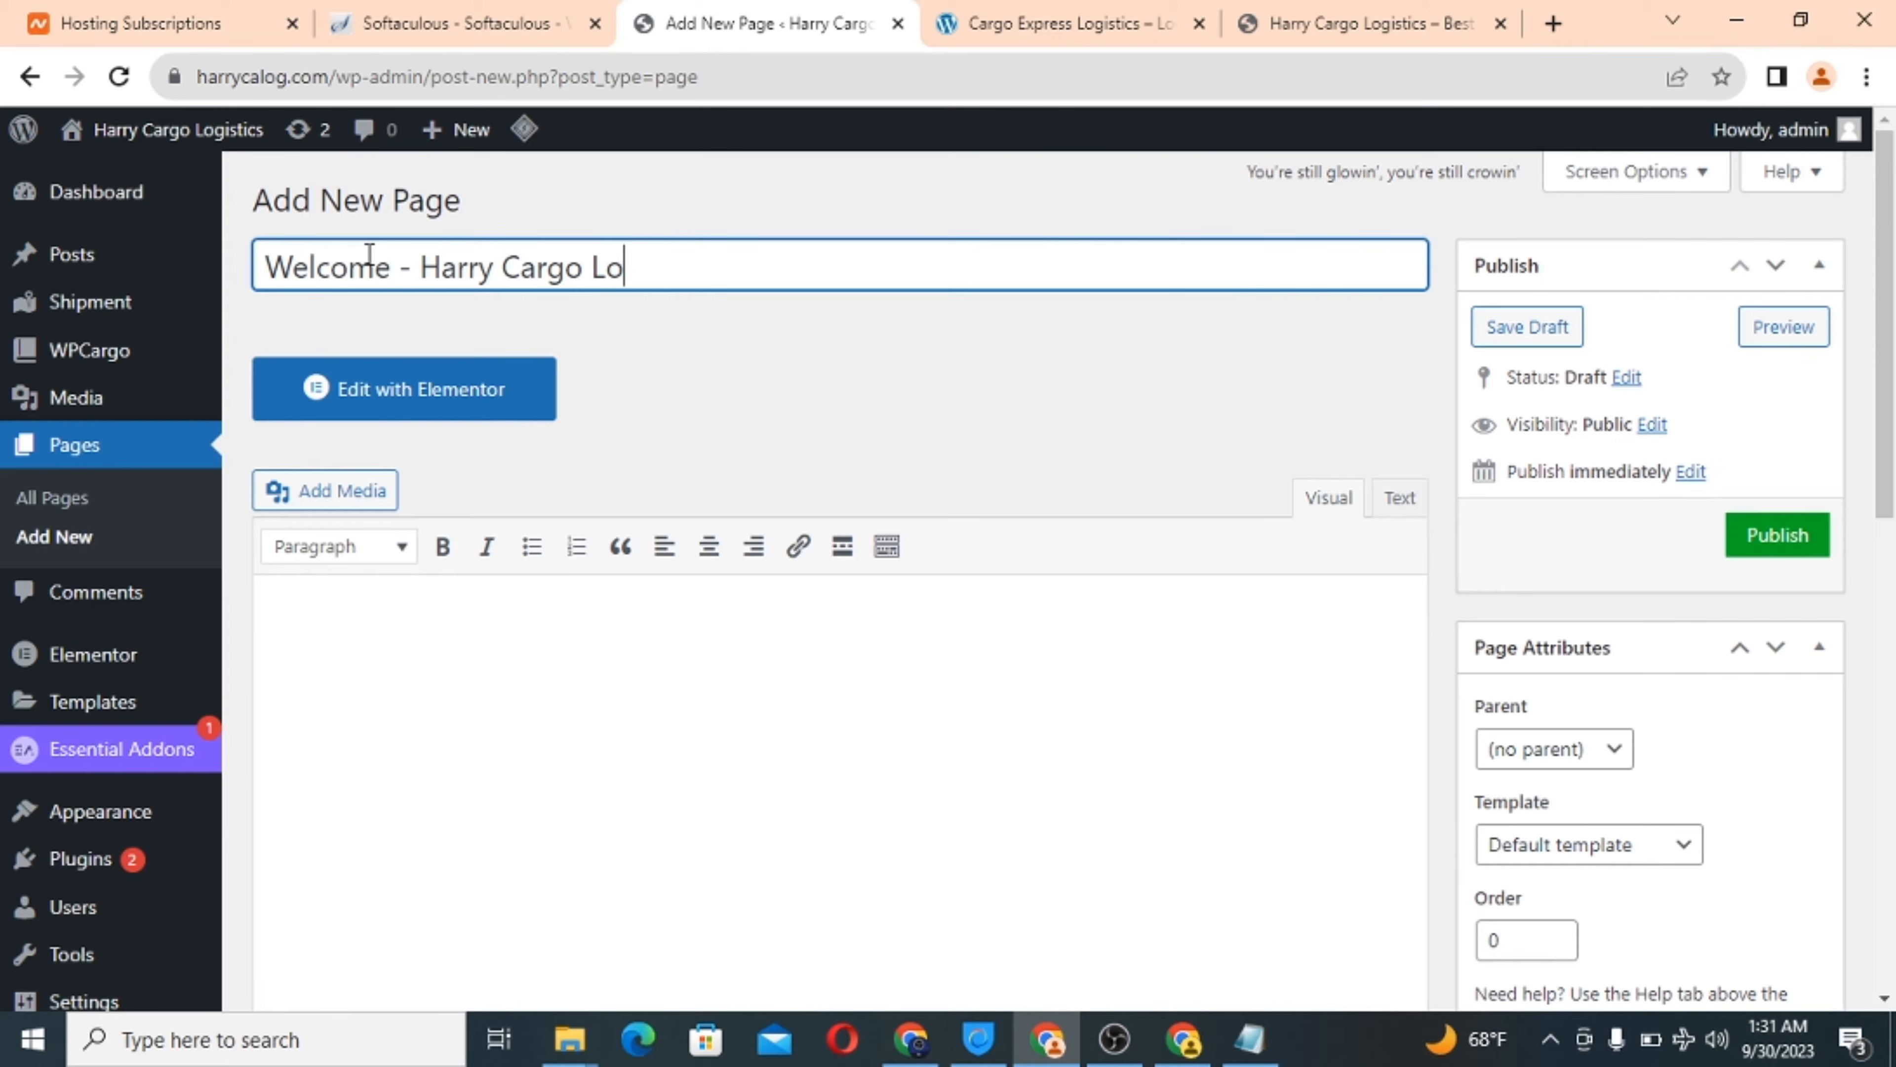
{"action": "type", "text": "gistics"}
{"action": "scroll", "coordinate": [762, 392], "scroll_direction": "down", "scroll_amount": 1}
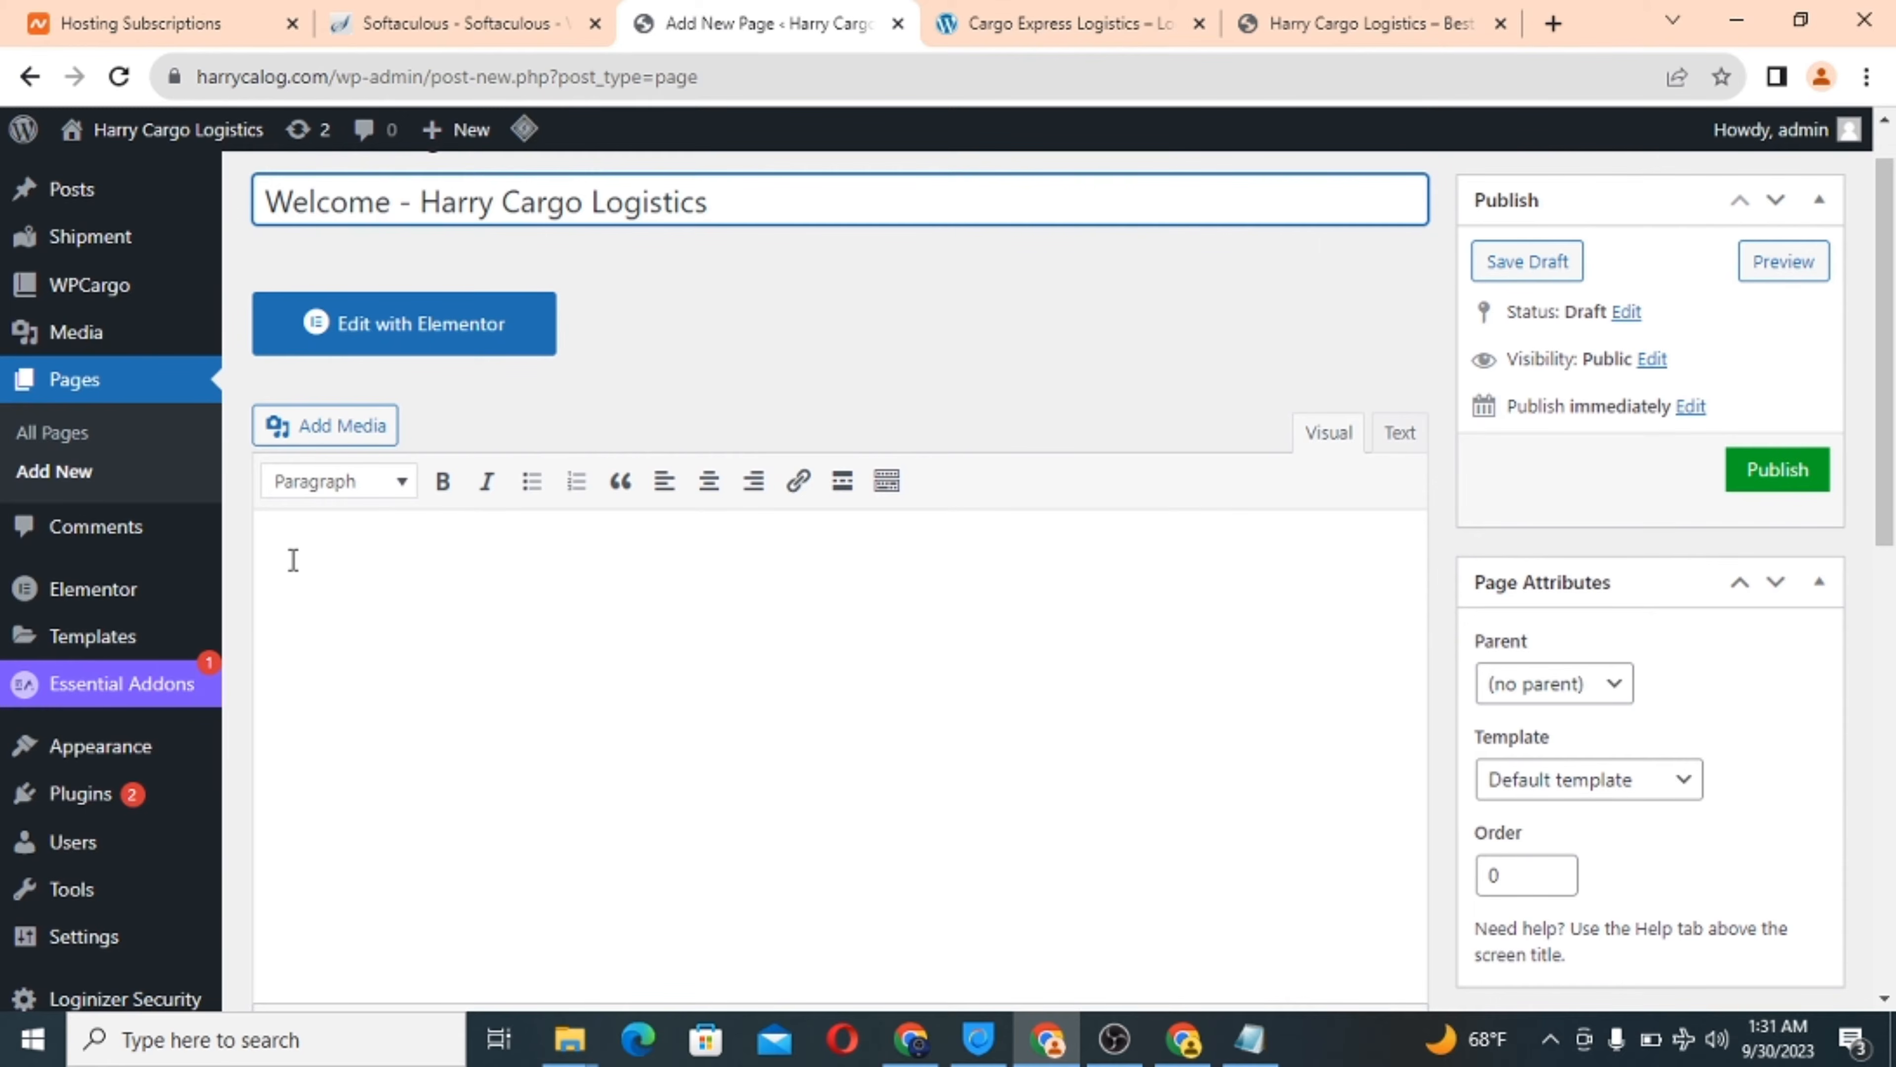
{"action": "scroll", "coordinate": [972, 741], "scroll_direction": "down", "scroll_amount": 10}
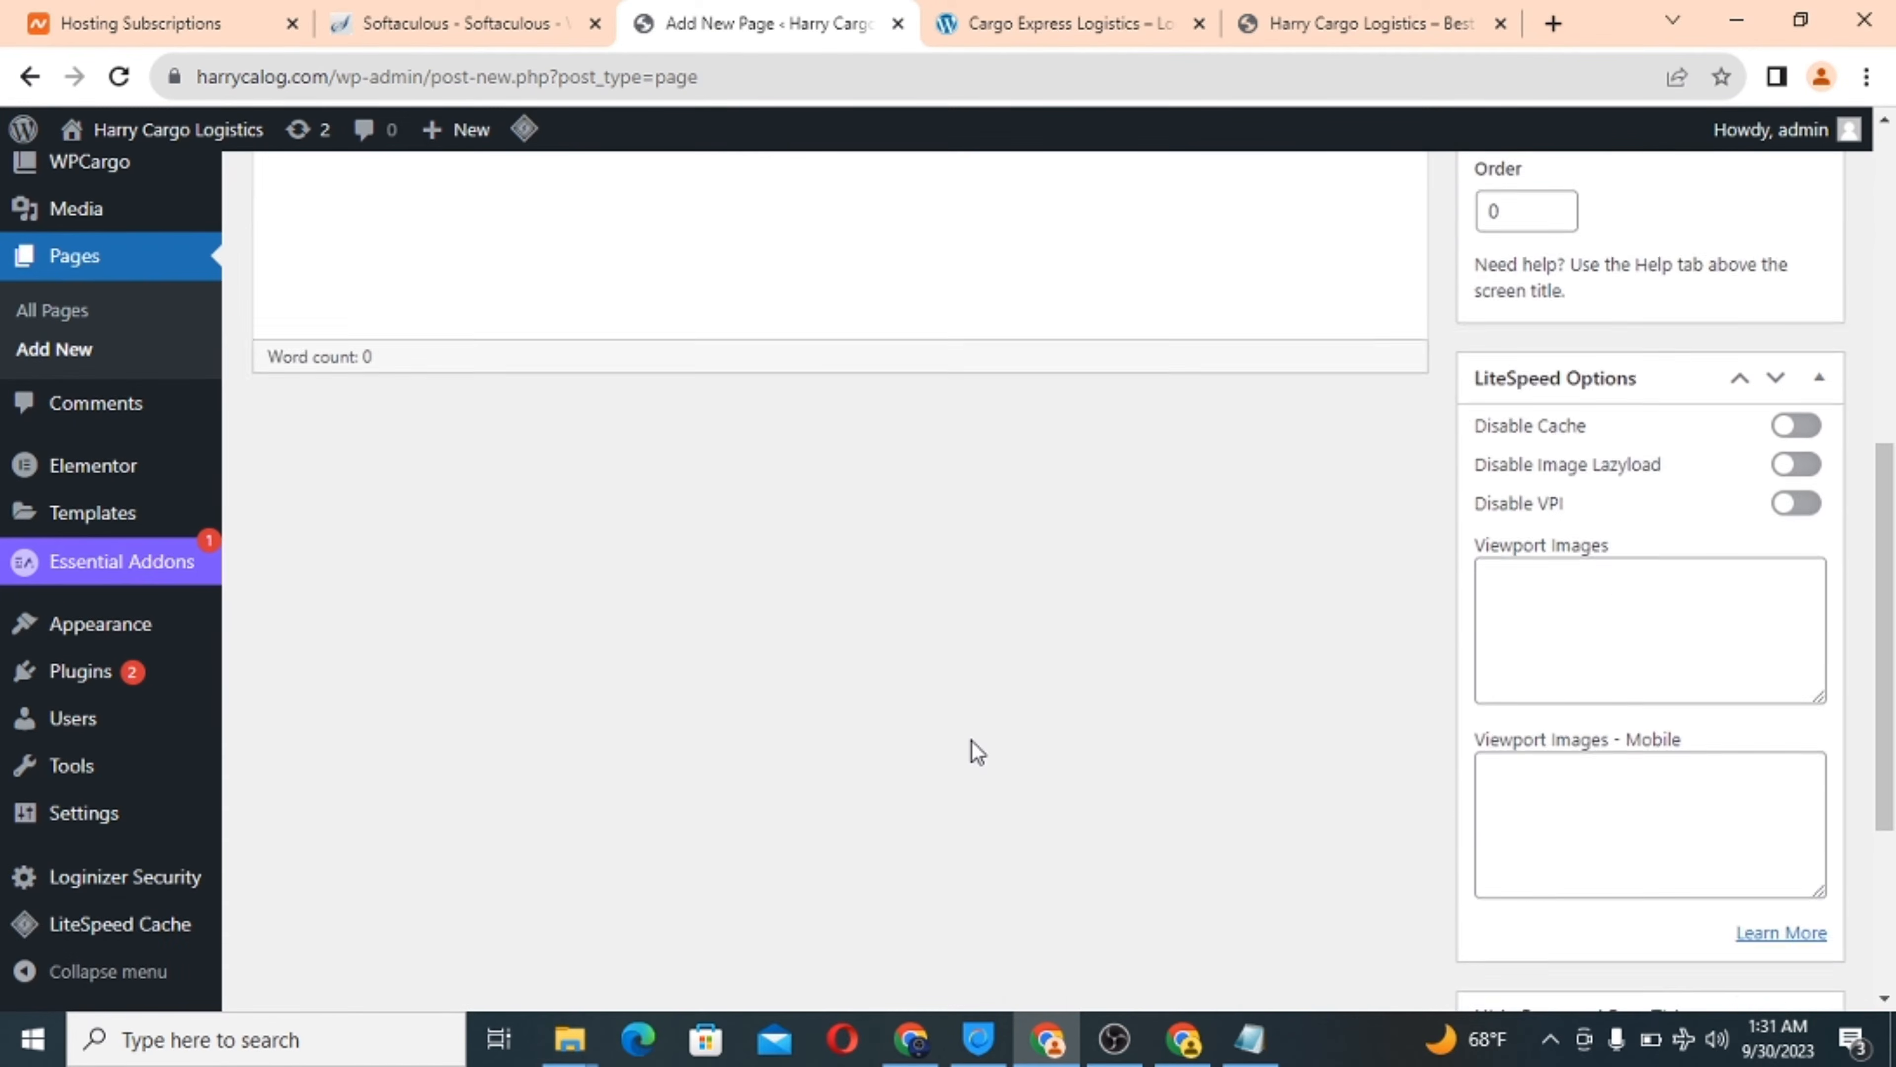
{"action": "scroll", "coordinate": [972, 741], "scroll_direction": "up", "scroll_amount": 10}
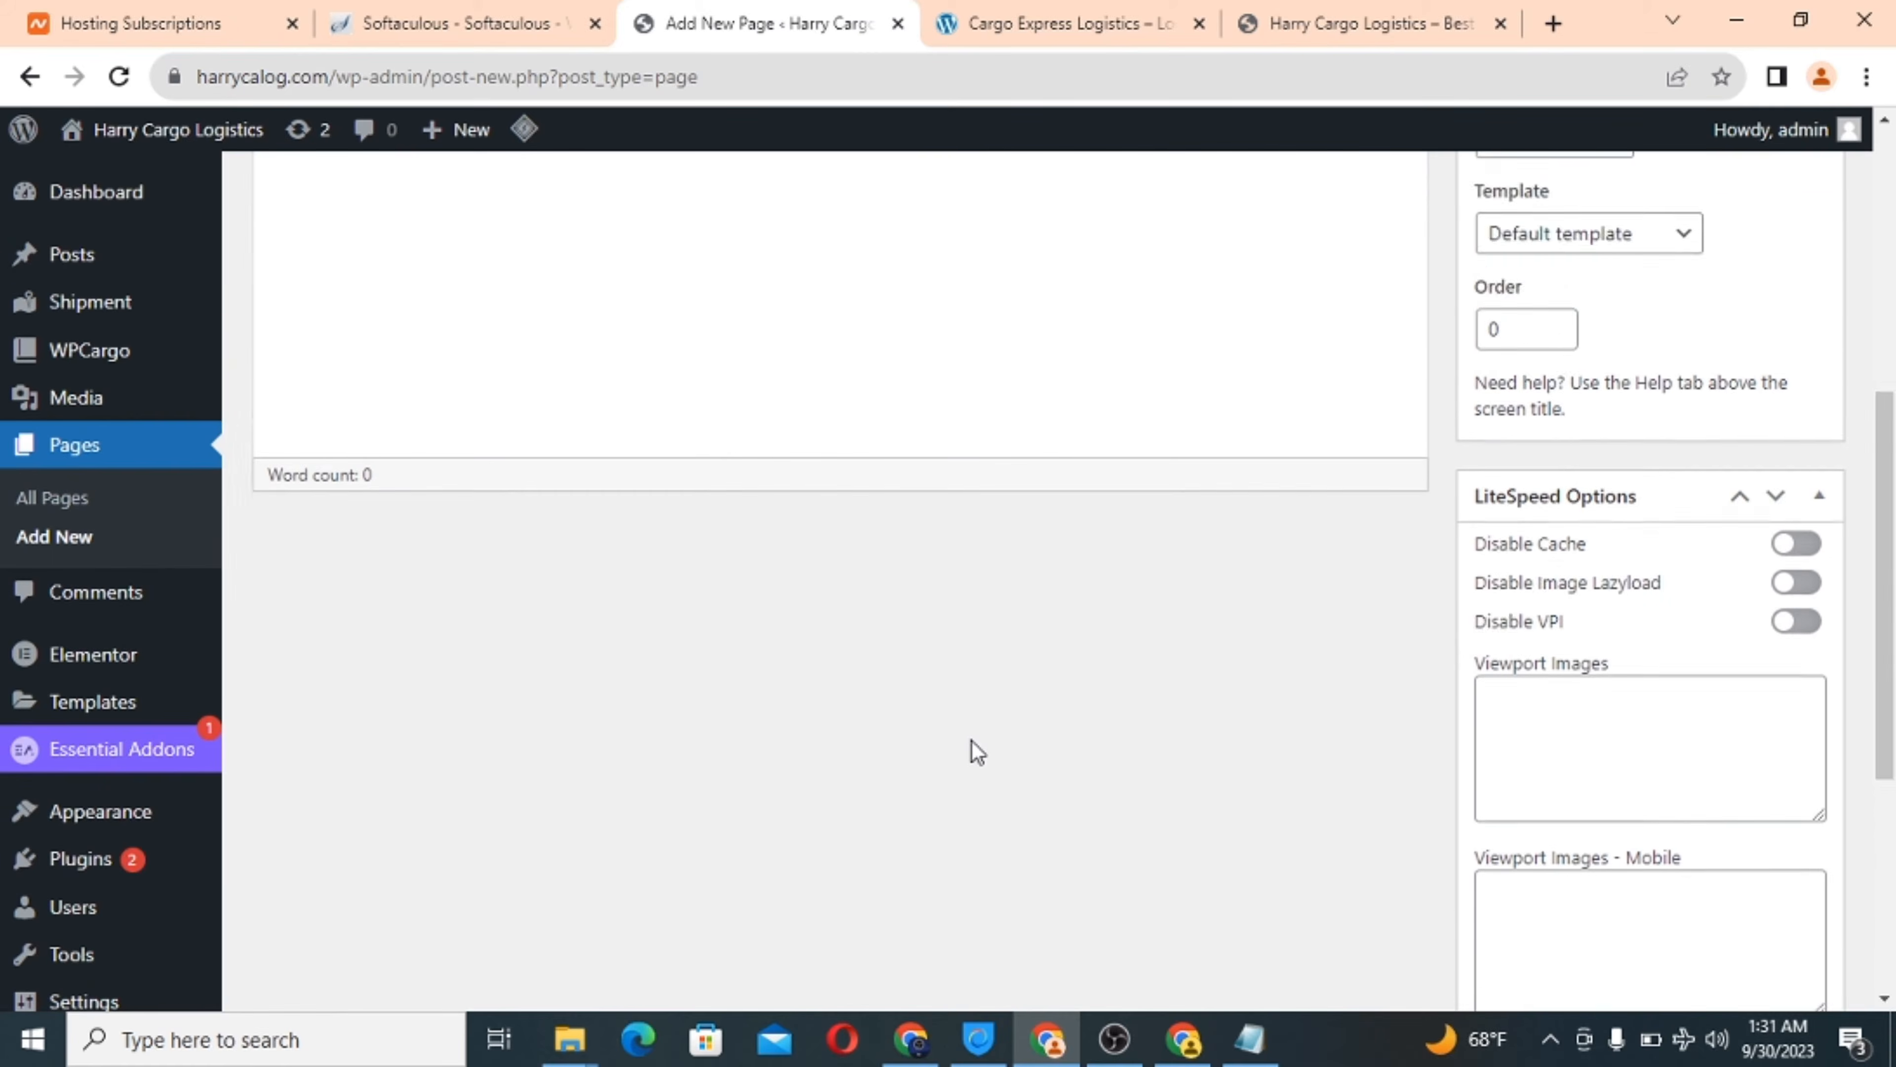
{"action": "scroll", "coordinate": [974, 741], "scroll_direction": "down", "scroll_amount": 1}
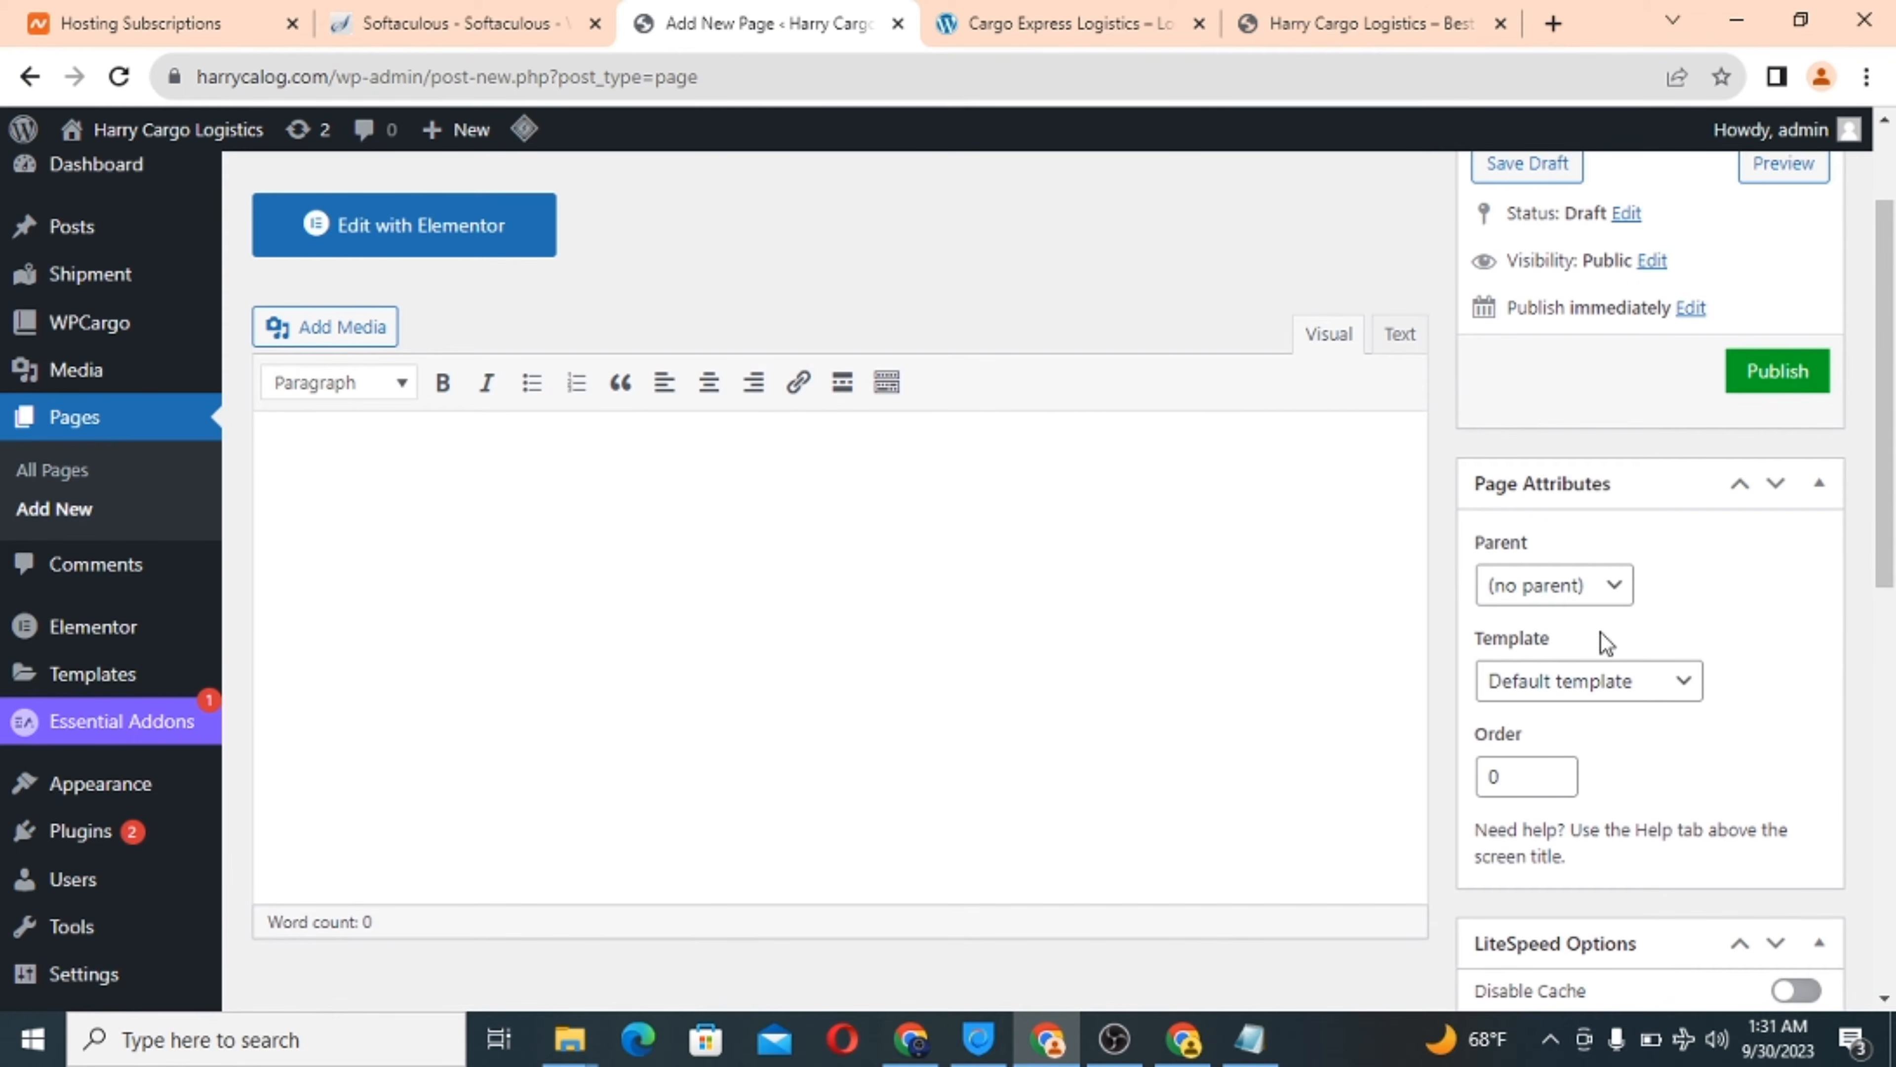
Apply the Elementor Full Width template and hide the page title.
{"action": "left_click", "coordinate": [1628, 683]}
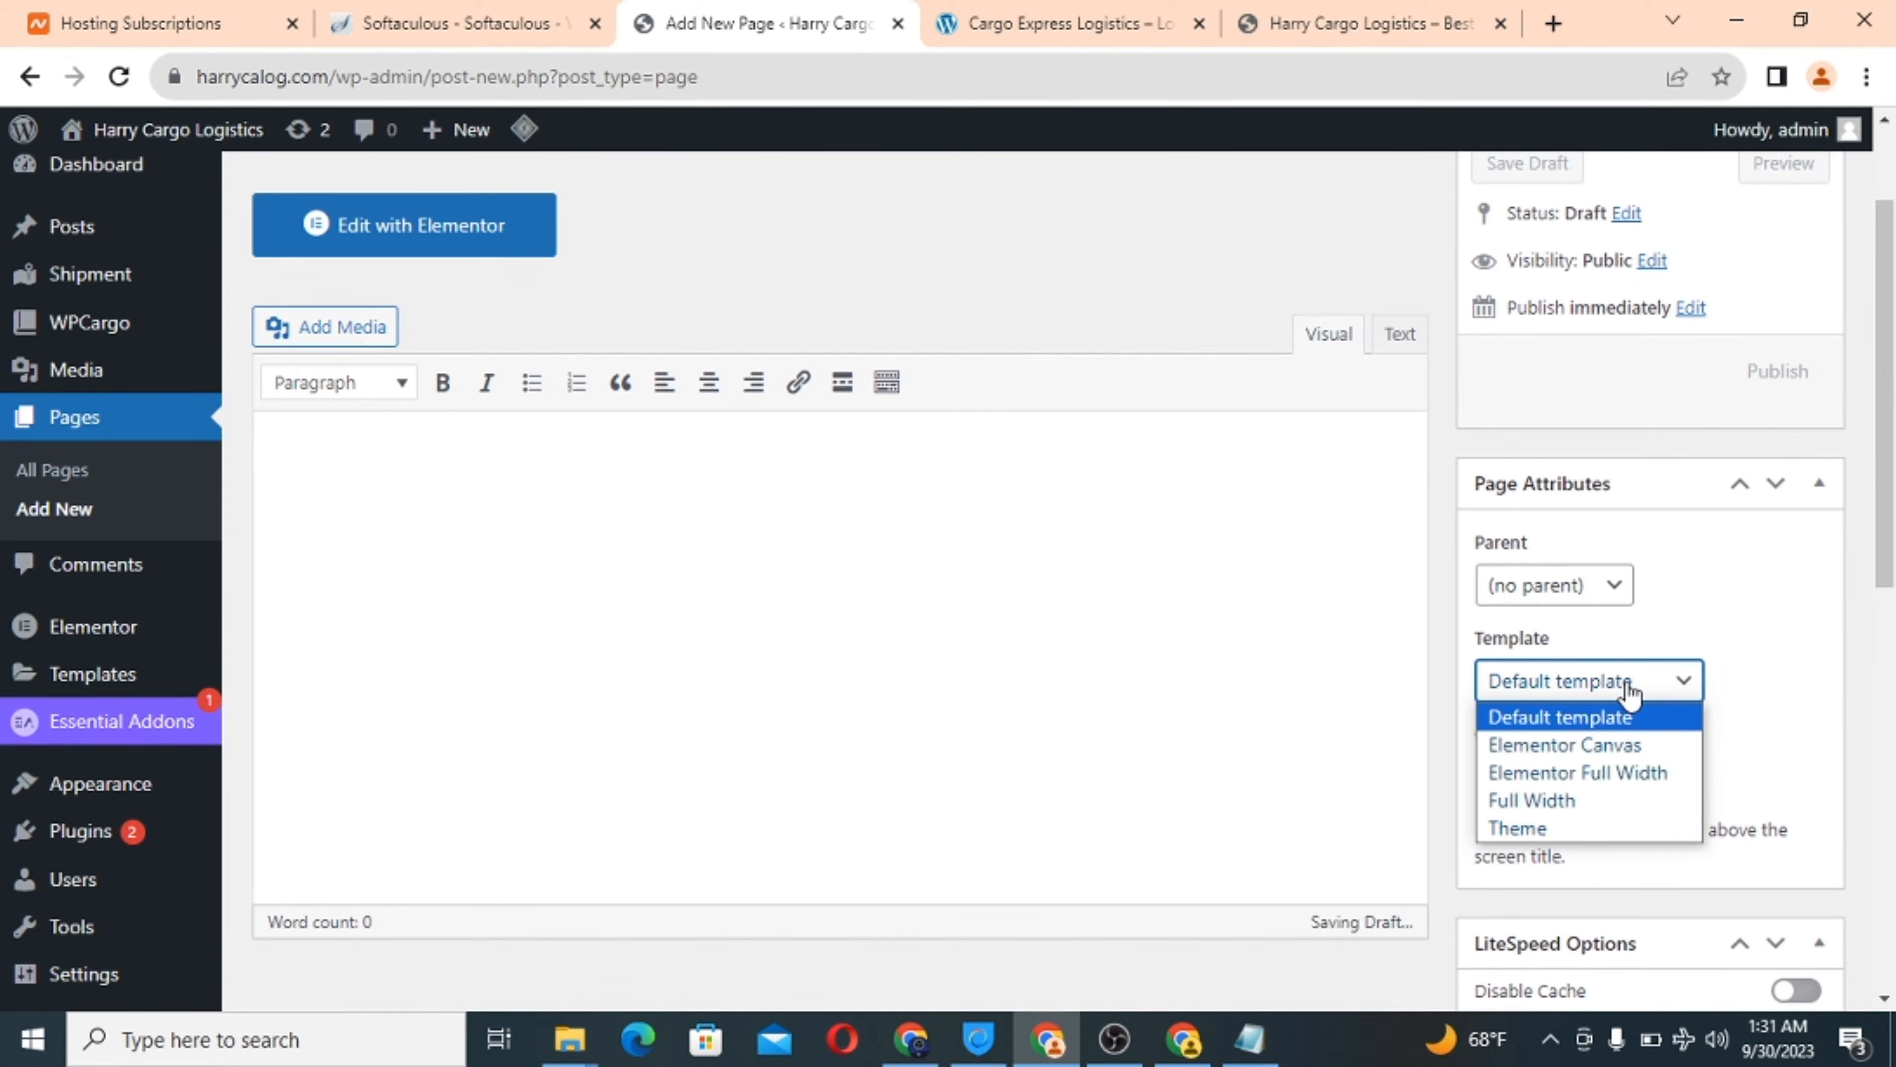
{"action": "left_click", "coordinate": [1590, 768]}
{"action": "scroll", "coordinate": [1304, 710], "scroll_direction": "down", "scroll_amount": 6}
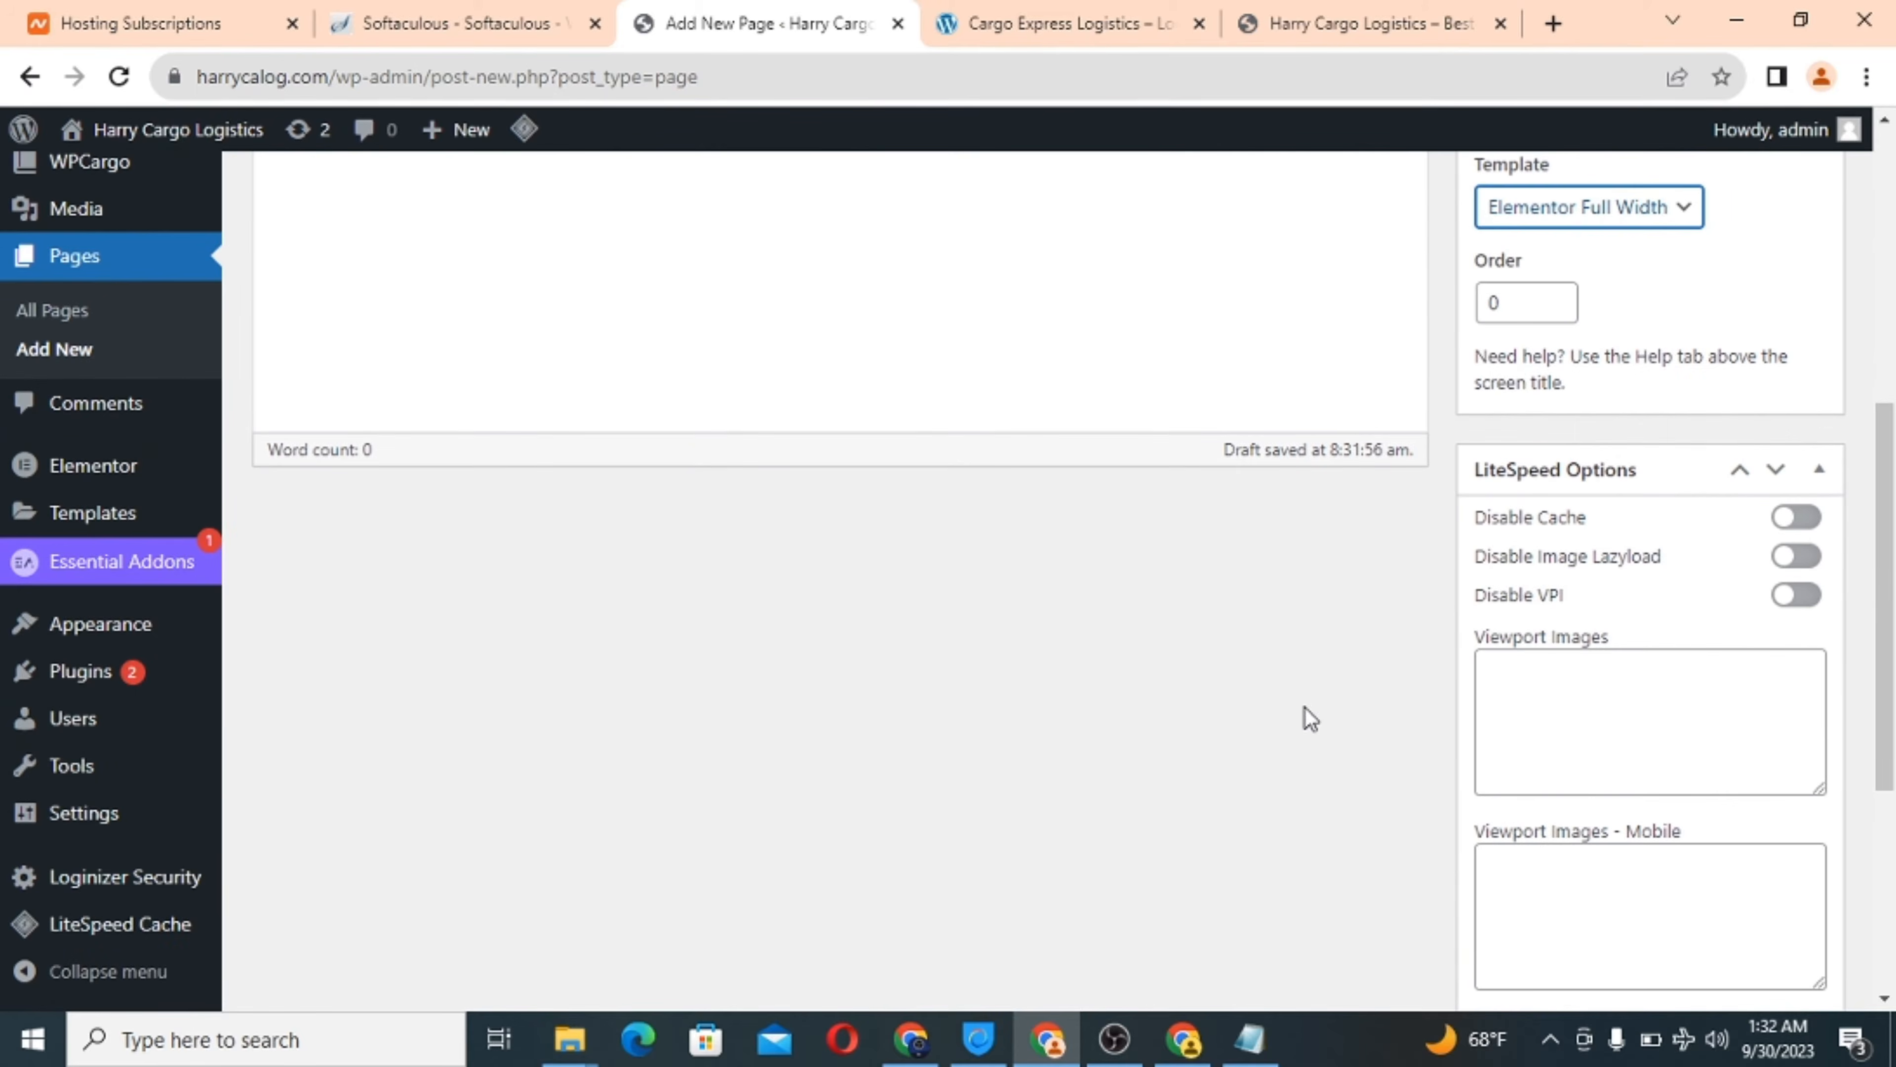
{"action": "scroll", "coordinate": [1642, 809], "scroll_direction": "down", "scroll_amount": 5}
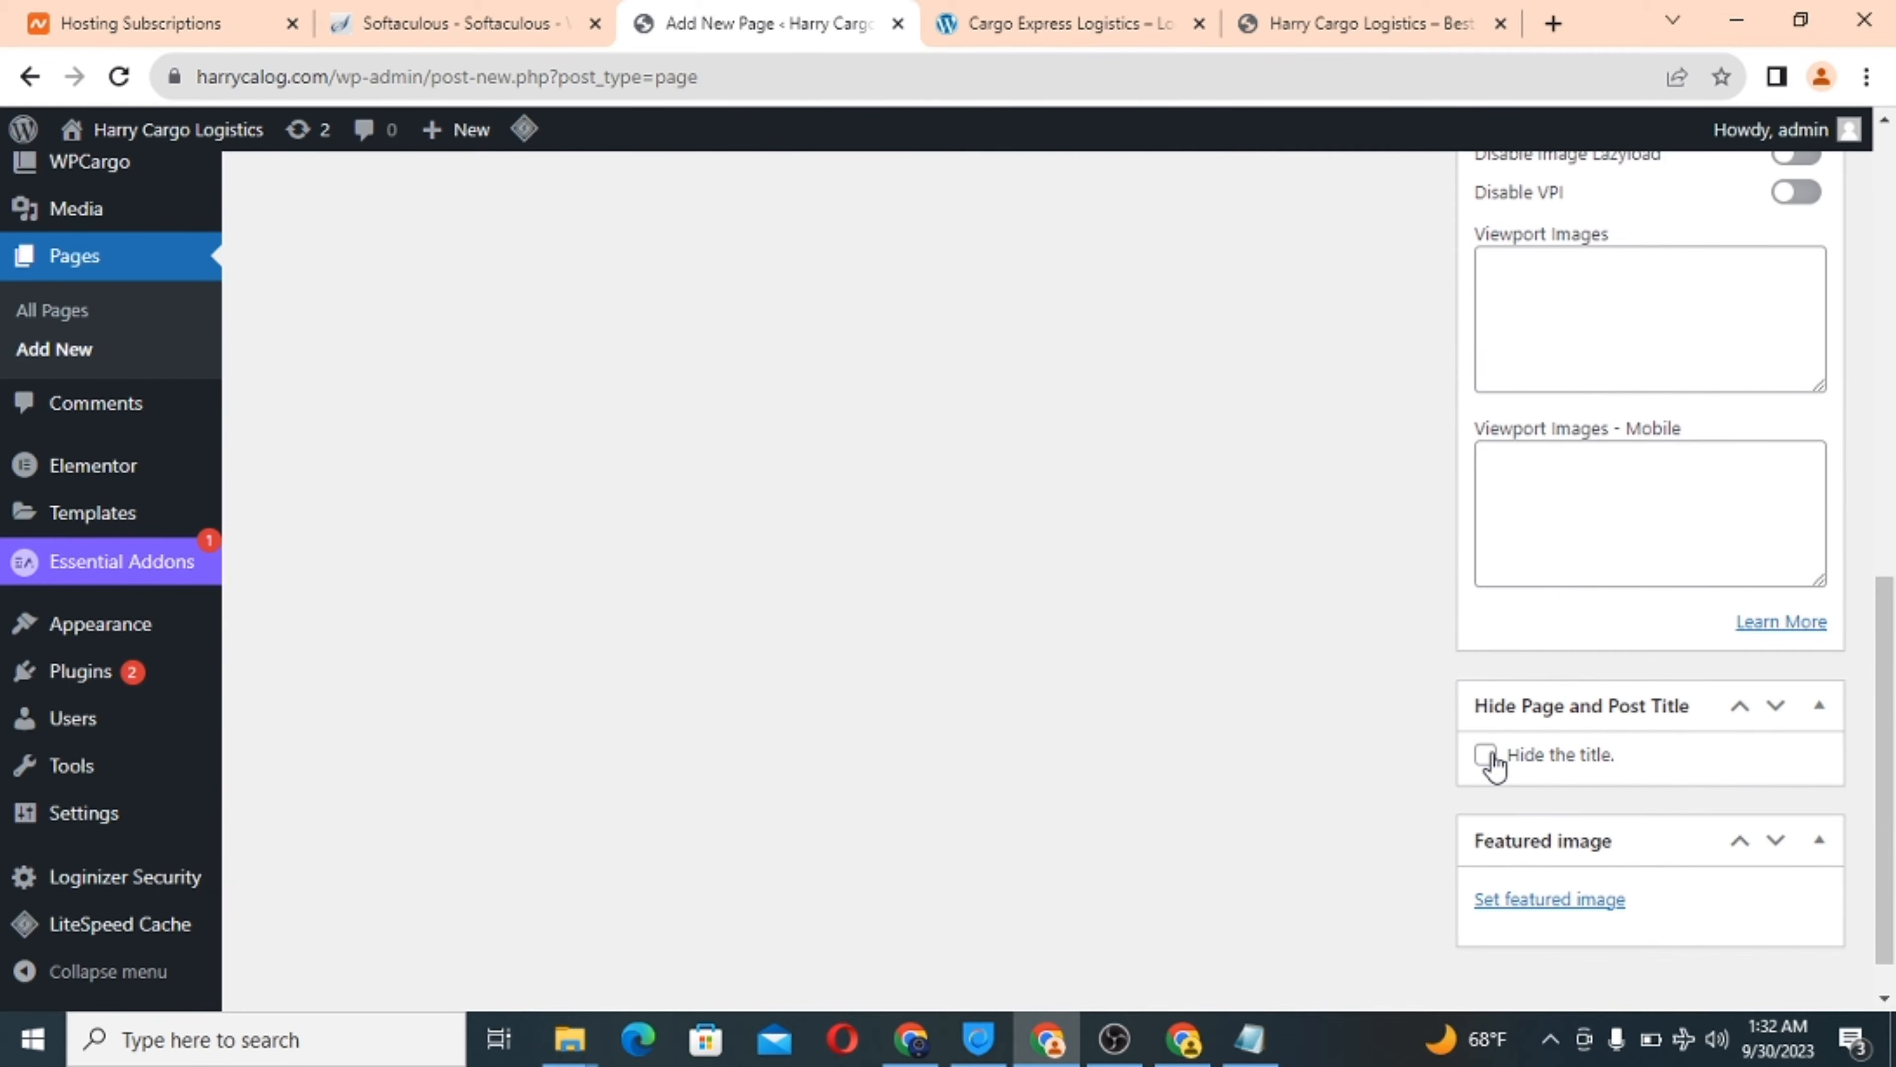
{"action": "left_click", "coordinate": [1486, 755]}
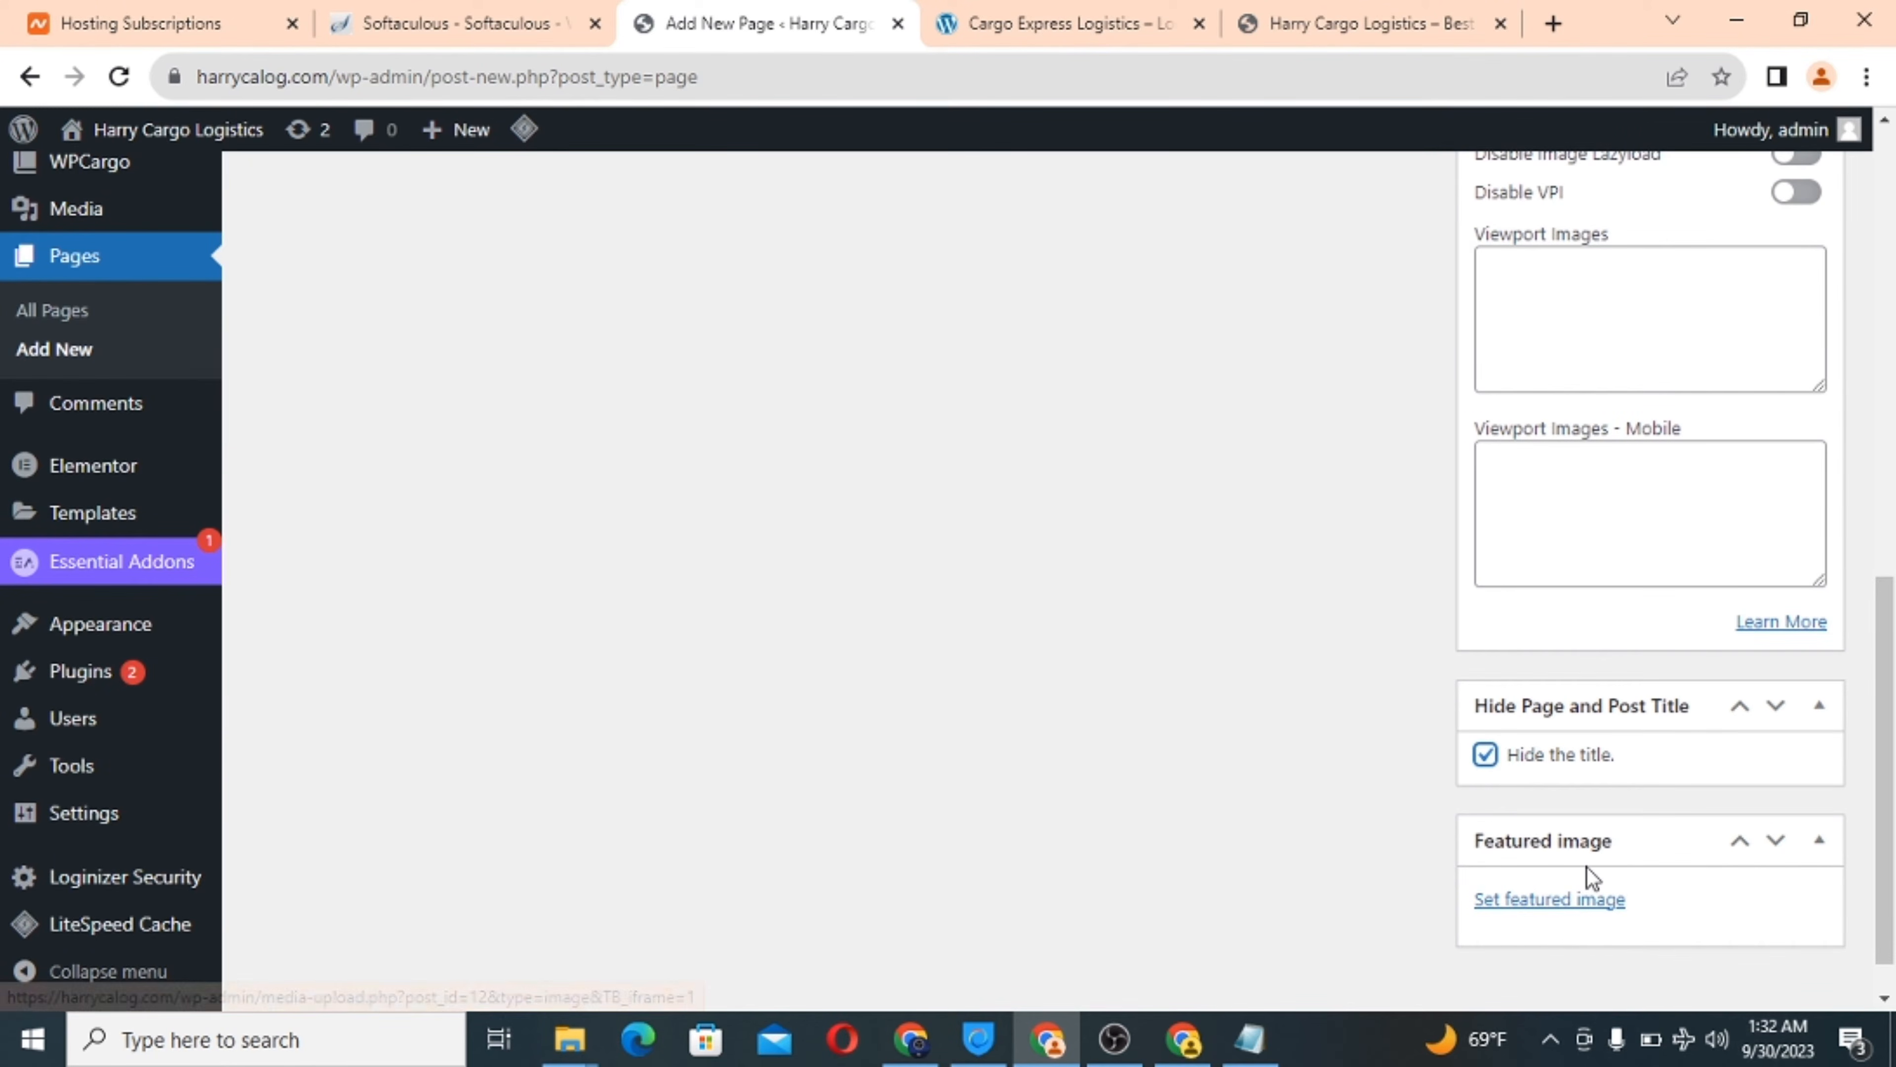
{"action": "scroll", "coordinate": [1588, 874], "scroll_direction": "down", "scroll_amount": 1}
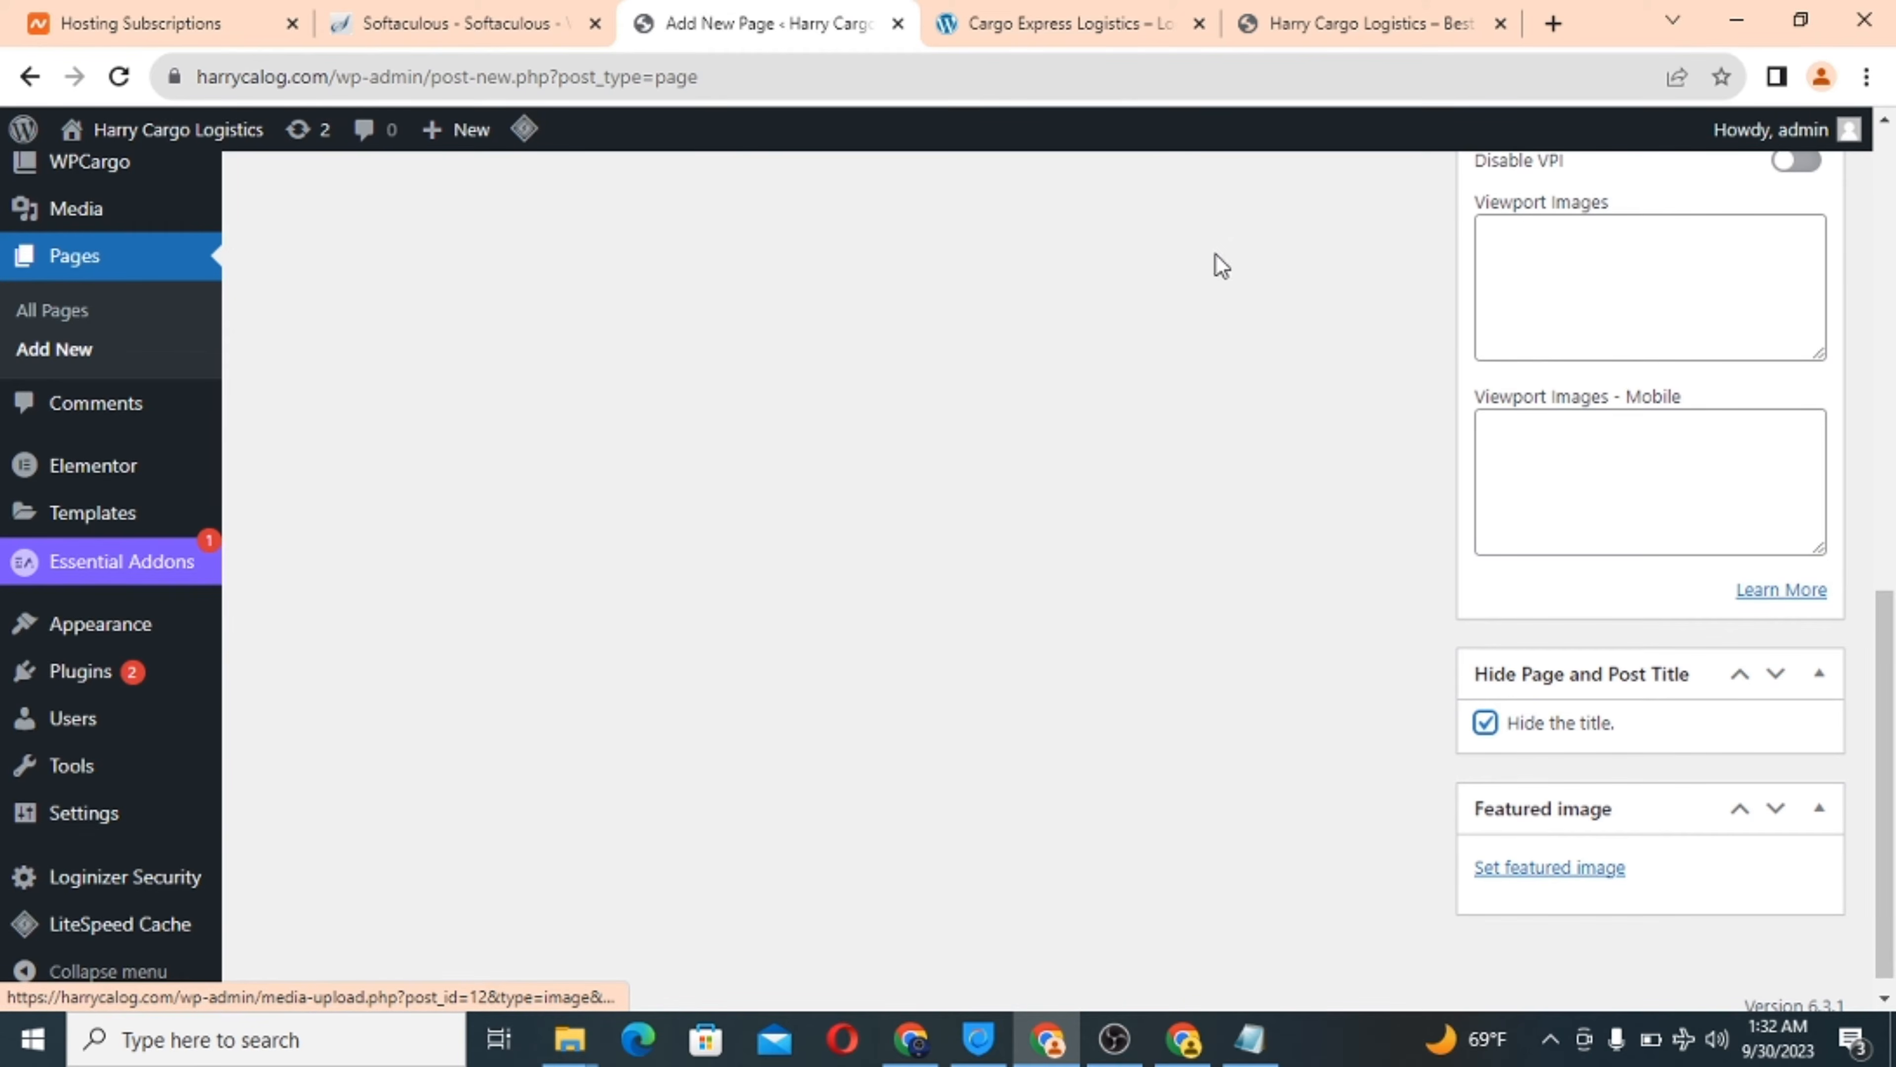
{"action": "left_click", "coordinate": [1008, 10]}
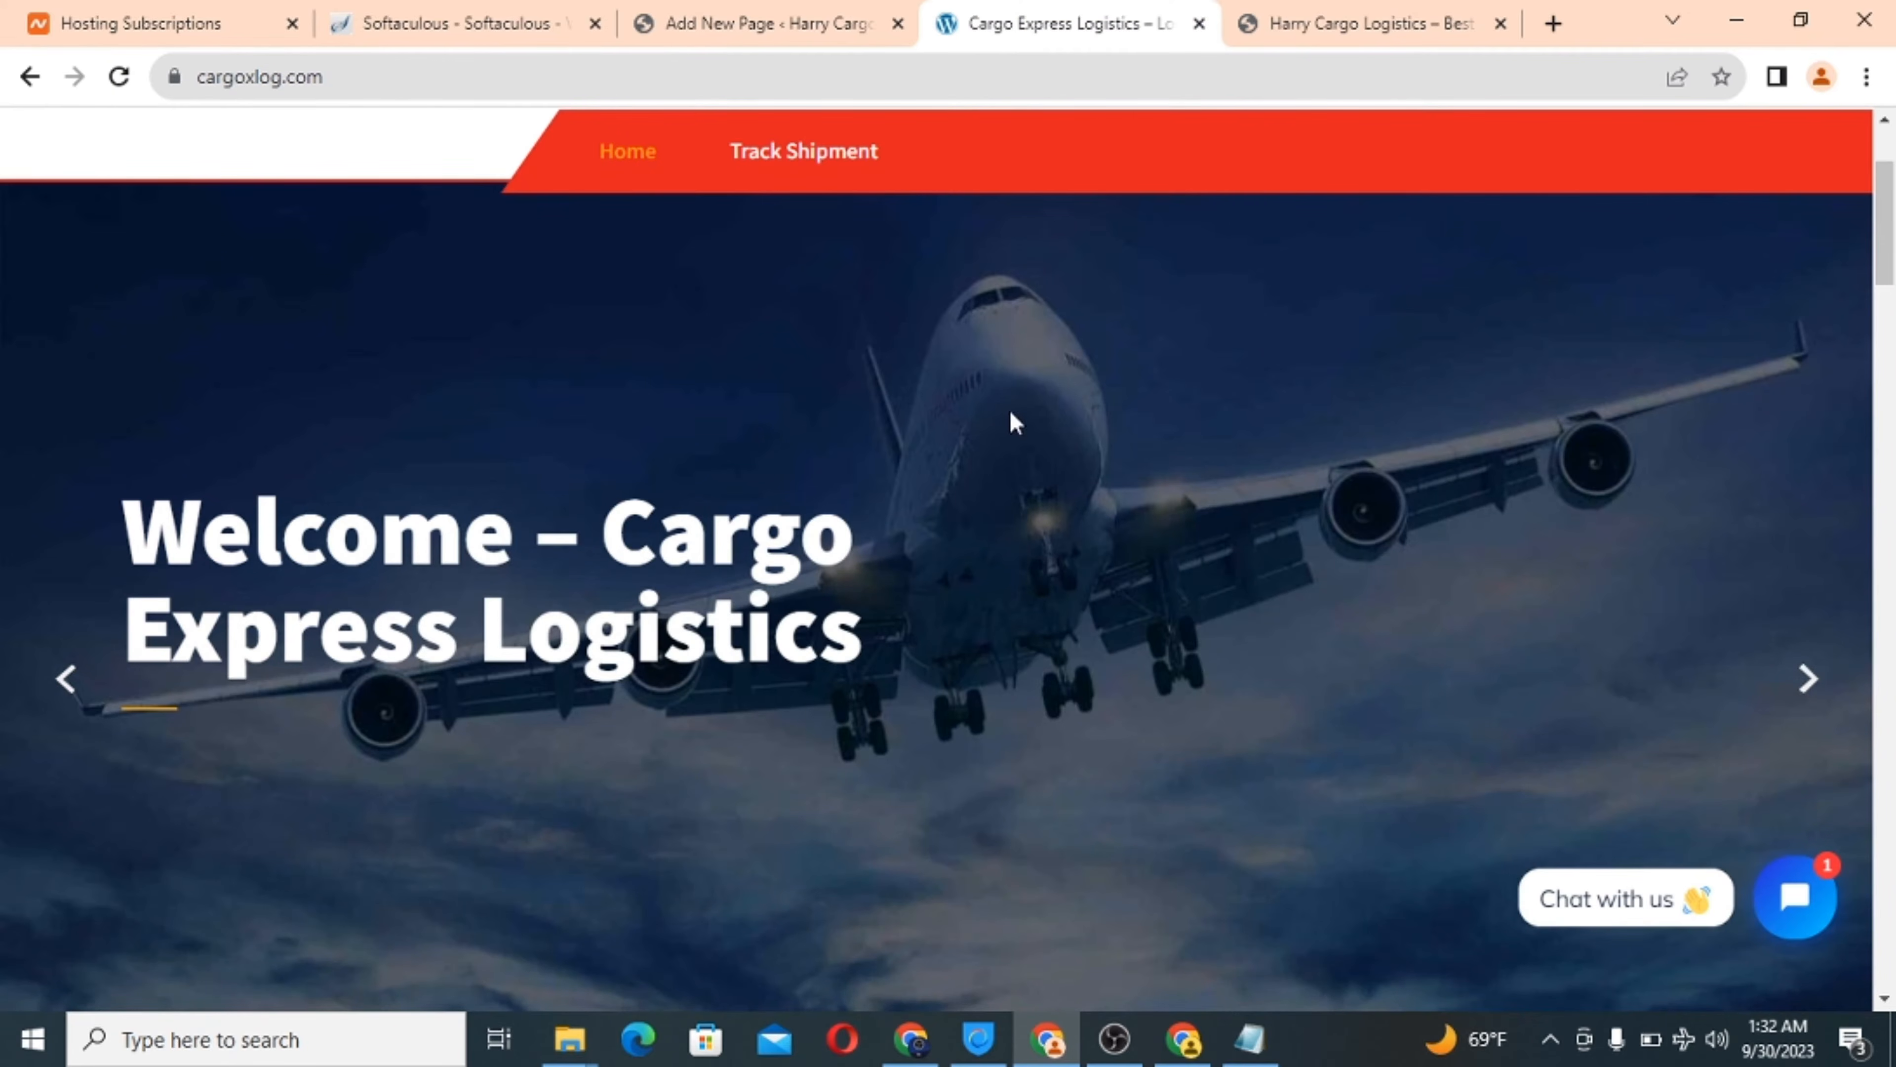
{"action": "left_click", "coordinate": [724, 10]}
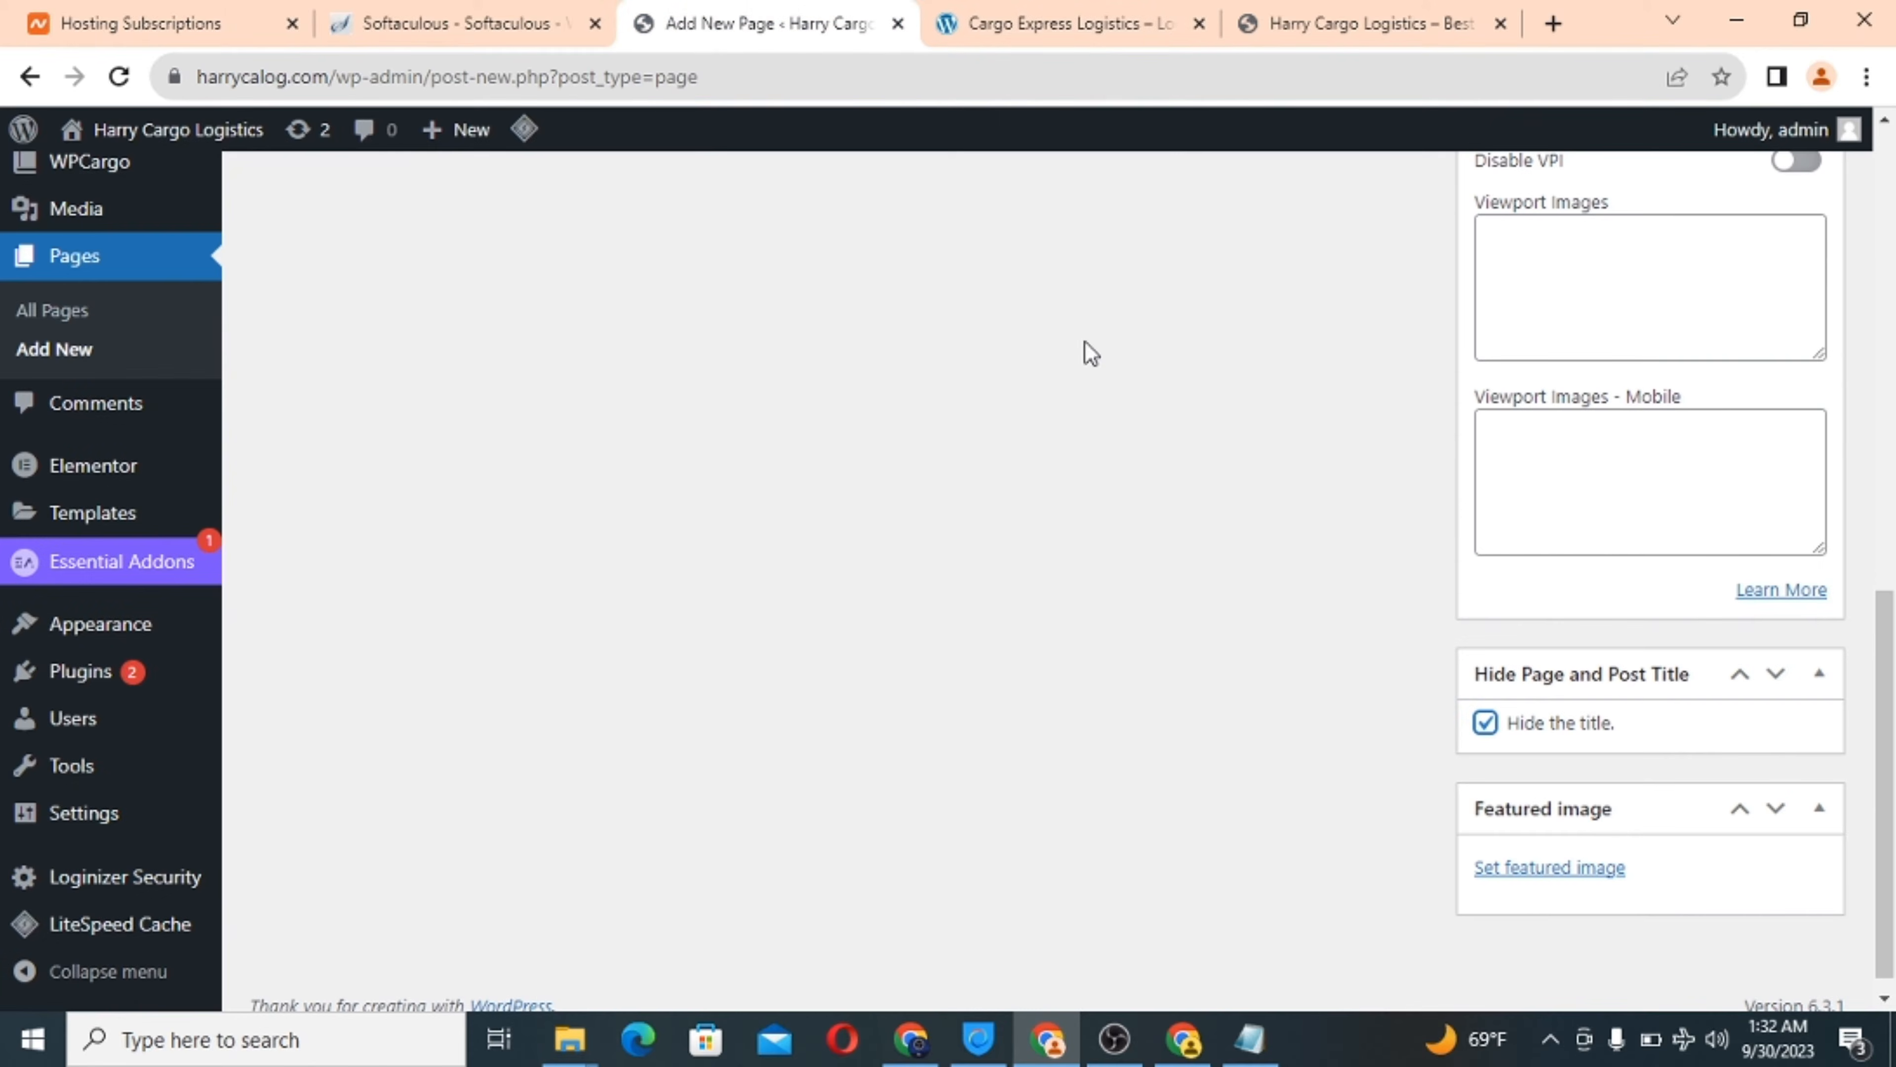
Open the featured image chooser and its file picker for uploading.
{"action": "left_click", "coordinate": [1541, 868]}
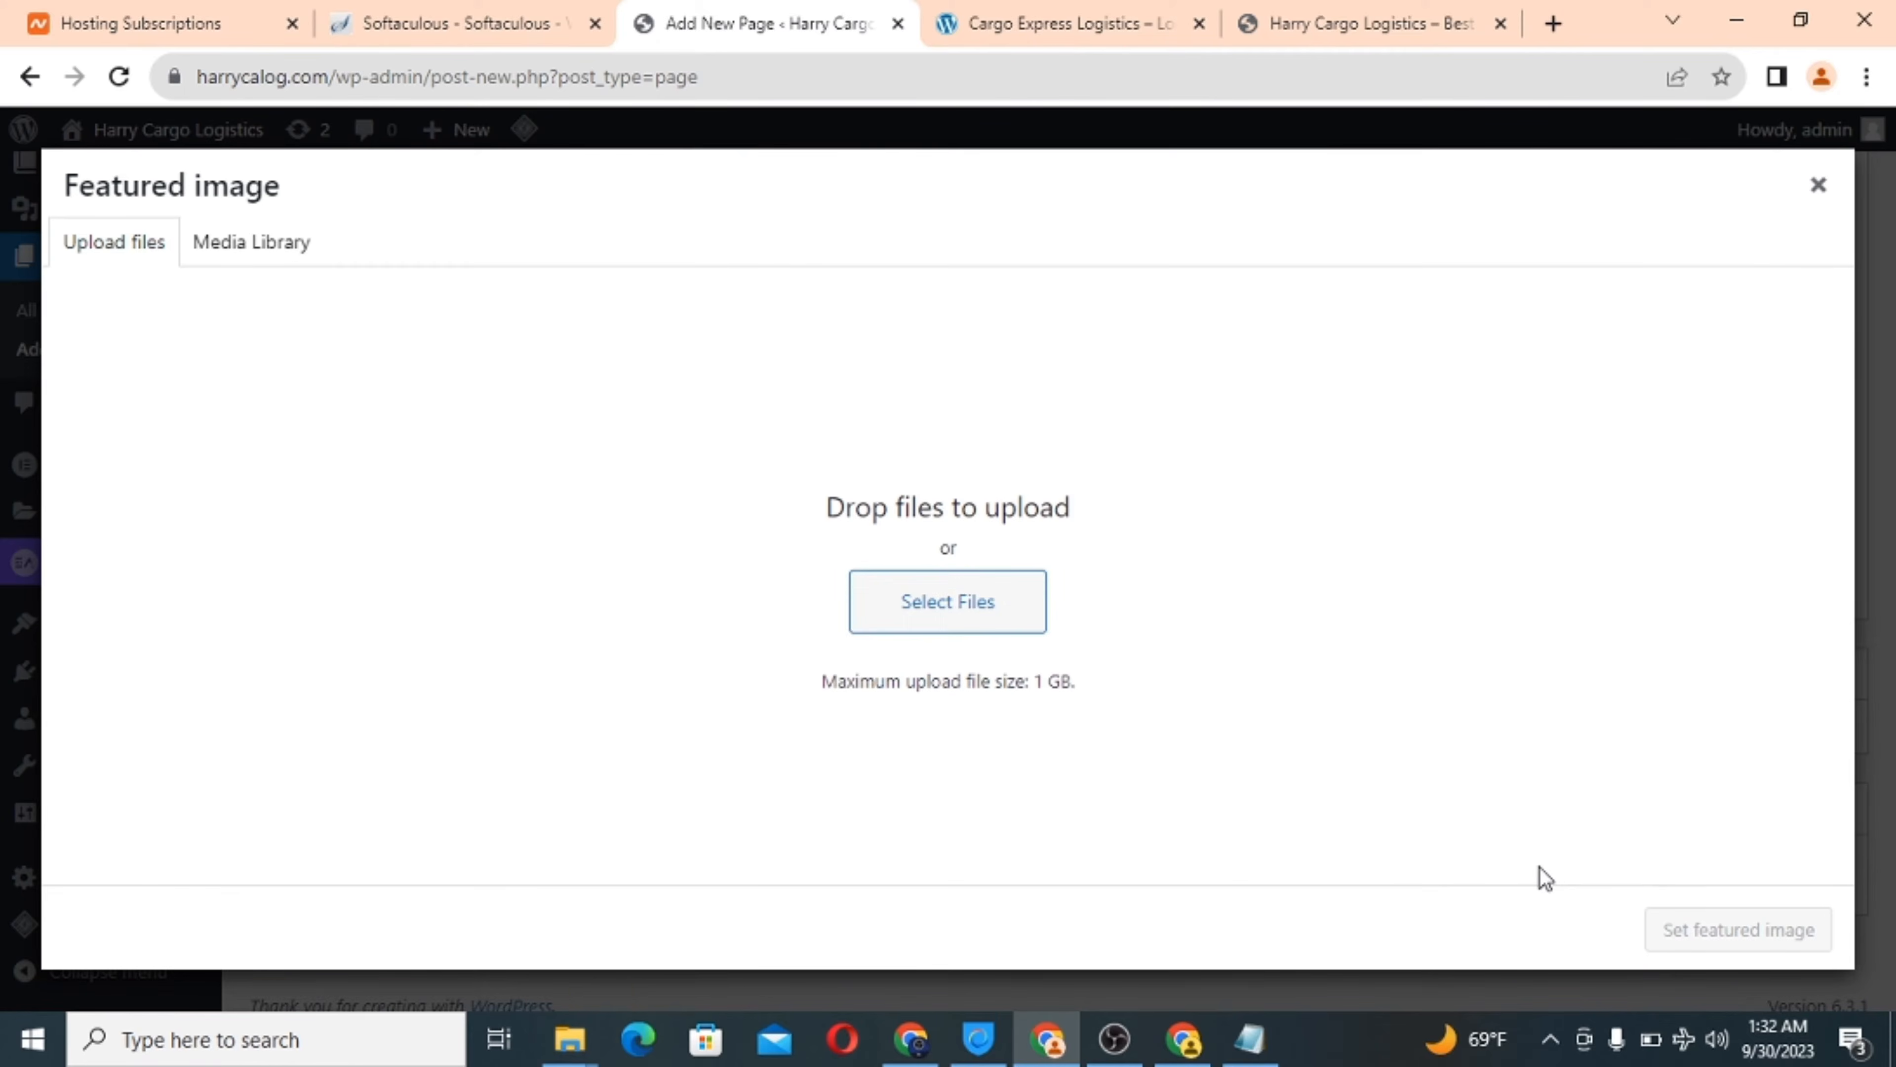
{"action": "left_click", "coordinate": [948, 614]}
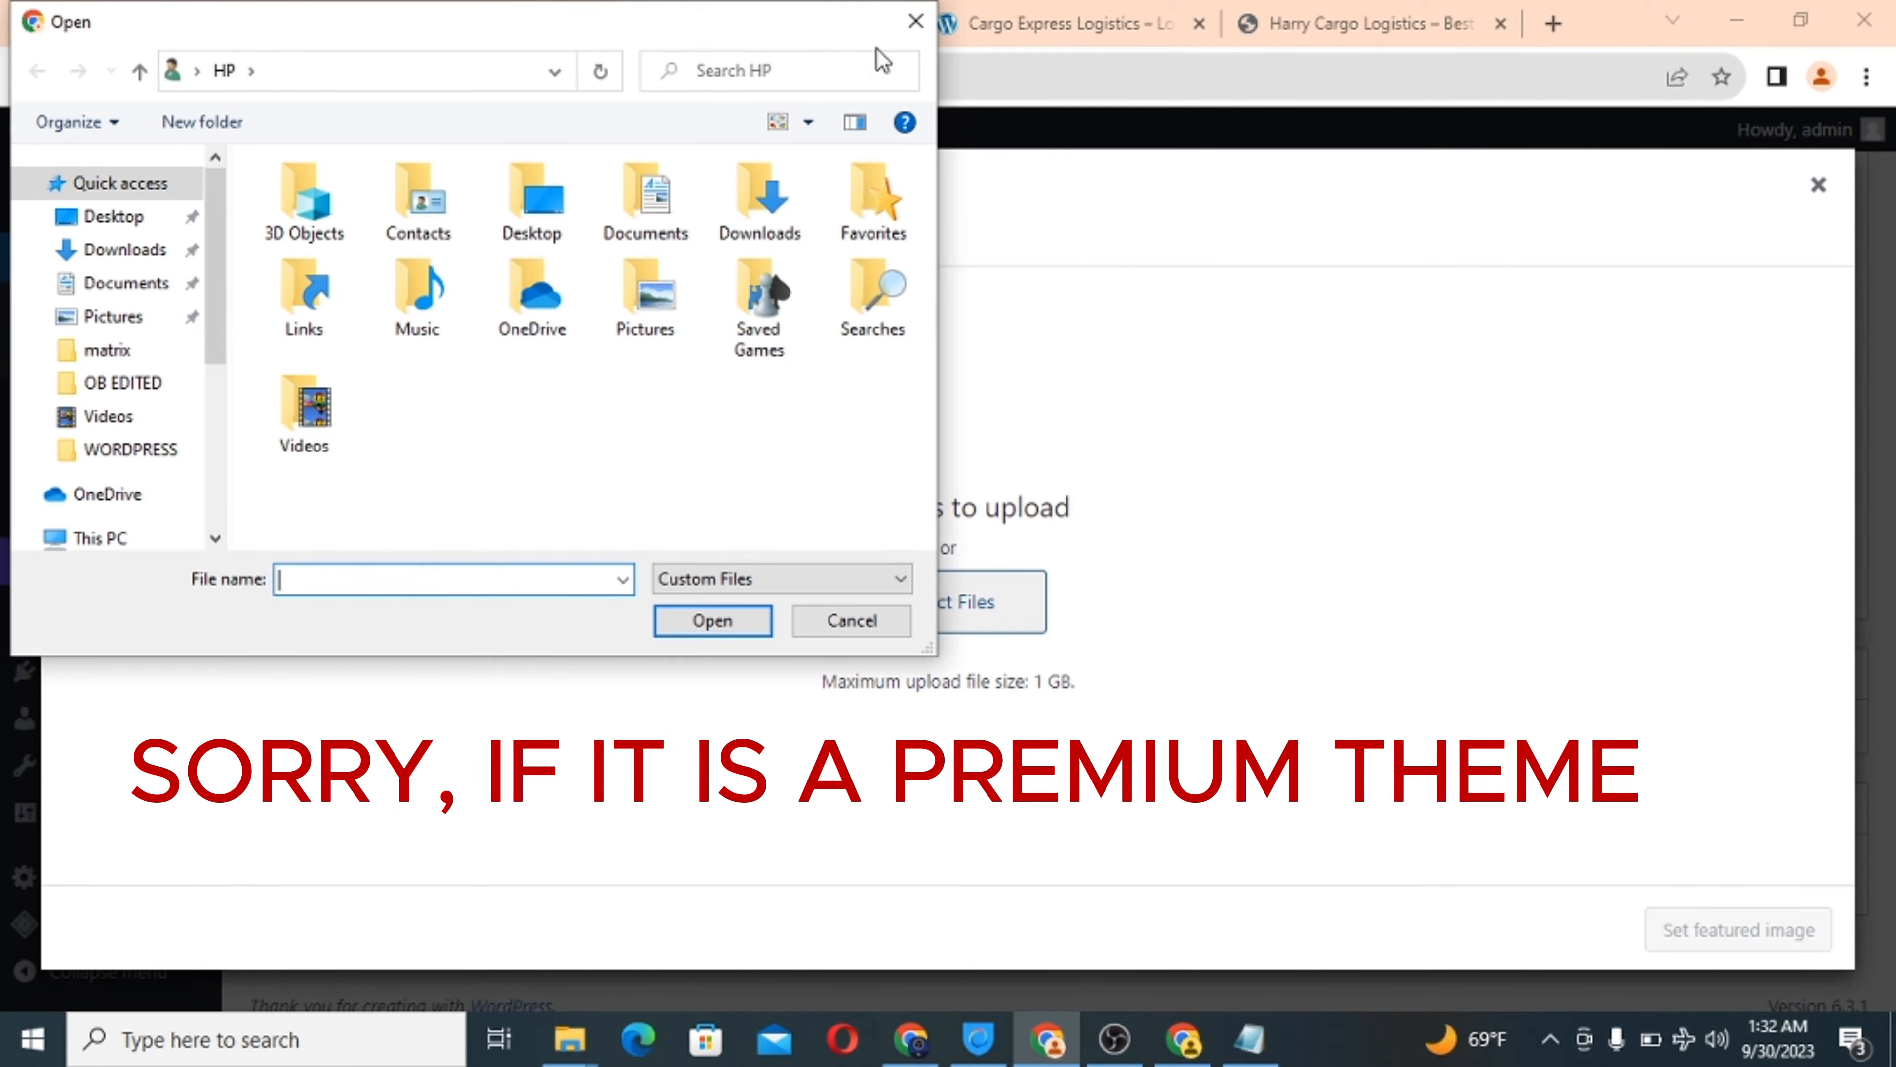
{"action": "left_click", "coordinate": [842, 623]}
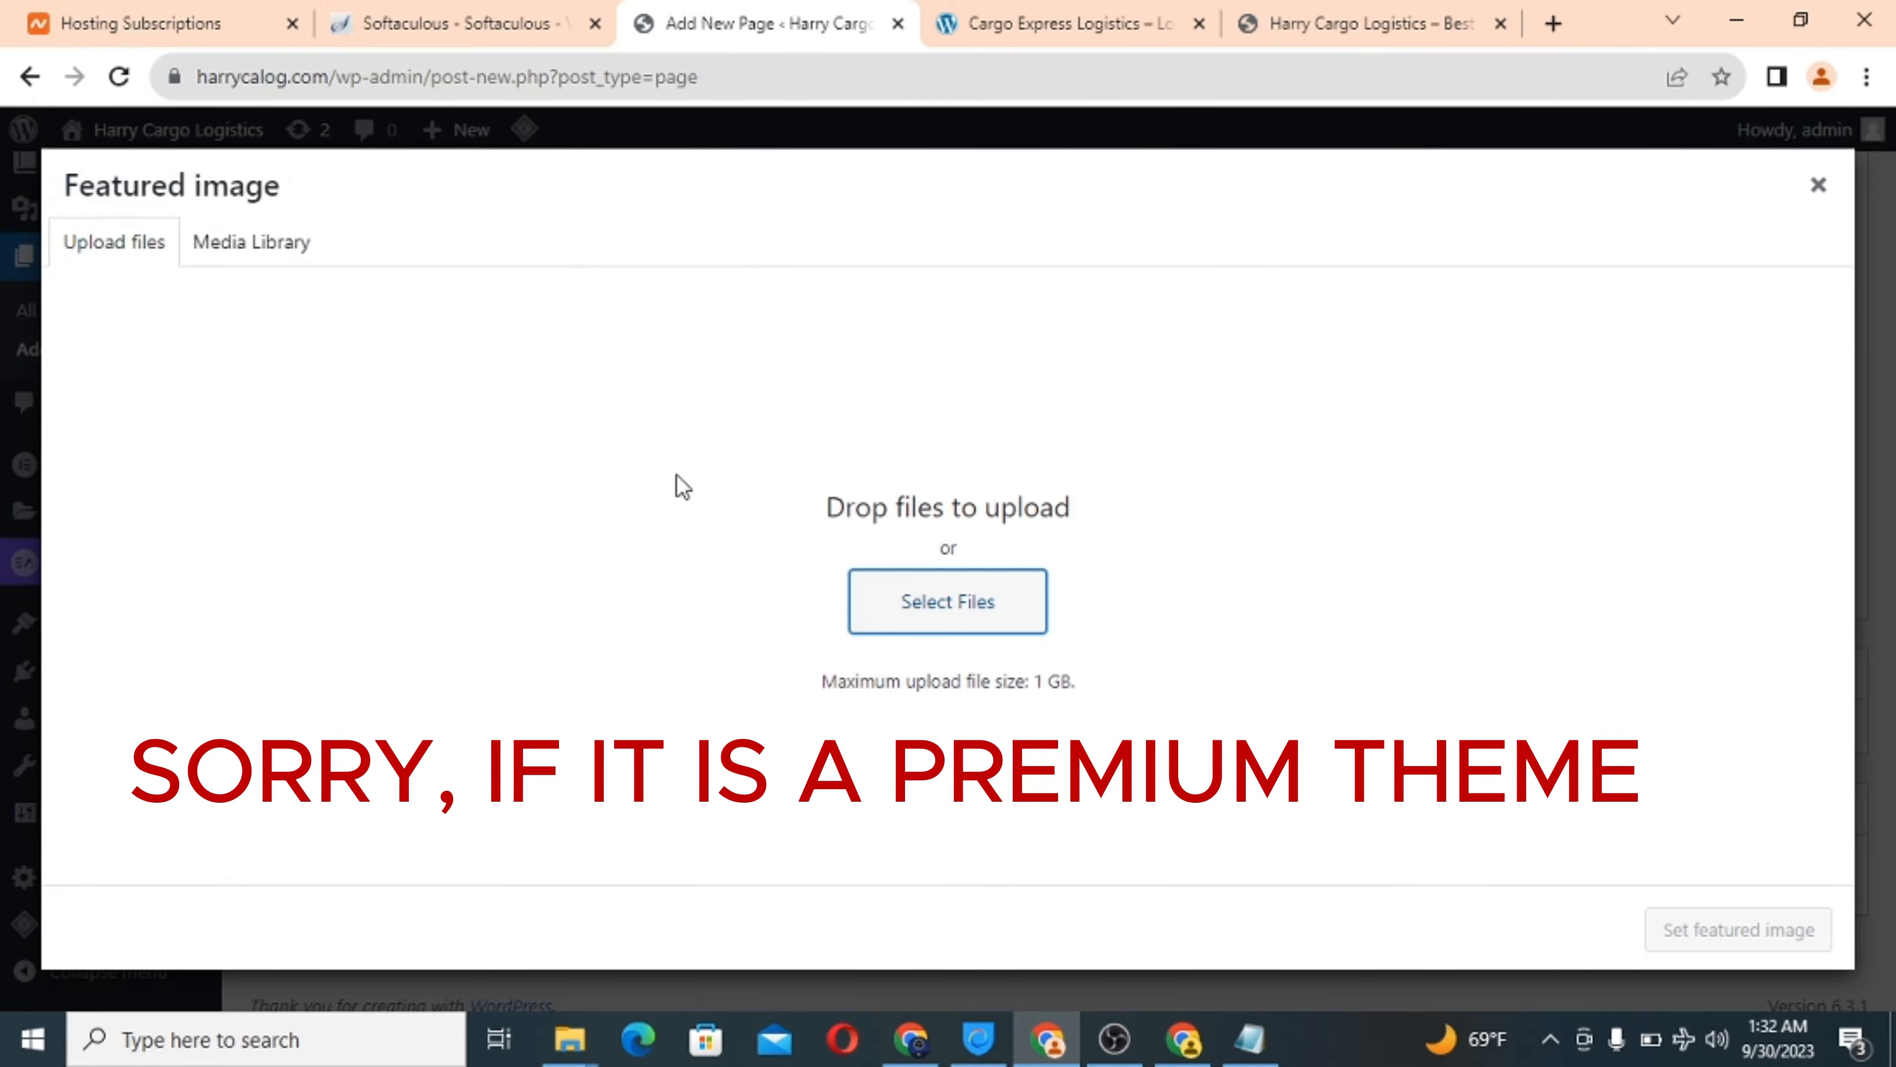
{"action": "left_click", "coordinate": [288, 248]}
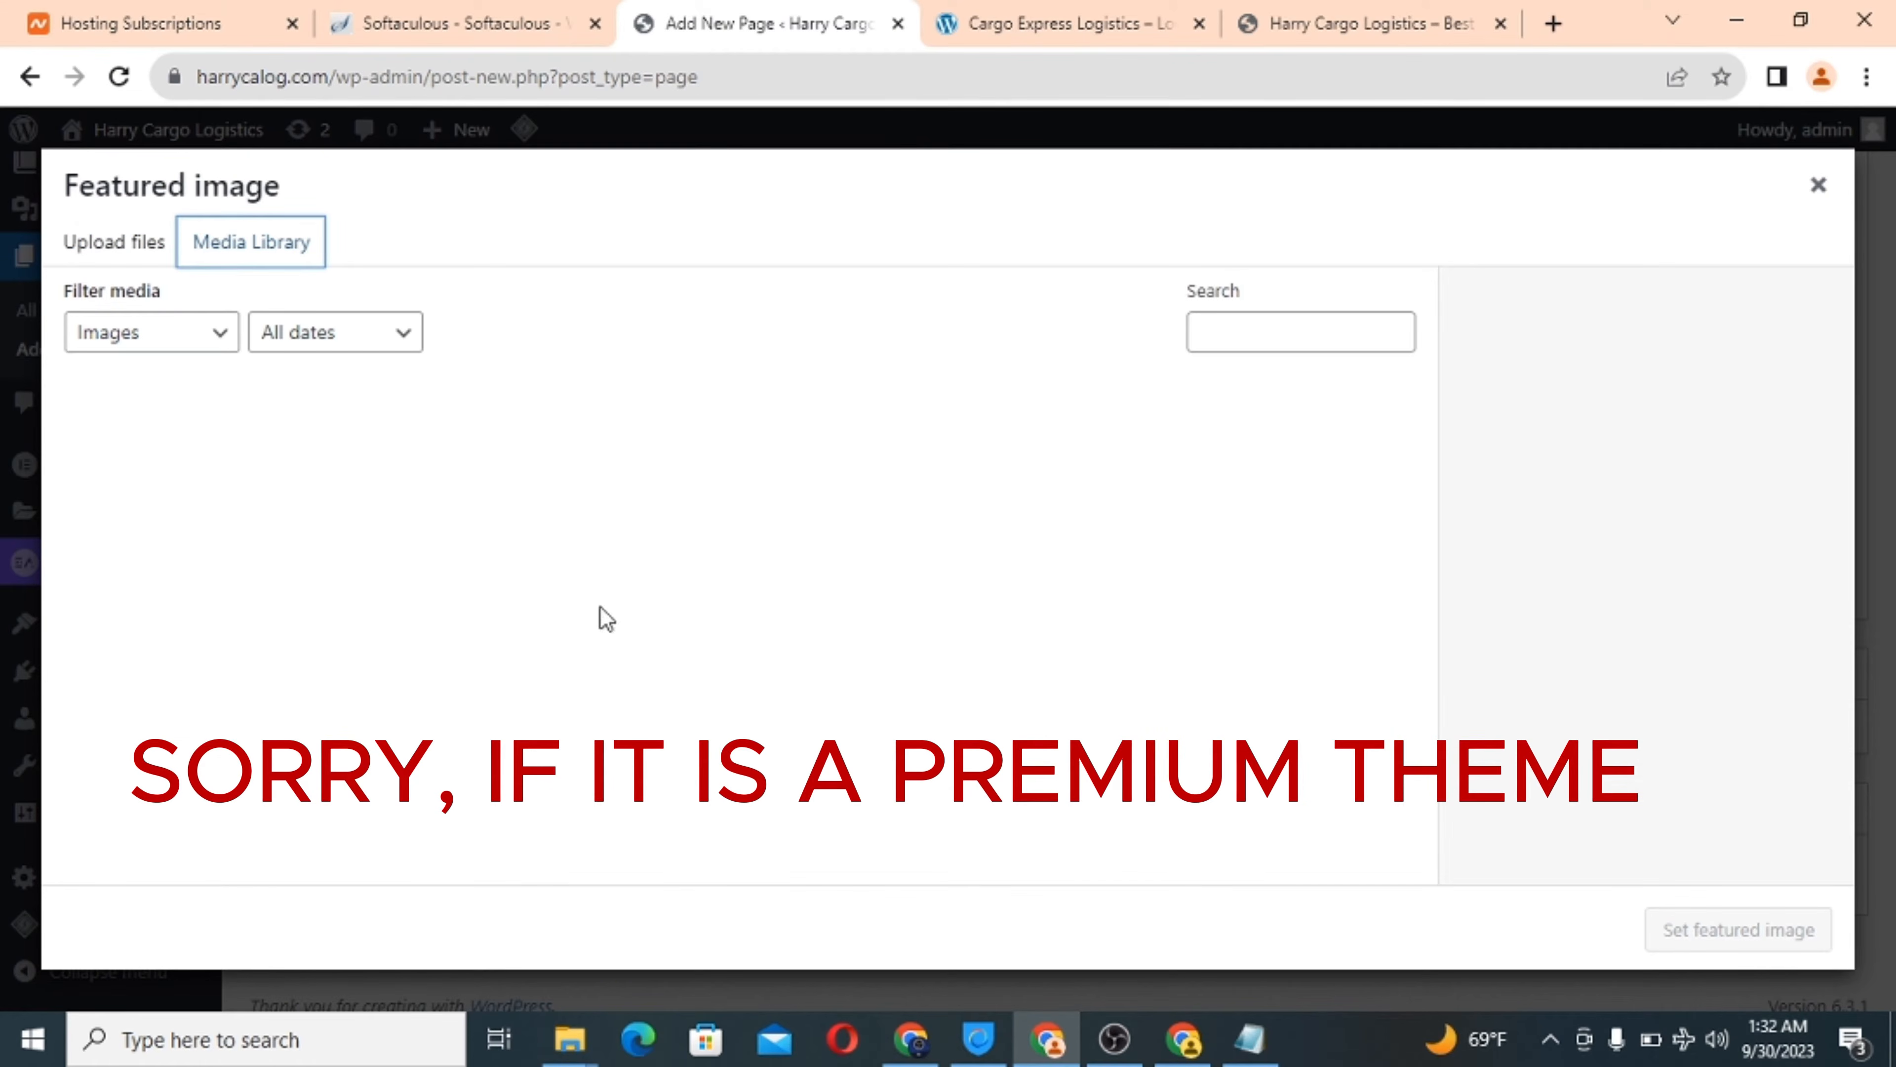
{"action": "left_click", "coordinate": [88, 253]}
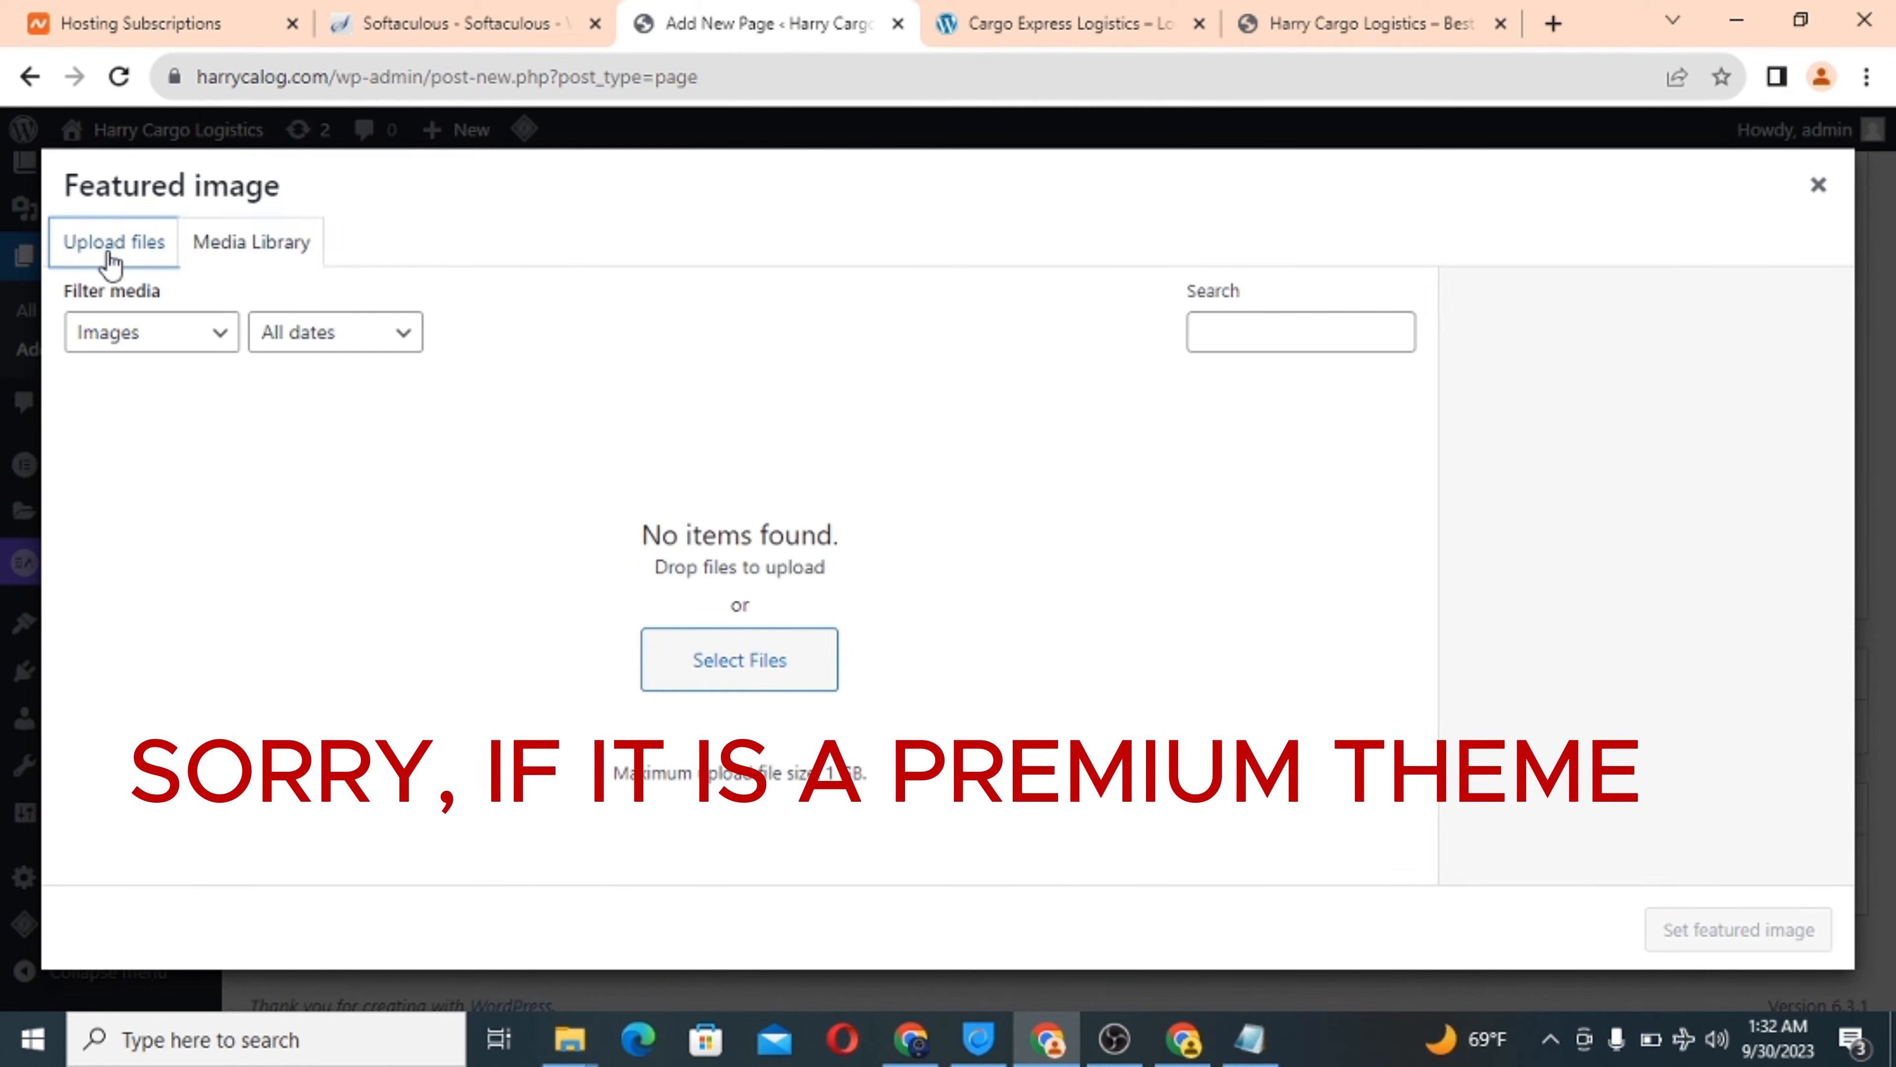
{"action": "left_click", "coordinate": [900, 619]}
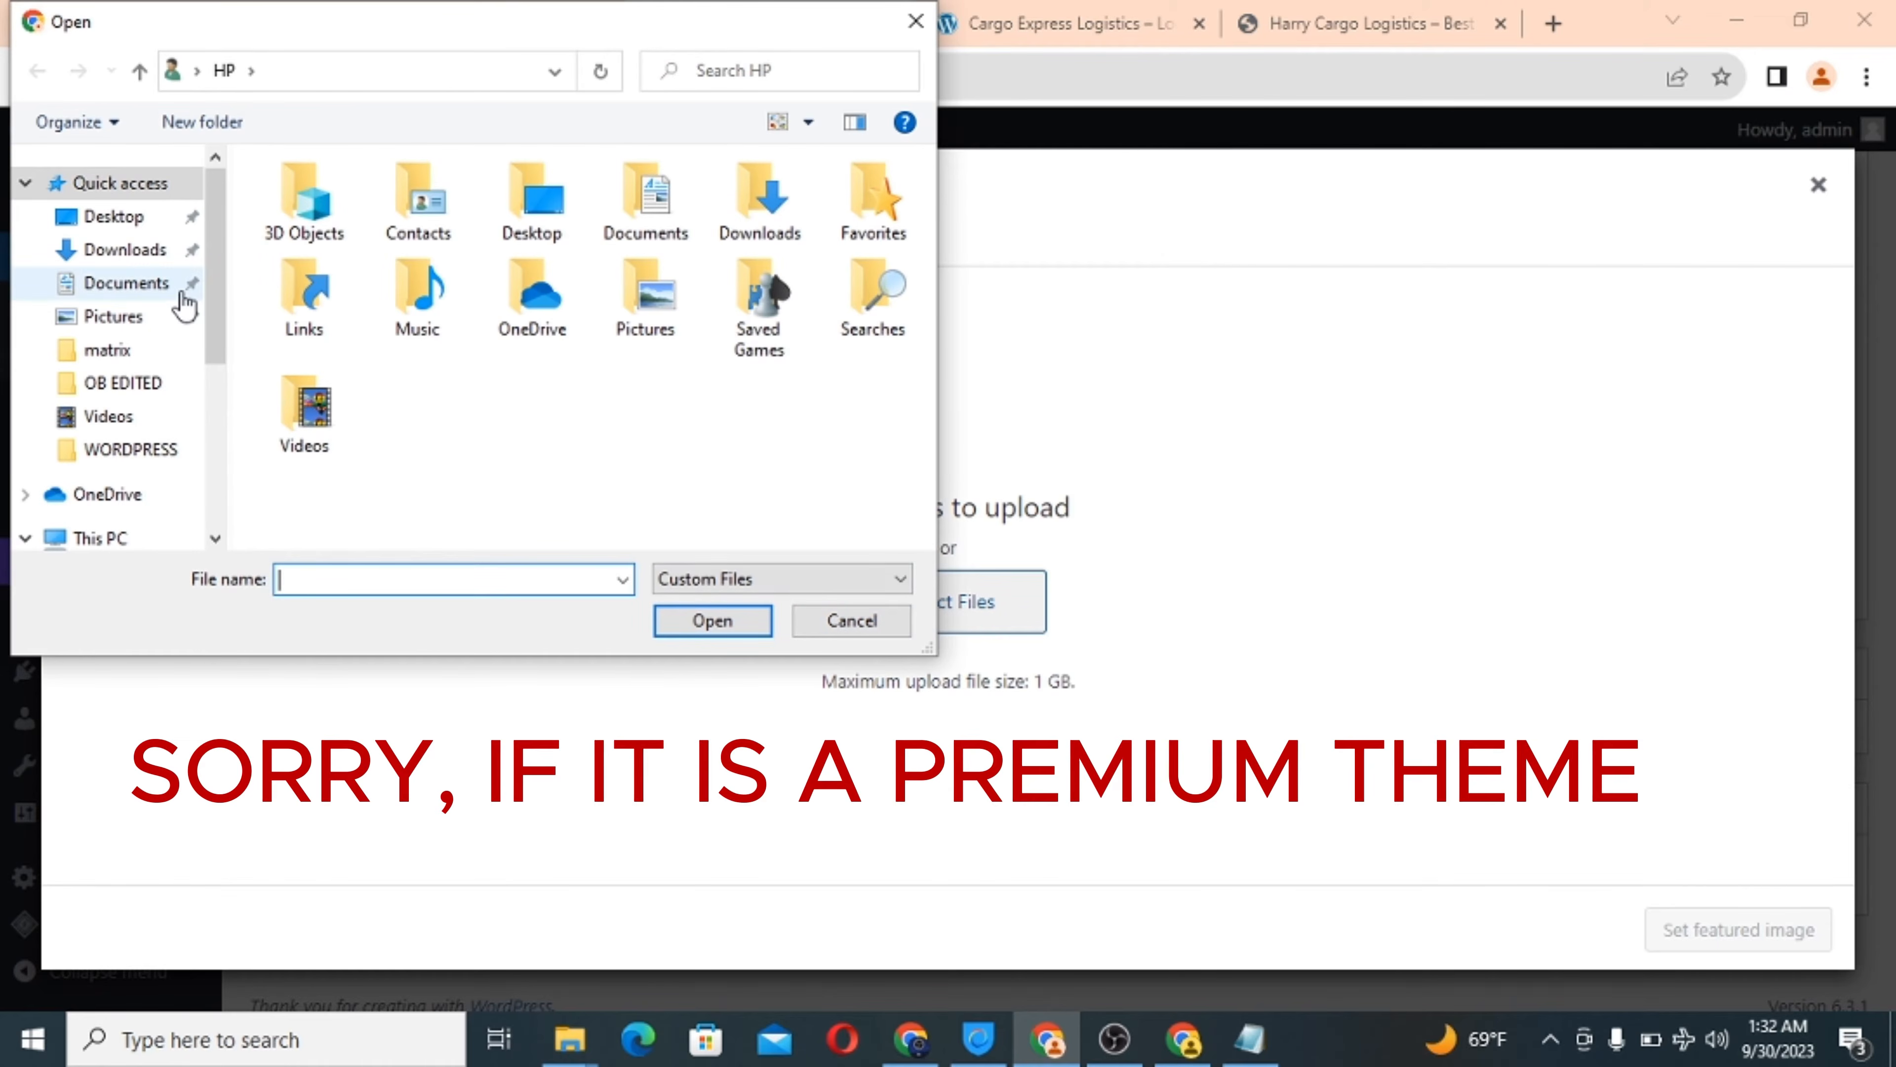
Navigate to Desktop > WEB ORACLE > SCRIPTS > DELIVERY > IMAGES > deliverypic.
{"action": "left_click", "coordinate": [147, 219]}
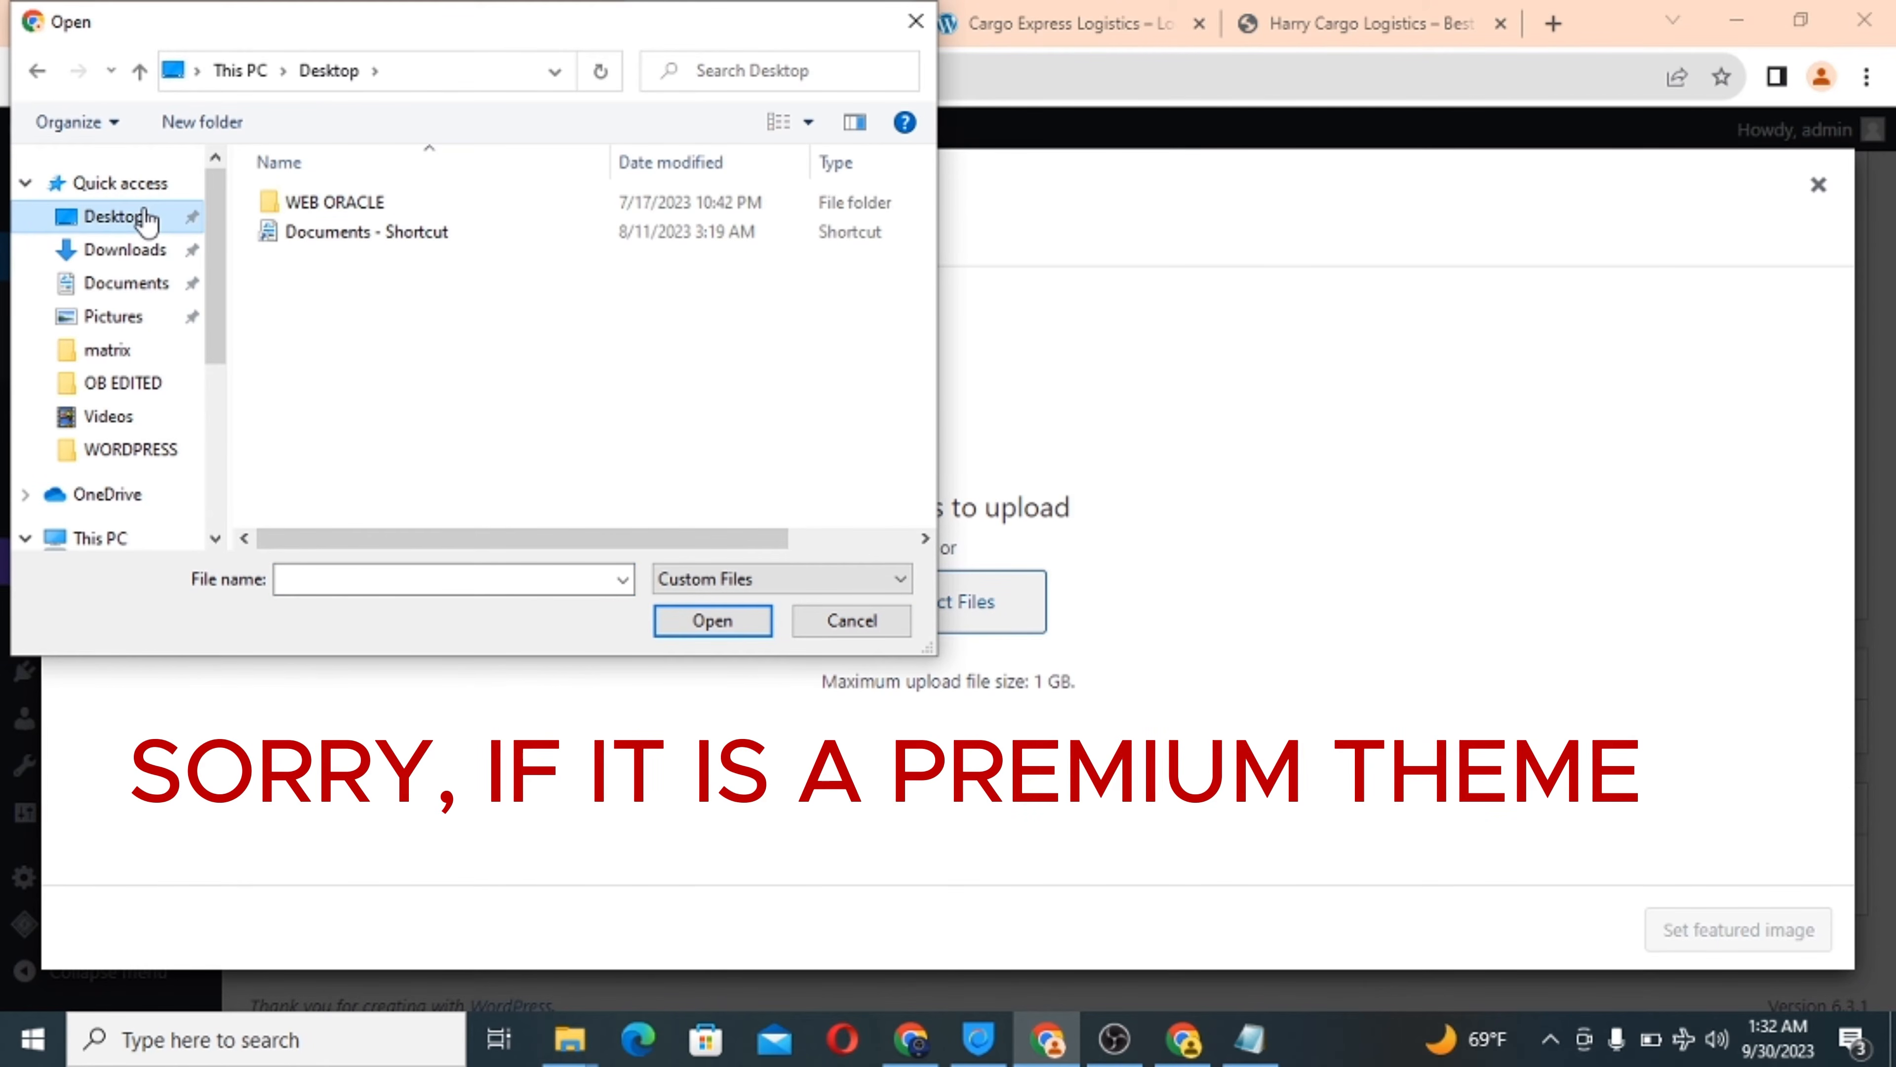
{"action": "double_click", "coordinate": [283, 204]}
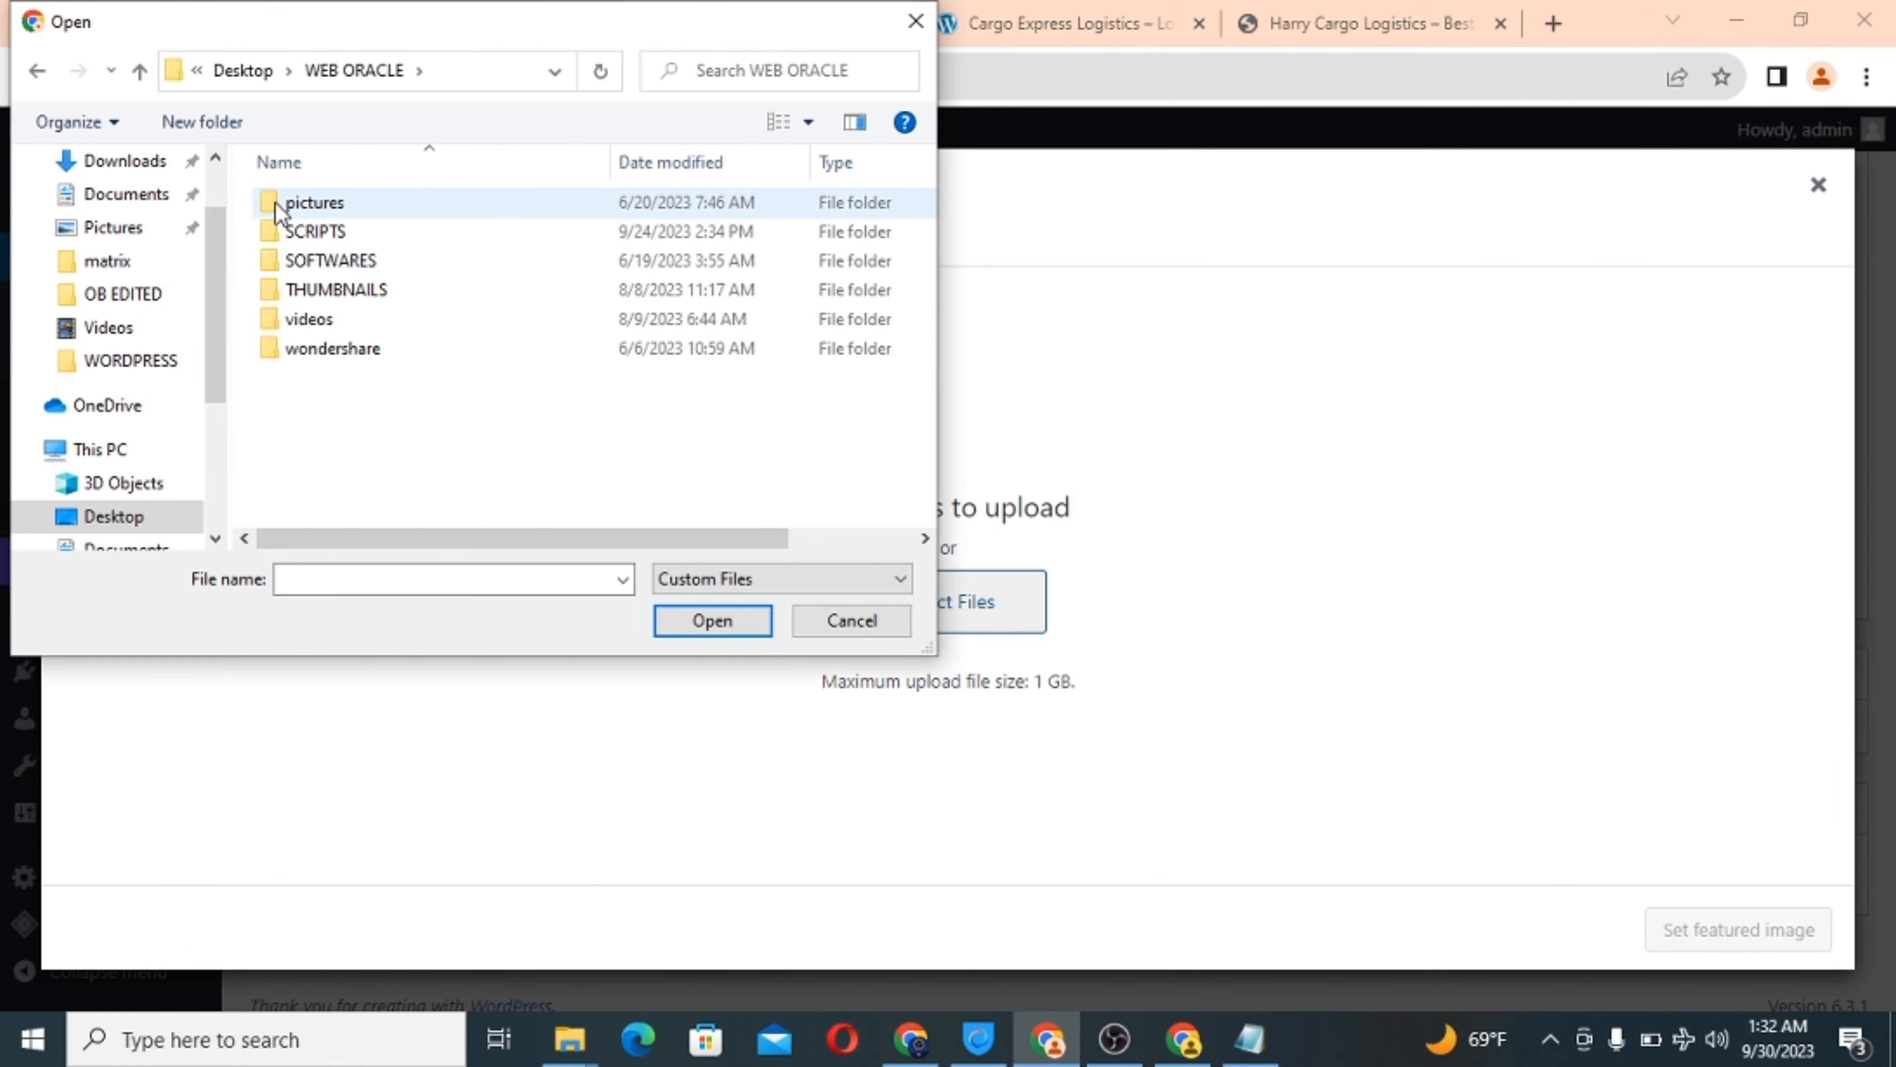
{"action": "double_click", "coordinate": [278, 210]}
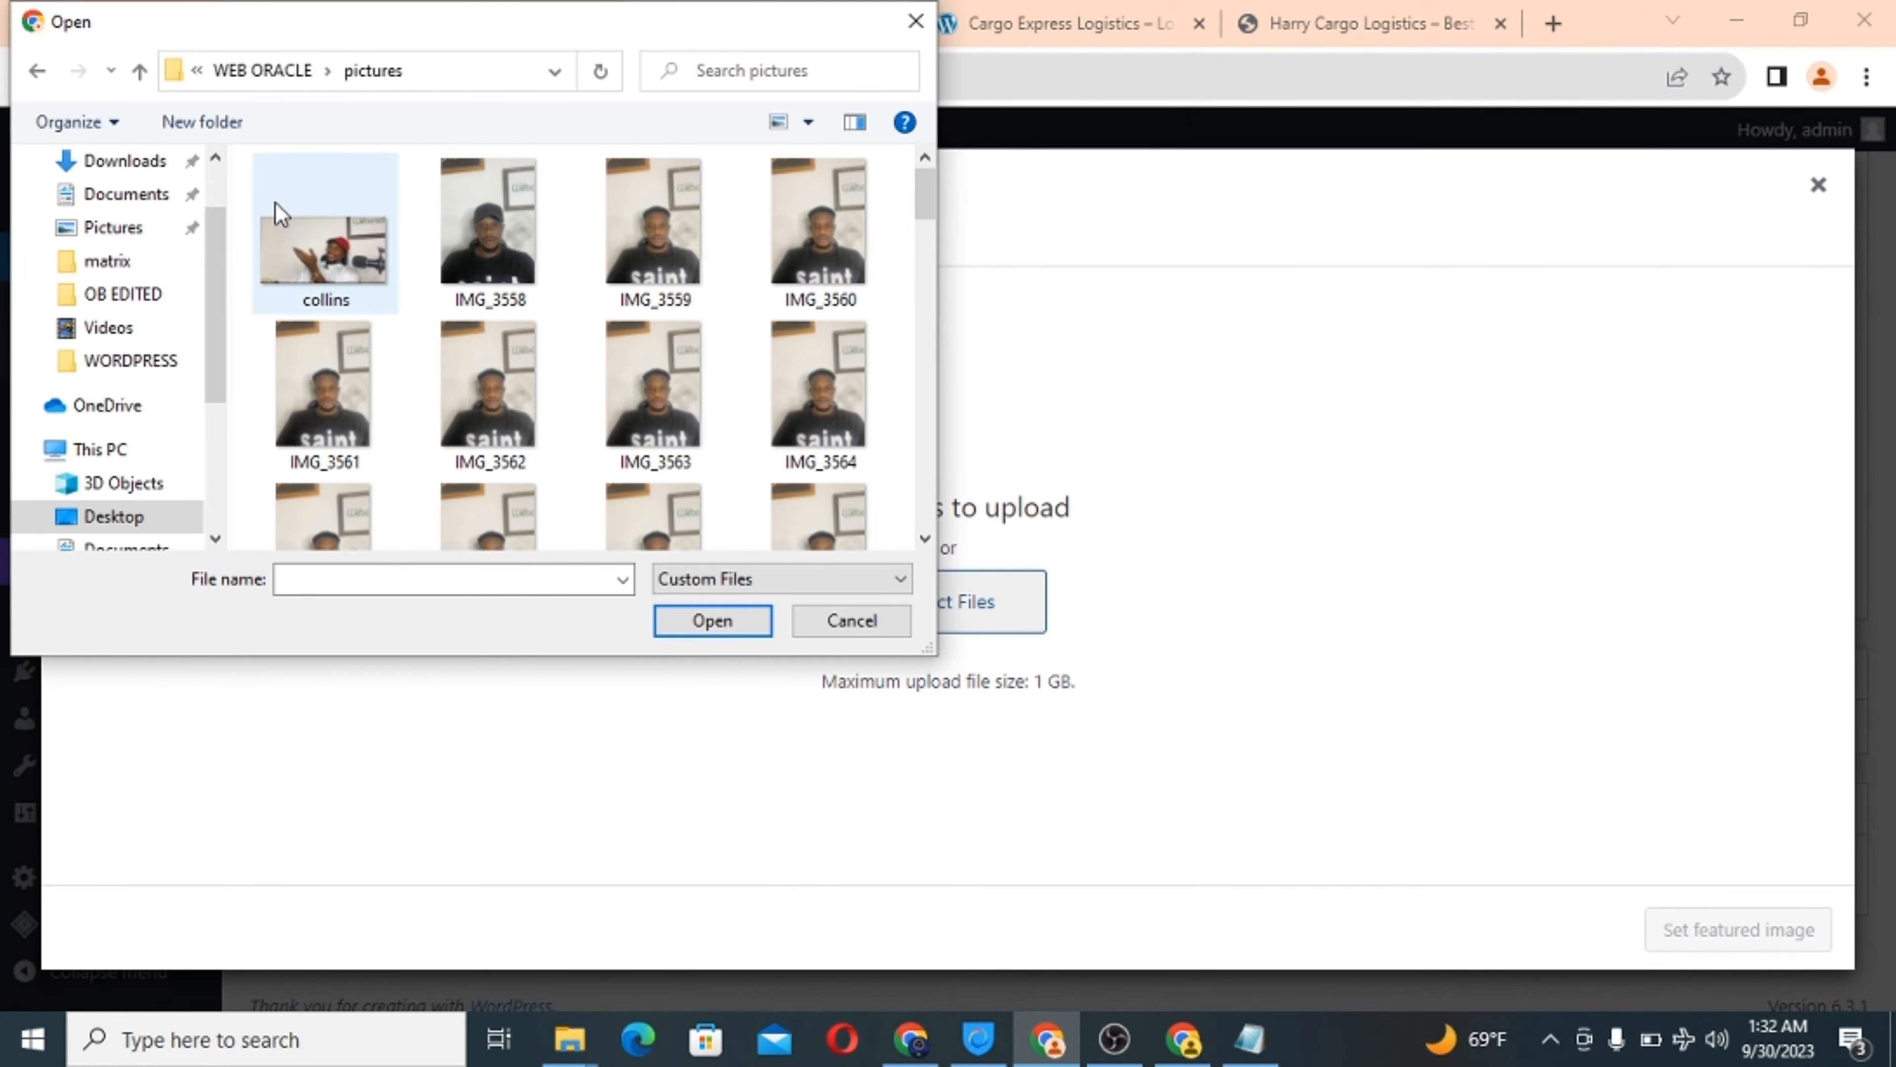
{"action": "left_click", "coordinate": [267, 73]}
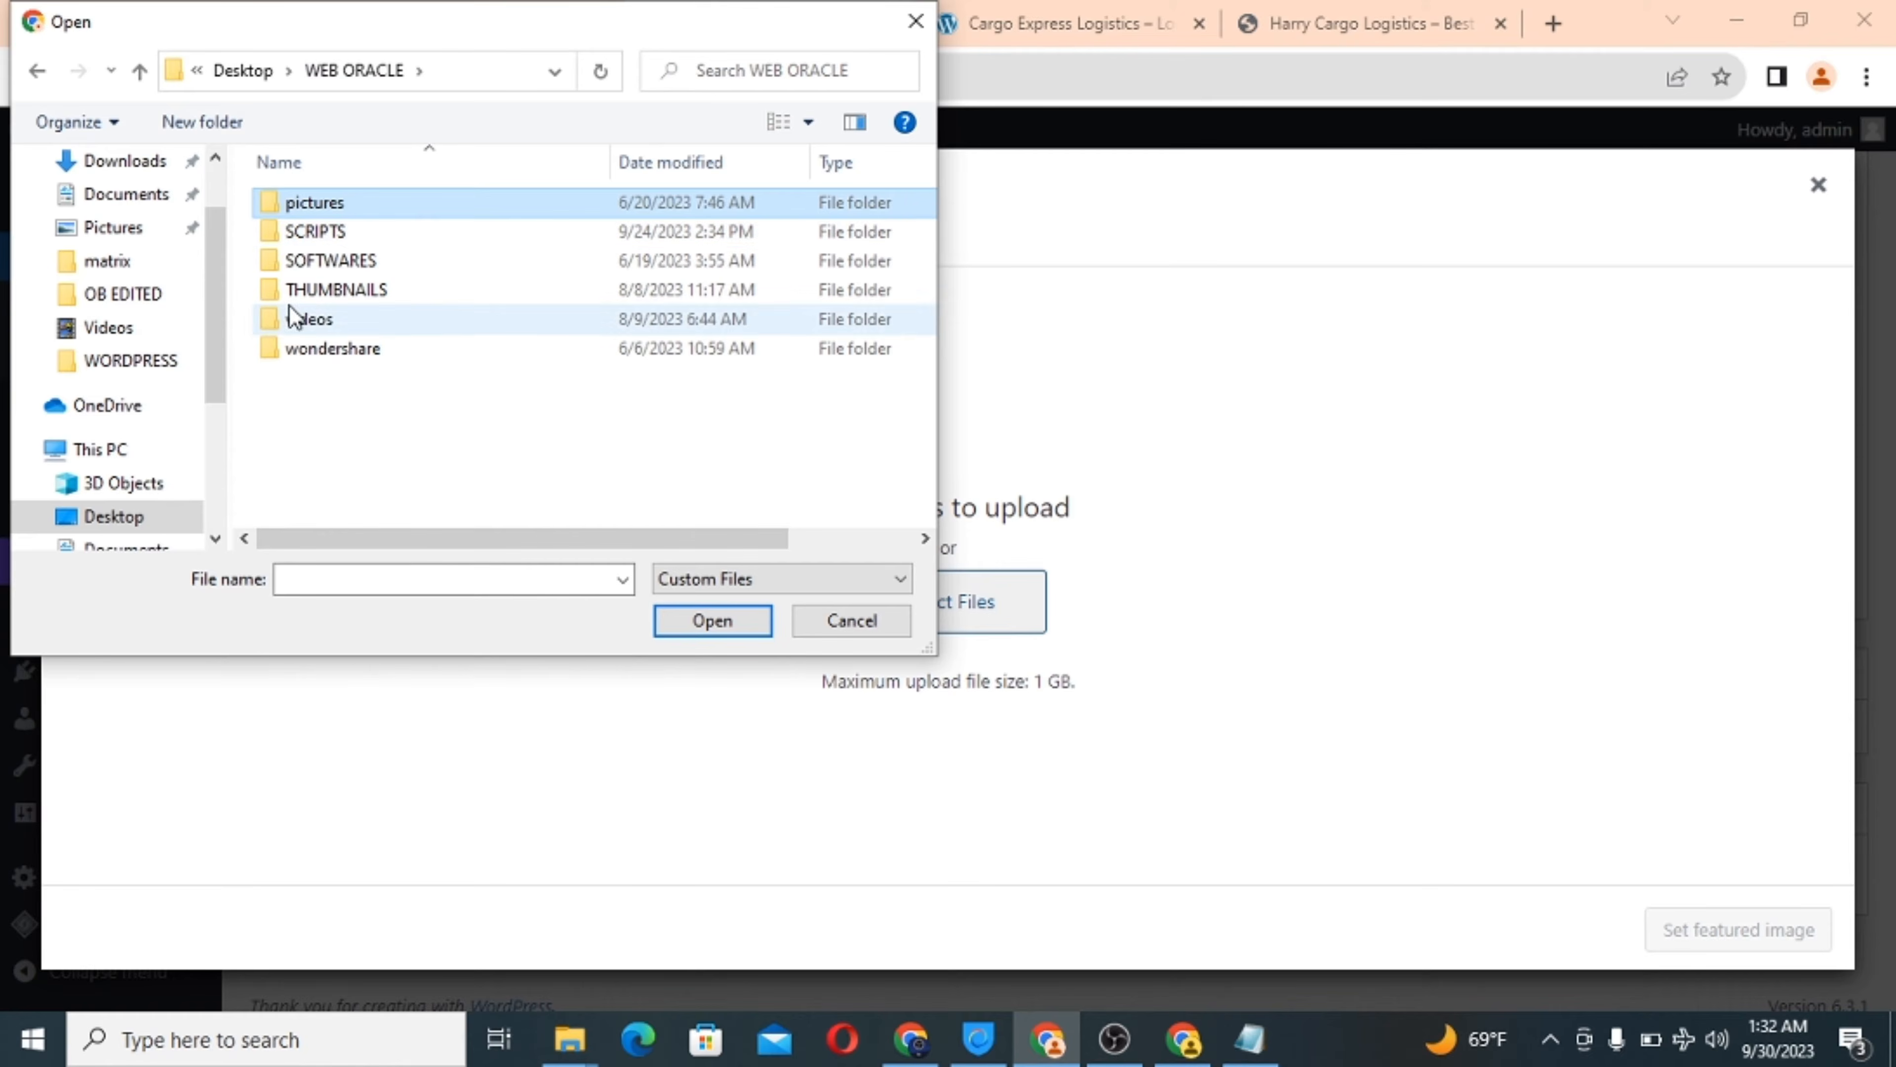
{"action": "double_click", "coordinate": [294, 232]}
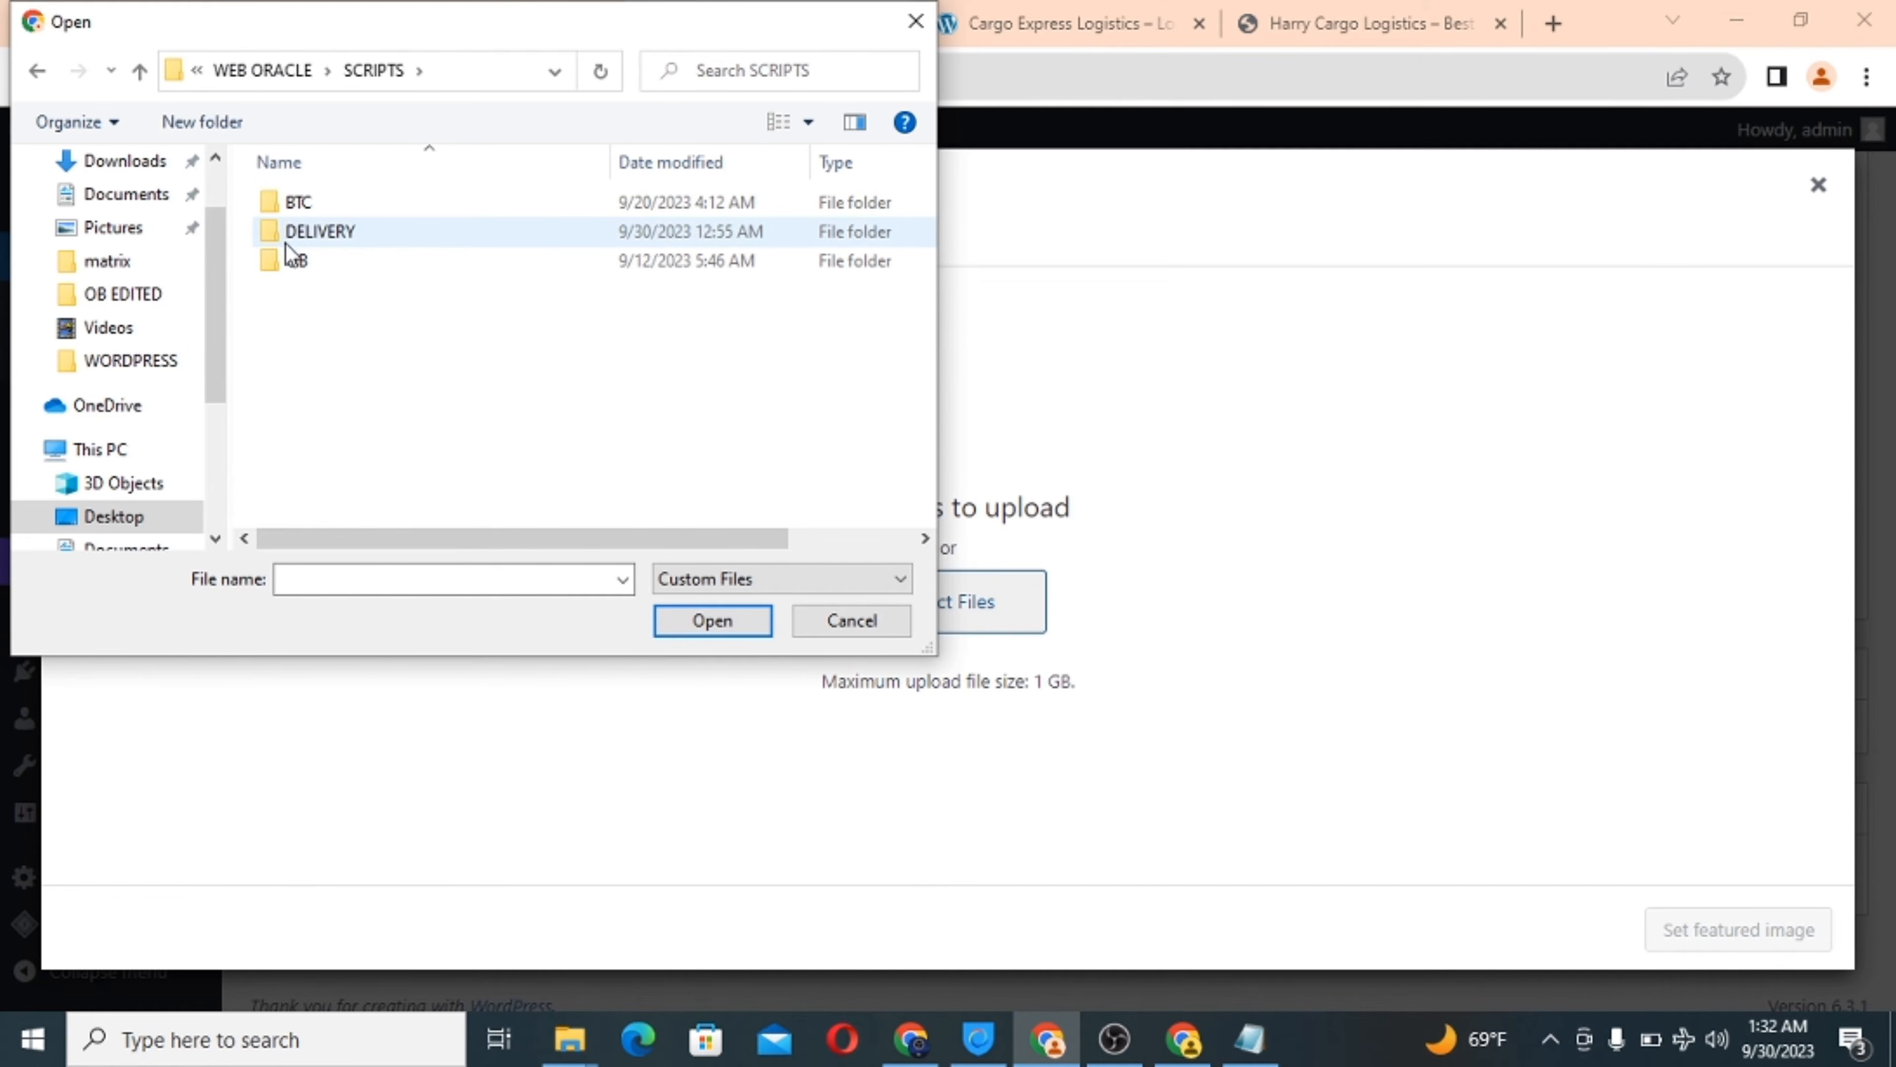
{"action": "double_click", "coordinate": [283, 233]}
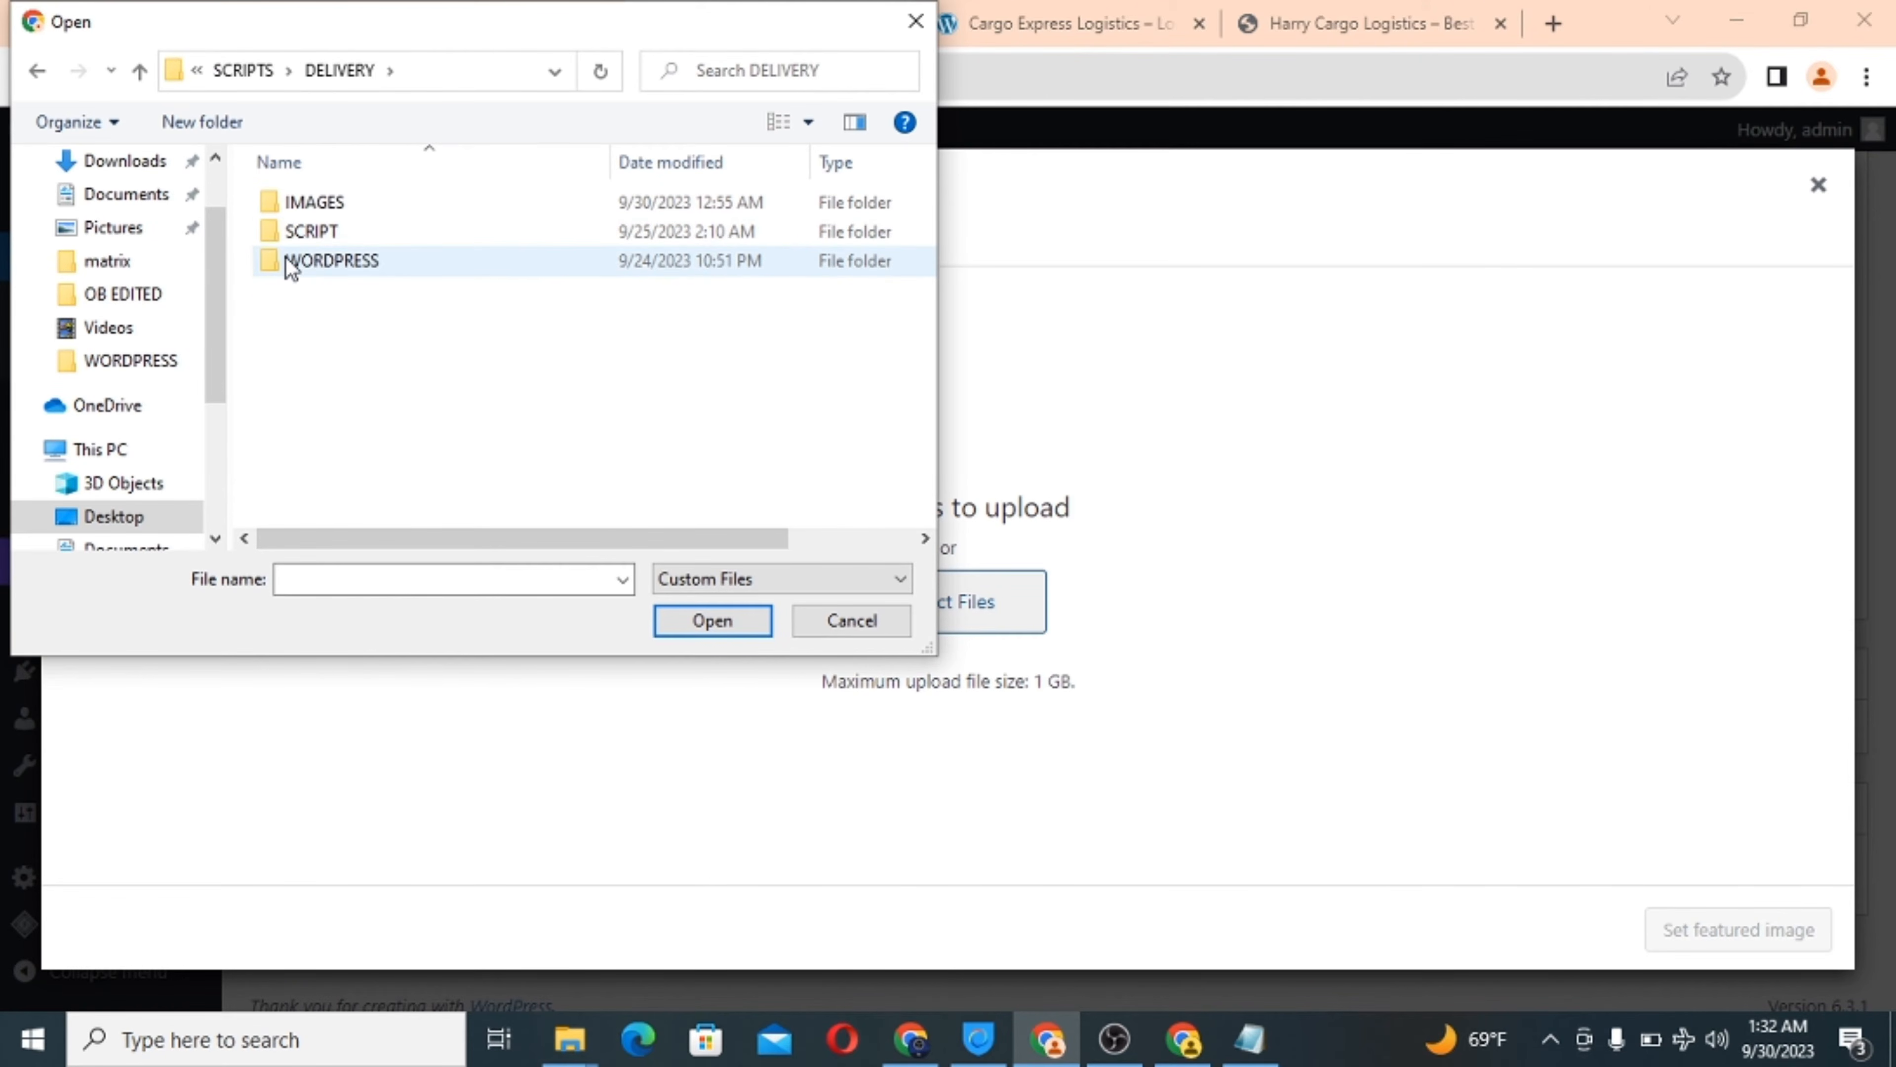
{"action": "double_click", "coordinate": [283, 203]}
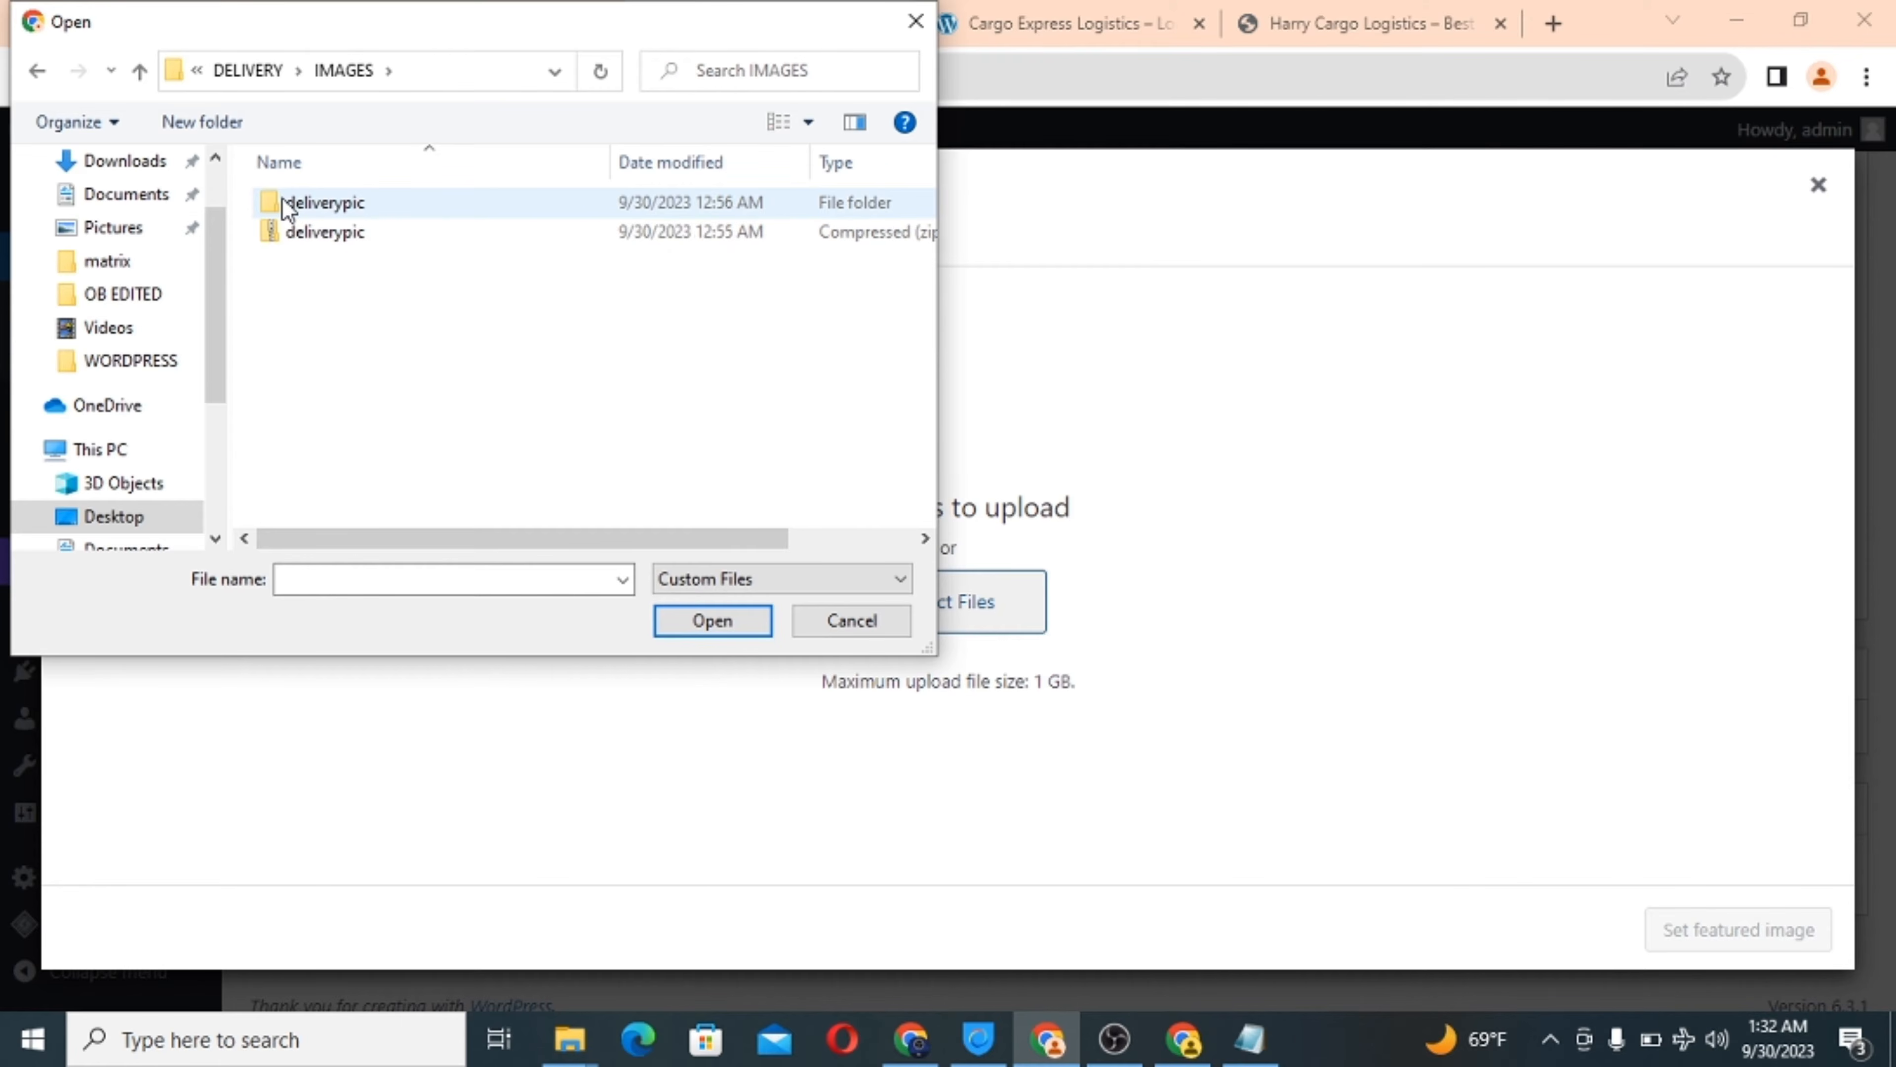
{"action": "double_click", "coordinate": [283, 203]}
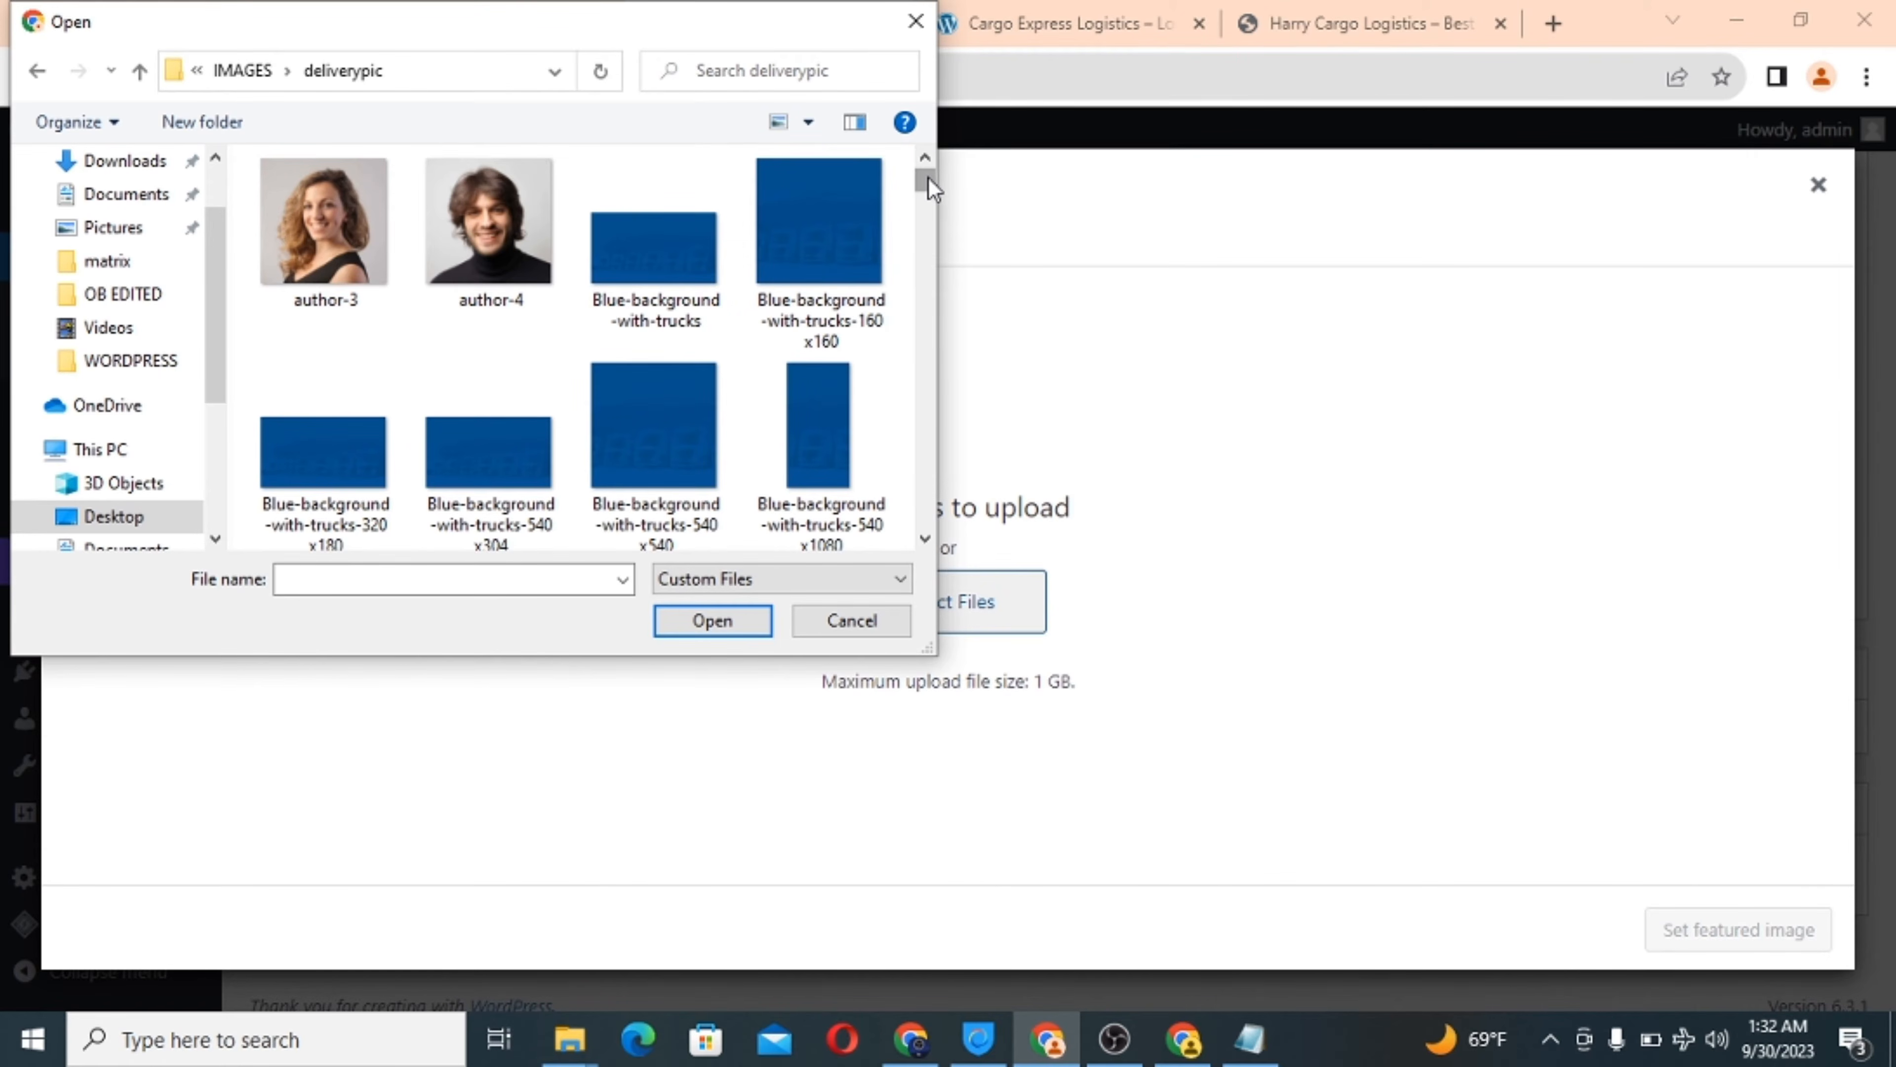
Upload Dark_Plane-1080x540 from the deliverypic folder to the media library.
{"action": "left_click_drag", "start_coordinate": [931, 189], "coordinate": [918, 258]}
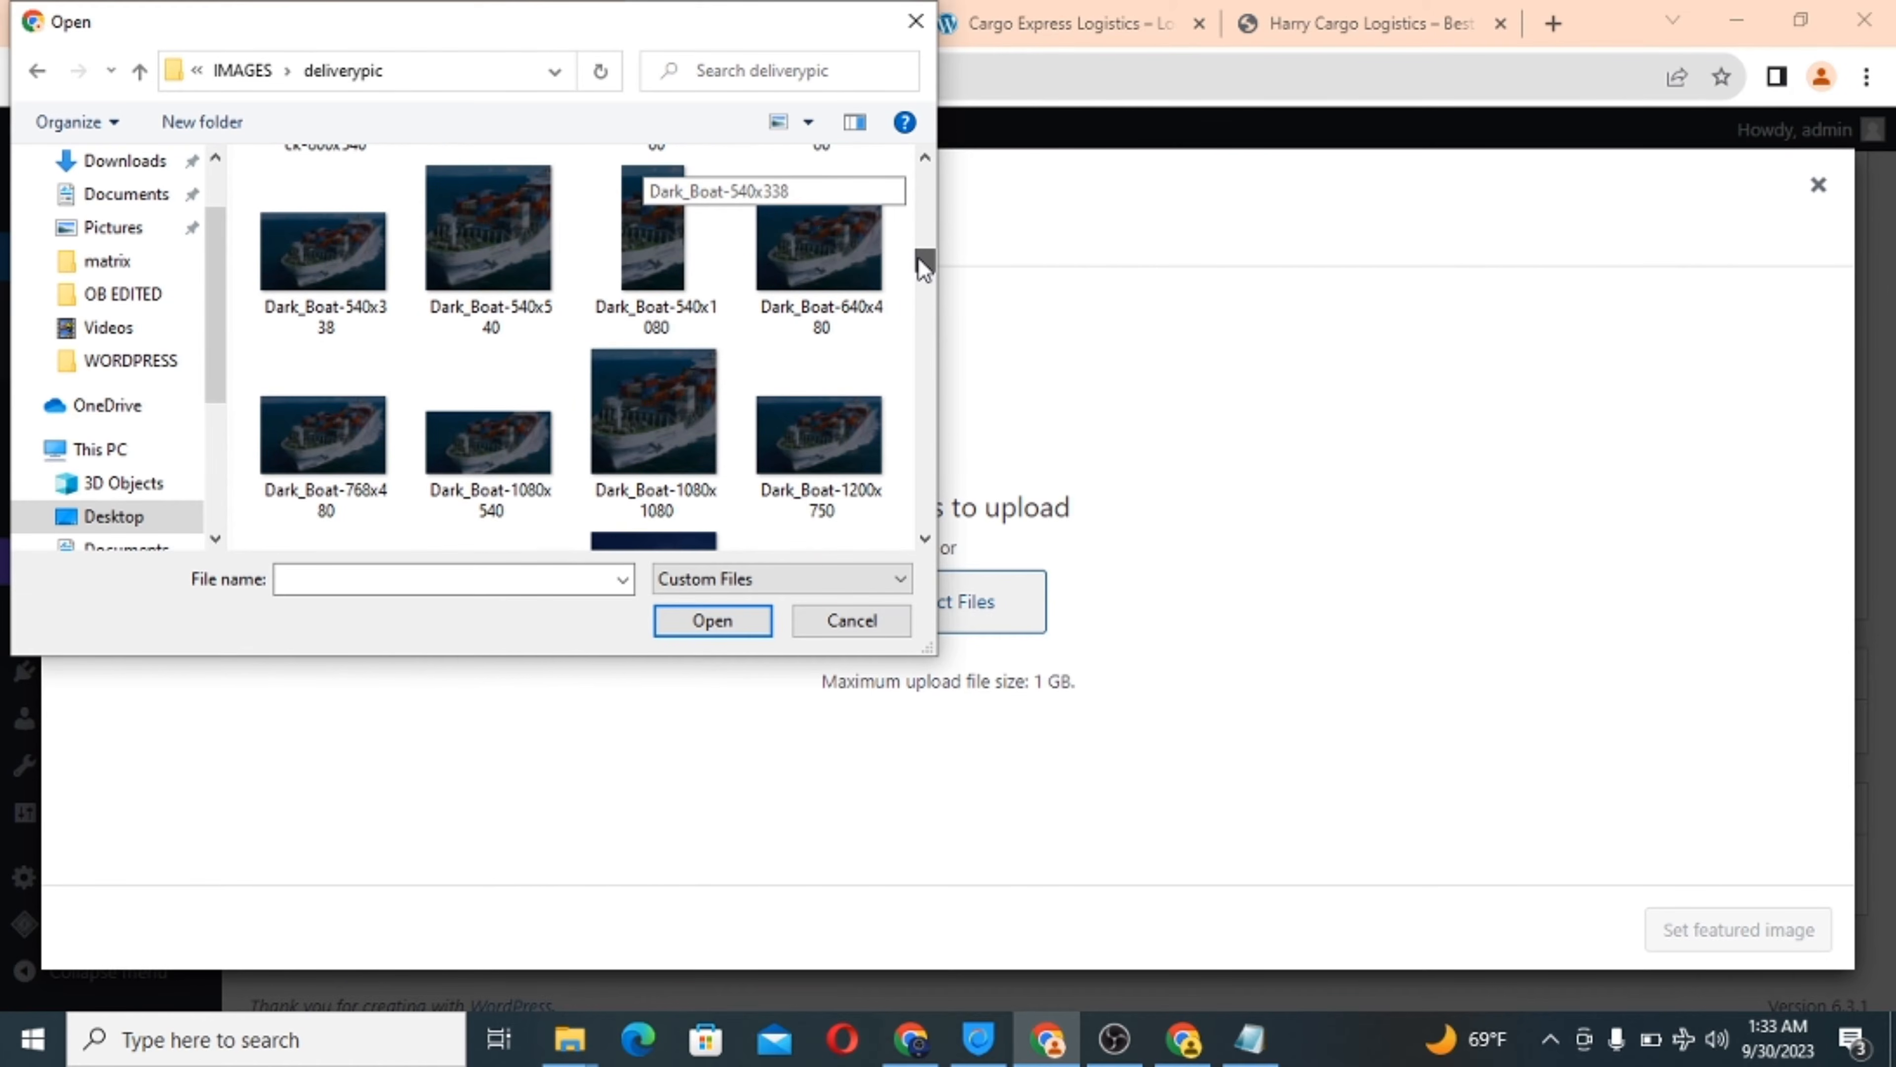
{"action": "left_click", "coordinate": [927, 160]}
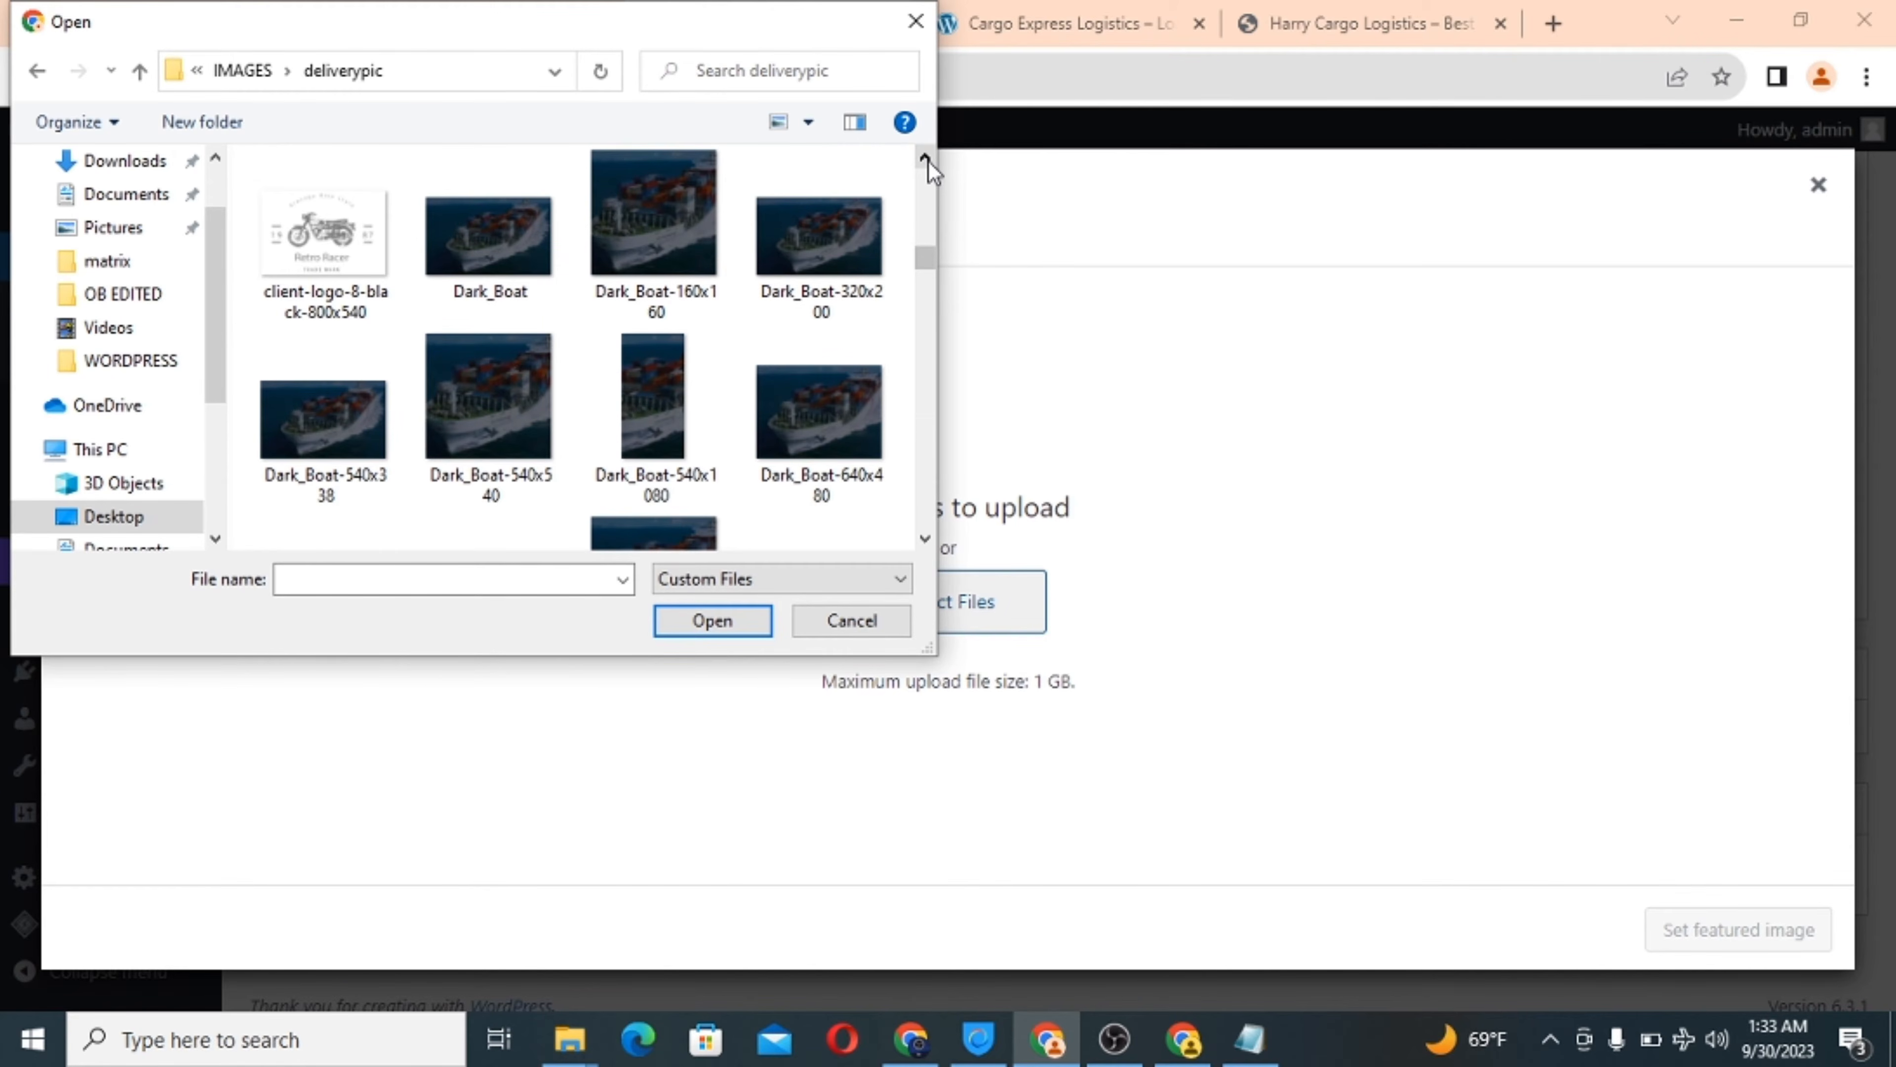
{"action": "left_click", "coordinate": [927, 160]}
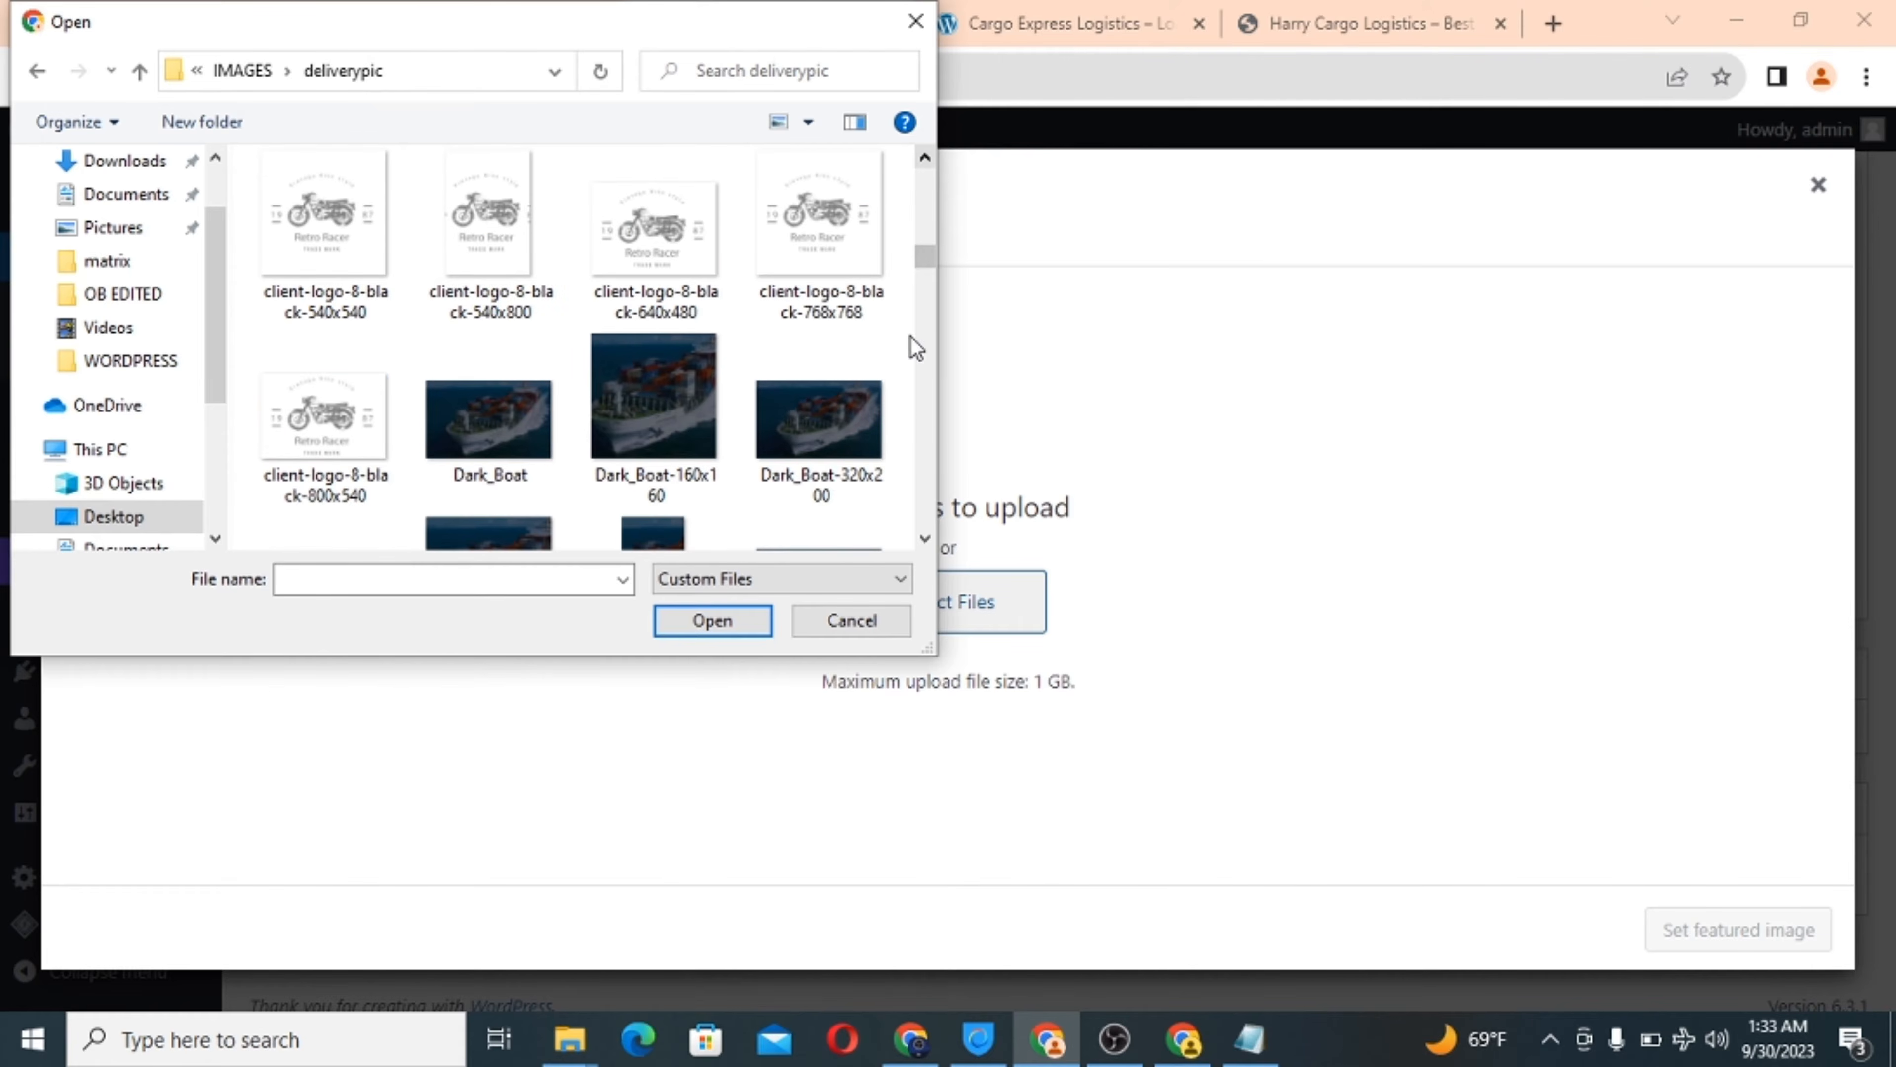
{"action": "left_click", "coordinate": [925, 545]}
{"action": "left_click", "coordinate": [924, 545]}
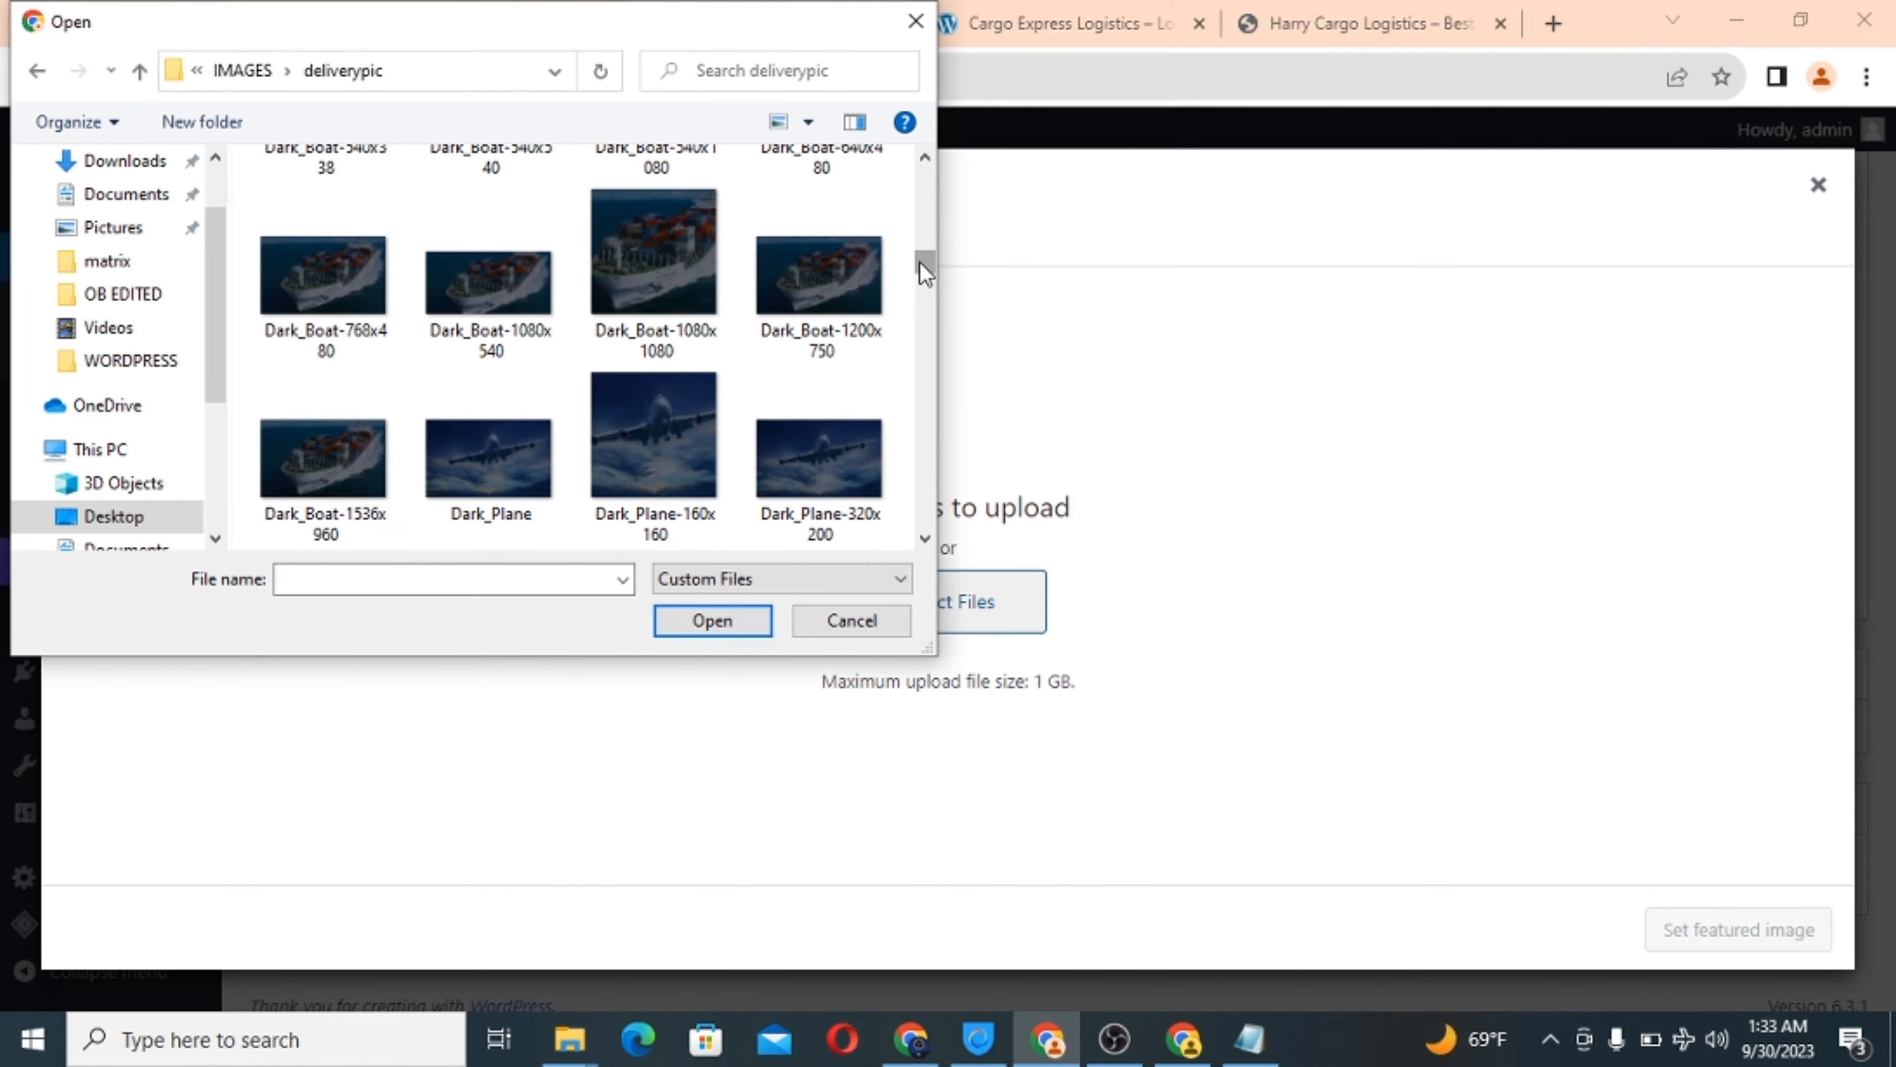
{"action": "scroll", "coordinate": [926, 273], "scroll_direction": "up", "scroll_amount": 2}
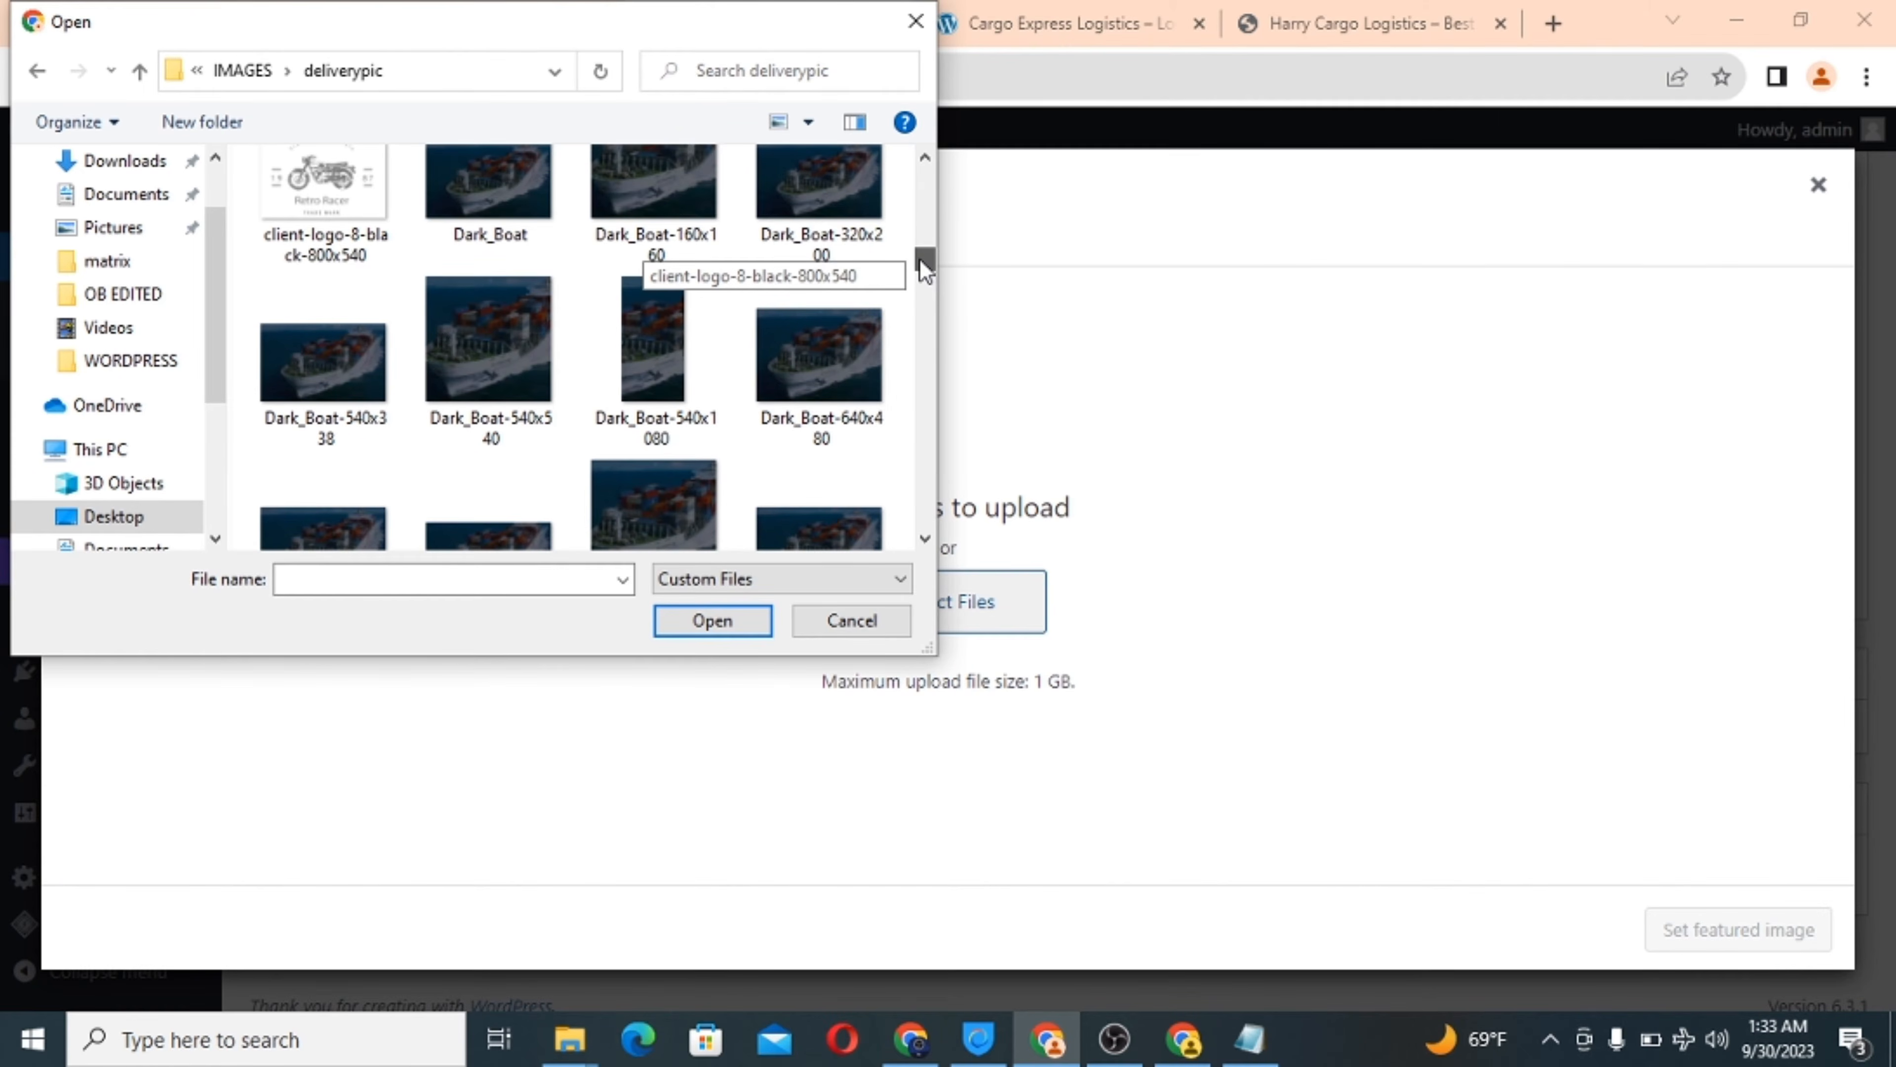
{"action": "scroll", "coordinate": [920, 260], "scroll_direction": "down", "scroll_amount": 2}
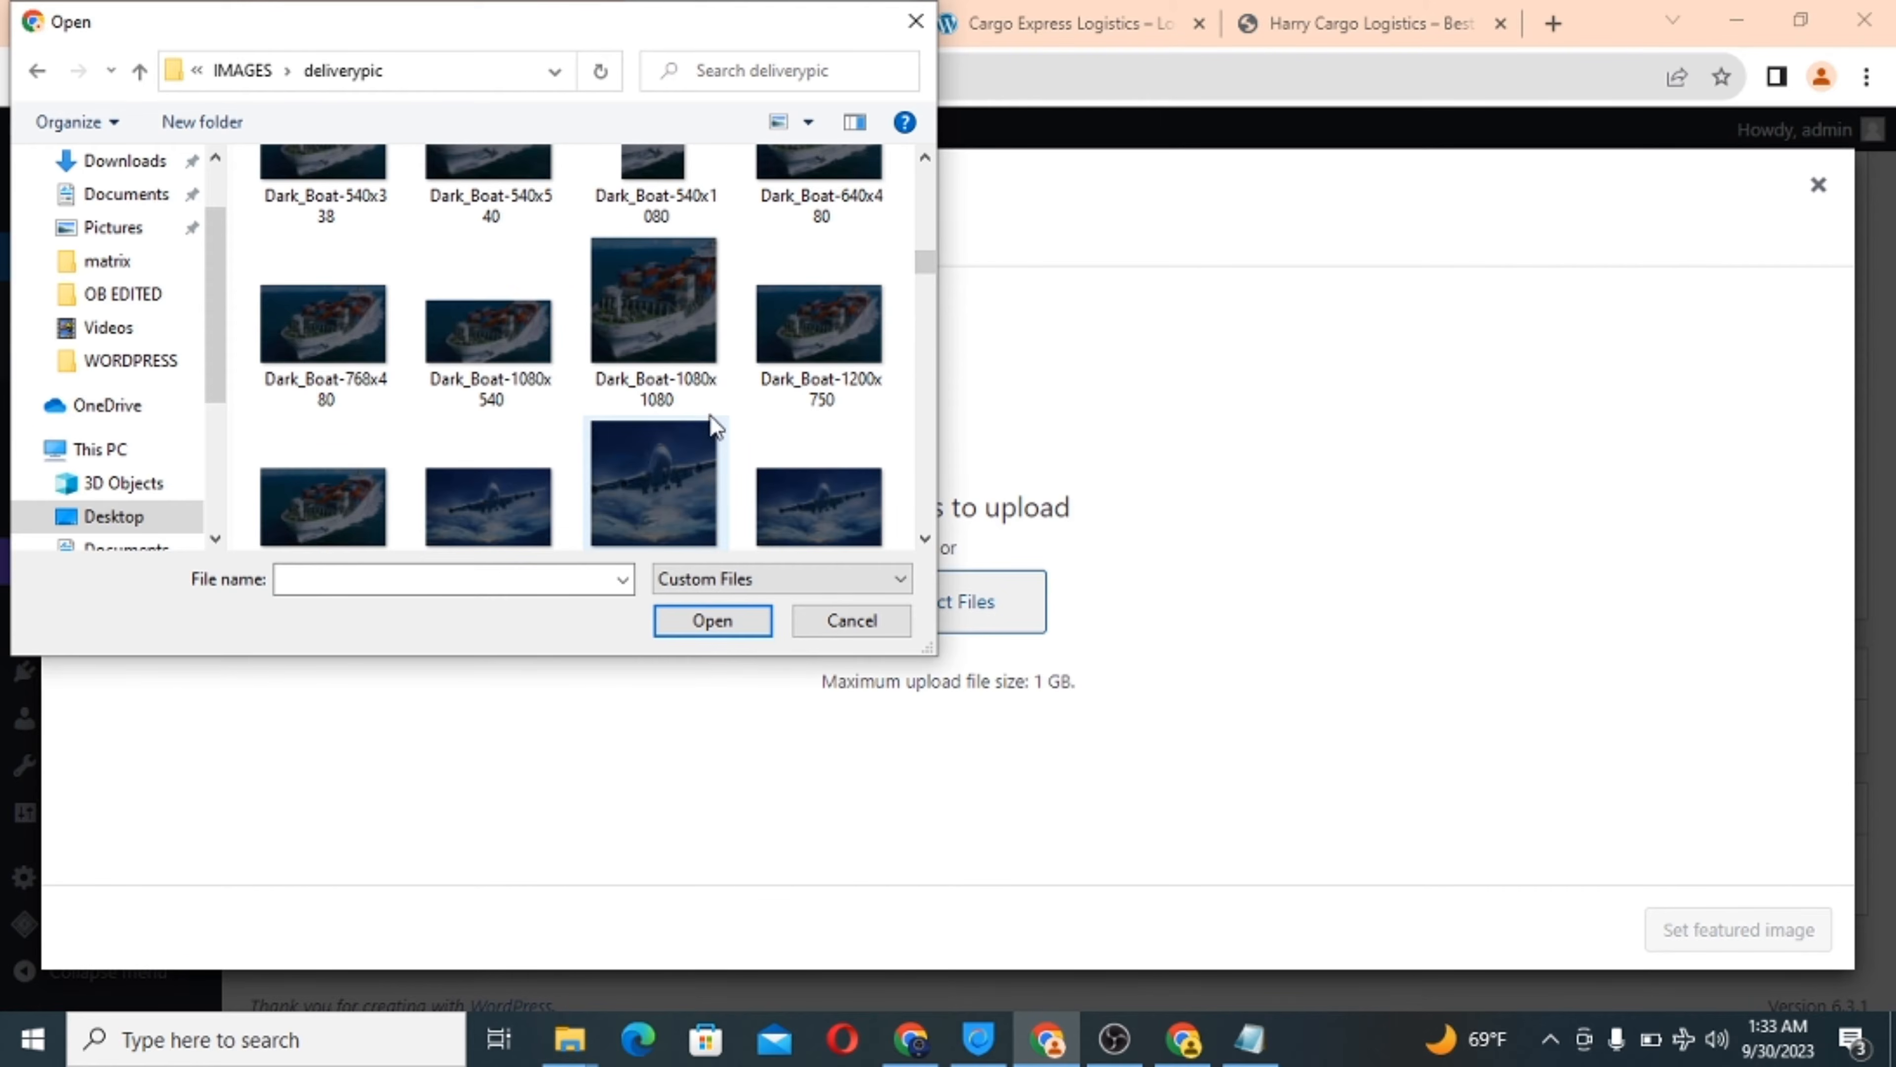
{"action": "left_click", "coordinate": [926, 539]}
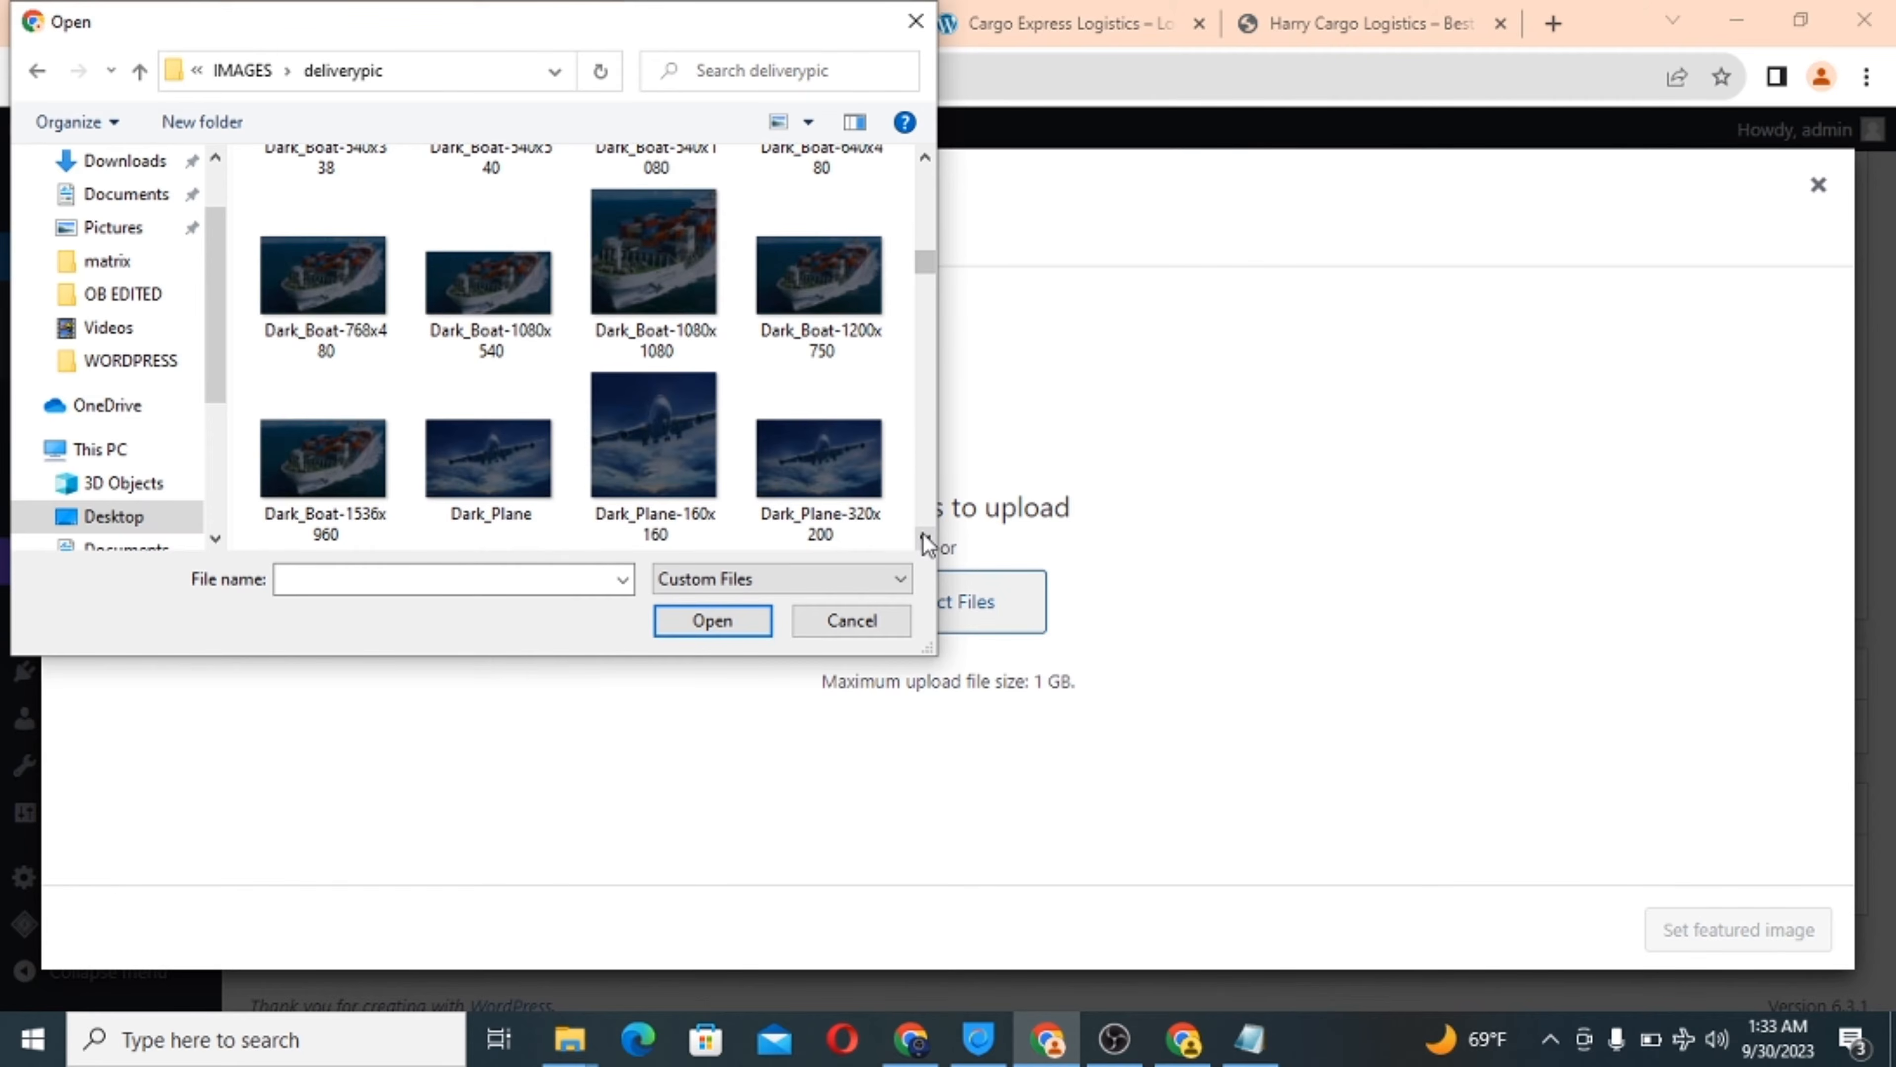
{"action": "left_click", "coordinate": [926, 539]}
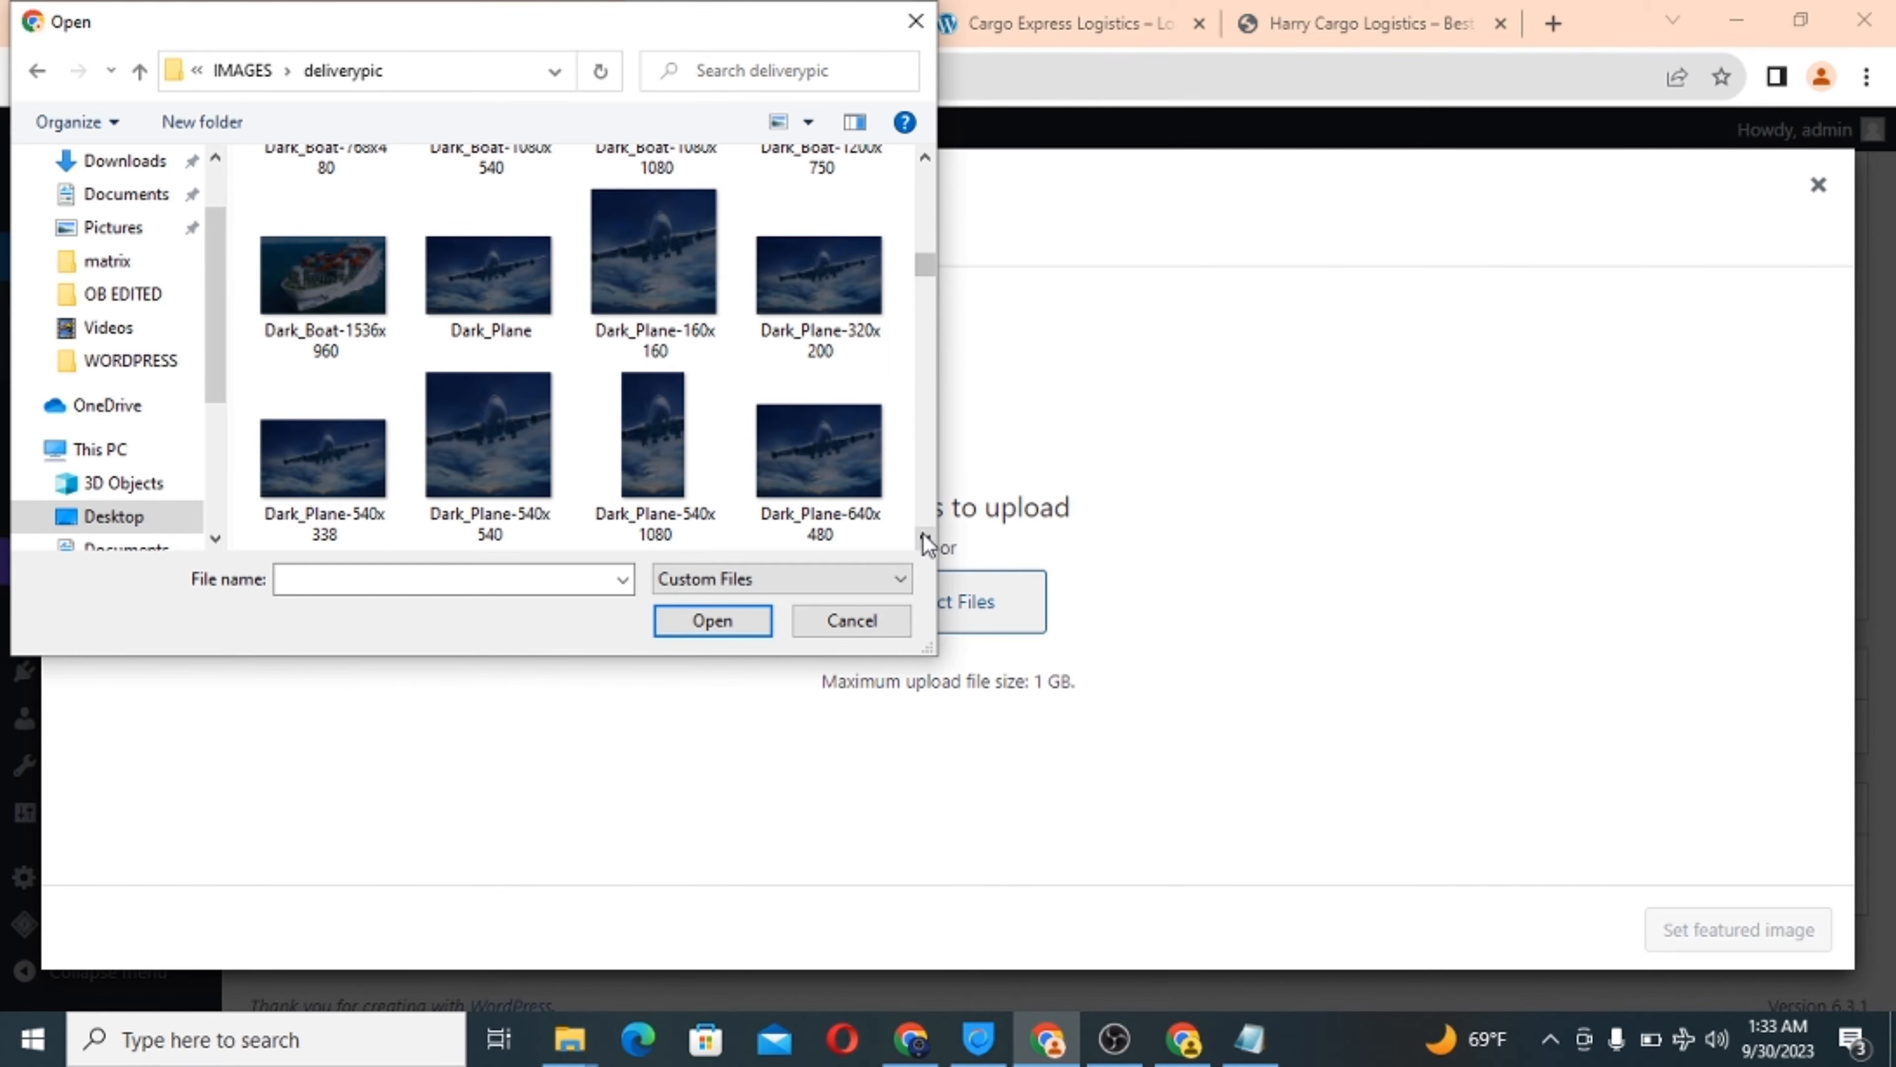
{"action": "left_click", "coordinate": [926, 538]}
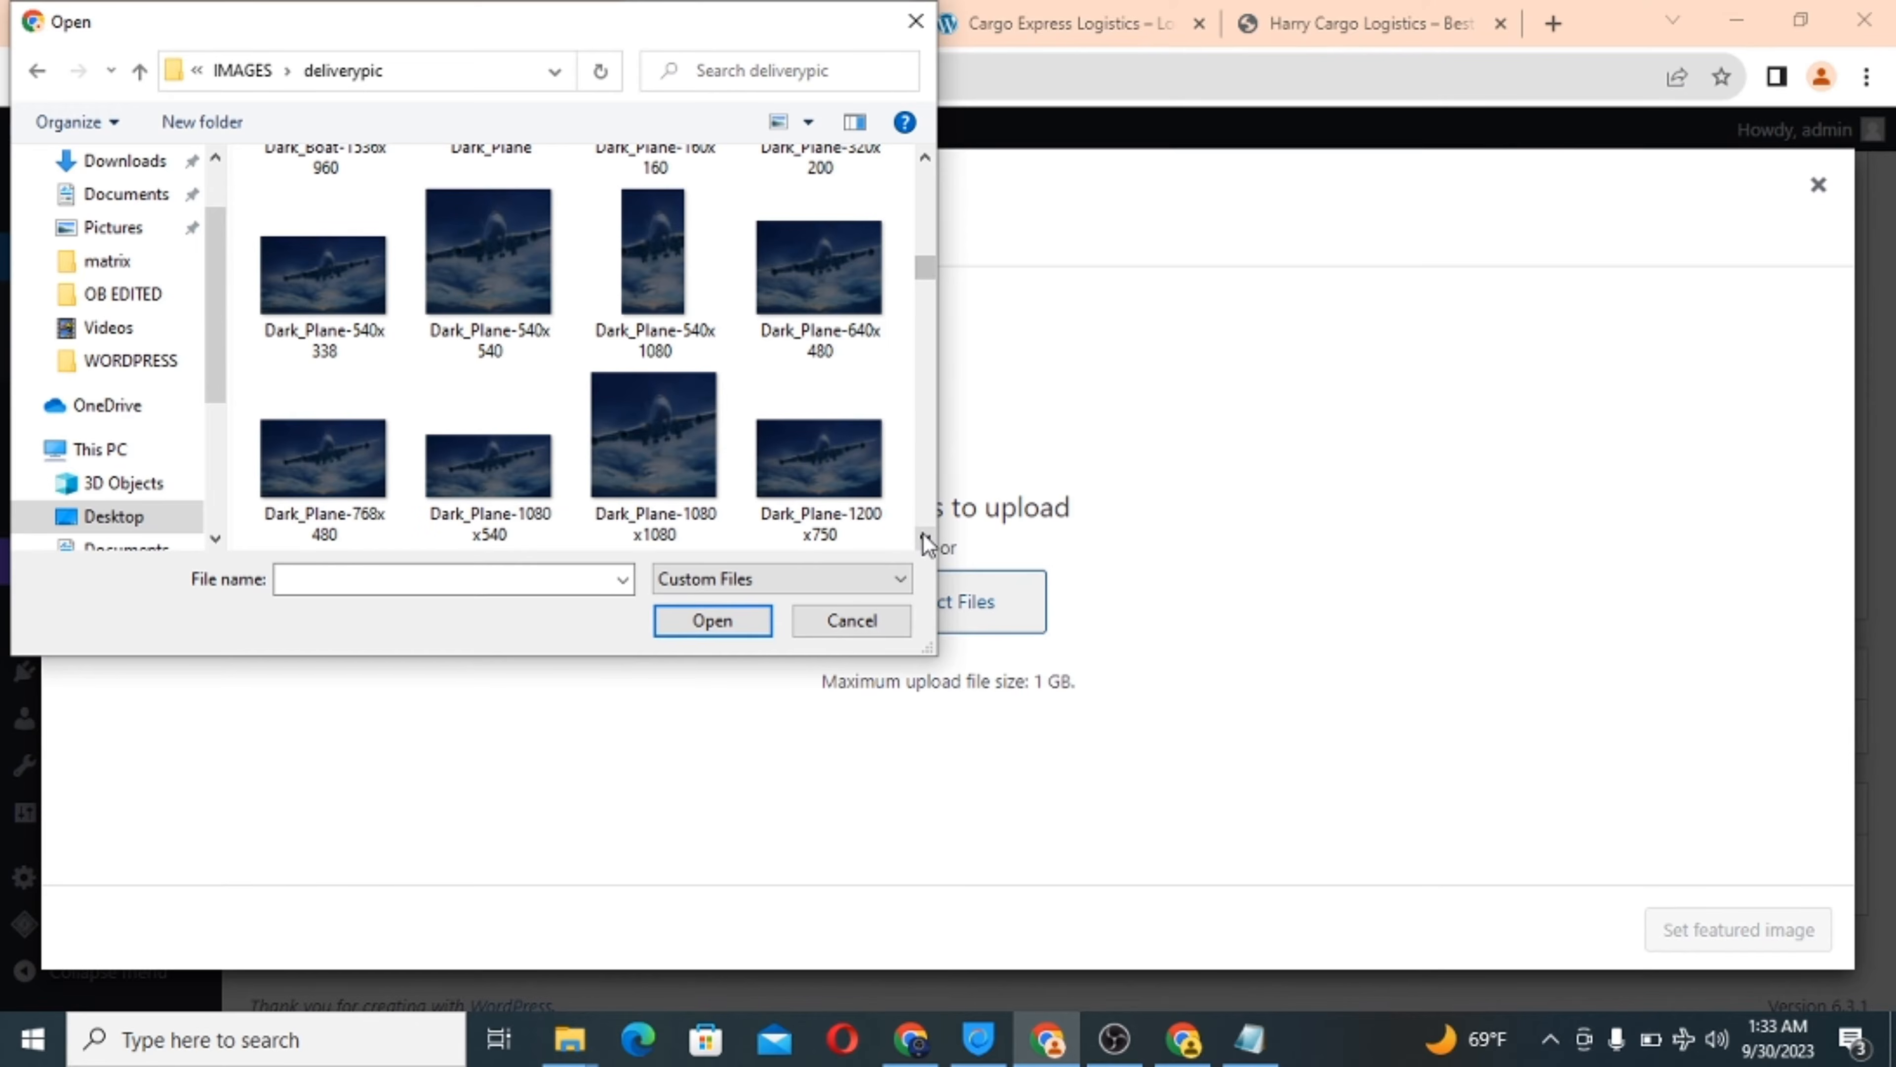
{"action": "left_click", "coordinate": [492, 467]}
{"action": "left_click", "coordinate": [713, 620]}
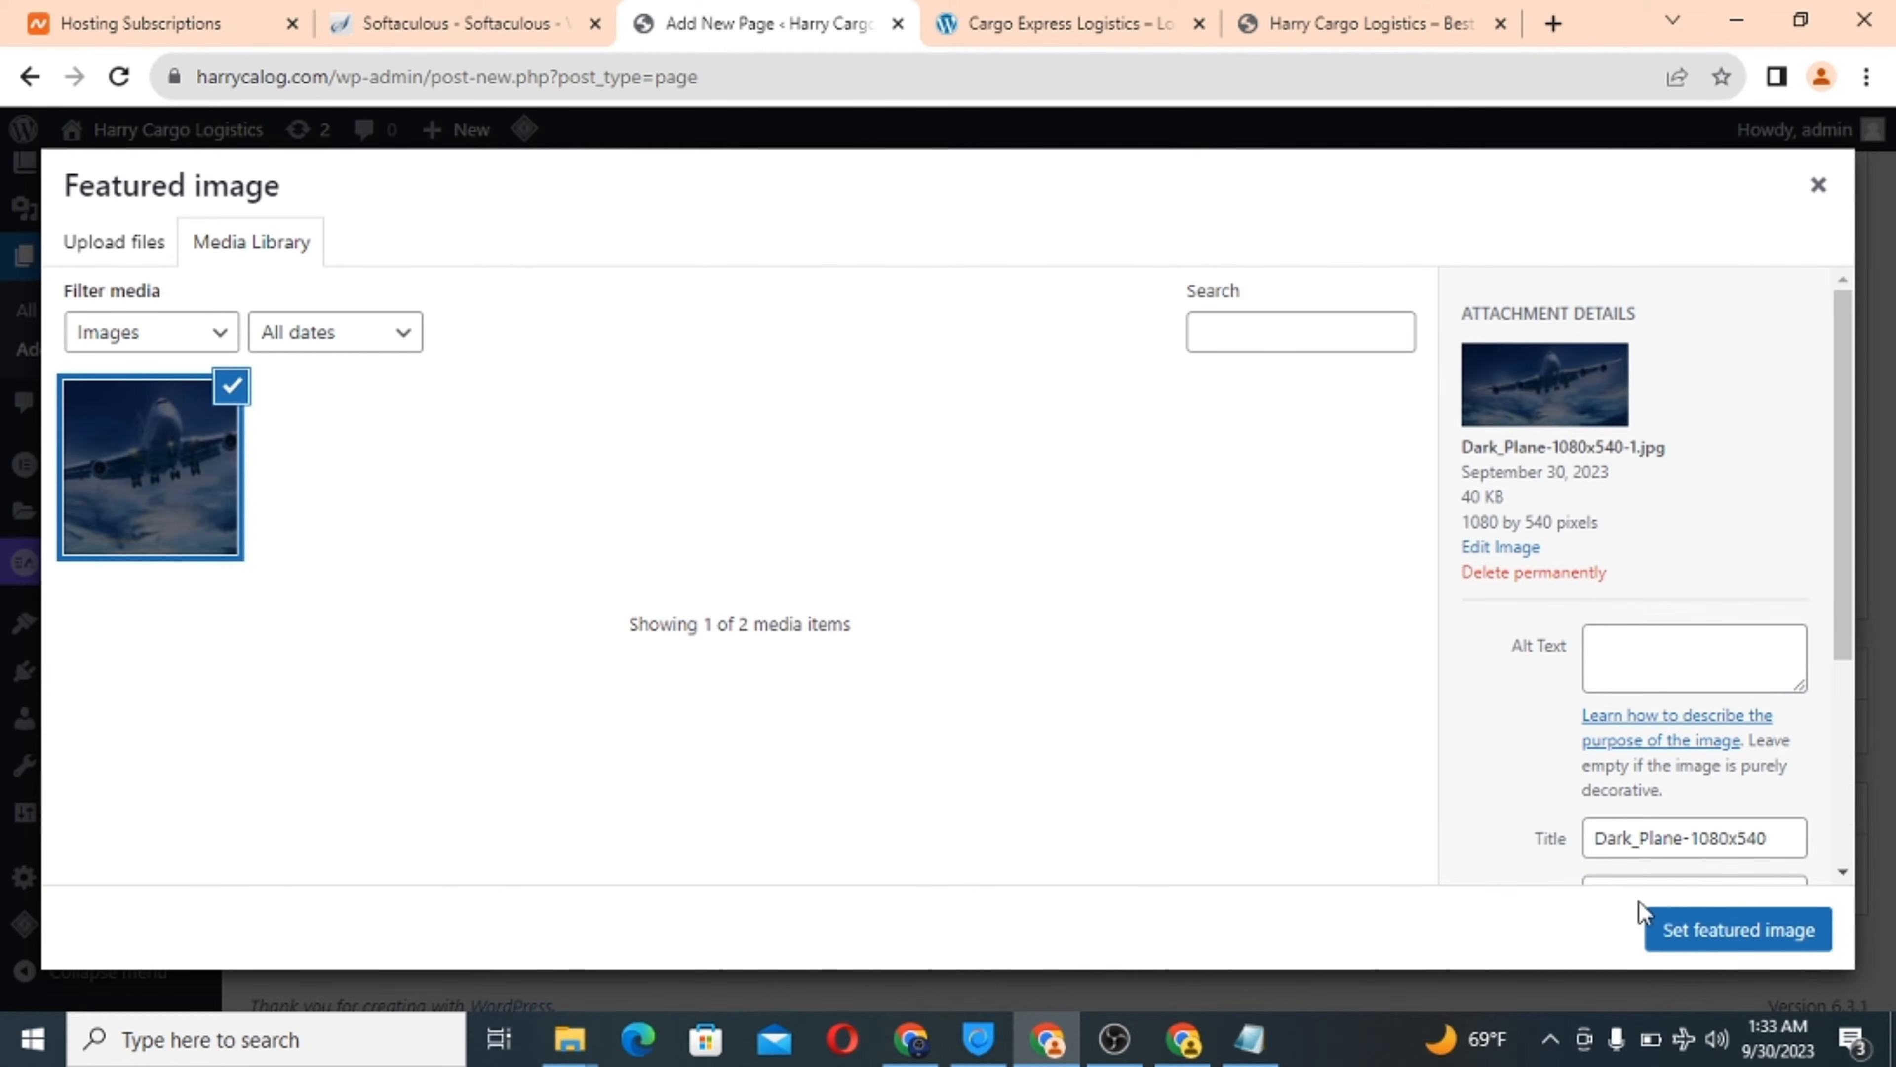
Set Dark_Plane-1080x540 as featured image and publish the Welcome - Harry Cargo Logistics page.
{"action": "left_click", "coordinate": [1697, 940]}
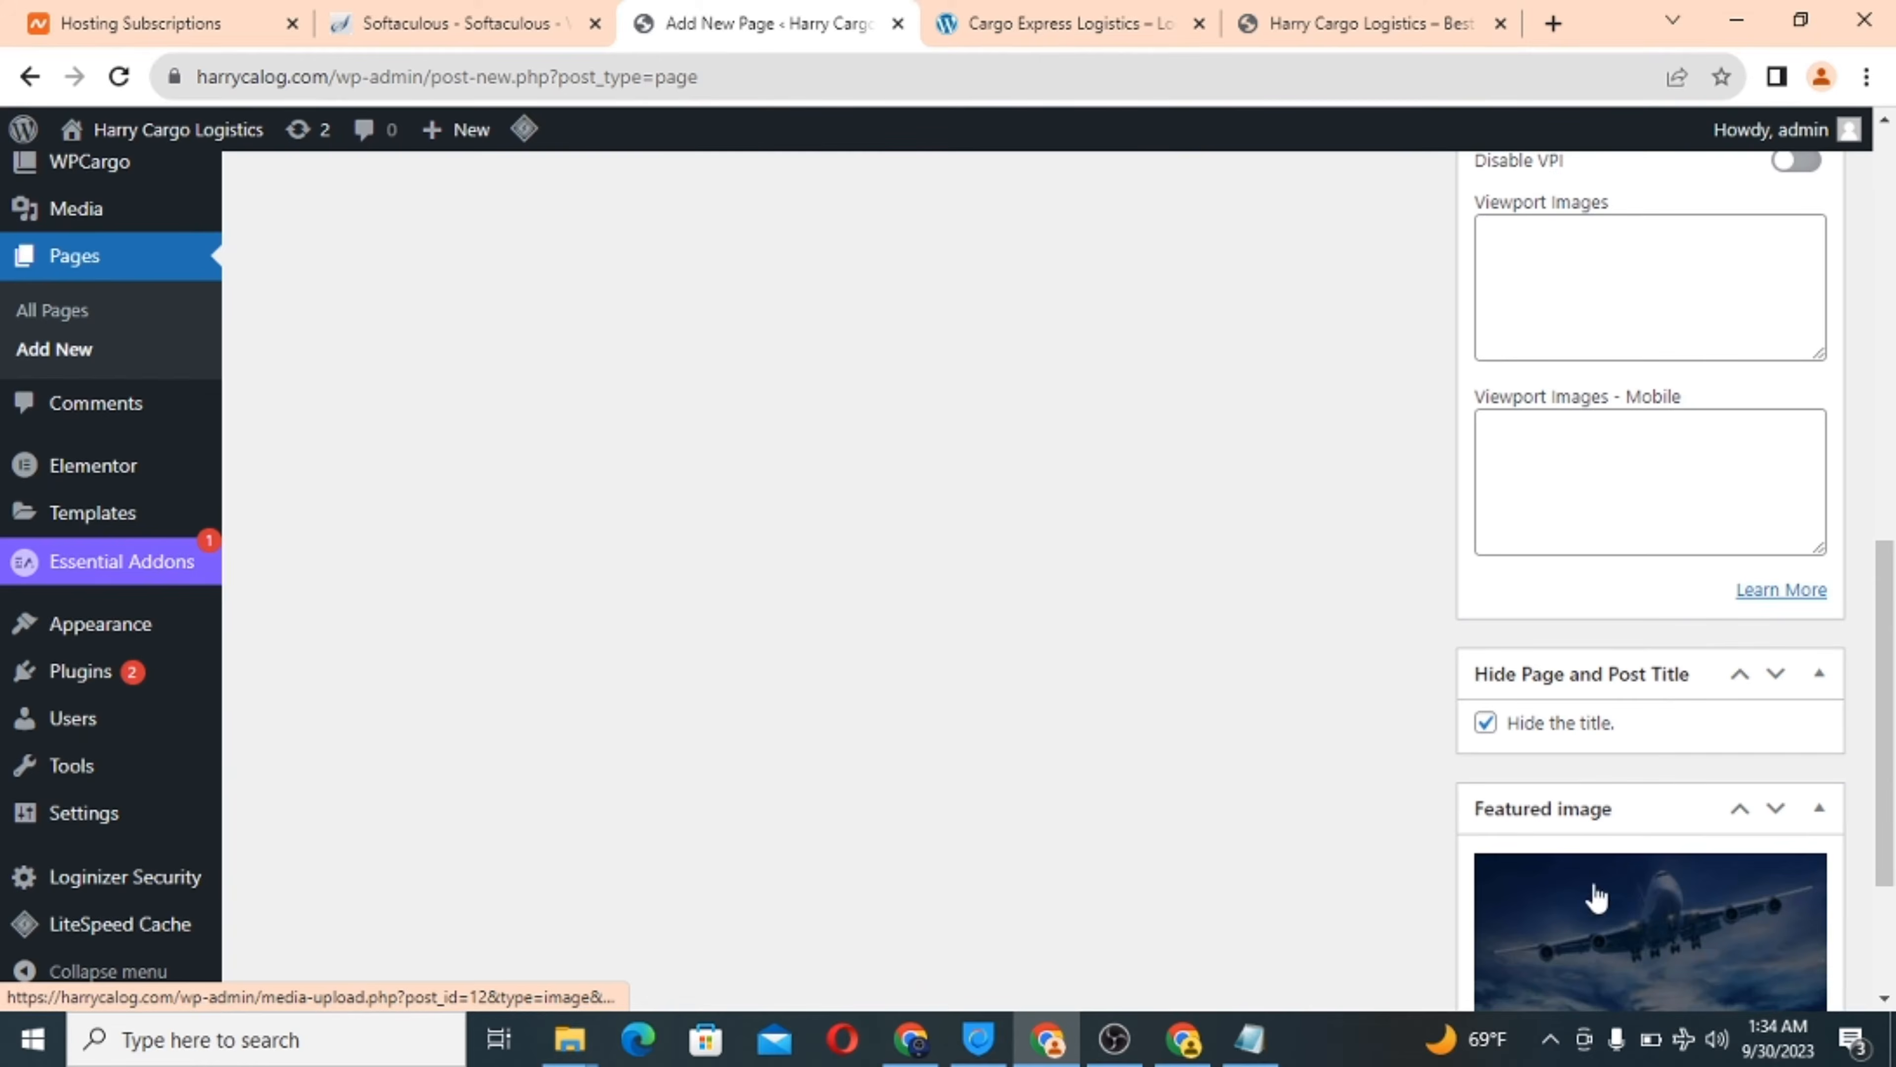
{"action": "scroll", "coordinate": [1302, 739], "scroll_direction": "down", "scroll_amount": 3}
{"action": "scroll", "coordinate": [1303, 739], "scroll_direction": "up", "scroll_amount": 10}
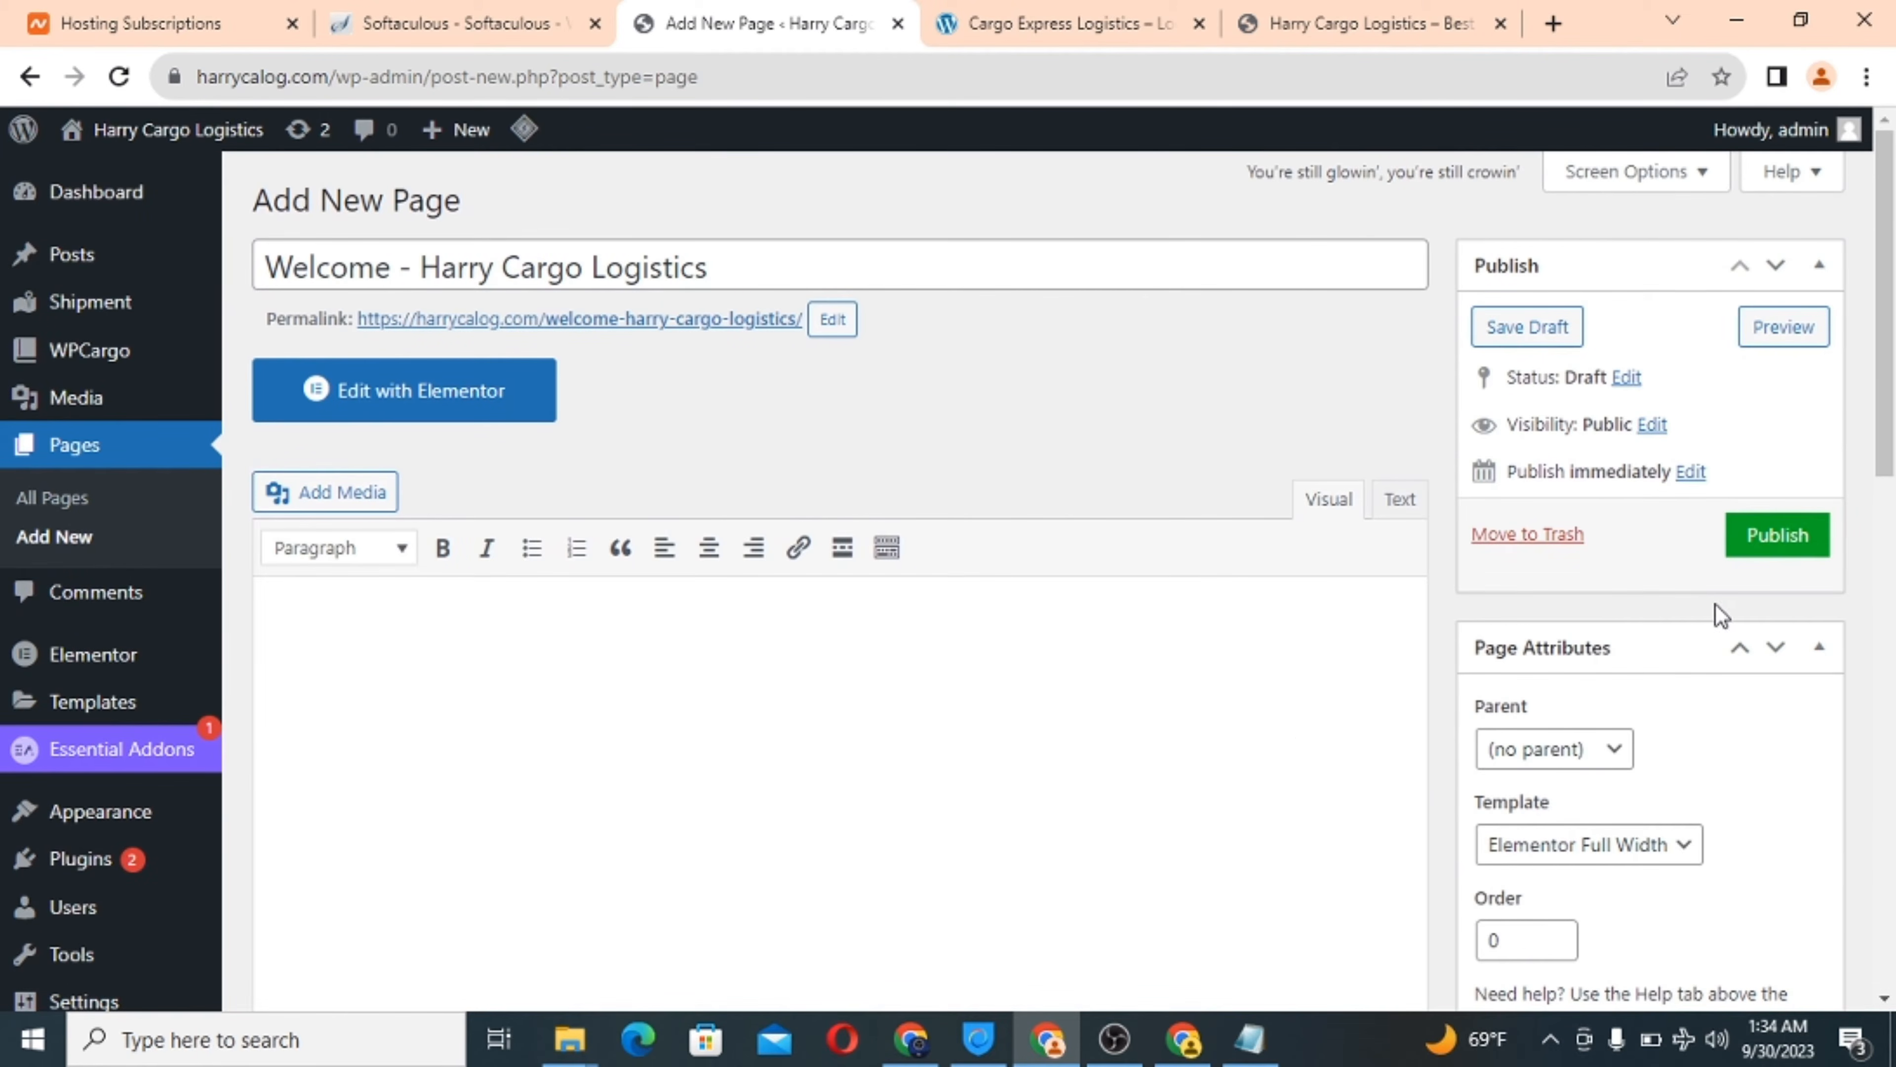
{"action": "left_click", "coordinate": [1784, 535]}
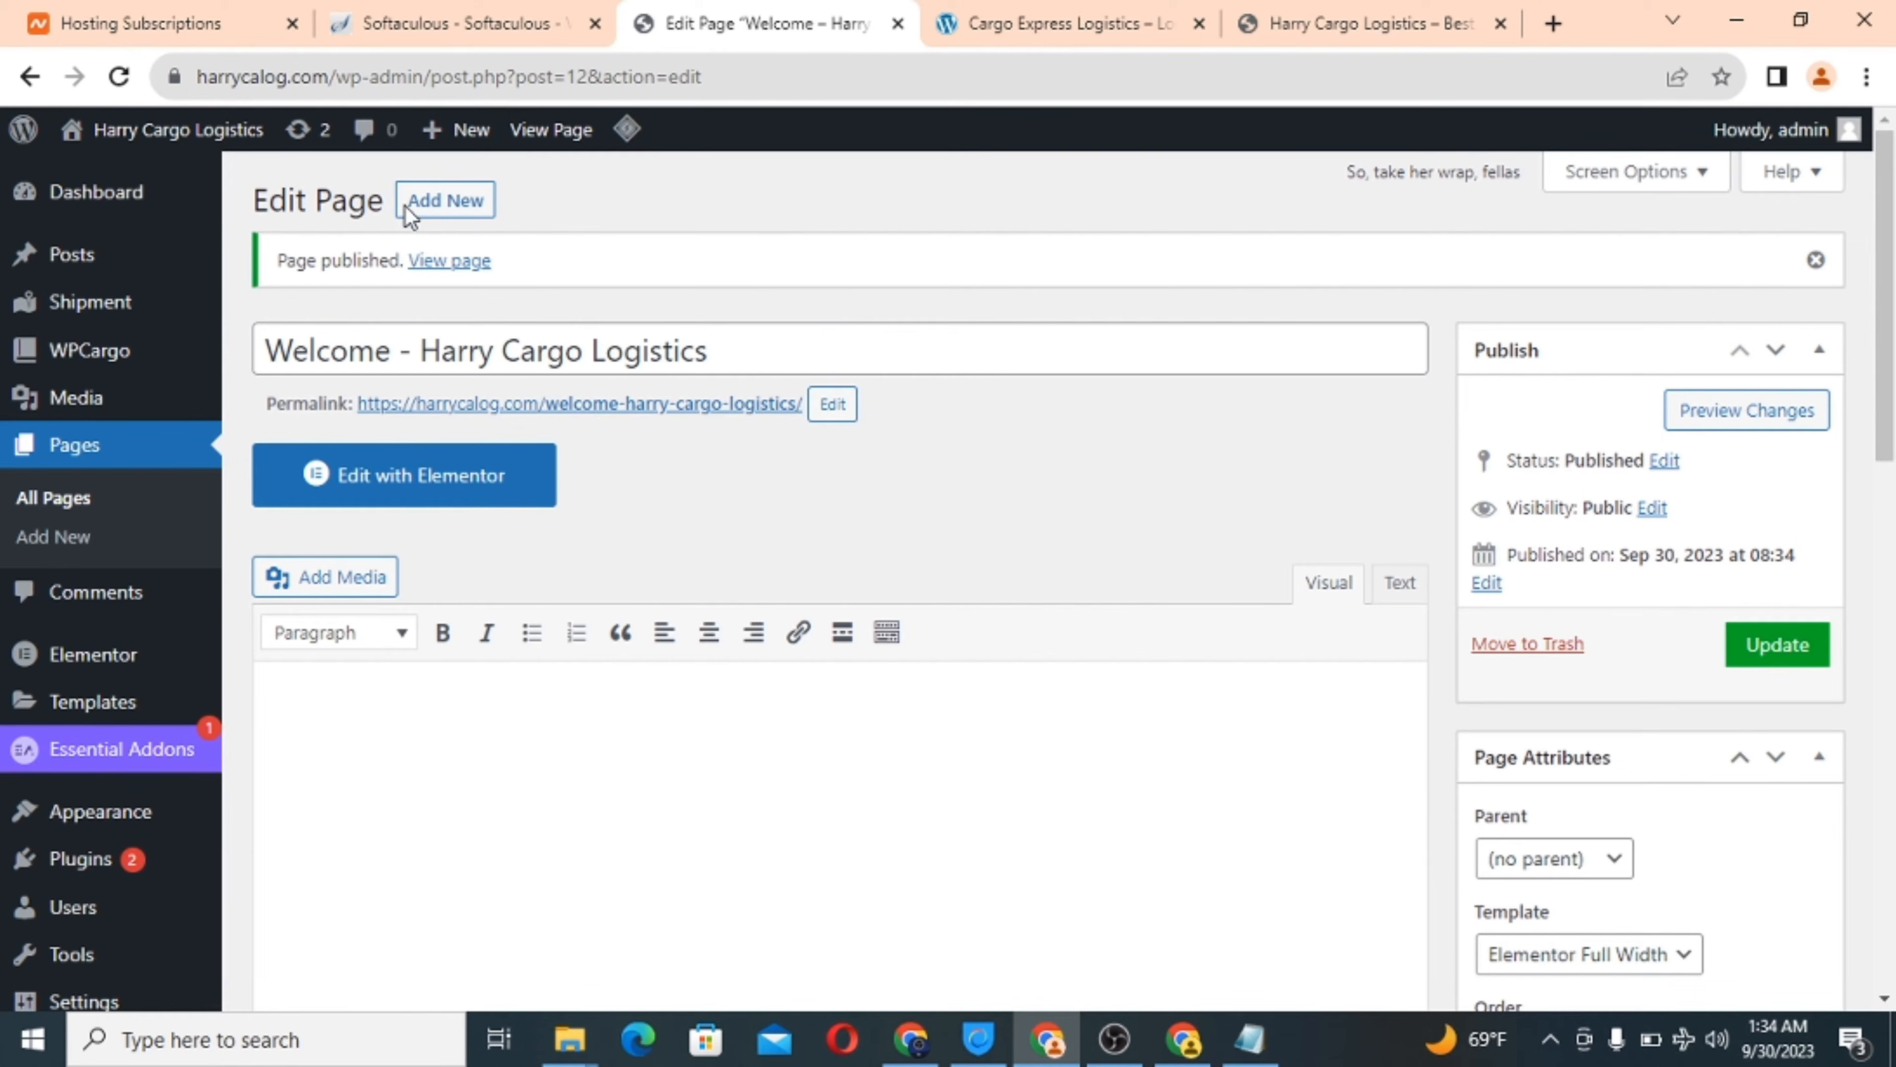
Start a new page titled 'Worldwide delivery'.
{"action": "left_click", "coordinate": [456, 208]}
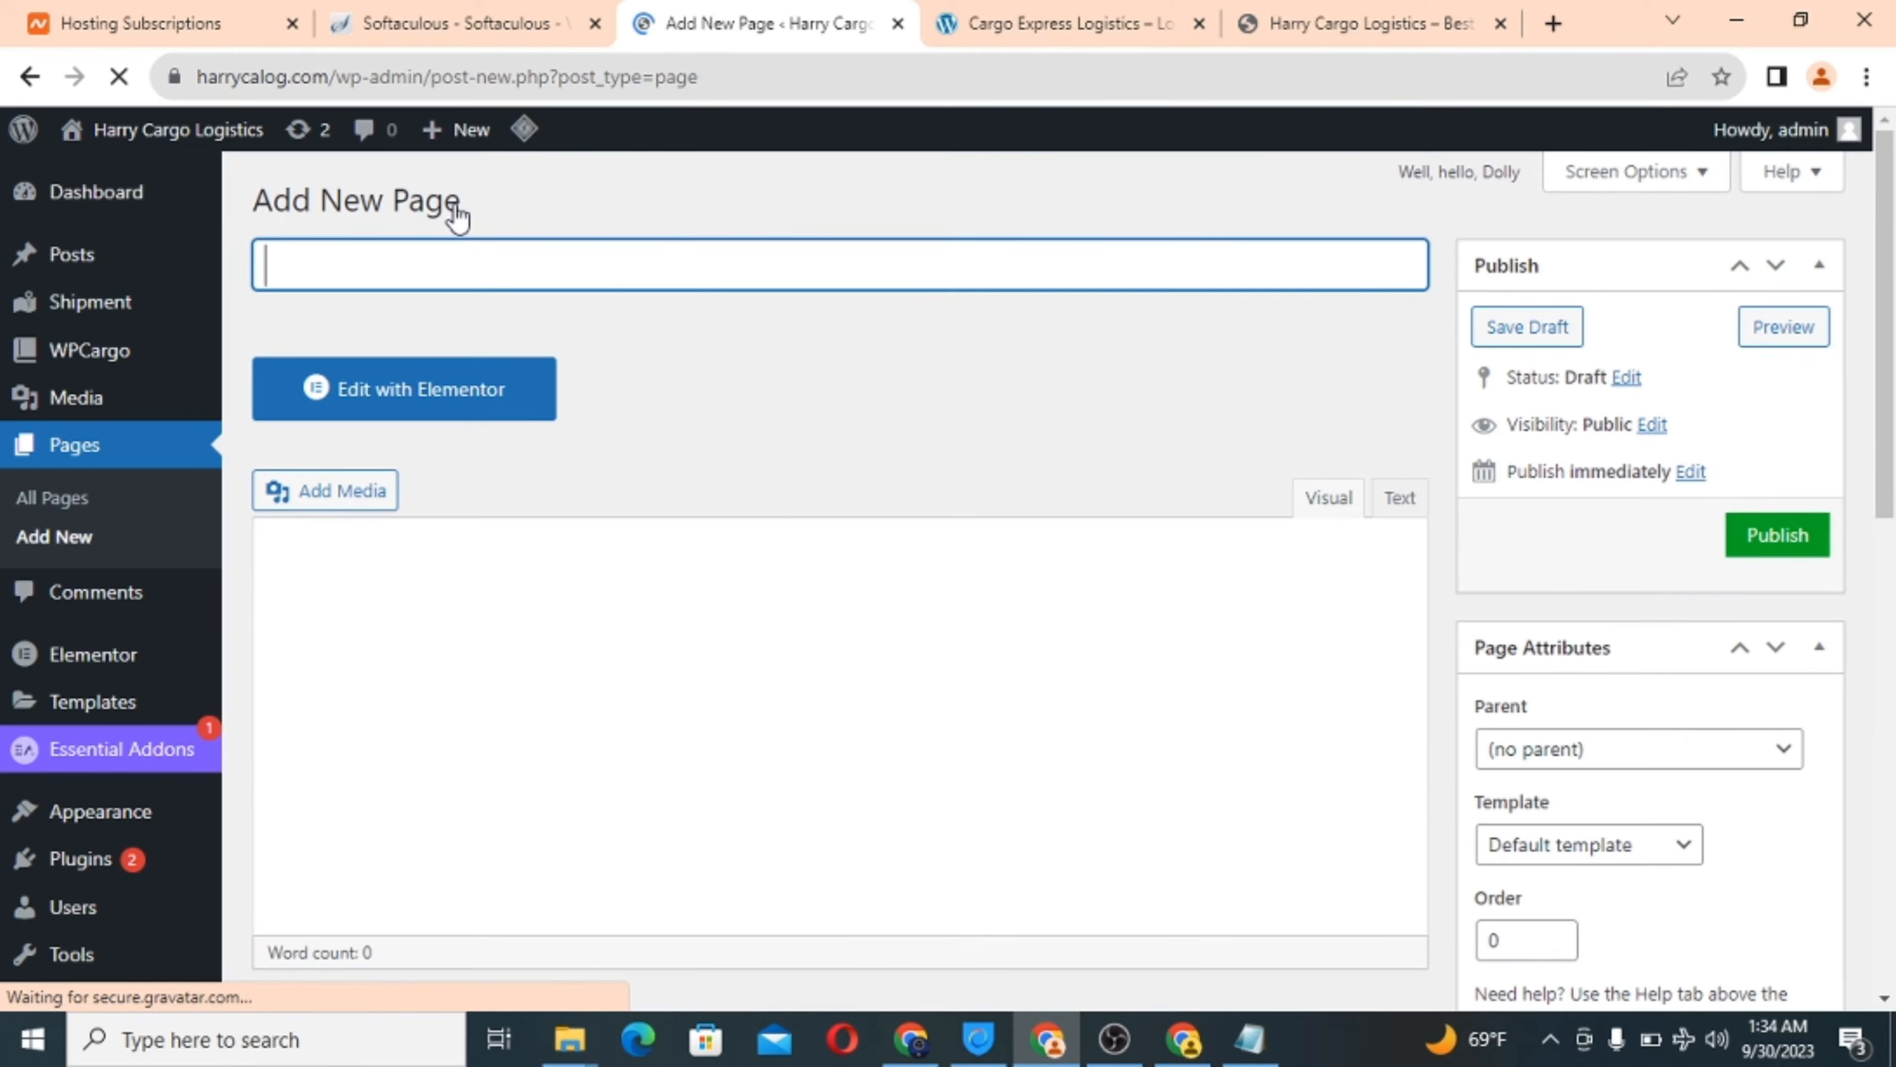
{"action": "left_click", "coordinate": [1046, 11]}
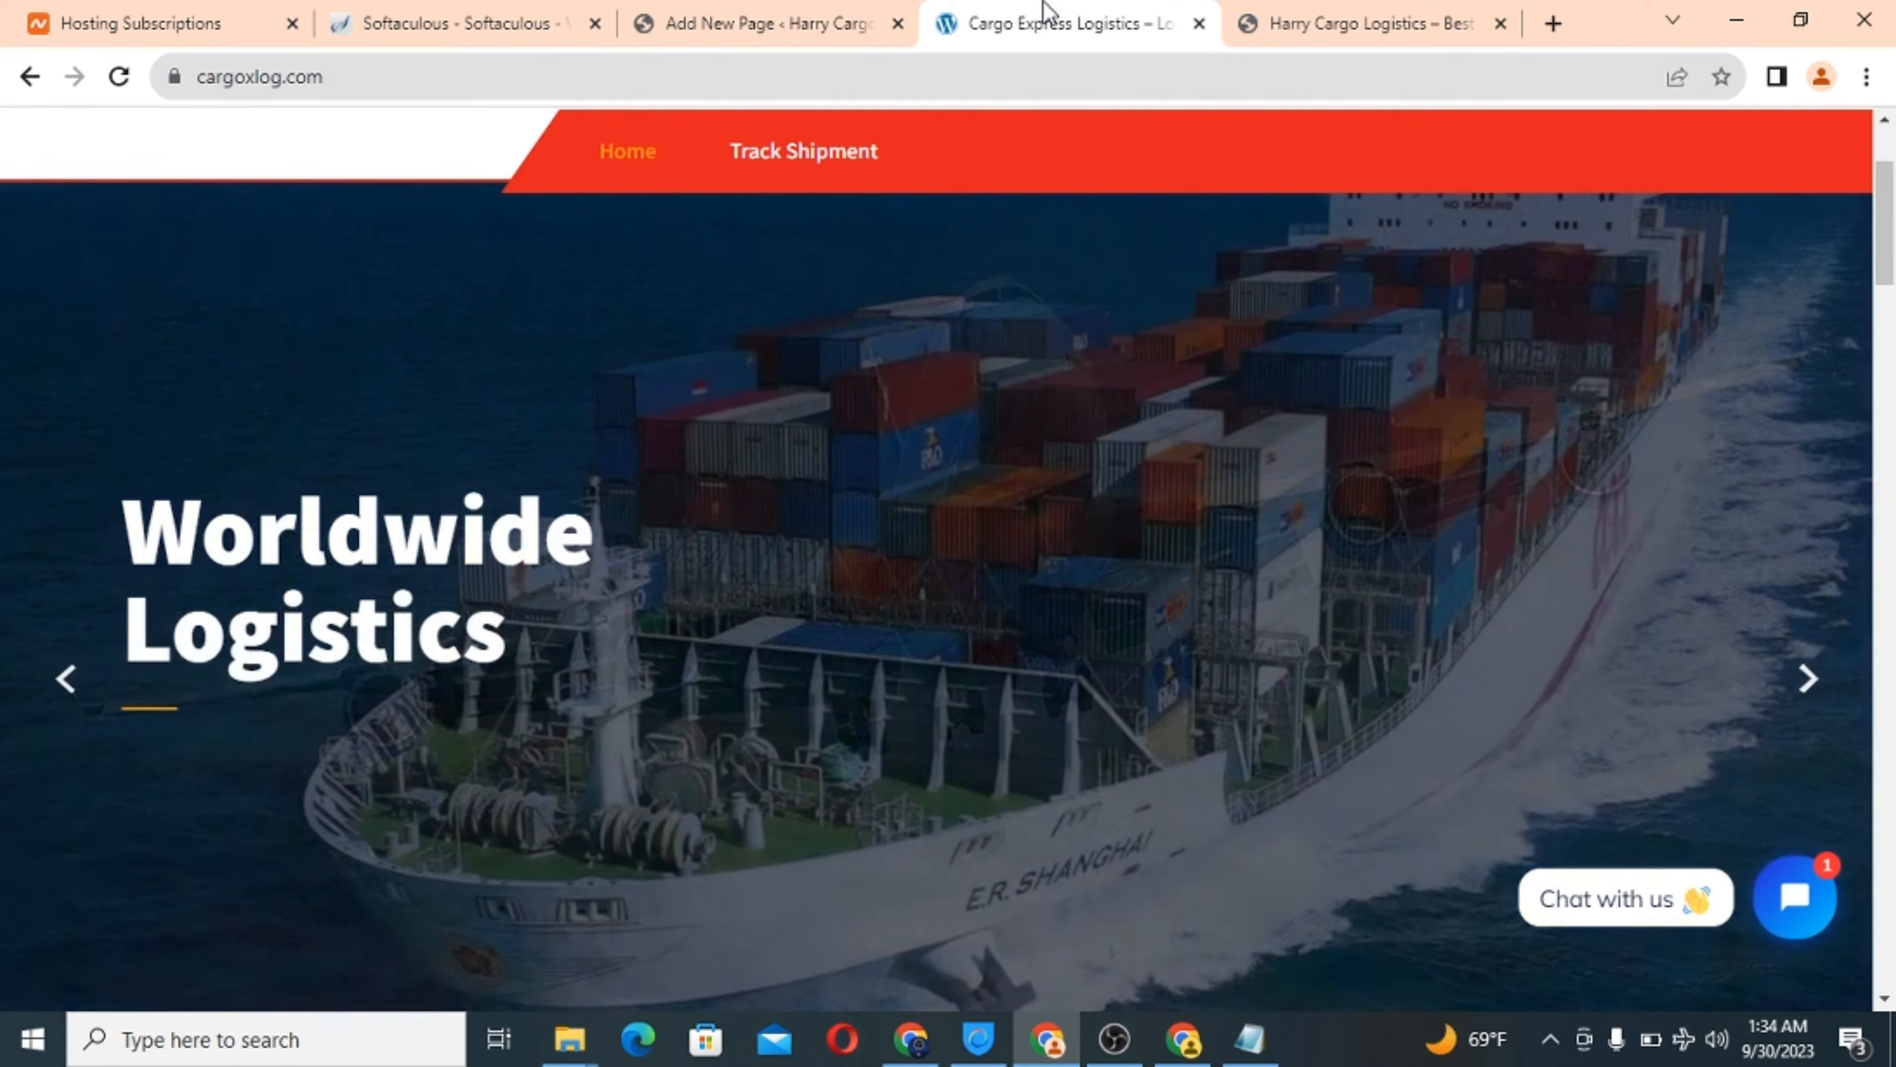
{"action": "left_click", "coordinate": [804, 17]}
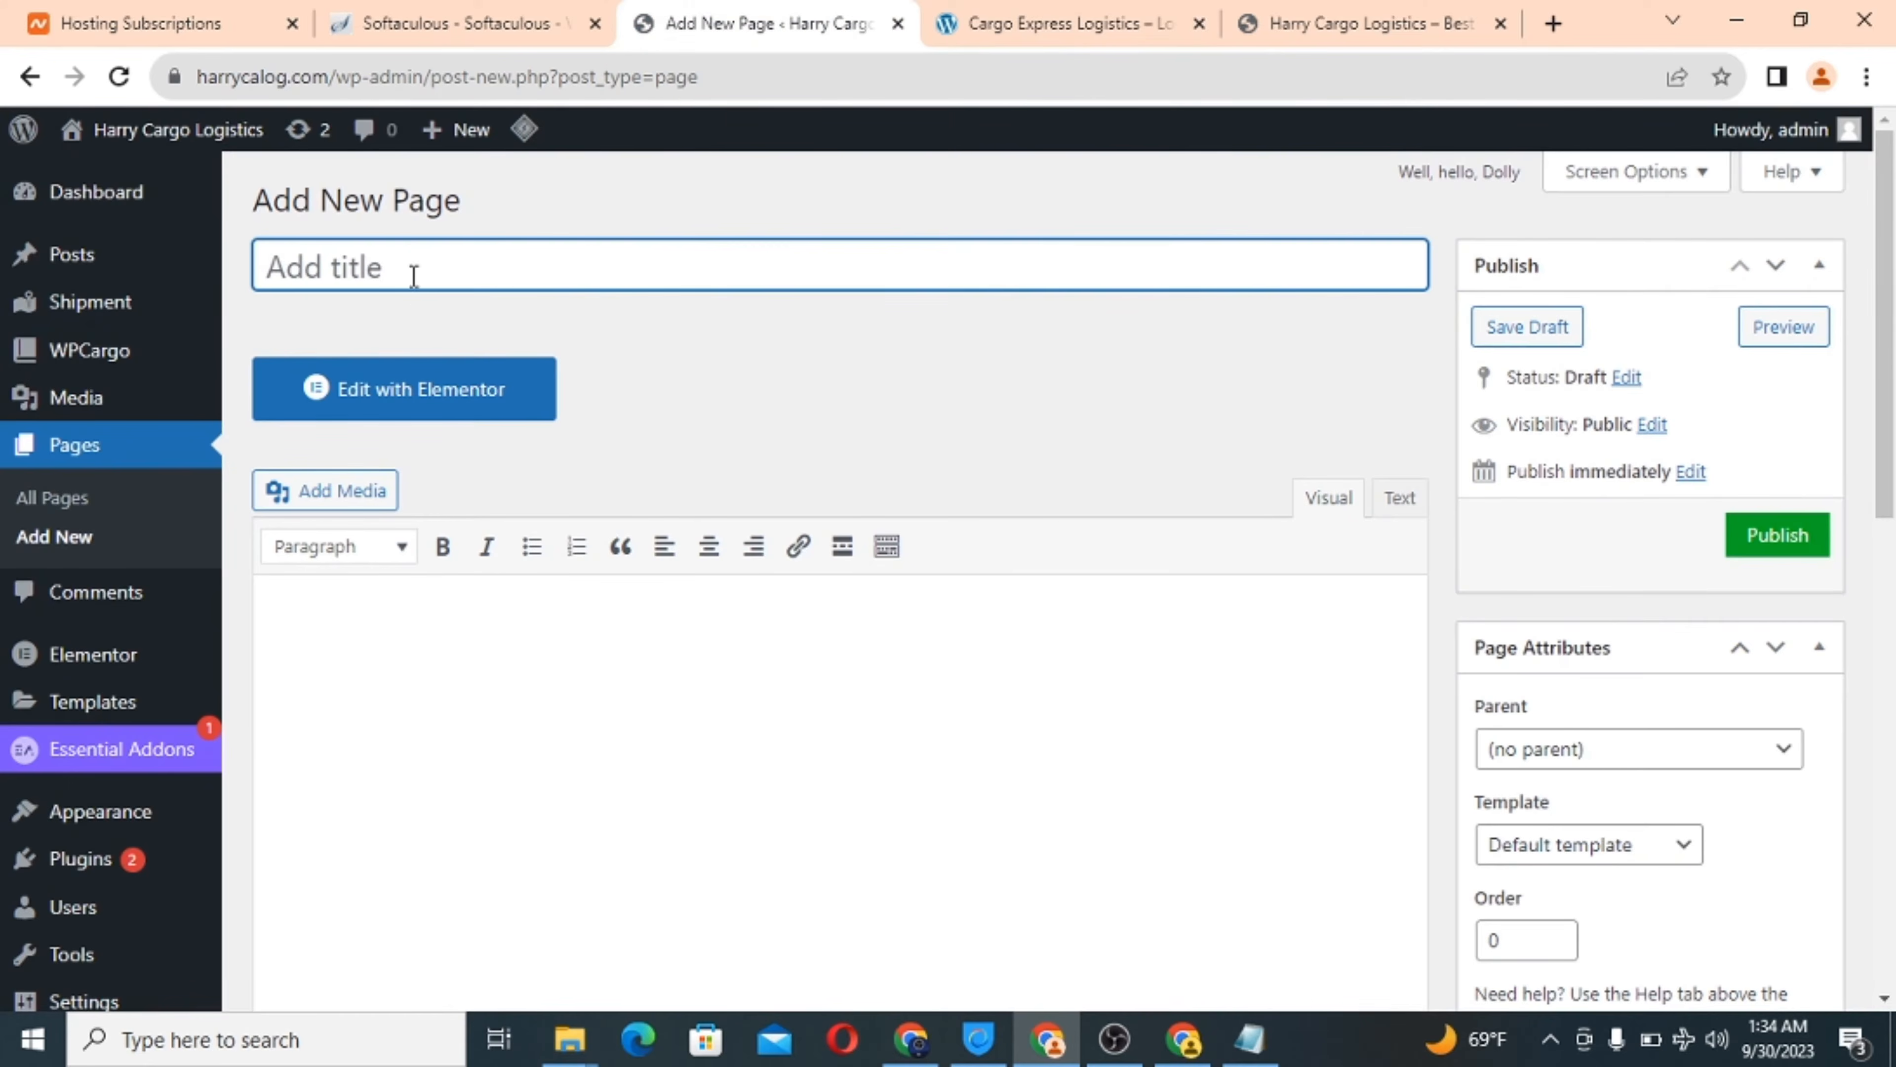
{"action": "type", "text": "Wor"}
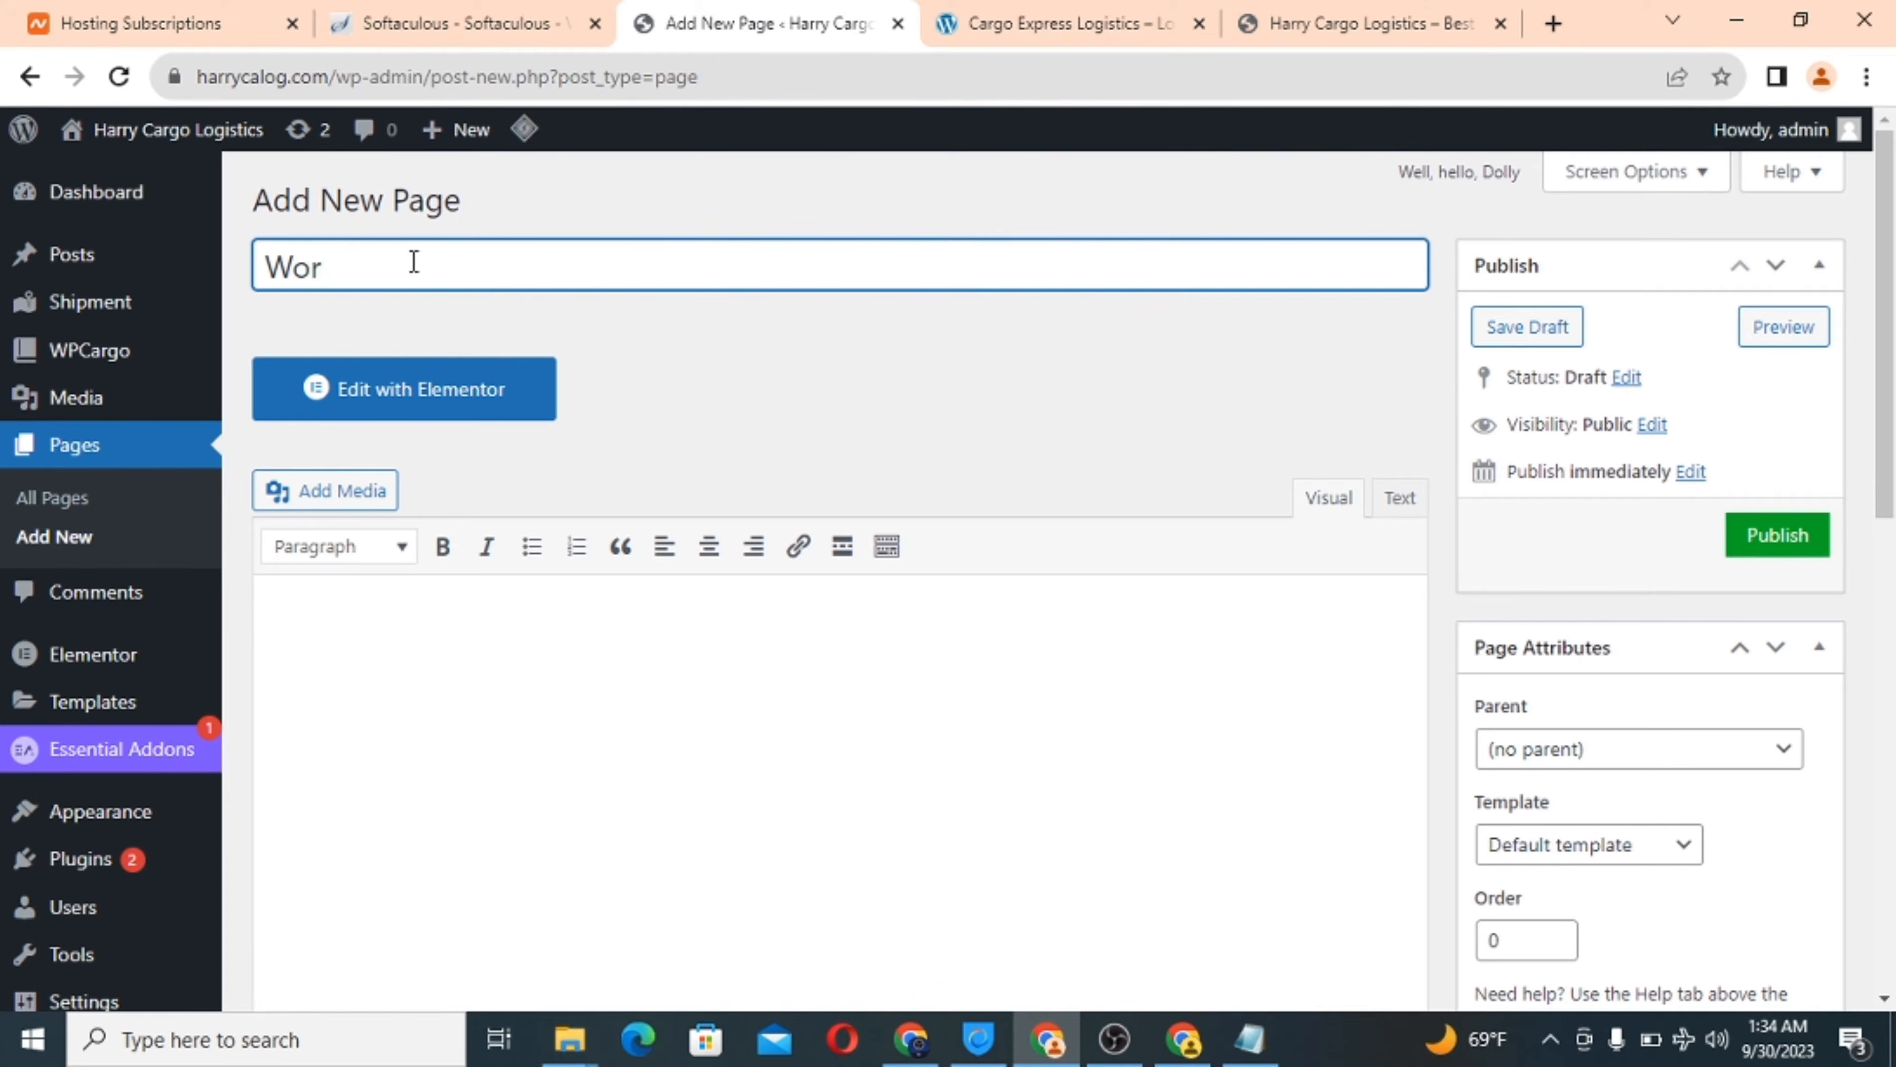
{"action": "type", "text": "ldwide delivery"}
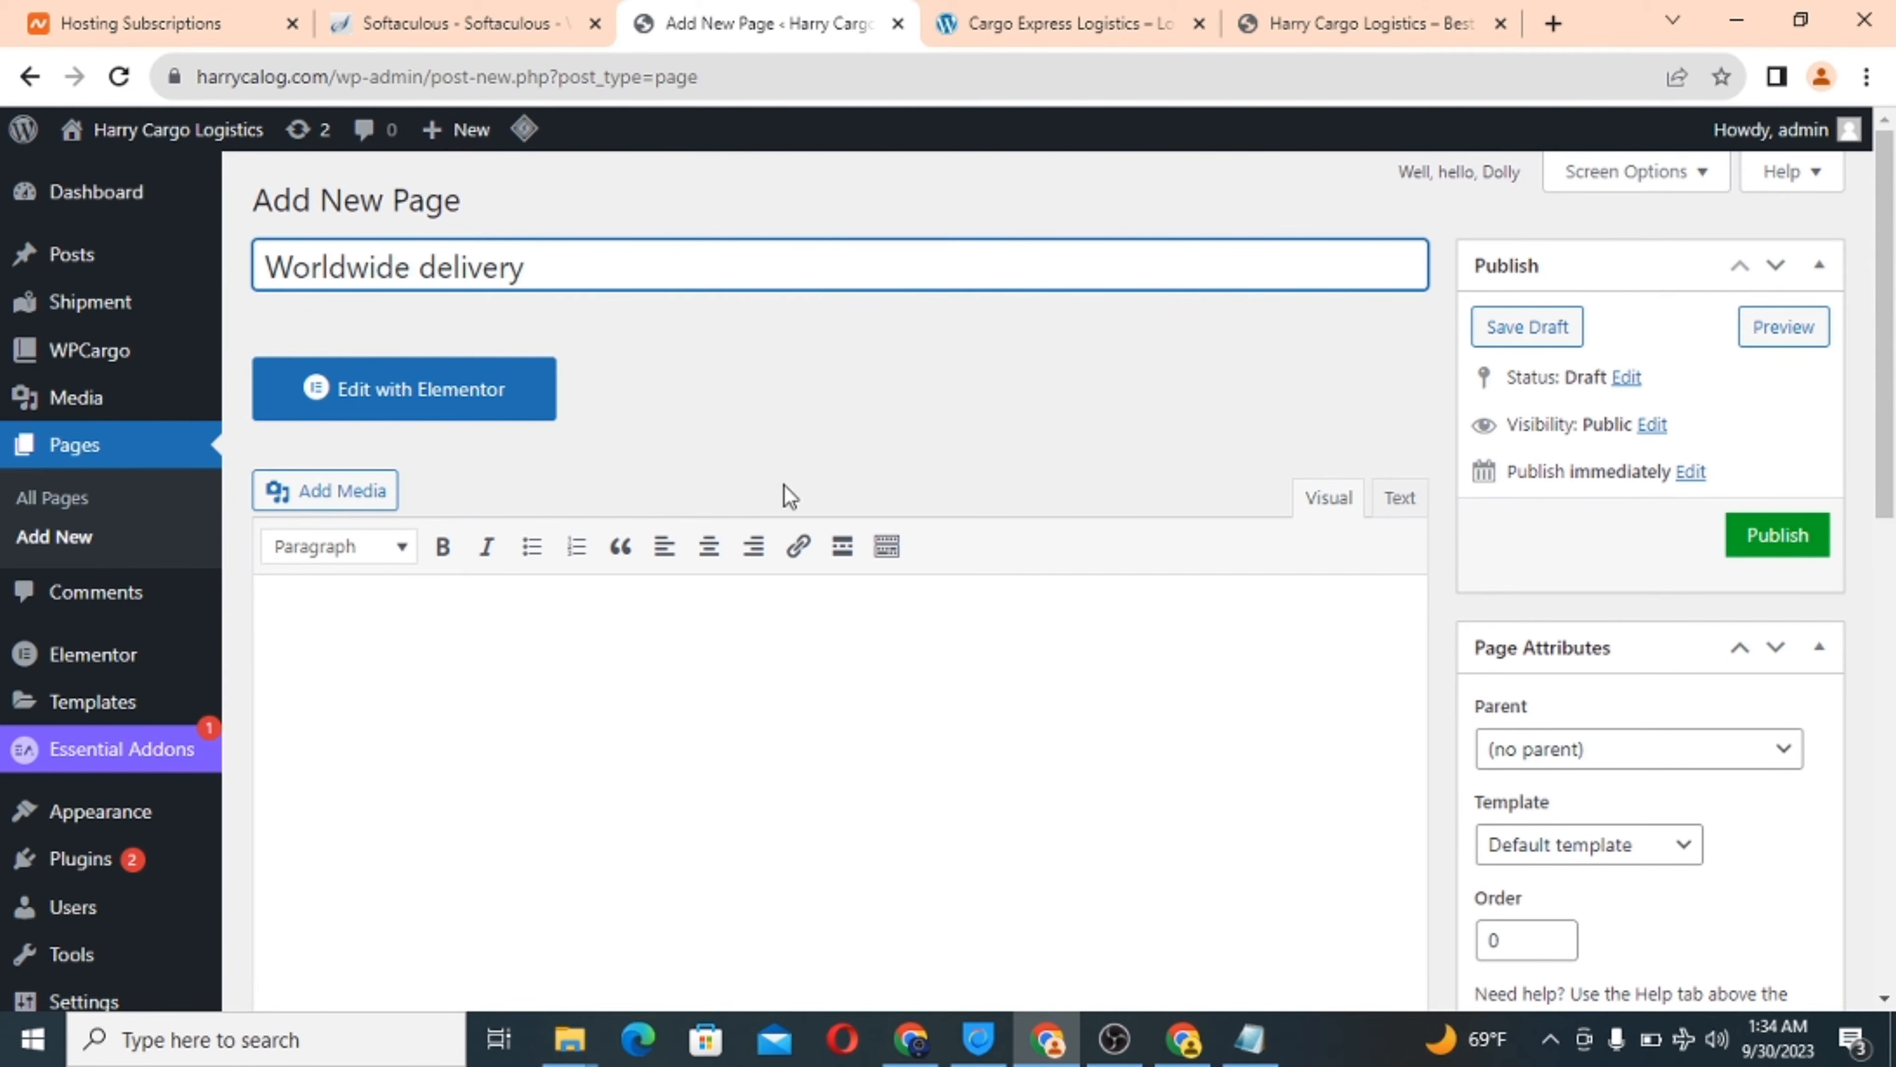
{"action": "left_click", "coordinate": [441, 652]}
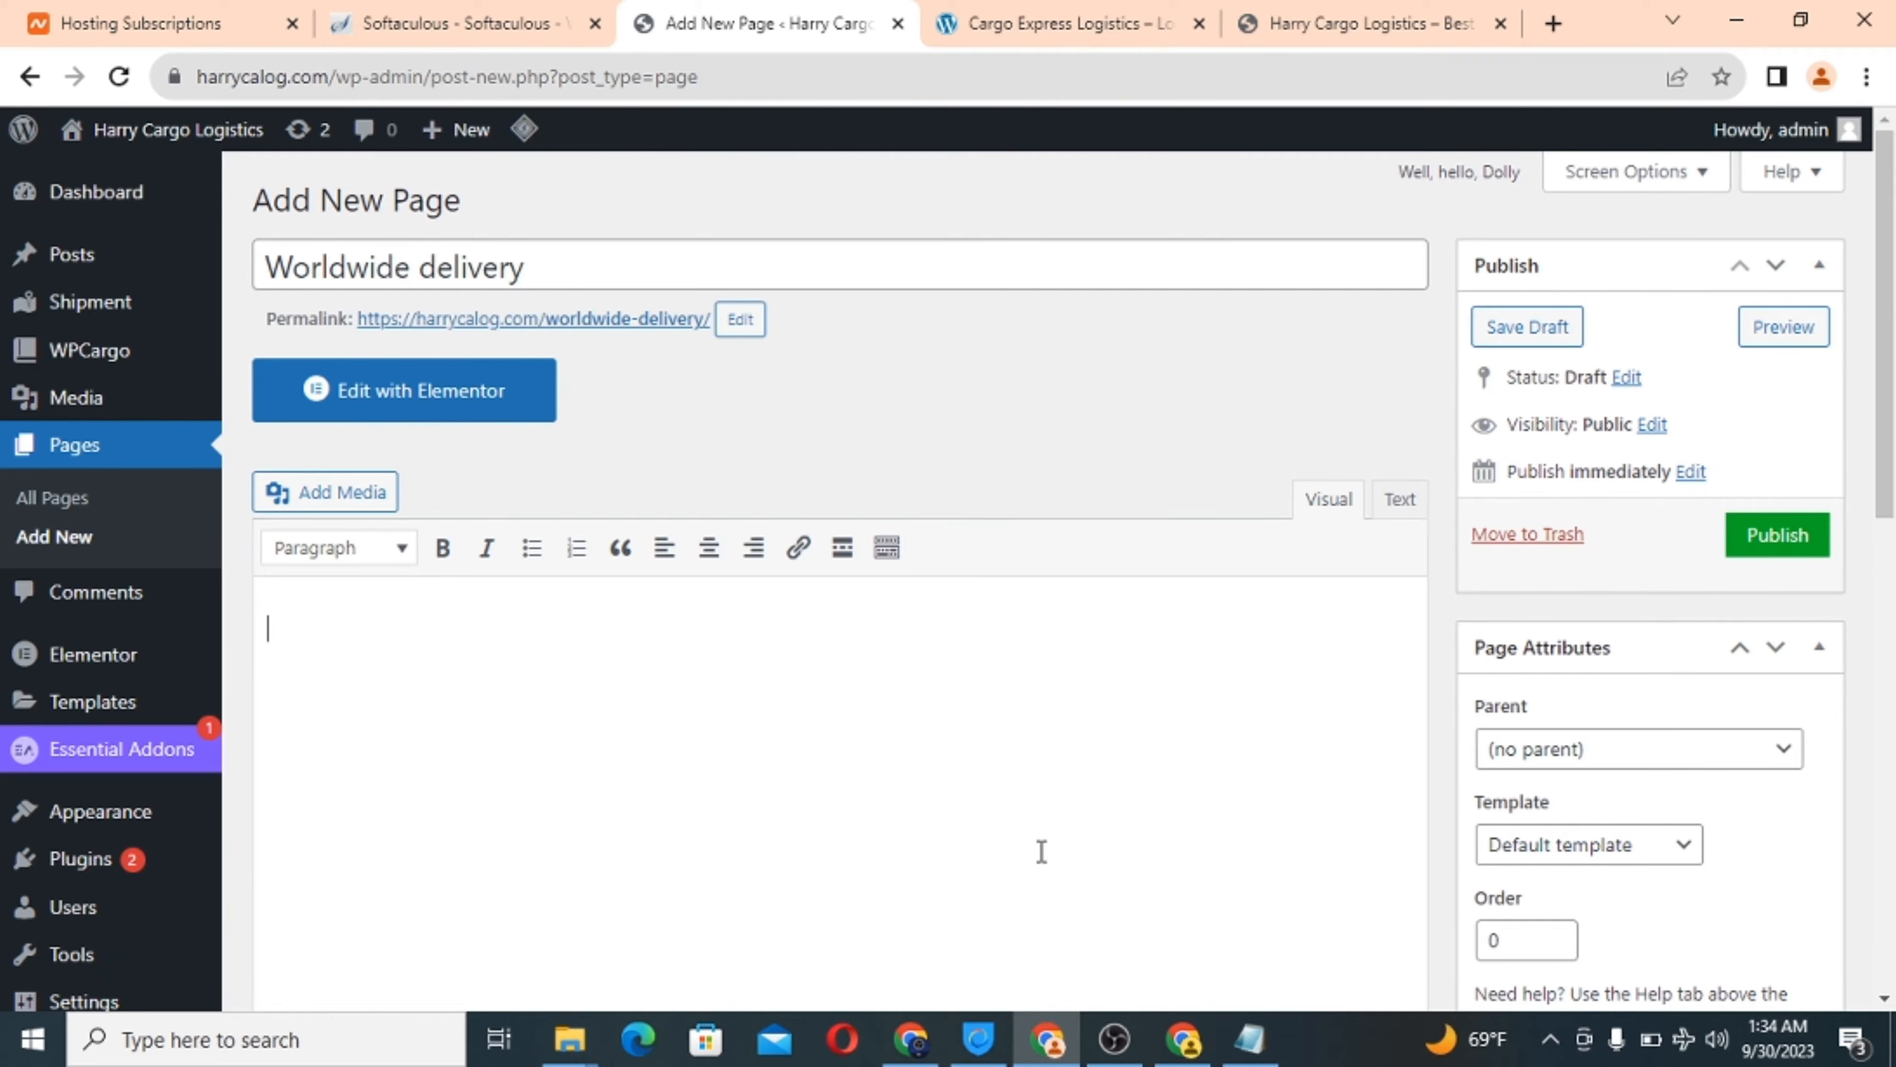
{"action": "scroll", "coordinate": [1041, 851], "scroll_direction": "down", "scroll_amount": 6}
{"action": "scroll", "coordinate": [1045, 863], "scroll_direction": "down", "scroll_amount": 4}
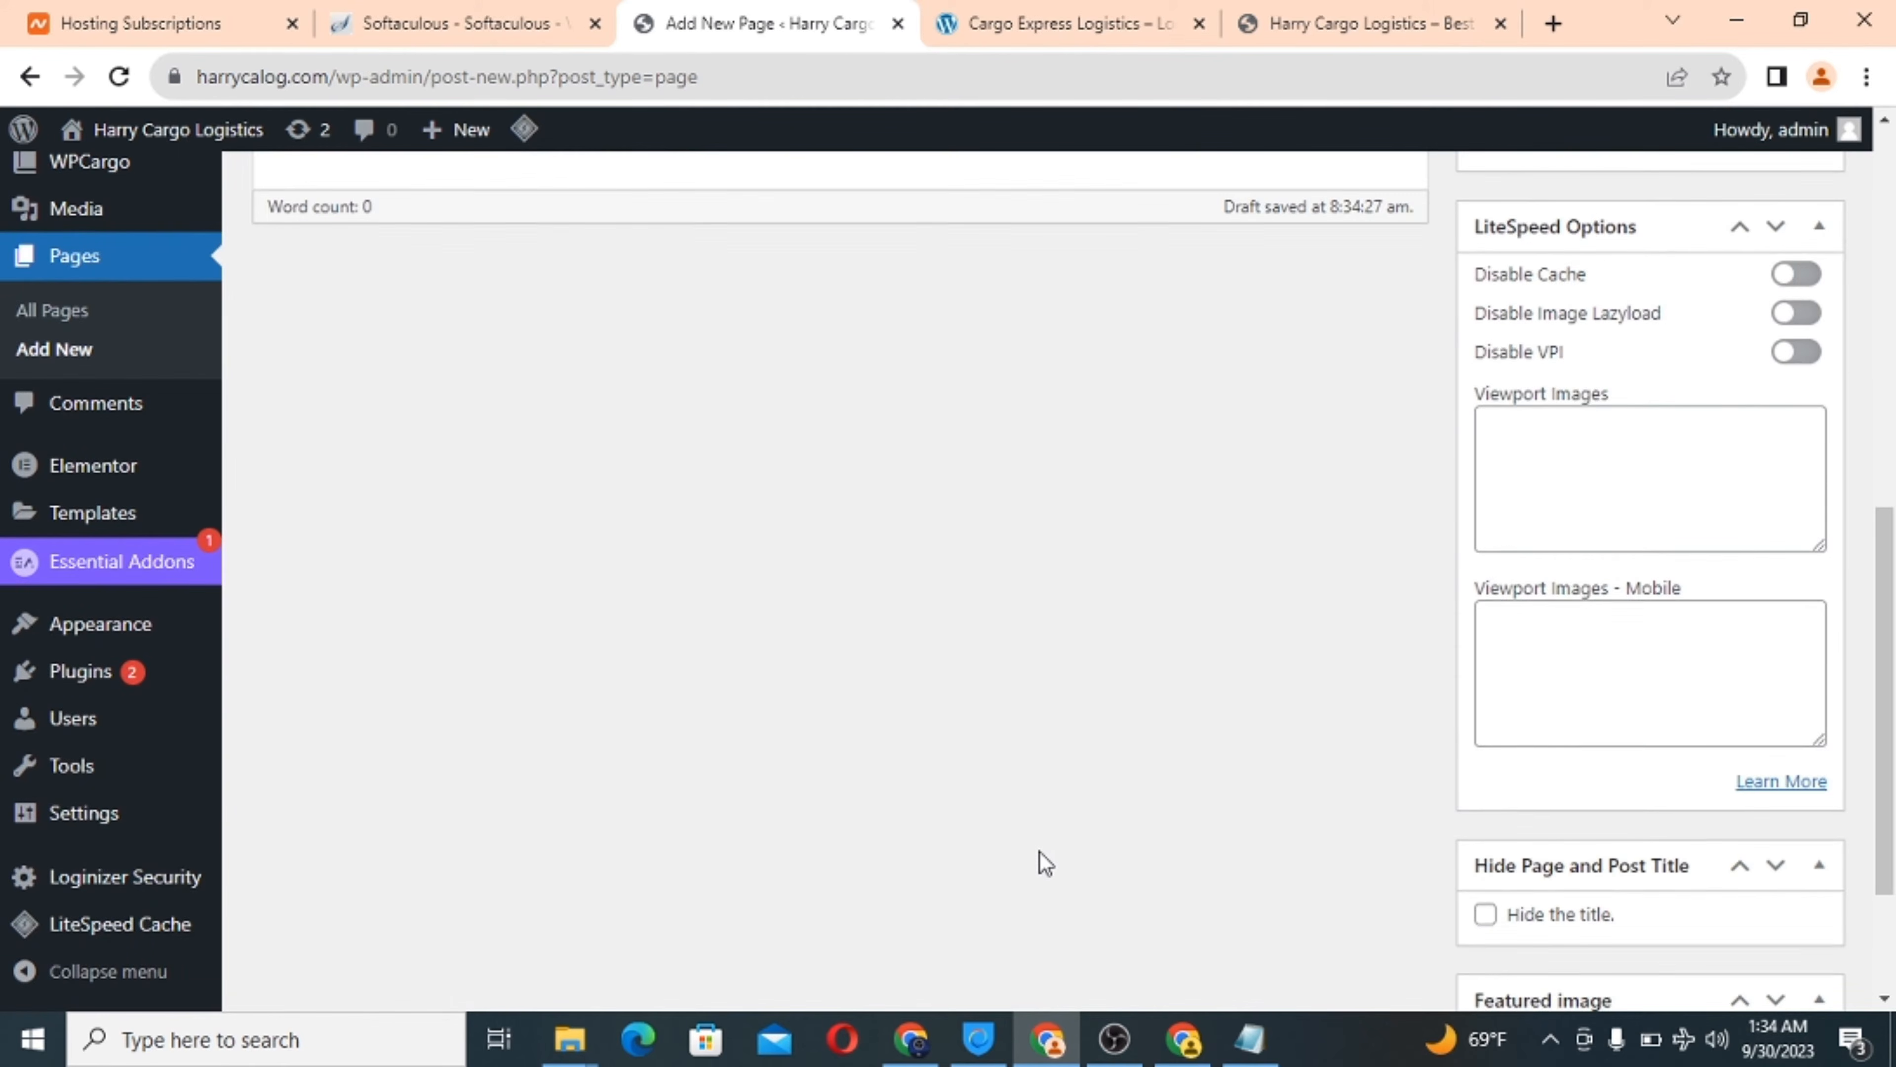
{"action": "scroll", "coordinate": [1046, 862], "scroll_direction": "up", "scroll_amount": 4}
{"action": "scroll", "coordinate": [1045, 863], "scroll_direction": "up", "scroll_amount": 1}
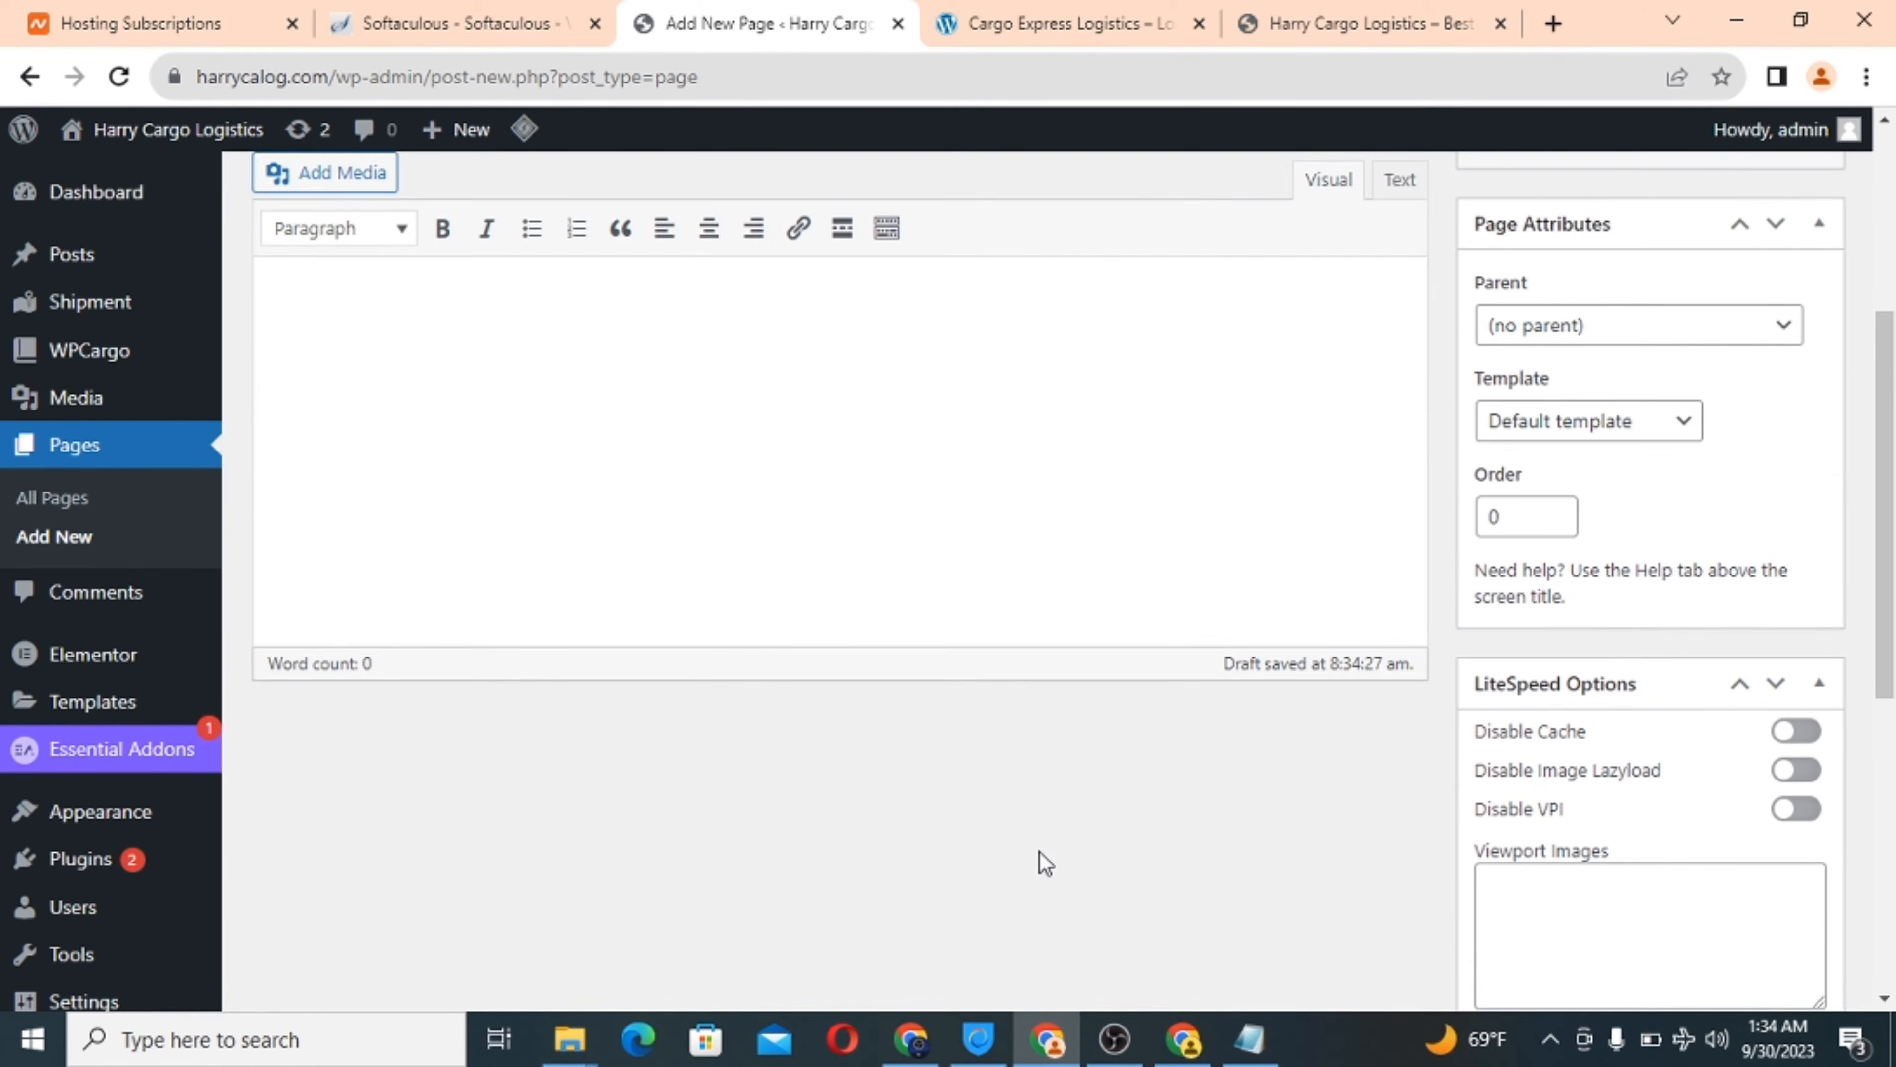
Apply the Elementor Full Width template, hide the title, and open the featured image chooser.
{"action": "left_click", "coordinate": [1602, 426]}
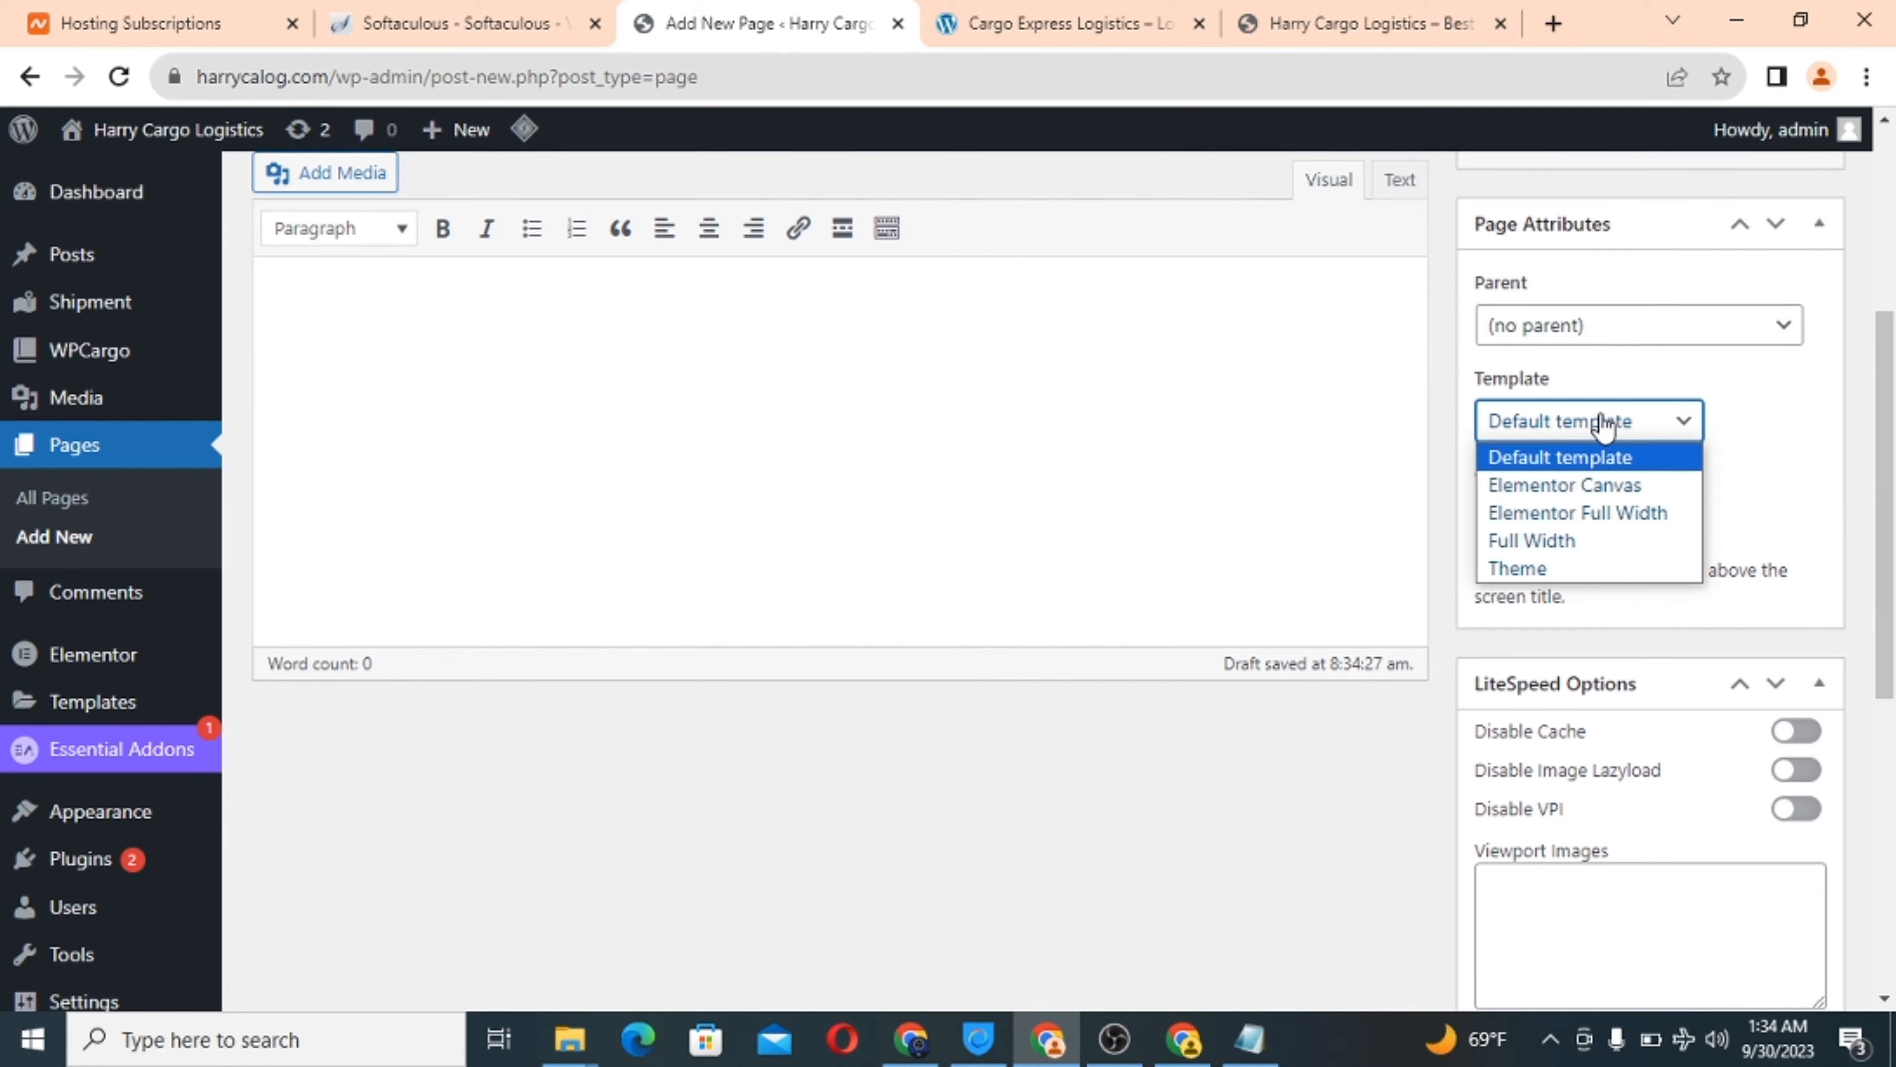
{"action": "left_click", "coordinate": [1578, 514]}
{"action": "scroll", "coordinate": [1566, 662], "scroll_direction": "down", "scroll_amount": 6}
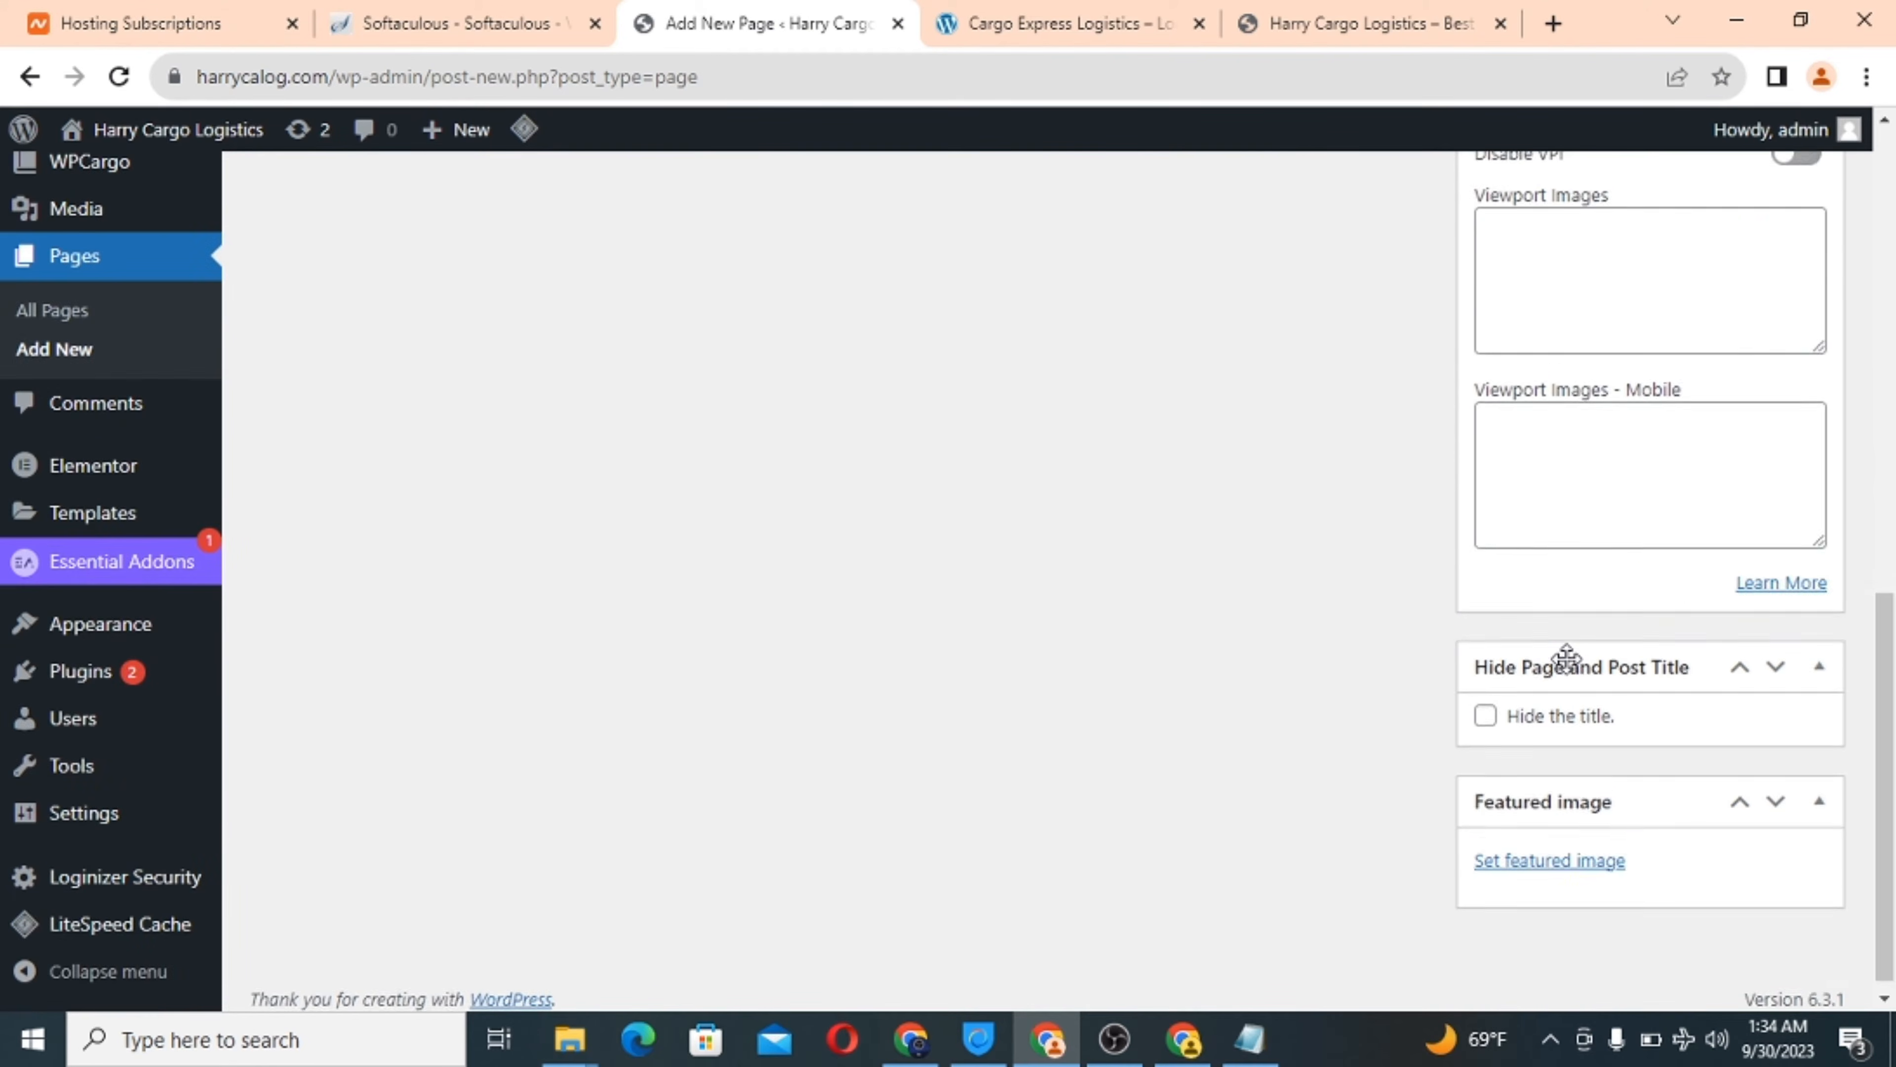
{"action": "left_click", "coordinate": [1486, 709]}
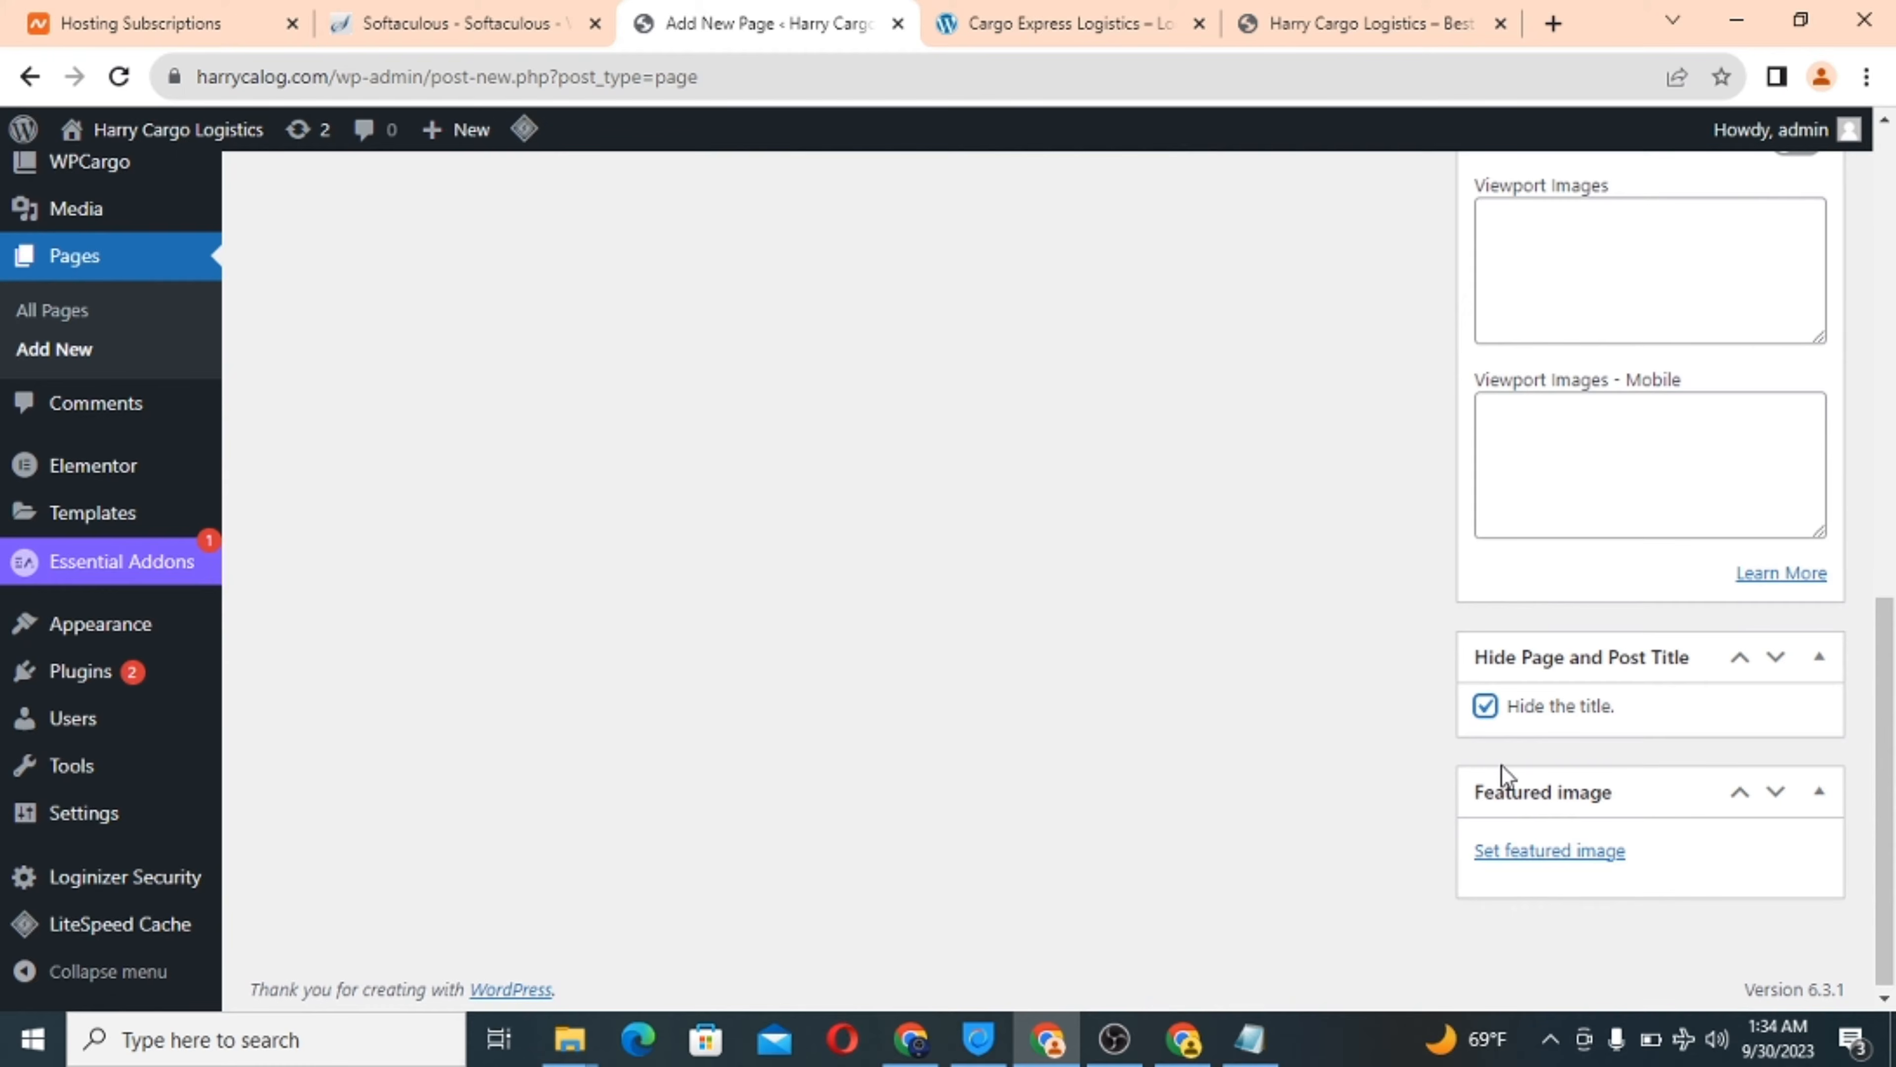
{"action": "left_click", "coordinate": [1538, 856]}
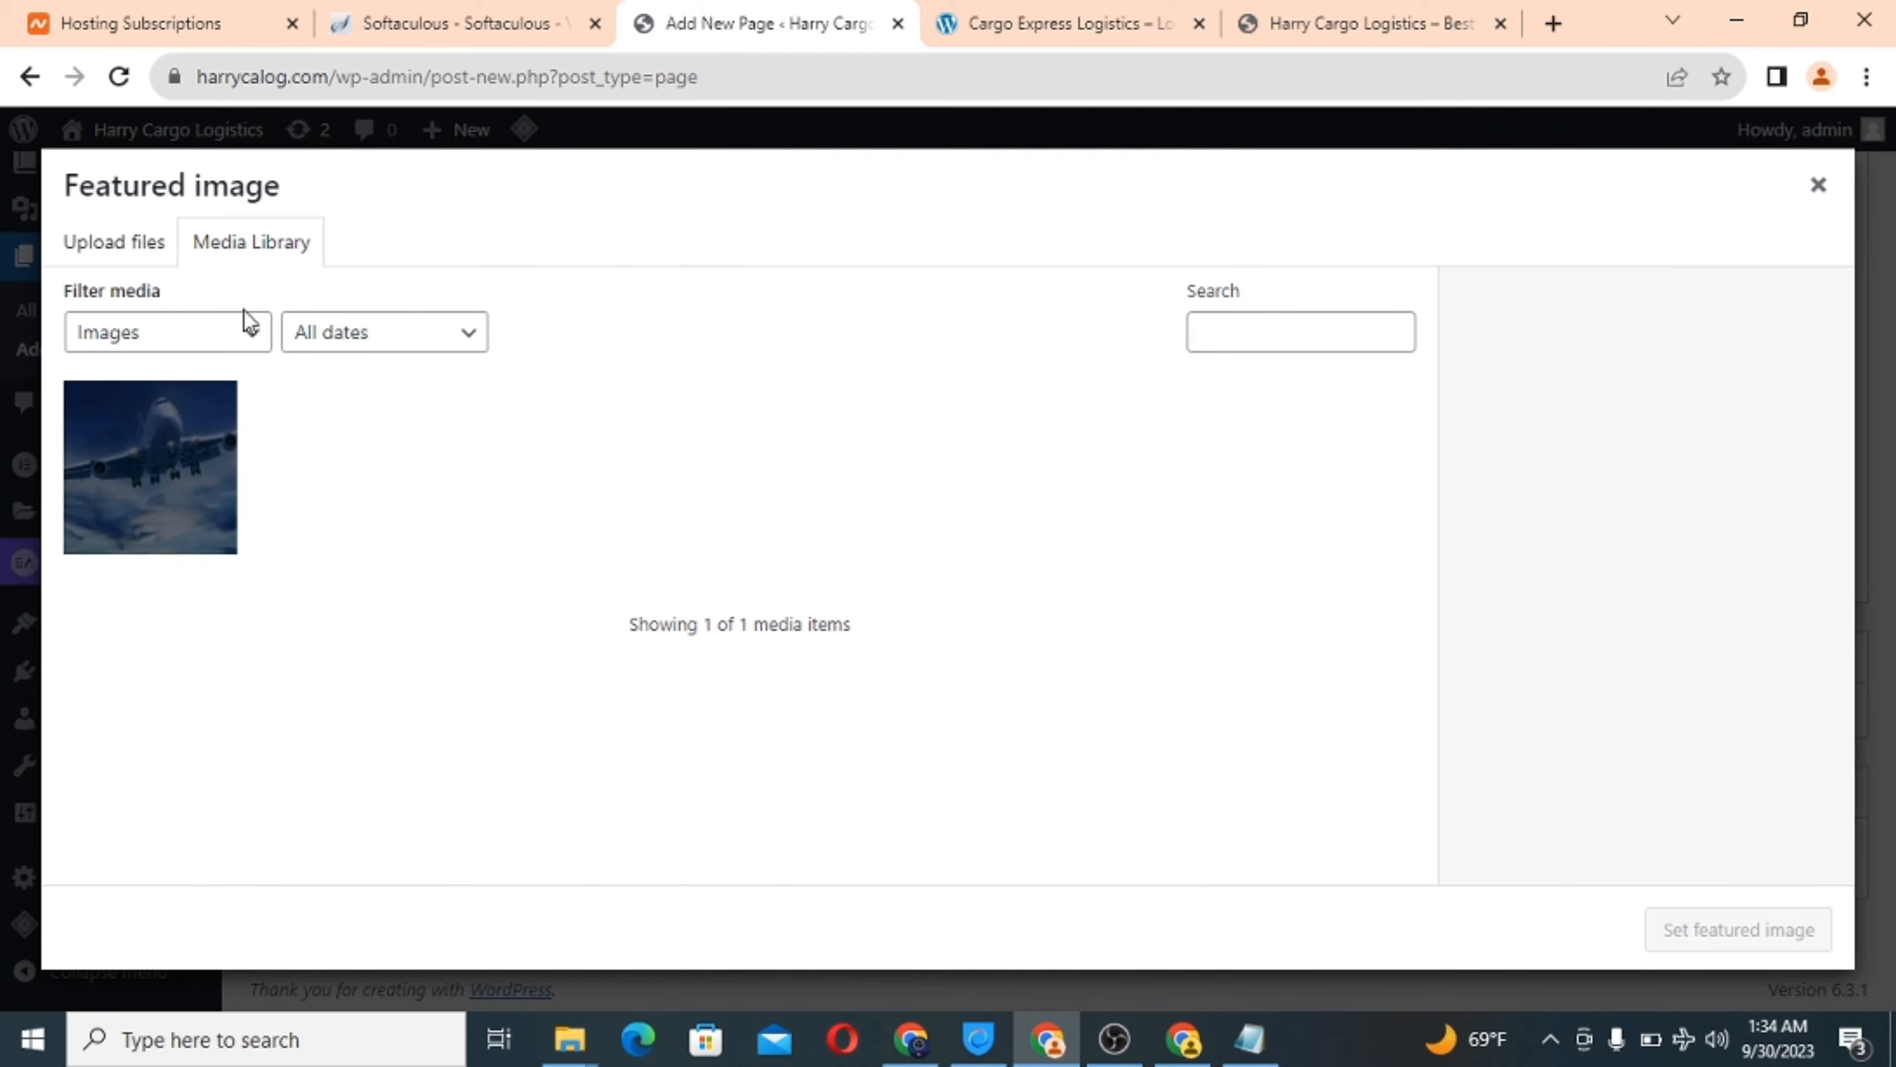
Upload the Dark_Boat-1080x540 ship photo from the computer into the media library.
{"action": "left_click", "coordinate": [116, 243]}
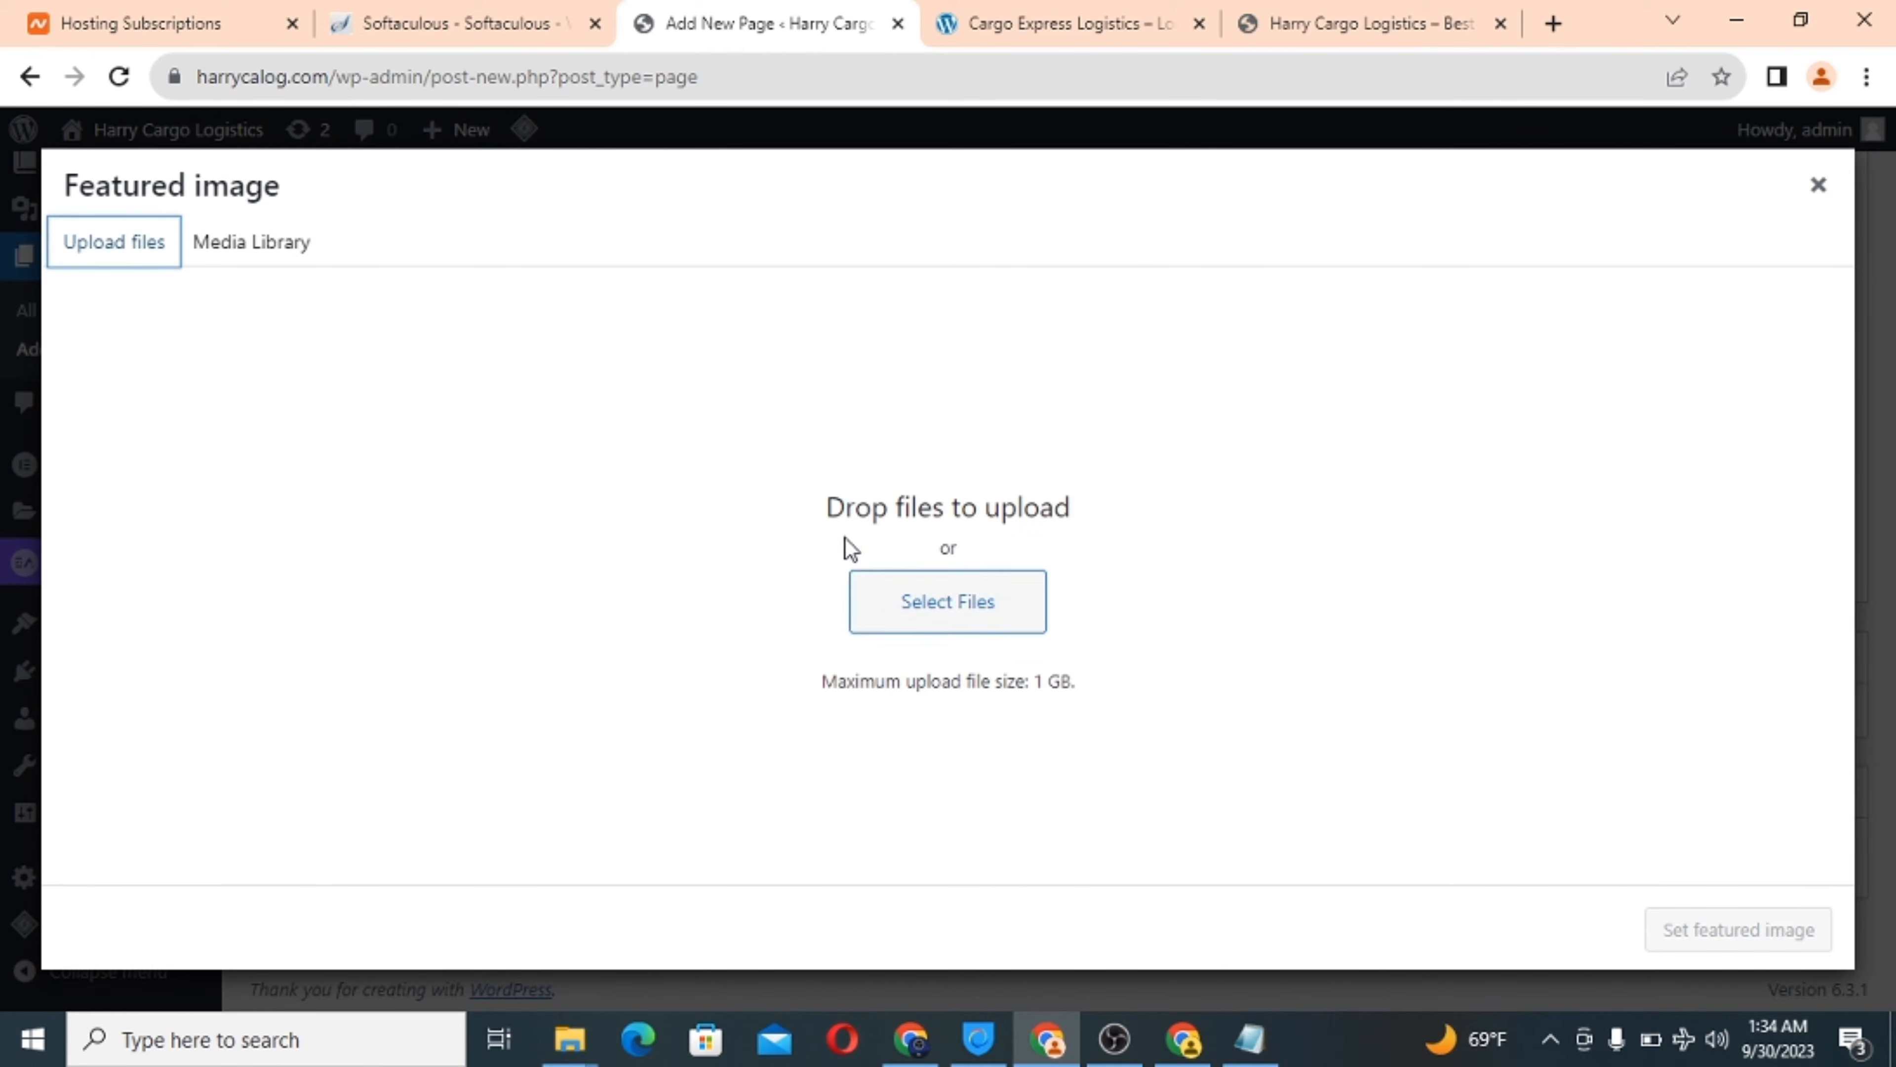
{"action": "left_click", "coordinate": [940, 614]}
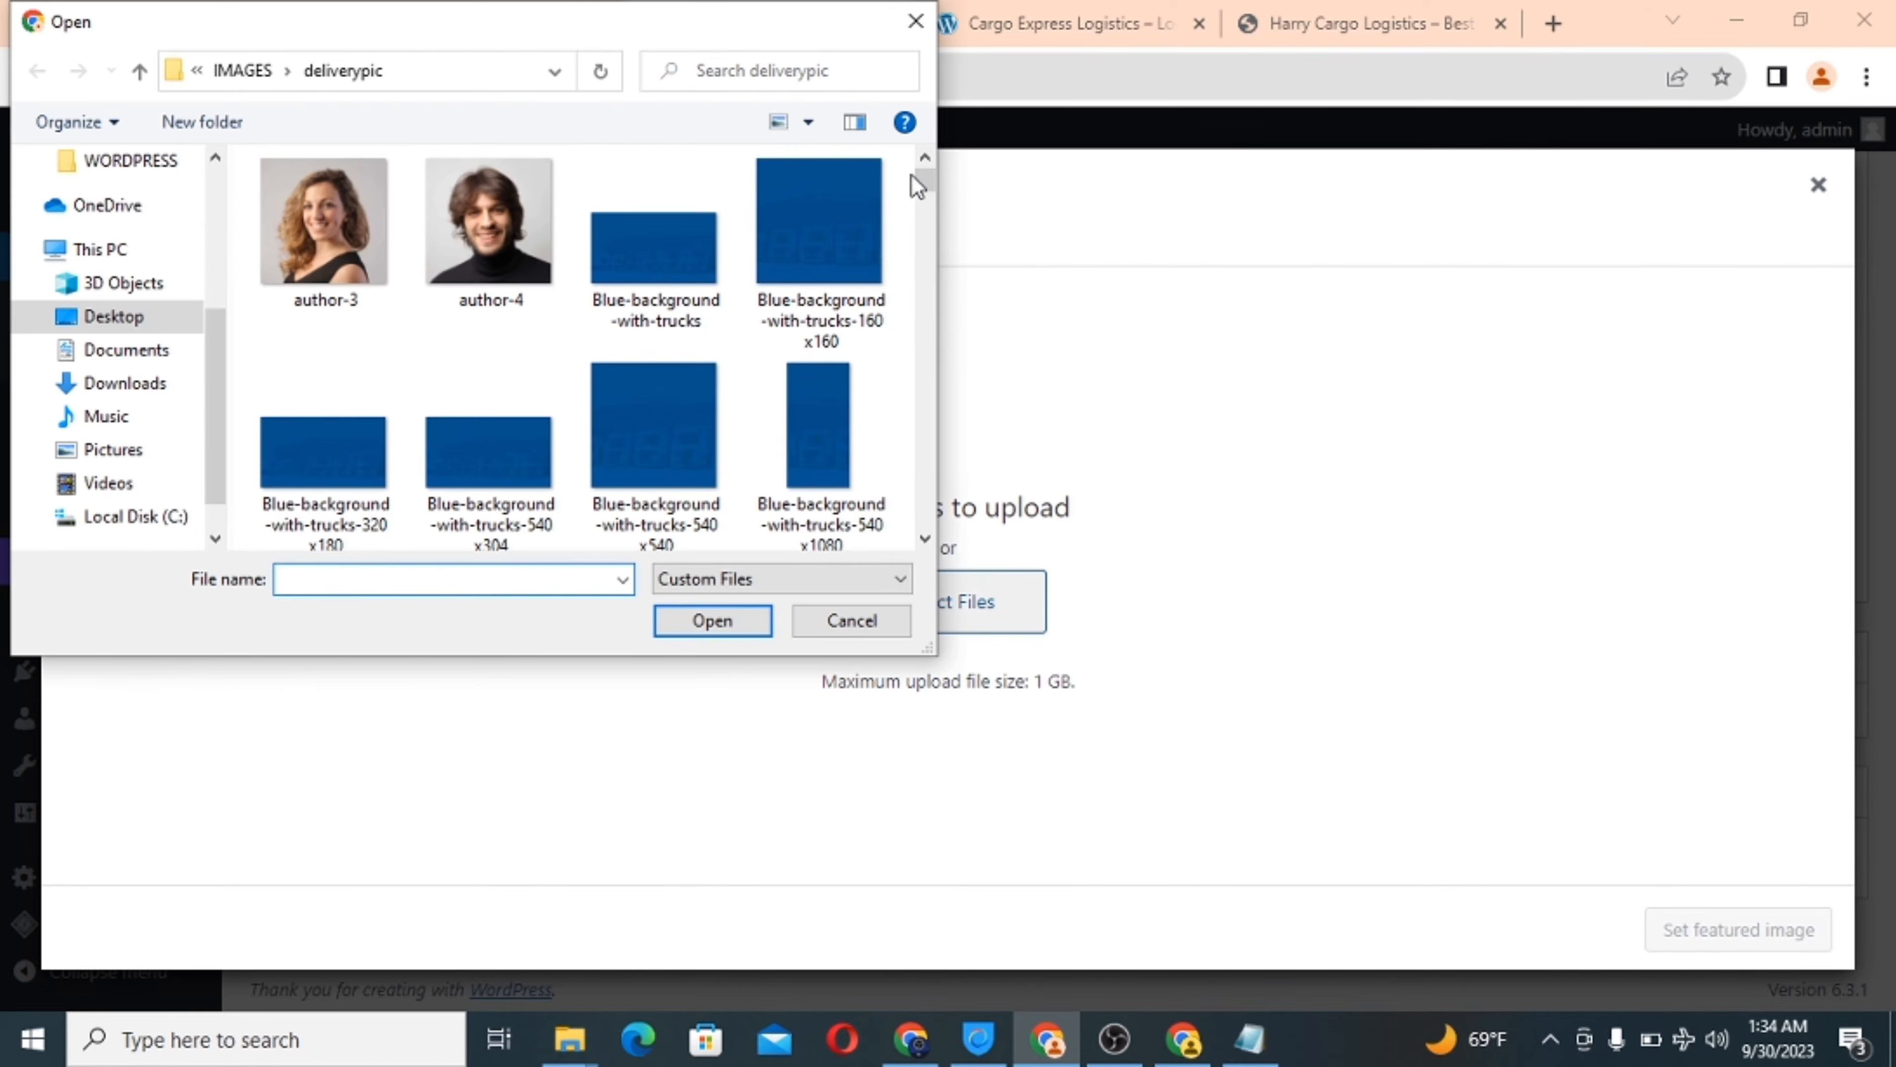
{"action": "left_click_drag", "start_coordinate": [926, 185], "coordinate": [923, 273]}
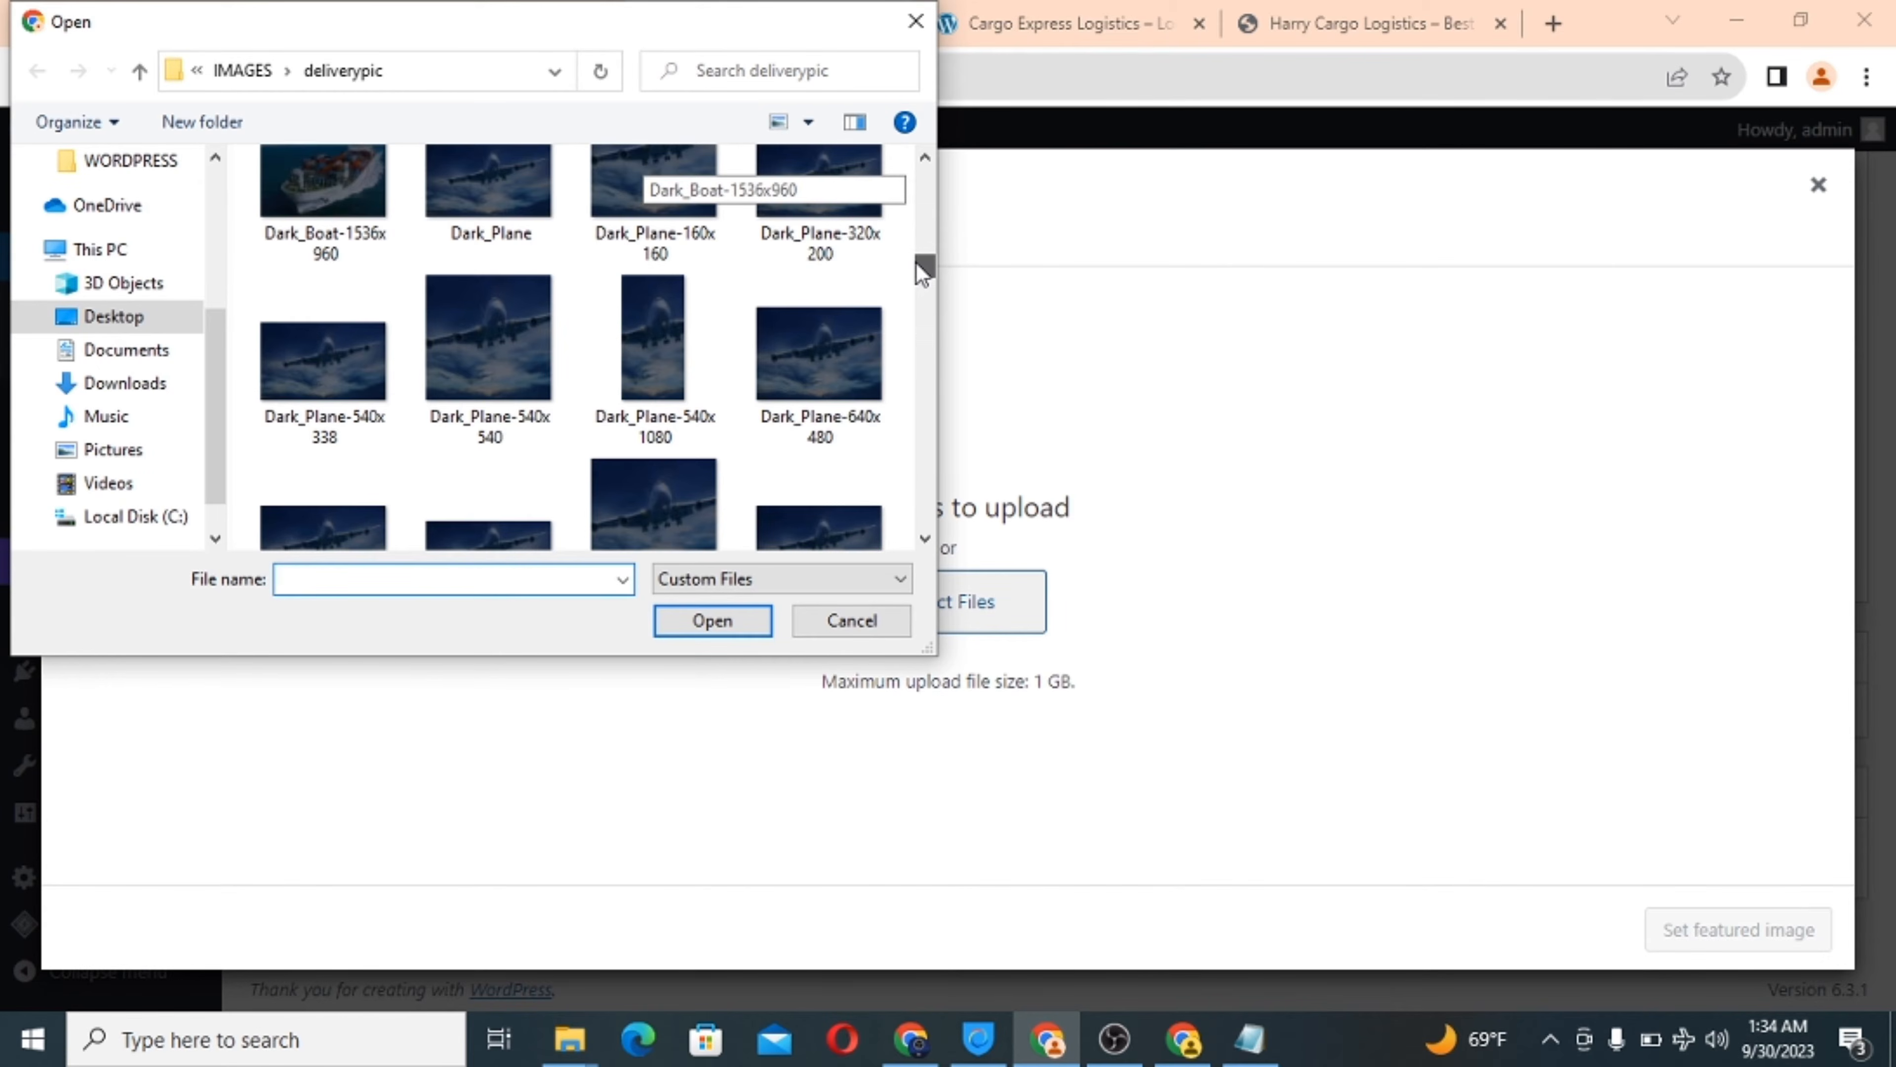
{"action": "scroll", "coordinate": [923, 273], "scroll_direction": "down", "scroll_amount": 1}
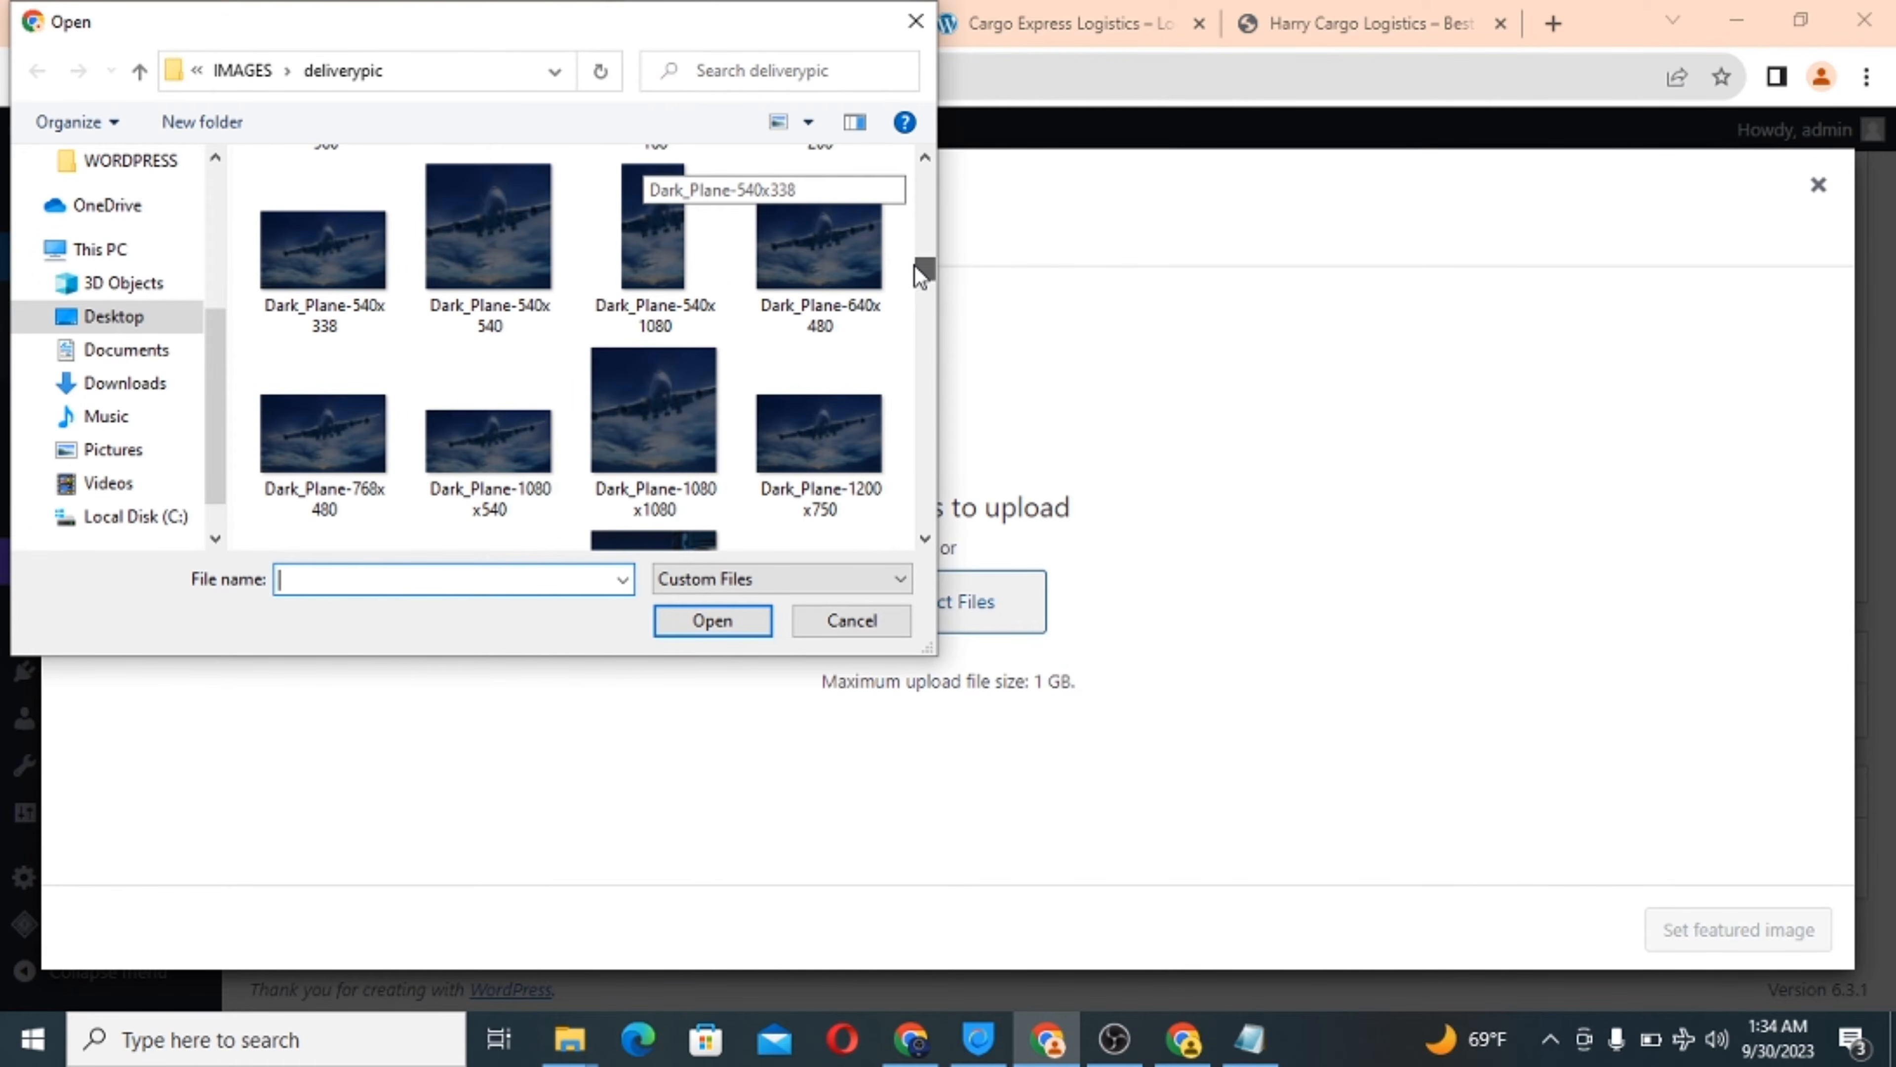
{"action": "scroll", "coordinate": [914, 264], "scroll_direction": "down", "scroll_amount": 1}
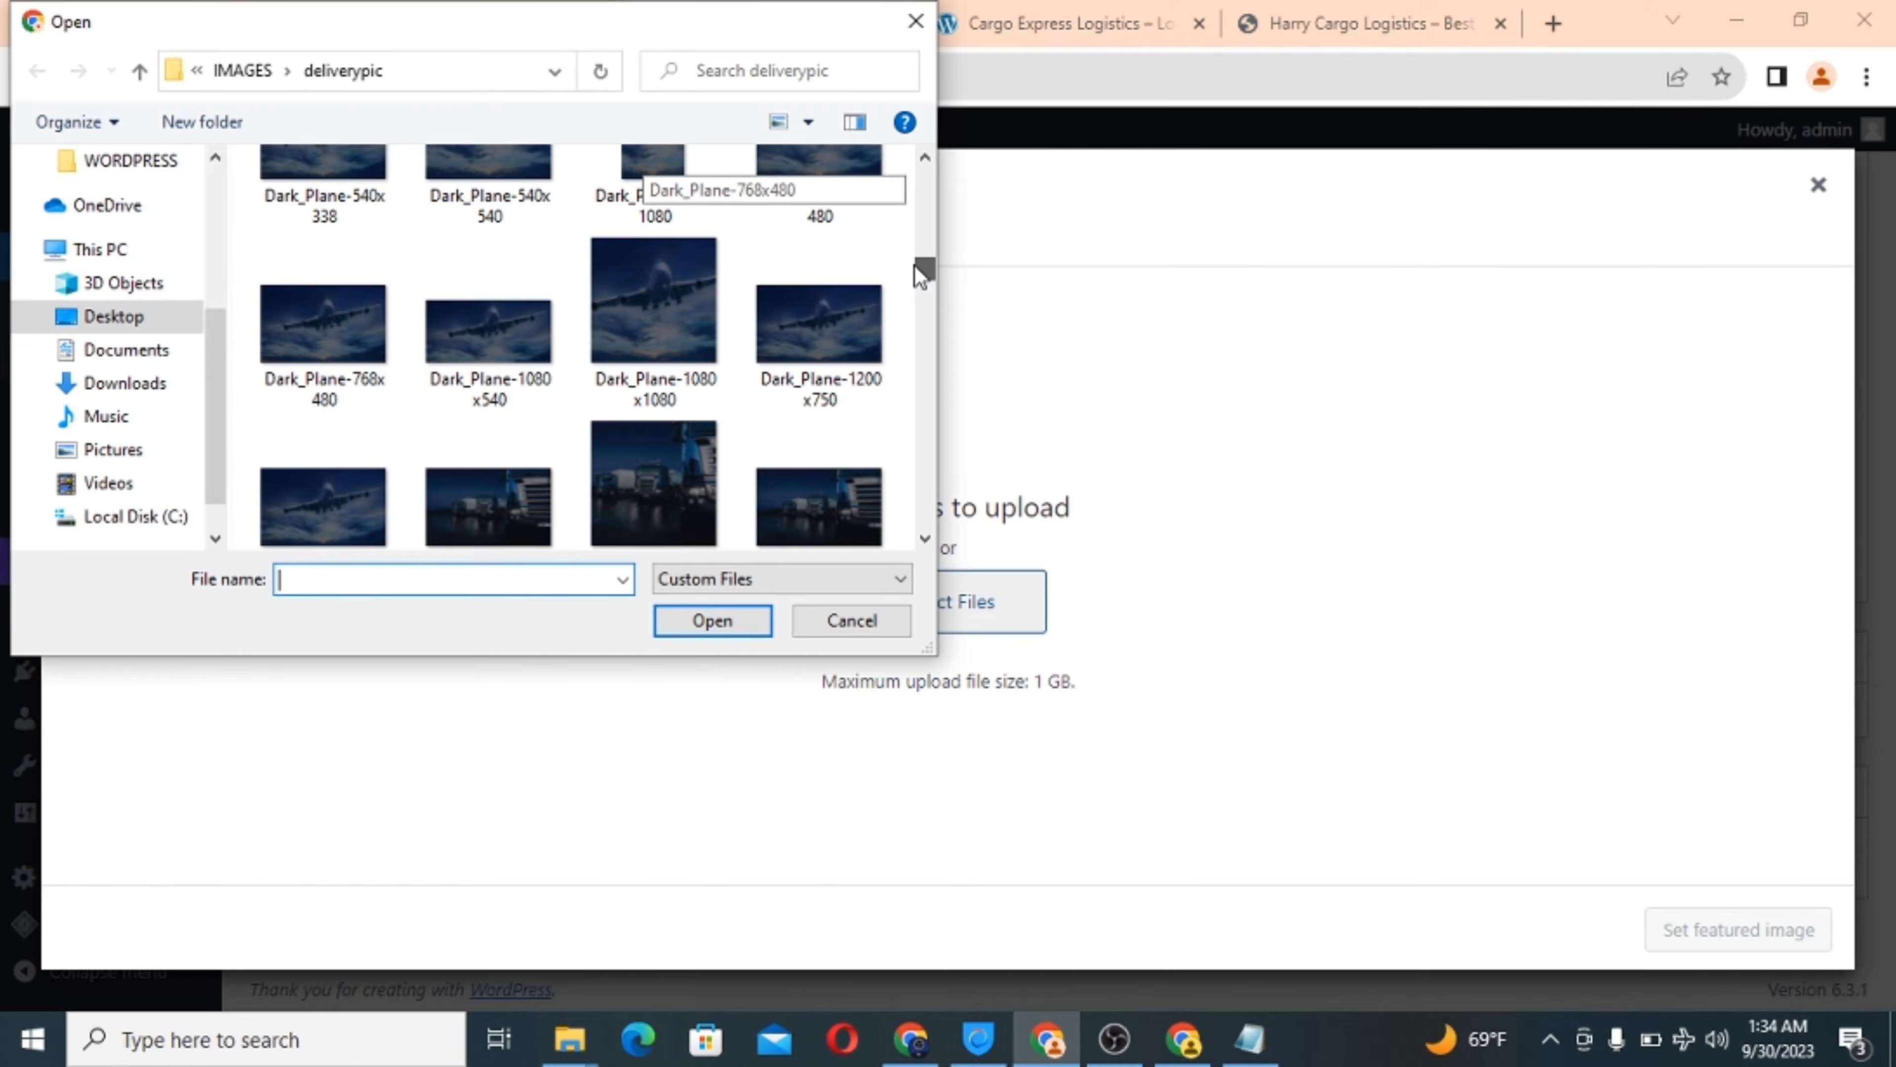
{"action": "left_click_drag", "start_coordinate": [913, 264], "coordinate": [914, 257]}
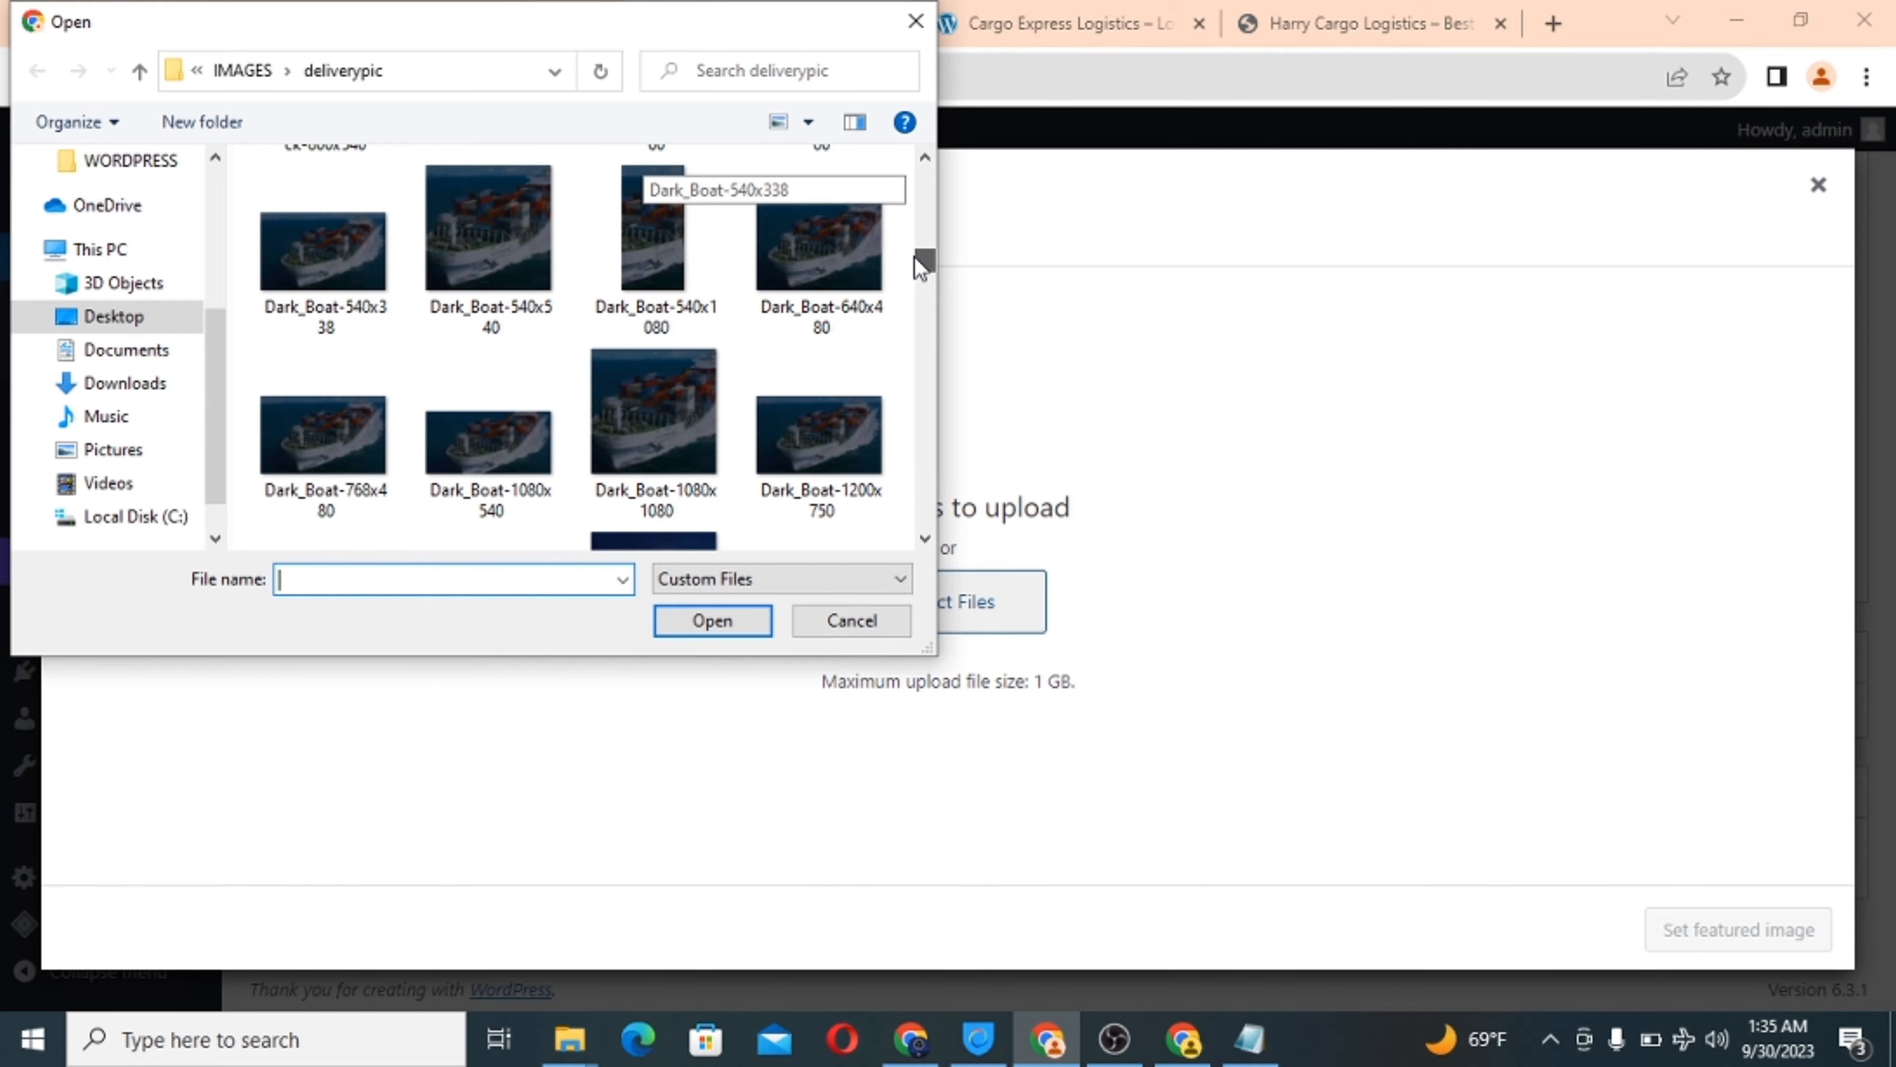
{"action": "left_click", "coordinate": [470, 448]}
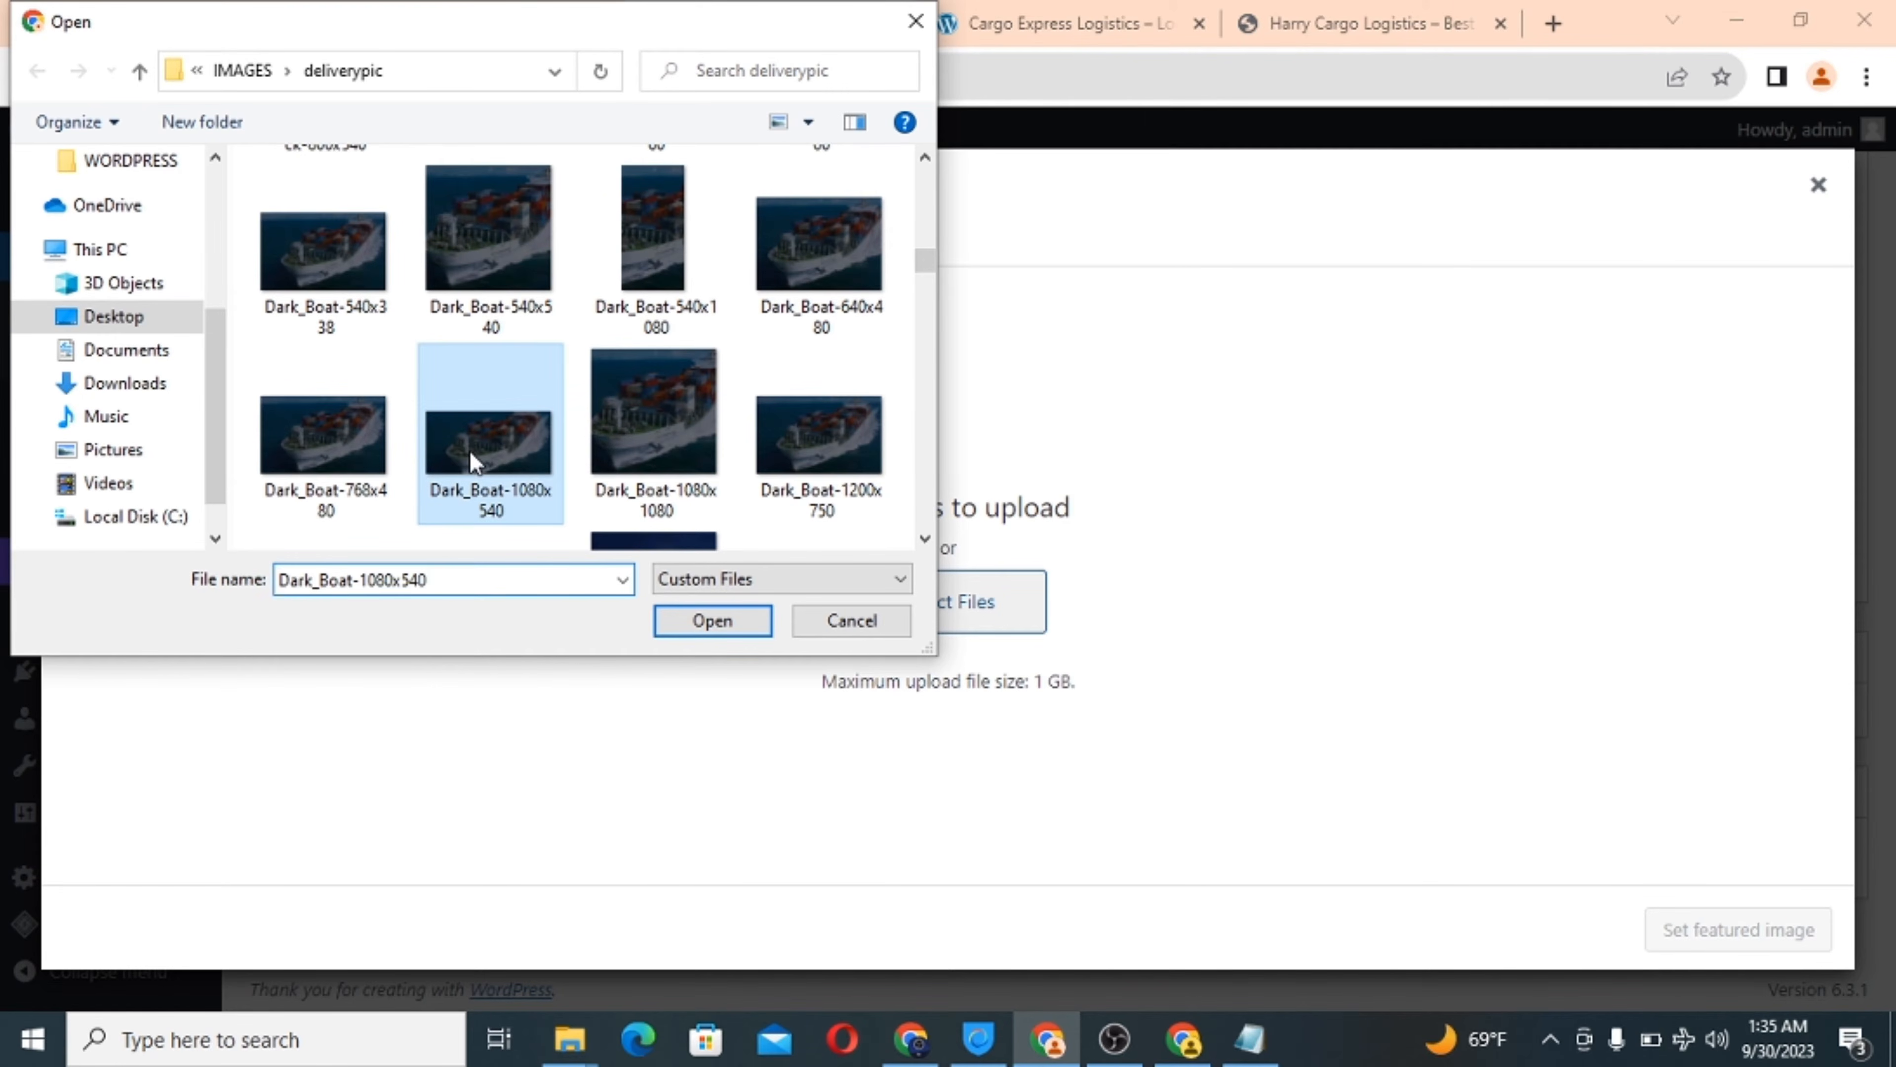
{"action": "left_click", "coordinate": [700, 623]}
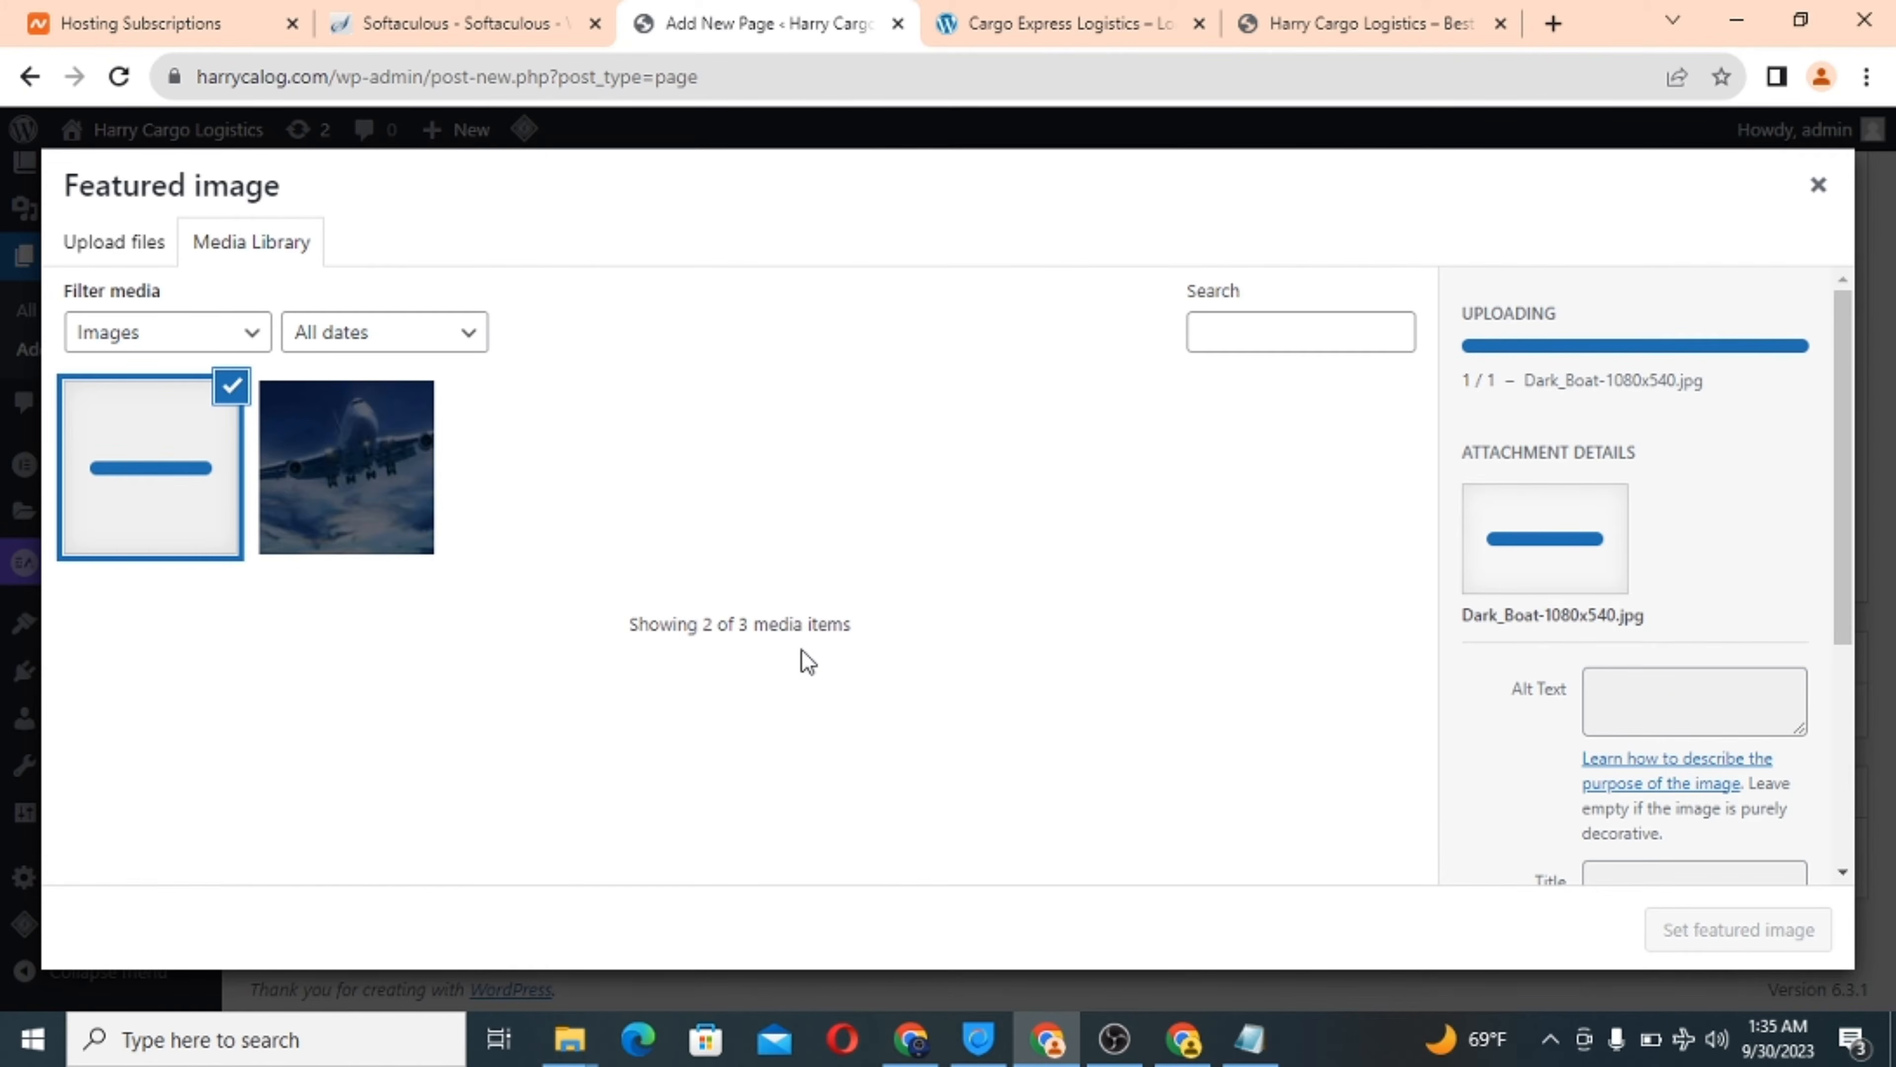
Make the ship photo the featured image, publish Worldwide delivery, and start a new page.
{"action": "scroll", "coordinate": [1540, 725], "scroll_direction": "down", "scroll_amount": 5}
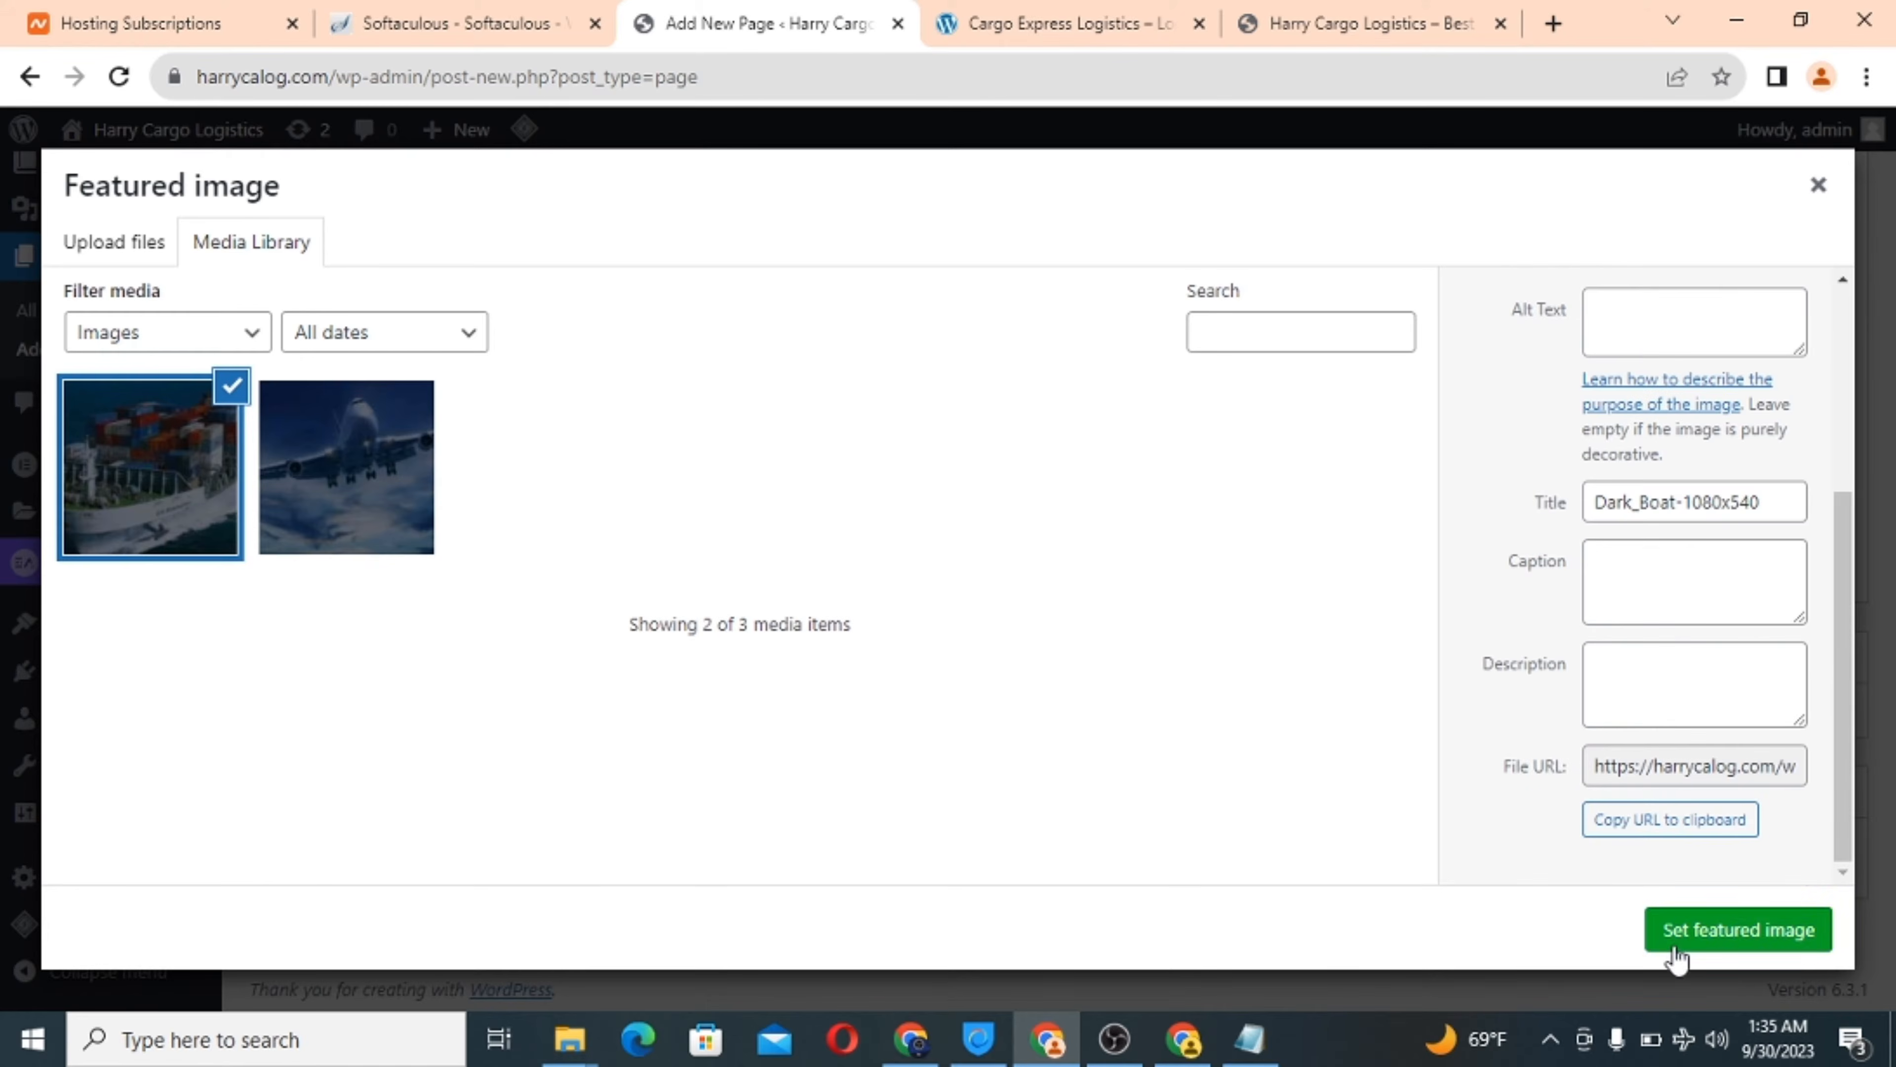
{"action": "left_click", "coordinate": [1742, 932]}
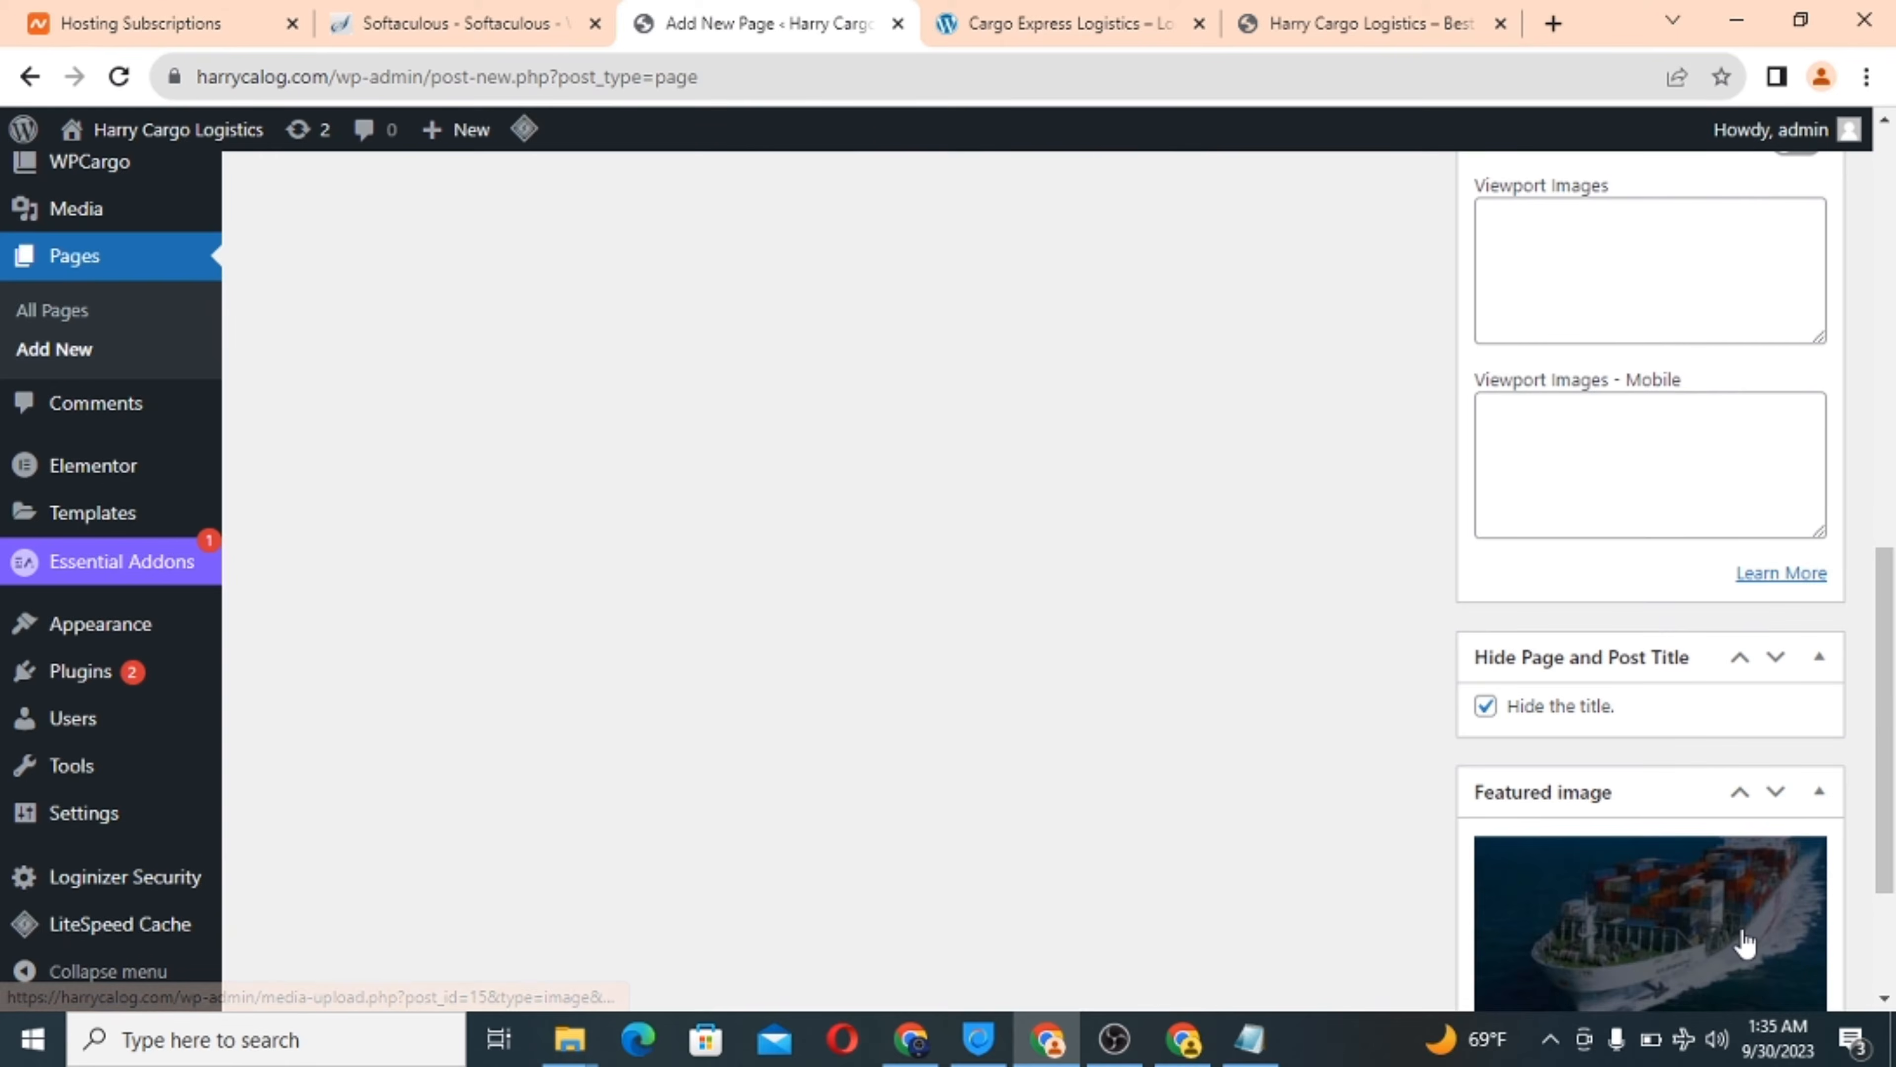
{"action": "scroll", "coordinate": [1358, 678], "scroll_direction": "up", "scroll_amount": 15}
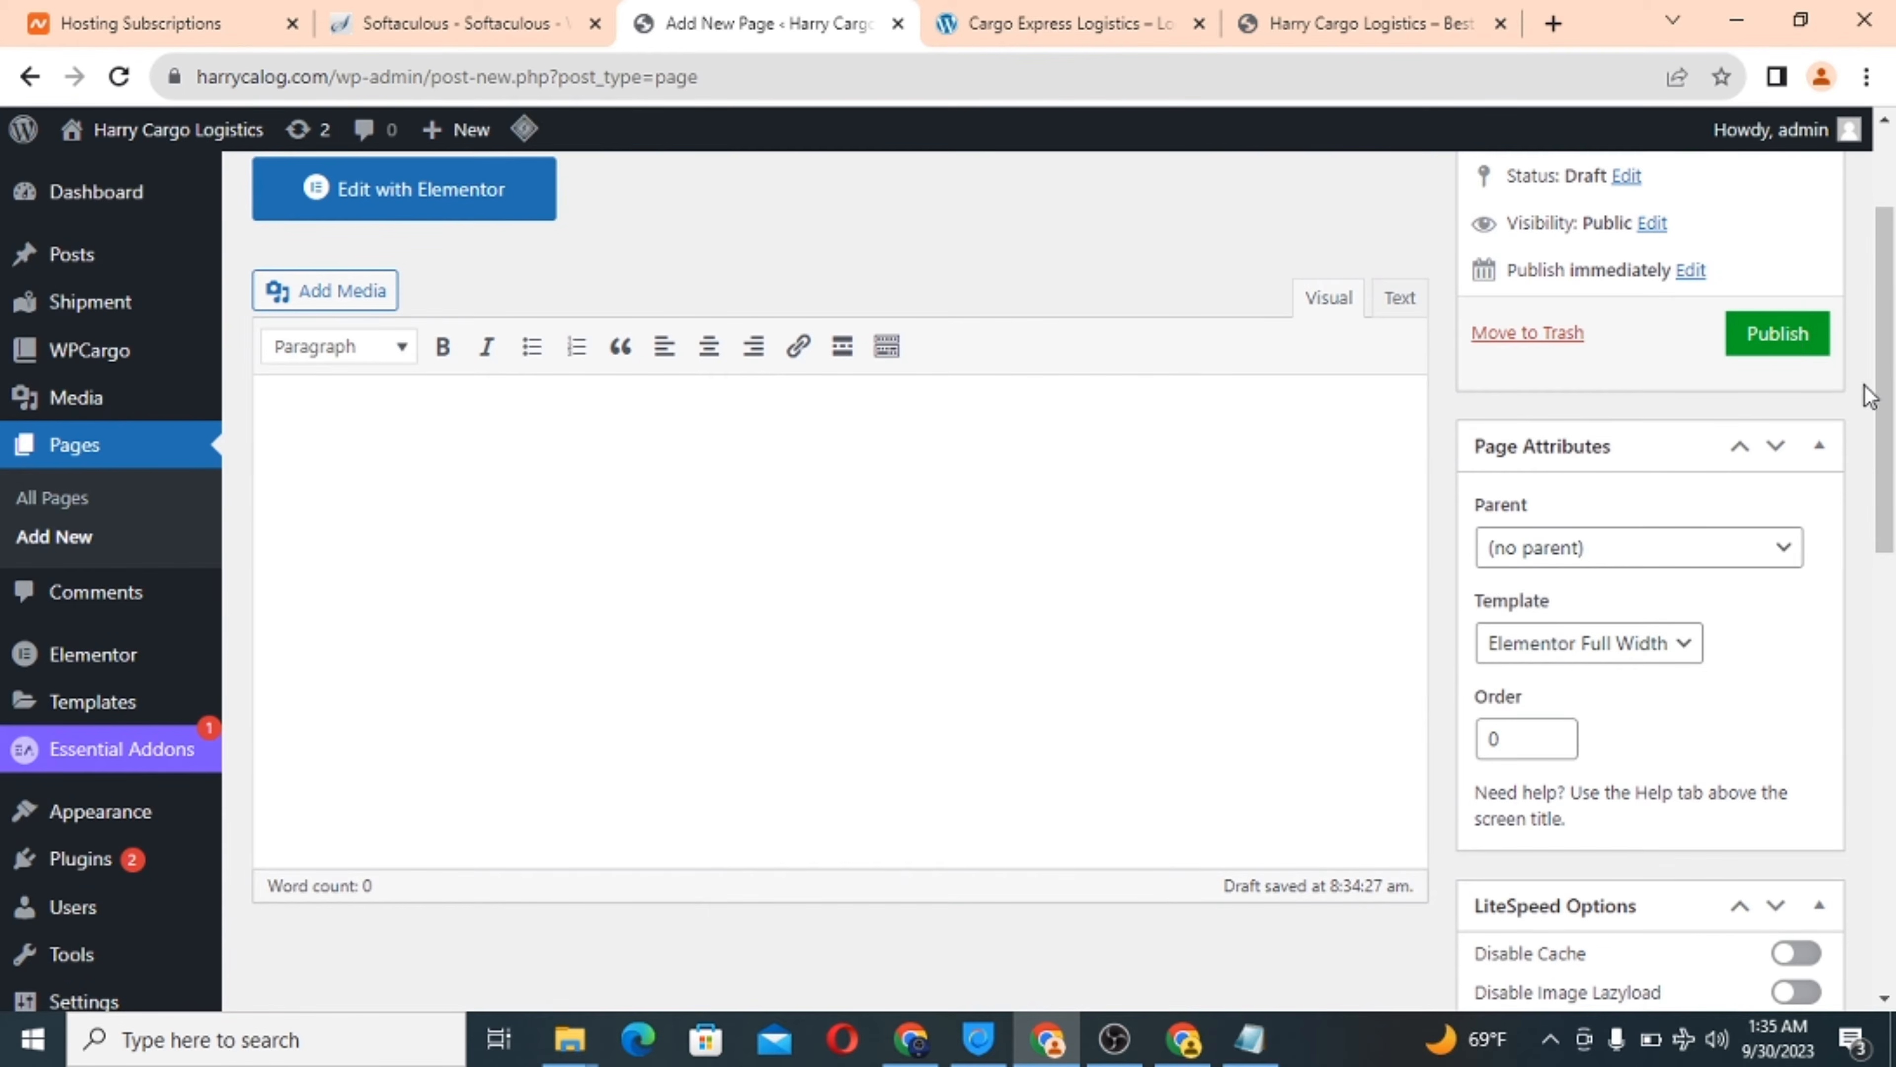
{"action": "left_click", "coordinate": [1785, 334]}
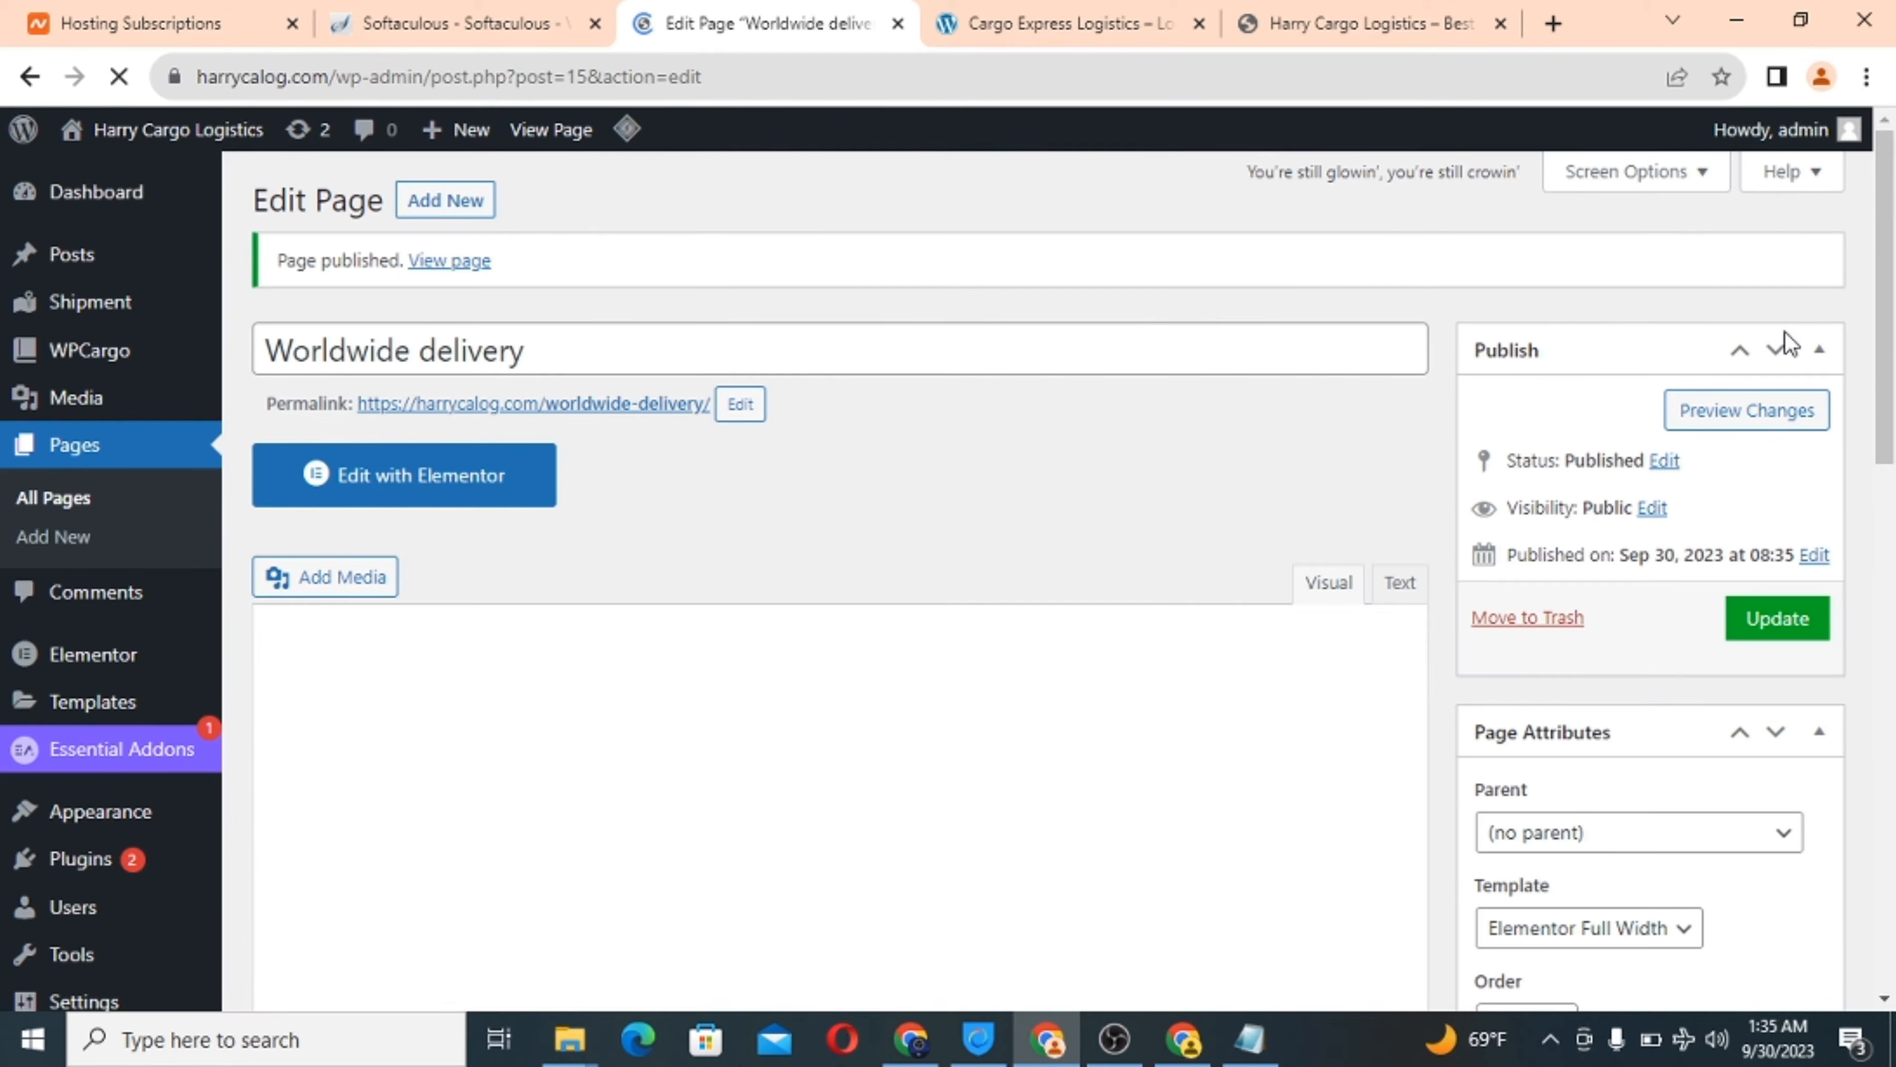
{"action": "left_click", "coordinate": [464, 206]}
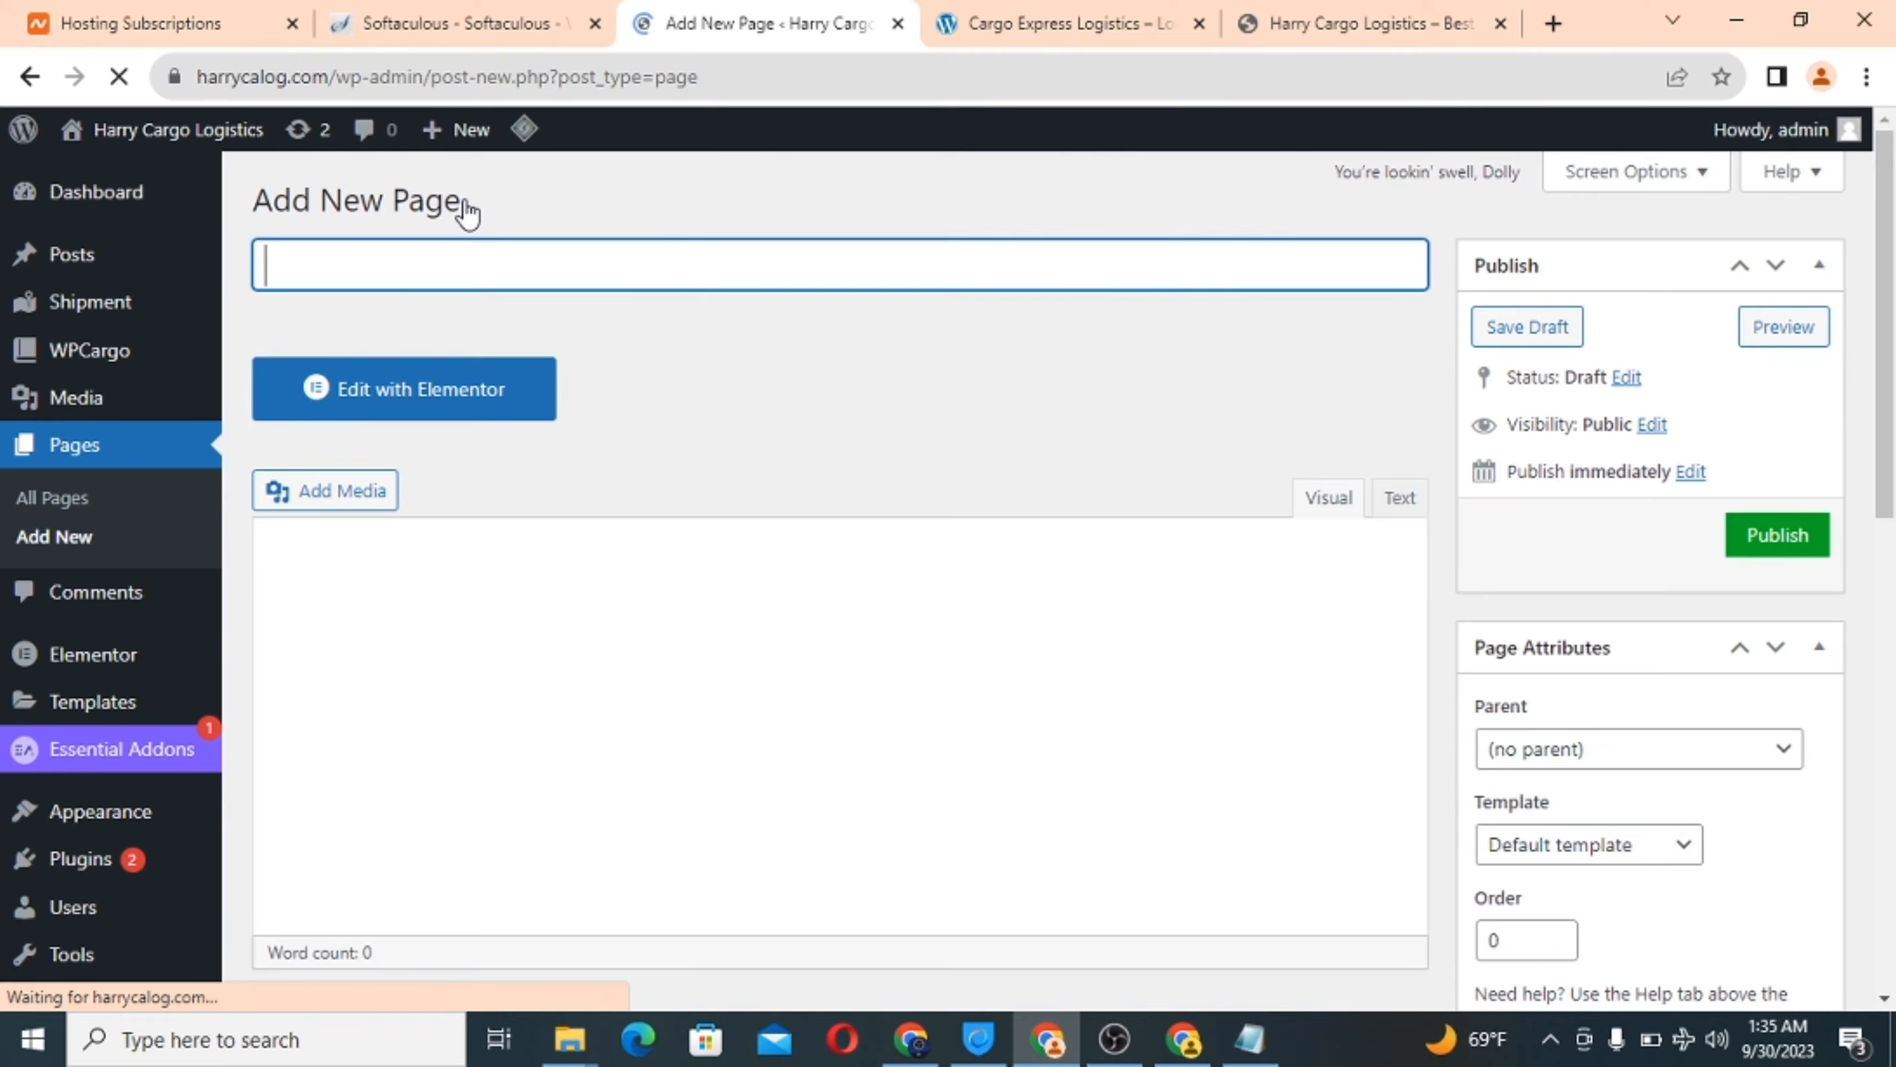
Title the new page 'Move Shipment everywhere'.
{"action": "left_click", "coordinate": [1081, 14]}
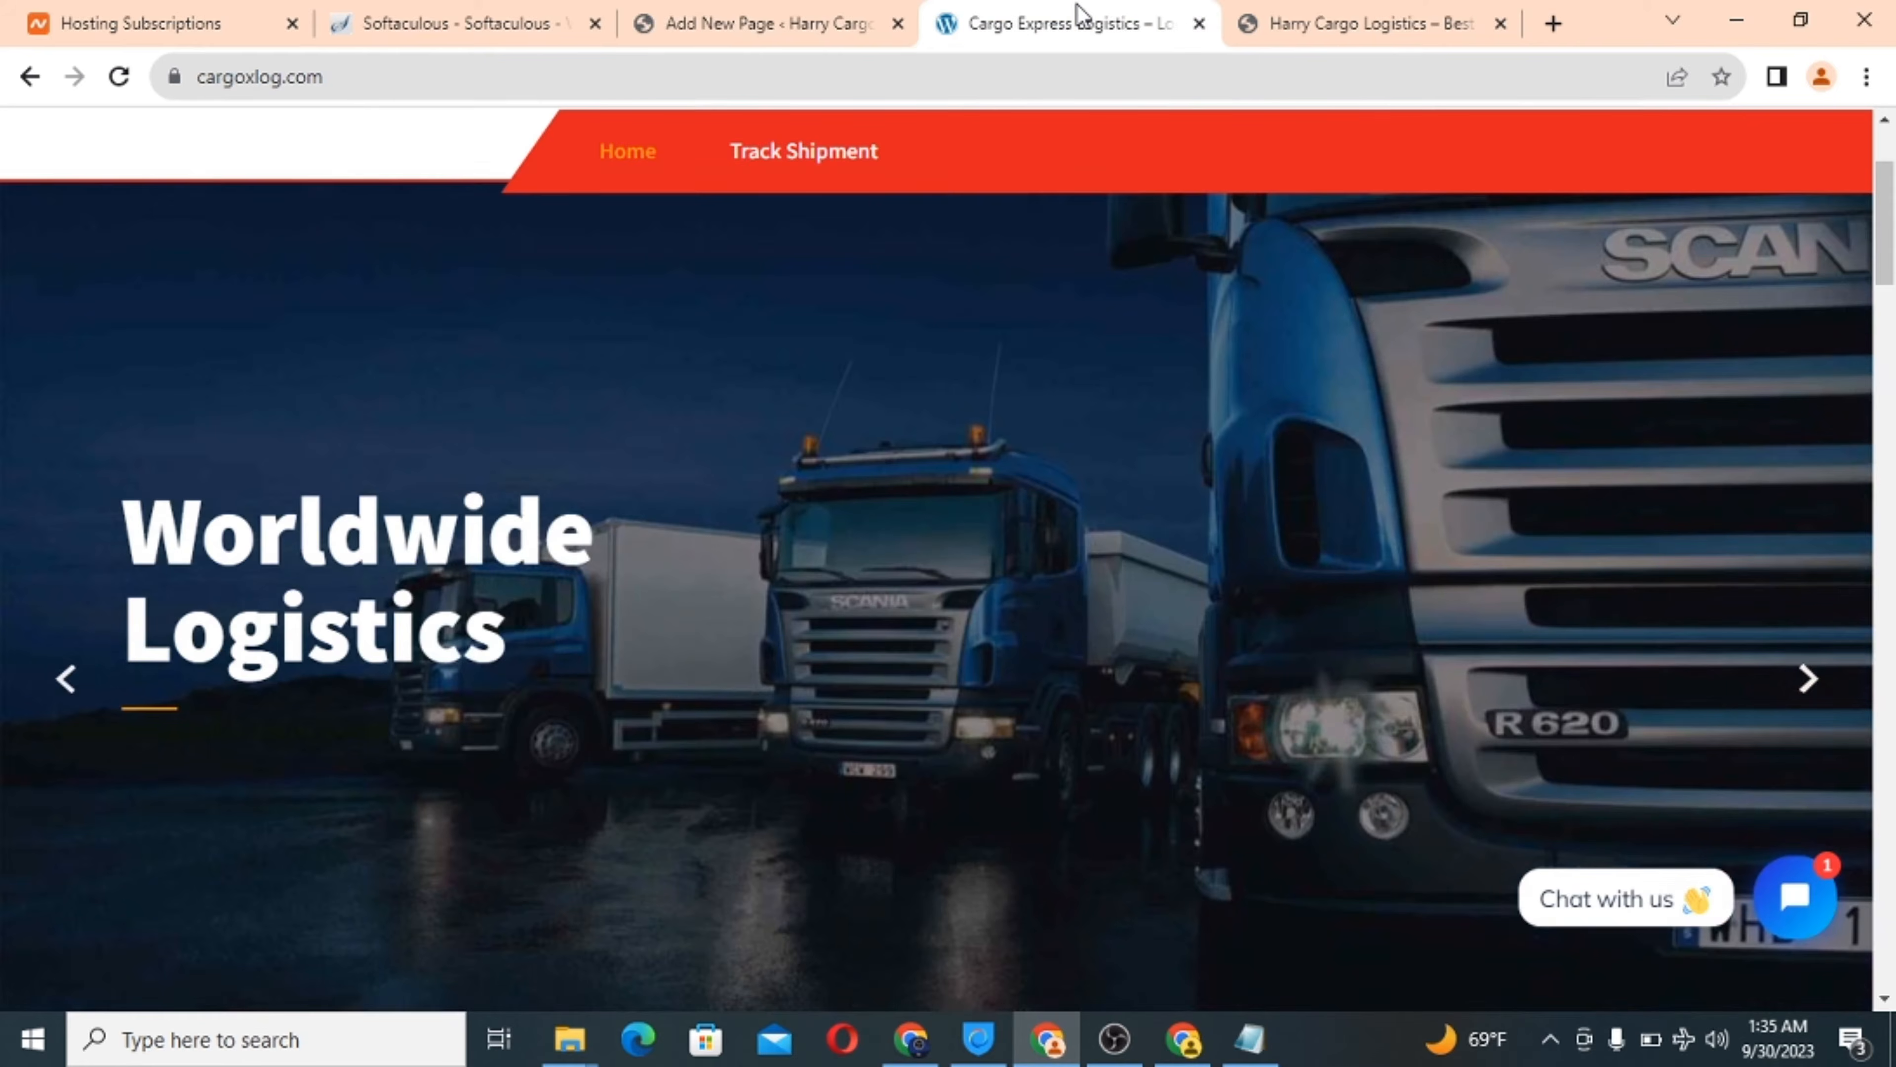
{"action": "left_click", "coordinate": [769, 16]}
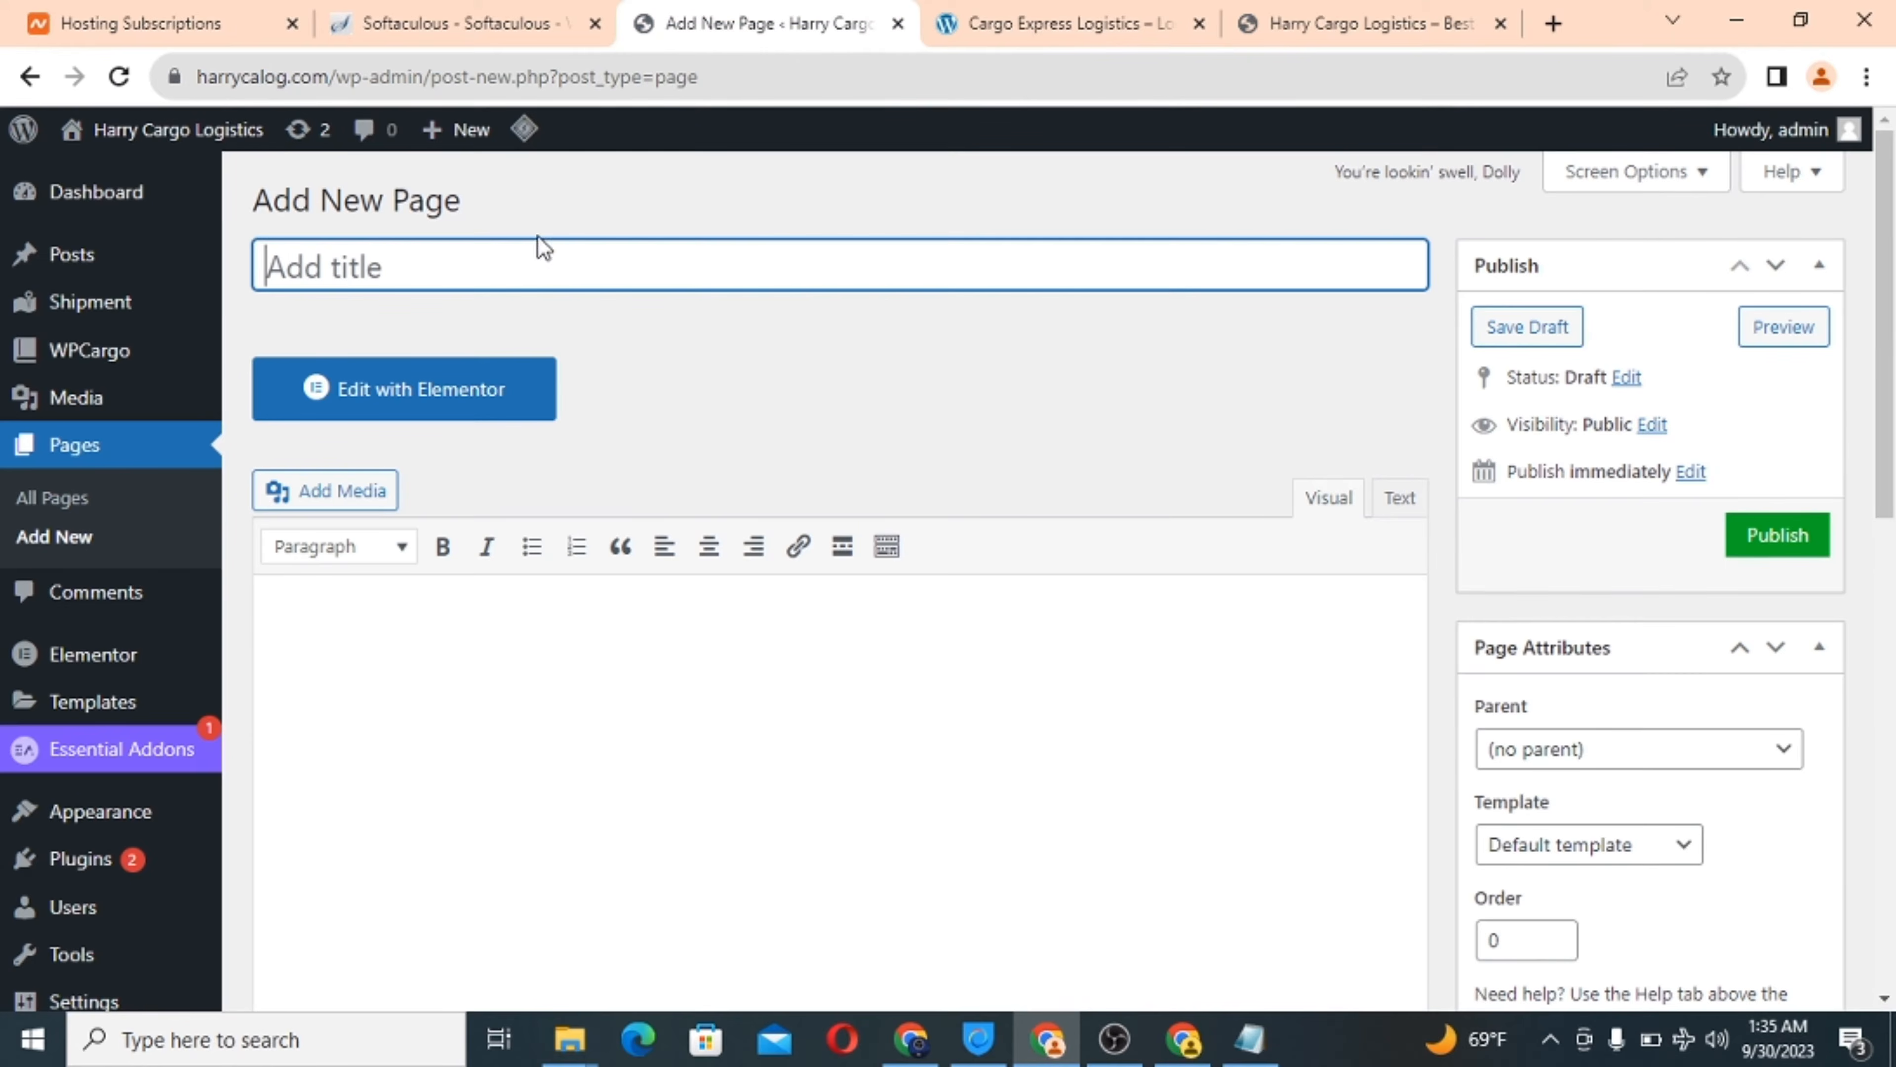
{"action": "type", "text": "Movement"}
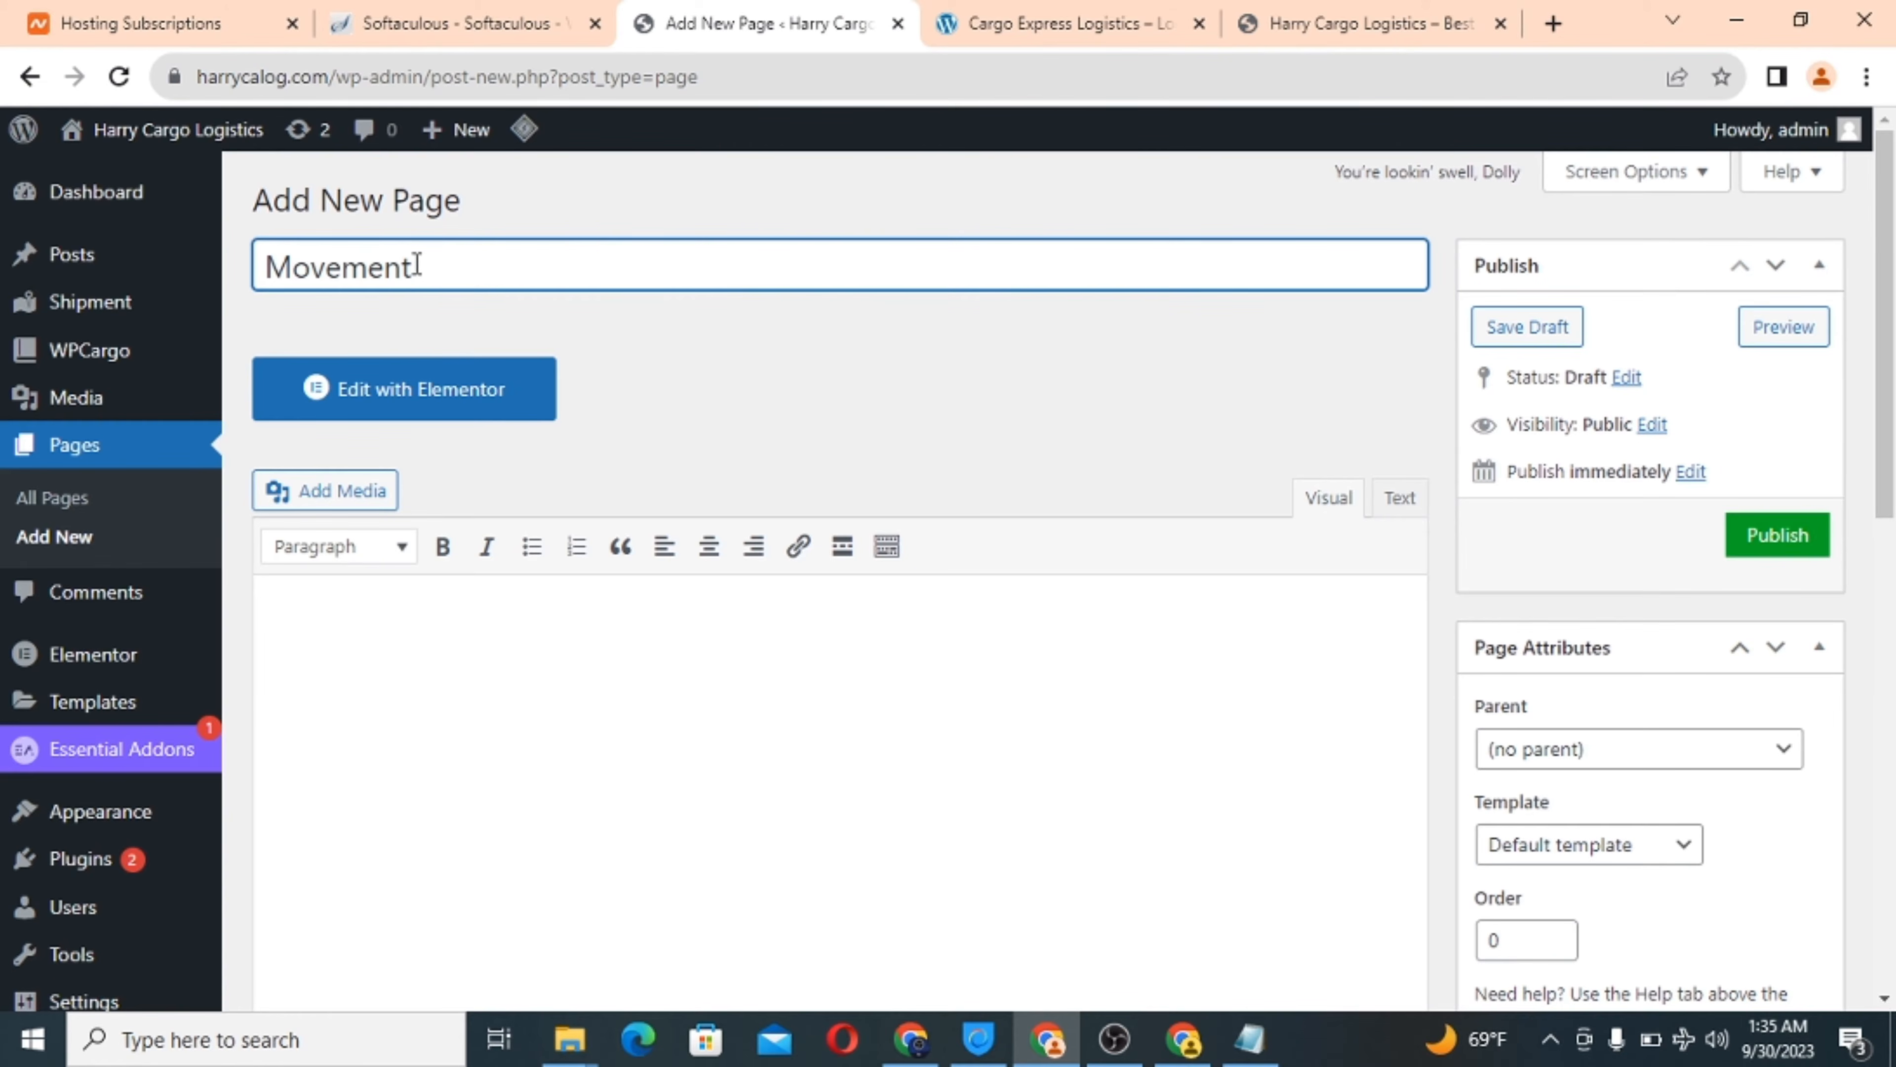
{"action": "key", "text": "BackSpace"}
{"action": "key", "text": "BackSpace"}
{"action": "key", "text": "BackSpace"}
{"action": "key", "text": "BackSpace"}
{"action": "type", "text": "Shipment eve"}
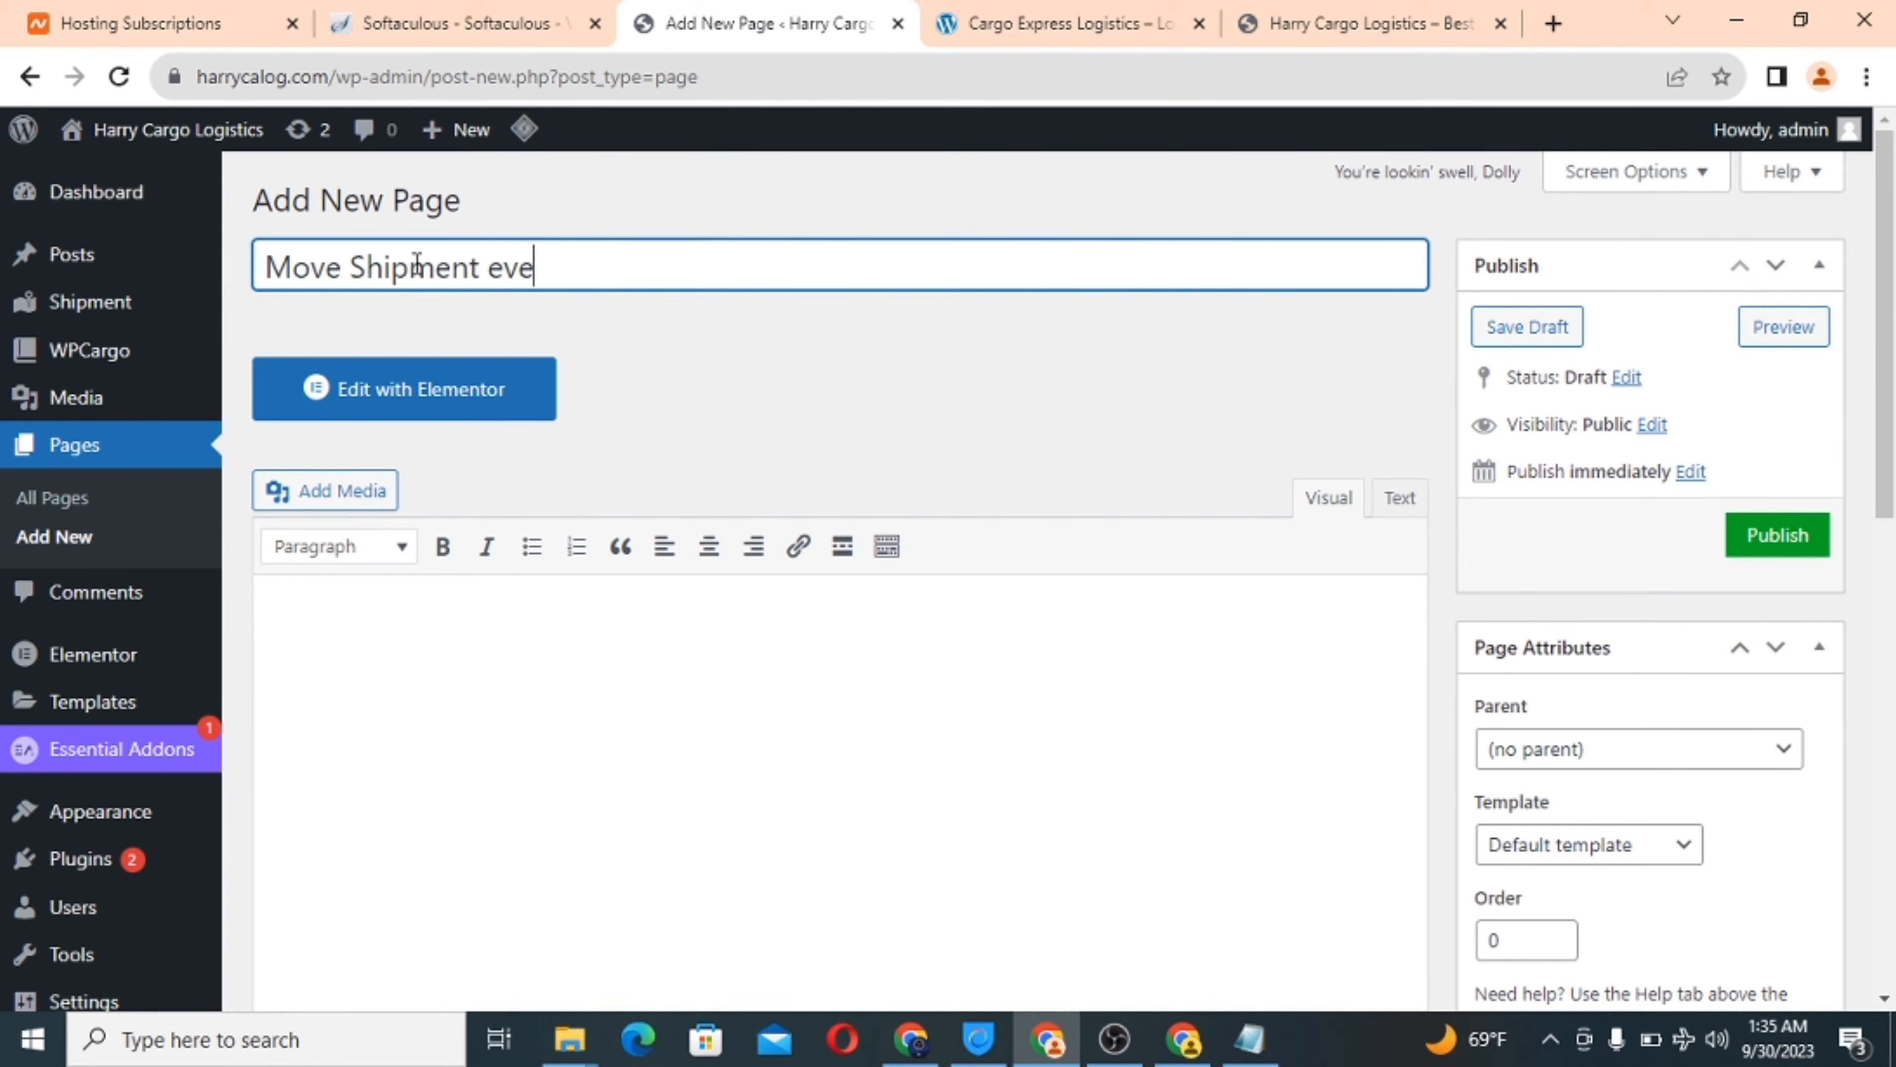
{"action": "type", "text": "rywhere"}
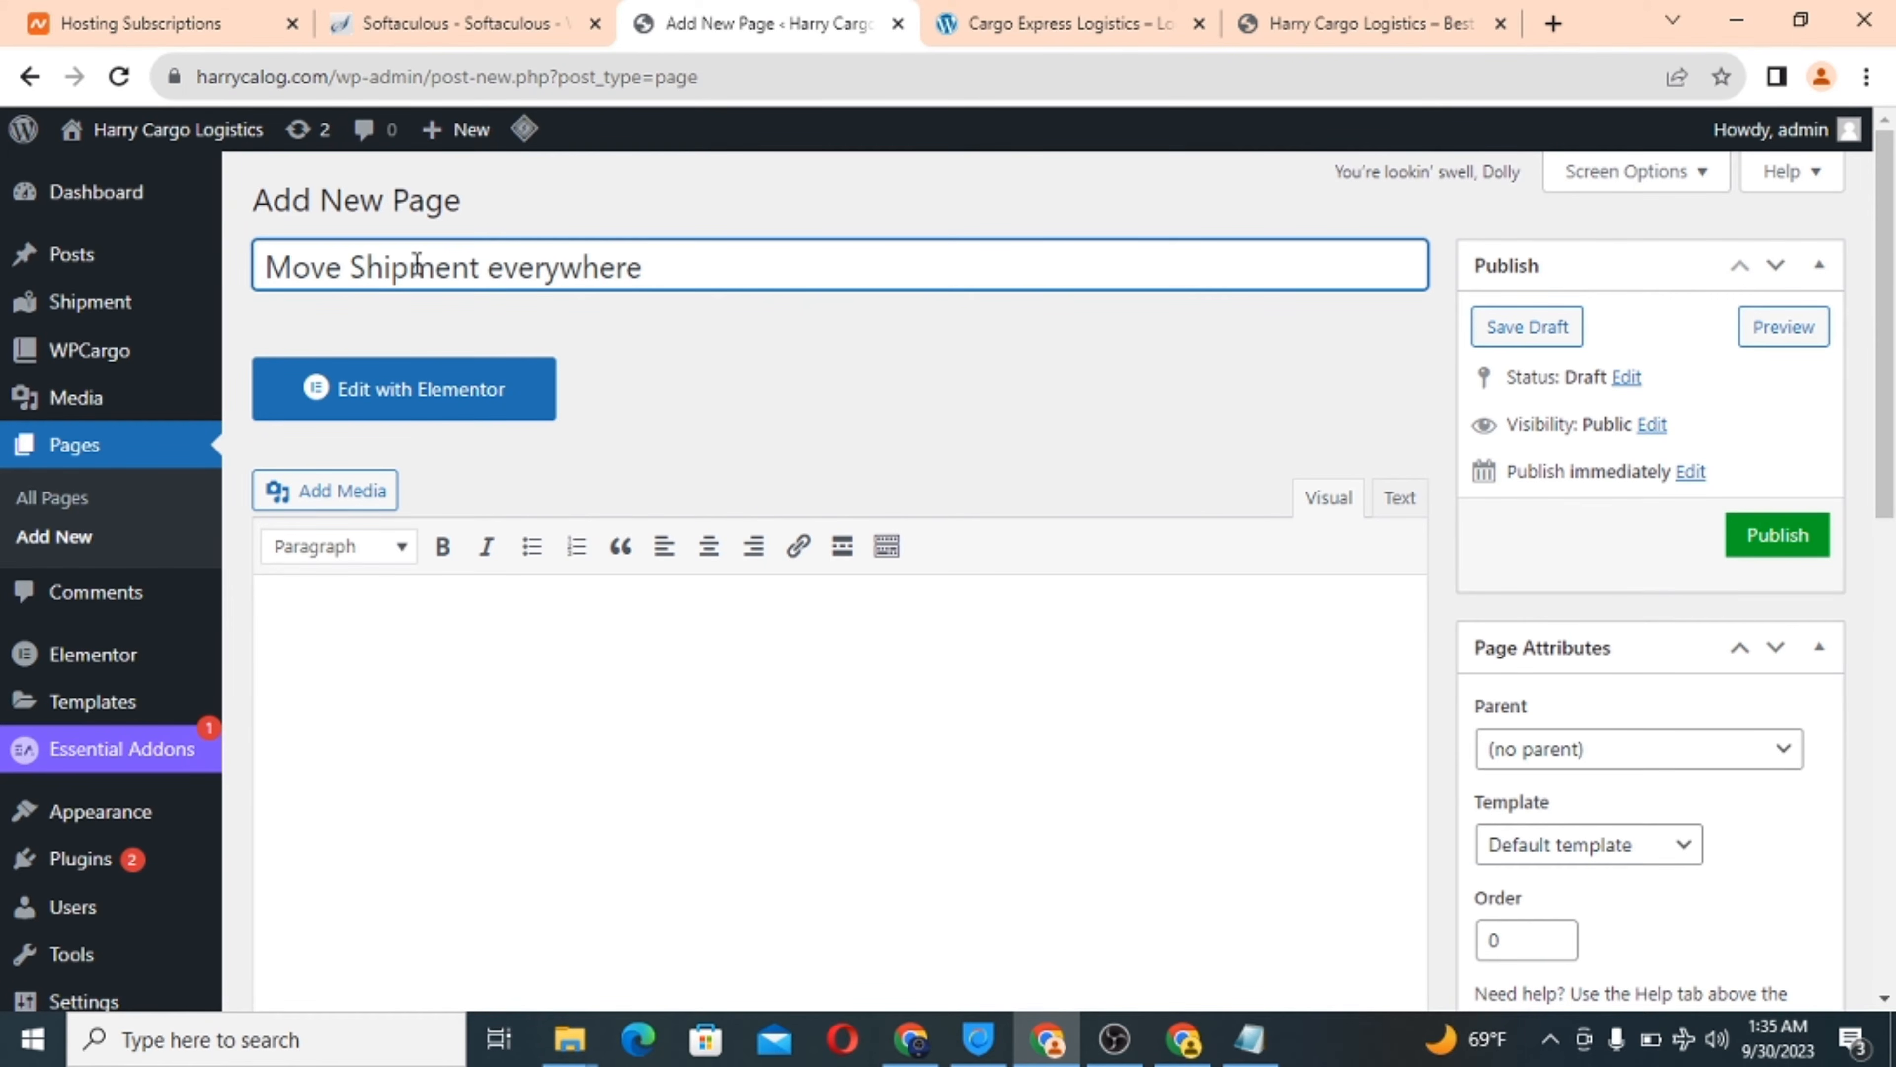
Apply the Elementor Full Width template and hide the page title.
{"action": "scroll", "coordinate": [866, 321], "scroll_direction": "down", "scroll_amount": 3}
{"action": "scroll", "coordinate": [866, 317], "scroll_direction": "down", "scroll_amount": 1}
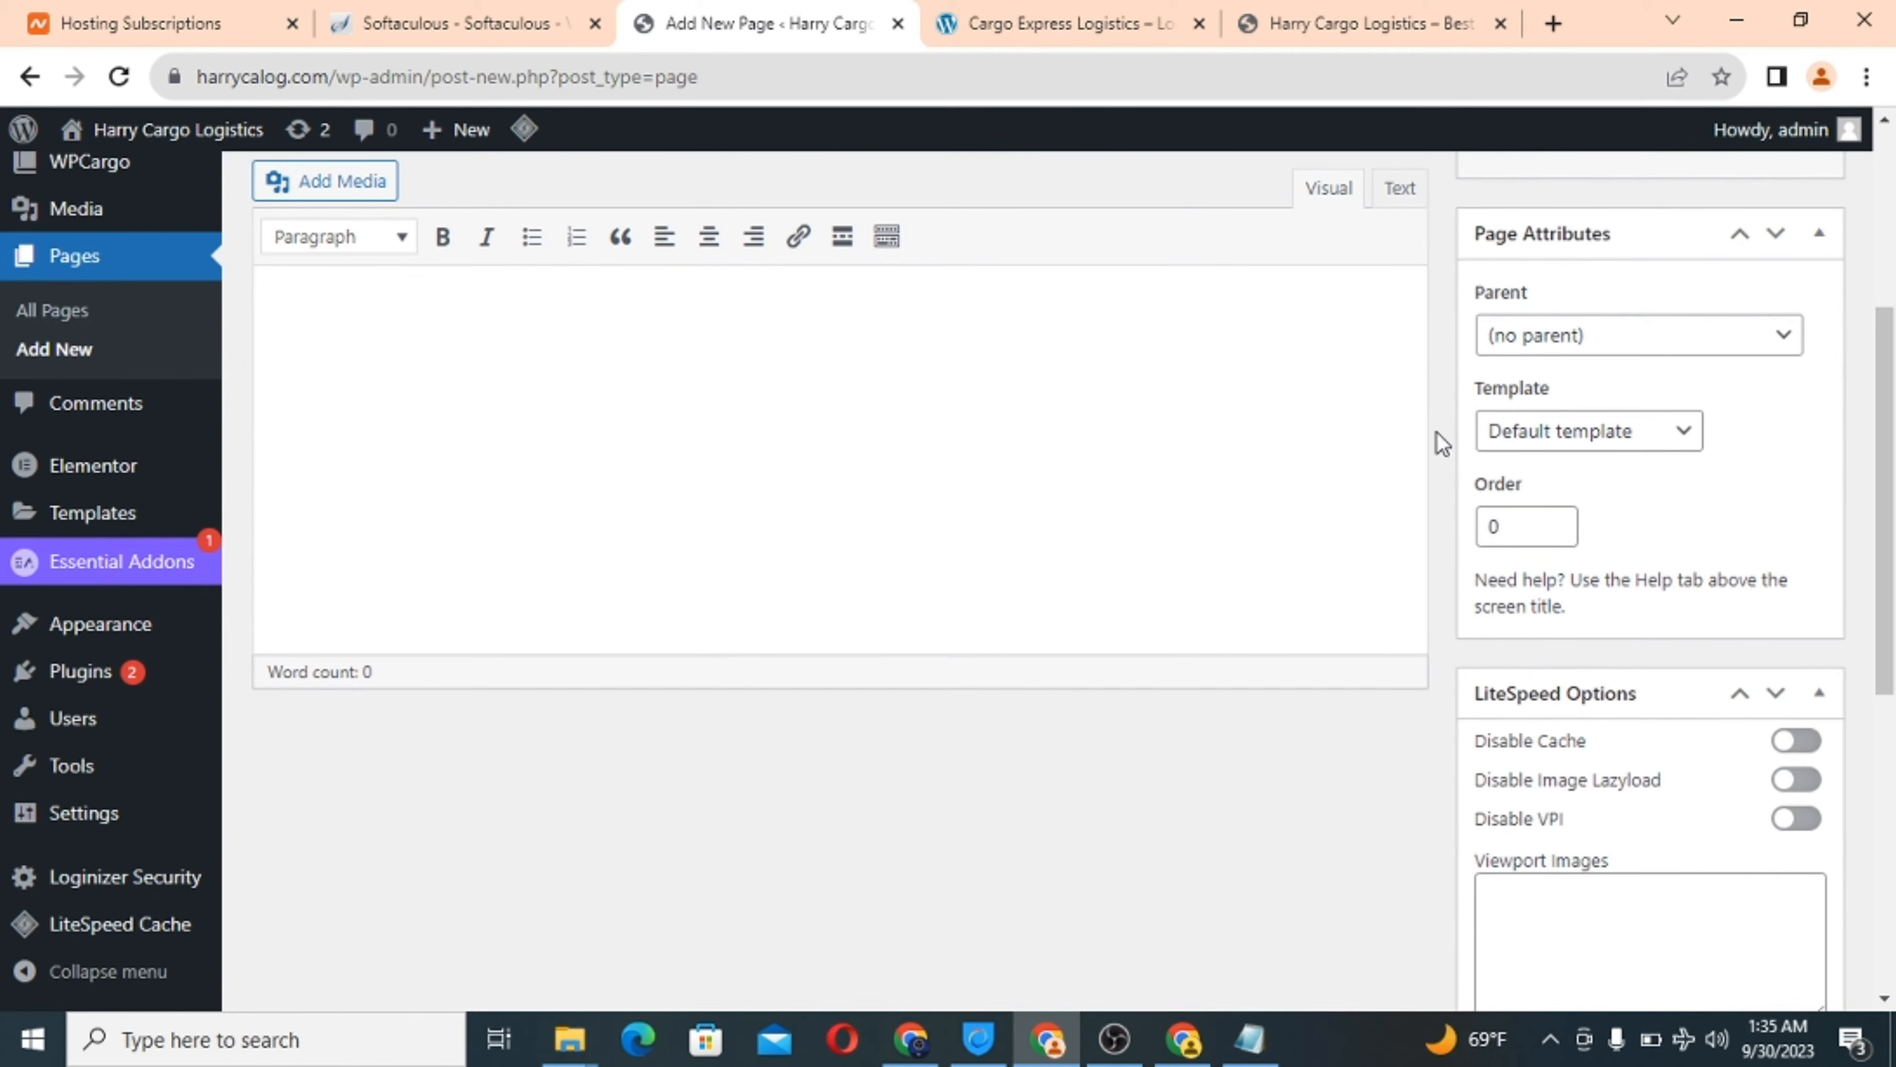
{"action": "left_click", "coordinate": [1575, 433]}
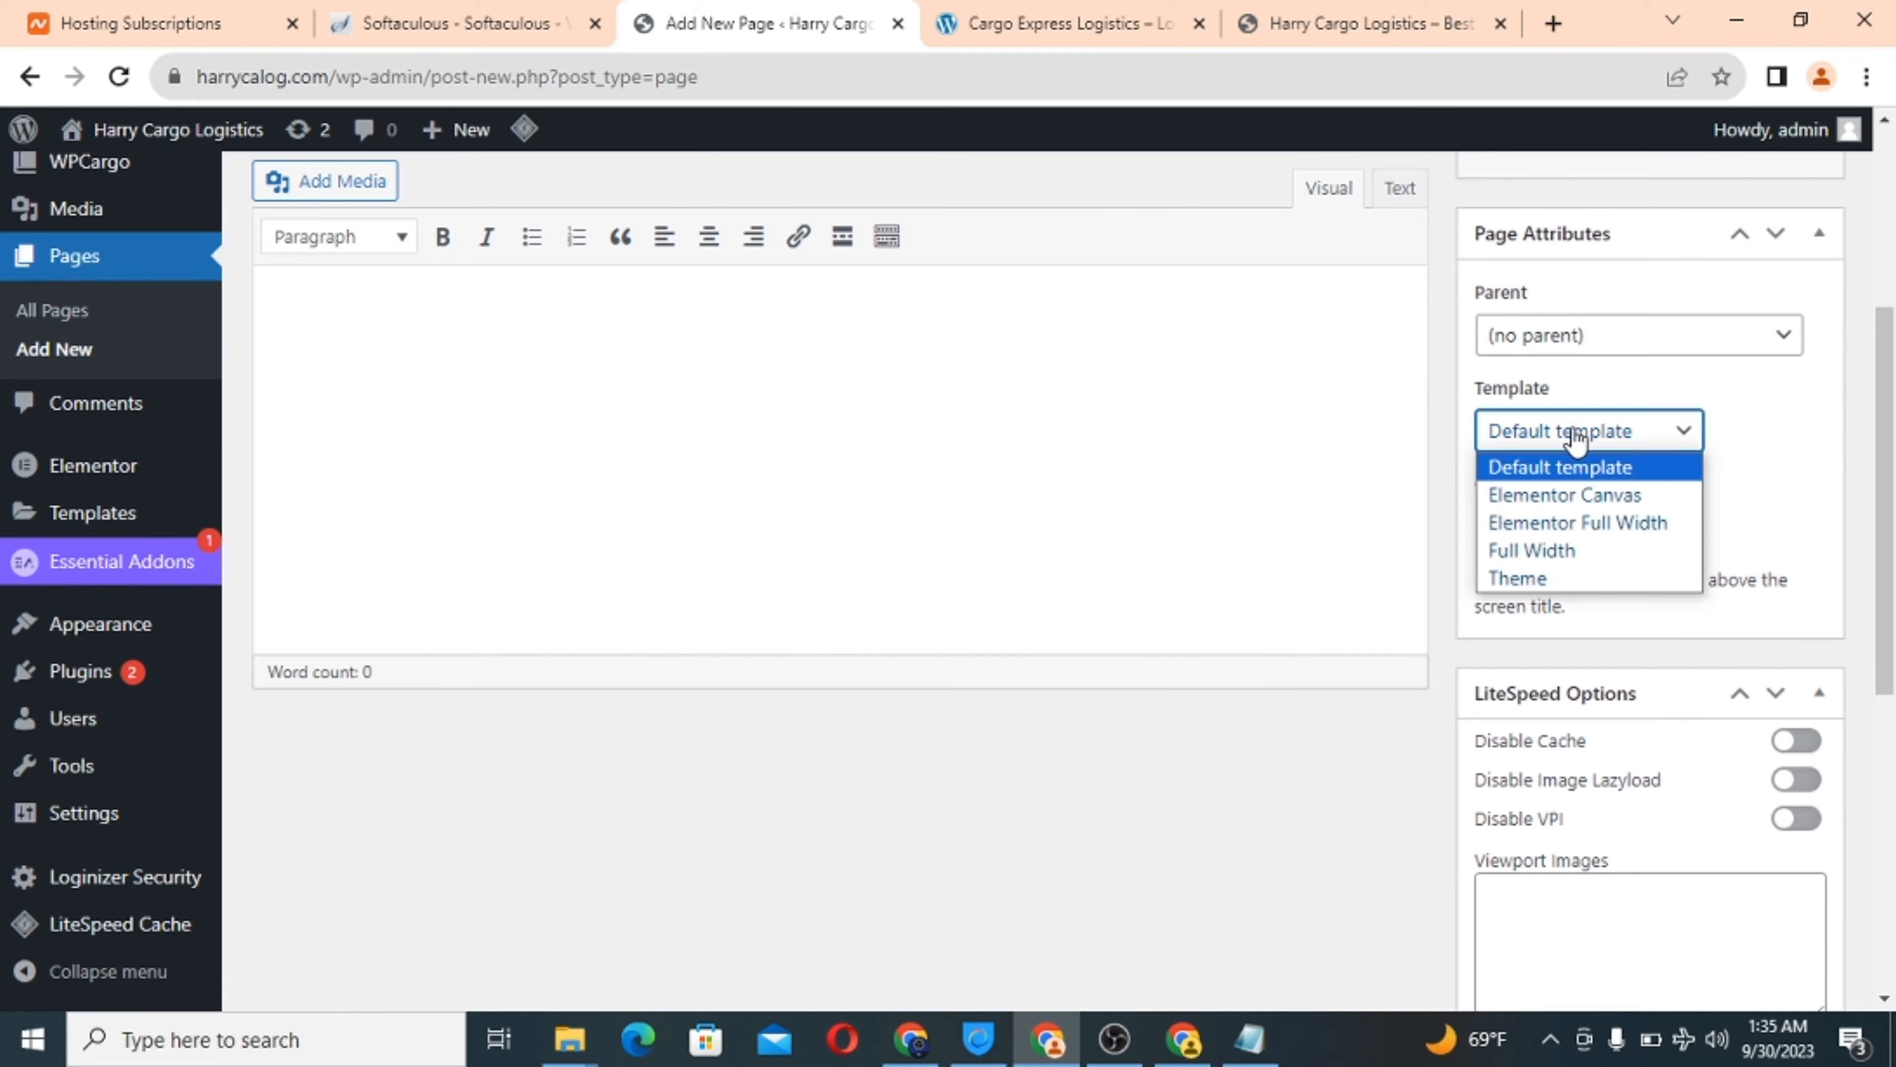
{"action": "left_click", "coordinate": [1539, 522]}
{"action": "scroll", "coordinate": [1705, 496], "scroll_direction": "down", "scroll_amount": 8}
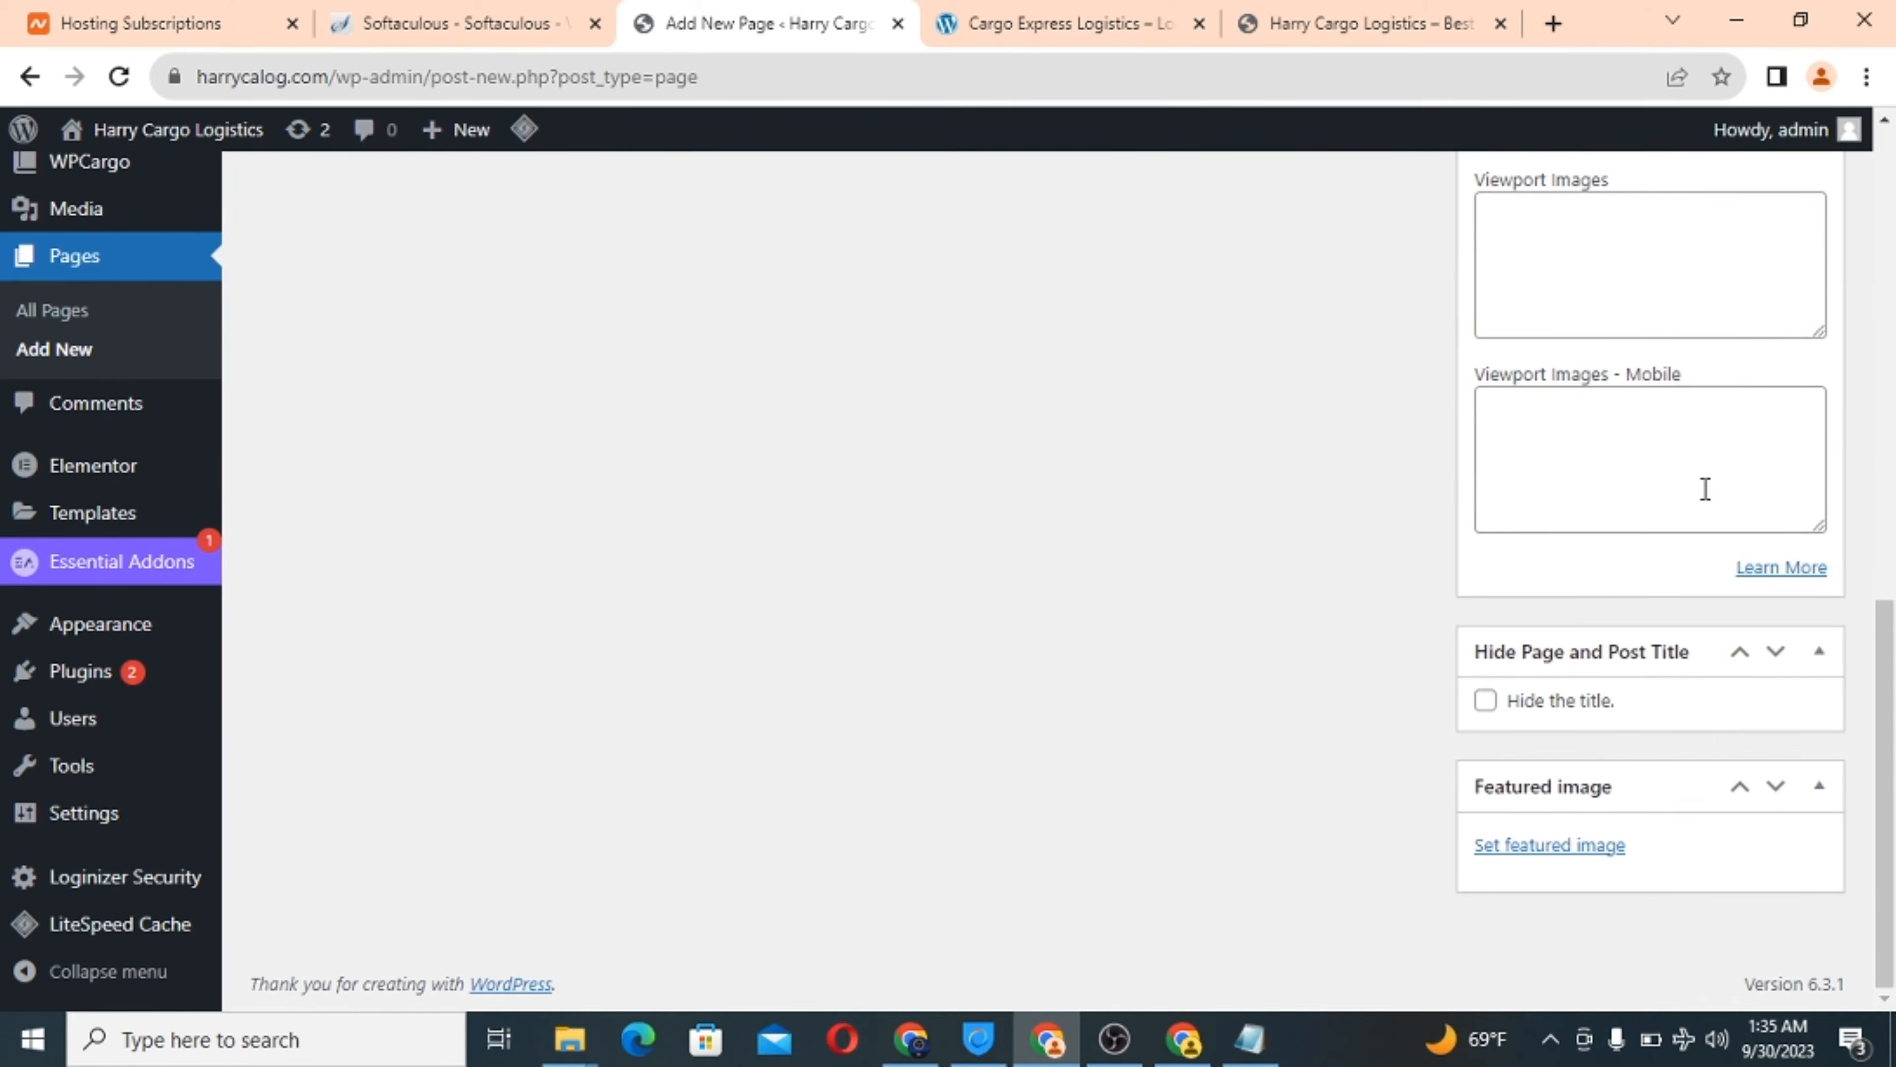
{"action": "left_click", "coordinate": [1484, 700]}
Open the computer's file browser from the featured image Upload files tab.
{"action": "left_click", "coordinate": [1520, 845]}
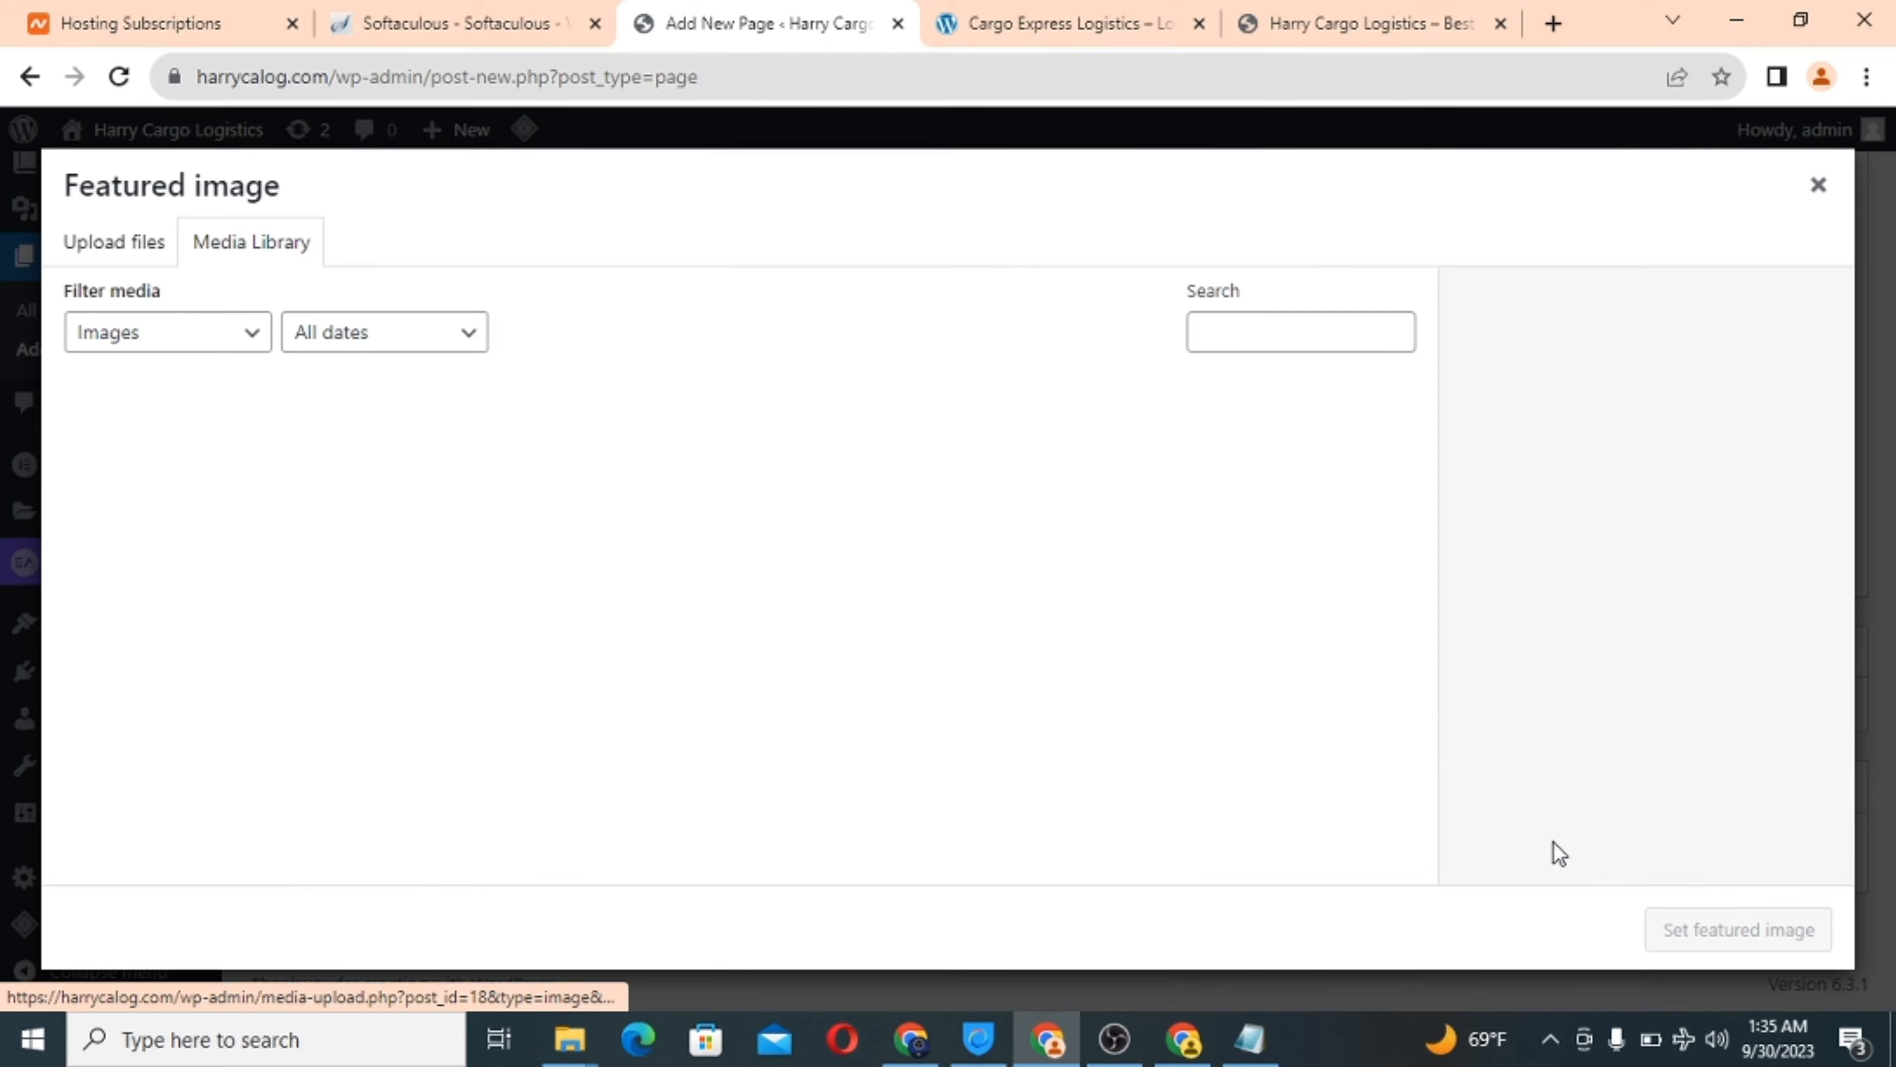
{"action": "left_click", "coordinate": [133, 245]}
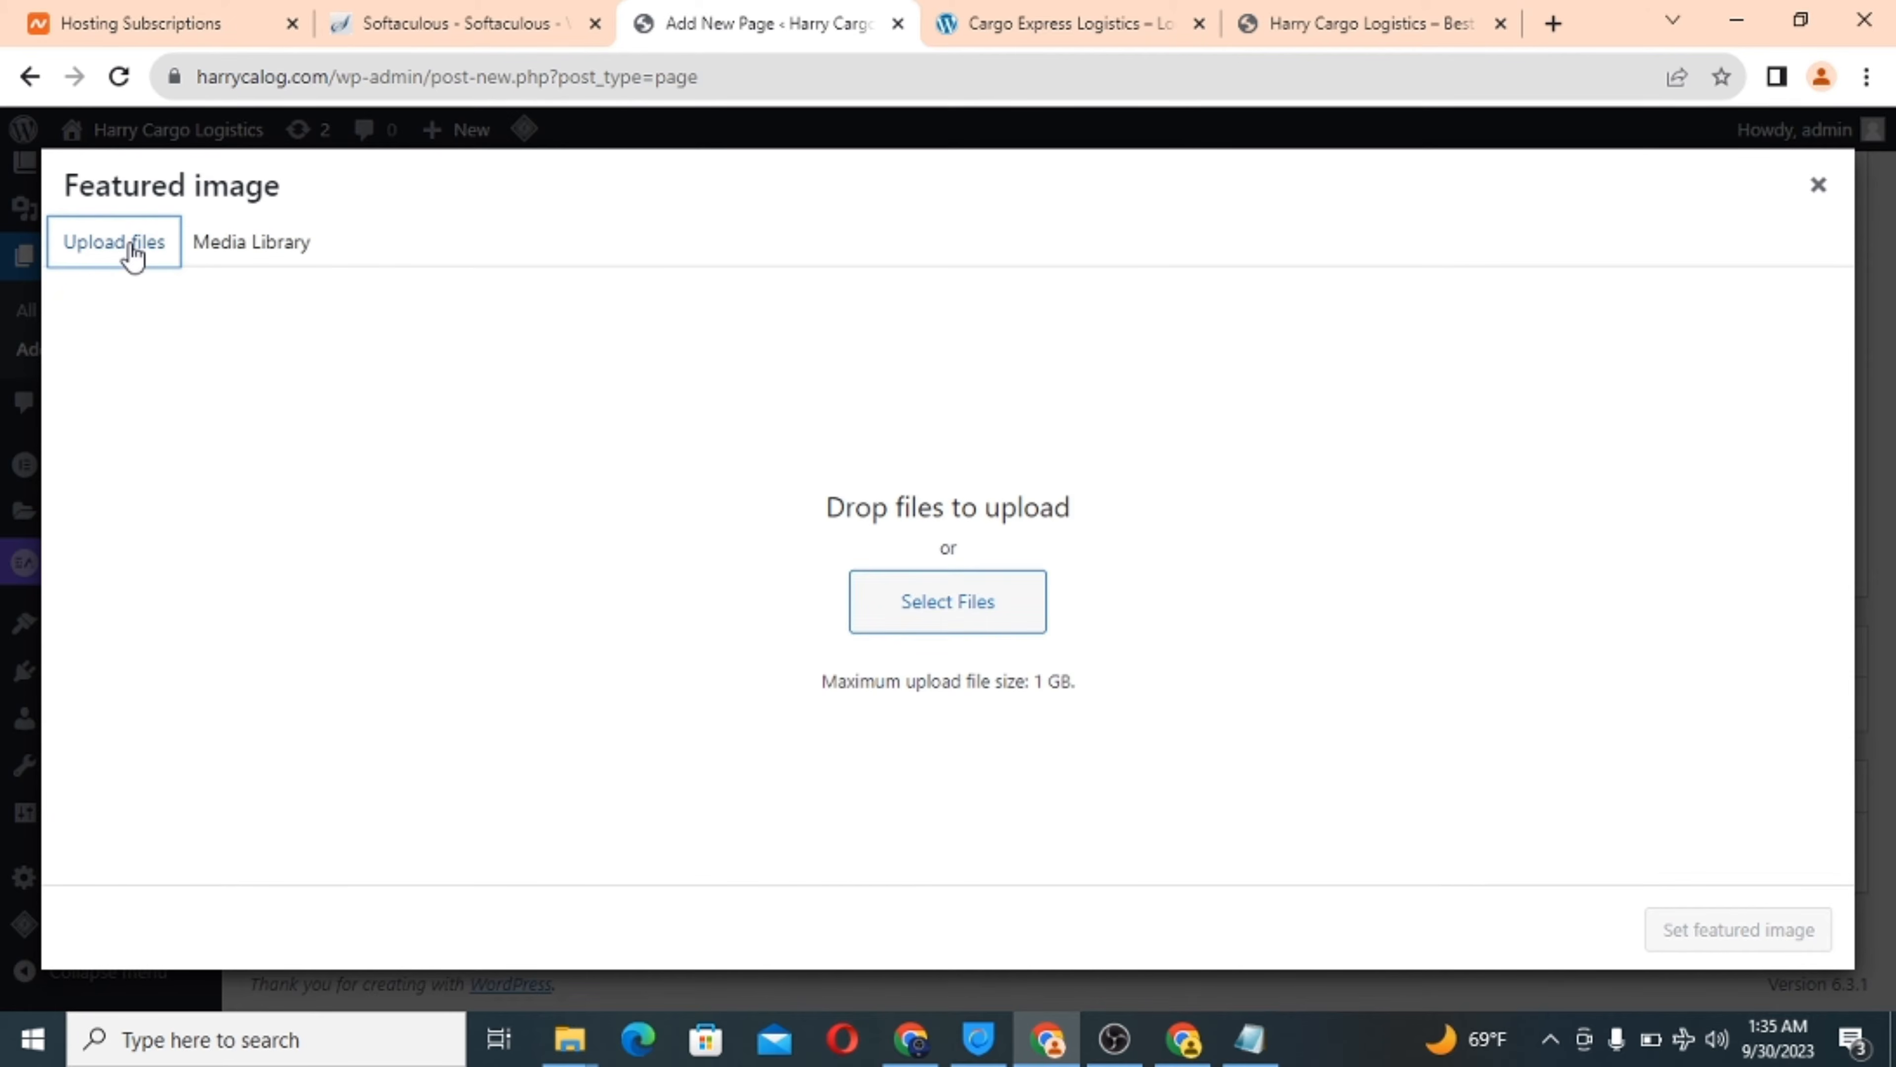
{"action": "left_click", "coordinate": [915, 598]}
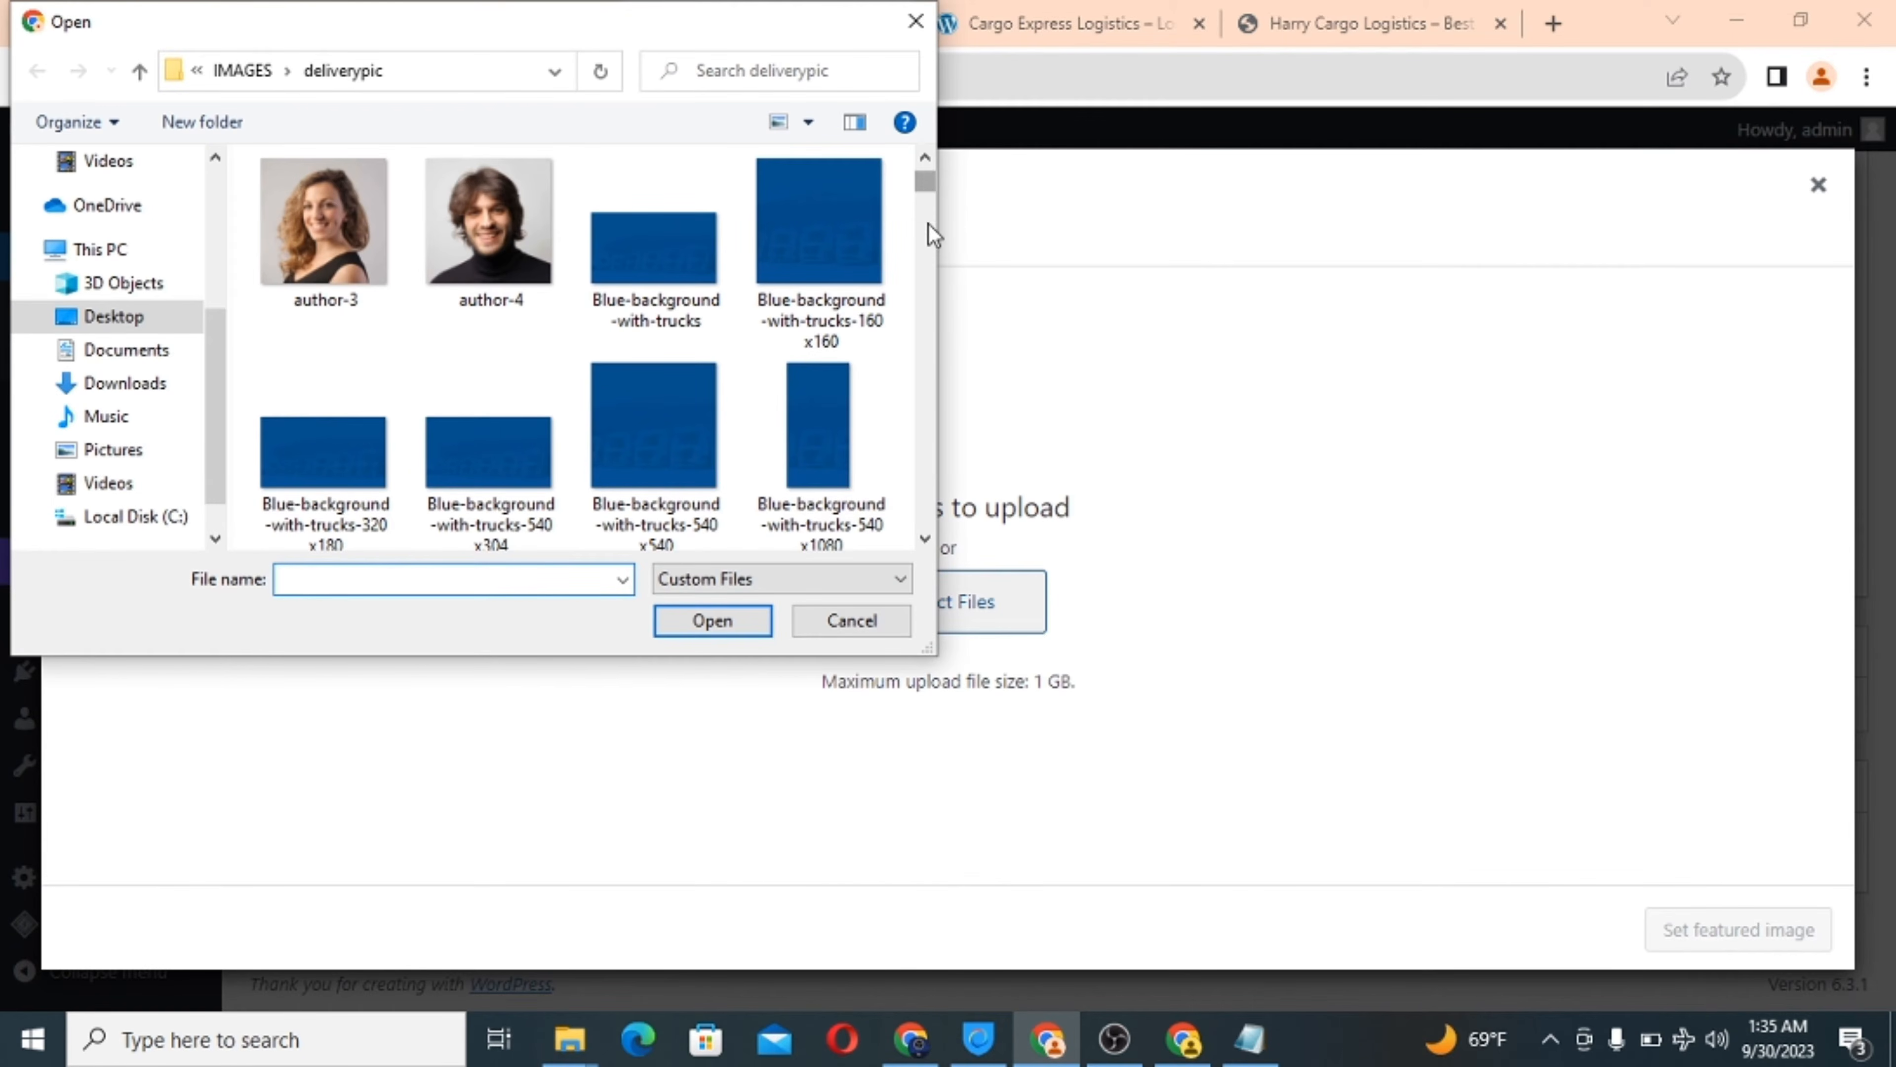
{"action": "left_click_drag", "start_coordinate": [926, 222], "coordinate": [898, 399]}
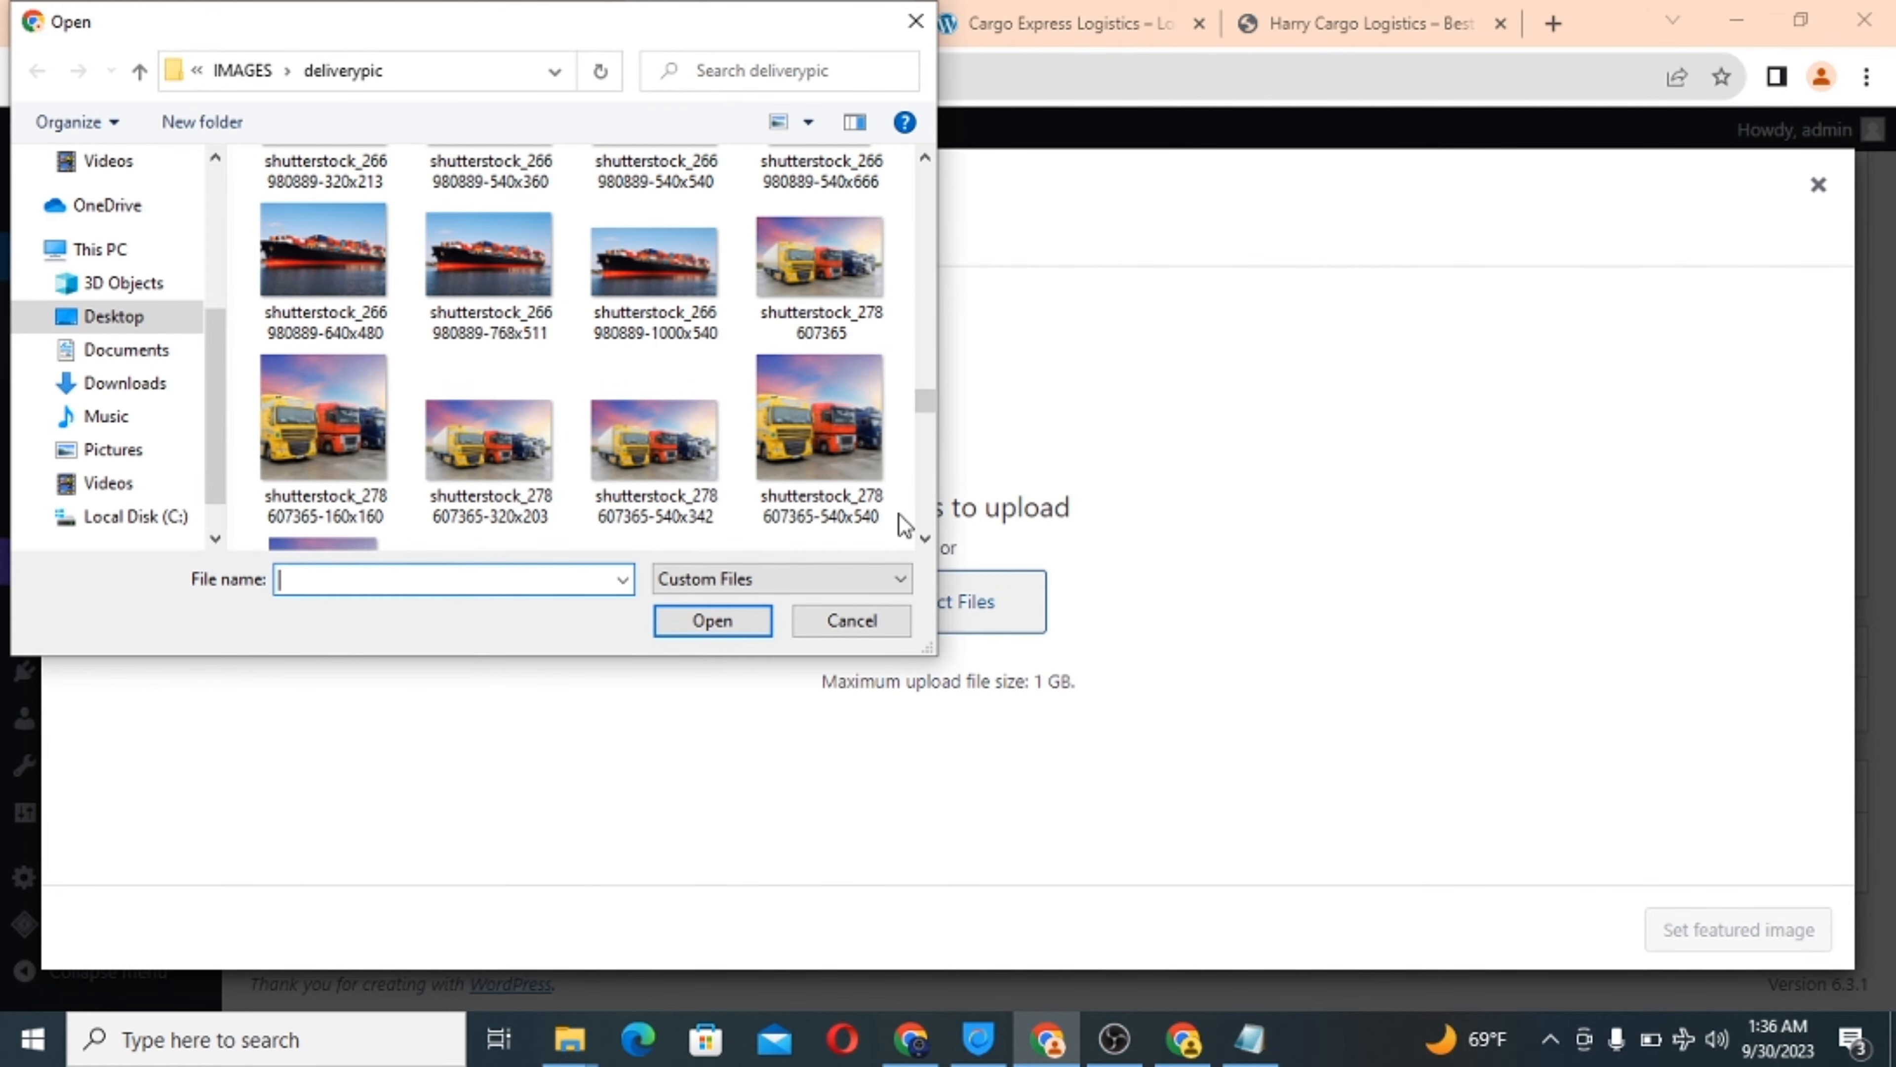
Scroll through the IMAGES › deliverypic folder's shutterstock photos.
{"action": "left_click", "coordinate": [923, 539]}
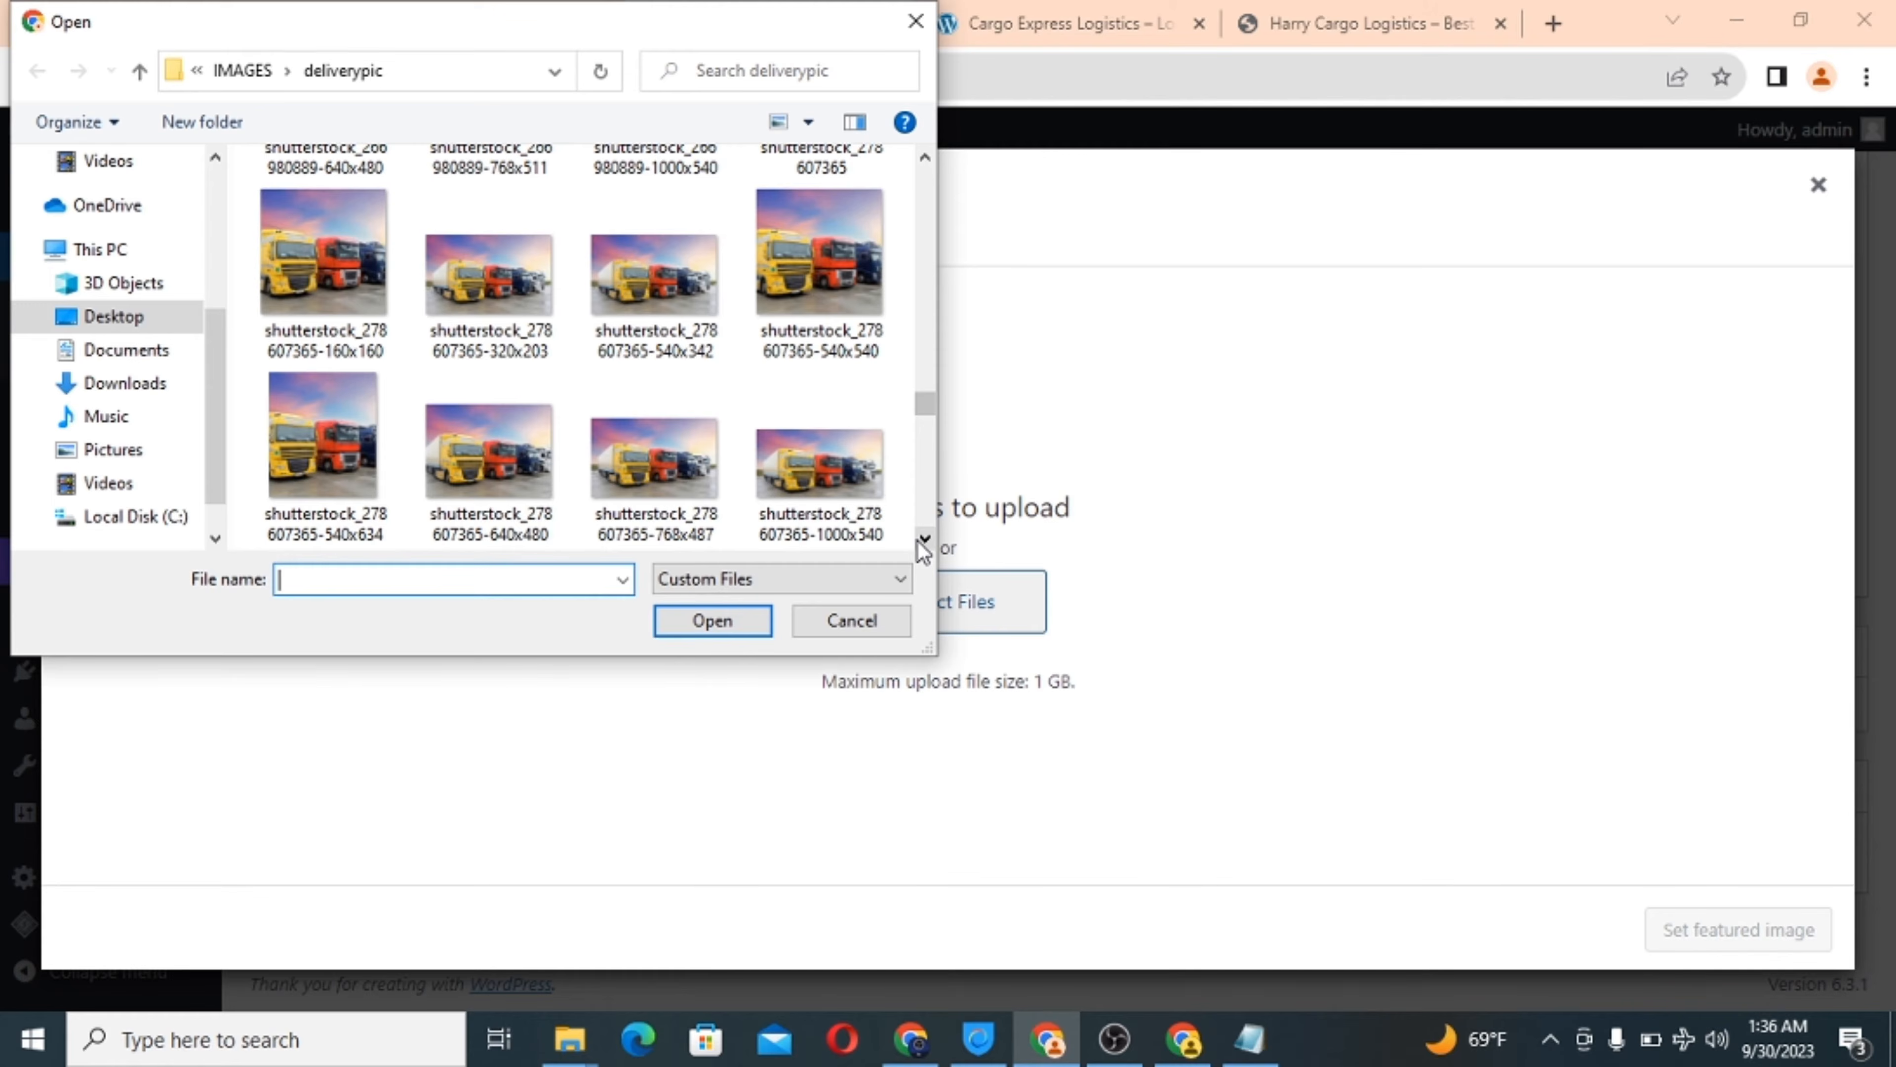
{"action": "left_click", "coordinate": [924, 539]}
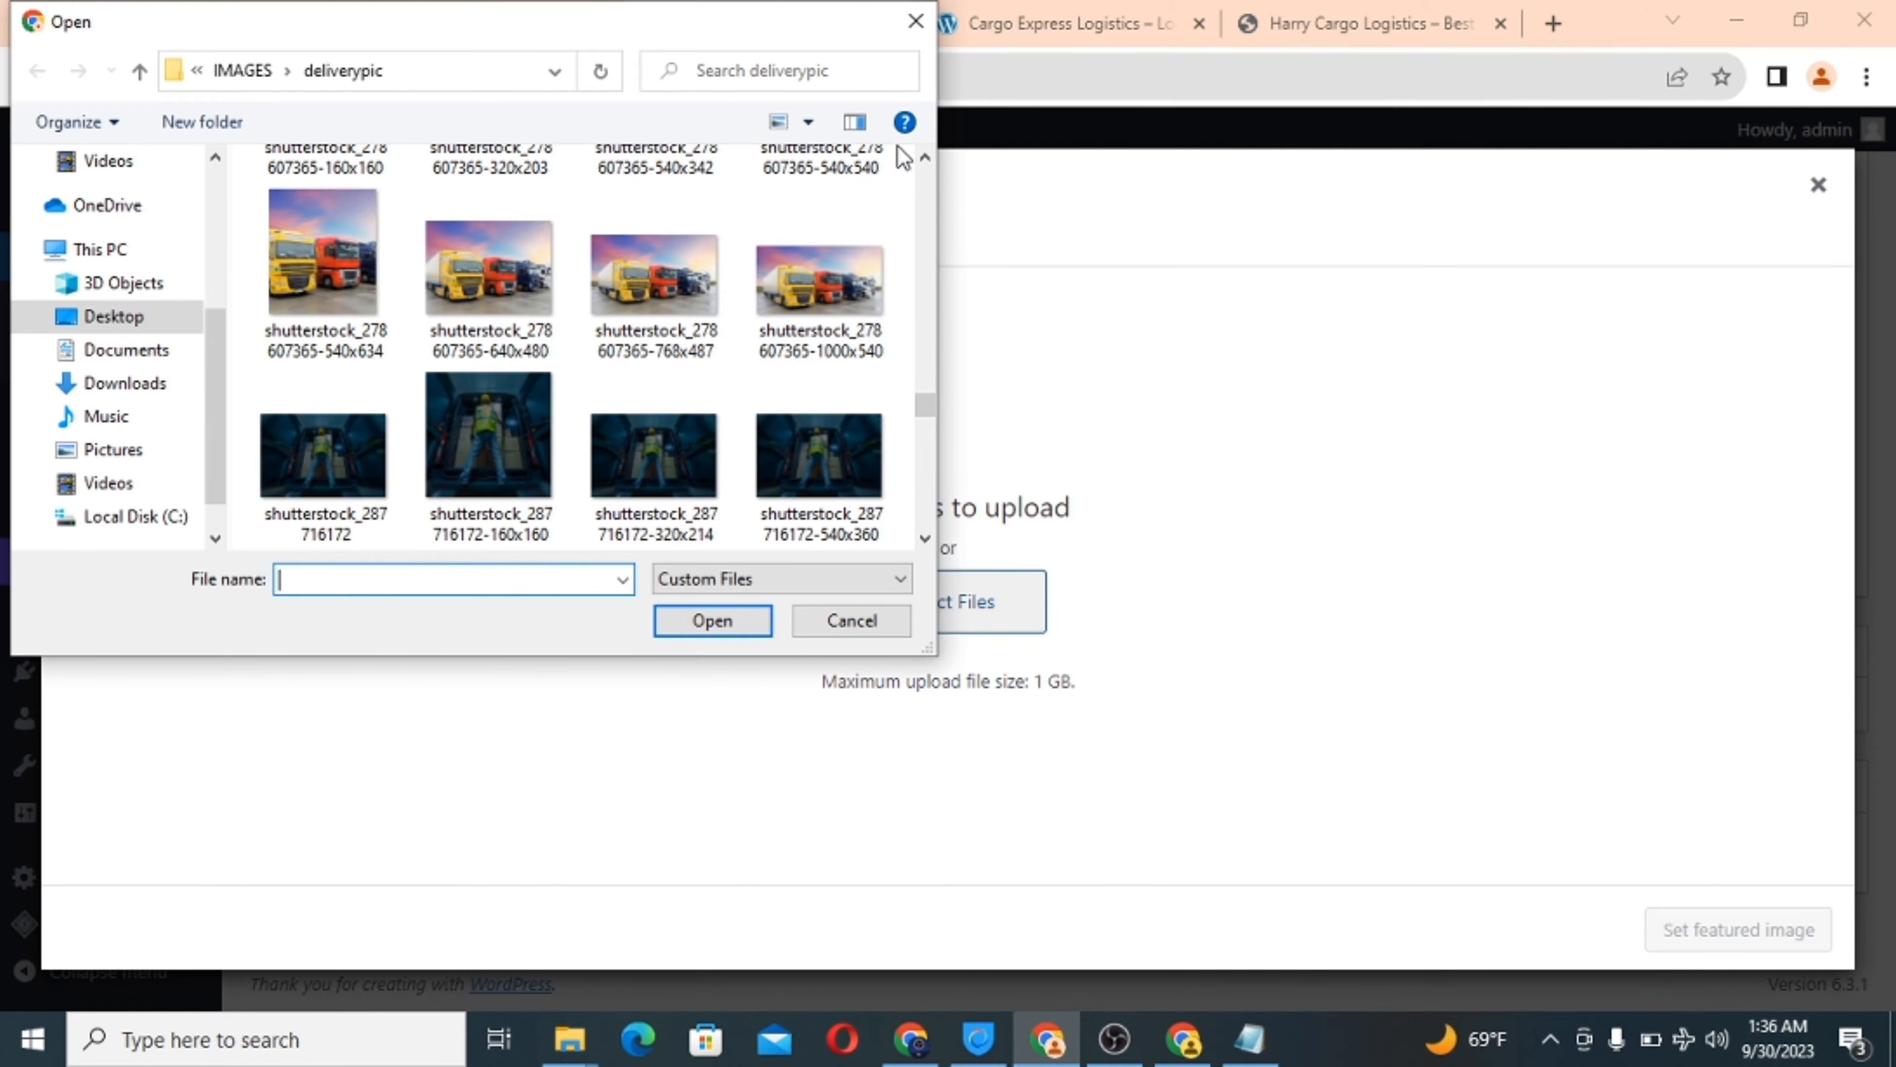
{"action": "left_click", "coordinate": [924, 158]}
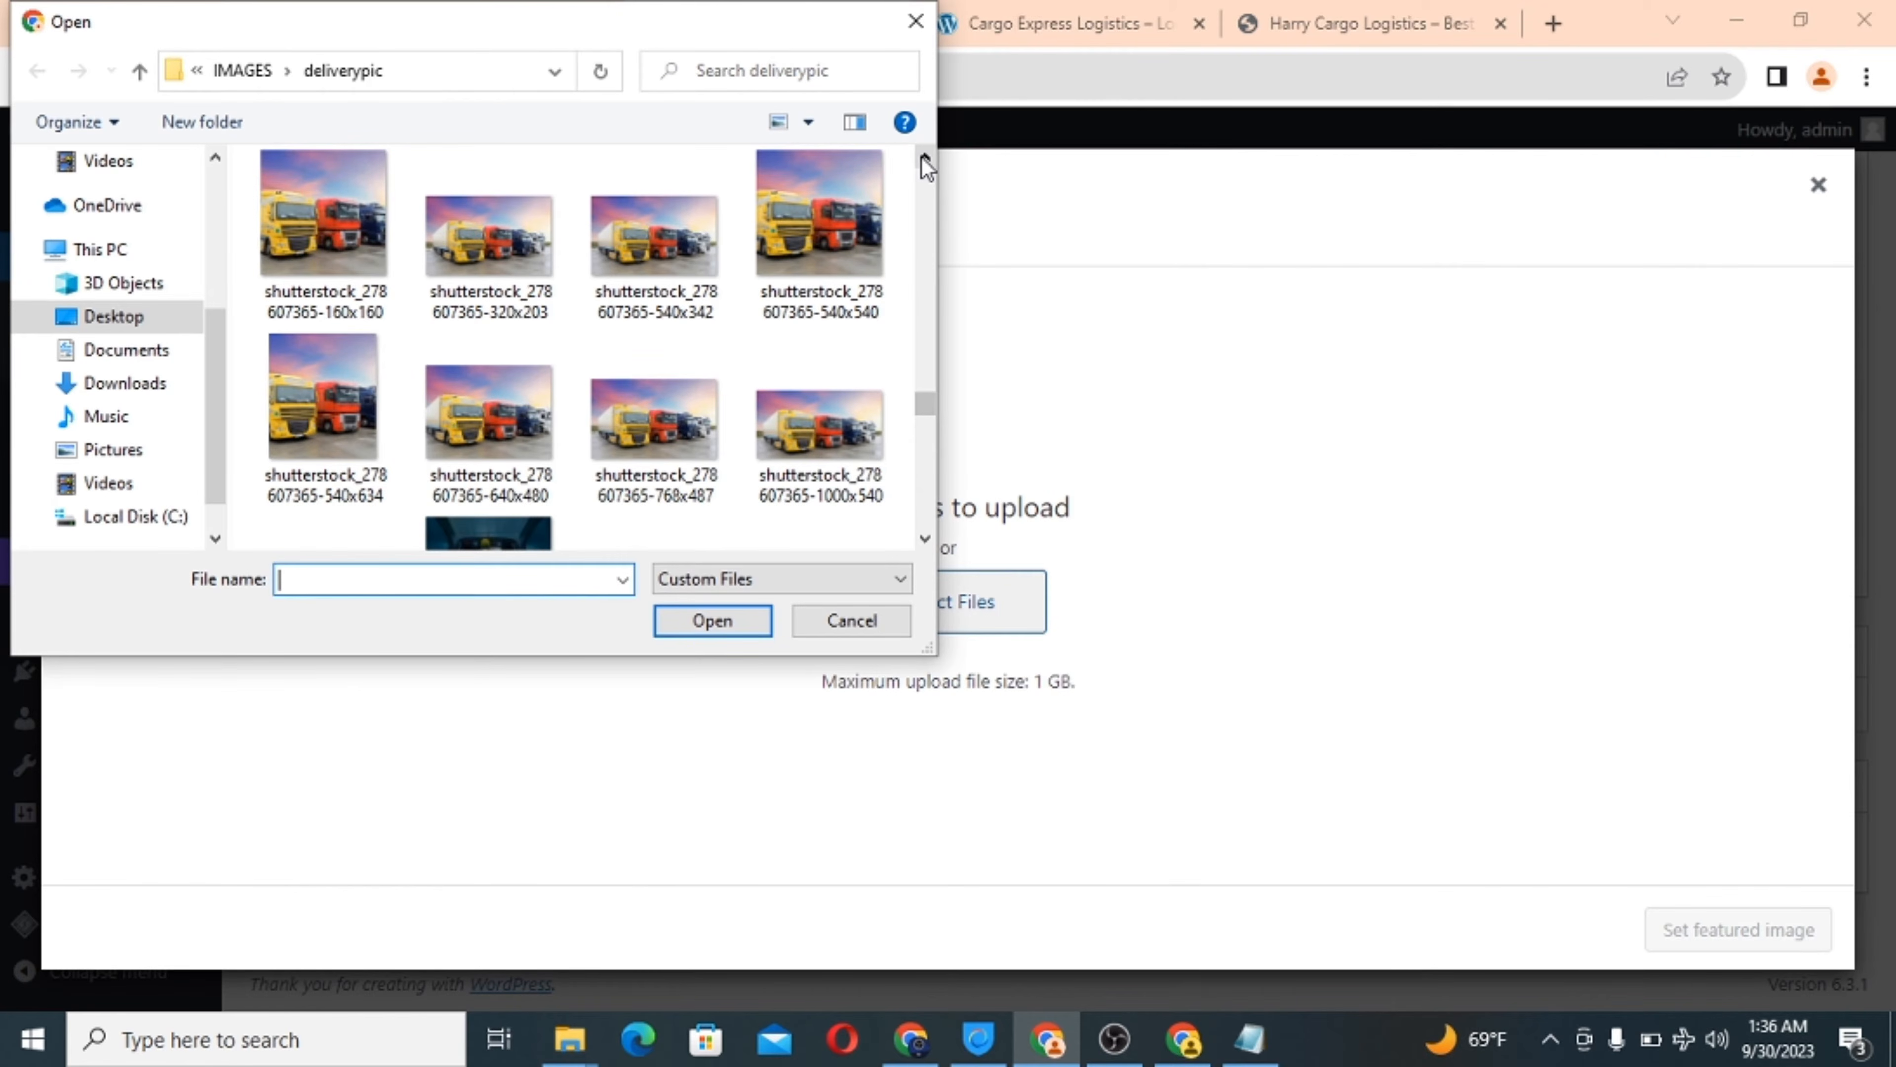
{"action": "left_click", "coordinate": [925, 158]}
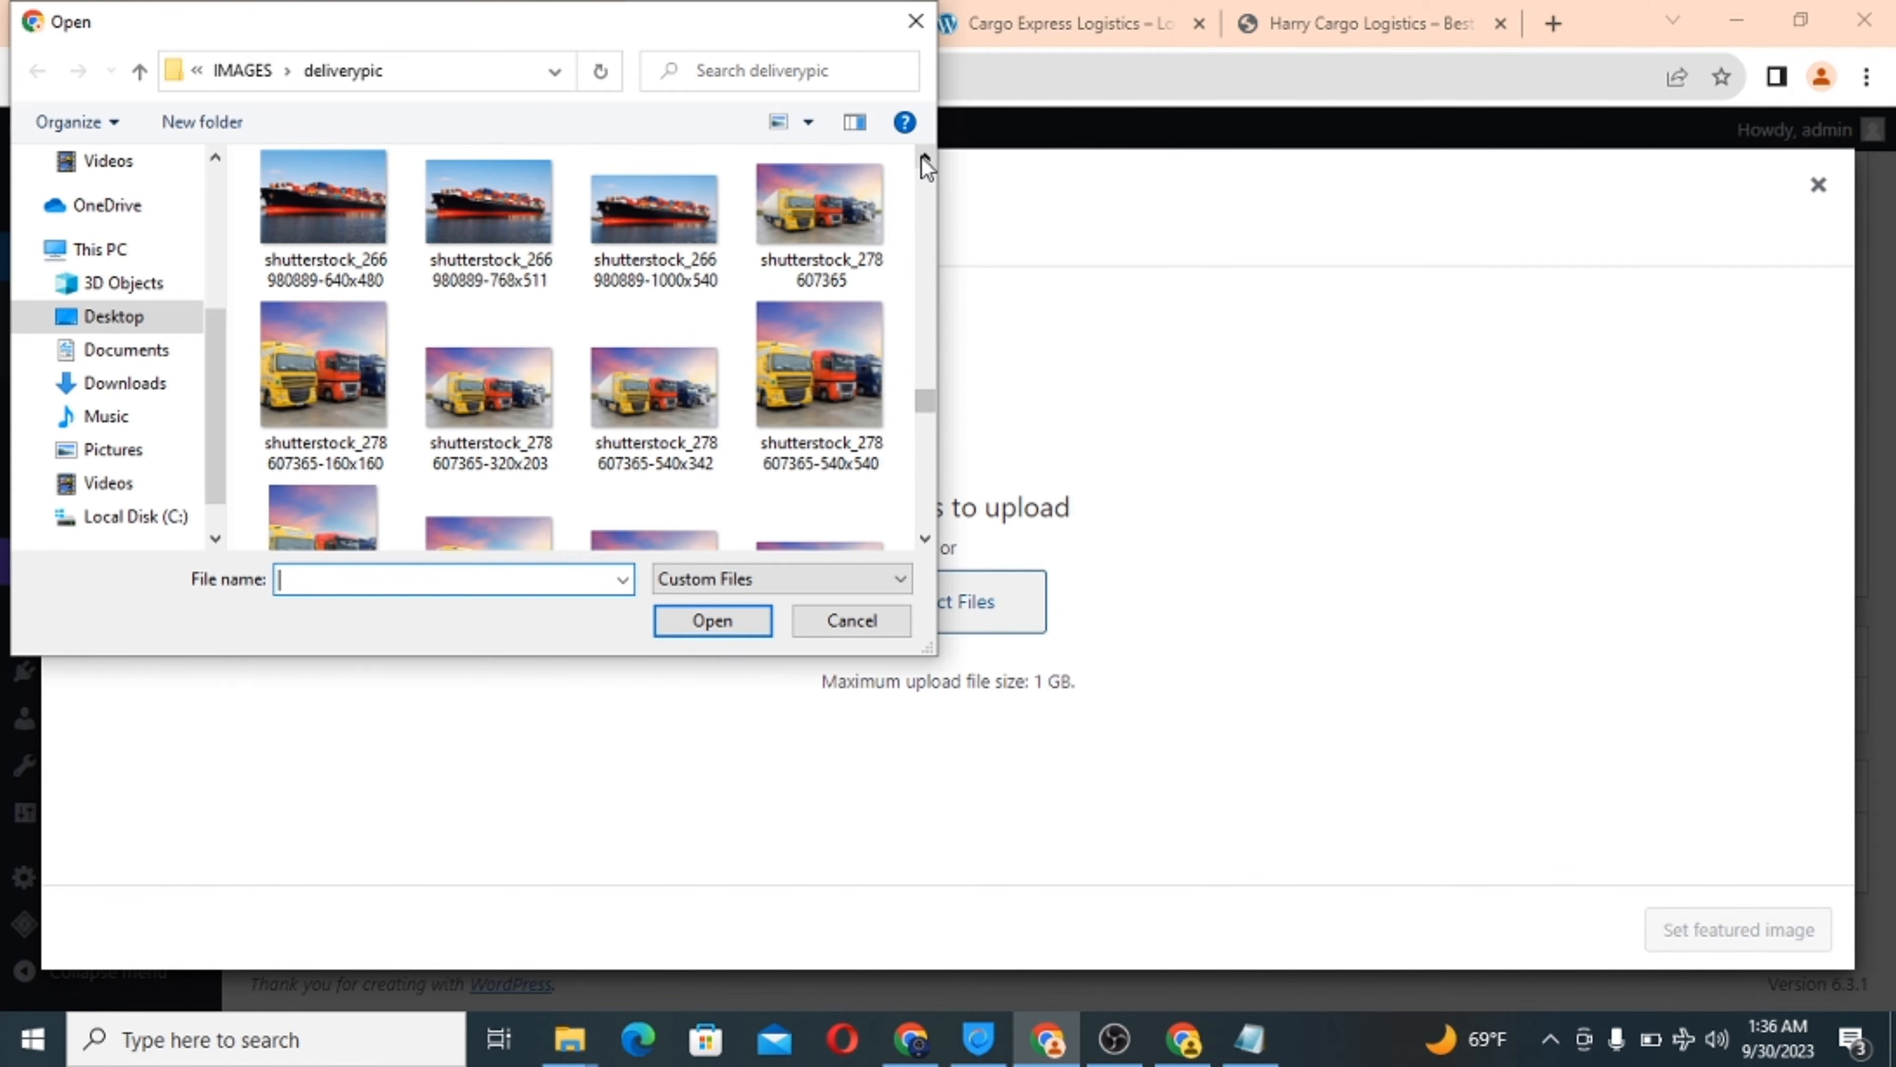
{"action": "left_click", "coordinate": [925, 159]}
{"action": "left_click", "coordinate": [924, 158]}
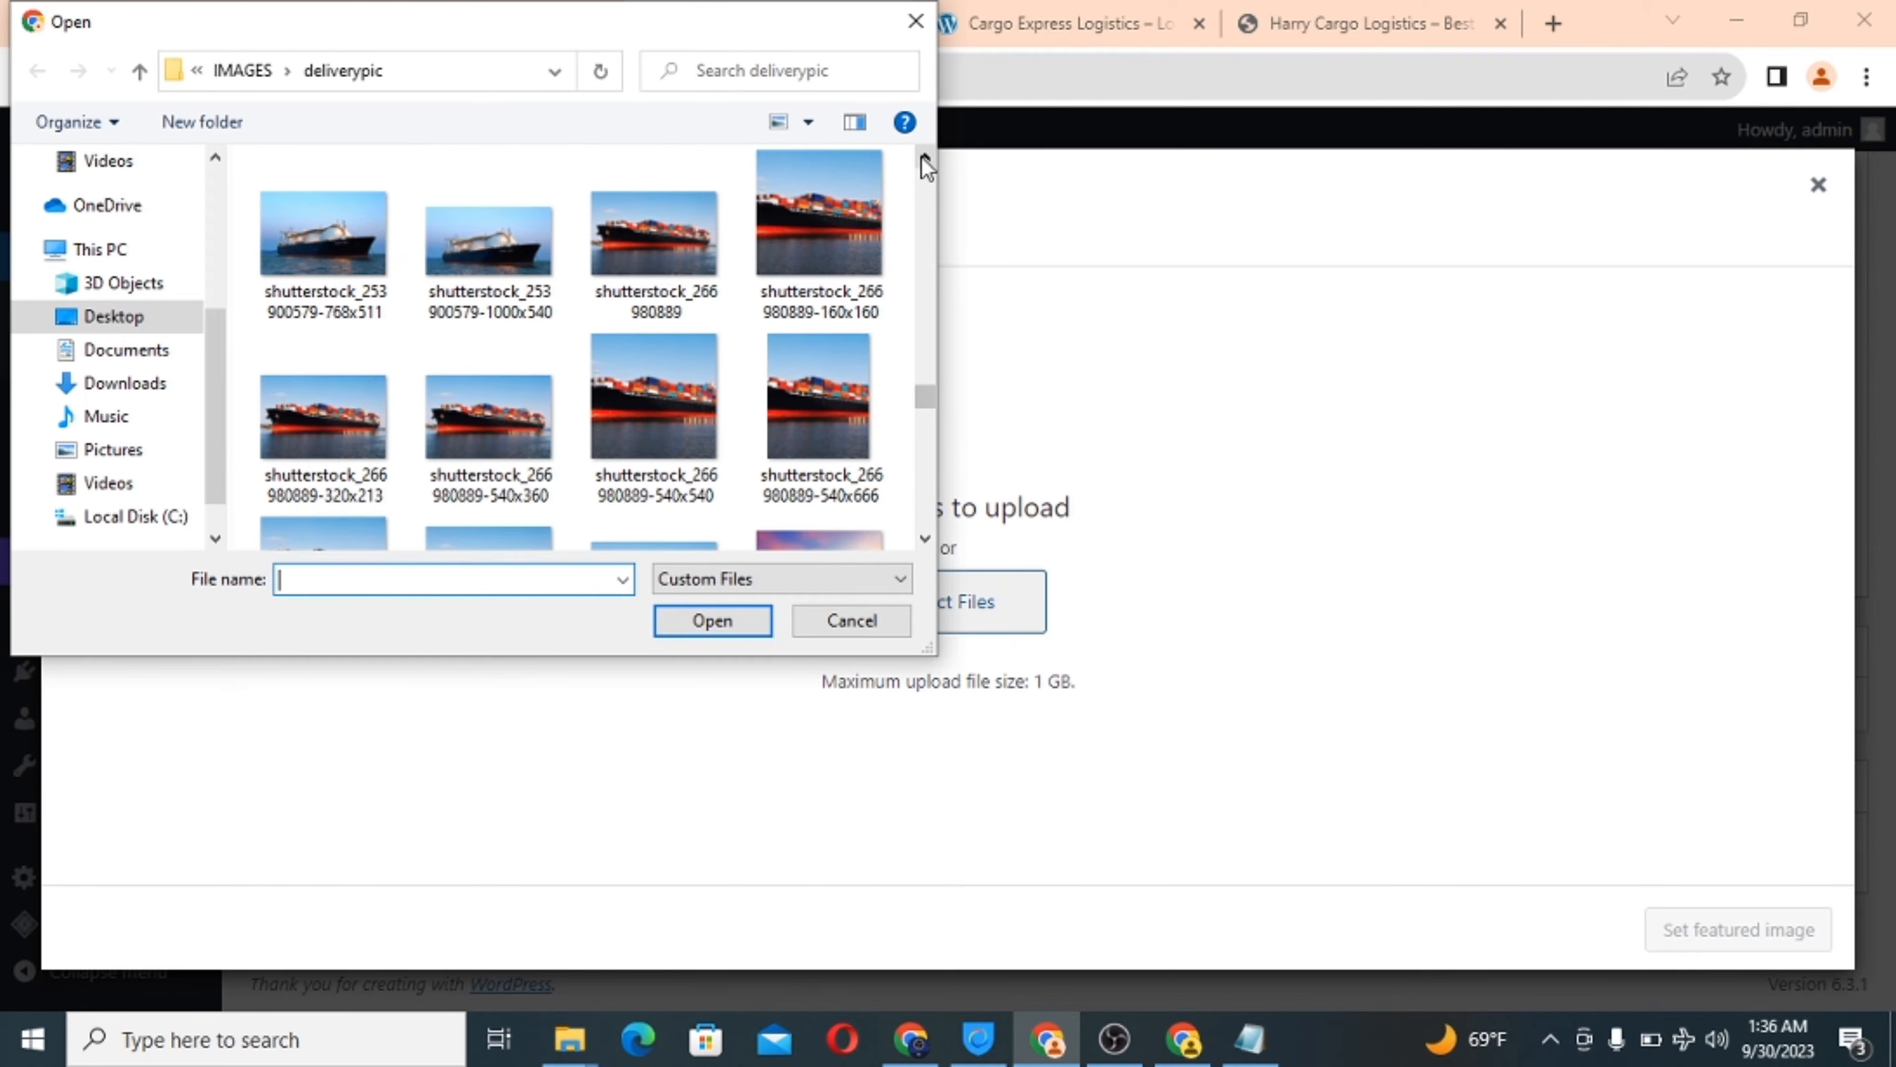
{"action": "left_click", "coordinate": [924, 159]}
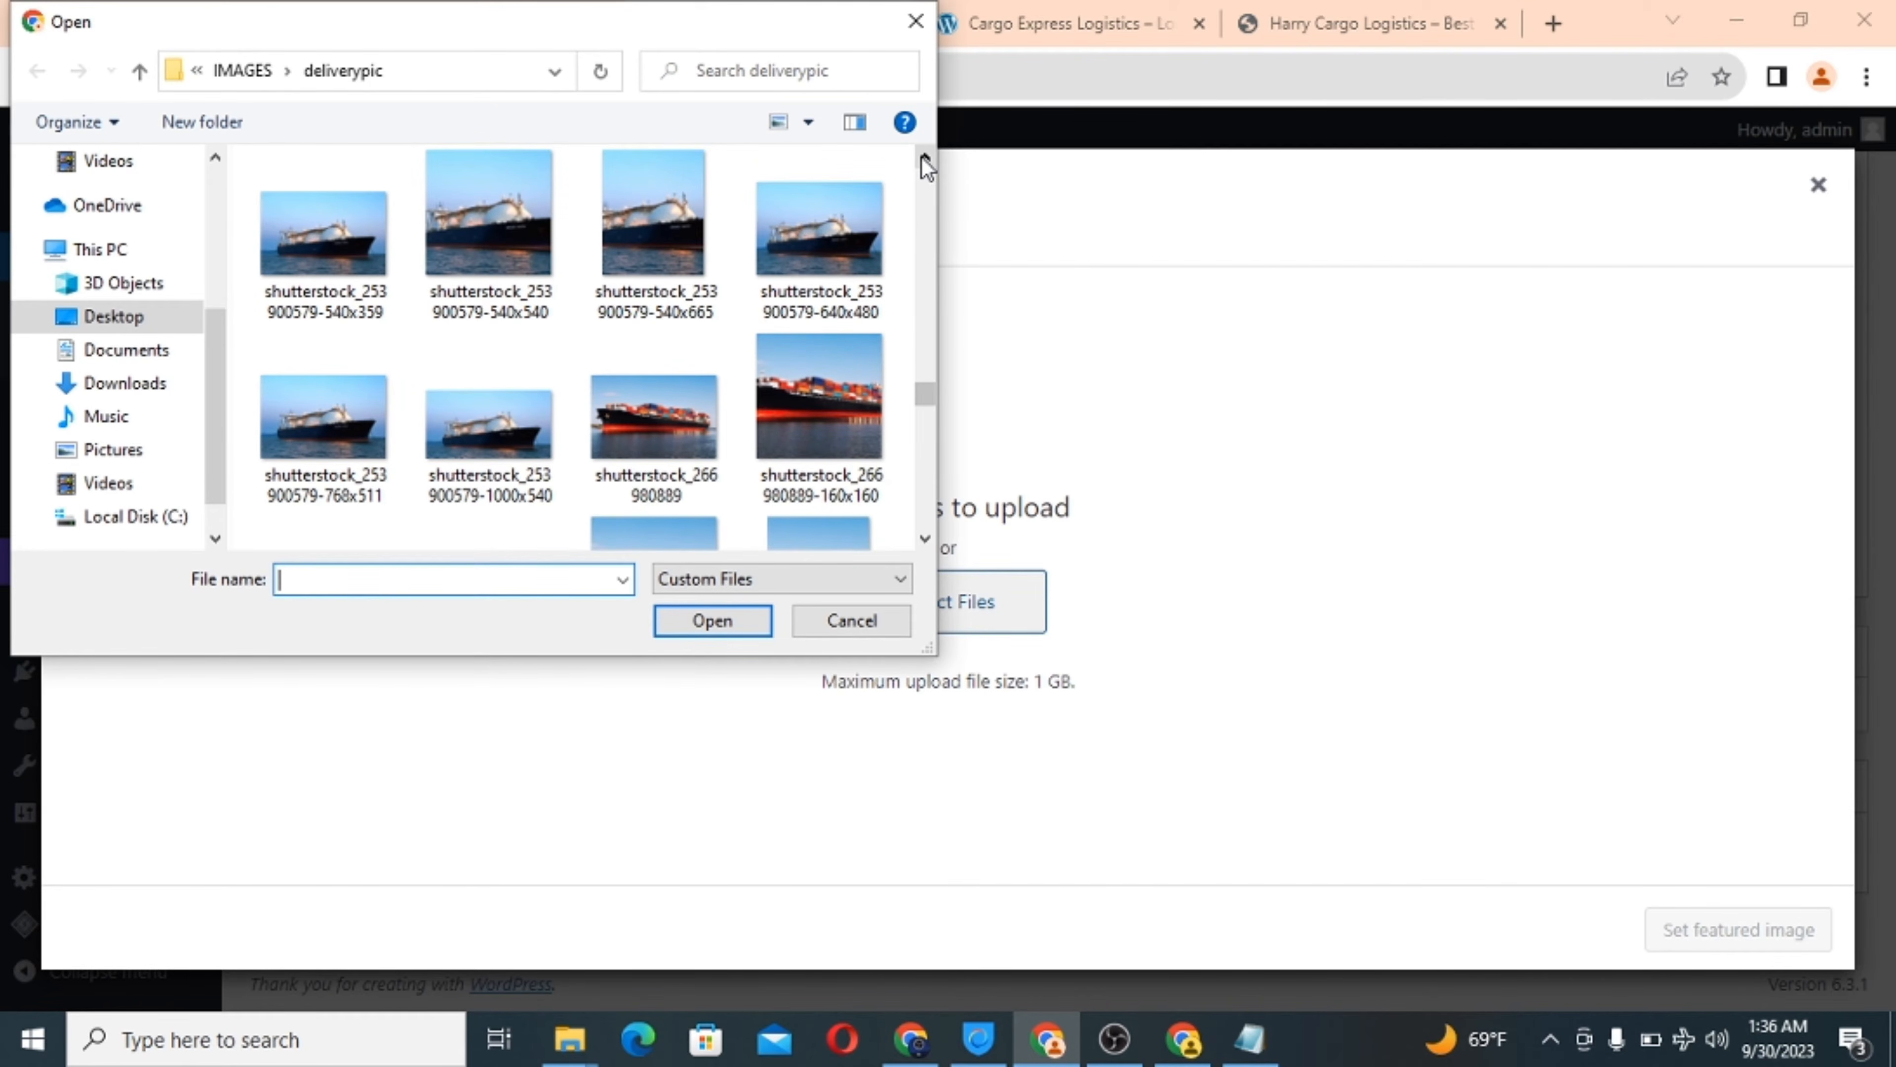
{"action": "left_click", "coordinate": [924, 159]}
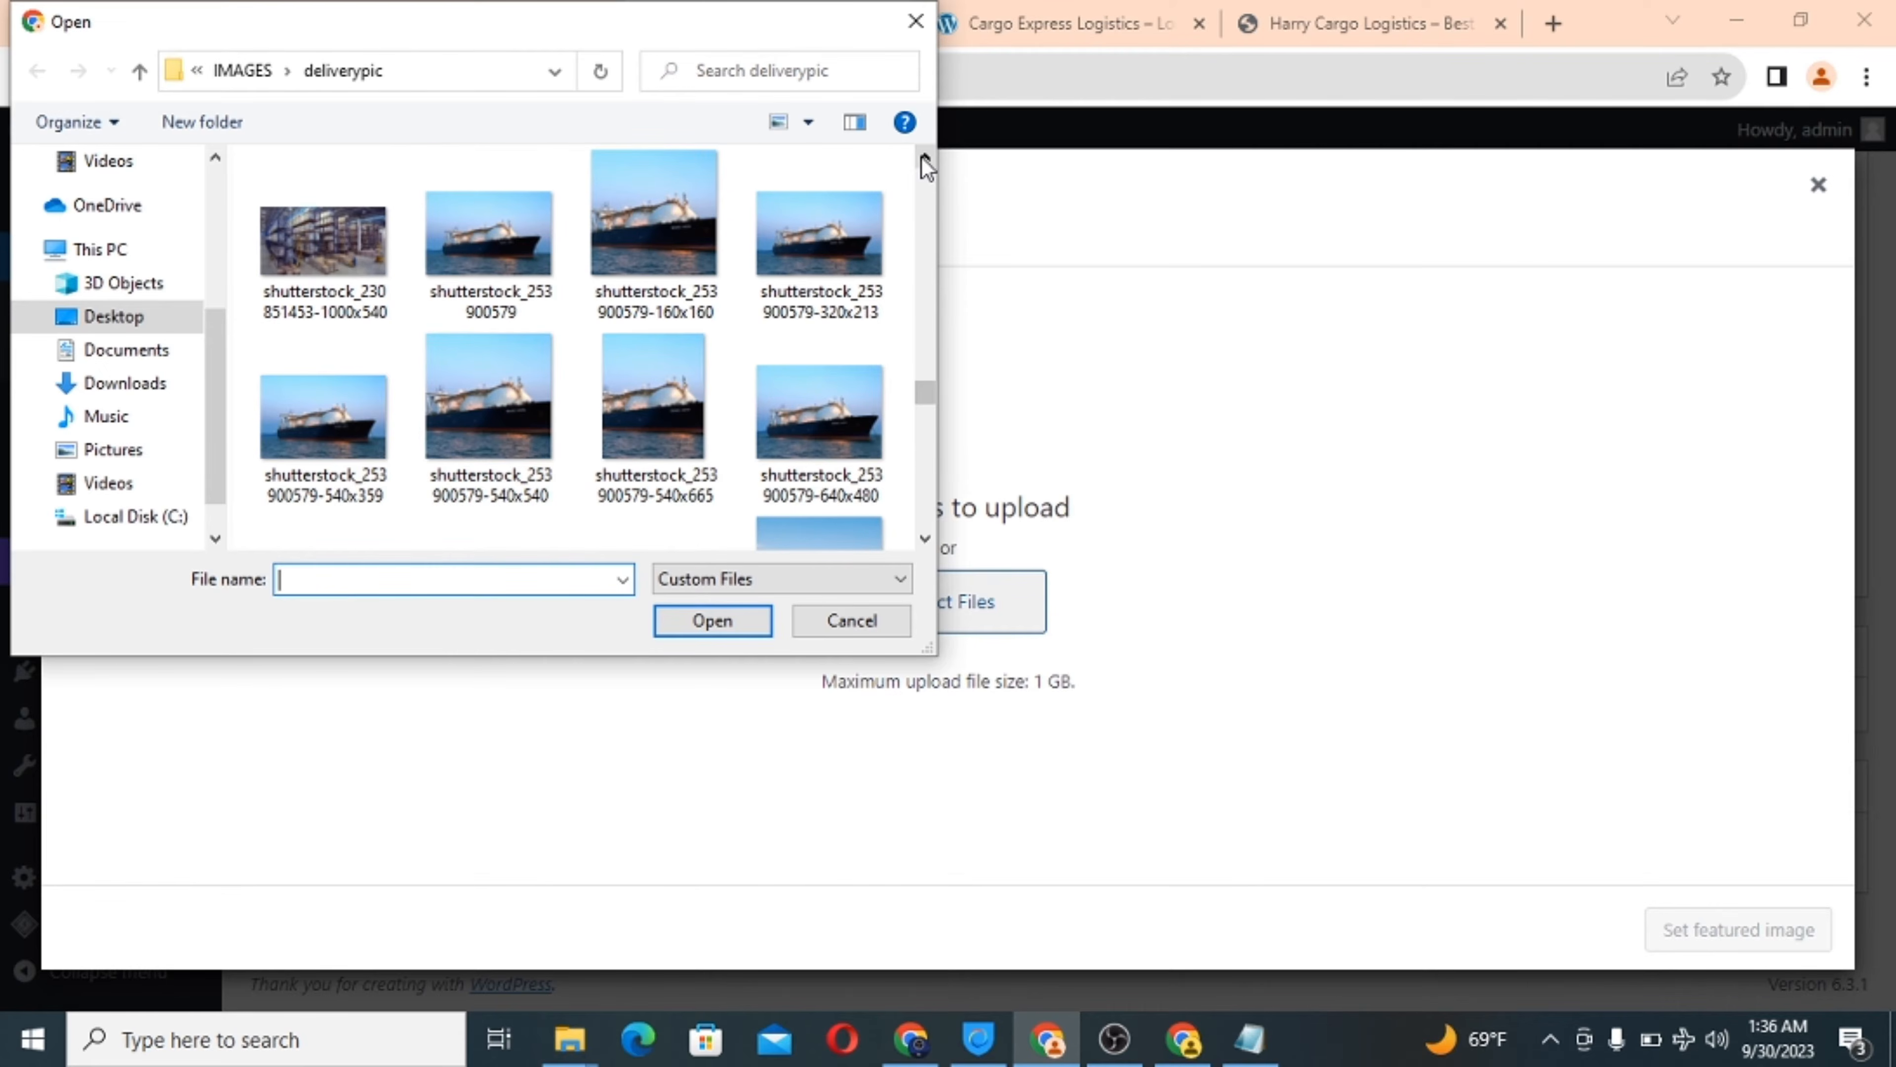
{"action": "left_click", "coordinate": [925, 158]}
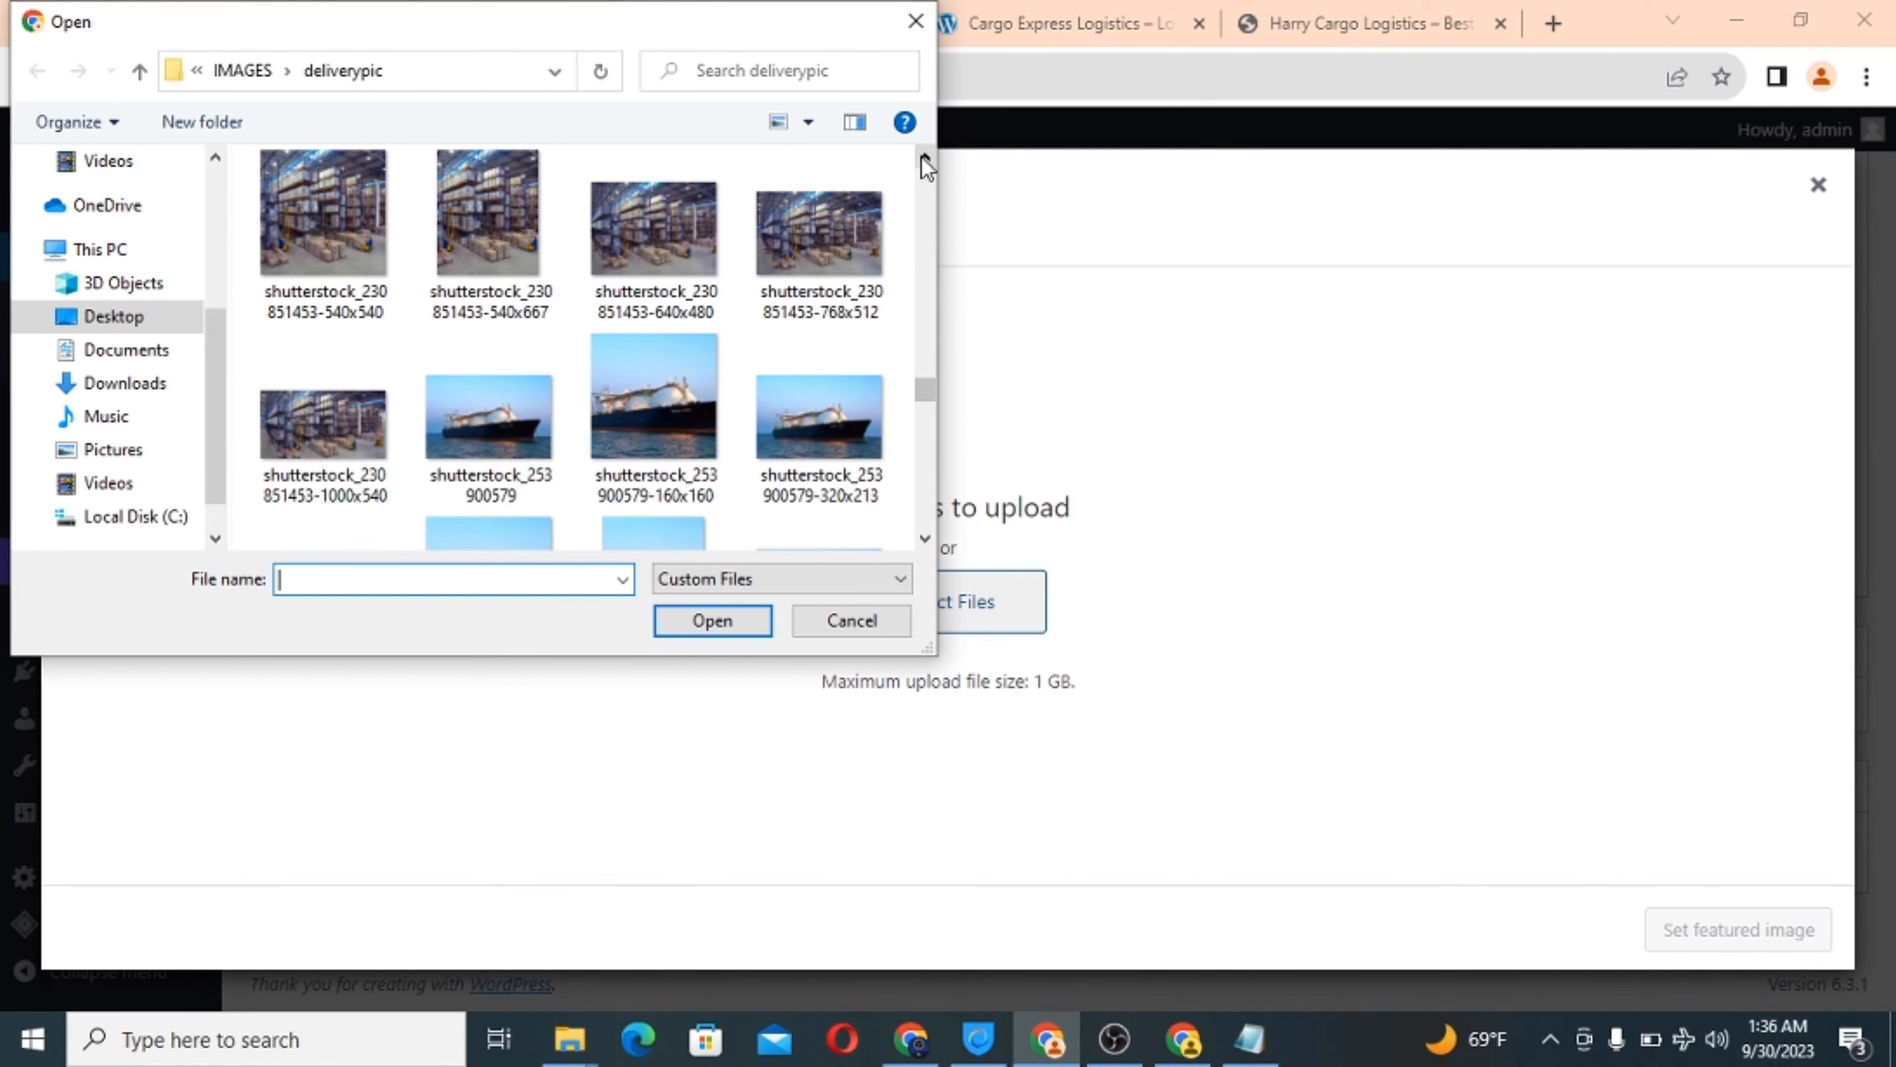
{"action": "left_click", "coordinate": [925, 159]}
{"action": "left_click", "coordinate": [924, 158]}
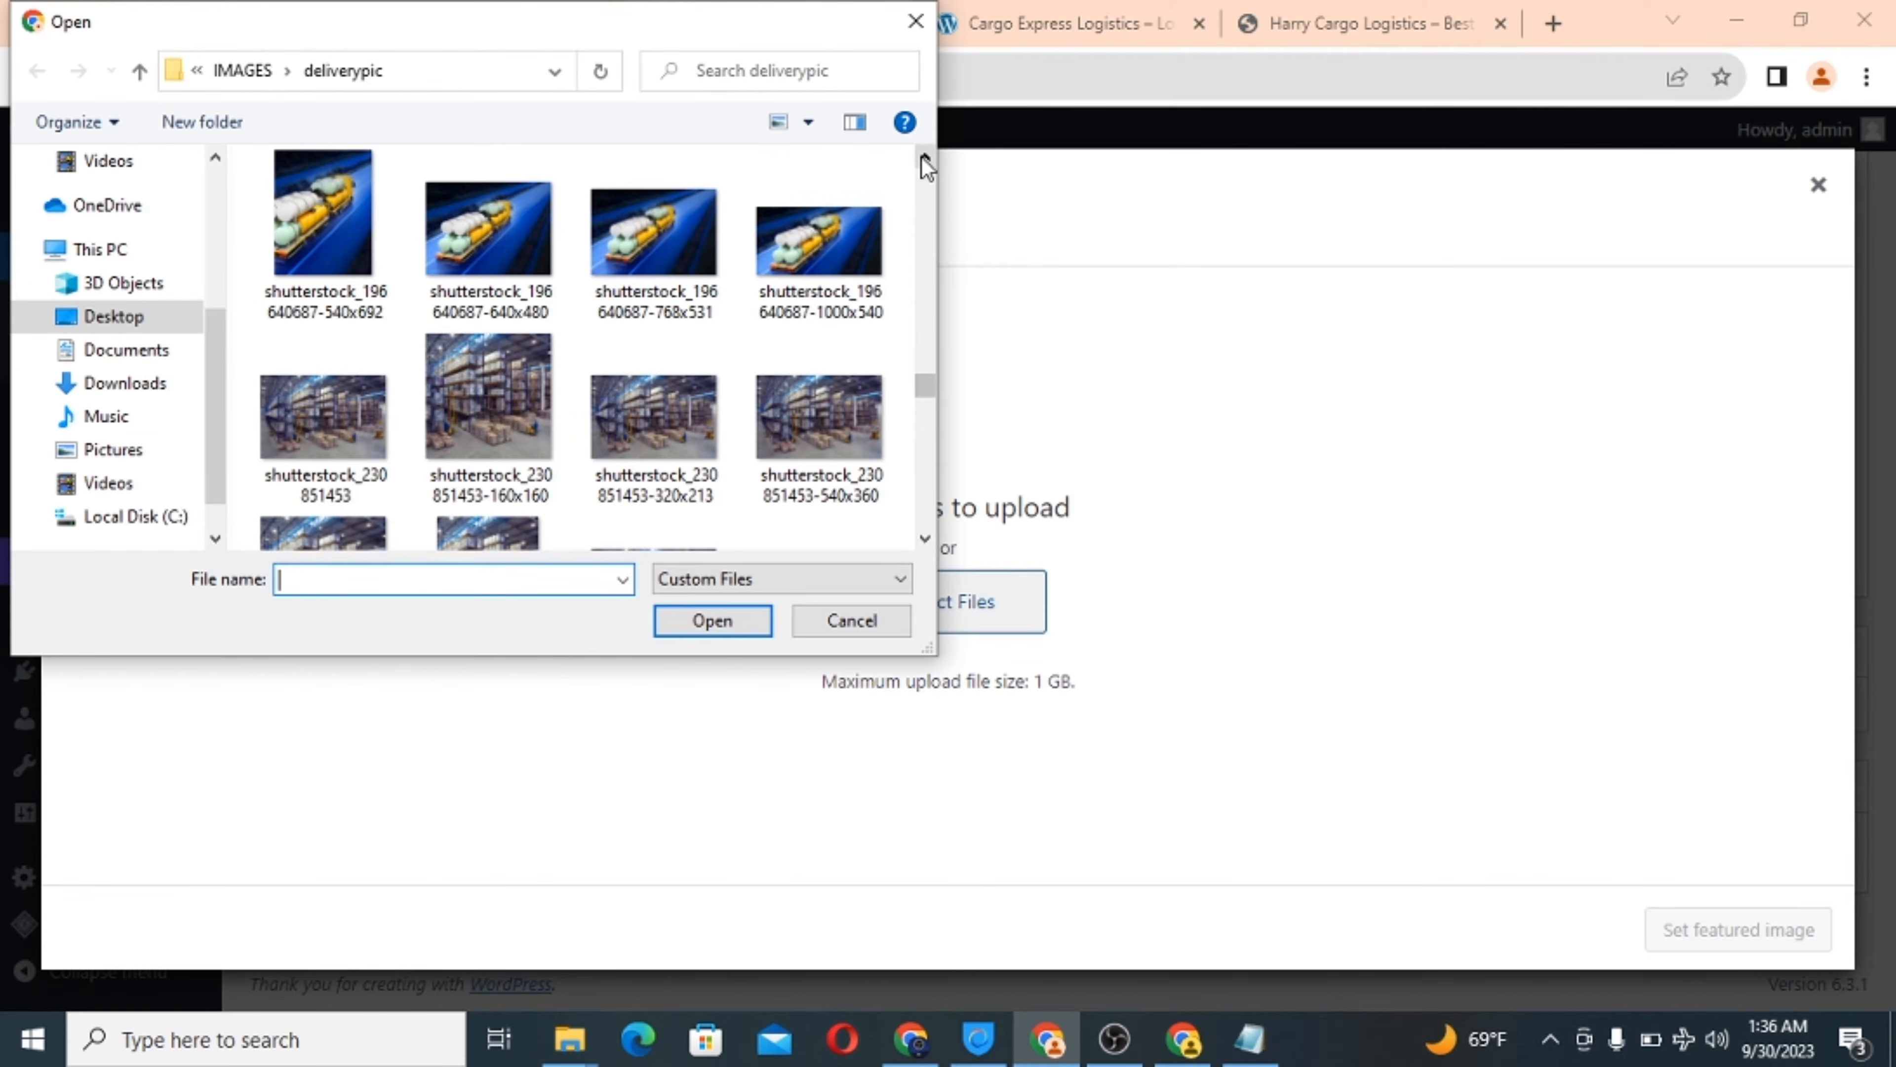
{"action": "left_click", "coordinate": [924, 158]}
{"action": "left_click", "coordinate": [924, 158]}
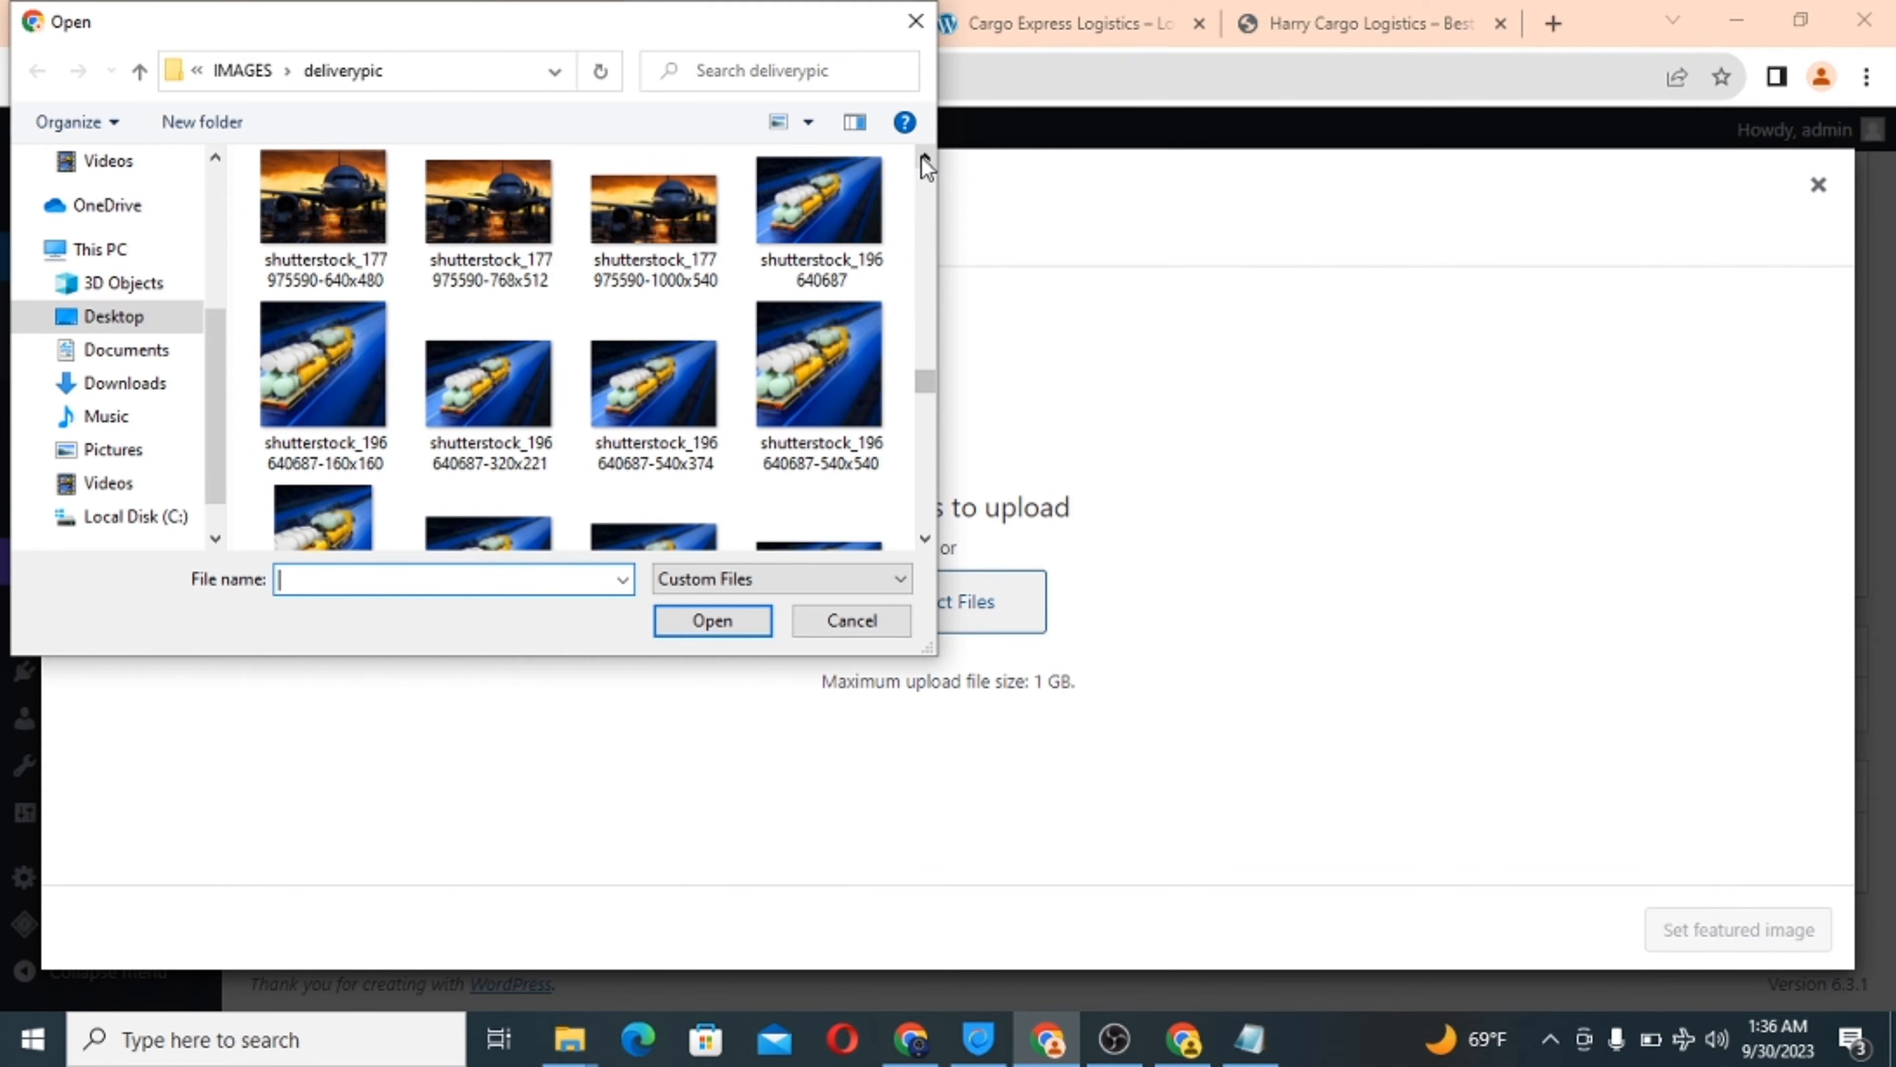
{"action": "left_click", "coordinate": [925, 158]}
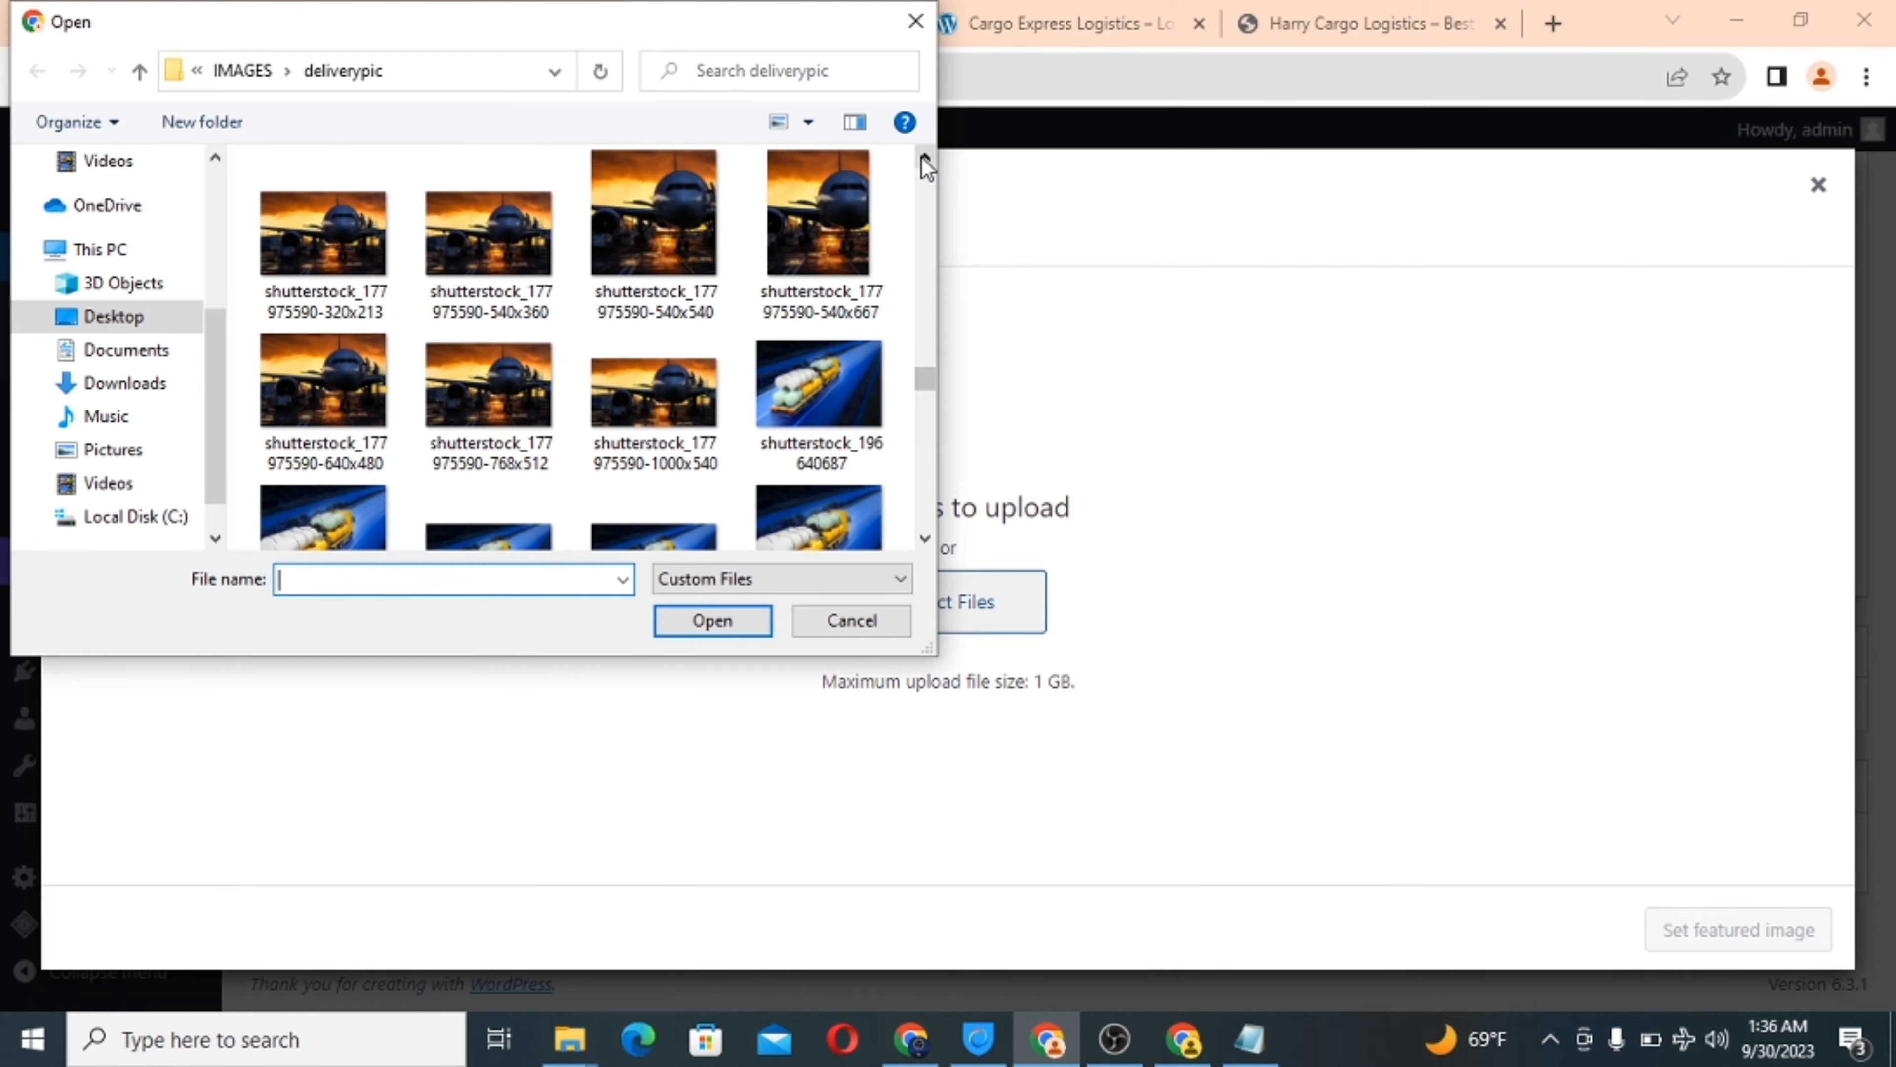
{"action": "left_click", "coordinate": [925, 159]}
{"action": "left_click", "coordinate": [924, 159]}
{"action": "left_click", "coordinate": [924, 159]}
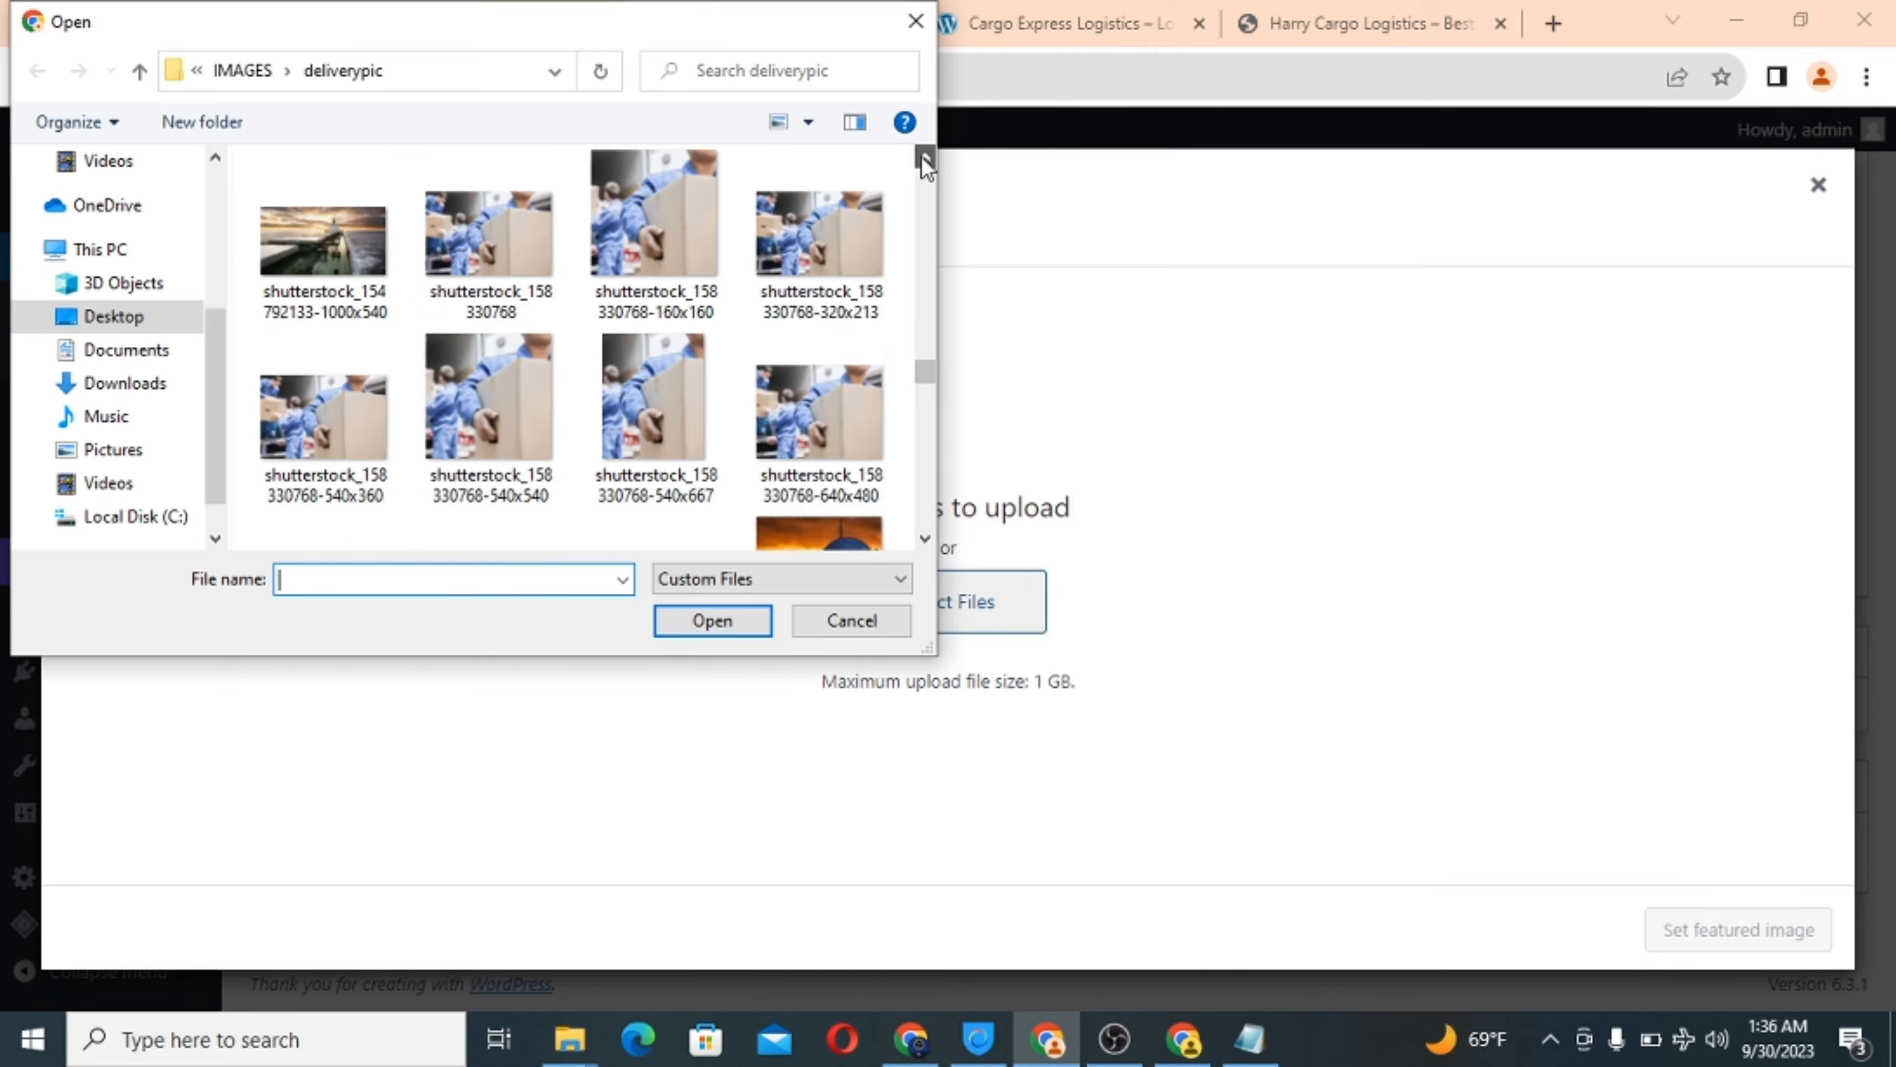
{"action": "left_click", "coordinate": [924, 158]}
{"action": "left_click", "coordinate": [925, 158]}
{"action": "left_click", "coordinate": [924, 158]}
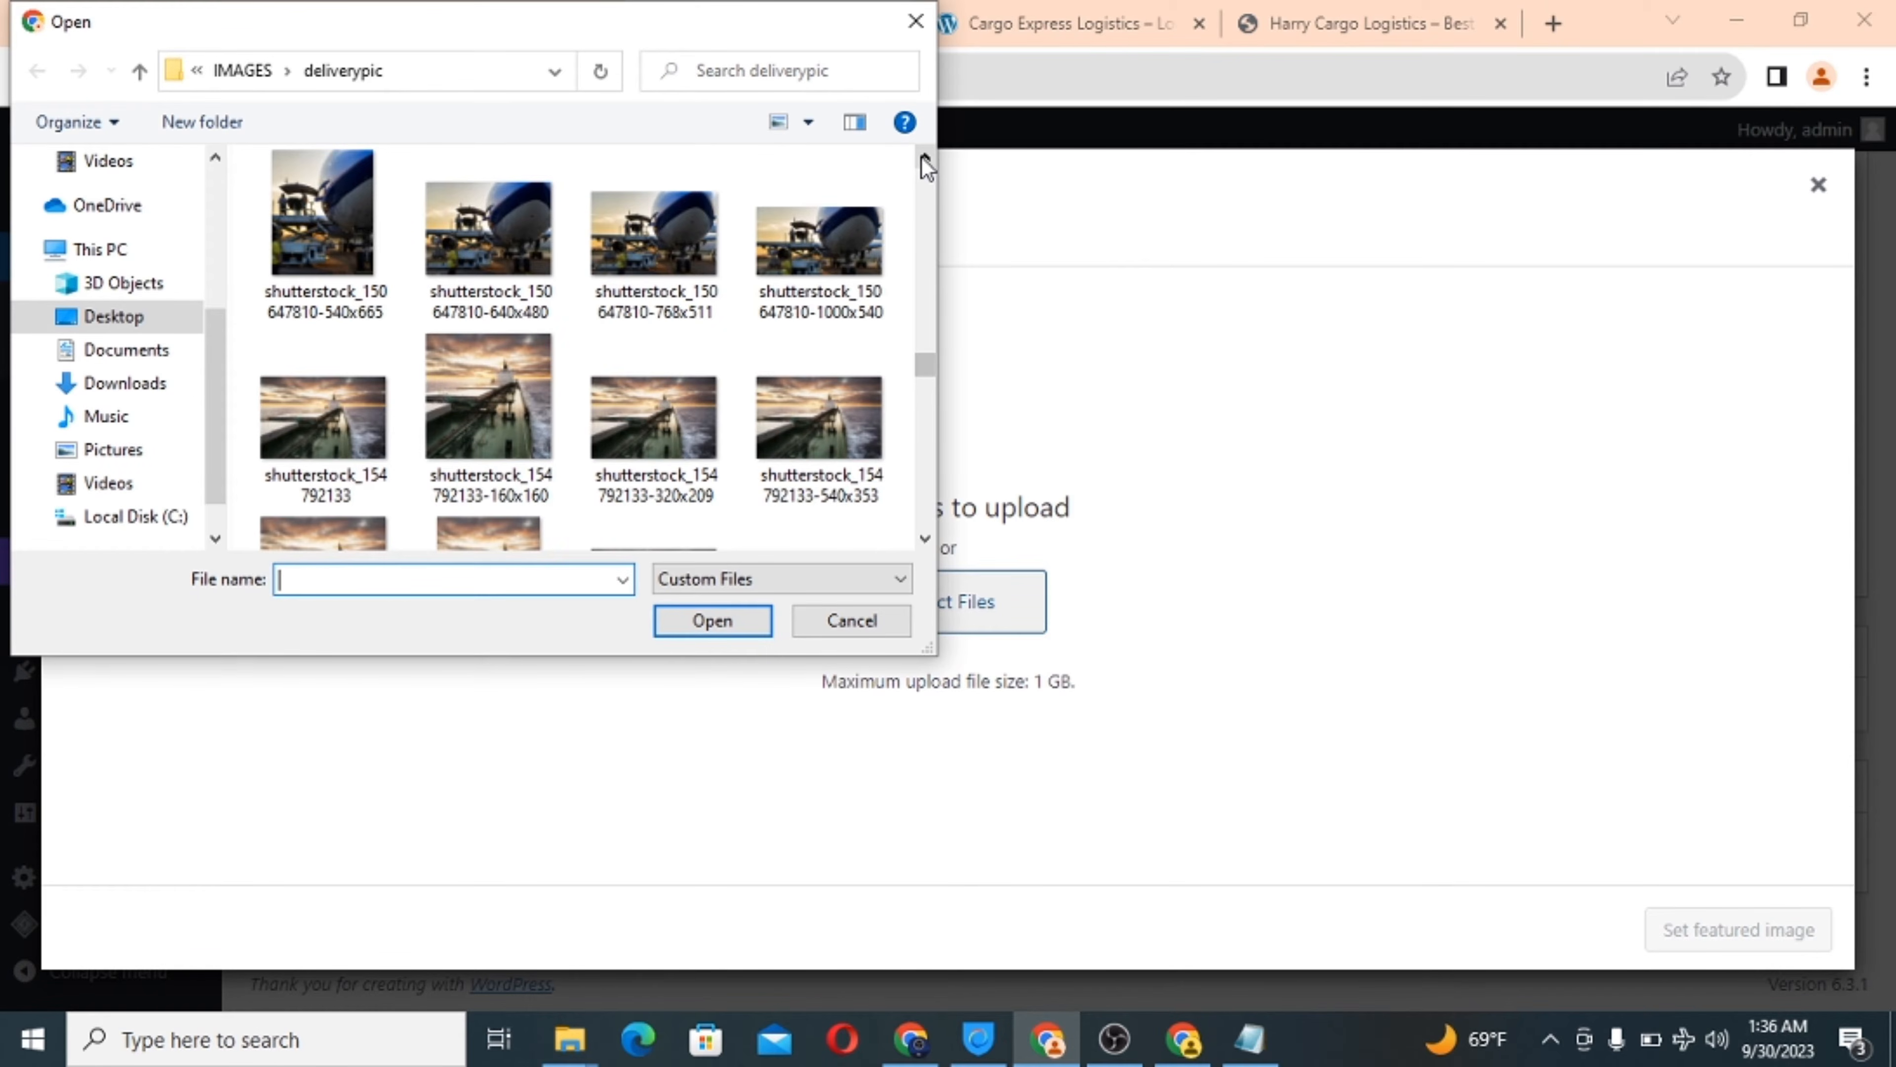
{"action": "left_click", "coordinate": [924, 158]}
{"action": "left_click", "coordinate": [924, 158]}
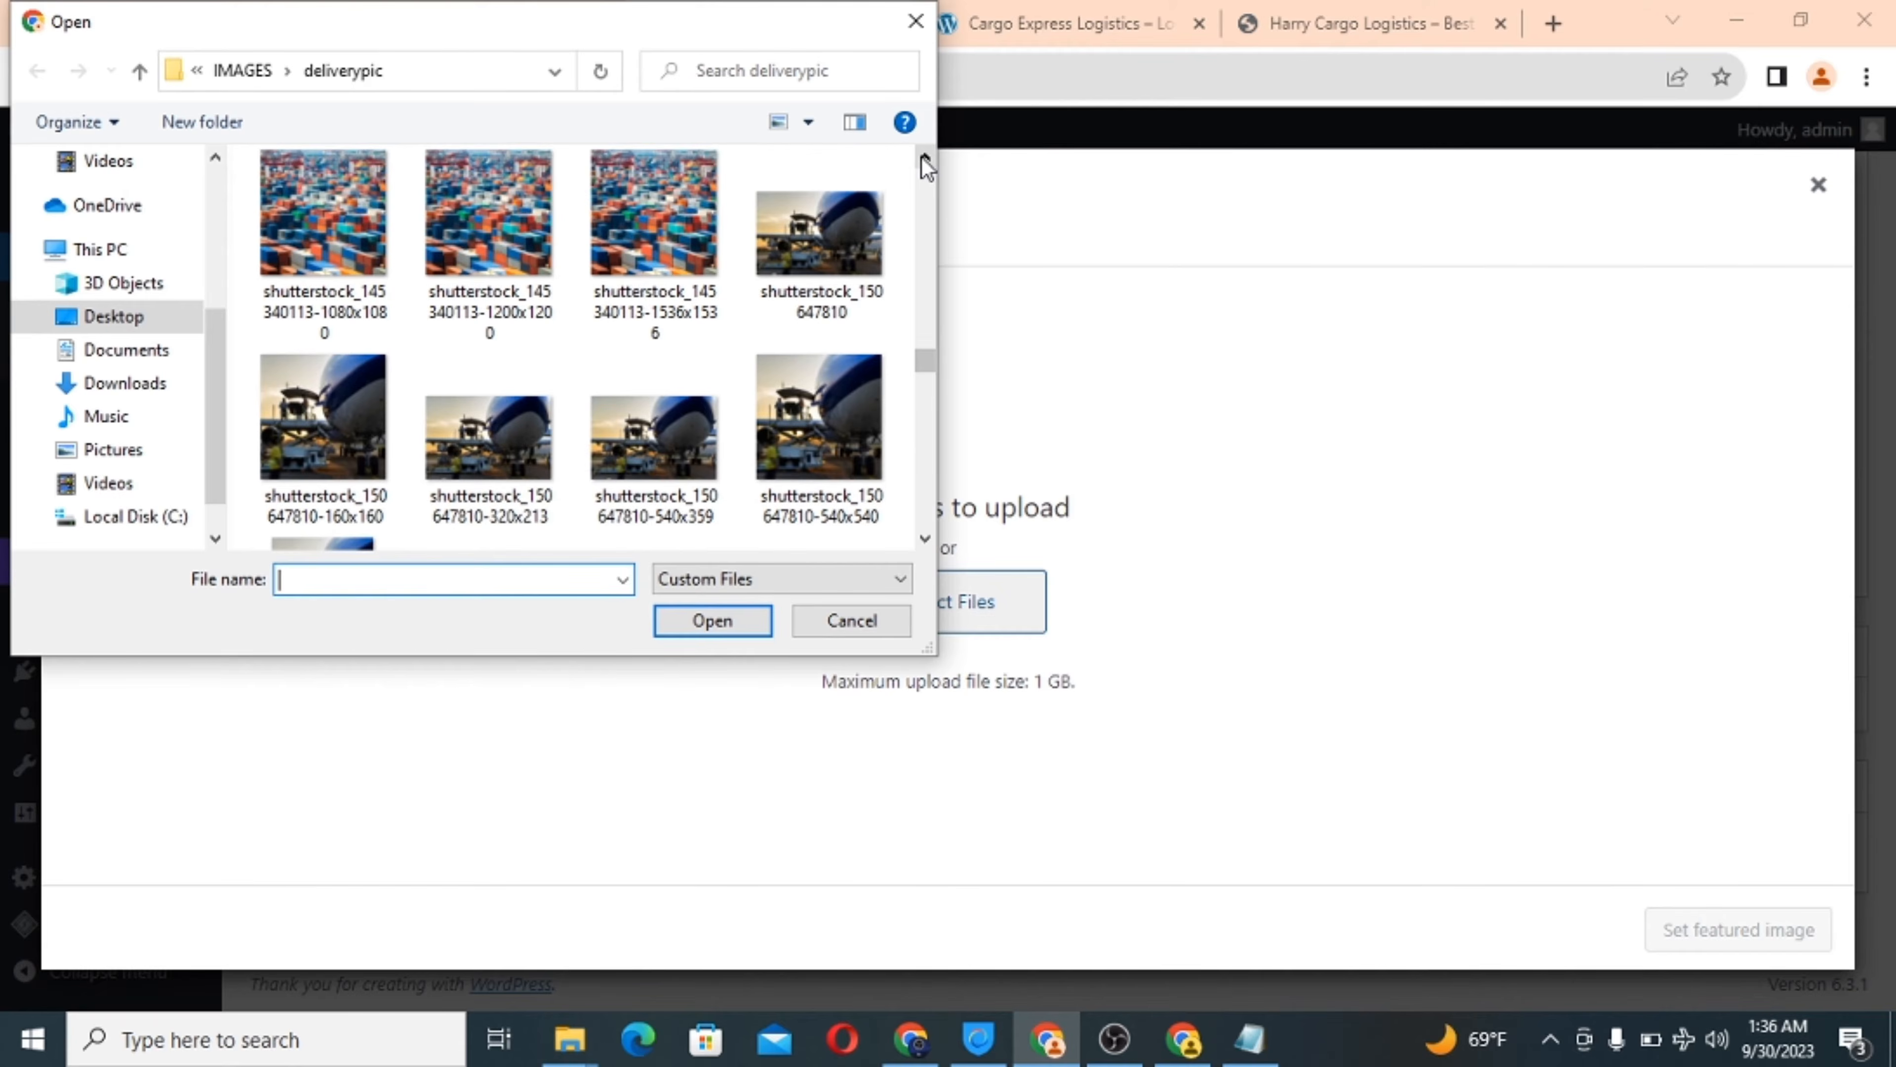
{"action": "left_click", "coordinate": [924, 158]}
{"action": "left_click", "coordinate": [924, 158]}
{"action": "left_click", "coordinate": [924, 159]}
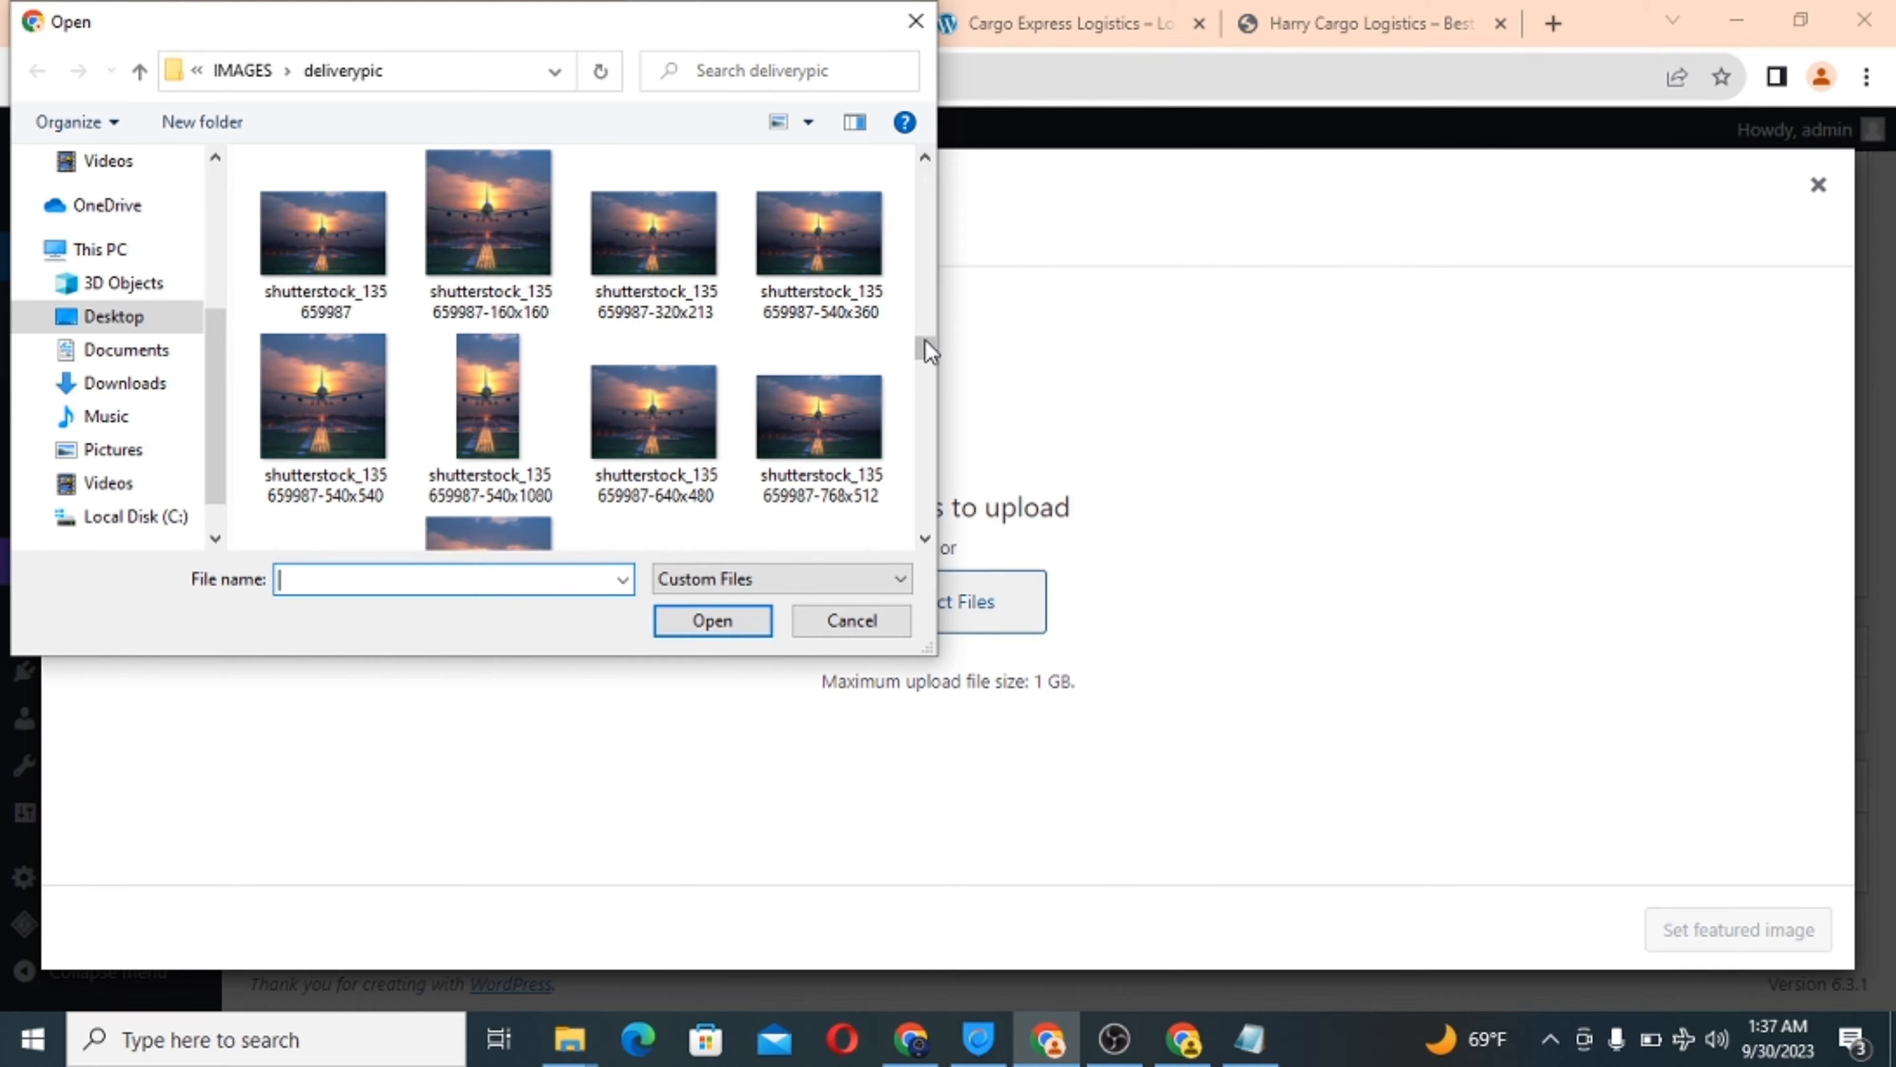
Pick Three-trucks-on-blue-background-1080x540 in the deliverypic folder and upload it.
{"action": "left_click_drag", "start_coordinate": [926, 361], "coordinate": [908, 461]}
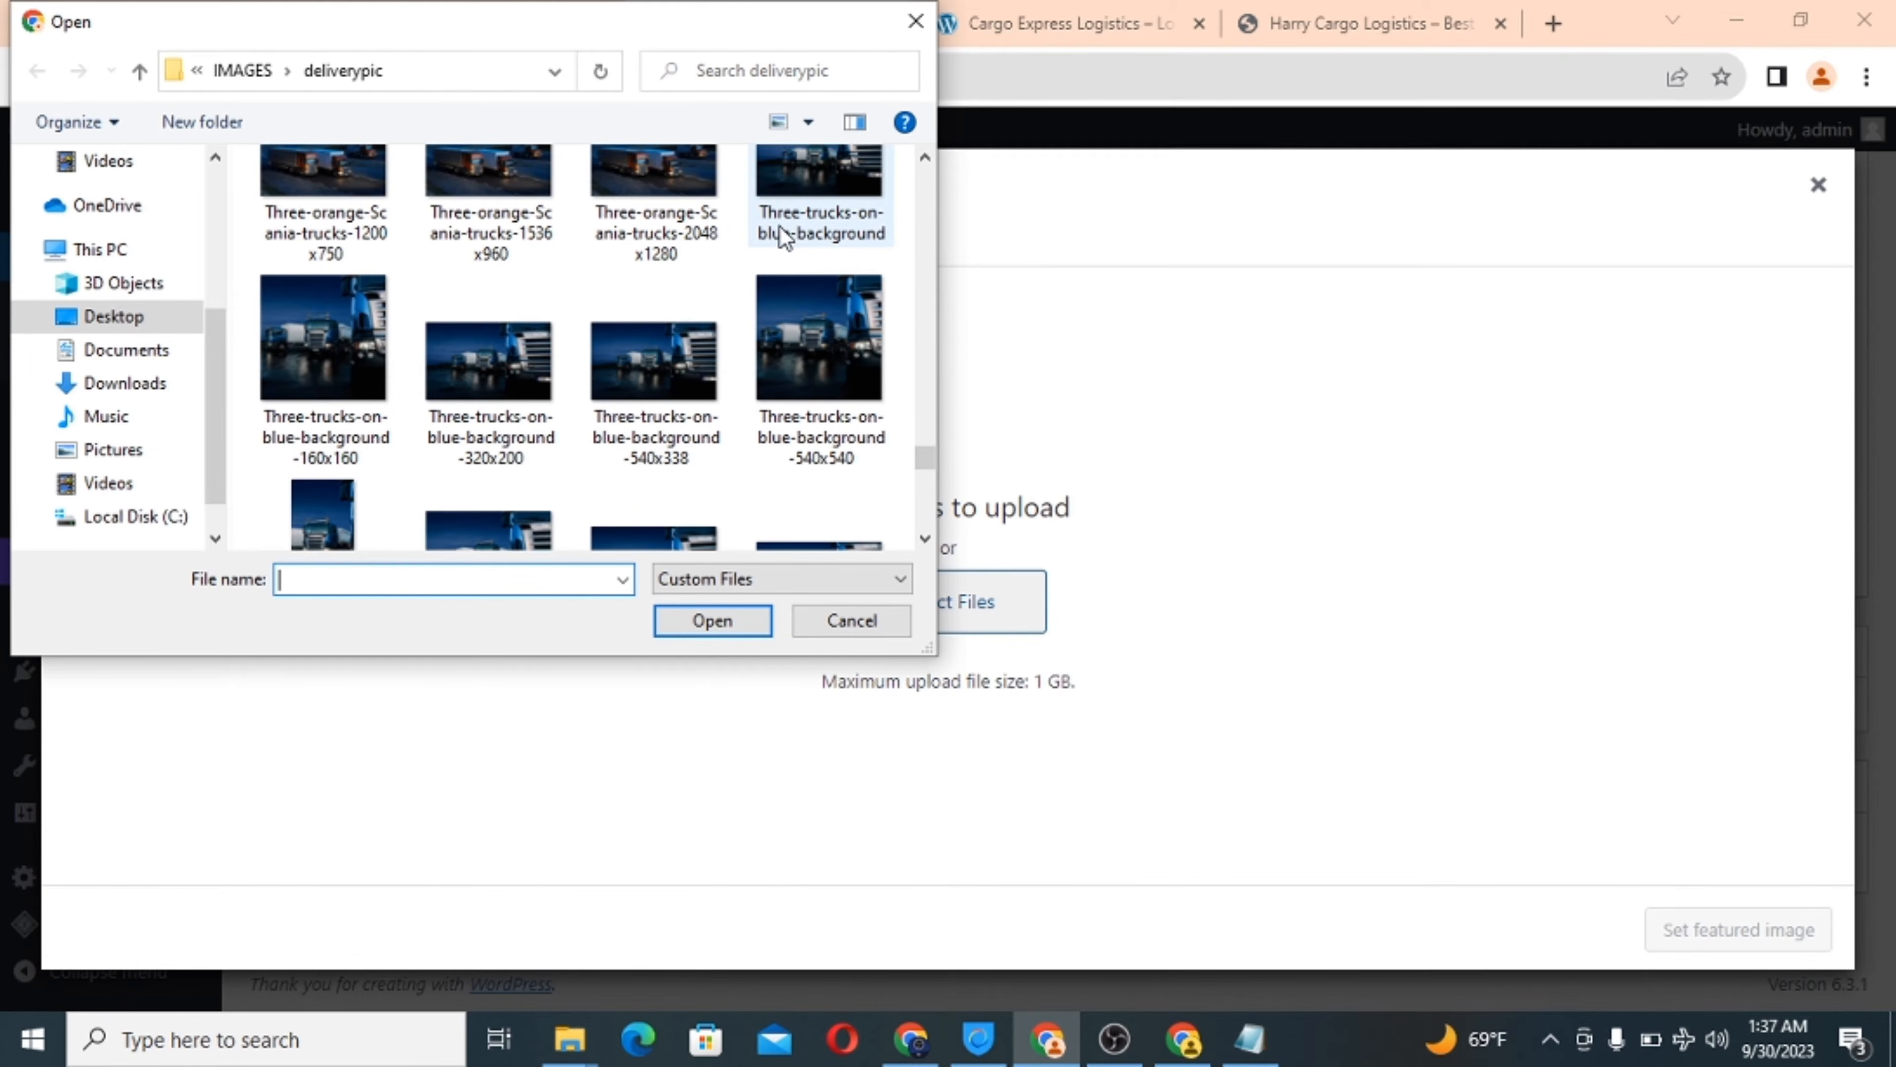
{"action": "left_click", "coordinate": [925, 538]}
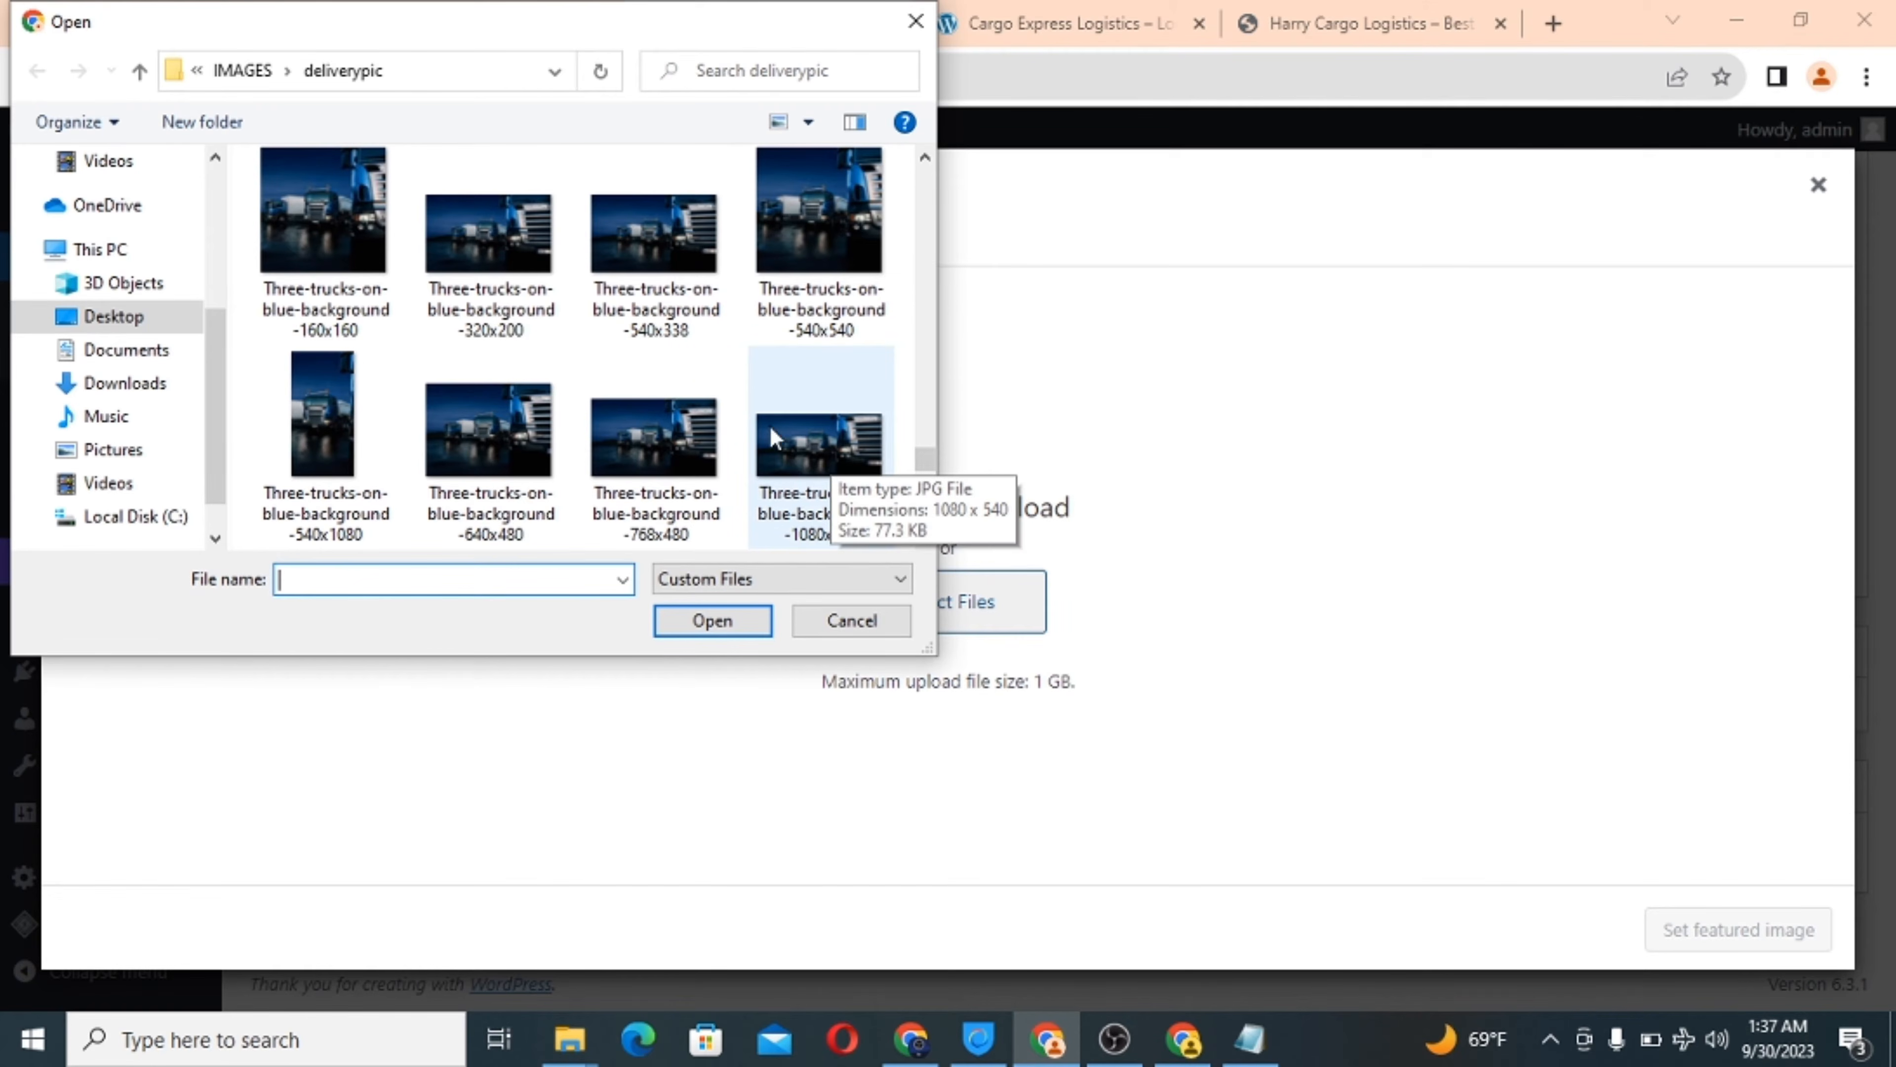
{"action": "left_click", "coordinate": [825, 456]}
{"action": "left_click", "coordinate": [739, 626]}
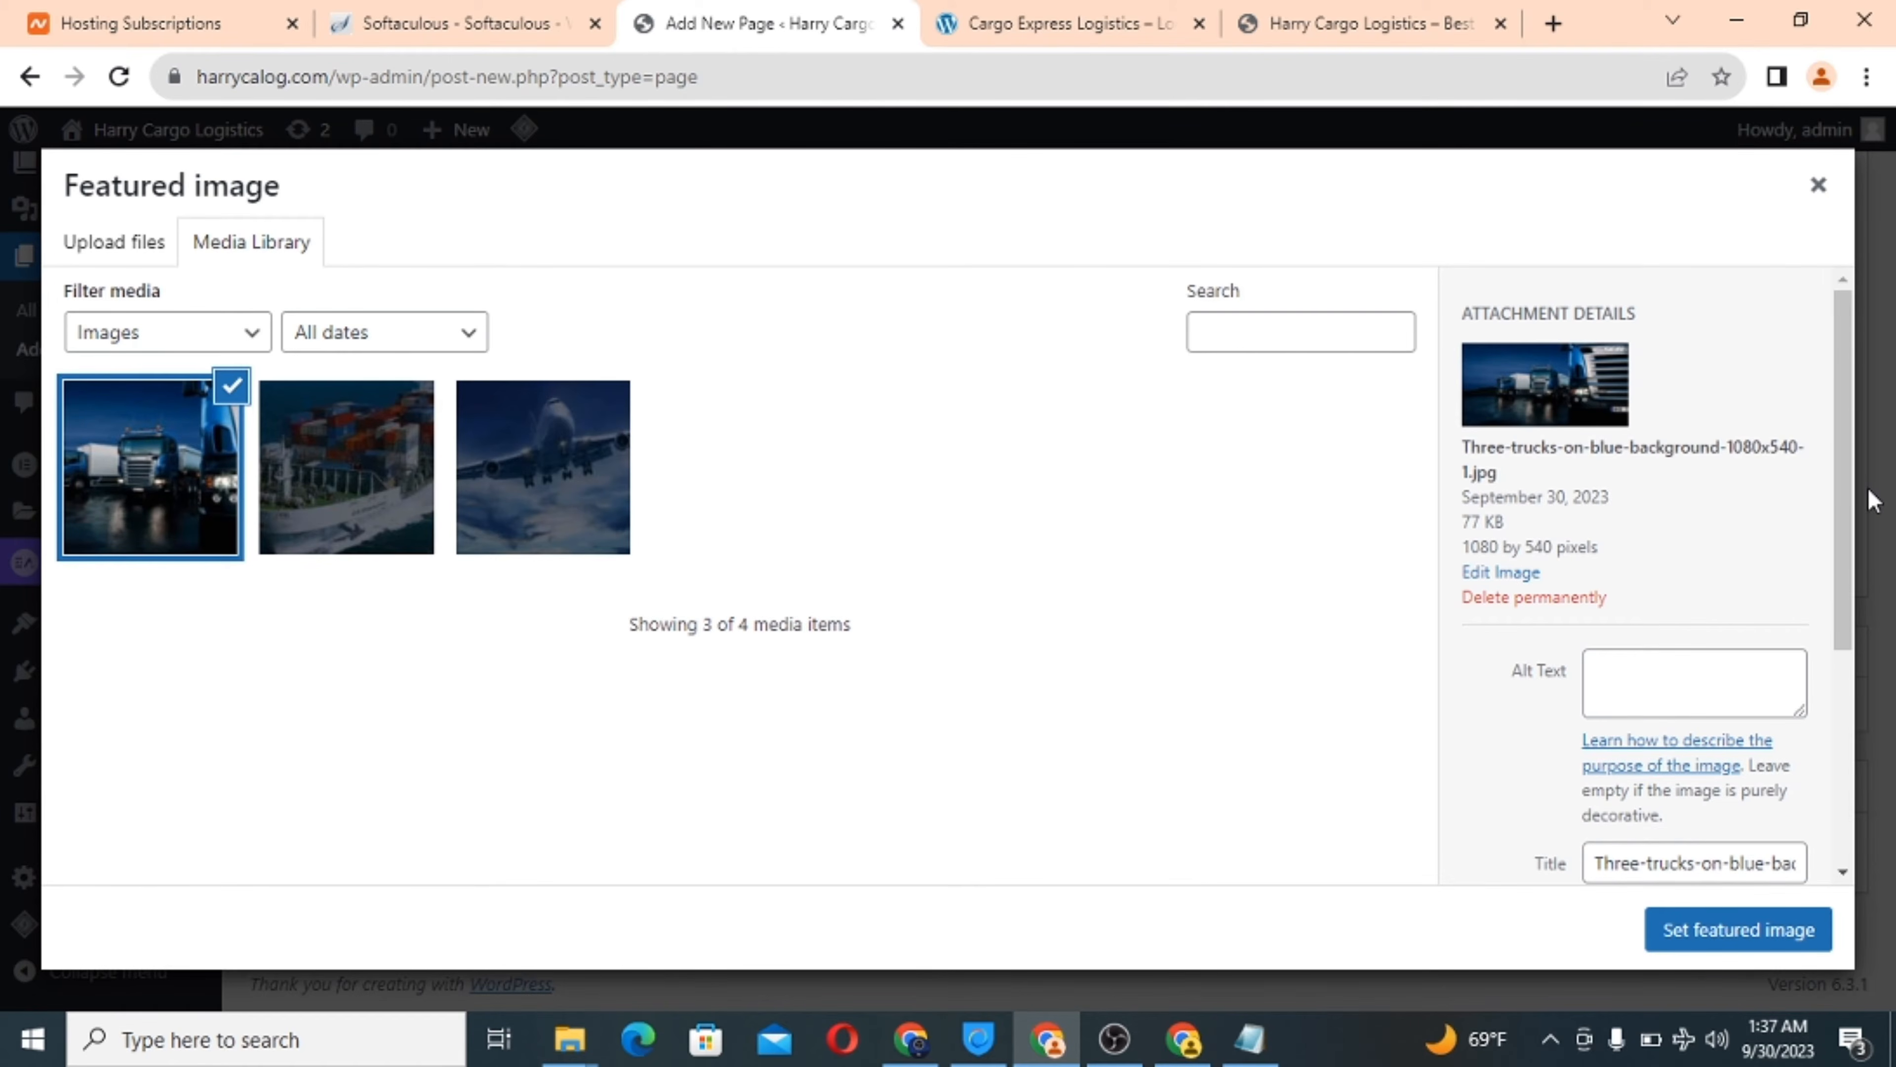
Set the trucks photo as featured image, publish Move Shipment everywhere, and view the reference service cards.
{"action": "left_click_drag", "start_coordinate": [1844, 506], "coordinate": [1831, 820]}
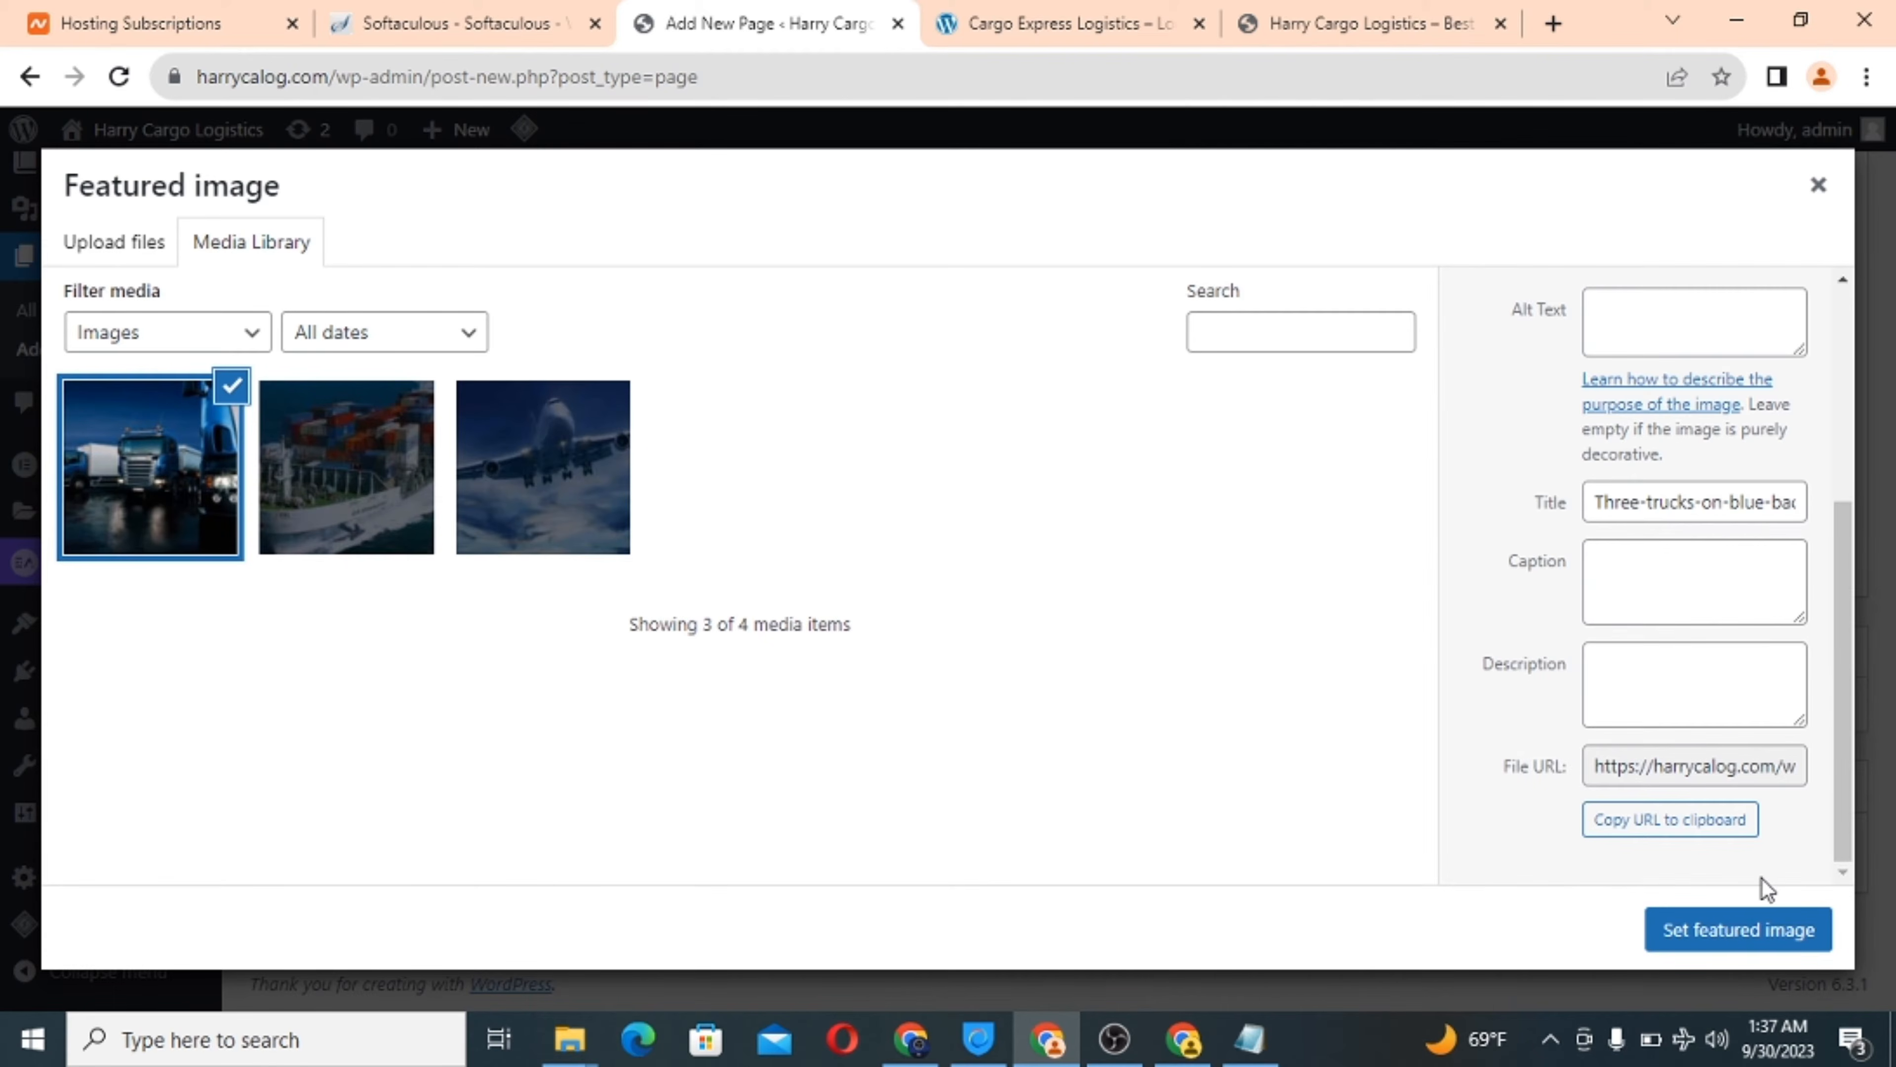
{"action": "left_click", "coordinate": [1721, 934]}
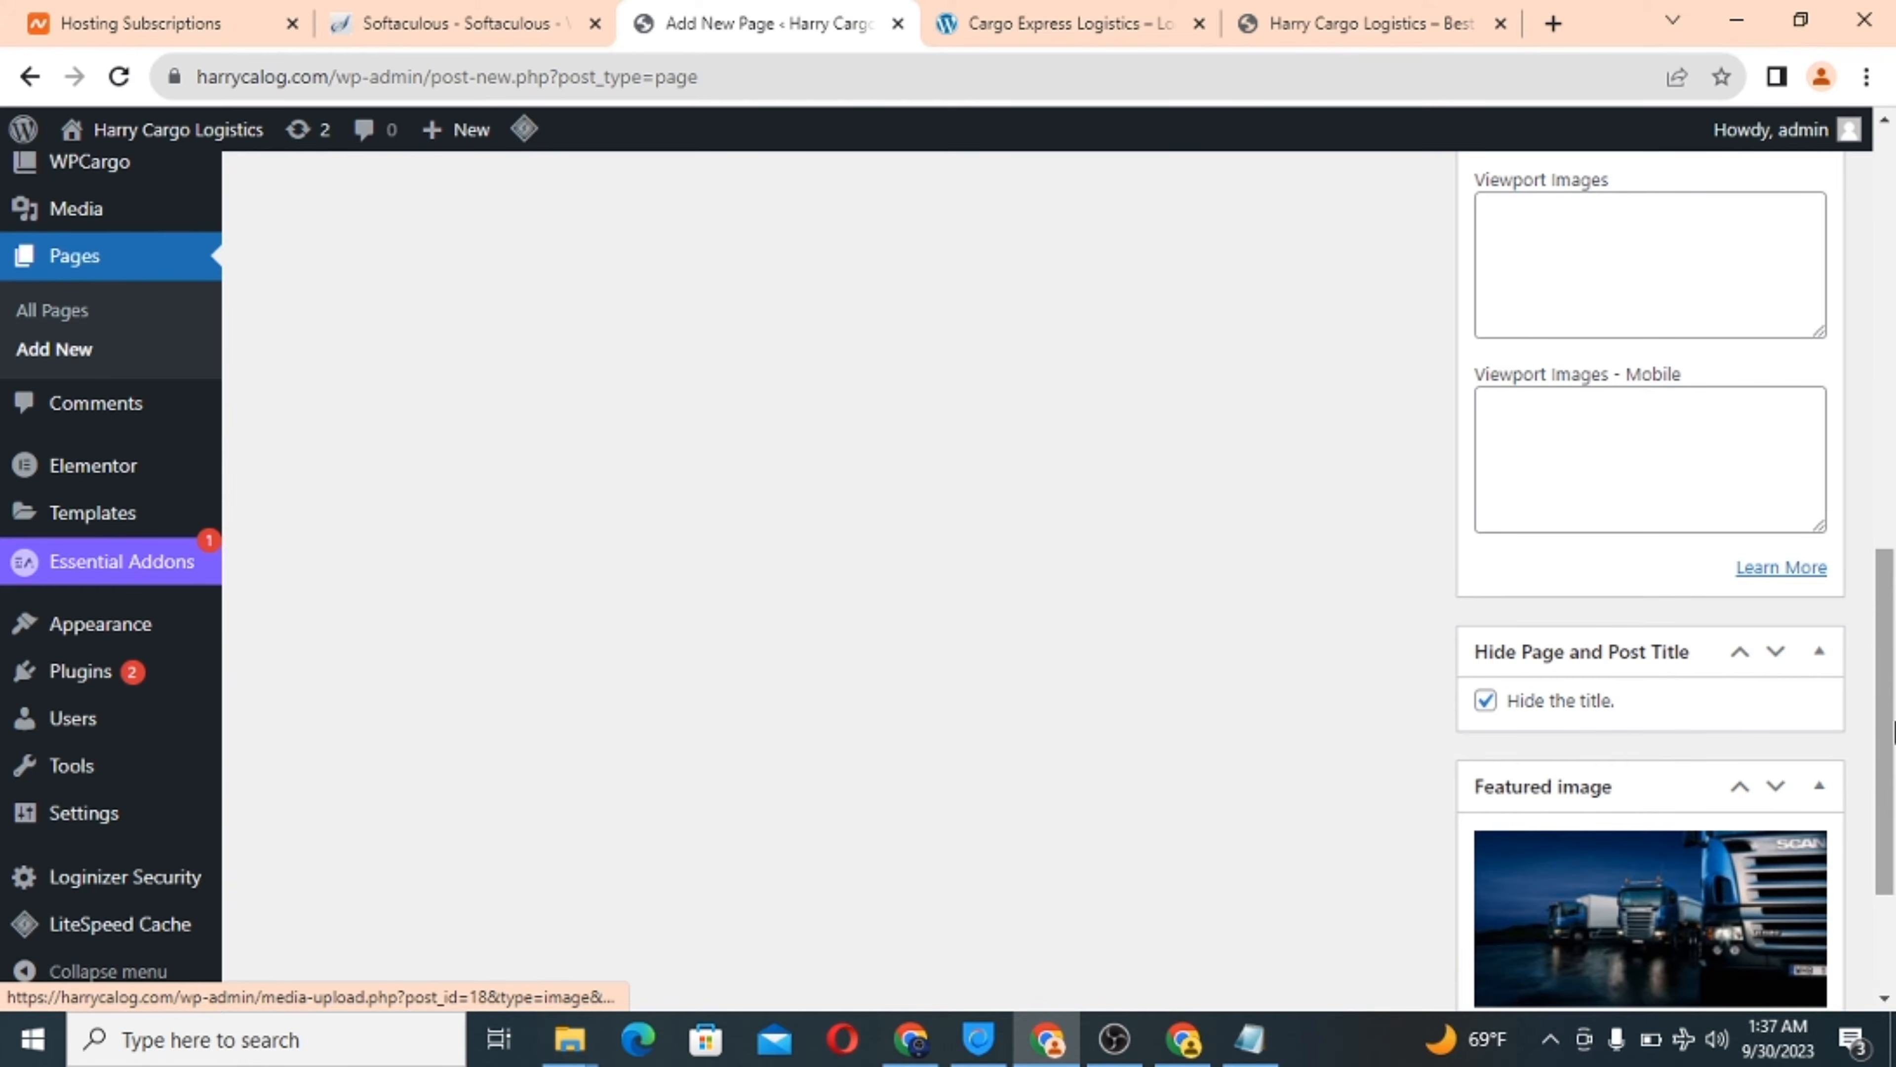
{"action": "scroll", "coordinate": [1828, 445], "scroll_direction": "up", "scroll_amount": 2}
{"action": "scroll", "coordinate": [1828, 446], "scroll_direction": "up", "scroll_amount": 15}
{"action": "left_click", "coordinate": [1779, 534]}
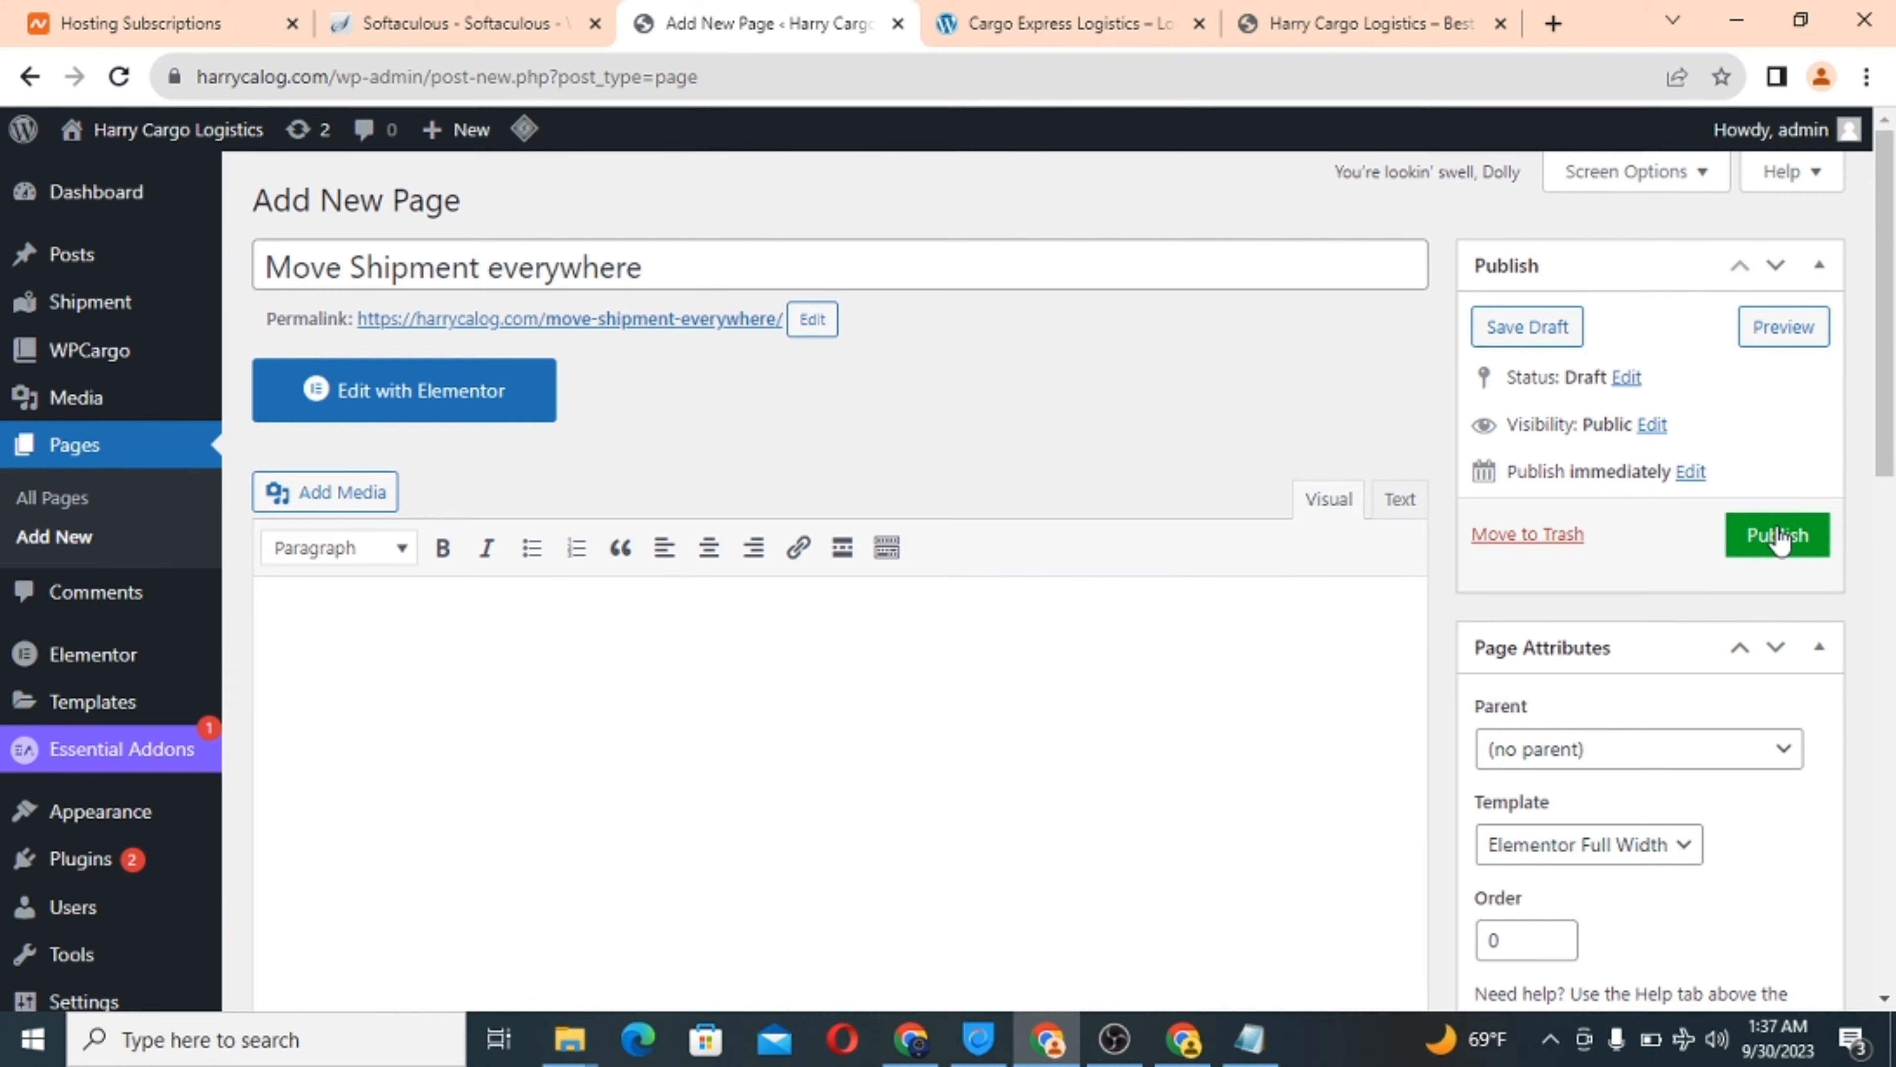
{"action": "left_click", "coordinate": [1063, 11]}
{"action": "scroll", "coordinate": [1059, 463], "scroll_direction": "down", "scroll_amount": 10}
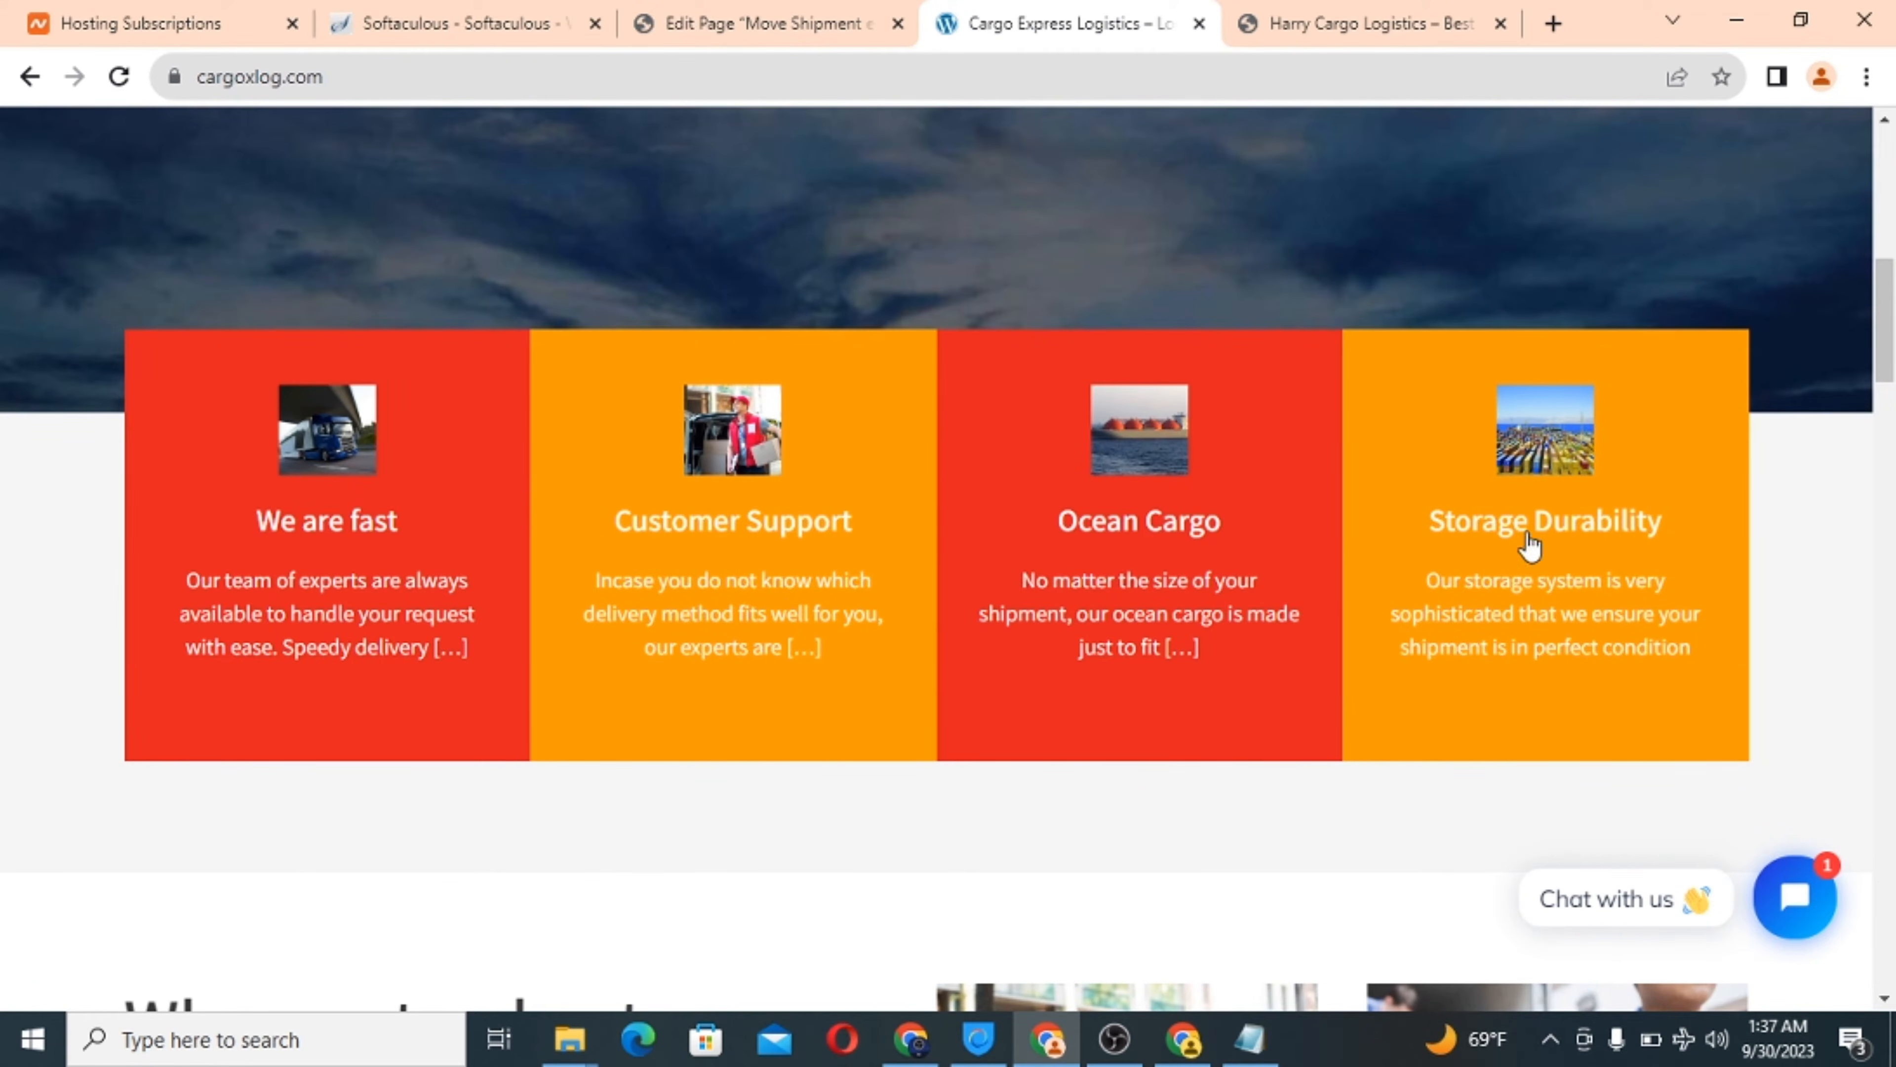
Start a new page titled 'We are fast'.
{"action": "left_click", "coordinate": [694, 10]}
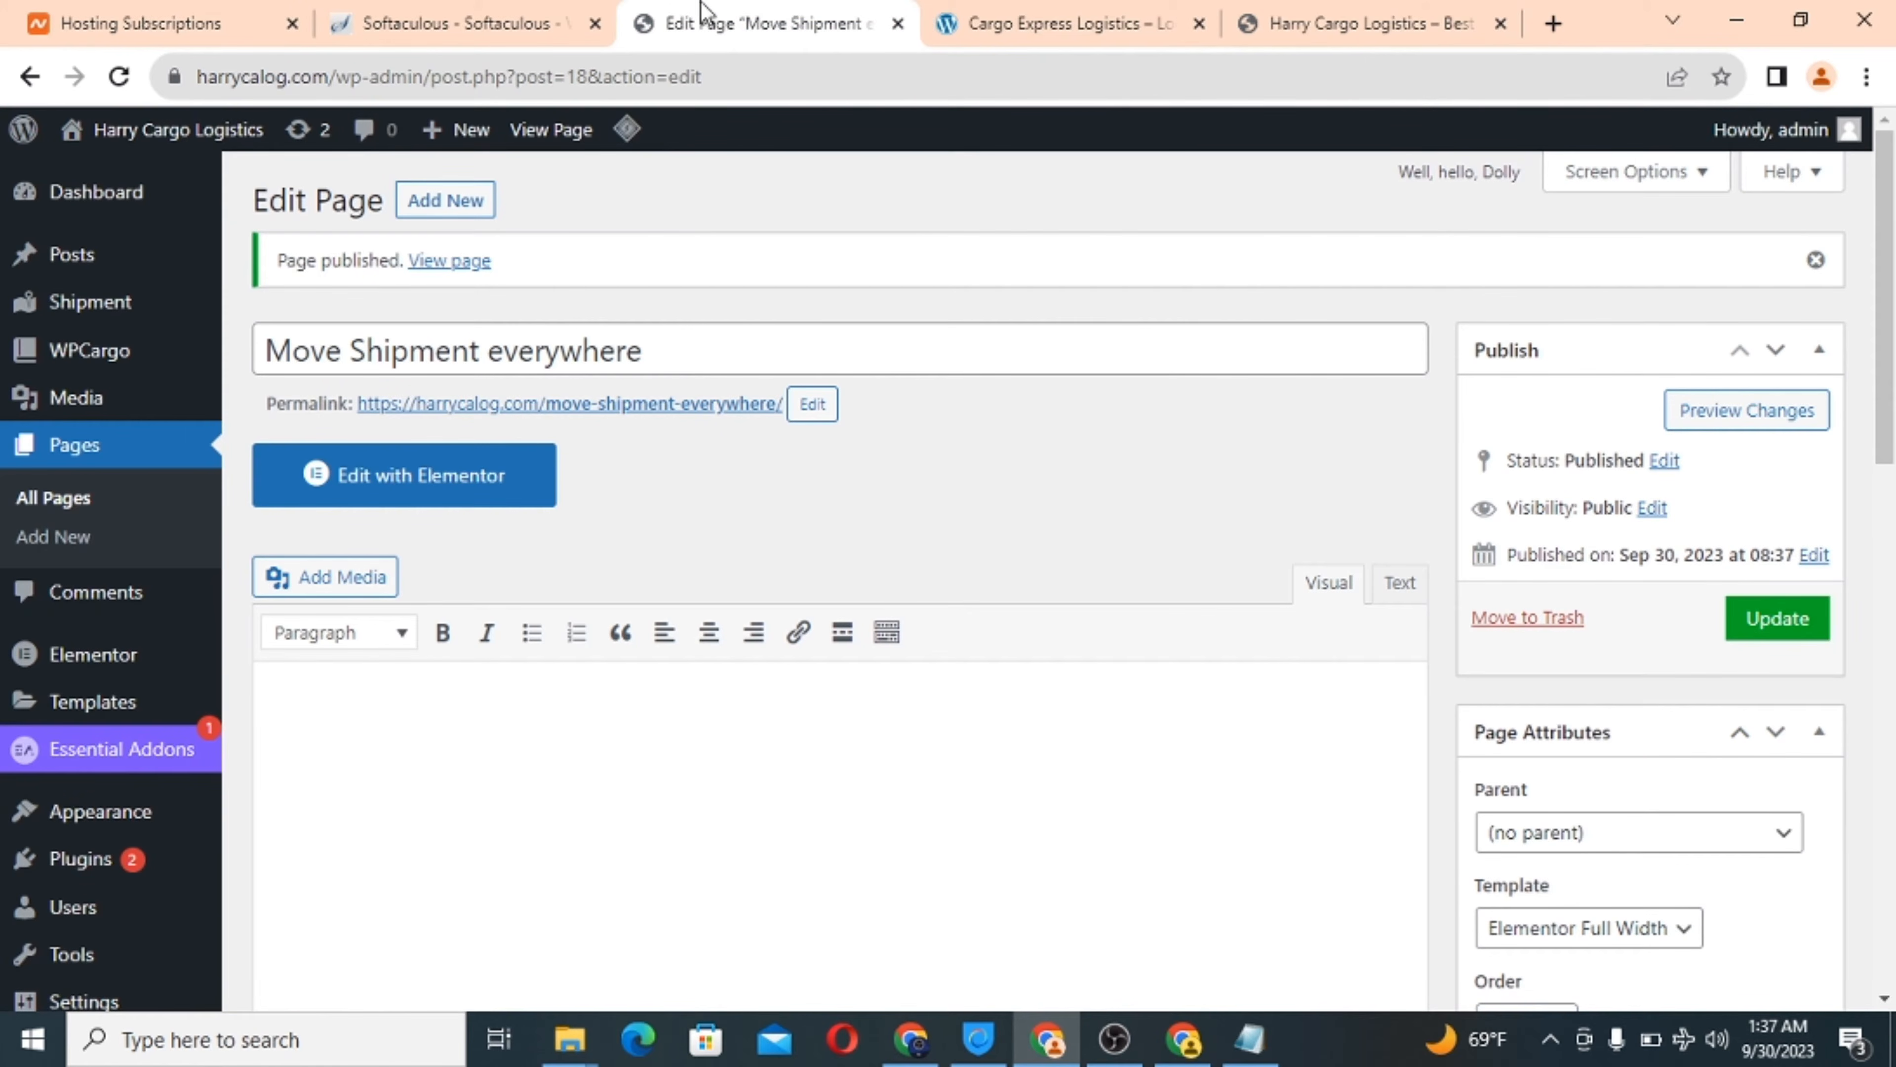
{"action": "left_click", "coordinate": [1026, 21]}
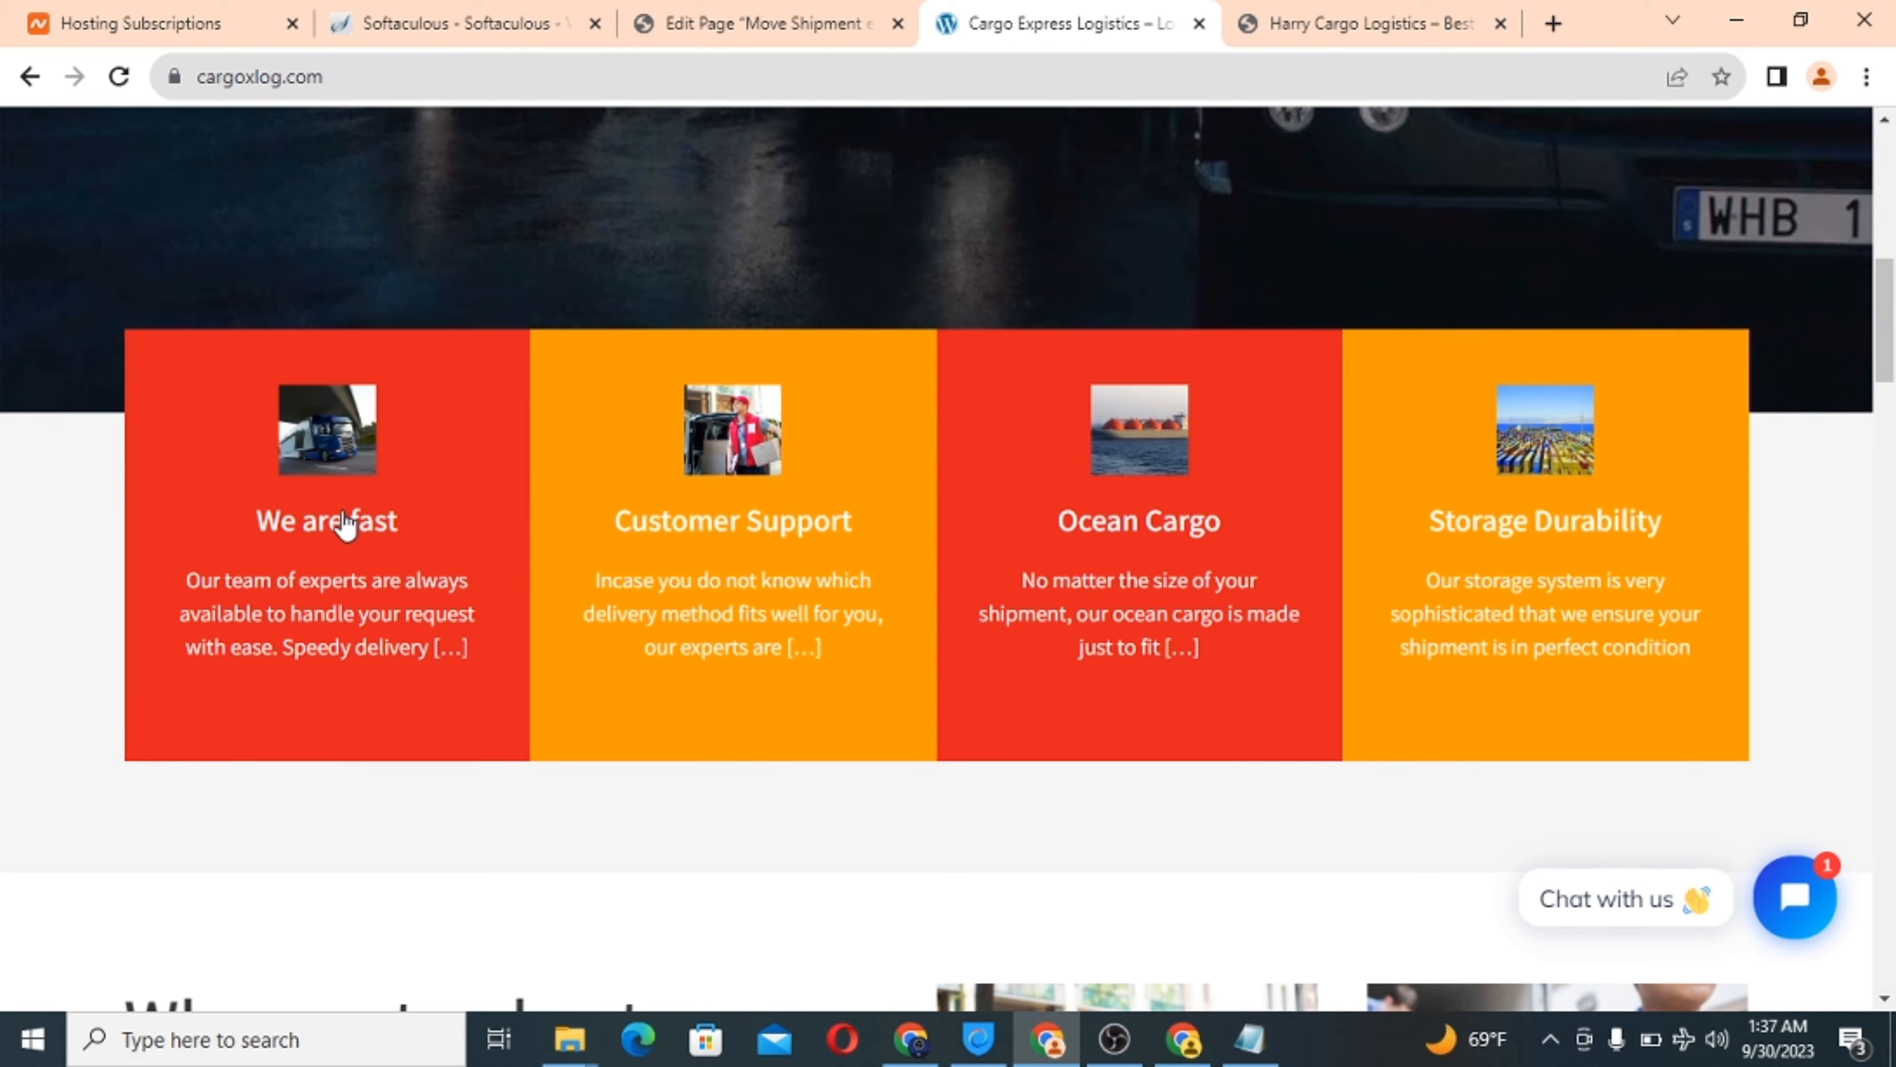
{"action": "left_click", "coordinate": [812, 22]}
{"action": "left_click", "coordinate": [449, 203]}
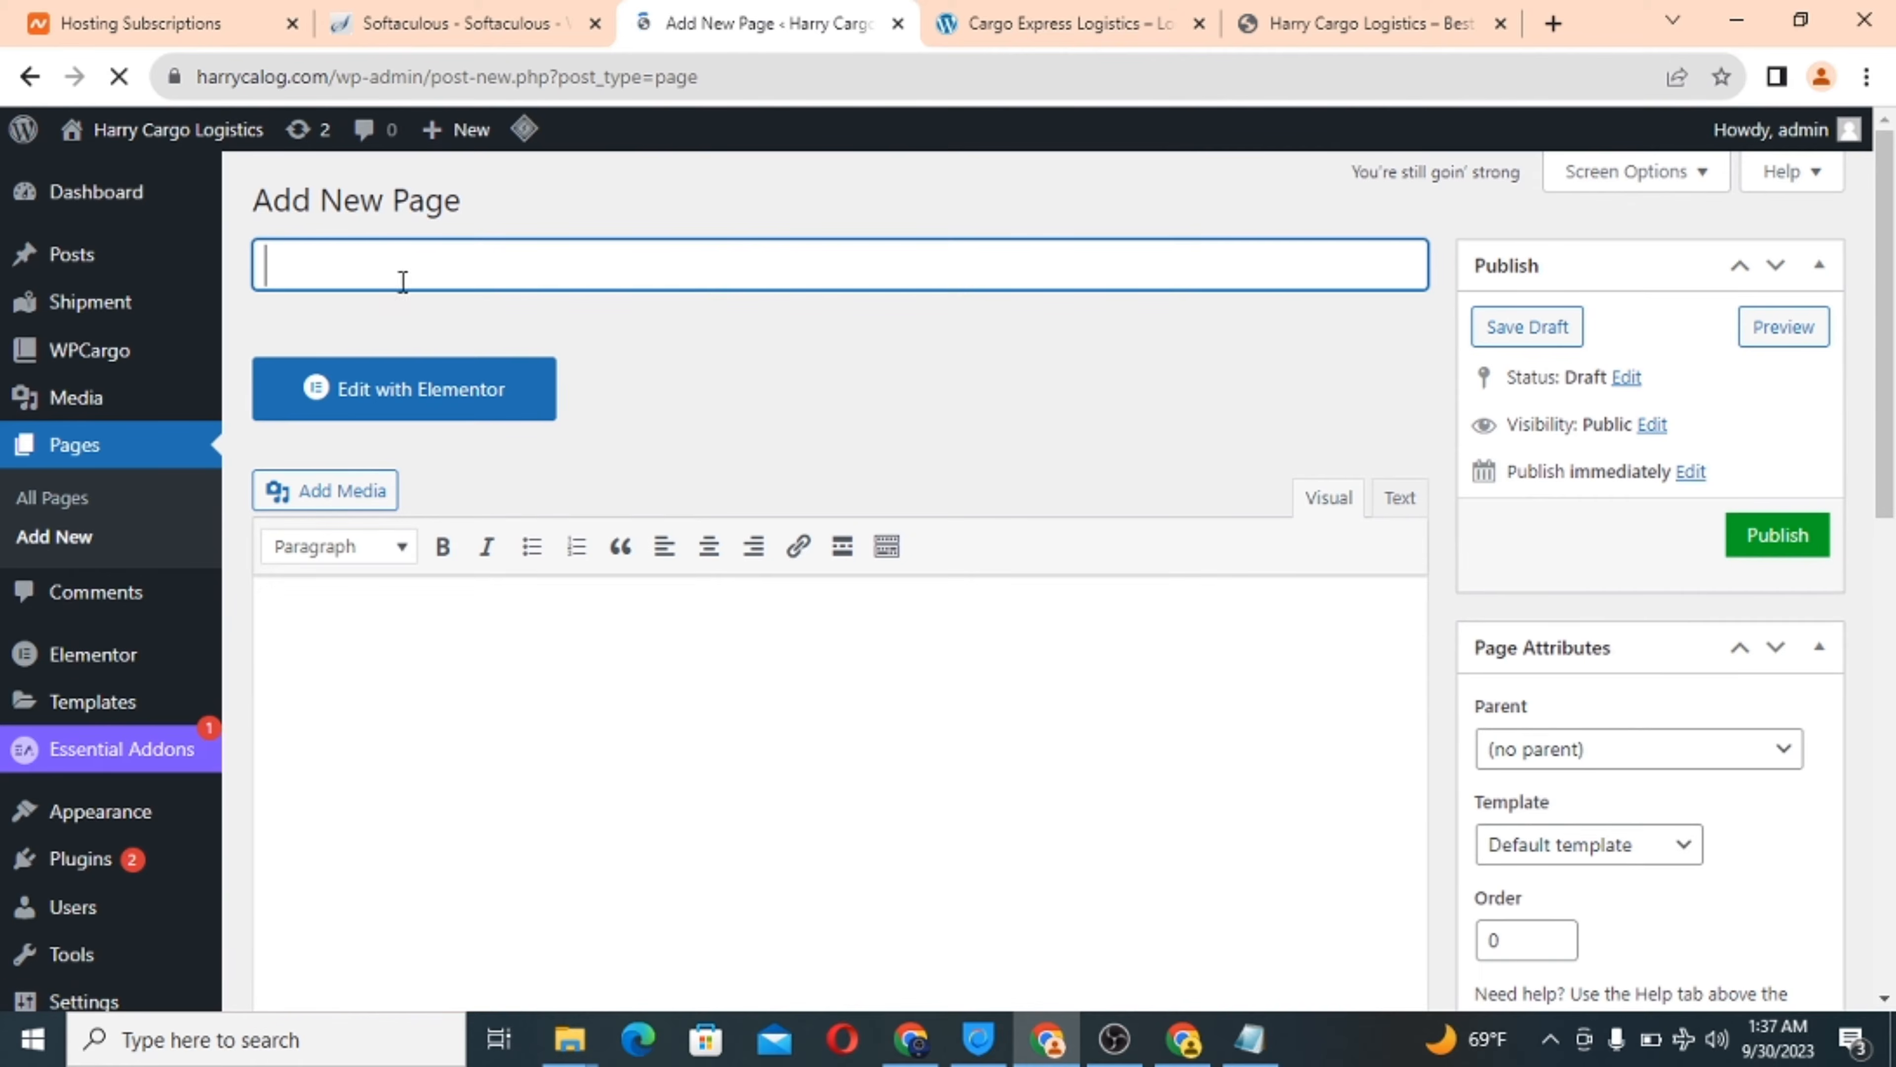
{"action": "type", "text": "We arec fa"}
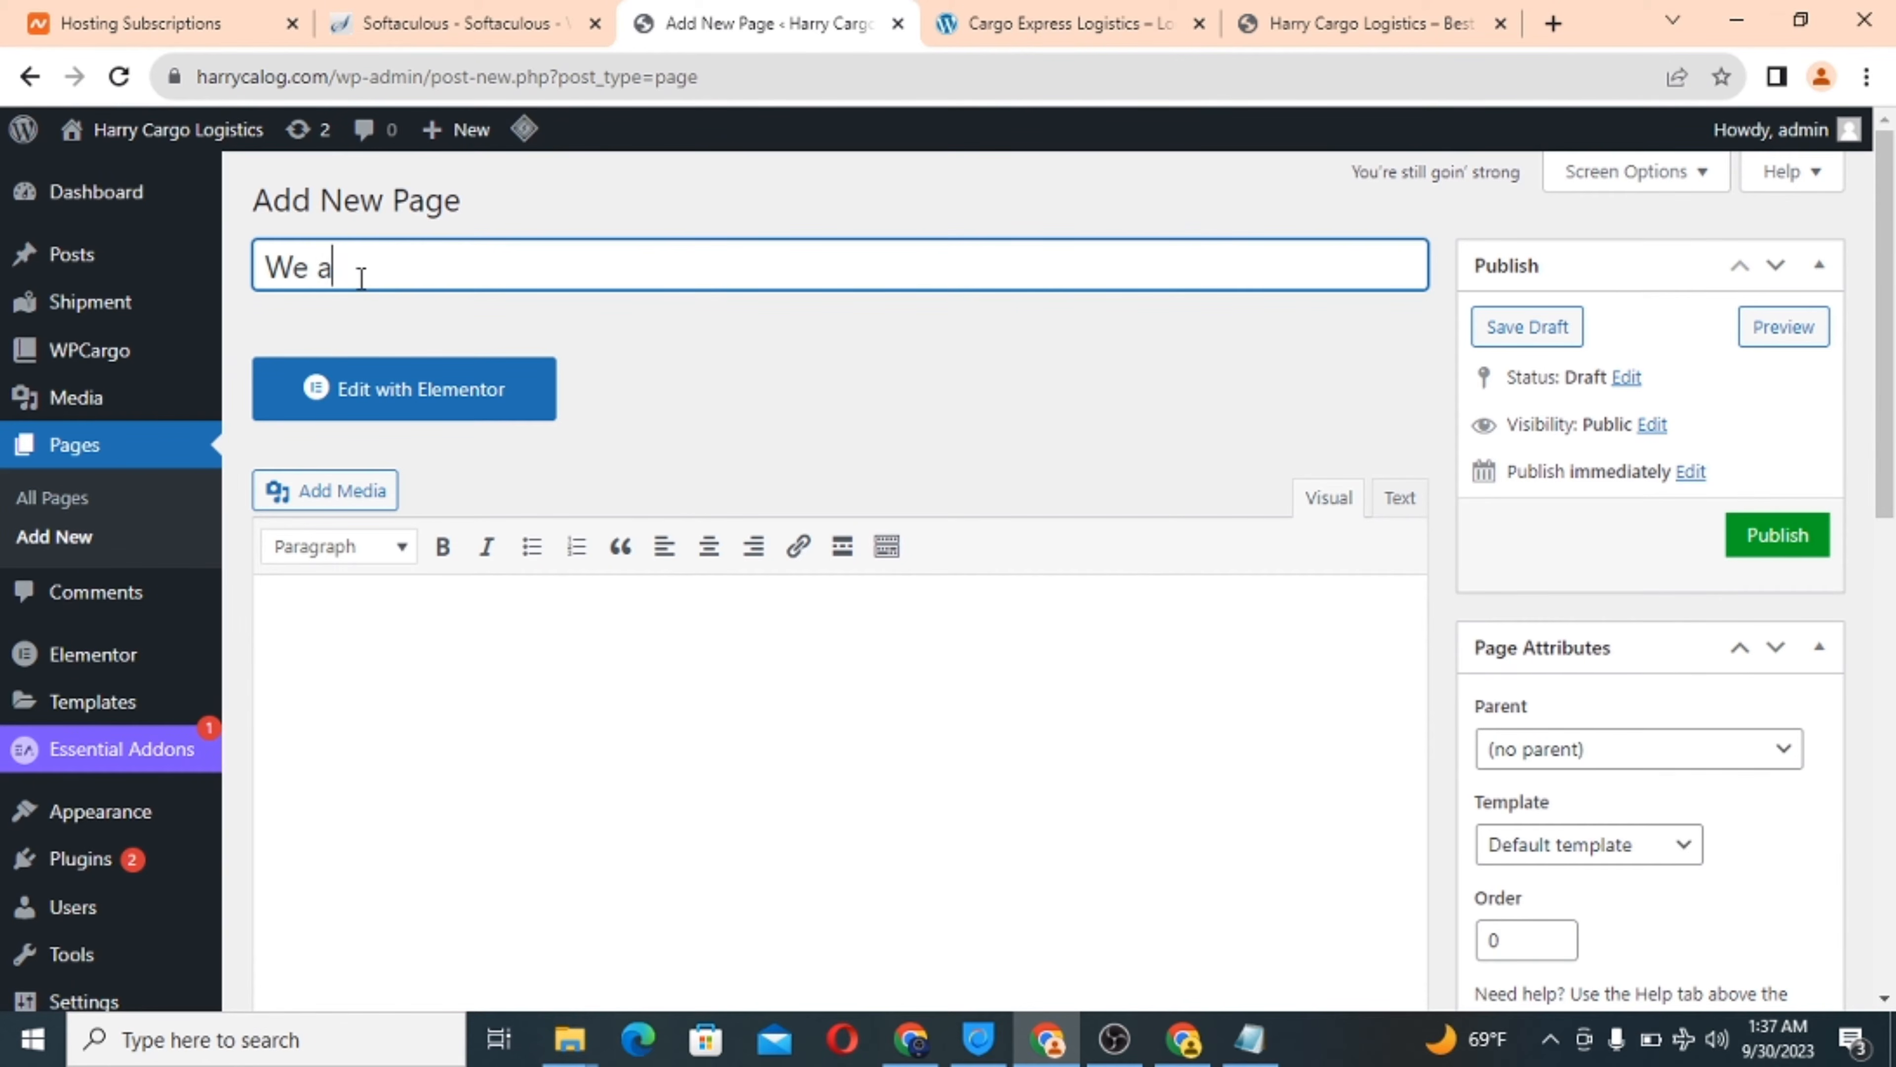
{"action": "key", "text": "BackSpace"}
{"action": "key", "text": "BackSpace"}
{"action": "key", "text": "BackSpace"}
{"action": "key", "text": "BackSpace"}
{"action": "type", "text": "fa"}
{"action": "left_click", "coordinate": [394, 656]}
Copy the We are fast card description from the reference site and paste it as plain text.
{"action": "left_click", "coordinate": [978, 16]}
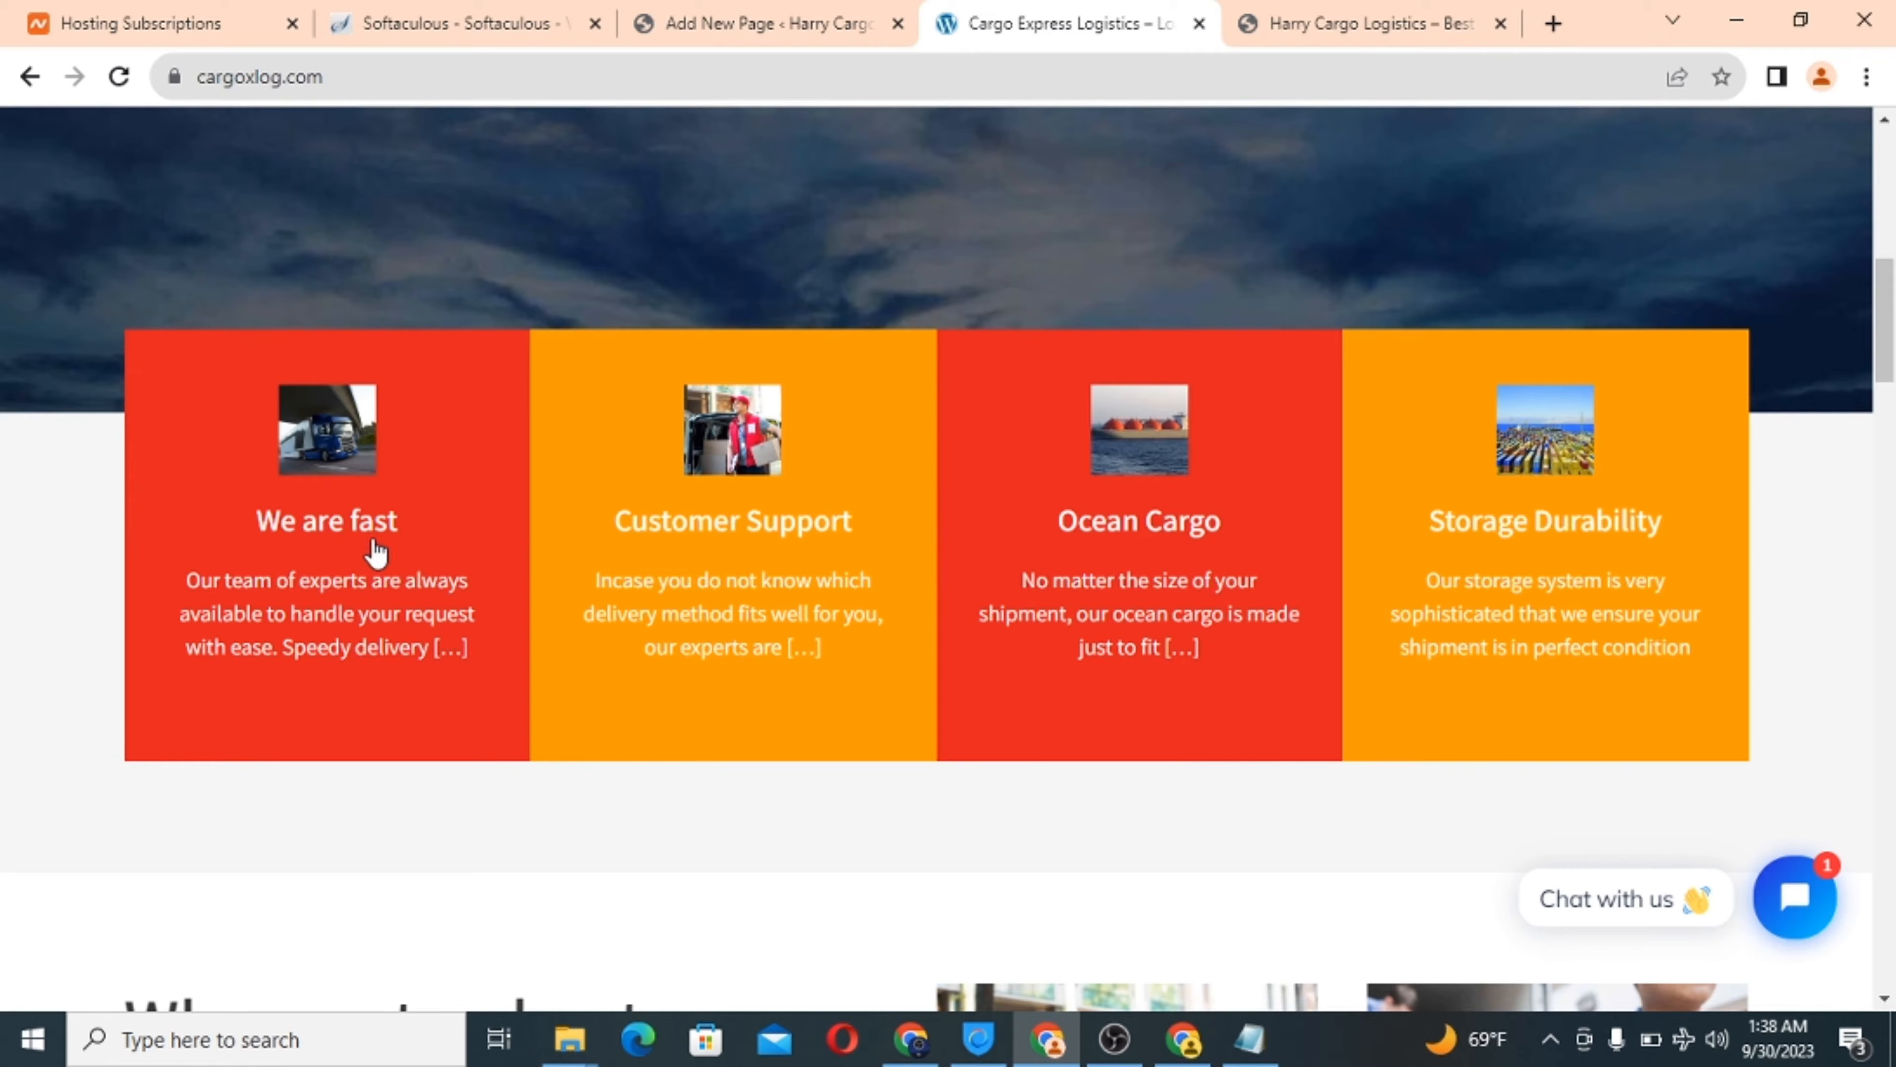
{"action": "left_click_drag", "start_coordinate": [192, 580], "coordinate": [451, 657]}
{"action": "right_click", "coordinate": [375, 641]}
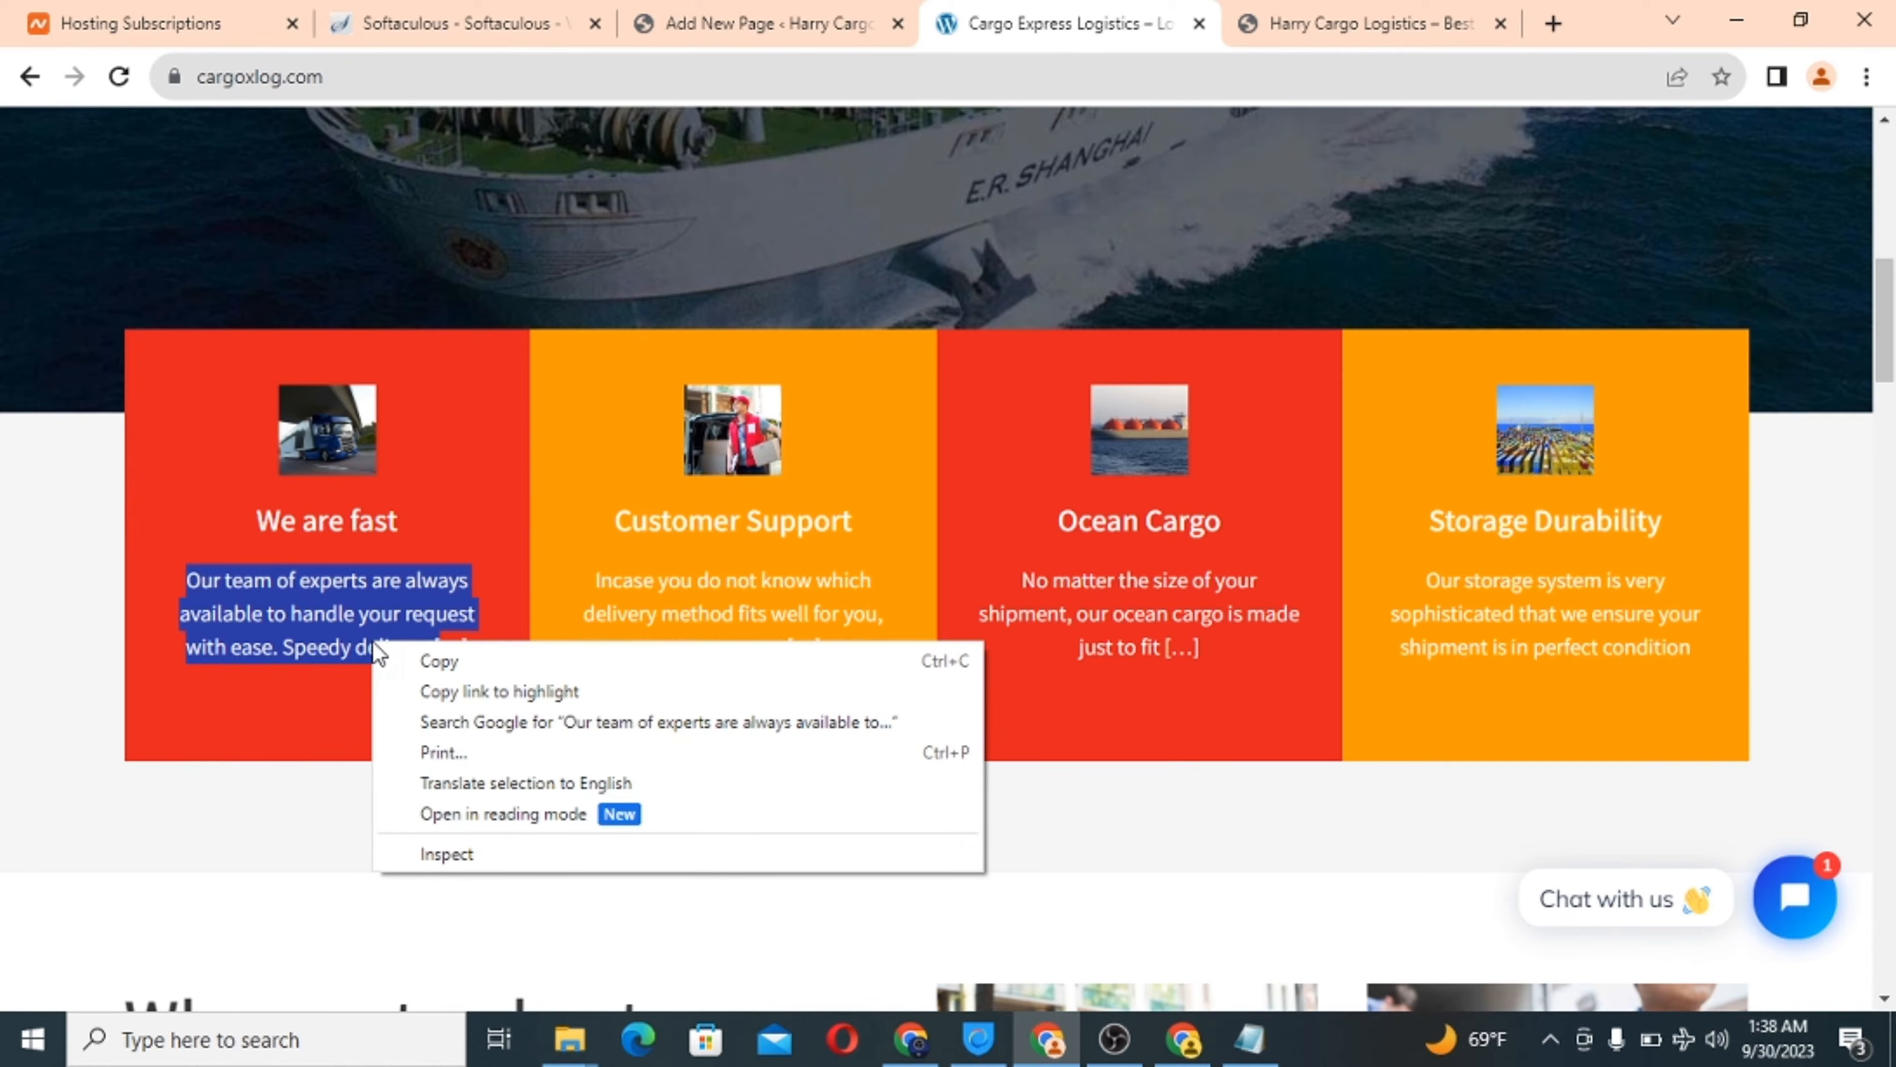
{"action": "left_click", "coordinate": [441, 661]}
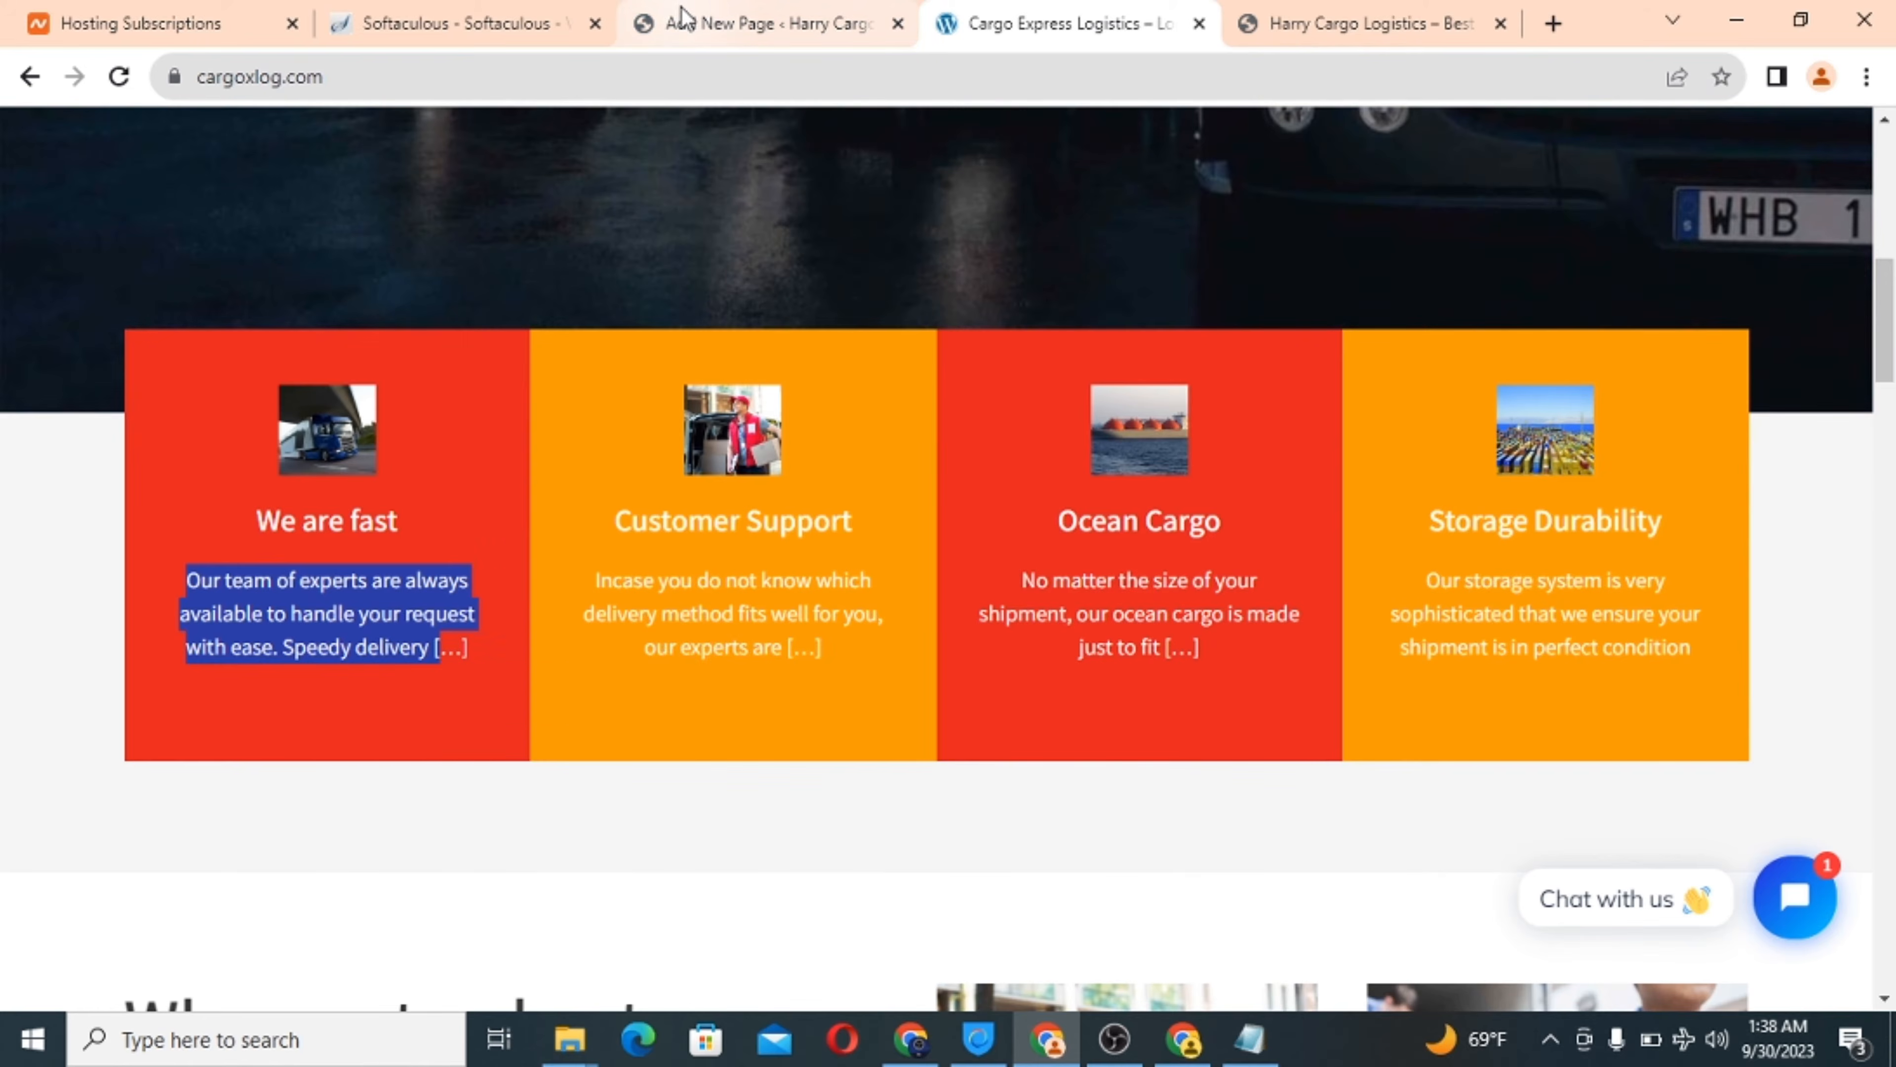
{"action": "left_click", "coordinate": [680, 21]}
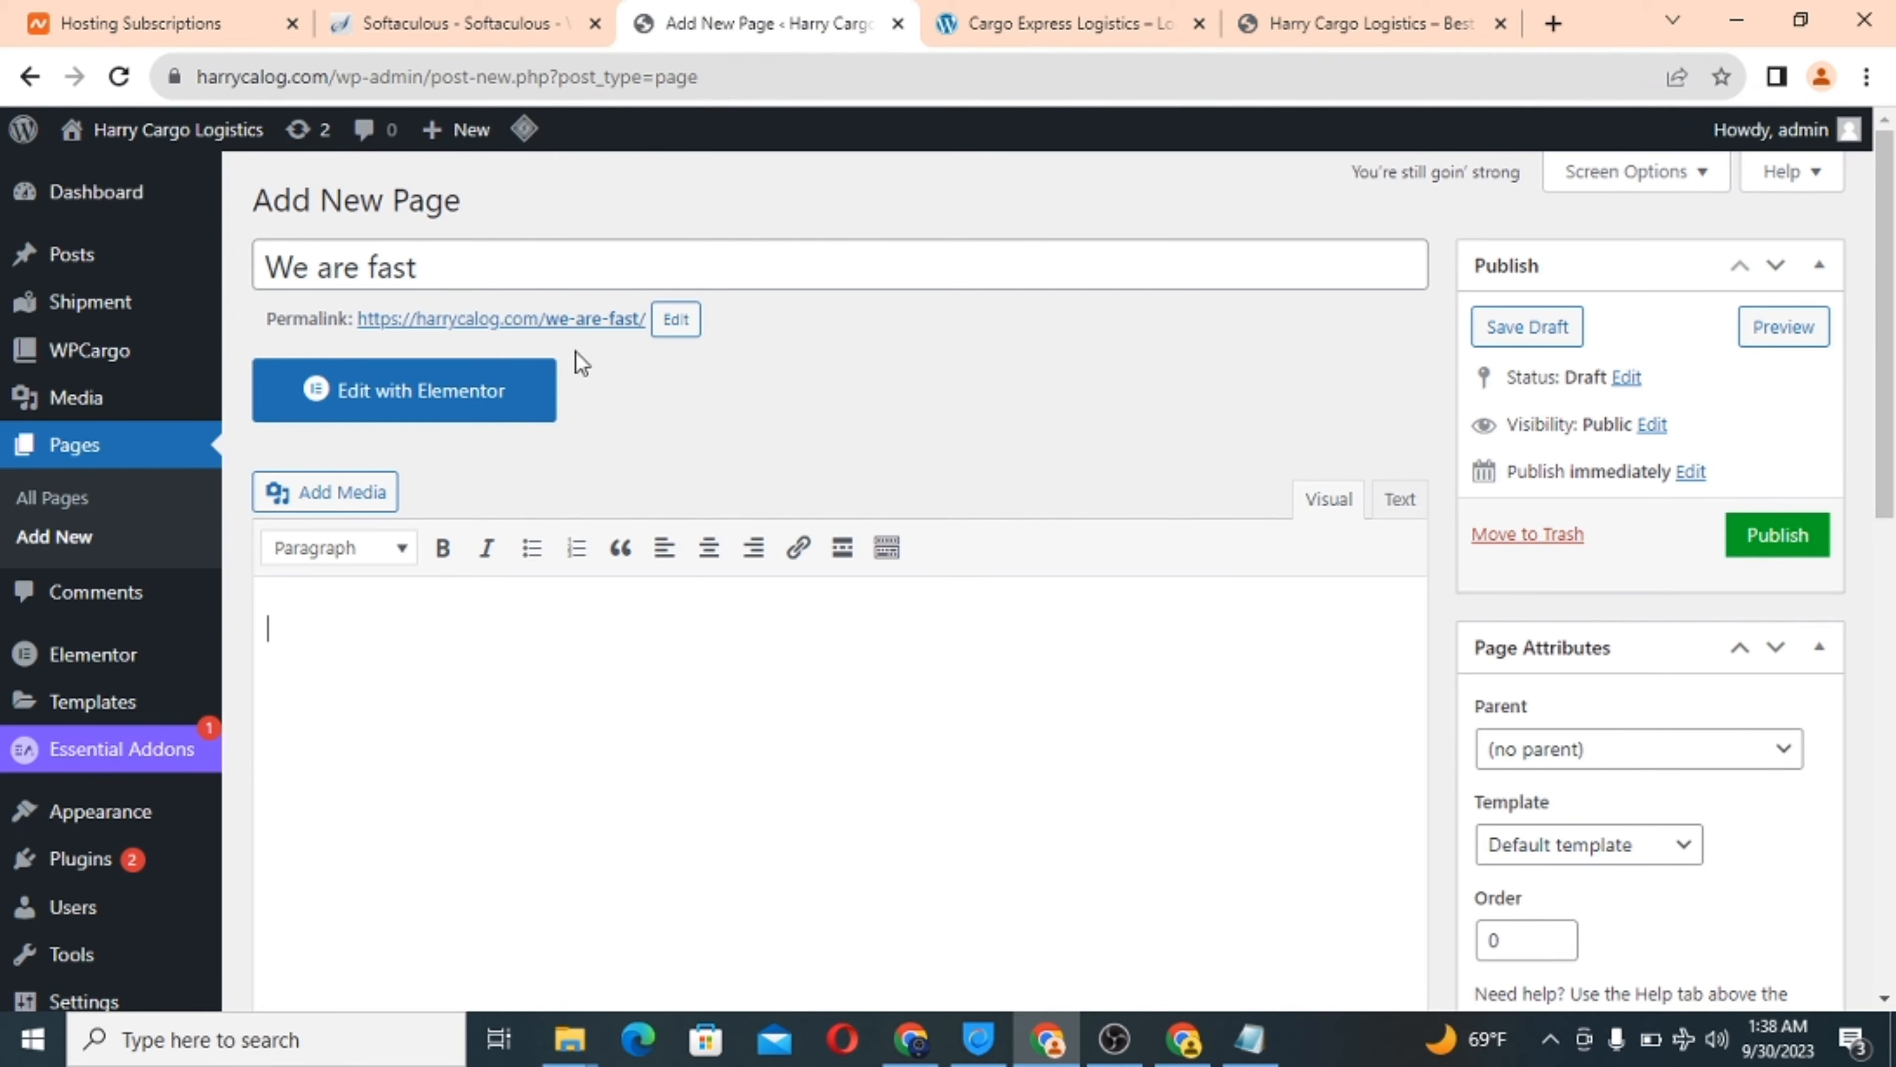
{"action": "right_click", "coordinate": [300, 626]}
{"action": "left_click", "coordinate": [493, 437]}
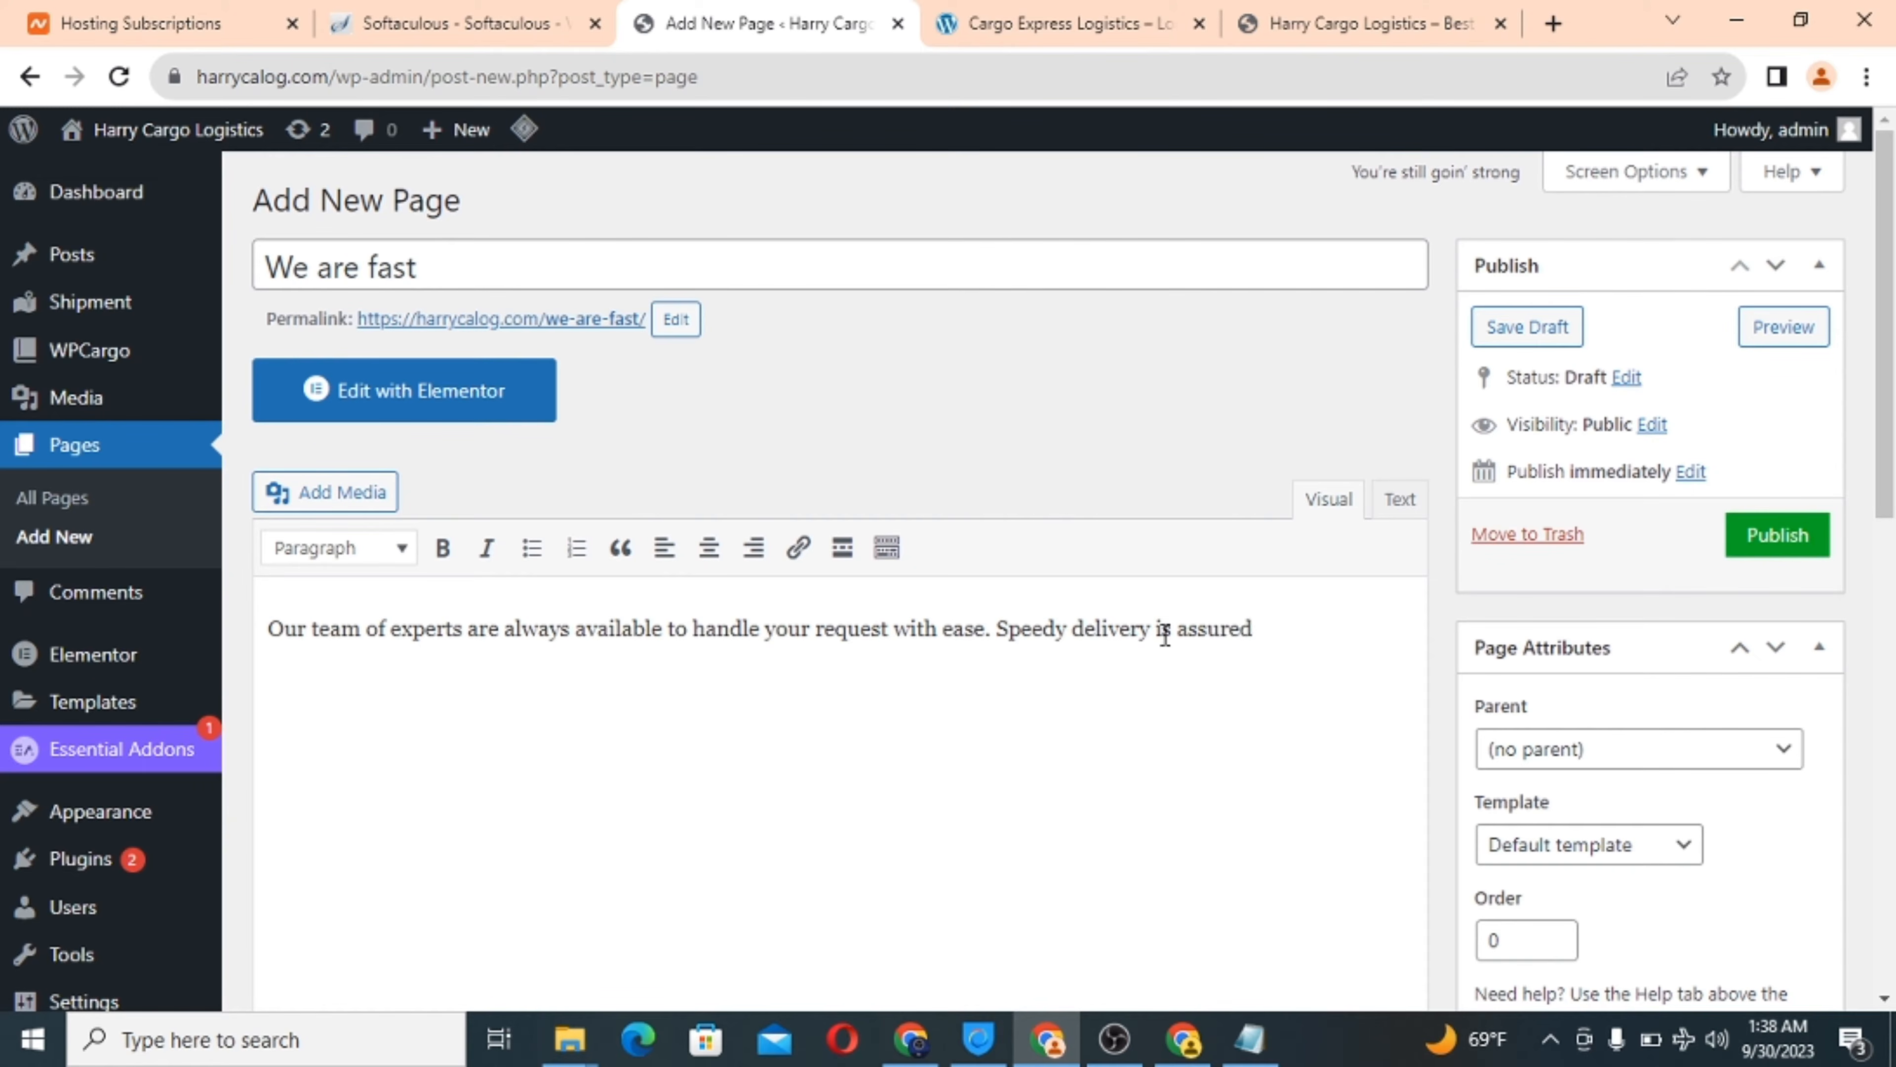
{"action": "scroll", "coordinate": [1222, 804], "scroll_direction": "down", "scroll_amount": 10}
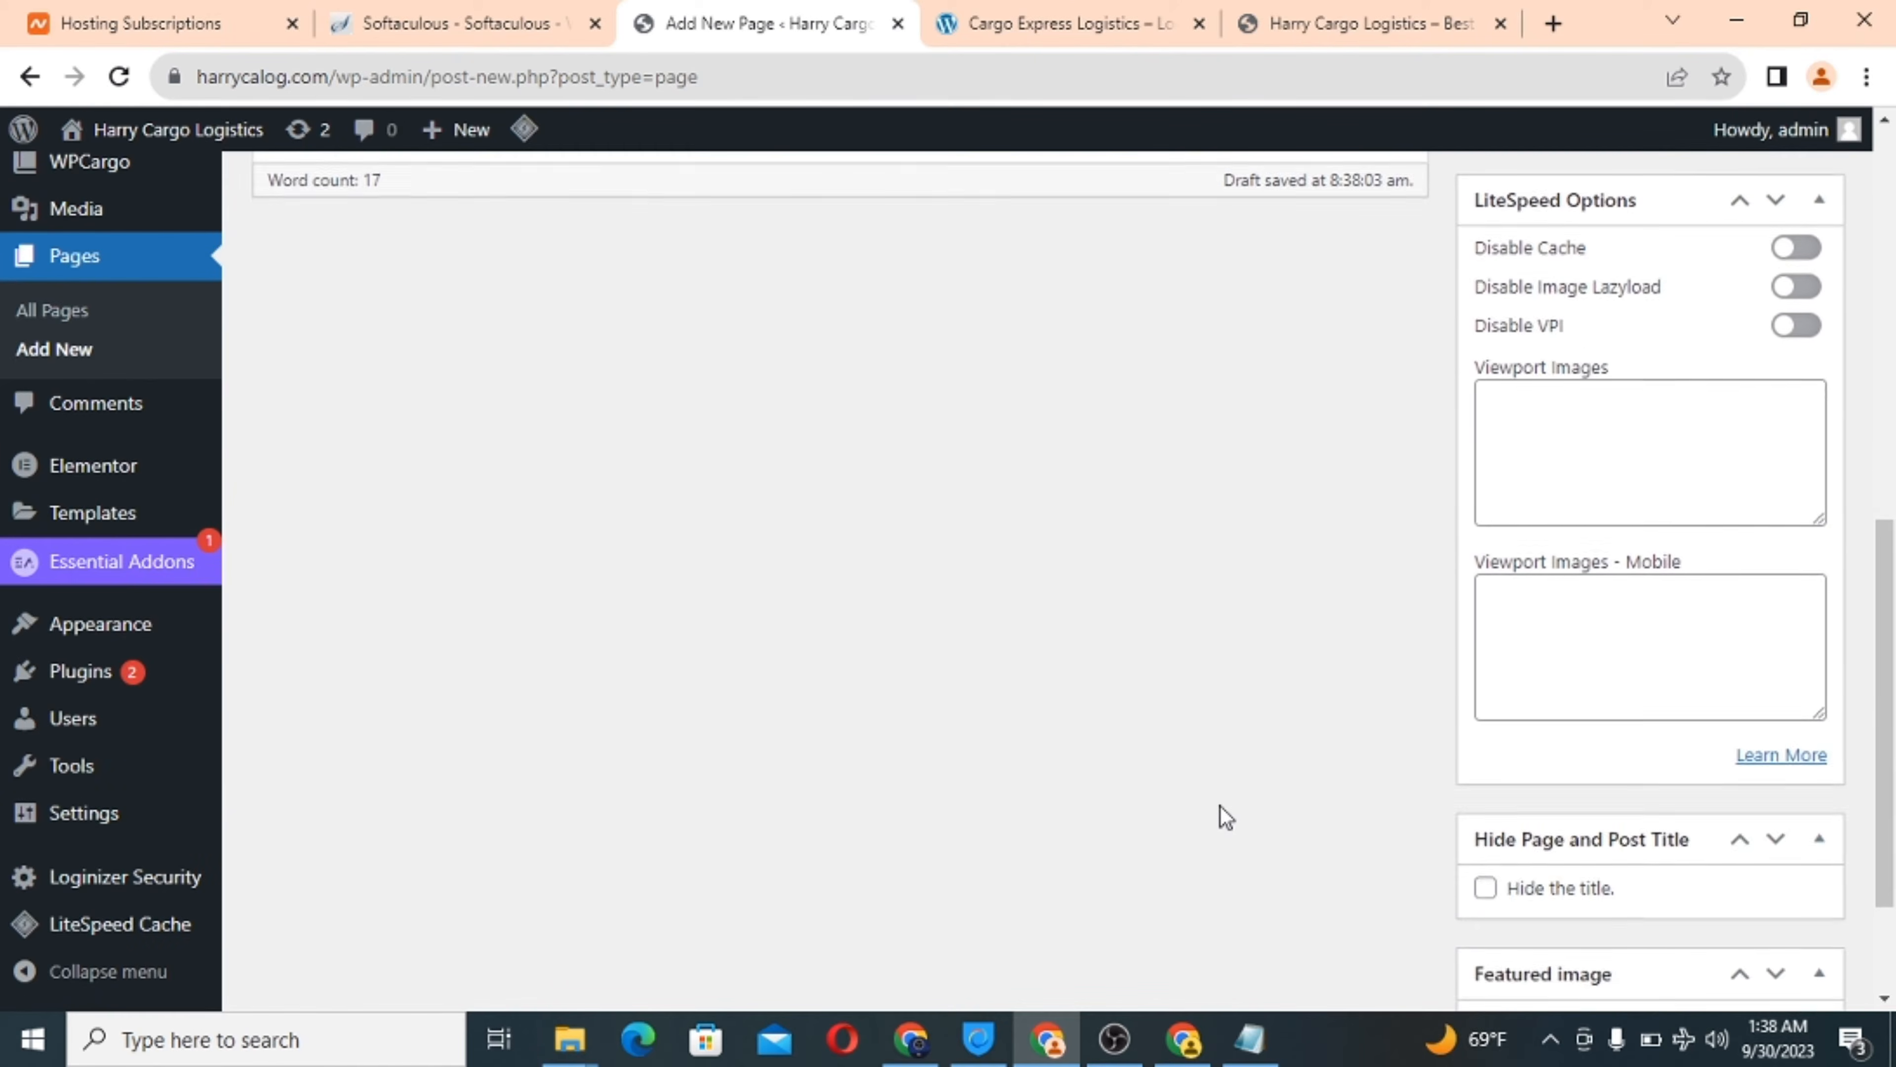
{"action": "scroll", "coordinate": [1226, 817], "scroll_direction": "up", "scroll_amount": 3}
{"action": "scroll", "coordinate": [1221, 813], "scroll_direction": "up", "scroll_amount": 3}
{"action": "scroll", "coordinate": [1221, 812], "scroll_direction": "down", "scroll_amount": 8}
{"action": "scroll", "coordinate": [1221, 813], "scroll_direction": "up", "scroll_amount": 10}
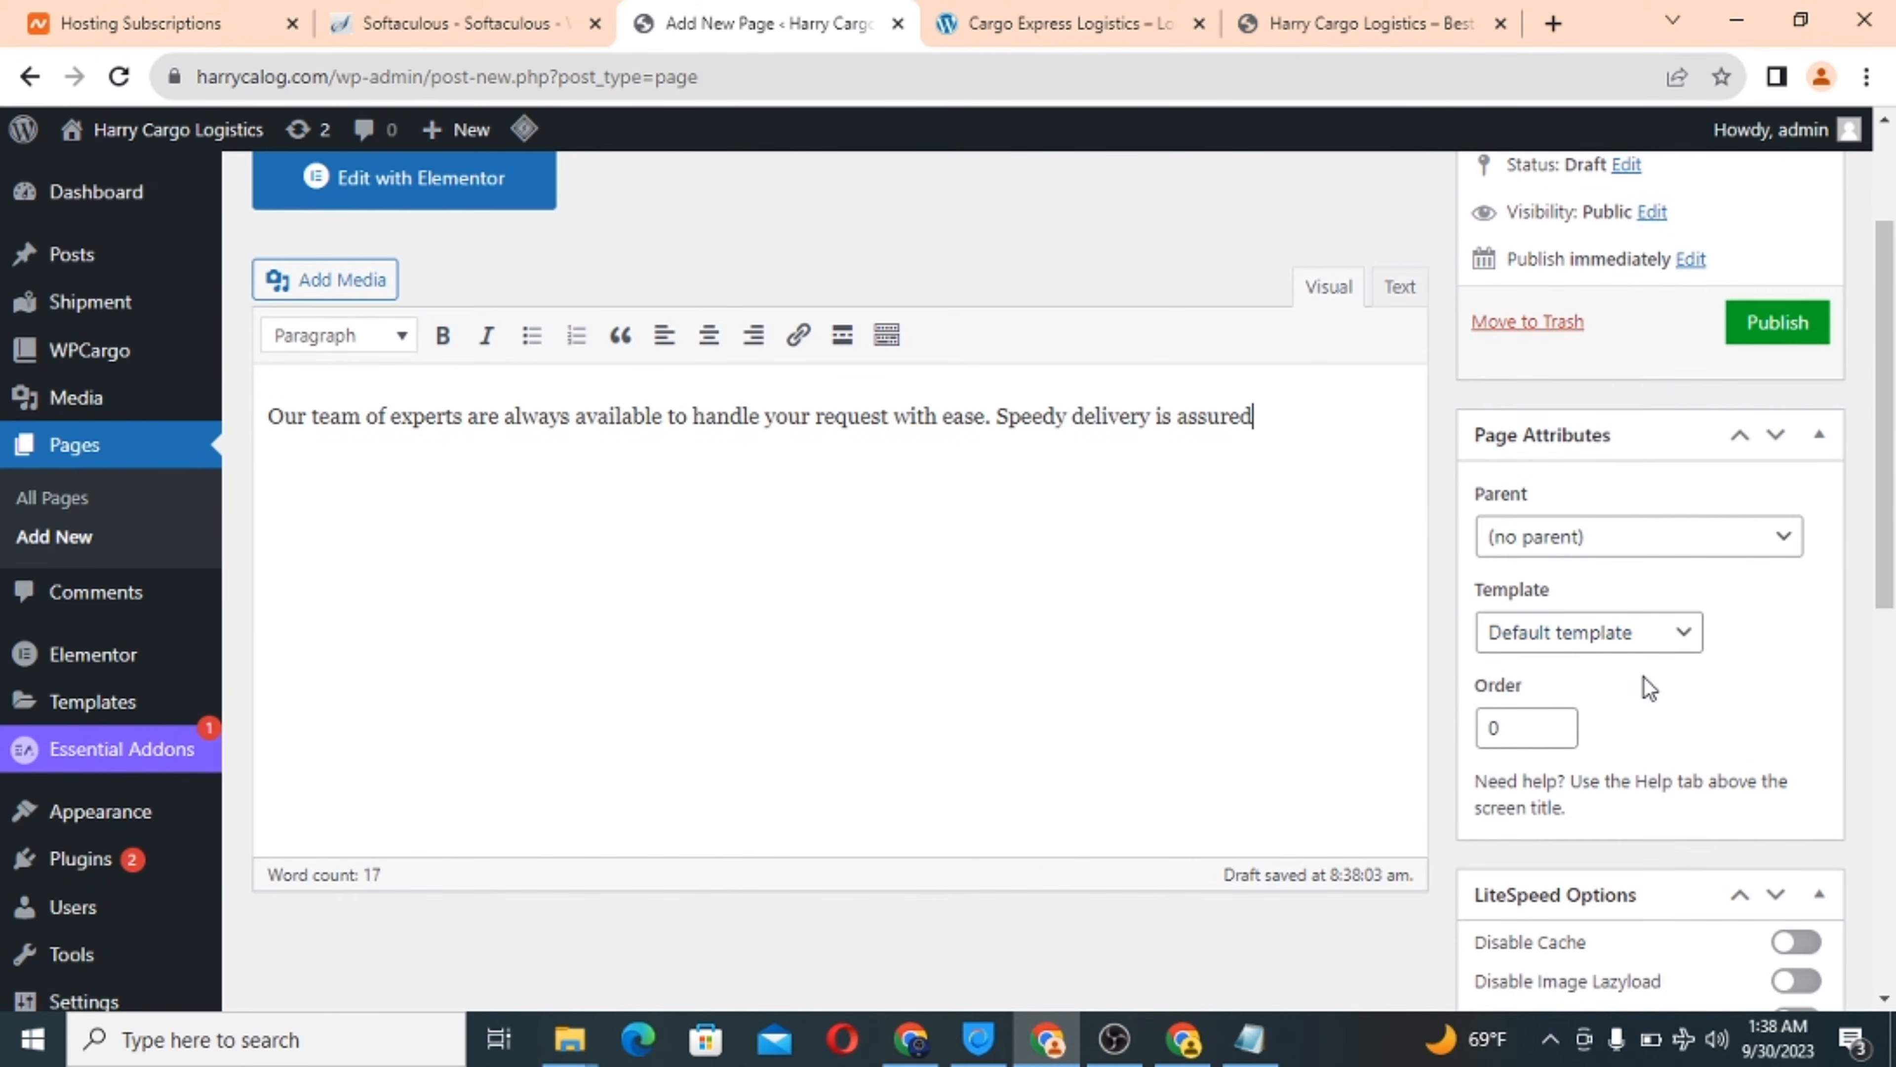
{"action": "scroll", "coordinate": [1646, 681], "scroll_direction": "down", "scroll_amount": 6}
{"action": "scroll", "coordinate": [1646, 676], "scroll_direction": "down", "scroll_amount": 6}
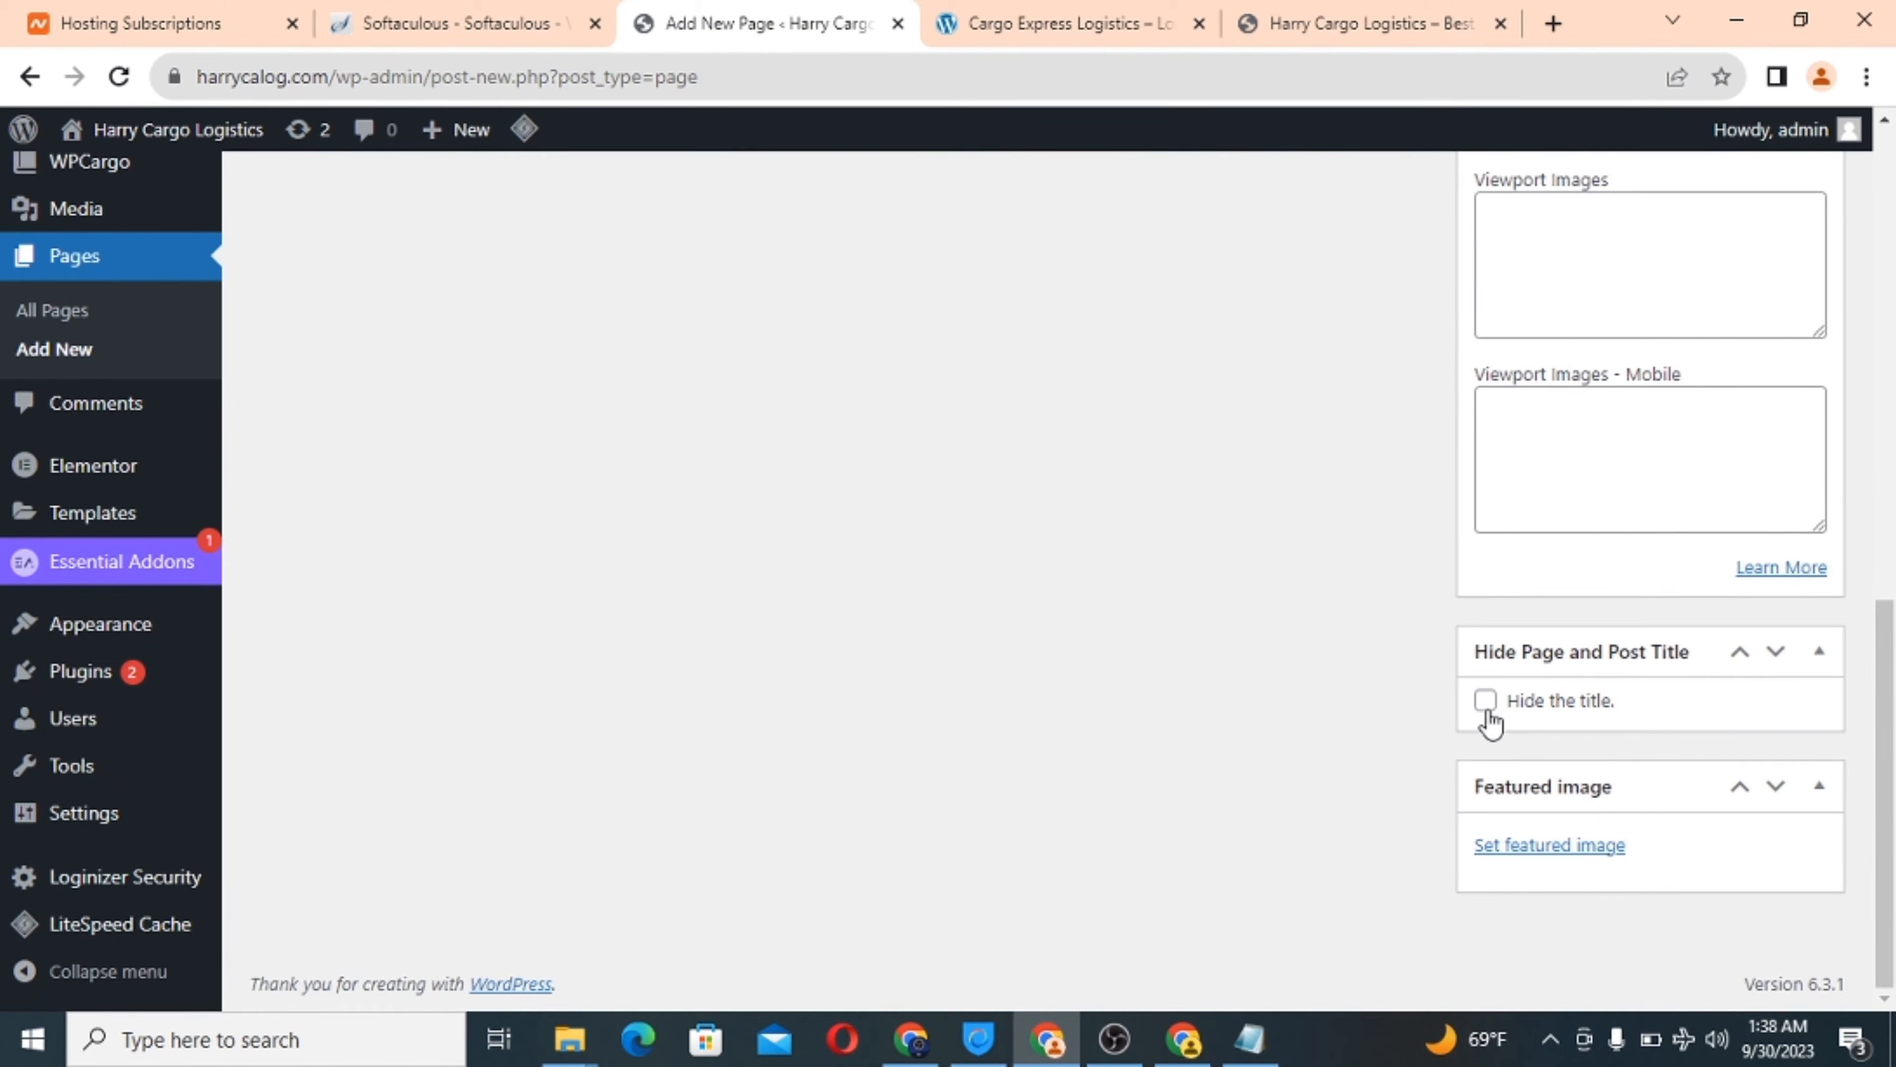
Hide the We are fast page title.
{"action": "left_click", "coordinate": [1486, 703]}
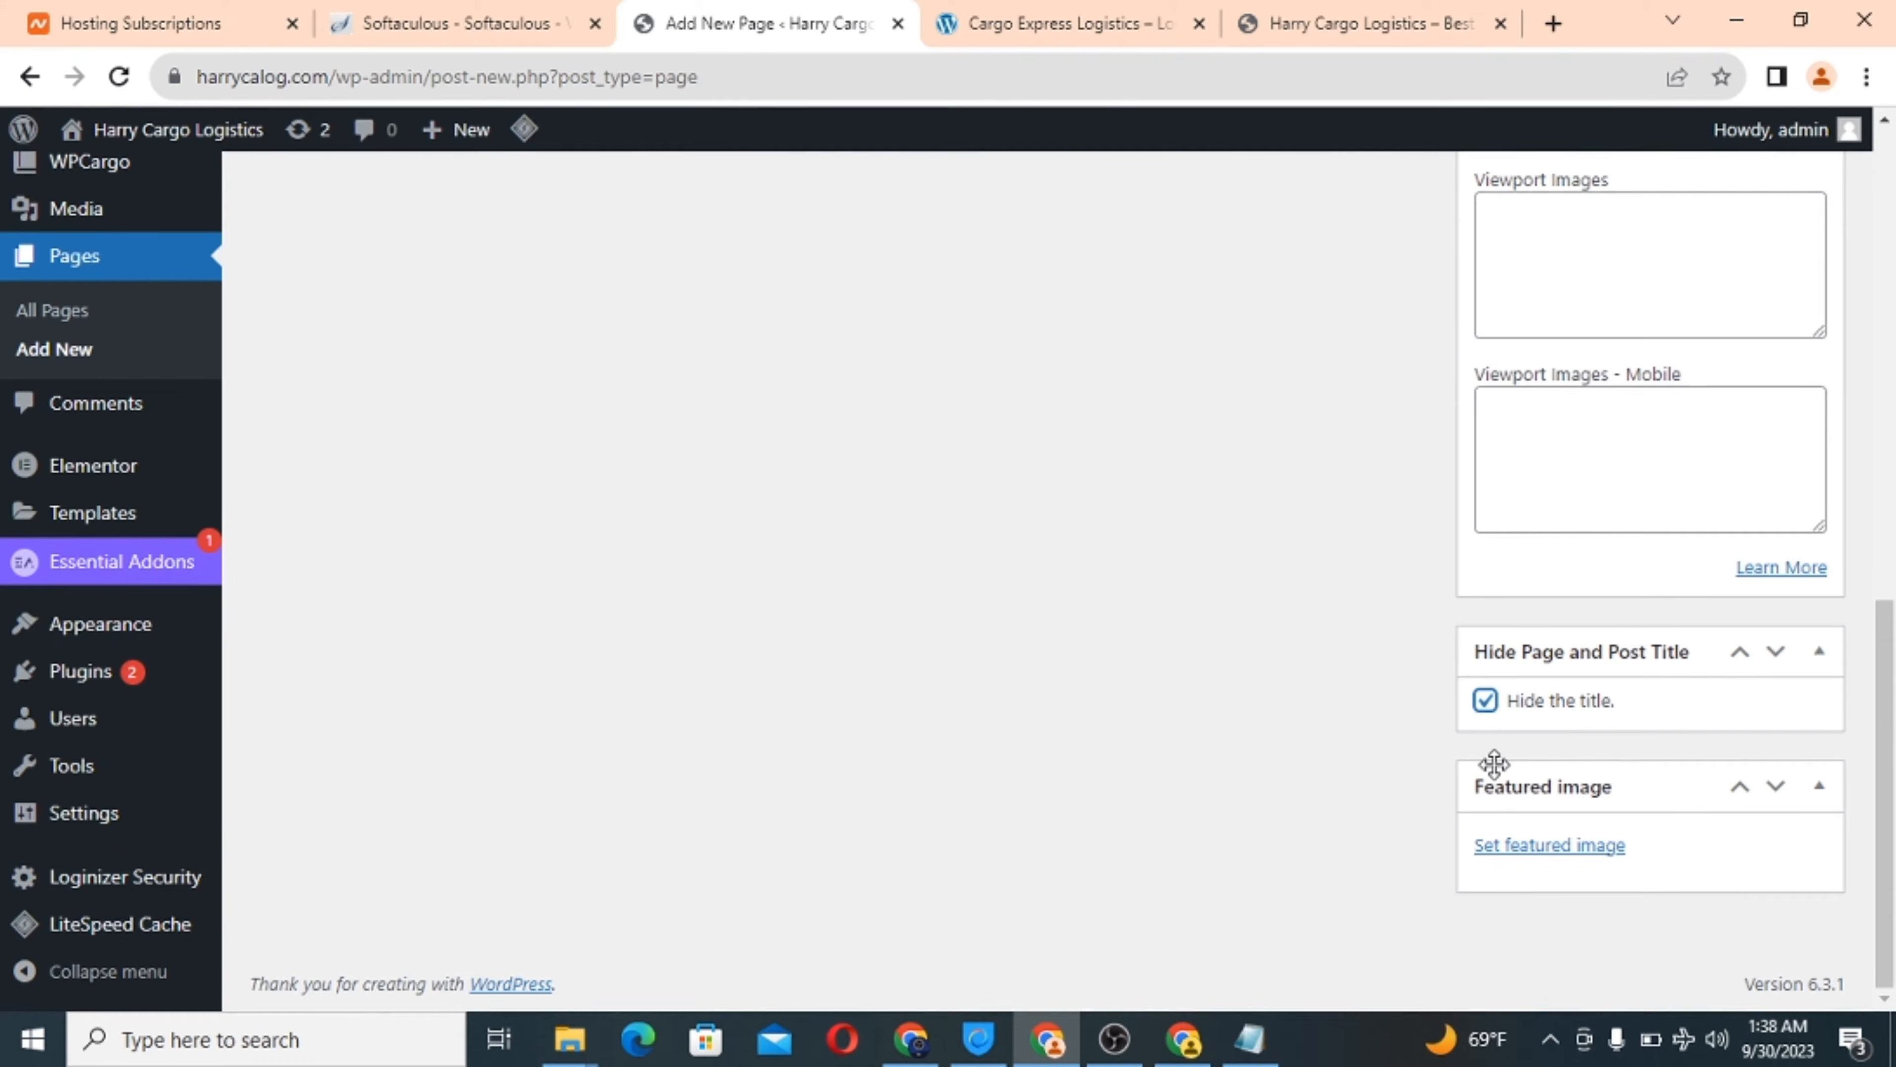
{"action": "left_click", "coordinate": [1530, 847]}
{"action": "left_click", "coordinate": [1120, 24]}
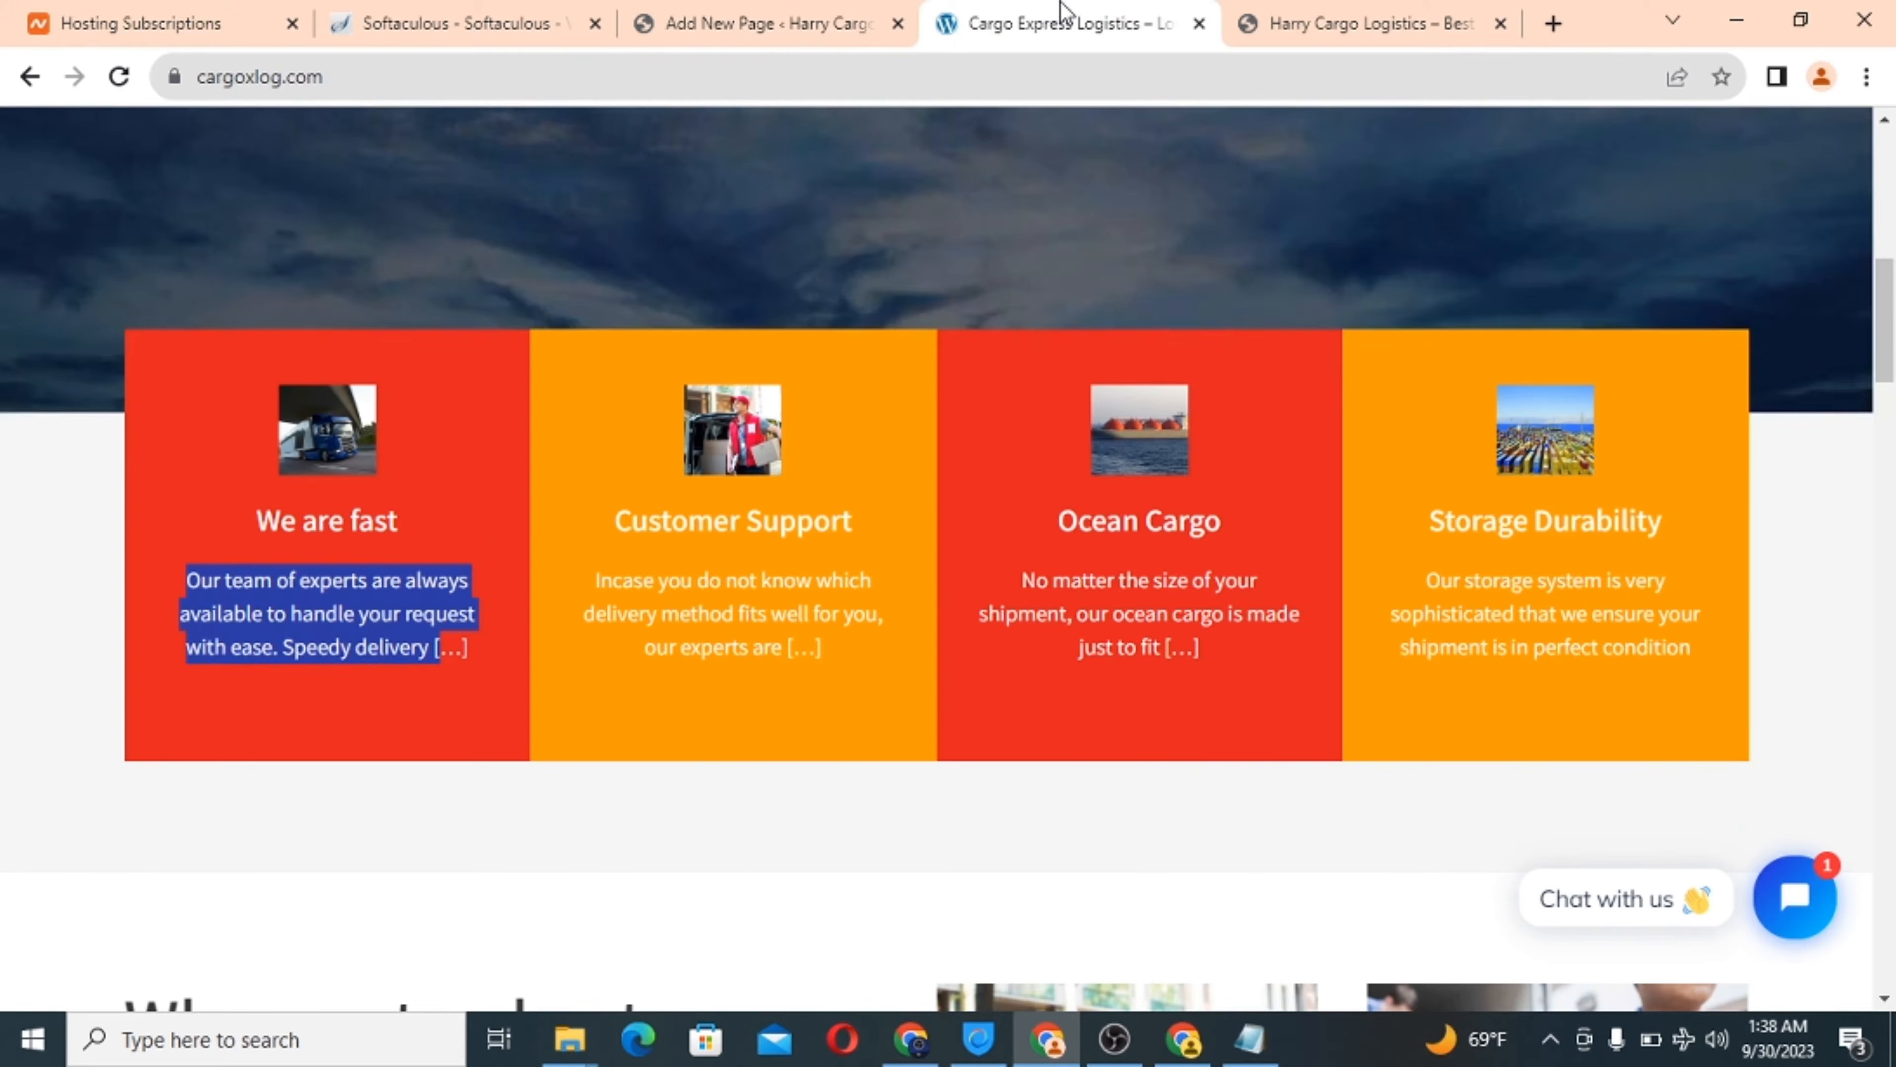
{"action": "left_click", "coordinate": [714, 30]}
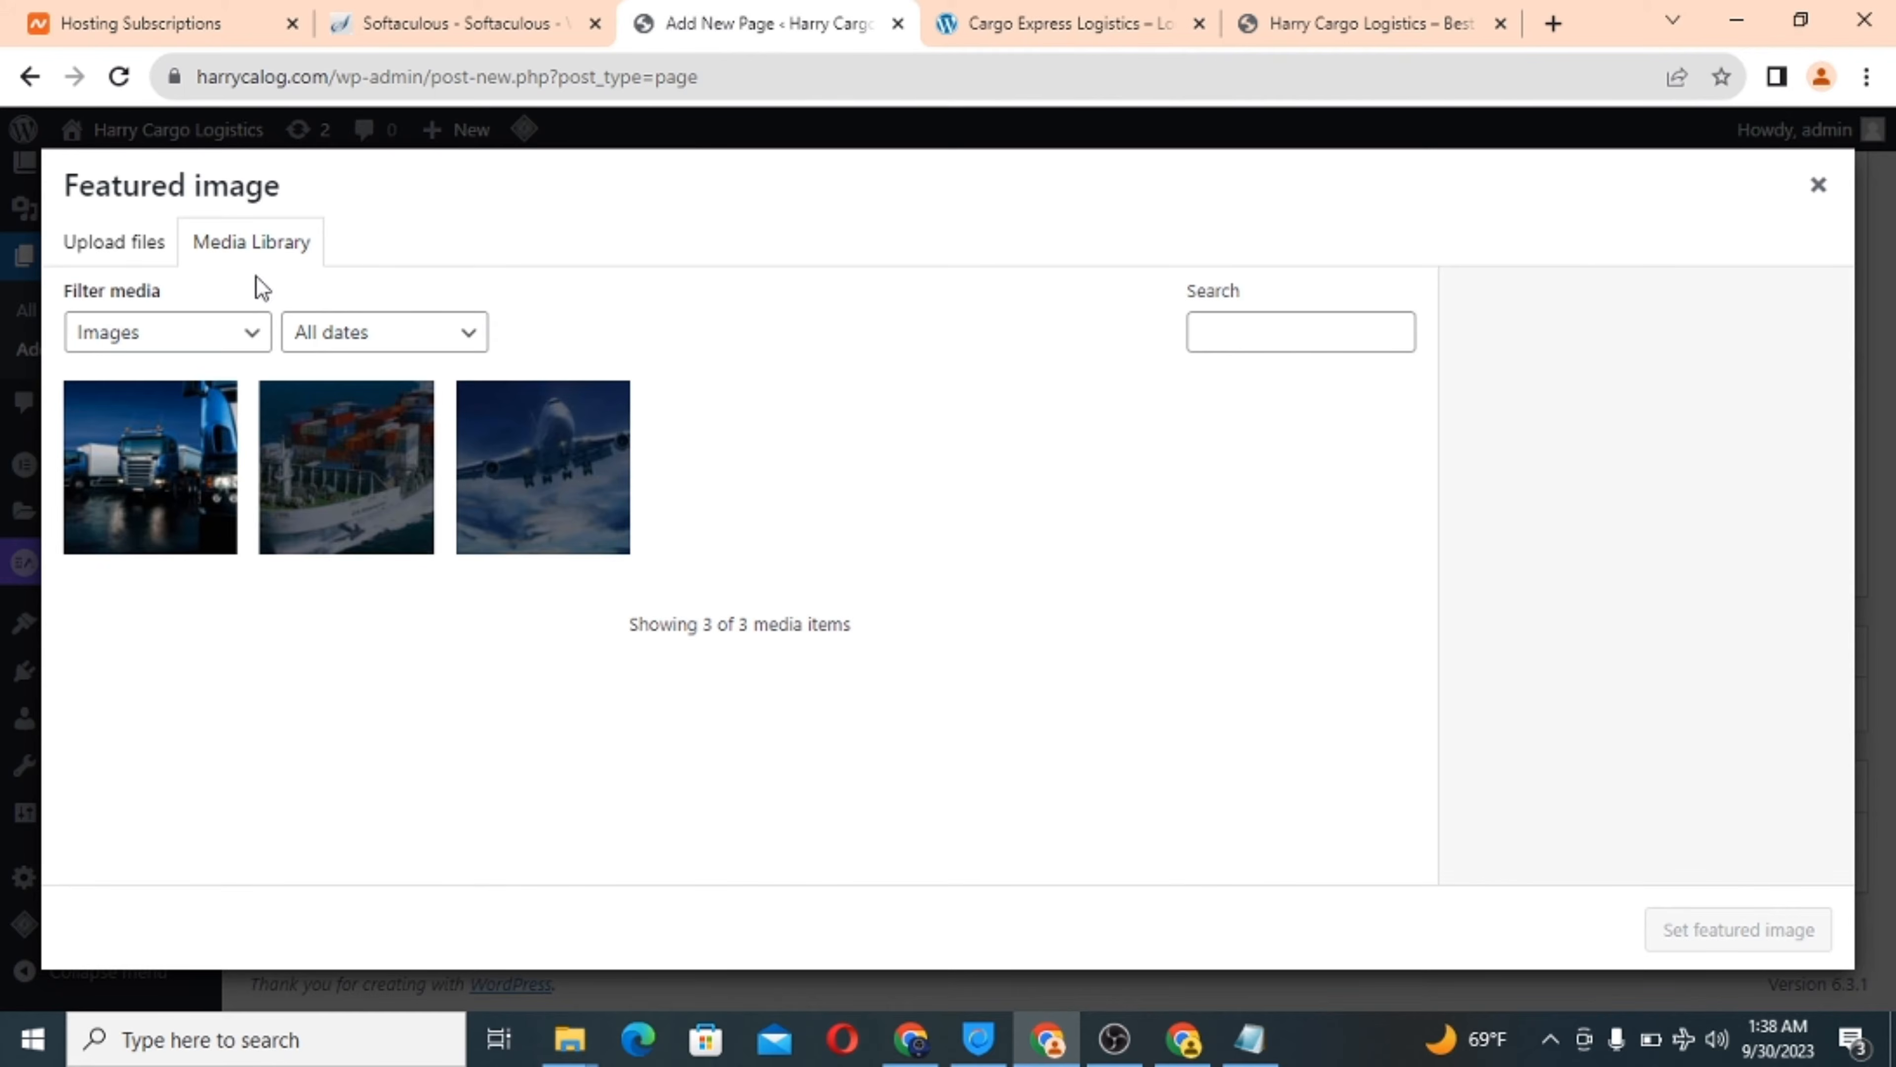
Upload the Dark_Boat-540x540 ship photo from the computer.
{"action": "left_click", "coordinate": [131, 254]}
{"action": "left_click", "coordinate": [958, 617]}
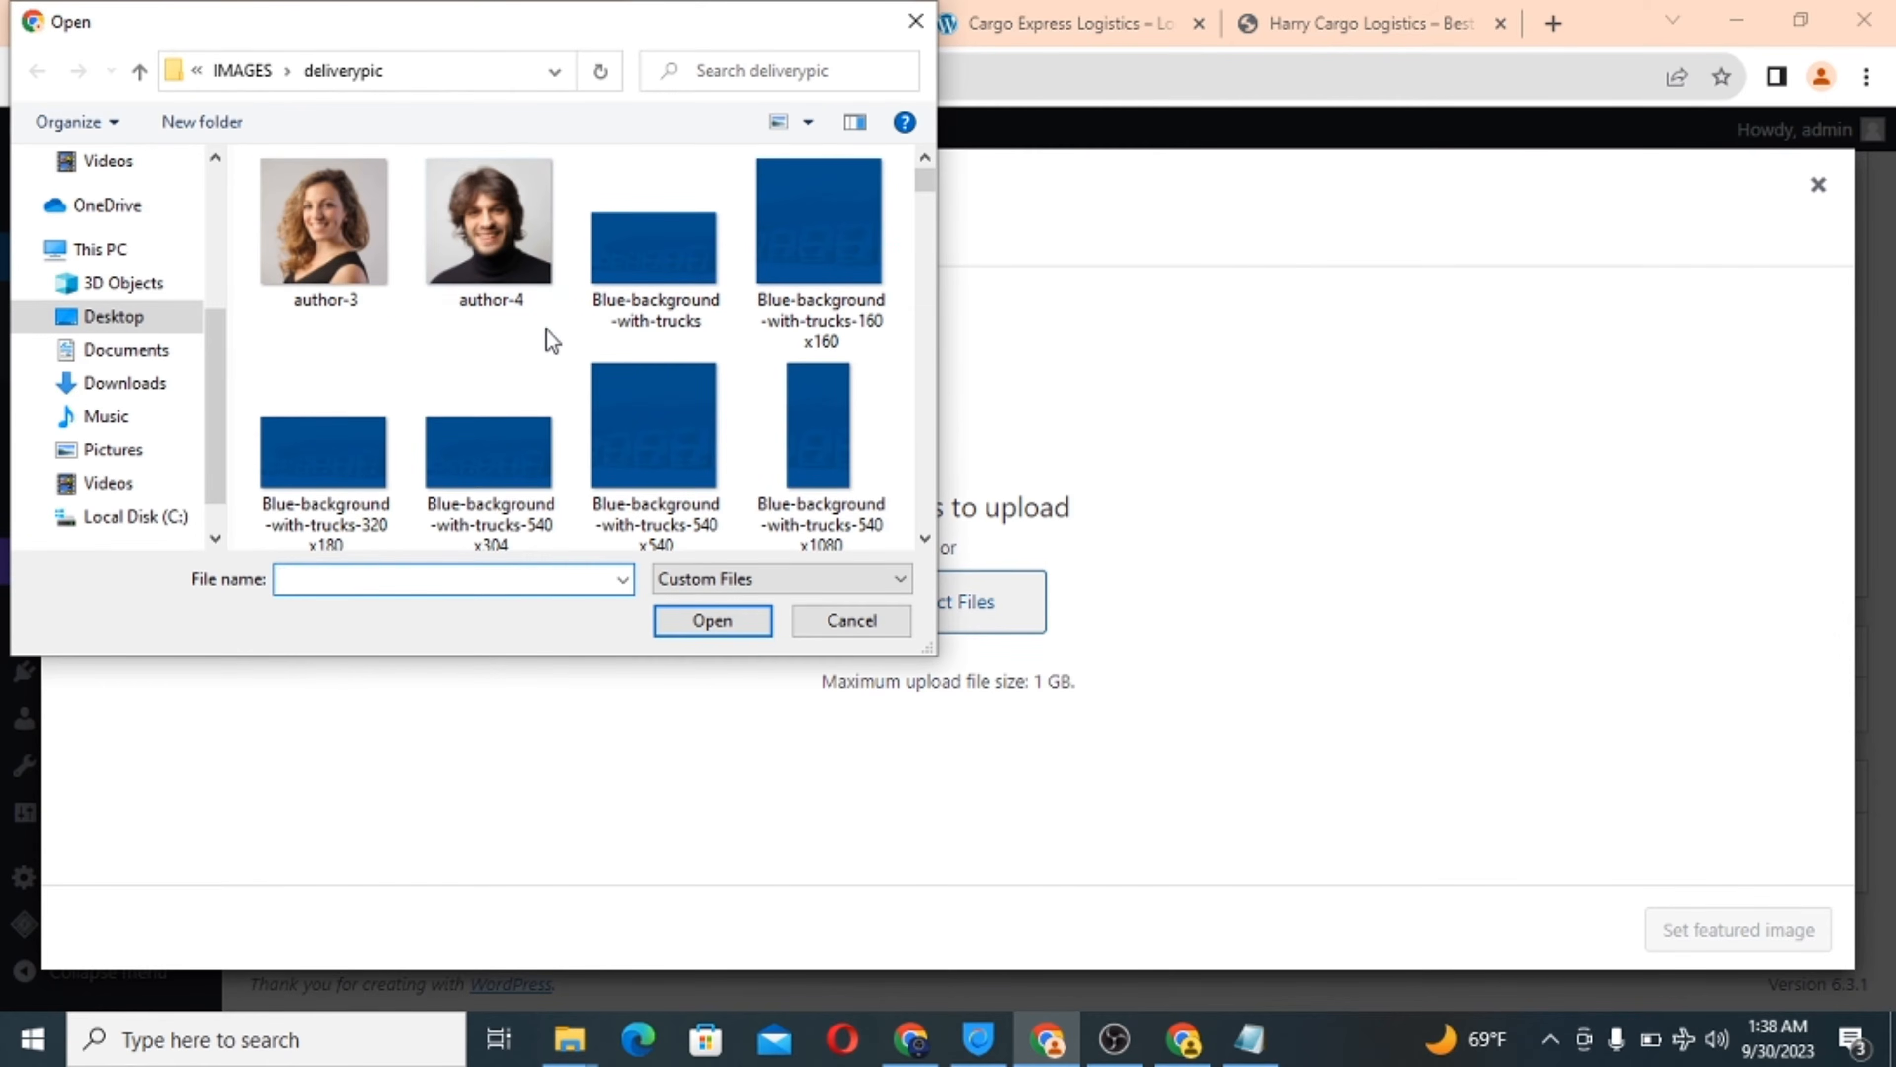
{"action": "scroll", "coordinate": [549, 332], "scroll_direction": "down", "scroll_amount": 3}
{"action": "scroll", "coordinate": [547, 330], "scroll_direction": "down", "scroll_amount": 10}
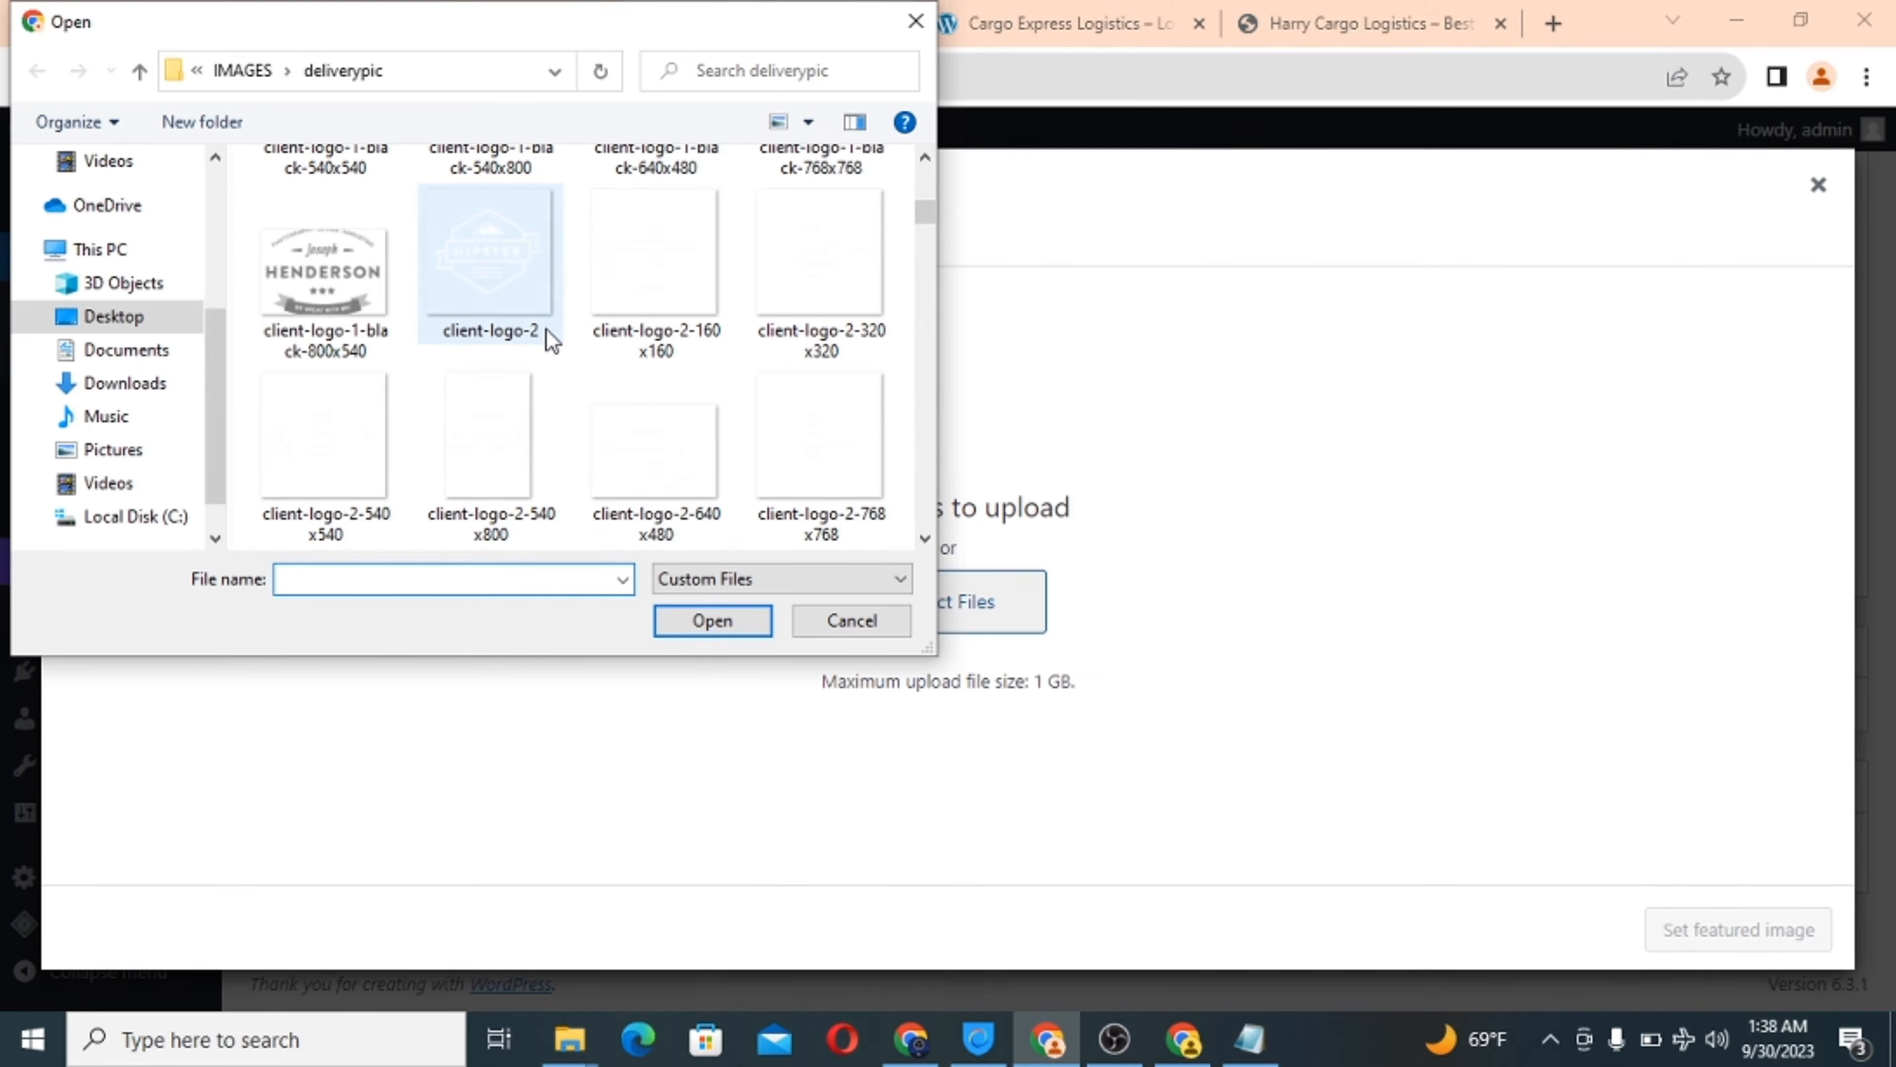
{"action": "scroll", "coordinate": [546, 330], "scroll_direction": "down", "scroll_amount": 10}
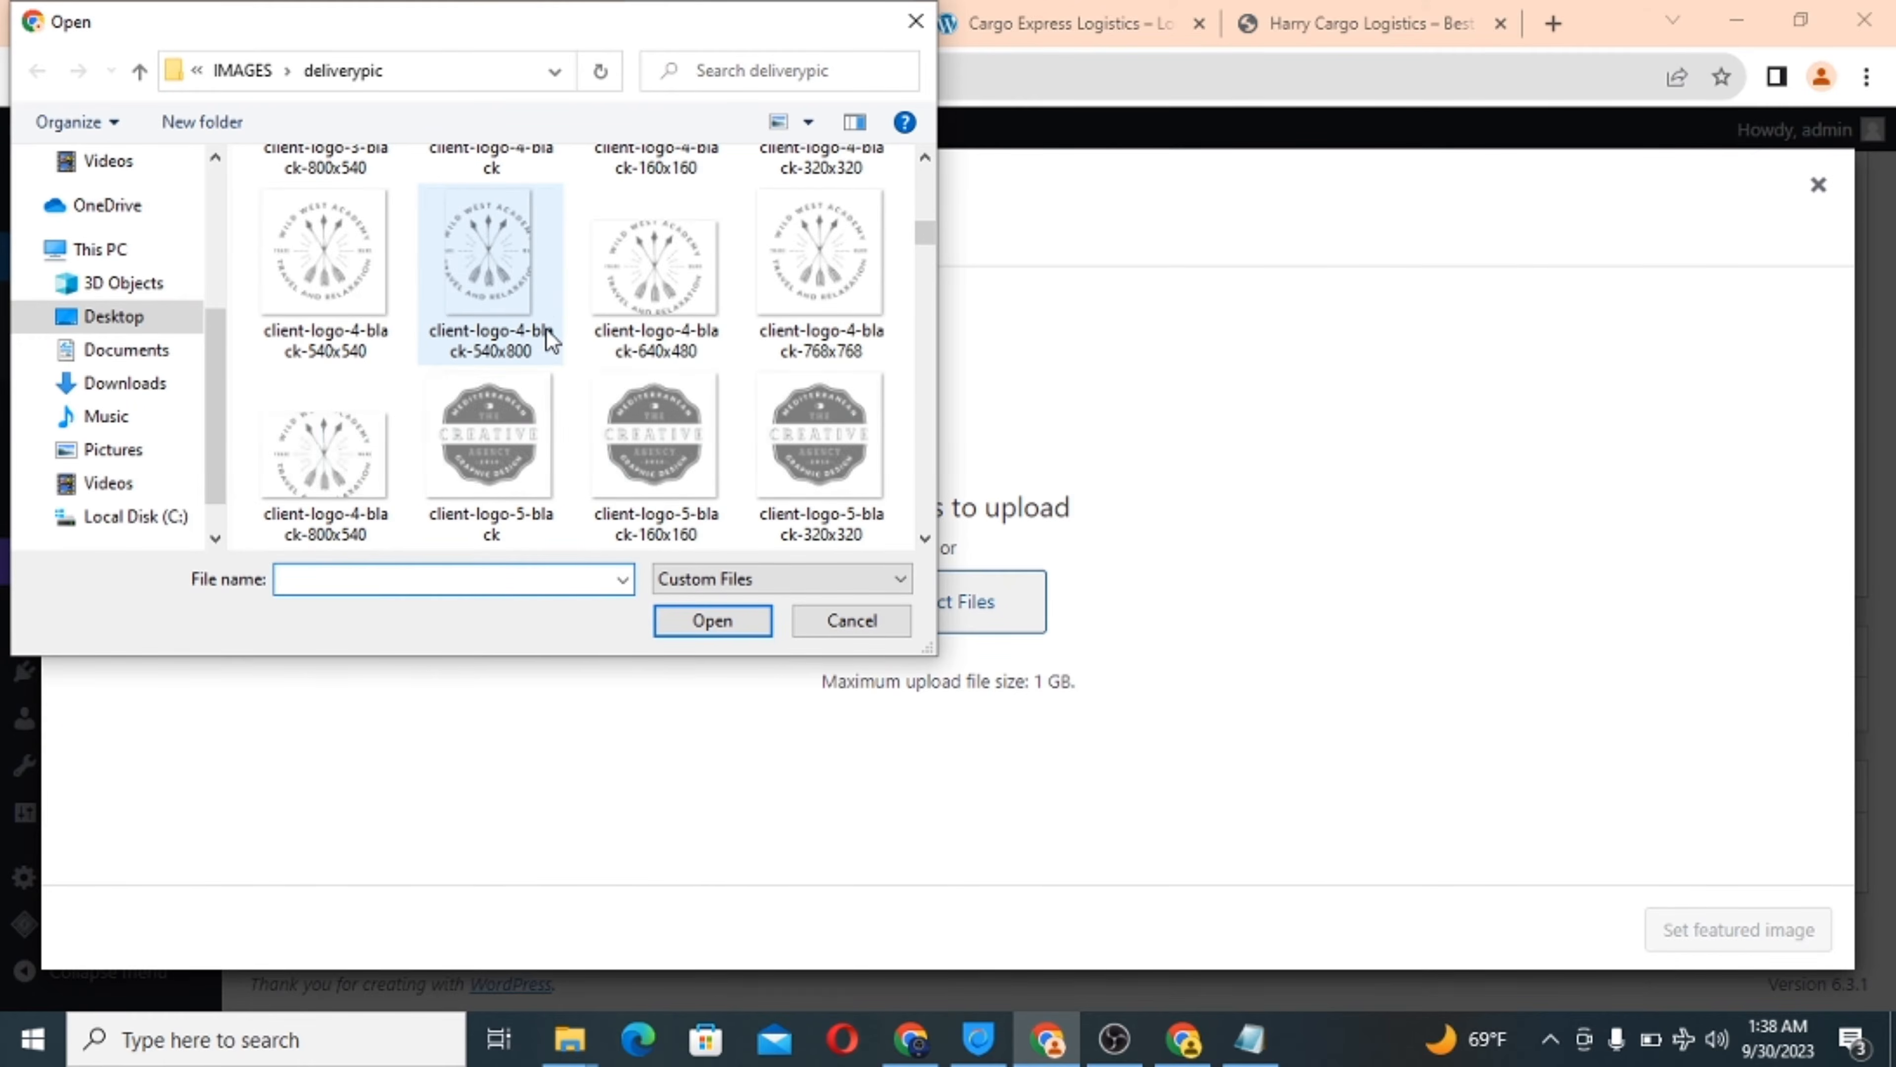
{"action": "scroll", "coordinate": [546, 338], "scroll_direction": "down", "scroll_amount": 10}
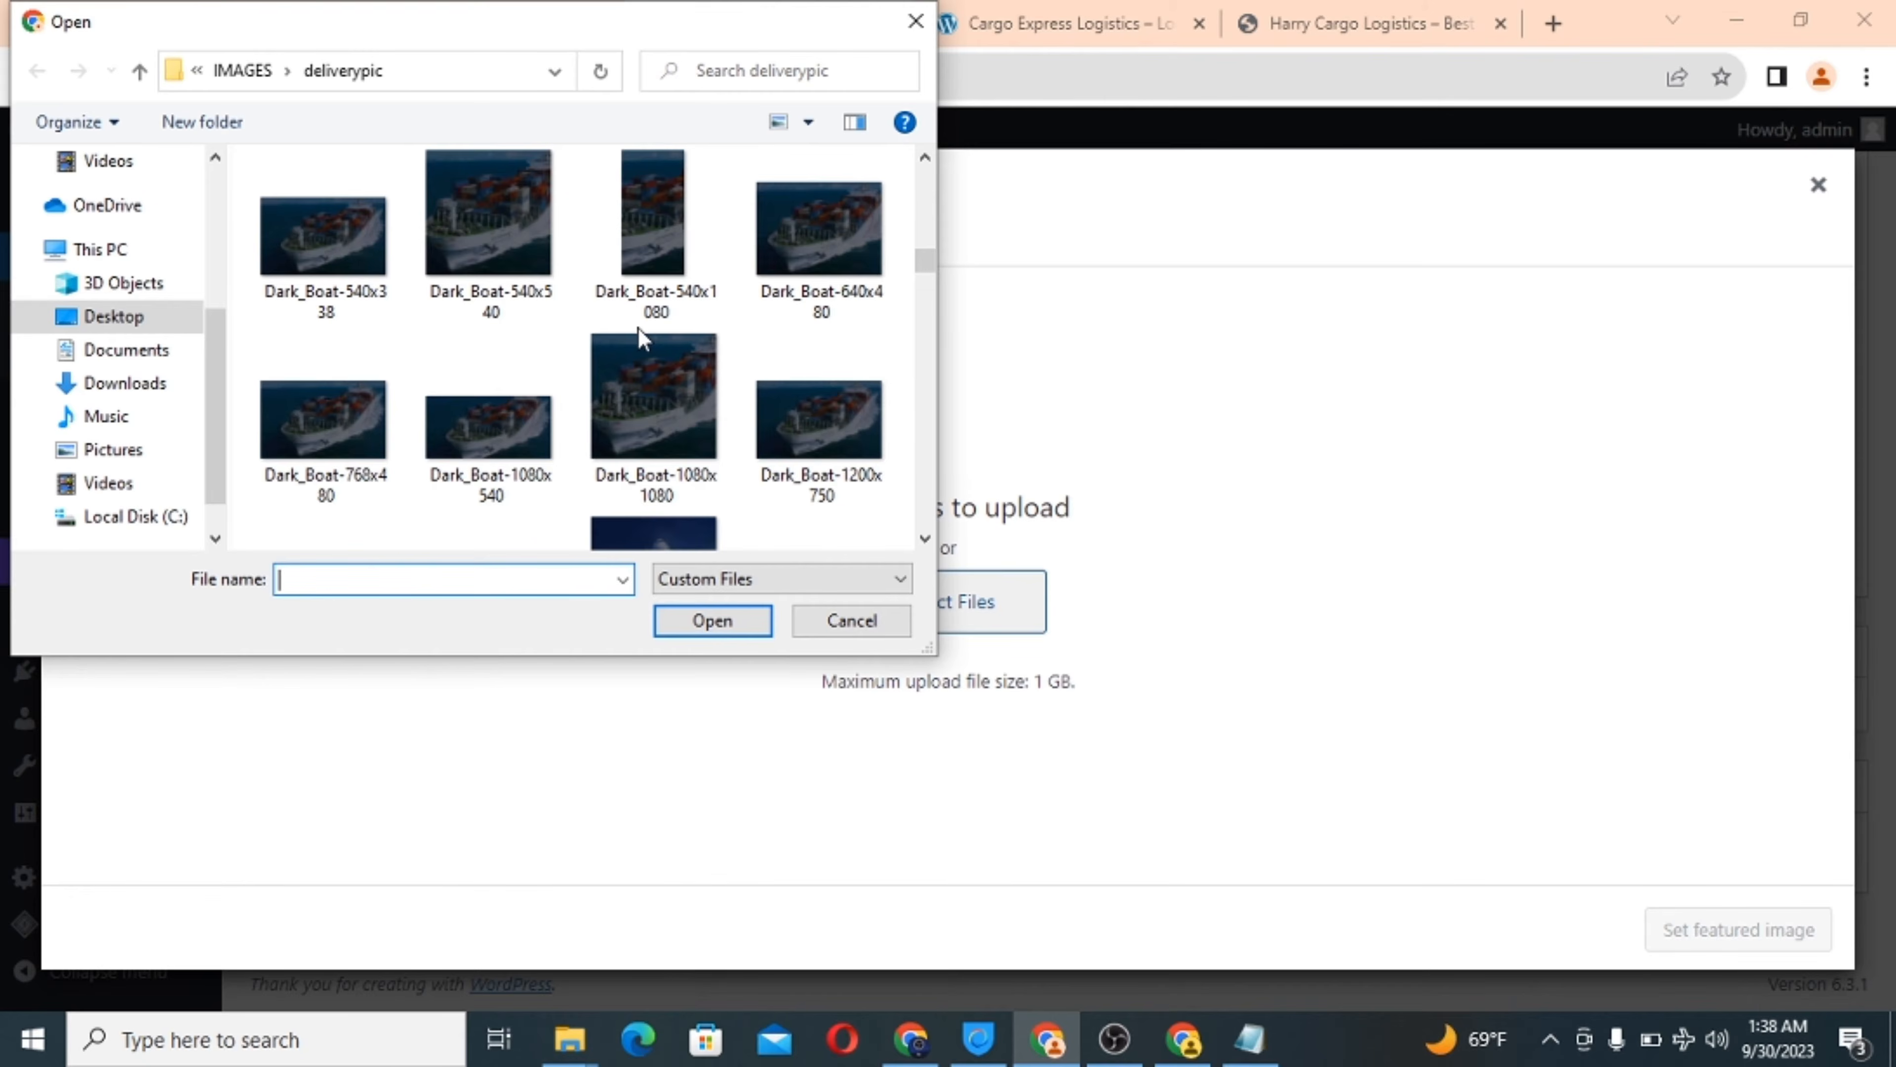
{"action": "left_click", "coordinate": [466, 229]}
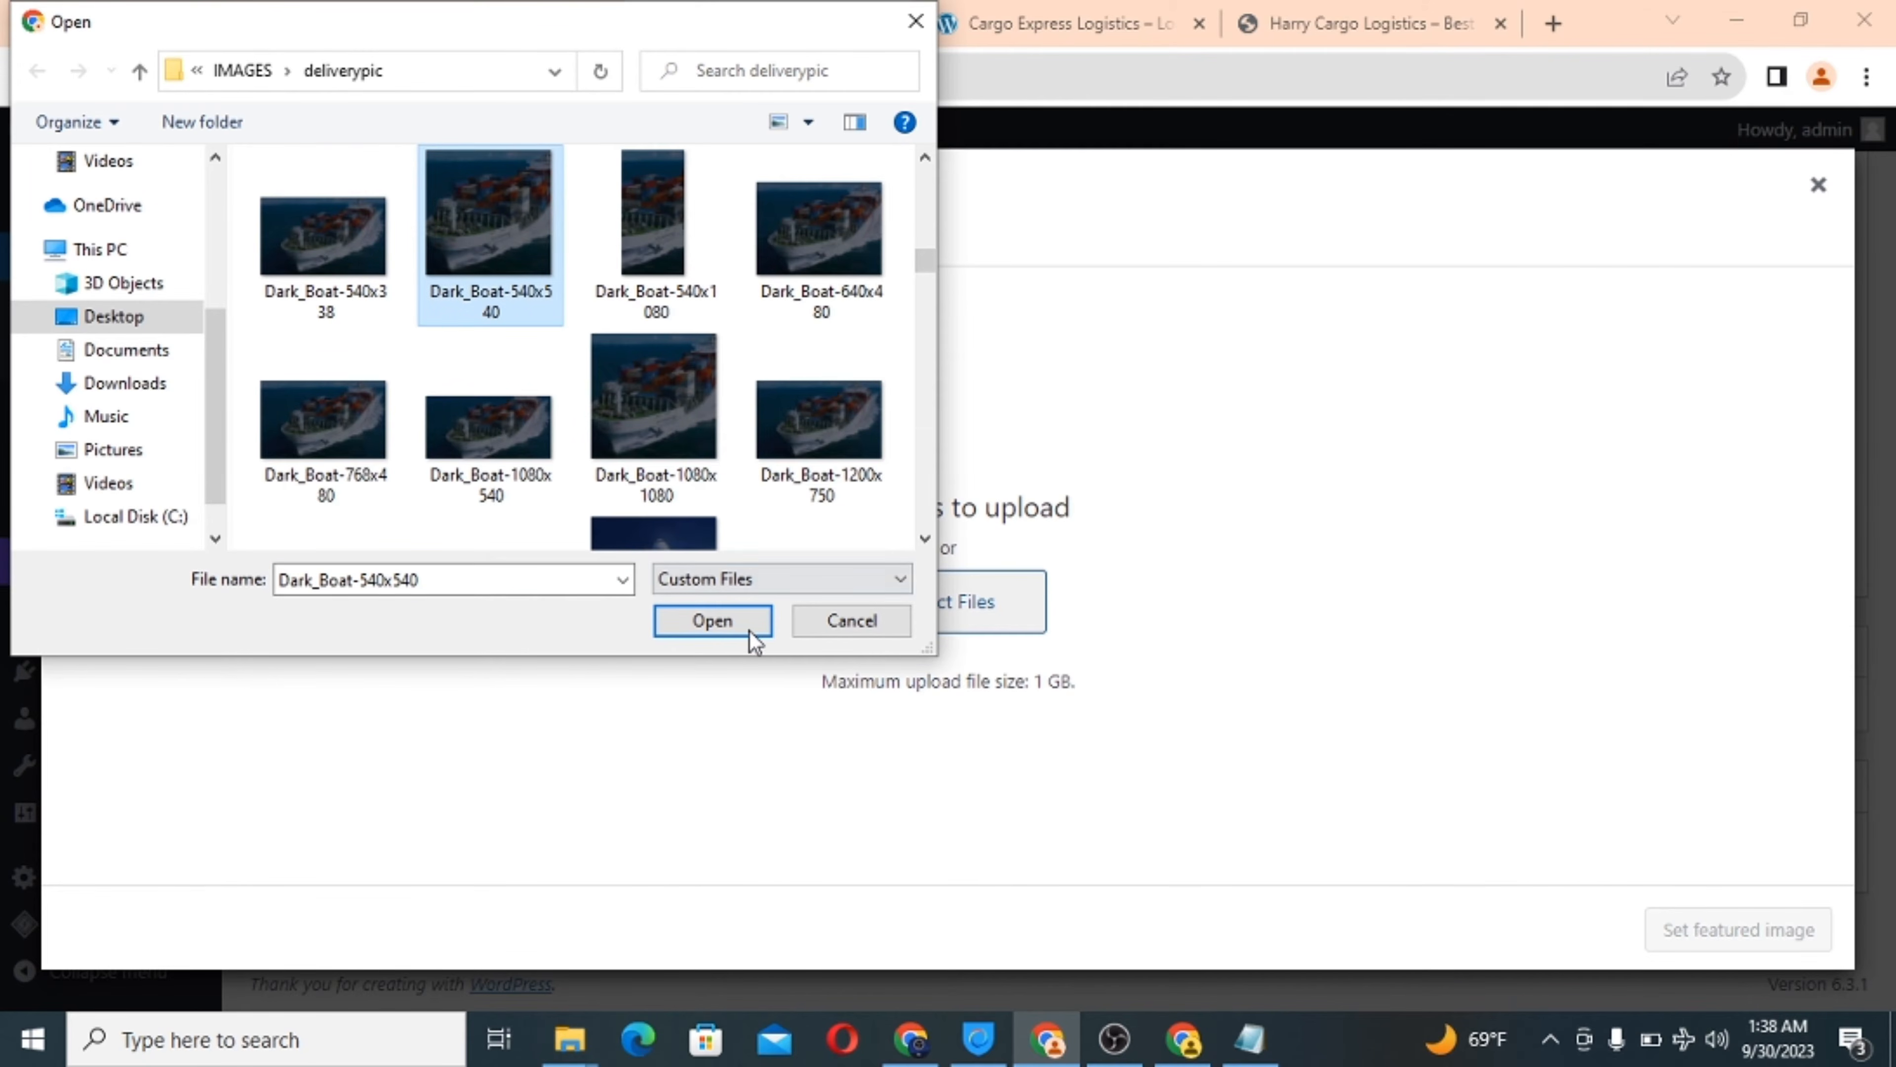
{"action": "left_click", "coordinate": [728, 617]}
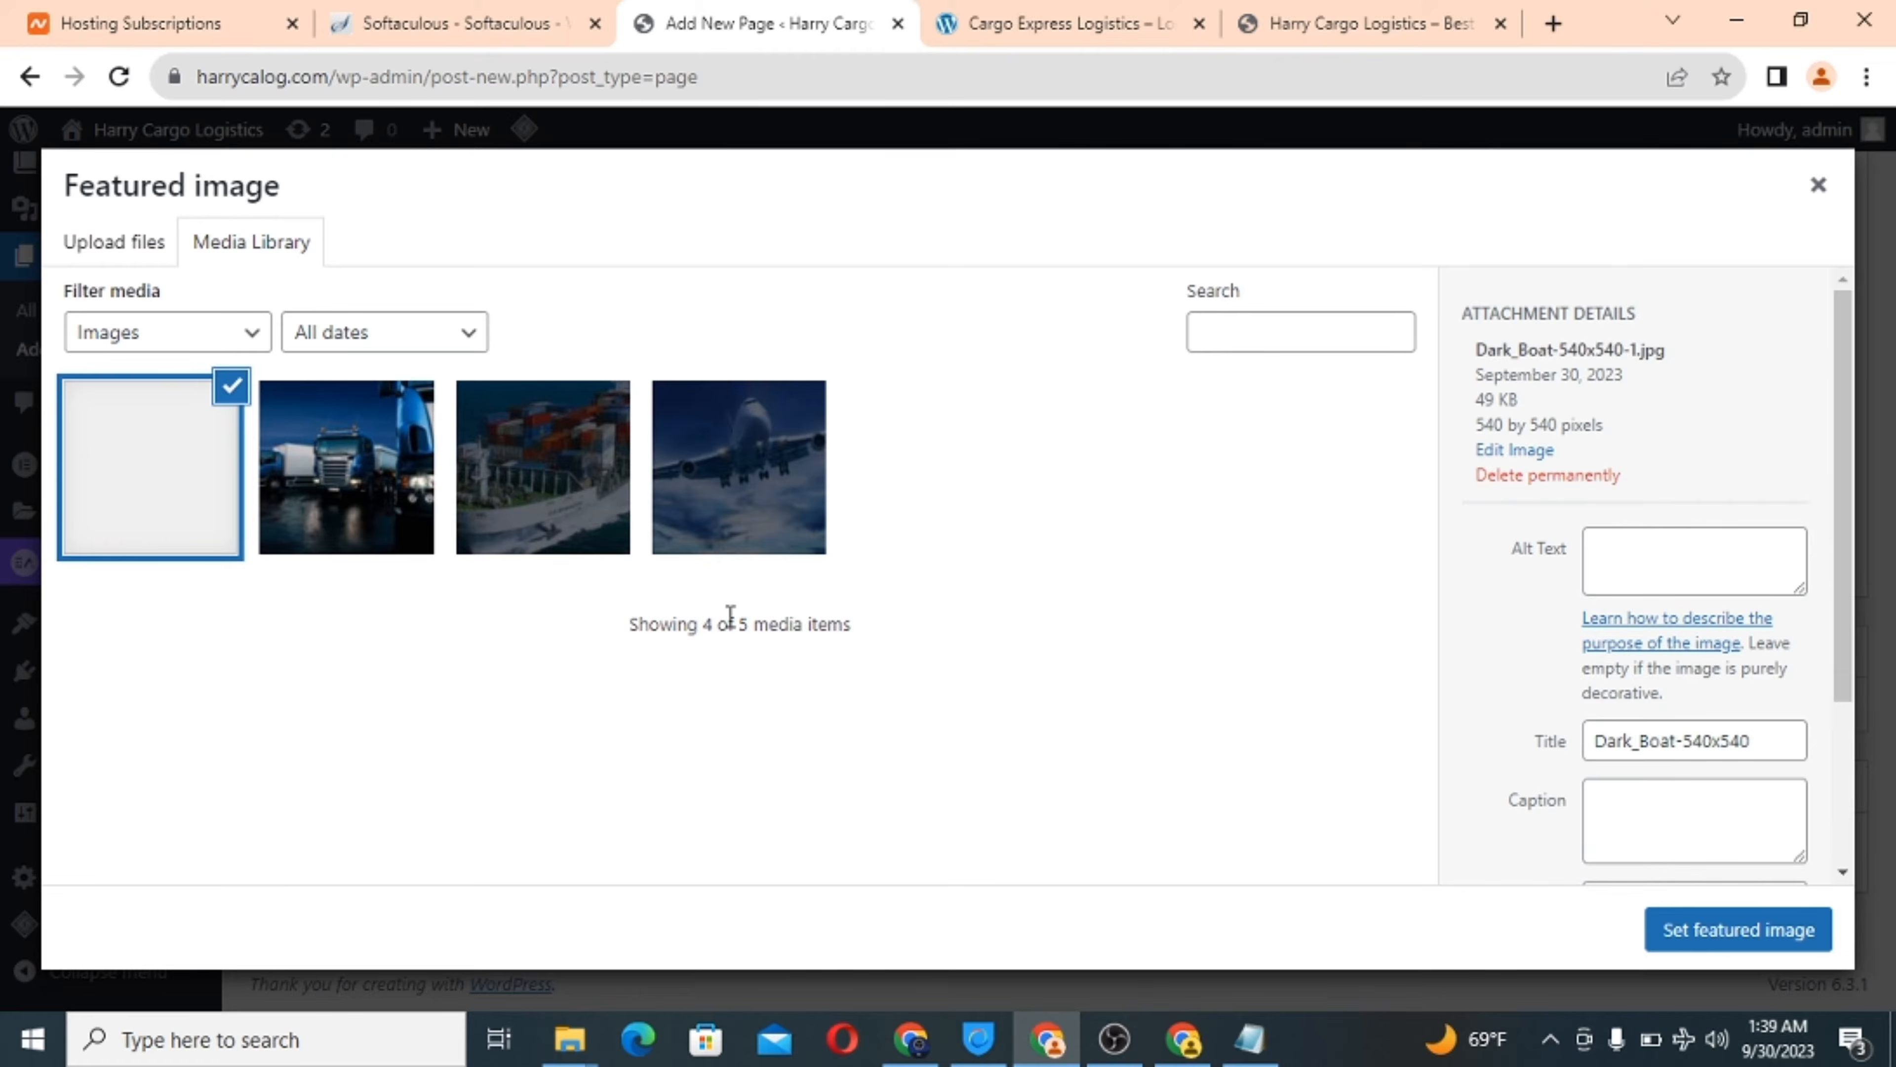
Set the ship photo as featured image and publish the page.
{"action": "left_click", "coordinate": [1705, 930]}
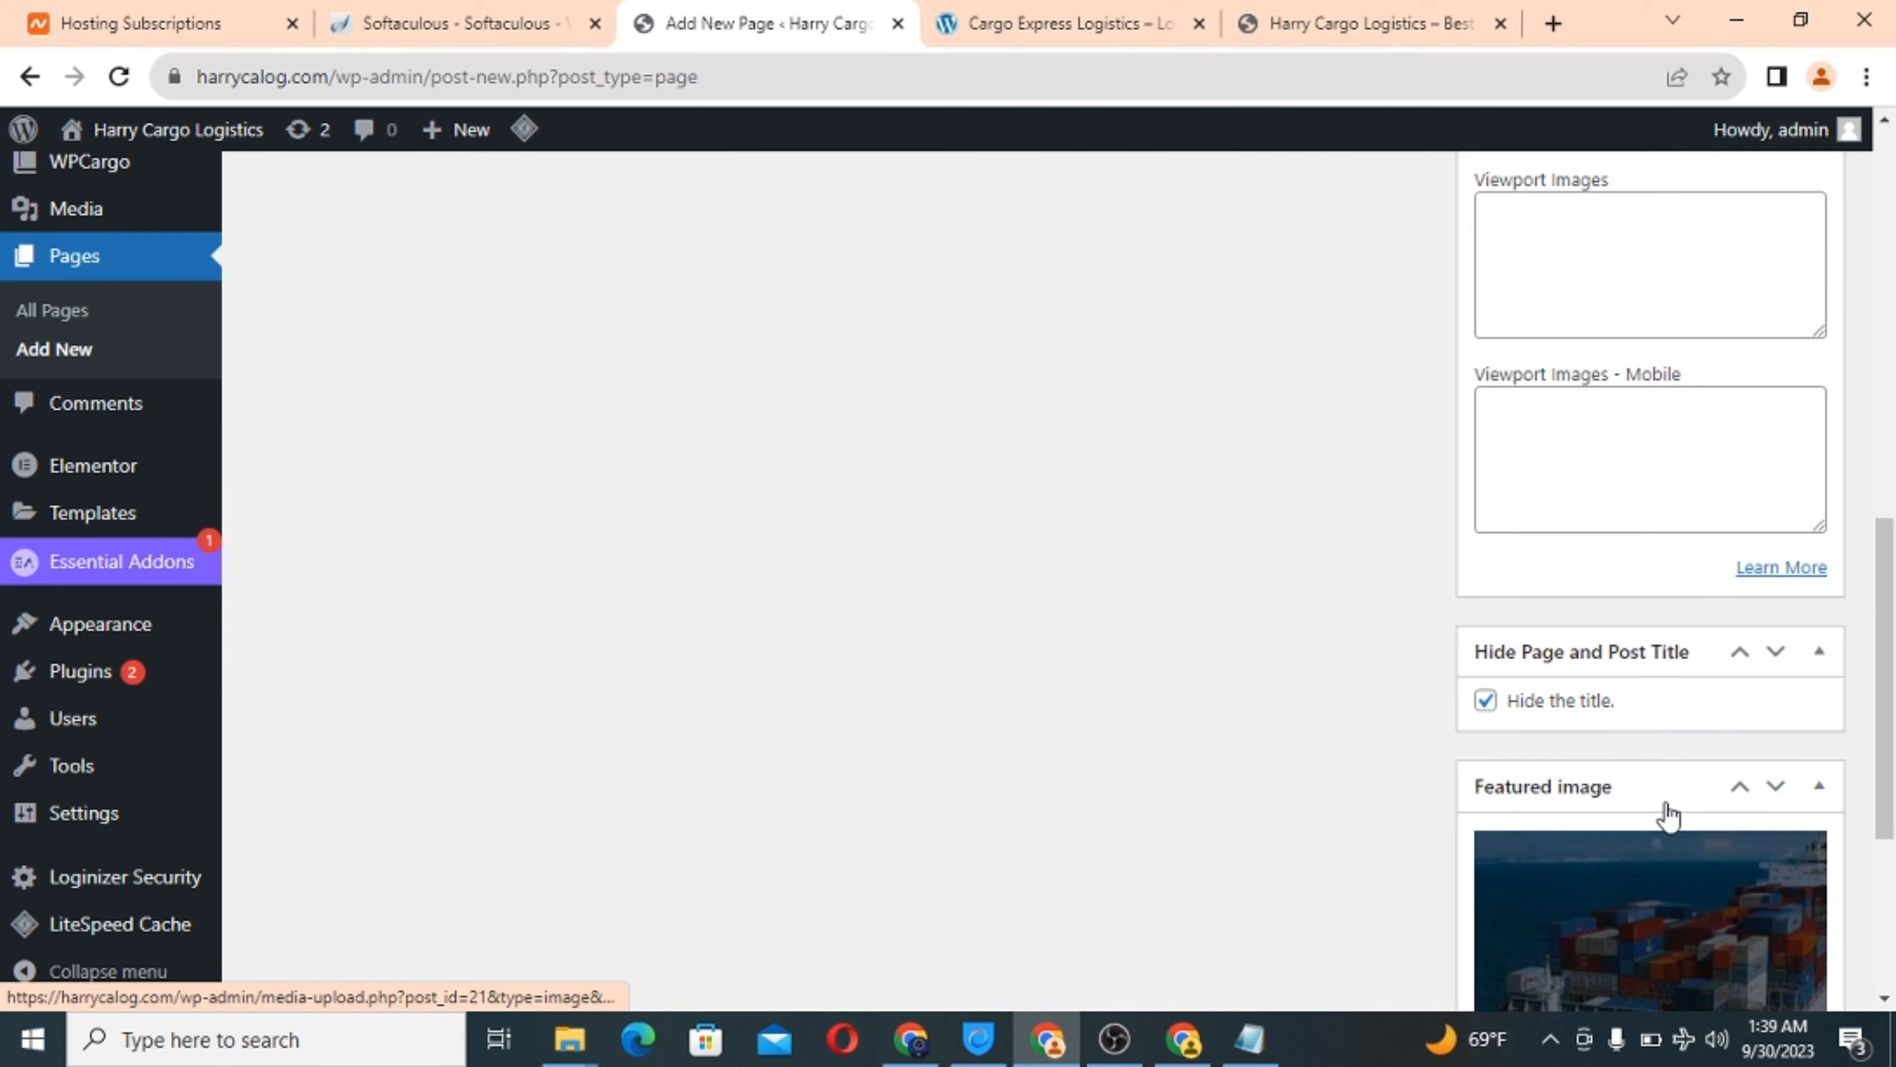
{"action": "scroll", "coordinate": [1354, 445], "scroll_direction": "up", "scroll_amount": 15}
{"action": "left_click", "coordinate": [1790, 528]}
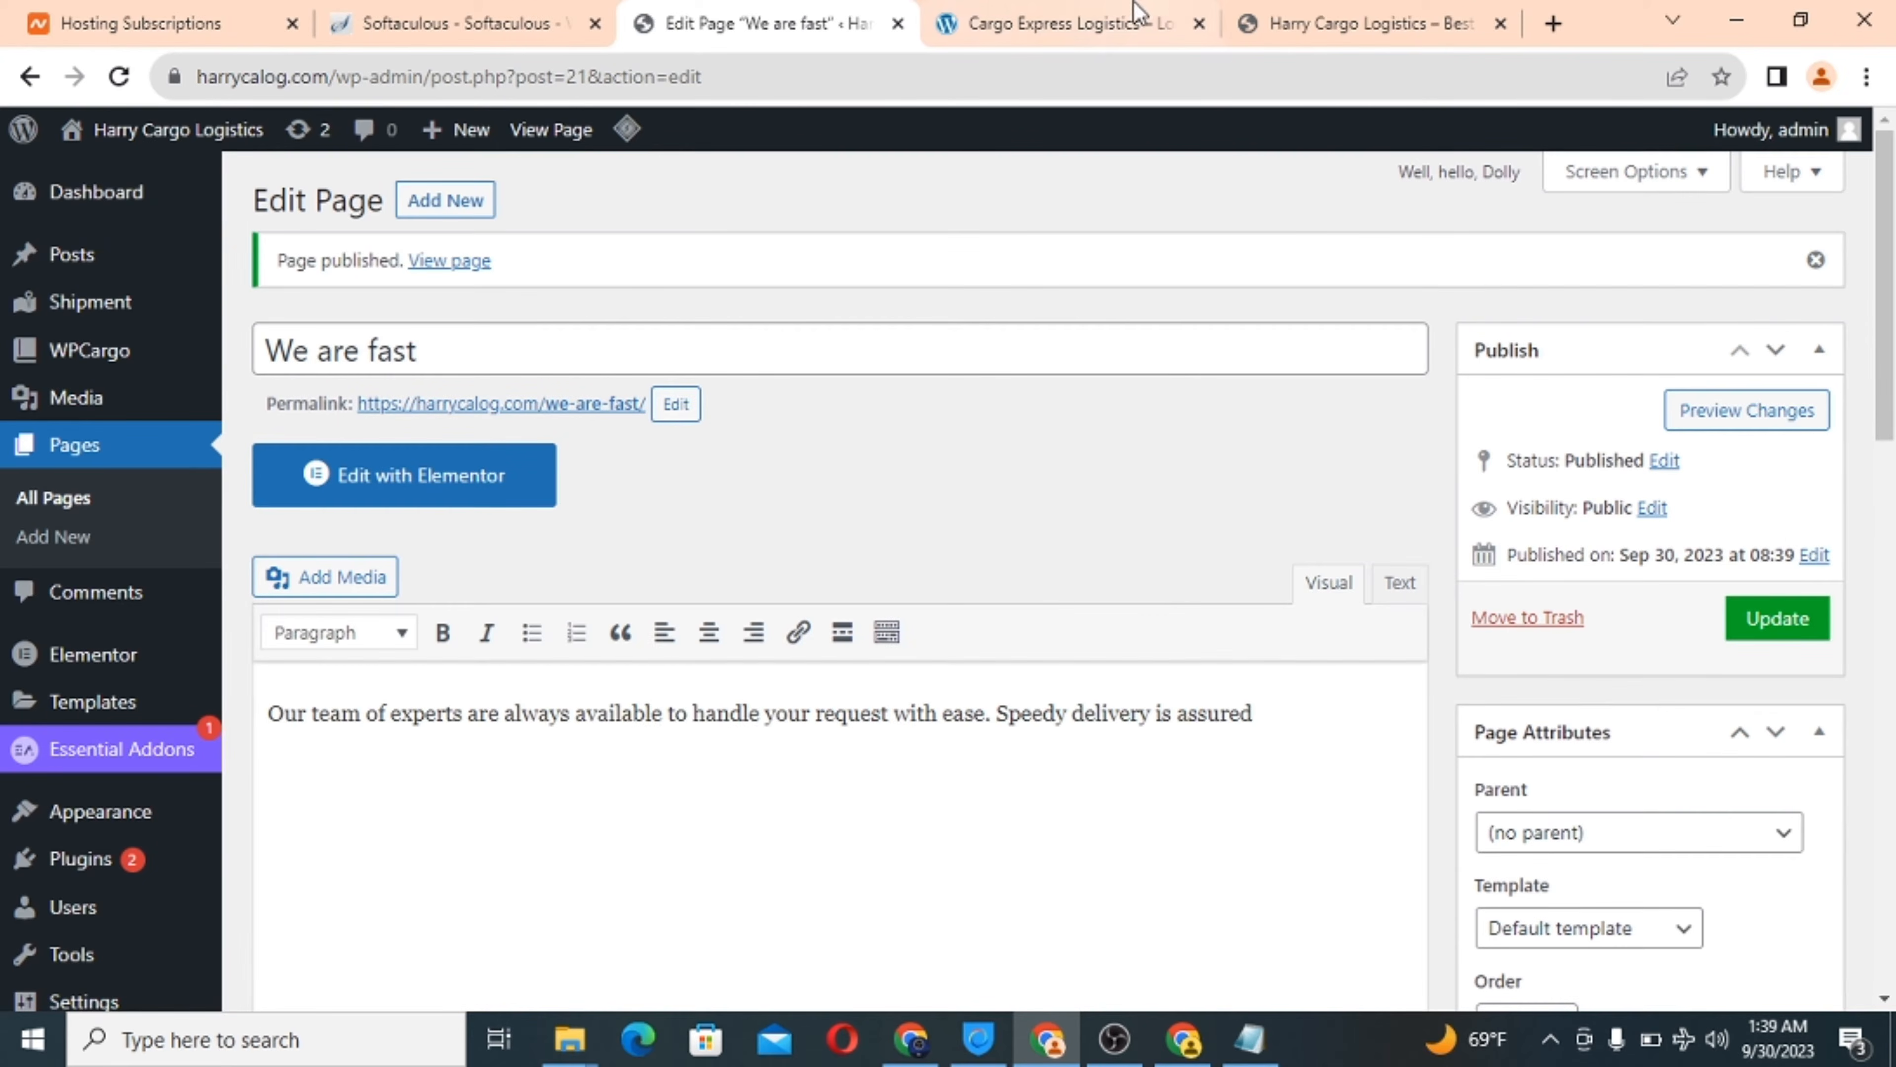
Copy the Customer Support card description from the reference site.
{"action": "left_click", "coordinate": [1033, 15]}
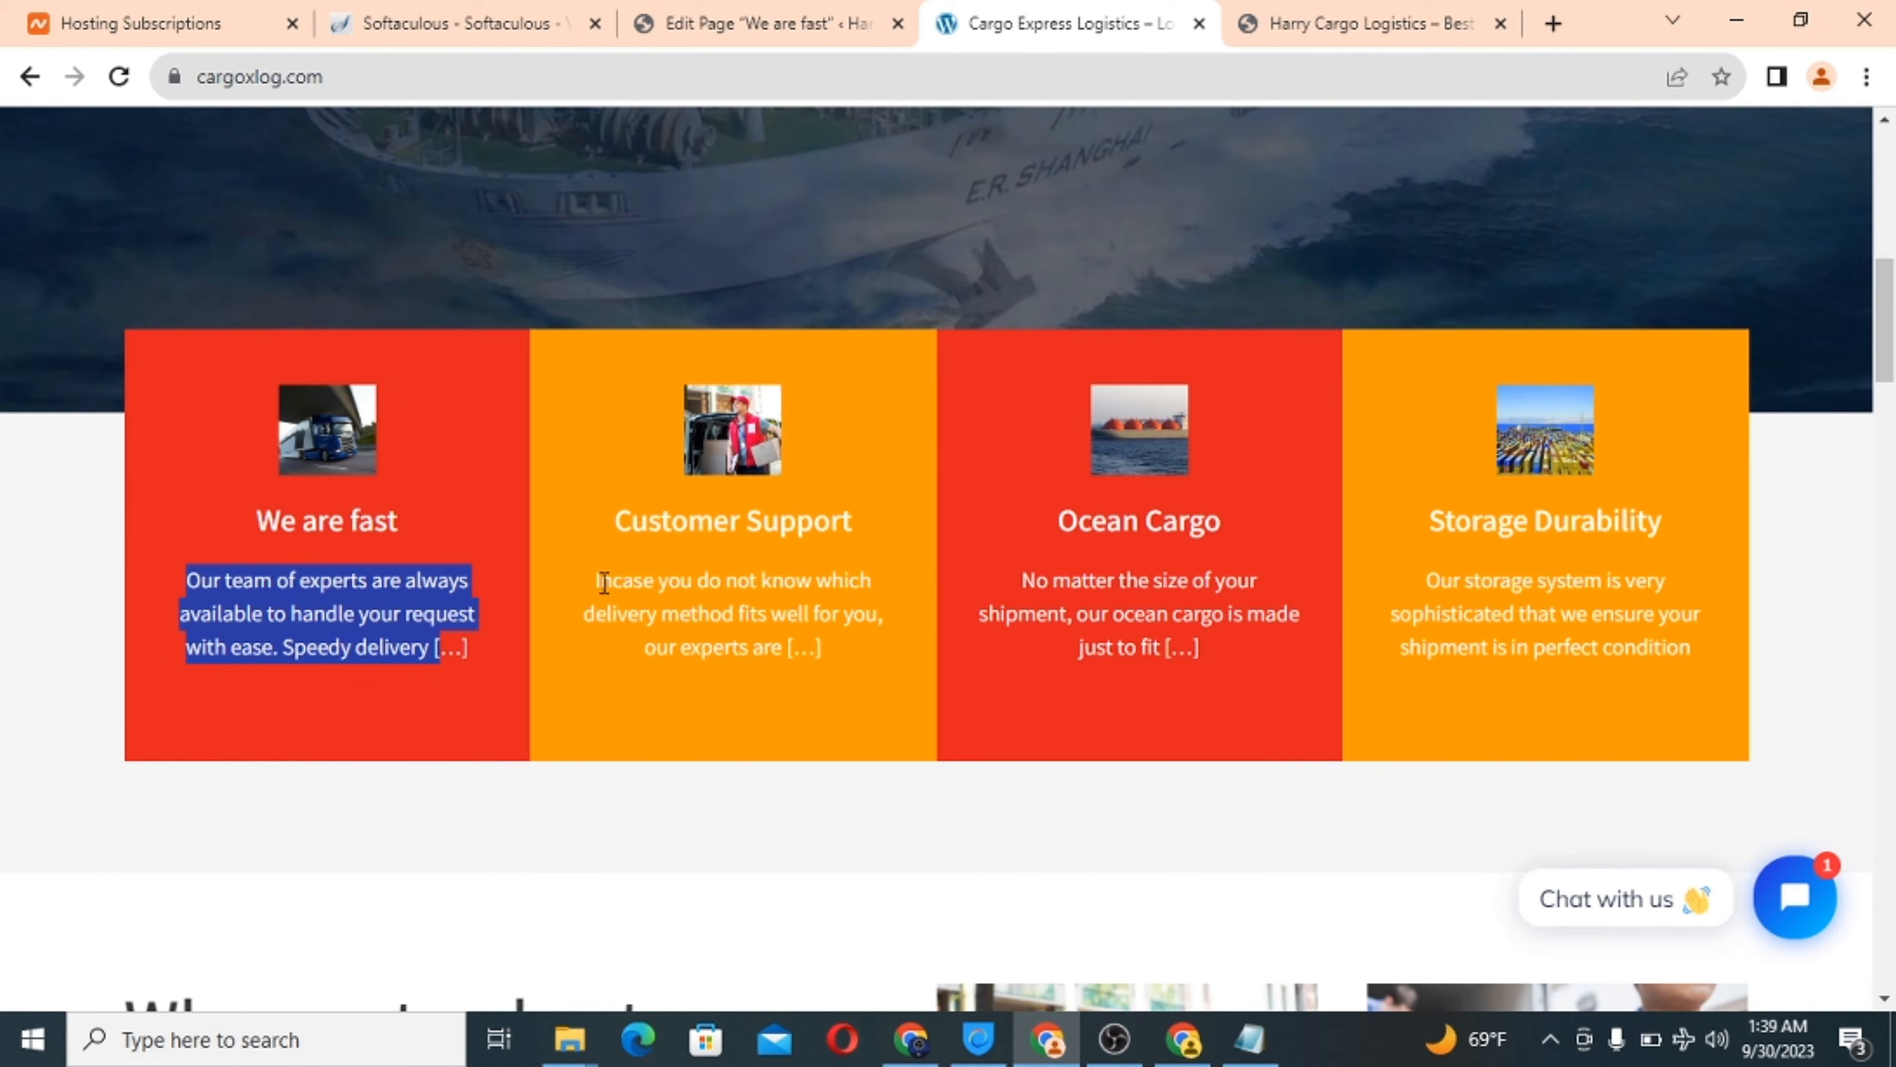
{"action": "left_click_drag", "start_coordinate": [604, 582], "coordinate": [786, 658]}
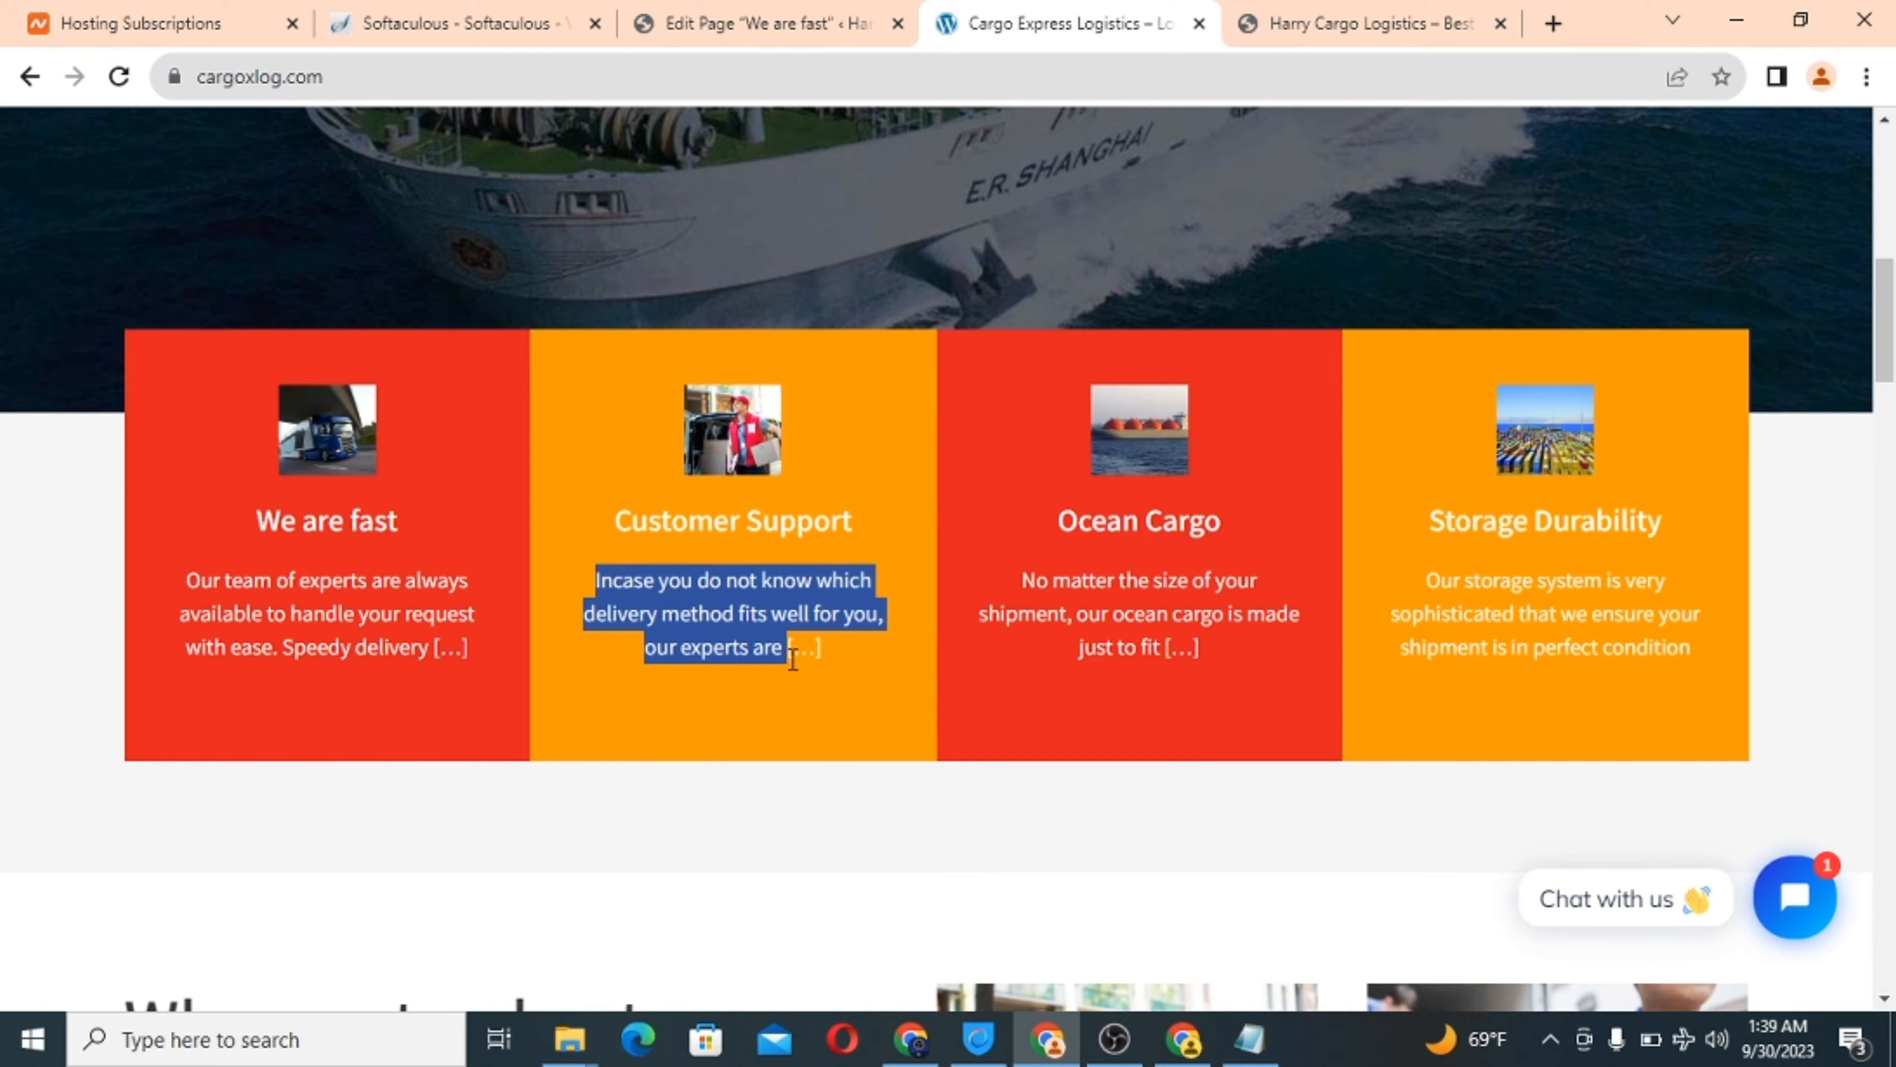
{"action": "right_click", "coordinate": [732, 635]}
{"action": "left_click", "coordinate": [820, 652]}
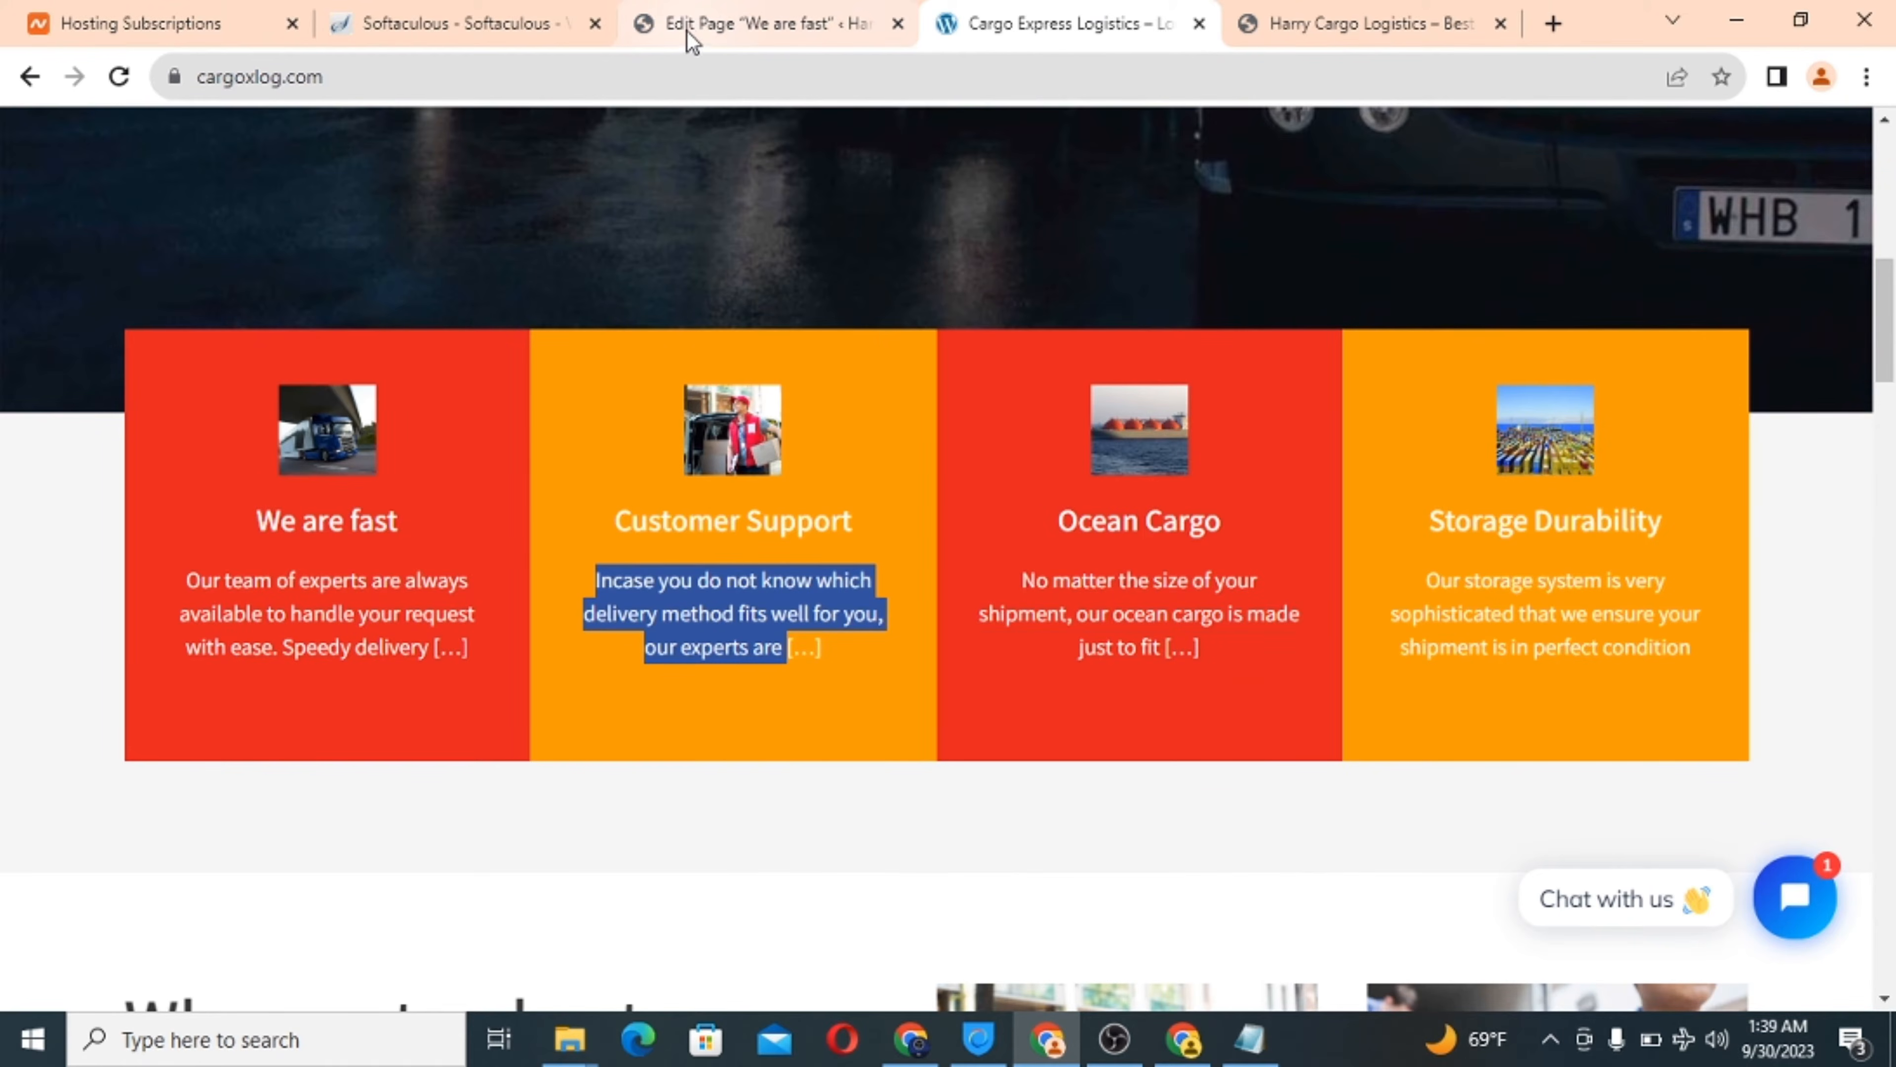
{"action": "left_click", "coordinate": [691, 32]}
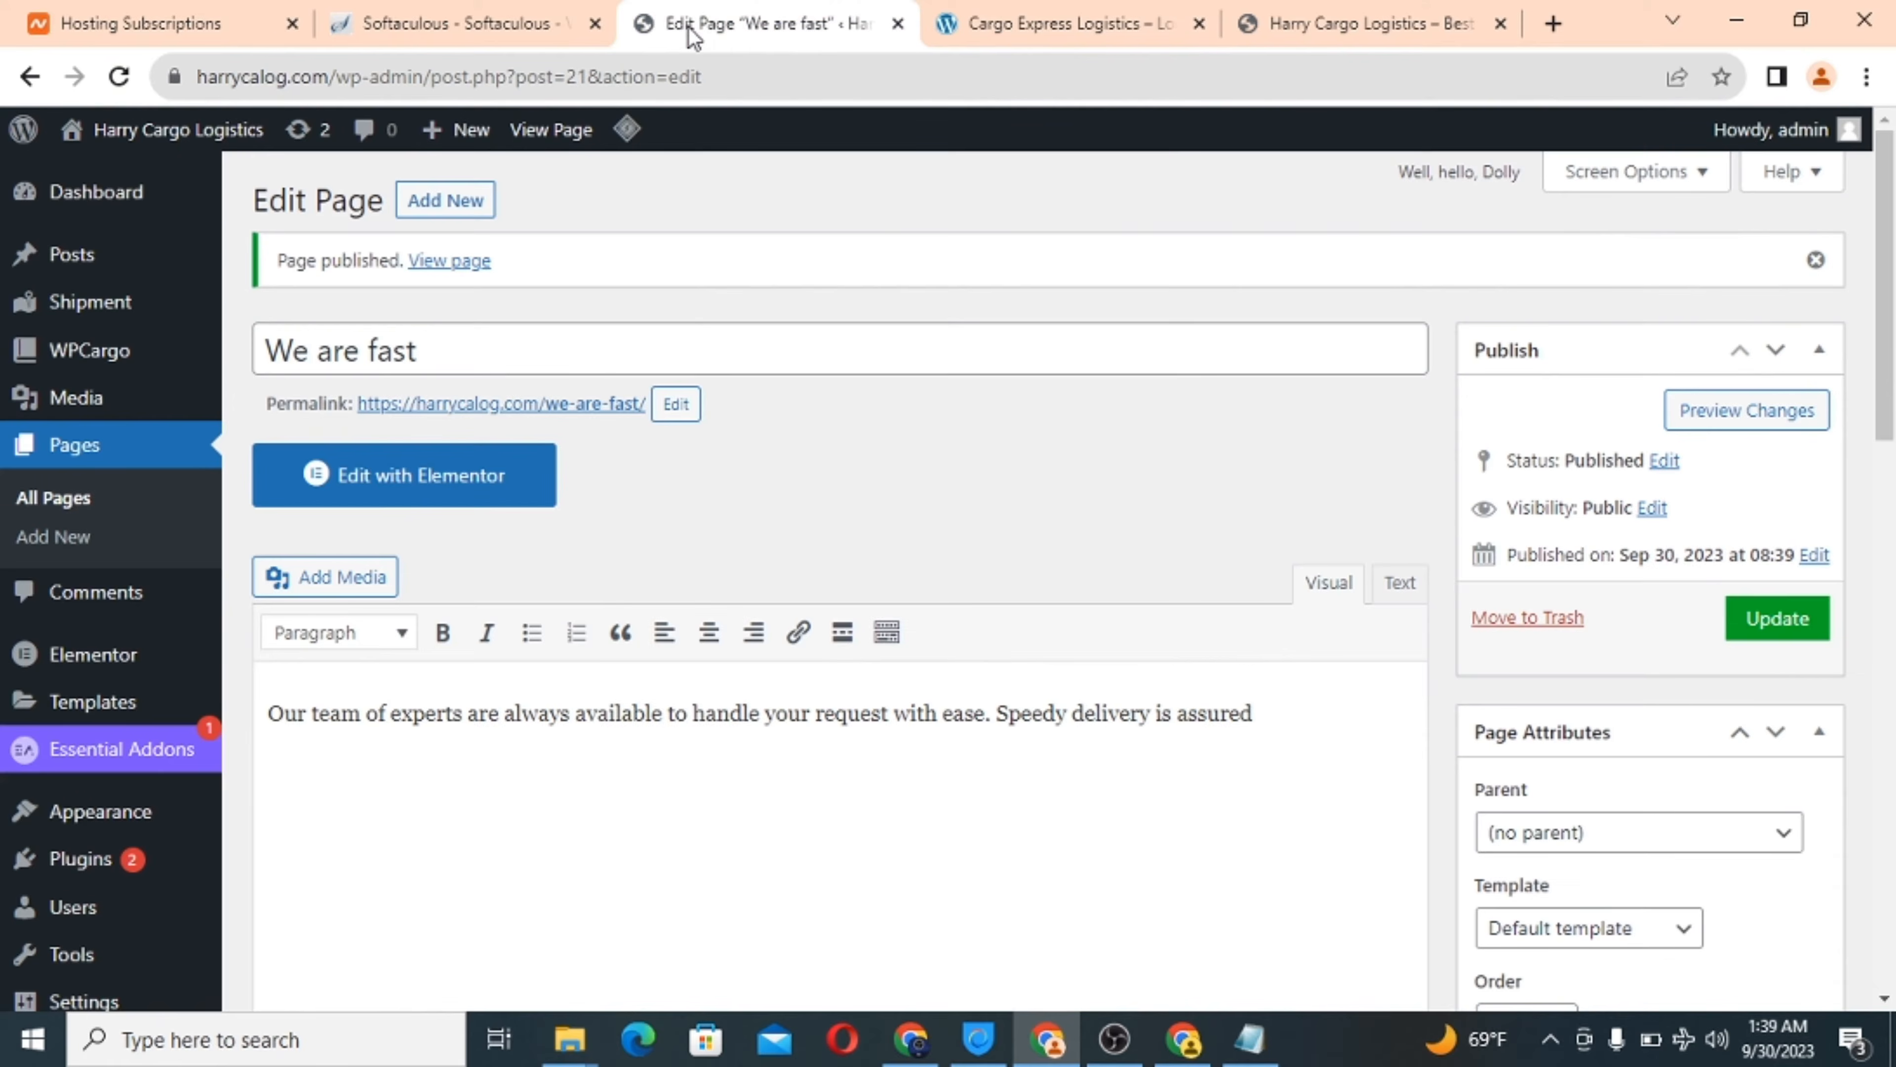
Start a new 'Customer Support' page with body text about experts guiding delivery method choice.
{"action": "left_click", "coordinate": [446, 200]}
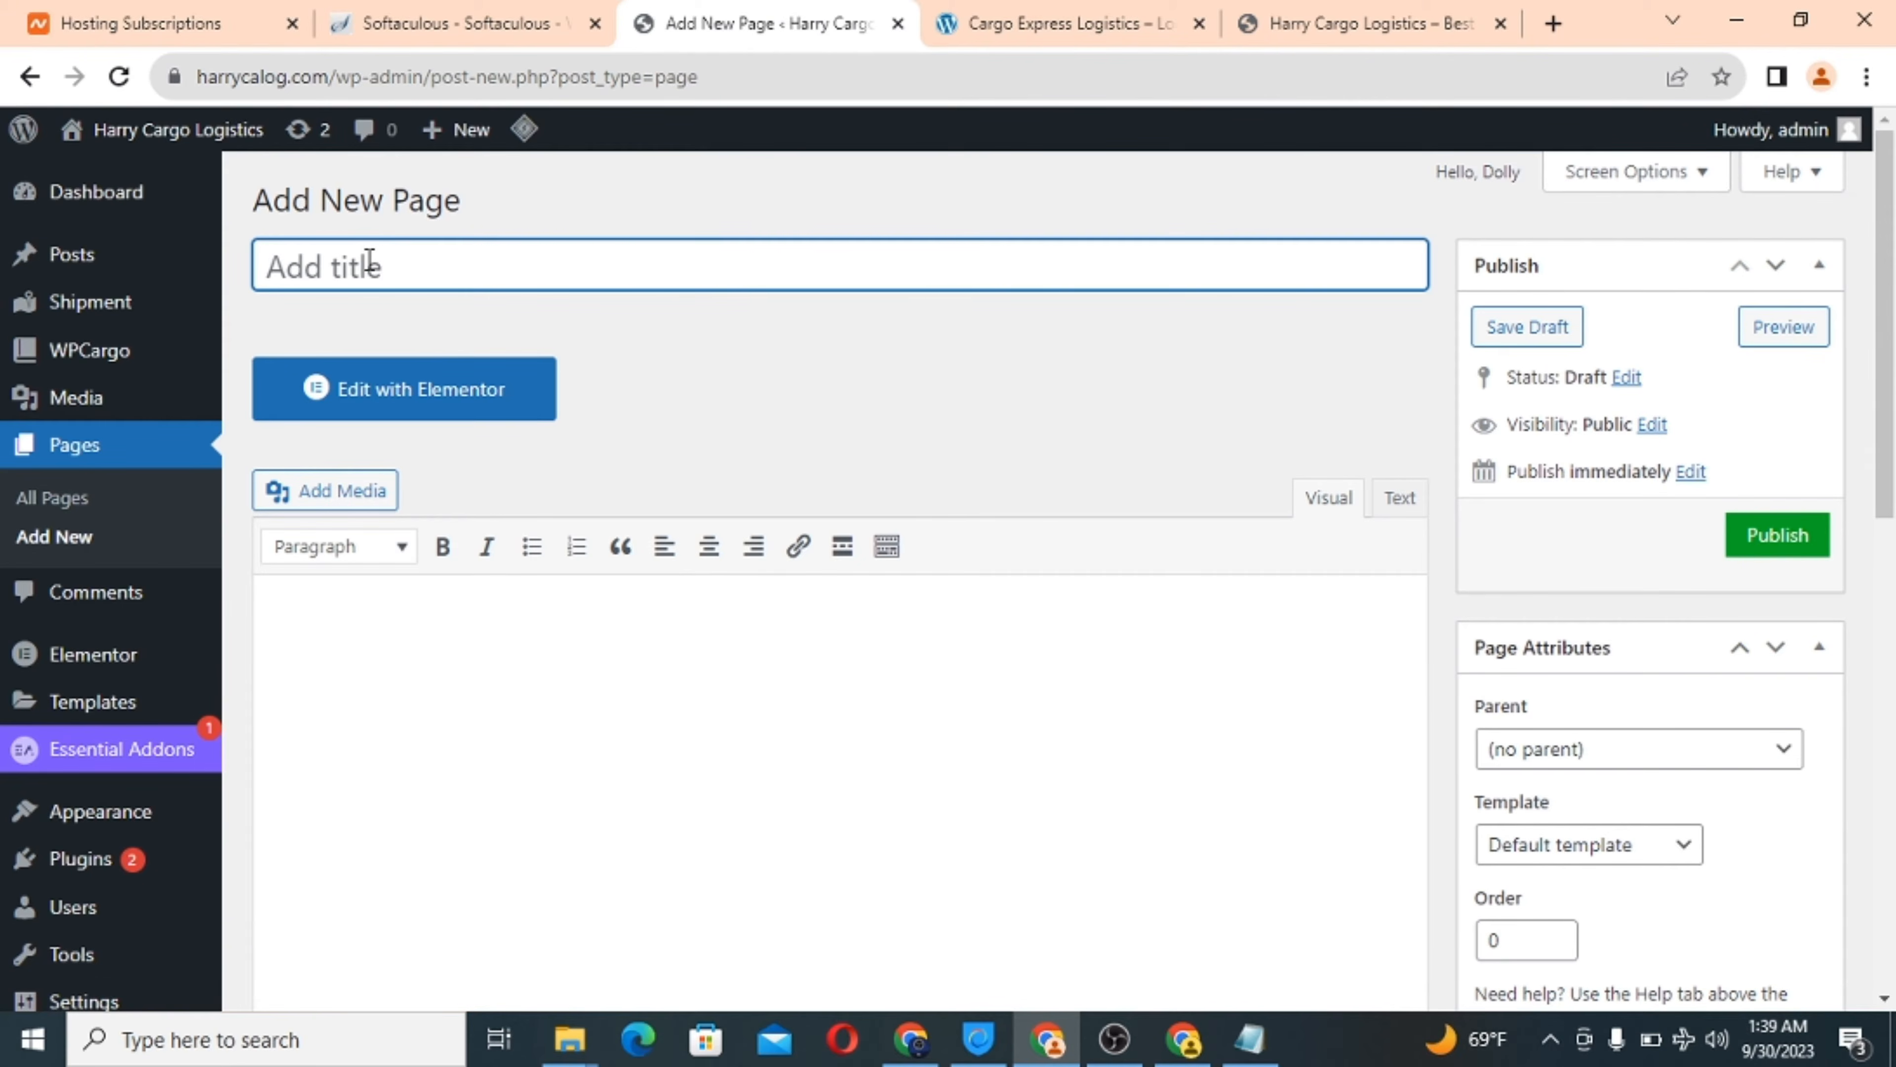
{"action": "type", "text": "Customer "}
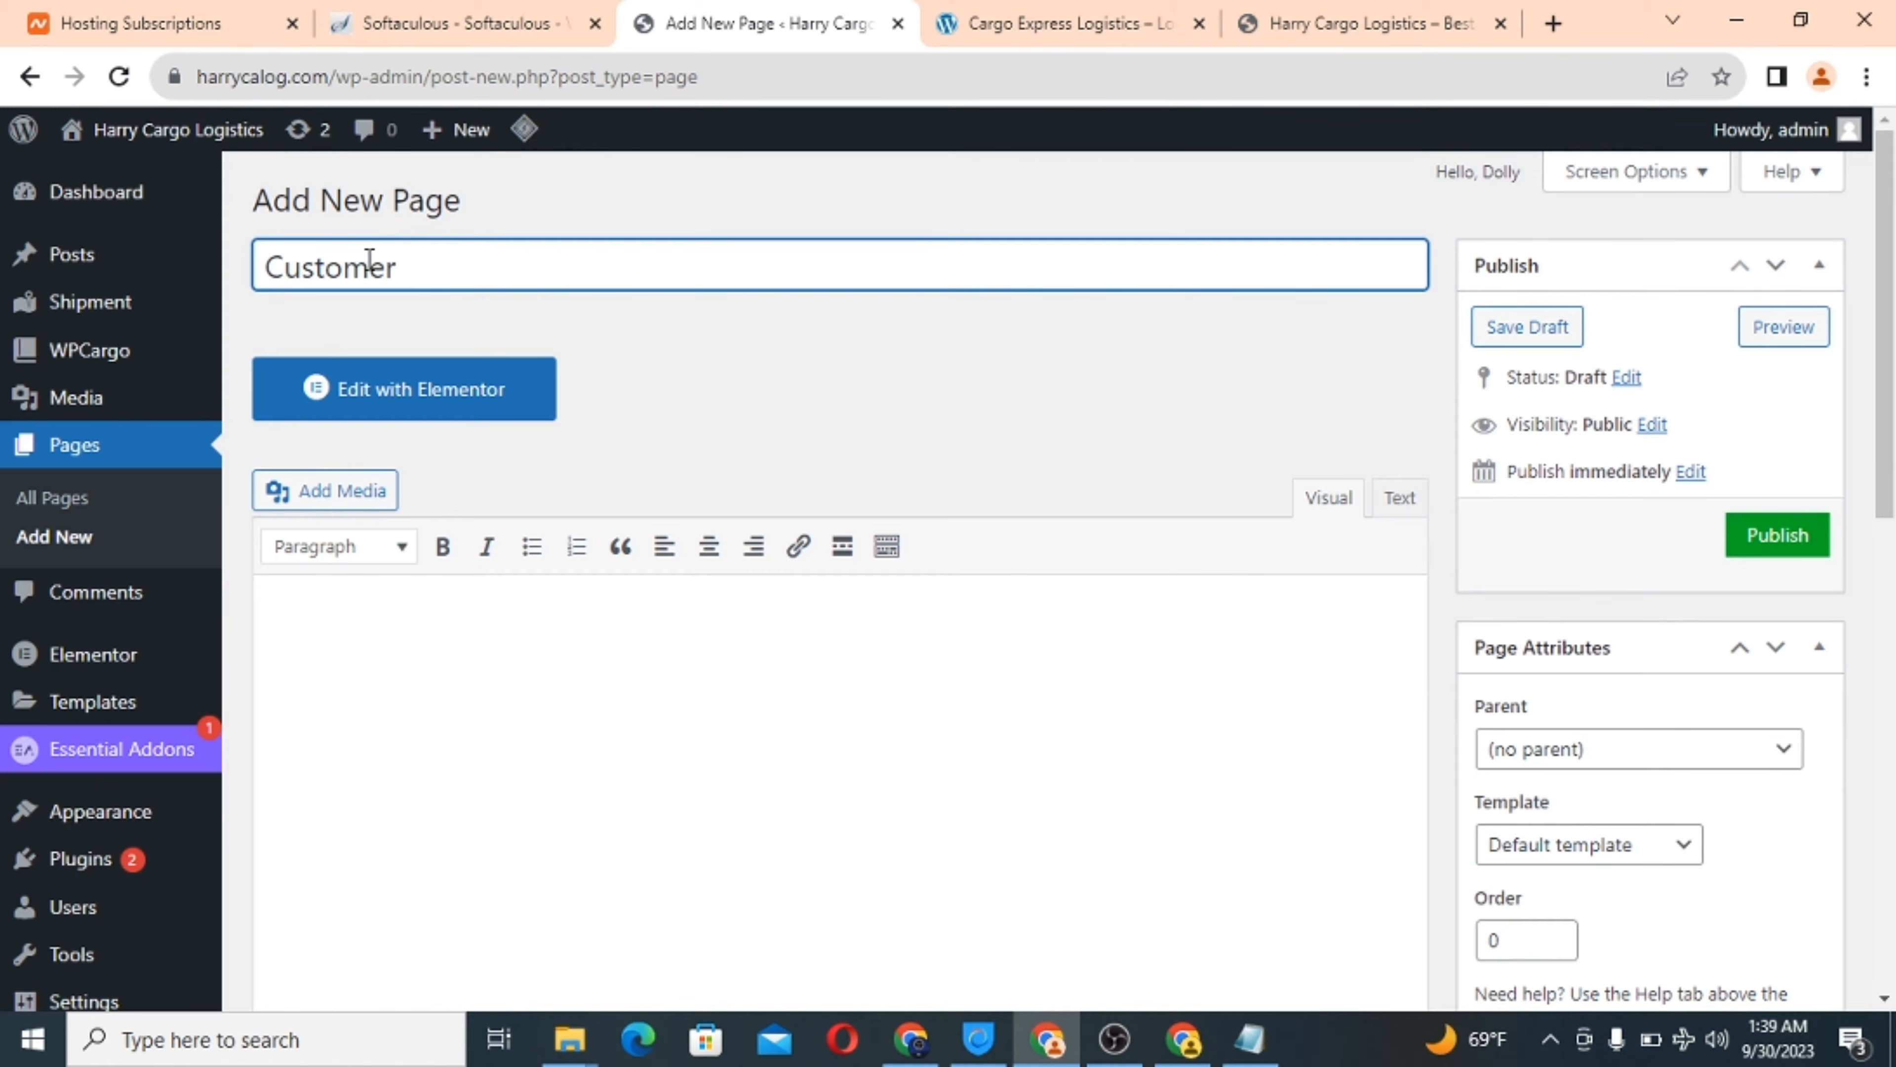
{"action": "type", "text": "Support"}
{"action": "left_click", "coordinate": [338, 634]}
{"action": "type", "text": "Incase you do not know which delivery method fits well for you, our experts are "}
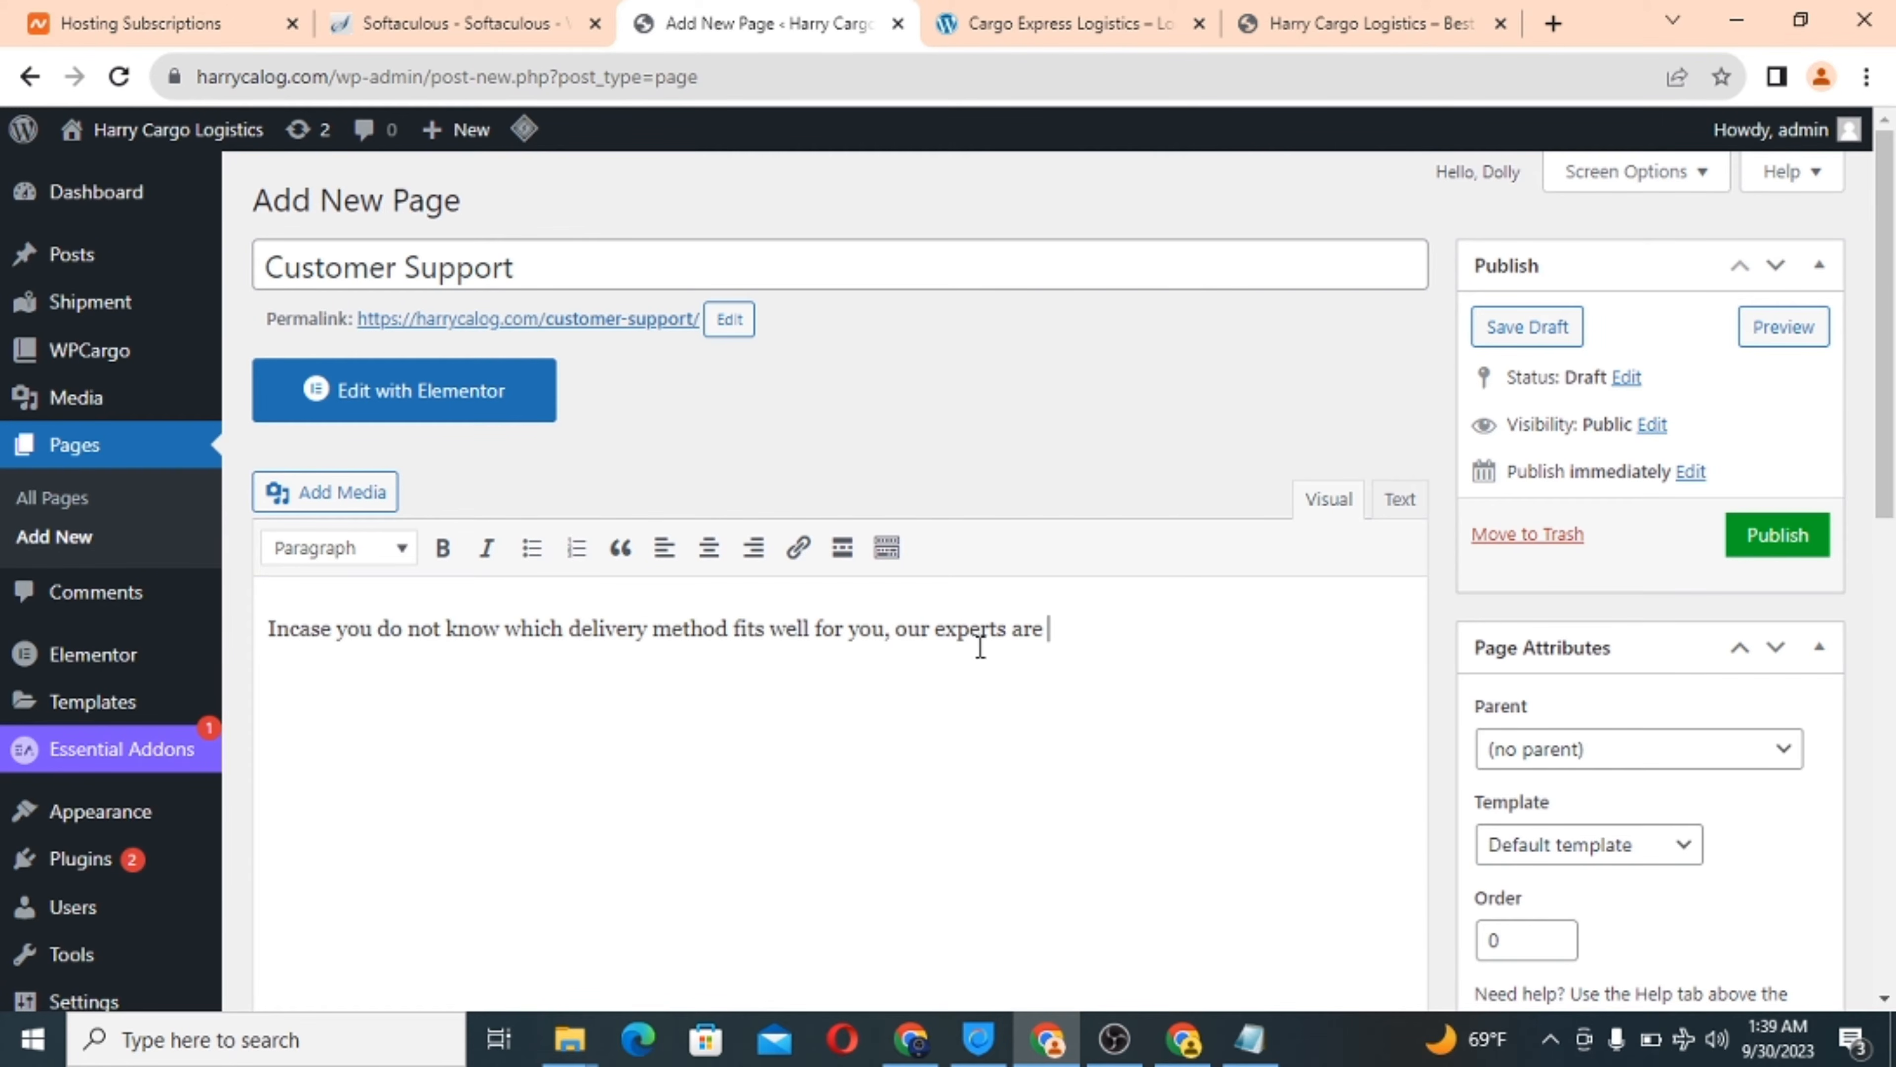
{"action": "type", "text": "ready to guide you through"}
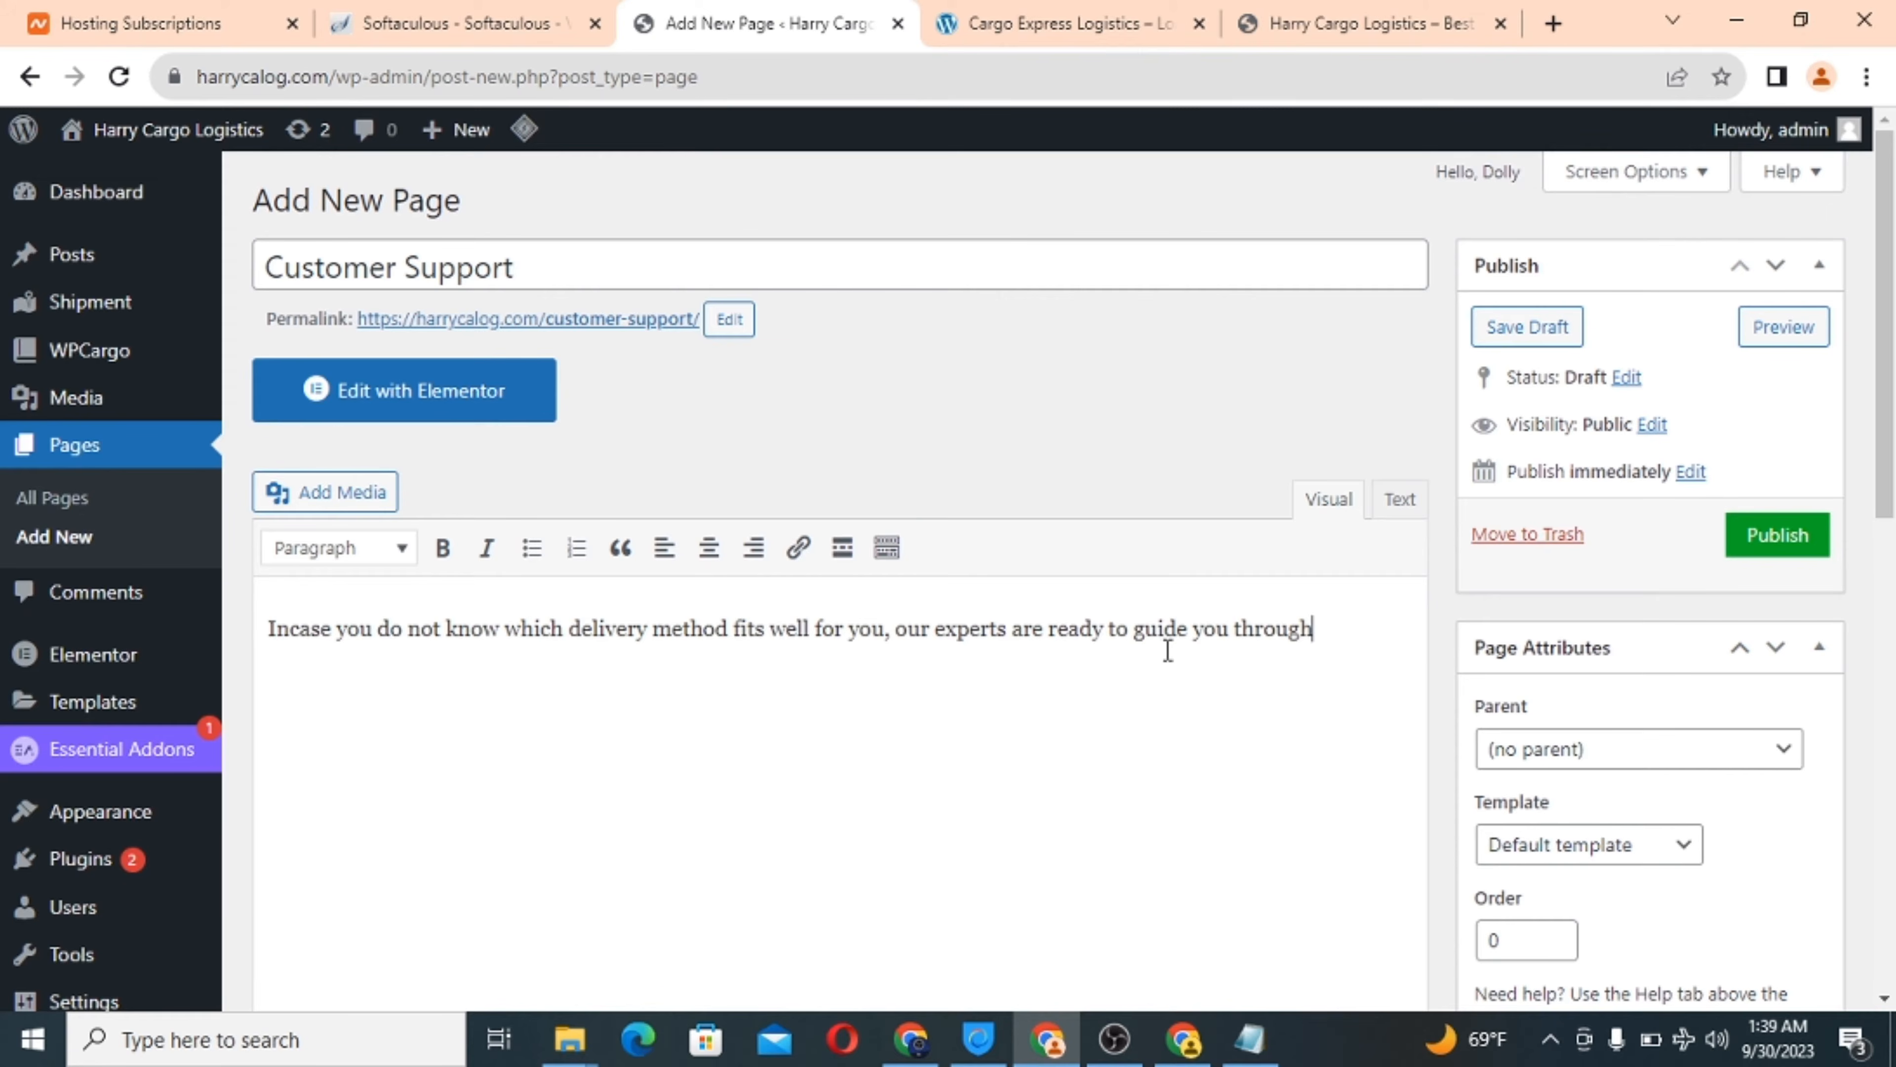
Hide the Customer Support title and upload author-4.jpg from the computer.
{"action": "scroll", "coordinate": [1234, 751], "scroll_direction": "down", "scroll_amount": 8}
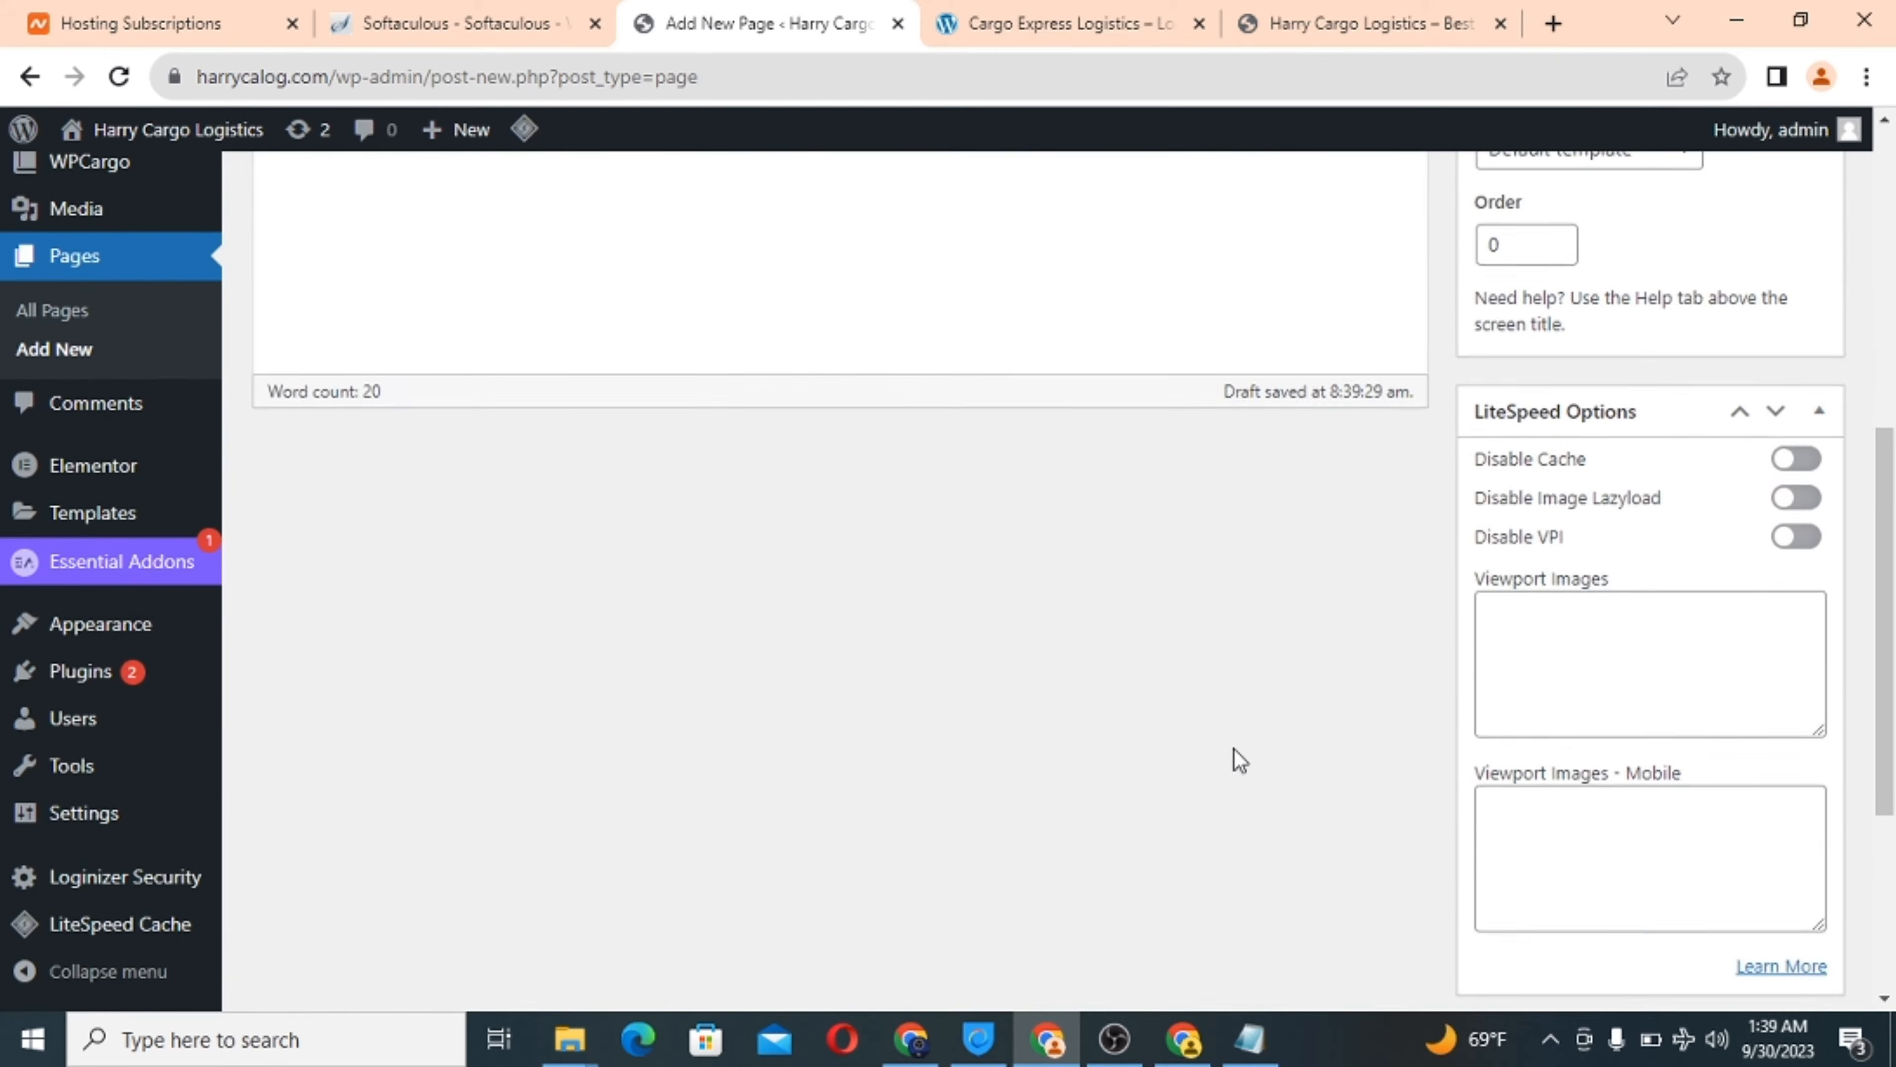
{"action": "scroll", "coordinate": [1238, 760], "scroll_direction": "down", "scroll_amount": 5}
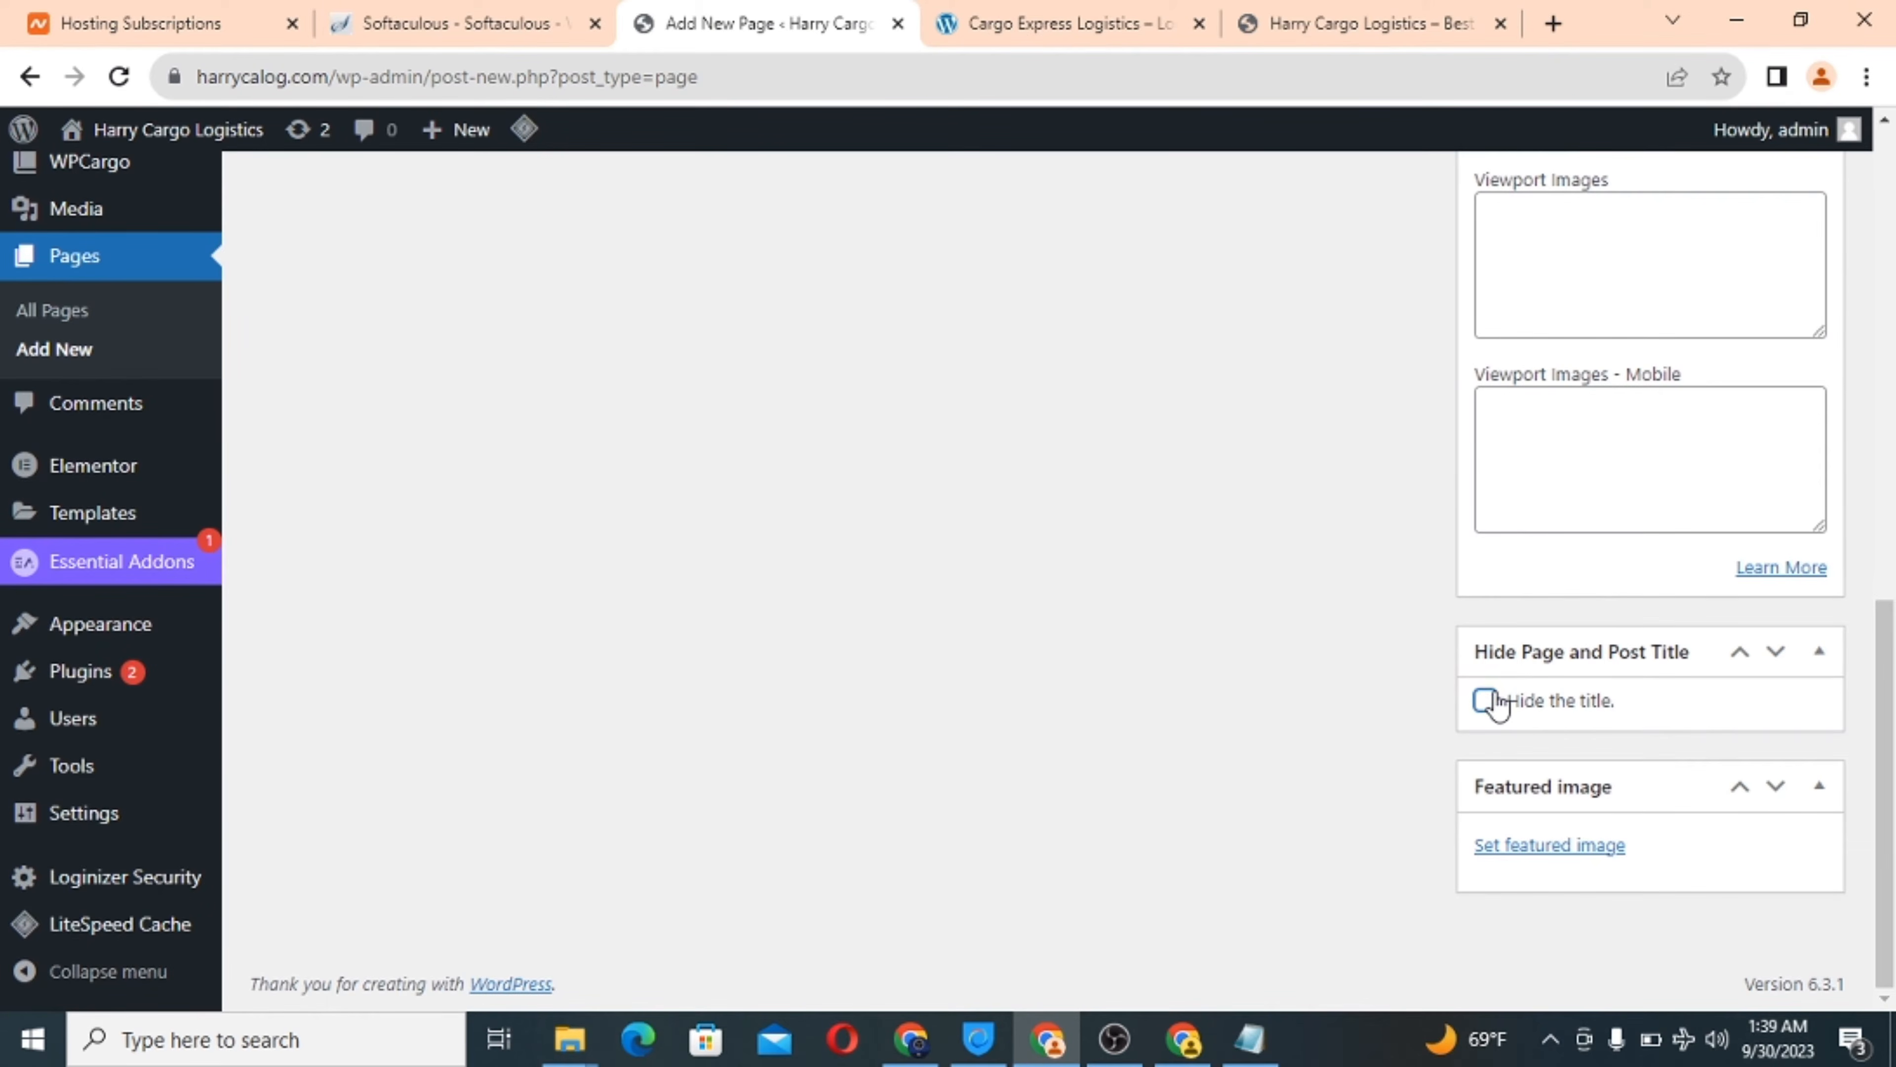
{"action": "left_click", "coordinate": [1486, 700]}
{"action": "left_click", "coordinate": [1536, 850]}
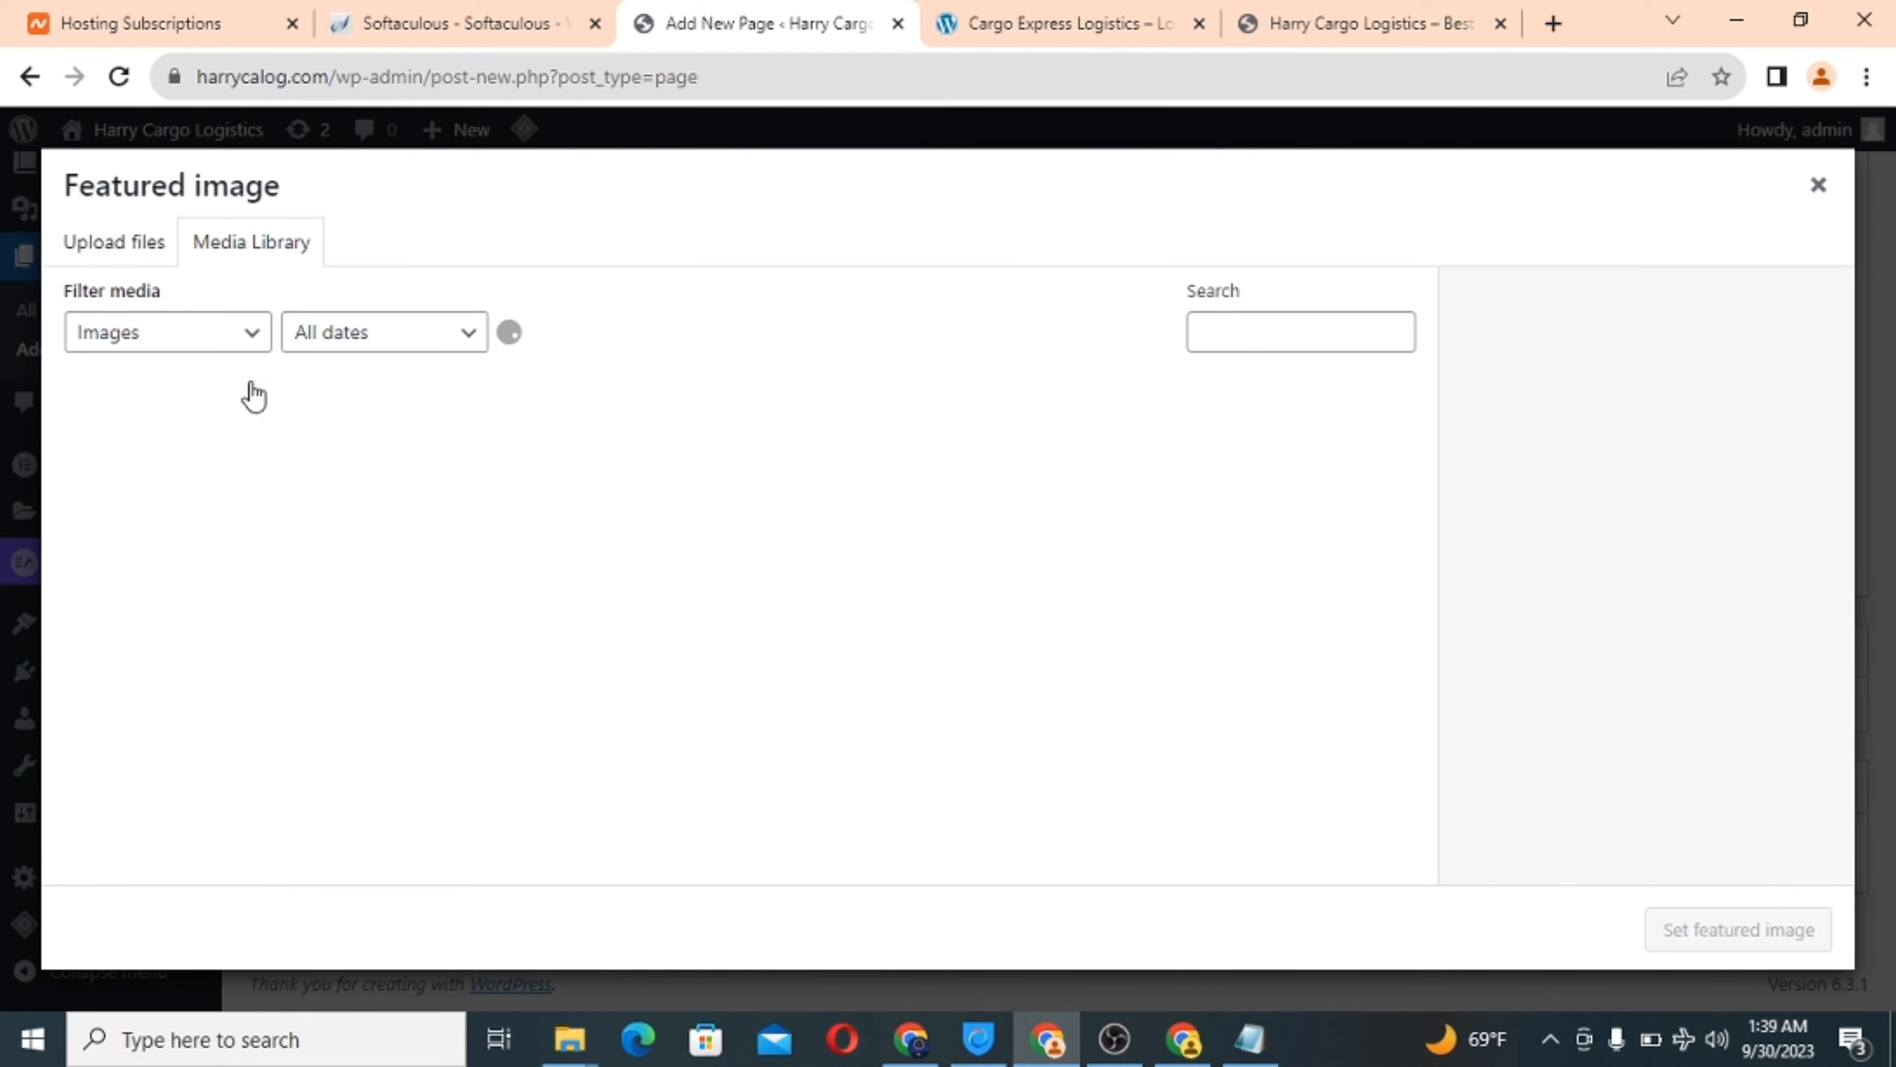
{"action": "left_click", "coordinate": [112, 246]}
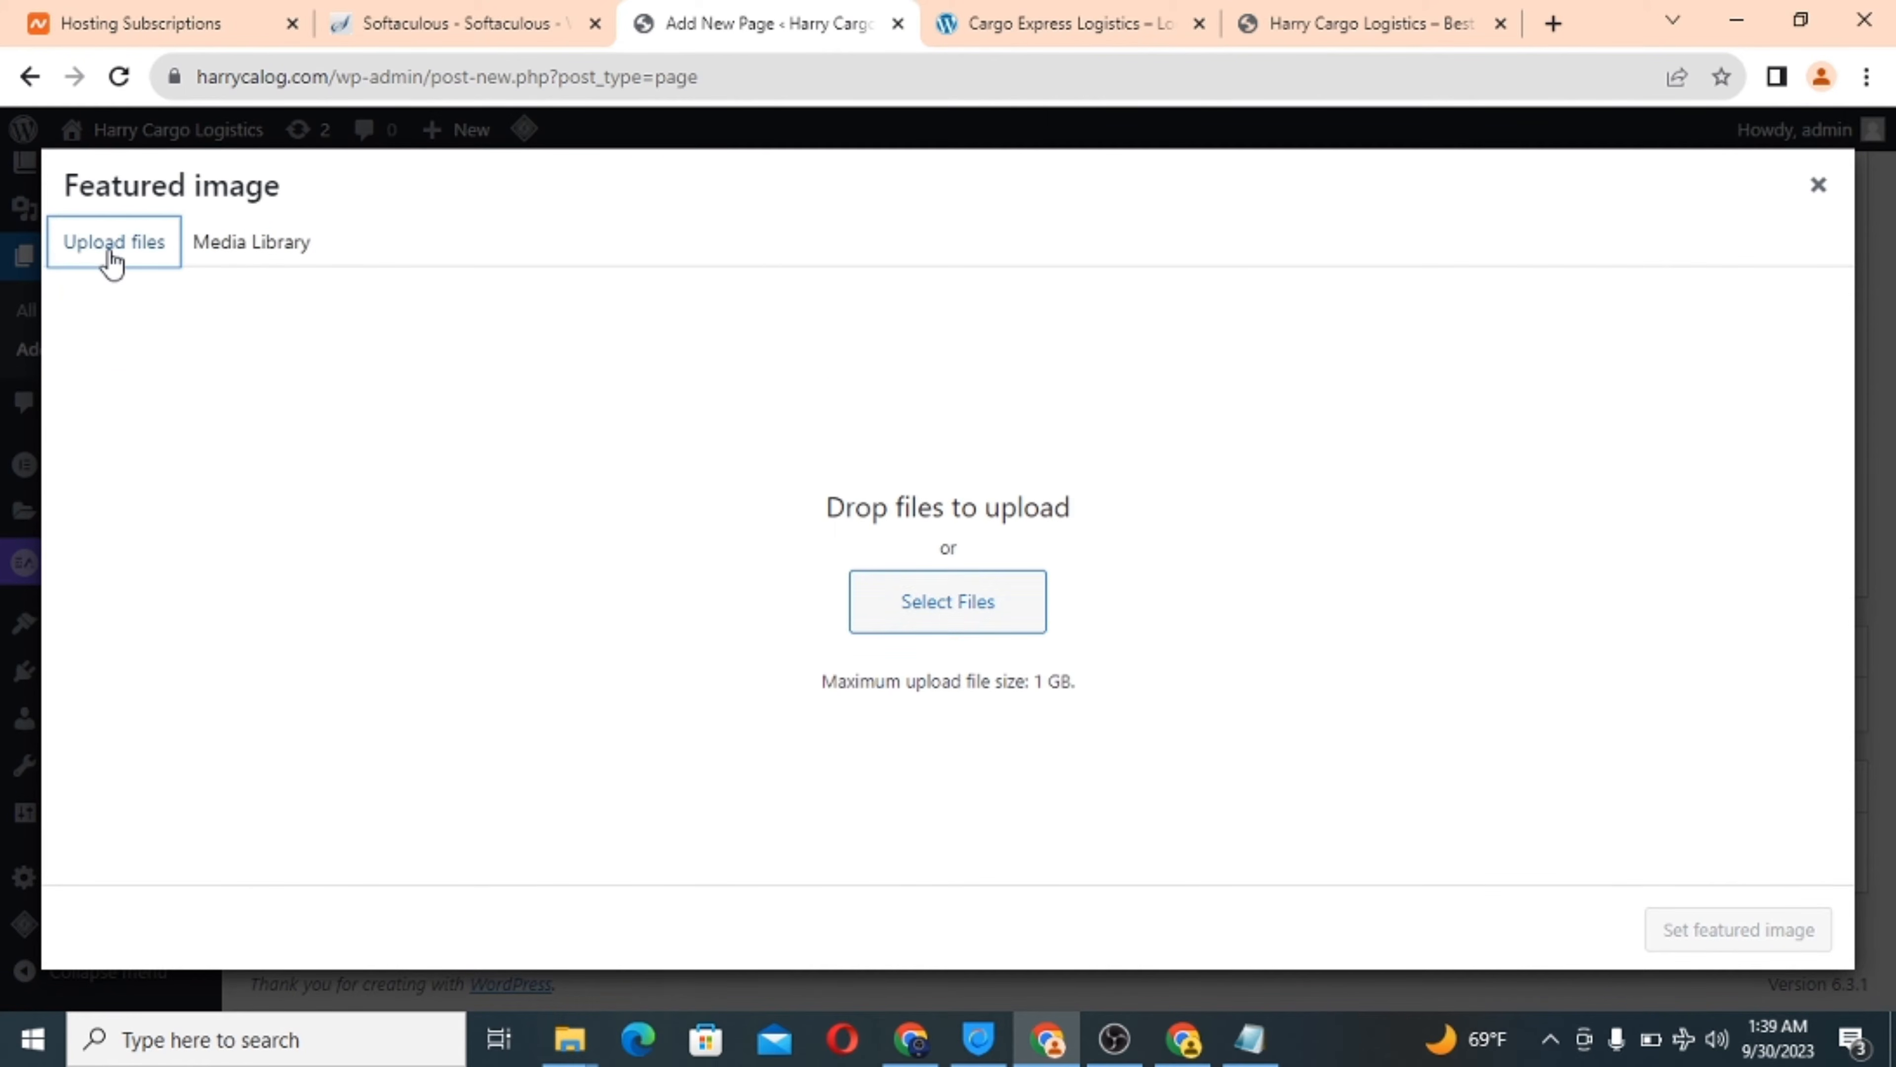
{"action": "left_click", "coordinate": [950, 604]}
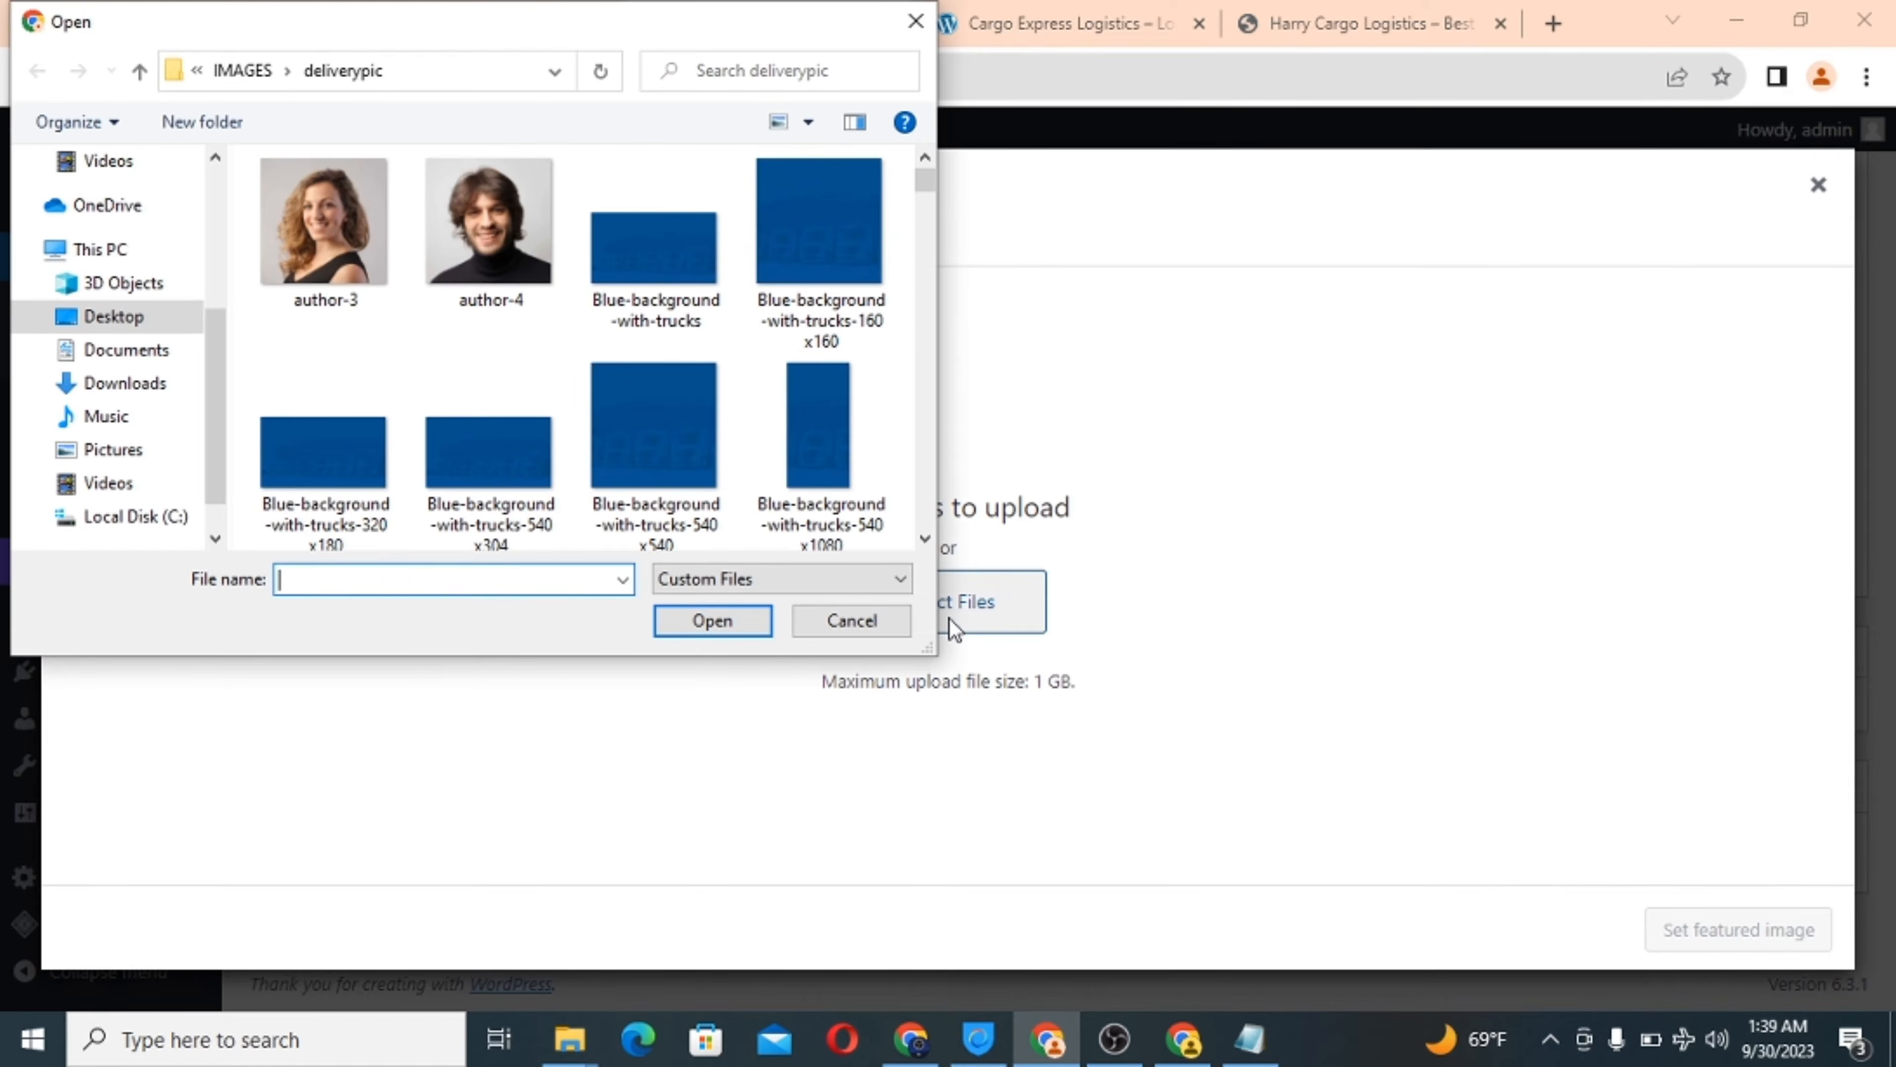
{"action": "left_click", "coordinate": [489, 246]}
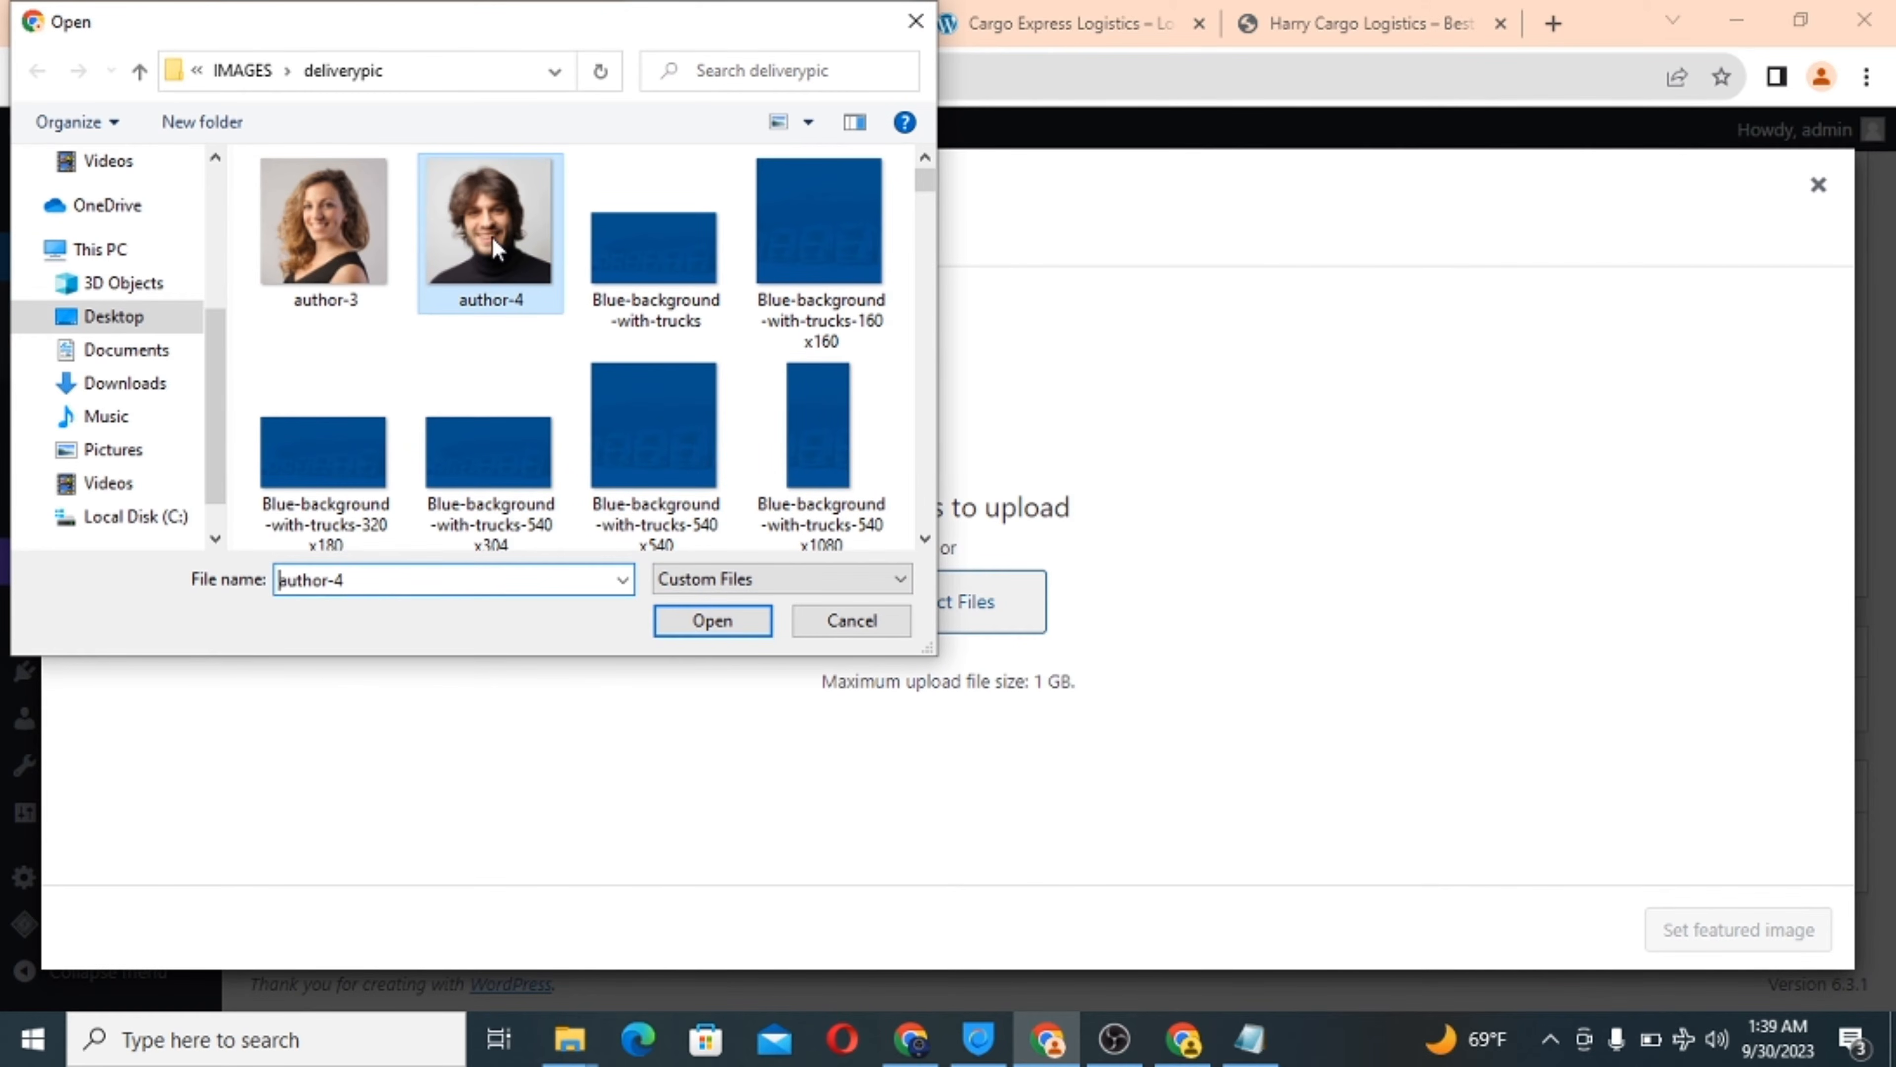
{"action": "left_click", "coordinate": [702, 620]}
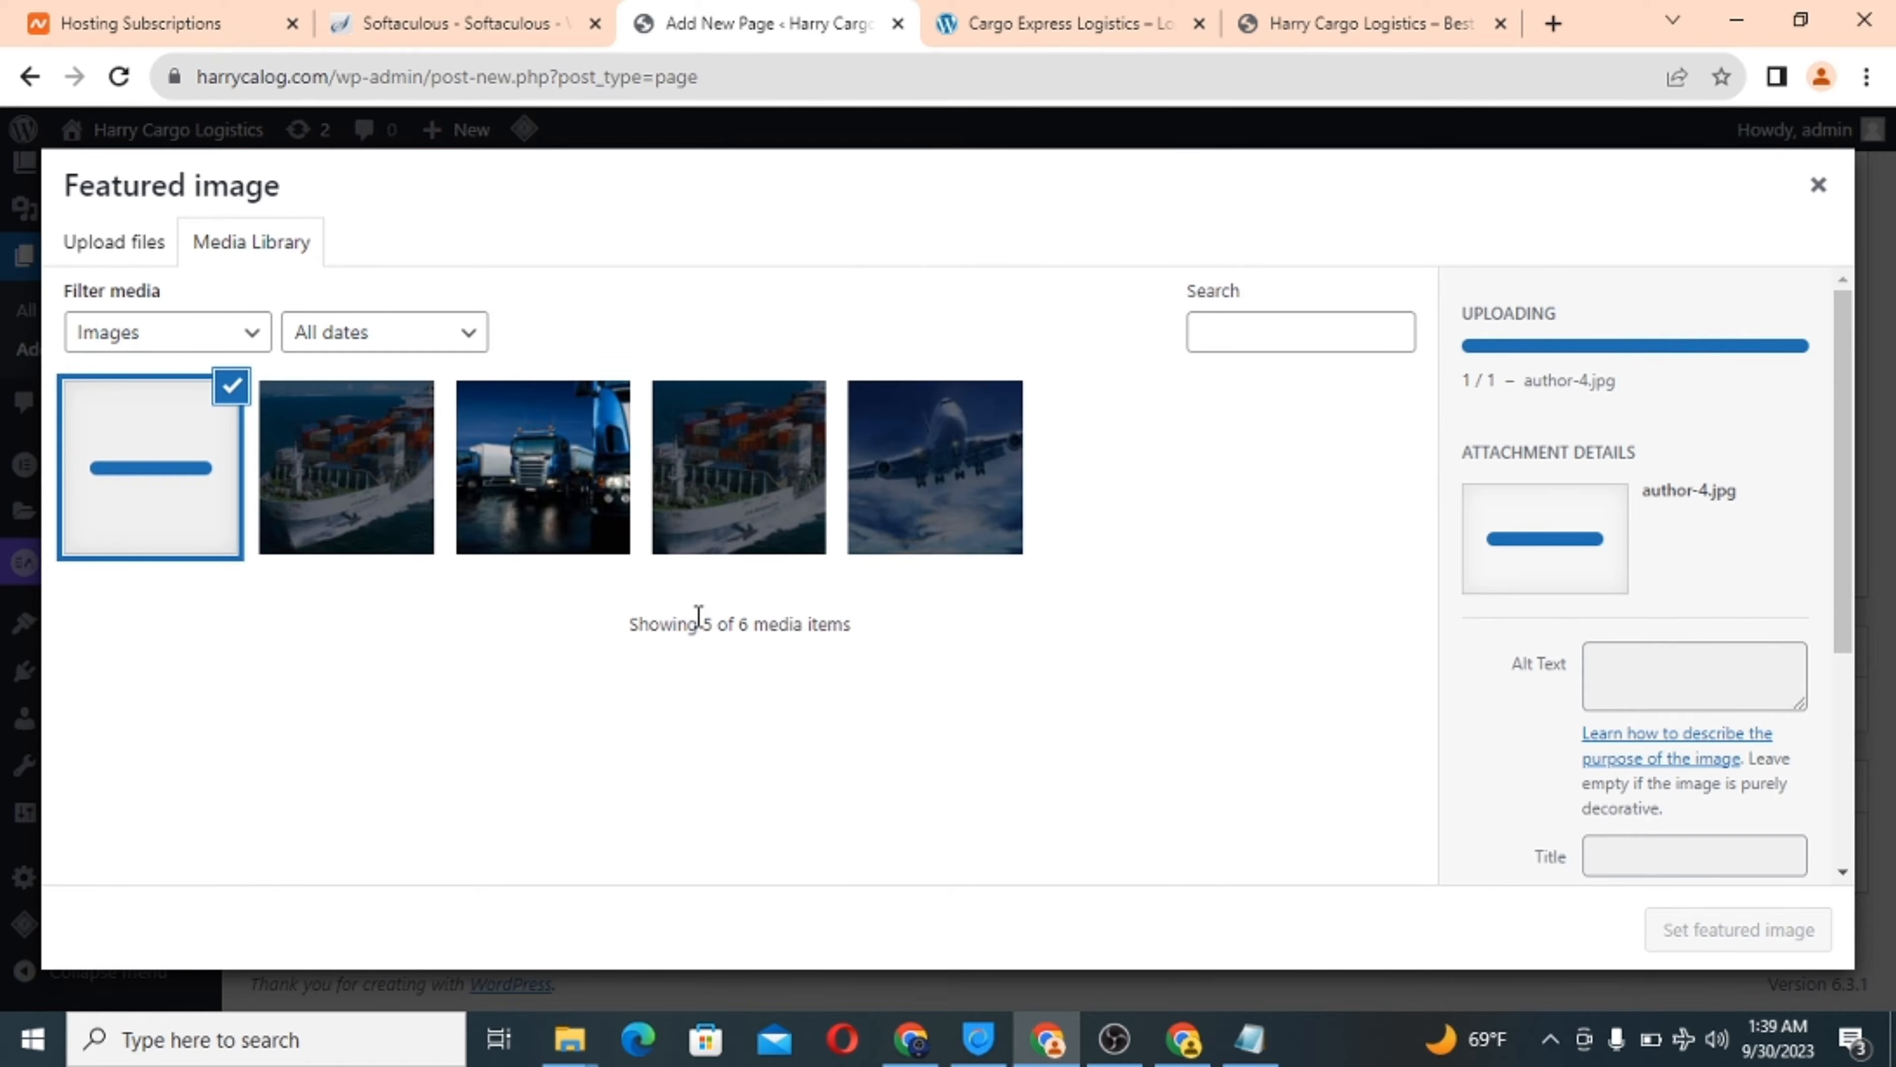
Set author-4 as featured image, publish the page, and view the Cargo Express site.
{"action": "left_click", "coordinate": [1769, 939]}
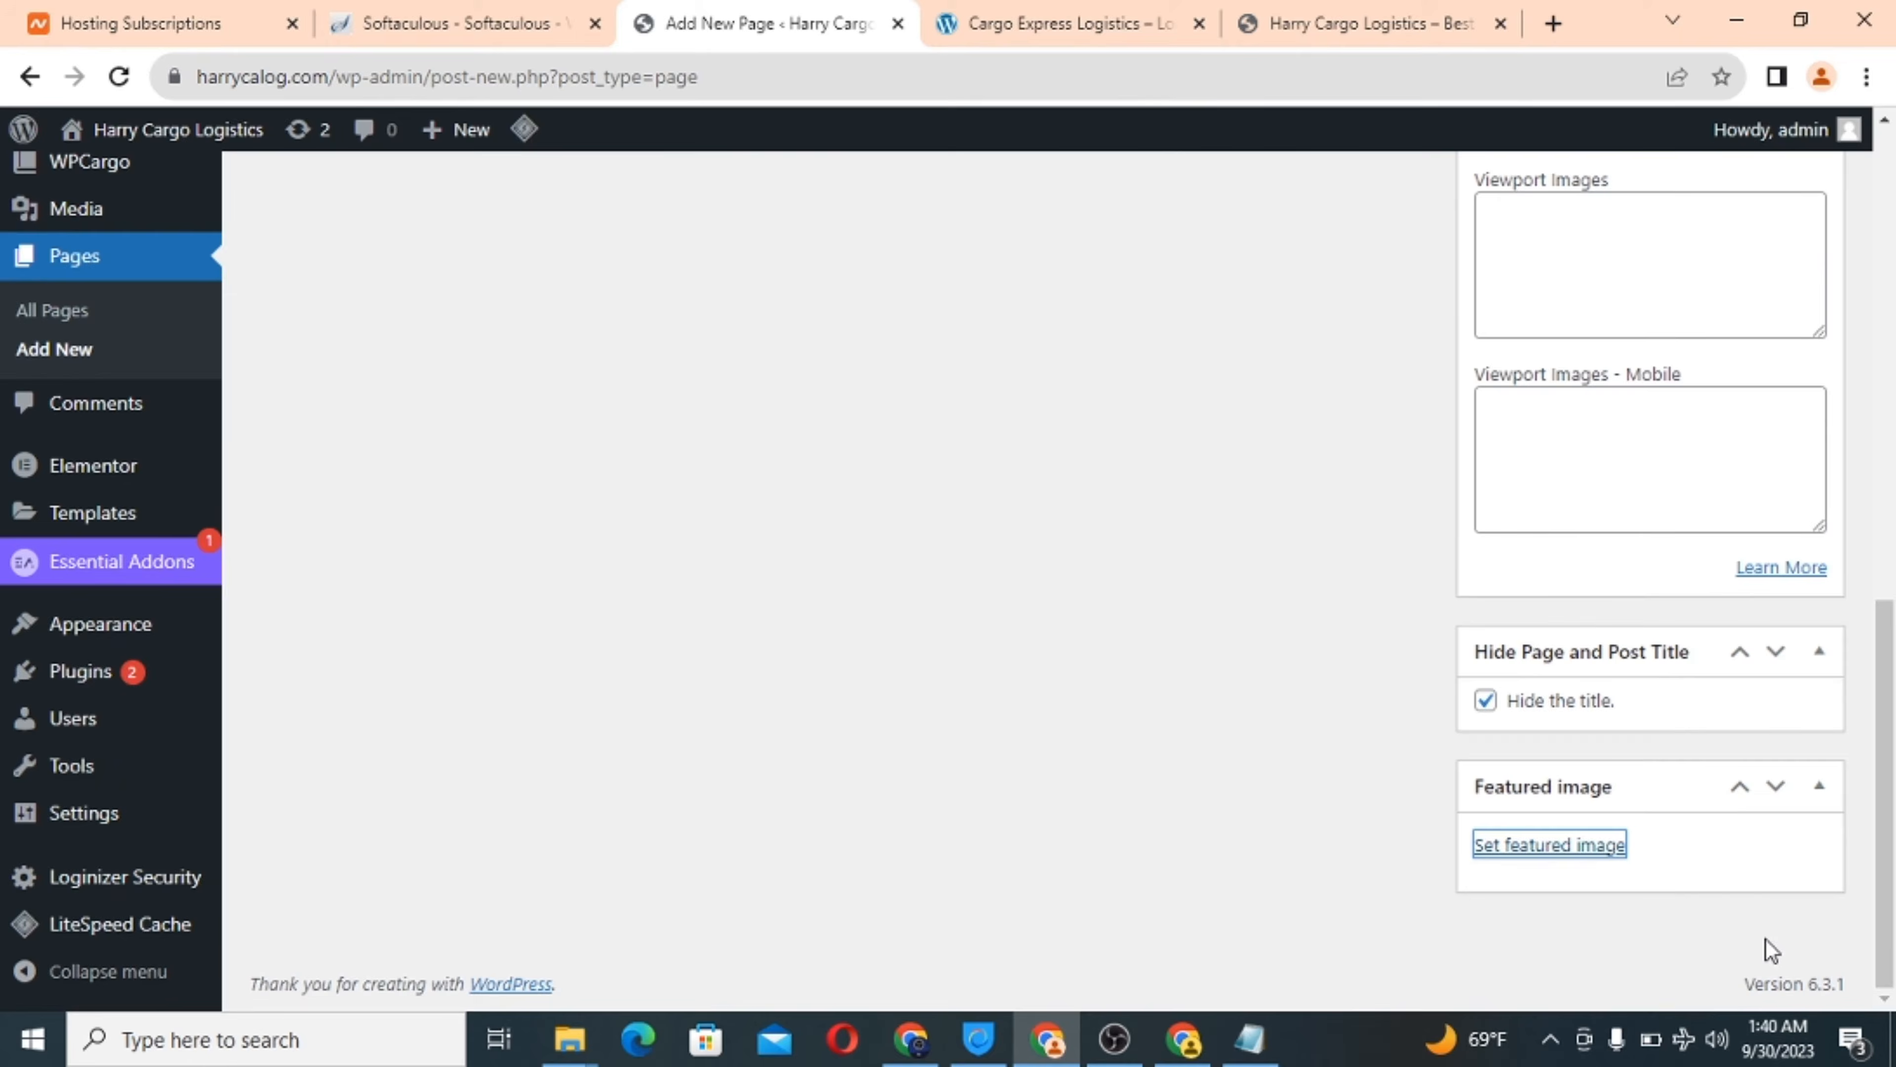
{"action": "scroll", "coordinate": [1134, 631], "scroll_direction": "up", "scroll_amount": 10}
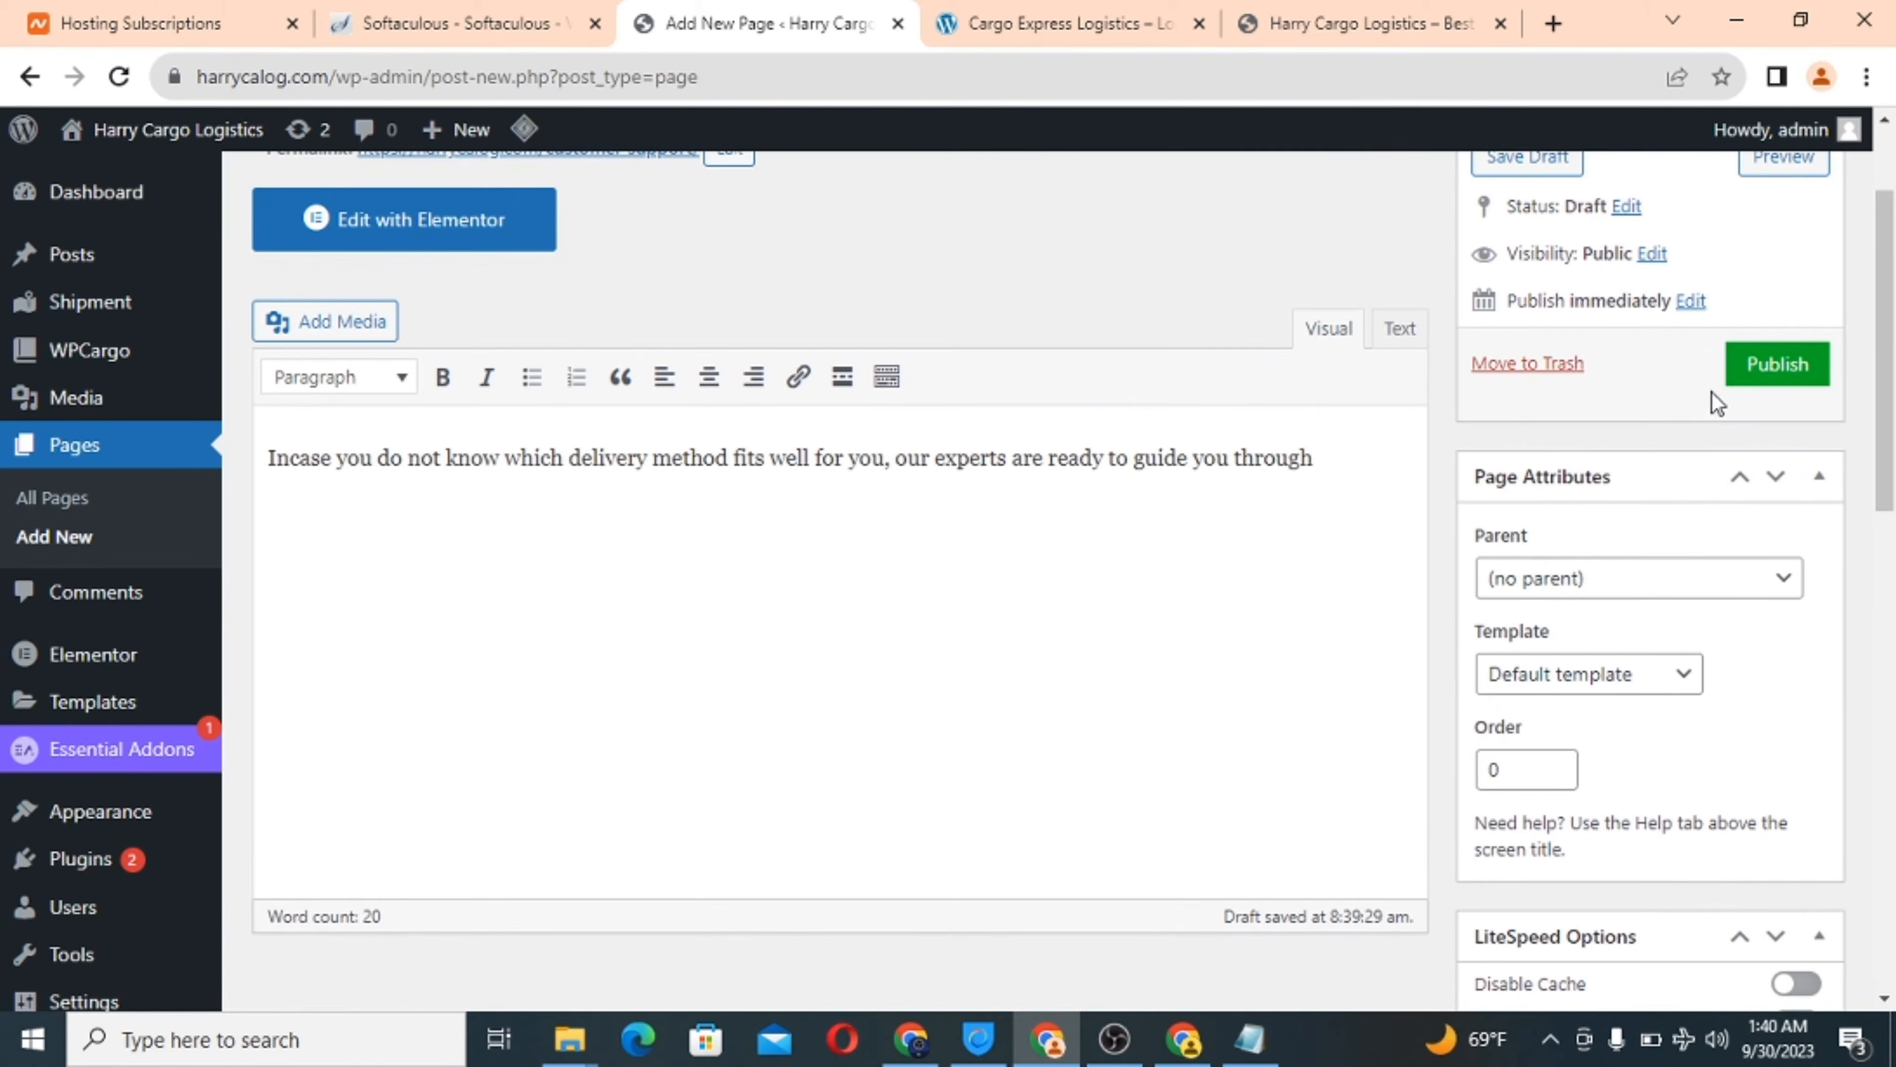
{"action": "left_click", "coordinate": [1780, 366]}
{"action": "left_click", "coordinate": [984, 8]}
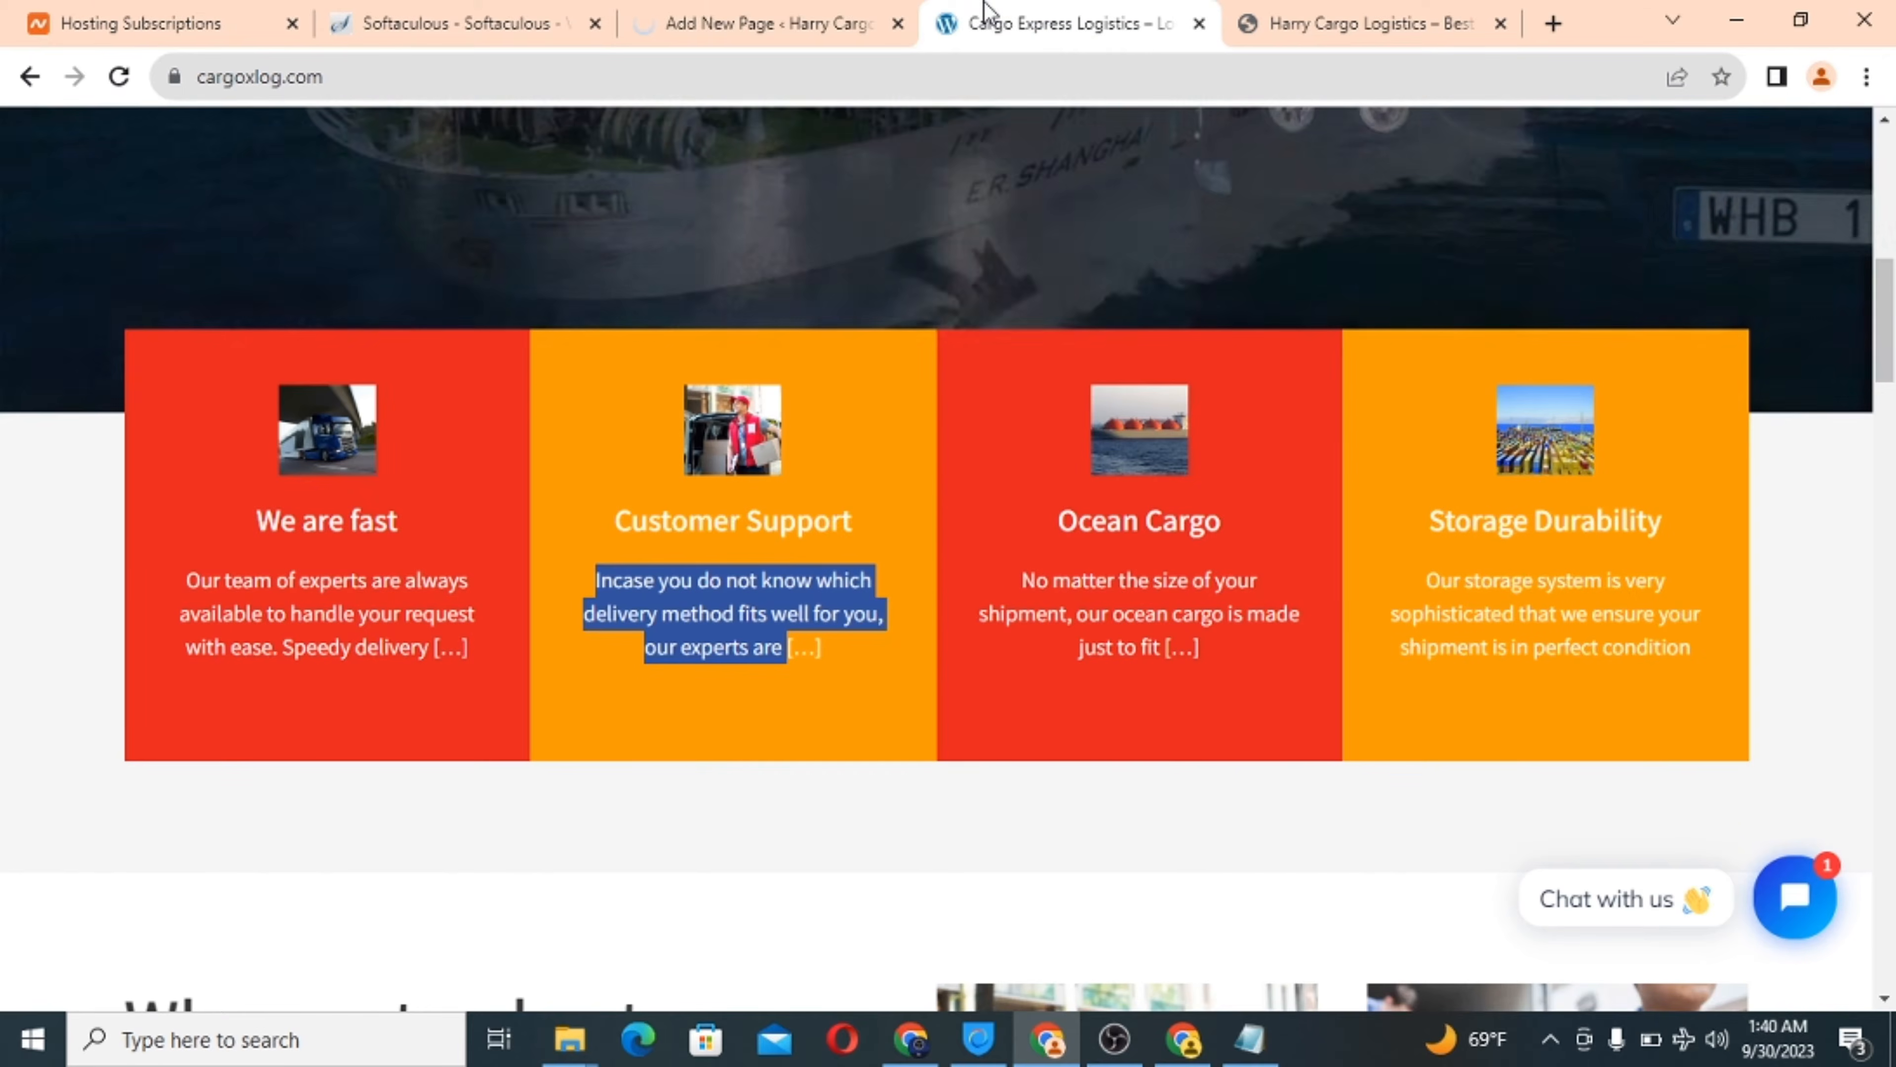
Start a new page titled 'Ocean cargo'.
{"action": "left_click", "coordinate": [745, 10]}
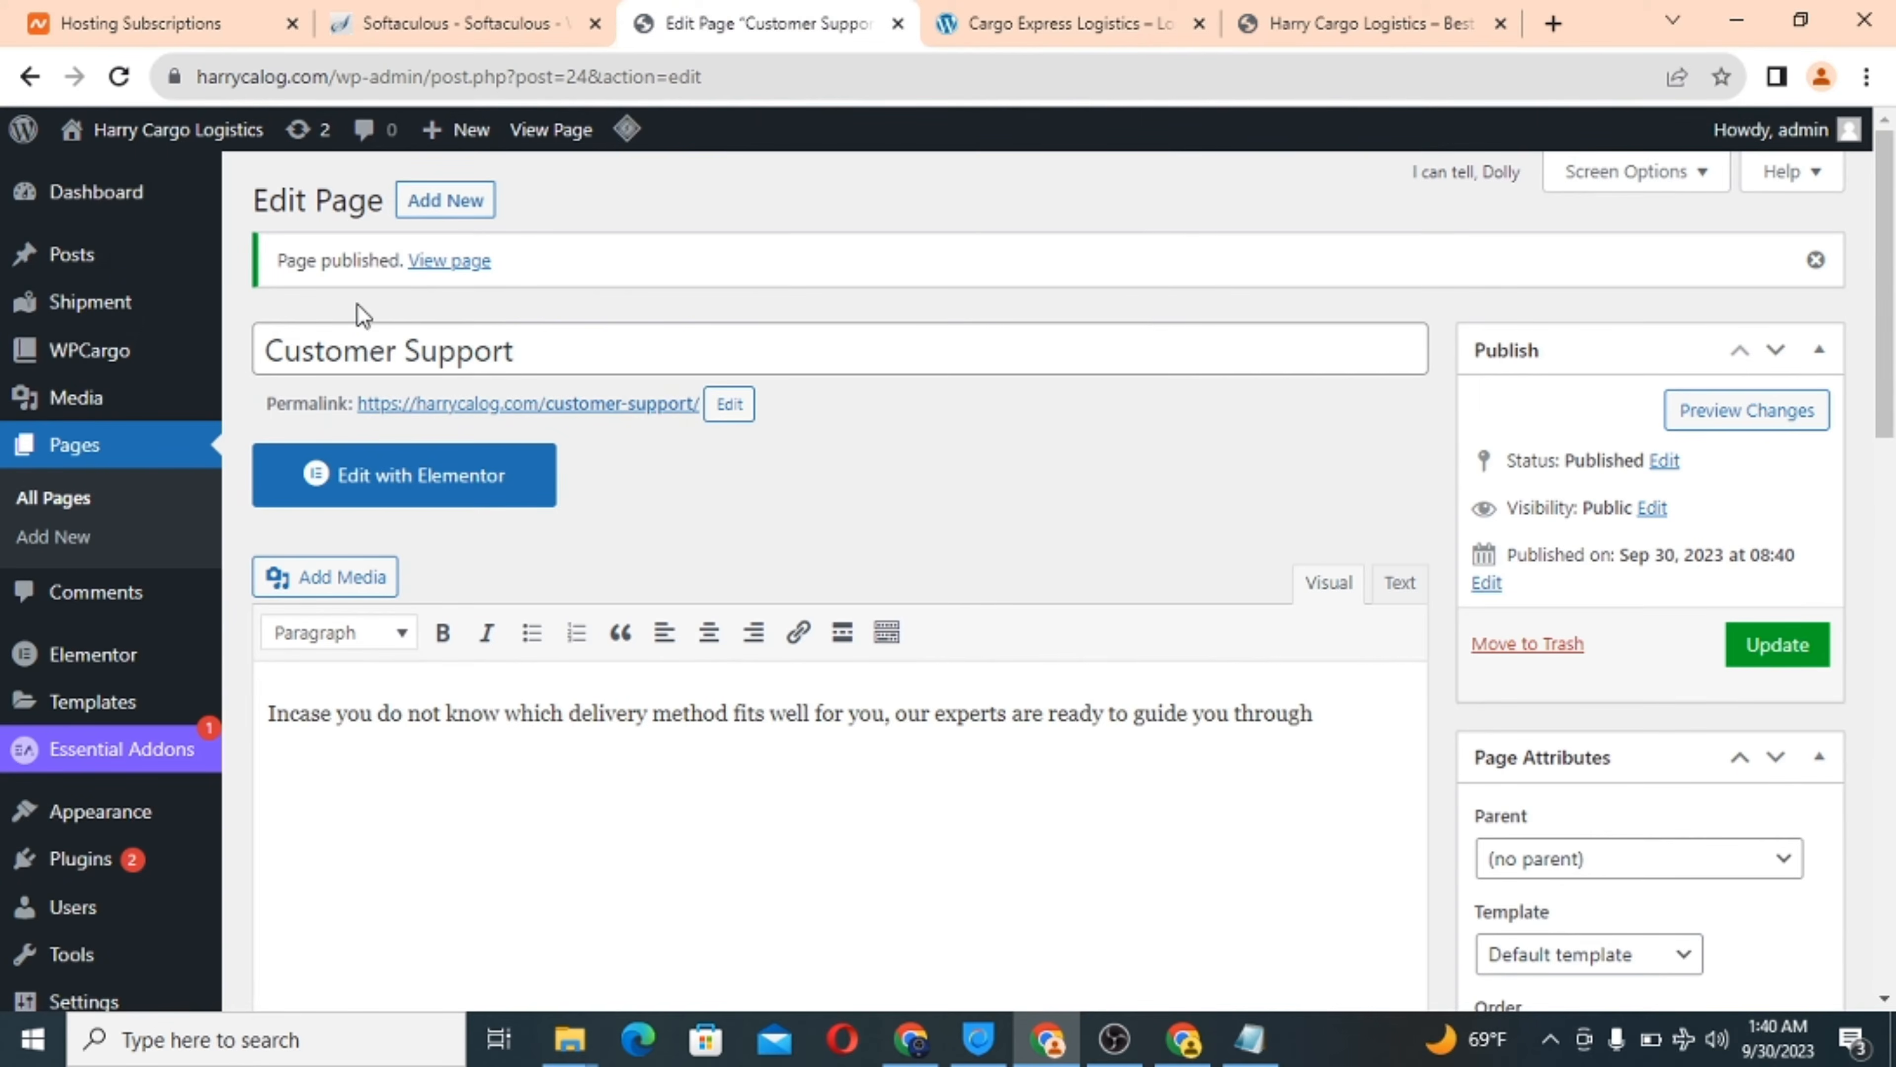
{"action": "triple_click", "coordinate": [363, 354]}
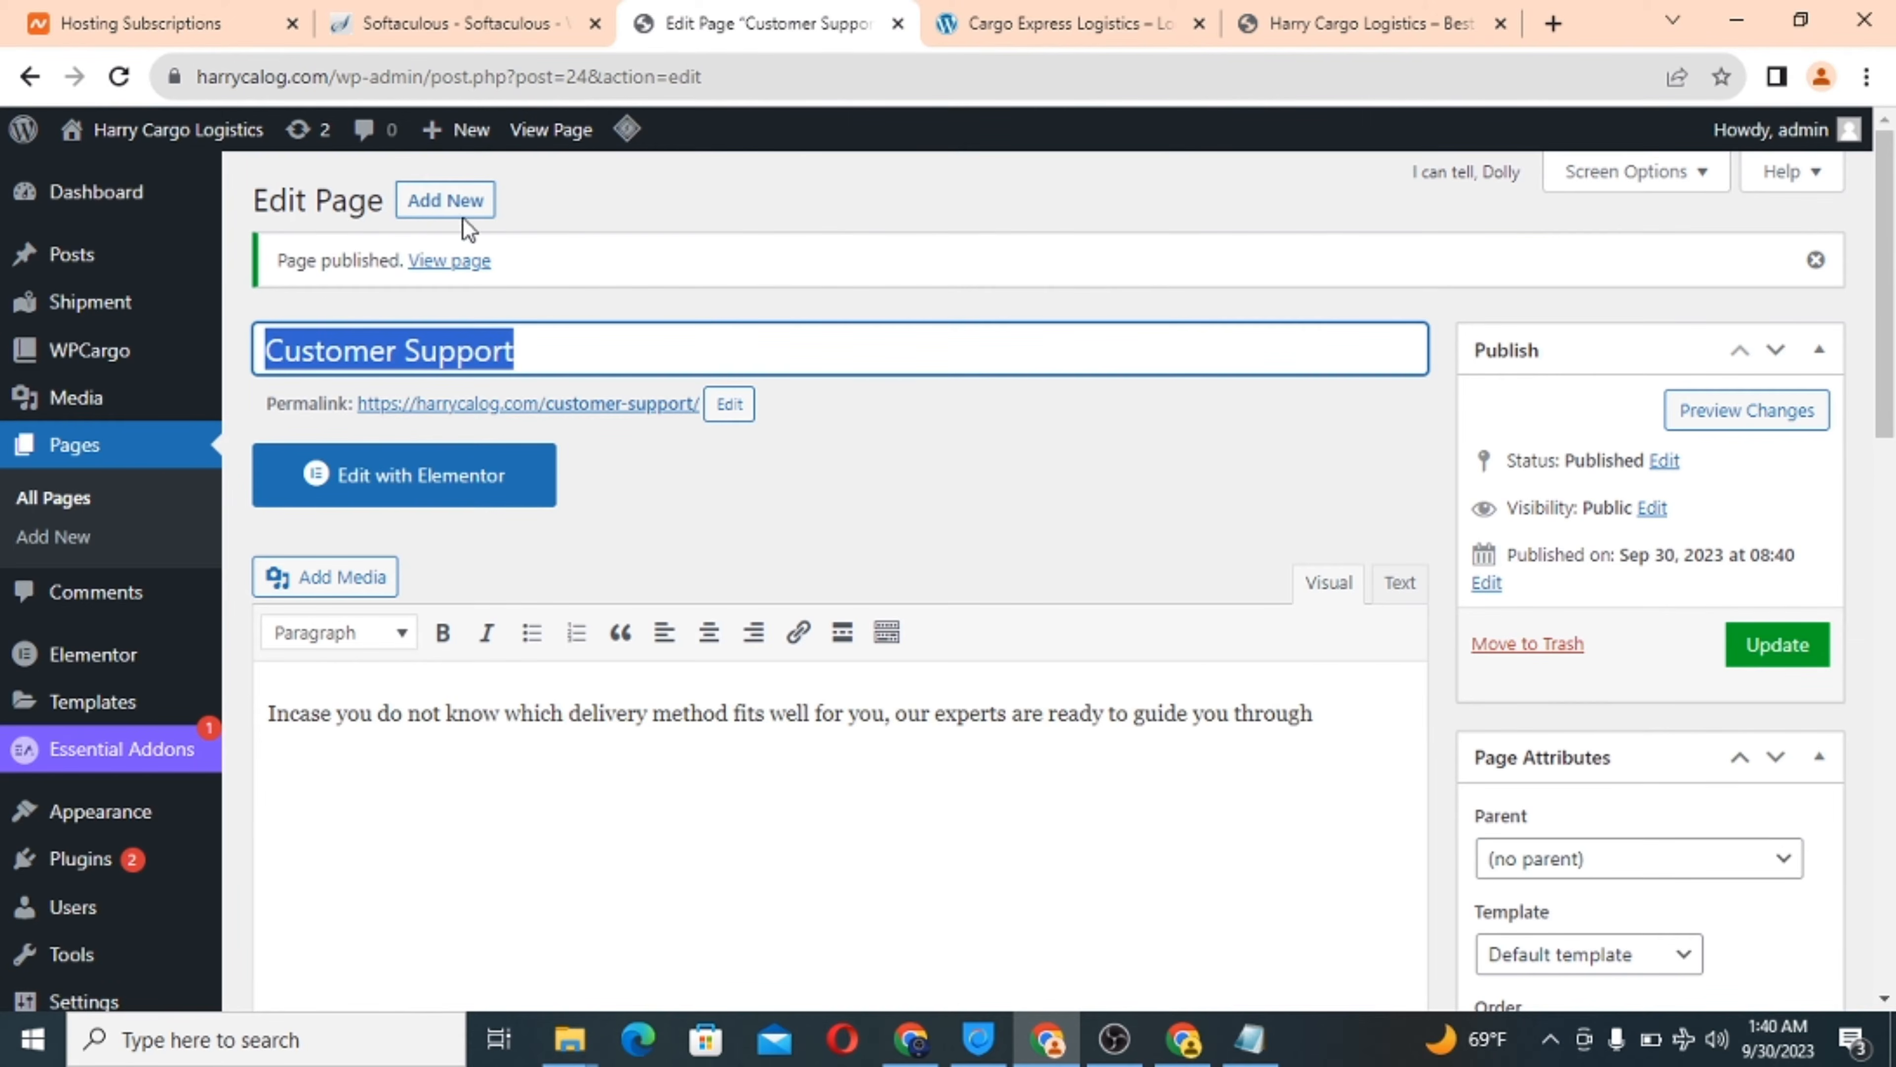
{"action": "left_click", "coordinate": [443, 203]}
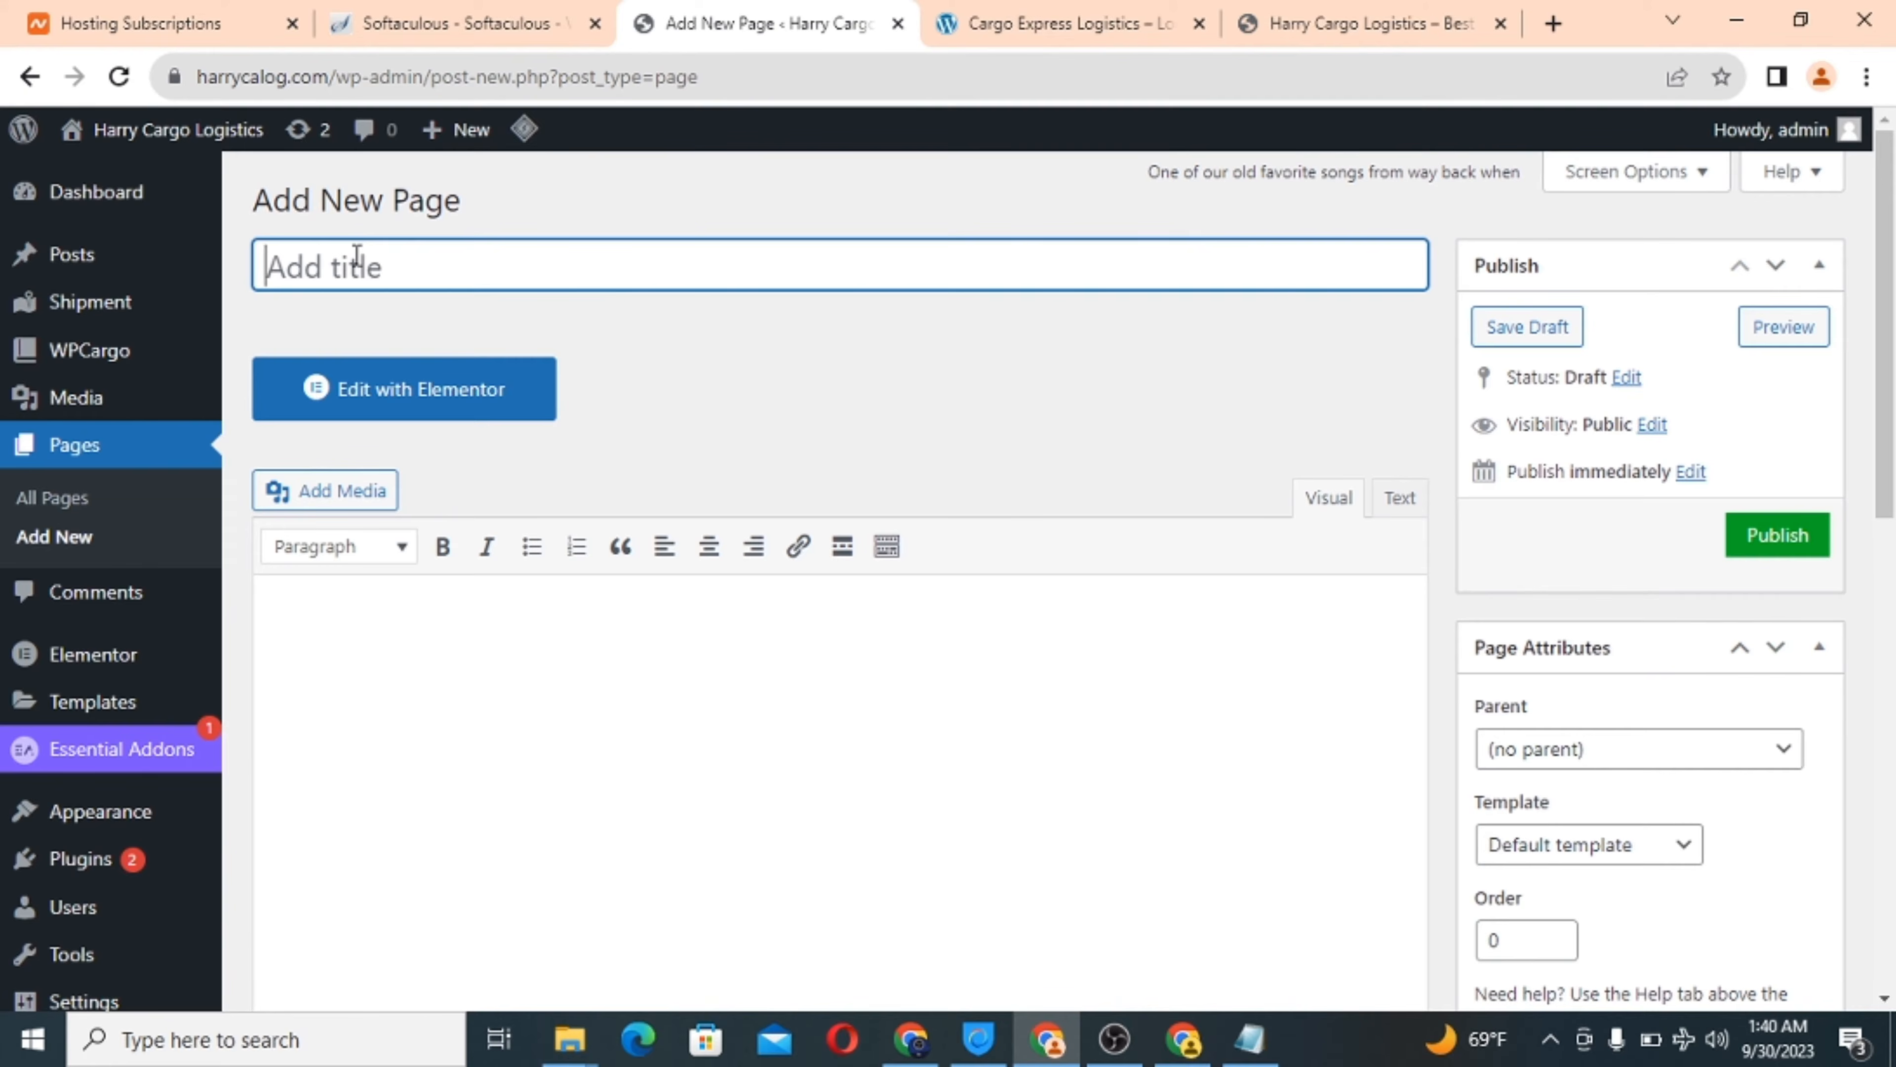
{"action": "type", "text": "Ocean"}
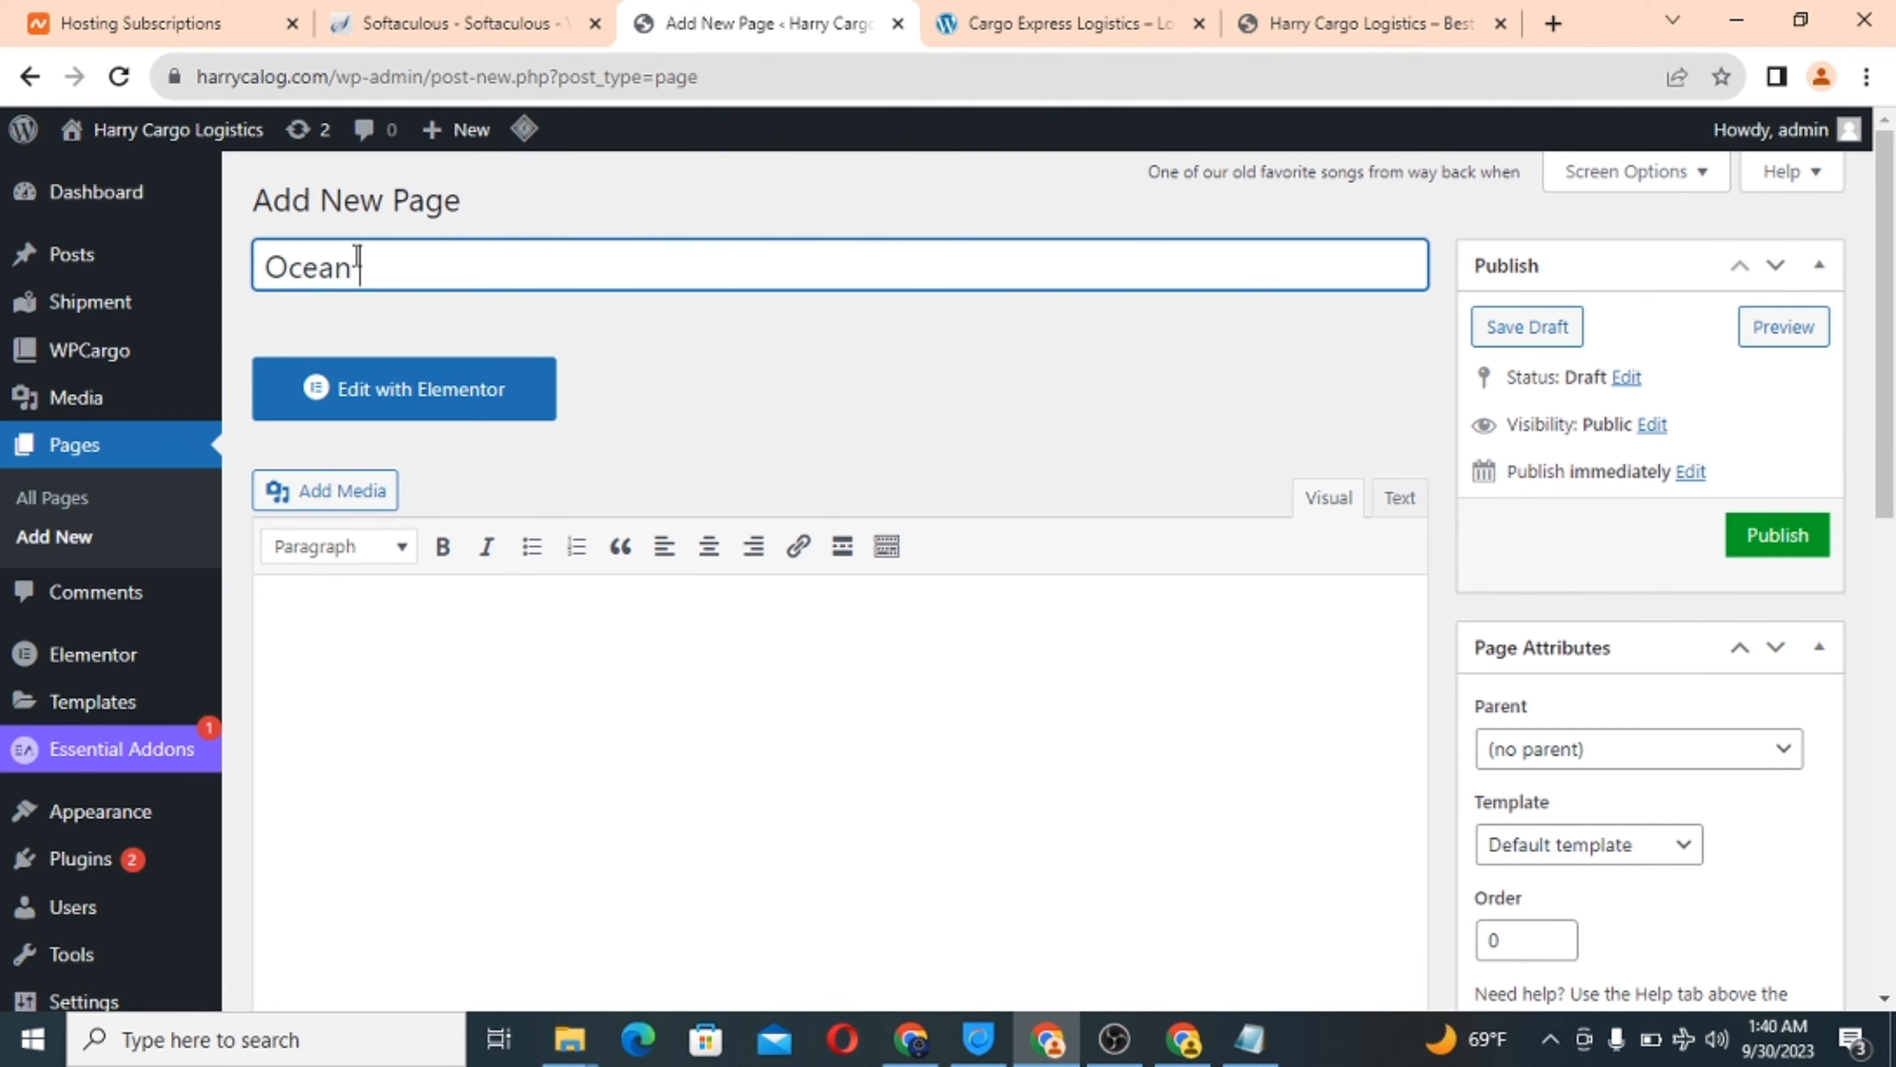
{"action": "type", "text": " cargo"}
{"action": "left_click", "coordinate": [317, 627]}
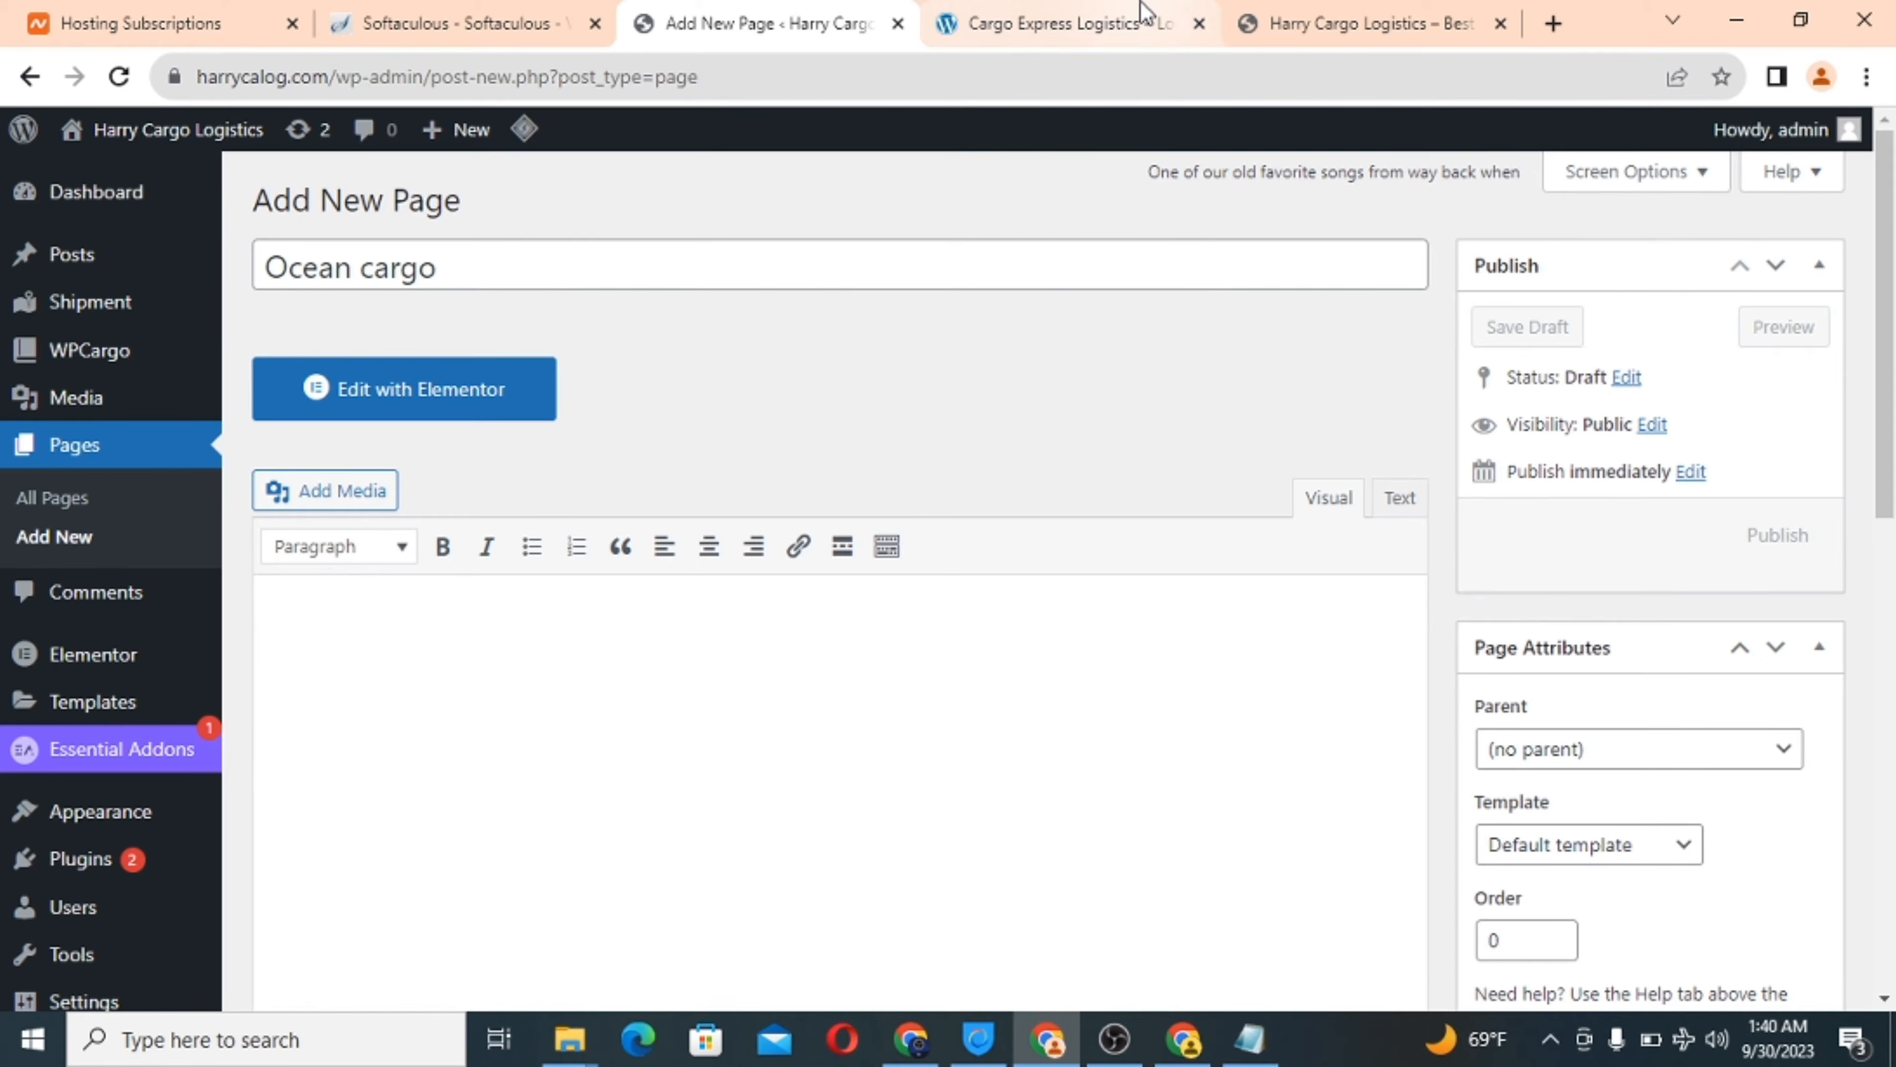
Paste the reference site's Ocean Cargo description into the body and reword its ending.
{"action": "left_click", "coordinate": [1122, 20]}
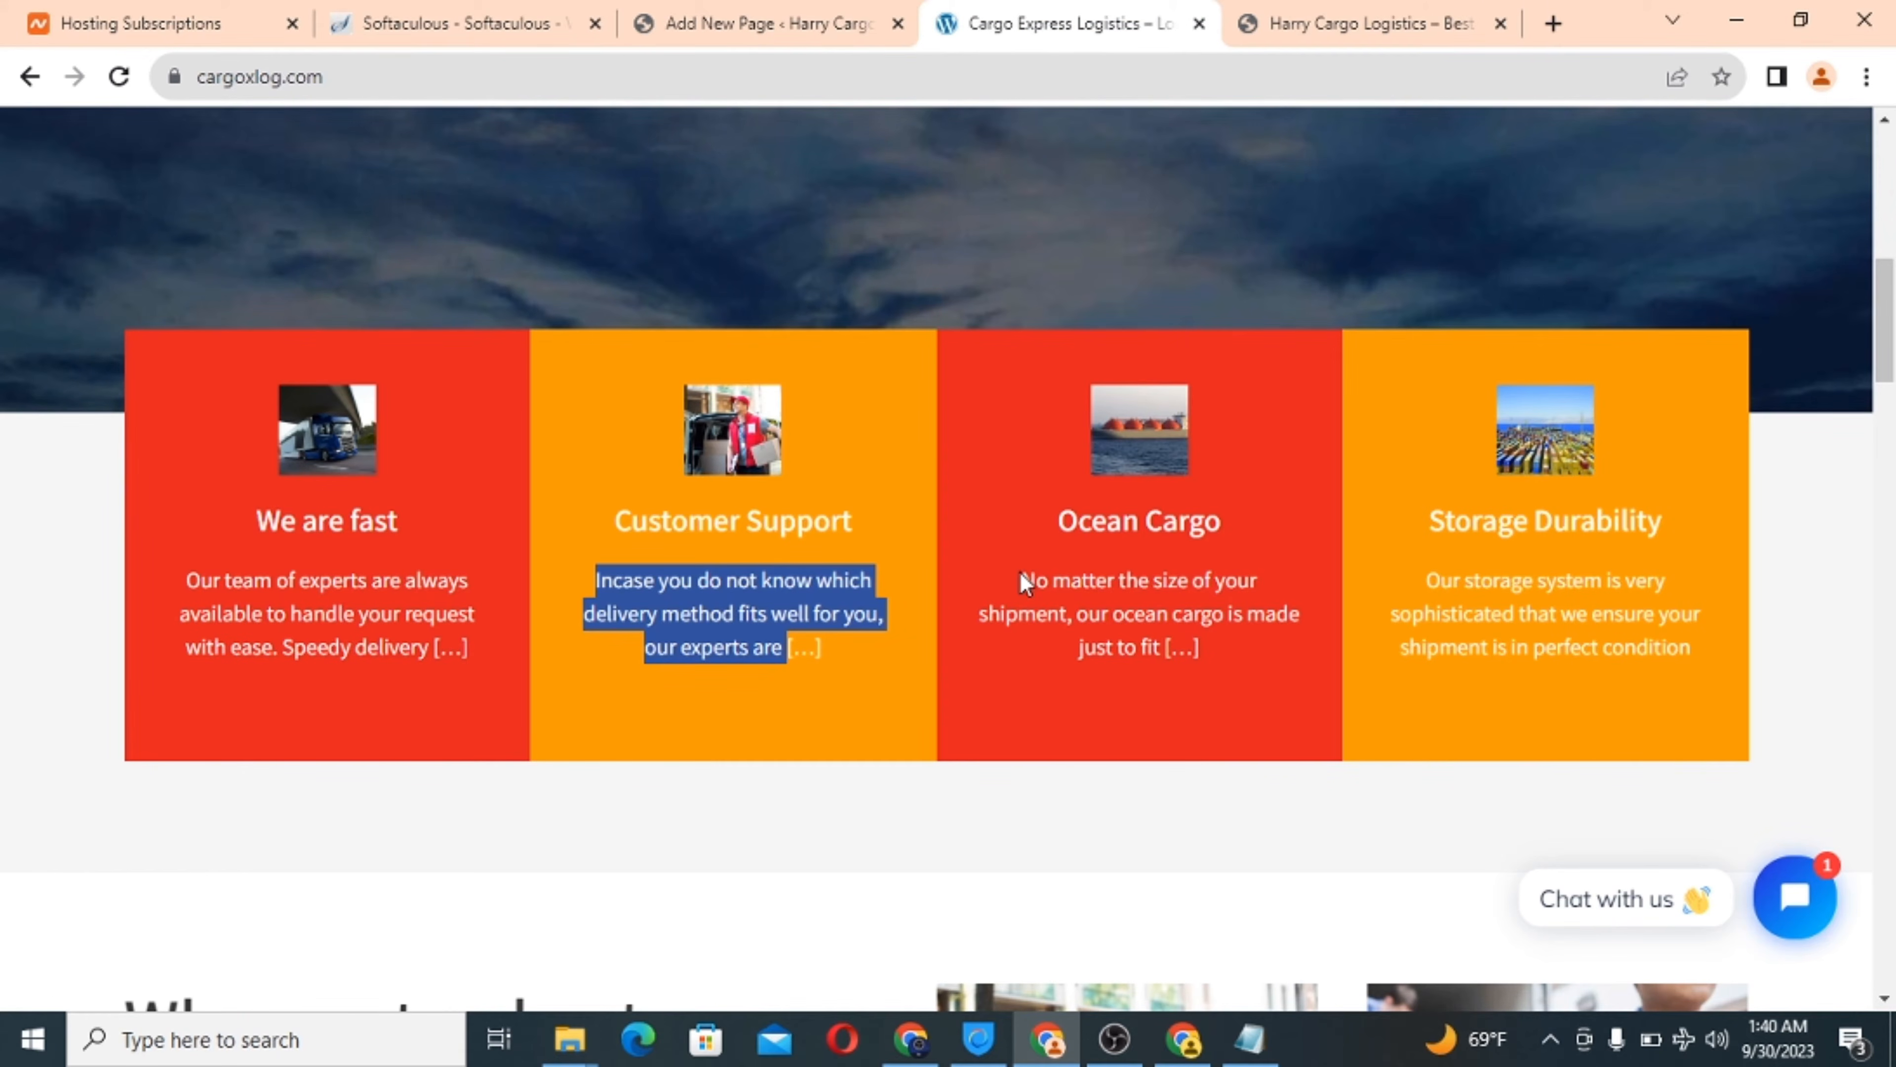
{"action": "left_click_drag", "start_coordinate": [1025, 576], "coordinate": [1163, 650]}
{"action": "right_click", "coordinate": [1119, 627]}
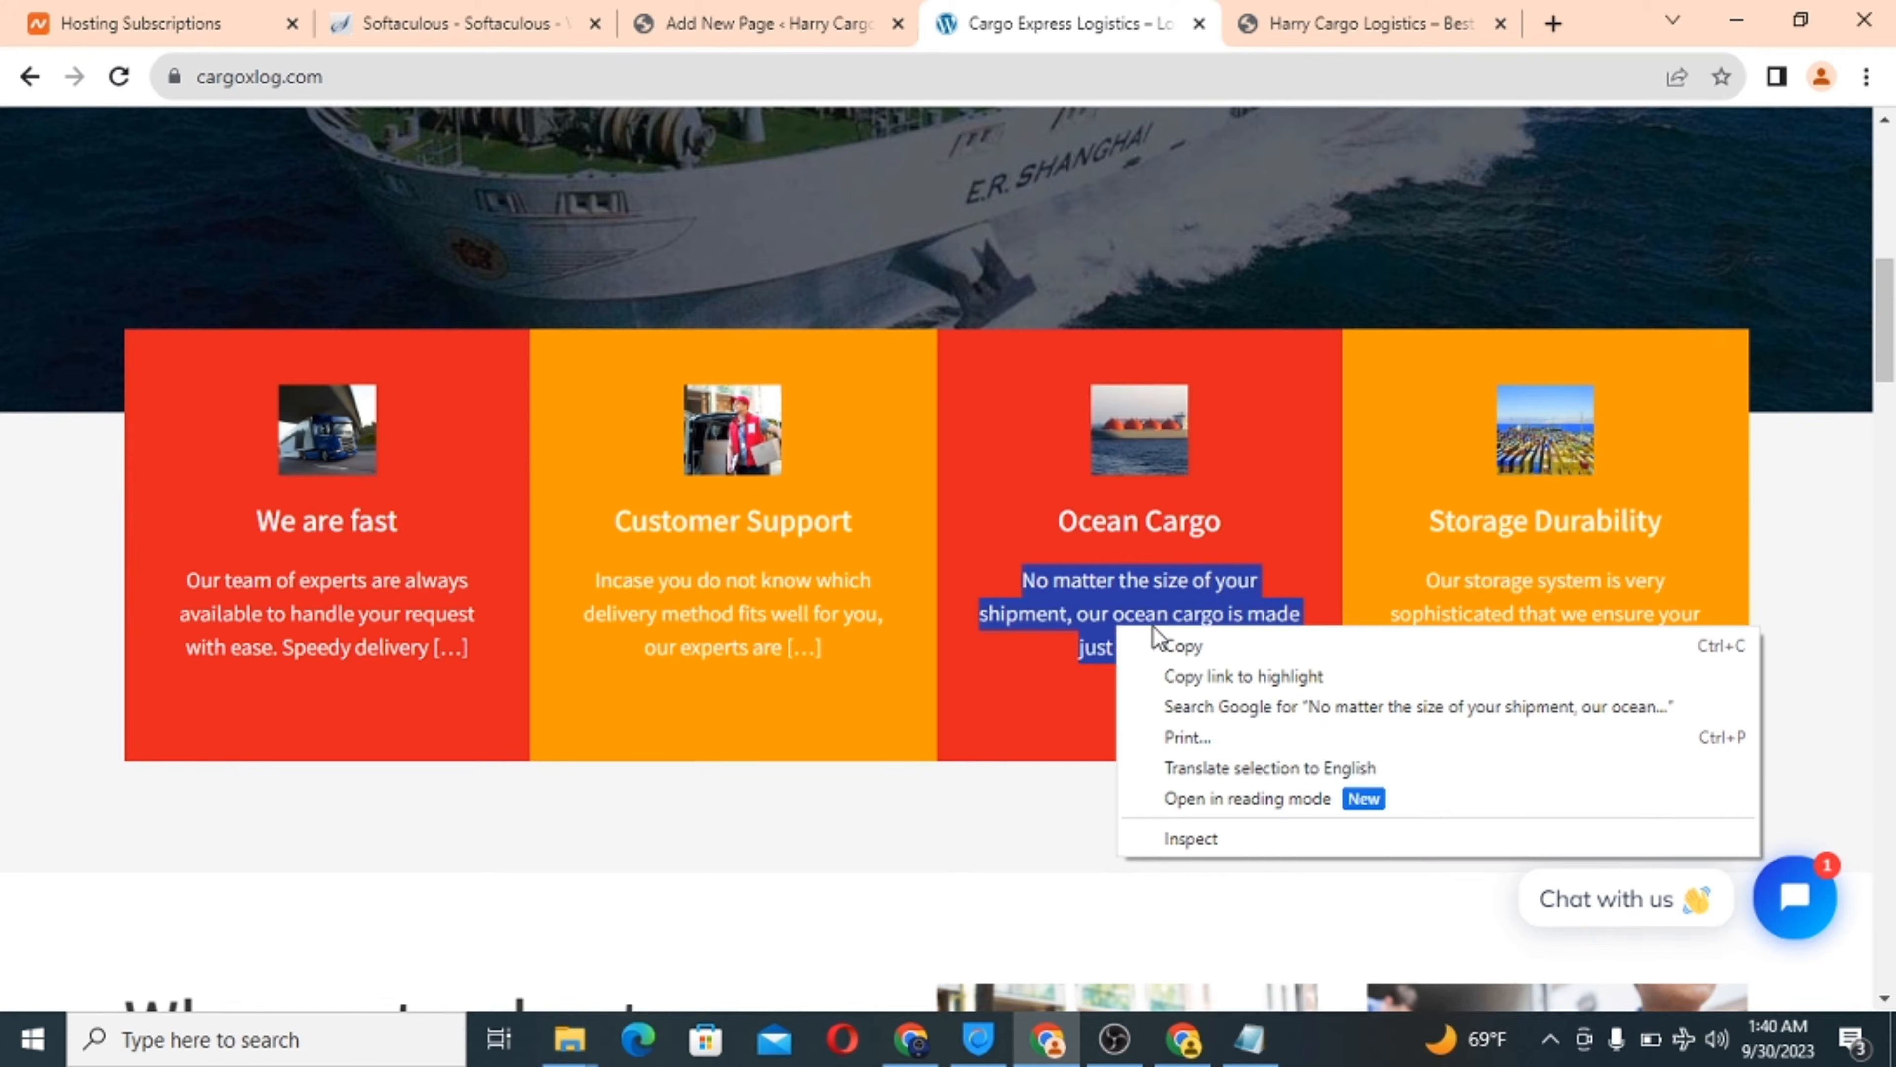
{"action": "left_click", "coordinate": [1186, 644]}
{"action": "left_click", "coordinate": [696, 17]}
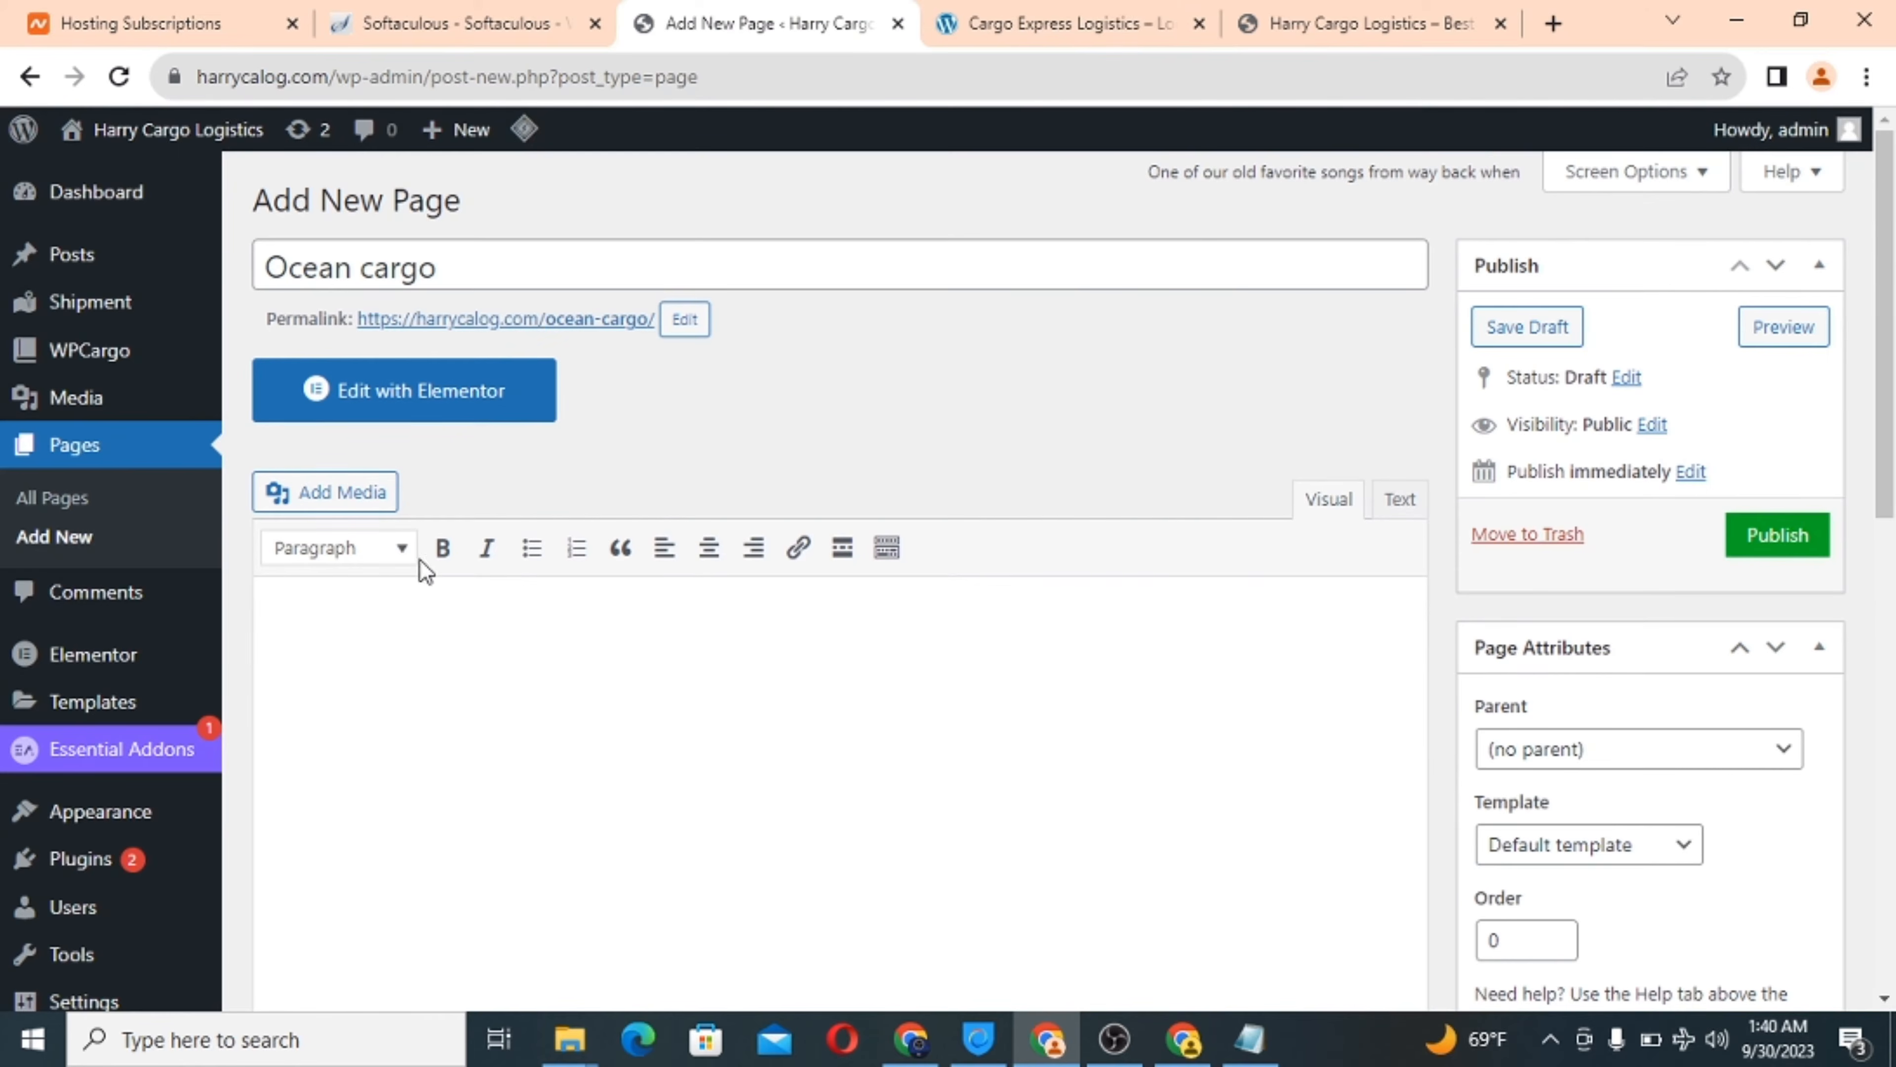
{"action": "key", "text": "ctrl+v"}
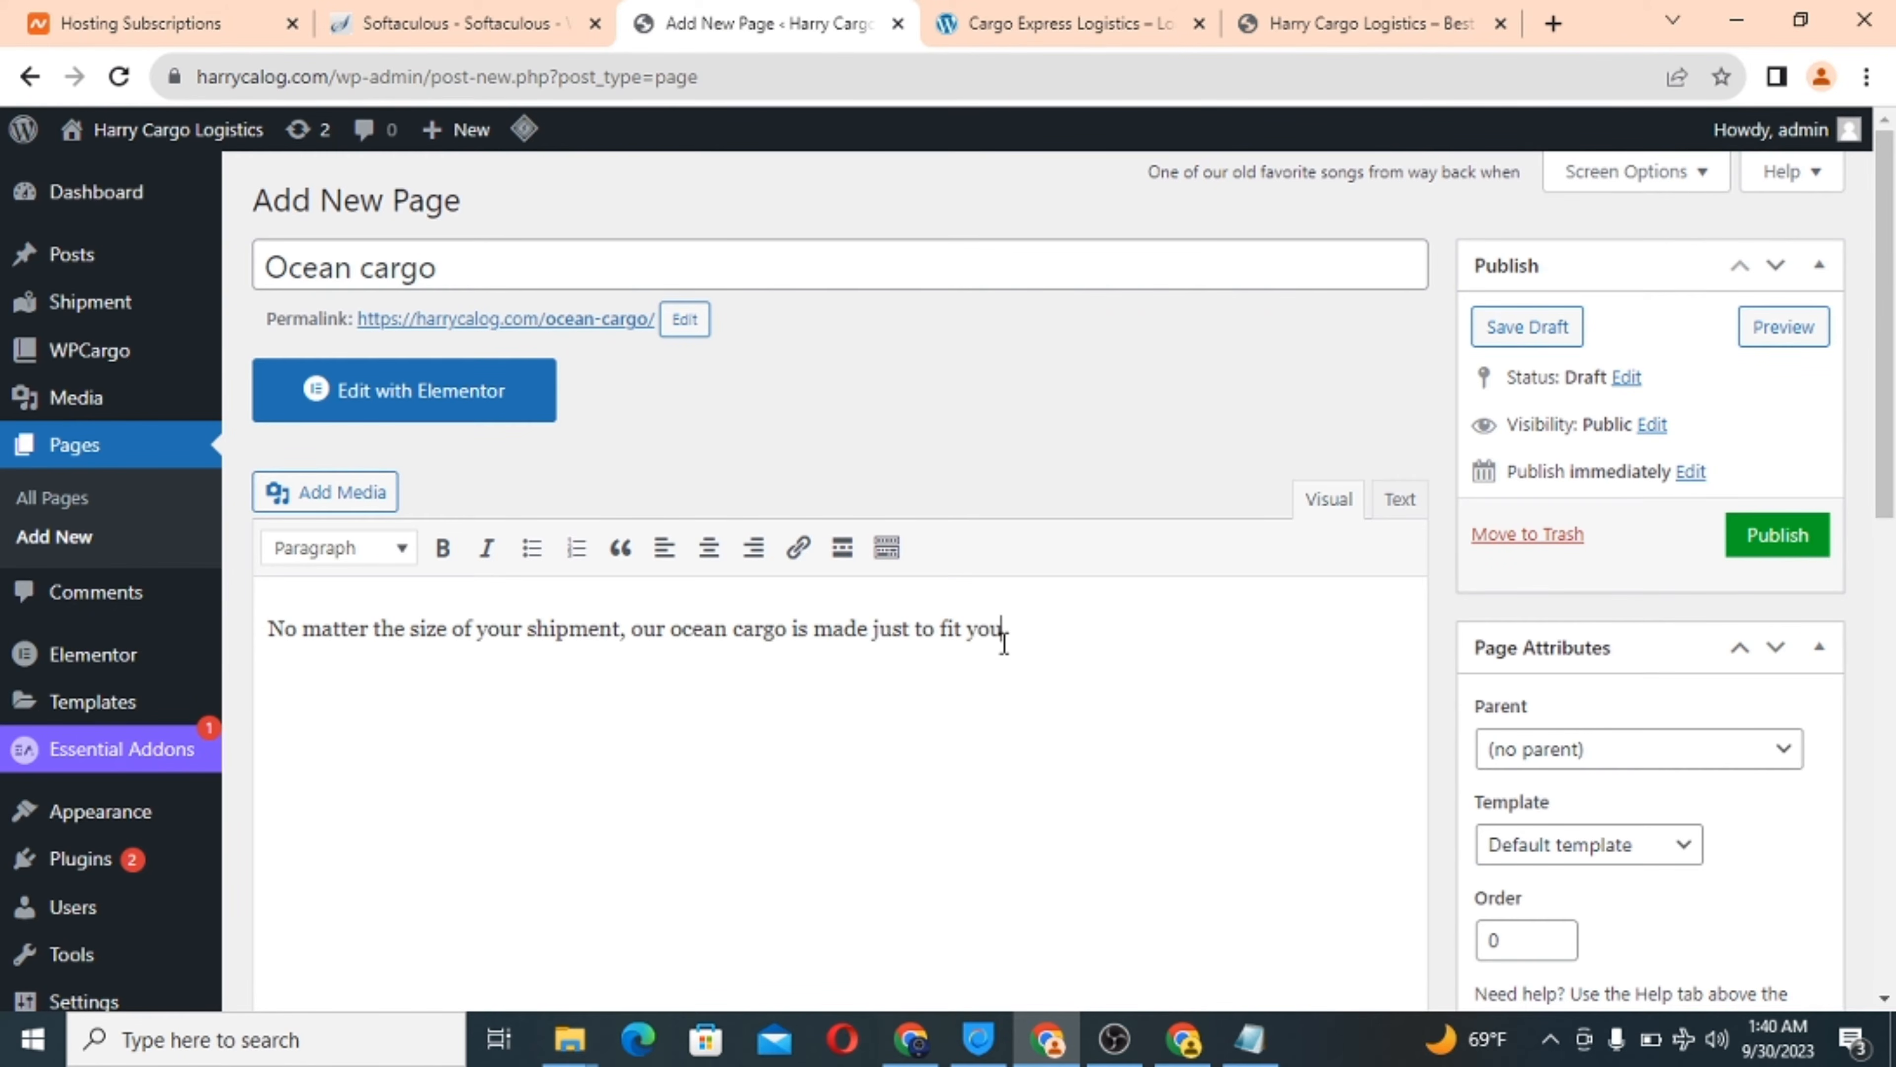
{"action": "type", "text": "very needs."}
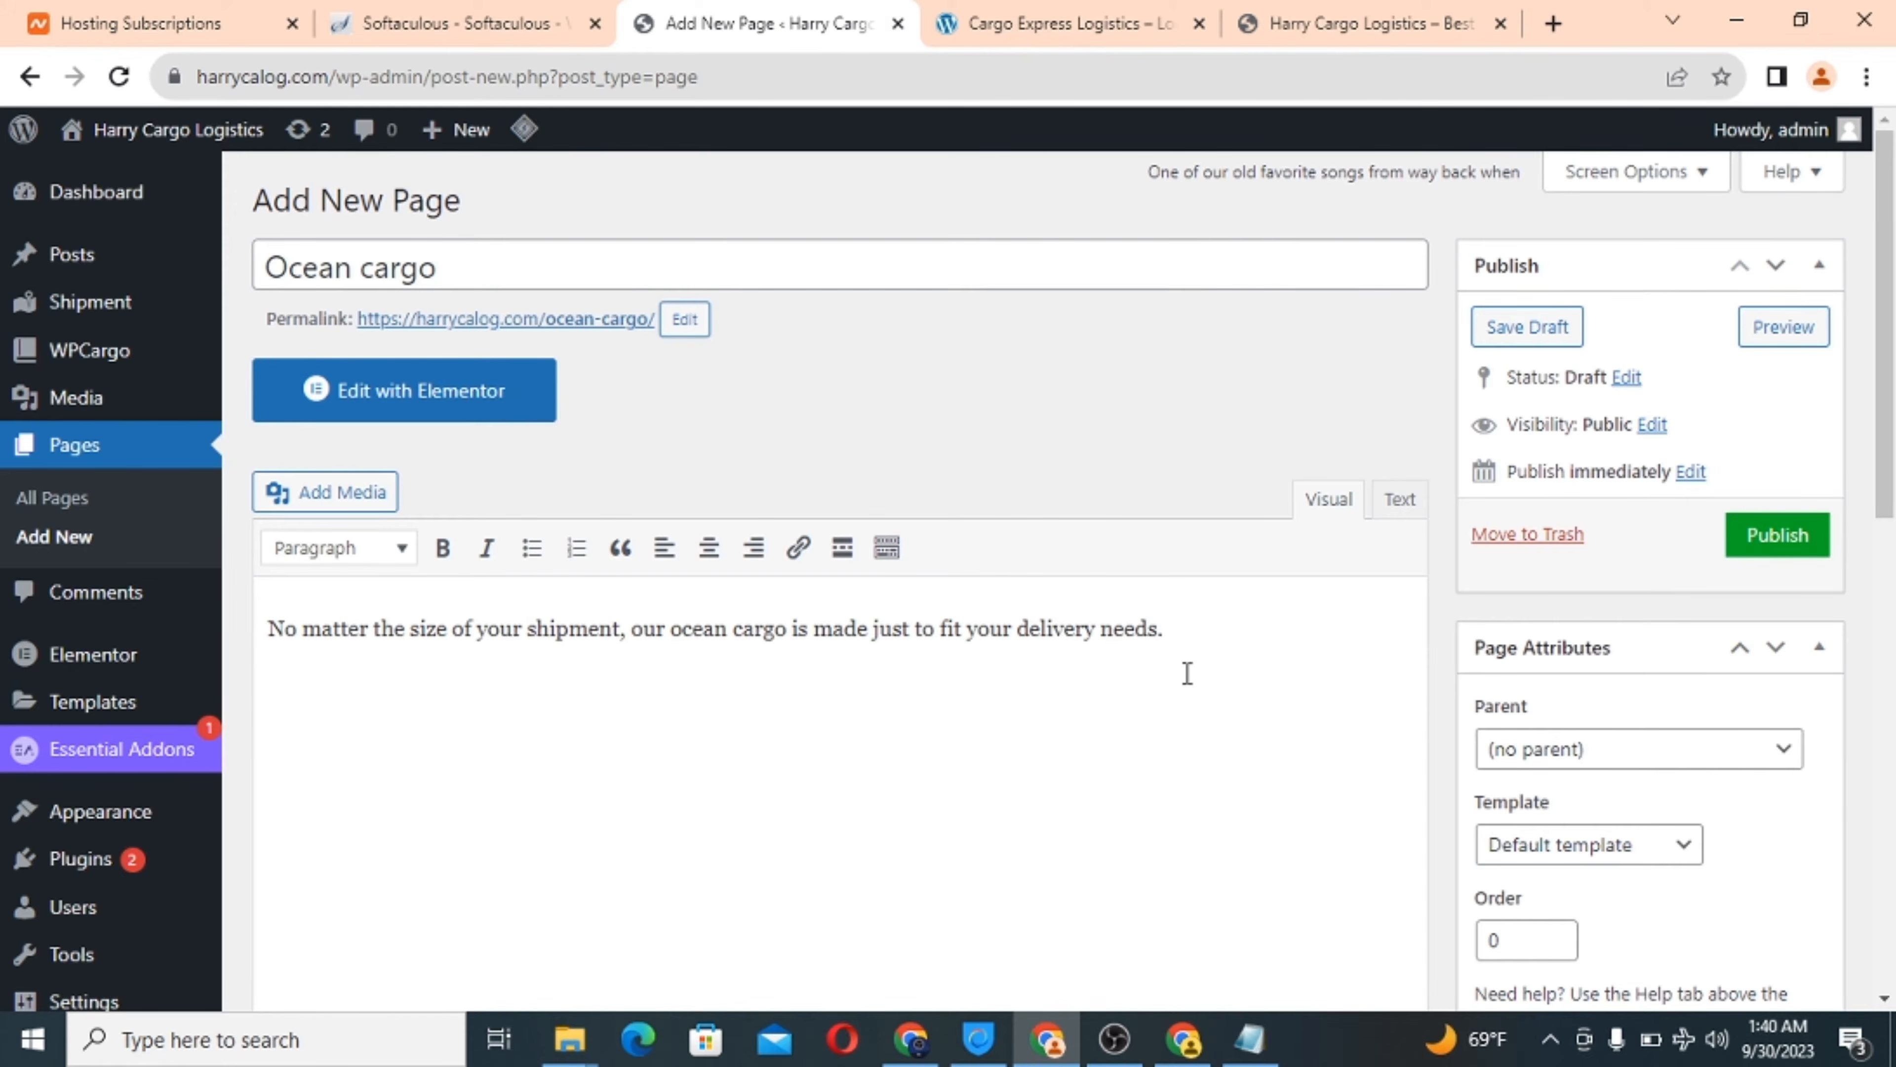
Hide the Ocean cargo page's title and start uploading a new featured image.
{"action": "scroll", "coordinate": [1188, 674], "scroll_direction": "down", "scroll_amount": 15}
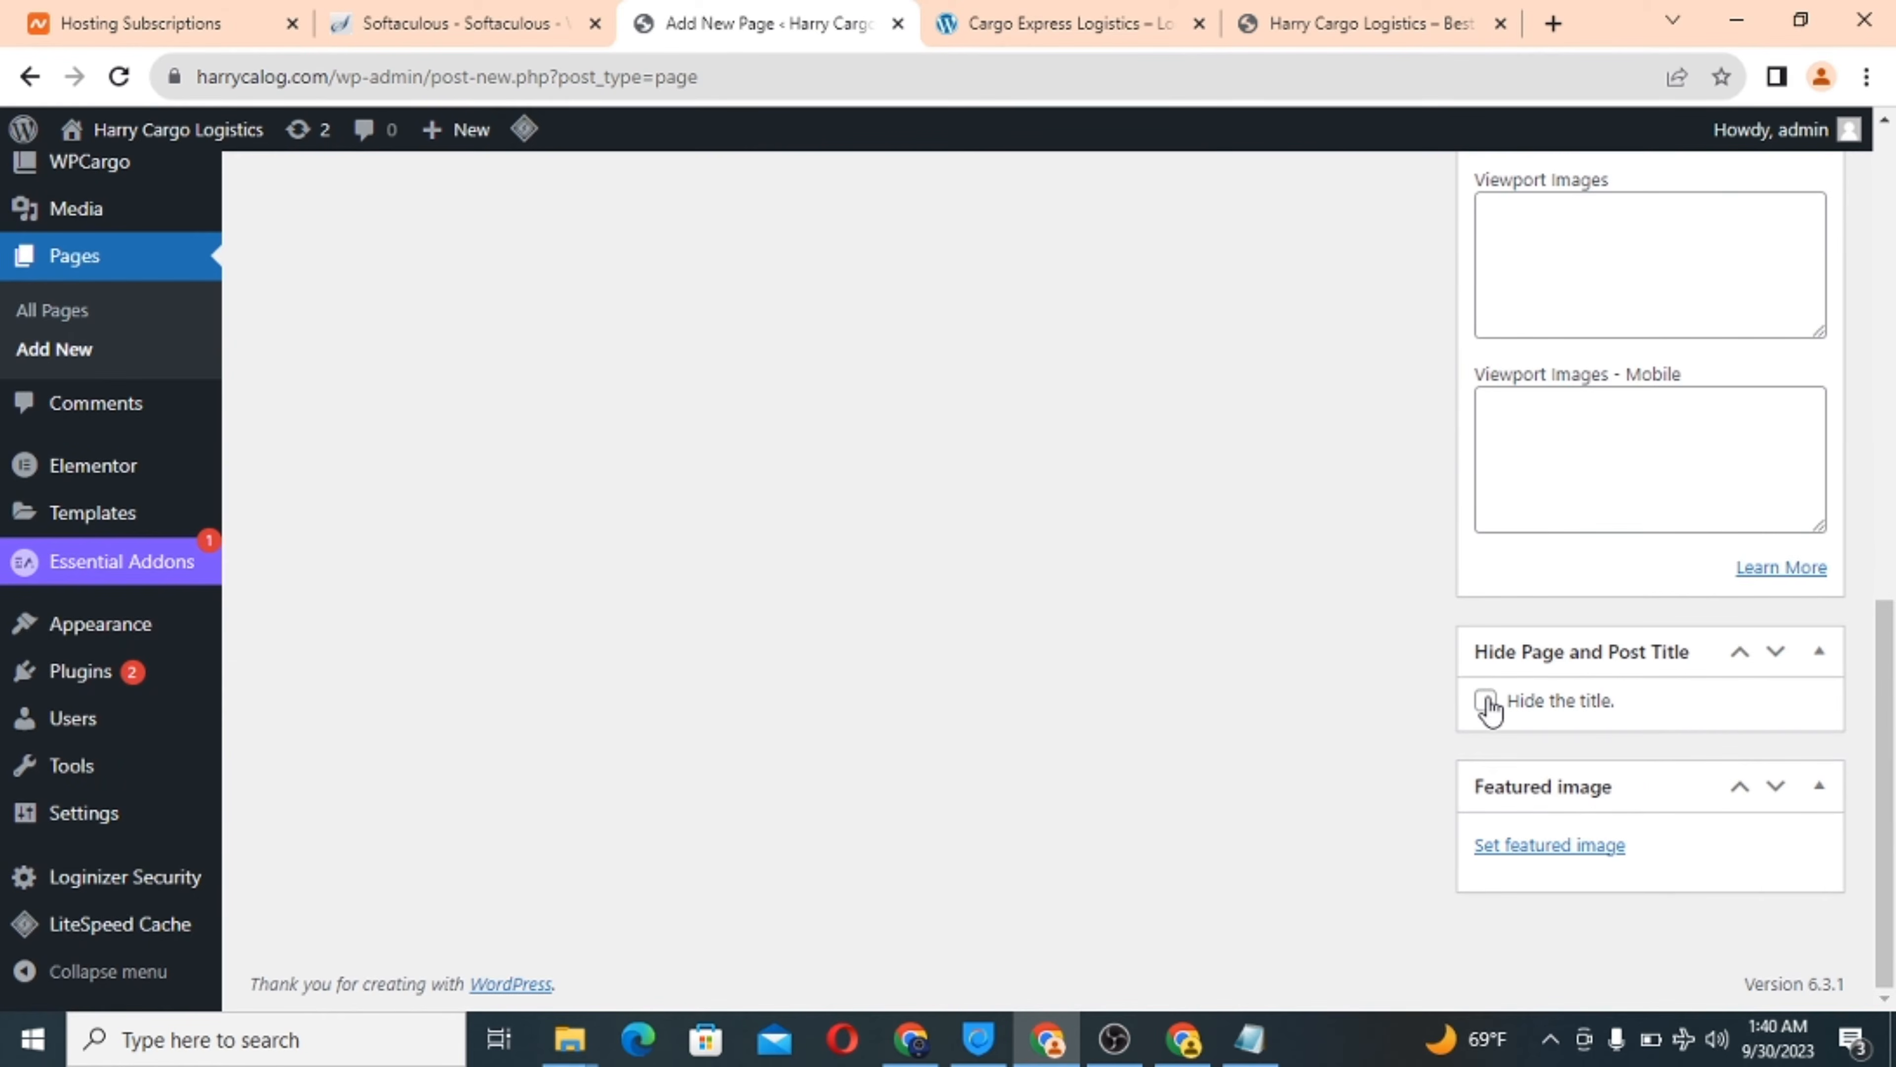
{"action": "left_click", "coordinate": [1486, 700]}
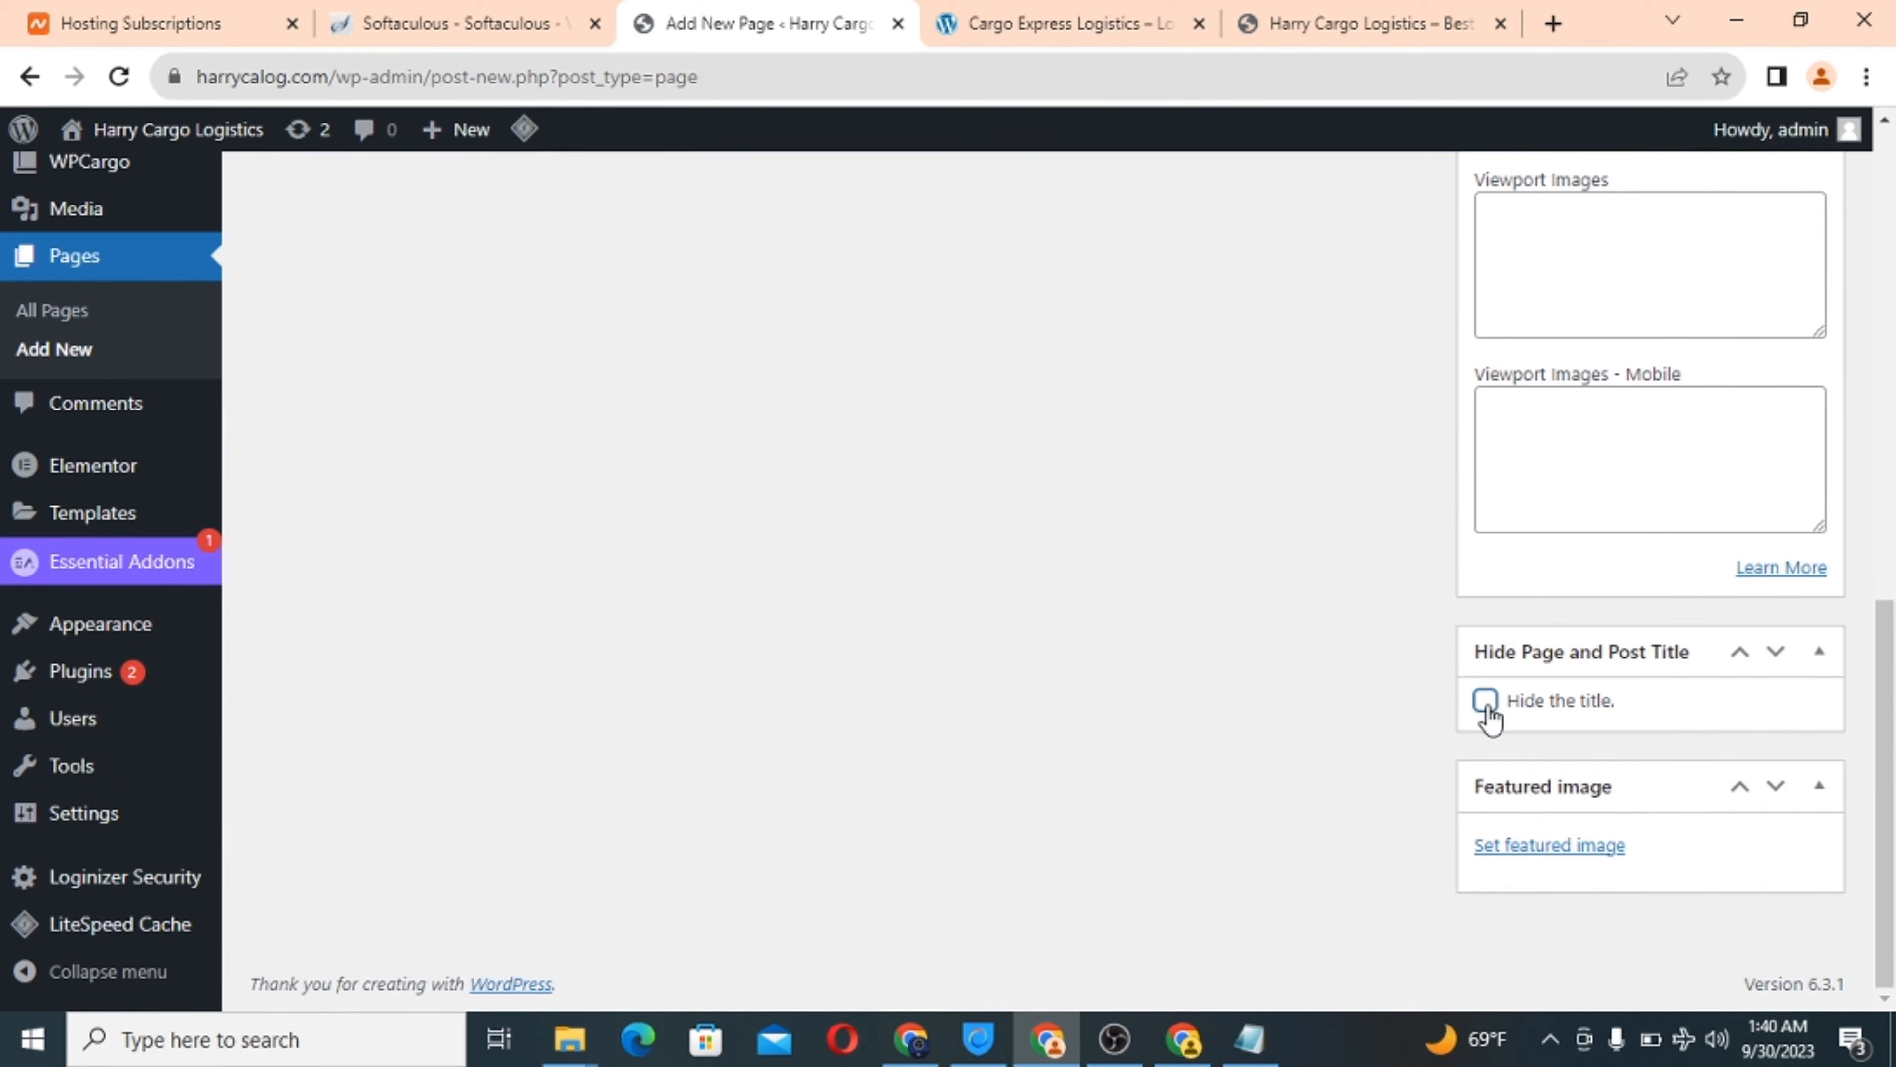
{"action": "left_click", "coordinate": [1518, 851]}
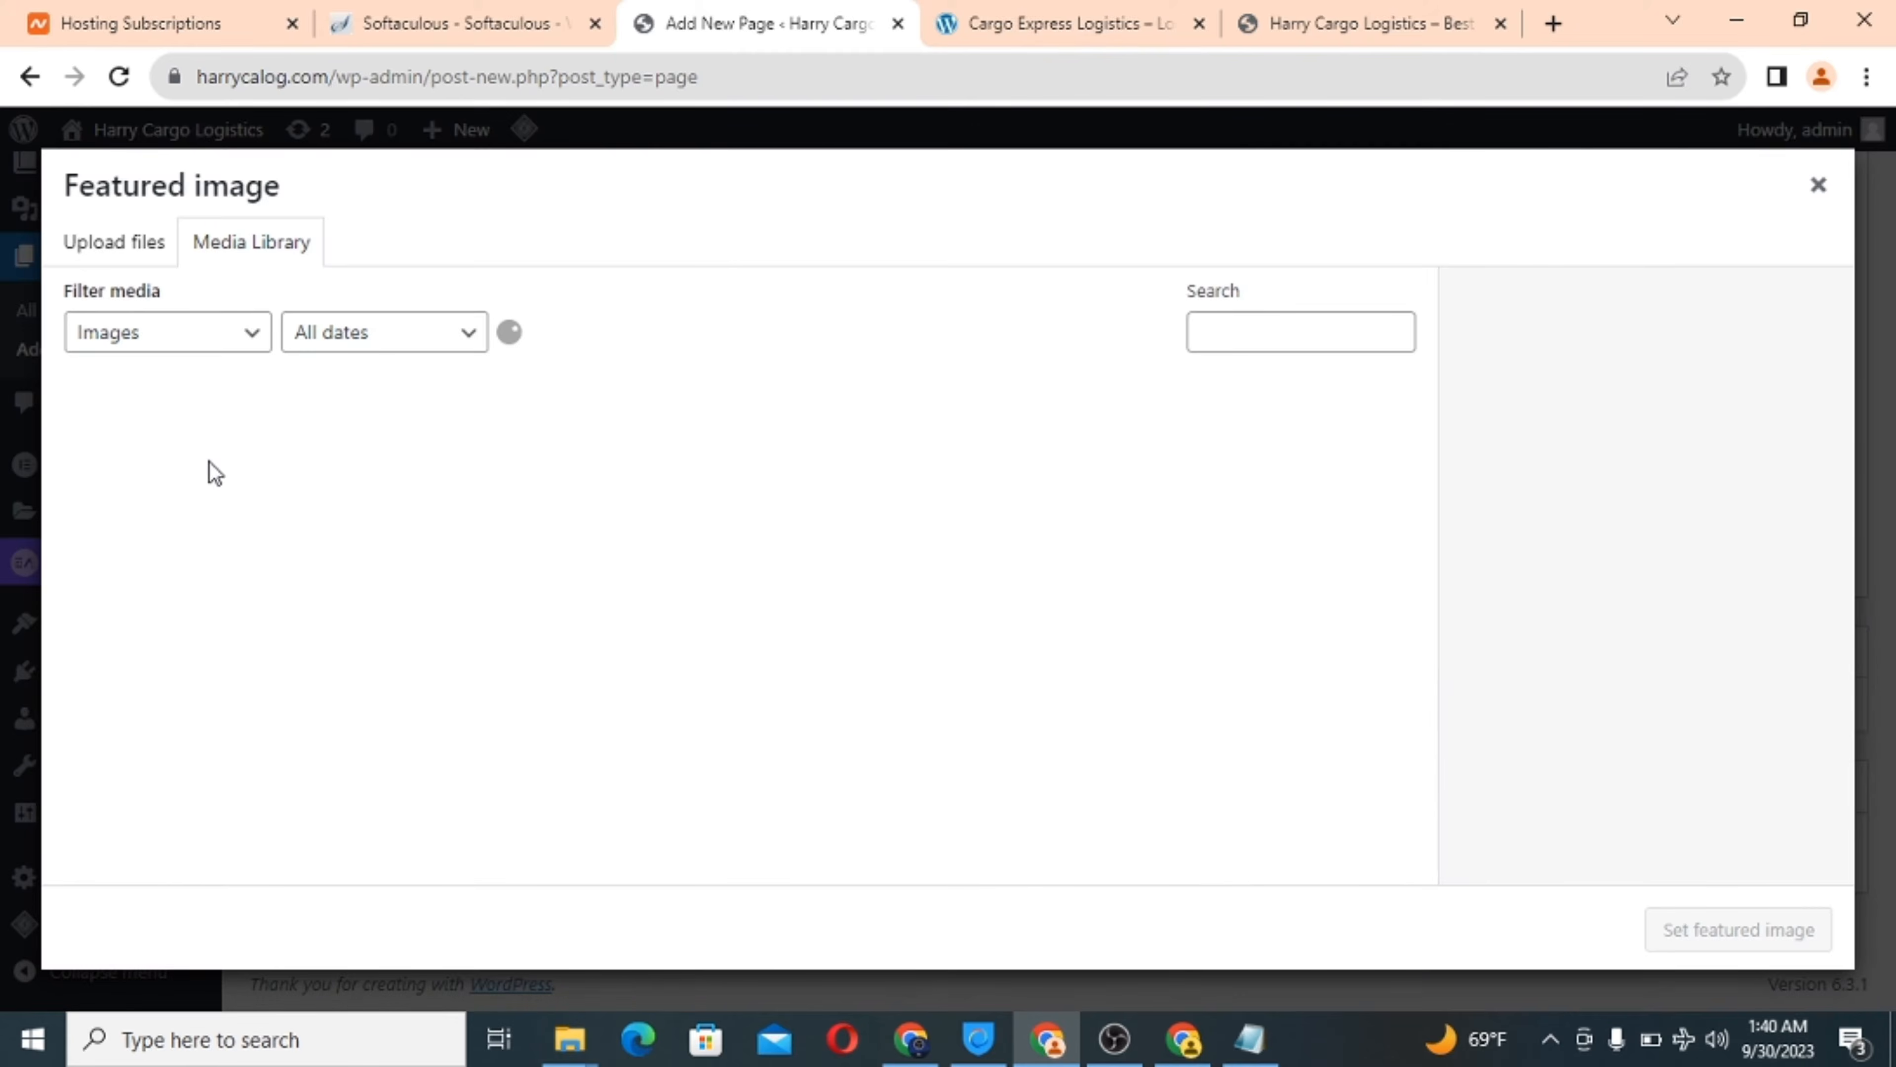
{"action": "left_click", "coordinate": [109, 252]}
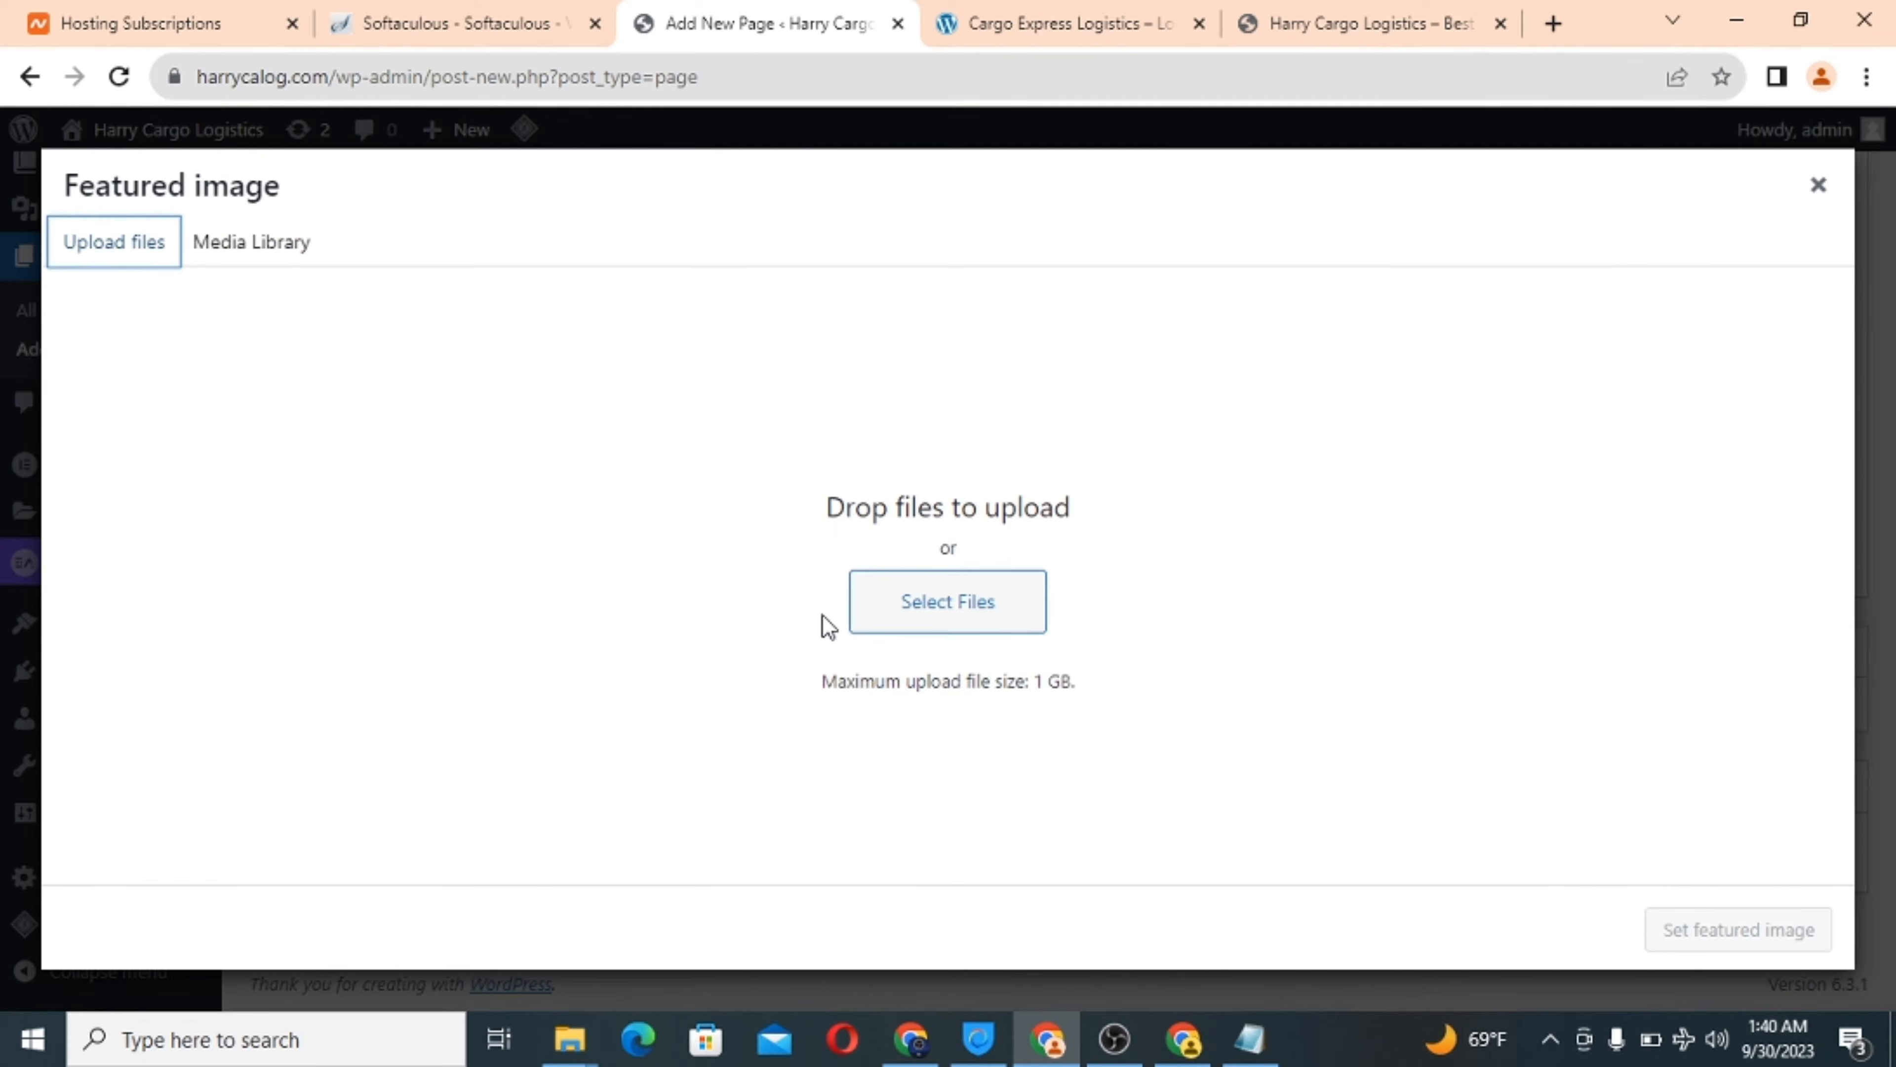
{"action": "left_click", "coordinate": [910, 611]}
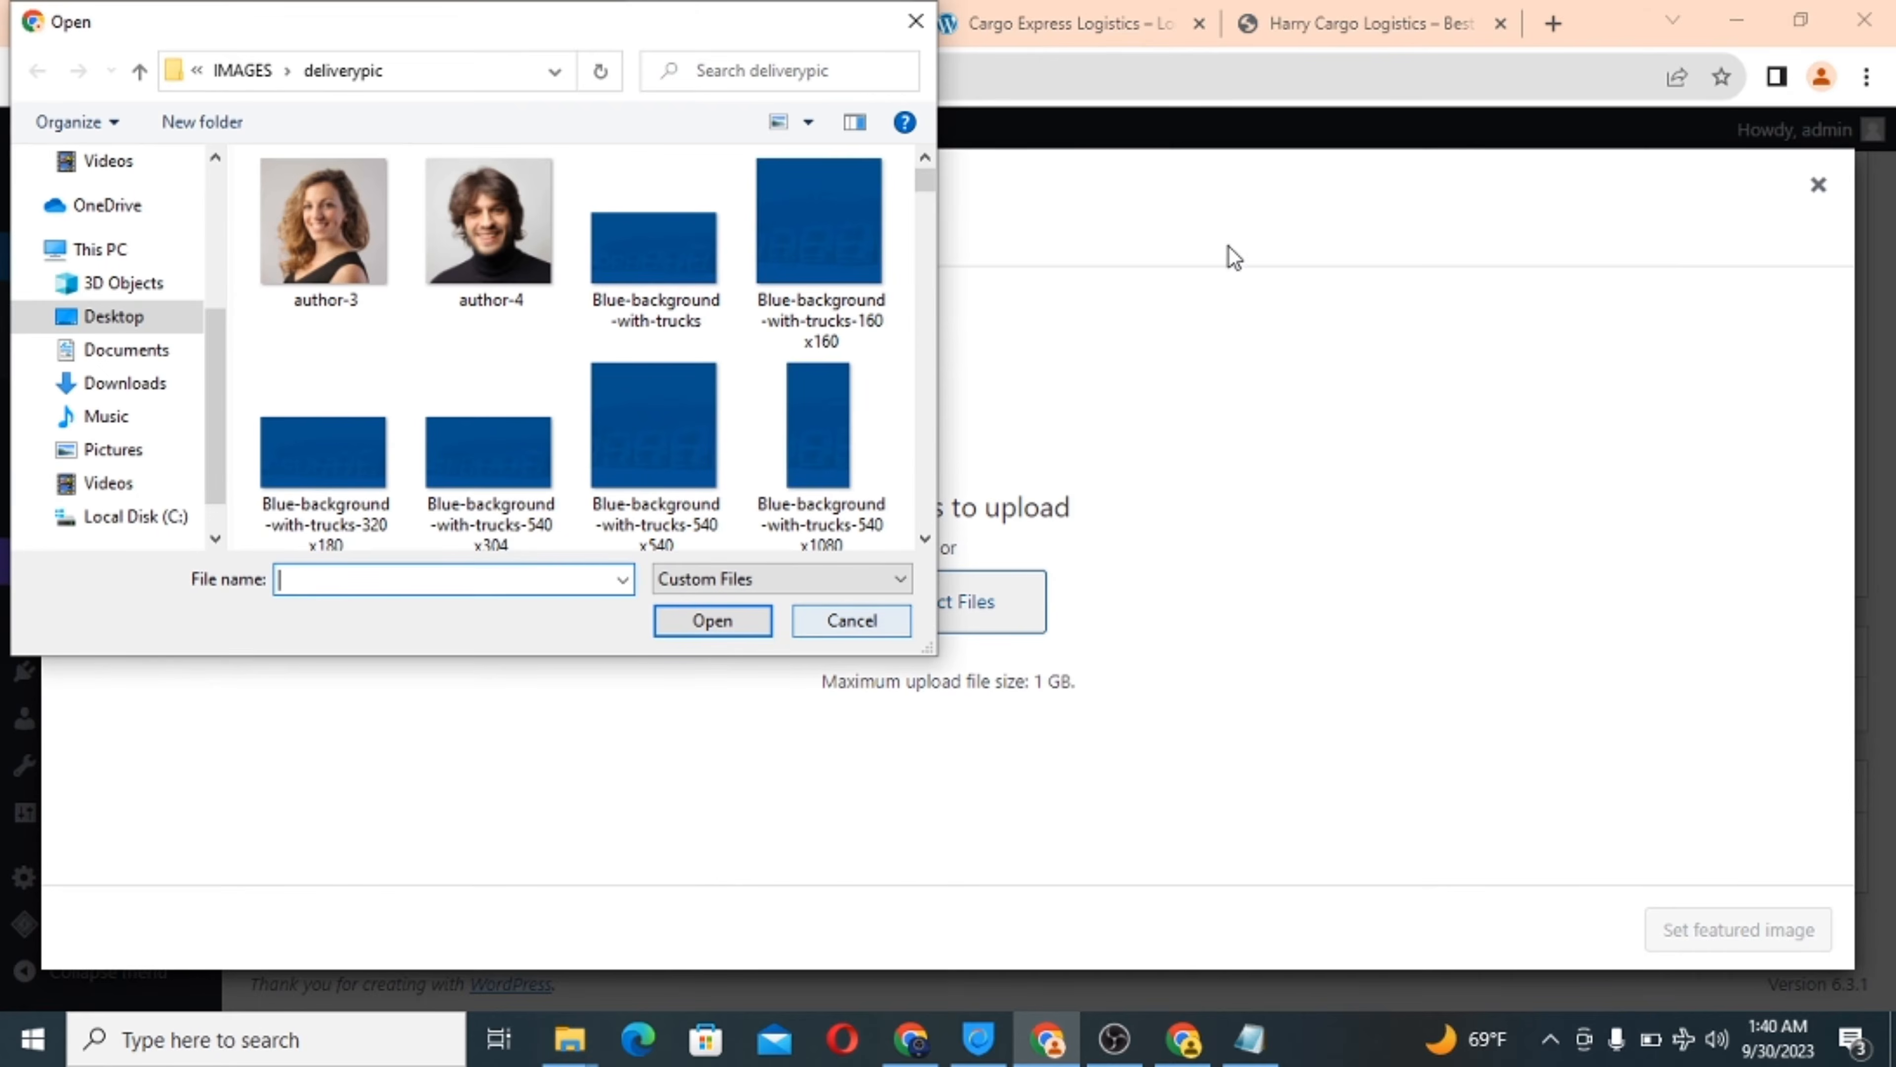
Upload the Dark_Boat-640x480 ship photo and set it as the page's featured image.
{"action": "scroll", "coordinate": [744, 381], "scroll_direction": "down", "scroll_amount": 10}
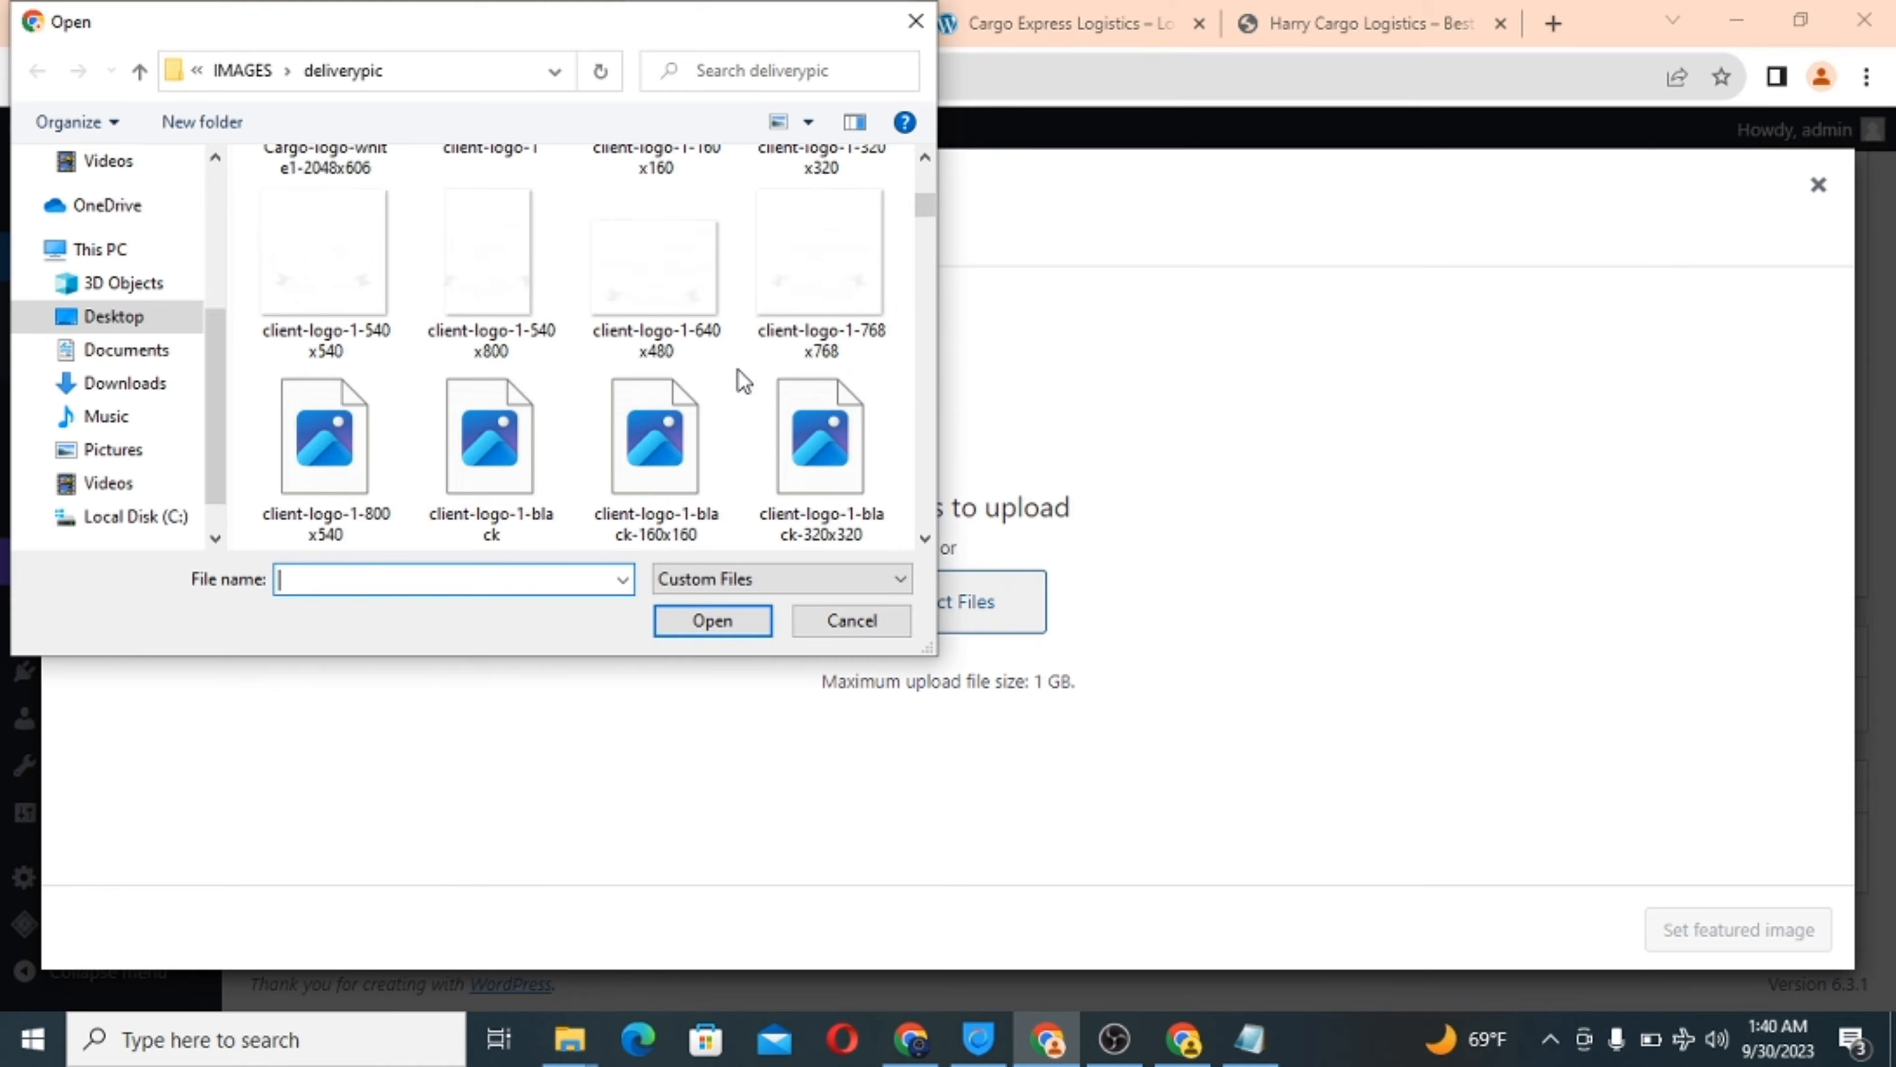
{"action": "scroll", "coordinate": [744, 381], "scroll_direction": "down", "scroll_amount": 15}
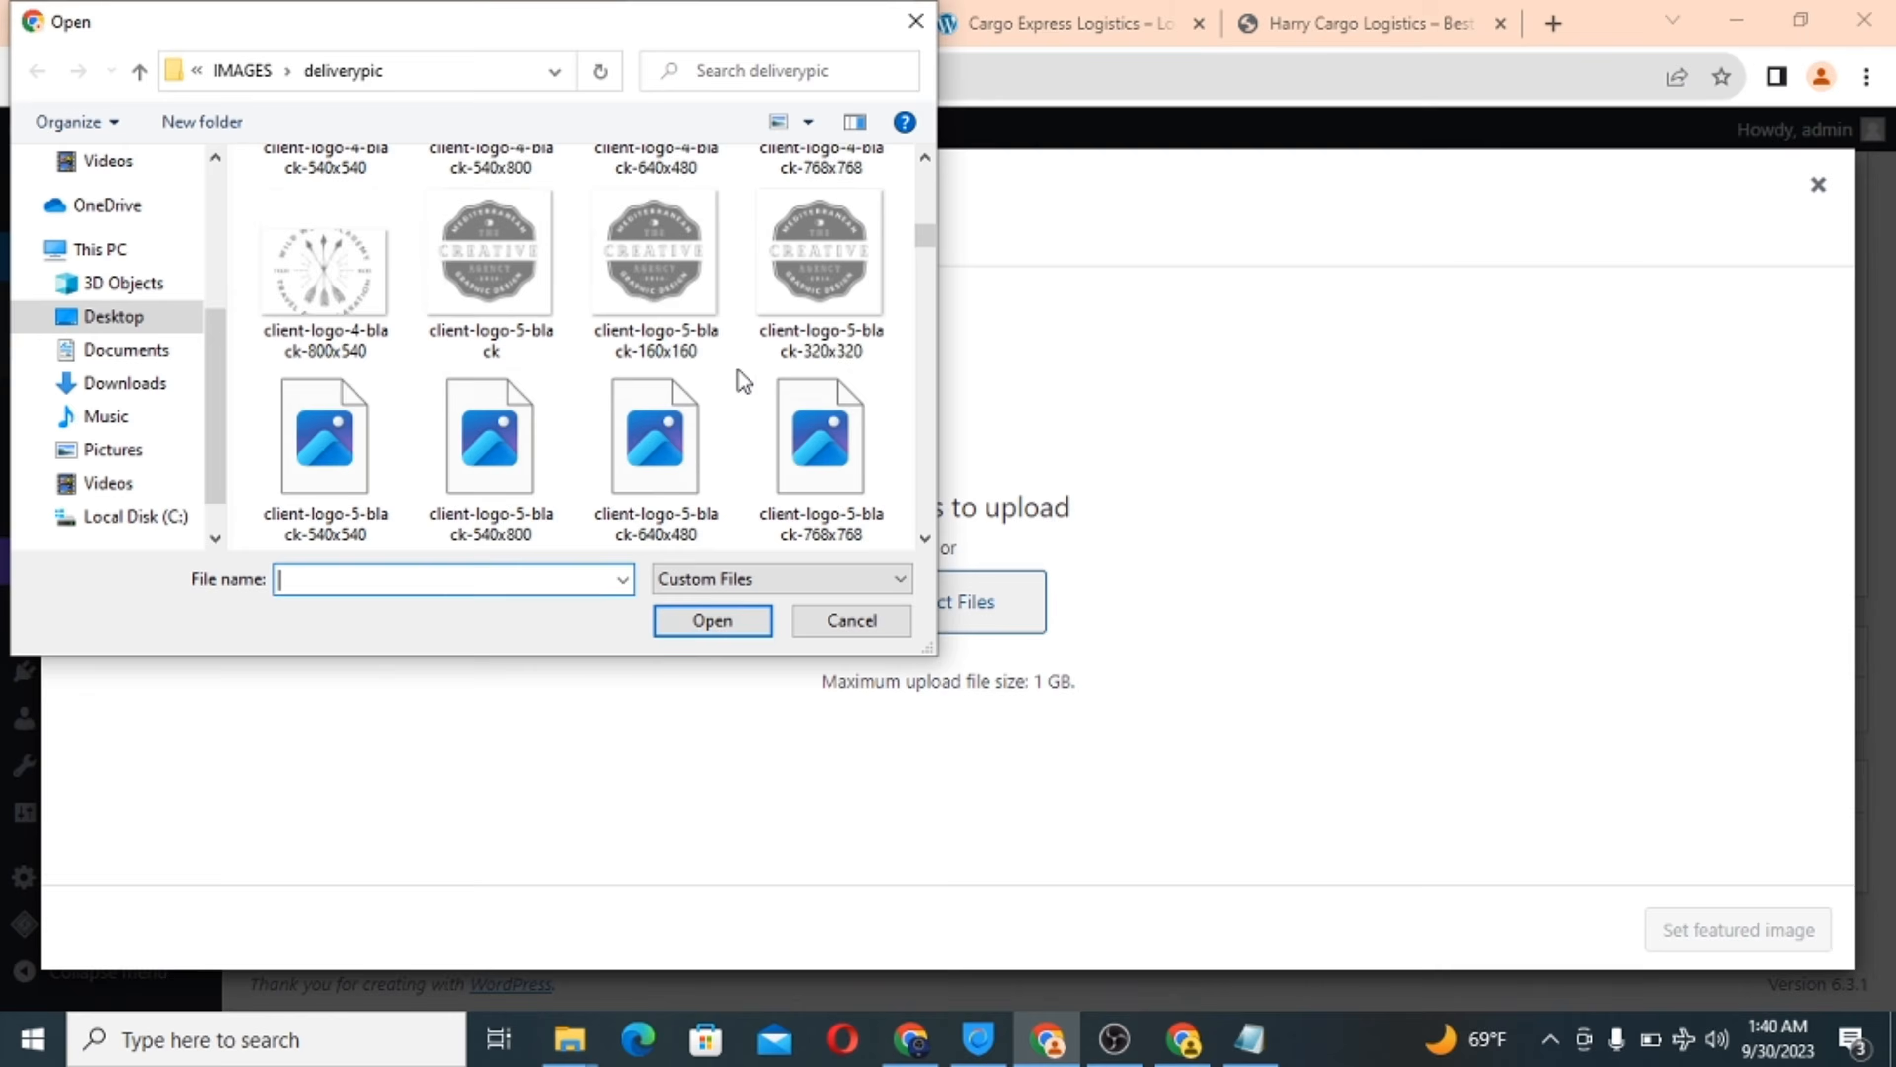
{"action": "scroll", "coordinate": [742, 381], "scroll_direction": "down", "scroll_amount": 12}
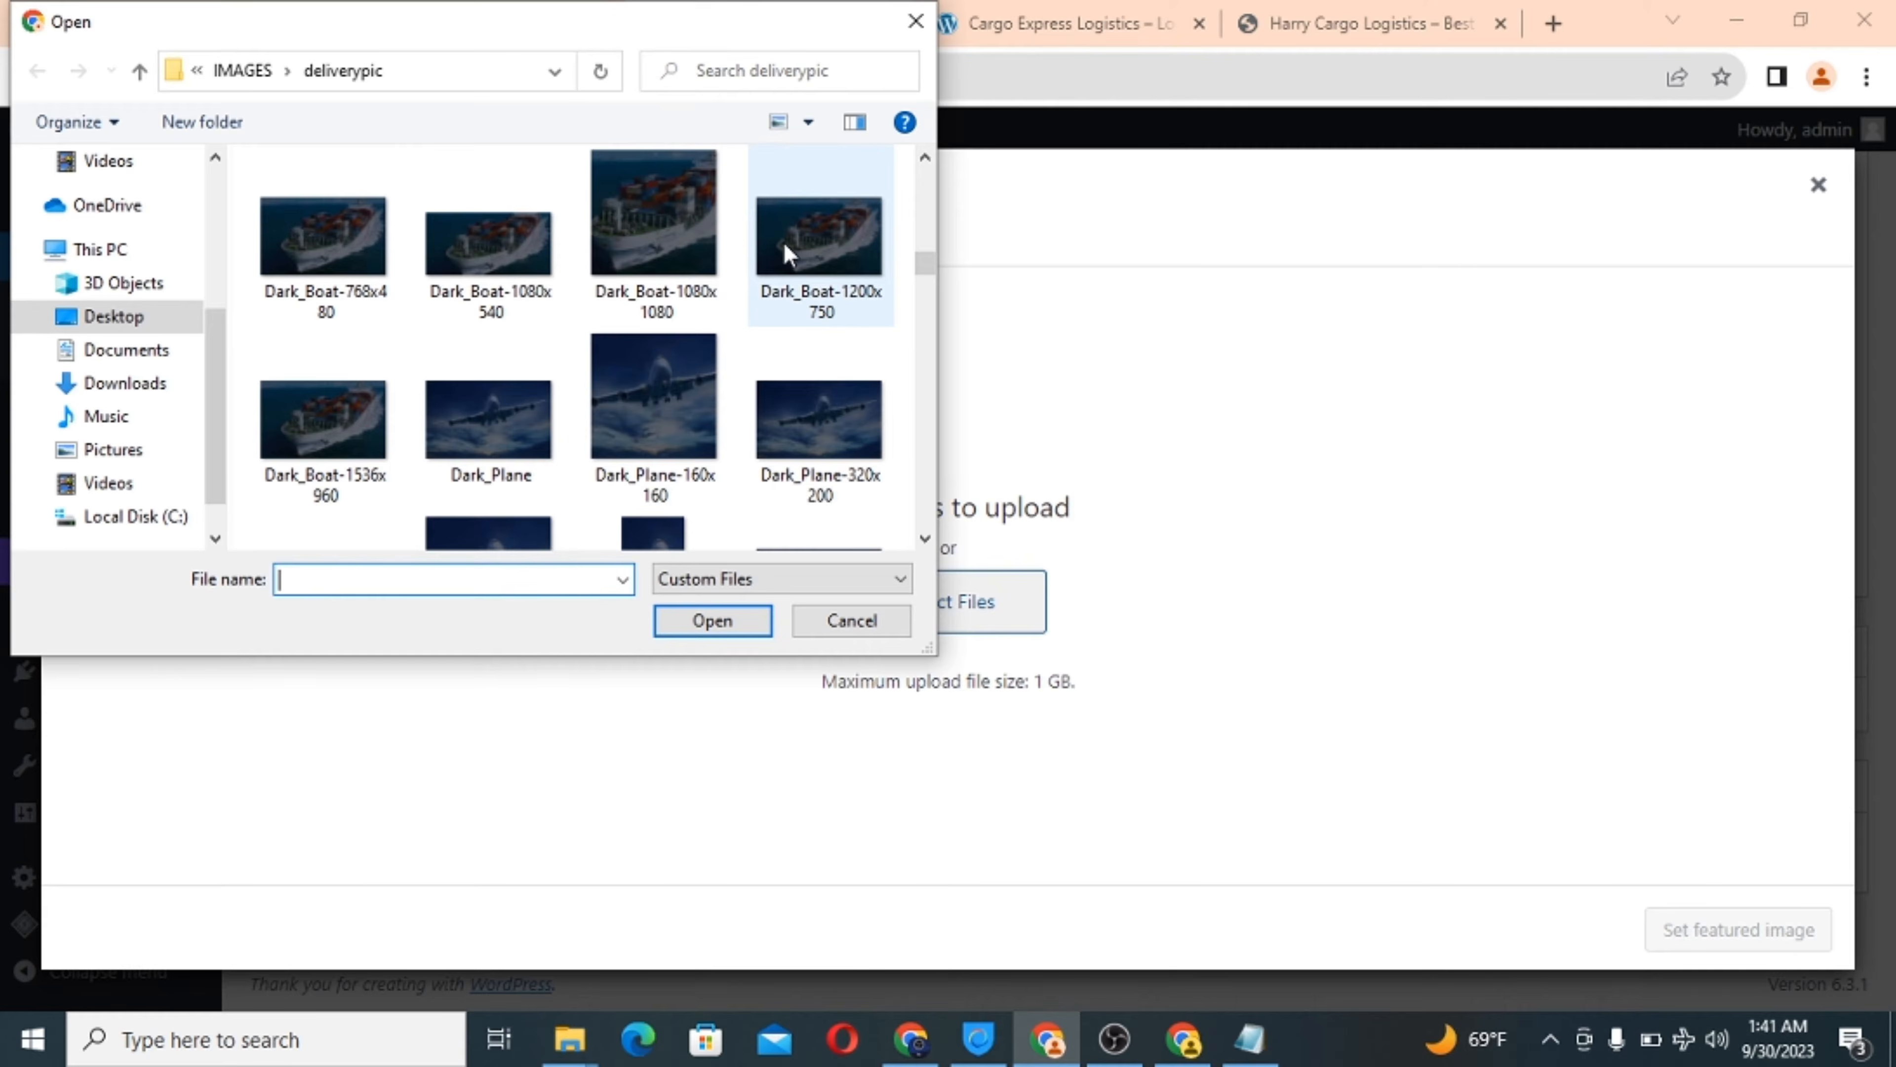
{"action": "scroll", "coordinate": [448, 235], "scroll_direction": "up", "scroll_amount": 1}
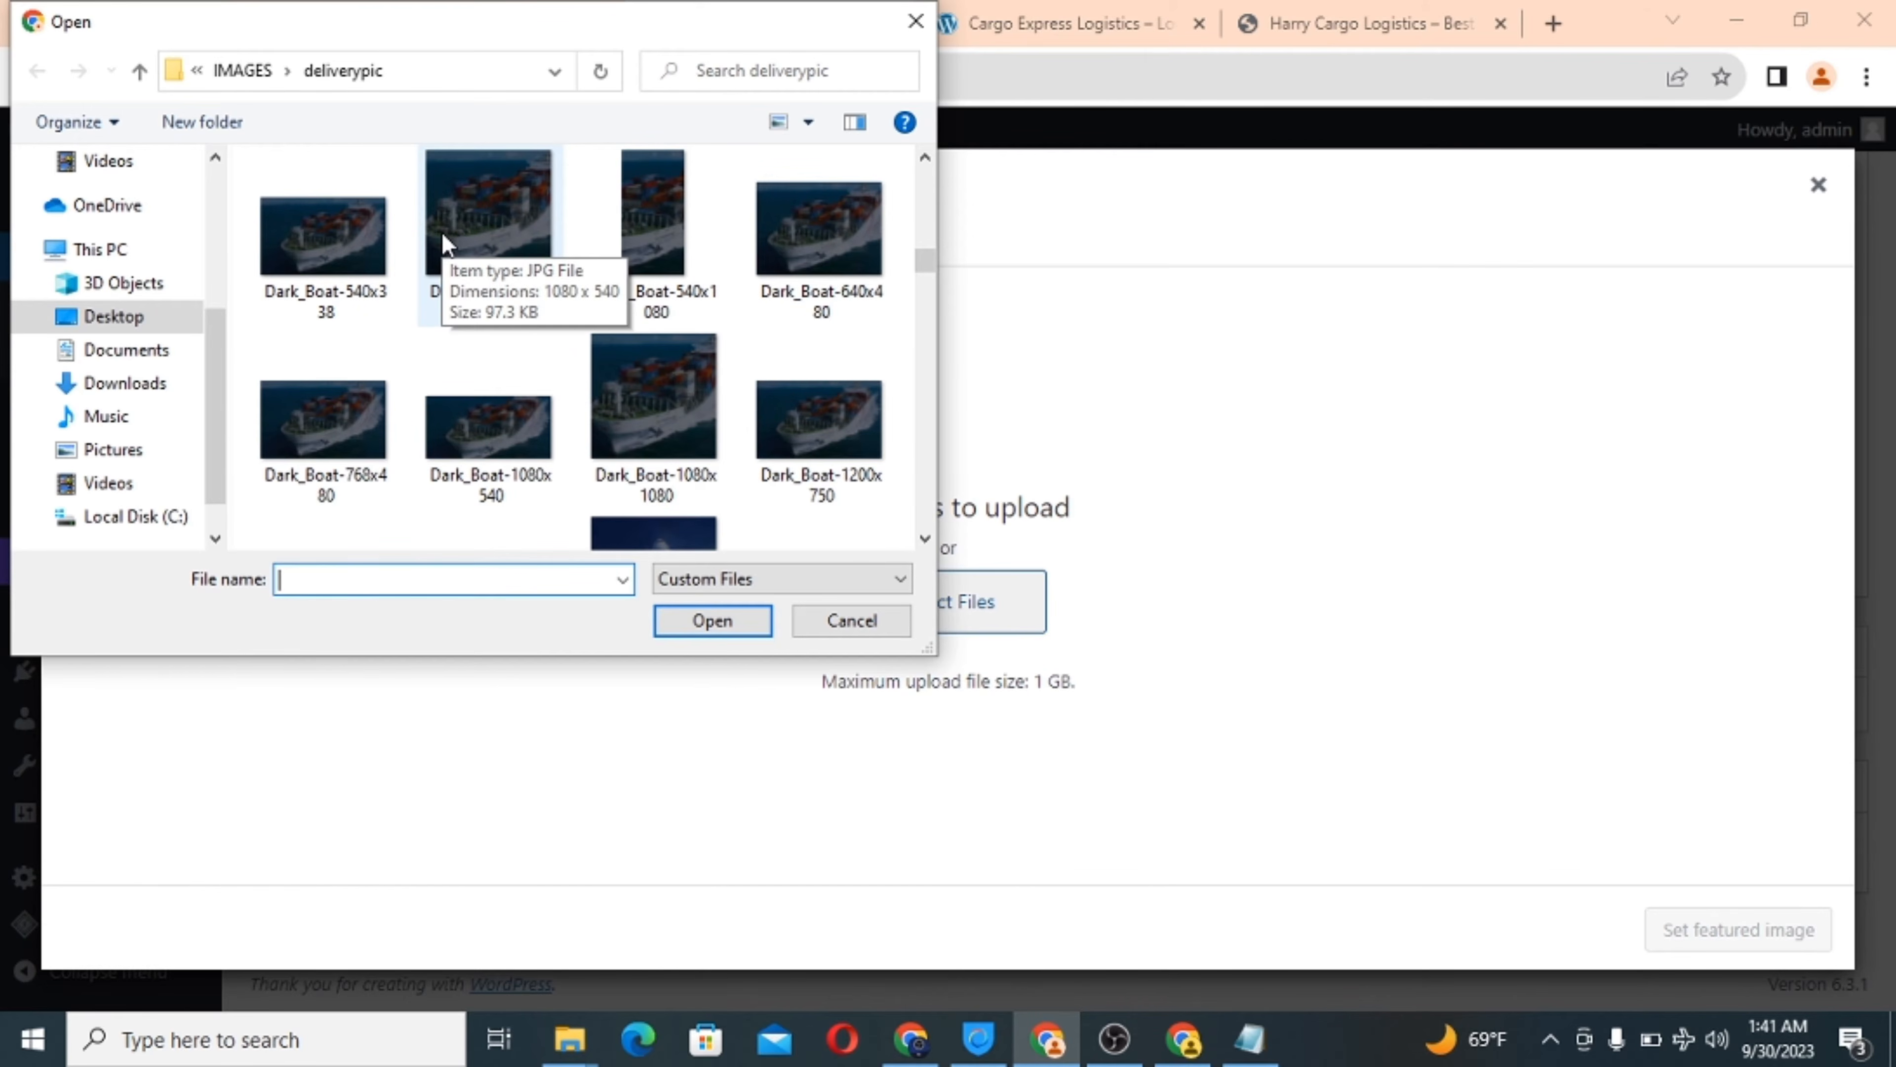
{"action": "left_click", "coordinate": [820, 249]}
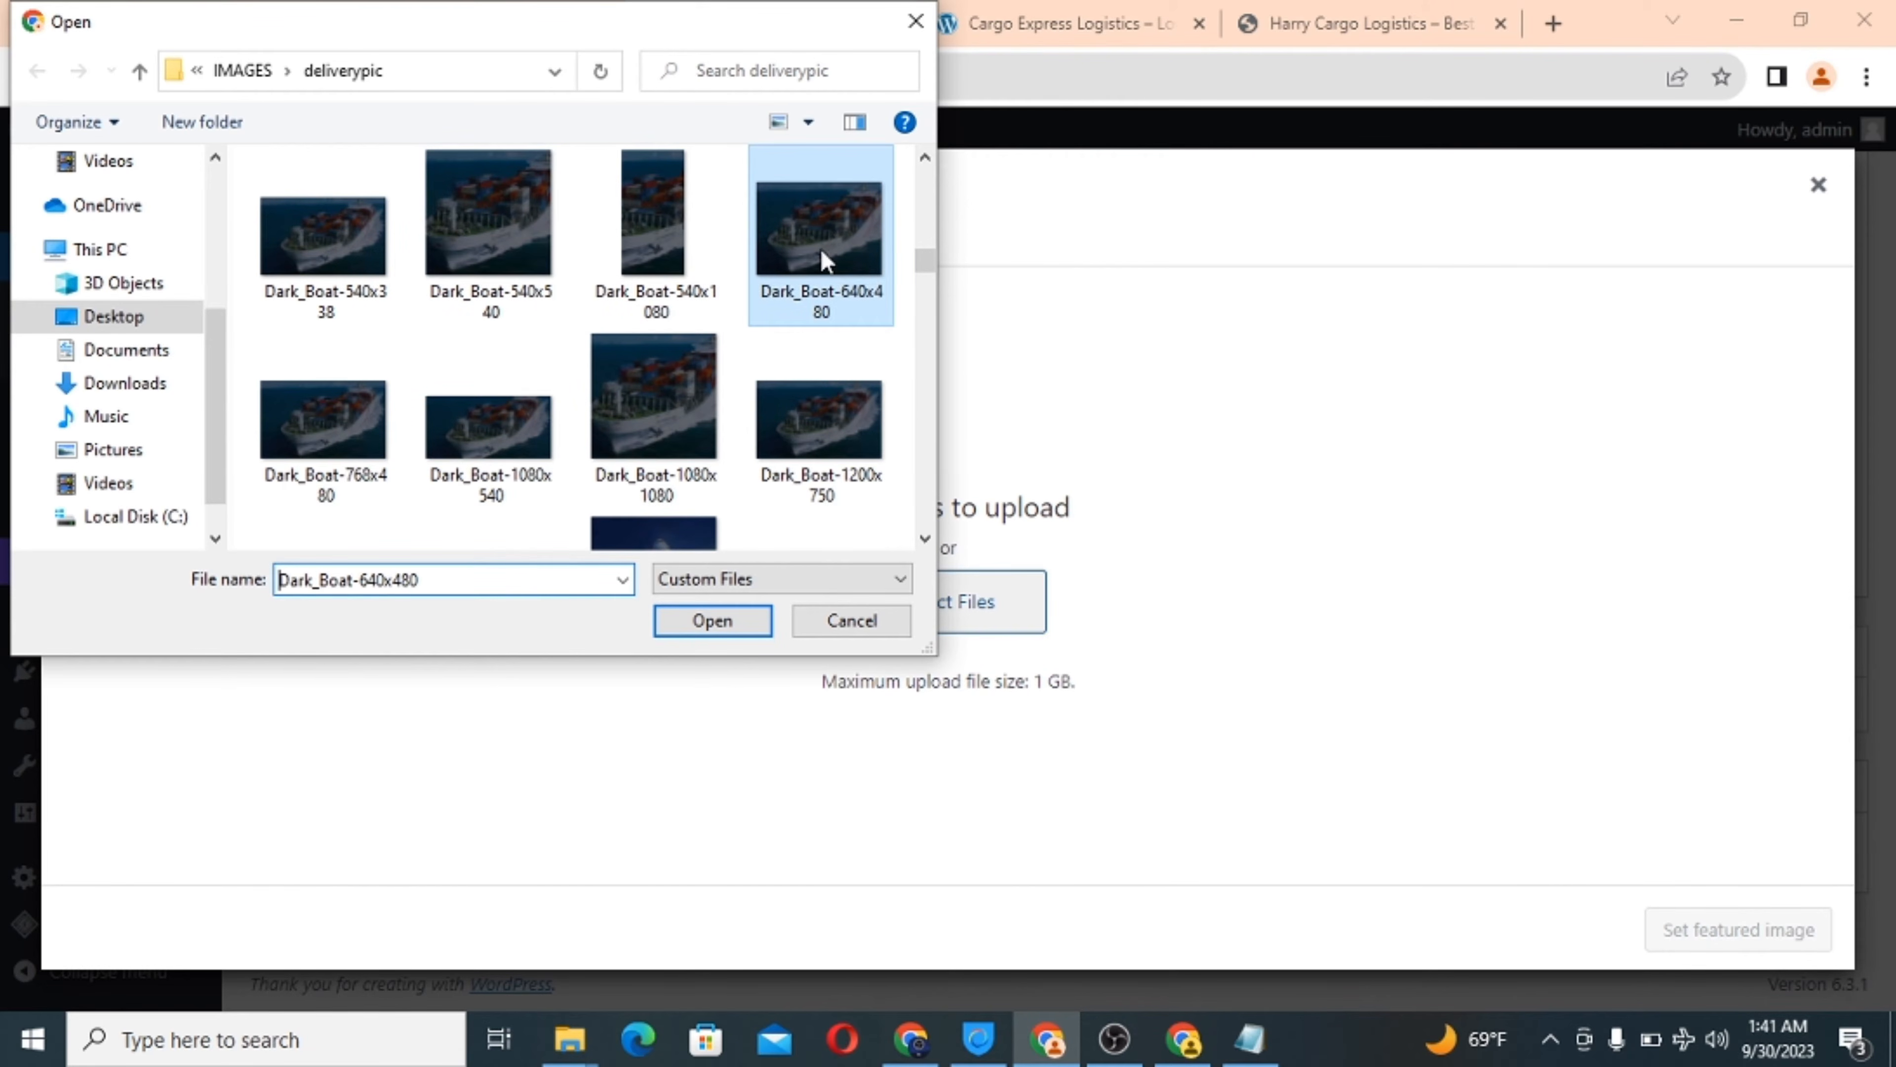
{"action": "left_click", "coordinate": [729, 621]}
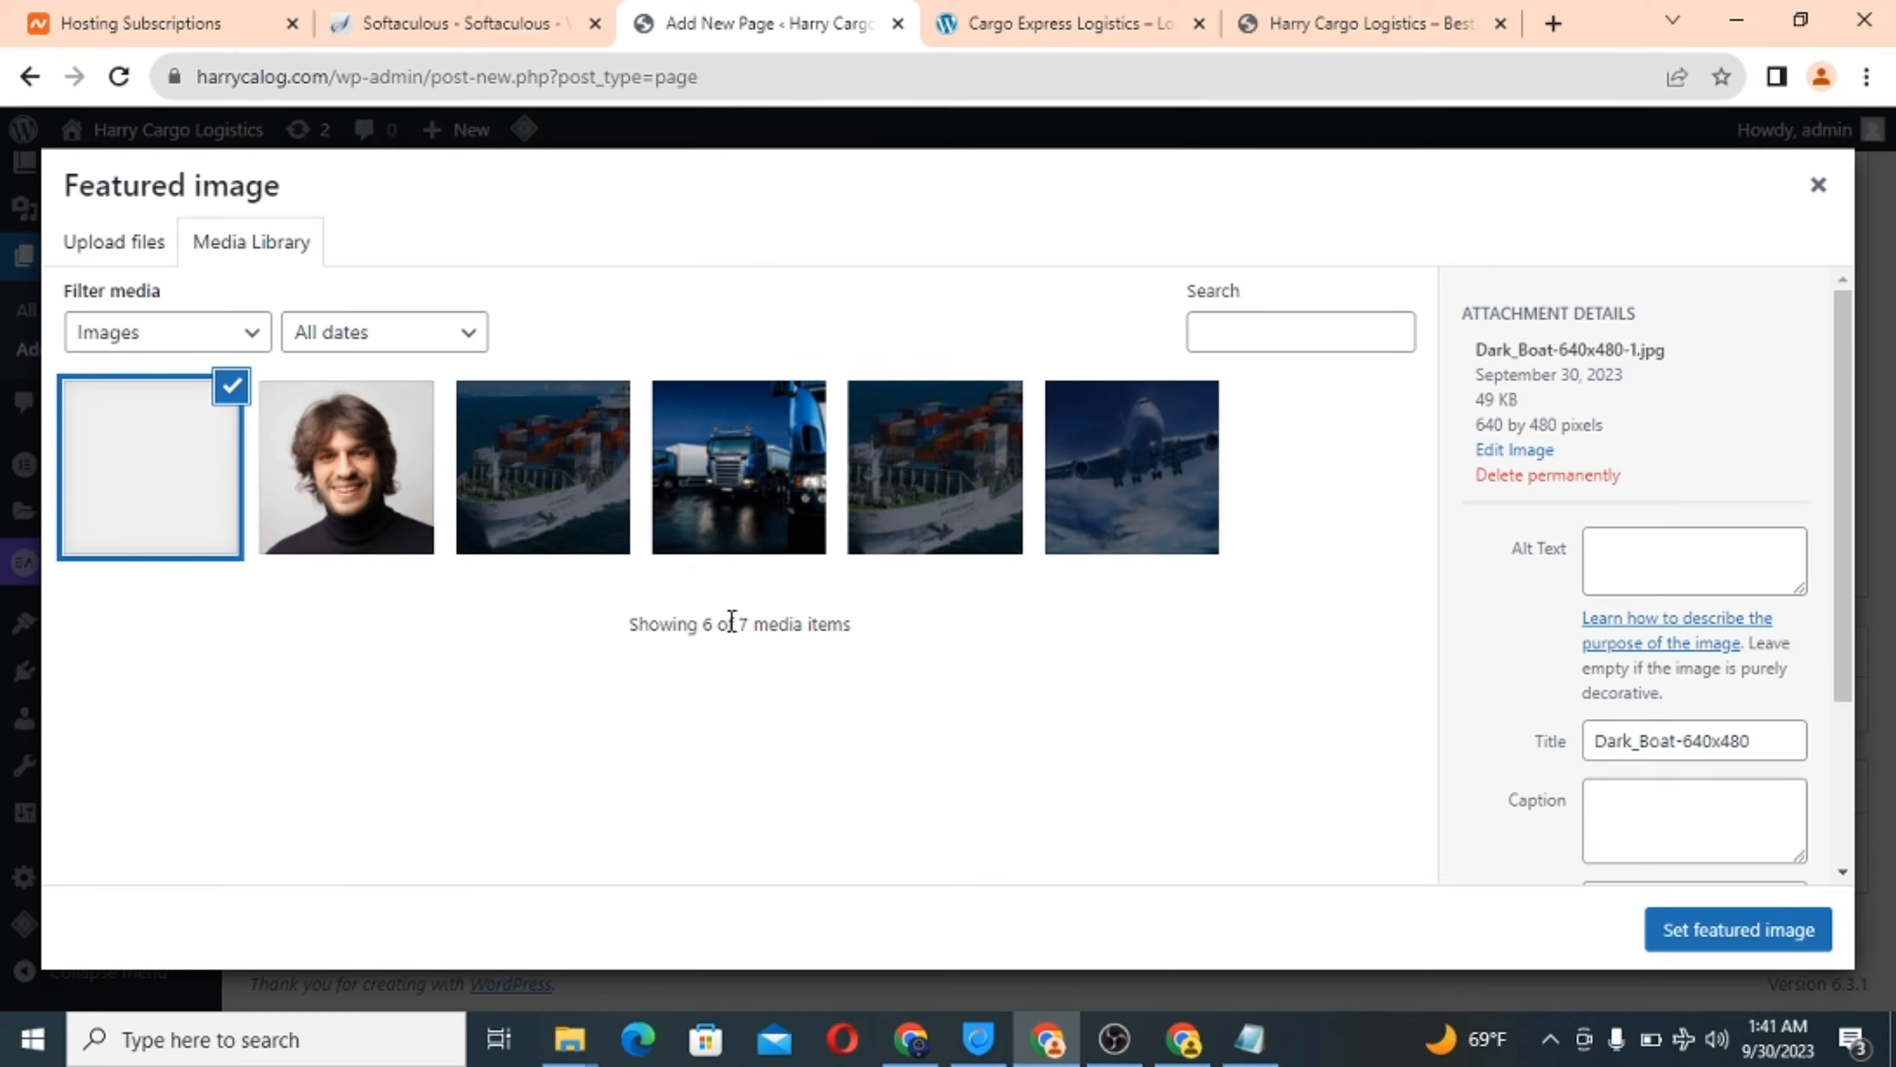
{"action": "left_click", "coordinate": [1696, 930]}
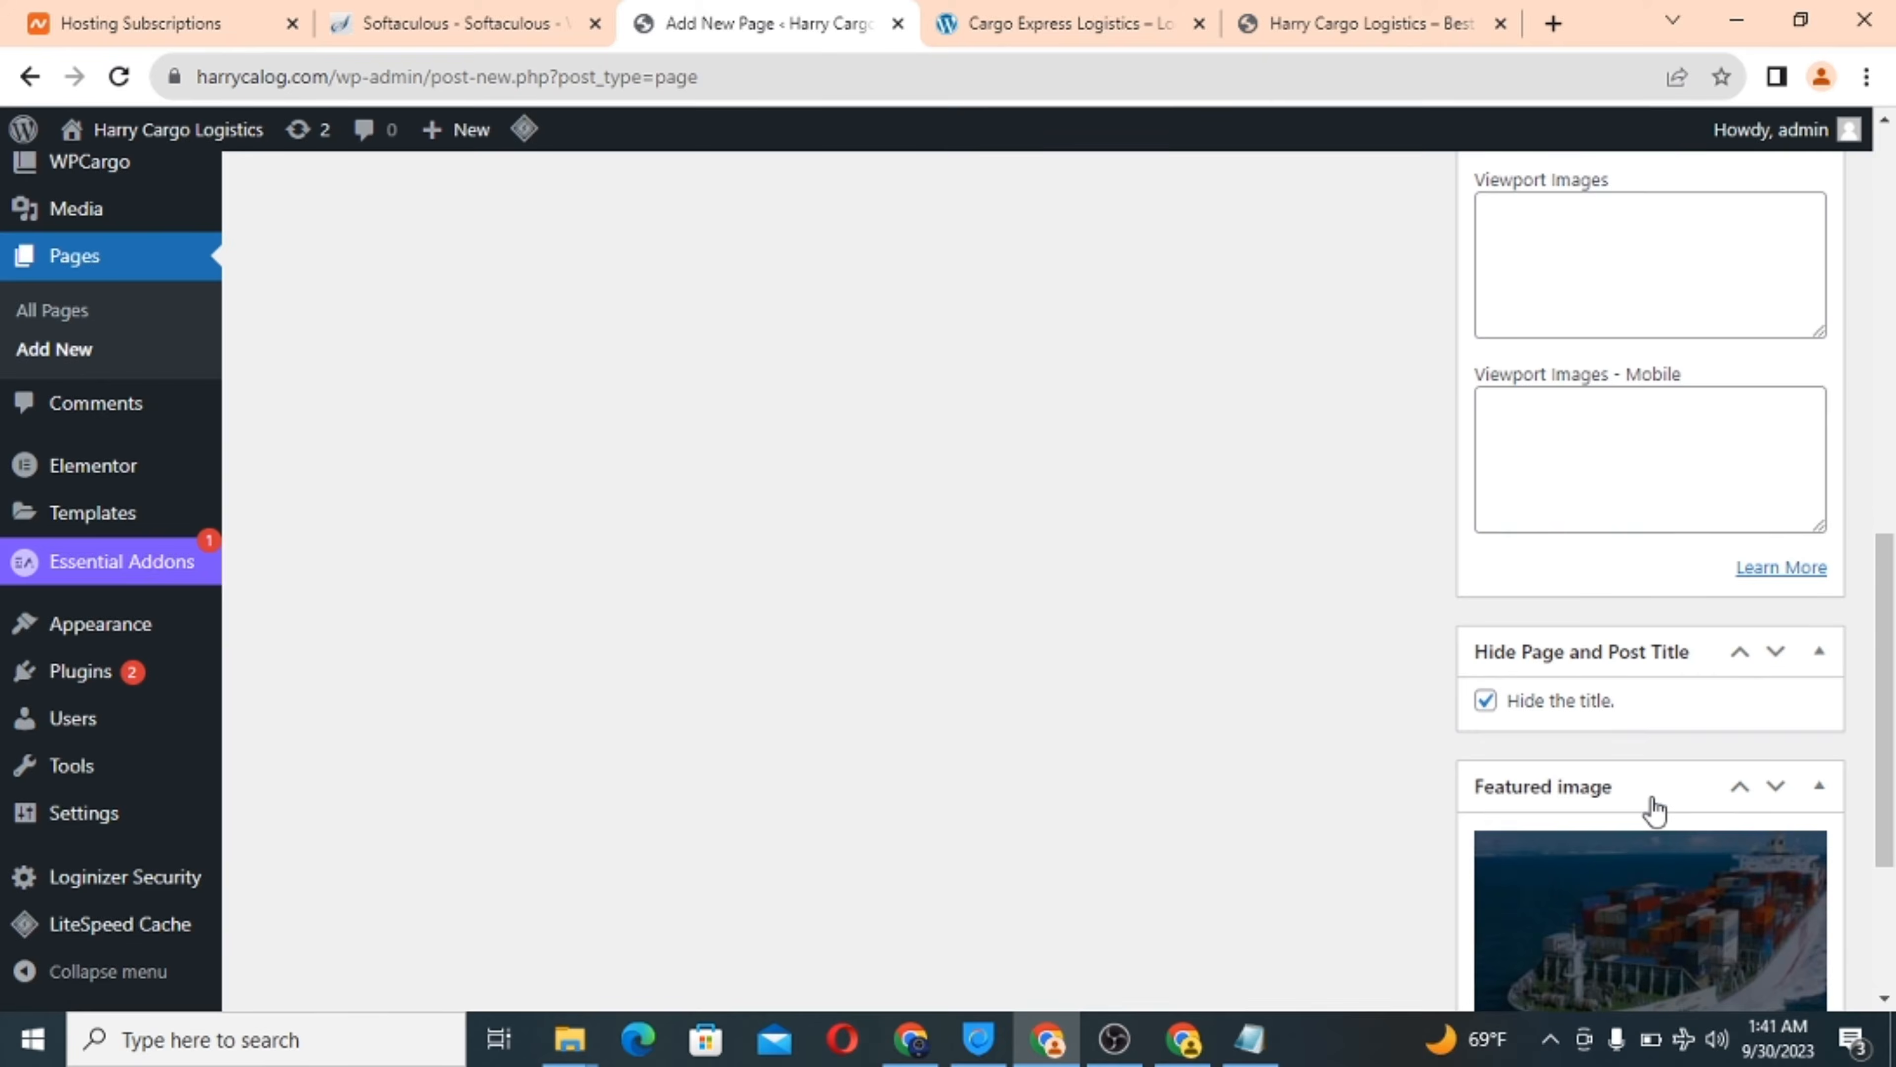
{"action": "scroll", "coordinate": [1617, 623], "scroll_direction": "up", "scroll_amount": 8}
{"action": "scroll", "coordinate": [1659, 602], "scroll_direction": "up", "scroll_amount": 1}
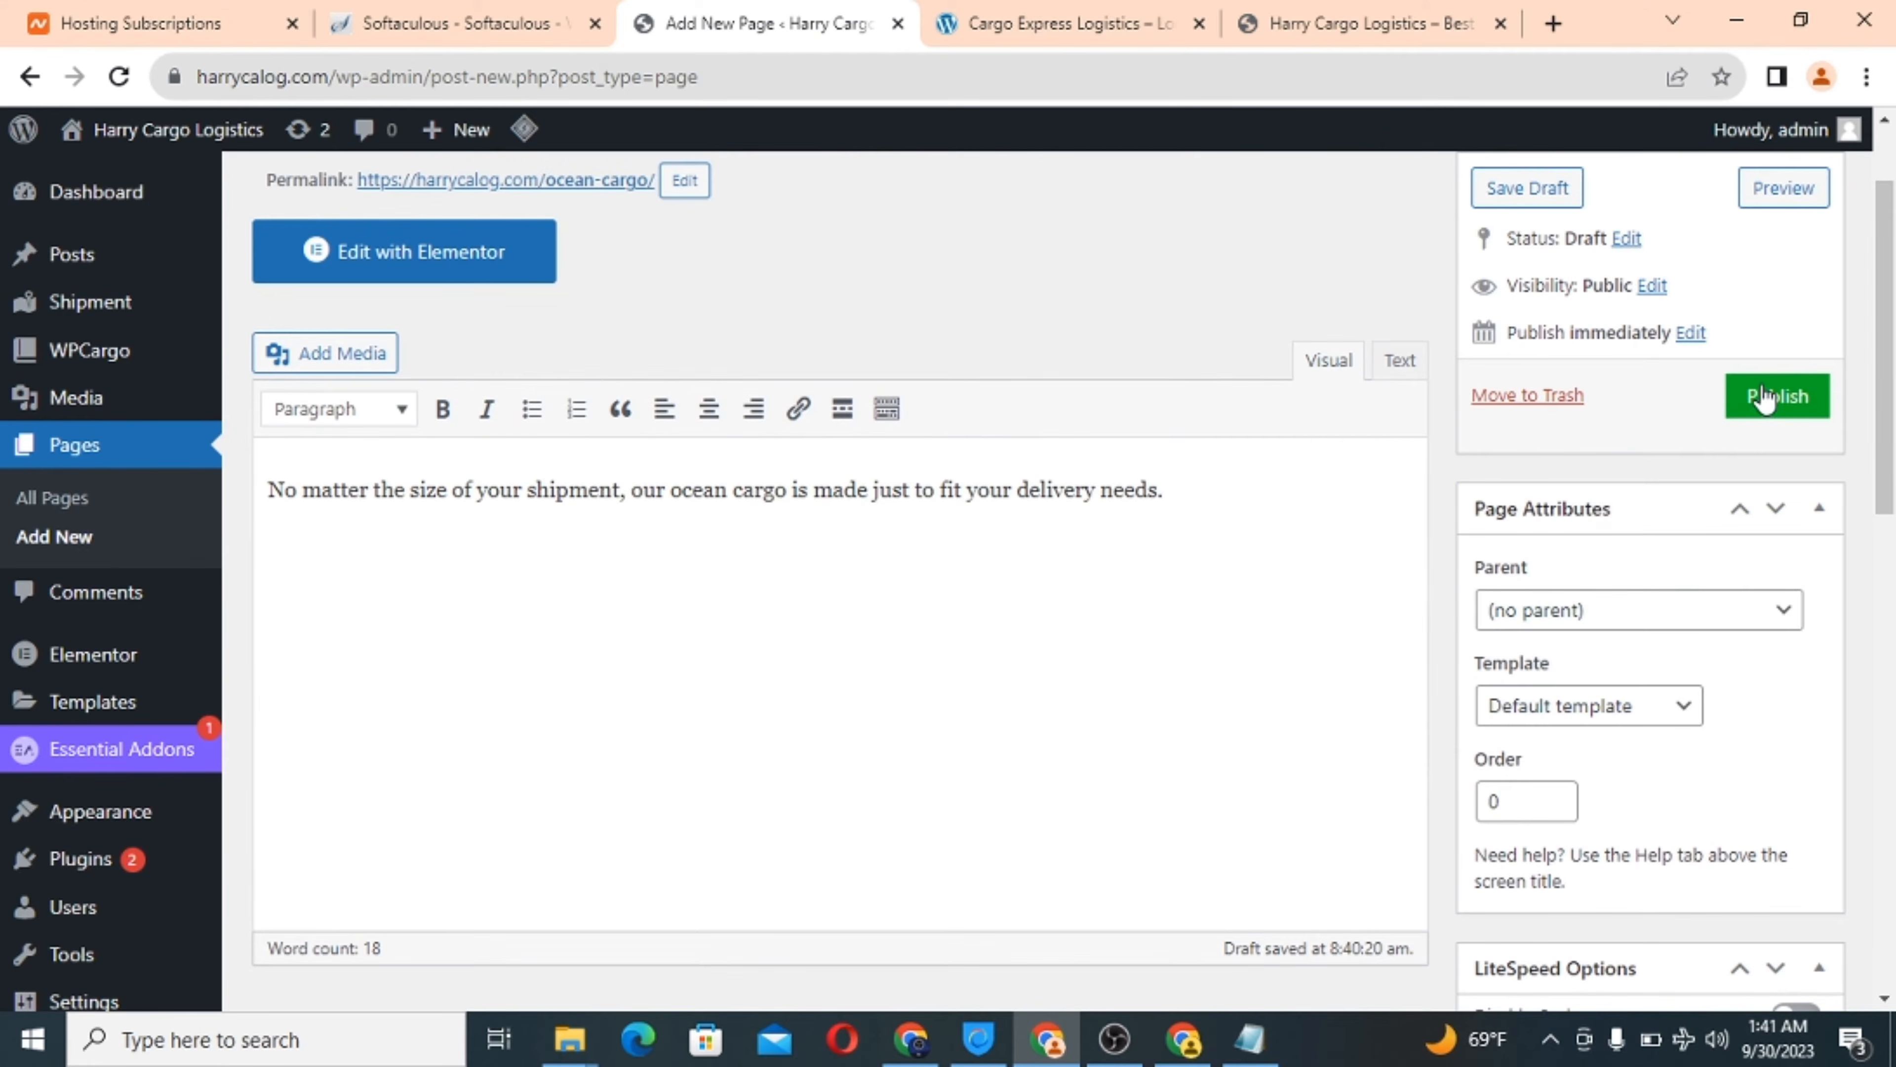
Publish the Ocean cargo page and bring up the Cargo Express Logistics reference site.
{"action": "left_click", "coordinate": [1777, 394]}
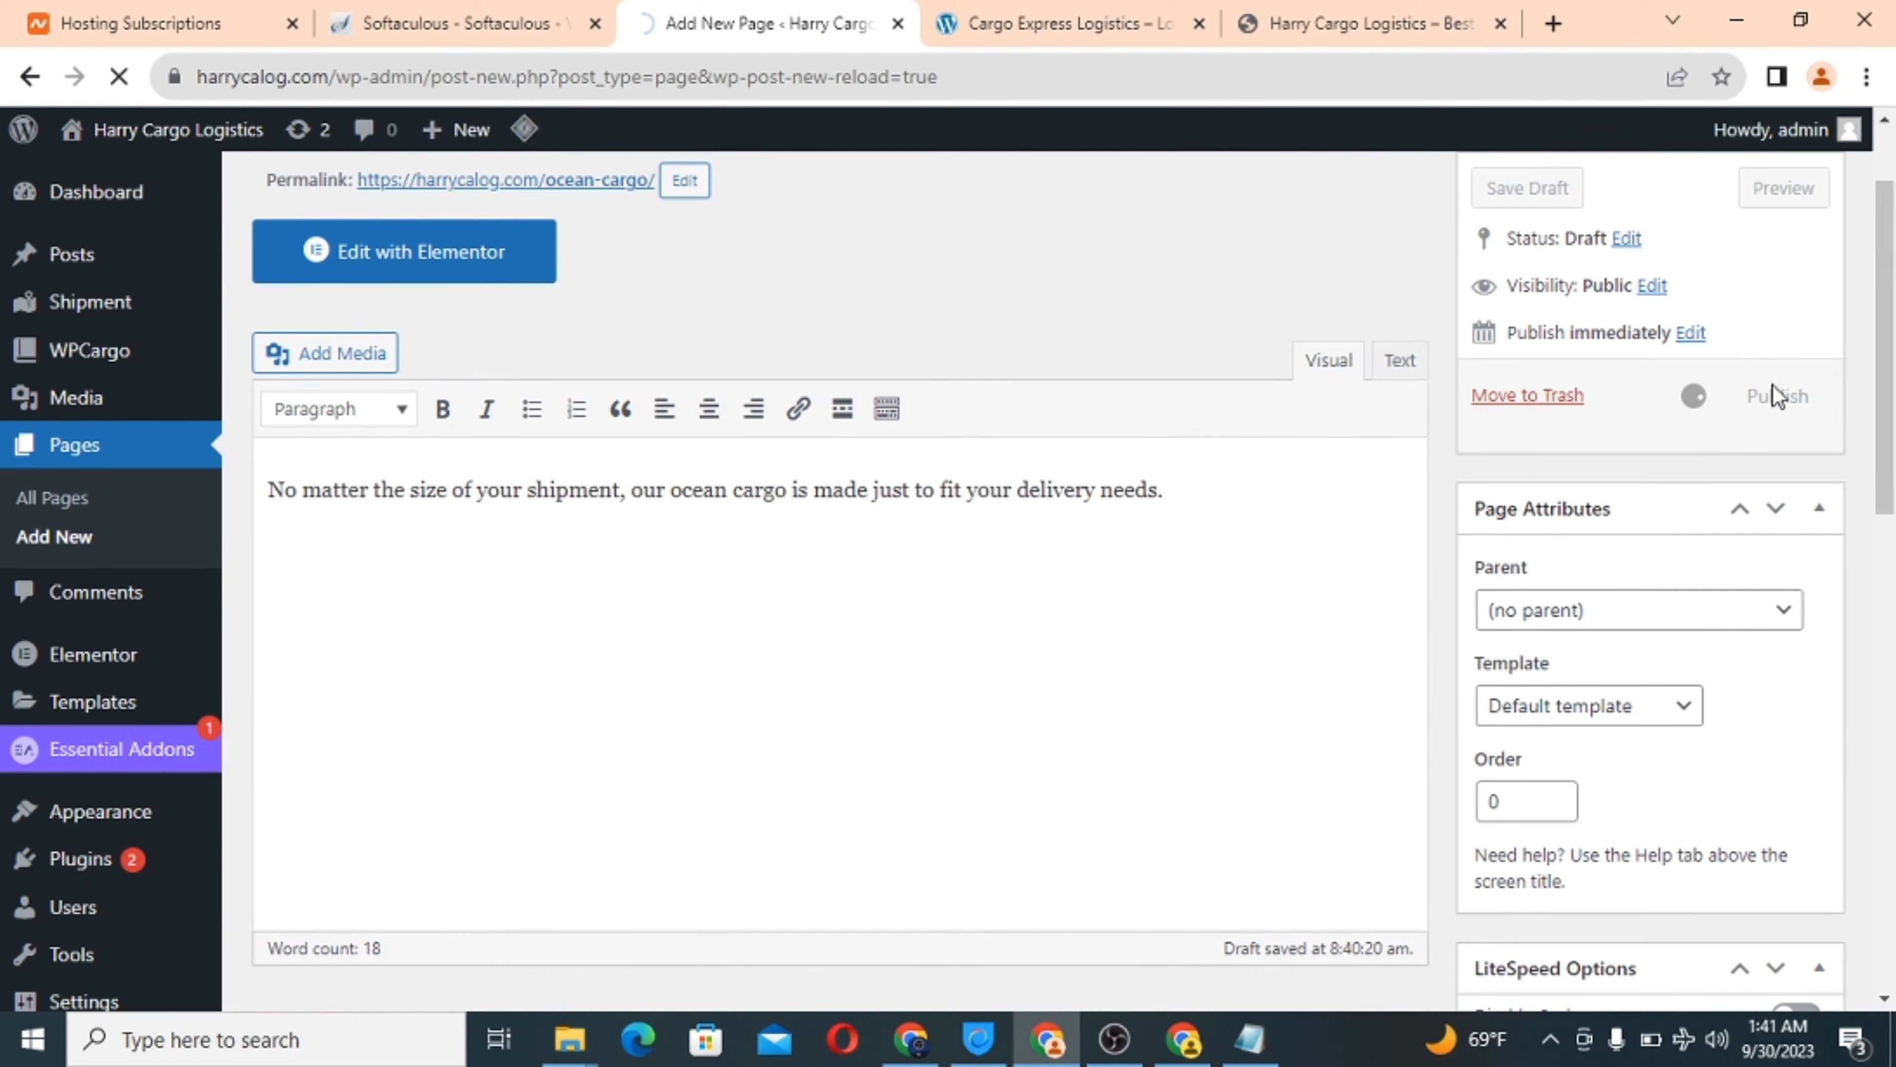
{"action": "left_click", "coordinate": [1286, 10]}
{"action": "left_click", "coordinate": [1050, 13]}
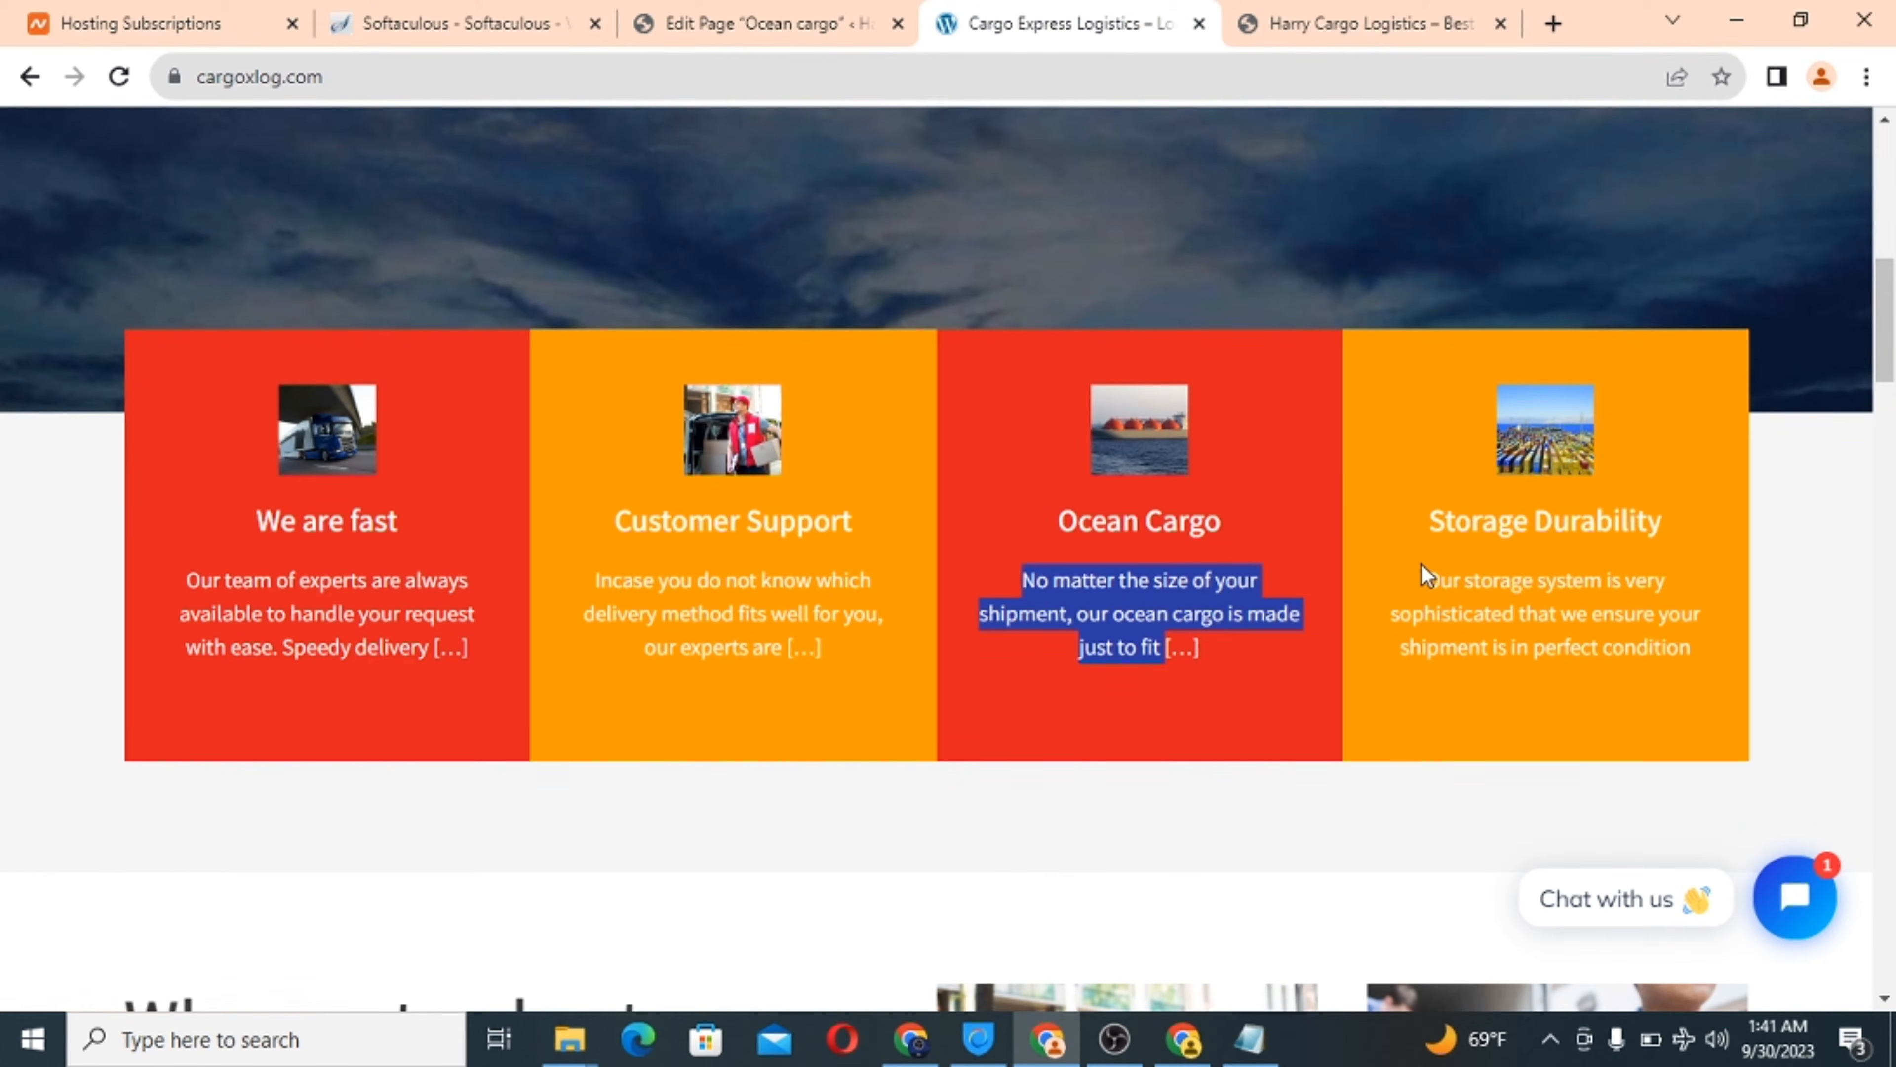
Copy the Storage Durability card's description and return to the page editor.
{"action": "left_click_drag", "start_coordinate": [1428, 582], "coordinate": [1705, 648]}
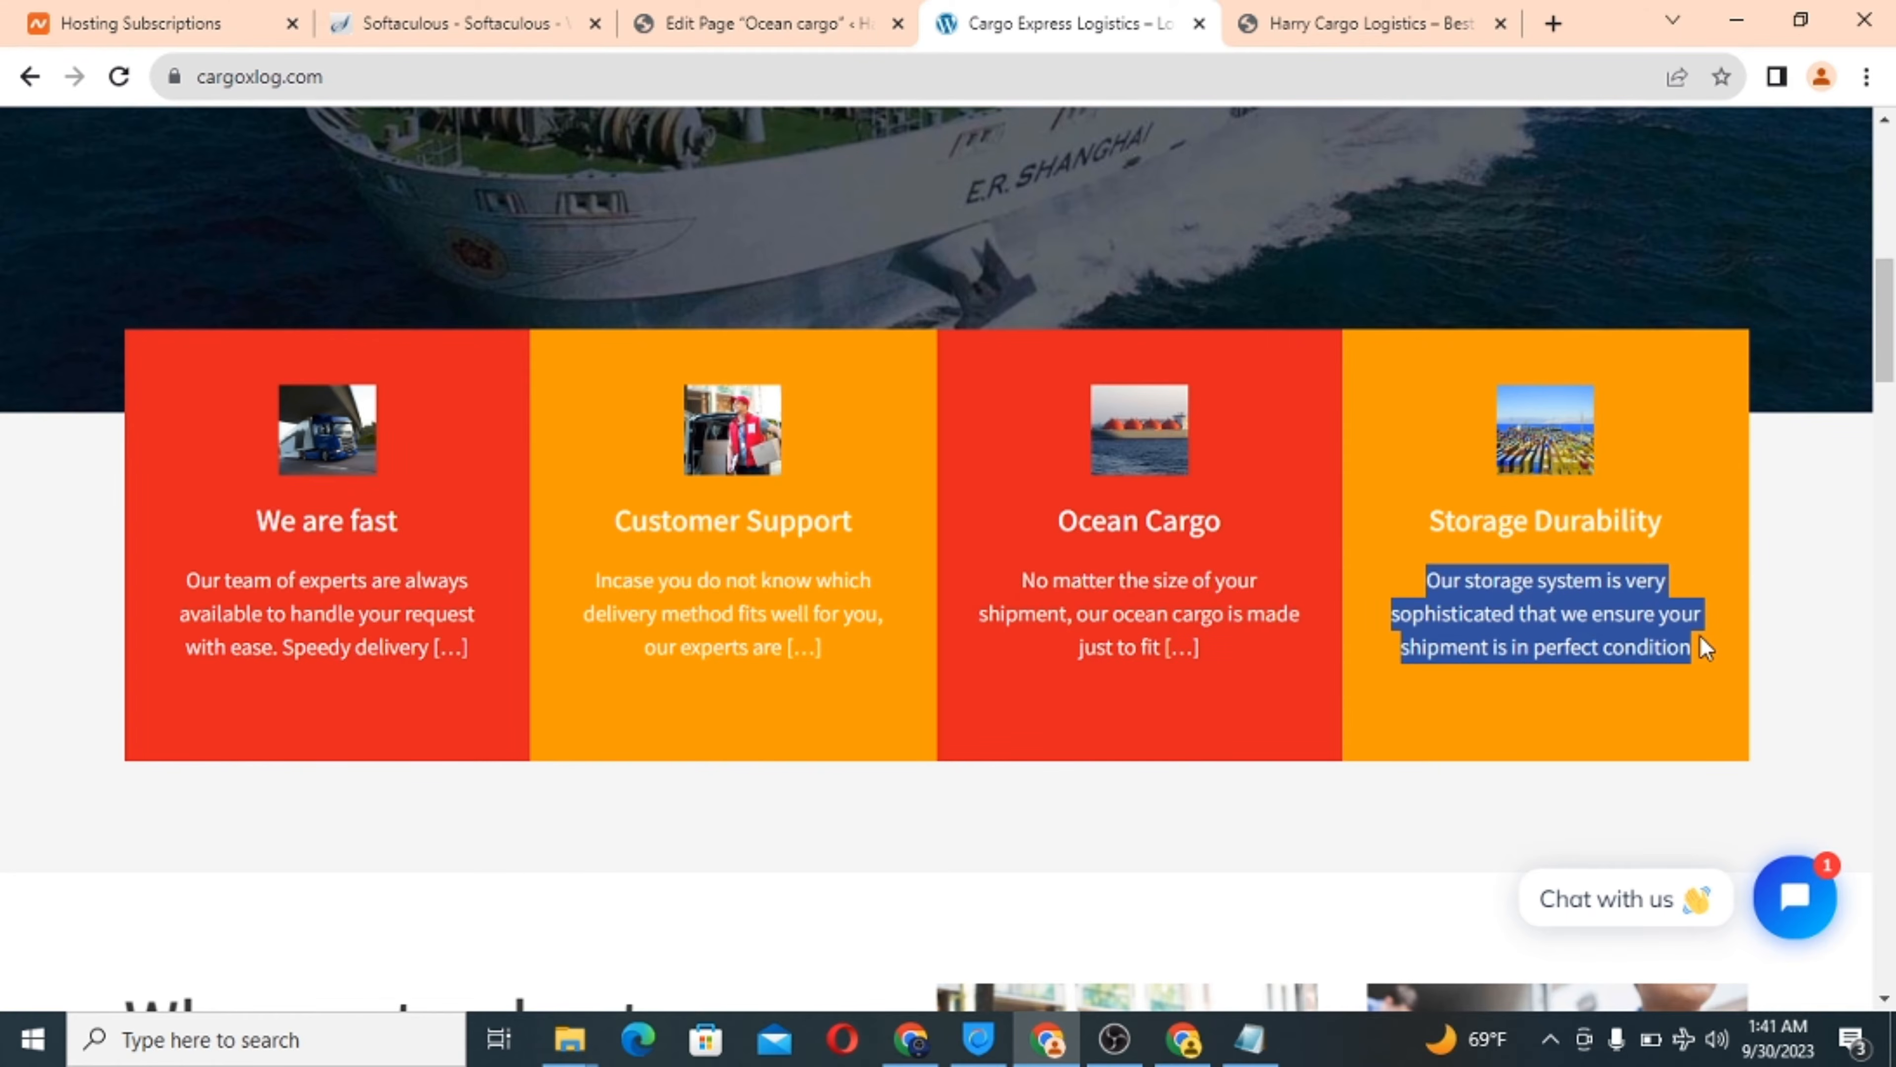
{"action": "right_click", "coordinate": [1586, 632]}
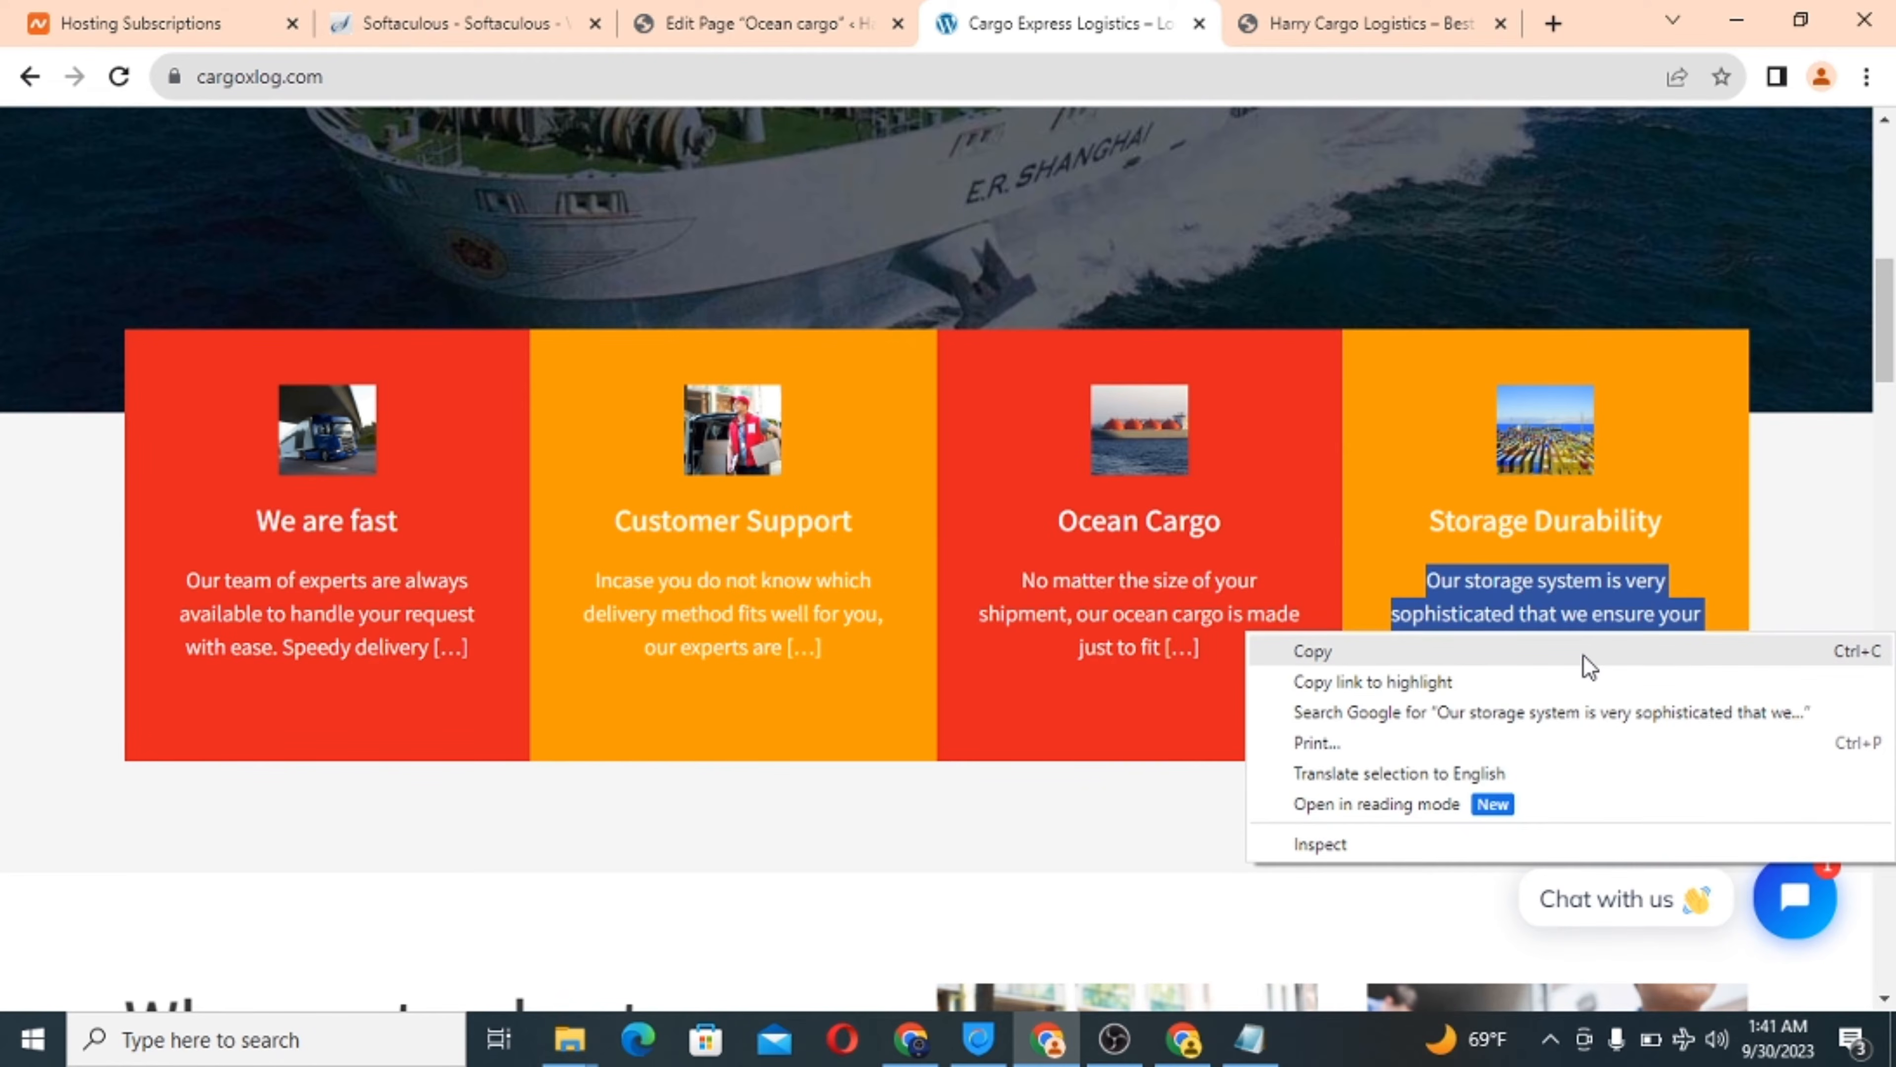
{"action": "left_click", "coordinate": [1587, 658]}
{"action": "left_click", "coordinate": [869, 26]}
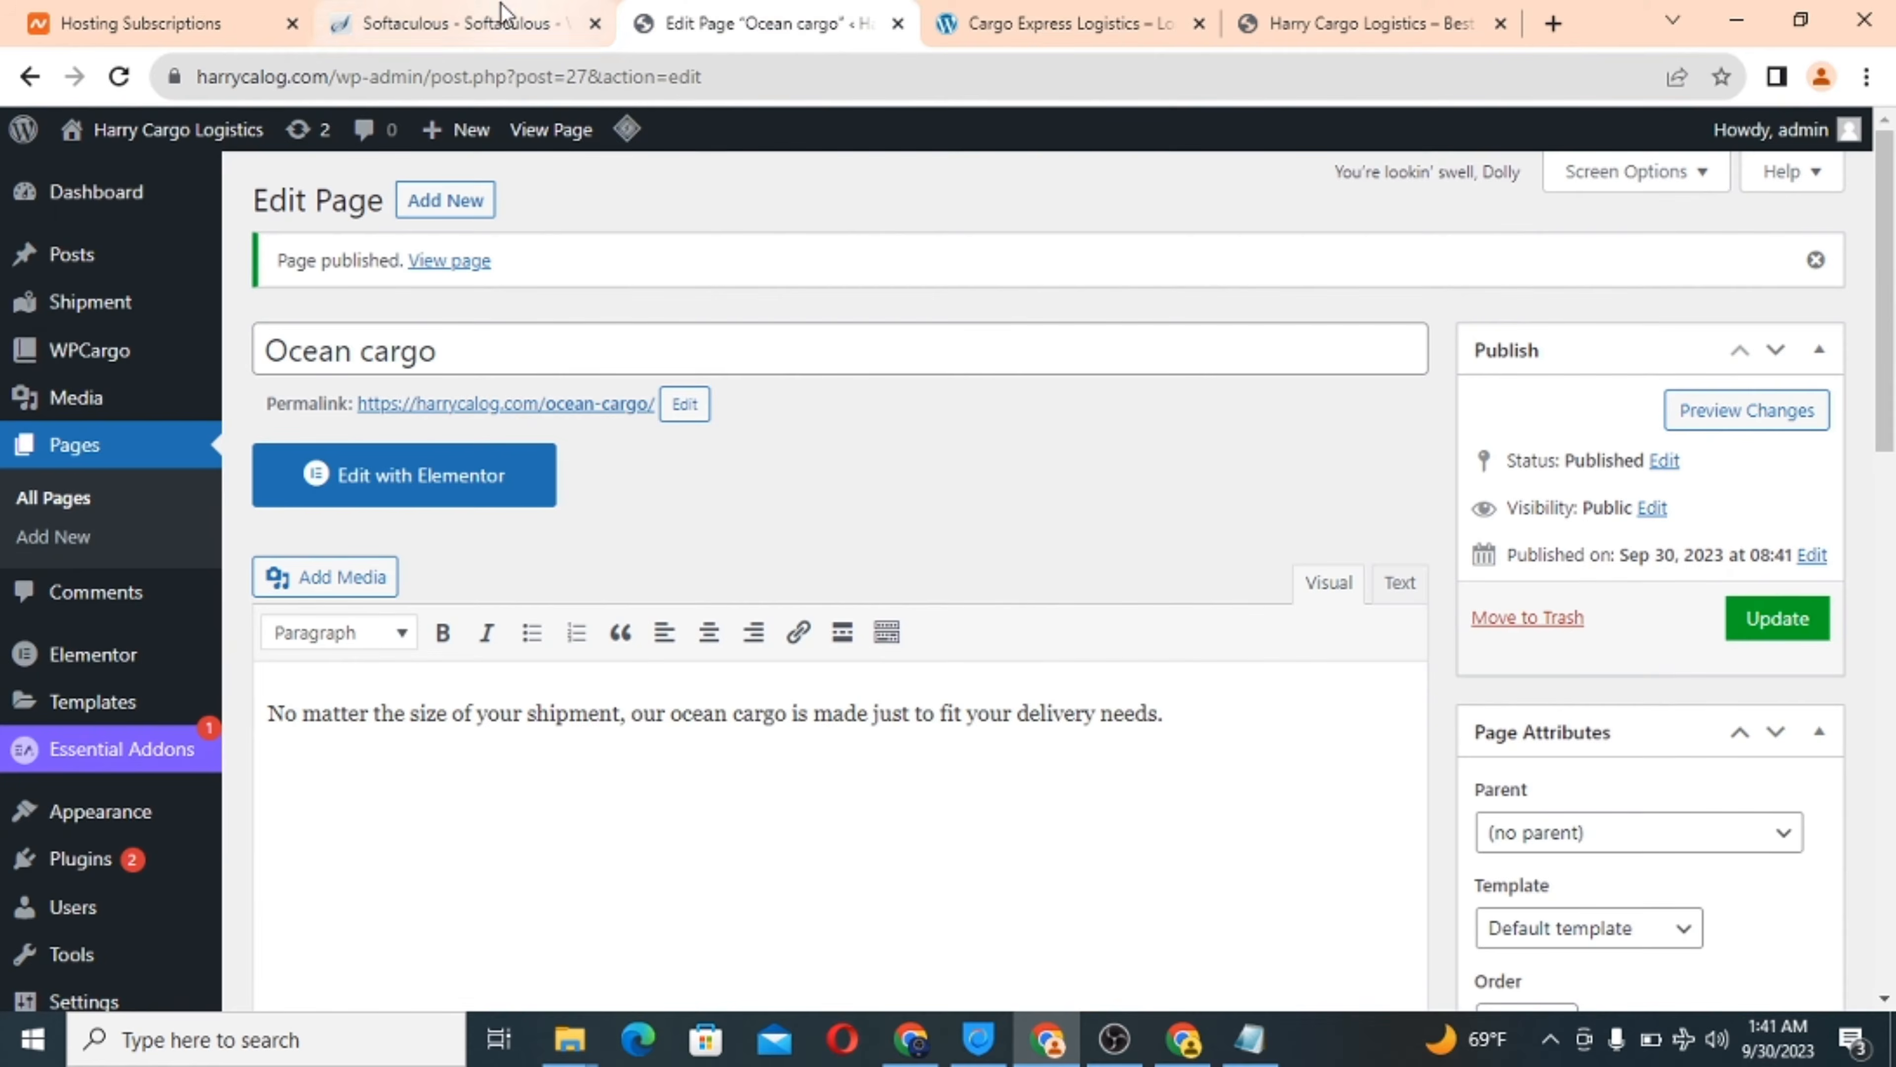
Create a new page titled 'Storage durability' whose body says shipments stay in perfect condition.
{"action": "left_click", "coordinate": [446, 208]}
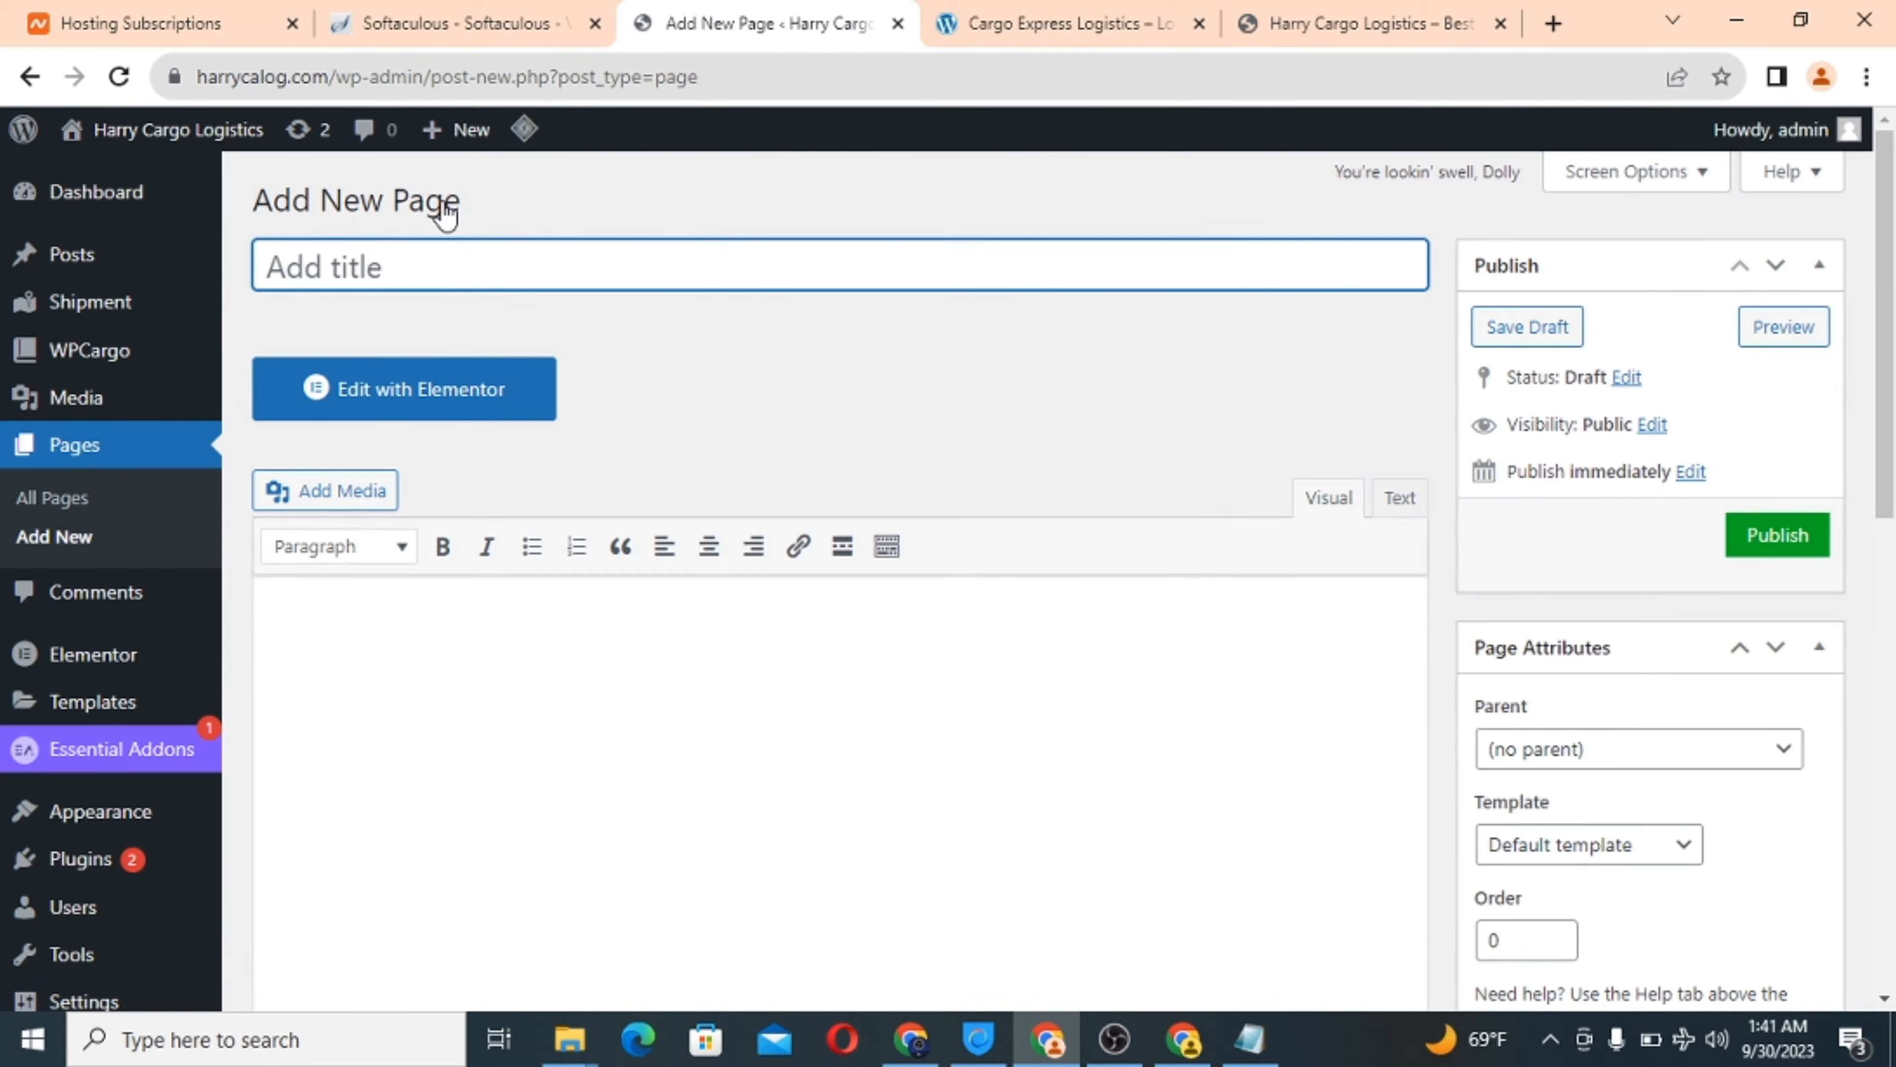
{"action": "type", "text": "S"}
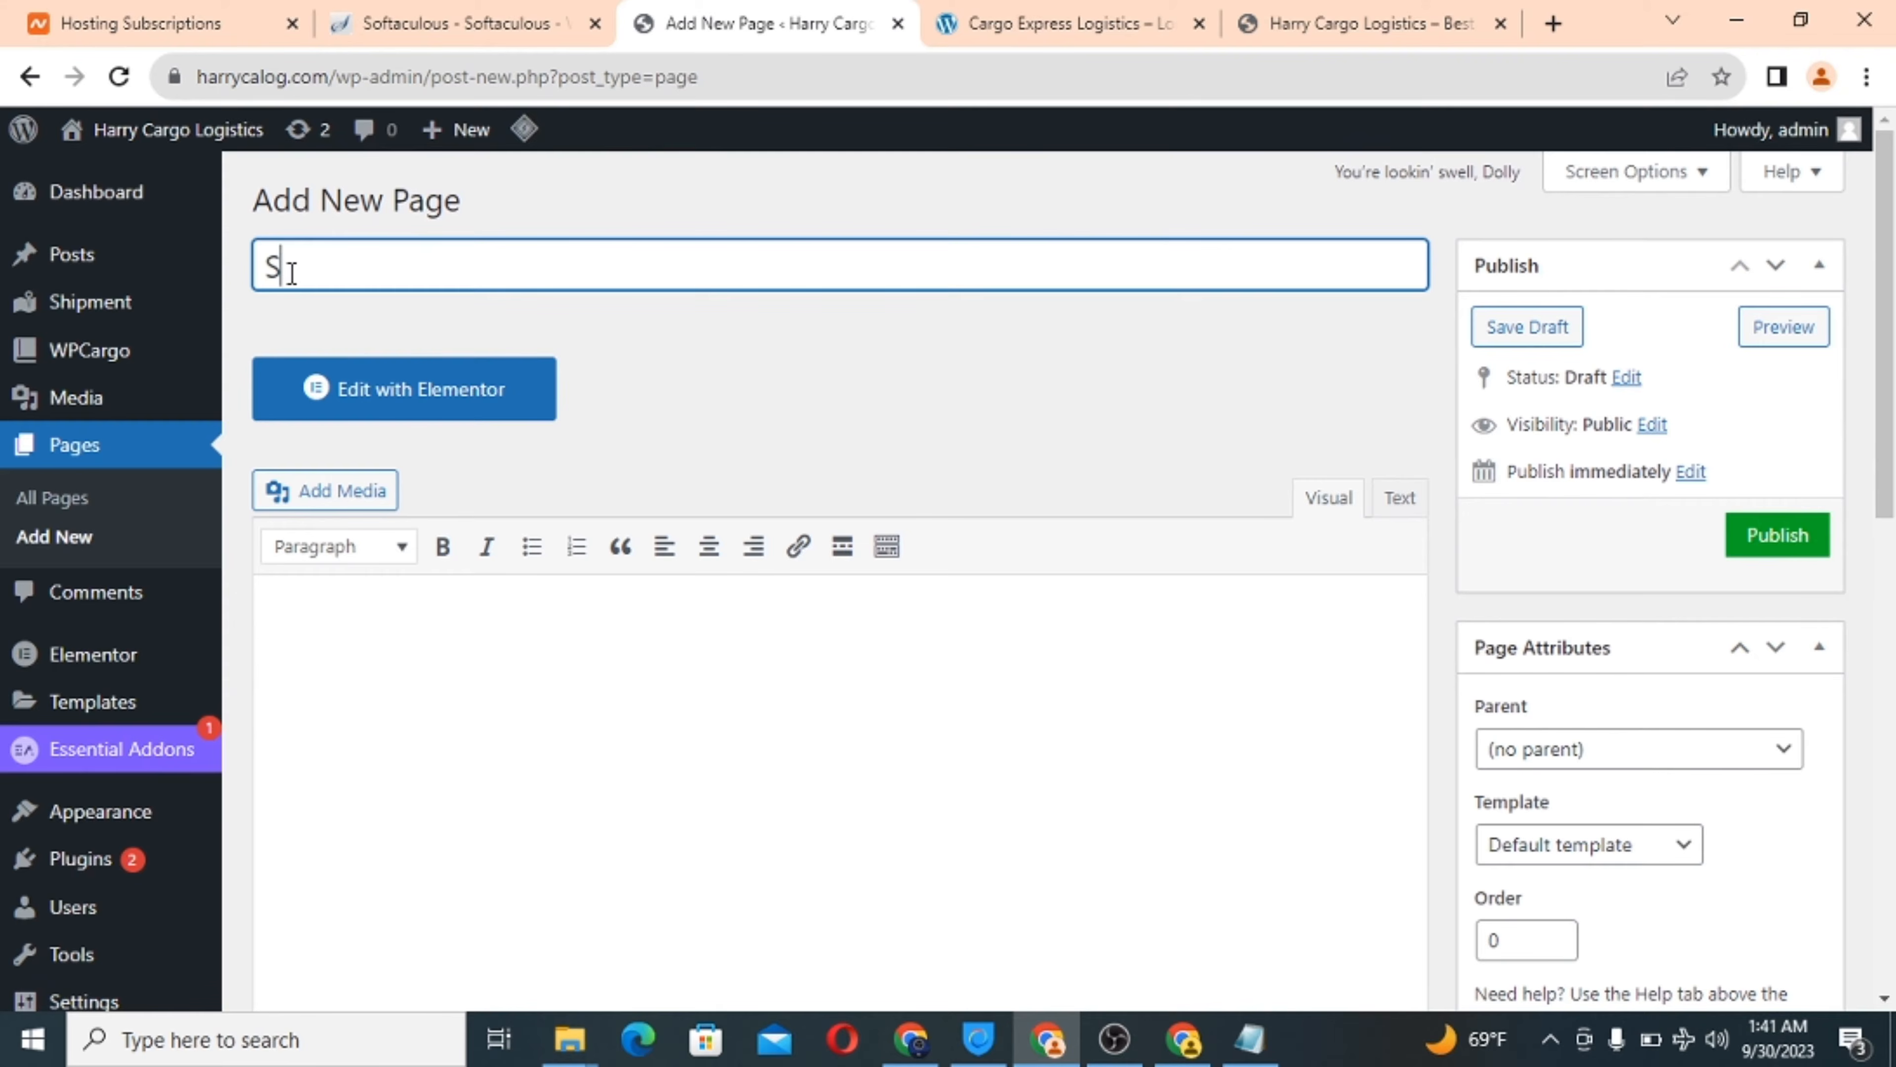
{"action": "type", "text": "torage durability"}
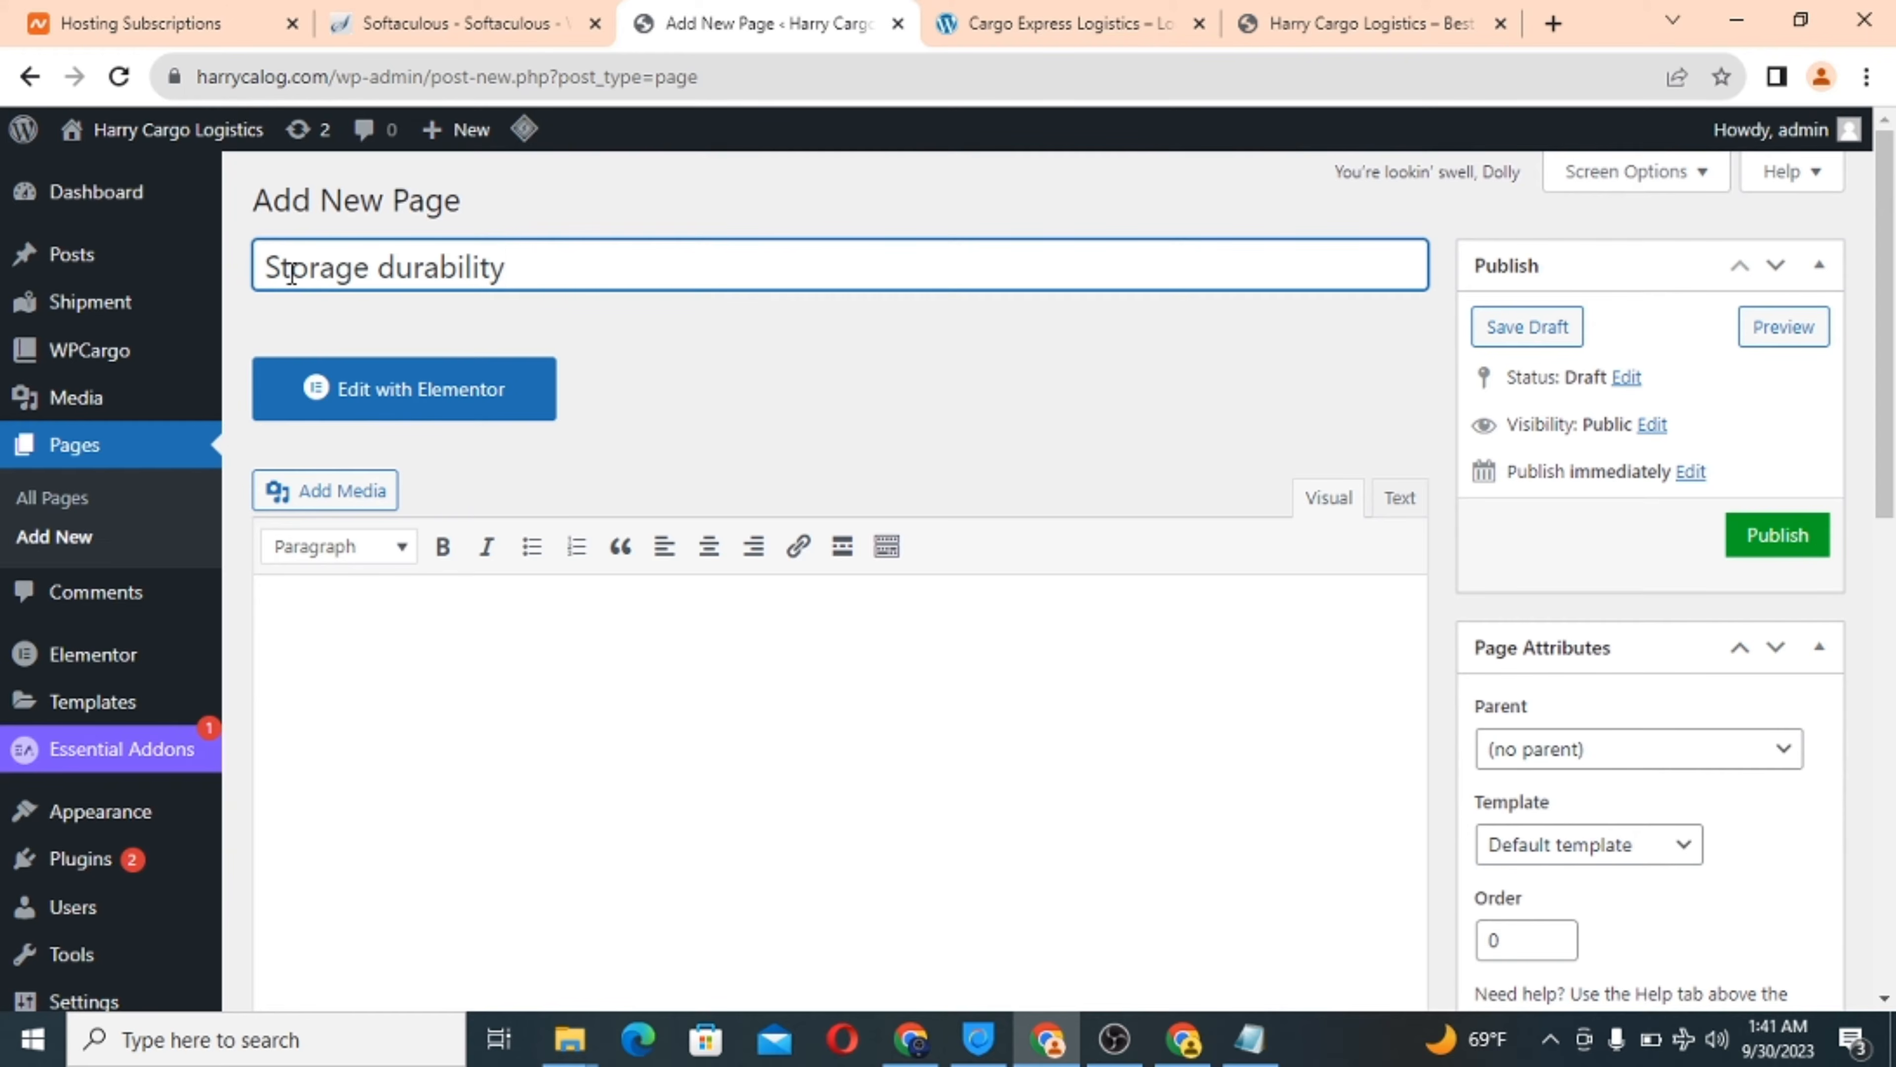
{"action": "left_click", "coordinate": [369, 648]}
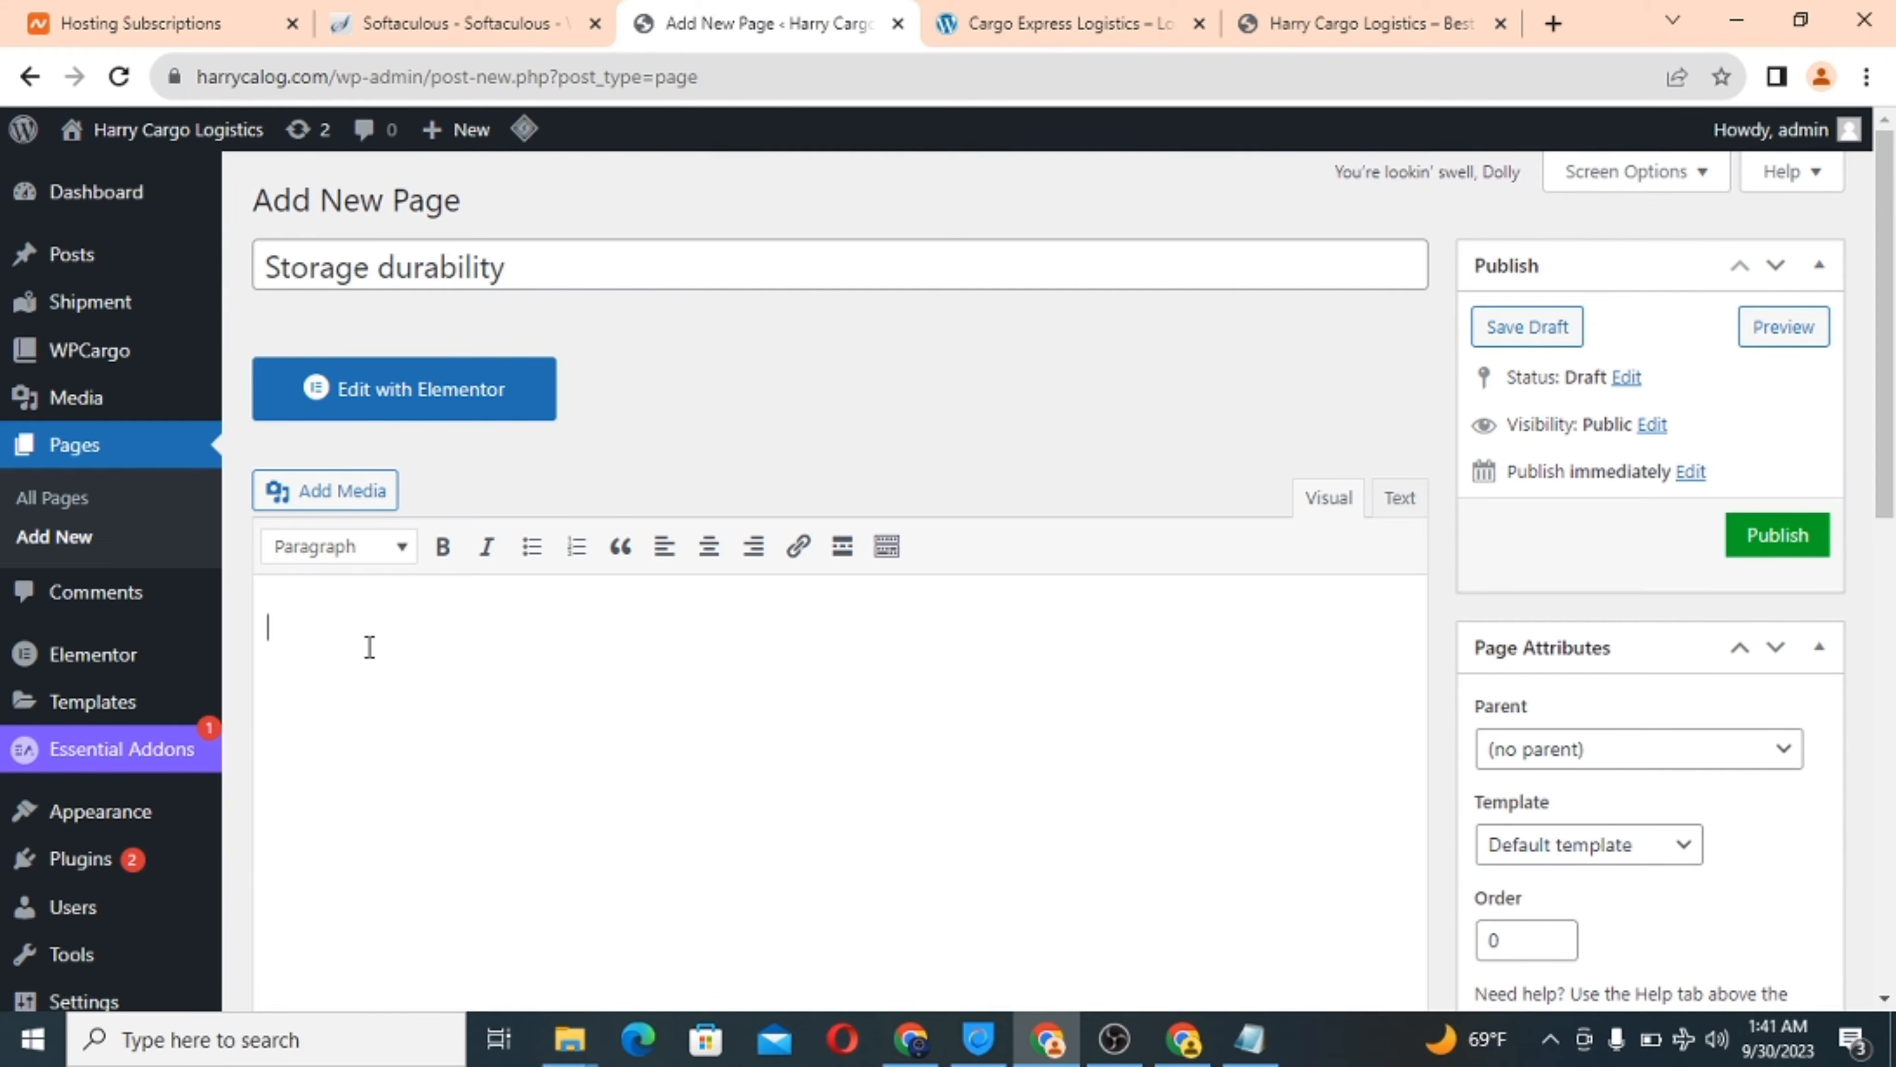
{"action": "type", "text": "Our storage system is very sophisticated that we ensure your shipment is in perfect condition at all time"}
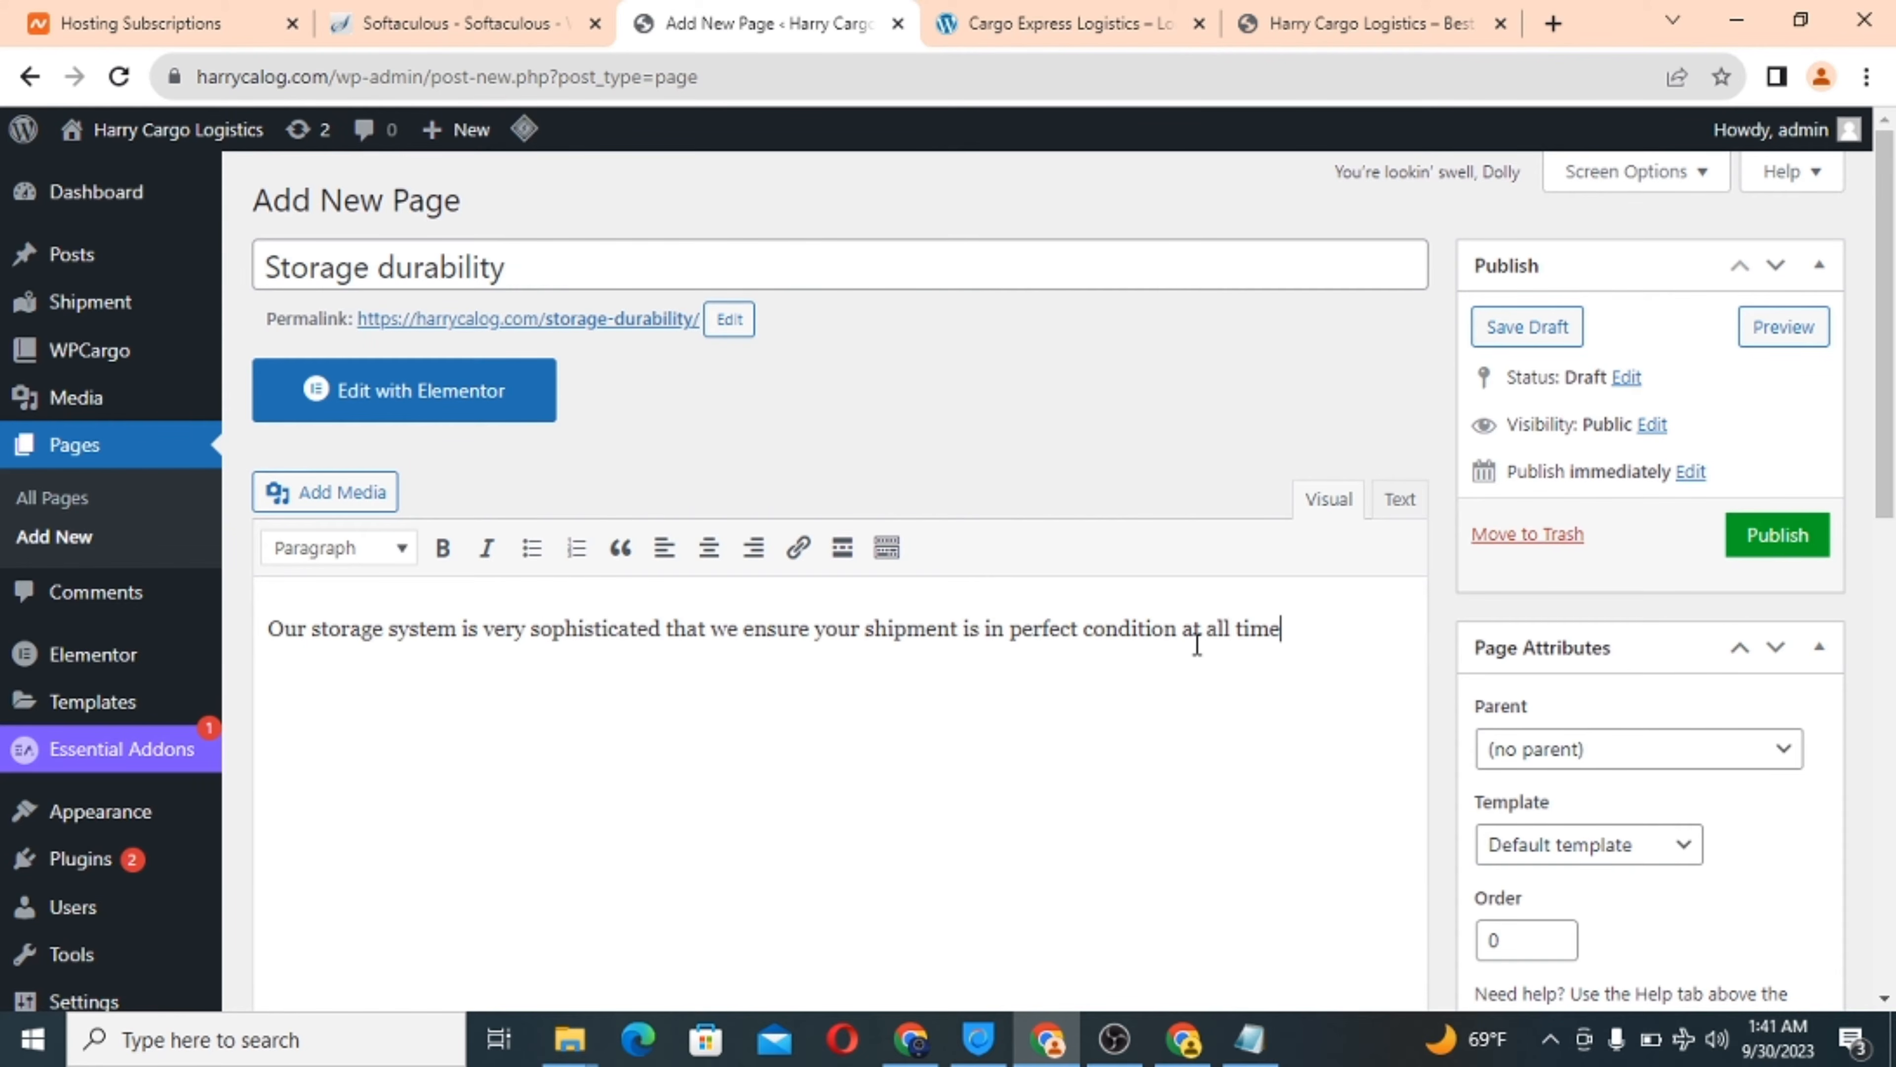
Hide the Storage durability page's title and start uploading a new featured image.
{"action": "scroll", "coordinate": [1591, 657], "scroll_direction": "down", "scroll_amount": 15}
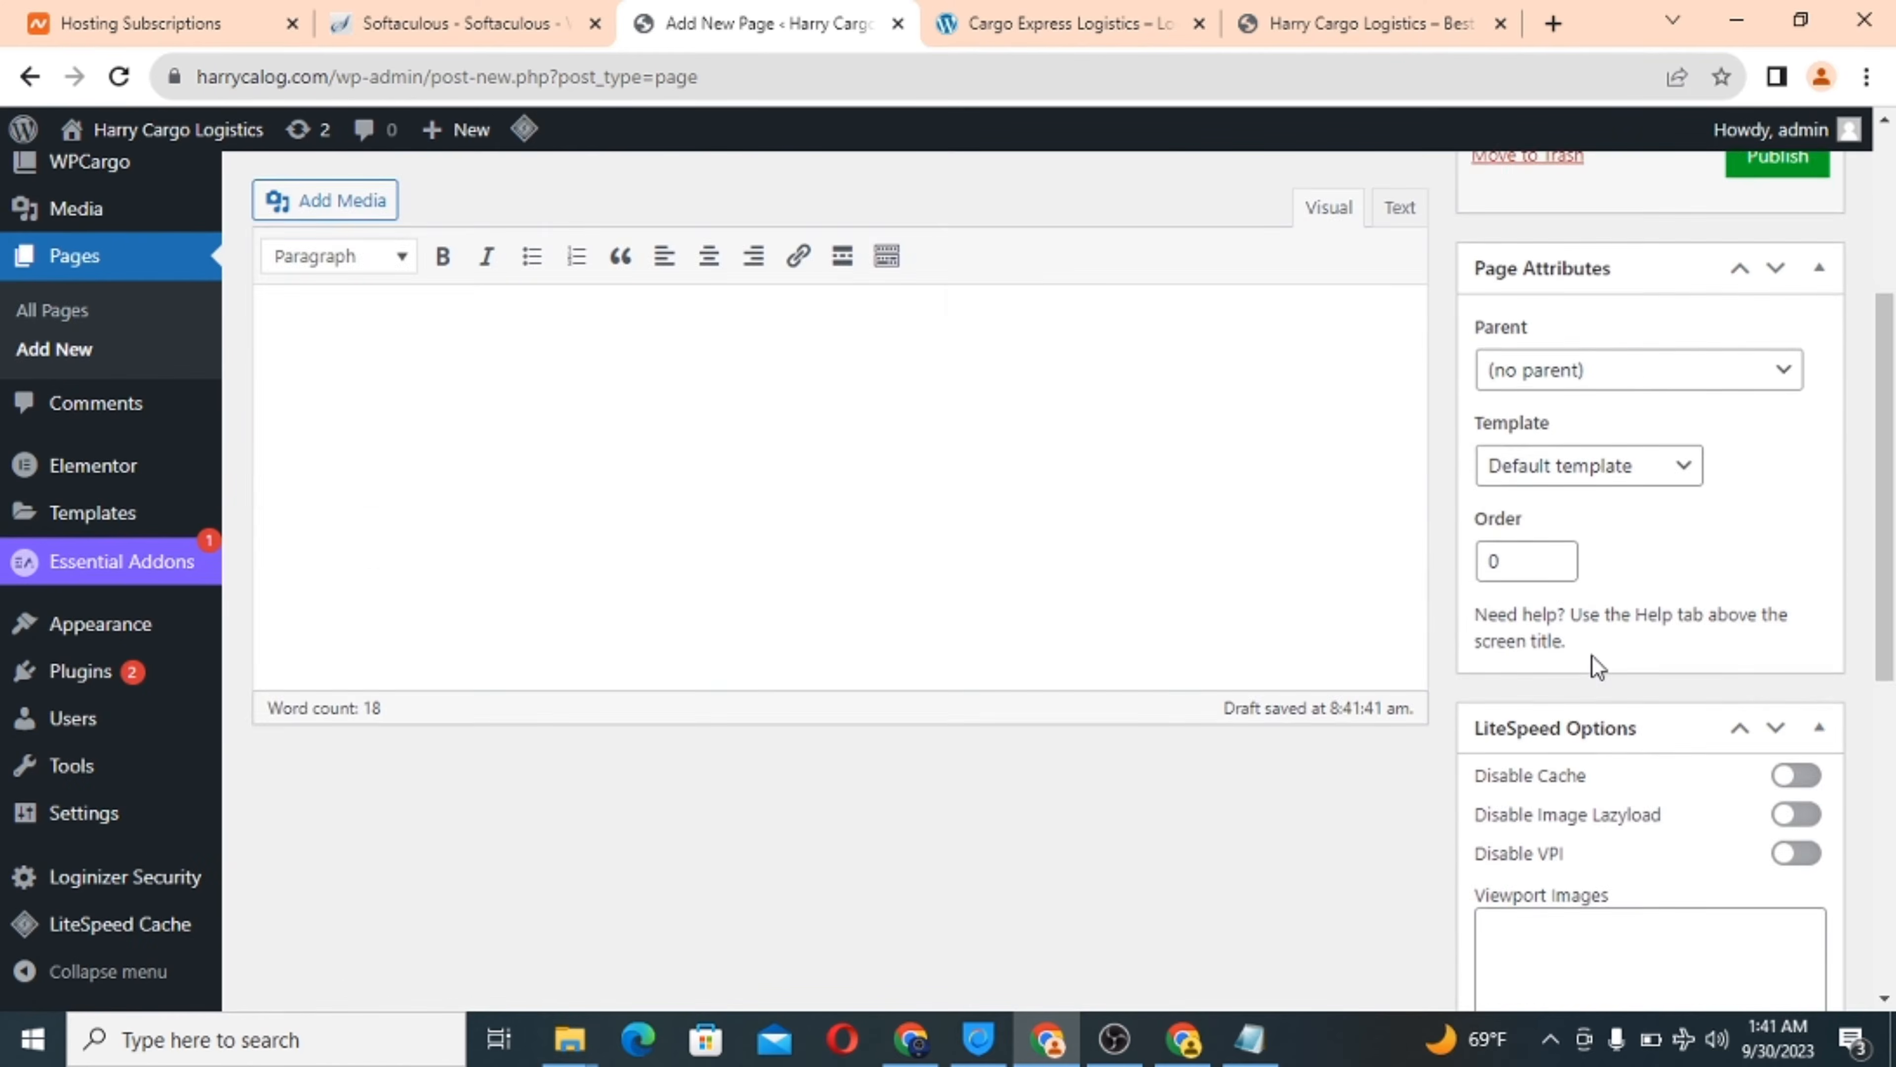
{"action": "left_click", "coordinate": [1487, 701]}
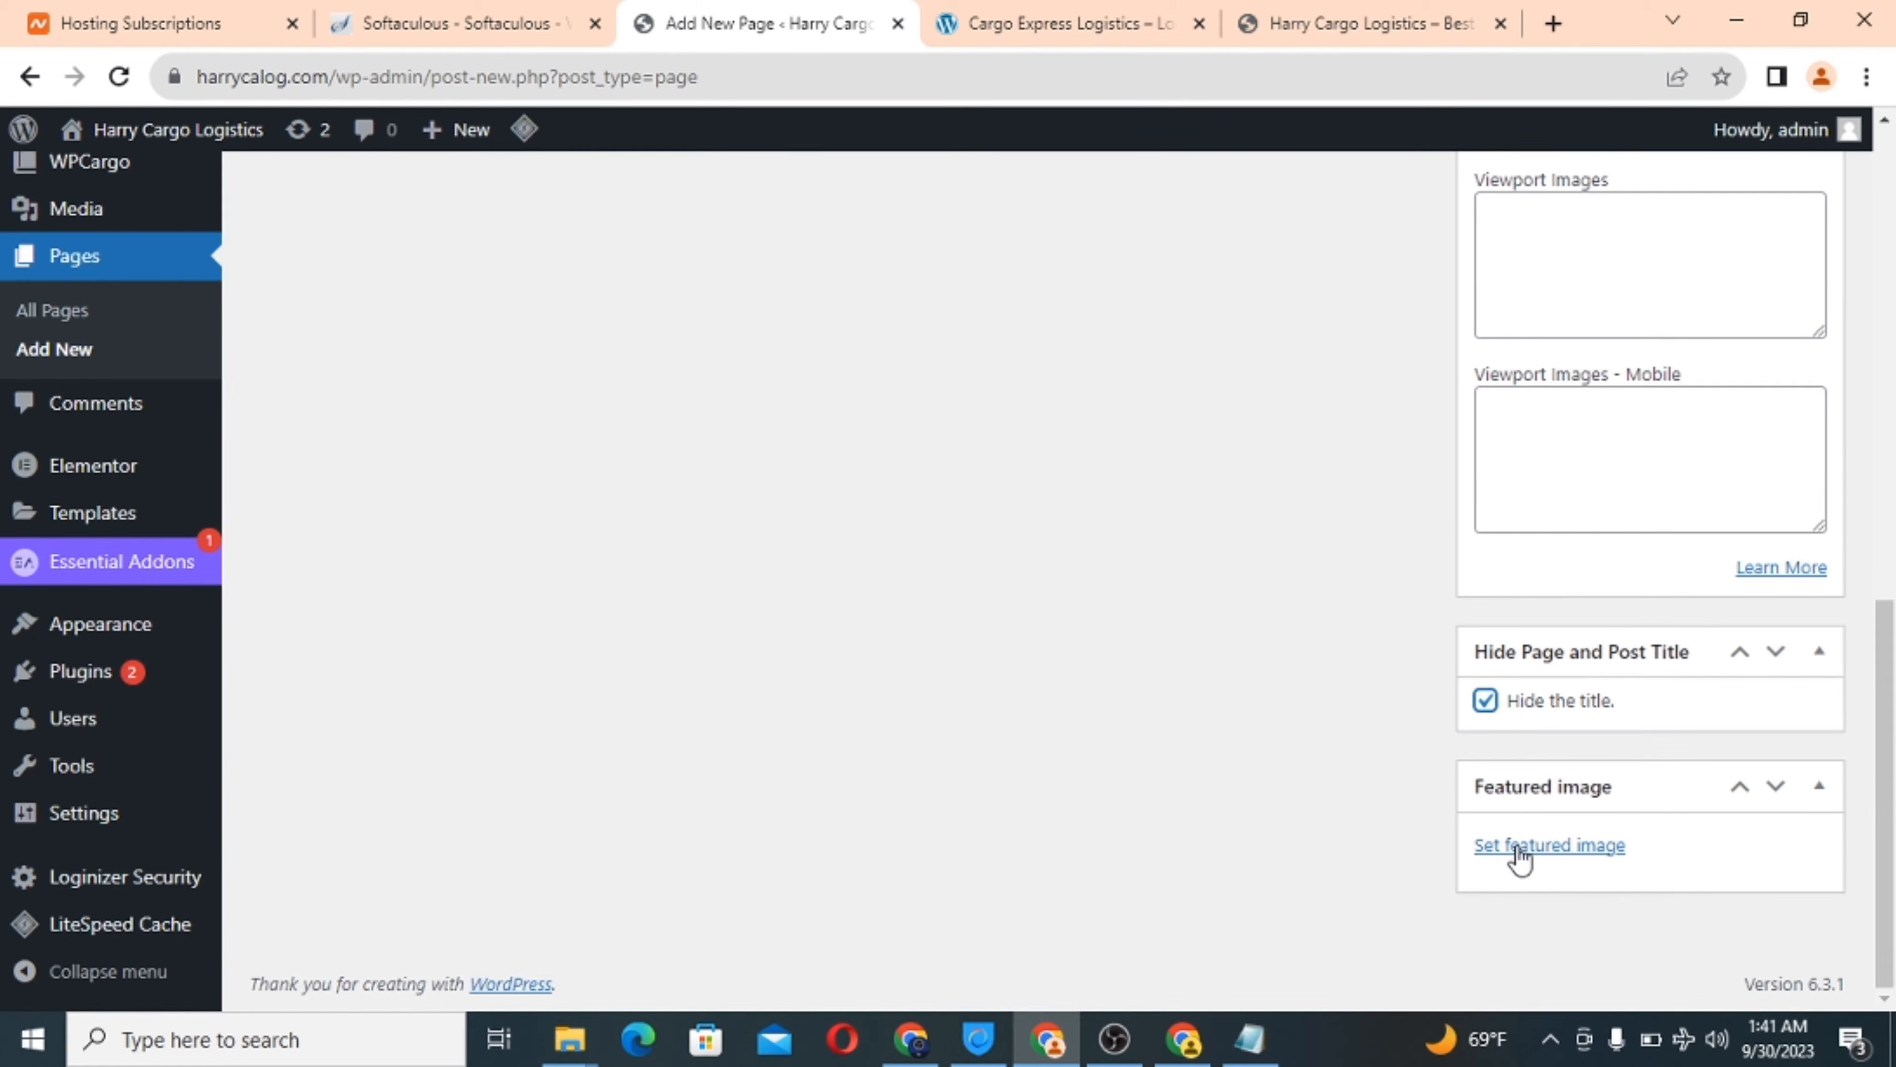
{"action": "left_click", "coordinate": [1517, 859]}
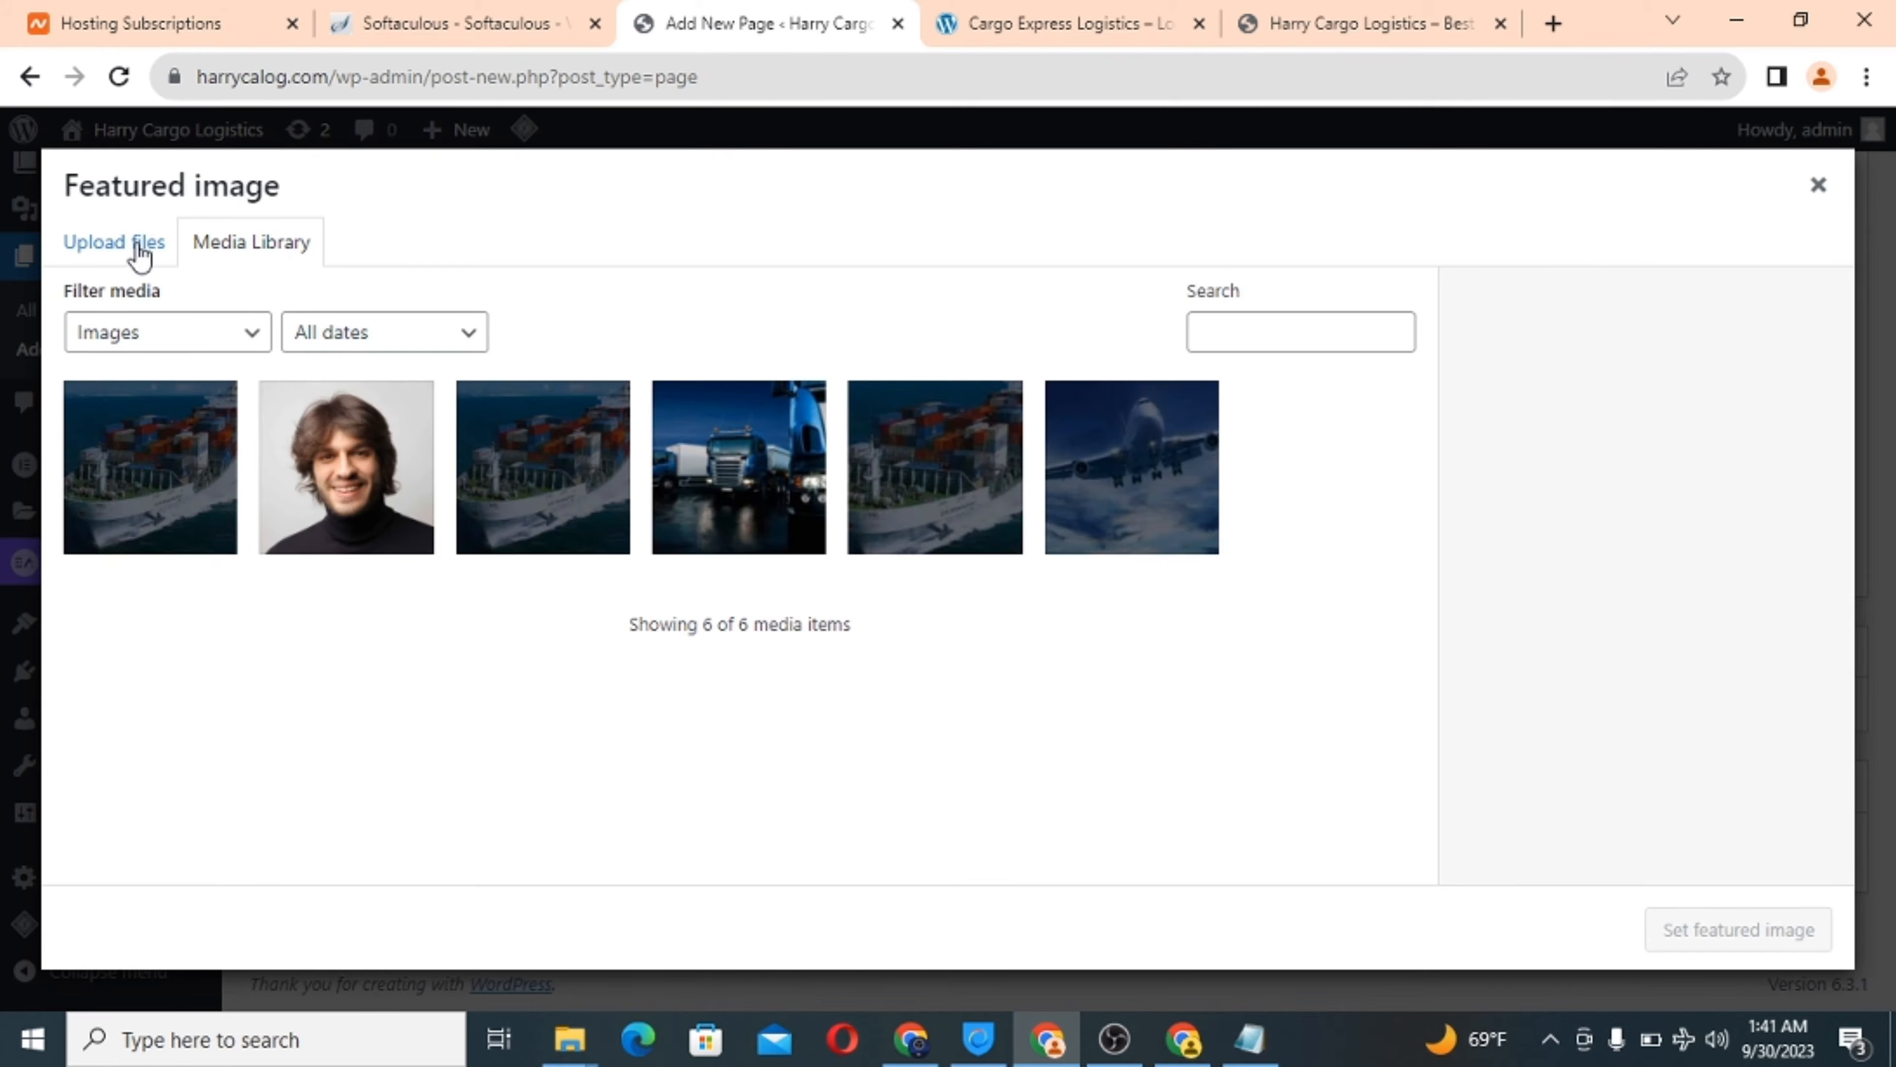
{"action": "left_click", "coordinate": [134, 248]}
{"action": "left_click", "coordinate": [928, 603]}
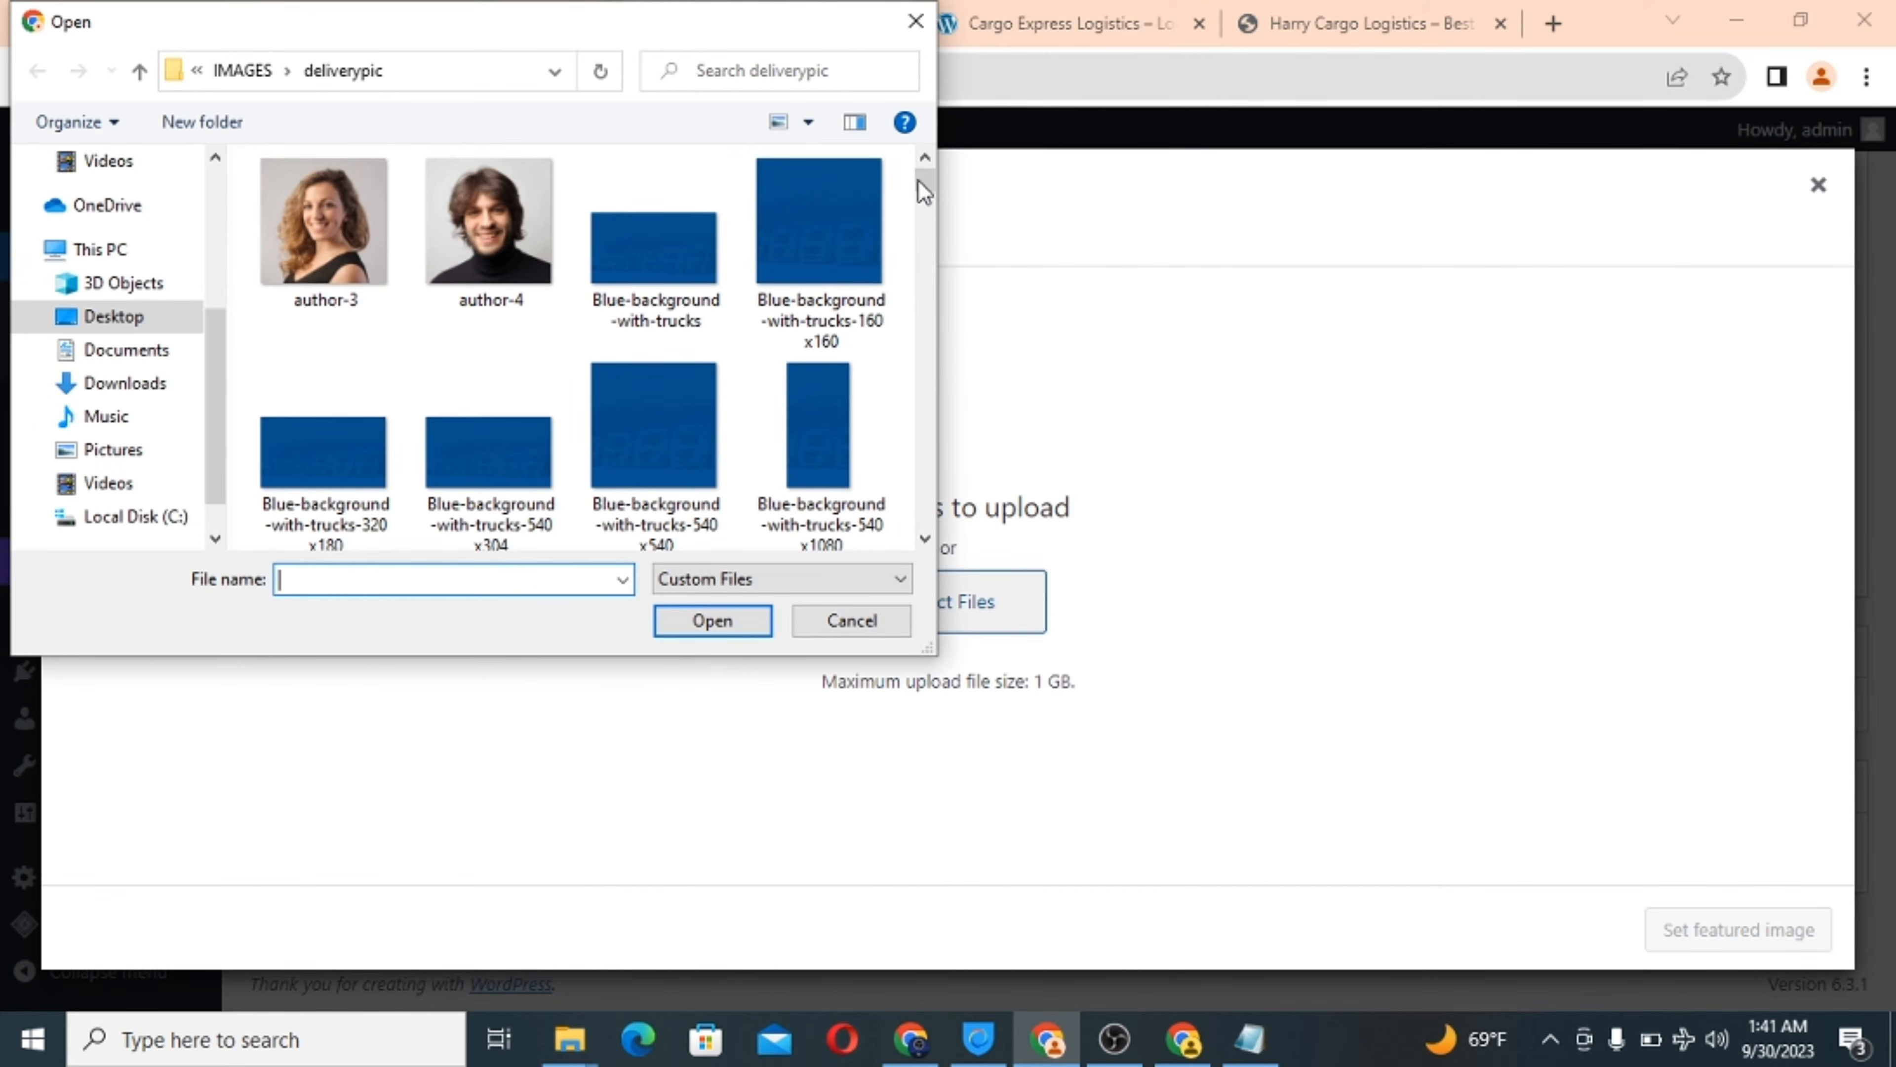
Upload Harbor-warehouse-160x160 and set it as the page's featured image.
{"action": "left_click_drag", "start_coordinate": [925, 191], "coordinate": [913, 287]}
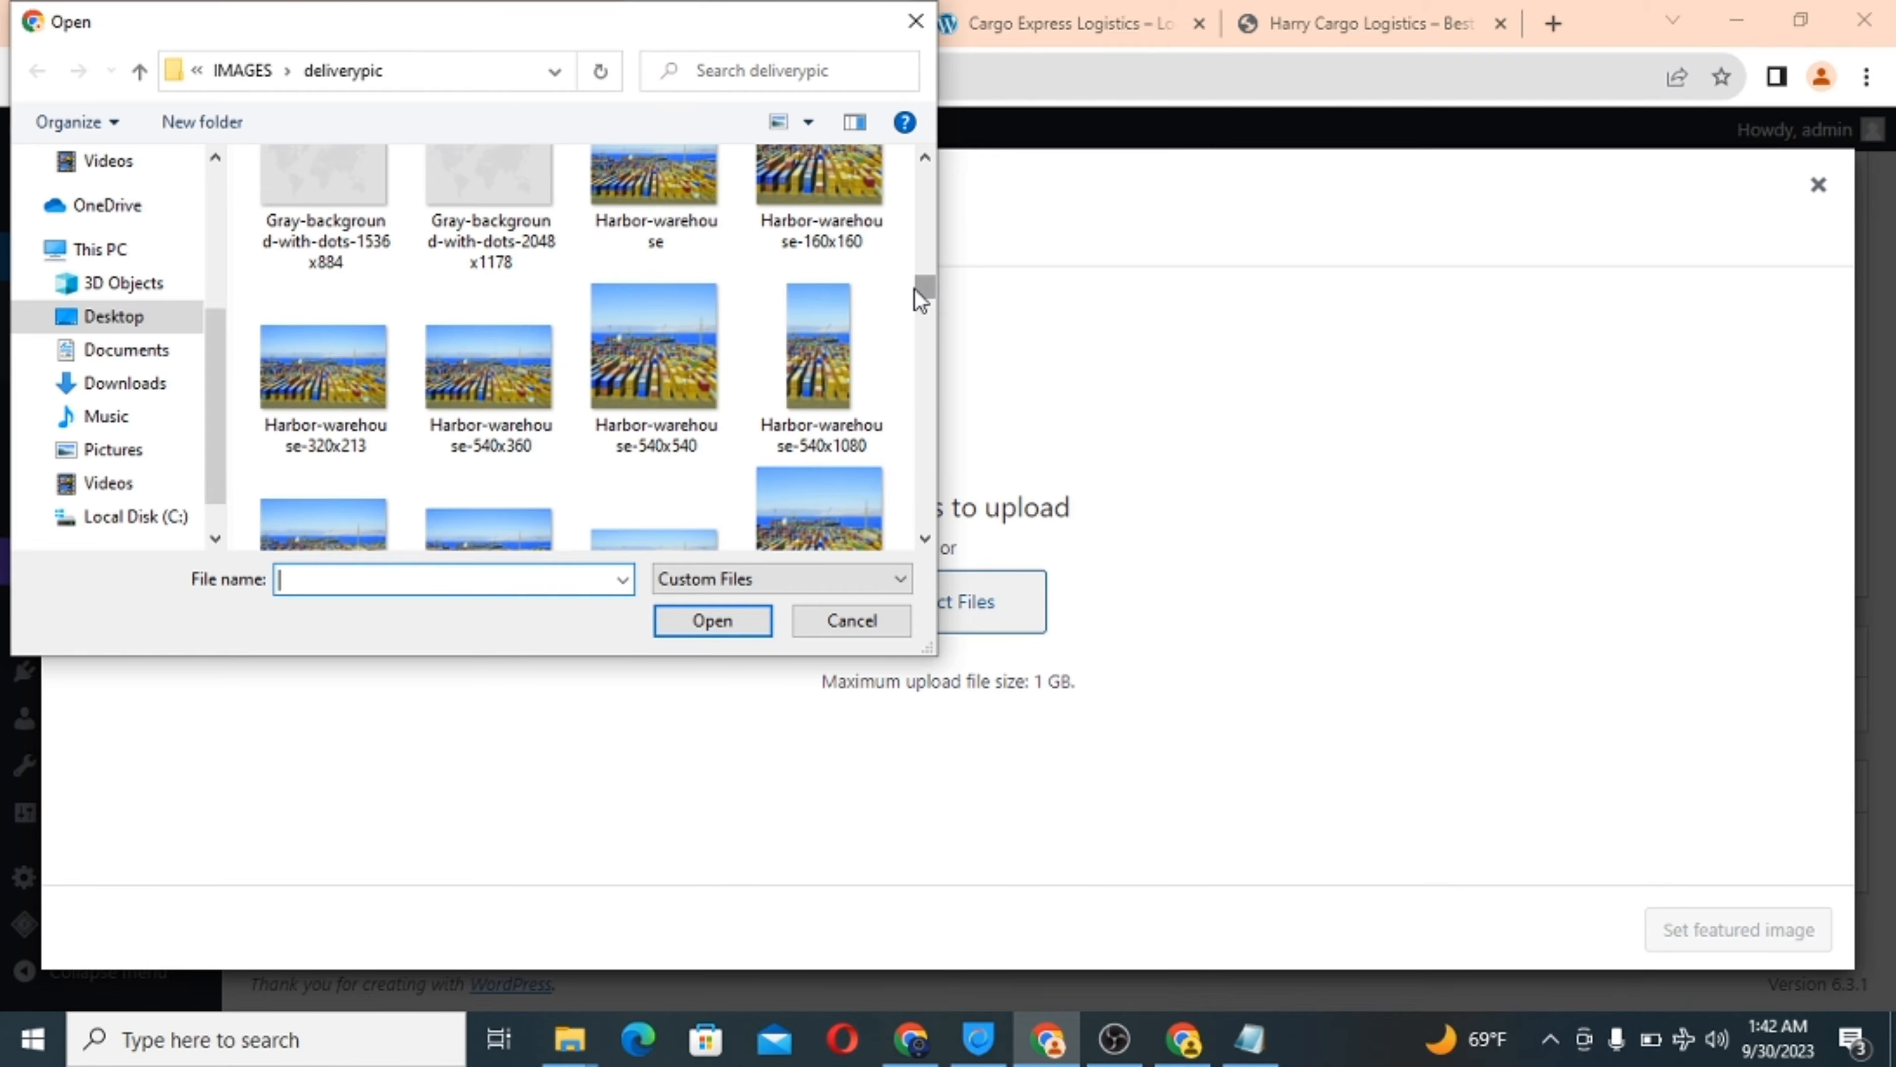
{"action": "left_click", "coordinate": [804, 172]}
{"action": "left_click", "coordinate": [722, 623]}
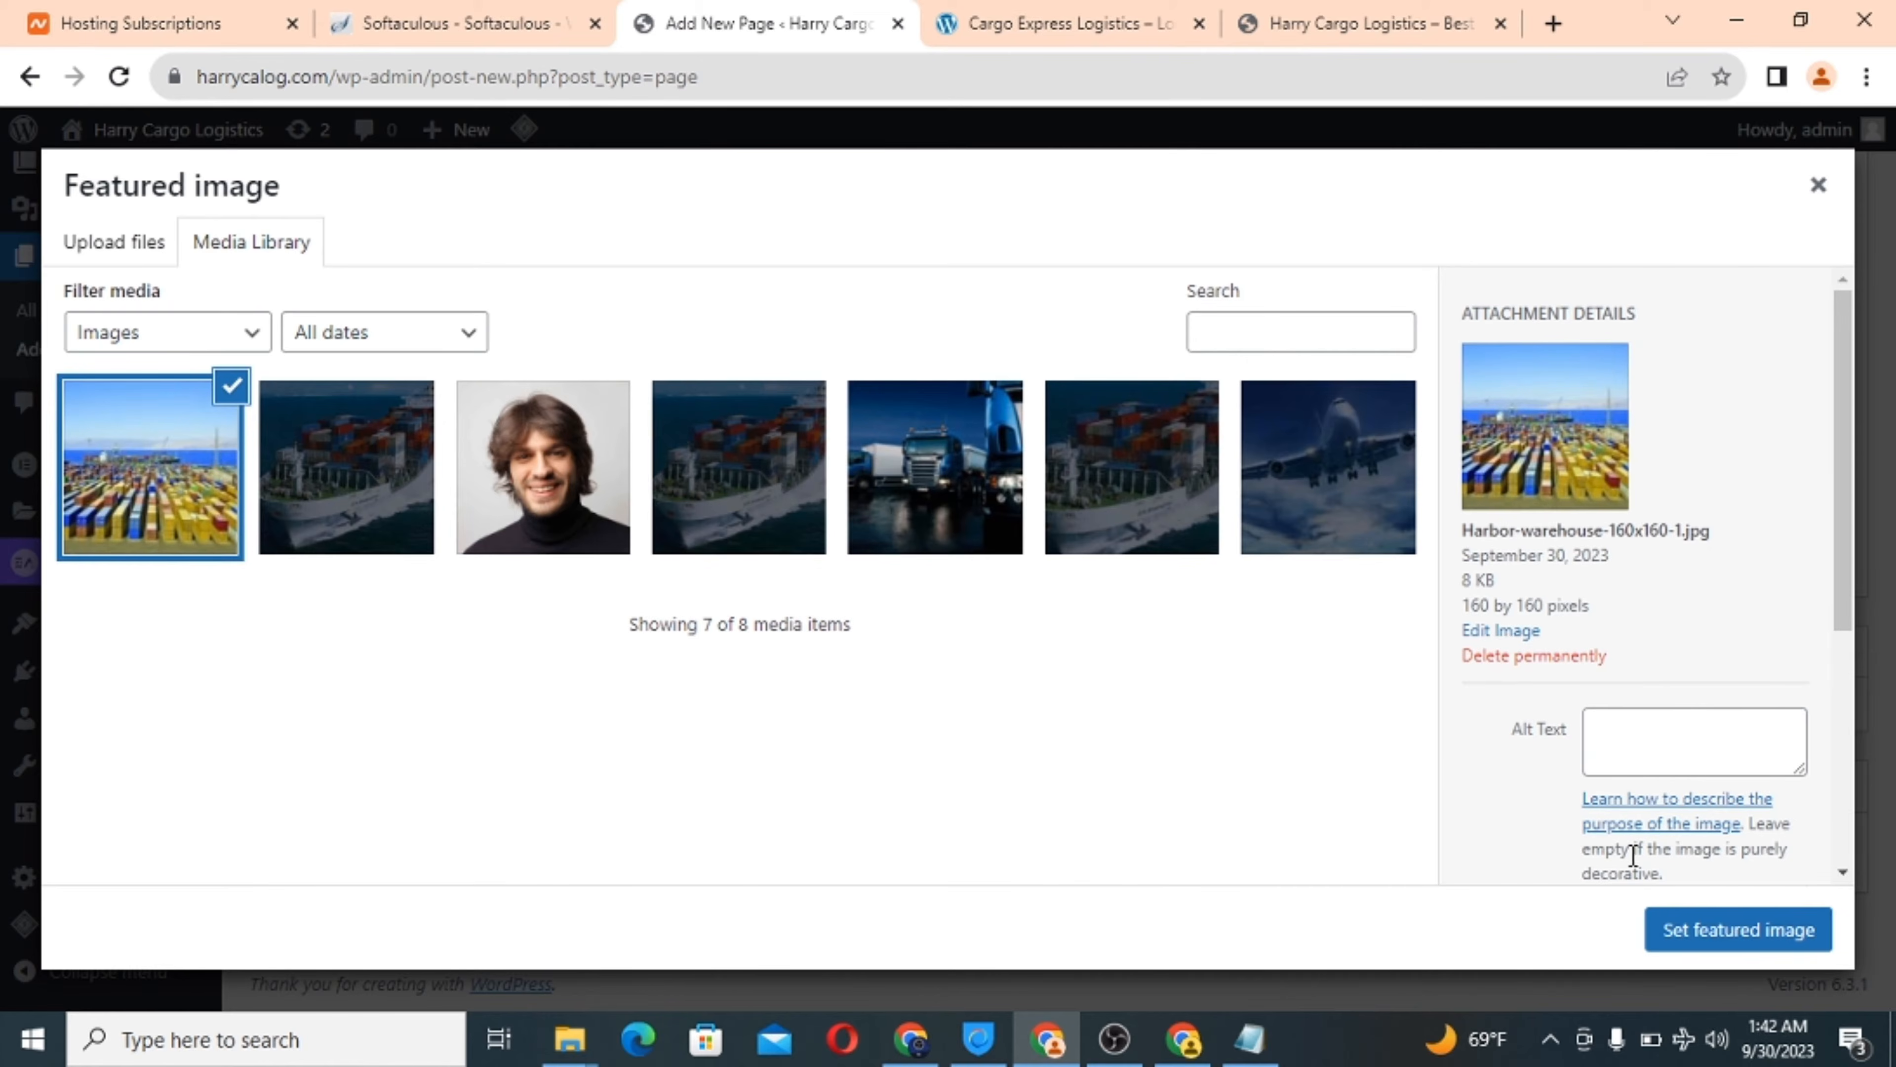
{"action": "left_click", "coordinate": [1696, 928]}
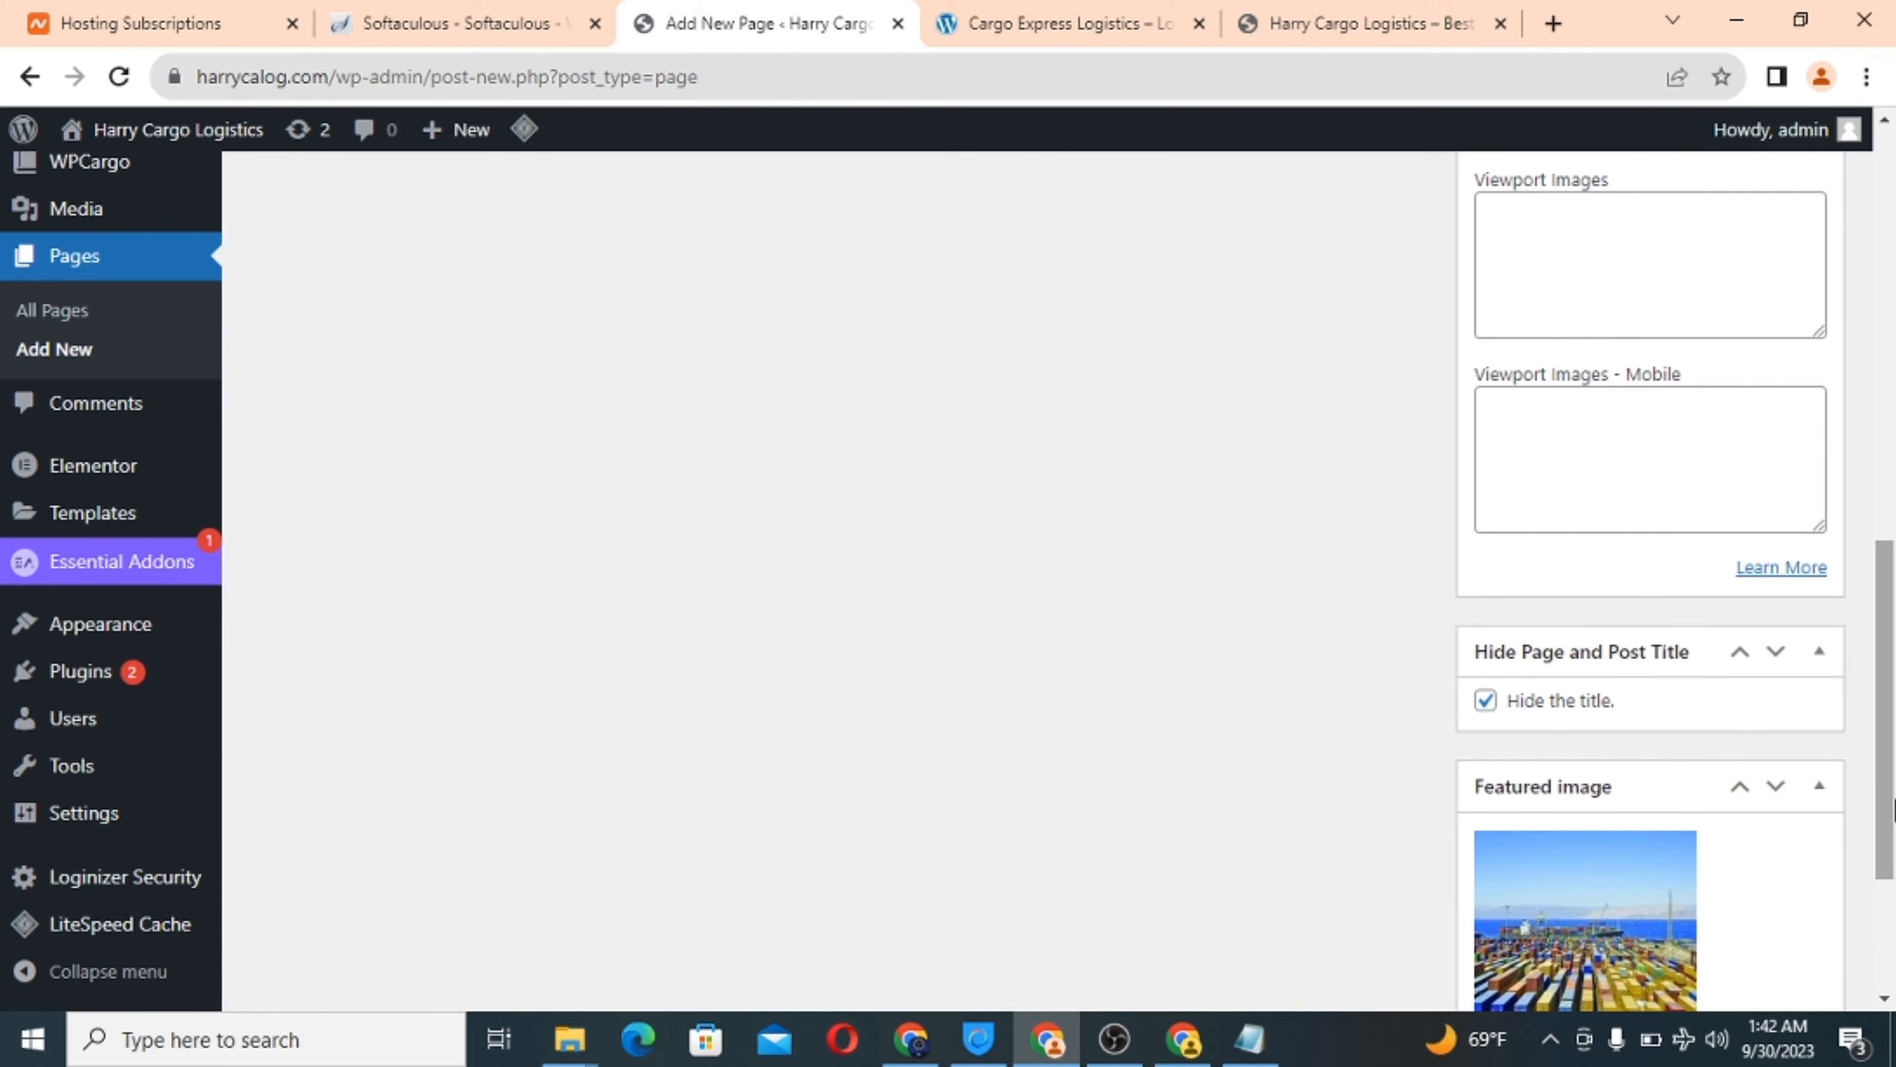
{"action": "left_click_drag", "start_coordinate": [1893, 807], "coordinate": [1892, 392]}
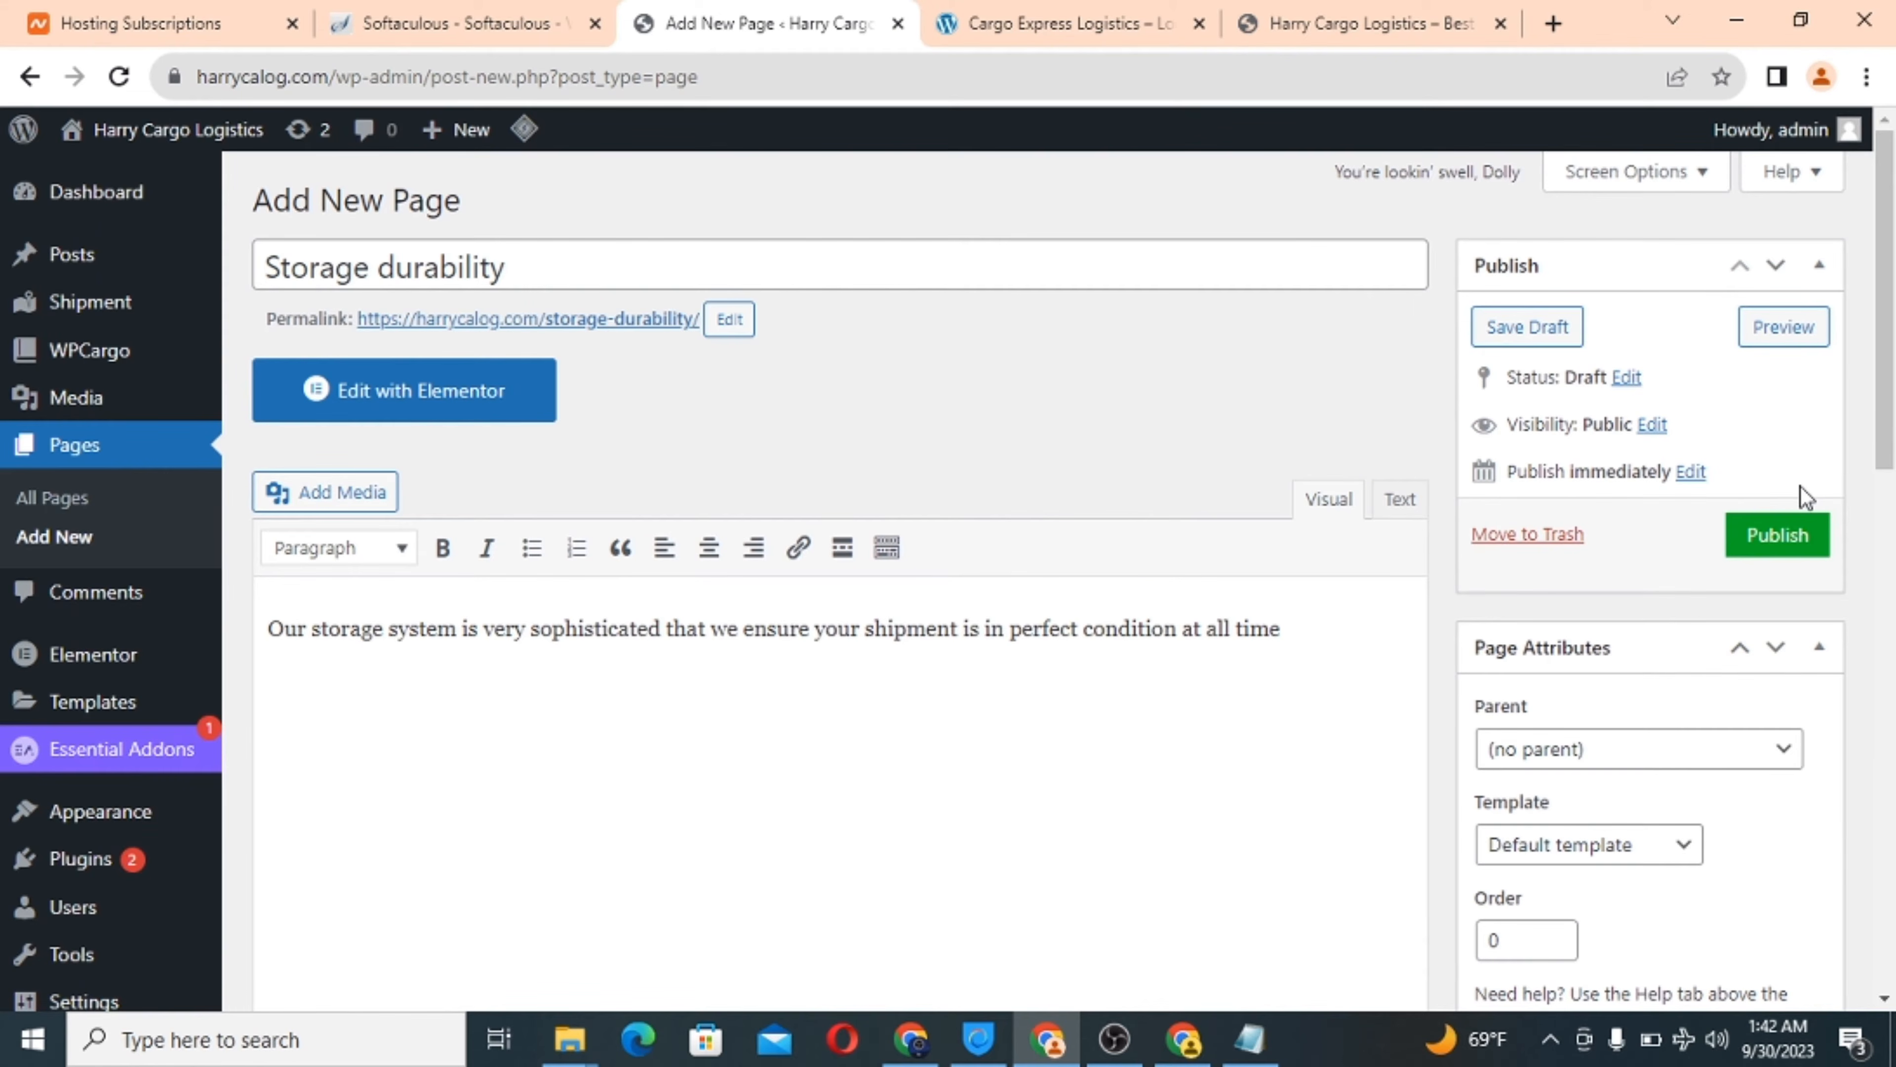
Publish the Storage durability page, then scroll the Cargo Express Logistics site to 'Why we stand out'.
{"action": "left_click", "coordinate": [1764, 543]}
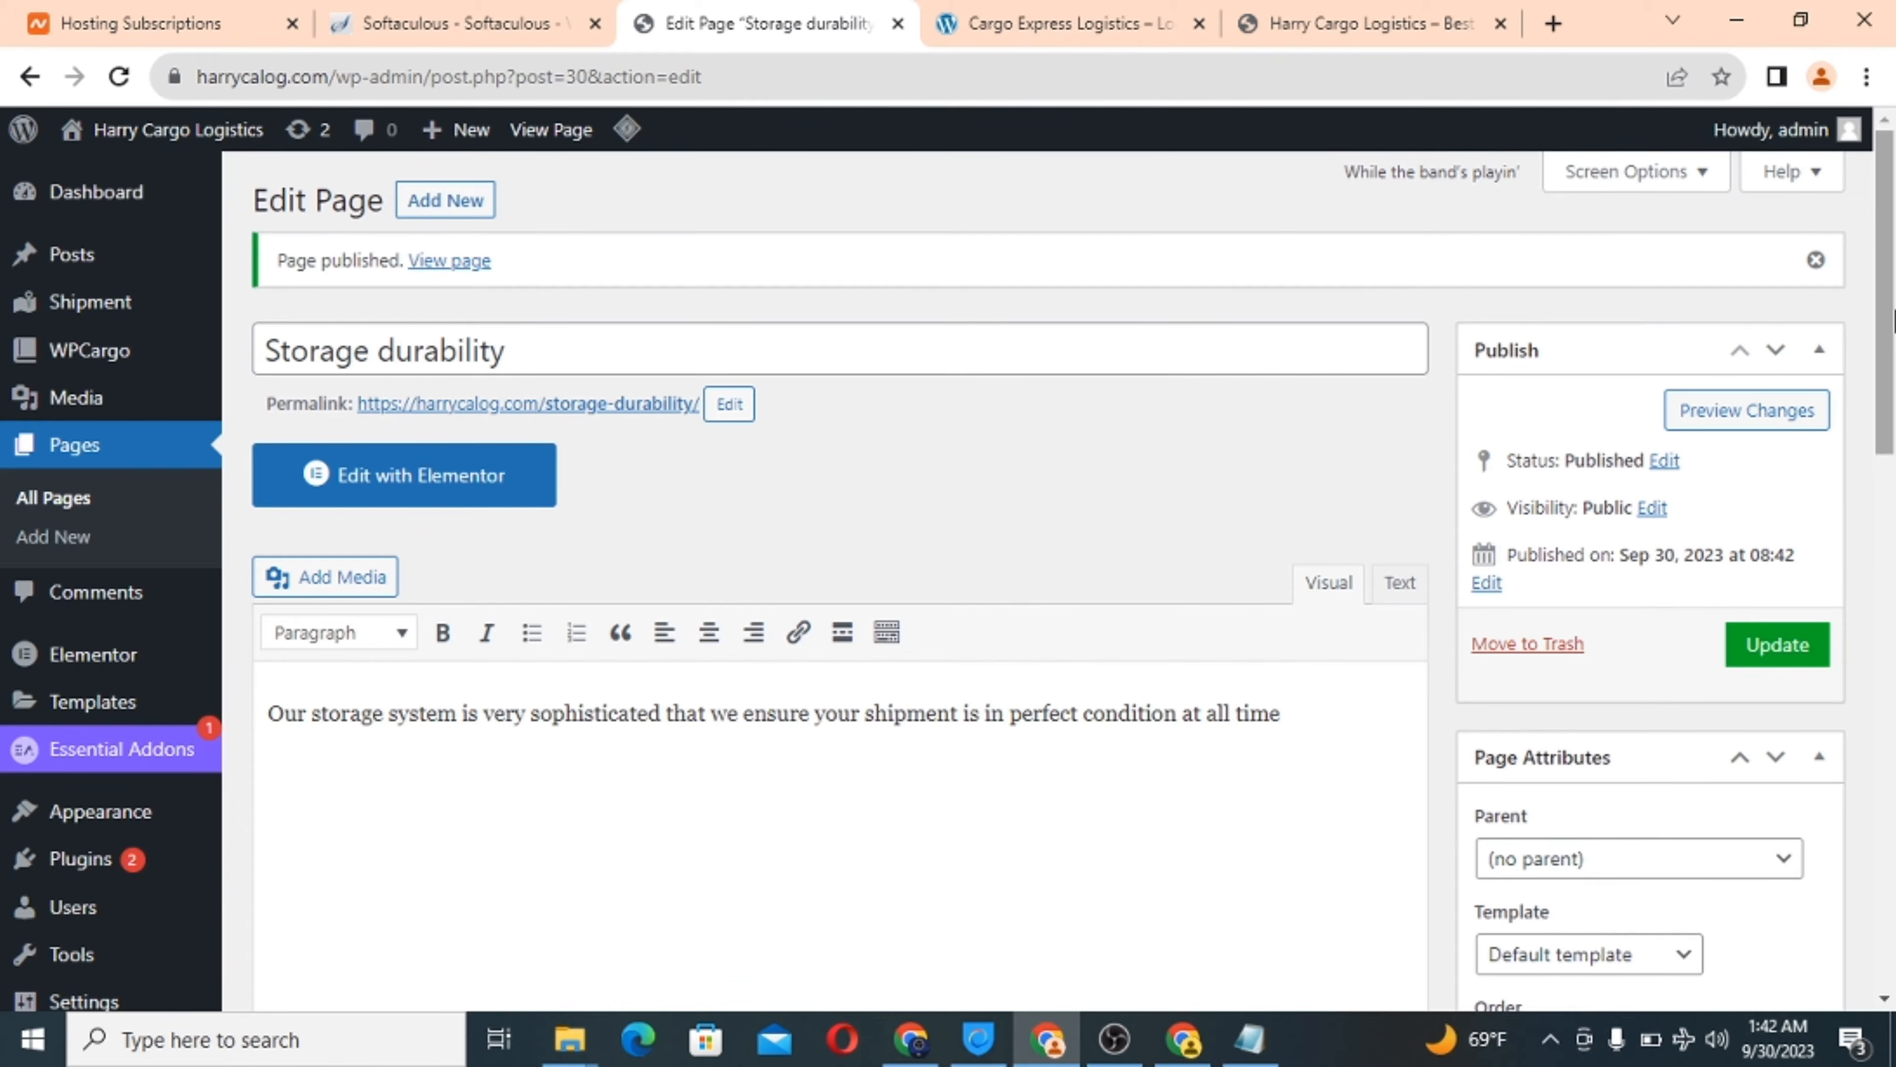
{"action": "left_click_drag", "start_coordinate": [1895, 321], "coordinate": [1895, 196]}
{"action": "left_click", "coordinate": [970, 23]}
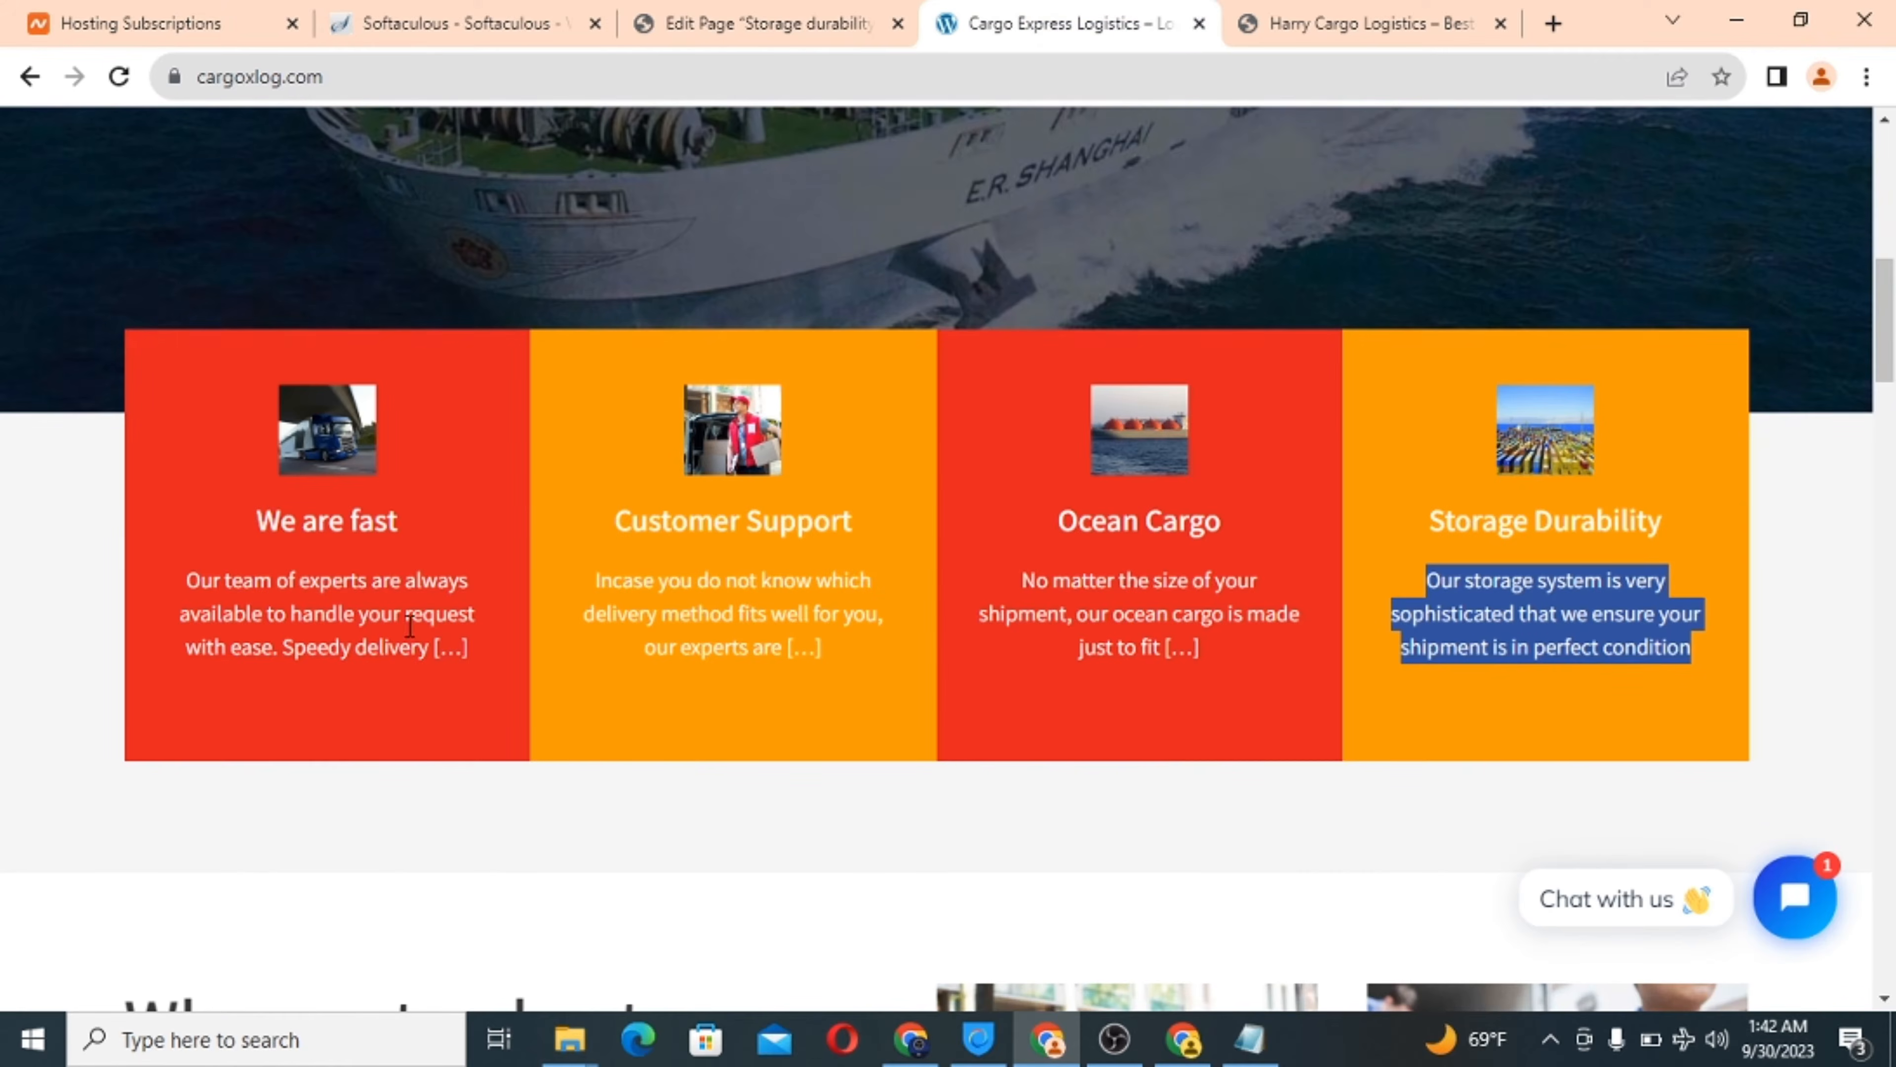
{"action": "scroll", "coordinate": [1186, 686], "scroll_direction": "down", "scroll_amount": 6}
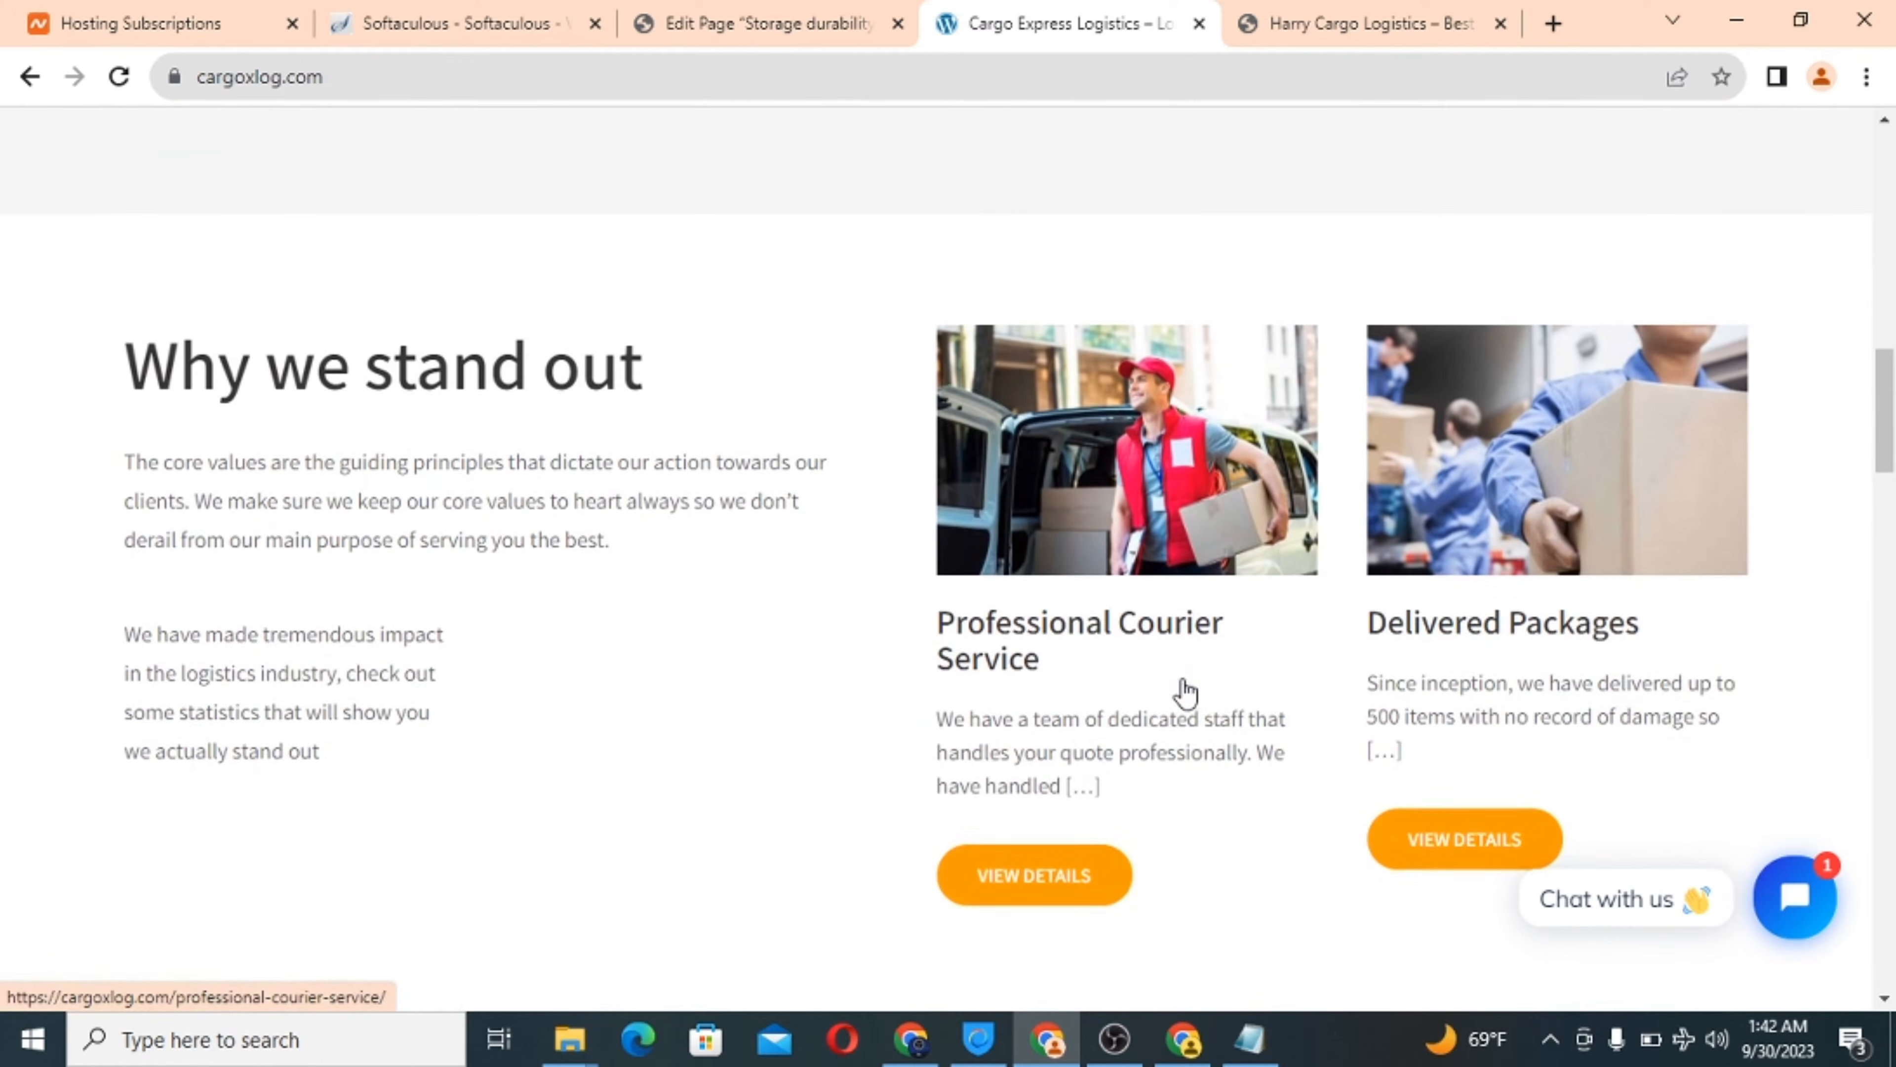
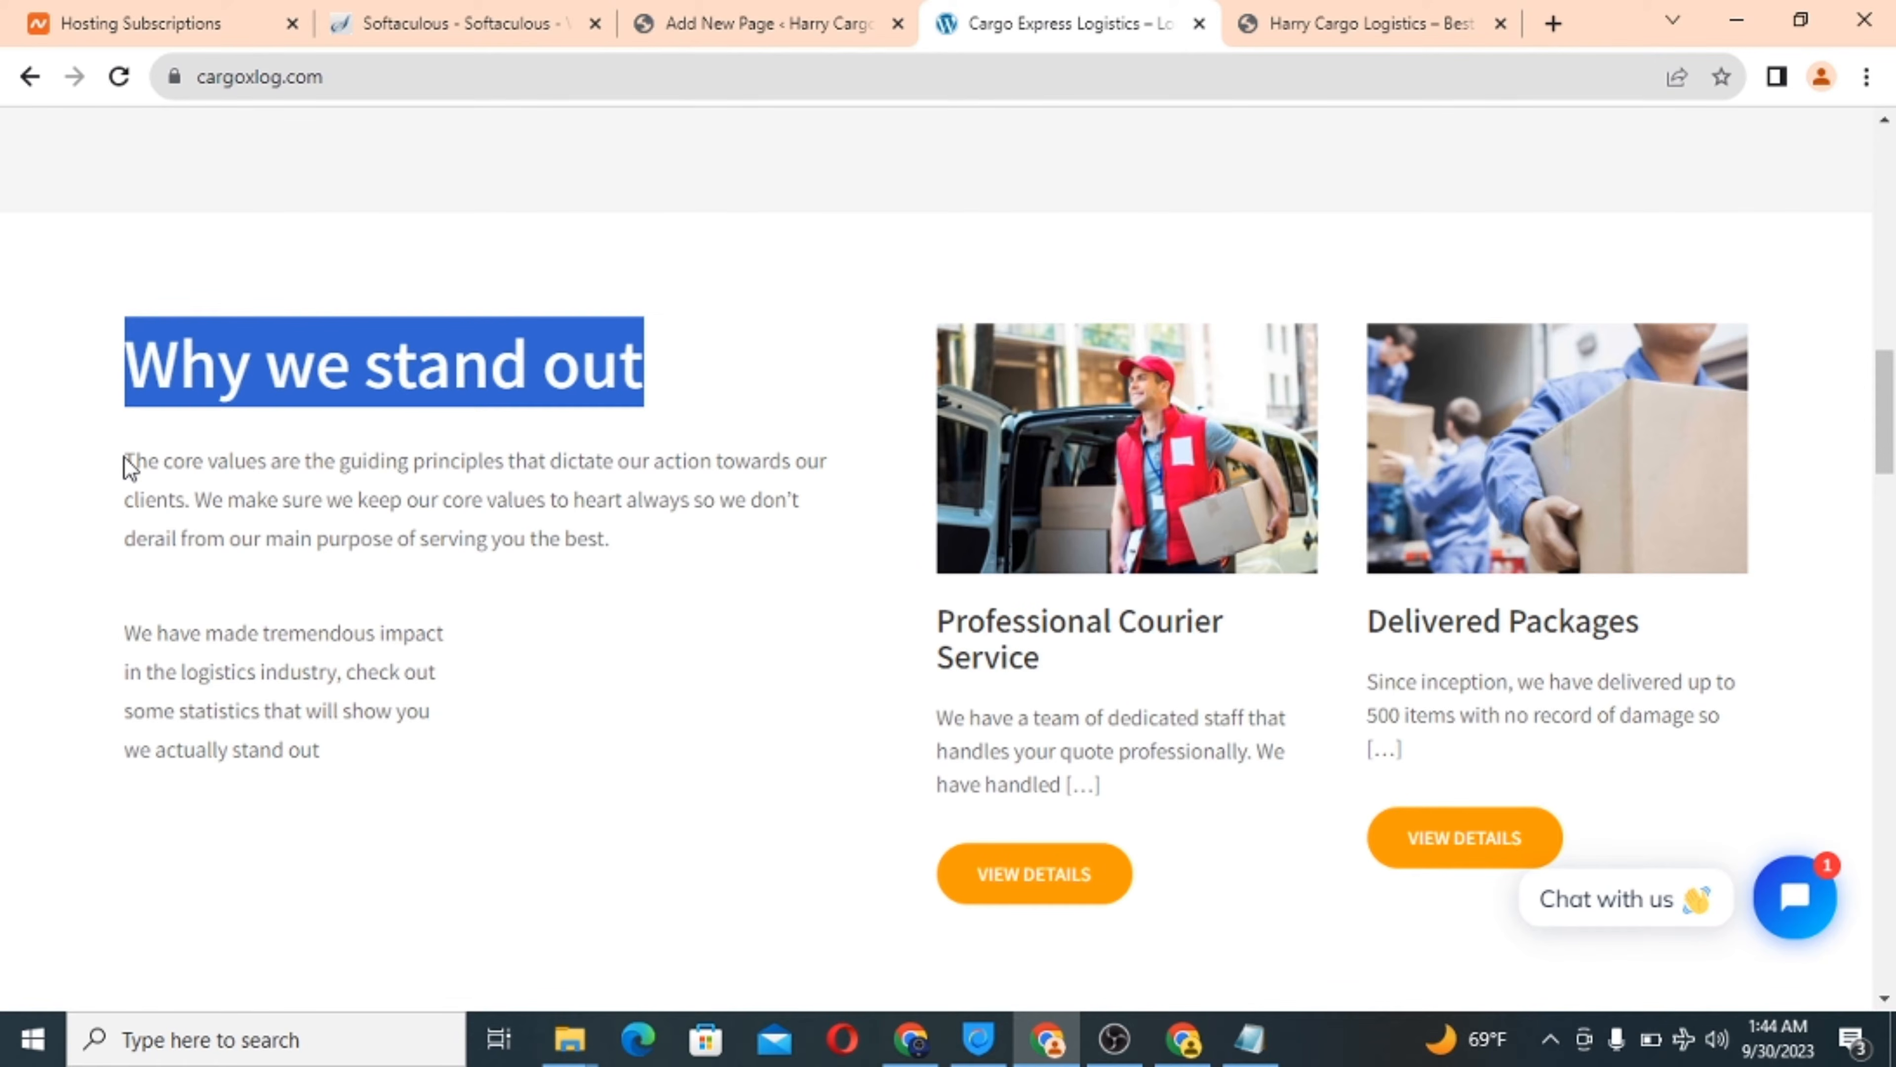
Copy the first 'Why we stand out' paragraph from the reference site into the page body.
{"action": "left_click_drag", "start_coordinate": [129, 458], "coordinate": [392, 667]}
{"action": "triple_click", "coordinate": [249, 498]}
{"action": "right_click", "coordinate": [247, 498]}
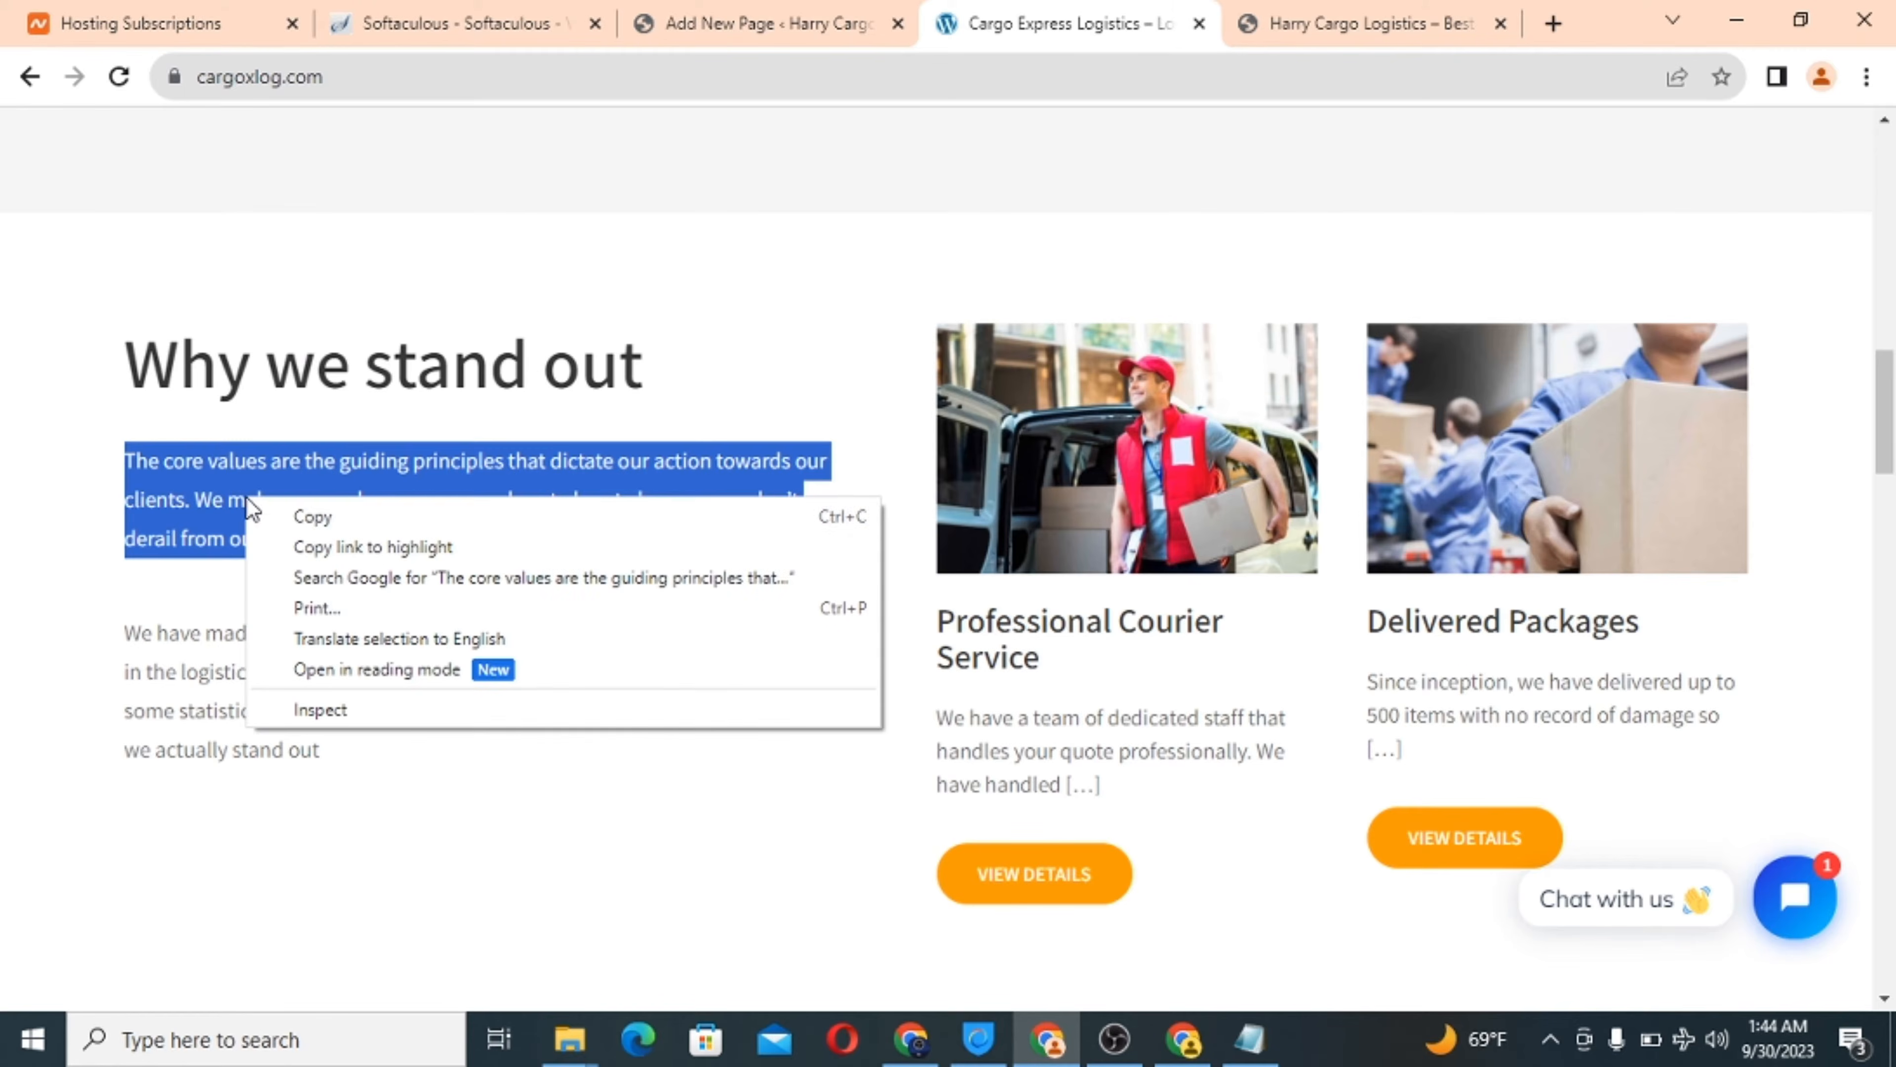
{"action": "left_click", "coordinate": [308, 515]}
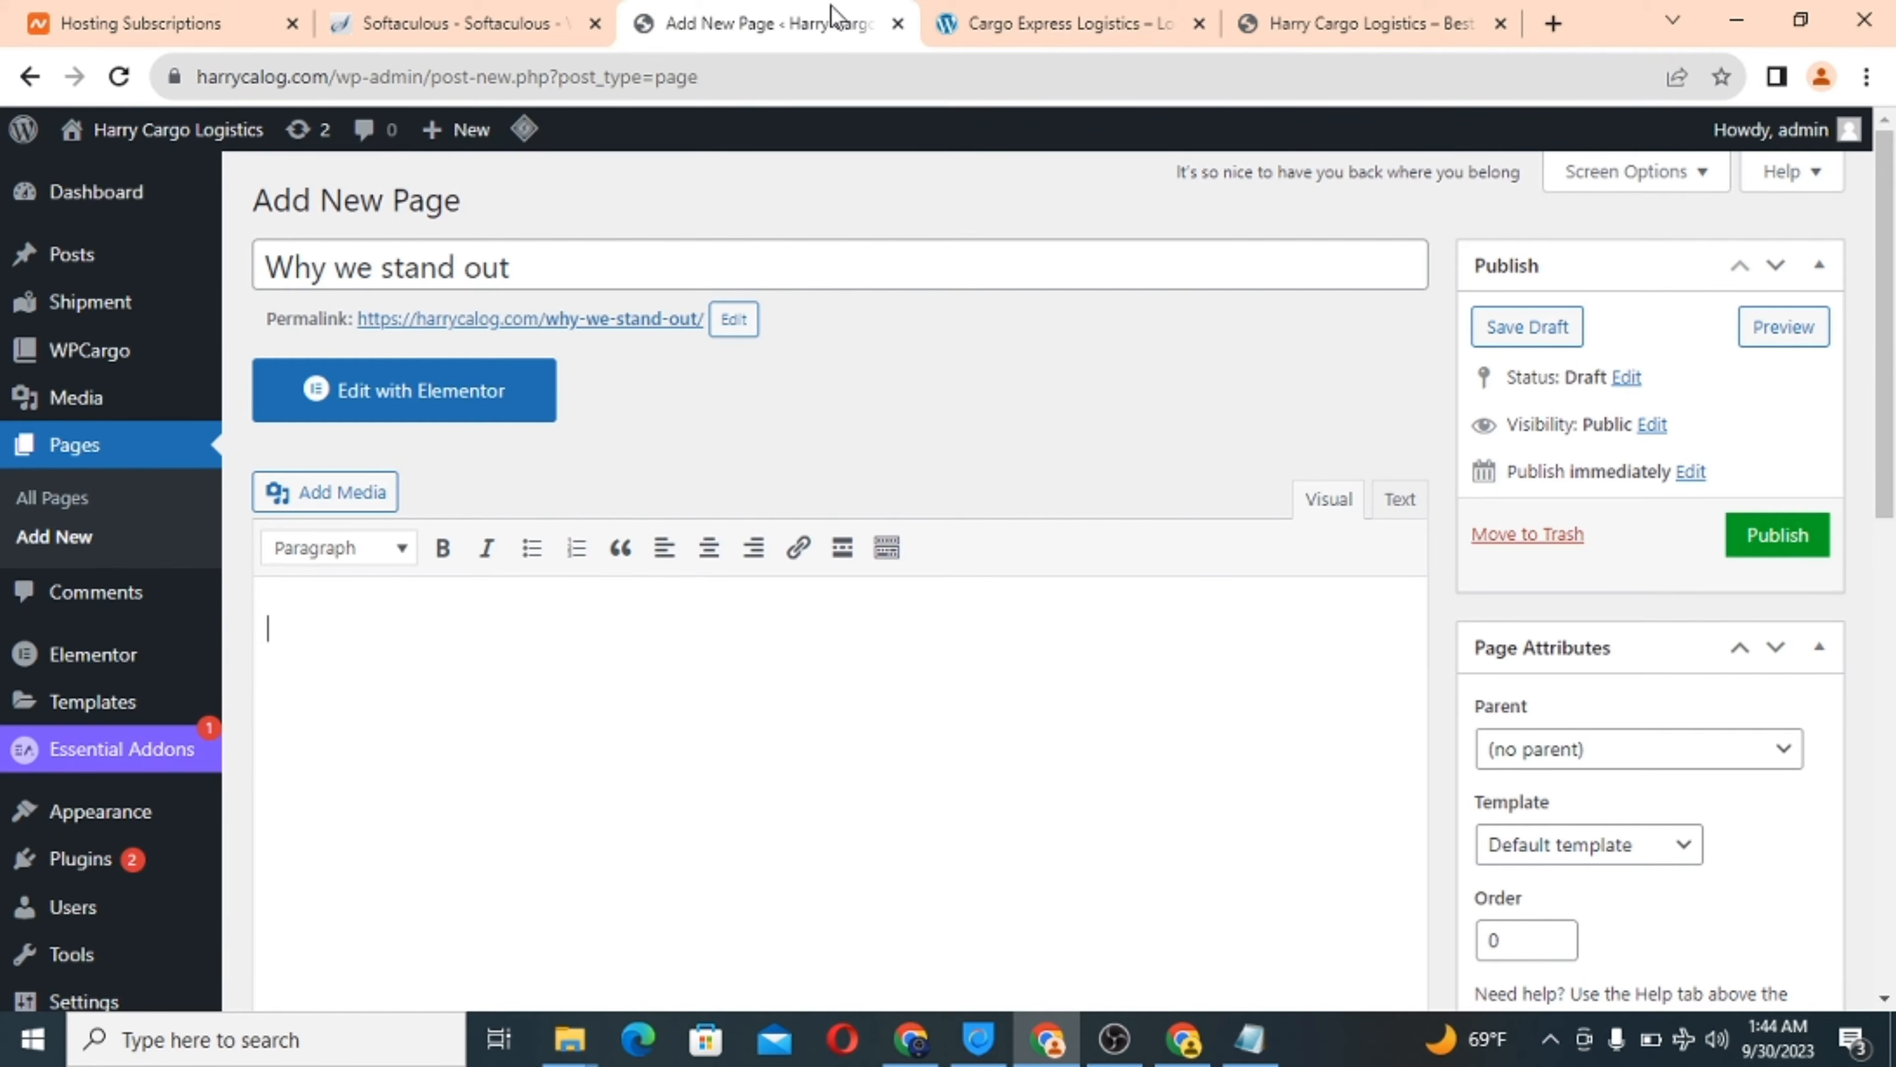
{"action": "left_click", "coordinate": [838, 16]}
{"action": "right_click", "coordinate": [286, 619]}
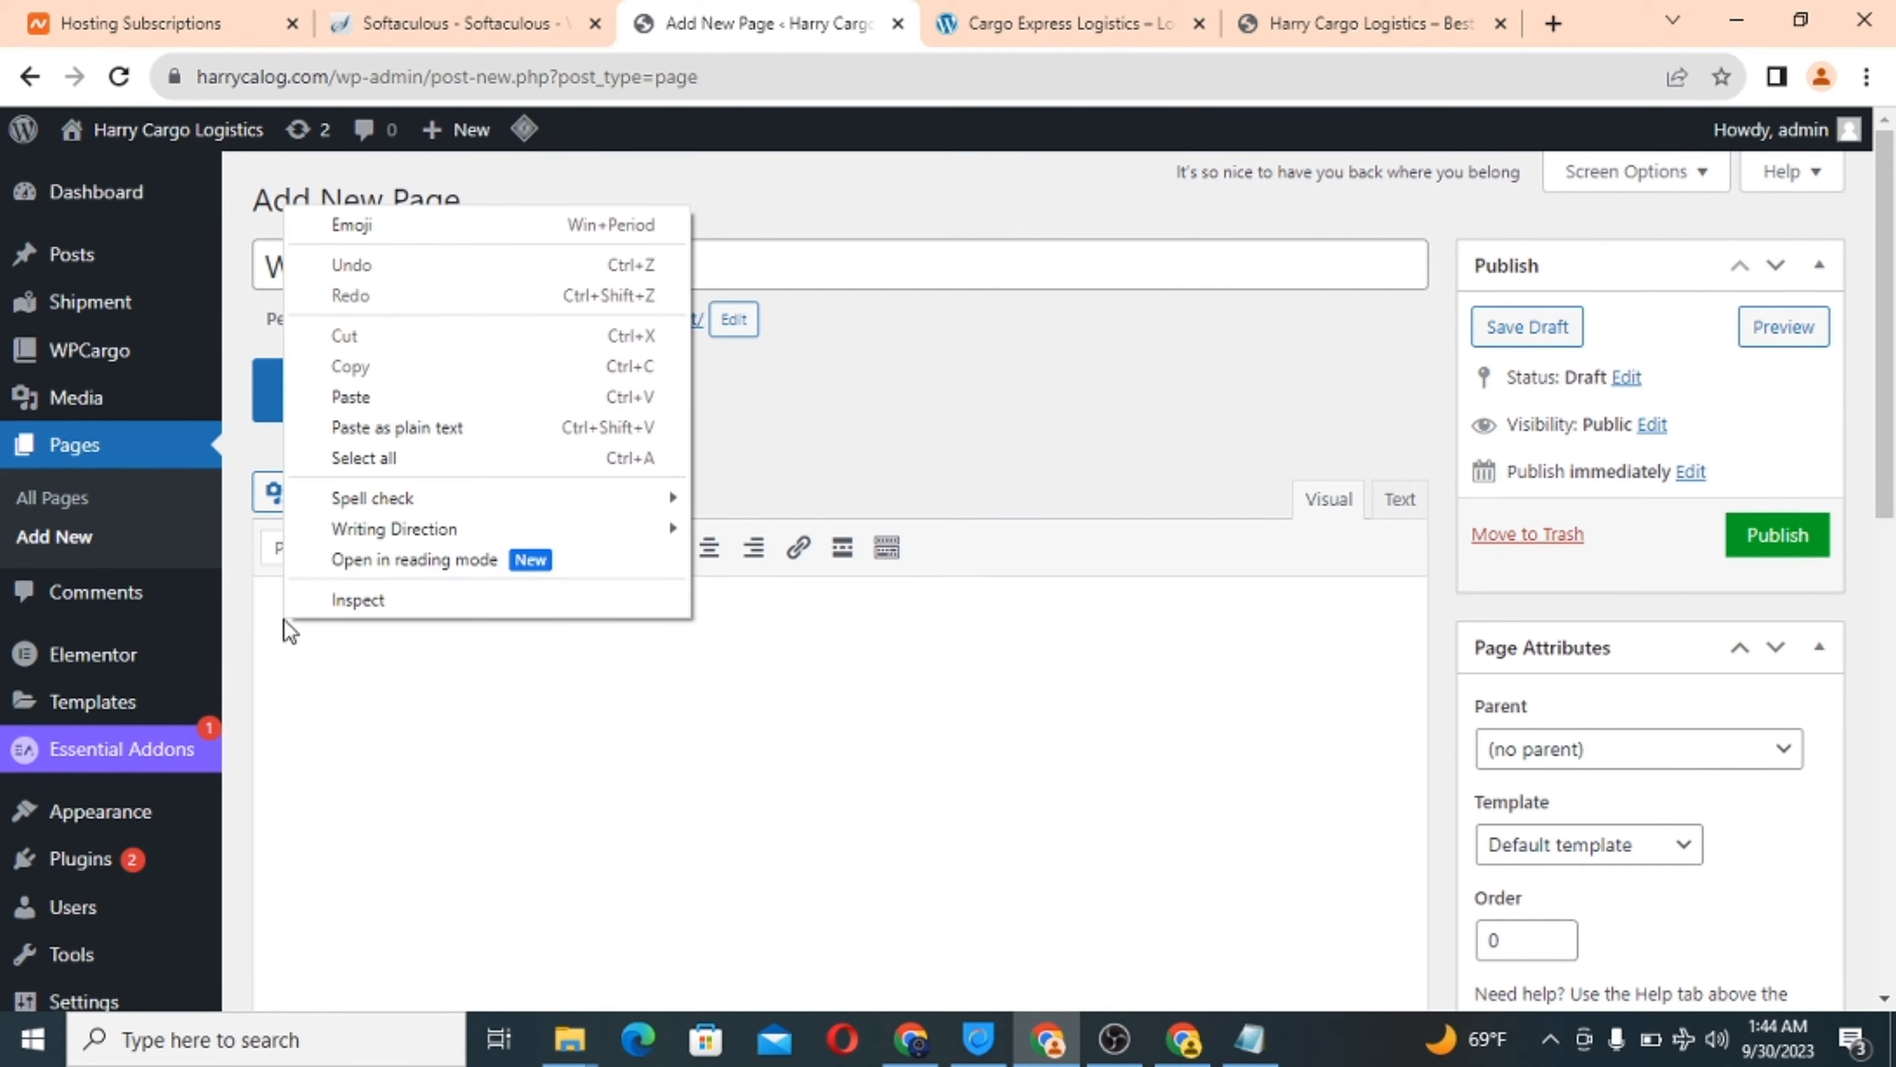
{"action": "left_click", "coordinate": [464, 398]}
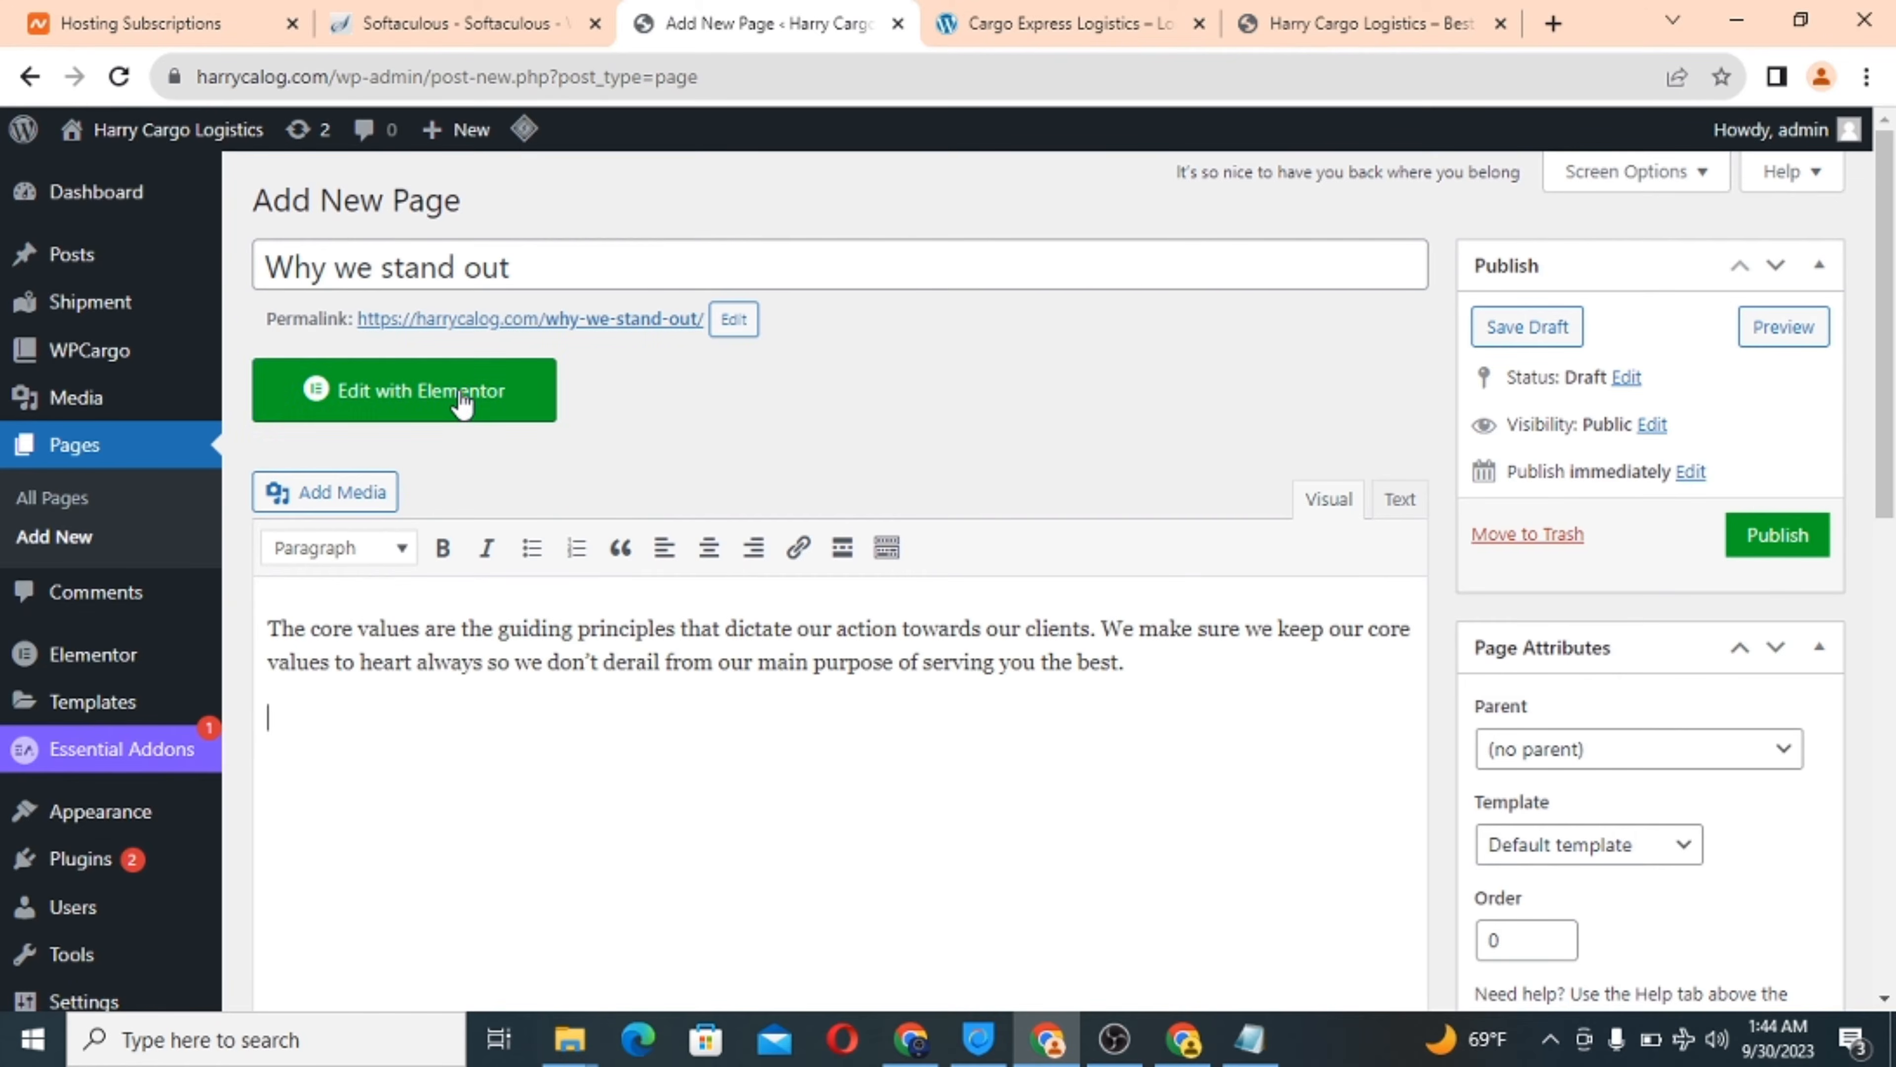
Paste the 'We have made tremendous impact' paragraph below it as plain text.
{"action": "left_click", "coordinate": [1032, 9]}
{"action": "triple_click", "coordinate": [211, 678]}
{"action": "right_click", "coordinate": [211, 677]}
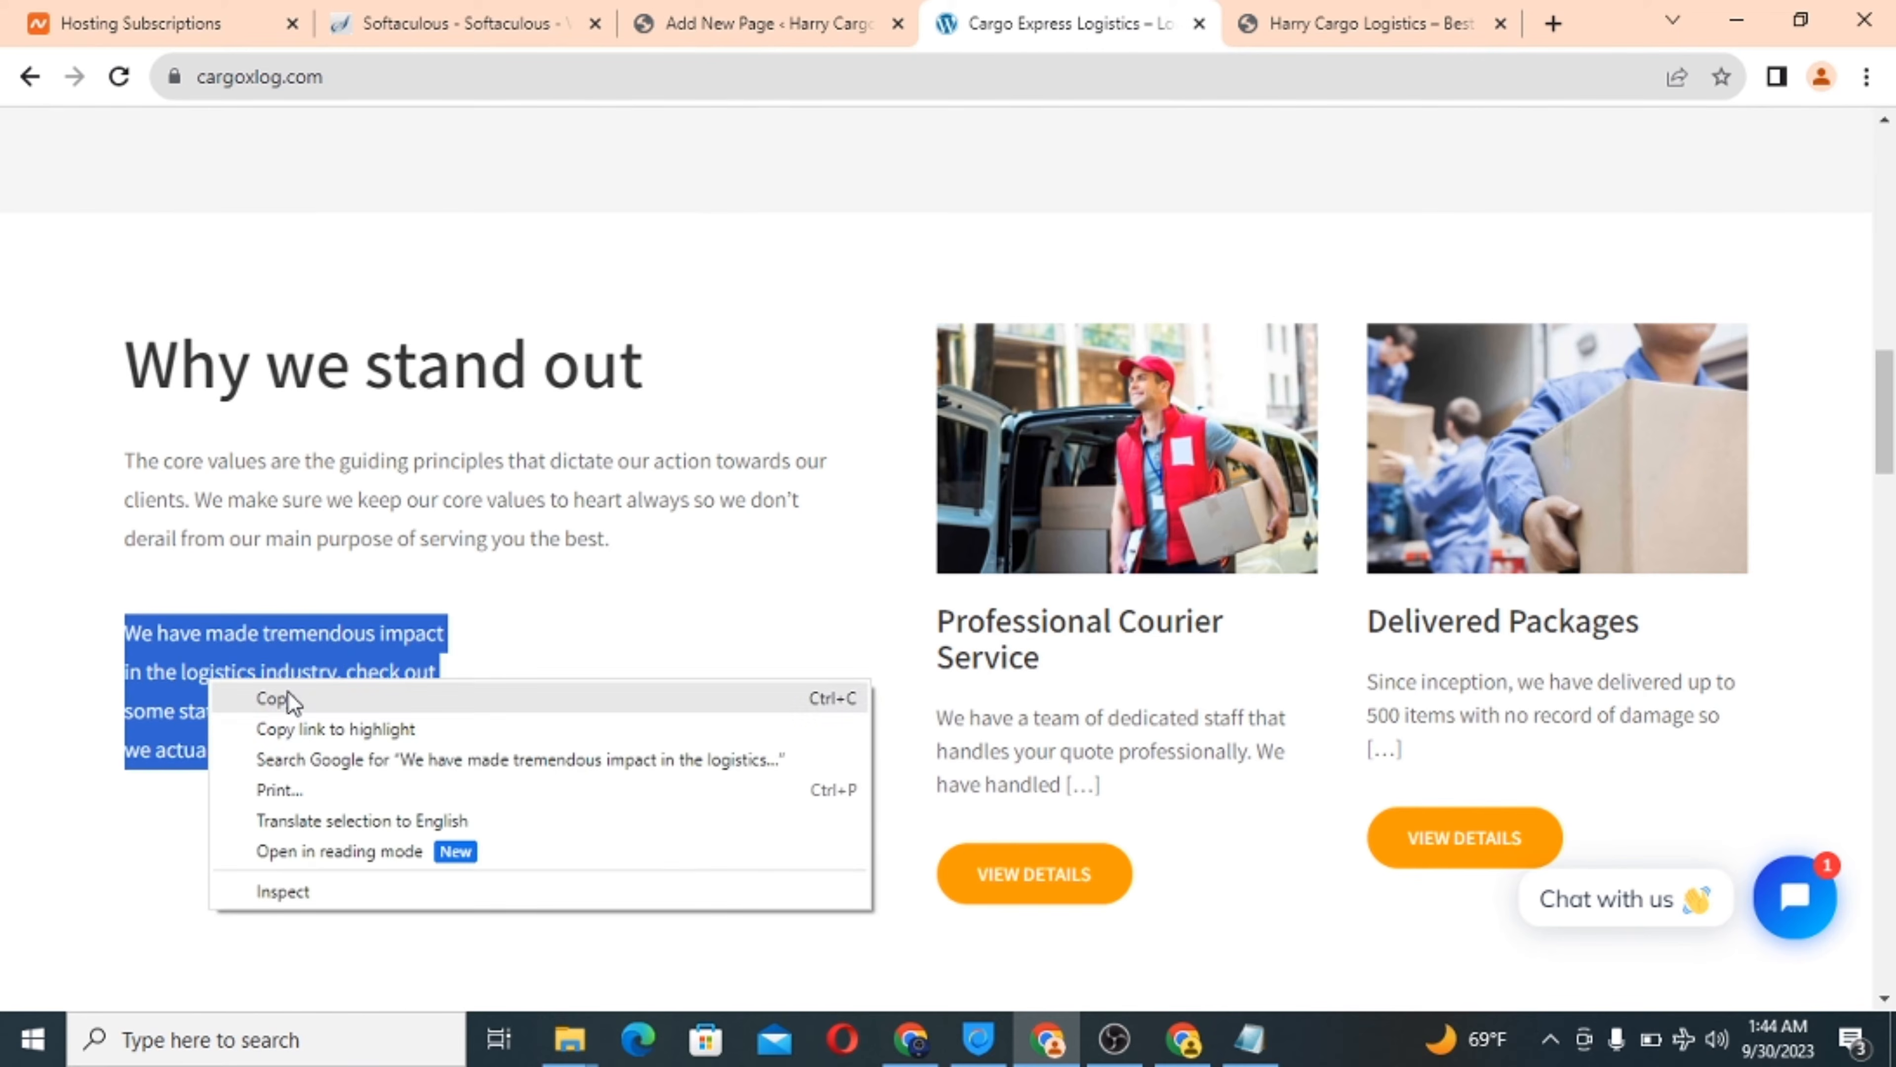
{"action": "left_click", "coordinate": [287, 695]}
{"action": "left_click", "coordinate": [793, 26]}
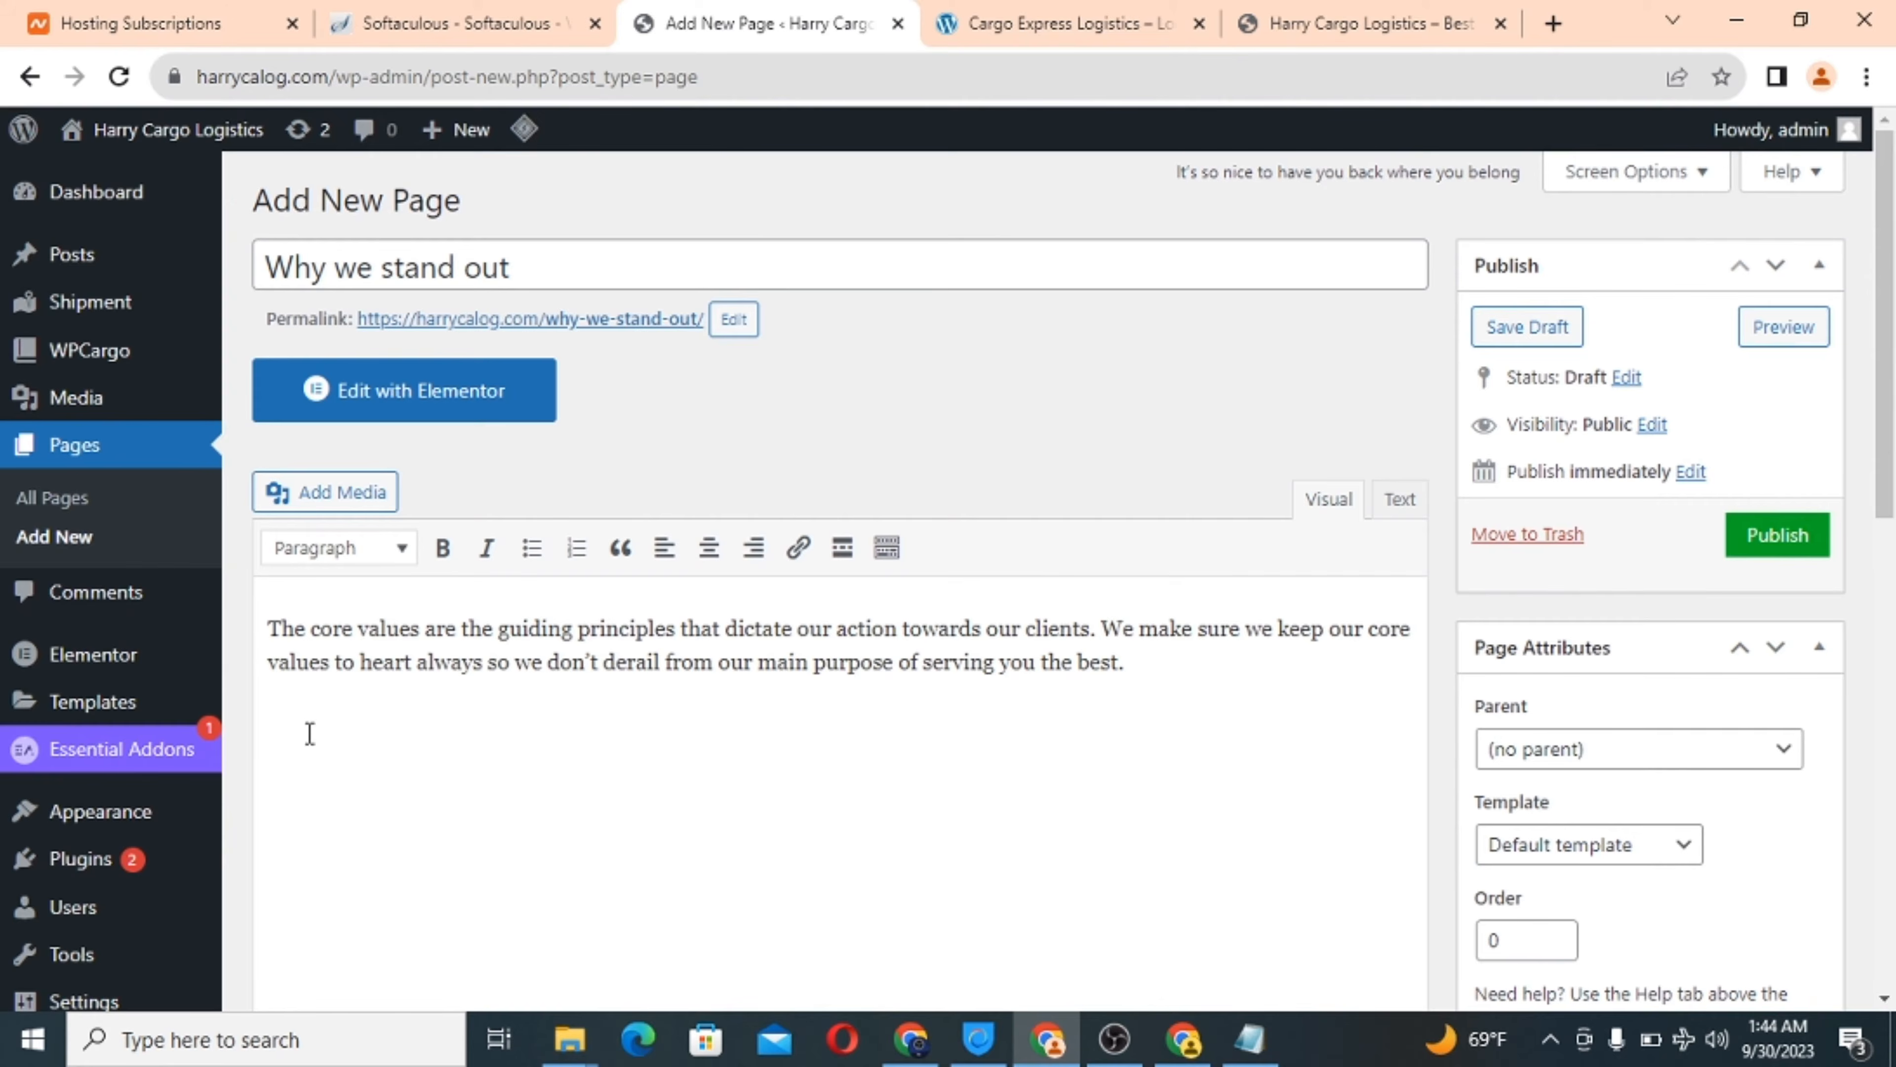
{"action": "right_click", "coordinate": [277, 719]}
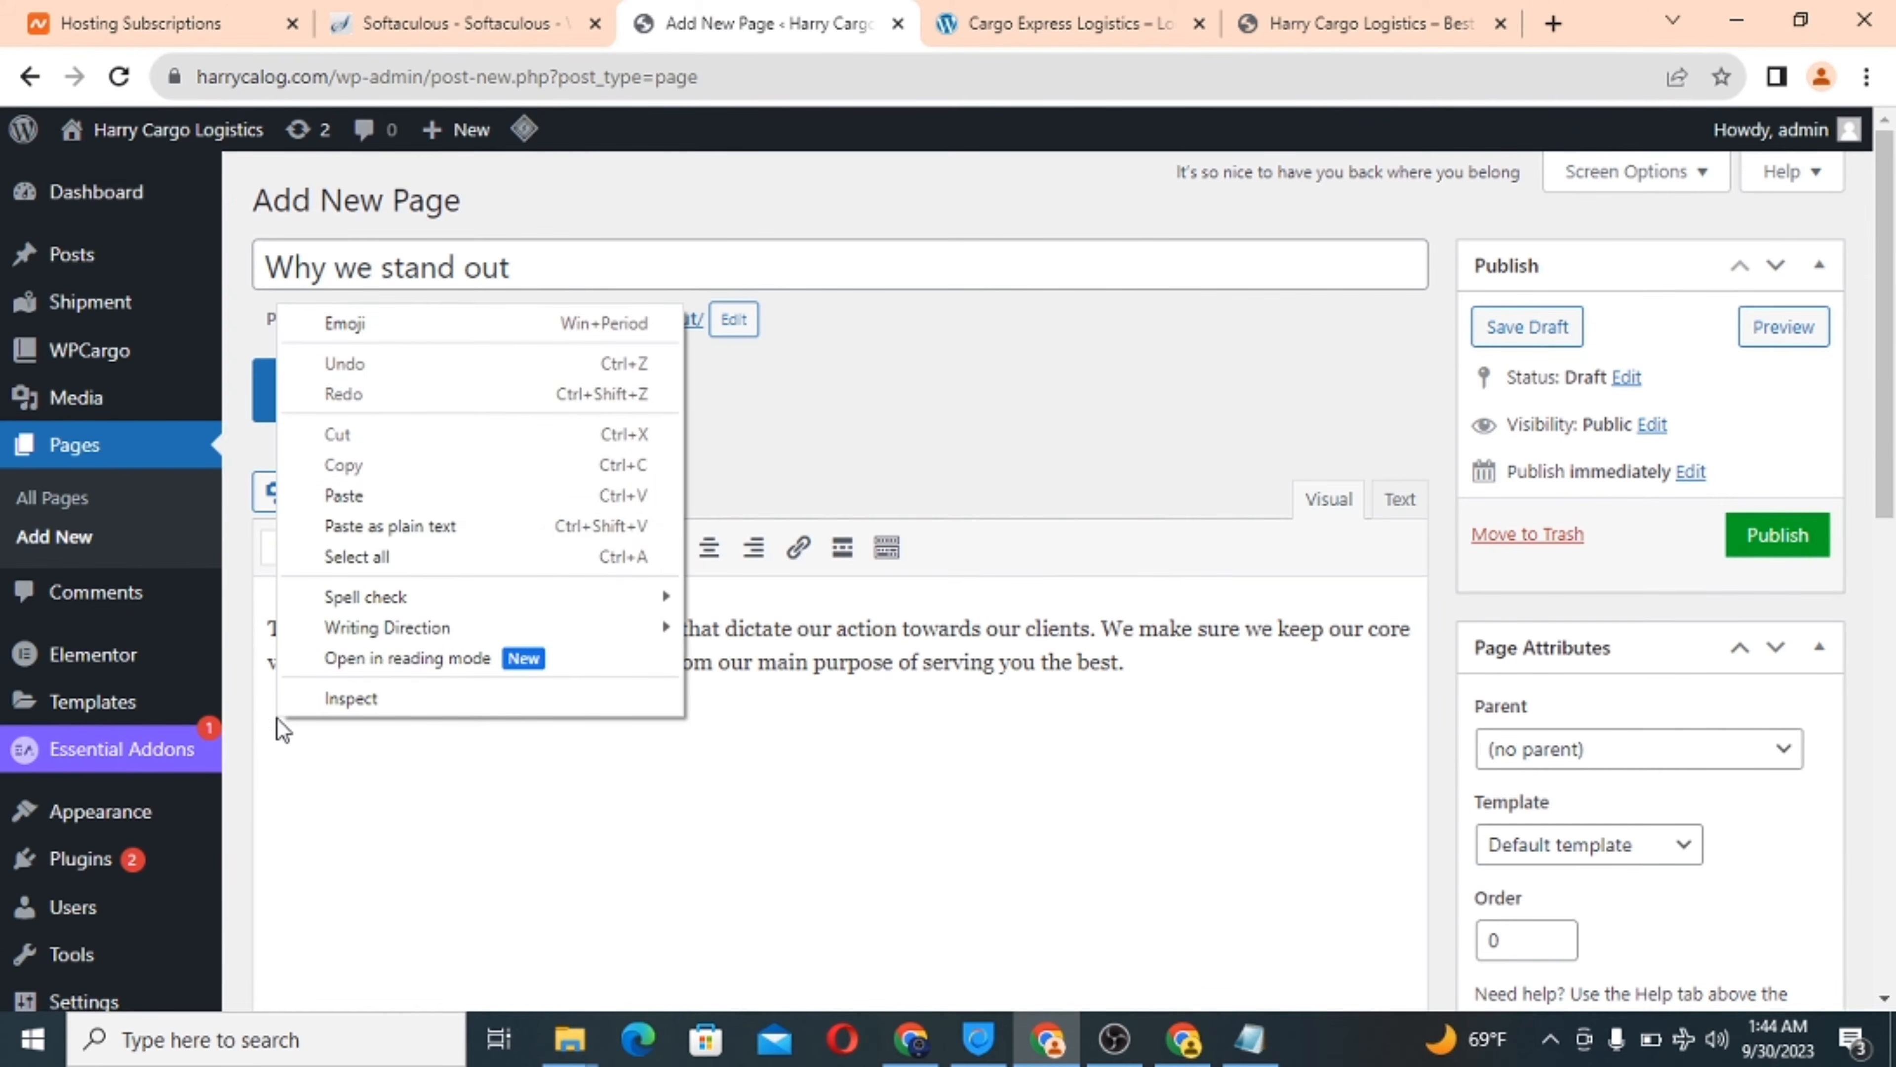
{"action": "left_click", "coordinate": [478, 531]}
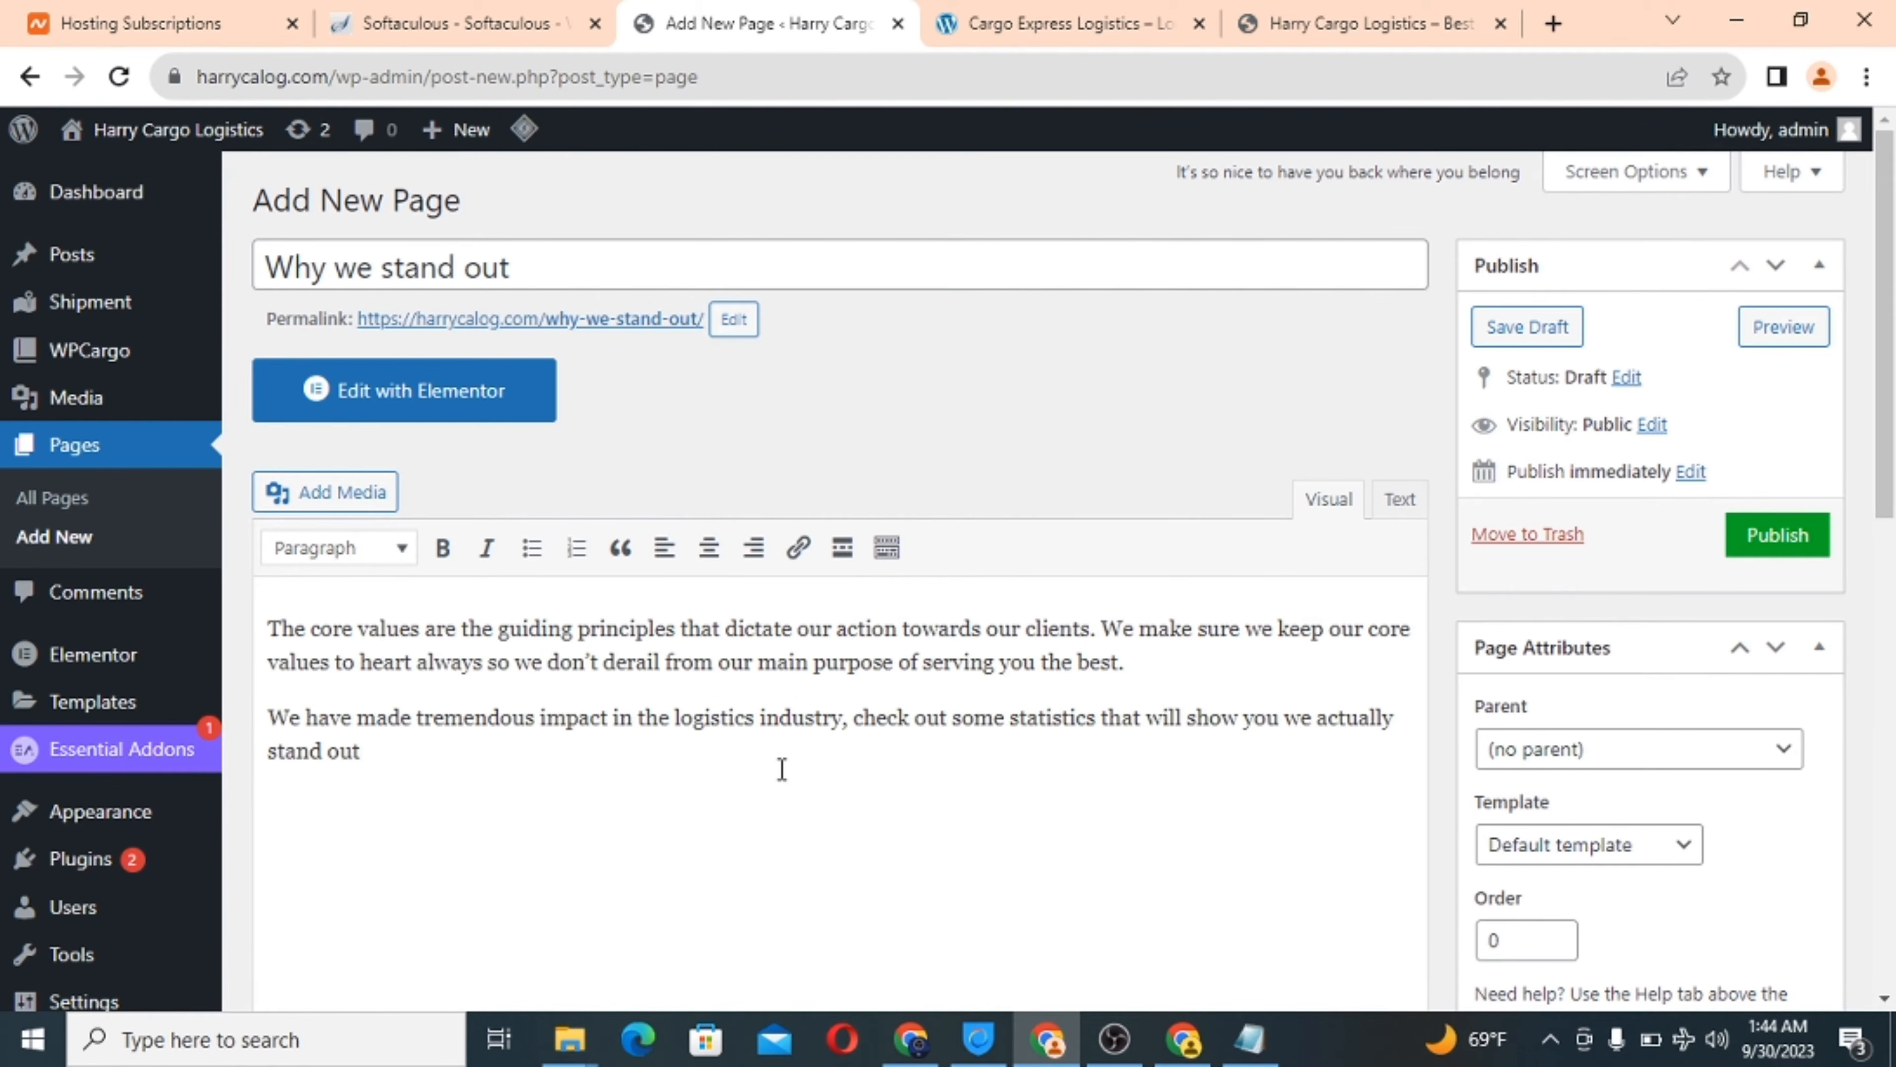
Compare the draft with the reference site and publish the Why we stand out page.
{"action": "left_click", "coordinate": [1038, 16]}
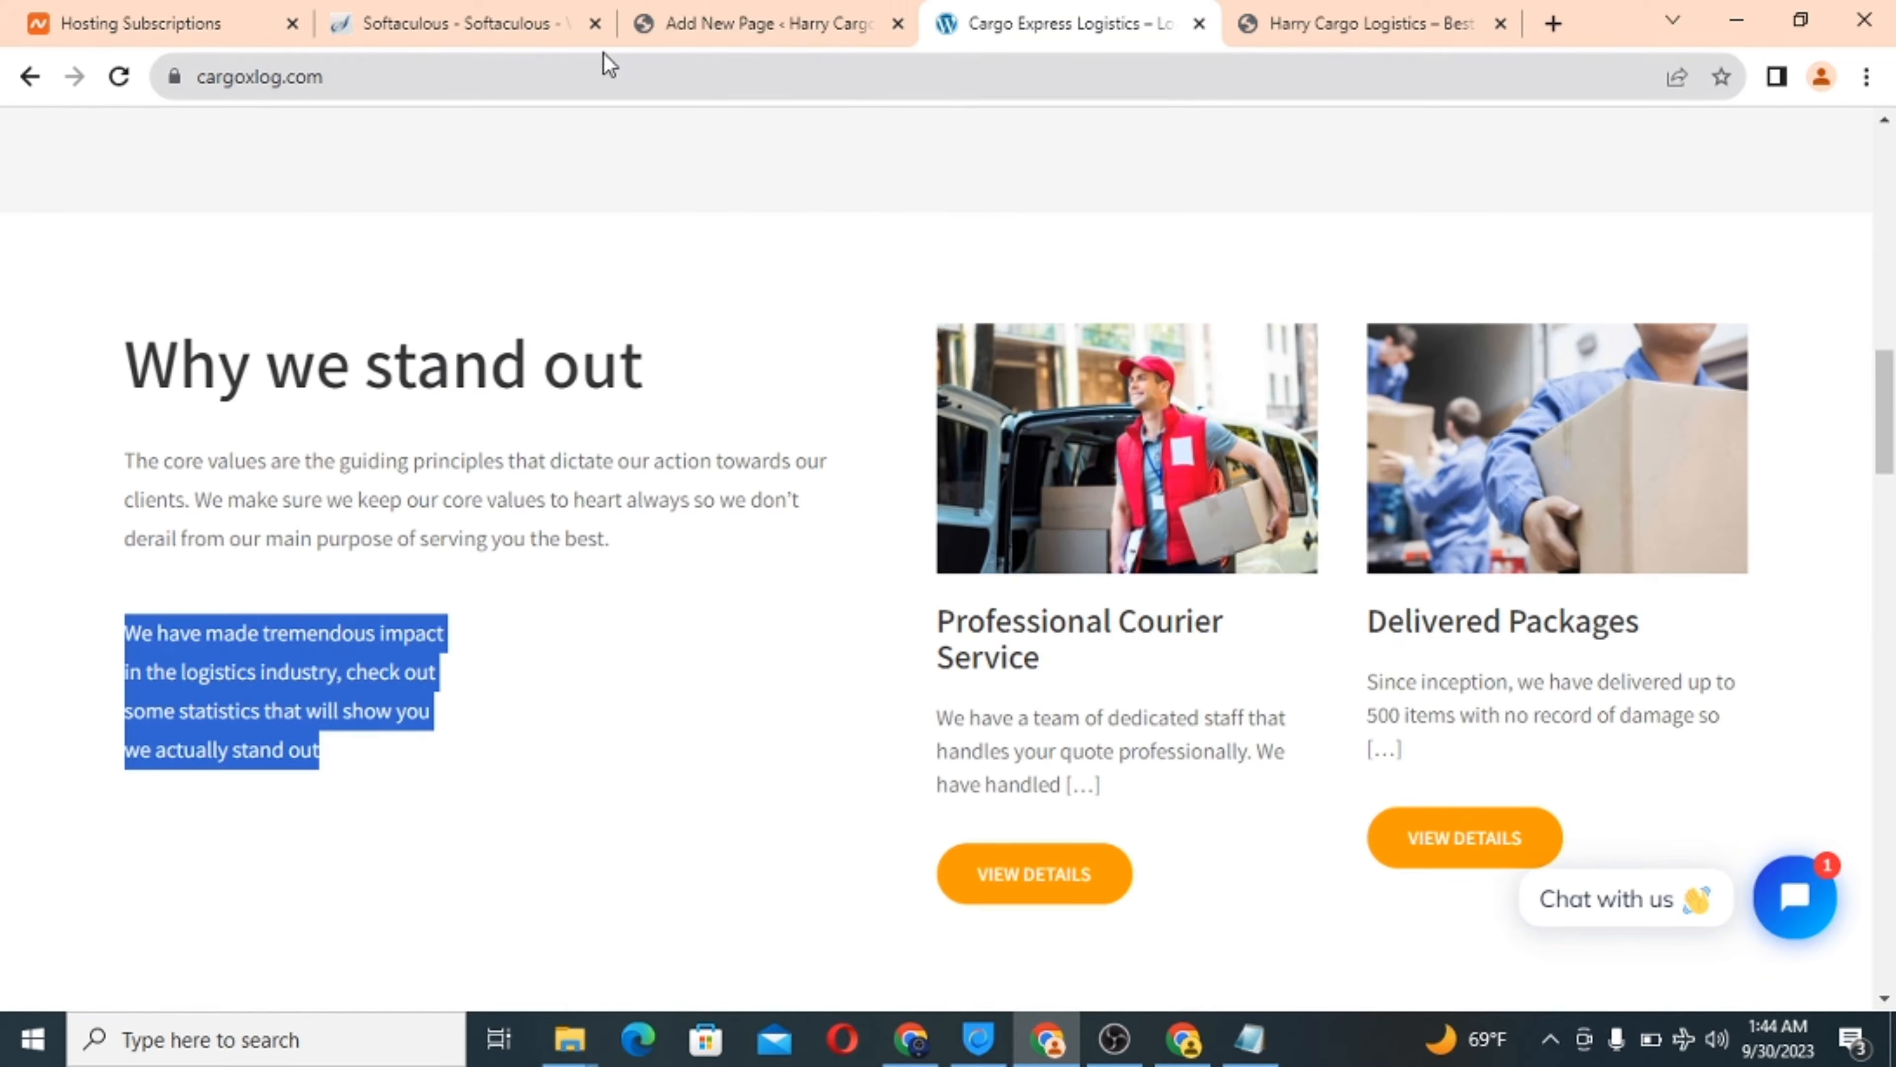
{"action": "left_click", "coordinate": [754, 19]}
{"action": "scroll", "coordinate": [1460, 676], "scroll_direction": "down", "scroll_amount": 10}
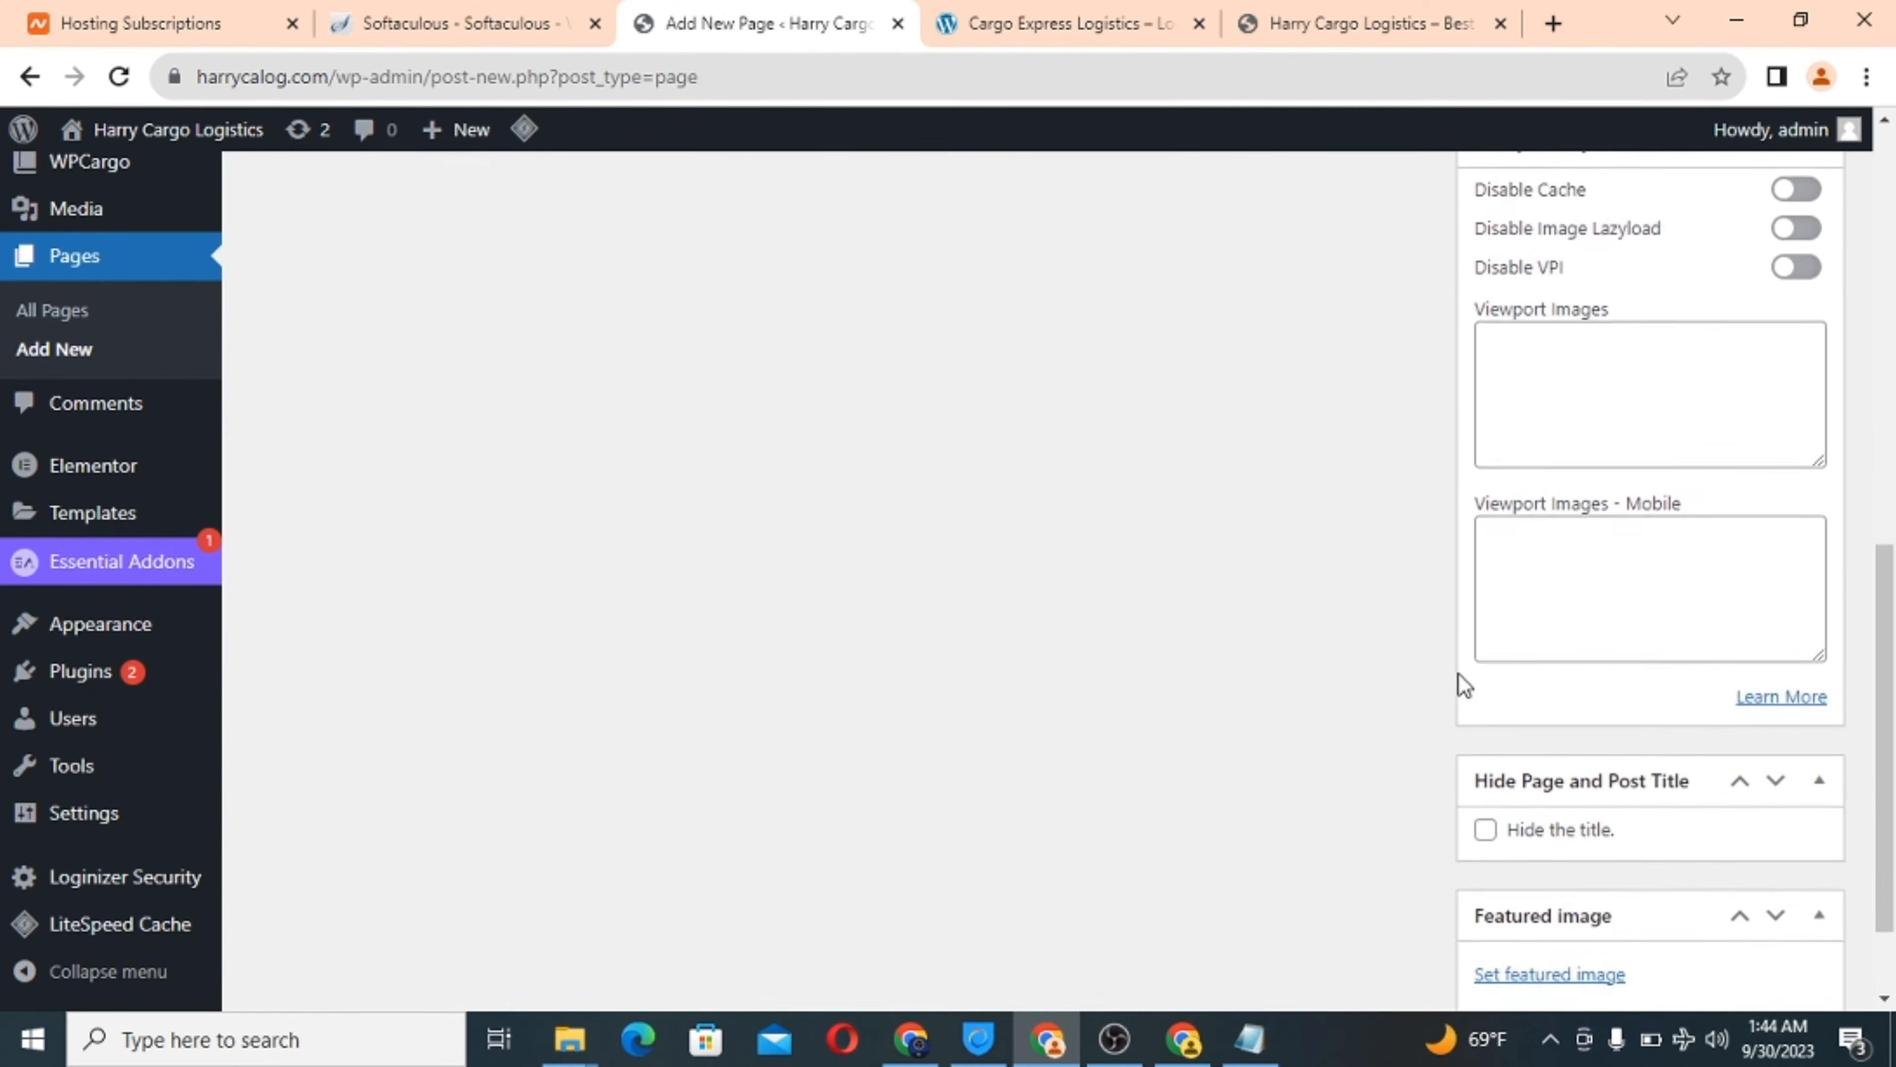
{"action": "scroll", "coordinate": [1460, 674], "scroll_direction": "down", "scroll_amount": 2}
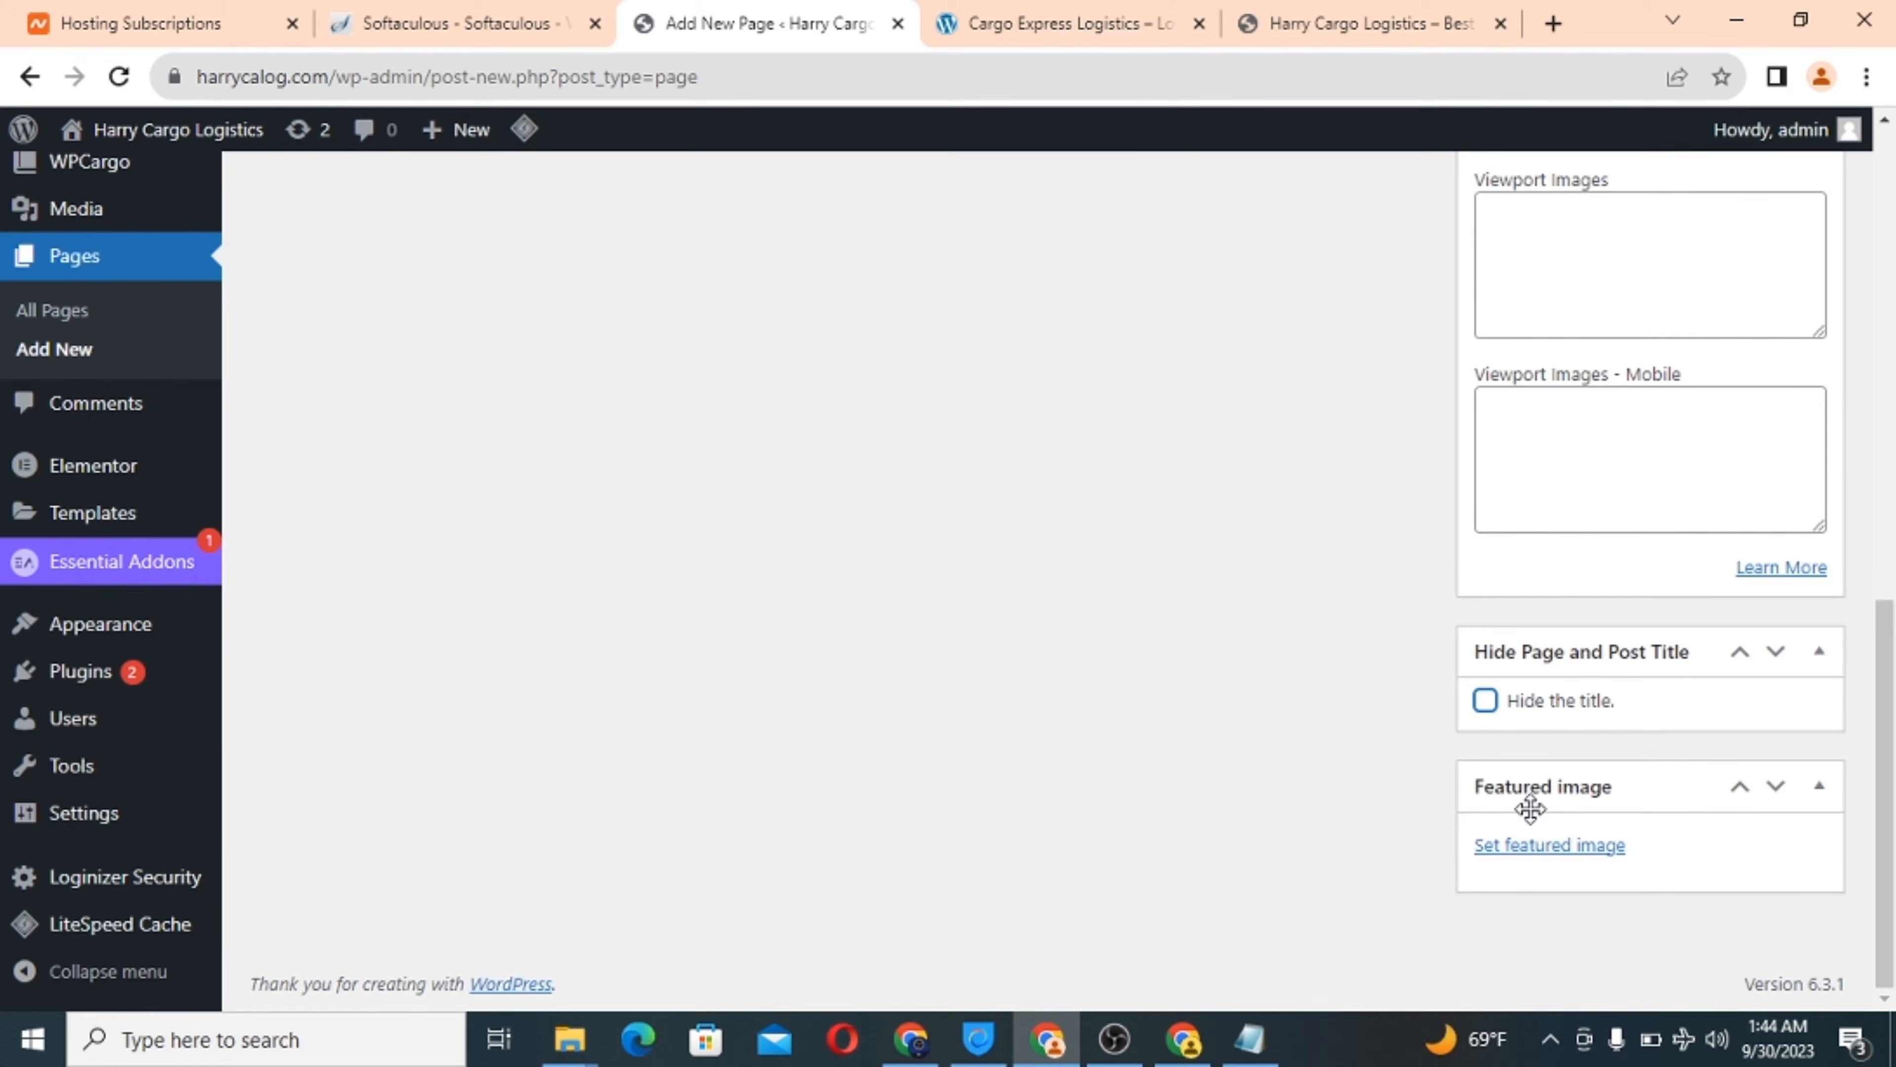
{"action": "scroll", "coordinate": [1562, 767], "scroll_direction": "up", "scroll_amount": 10}
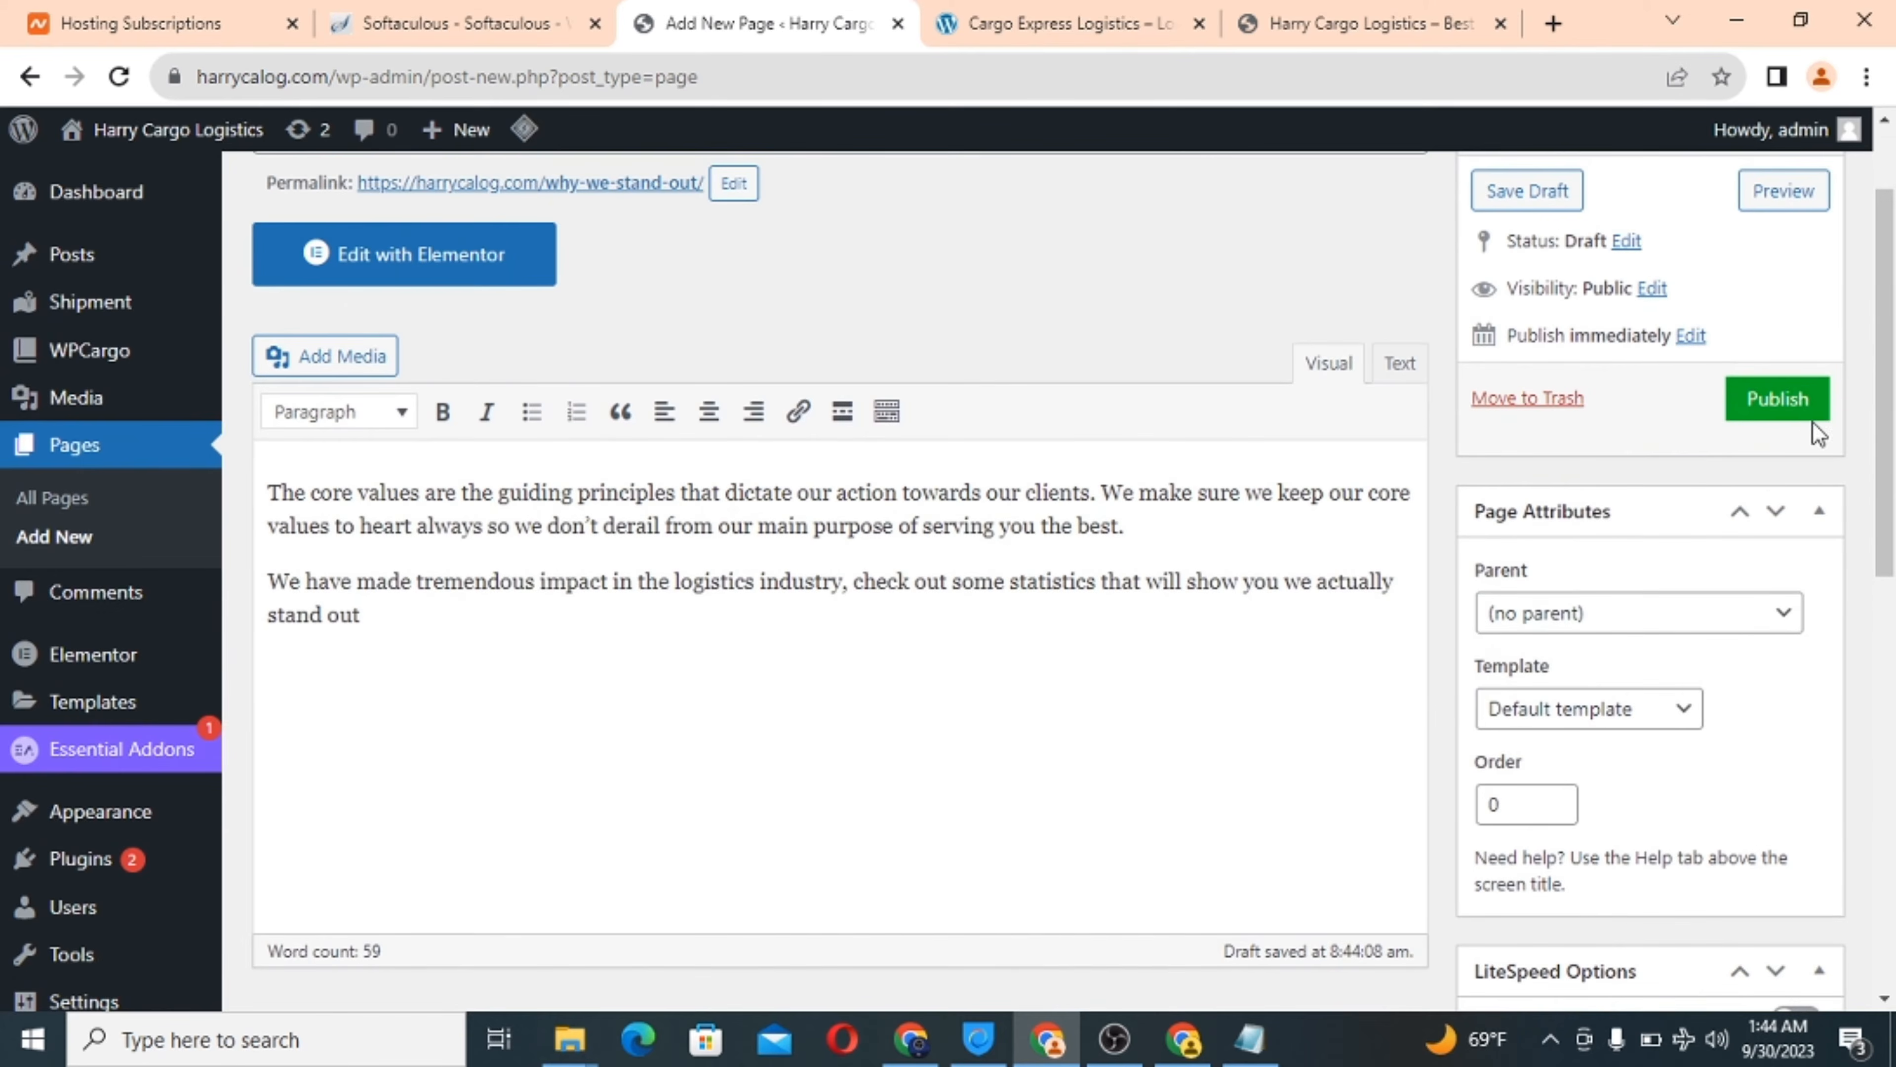
{"action": "left_click", "coordinate": [1806, 401]}
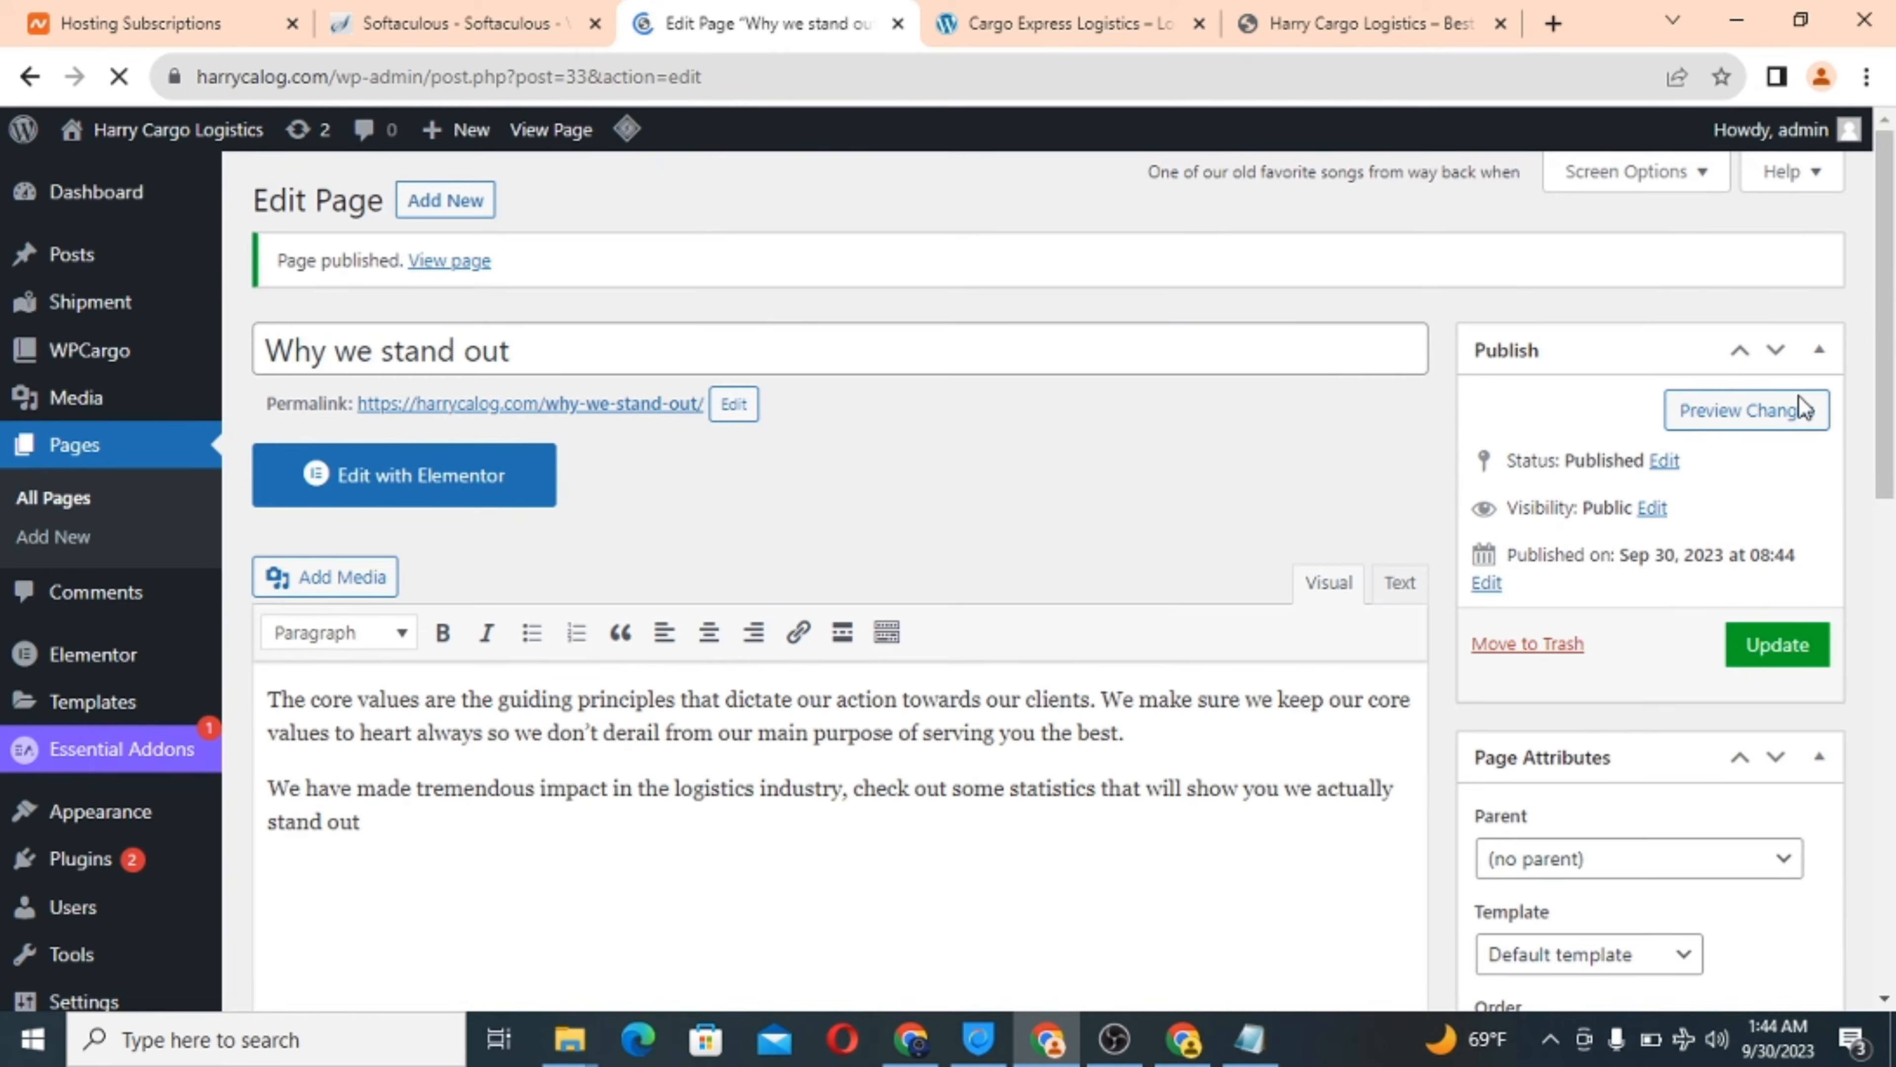
{"action": "left_click", "coordinate": [1026, 30]}
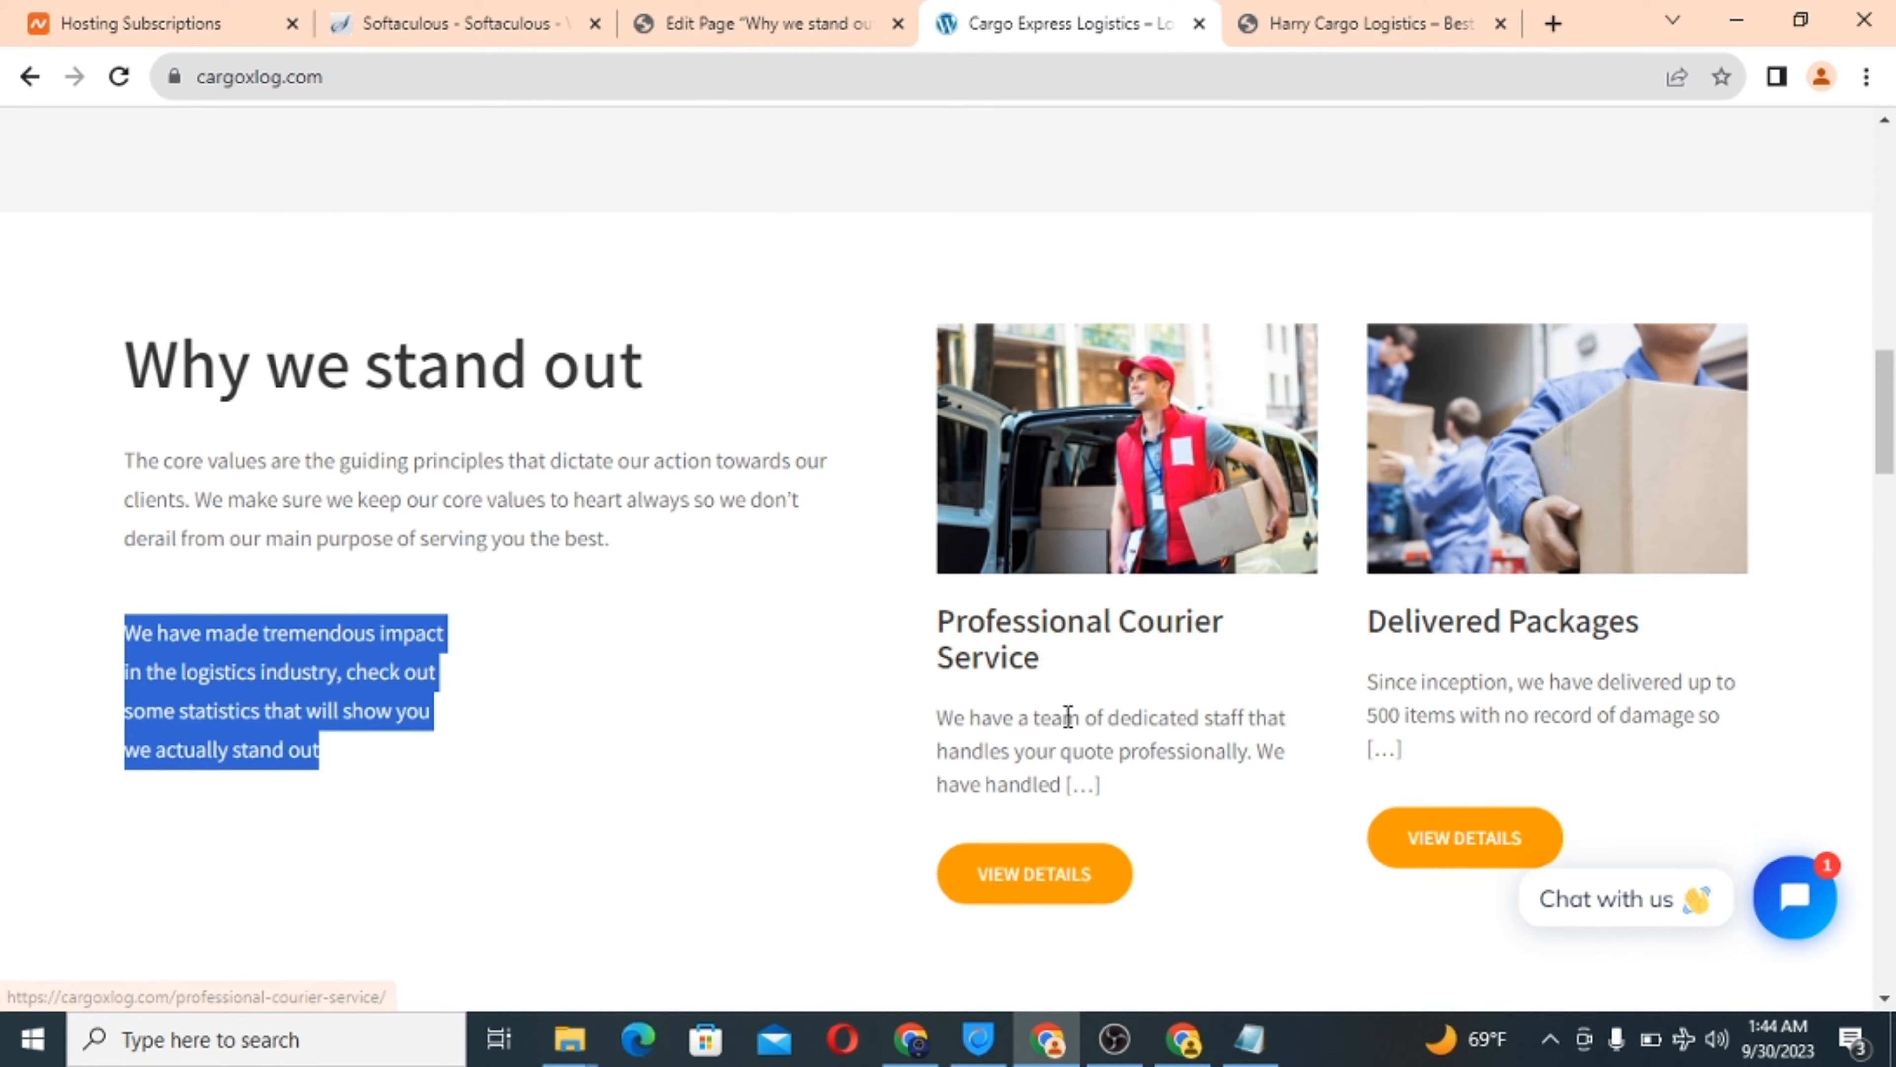
Paste the reference site's 'Professional Courier Service' heading in as the new page's title.
{"action": "left_click_drag", "start_coordinate": [1083, 677], "coordinate": [966, 627]}
{"action": "left_click", "coordinate": [1097, 676]}
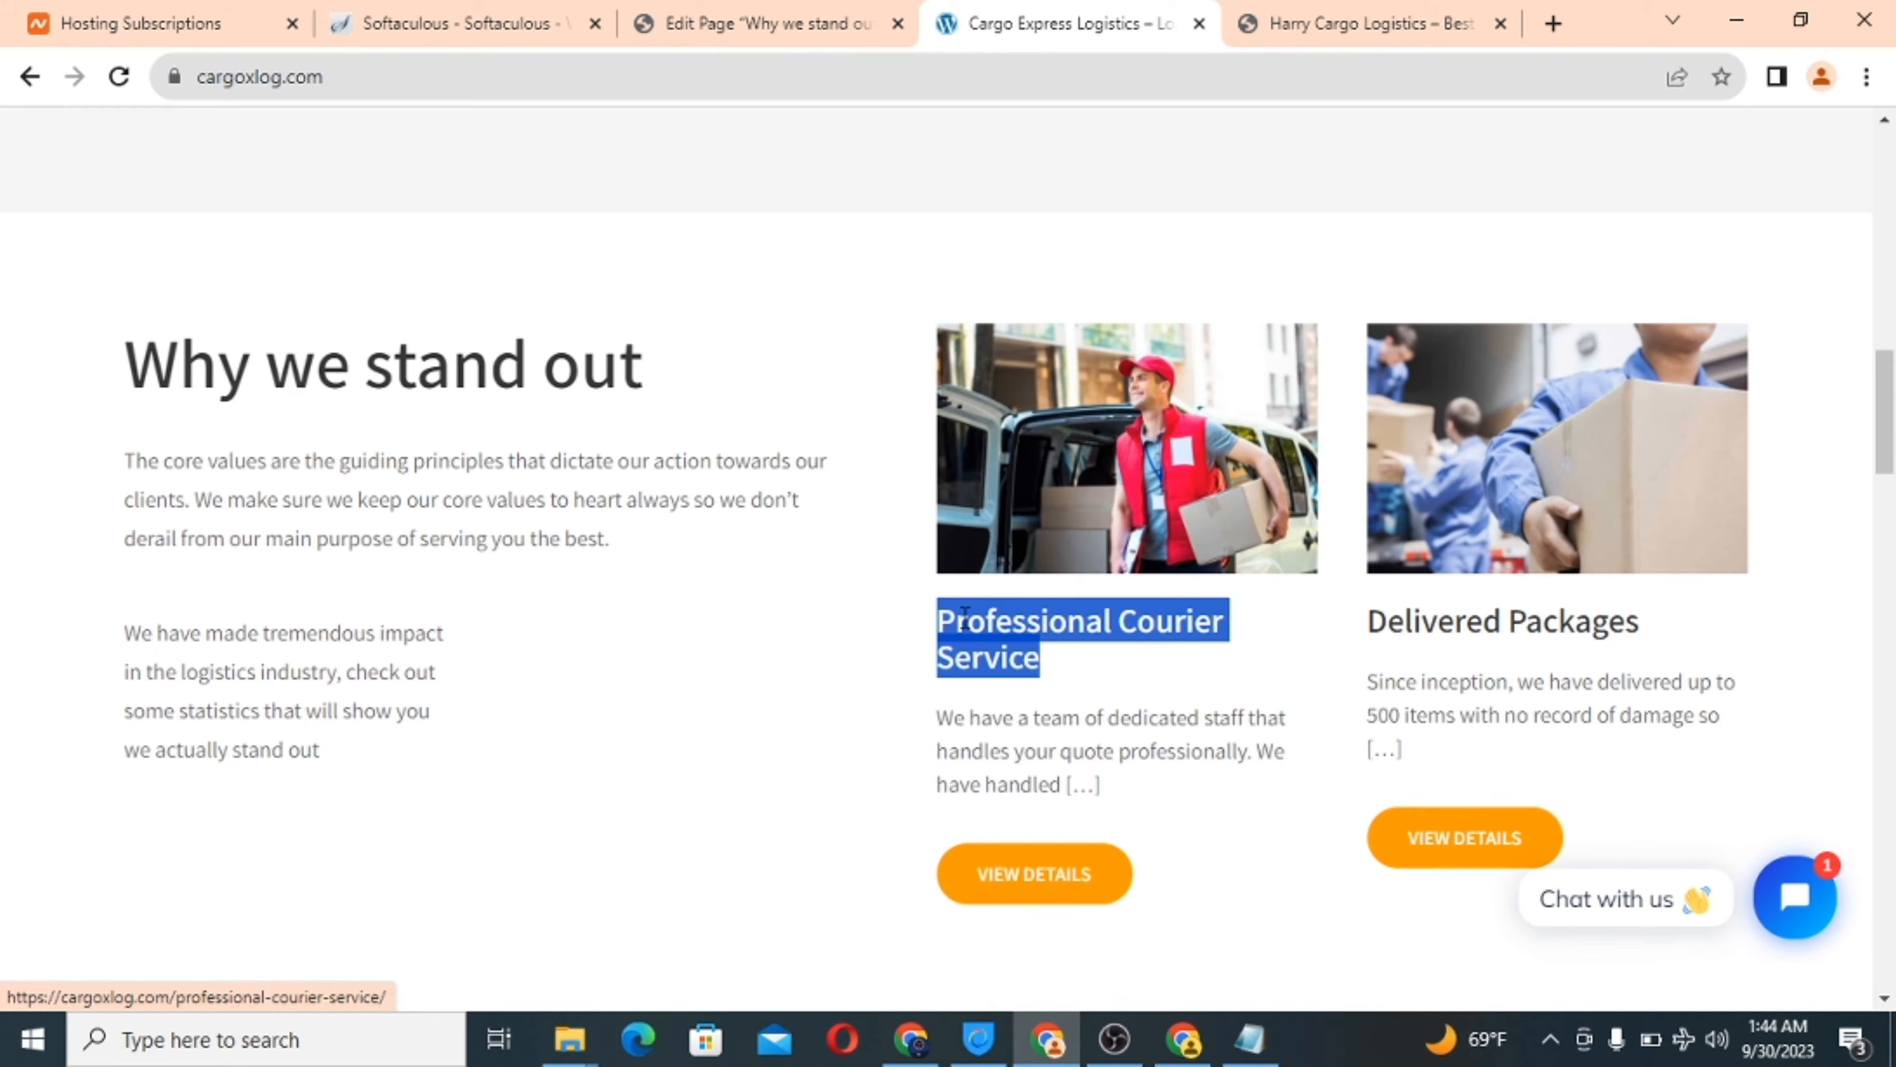
{"action": "right_click", "coordinate": [967, 627]}
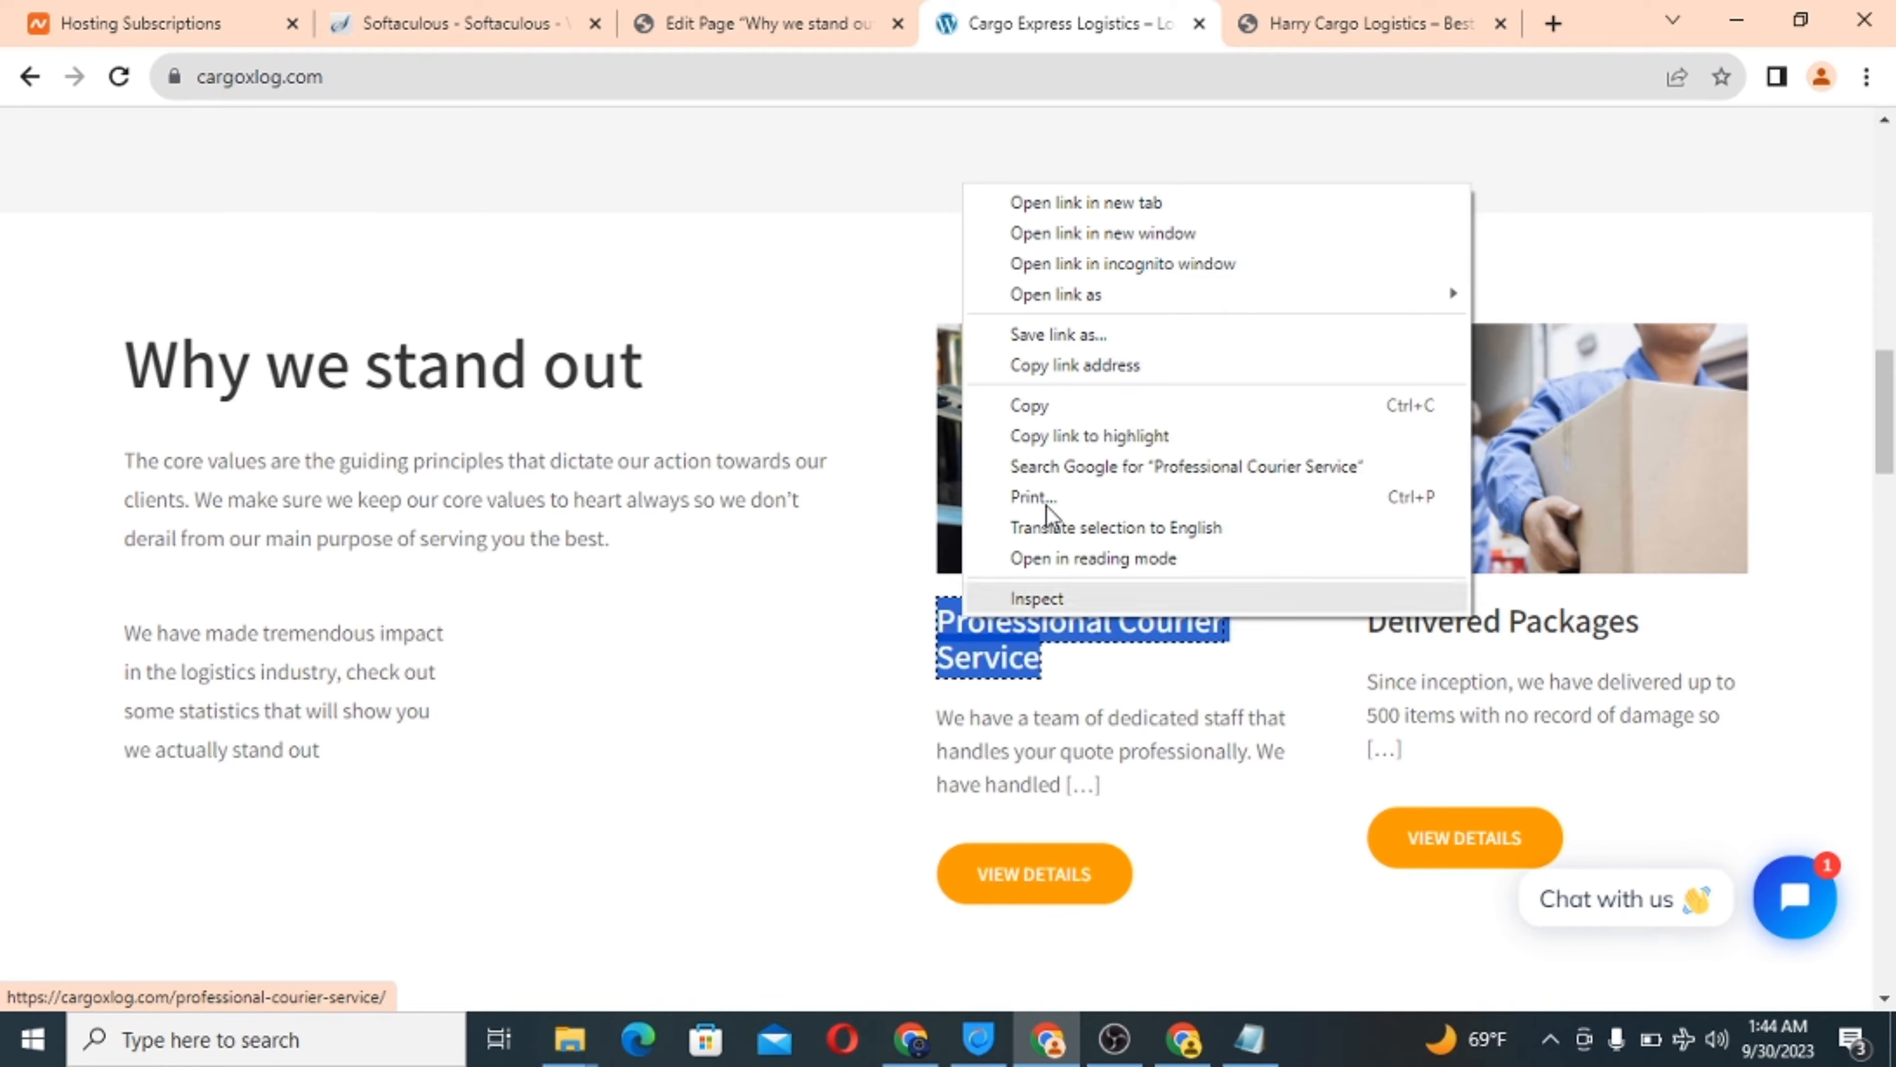
{"action": "left_click", "coordinate": [1193, 410]}
{"action": "left_click", "coordinate": [769, 18]}
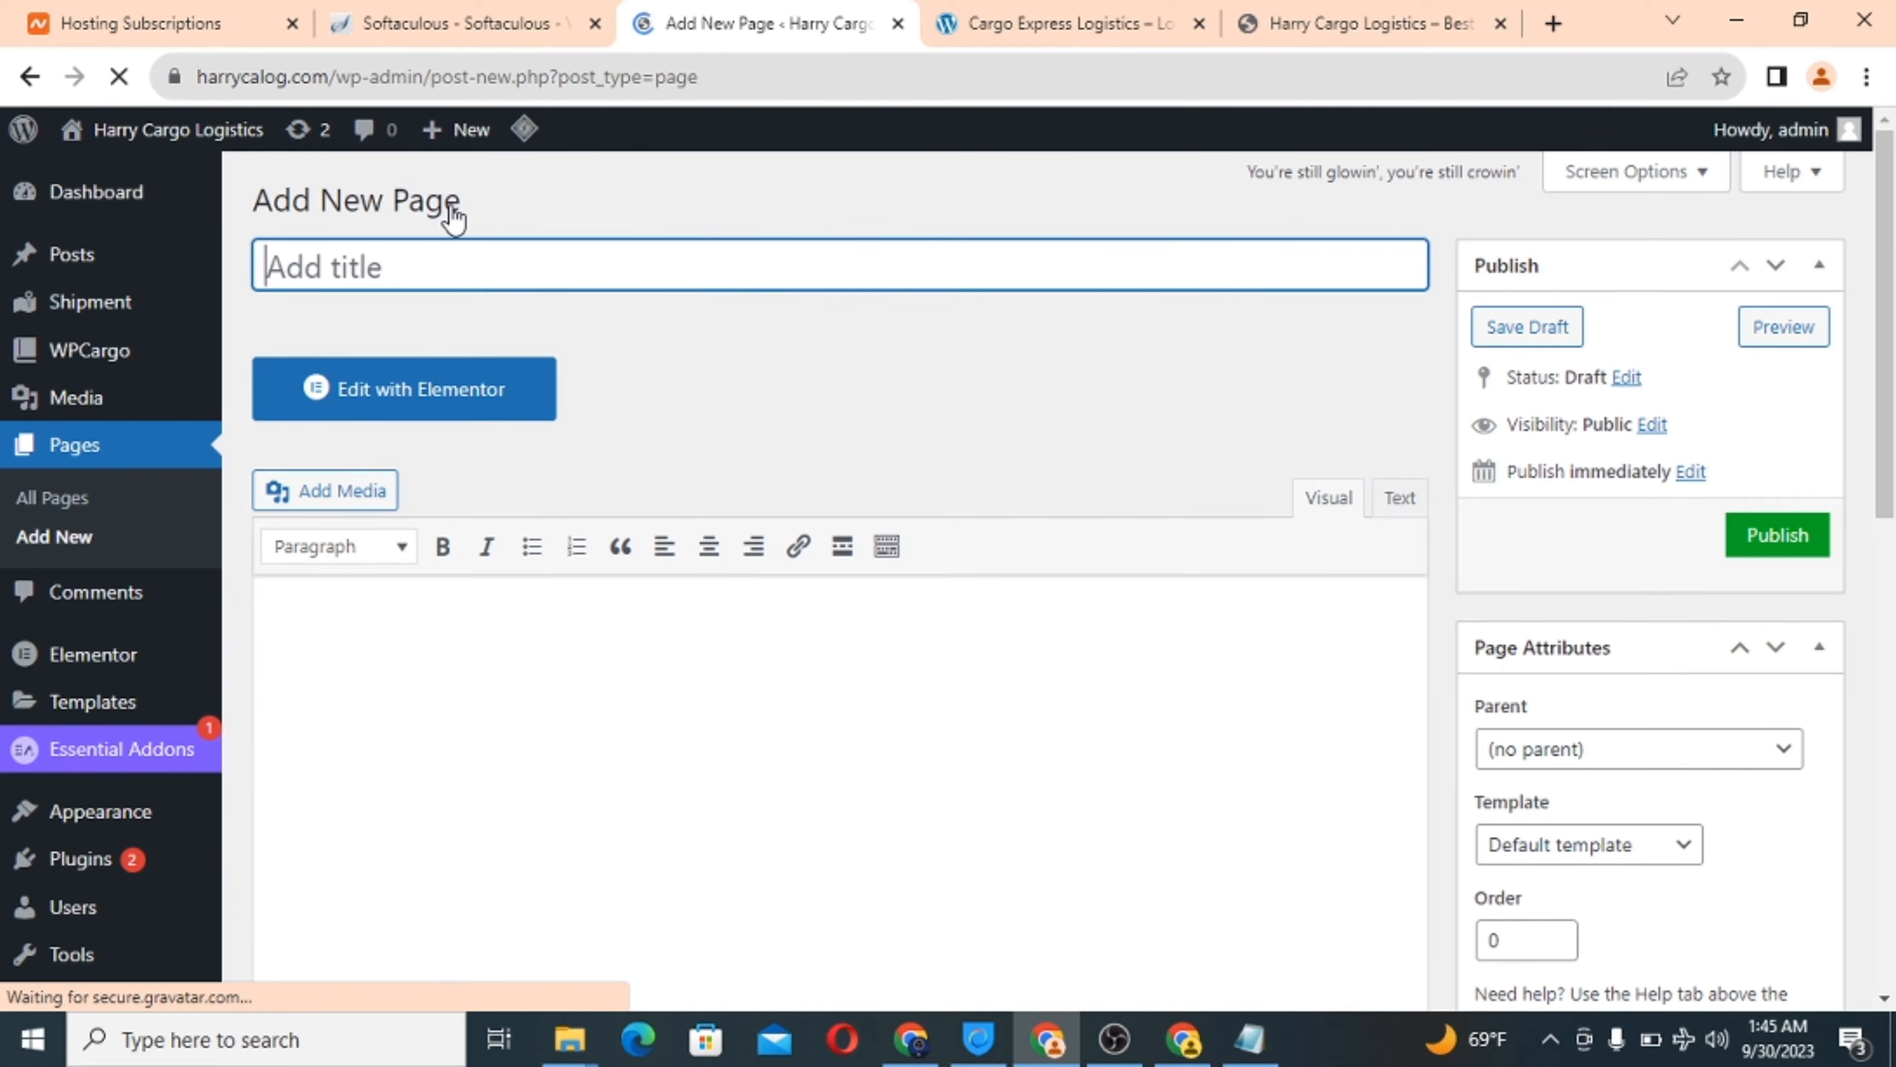
{"action": "right_click", "coordinate": [297, 271]}
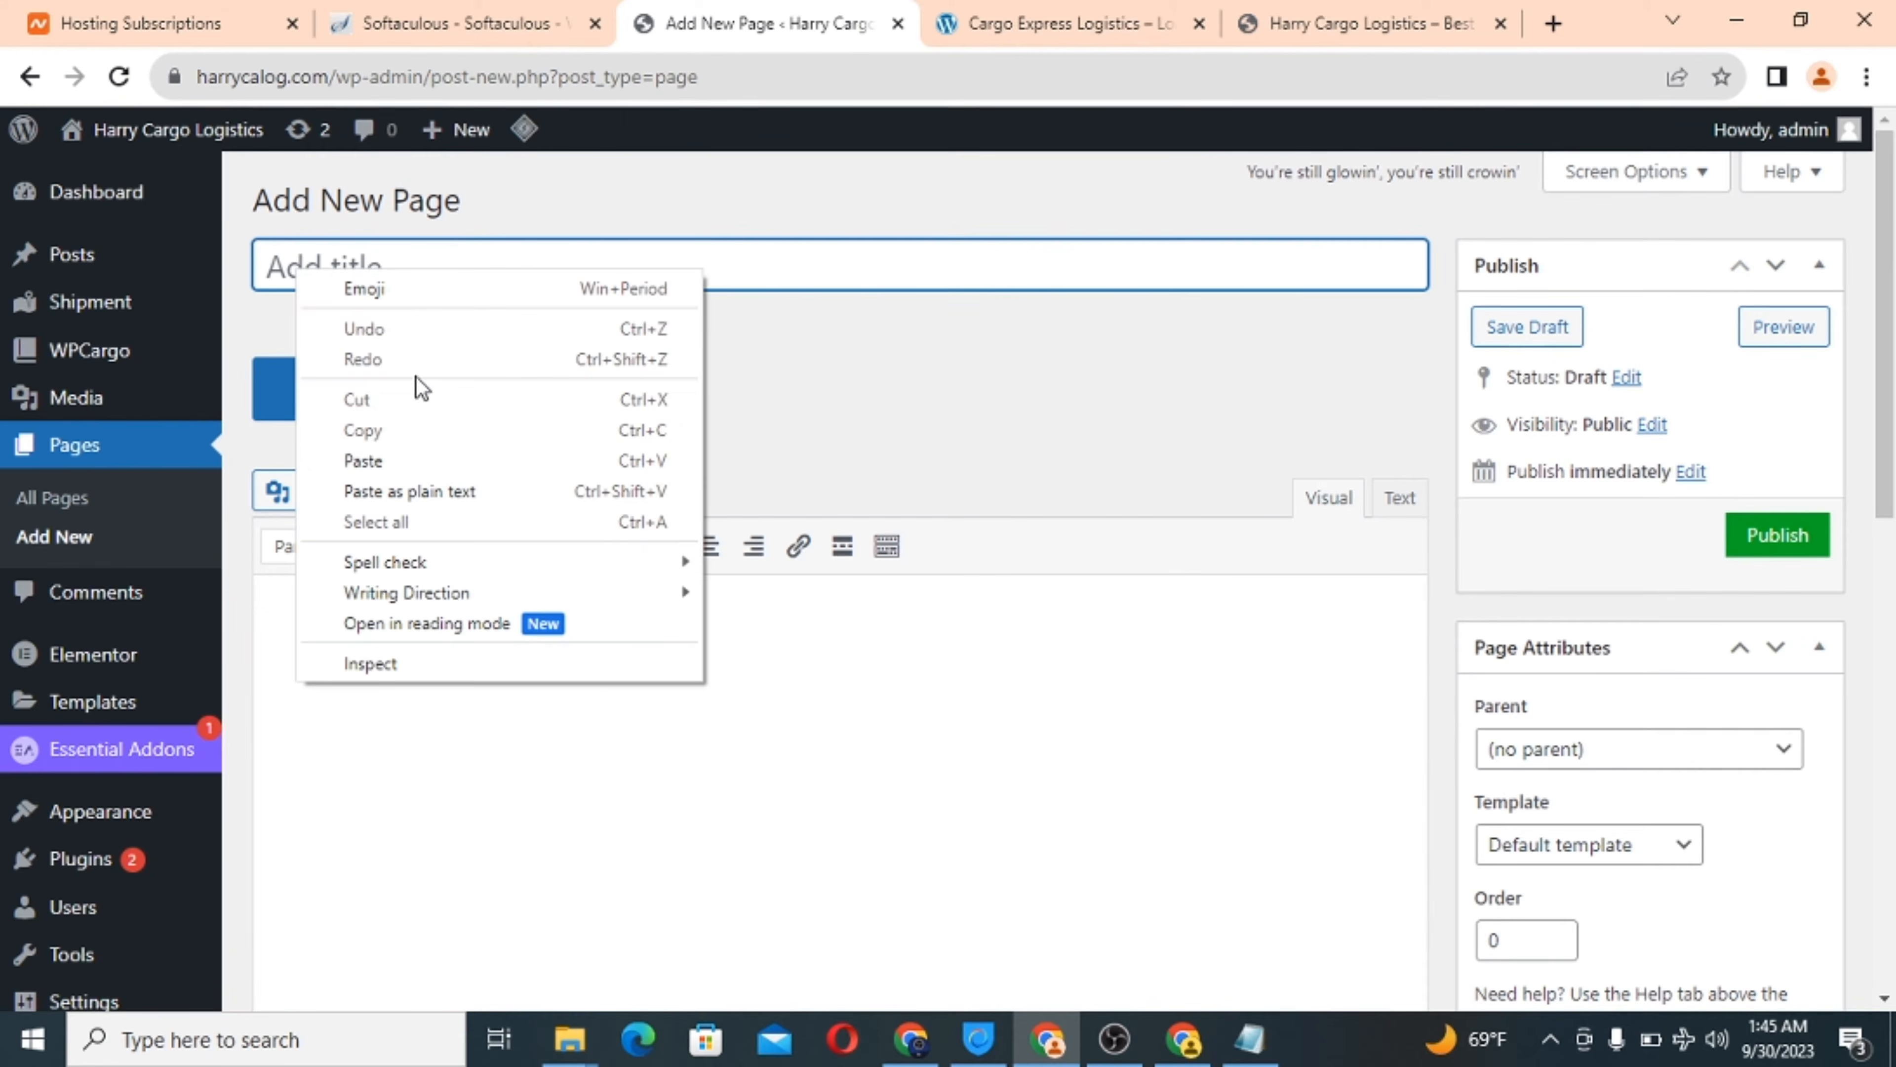
{"action": "left_click", "coordinate": [432, 460]}
{"action": "left_click", "coordinate": [347, 644]}
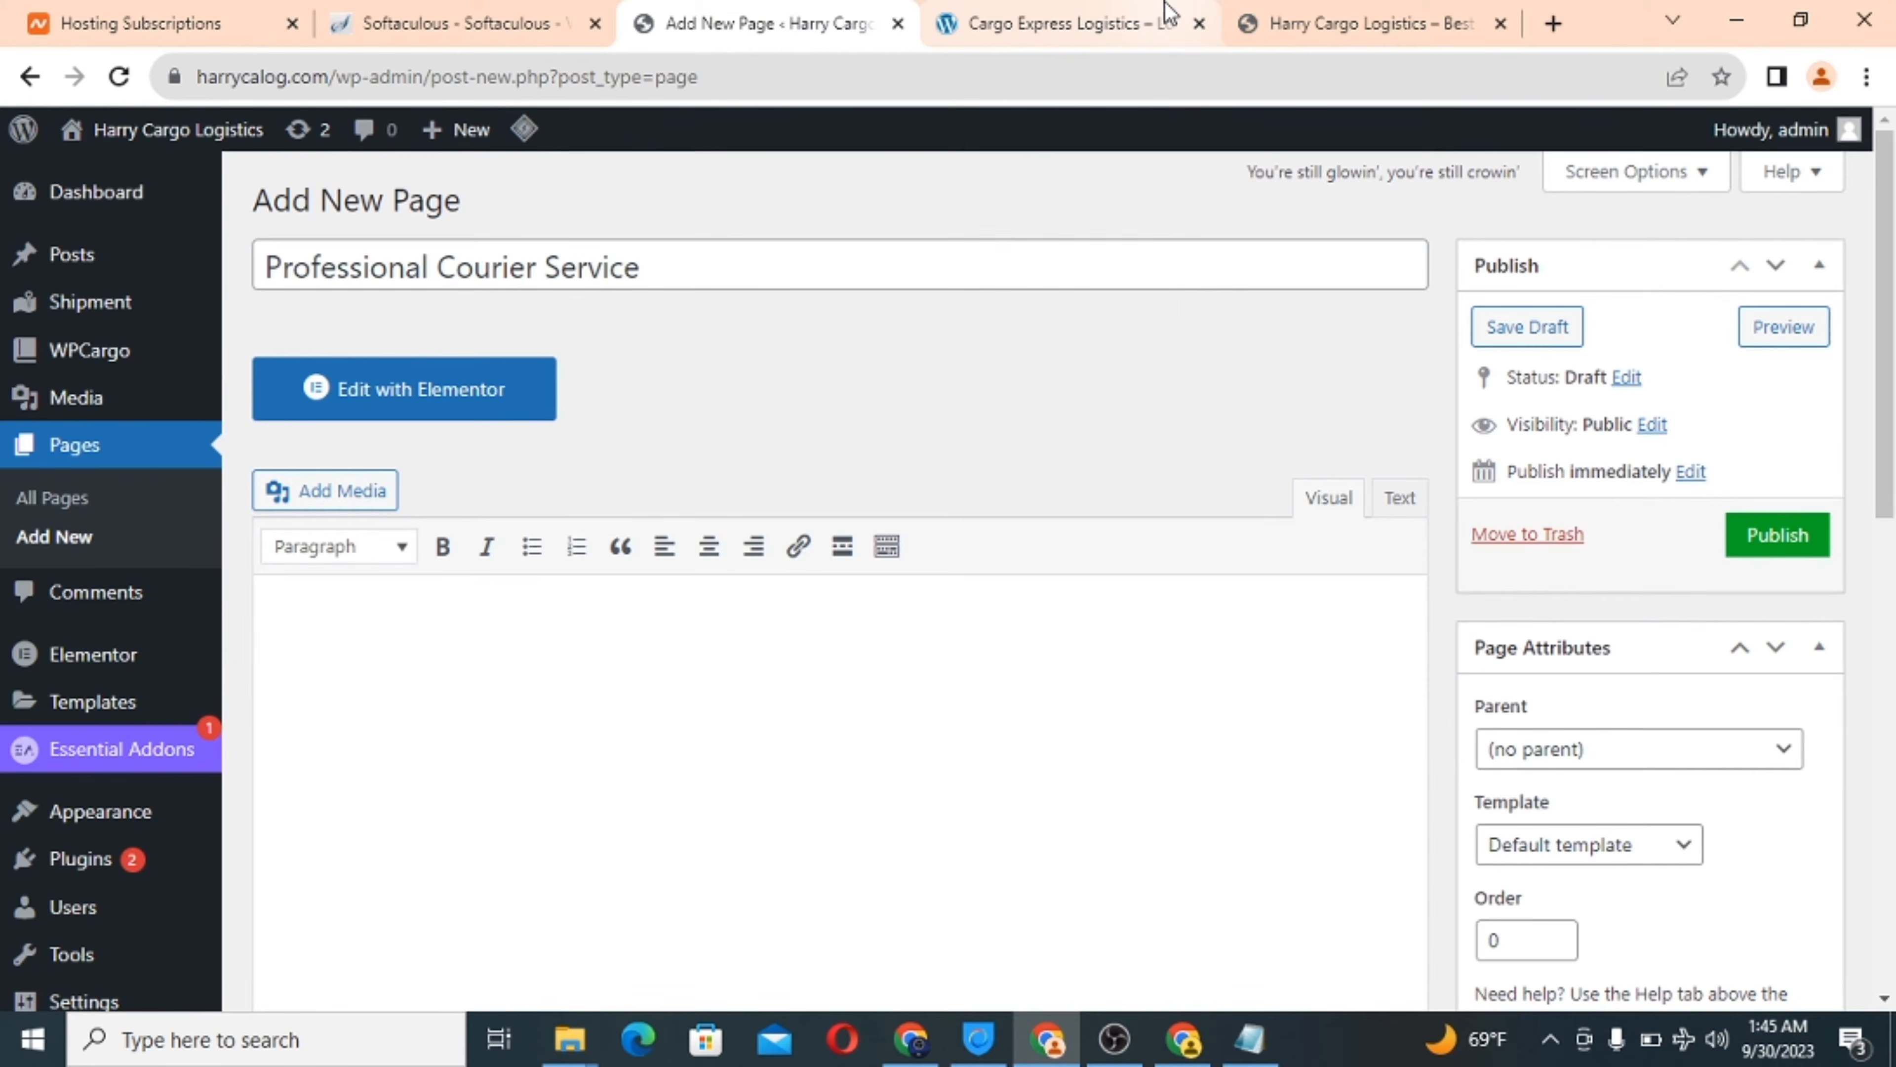
Copy the courier card's description paragraph from the reference site.
{"action": "left_click", "coordinate": [1087, 12]}
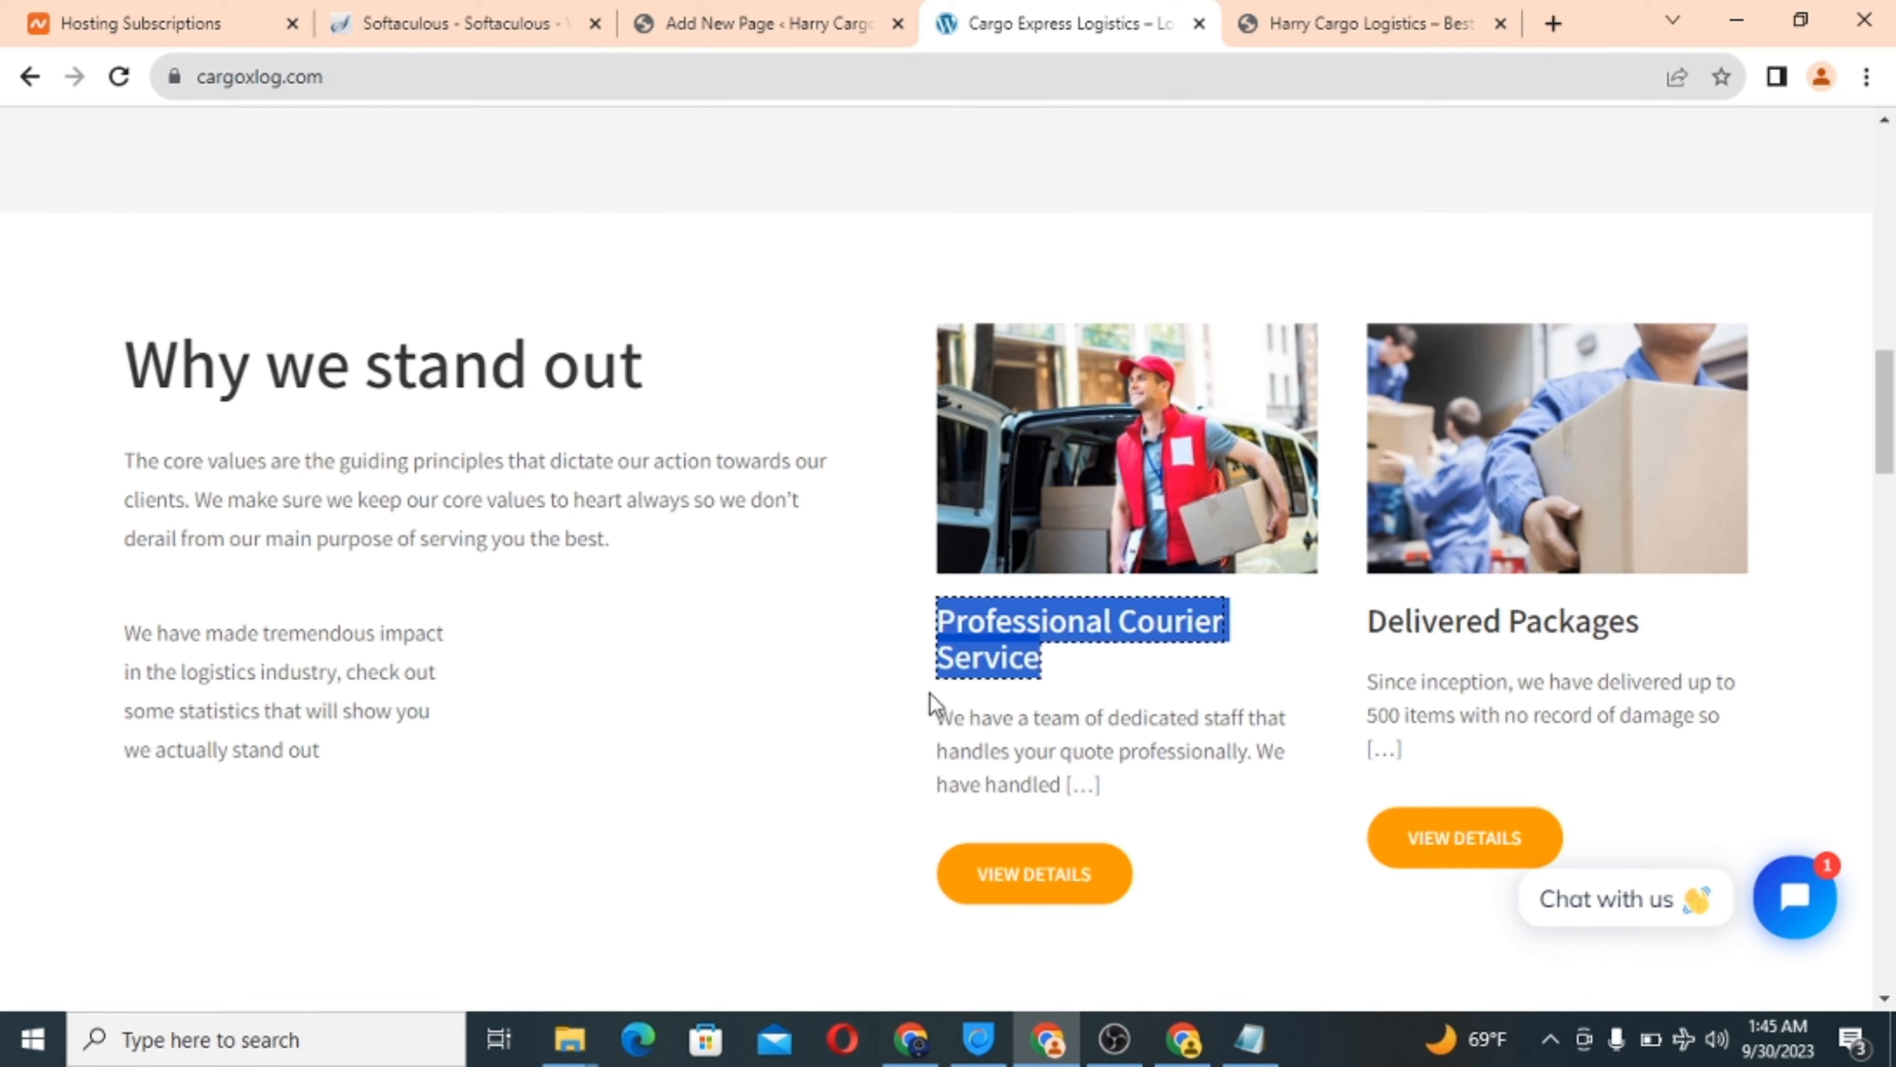
{"action": "left_click_drag", "start_coordinate": [944, 717], "coordinate": [1021, 767]}
{"action": "triple_click", "coordinate": [1024, 773]}
{"action": "right_click", "coordinate": [1024, 773]}
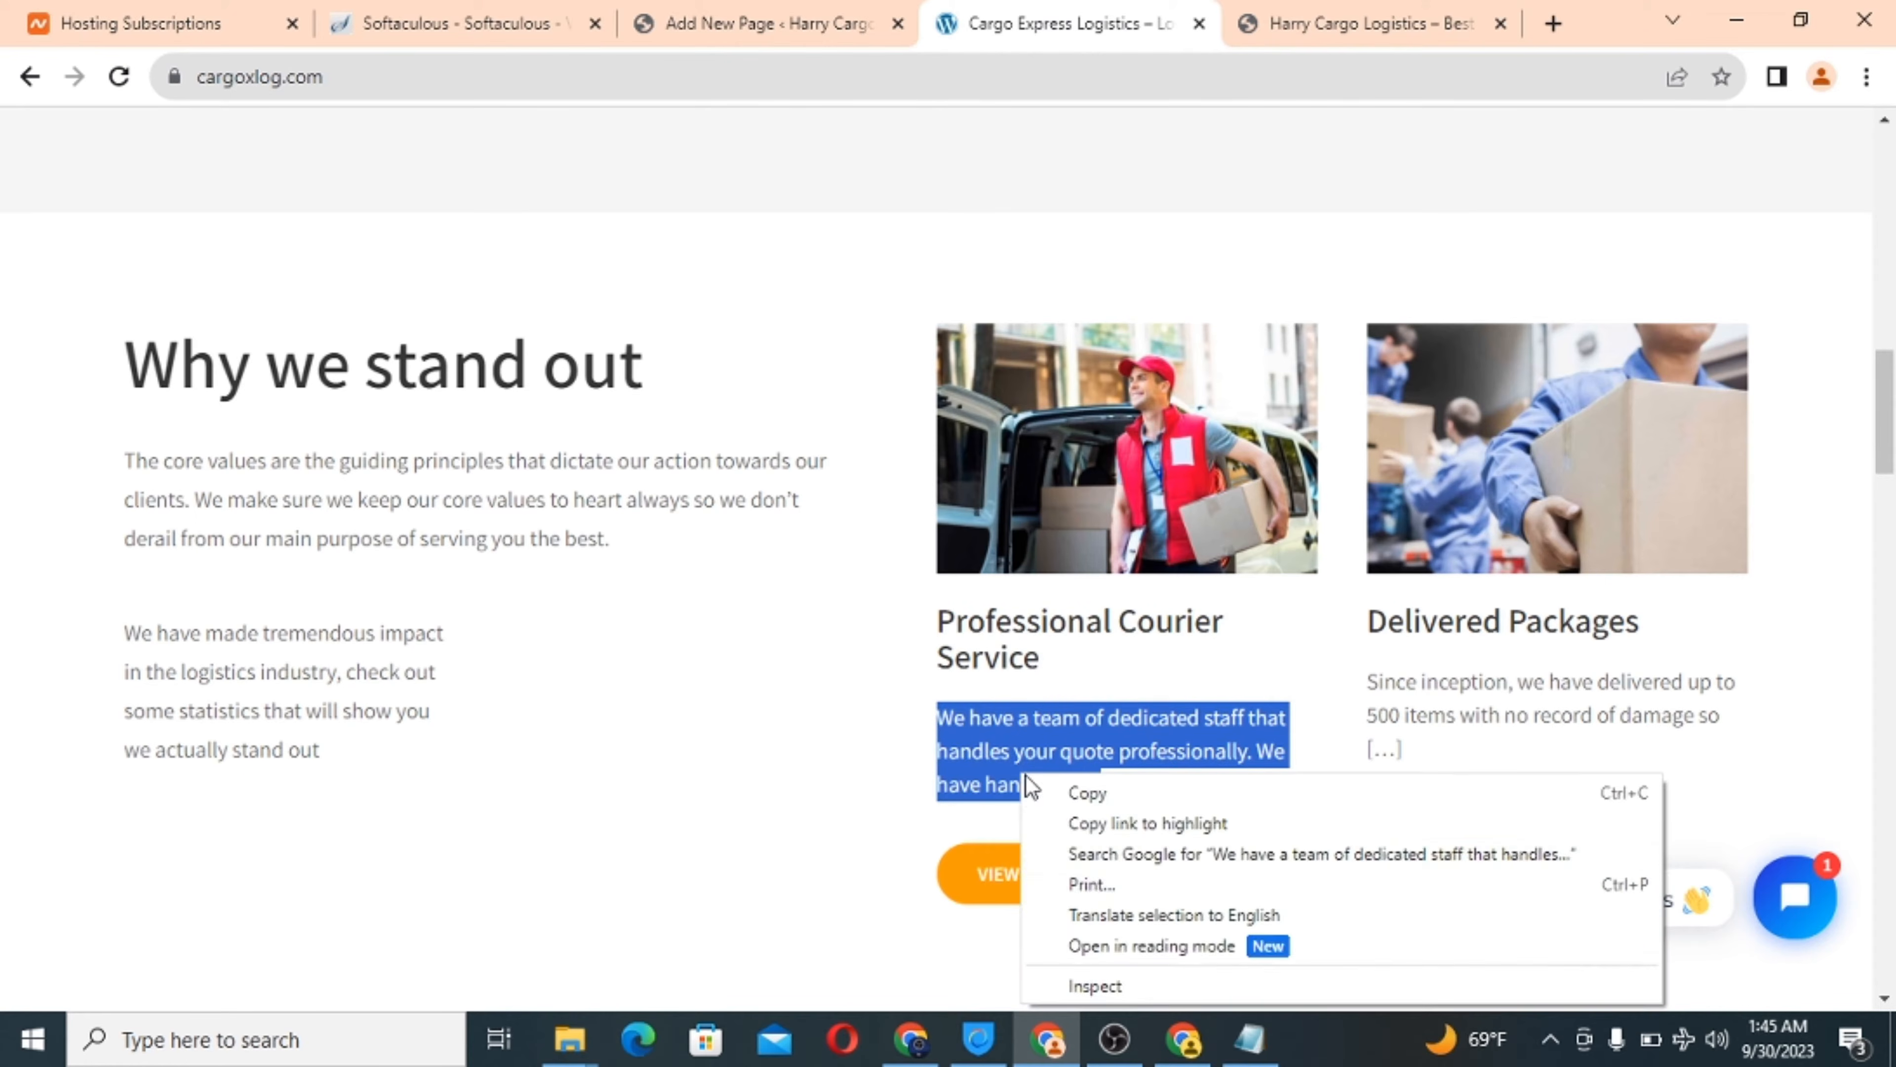
{"action": "left_click", "coordinate": [1094, 793]}
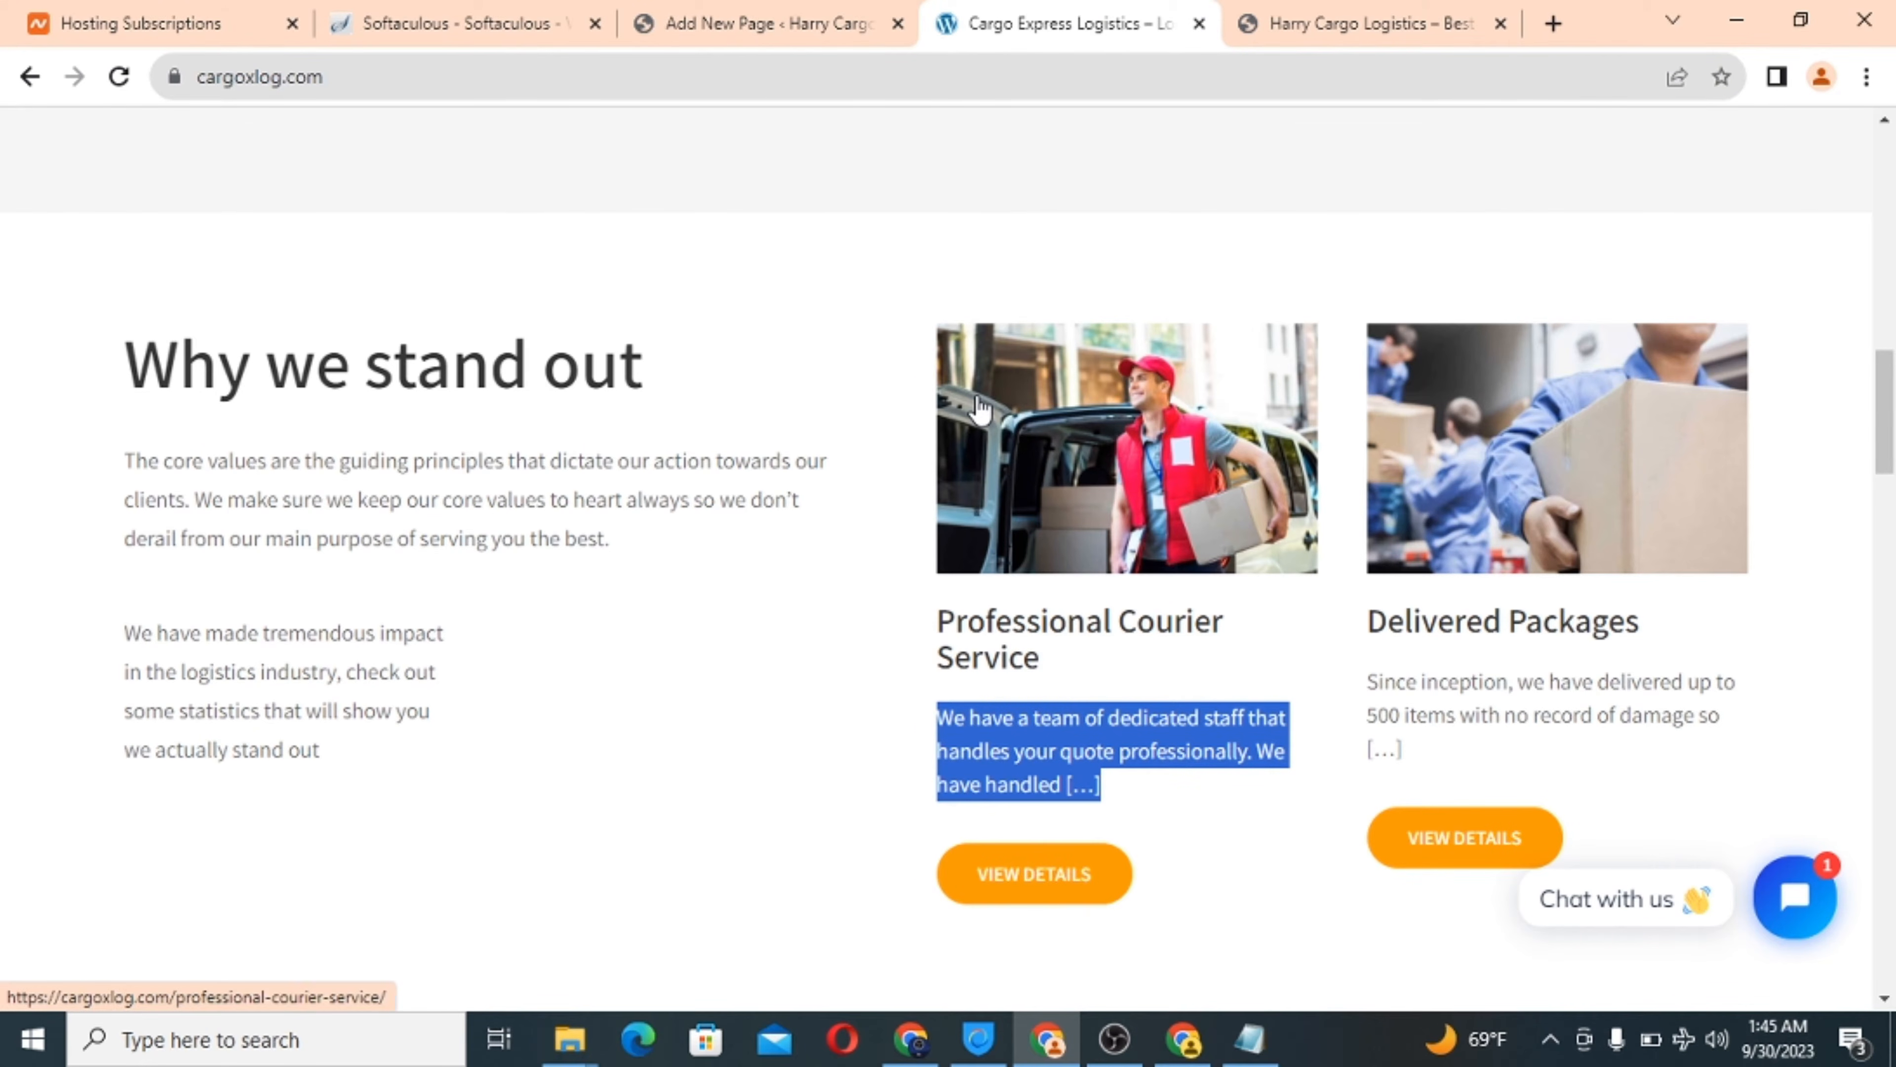
{"action": "left_click", "coordinate": [754, 25]}
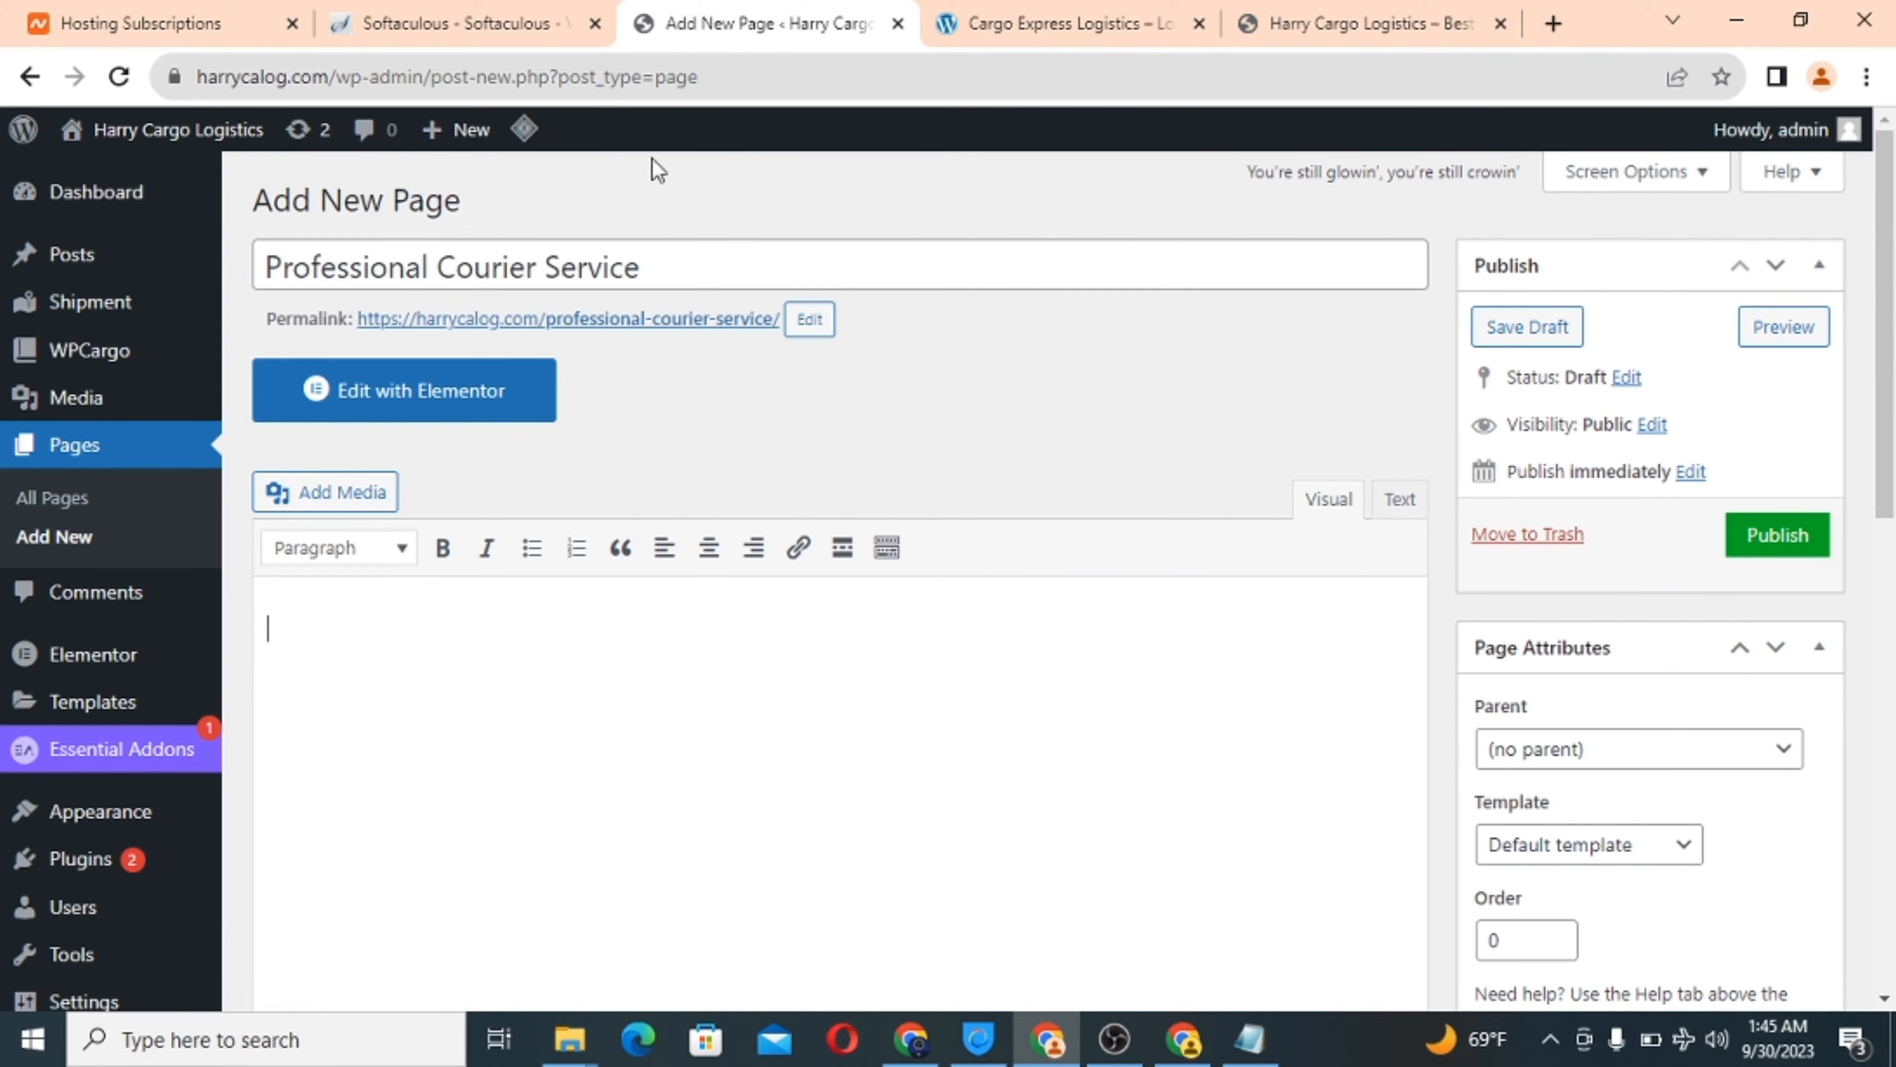
Paste the courier description as plain text, replacing the trailing [...] with 'more than 1000 delivery request since…'.
{"action": "right_click", "coordinate": [302, 630]}
{"action": "left_click", "coordinate": [520, 437]}
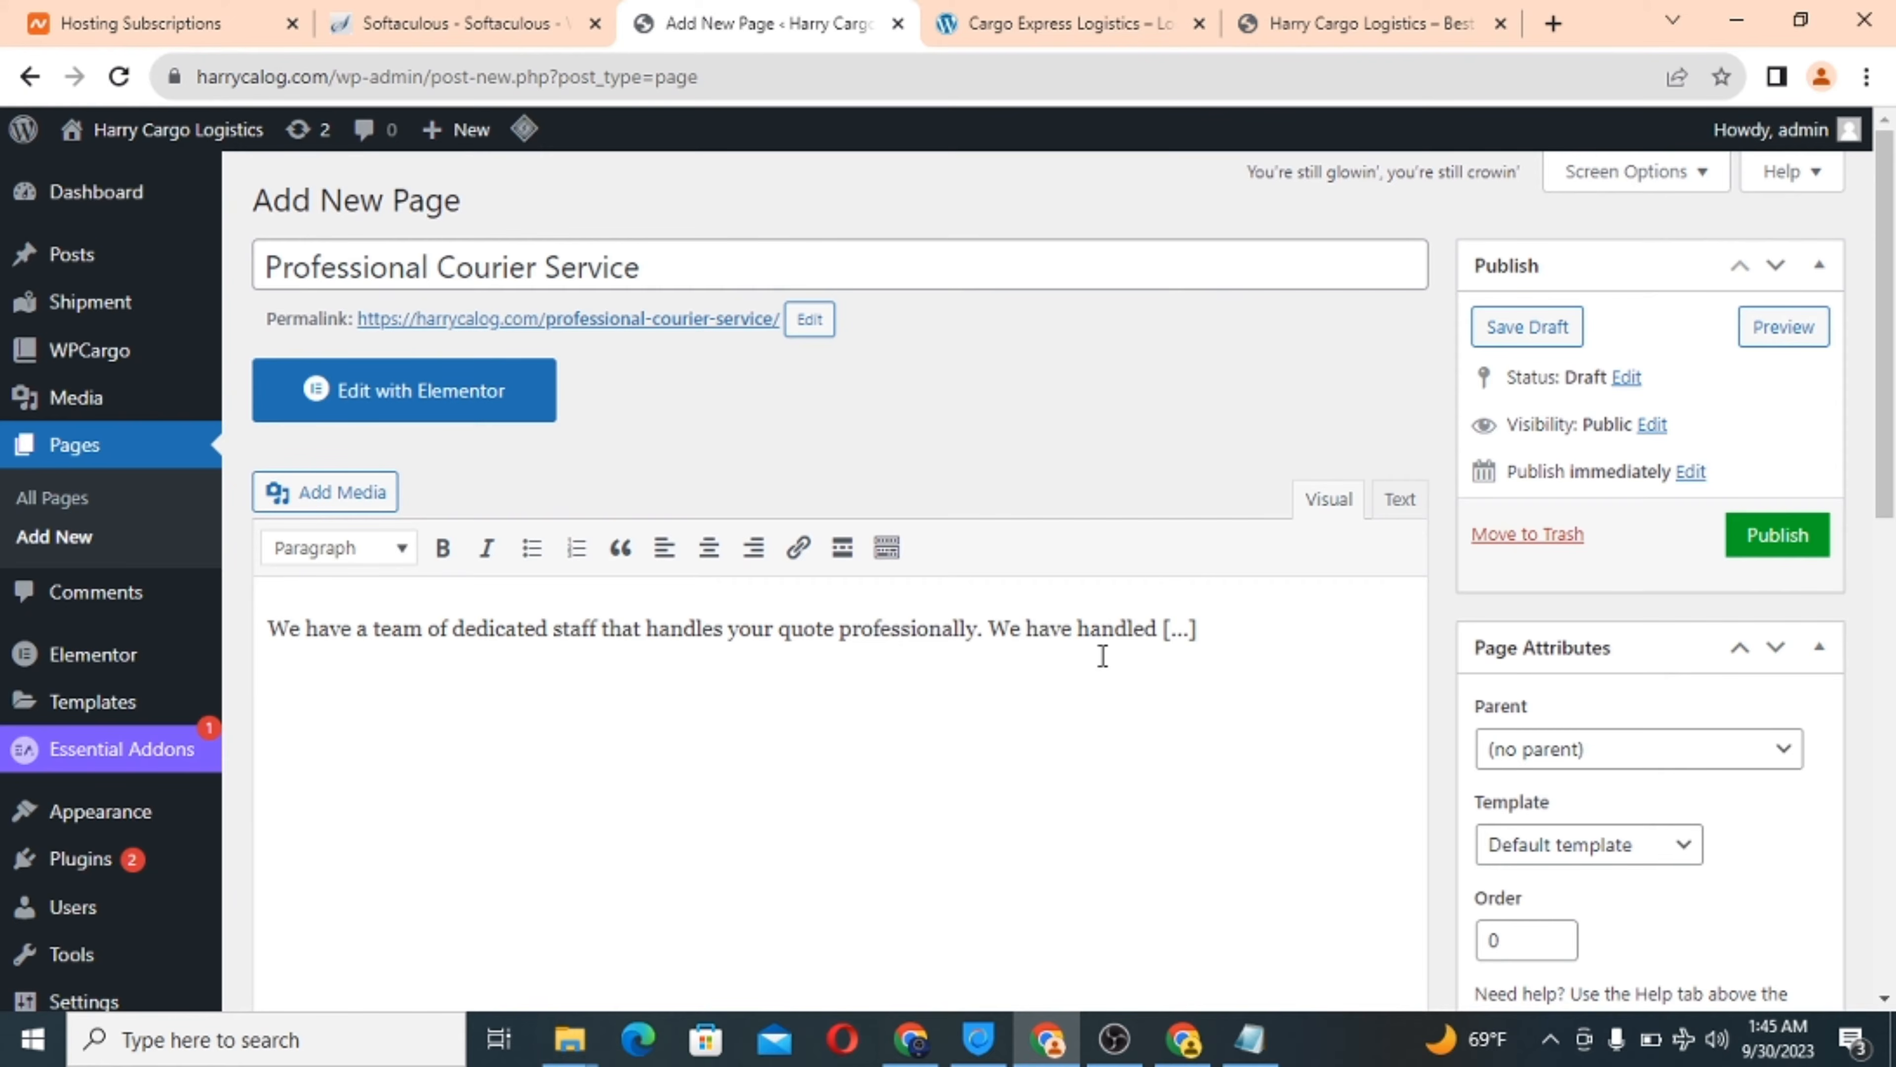
{"action": "left_click_drag", "start_coordinate": [1166, 631], "coordinate": [1216, 627]}
{"action": "type", "text": "more than 1000"}
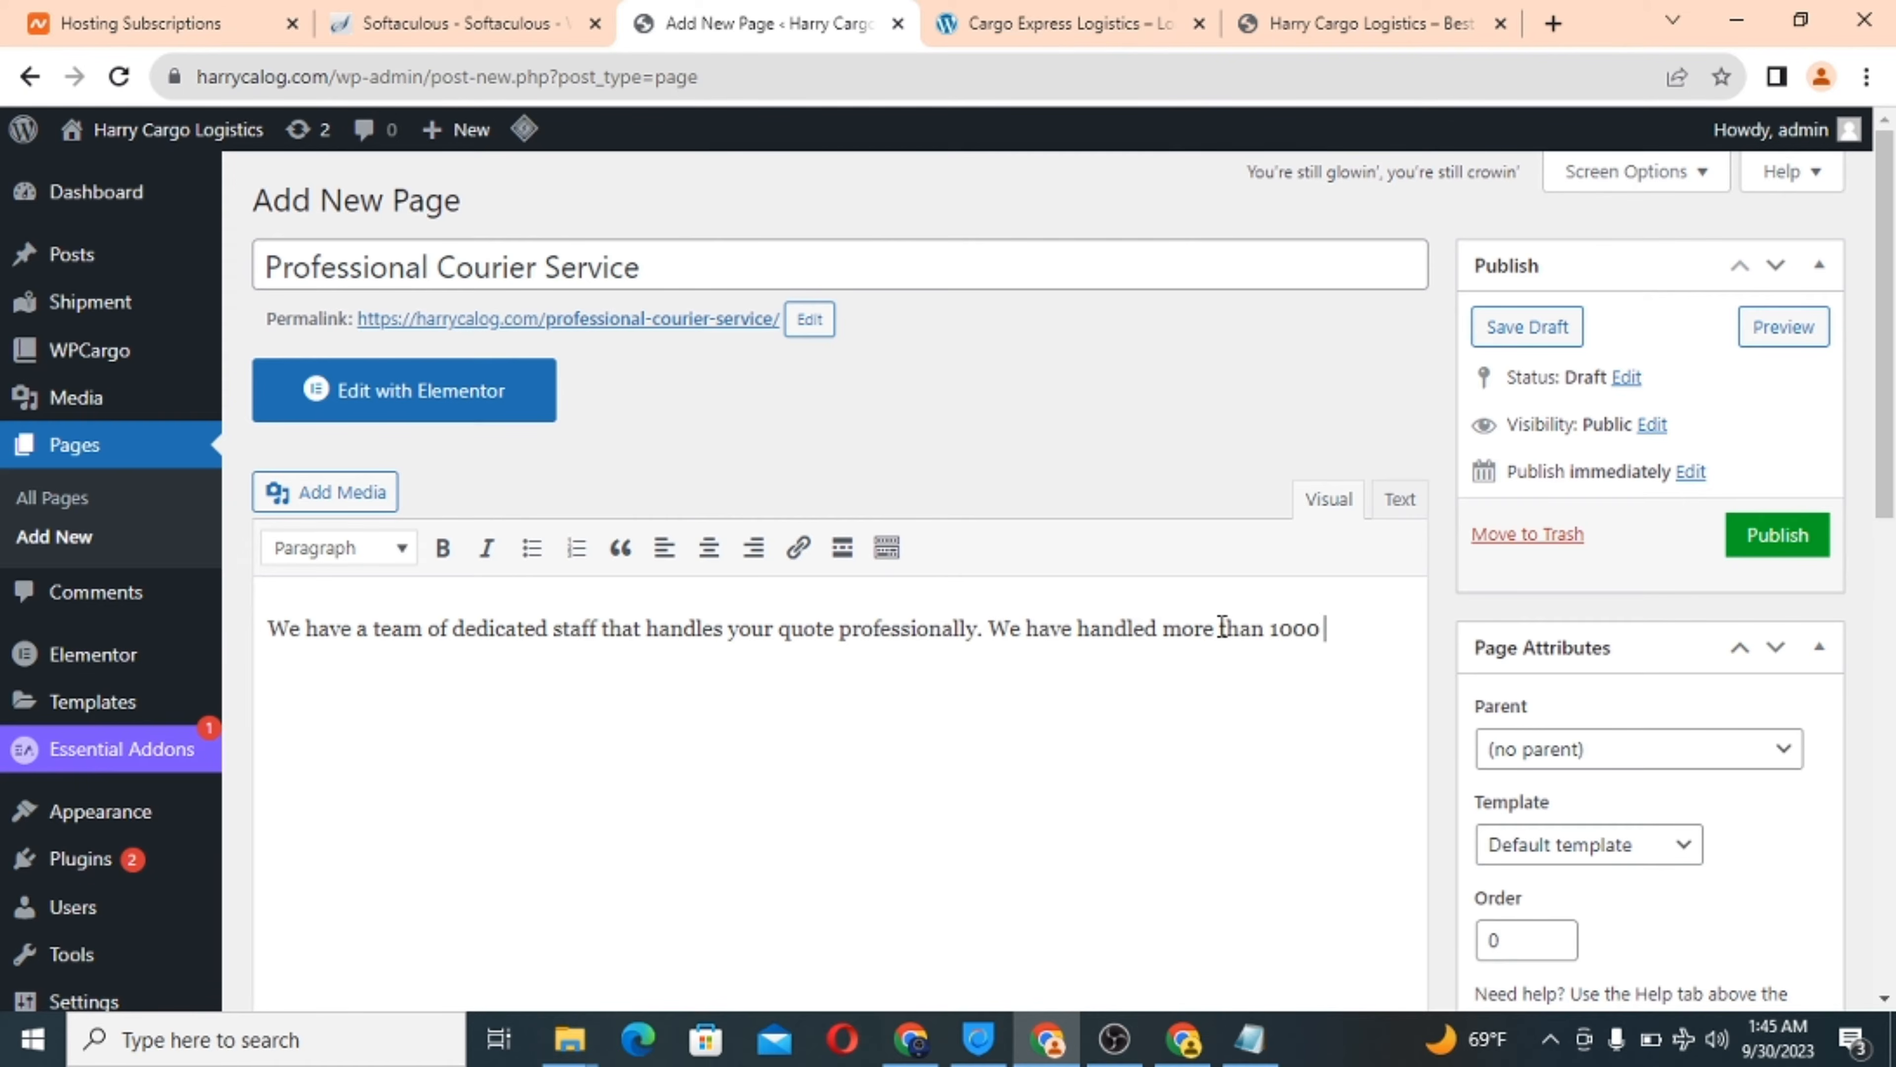
{"action": "type", "text": " delivery reques"}
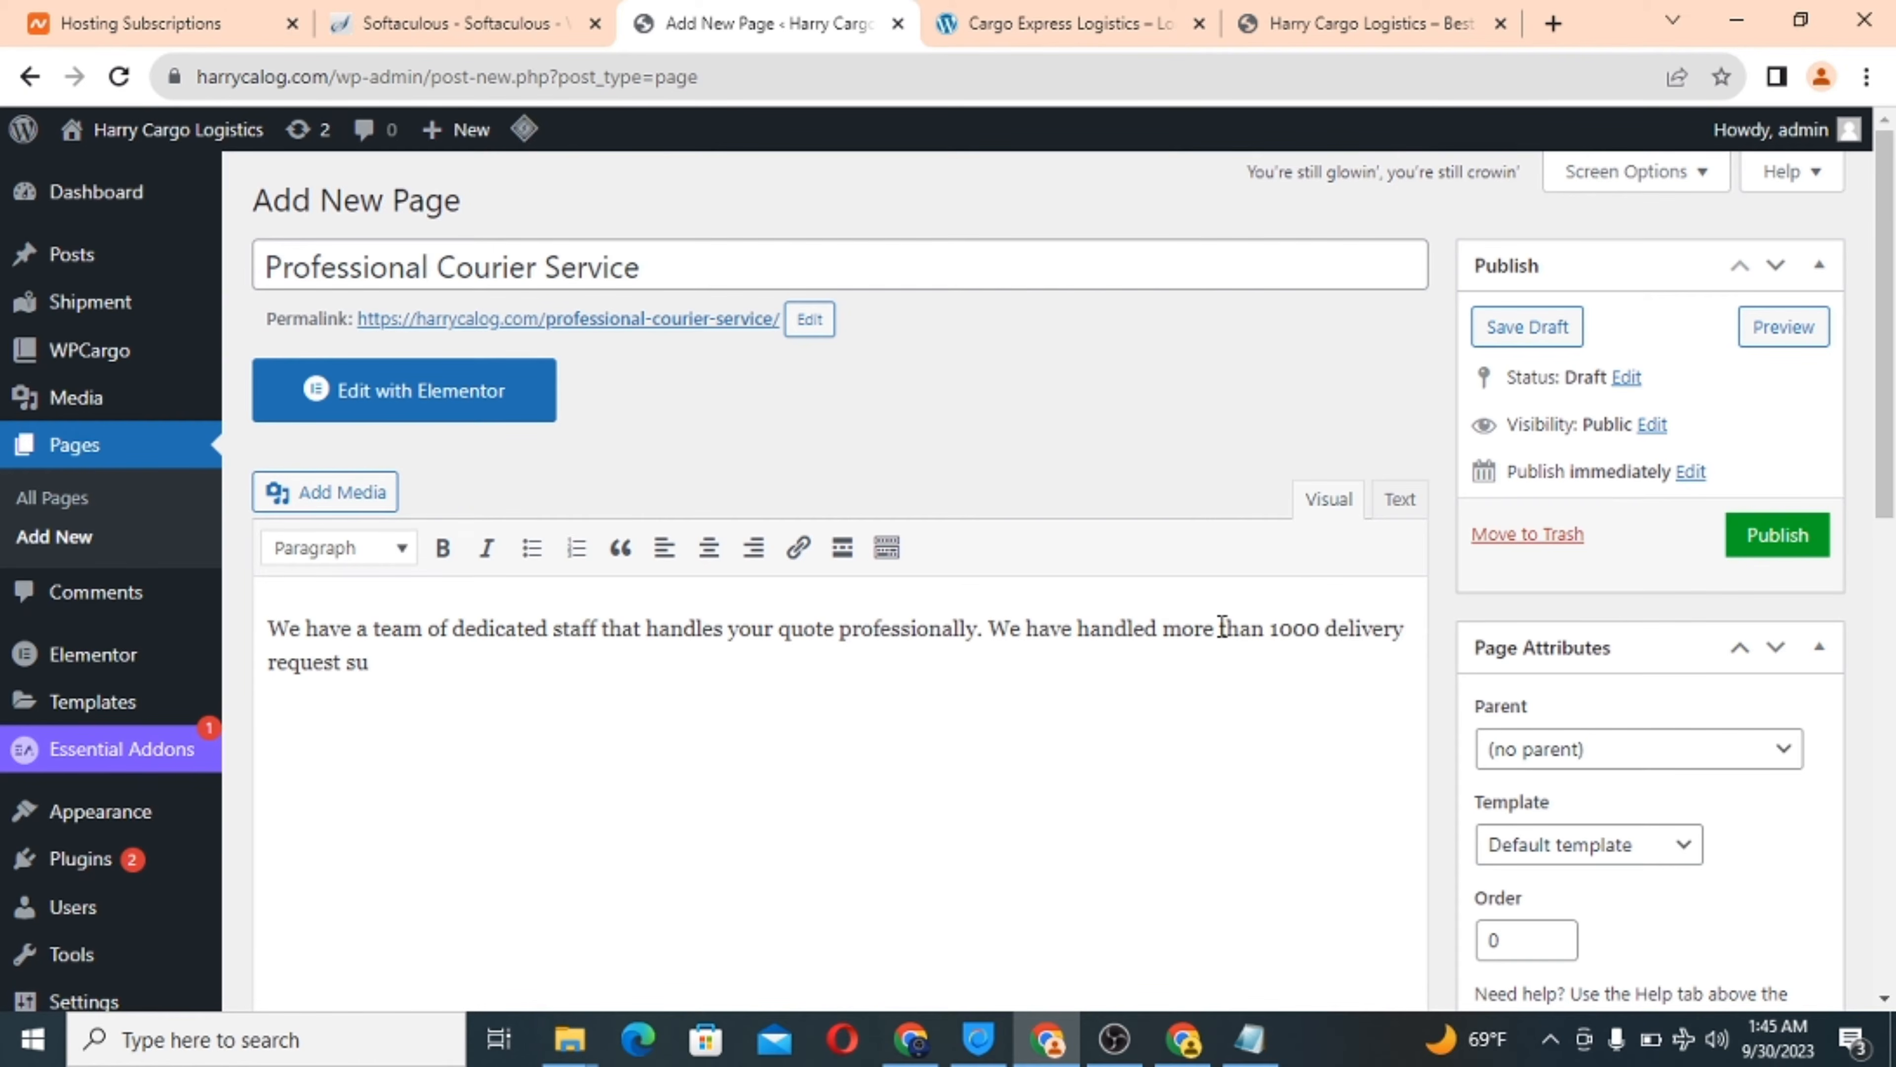
{"action": "type", "text": "t since inception ."}
{"action": "scroll", "coordinate": [948, 723], "scroll_direction": "down", "scroll_amount": 7}
Hide the Professional Courier Service page's title and start uploading a new featured image.
{"action": "scroll", "coordinate": [948, 728], "scroll_direction": "down", "scroll_amount": 5}
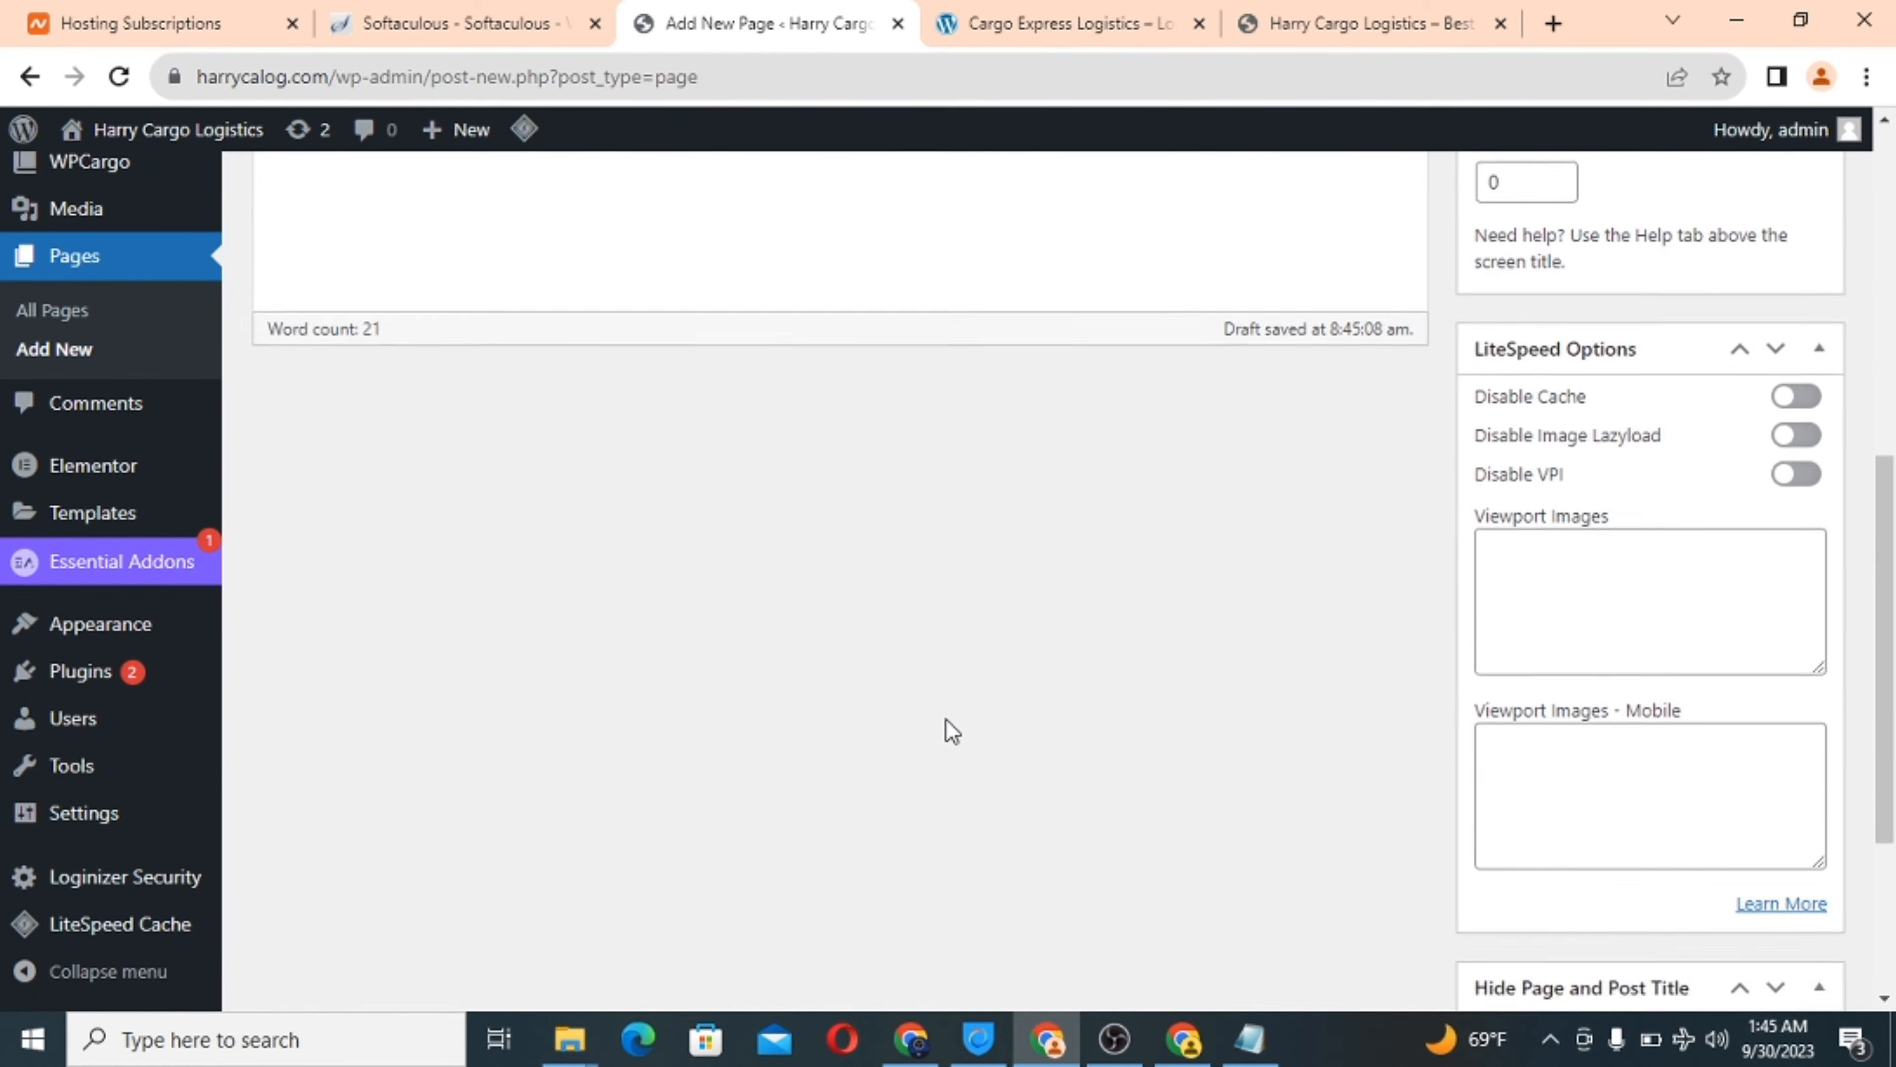
{"action": "left_click", "coordinate": [1485, 702]}
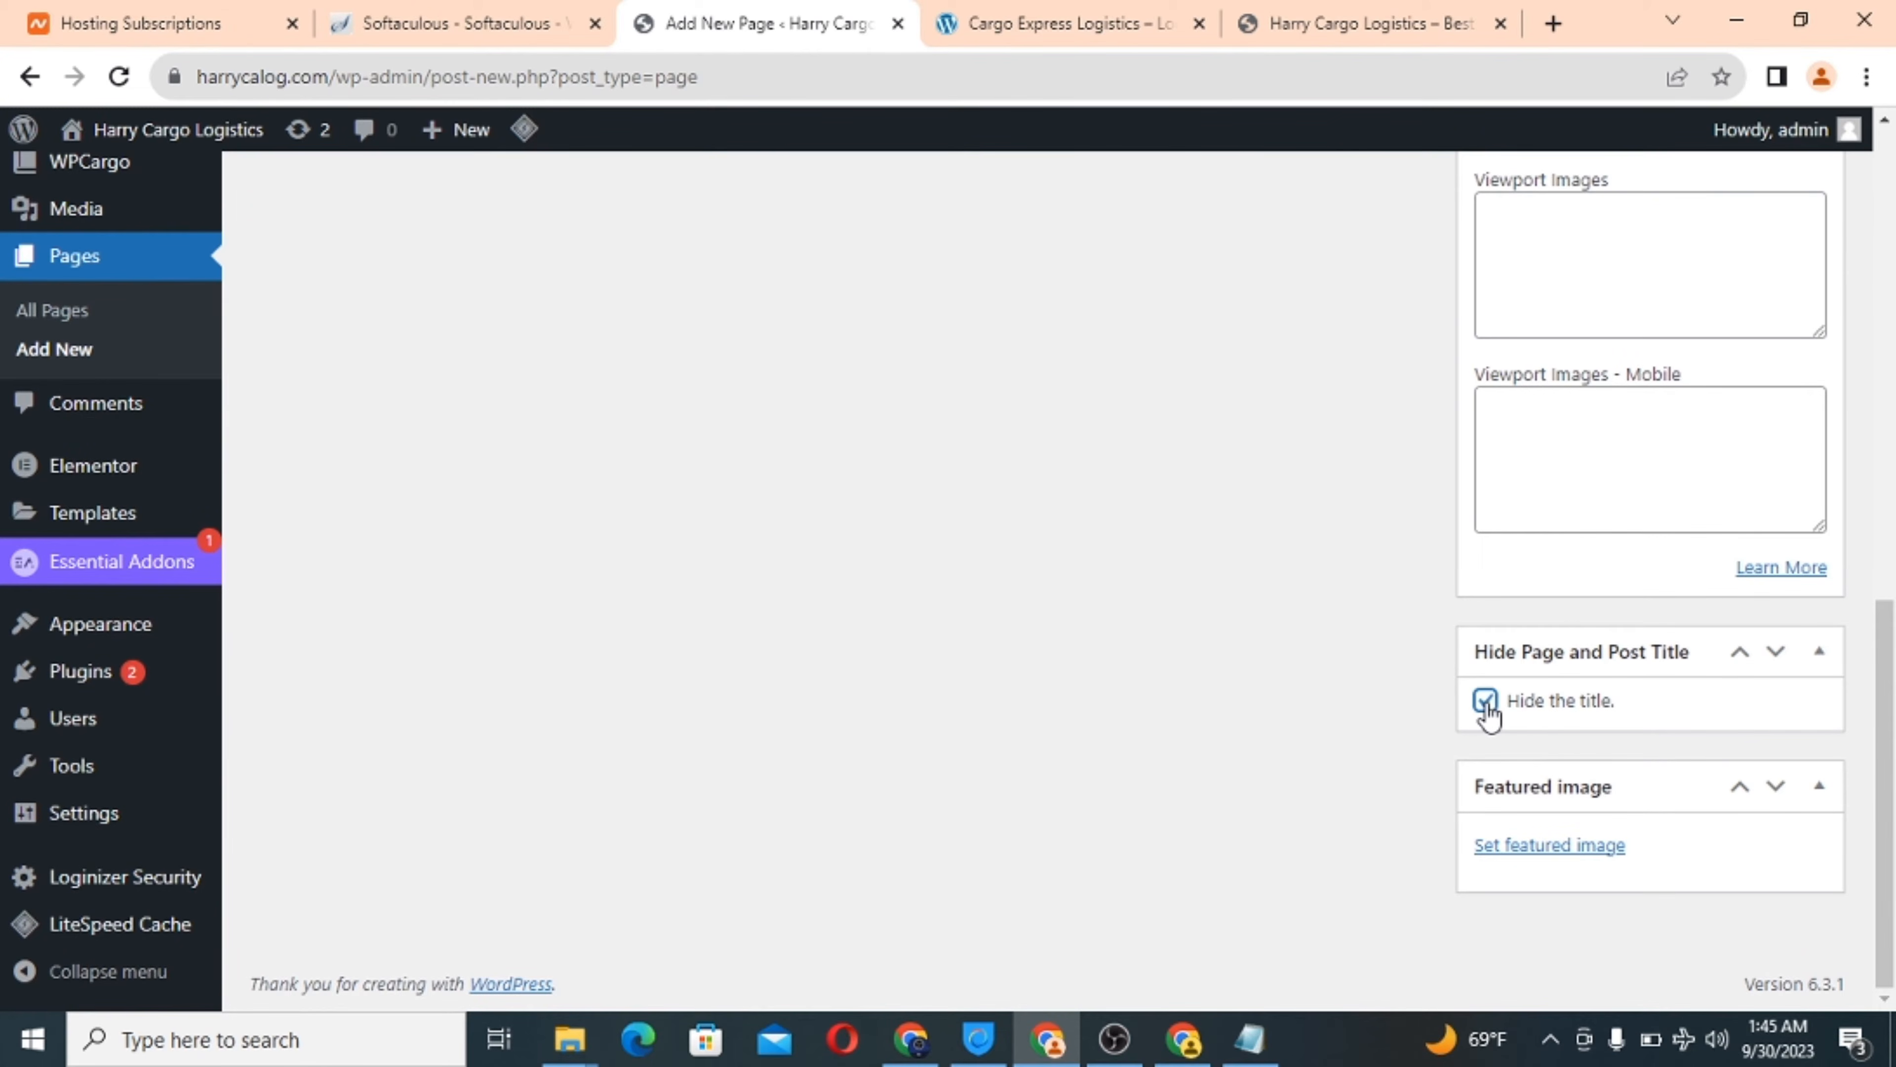
{"action": "left_click", "coordinate": [1516, 846]}
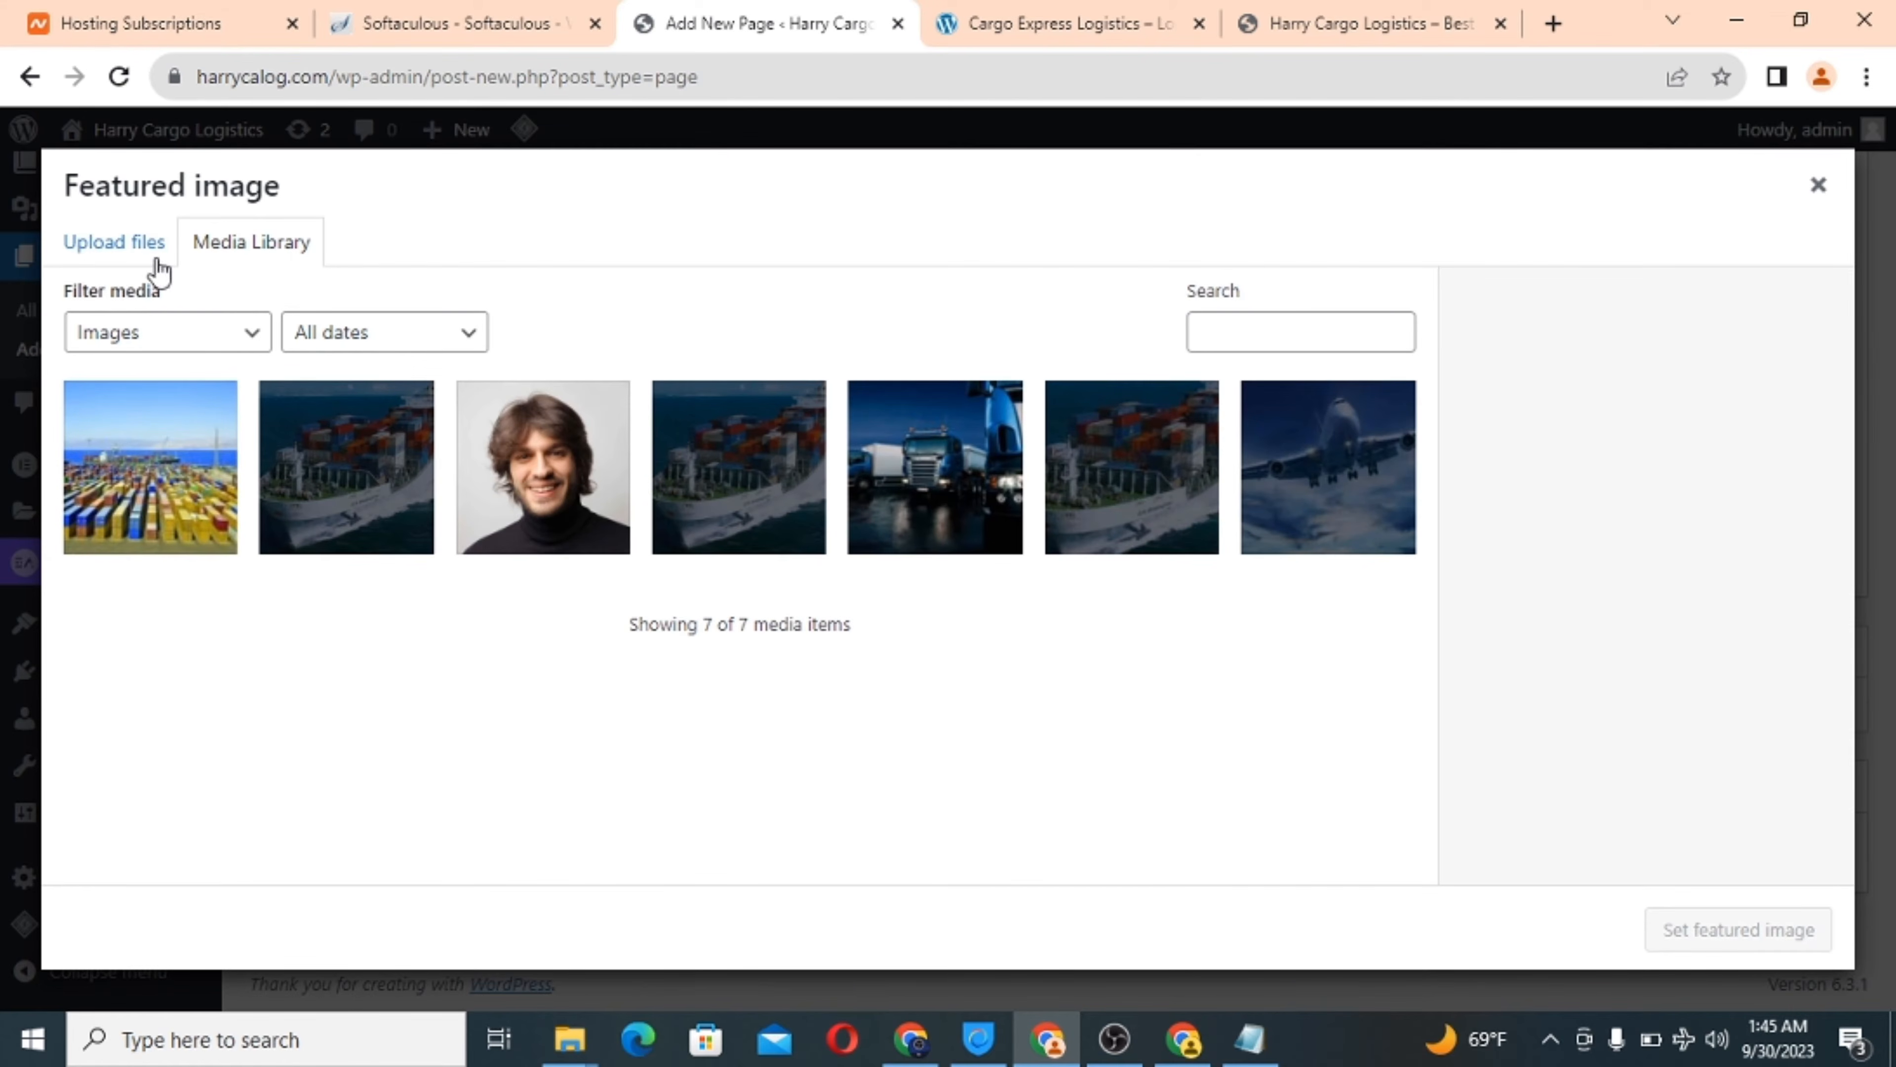
{"action": "left_click", "coordinate": [135, 249]}
{"action": "left_click", "coordinate": [929, 597]}
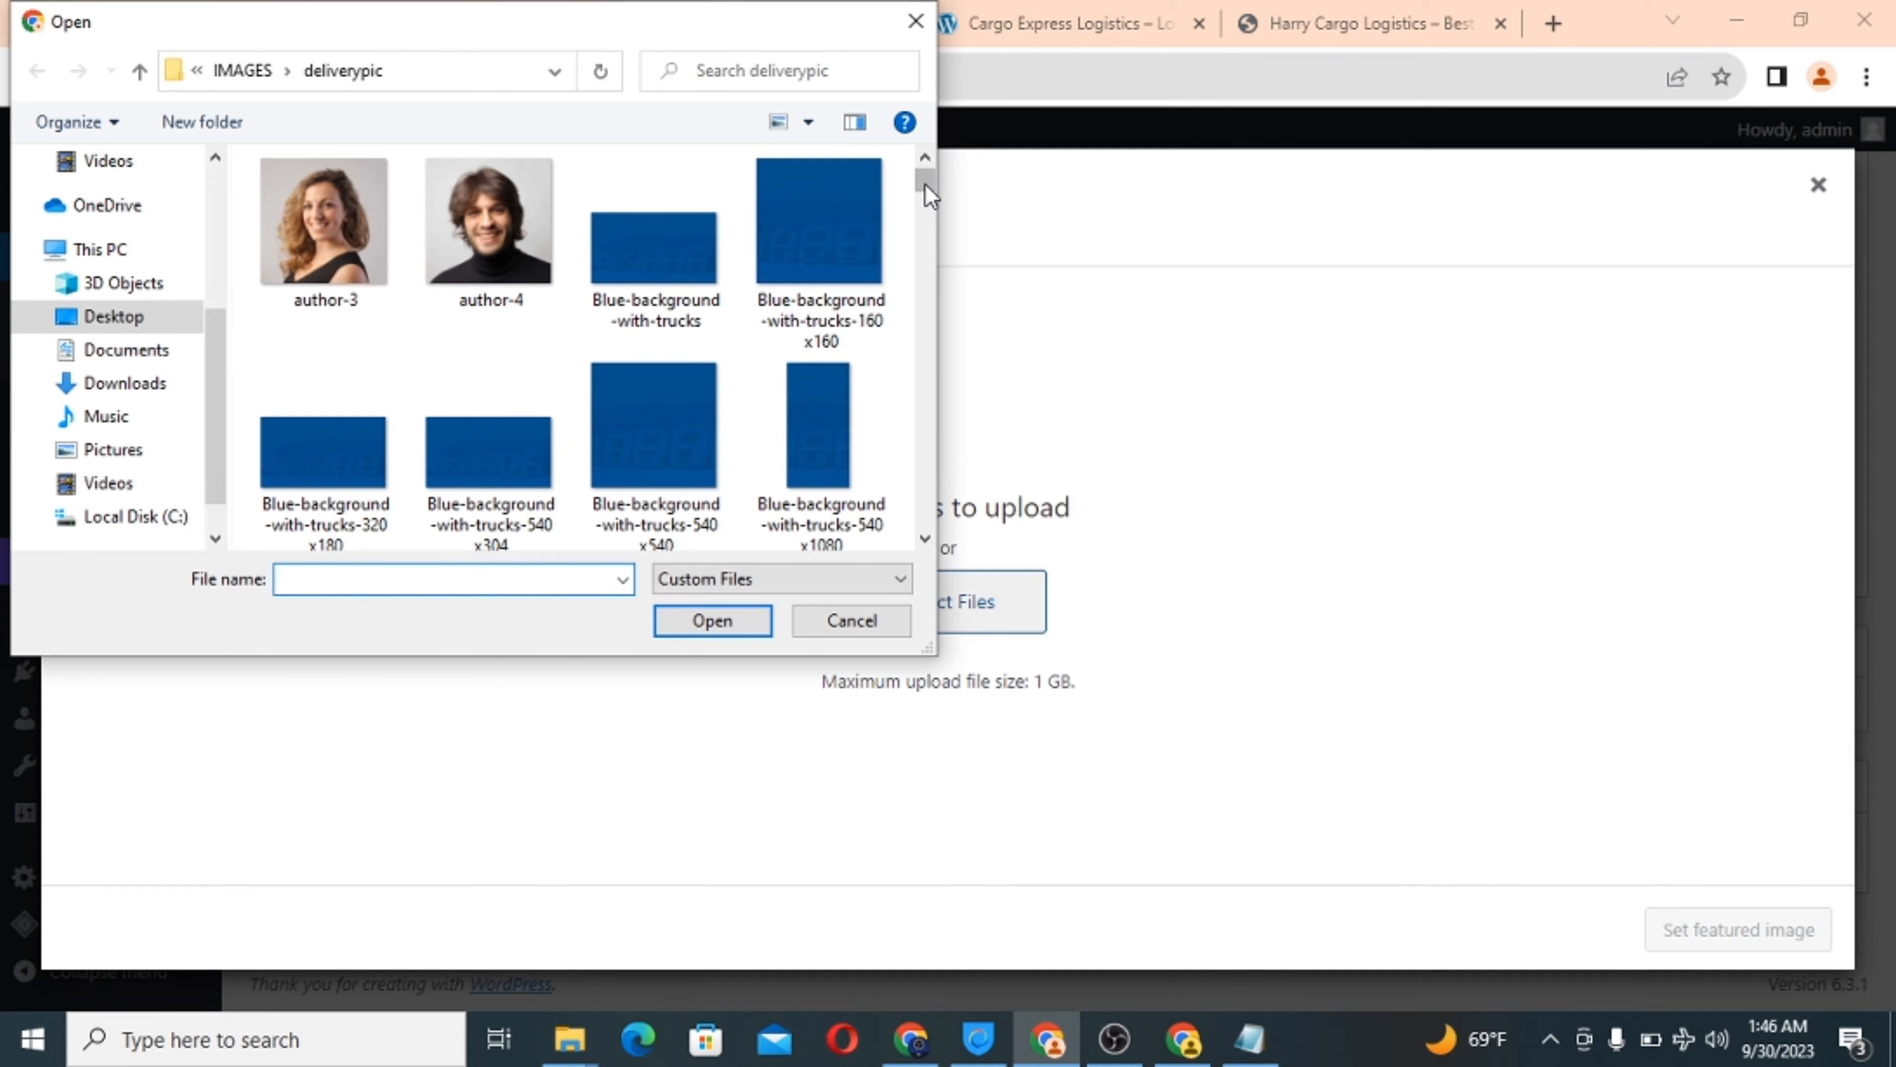
{"action": "left_click_drag", "start_coordinate": [925, 184], "coordinate": [913, 374]}
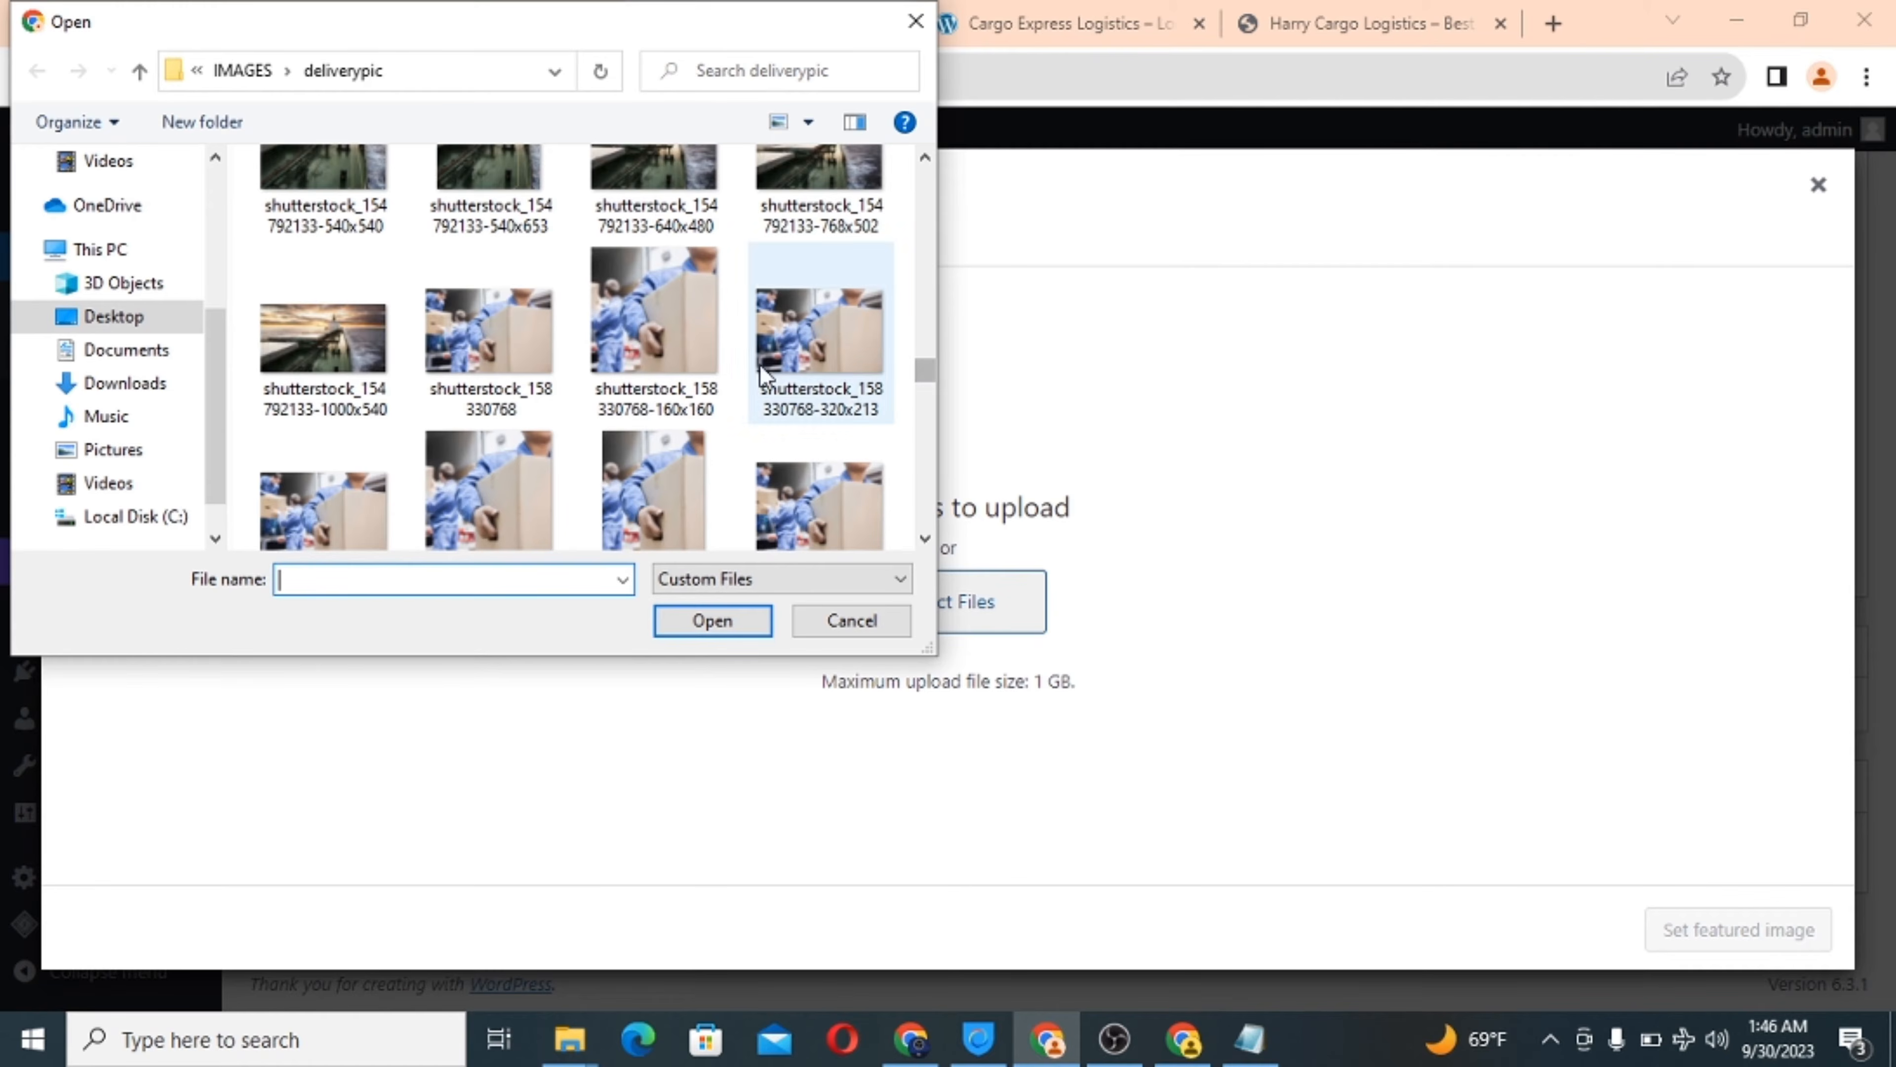
{"action": "left_click", "coordinate": [928, 534]}
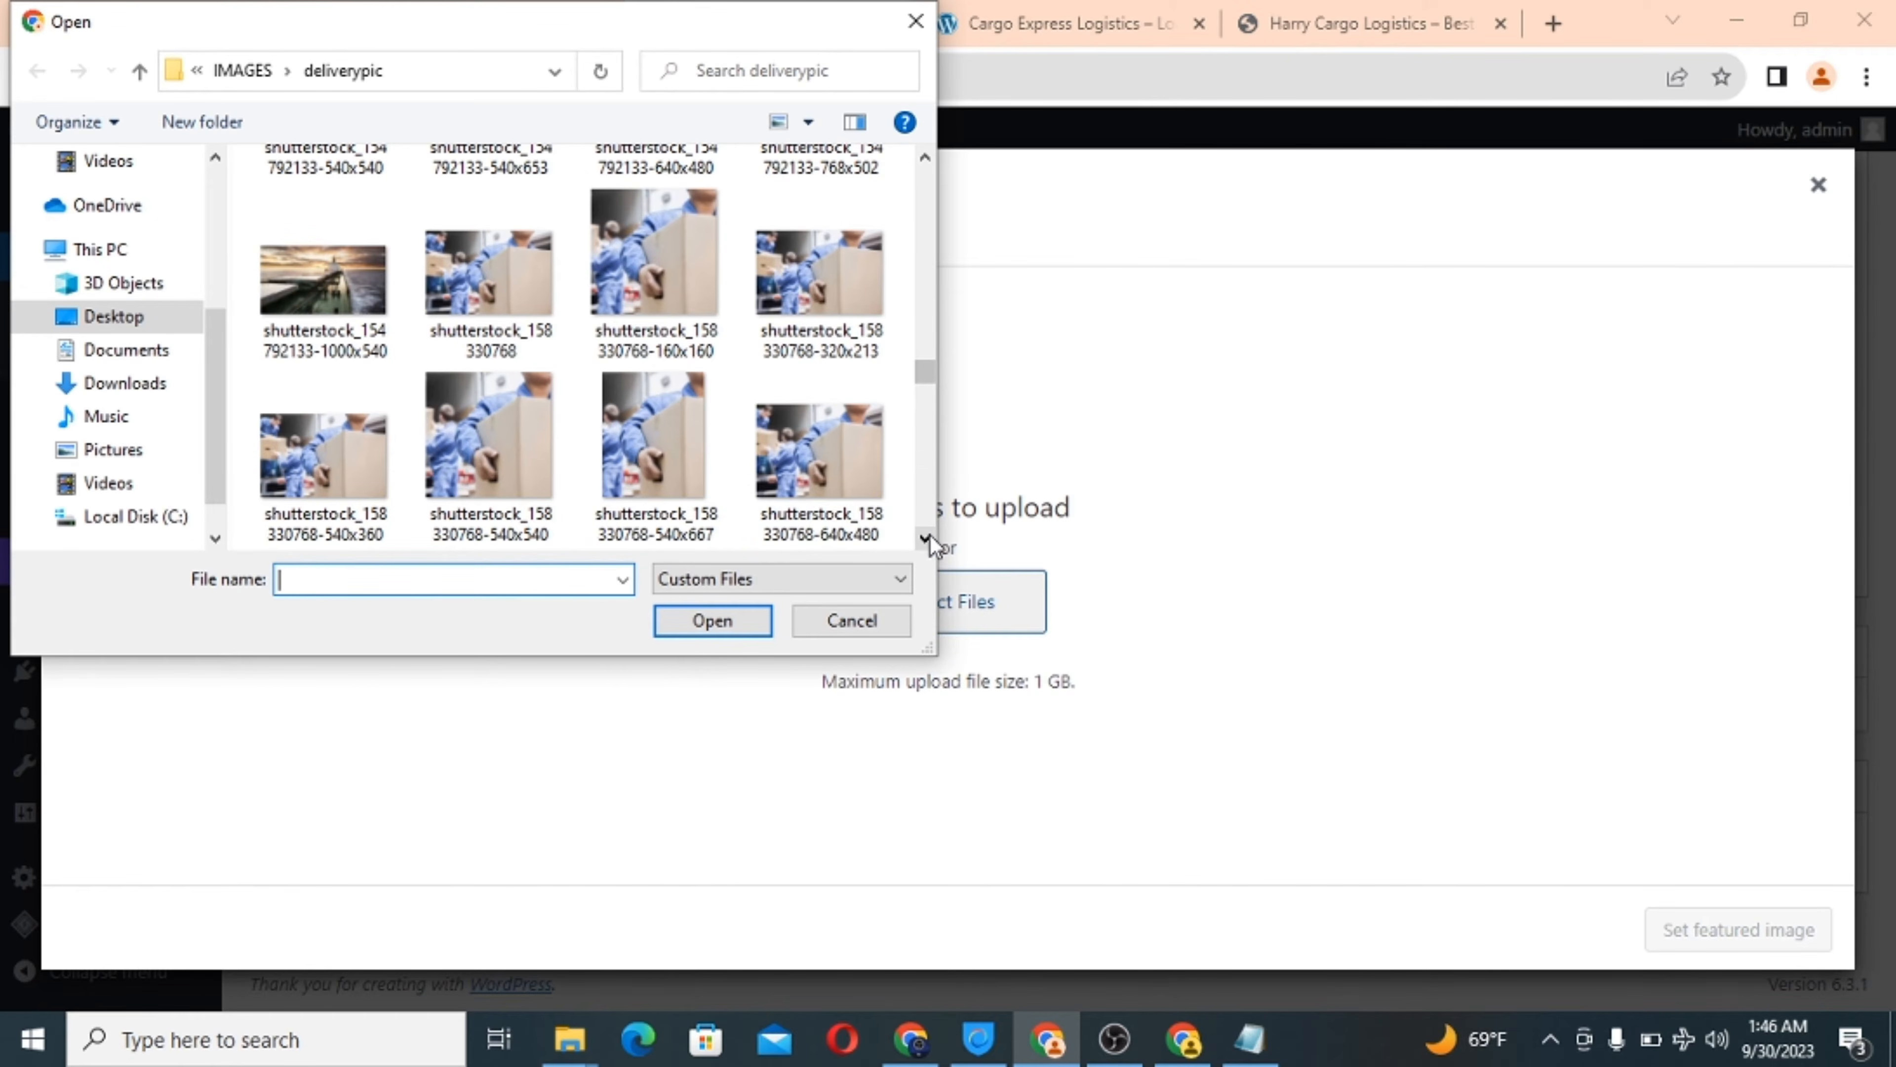
{"action": "left_click", "coordinate": [831, 471]}
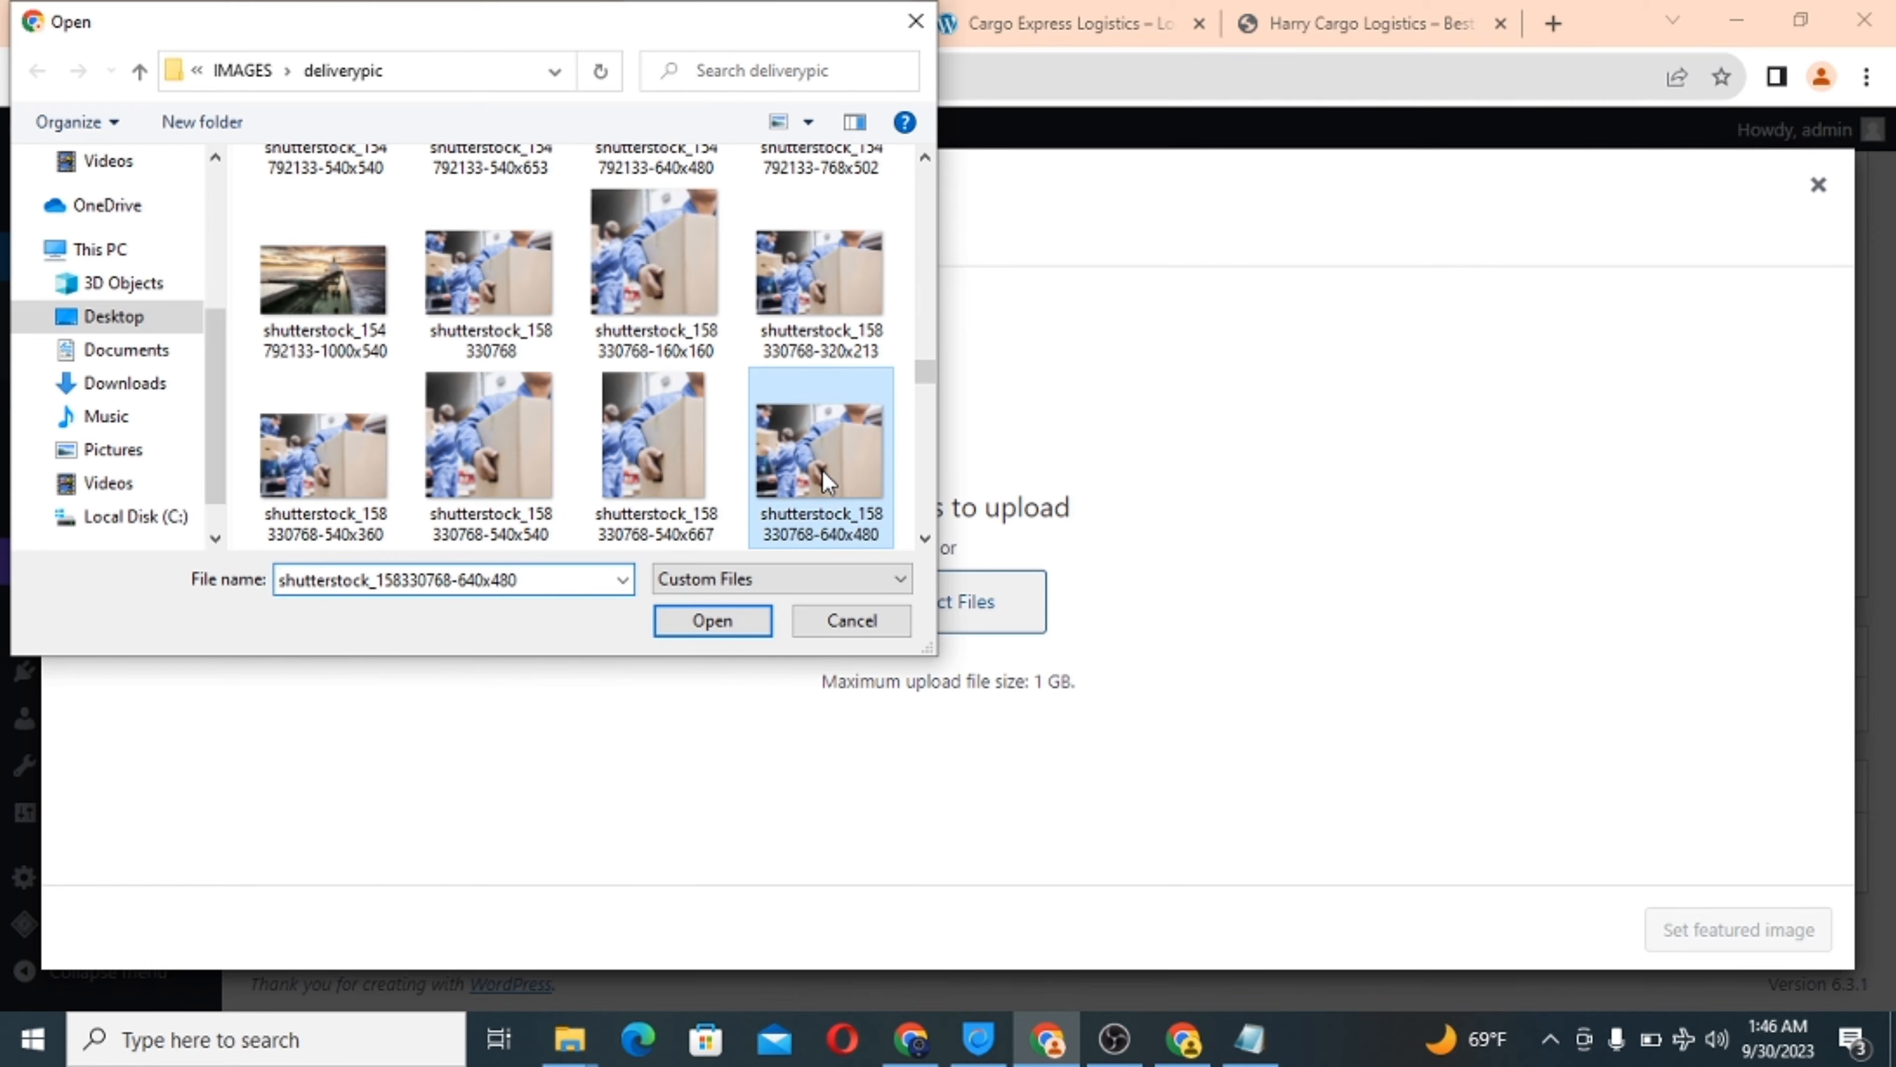
{"action": "left_click", "coordinate": [712, 621]}
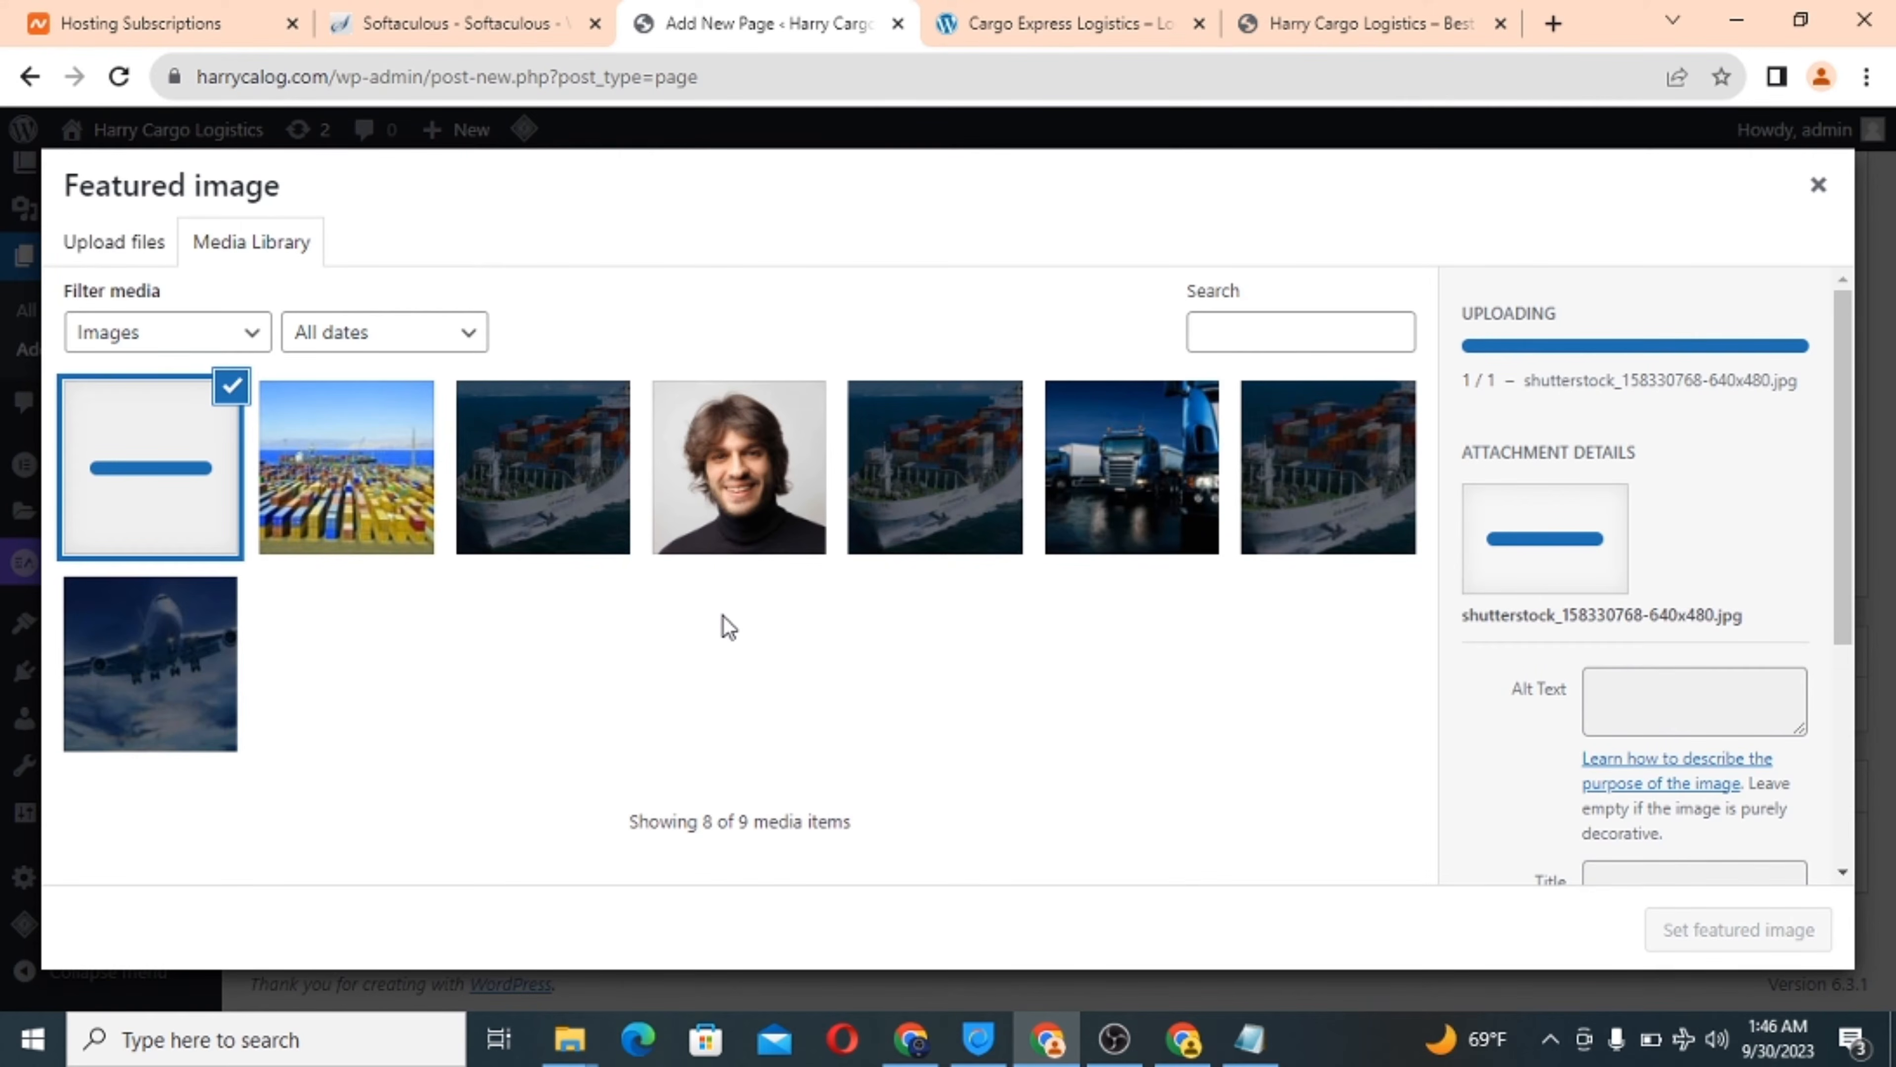
{"action": "left_click", "coordinate": [1092, 21]}
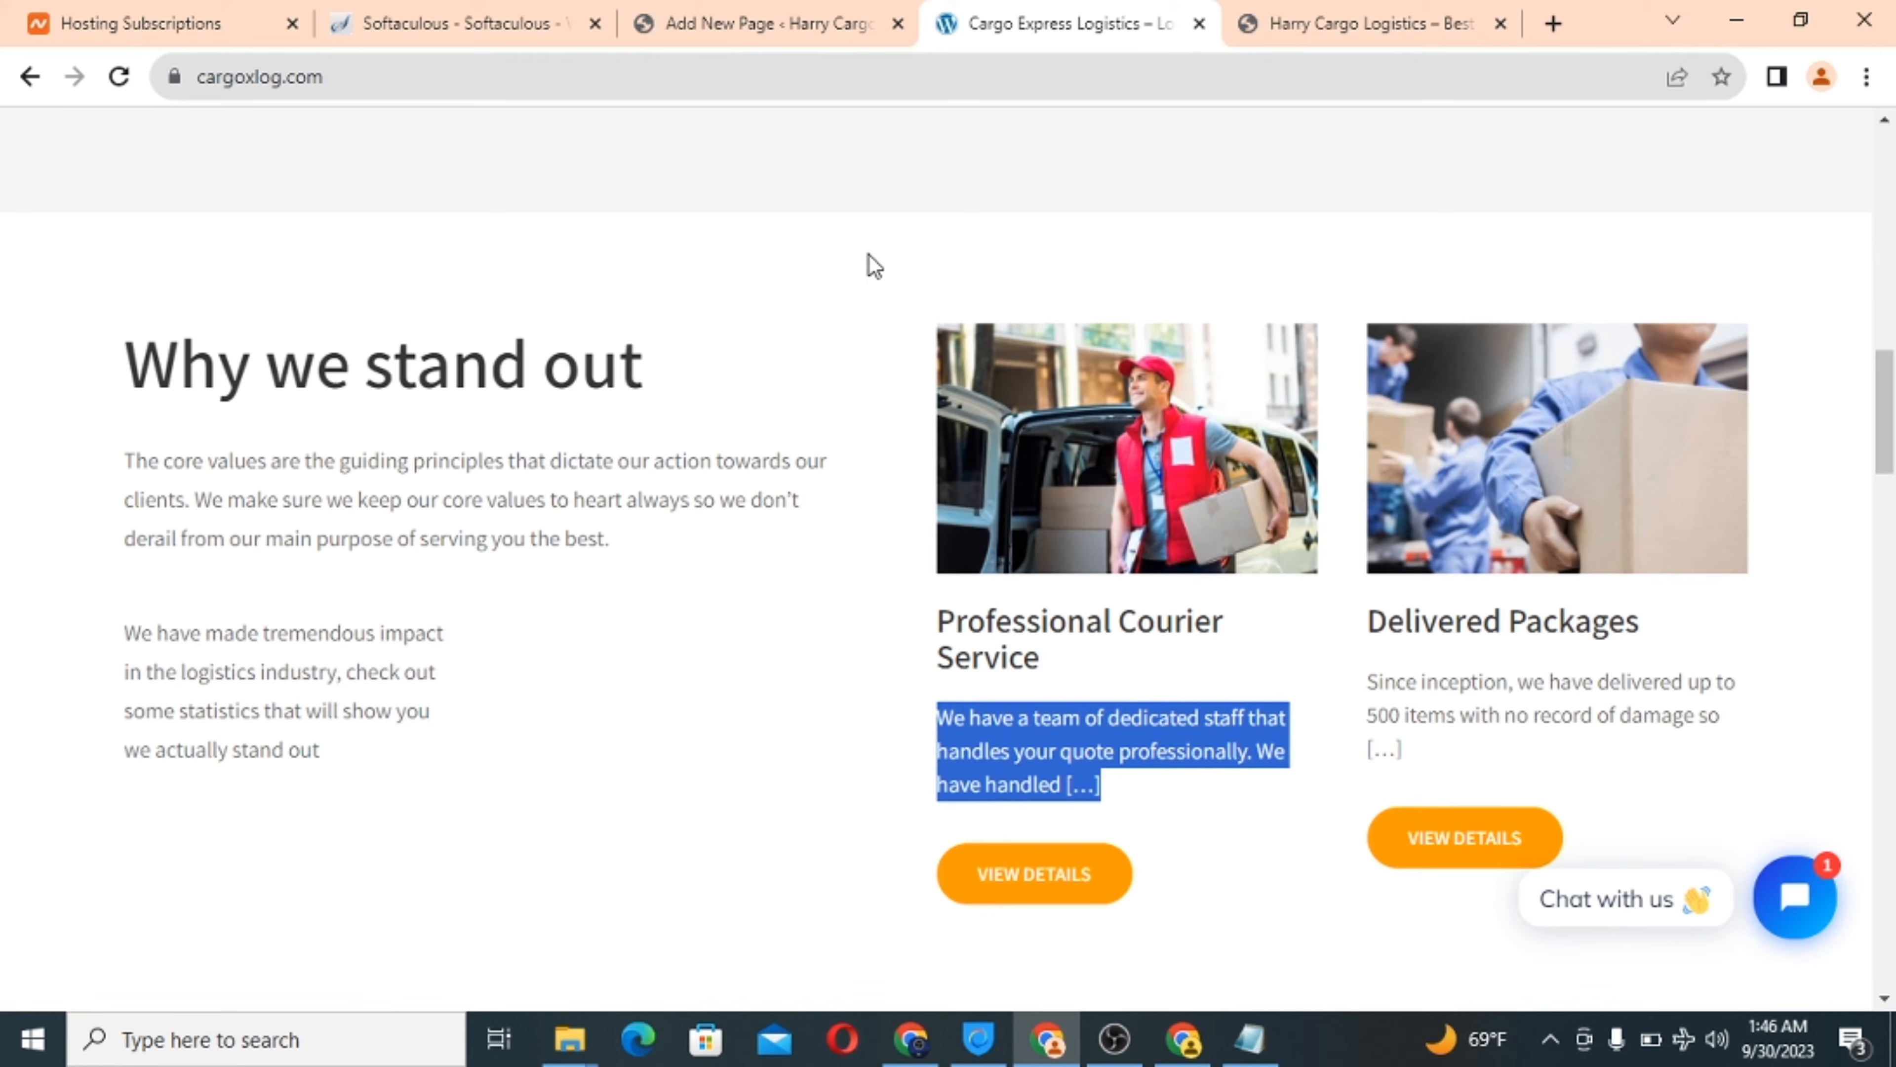
{"action": "left_click", "coordinate": [743, 23]}
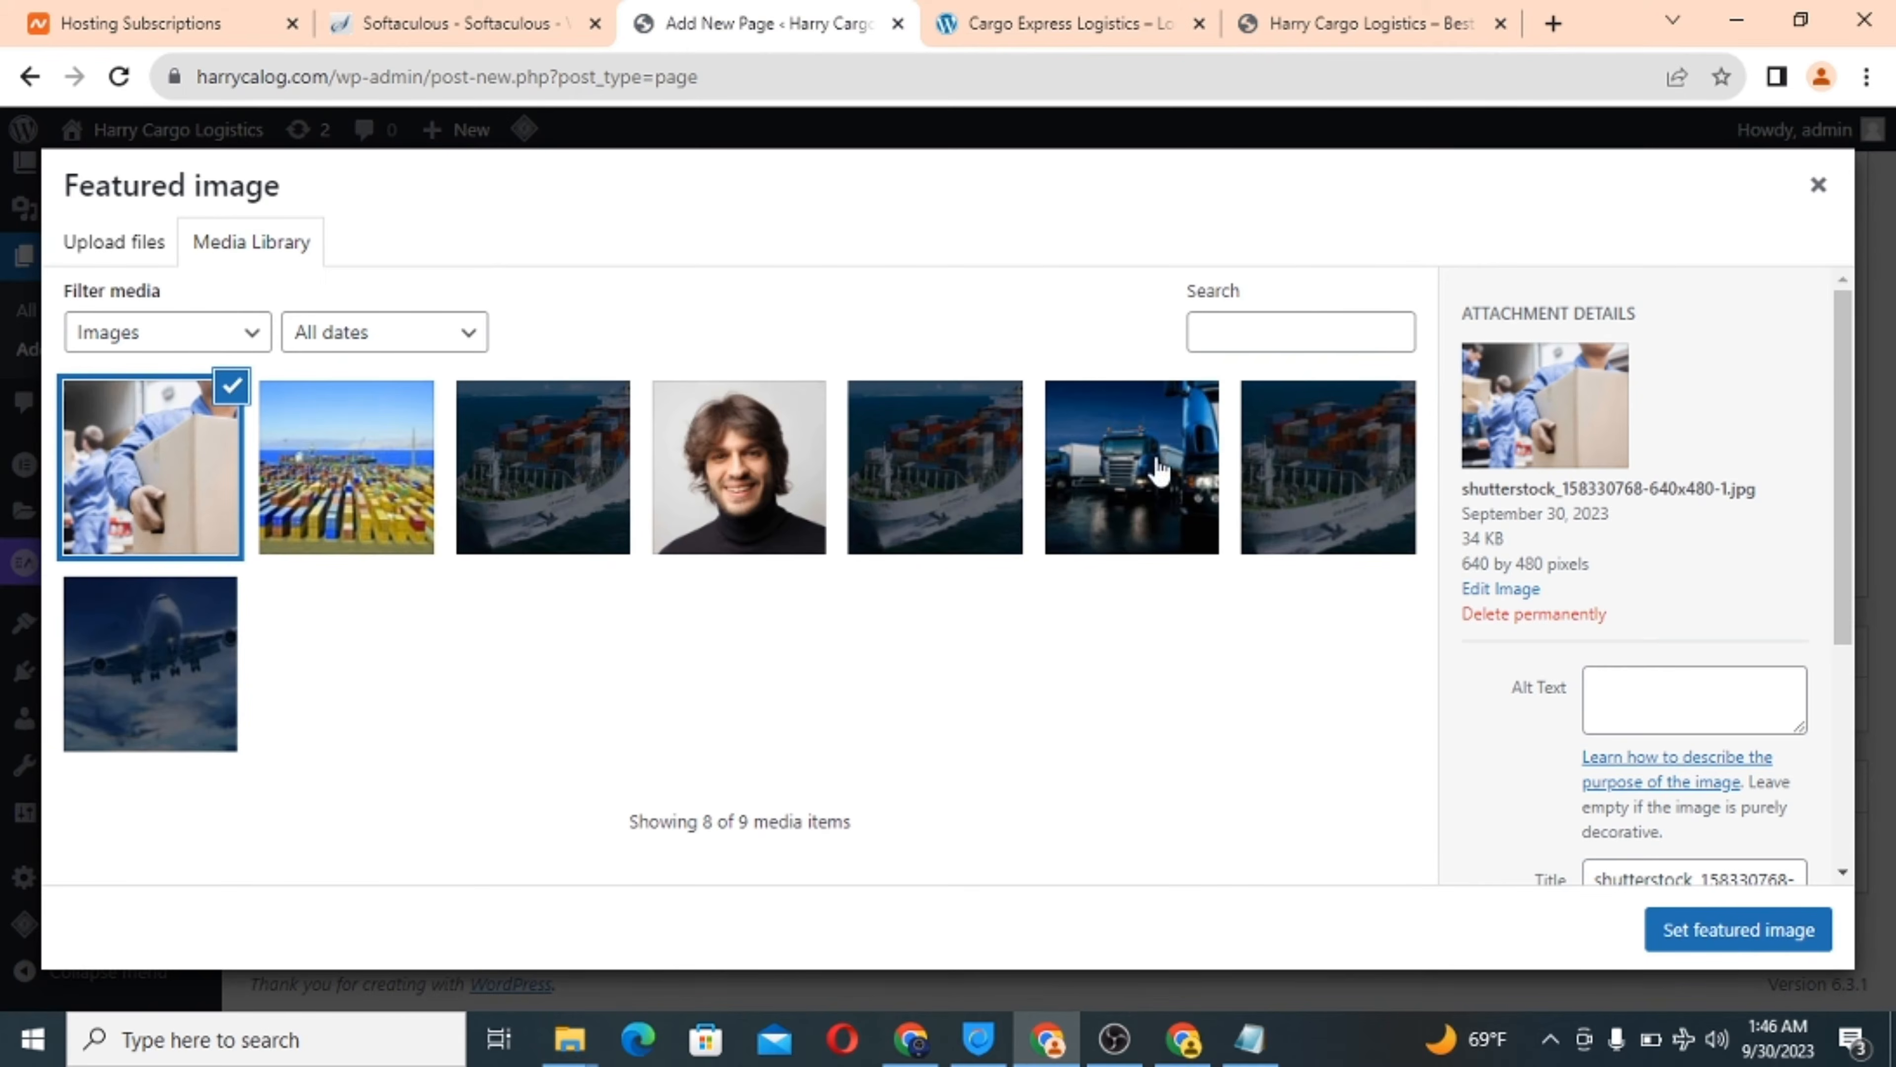
{"action": "left_click", "coordinate": [1716, 926]}
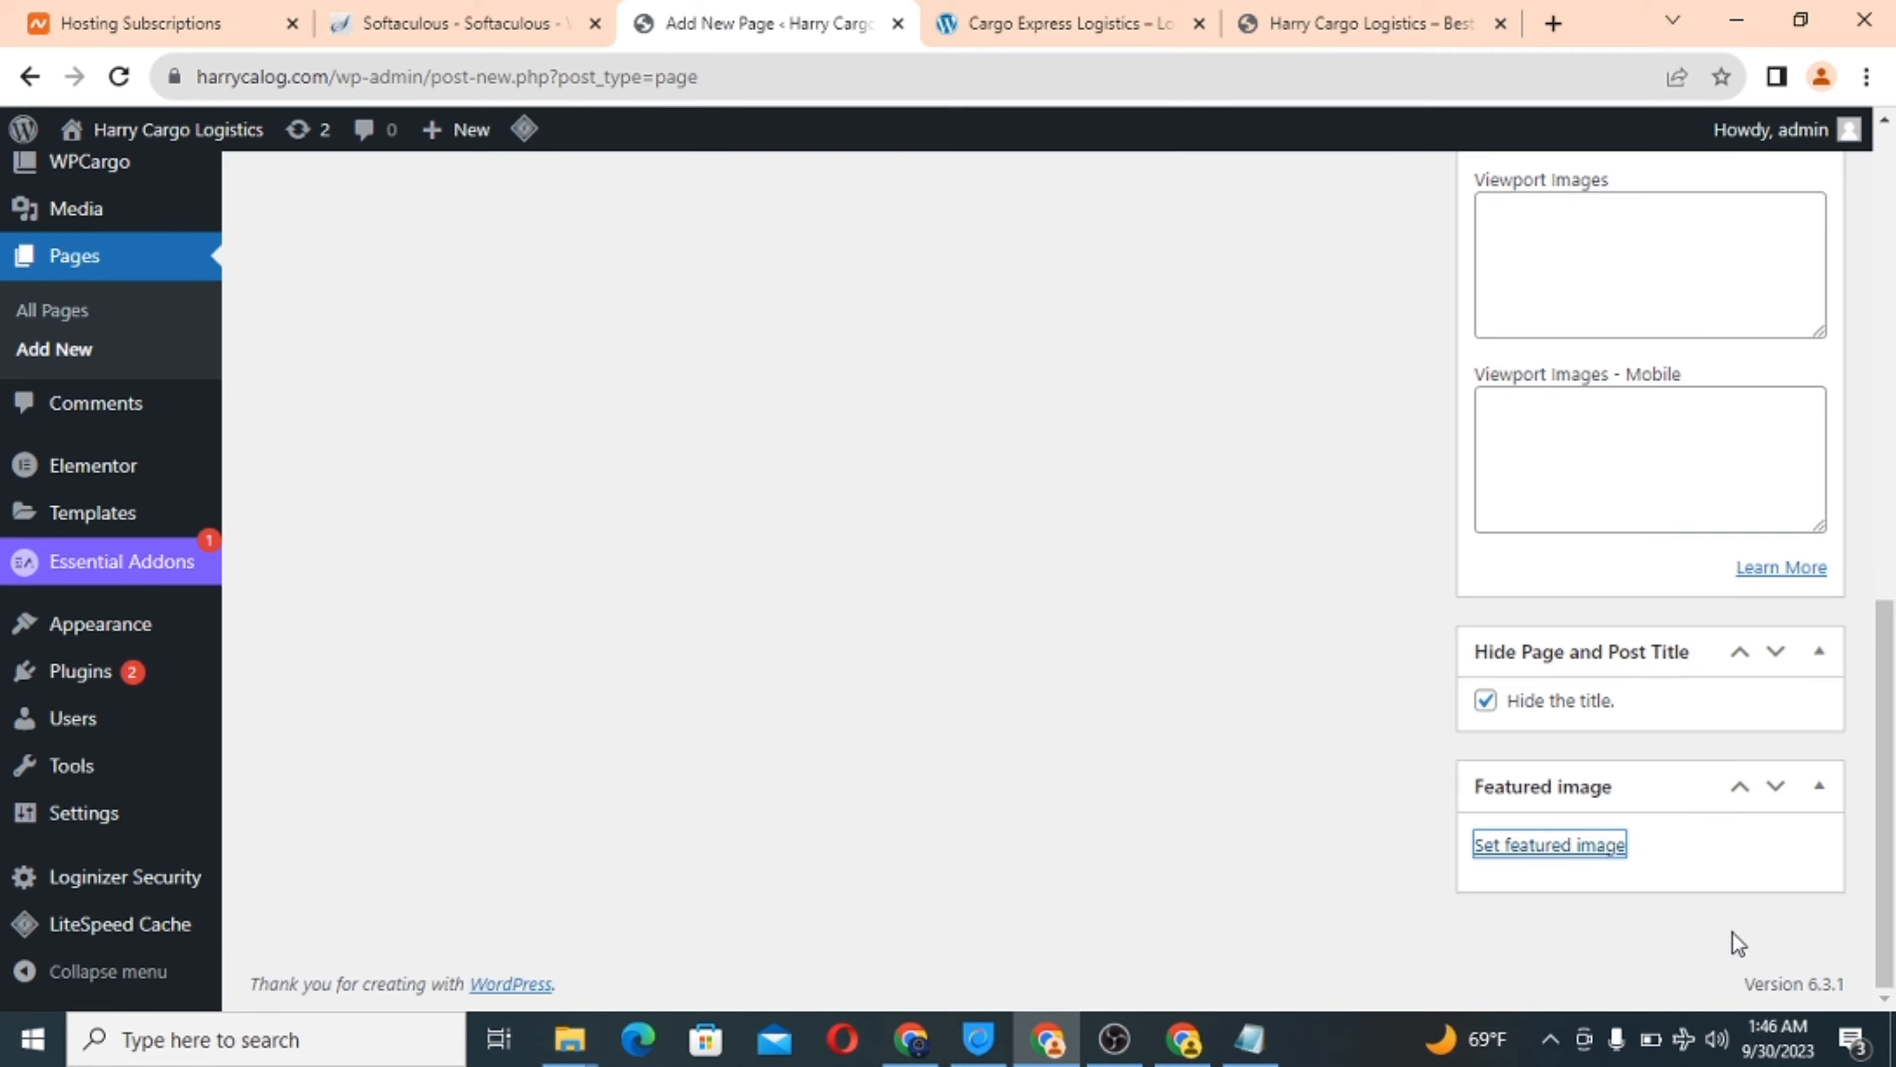
Publish the Professional Courier Service page, then start another blank page.
{"action": "scroll", "coordinate": [1338, 639], "scroll_direction": "up", "scroll_amount": 15}
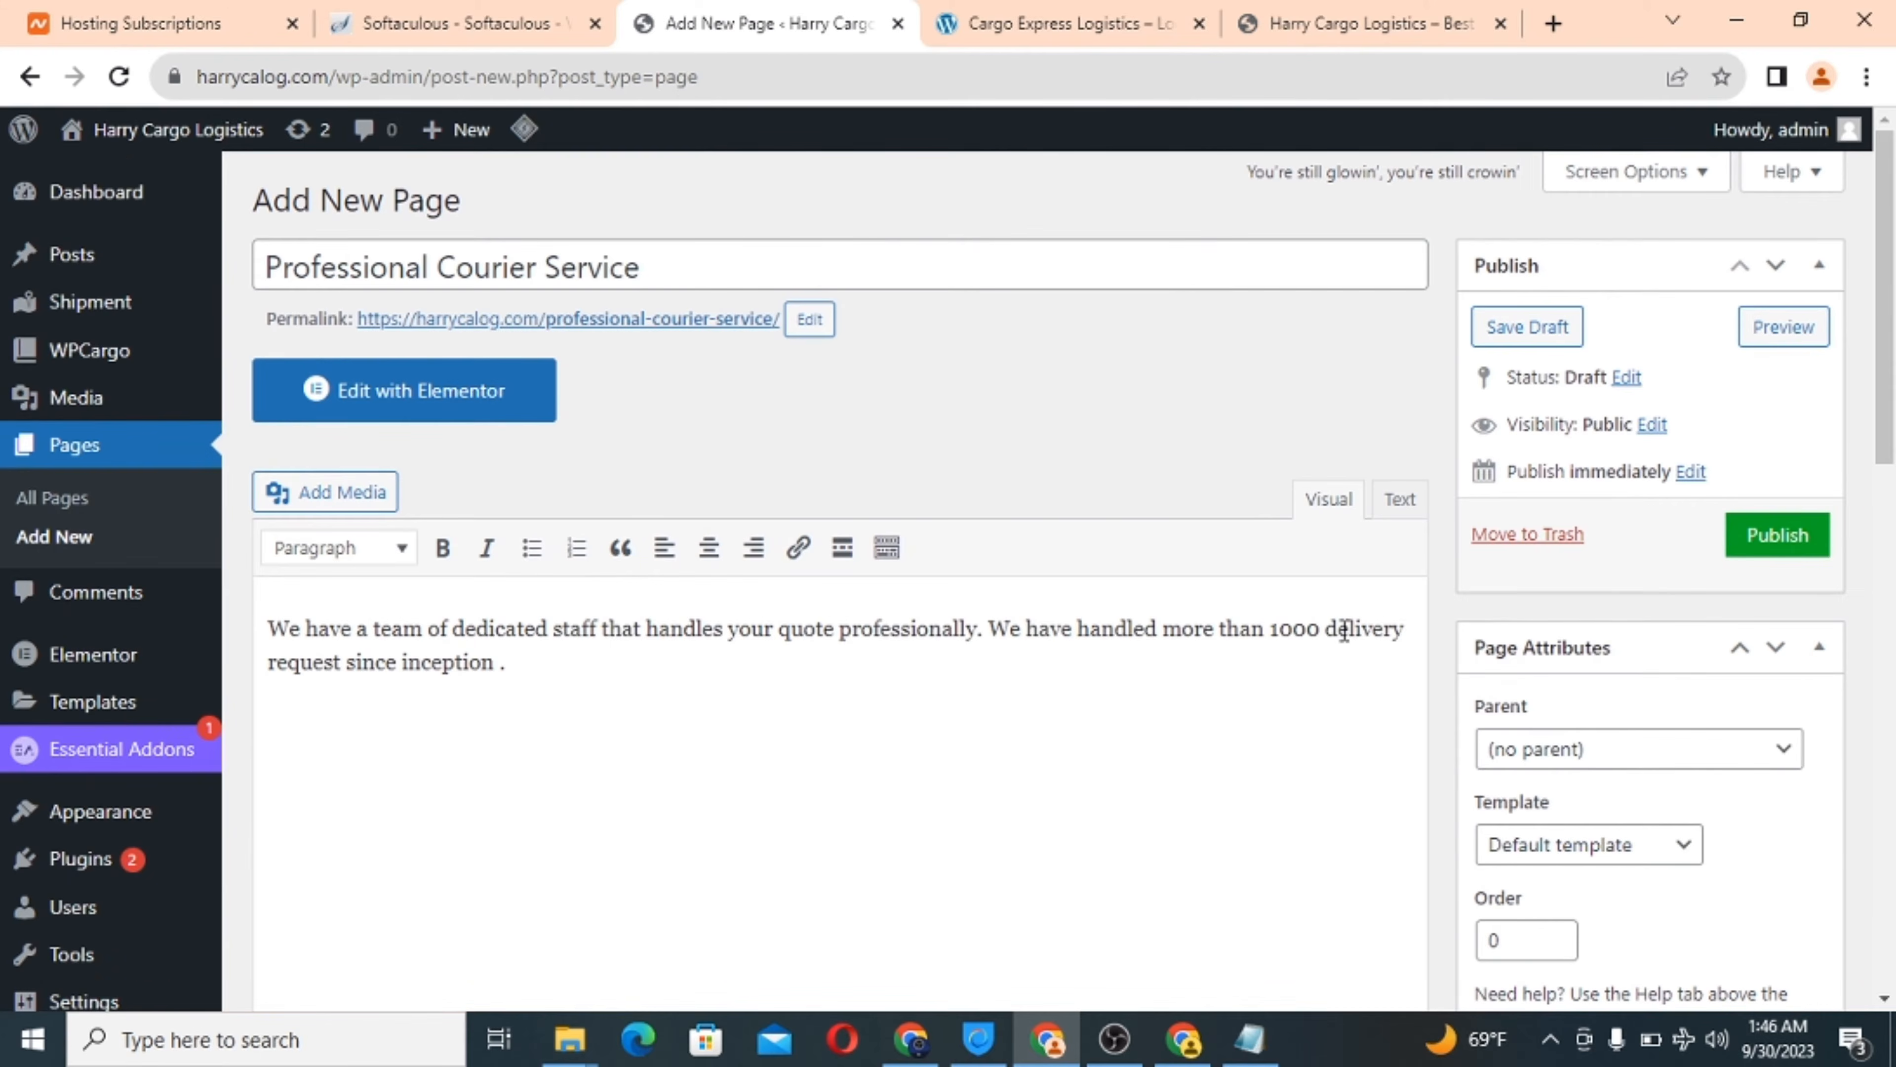
{"action": "left_click", "coordinate": [1785, 539]}
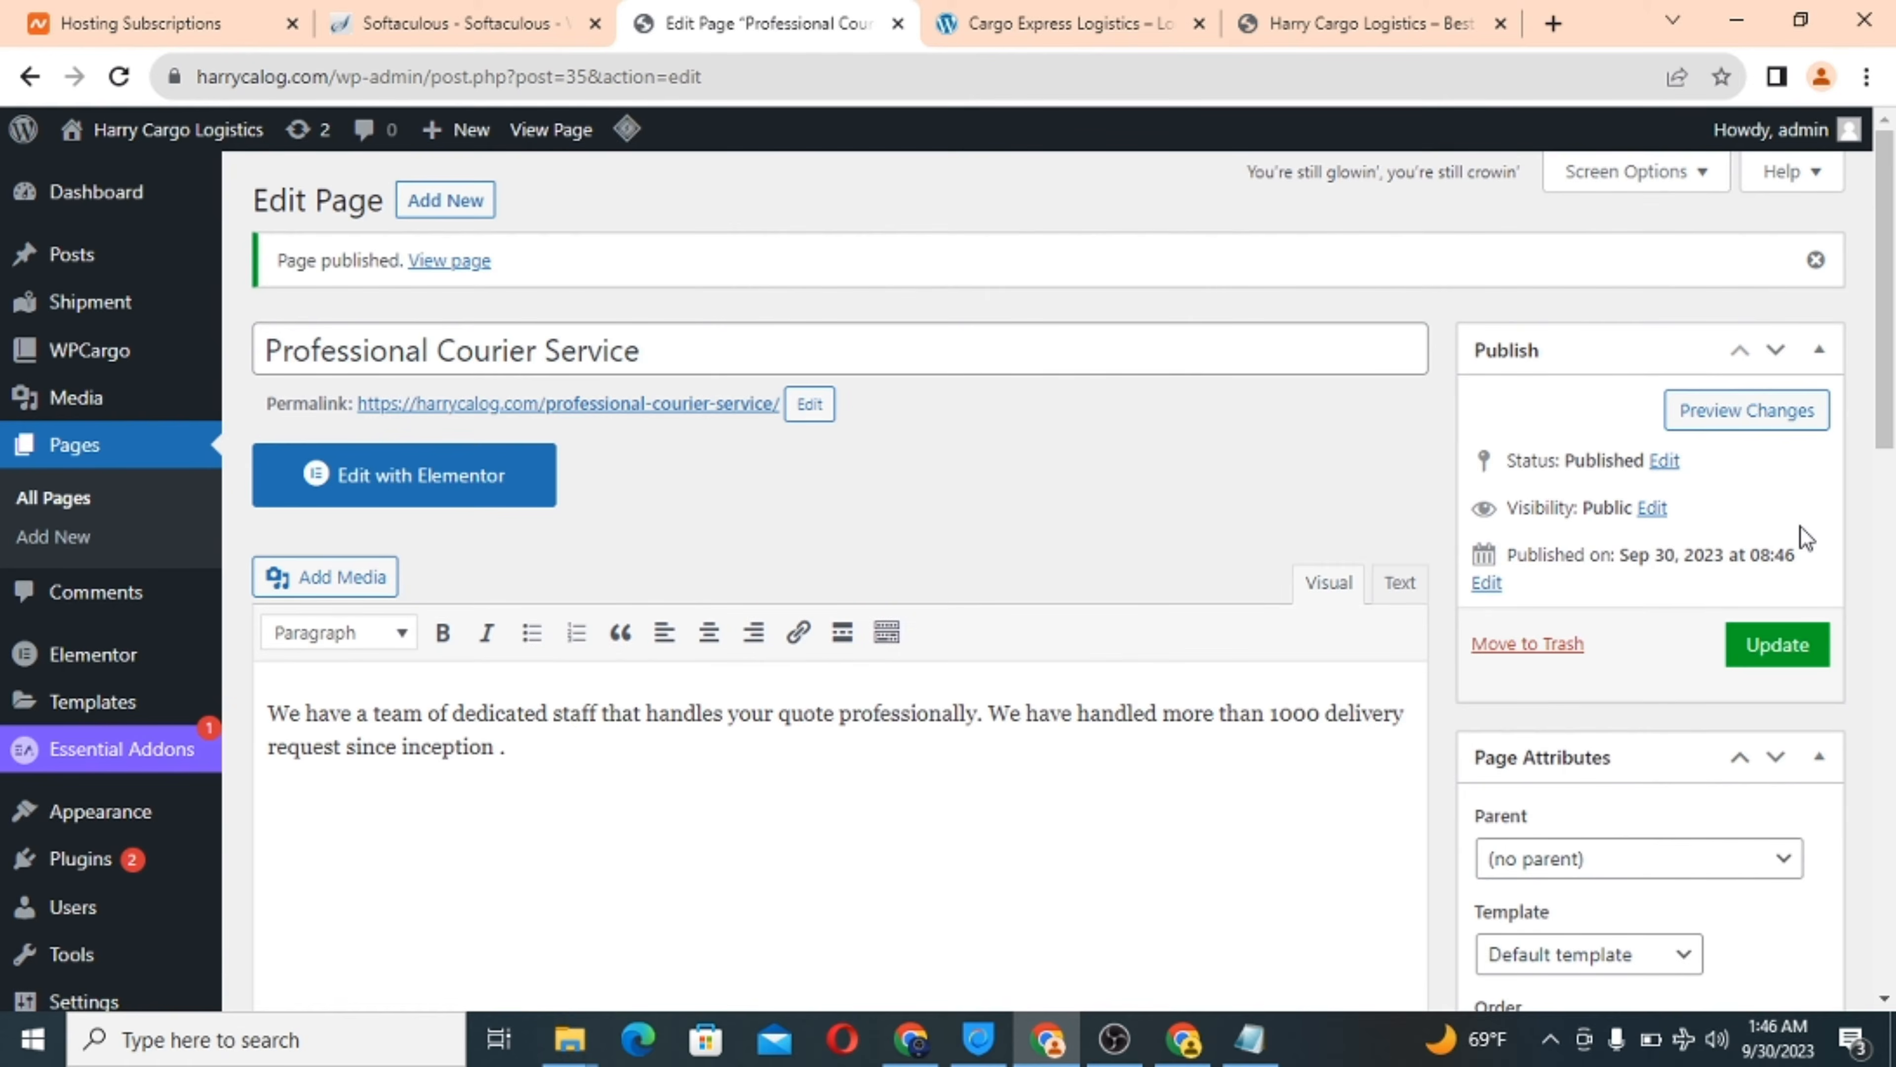
{"action": "left_click", "coordinate": [1065, 22]}
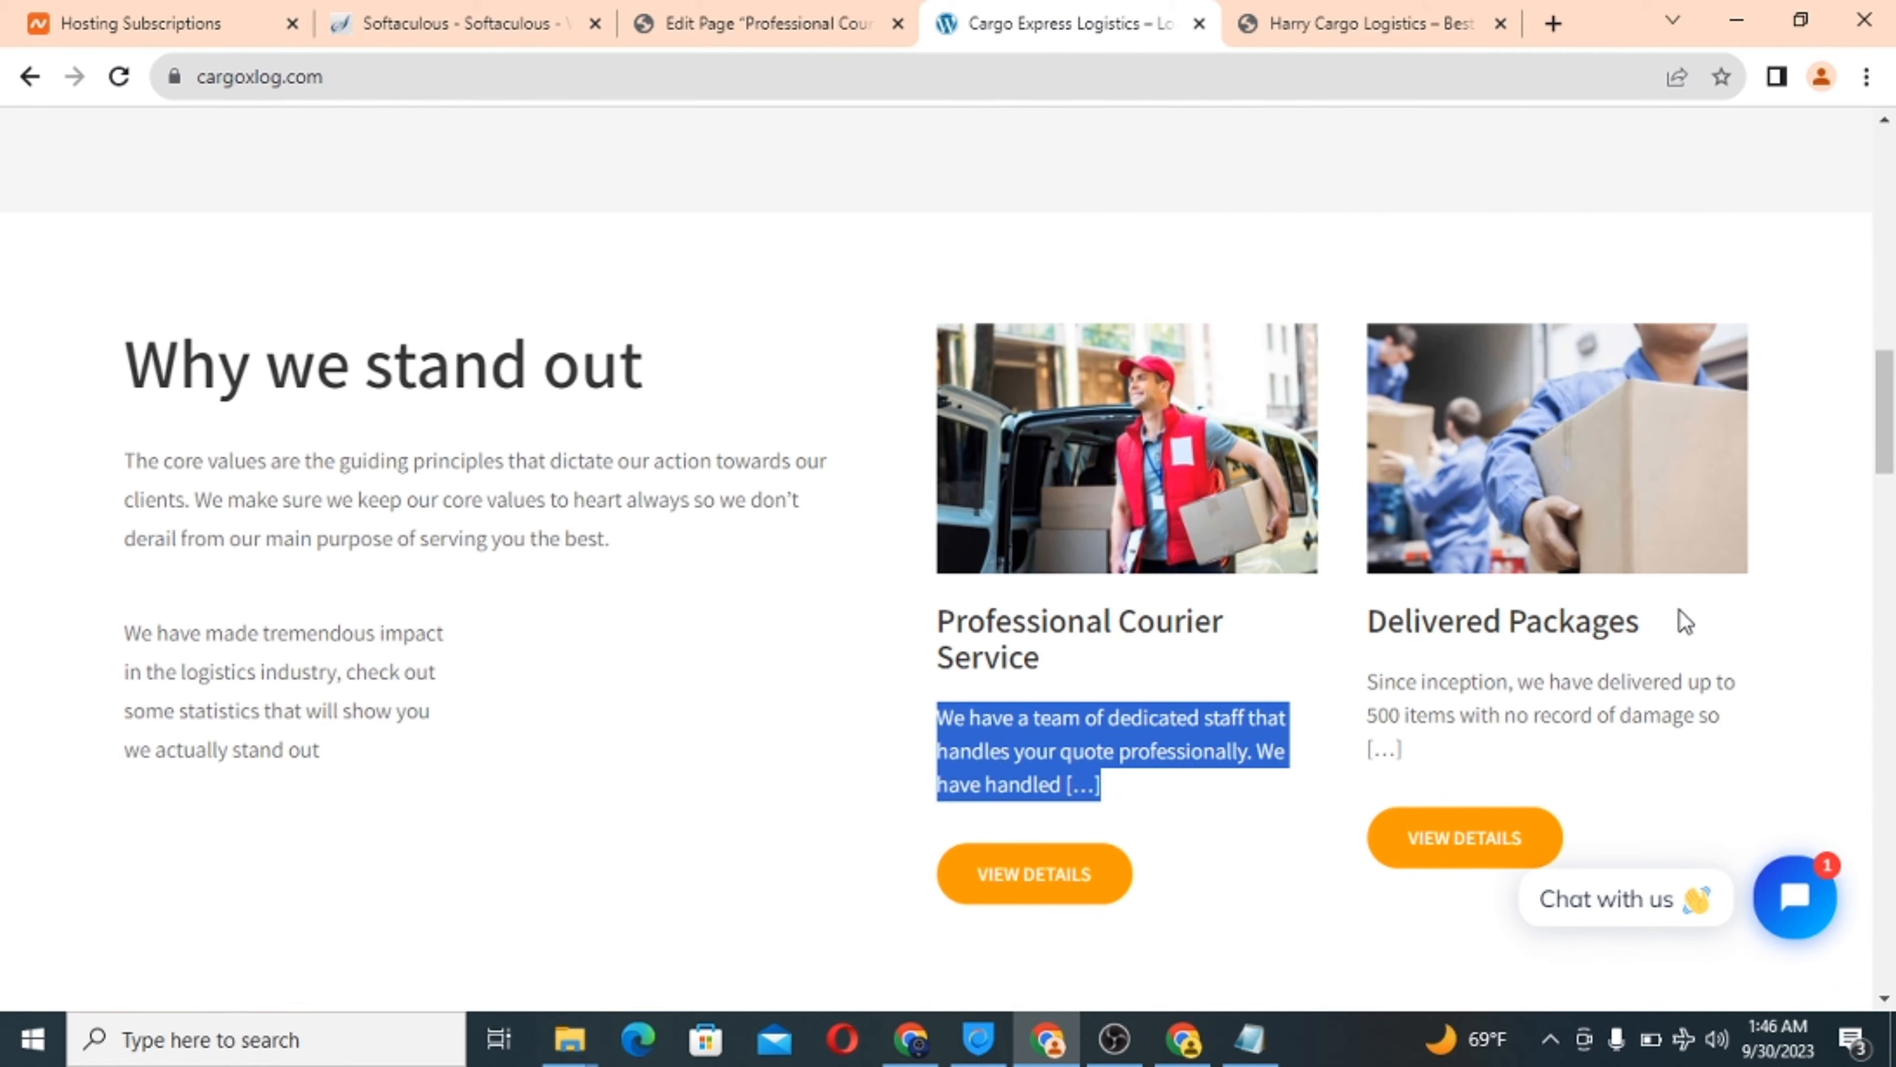
{"action": "left_click_drag", "start_coordinate": [1683, 641], "coordinate": [1366, 620]}
{"action": "left_click", "coordinate": [1665, 618]}
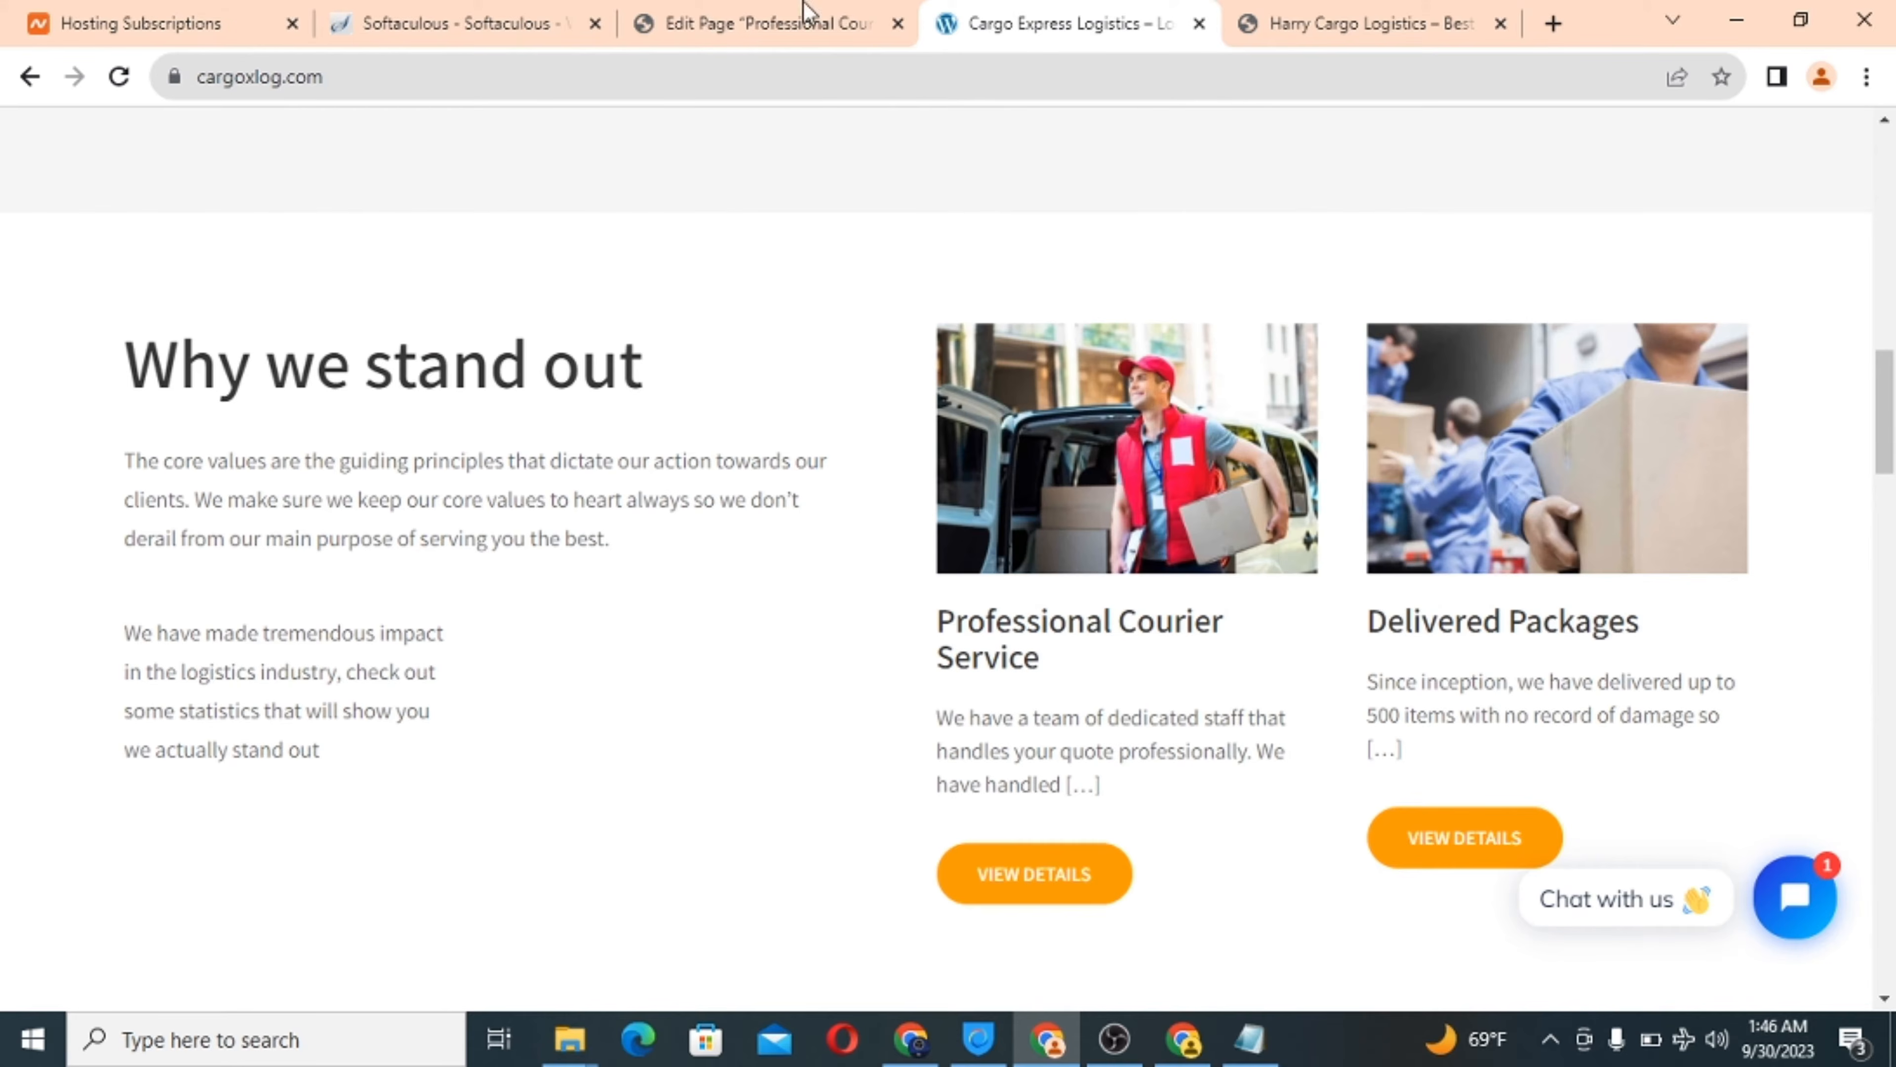
{"action": "left_click", "coordinate": [761, 6]}
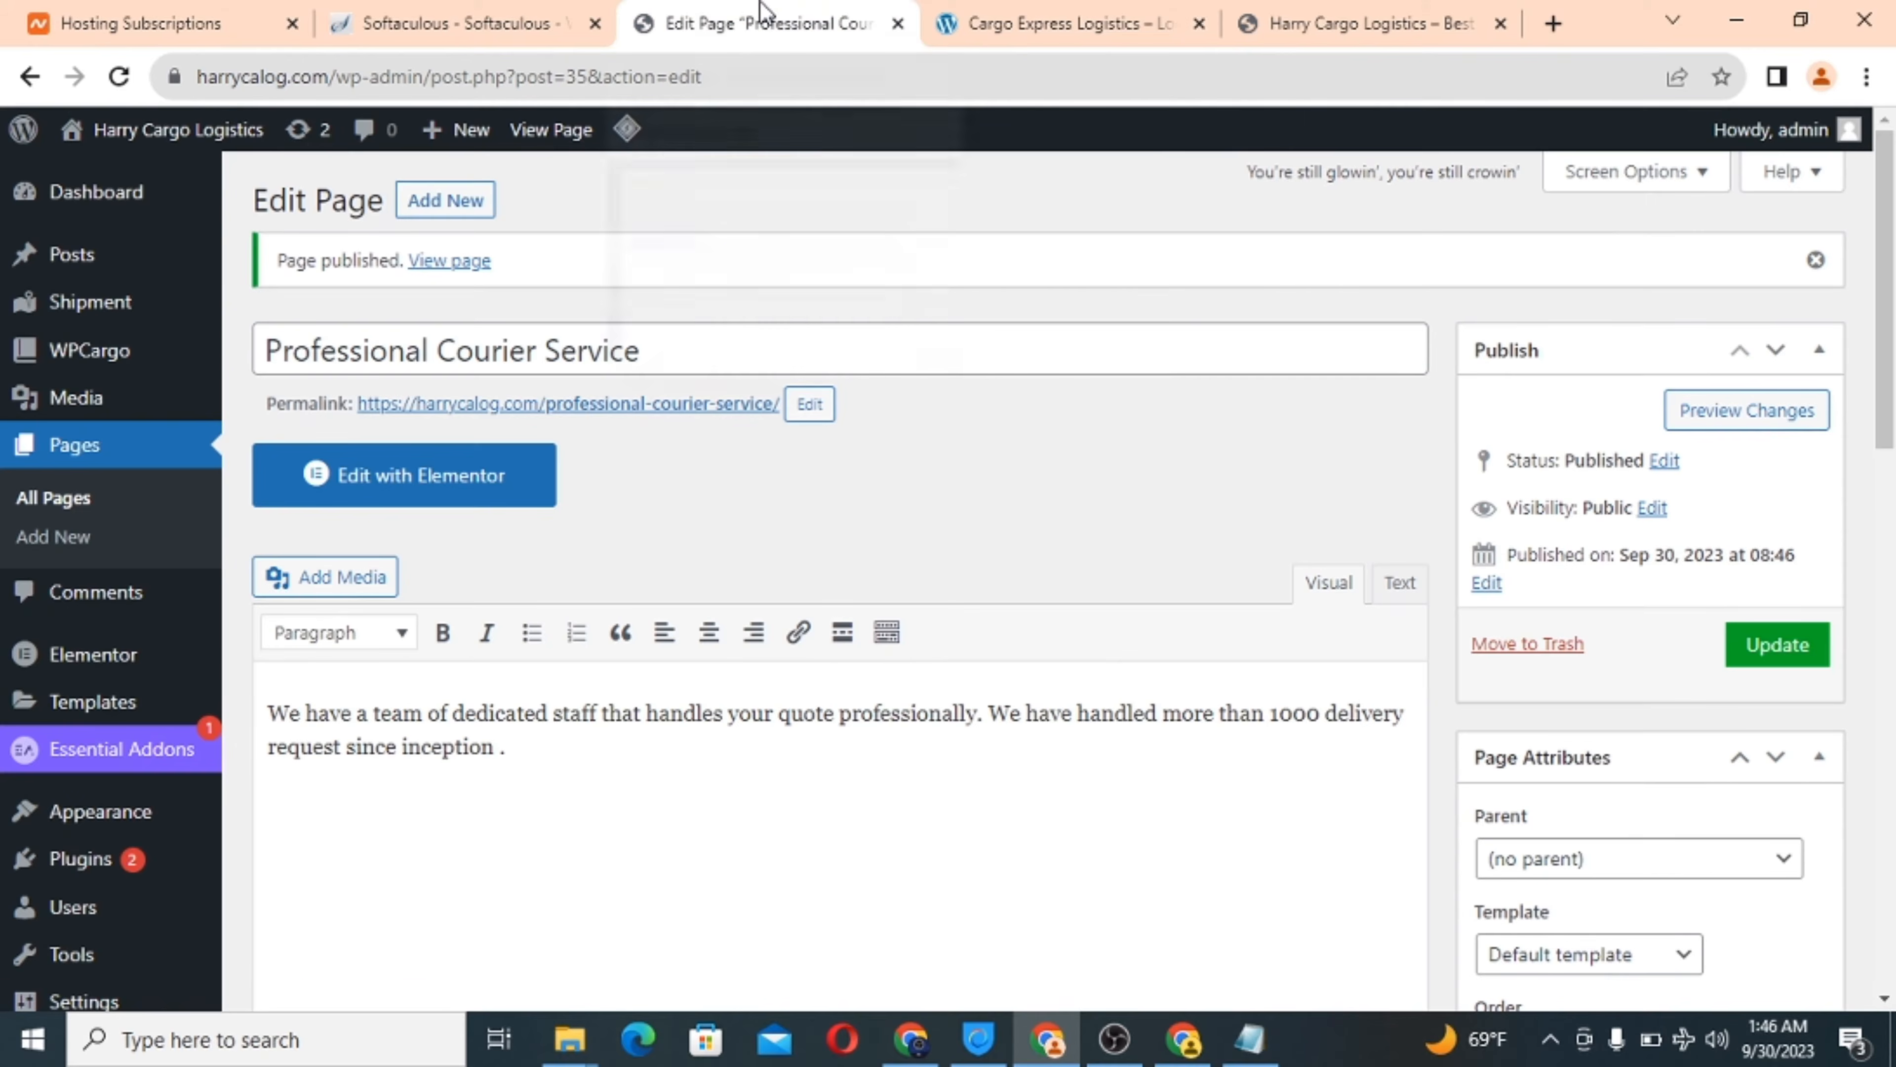
{"action": "left_click", "coordinate": [441, 188]}
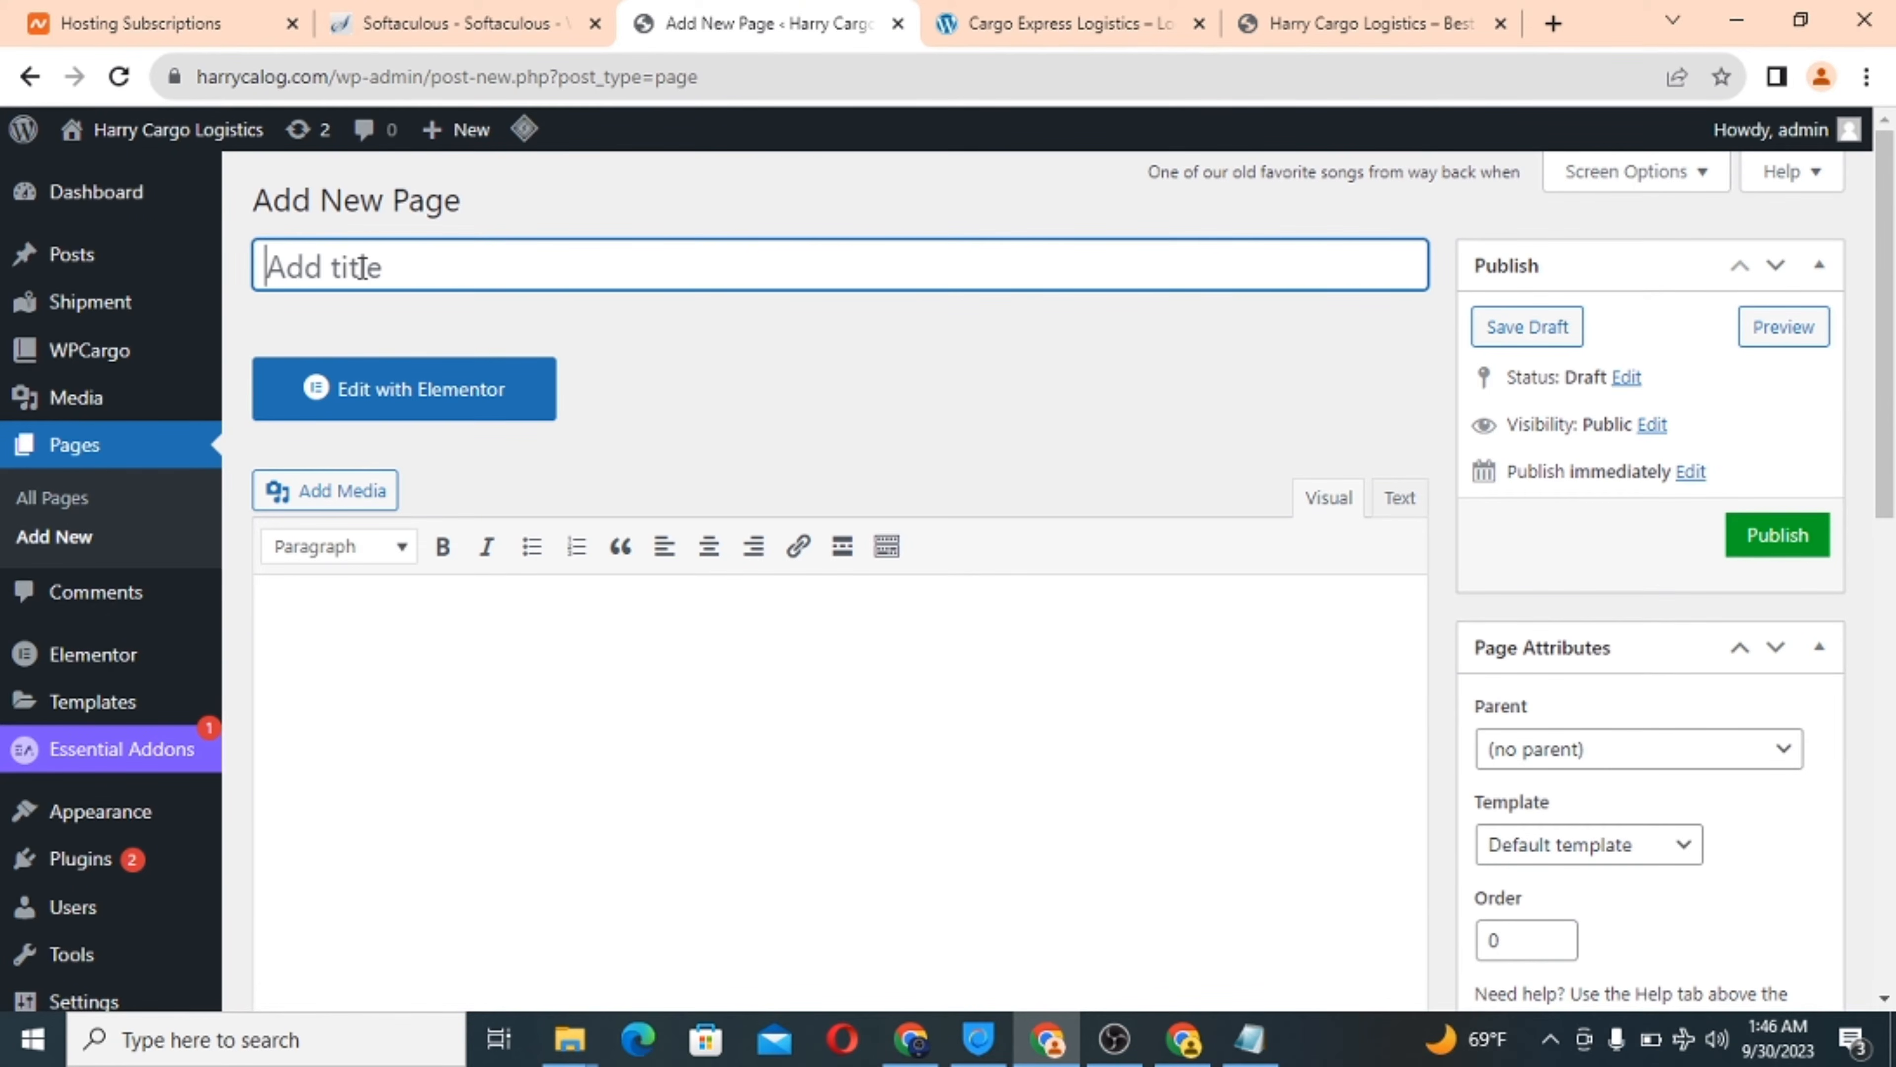
Title the new page 'Delivered Packages'.
{"action": "type", "text": "Deliv"}
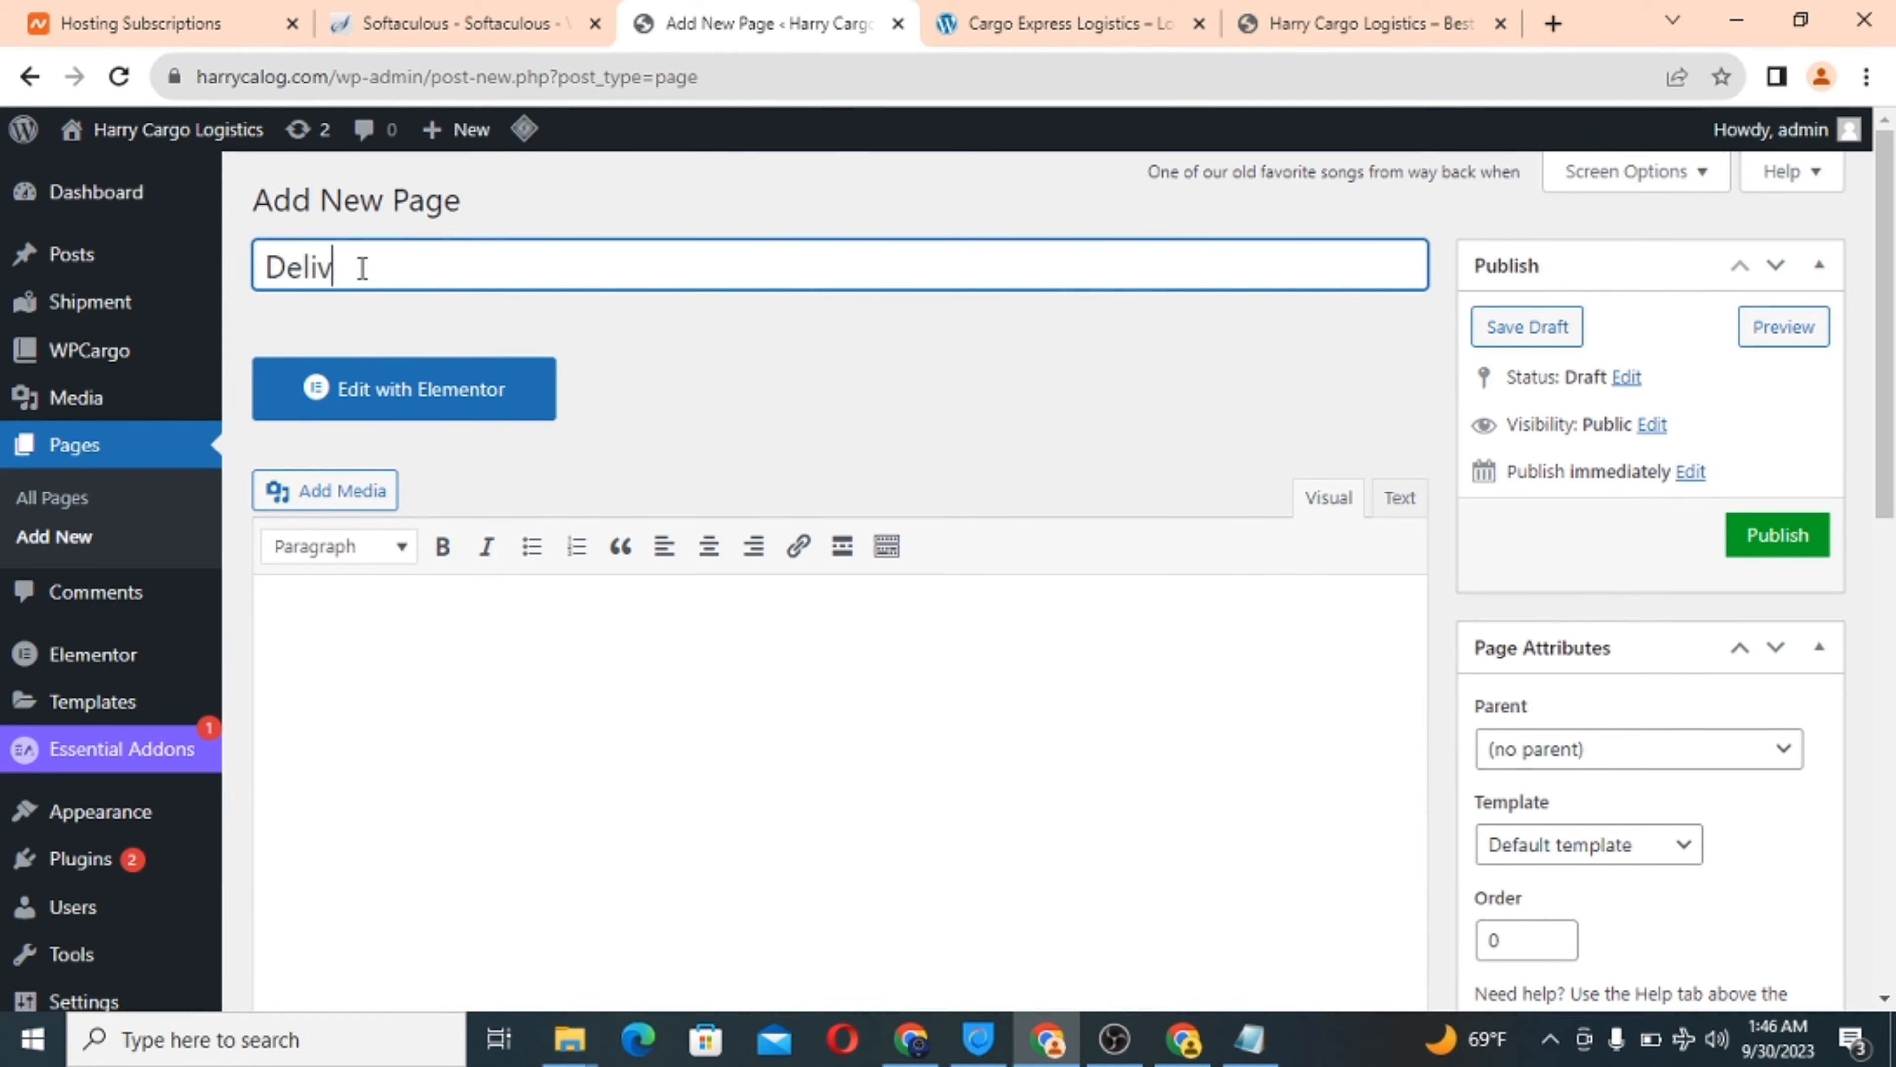
{"action": "type", "text": "ered Pcak"}
{"action": "key", "text": "BackSpace"}
{"action": "type", "text": "ackages"}
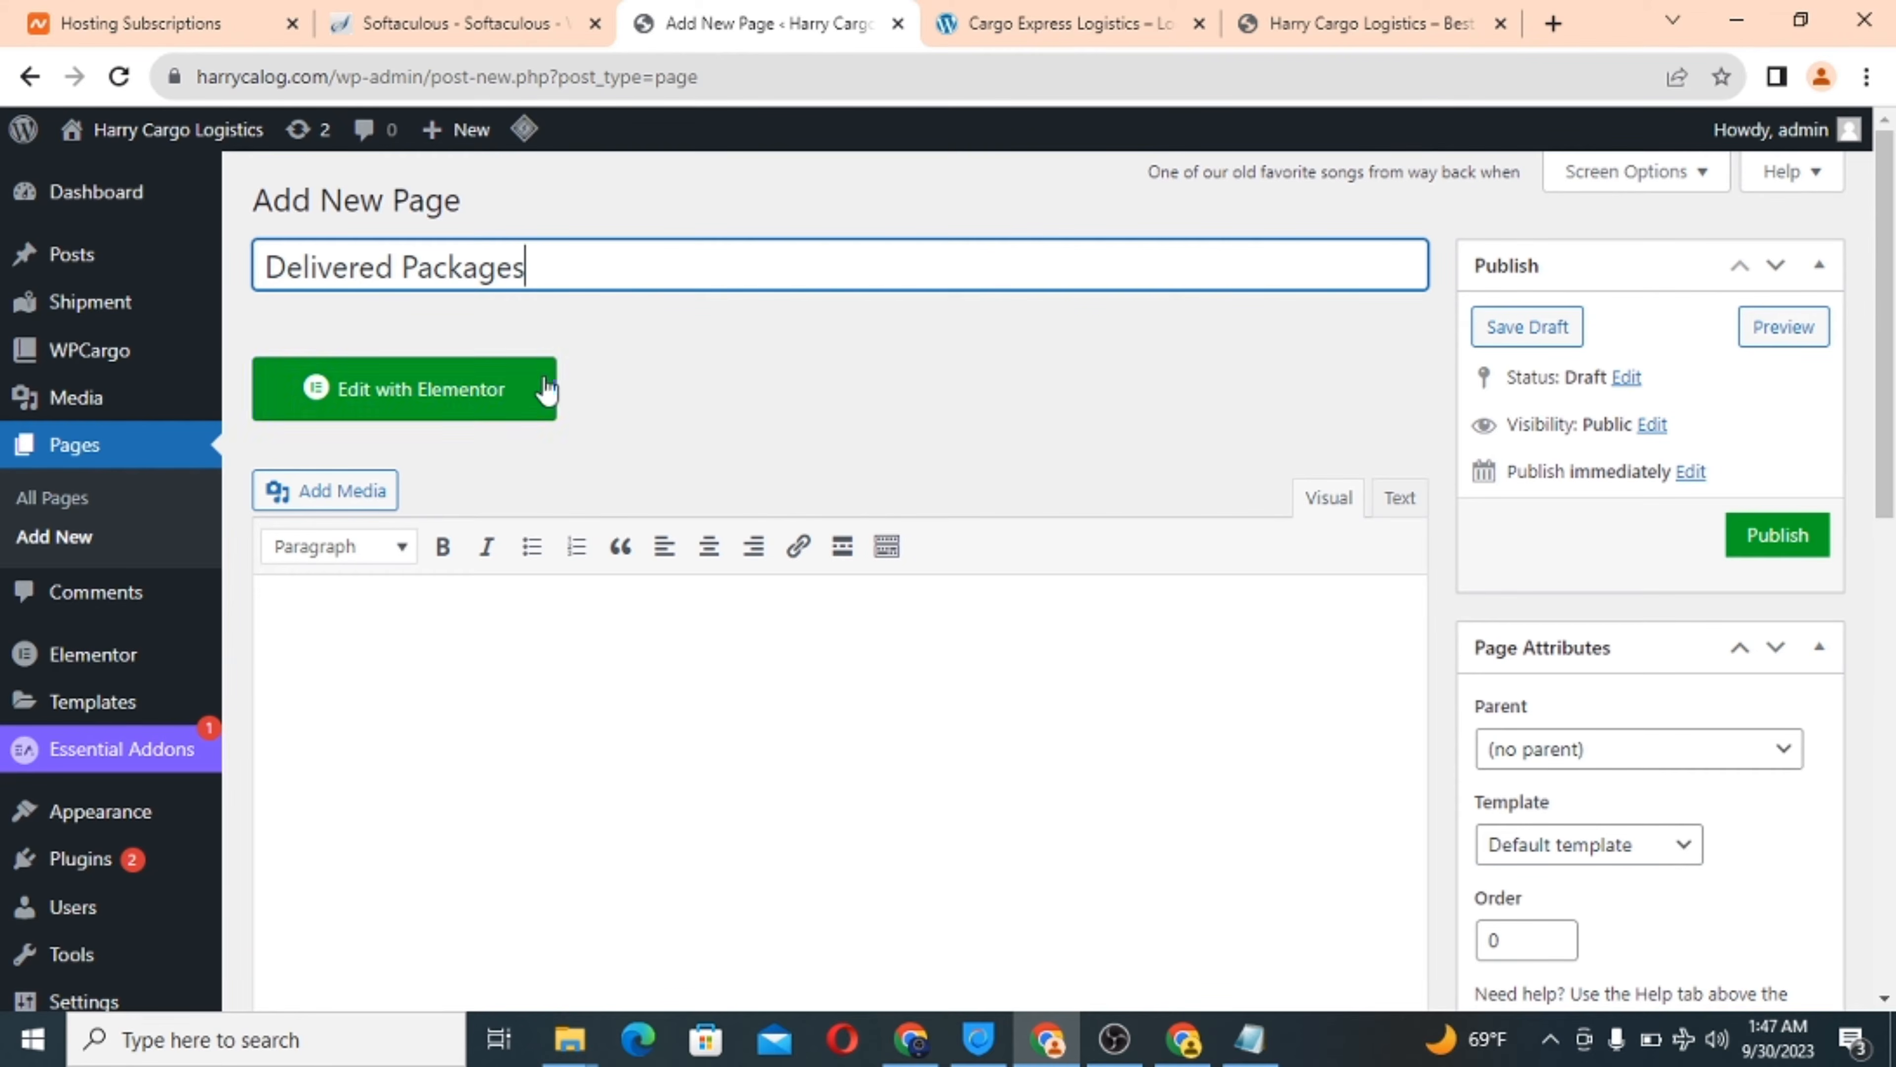
Write the body paragraph about delivering everything from consumer goods to postal packages, fixing the 'pof' typo.
{"action": "scroll", "coordinate": [722, 444], "scroll_direction": "down", "scroll_amount": 1}
{"action": "left_click", "coordinate": [322, 528]}
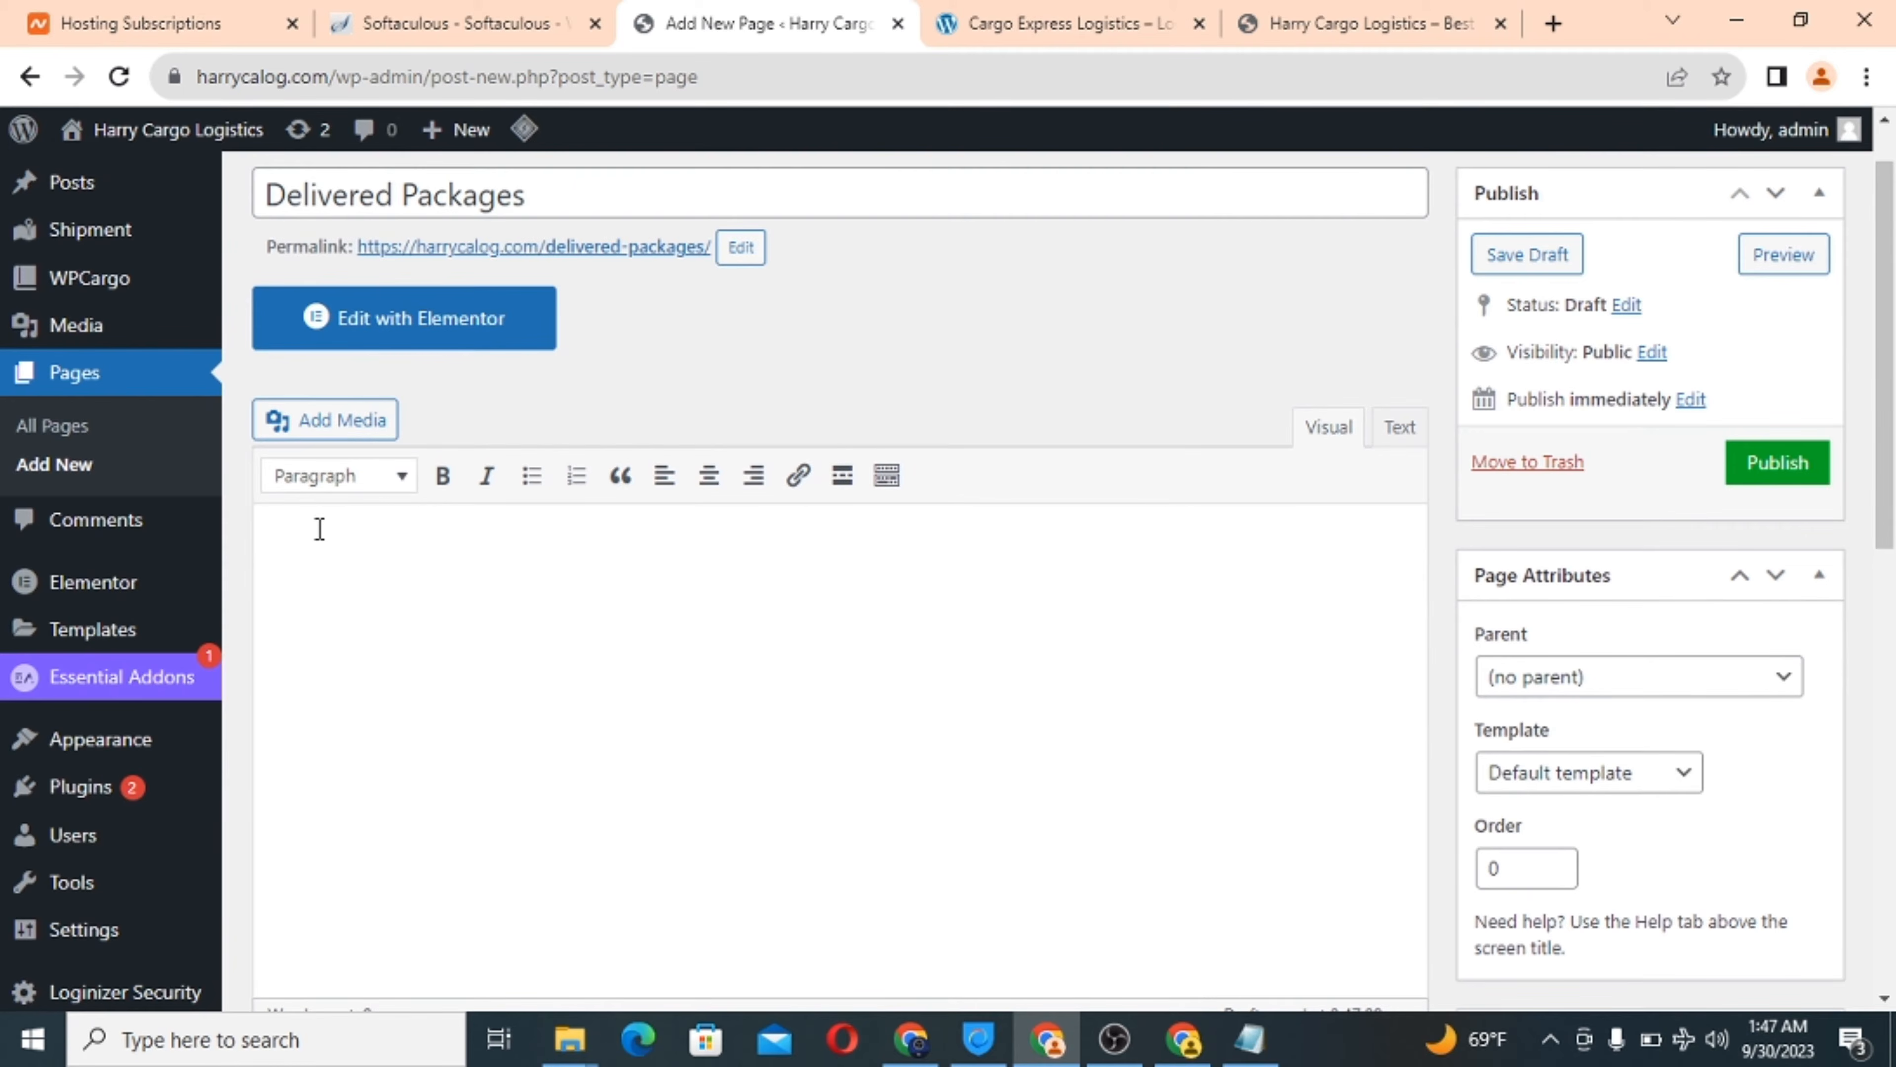
{"action": "type", "text": "WE have deliver"}
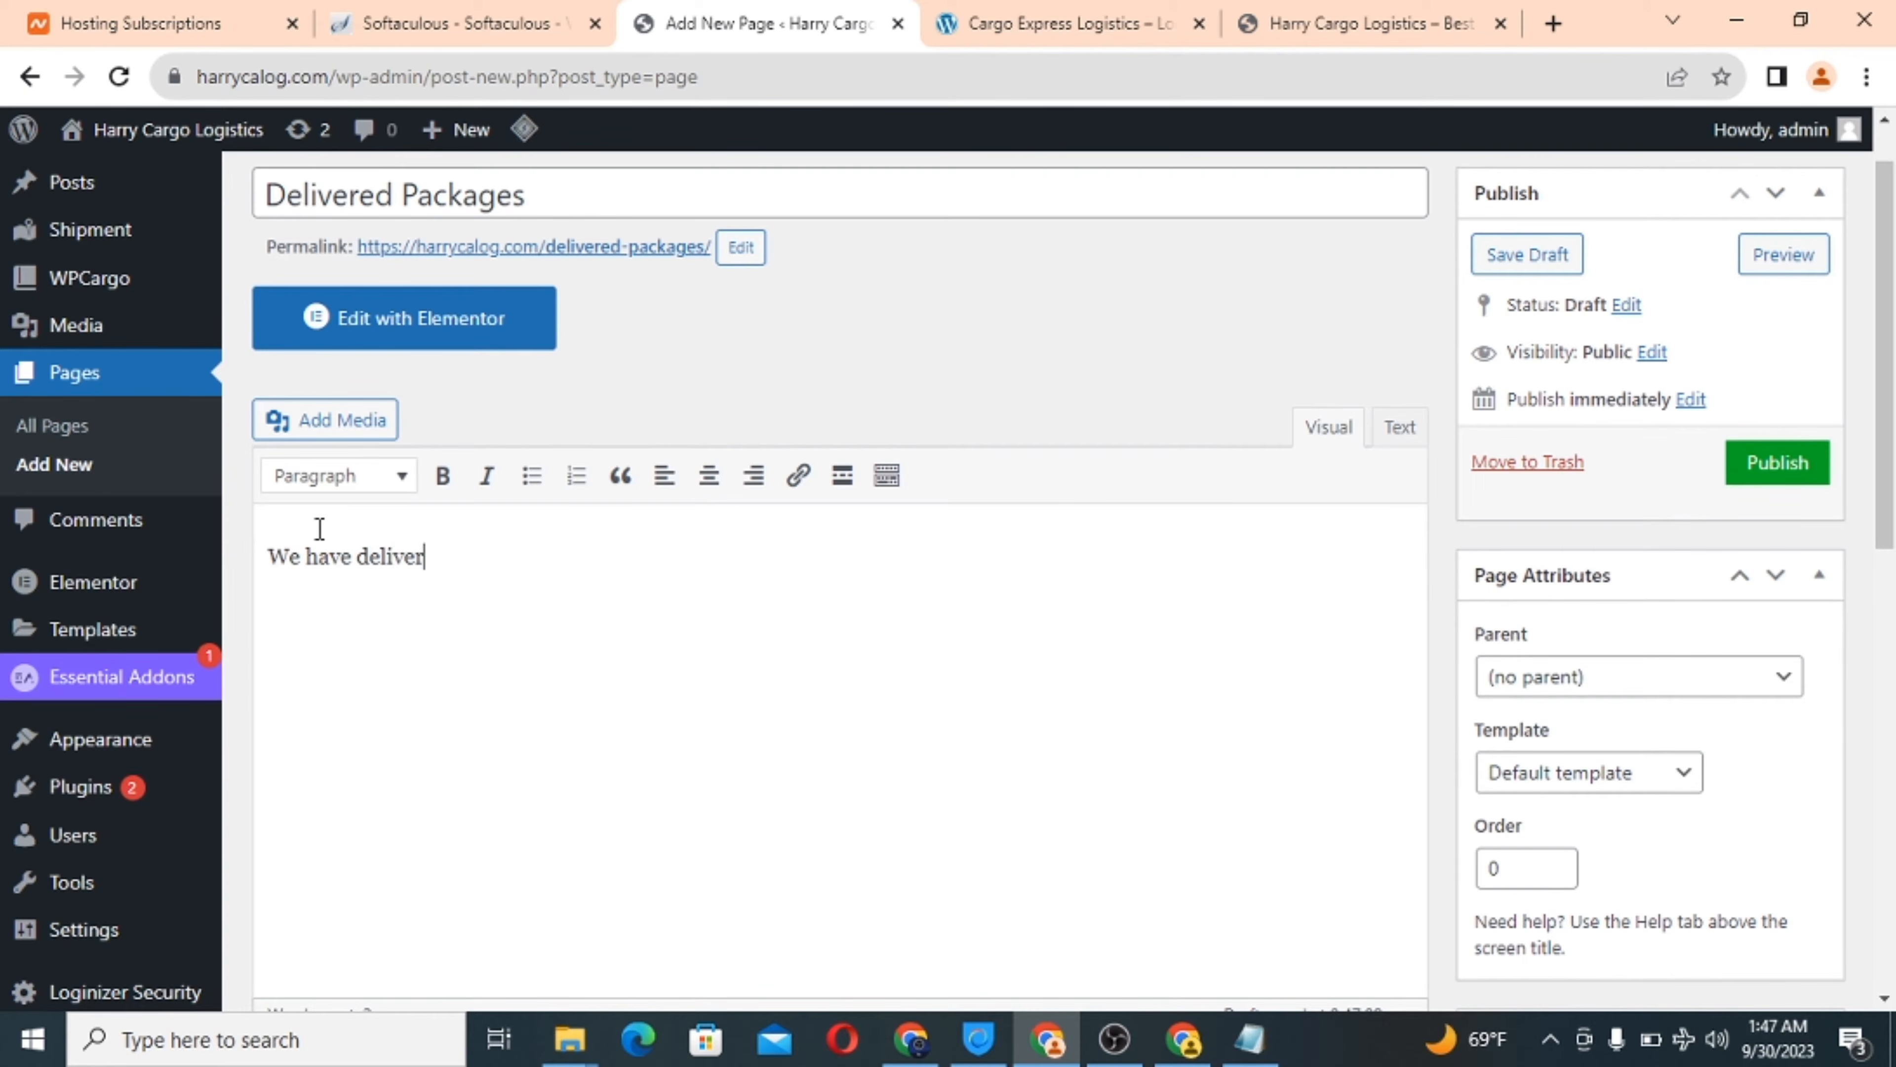
{"action": "type", "text": "ed succes"}
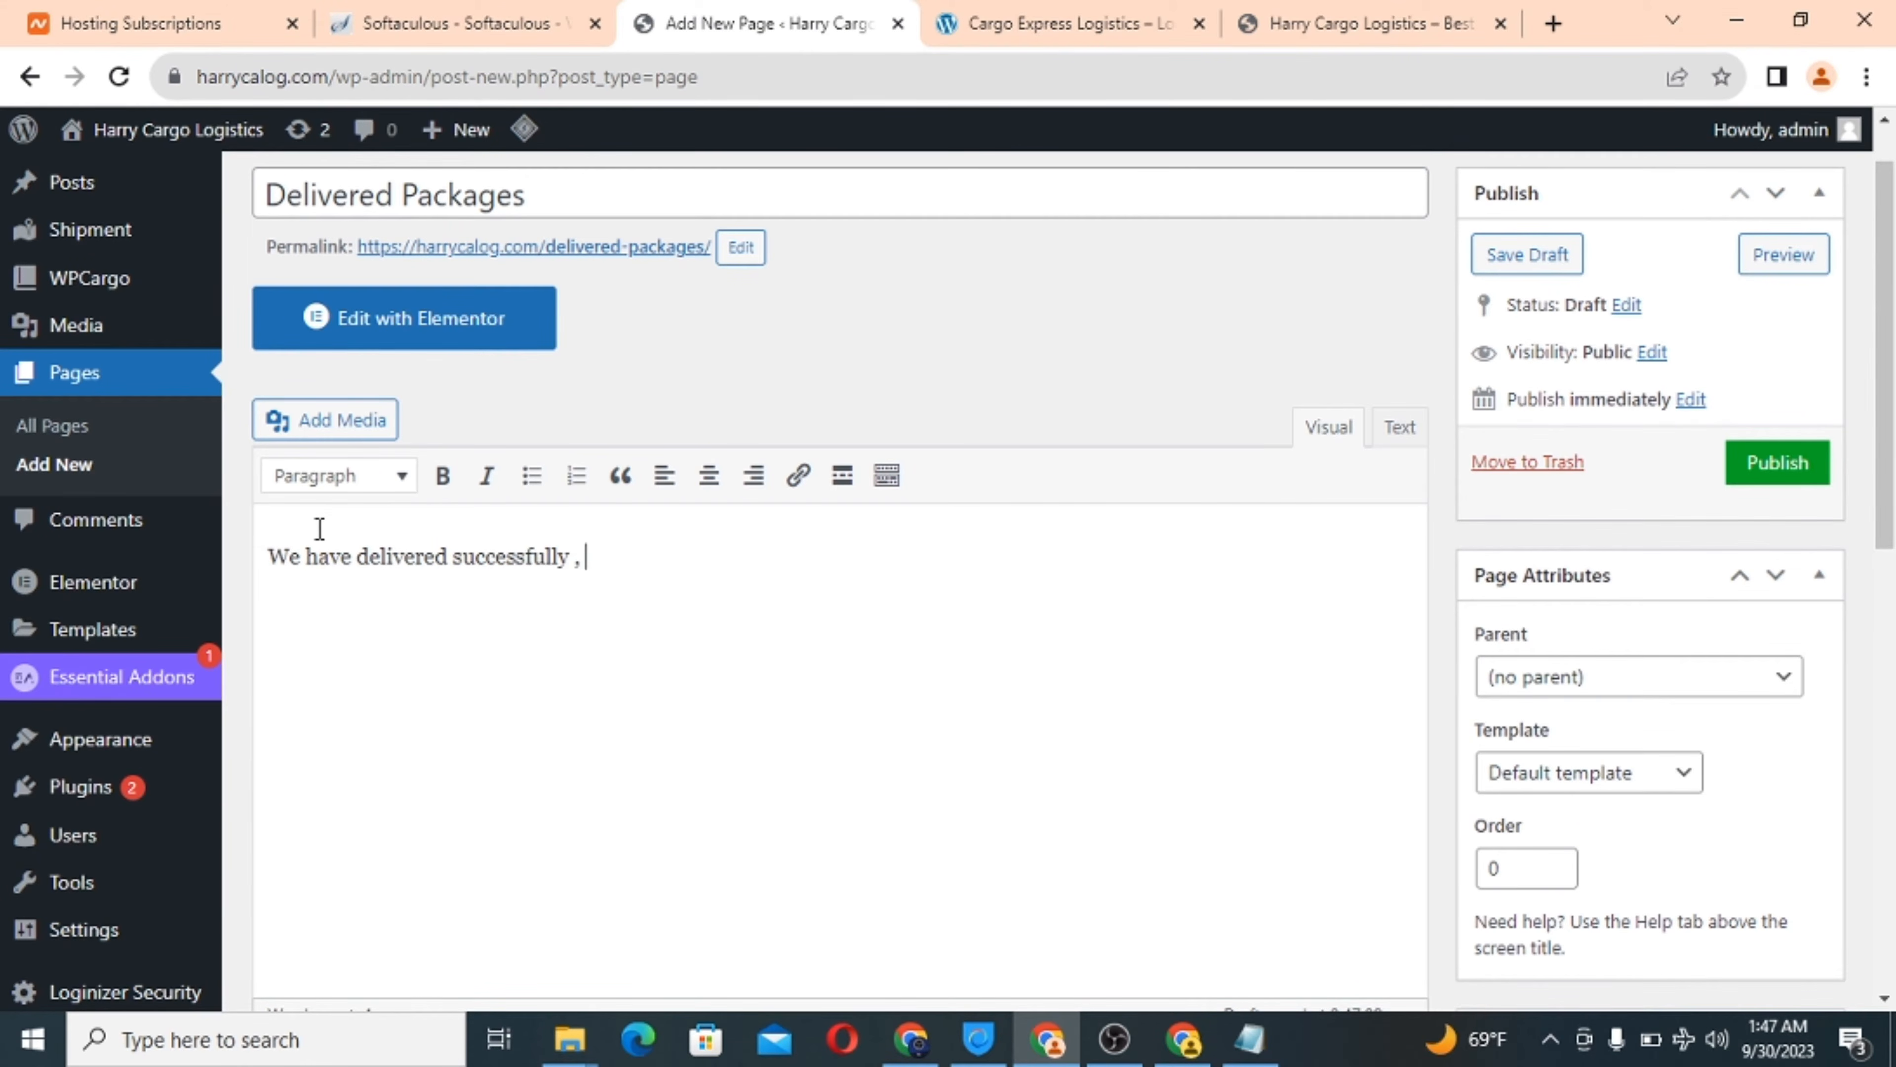
{"action": "type", "text": "sfully packages"}
{"action": "type", "text": "g "}
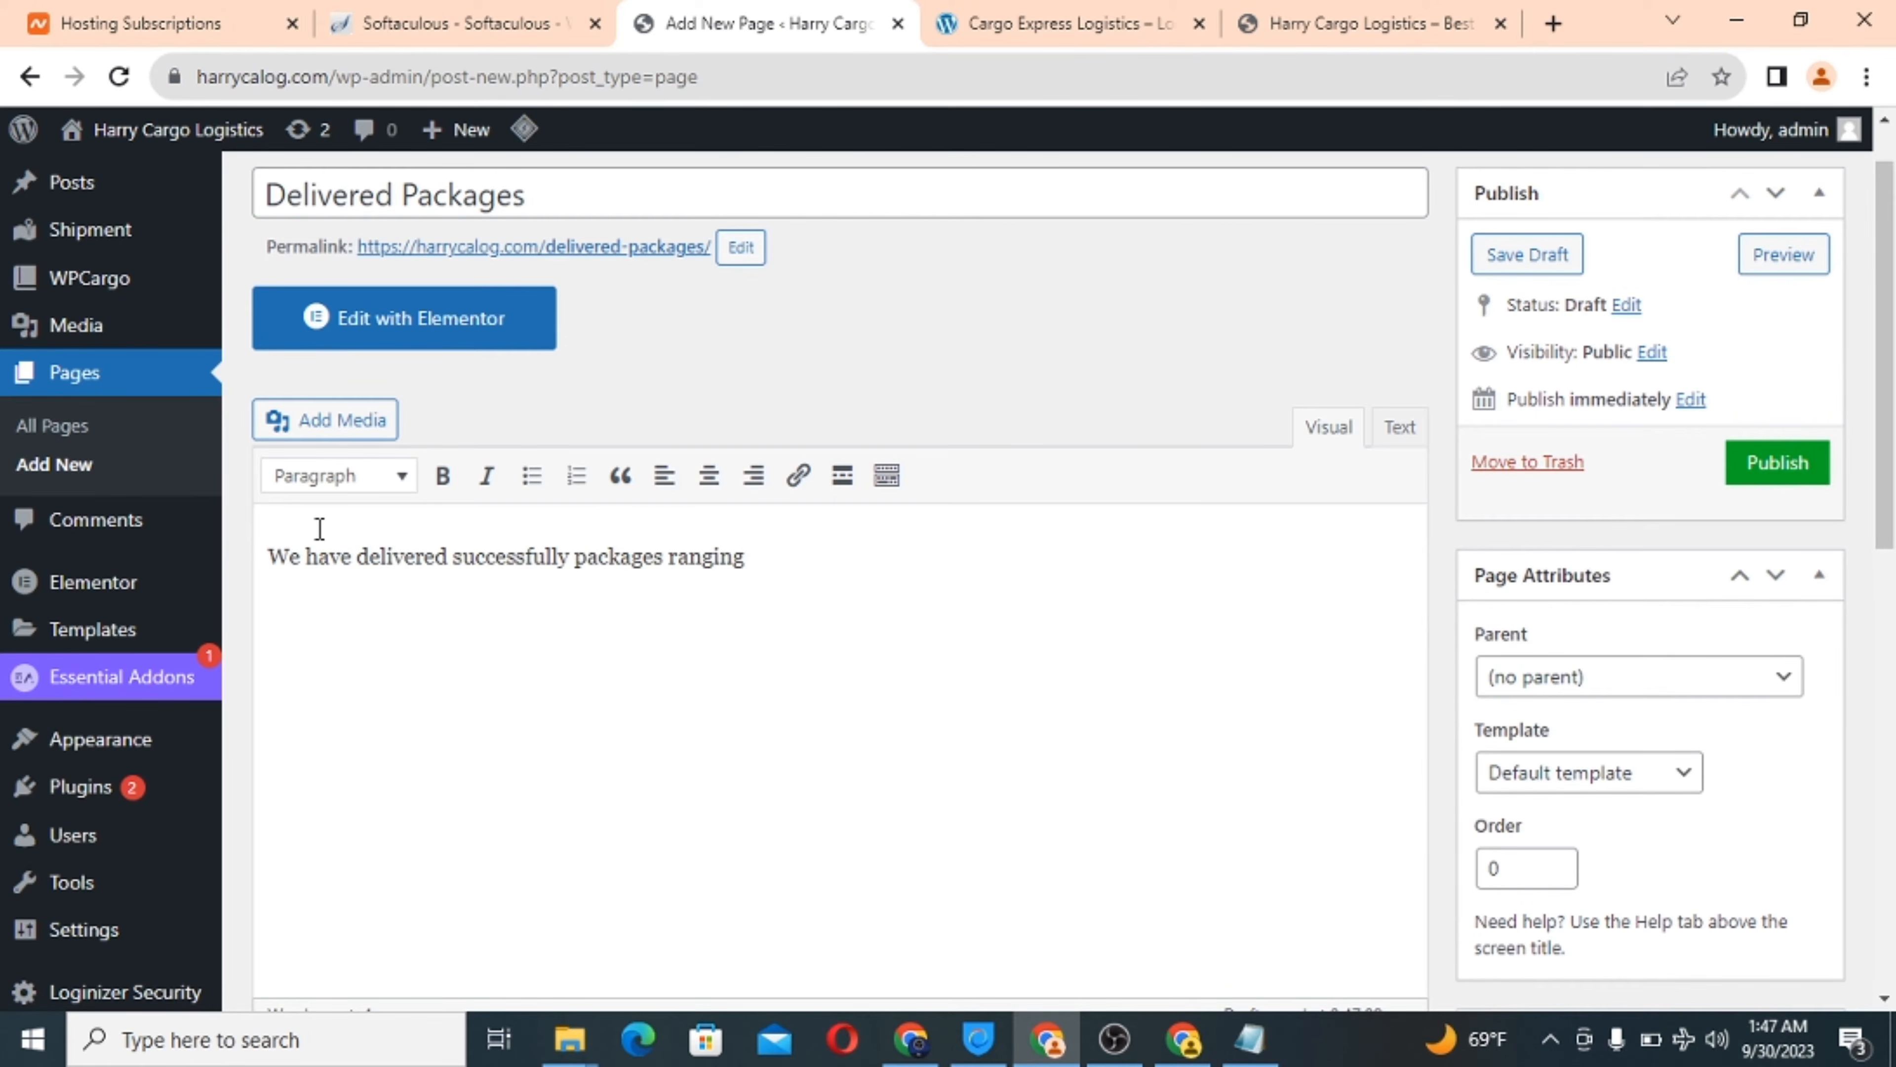
{"action": "type", "text": "frp"}
{"action": "type", "text": "om "}
{"action": "type", "text": "consumer goods to electronic"}
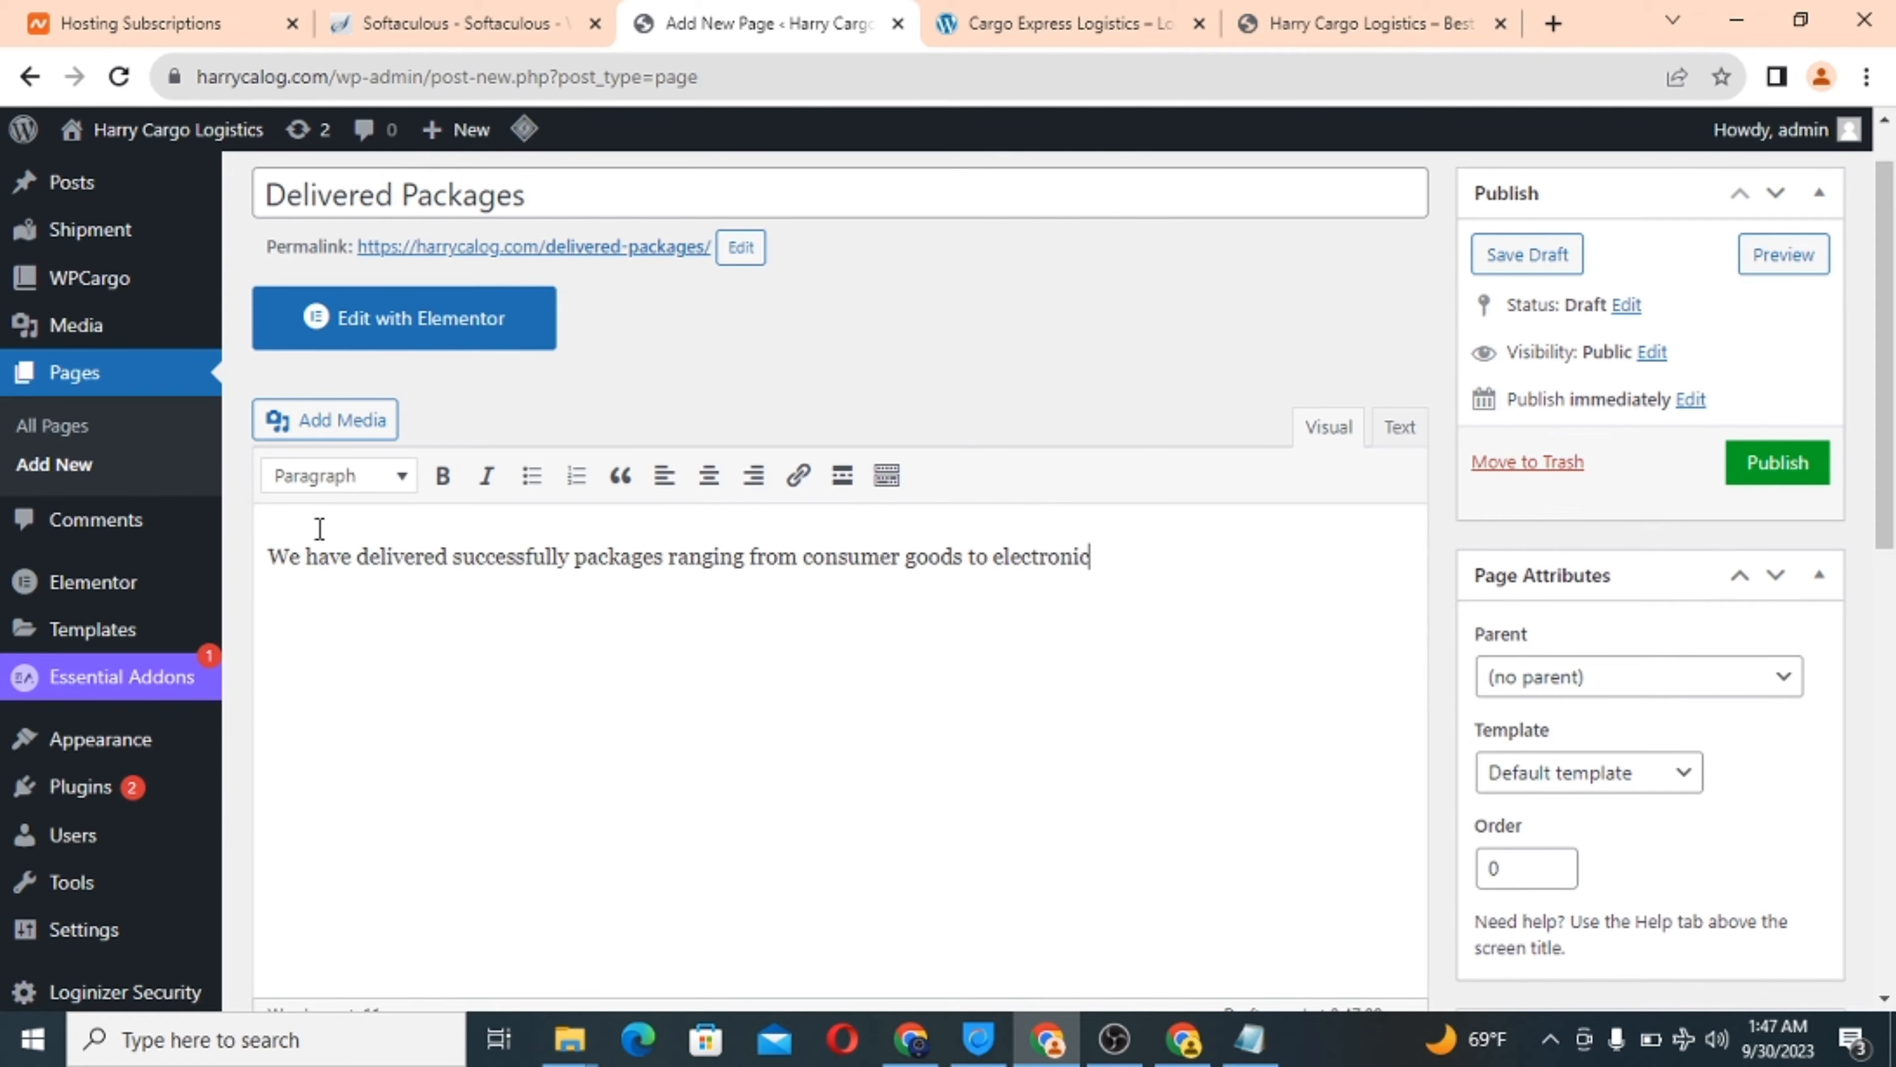
{"action": "type", "text": "and even postal p"}
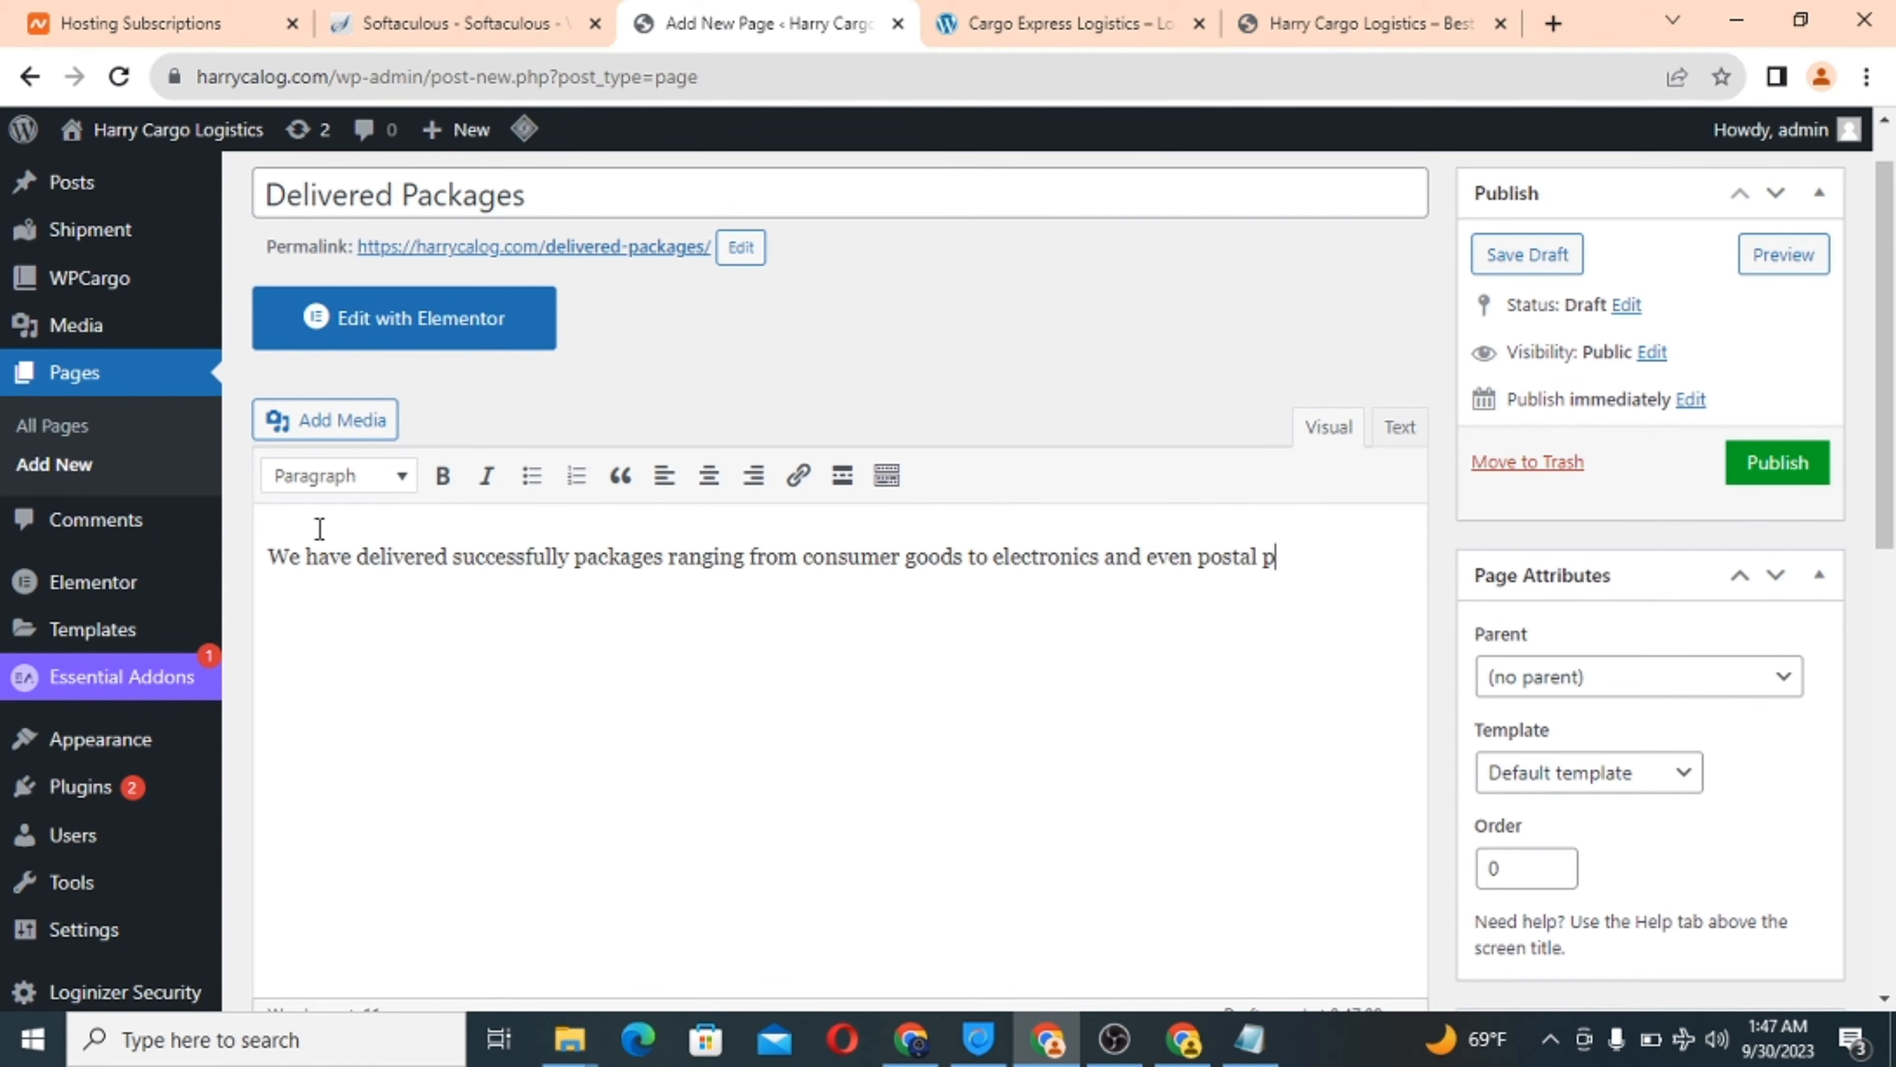
{"action": "type", "text": "ackages, you can trust"}
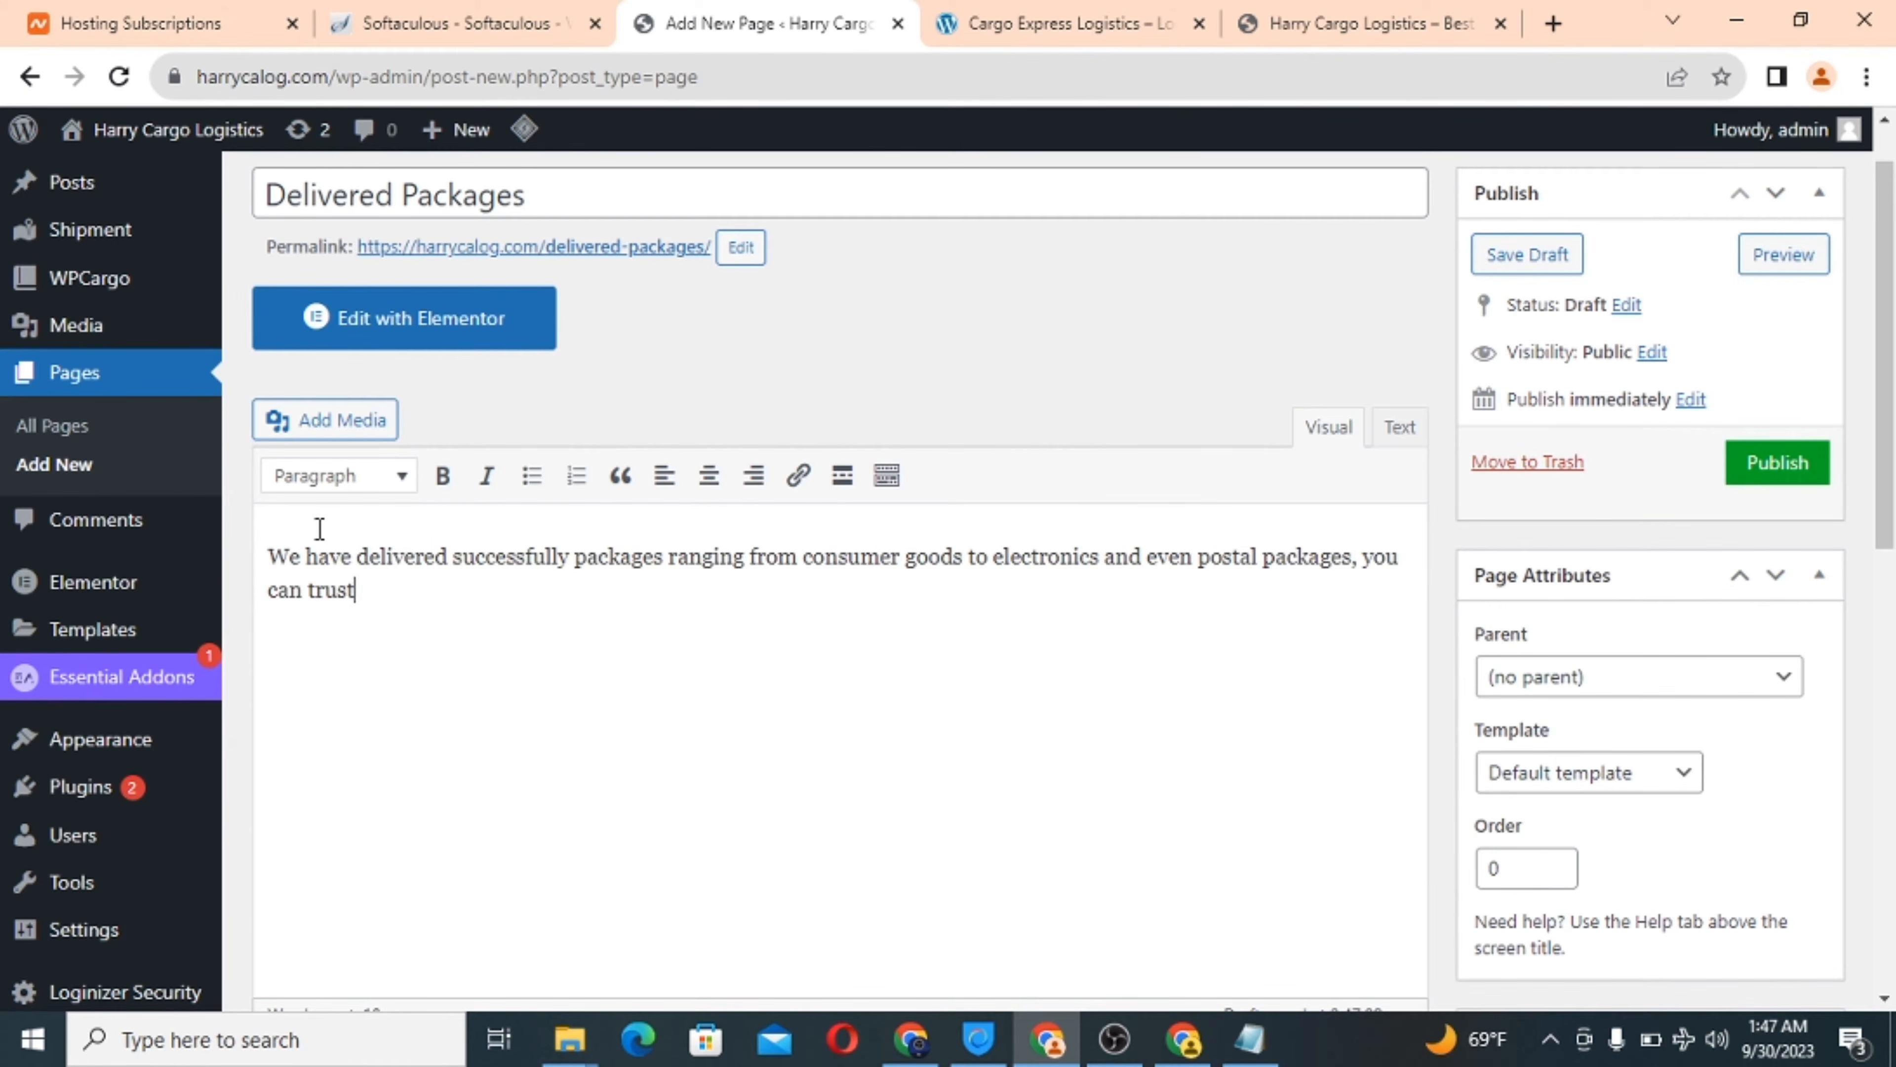
{"action": "type", "text": " us with any form pof deli"}
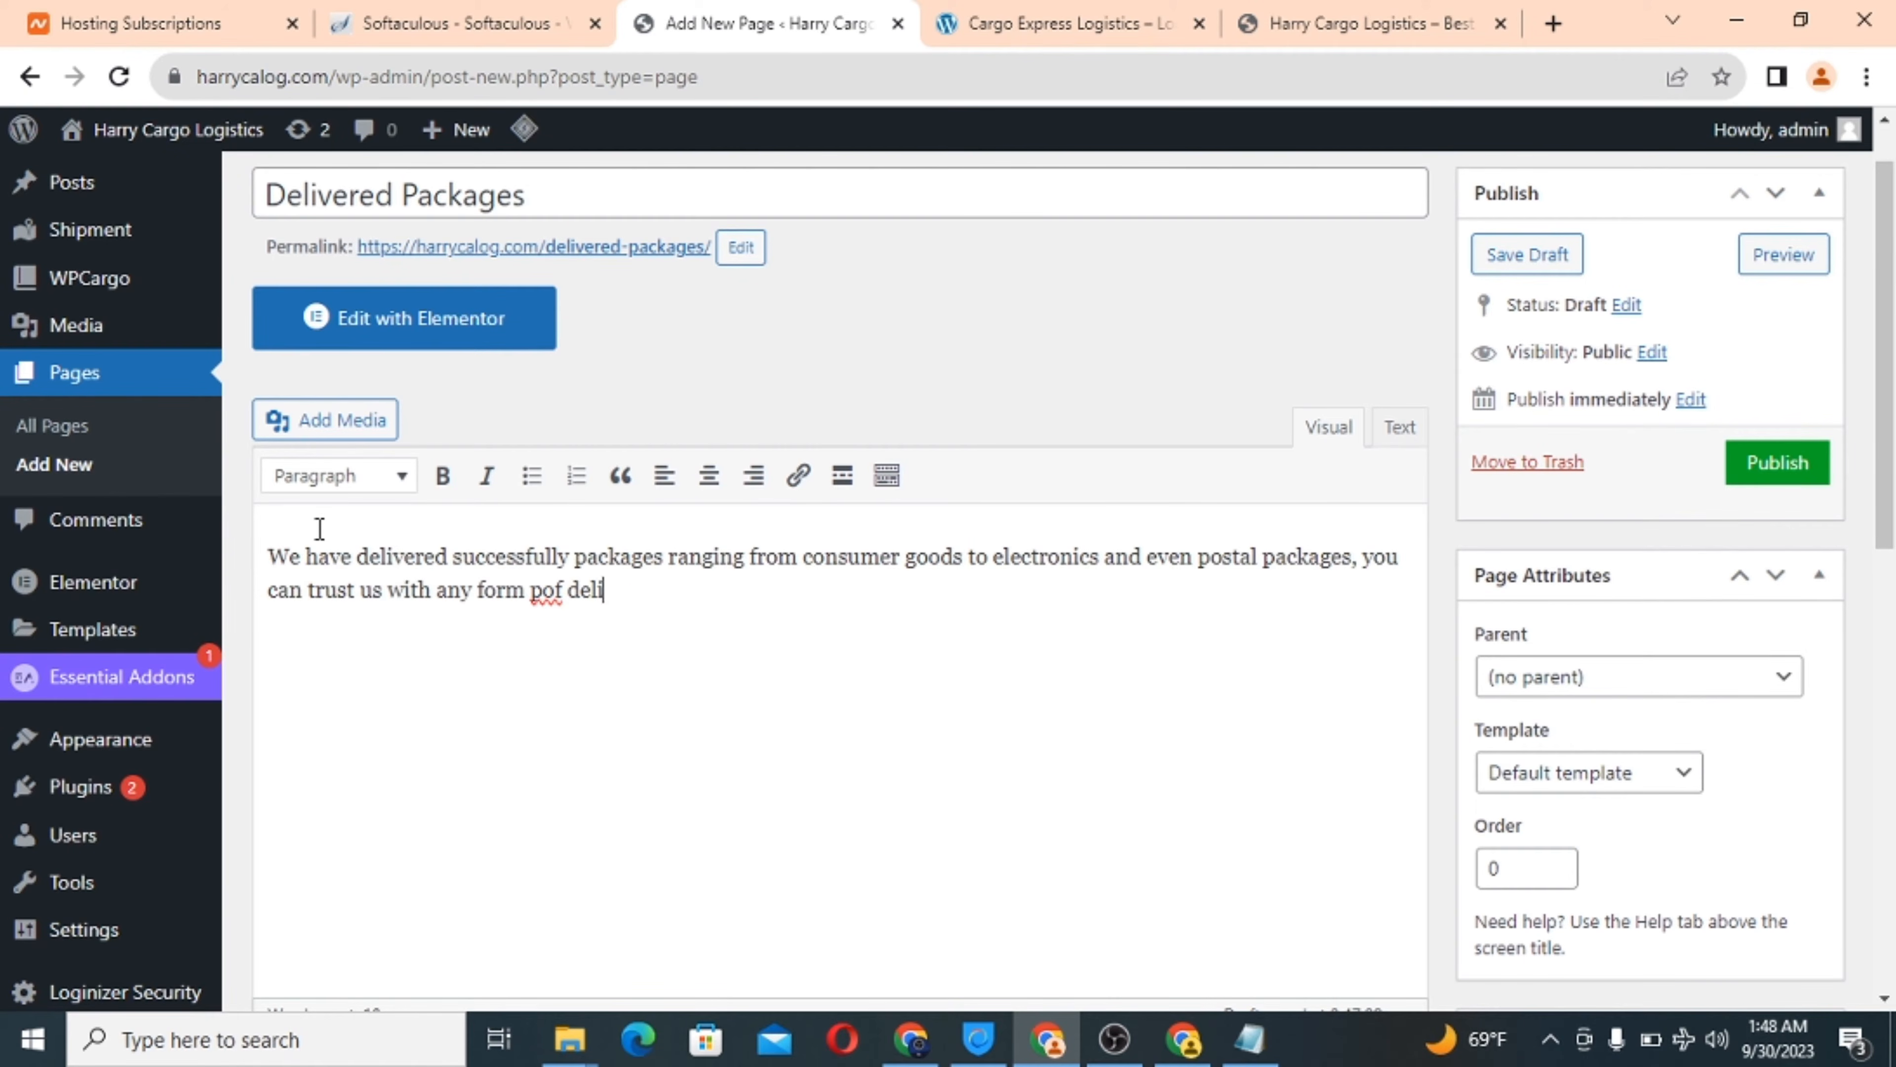
{"action": "type", "text": "ver"}
{"action": "left_click", "coordinate": [543, 590]}
{"action": "key", "text": "BackSpace"}
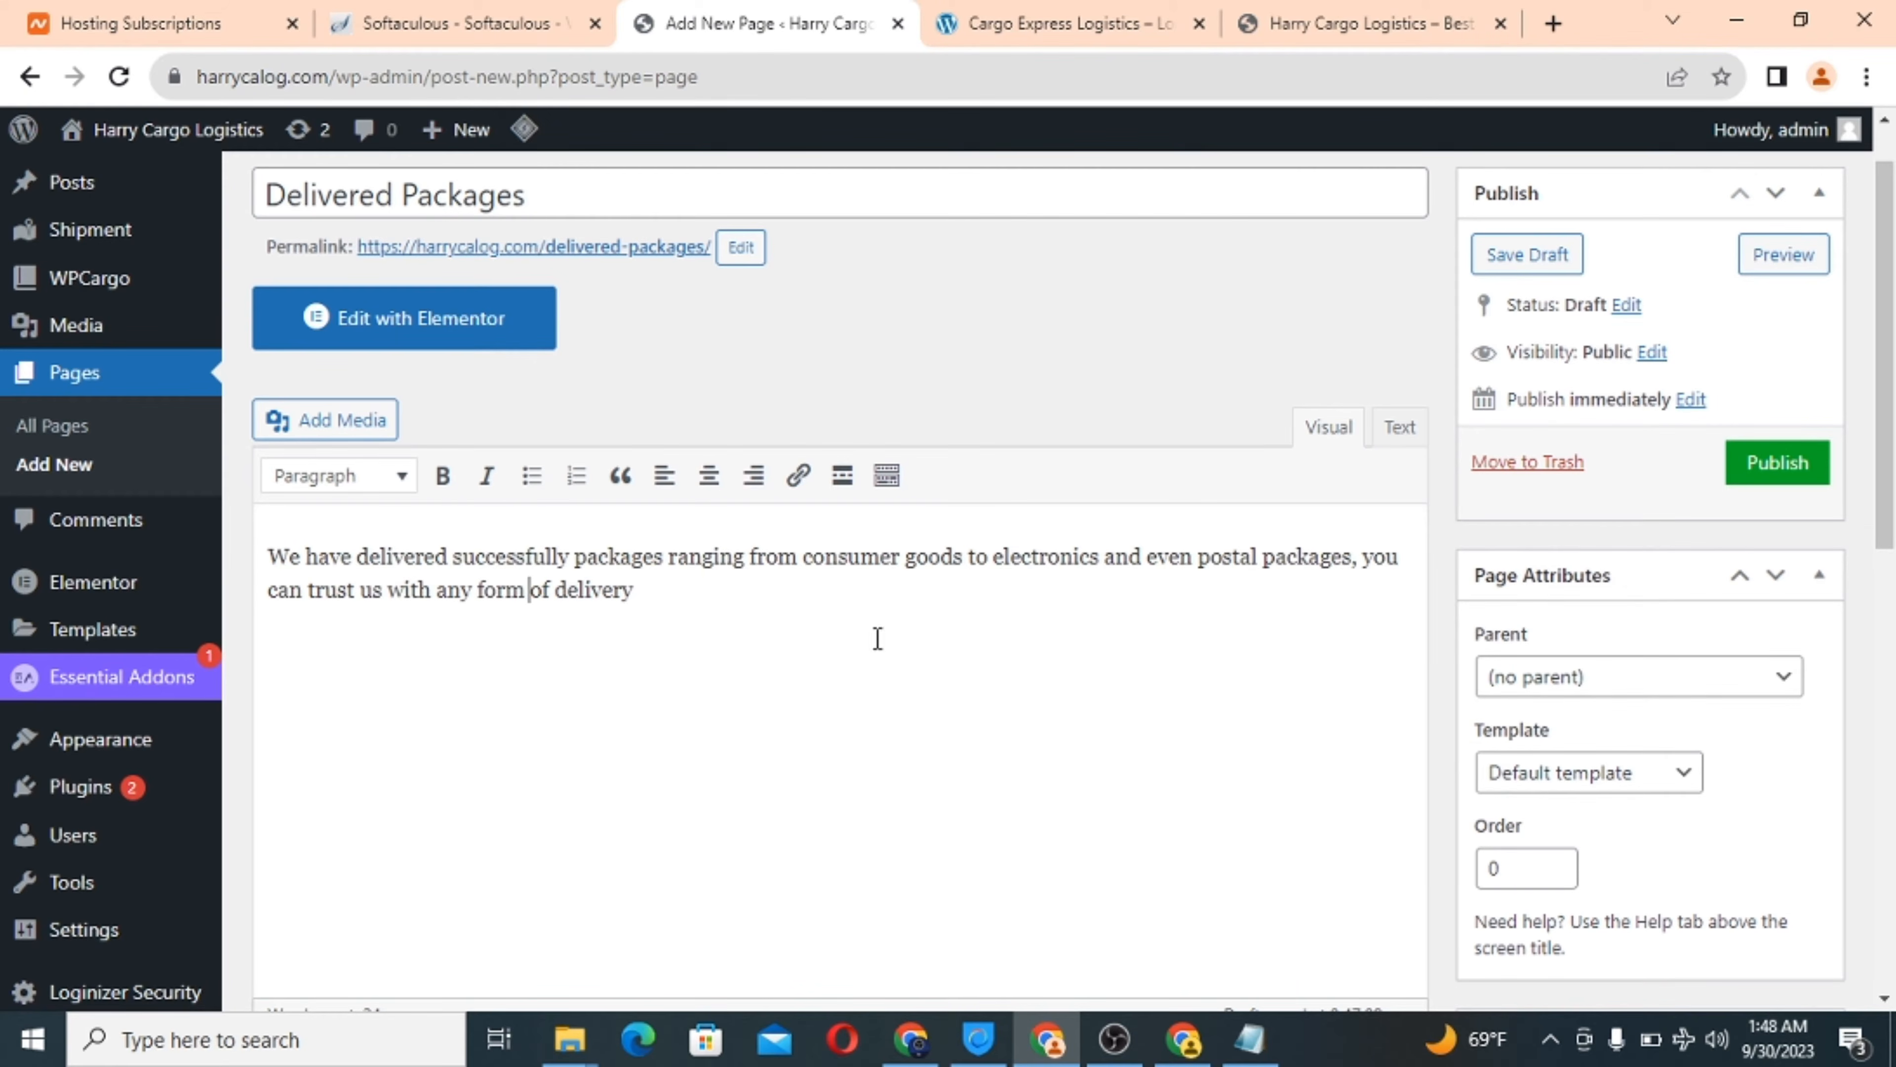
{"action": "scroll", "coordinate": [986, 664], "scroll_direction": "down", "scroll_amount": 2}
Start uploading a new featured image for the Delivered Packages page.
{"action": "scroll", "coordinate": [986, 665], "scroll_direction": "up", "scroll_amount": 3}
{"action": "scroll", "coordinate": [986, 672], "scroll_direction": "down", "scroll_amount": 10}
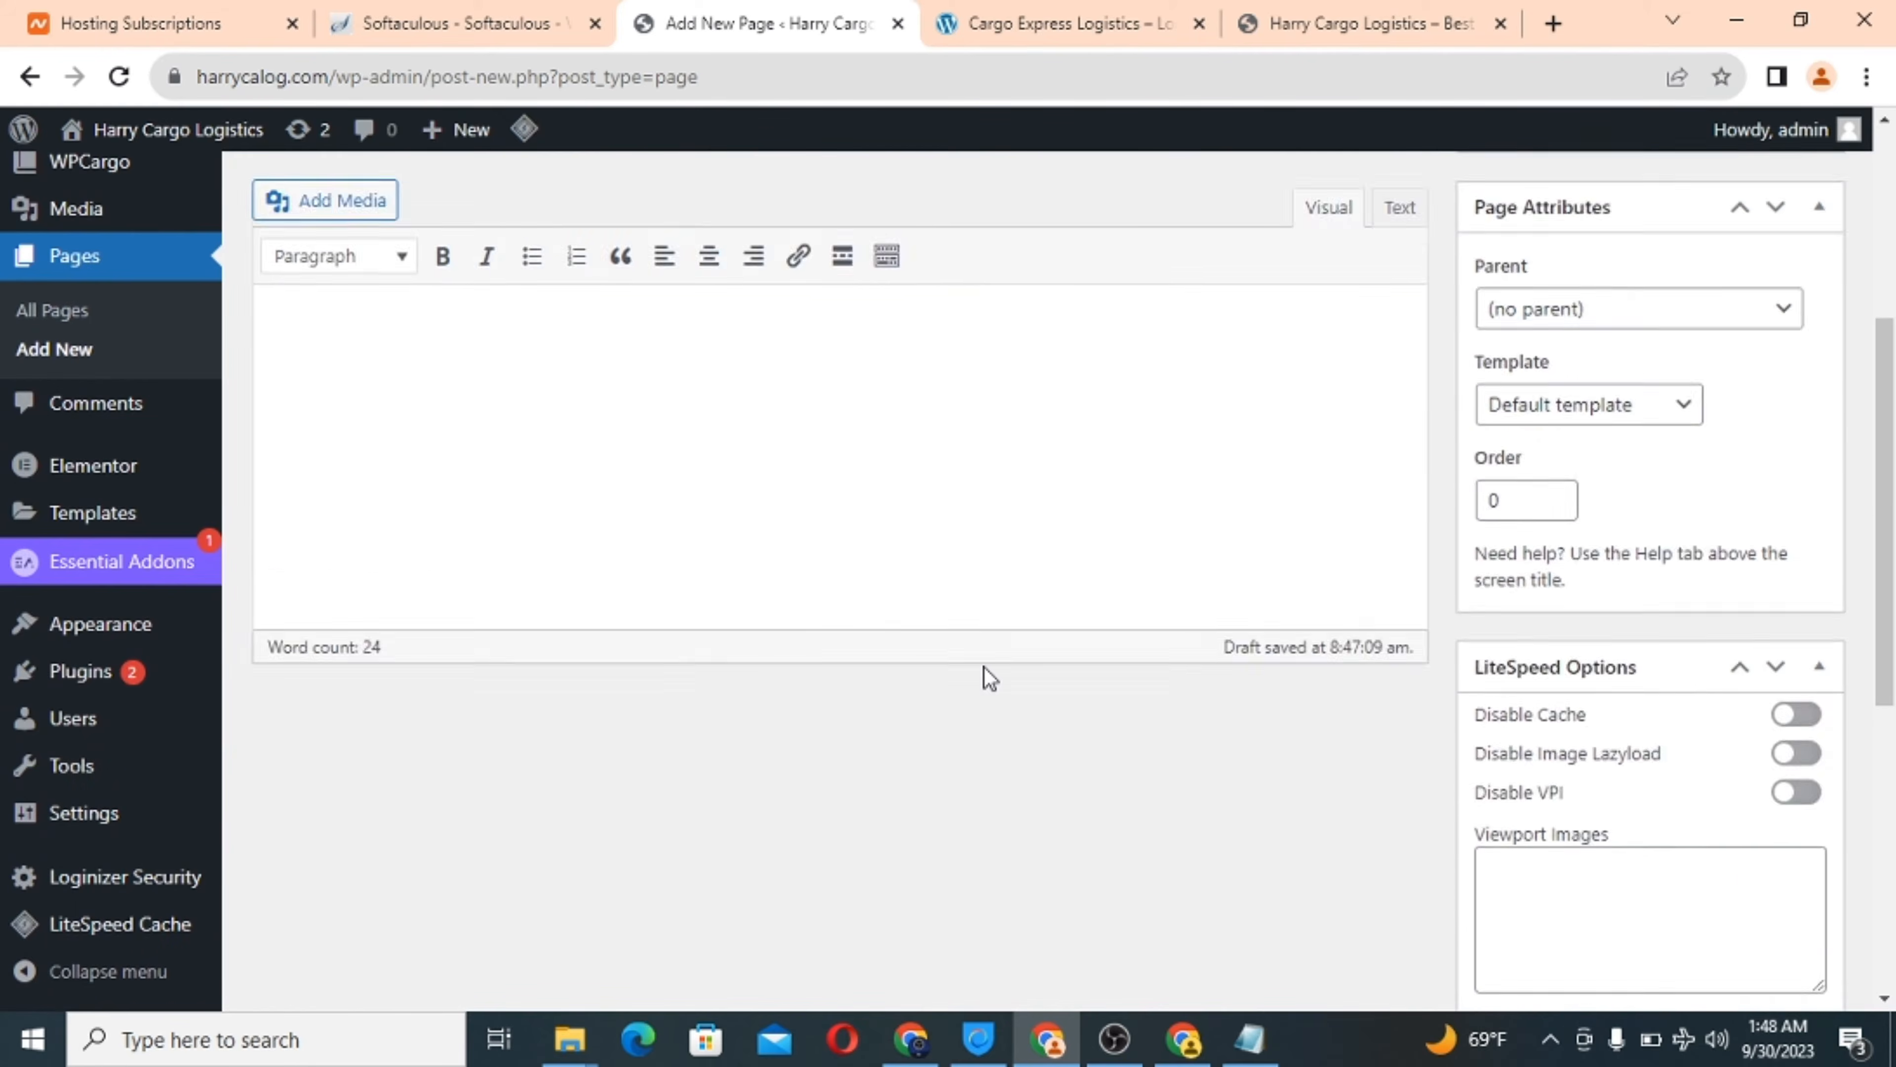
{"action": "scroll", "coordinate": [989, 678], "scroll_direction": "down", "scroll_amount": 3}
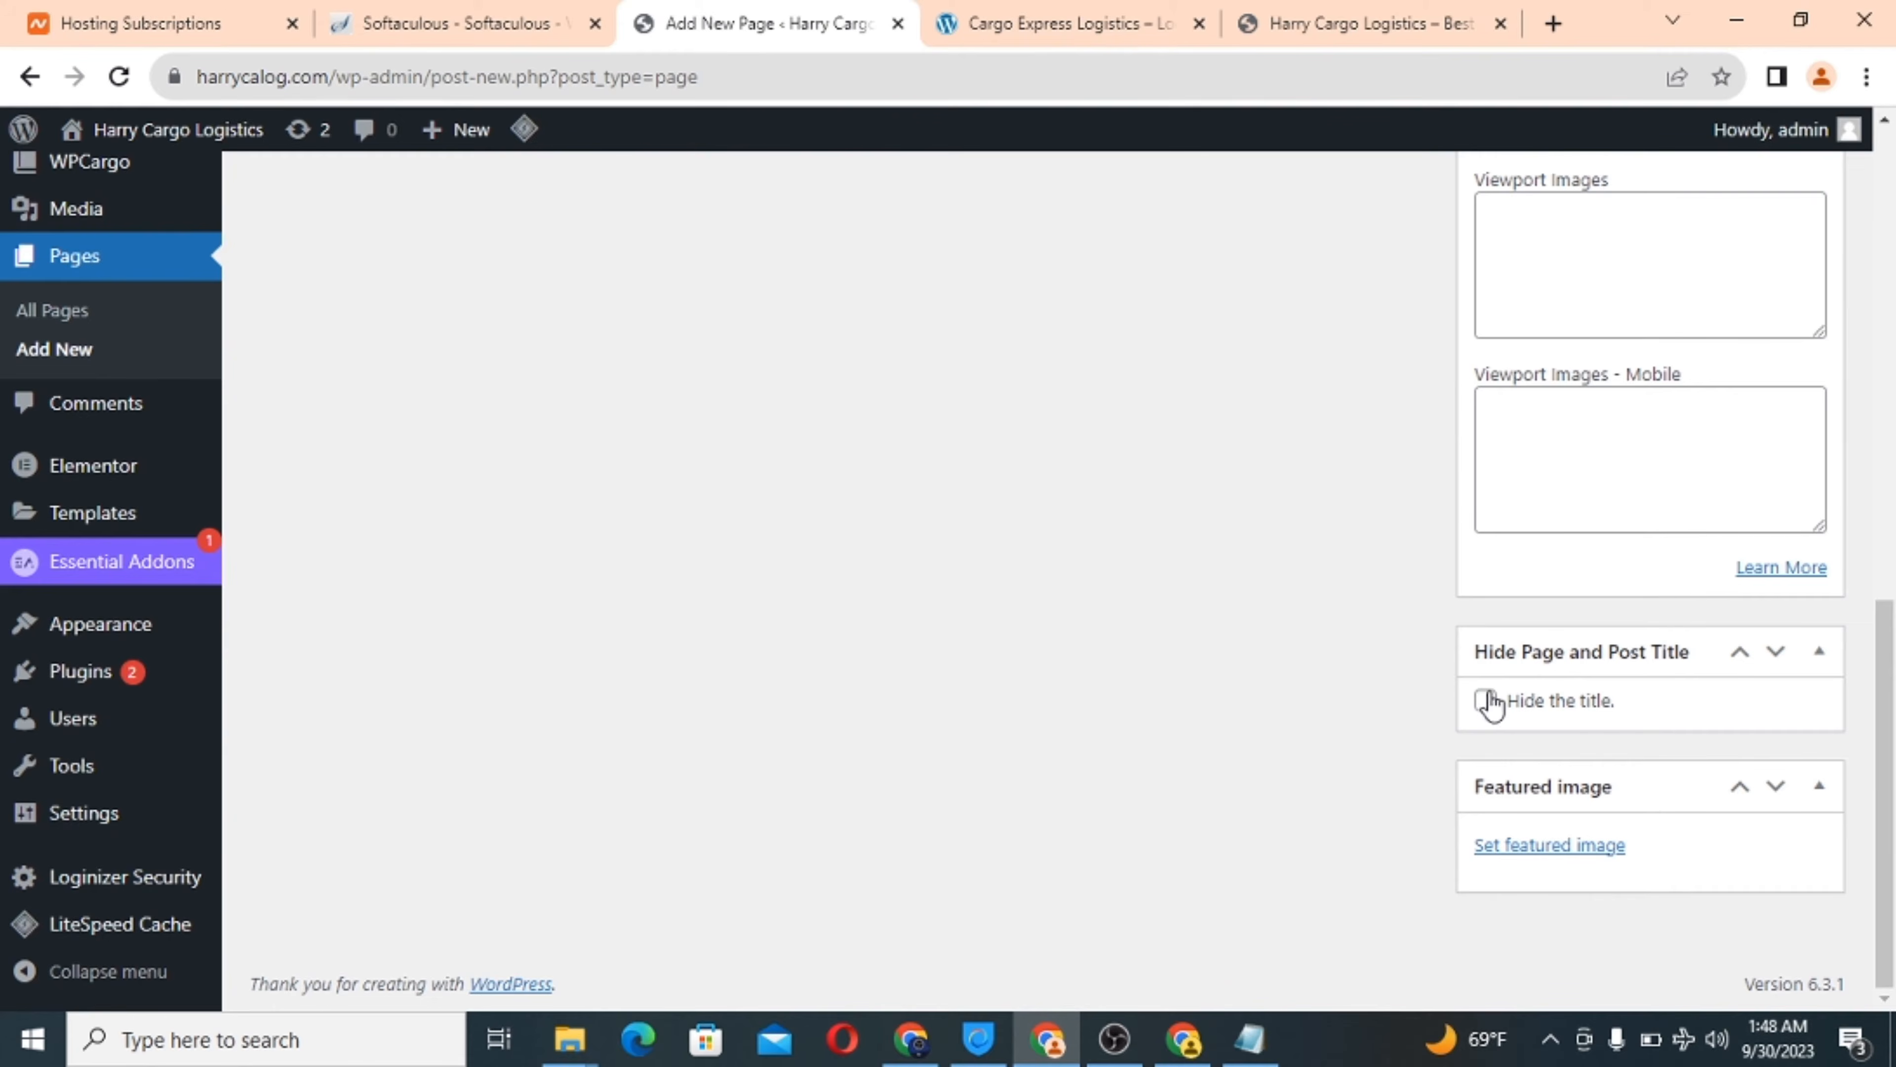
{"action": "left_click", "coordinate": [1530, 848]}
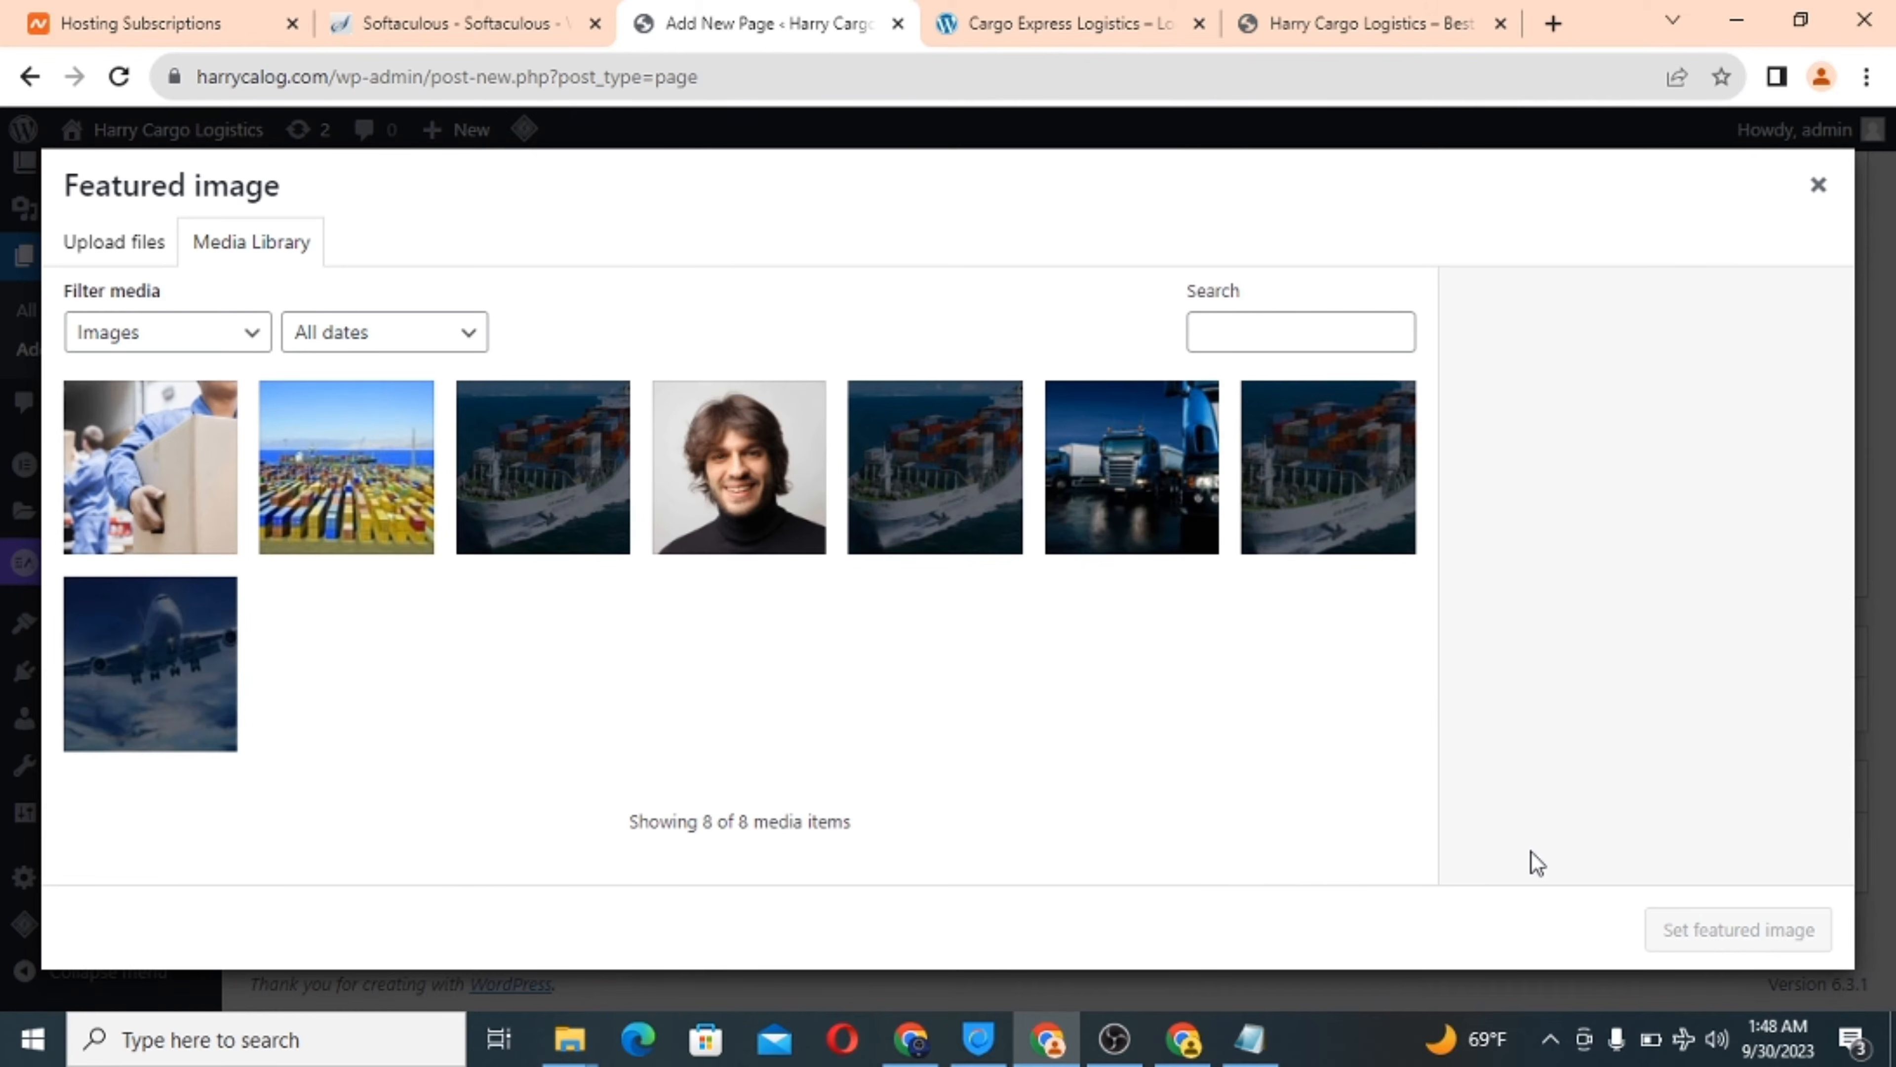
{"action": "left_click", "coordinate": [95, 253]}
{"action": "left_click", "coordinate": [880, 602]}
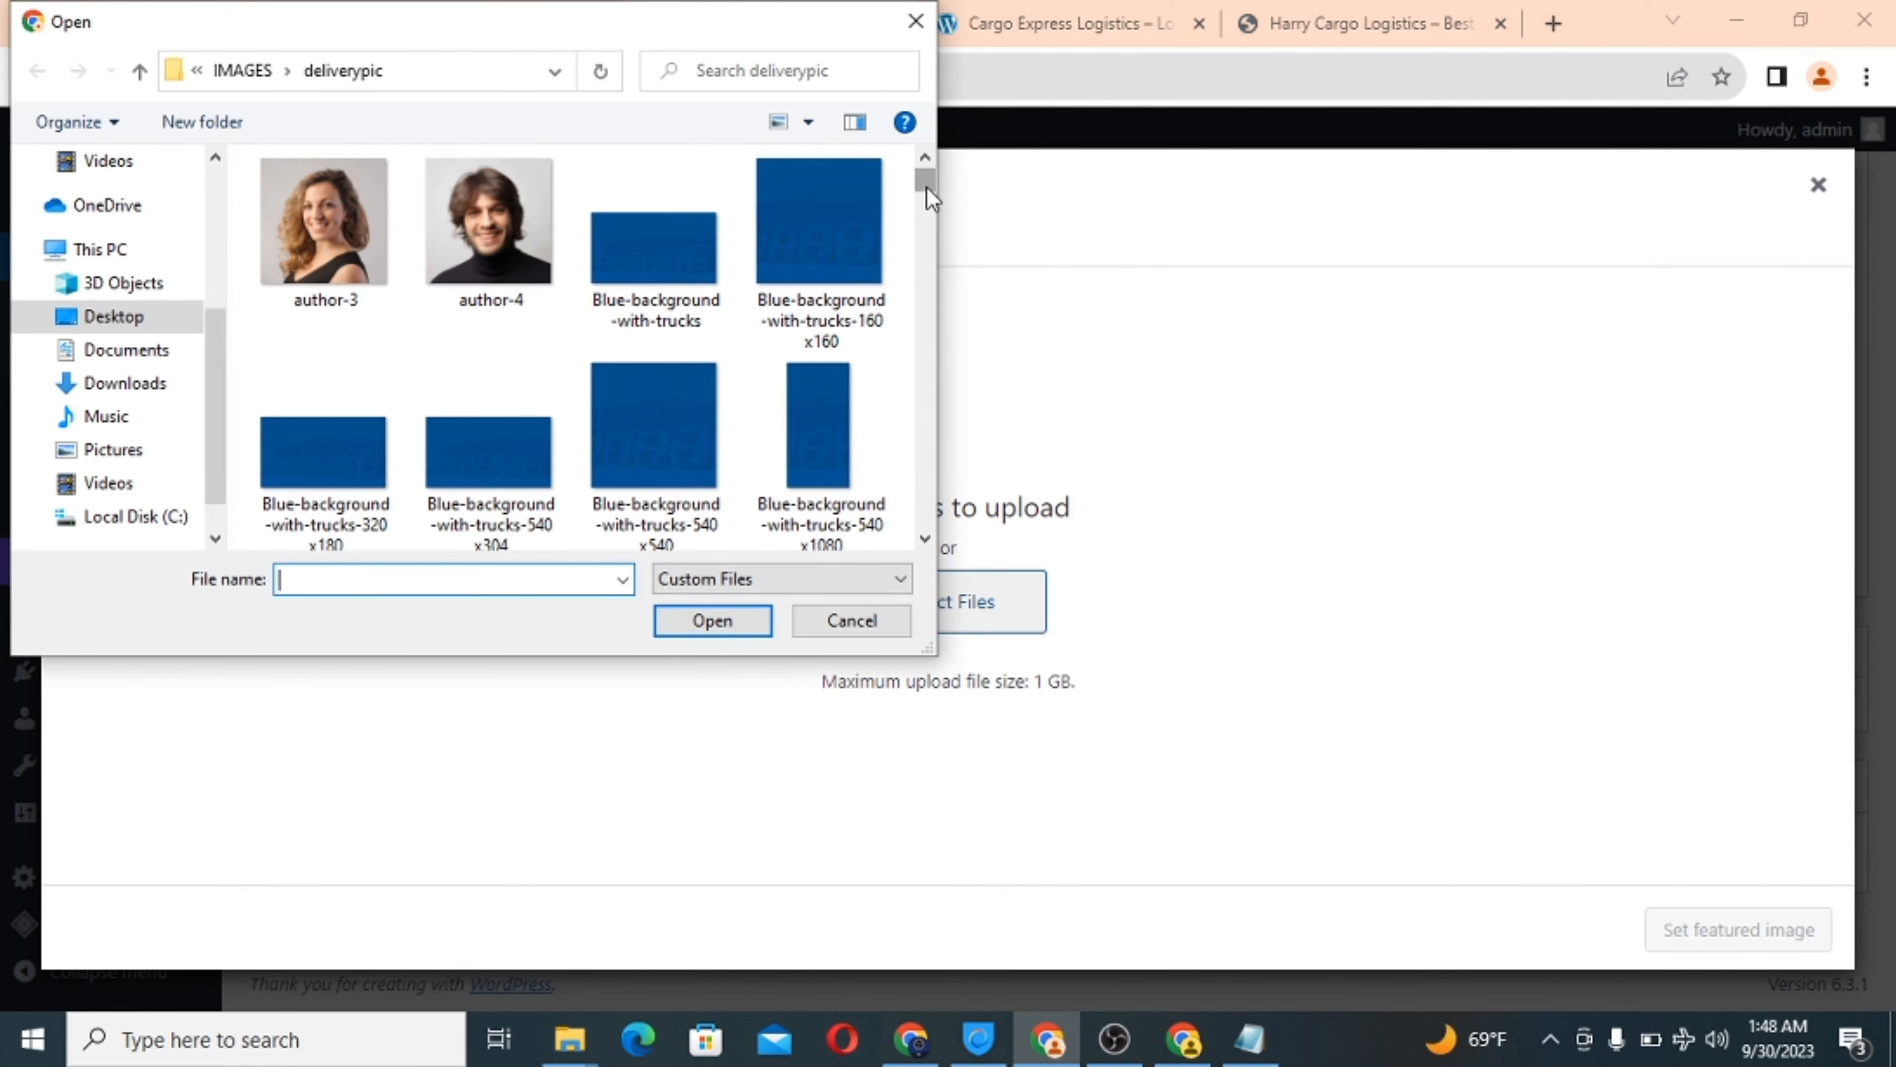
{"action": "left_click_drag", "start_coordinate": [926, 185], "coordinate": [925, 467]}
{"action": "scroll", "coordinate": [401, 300], "scroll_direction": "up", "scroll_amount": 8}
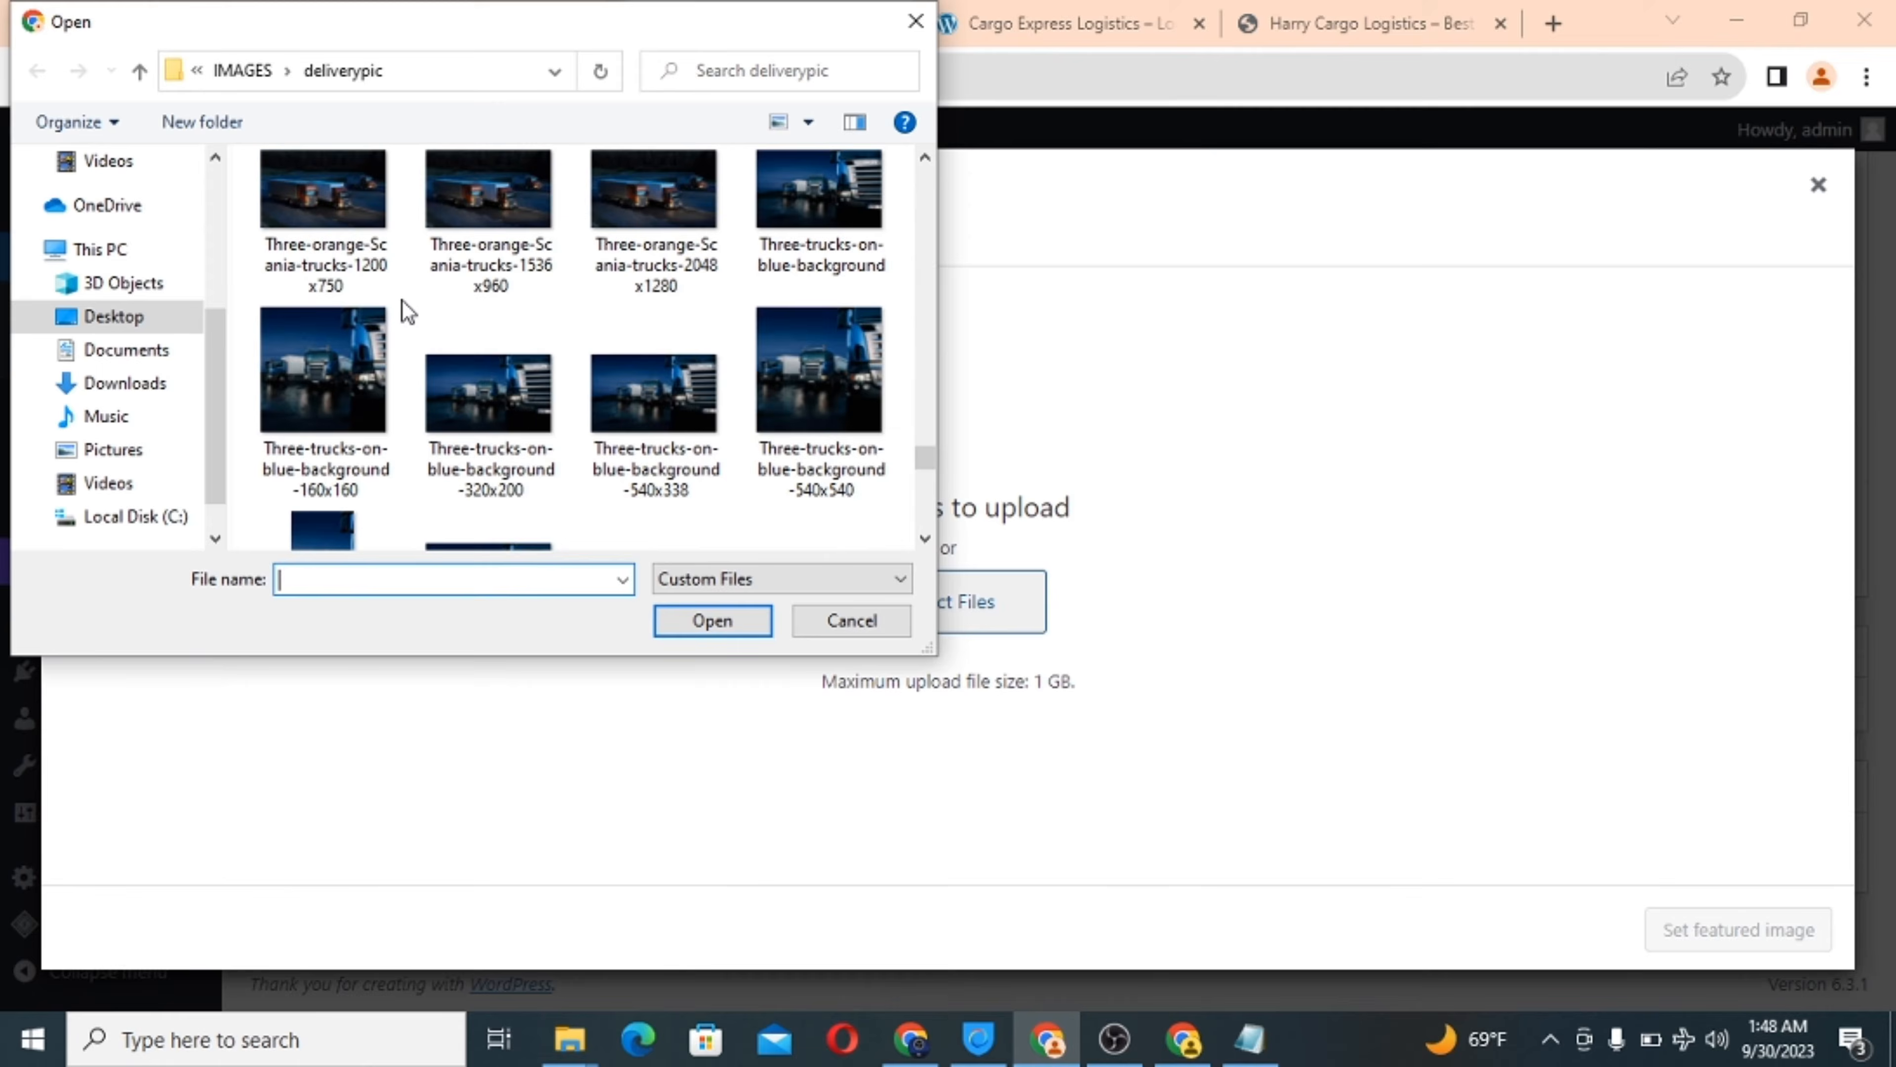
{"action": "scroll", "coordinate": [403, 301], "scroll_direction": "up", "scroll_amount": 3}
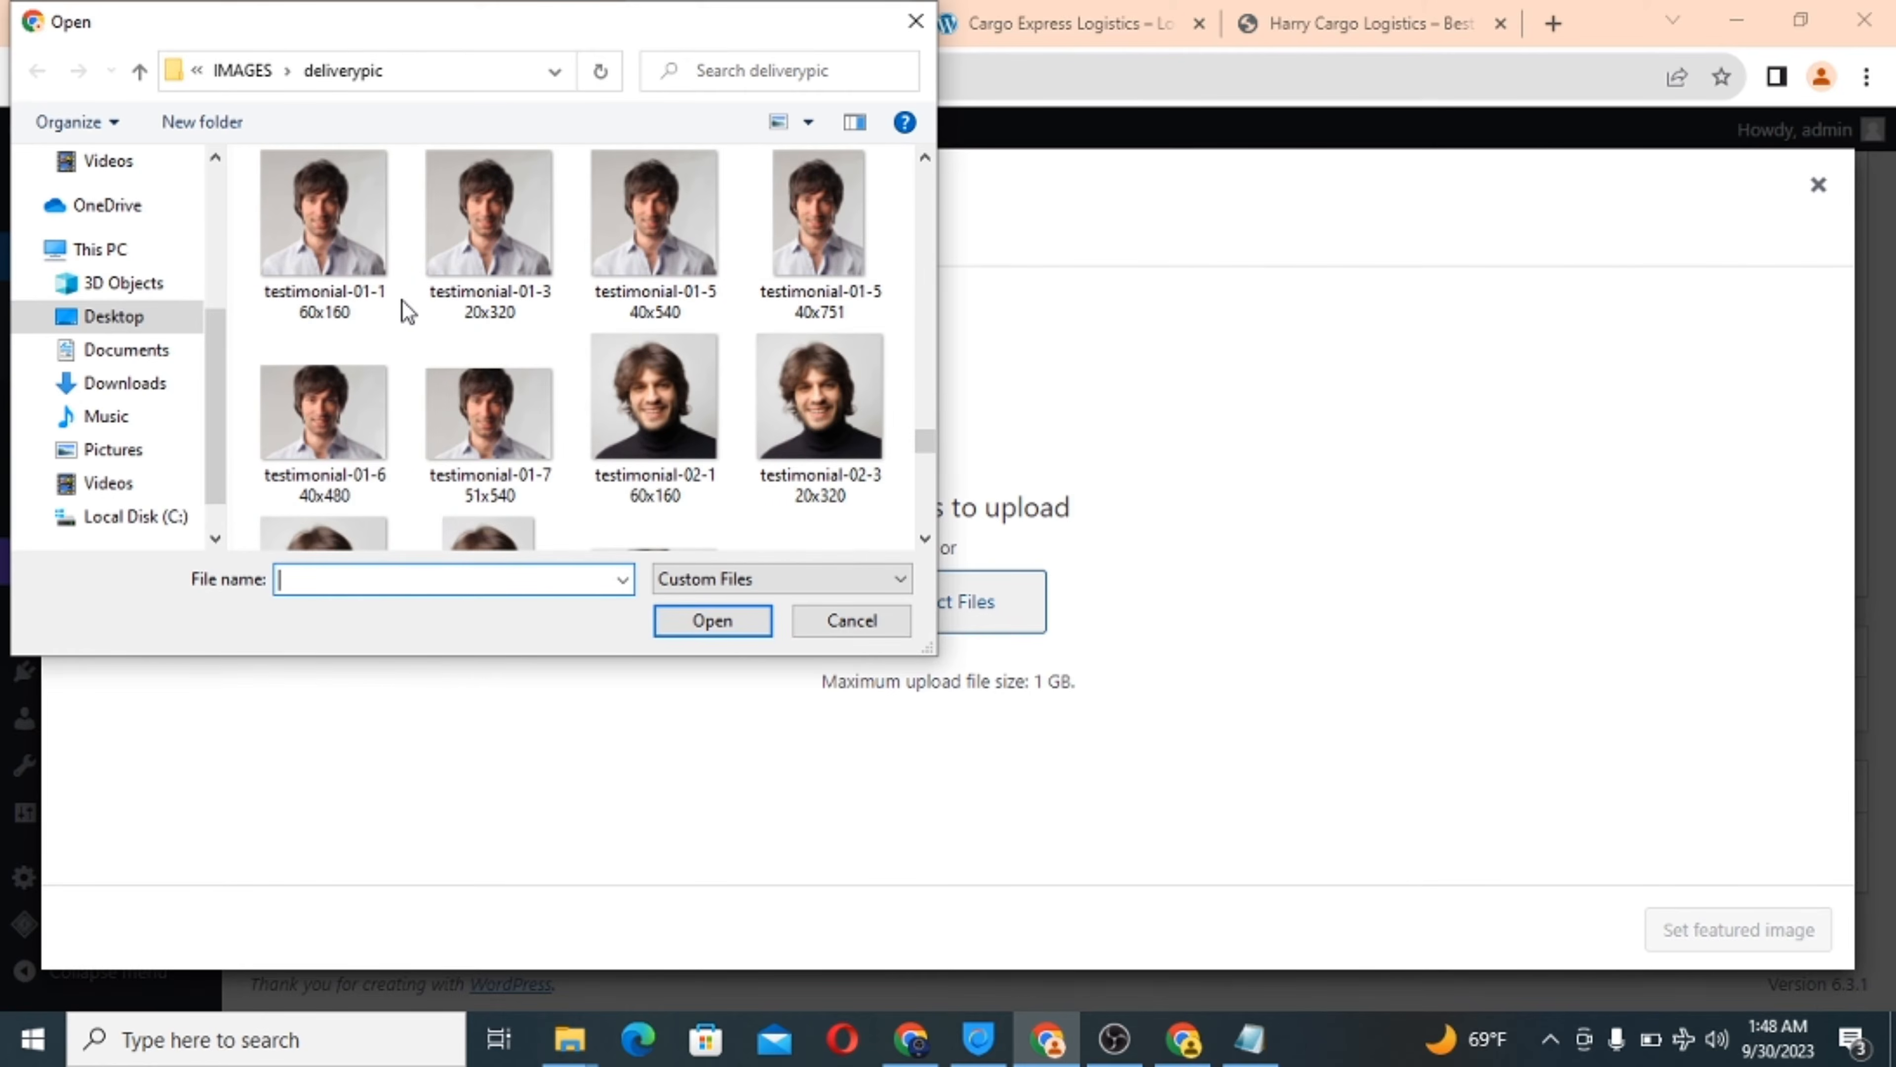
{"action": "scroll", "coordinate": [402, 301], "scroll_direction": "up", "scroll_amount": 3}
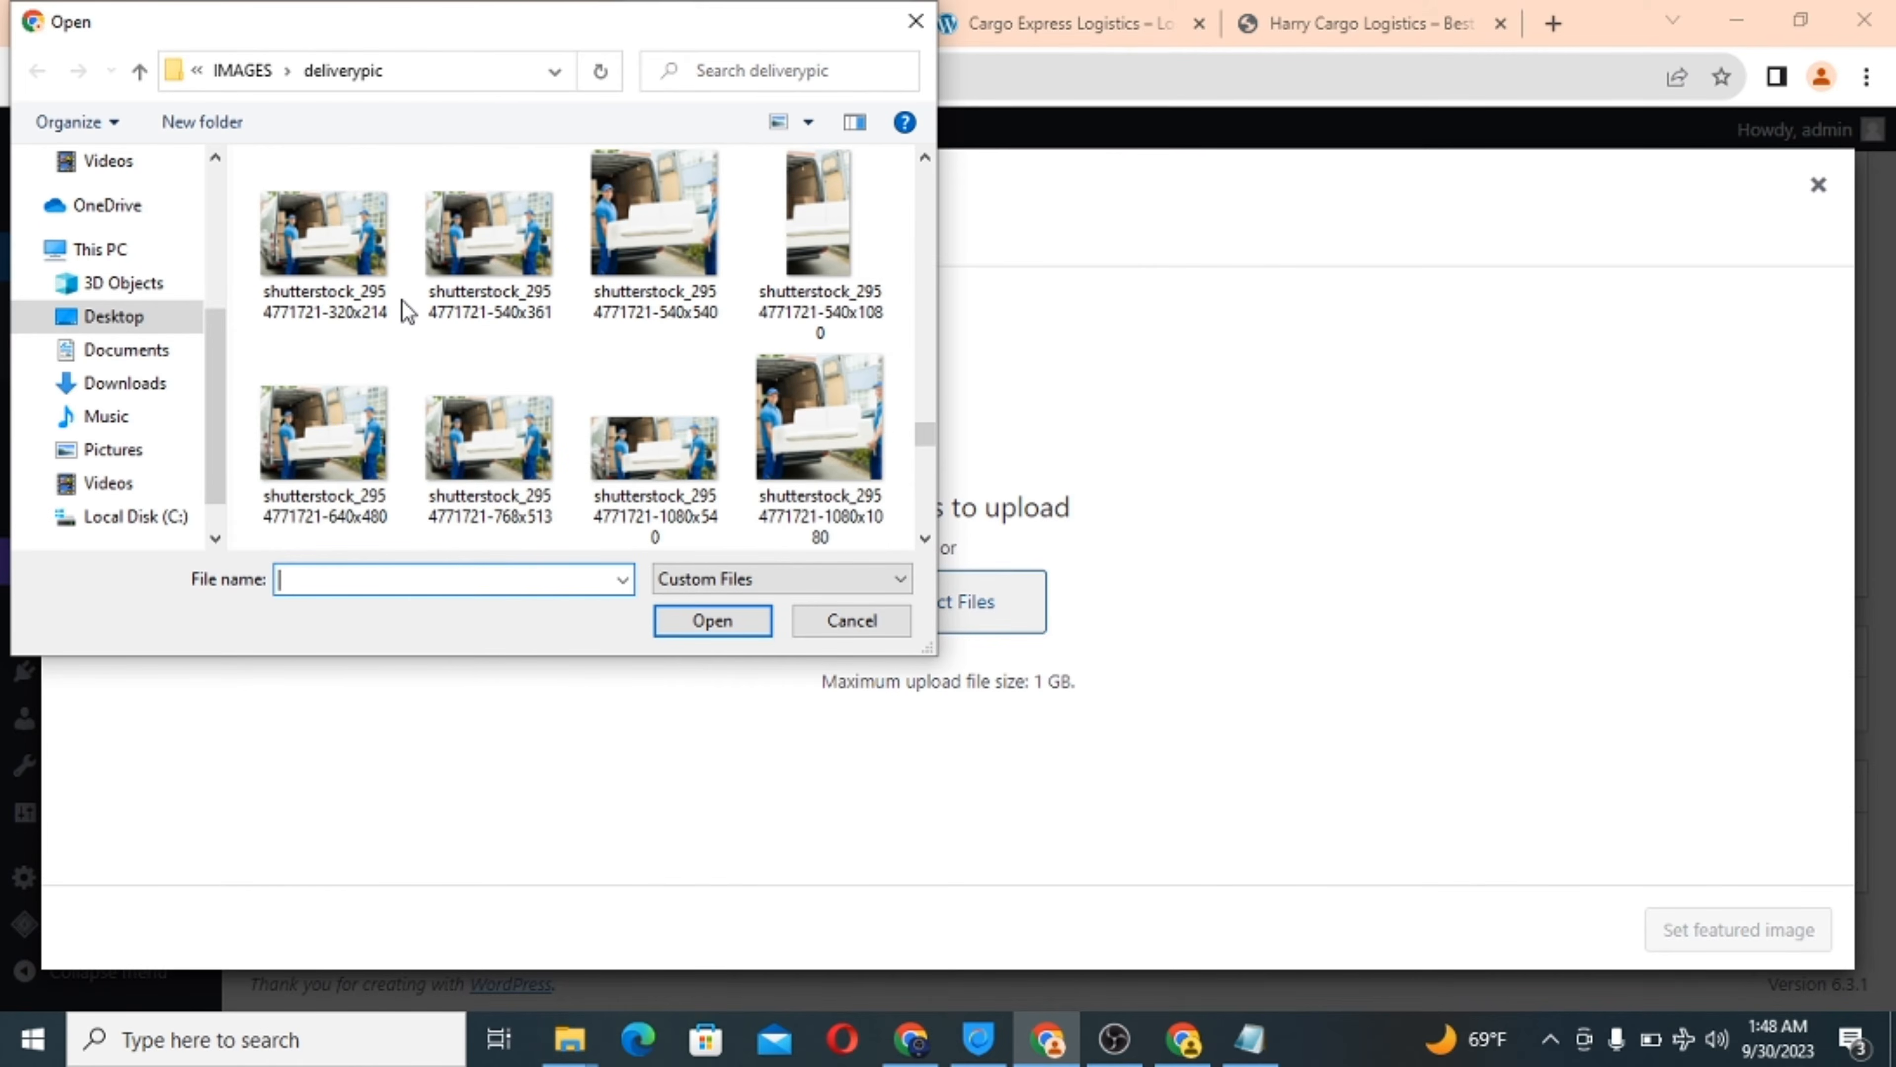
{"action": "scroll", "coordinate": [403, 302], "scroll_direction": "up", "scroll_amount": 3}
{"action": "scroll", "coordinate": [403, 301], "scroll_direction": "down", "scroll_amount": 1}
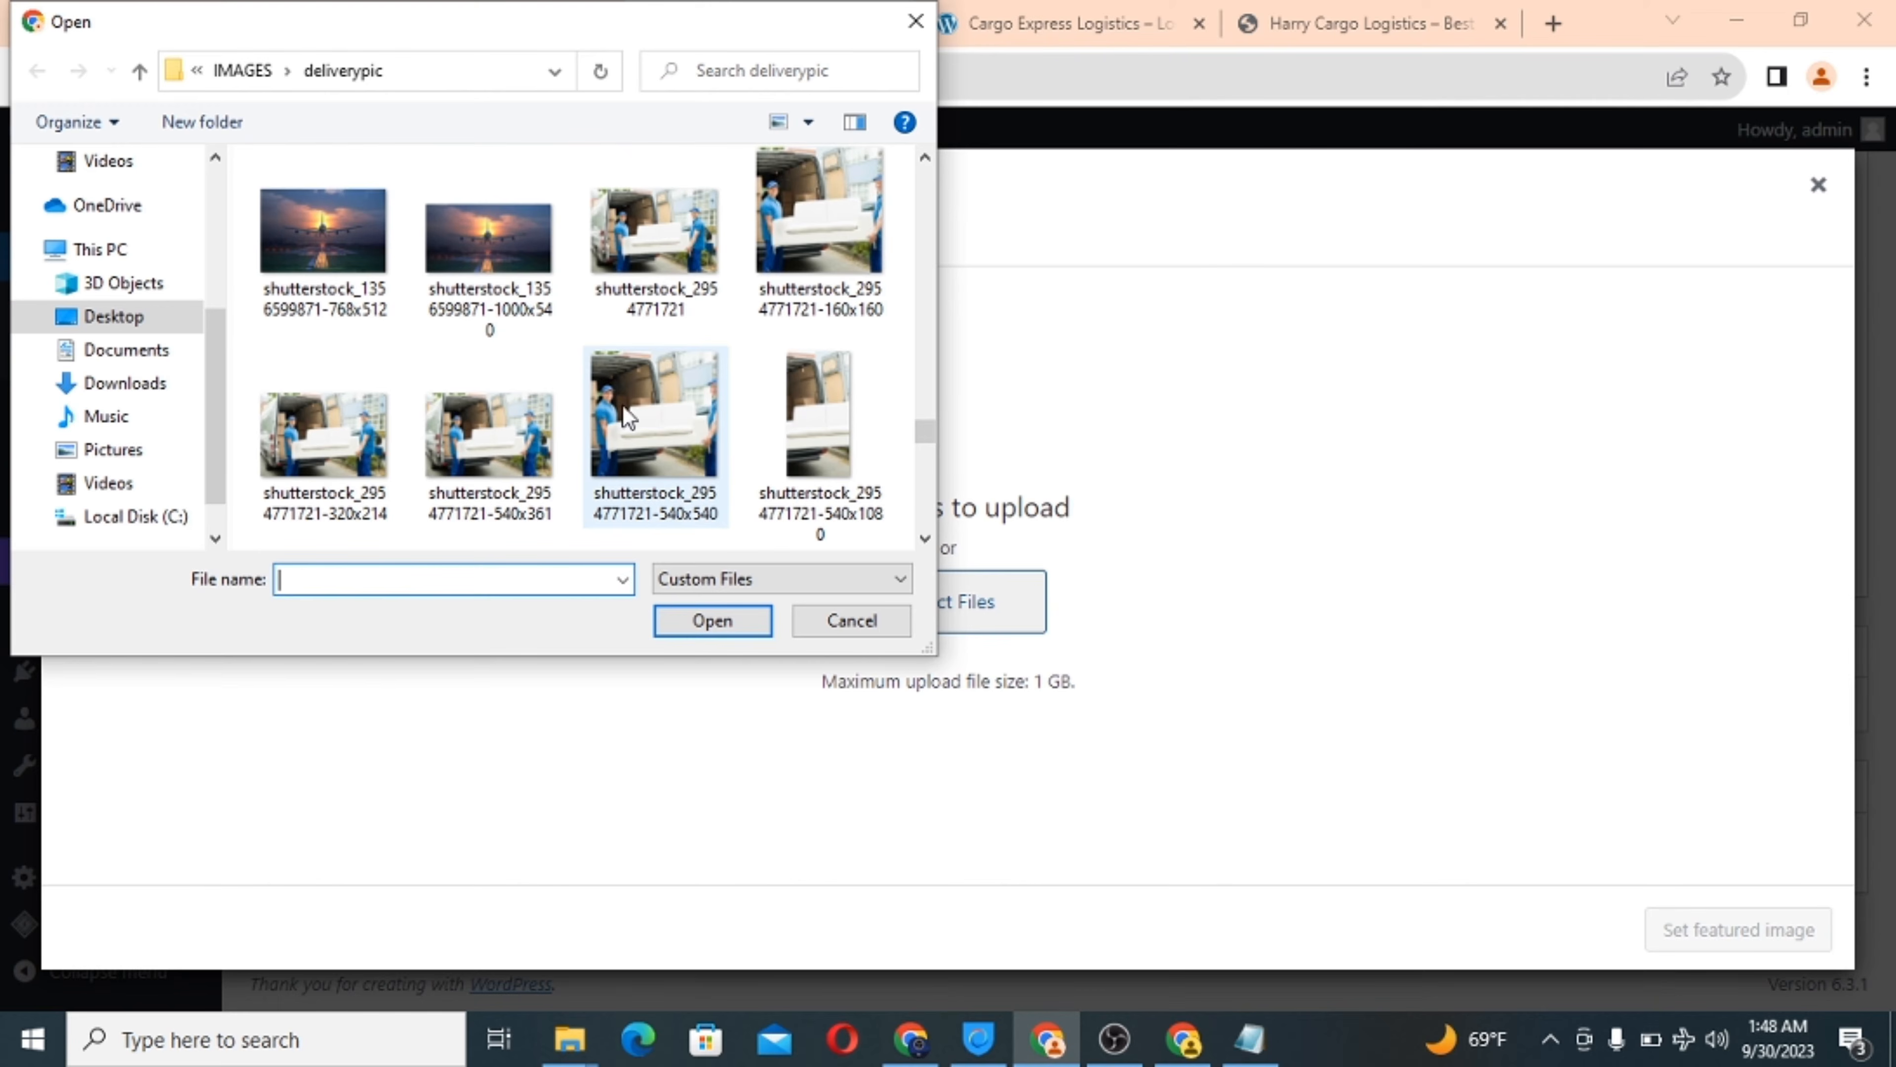
{"action": "left_click", "coordinate": [926, 538]}
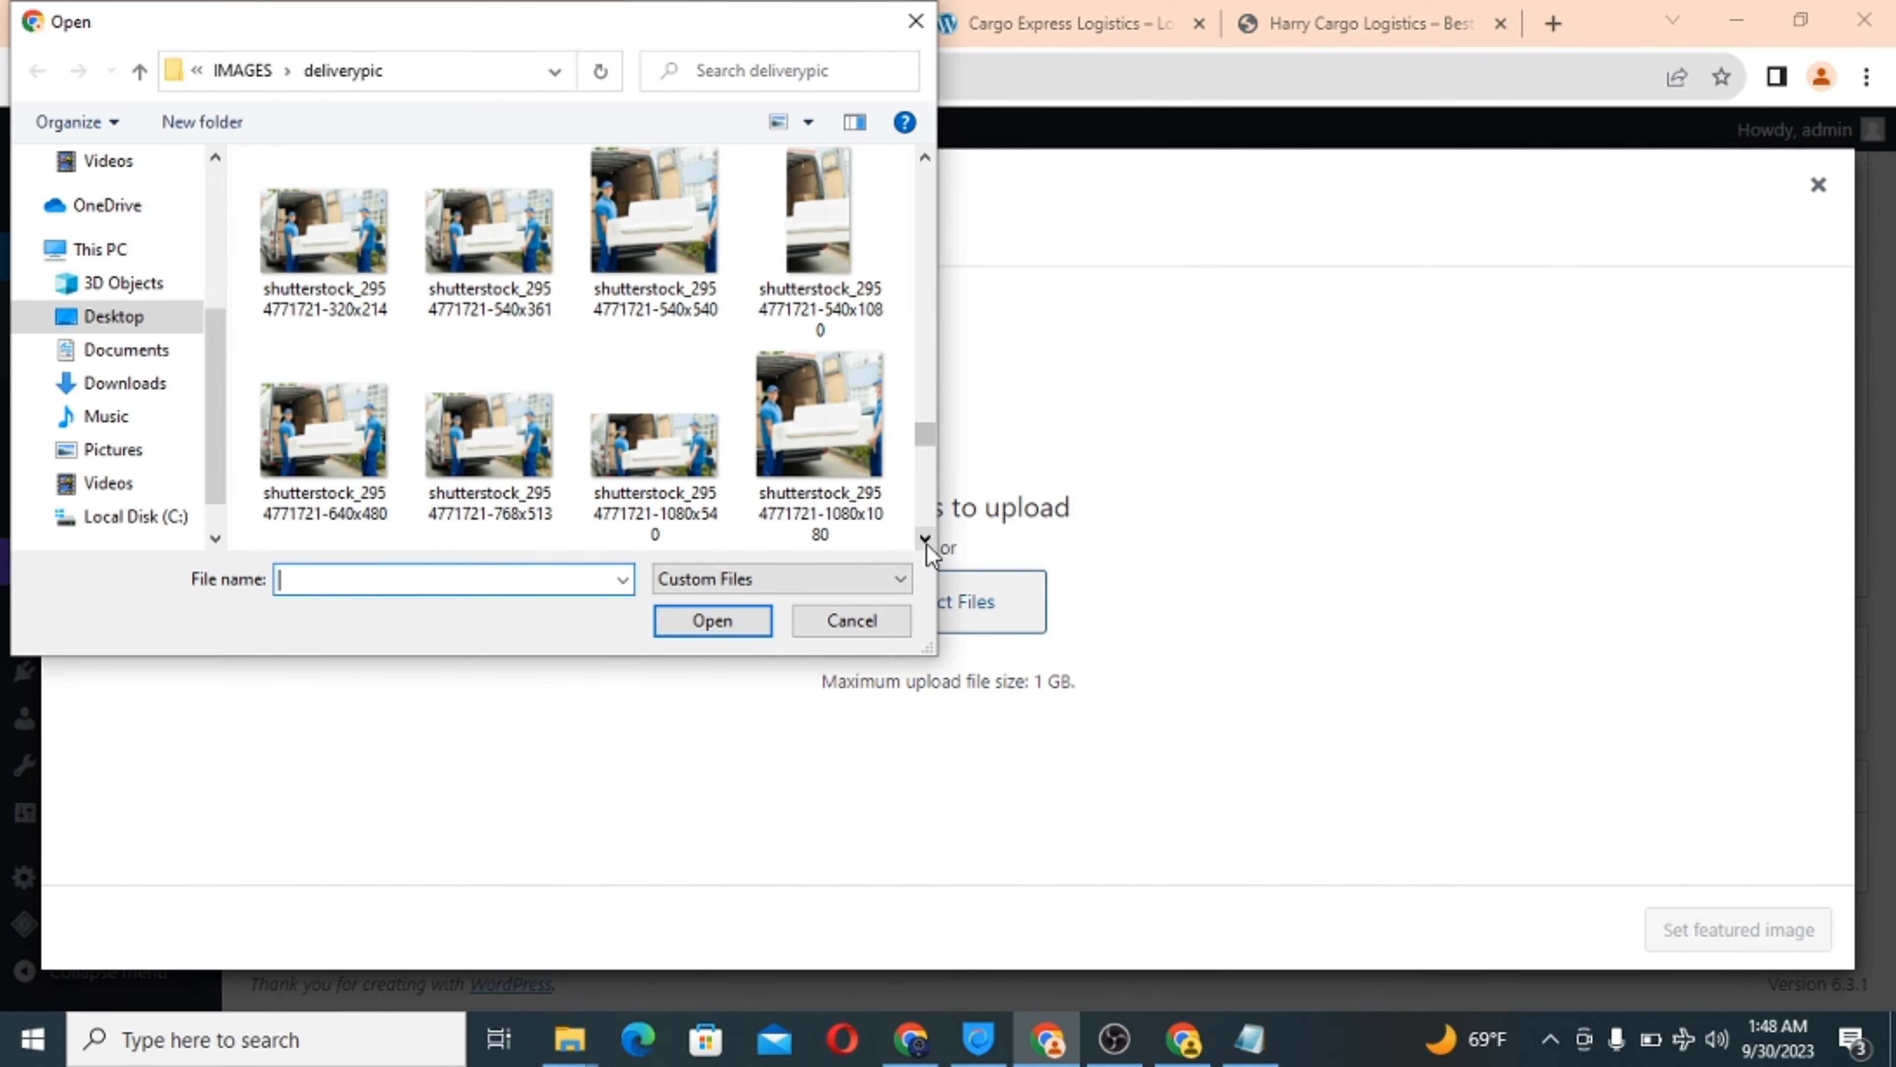
{"action": "left_click", "coordinate": [280, 415]}
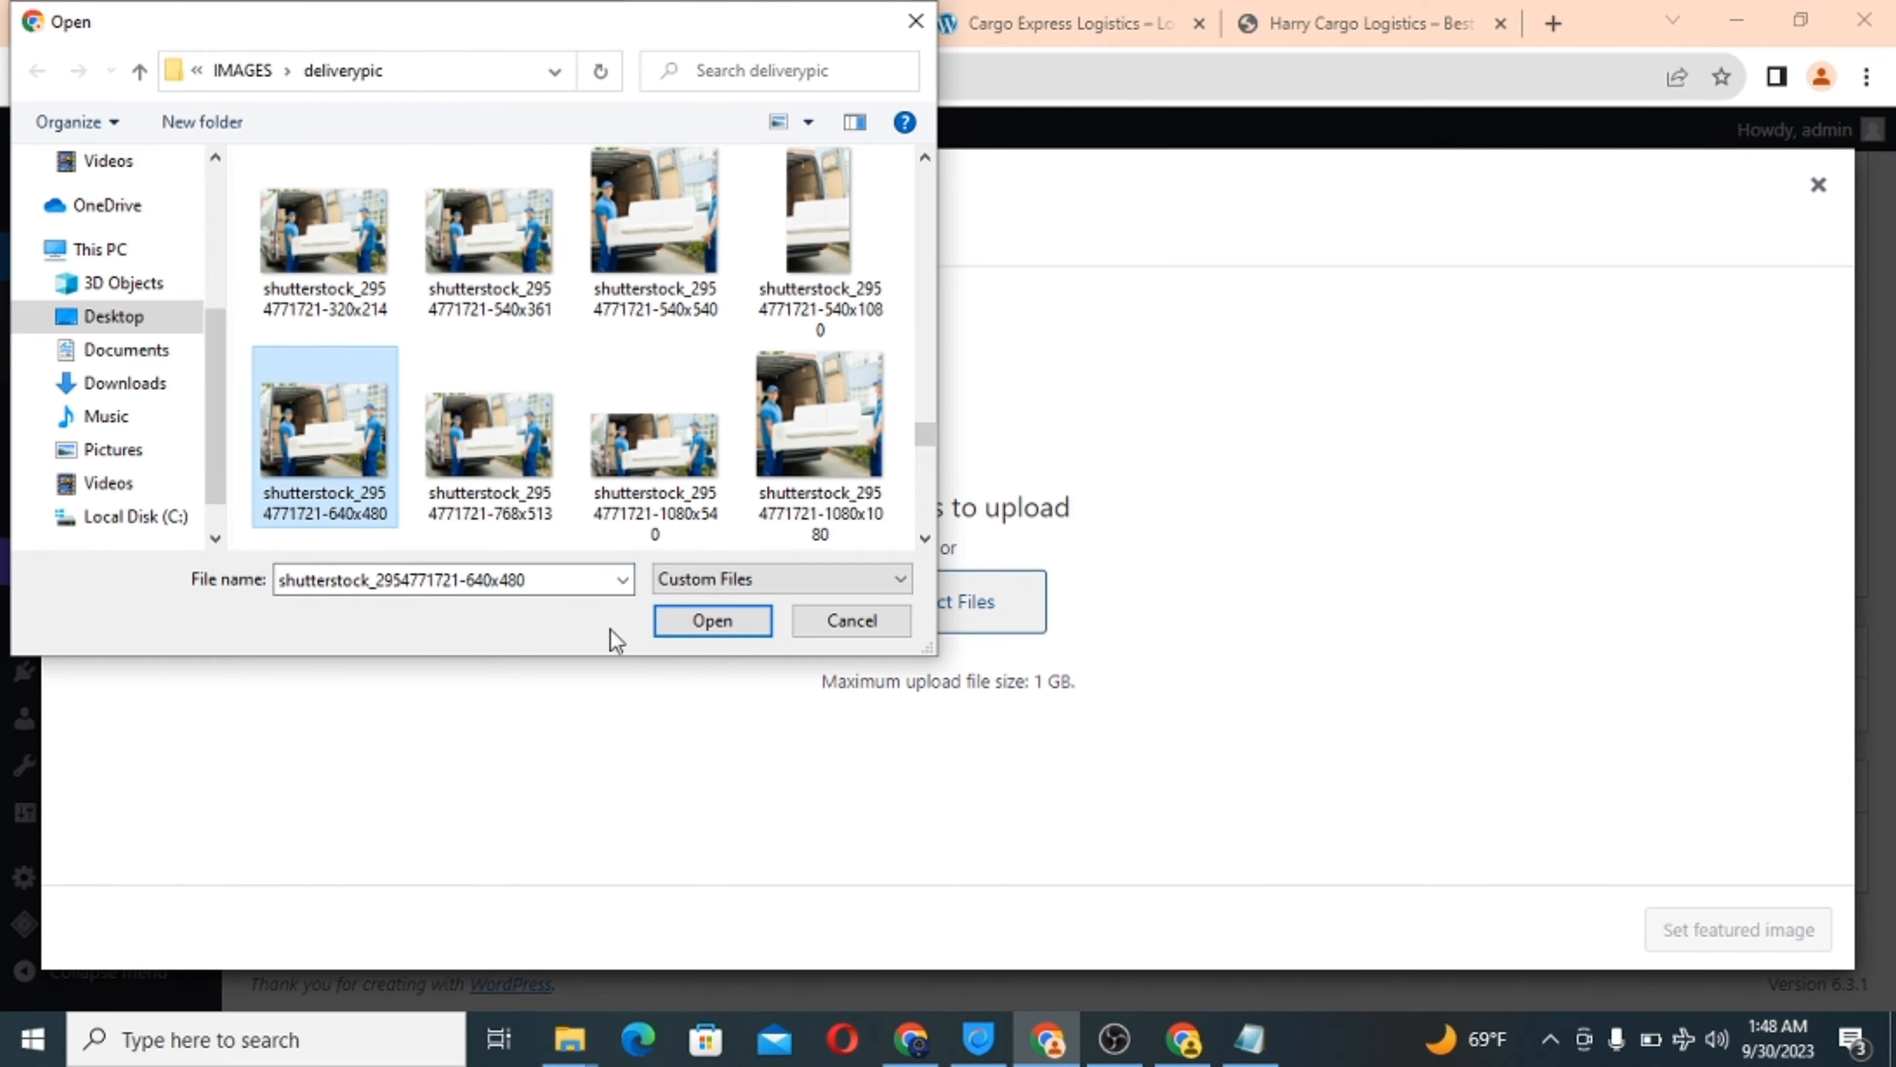
{"action": "left_click", "coordinate": [719, 621]}
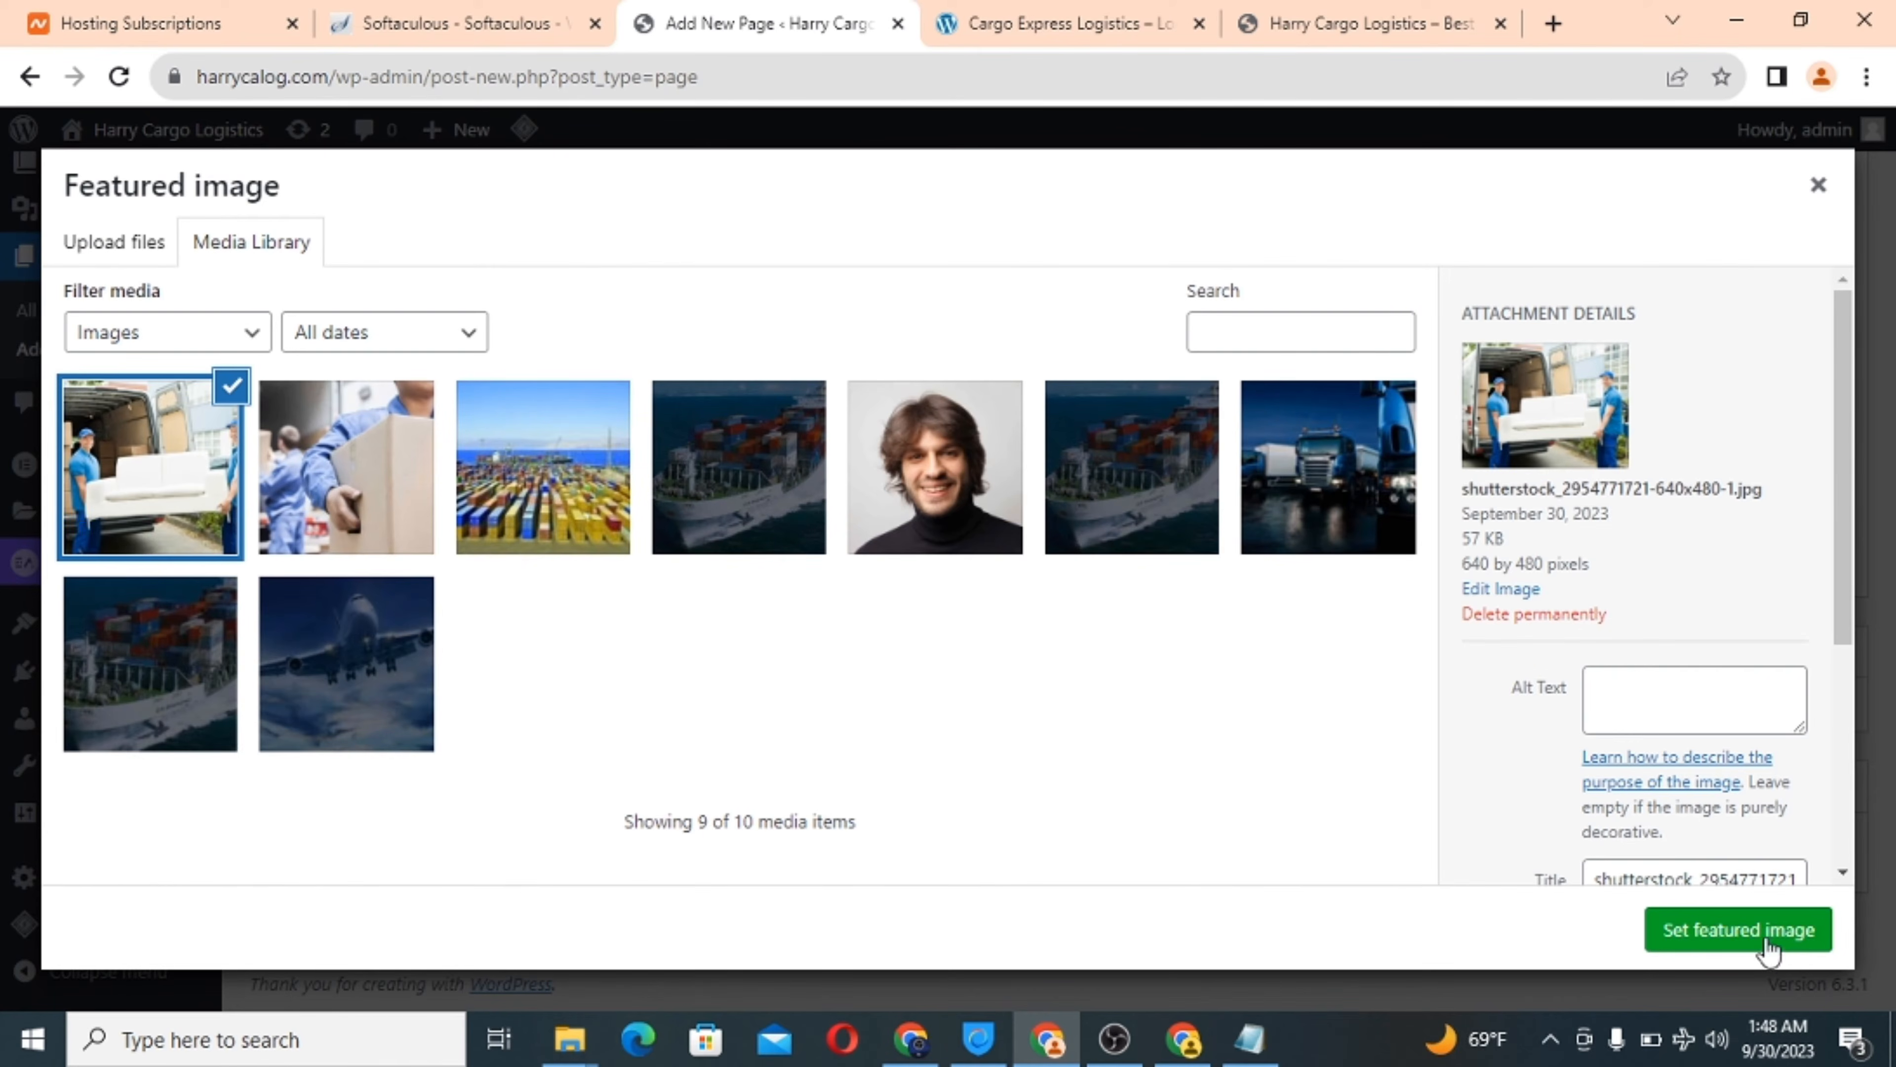
{"action": "left_click", "coordinate": [1771, 949]}
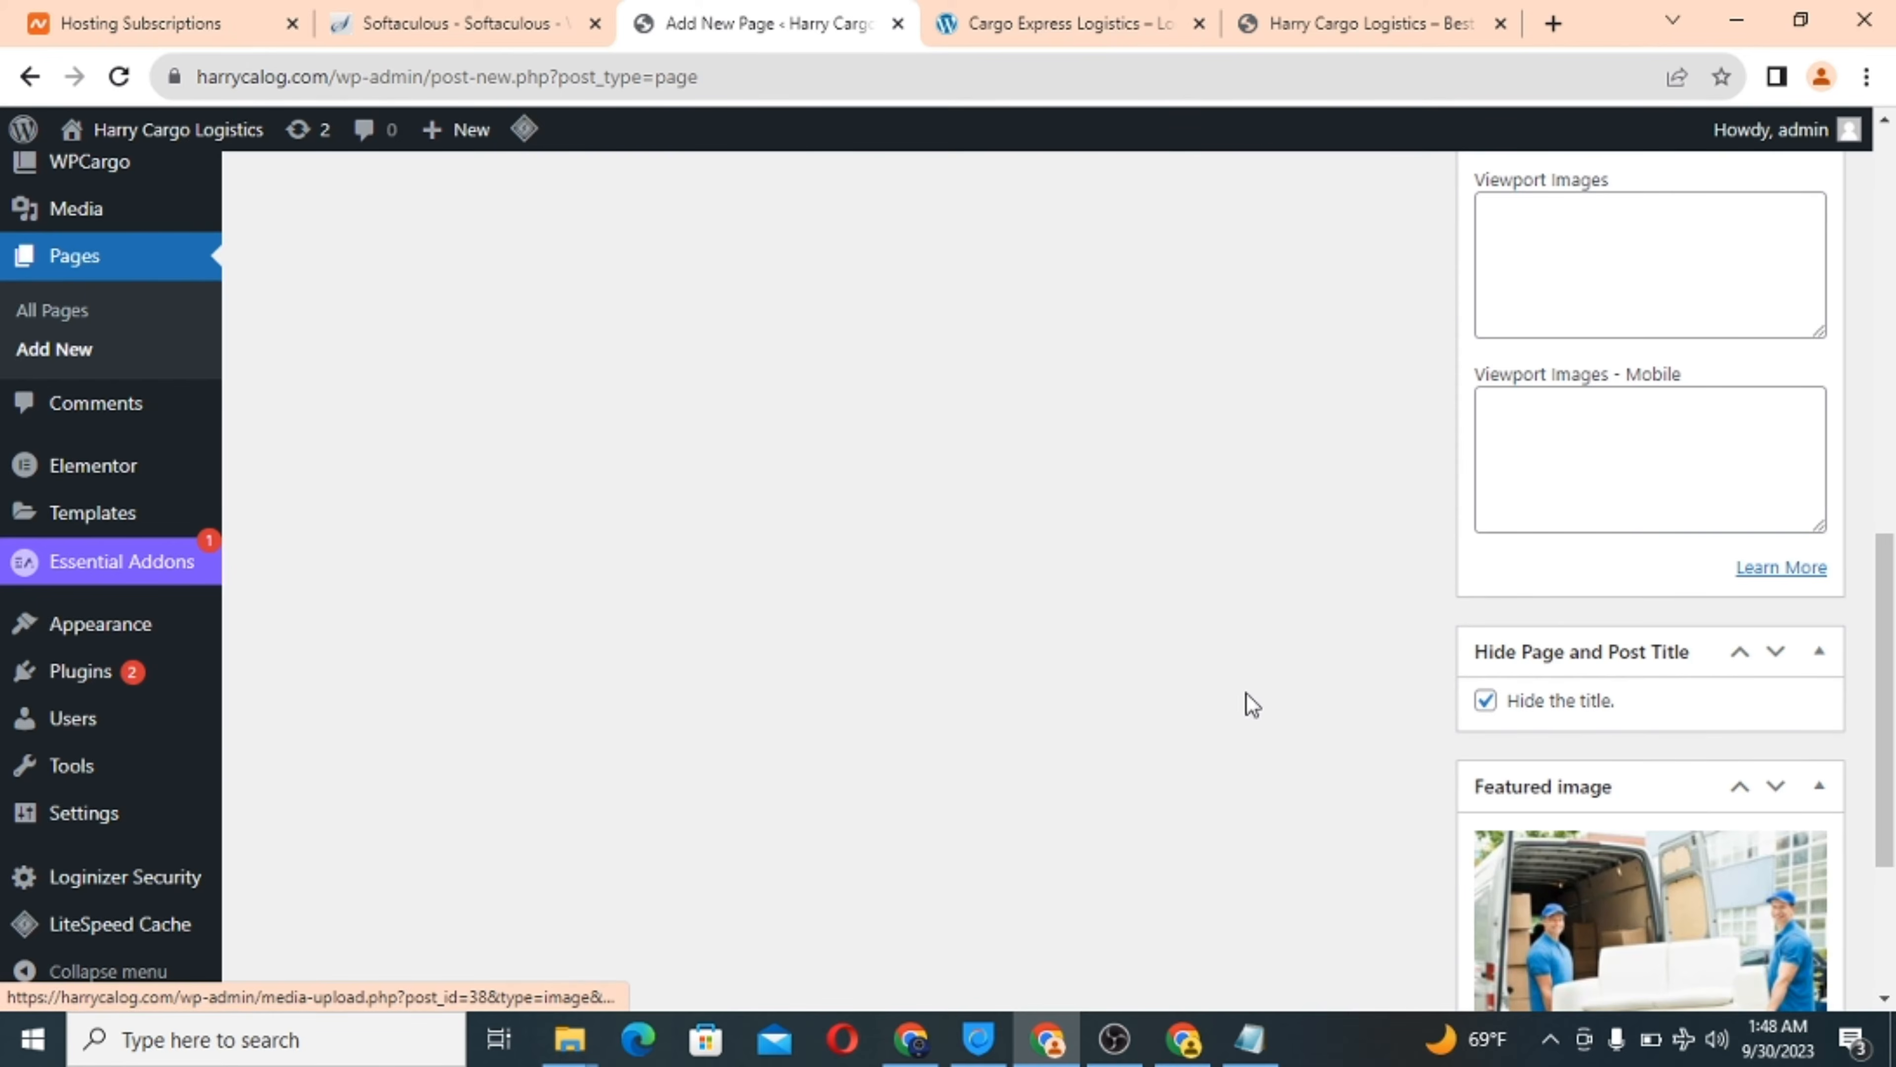
{"action": "scroll", "coordinate": [1239, 704], "scroll_direction": "up", "scroll_amount": 5}
{"action": "scroll", "coordinate": [1236, 695], "scroll_direction": "up", "scroll_amount": 5}
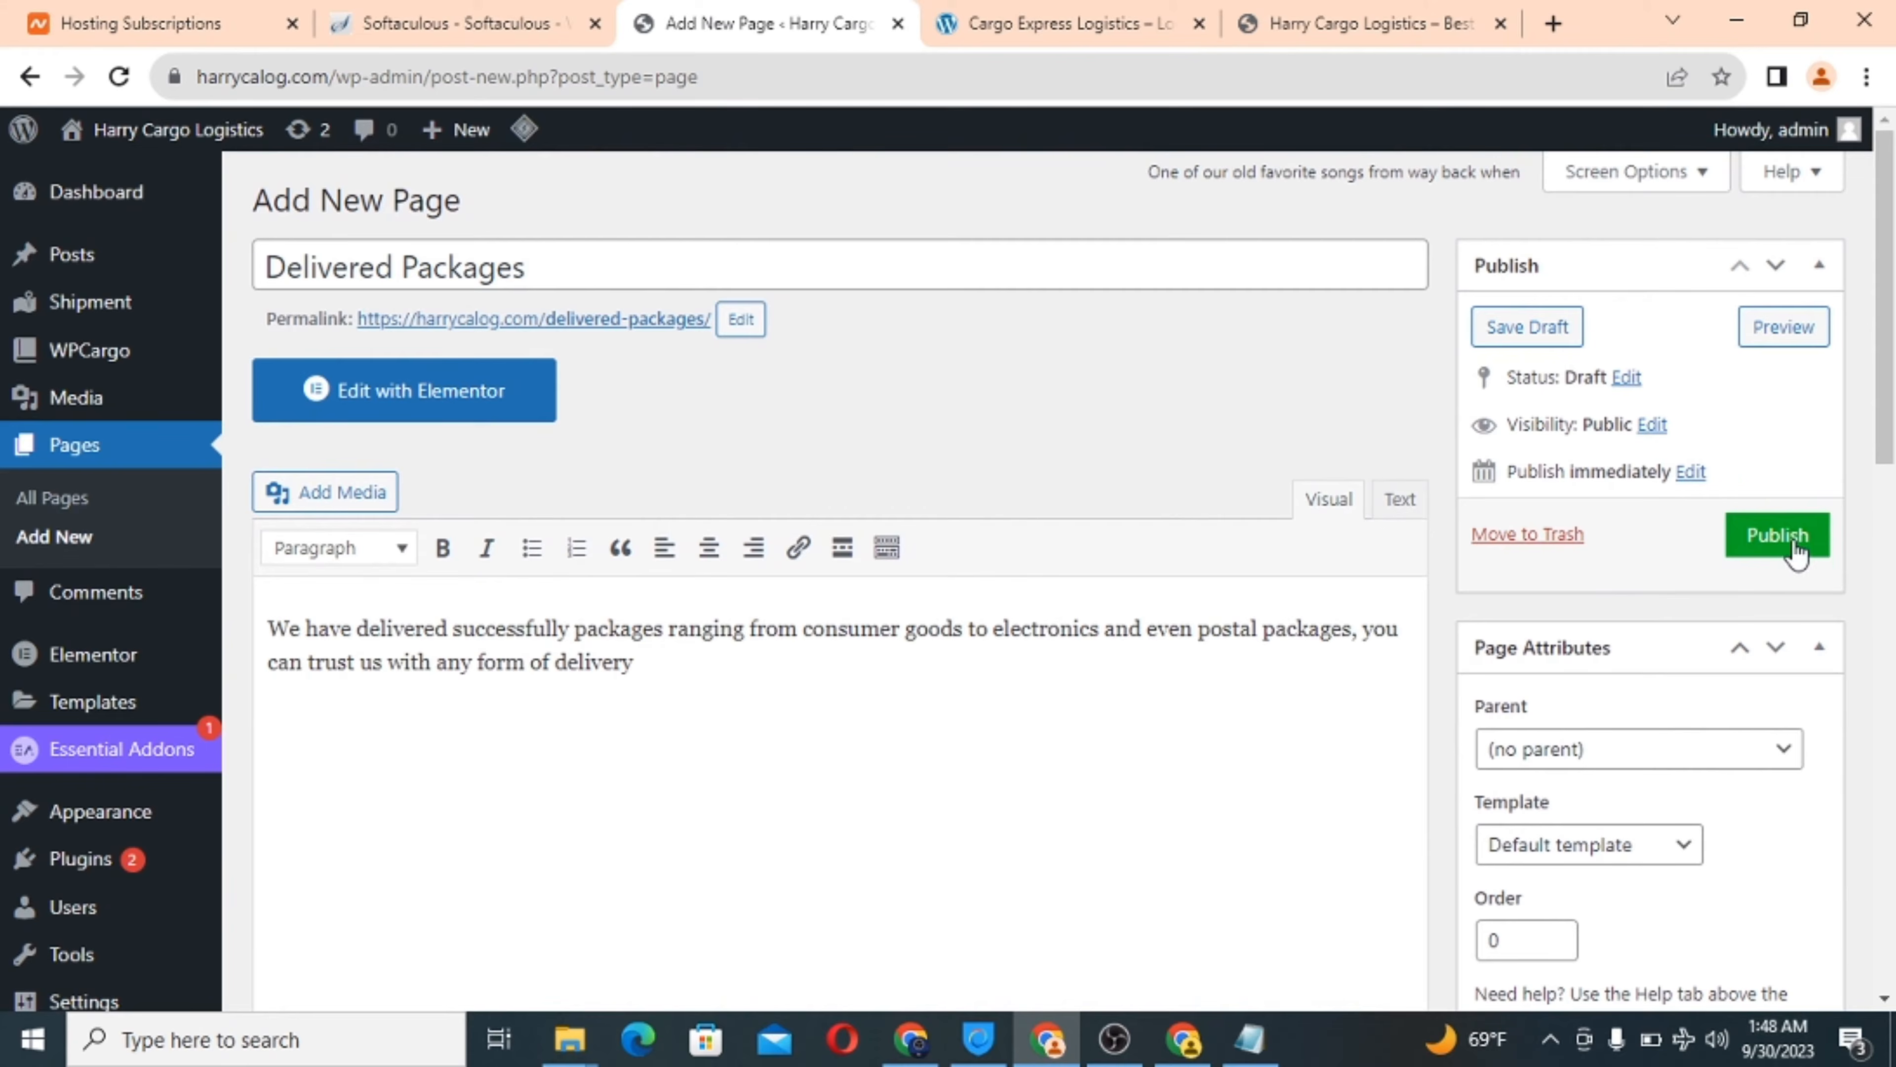
Publish Delivered Packages and reload the Harry Cargo Logistics front page to confirm it appears.
{"action": "left_click", "coordinate": [1795, 549]}
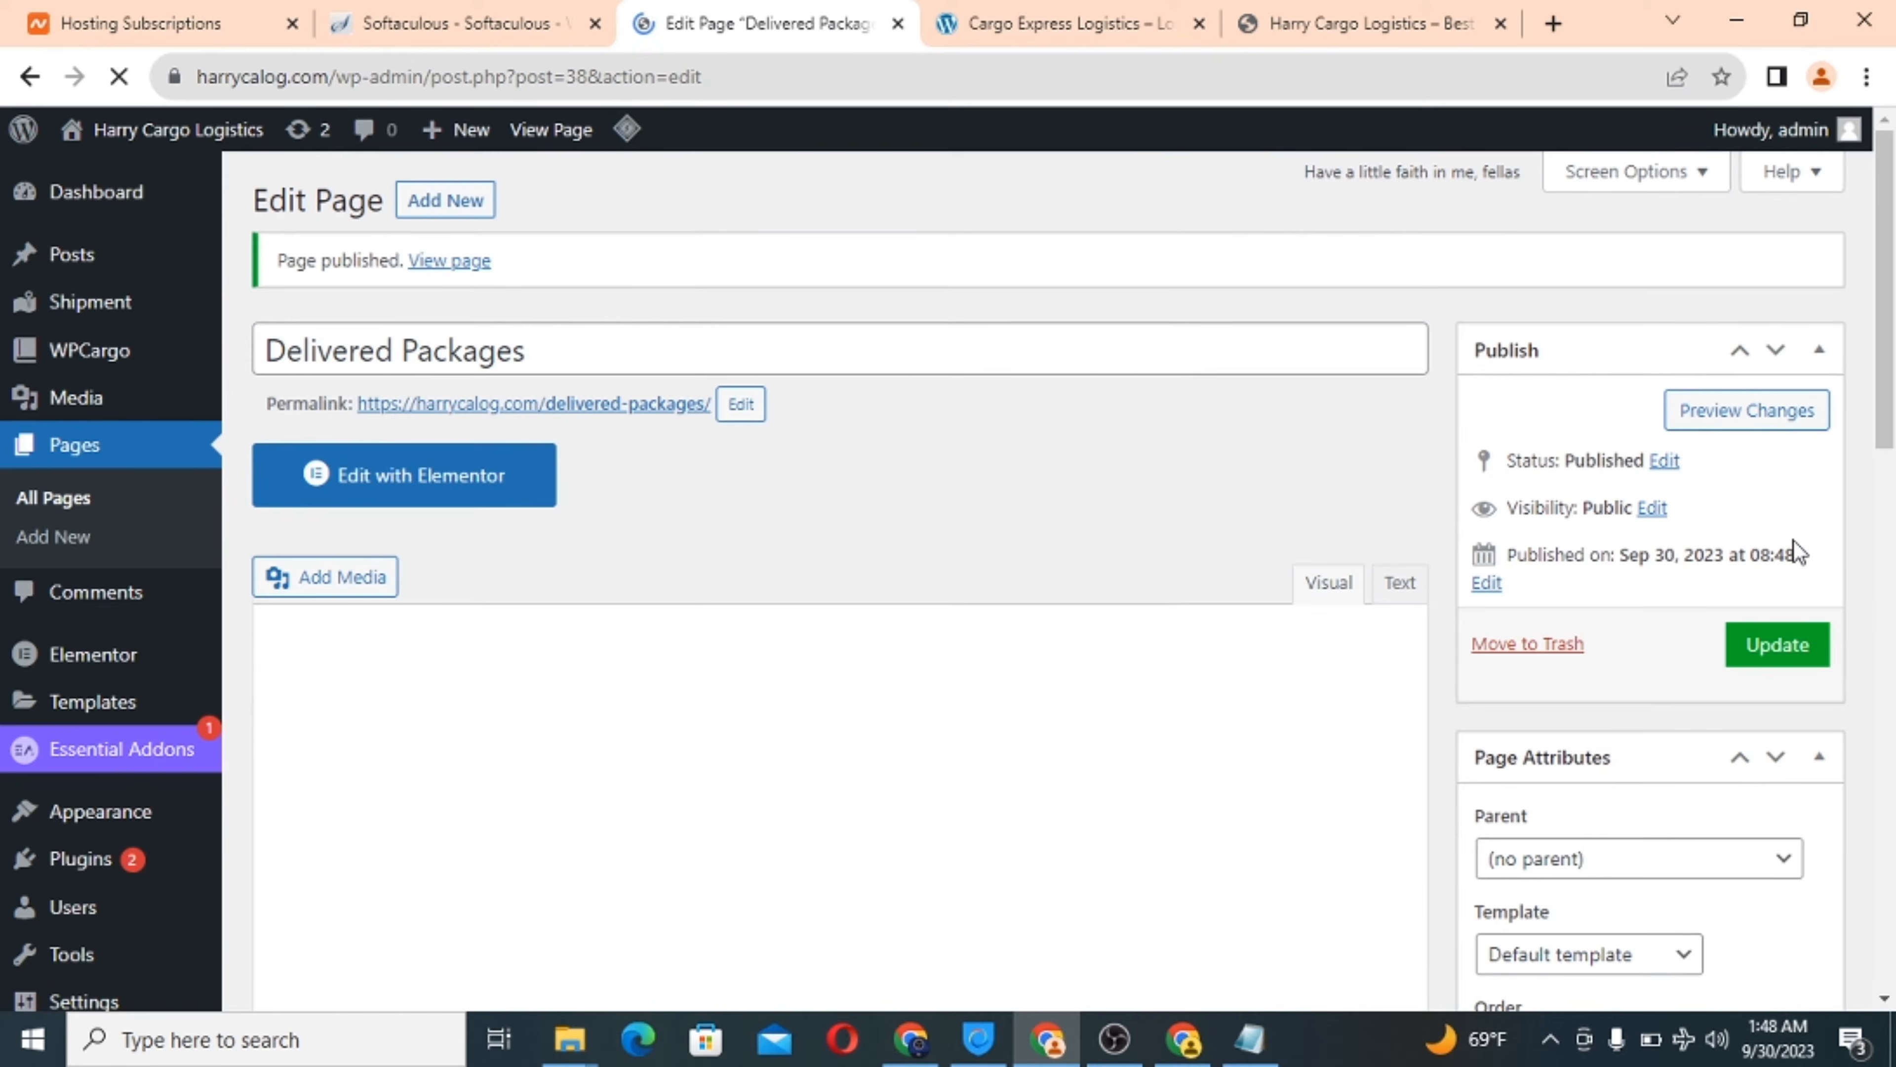
{"action": "left_click", "coordinate": [1336, 22]}
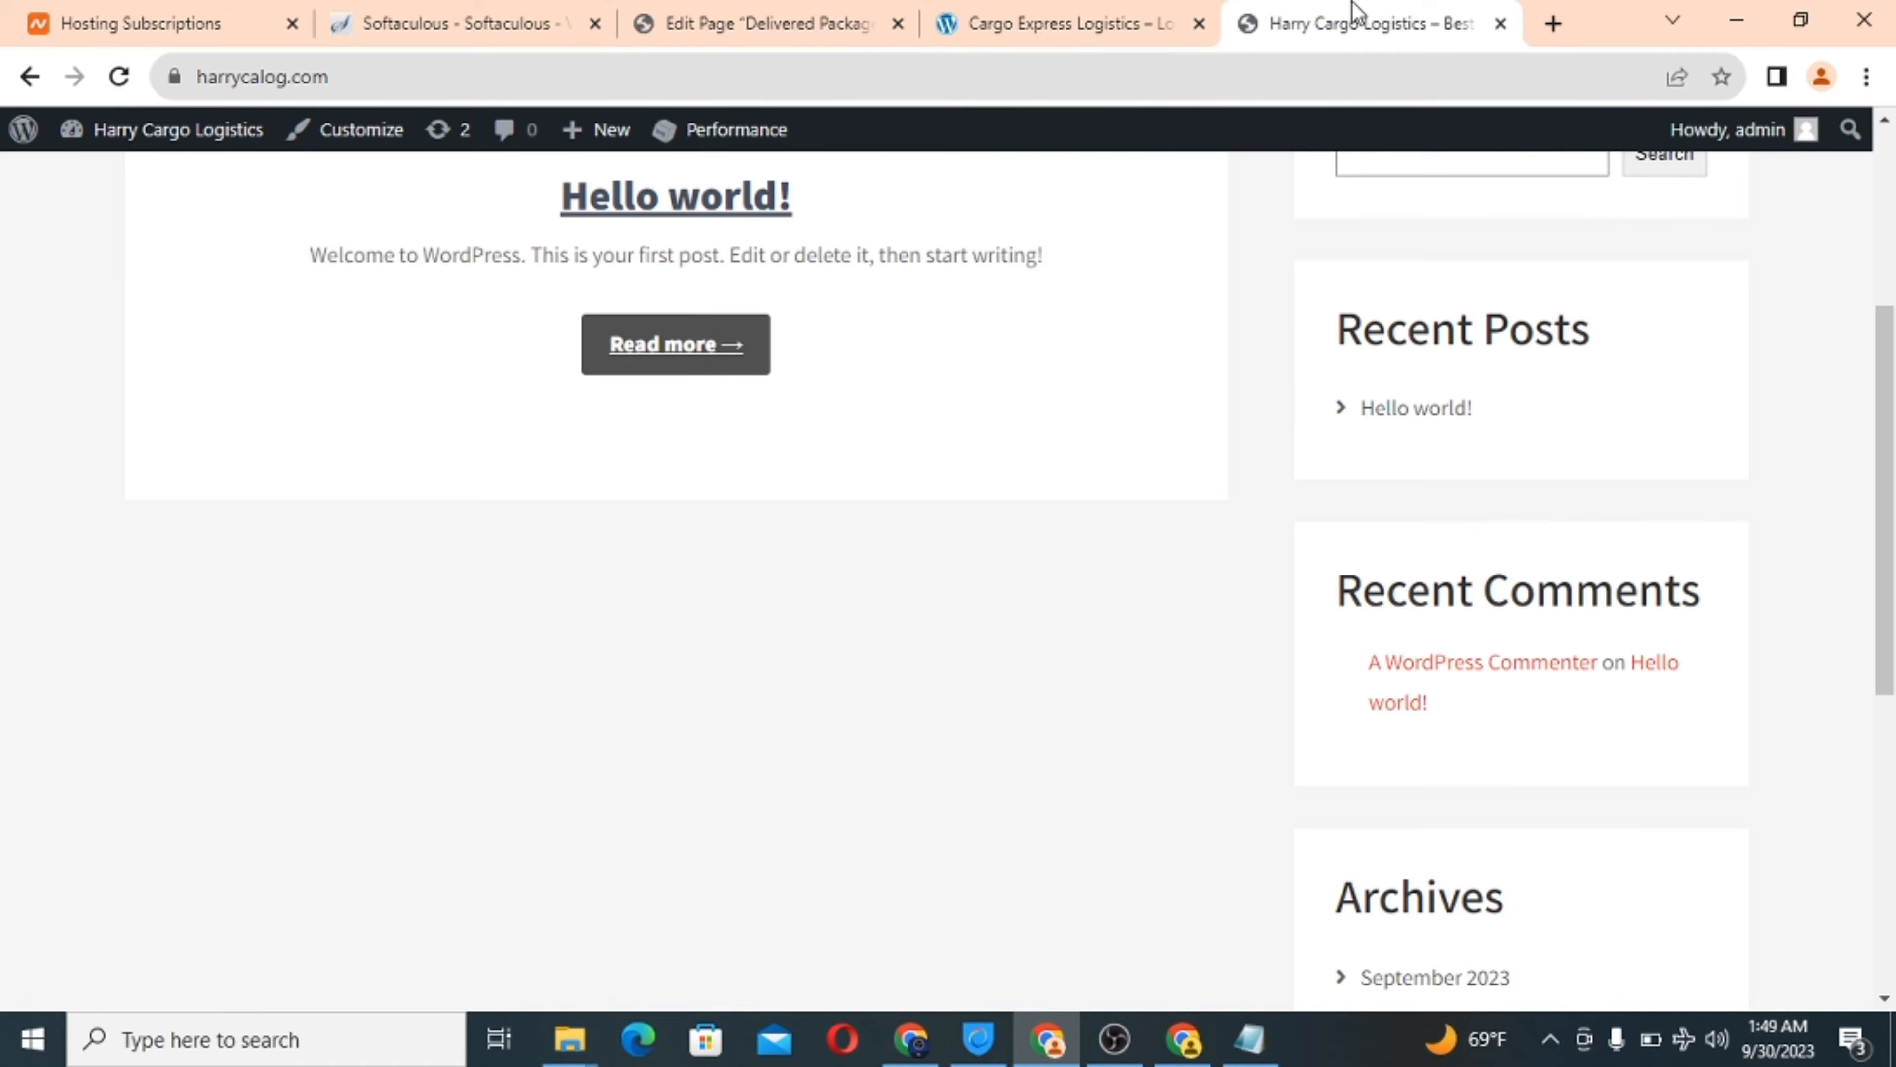
{"action": "scroll", "coordinate": [433, 392], "scroll_direction": "up", "scroll_amount": 3}
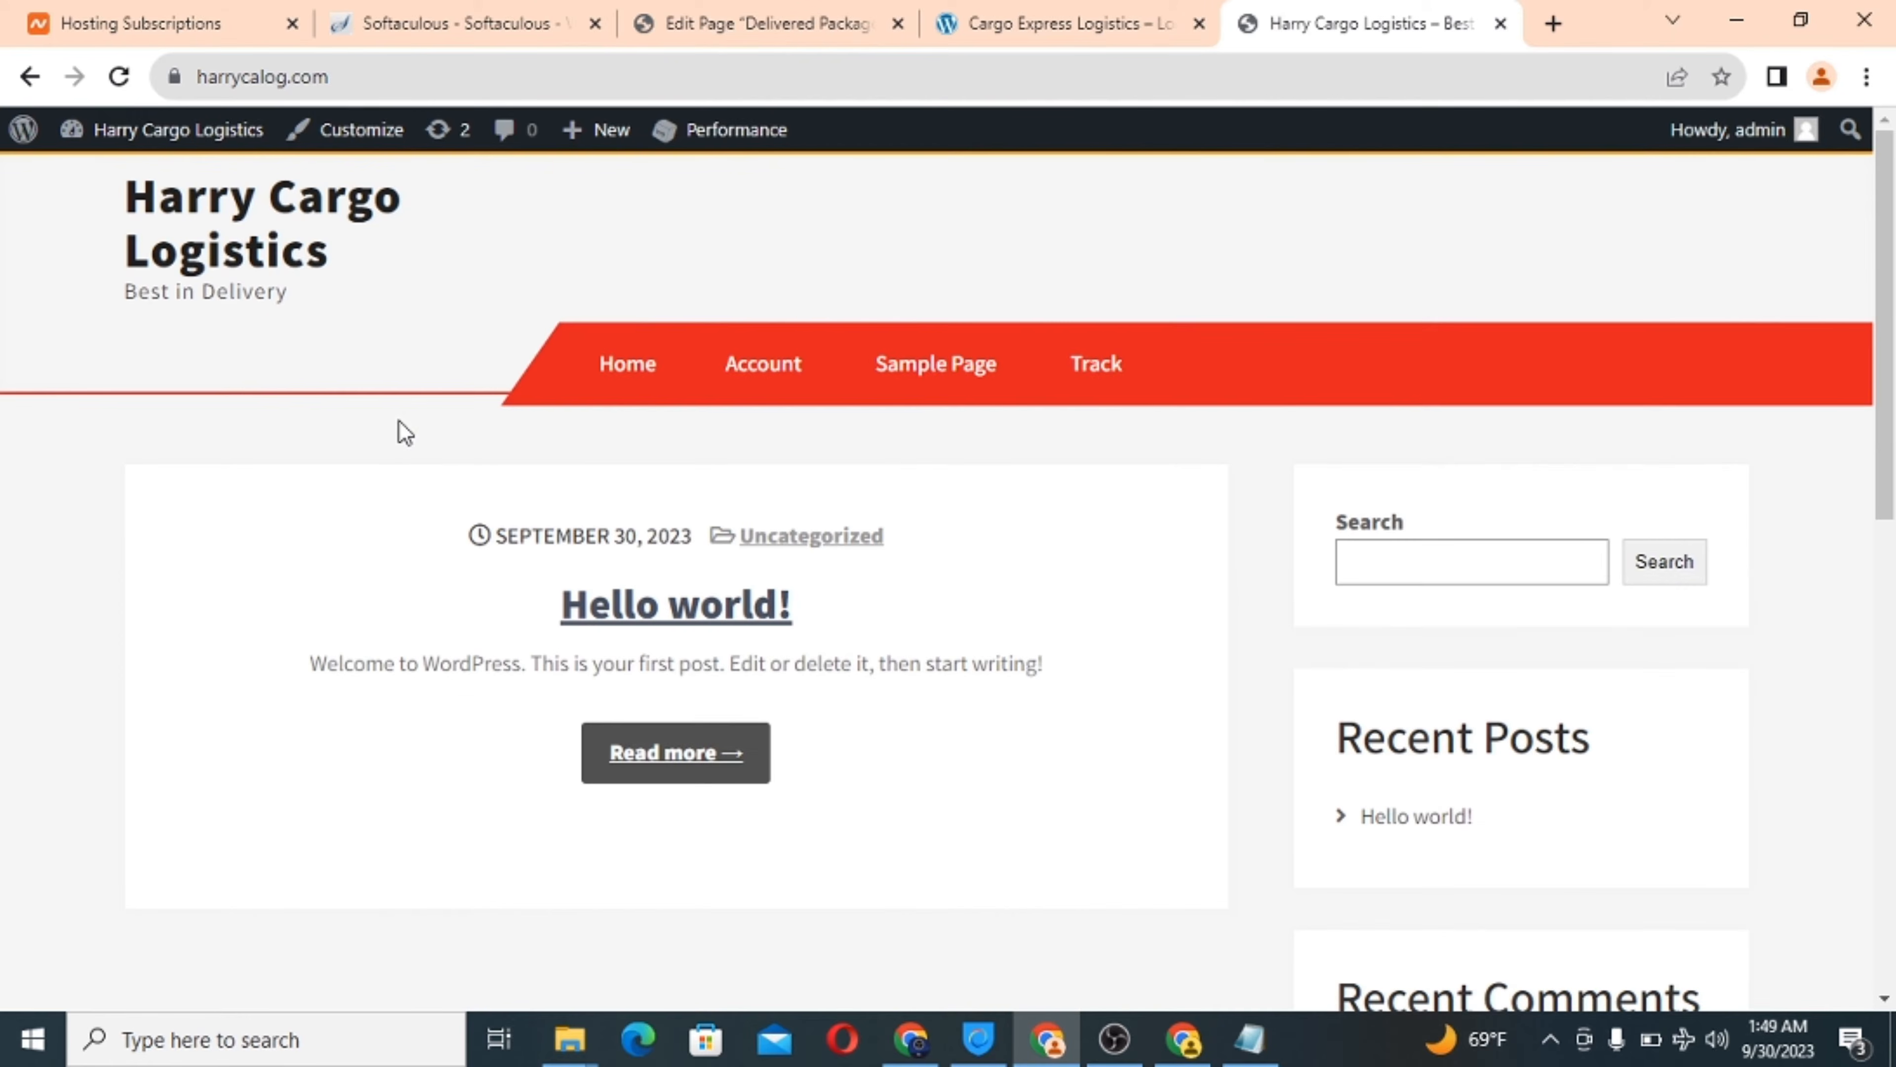
{"action": "left_click", "coordinate": [120, 76]}
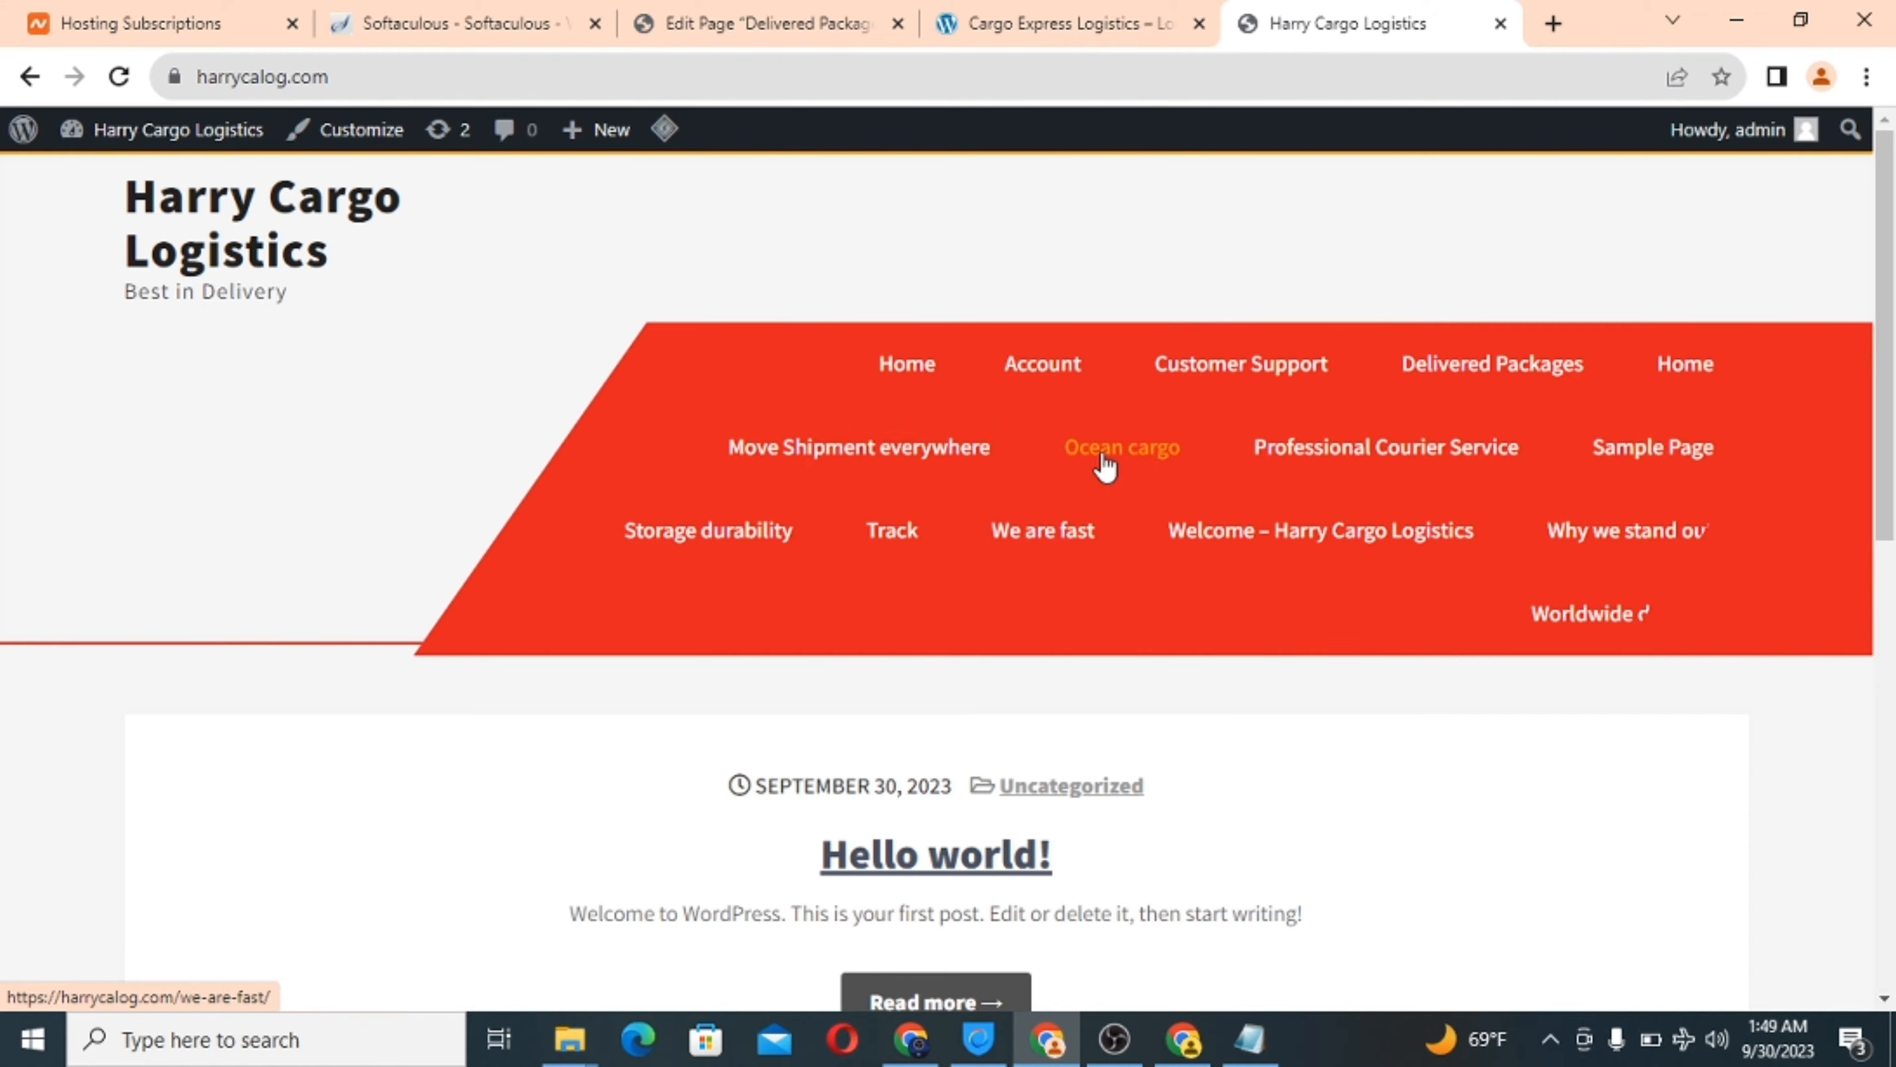
{"action": "scroll", "coordinate": [901, 535], "scroll_direction": "down", "scroll_amount": 5}
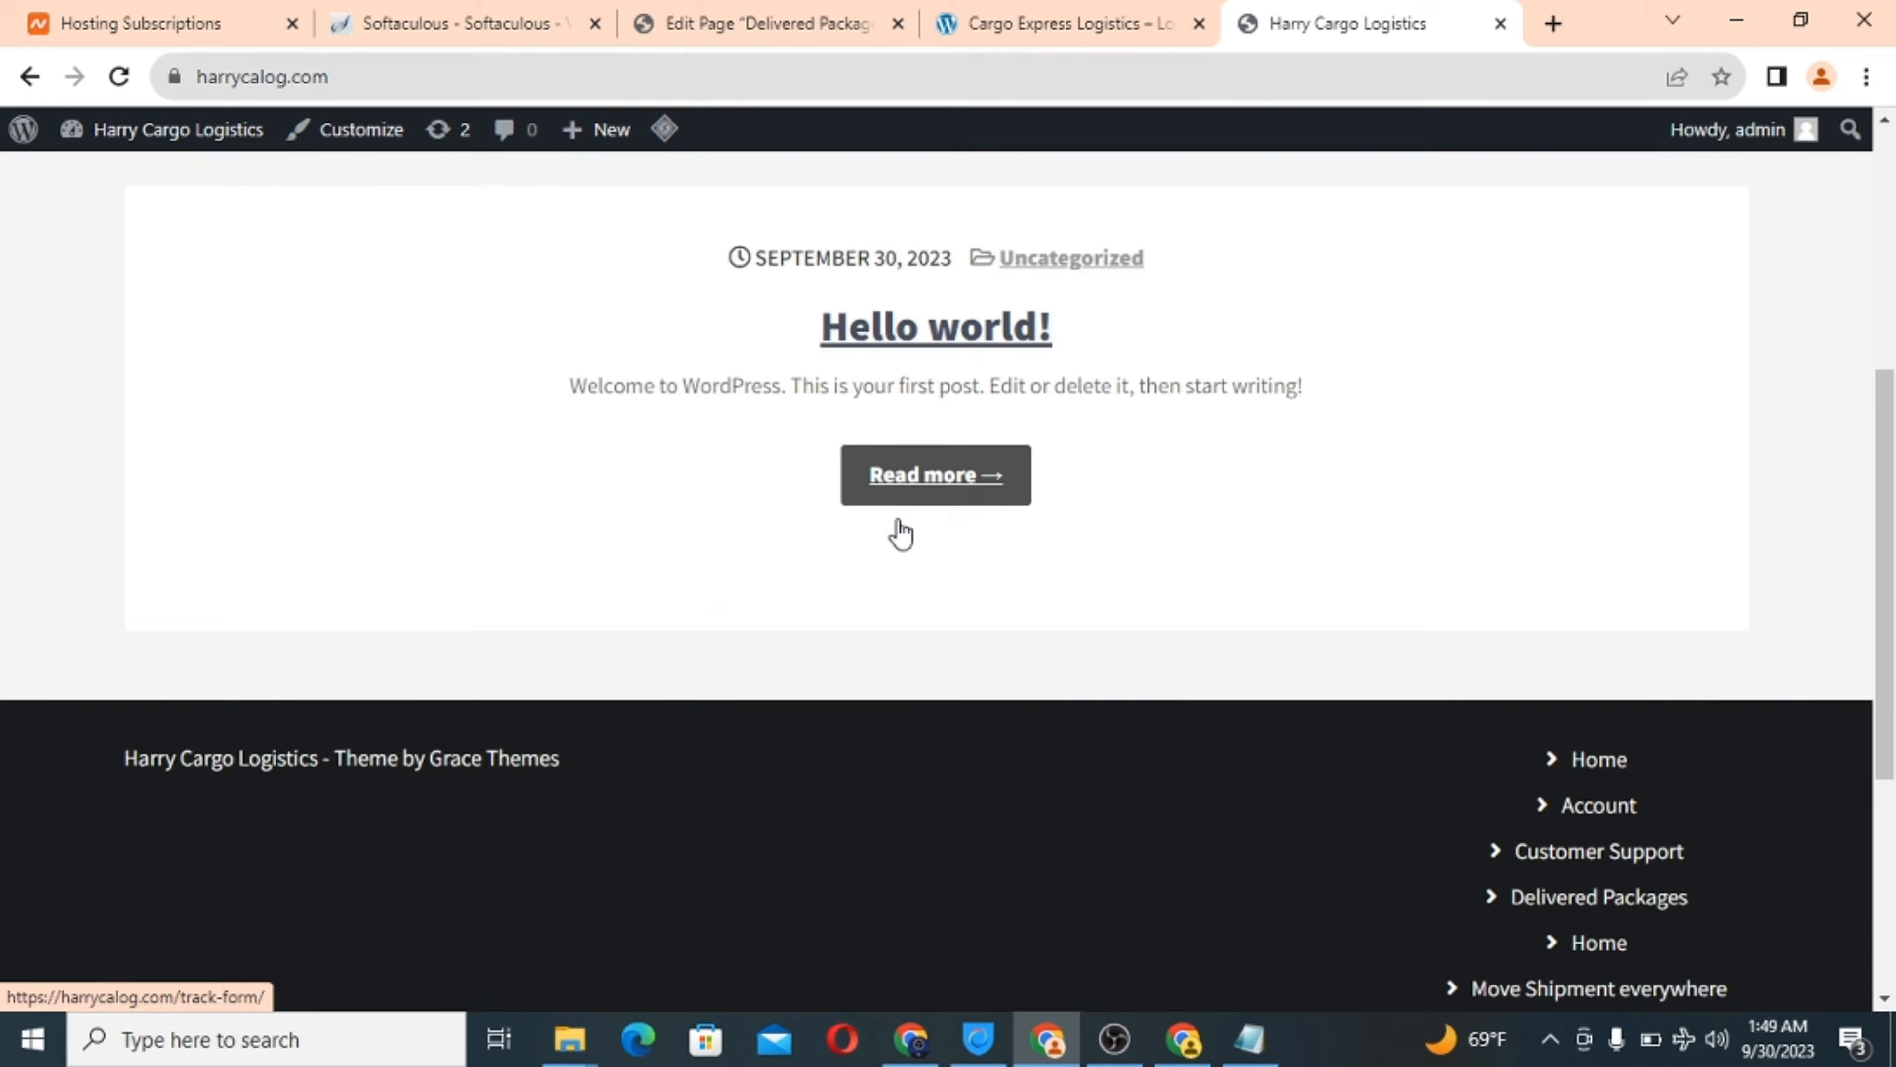
{"action": "scroll", "coordinate": [901, 534], "scroll_direction": "up", "scroll_amount": 5}
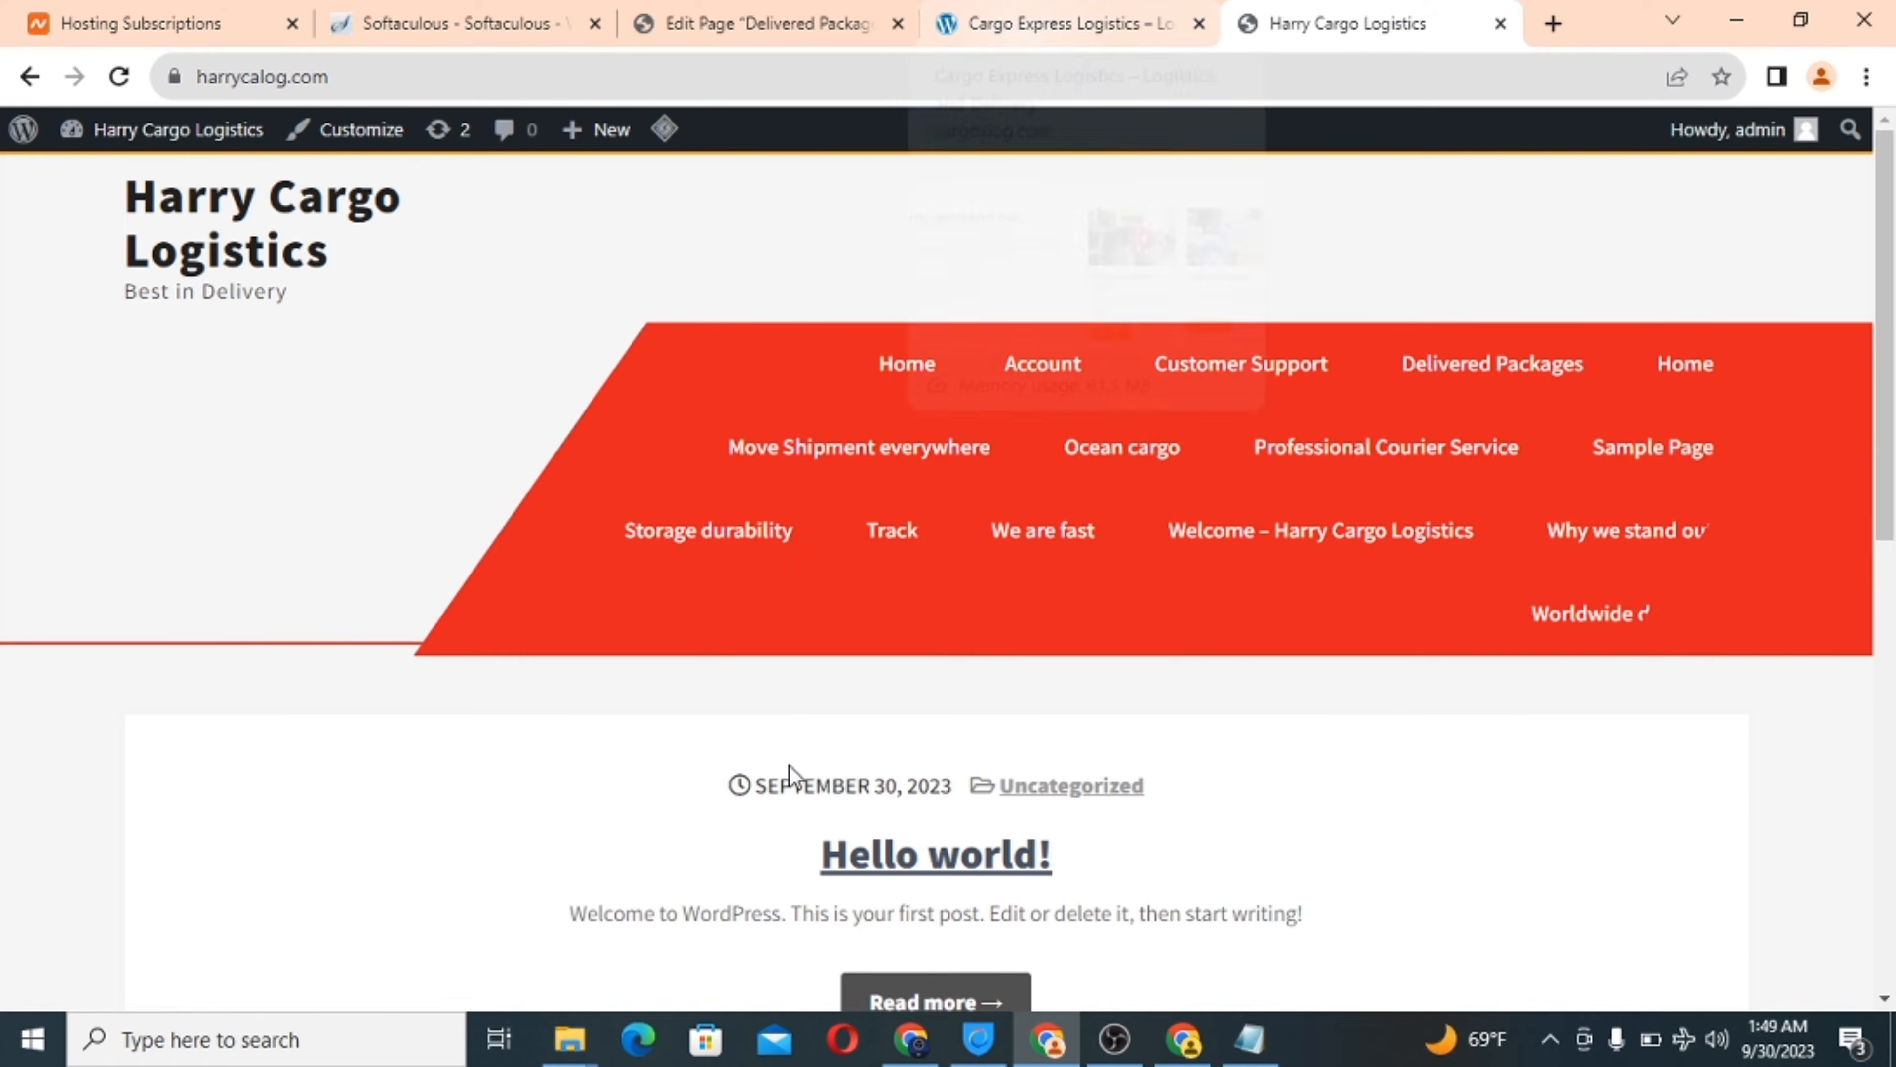
{"action": "scroll", "coordinate": [790, 769], "scroll_direction": "down", "scroll_amount": 5}
{"action": "scroll", "coordinate": [789, 769], "scroll_direction": "up", "scroll_amount": 5}
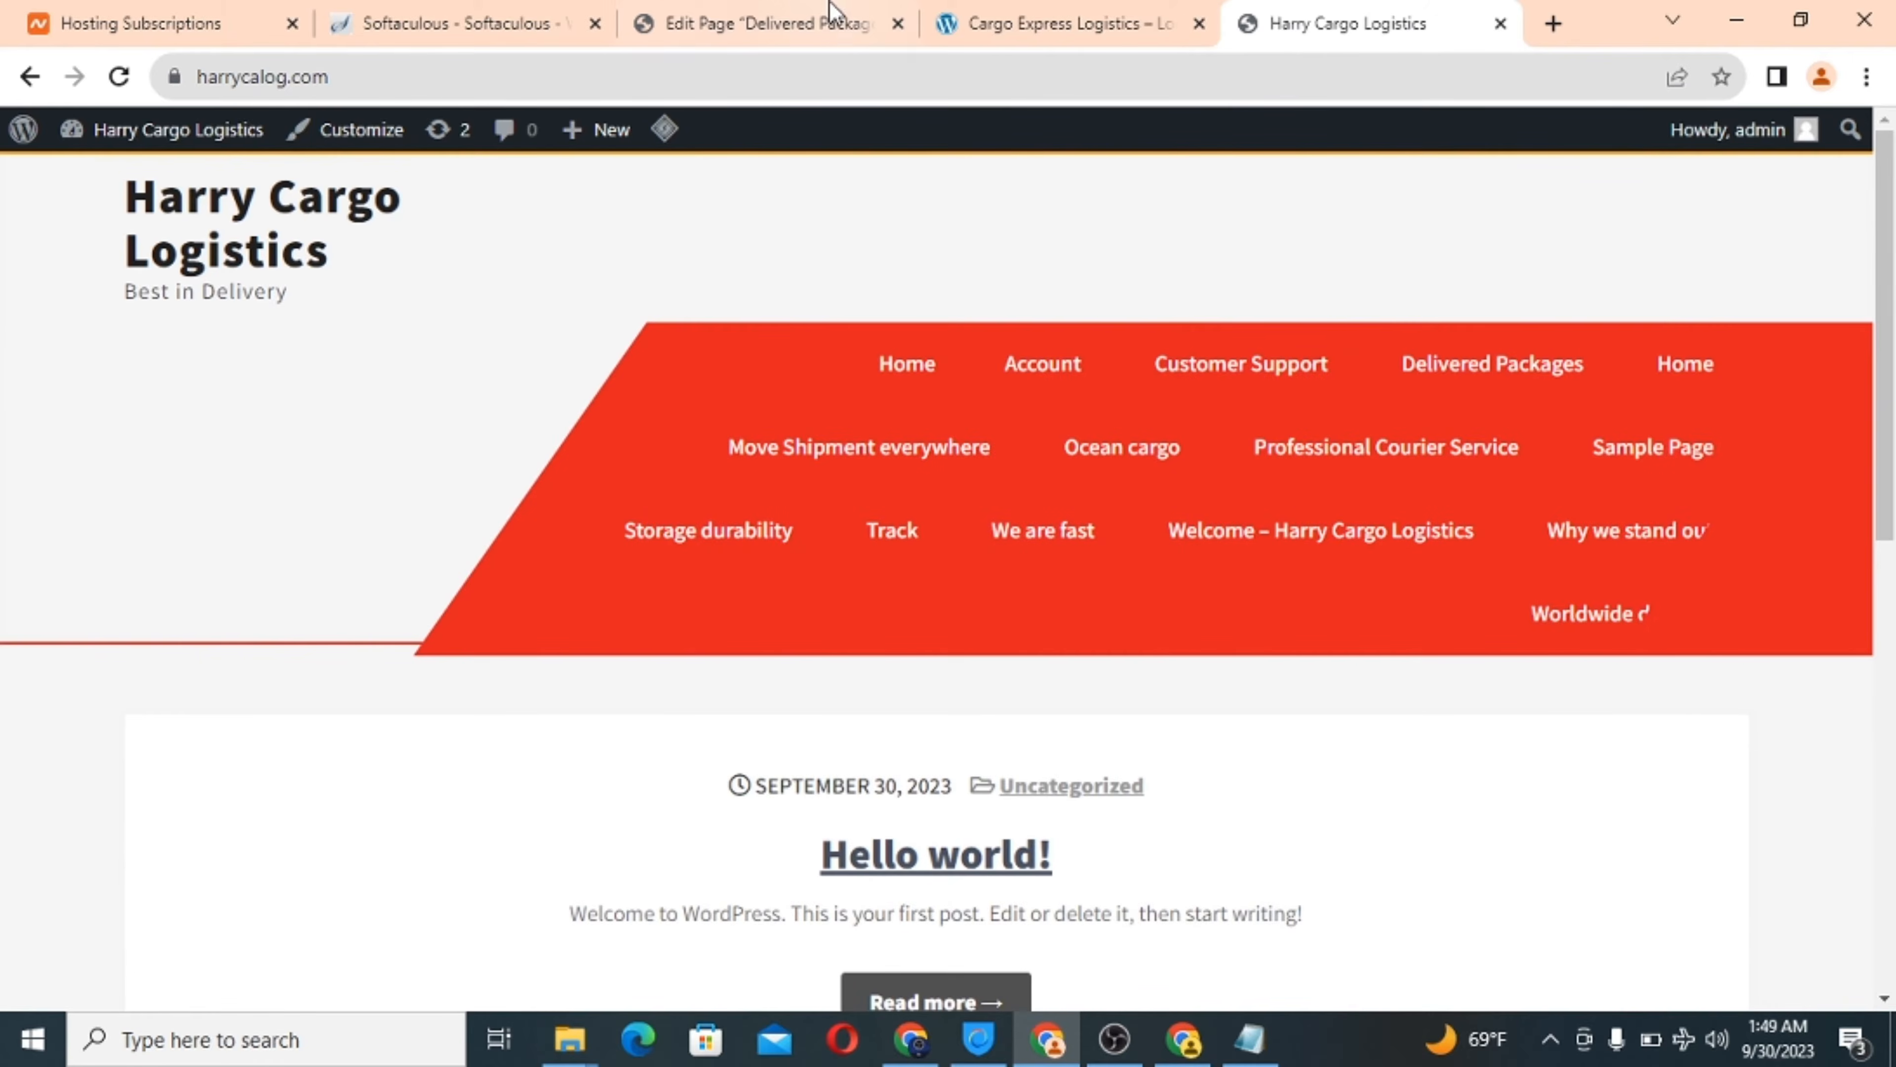
{"action": "left_click", "coordinate": [789, 15]}
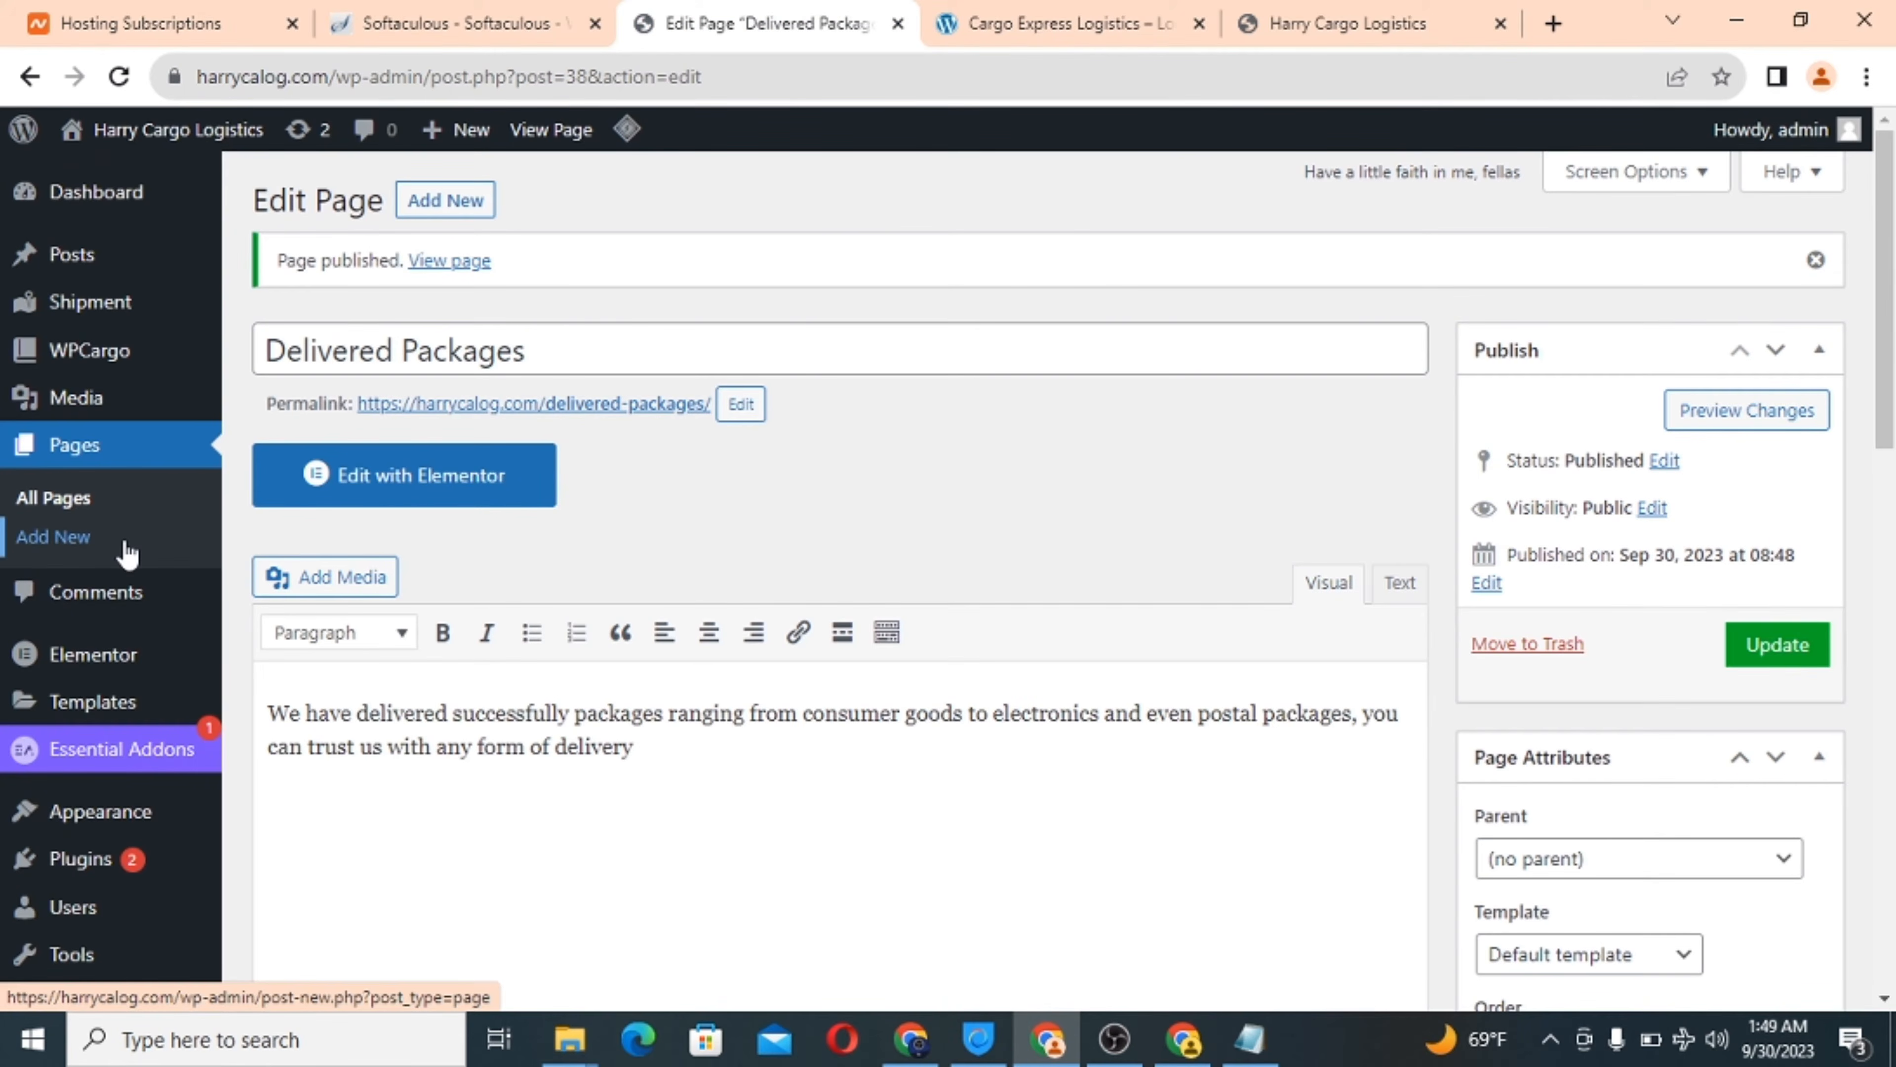
Create a 'Main menu' assigned to both the primary and footer locations.
{"action": "scroll", "coordinate": [158, 558], "scroll_direction": "down", "scroll_amount": 3}
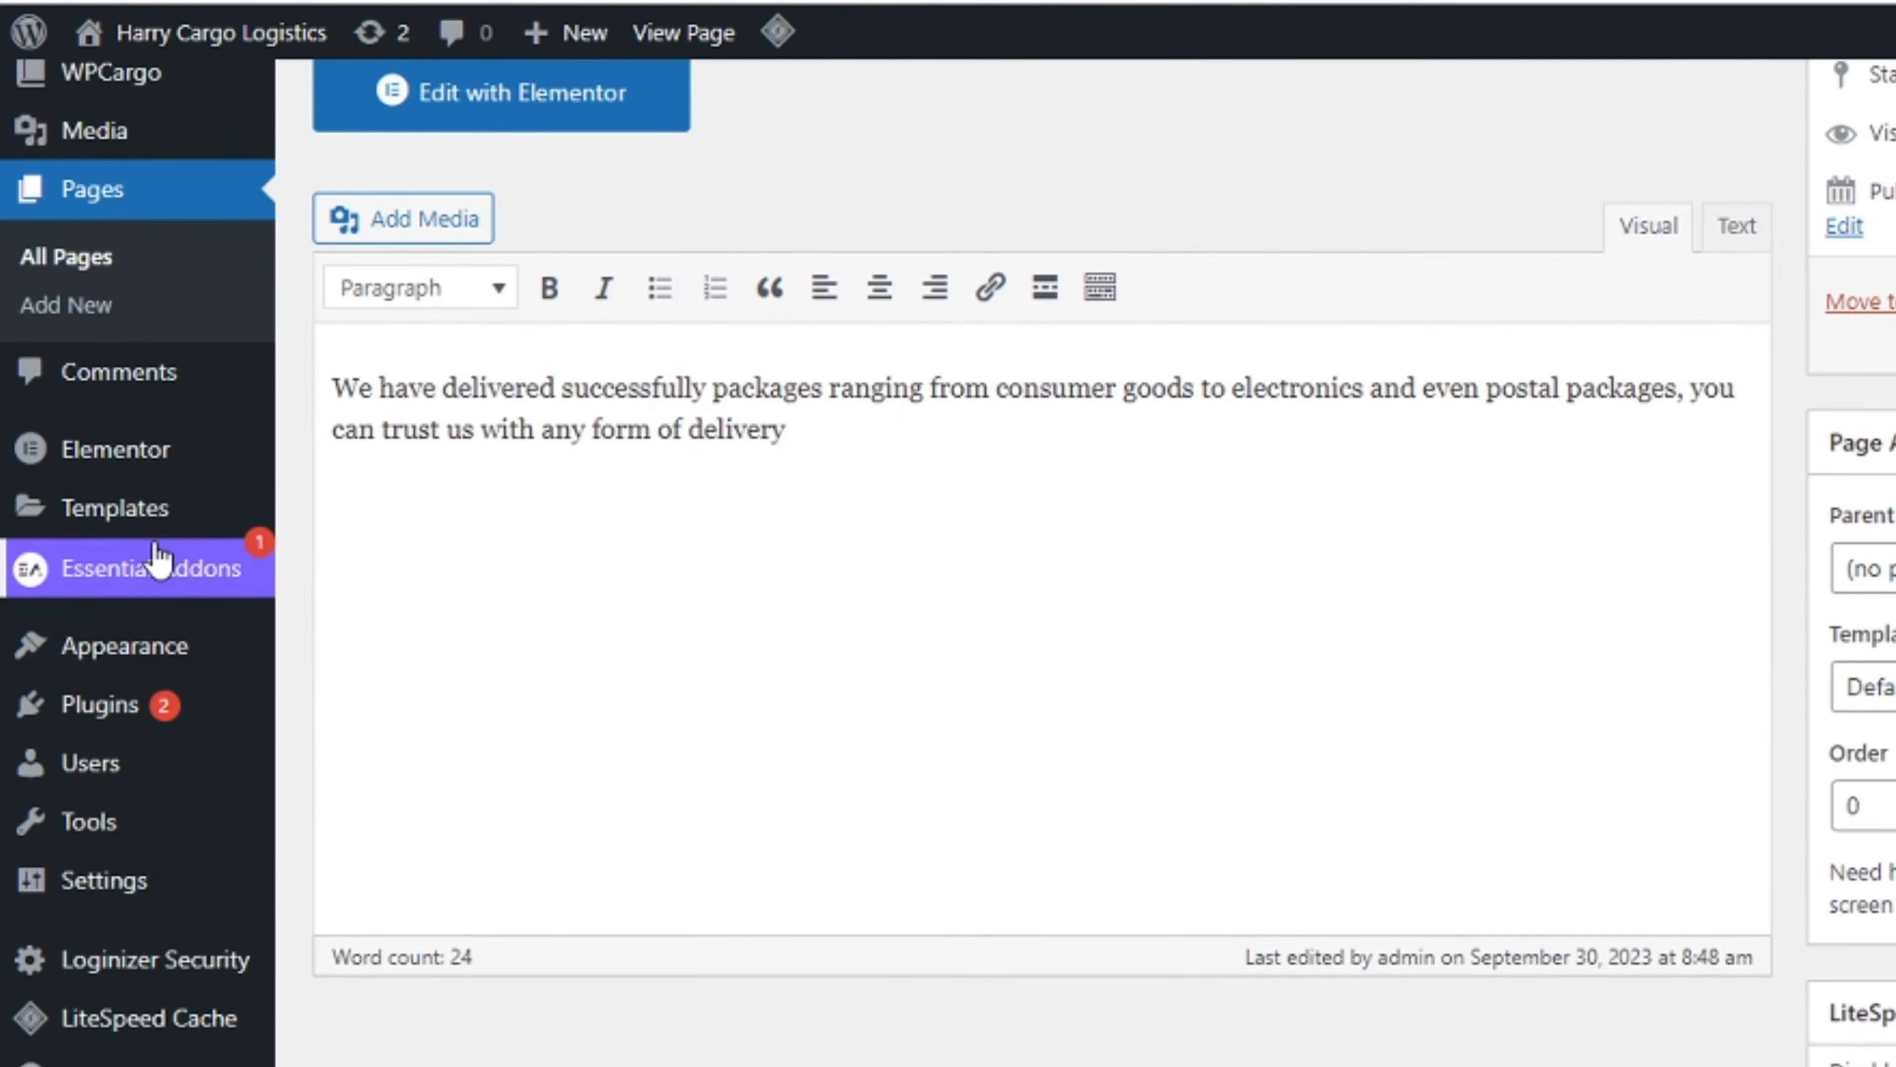
{"action": "scroll", "coordinate": [157, 551], "scroll_direction": "down", "scroll_amount": 2}
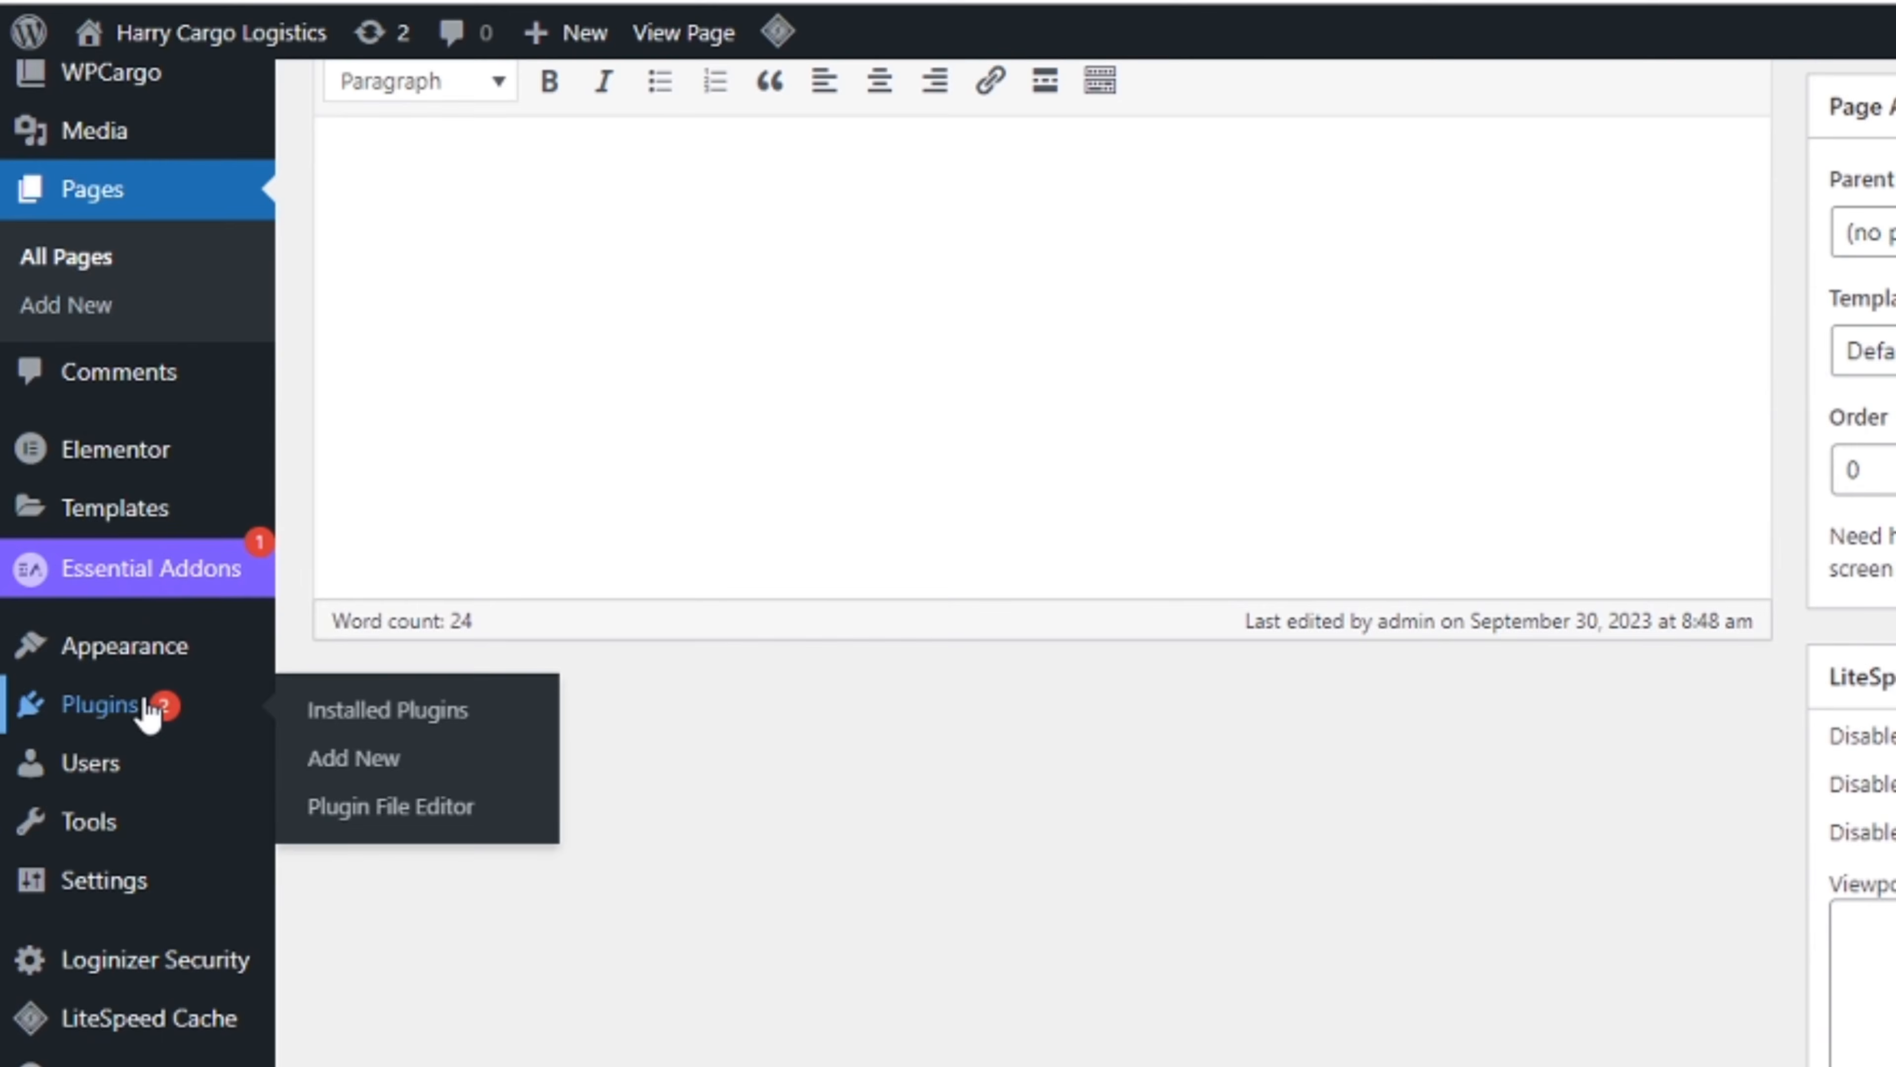
{"action": "mouse_move", "coordinate": [129, 649]}
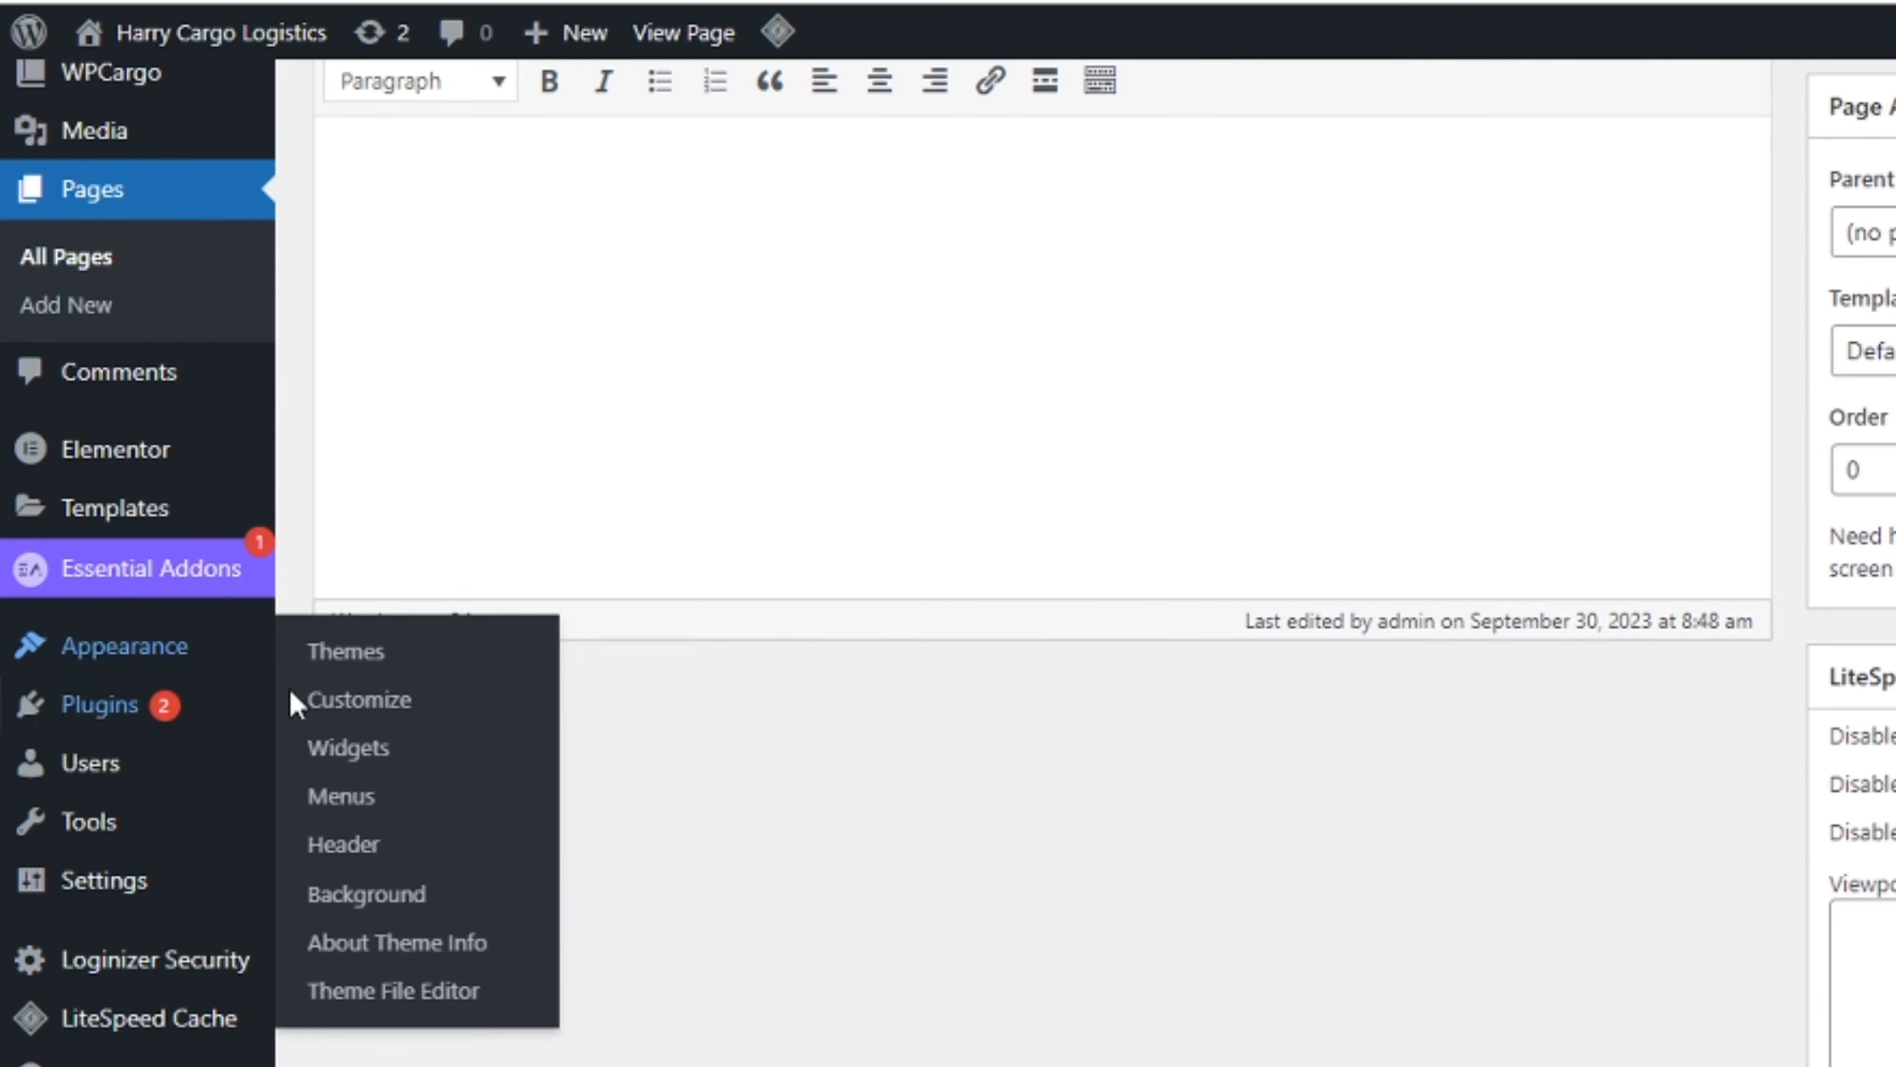
{"action": "left_click", "coordinate": [340, 796]}
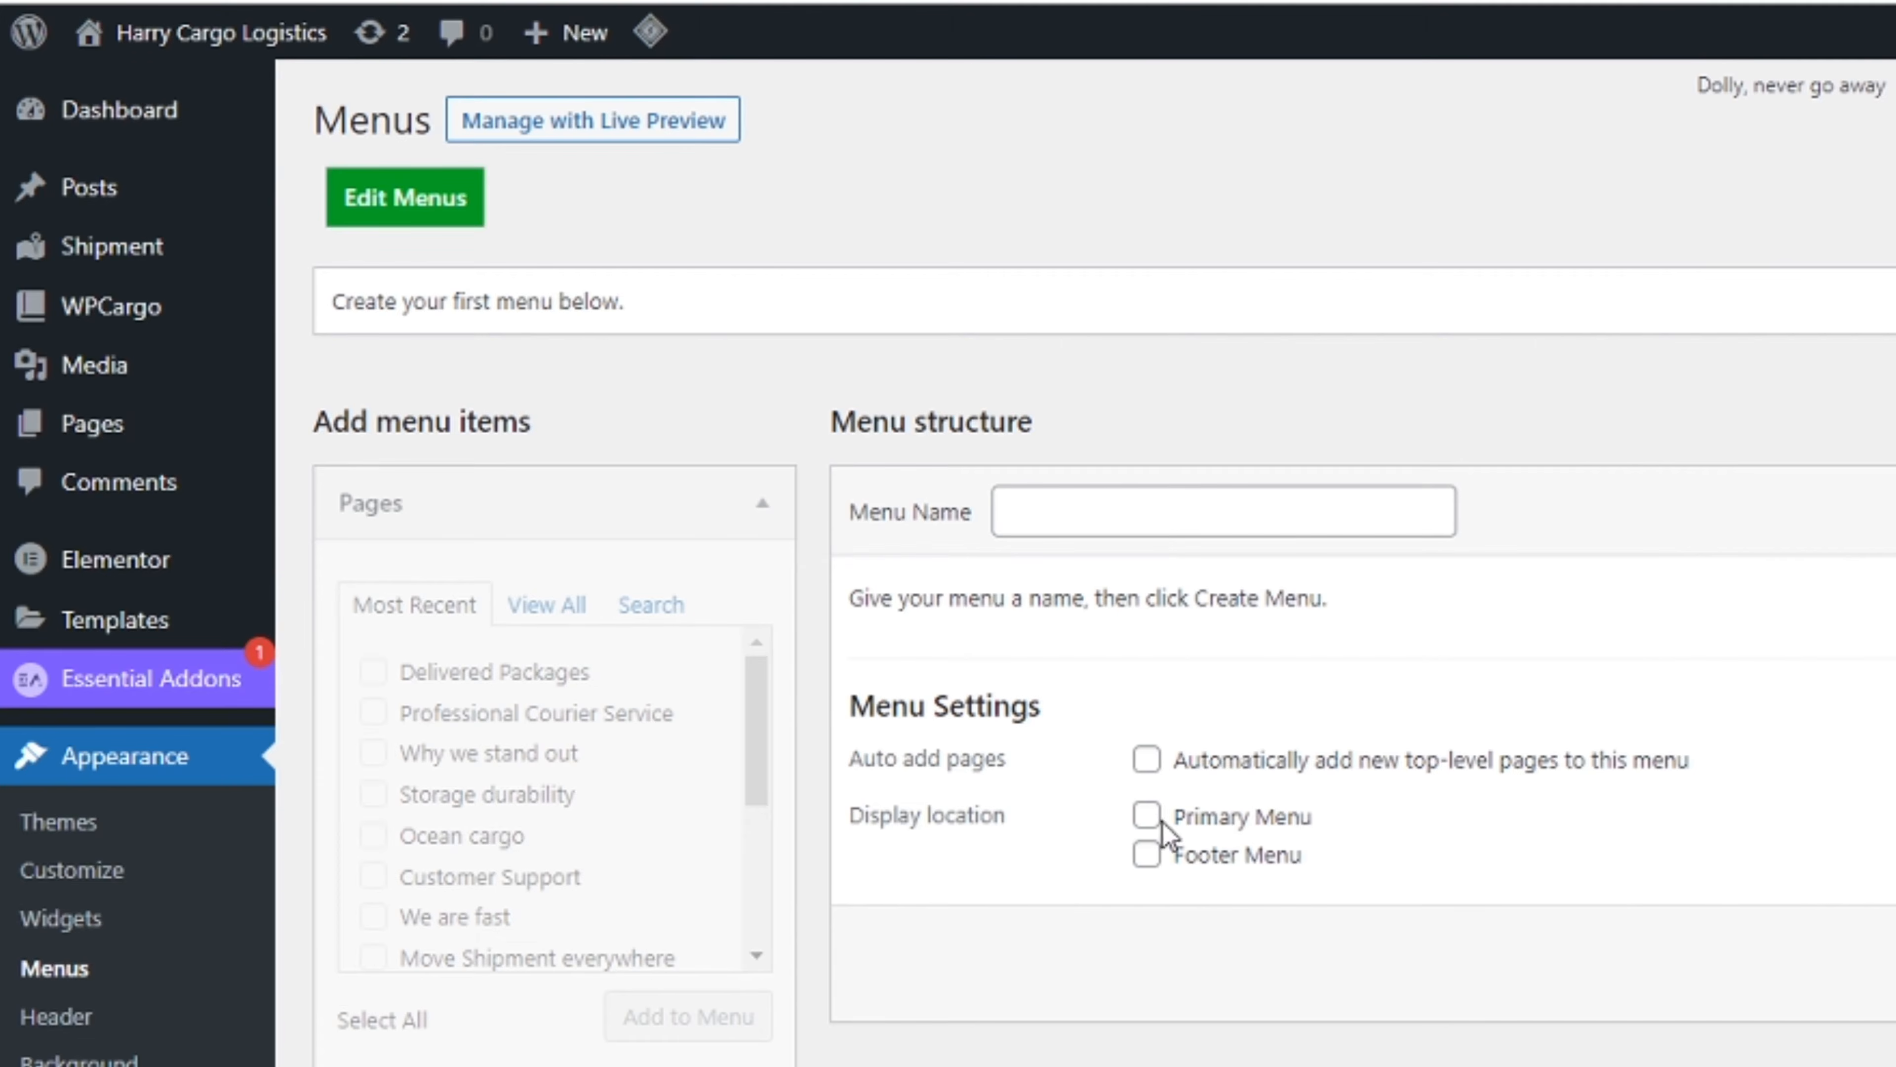
{"action": "left_click", "coordinate": [1038, 523]}
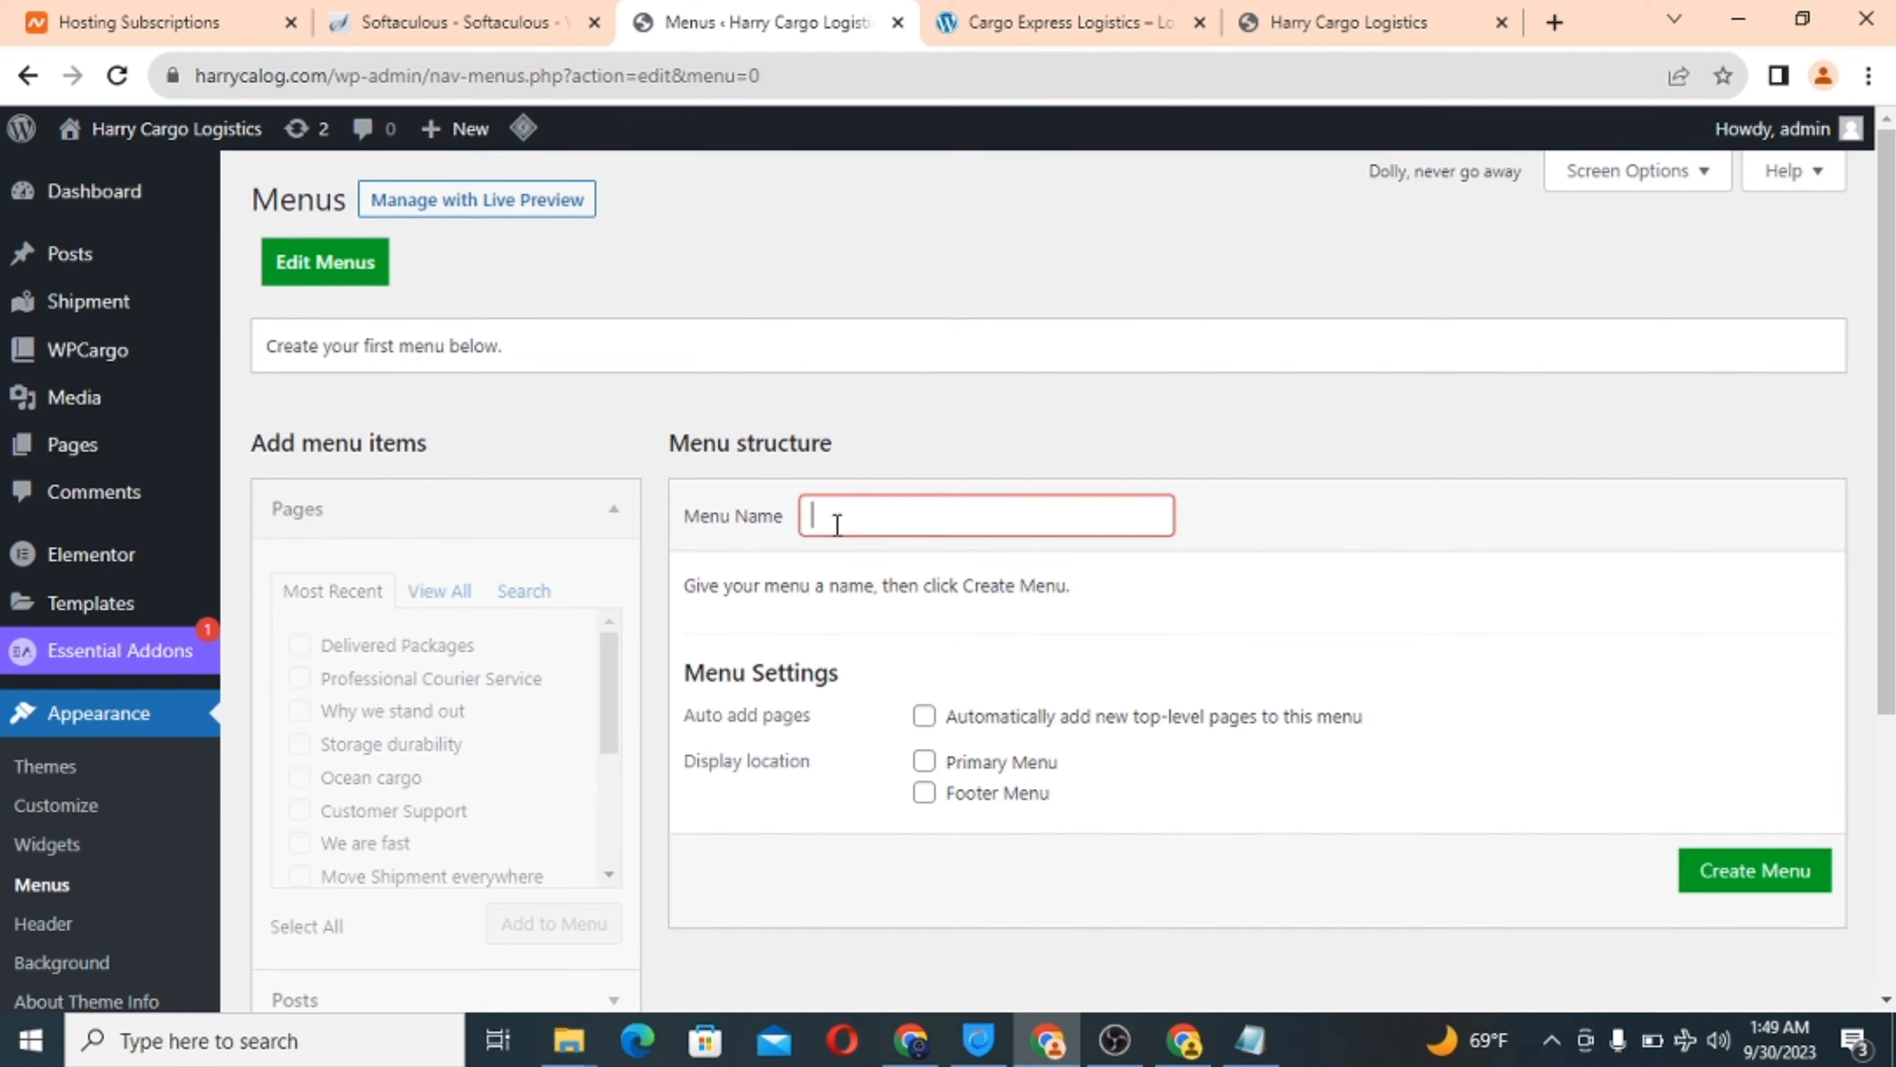
{"action": "type", "text": "Main menu"}
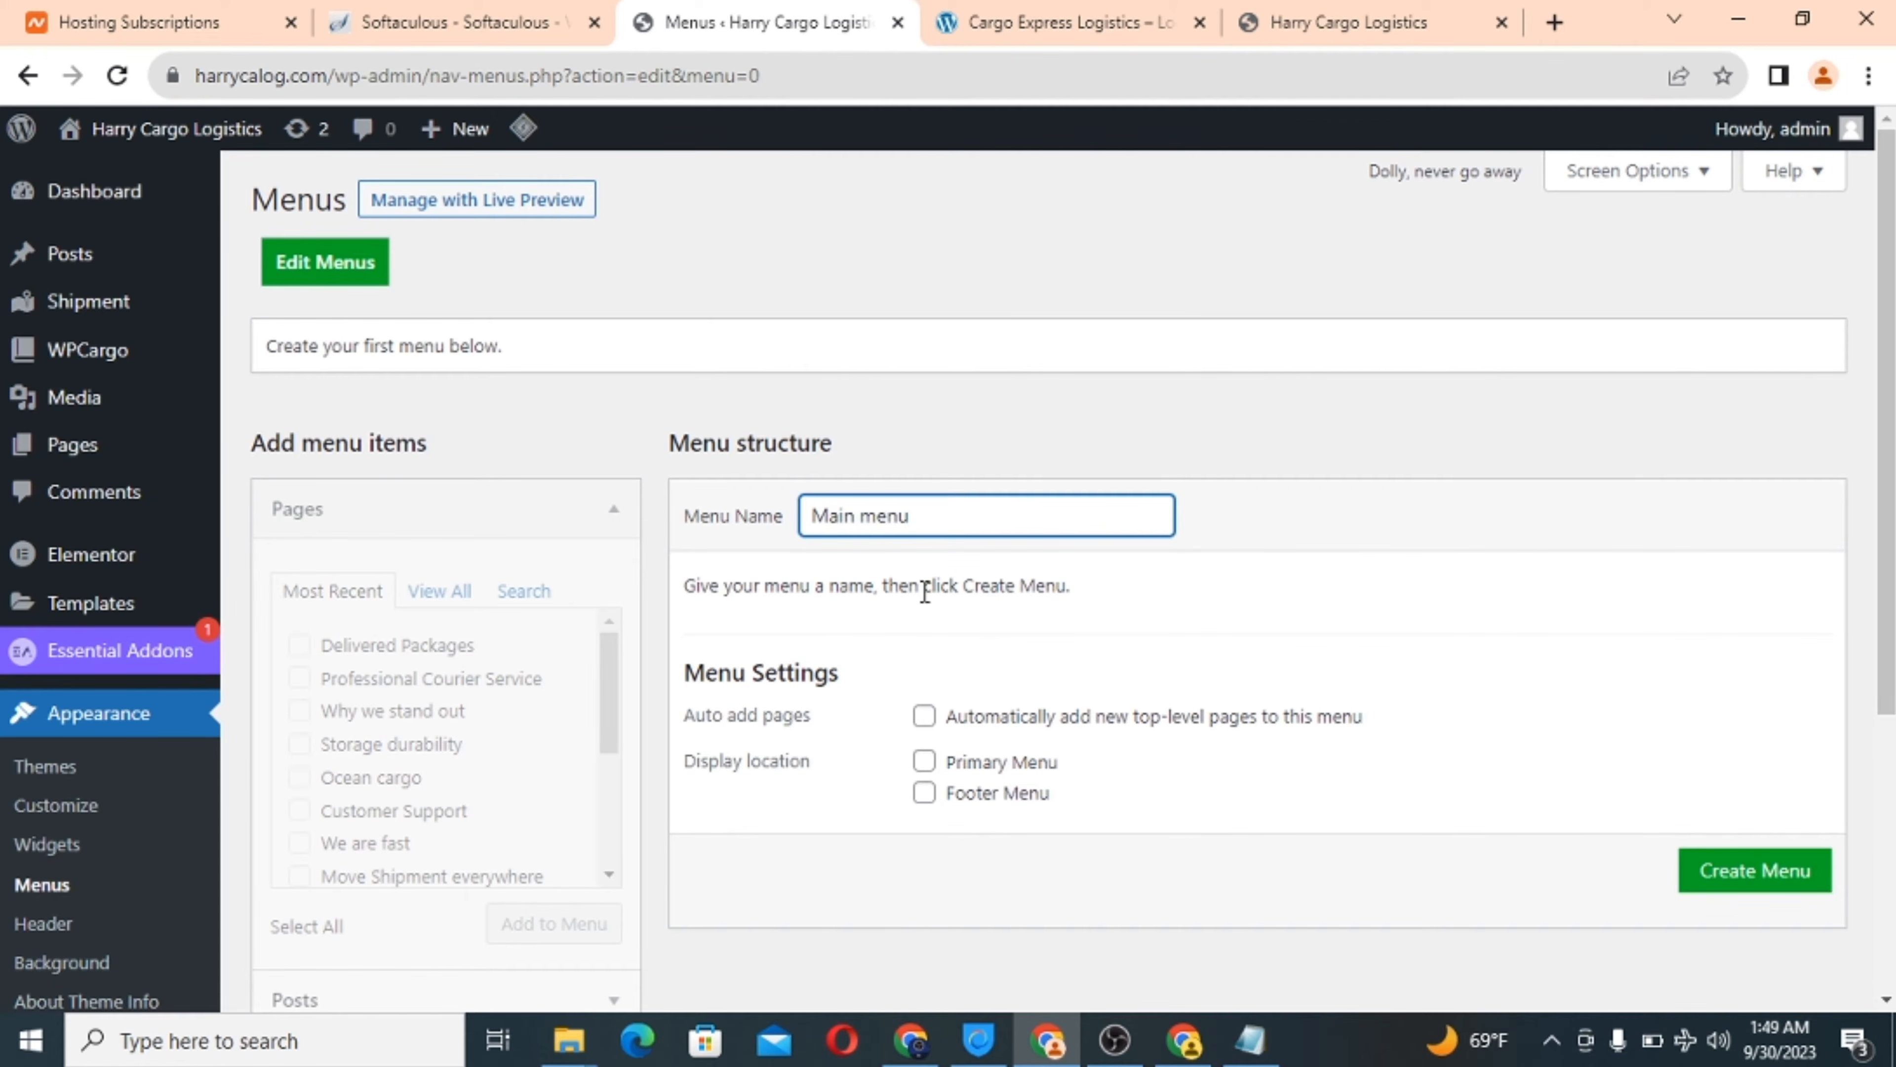
{"action": "left_click", "coordinate": [926, 761]}
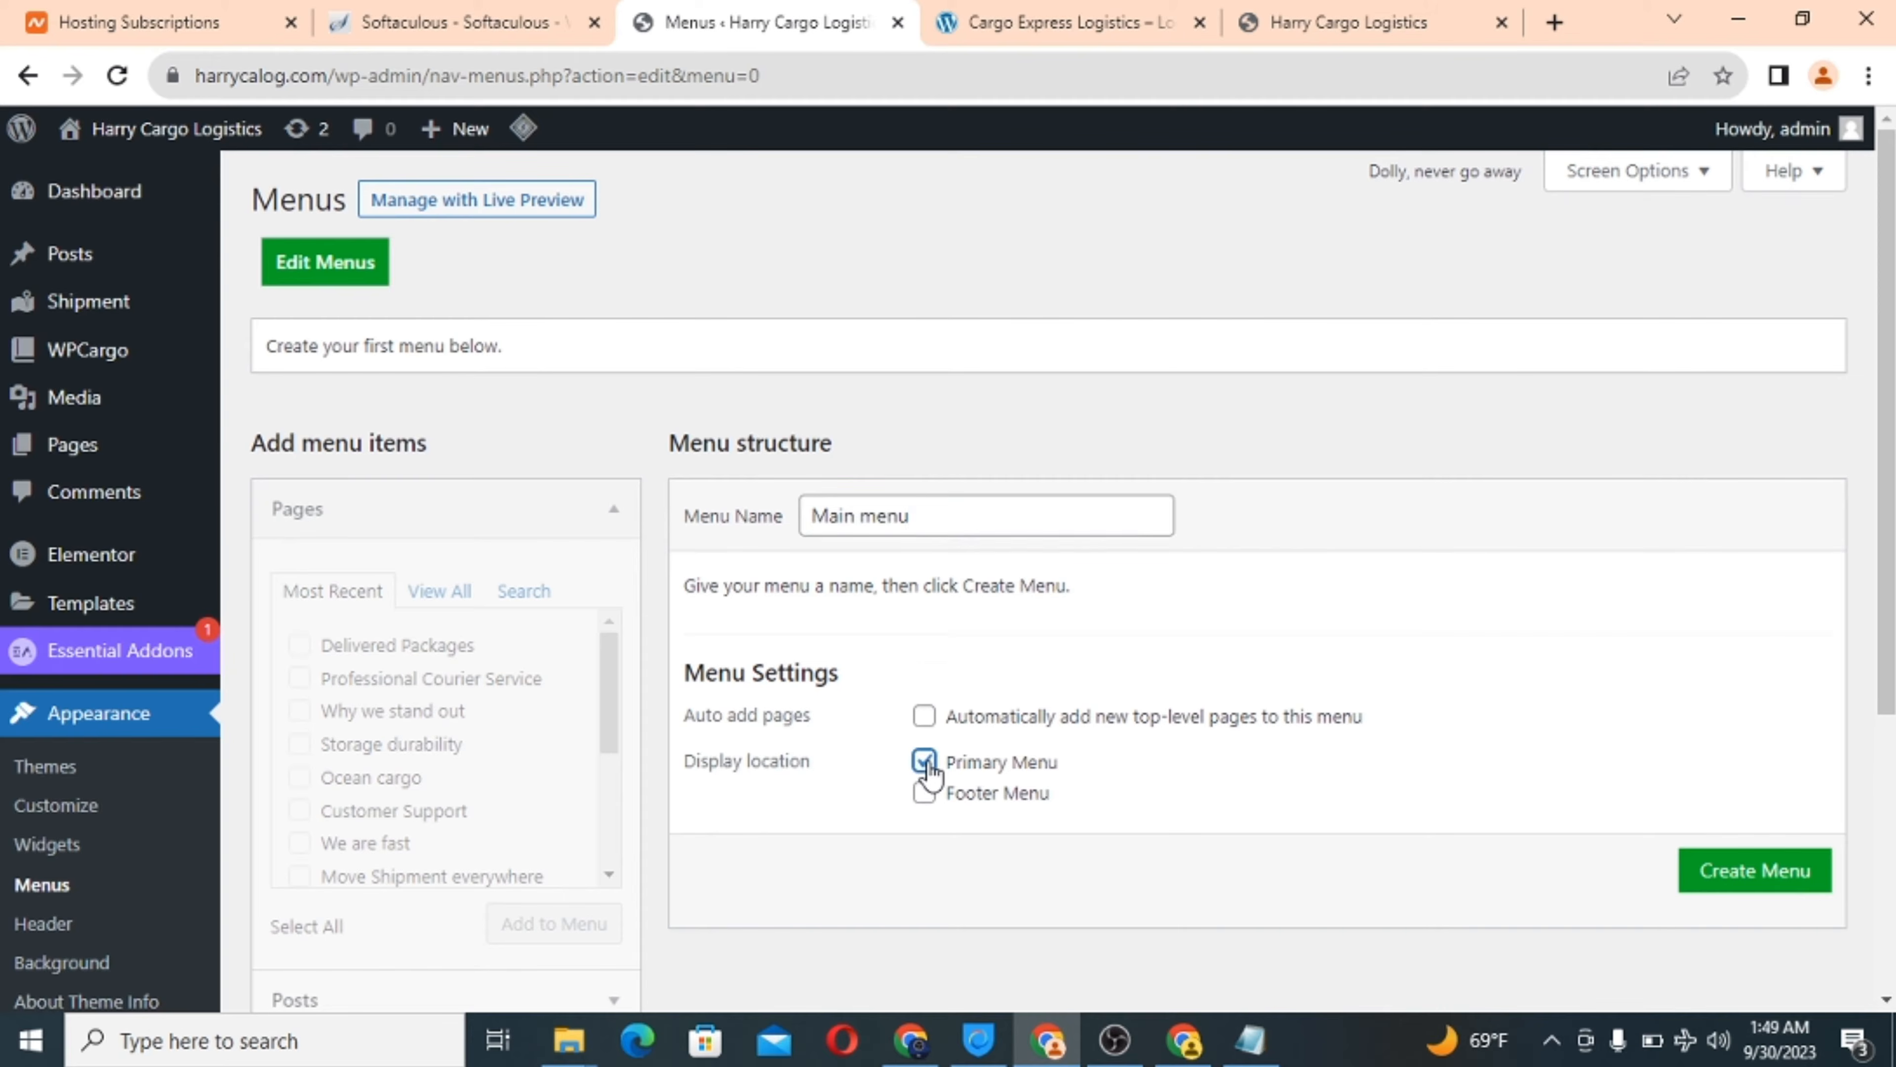
{"action": "left_click", "coordinate": [924, 793]}
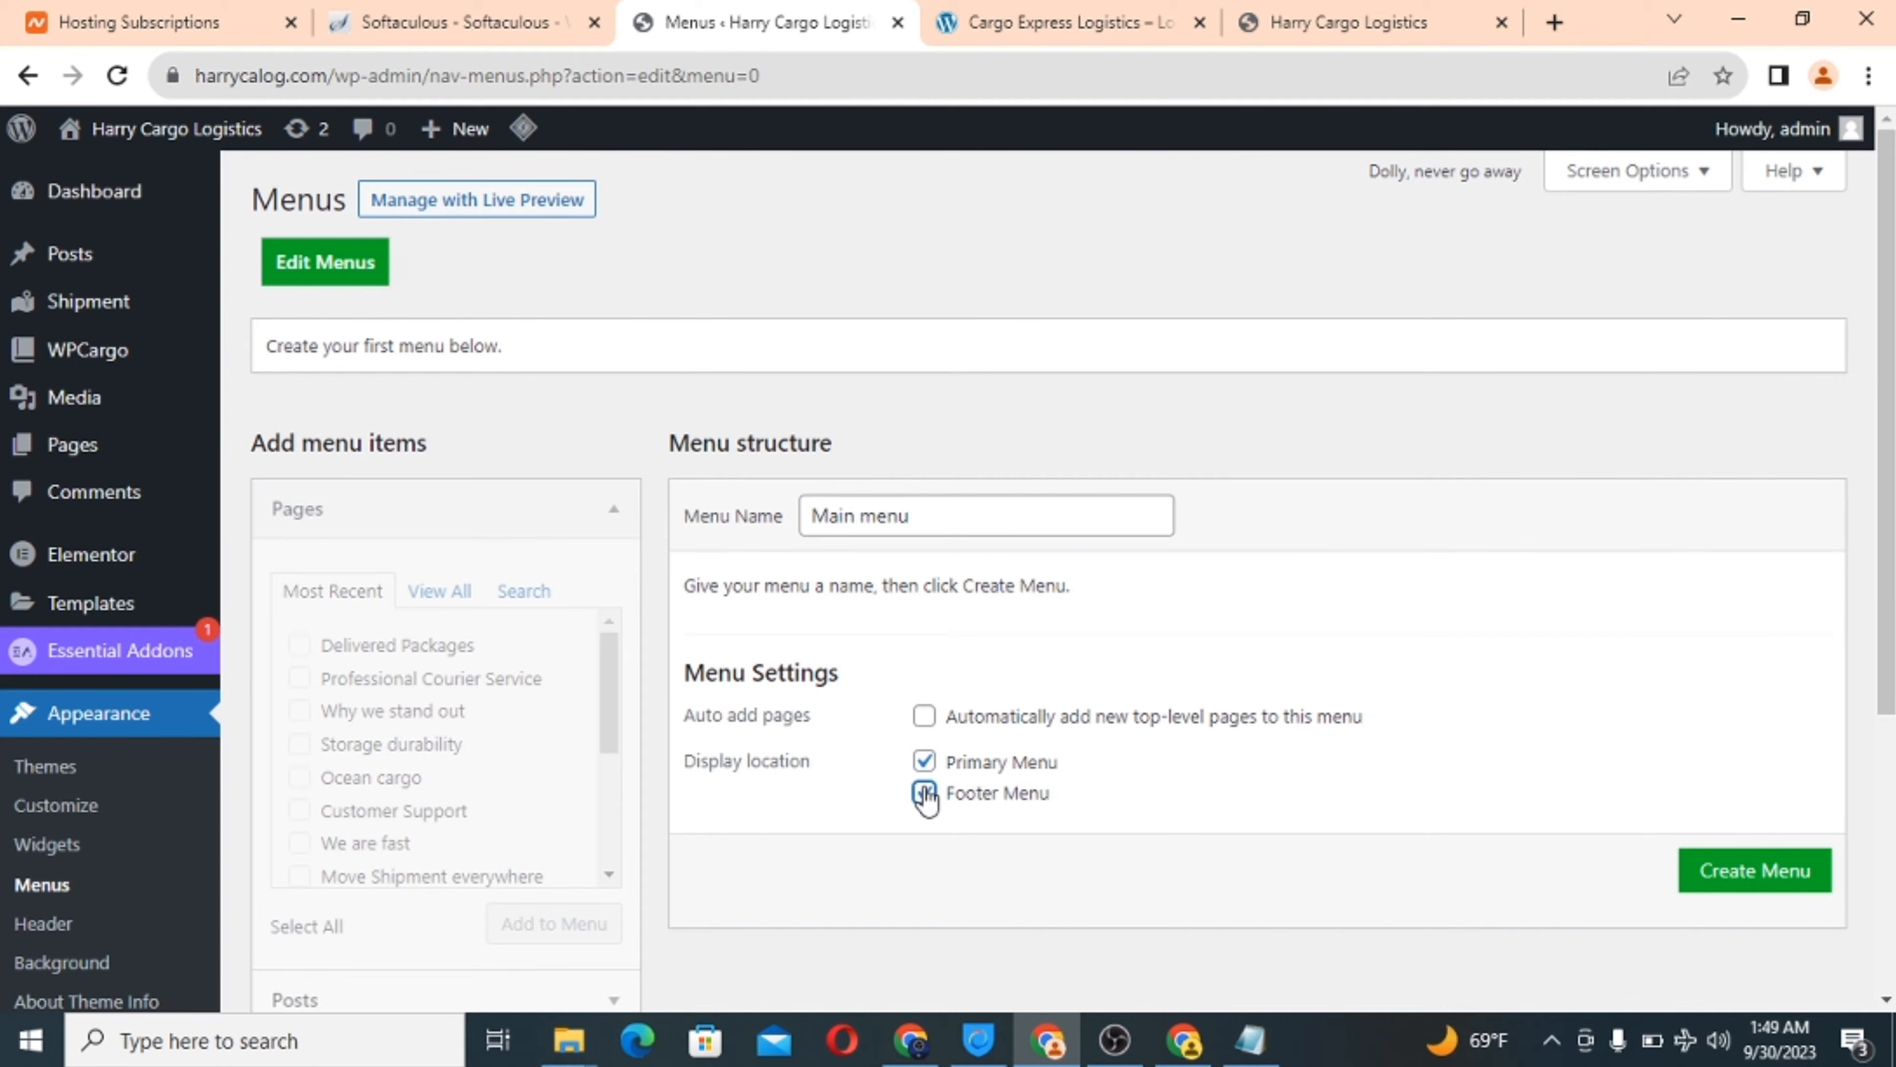
{"action": "left_click", "coordinate": [1752, 884]}
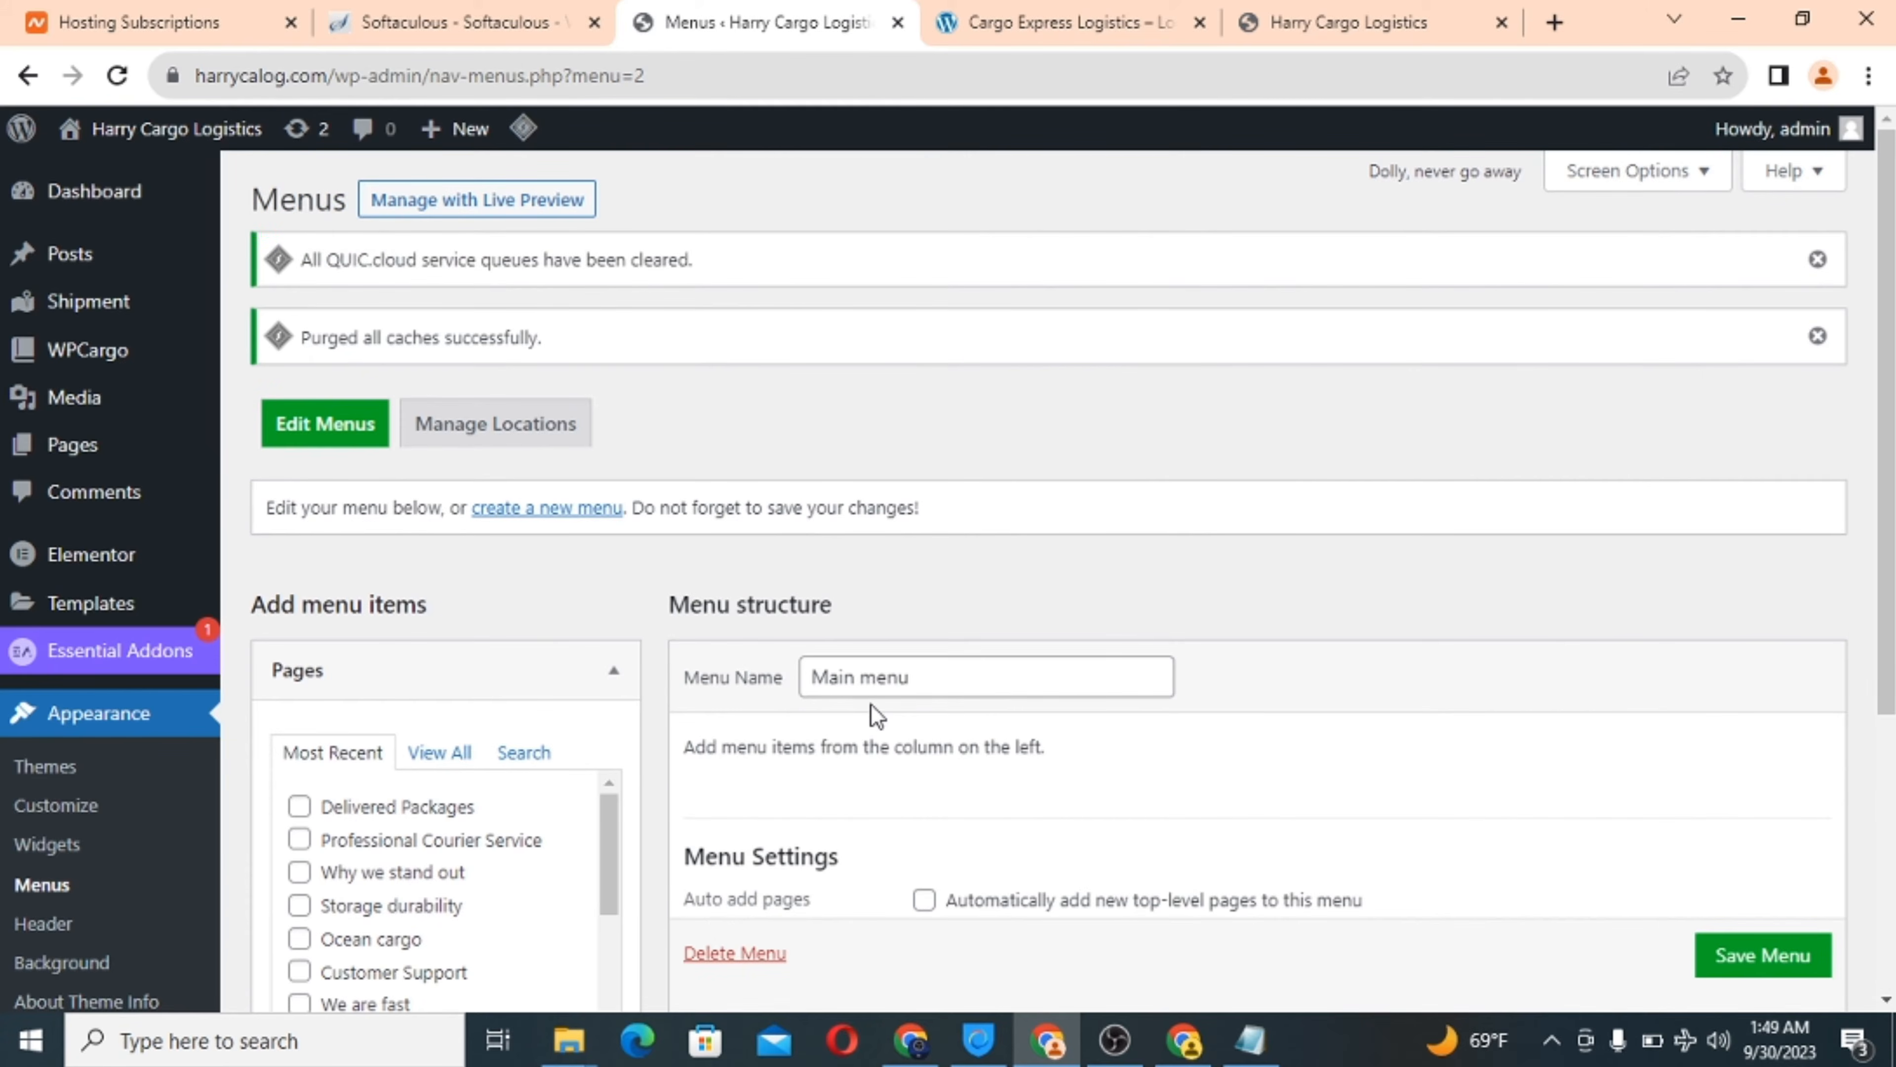
Add the Home and Track pages to the Main menu and save it.
{"action": "scroll", "coordinate": [873, 714], "scroll_direction": "down", "scroll_amount": 3}
{"action": "scroll", "coordinate": [875, 715], "scroll_direction": "down", "scroll_amount": 1}
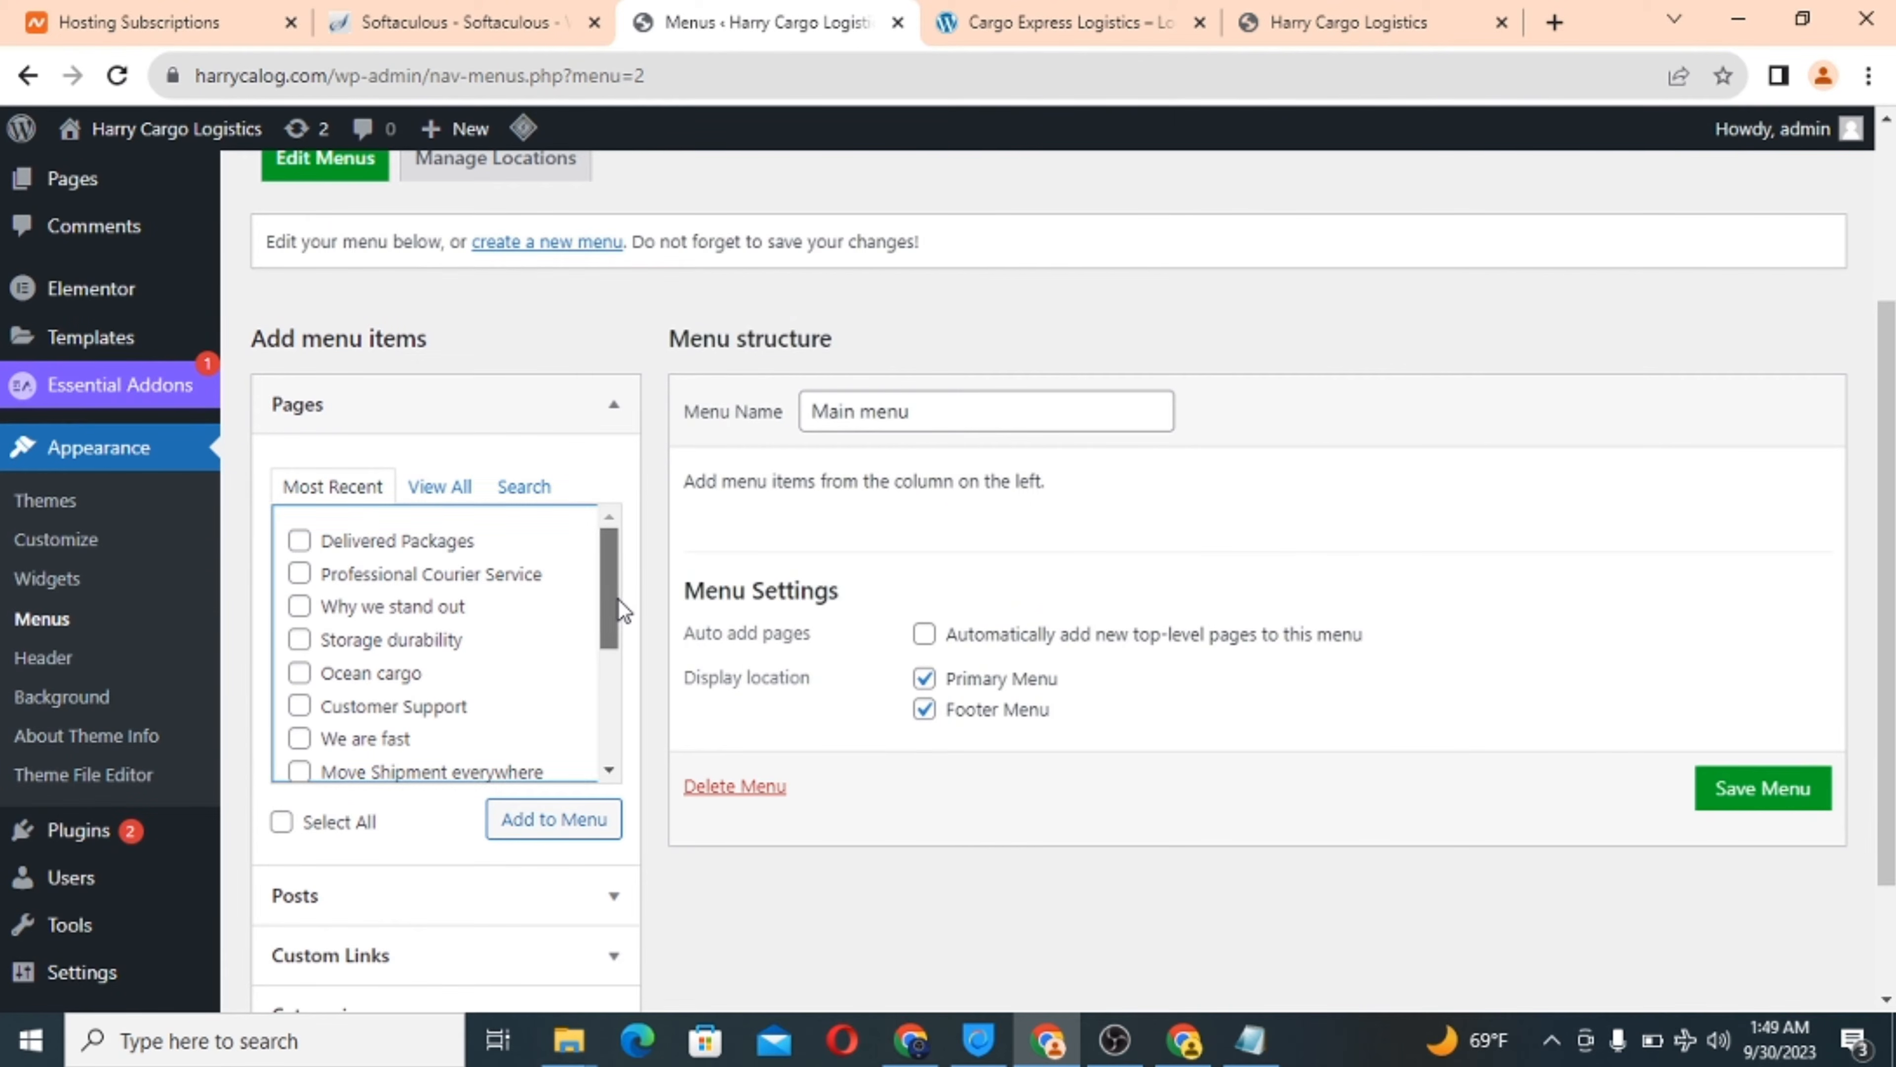
{"action": "left_click_drag", "start_coordinate": [619, 600], "coordinate": [565, 760]}
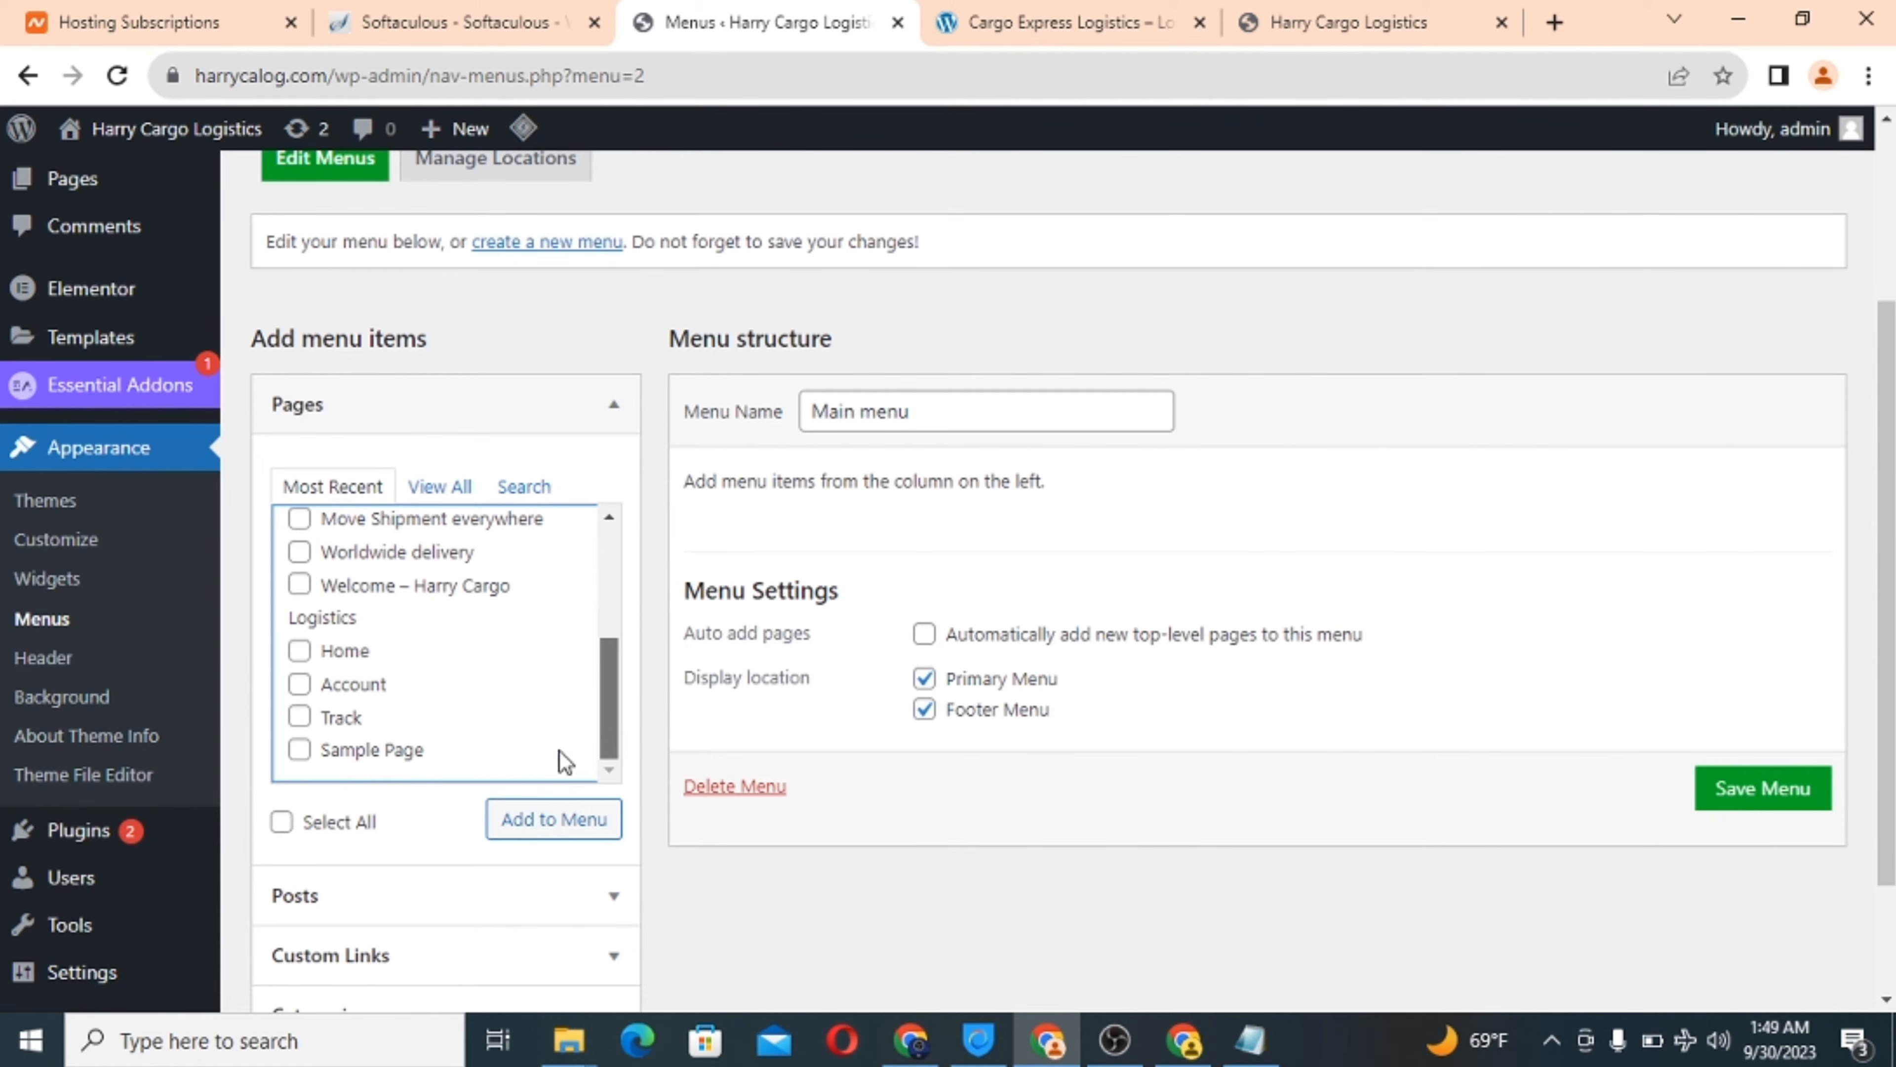
{"action": "left_click", "coordinate": [299, 650]}
{"action": "left_click", "coordinate": [301, 717]}
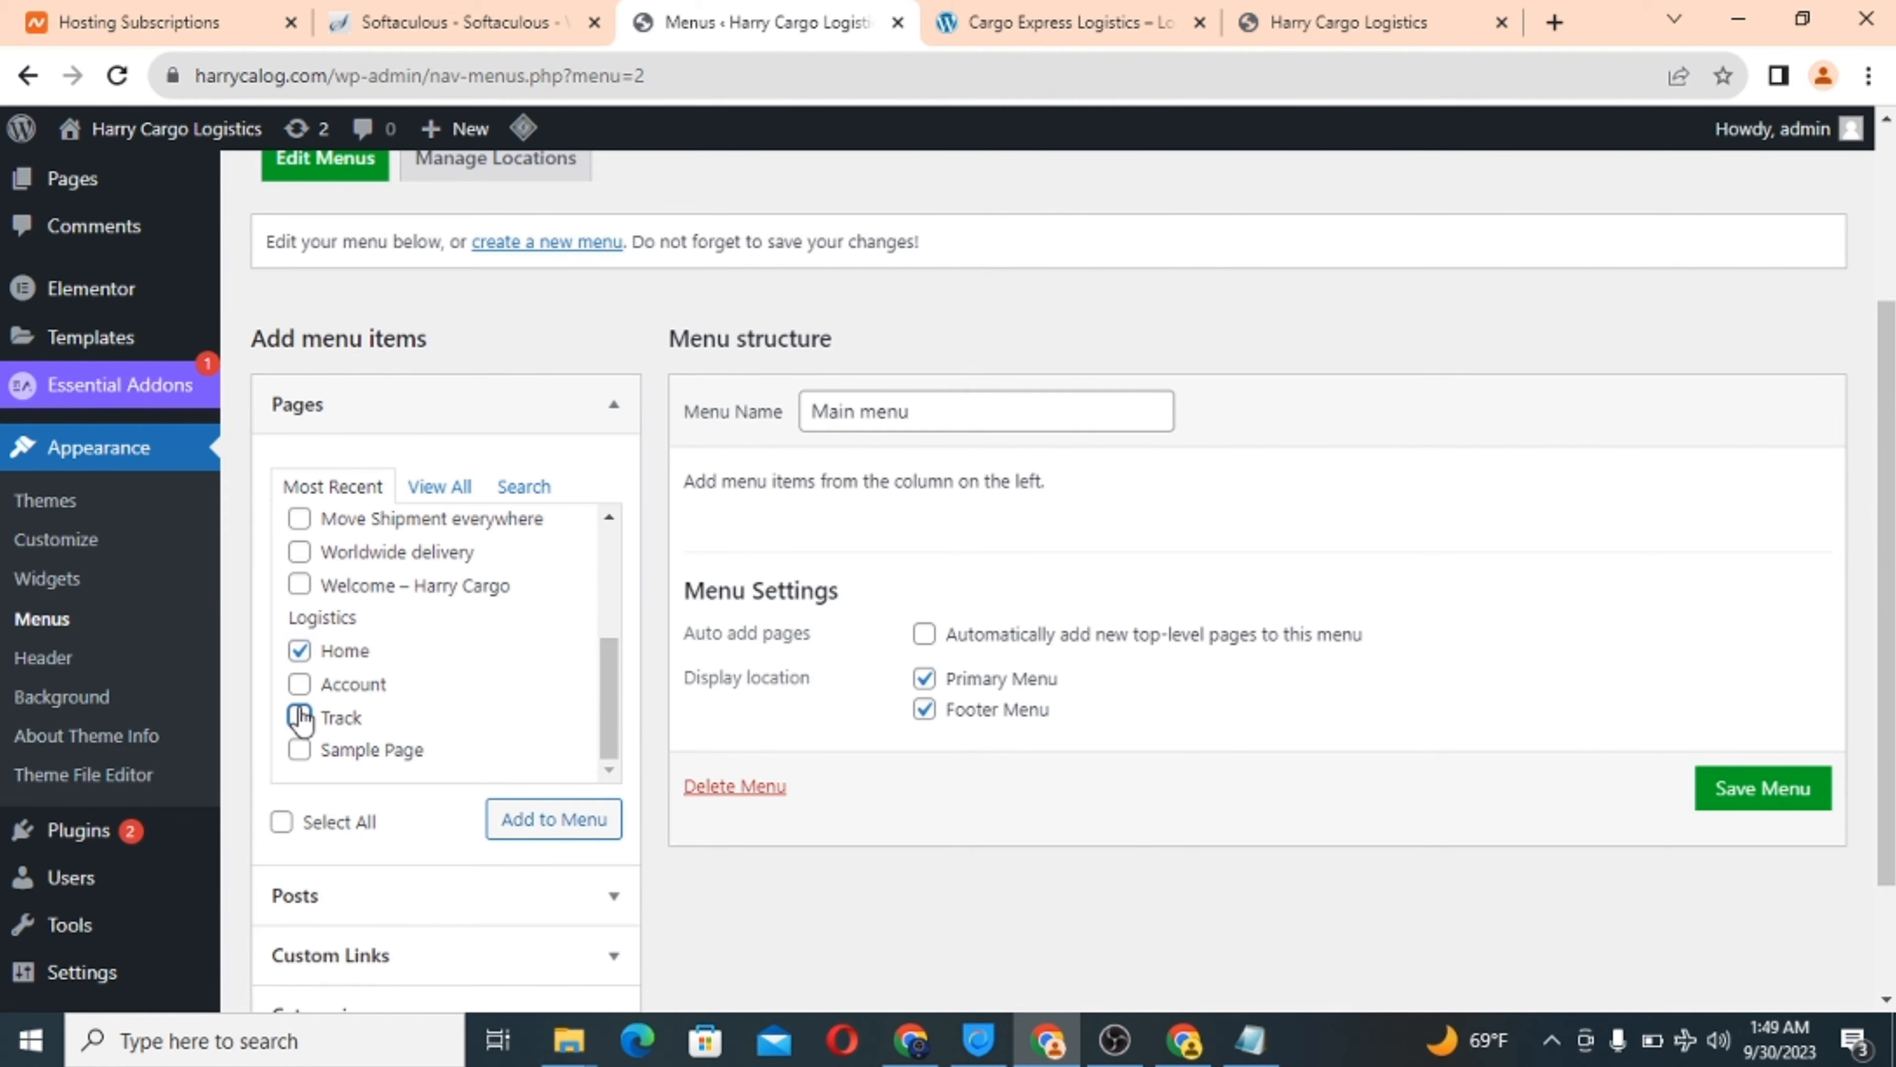
{"action": "left_click", "coordinate": [542, 825]}
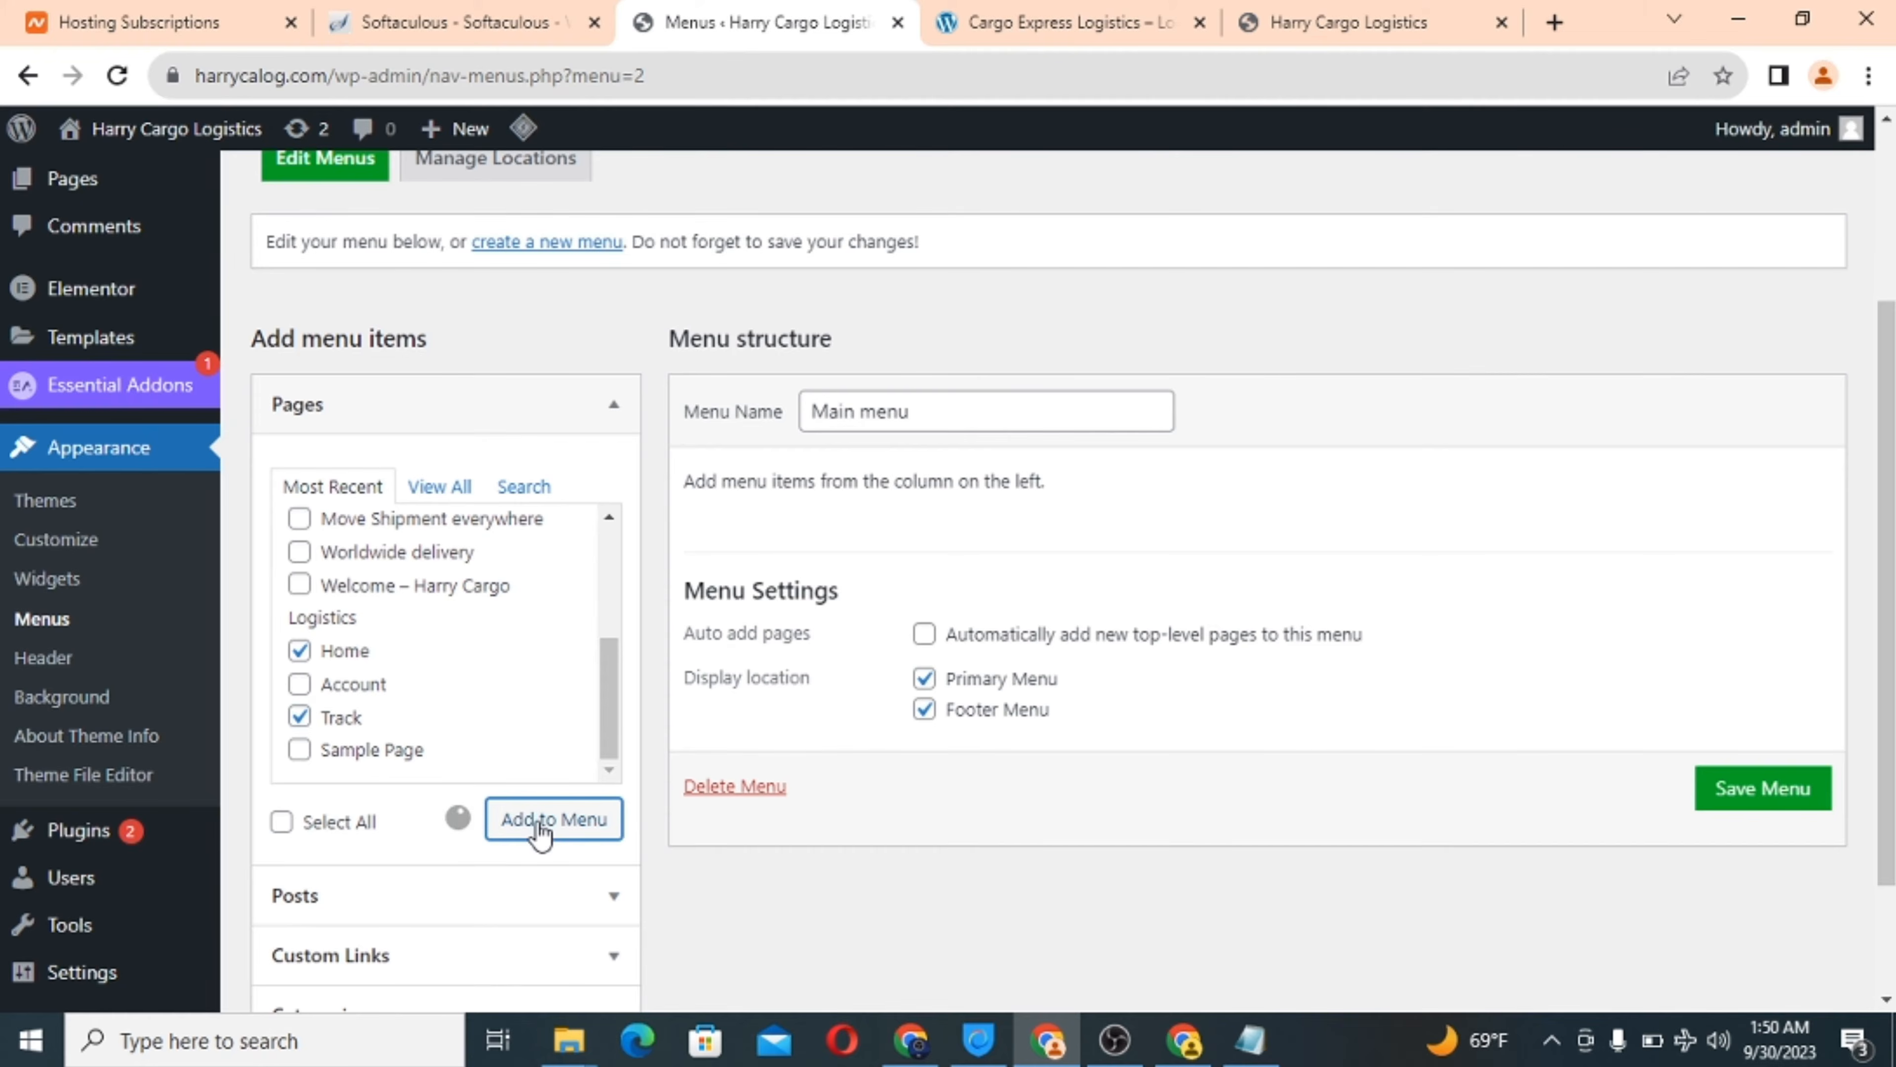
{"action": "scroll", "coordinate": [1503, 733], "scroll_direction": "down", "scroll_amount": 3}
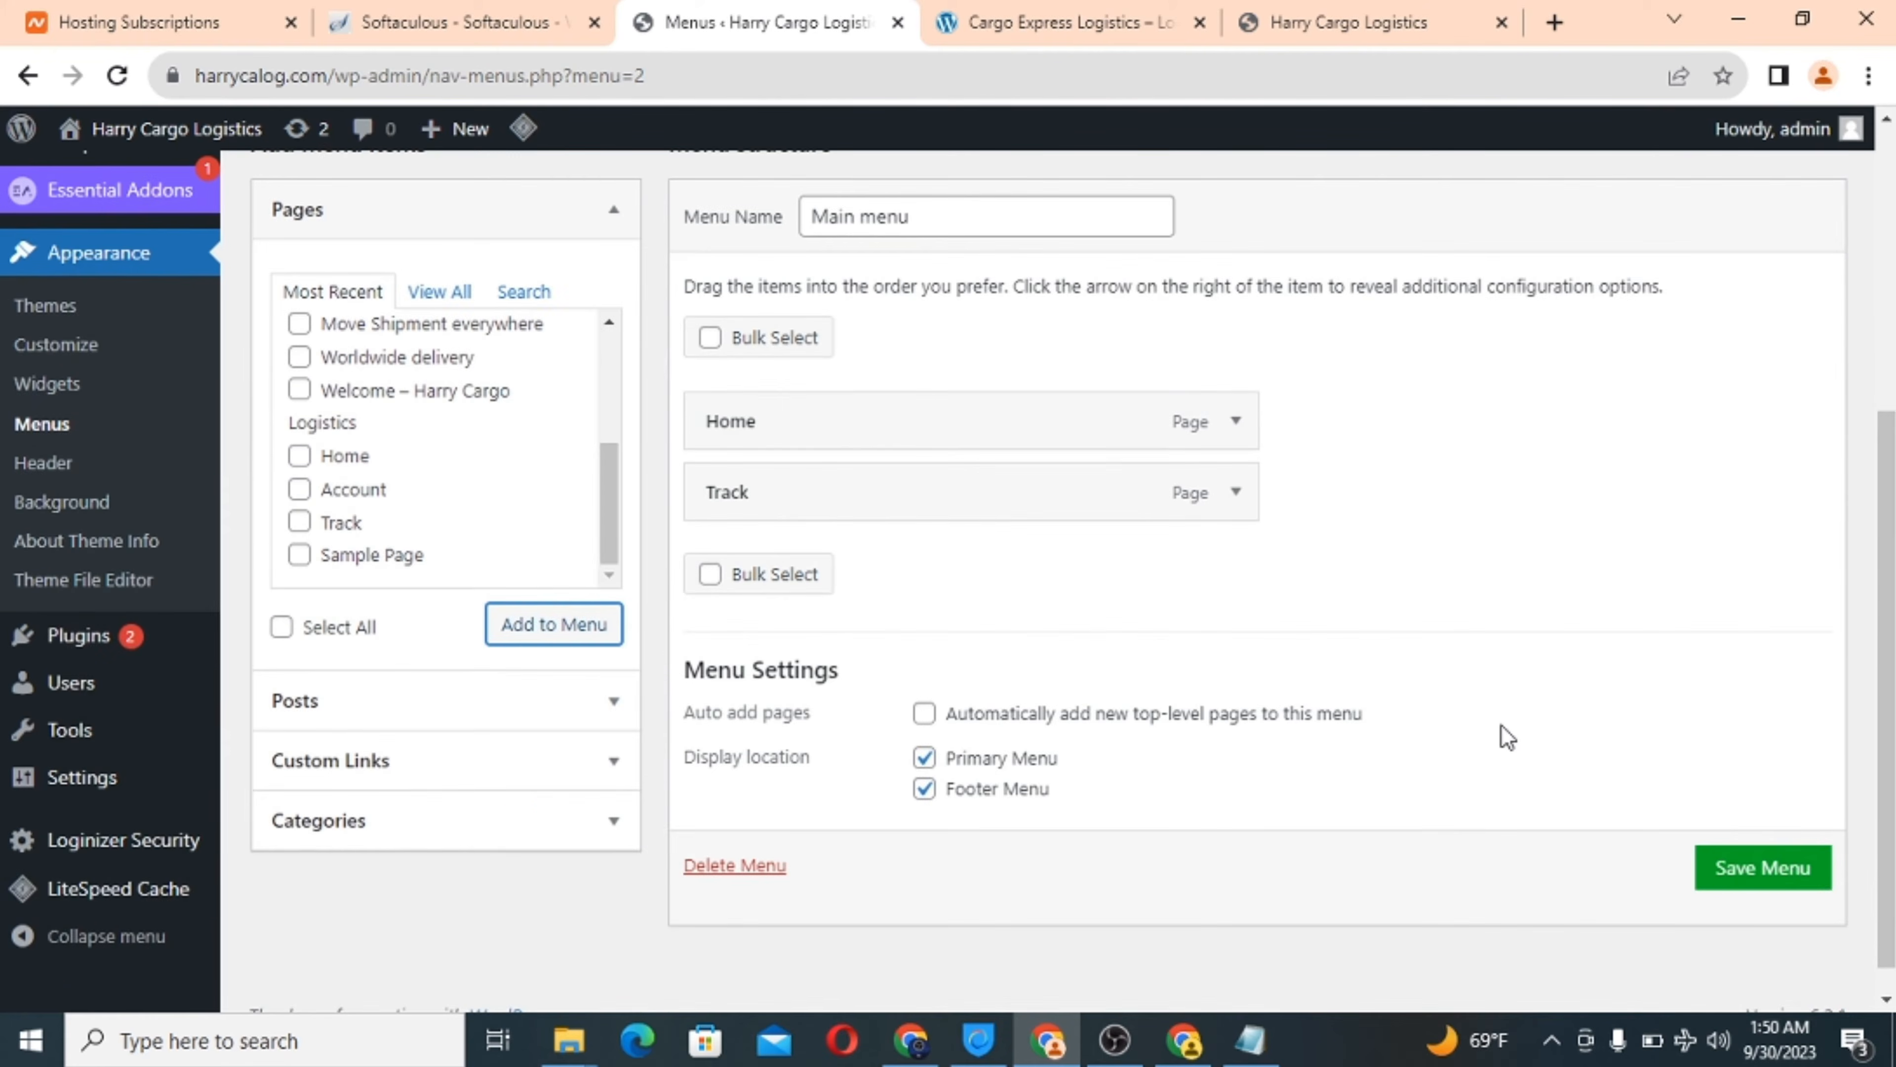
{"action": "left_click", "coordinate": [1737, 888]}
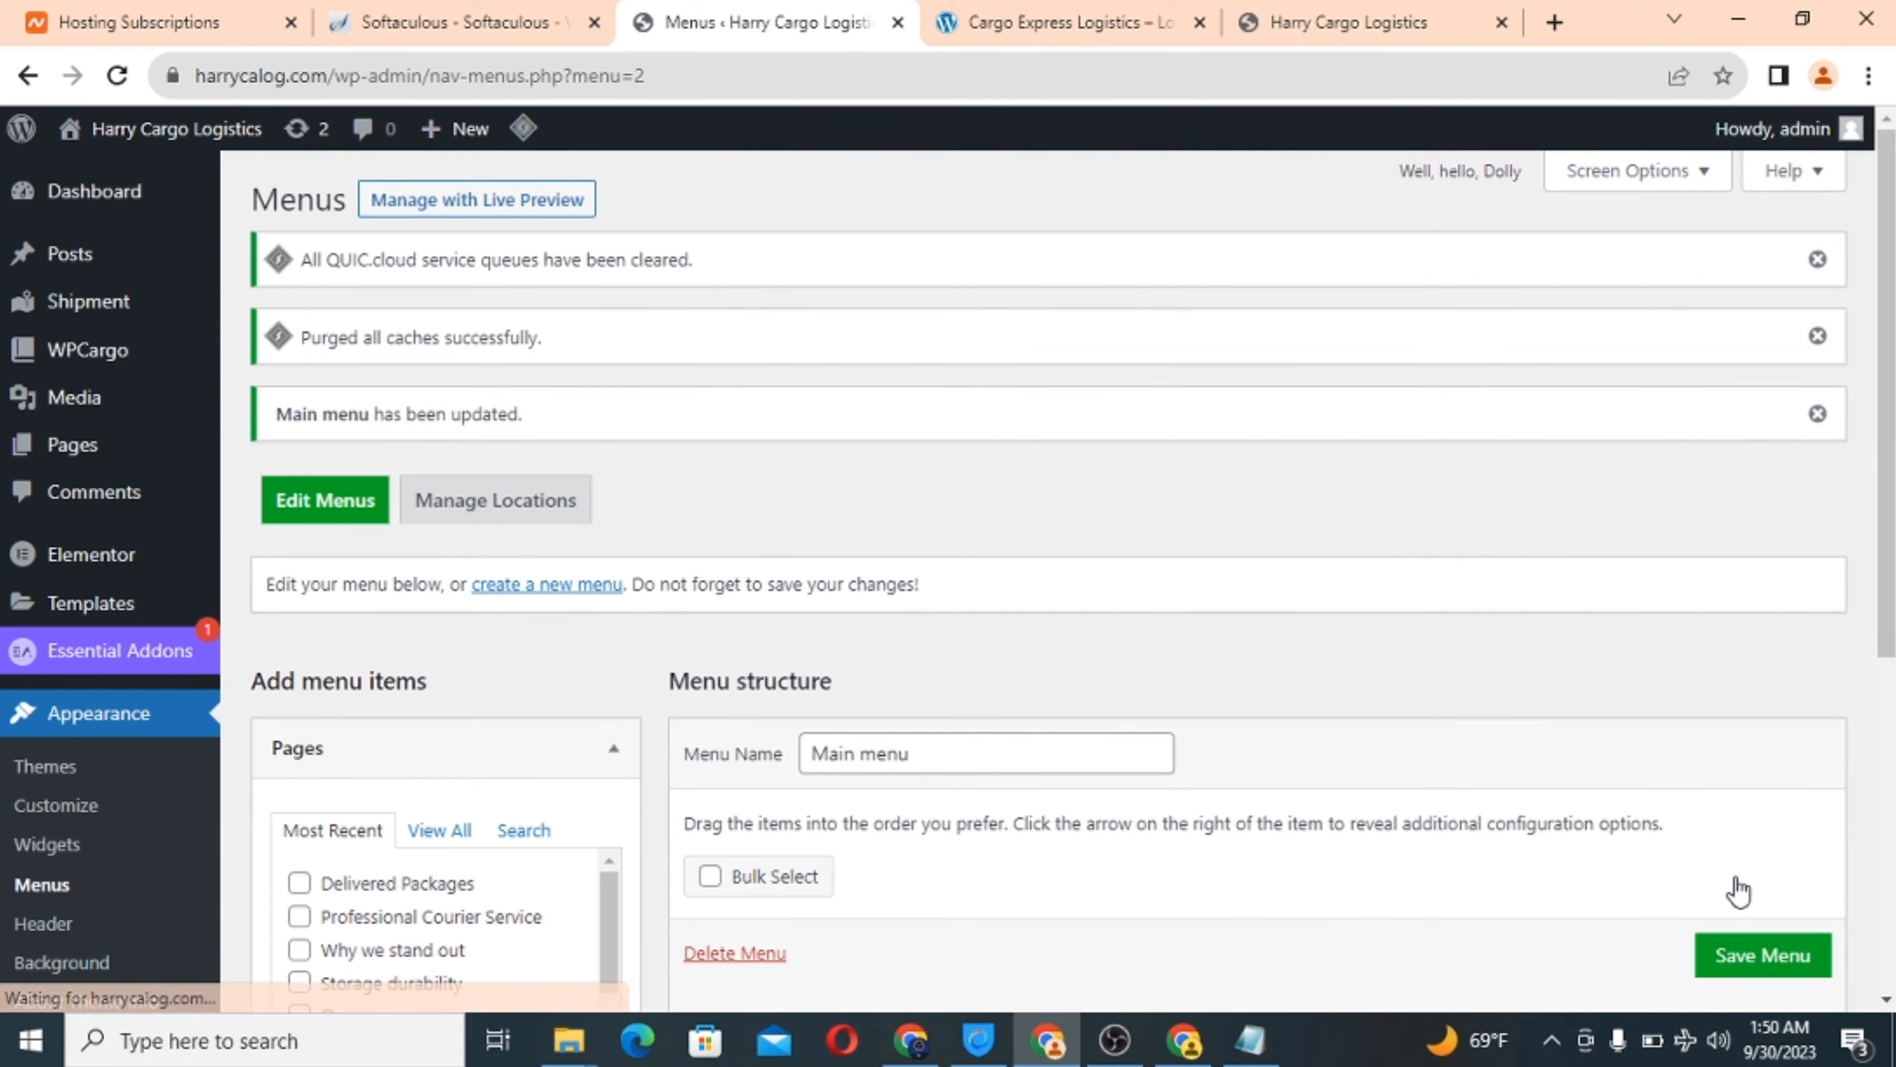
Reload the live front page to check the new menu, then compare with the Cargo Express site.
{"action": "left_click", "coordinate": [1135, 17]}
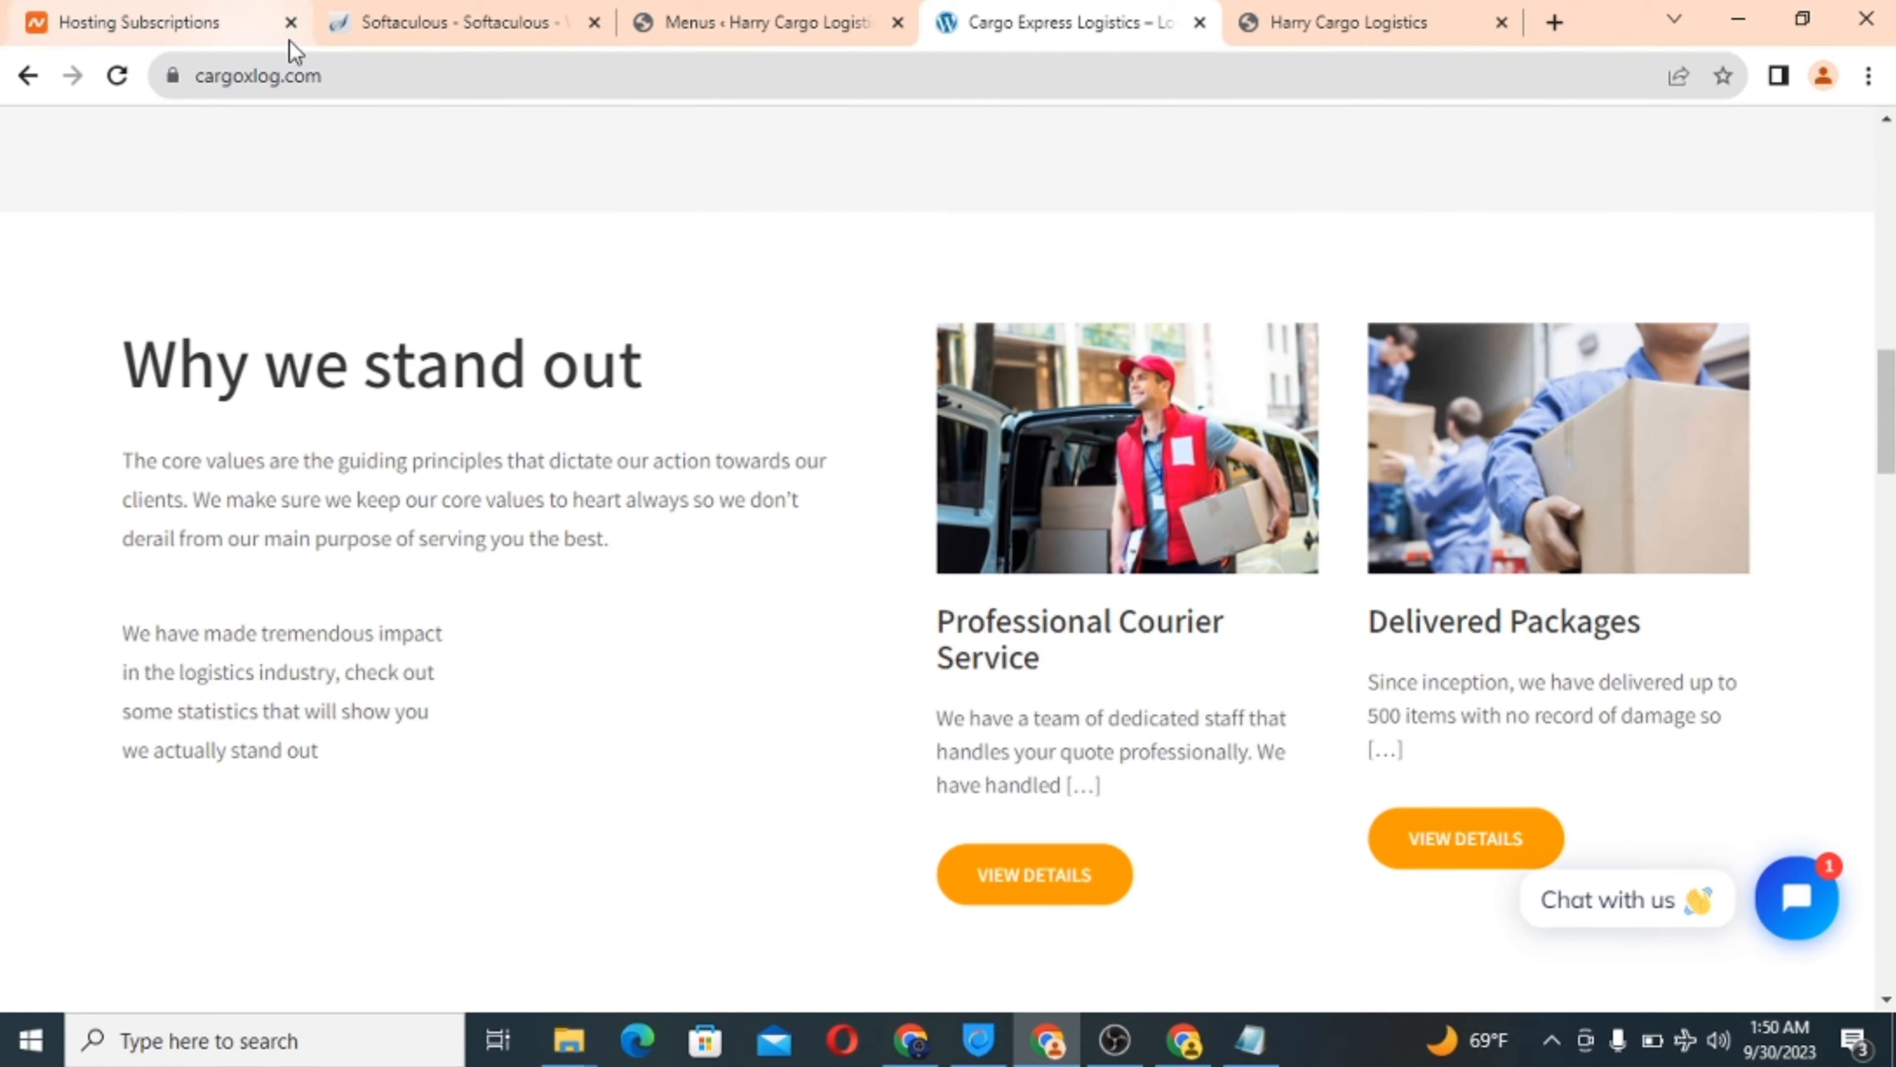
{"action": "left_click", "coordinate": [1283, 18]}
{"action": "left_click", "coordinate": [117, 76]}
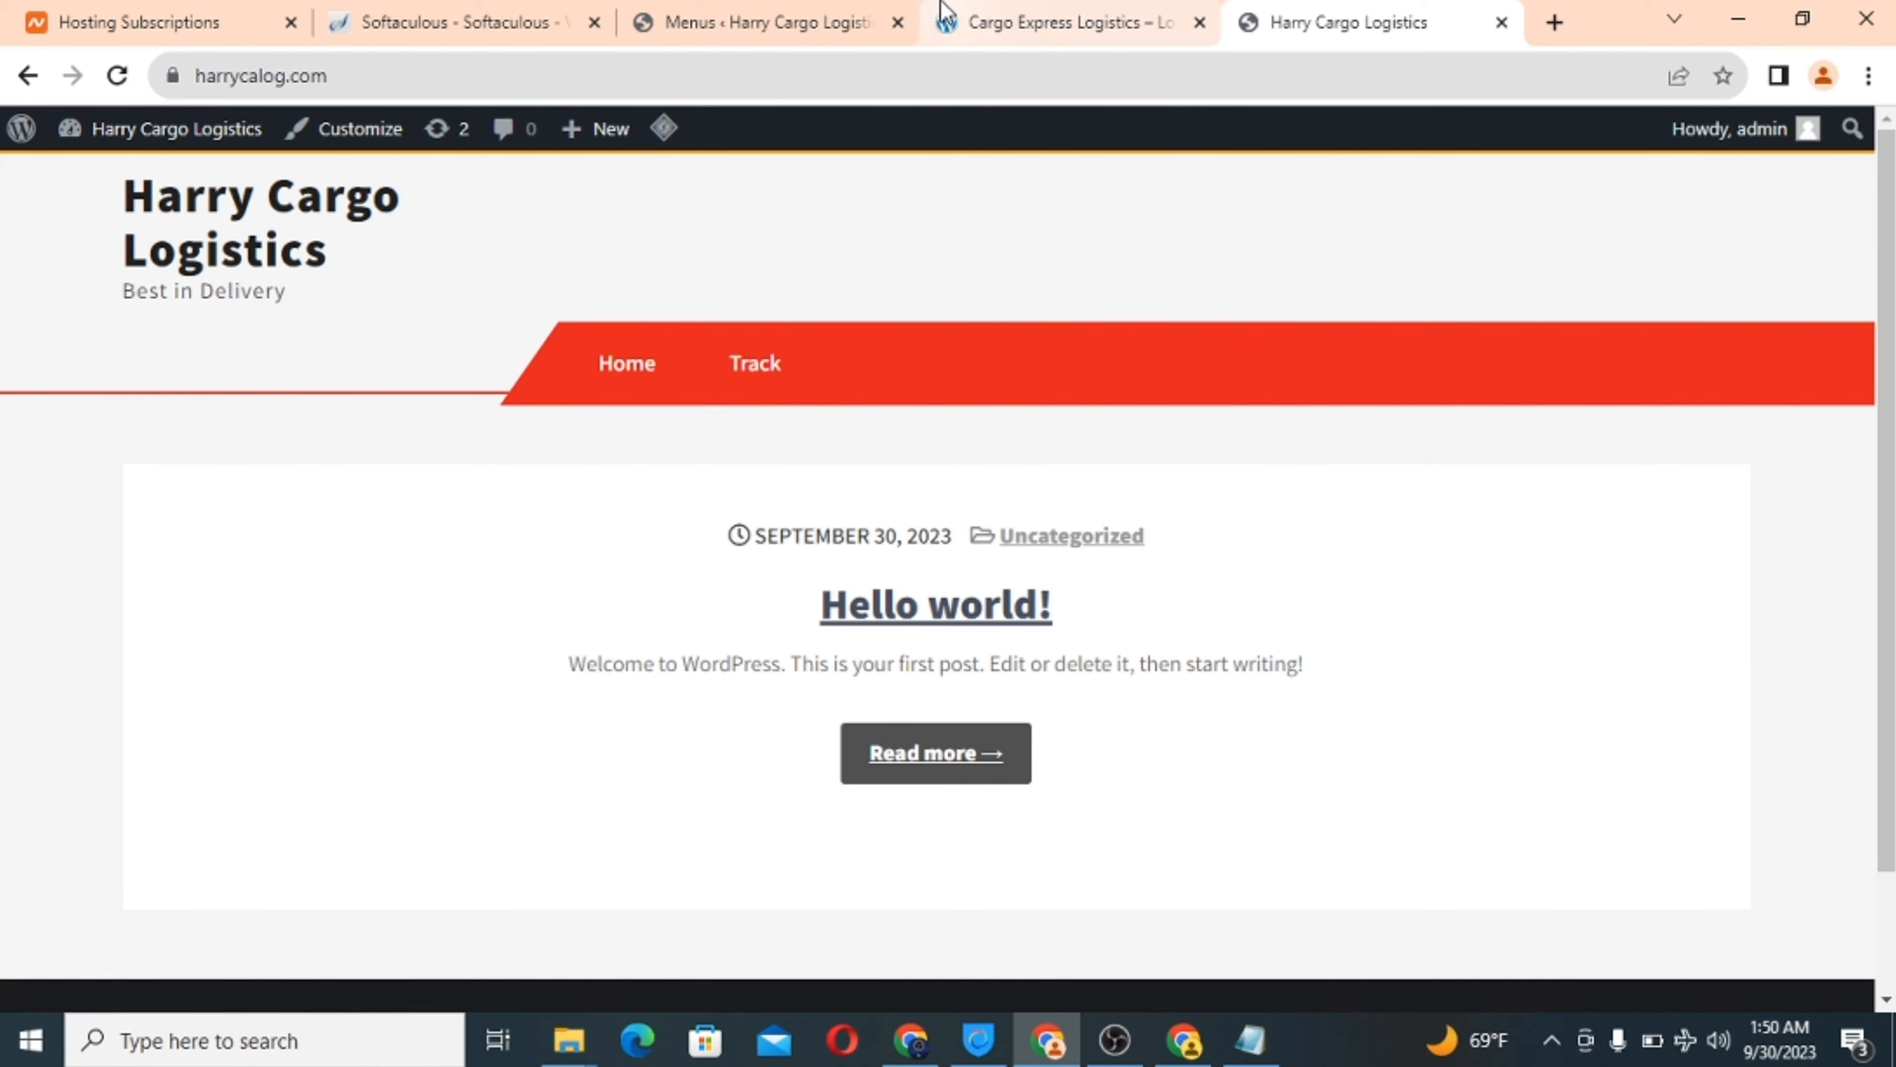
{"action": "left_click", "coordinate": [1000, 23]}
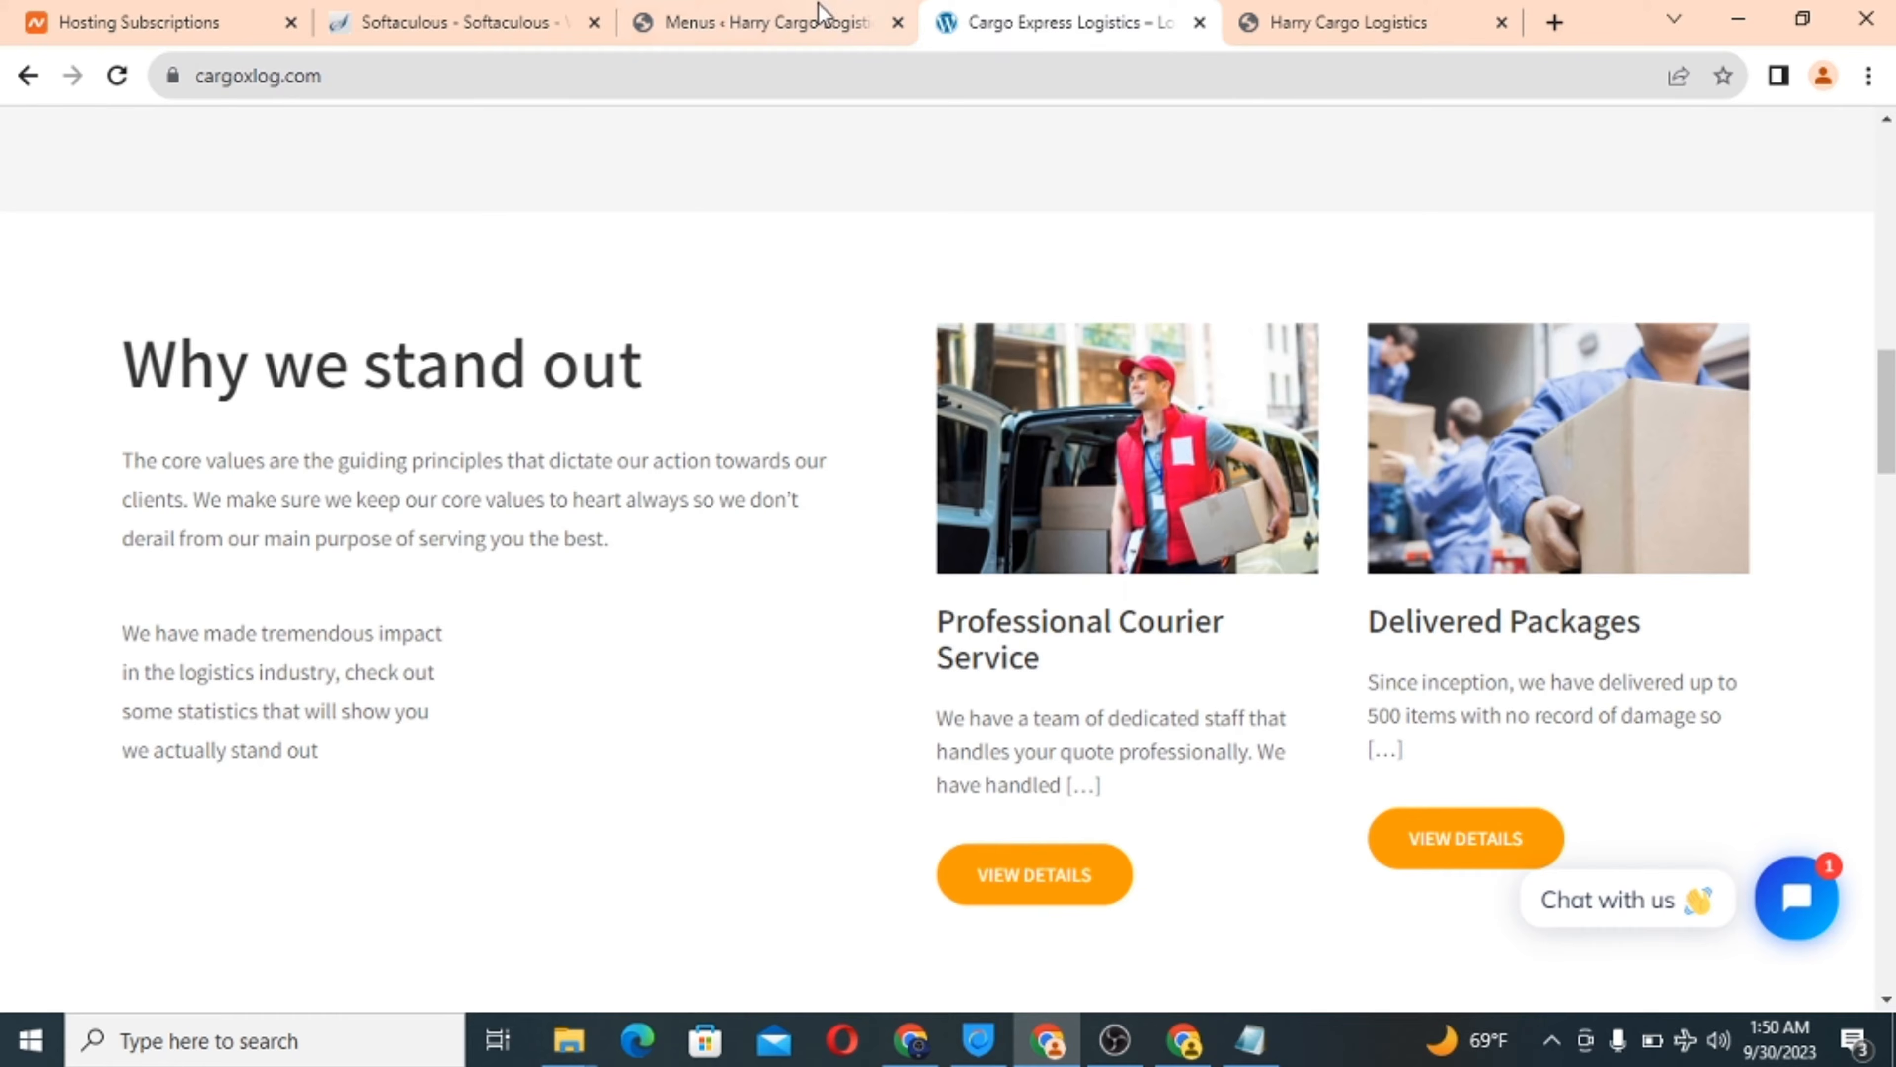
{"action": "scroll", "coordinate": [763, 422], "scroll_direction": "up", "scroll_amount": 10}
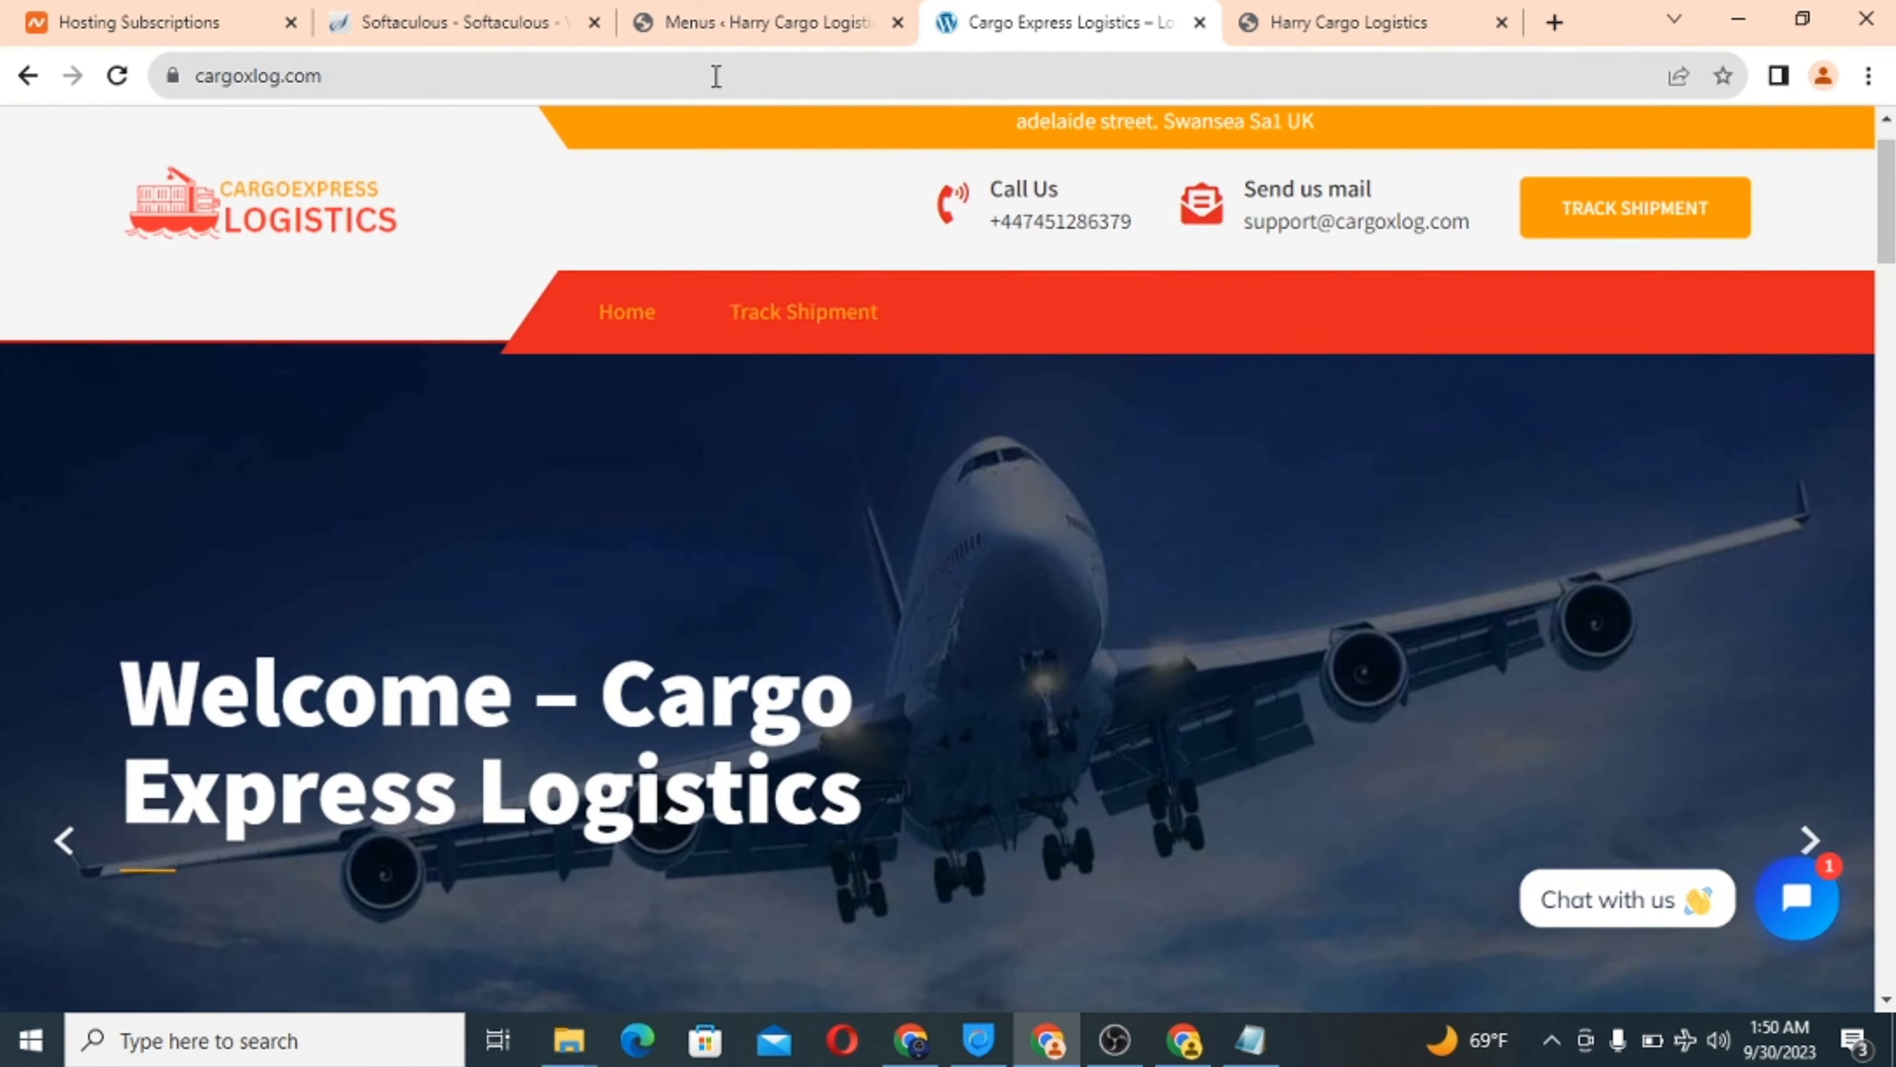
{"action": "left_click", "coordinate": [713, 14]}
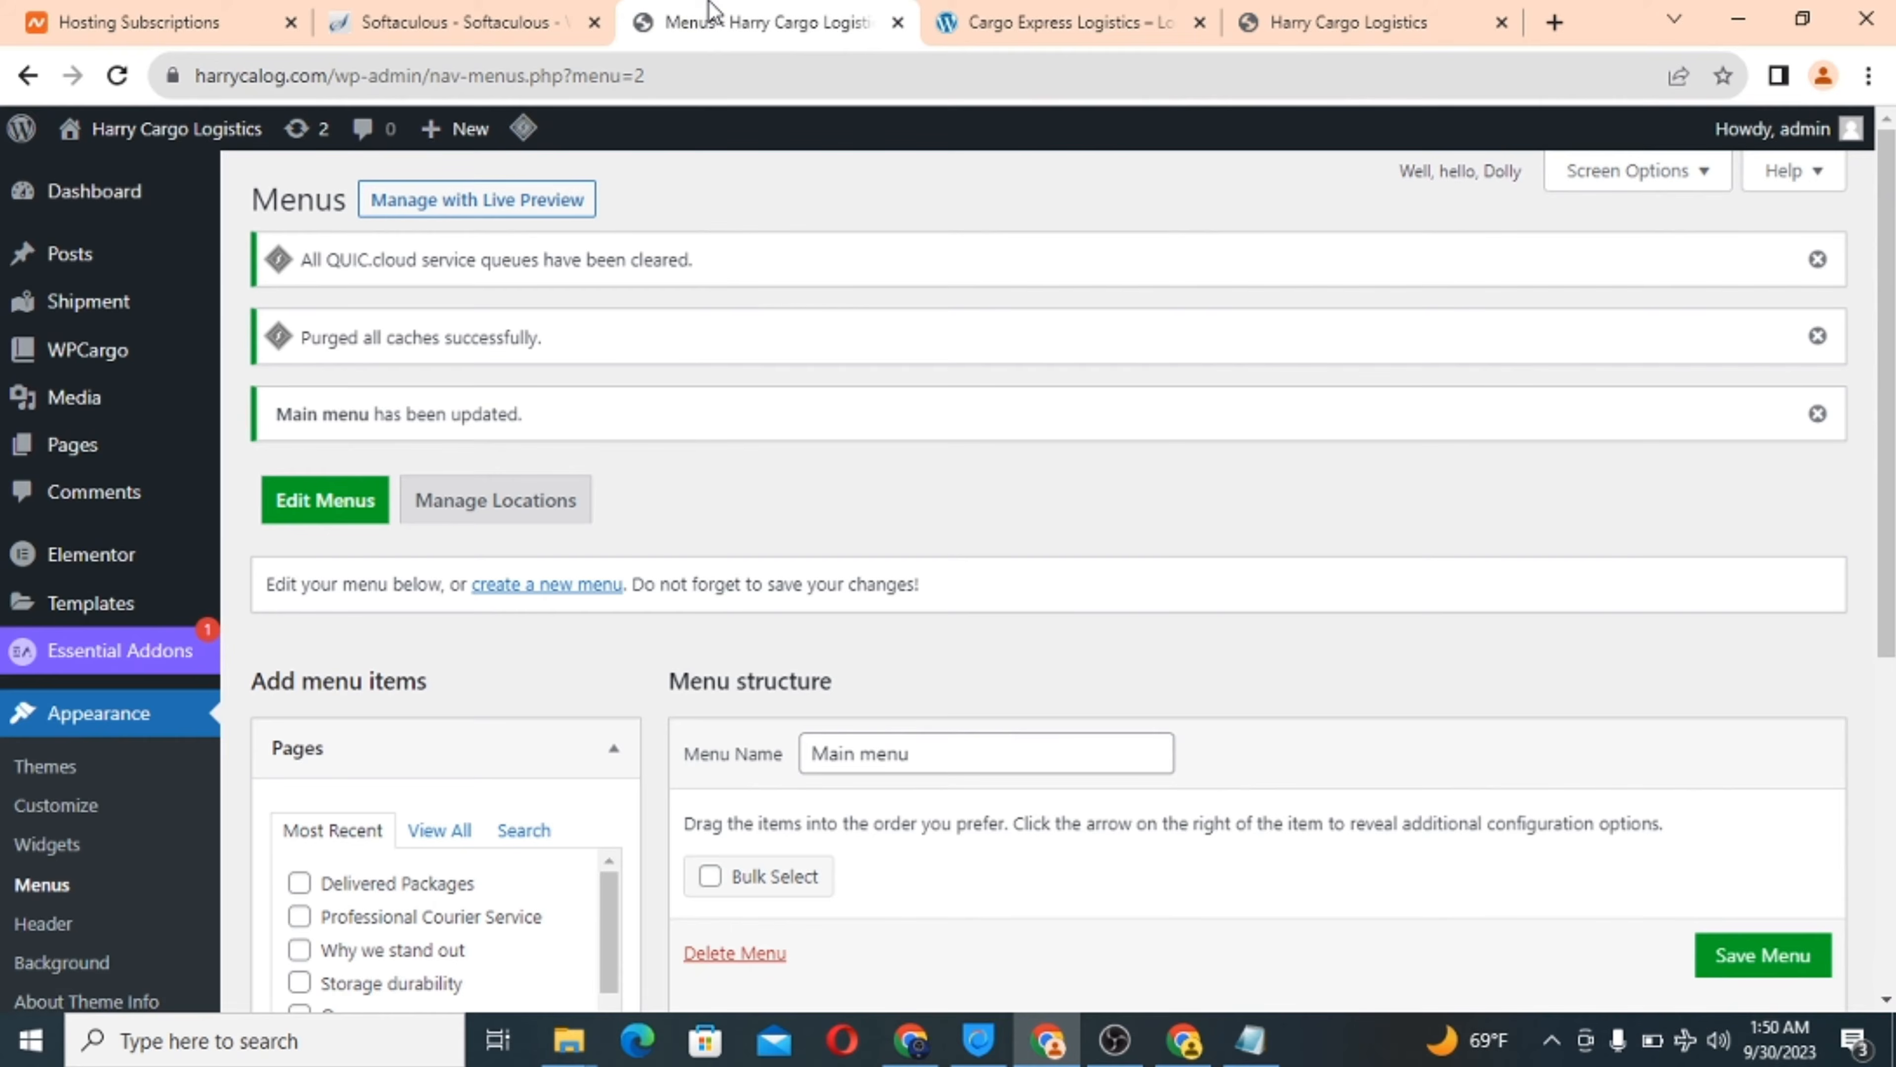
{"action": "scroll", "coordinate": [106, 478], "scroll_direction": "down", "scroll_amount": 3}
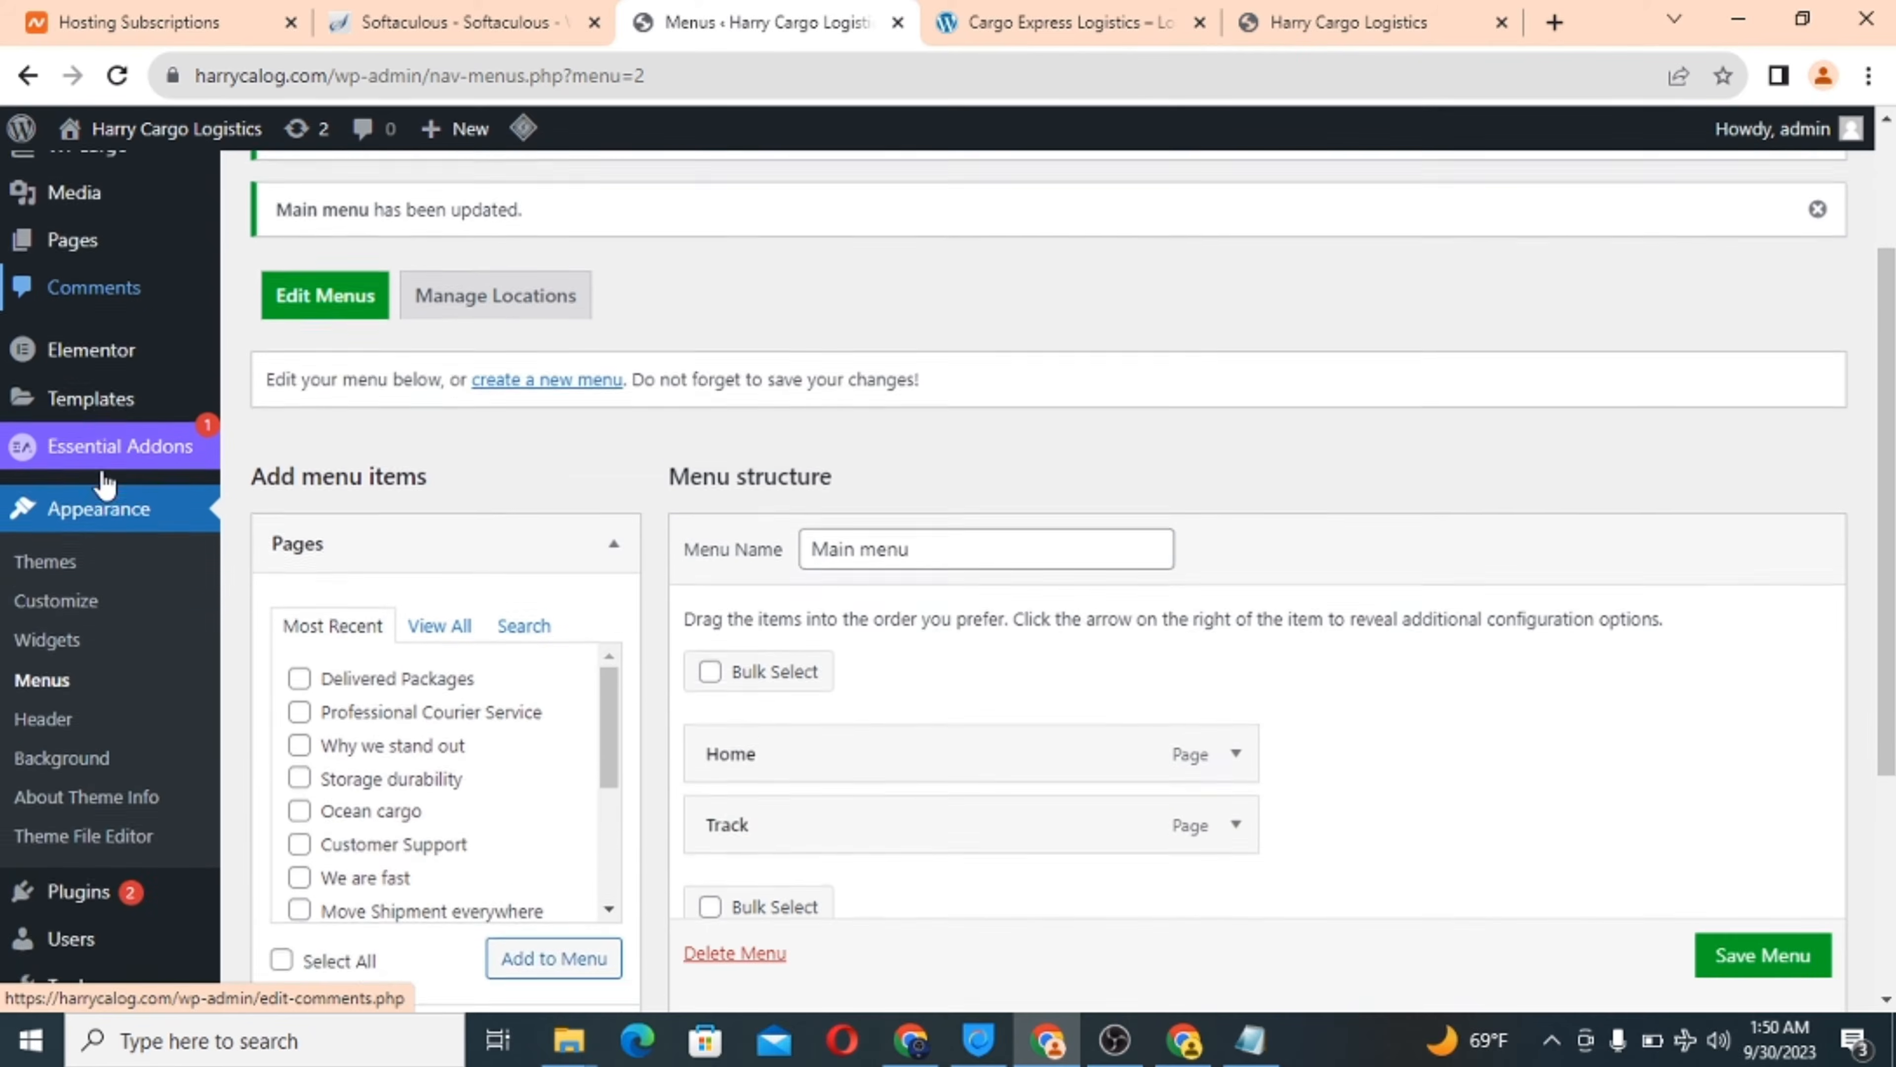
{"action": "scroll", "coordinate": [97, 590], "scroll_direction": "down", "scroll_amount": 2}
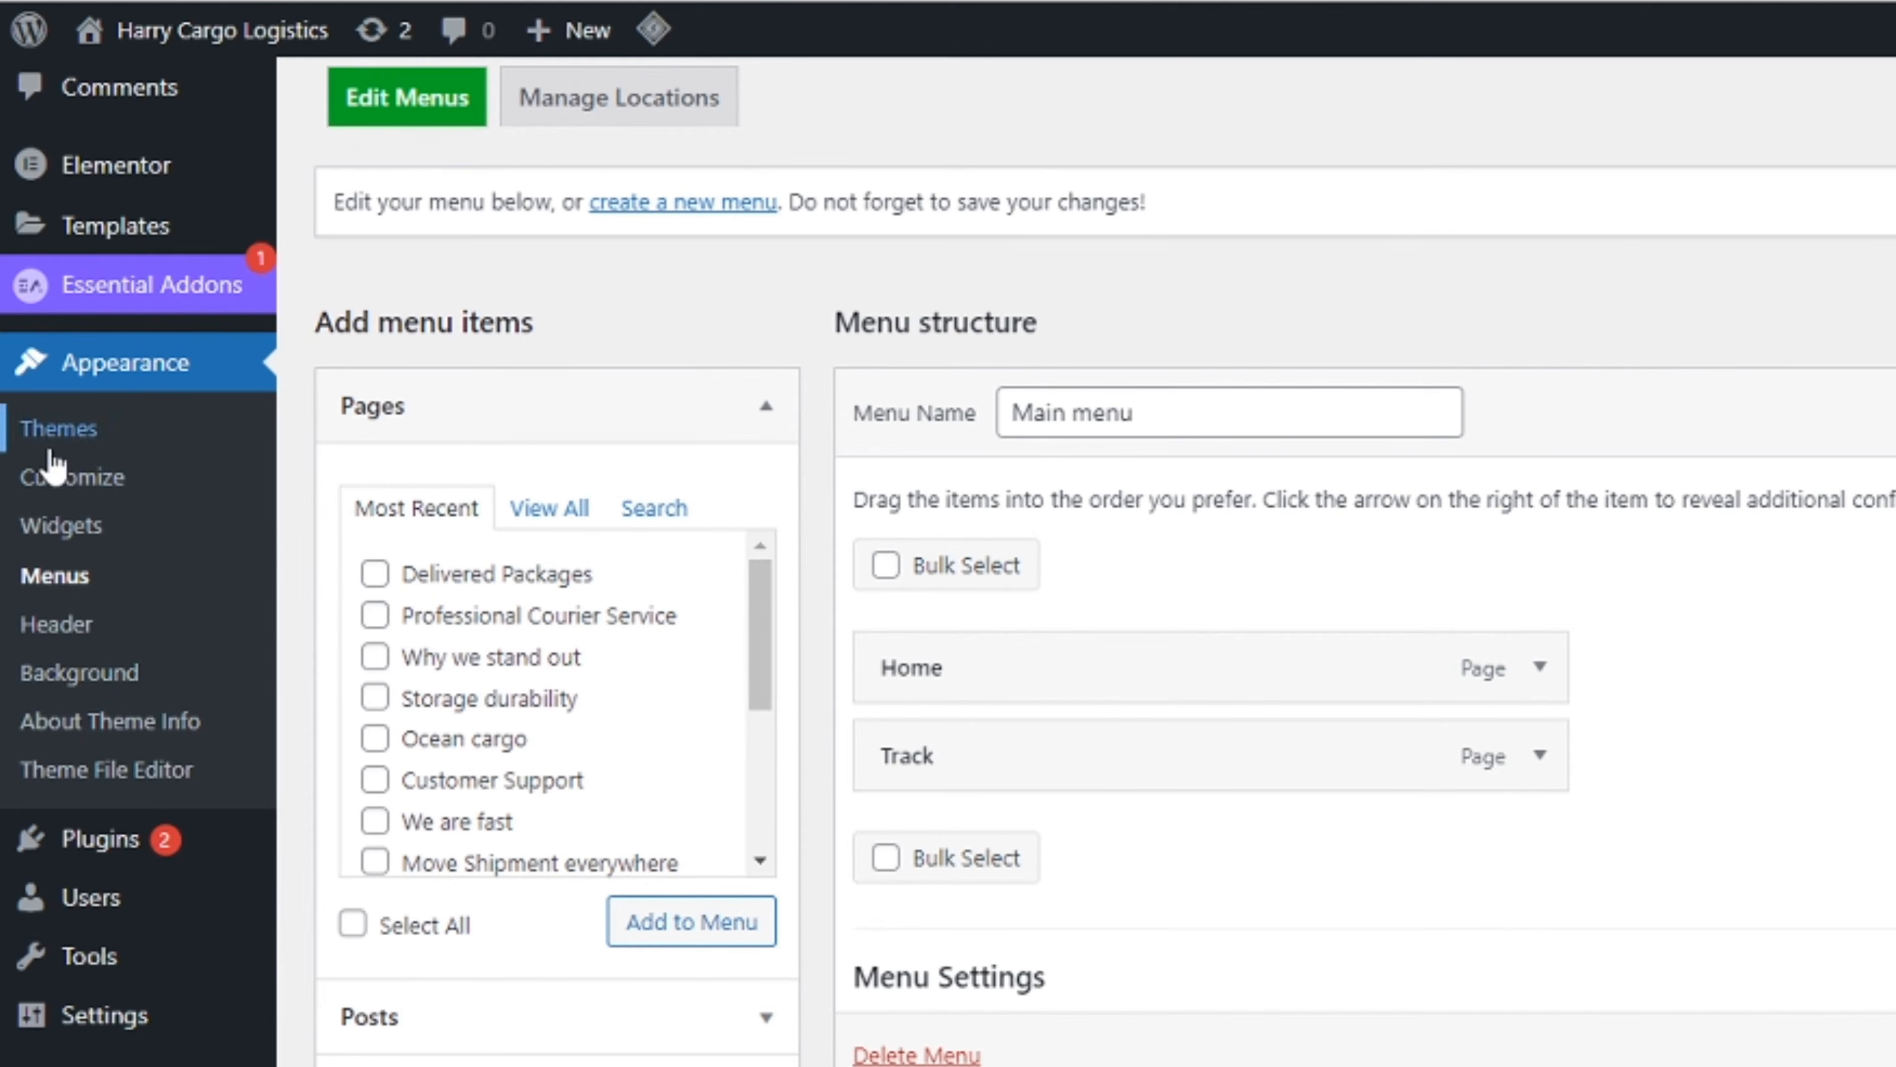
In Customizer Homepage Settings, choose Home as the static homepage and publish.
{"action": "left_click", "coordinate": [54, 482]}
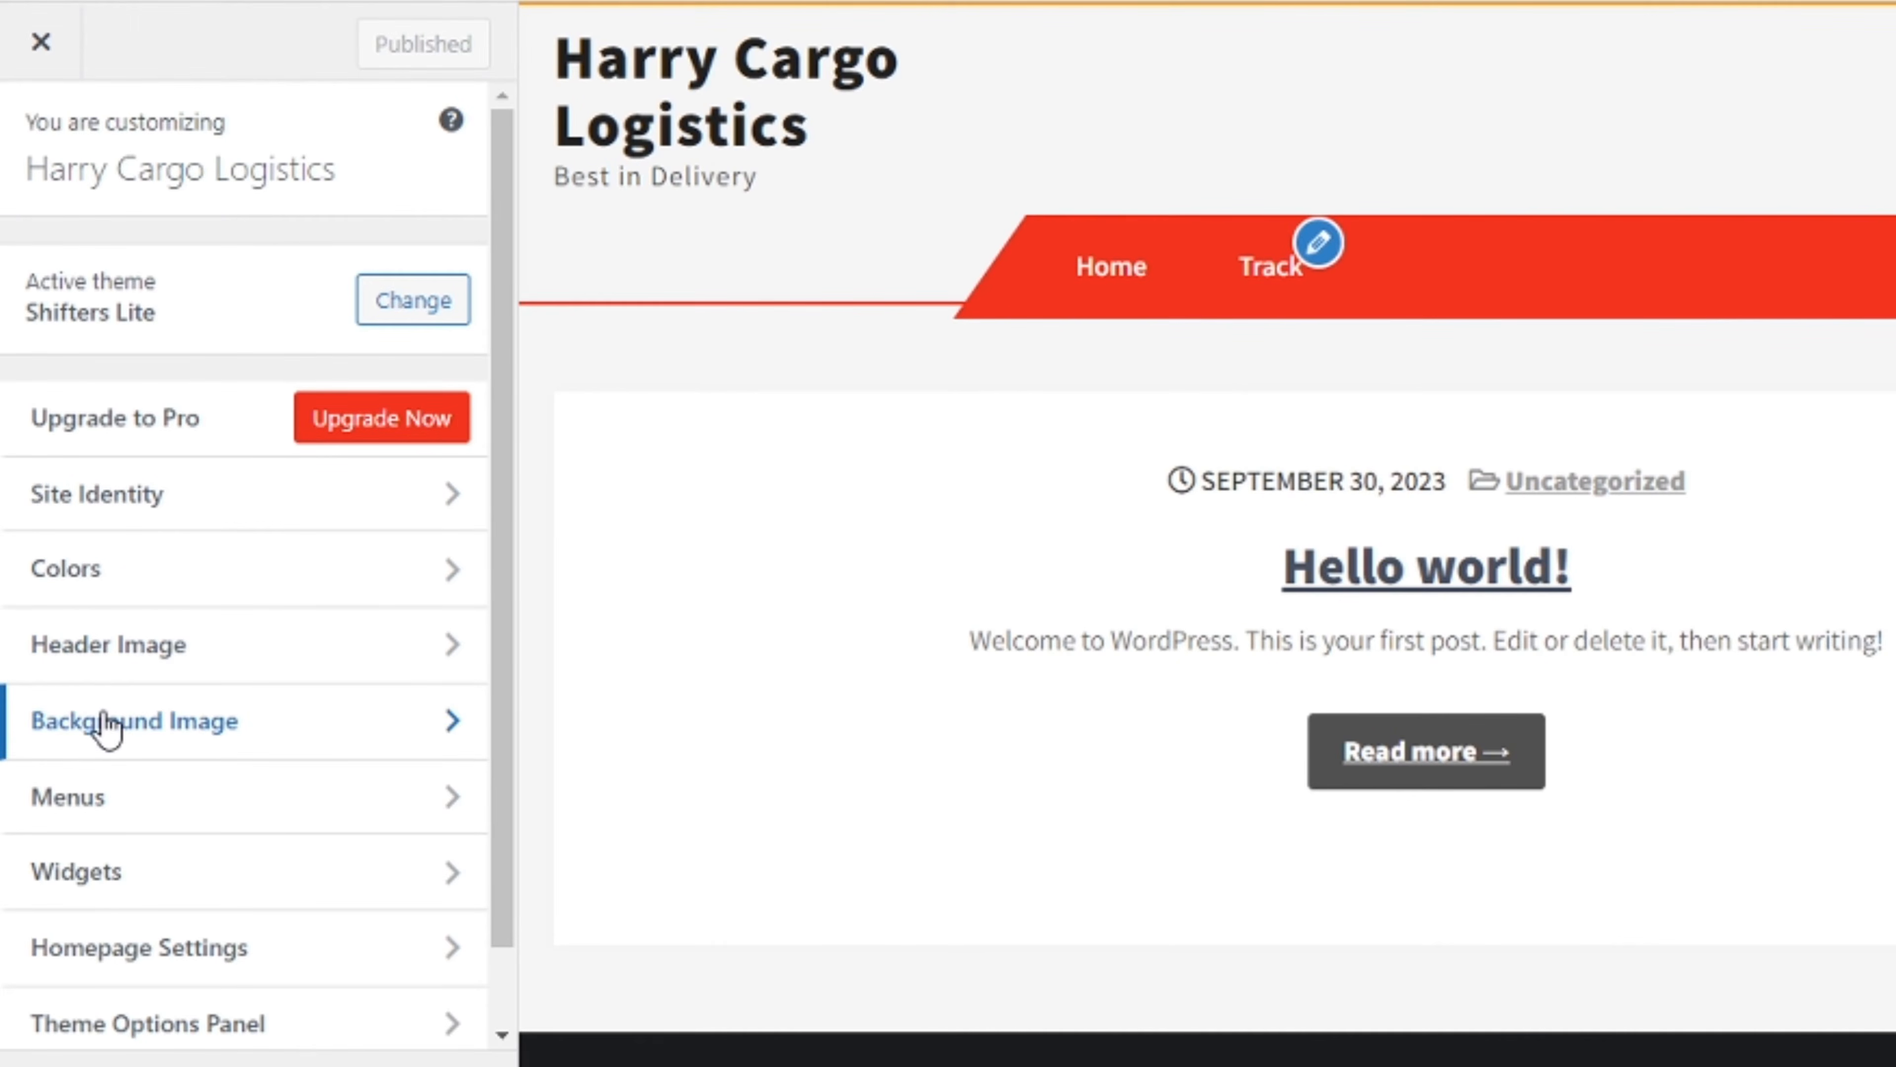
{"action": "scroll", "coordinate": [74, 728], "scroll_direction": "down", "scroll_amount": 1}
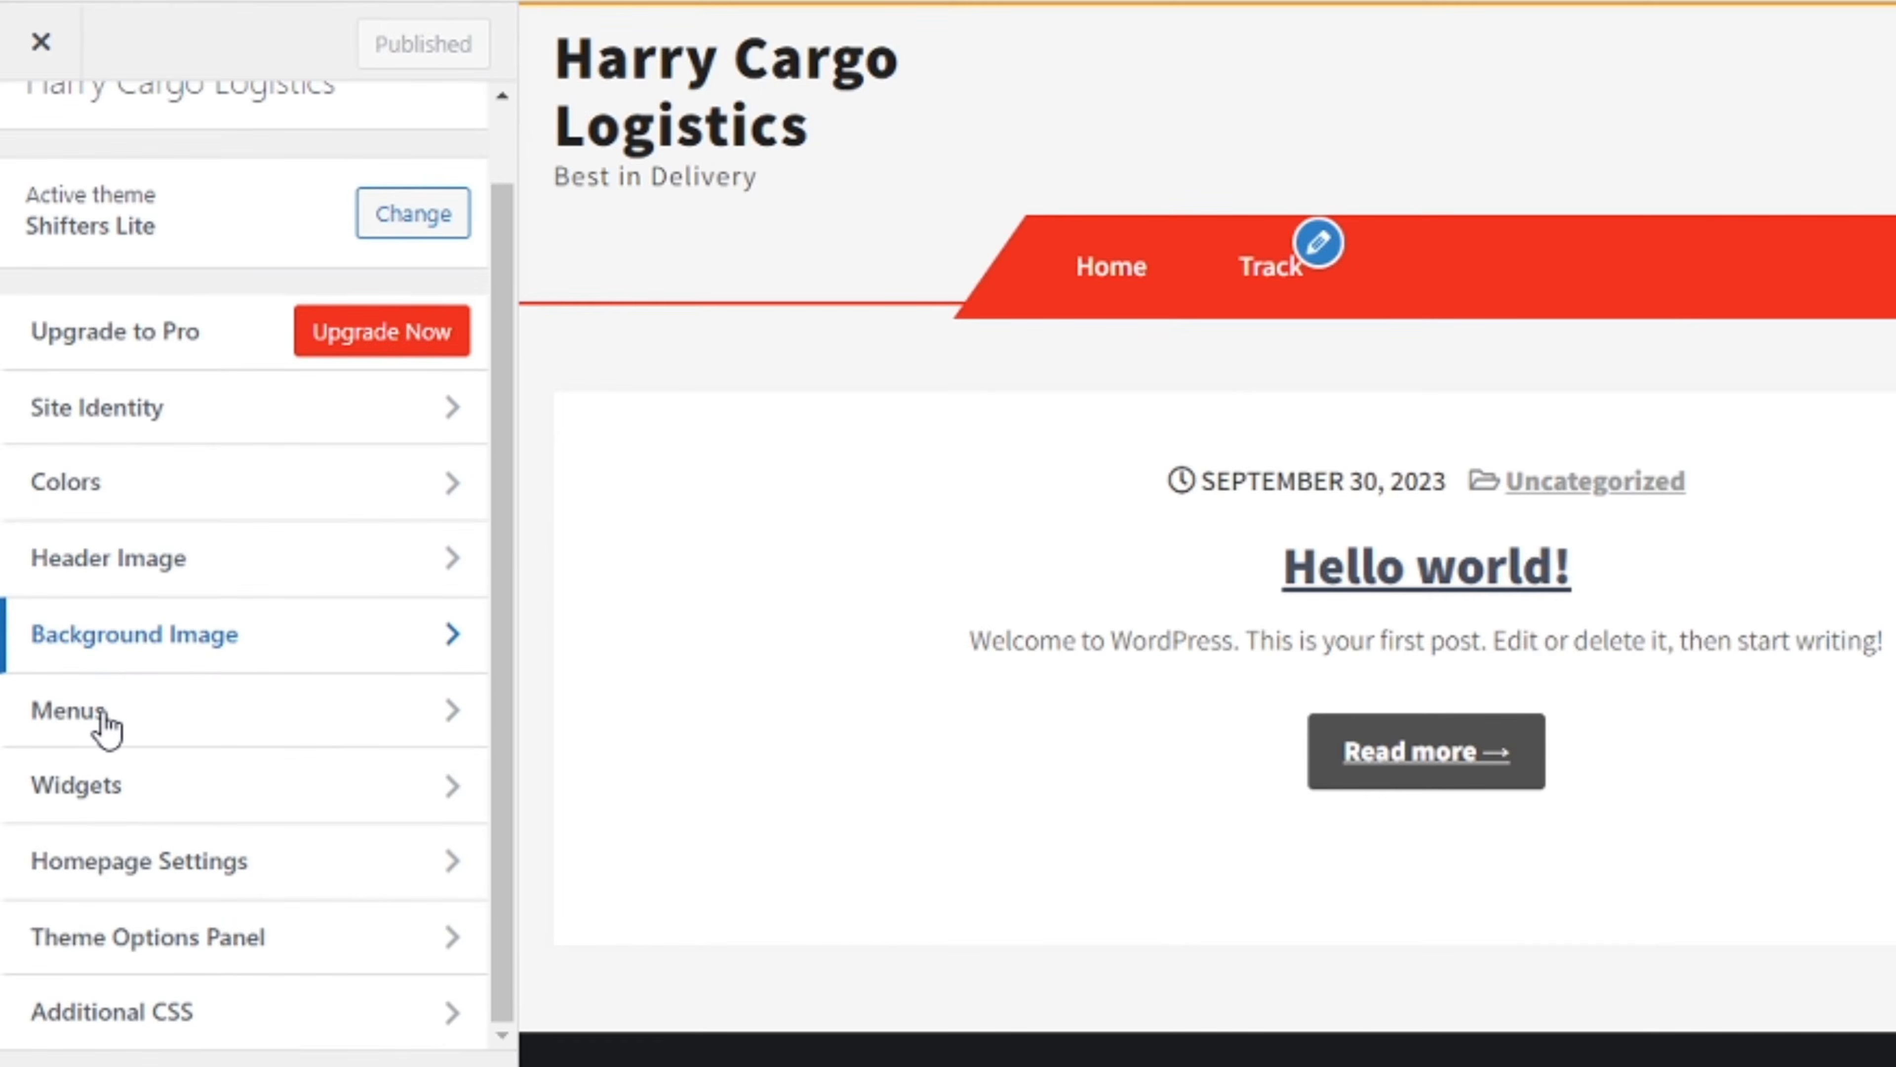
{"action": "left_click", "coordinate": [268, 863]}
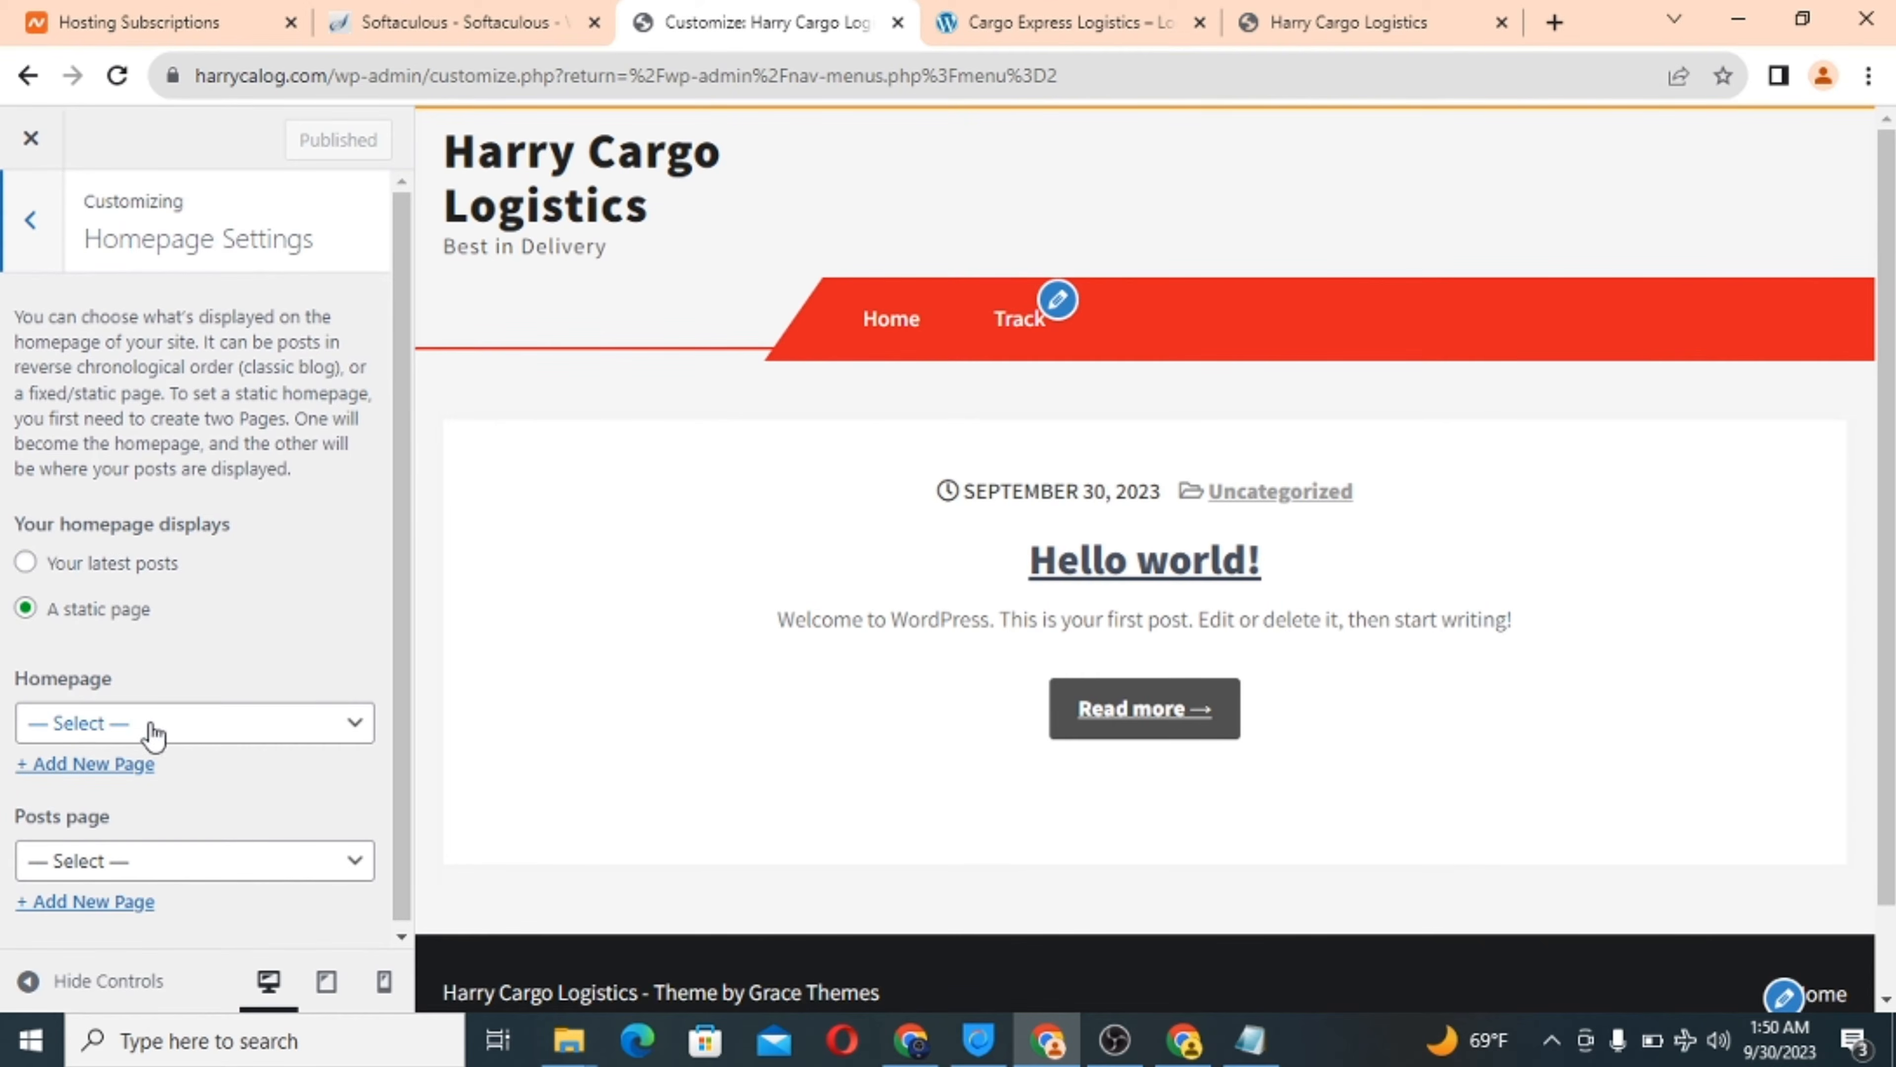
{"action": "left_click", "coordinate": [155, 729]}
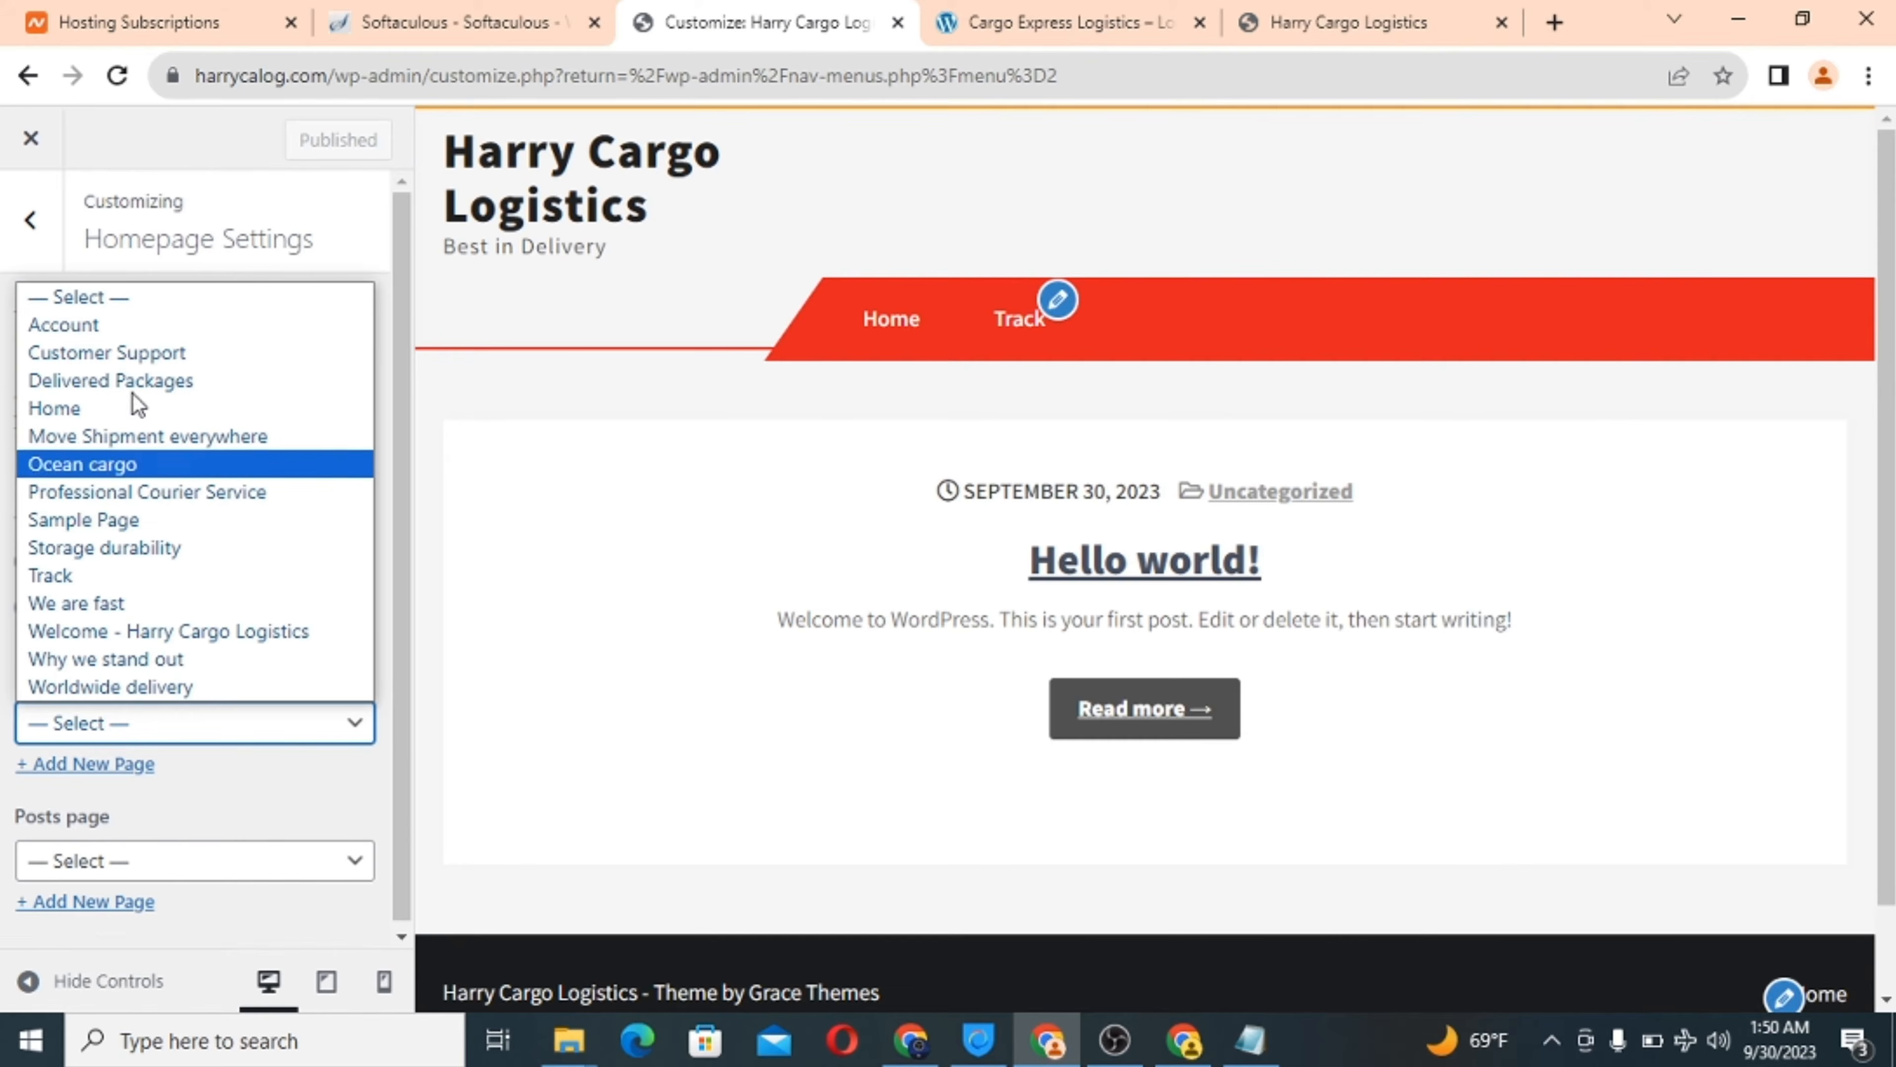
{"action": "left_click", "coordinate": [123, 423]}
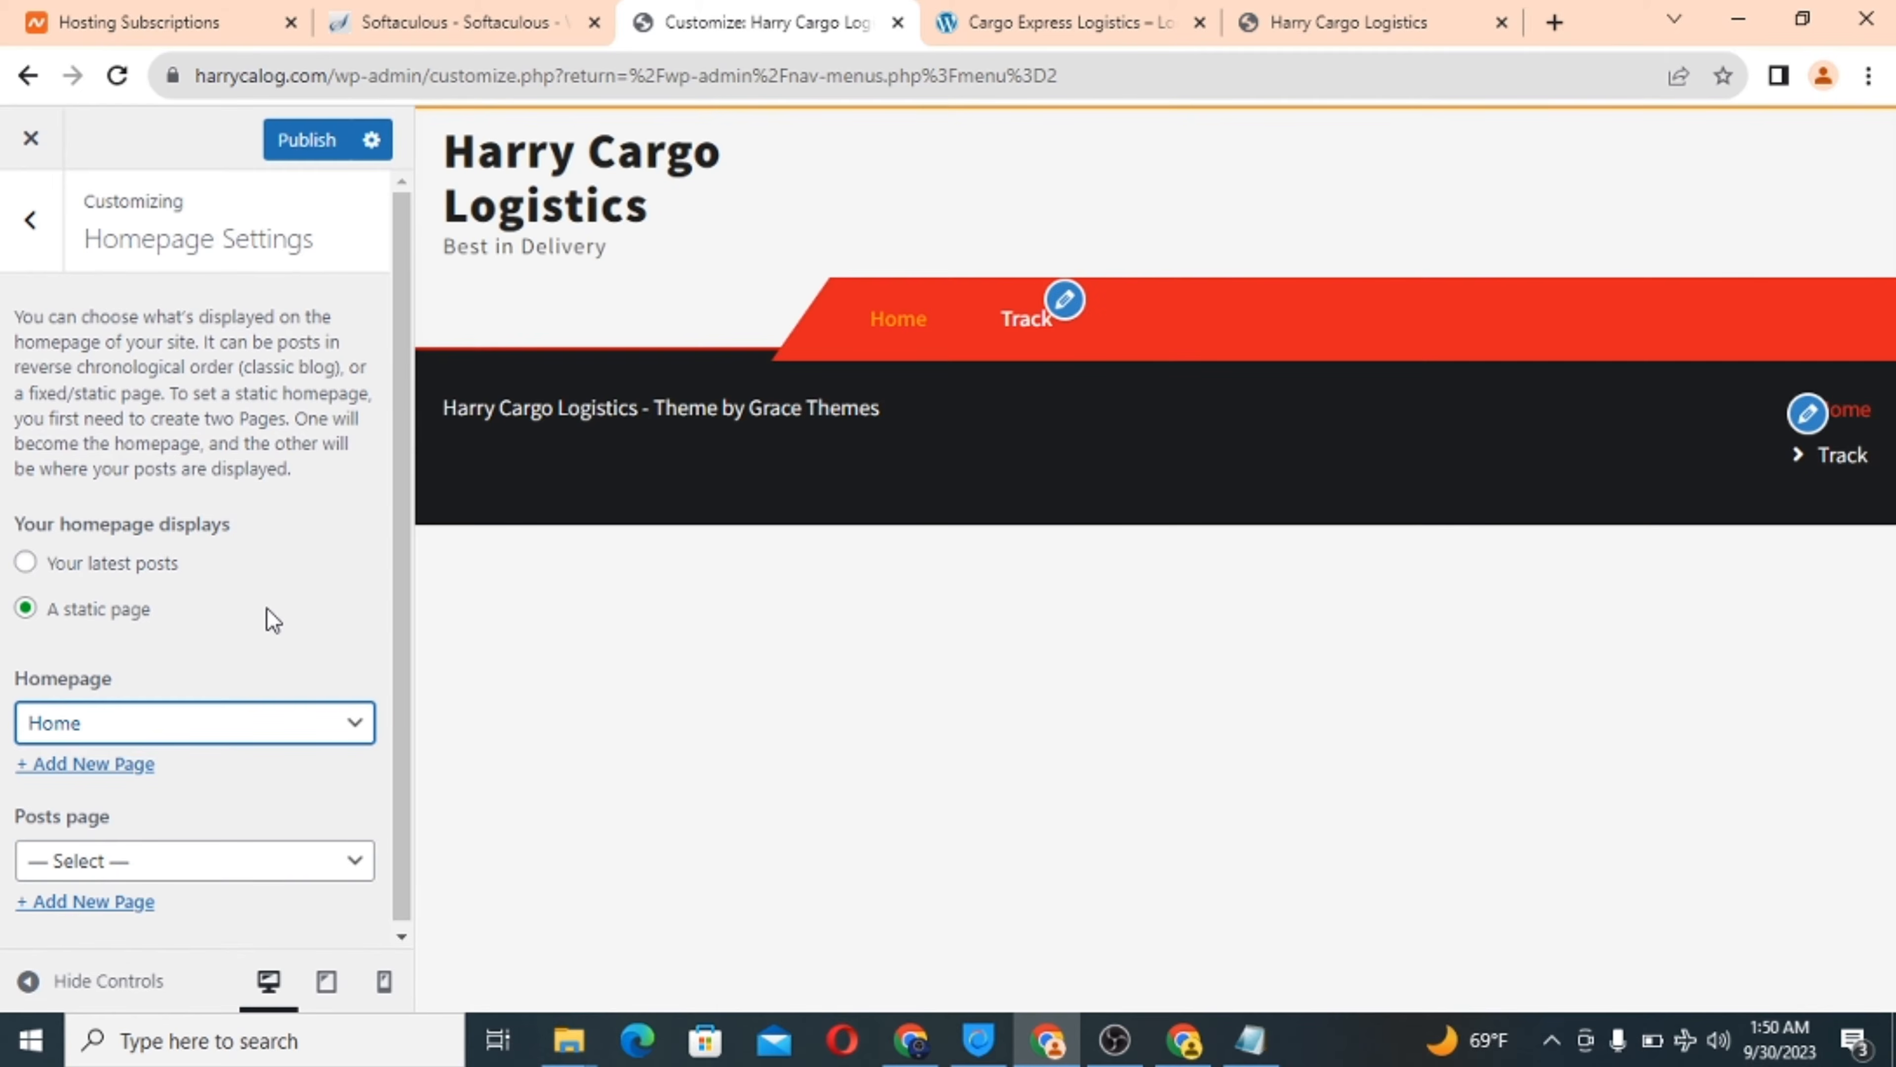
{"action": "scroll", "coordinate": [273, 621], "scroll_direction": "down", "scroll_amount": 1}
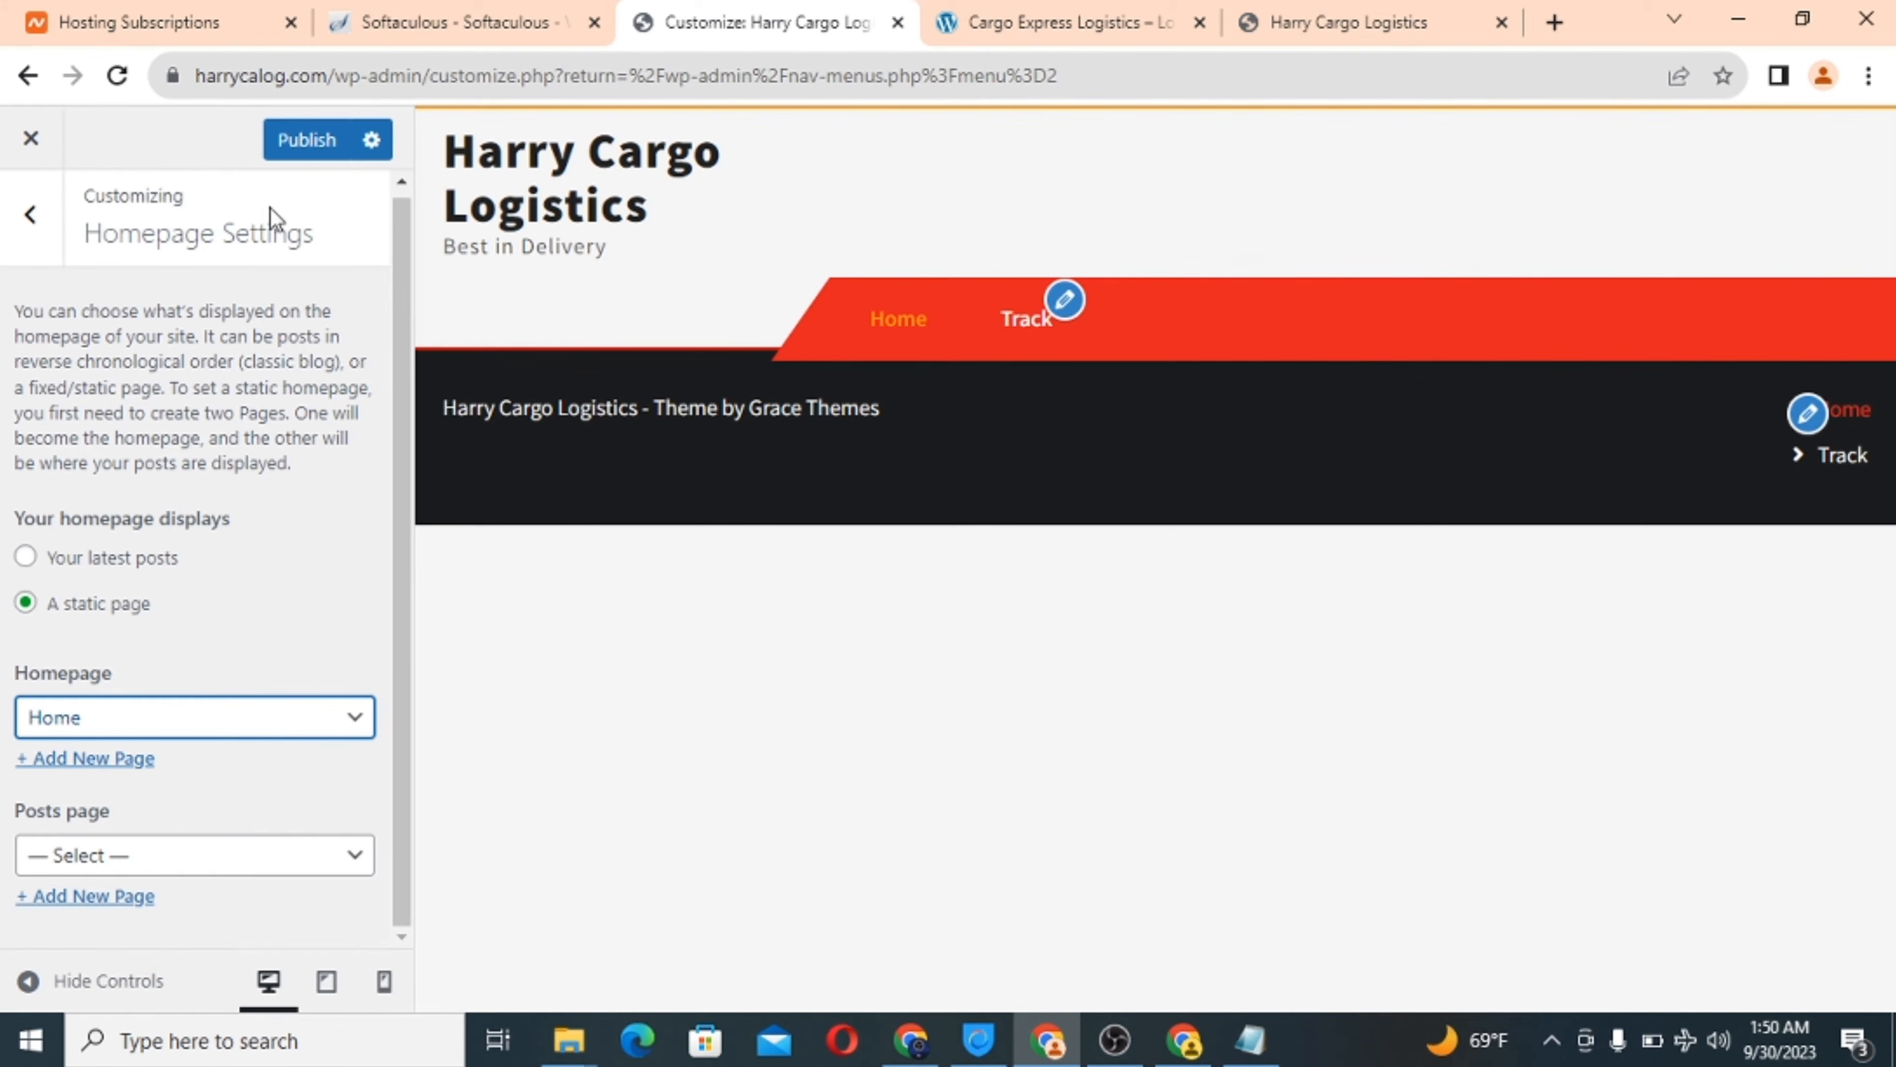
{"action": "left_click", "coordinate": [302, 150]}
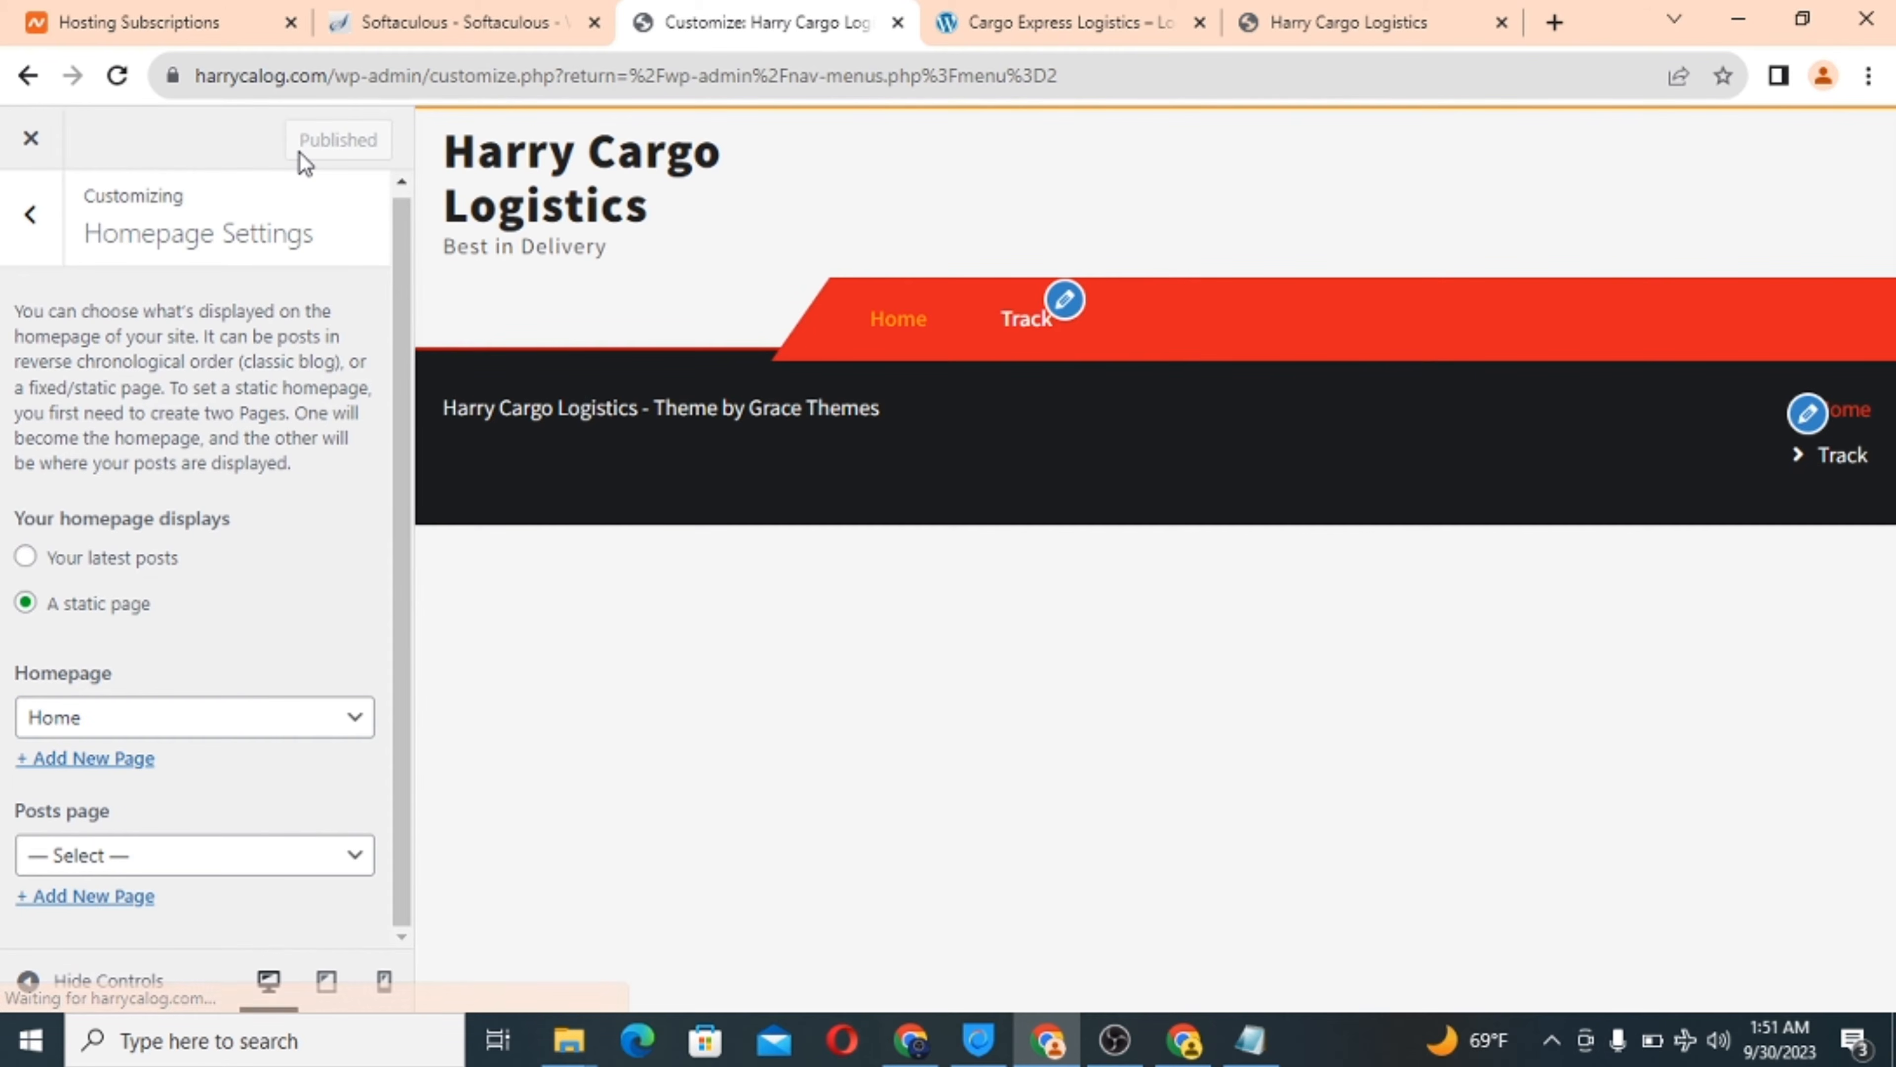
{"action": "left_click", "coordinate": [30, 217]}
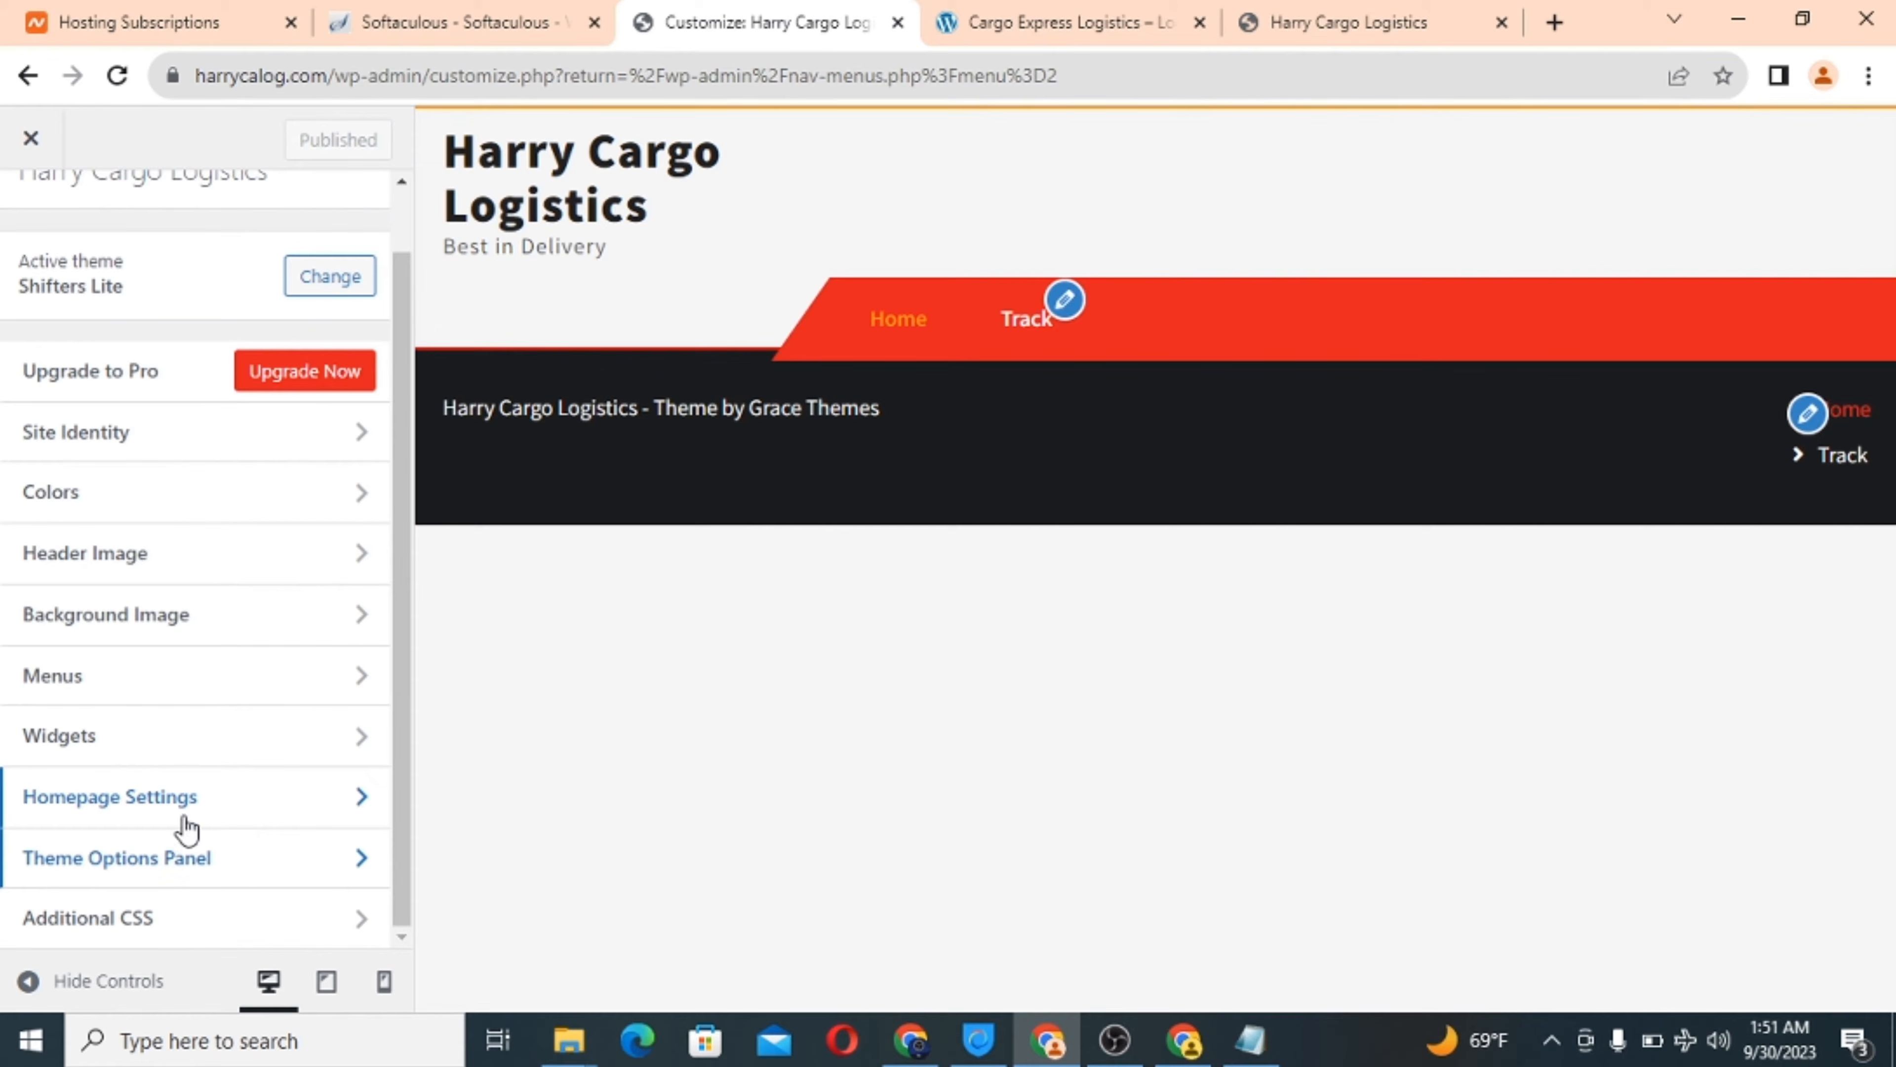
Set the three slider pages to Welcome - Harry Cargo Logistics, Worldwide delivery and Move Shipment everywhere.
{"action": "left_click", "coordinate": [209, 876]}
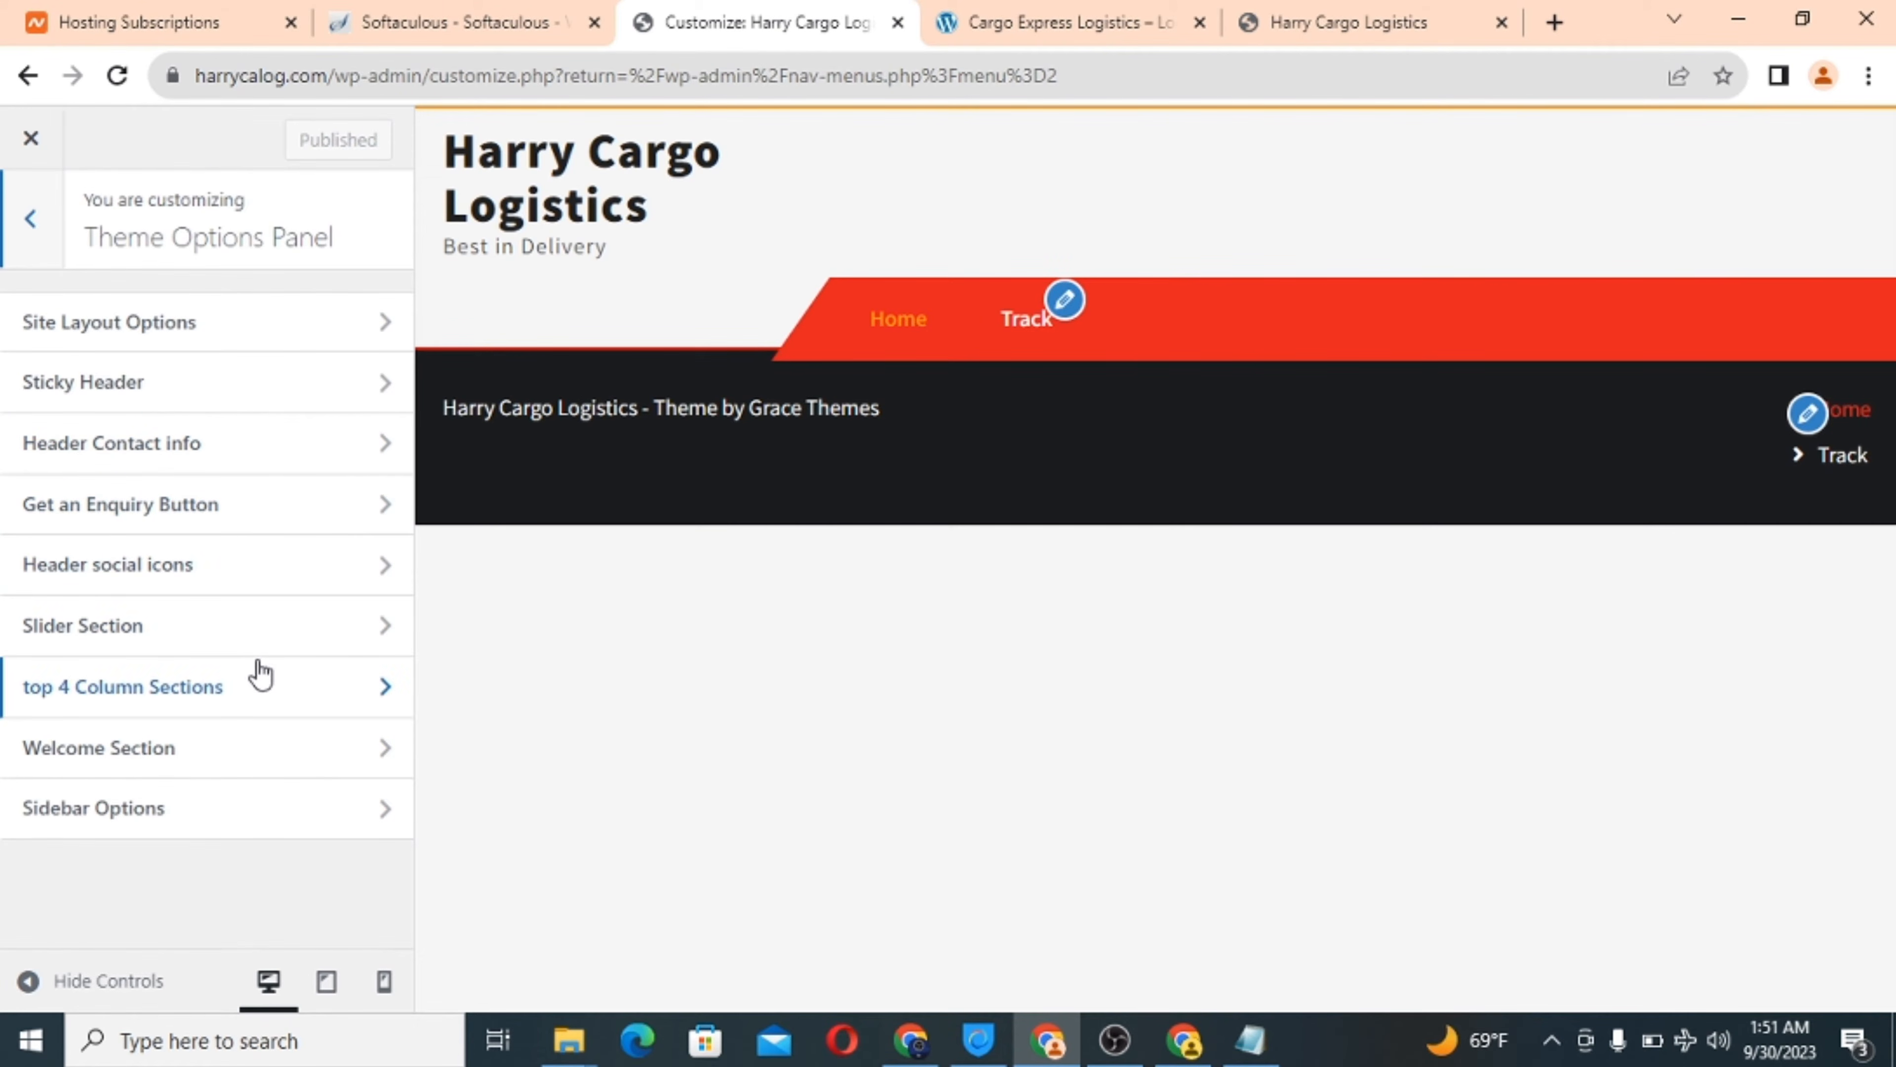
{"action": "left_click", "coordinate": [275, 641]}
{"action": "left_click", "coordinate": [167, 424]}
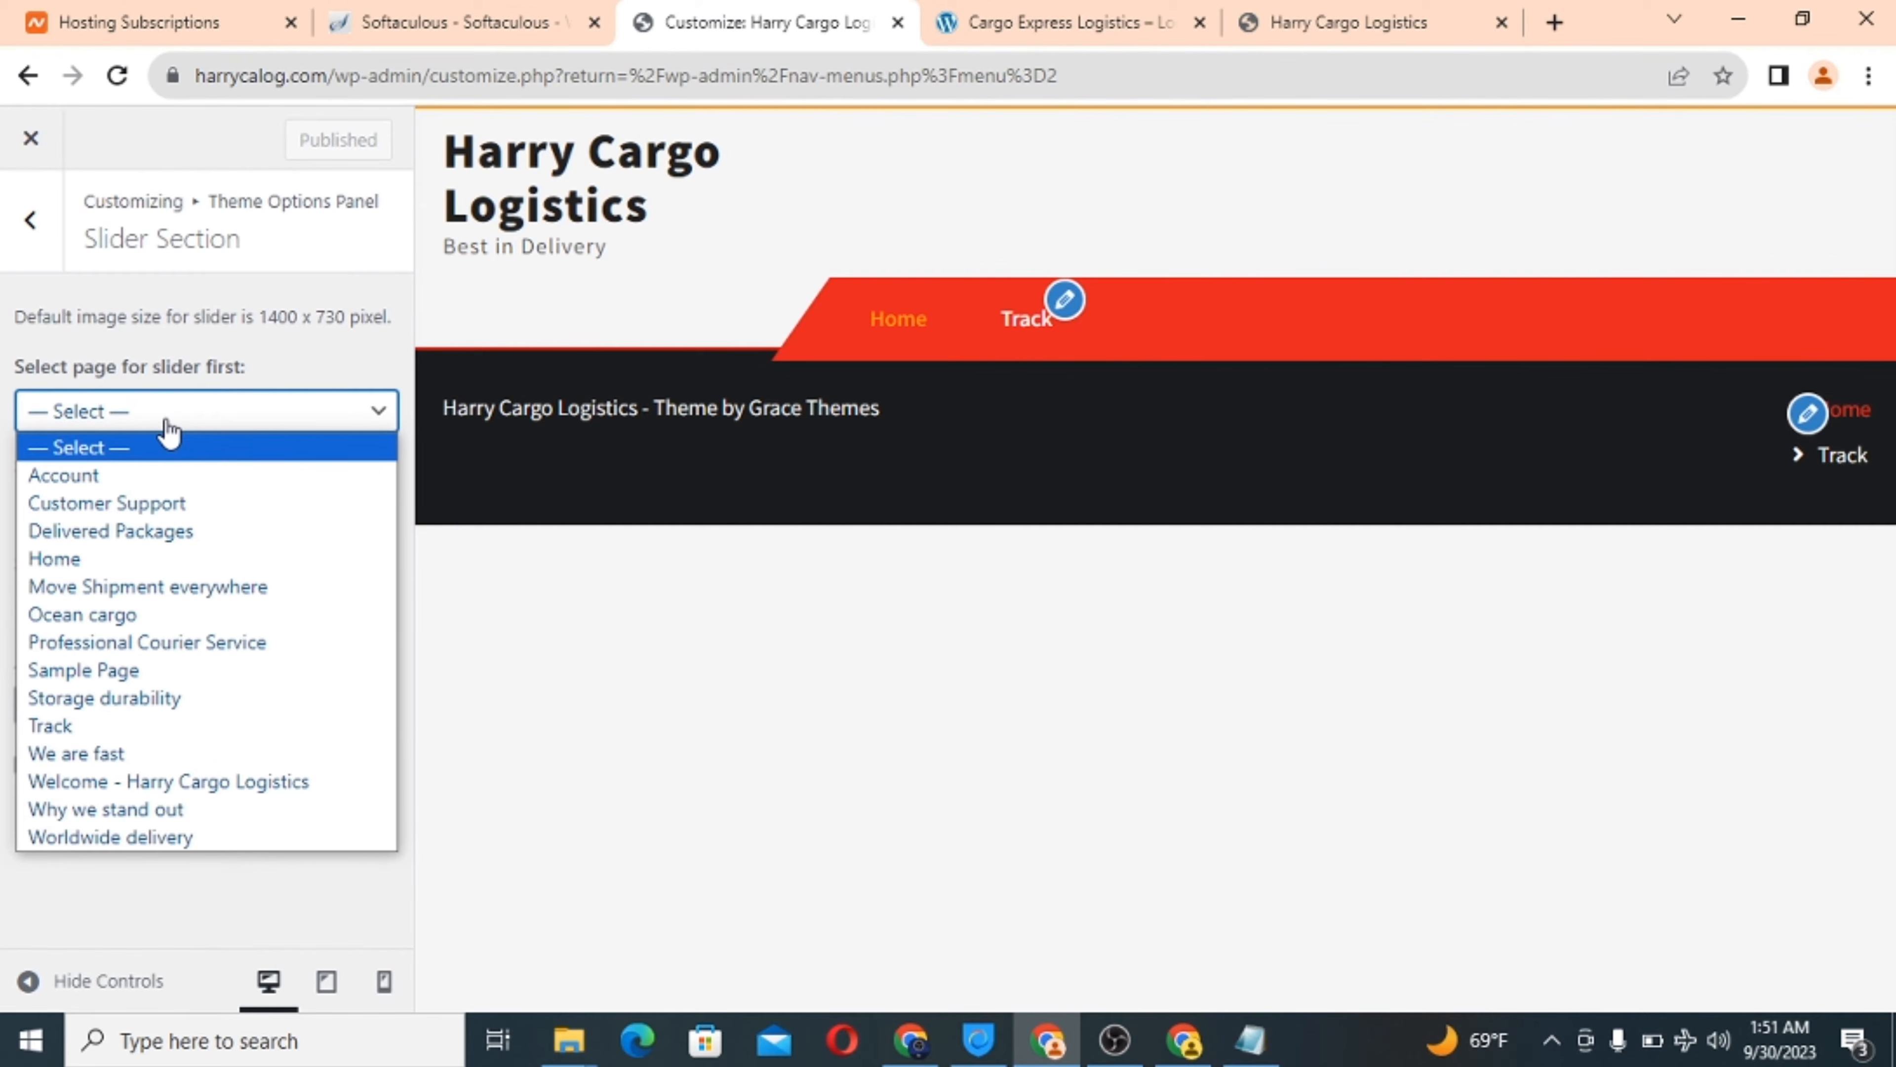
{"action": "left_click", "coordinate": [139, 784]}
{"action": "left_click", "coordinate": [198, 516]}
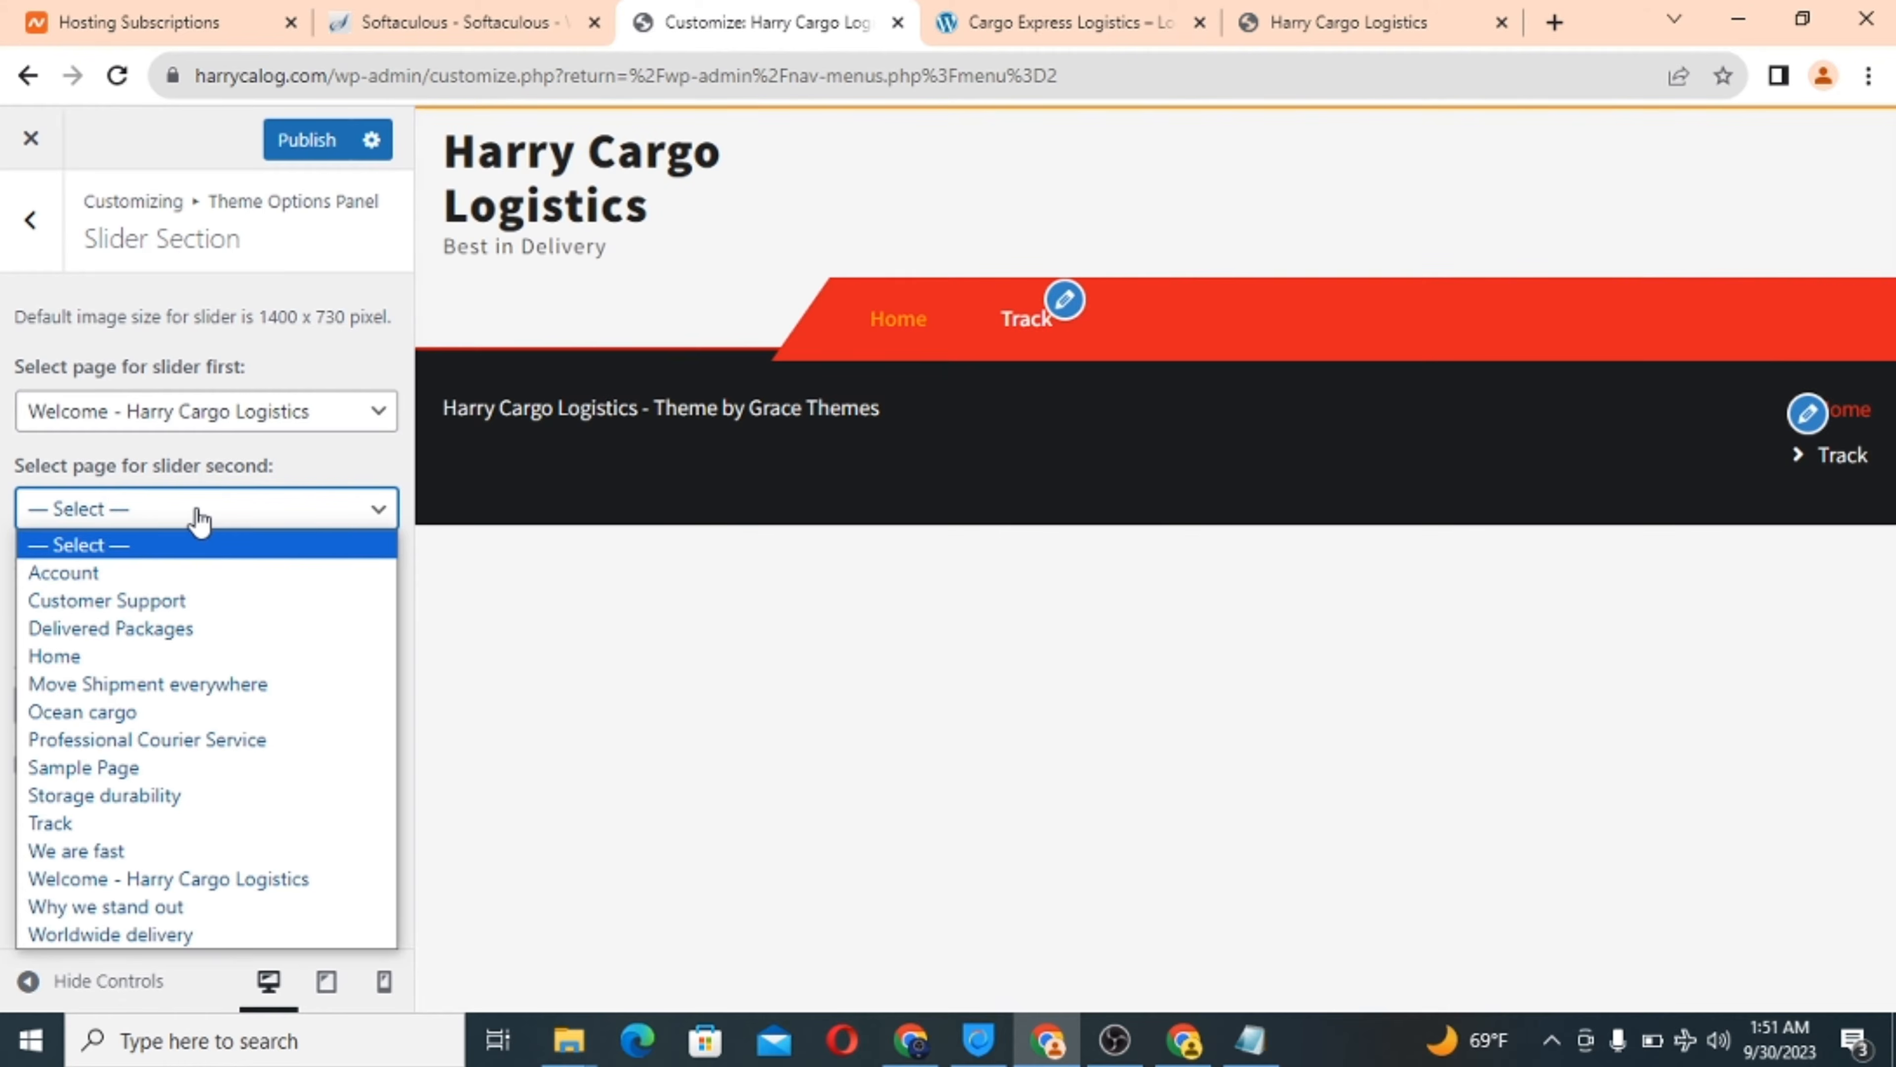
{"action": "left_click", "coordinate": [153, 938]}
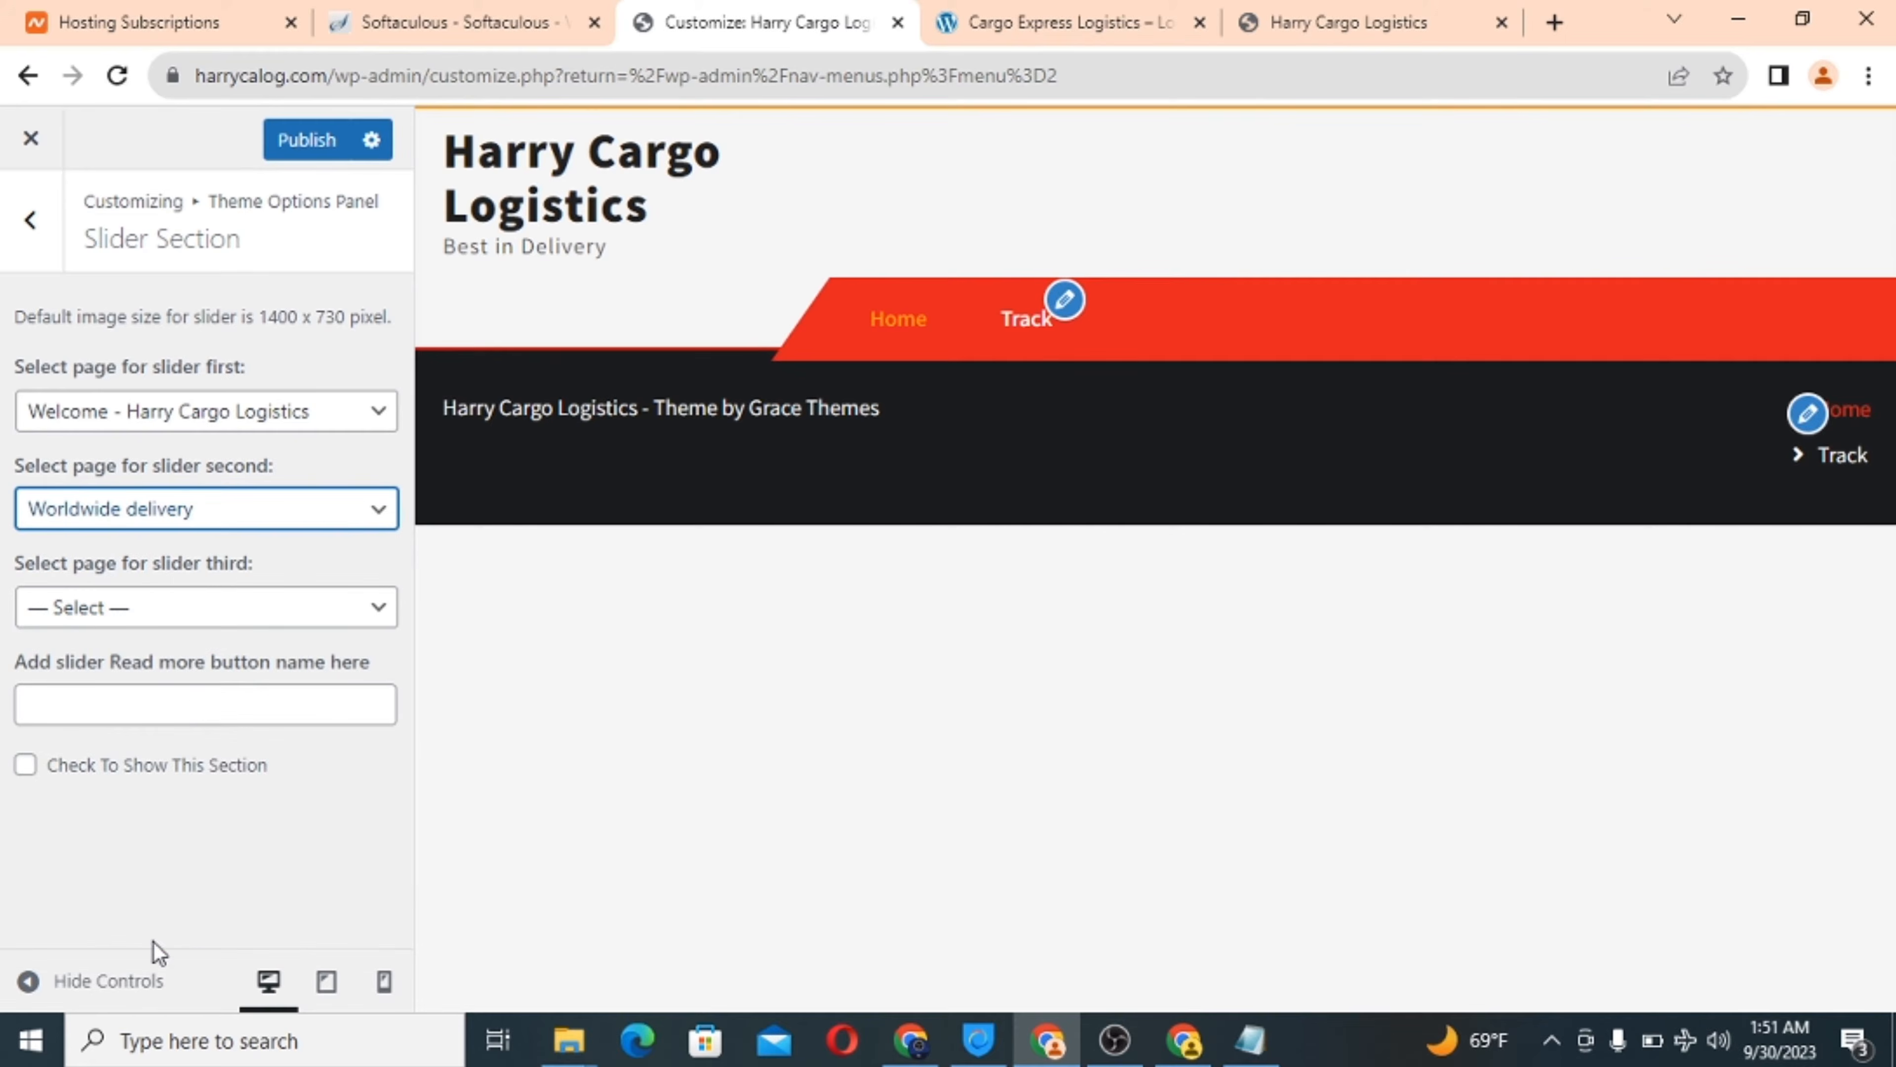
{"action": "left_click", "coordinate": [250, 620]}
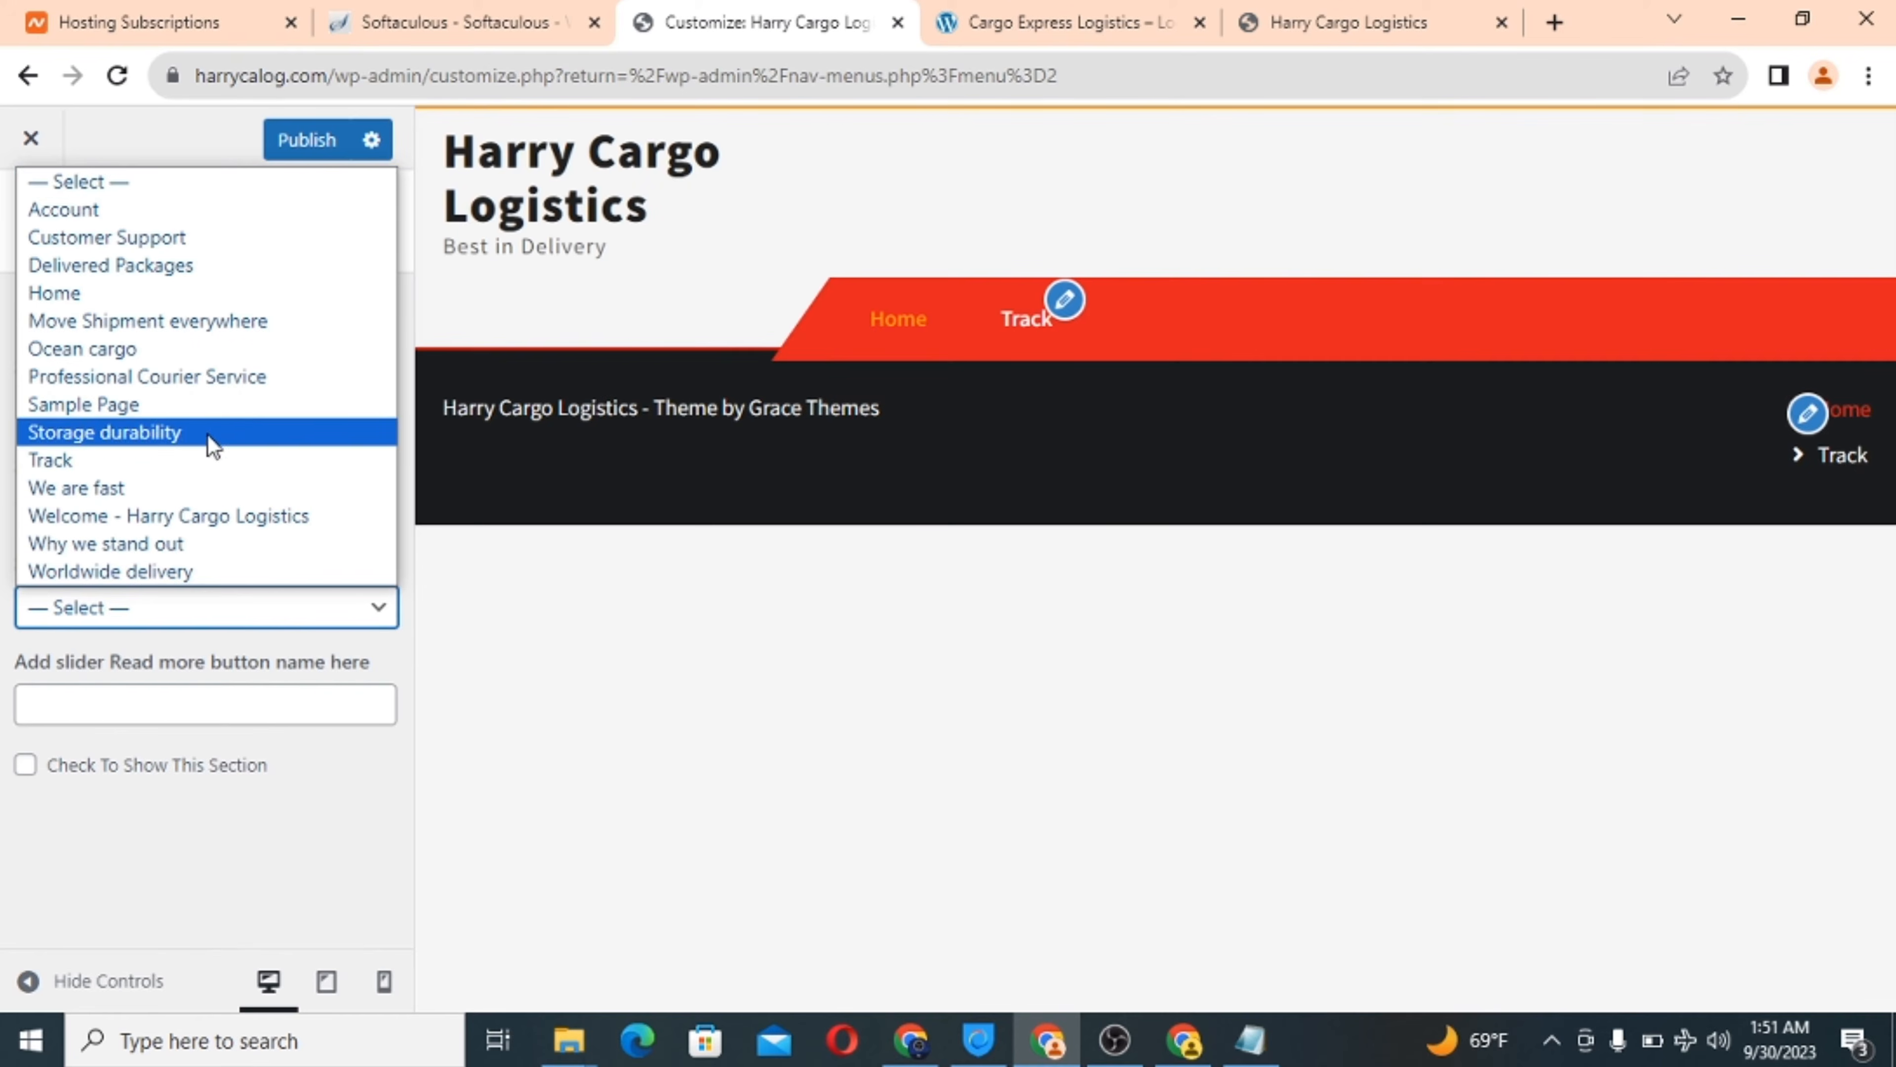
{"action": "left_click", "coordinate": [150, 321]}
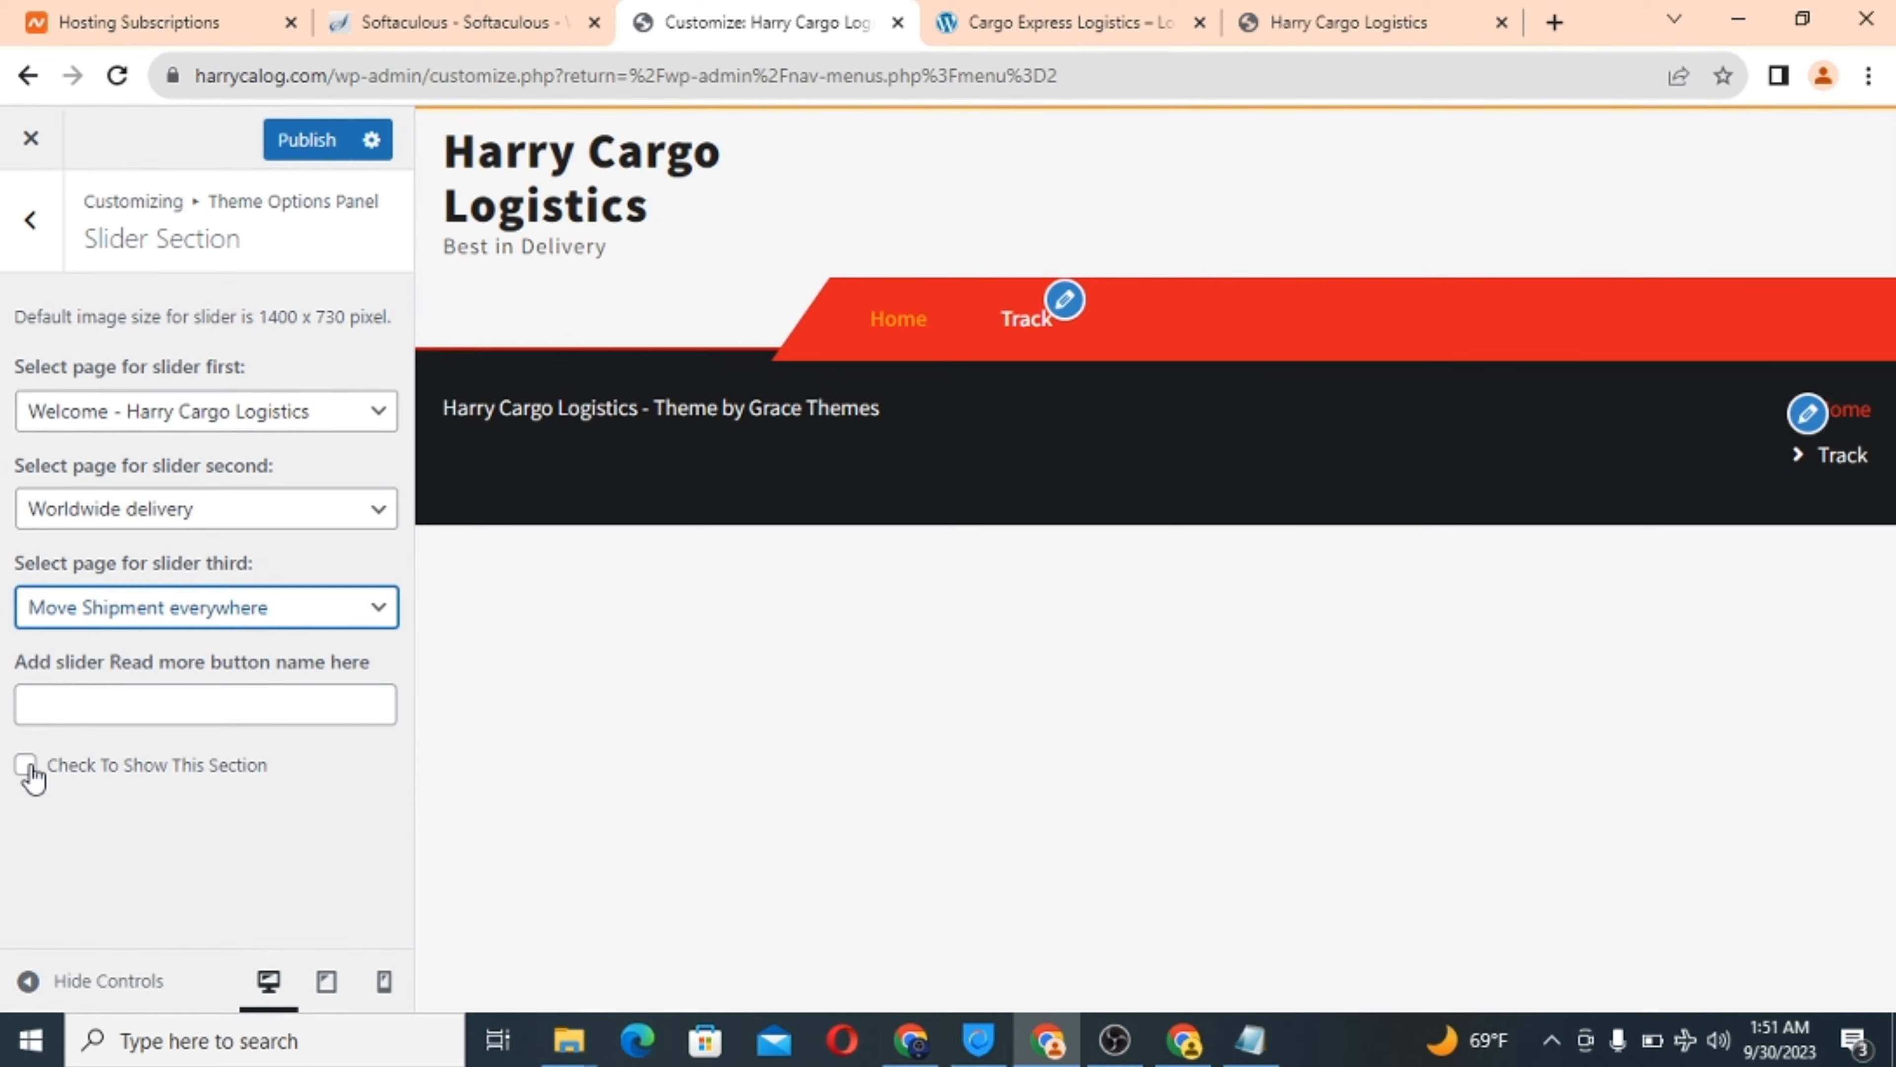
Enable the slider section and publish the slider settings.
{"action": "left_click", "coordinate": [26, 765]}
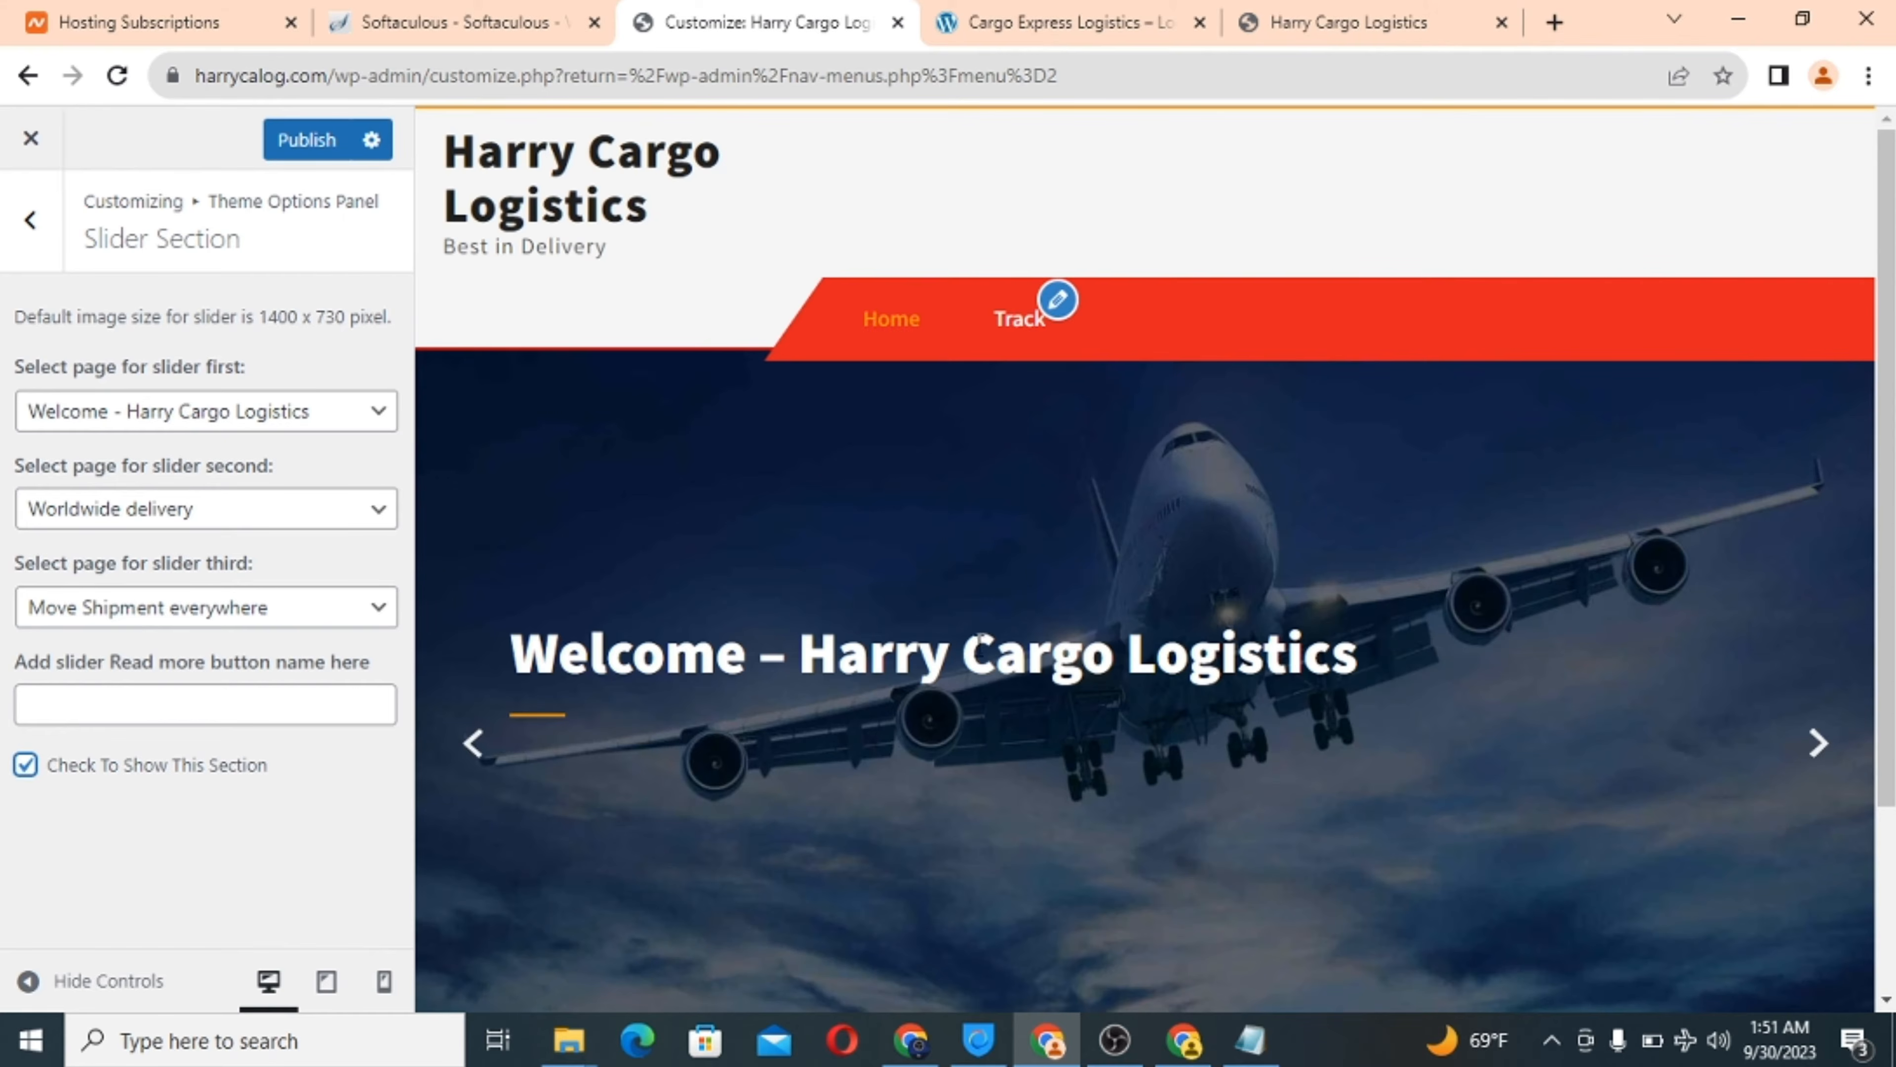
{"action": "scroll", "coordinate": [990, 686], "scroll_direction": "down", "scroll_amount": 3}
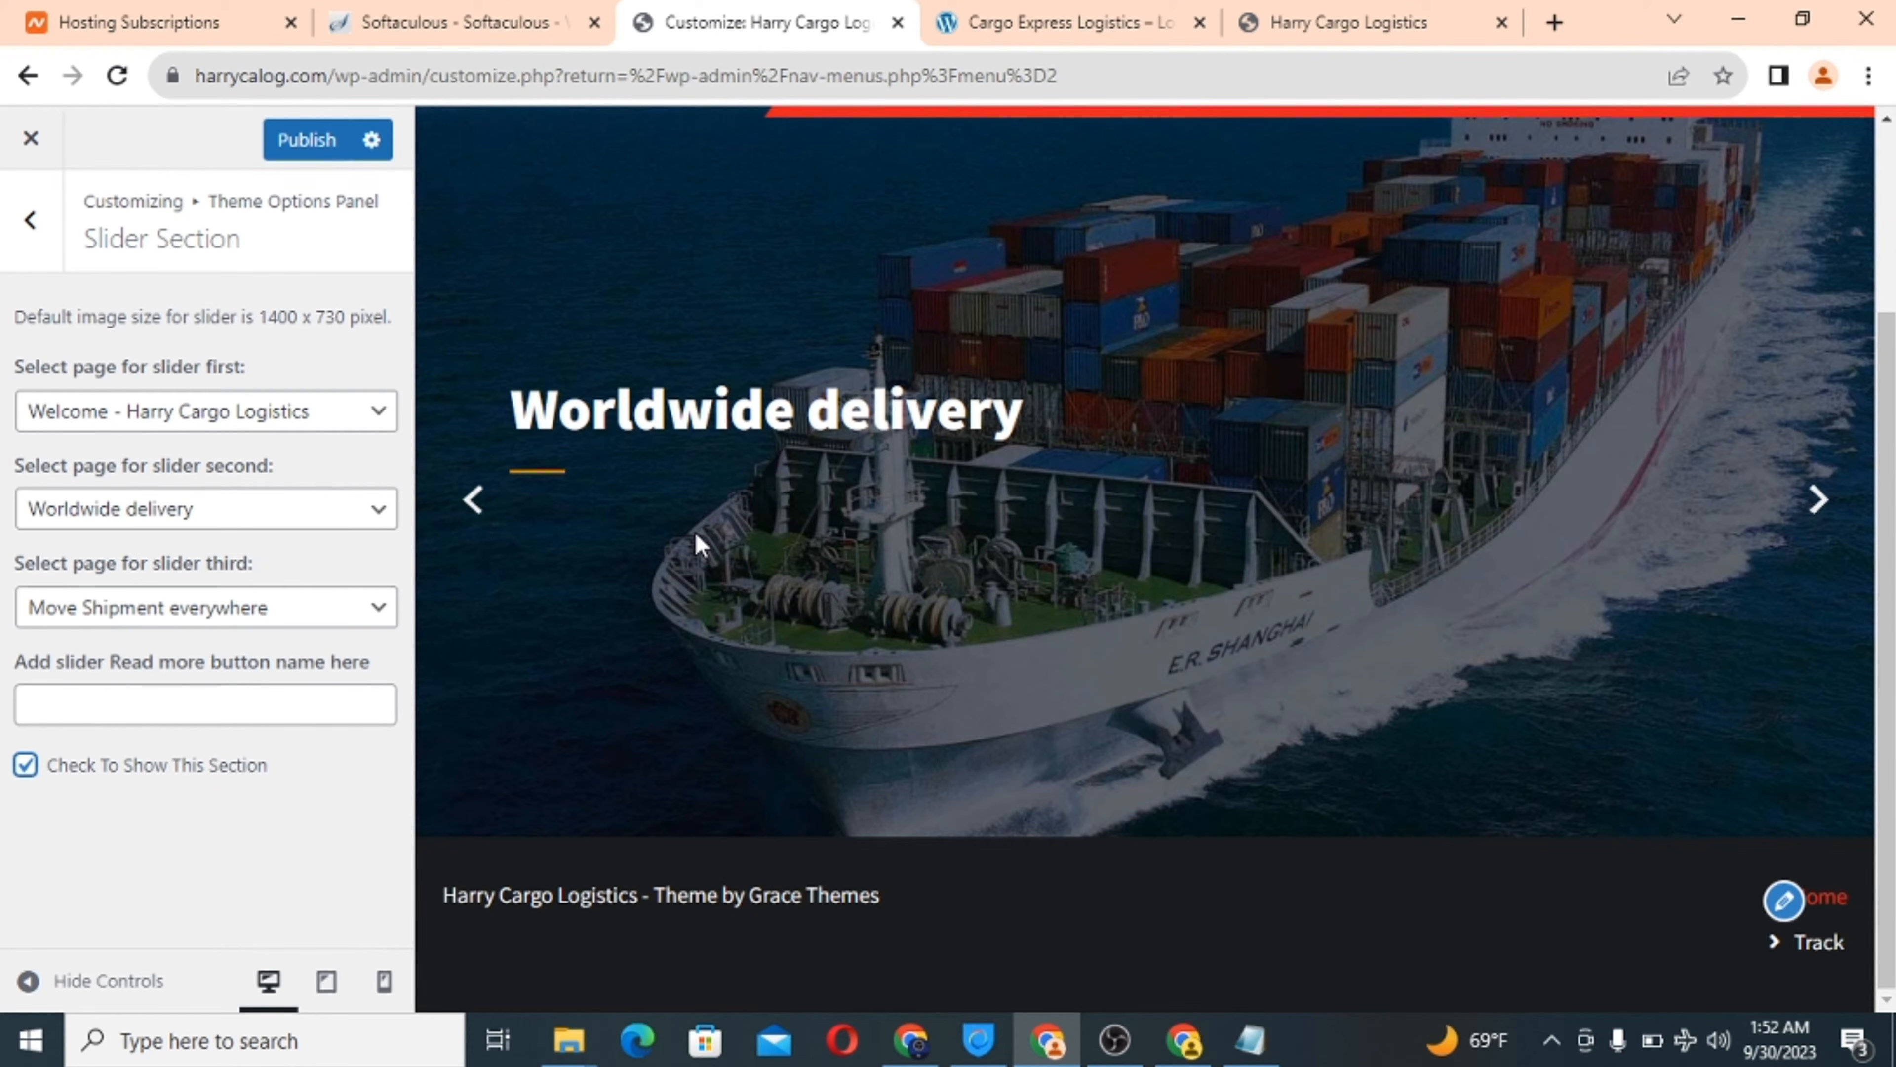
{"action": "left_click", "coordinate": [99, 702]}
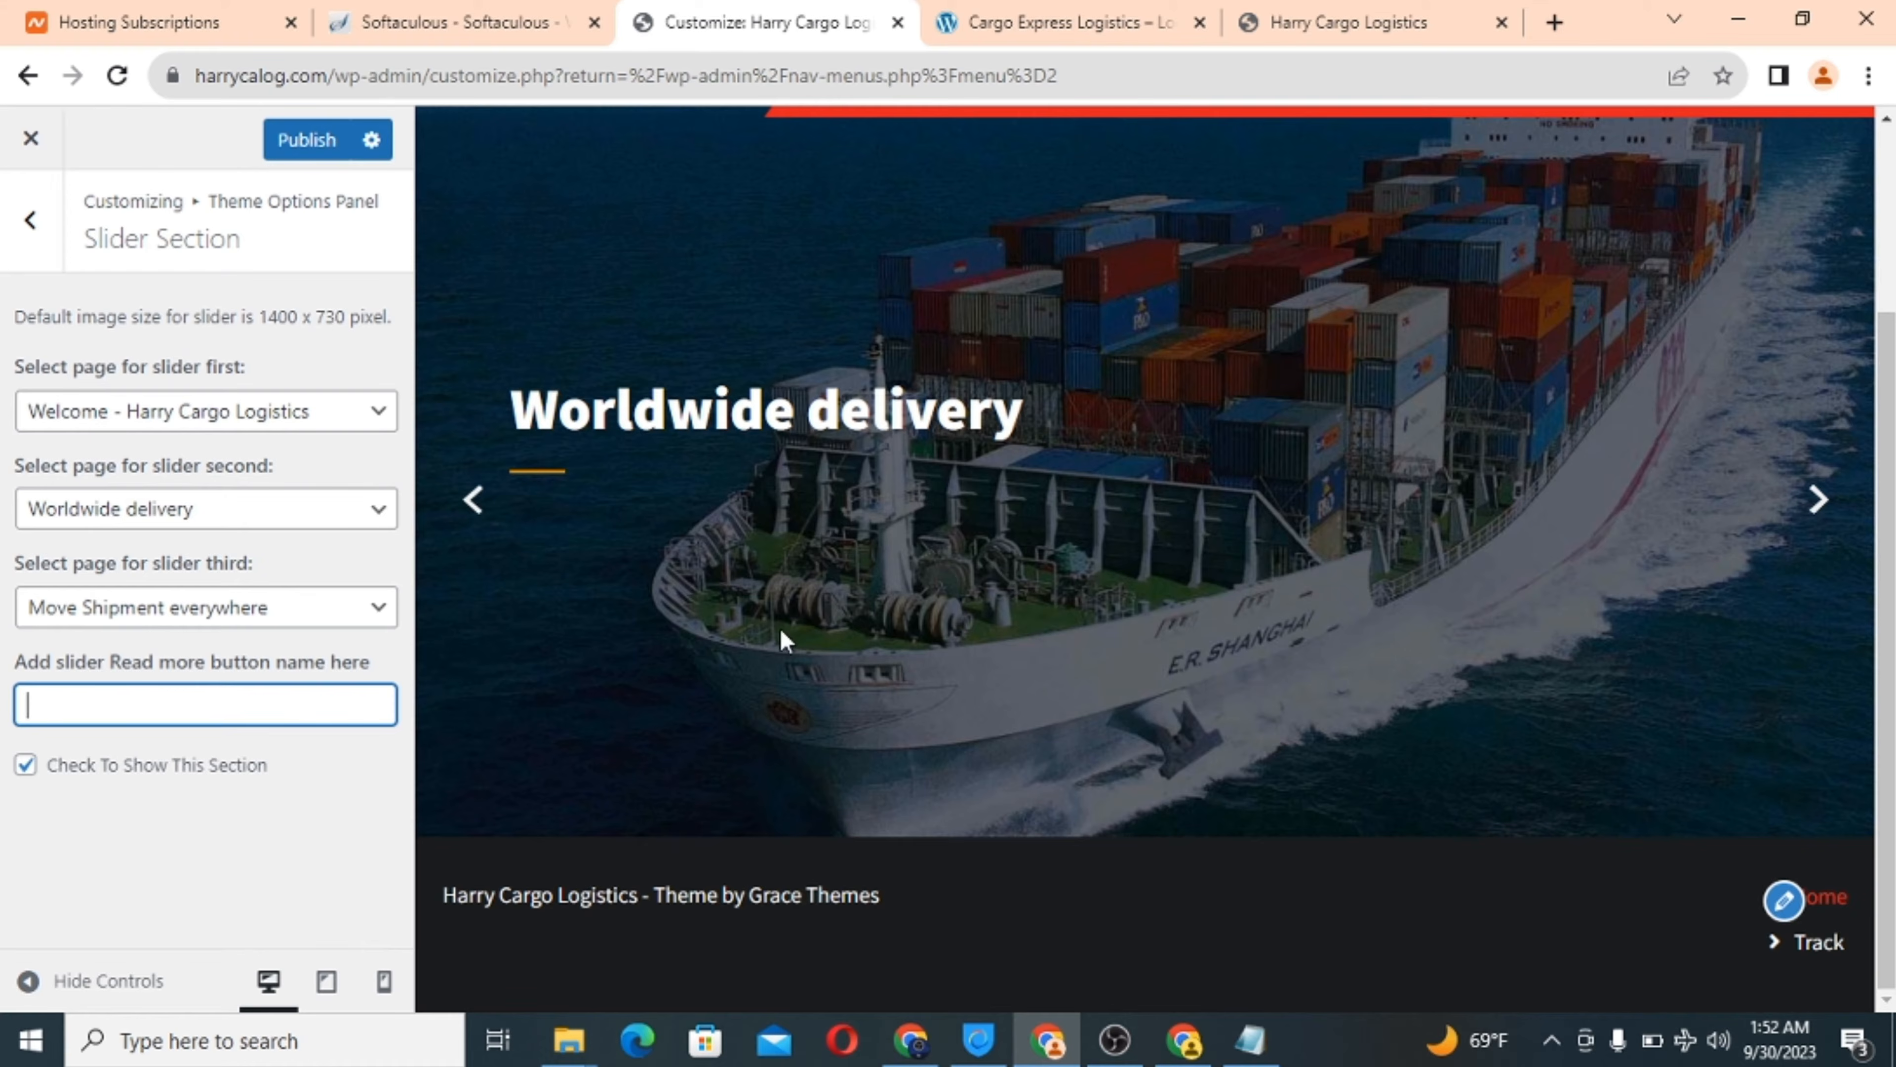
{"action": "left_click", "coordinate": [310, 142]}
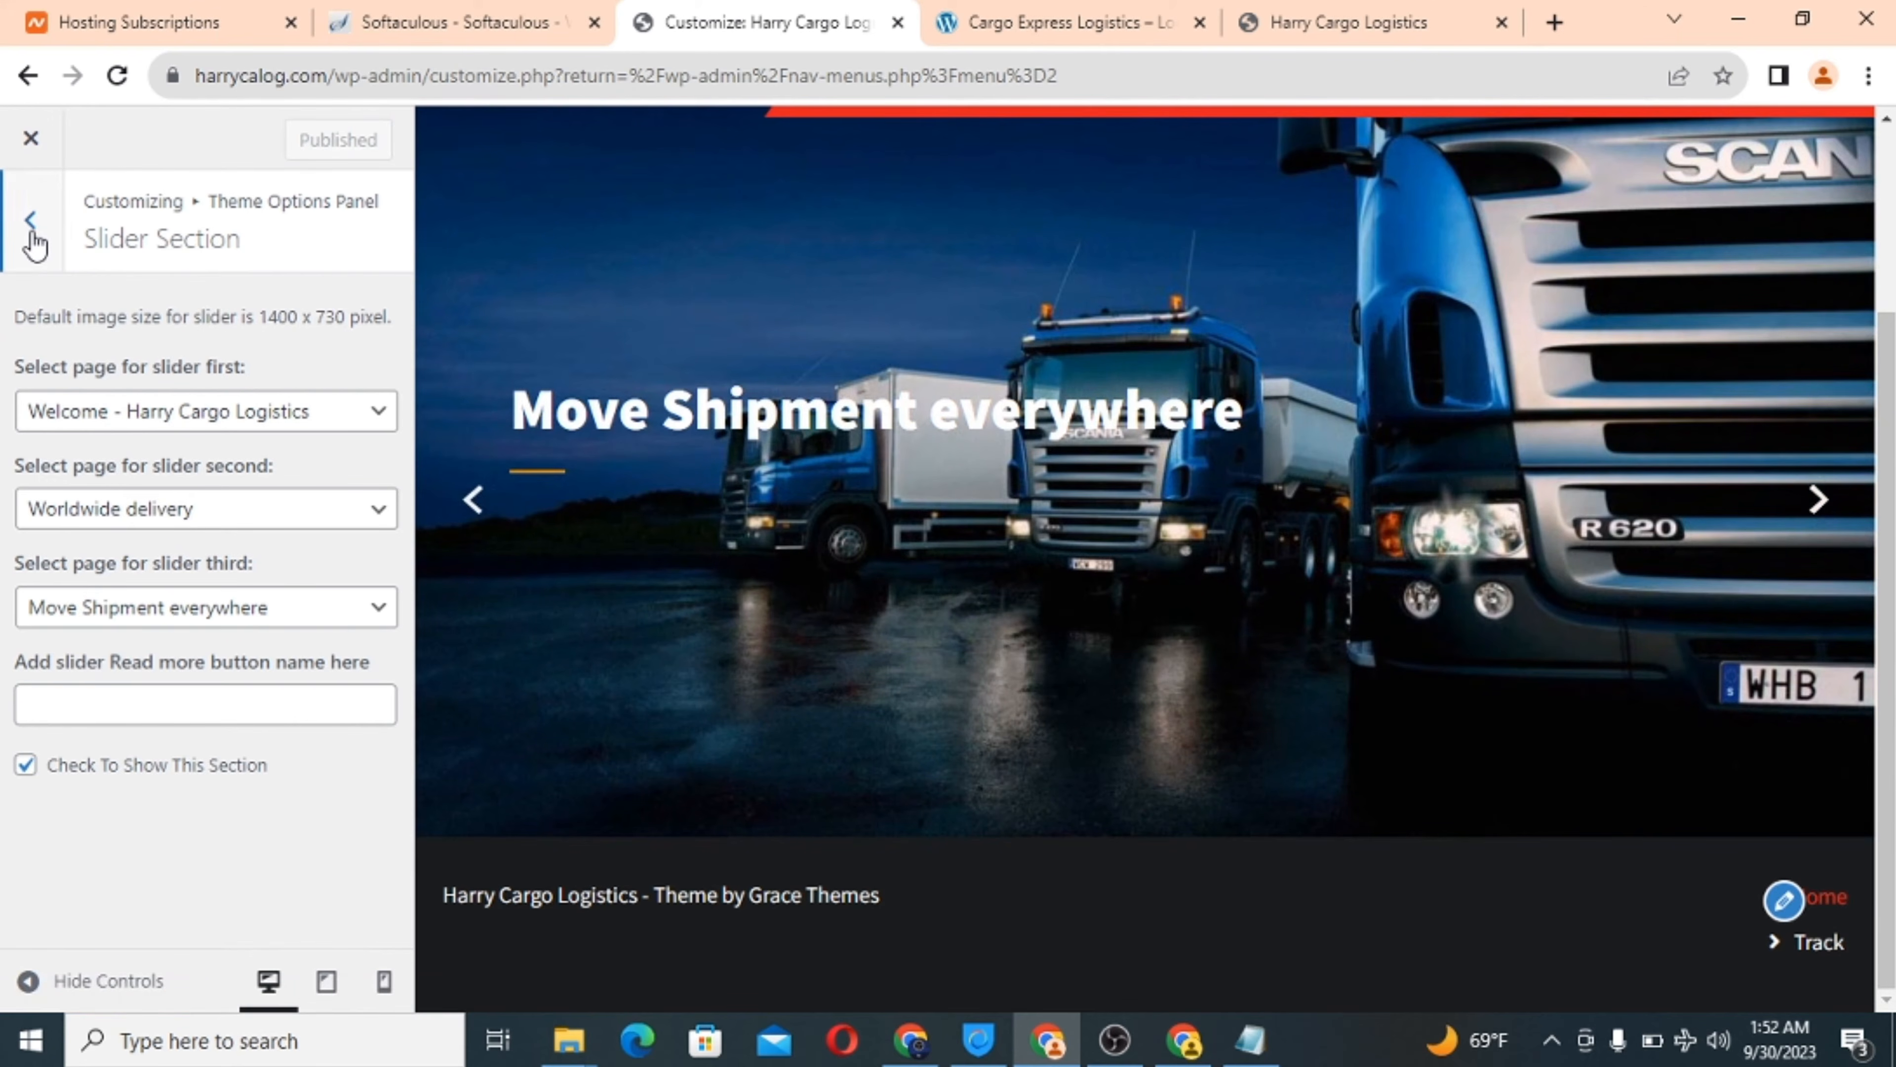
Fill the service columns with We are fast, Customer Support, Delivered Packages and Storage durability.
{"action": "left_click", "coordinate": [33, 237]}
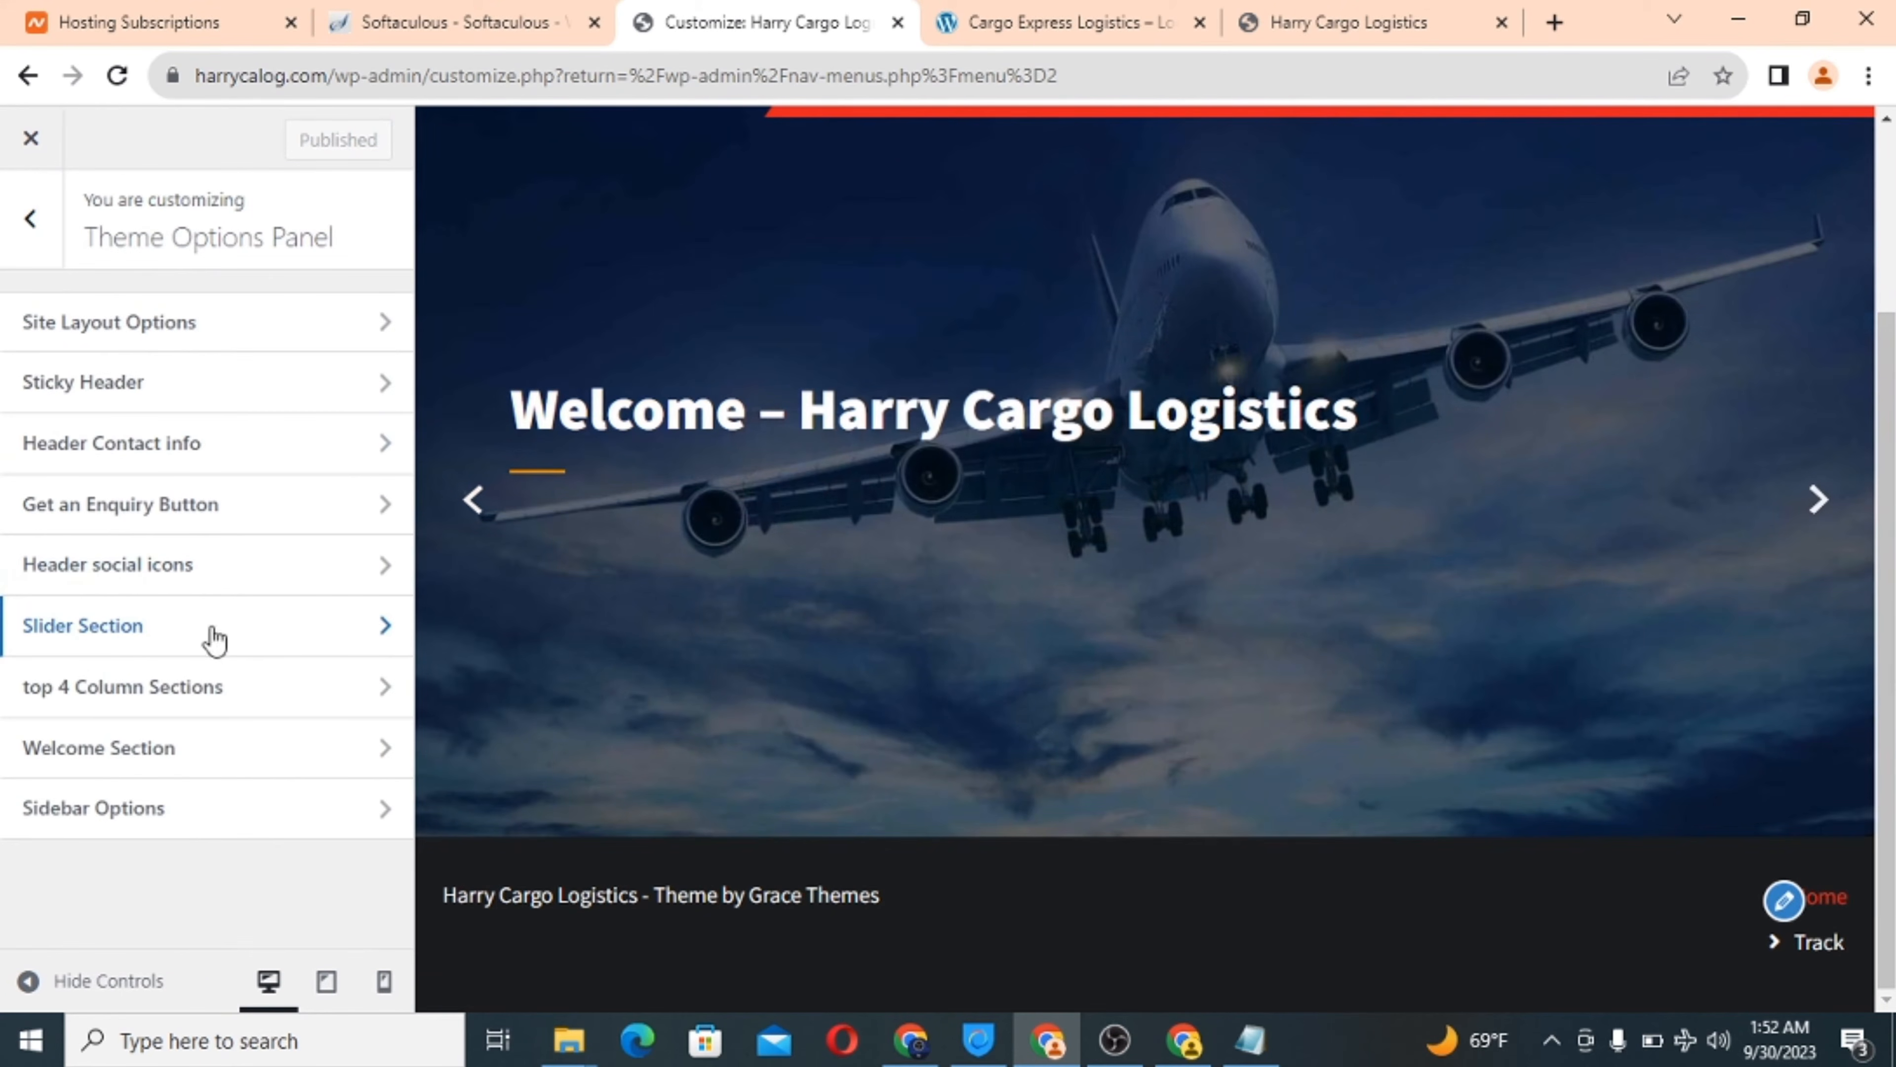
{"action": "left_click", "coordinate": [140, 689]}
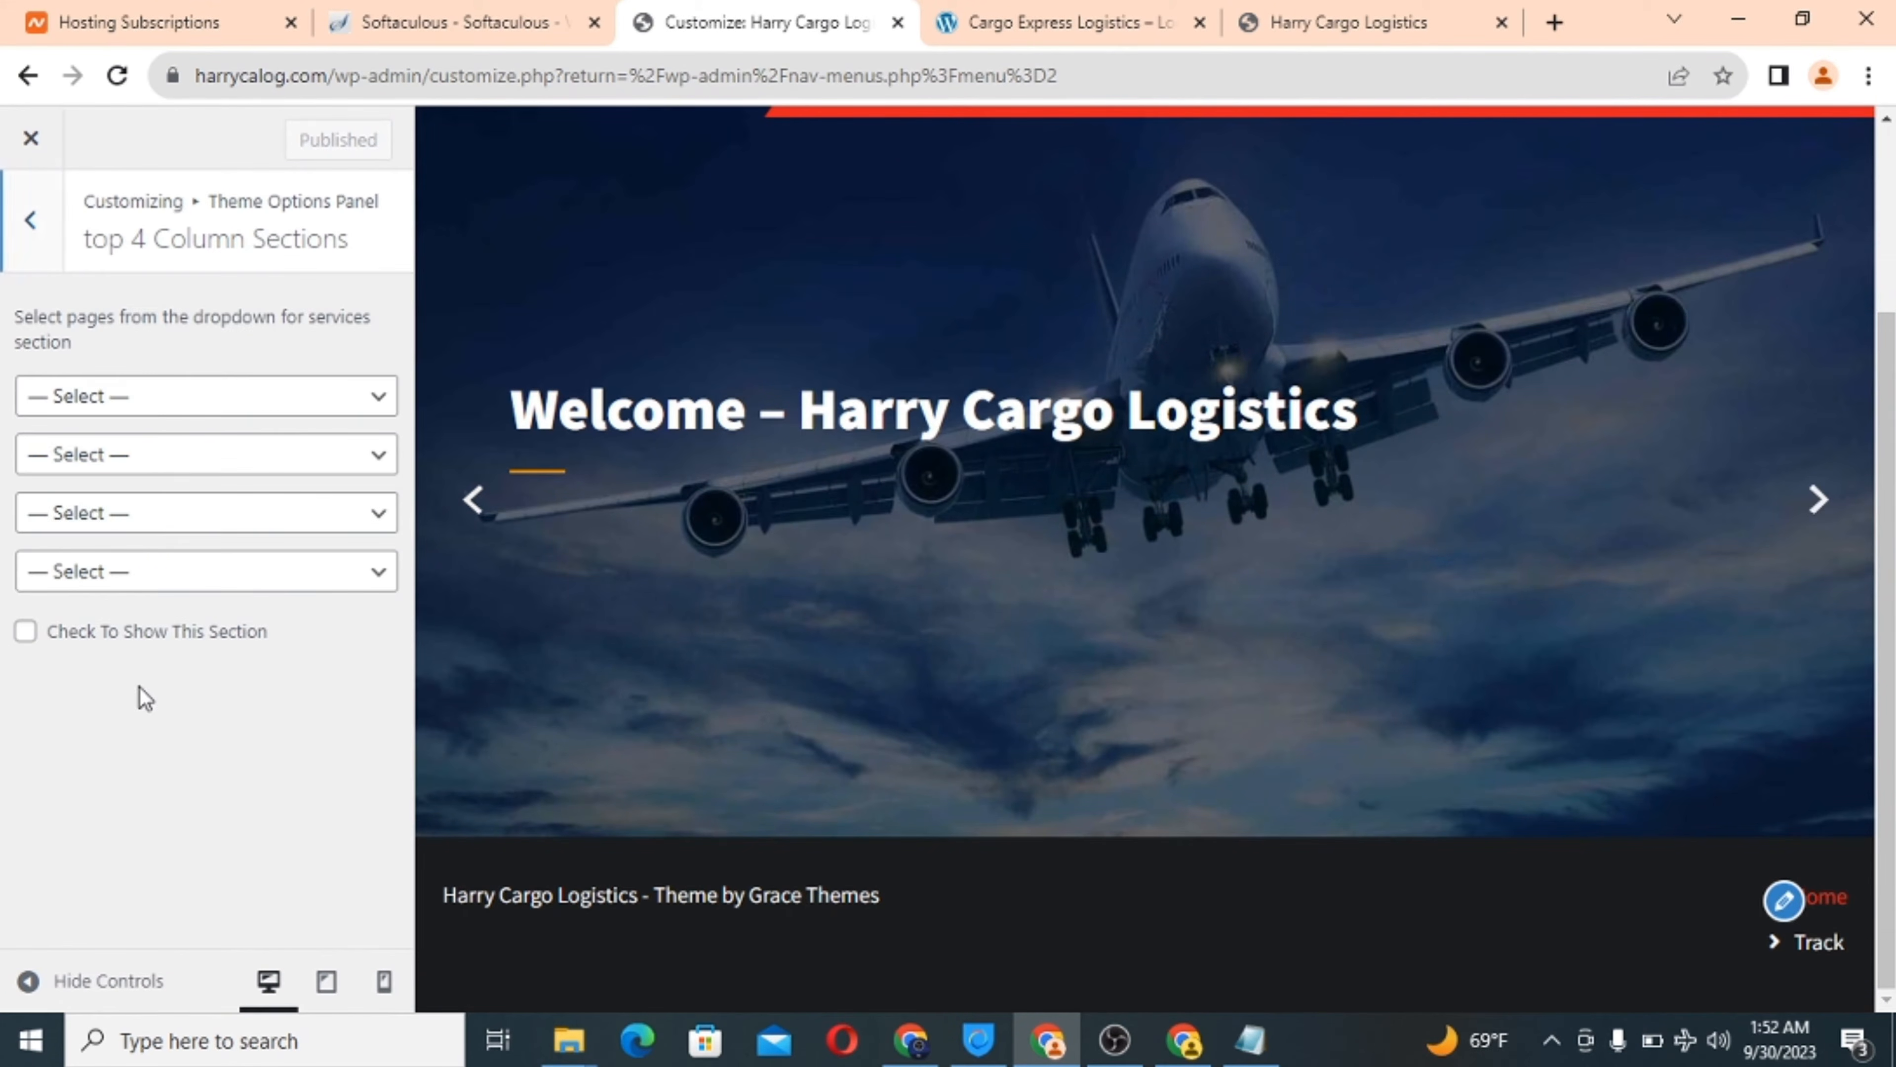
{"action": "left_click", "coordinate": [184, 403]}
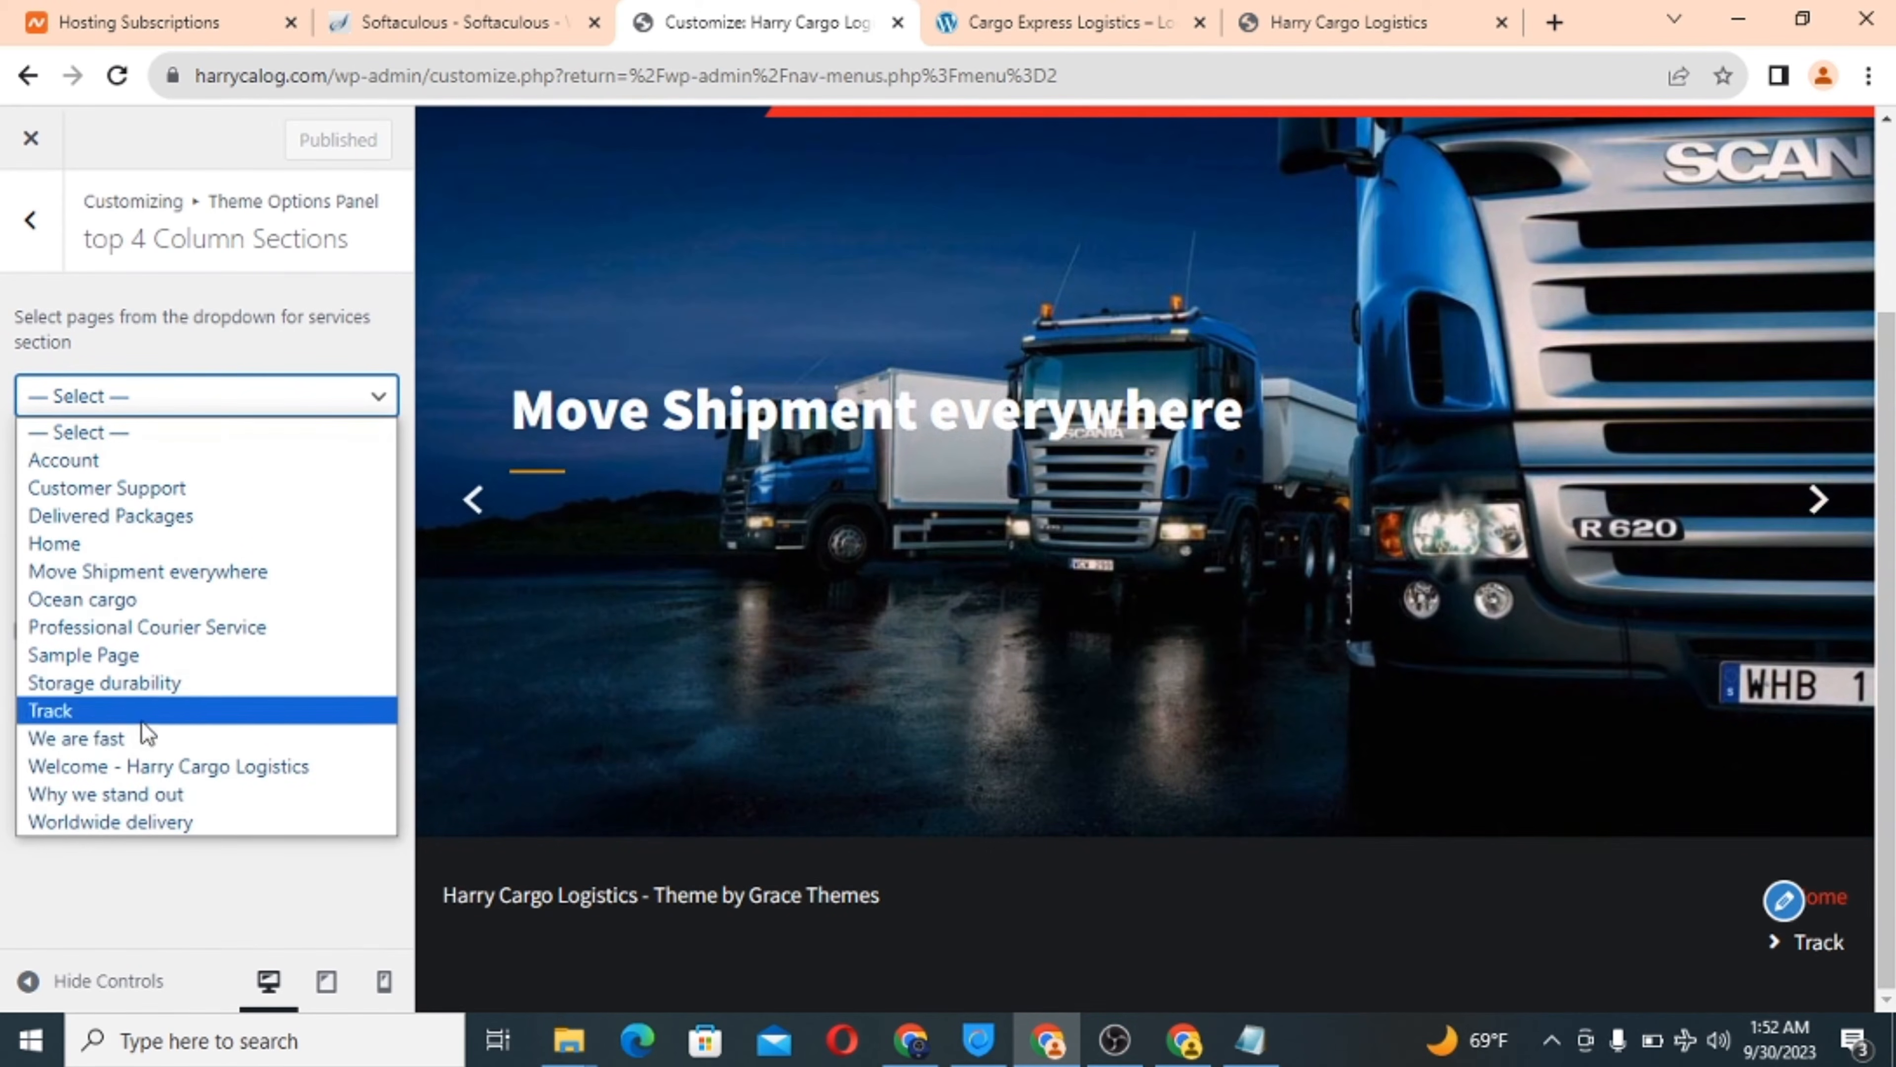
{"action": "left_click", "coordinate": [135, 736]}
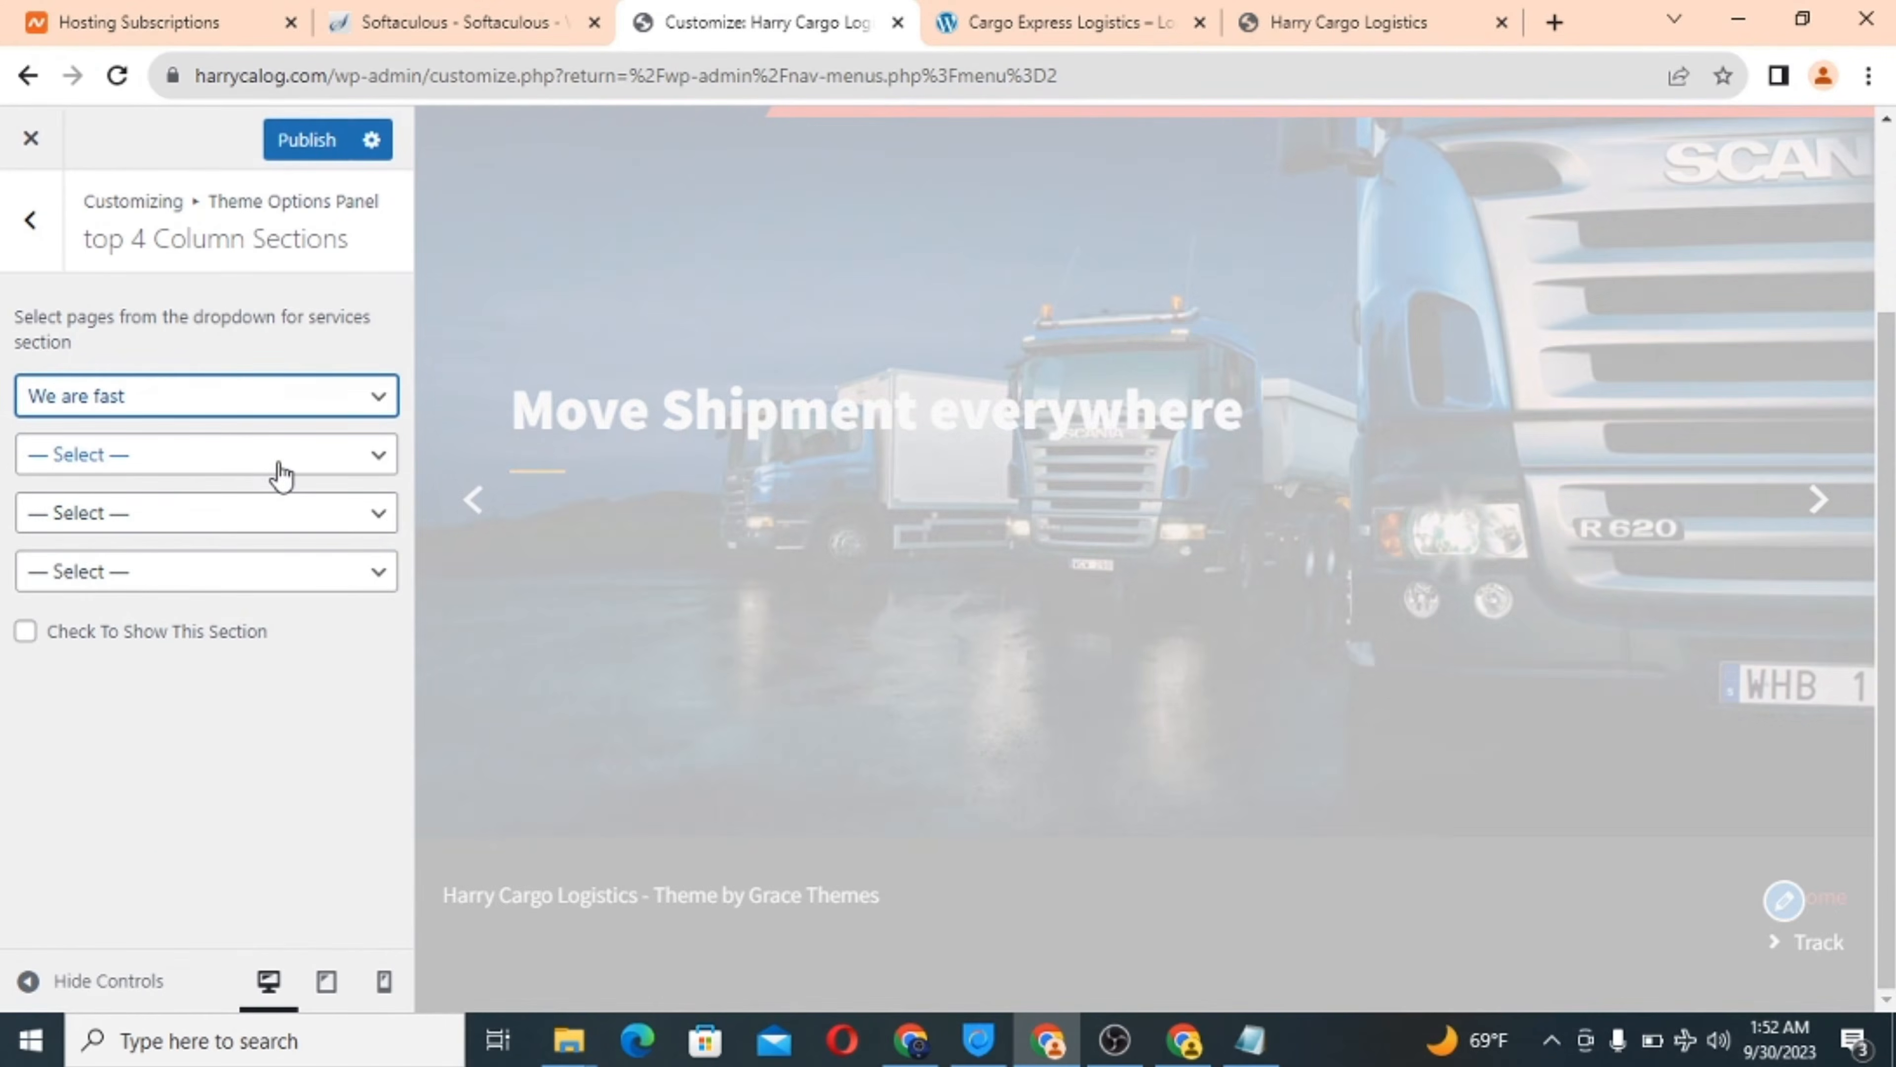
{"action": "left_click", "coordinate": [279, 457]}
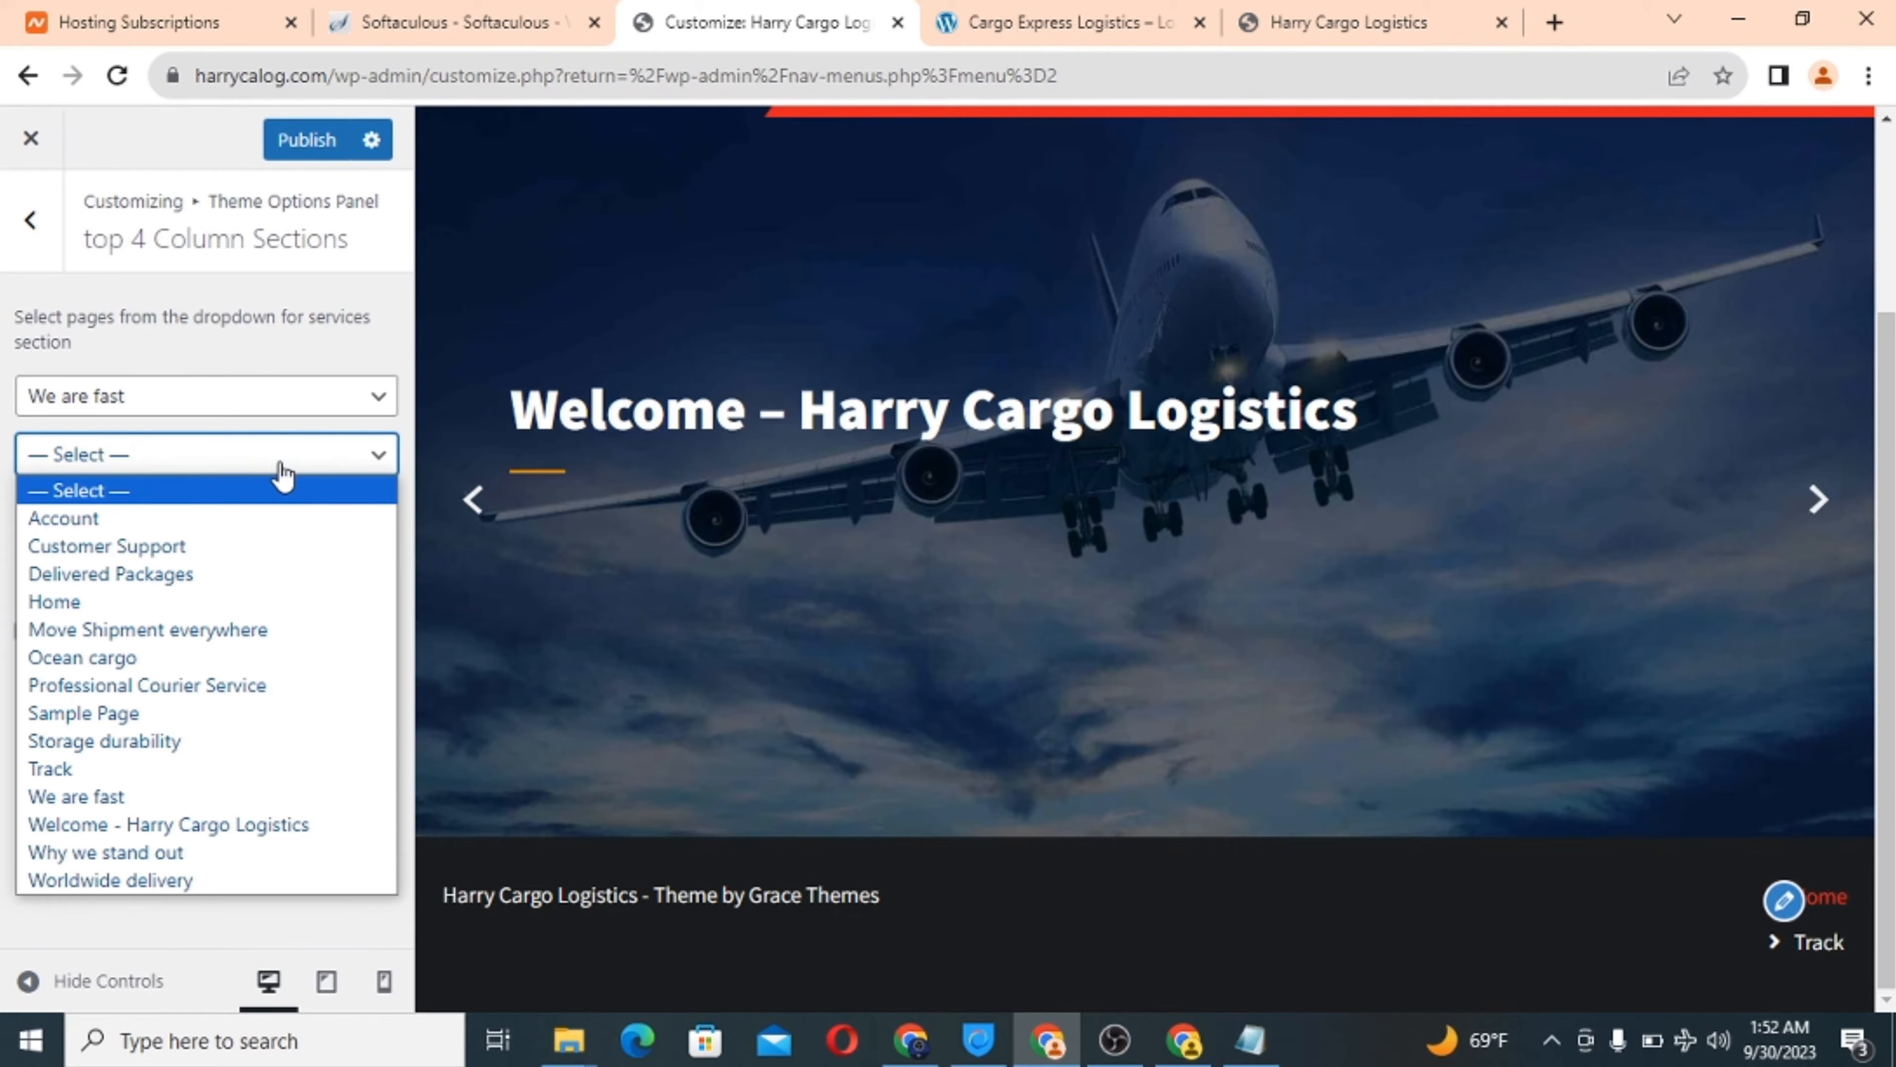
{"action": "left_click", "coordinate": [180, 545]}
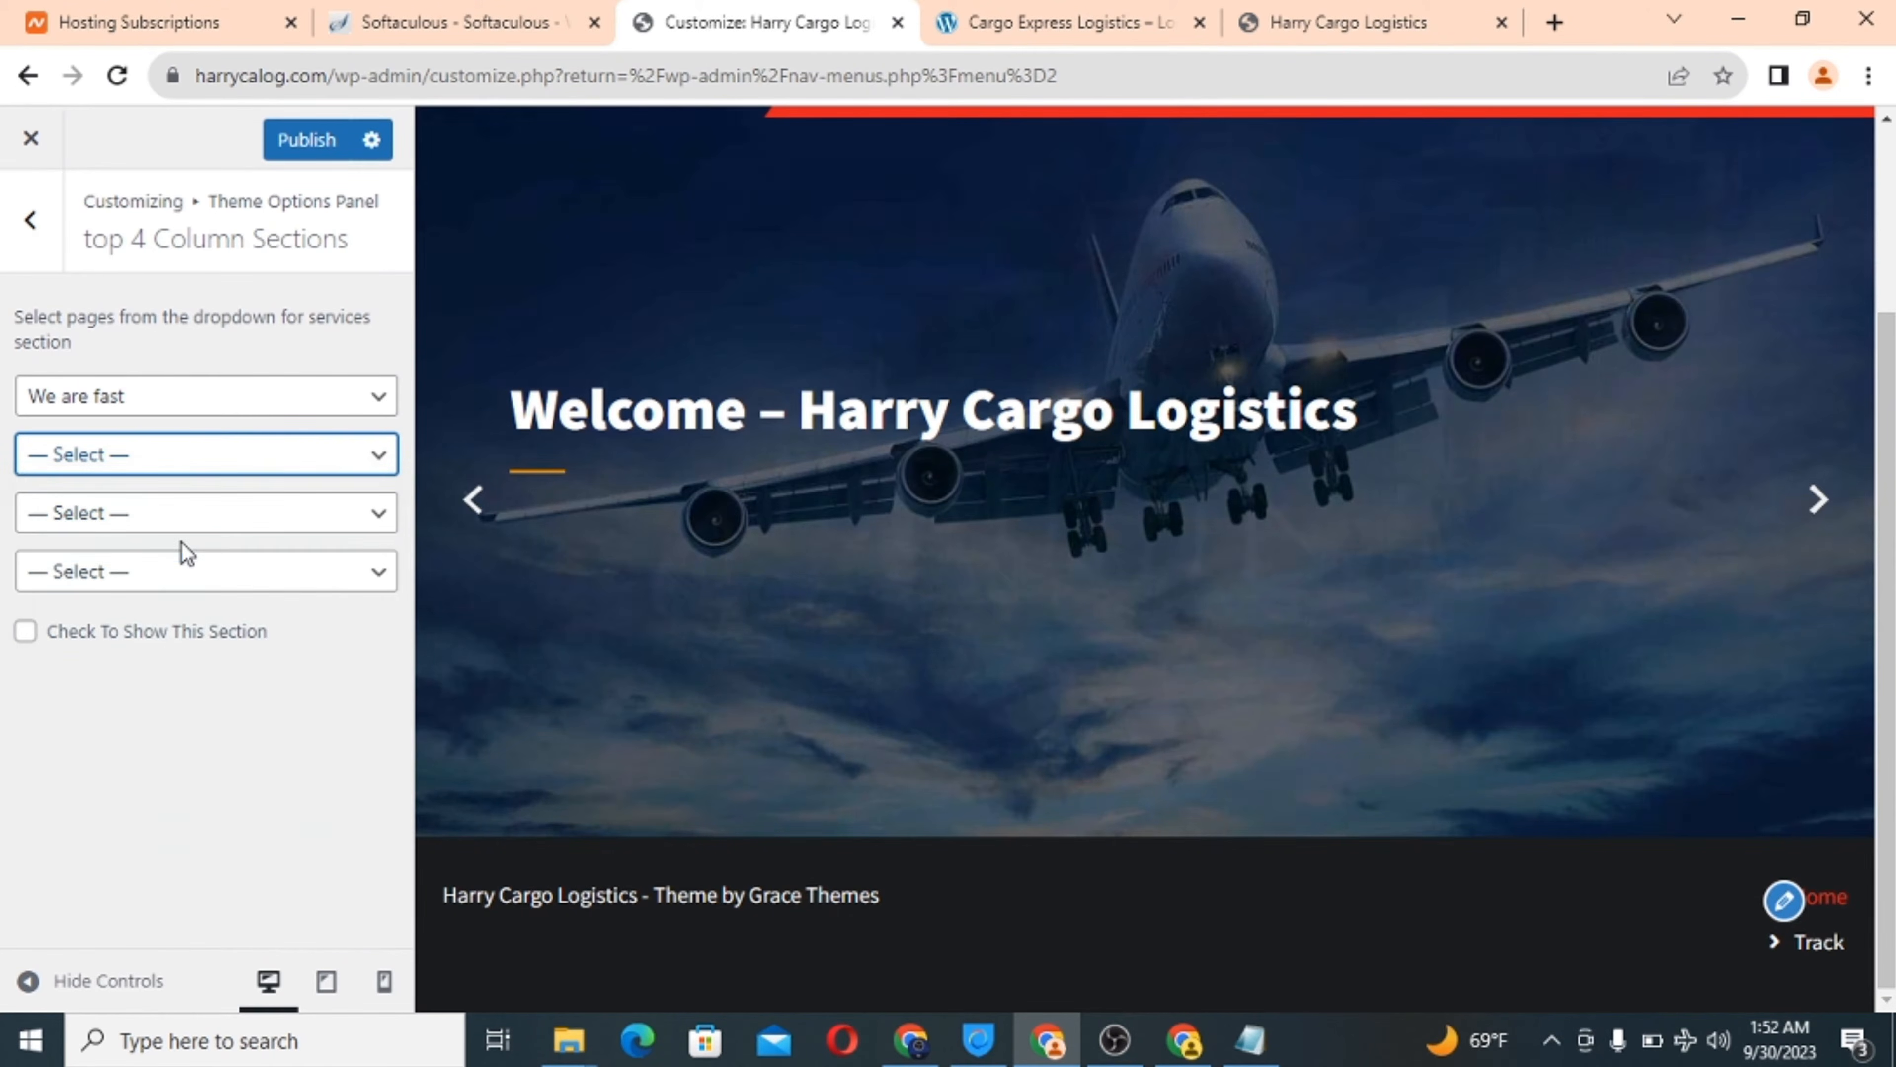
{"action": "left_click", "coordinate": [211, 514]}
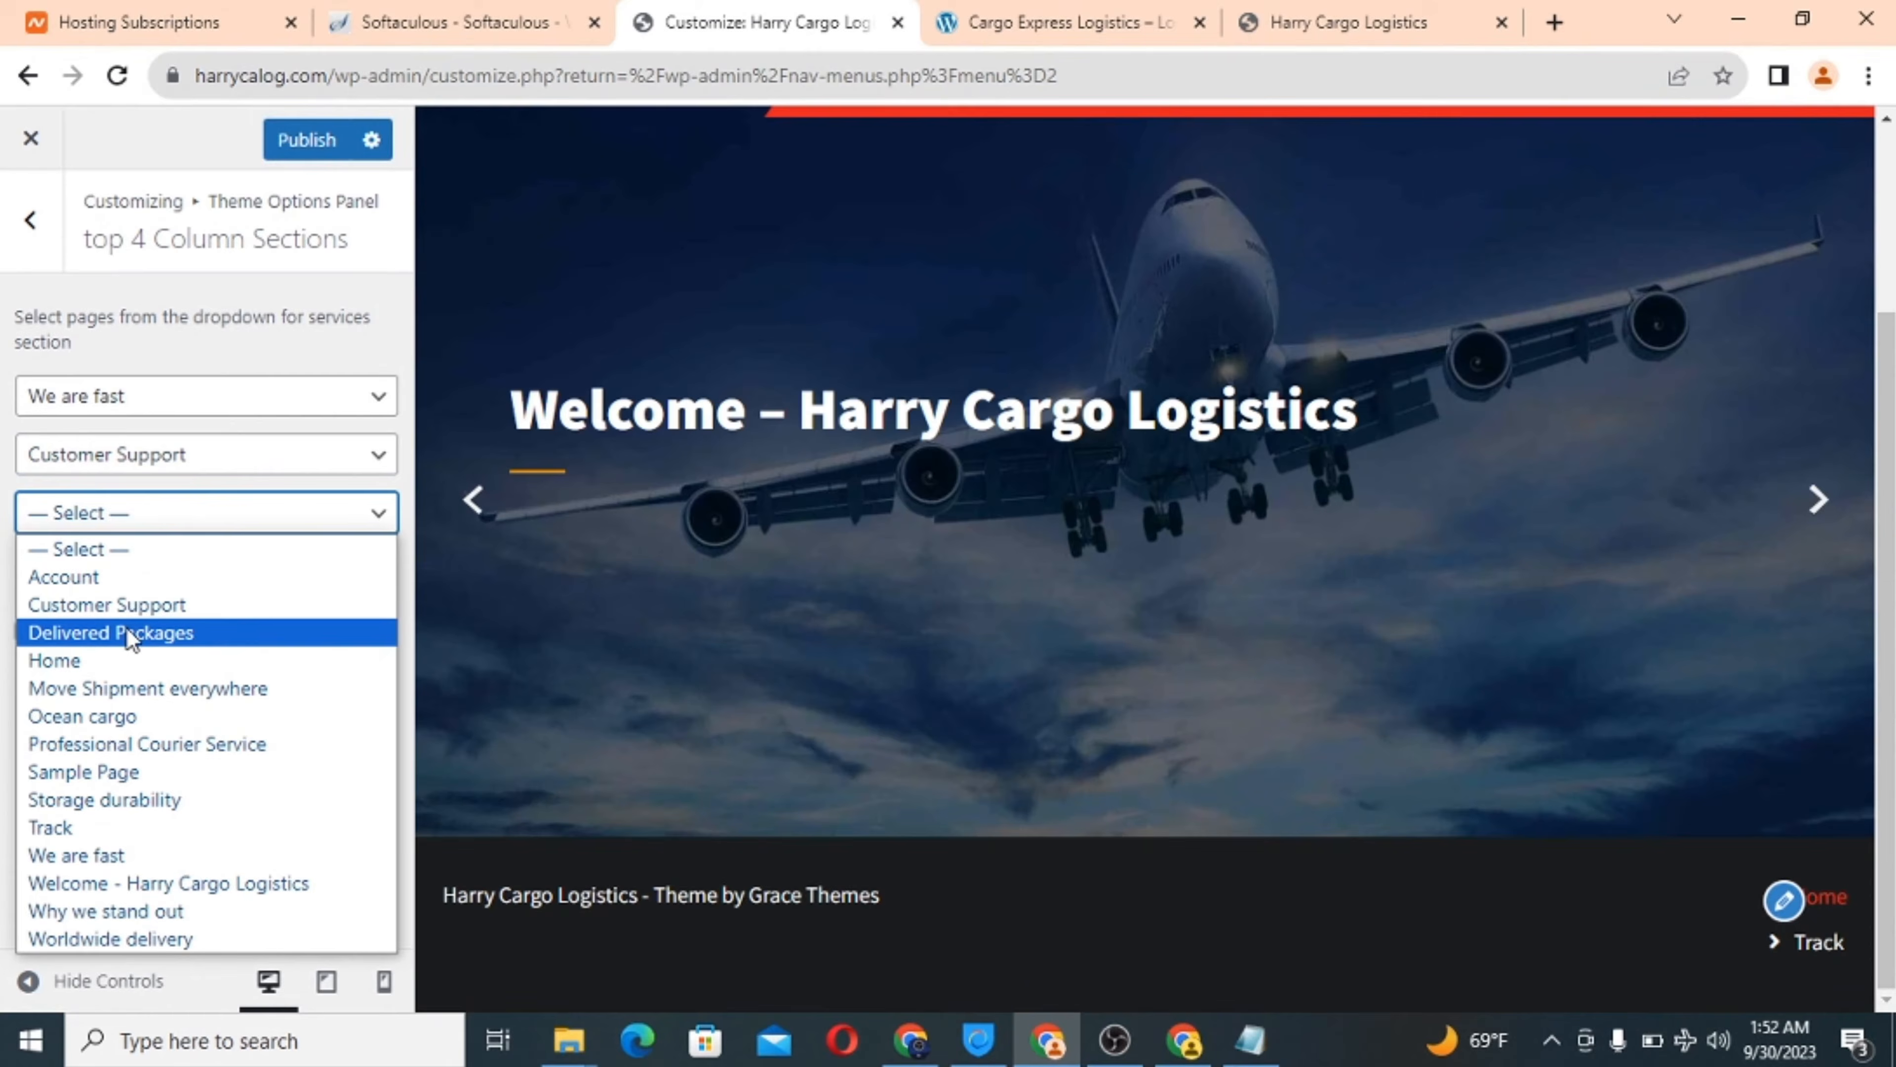
{"action": "left_click", "coordinate": [130, 634]}
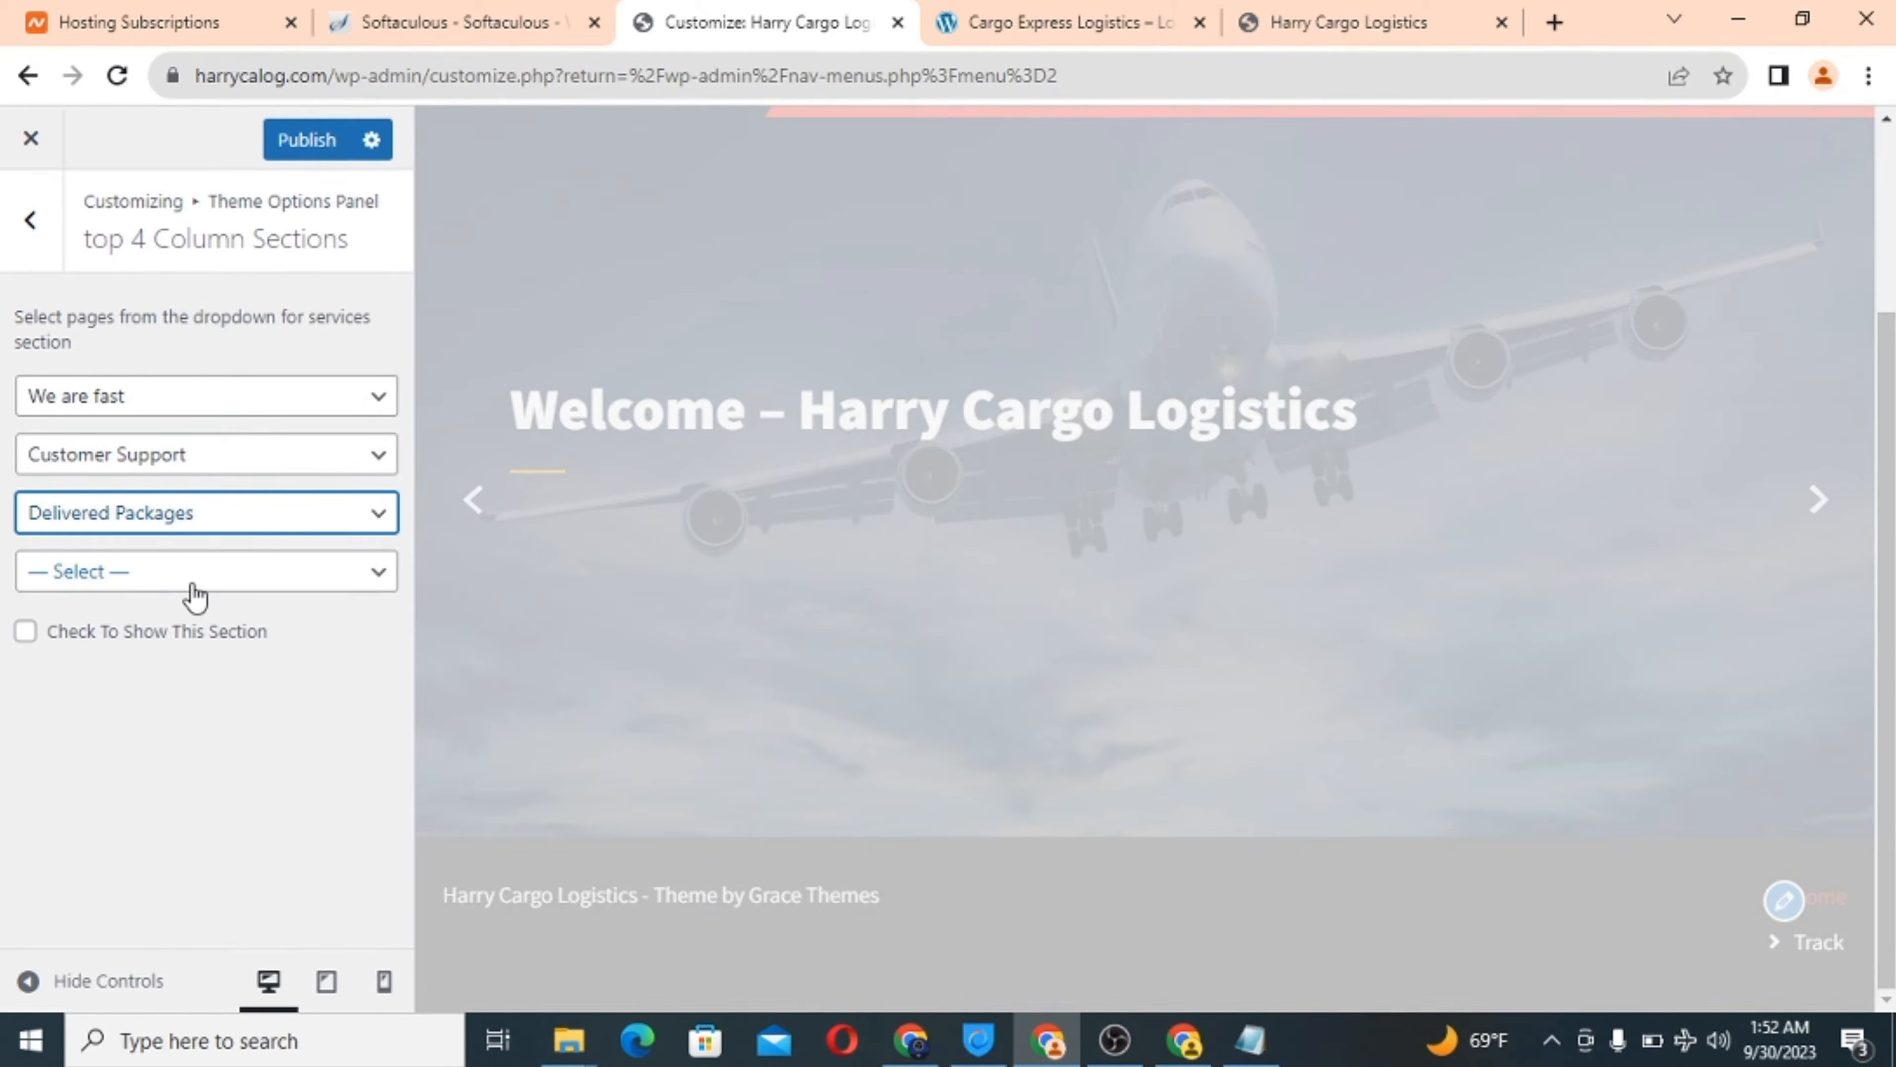
{"action": "left_click", "coordinate": [192, 583]}
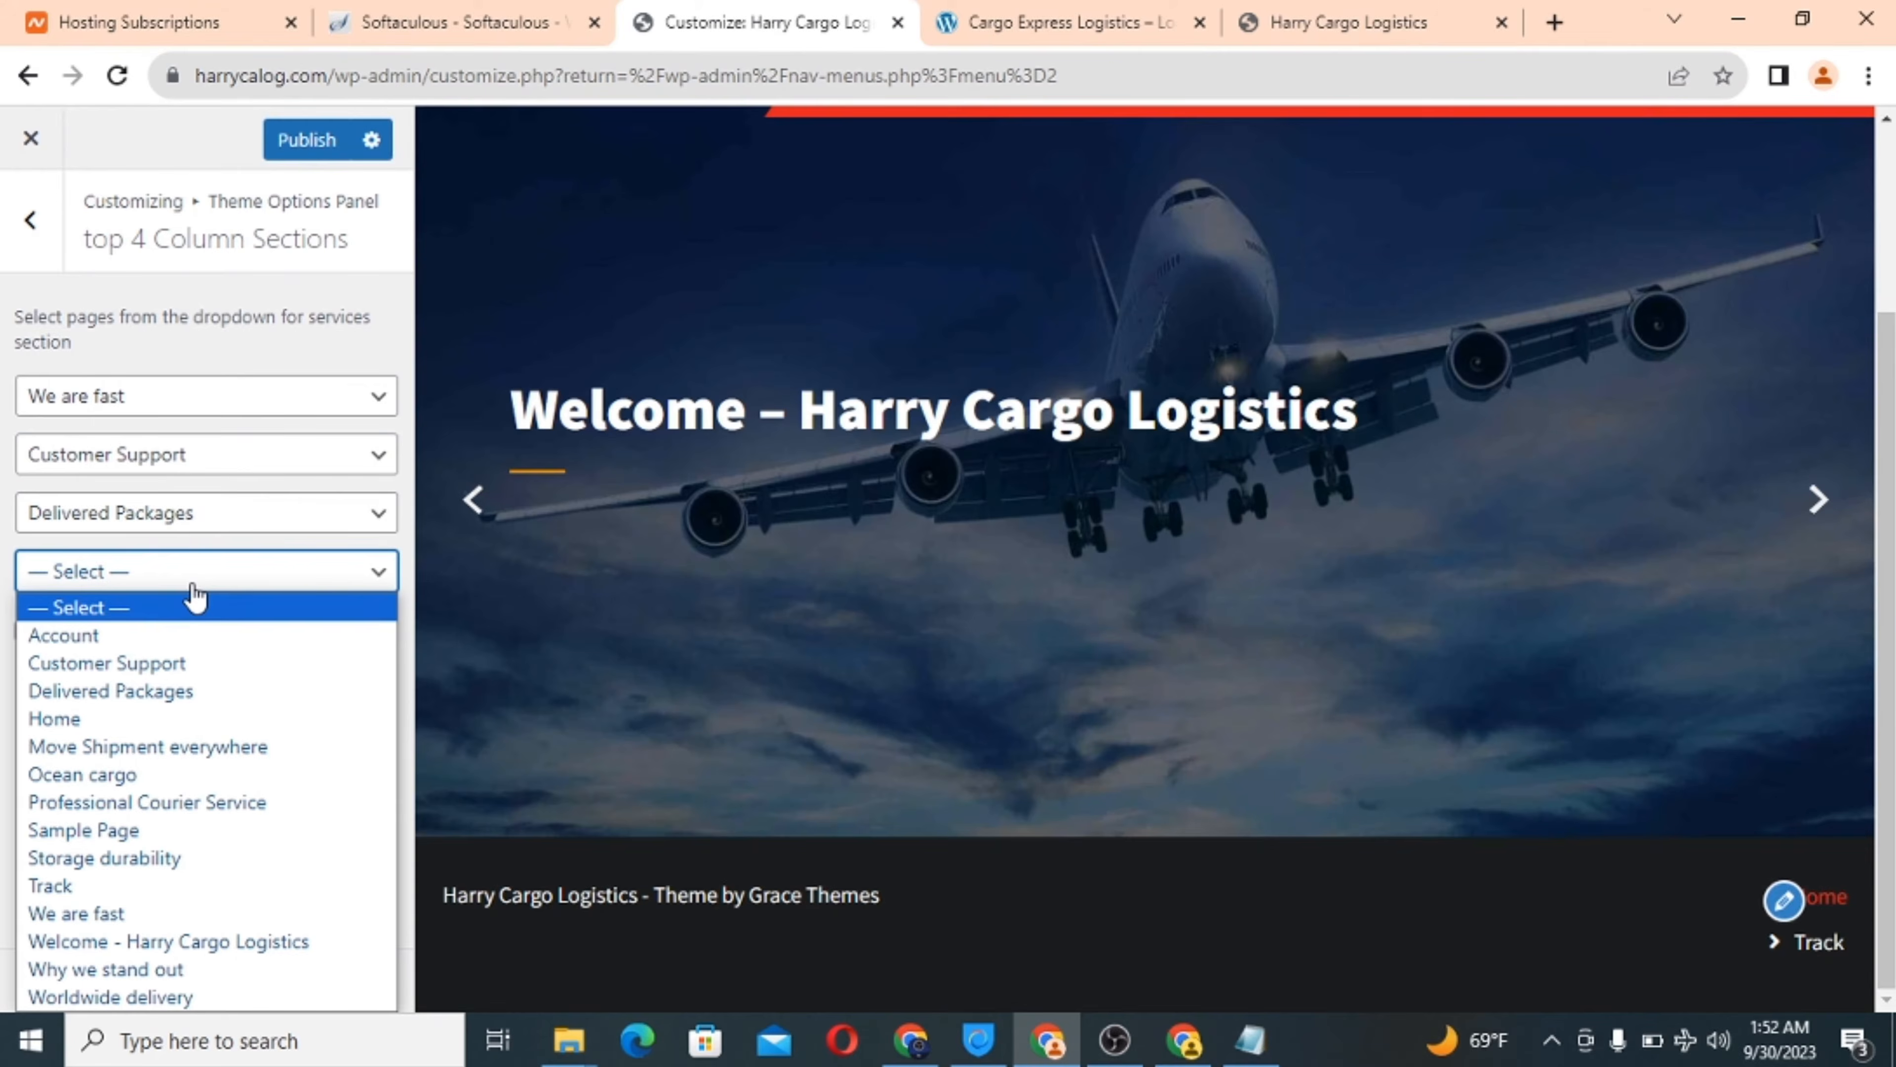
{"action": "left_click", "coordinate": [146, 861]}
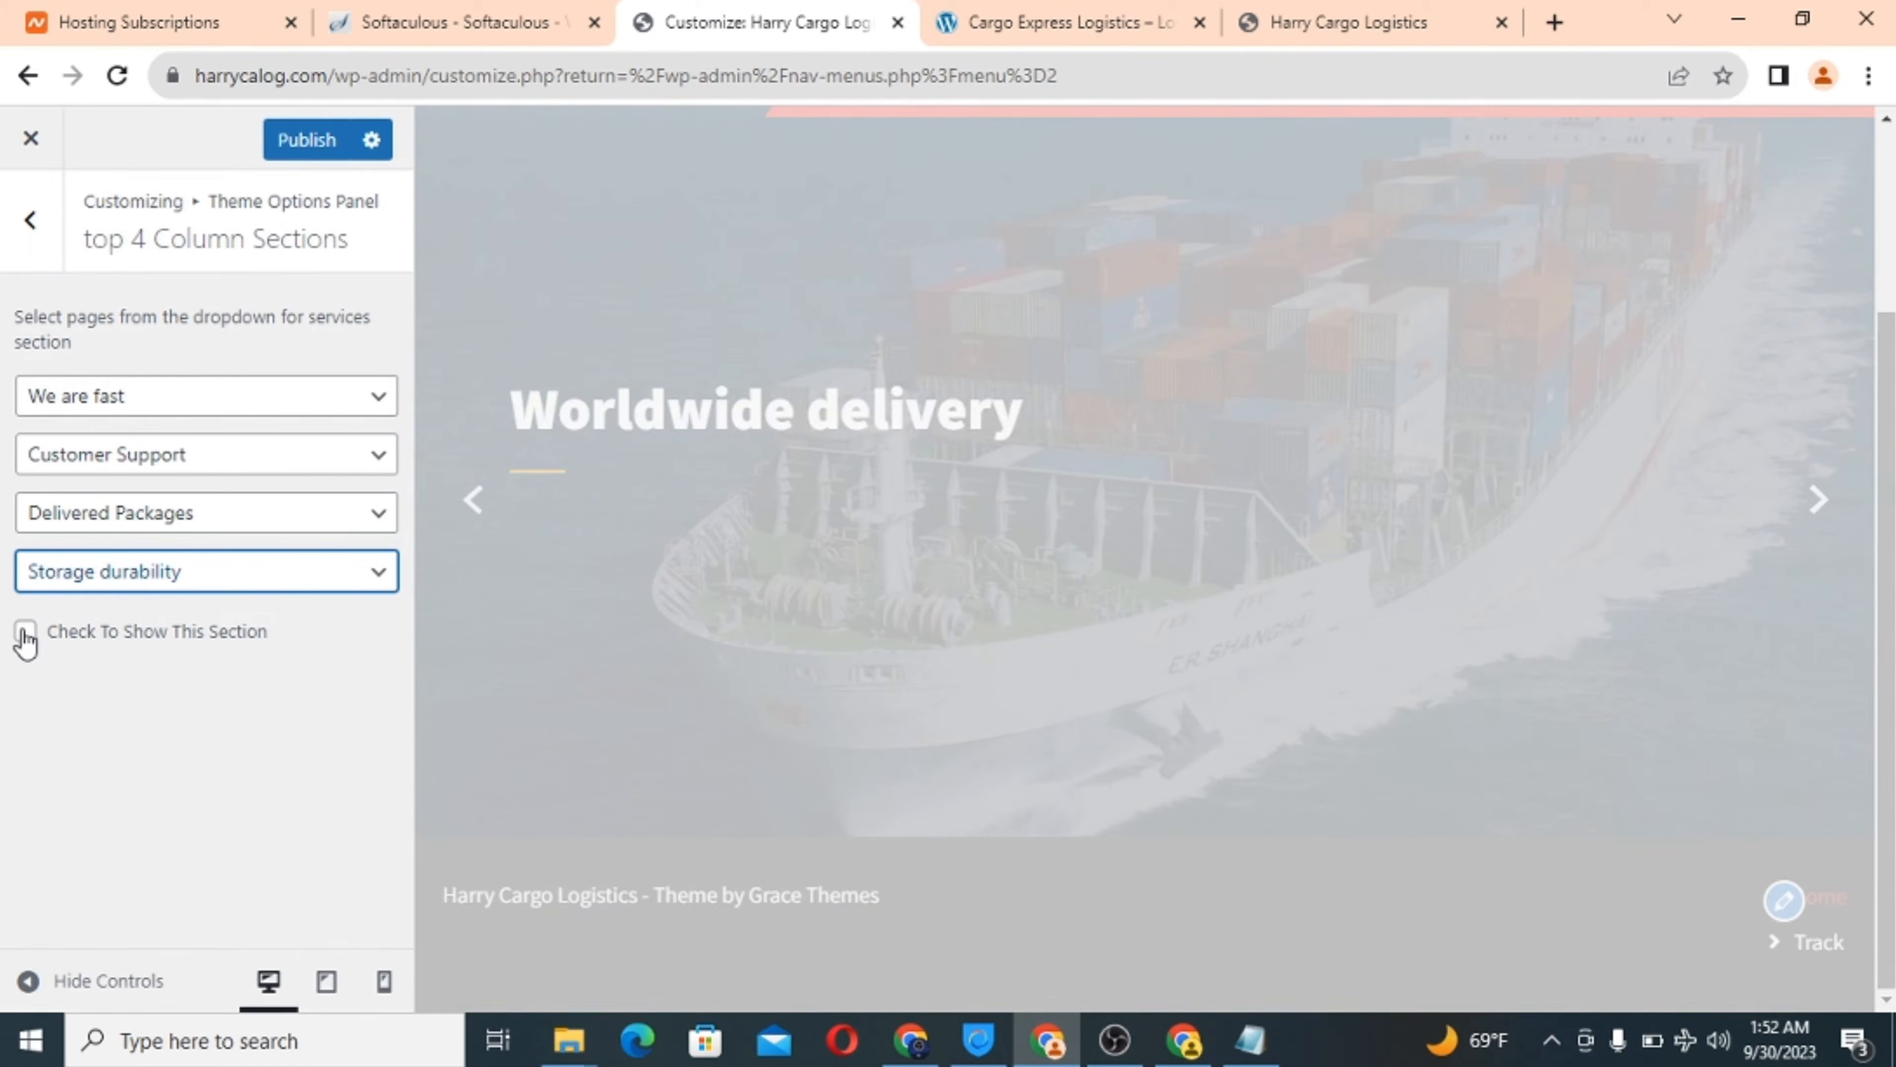
Make the four-column services section visible and publish it.
{"action": "left_click", "coordinate": [25, 632]}
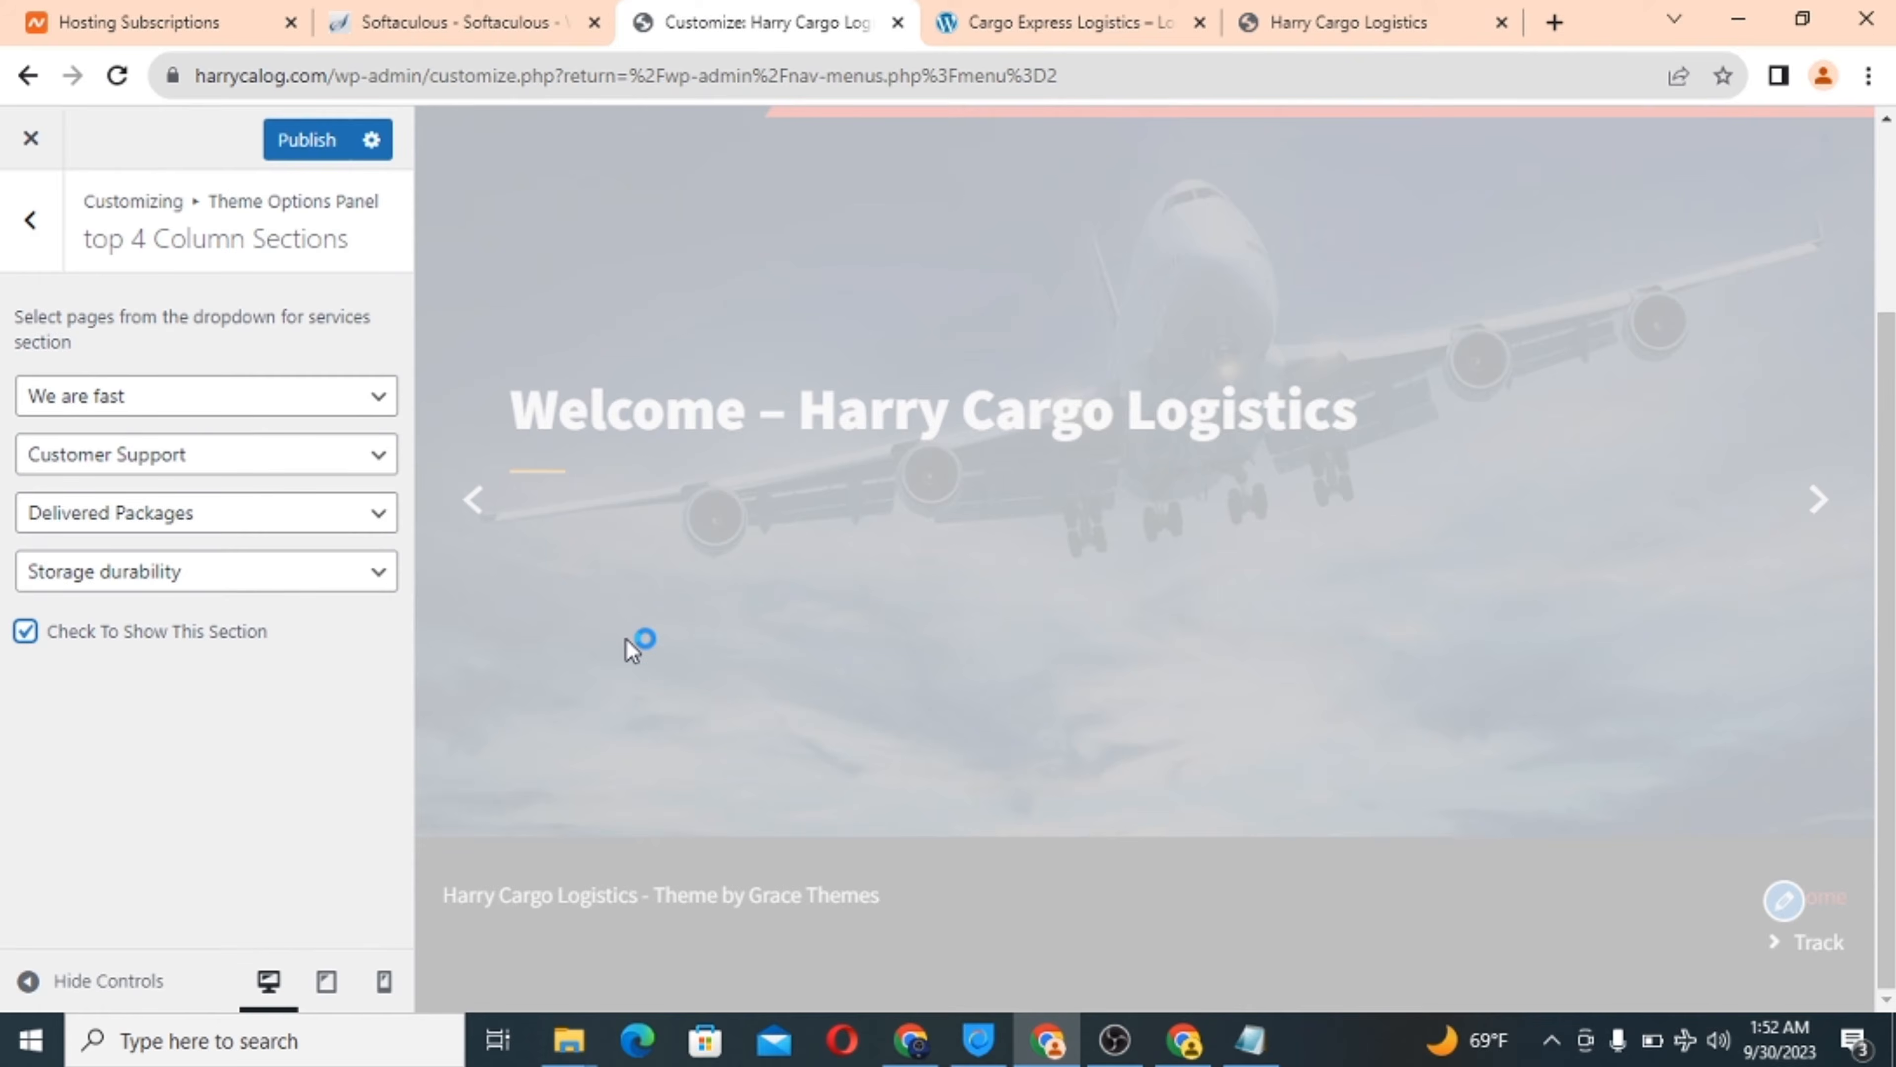
{"action": "scroll", "coordinate": [625, 638], "scroll_direction": "down", "scroll_amount": 4}
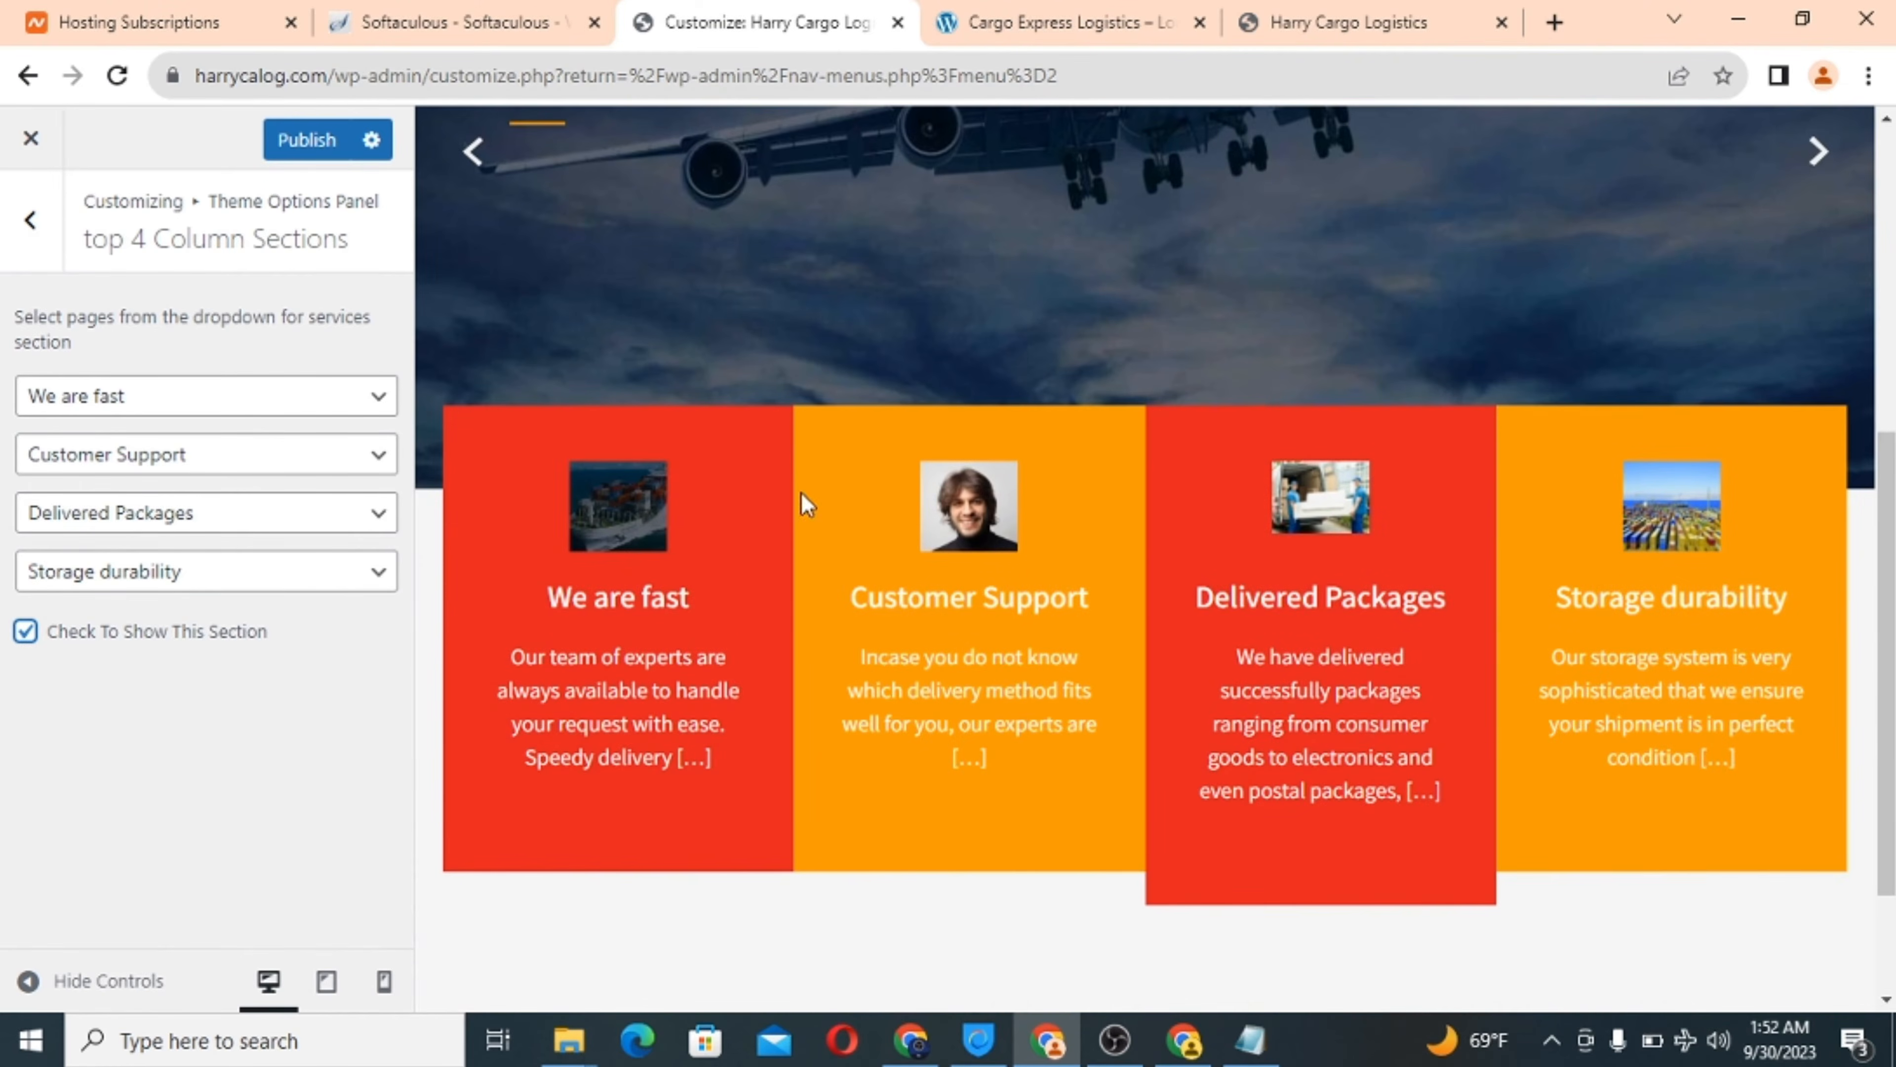
{"action": "left_click", "coordinate": [307, 141]}
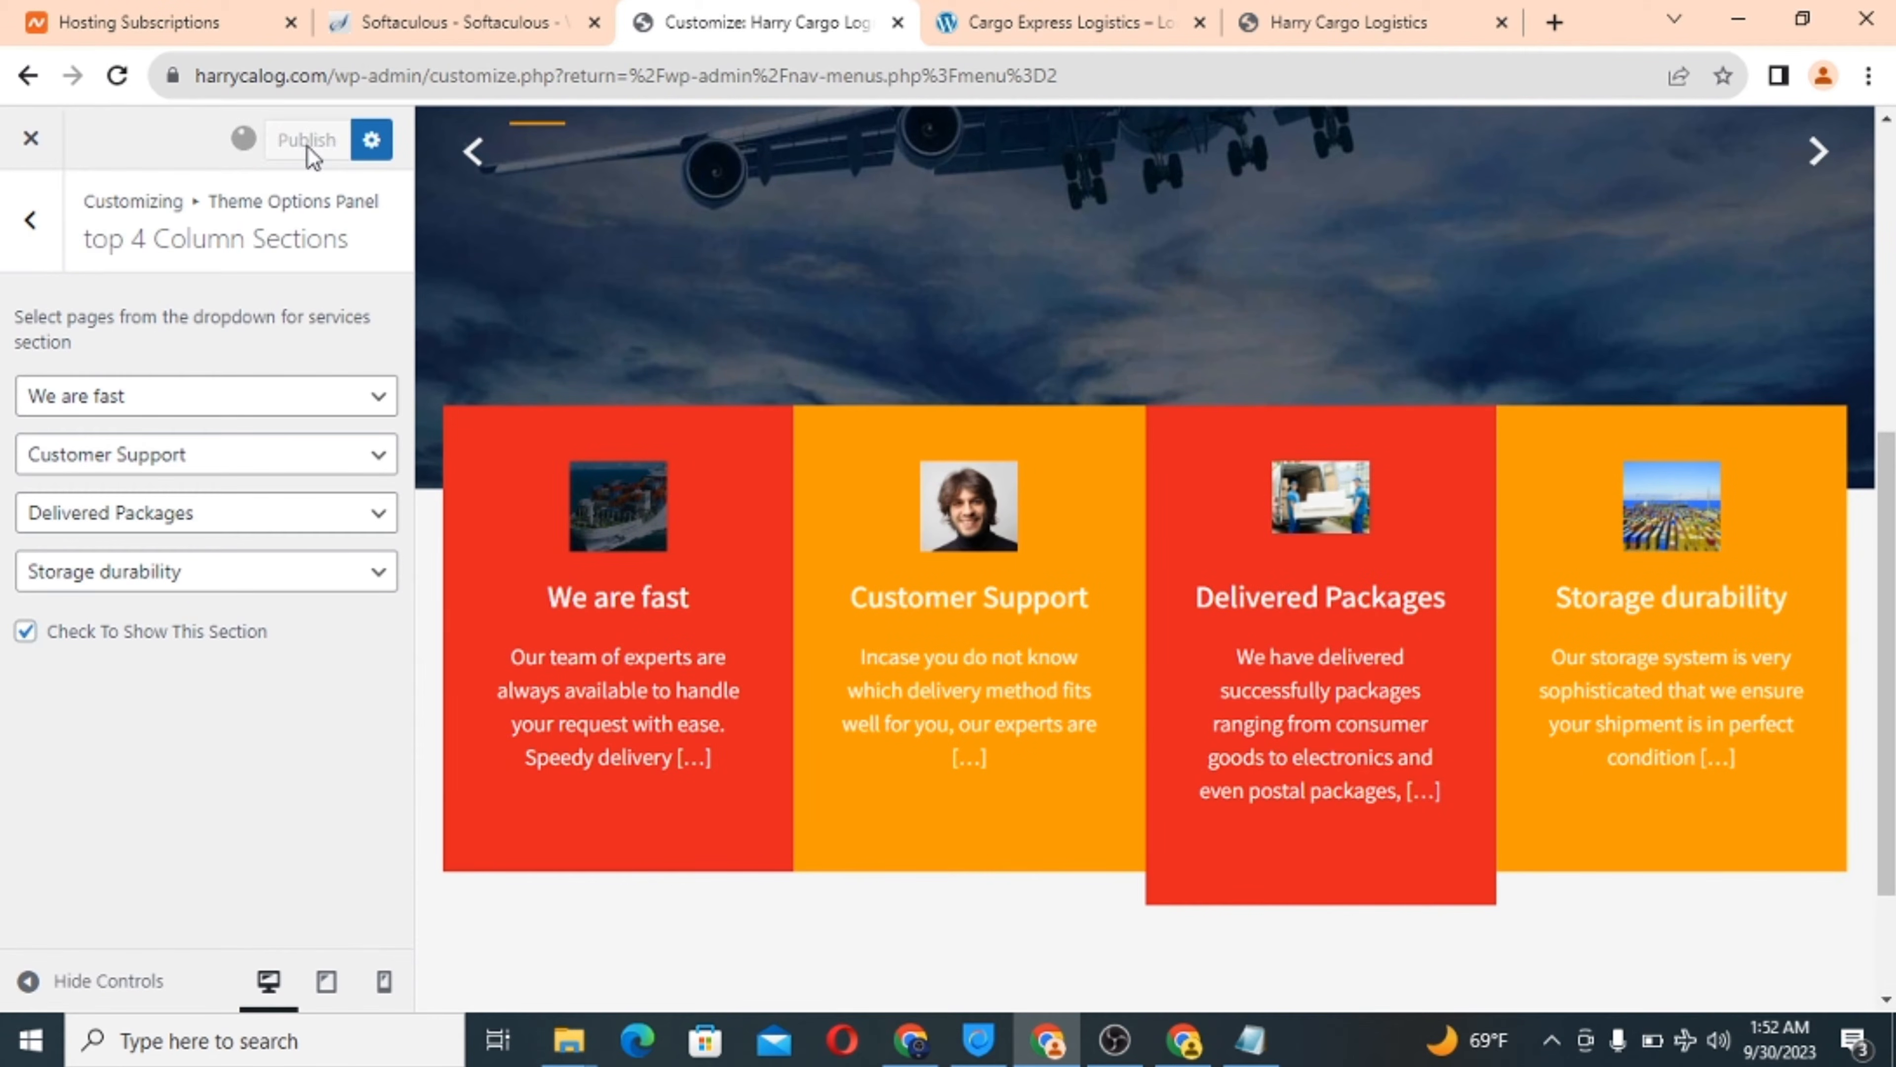
{"action": "left_click", "coordinate": [23, 238]}
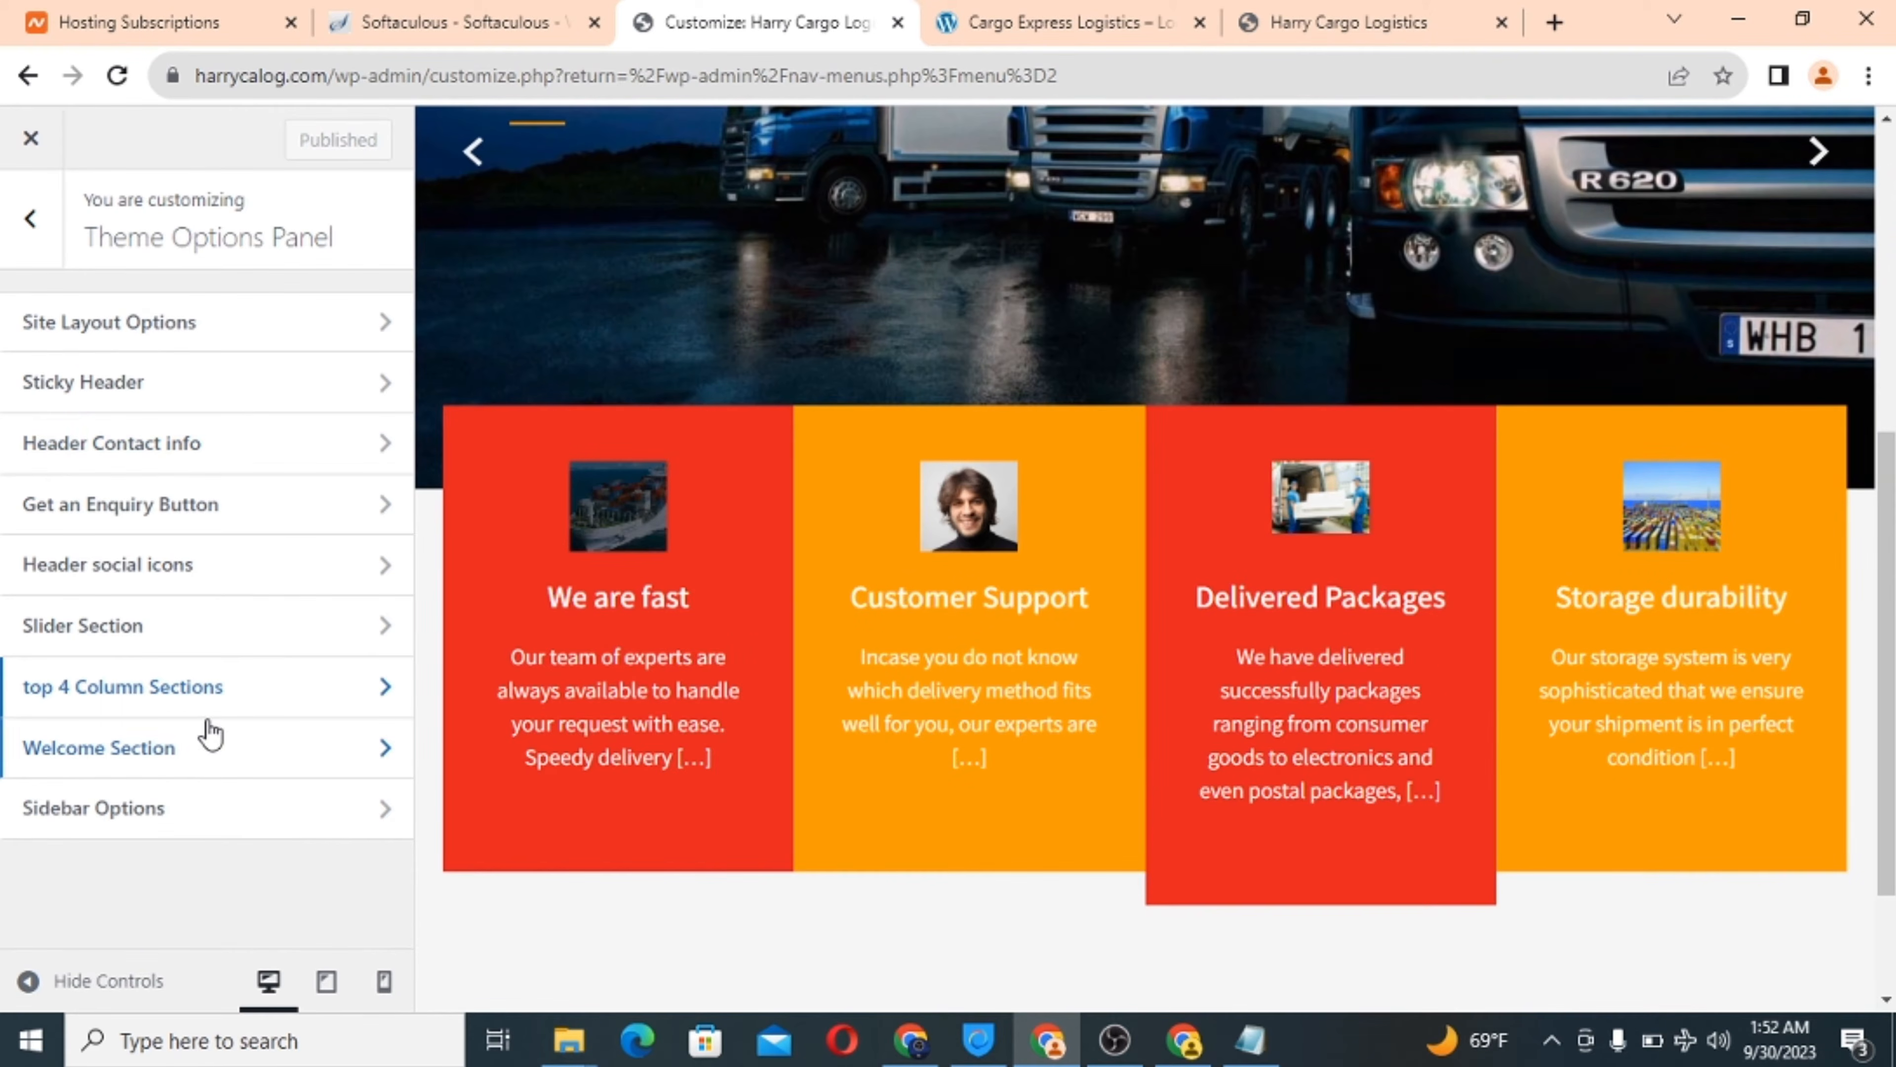
Choose Why we stand out as the main Welcome section page.
{"action": "left_click", "coordinate": [169, 748]}
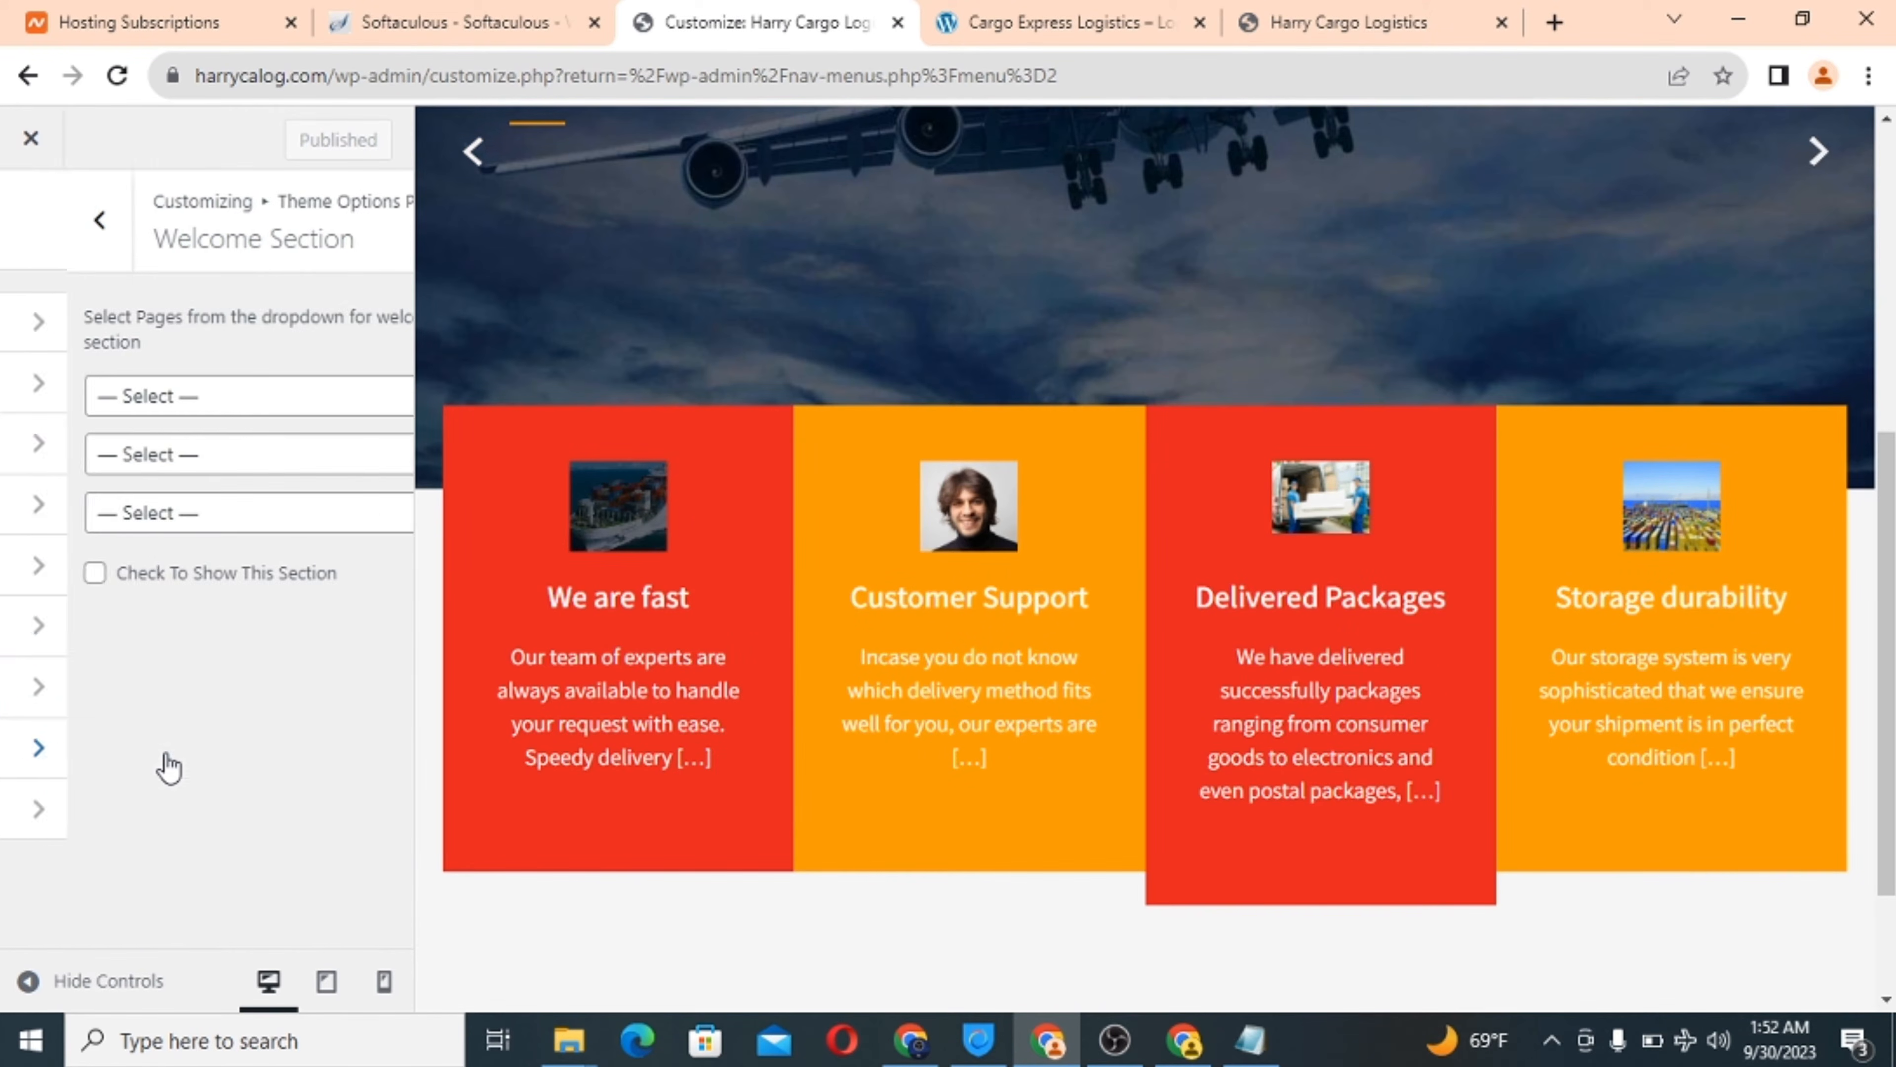
{"action": "left_click", "coordinate": [175, 396]}
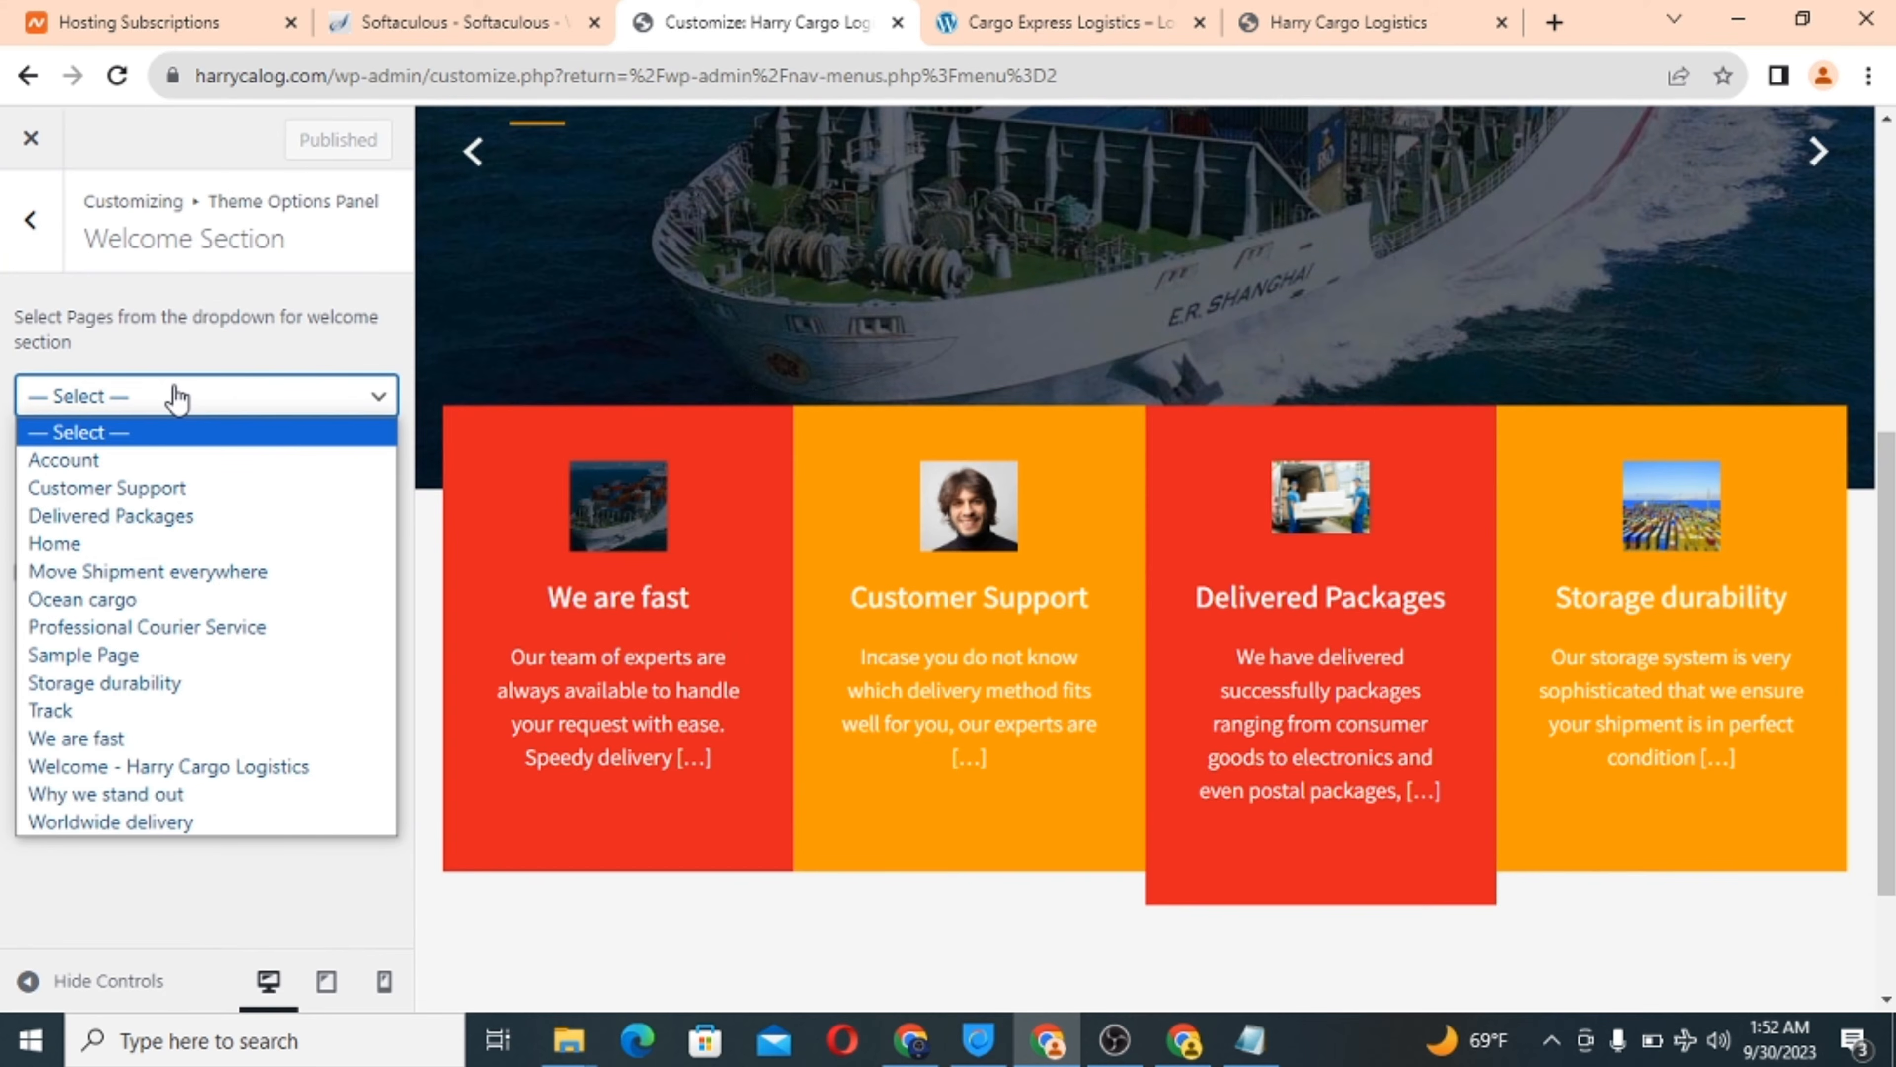
{"action": "left_click", "coordinate": [135, 797]}
{"action": "left_click", "coordinate": [139, 453]}
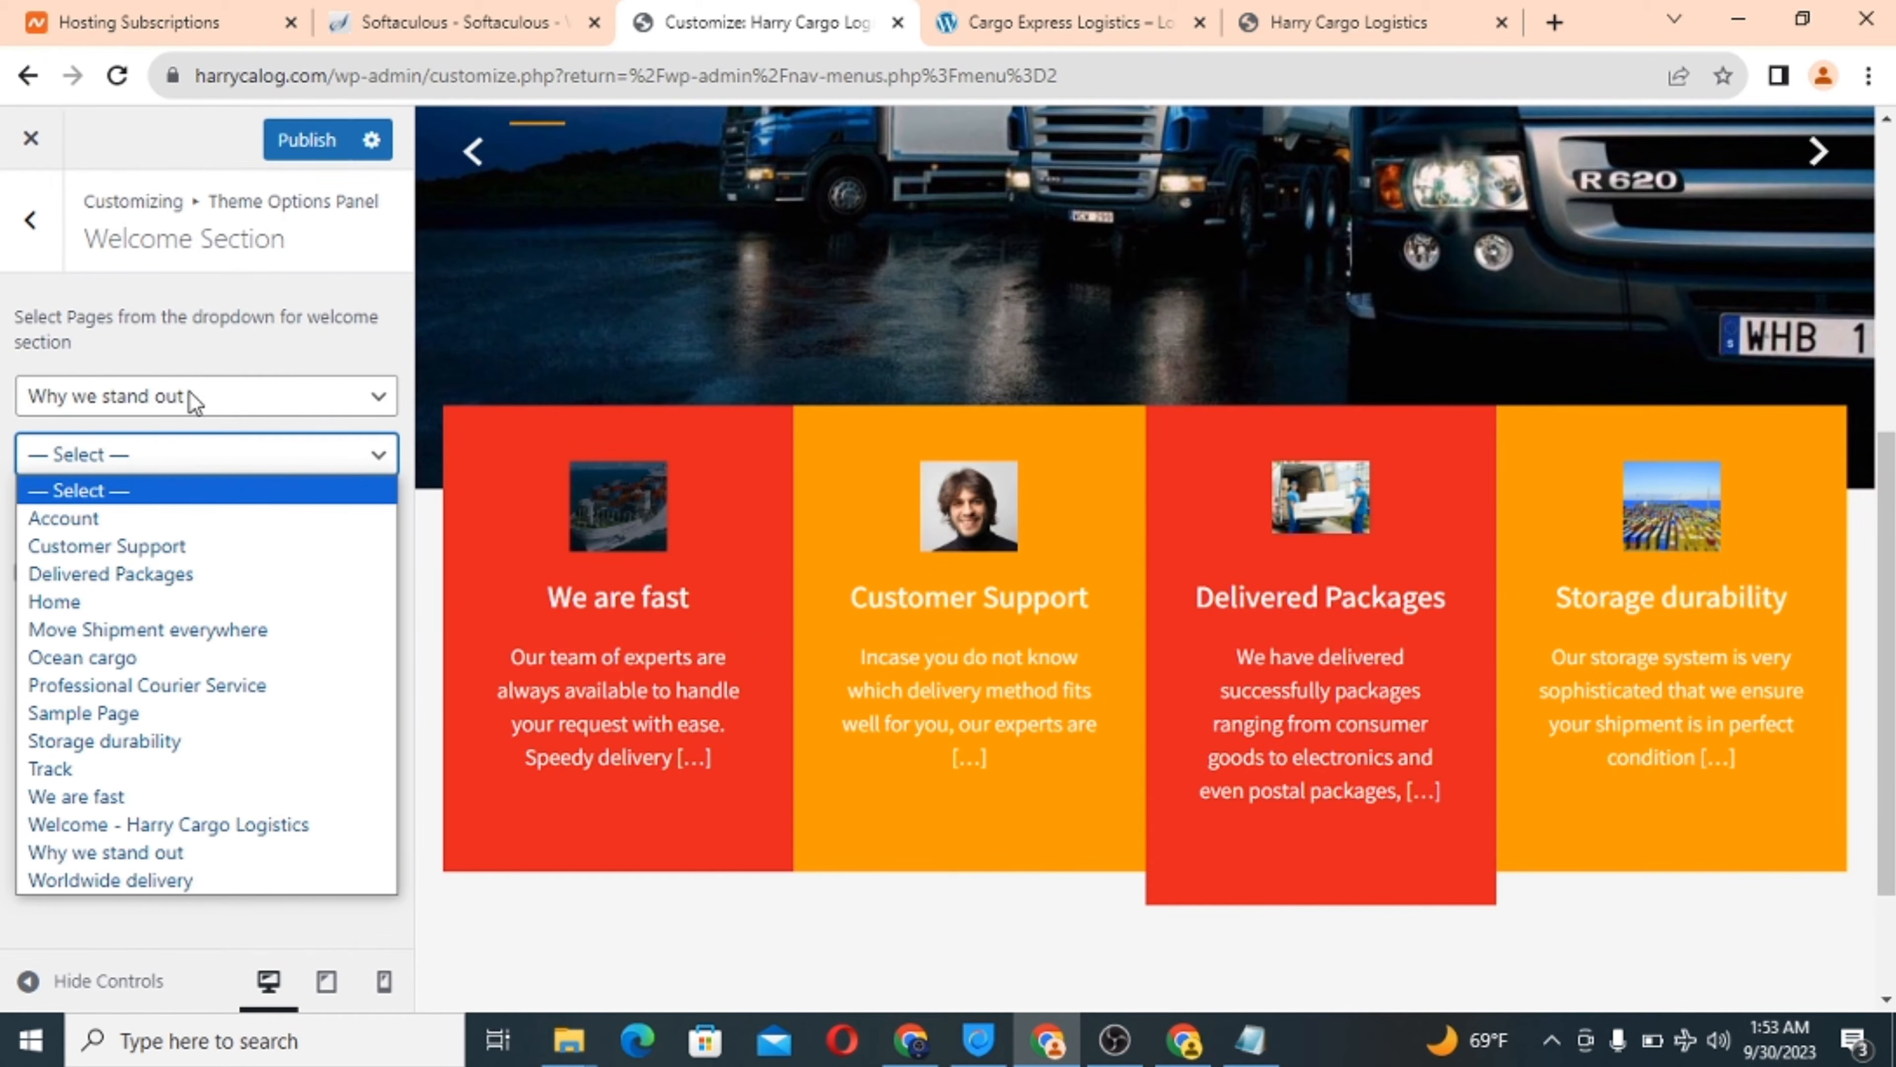
Review the Cargo Express Logistics reference site's welcome layout.
{"action": "left_click", "coordinate": [1022, 10]}
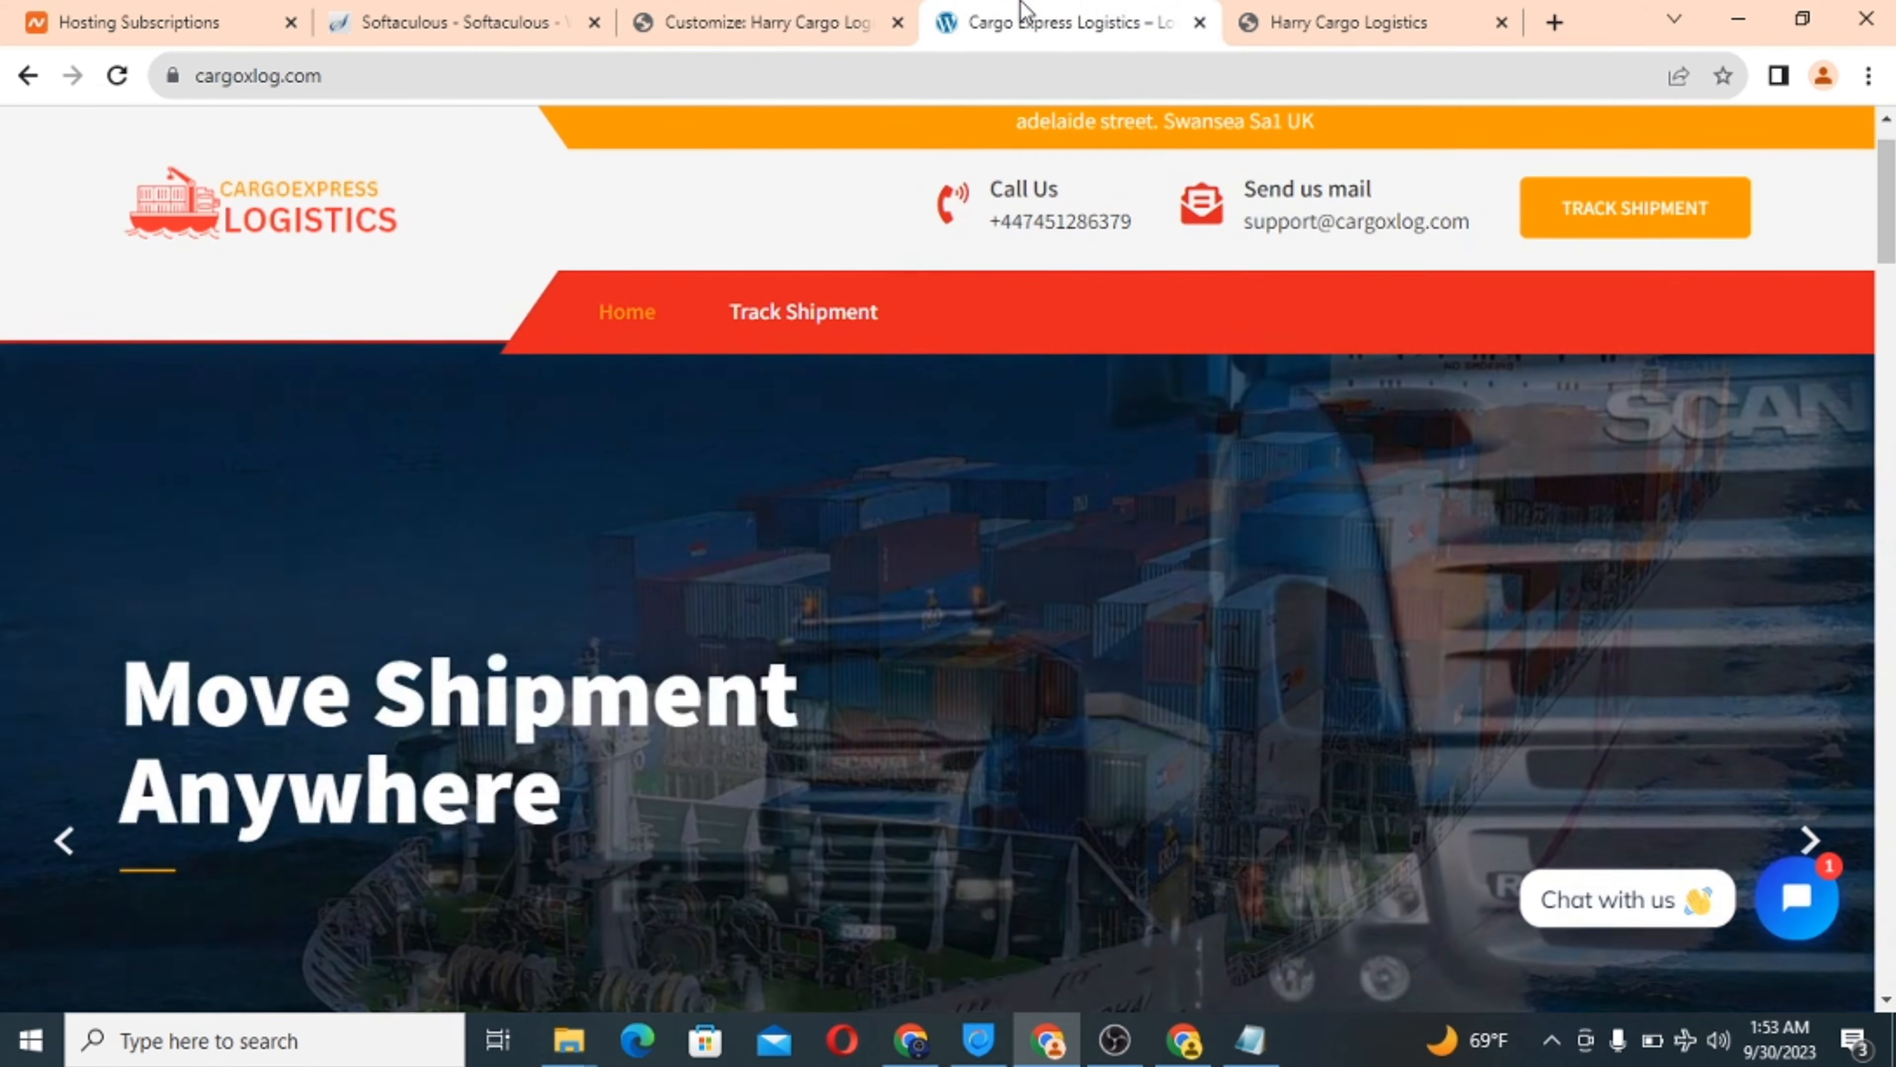
{"action": "scroll", "coordinate": [946, 639], "scroll_direction": "down", "scroll_amount": 5}
{"action": "scroll", "coordinate": [947, 638], "scroll_direction": "down", "scroll_amount": 7}
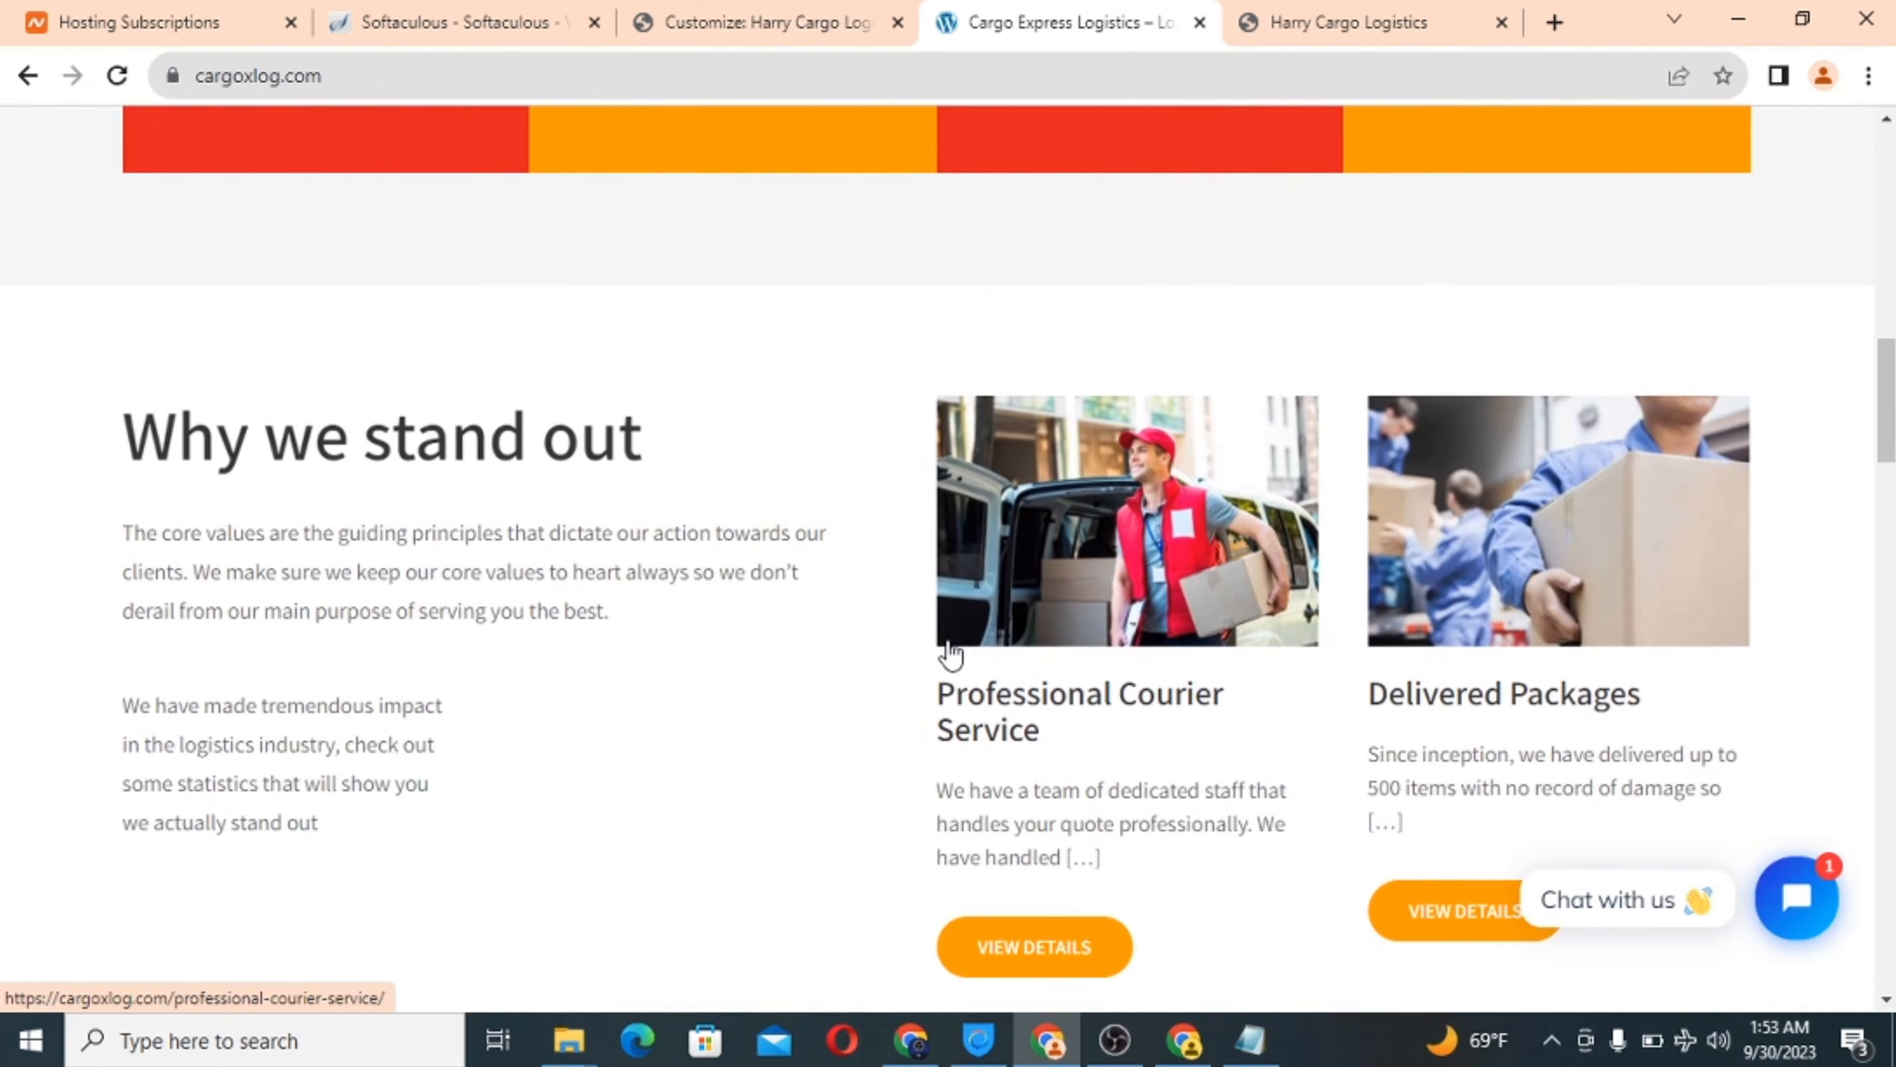
{"action": "scroll", "coordinate": [1164, 631], "scroll_direction": "up", "scroll_amount": 5}
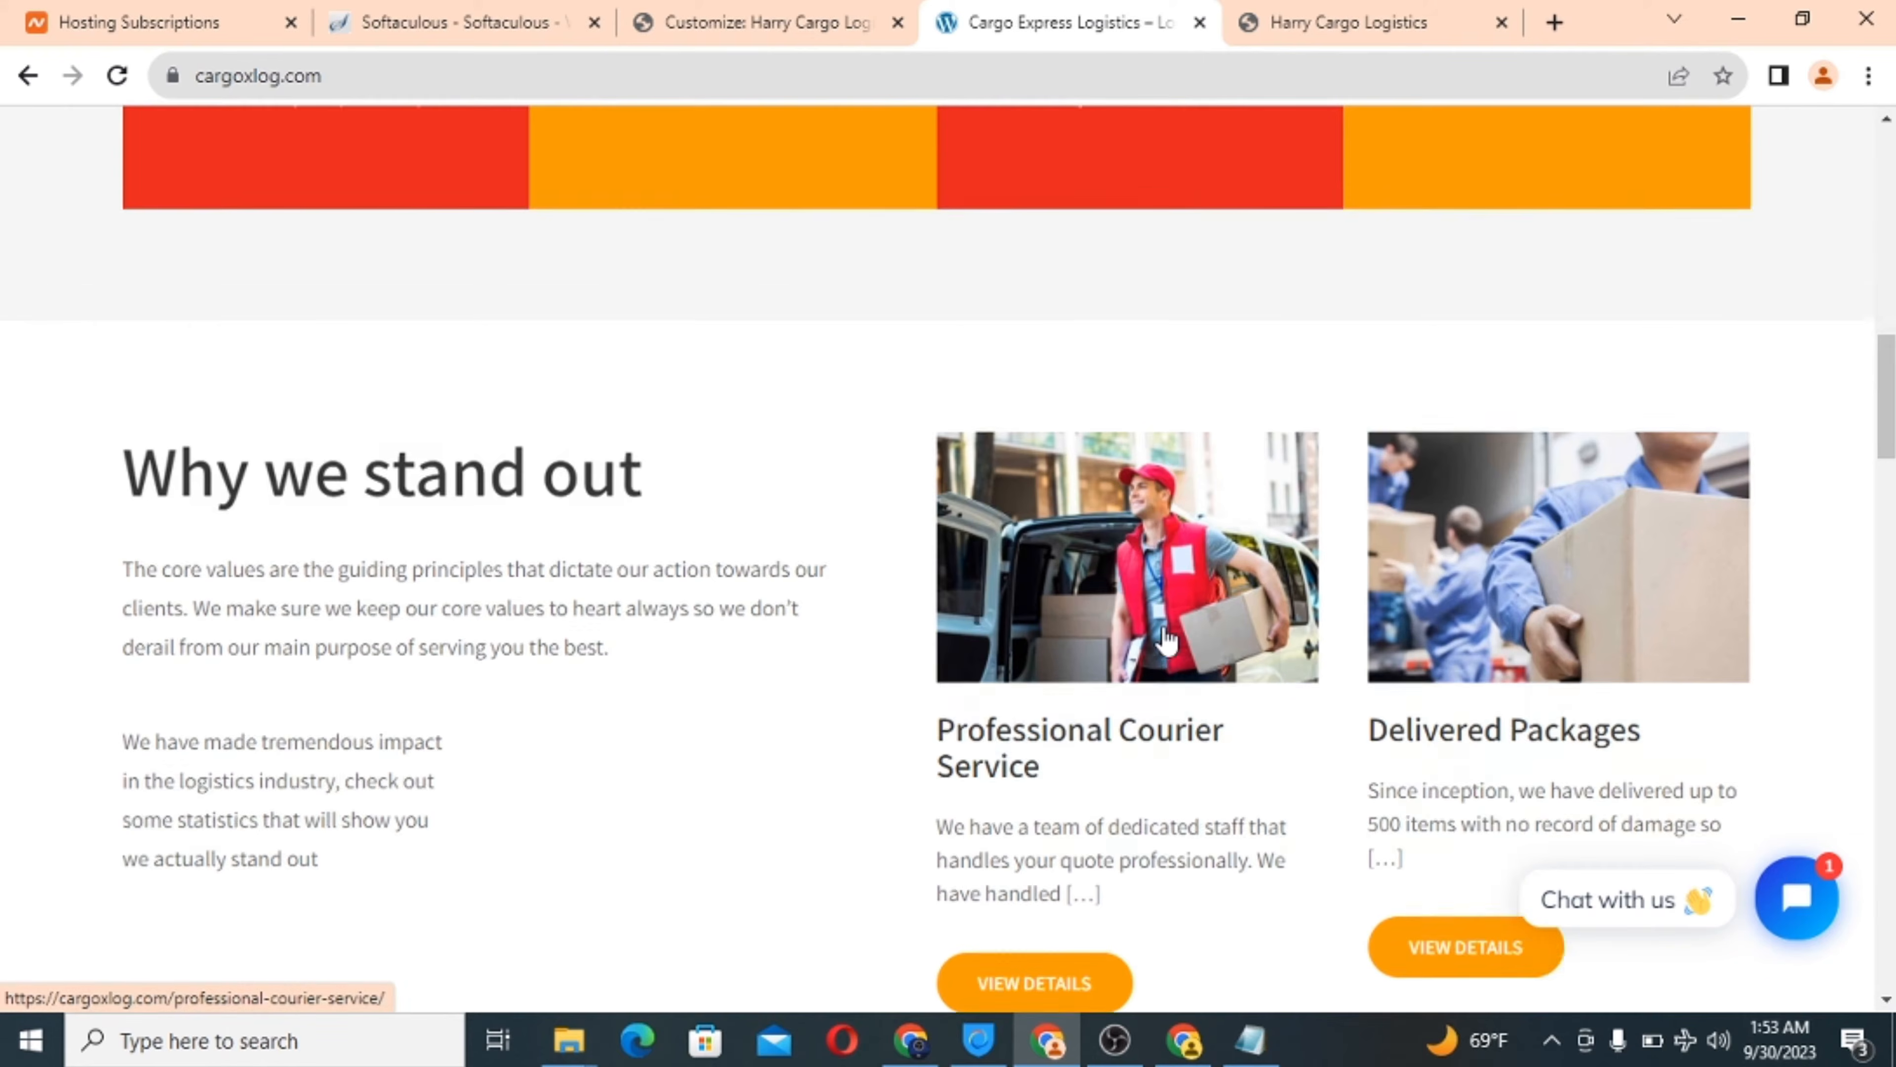
{"action": "scroll", "coordinate": [1165, 626], "scroll_direction": "down", "scroll_amount": 5}
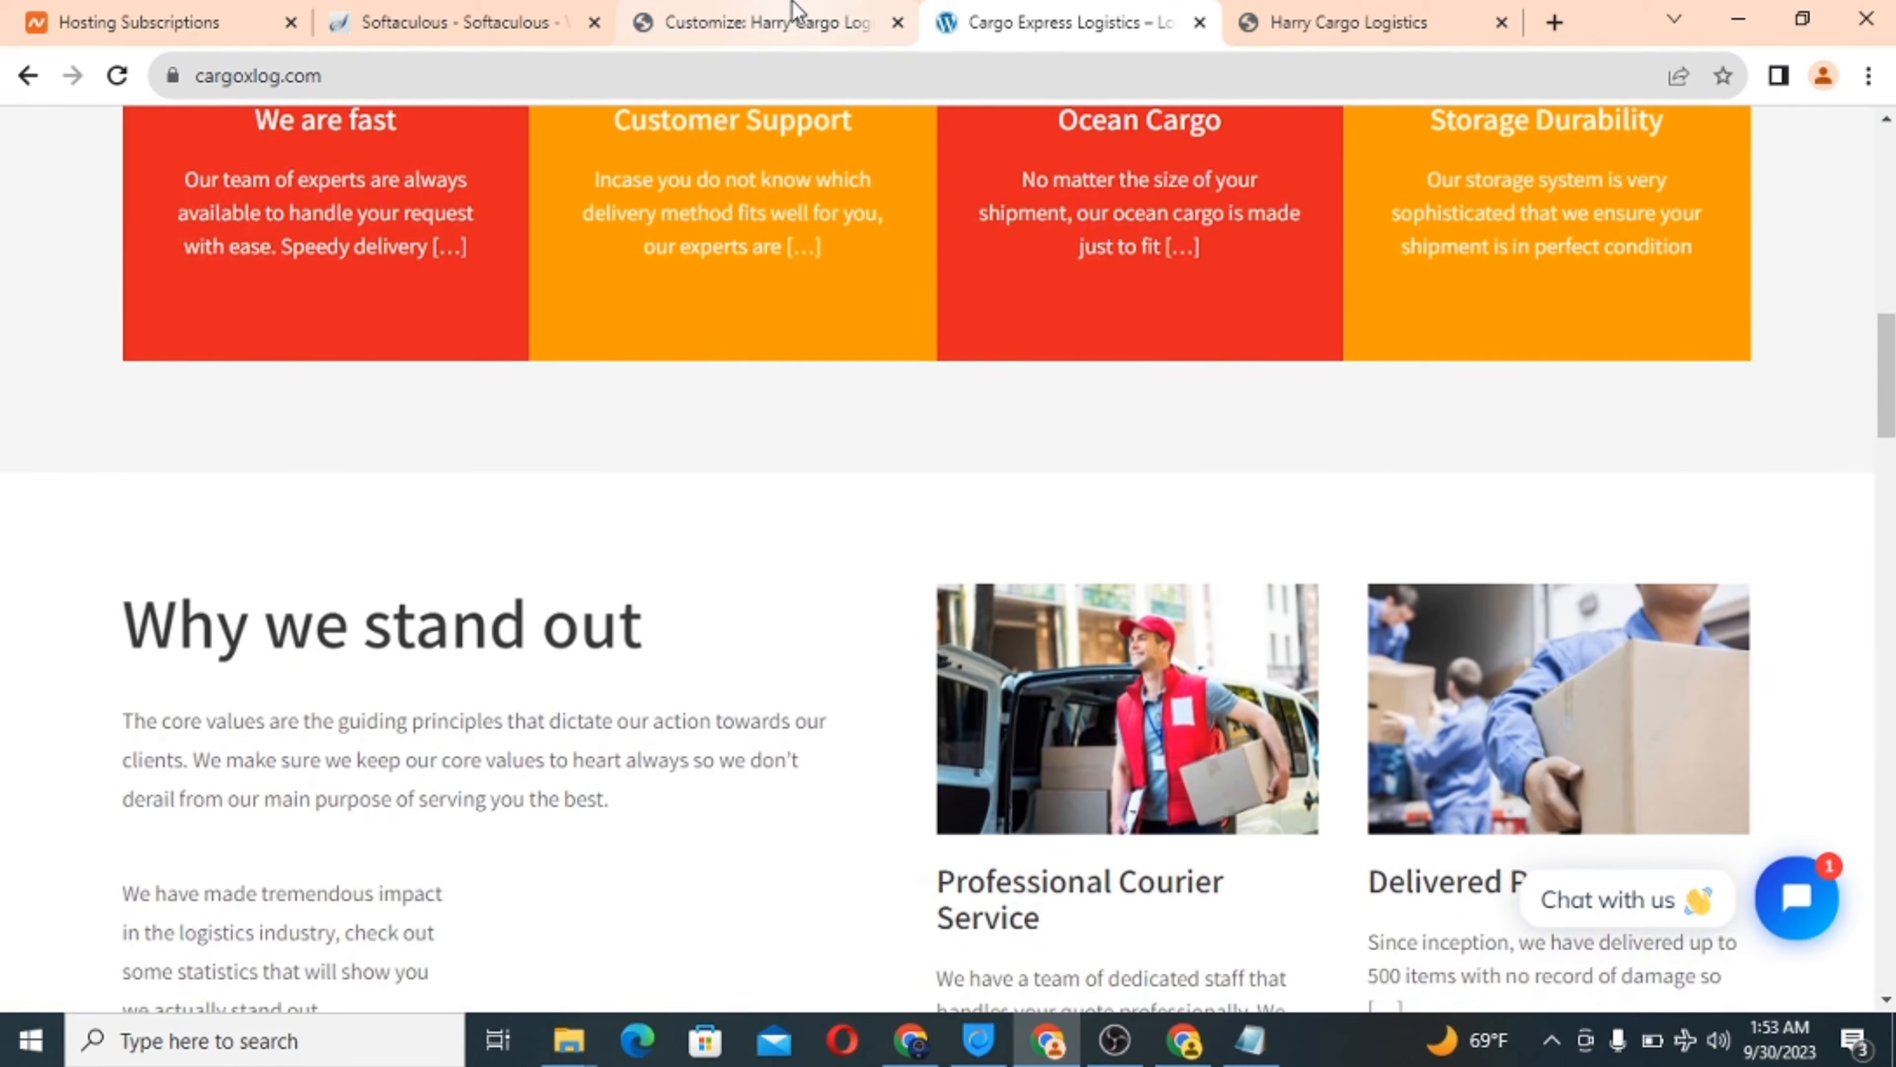
{"action": "left_click", "coordinate": [761, 22]}
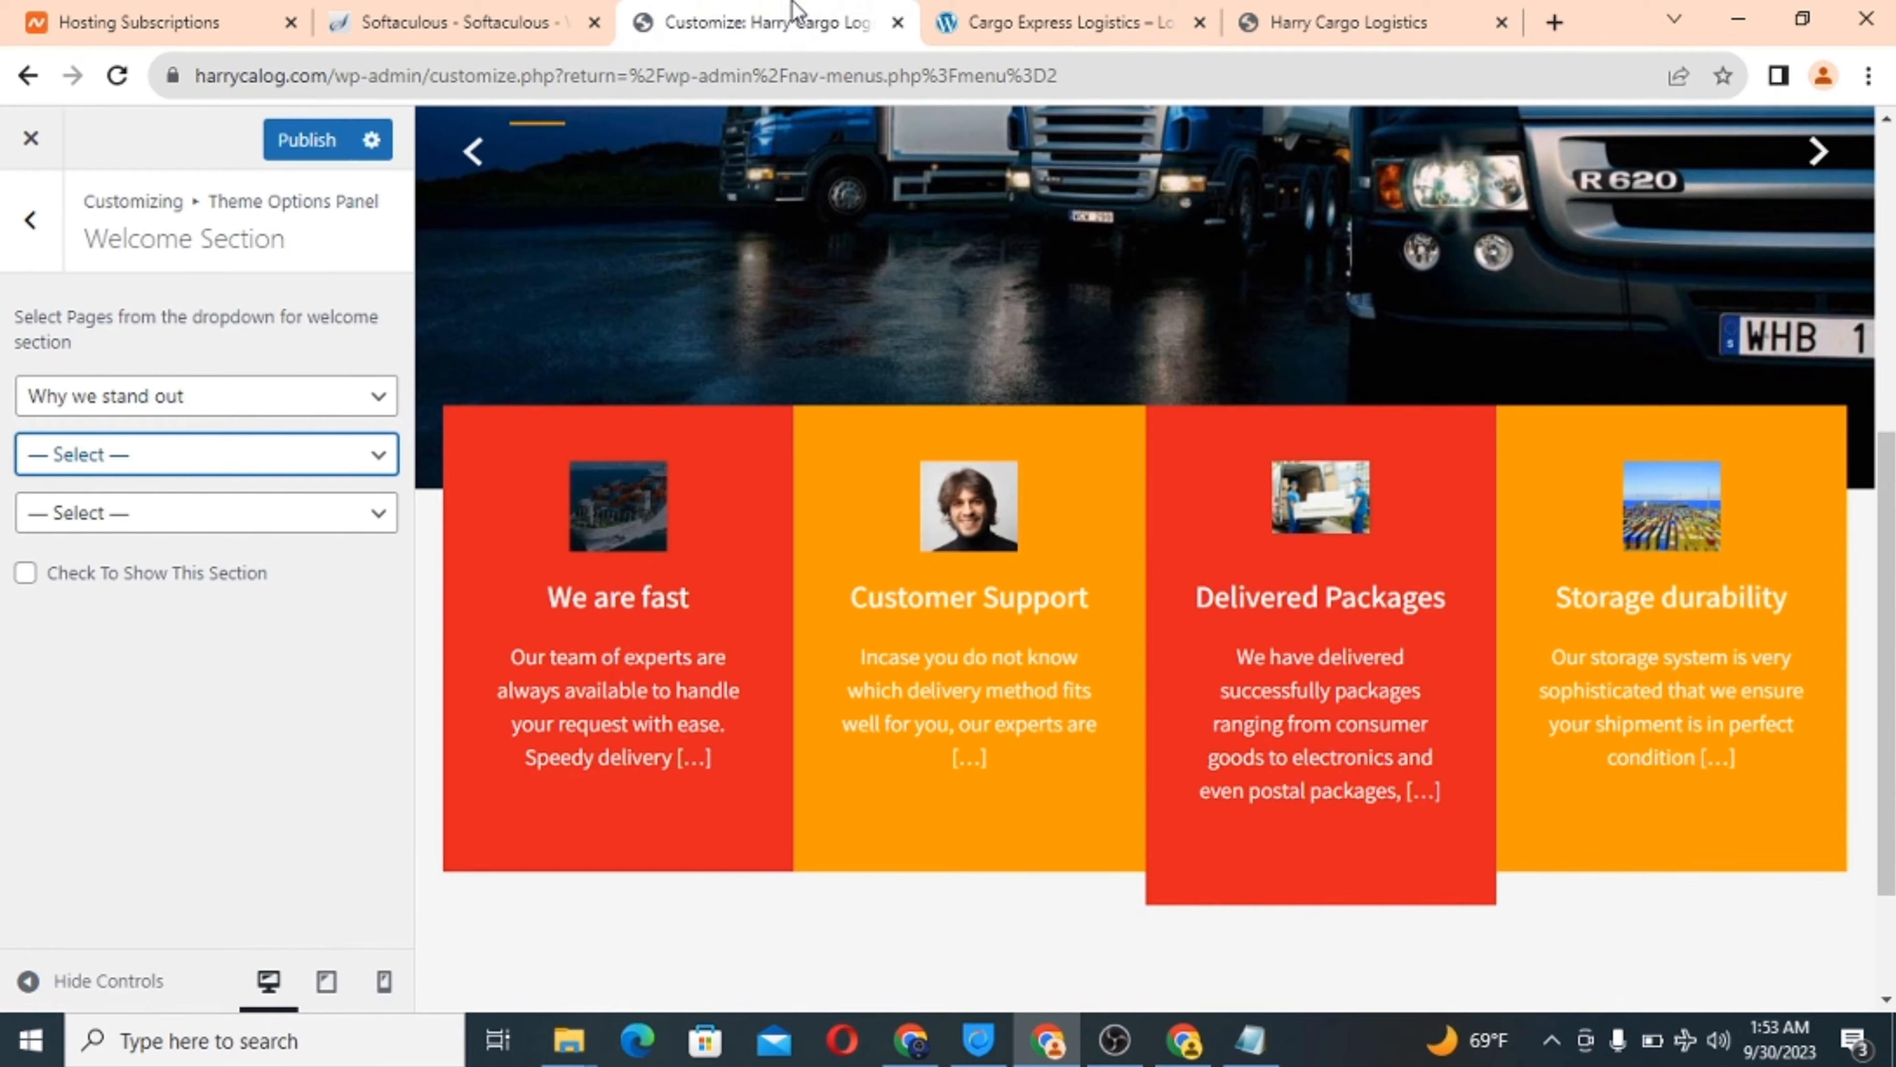
Set Professional Courier Service and Delivered Packages as the second and third Welcome slots.
{"action": "left_click", "coordinate": [247, 457]}
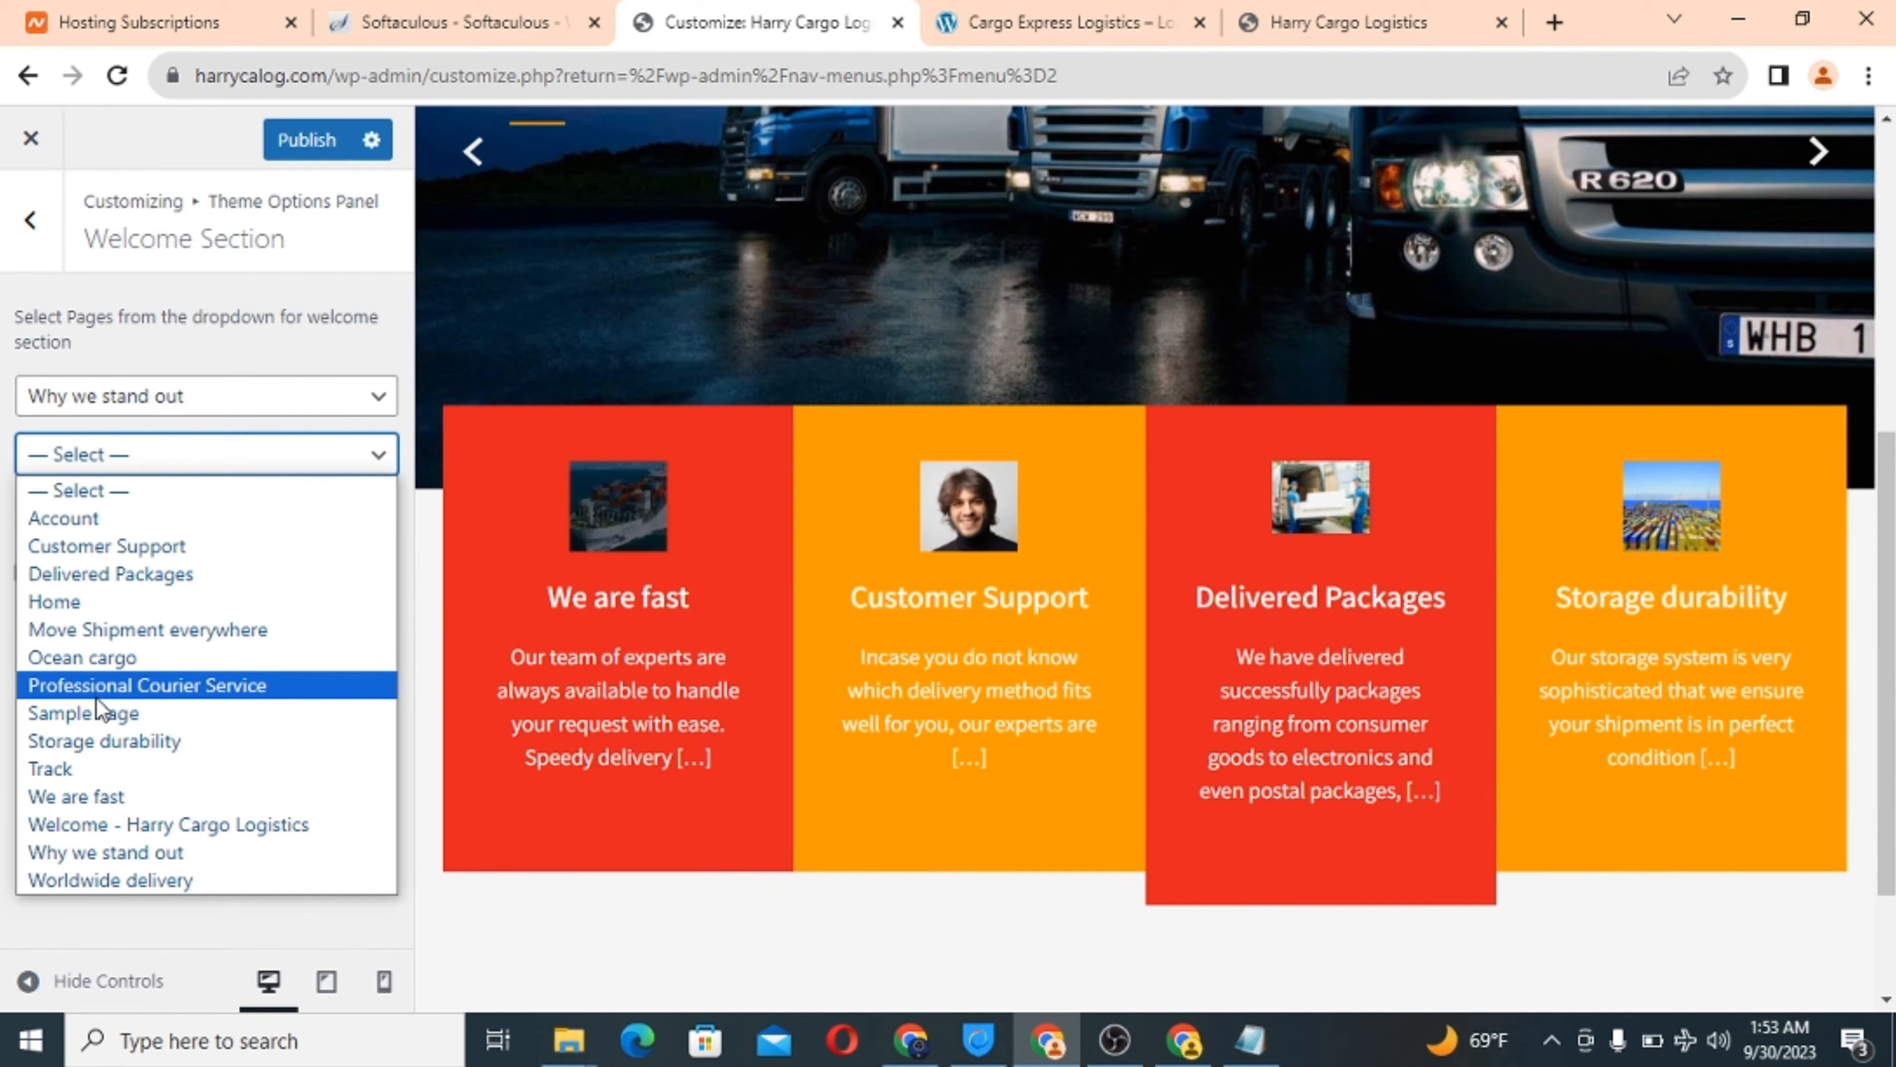
{"action": "left_click", "coordinate": [97, 698]}
{"action": "left_click", "coordinate": [251, 514]}
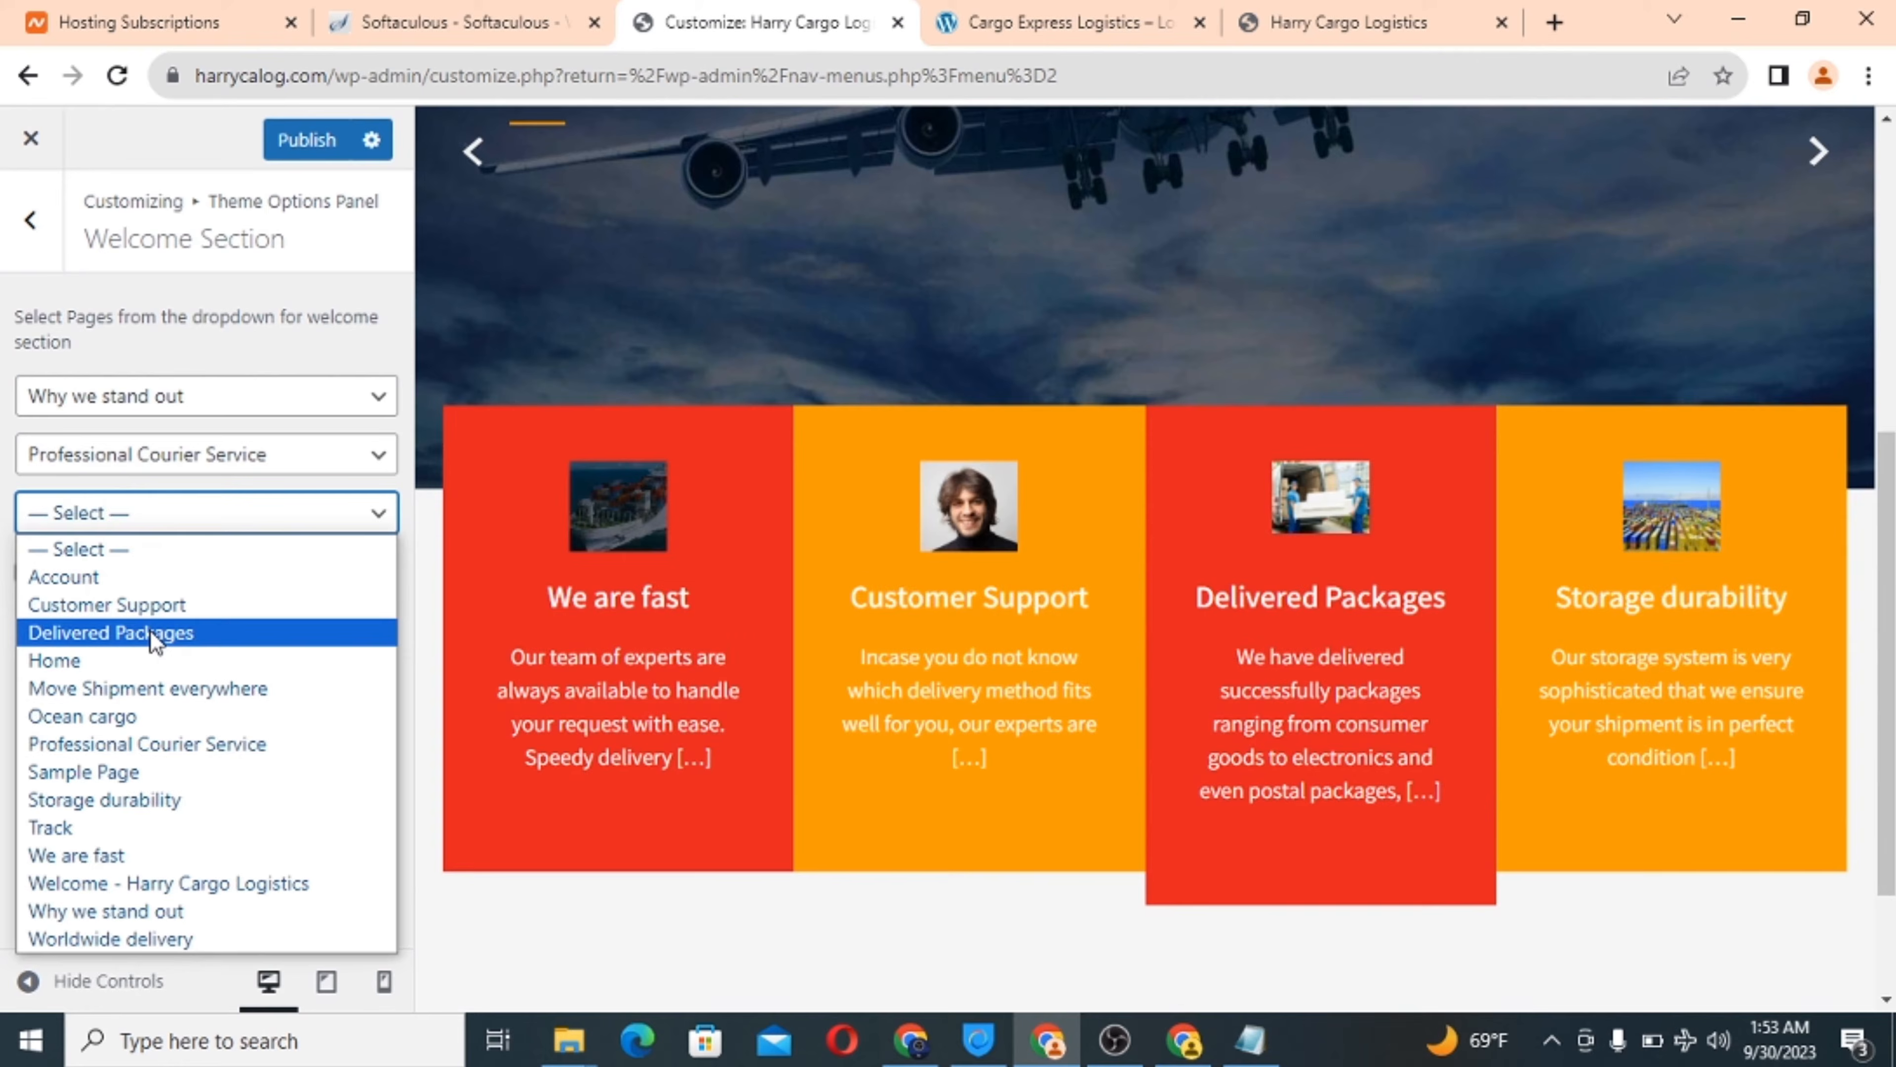
{"action": "left_click", "coordinate": [149, 633]}
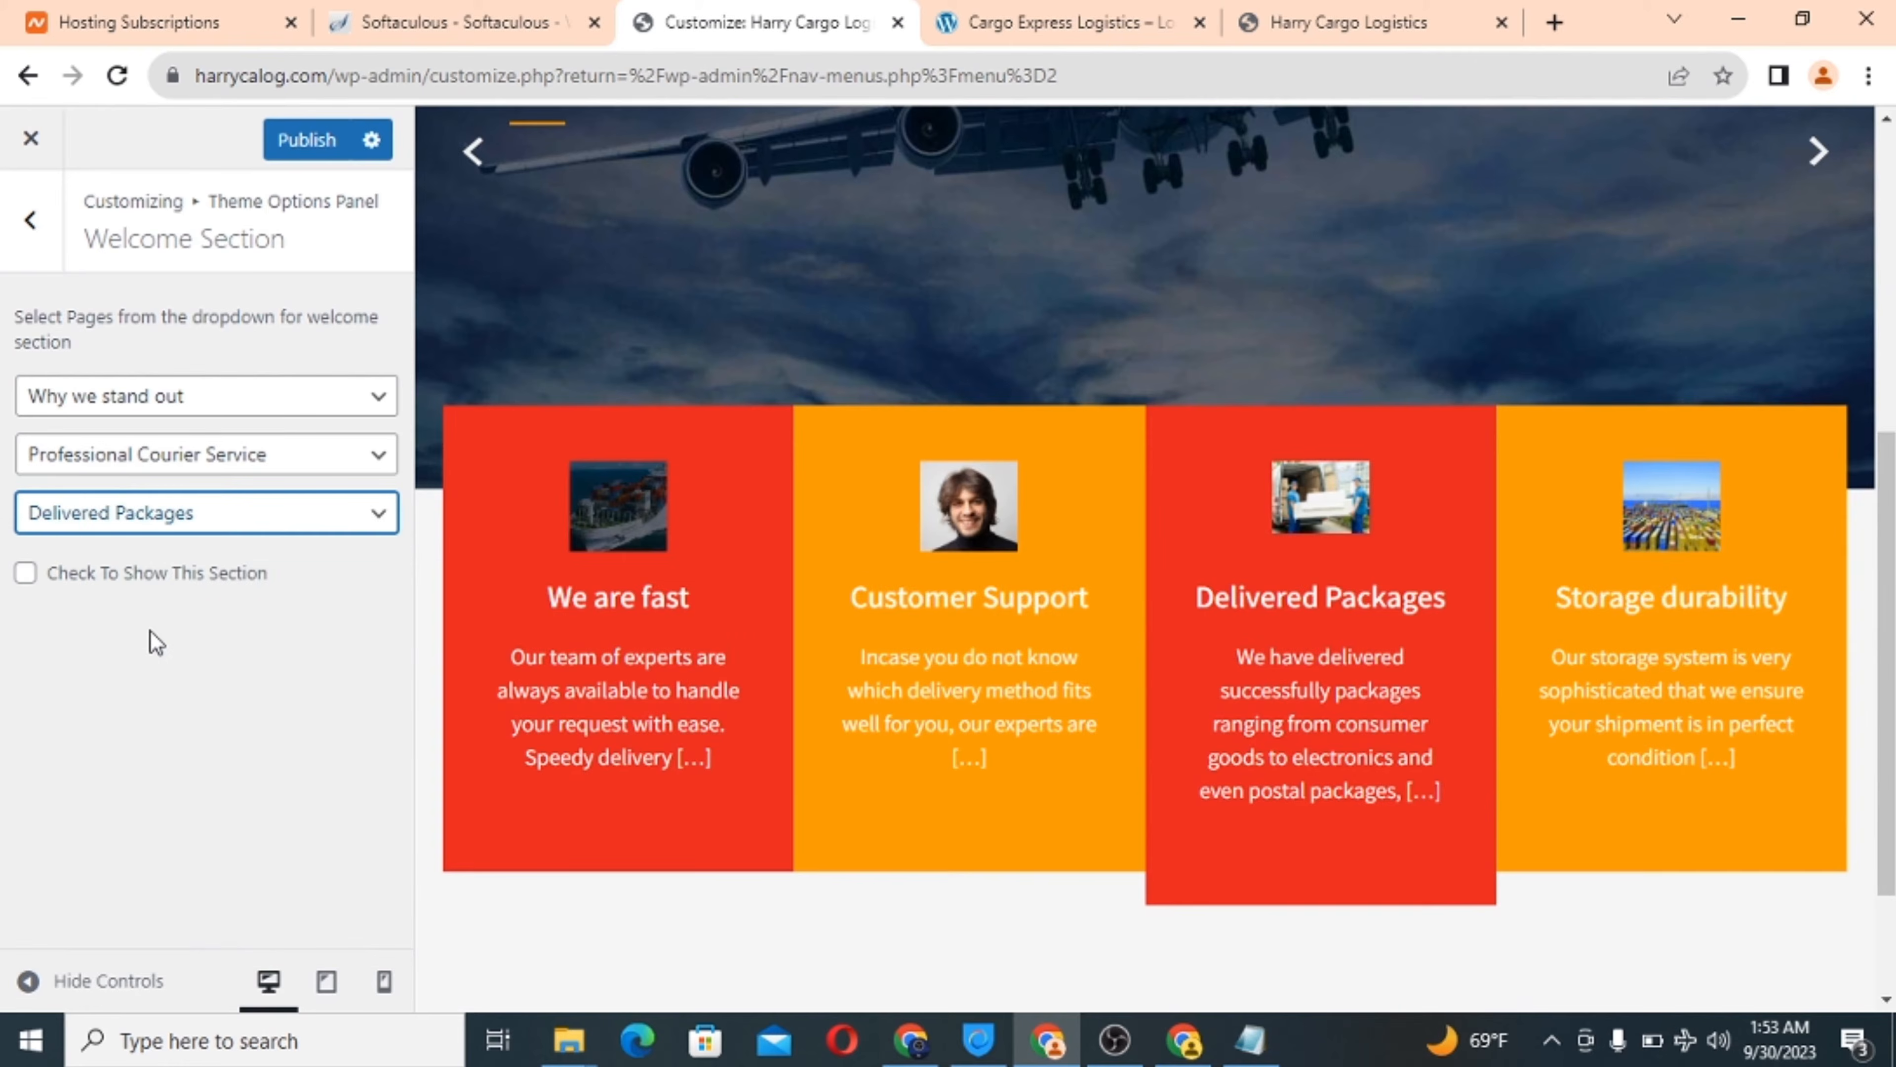
Make the Welcome section visible and publish it.
{"action": "left_click", "coordinate": [25, 576]}
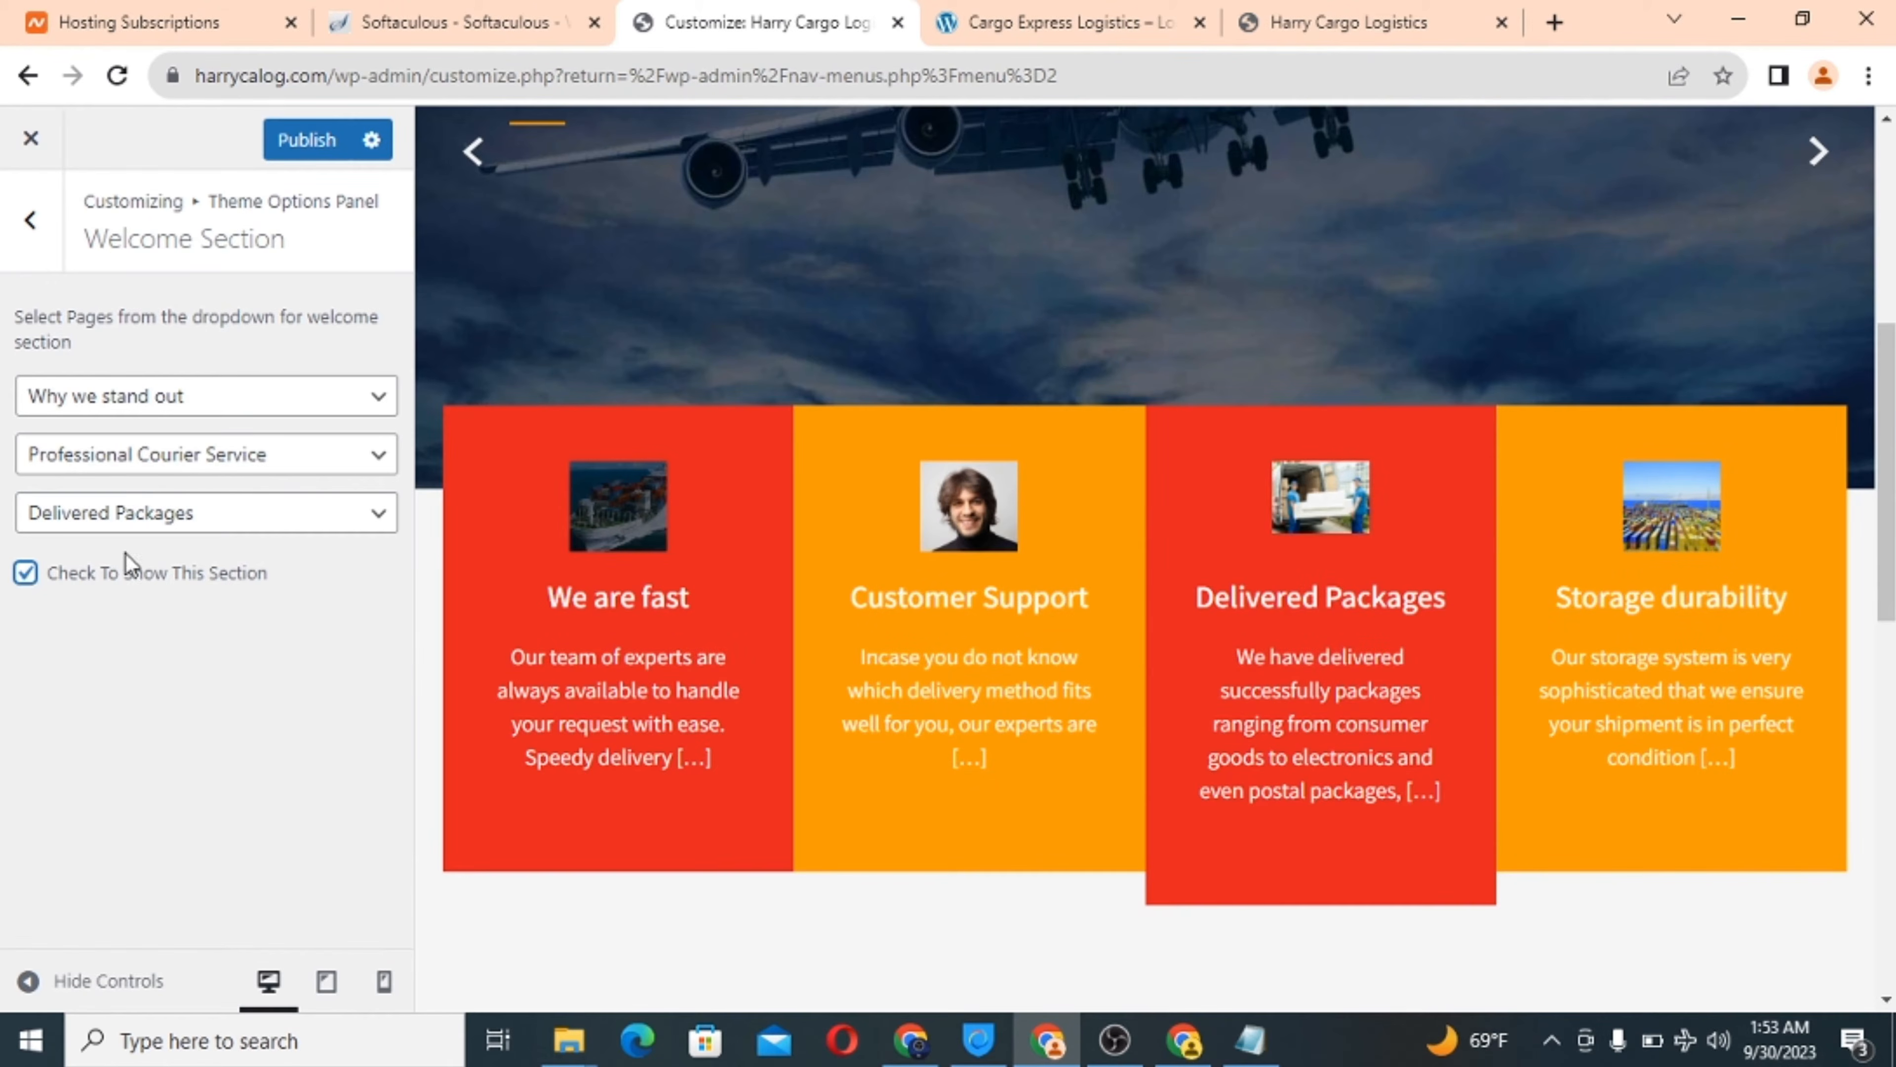
{"action": "scroll", "coordinate": [1271, 719], "scroll_direction": "down", "scroll_amount": 8}
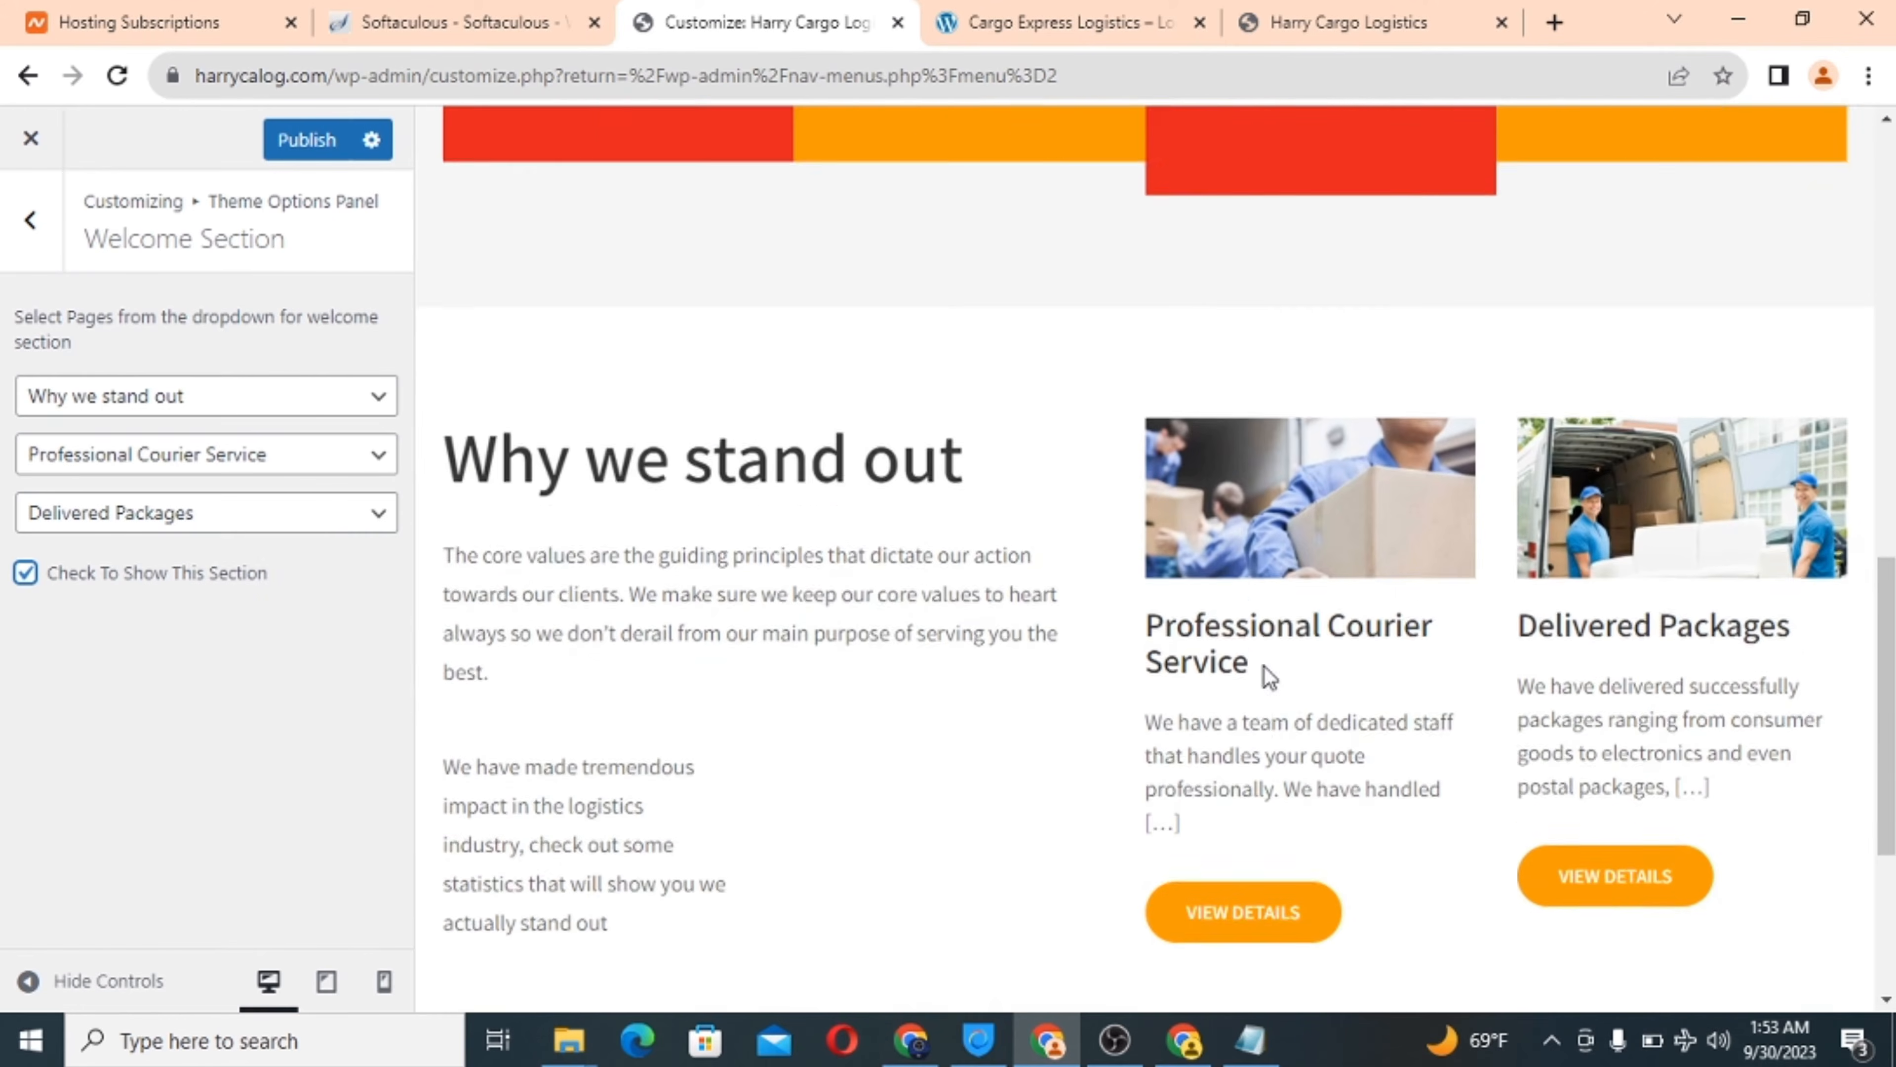
{"action": "scroll", "coordinate": [1266, 665], "scroll_direction": "down", "scroll_amount": 1}
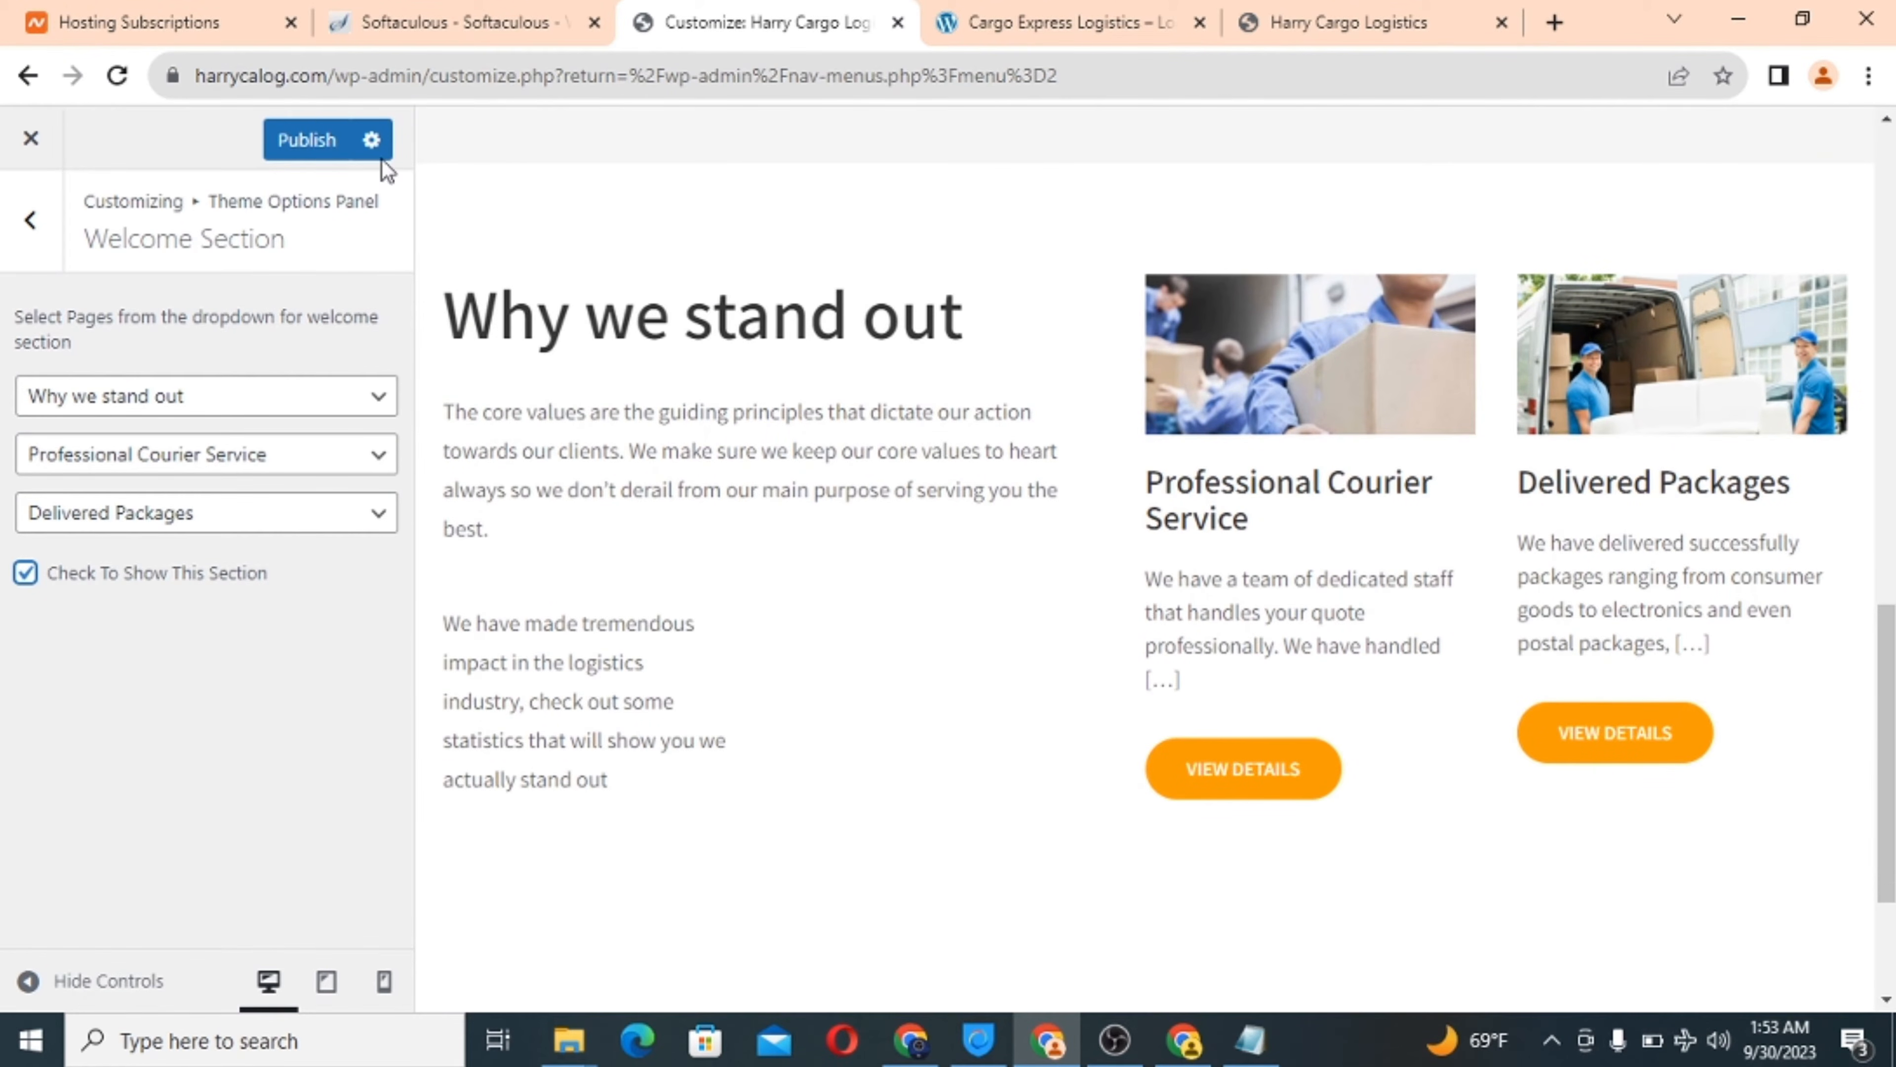
{"action": "left_click", "coordinate": [307, 142]}
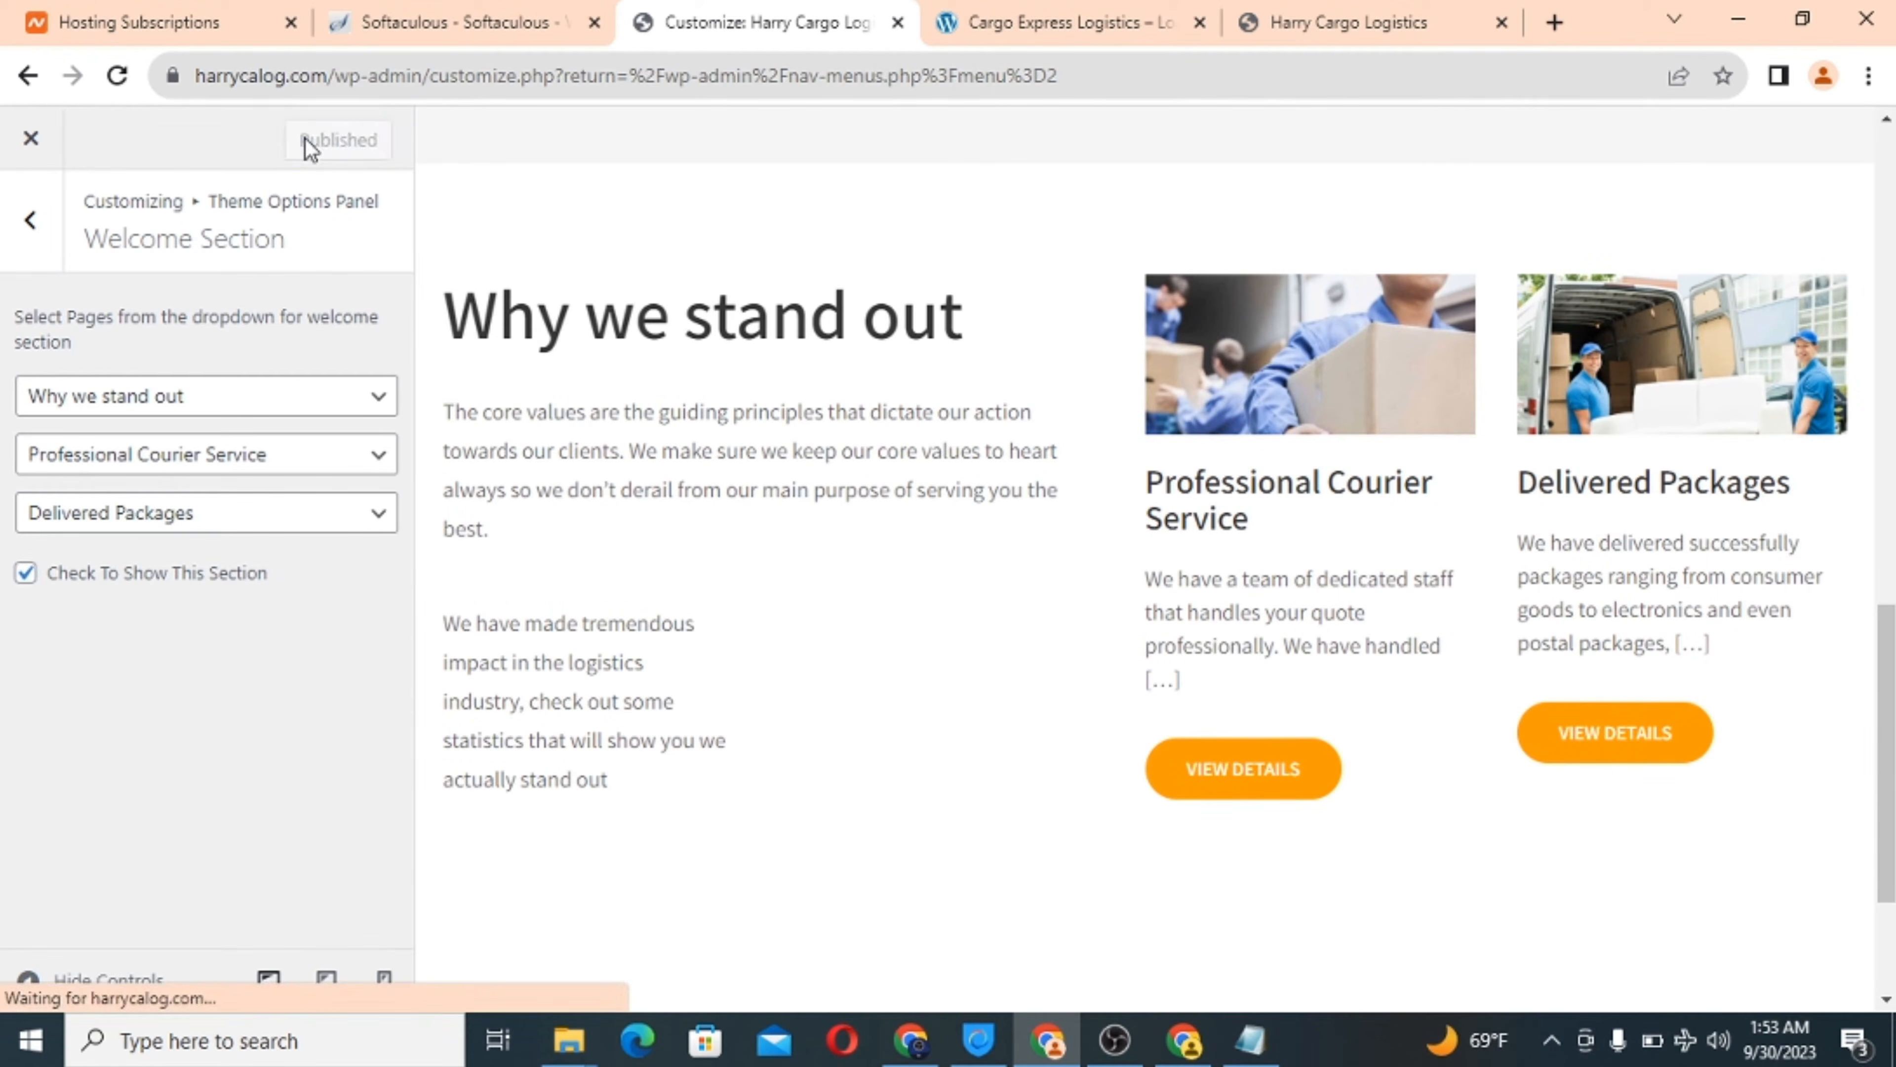
{"action": "left_click", "coordinate": [30, 221]}
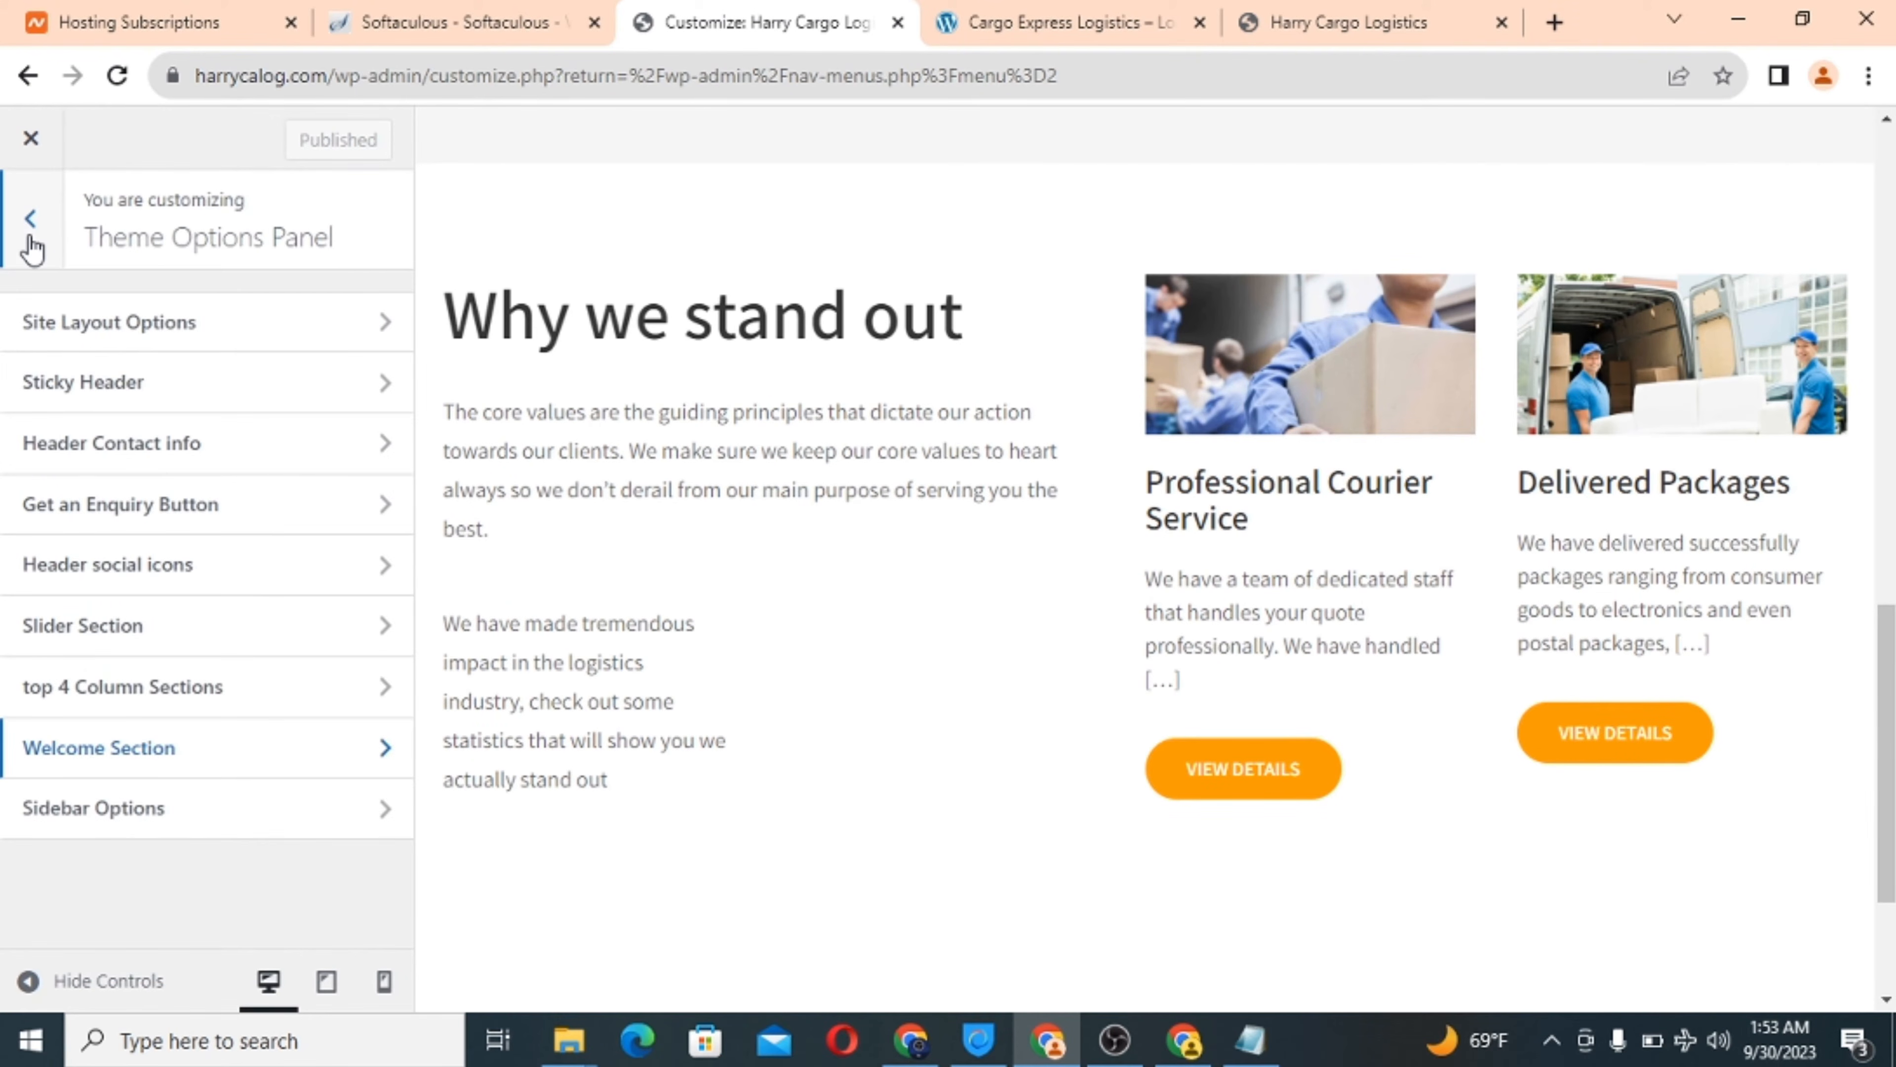
Reload the live Harry Cargo Logistics homepage and scroll through its slider, services and Welcome section.
{"action": "left_click", "coordinate": [1064, 28]}
{"action": "scroll", "coordinate": [763, 395], "scroll_direction": "up", "scroll_amount": 10}
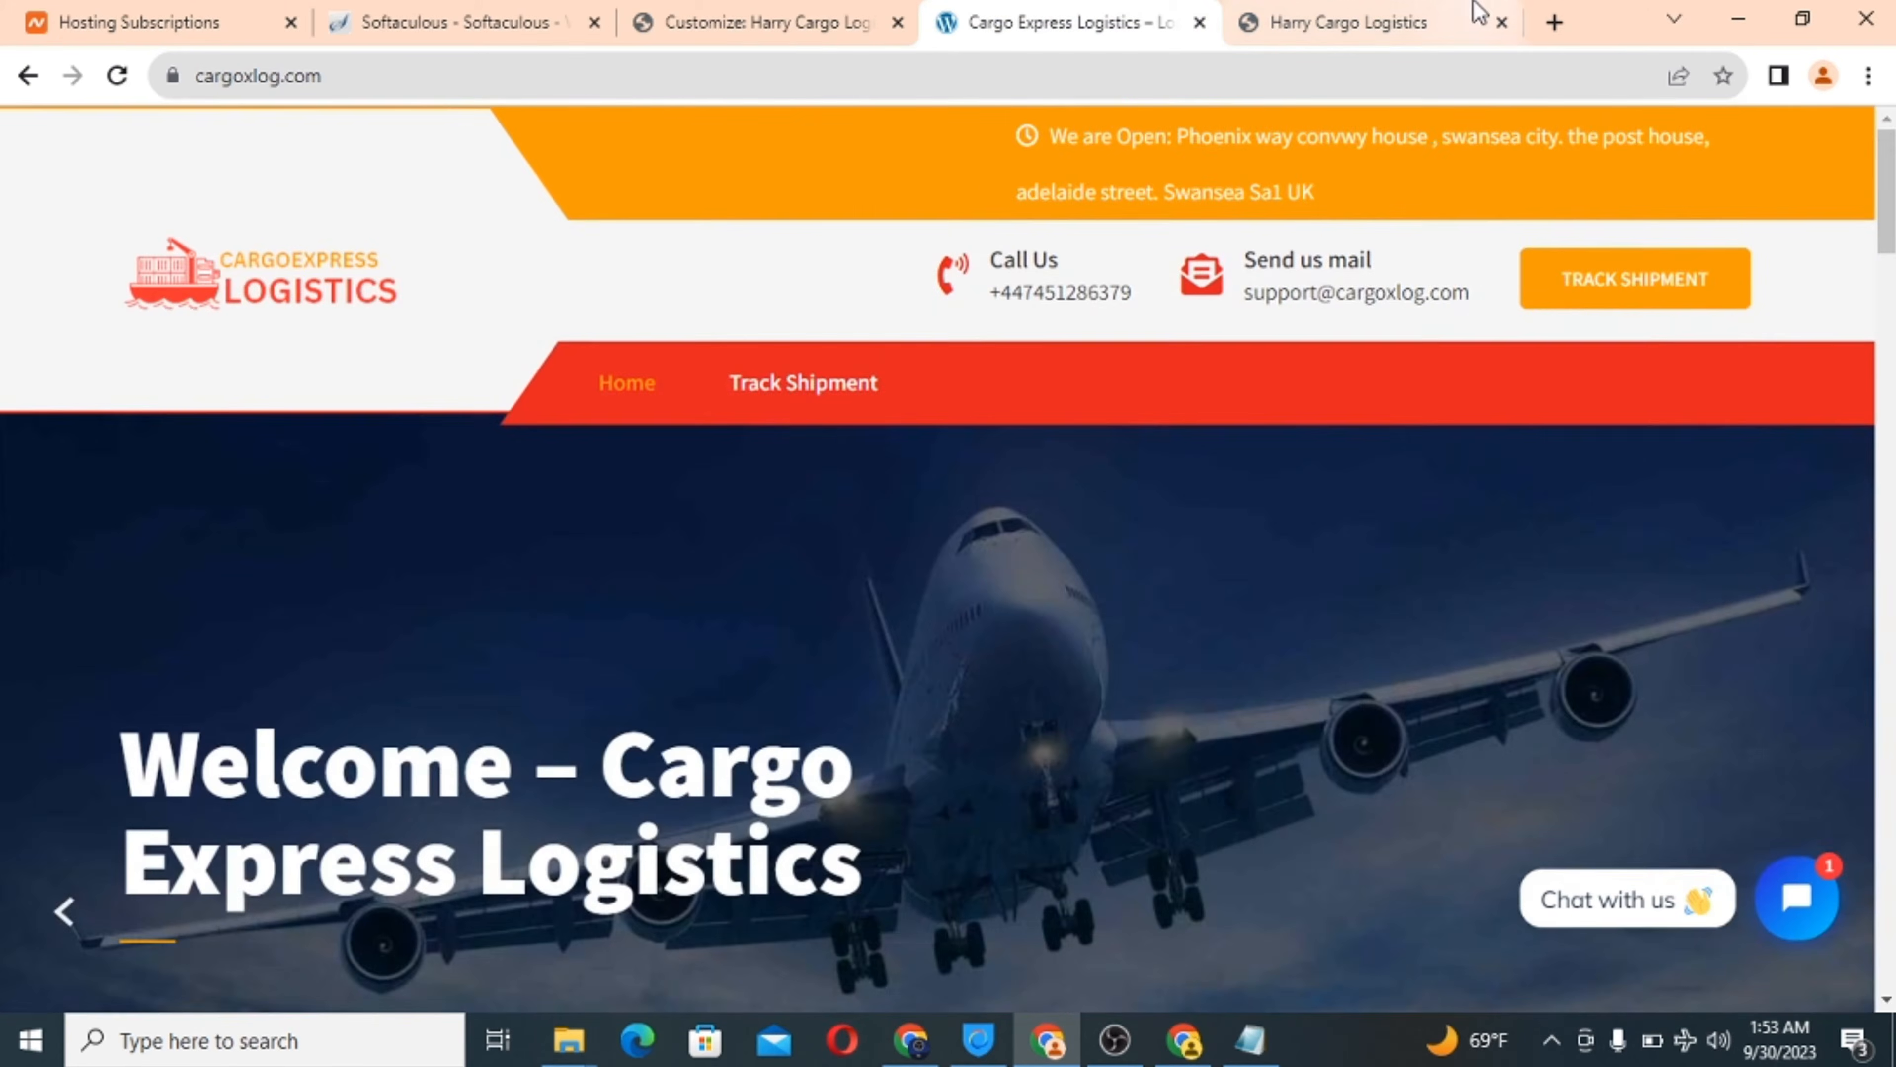
{"action": "left_click", "coordinate": [1390, 20]}
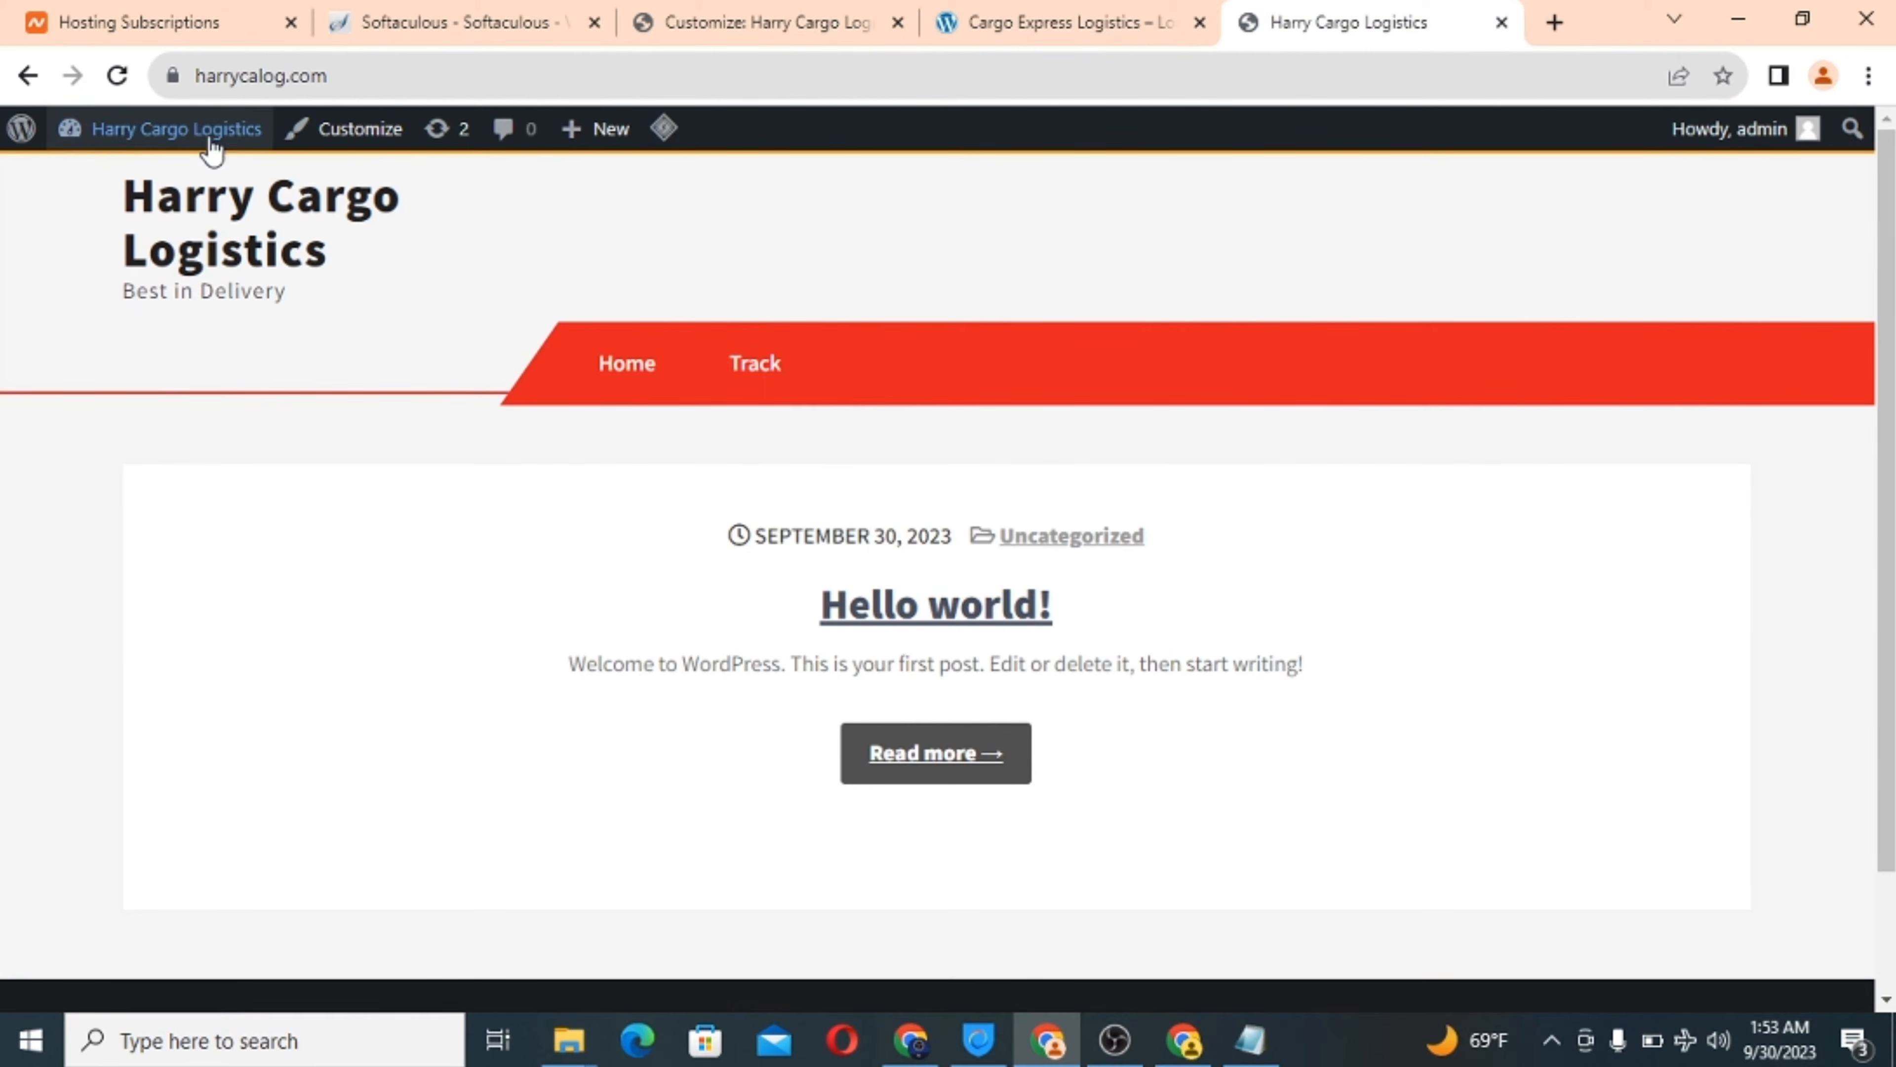
{"action": "left_click", "coordinate": [116, 76]}
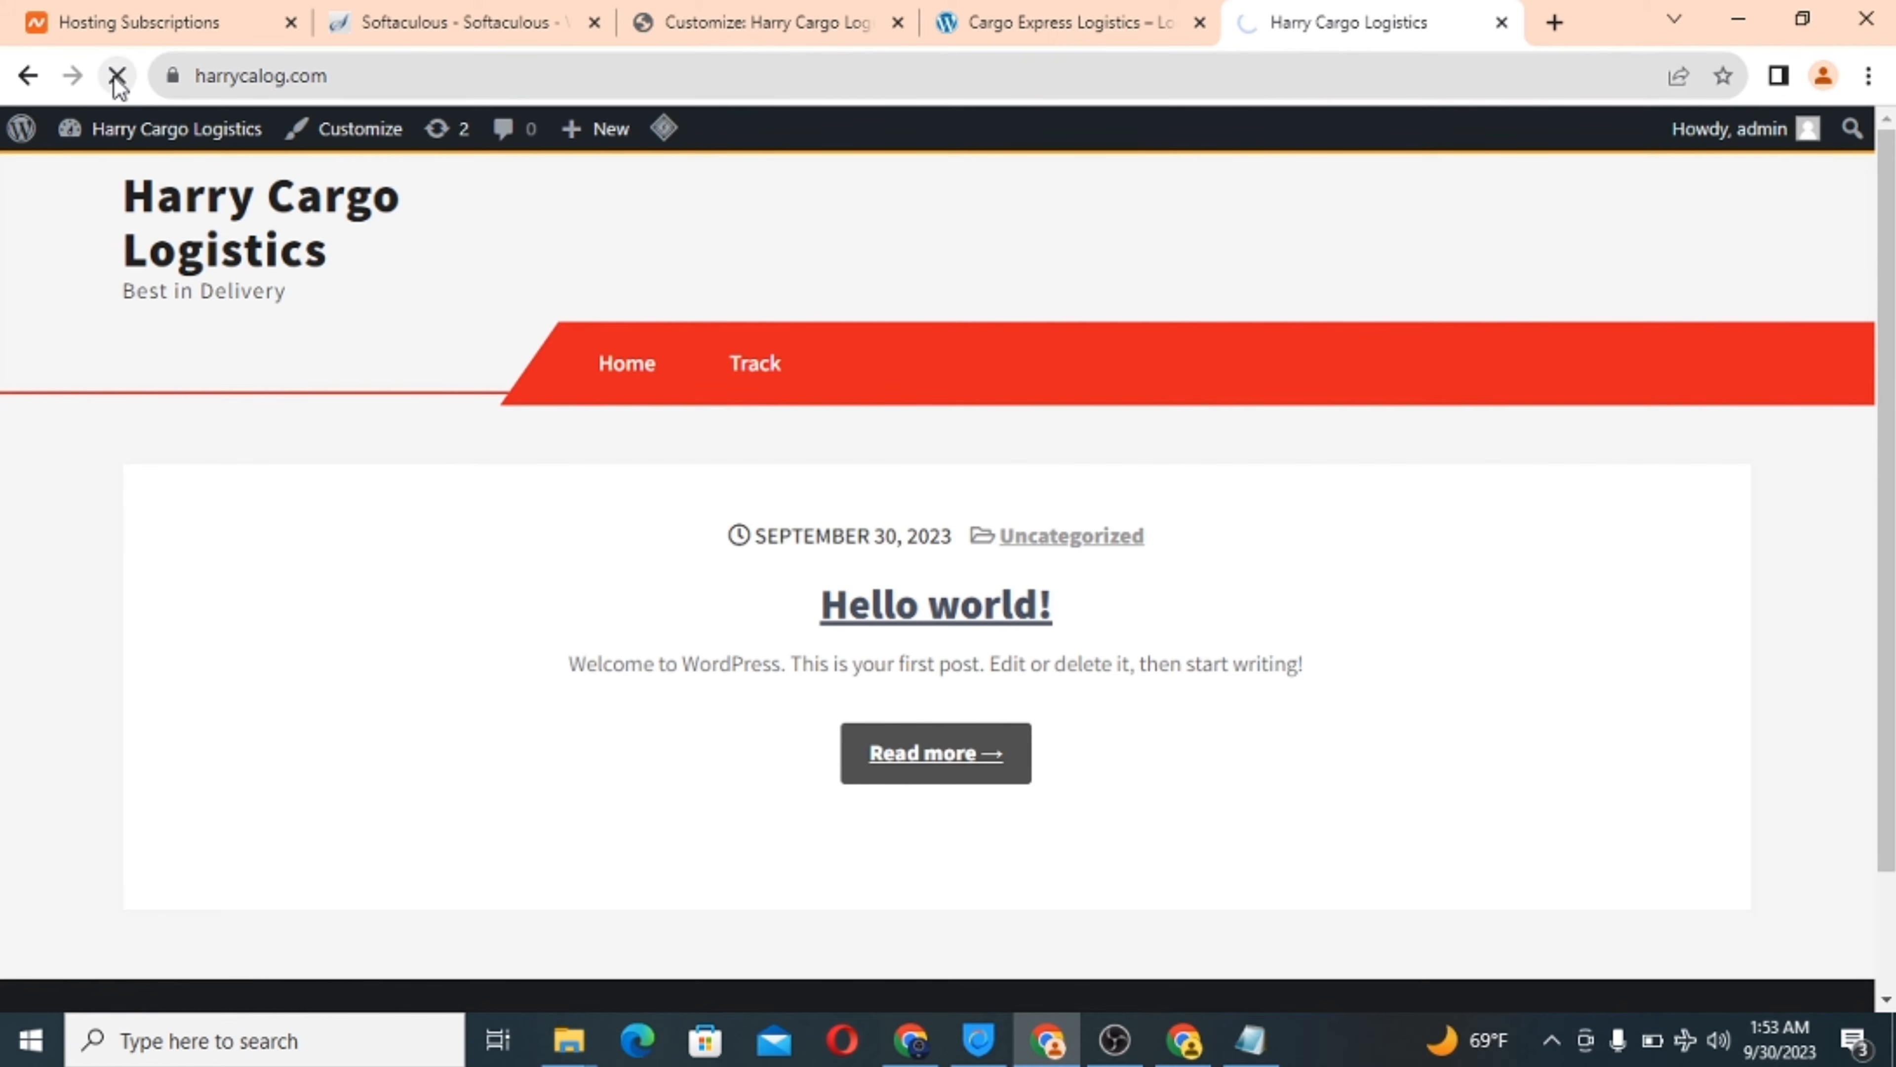
{"action": "scroll", "coordinate": [1071, 441], "scroll_direction": "down", "scroll_amount": 10}
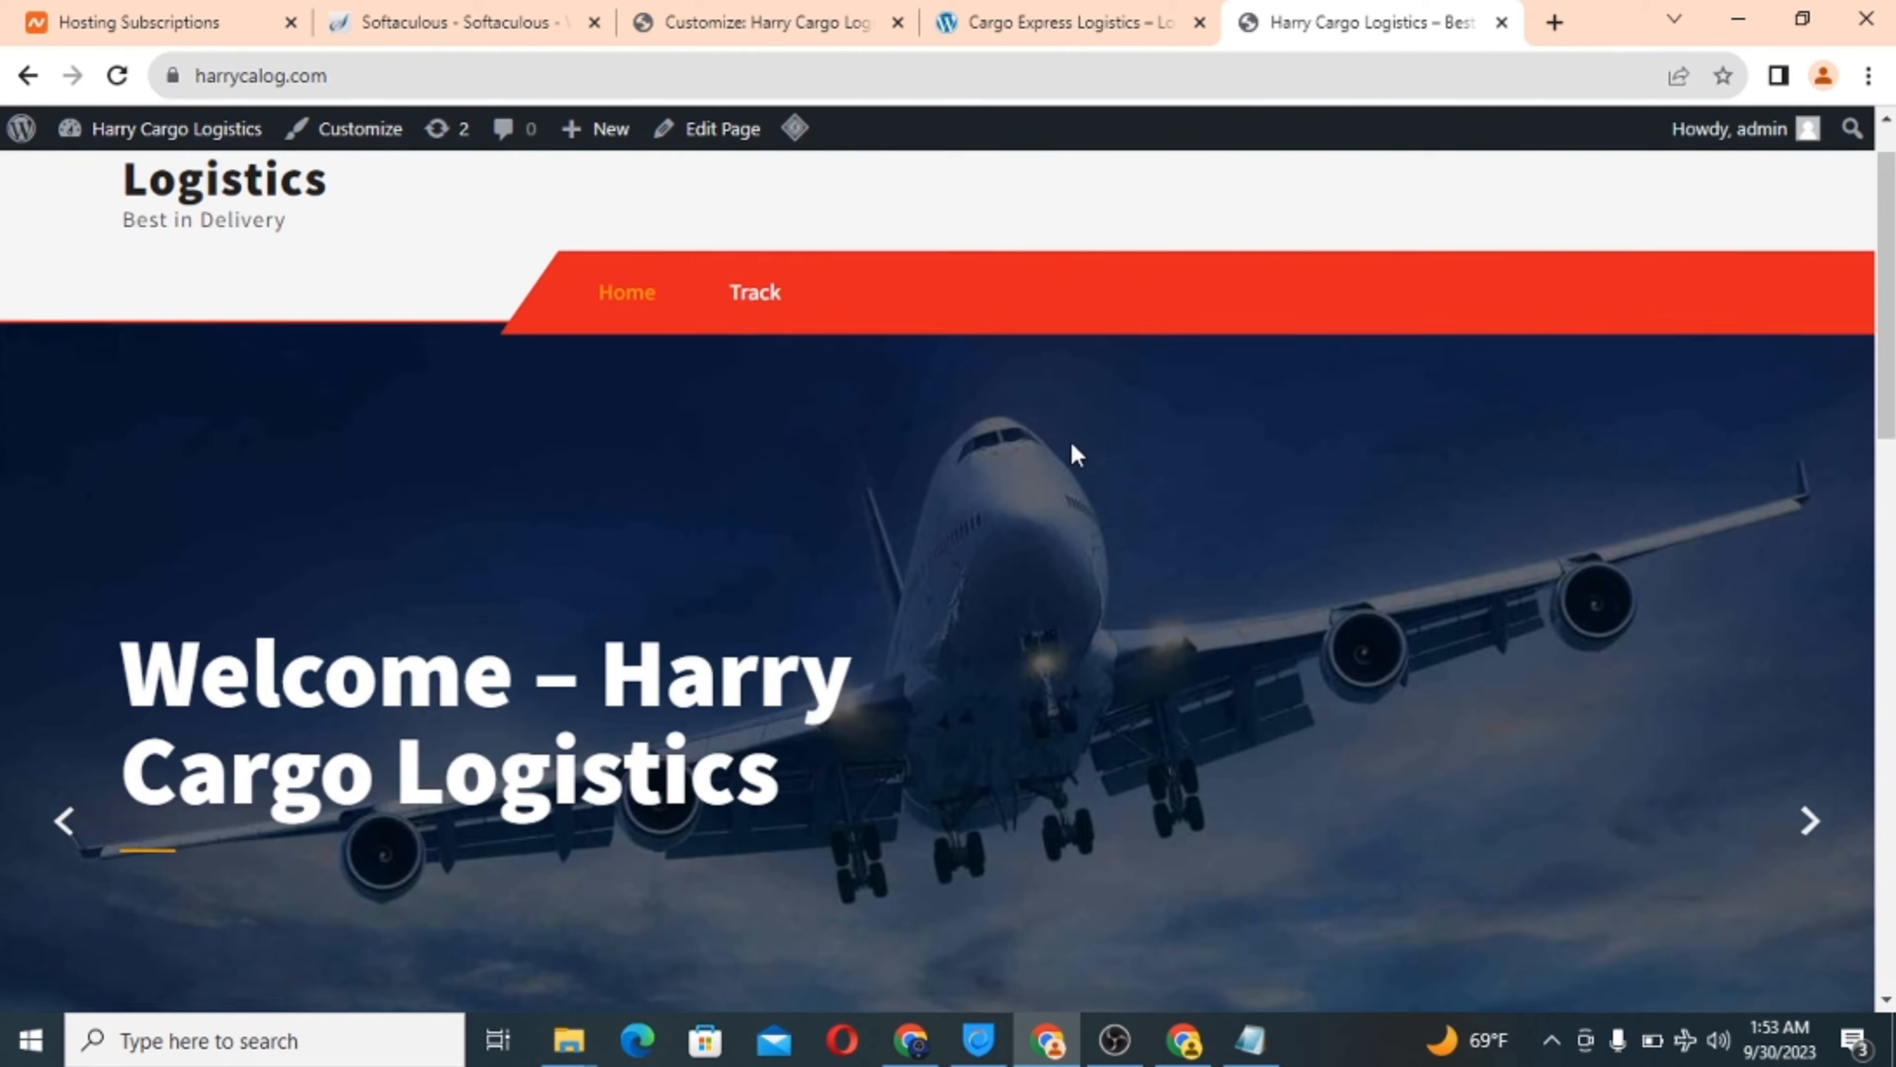
{"action": "scroll", "coordinate": [1072, 445], "scroll_direction": "down", "scroll_amount": 7}
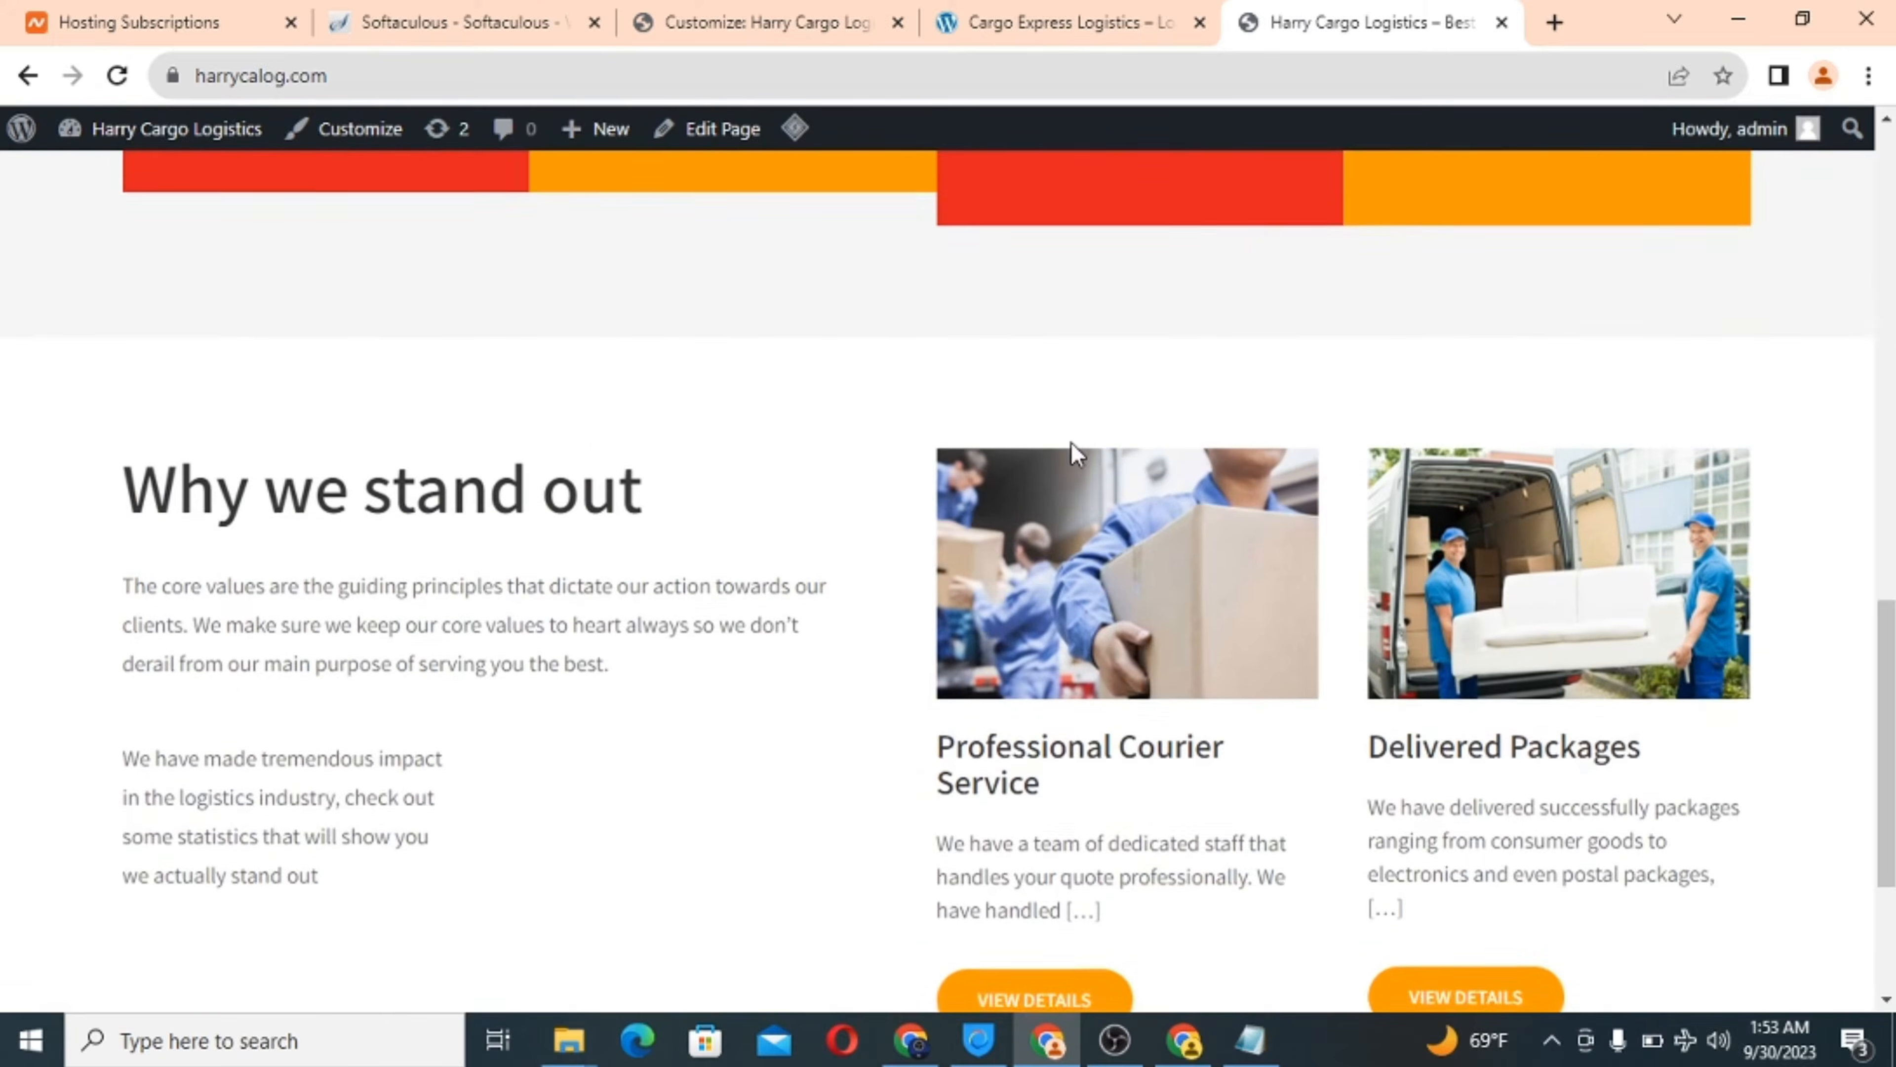
{"action": "scroll", "coordinate": [1071, 445], "scroll_direction": "up", "scroll_amount": 6}
{"action": "scroll", "coordinate": [1075, 456], "scroll_direction": "up", "scroll_amount": 8}
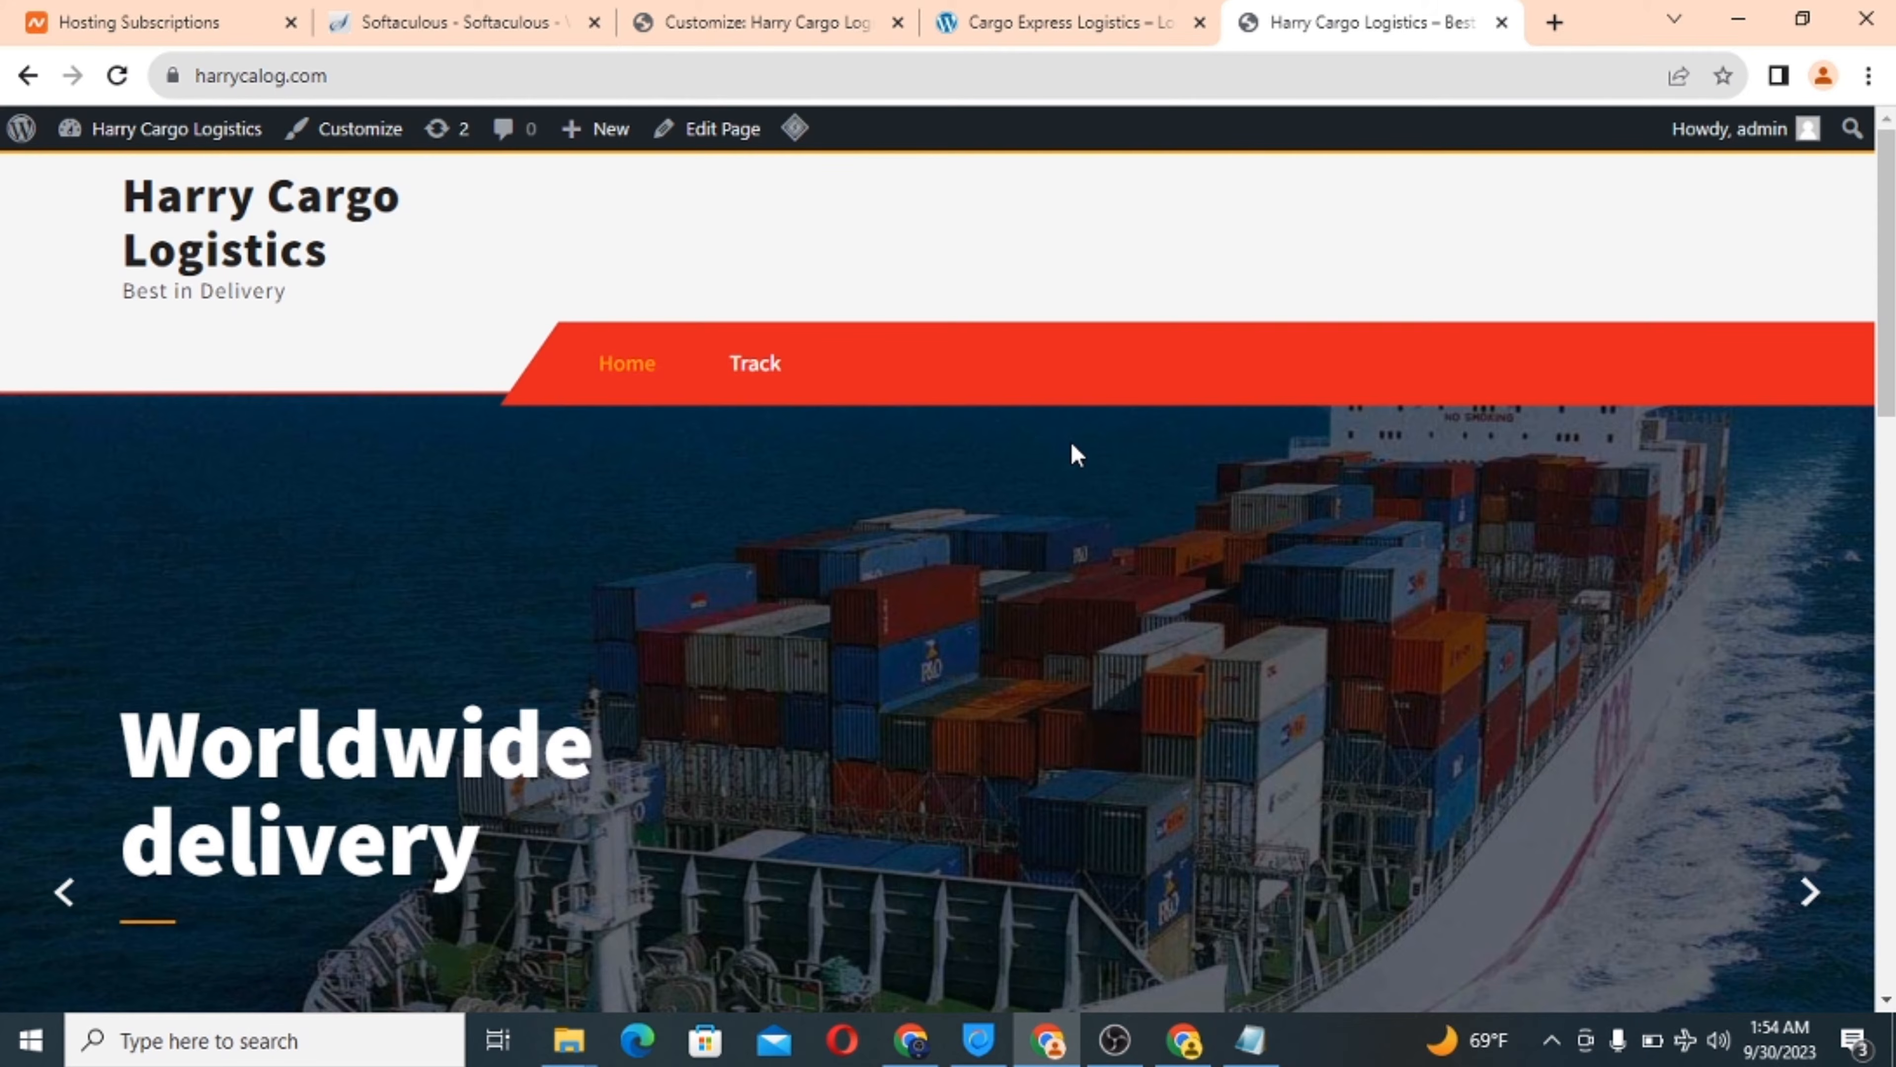
{"action": "scroll", "coordinate": [1075, 454], "scroll_direction": "down", "scroll_amount": 10}
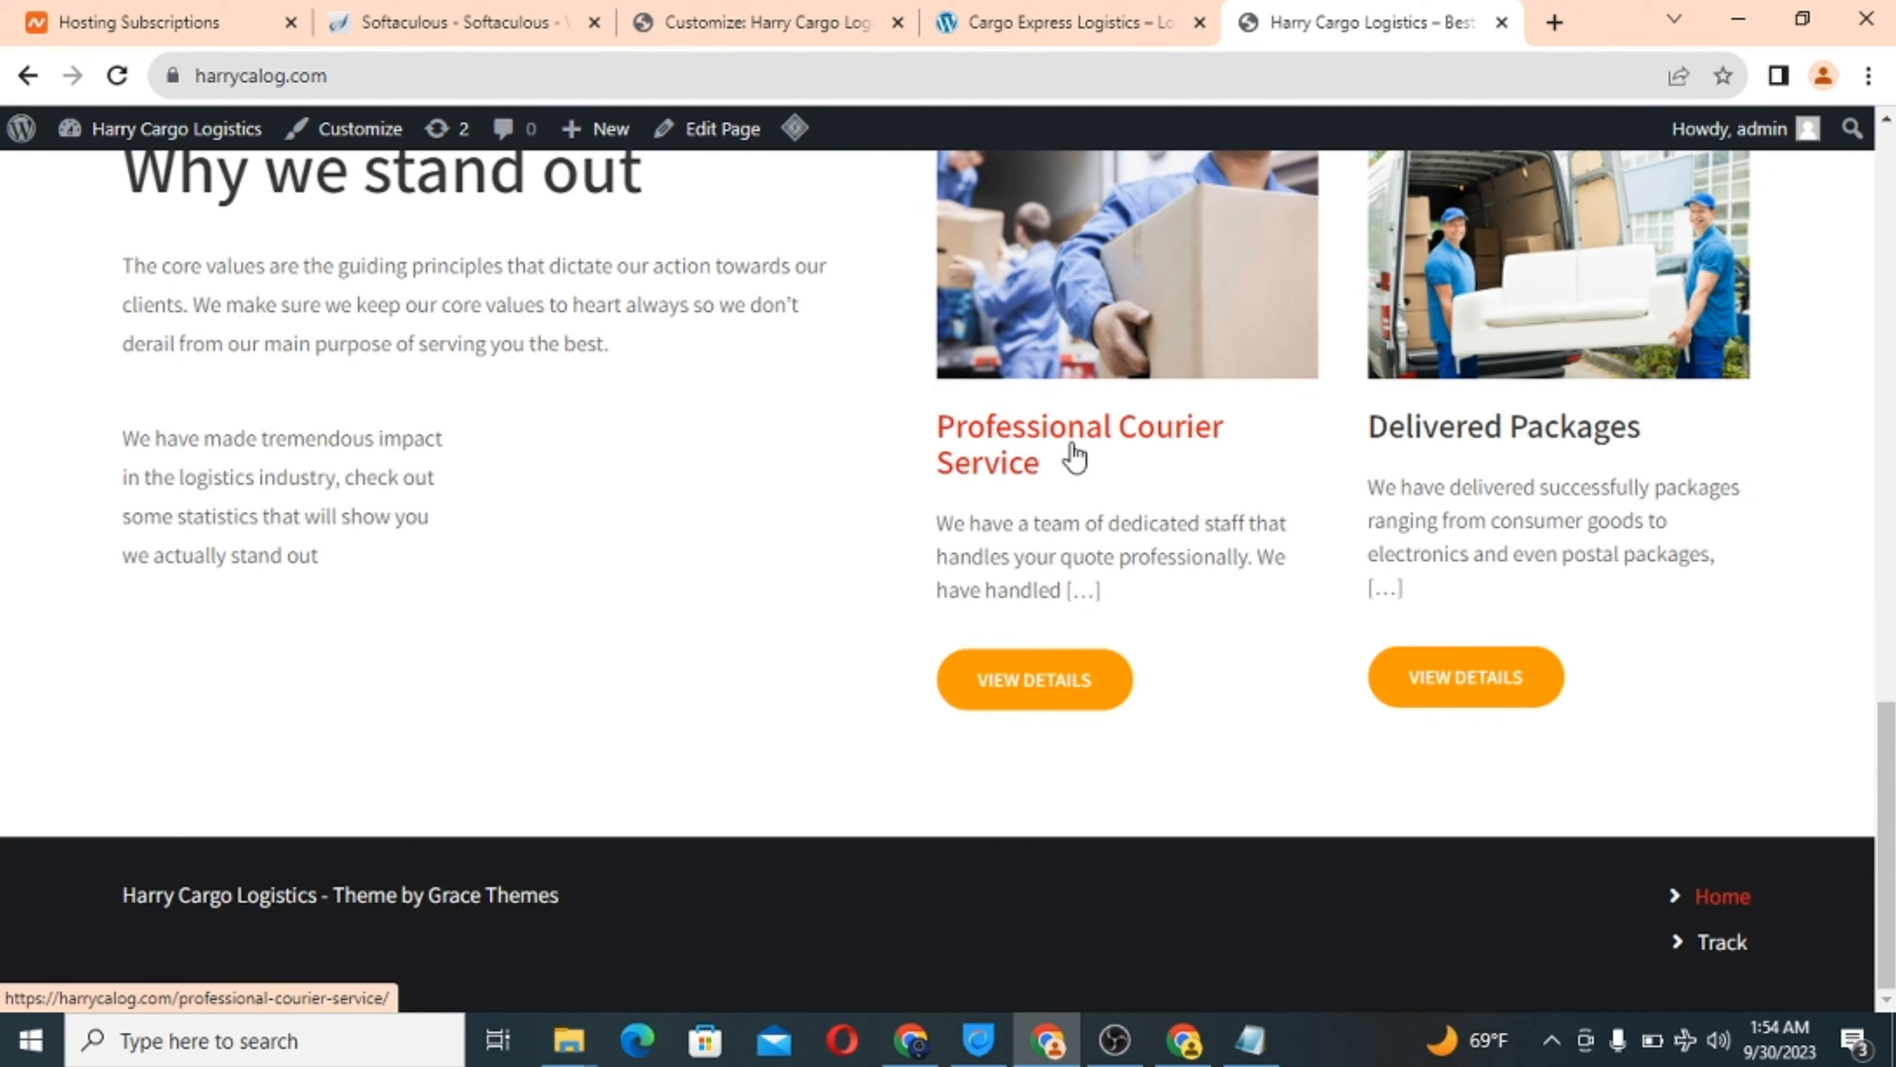
{"action": "scroll", "coordinate": [1075, 454], "scroll_direction": "up", "scroll_amount": 10}
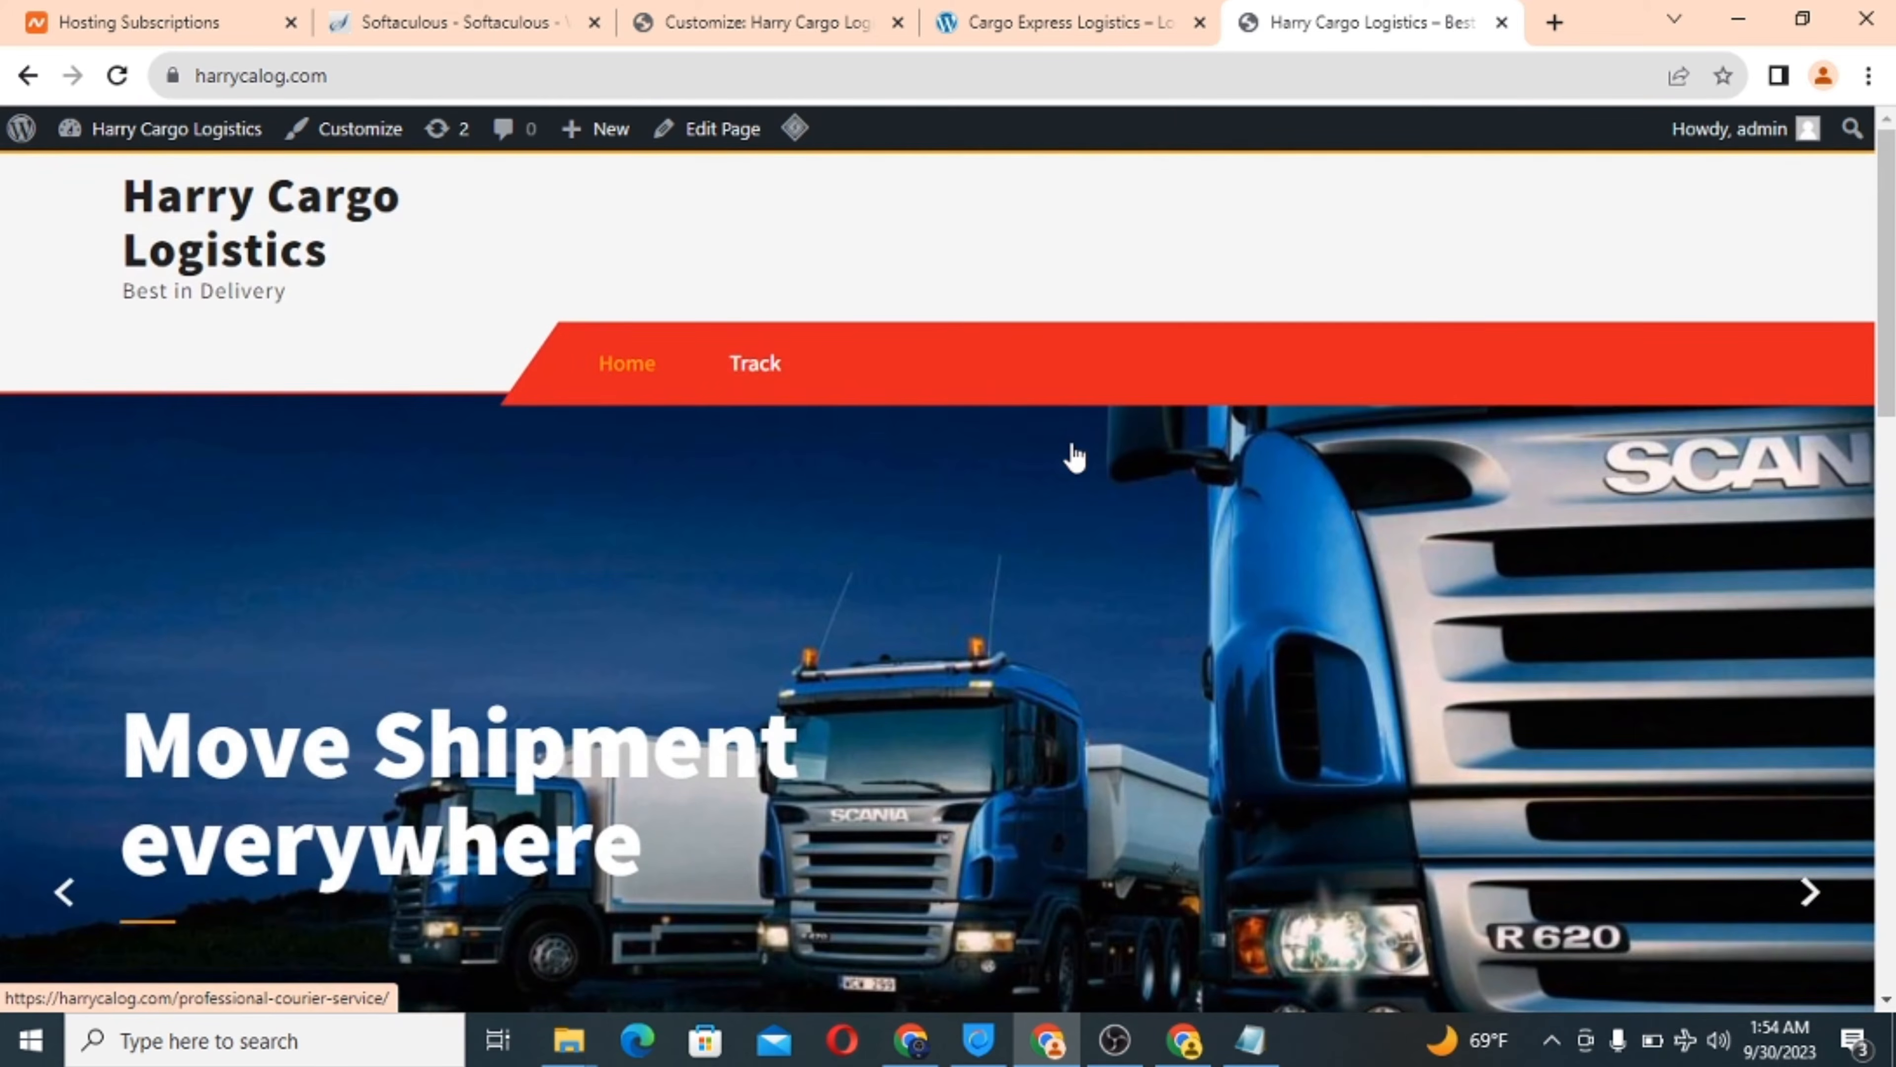
{"action": "scroll", "coordinate": [1075, 452], "scroll_direction": "down", "scroll_amount": 8}
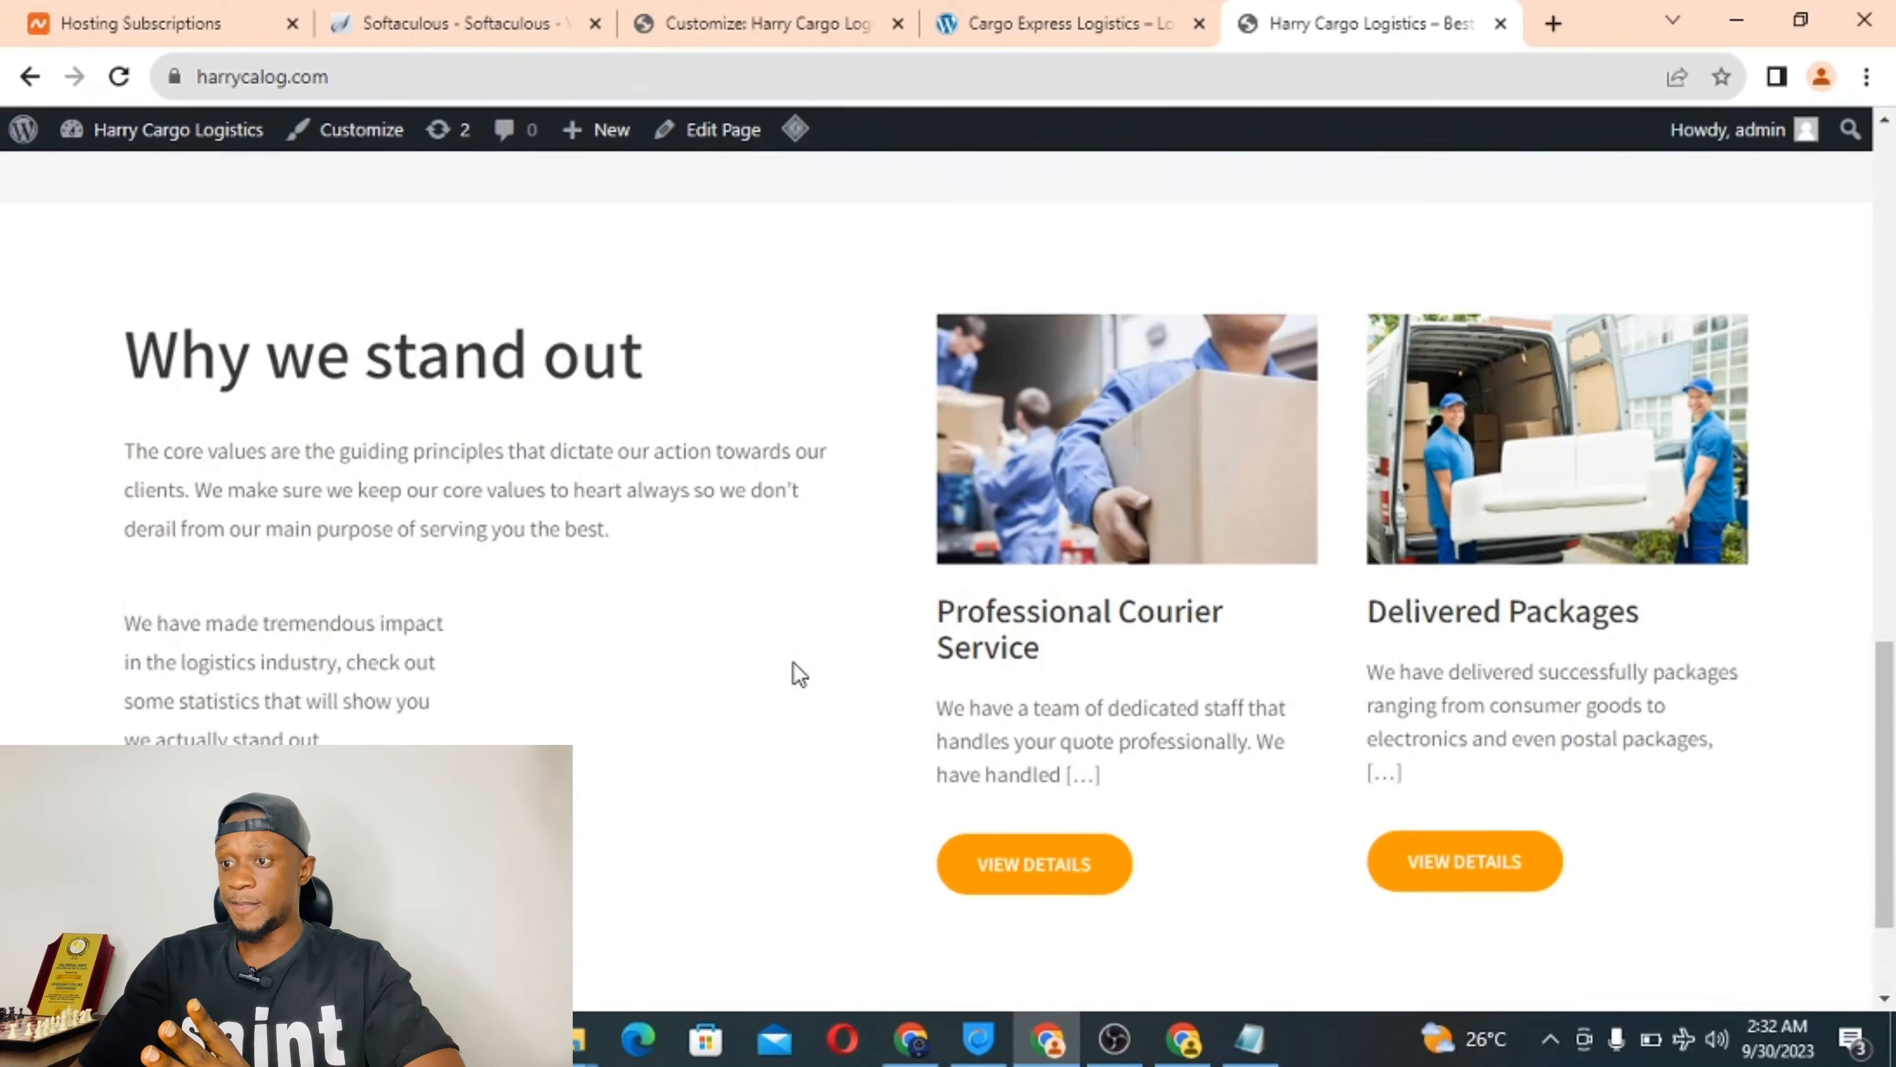
{"action": "scroll", "coordinate": [799, 675], "scroll_direction": "up", "scroll_amount": 8}
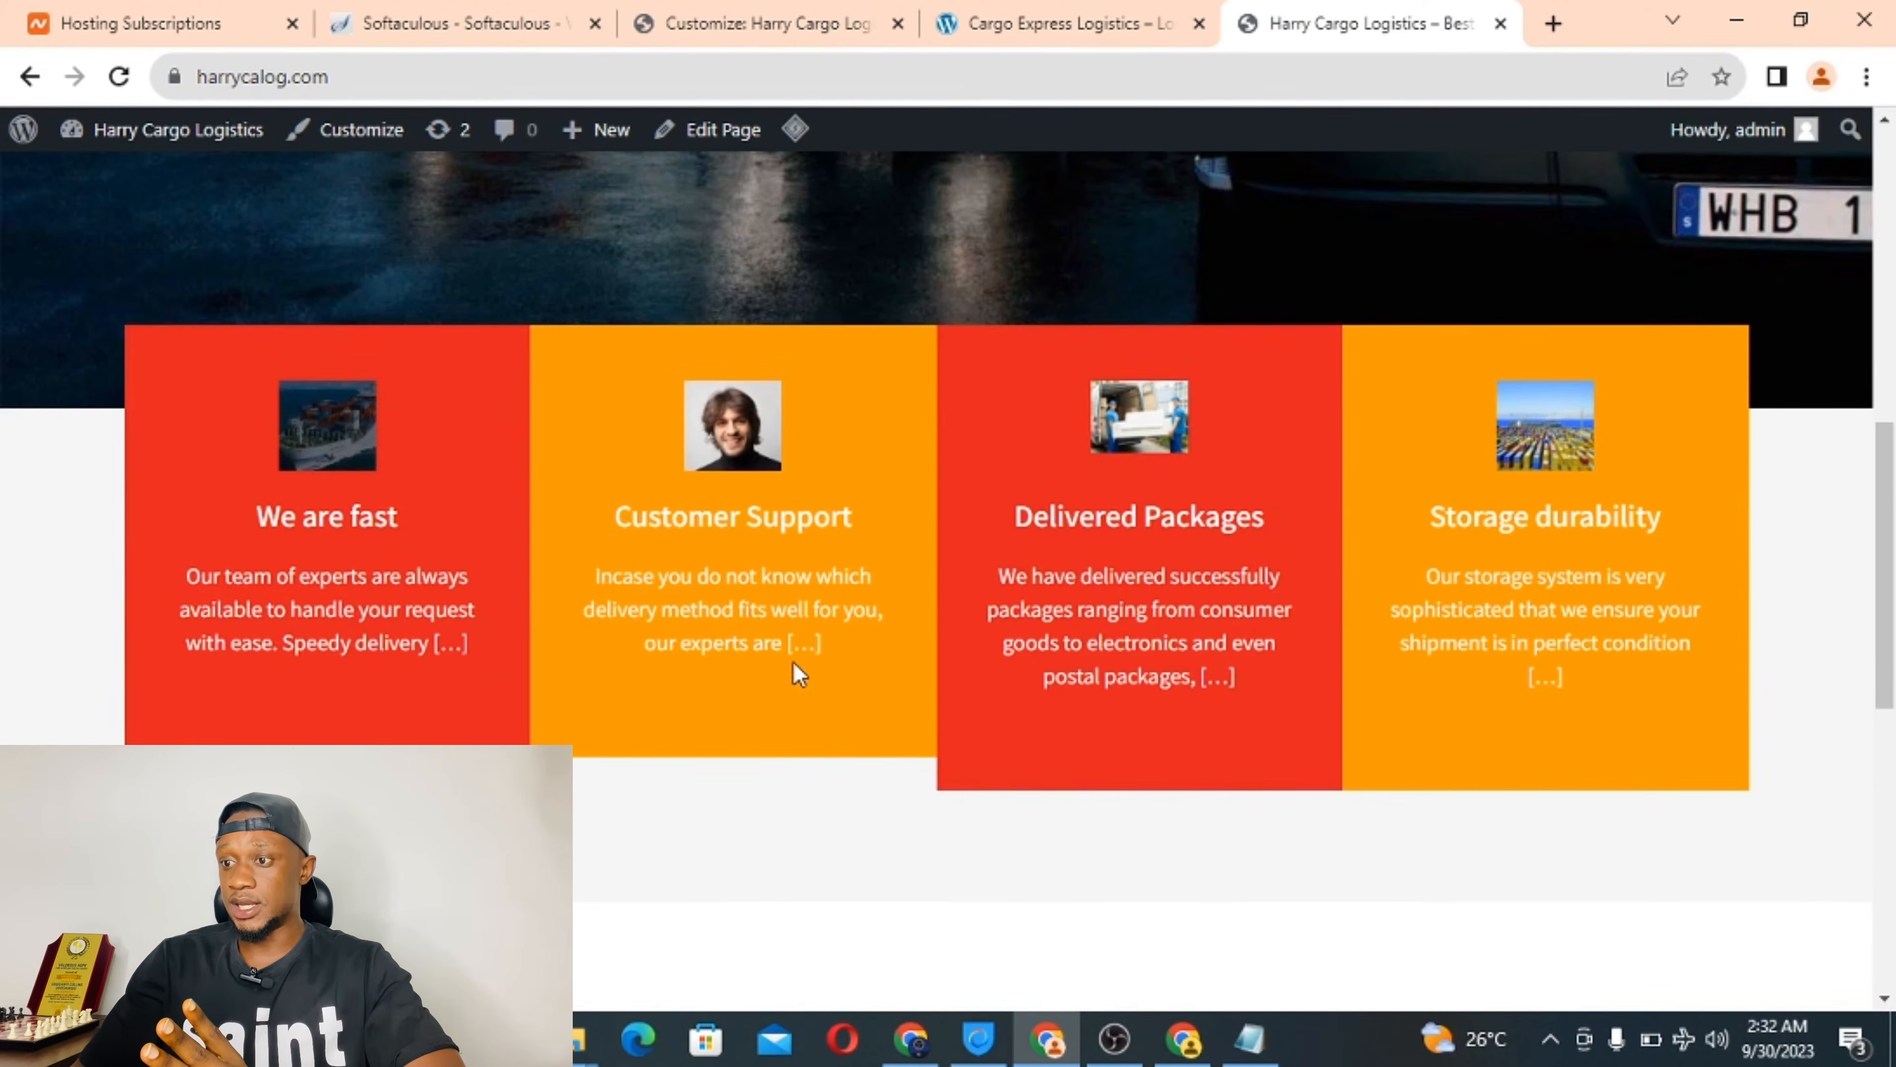
{"action": "scroll", "coordinate": [819, 373], "scroll_direction": "up", "scroll_amount": 5}
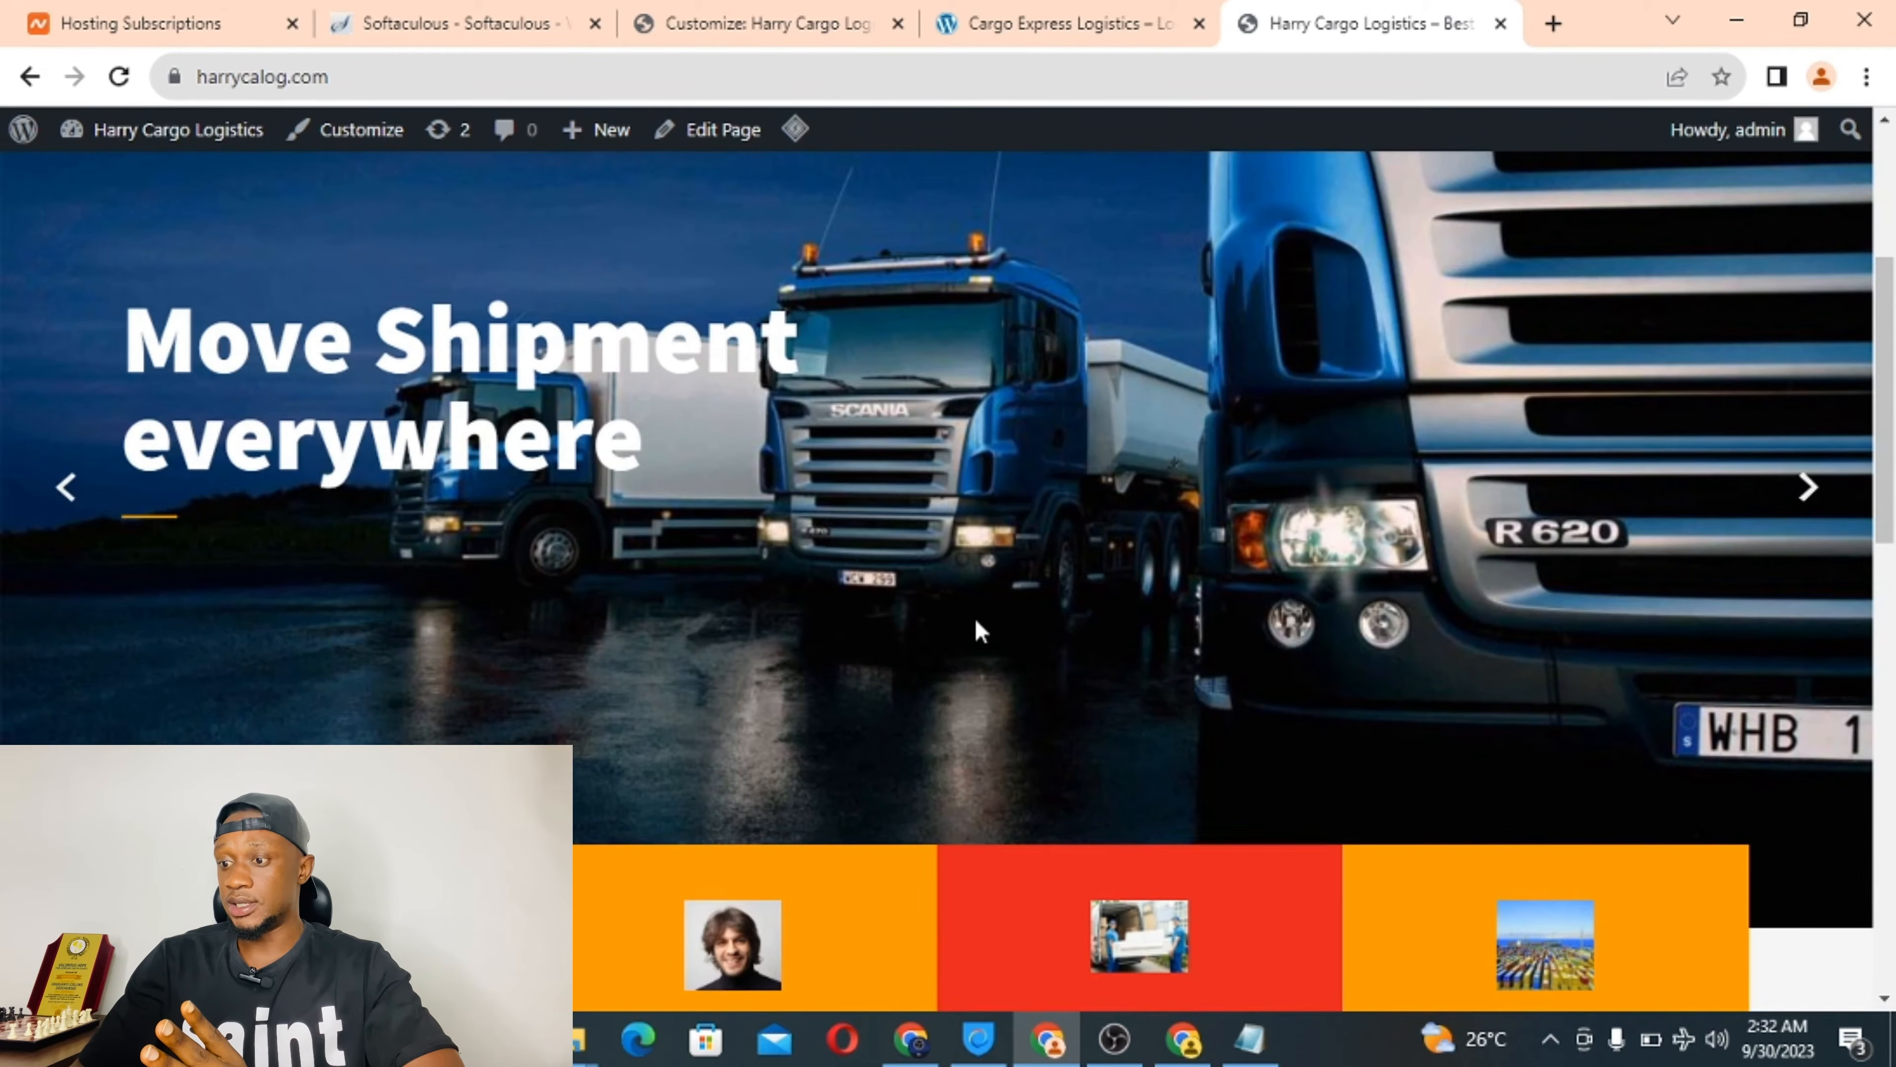
{"action": "scroll", "coordinate": [977, 629], "scroll_direction": "down", "scroll_amount": 5}
{"action": "scroll", "coordinate": [692, 644], "scroll_direction": "down", "scroll_amount": 6}
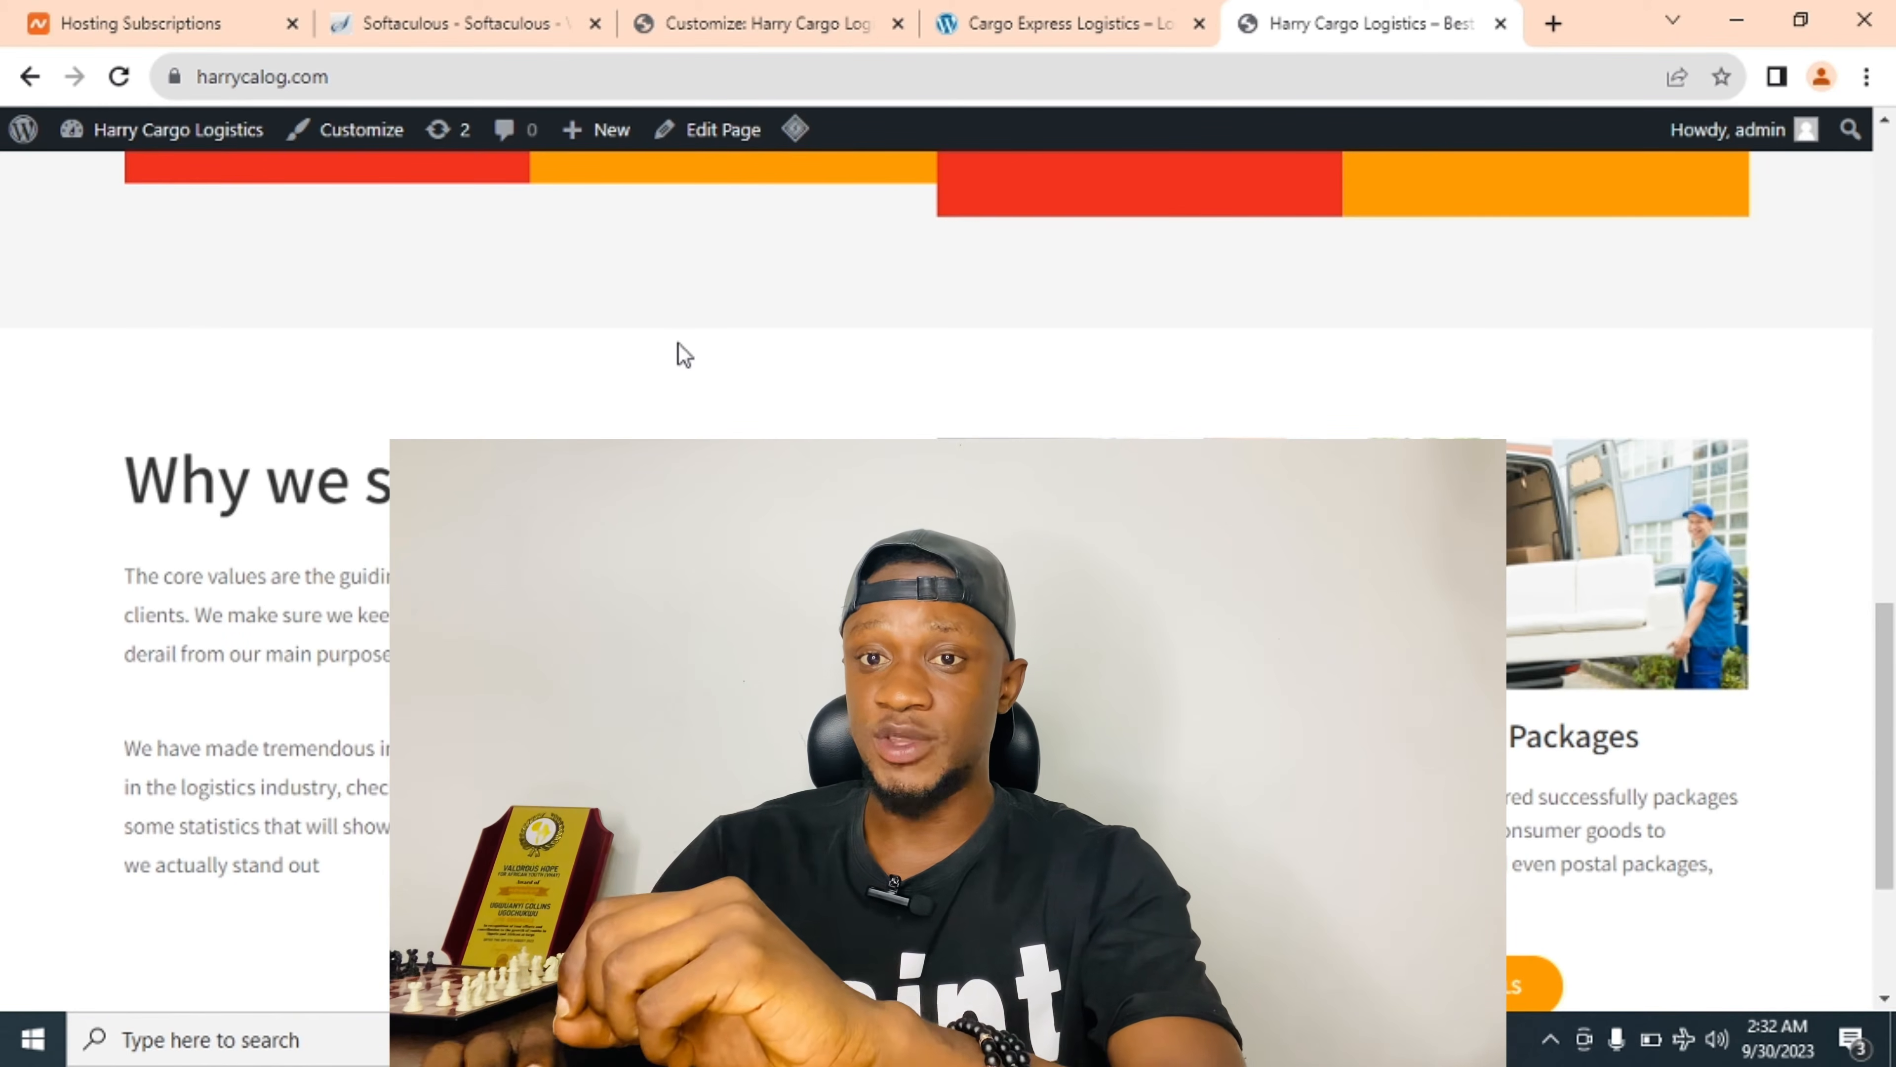
{"action": "scroll", "coordinate": [678, 344], "scroll_direction": "up", "scroll_amount": 15}
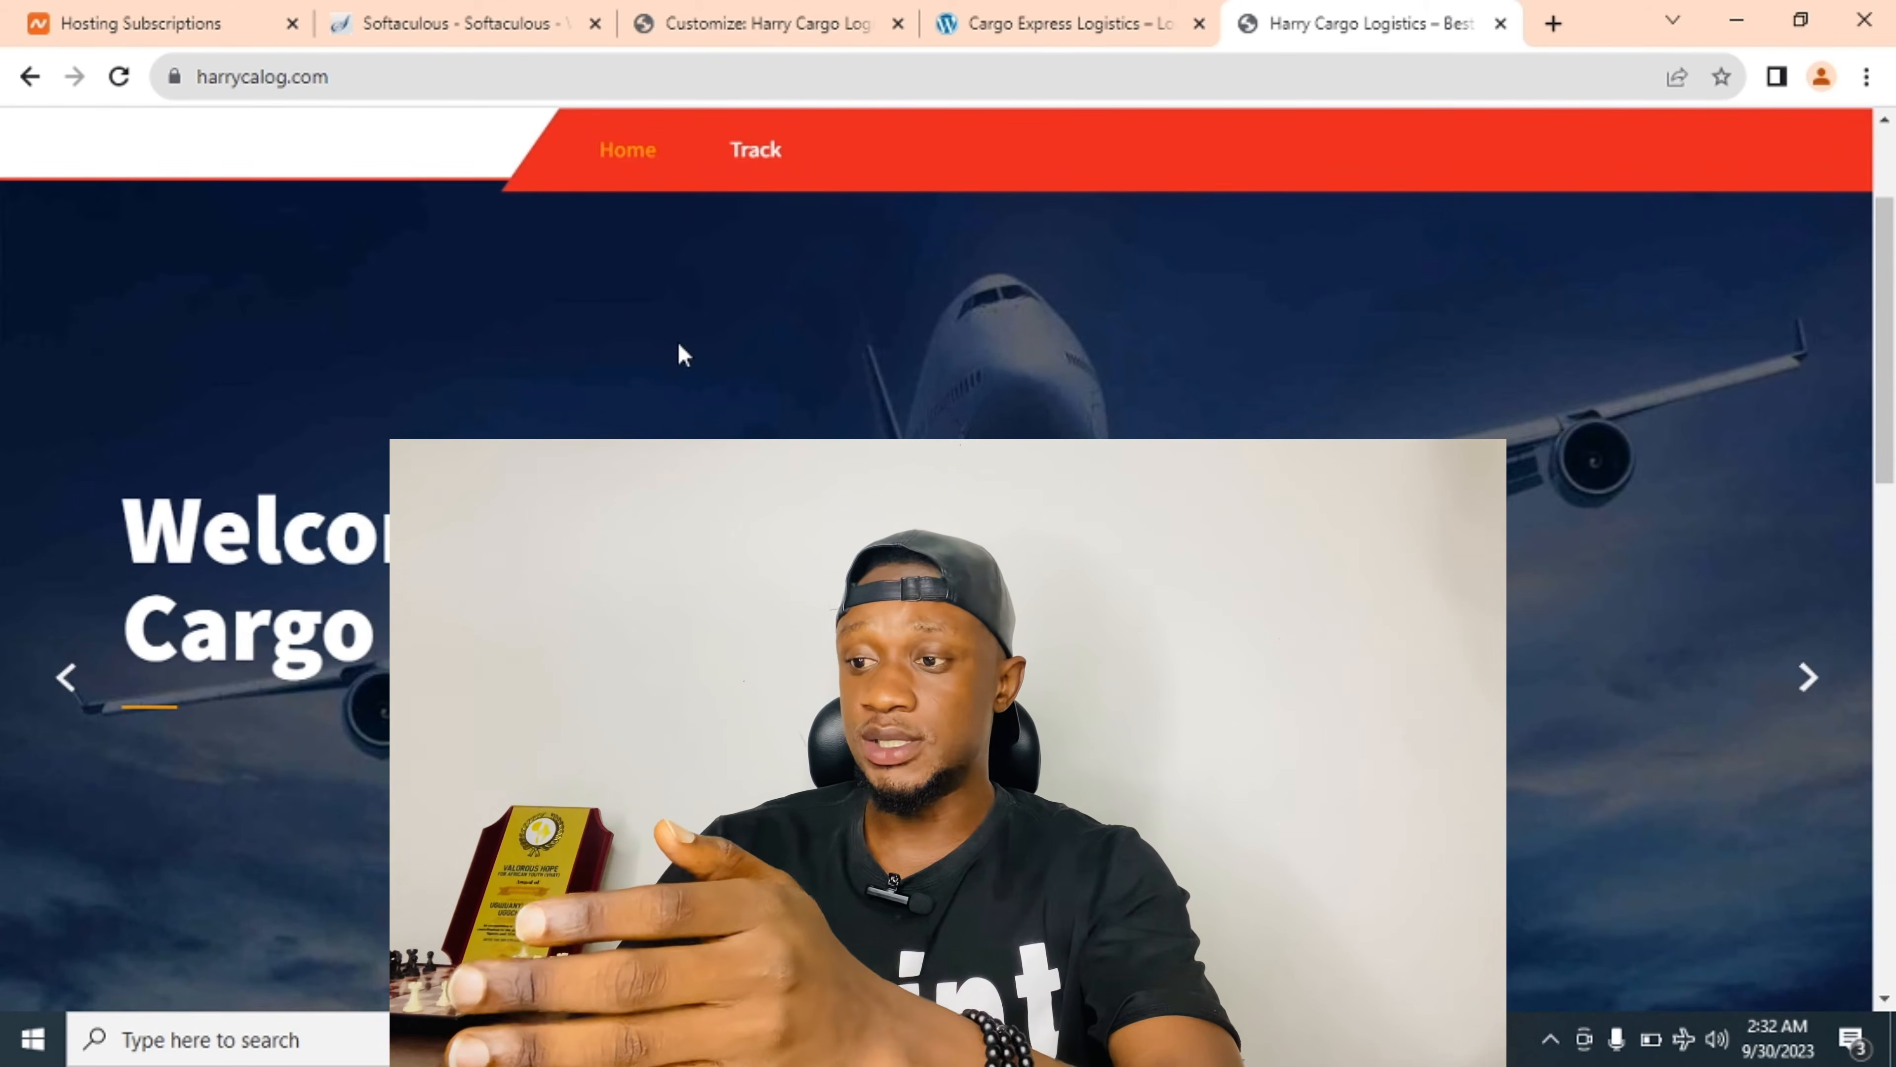
{"action": "scroll", "coordinate": [678, 344], "scroll_direction": "down", "scroll_amount": 5}
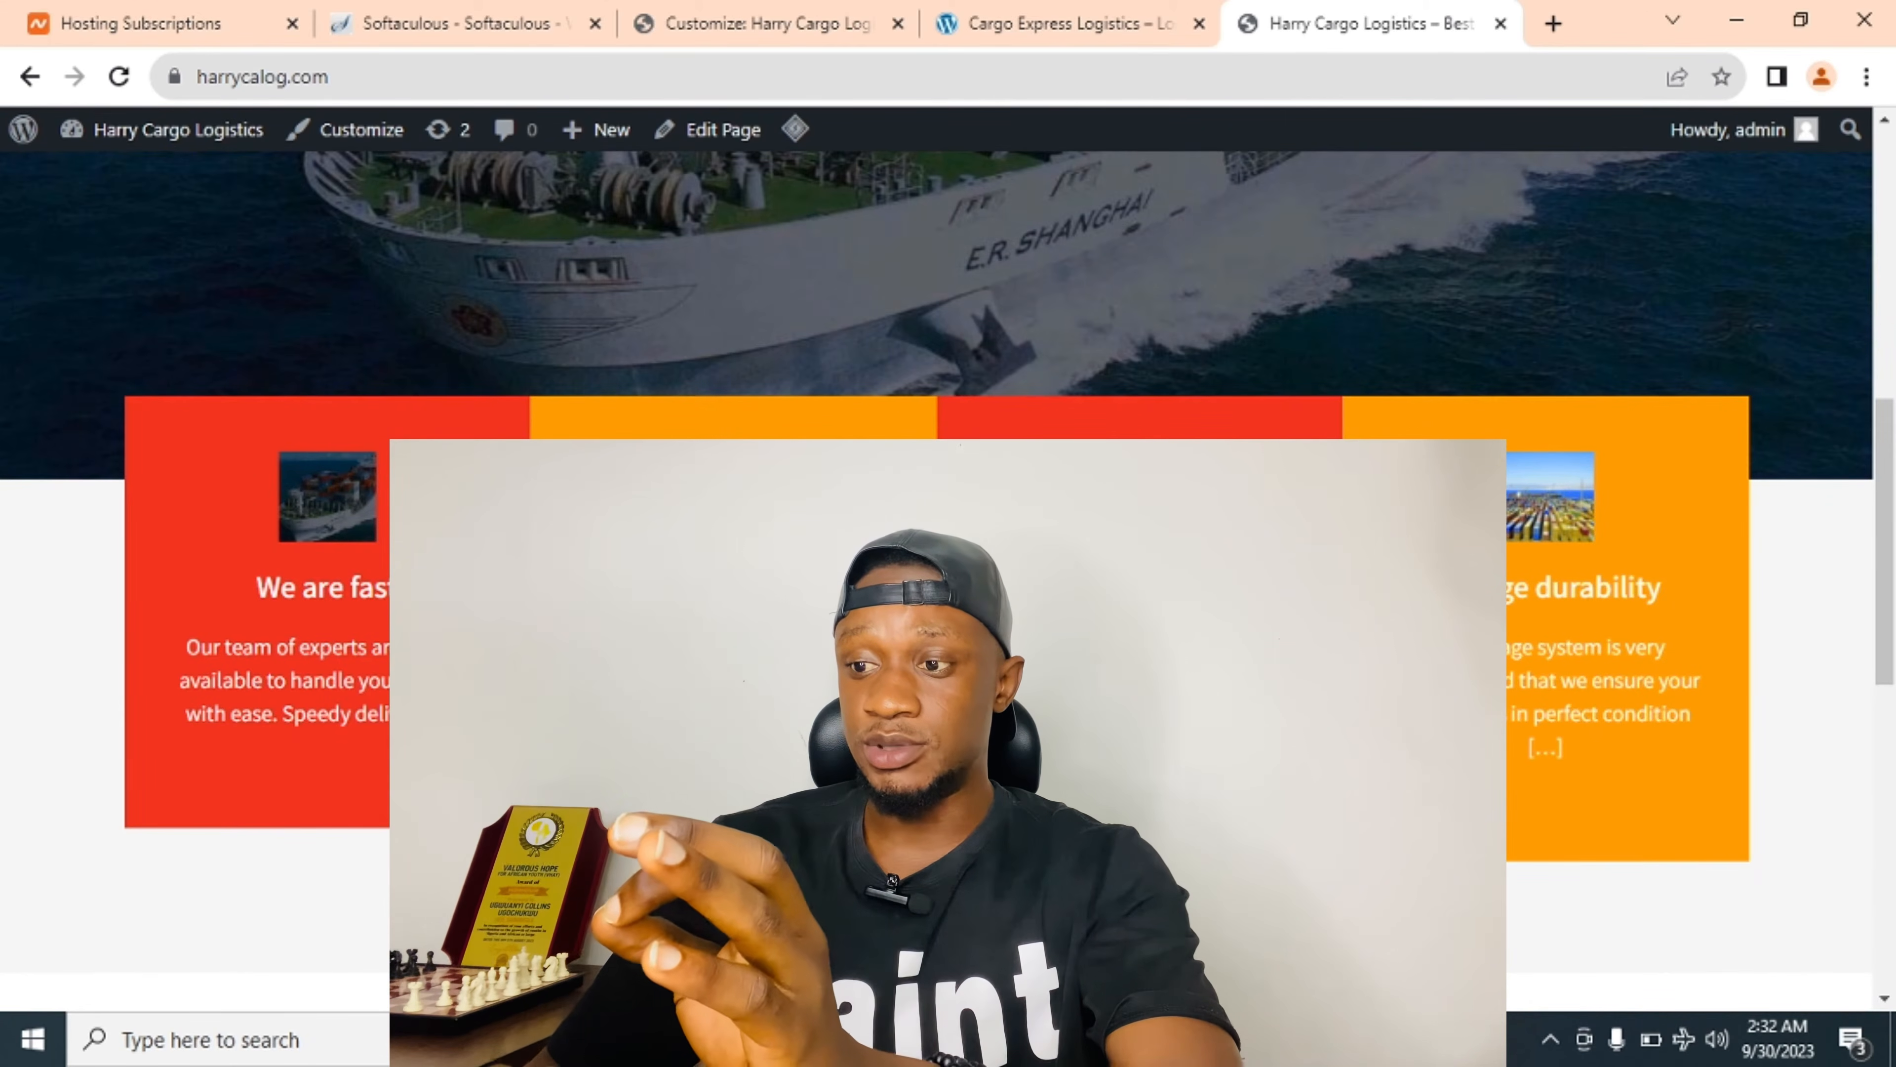
{"action": "scroll", "coordinate": [948, 583], "scroll_direction": "down", "scroll_amount": 10}
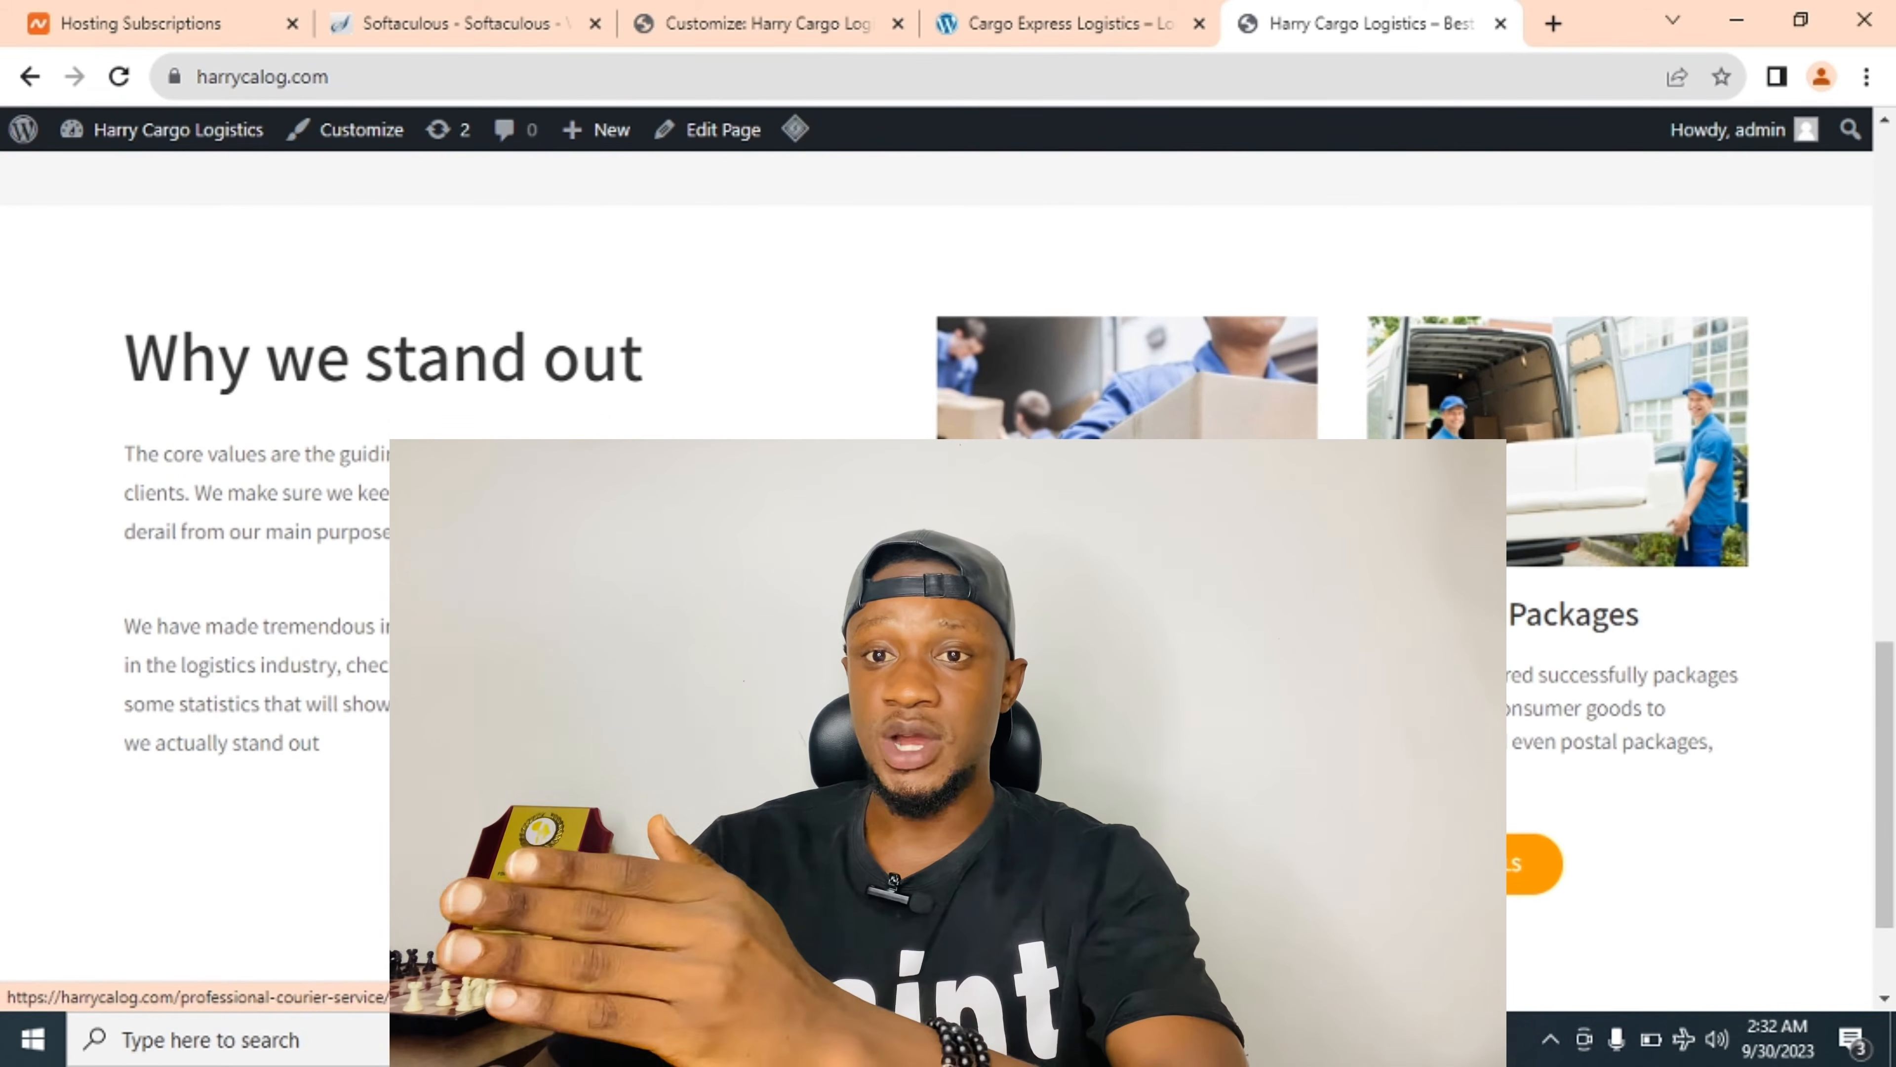
{"action": "scroll", "coordinate": [948, 583], "scroll_direction": "up", "scroll_amount": 10}
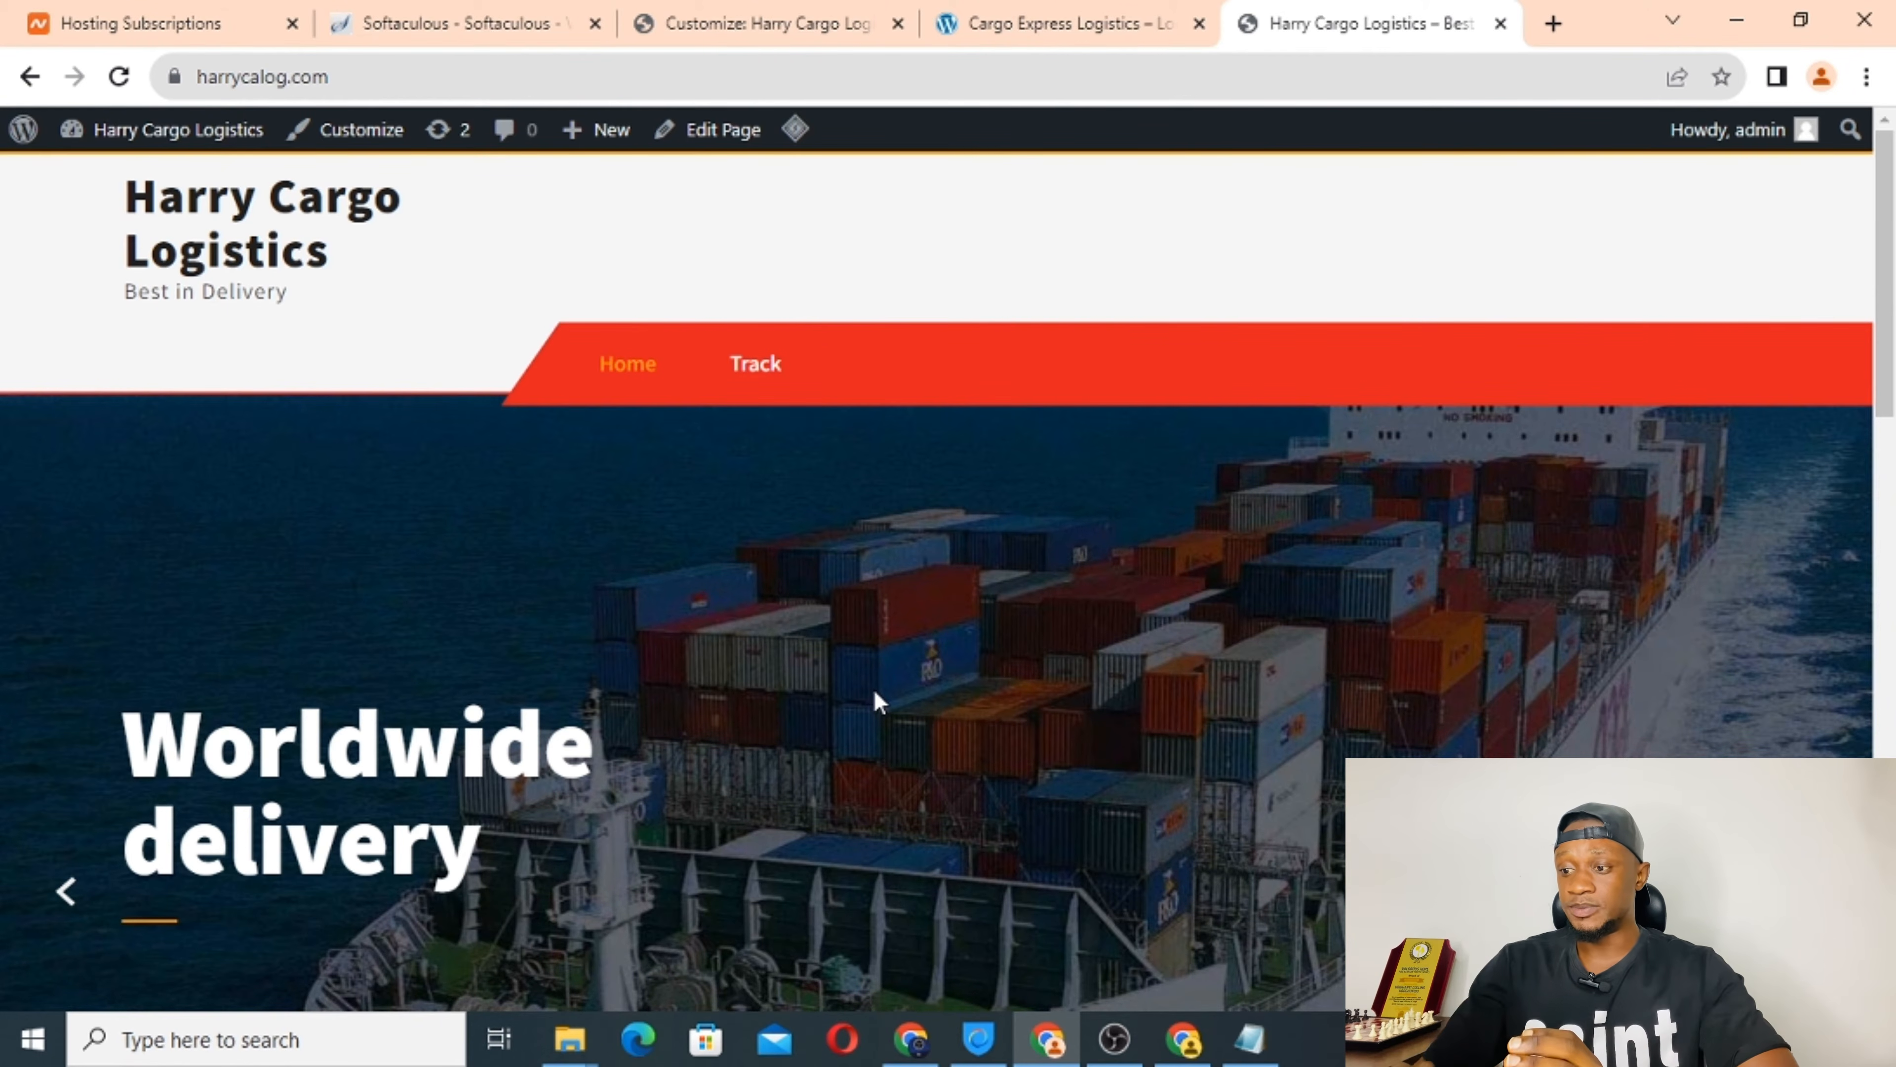
Scroll the Harry Cargo homepage down to its footer.
{"action": "scroll", "coordinate": [923, 819], "scroll_direction": "down", "scroll_amount": 8}
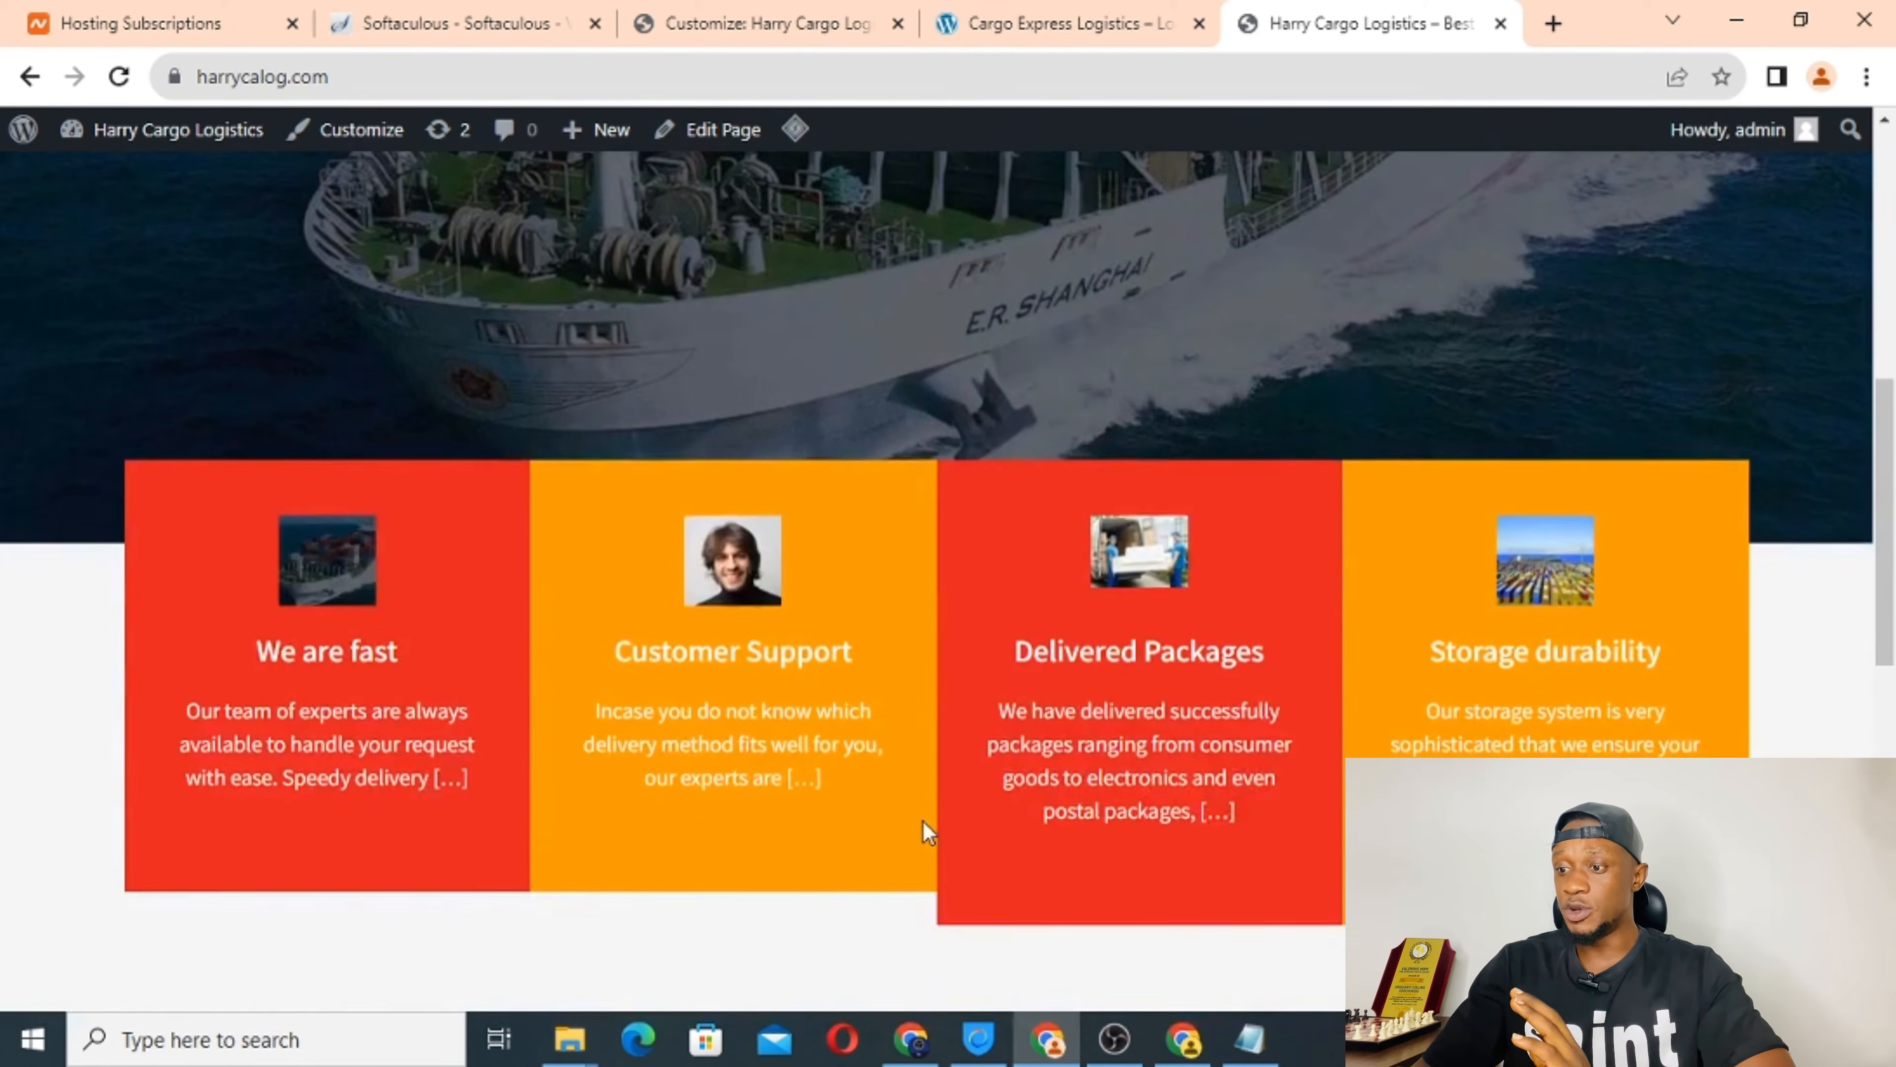
{"action": "scroll", "coordinate": [923, 819], "scroll_direction": "down", "scroll_amount": 8}
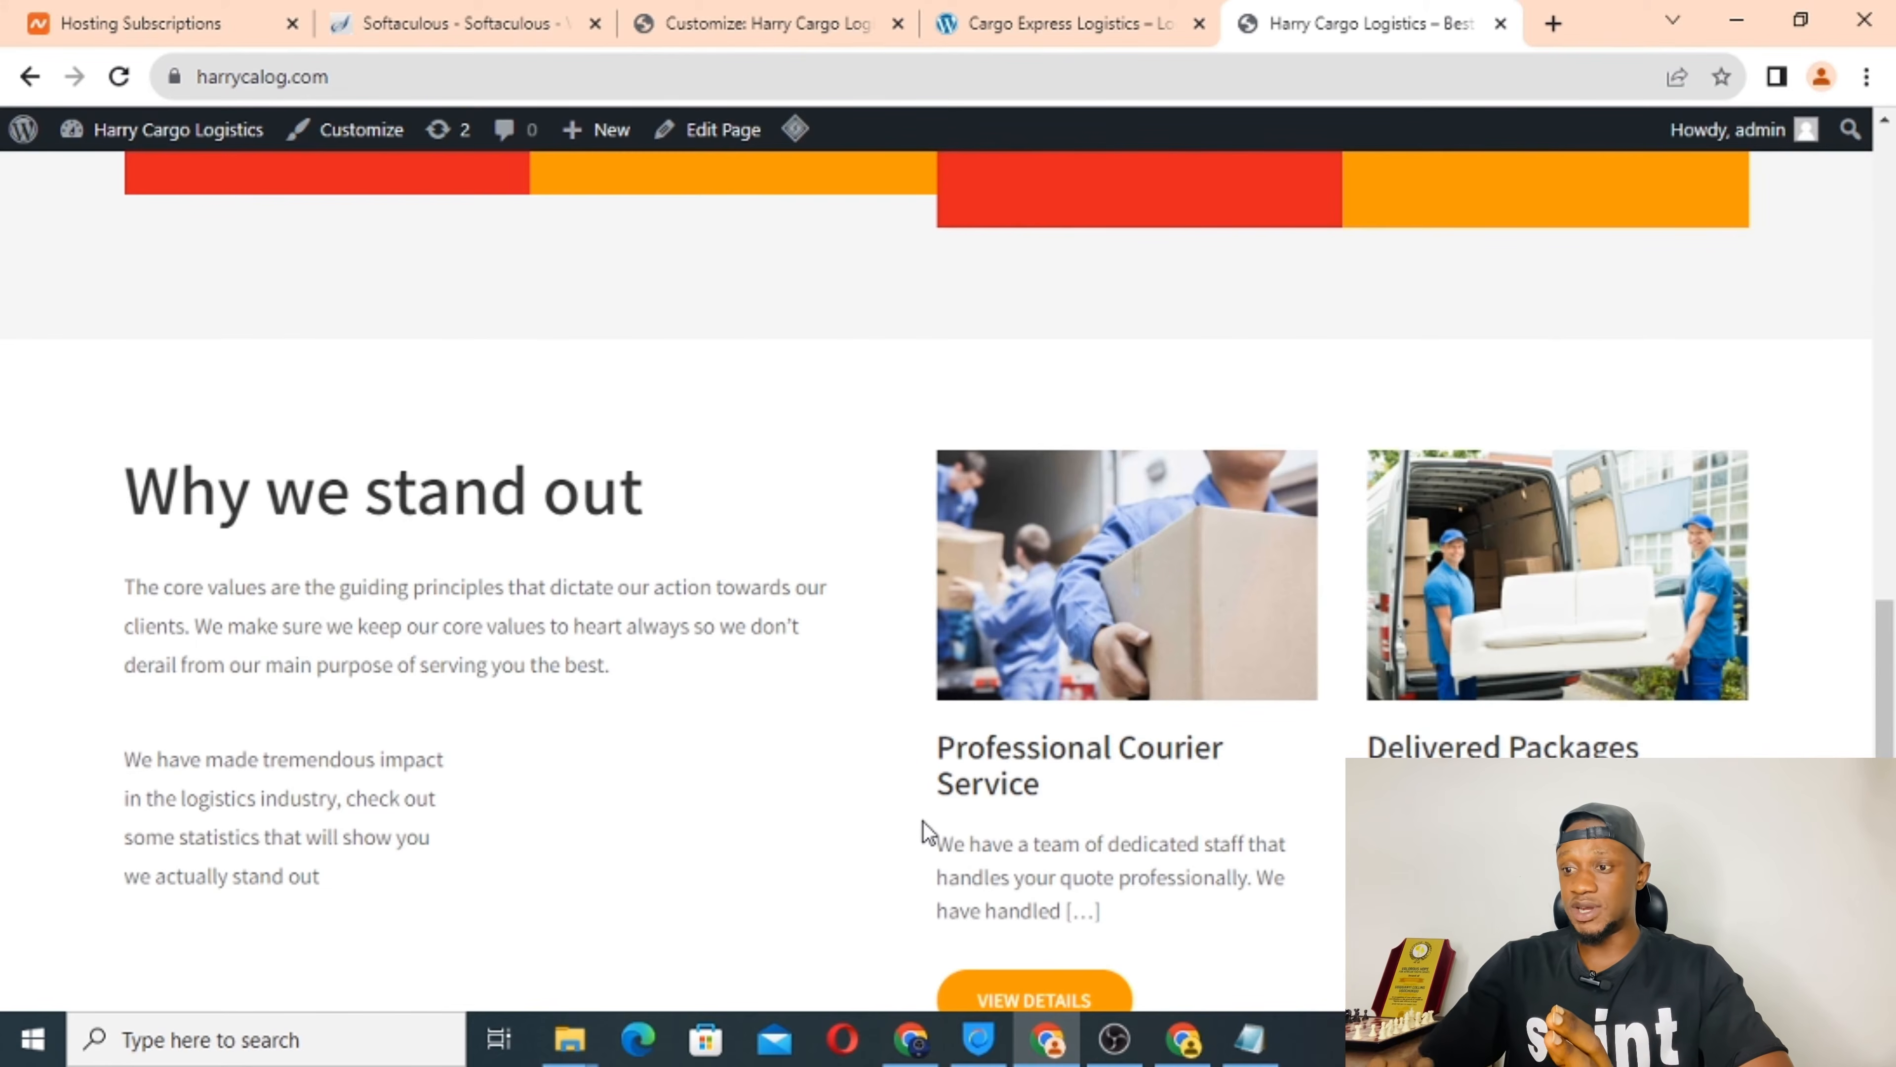
{"action": "scroll", "coordinate": [702, 724], "scroll_direction": "down", "scroll_amount": 3}
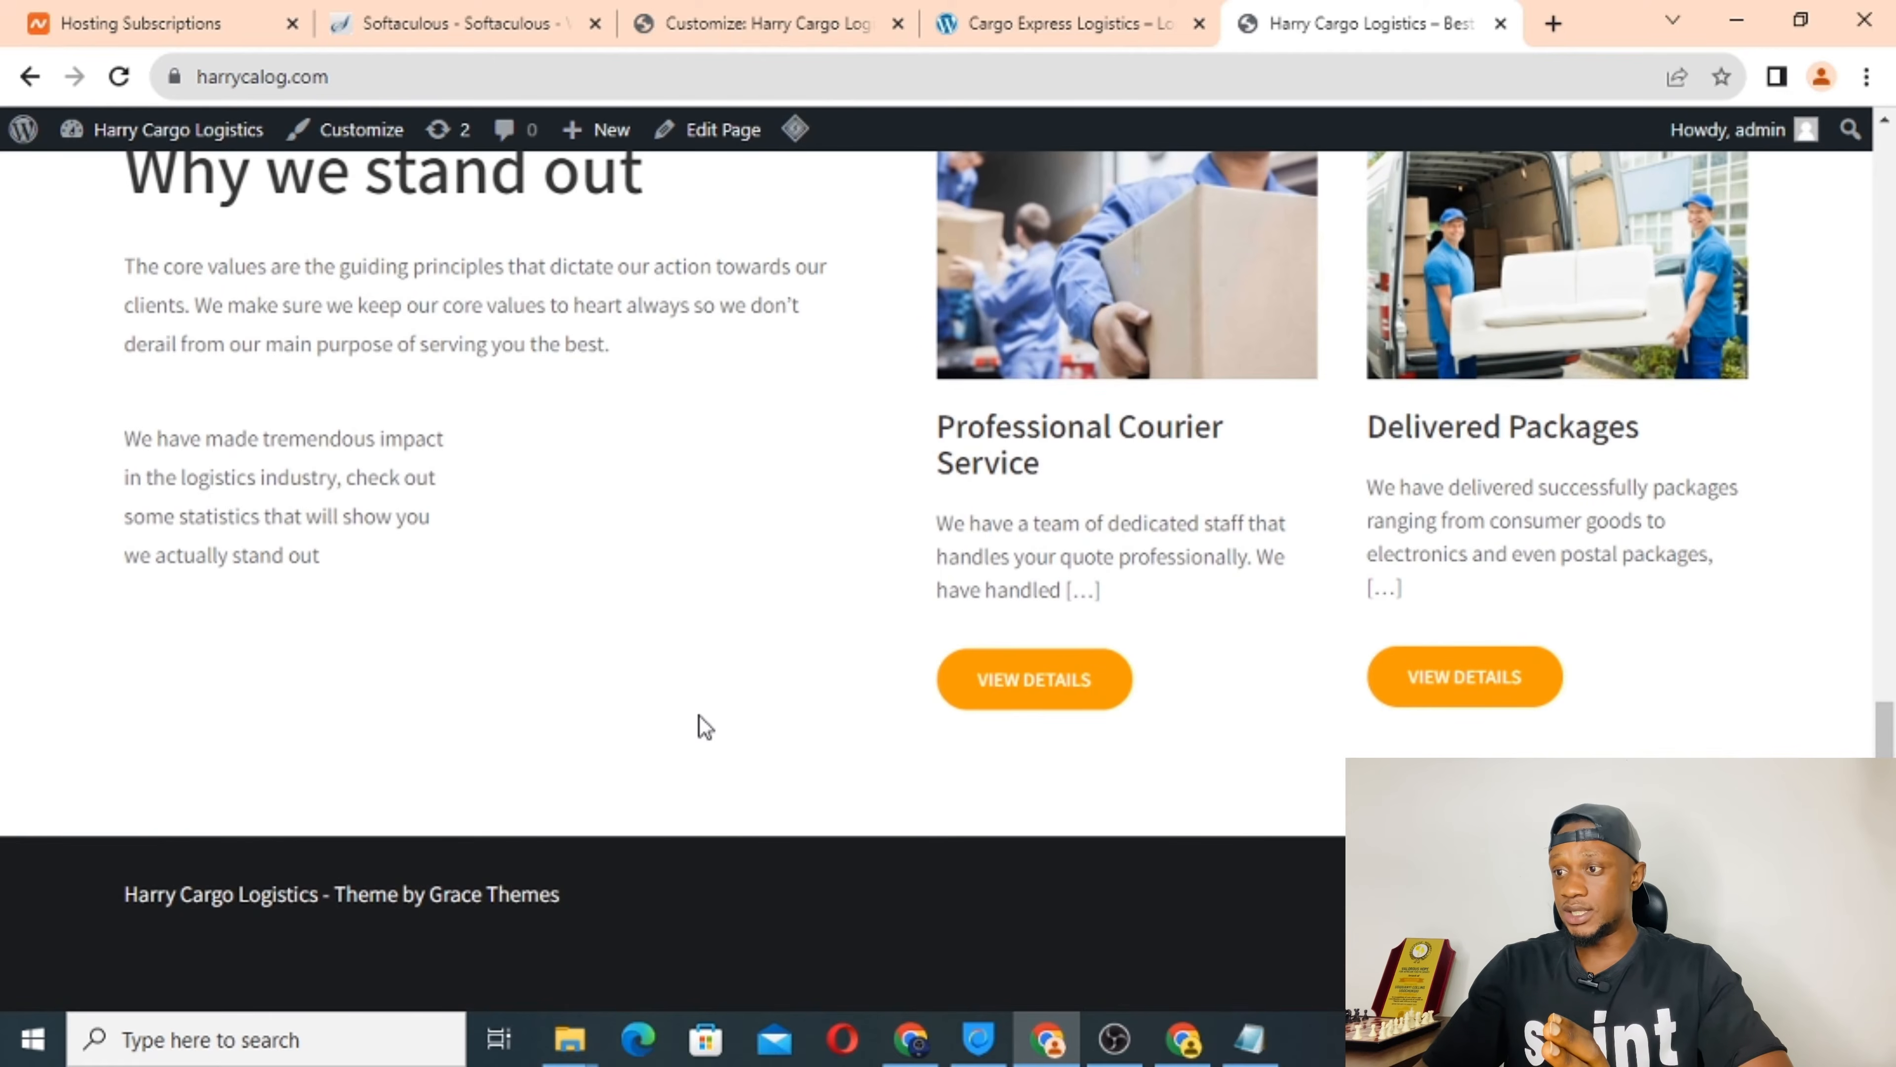
{"action": "scroll", "coordinate": [792, 349], "scroll_direction": "up", "scroll_amount": 8}
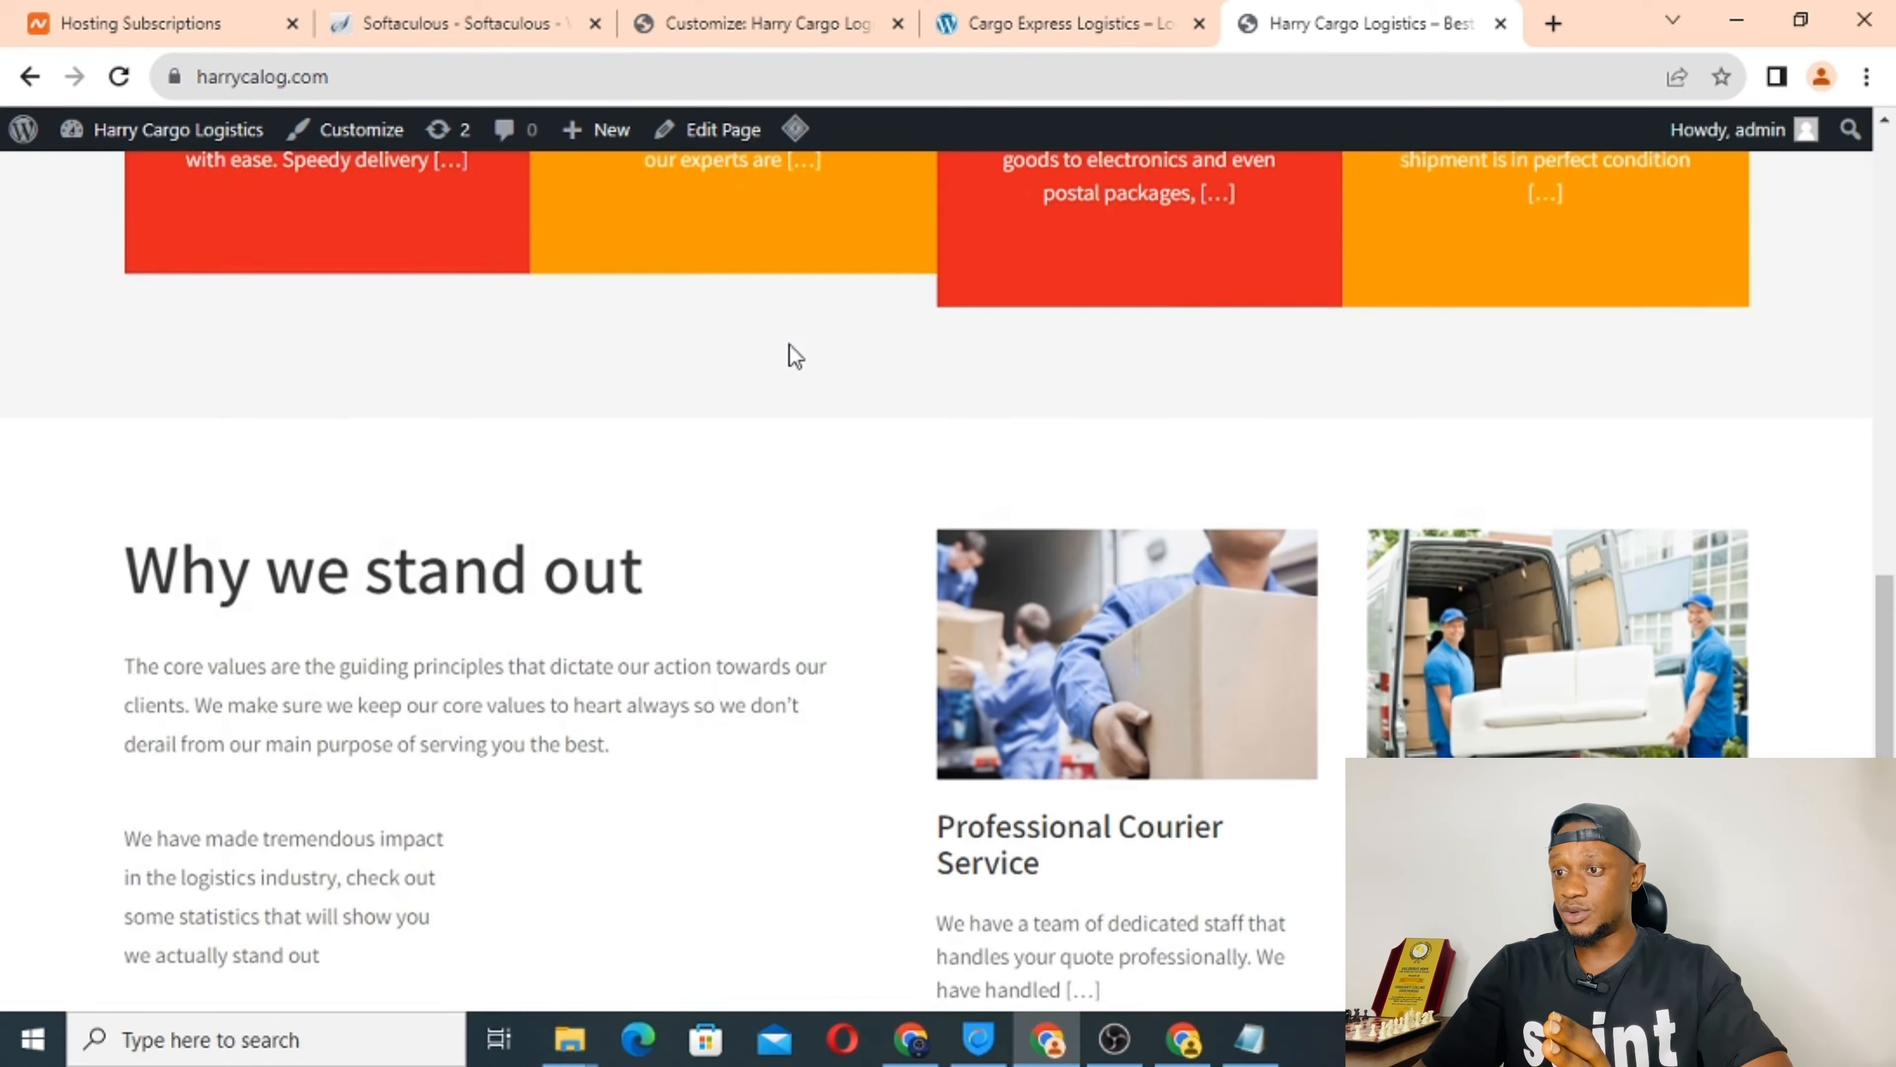
{"action": "scroll", "coordinate": [792, 345], "scroll_direction": "down", "scroll_amount": 8}
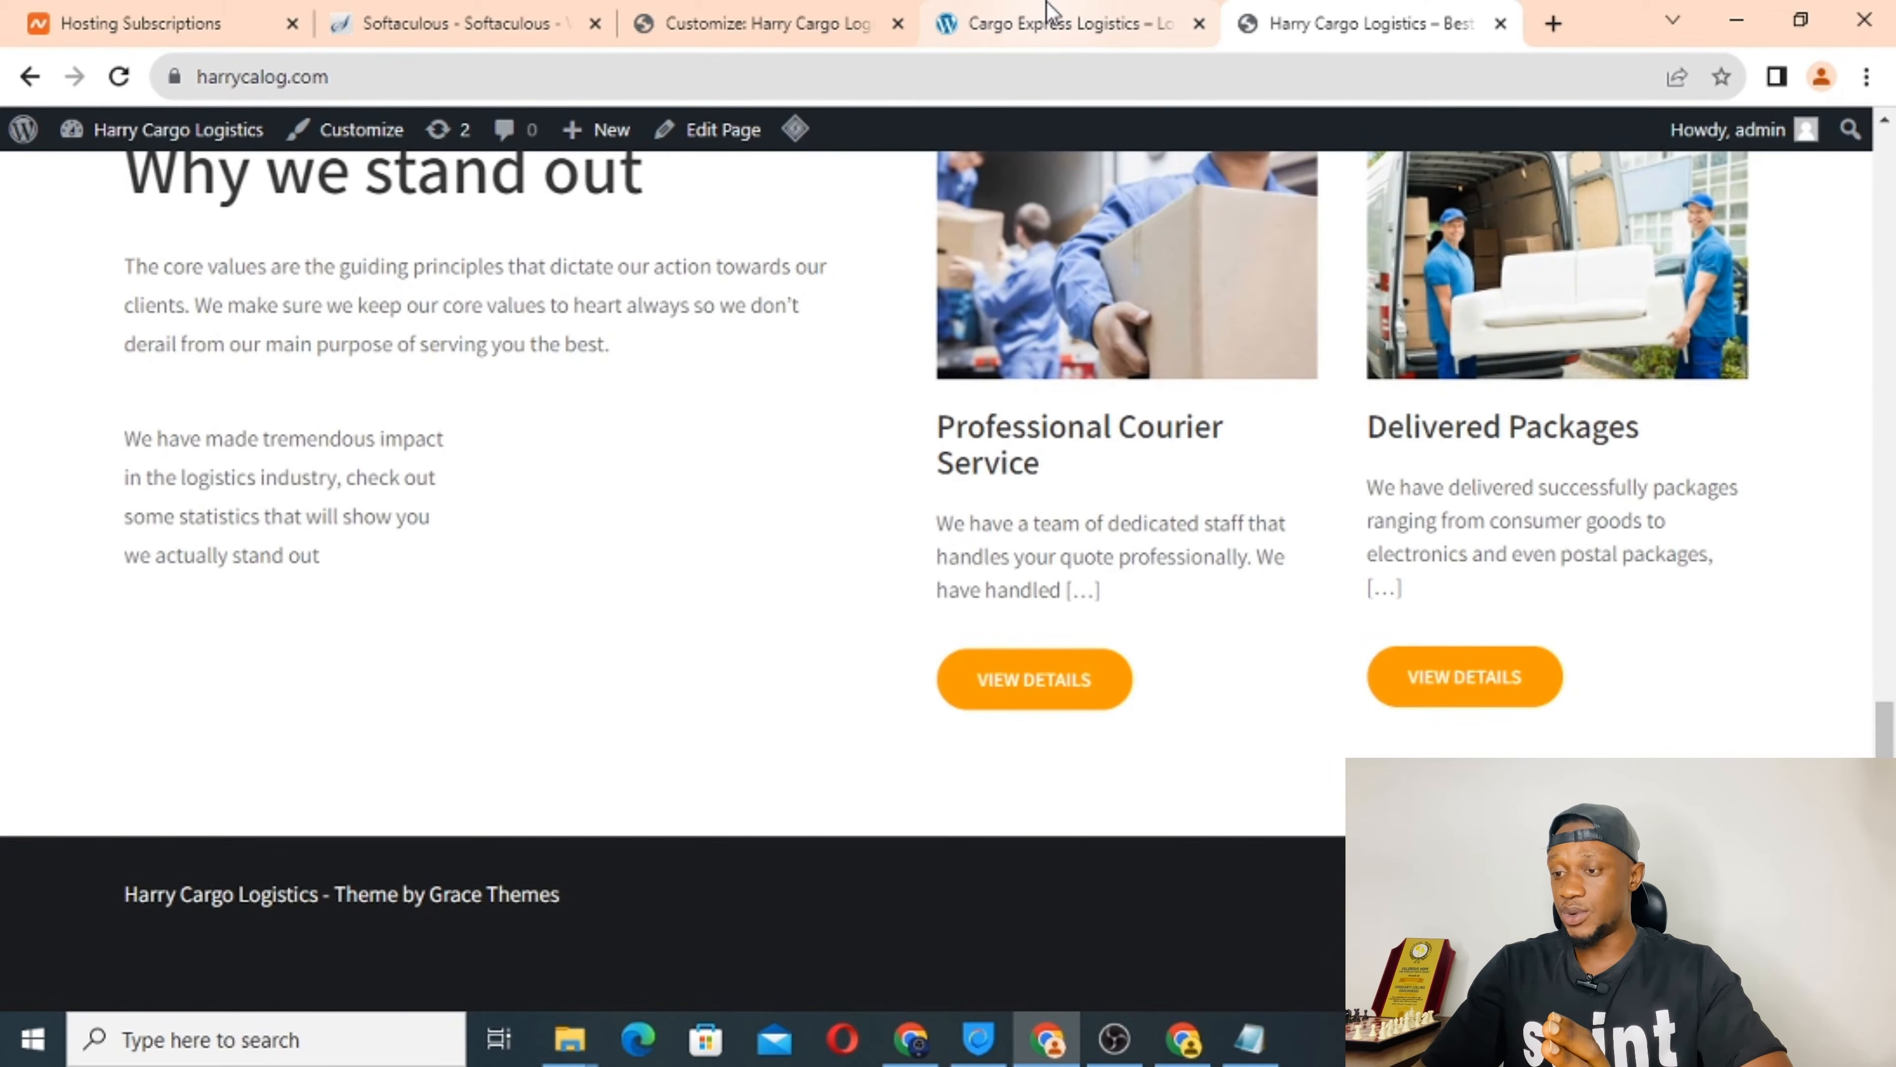
Scroll through the Cargo Express Logistics site's sections for comparison.
{"action": "left_click", "coordinate": [1046, 18]}
{"action": "scroll", "coordinate": [703, 720], "scroll_direction": "down", "scroll_amount": 8}
{"action": "scroll", "coordinate": [705, 720], "scroll_direction": "down", "scroll_amount": 11}
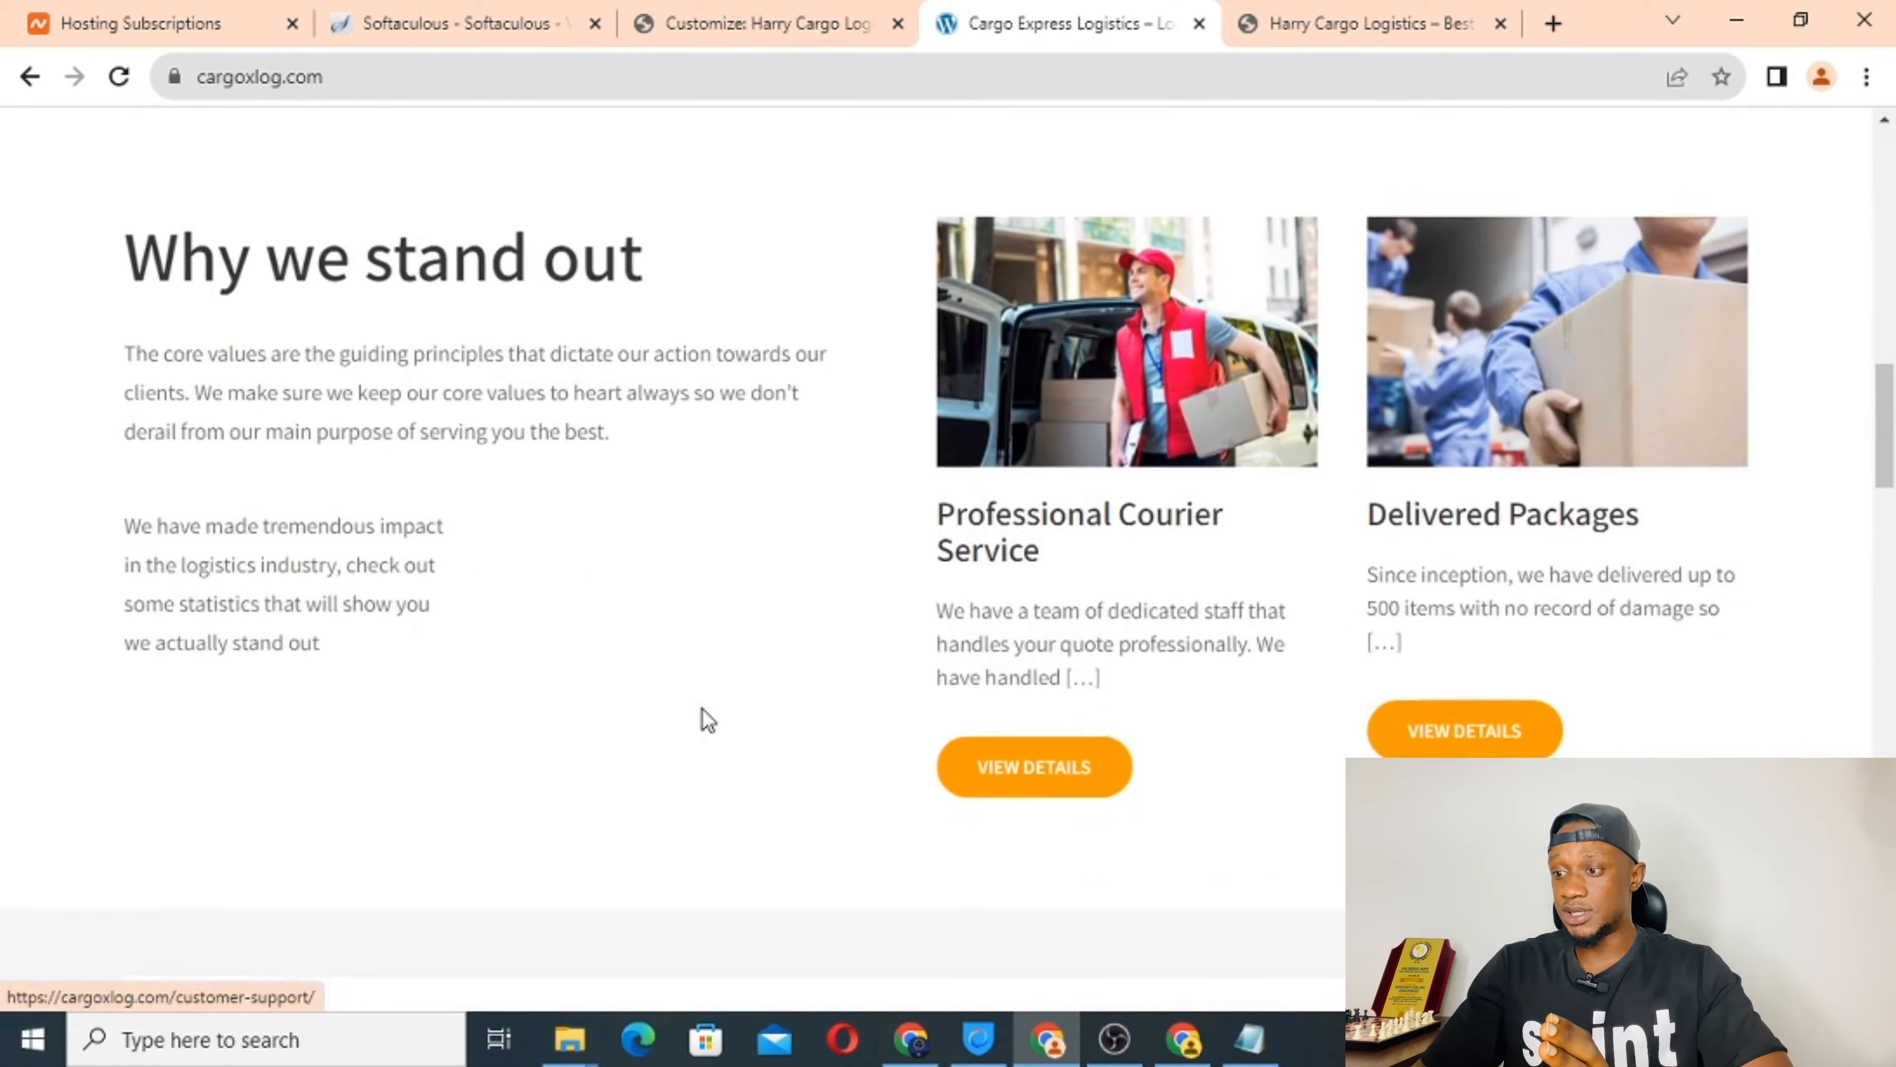
{"action": "scroll", "coordinate": [580, 606], "scroll_direction": "down", "scroll_amount": 3}
{"action": "scroll", "coordinate": [545, 728], "scroll_direction": "down", "scroll_amount": 1}
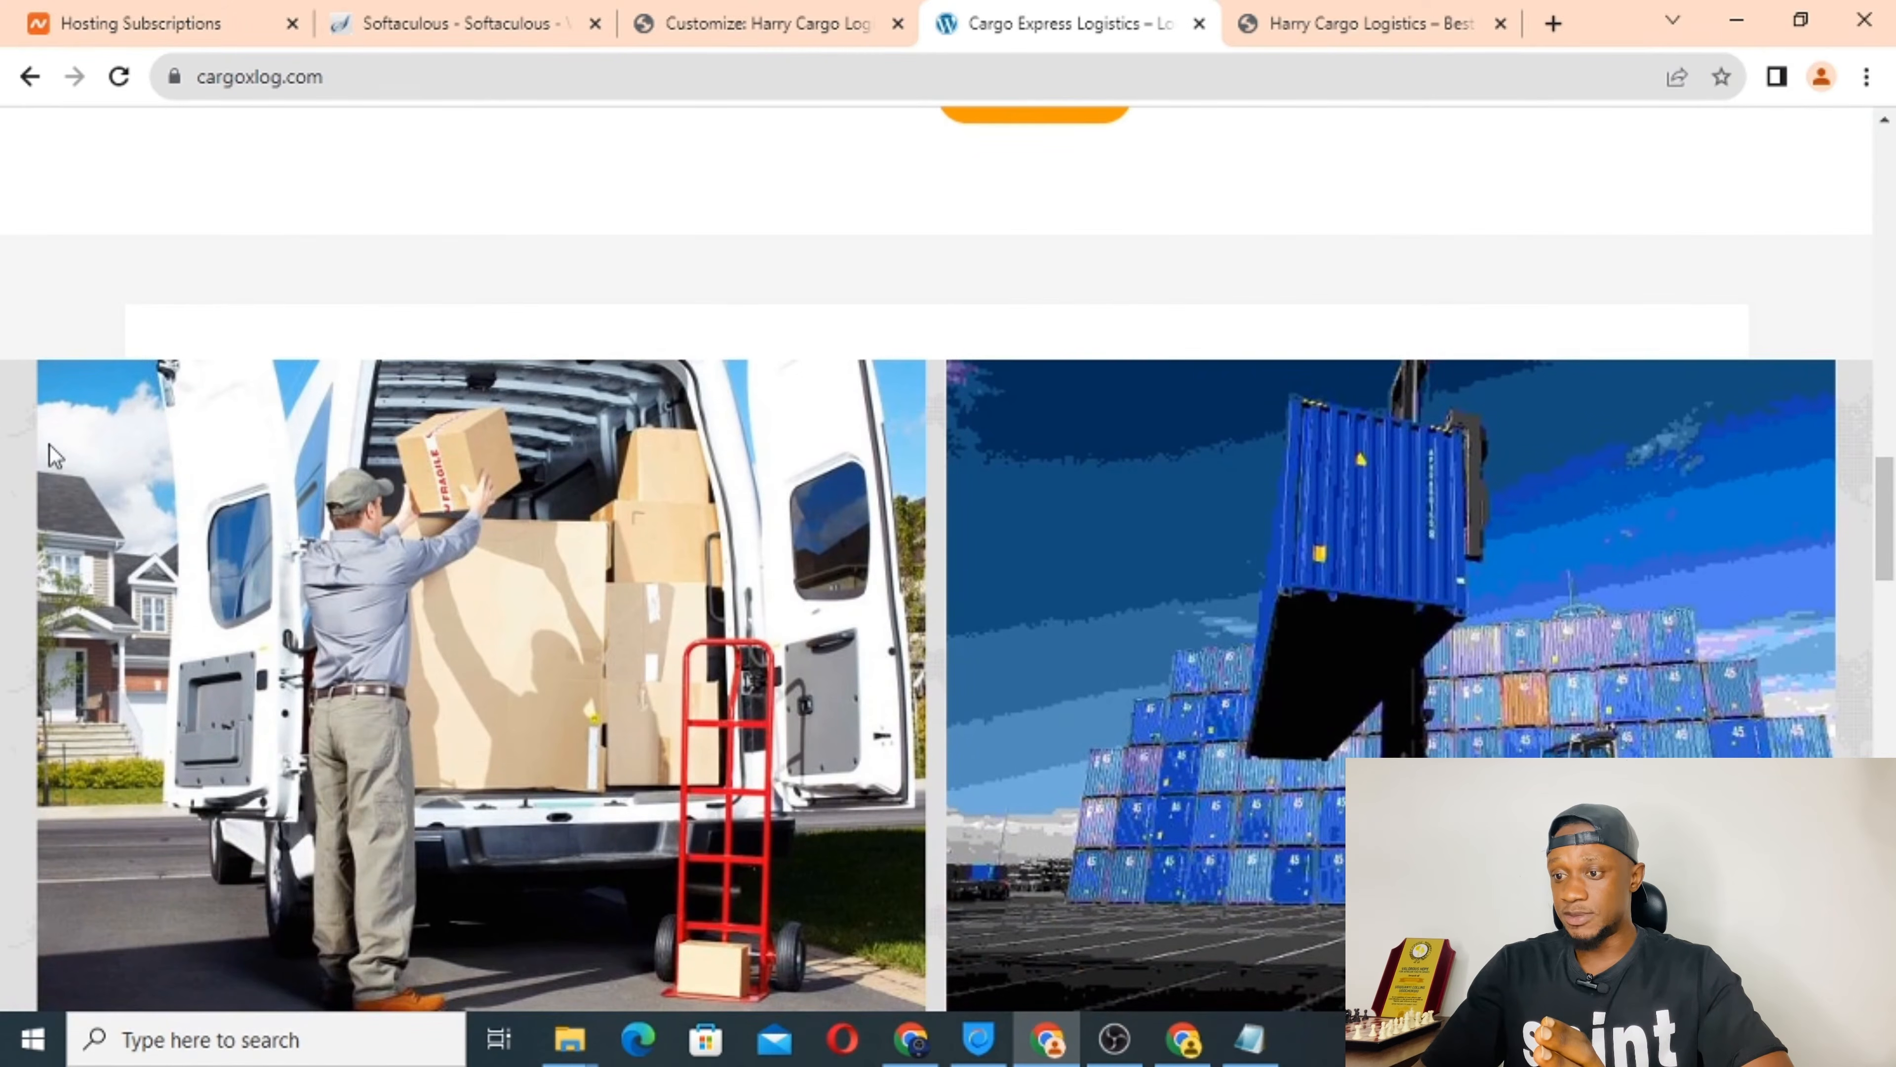
{"action": "scroll", "coordinate": [1053, 717], "scroll_direction": "down", "scroll_amount": 12}
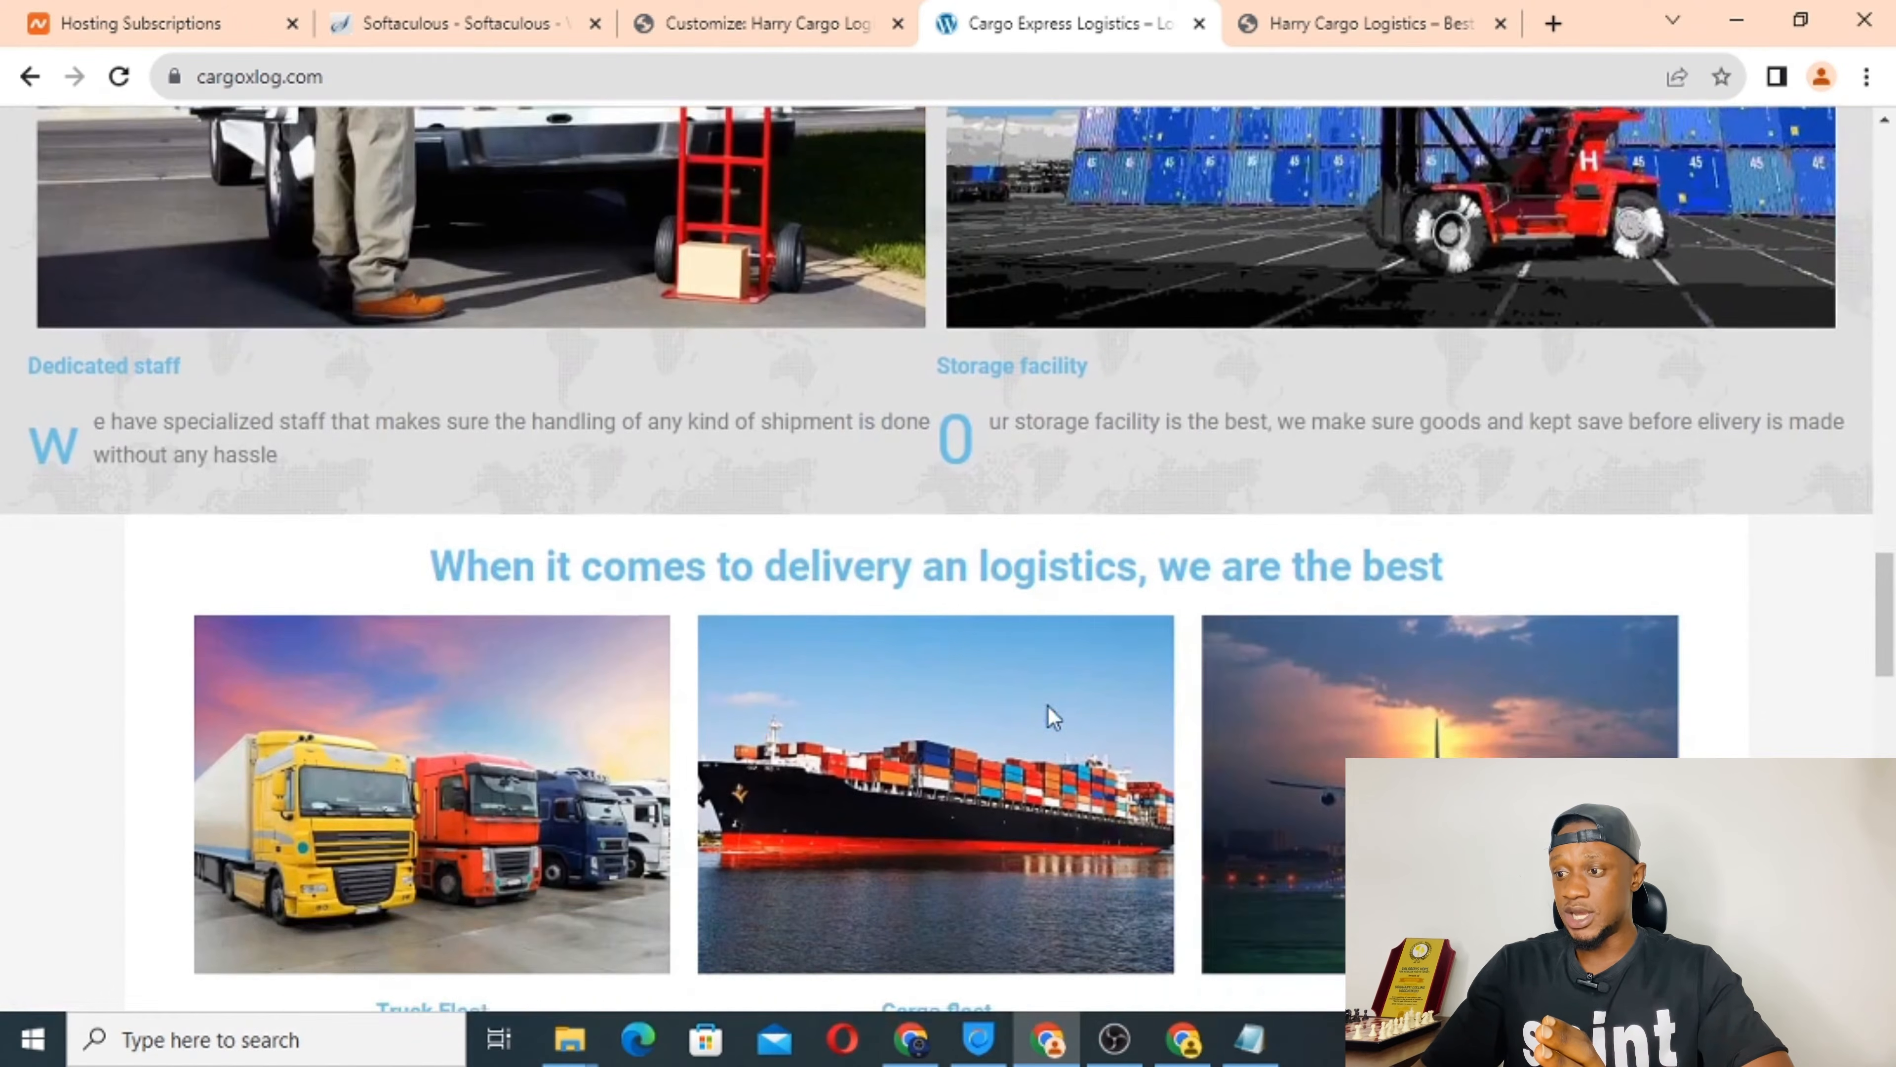
{"action": "scroll", "coordinate": [1053, 717], "scroll_direction": "down", "scroll_amount": 3}
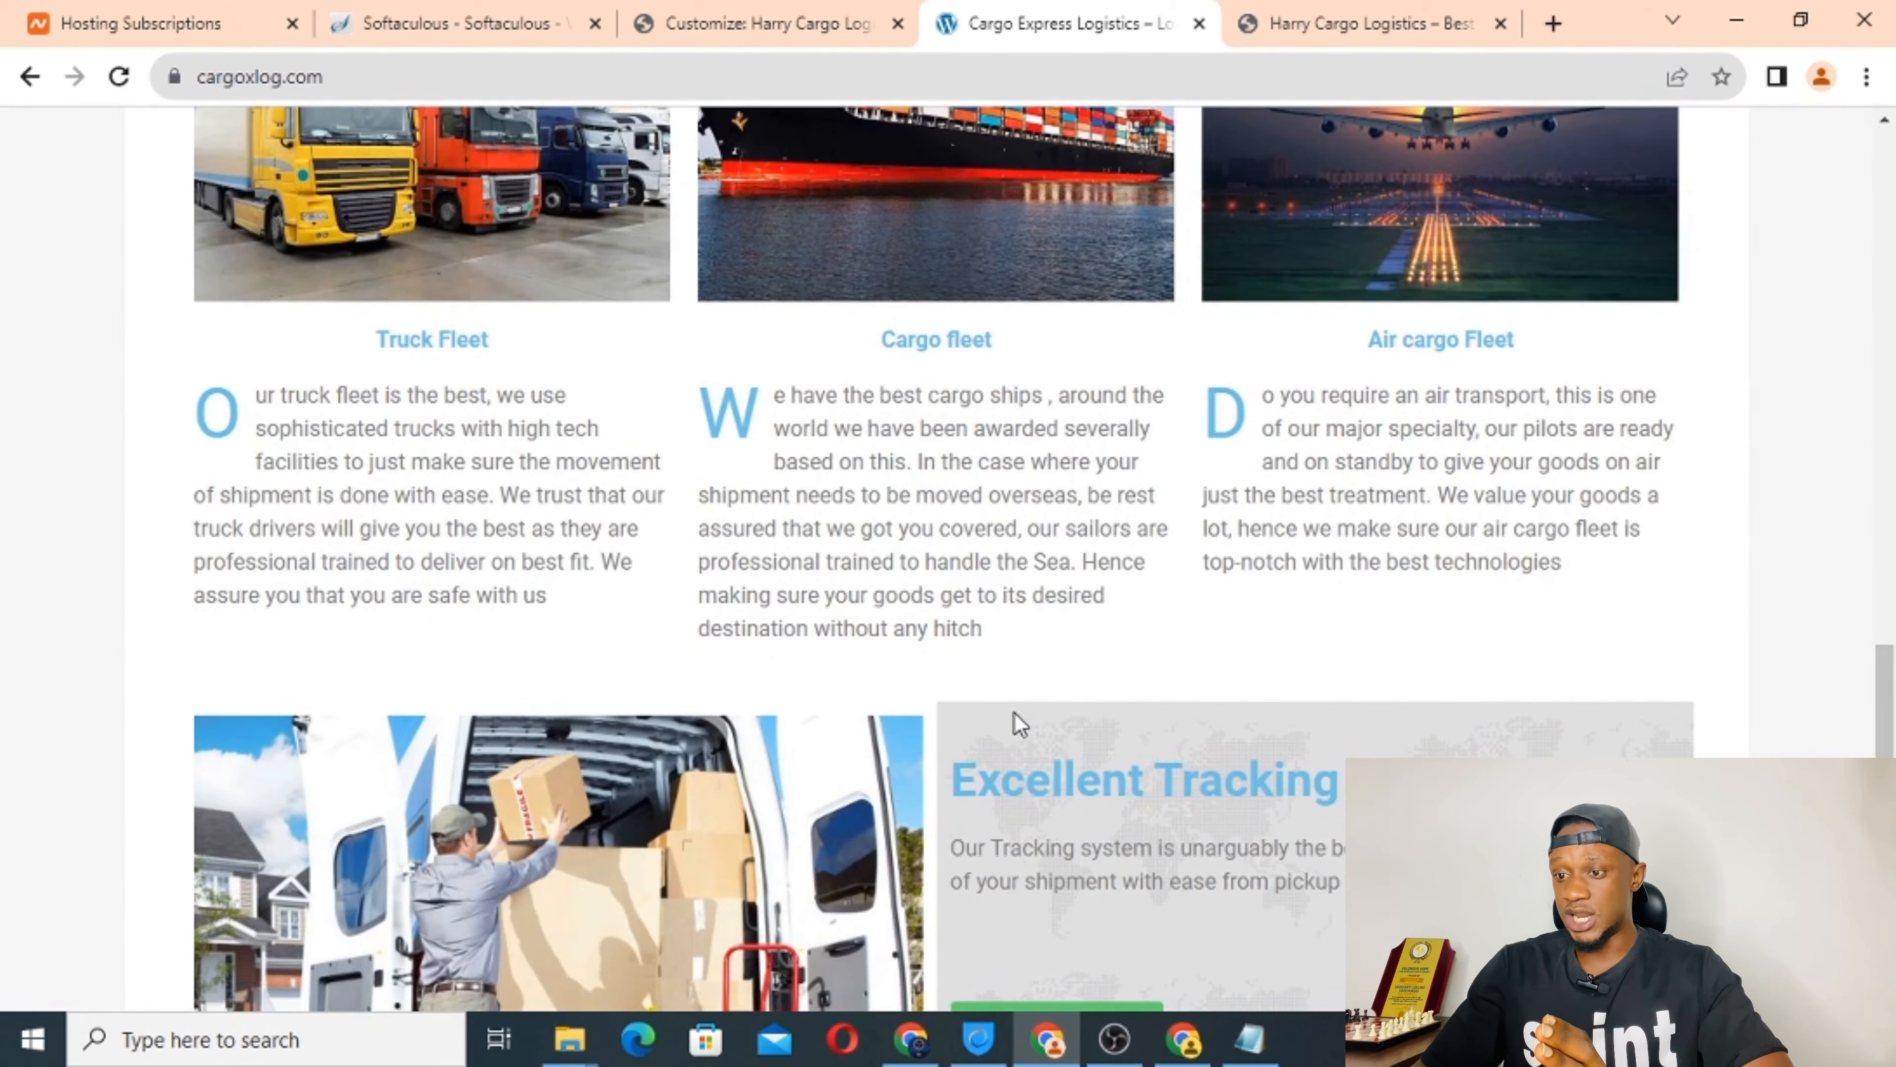
{"action": "scroll", "coordinate": [1015, 718], "scroll_direction": "down", "scroll_amount": 14}
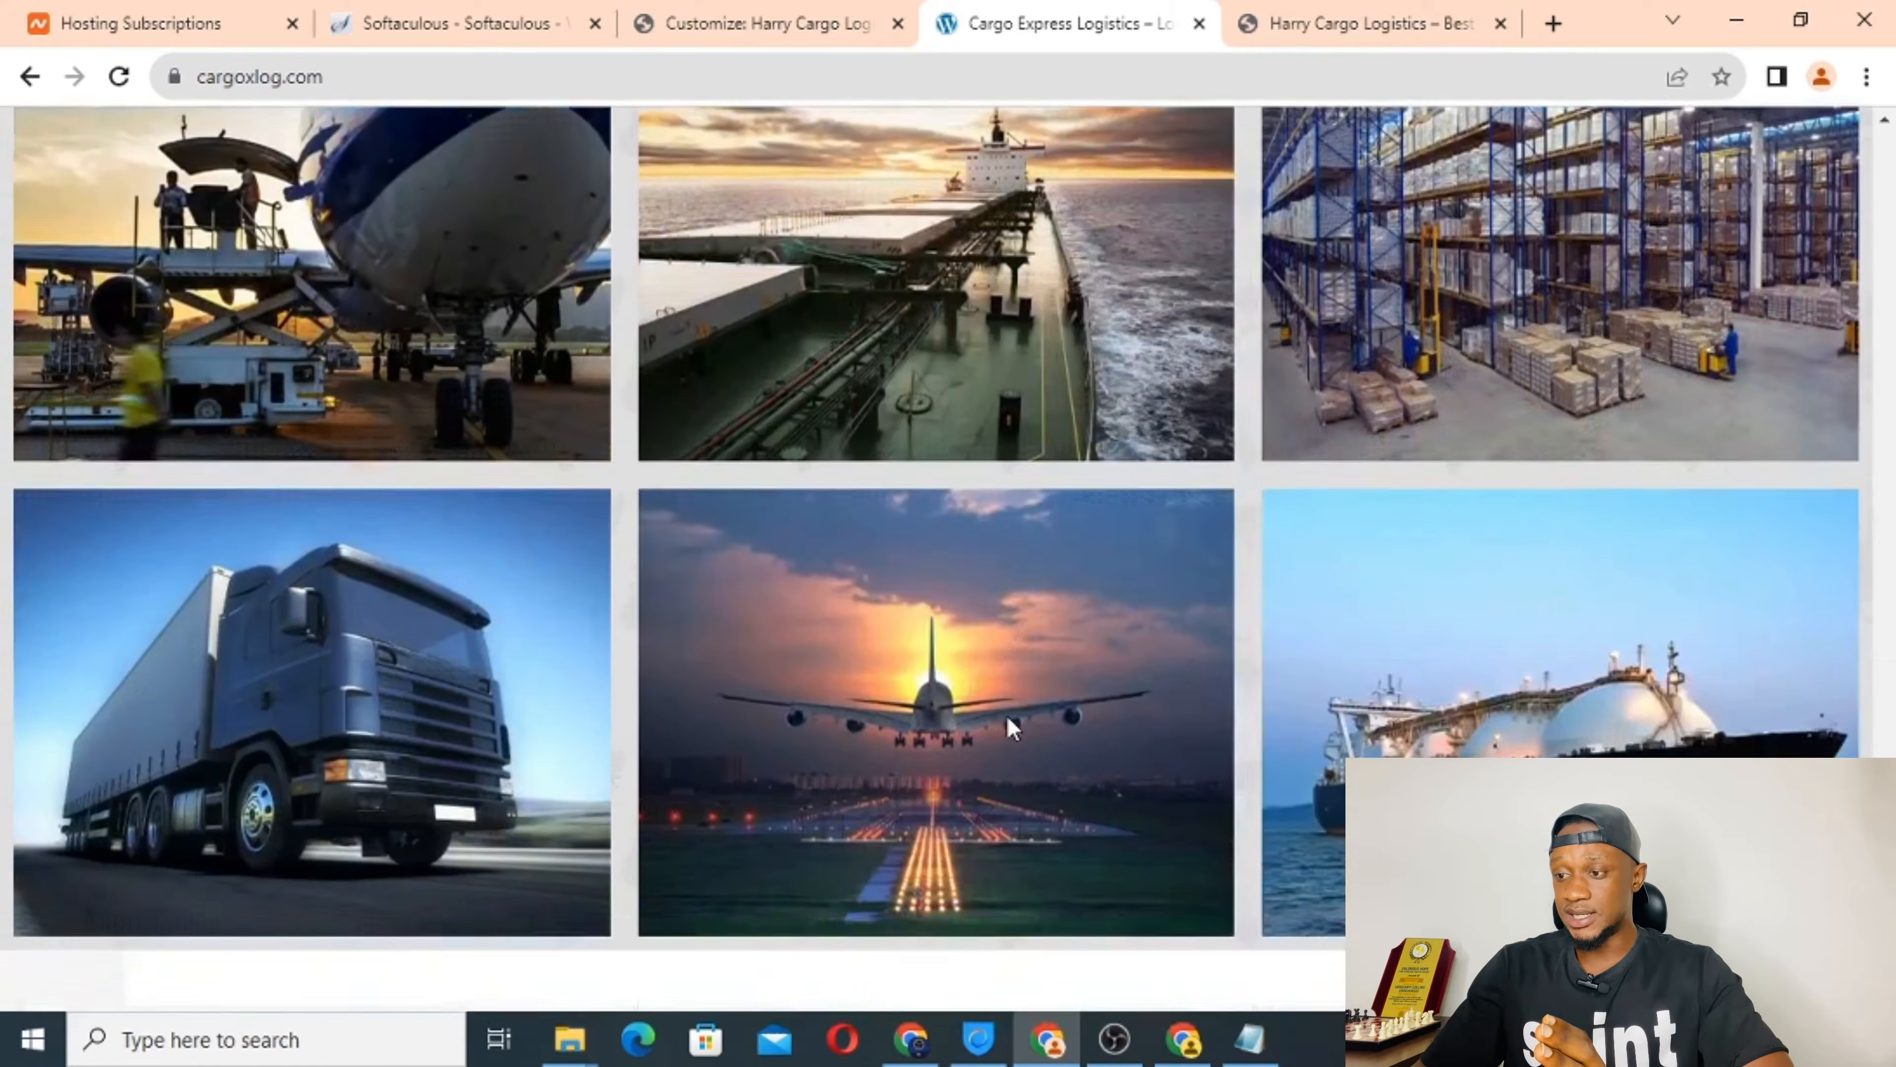
{"action": "scroll", "coordinate": [1007, 715], "scroll_direction": "down", "scroll_amount": 3}
{"action": "scroll", "coordinate": [1007, 716], "scroll_direction": "up", "scroll_amount": 15}
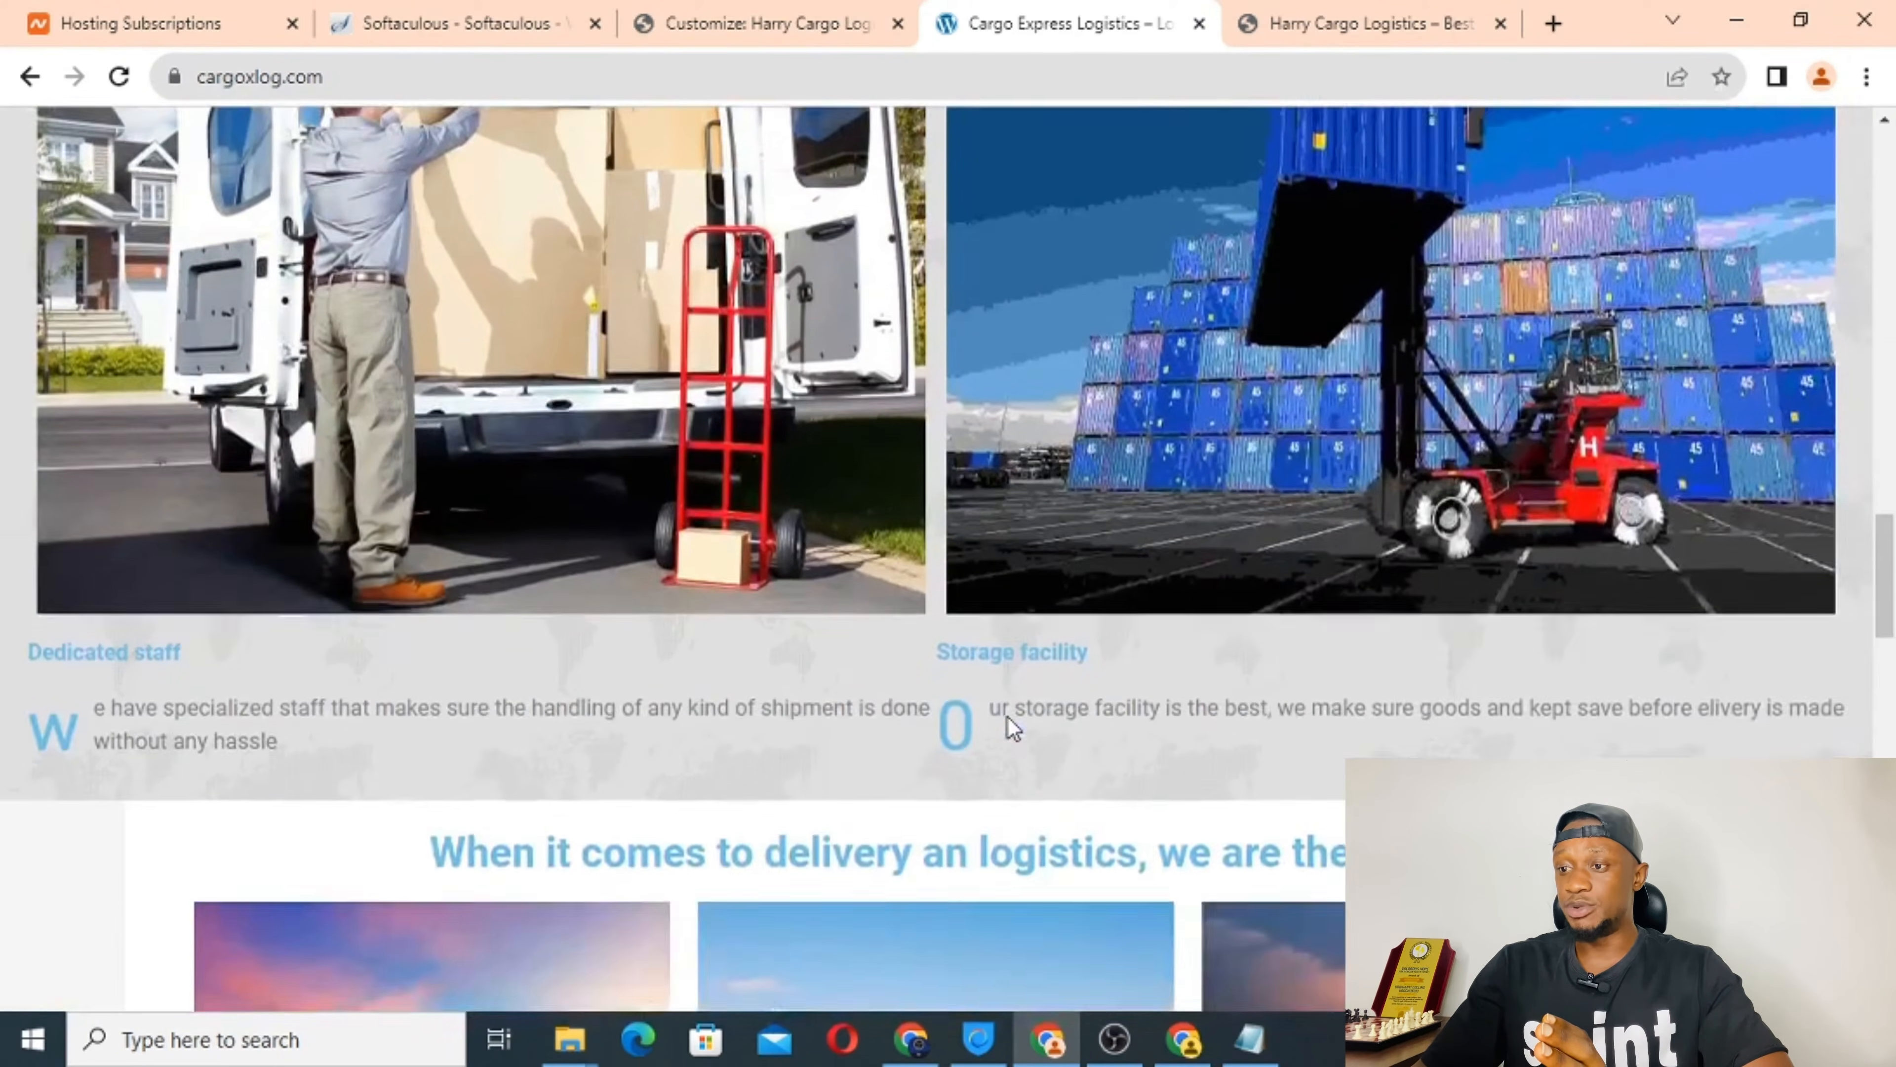
{"action": "scroll", "coordinate": [1007, 716], "scroll_direction": "up", "scroll_amount": 4}
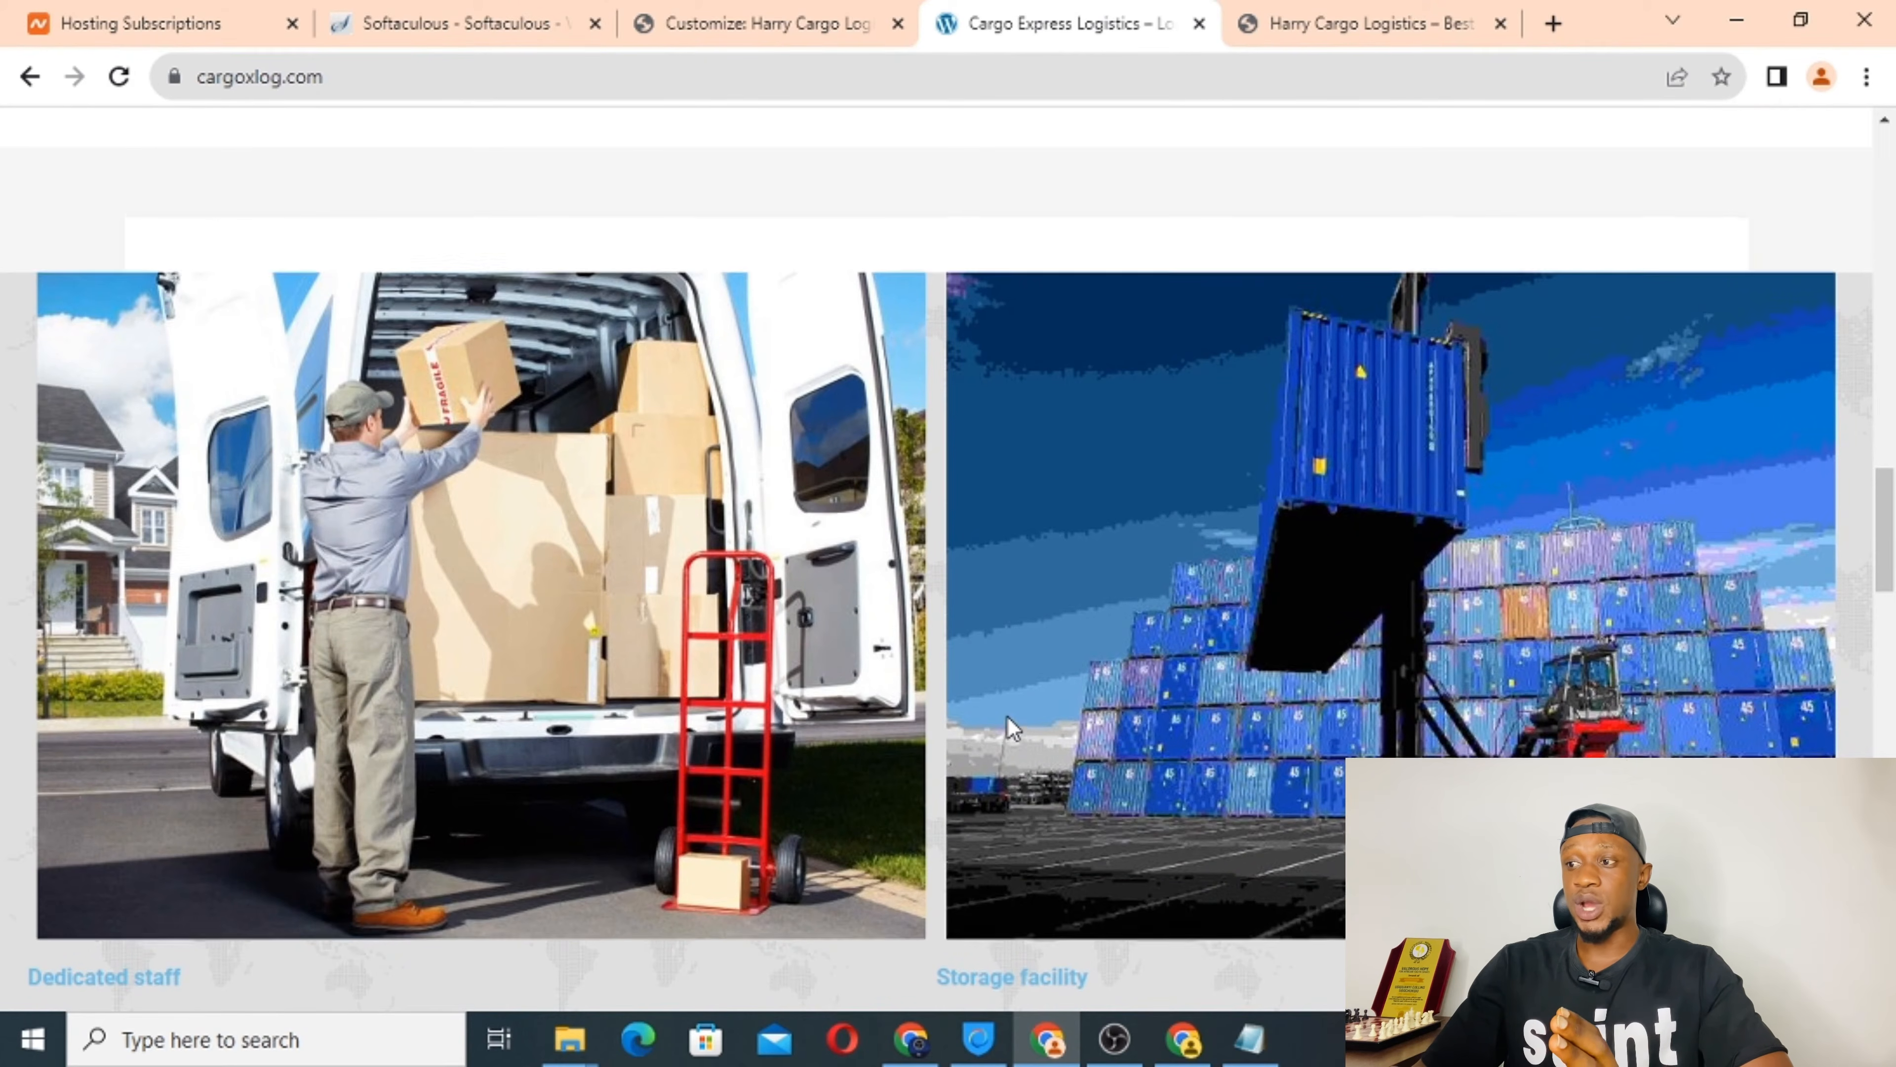
{"action": "scroll", "coordinate": [1009, 726], "scroll_direction": "up", "scroll_amount": 8}
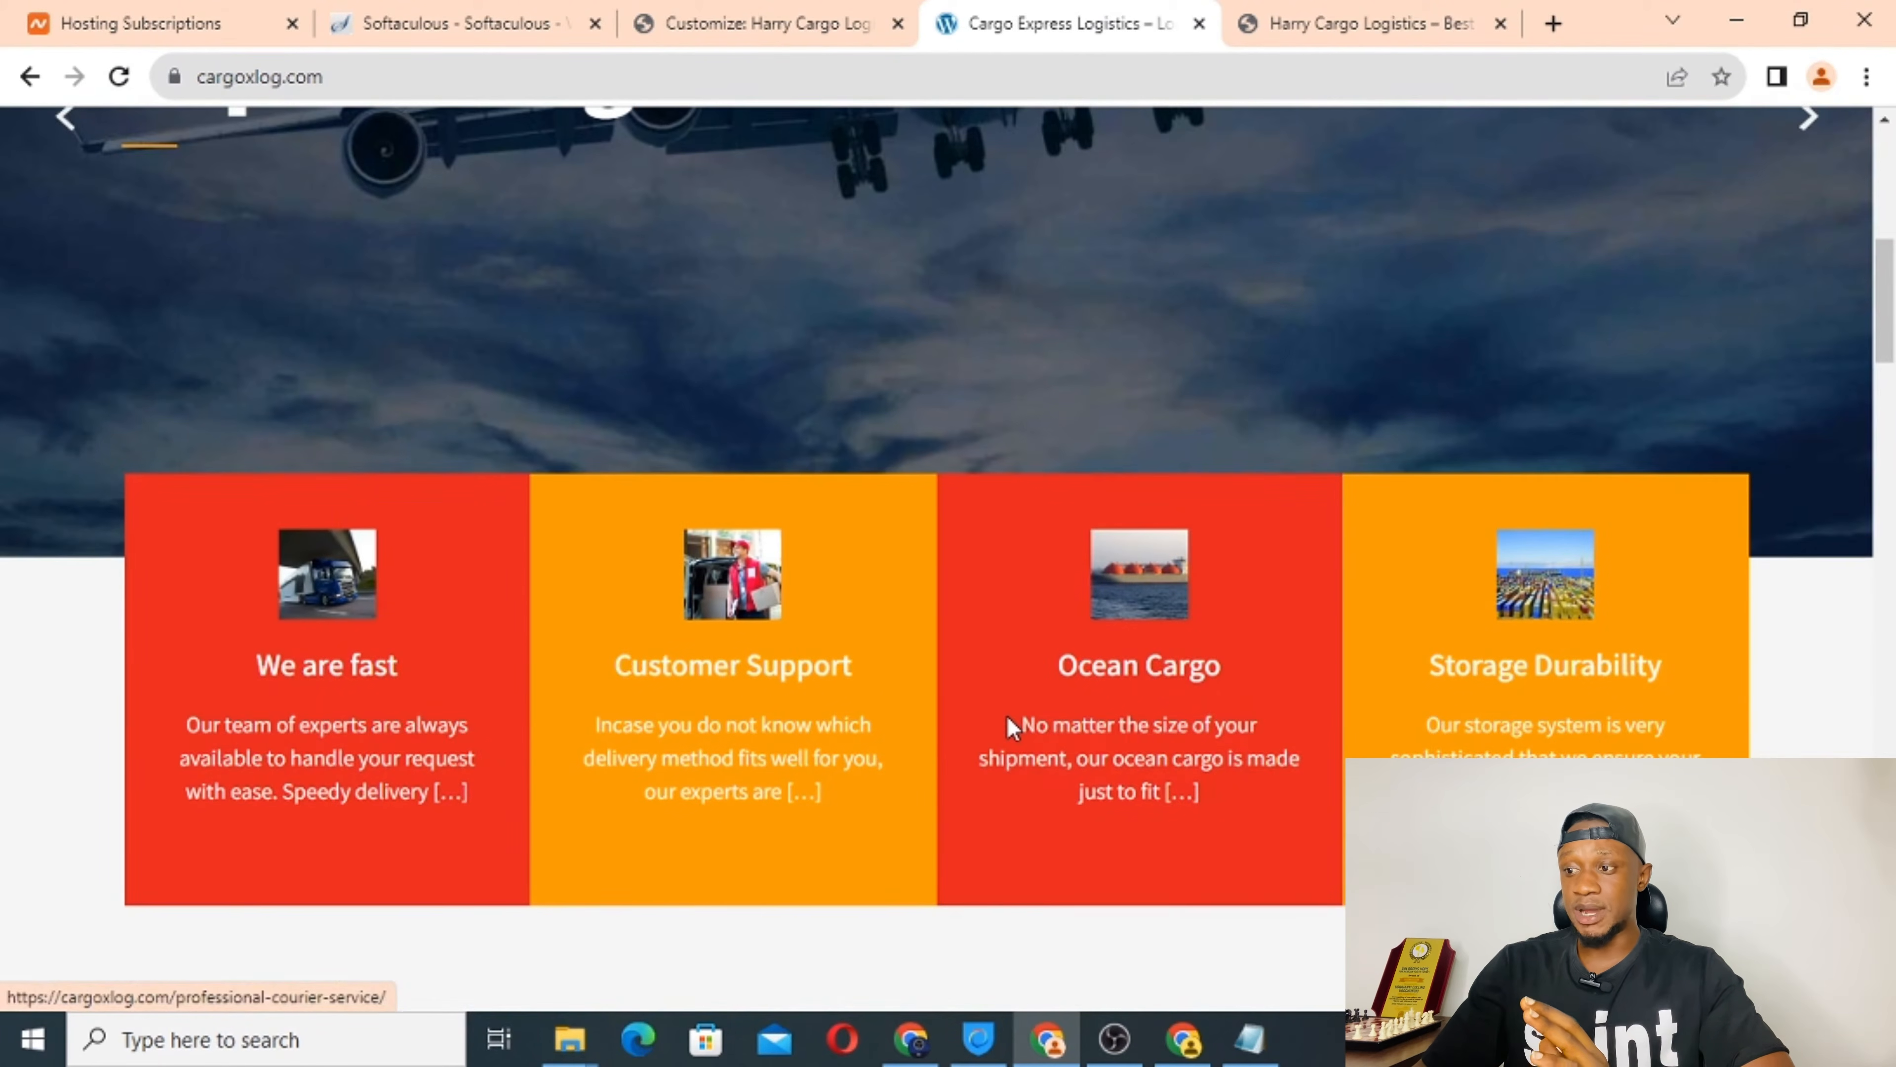
{"action": "scroll", "coordinate": [1008, 721], "scroll_direction": "down", "scroll_amount": 12}
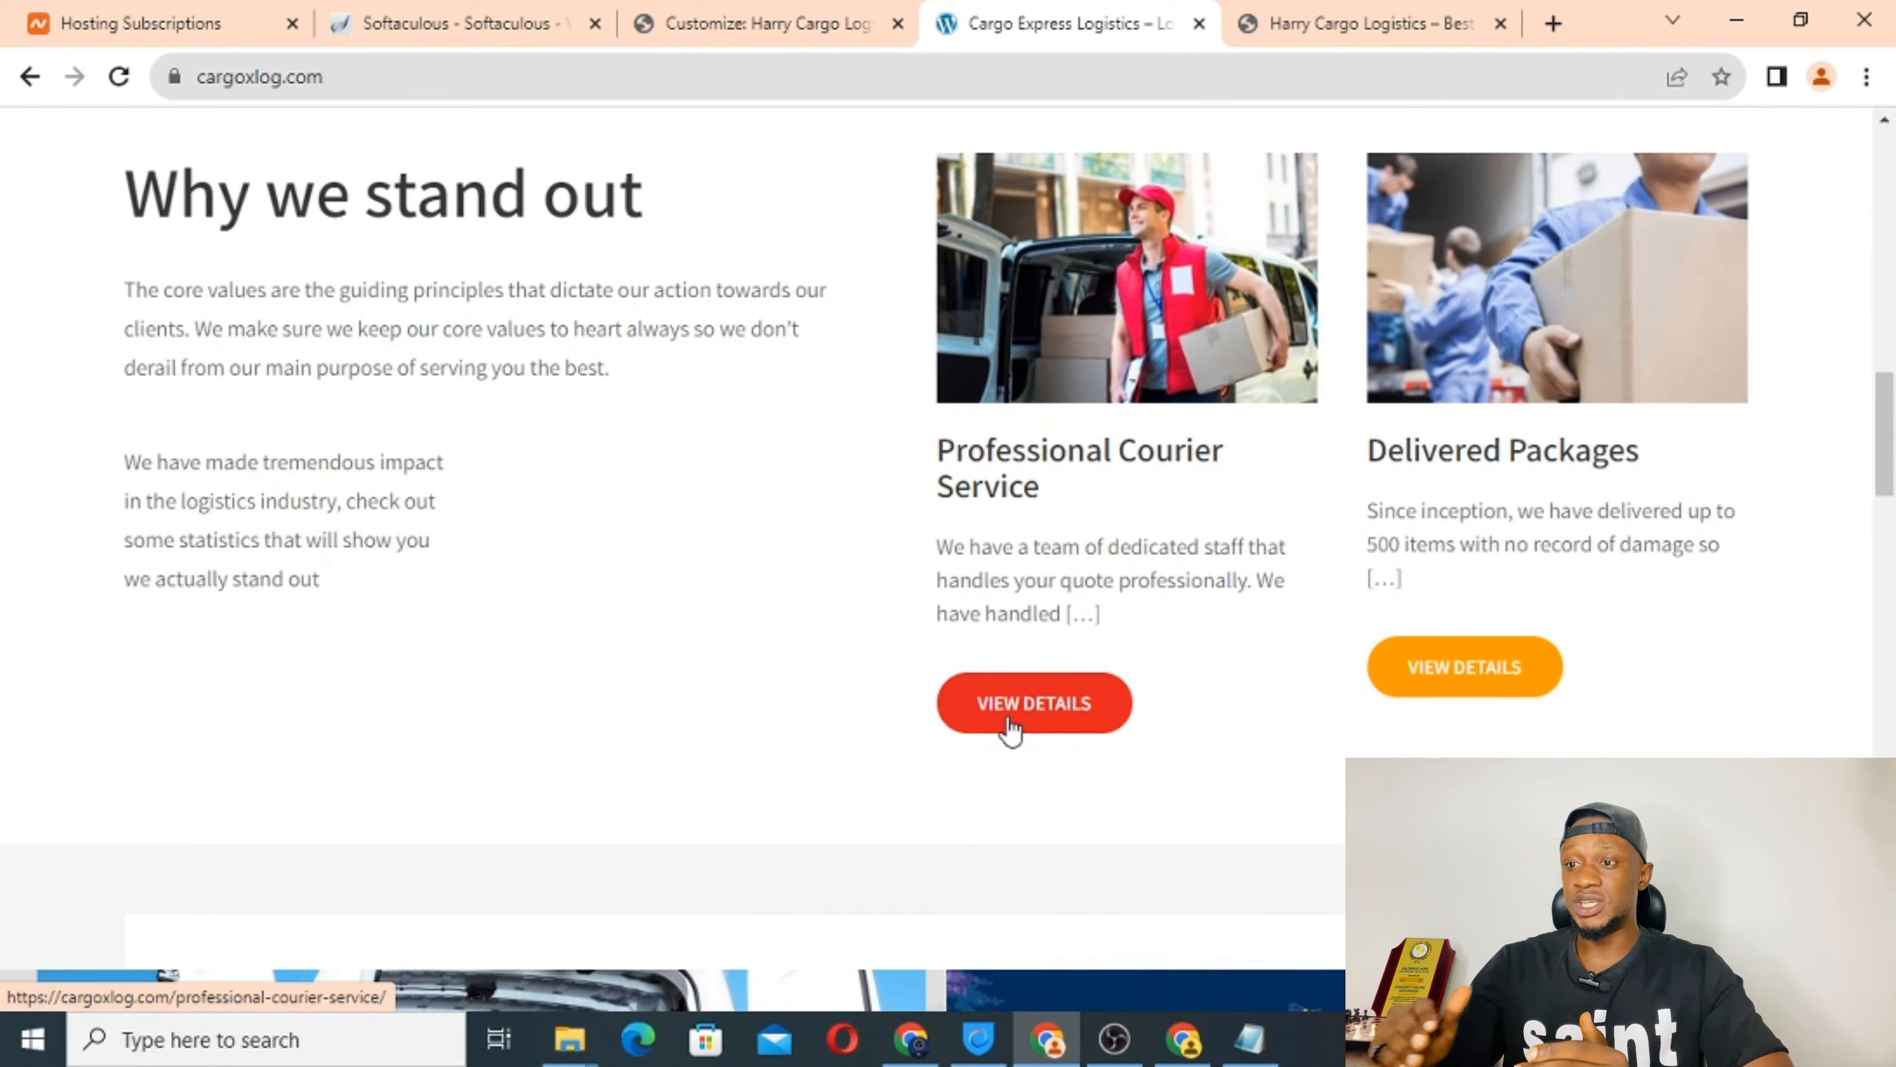
Re-check the Harry Cargo Logistics homepage sections.
{"action": "left_click", "coordinate": [1351, 21]}
{"action": "scroll", "coordinate": [764, 456], "scroll_direction": "up", "scroll_amount": 15}
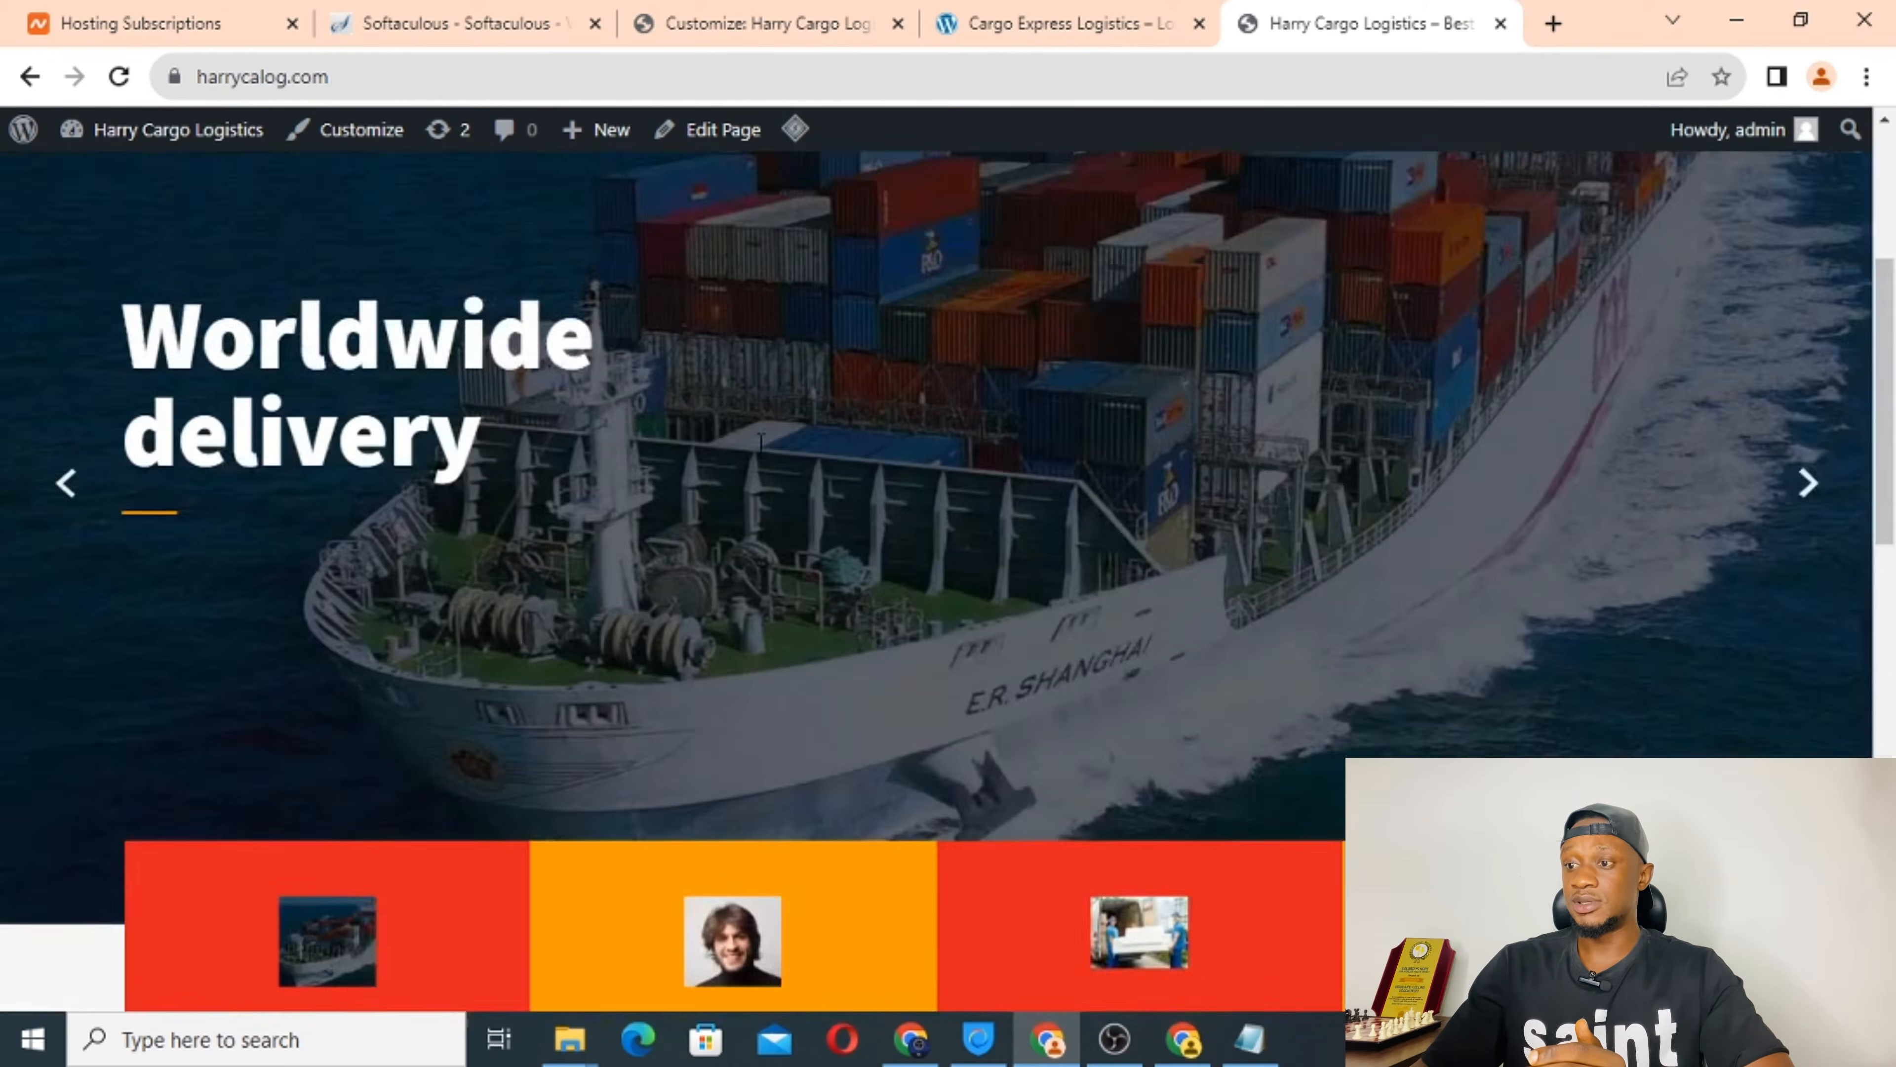
{"action": "scroll", "coordinate": [881, 601], "scroll_direction": "down", "scroll_amount": 8}
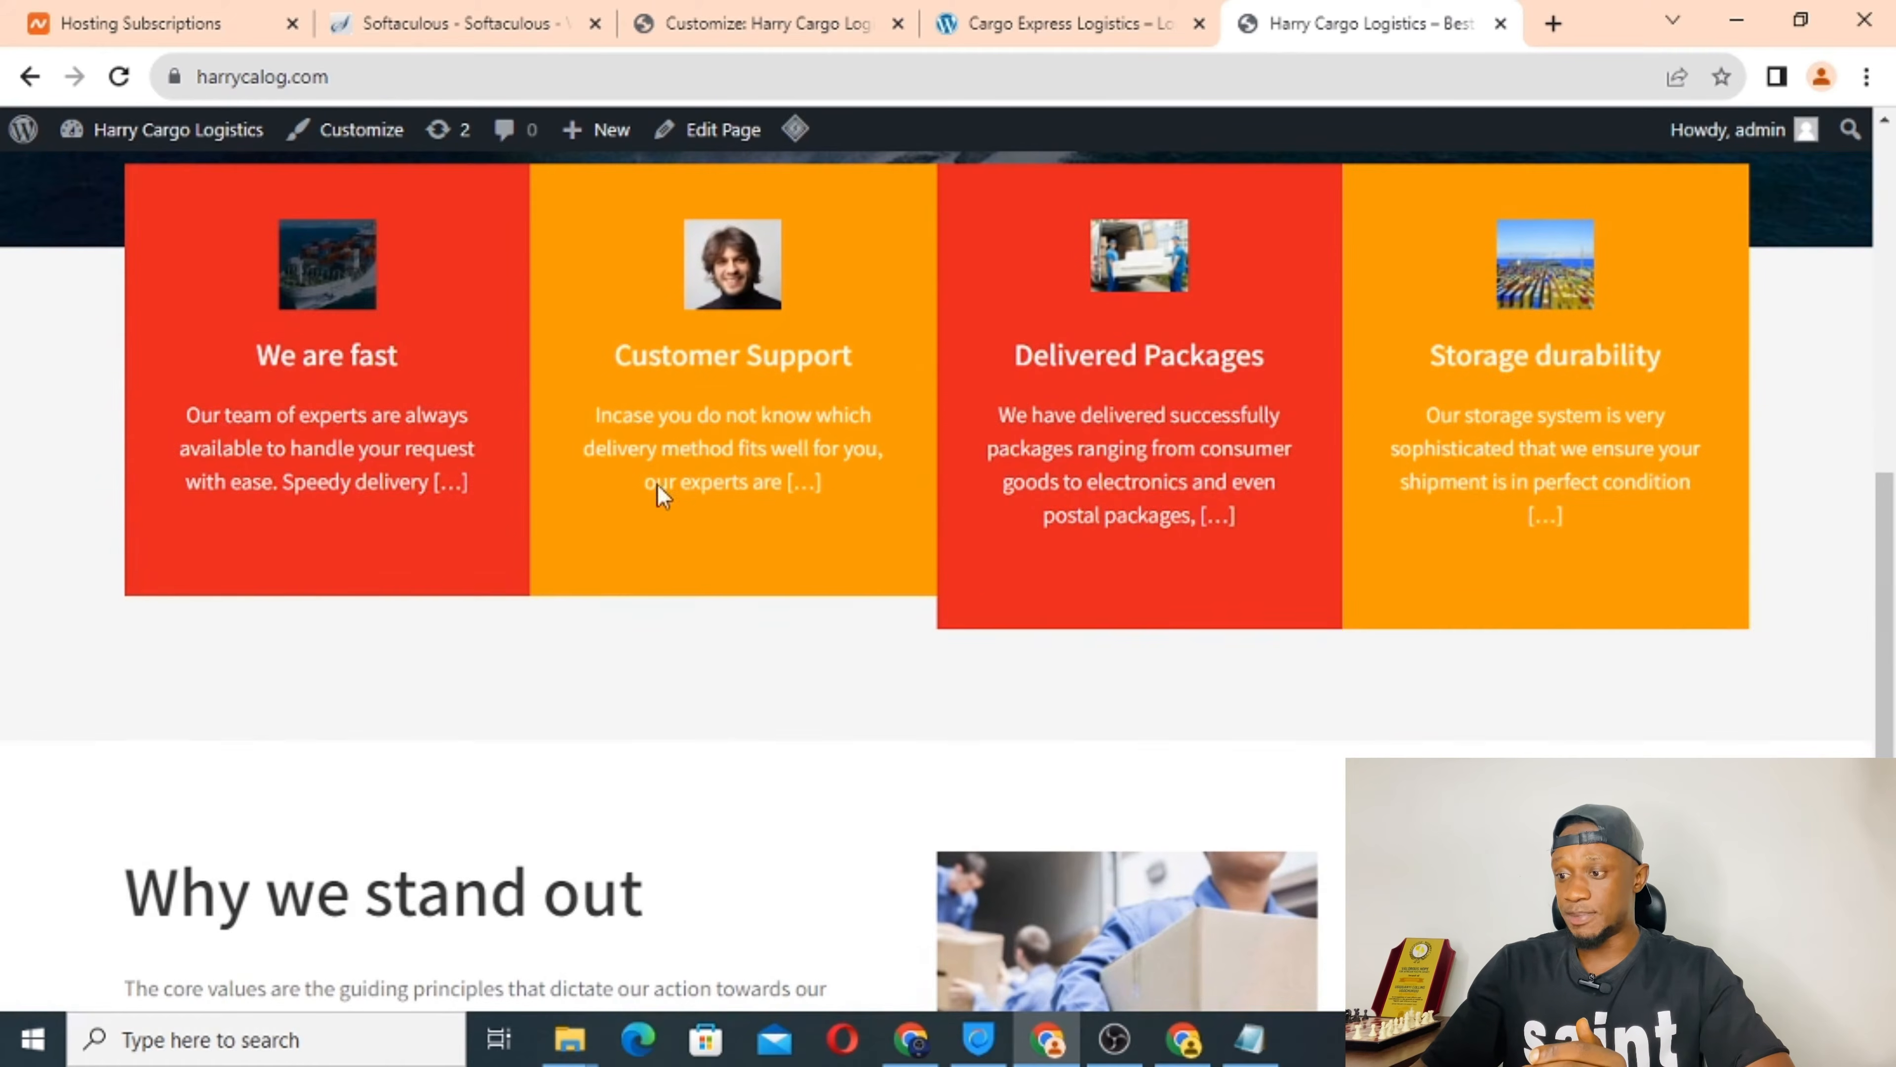
{"action": "scroll", "coordinate": [934, 534], "scroll_direction": "down", "scroll_amount": 5}
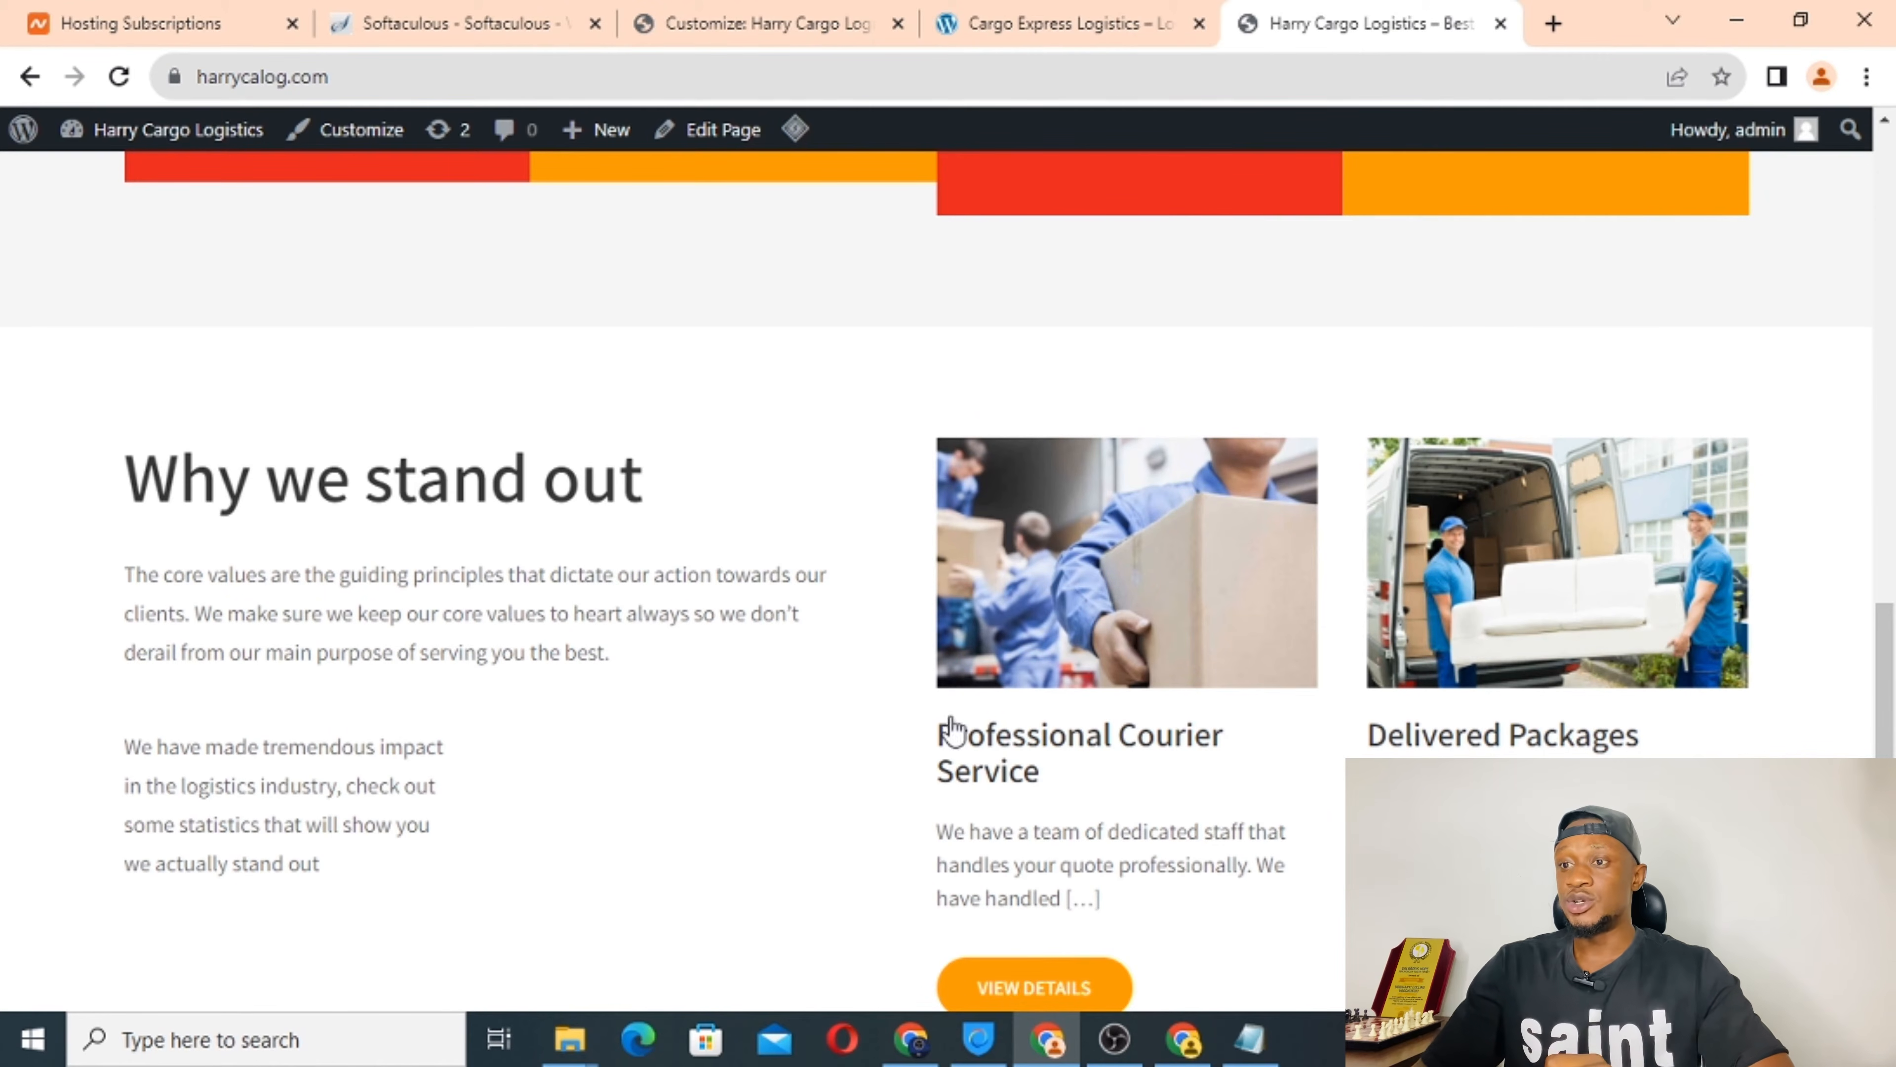
{"action": "scroll", "coordinate": [766, 723], "scroll_direction": "down", "scroll_amount": 5}
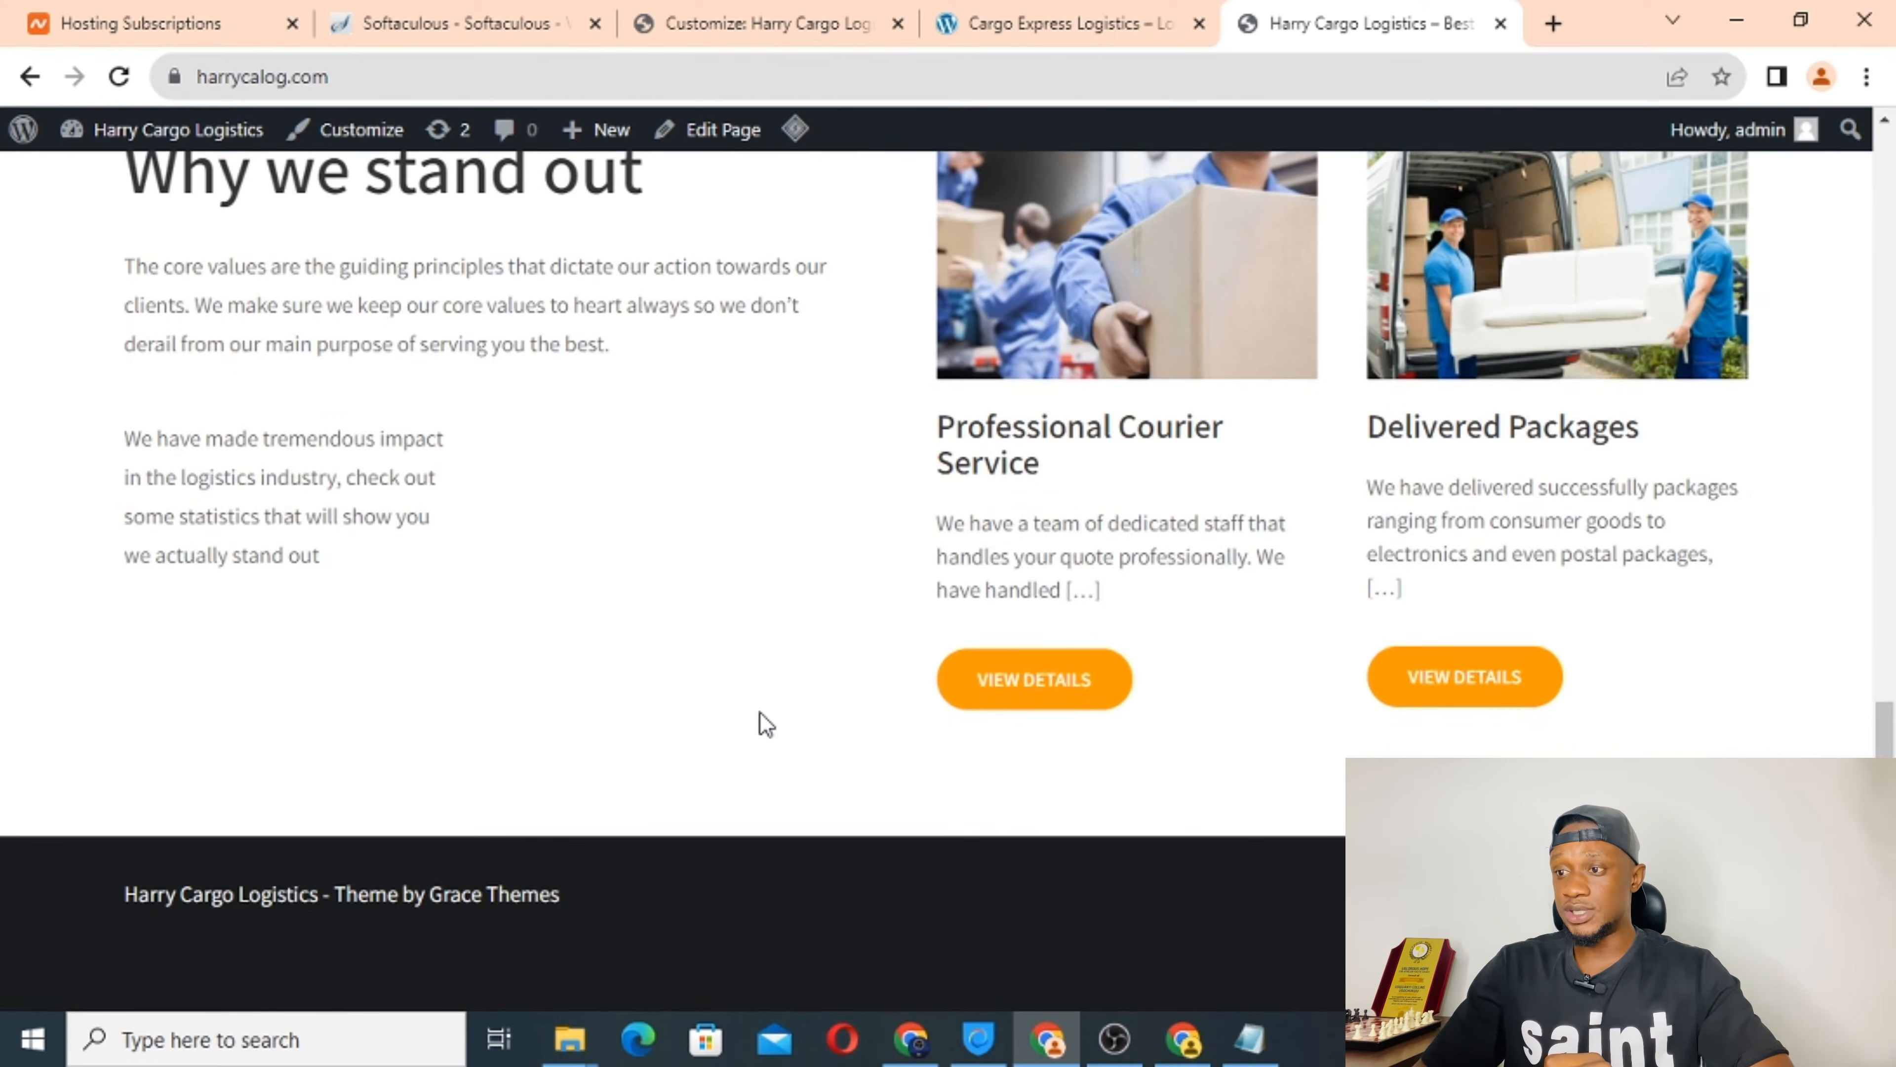
Look over the Cargo Express Logistics page again.
{"action": "left_click", "coordinate": [1073, 22]}
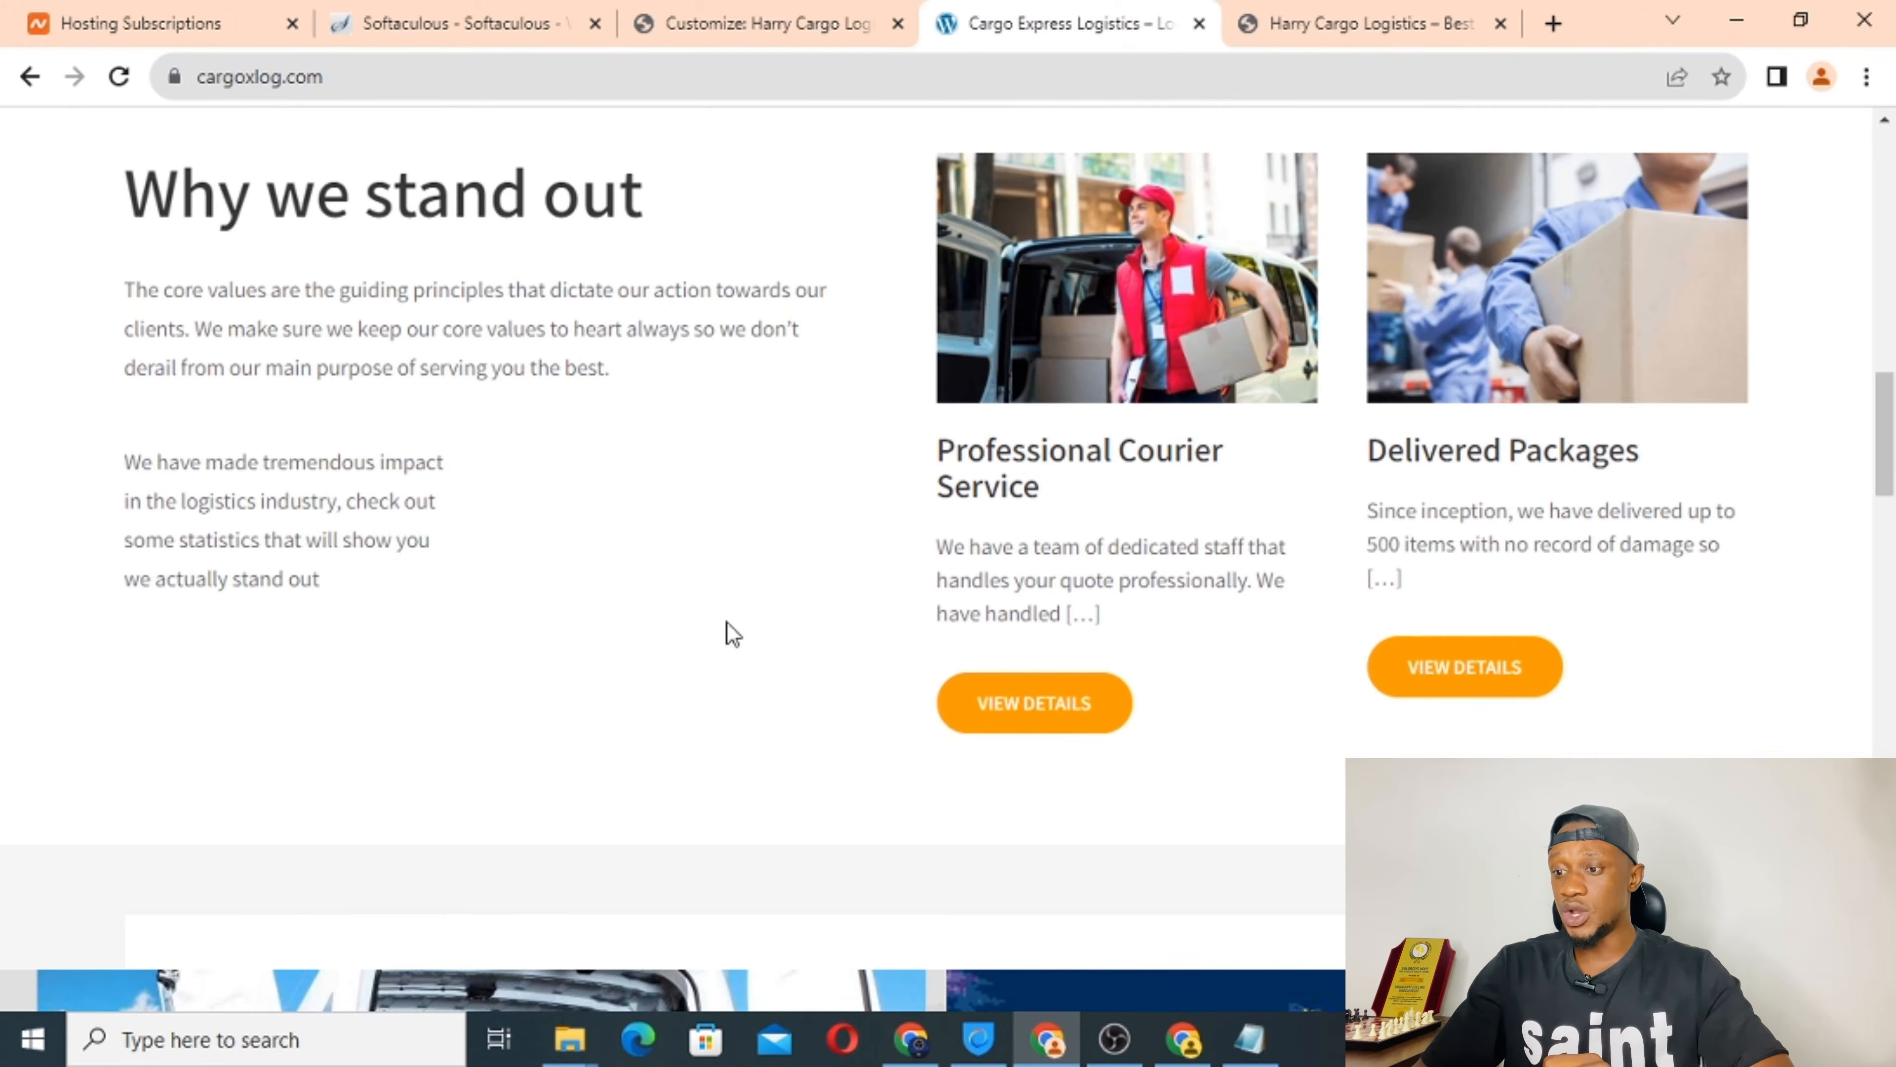
{"action": "scroll", "coordinate": [729, 632], "scroll_direction": "down", "scroll_amount": 7}
{"action": "scroll", "coordinate": [1178, 608], "scroll_direction": "down", "scroll_amount": 15}
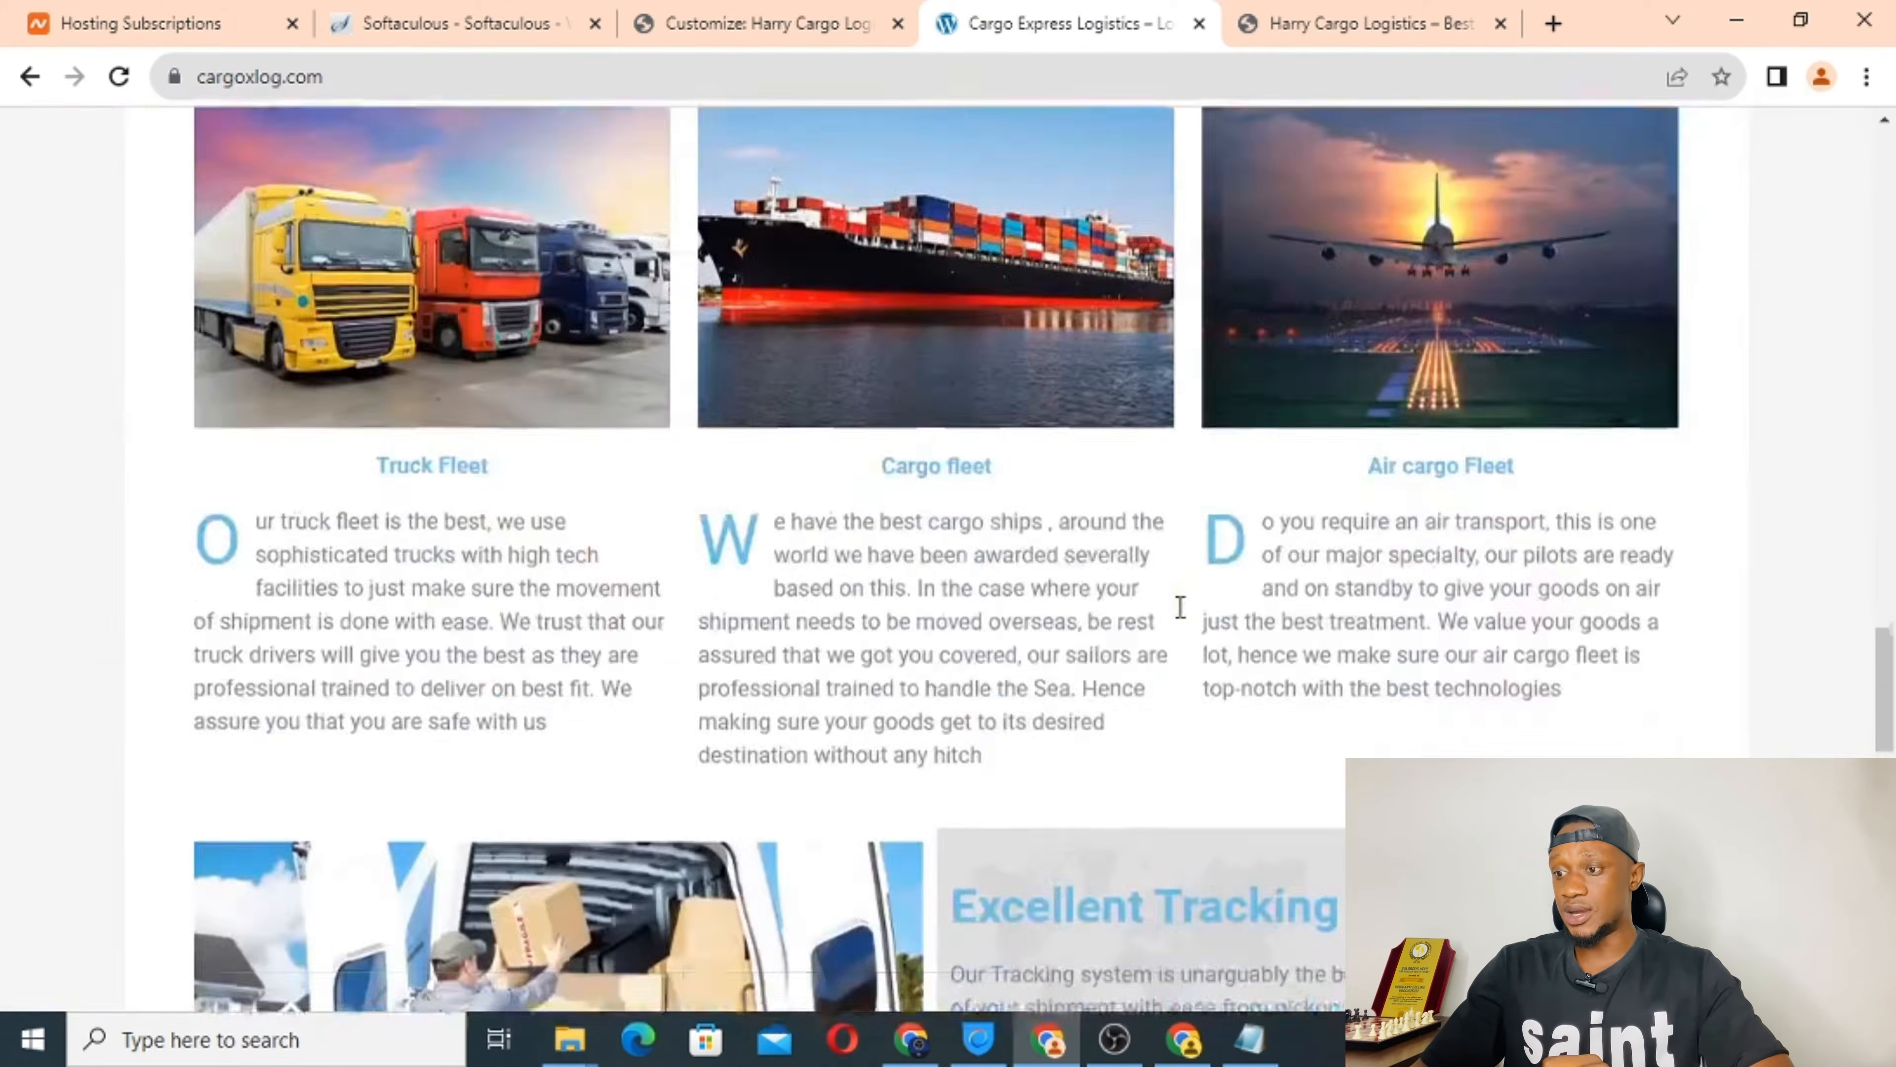
{"action": "scroll", "coordinate": [1180, 607], "scroll_direction": "up", "scroll_amount": 15}
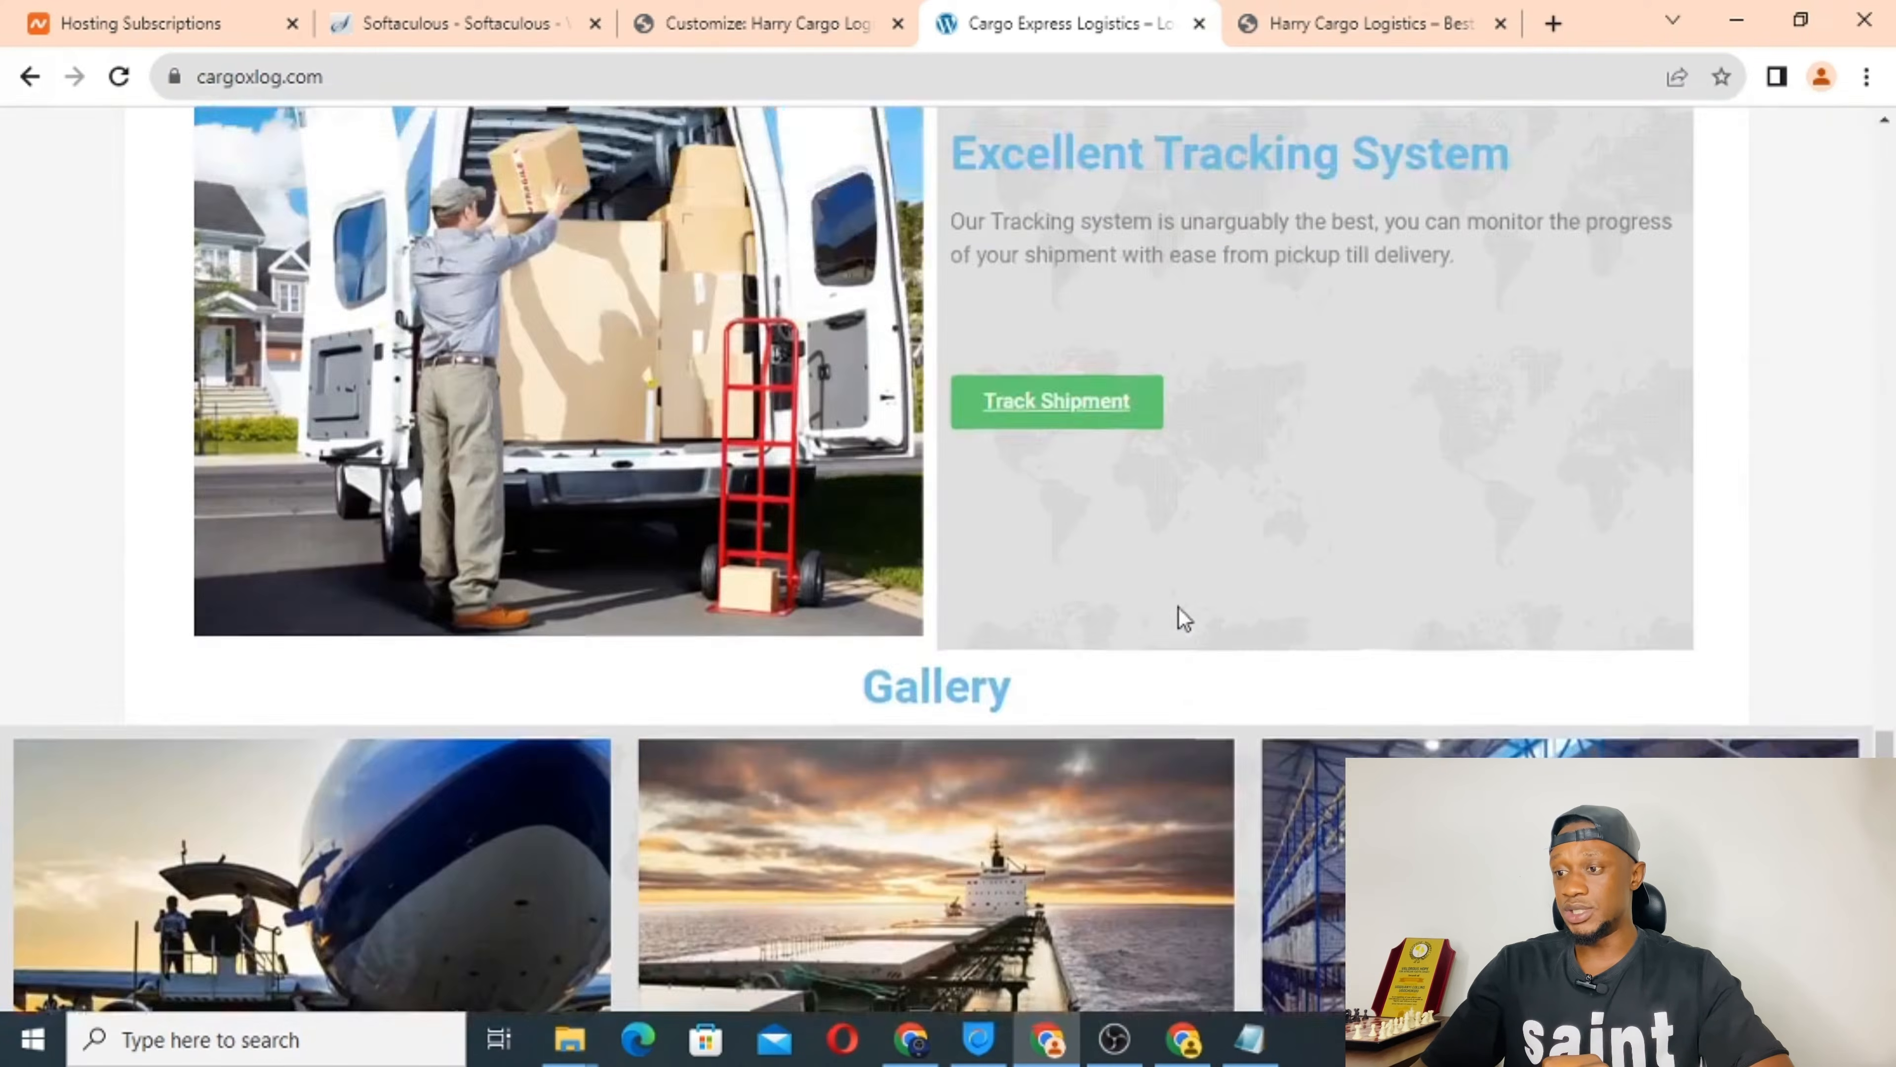
{"action": "scroll", "coordinate": [1181, 616], "scroll_direction": "down", "scroll_amount": 3}
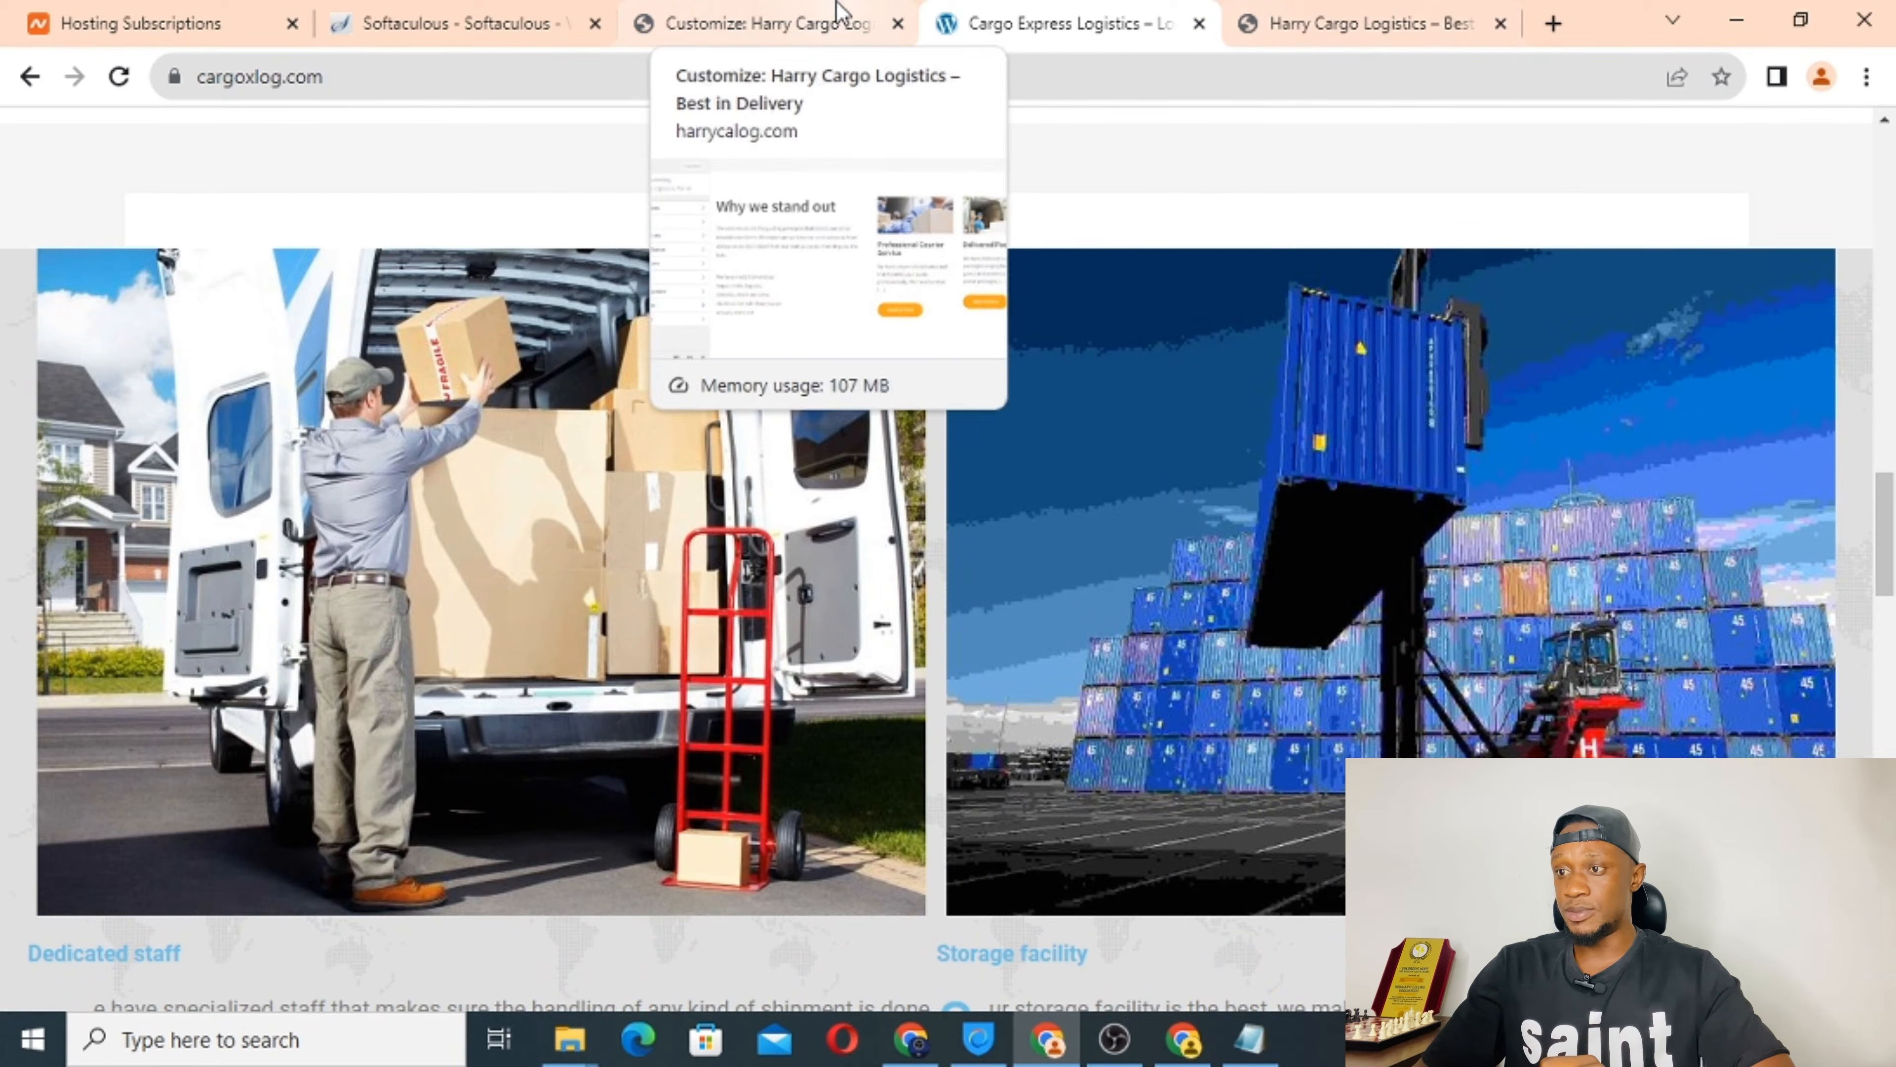
{"action": "left_click", "coordinate": [767, 10]}
{"action": "scroll", "coordinate": [636, 596], "scroll_direction": "down", "scroll_amount": 3}
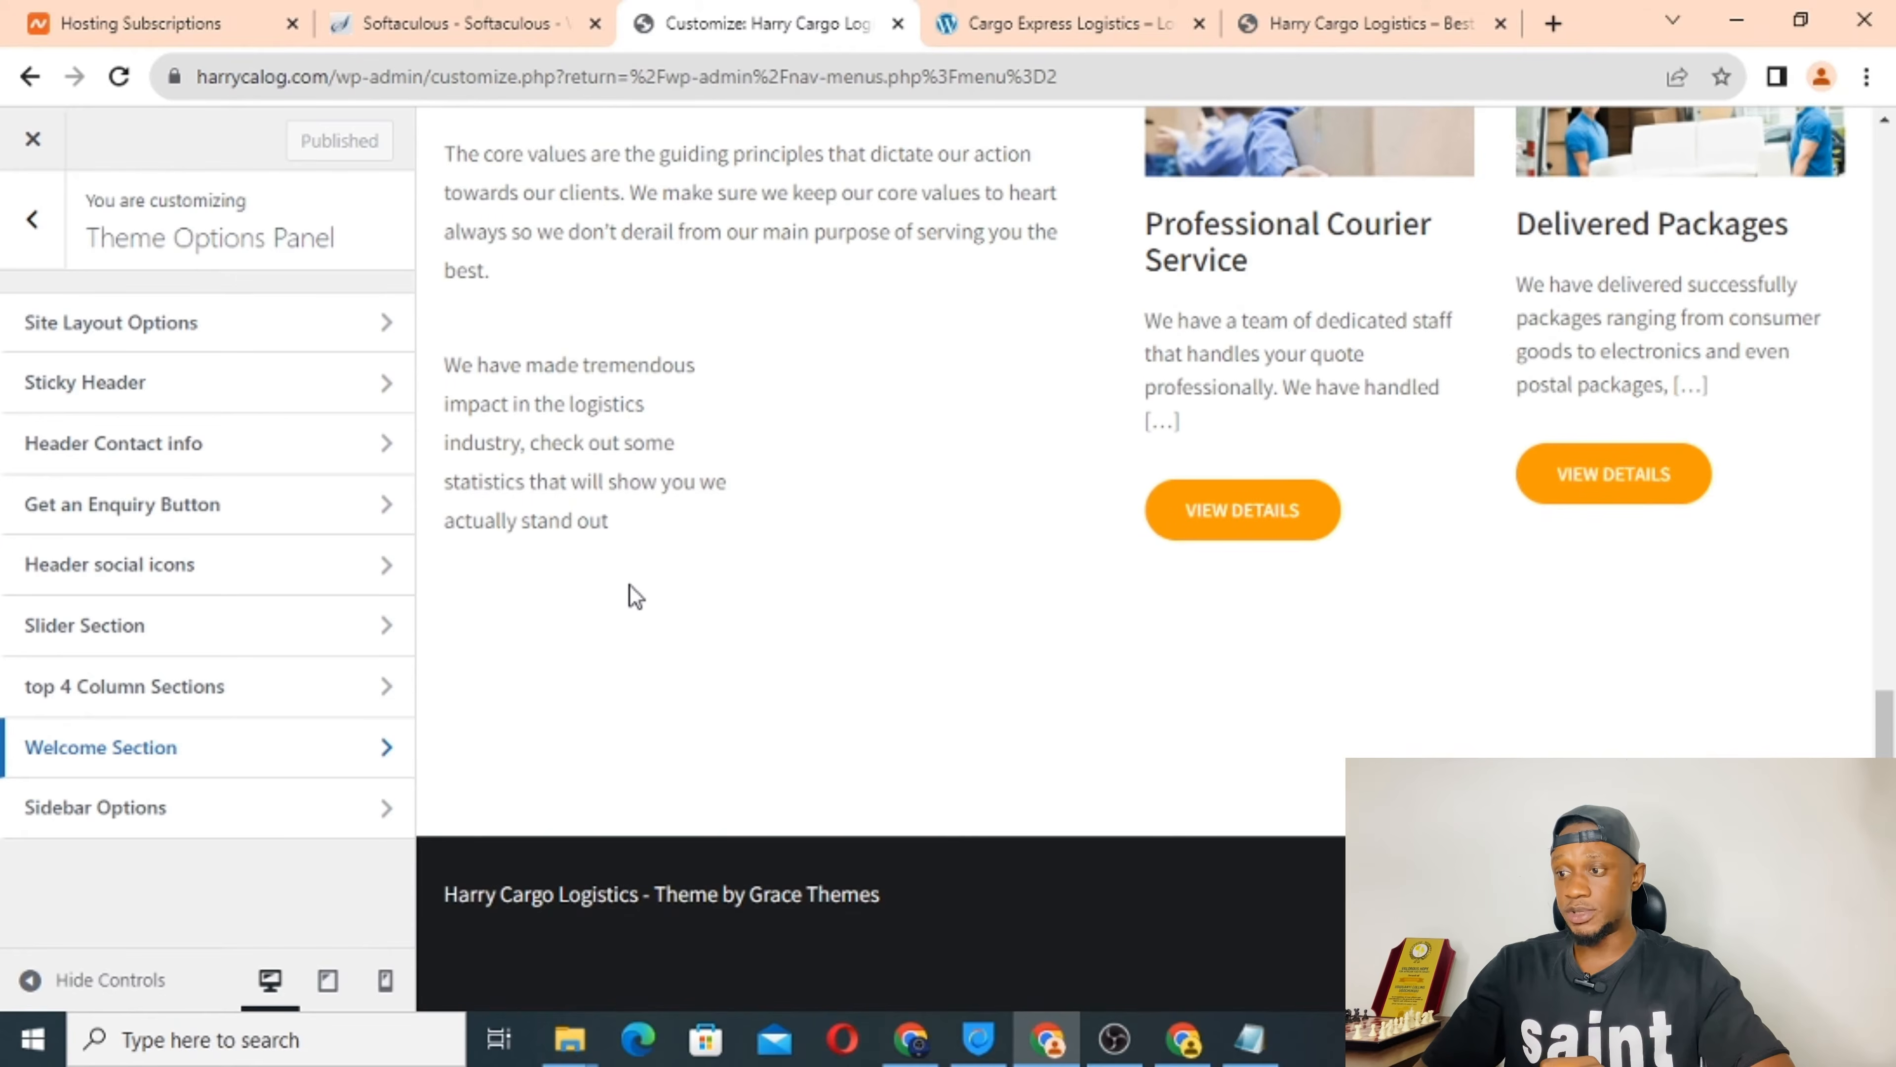
{"action": "scroll", "coordinate": [635, 595], "scroll_direction": "up", "scroll_amount": 15}
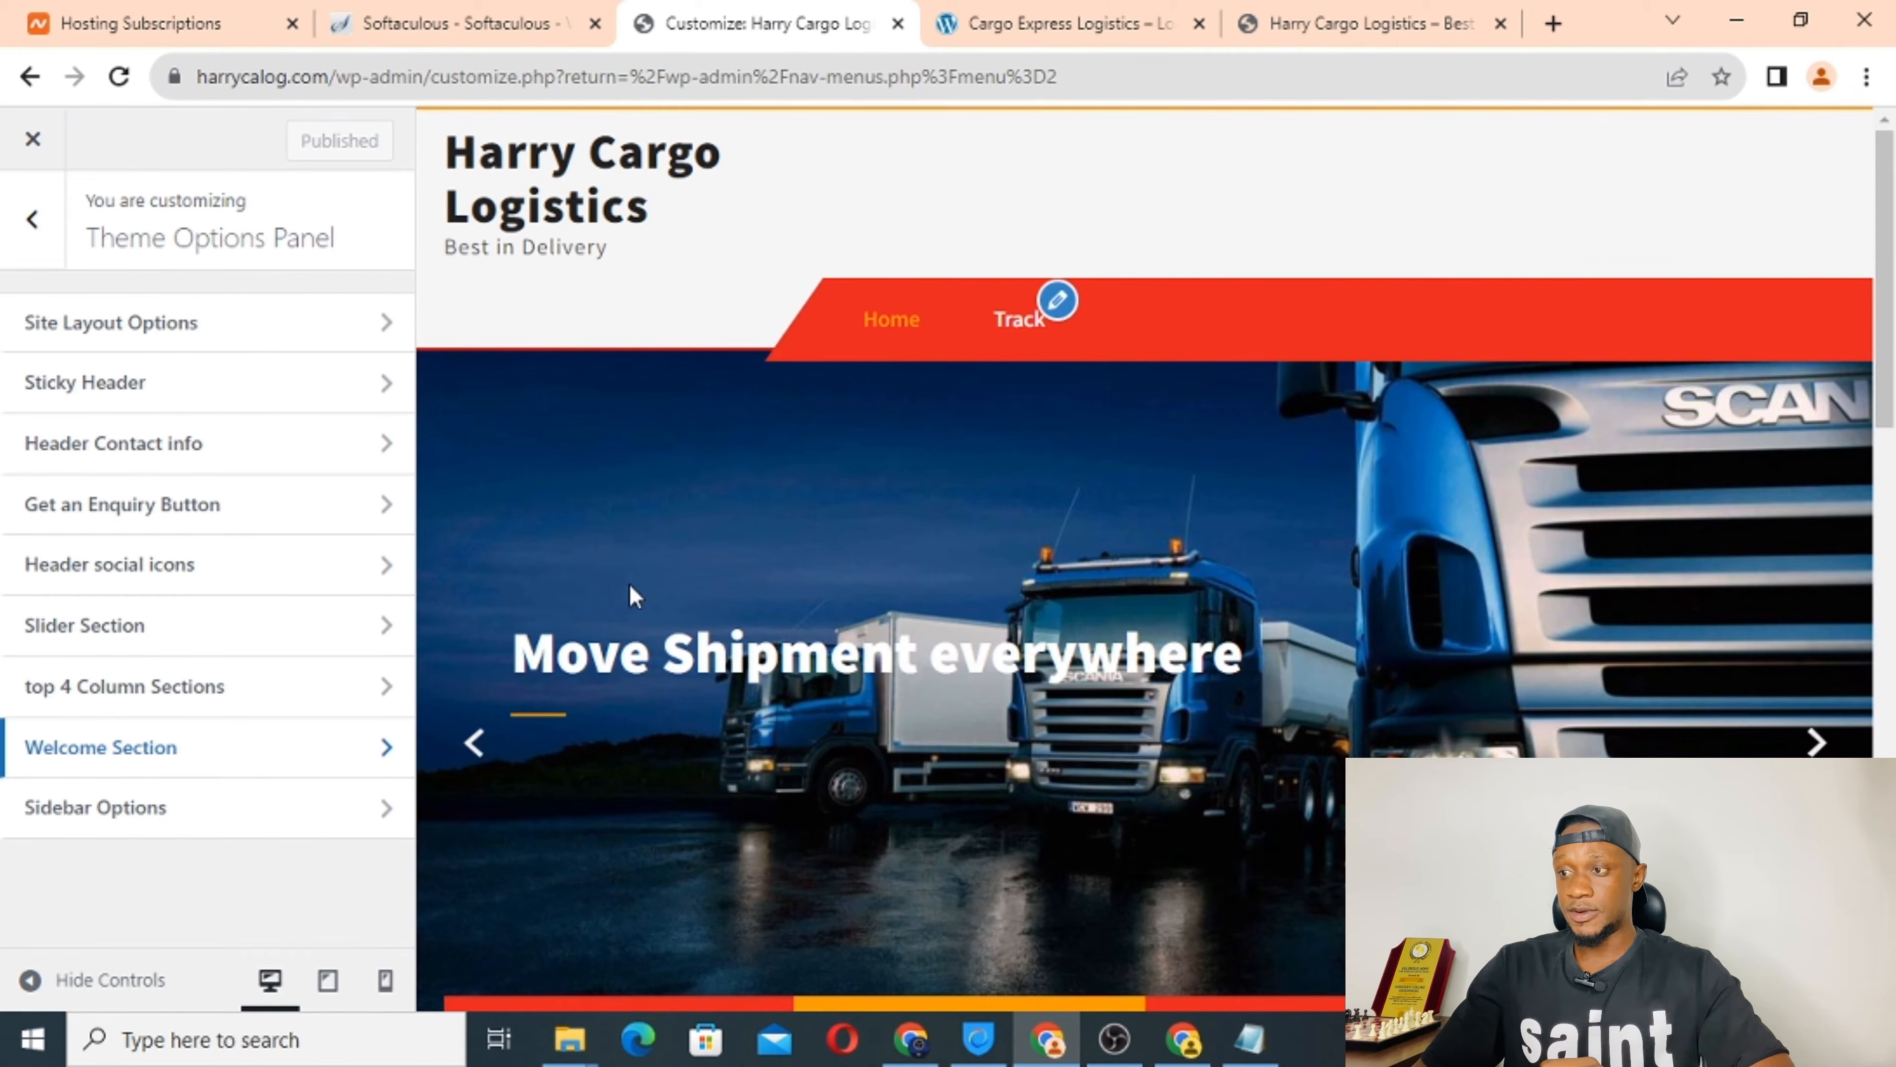
{"action": "left_click", "coordinate": [1012, 25]}
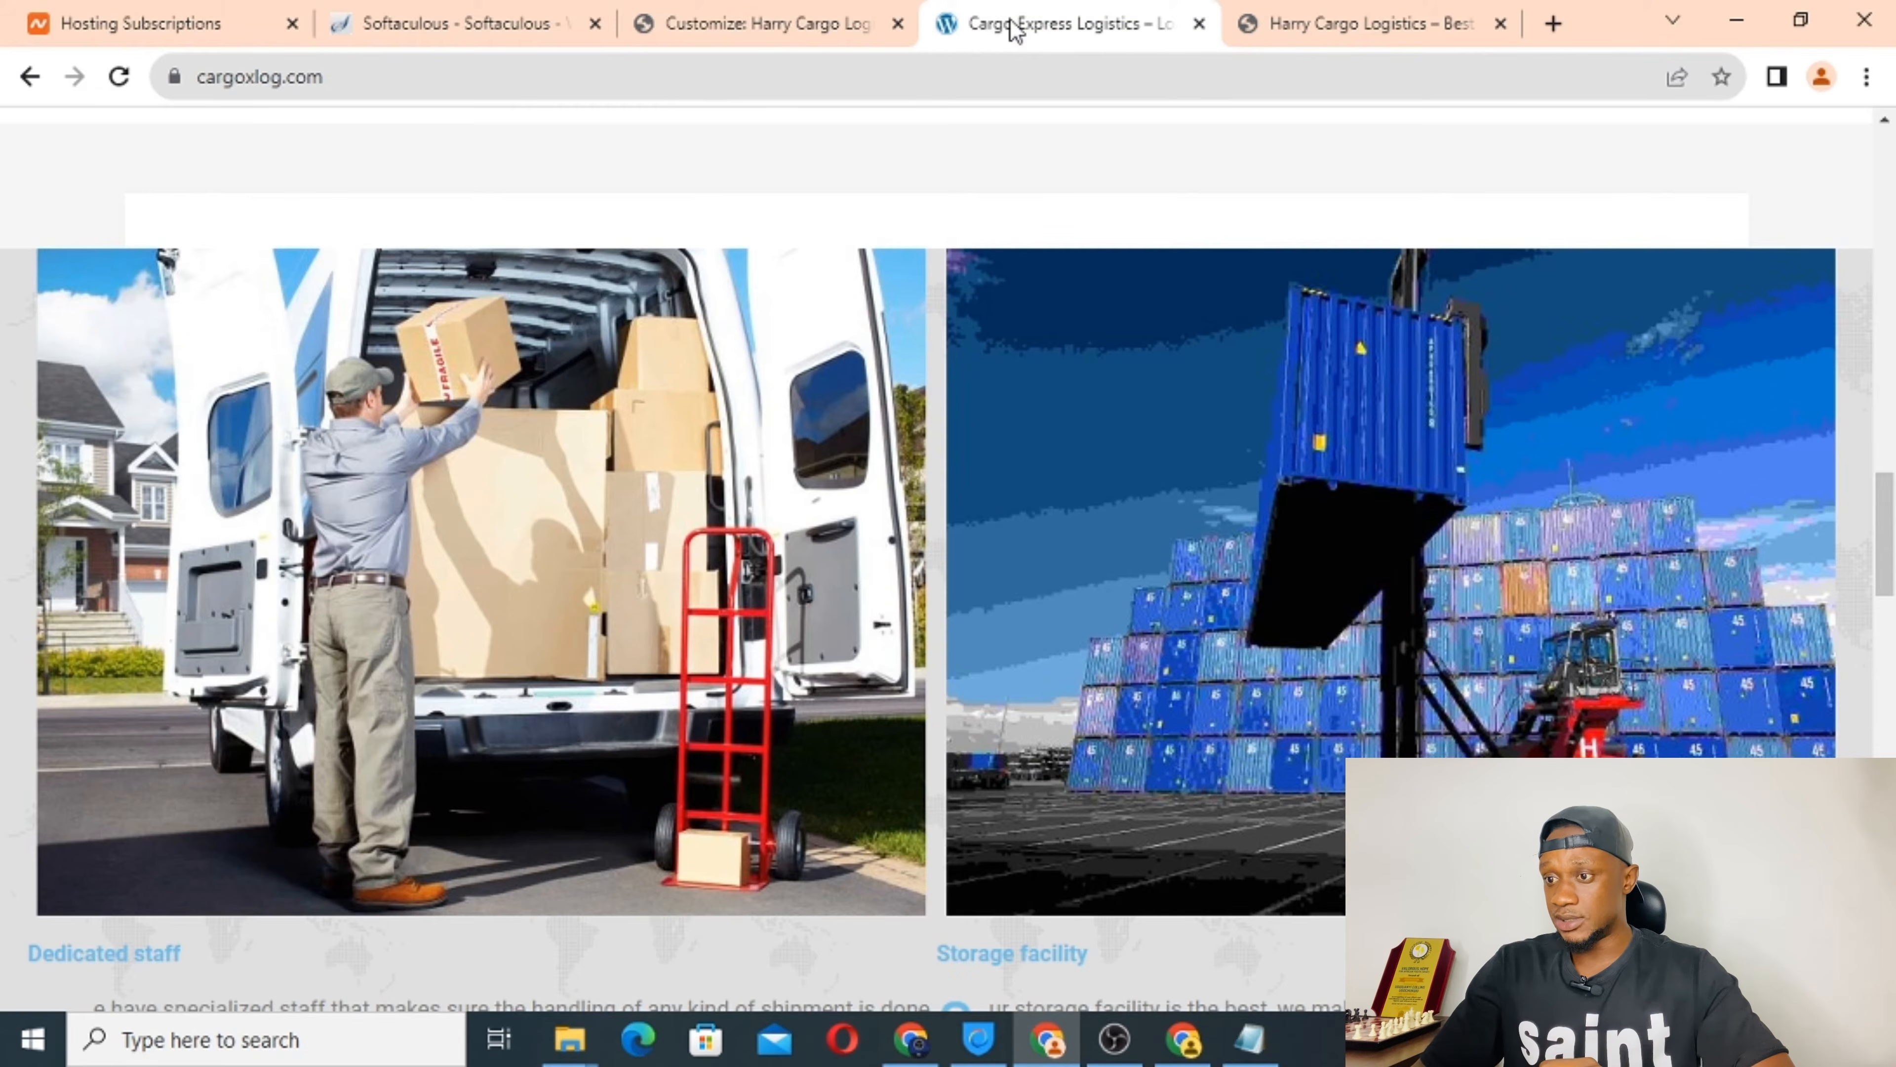
{"action": "scroll", "coordinate": [1111, 252], "scroll_direction": "up", "scroll_amount": 10}
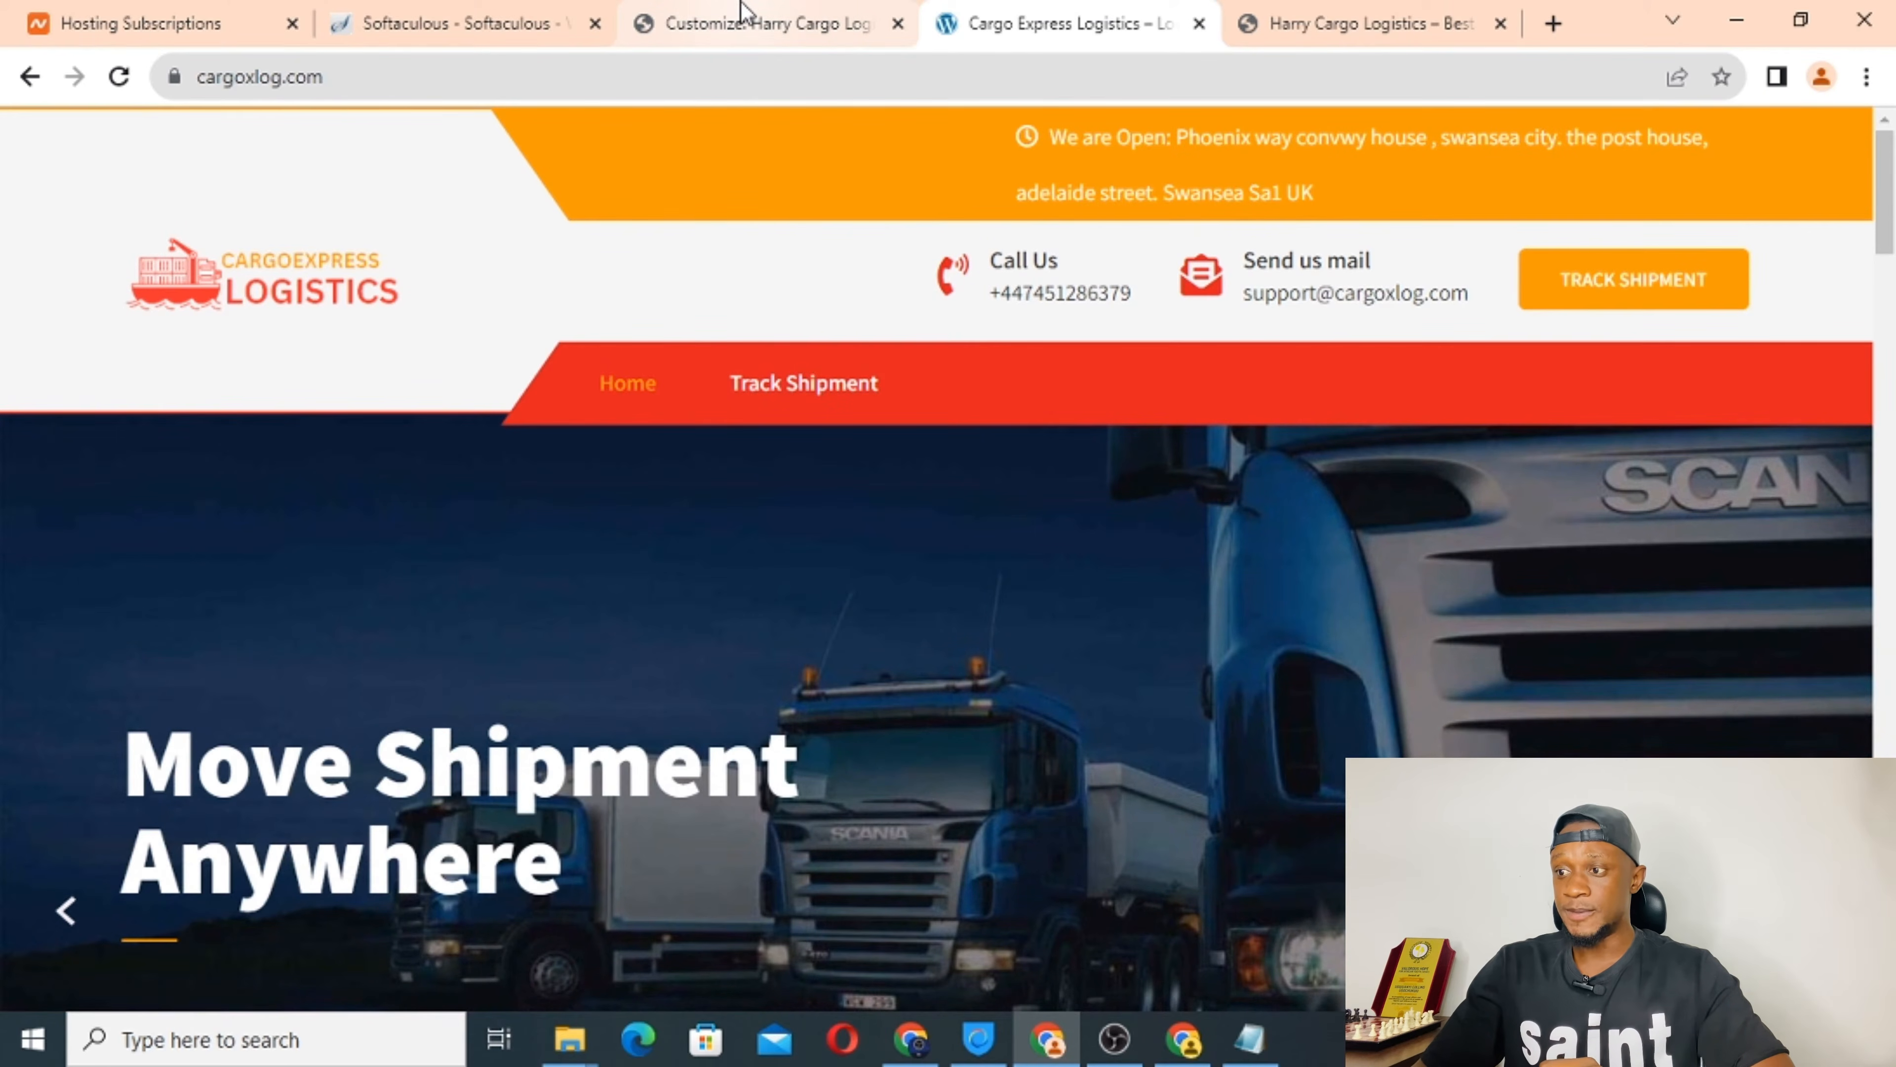
{"action": "left_click", "coordinate": [781, 9]}
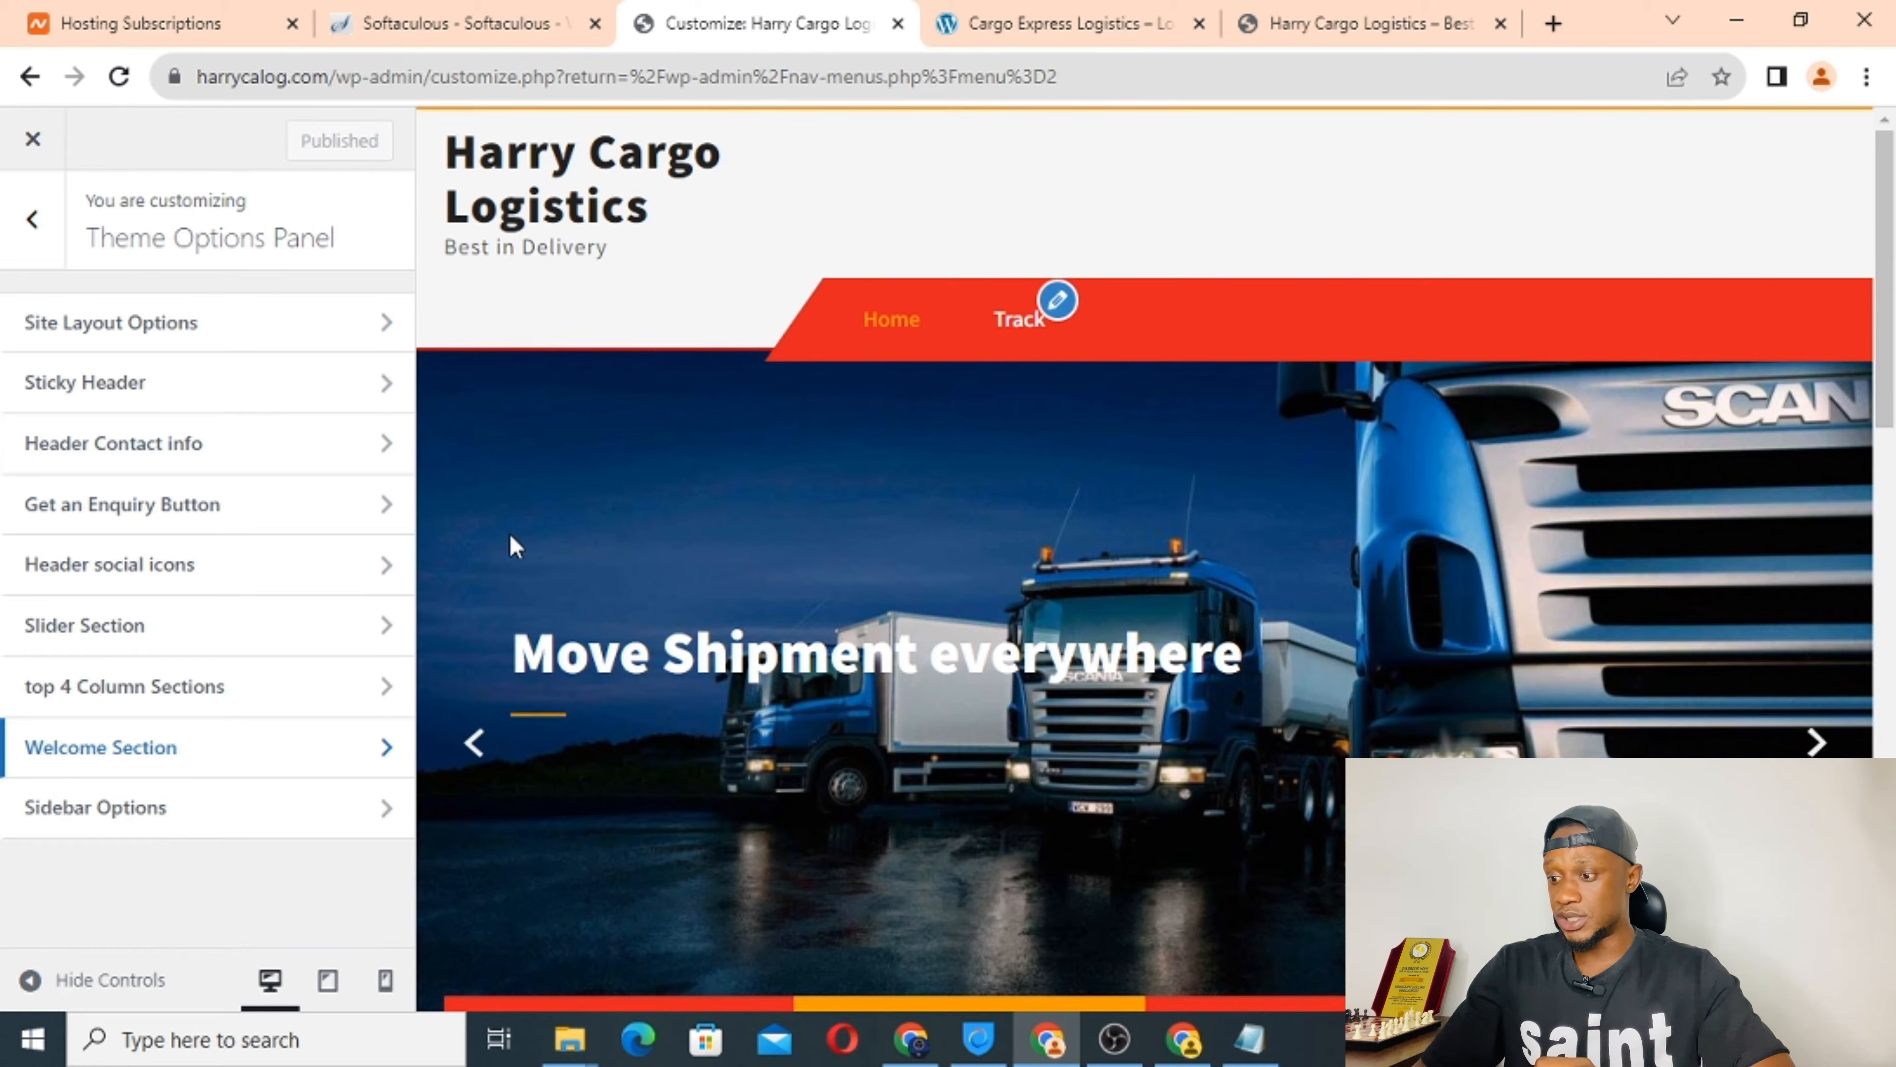
{"action": "left_click", "coordinate": [1112, 1053]}
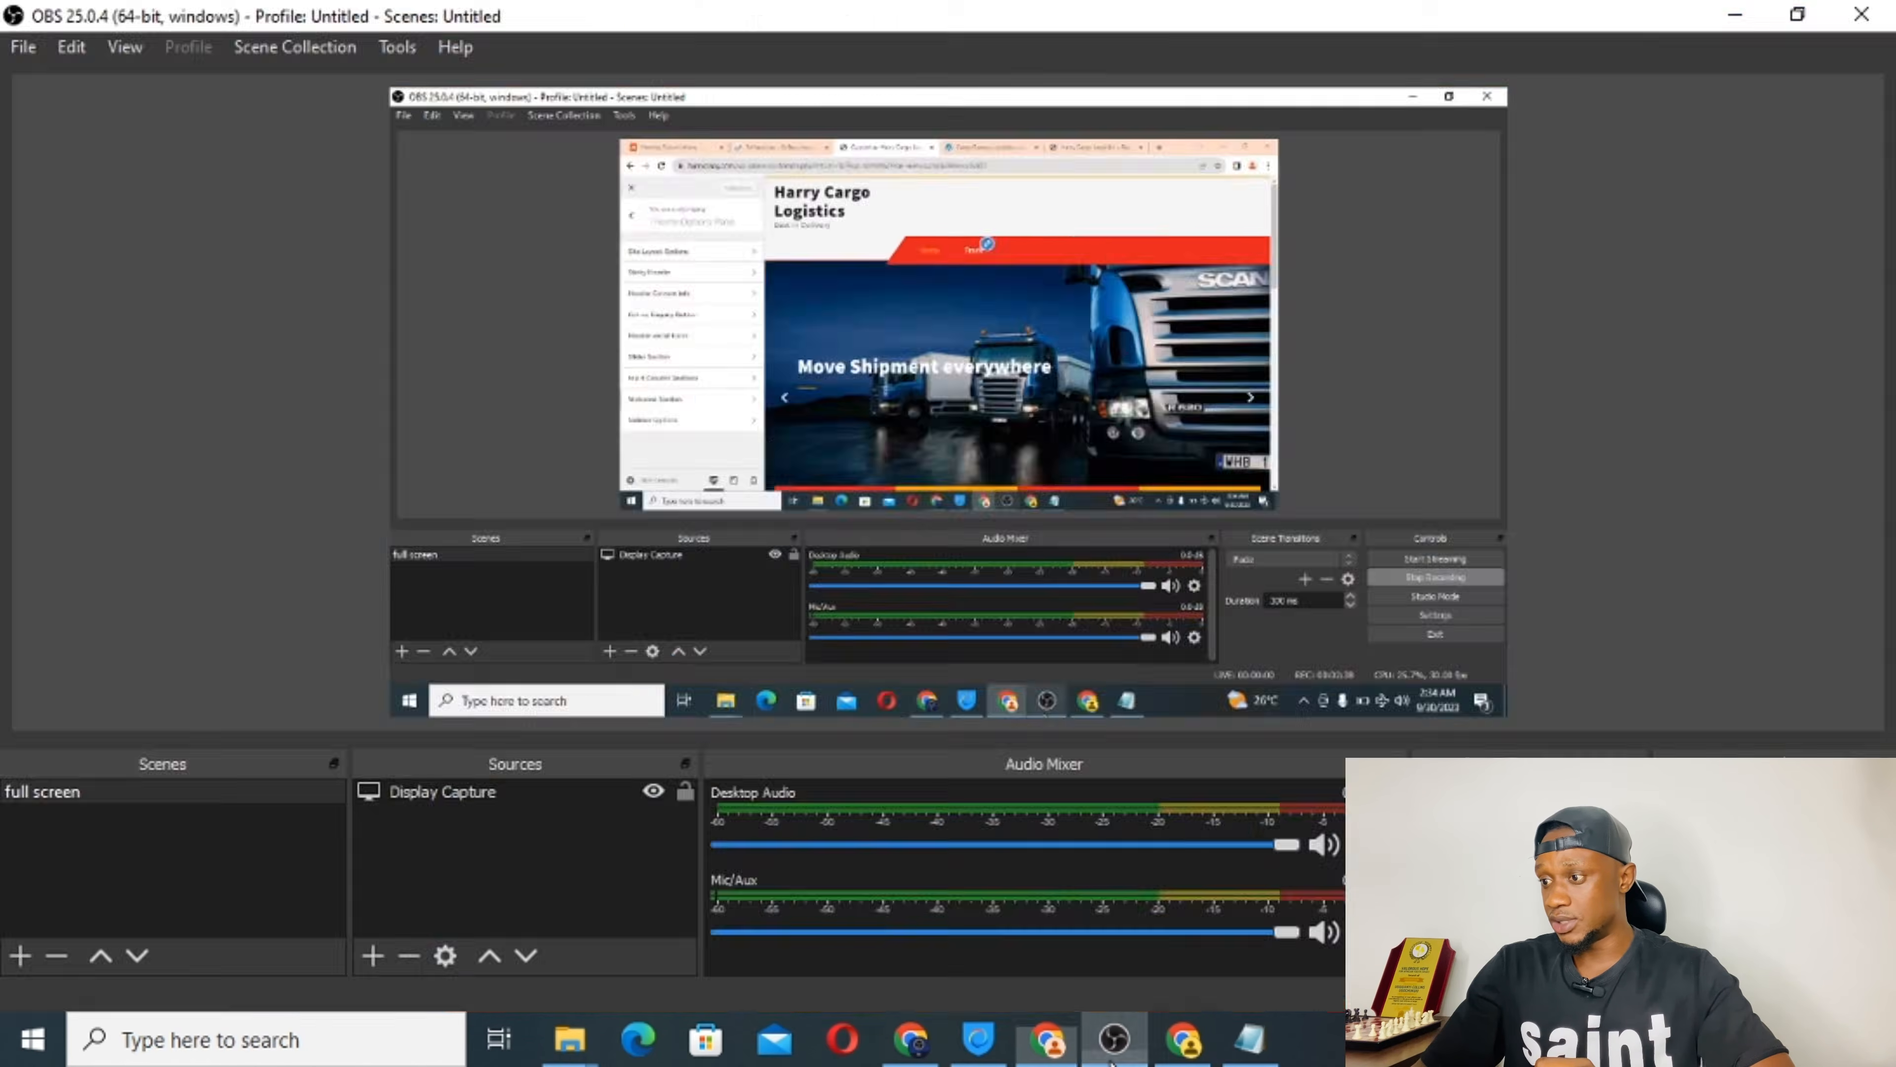
{"action": "left_click", "coordinate": [1112, 1054]}
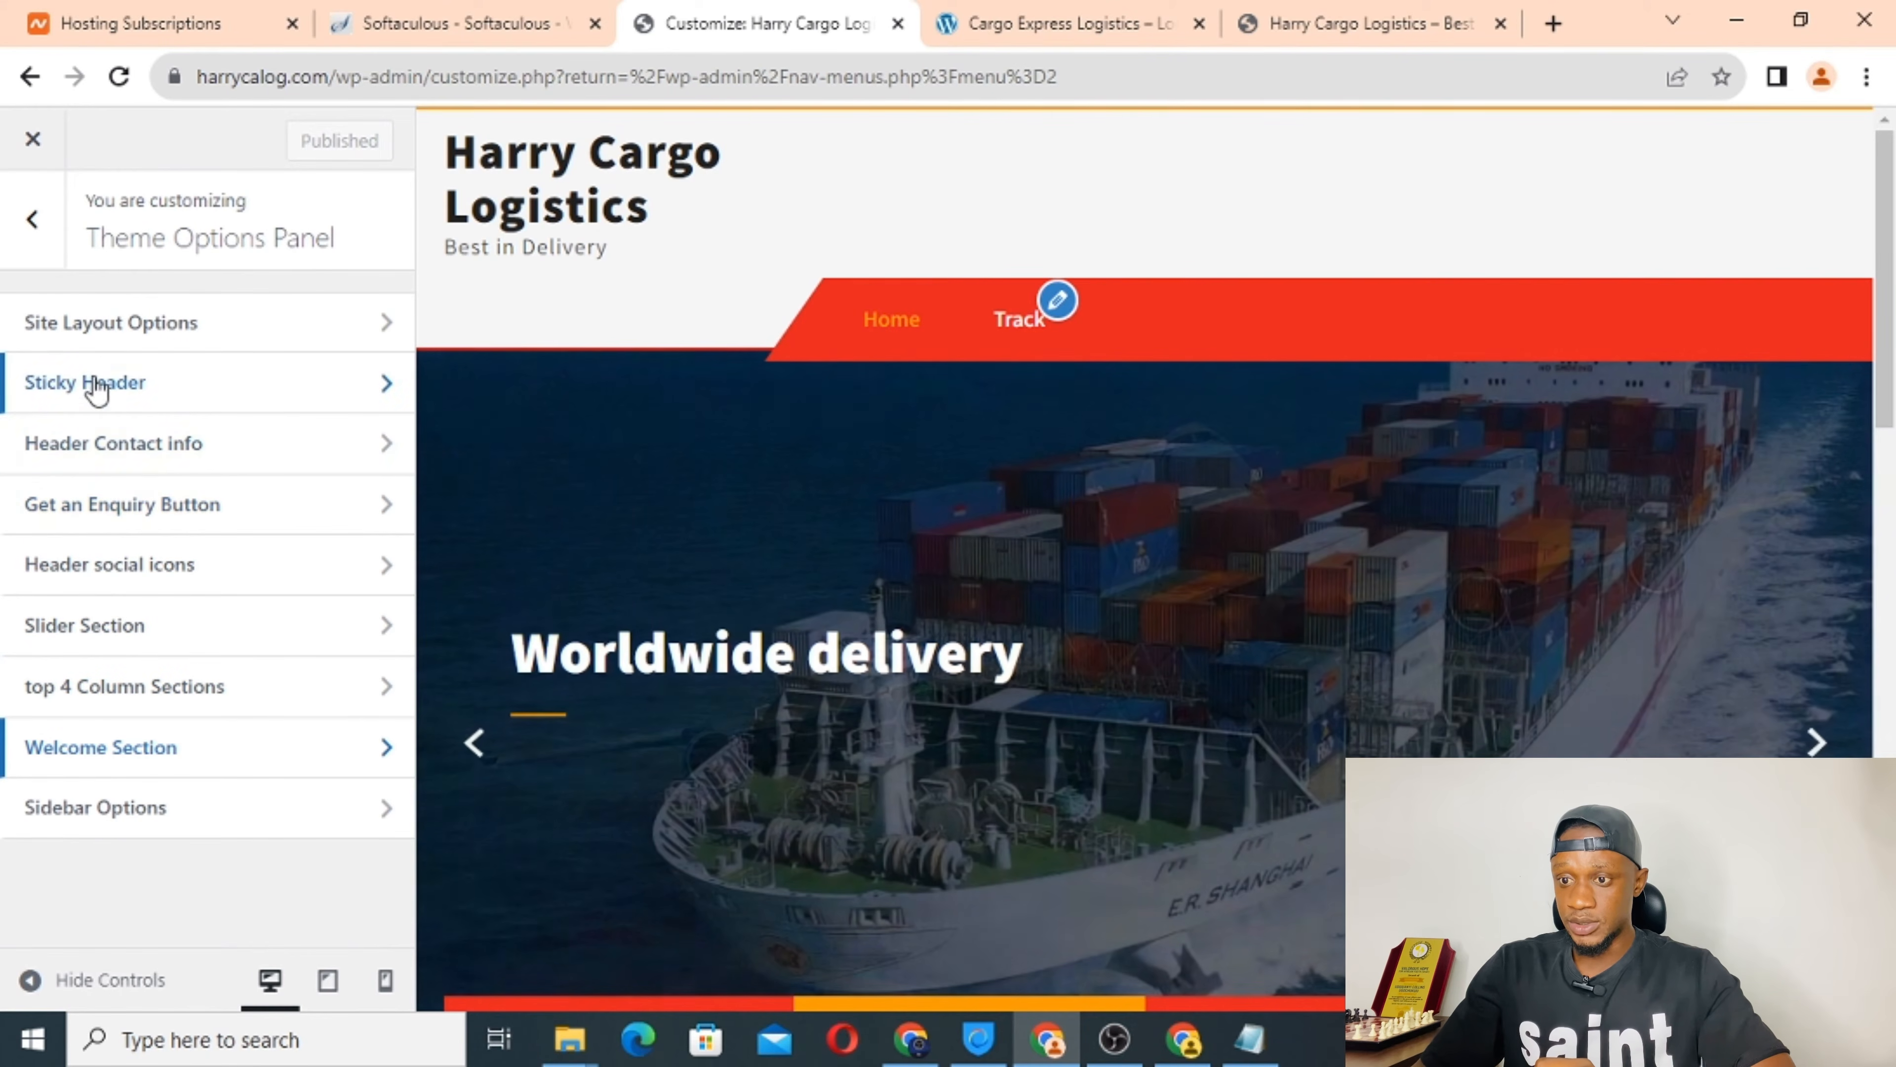
Enter office time 'Available 24/7' and the contact phone number in Header Contact info.
{"action": "left_click", "coordinate": [139, 448]}
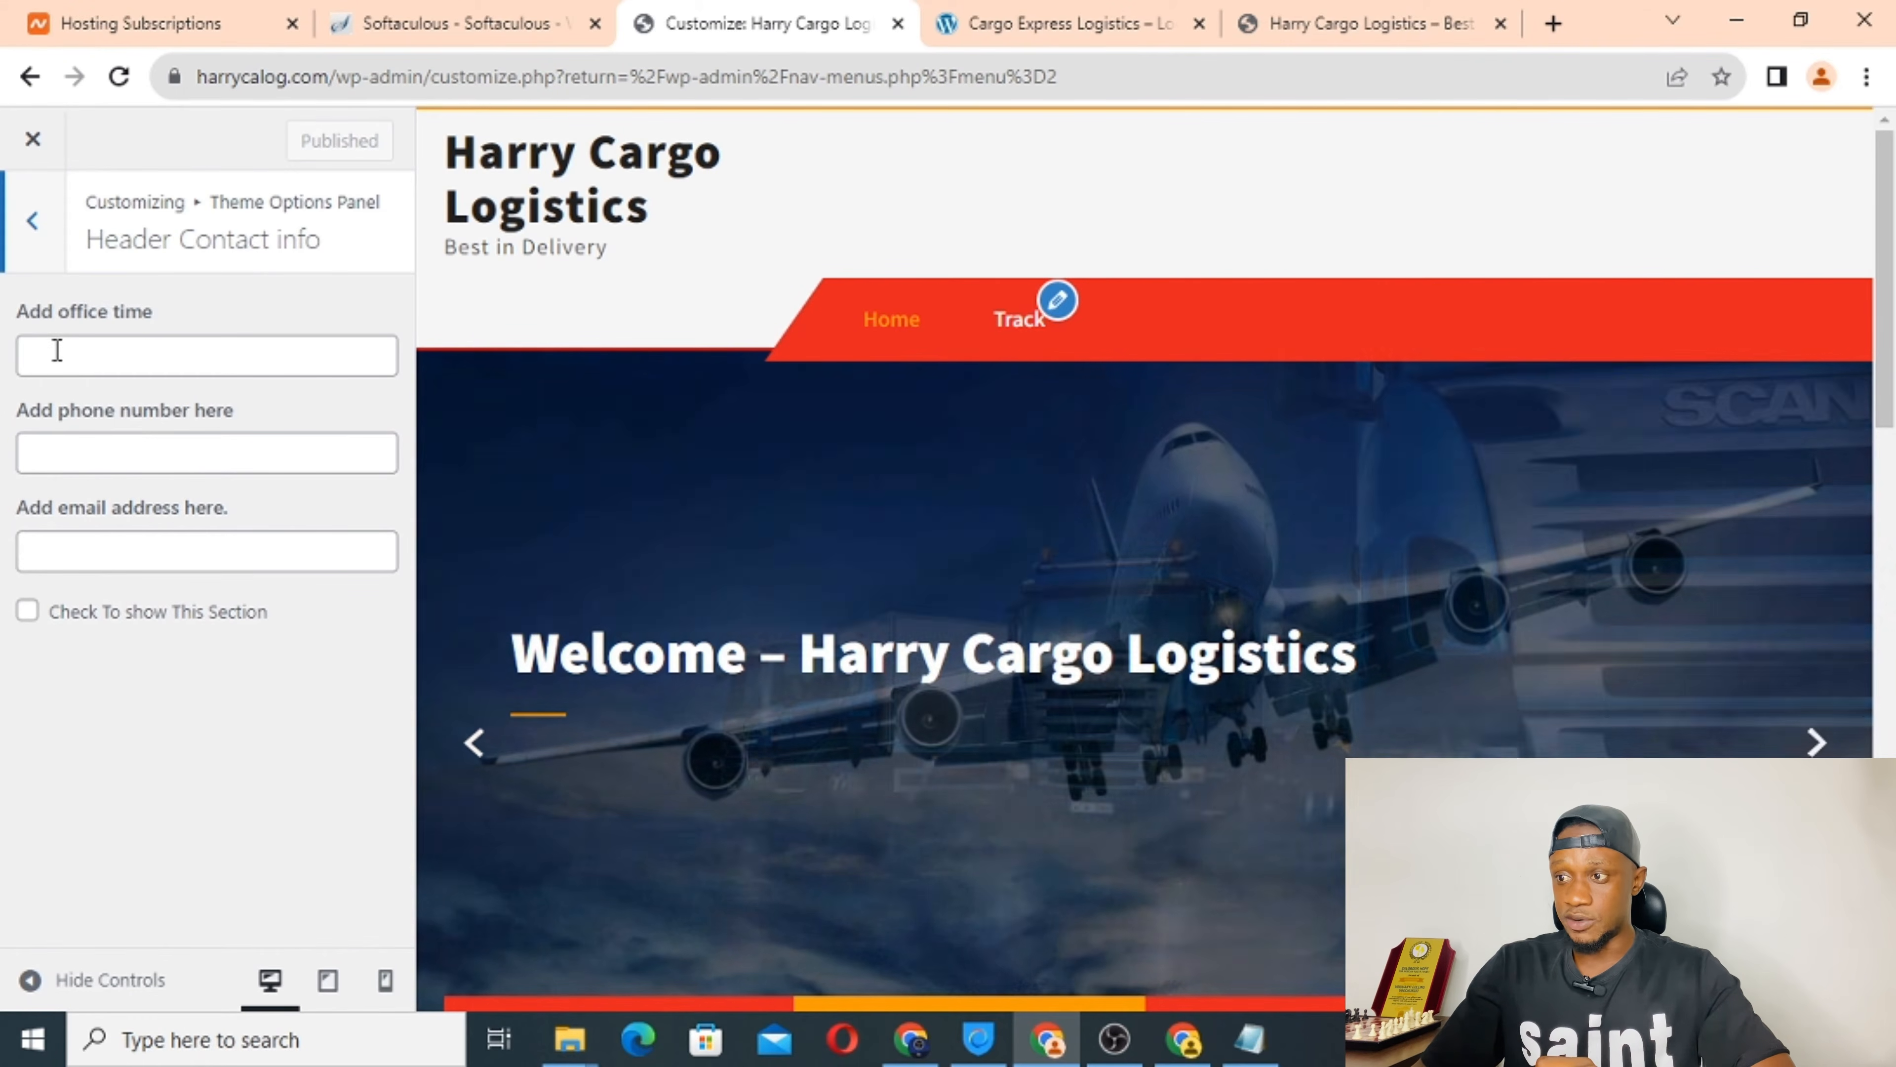
{"action": "left_click", "coordinate": [57, 367]}
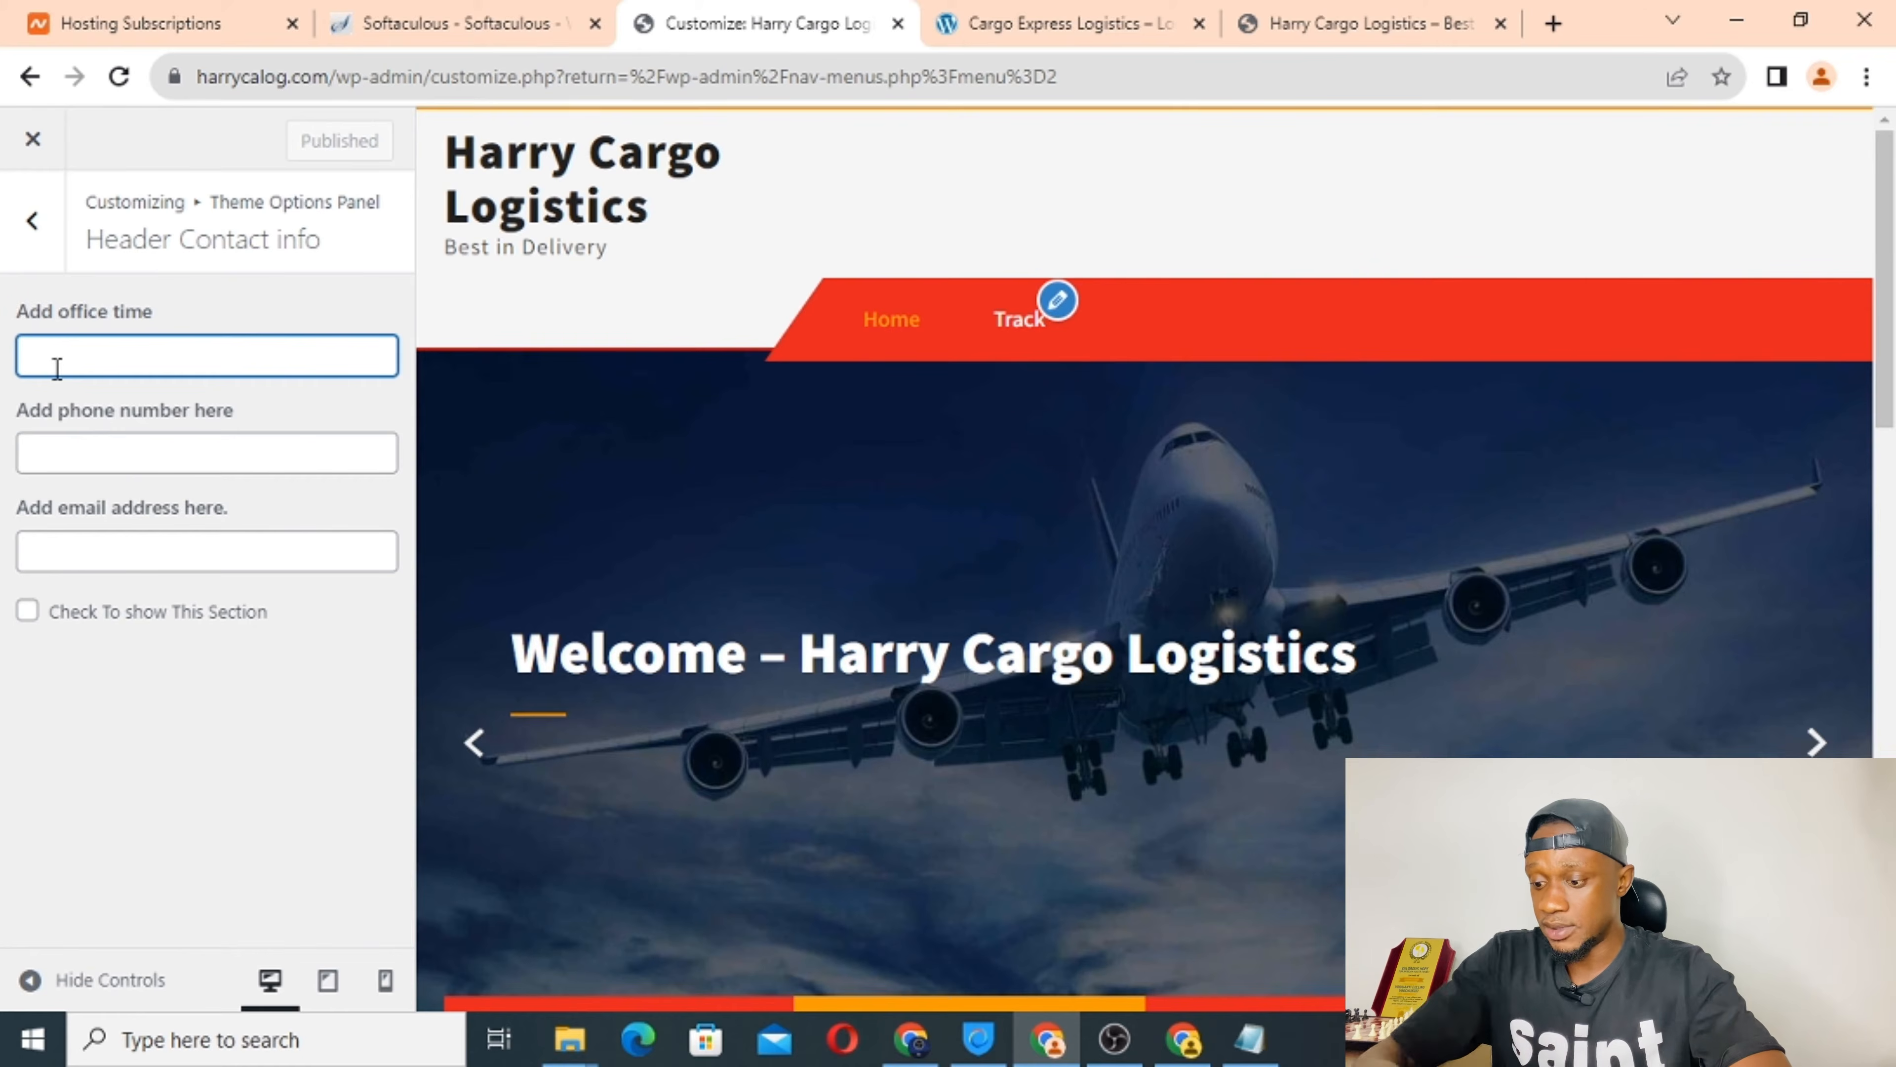
{"action": "type", "text": "Available"}
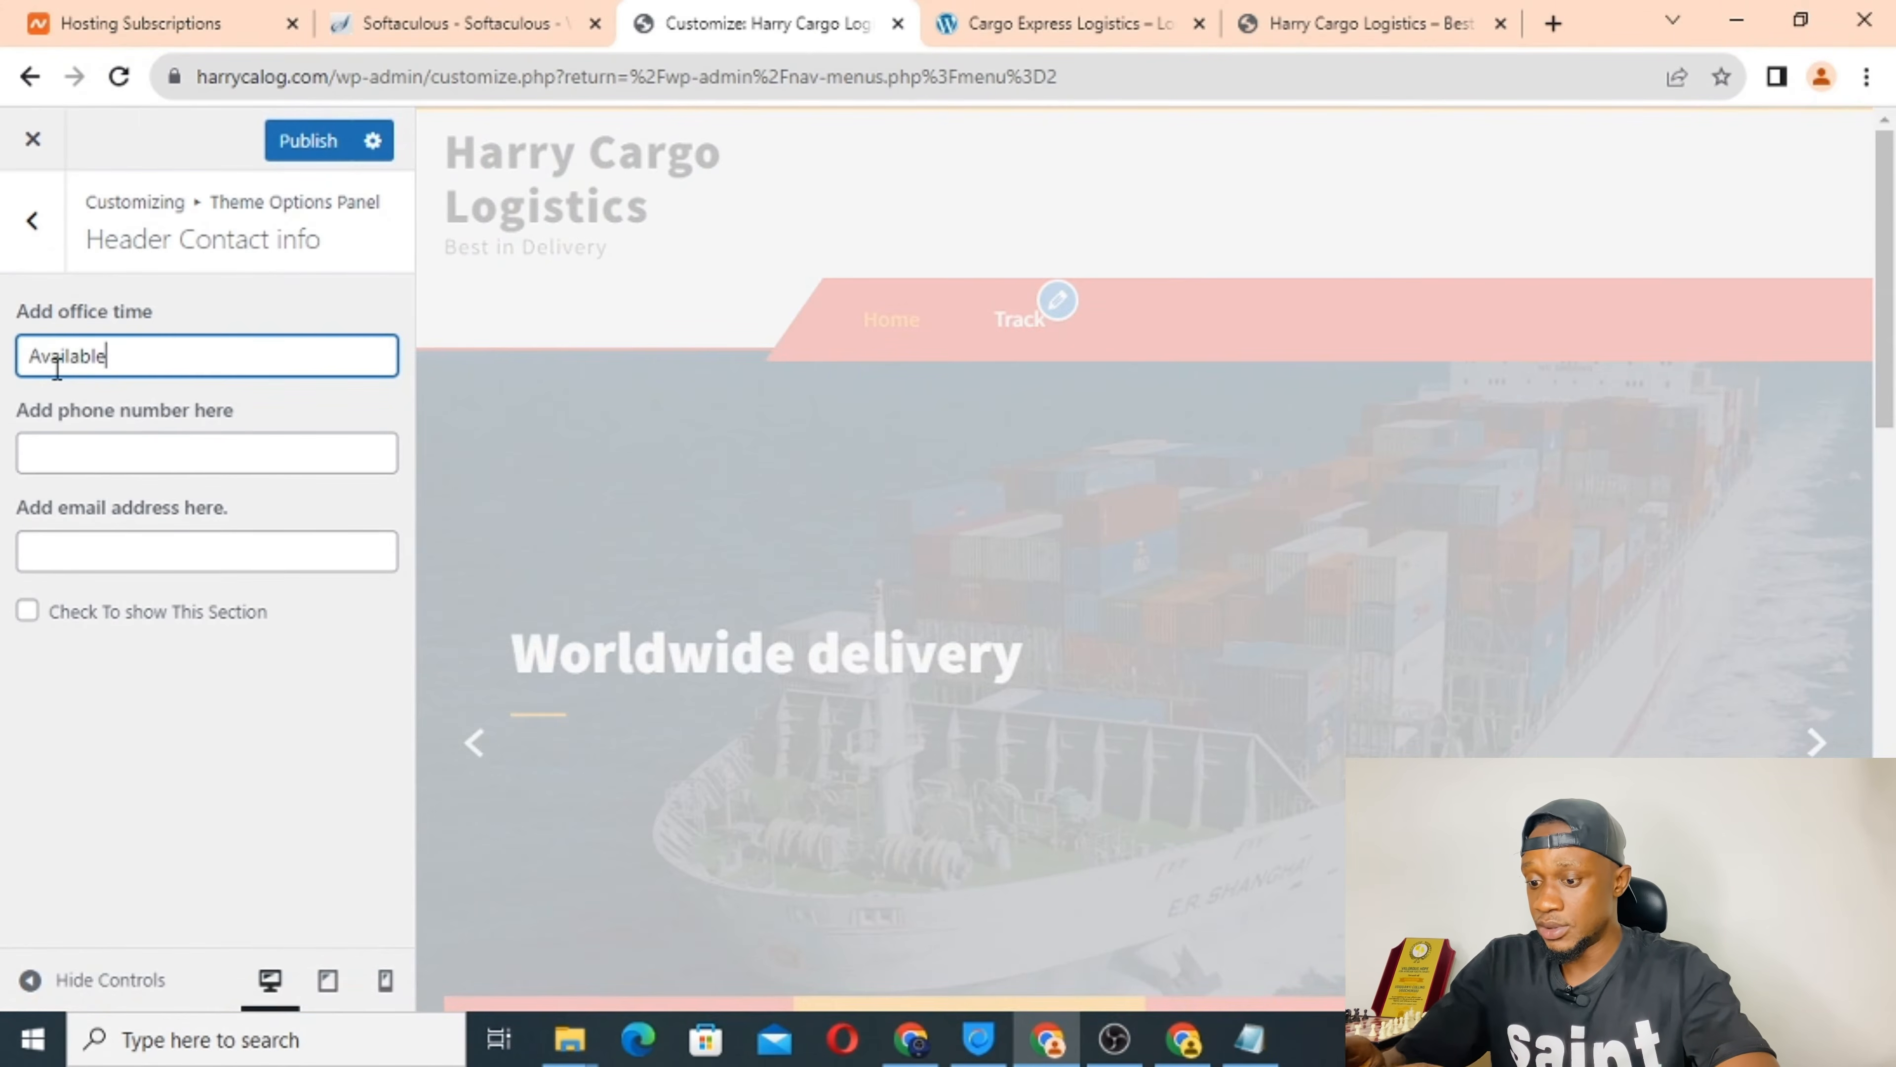
{"action": "type", "text": " 24"}
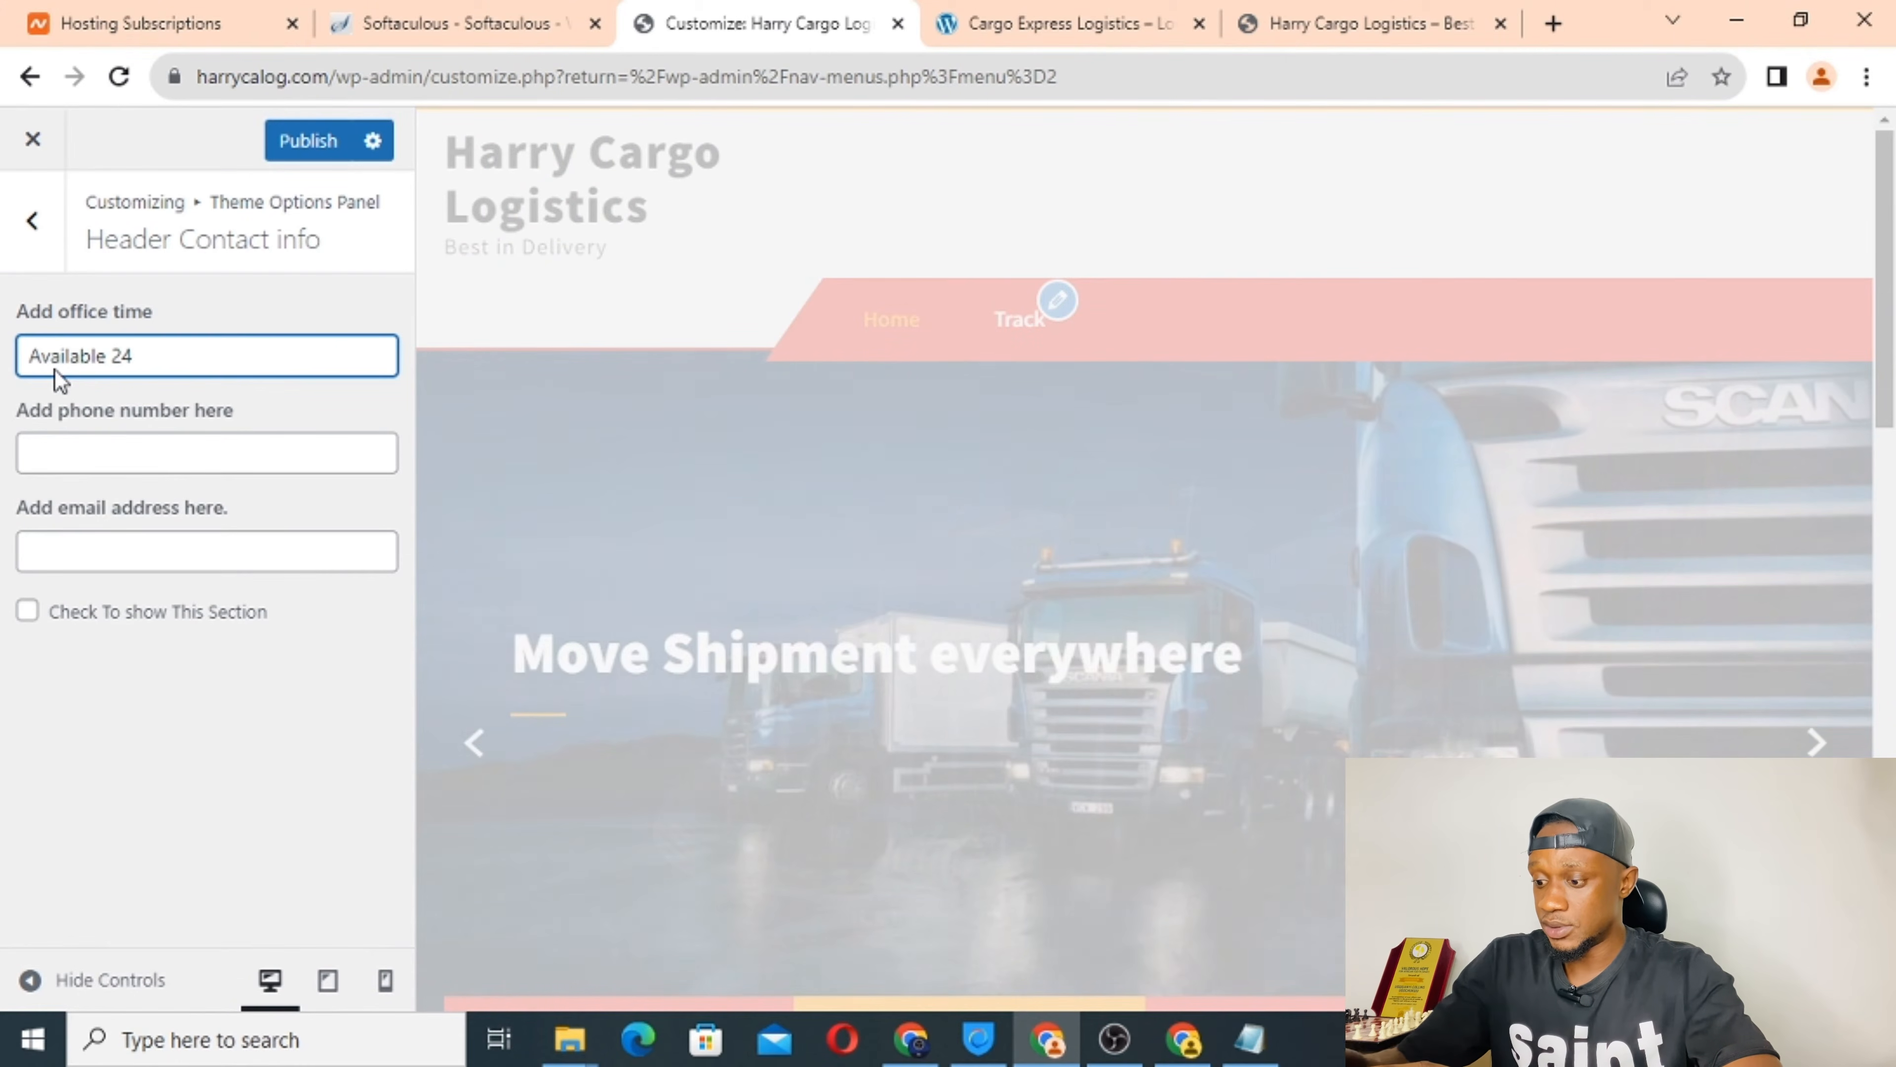
{"action": "type", "text": "/7"}
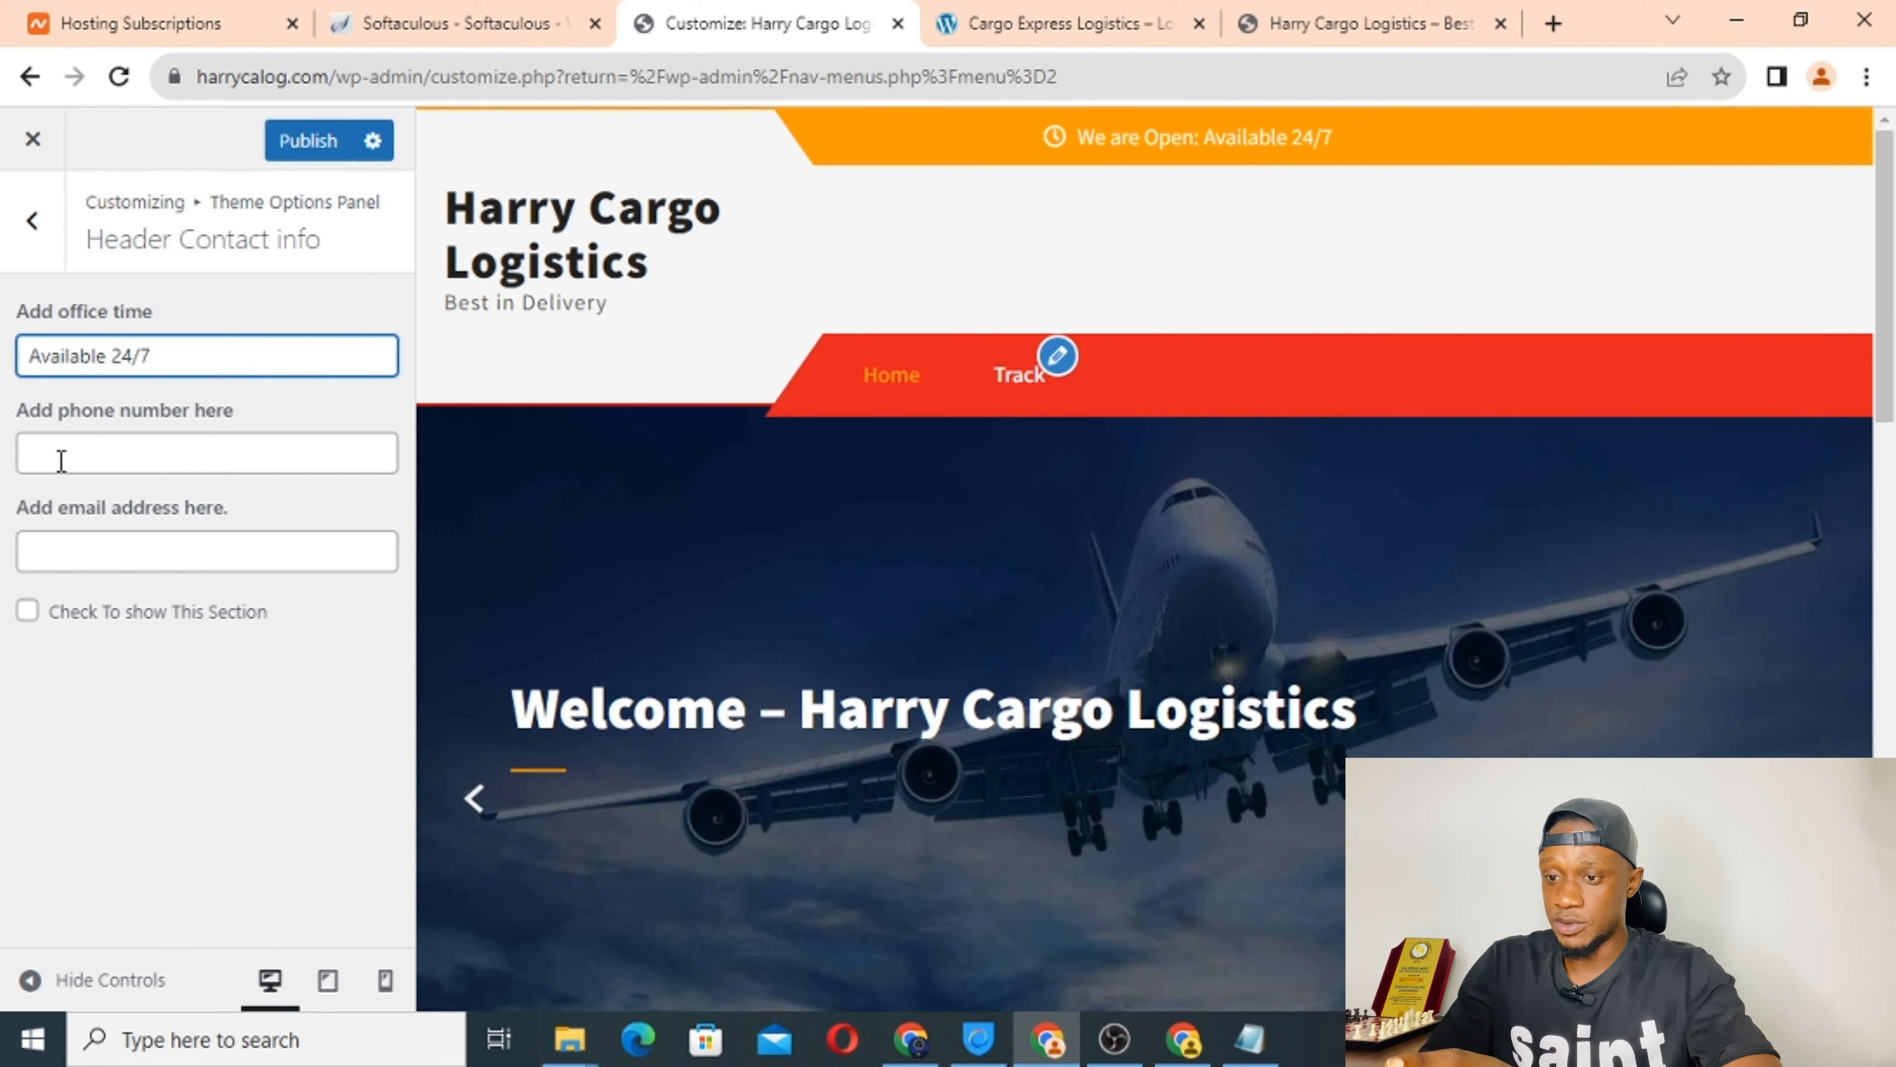
{"action": "left_click", "coordinate": [61, 461]}
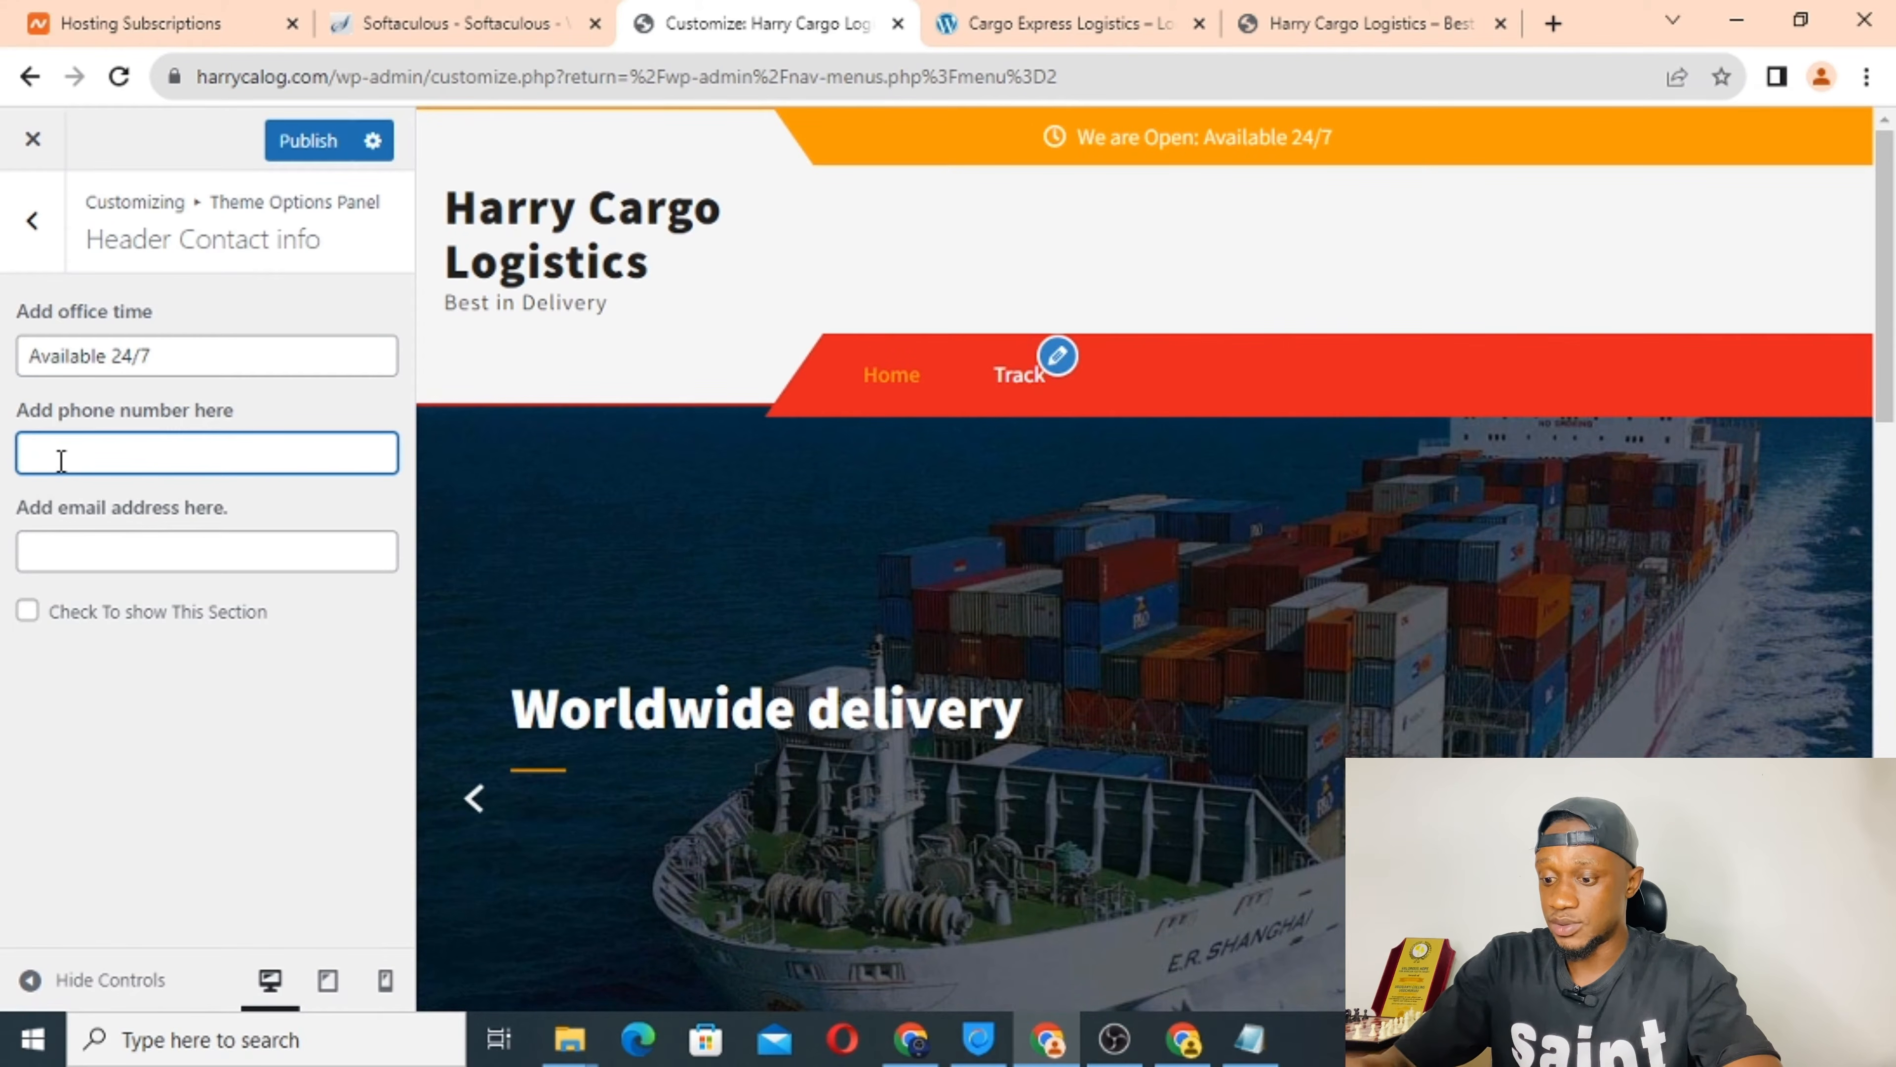
{"action": "type", "text": "1234567"}
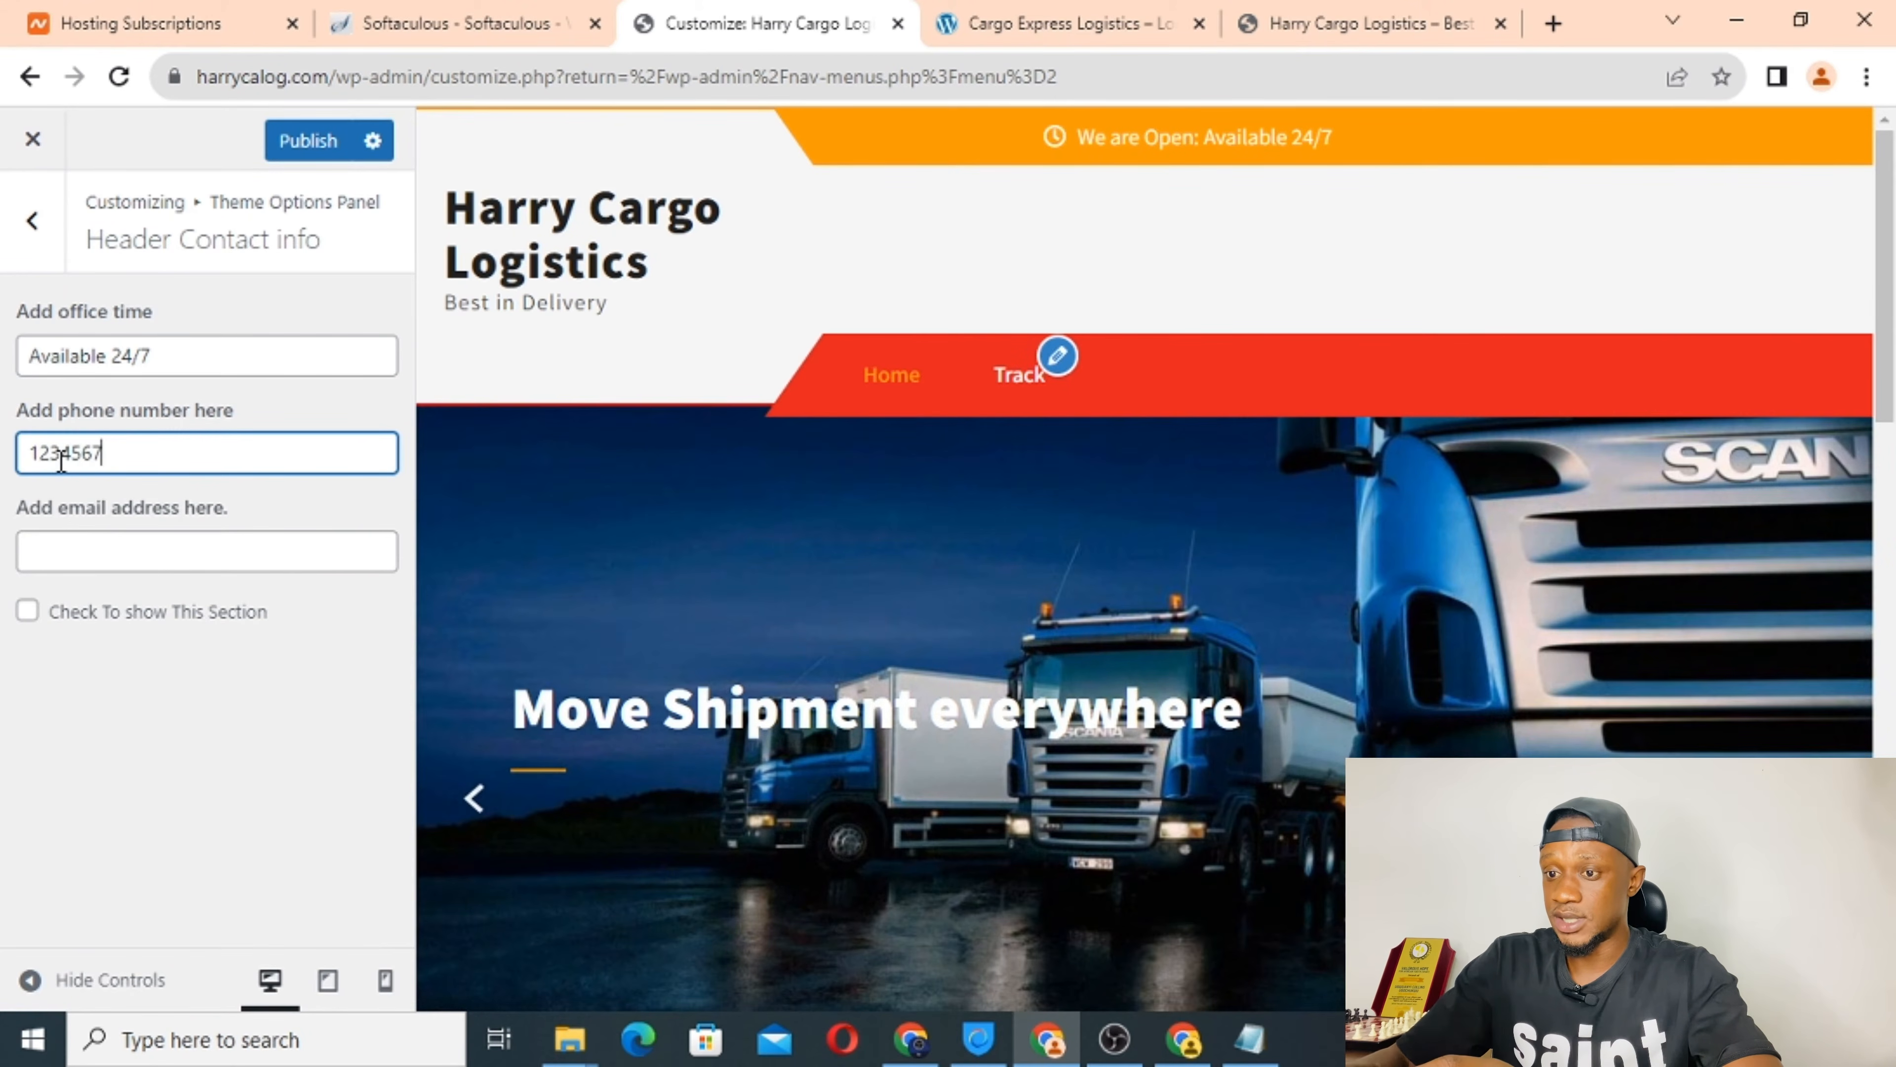
{"action": "type", "text": "89"}
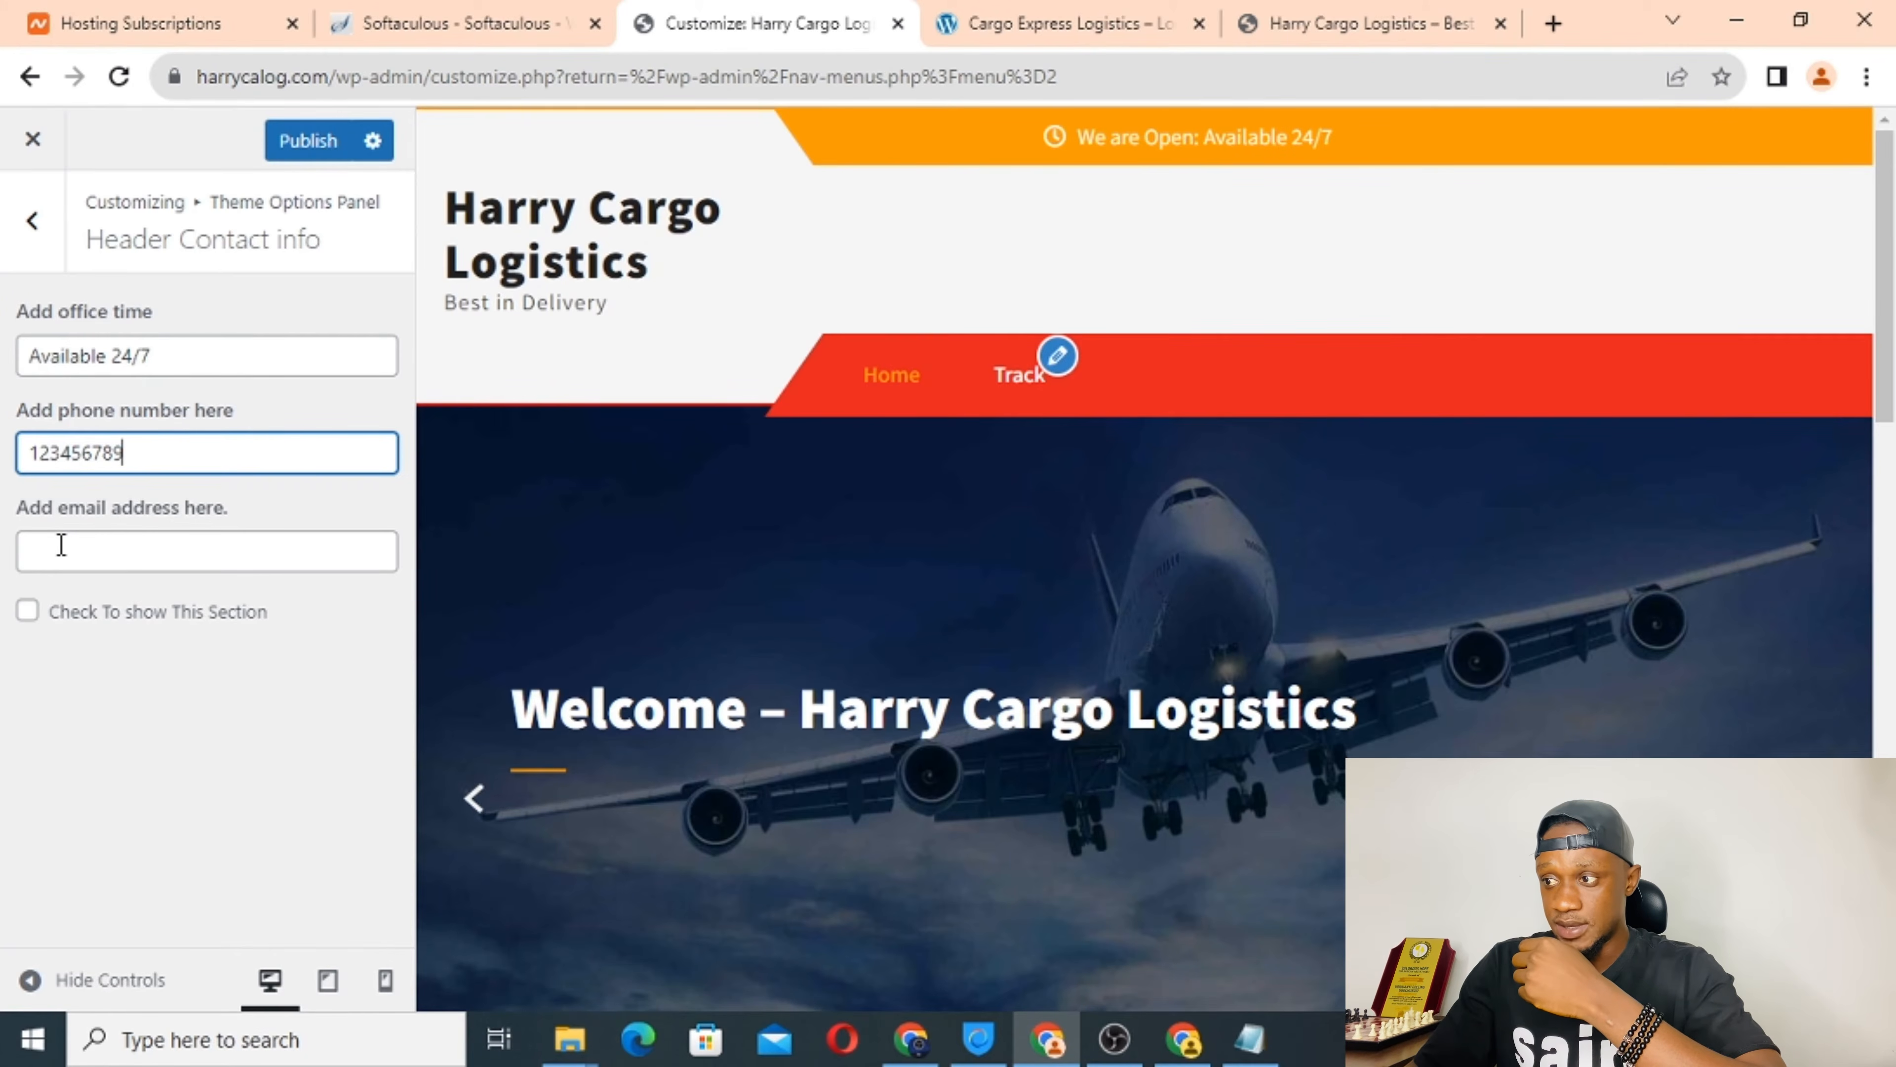
Fill in the contact e-mail address using the site's domain name.
{"action": "left_click", "coordinate": [61, 544]}
{"action": "left_click", "coordinate": [1016, 15]}
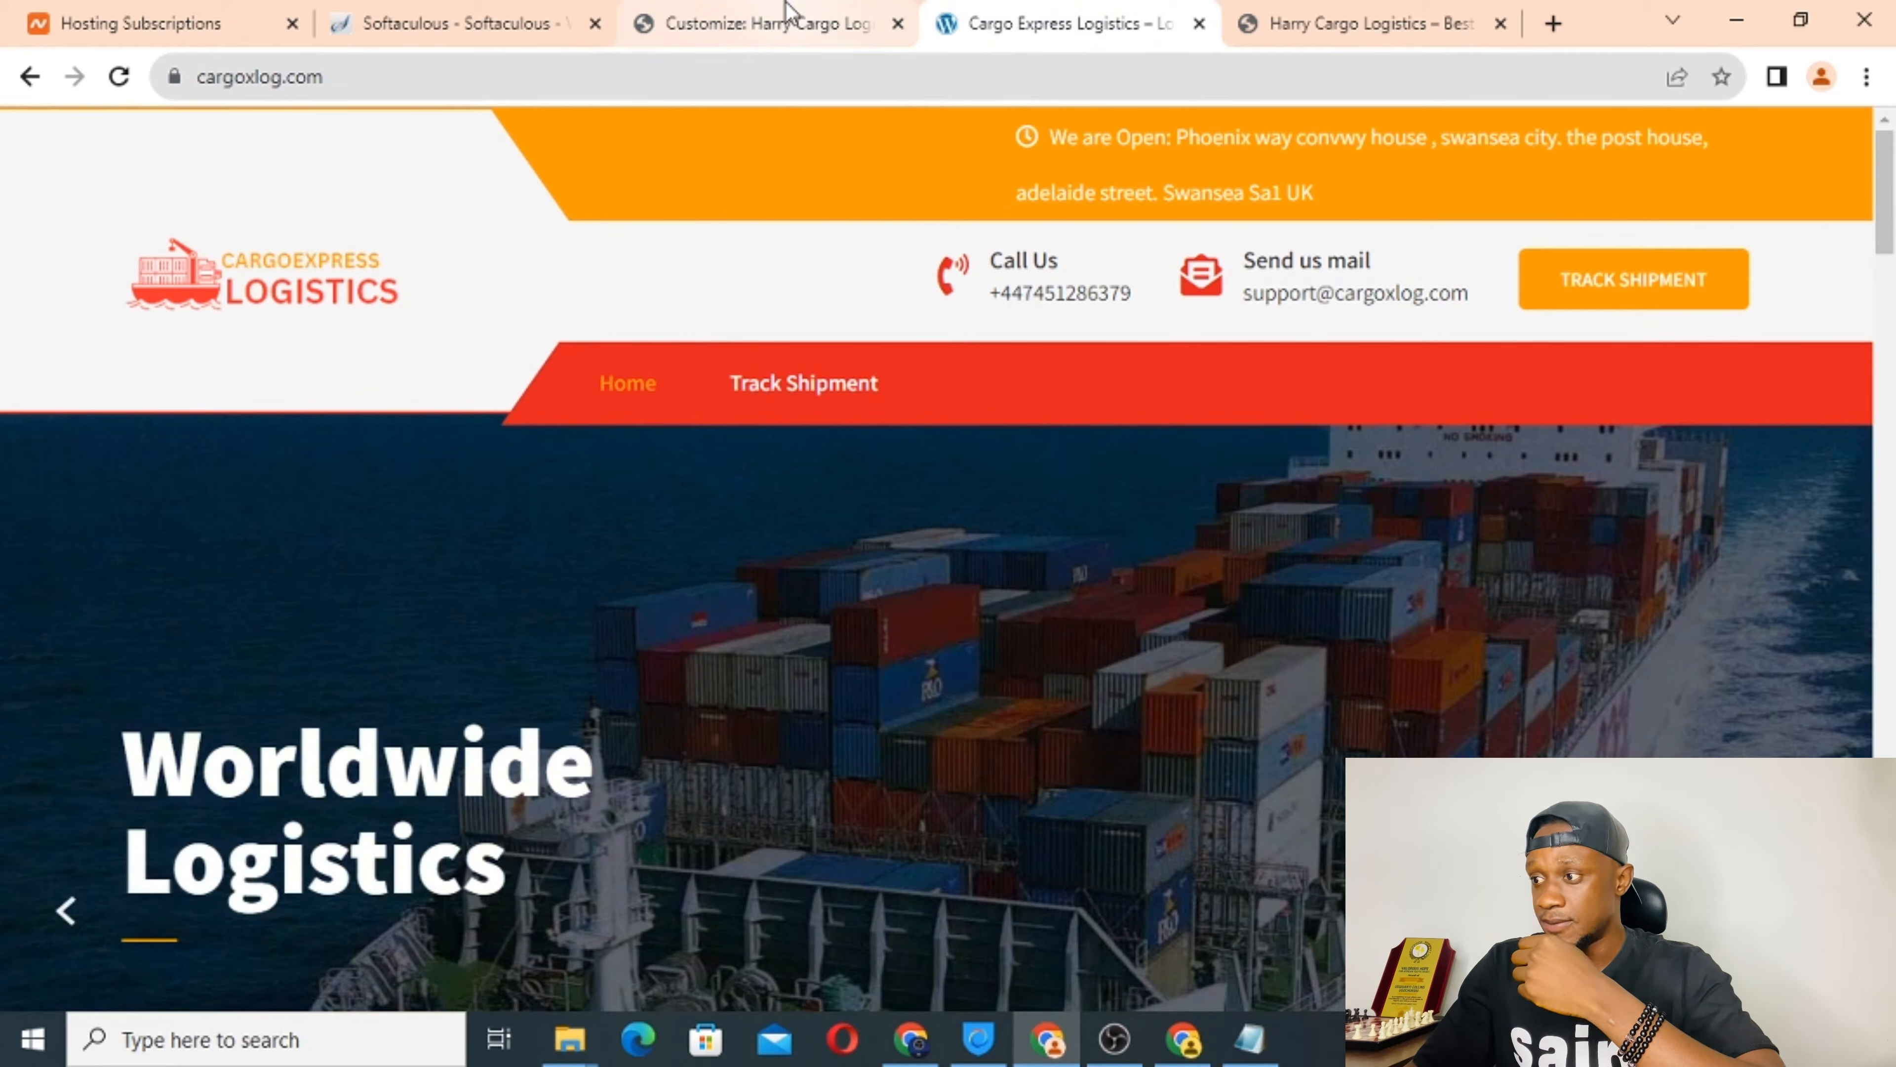
{"action": "left_click", "coordinate": [791, 21]}
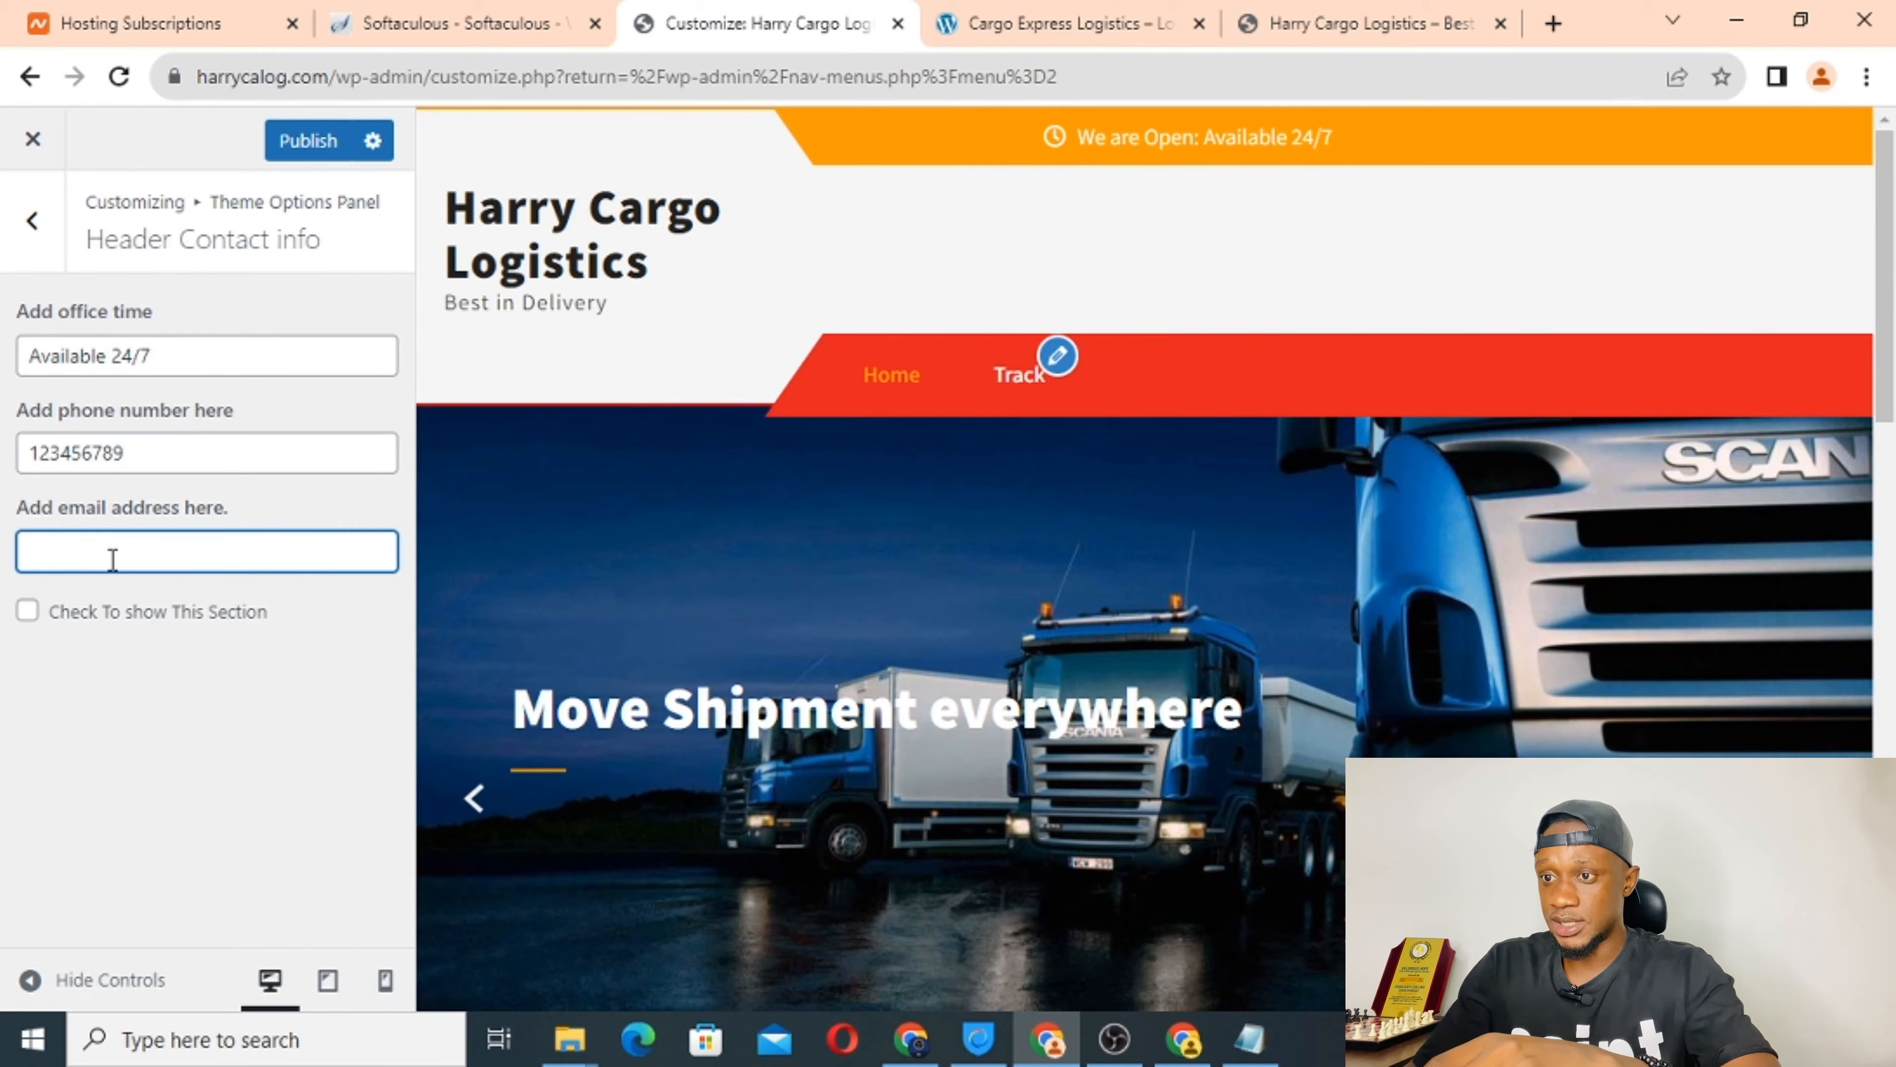
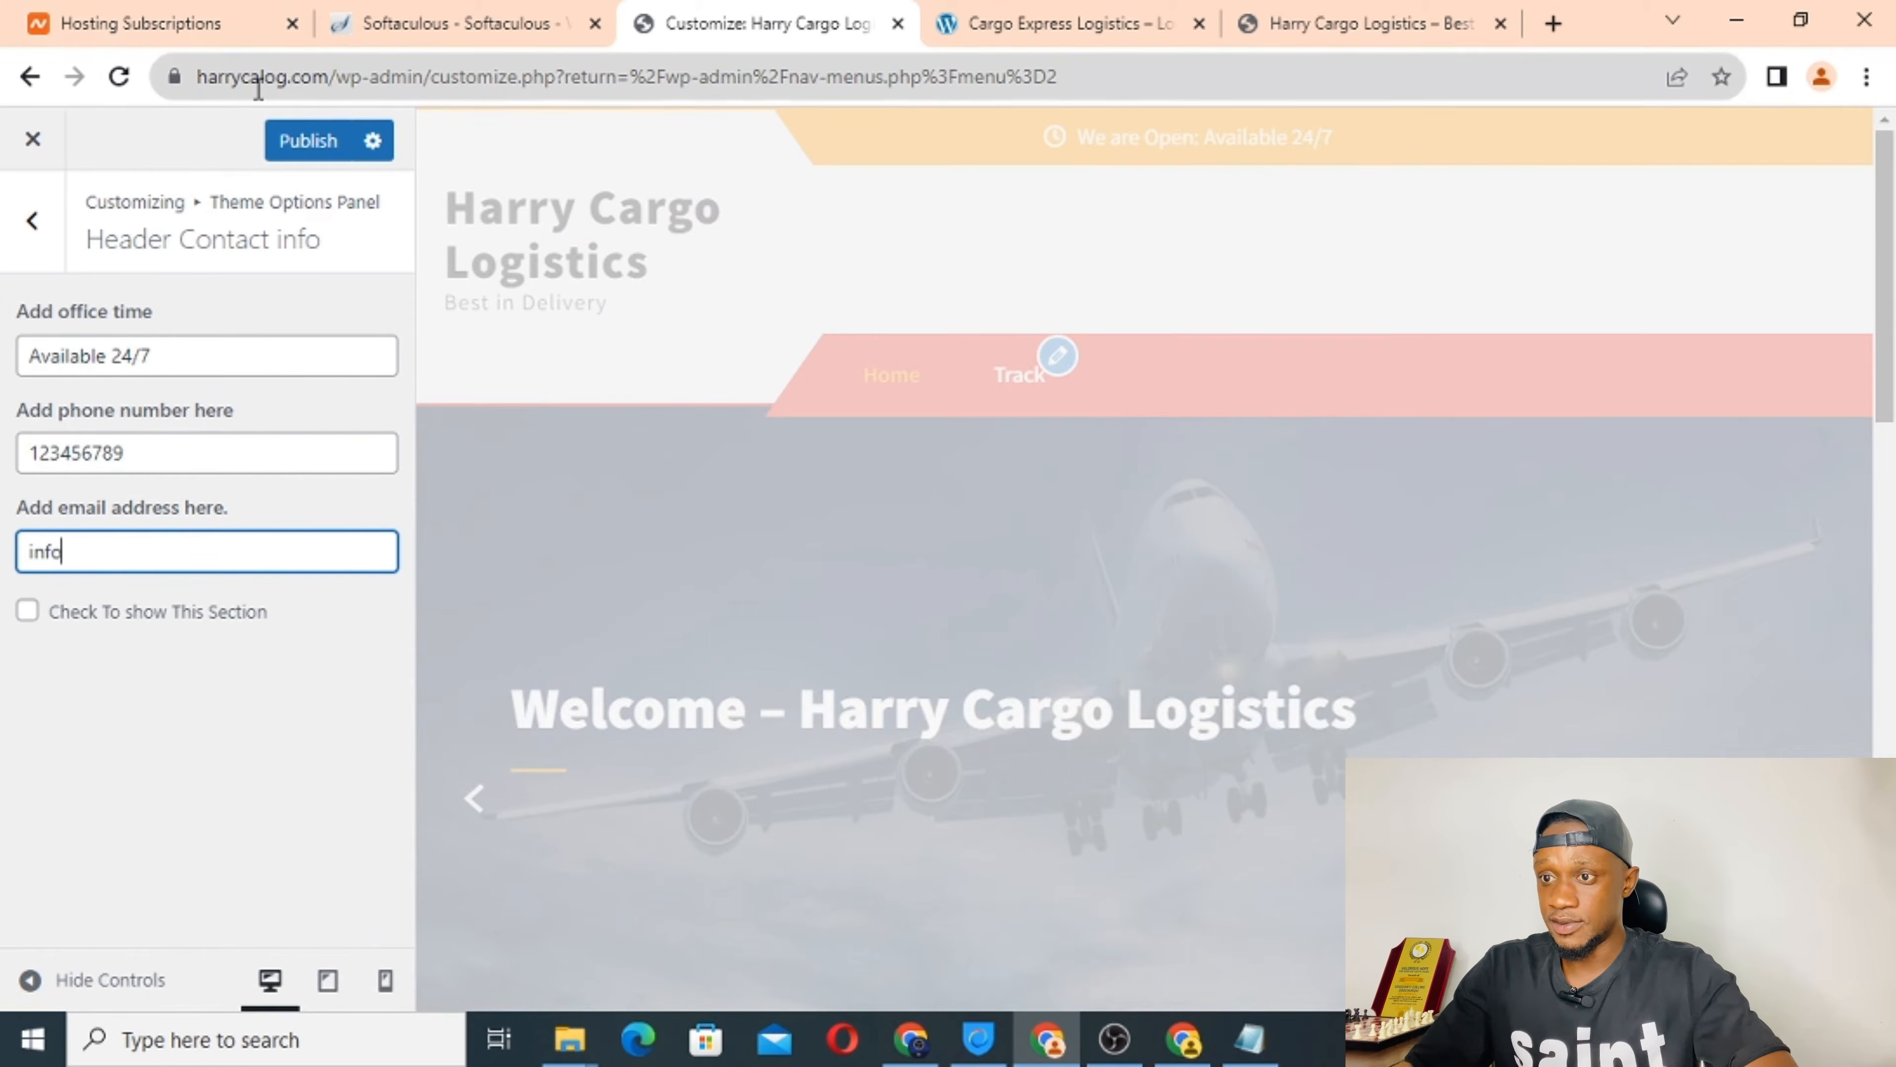
{"action": "double_click", "coordinate": [258, 82]}
{"action": "right_click", "coordinate": [293, 88]}
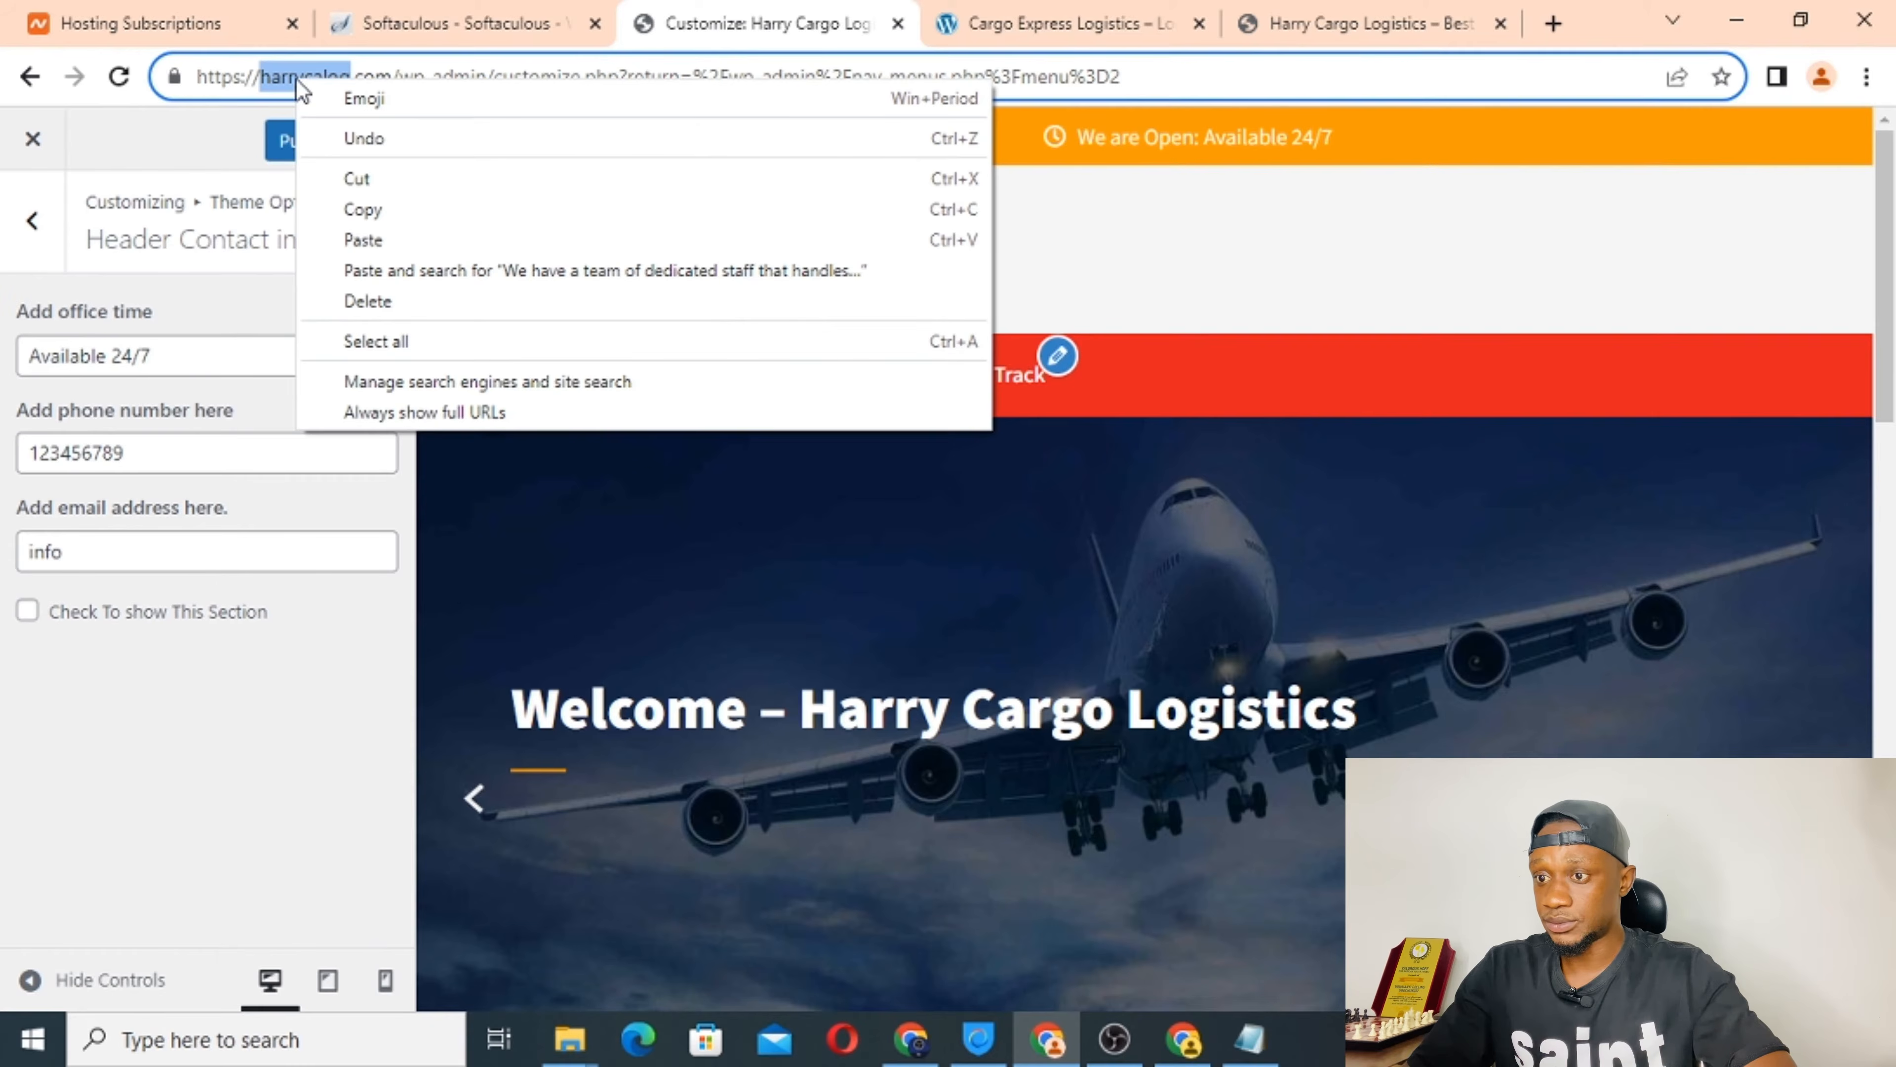
{"action": "left_click", "coordinate": [369, 204]}
{"action": "left_click", "coordinate": [124, 562]}
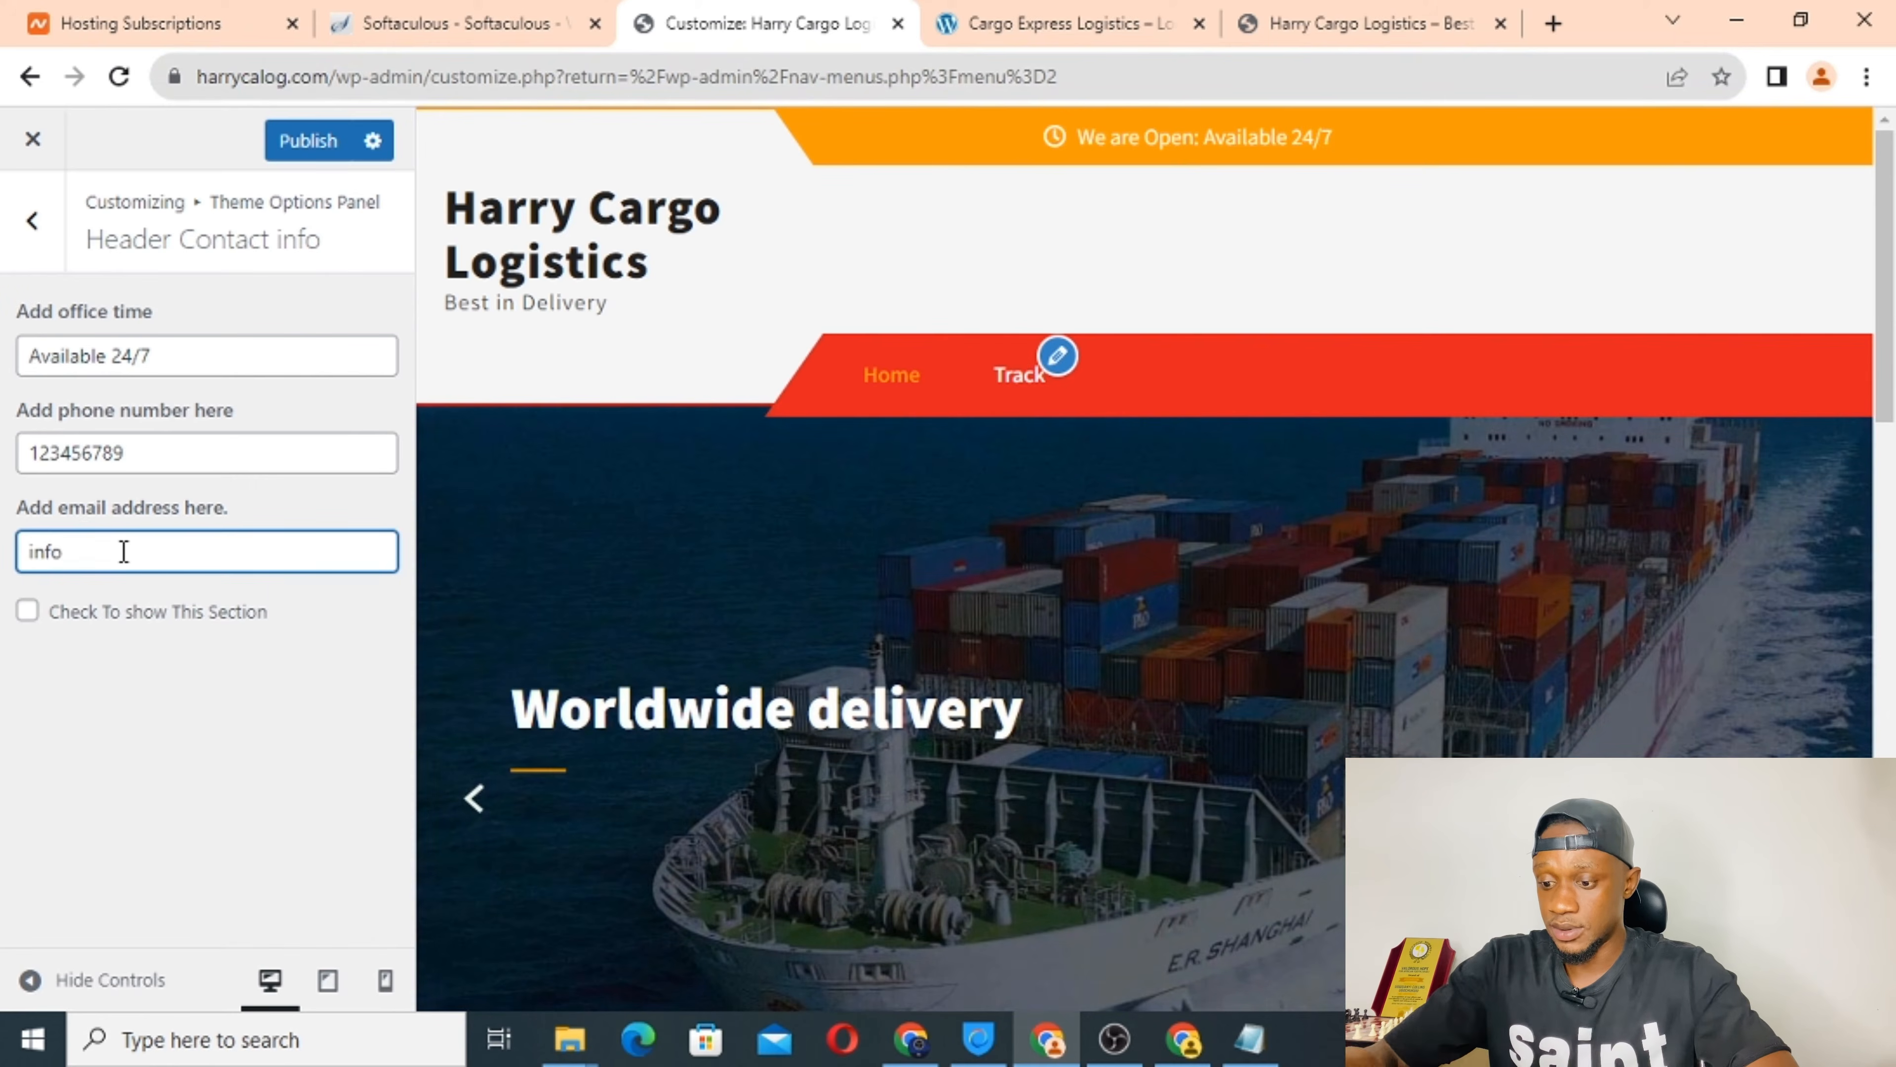
{"action": "key", "text": "ctrl+v"}
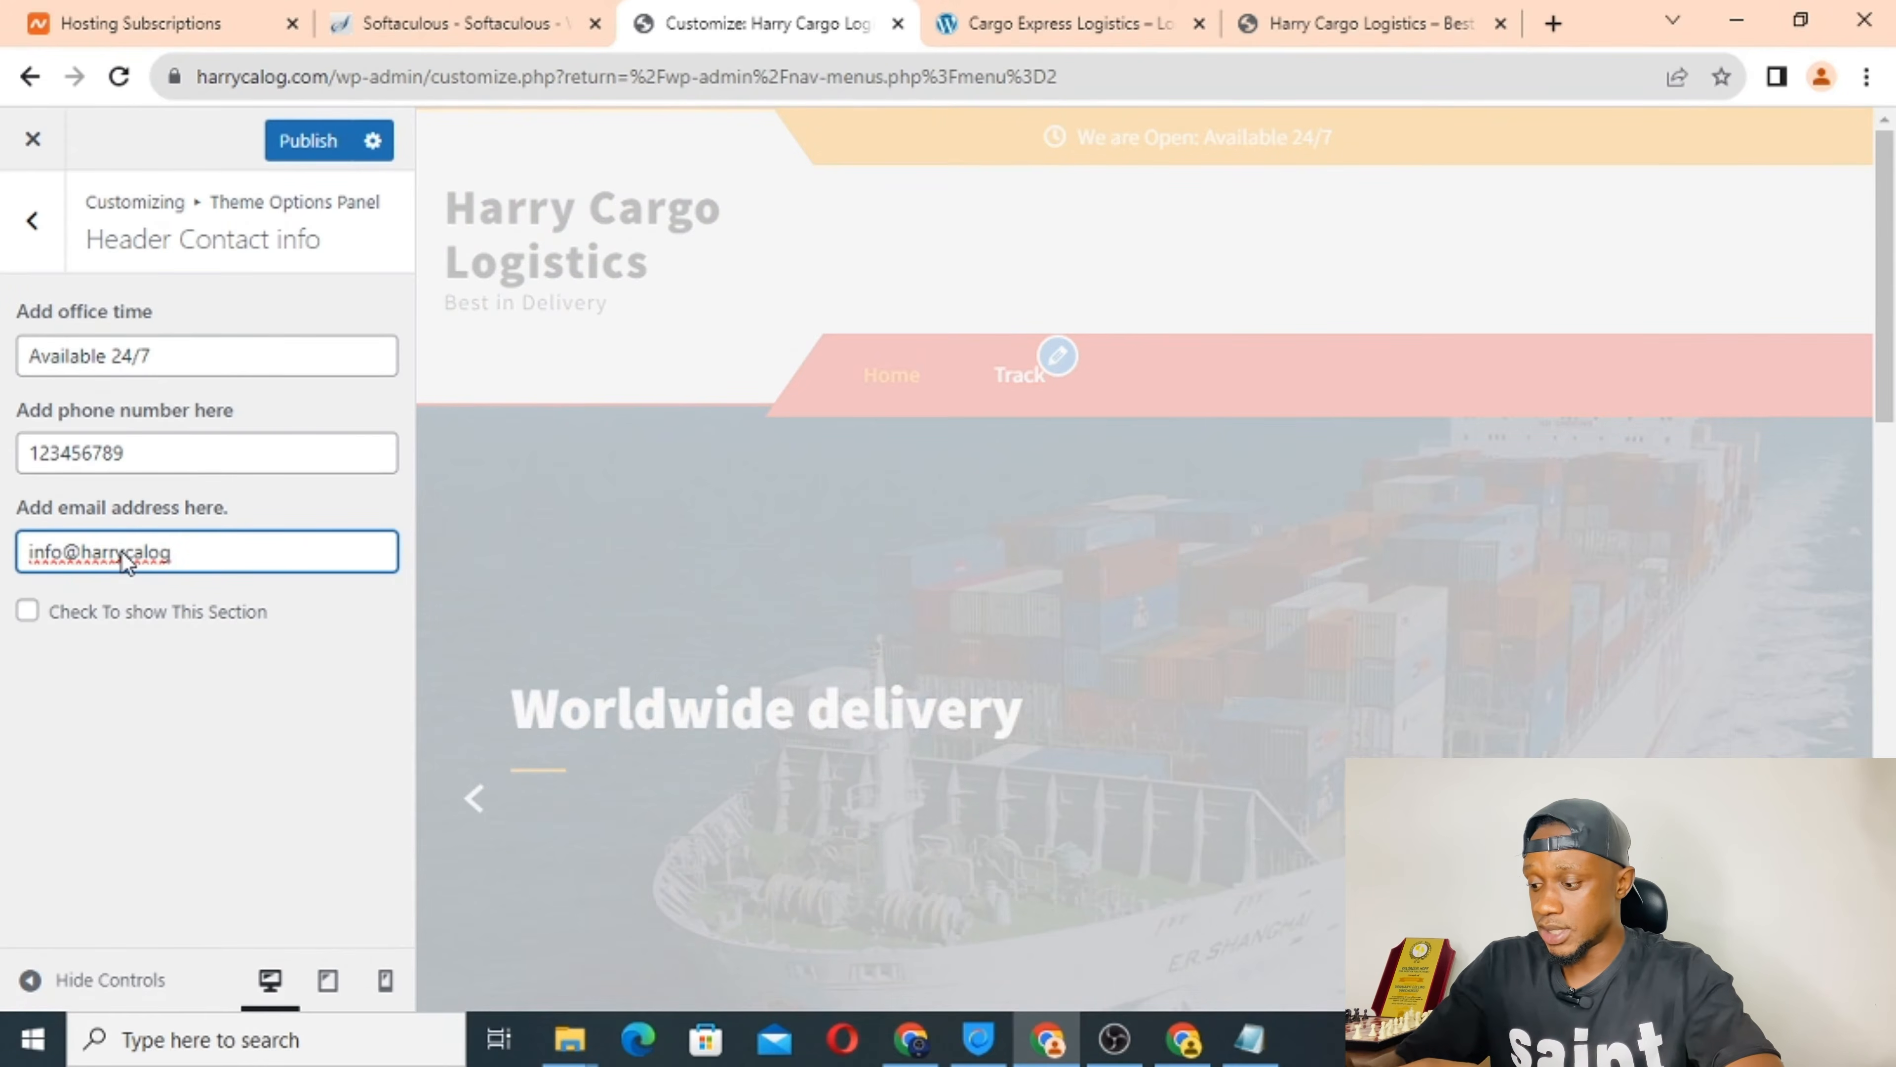
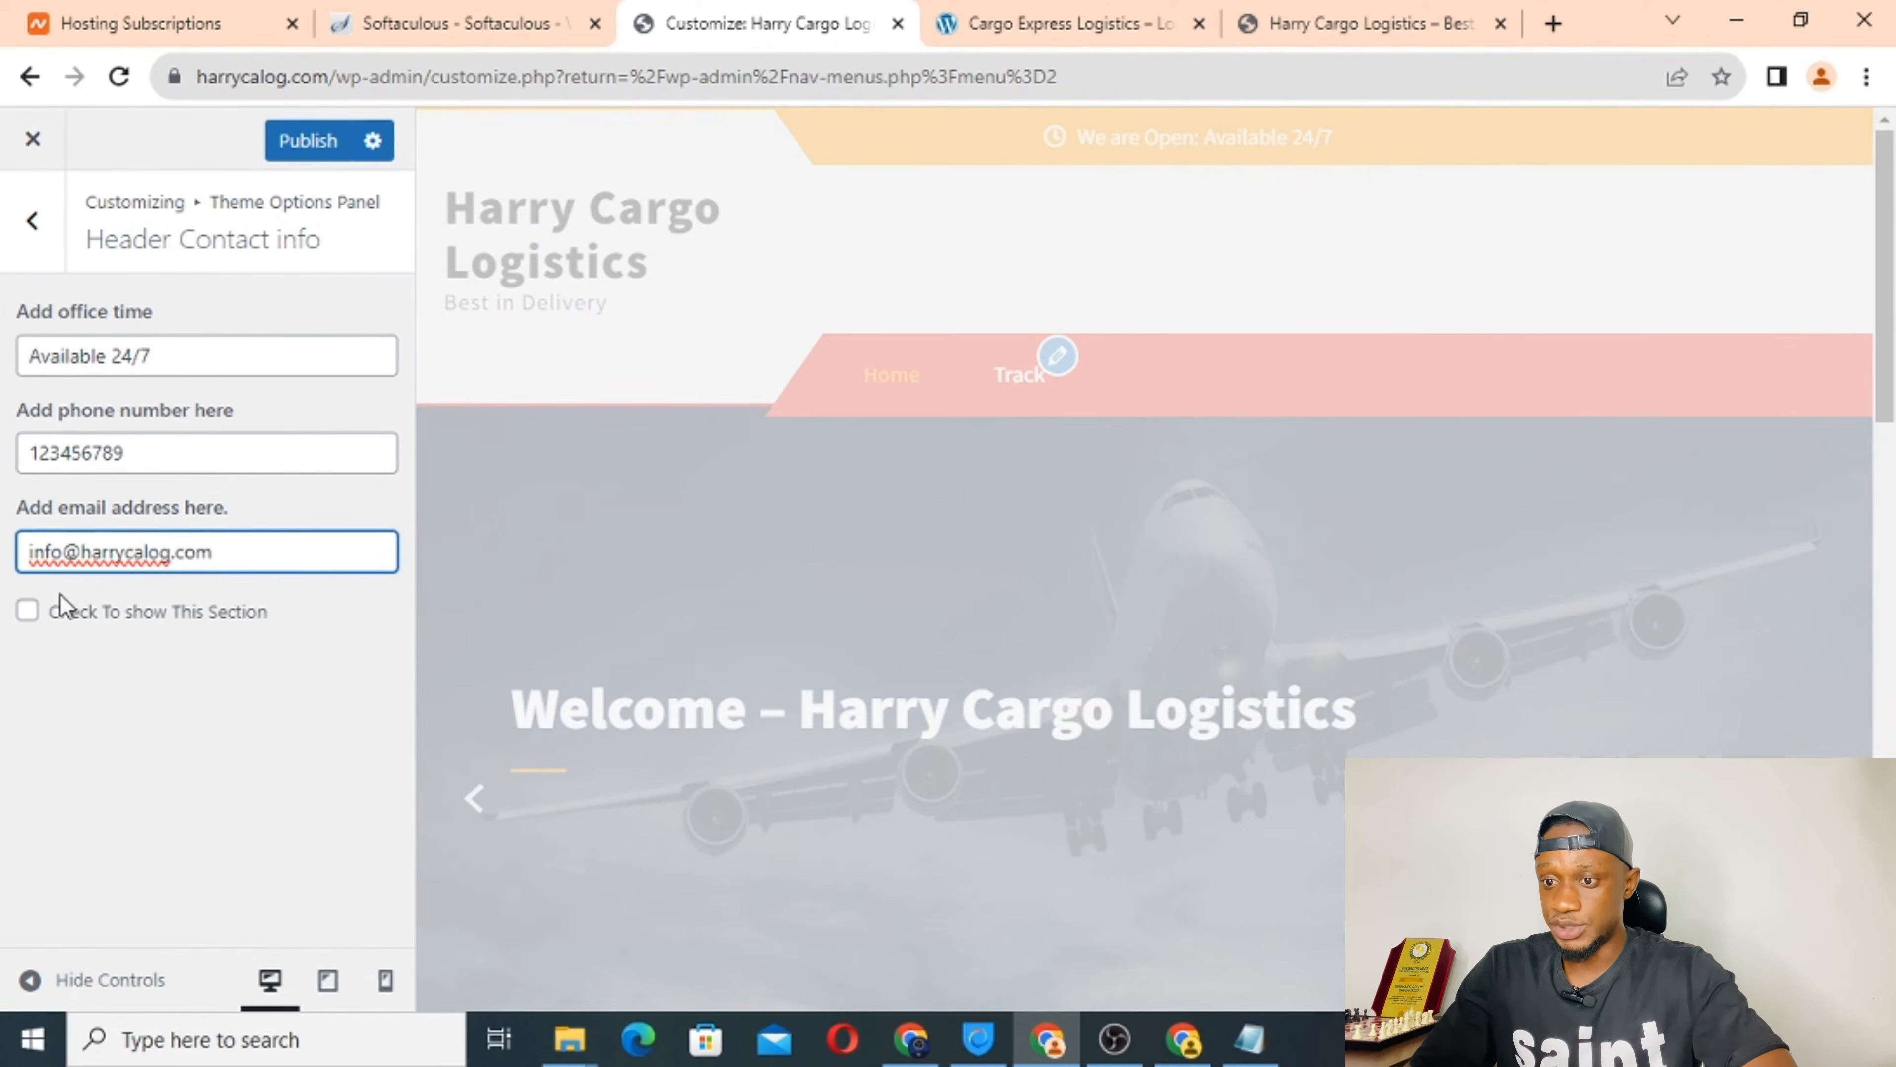
Turn on the header contact section and publish it.
{"action": "left_click", "coordinate": [27, 610]}
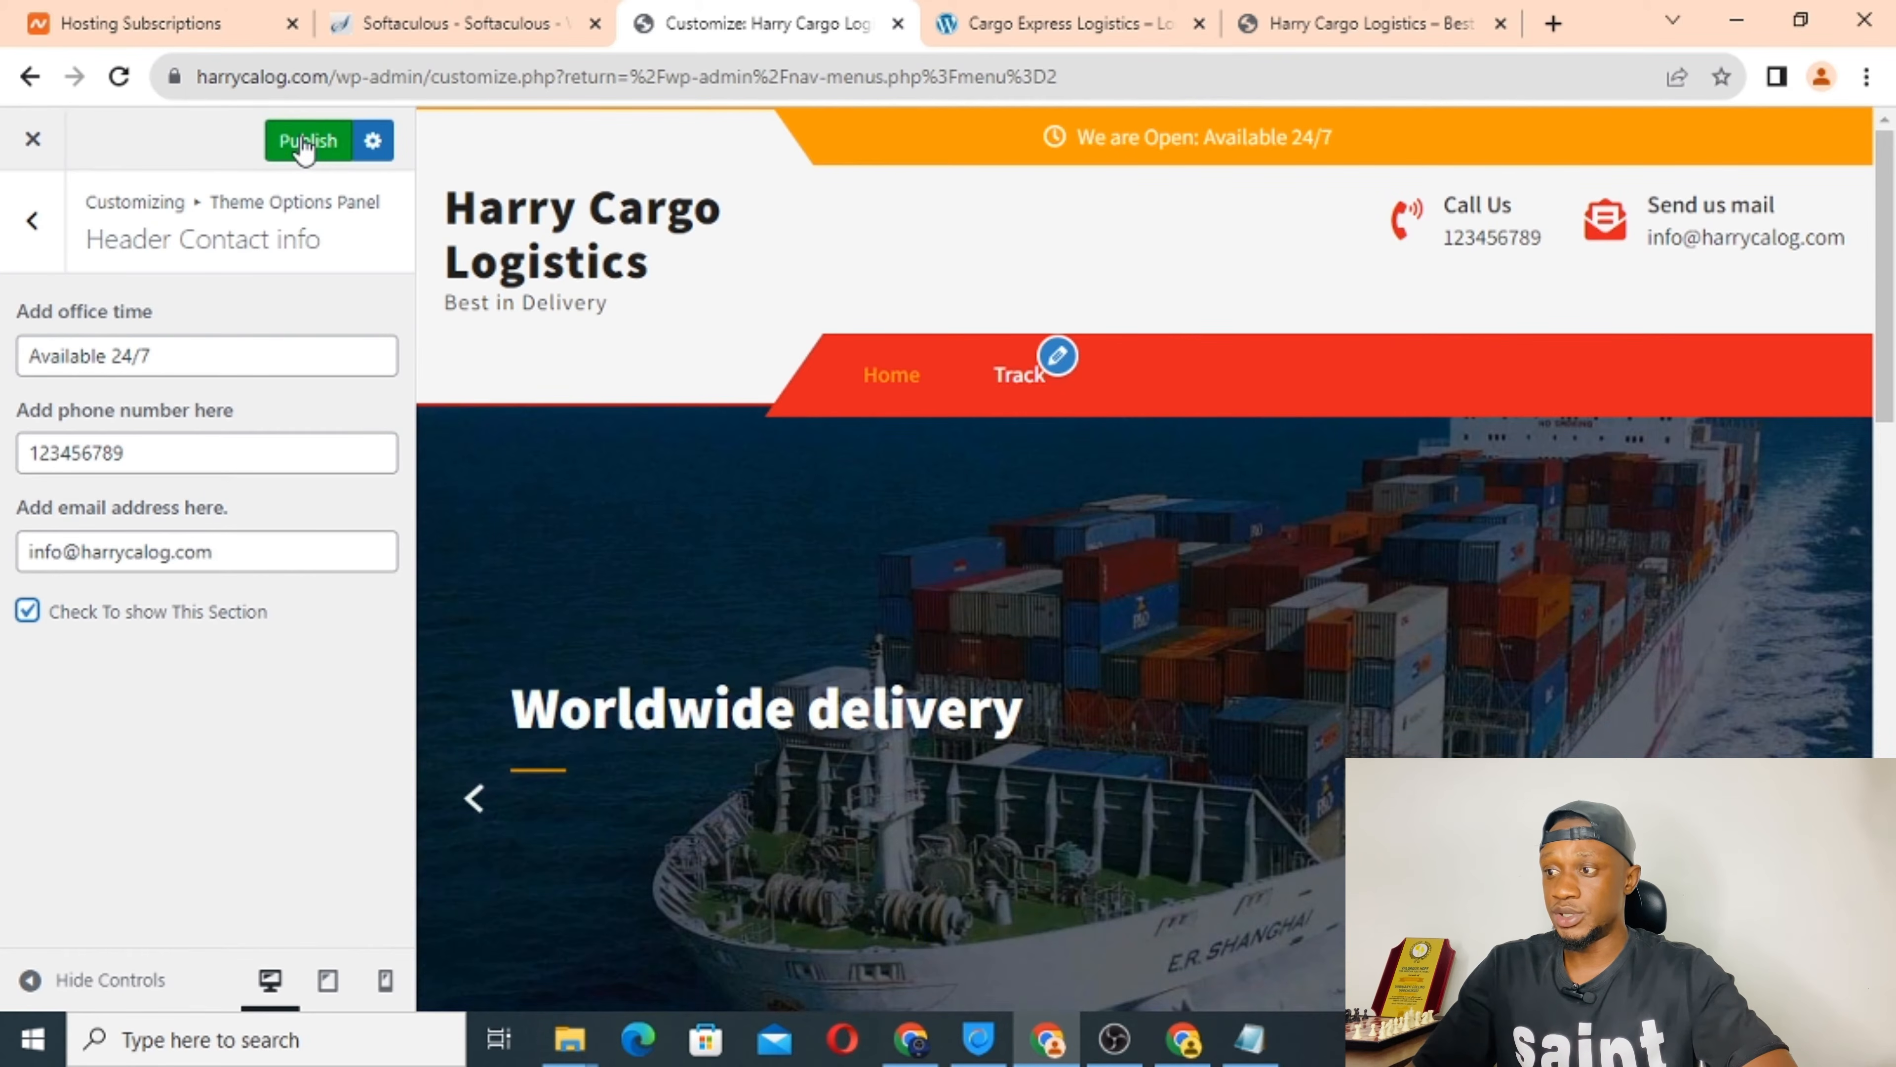
{"action": "left_click", "coordinate": [304, 148]}
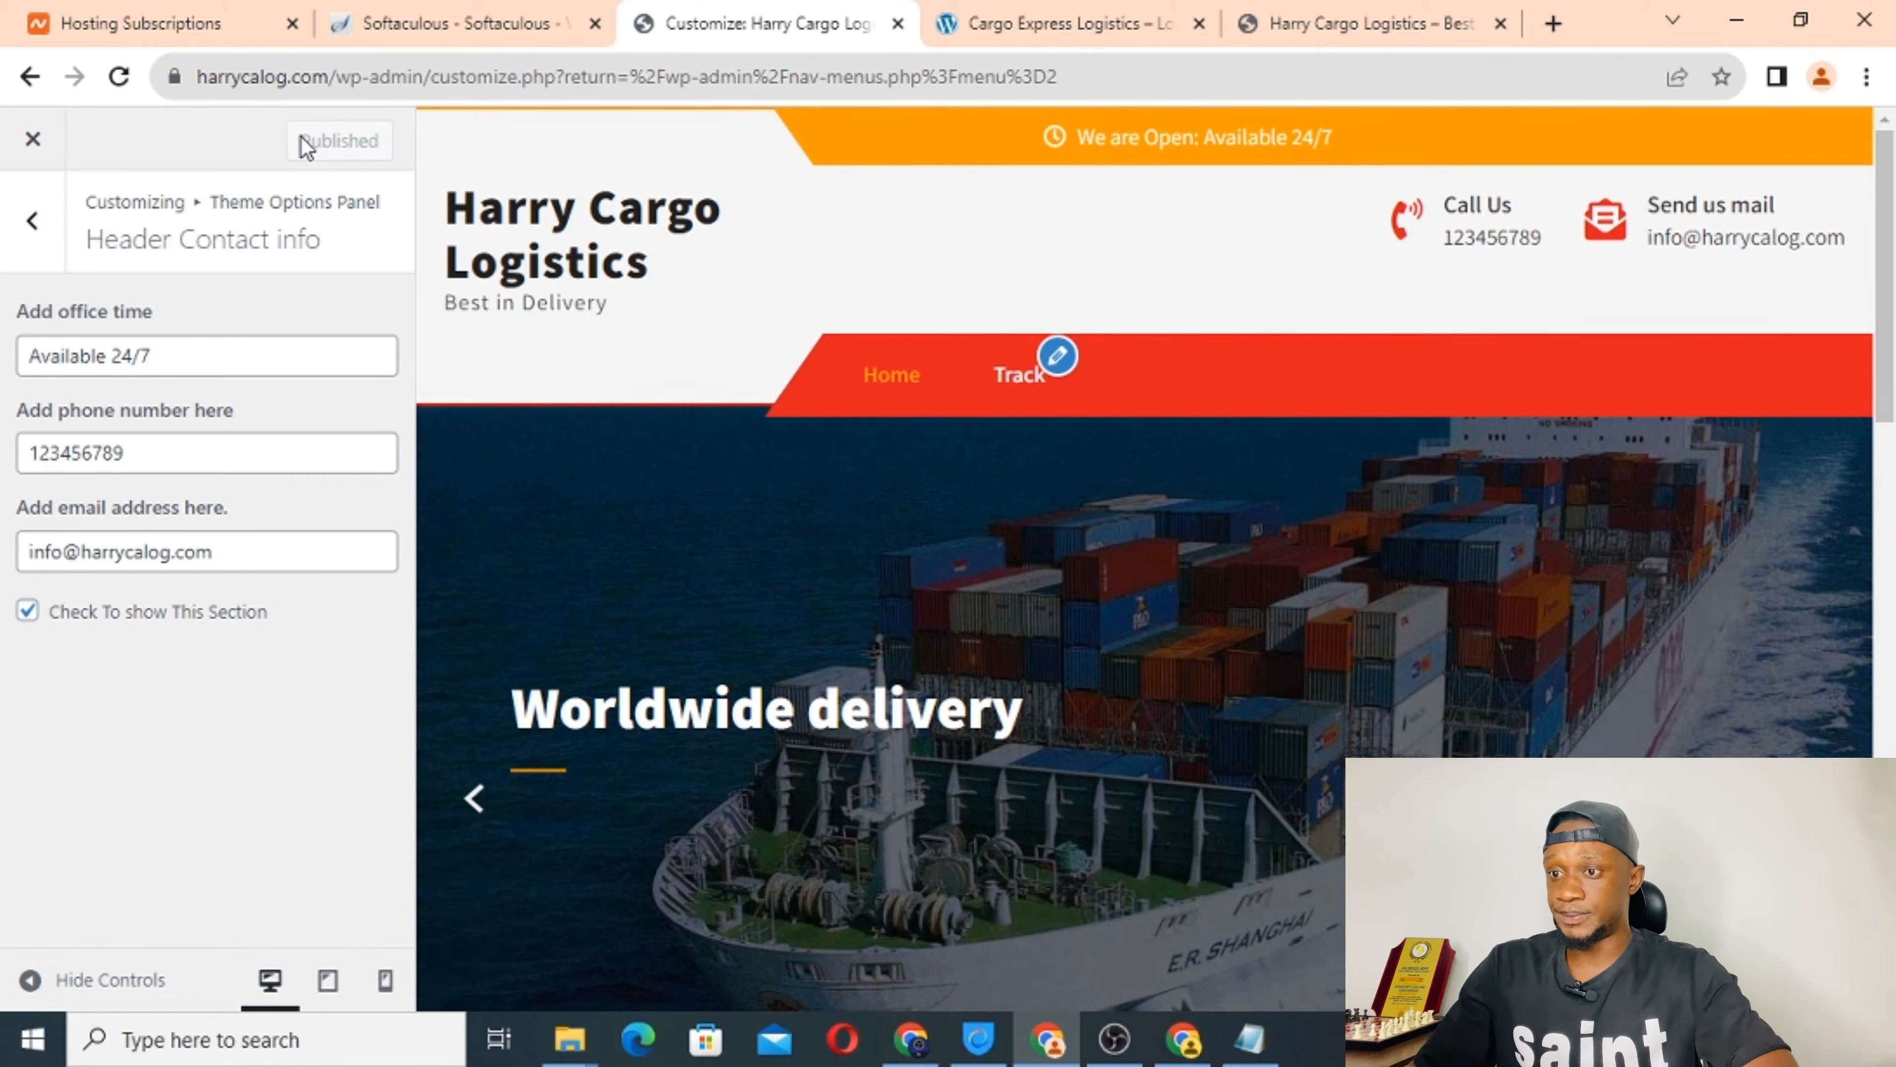
{"action": "left_click", "coordinate": [39, 243]}
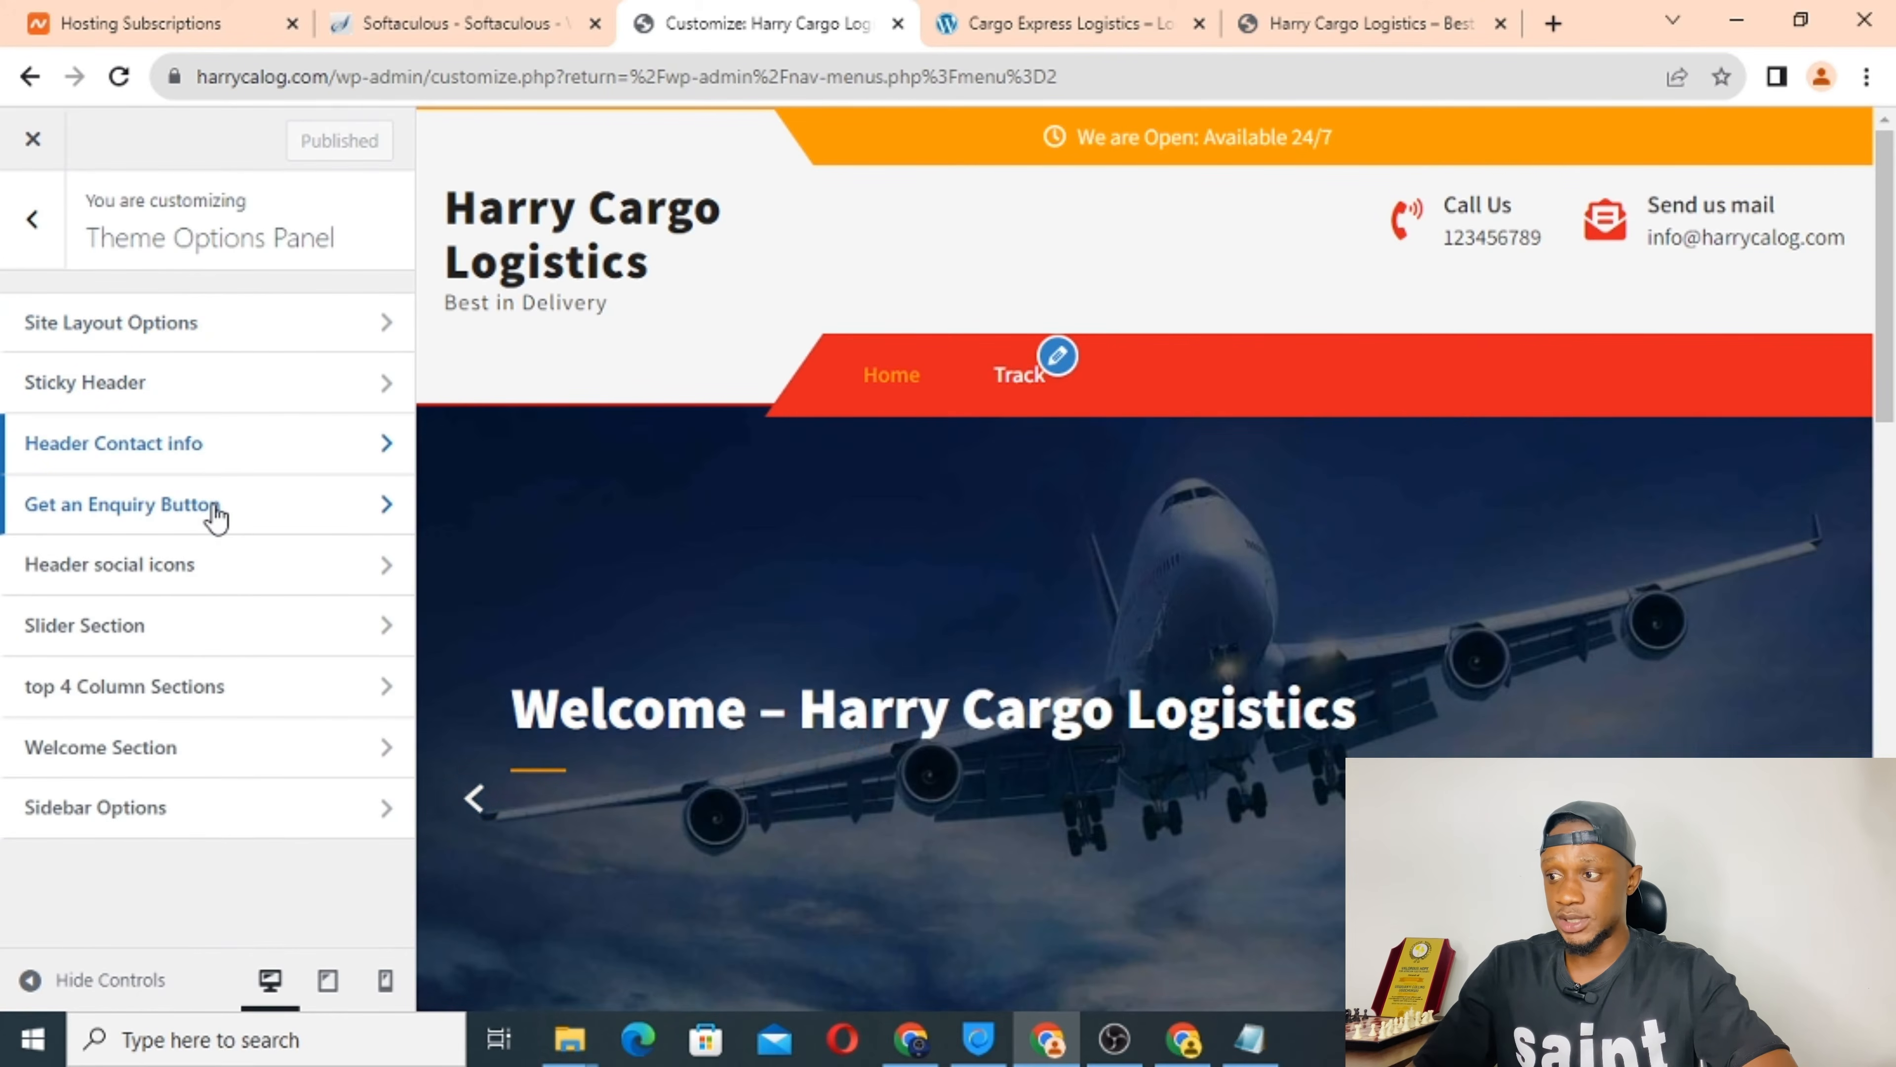
Open the Get an Enquiry Button settings, comparing with the reference site's Track Shipment button.
{"action": "left_click", "coordinate": [217, 515]}
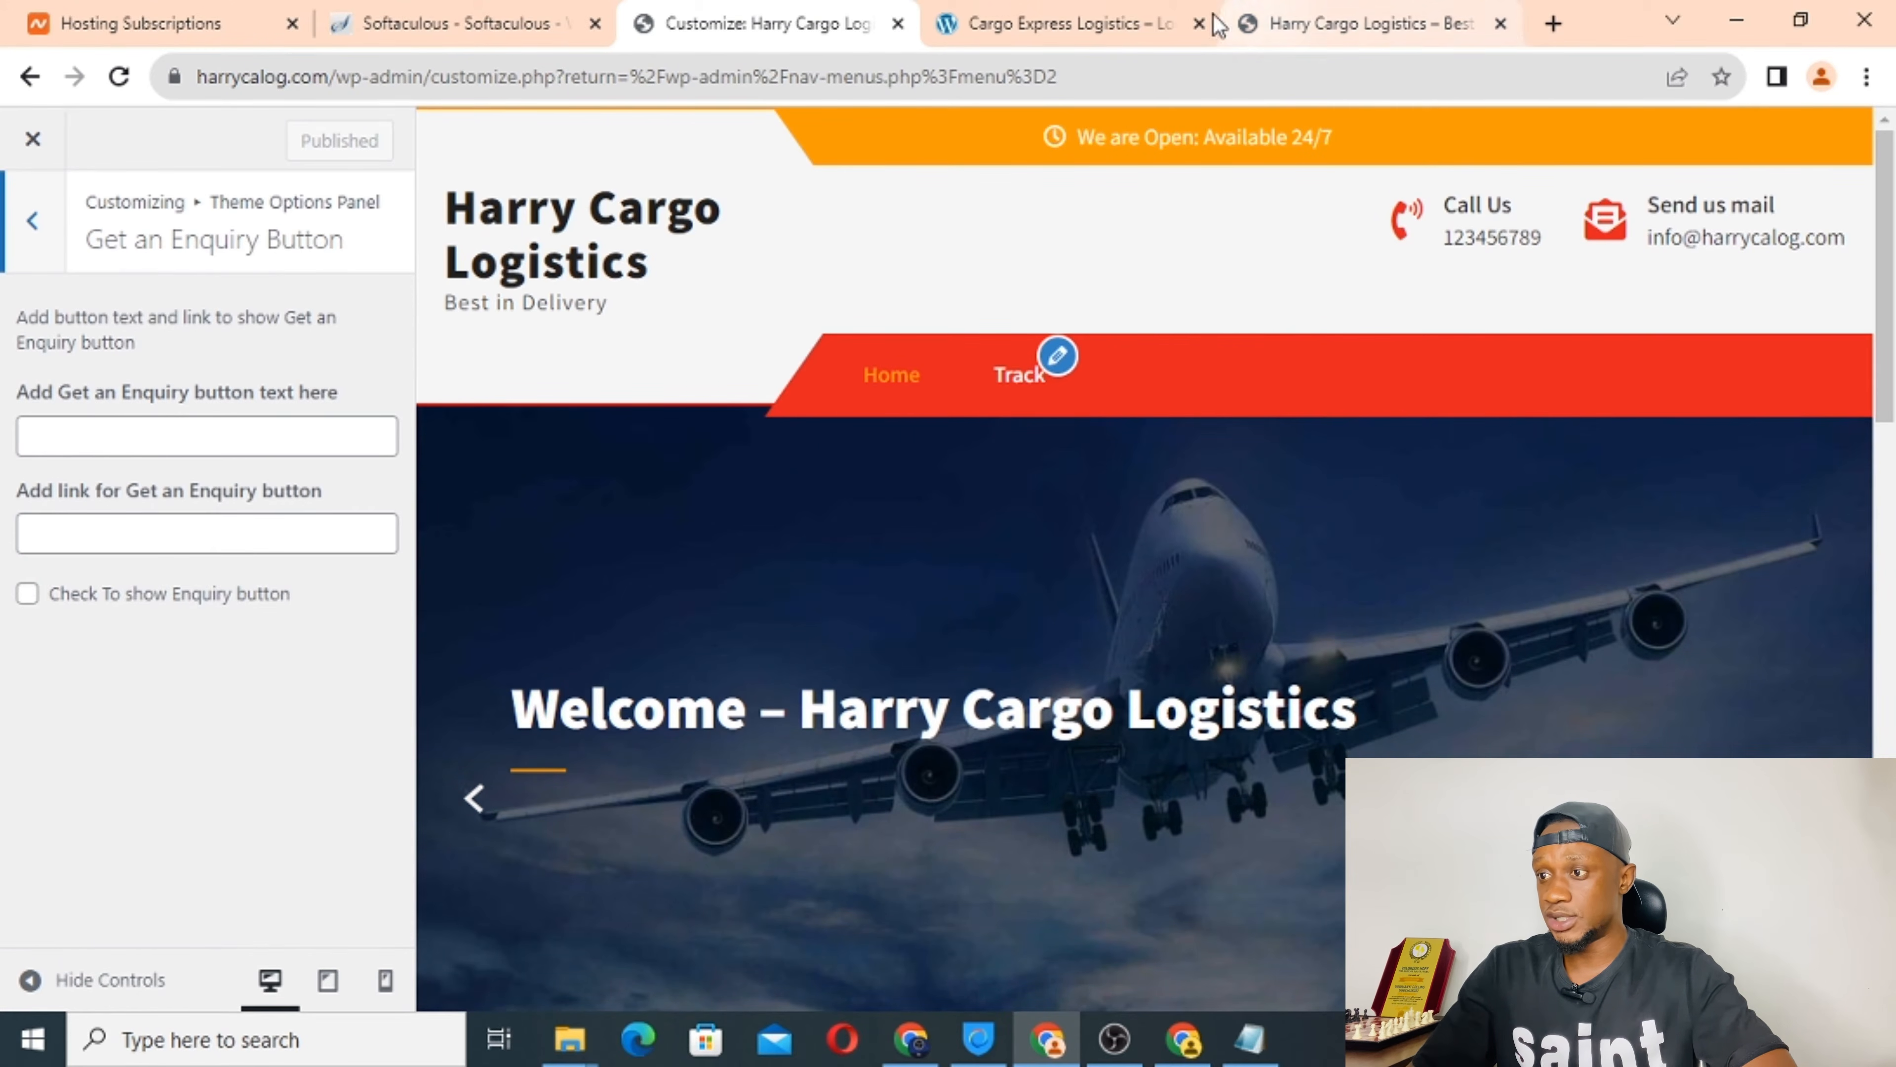
{"action": "left_click", "coordinate": [1108, 23]}
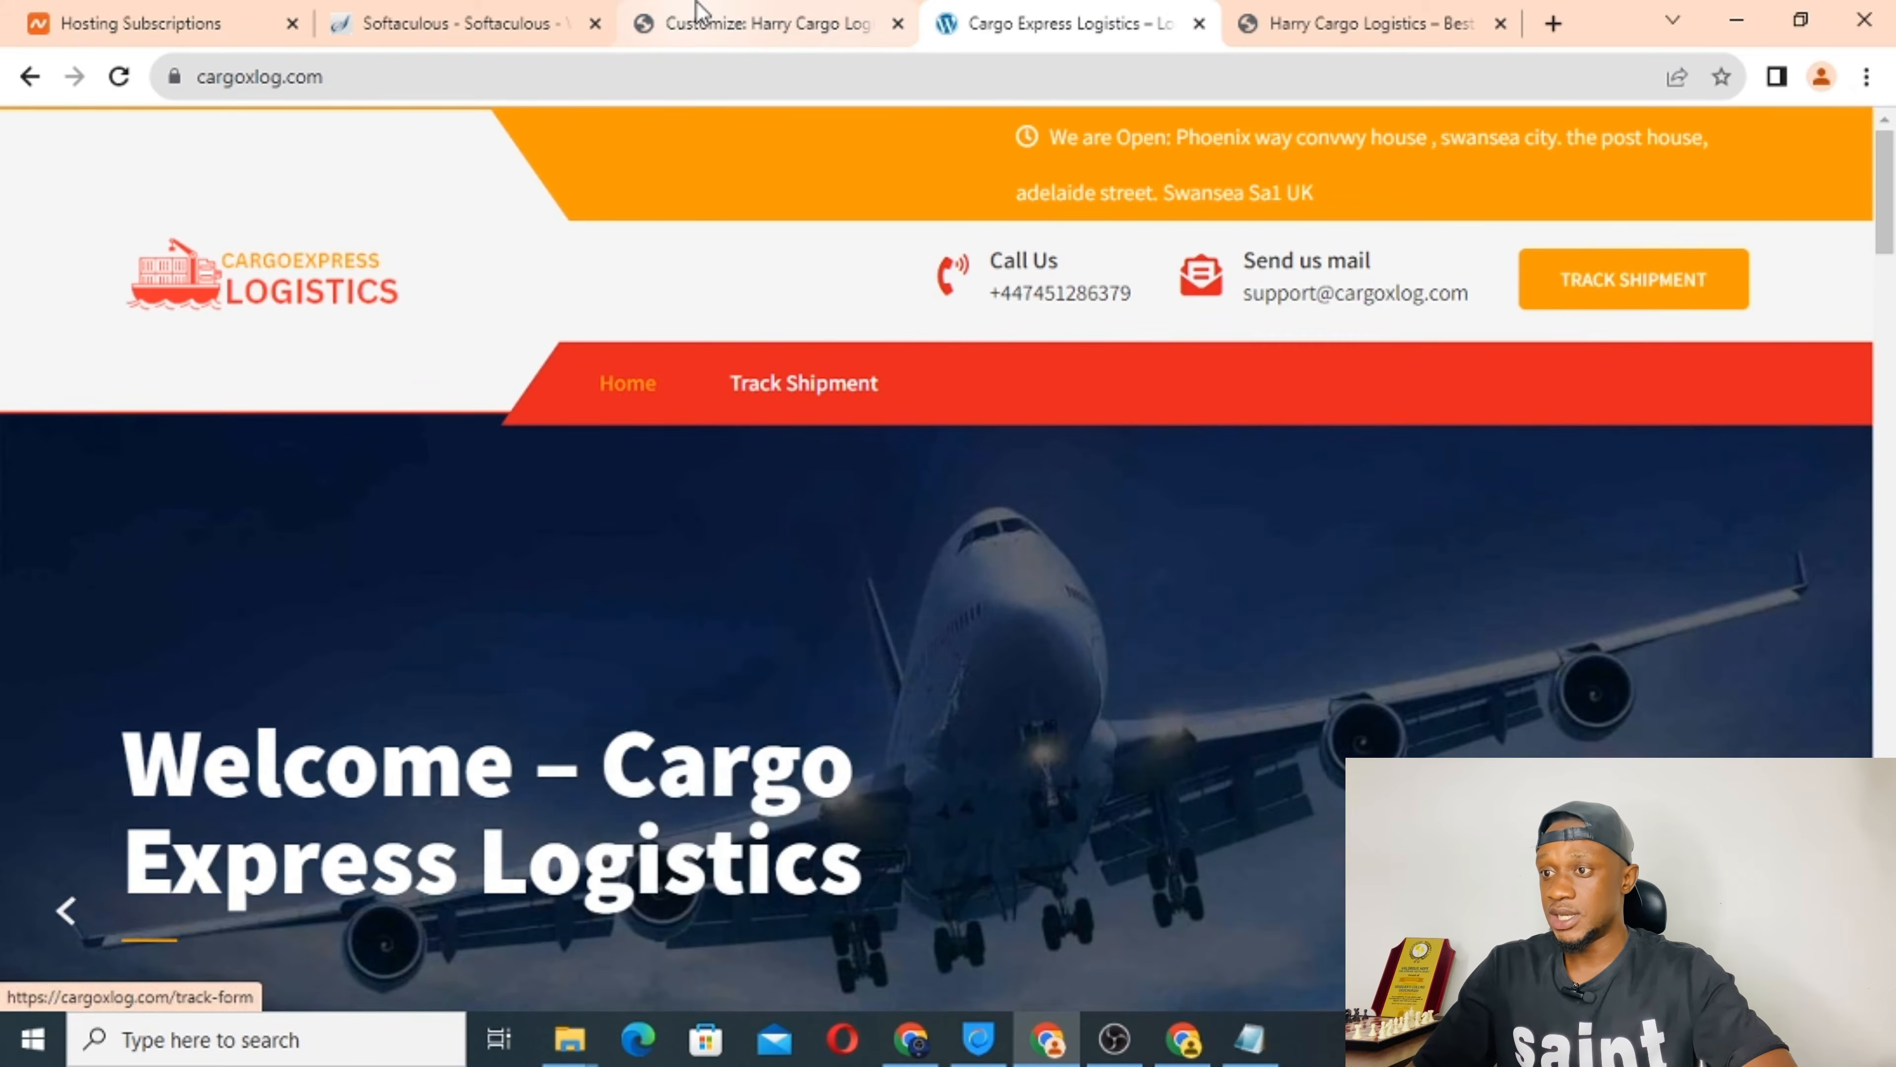
{"action": "left_click", "coordinate": [699, 14]}
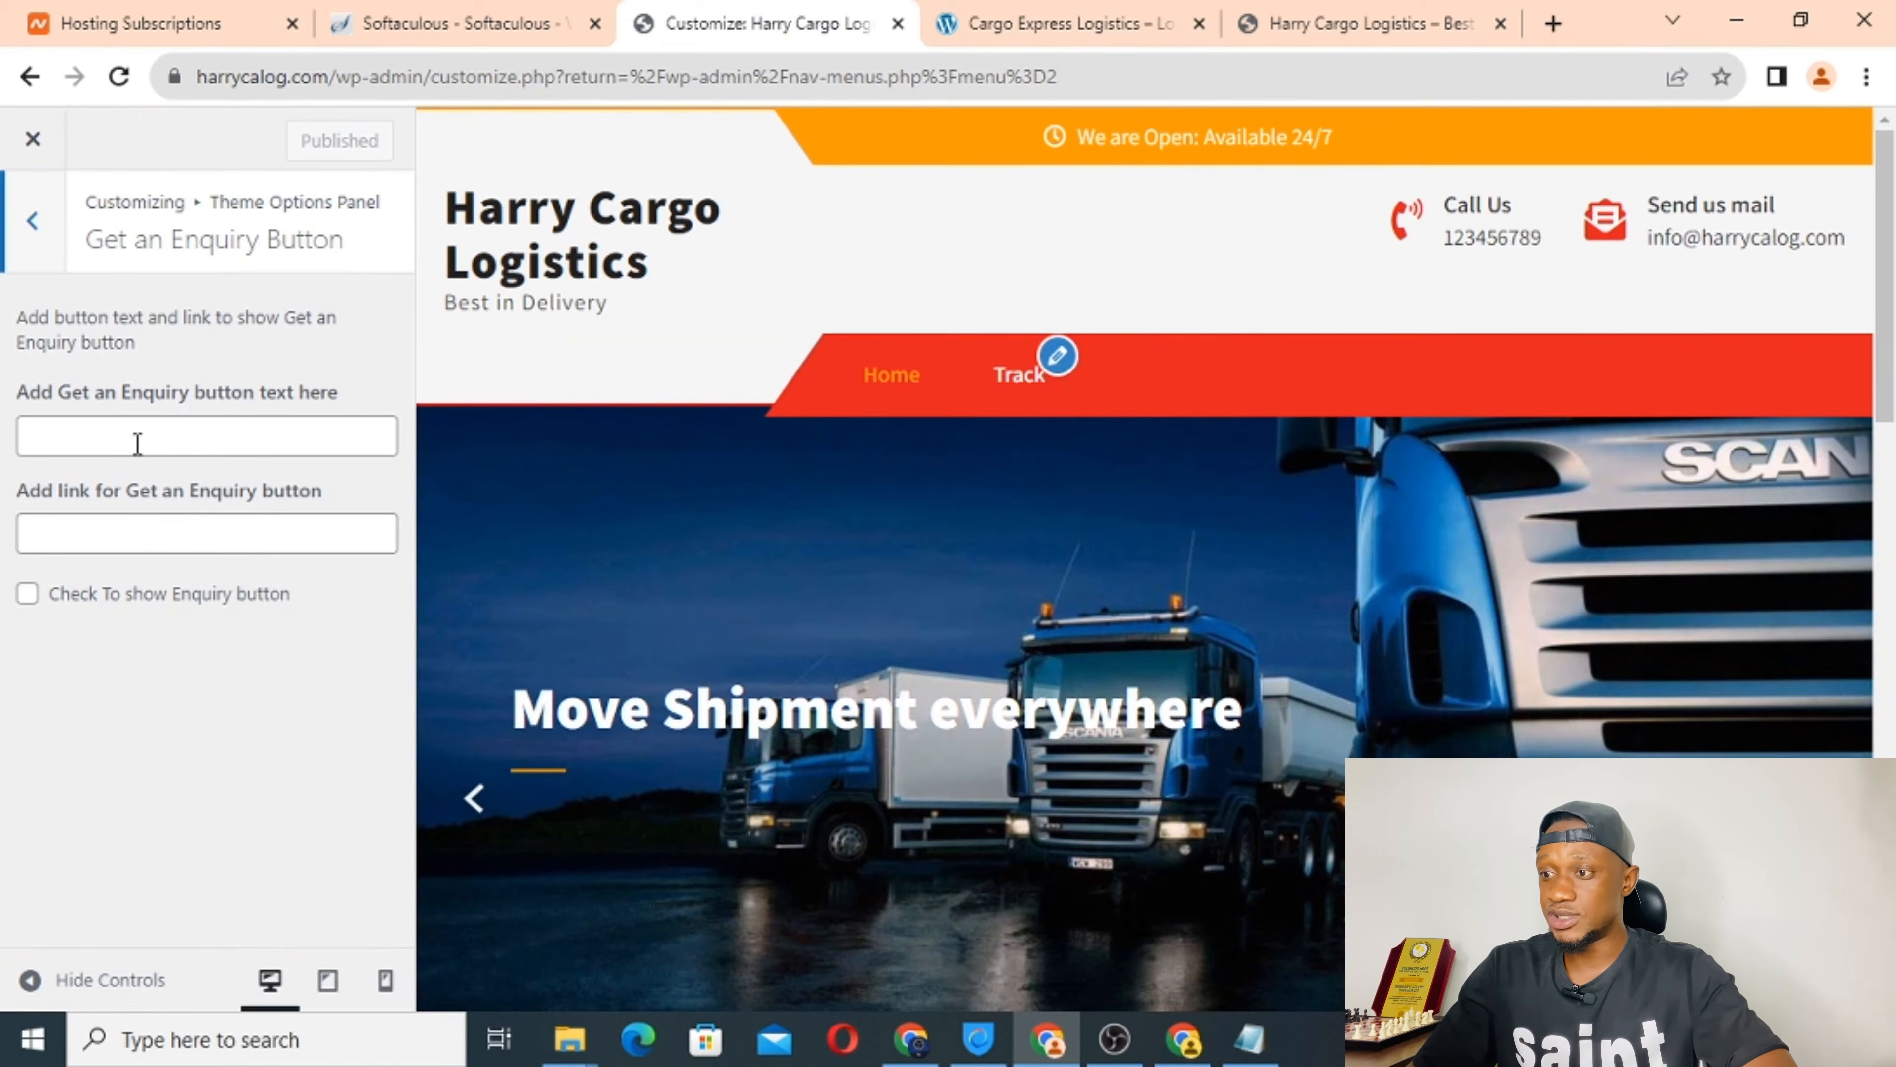
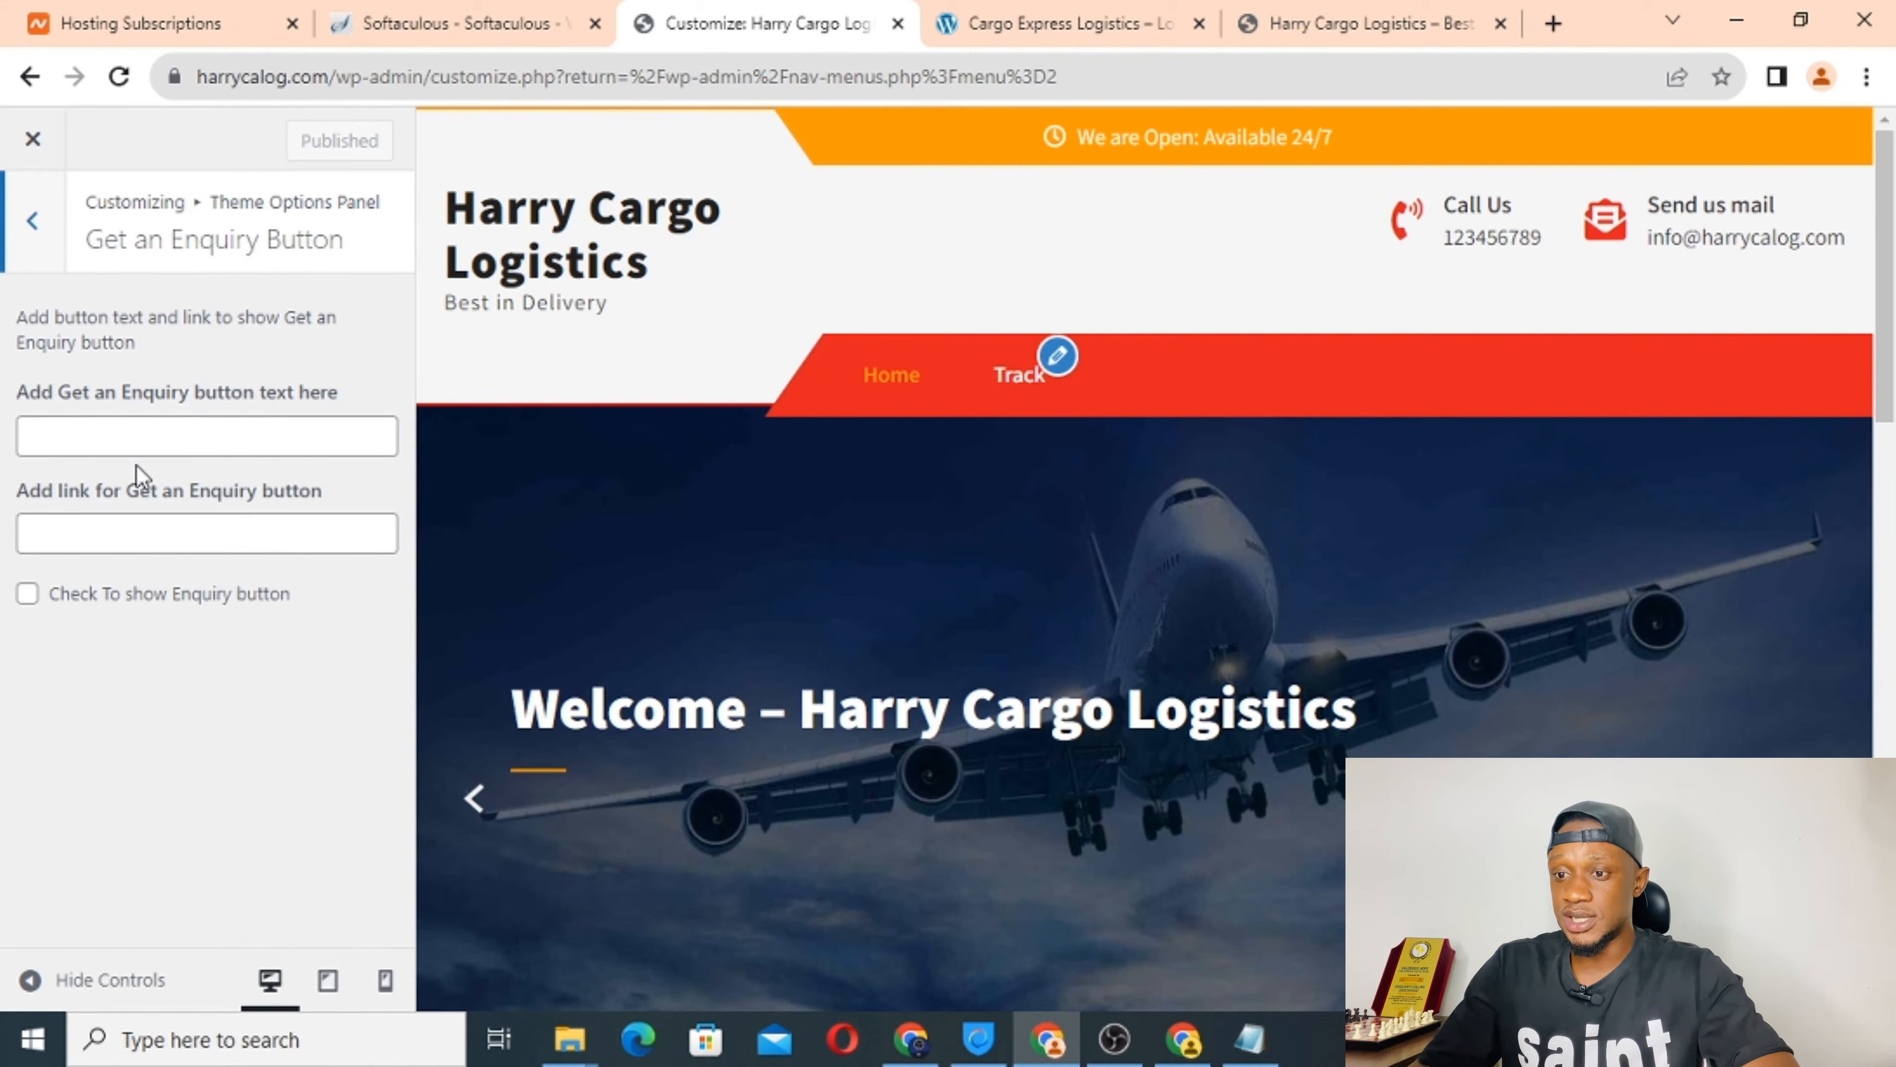
{"action": "left_click", "coordinate": [111, 442]}
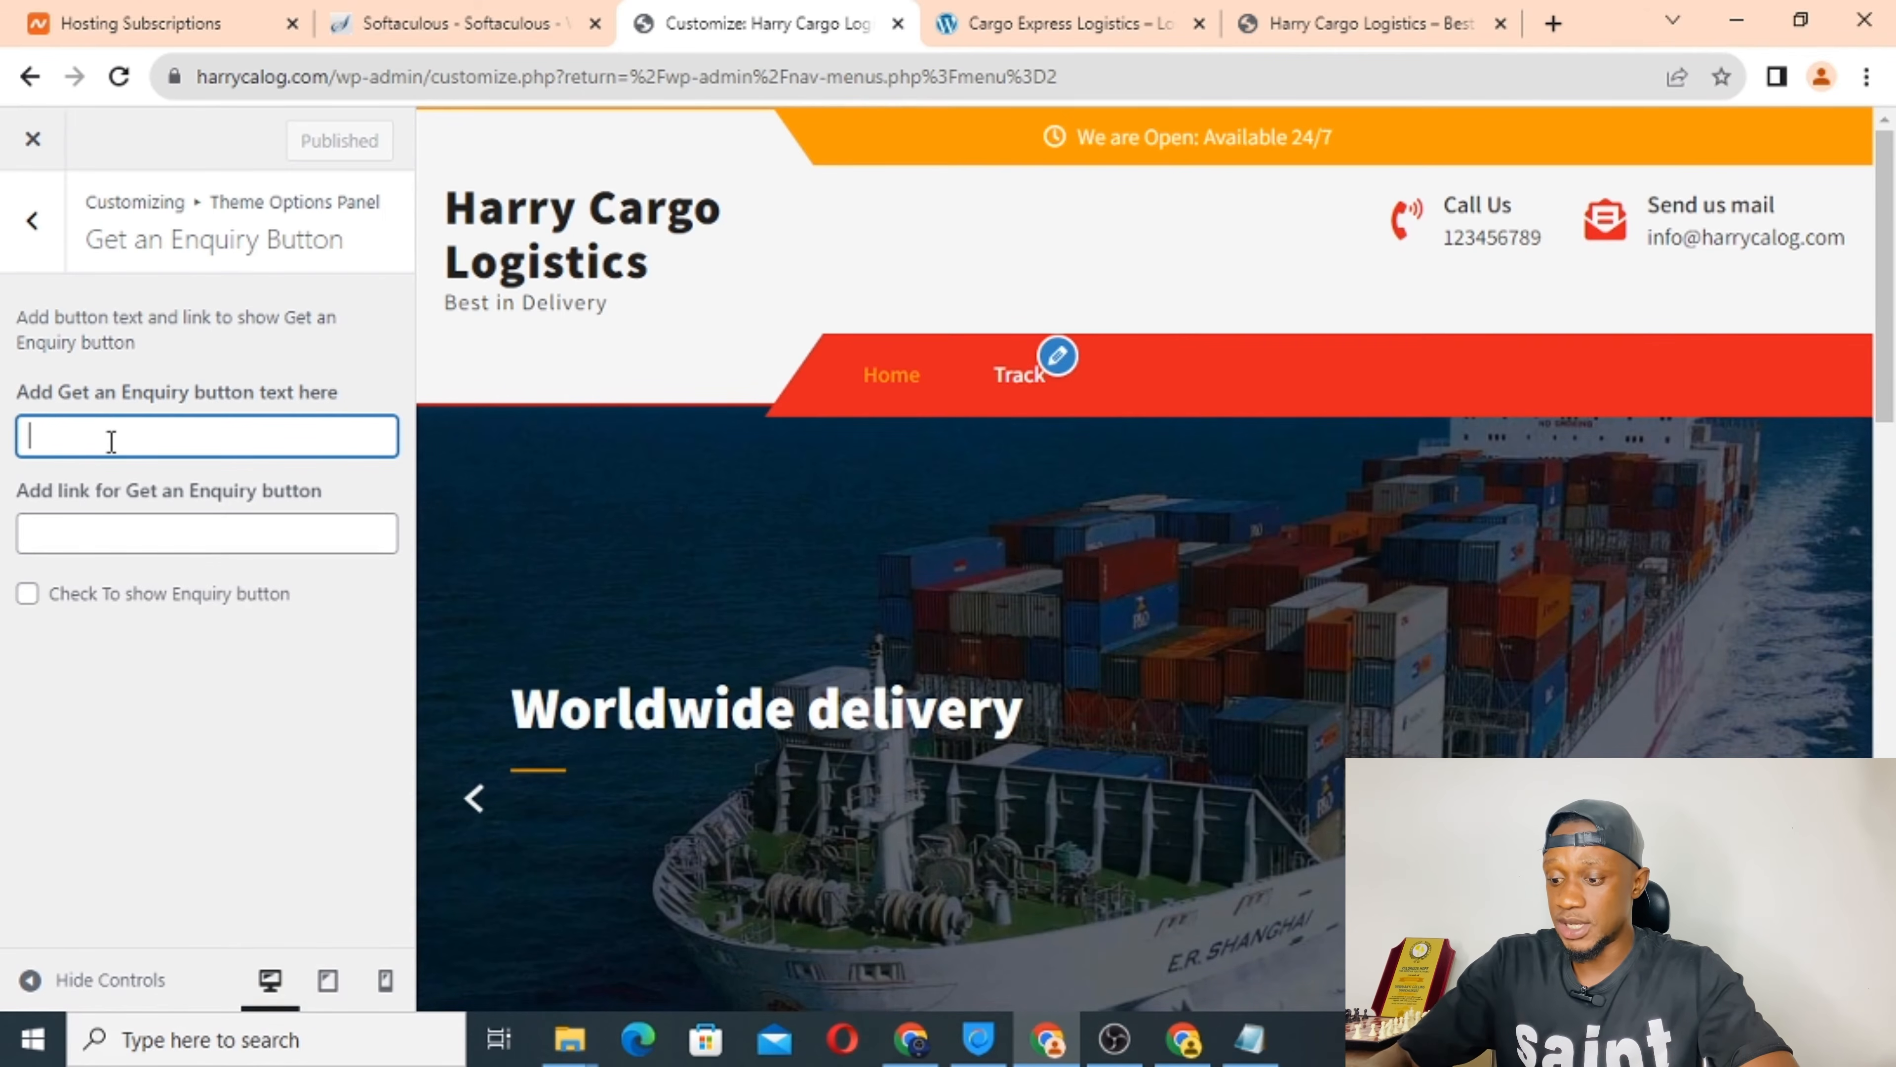
{"action": "type", "text": "TRACK SHIP"}
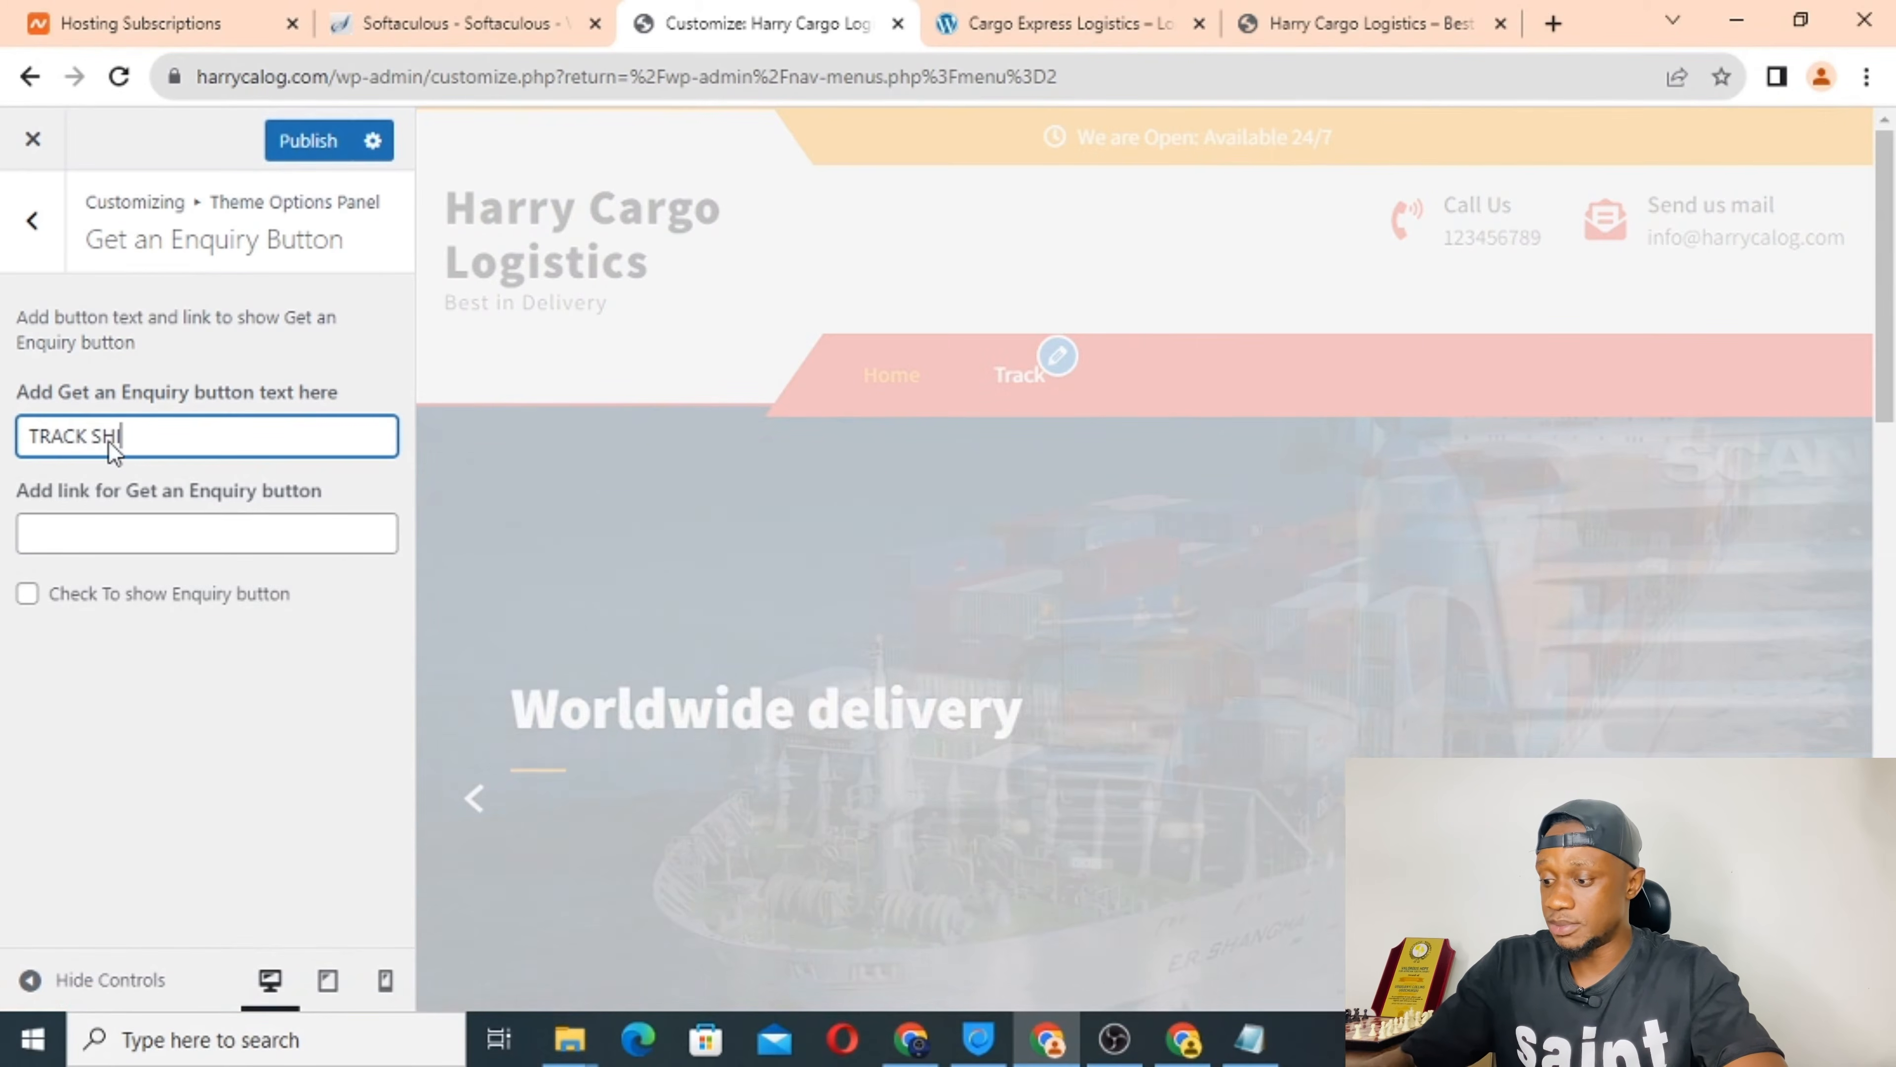
{"action": "type", "text": "MENT"}
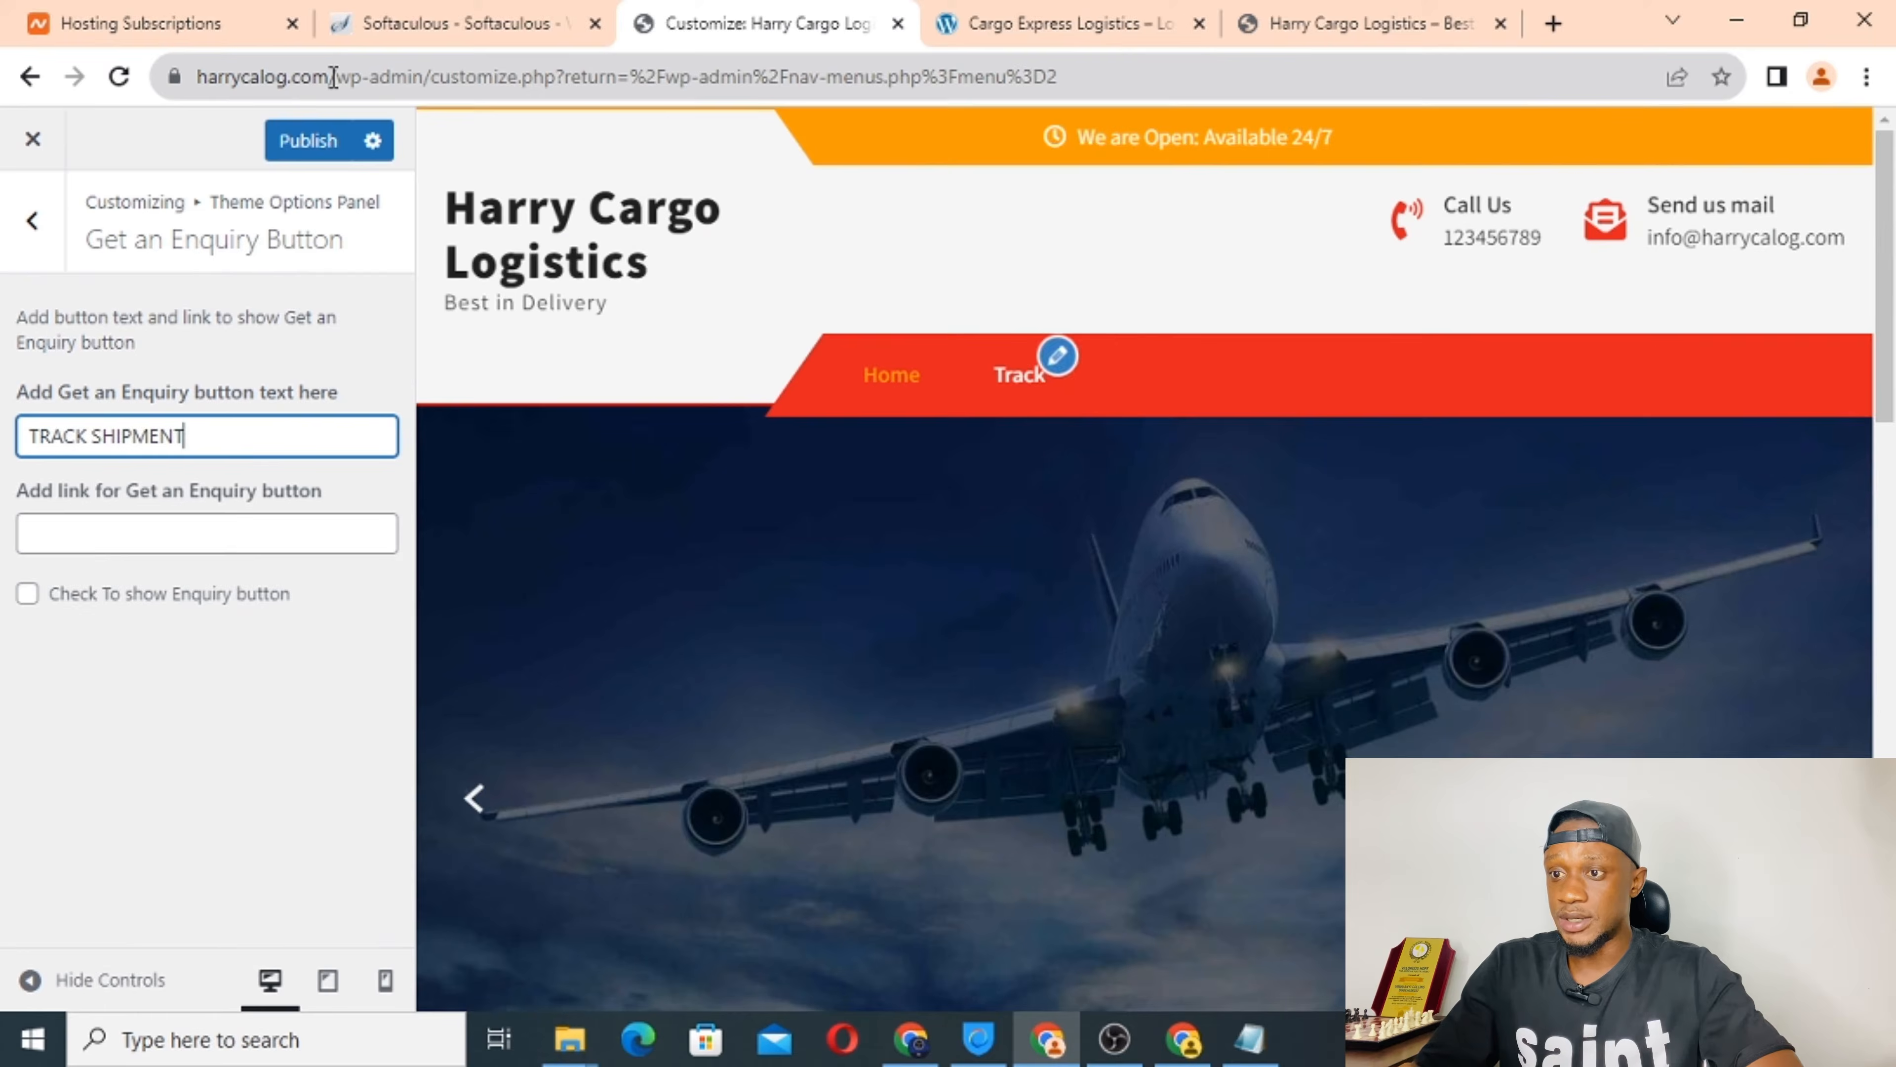
{"action": "left_click_drag", "start_coordinate": [337, 80], "coordinate": [197, 77]}
{"action": "key", "text": "ctrl+c"}
{"action": "right_click", "coordinate": [278, 81]}
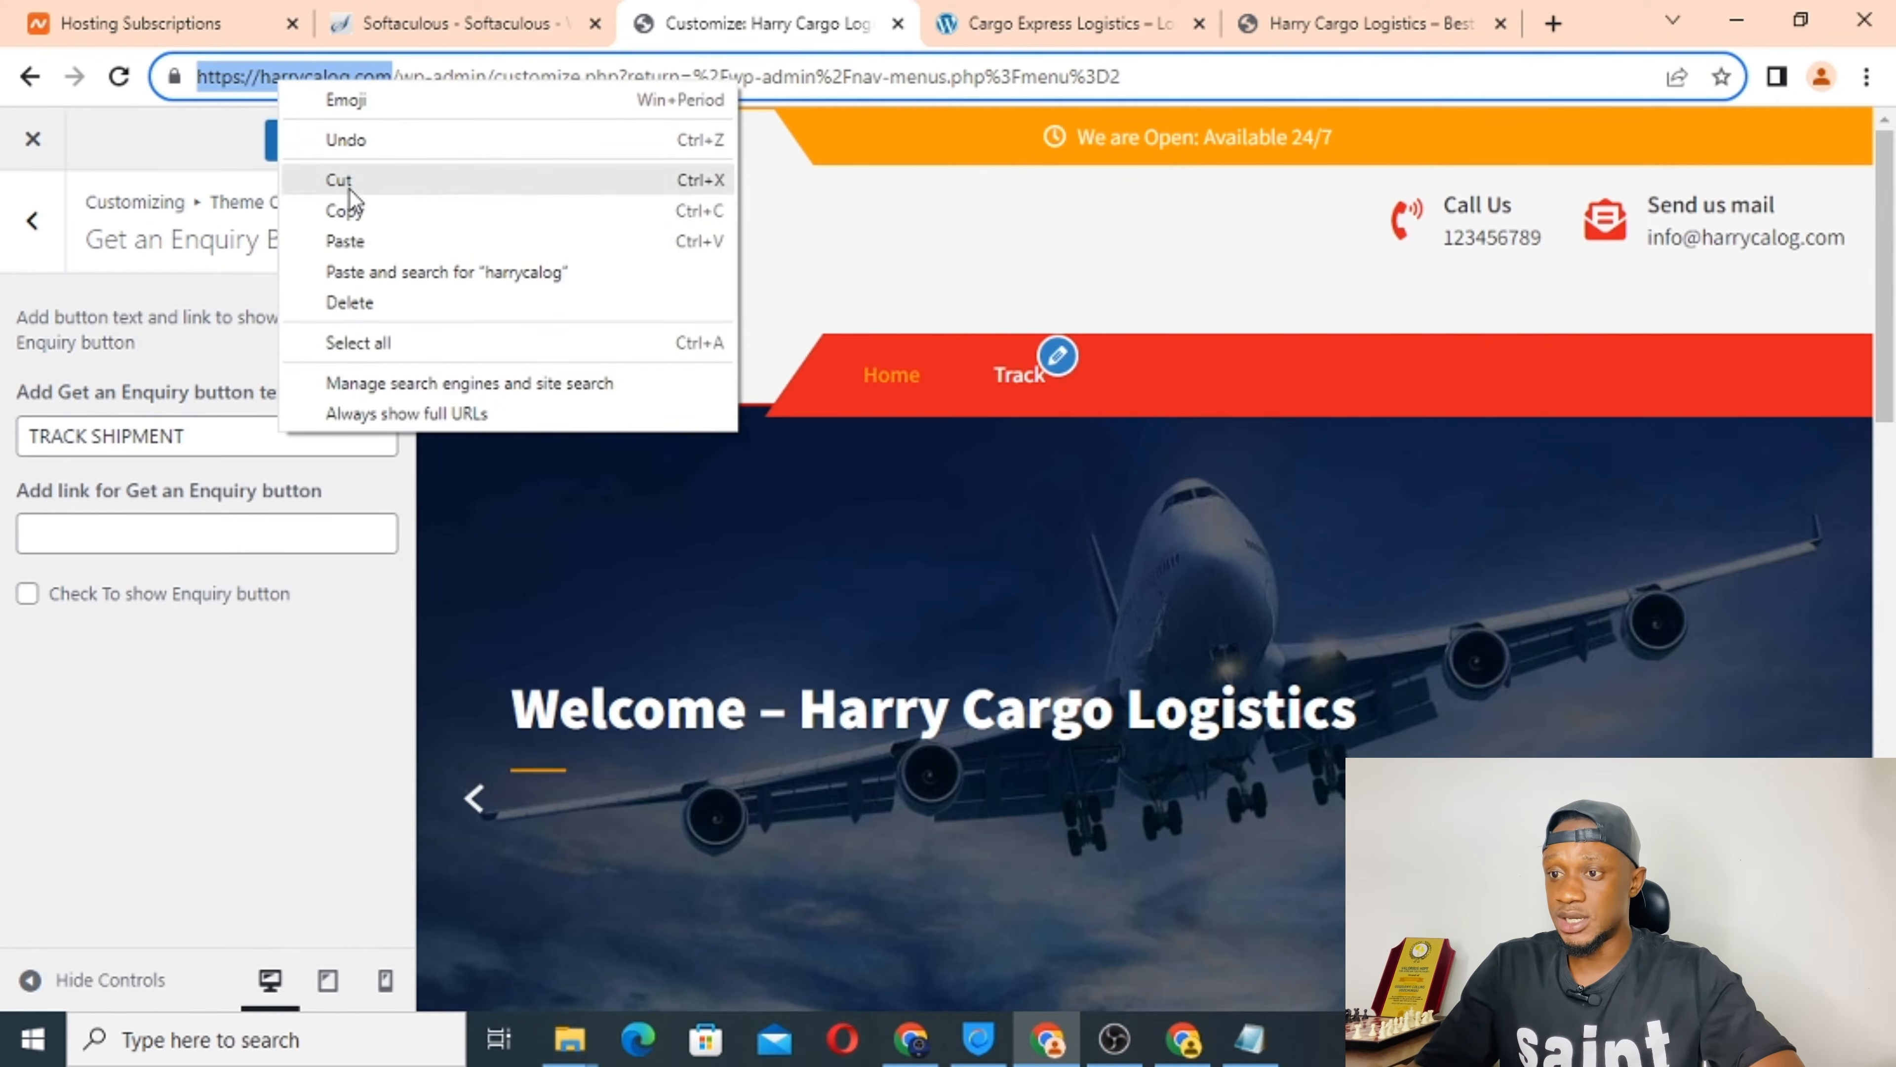
{"action": "left_click", "coordinate": [355, 211]}
{"action": "left_click", "coordinate": [67, 539]}
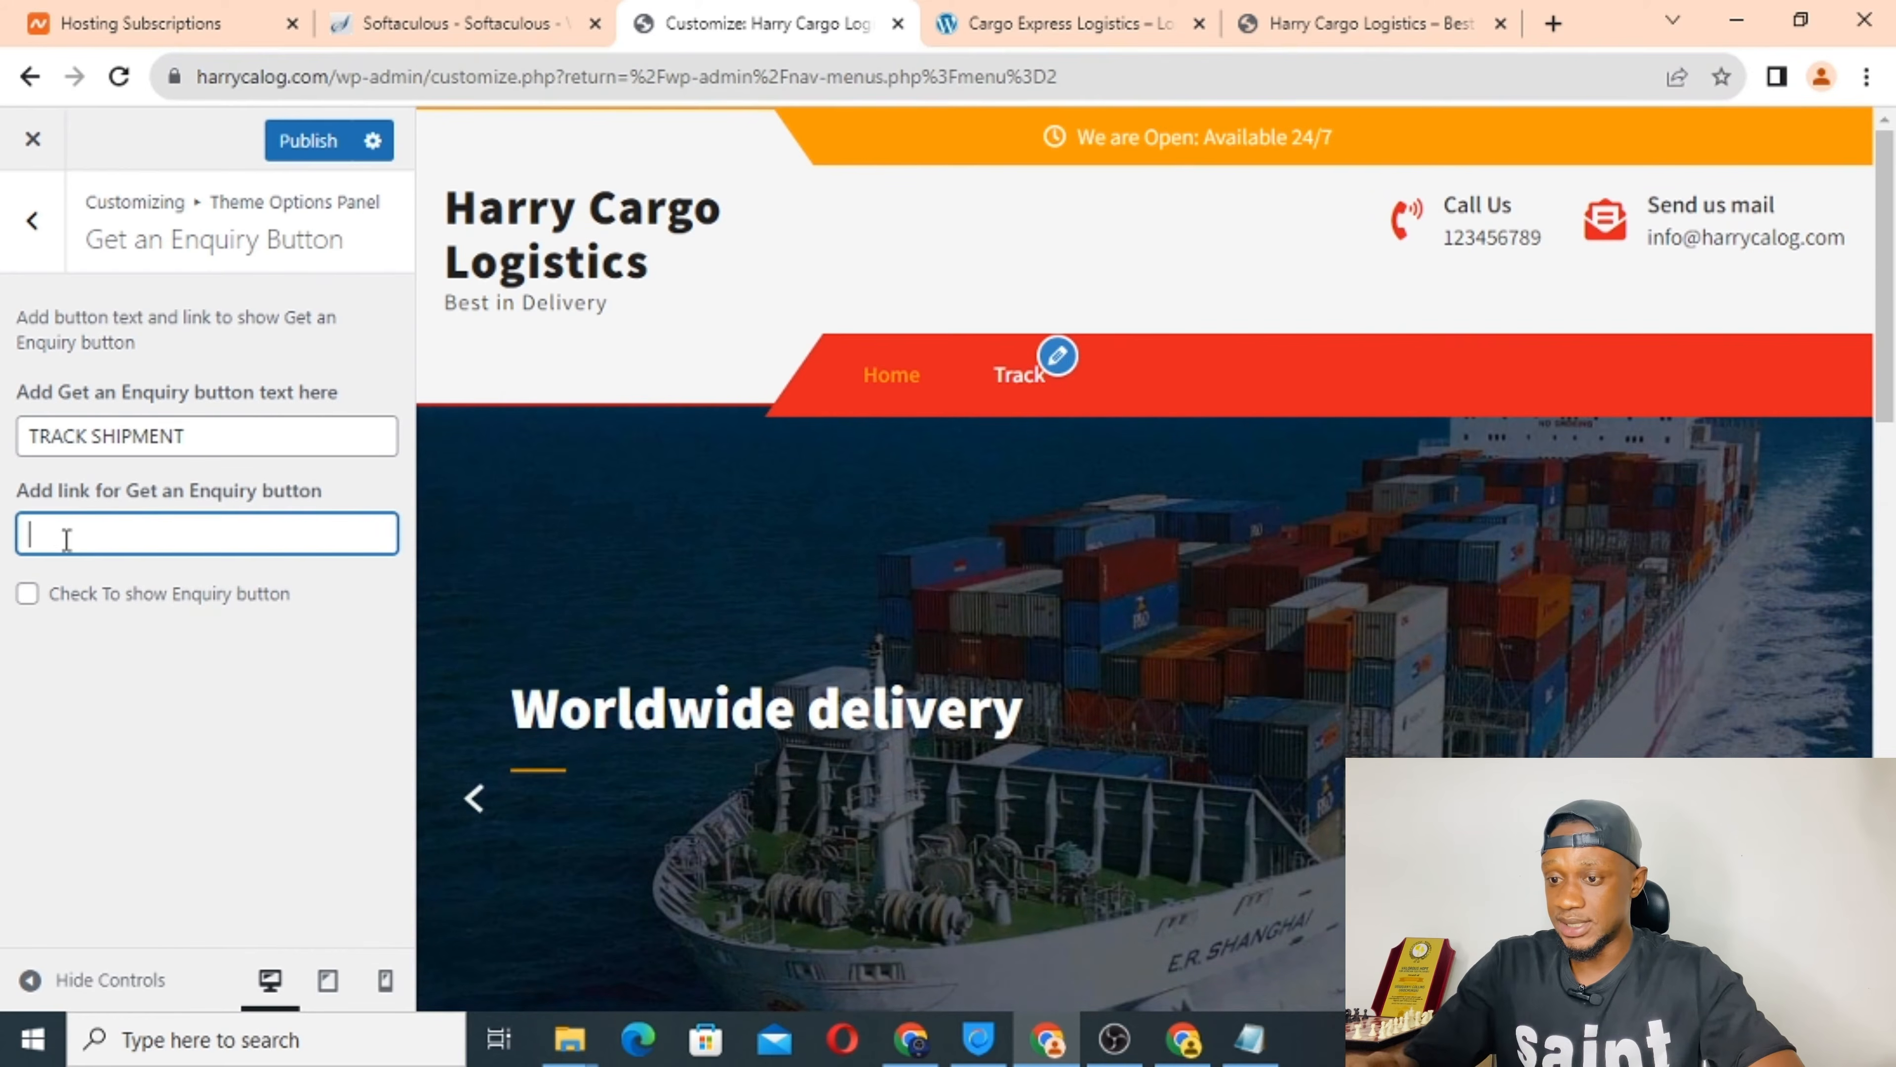
{"action": "key", "text": "ctrl+v"}
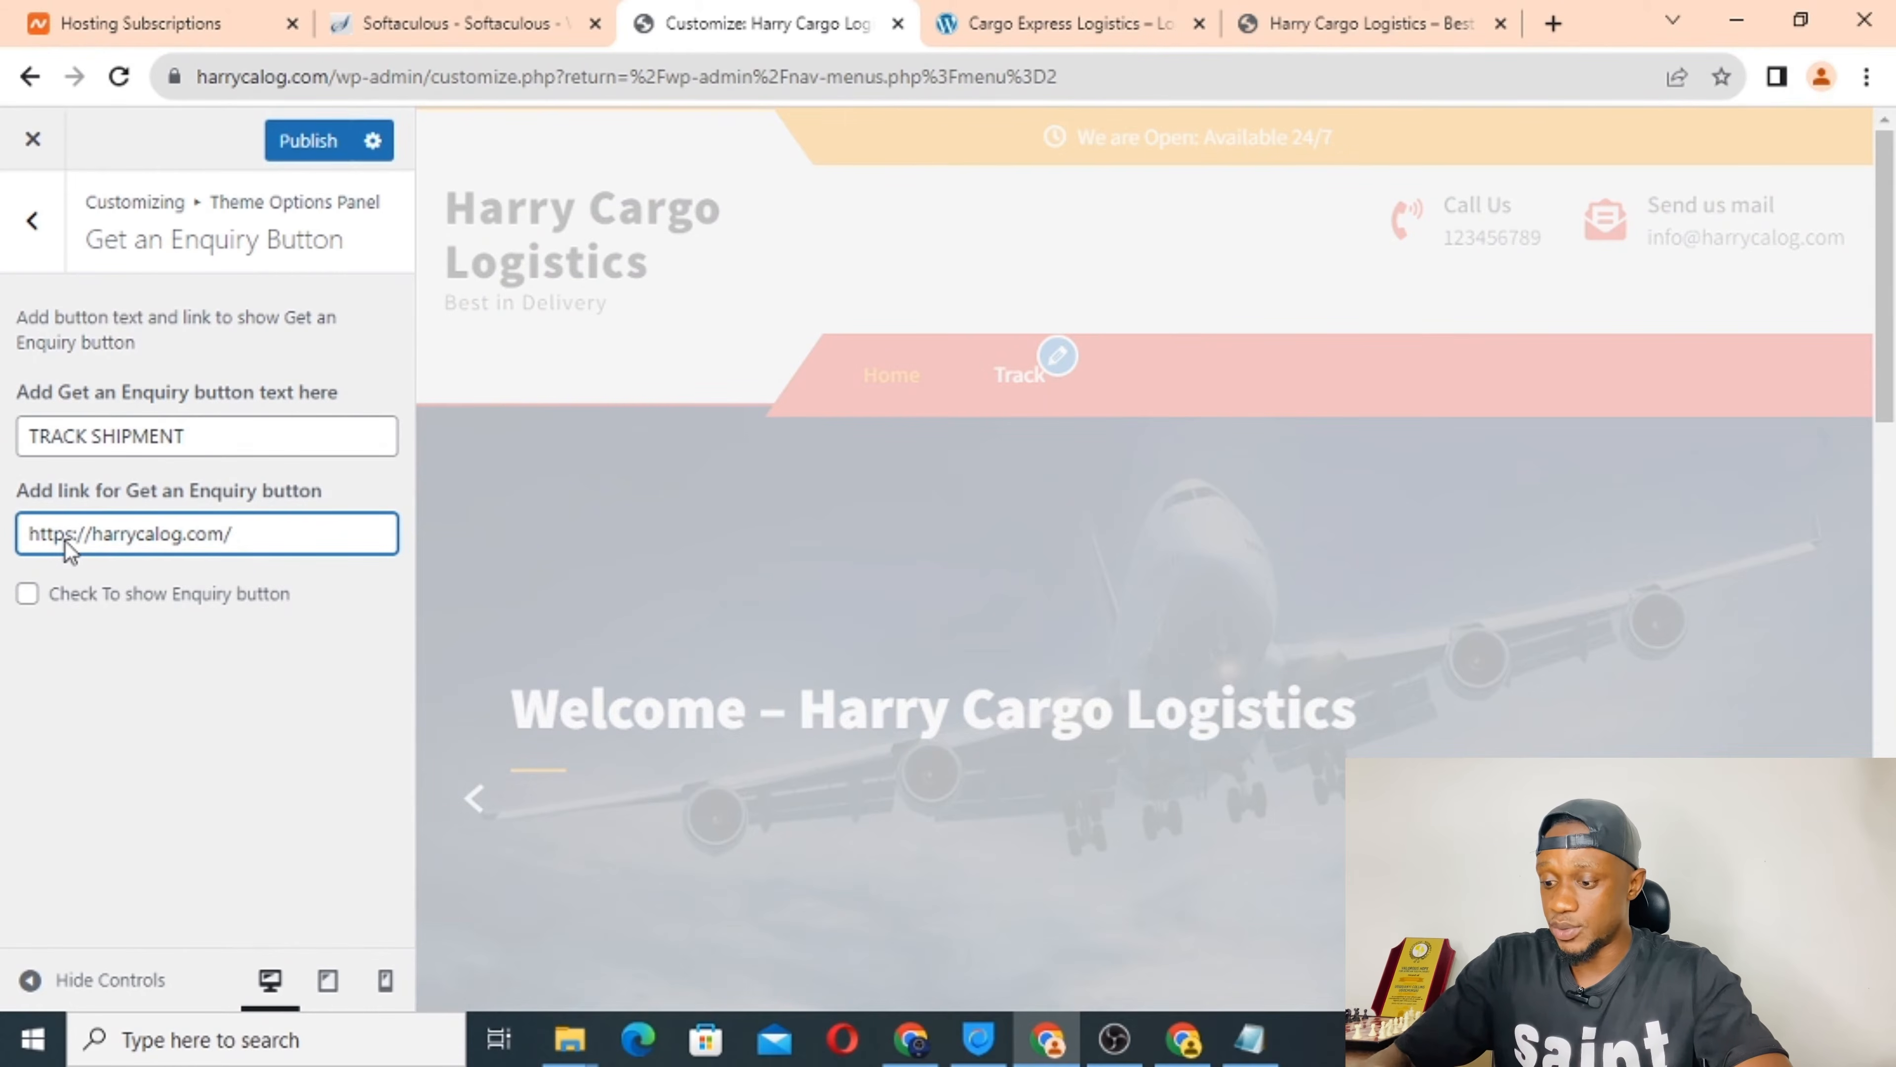
{"action": "type", "text": "track-f"}
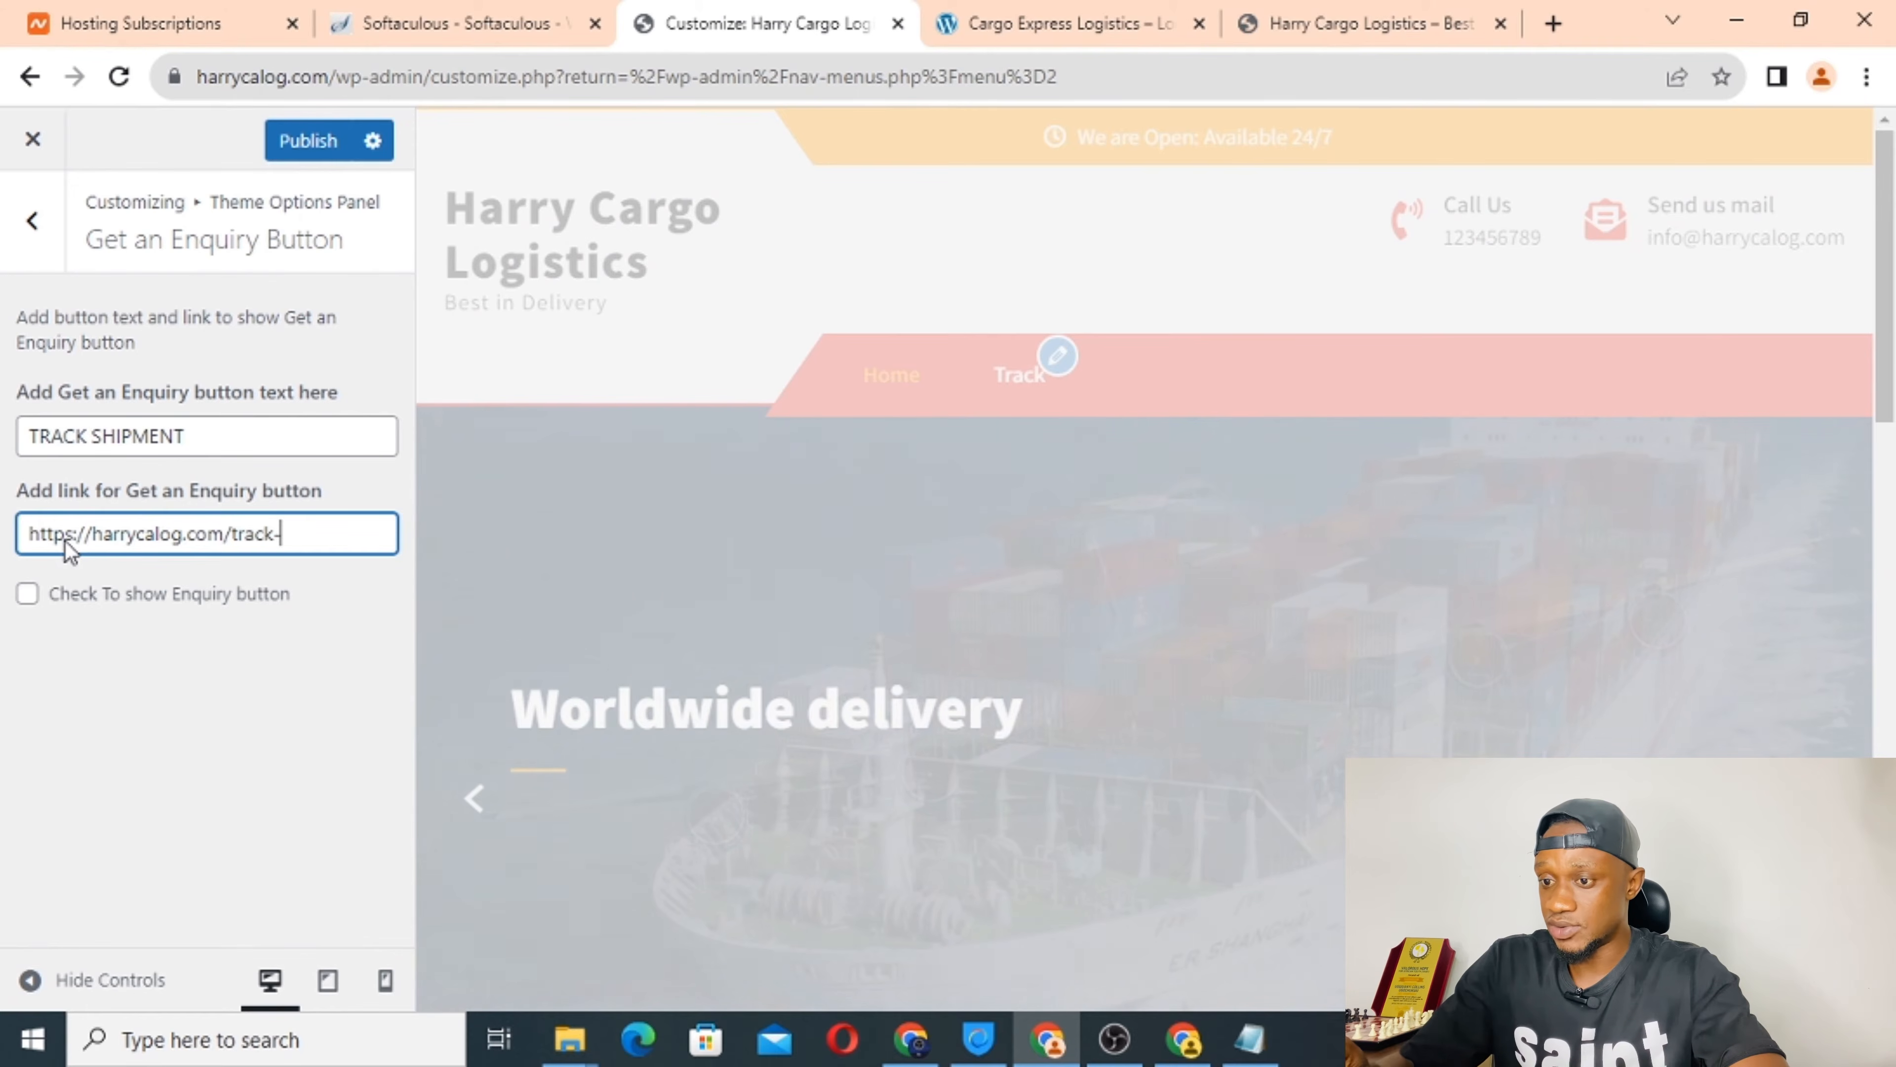
{"action": "type", "text": "orm"}
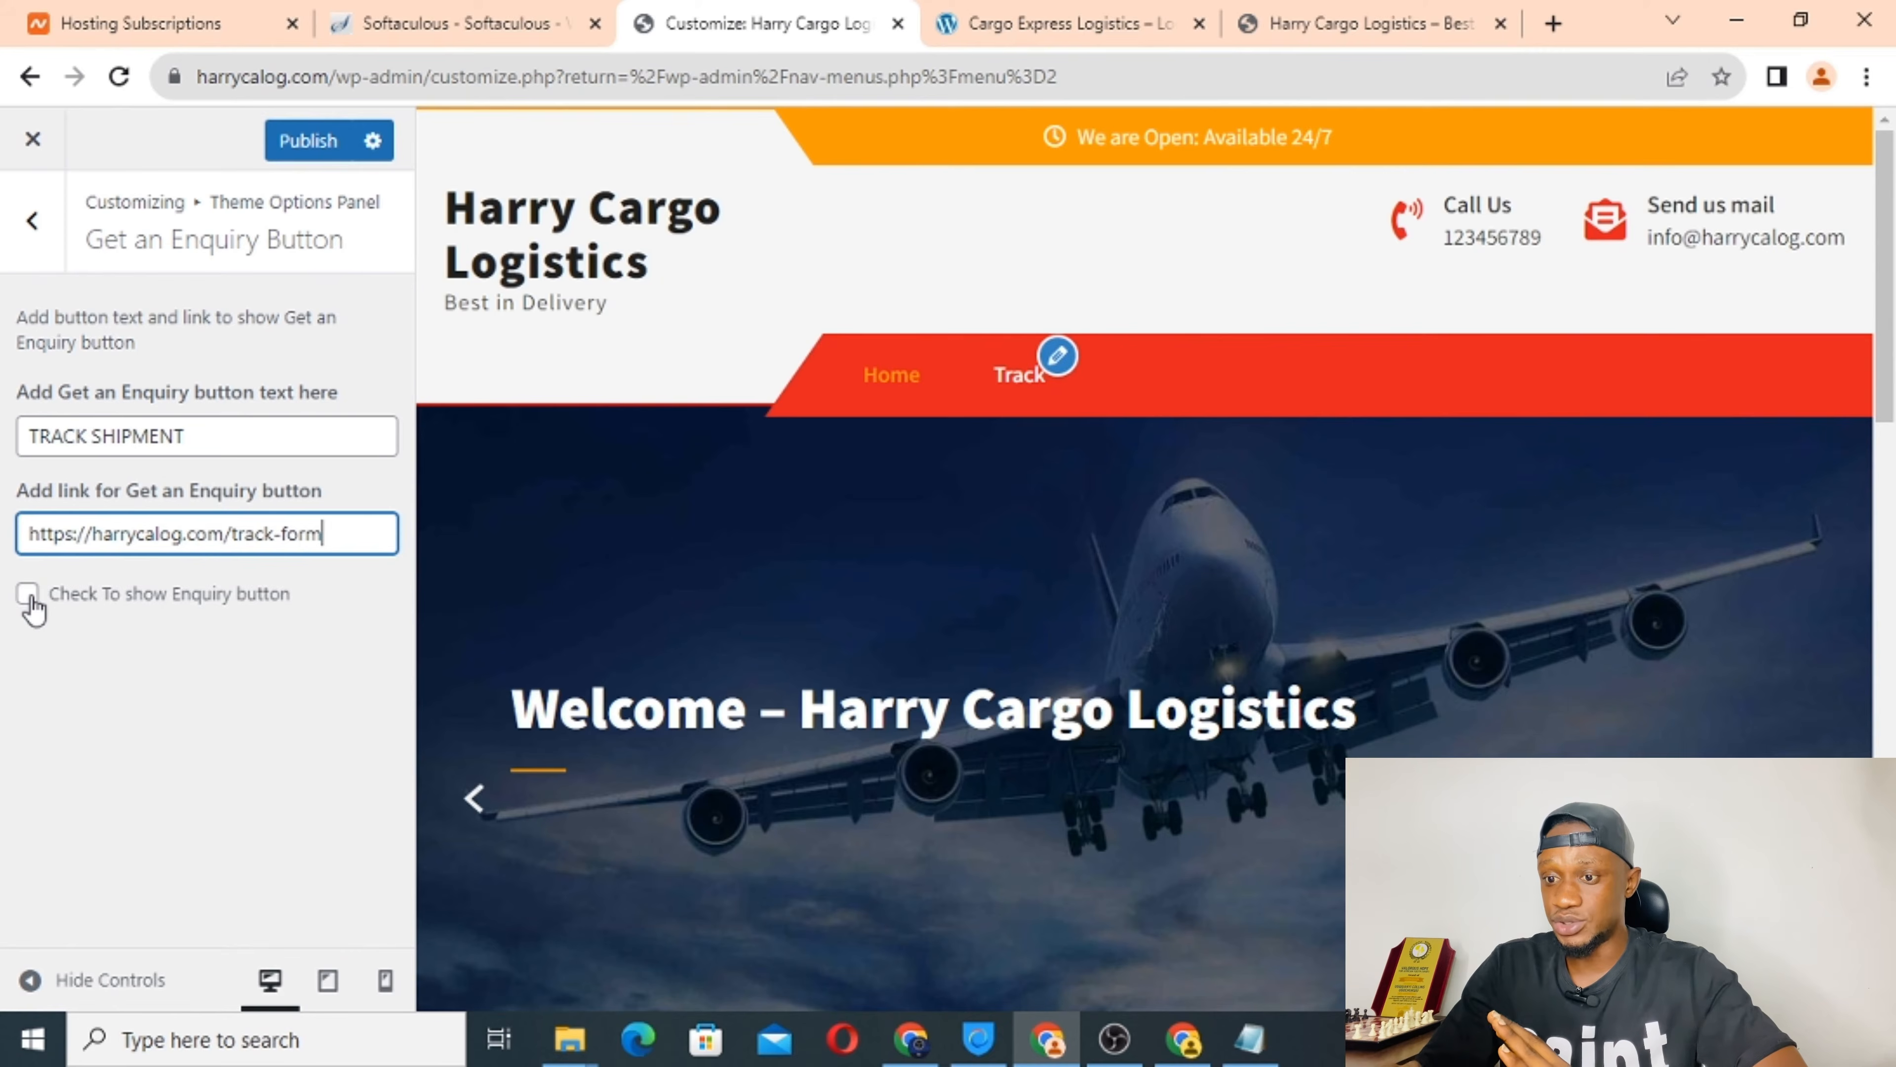
{"action": "left_click", "coordinate": [29, 595]}
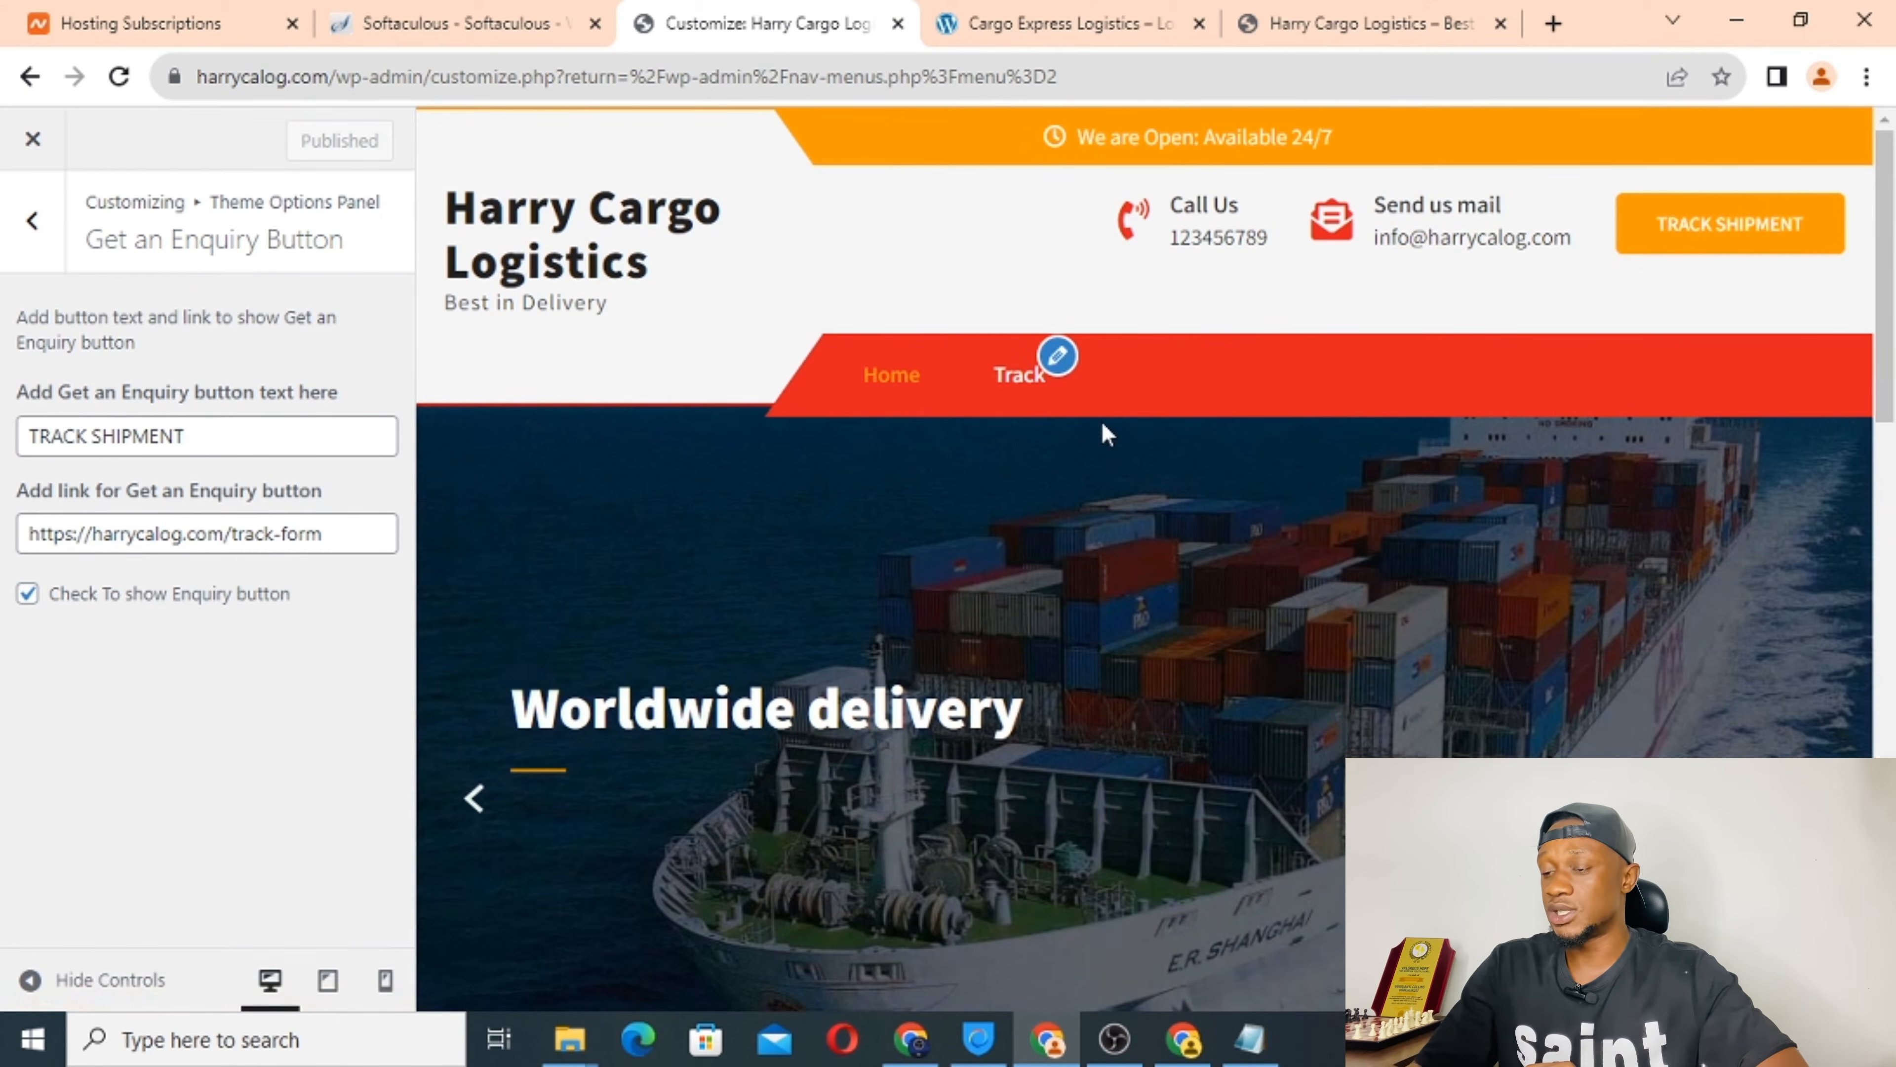
{"action": "scroll", "coordinate": [1096, 435], "scroll_direction": "down", "scroll_amount": 10}
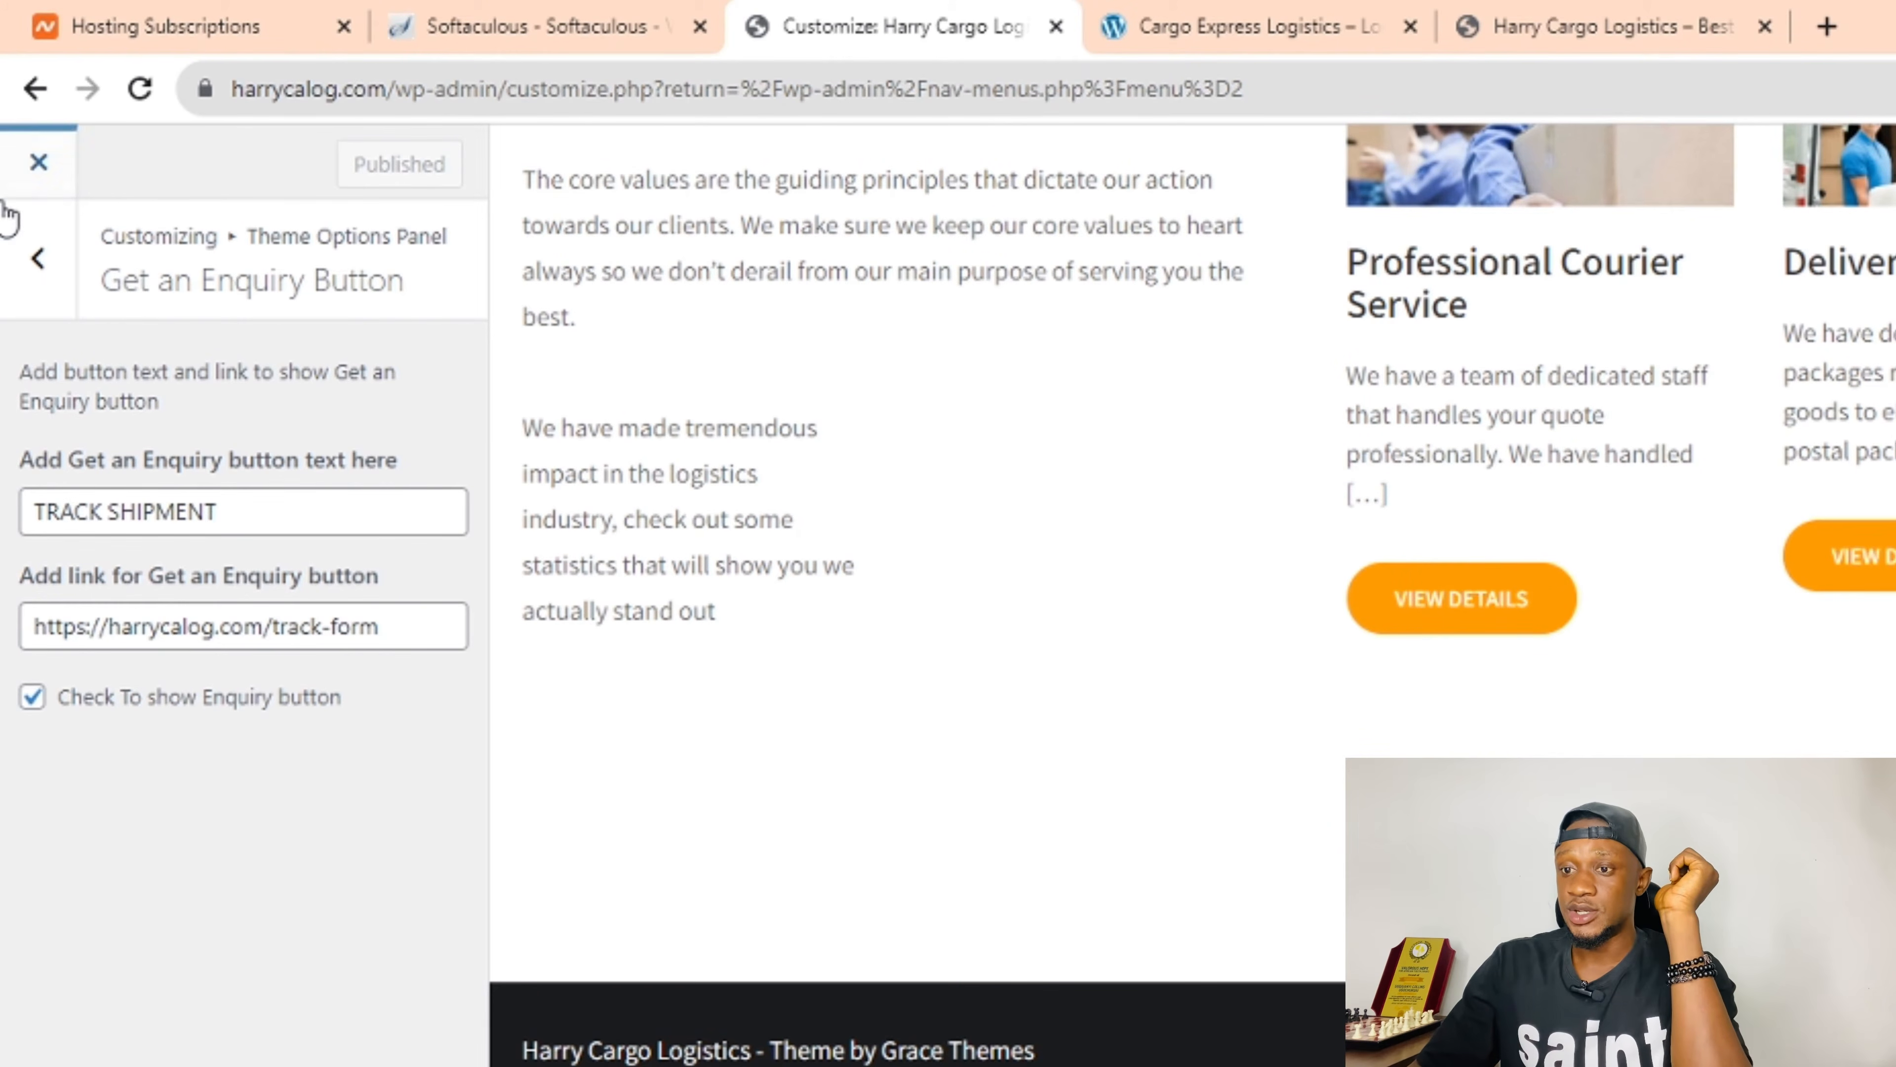
Back out of the Theme Options sections and close the Customizer.
{"action": "left_click", "coordinate": [25, 284]}
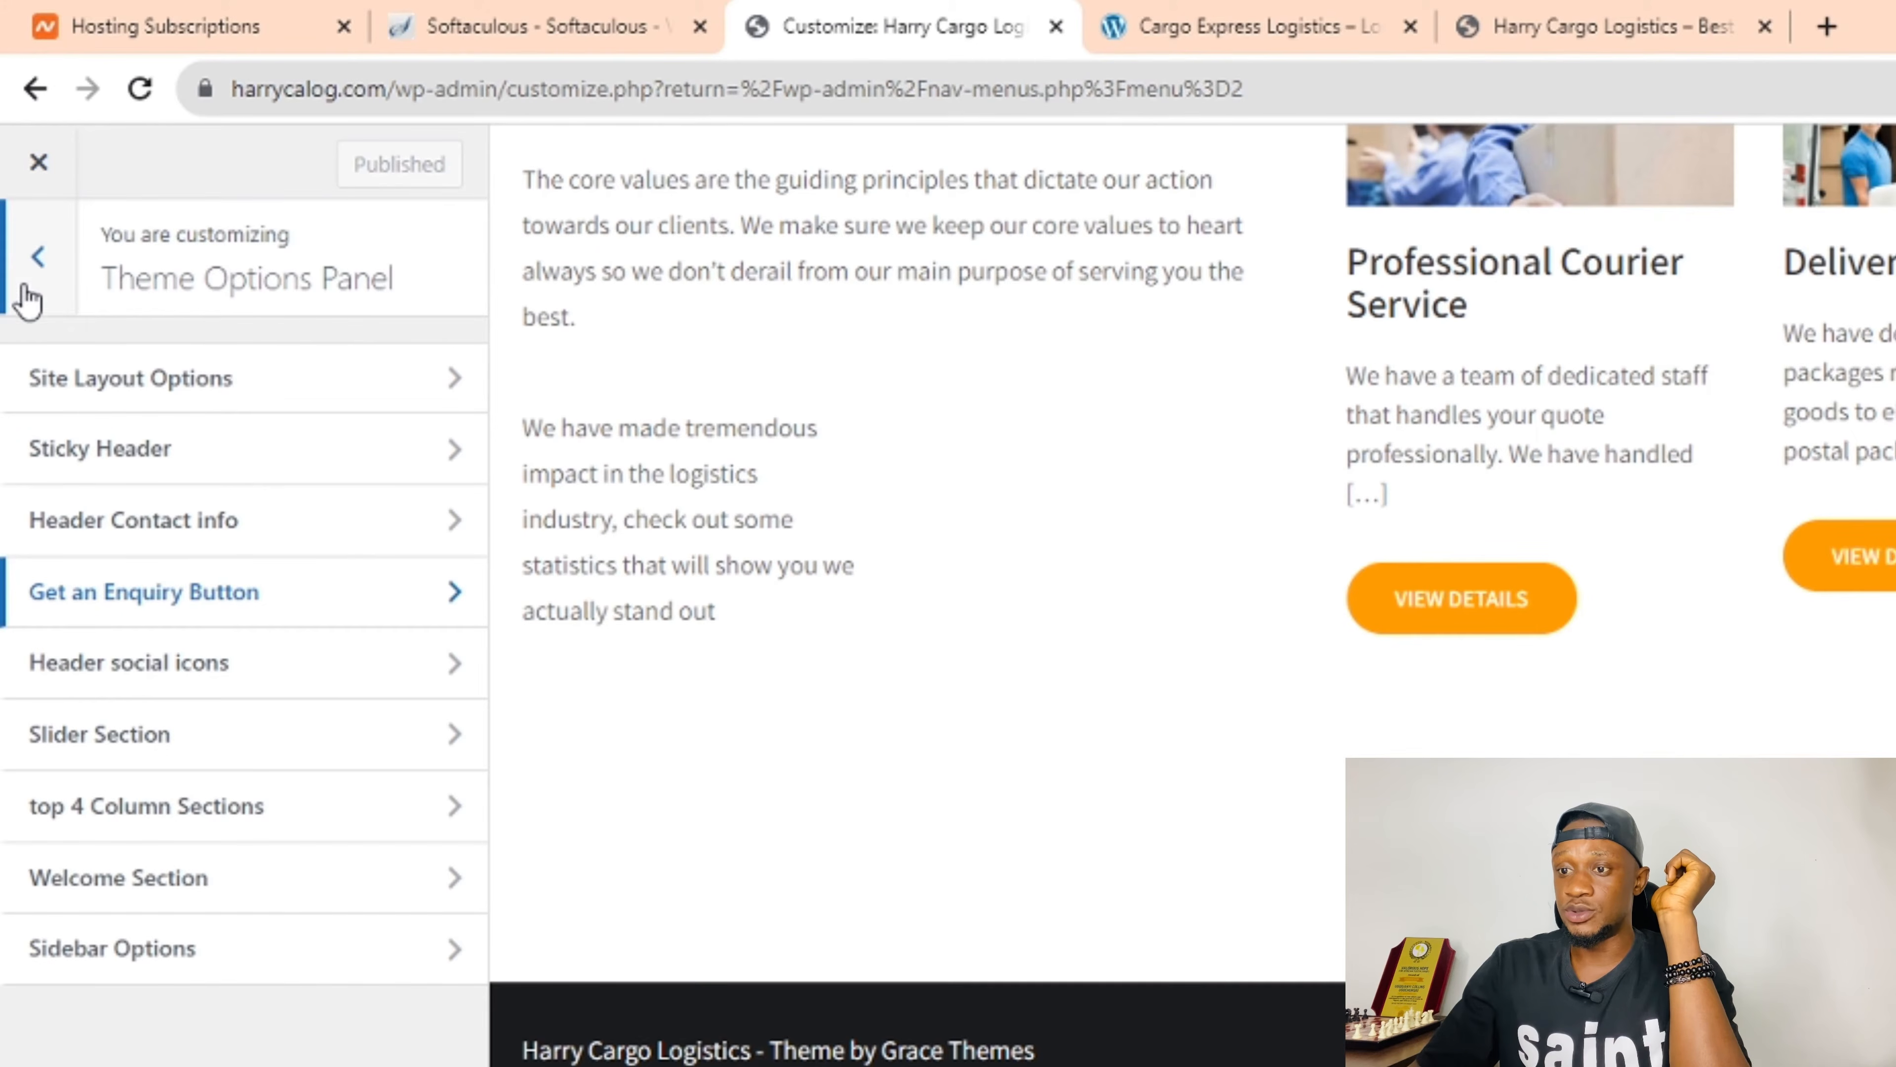
{"action": "left_click", "coordinate": [26, 280]}
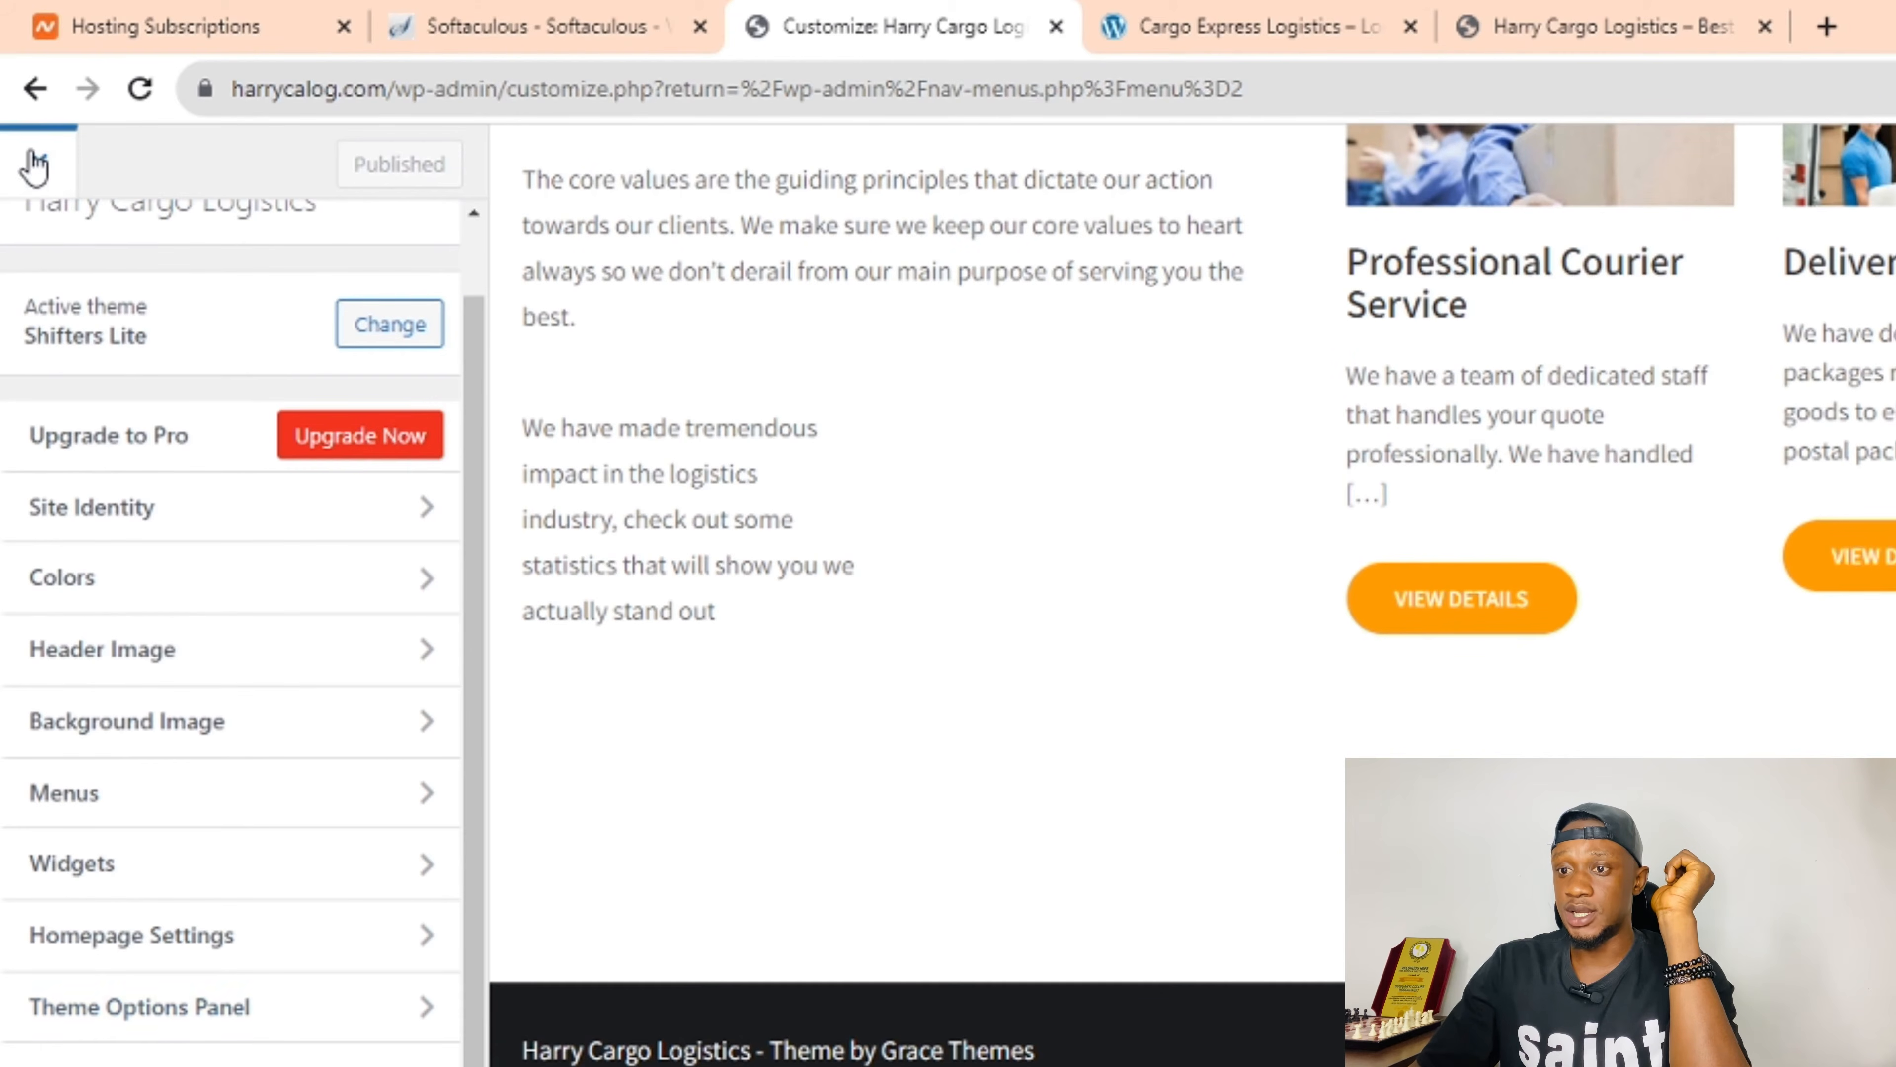
{"action": "left_click", "coordinate": [34, 164]}
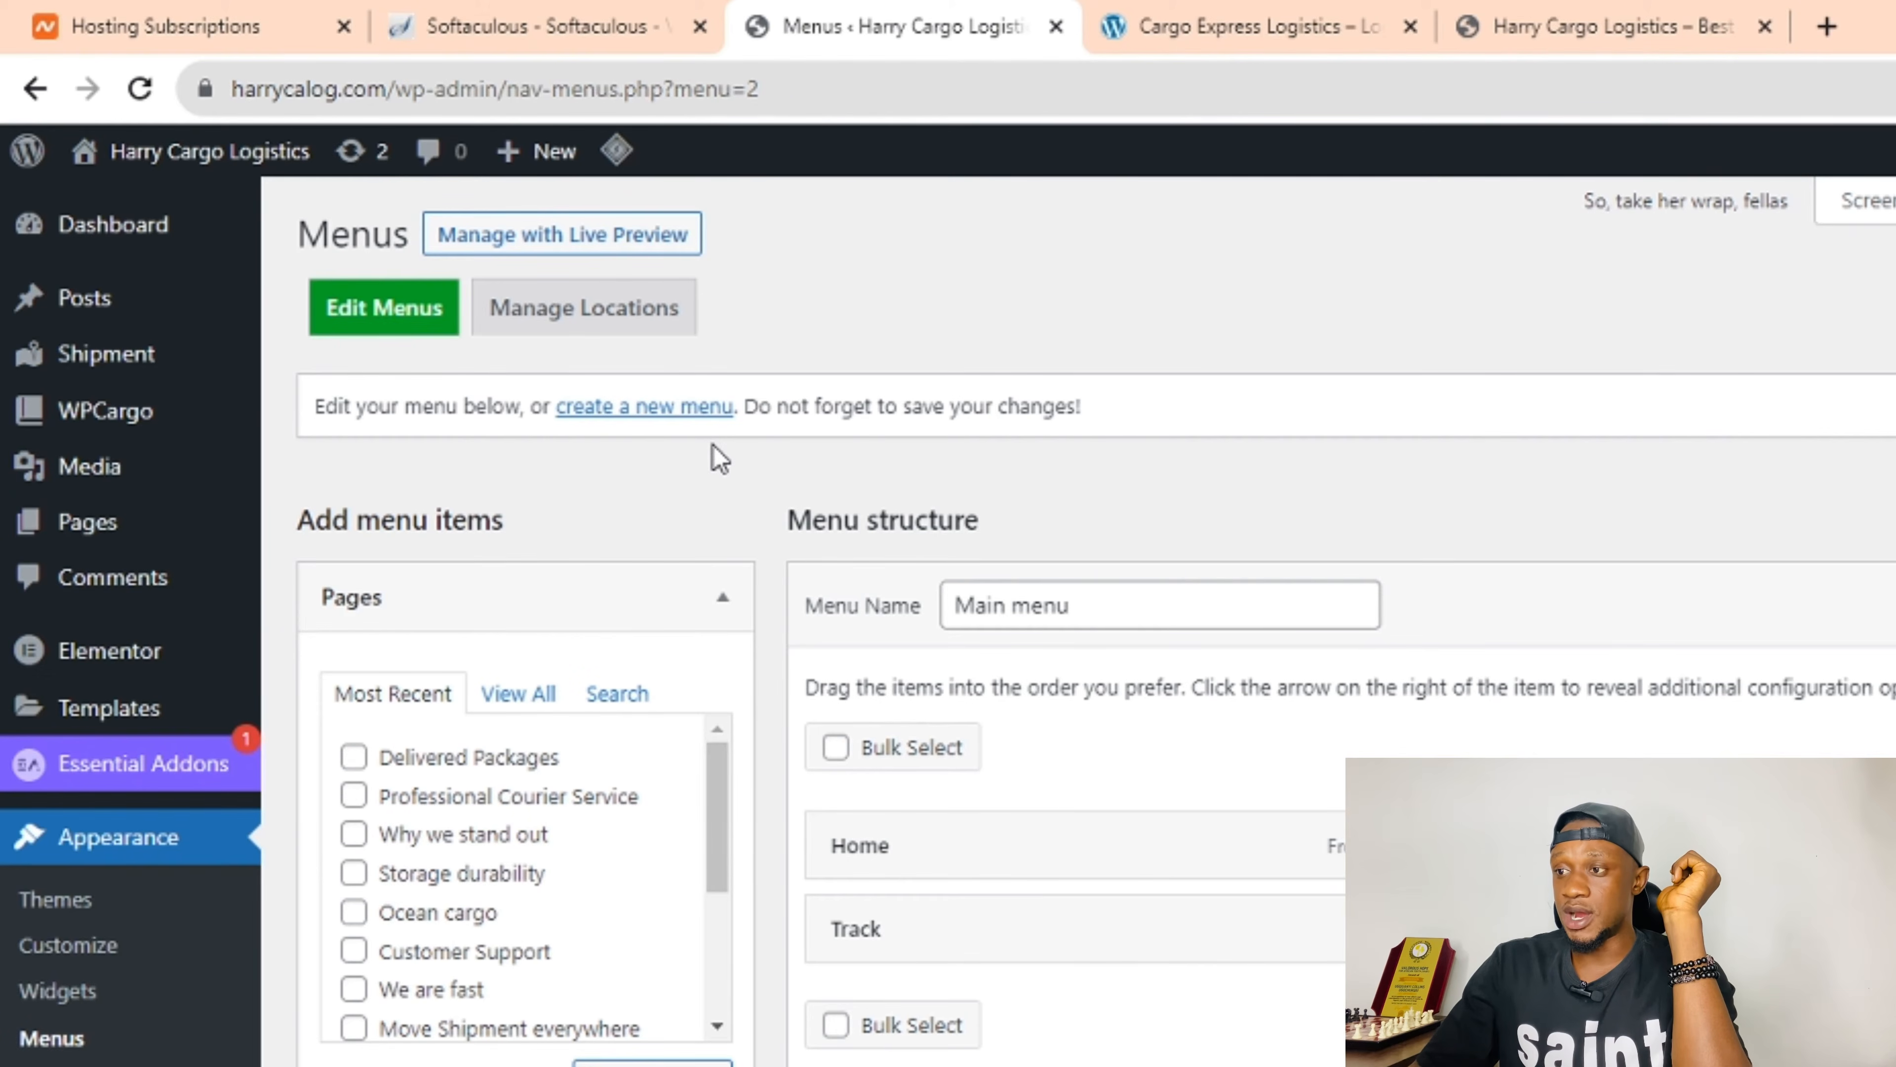
Check the live homepage, then go back to the Menus admin screen.
{"action": "left_click", "coordinate": [1574, 22]}
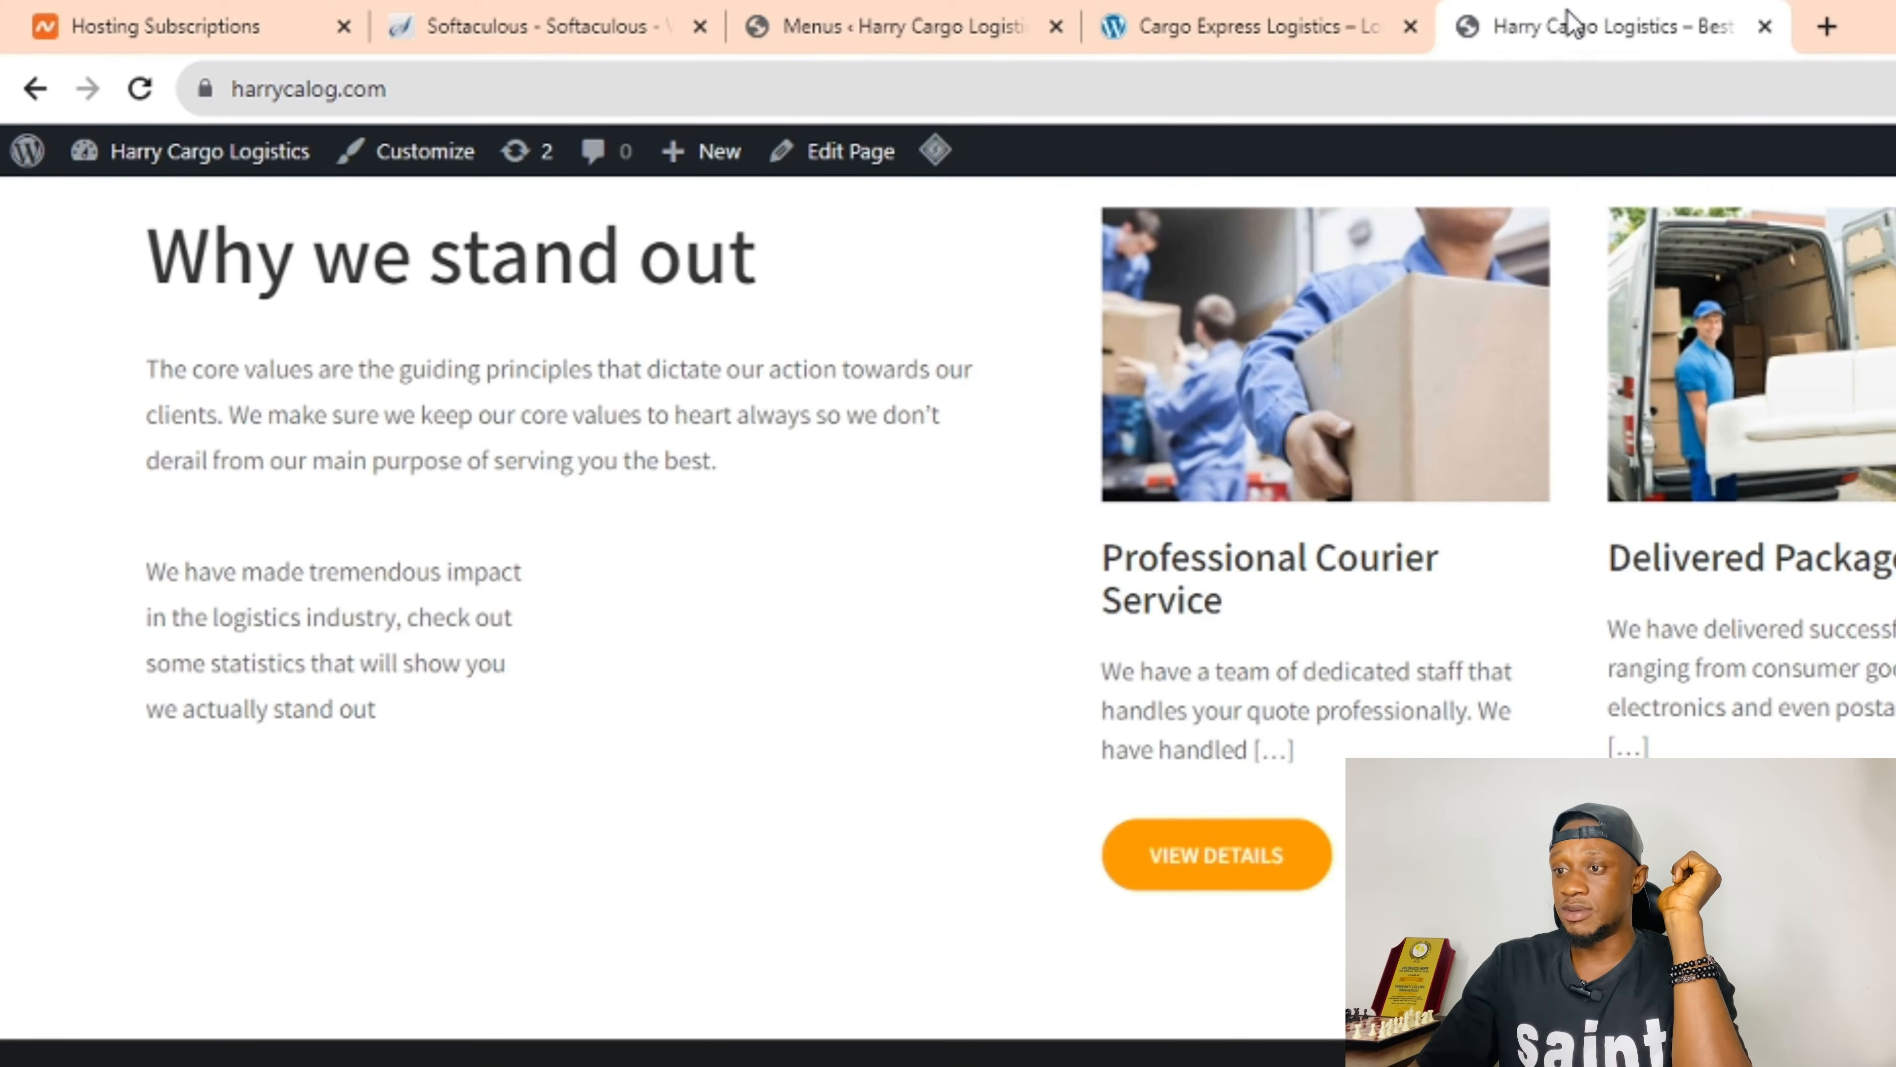
{"action": "scroll", "coordinate": [700, 448], "scroll_direction": "up", "scroll_amount": 6}
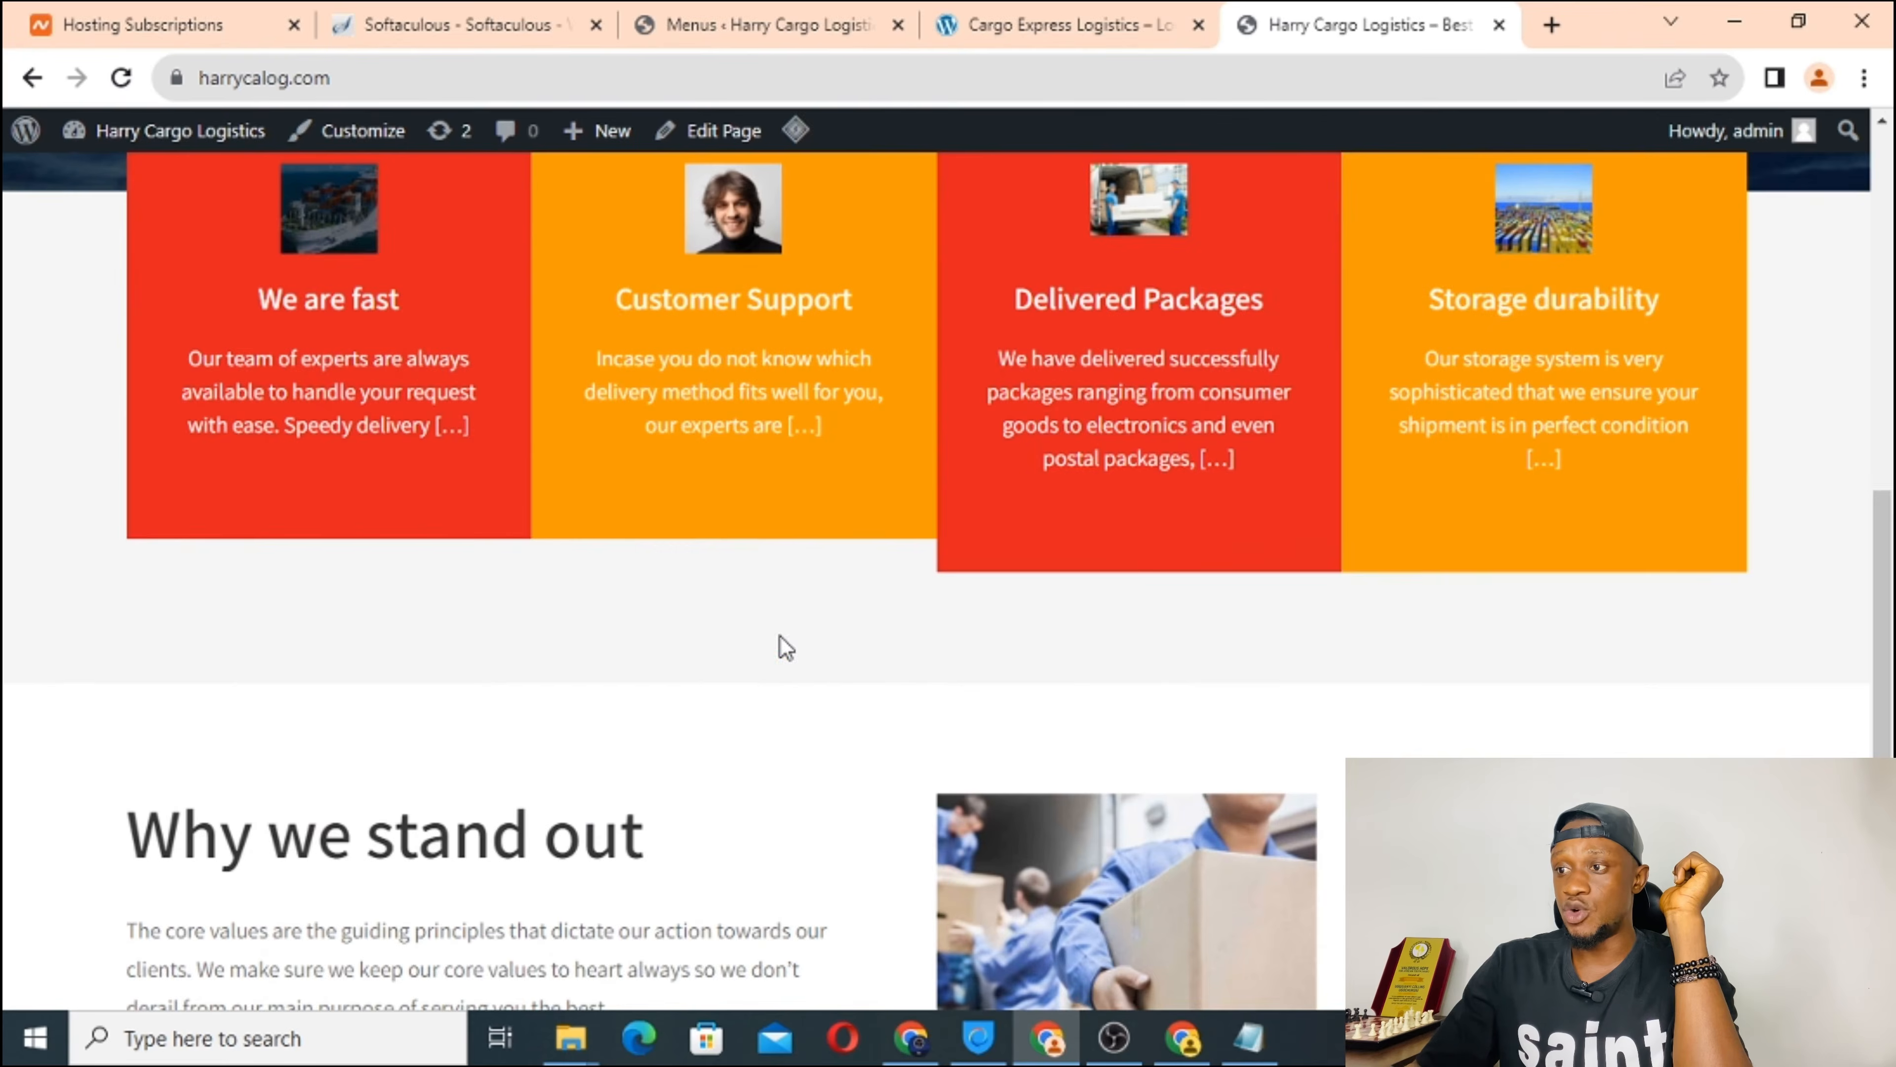
{"action": "scroll", "coordinate": [785, 647], "scroll_direction": "up", "scroll_amount": 5}
{"action": "scroll", "coordinate": [760, 719], "scroll_direction": "down", "scroll_amount": 12}
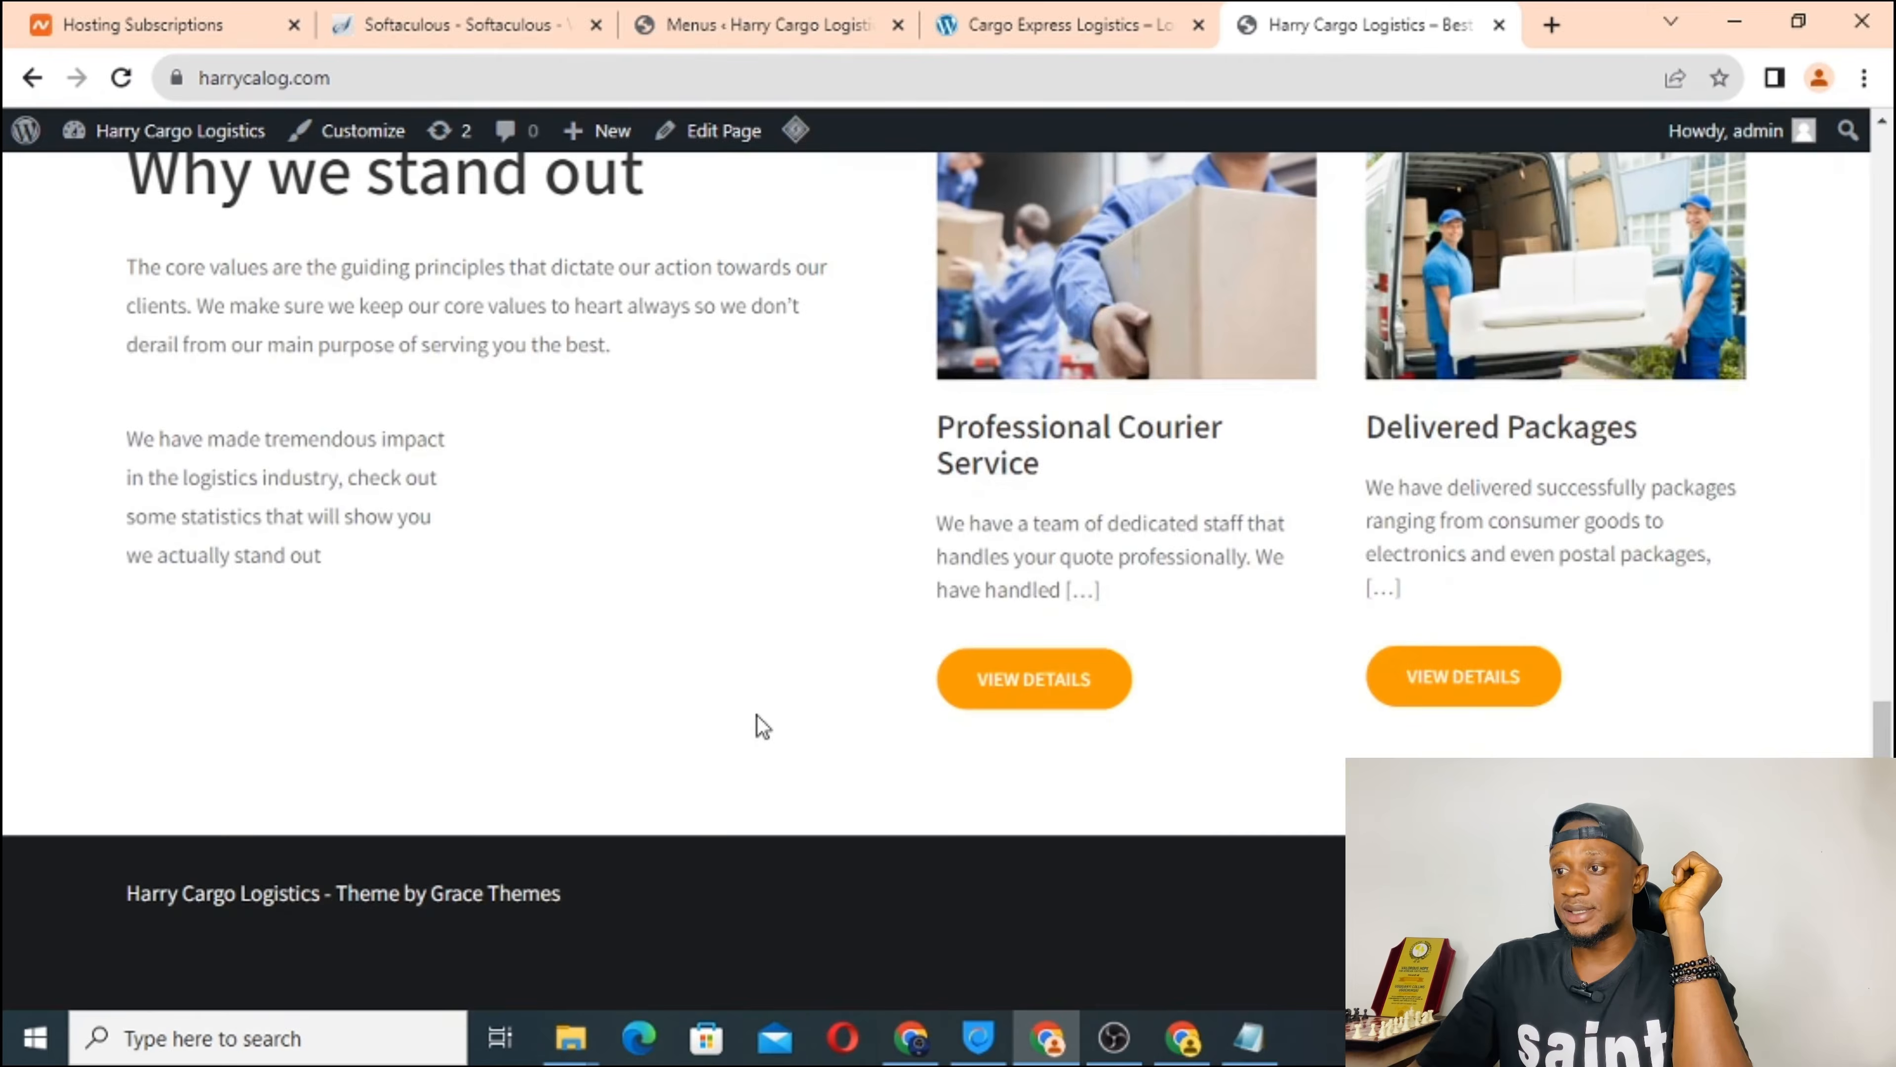
{"action": "left_click", "coordinate": [745, 24]}
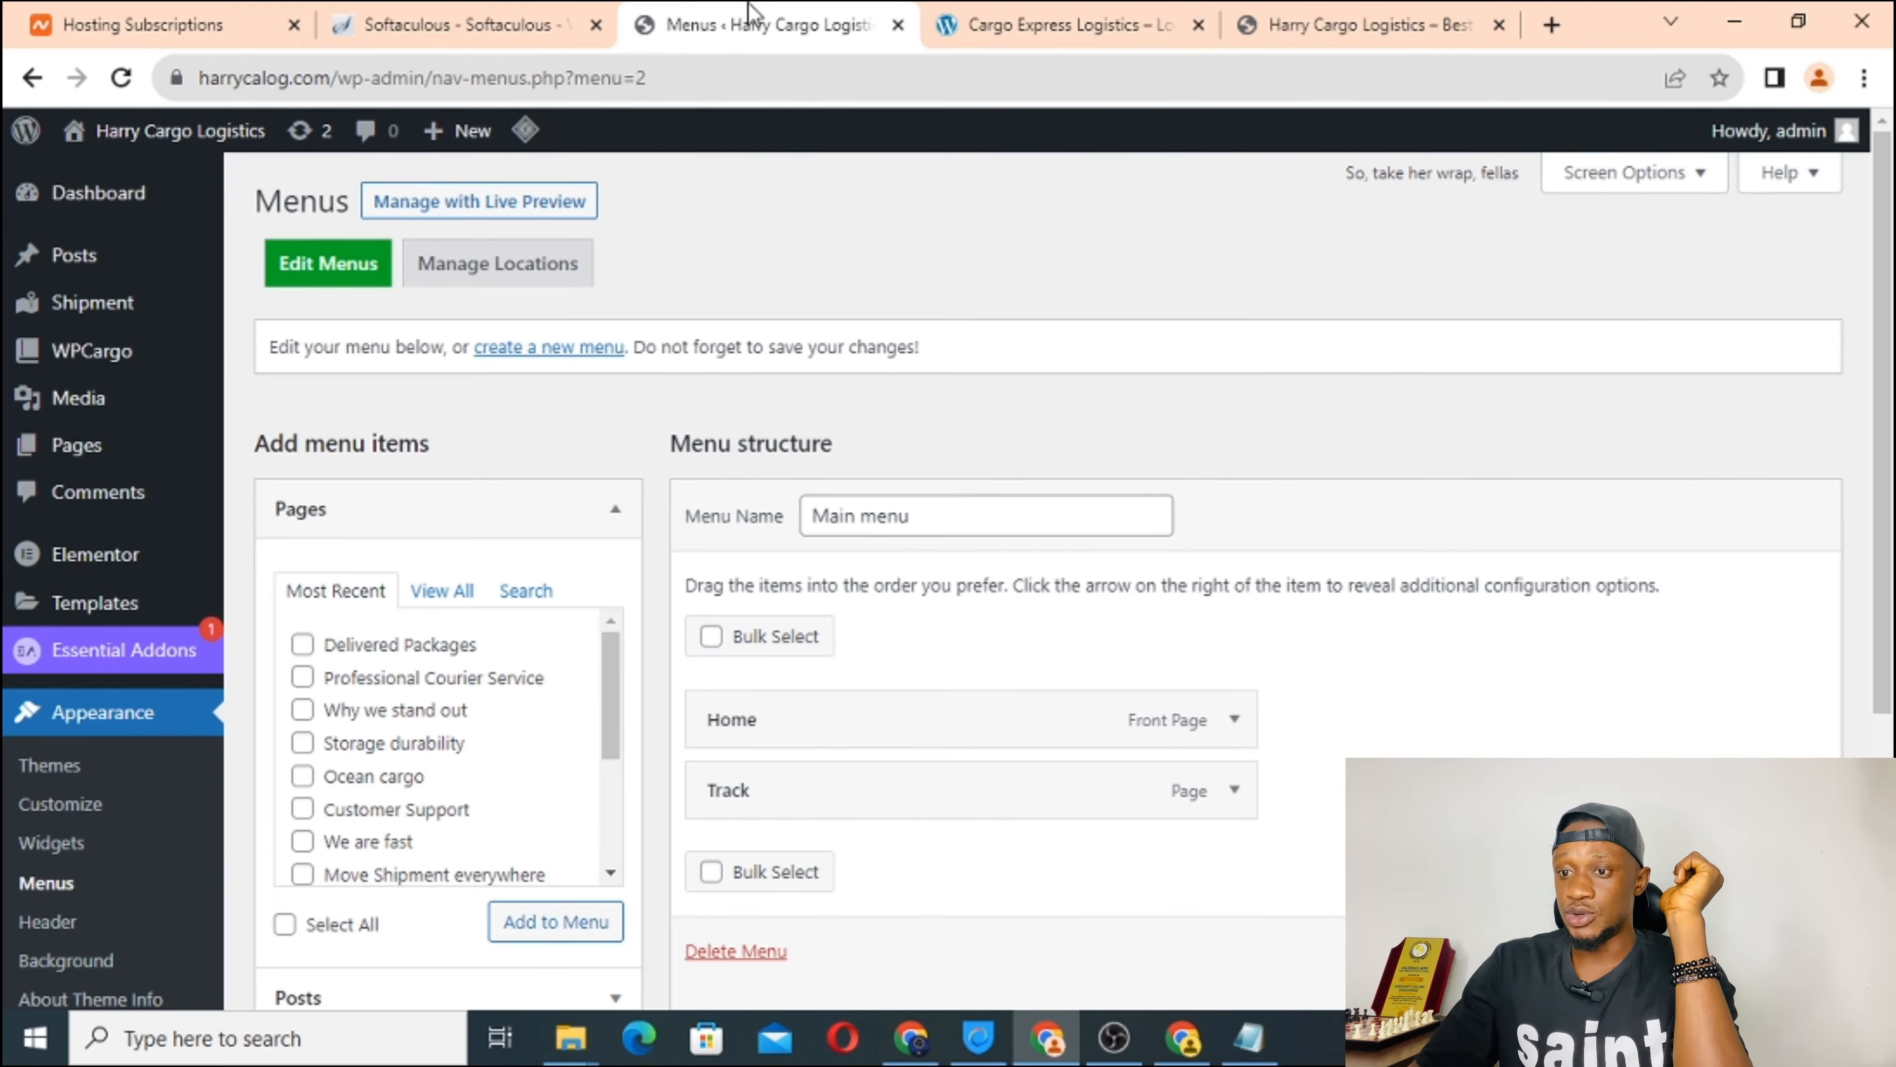
Open Home — Front Page from All Pages in its Edit Page screen.
{"action": "mouse_move", "coordinate": [67, 452]}
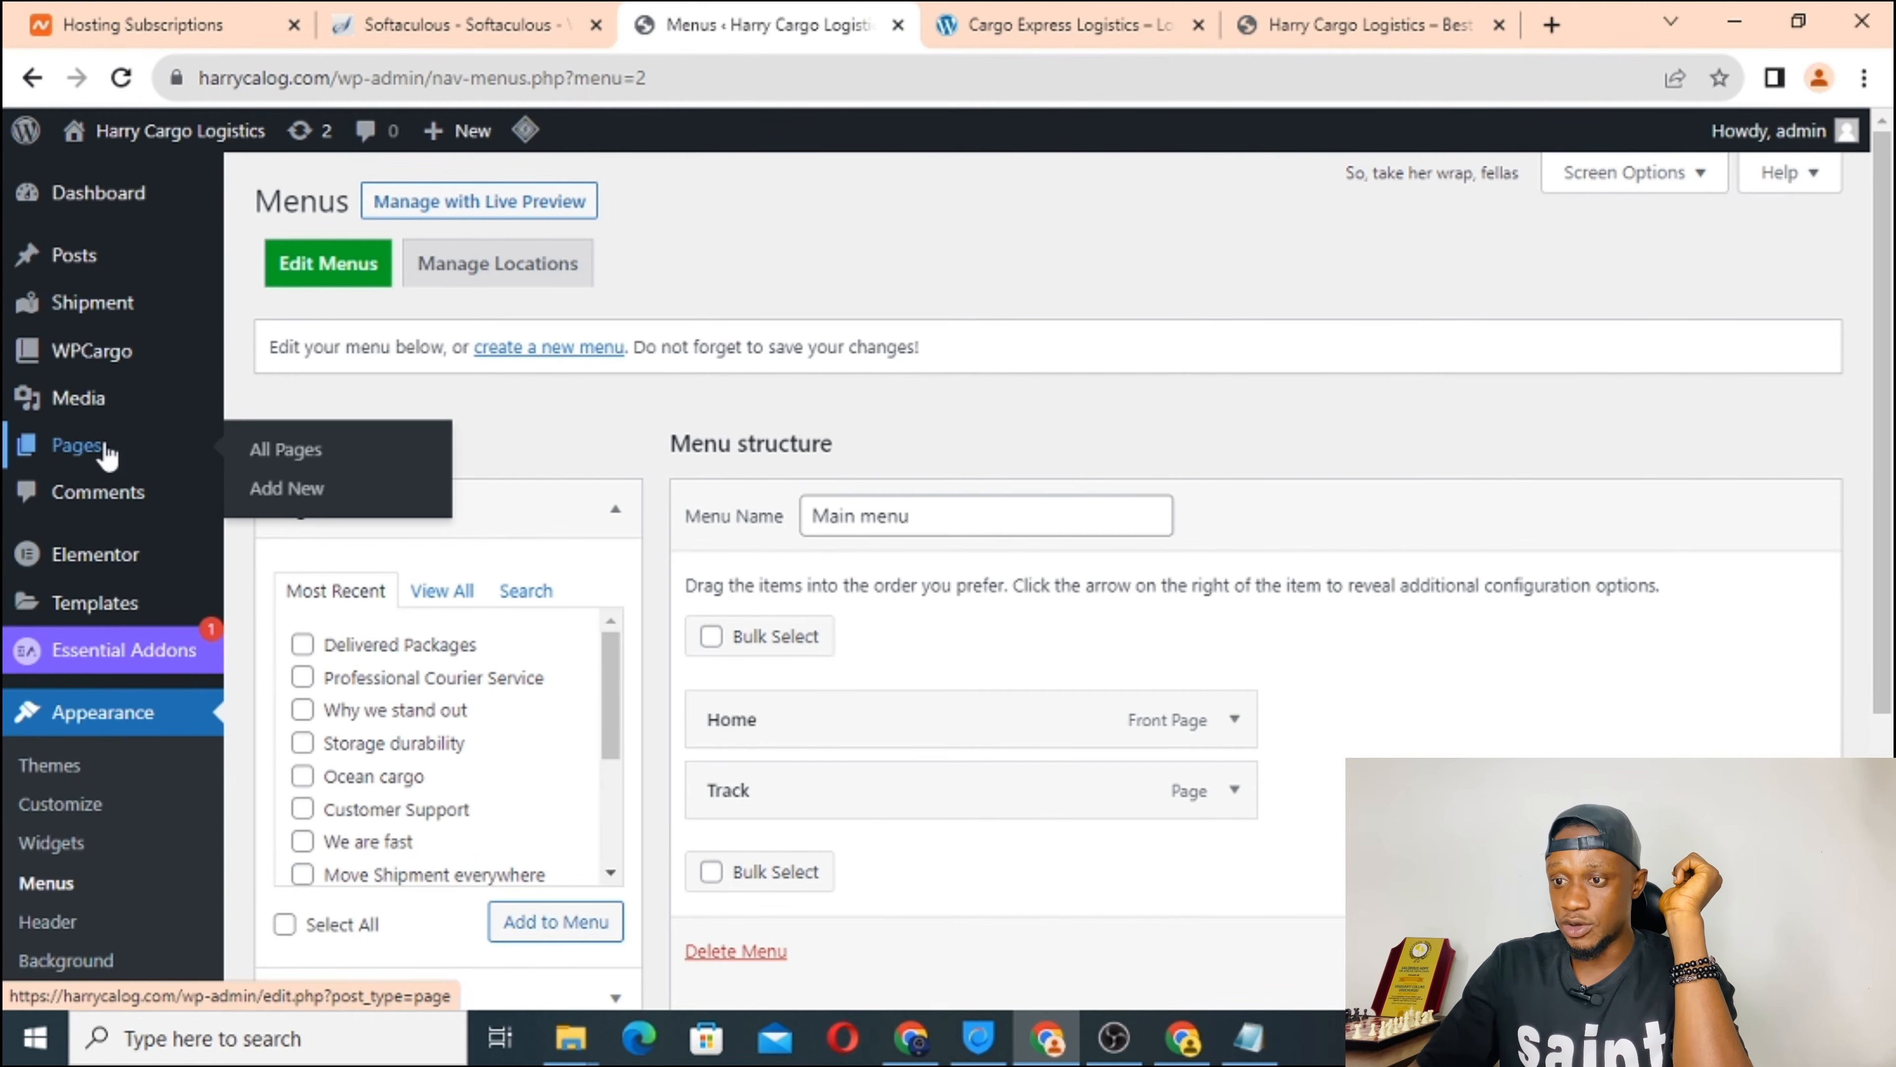
{"action": "left_click", "coordinate": [292, 456]}
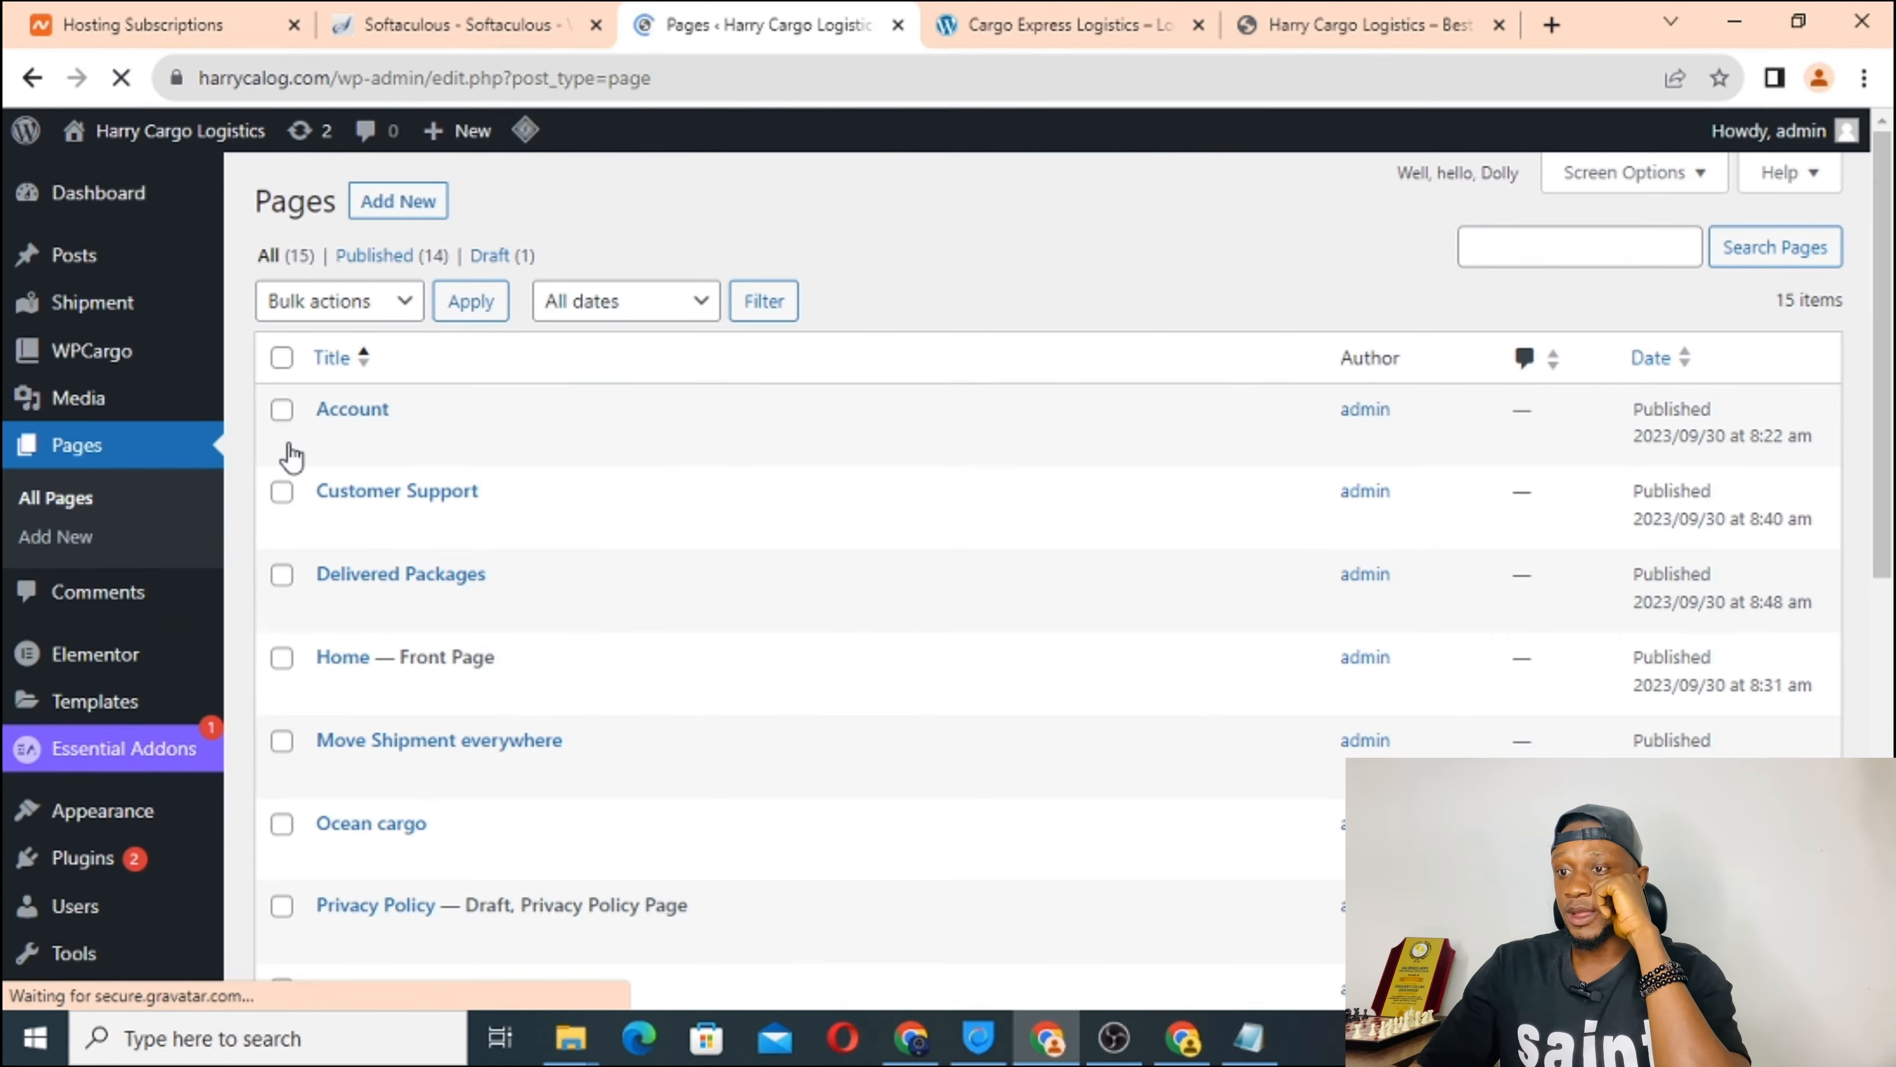
{"action": "scroll", "coordinate": [385, 598], "scroll_direction": "down", "scroll_amount": 1}
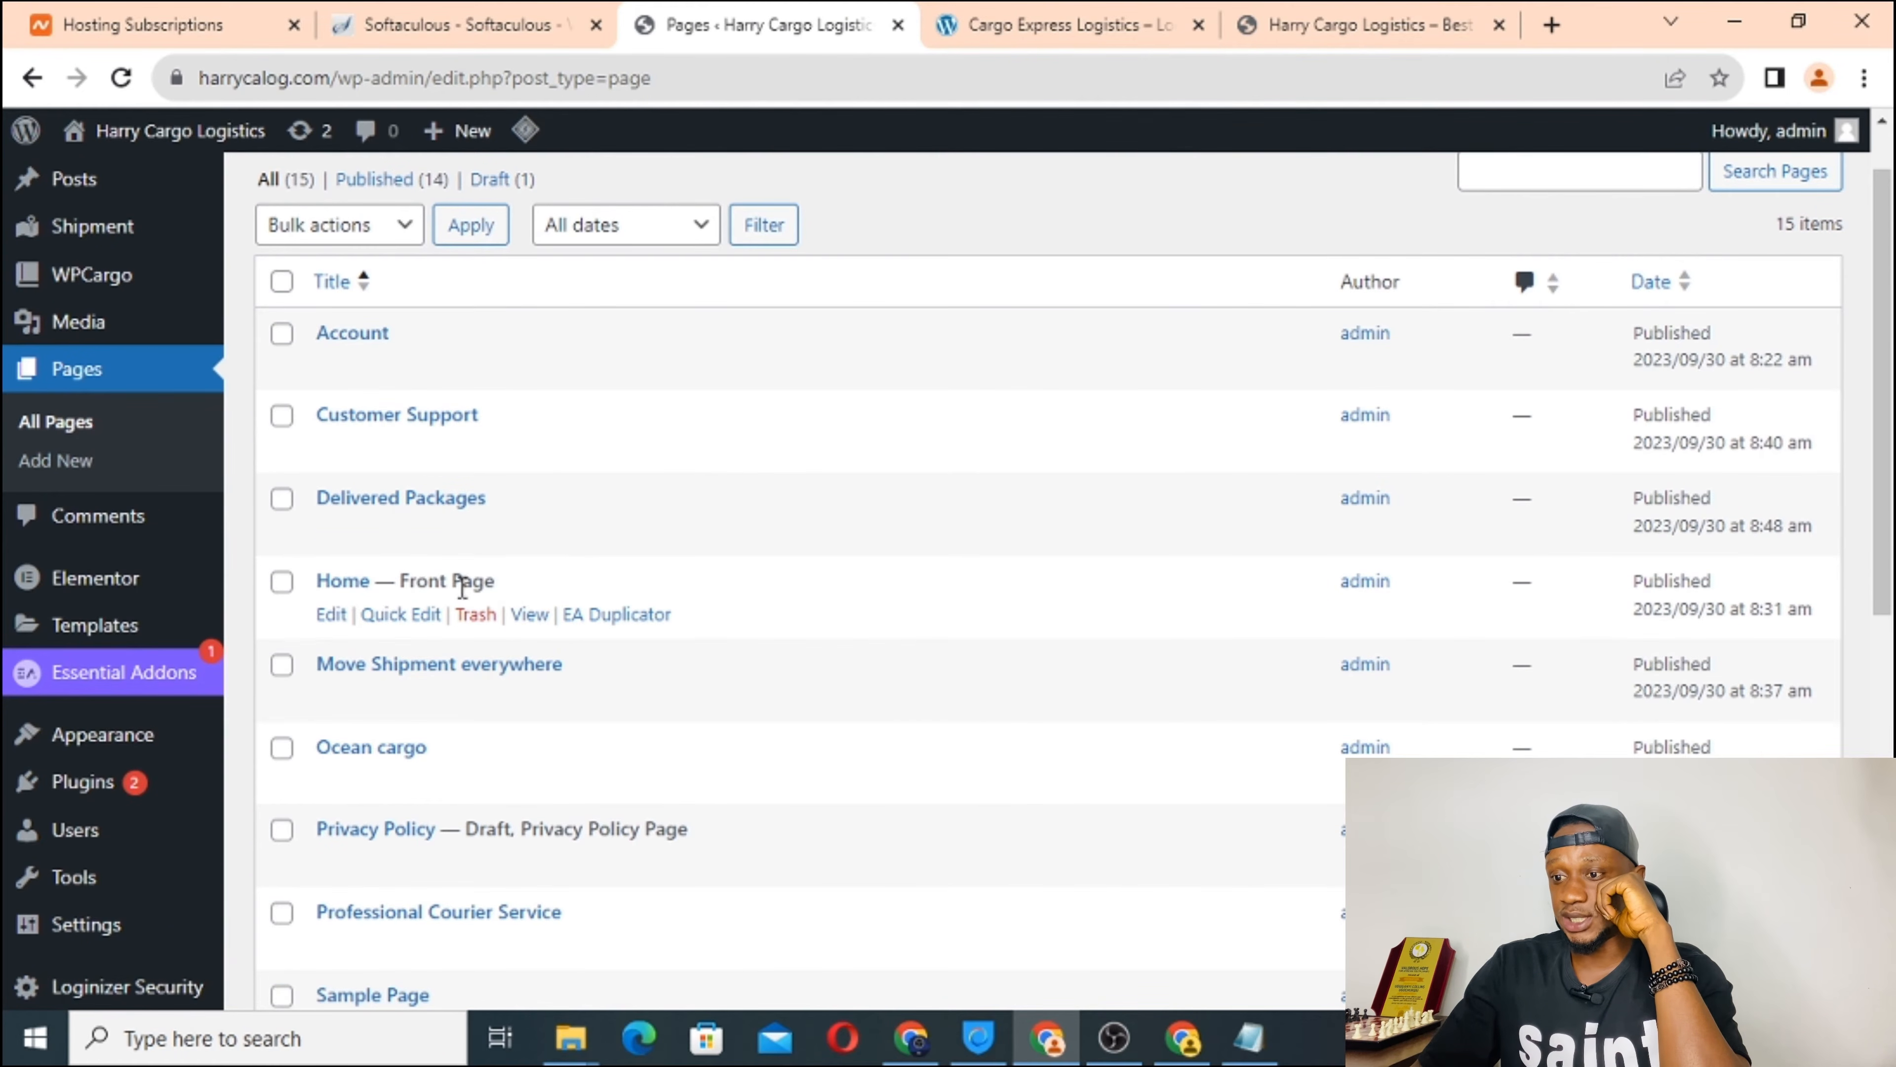
{"action": "left_click", "coordinate": [333, 625]}
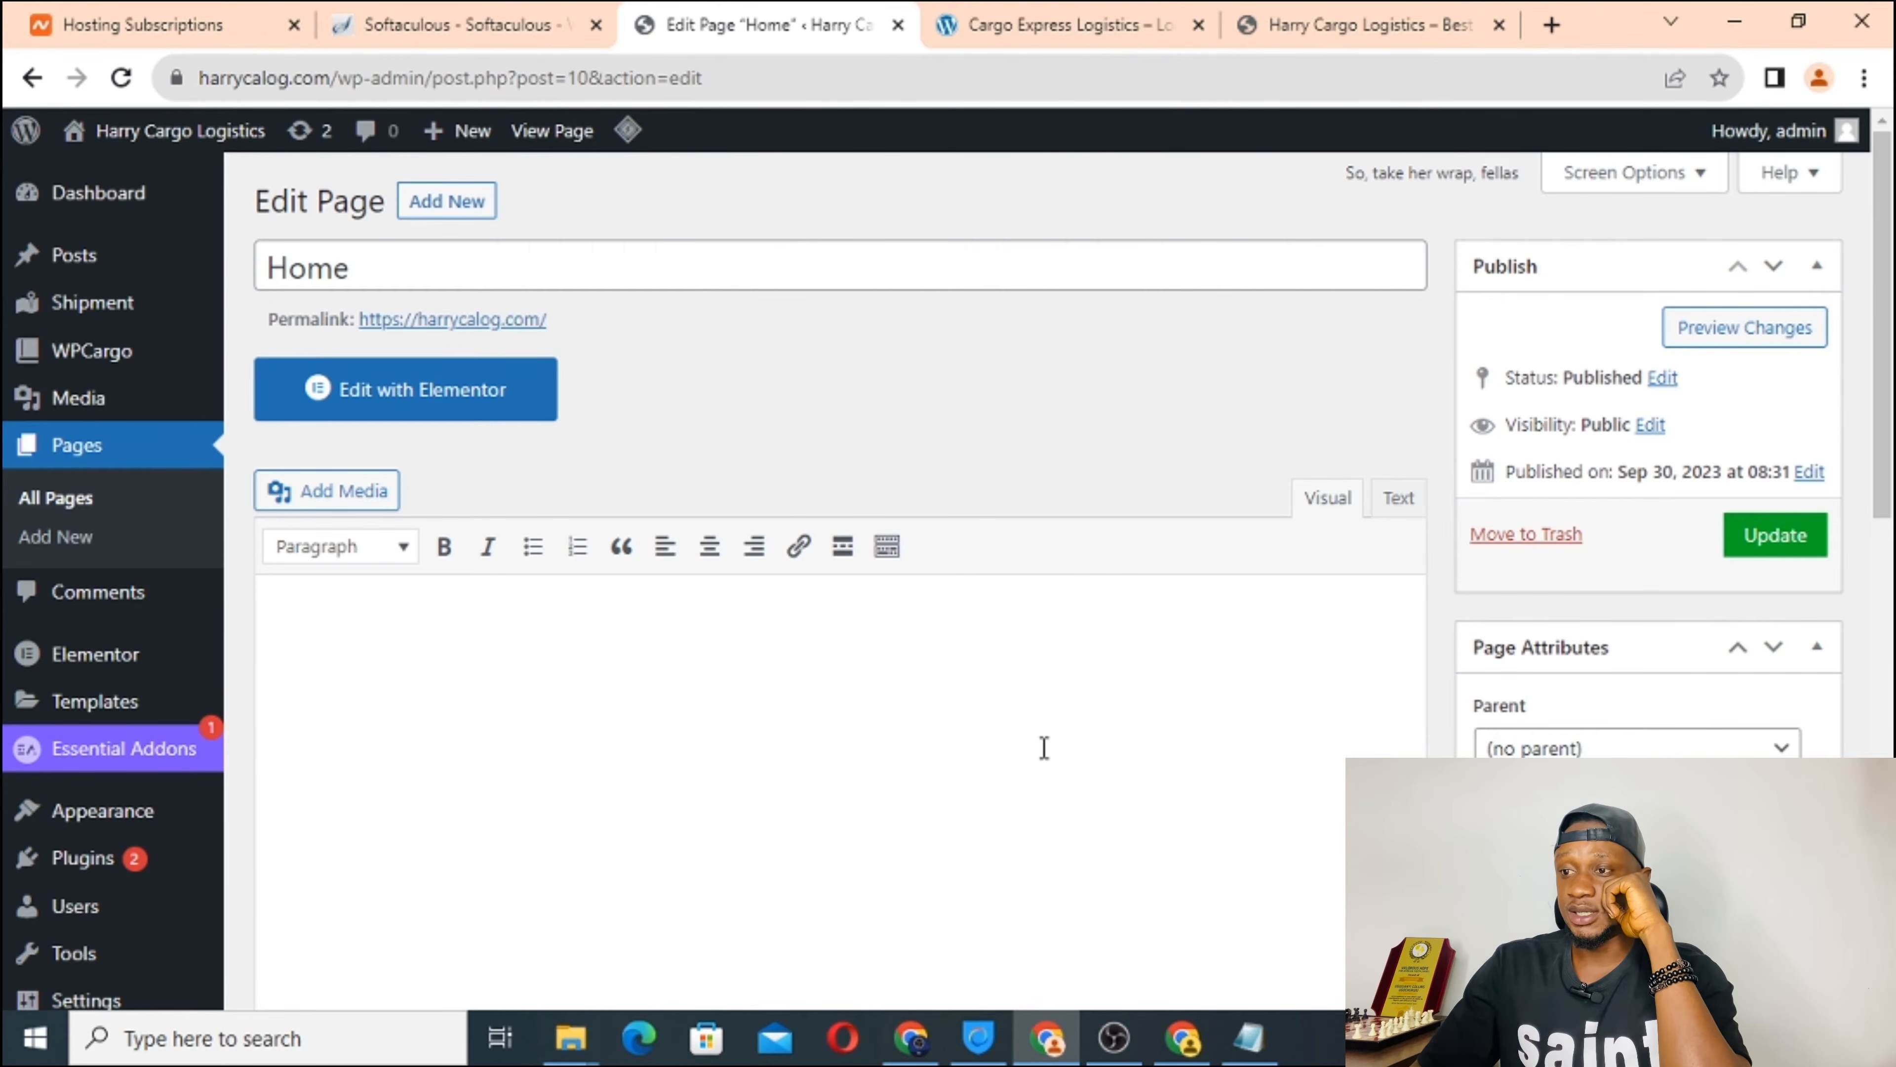
{"action": "scroll", "coordinate": [1044, 747], "scroll_direction": "down", "scroll_amount": 8}
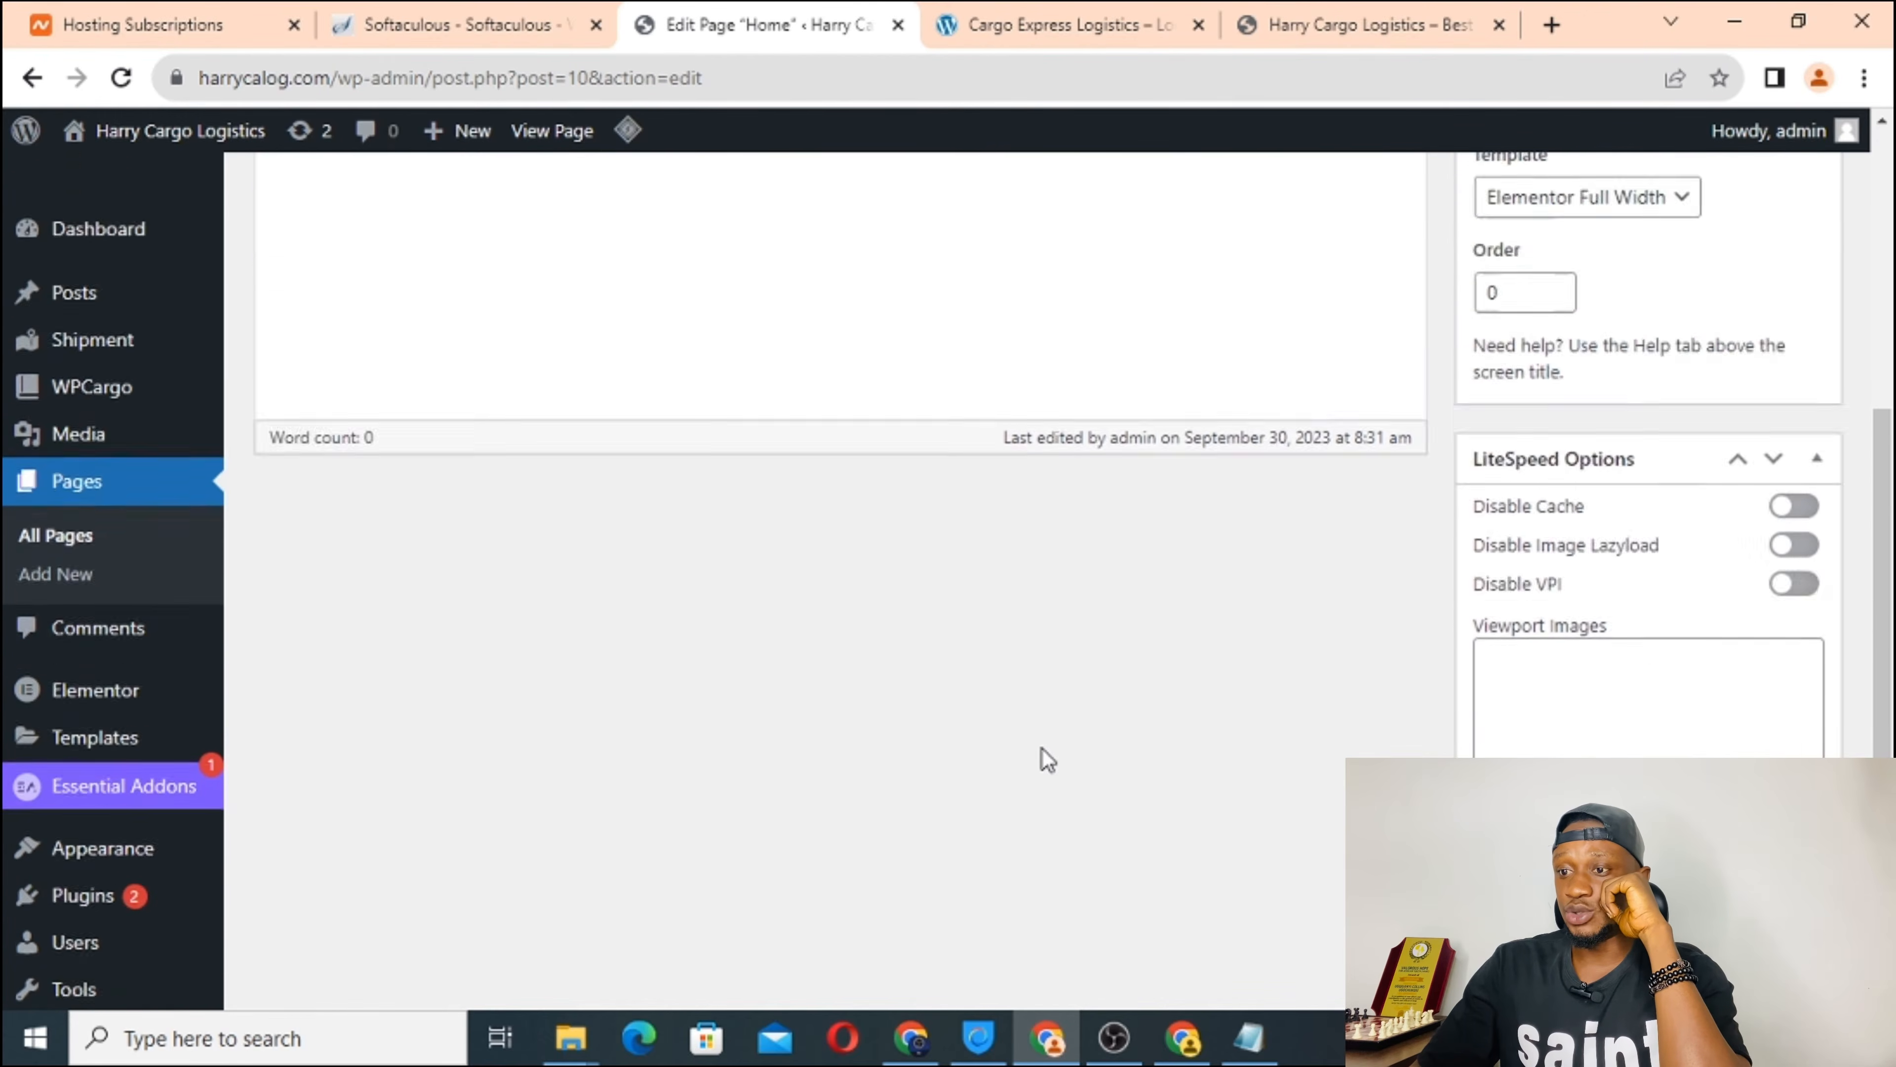
{"action": "scroll", "coordinate": [934, 688], "scroll_direction": "up", "scroll_amount": 8}
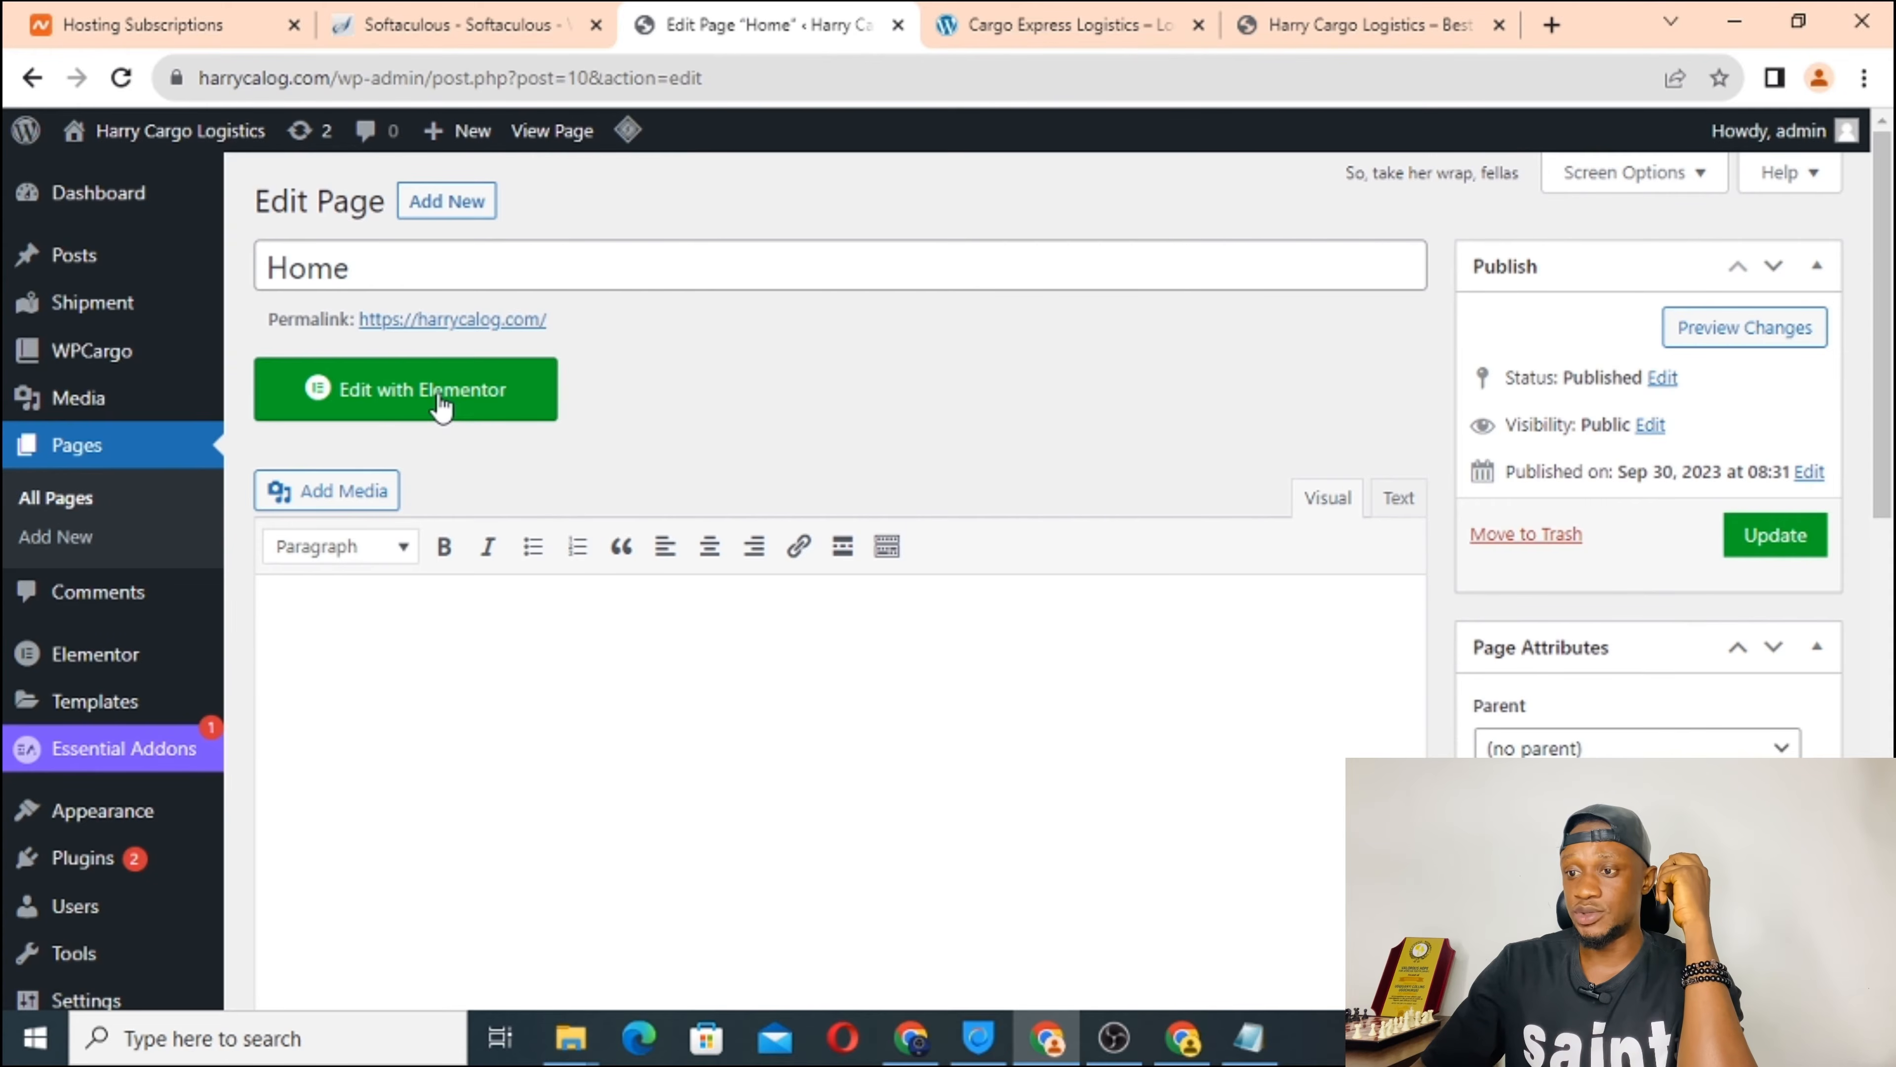
Open the Home page in Elementor, dismissing the AI image generator notice and Navigator panel.
{"action": "left_click", "coordinate": [405, 405]}
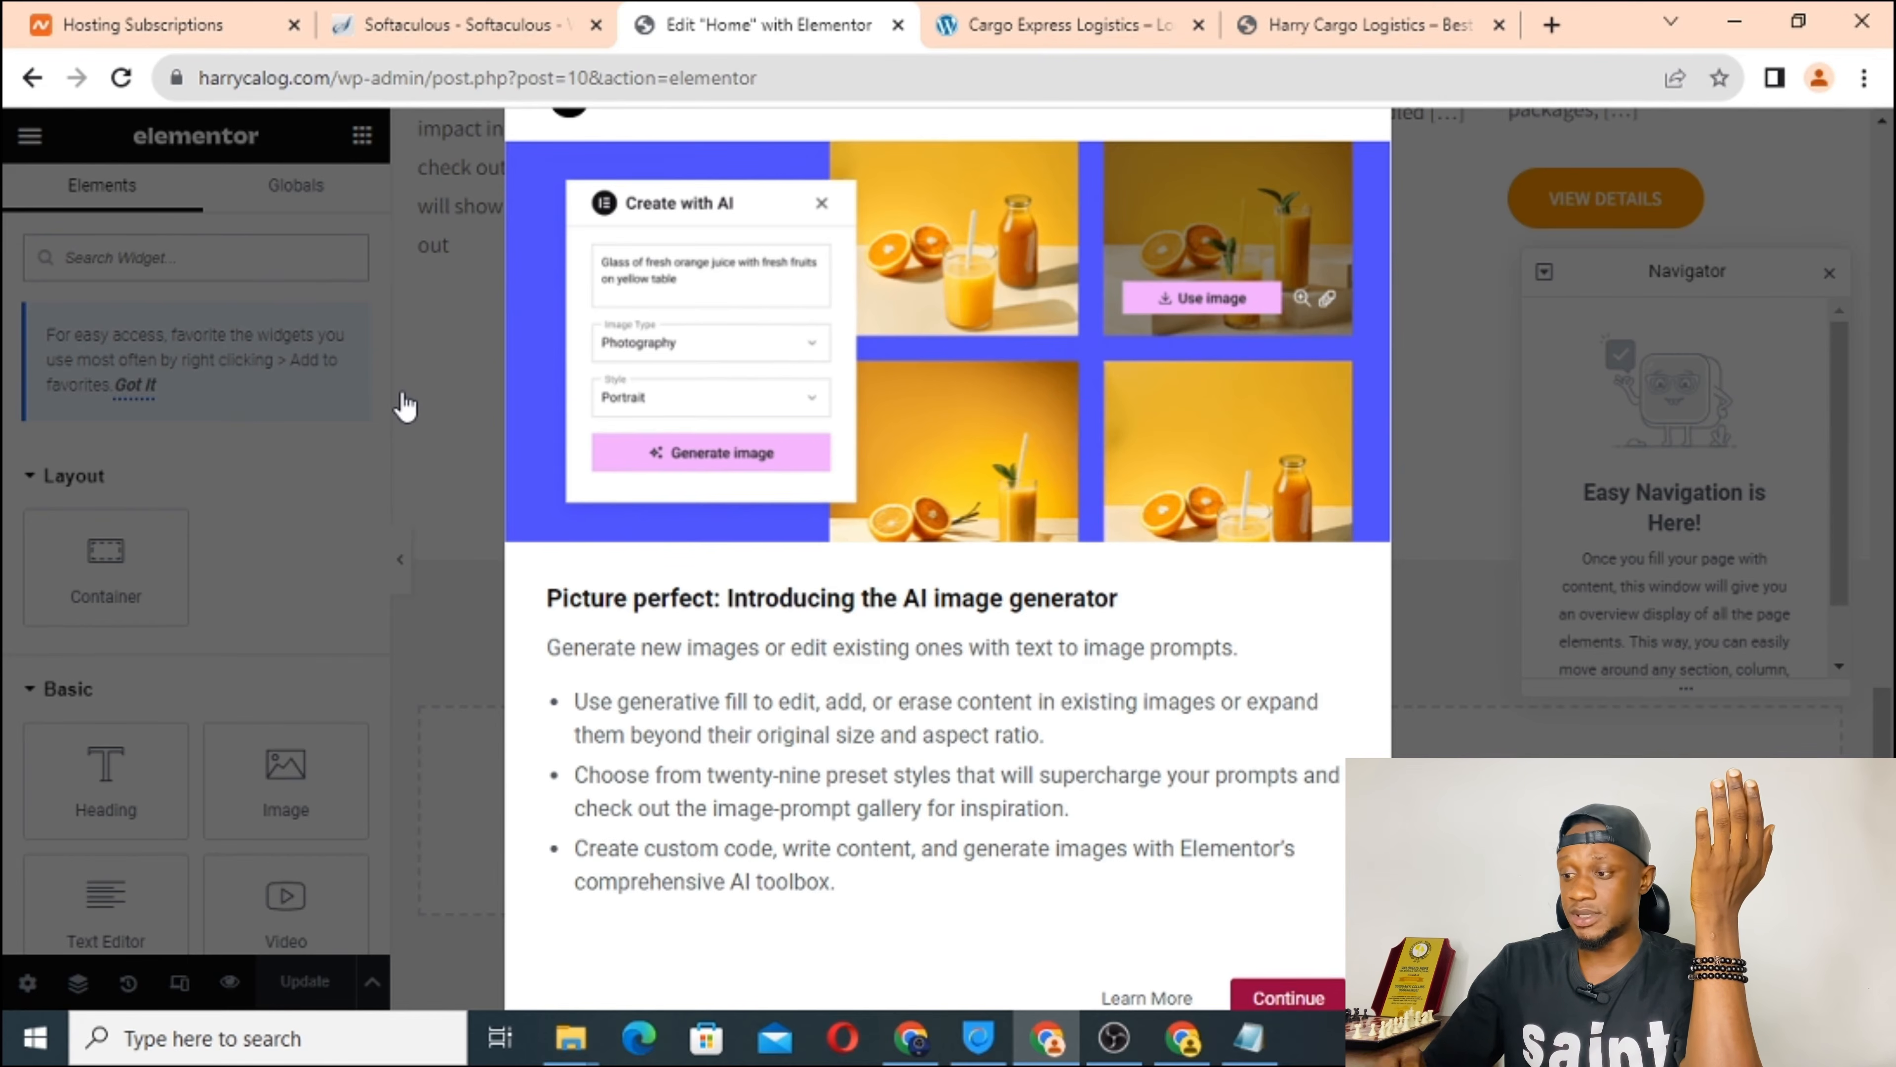
{"action": "left_click", "coordinate": [1278, 999]}
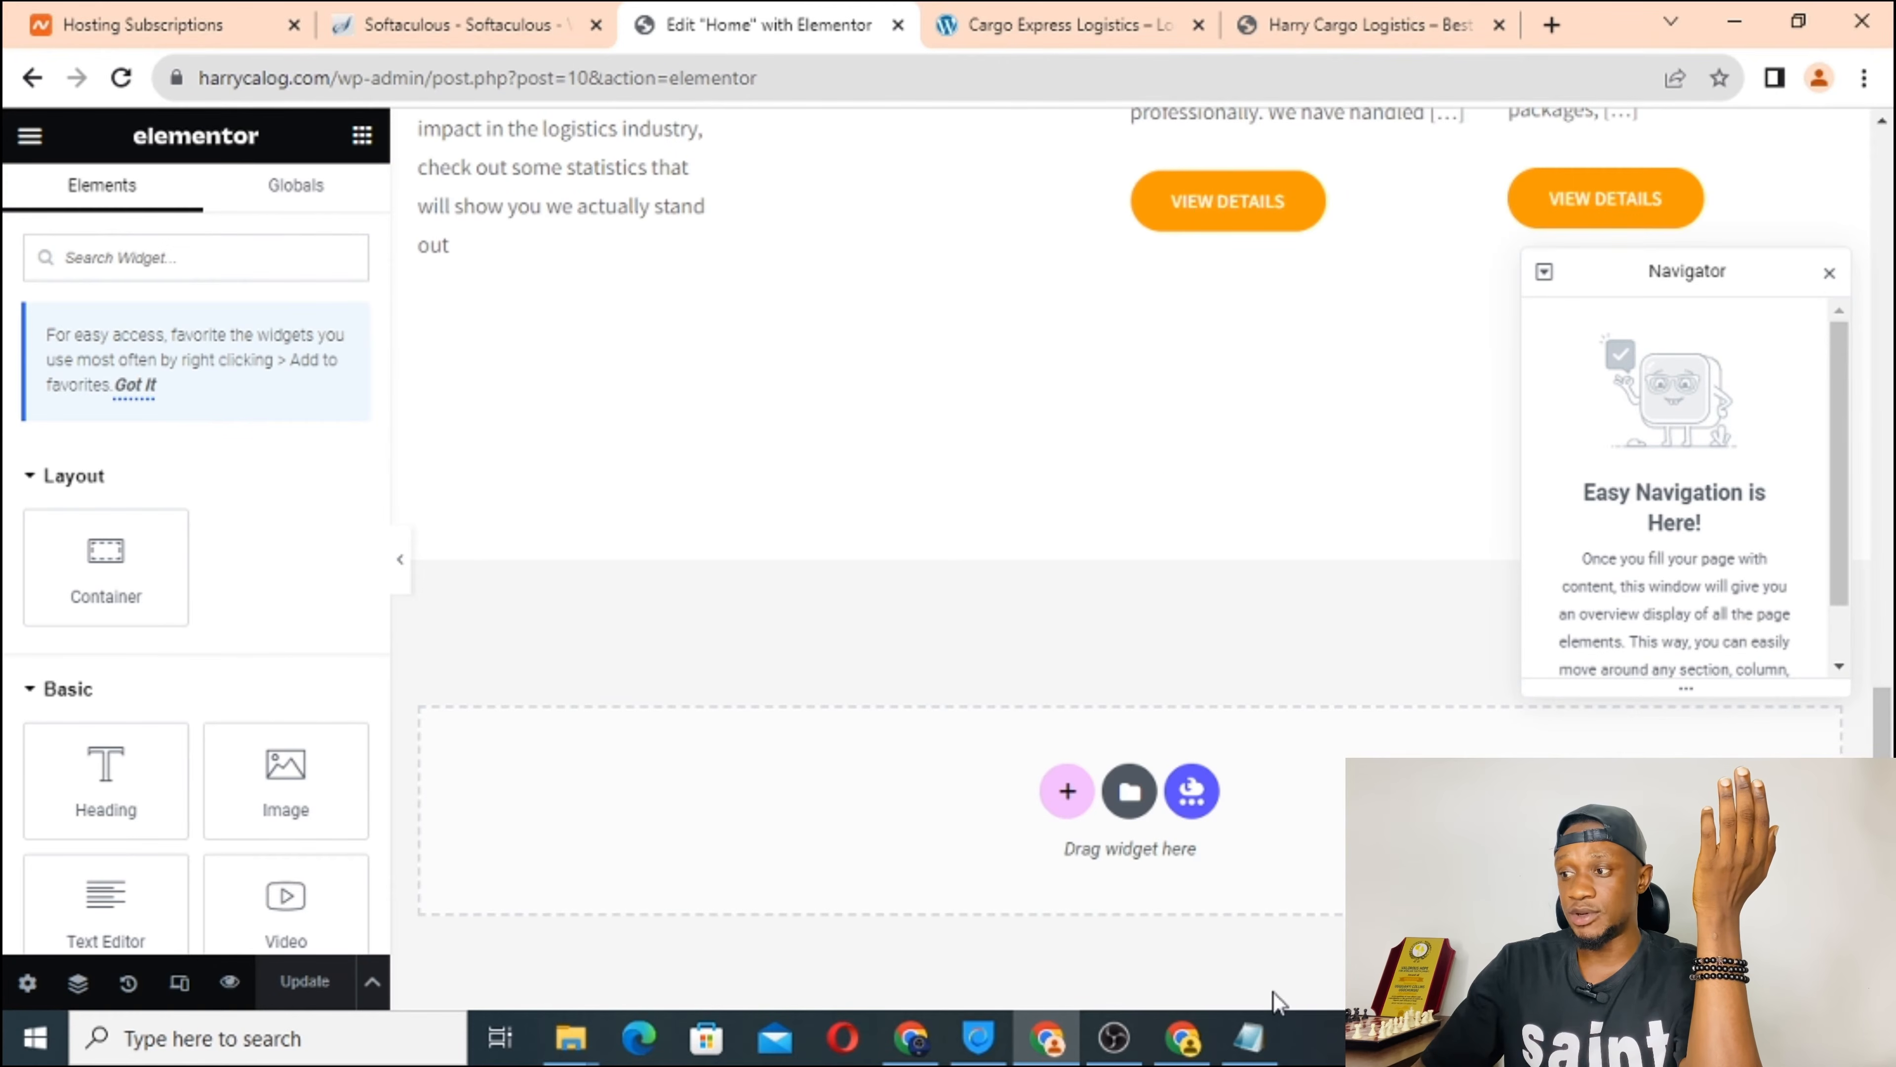
{"action": "left_click", "coordinate": [1829, 273]}
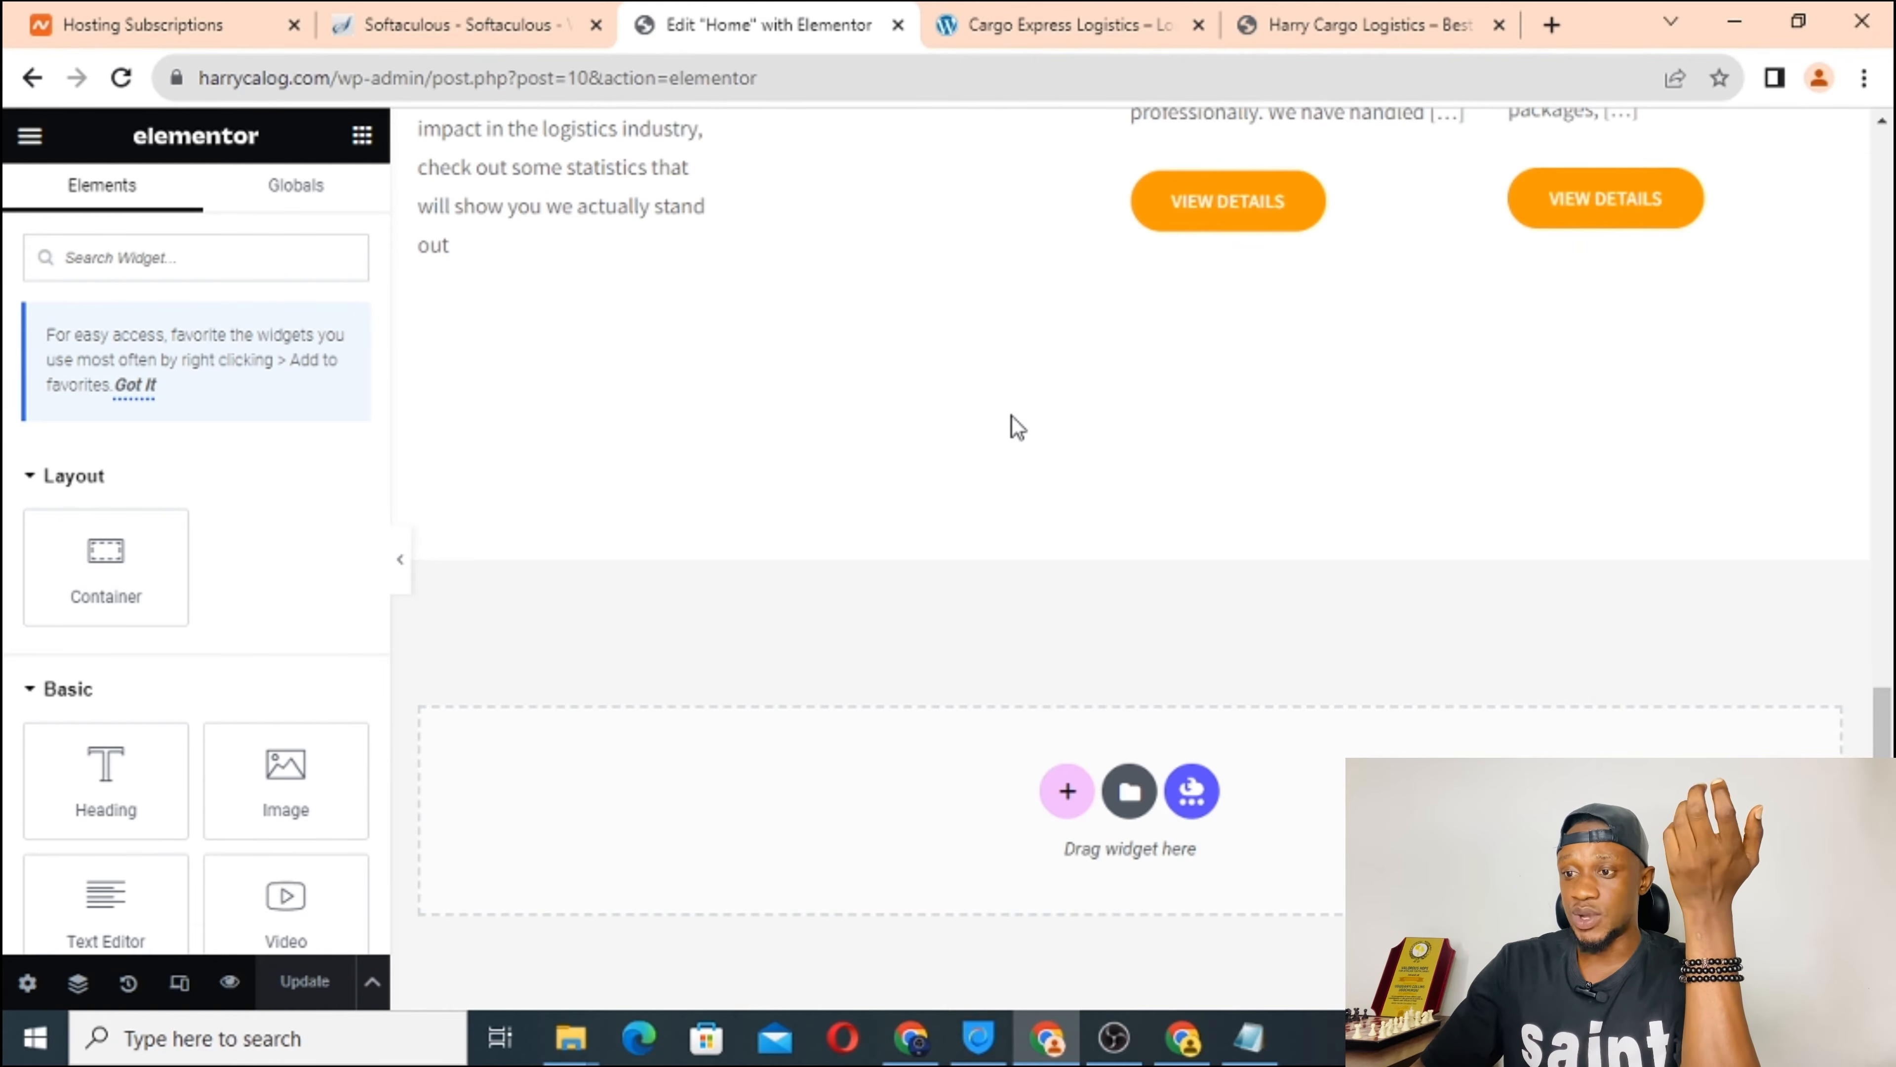
Scroll through the Home page, then bring up the live Cargo Express Logistics site.
{"action": "scroll", "coordinate": [1017, 428], "scroll_direction": "down", "scroll_amount": 3}
{"action": "scroll", "coordinate": [1018, 427], "scroll_direction": "up", "scroll_amount": 15}
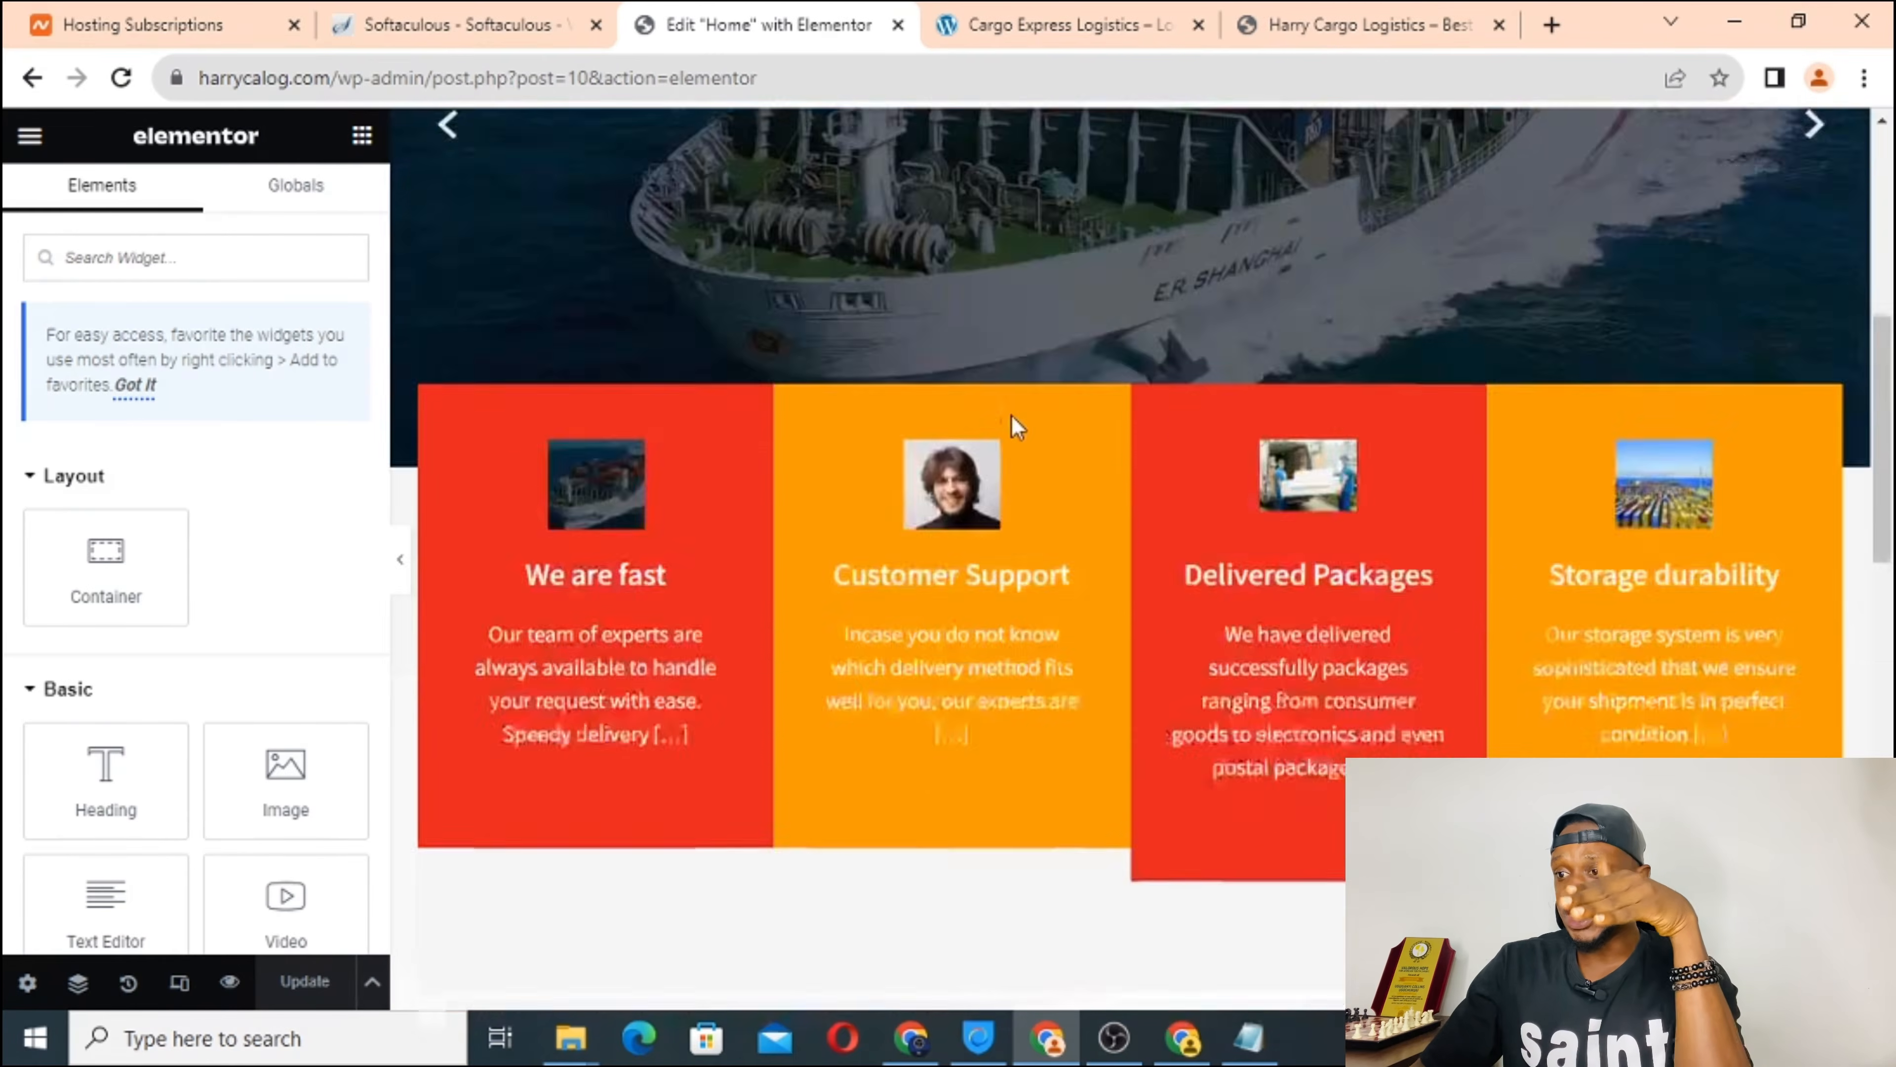
{"action": "scroll", "coordinate": [1018, 427], "scroll_direction": "down", "scroll_amount": 10}
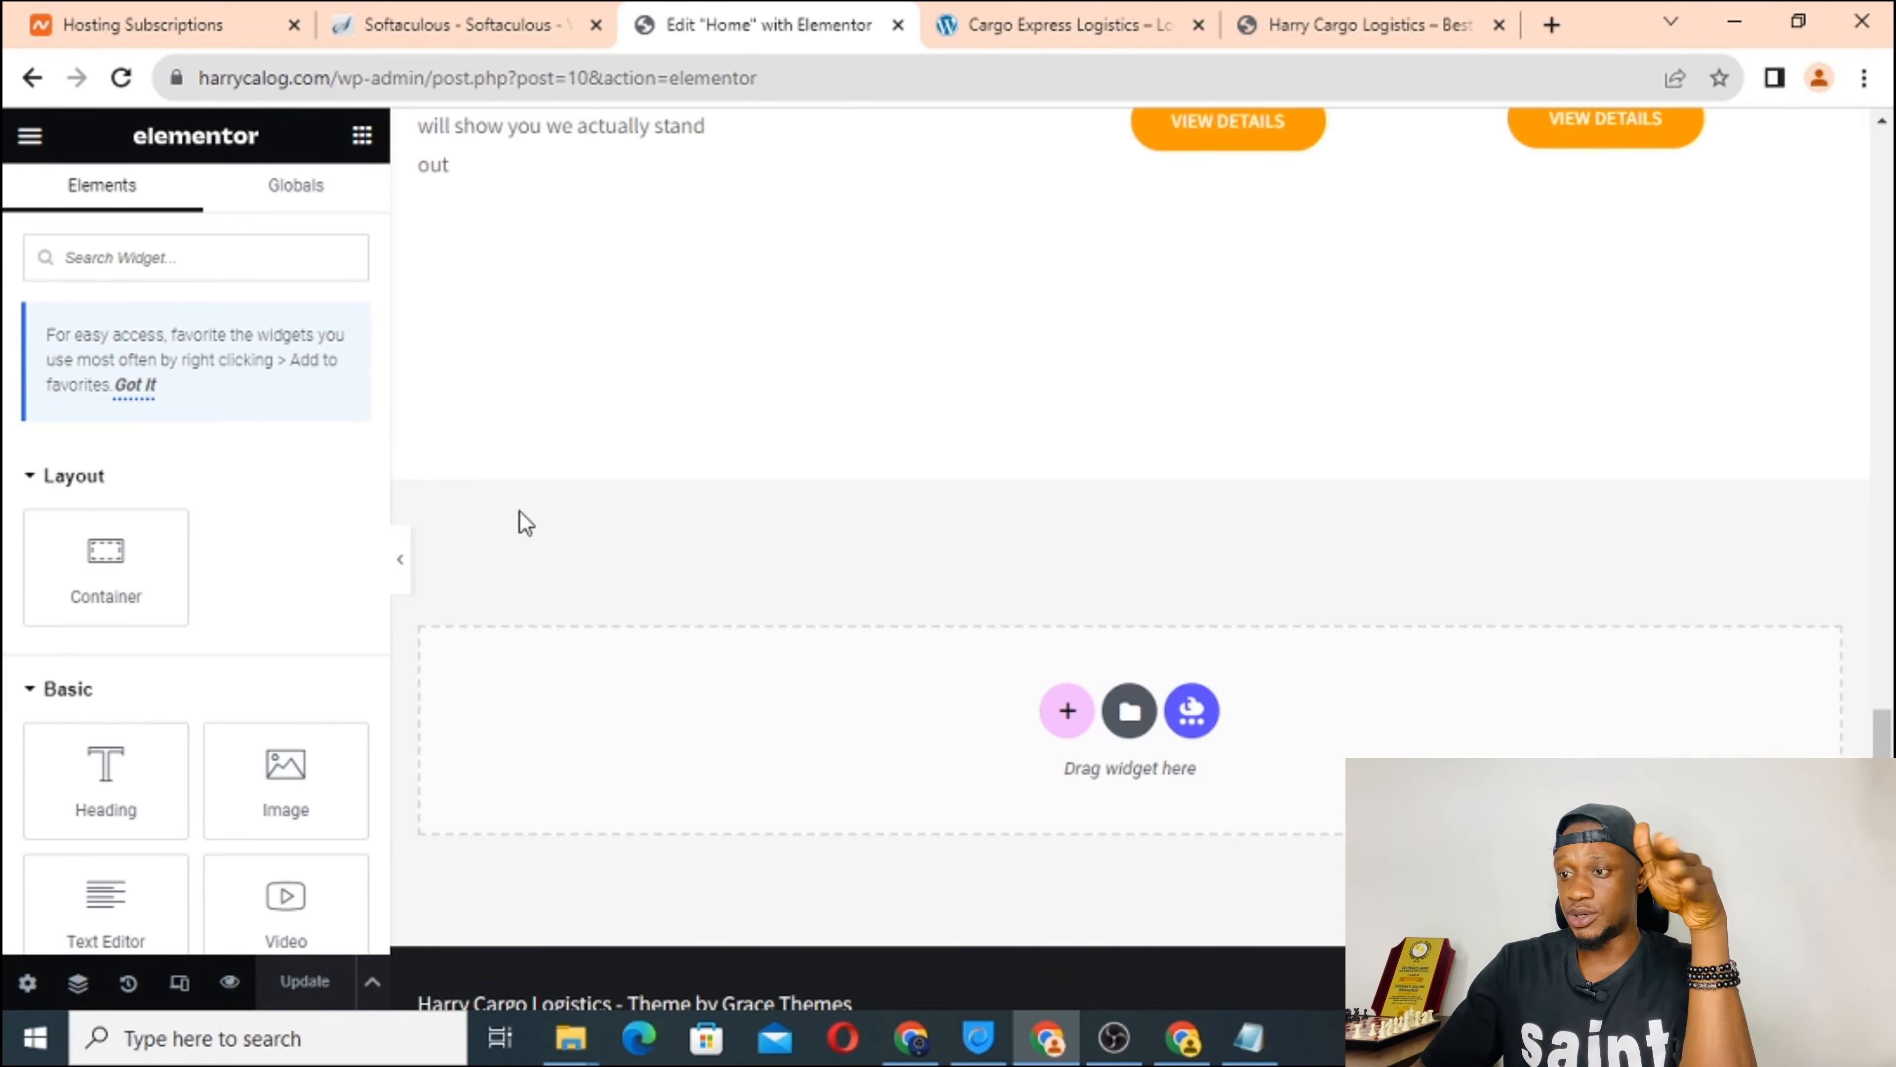
{"action": "scroll", "coordinate": [989, 319], "scroll_direction": "up", "scroll_amount": 4}
{"action": "scroll", "coordinate": [989, 319], "scroll_direction": "down", "scroll_amount": 4}
{"action": "scroll", "coordinate": [989, 319], "scroll_direction": "up", "scroll_amount": 3}
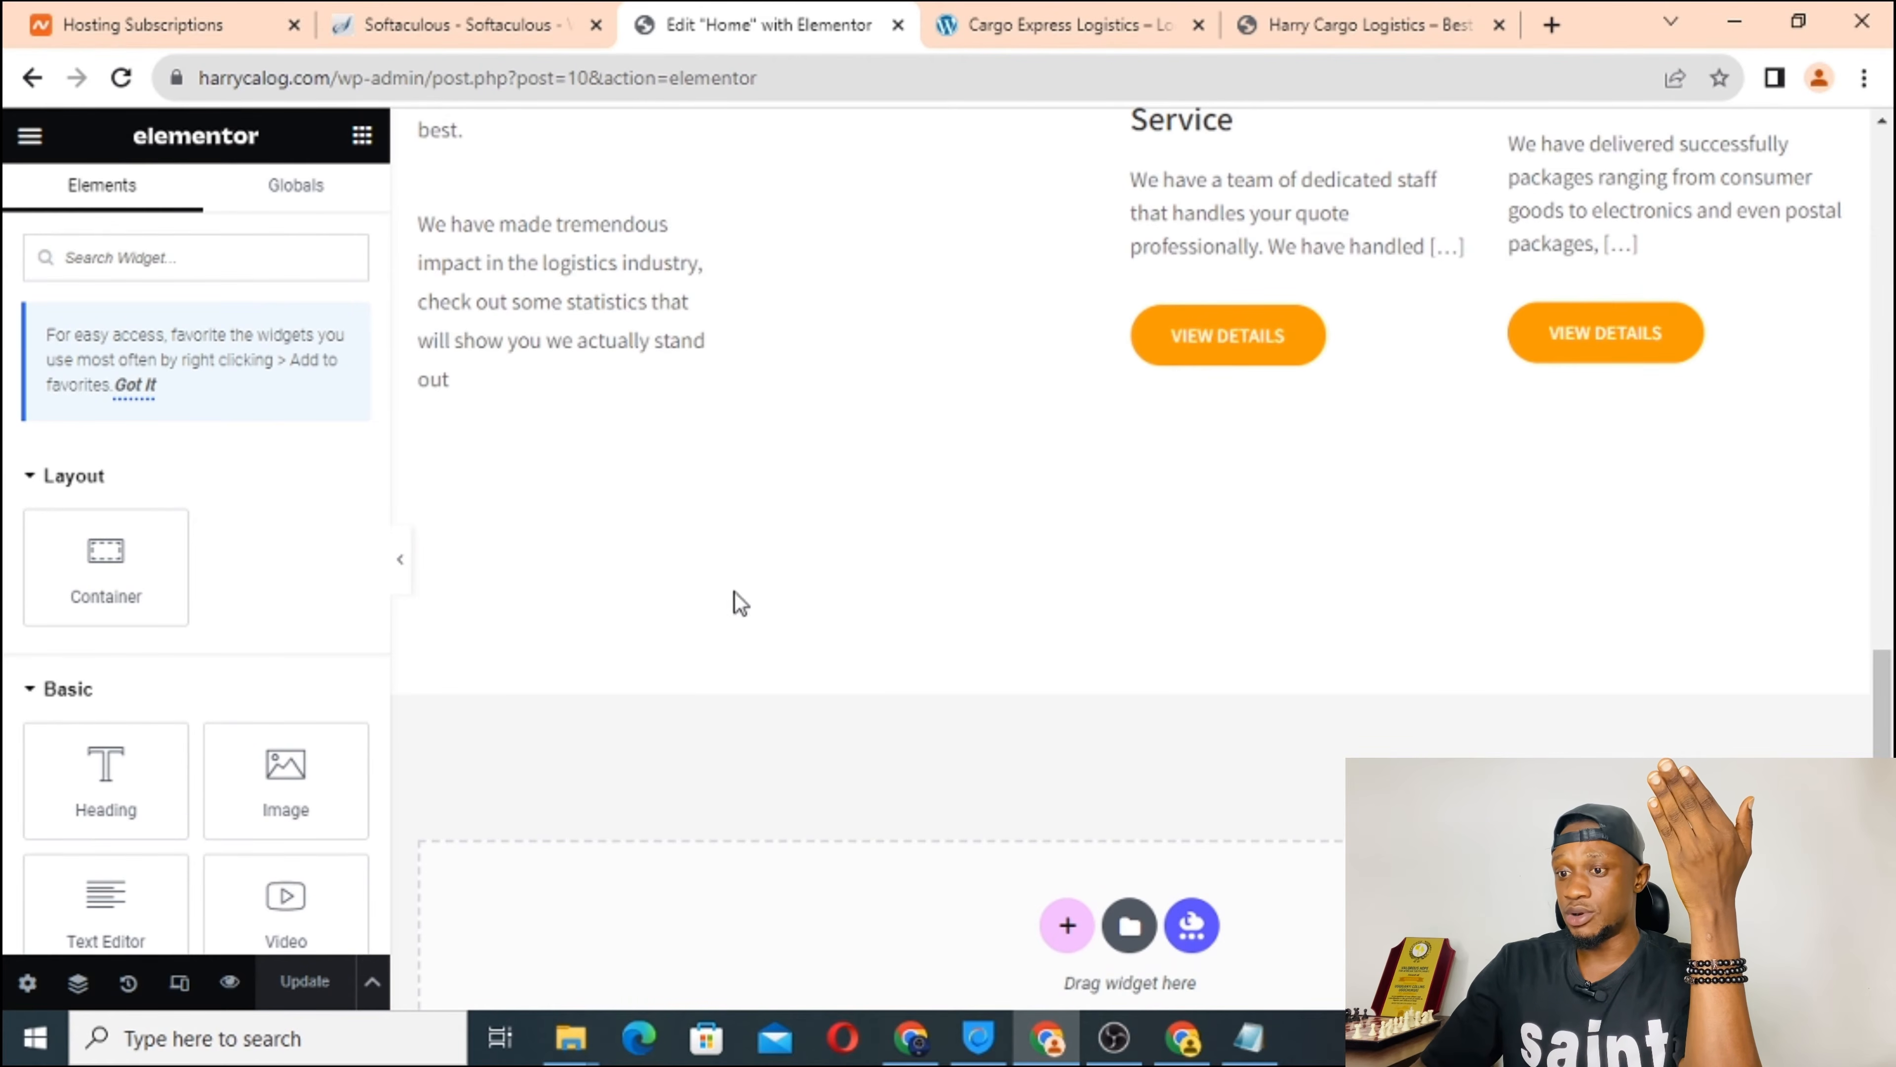
{"action": "scroll", "coordinate": [800, 558], "scroll_direction": "down", "scroll_amount": 3}
{"action": "scroll", "coordinate": [186, 665], "scroll_direction": "down", "scroll_amount": 4}
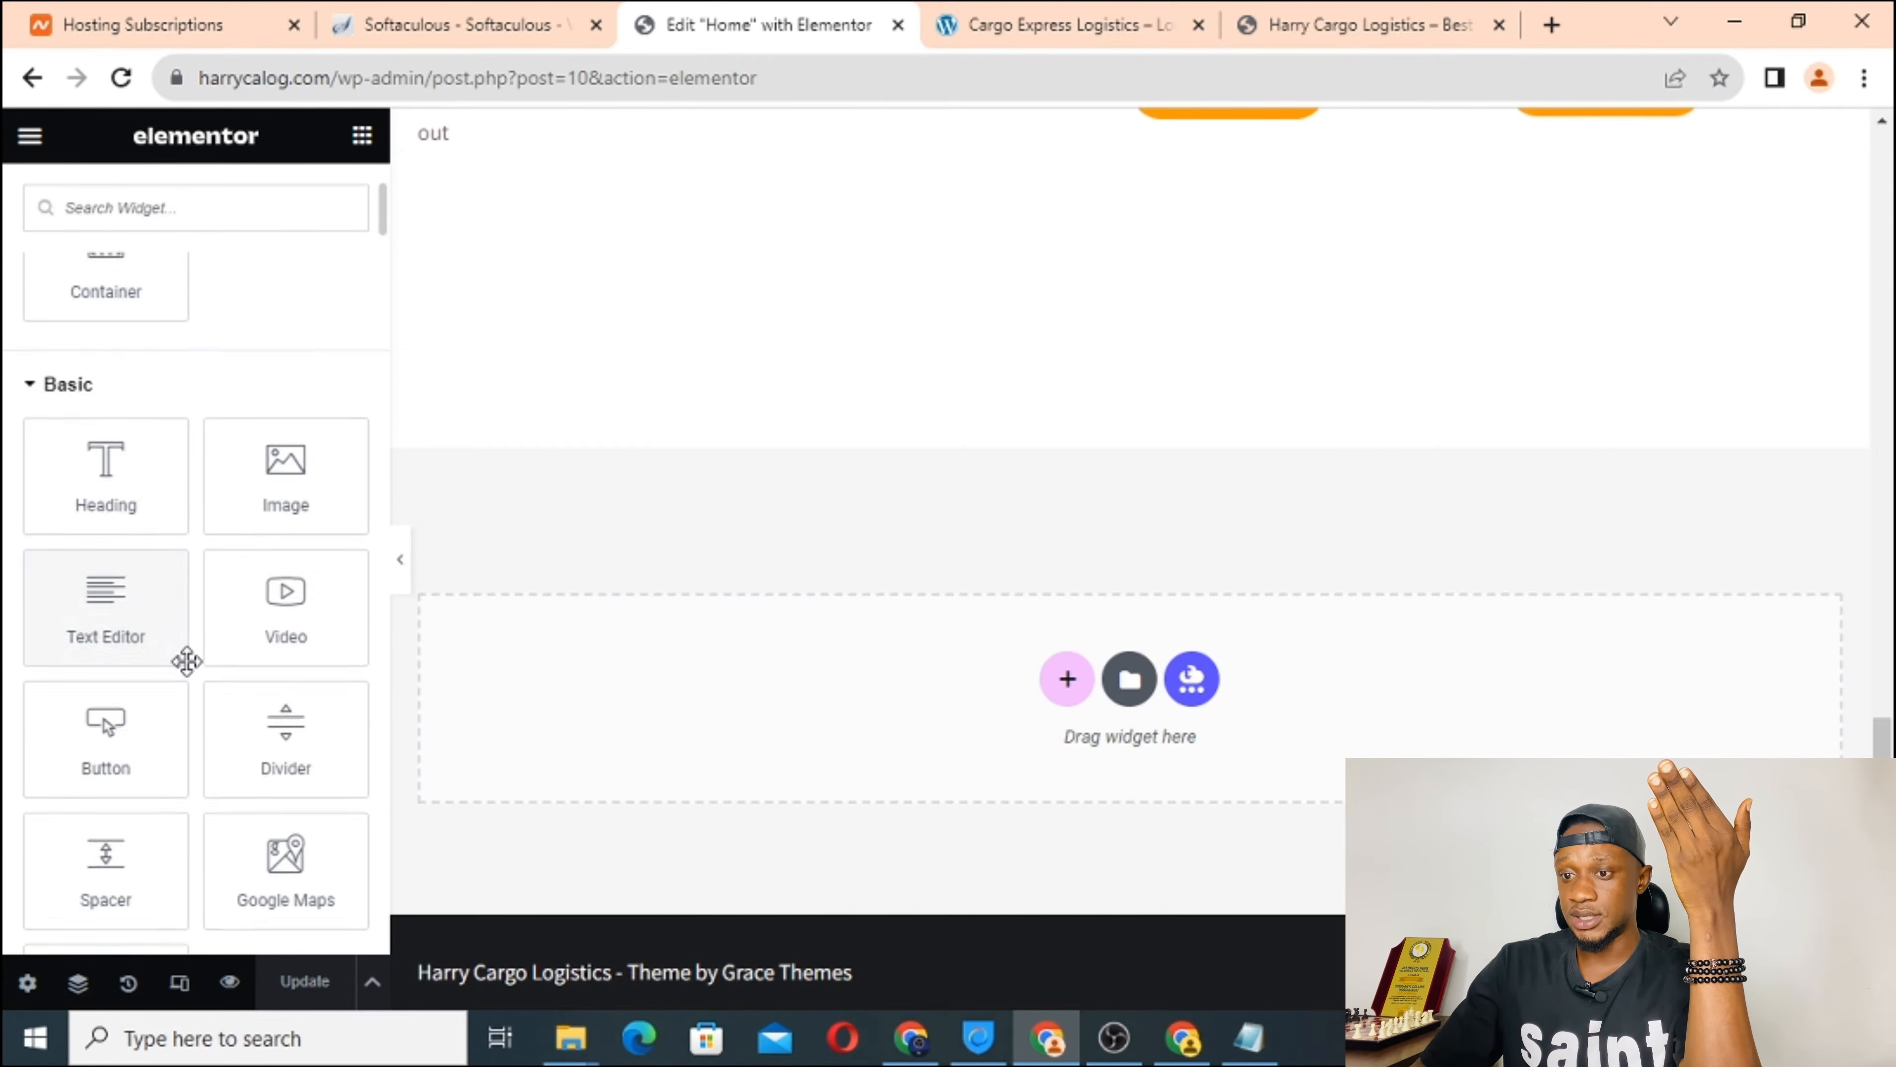
{"action": "scroll", "coordinate": [187, 661], "scroll_direction": "down", "scroll_amount": 2}
{"action": "scroll", "coordinate": [186, 662], "scroll_direction": "up", "scroll_amount": 4}
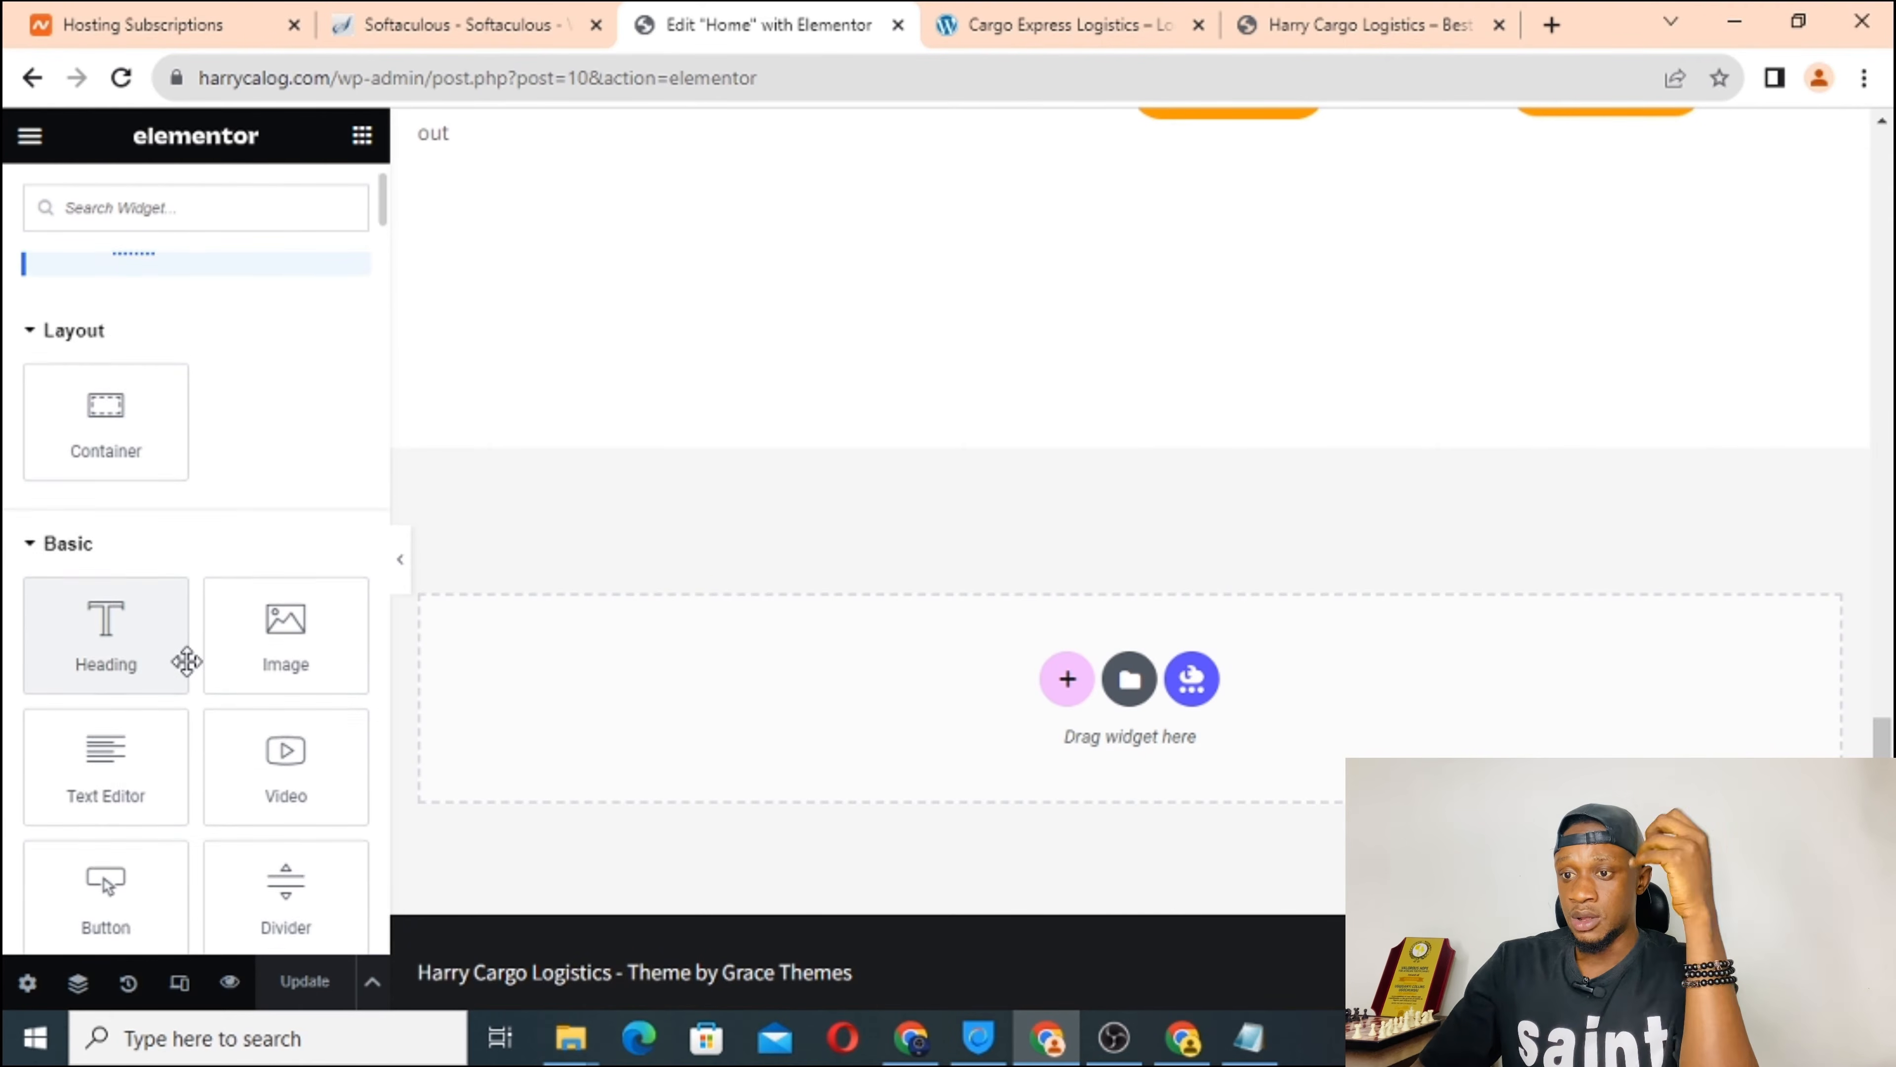
{"action": "scroll", "coordinate": [186, 661], "scroll_direction": "down", "scroll_amount": 3}
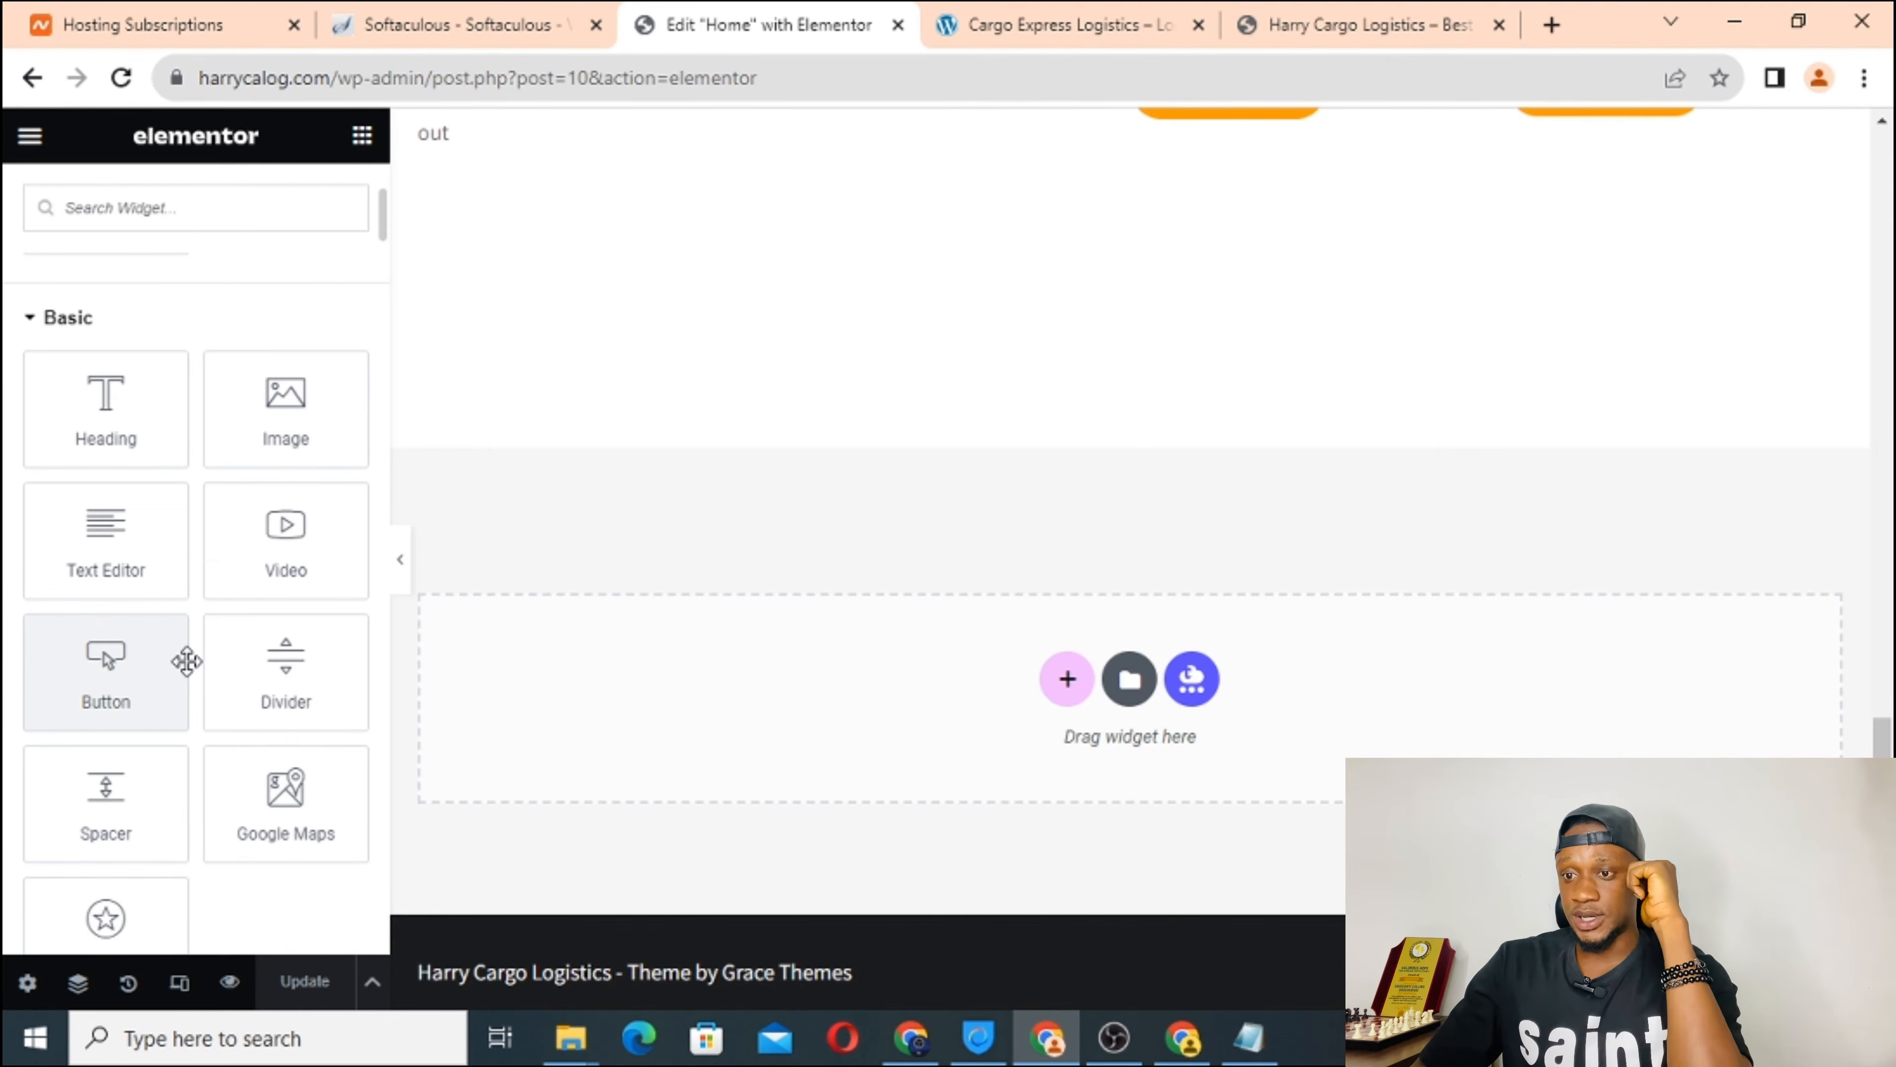
{"action": "scroll", "coordinate": [186, 661], "scroll_direction": "down", "scroll_amount": 3}
{"action": "scroll", "coordinate": [187, 661], "scroll_direction": "up", "scroll_amount": 5}
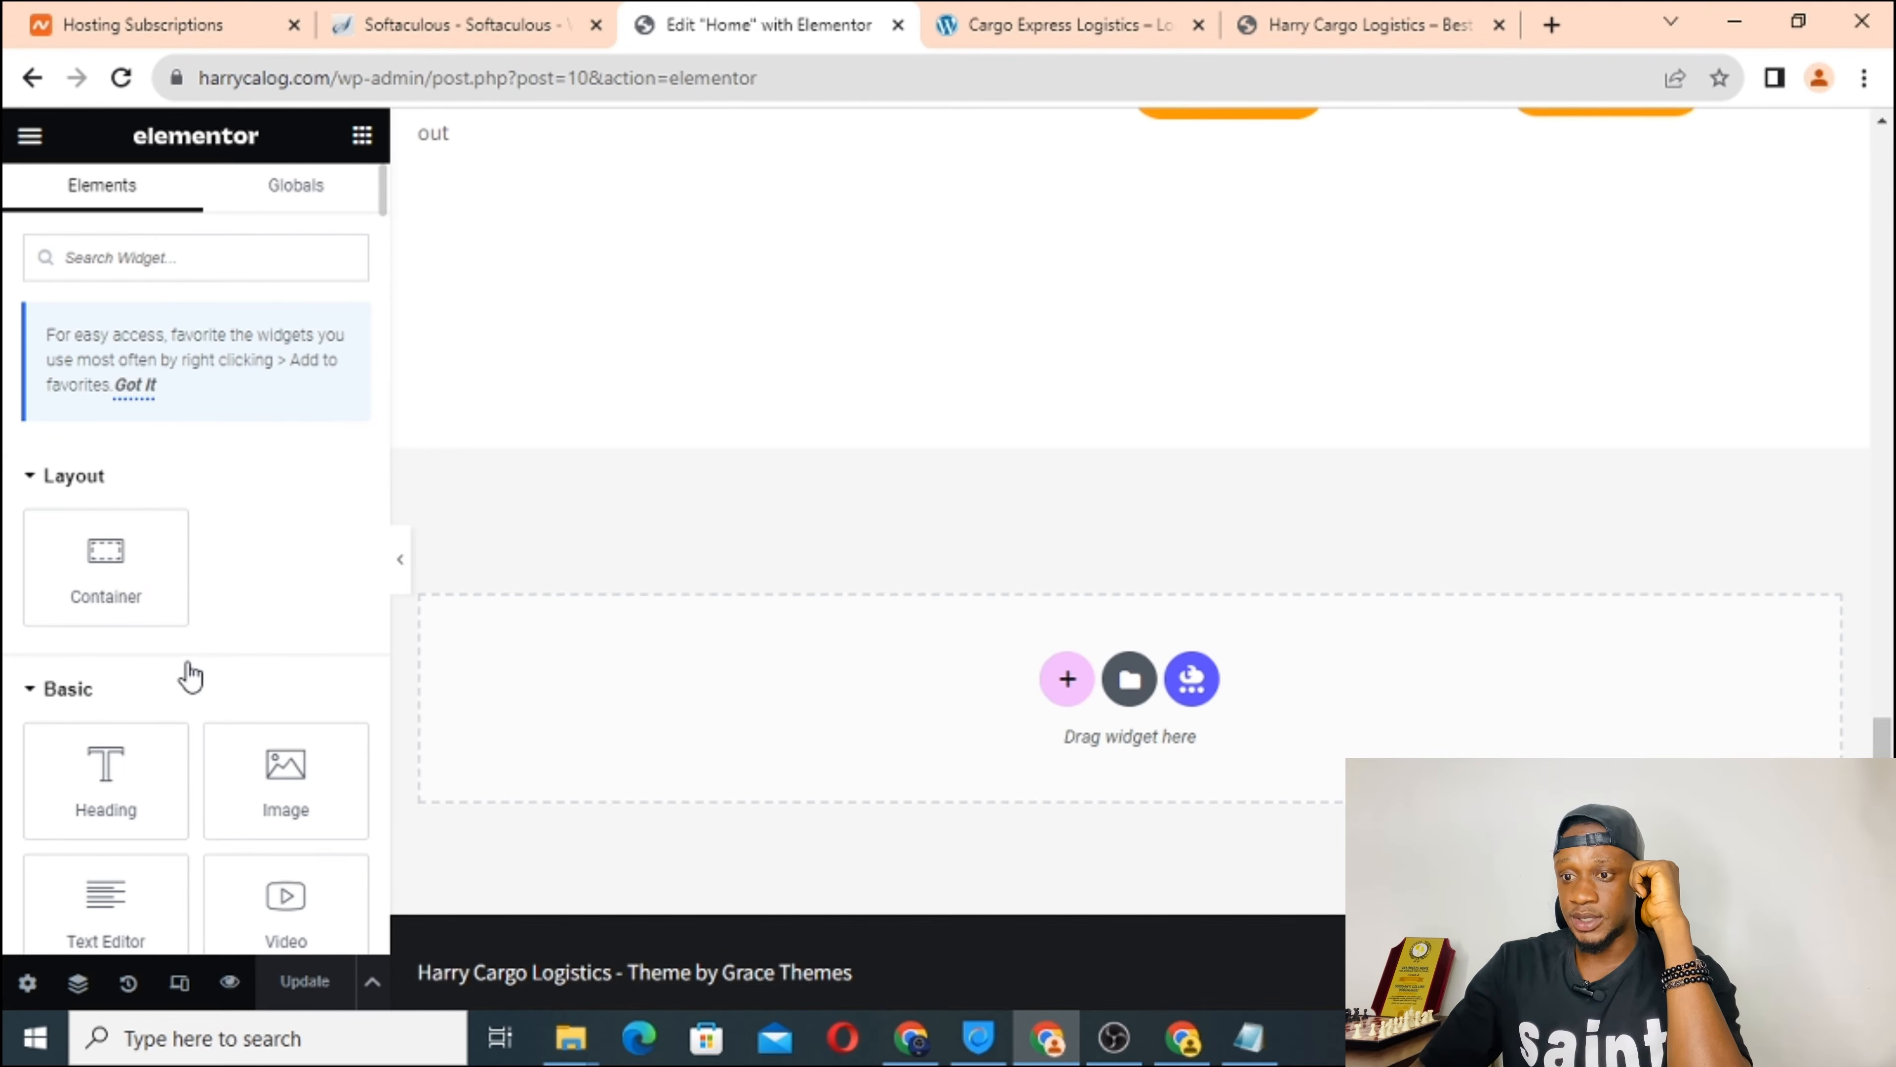
{"action": "scroll", "coordinate": [239, 631], "scroll_direction": "down", "scroll_amount": 4}
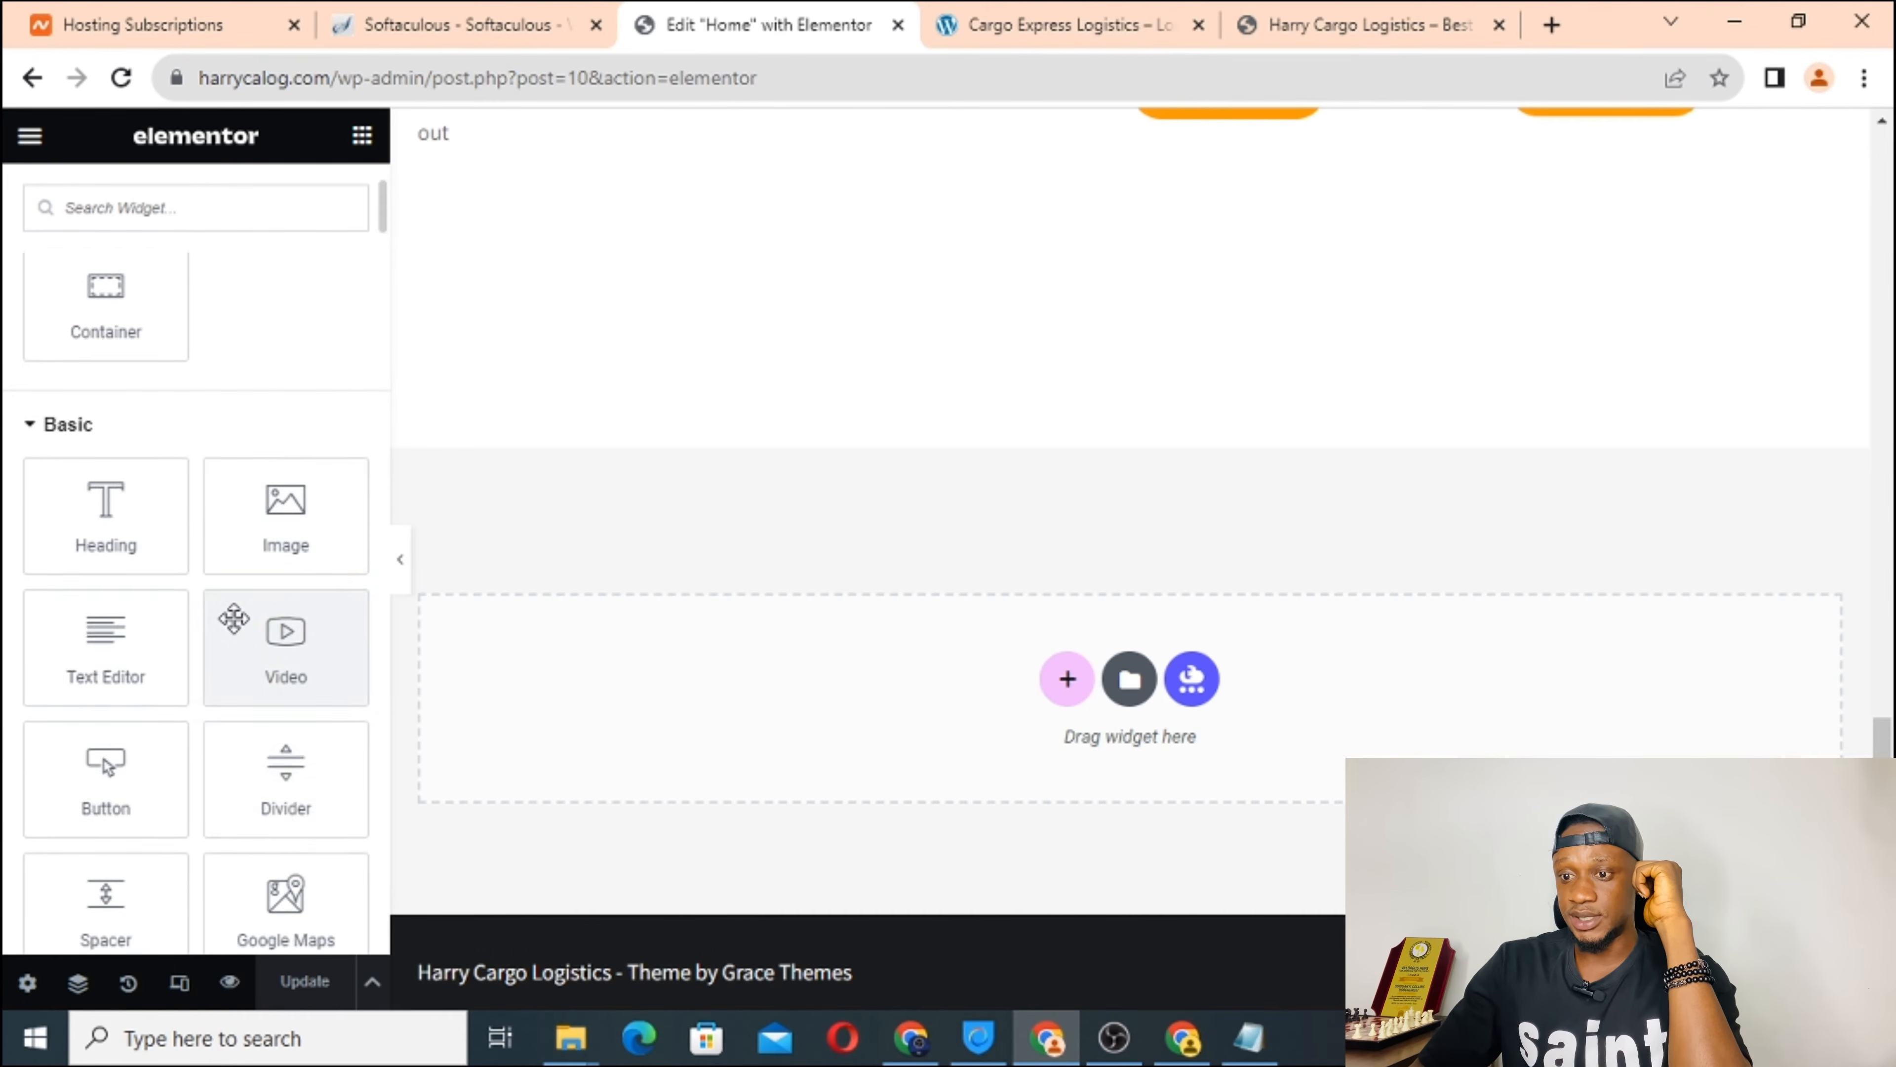
{"action": "scroll", "coordinate": [234, 792], "scroll_direction": "down", "scroll_amount": 6}
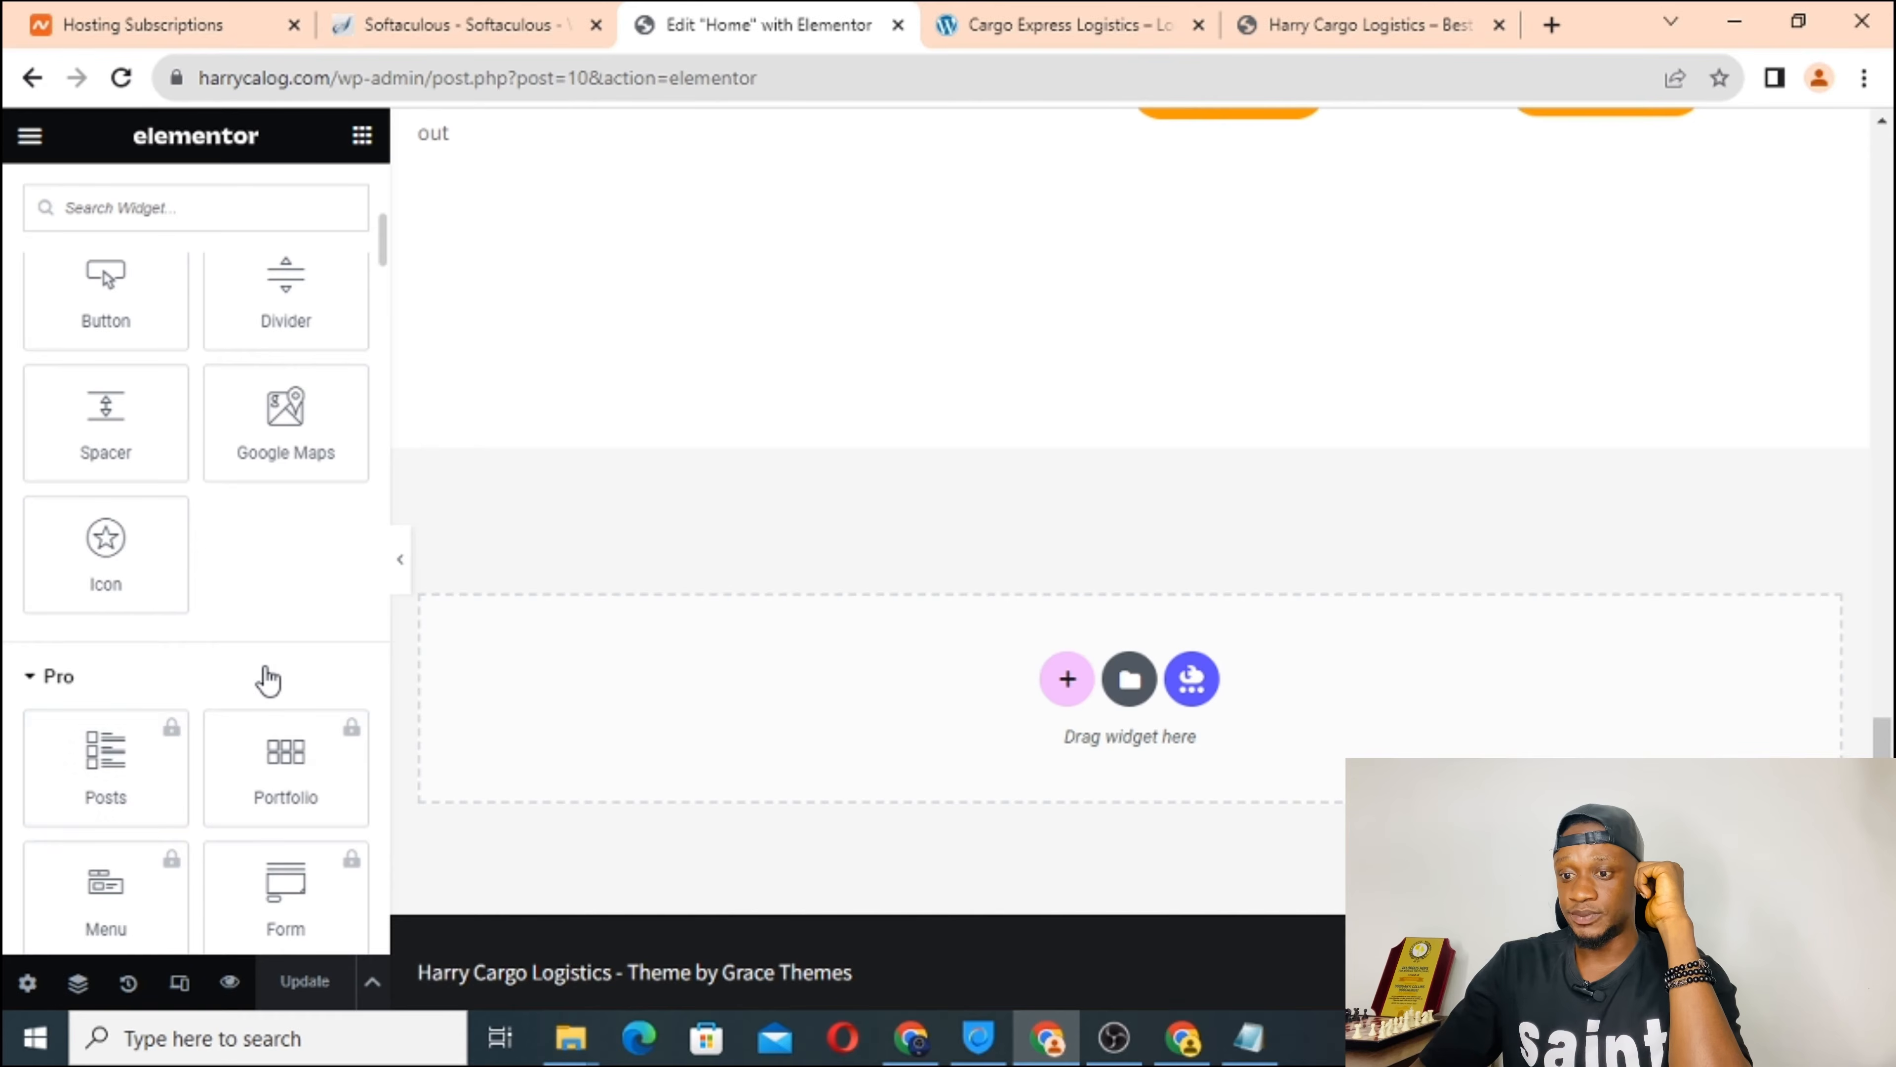
{"action": "scroll", "coordinate": [265, 677], "scroll_direction": "down", "scroll_amount": 10}
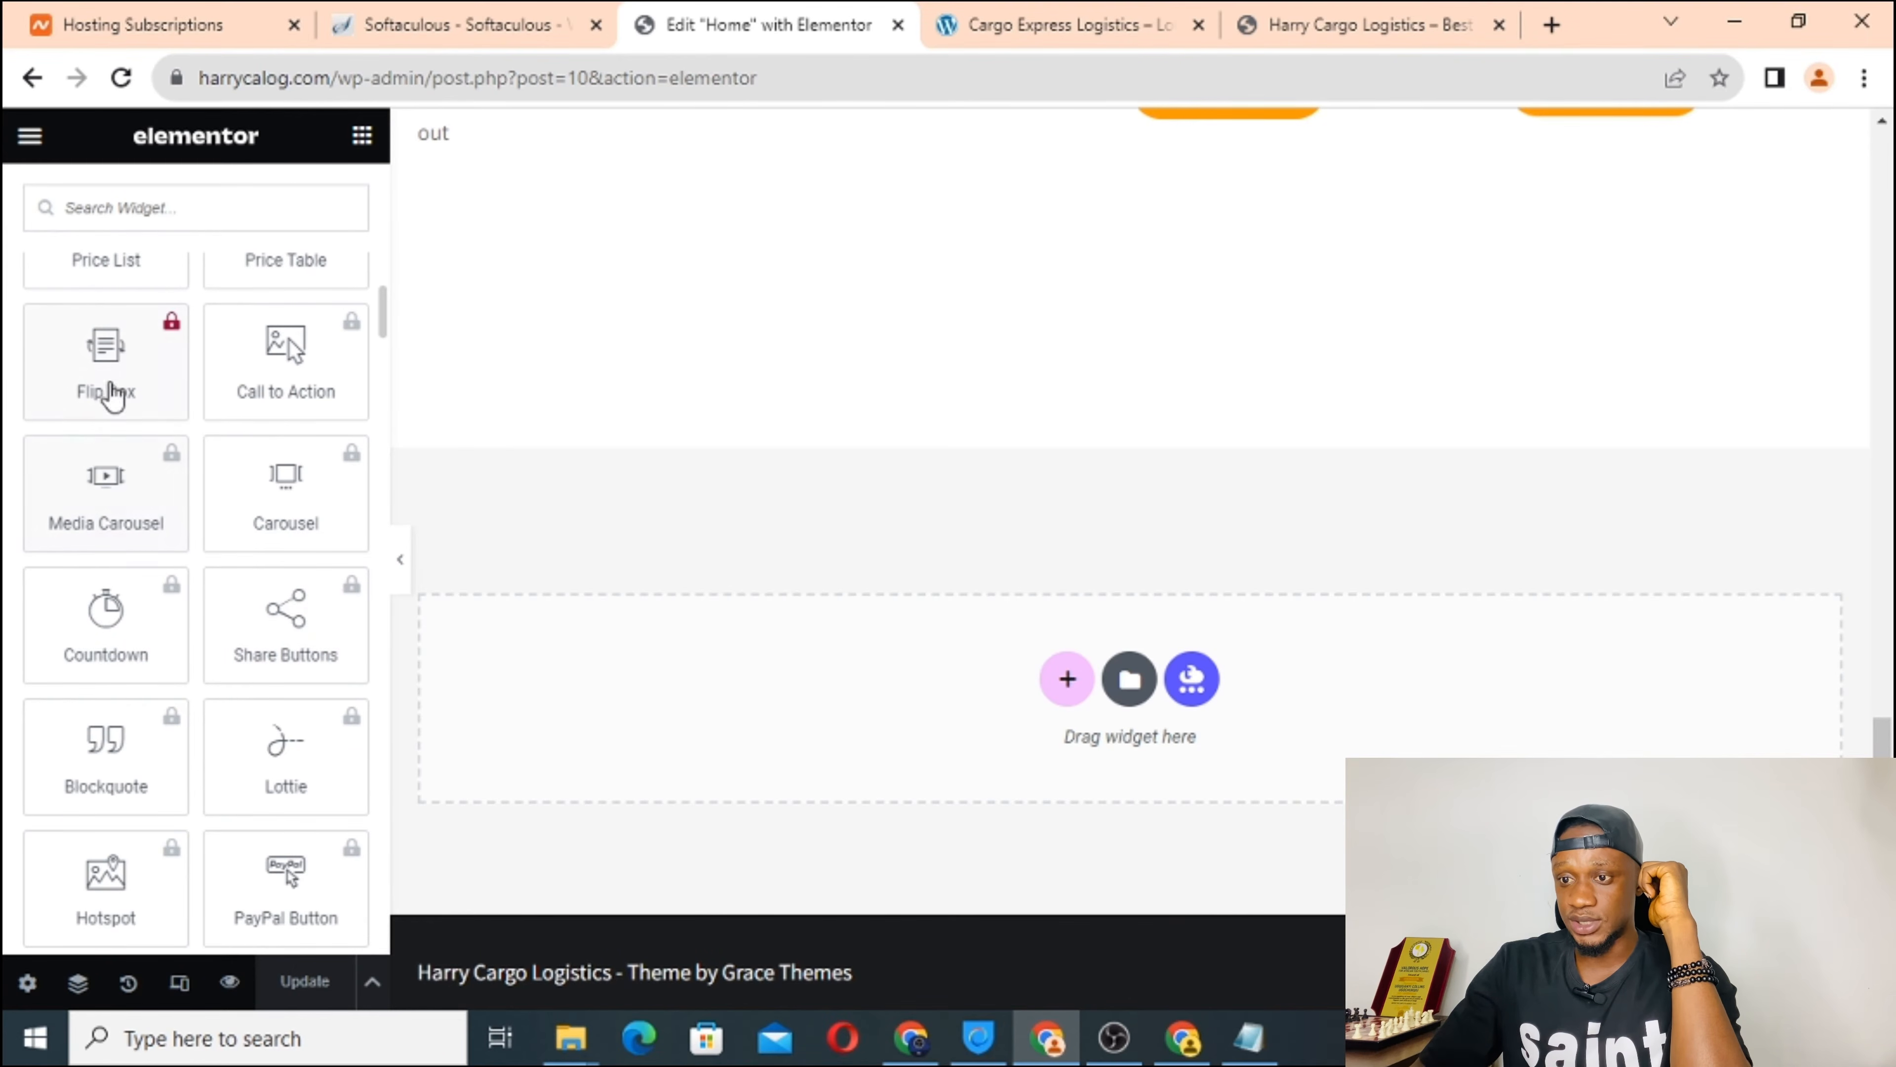
{"action": "scroll", "coordinate": [182, 695], "scroll_direction": "down", "scroll_amount": 7}
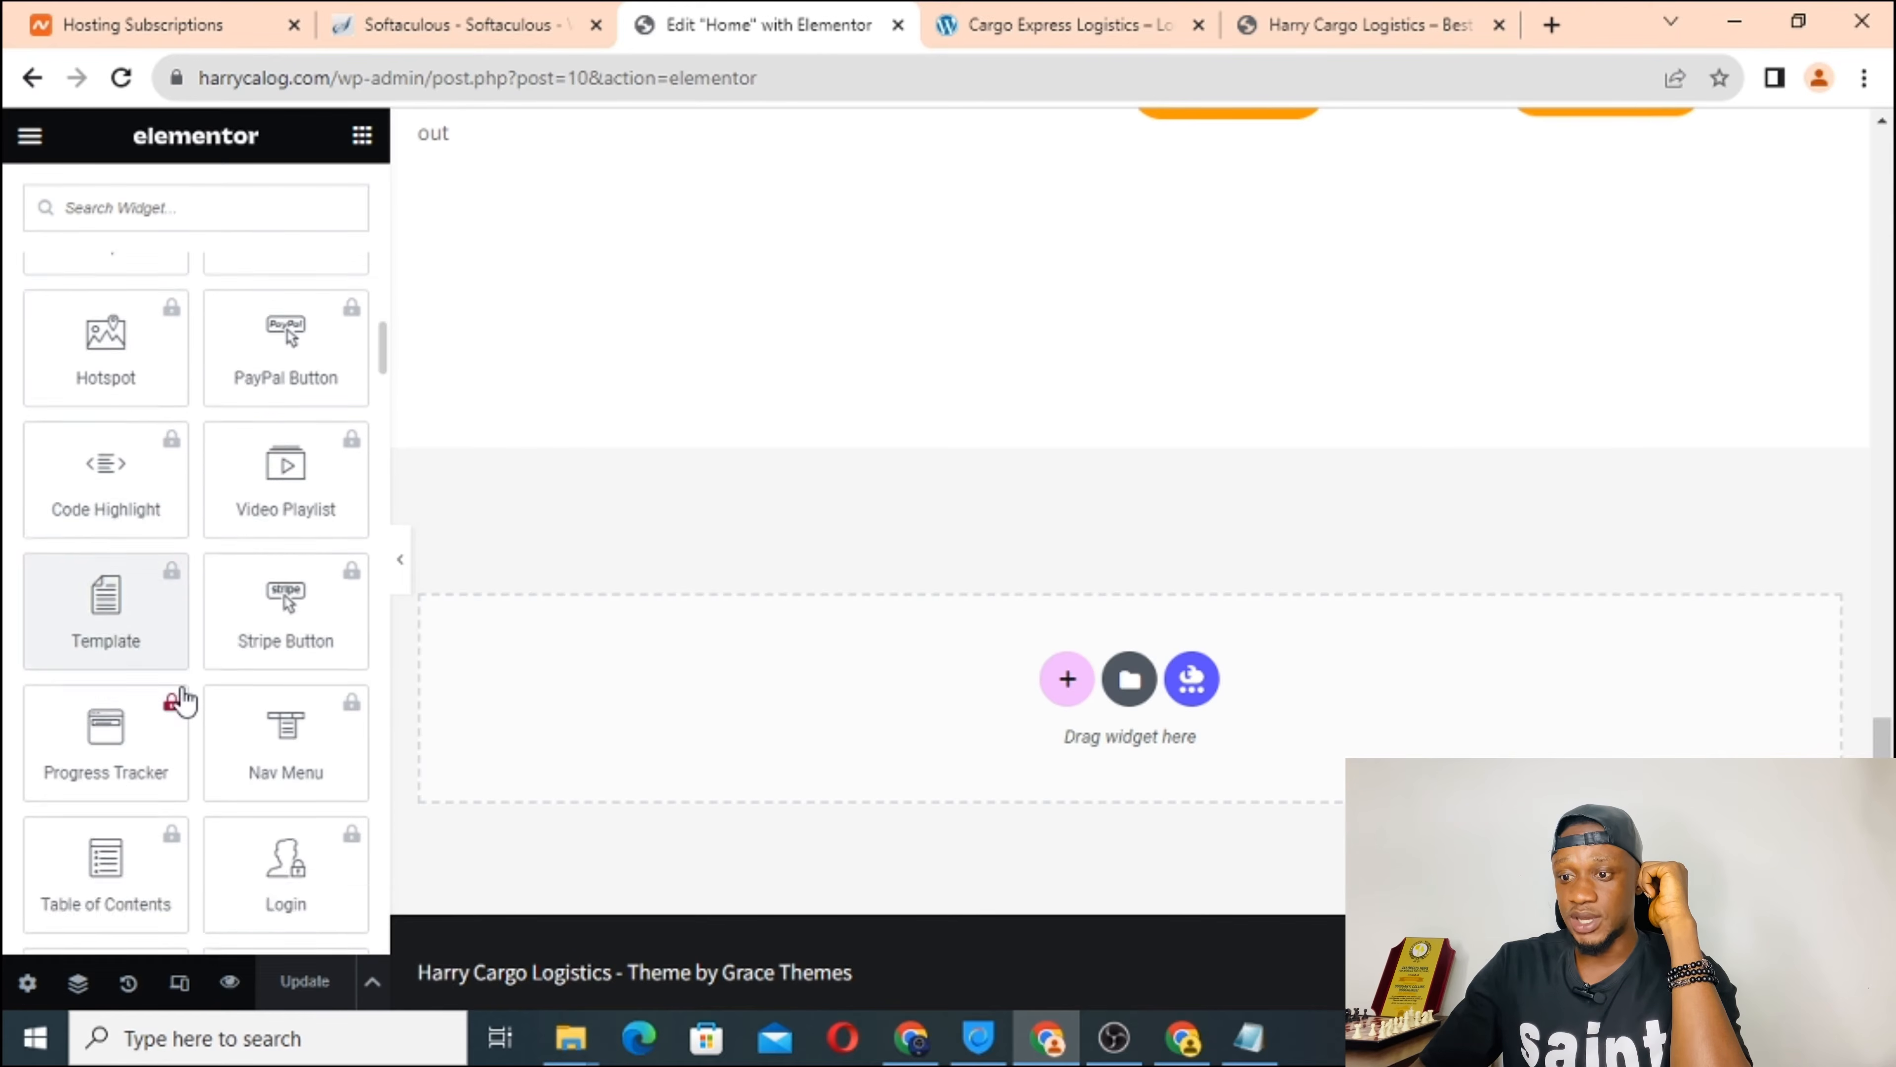
{"action": "scroll", "coordinate": [183, 700], "scroll_direction": "down", "scroll_amount": 8}
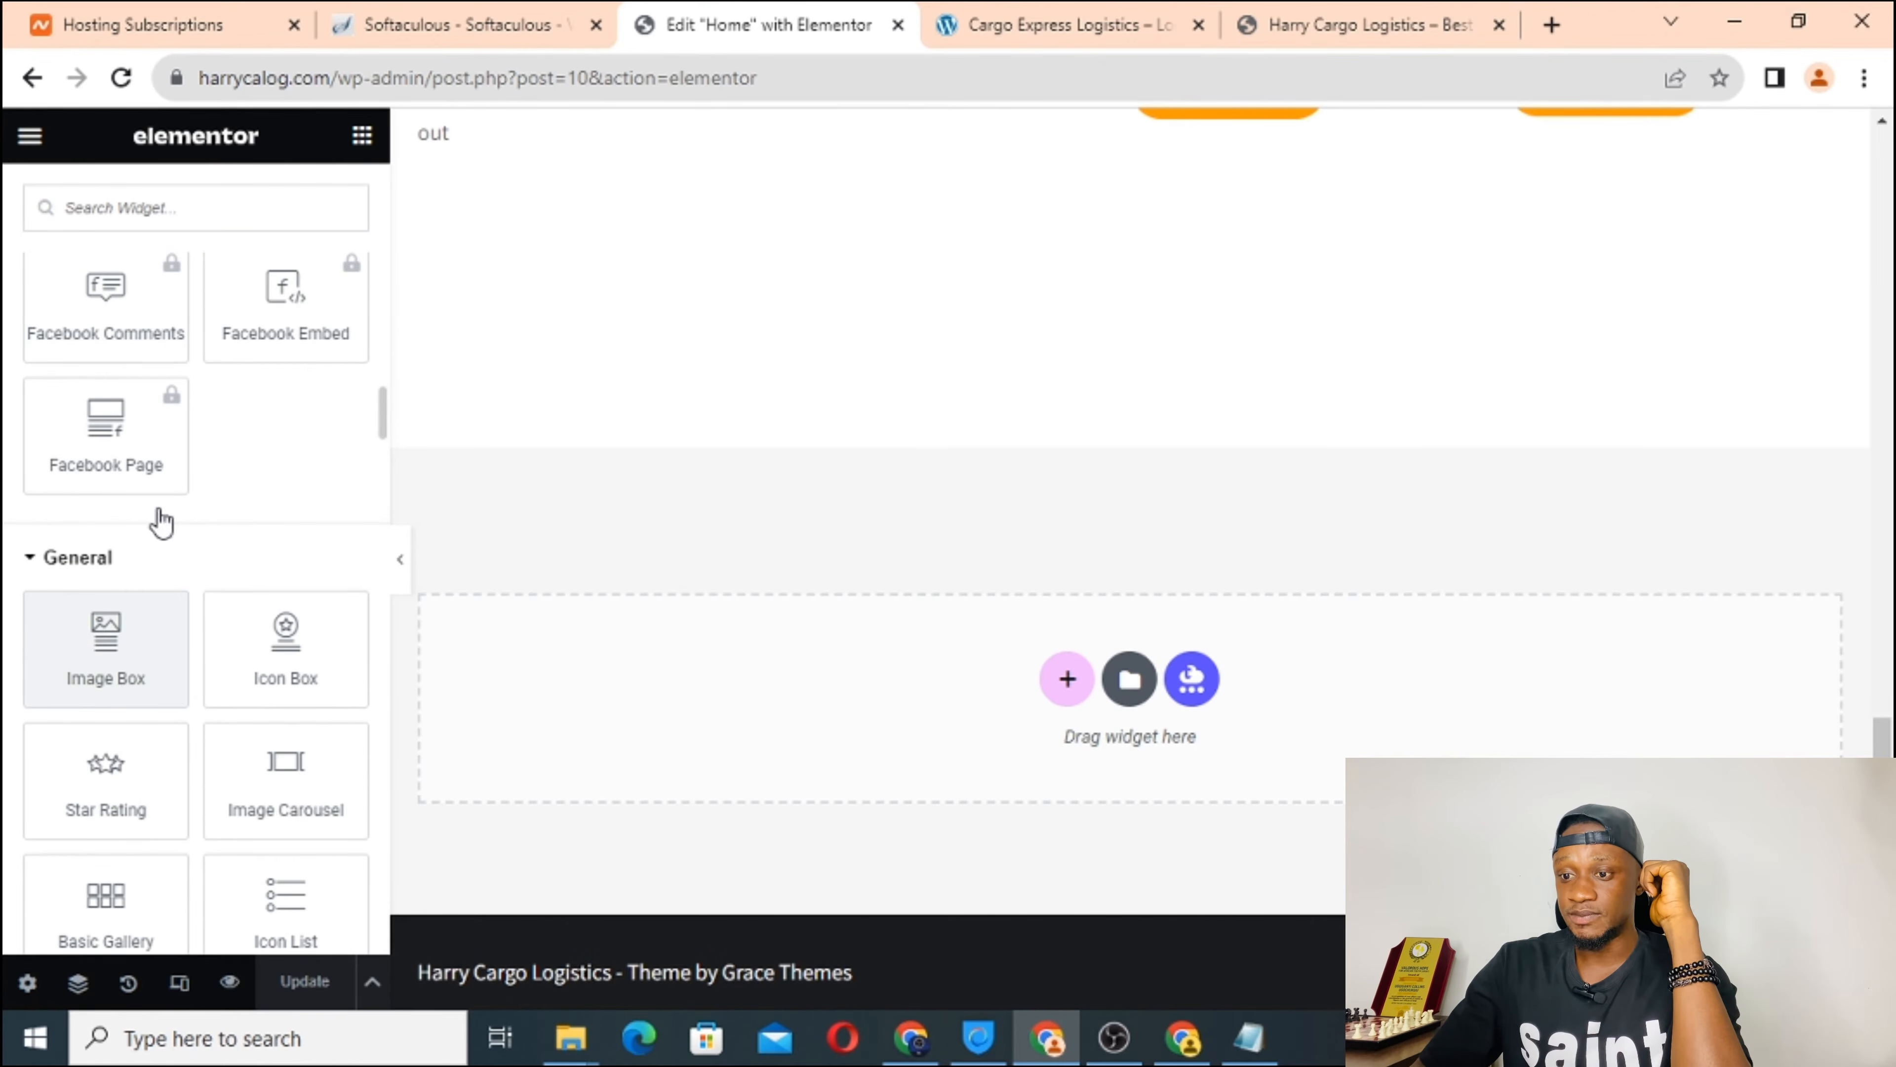
{"action": "scroll", "coordinate": [287, 492], "scroll_direction": "down", "scroll_amount": 5}
{"action": "scroll", "coordinate": [288, 482], "scroll_direction": "down", "scroll_amount": 5}
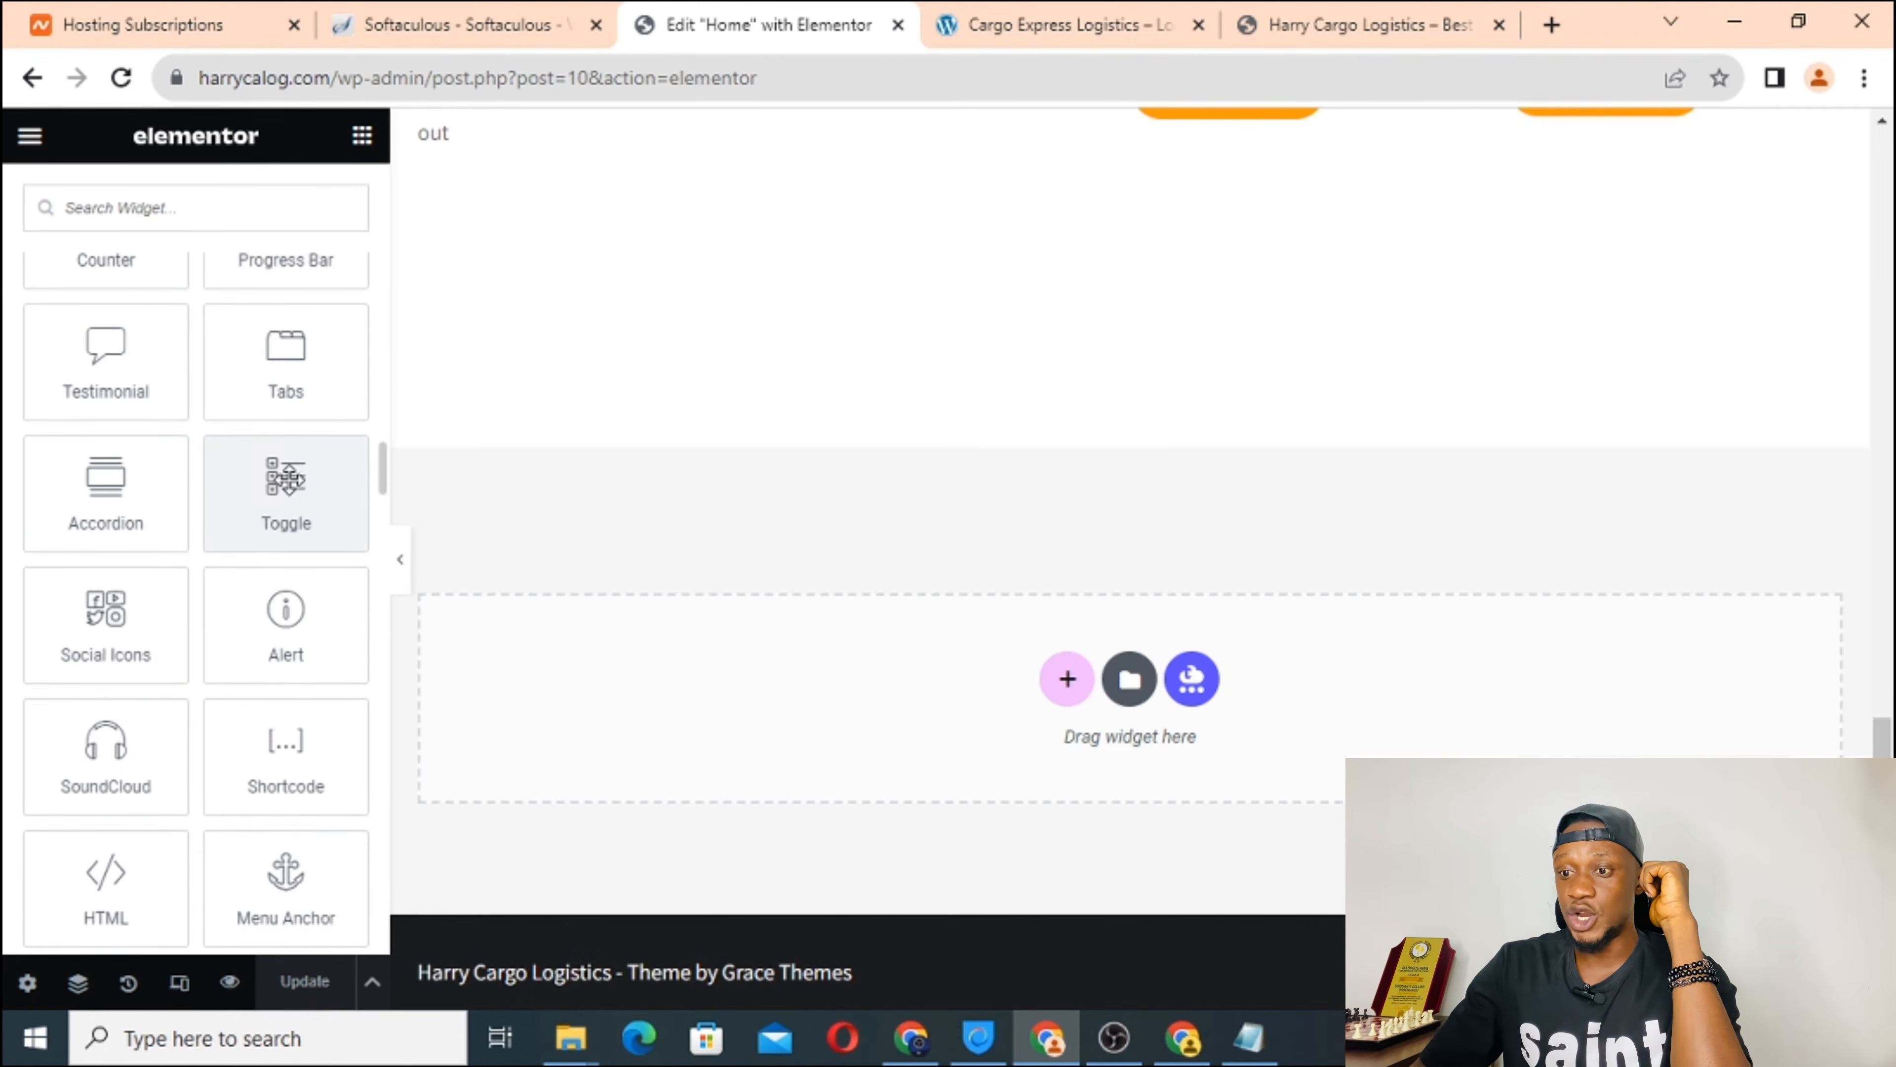
{"action": "scroll", "coordinate": [217, 275], "scroll_direction": "up", "scroll_amount": 5}
{"action": "scroll", "coordinate": [254, 571], "scroll_direction": "up", "scroll_amount": 13}
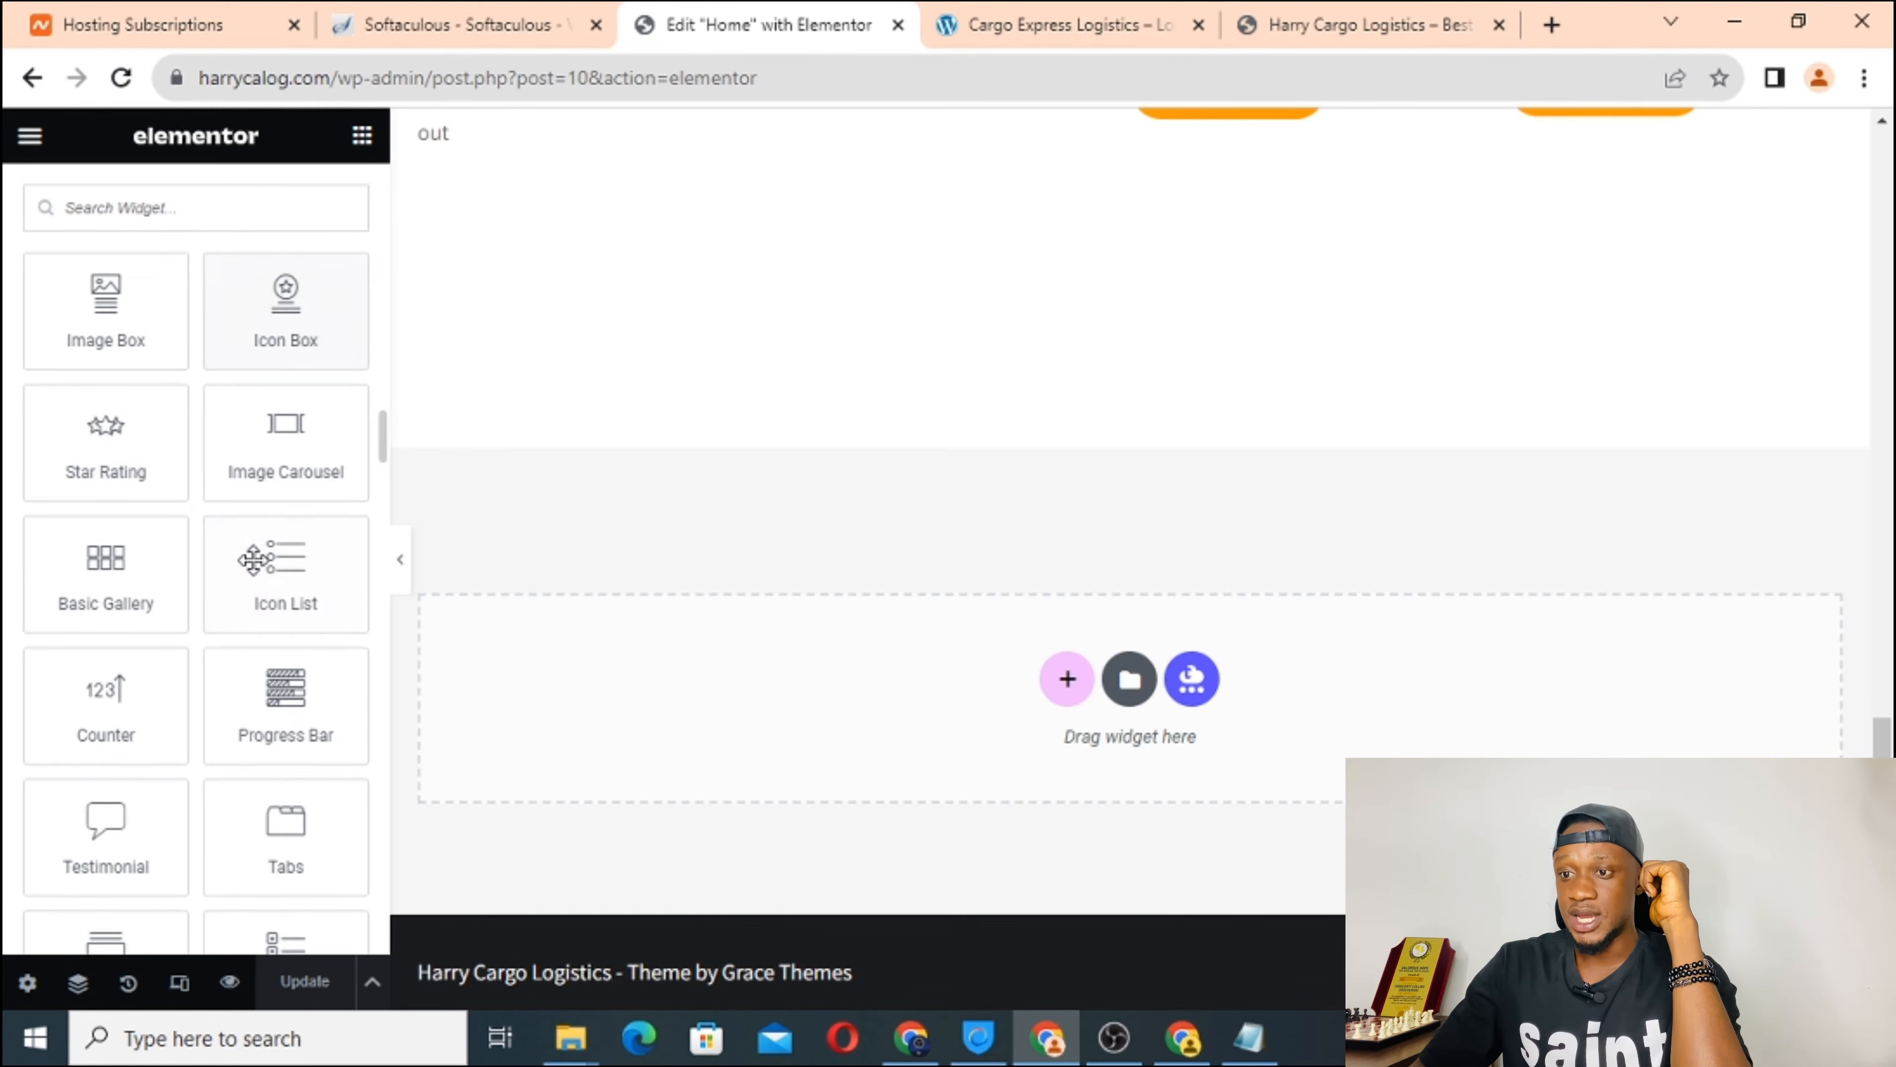
{"action": "scroll", "coordinate": [254, 576], "scroll_direction": "up", "scroll_amount": 4}
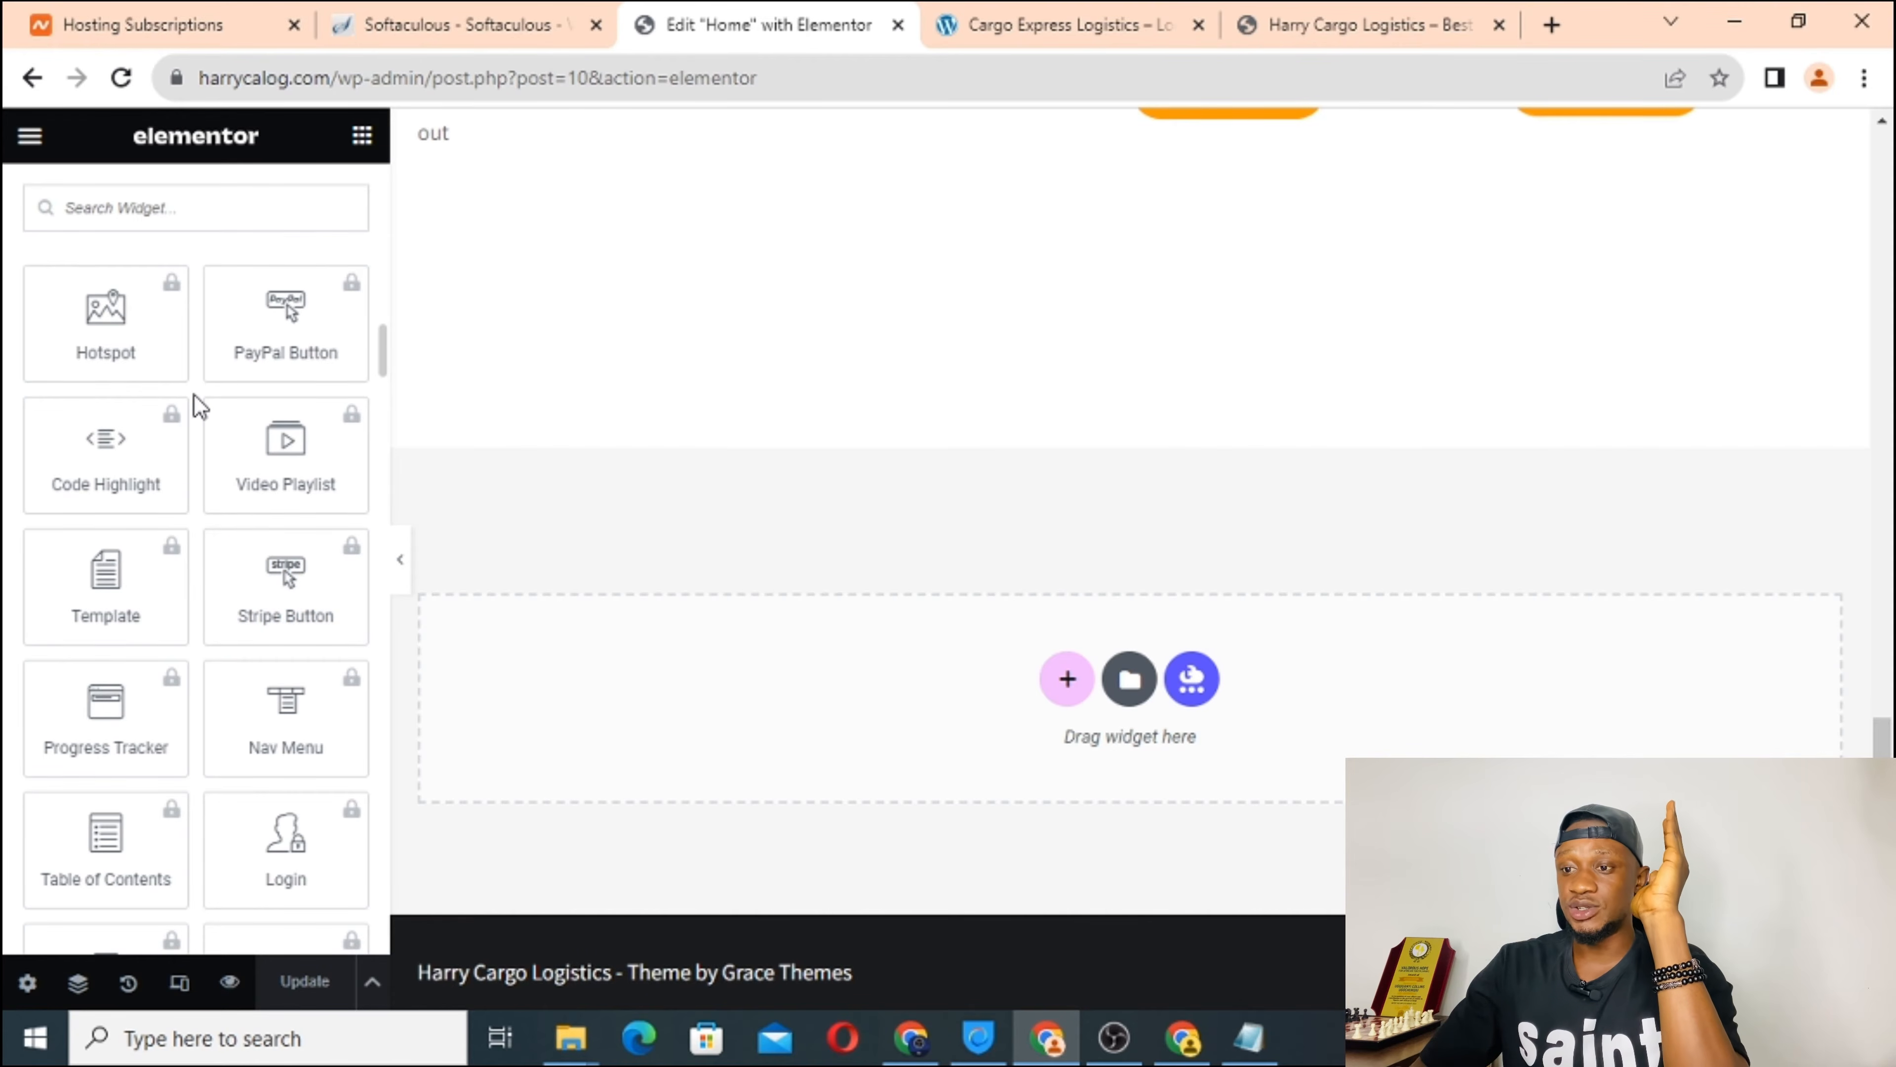
{"action": "scroll", "coordinate": [194, 394], "scroll_direction": "up", "scroll_amount": 10}
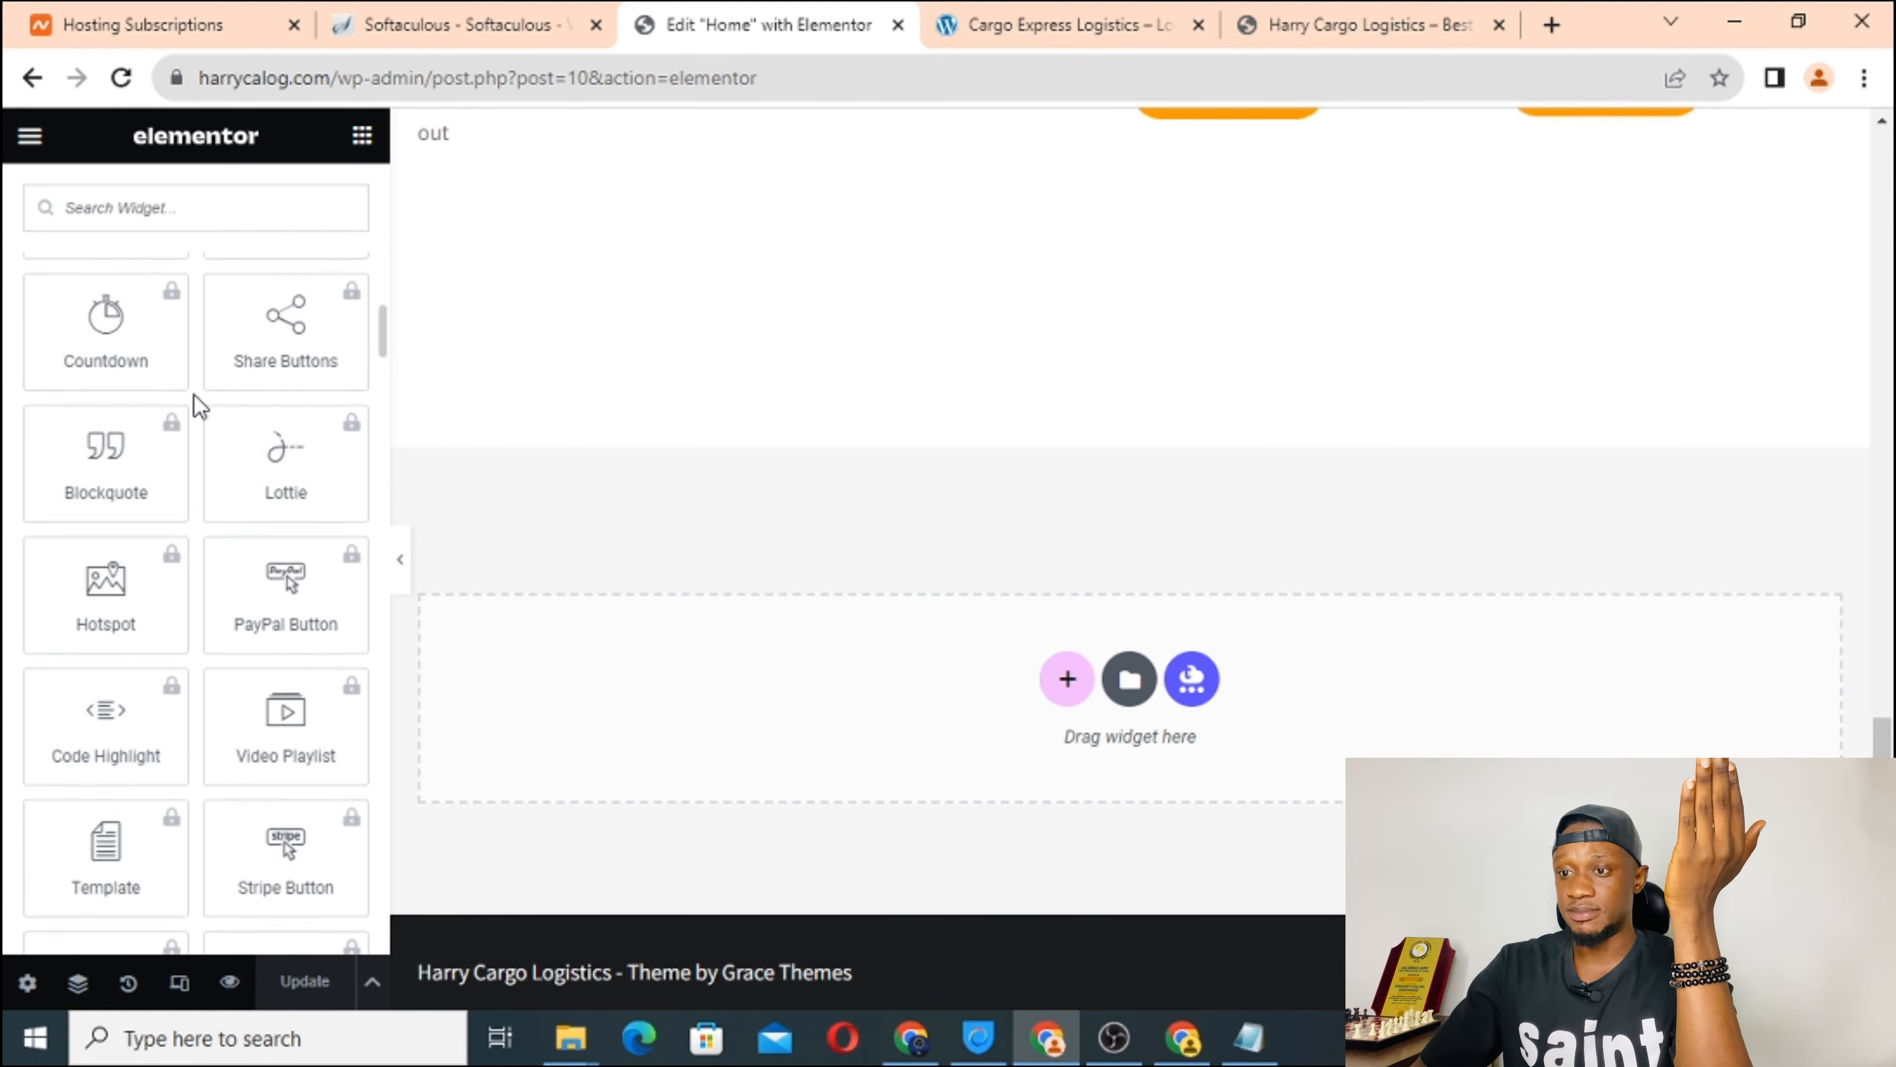
{"action": "scroll", "coordinate": [200, 406], "scroll_direction": "up", "scroll_amount": 7}
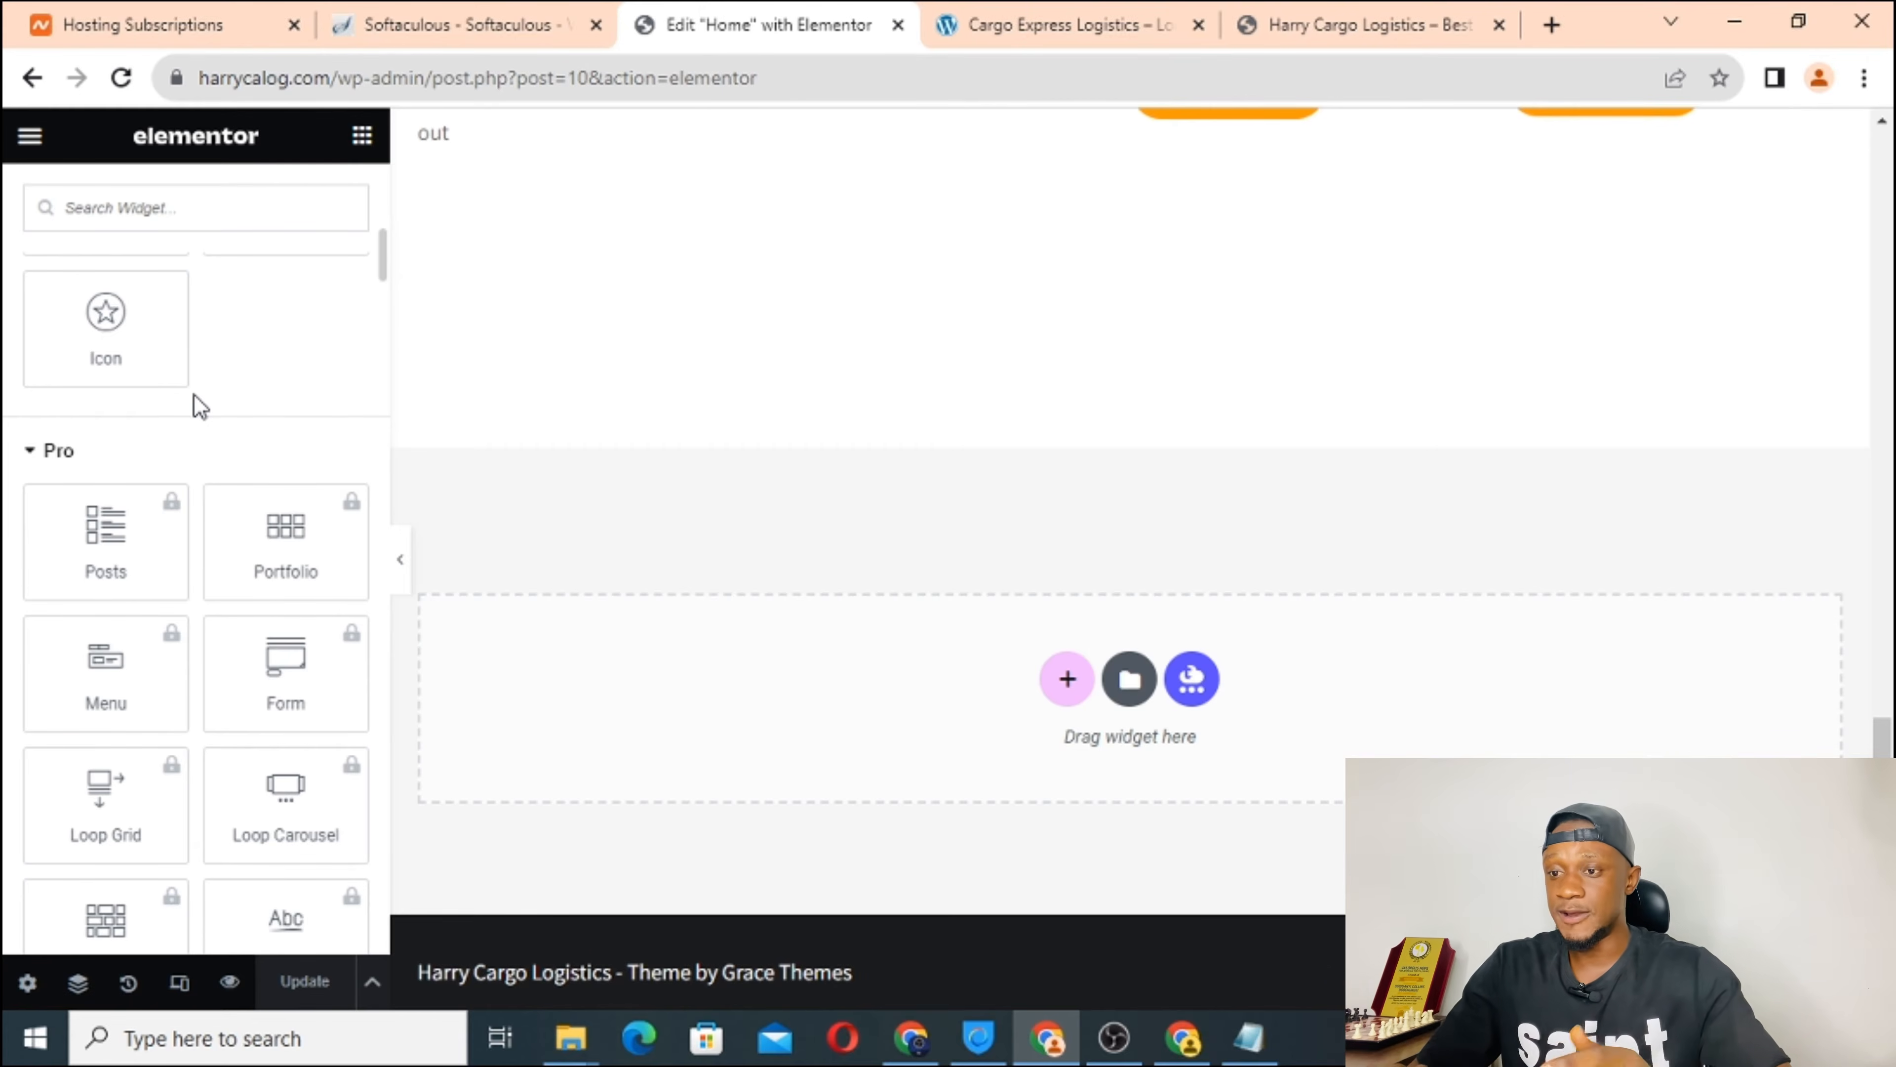
{"action": "scroll", "coordinate": [238, 350], "scroll_direction": "up", "scroll_amount": 5}
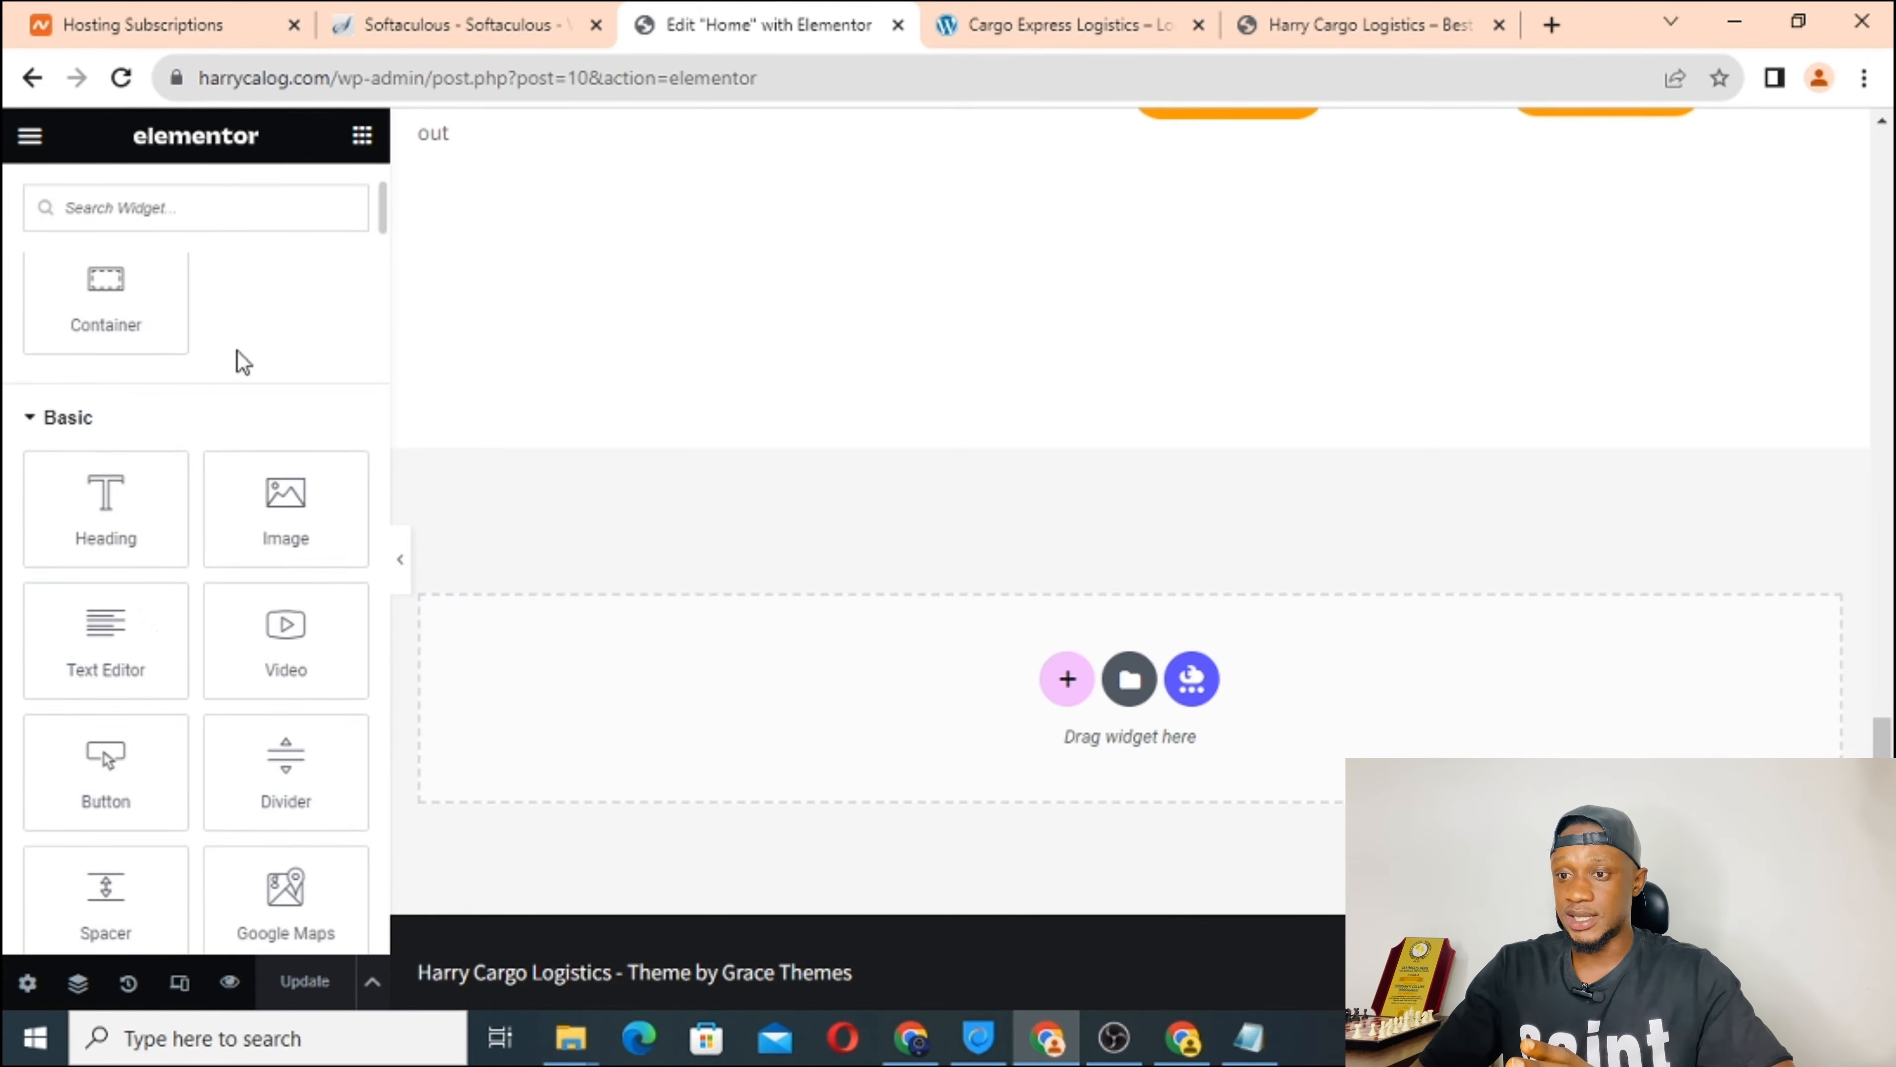
{"action": "scroll", "coordinate": [234, 561], "scroll_direction": "down", "scroll_amount": 3}
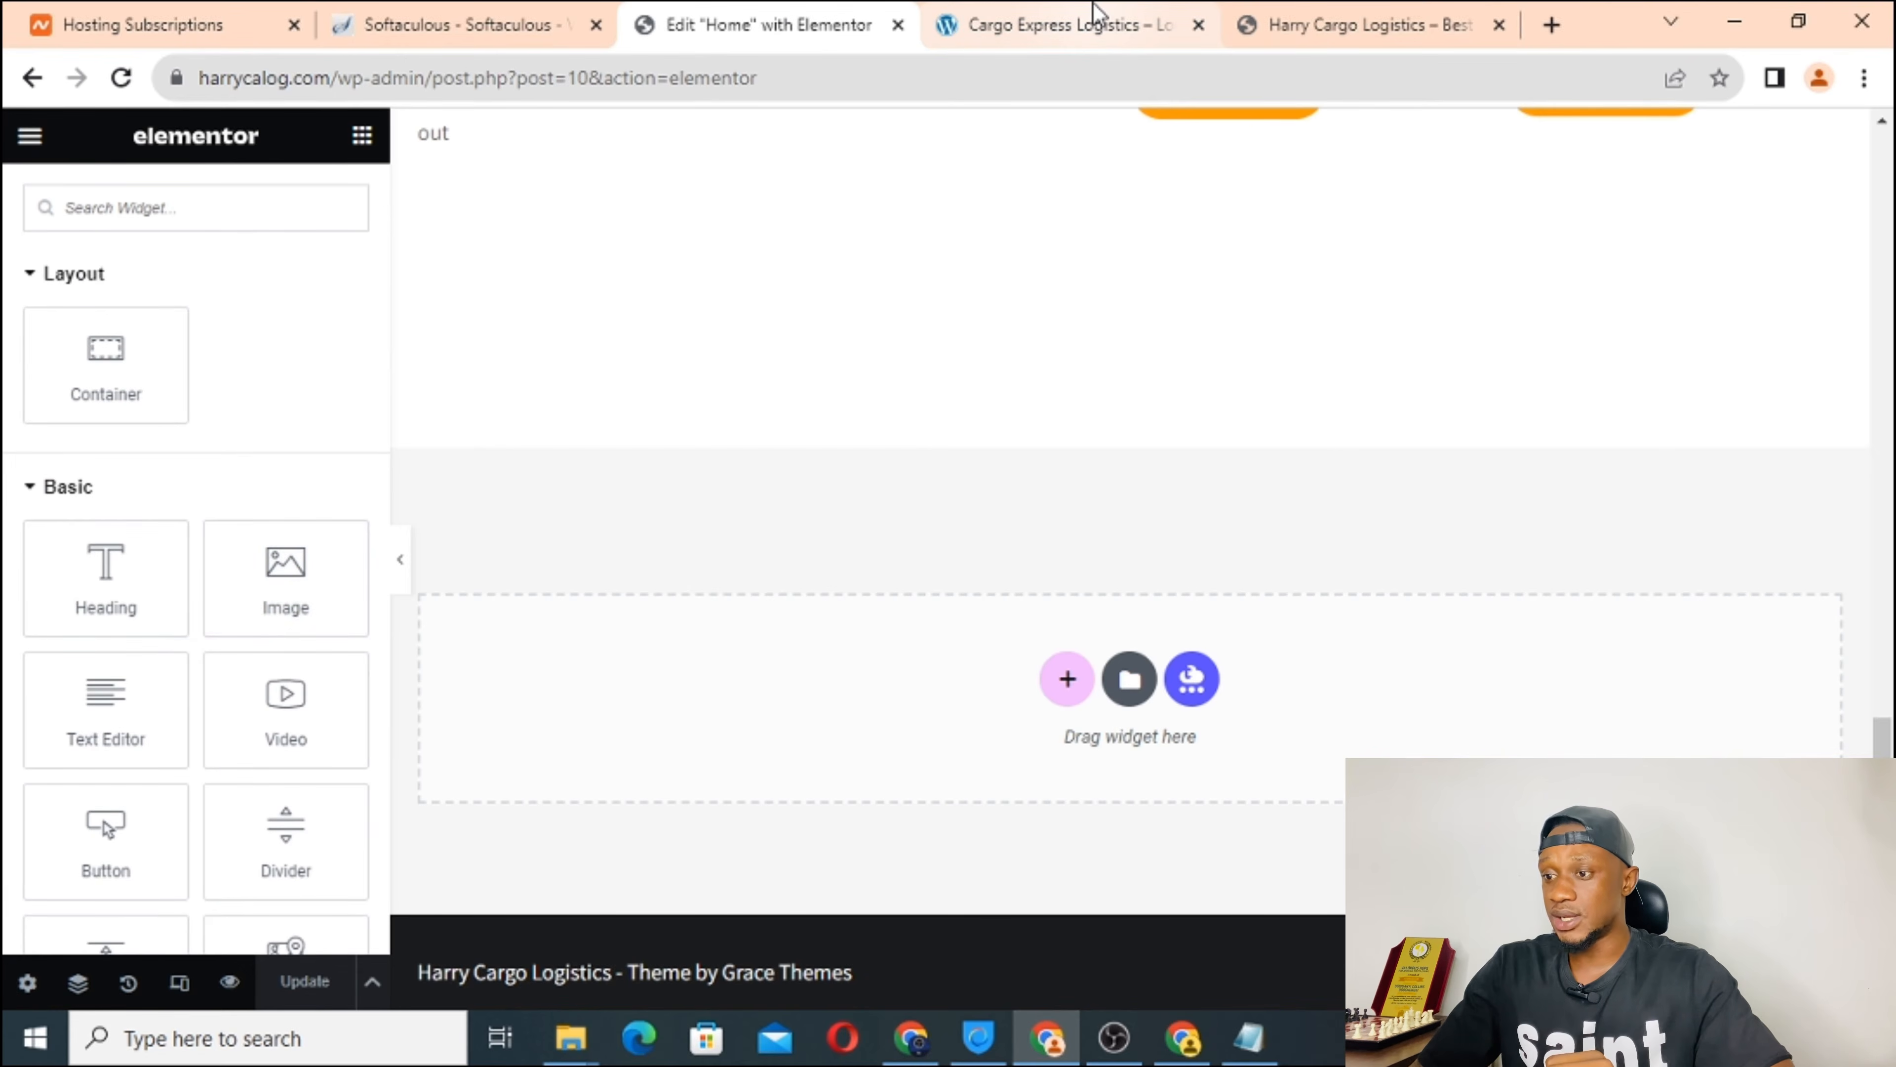
{"action": "left_click", "coordinate": [1093, 22]}
{"action": "scroll", "coordinate": [724, 596], "scroll_direction": "down", "scroll_amount": 5}
Review cargoxlog.com's 'When it comes to delivery' image section, then return to the Elementor editor.
{"action": "scroll", "coordinate": [724, 596], "scroll_direction": "down", "scroll_amount": 10}
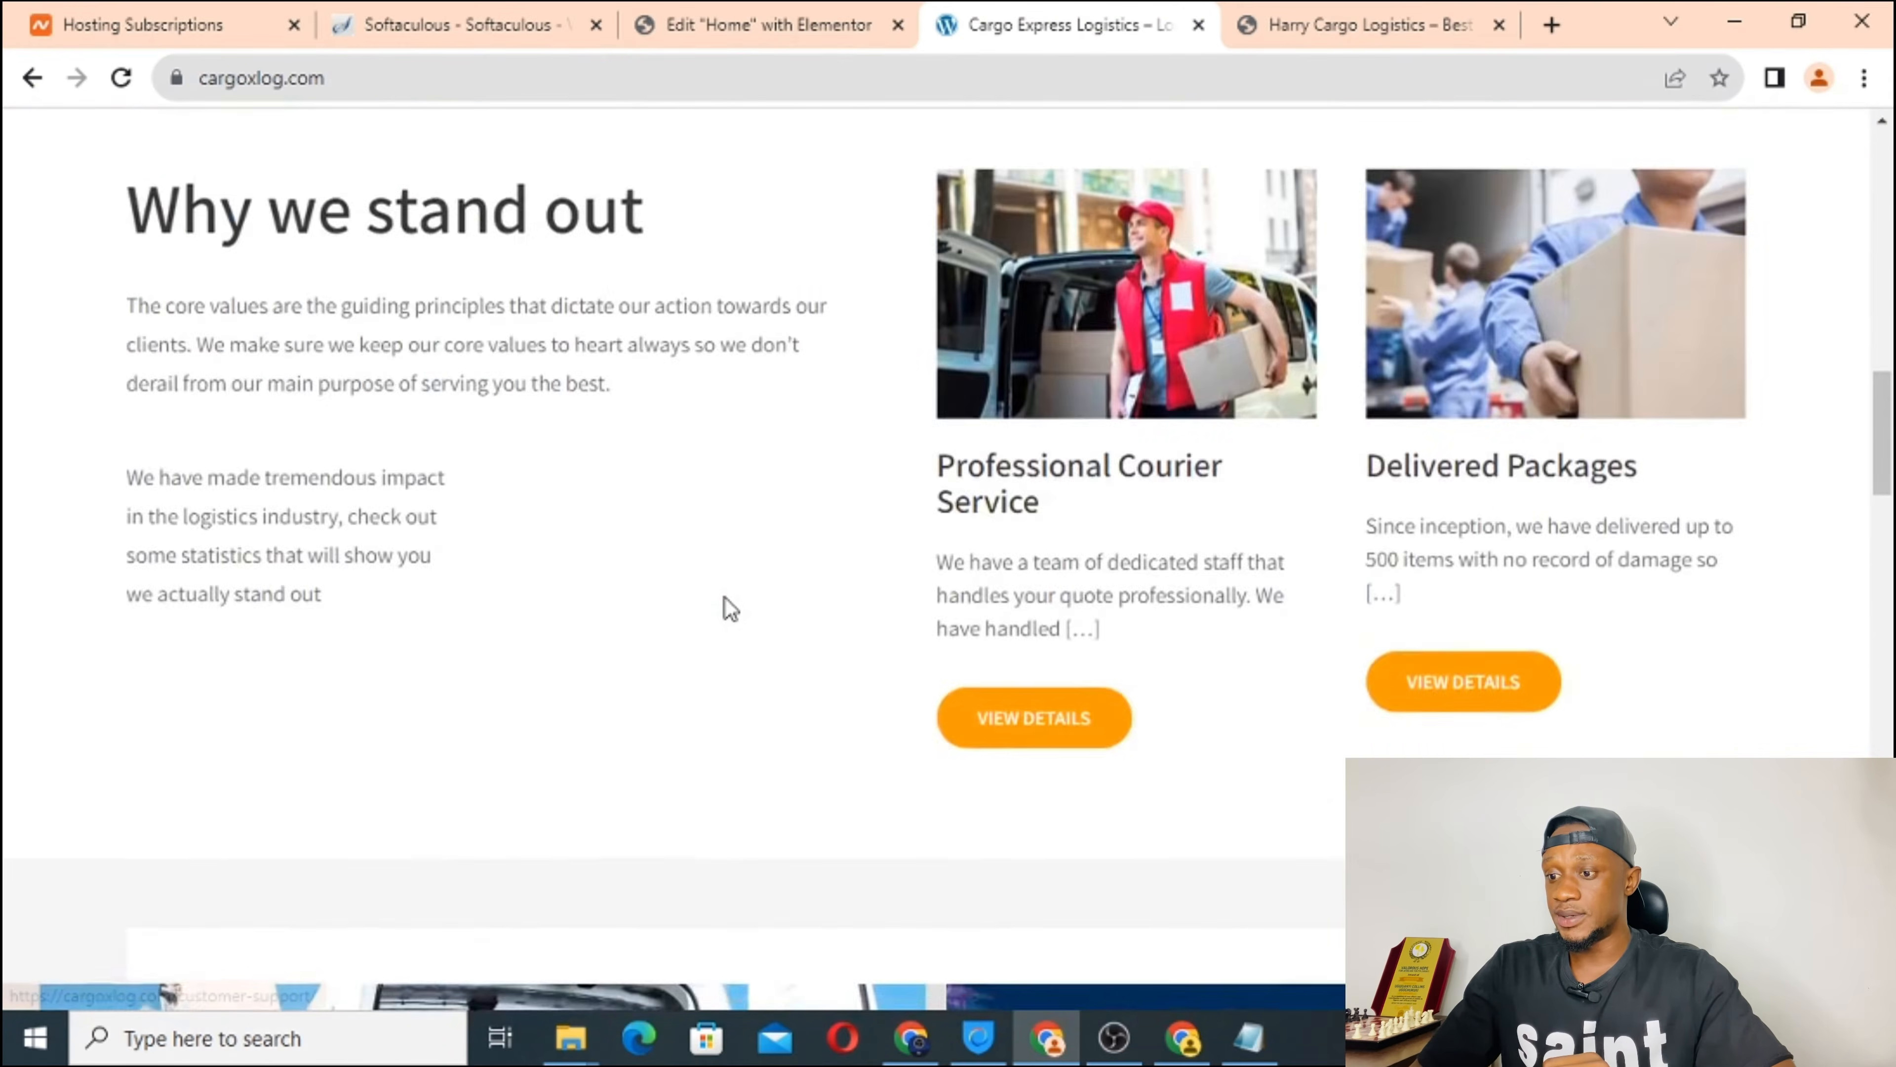
{"action": "scroll", "coordinate": [724, 596], "scroll_direction": "up", "scroll_amount": 2}
{"action": "scroll", "coordinate": [724, 596], "scroll_direction": "down", "scroll_amount": 2}
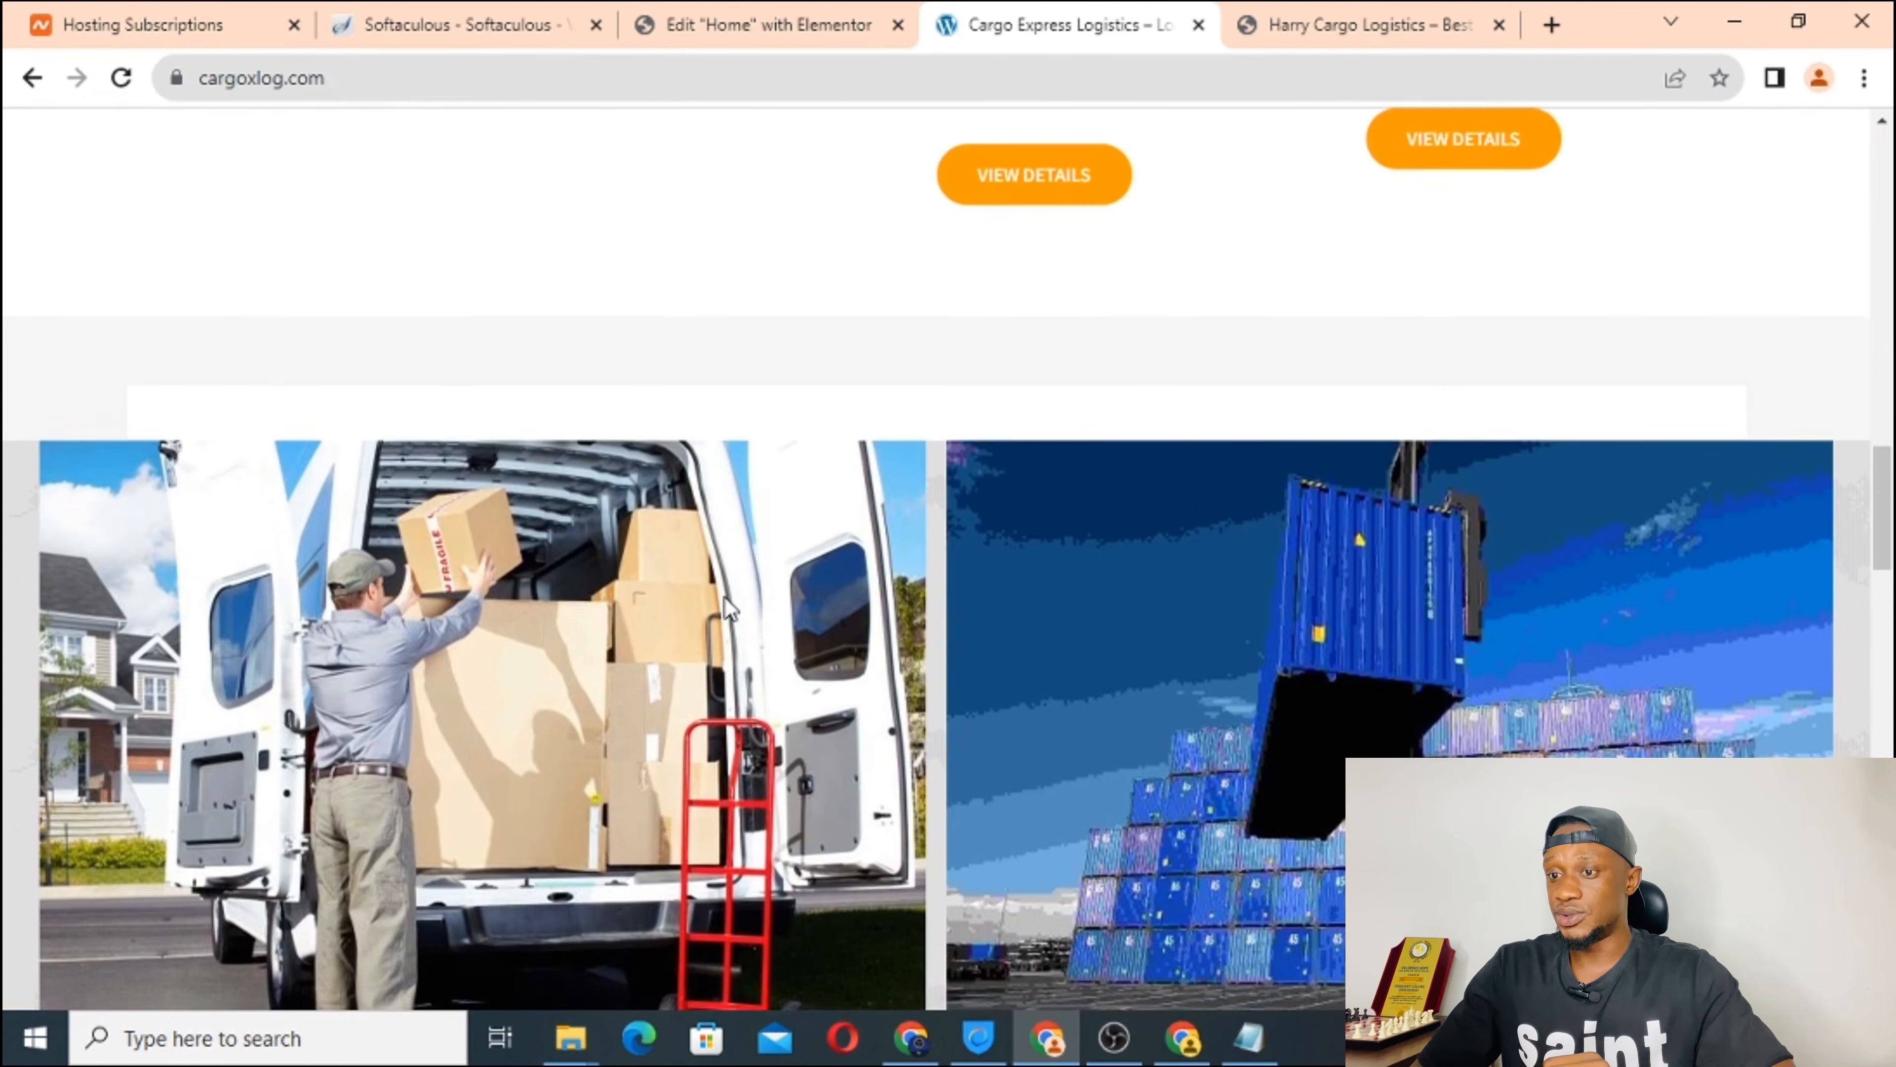
{"action": "scroll", "coordinate": [724, 596], "scroll_direction": "down", "scroll_amount": 3}
{"action": "scroll", "coordinate": [724, 596], "scroll_direction": "down", "scroll_amount": 2}
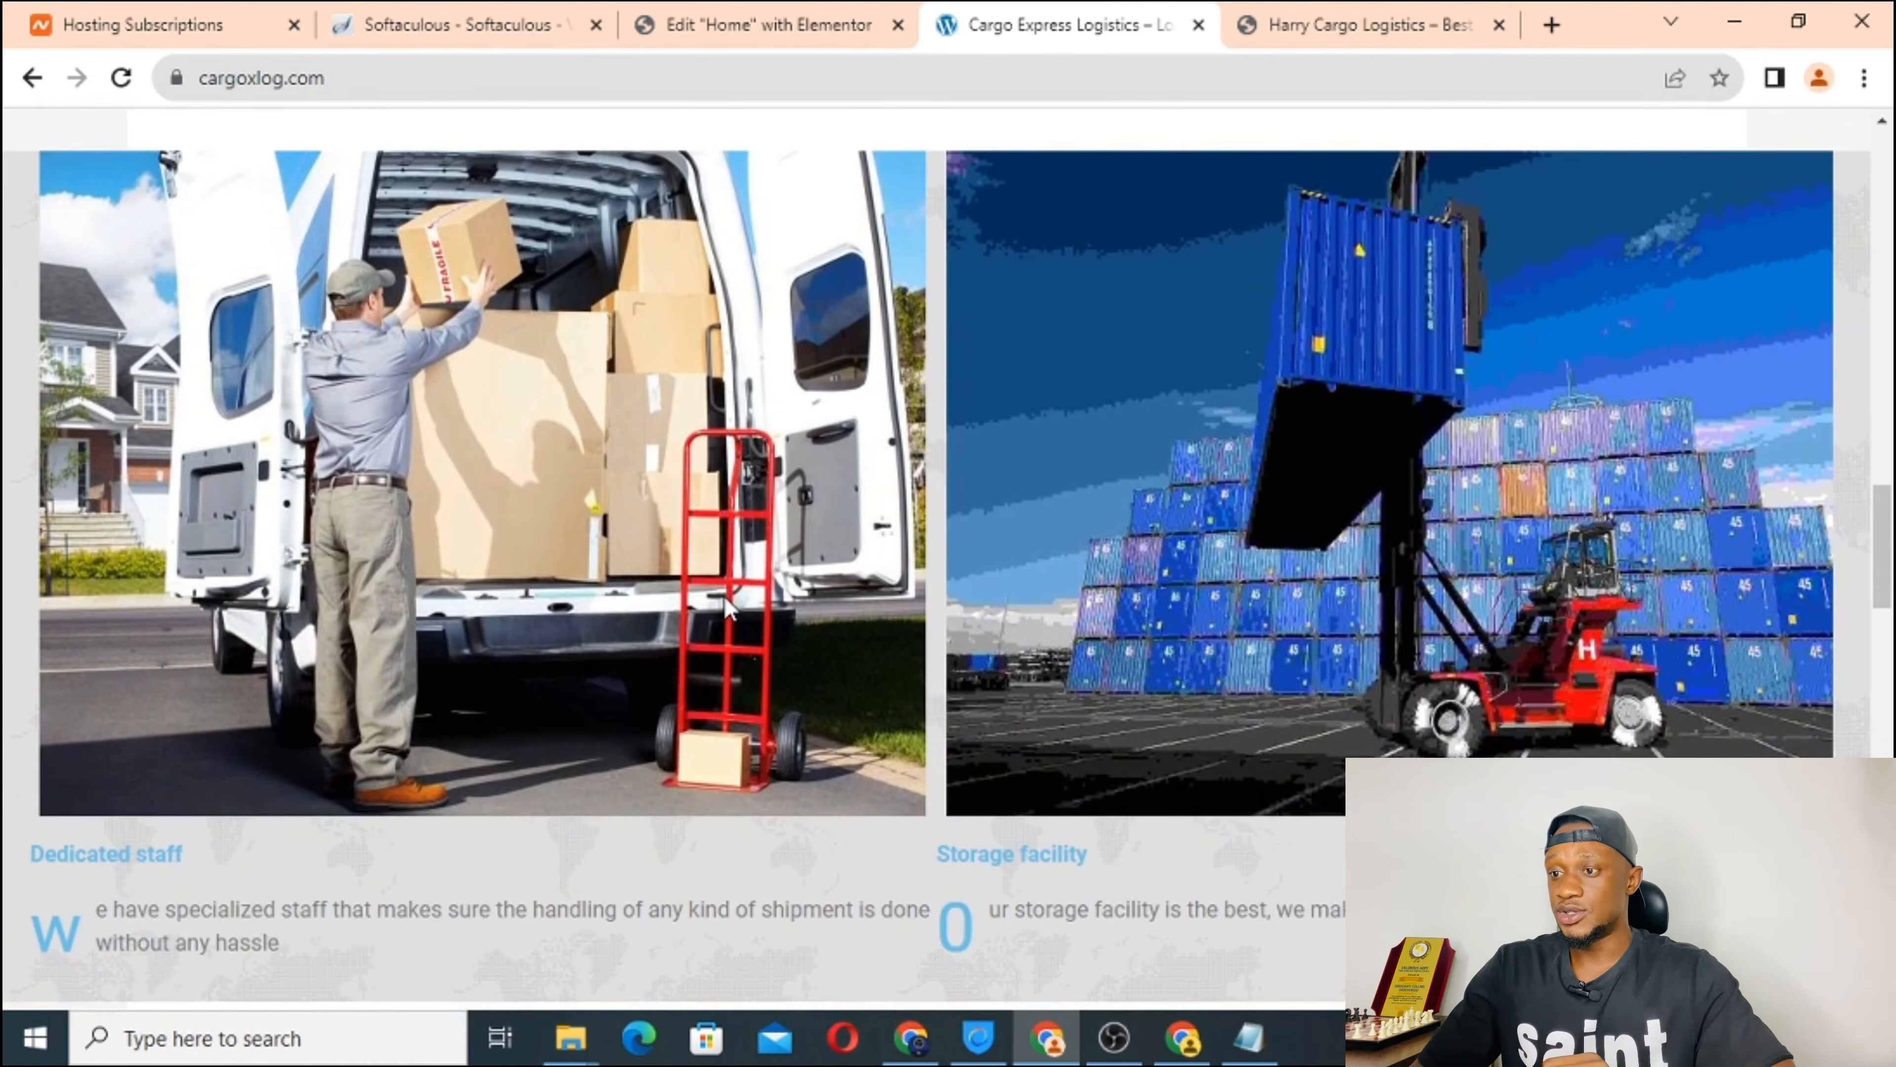
{"action": "scroll", "coordinate": [724, 596], "scroll_direction": "up", "scroll_amount": 2}
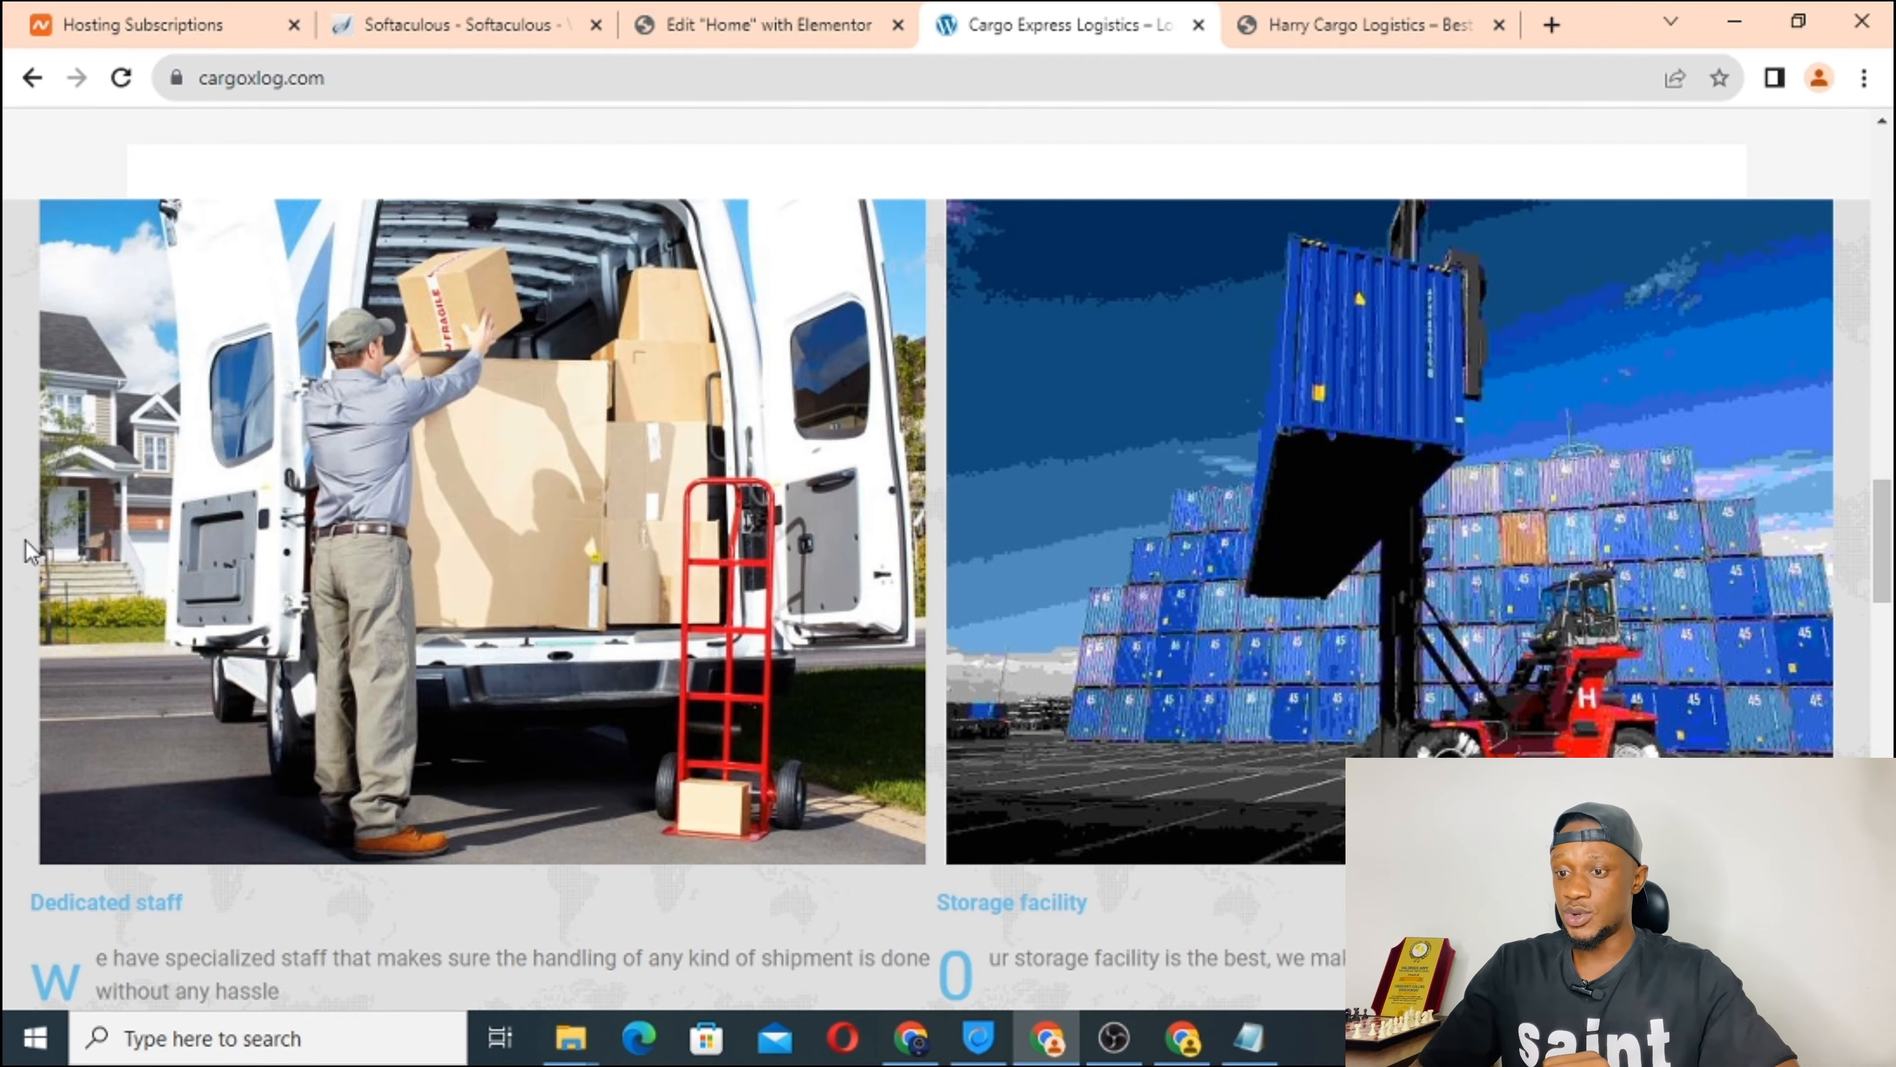
{"action": "scroll", "coordinate": [470, 592], "scroll_direction": "down", "scroll_amount": 3}
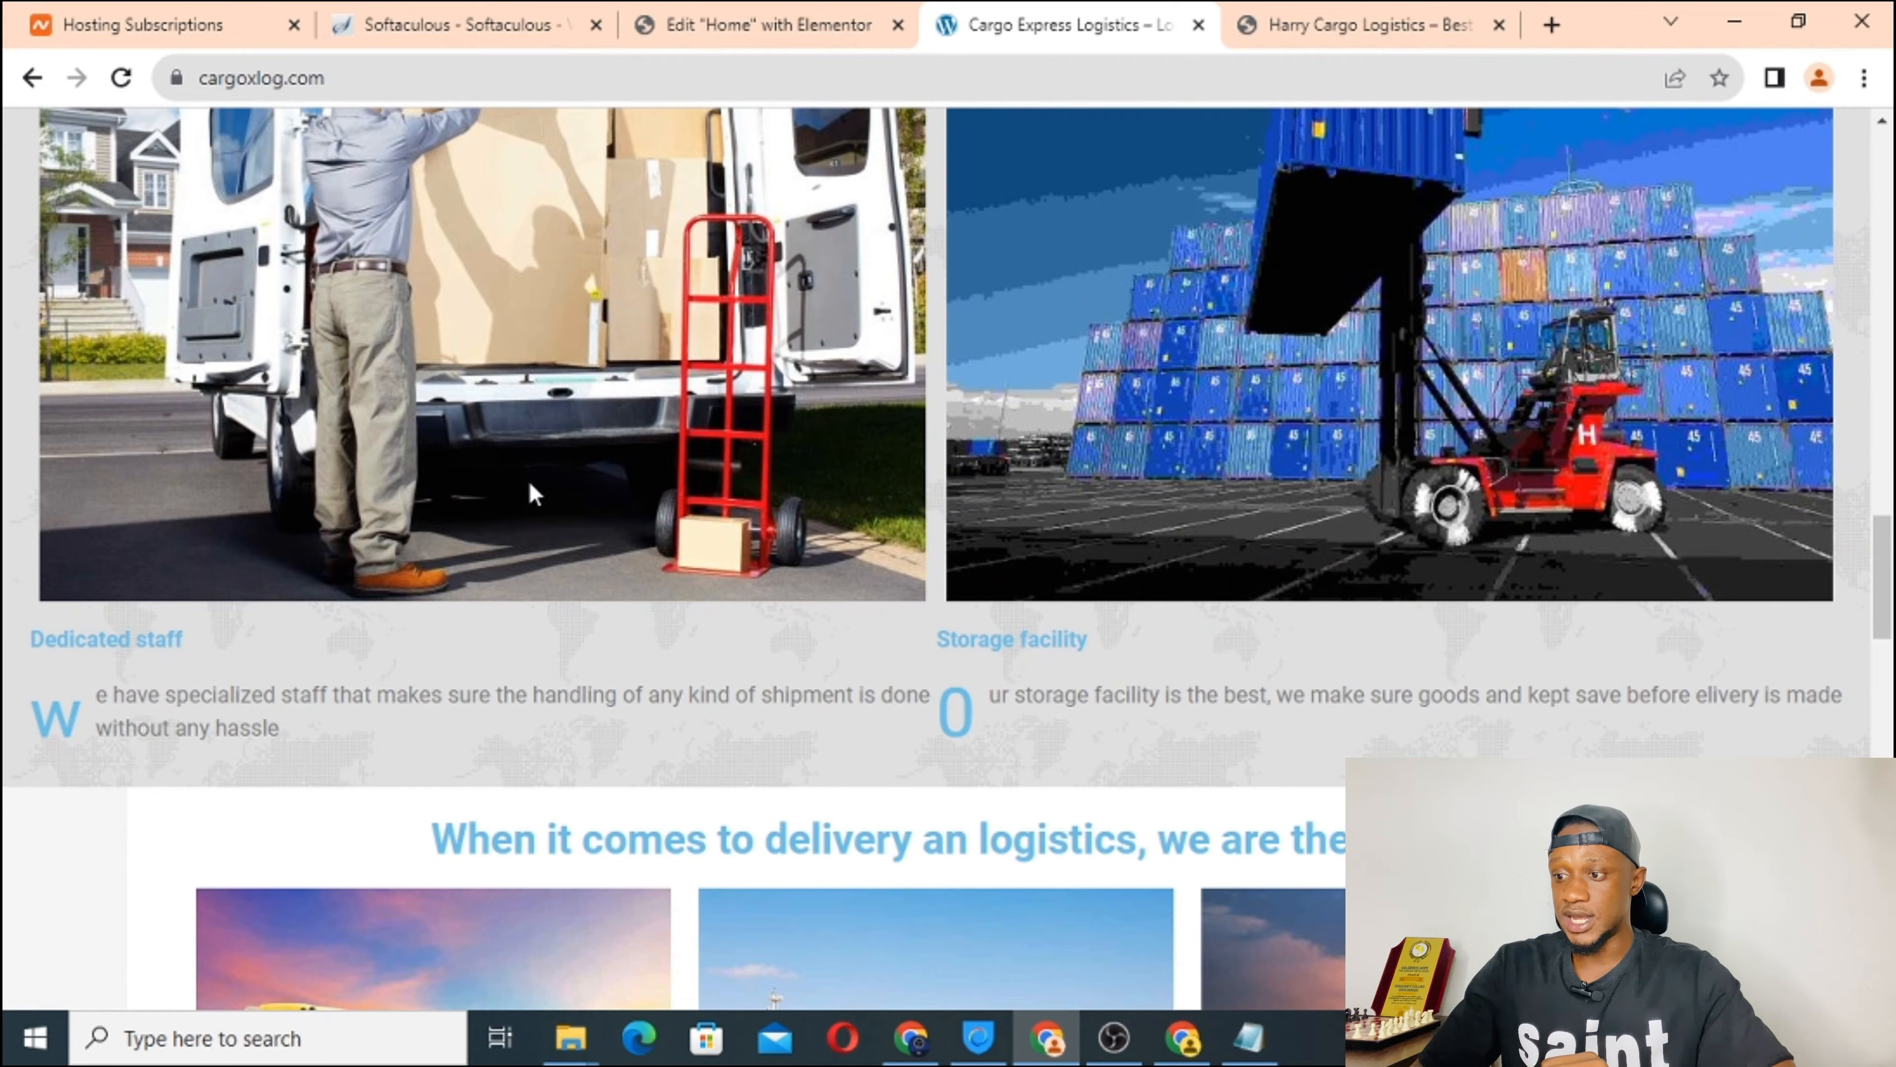
{"action": "scroll", "coordinate": [548, 324], "scroll_direction": "up", "scroll_amount": 2}
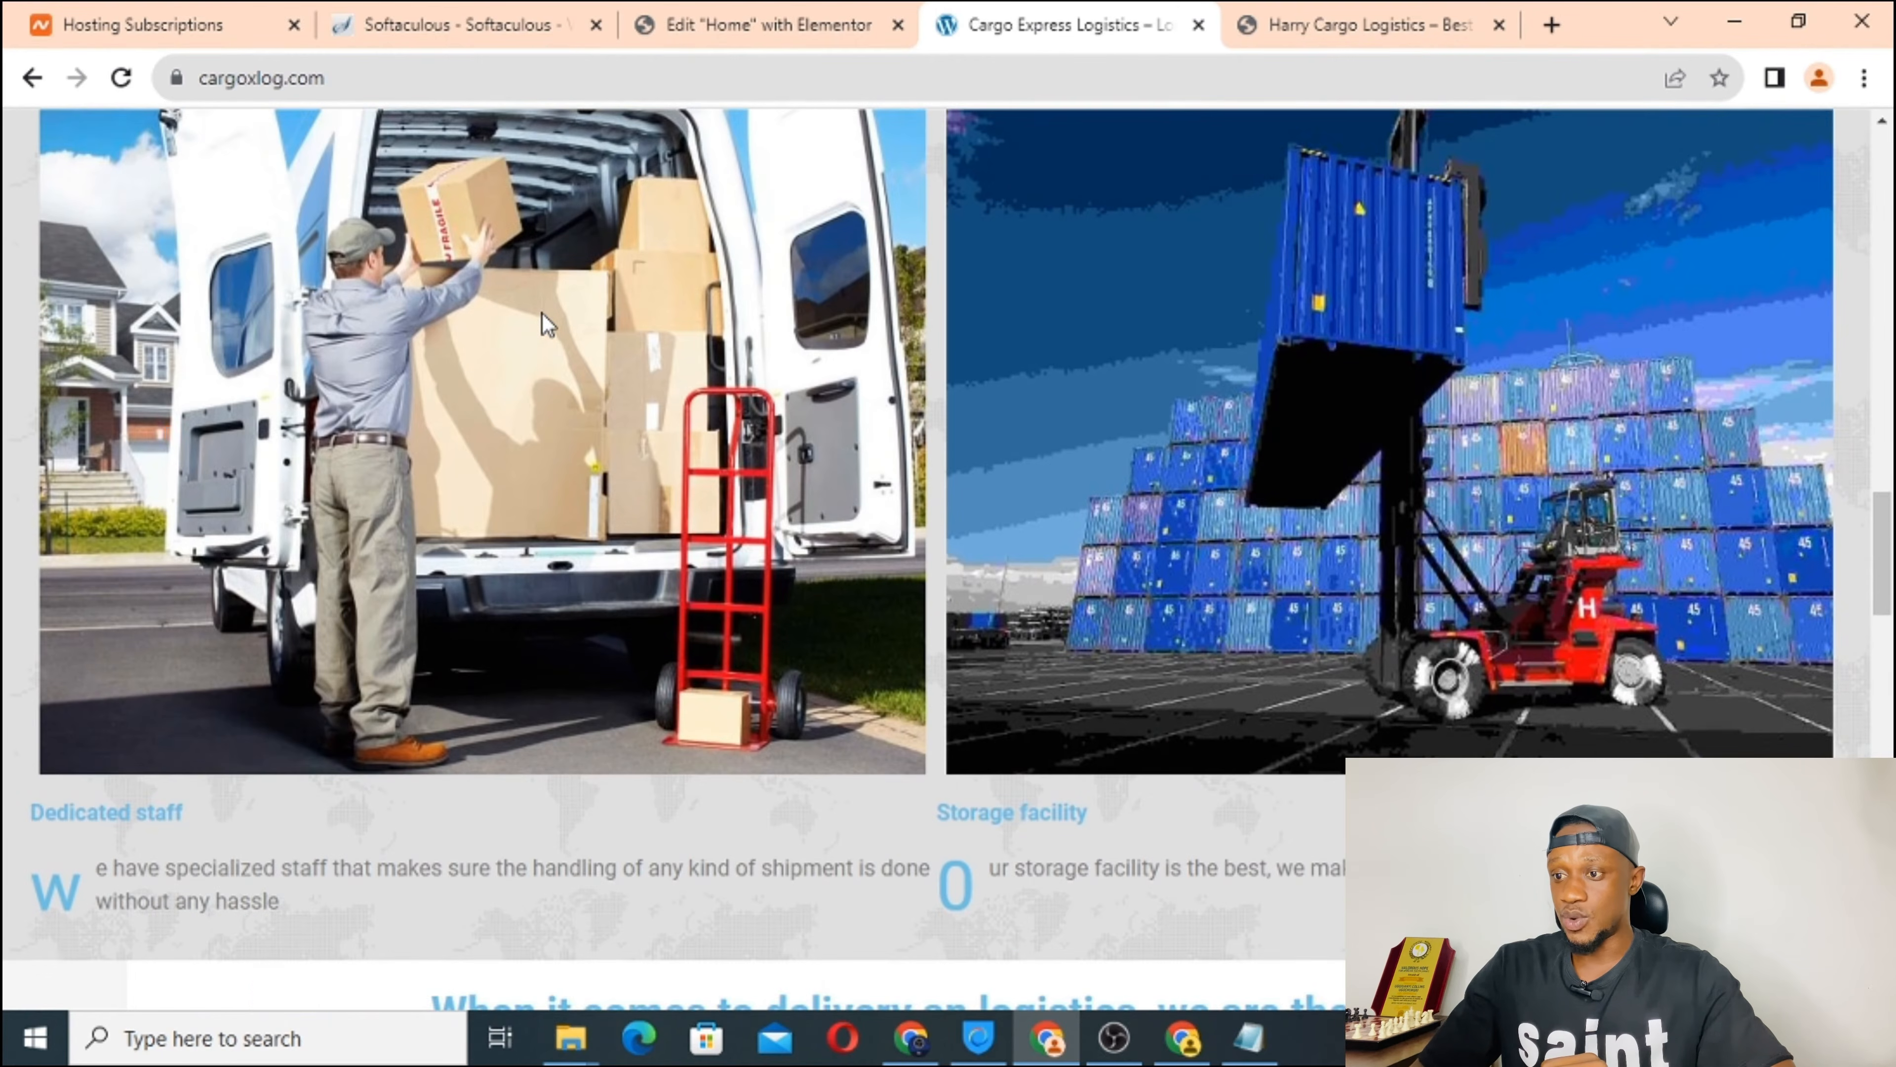
{"action": "scroll", "coordinate": [1535, 739], "scroll_direction": "up", "scroll_amount": 4}
{"action": "scroll", "coordinate": [1535, 739], "scroll_direction": "down", "scroll_amount": 1}
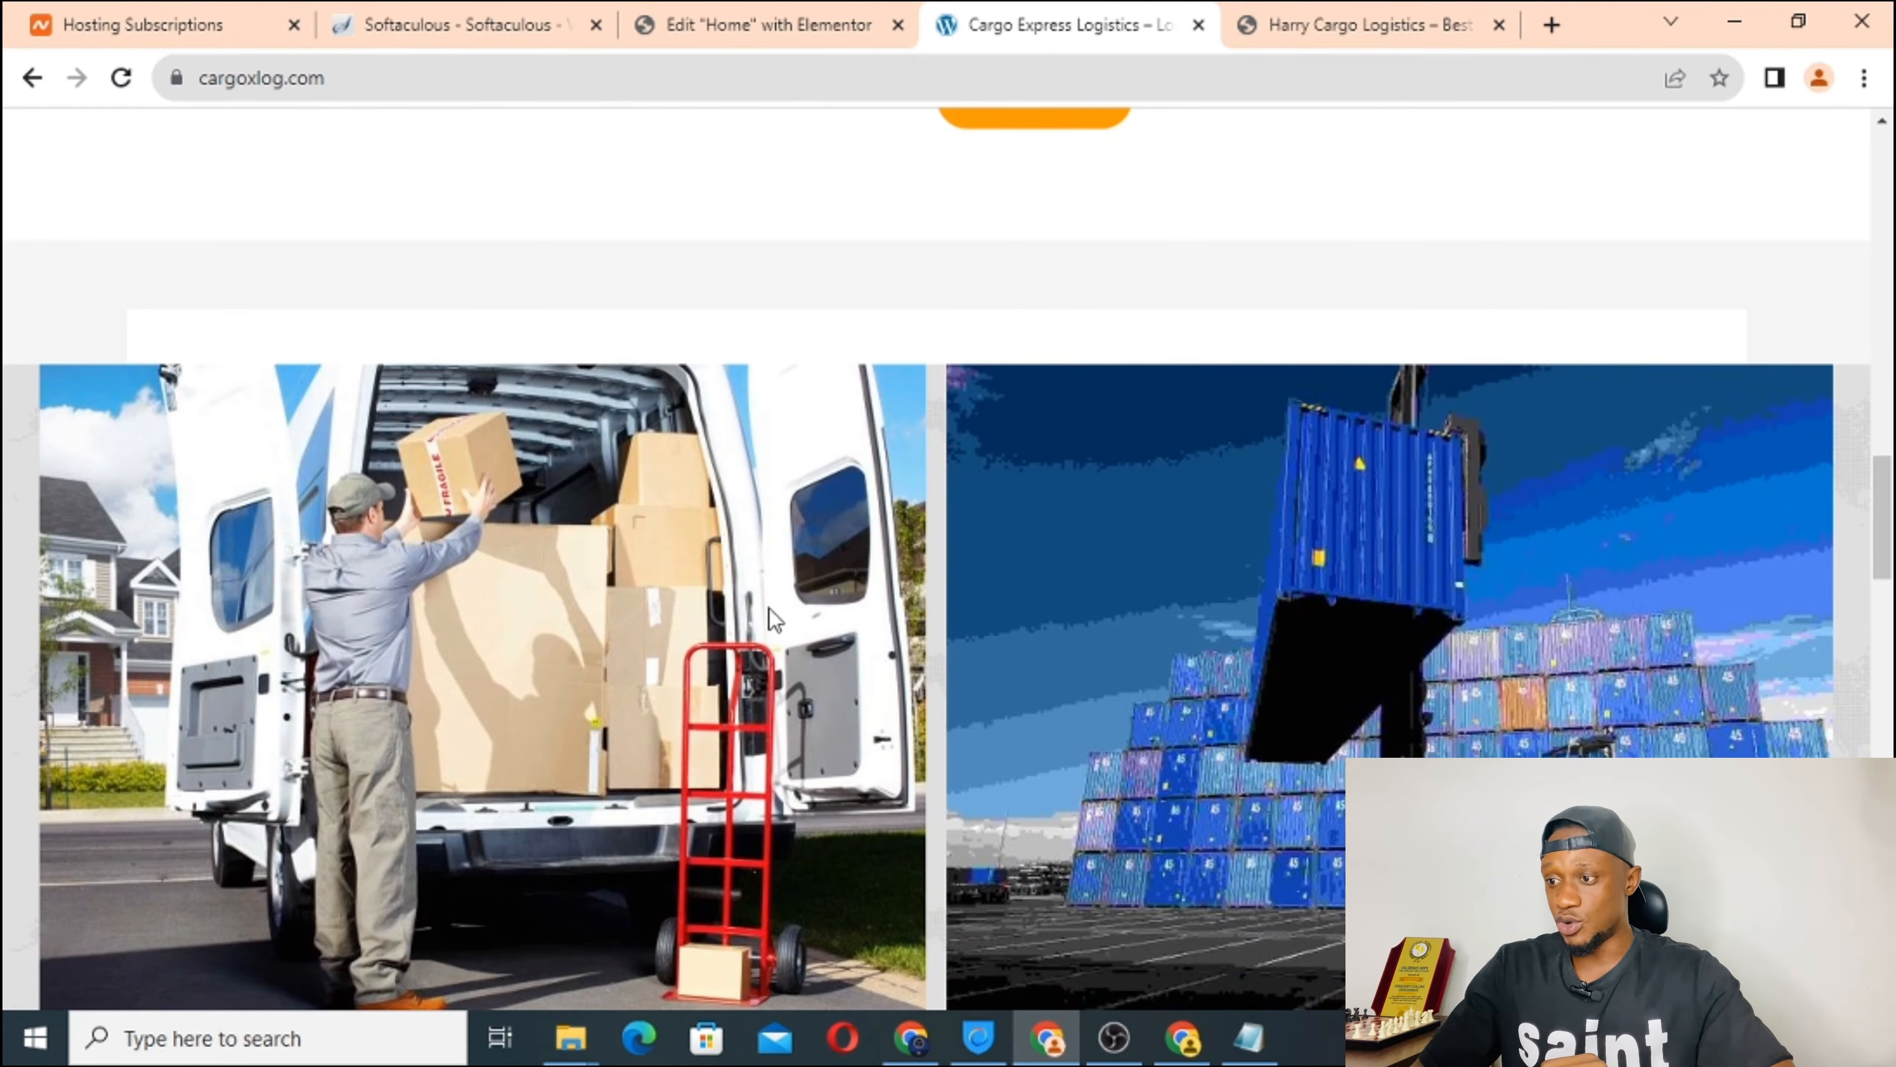
{"action": "scroll", "coordinate": [1253, 550], "scroll_direction": "down", "scroll_amount": 7}
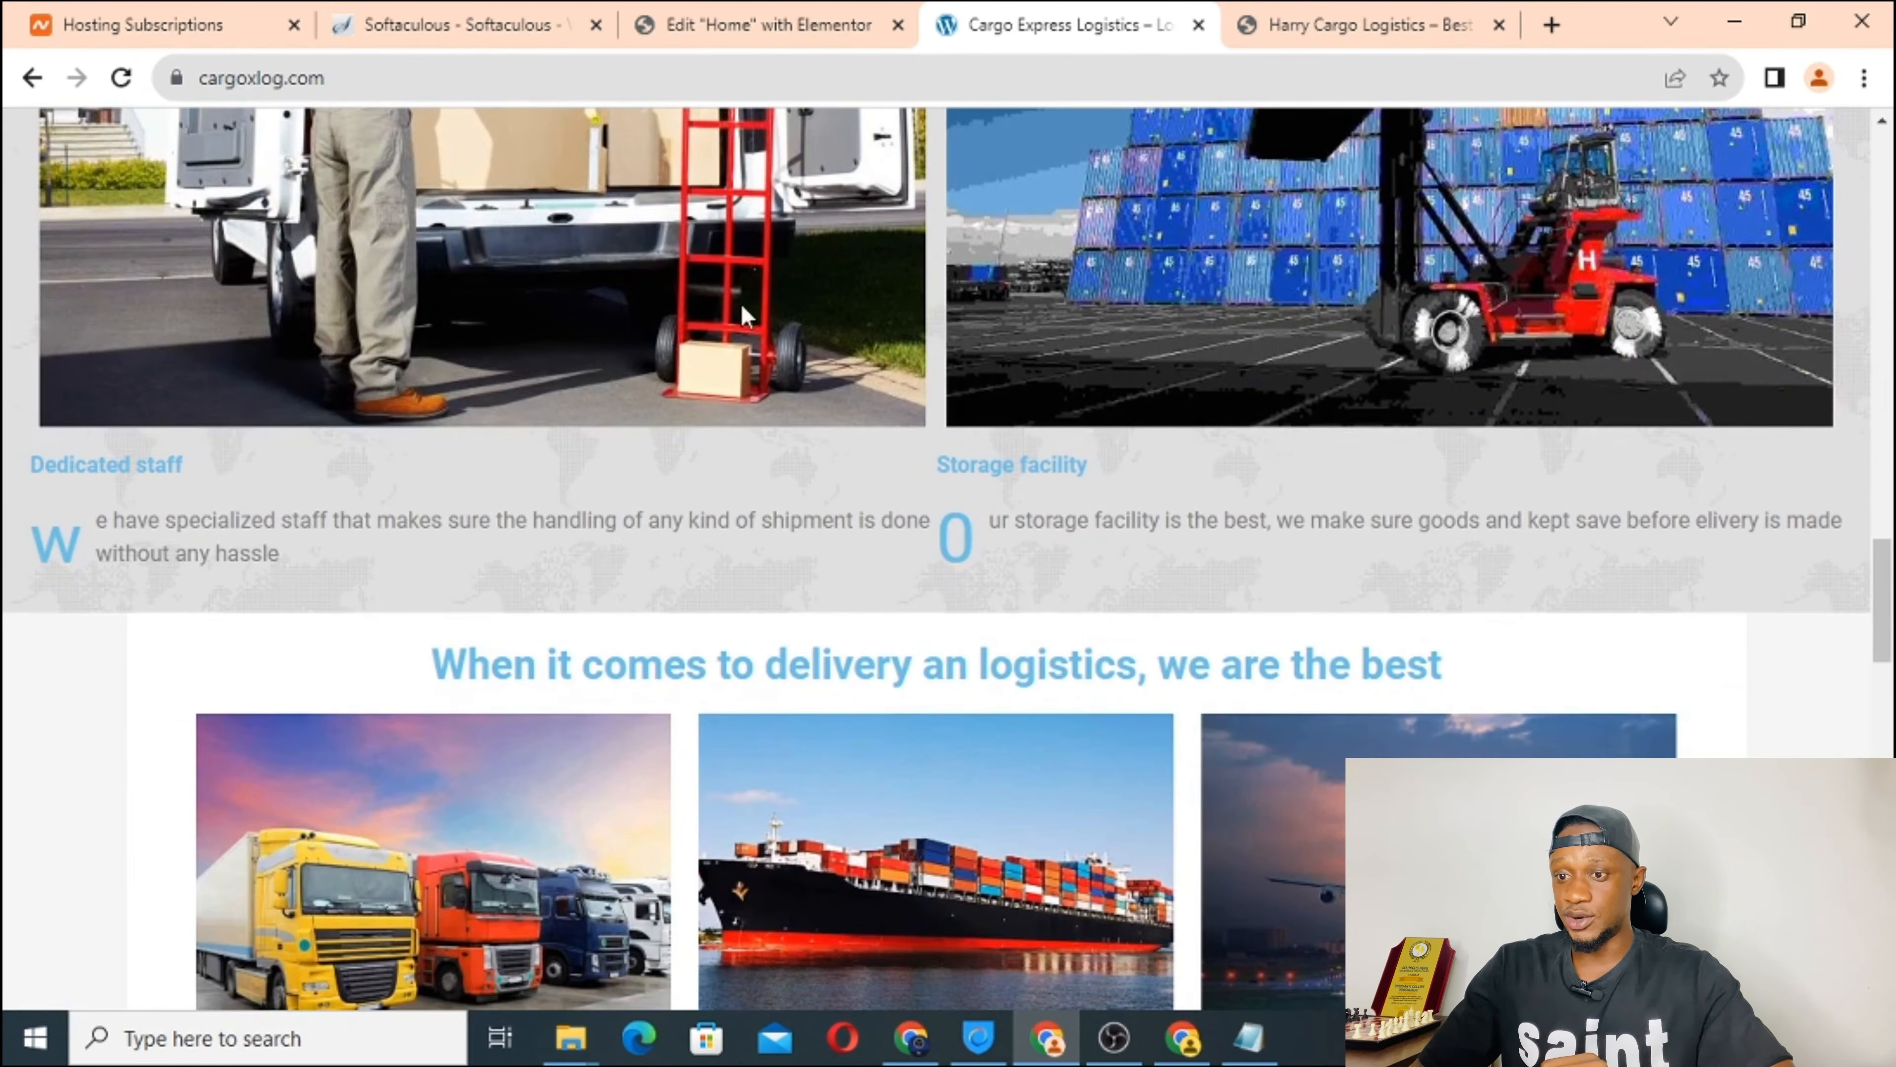
{"action": "scroll", "coordinate": [775, 360], "scroll_direction": "up", "scroll_amount": 6}
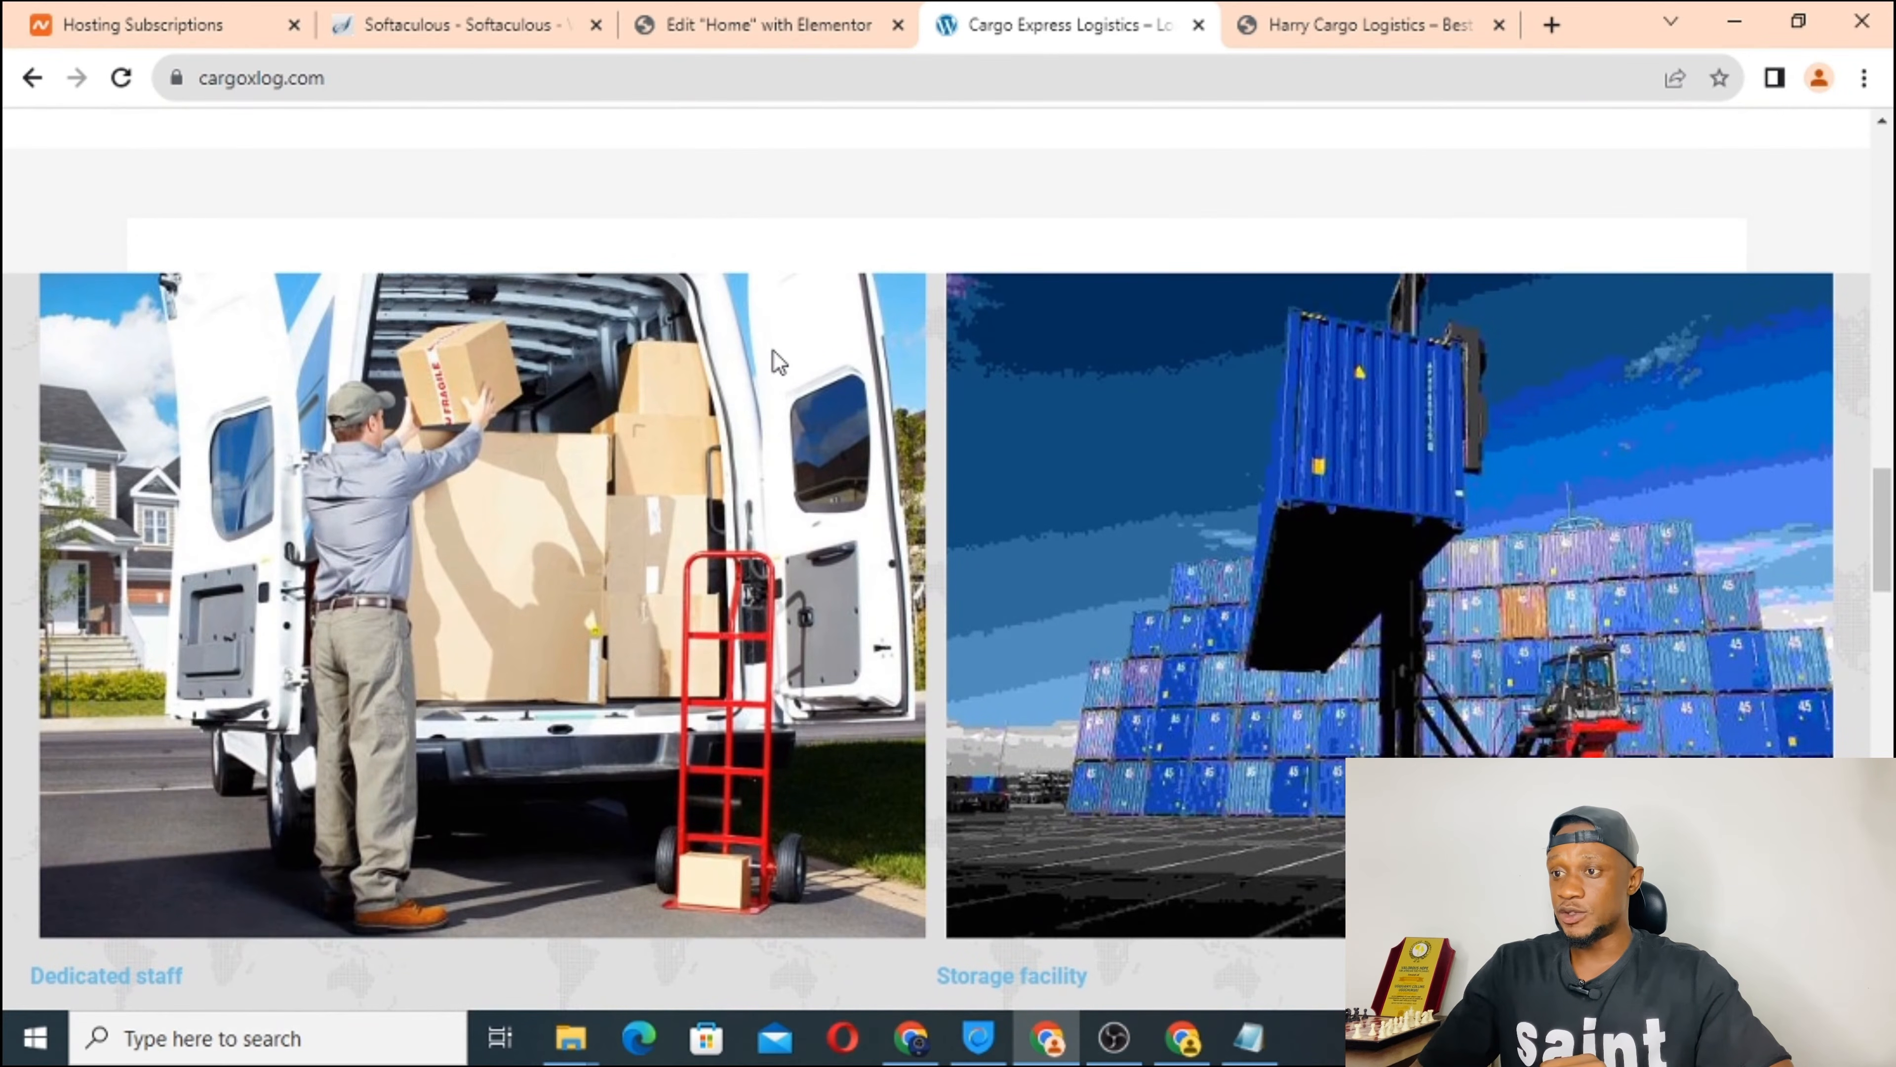
{"action": "scroll", "coordinate": [779, 361], "scroll_direction": "down", "scroll_amount": 1}
{"action": "left_click", "coordinate": [735, 22]}
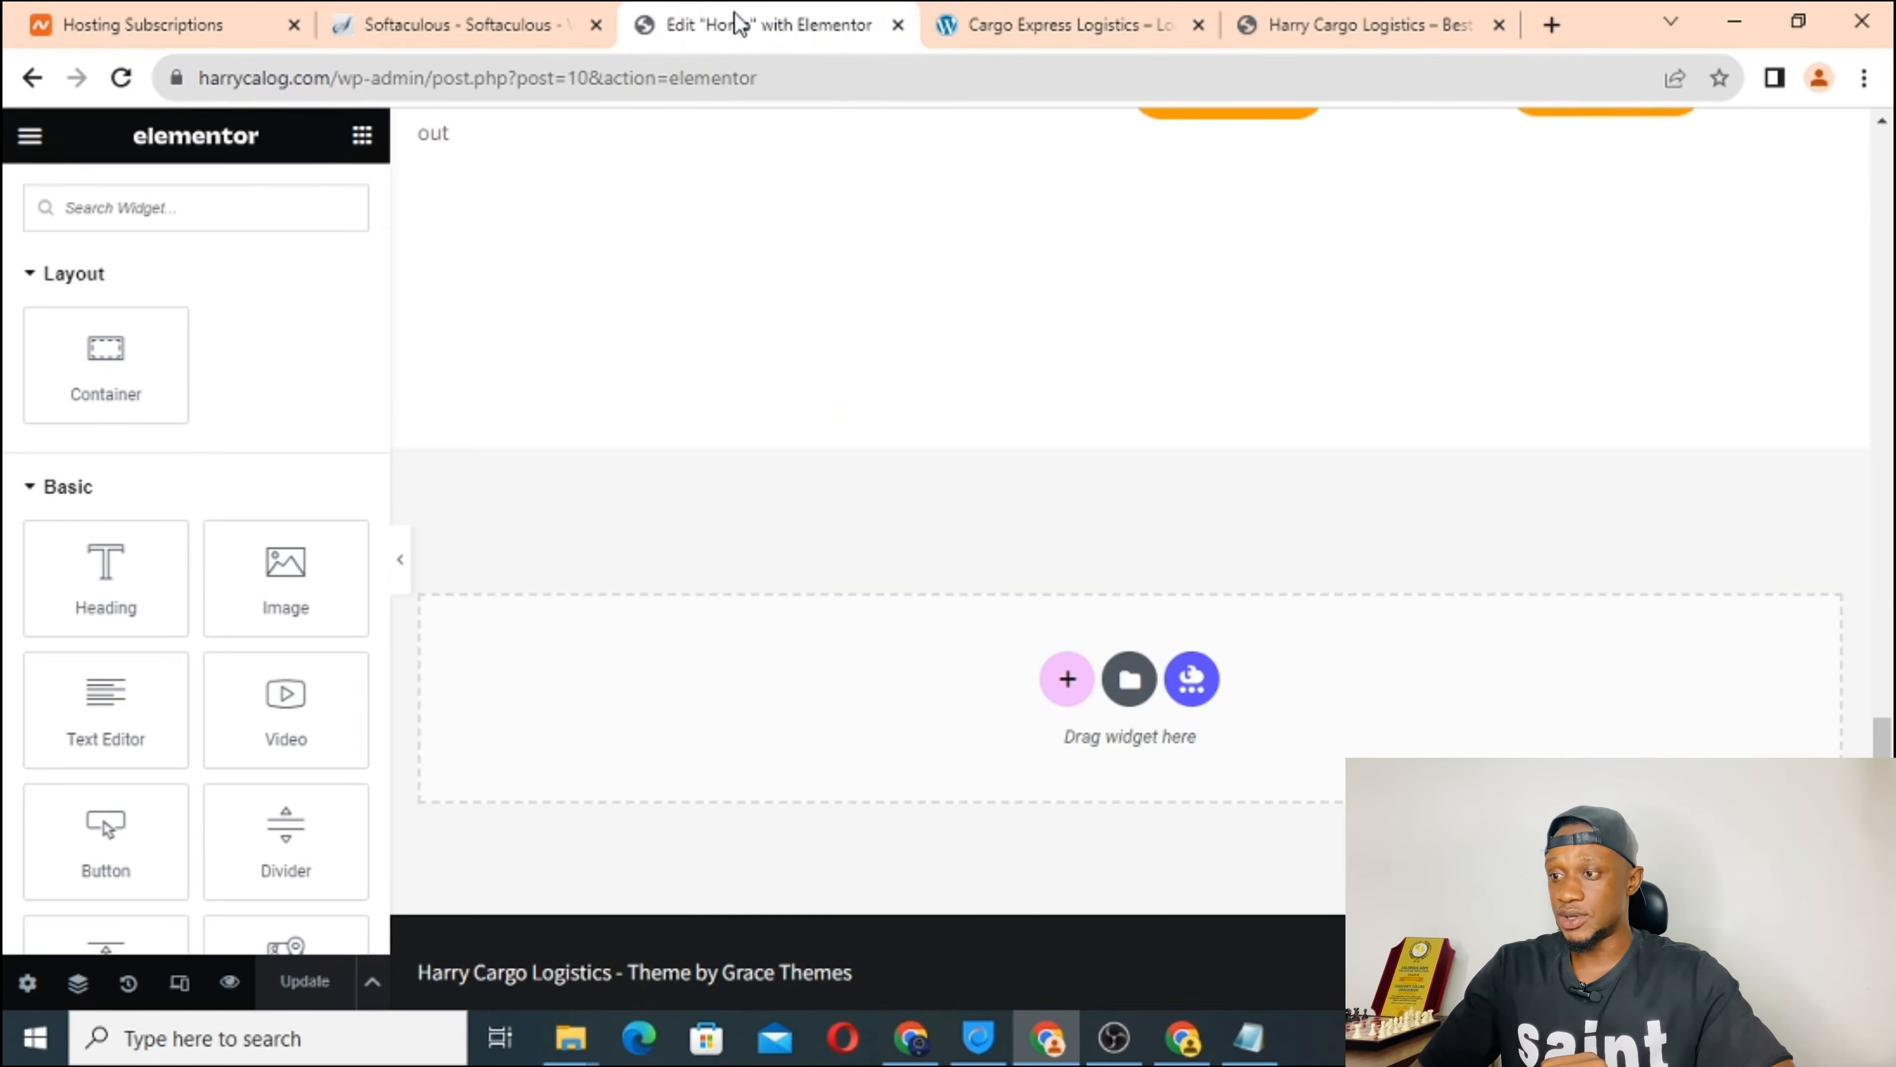
Add a new two-column structure section below the Home page's existing content.
{"action": "left_click", "coordinate": [1008, 19]}
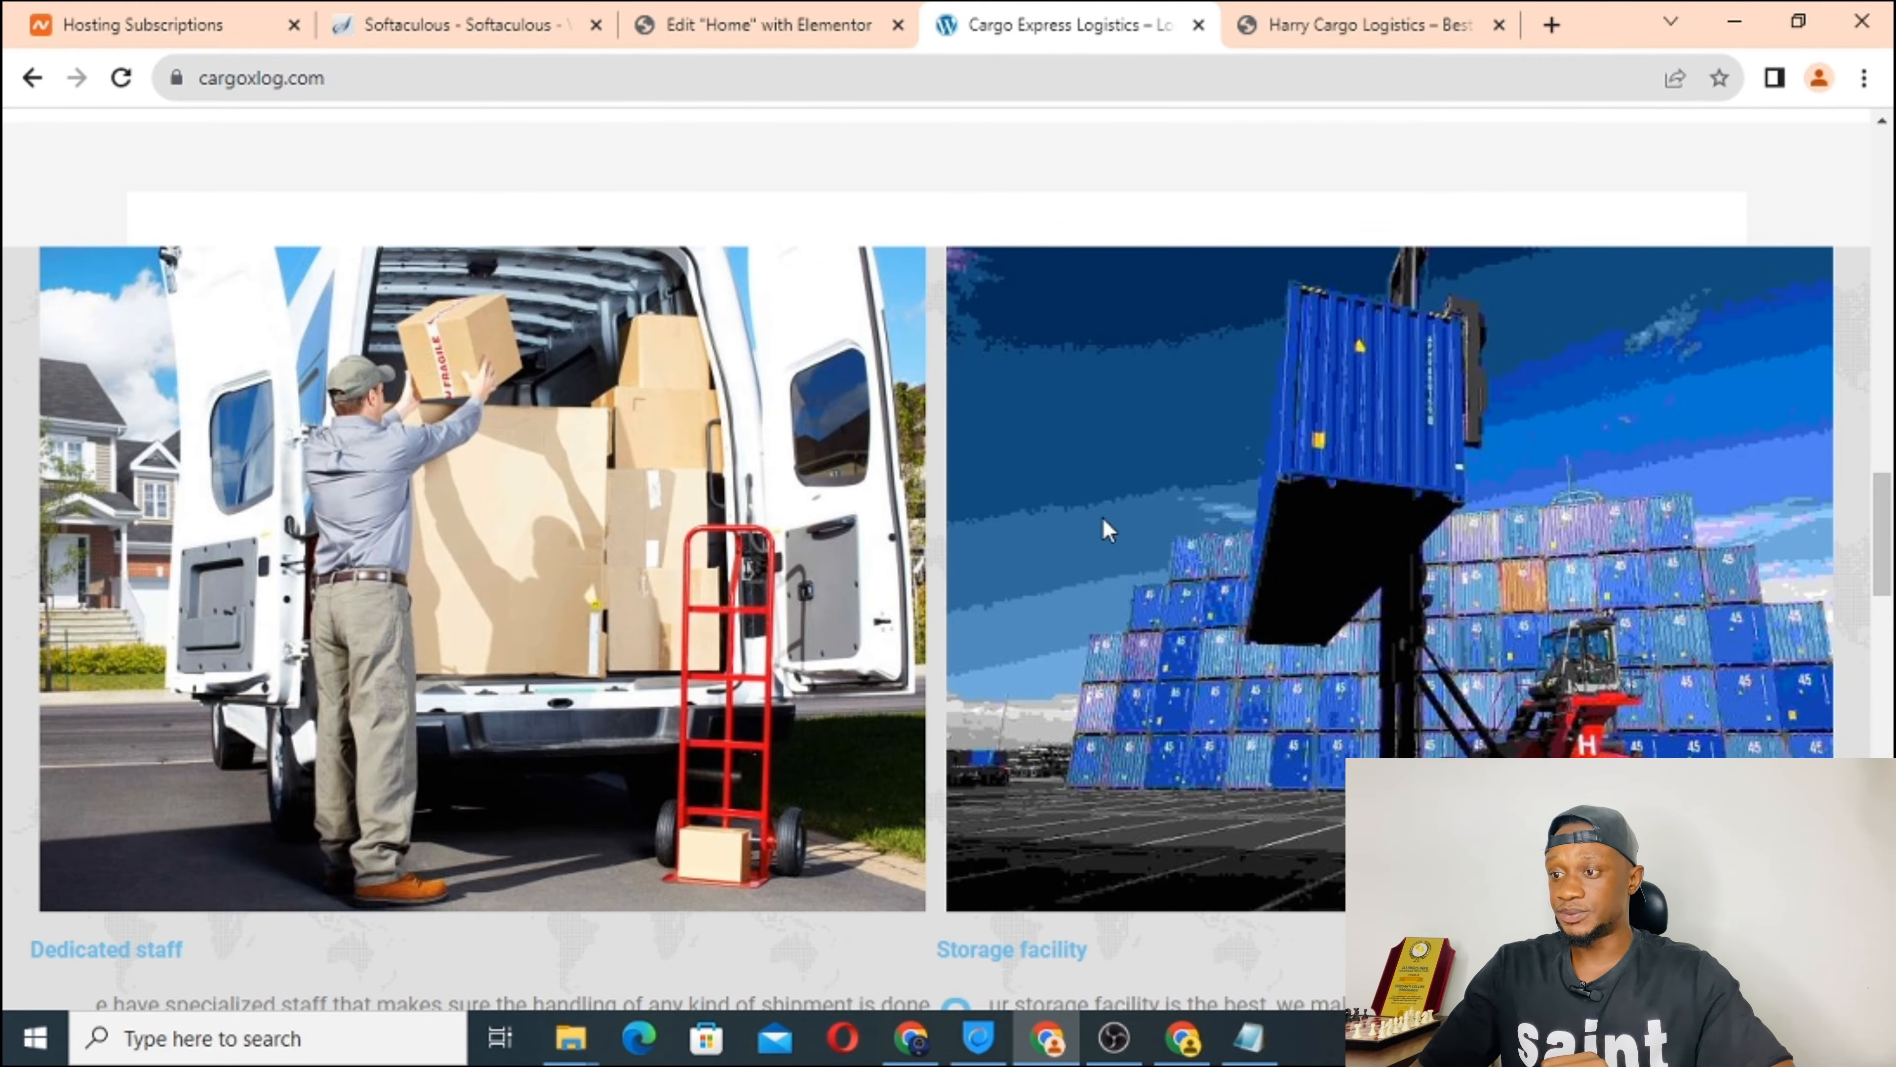
{"action": "left_click", "coordinate": [728, 23]}
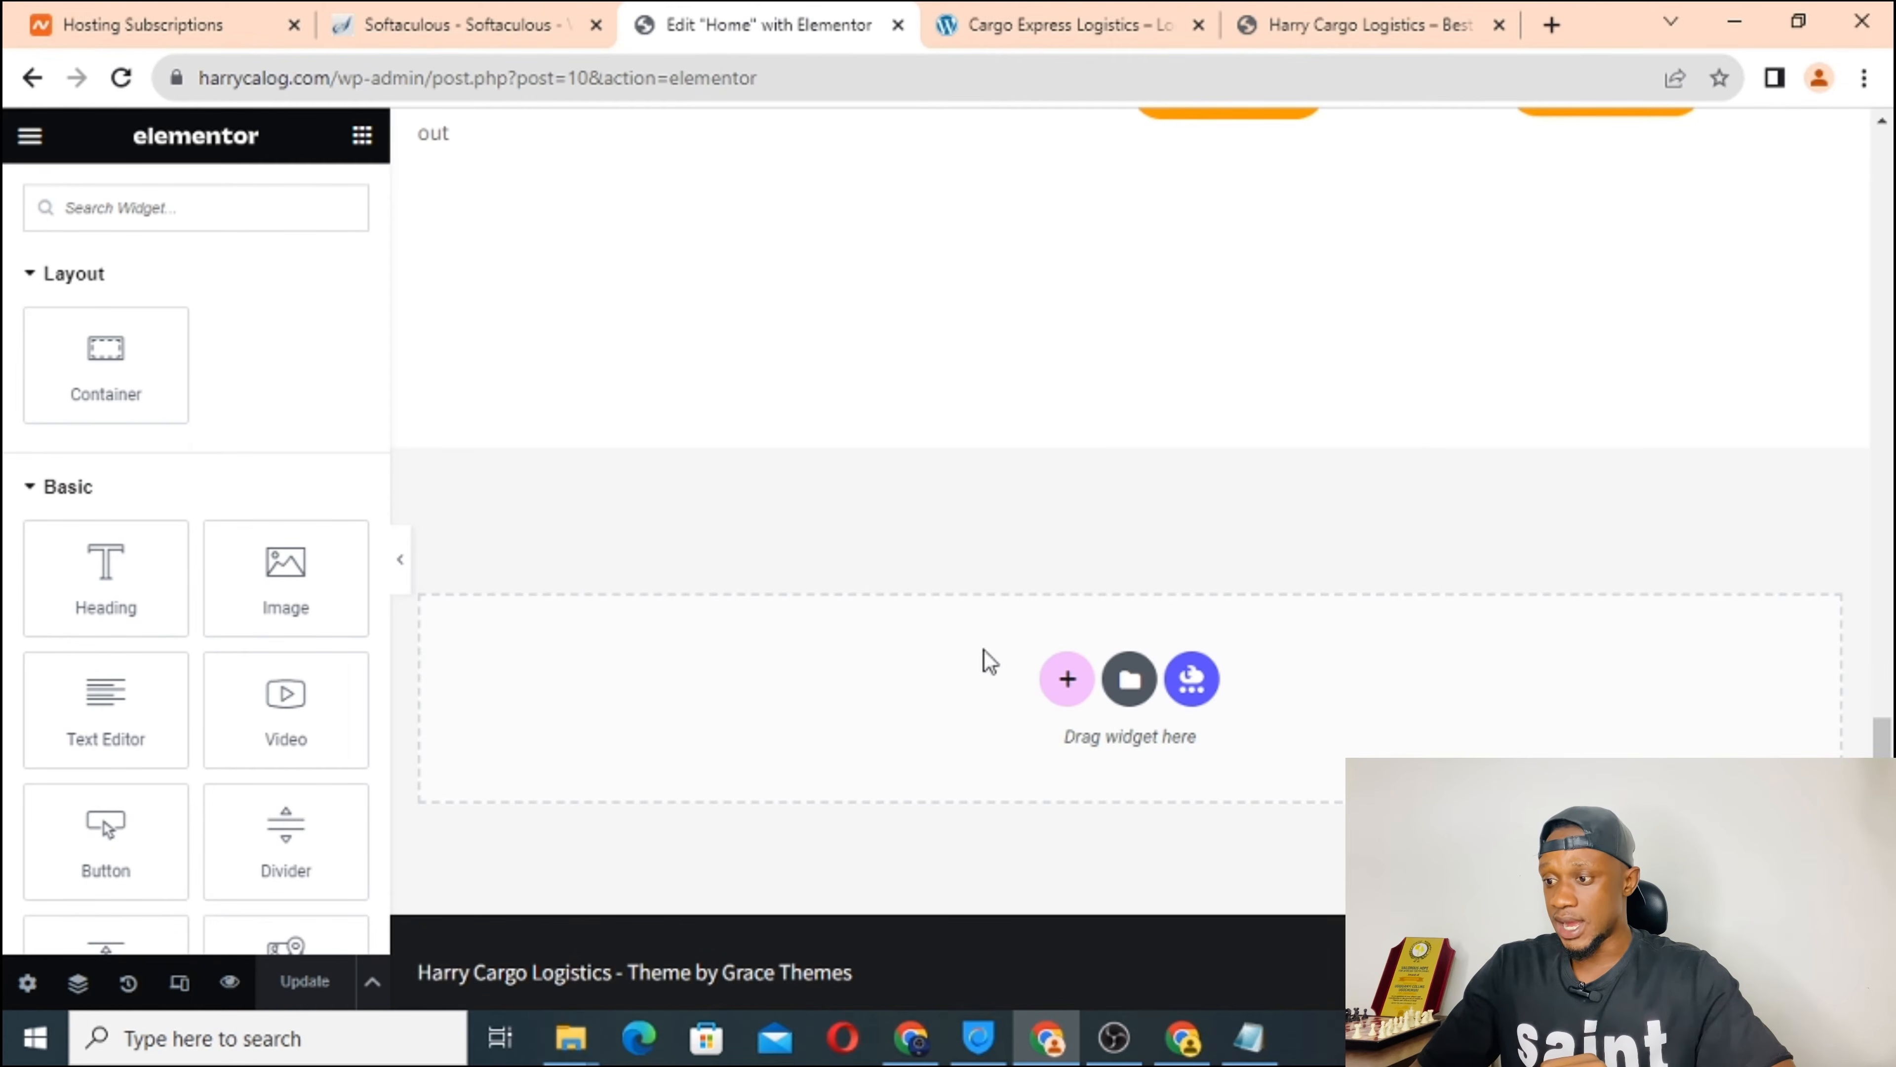
{"action": "left_click", "coordinate": [1081, 692]}
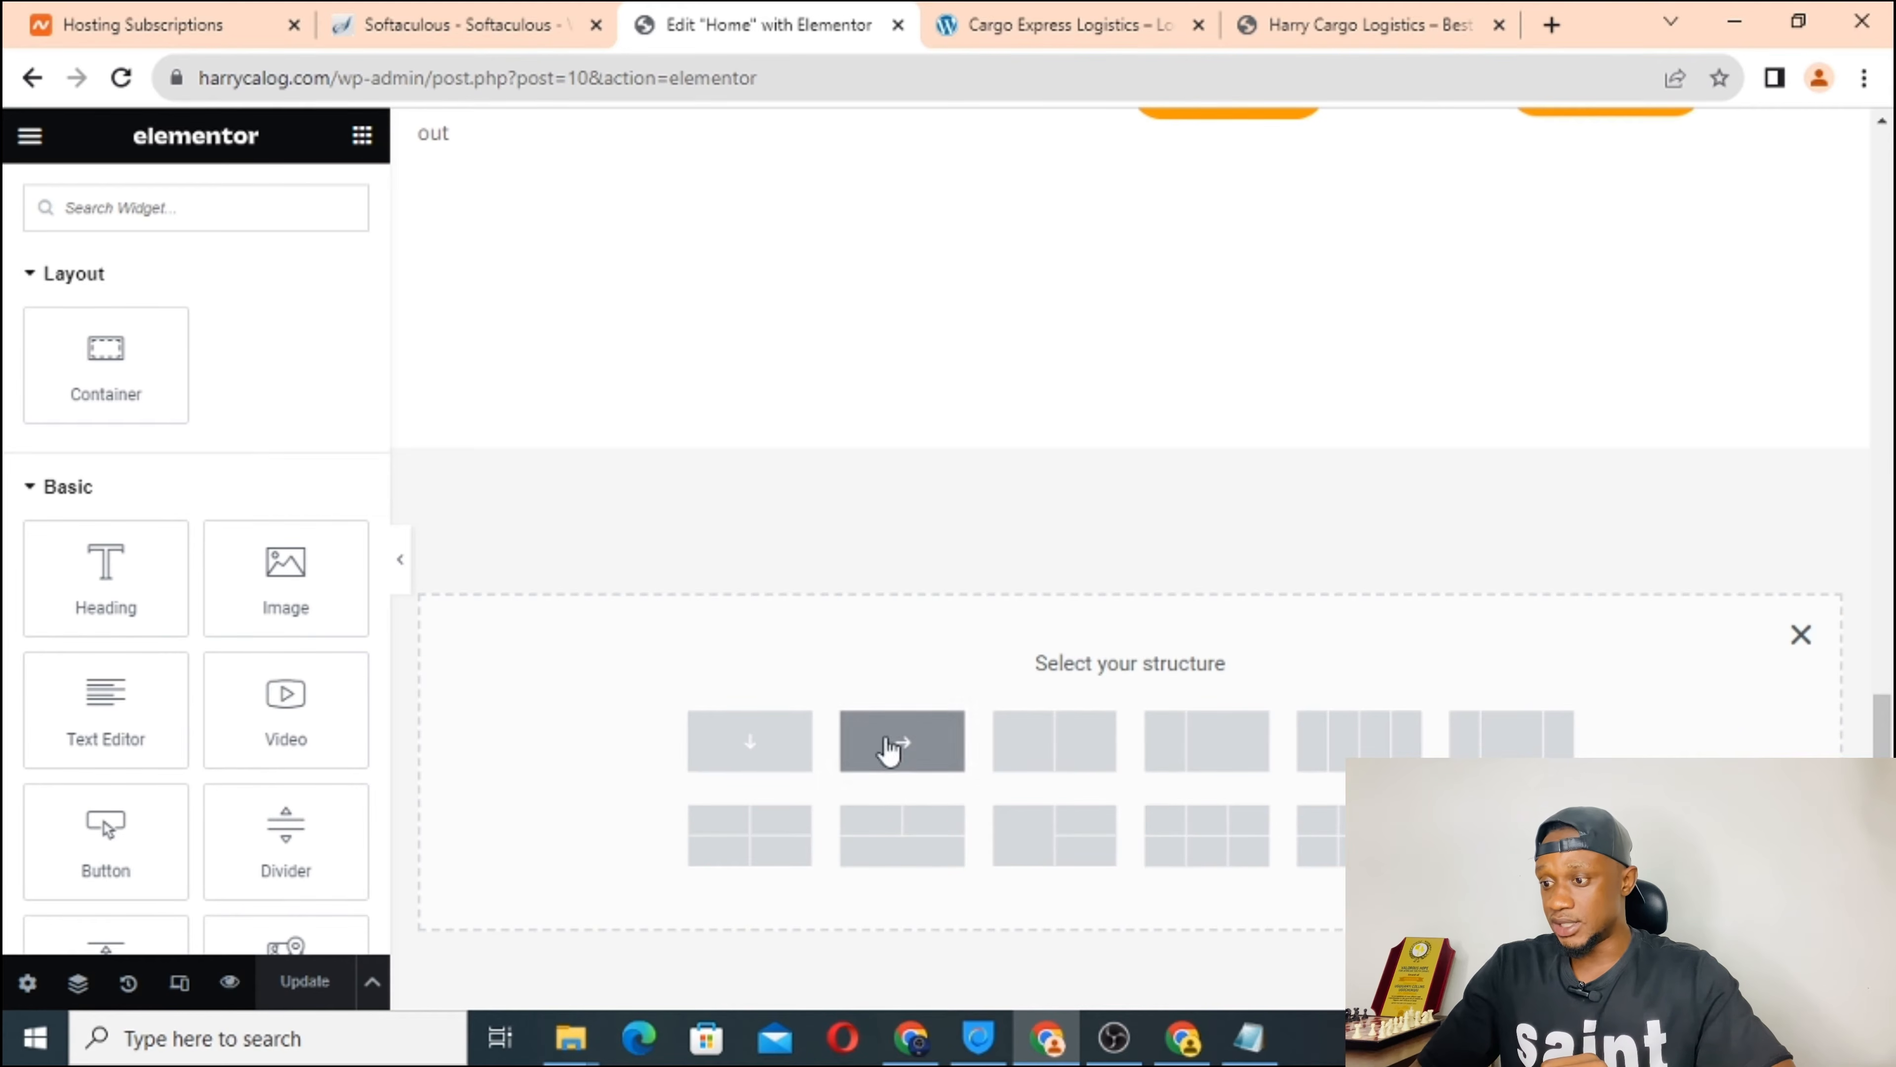
{"action": "left_click", "coordinate": [1054, 753]}
{"action": "scroll", "coordinate": [920, 294], "scroll_direction": "up", "scroll_amount": 4}
{"action": "scroll", "coordinate": [922, 294], "scroll_direction": "down", "scroll_amount": 4}
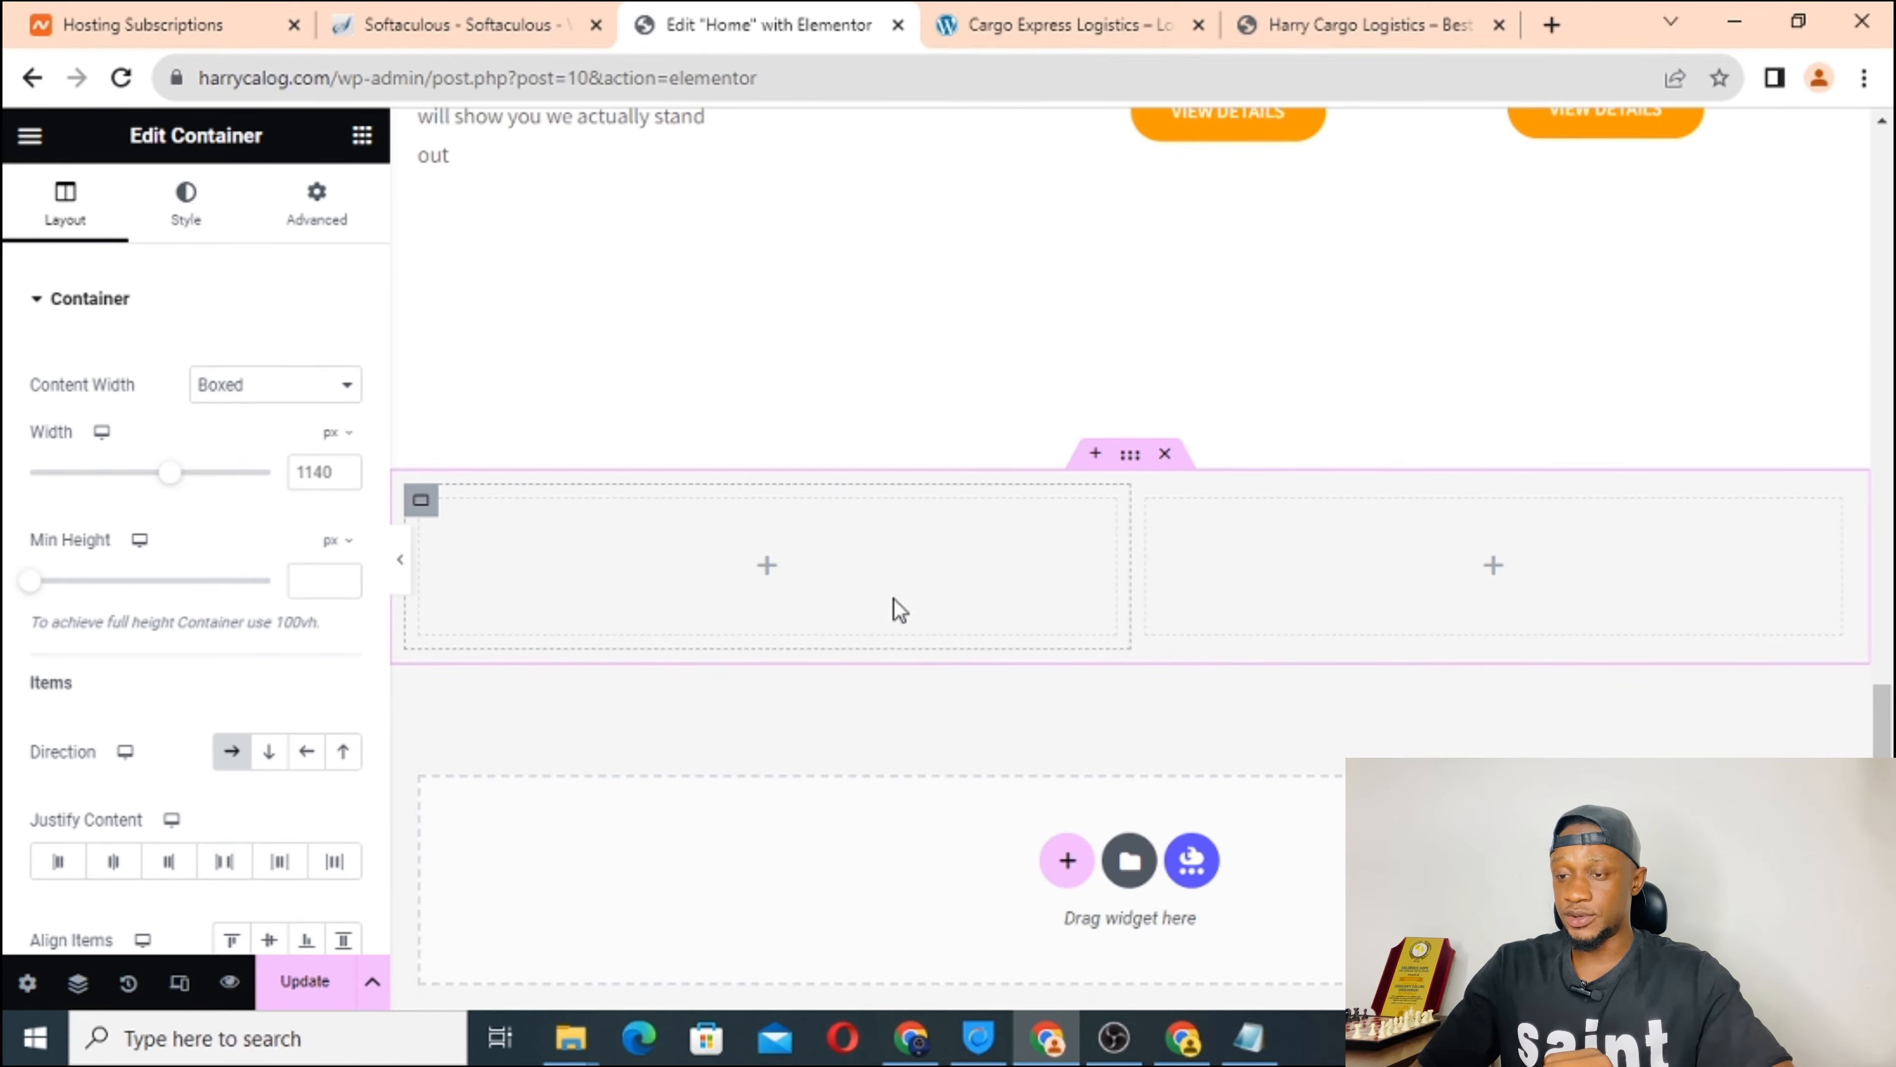
{"action": "scroll", "coordinate": [1044, 590], "scroll_direction": "down", "scroll_amount": 2}
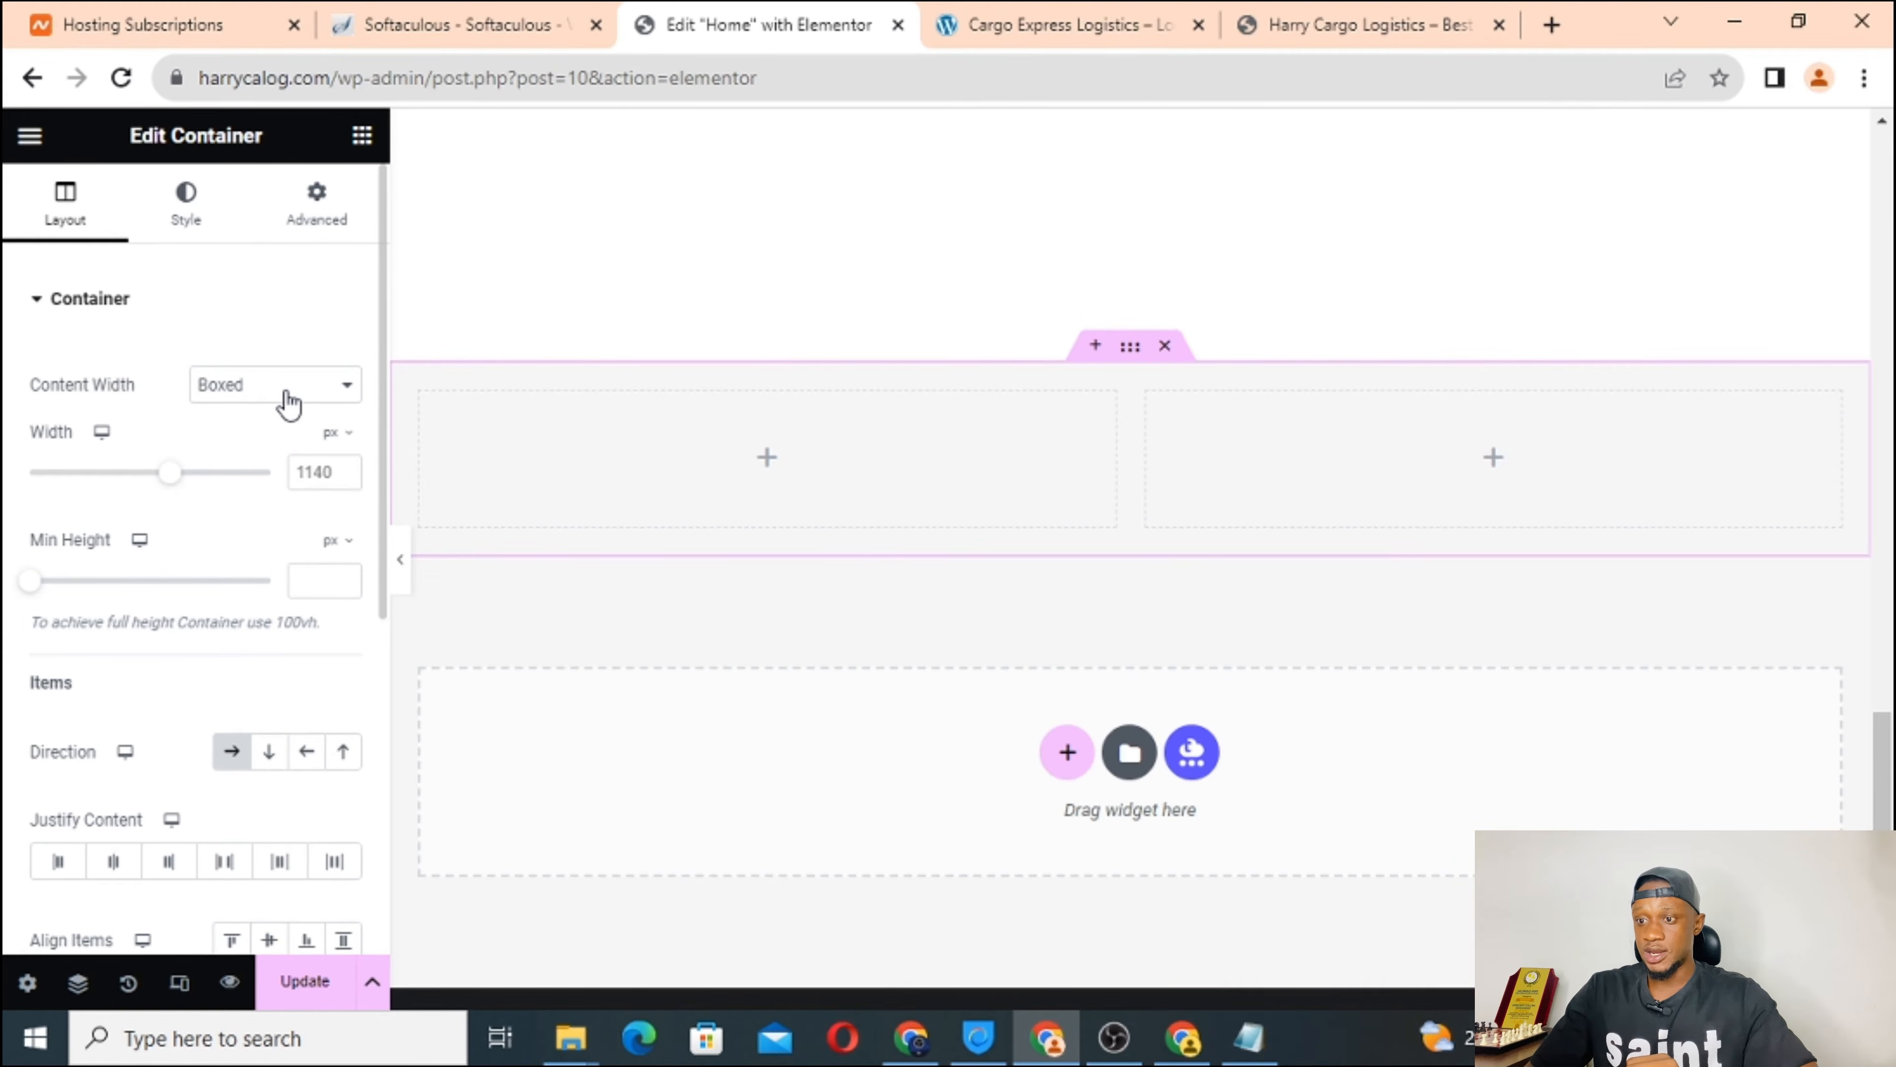
Look over the reference logistics site's section layout again.
{"action": "left_click", "coordinate": [1018, 39]}
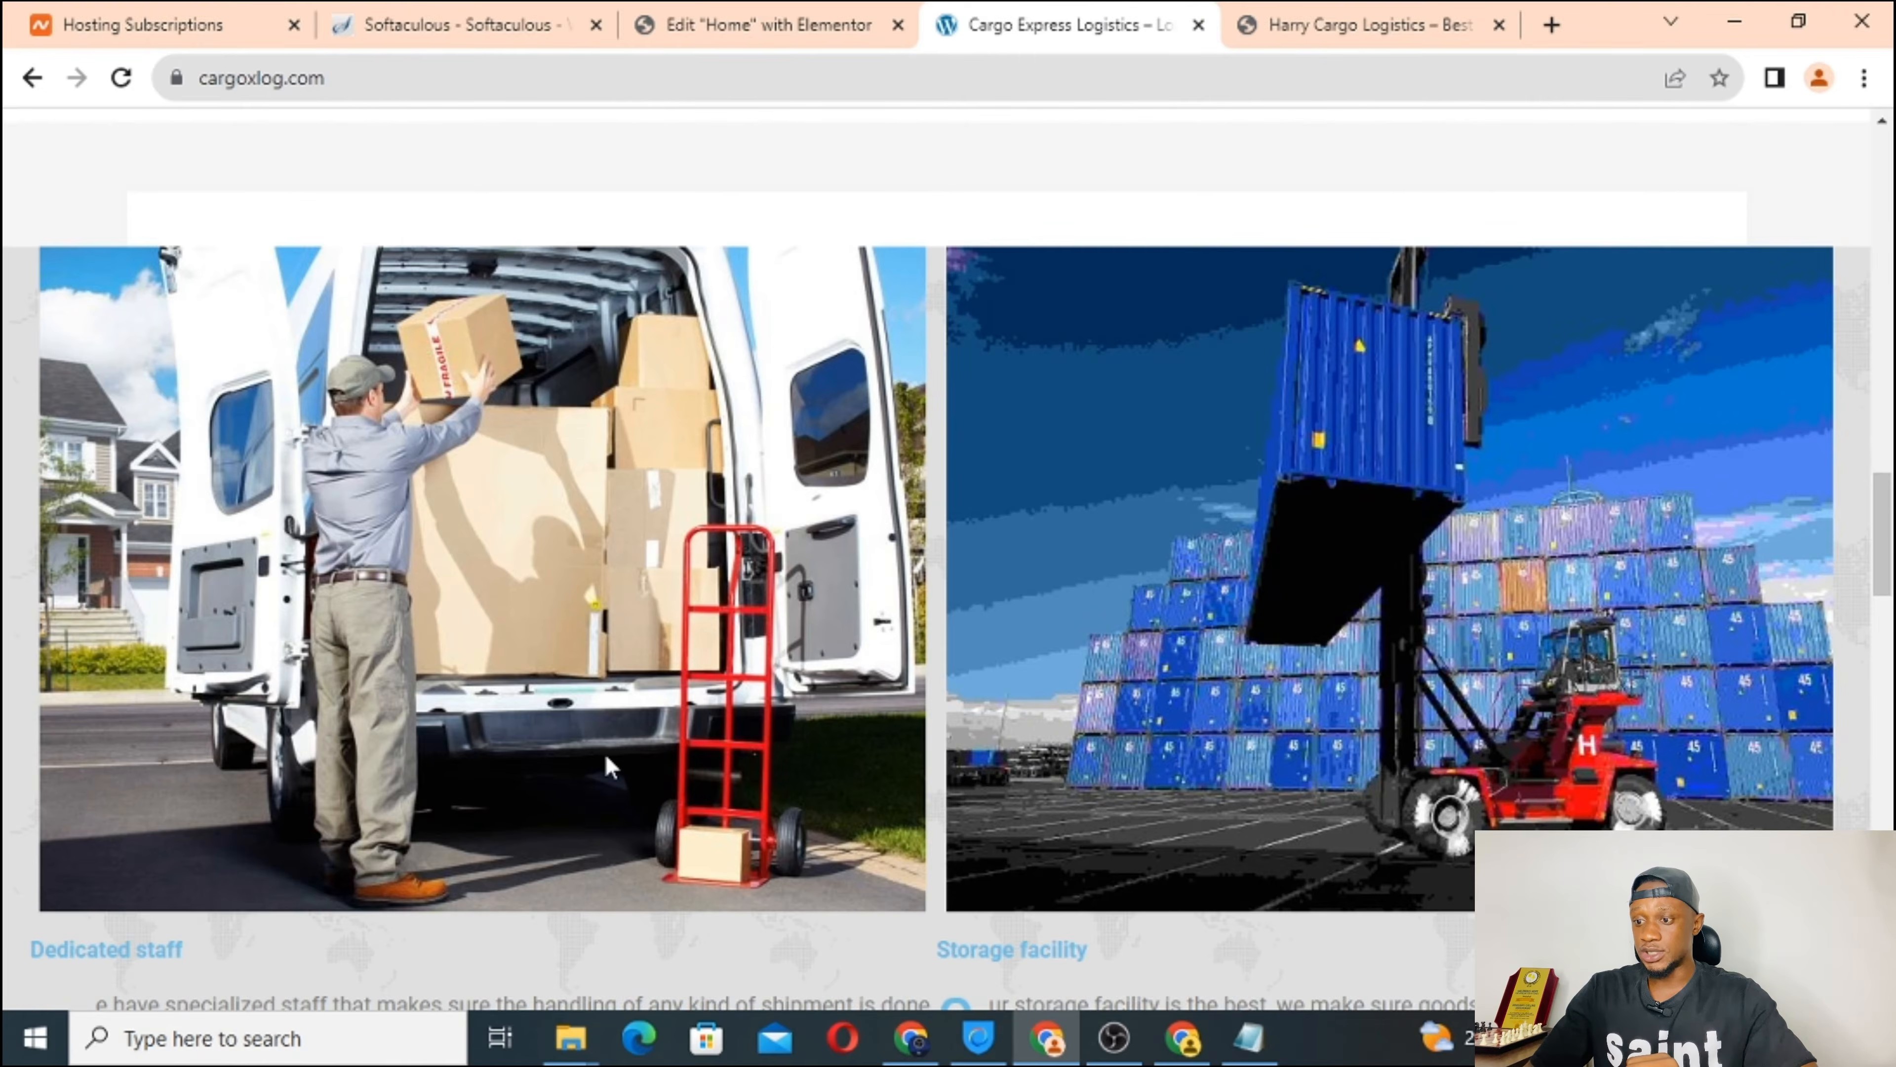
{"action": "scroll", "coordinate": [606, 765], "scroll_direction": "down", "scroll_amount": 5}
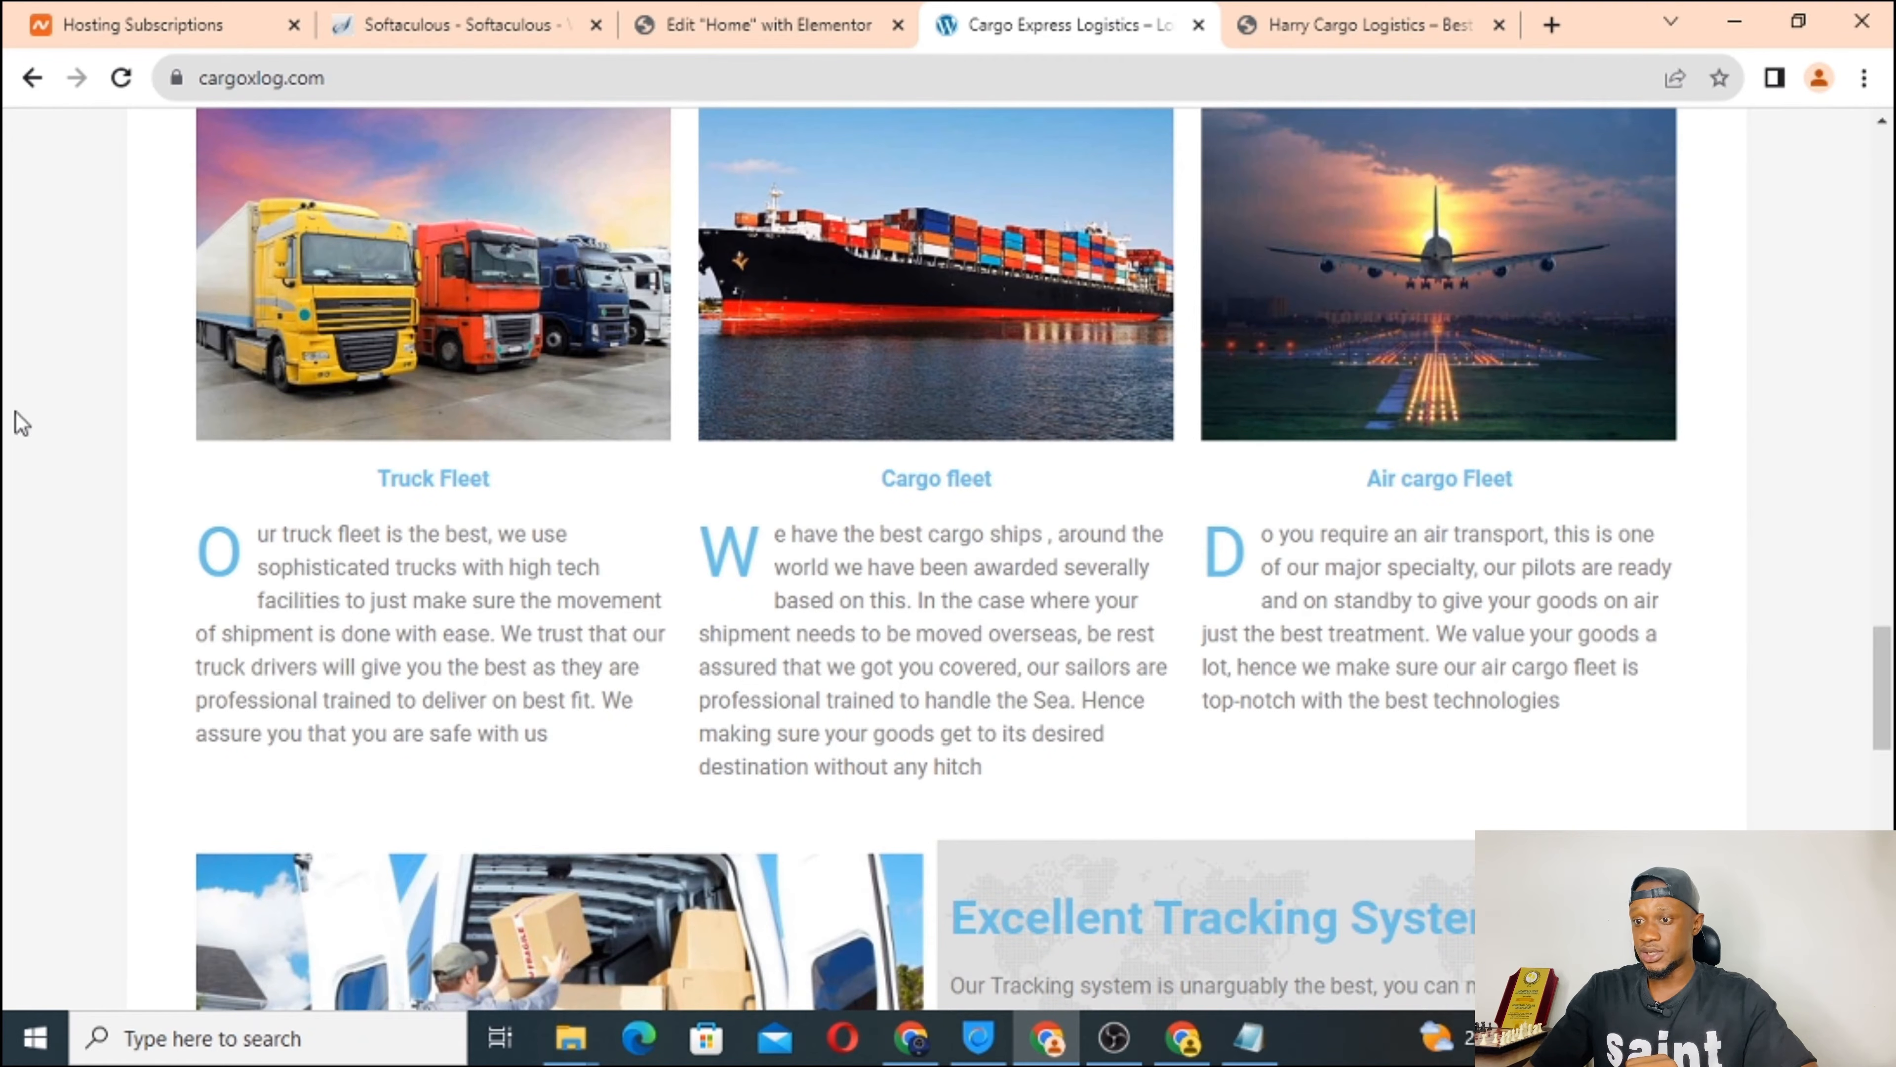
{"action": "scroll", "coordinate": [559, 431], "scroll_direction": "up", "scroll_amount": 5}
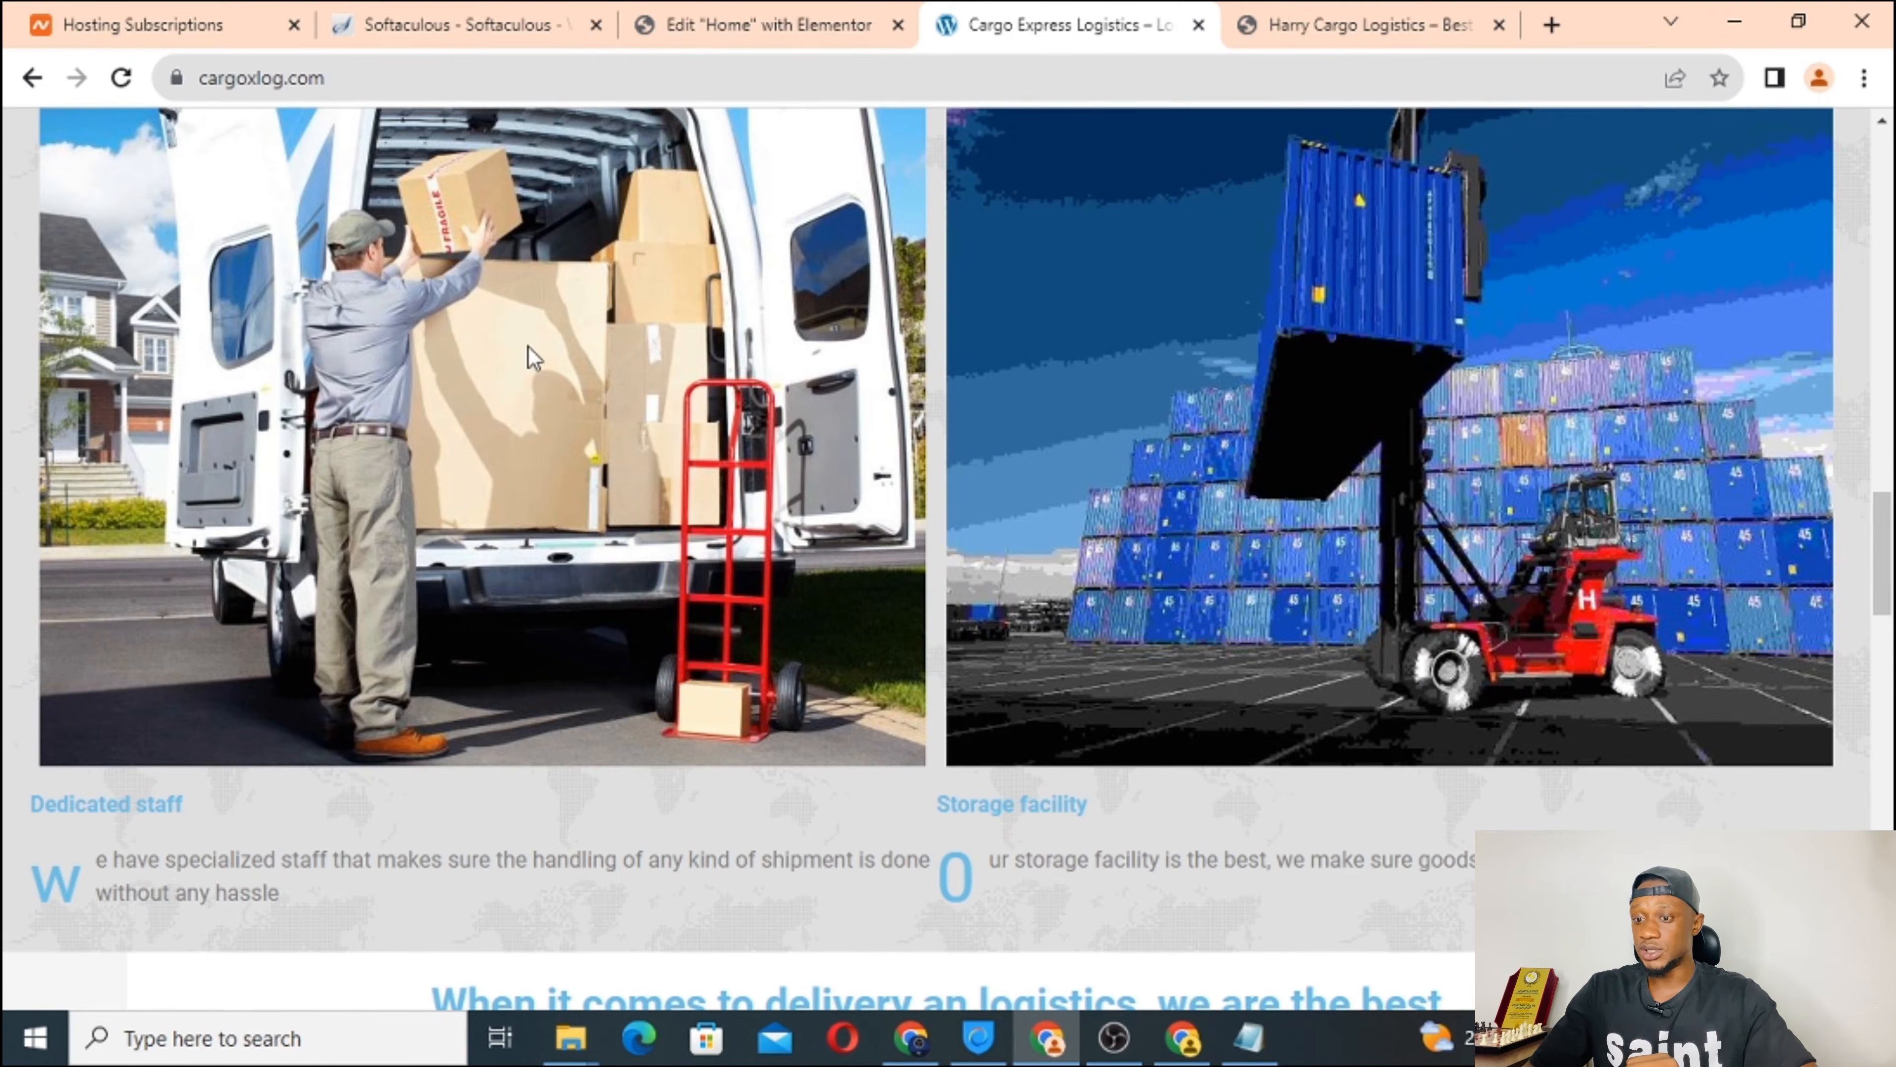
{"action": "scroll", "coordinate": [545, 360], "scroll_direction": "up", "scroll_amount": 4}
{"action": "scroll", "coordinate": [565, 362], "scroll_direction": "down", "scroll_amount": 3}
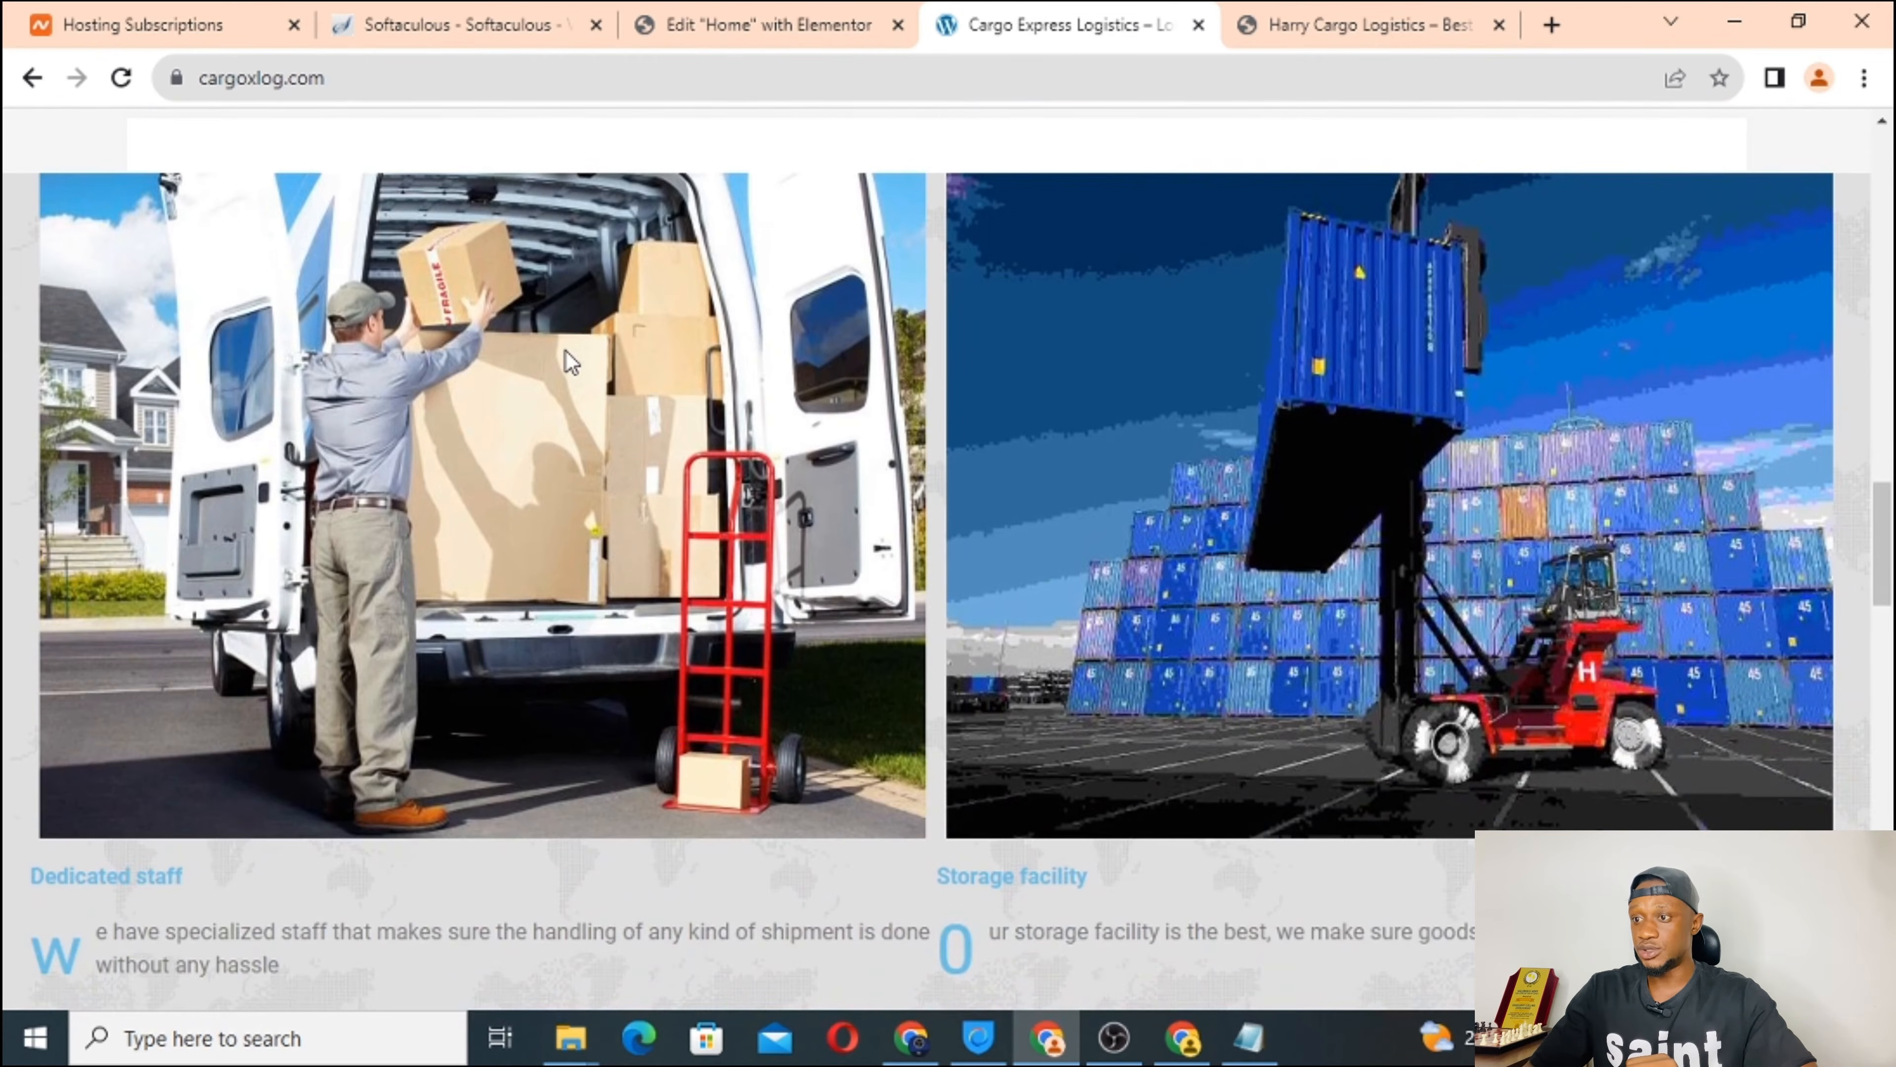
{"action": "left_click", "coordinate": [750, 19]}
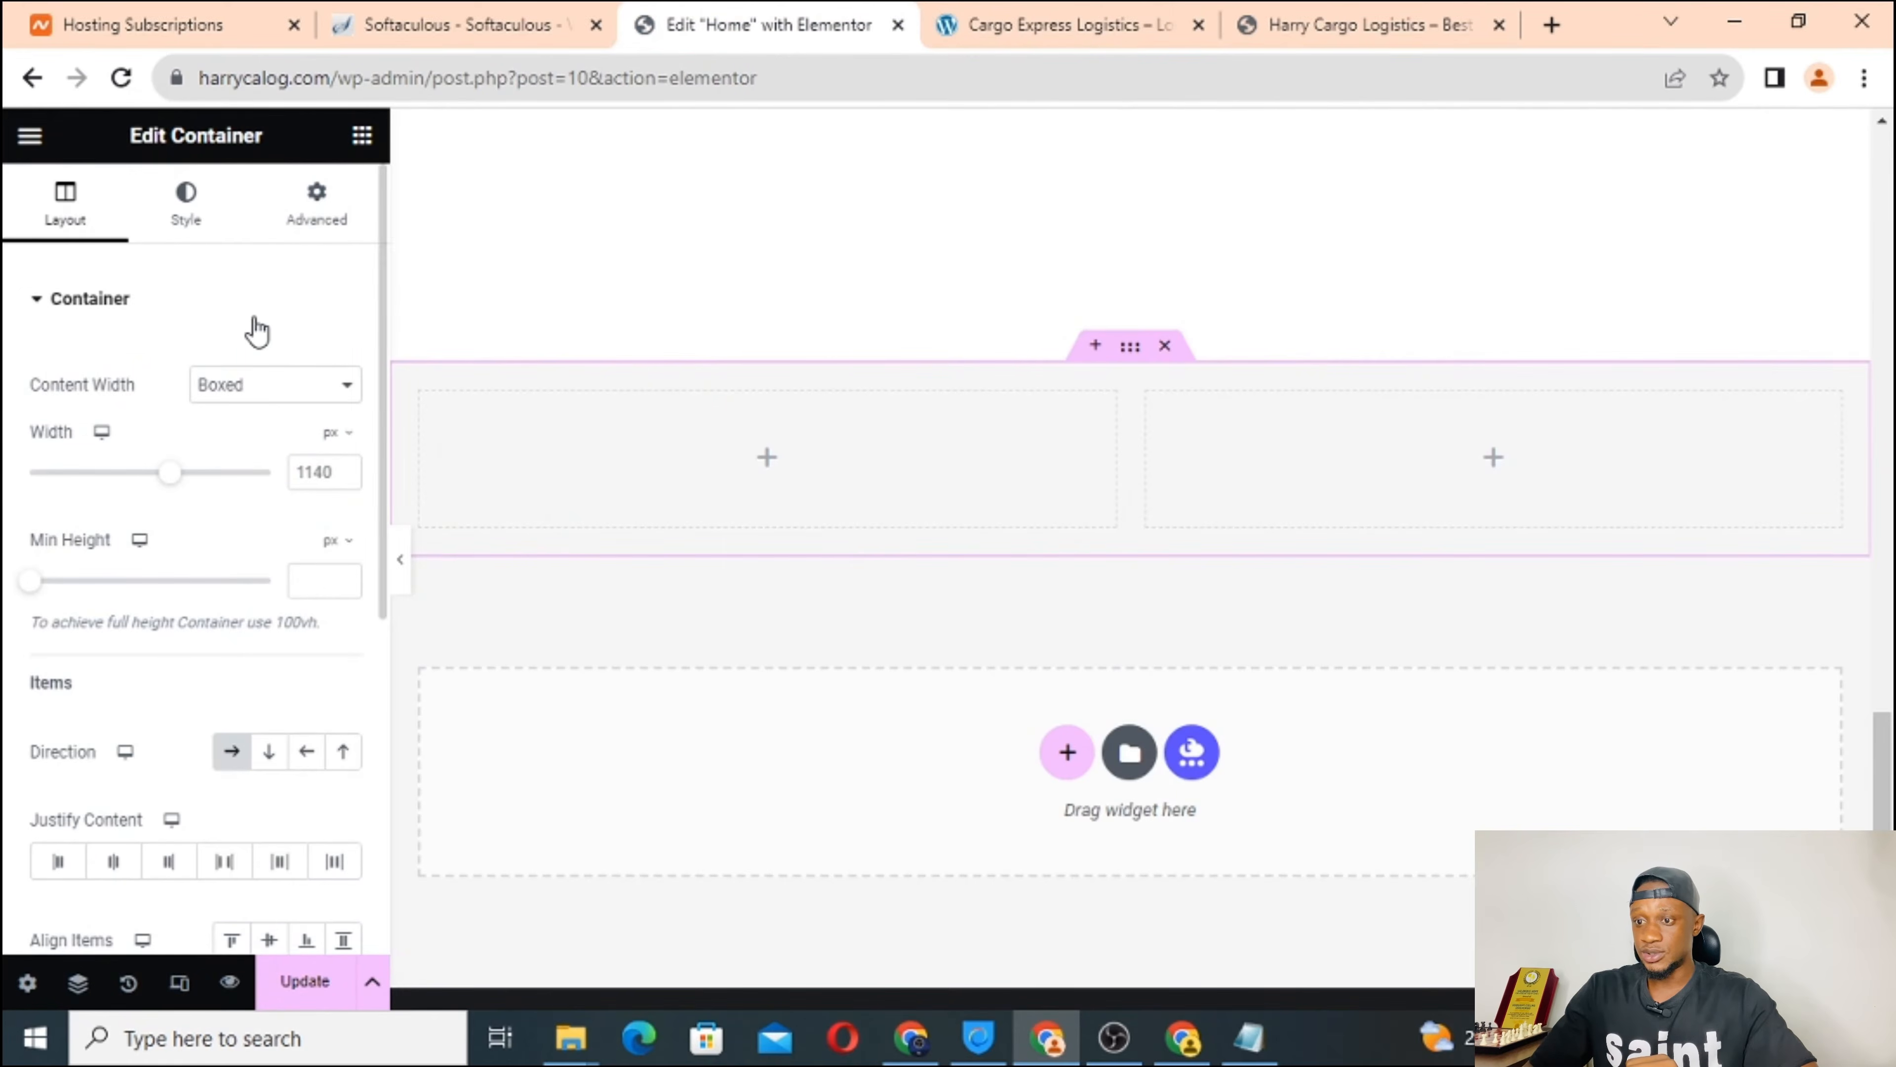
Set the new container's Content Width to Full Width.
{"action": "left_click", "coordinate": [273, 385]}
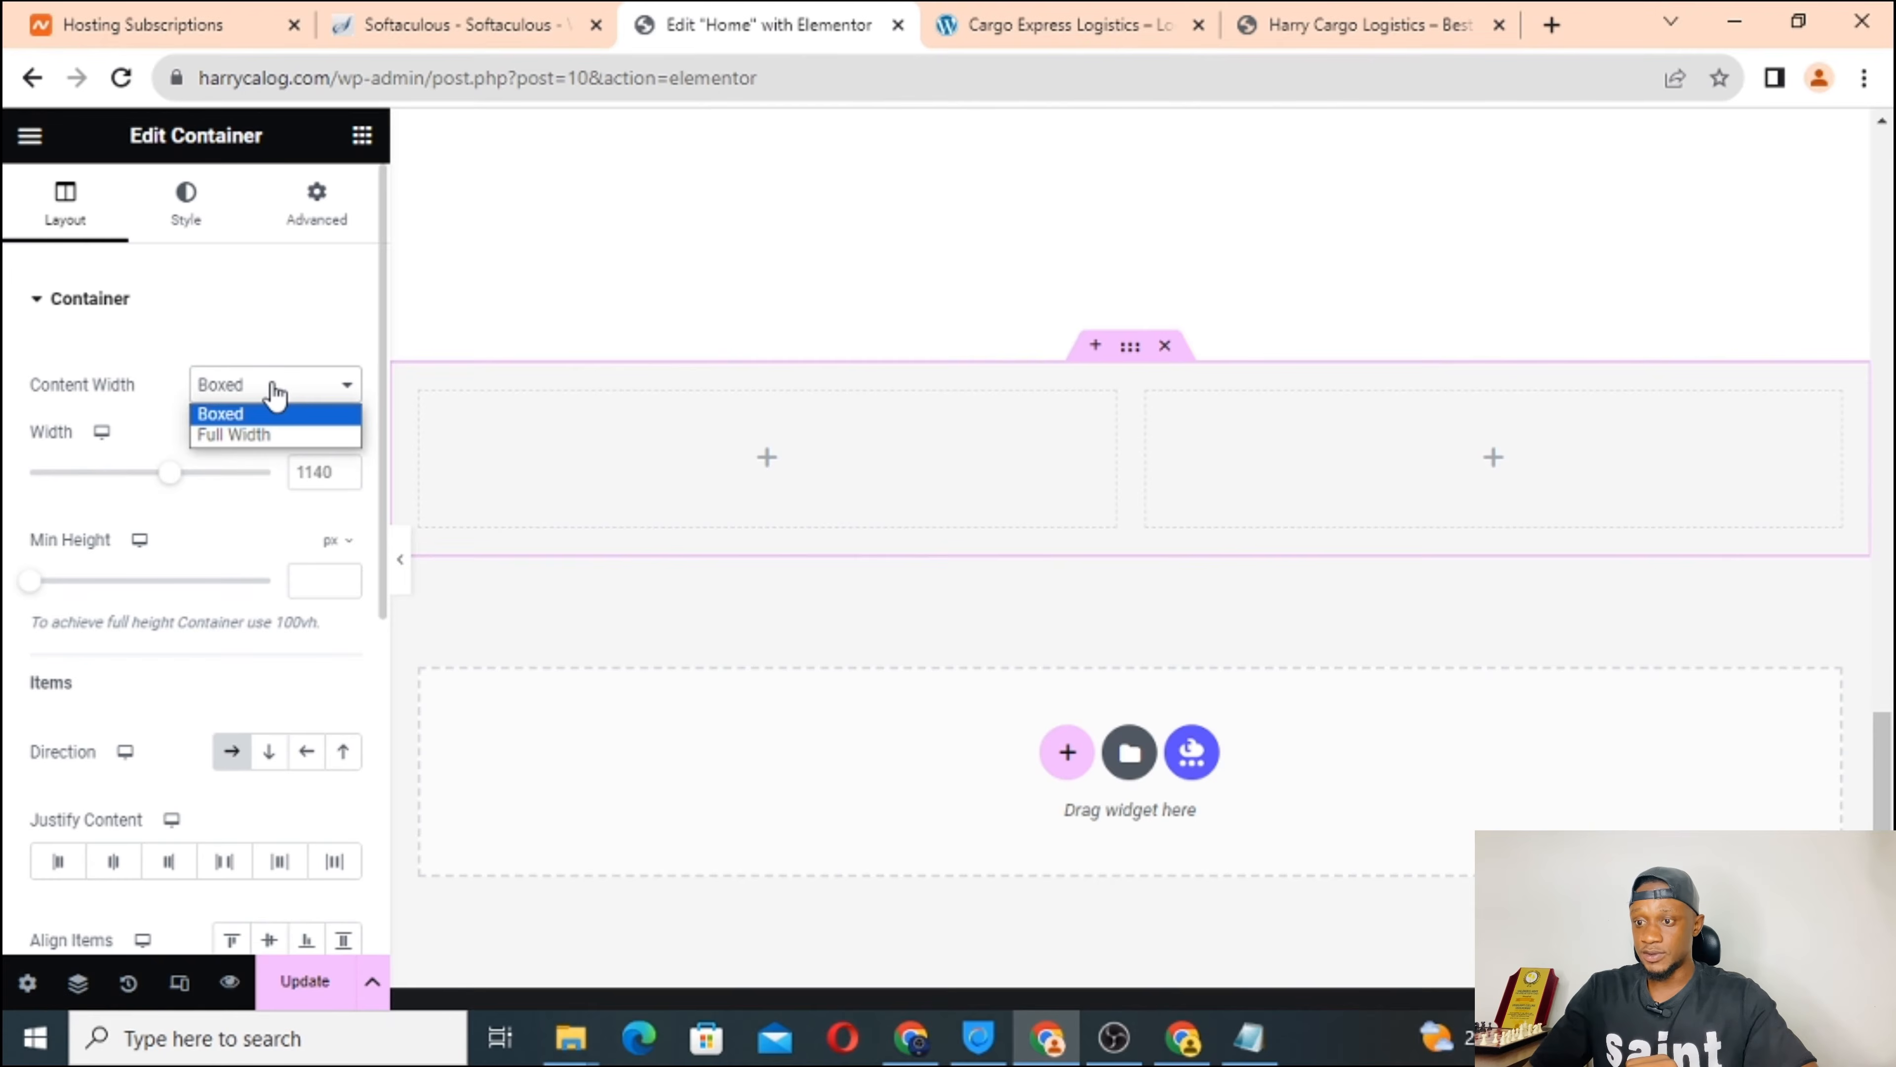
{"action": "left_click", "coordinate": [255, 439]}
{"action": "scroll", "coordinate": [553, 498], "scroll_direction": "down", "scroll_amount": 2}
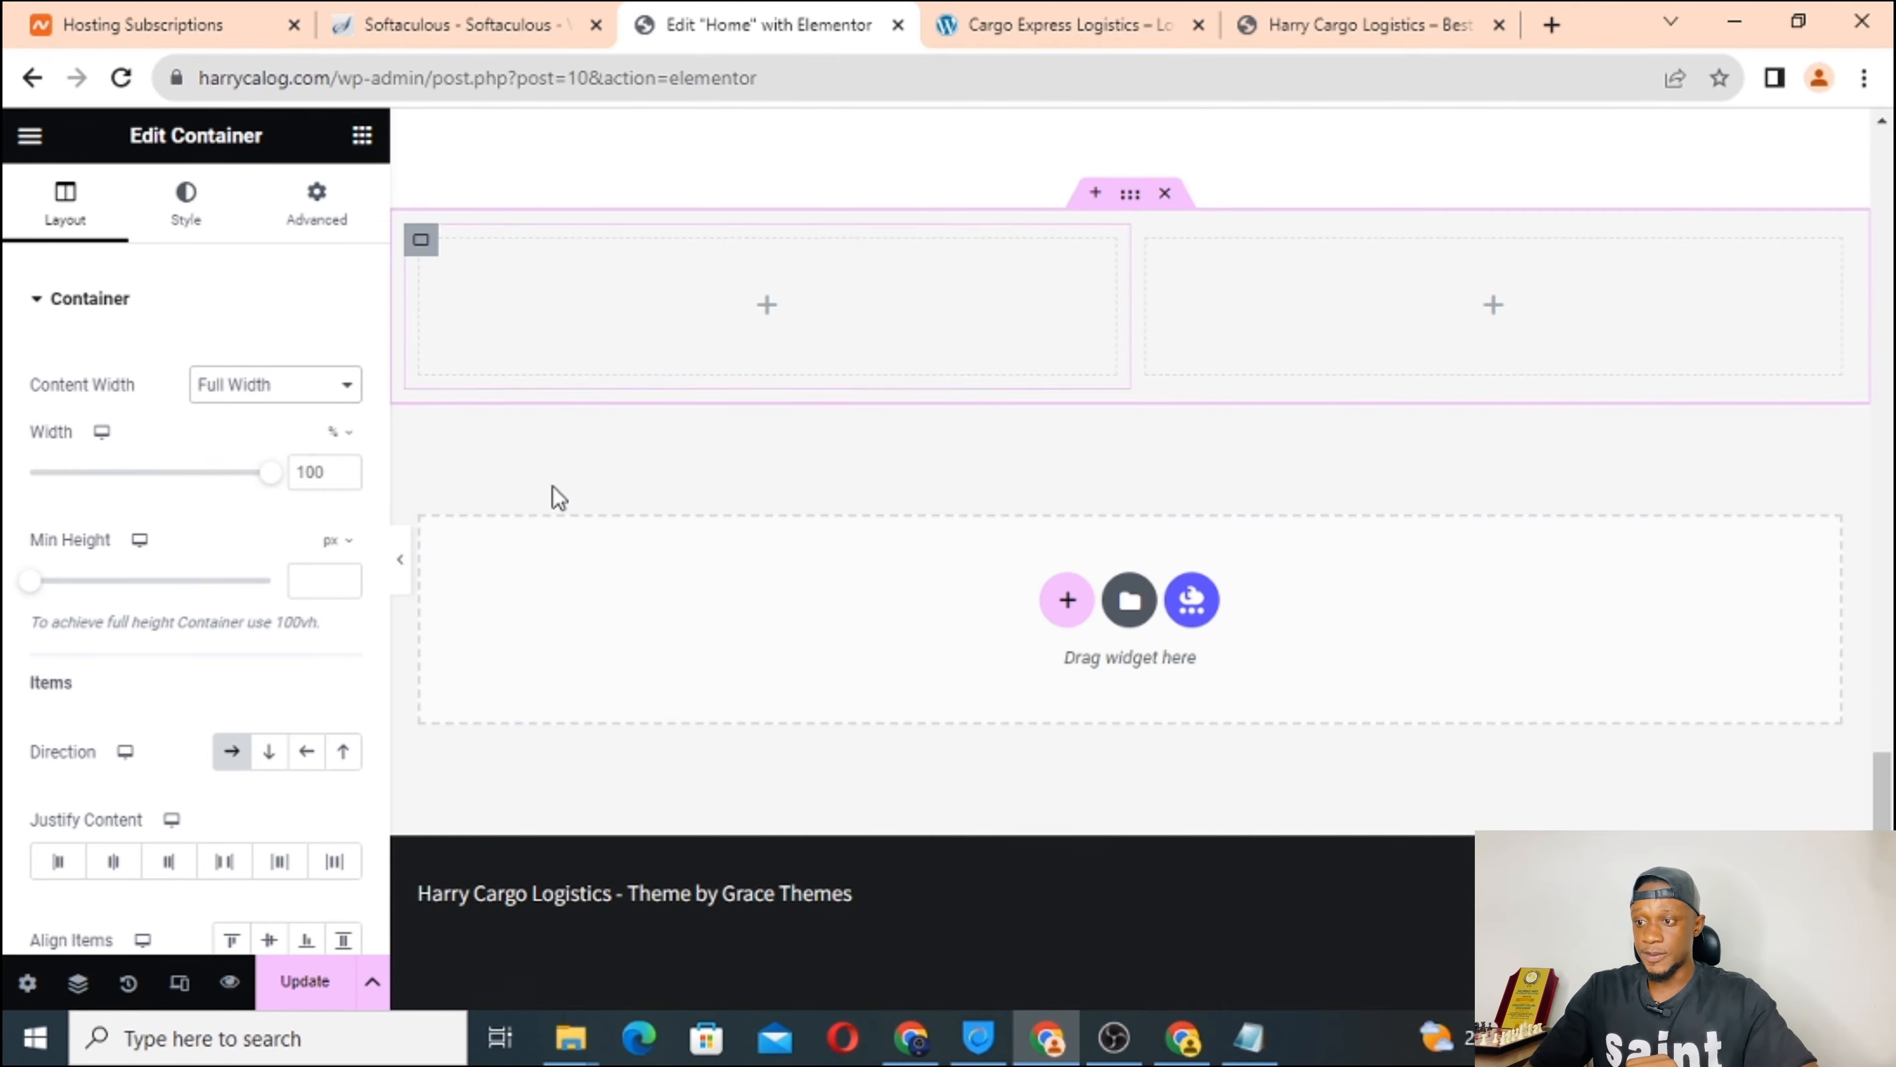
{"action": "scroll", "coordinate": [237, 615], "scroll_direction": "down", "scroll_amount": 1}
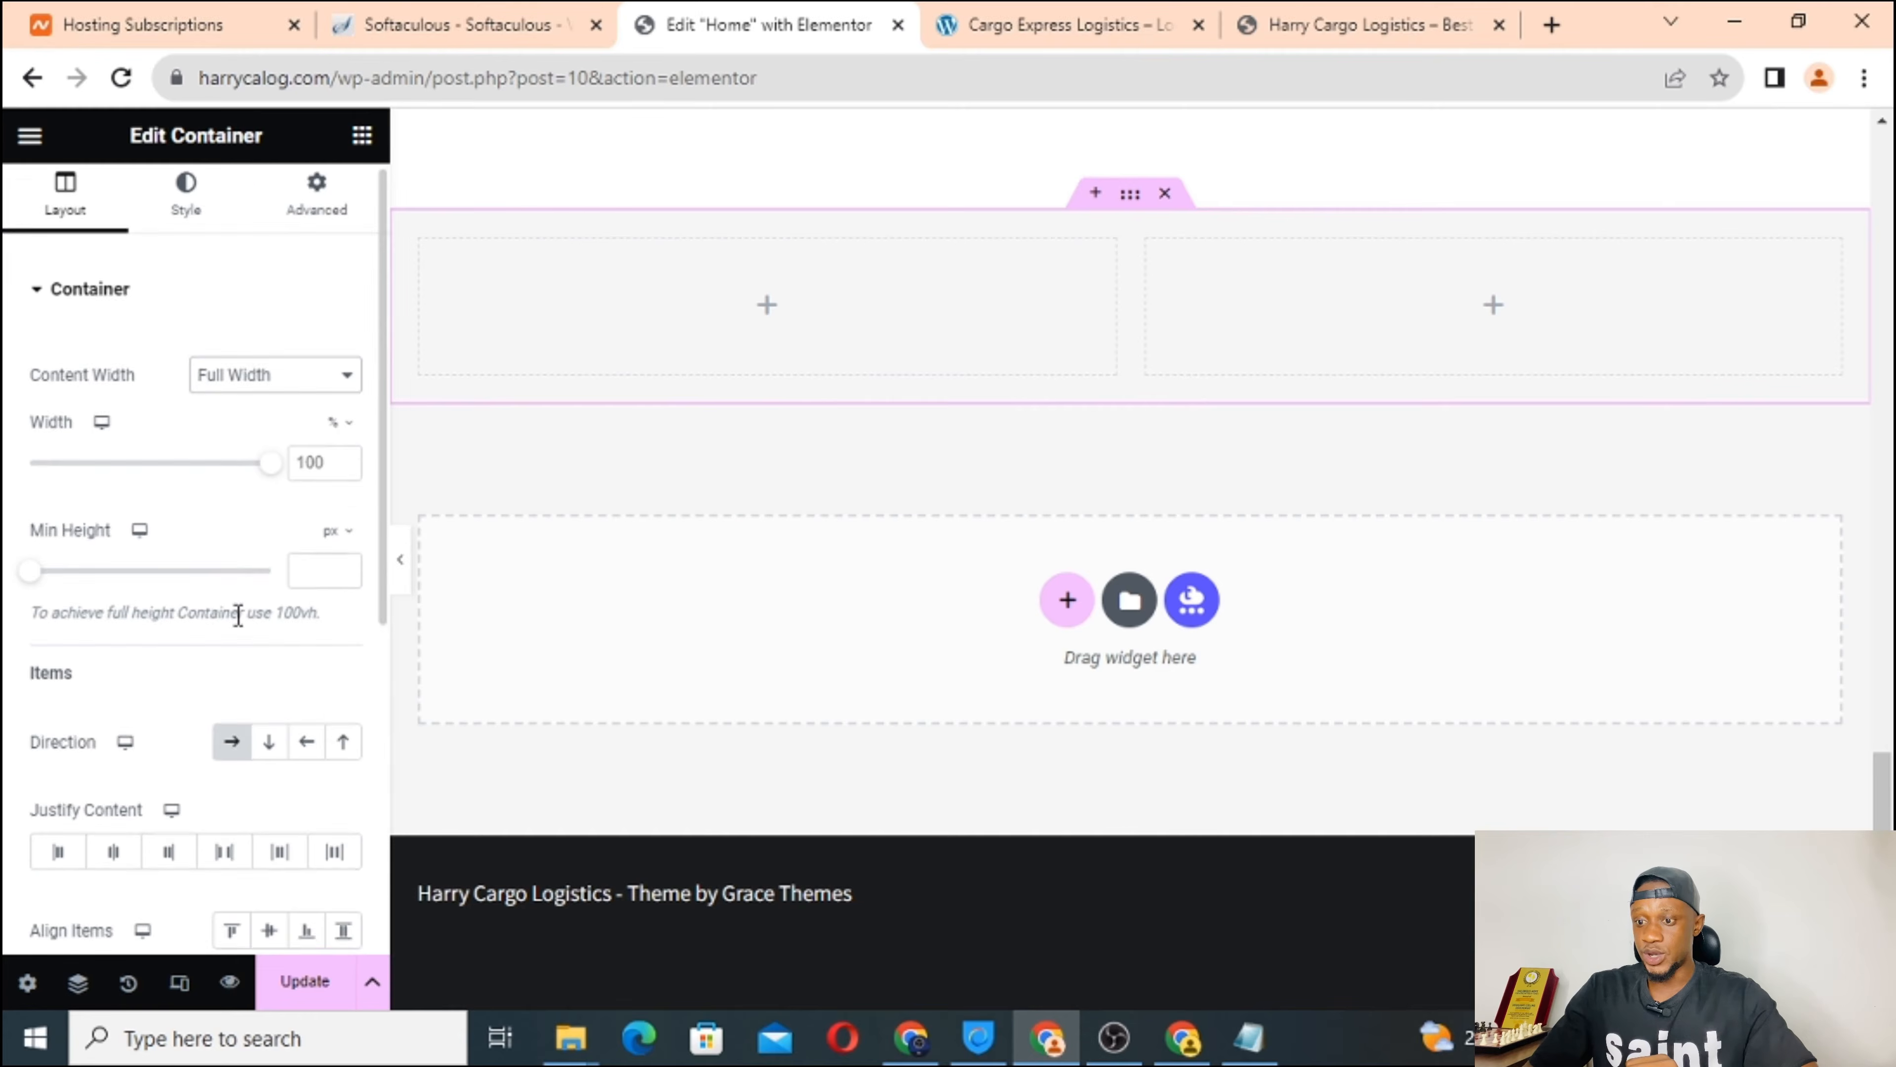
{"action": "scroll", "coordinate": [238, 615], "scroll_direction": "down", "scroll_amount": 6}
{"action": "scroll", "coordinate": [237, 614], "scroll_direction": "up", "scroll_amount": 7}
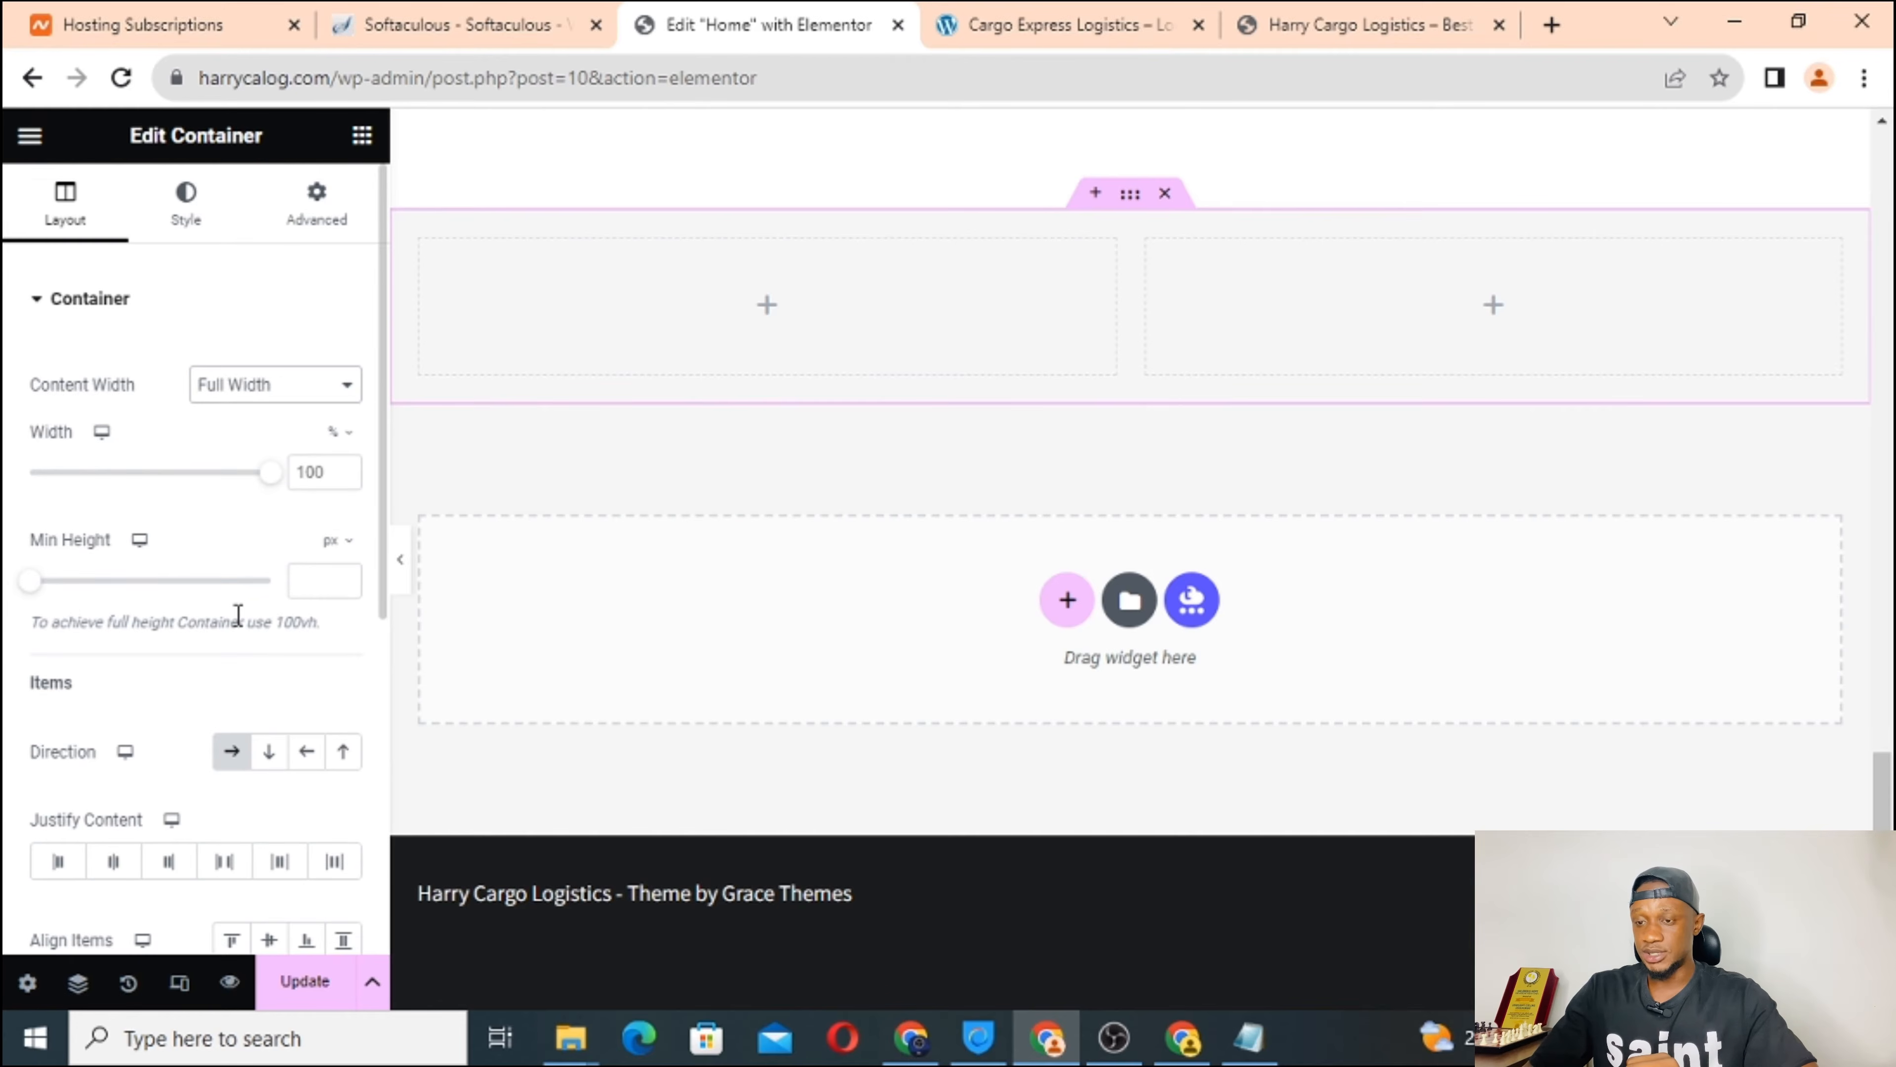
Drag Image widgets into the left and right columns of the new section.
{"action": "left_click", "coordinate": [767, 307]}
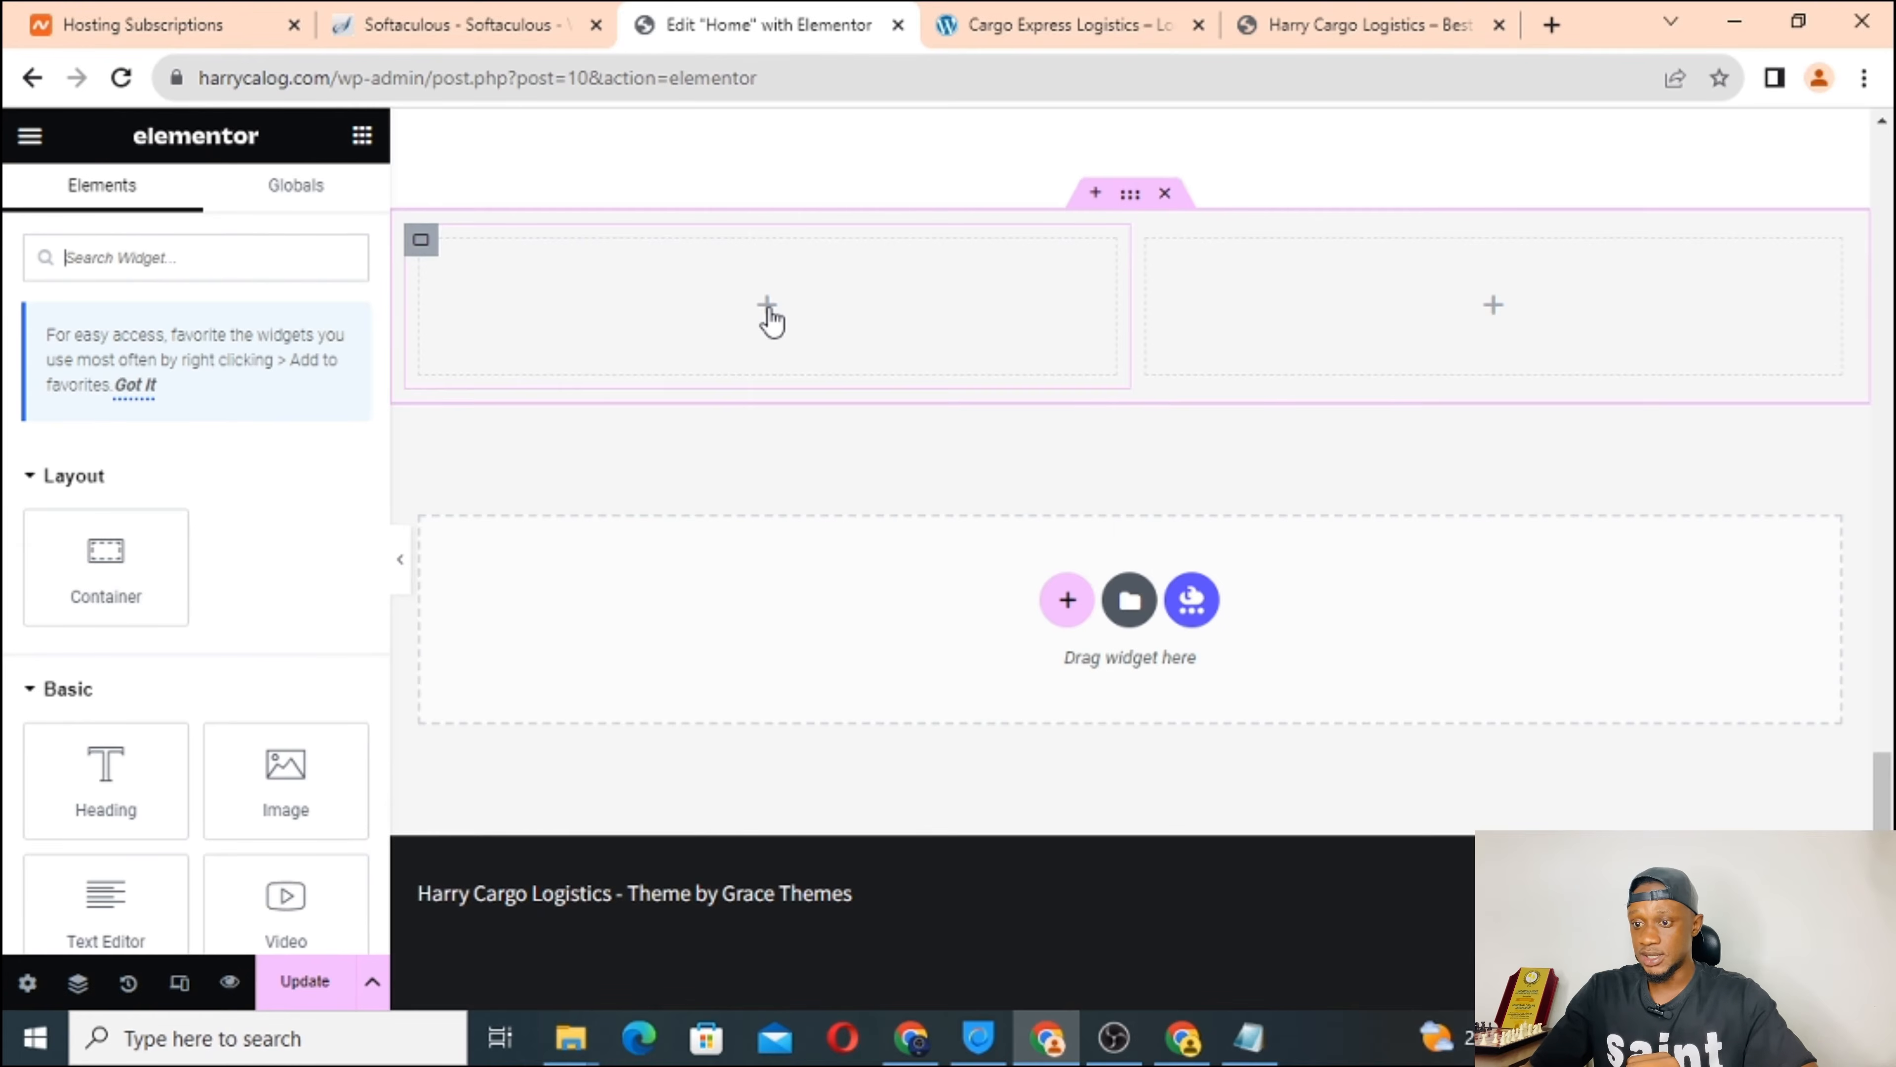
{"action": "scroll", "coordinate": [213, 562], "scroll_direction": "down", "scroll_amount": 1}
{"action": "scroll", "coordinate": [213, 562], "scroll_direction": "down", "scroll_amount": 2}
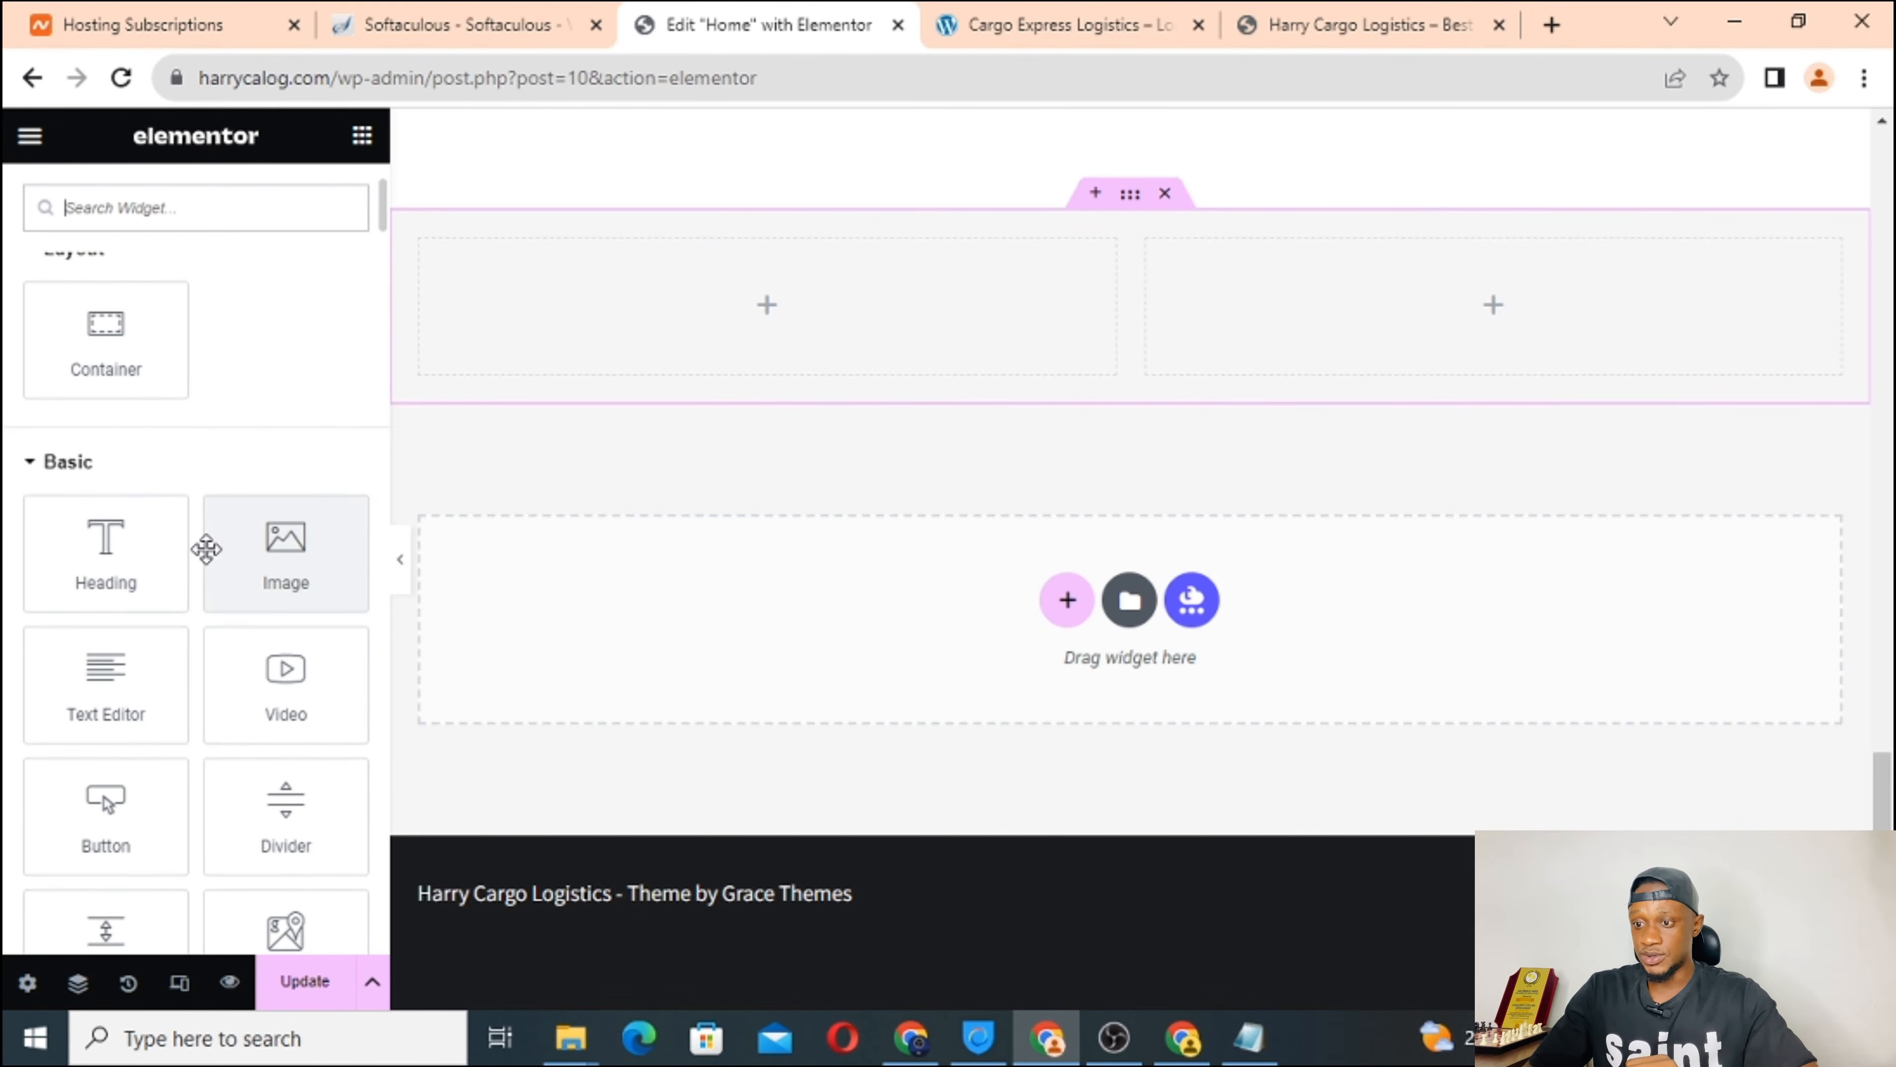
{"action": "left_click", "coordinate": [261, 547]}
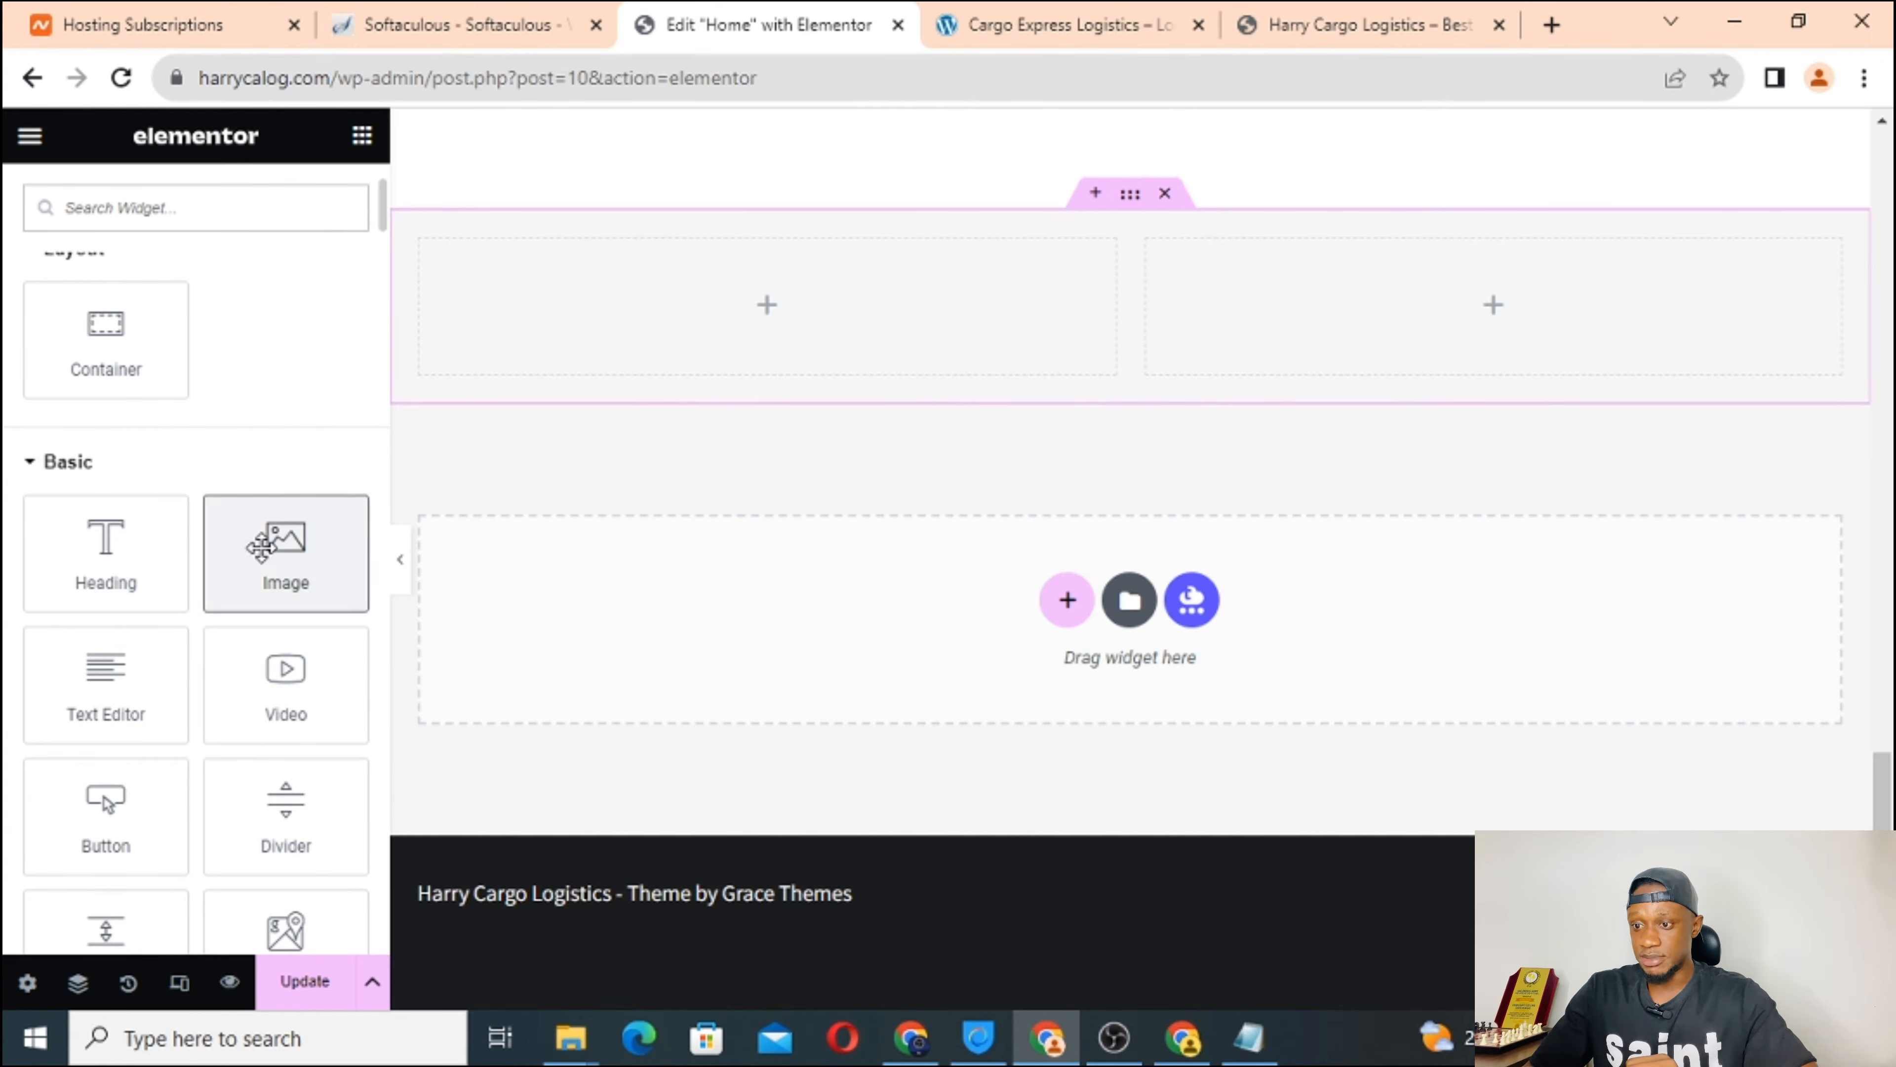
{"action": "left_click_drag", "start_coordinate": [261, 548], "coordinate": [685, 292]}
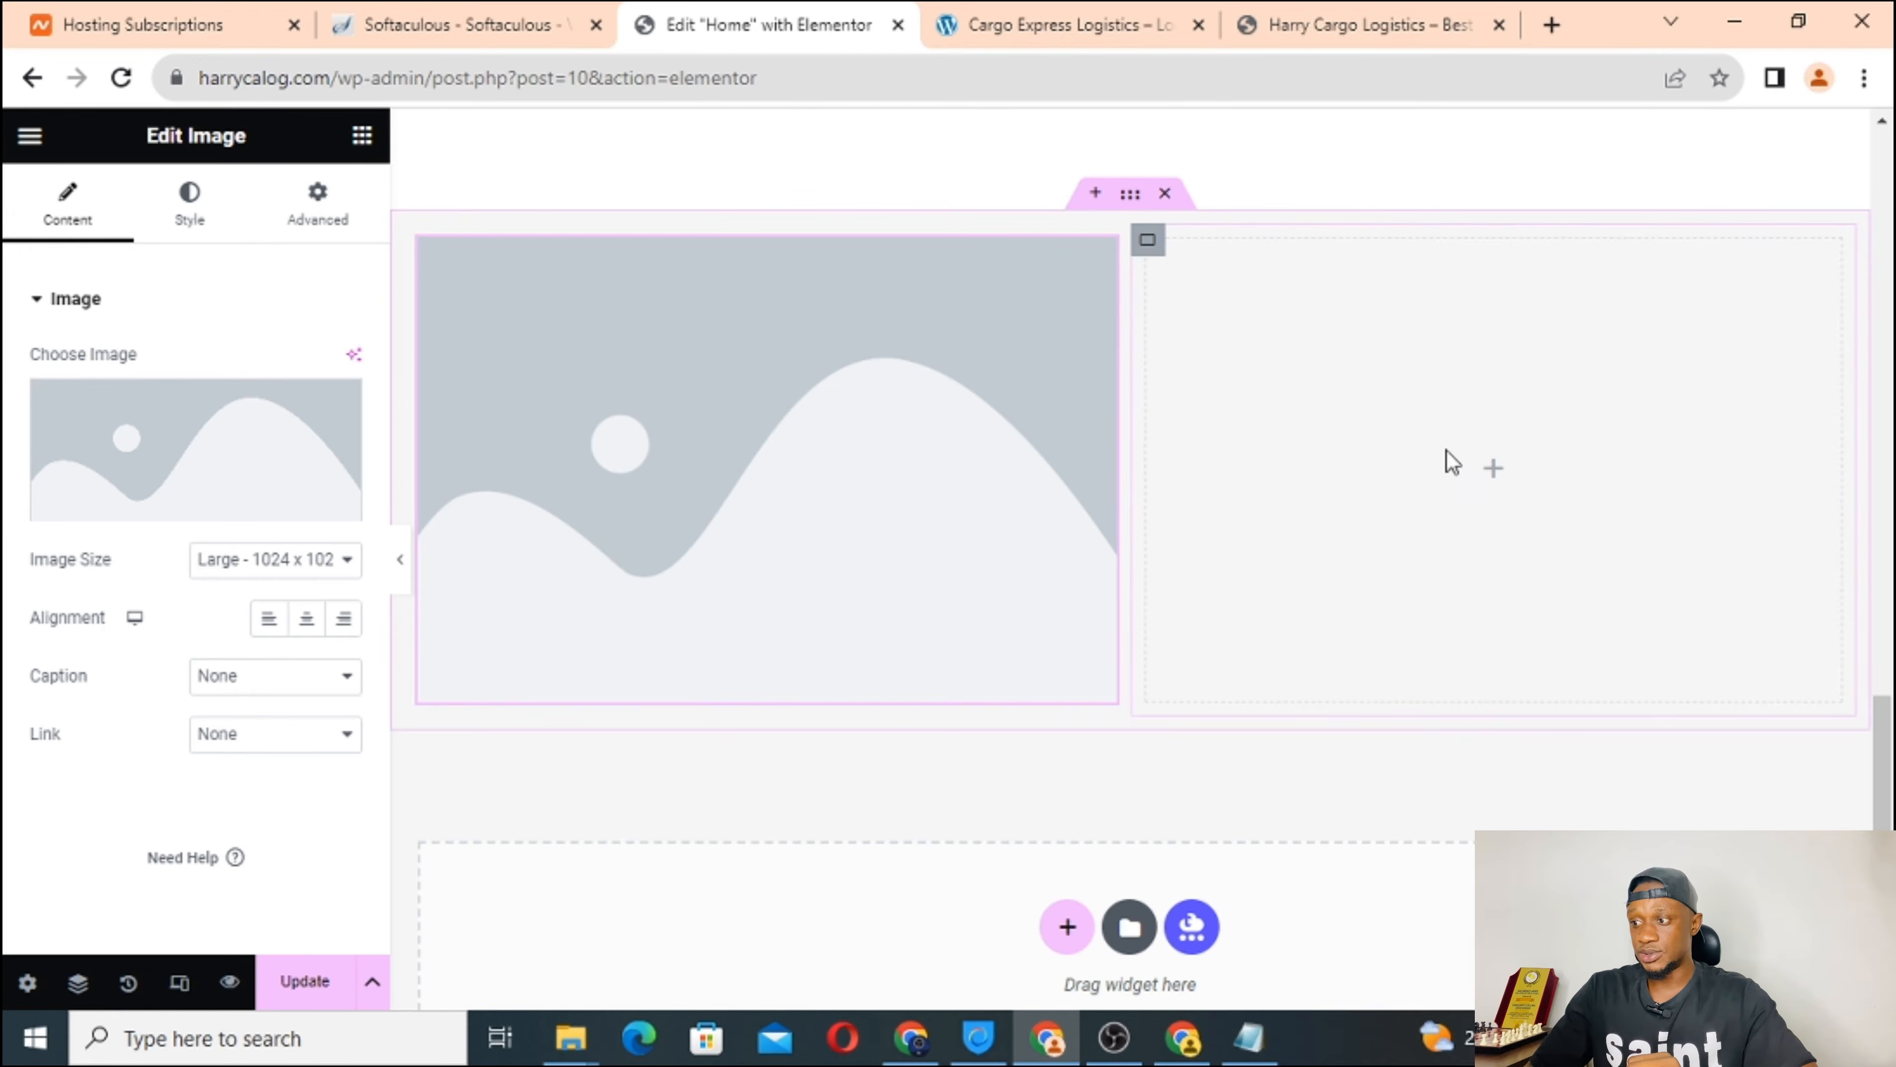
{"action": "left_click", "coordinate": [1496, 479]}
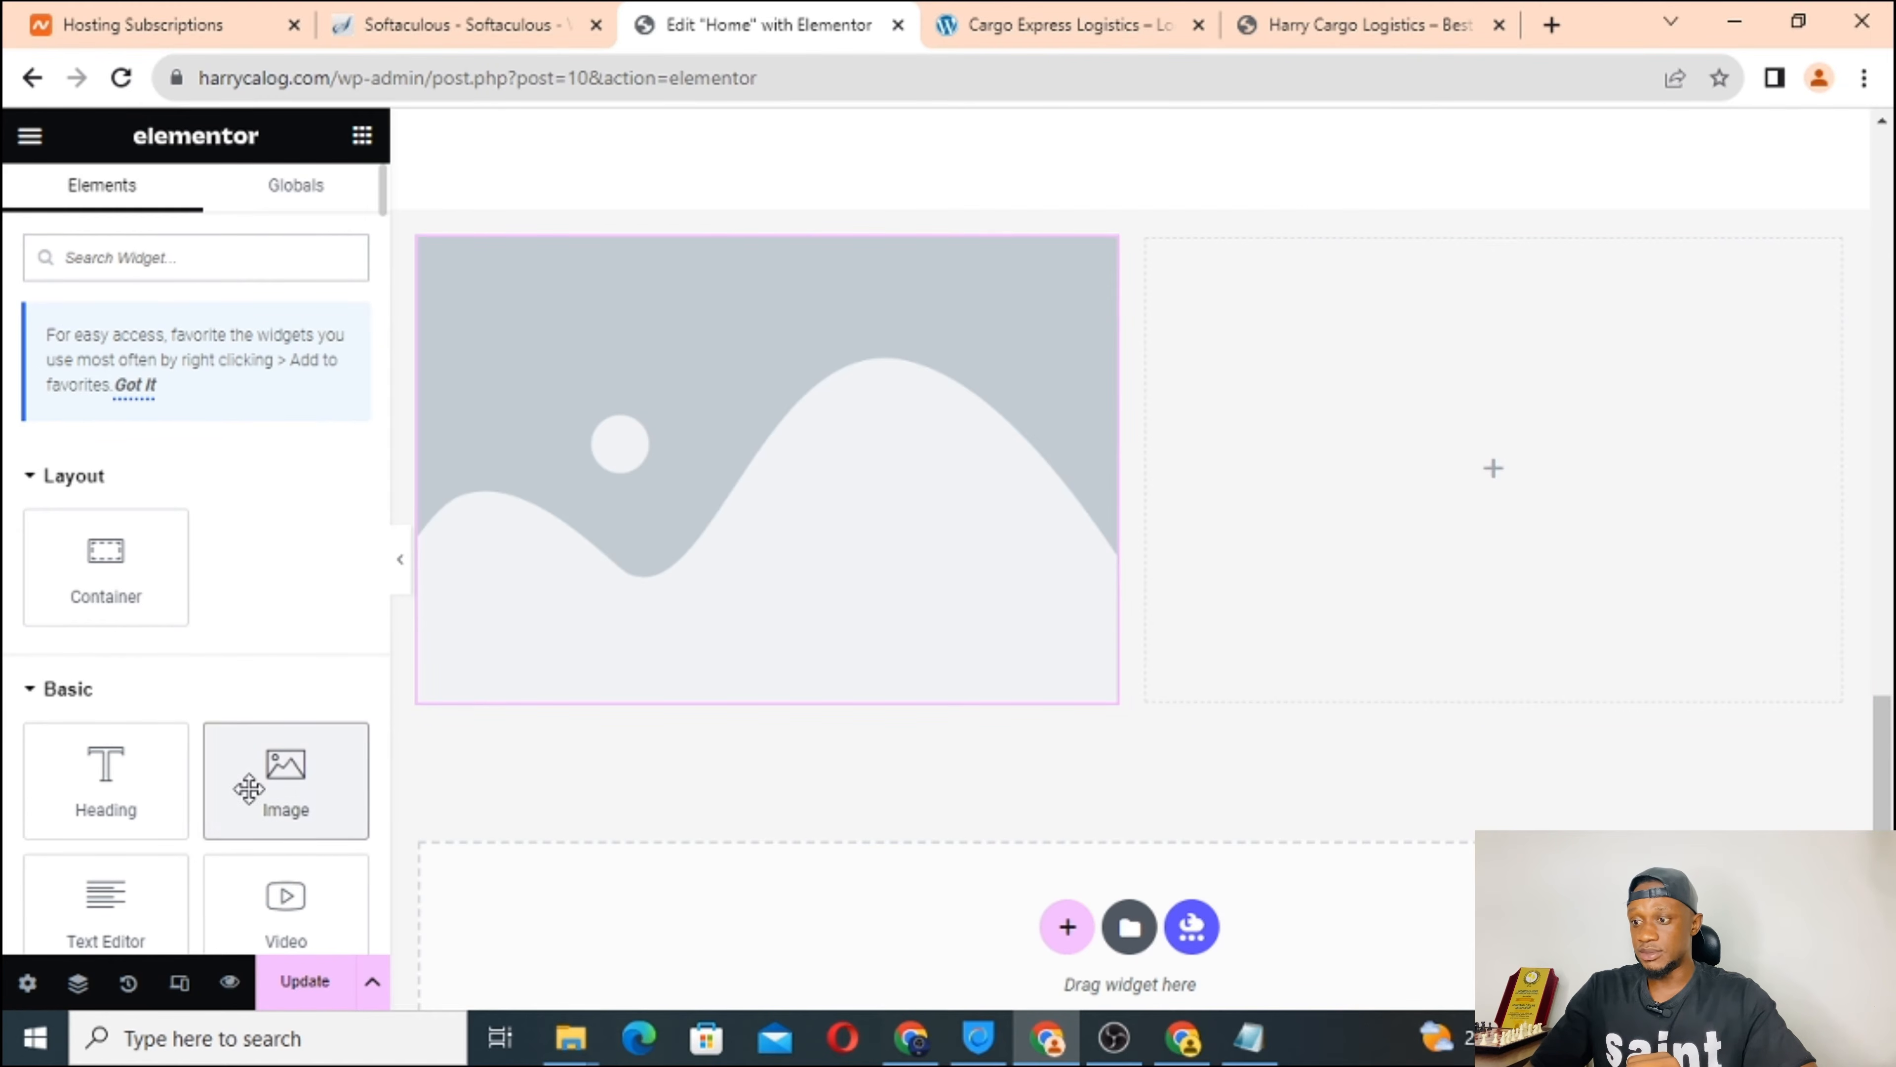
{"action": "left_click_drag", "start_coordinate": [250, 781], "coordinate": [1352, 470]}
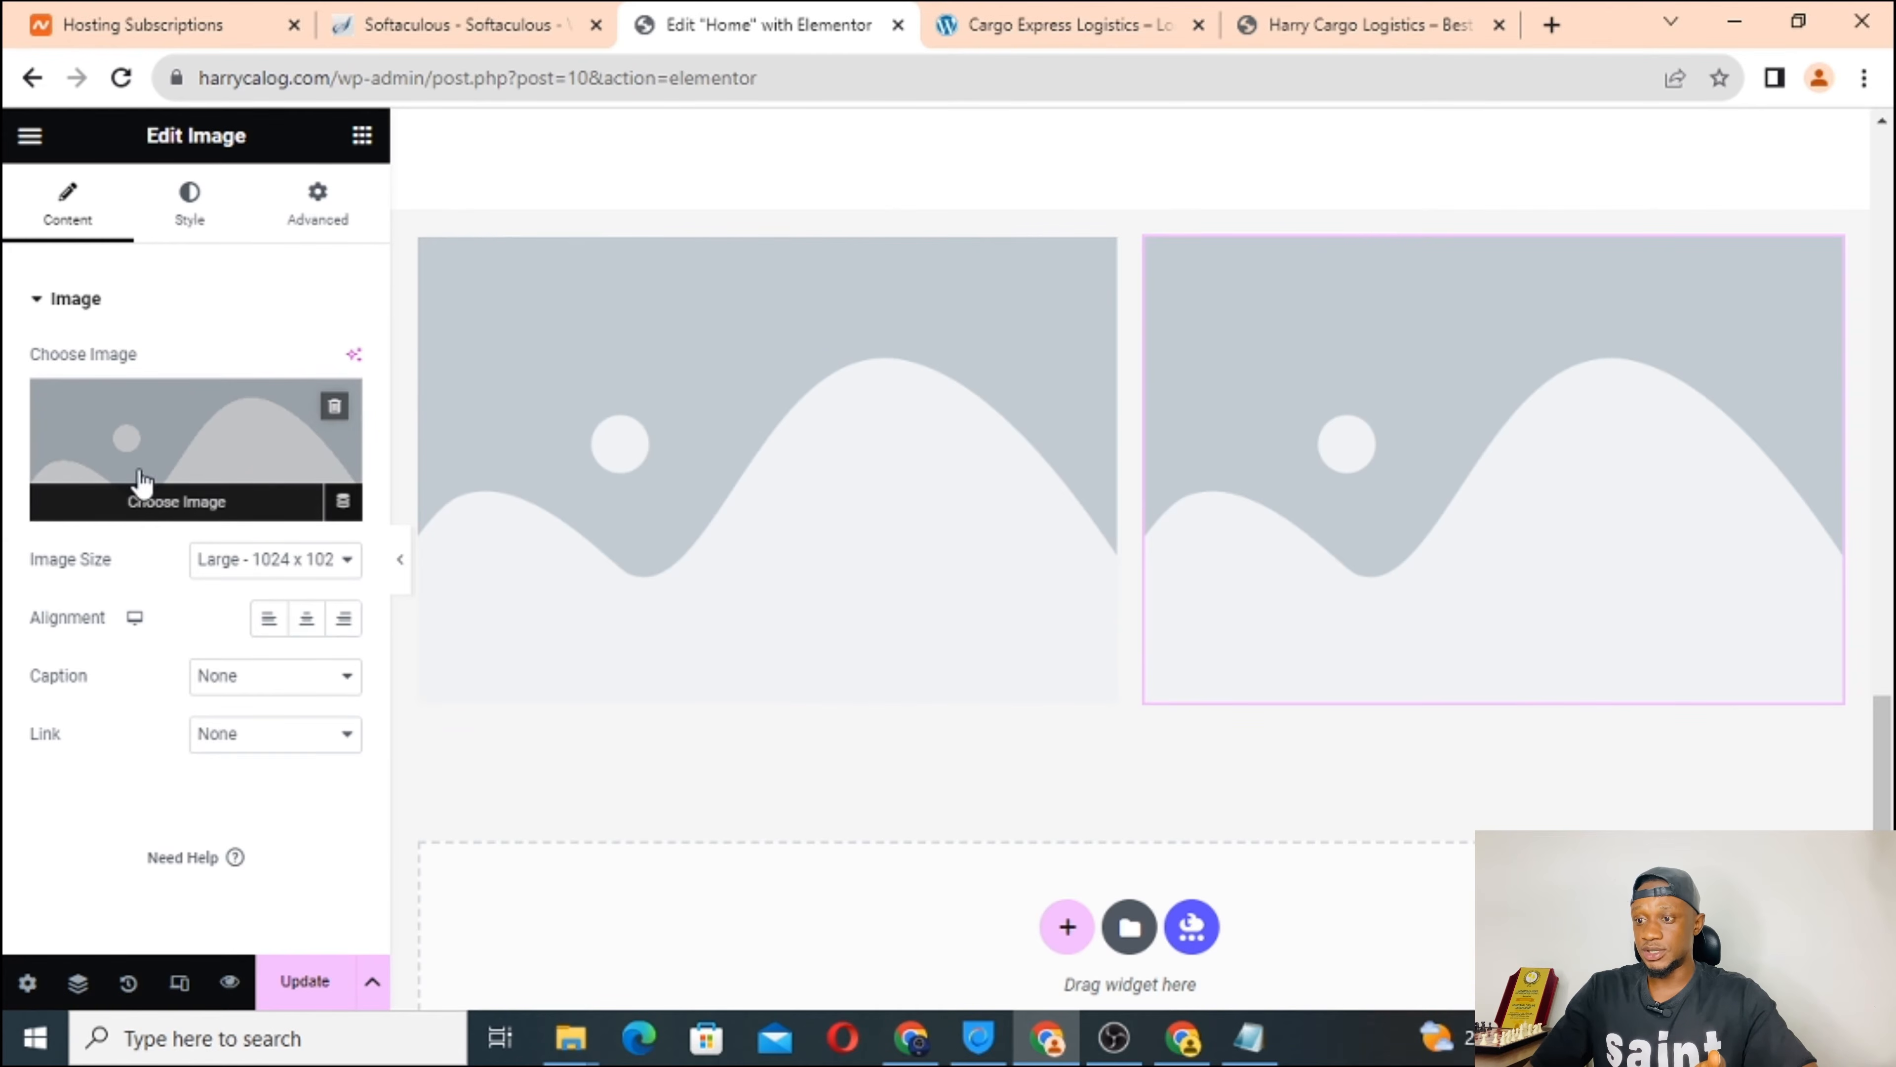
Upload the 640x480 van delivery photo and insert it into the left Image widget.
{"action": "left_click", "coordinate": [665, 436]}
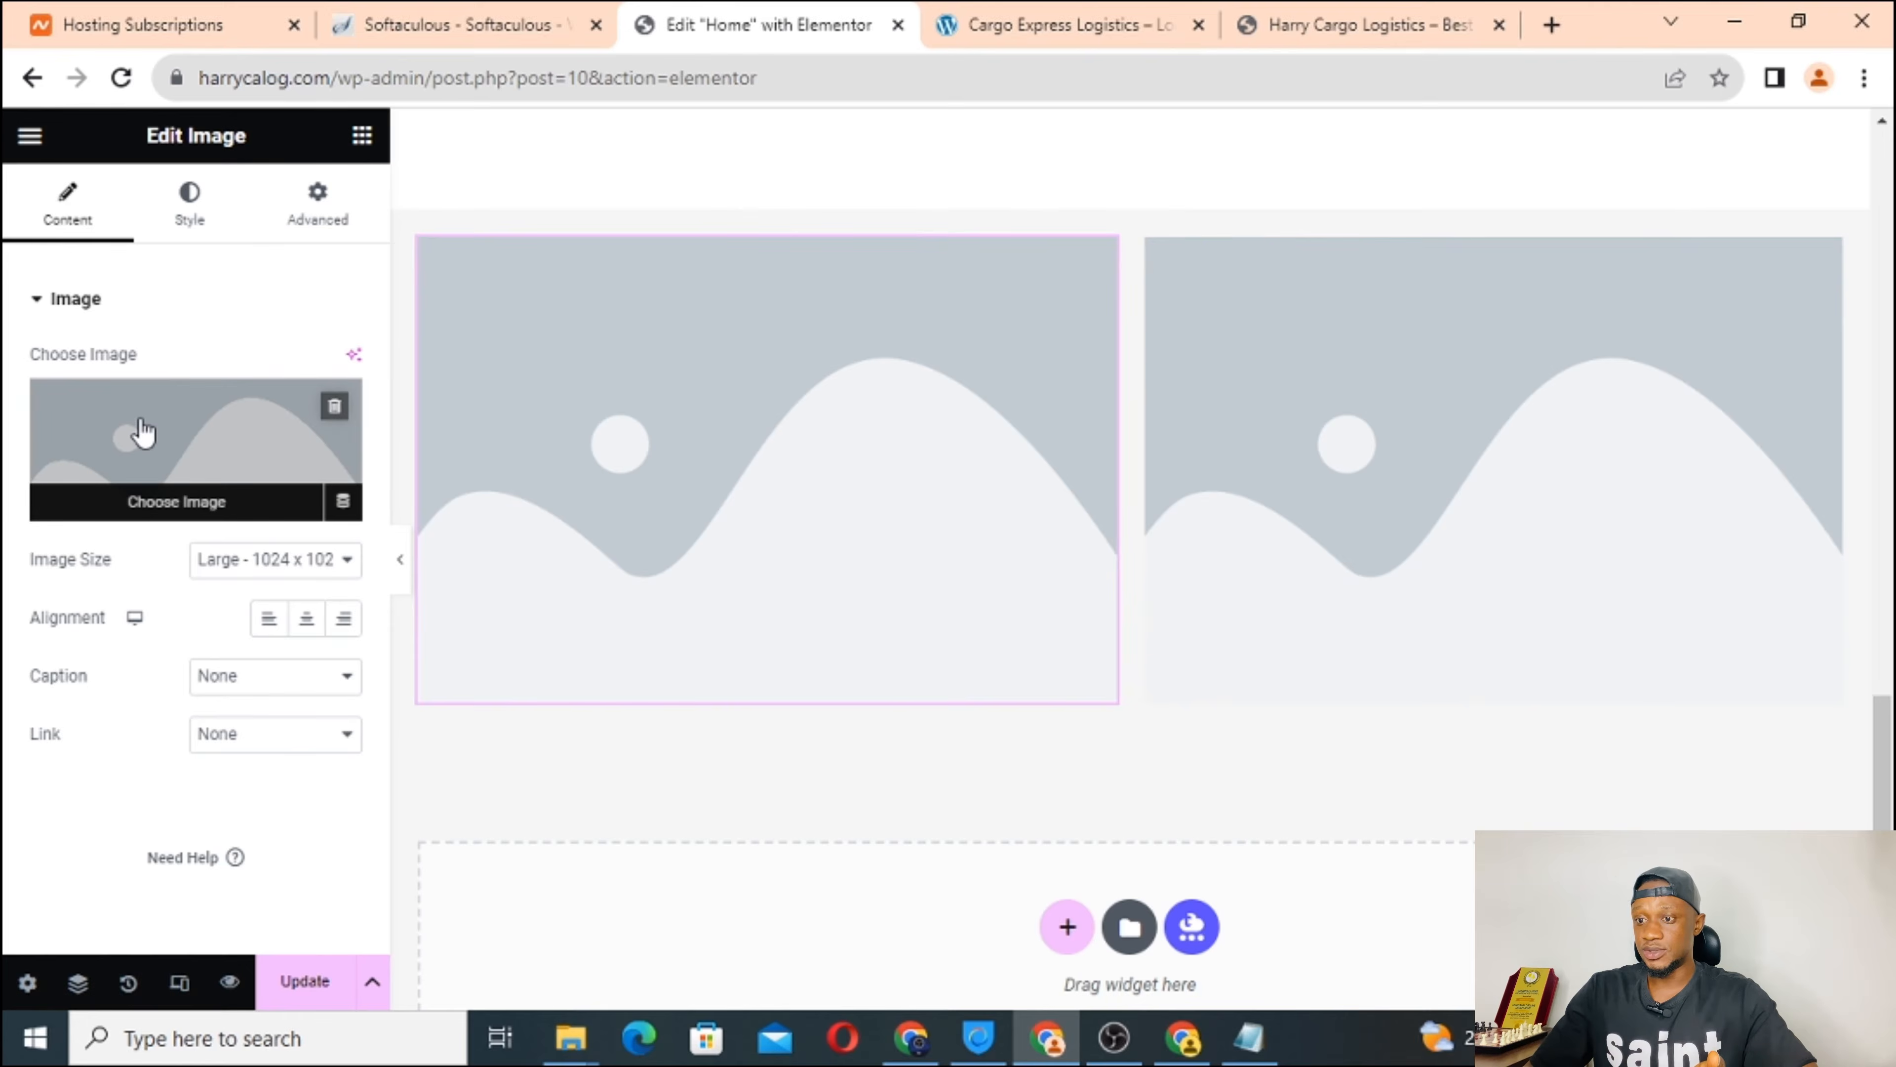
{"action": "left_click", "coordinate": [143, 430]}
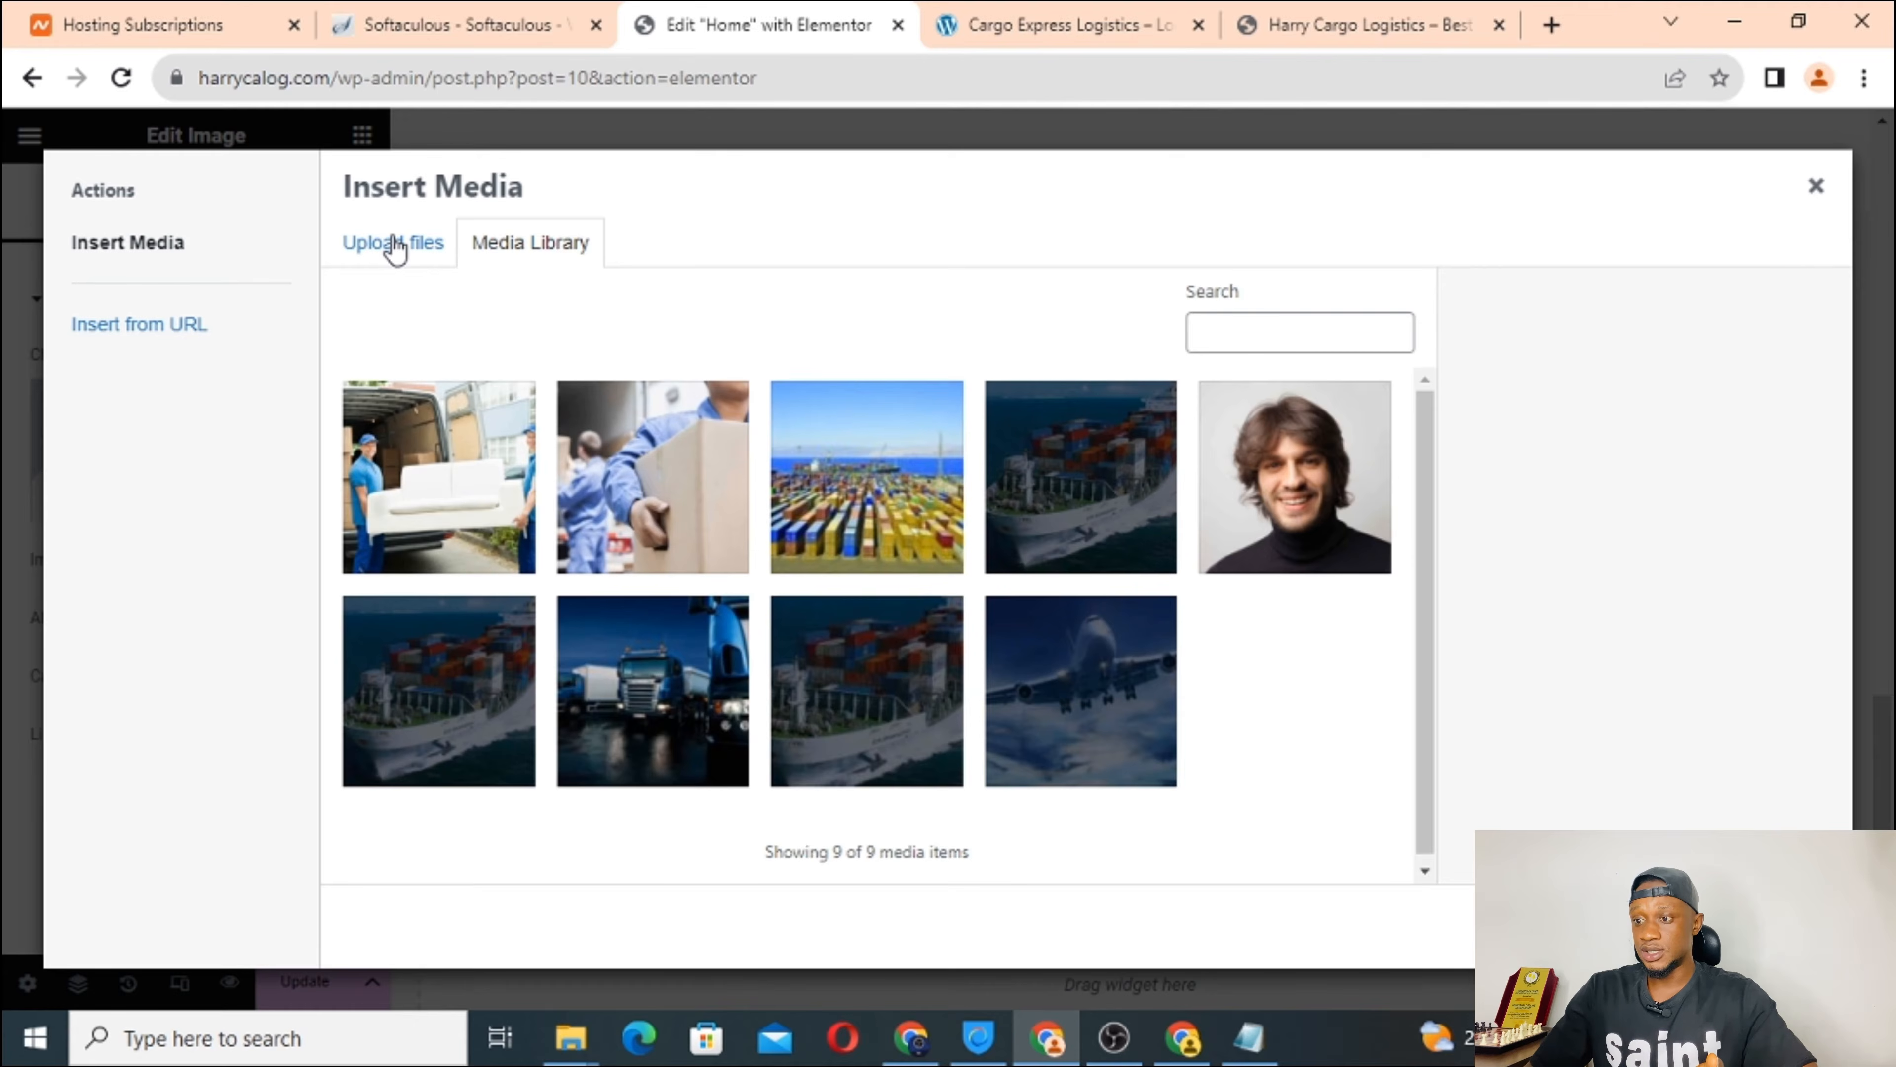
{"action": "left_click", "coordinate": [395, 245]}
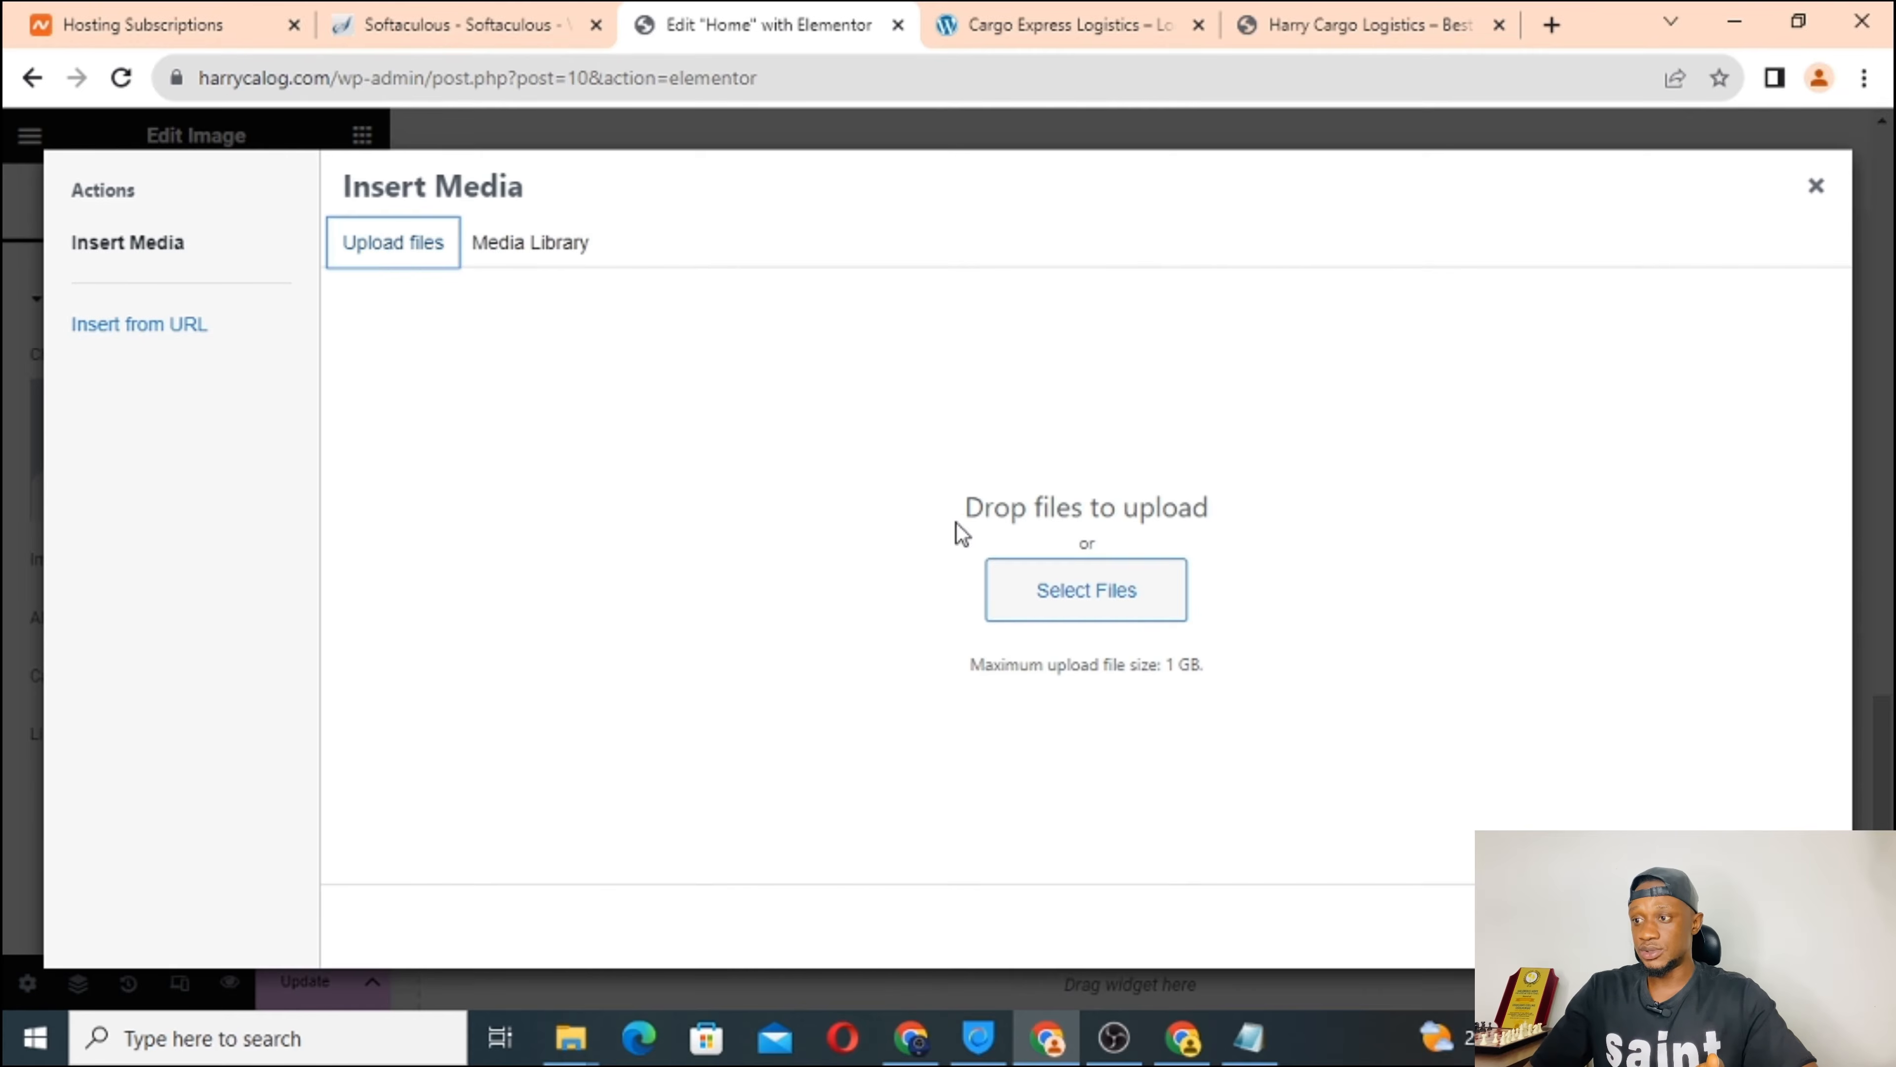
{"action": "left_click", "coordinate": [1102, 17]}
{"action": "scroll", "coordinate": [694, 389], "scroll_direction": "down", "scroll_amount": 1}
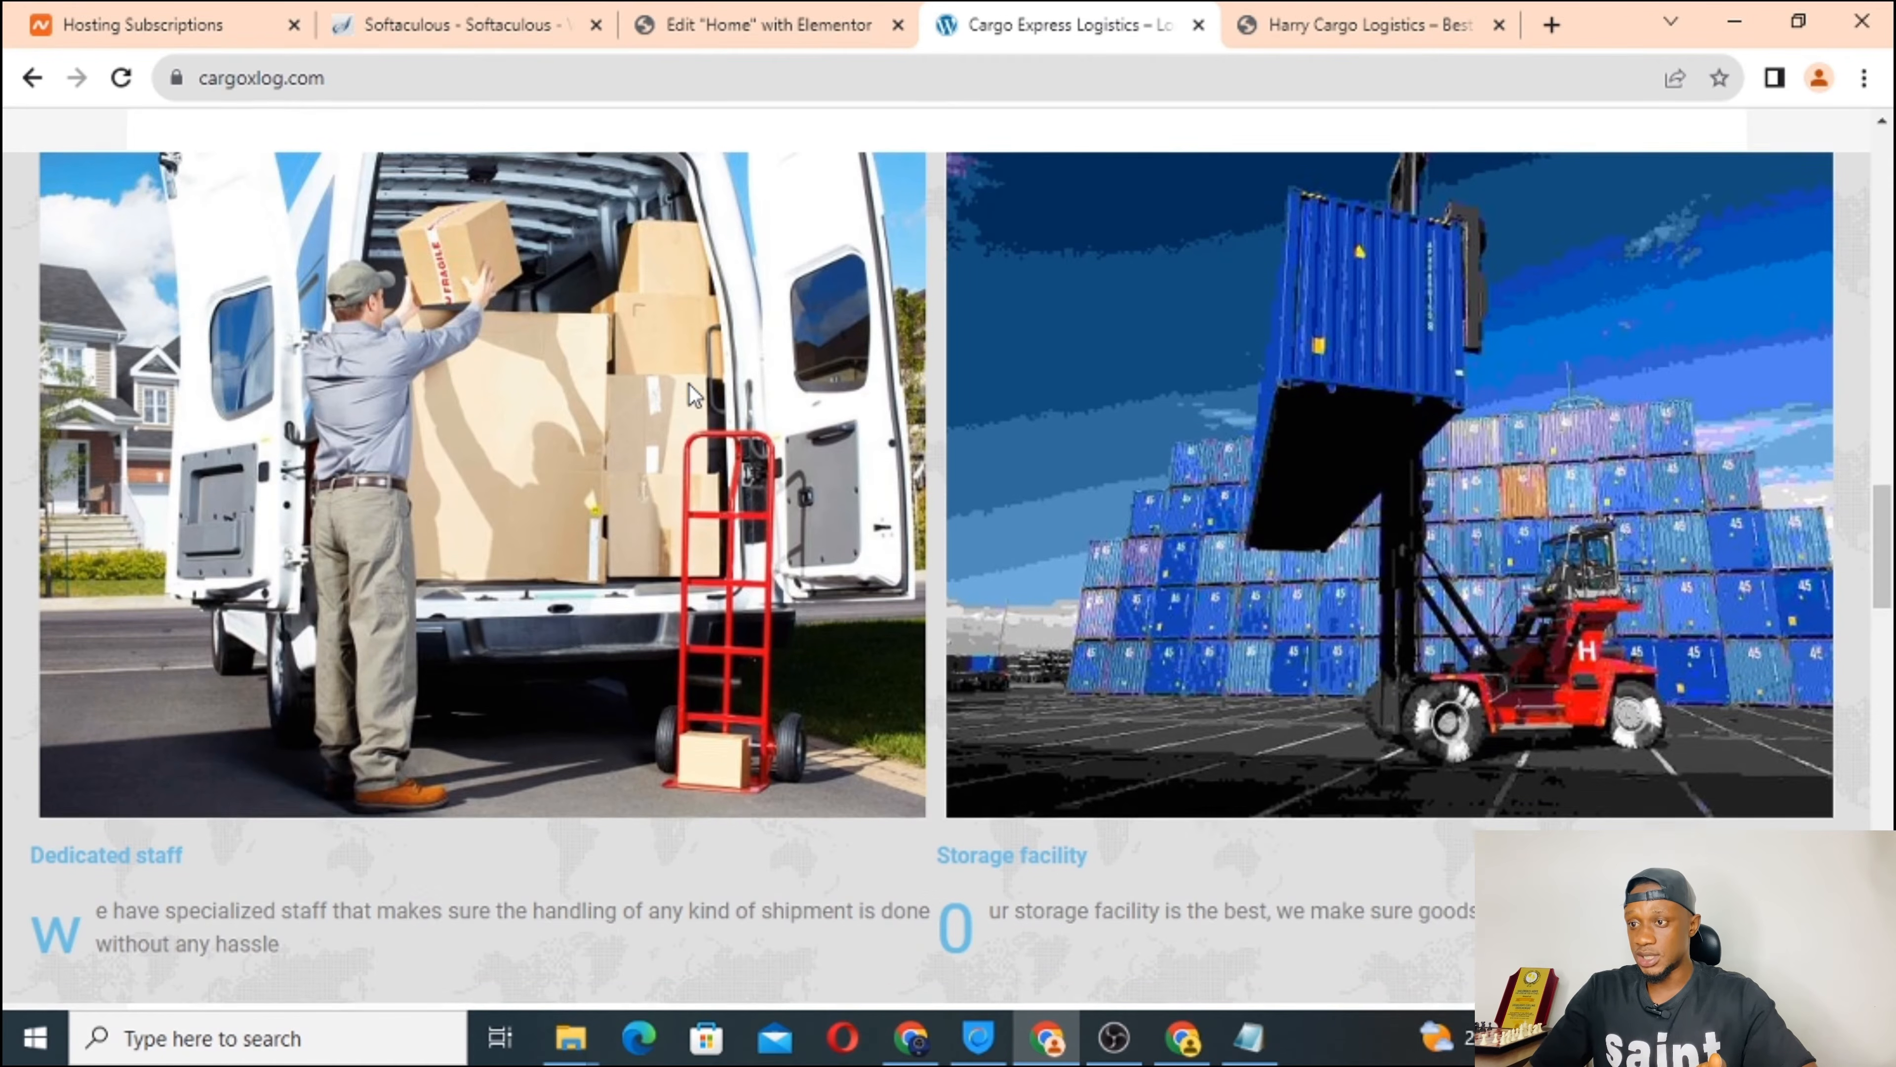
{"action": "left_click", "coordinate": [693, 23]}
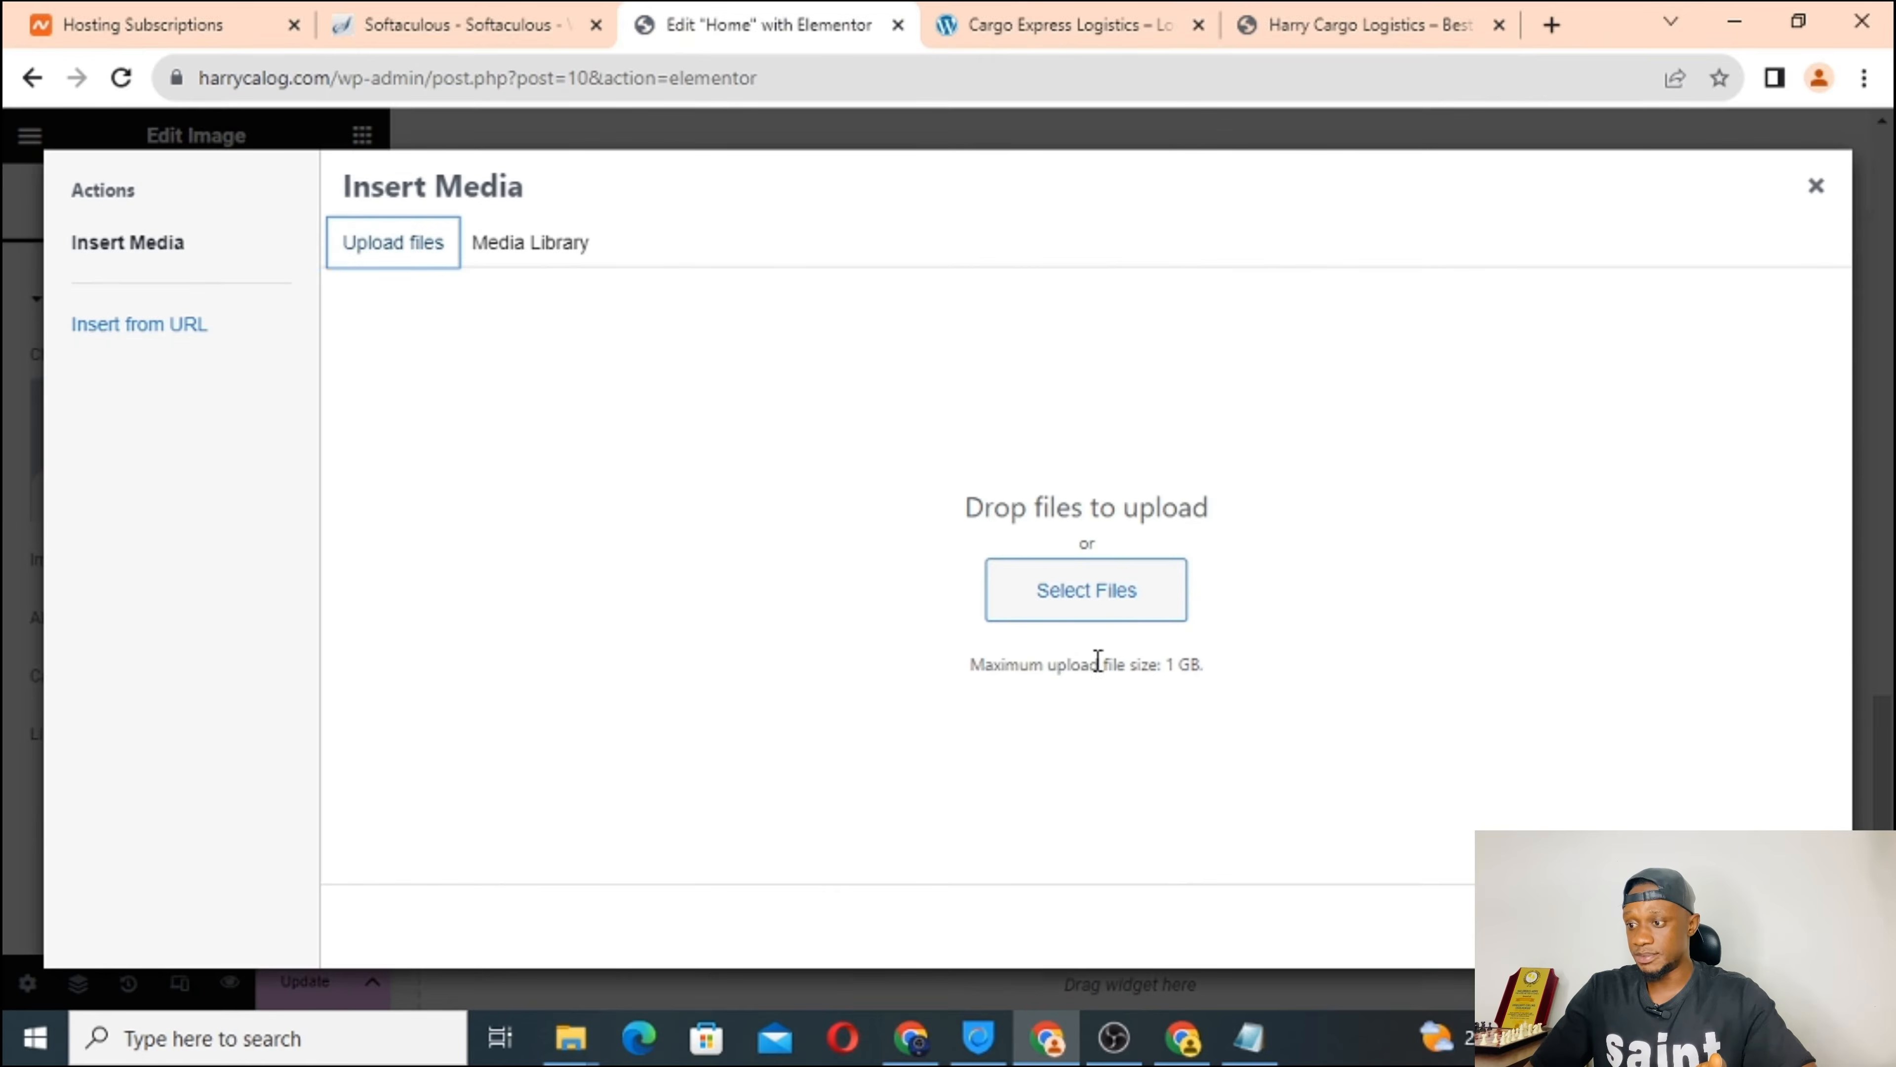
{"action": "left_click", "coordinate": [1064, 589]}
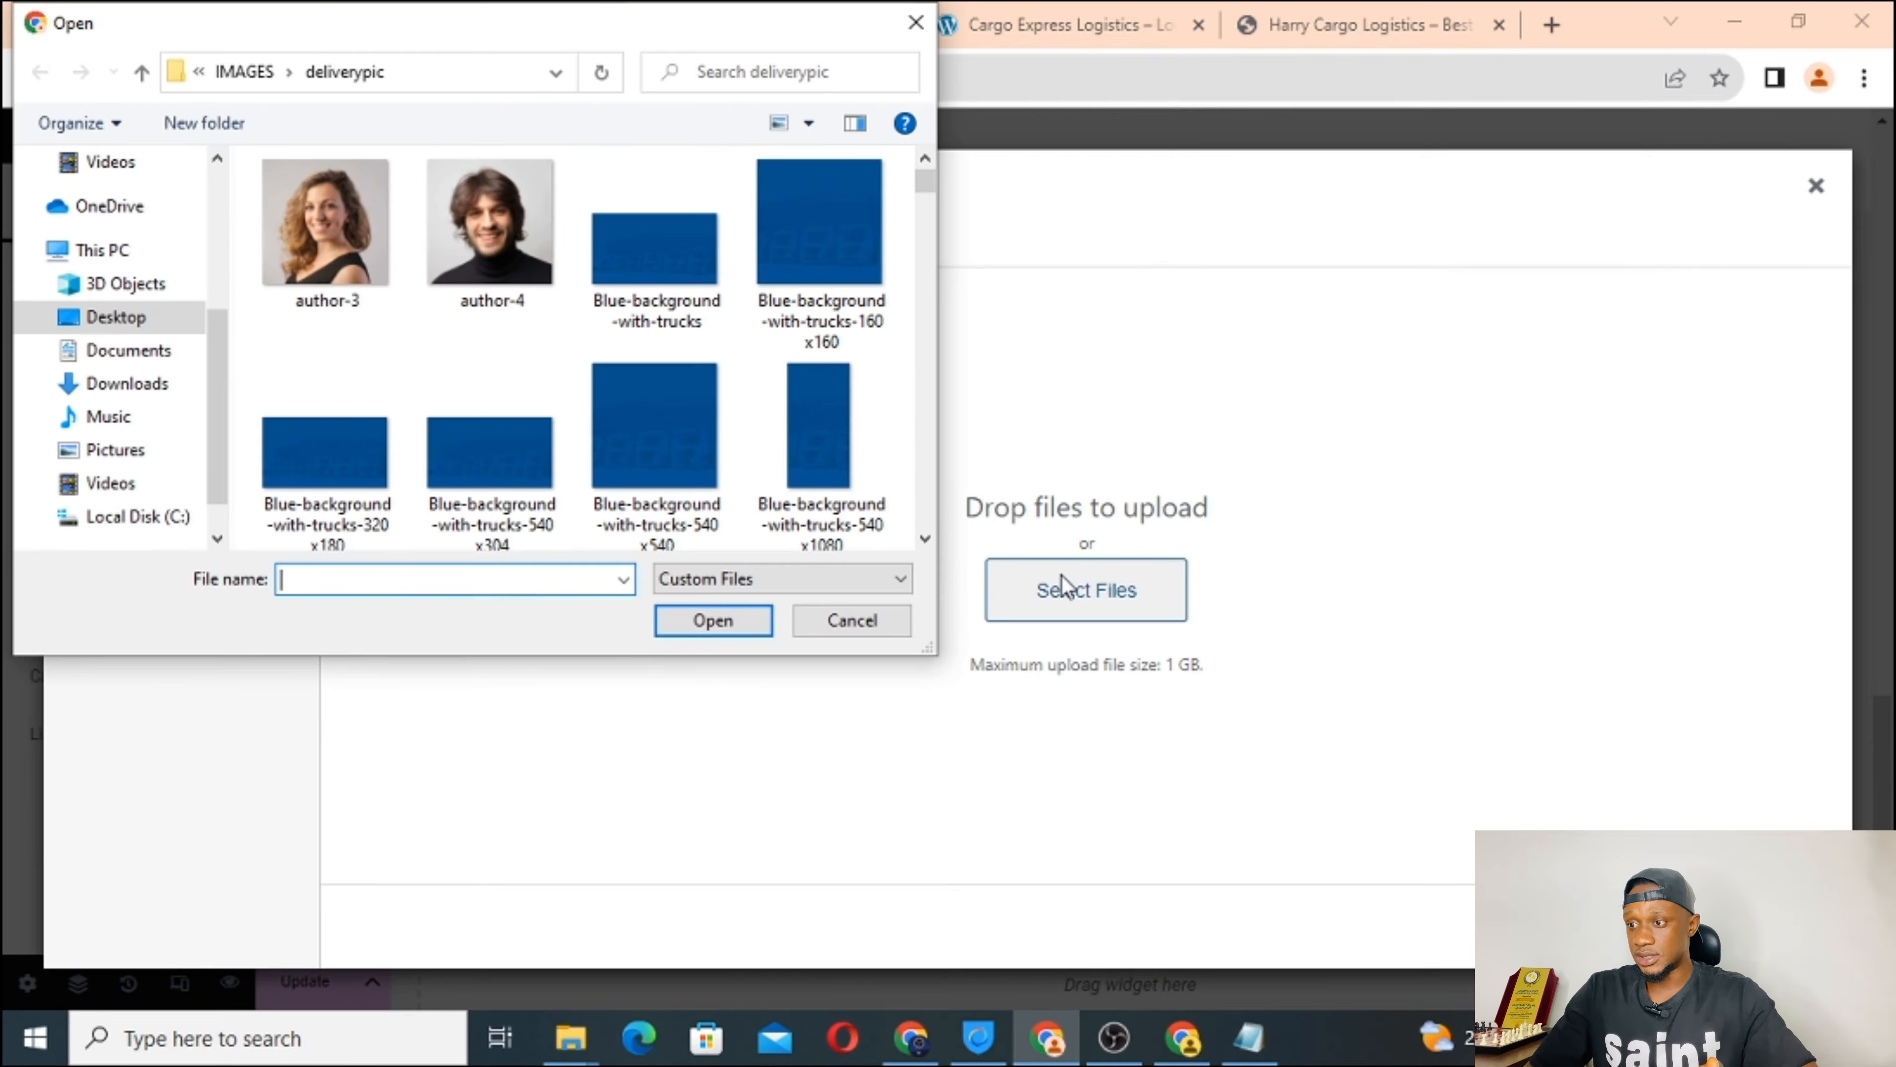
{"action": "left_click_drag", "start_coordinate": [930, 173], "coordinate": [910, 330]}
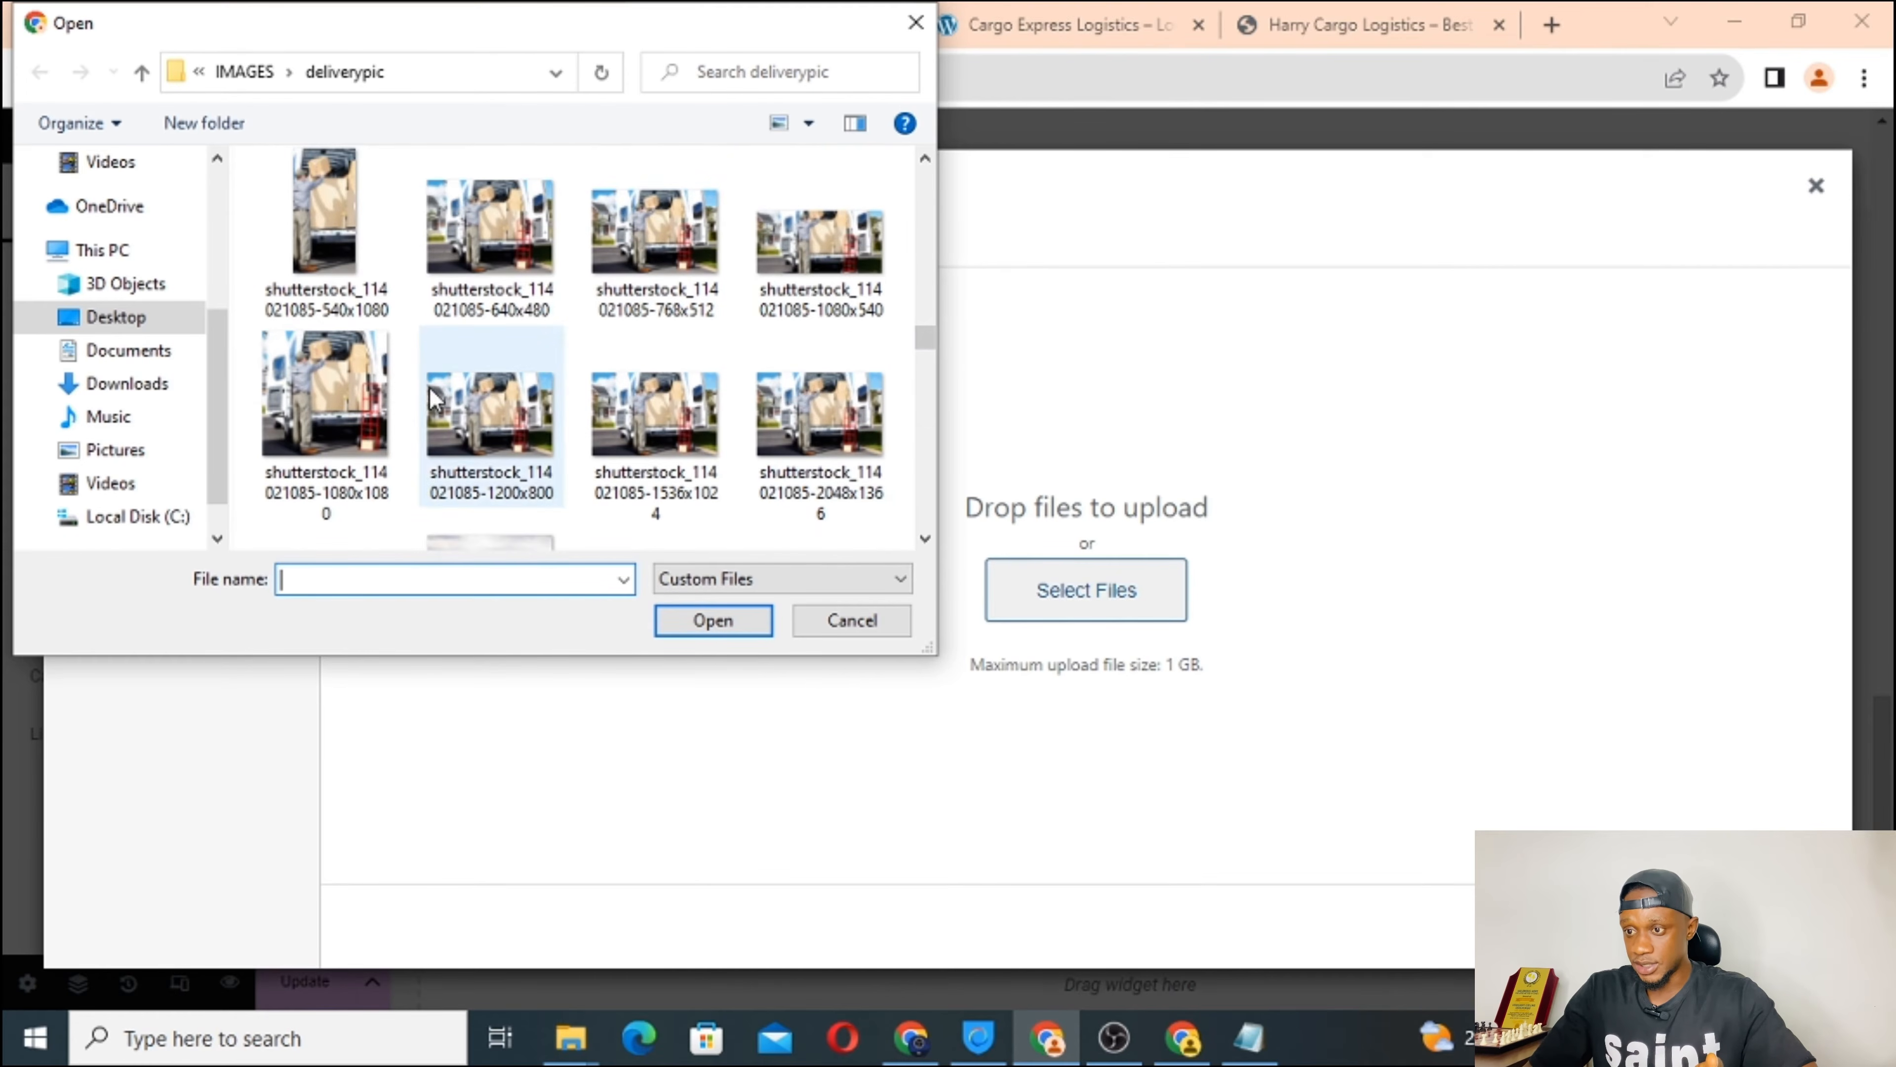
{"action": "left_click", "coordinate": [499, 250]}
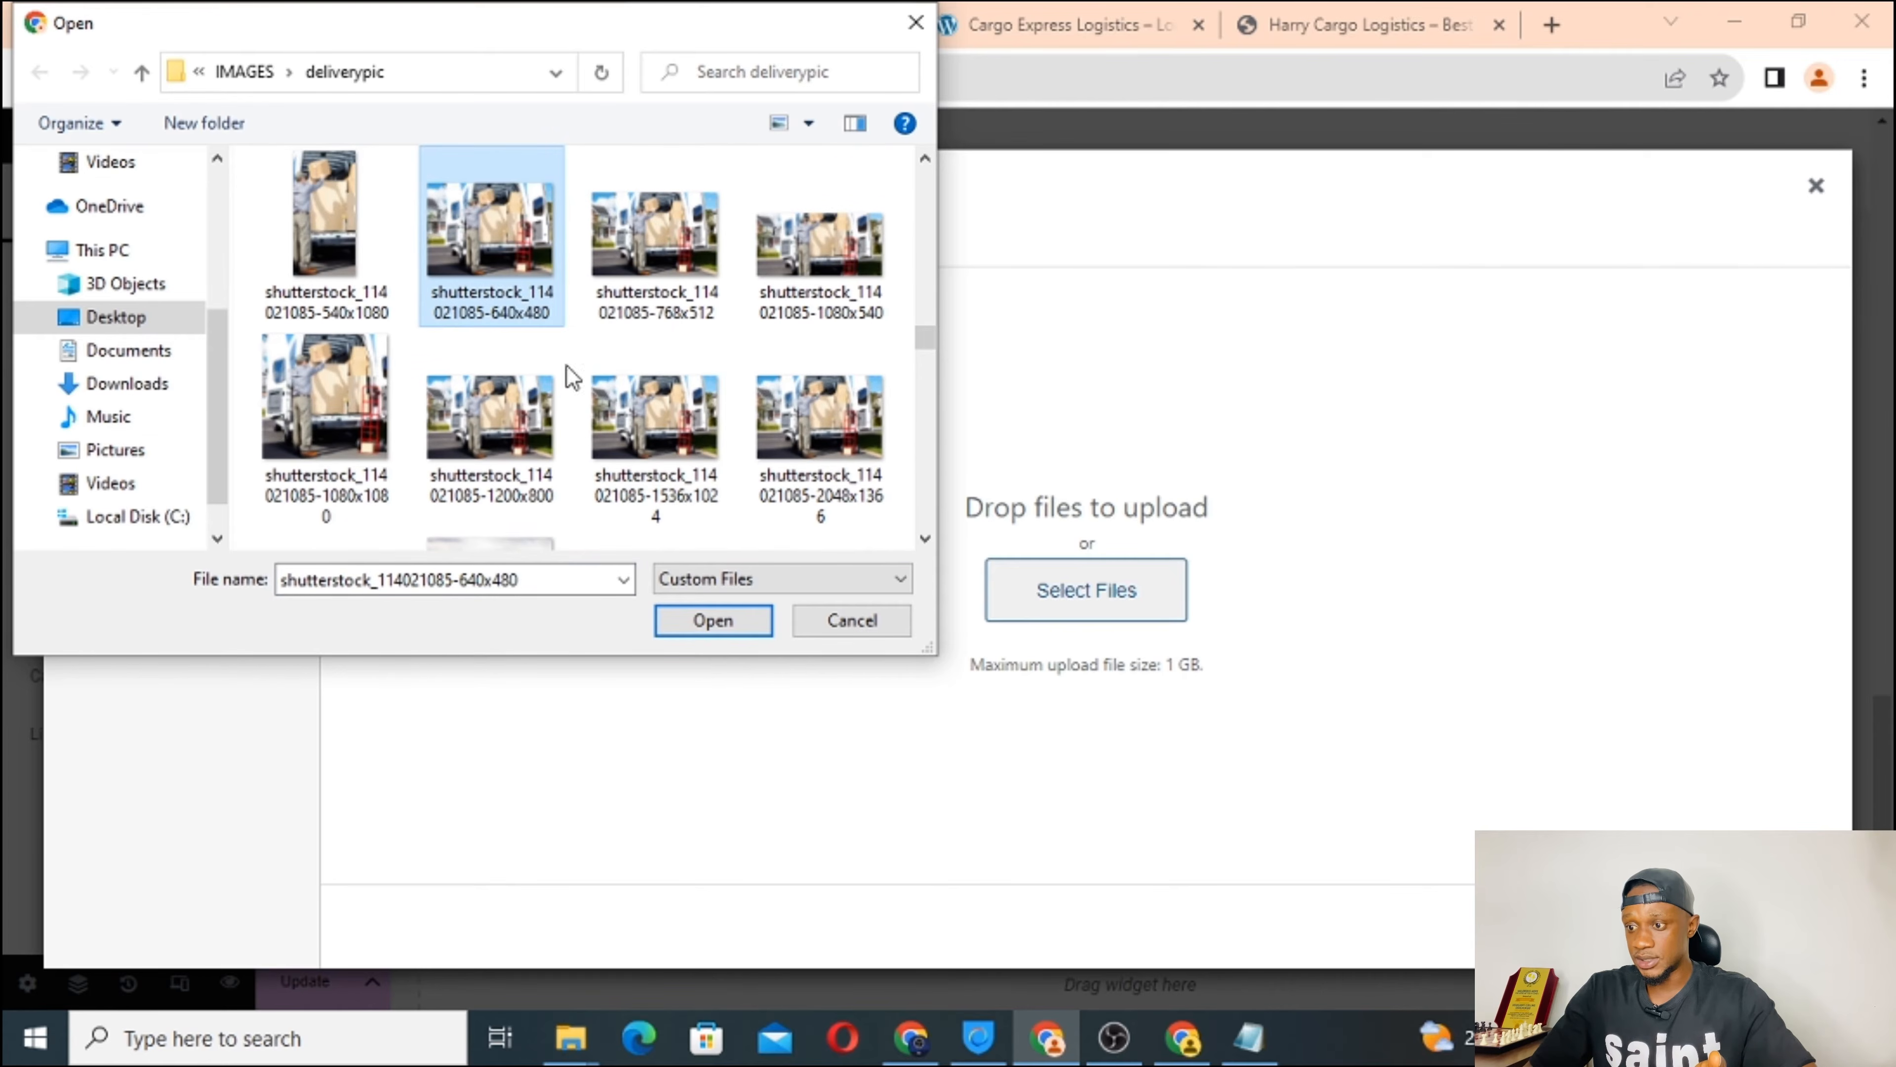
{"action": "left_click", "coordinate": [712, 620]}
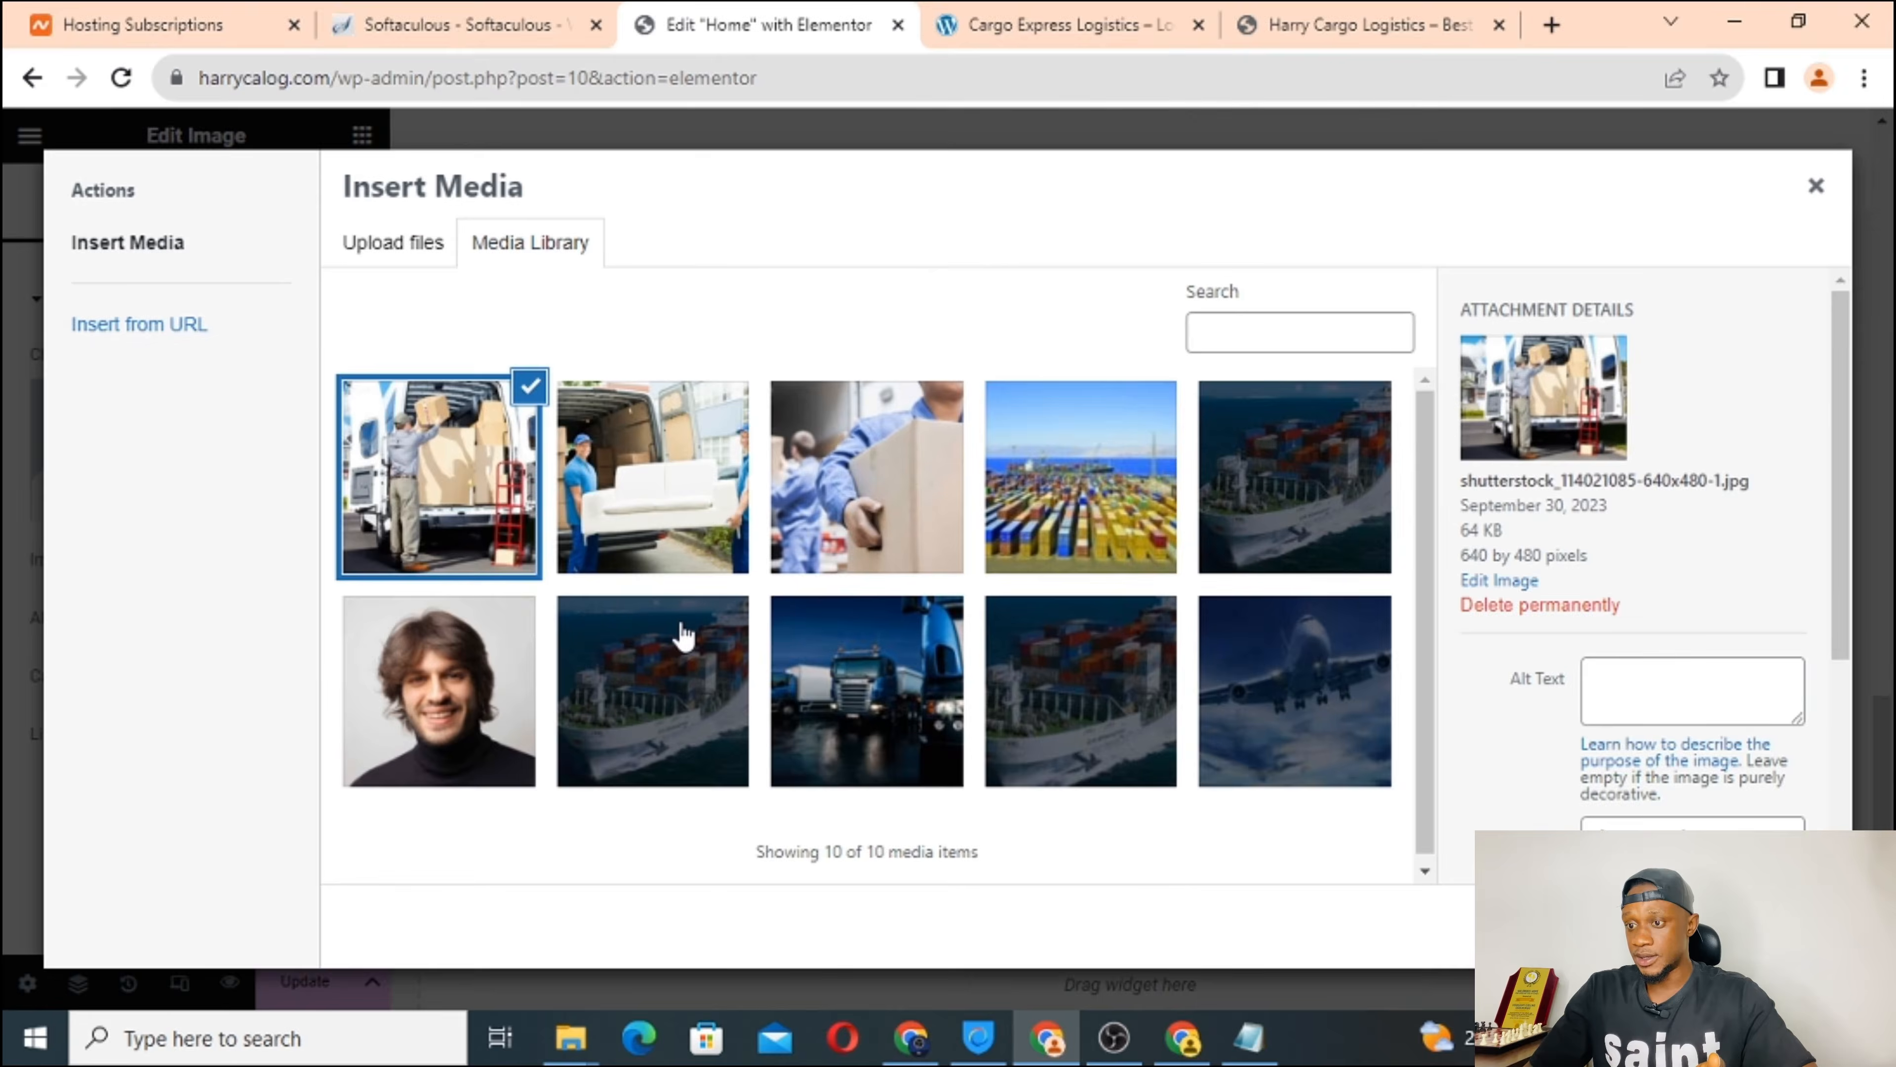
{"action": "left_click", "coordinate": [1785, 926]}
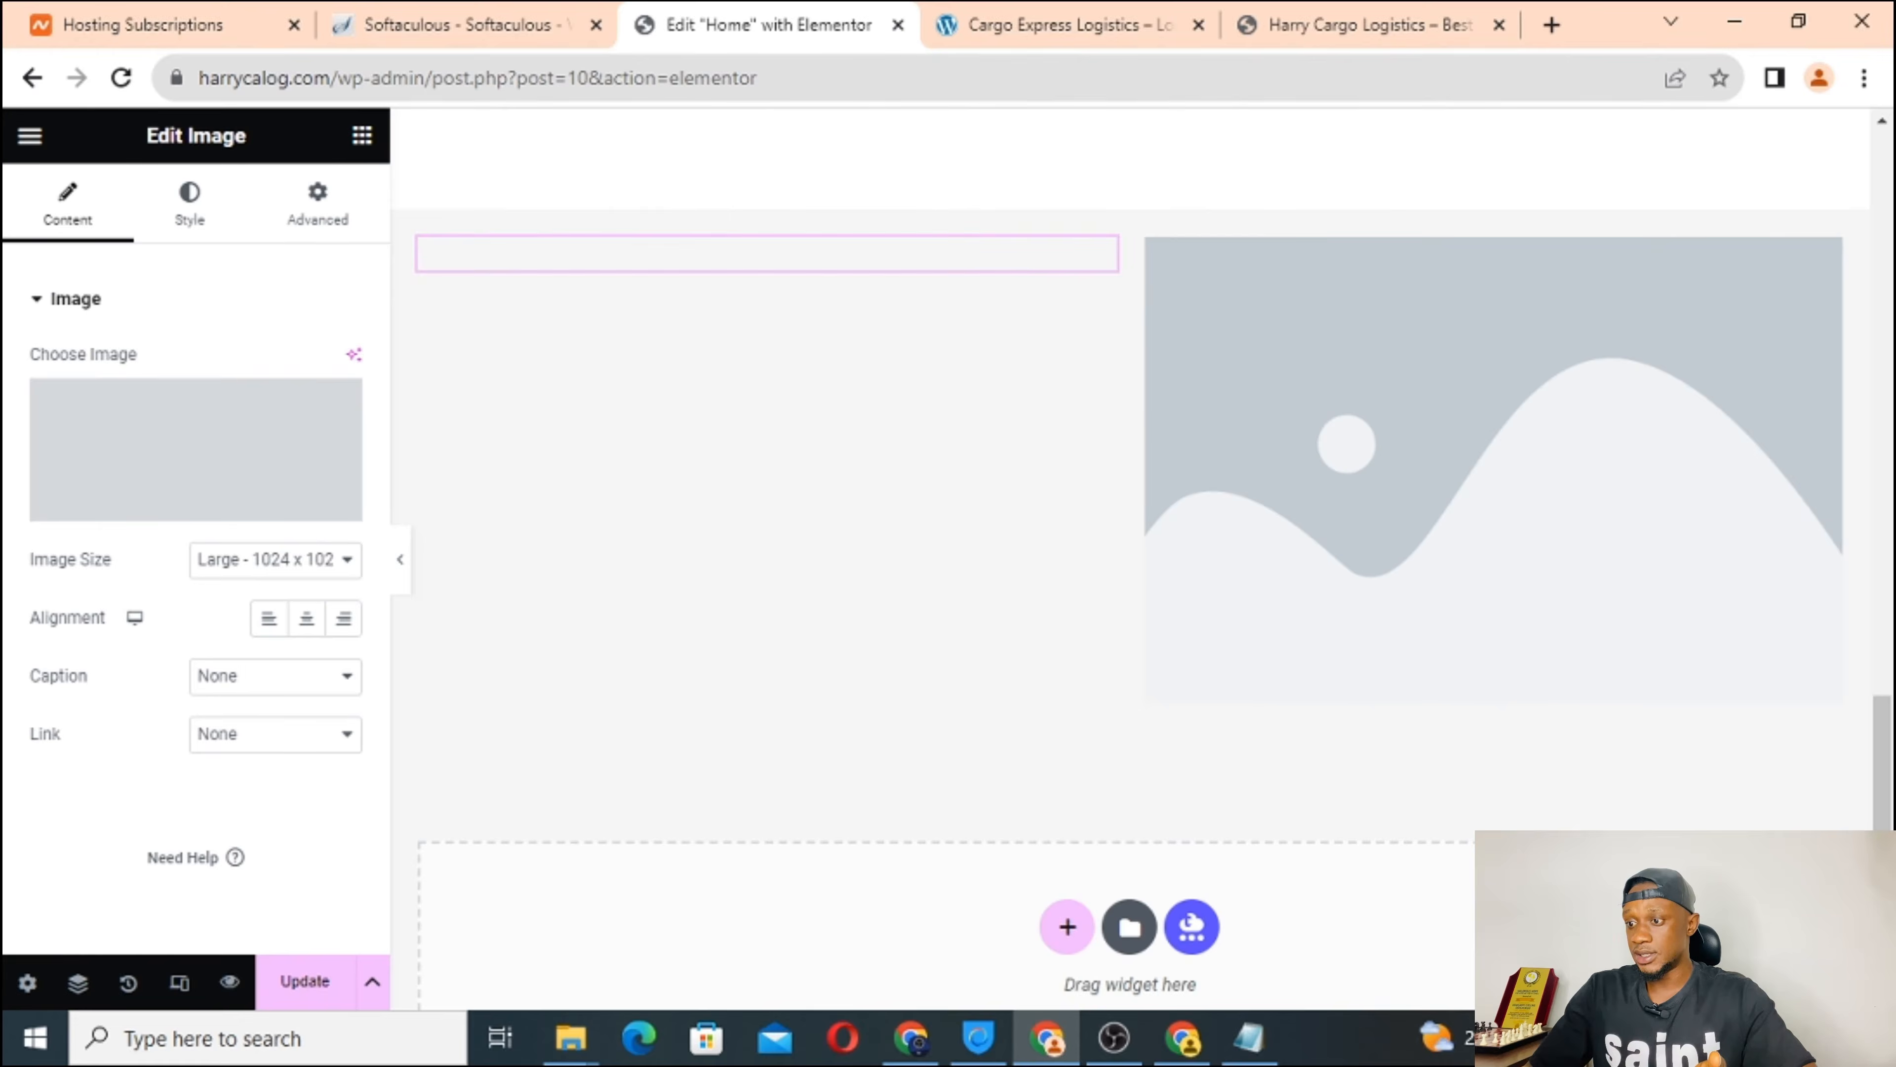
Compare with the reference site, then select the empty right image placeholder.
{"action": "left_click", "coordinate": [1039, 22]}
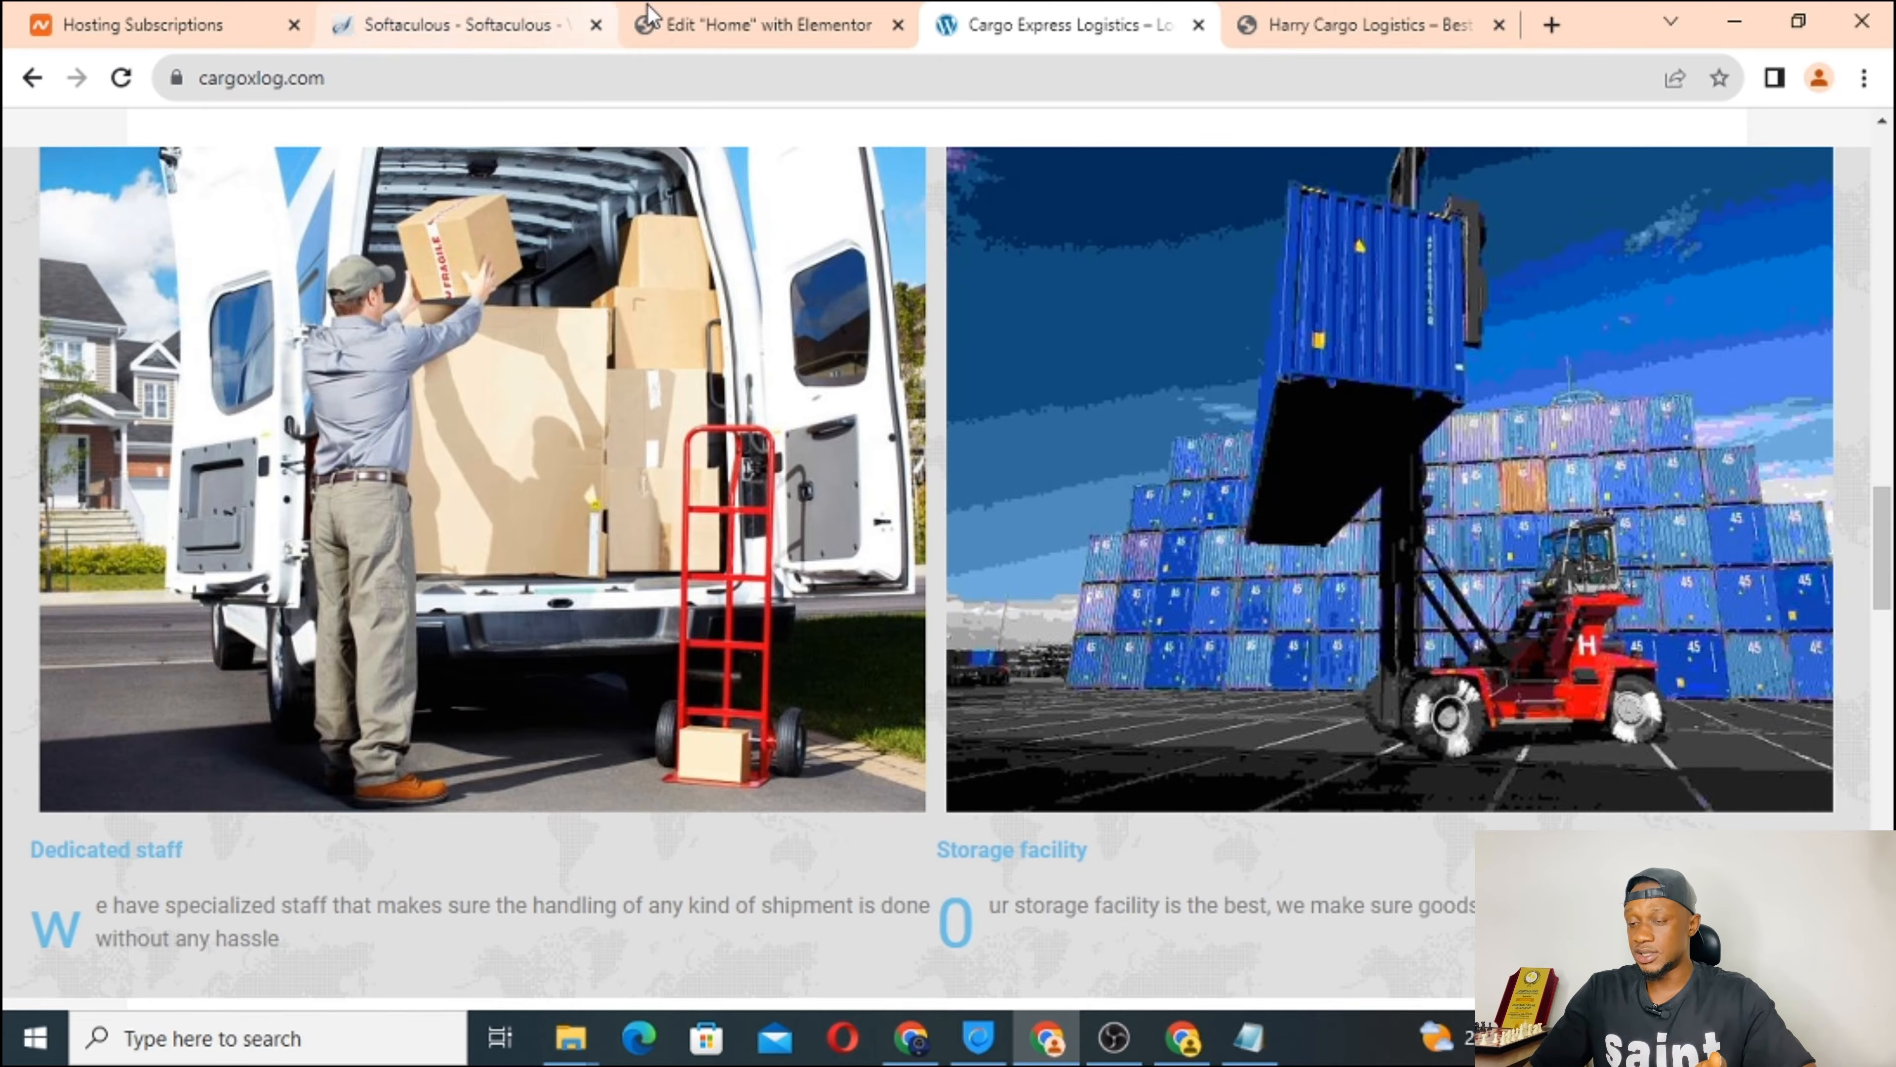
{"action": "left_click", "coordinate": [698, 25]}
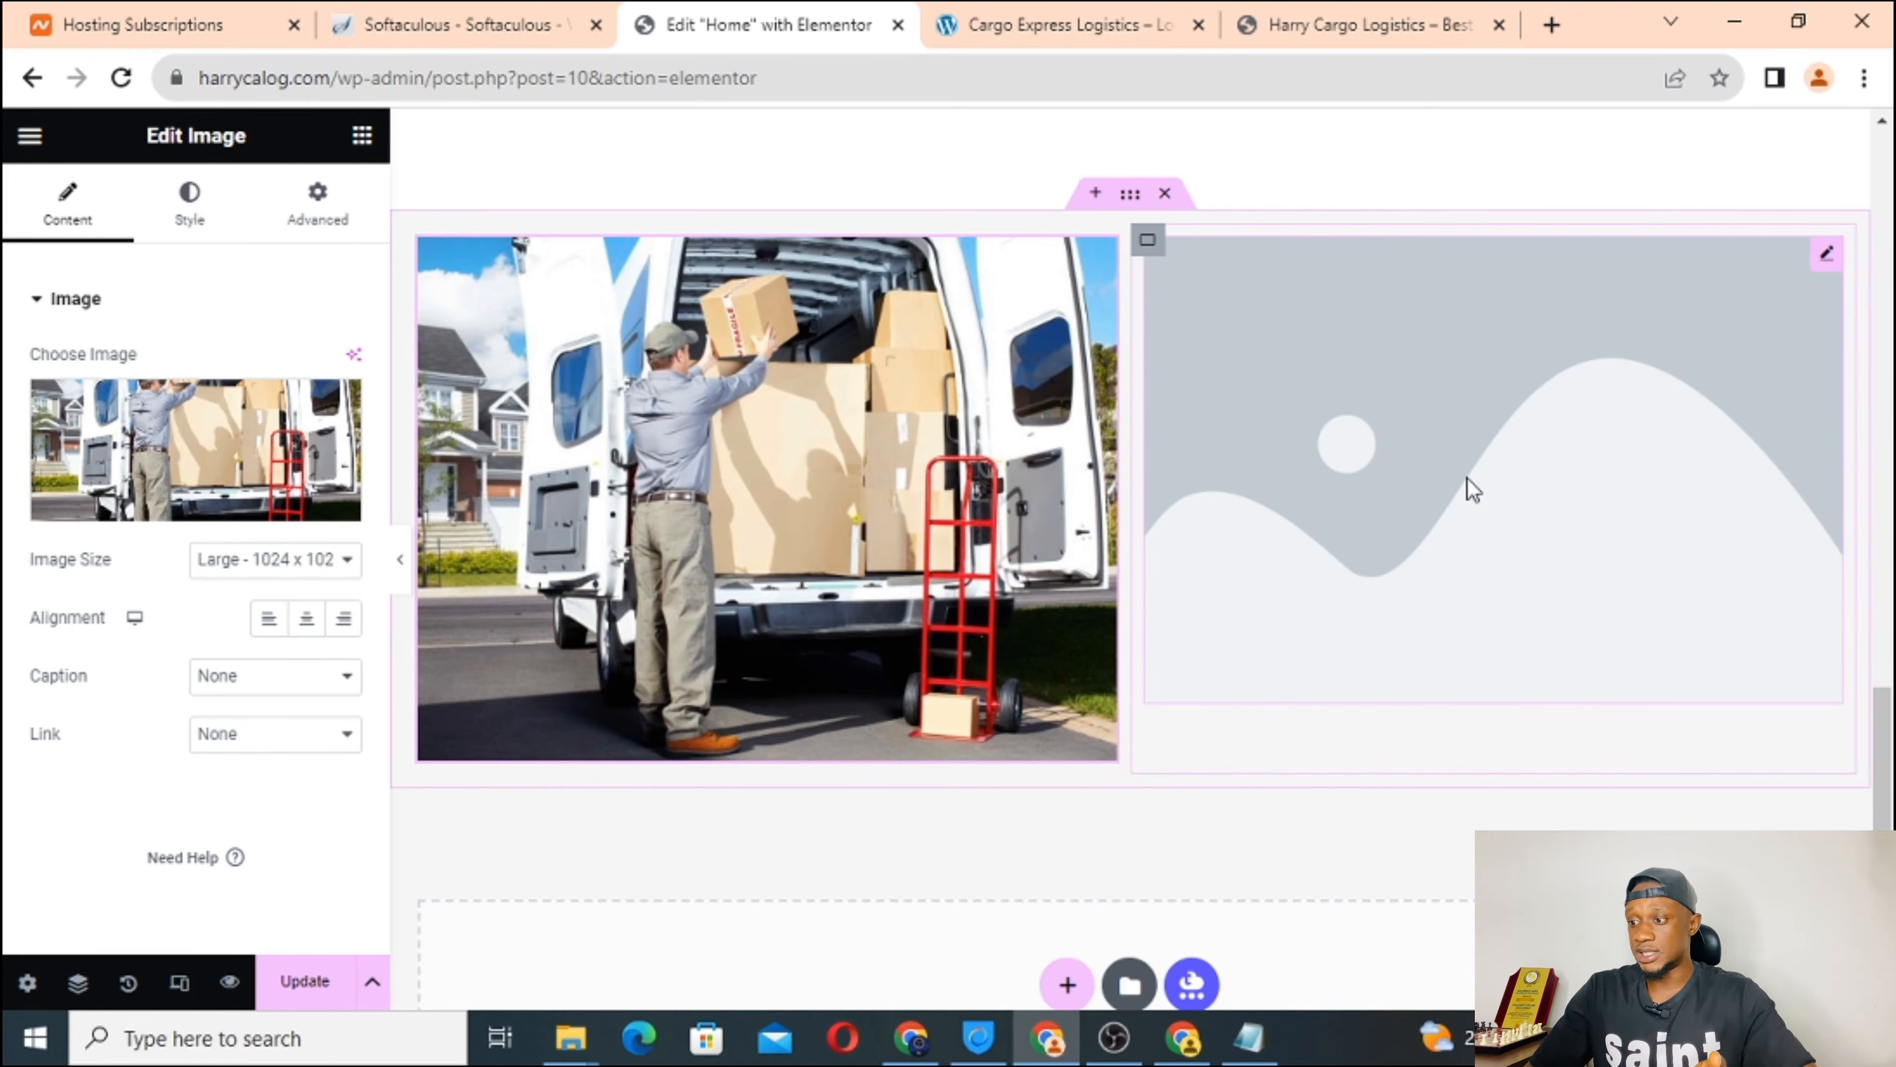
{"action": "left_click", "coordinate": [1336, 469]}
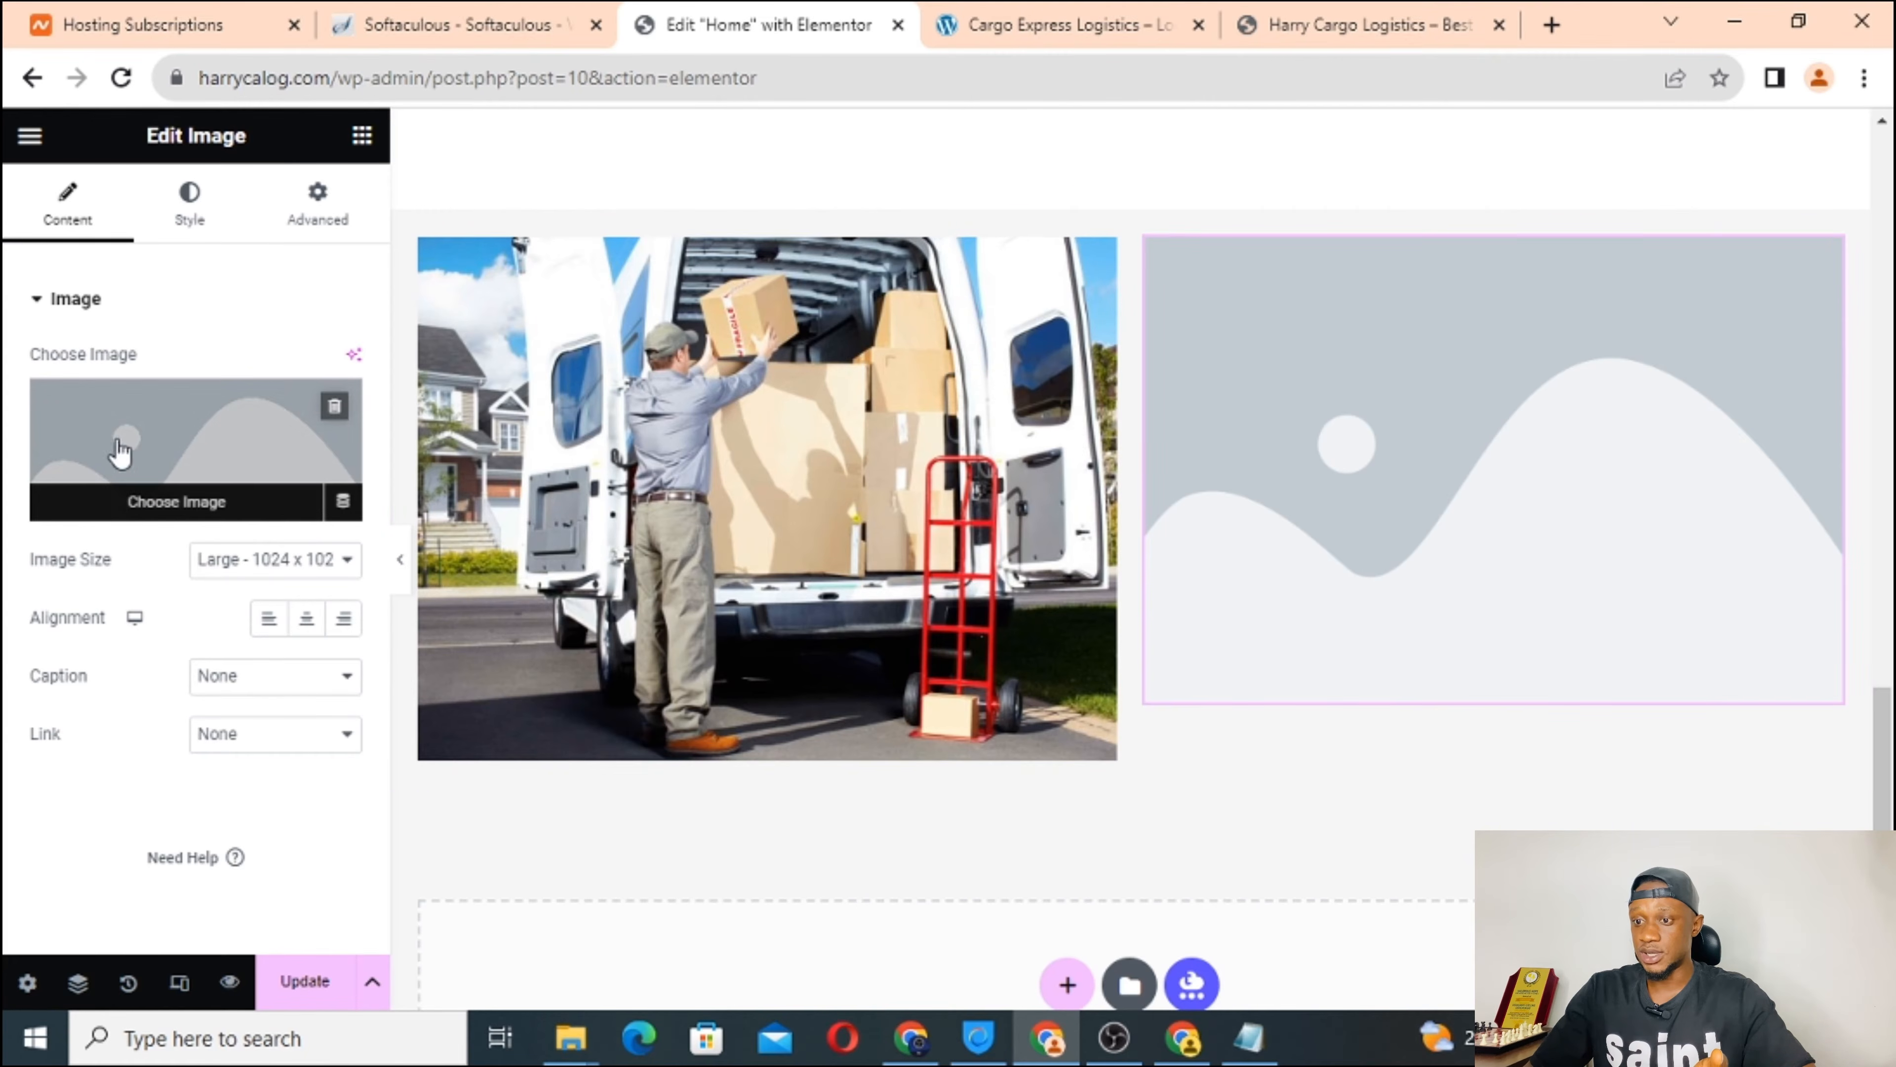
Upload Harbor-warehouse-640x480 and insert it into the right Image widget.
{"action": "left_click", "coordinate": [179, 444]}
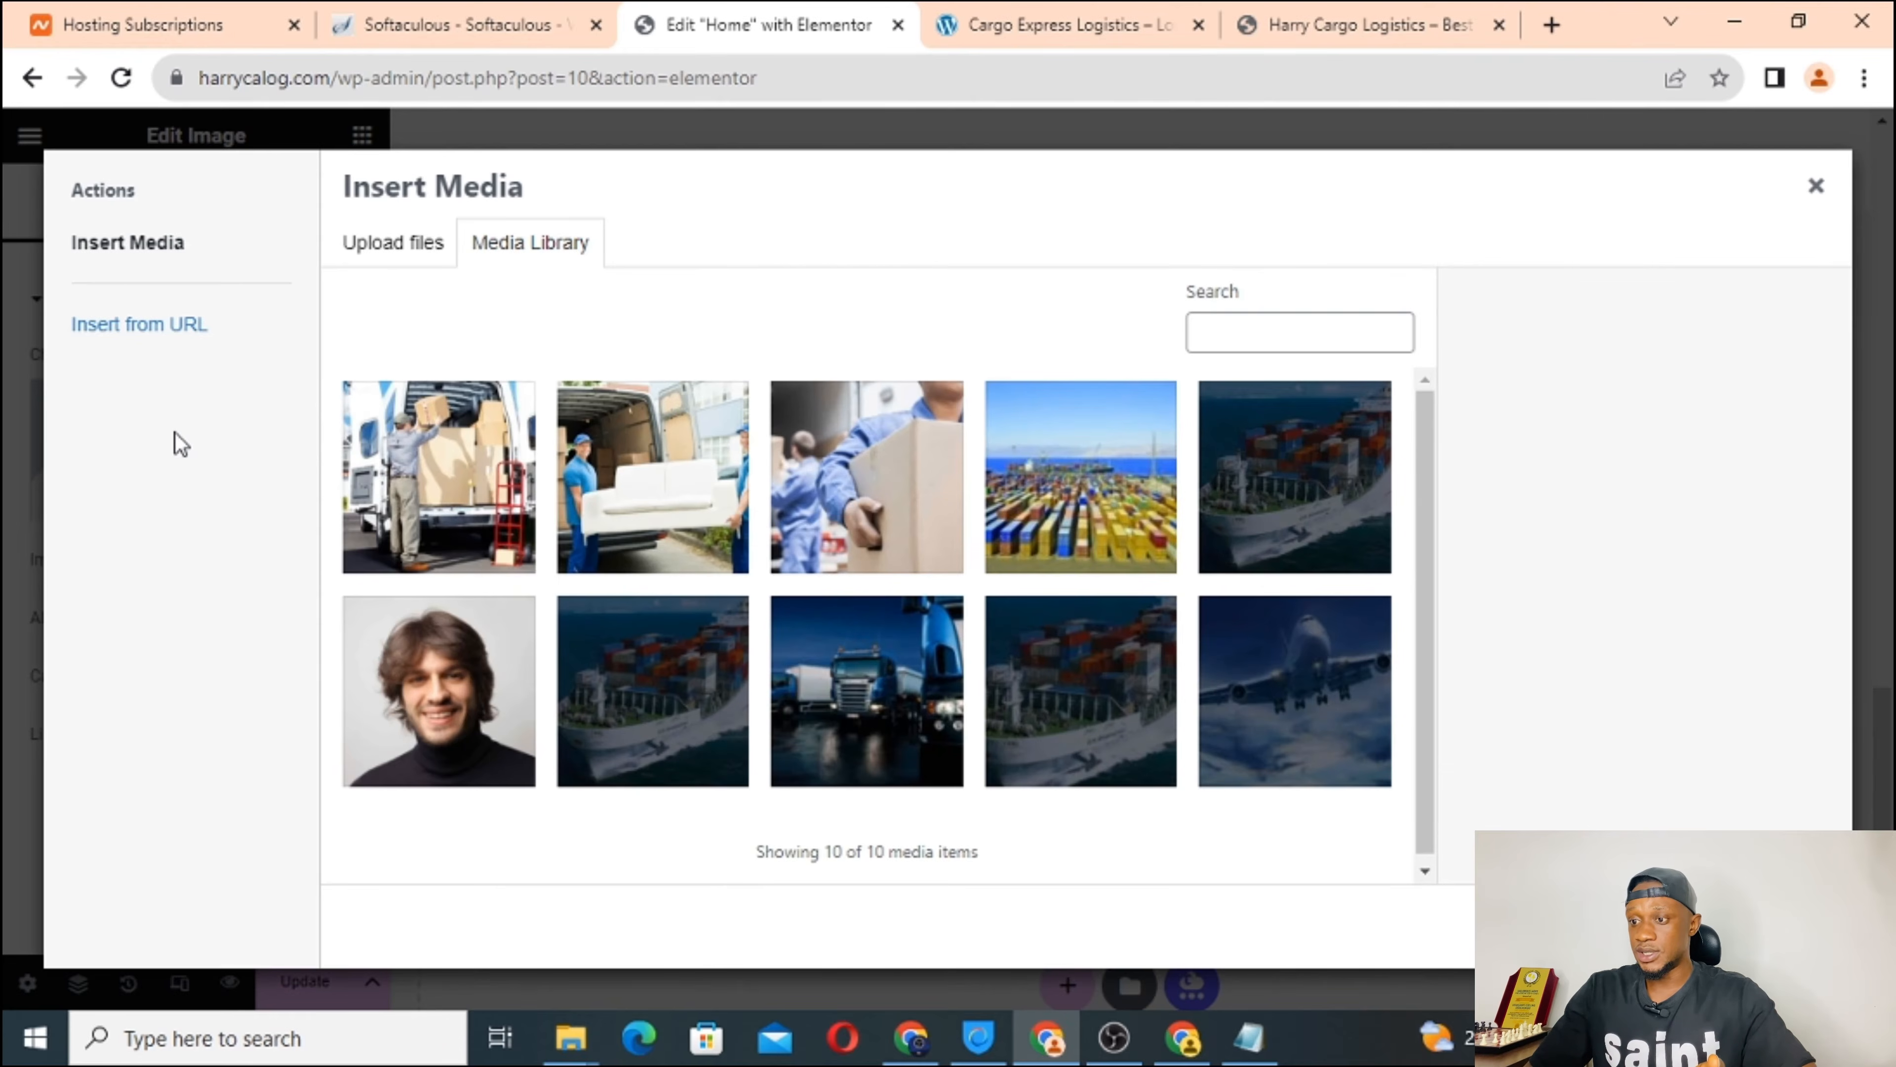
{"action": "left_click", "coordinate": [389, 246]}
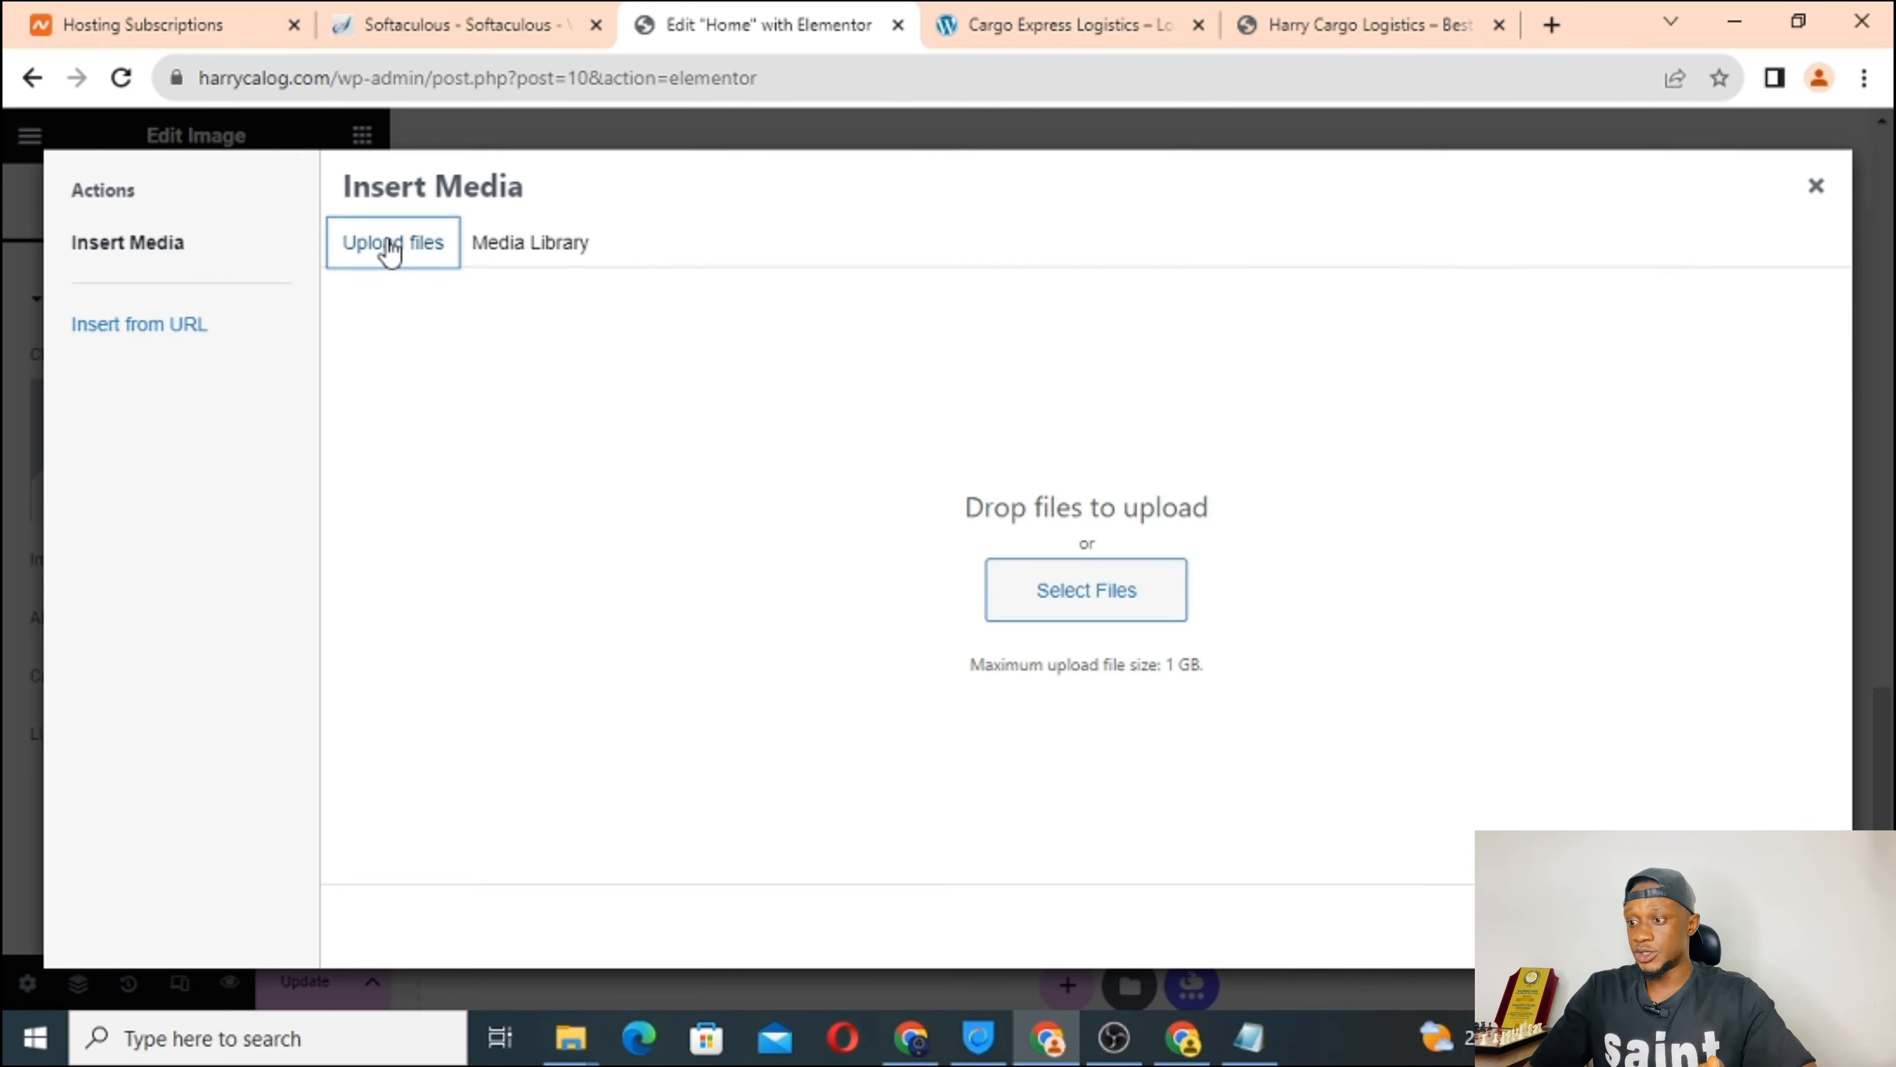
{"action": "left_click", "coordinate": [1135, 616]}
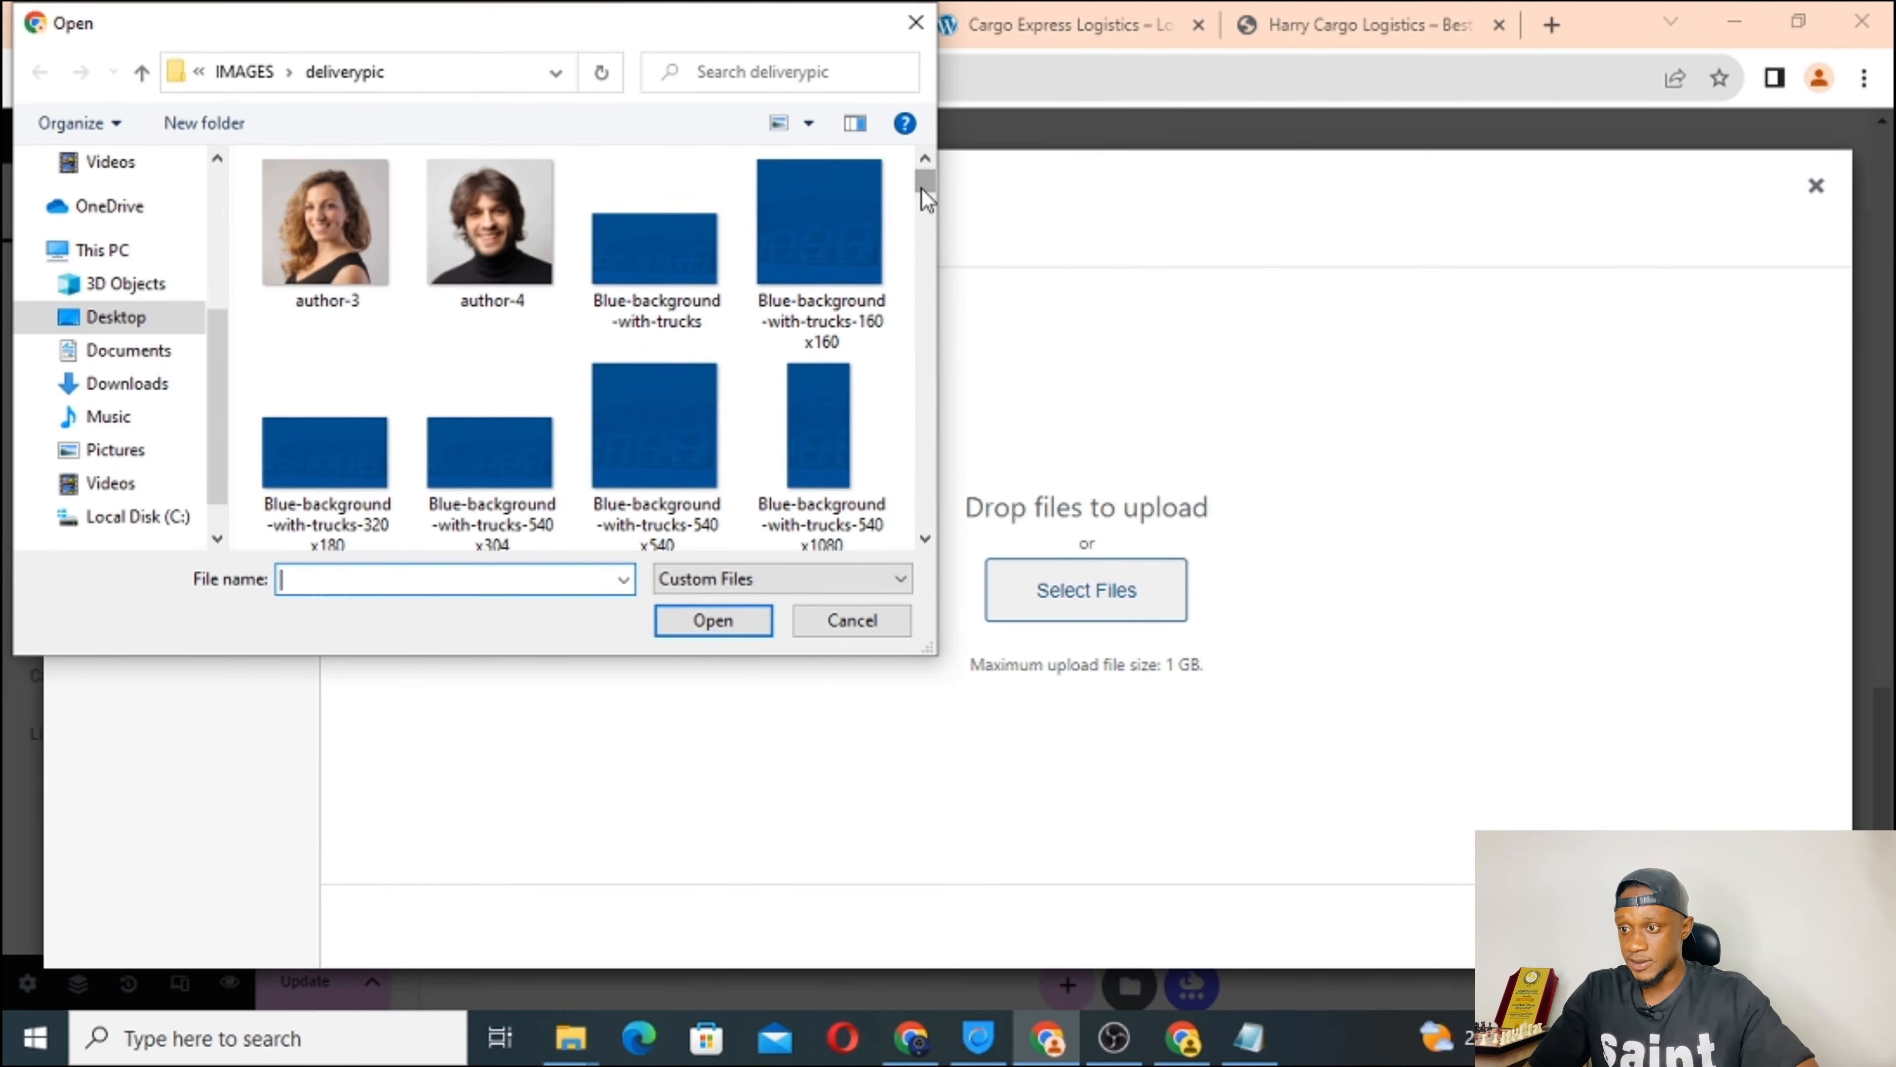
{"action": "left_click_drag", "start_coordinate": [926, 199], "coordinate": [923, 311]}
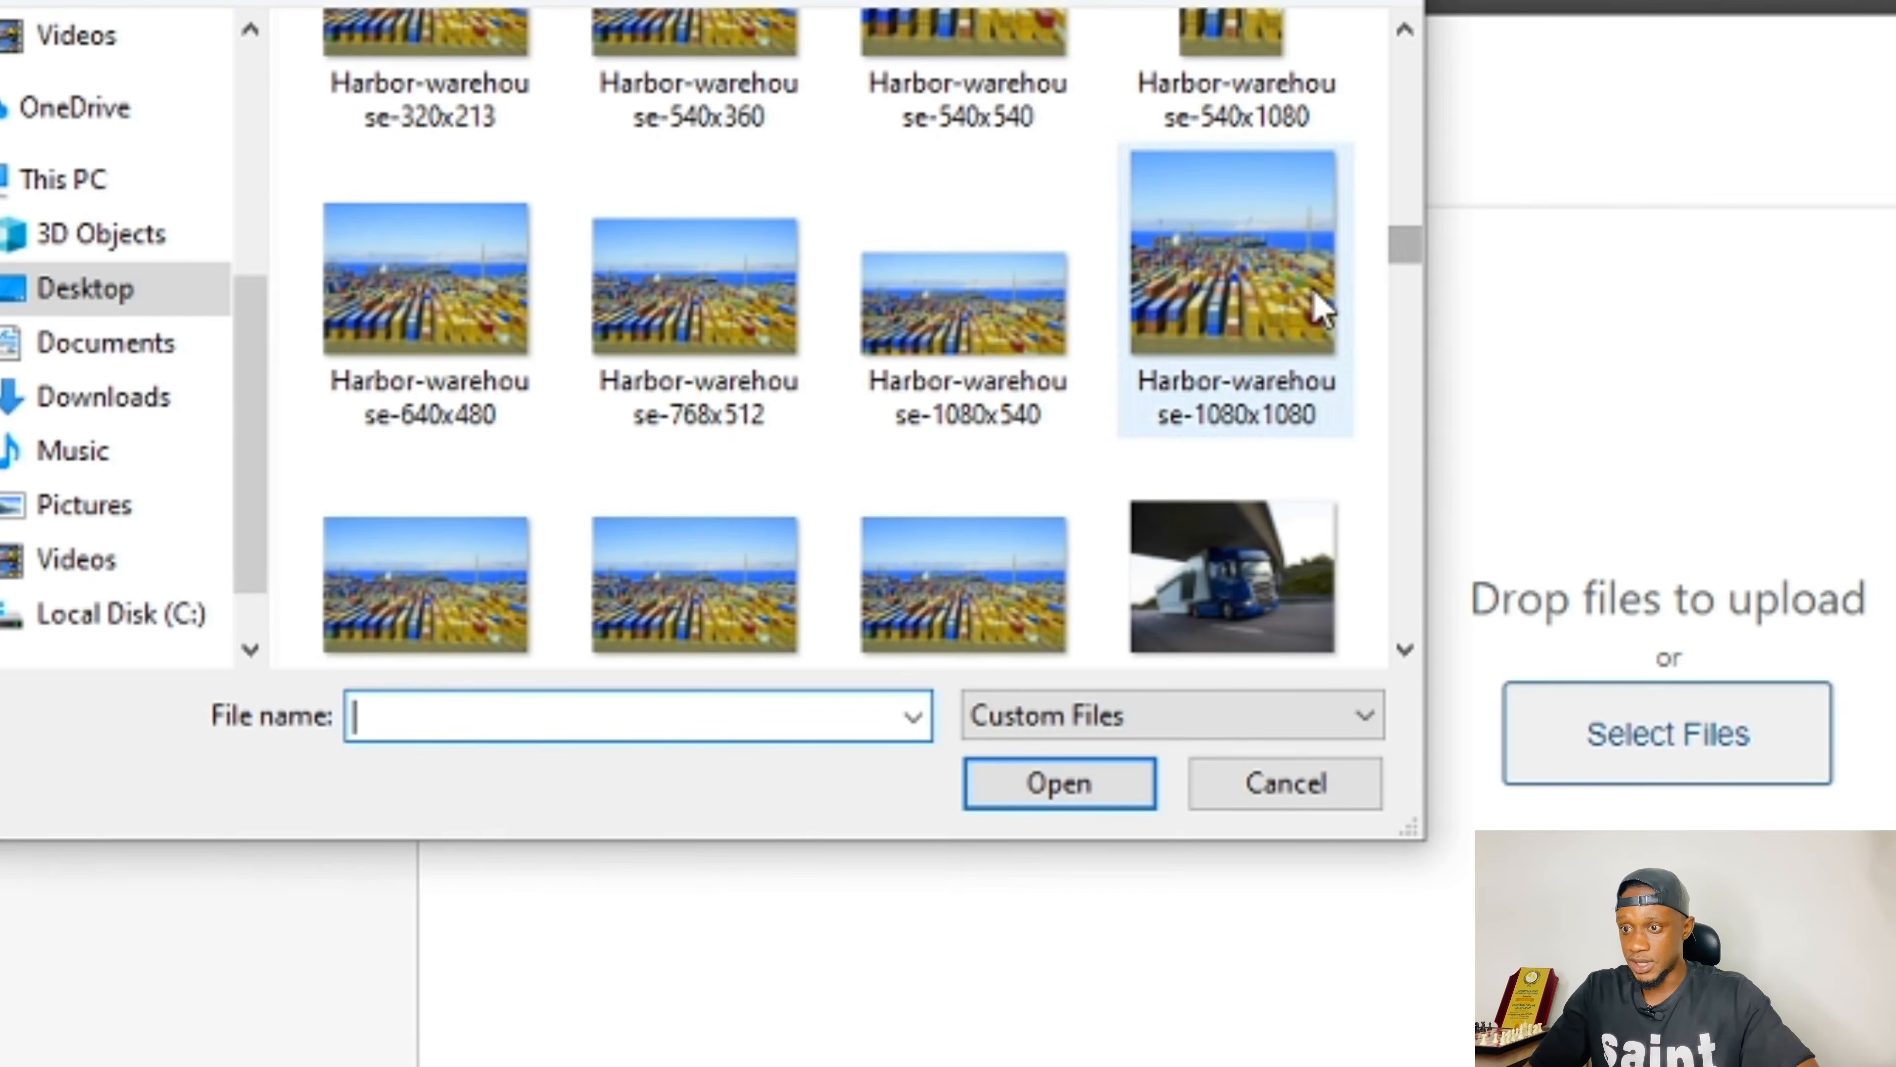
{"action": "left_click", "coordinate": [415, 309]}
{"action": "left_click", "coordinate": [1067, 789]}
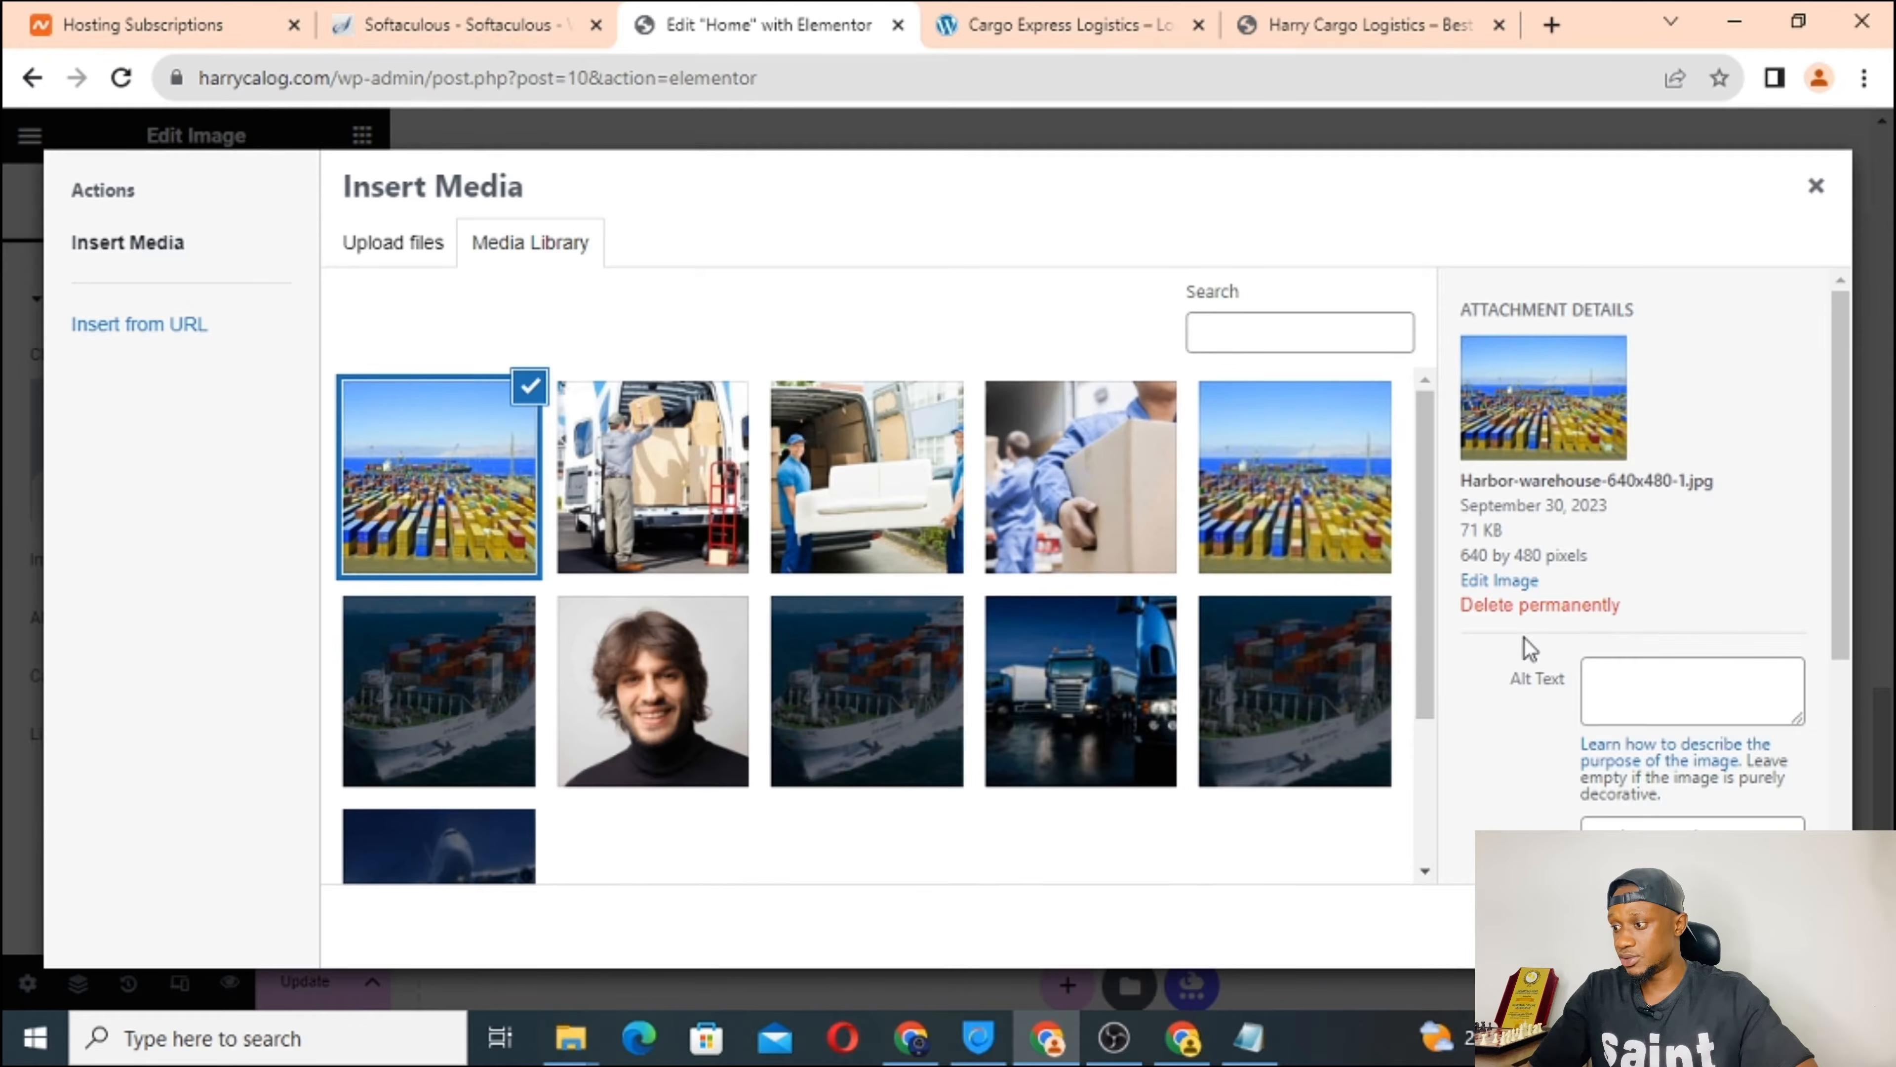
{"action": "scroll", "coordinate": [1483, 712], "scroll_direction": "down", "scroll_amount": 3}
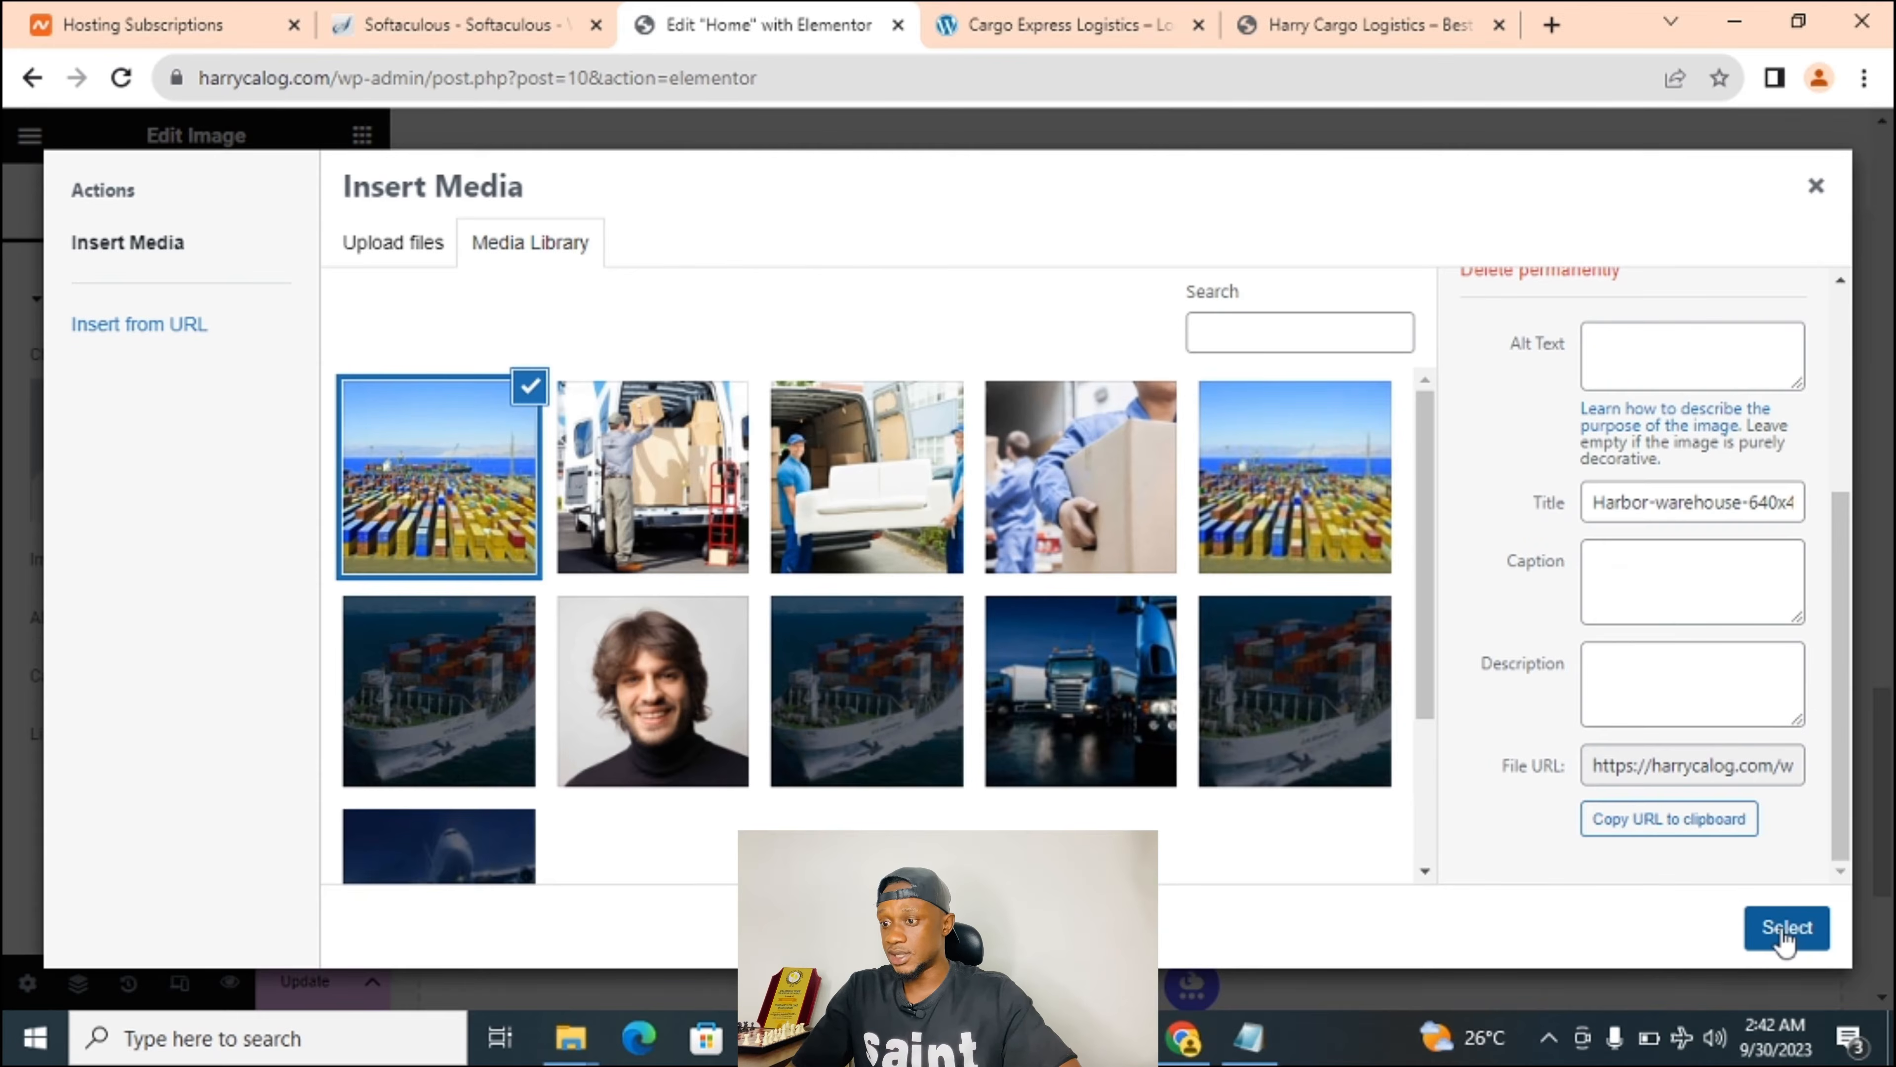
{"action": "left_click", "coordinate": [1754, 925]}
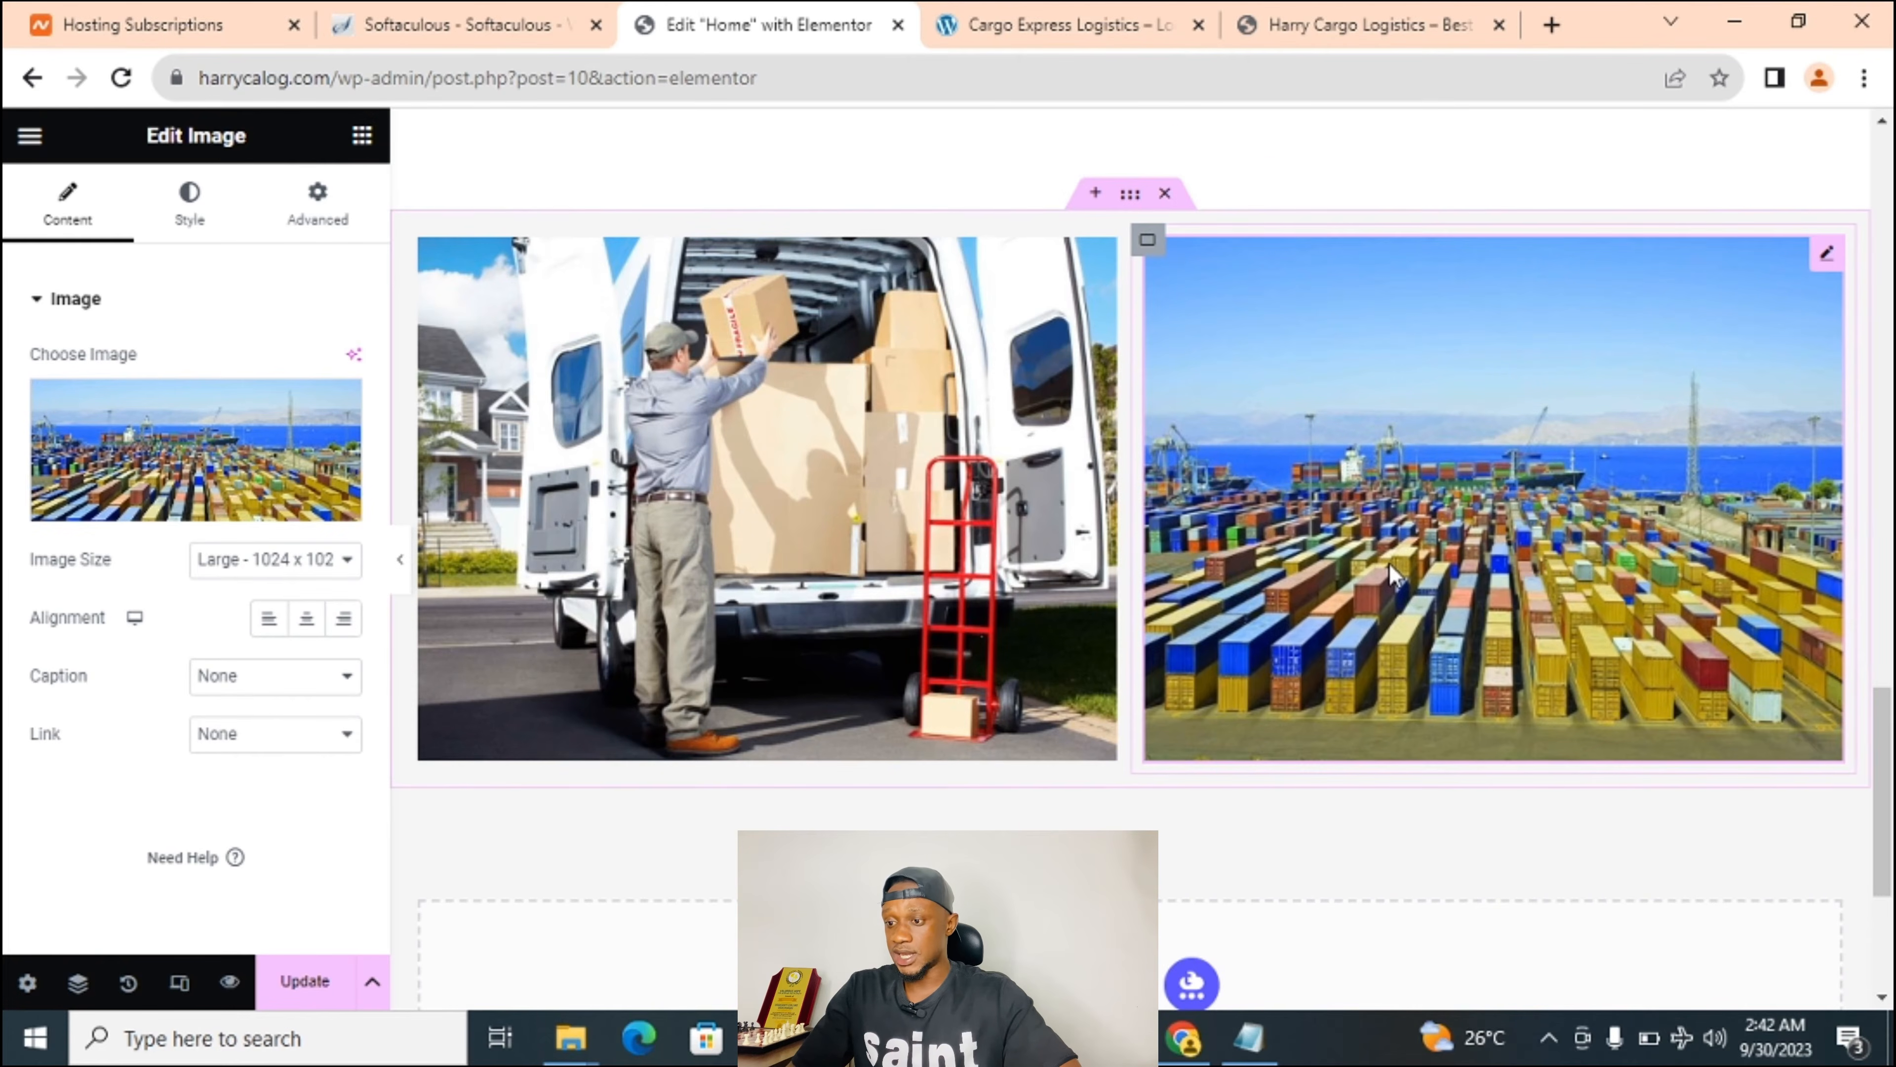
Compare the two-image section against the live Cargo Express Logistics site.
{"action": "scroll", "coordinate": [1395, 576], "scroll_direction": "down", "scroll_amount": 1}
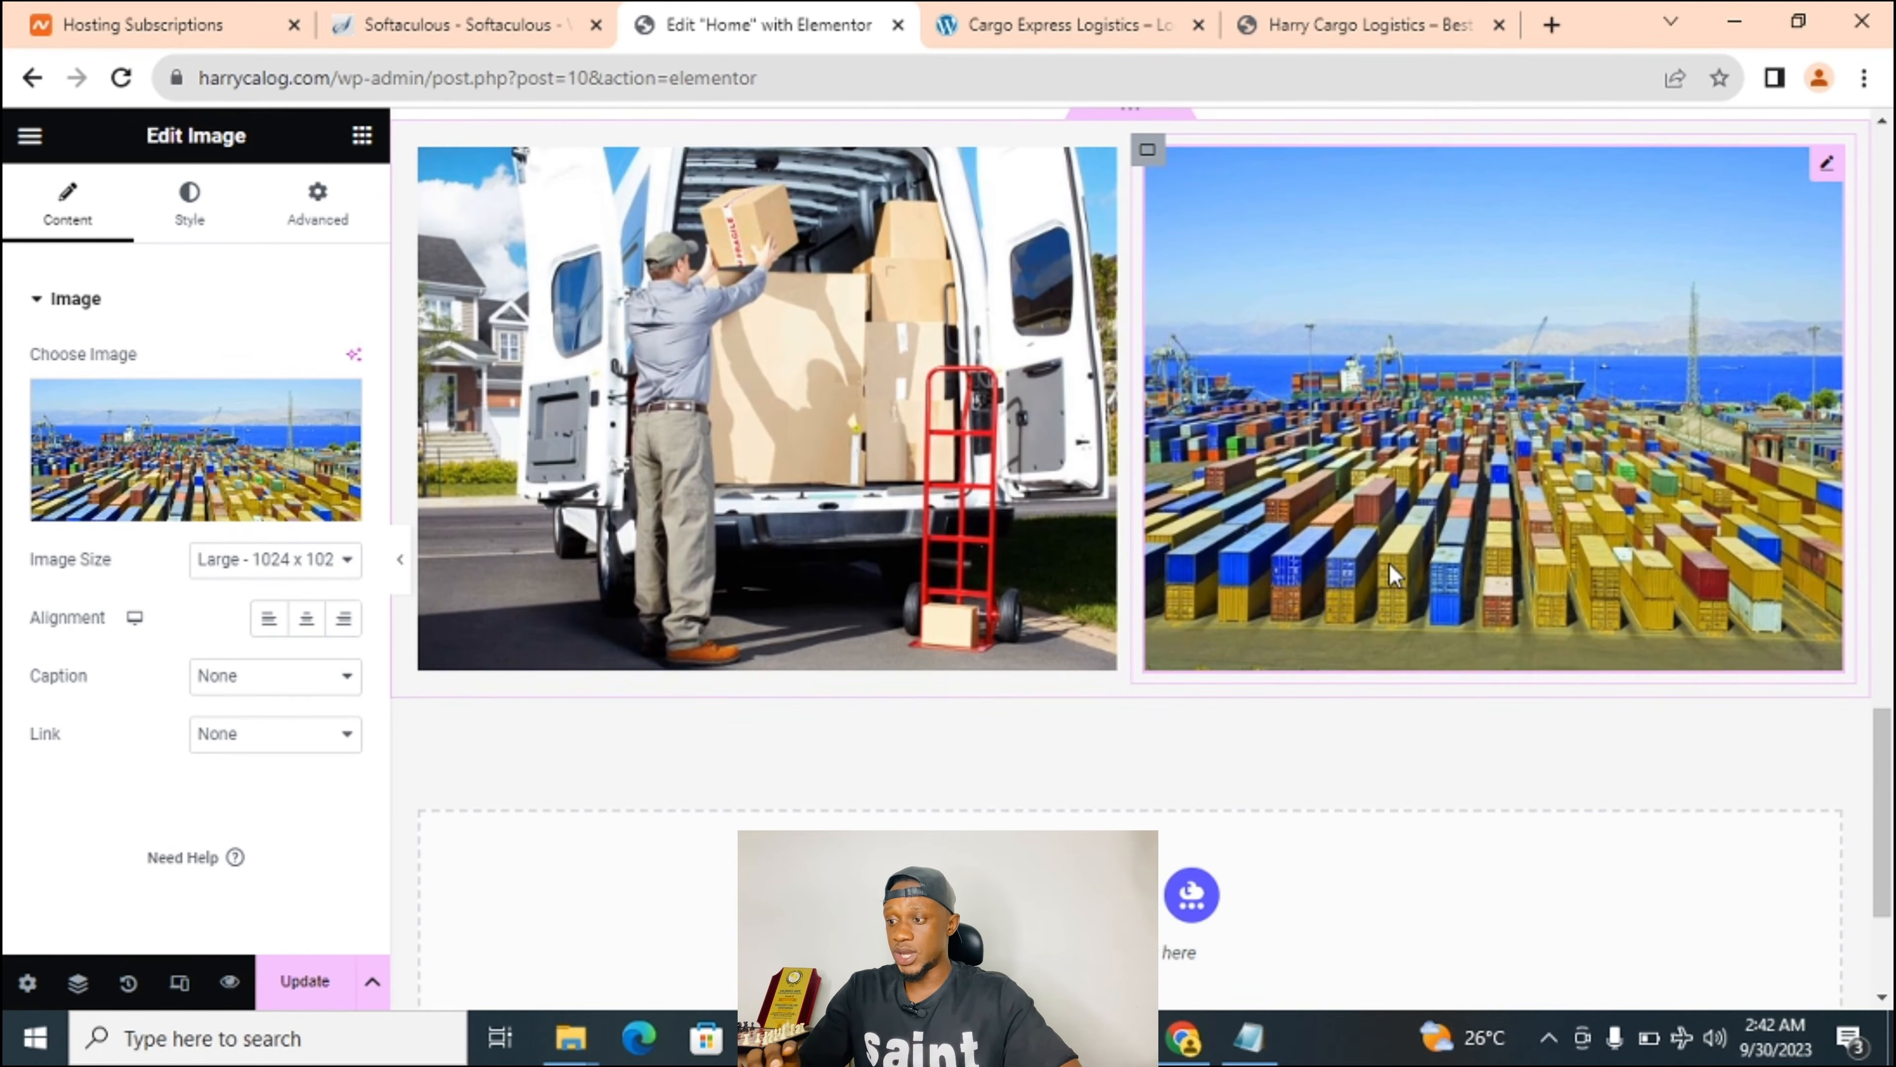
{"action": "left_click", "coordinate": [998, 15]}
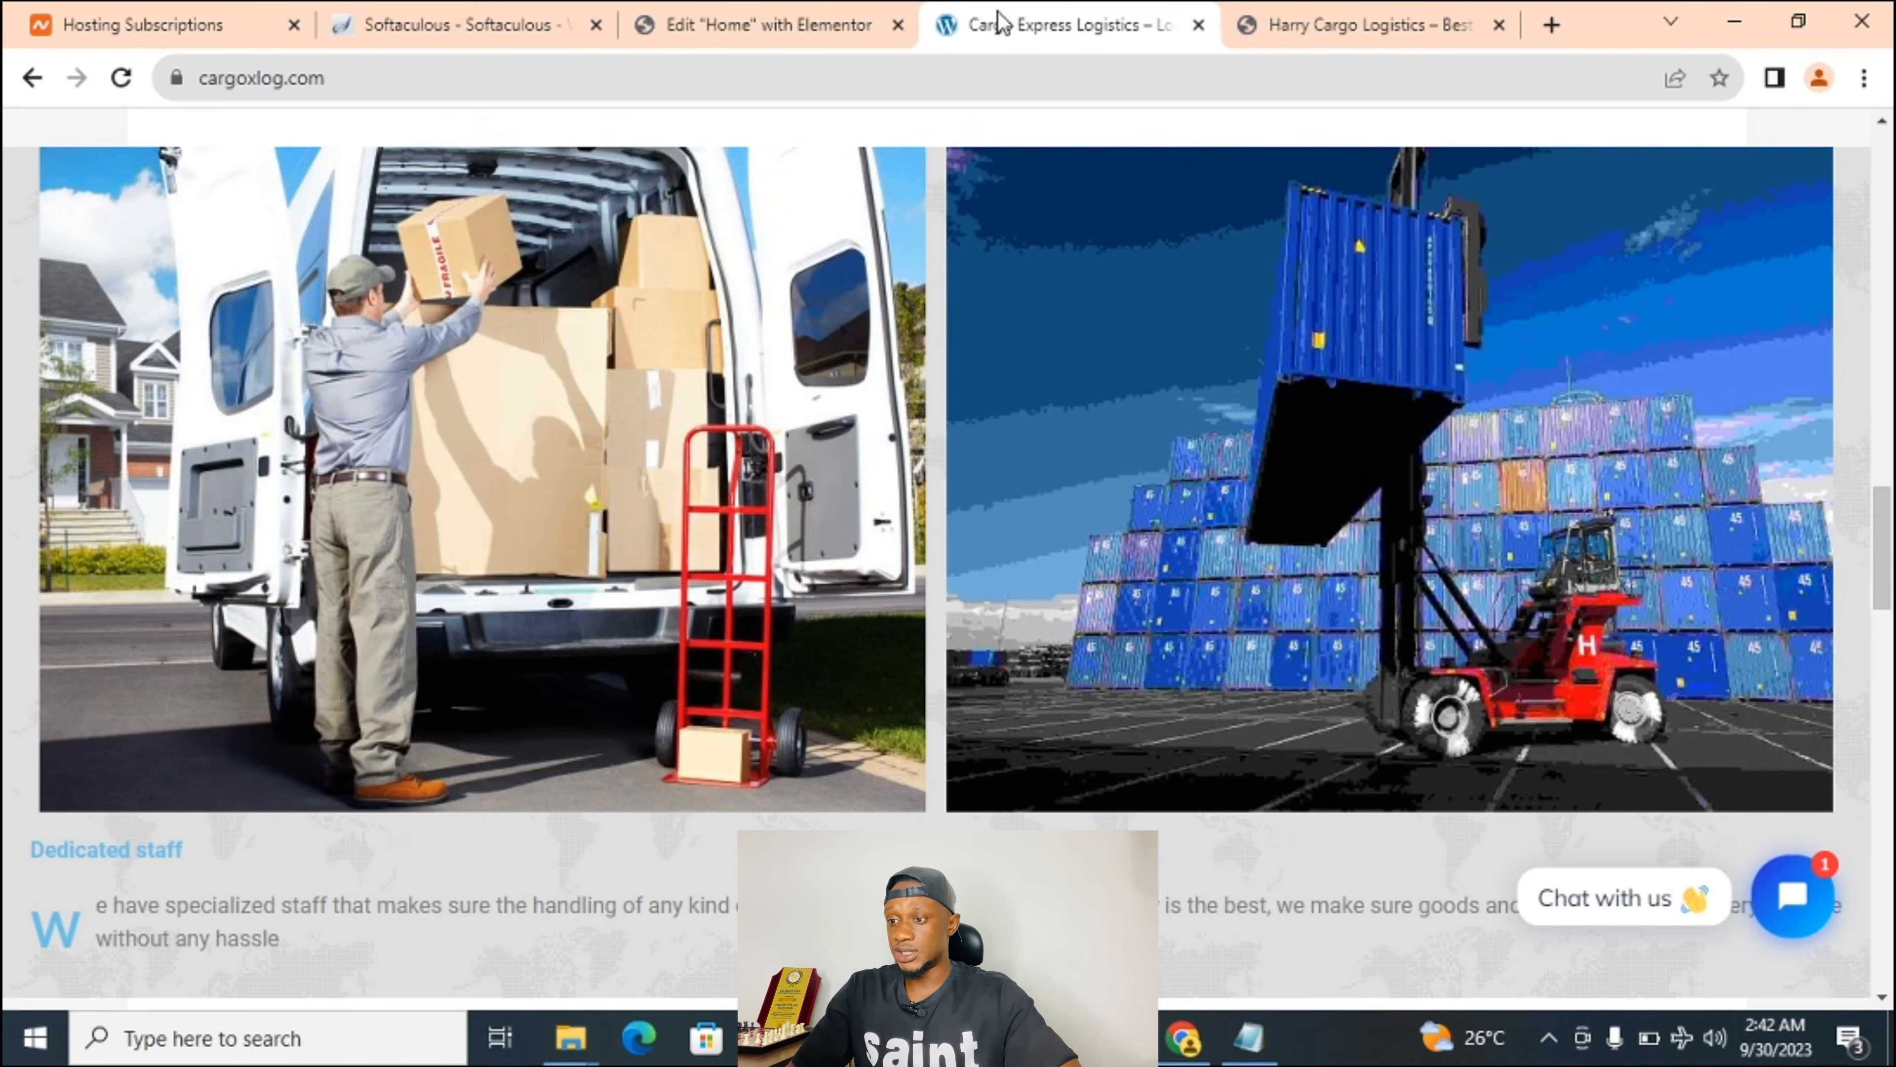
{"action": "scroll", "coordinate": [312, 683], "scroll_direction": "down", "scroll_amount": 1}
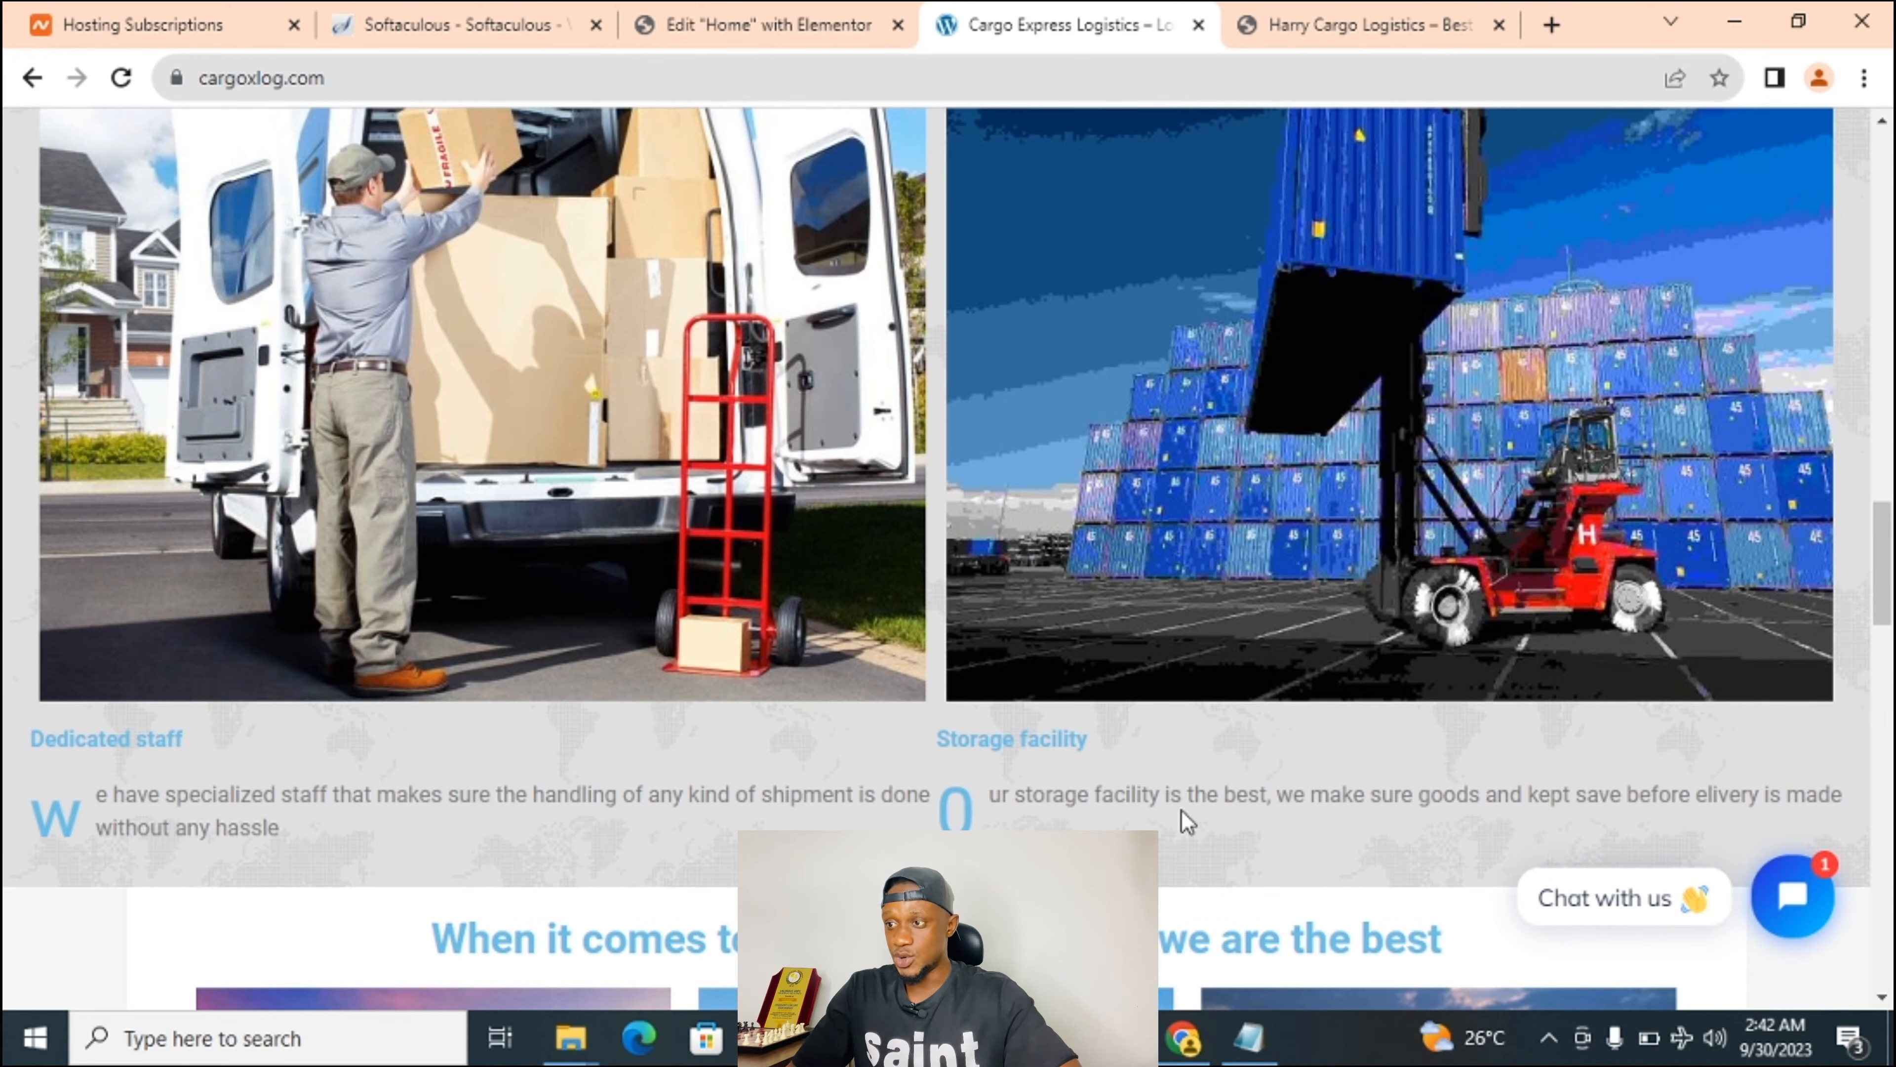
{"action": "left_click", "coordinate": [780, 12]}
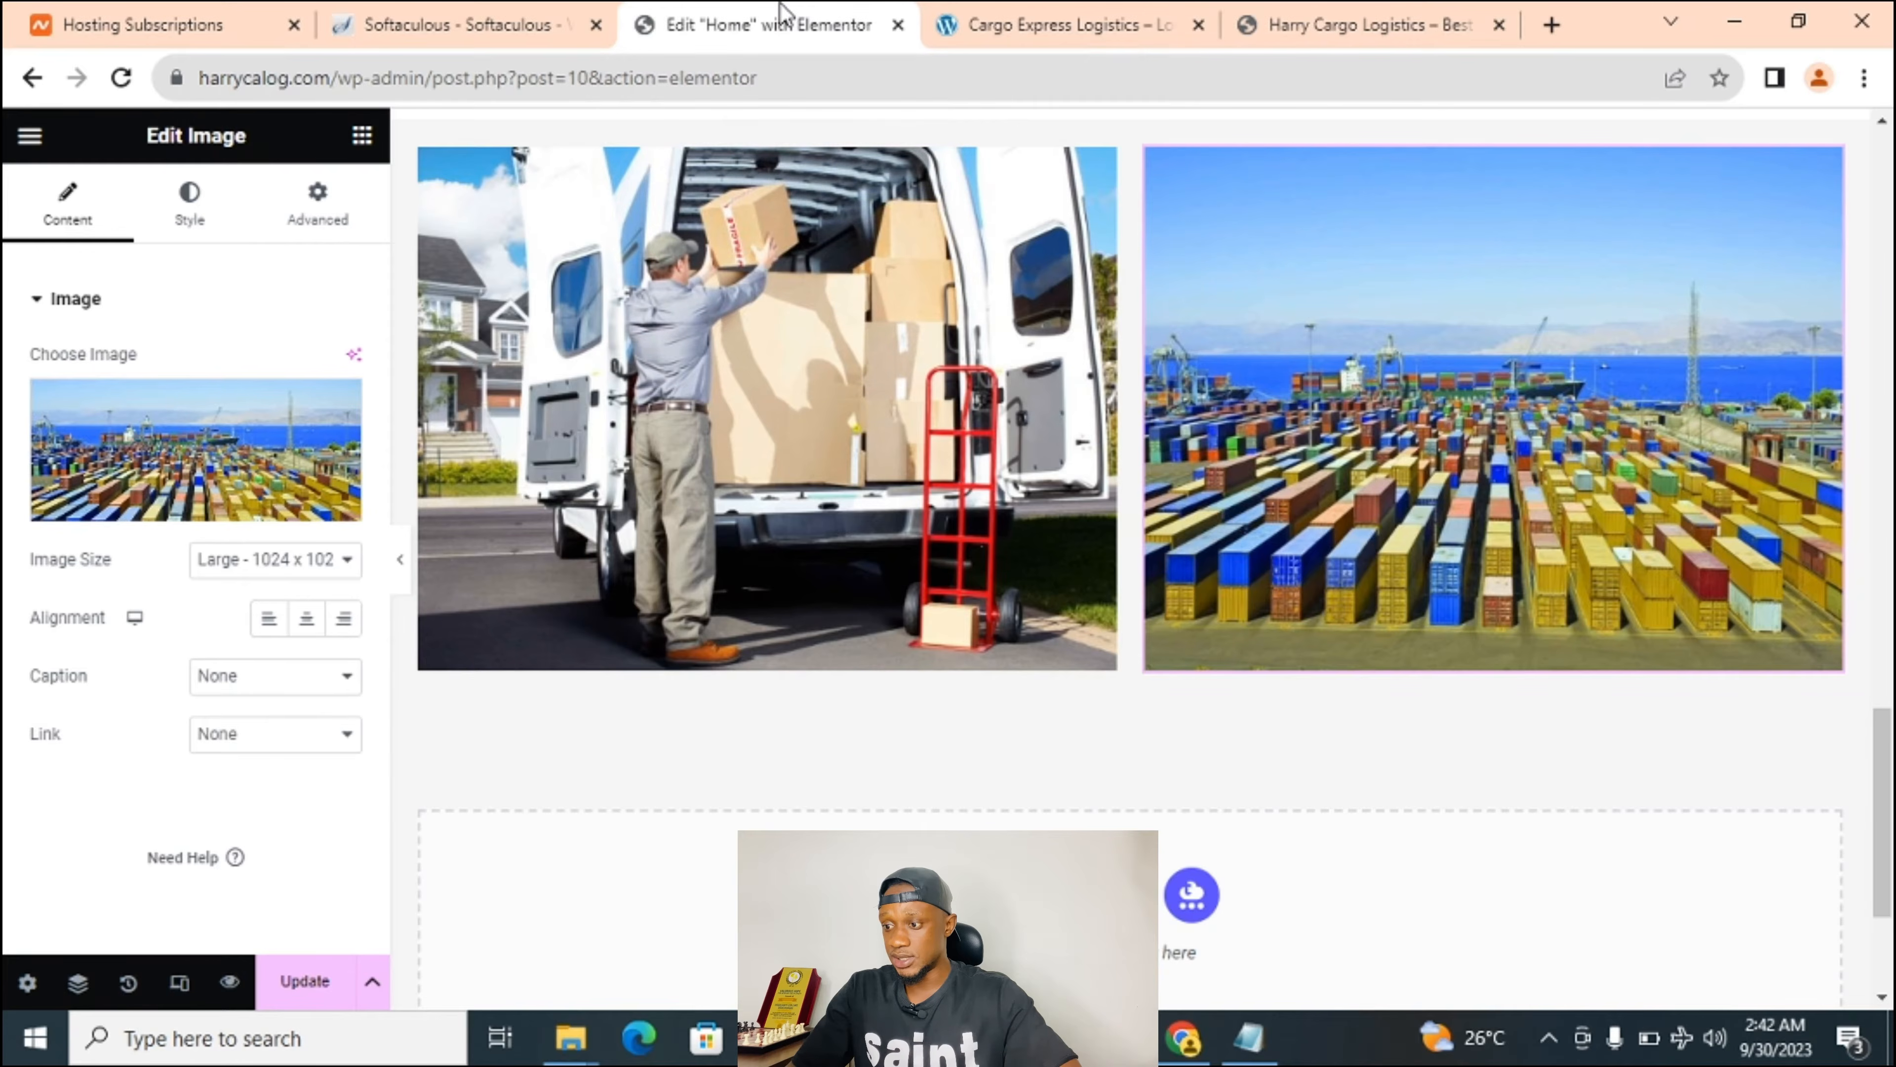
{"action": "scroll", "coordinate": [1047, 614], "scroll_direction": "down", "scroll_amount": 2}
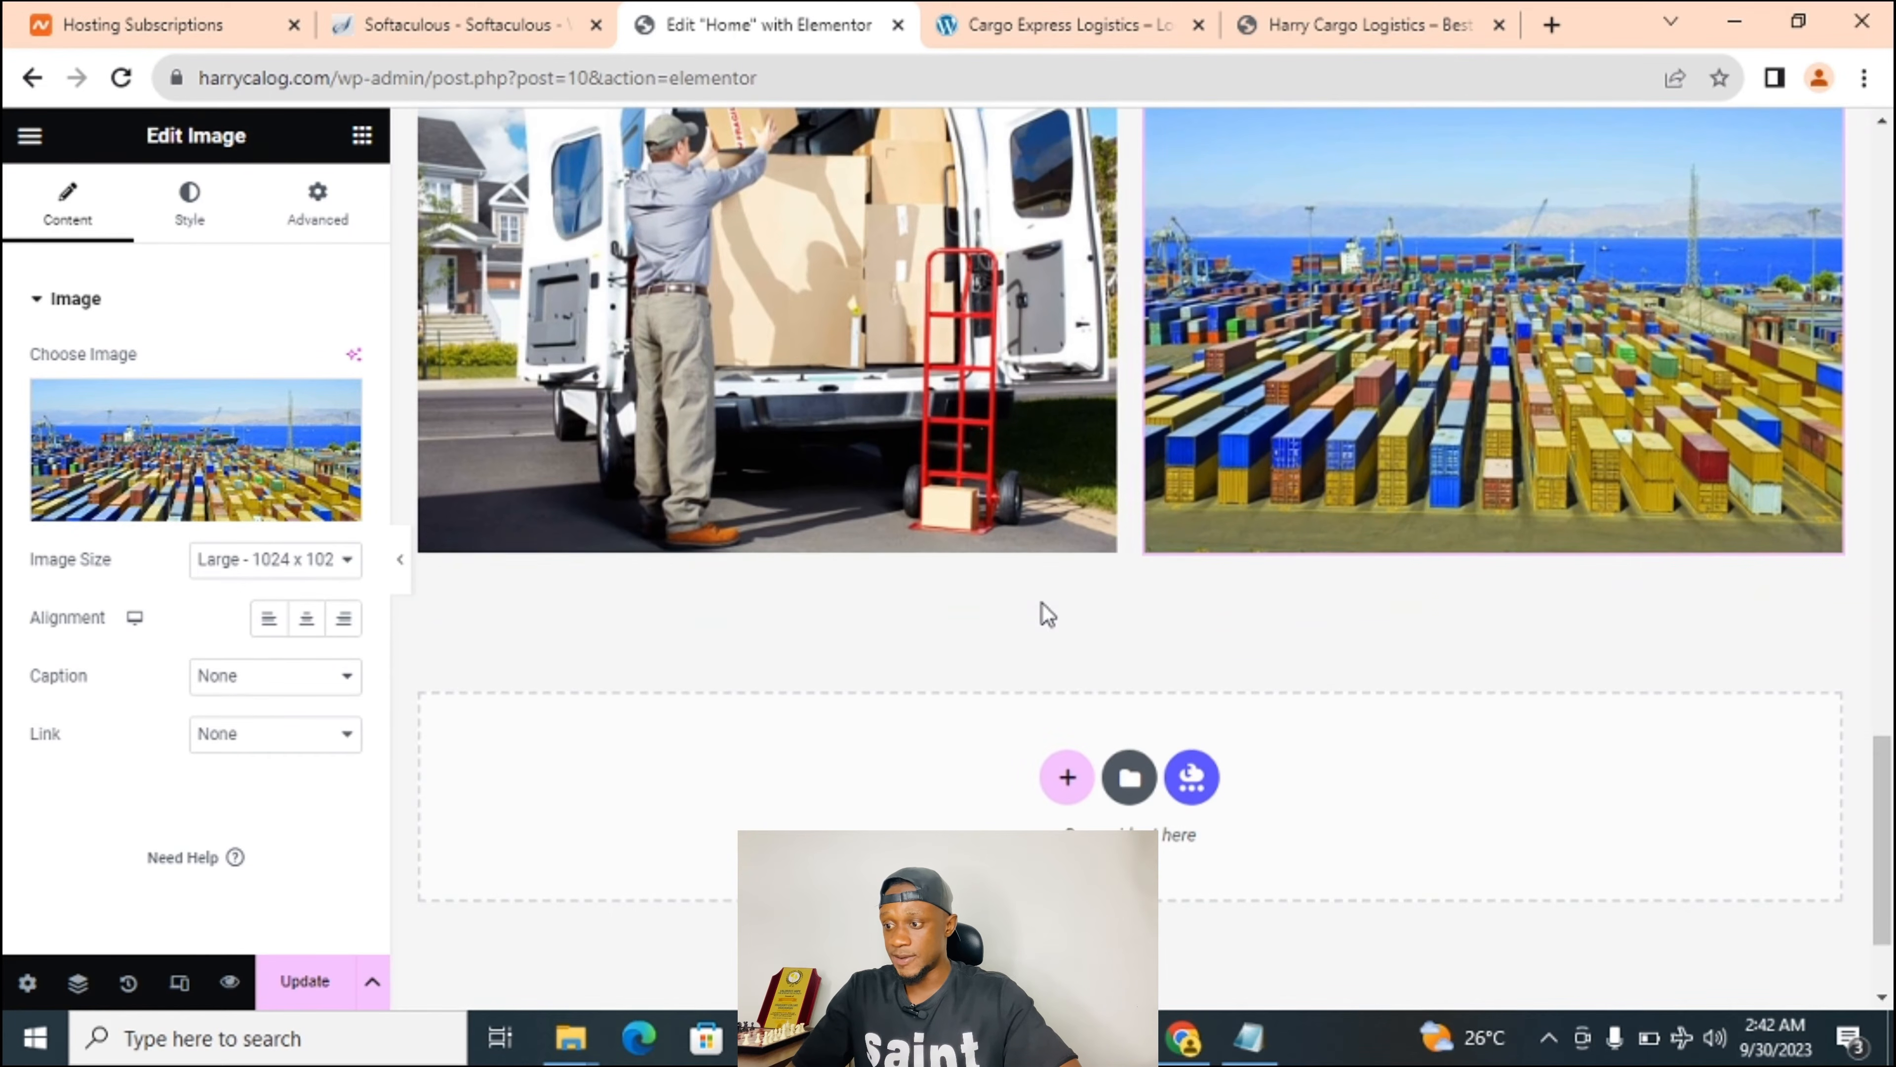
{"action": "scroll", "coordinate": [1047, 614], "scroll_direction": "up", "scroll_amount": 1}
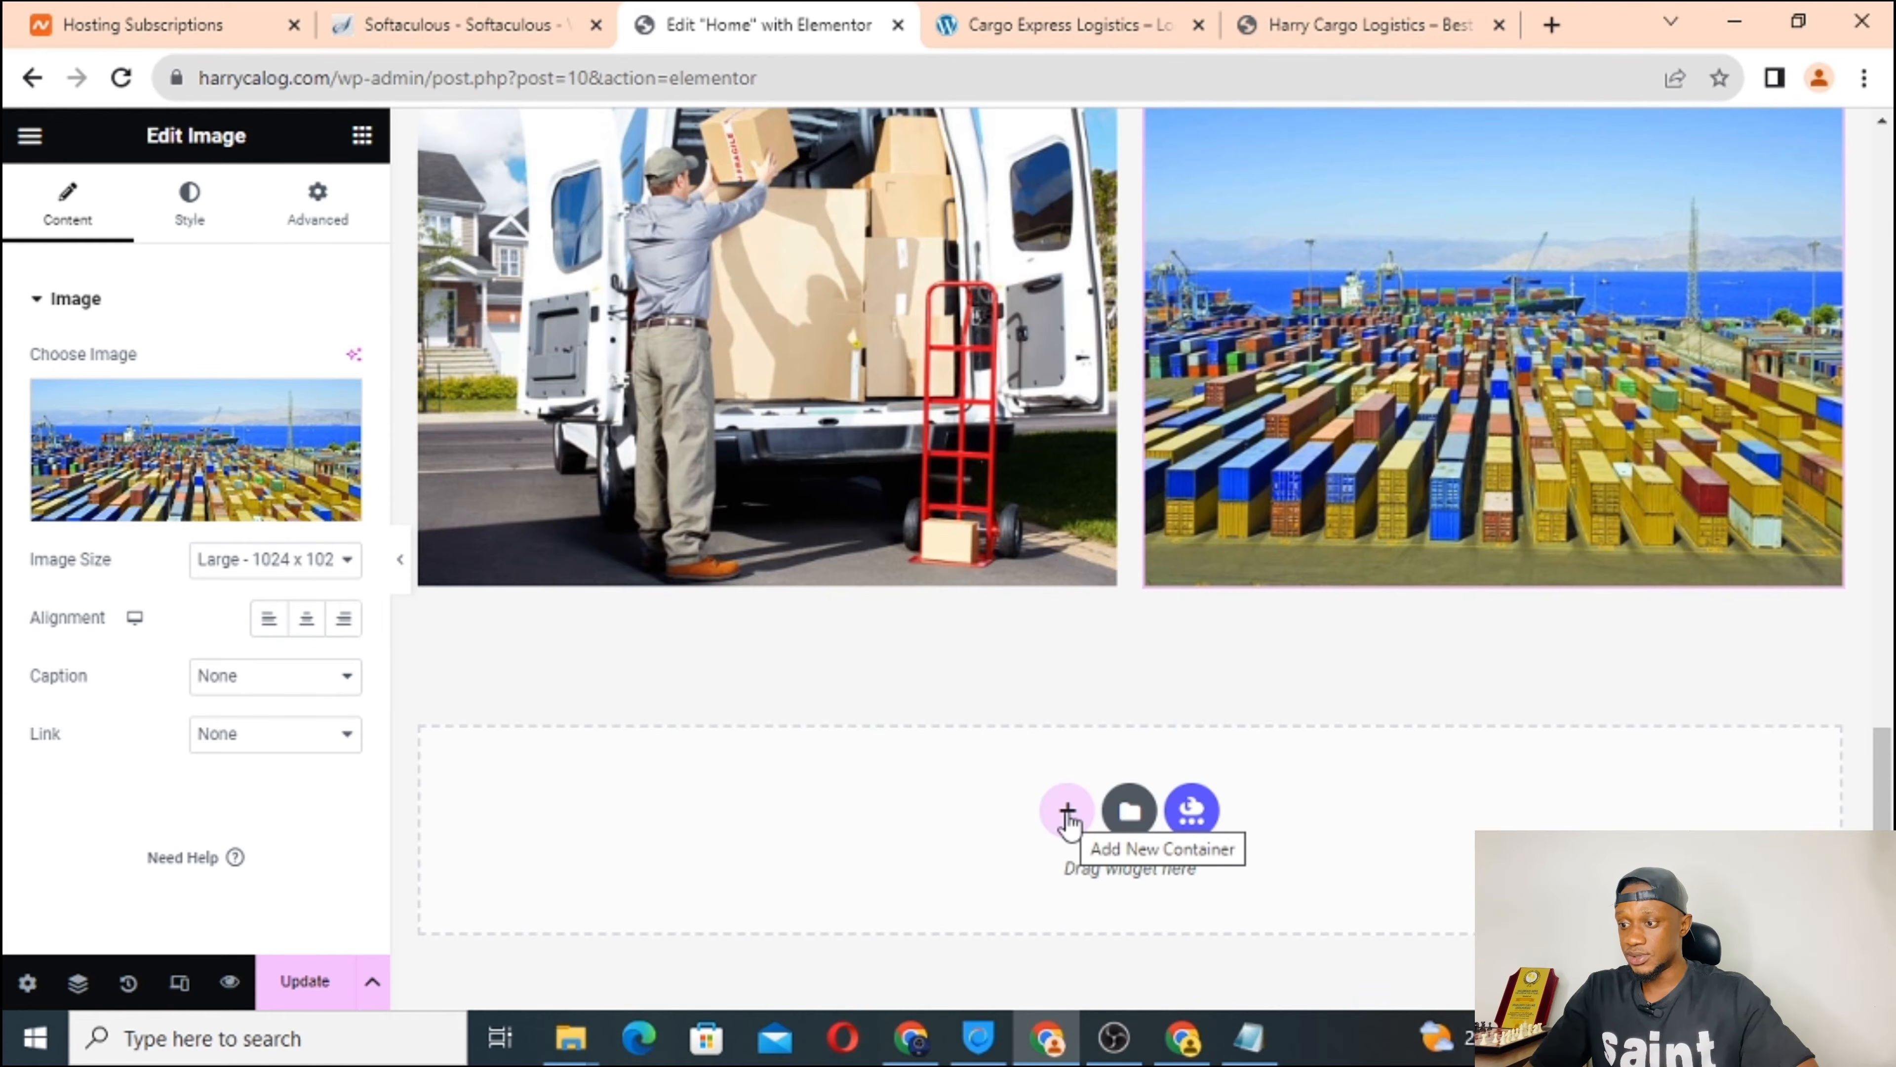
Add a two-column container below the photos and drop a Heading widget into its left column.
{"action": "left_click", "coordinate": [1067, 813]}
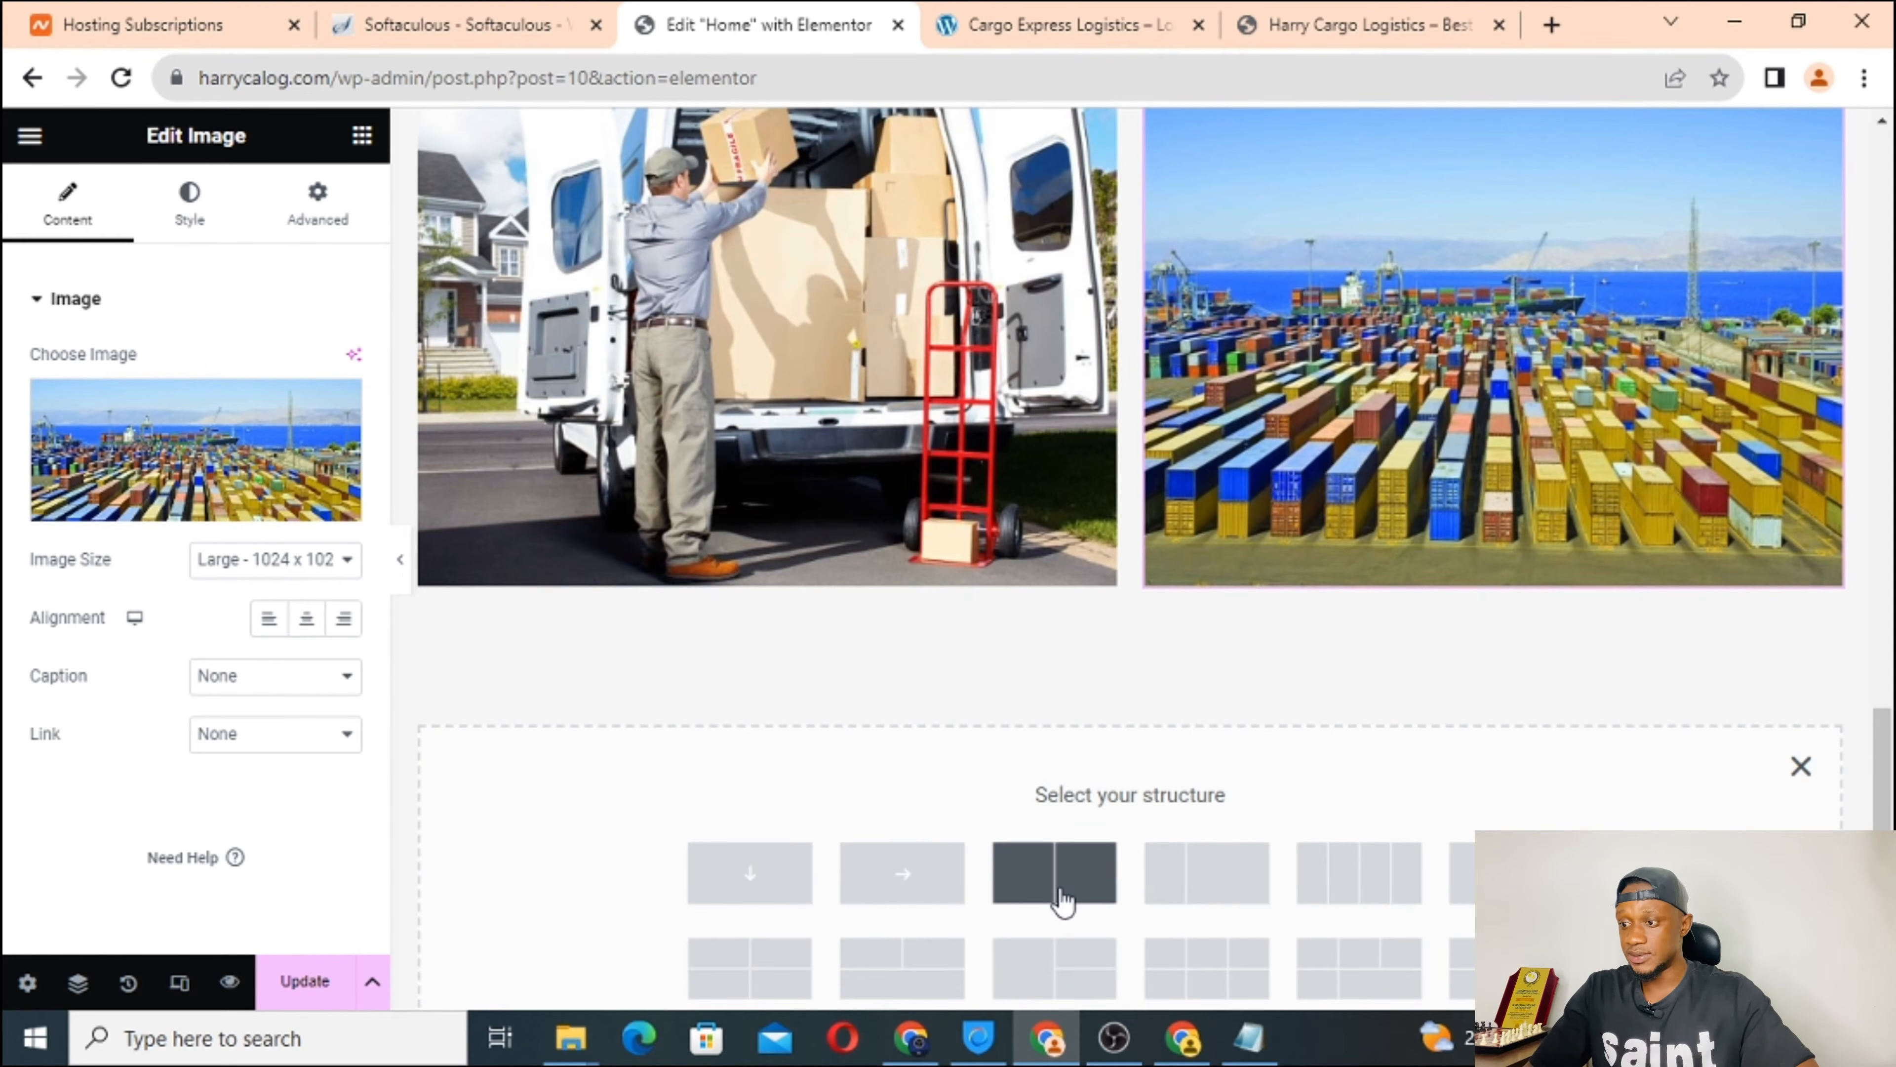
{"action": "left_click", "coordinate": [1075, 896]}
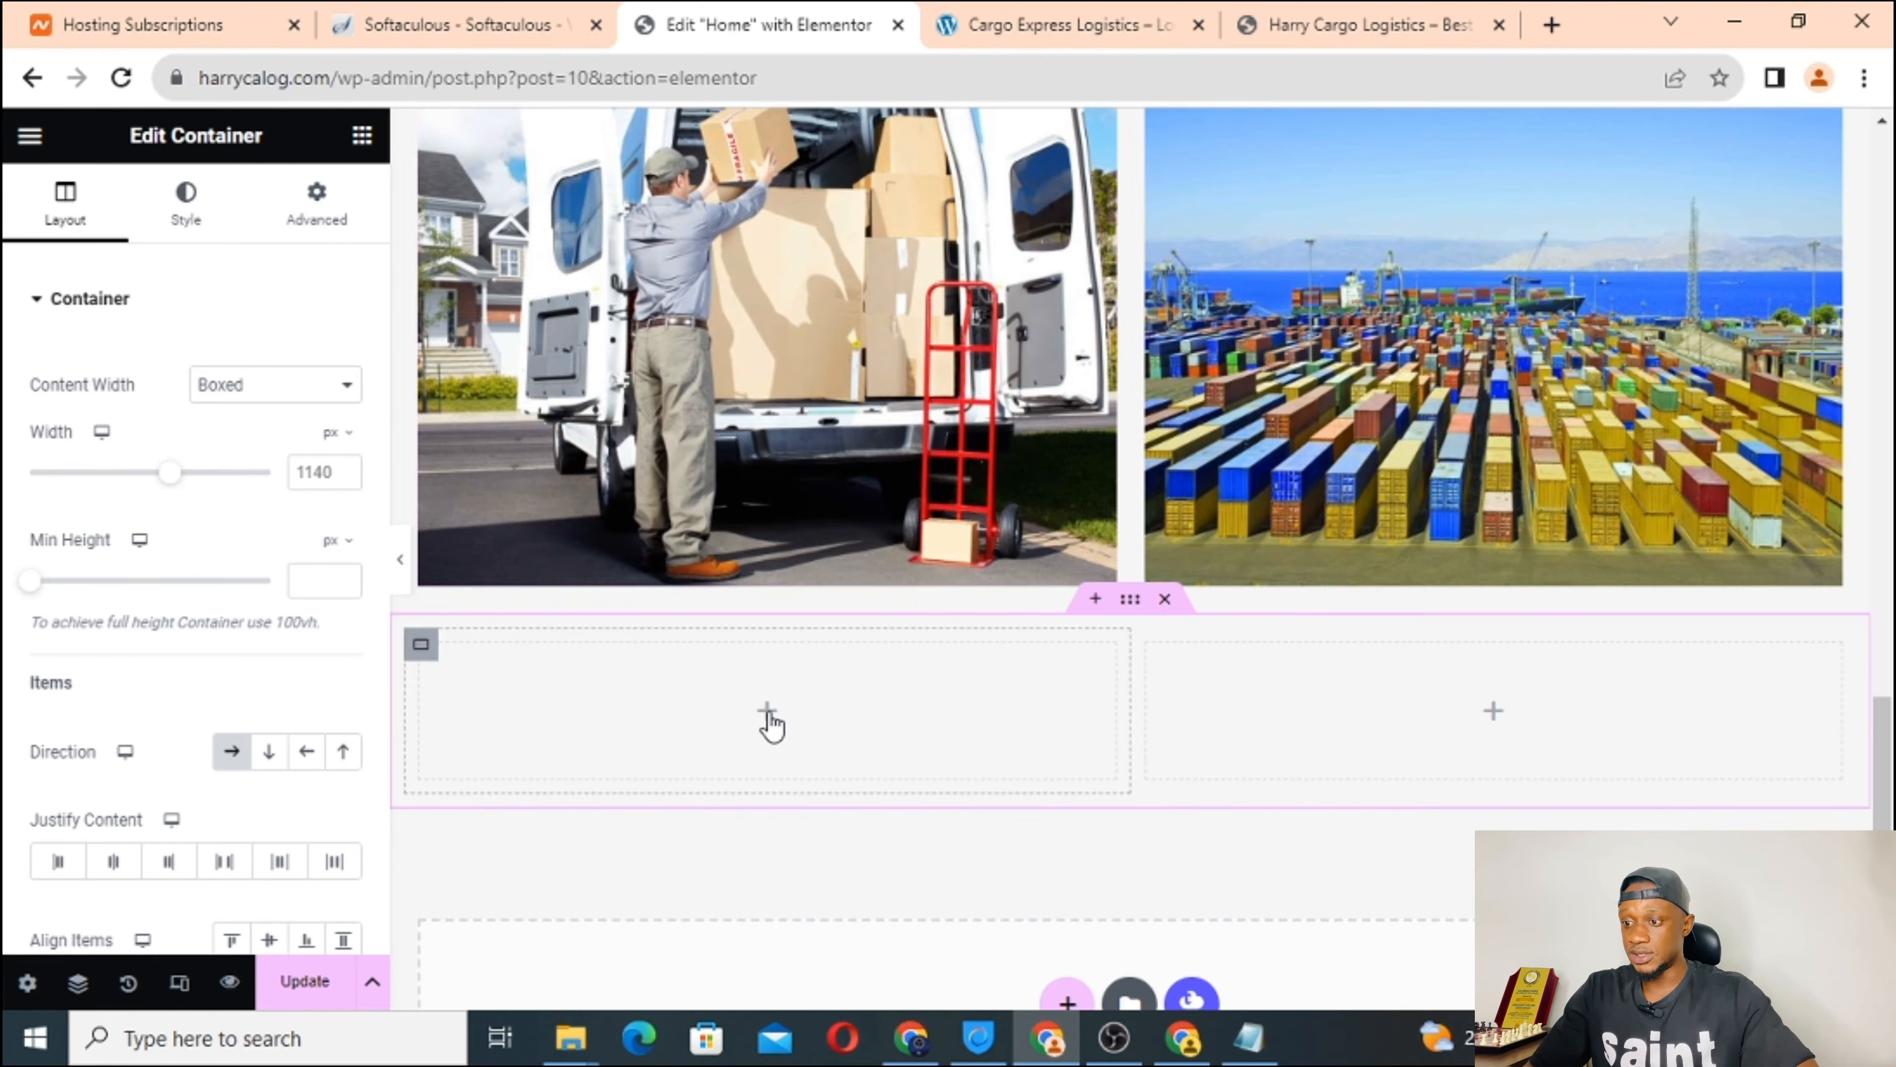
{"action": "left_click", "coordinate": [770, 718]}
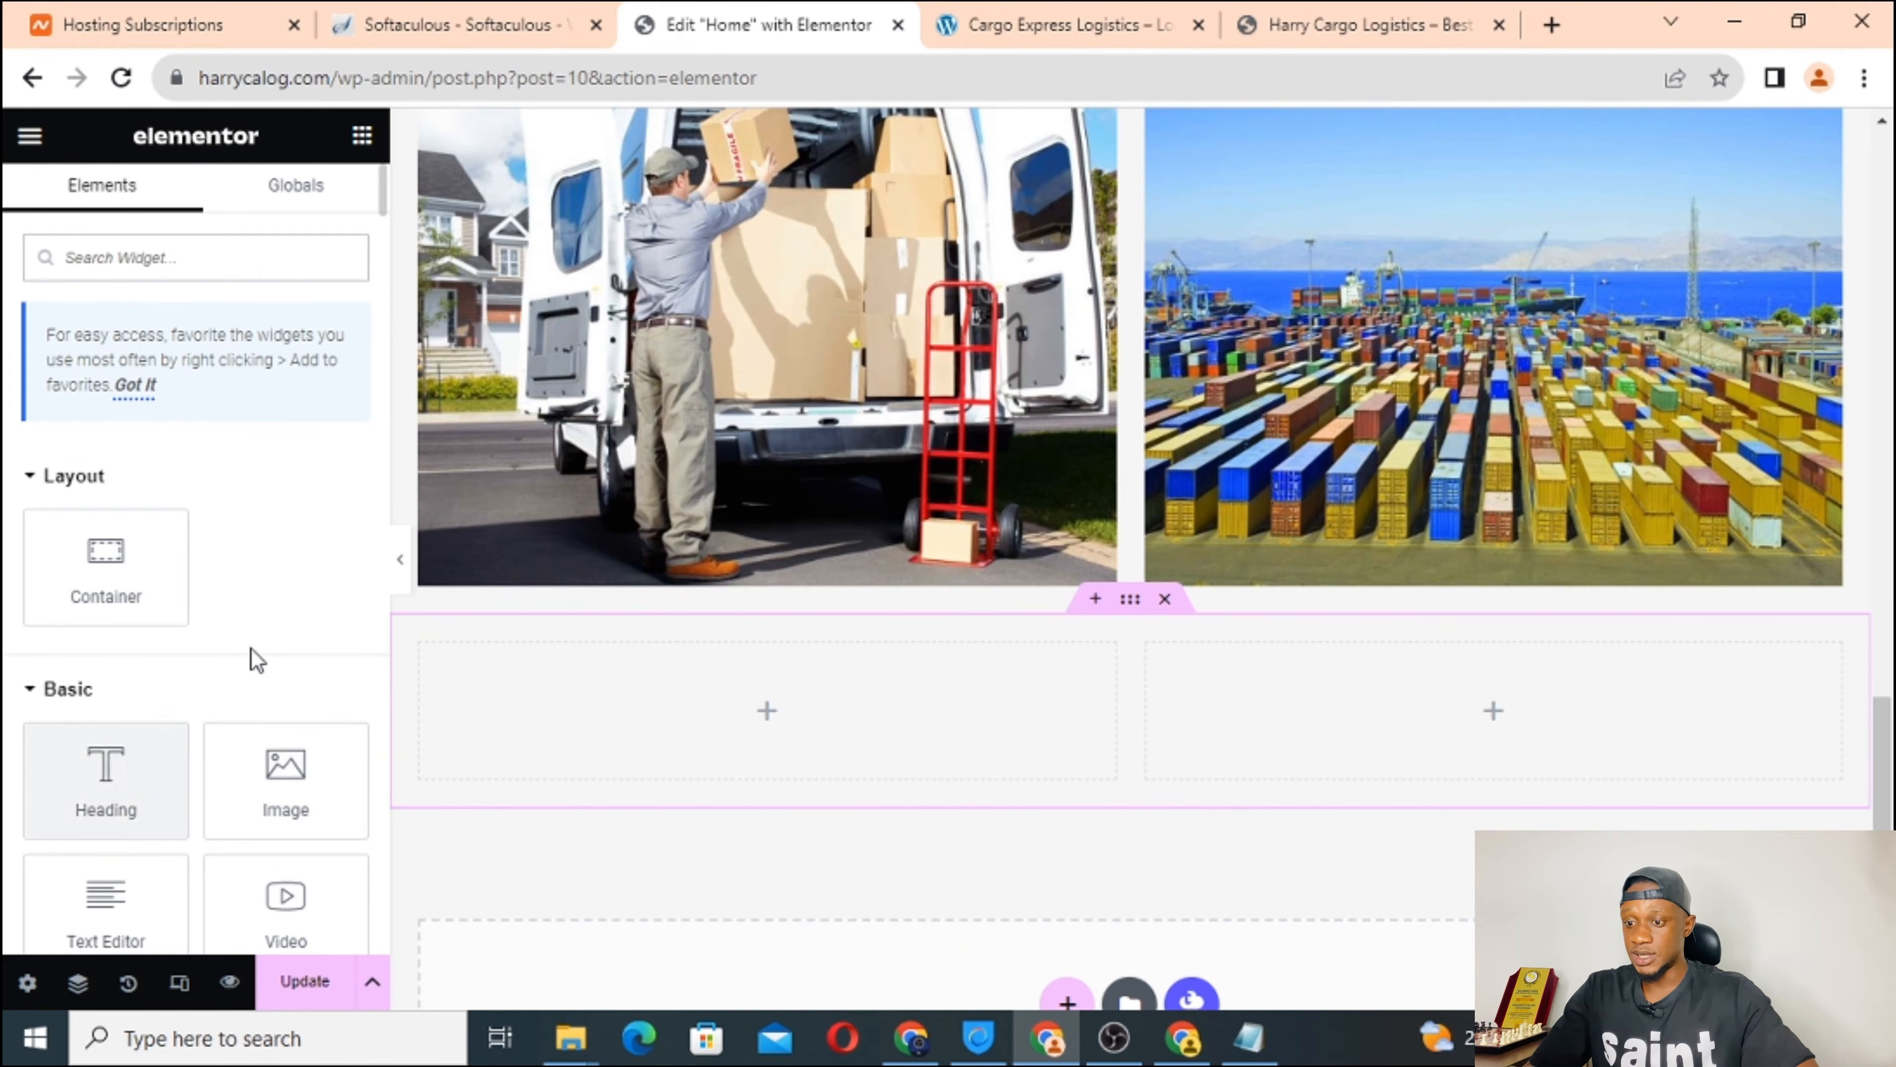
{"action": "scroll", "coordinate": [258, 646], "scroll_direction": "down", "scroll_amount": 2}
{"action": "left_click_drag", "start_coordinate": [106, 658], "coordinate": [681, 735]}
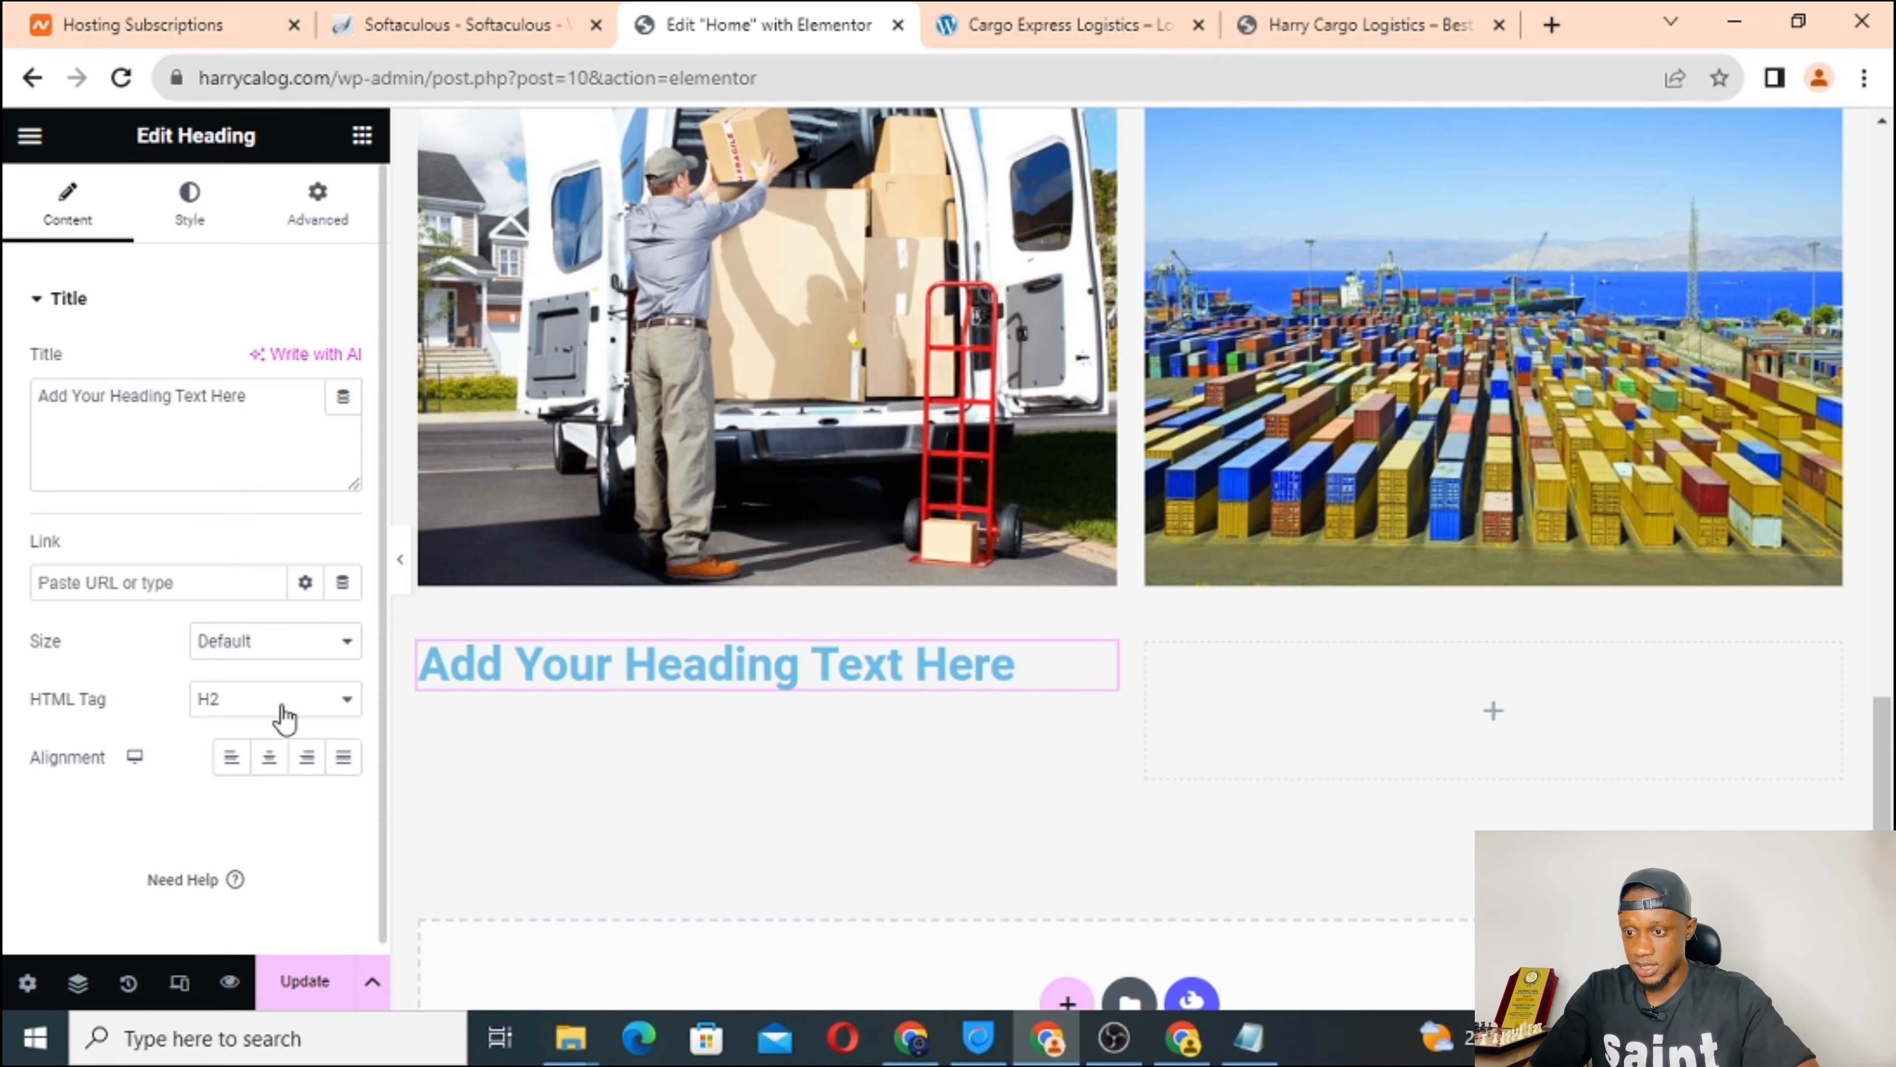
Set the new heading's HTML tag to H5, checking the reference site's section.
{"action": "left_click", "coordinate": [299, 709]}
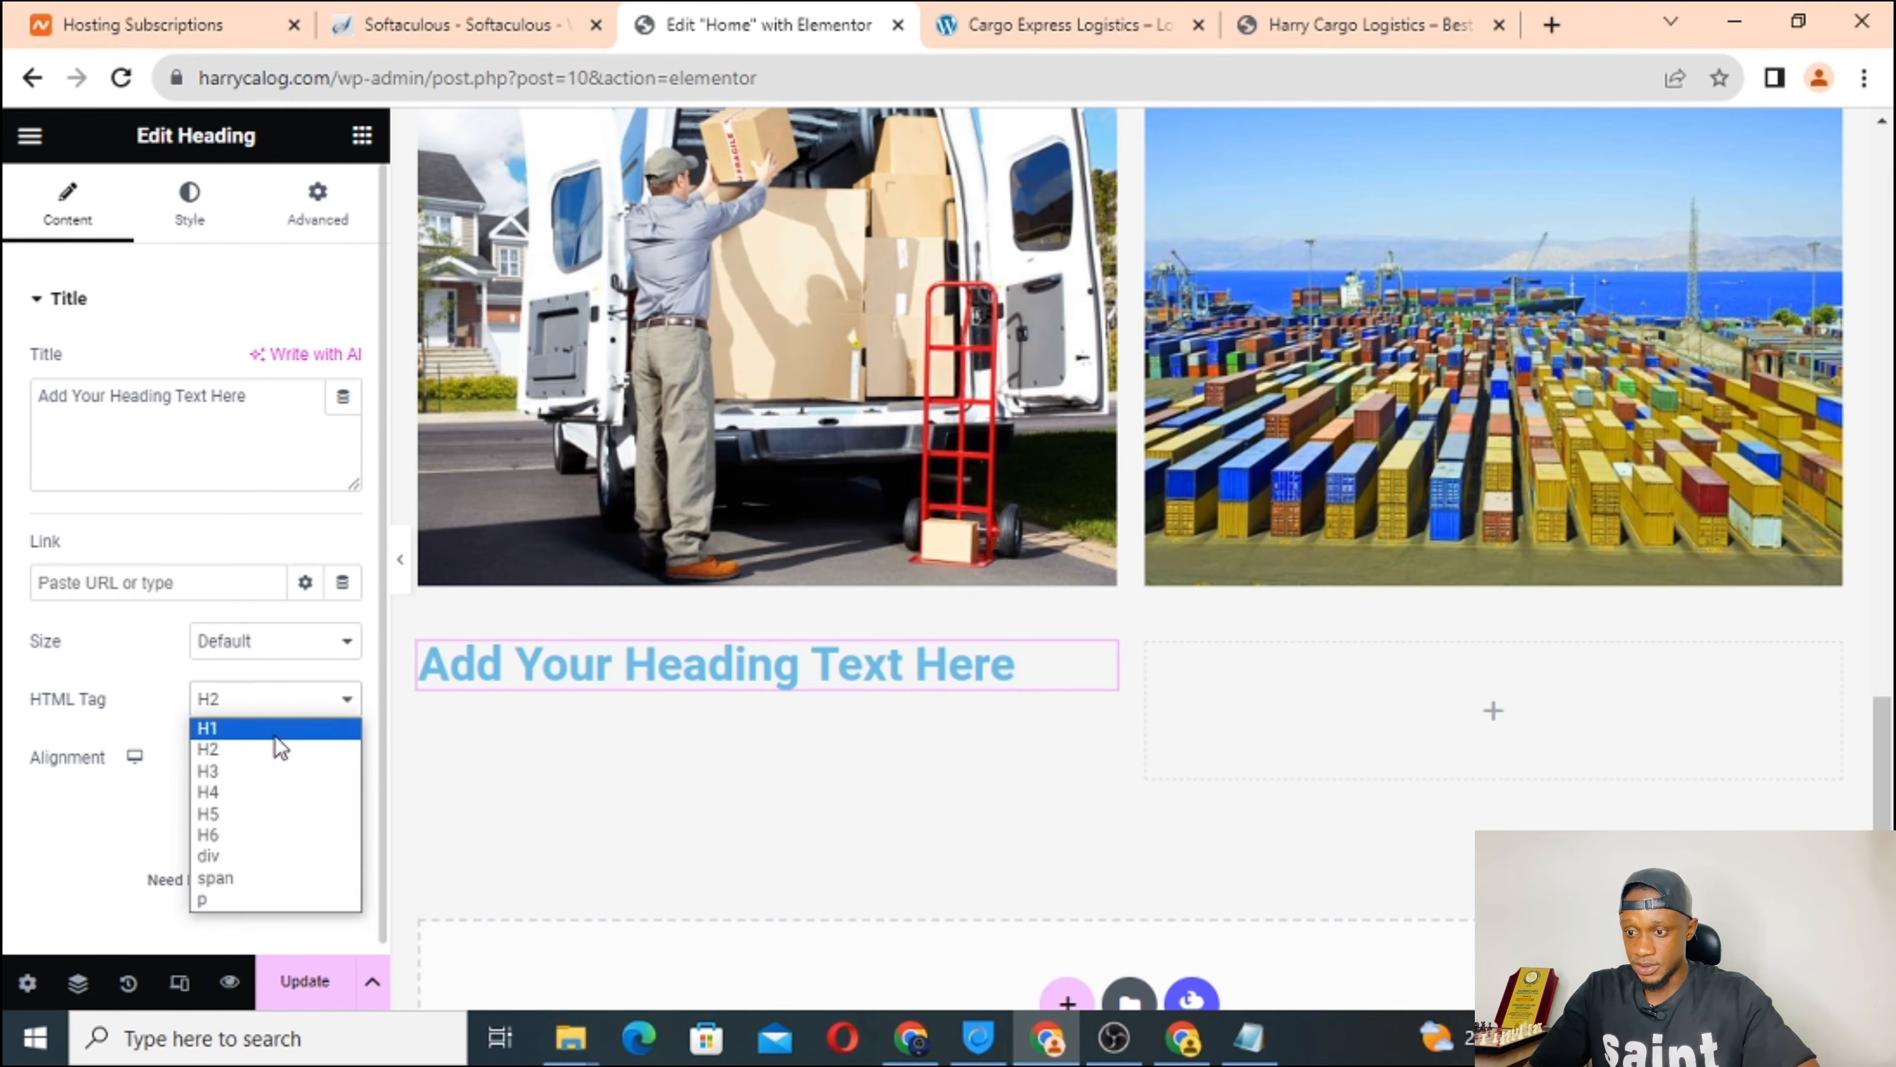
{"action": "left_click", "coordinate": [244, 813]}
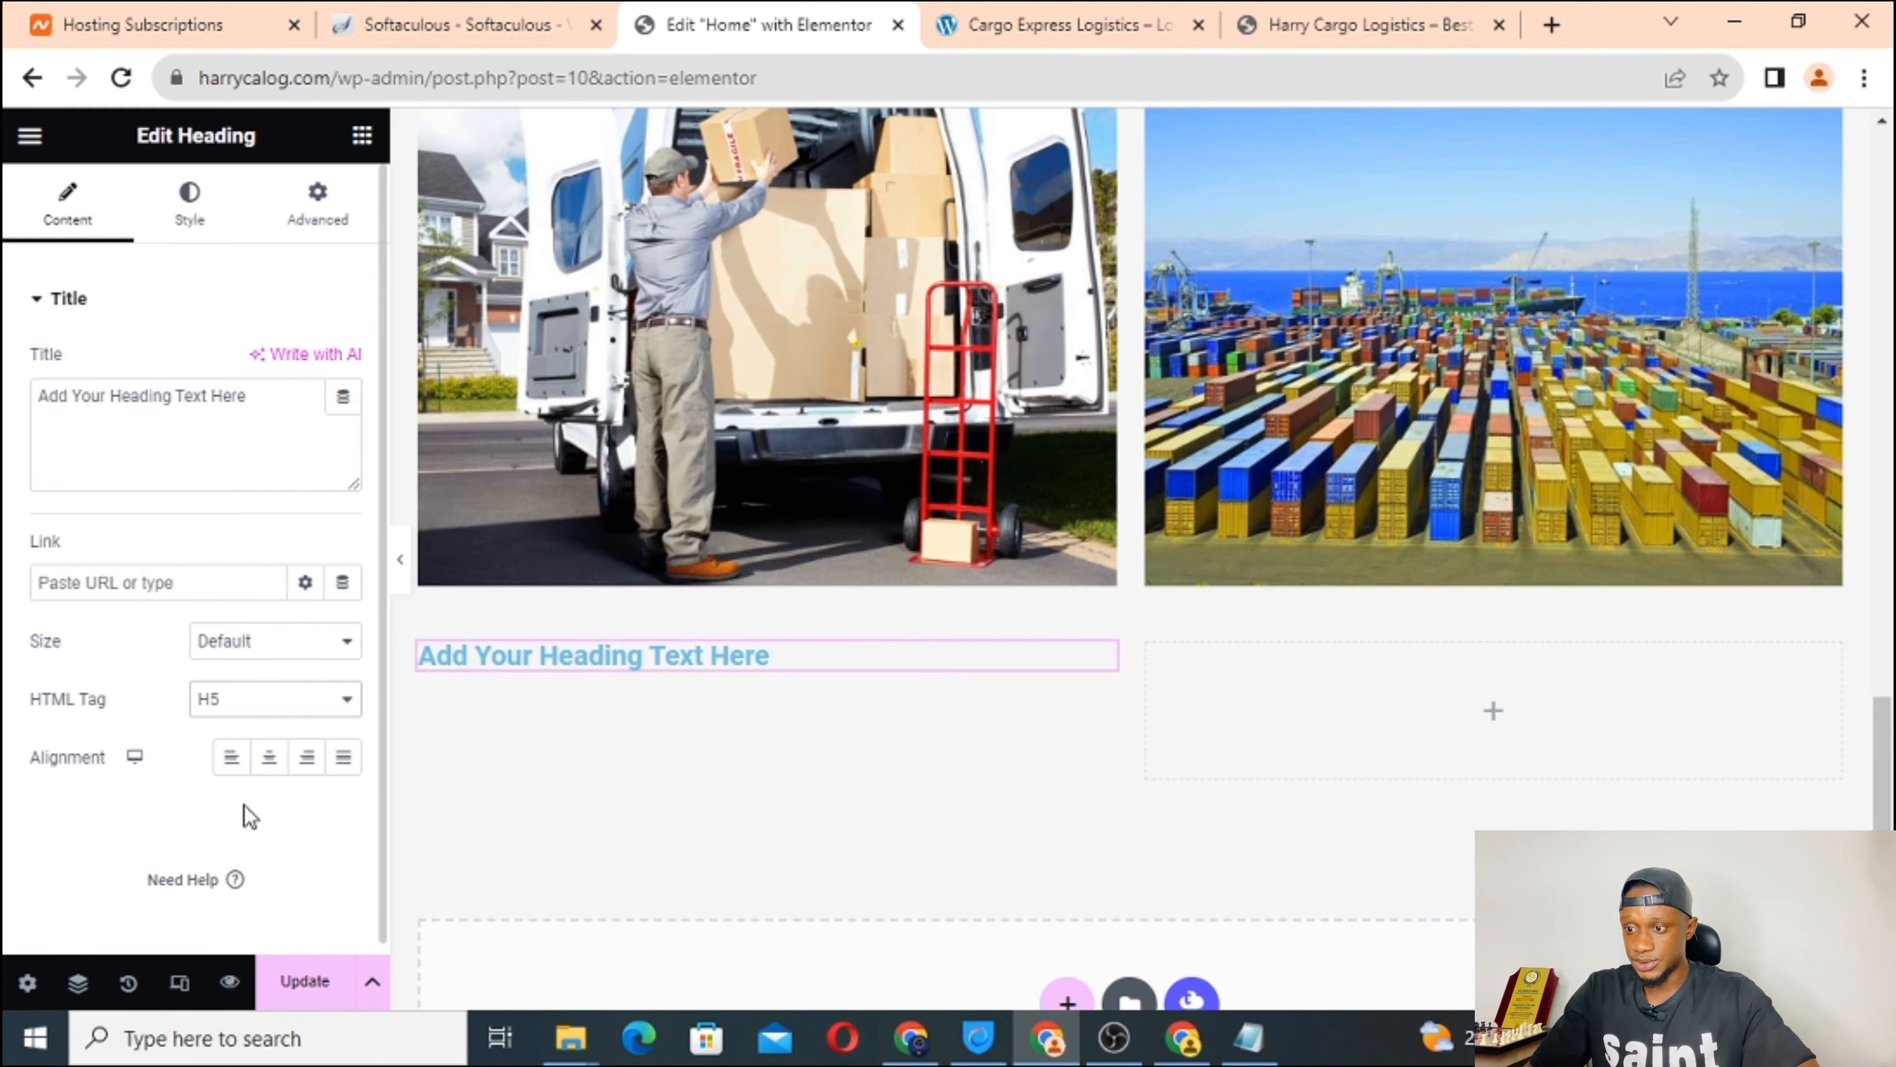
{"action": "left_click", "coordinate": [1078, 14]}
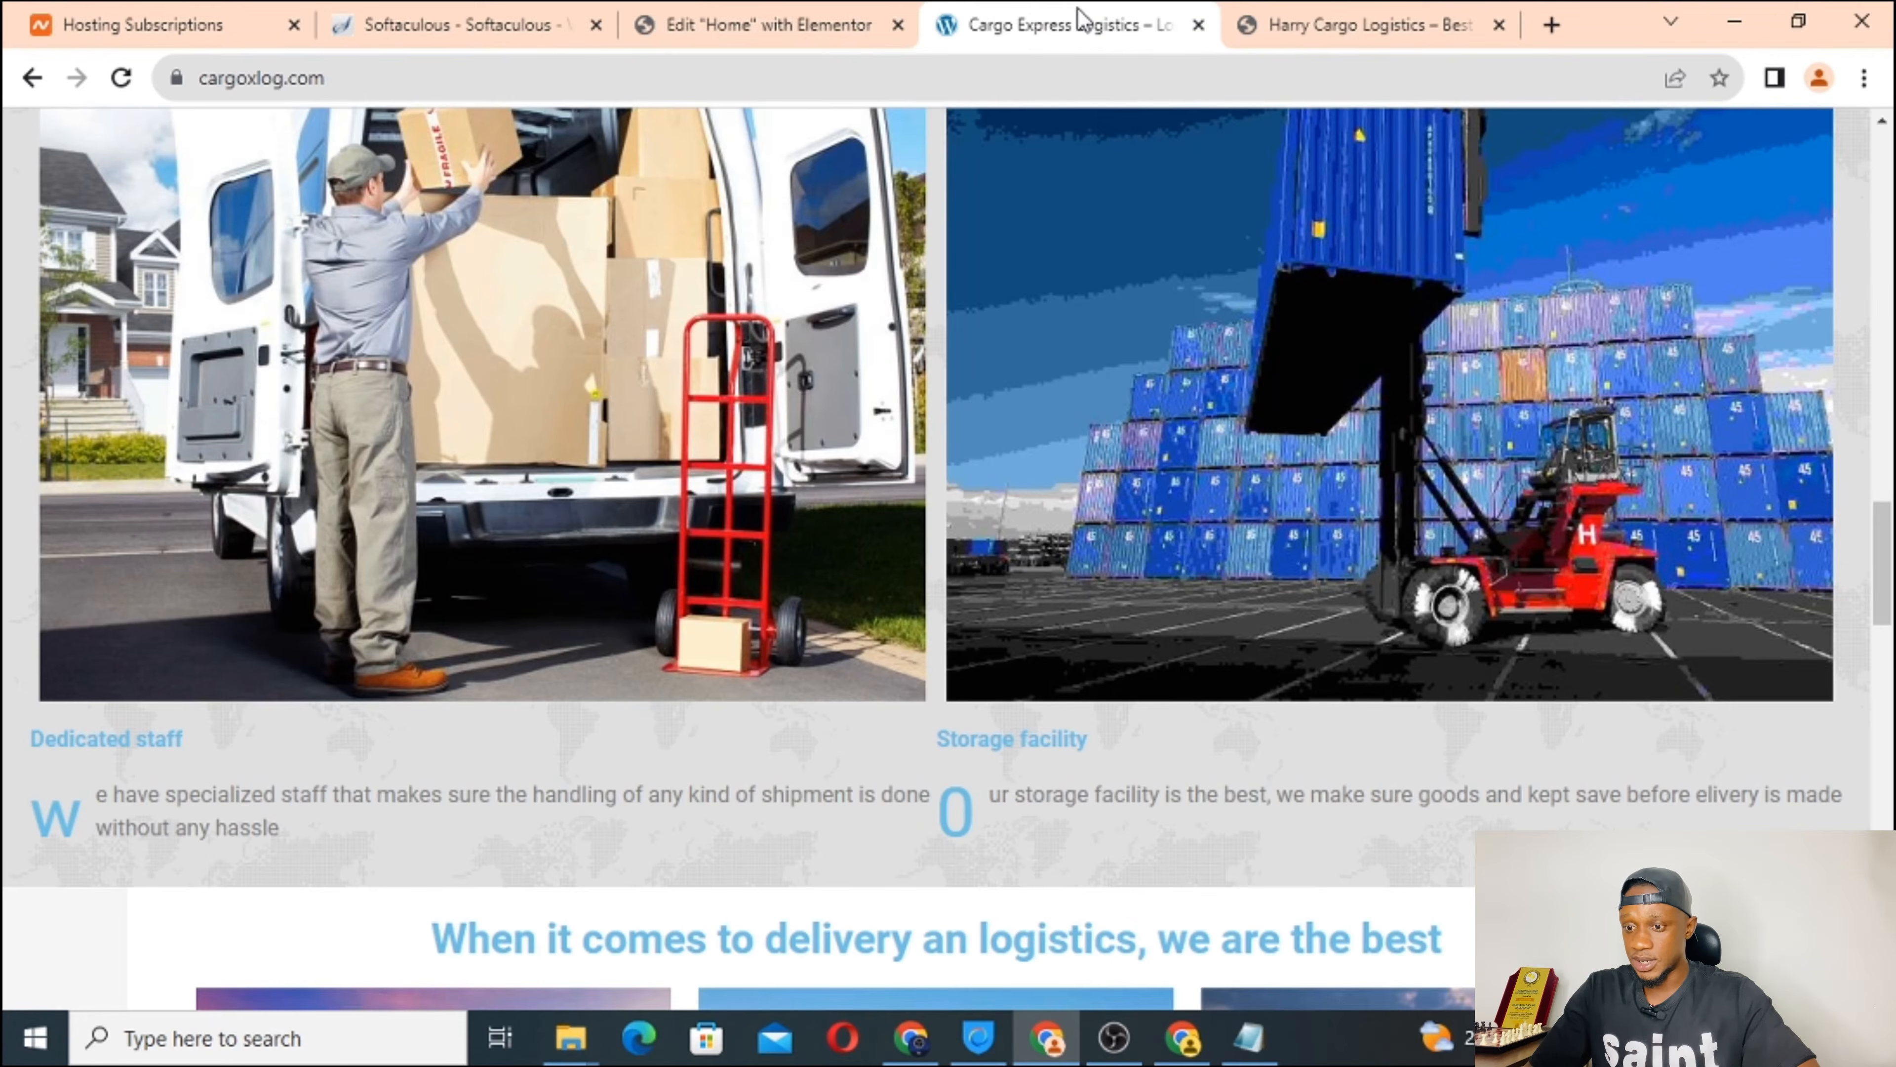
{"action": "left_click", "coordinate": [803, 21]}
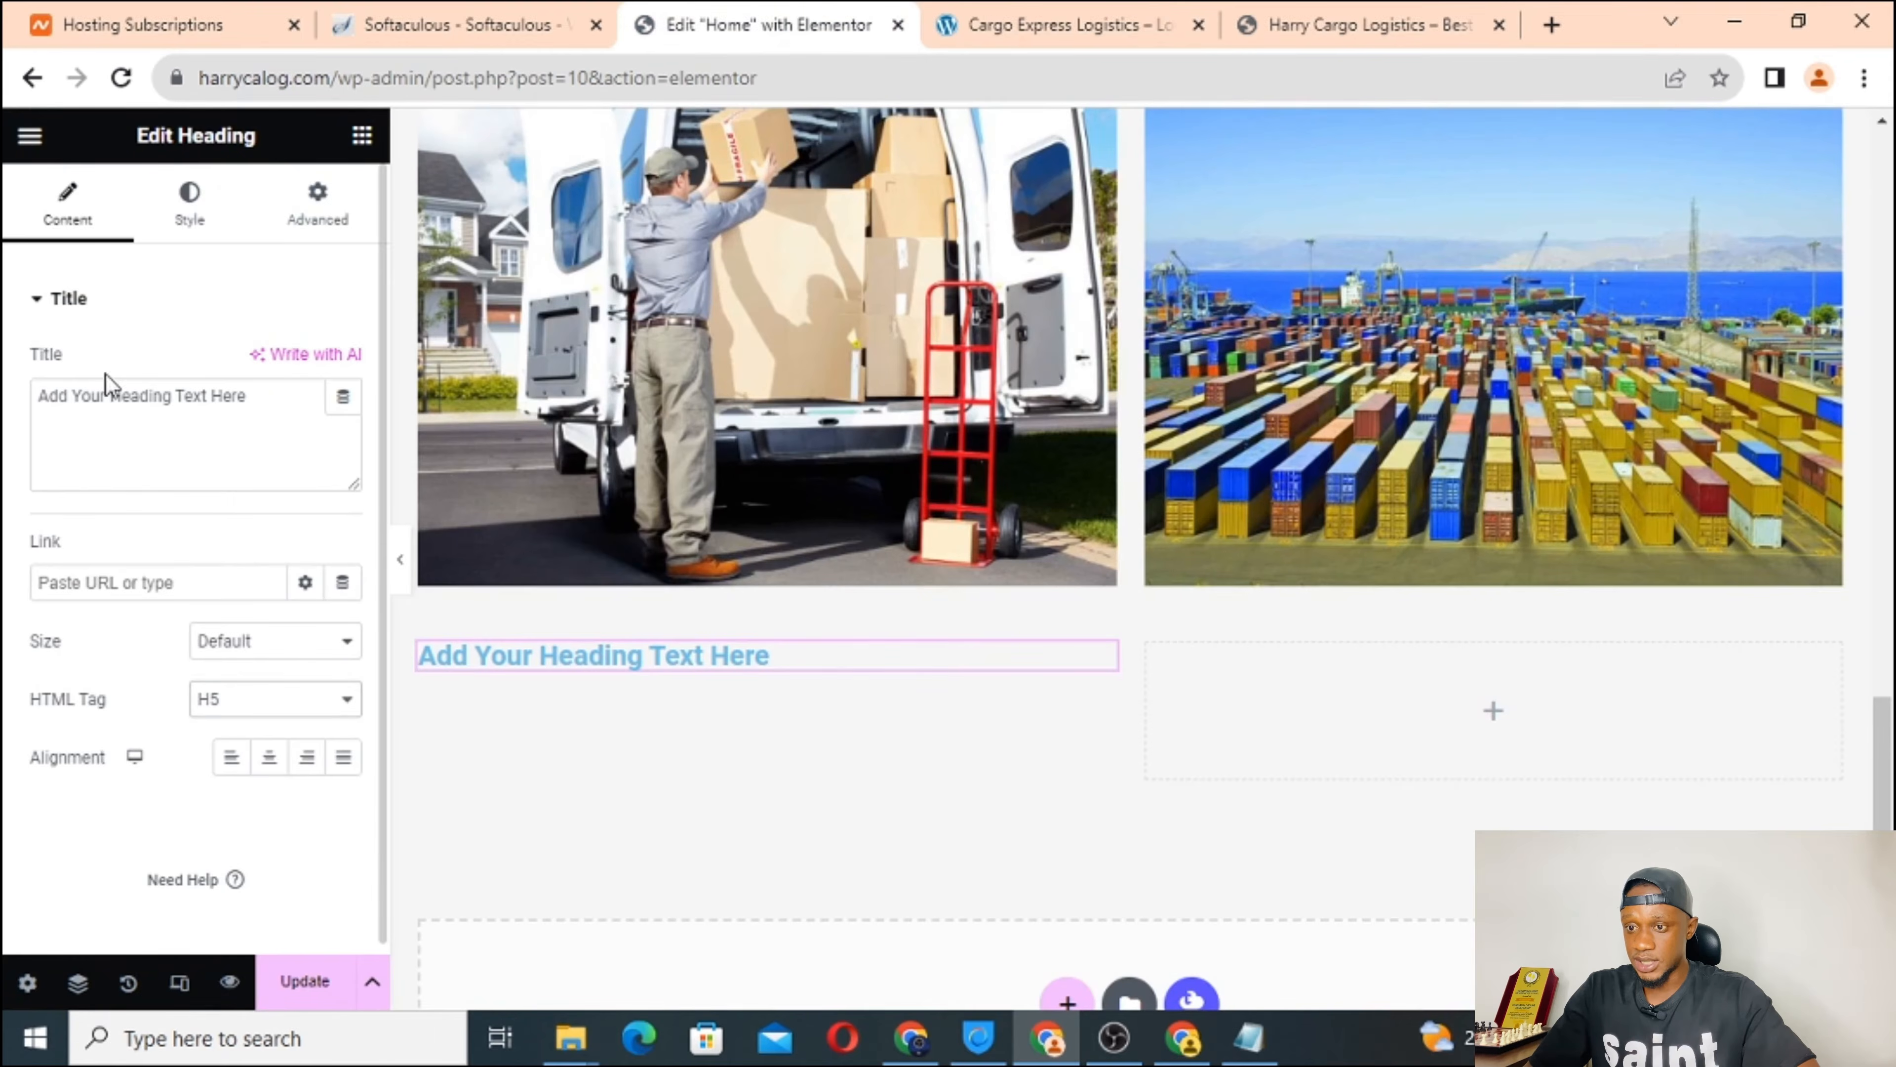
Retitle the heading 'Dedicated Staff' and keep it left-aligned.
{"action": "left_click", "coordinate": [108, 395]}
{"action": "key", "text": "ctrl+a"}
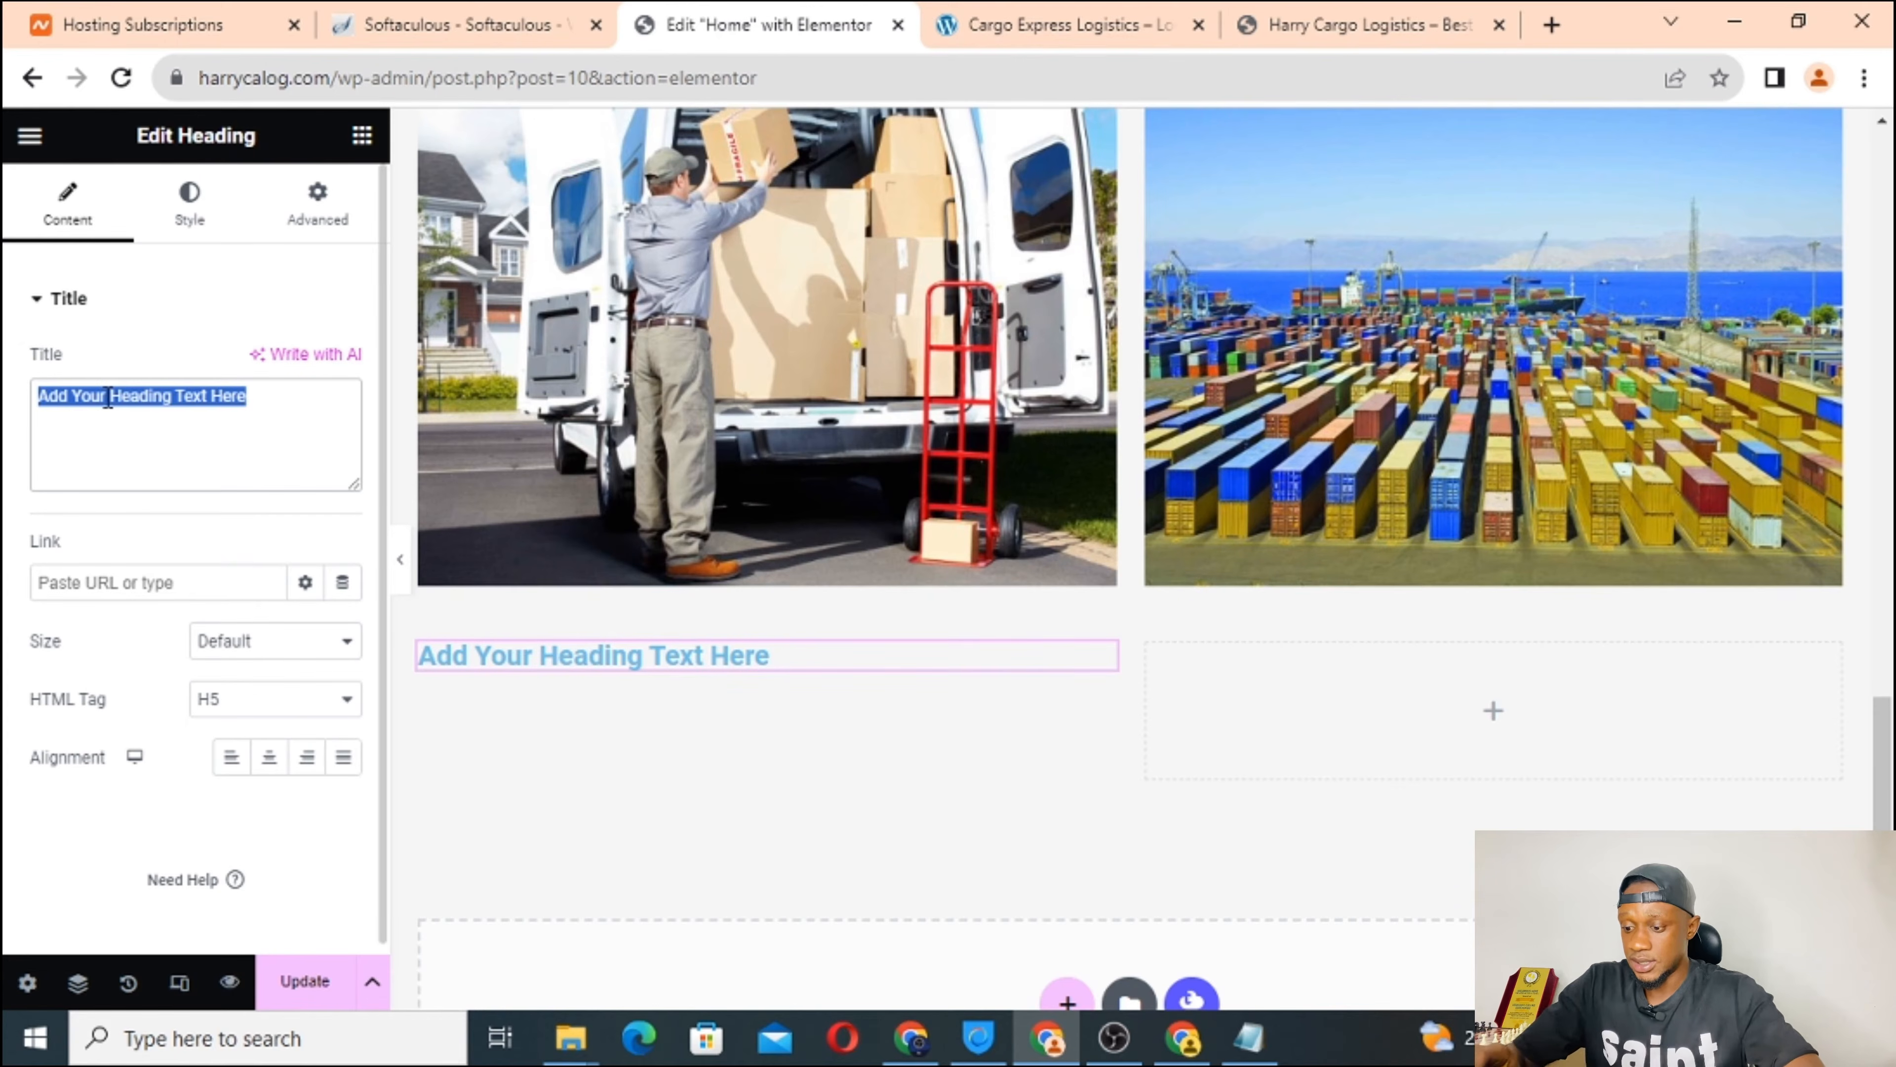
{"action": "type", "text": "Dedicat"}
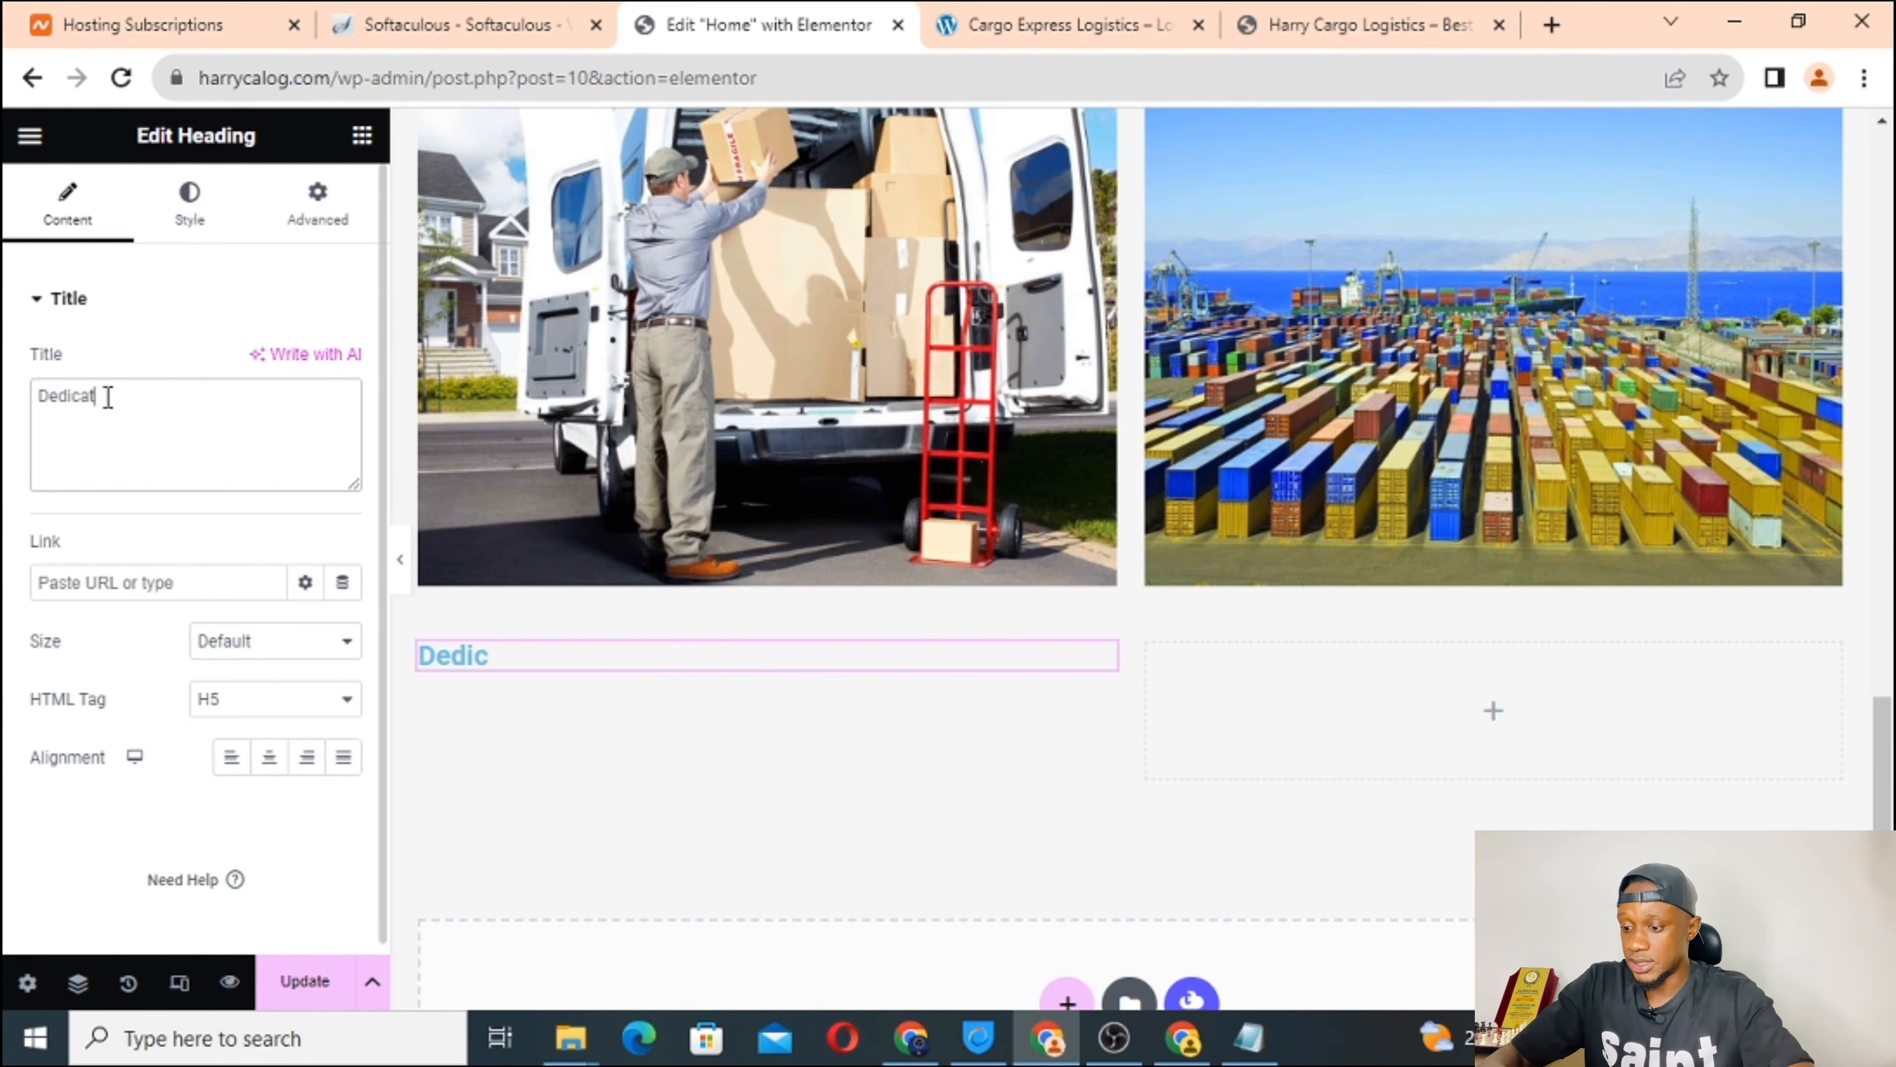
{"action": "type", "text": "ed Staff"}
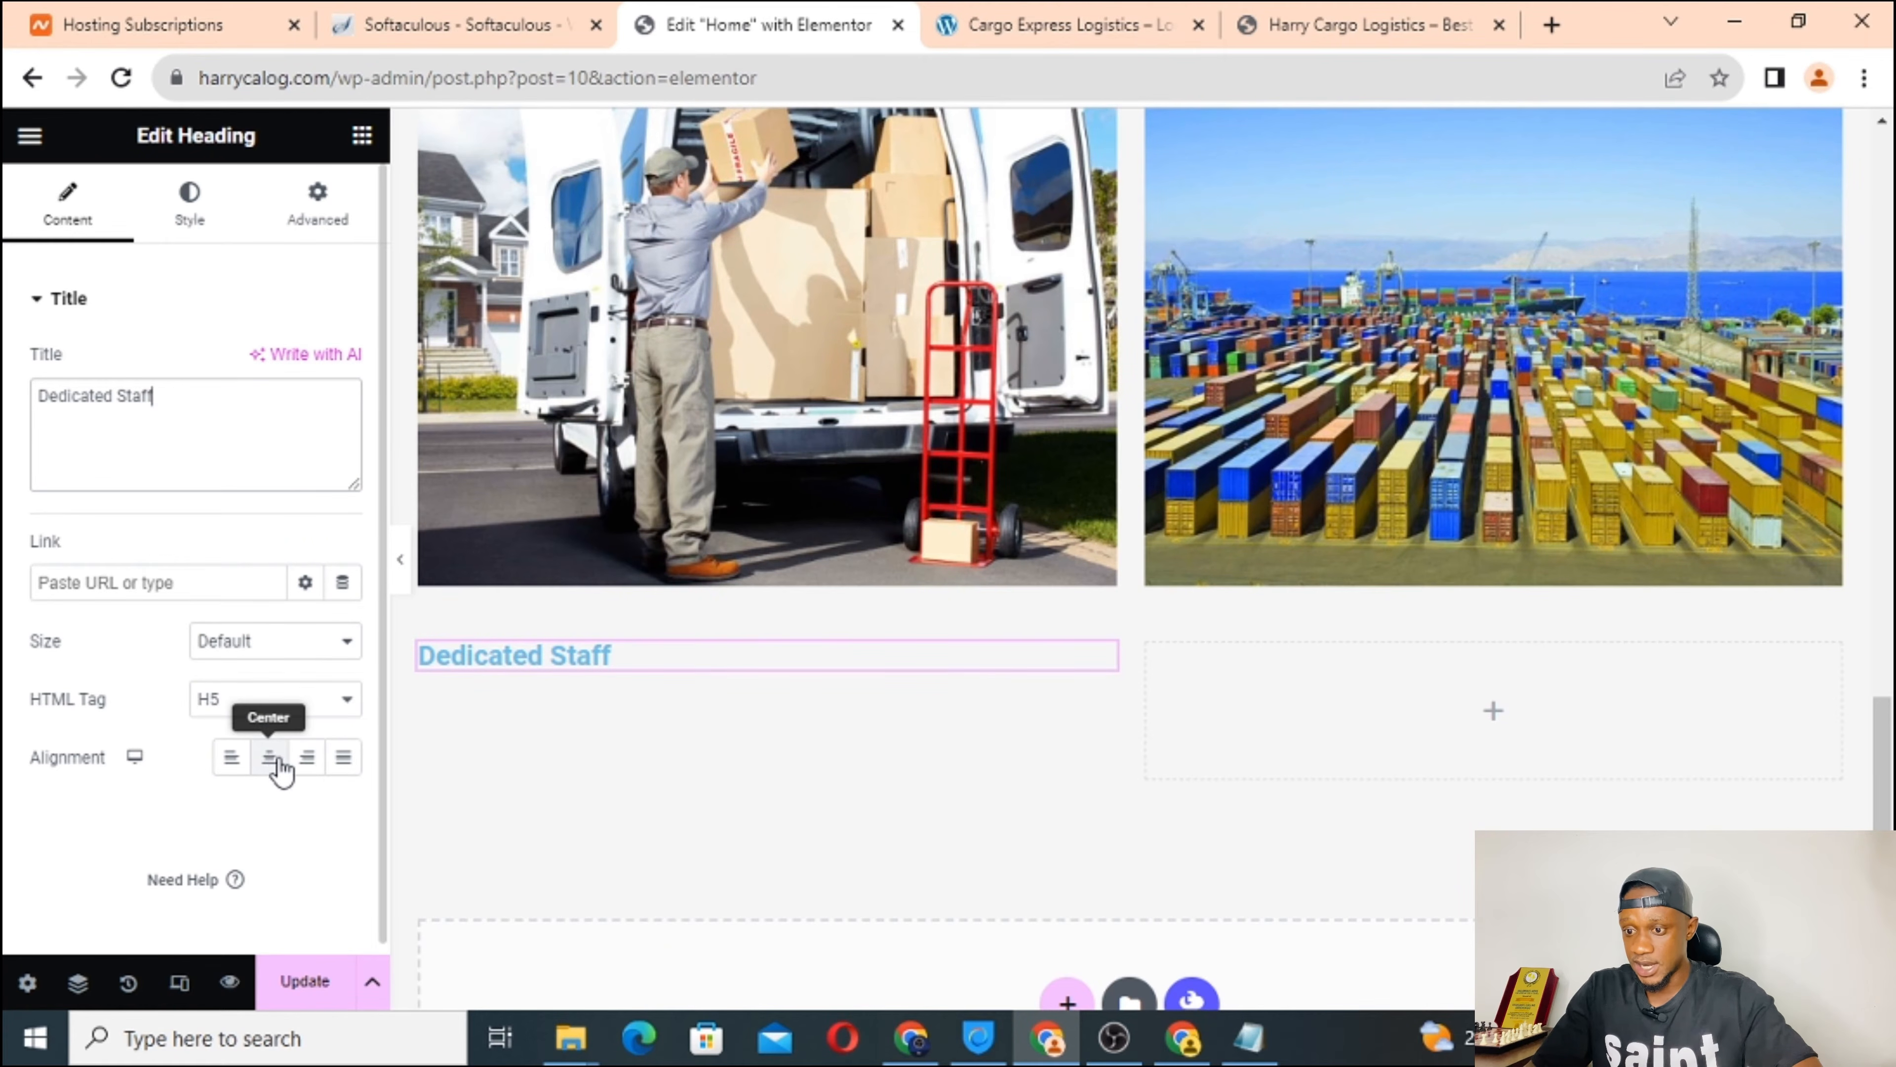
{"action": "left_click", "coordinate": [269, 777]}
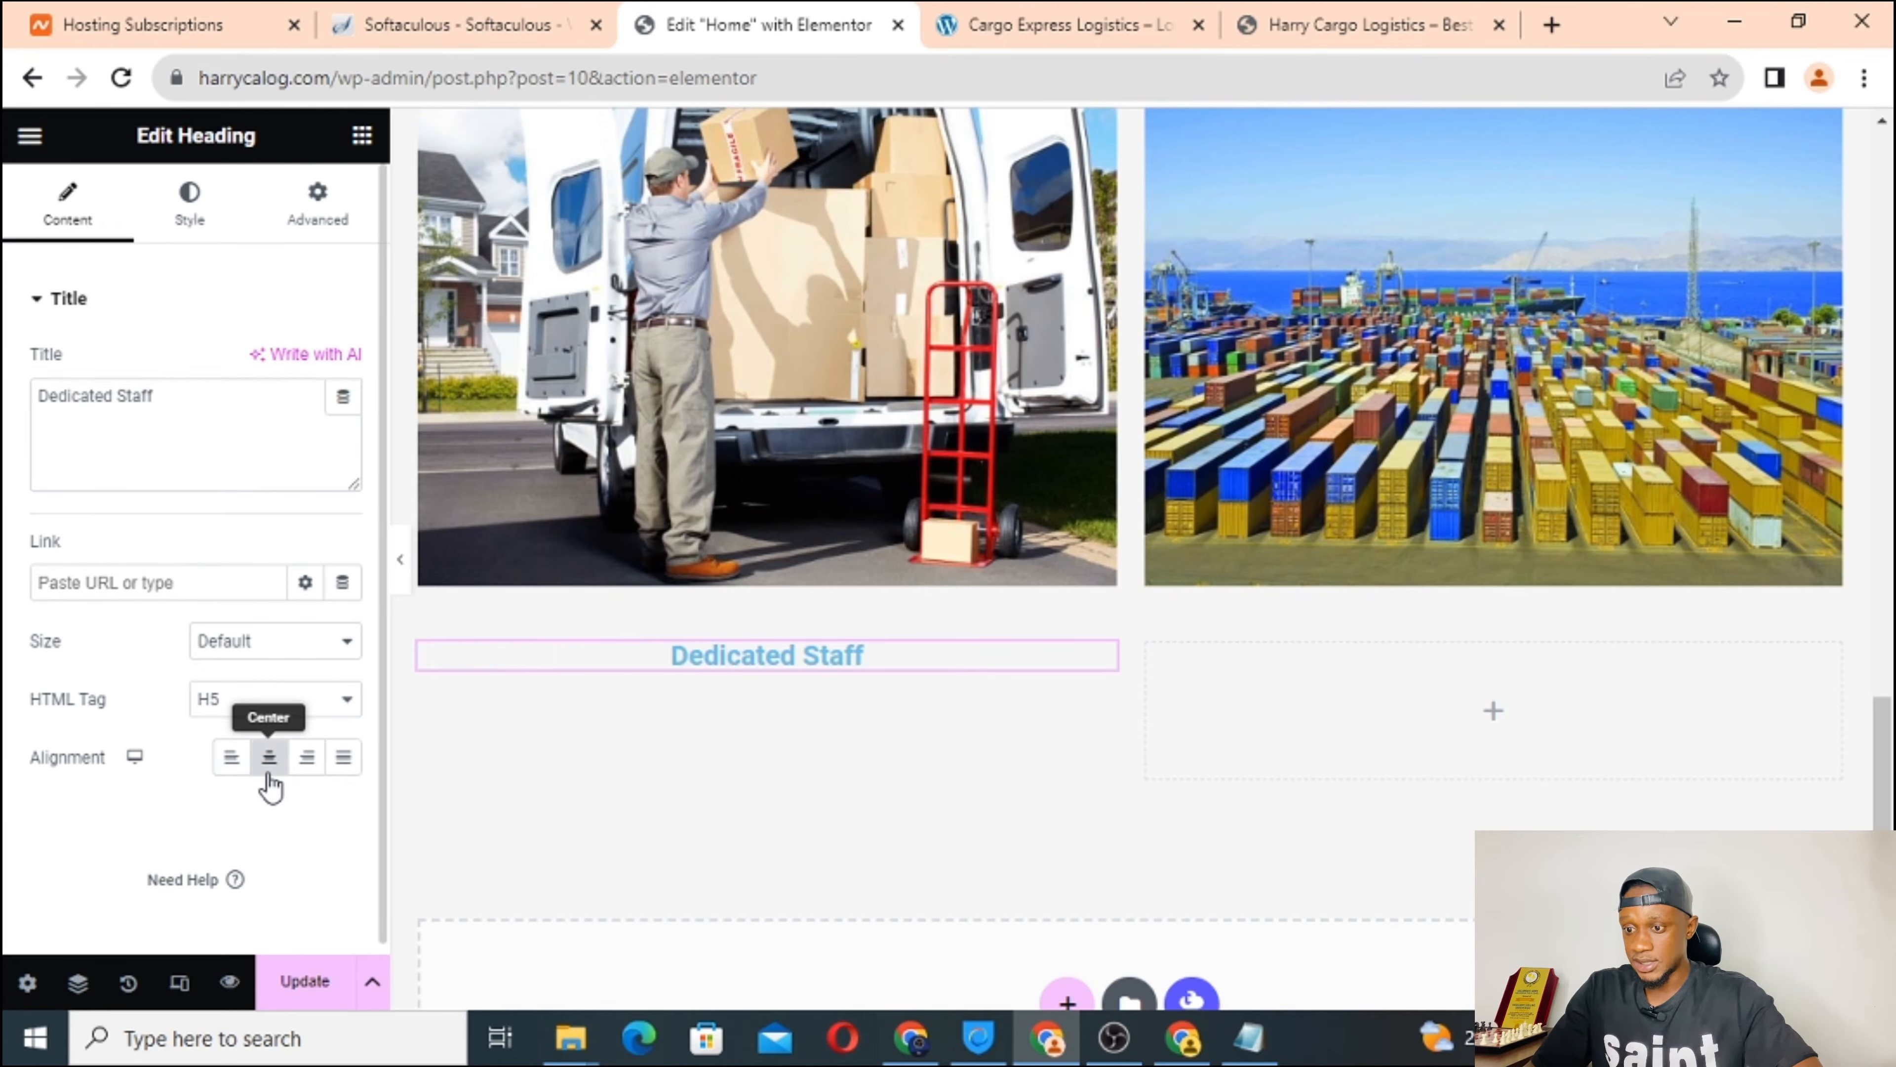
{"action": "left_click", "coordinate": [233, 760]}
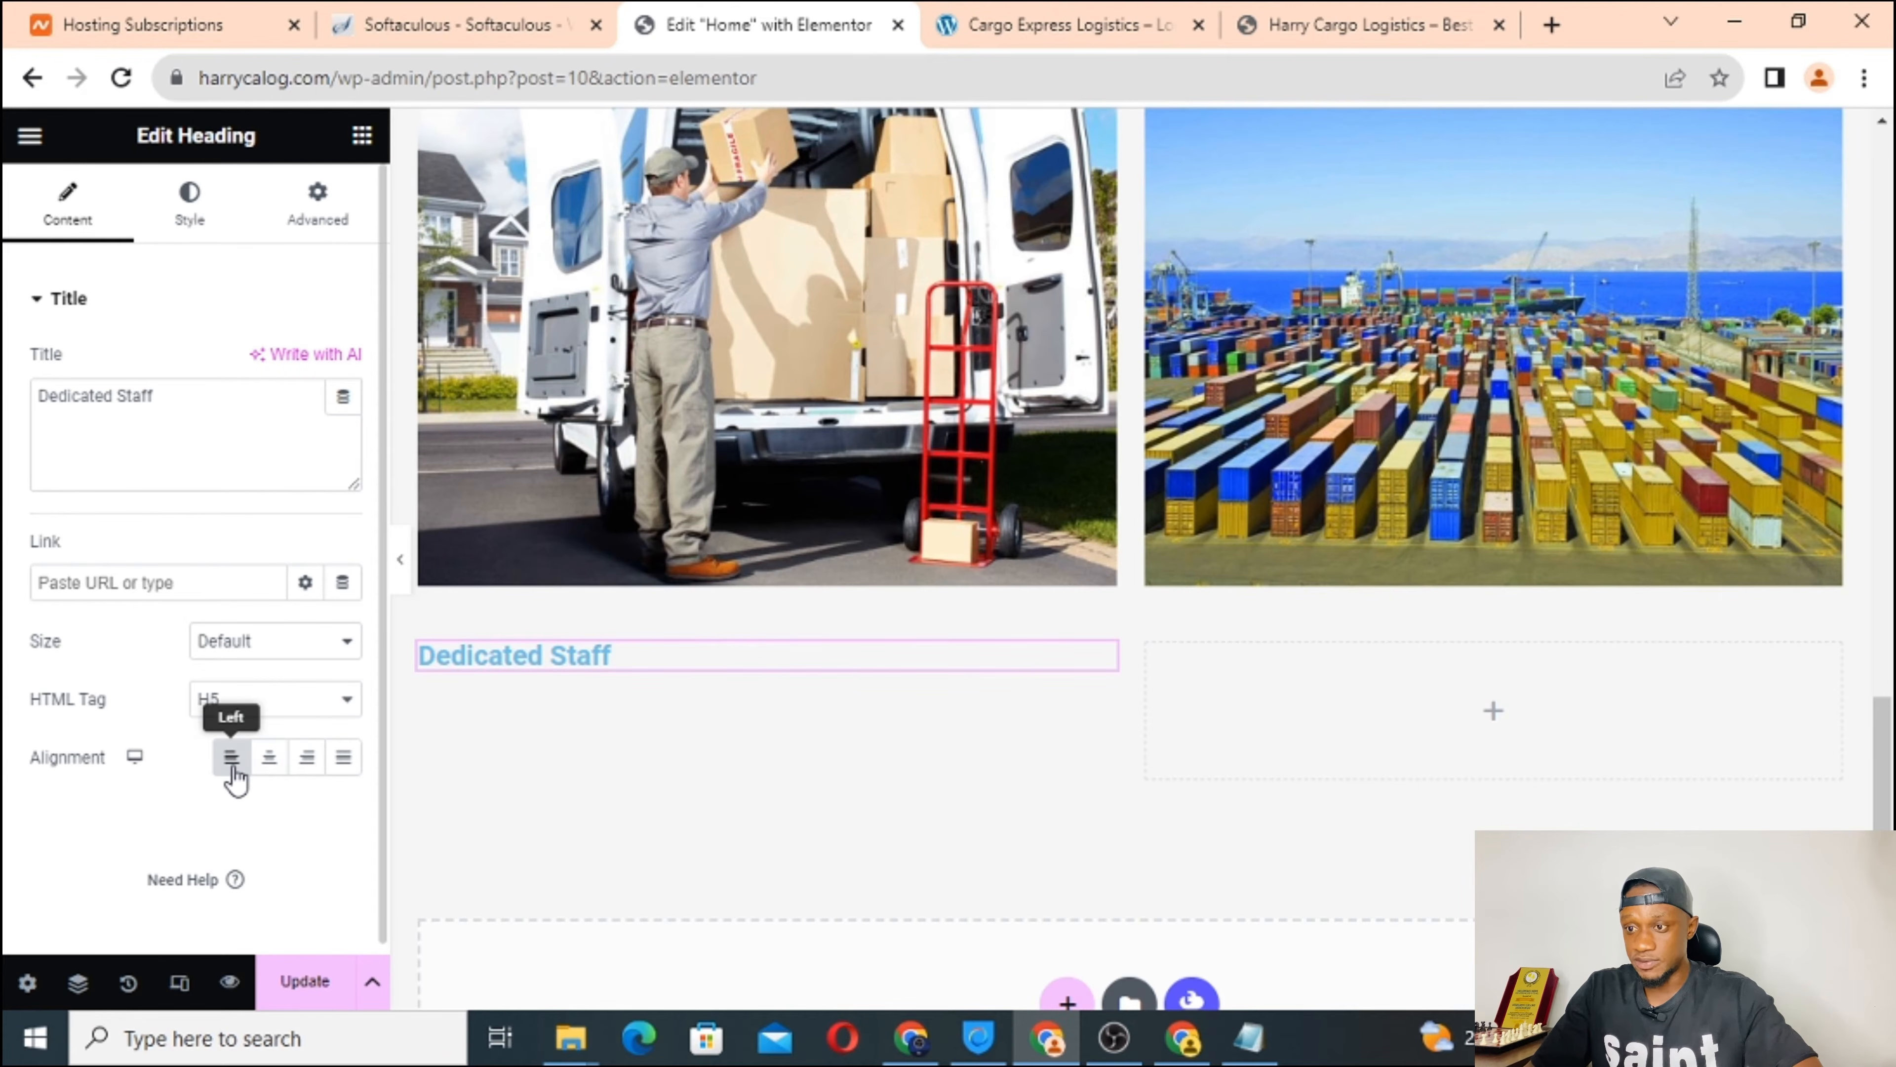
{"action": "left_click", "coordinate": [306, 232]}
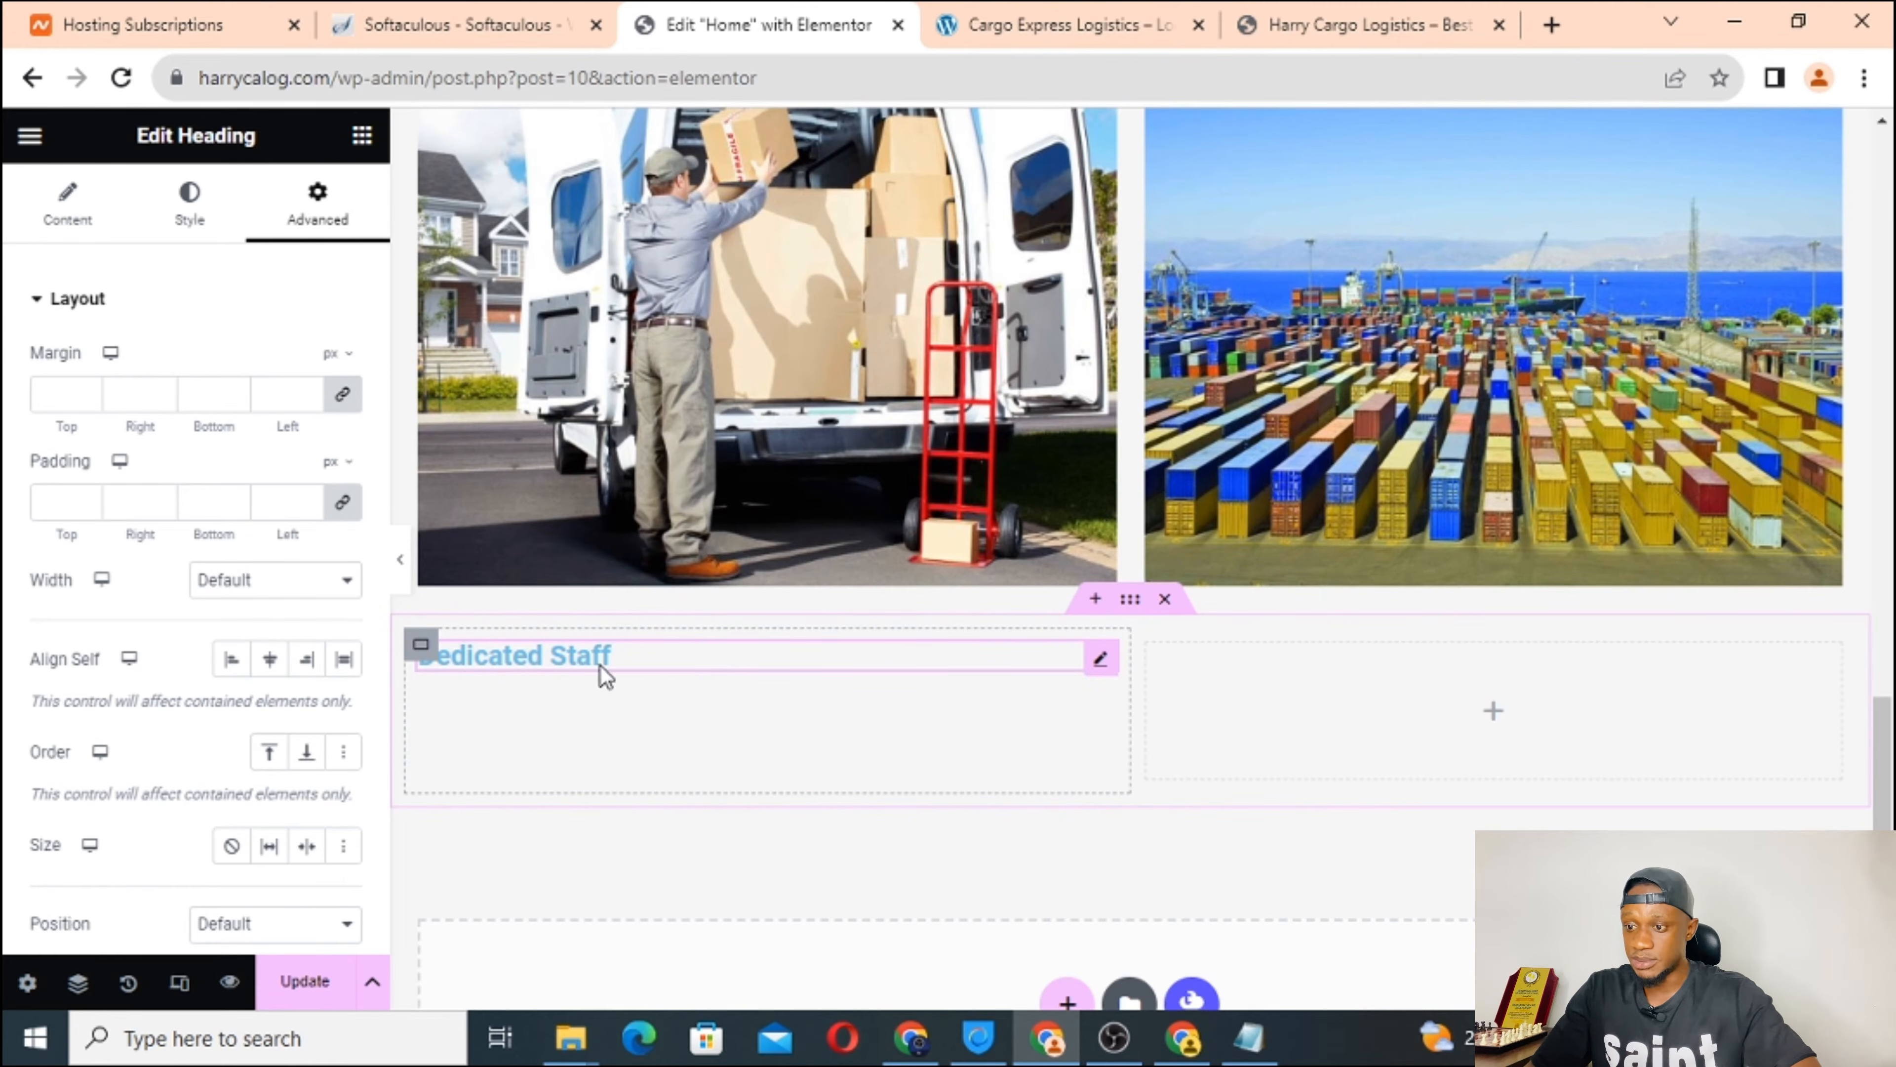
Step the heading's linked margin down to -4 and back up to 0.
{"action": "left_click", "coordinate": [87, 400]}
{"action": "left_click", "coordinate": [88, 400]}
{"action": "left_click", "coordinate": [87, 401]}
{"action": "left_click", "coordinate": [88, 401]}
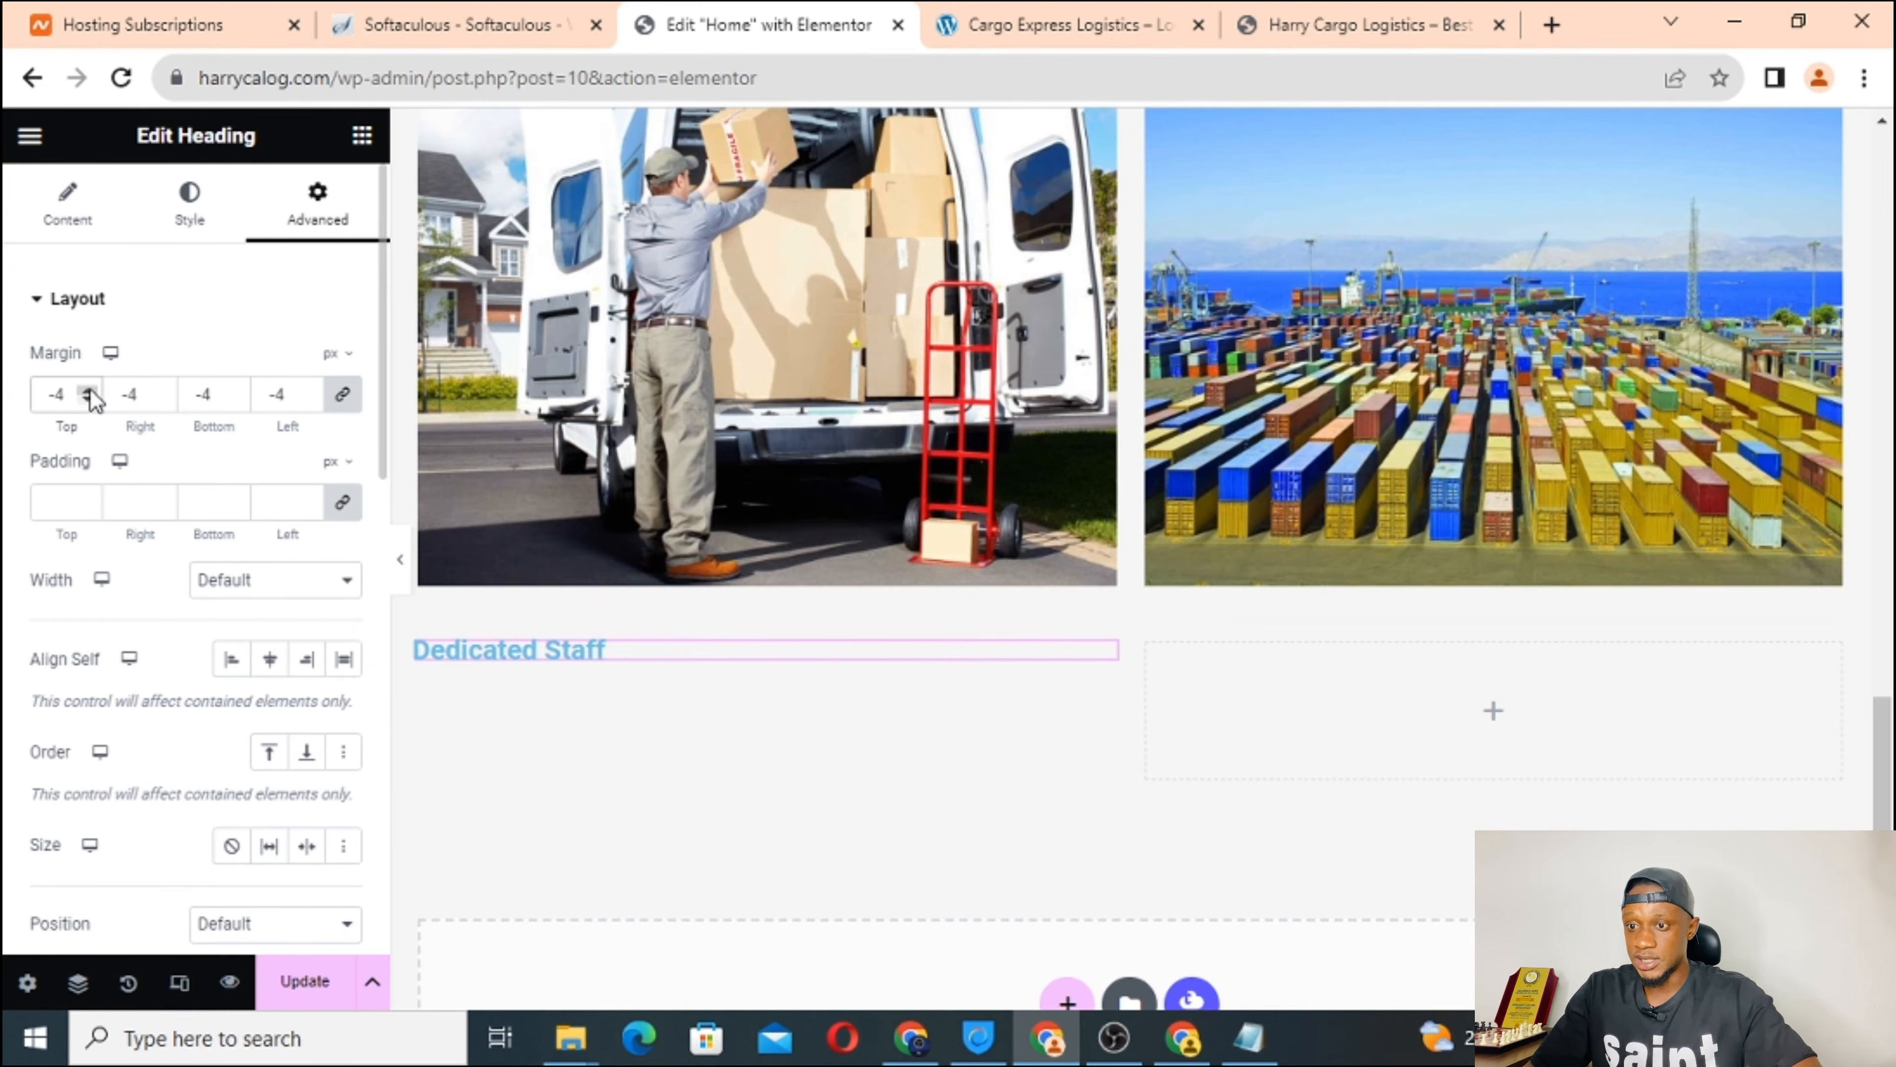
{"action": "left_click", "coordinate": [88, 393]}
{"action": "left_click", "coordinate": [88, 394]}
{"action": "left_click", "coordinate": [88, 393]}
{"action": "left_click", "coordinate": [88, 393]}
{"action": "left_click", "coordinate": [88, 394]}
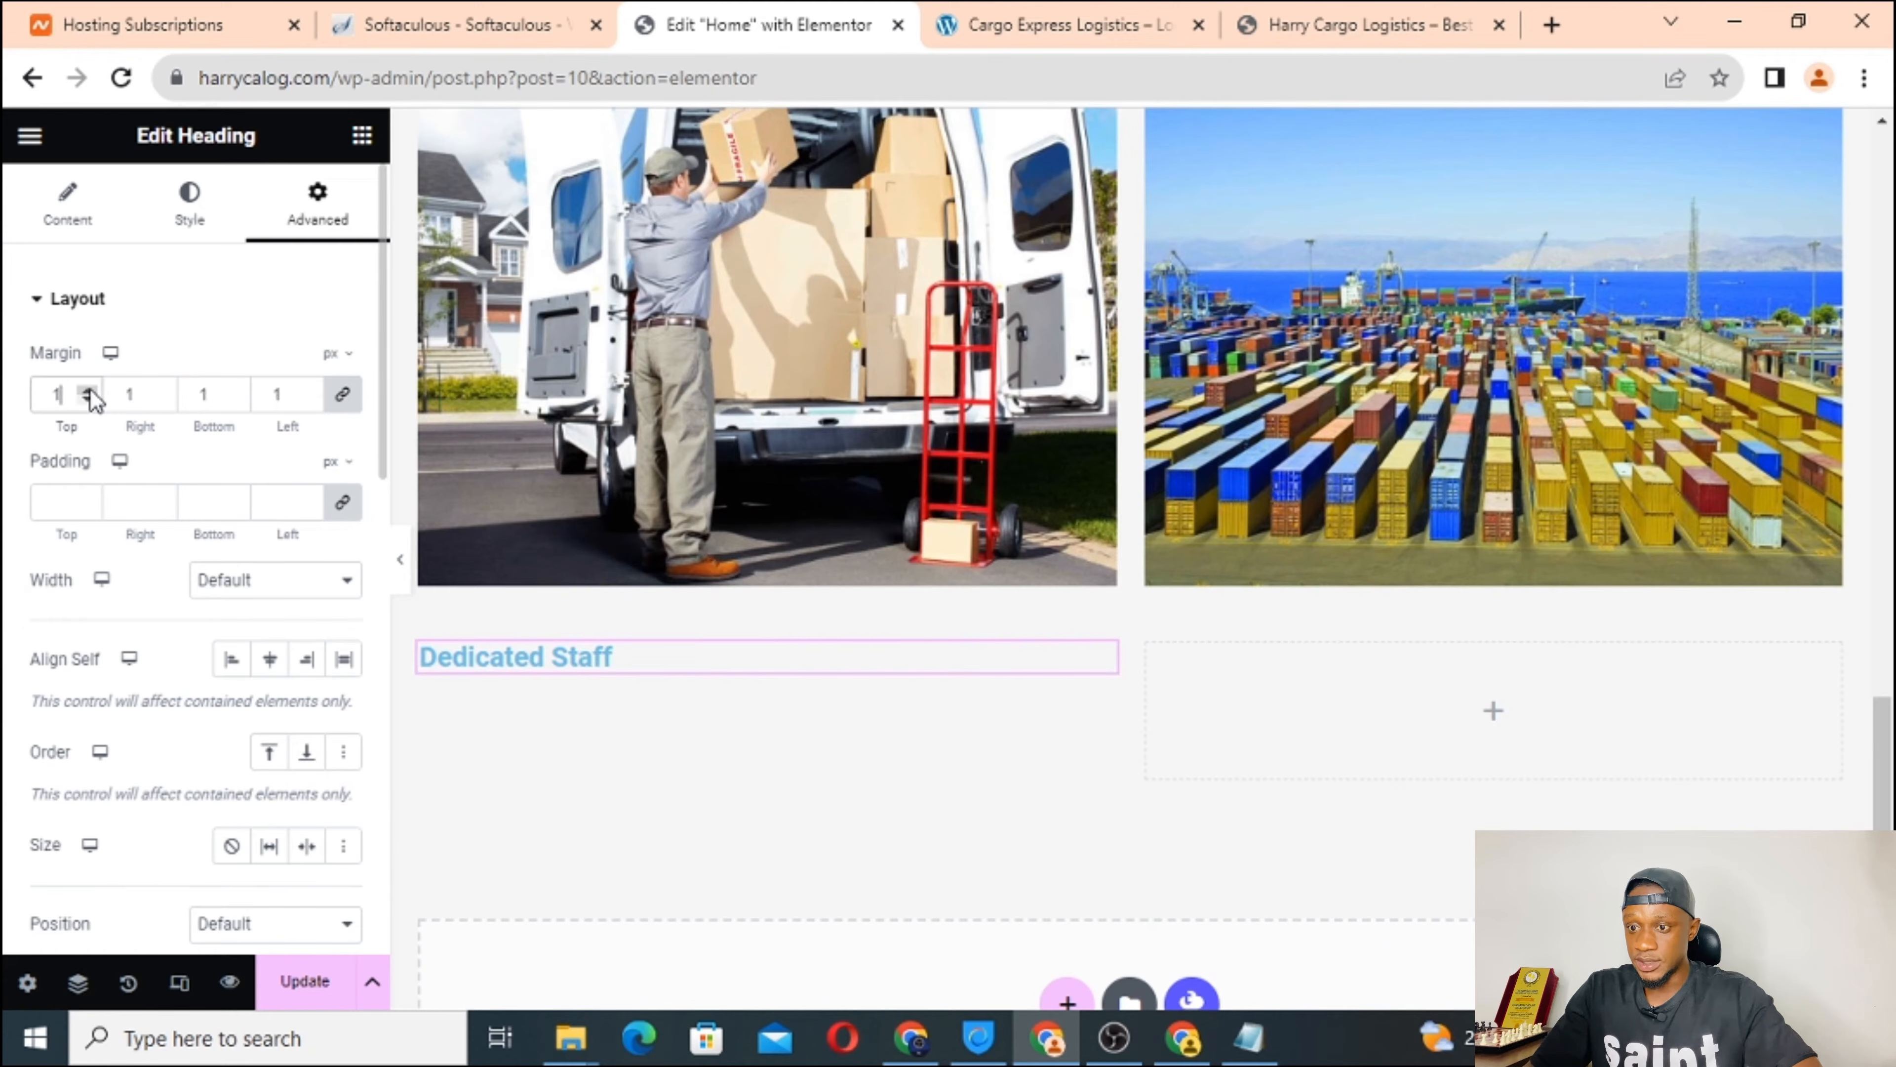
{"action": "left_click", "coordinate": [88, 401]}
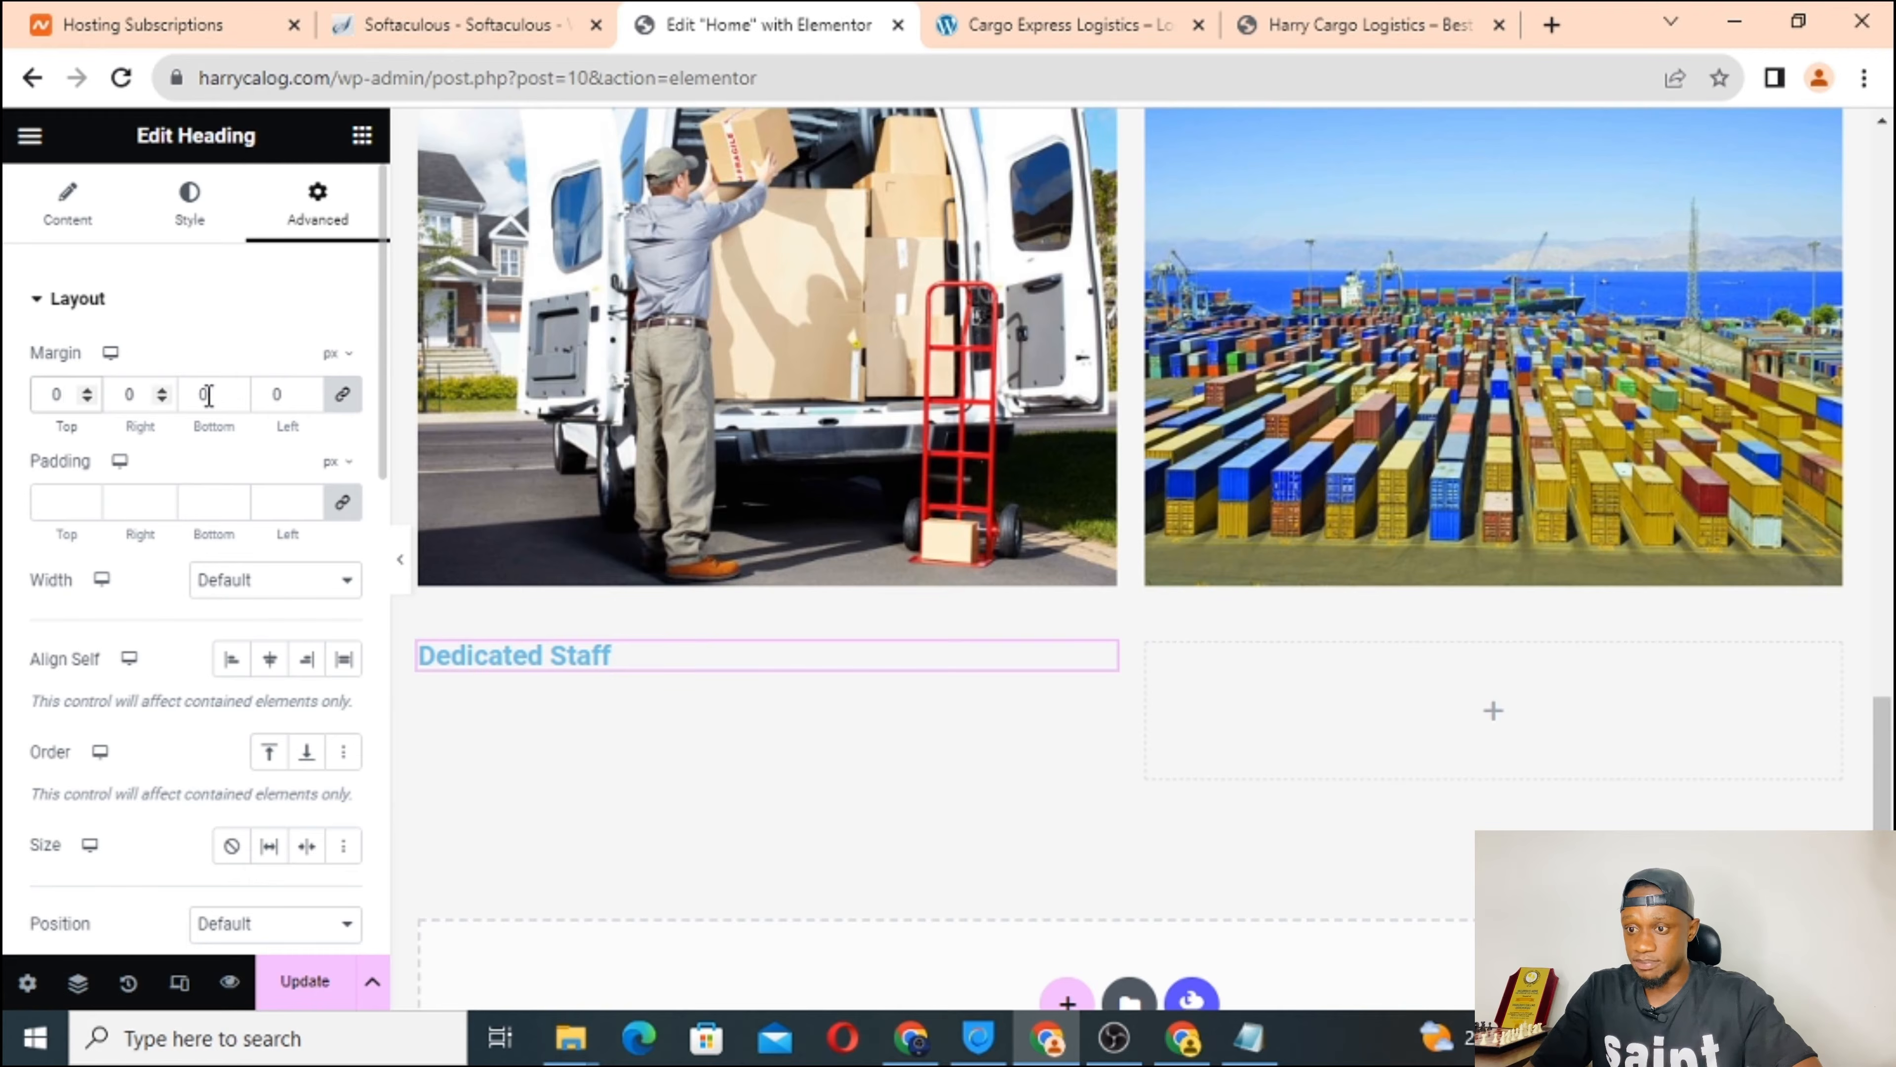
Unlink the margins and try different Top, Right and Left margin values.
{"action": "left_click", "coordinate": [345, 401]}
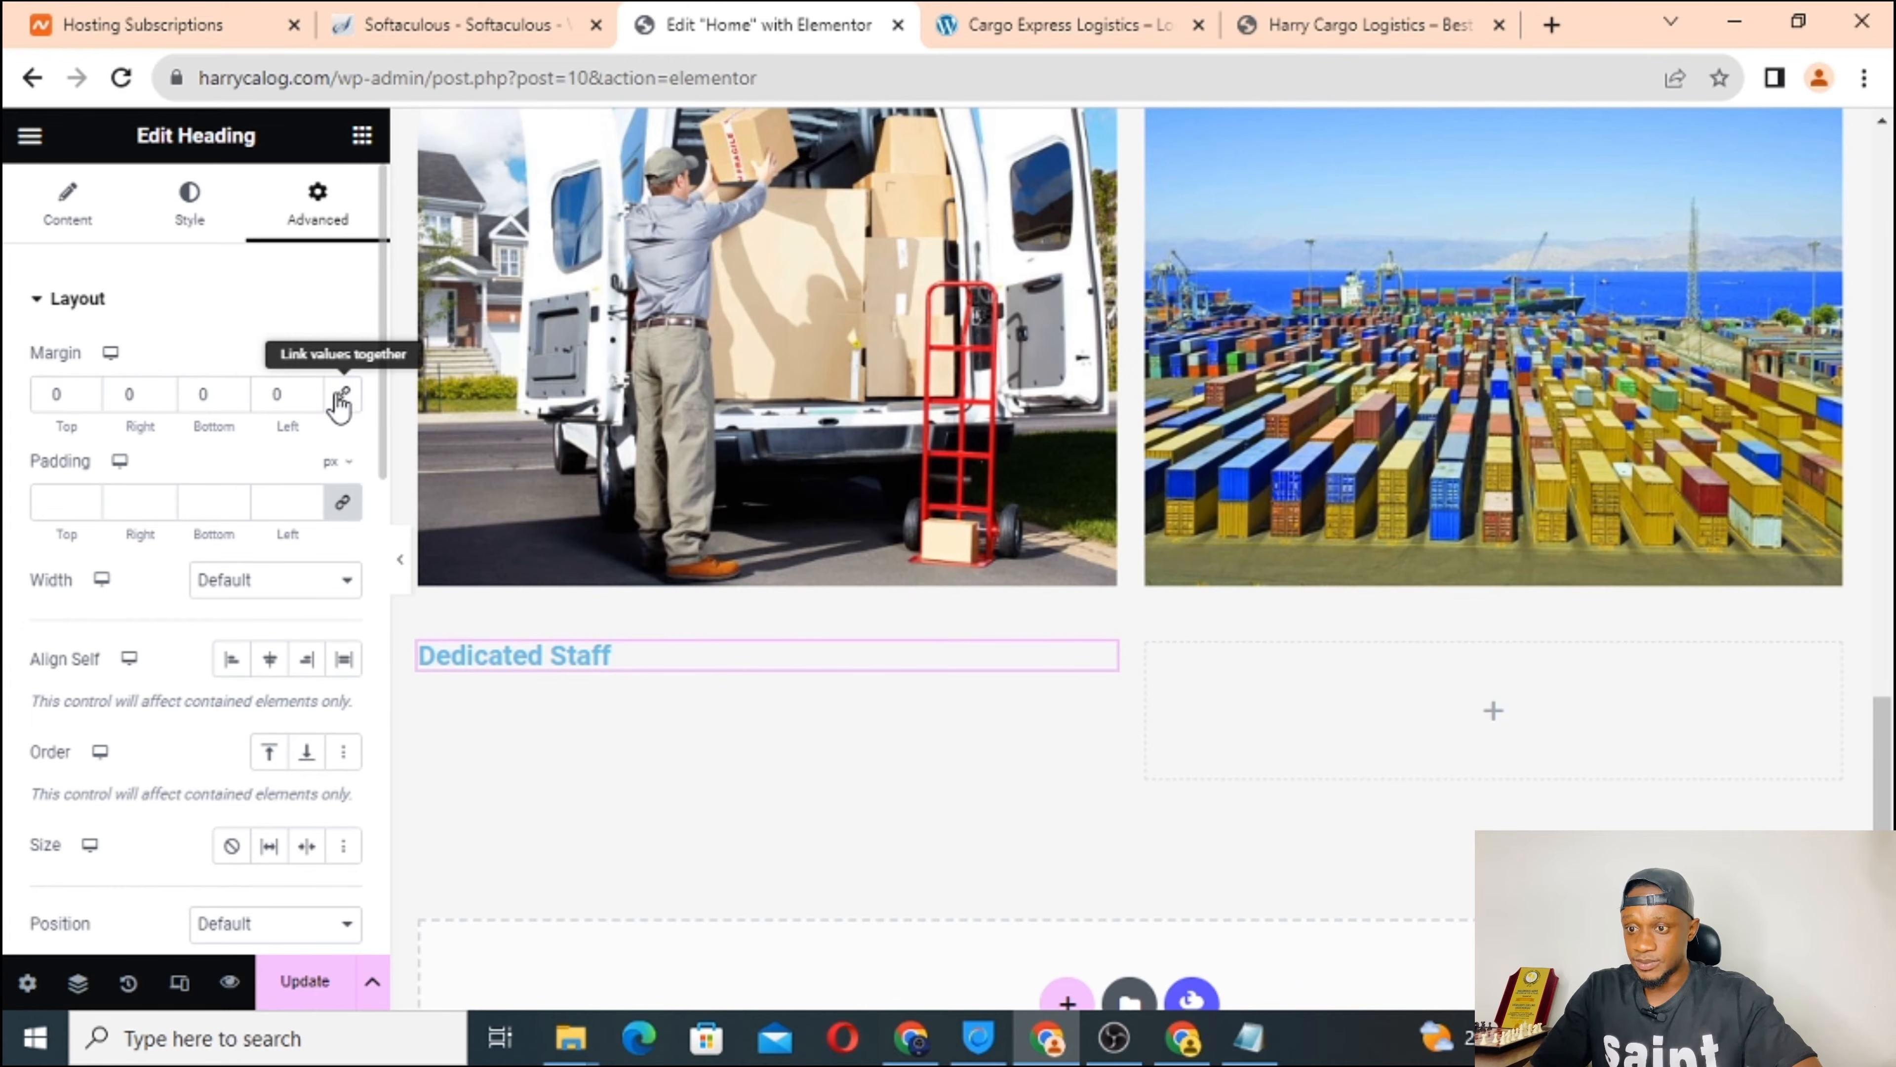
{"action": "left_click", "coordinate": [88, 398]}
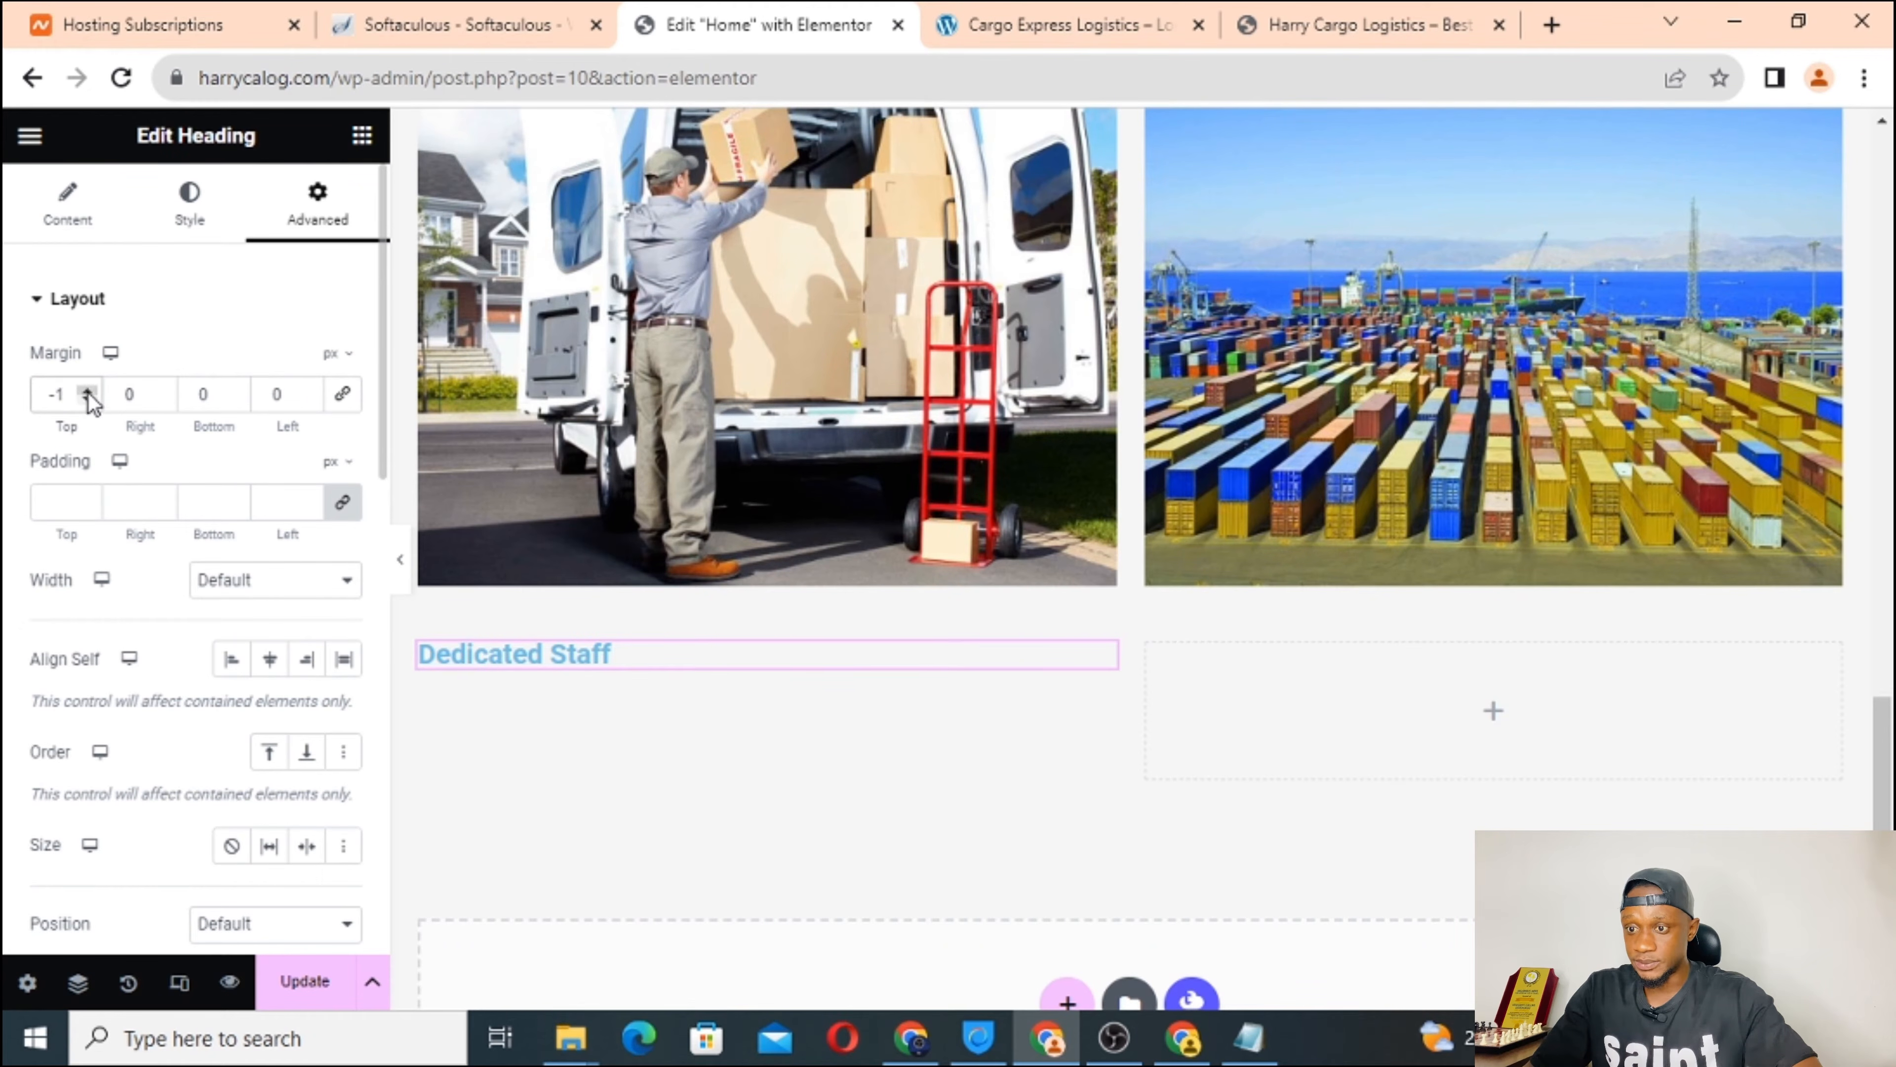
{"action": "left_click", "coordinate": [88, 390]}
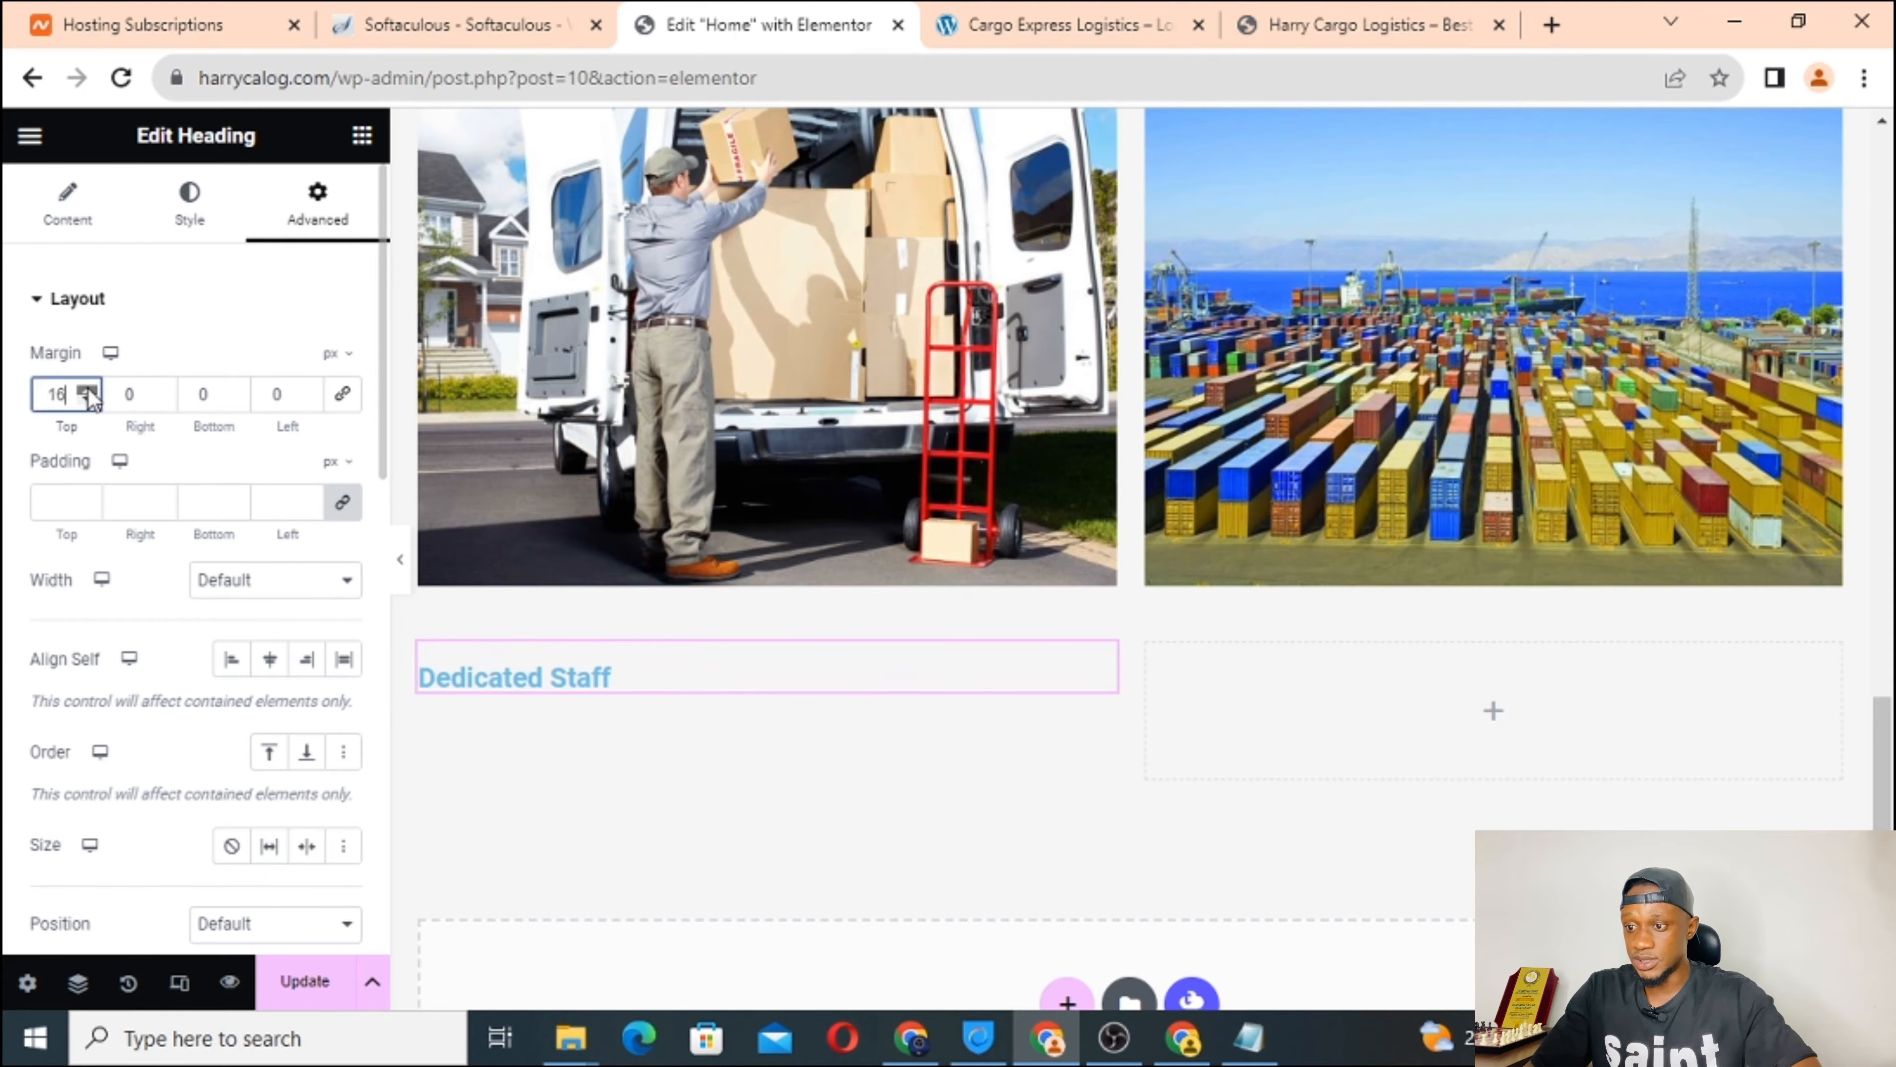
{"action": "left_click_drag", "start_coordinate": [90, 397], "coordinate": [88, 402]}
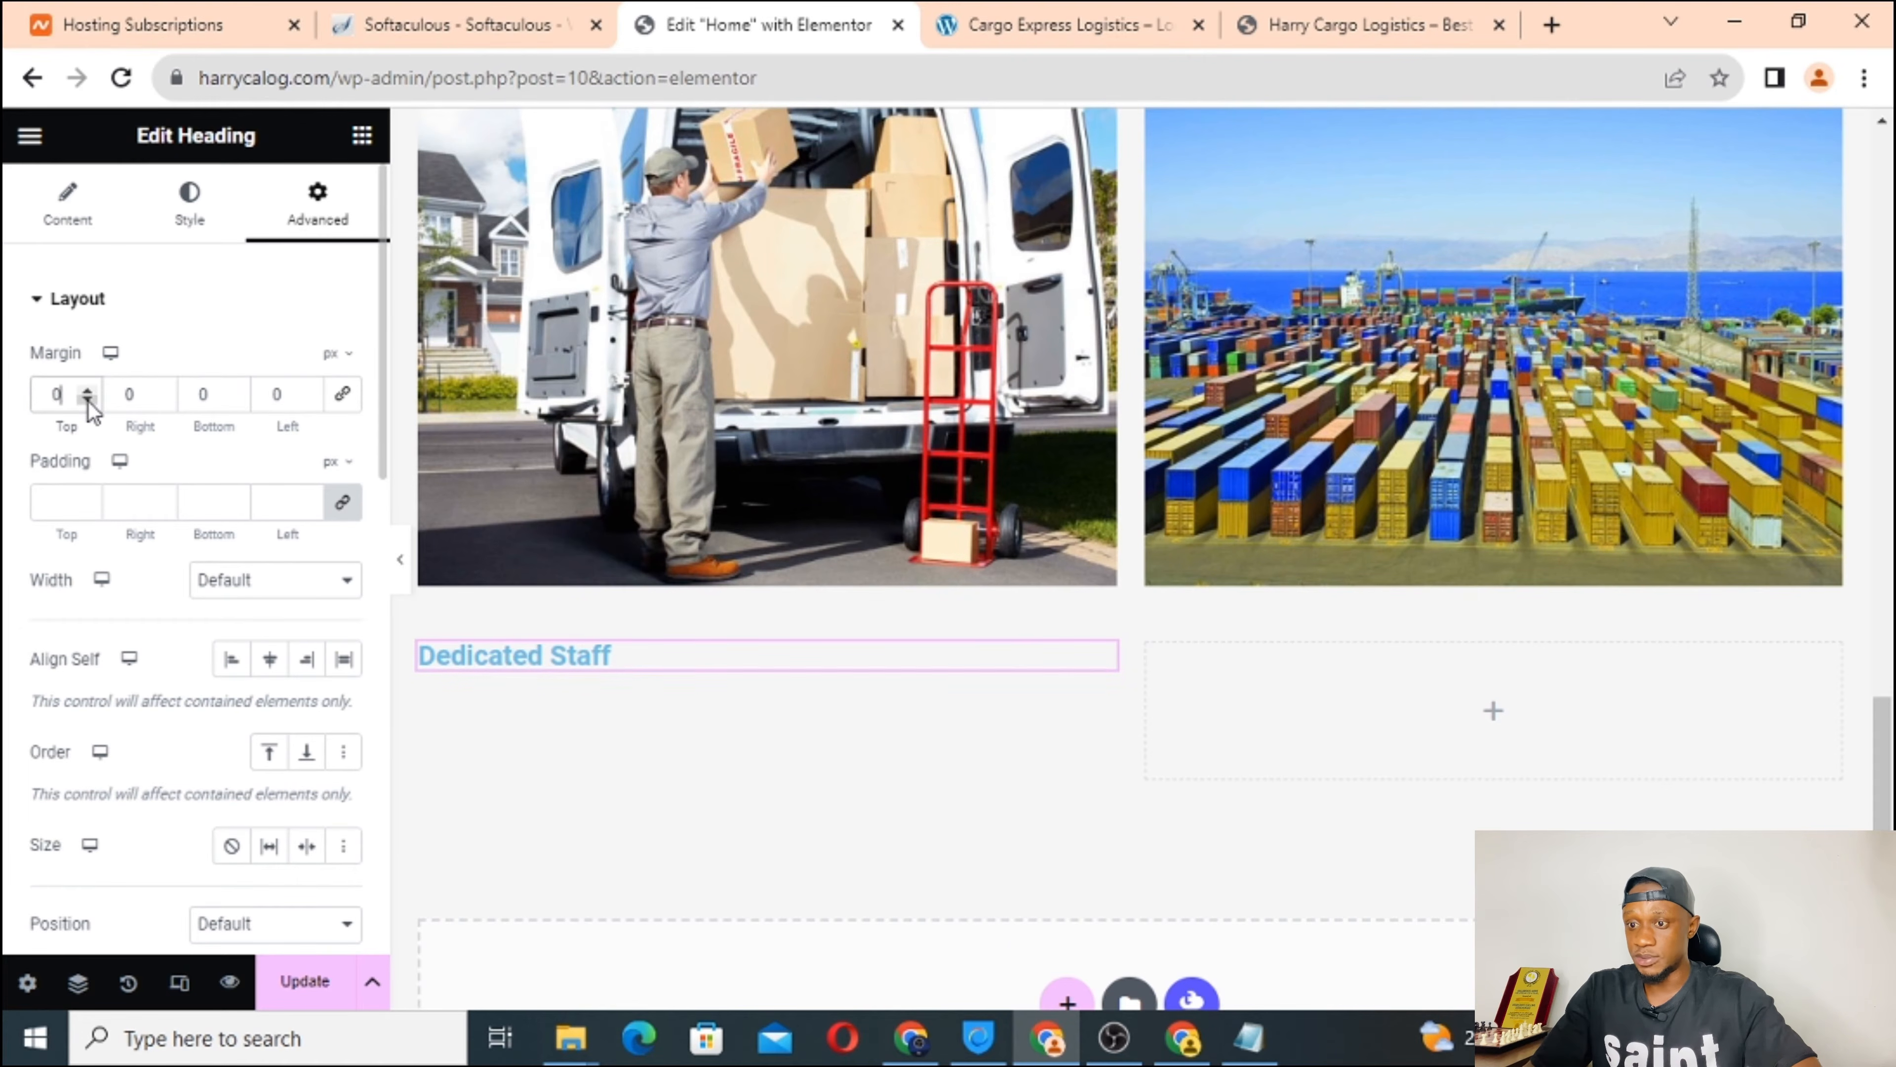
{"action": "left_click", "coordinate": [162, 401]}
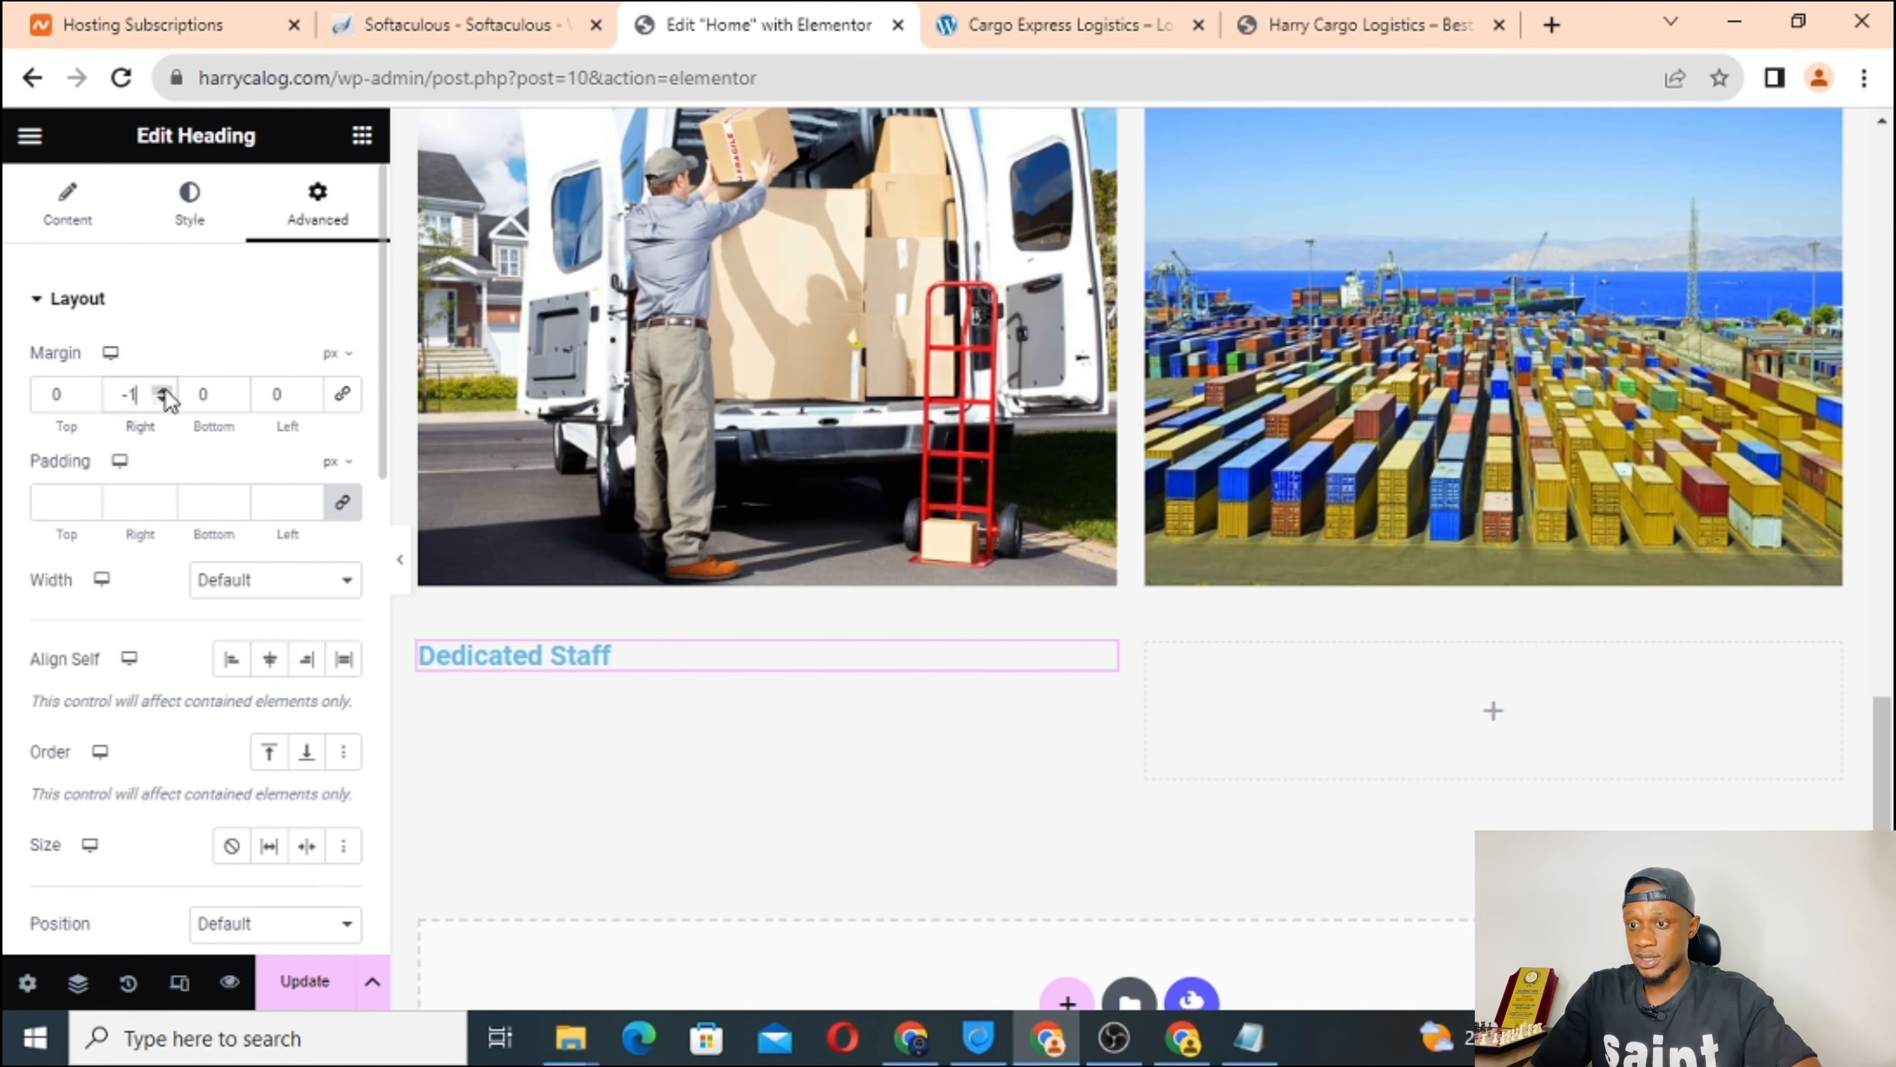
{"action": "left_click_drag", "start_coordinate": [166, 390], "coordinate": [166, 391]}
{"action": "left_click", "coordinate": [166, 401]}
{"action": "left_click", "coordinate": [309, 392]}
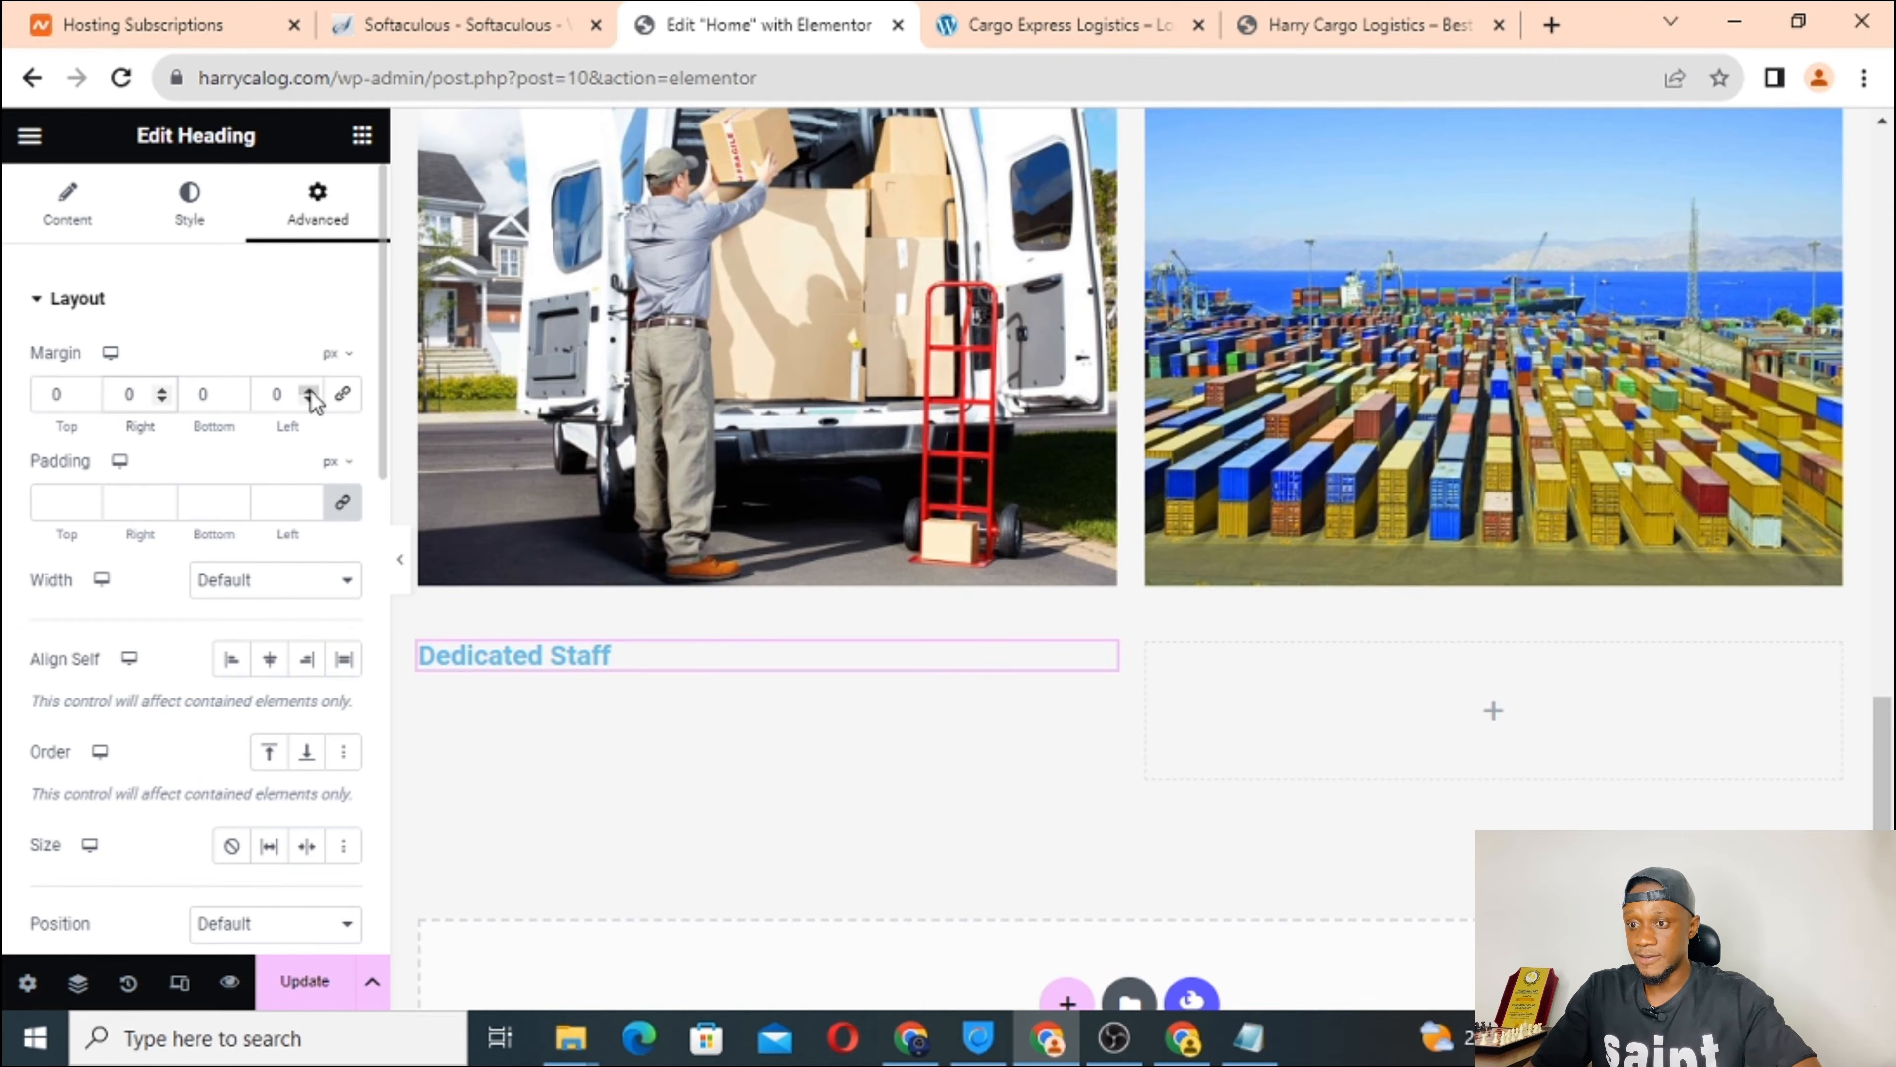
{"action": "left_click_drag", "start_coordinate": [310, 392], "coordinate": [308, 401]}
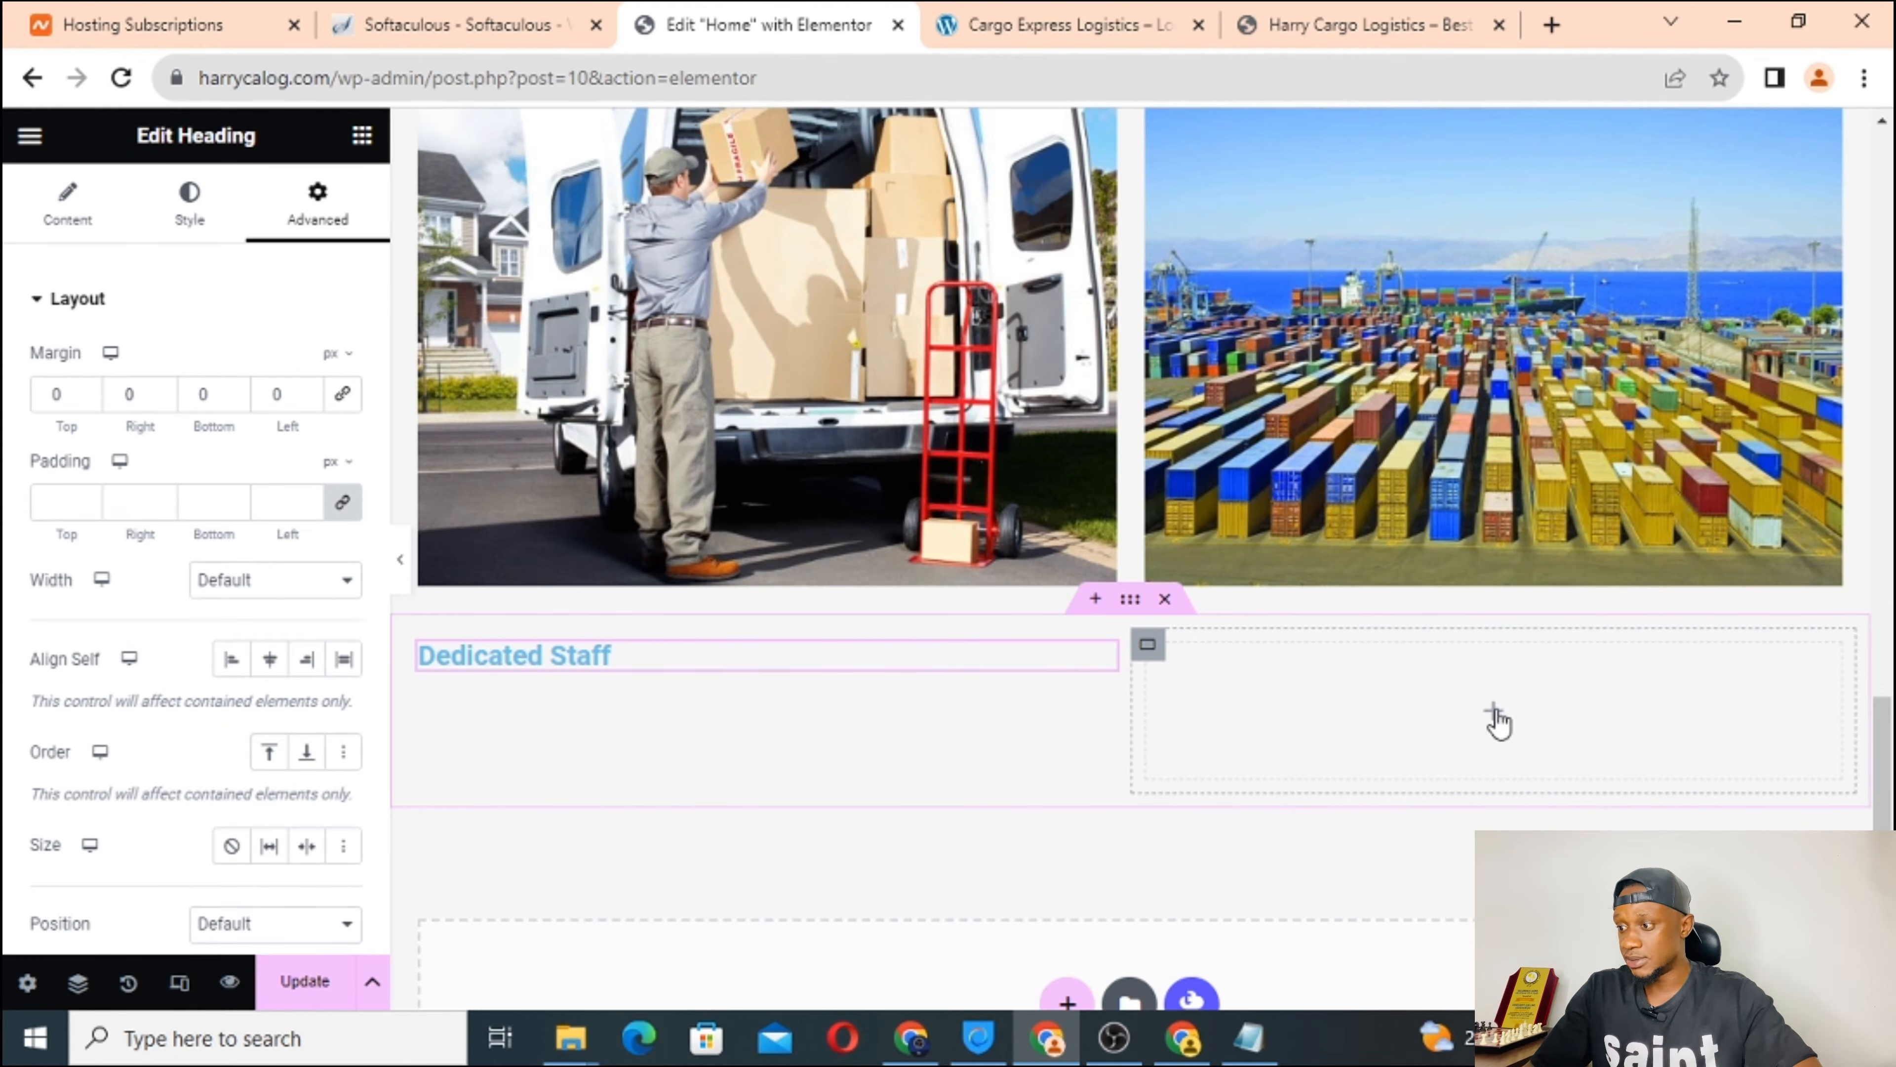
Drop a Heading widget into the empty right column and make it an H5.
{"action": "left_click", "coordinate": [1496, 716]}
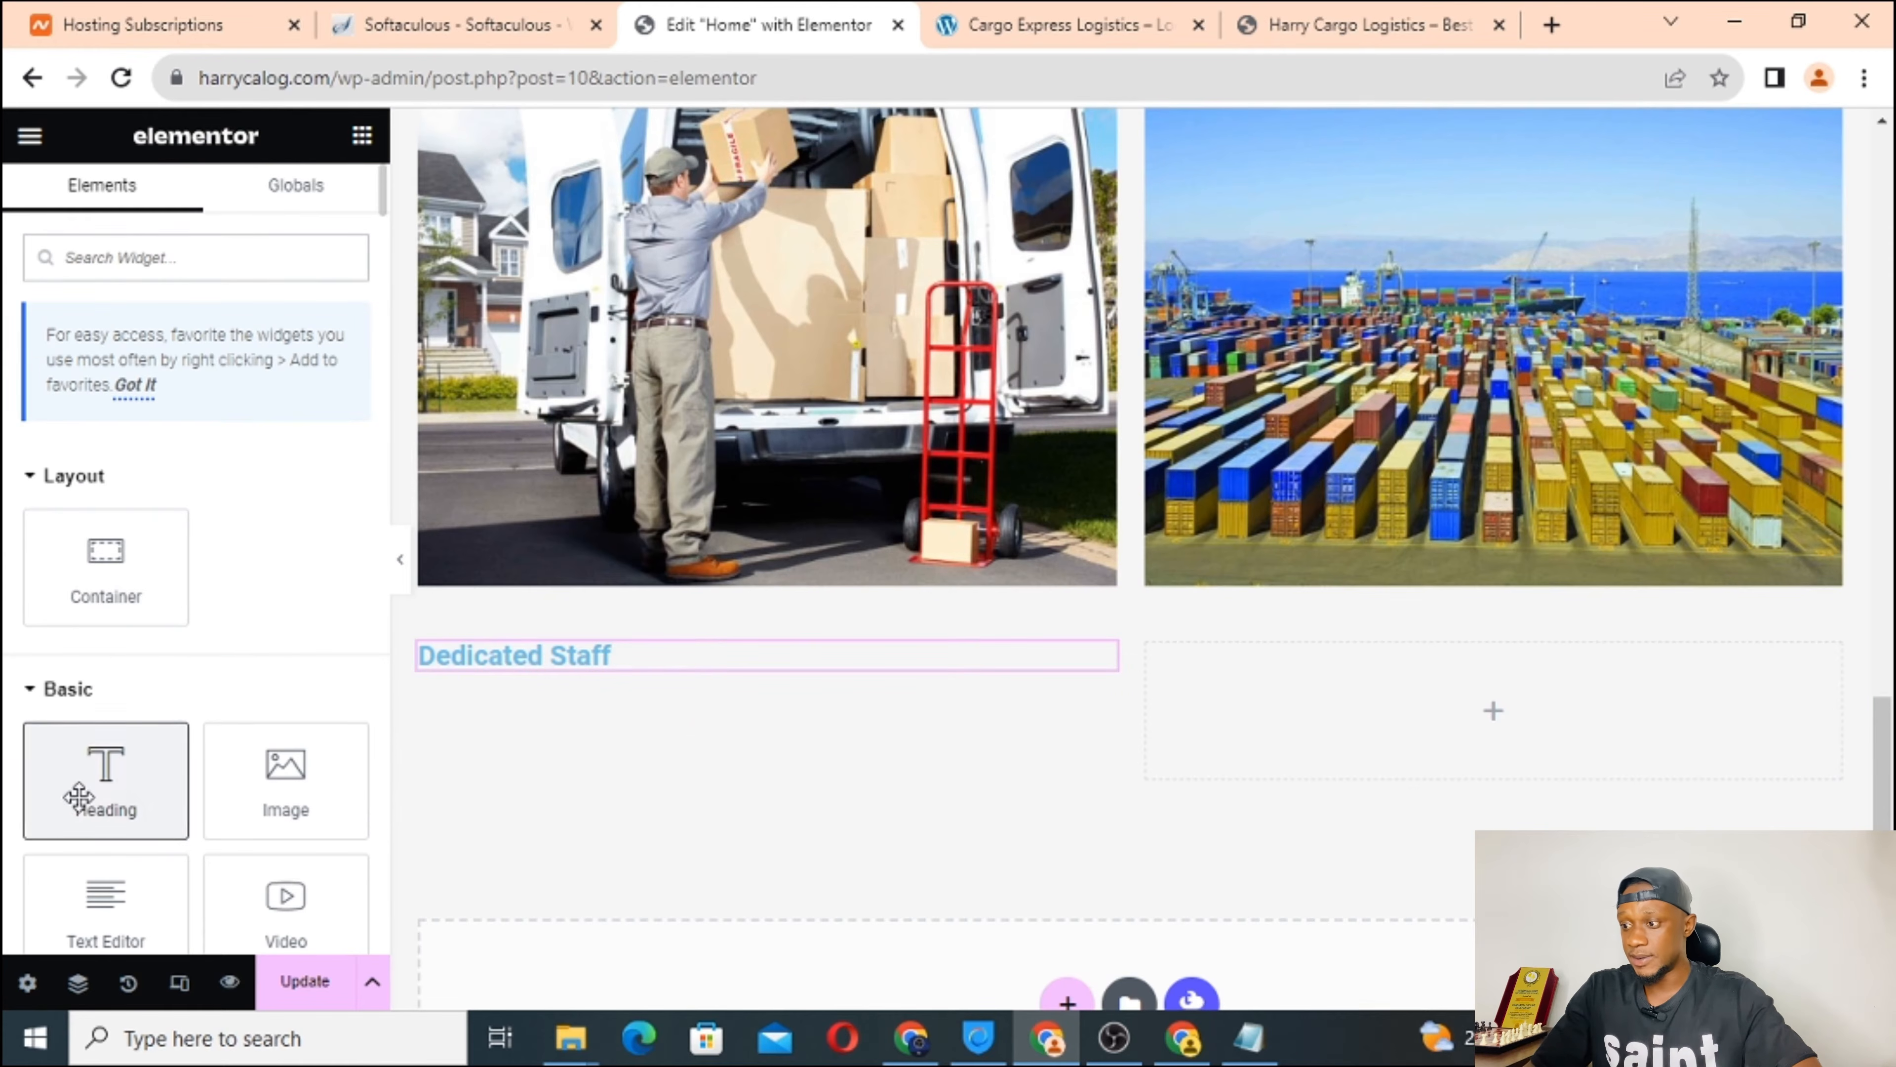
{"action": "left_click_drag", "start_coordinate": [78, 796], "coordinate": [1297, 700]}
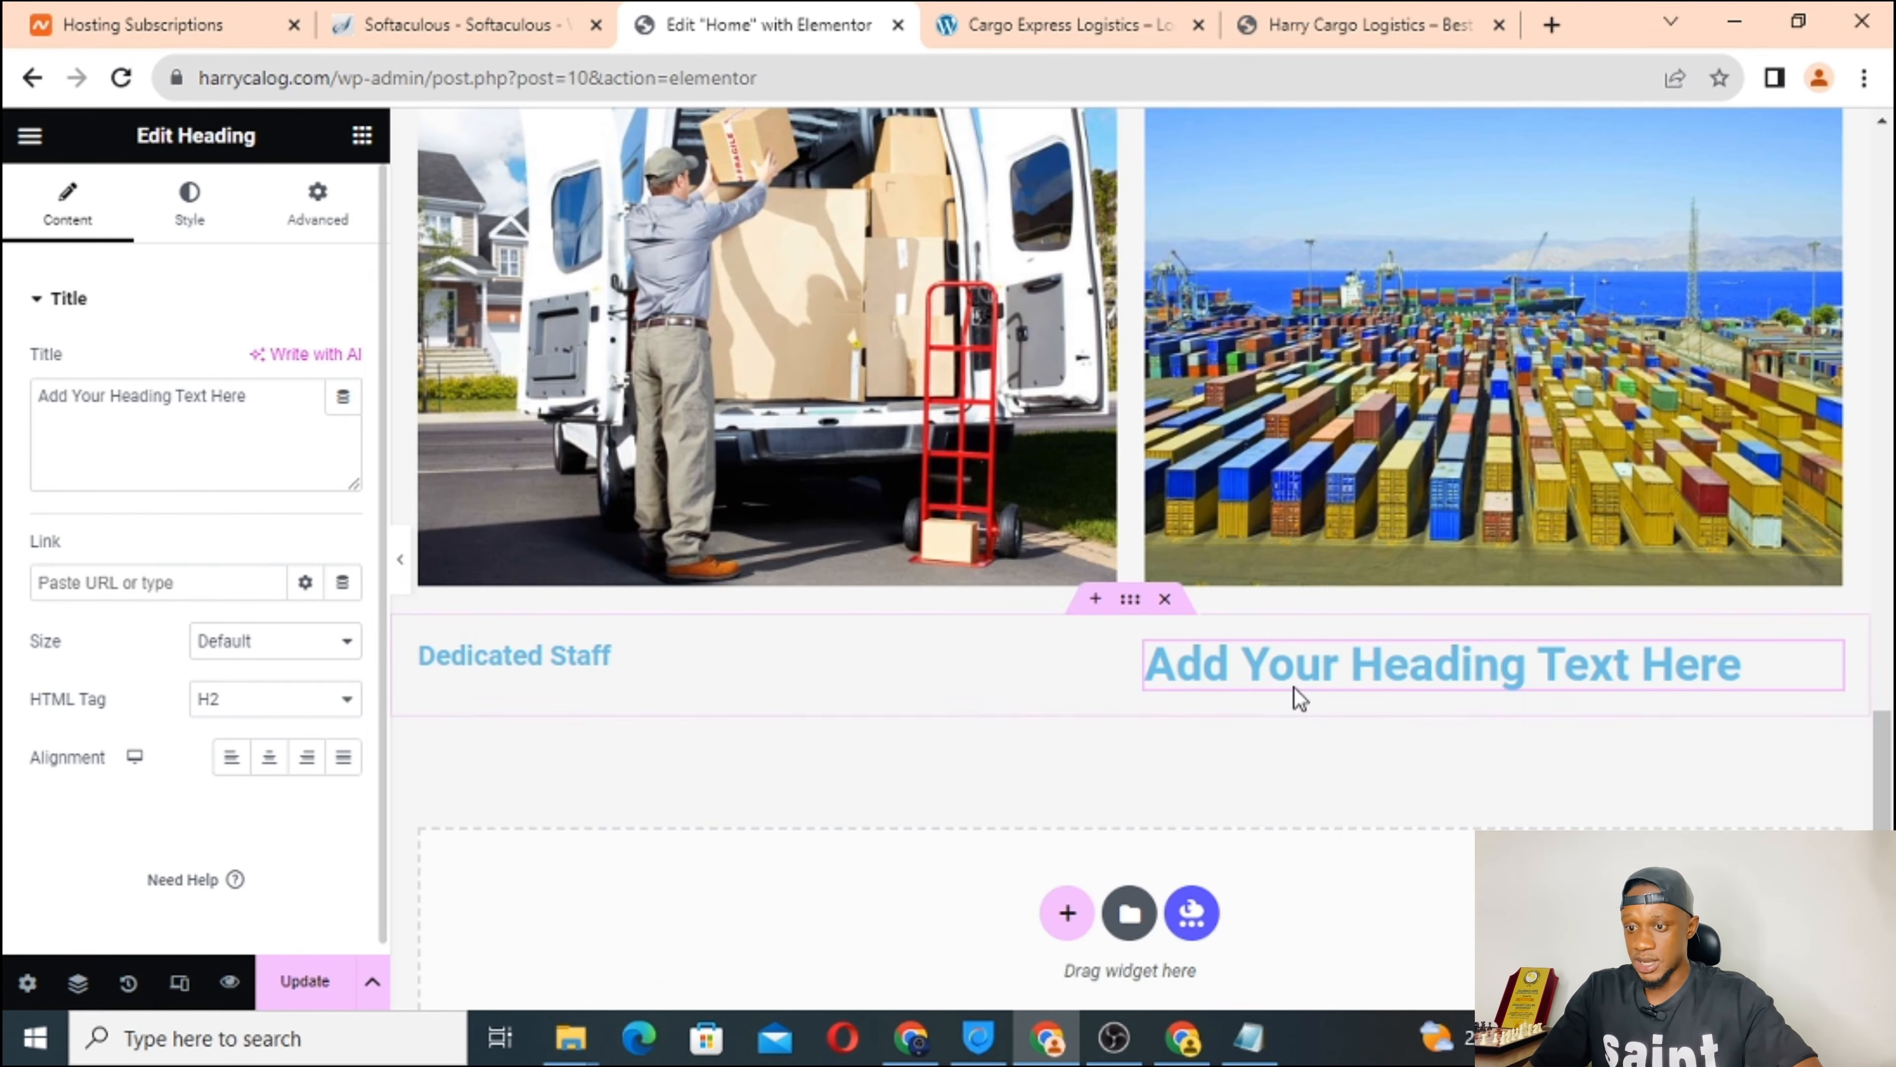
{"action": "left_click", "coordinate": [233, 712]}
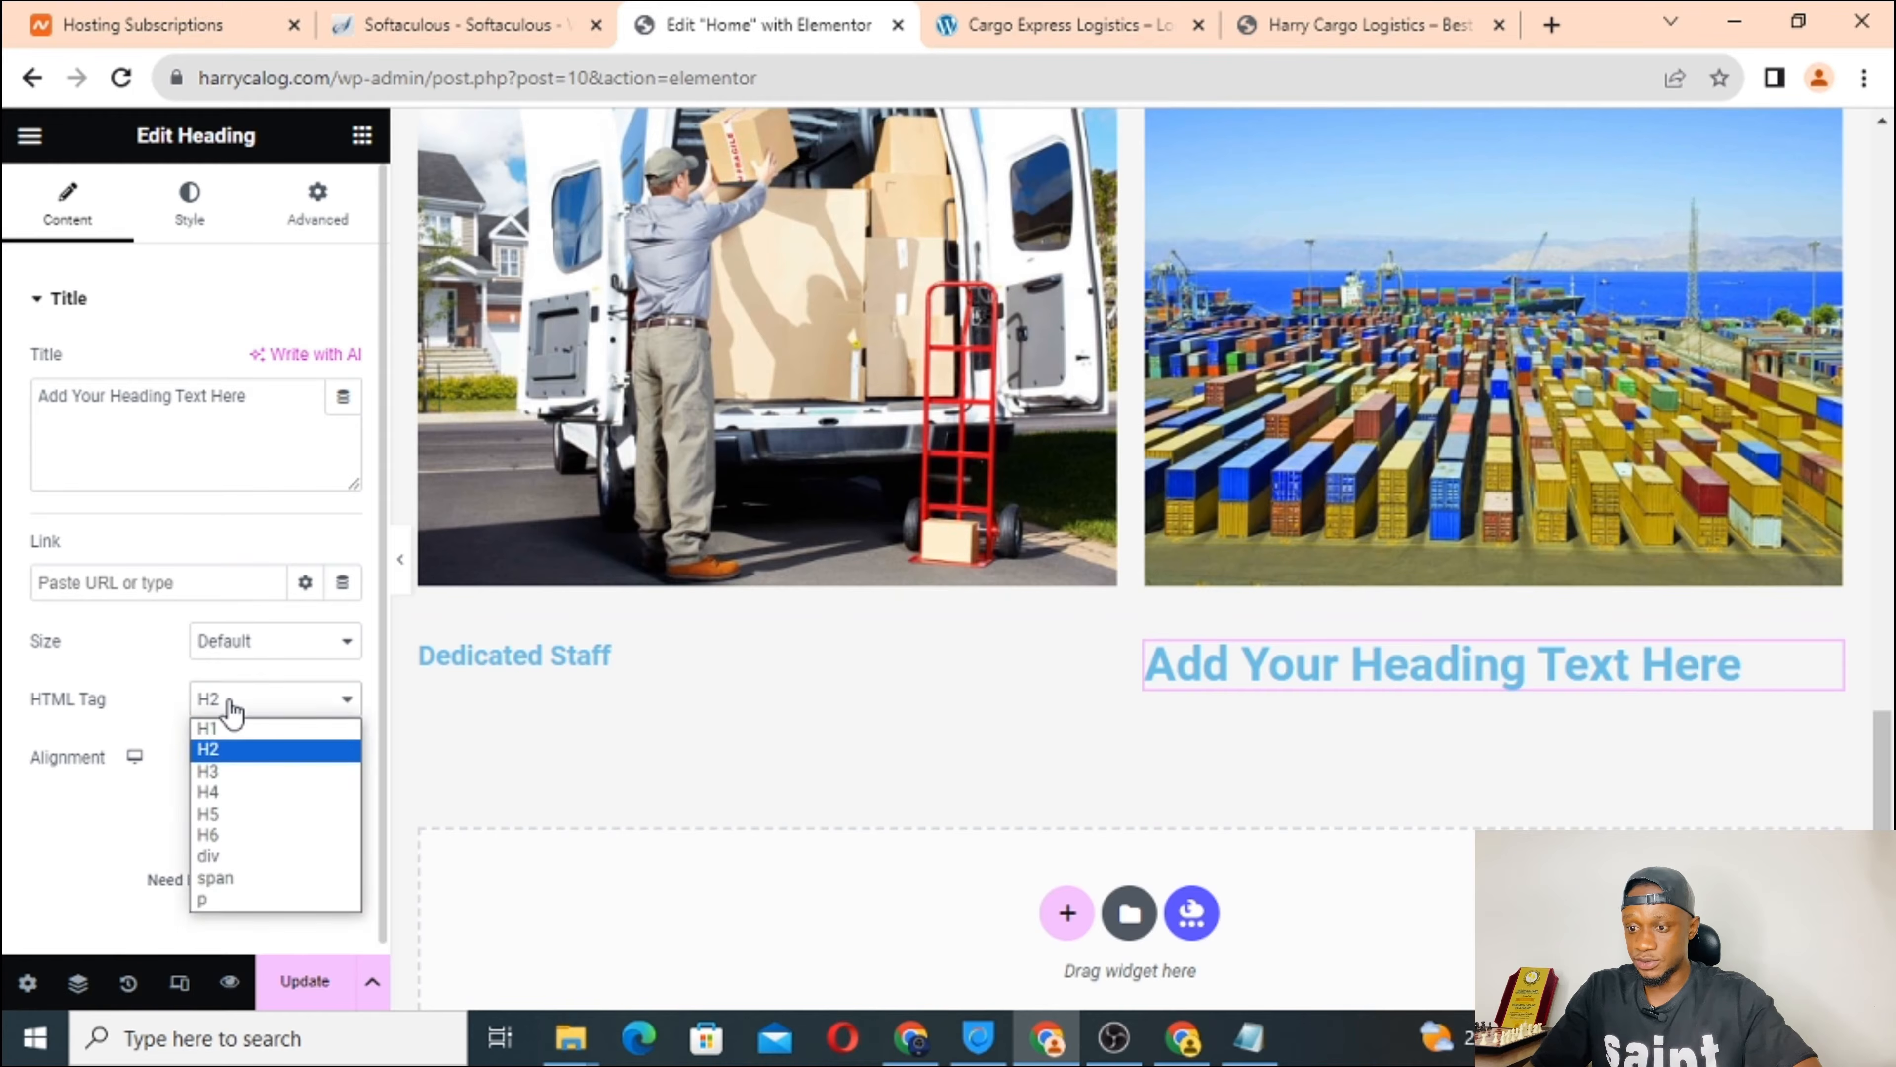
{"action": "left_click", "coordinate": [226, 814]}
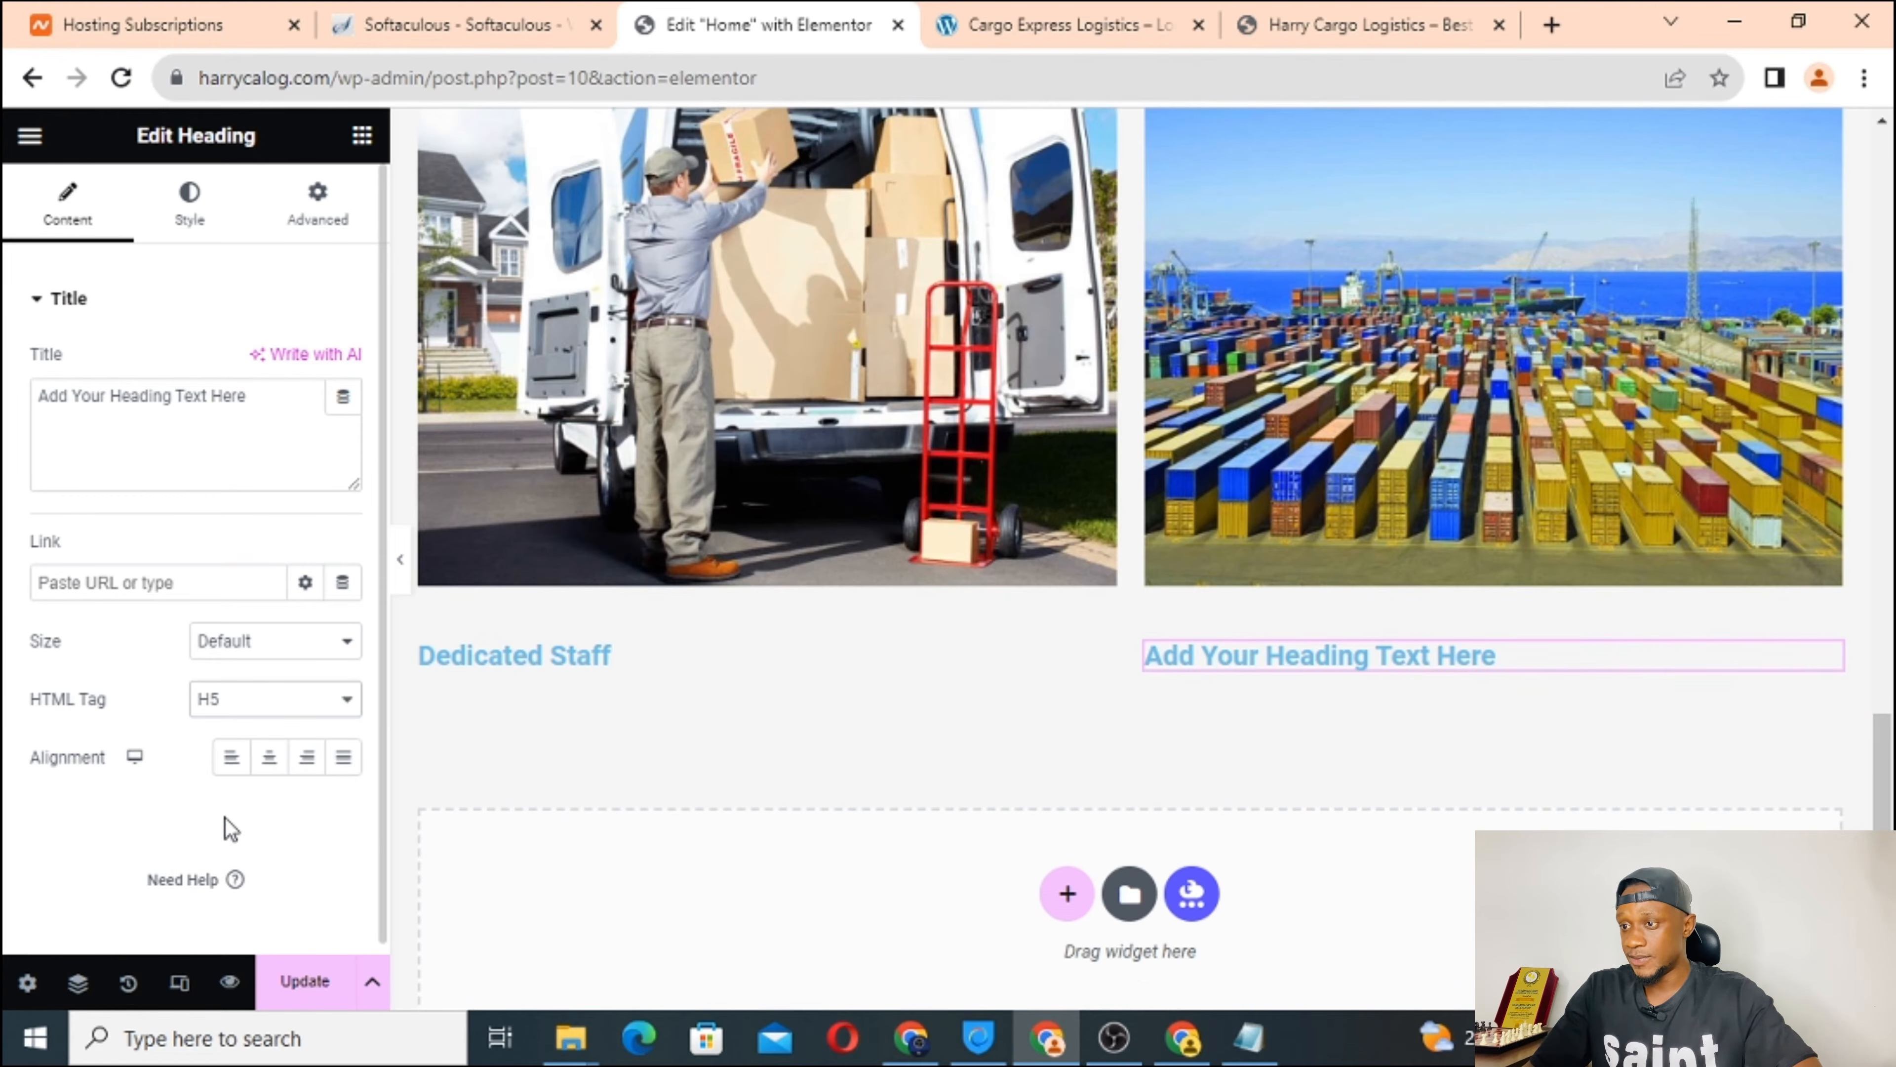
Change its title to 'Storage Facility', matching the live site's second column wording.
{"action": "left_click", "coordinate": [970, 17]}
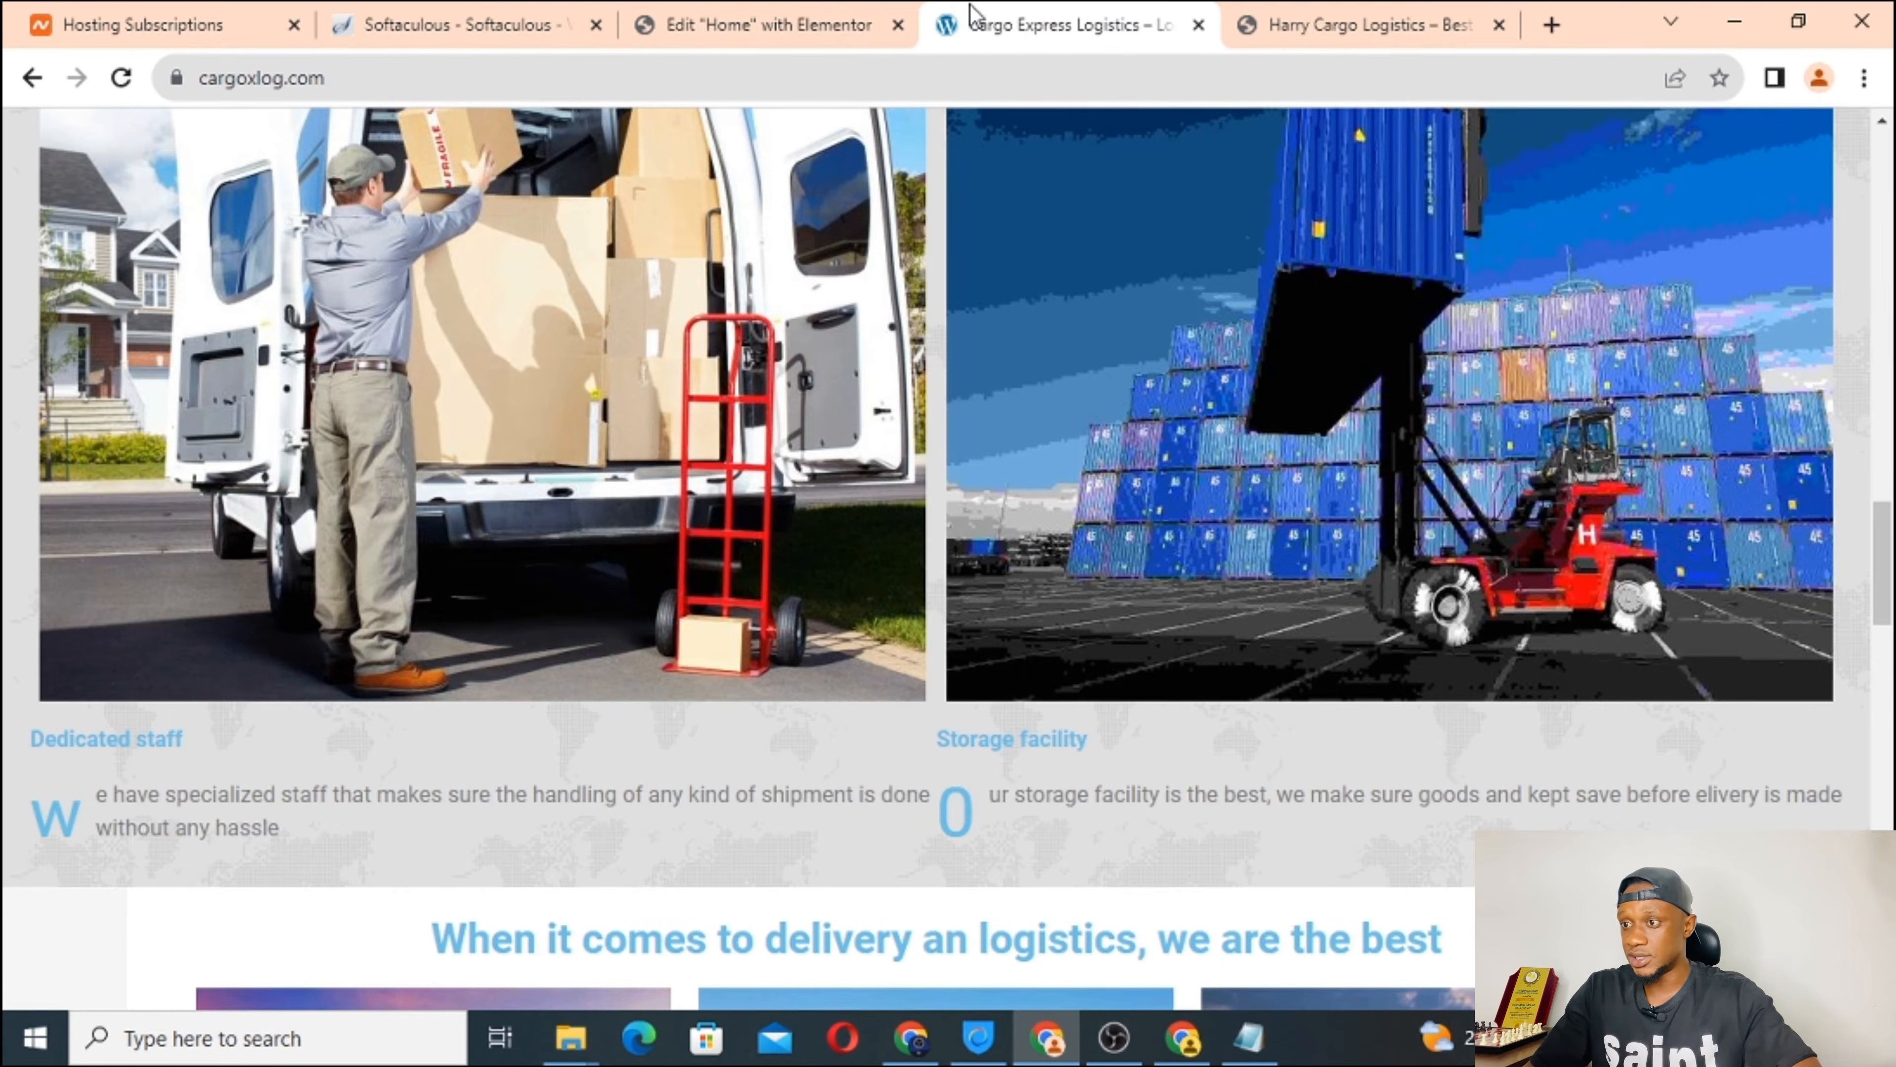
{"action": "left_click", "coordinate": [810, 17]}
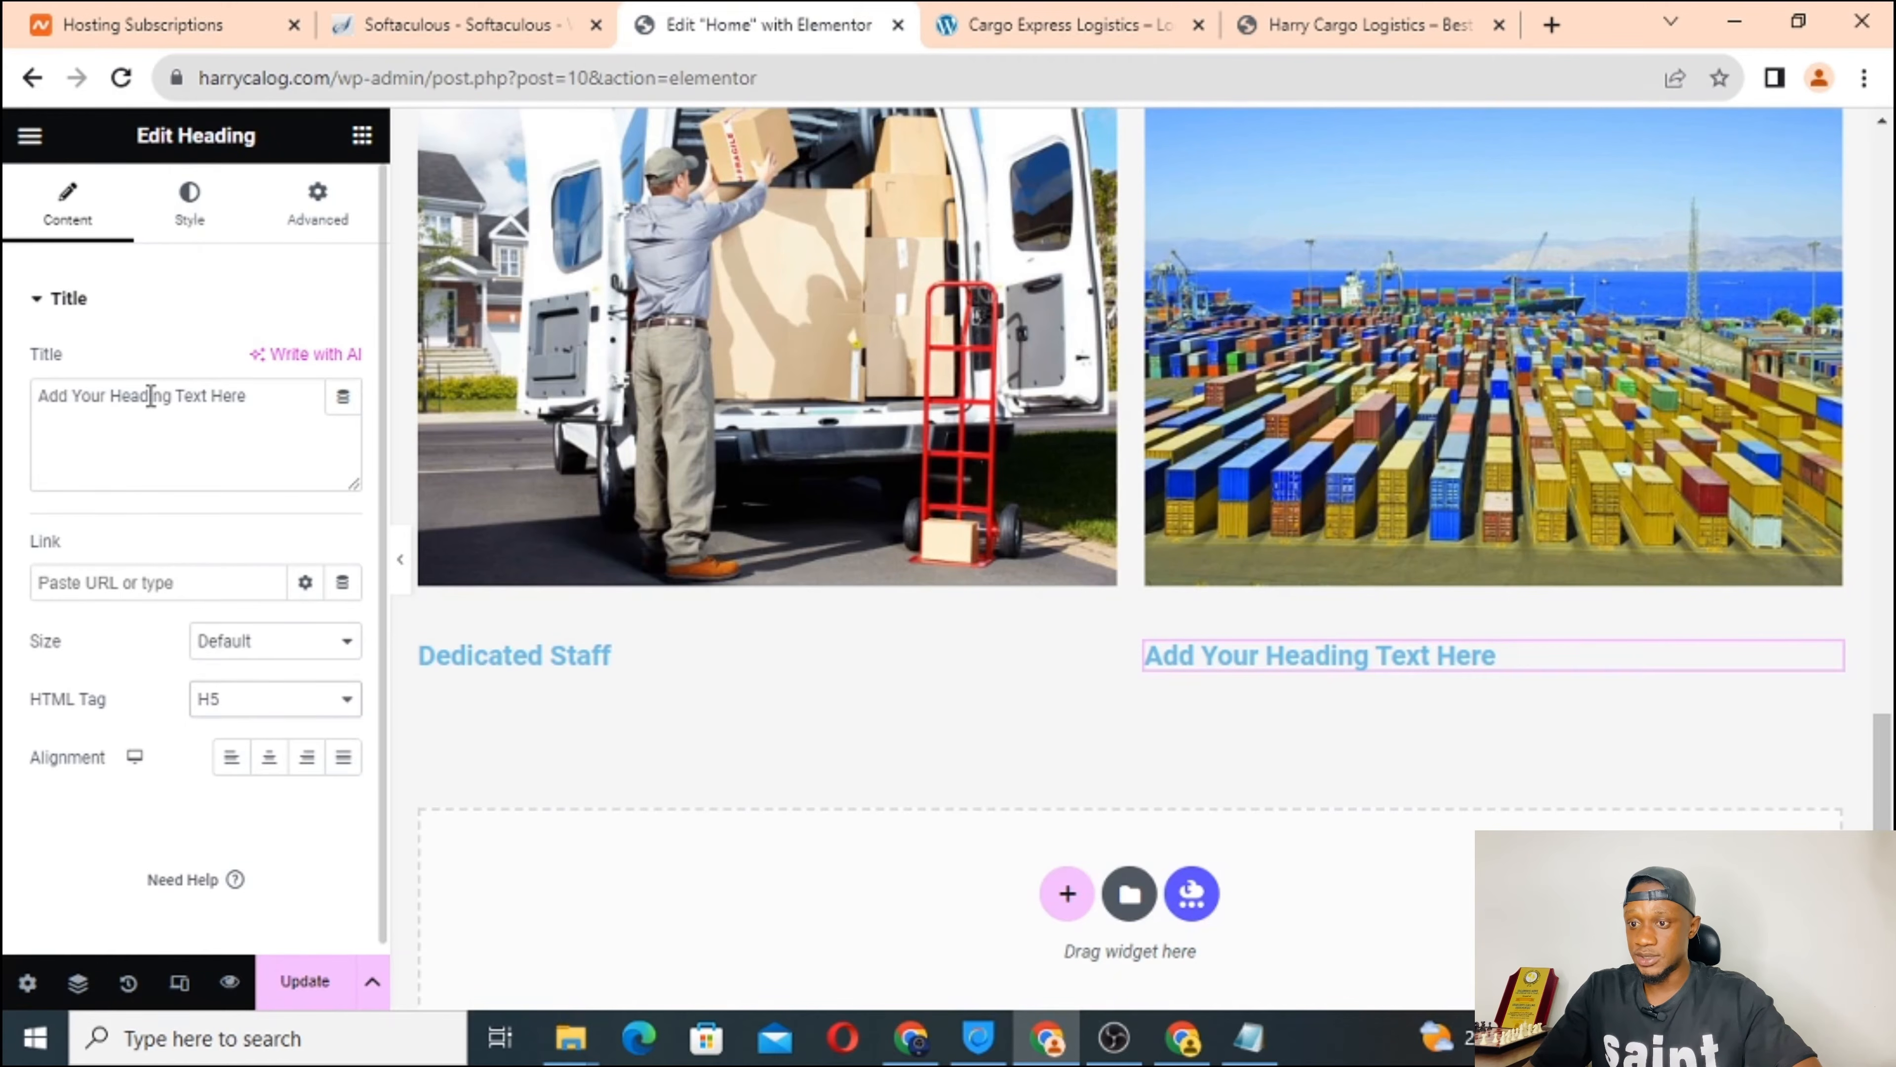
{"action": "triple_click", "coordinate": [150, 395]}
{"action": "type", "text": "t"}
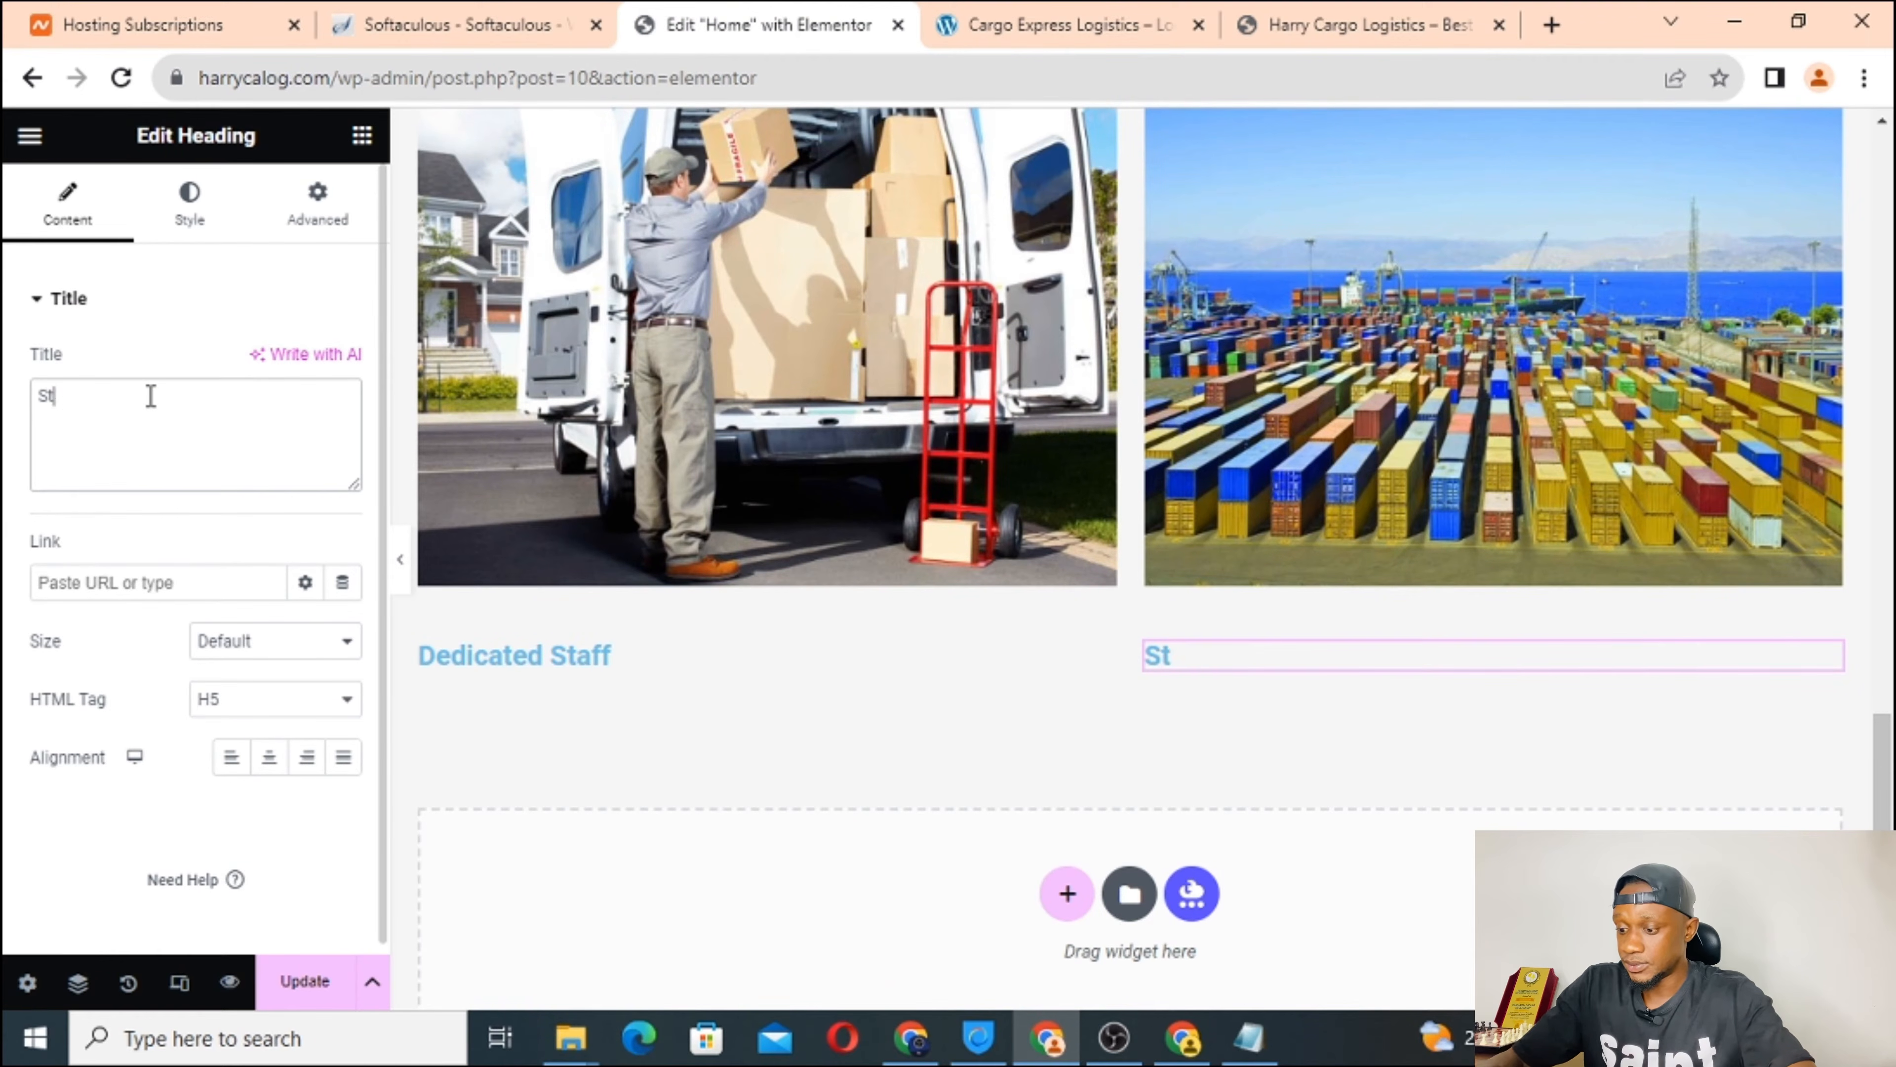
{"action": "type", "text": "orage F"}
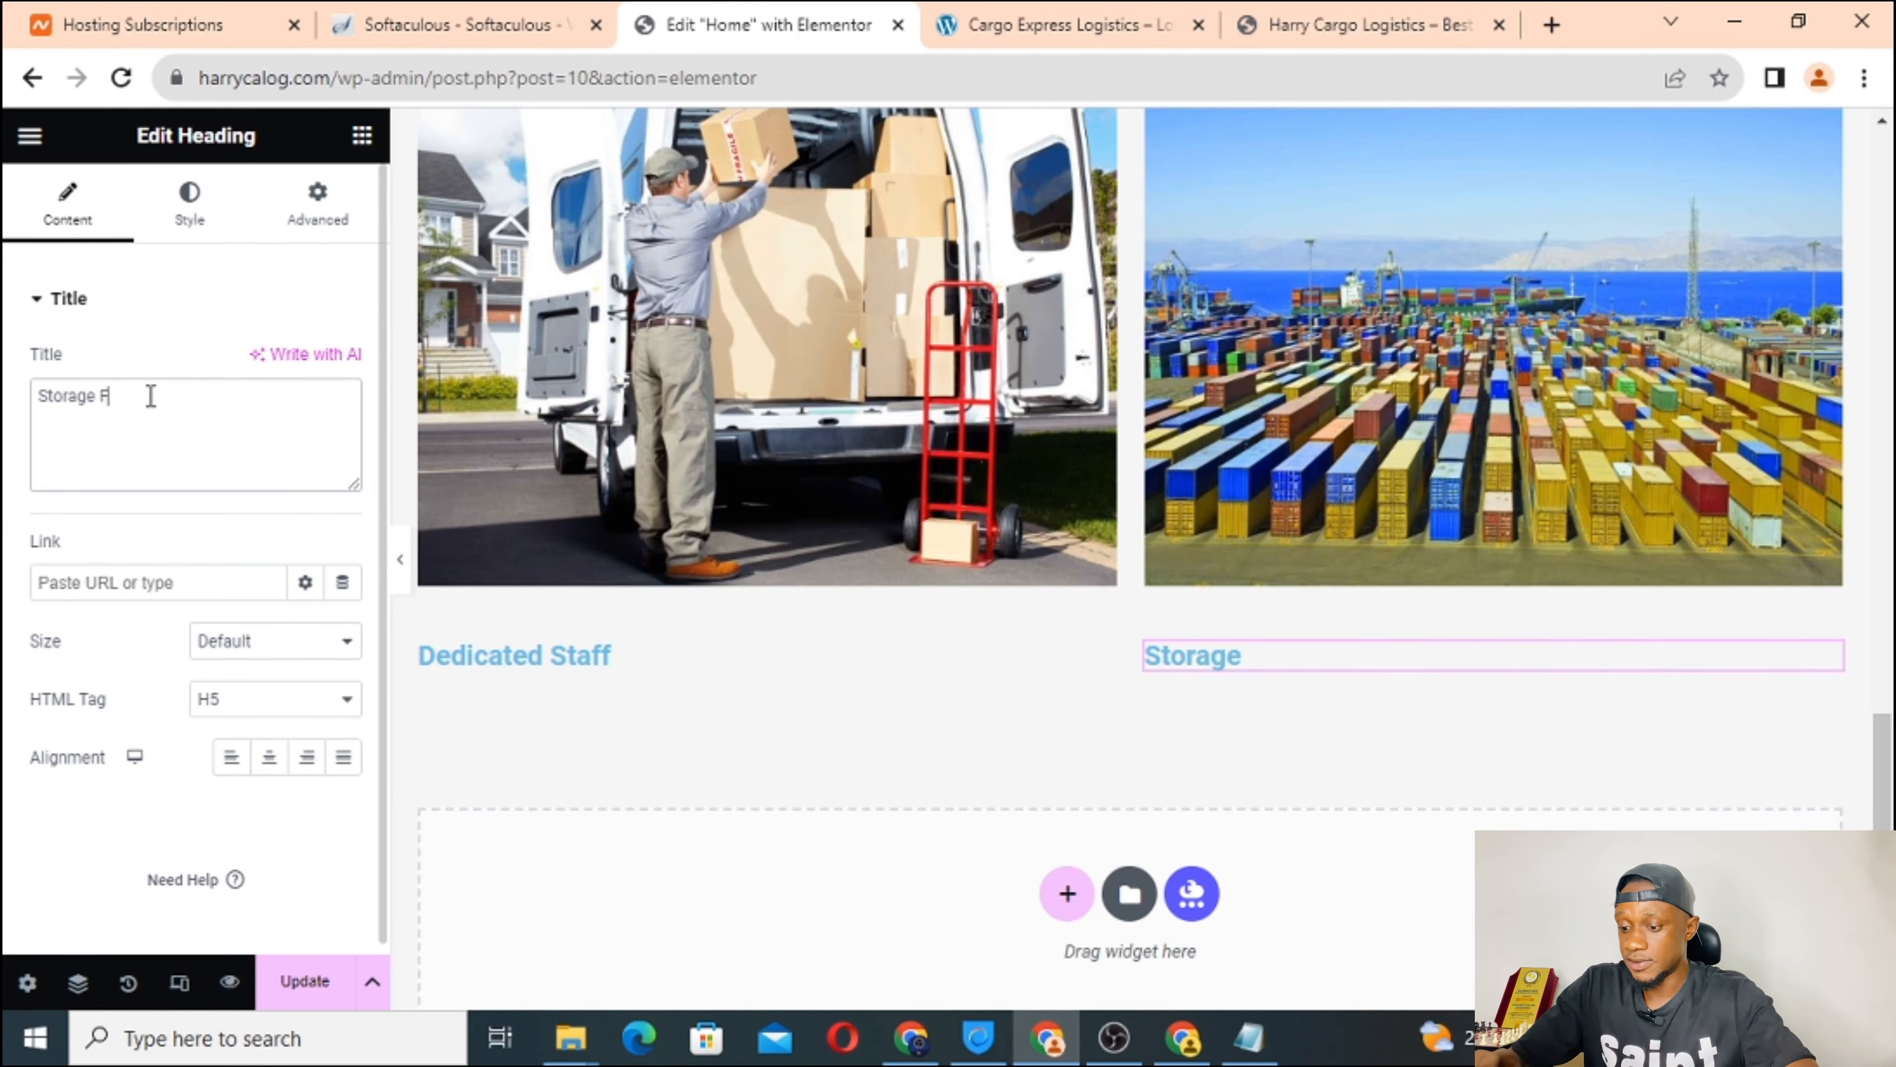
{"action": "type", "text": "acility"}
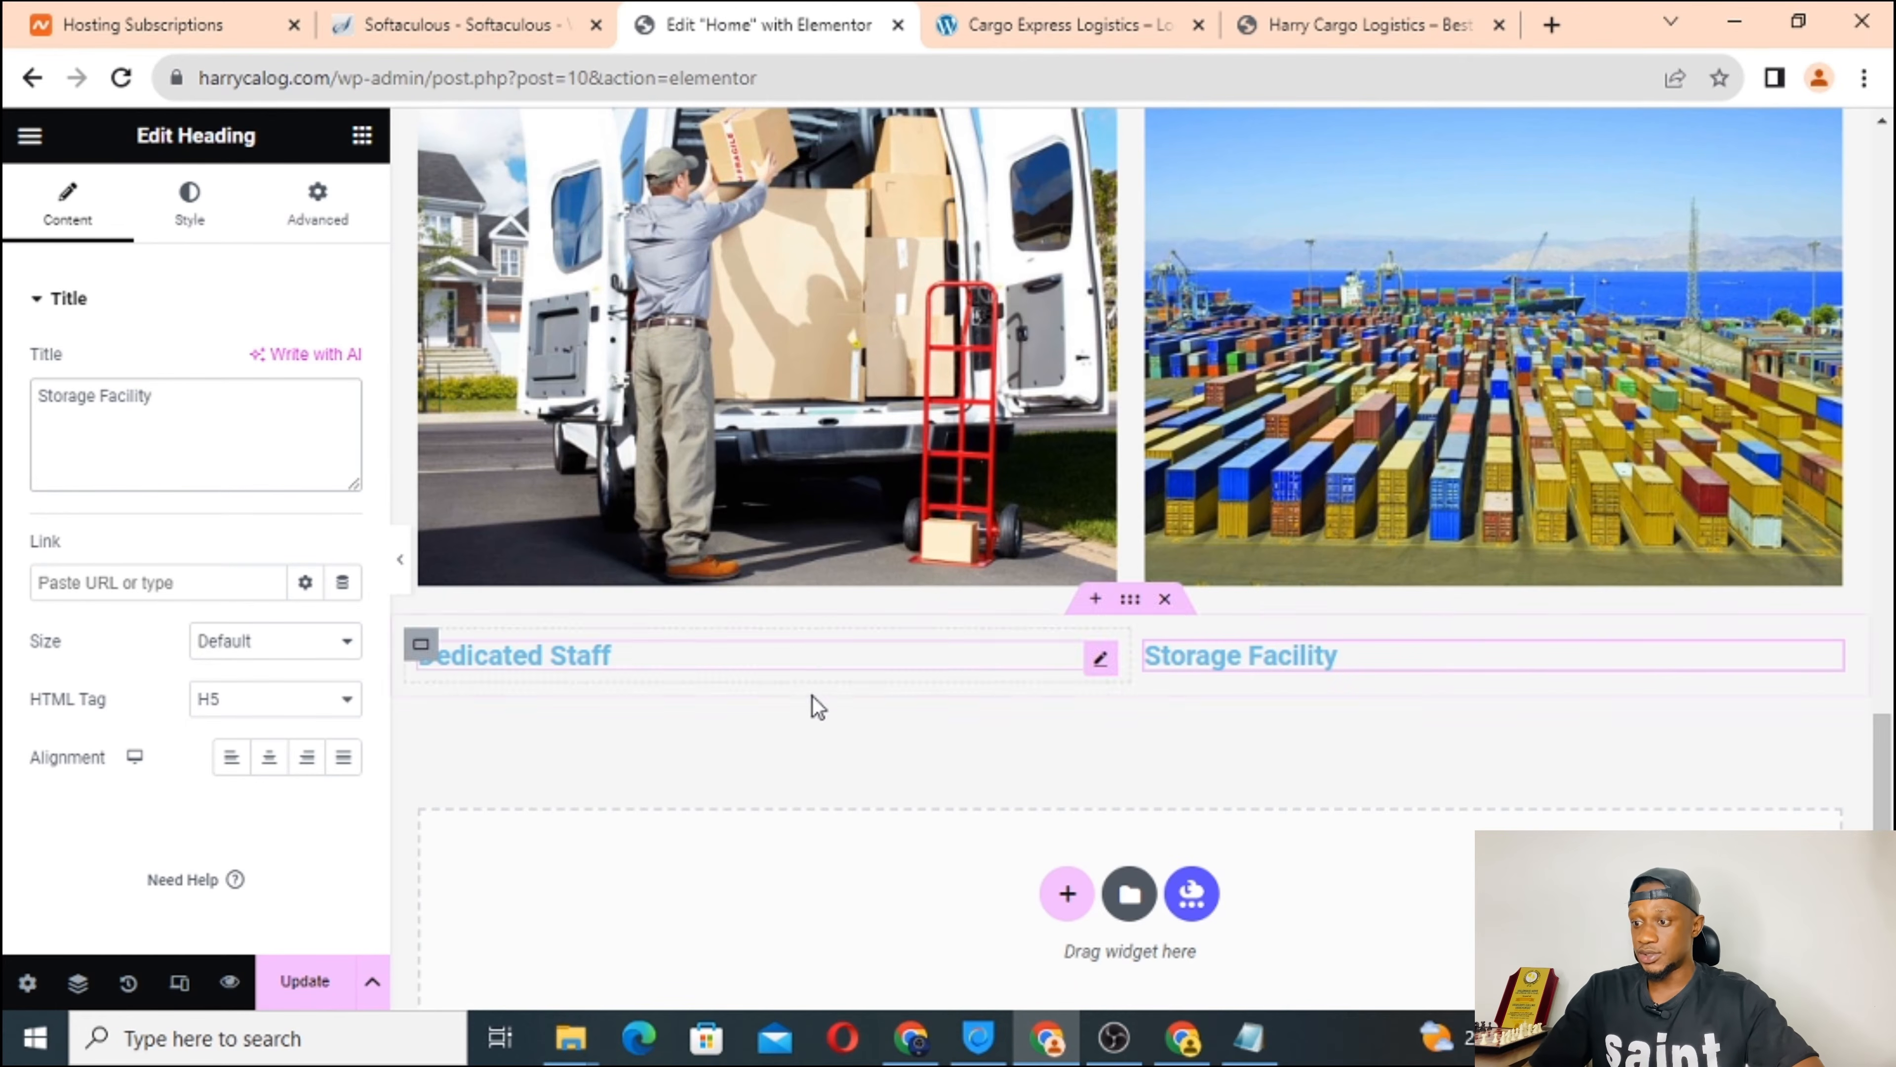
{"action": "left_click", "coordinate": [989, 22]}
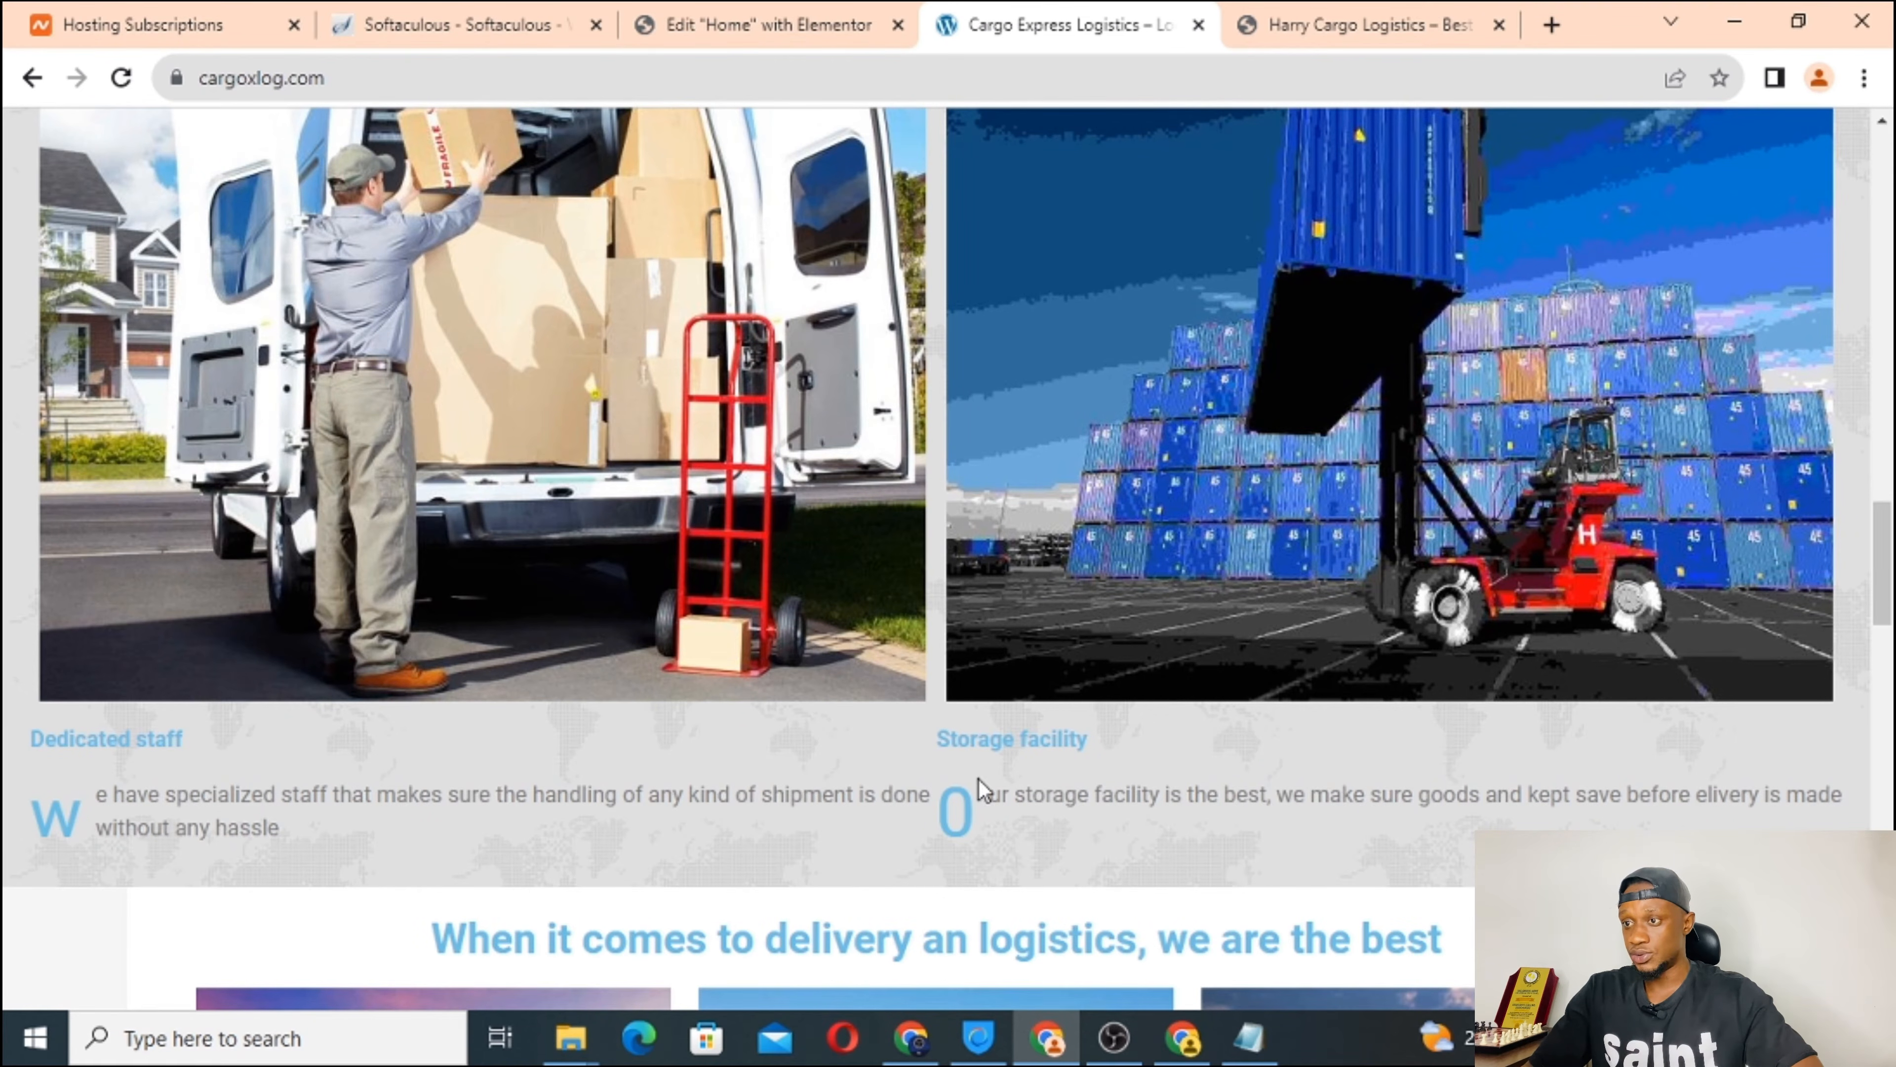
{"action": "left_click", "coordinate": [642, 22]}
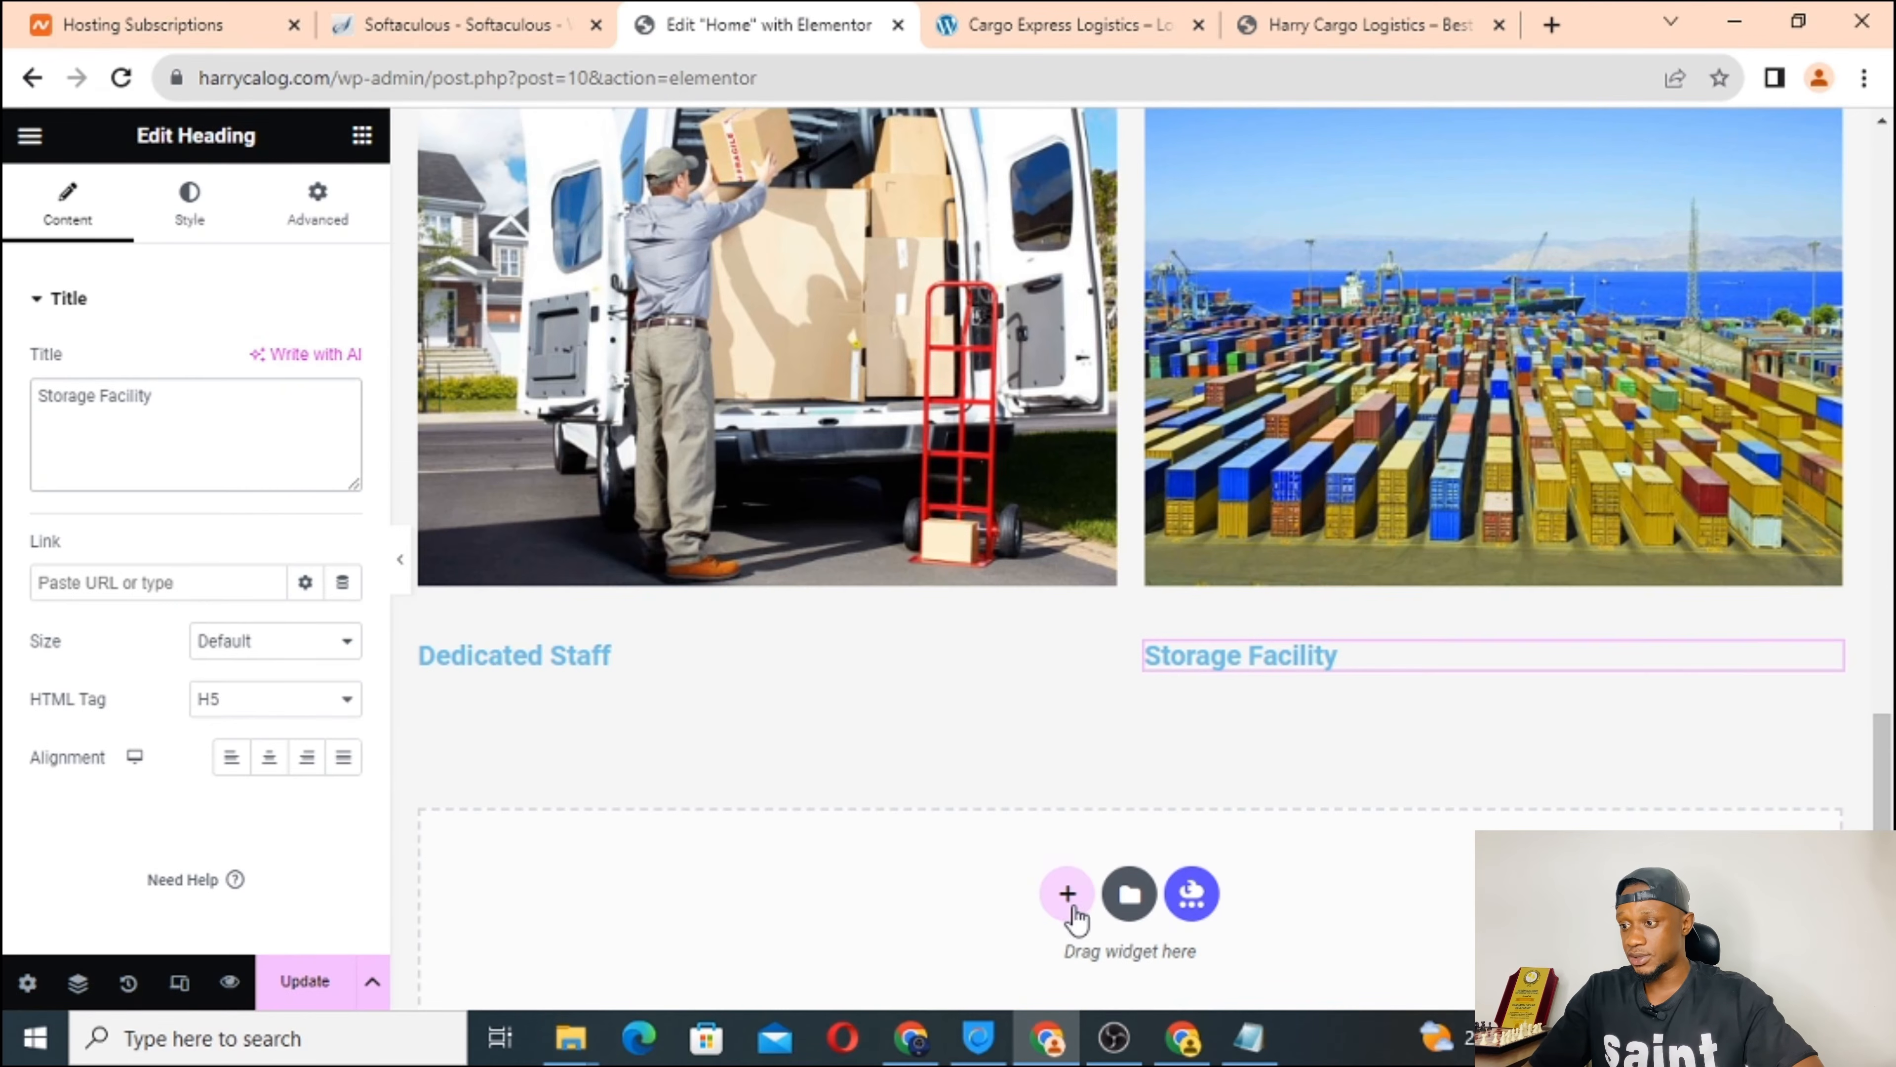
Insert a new two-column container below the two H5 headings.
{"action": "left_click", "coordinate": [1069, 905]}
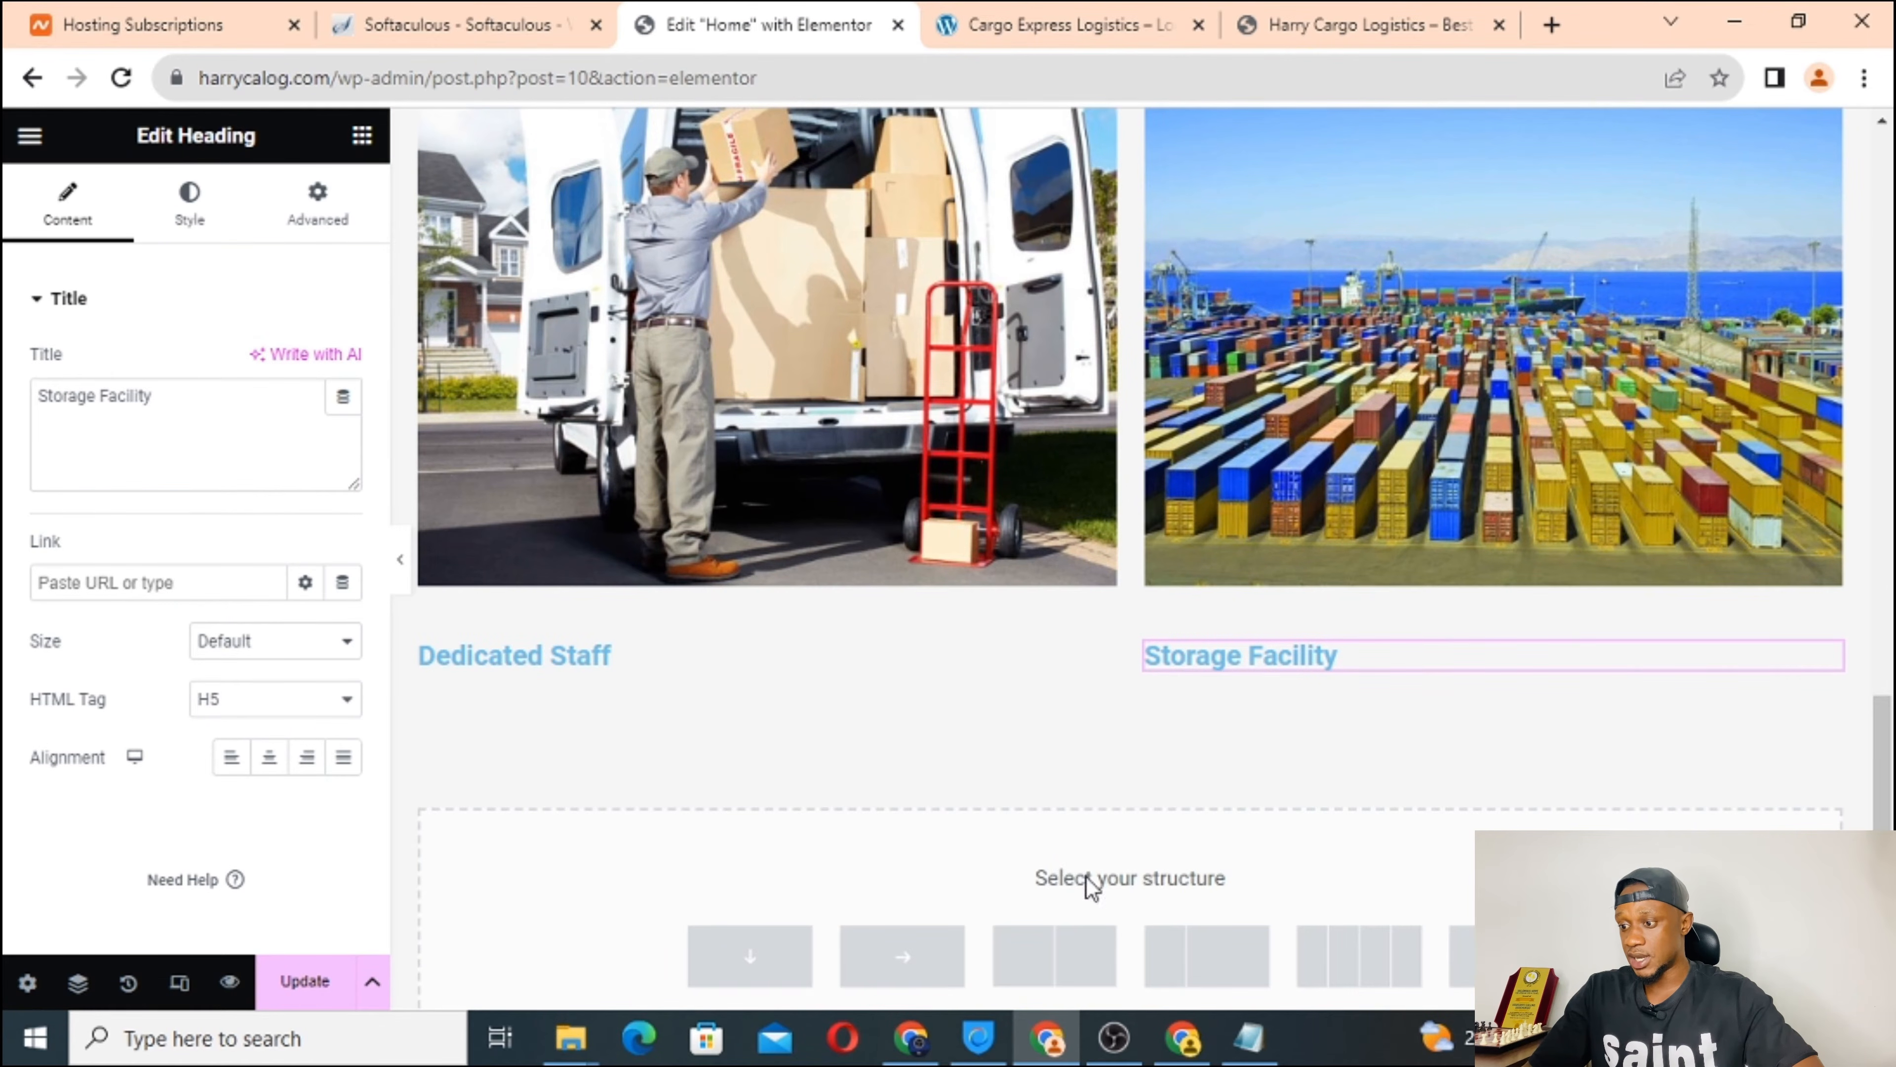
{"action": "scroll", "coordinate": [1213, 744], "scroll_direction": "down", "scroll_amount": 3}
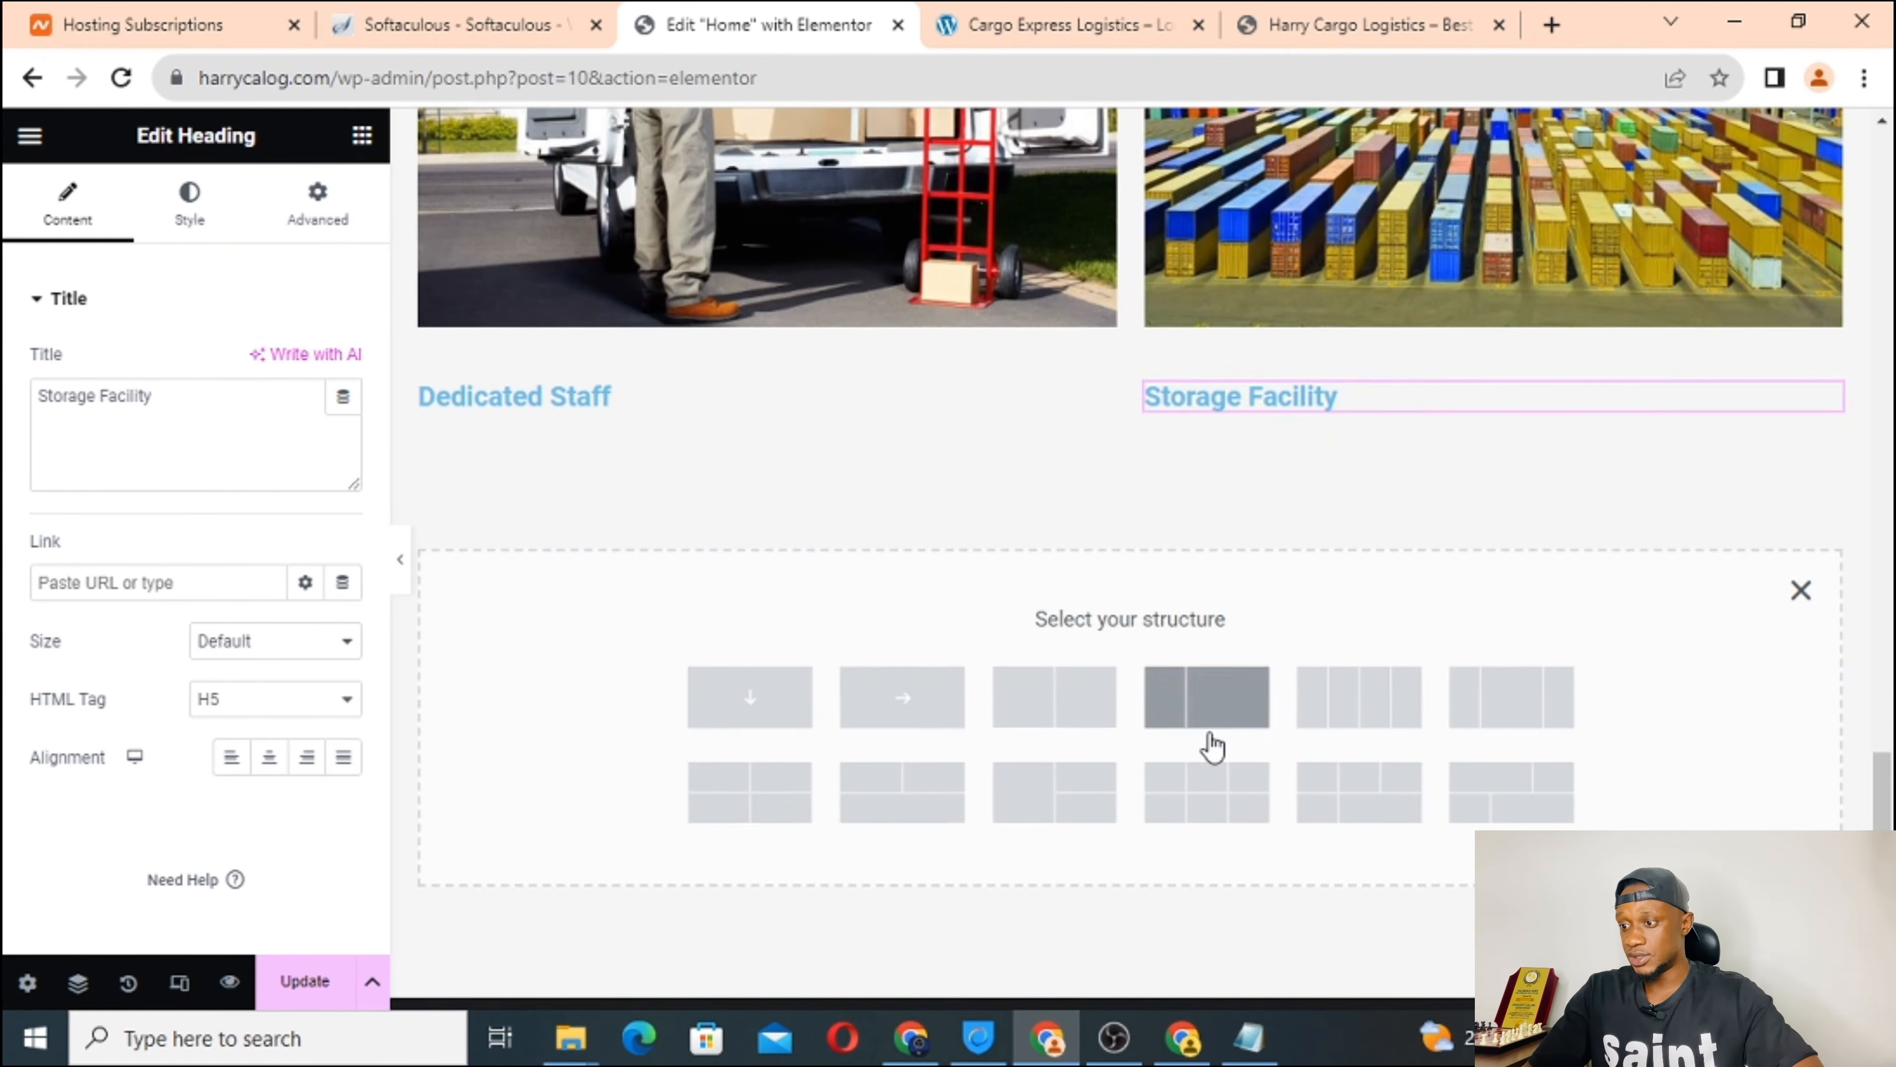
{"action": "left_click", "coordinate": [1055, 706]}
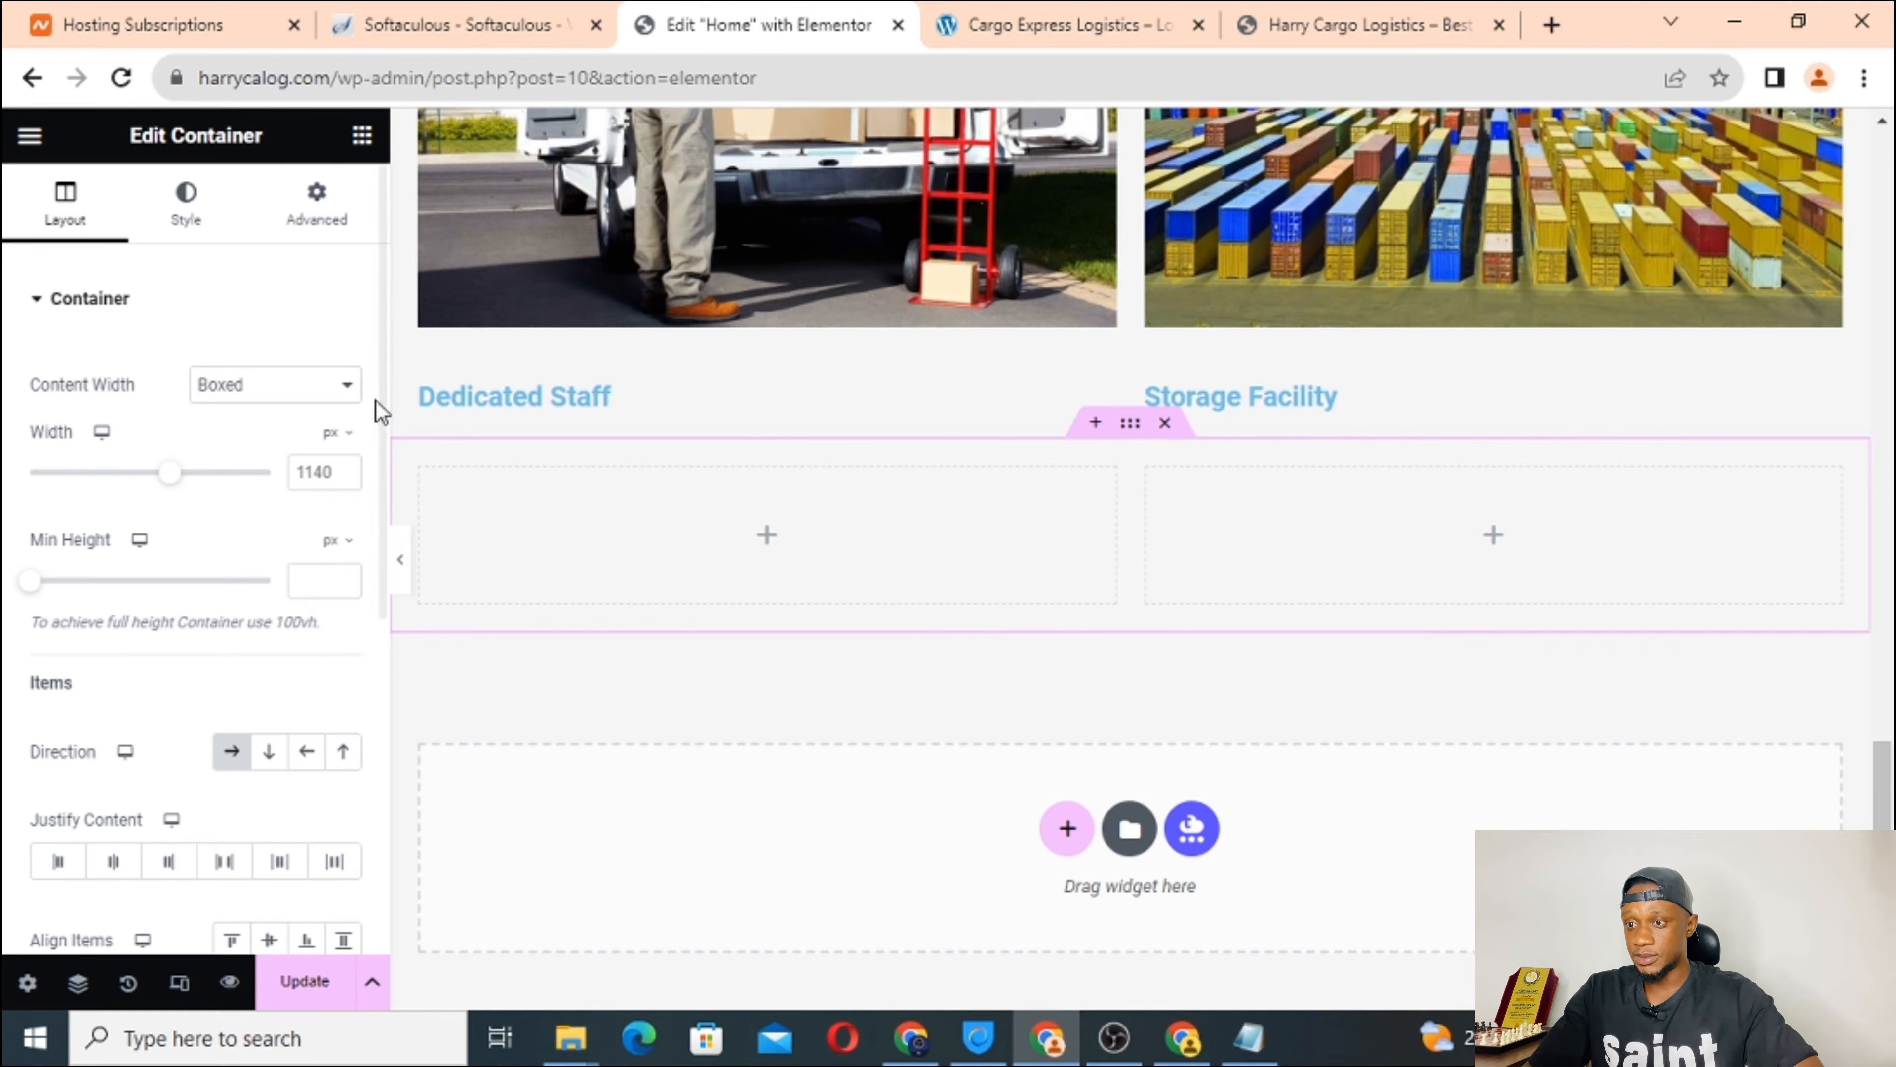
{"action": "left_click", "coordinate": [620, 398]}
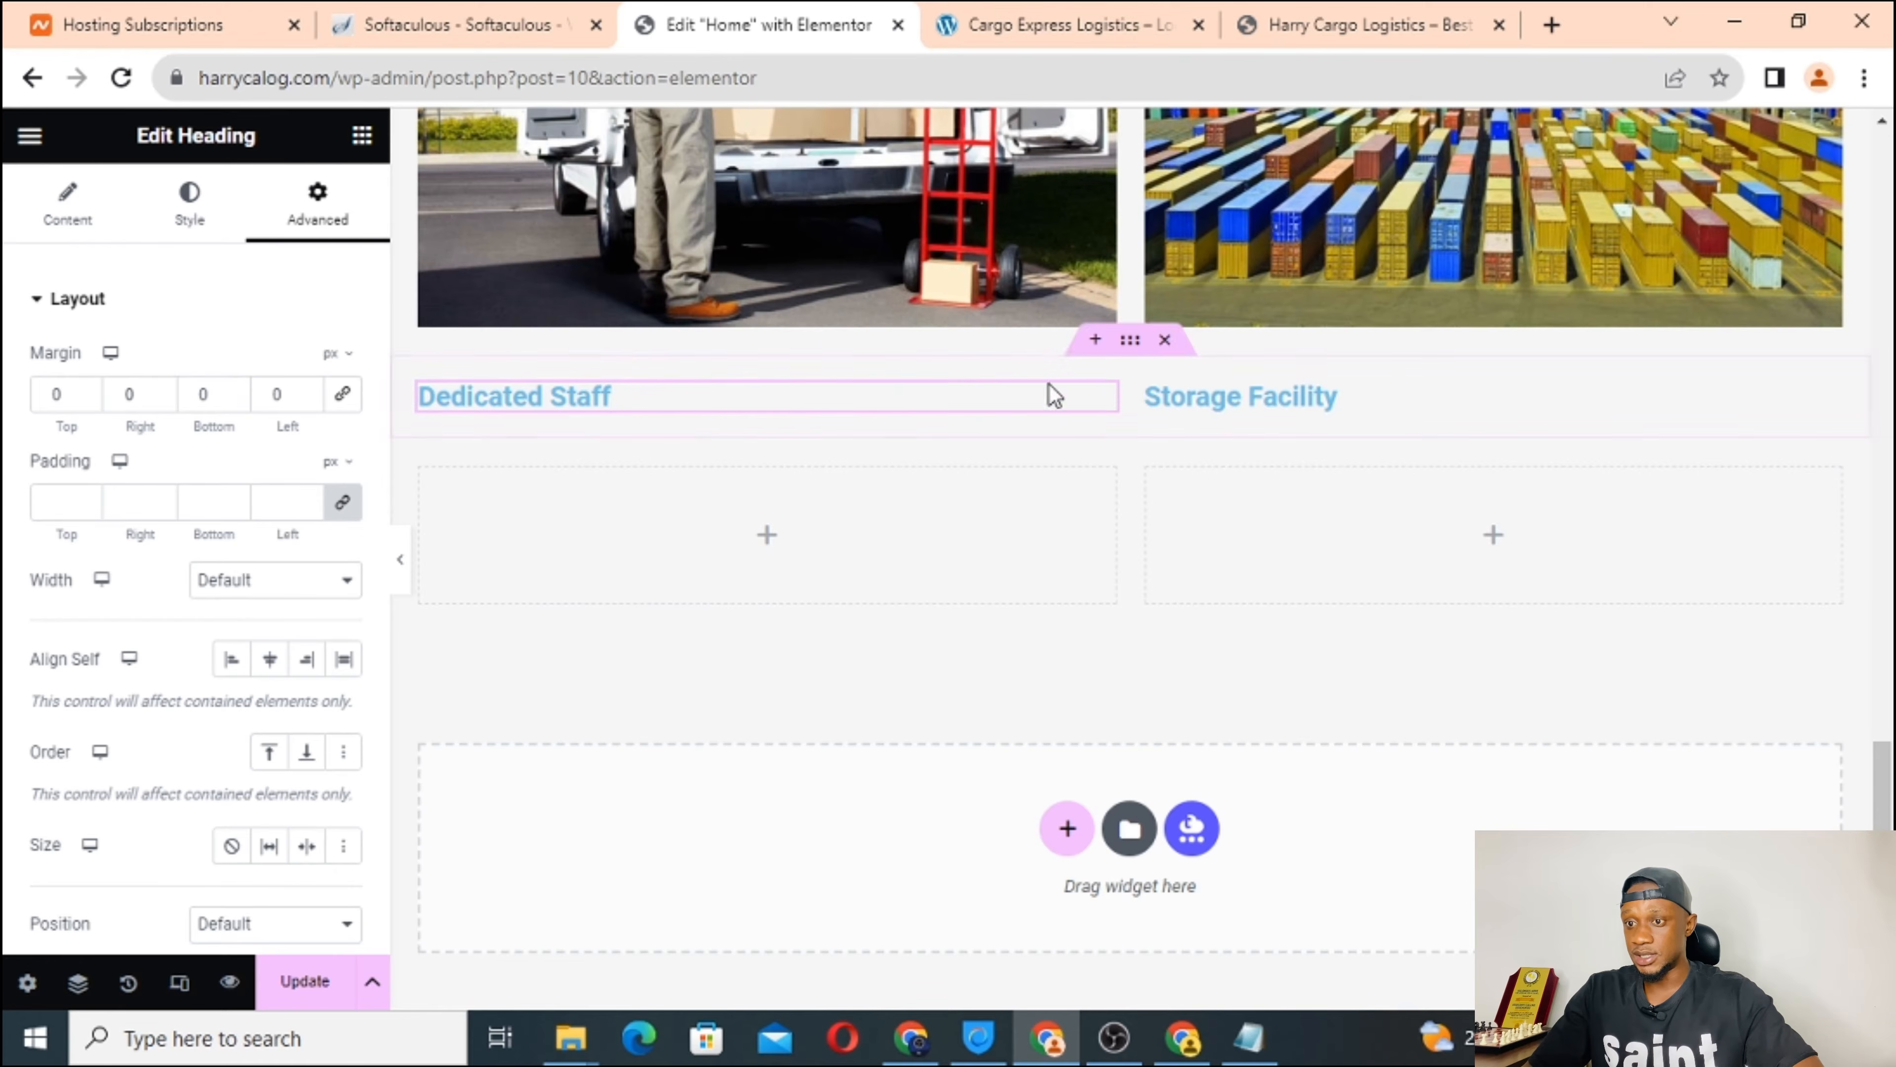
Review the Dedicated Staff heading's Content and Style settings, keeping size Default and checking its Link field.
{"action": "left_click", "coordinate": [69, 216]}
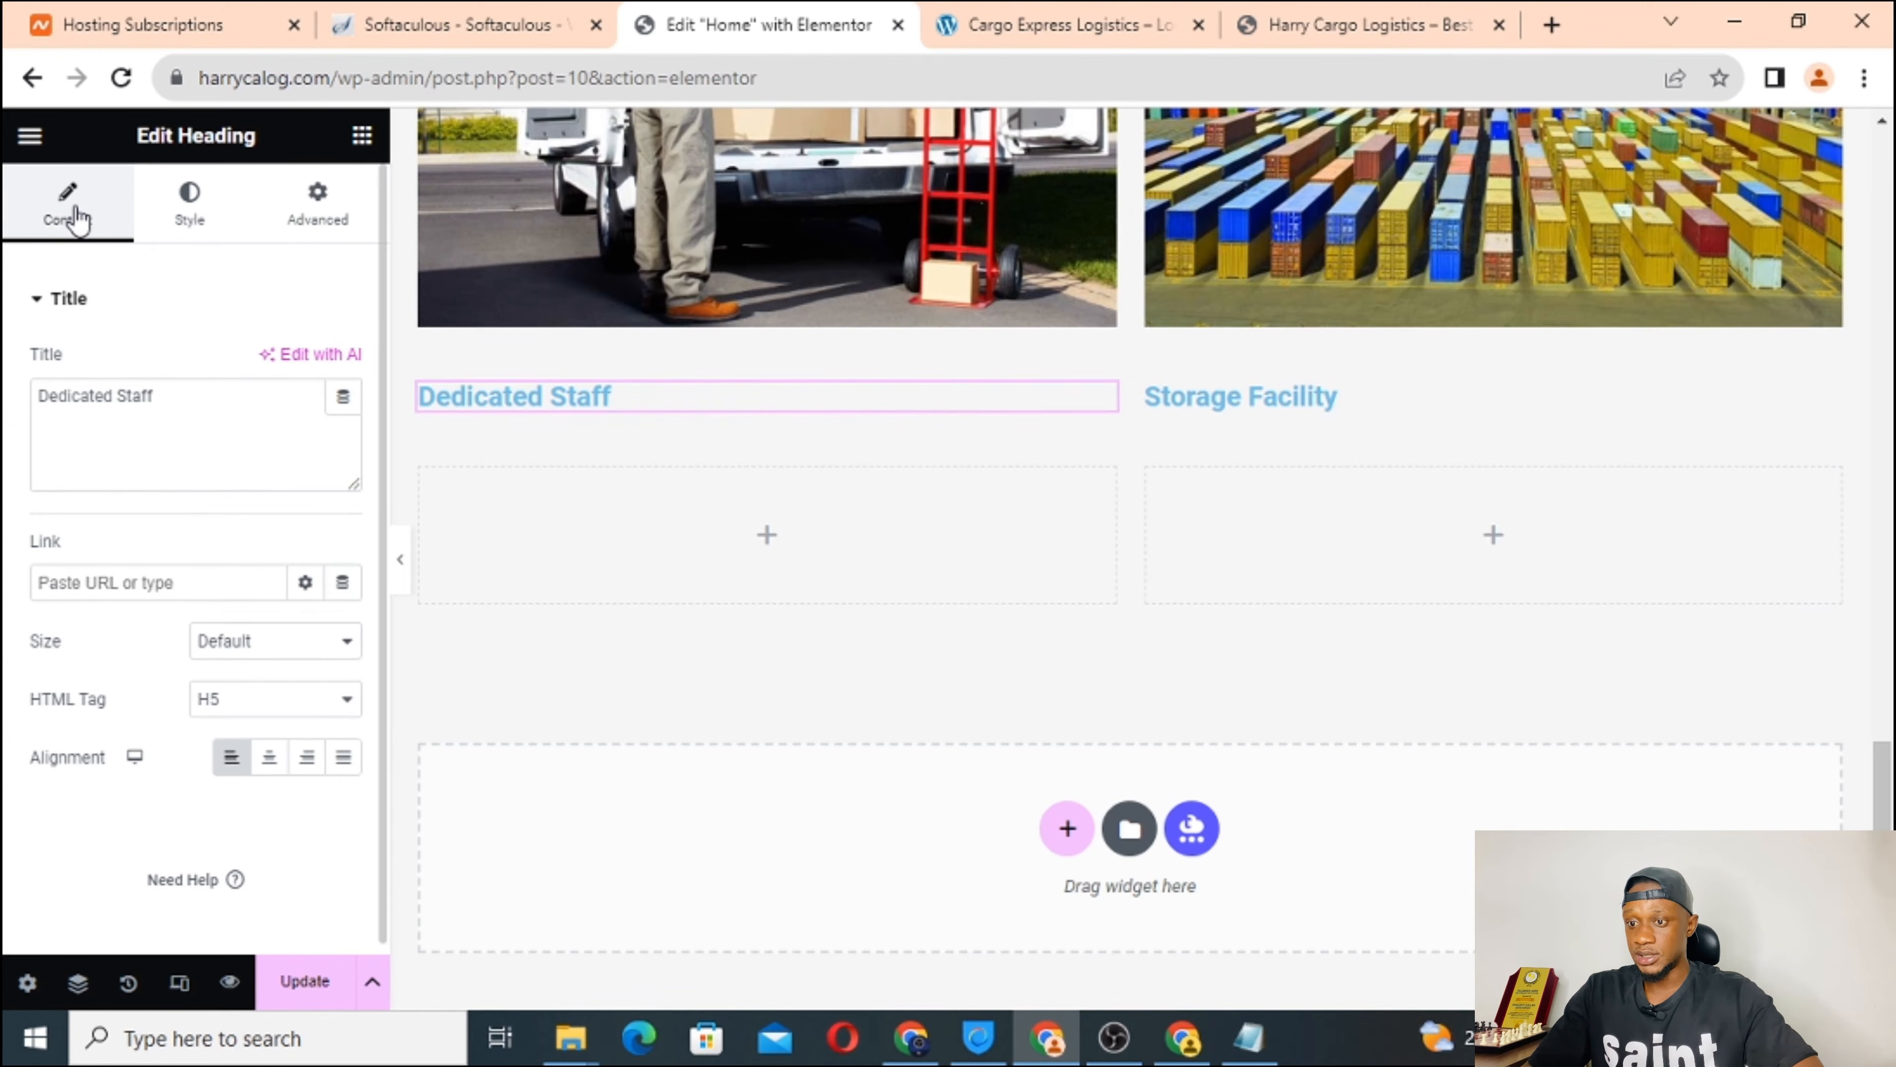
{"action": "left_click", "coordinate": [188, 213]}
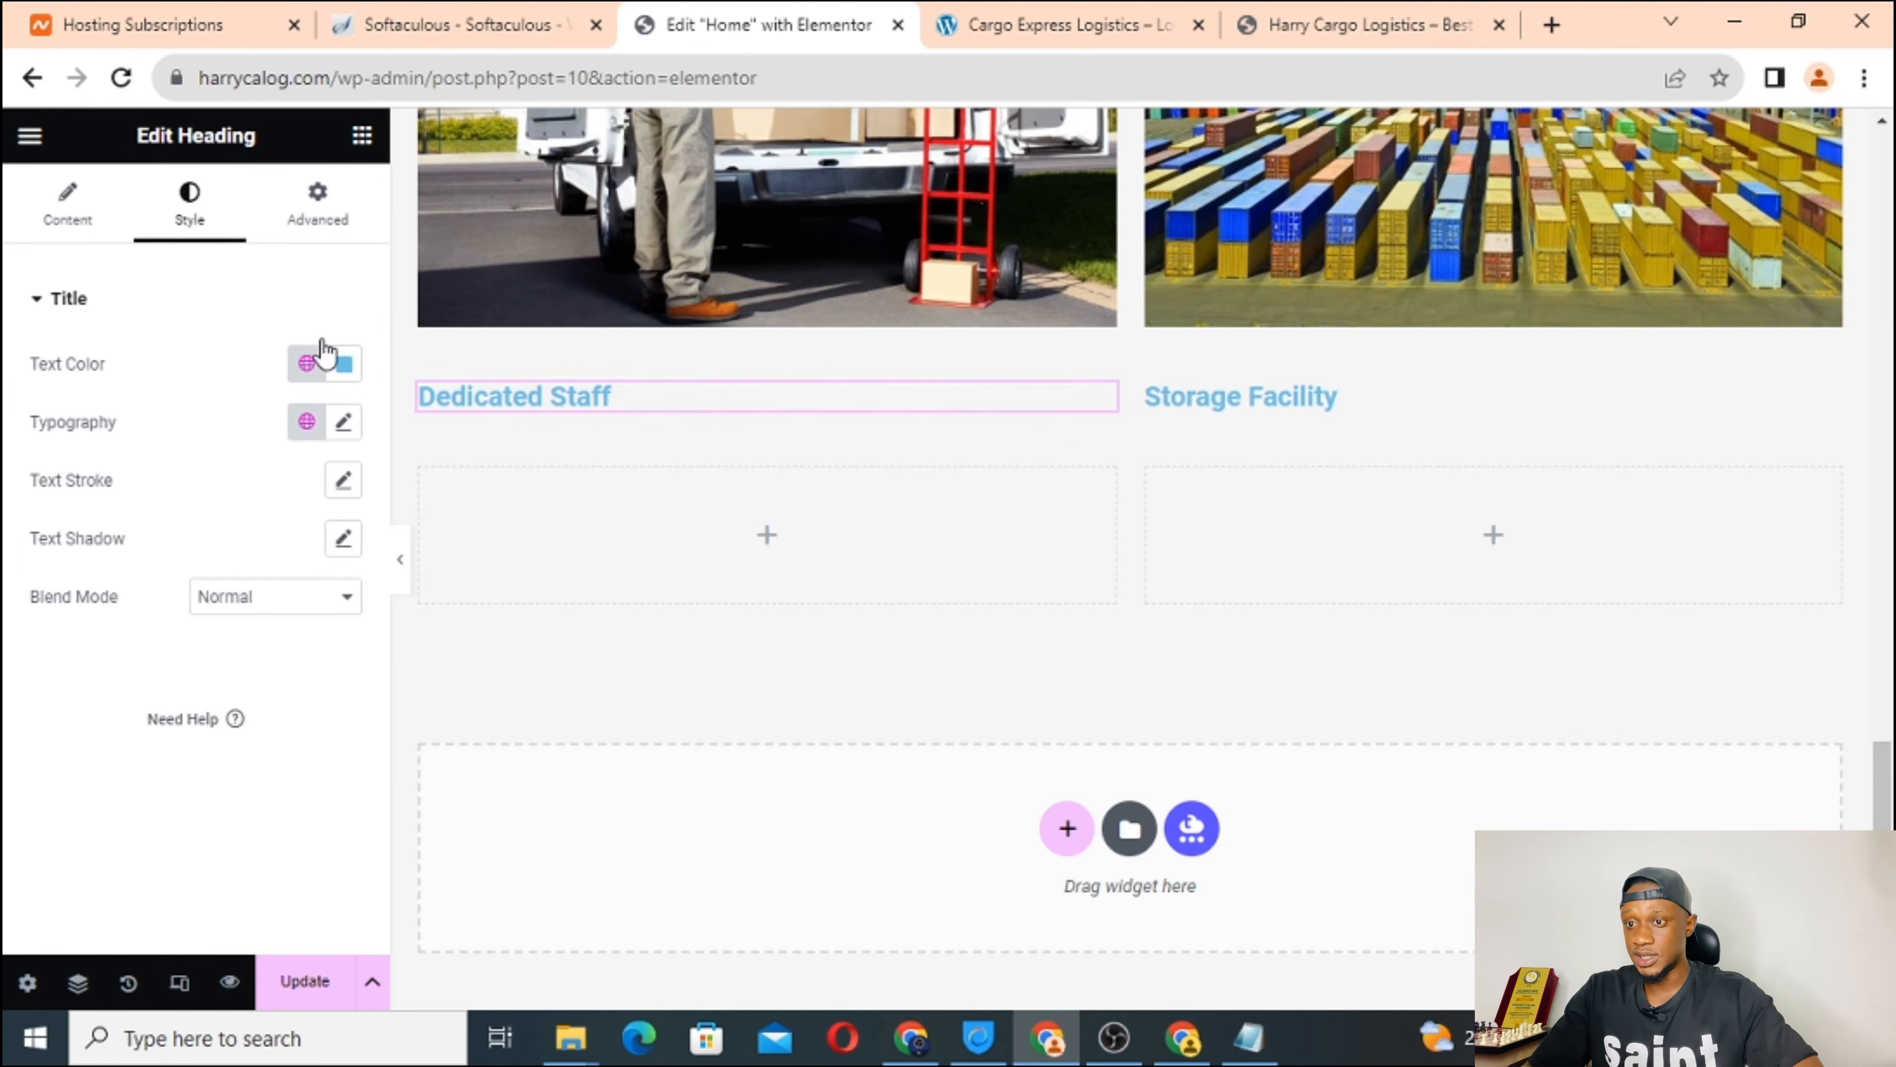
{"action": "left_click", "coordinate": [62, 219]}
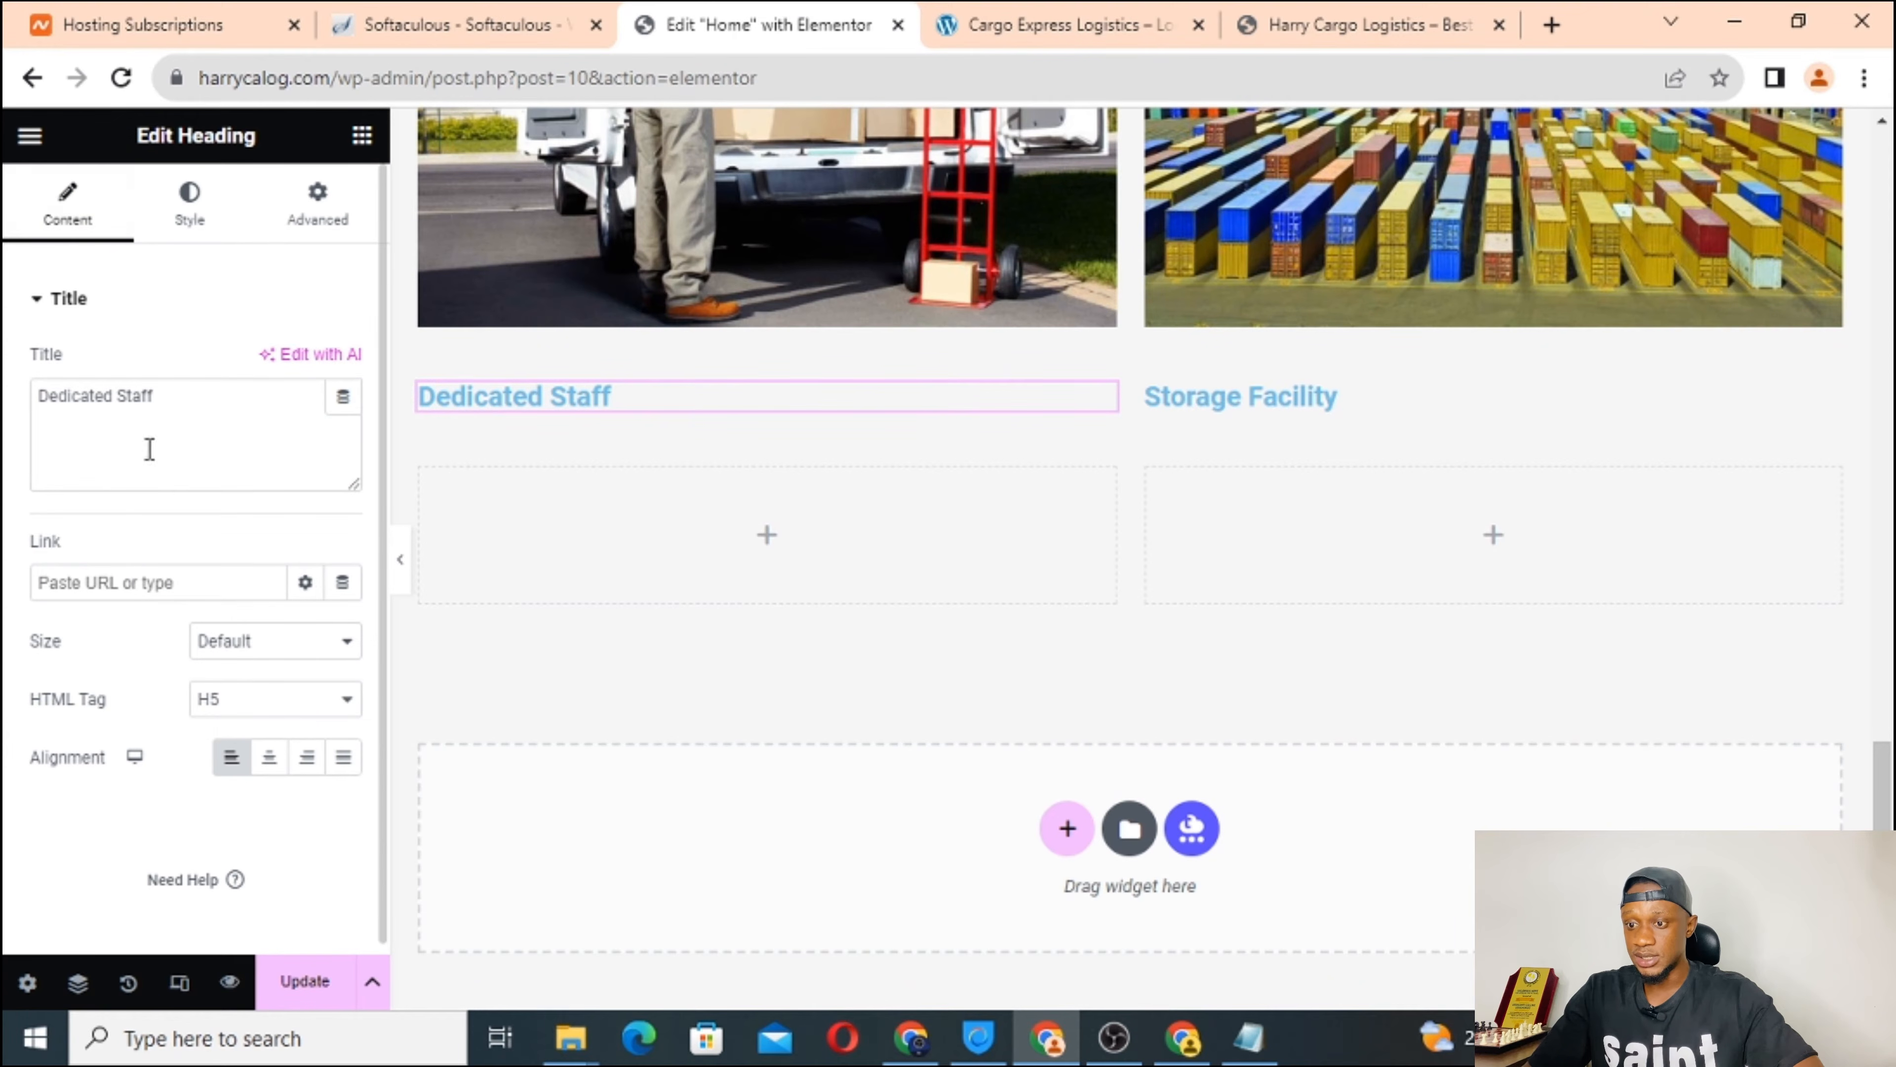
{"action": "left_click", "coordinate": [278, 648]}
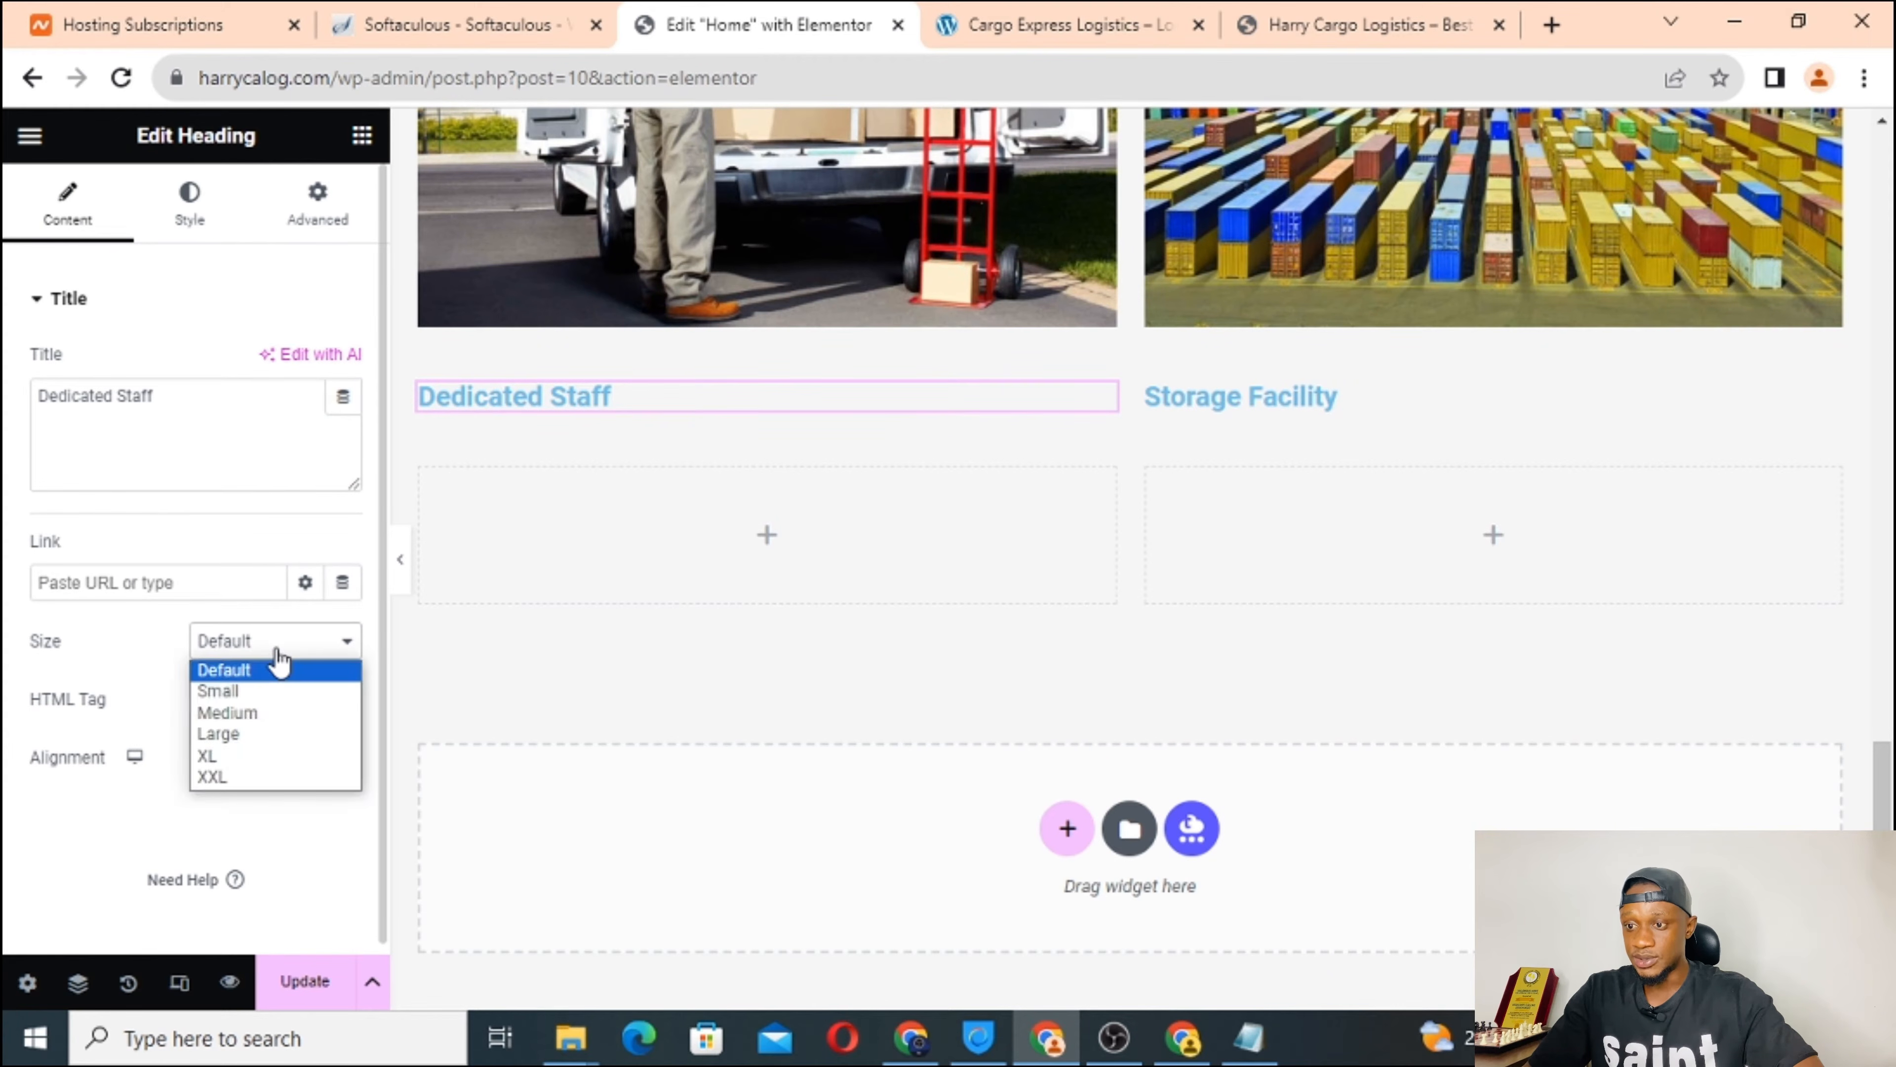
{"action": "left_click", "coordinate": [314, 530]}
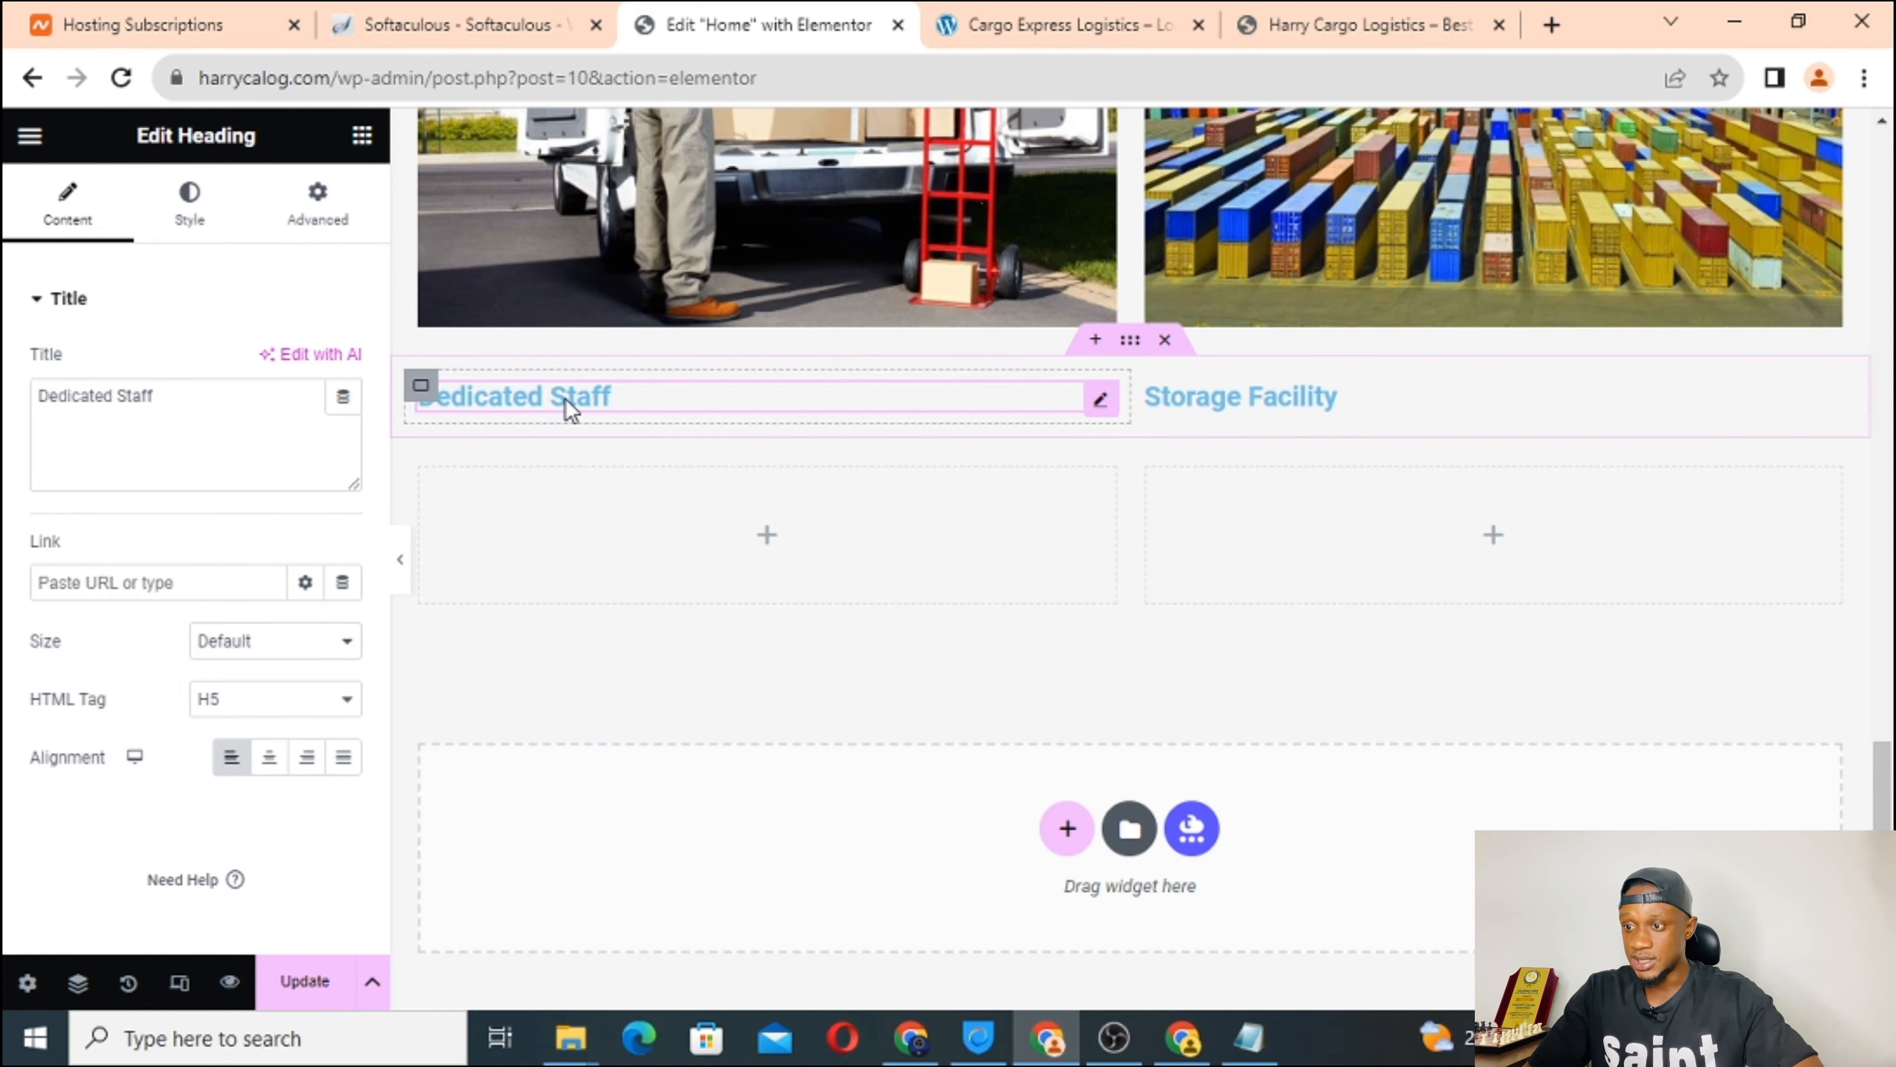
{"action": "left_click", "coordinate": [88, 584]}
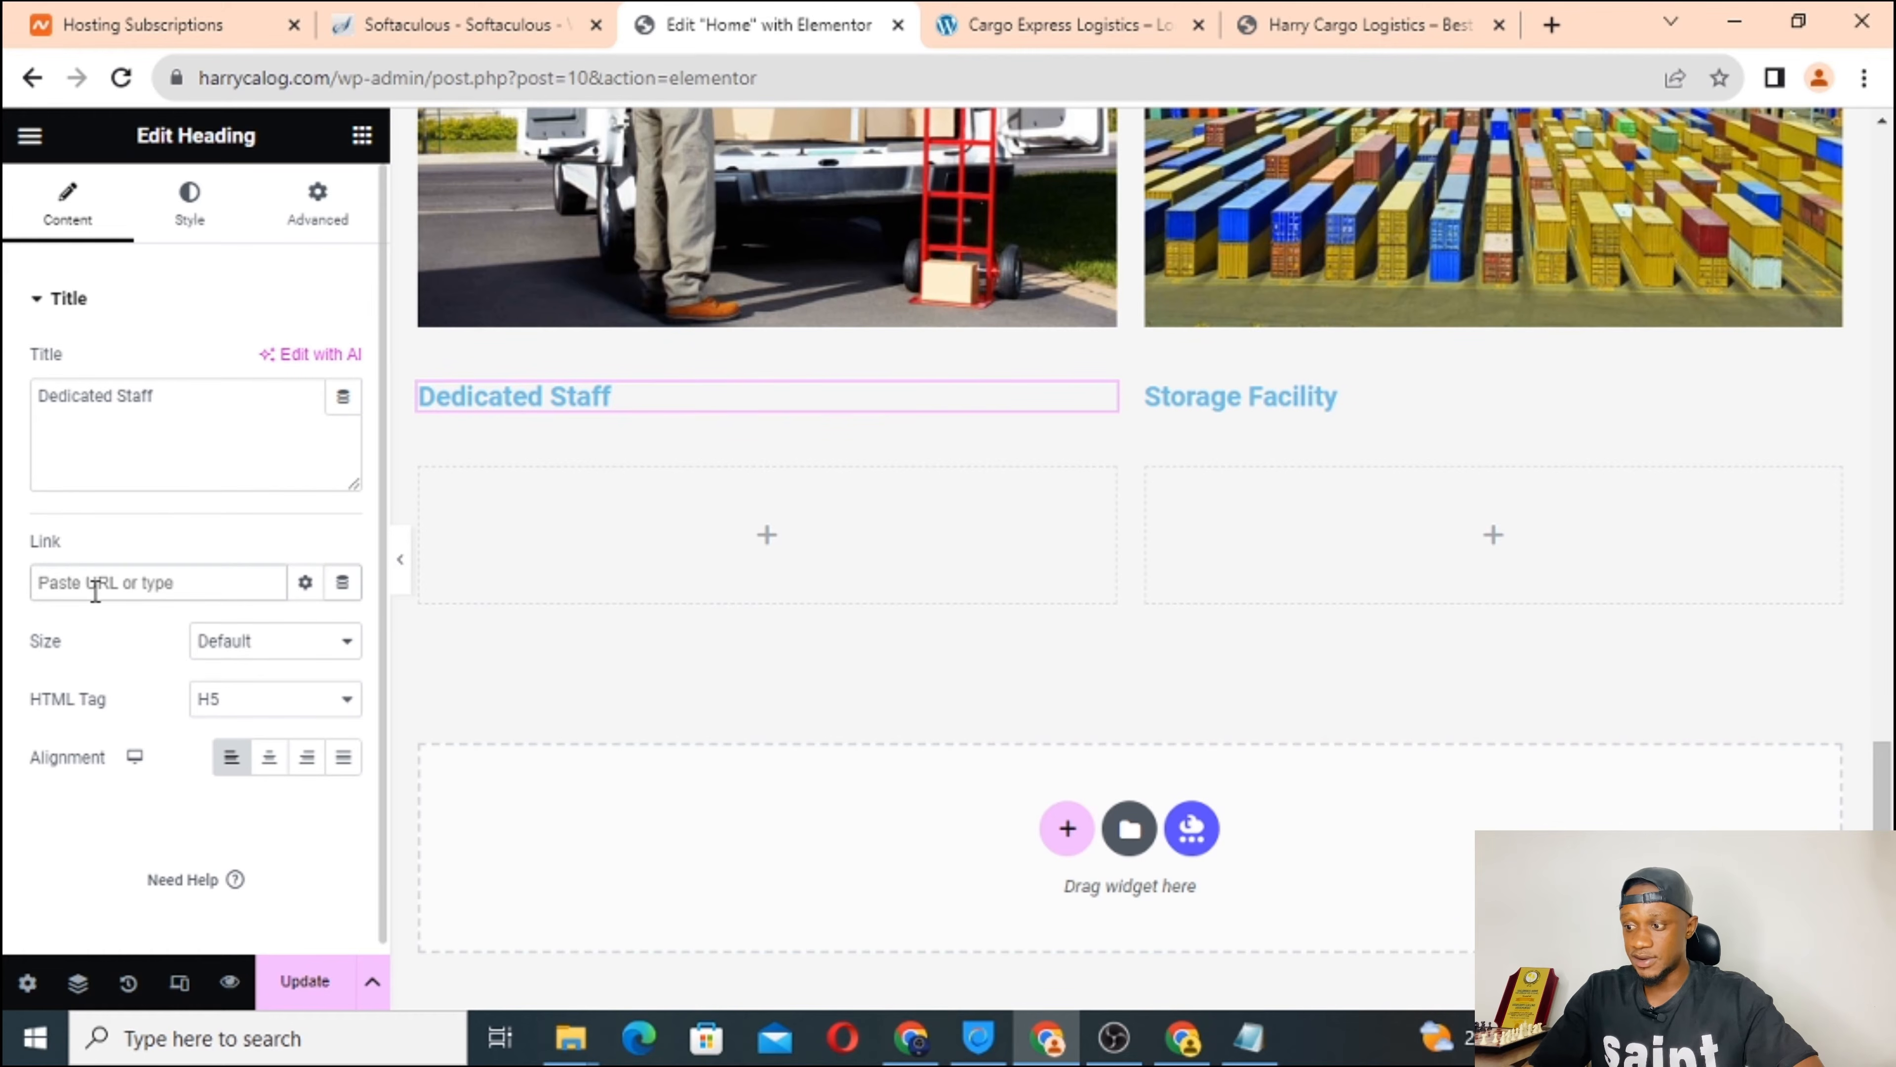
{"action": "scroll", "coordinate": [82, 712], "scroll_direction": "down", "scroll_amount": 1}
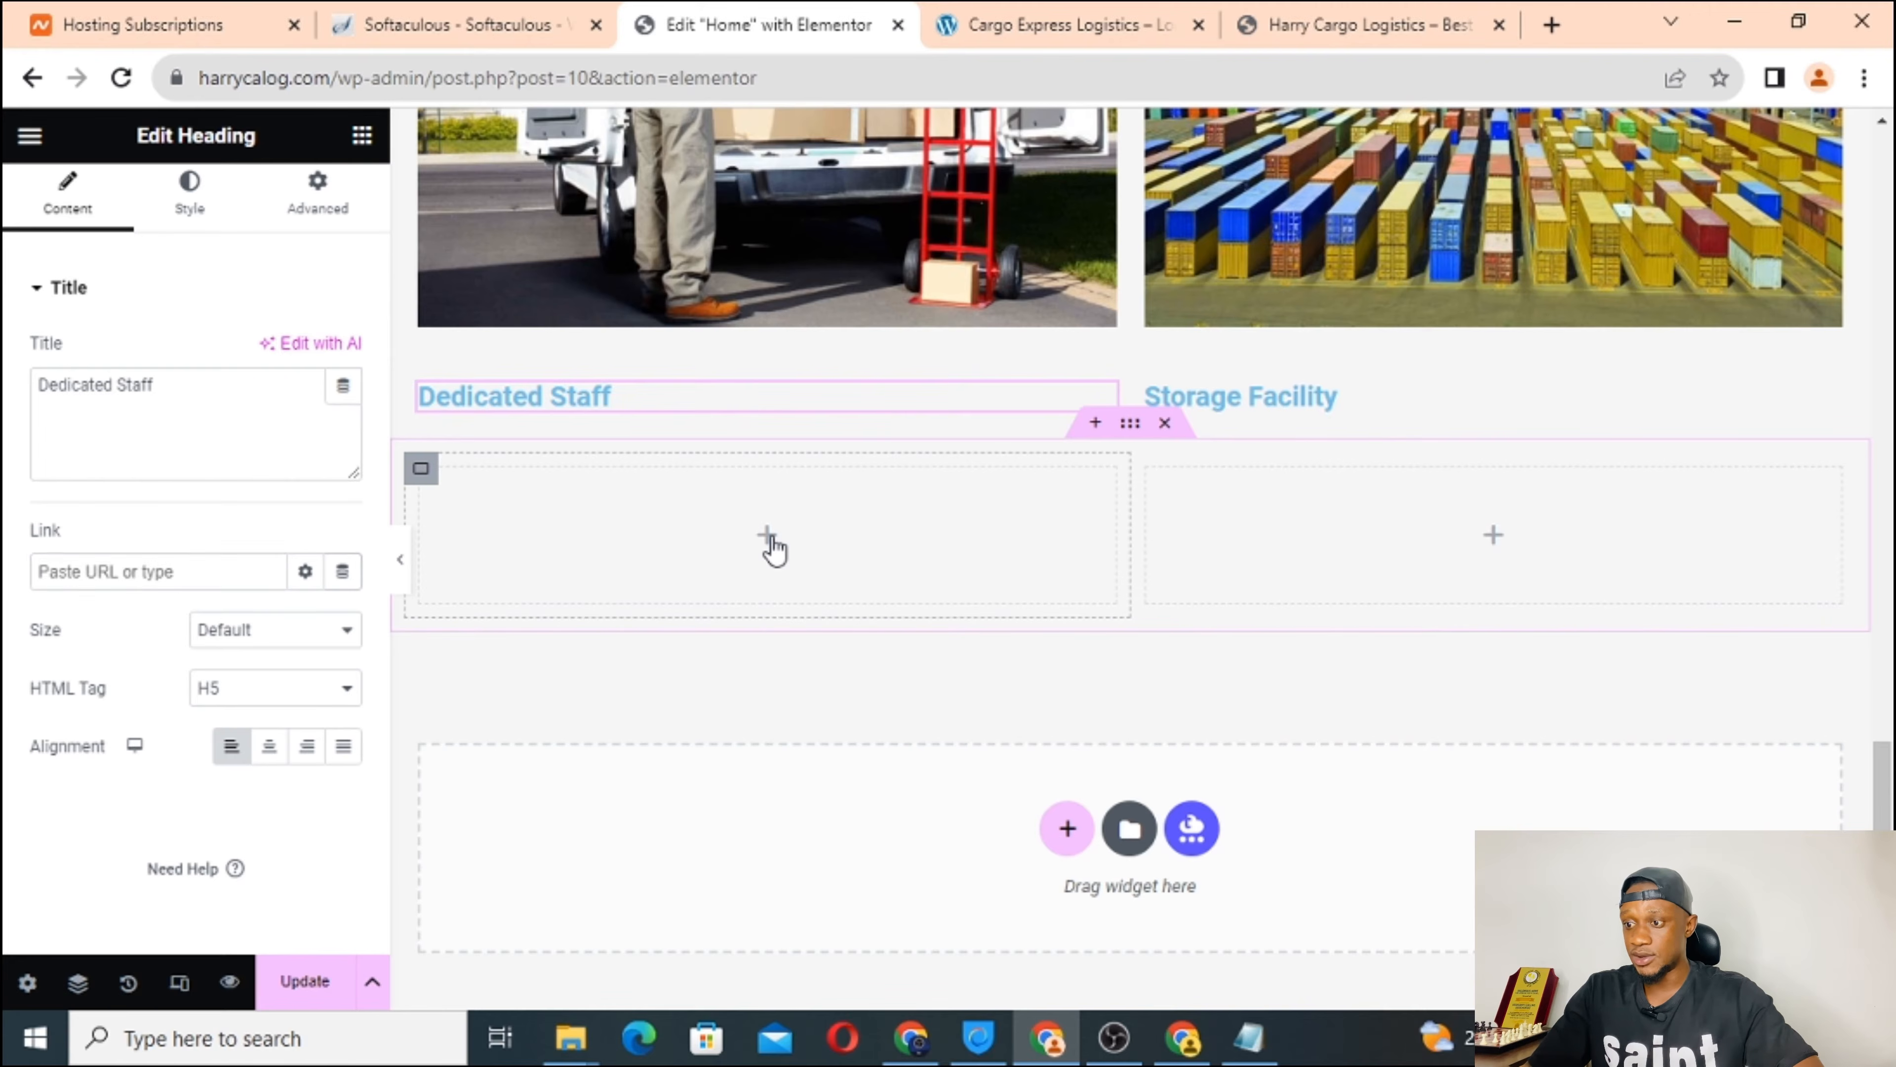
Drop a Text Editor widget into each empty column, left then right.
{"action": "left_click", "coordinate": [770, 537]}
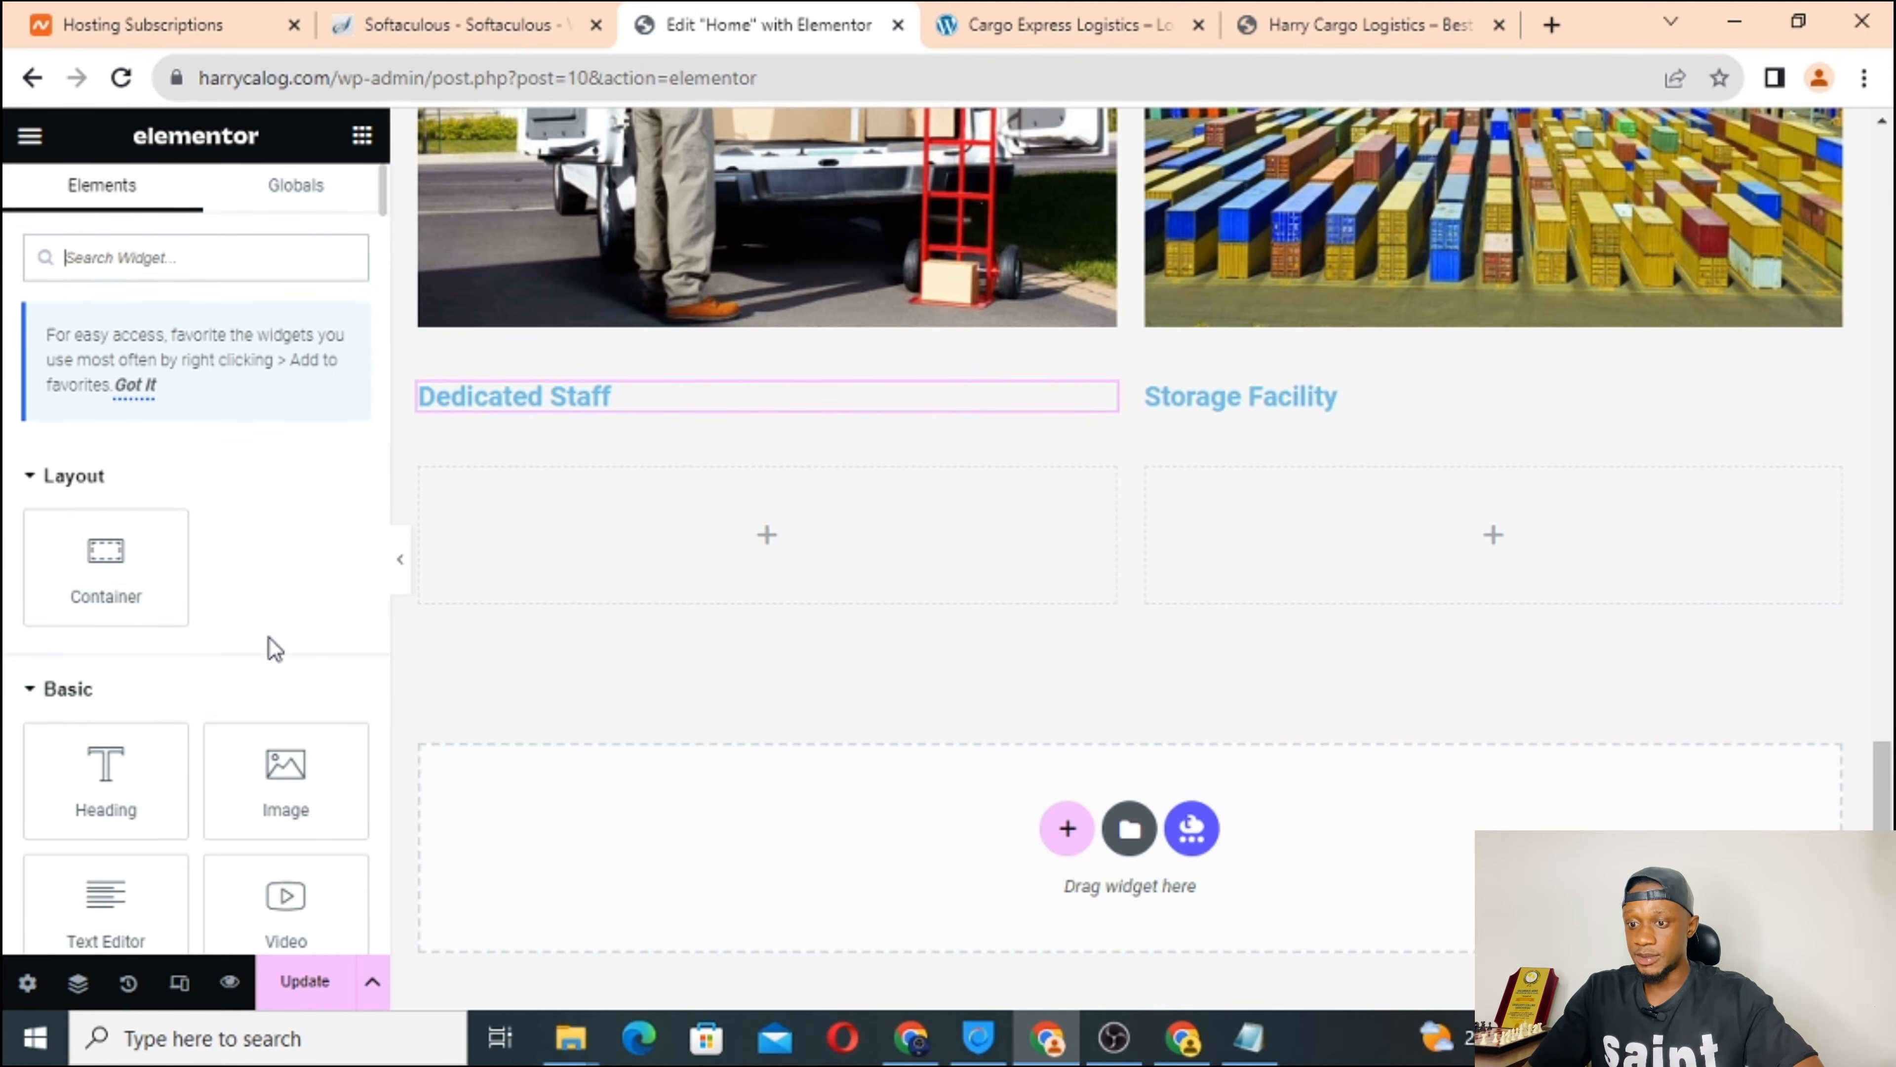
{"action": "scroll", "coordinate": [268, 639], "scroll_direction": "down", "scroll_amount": 3}
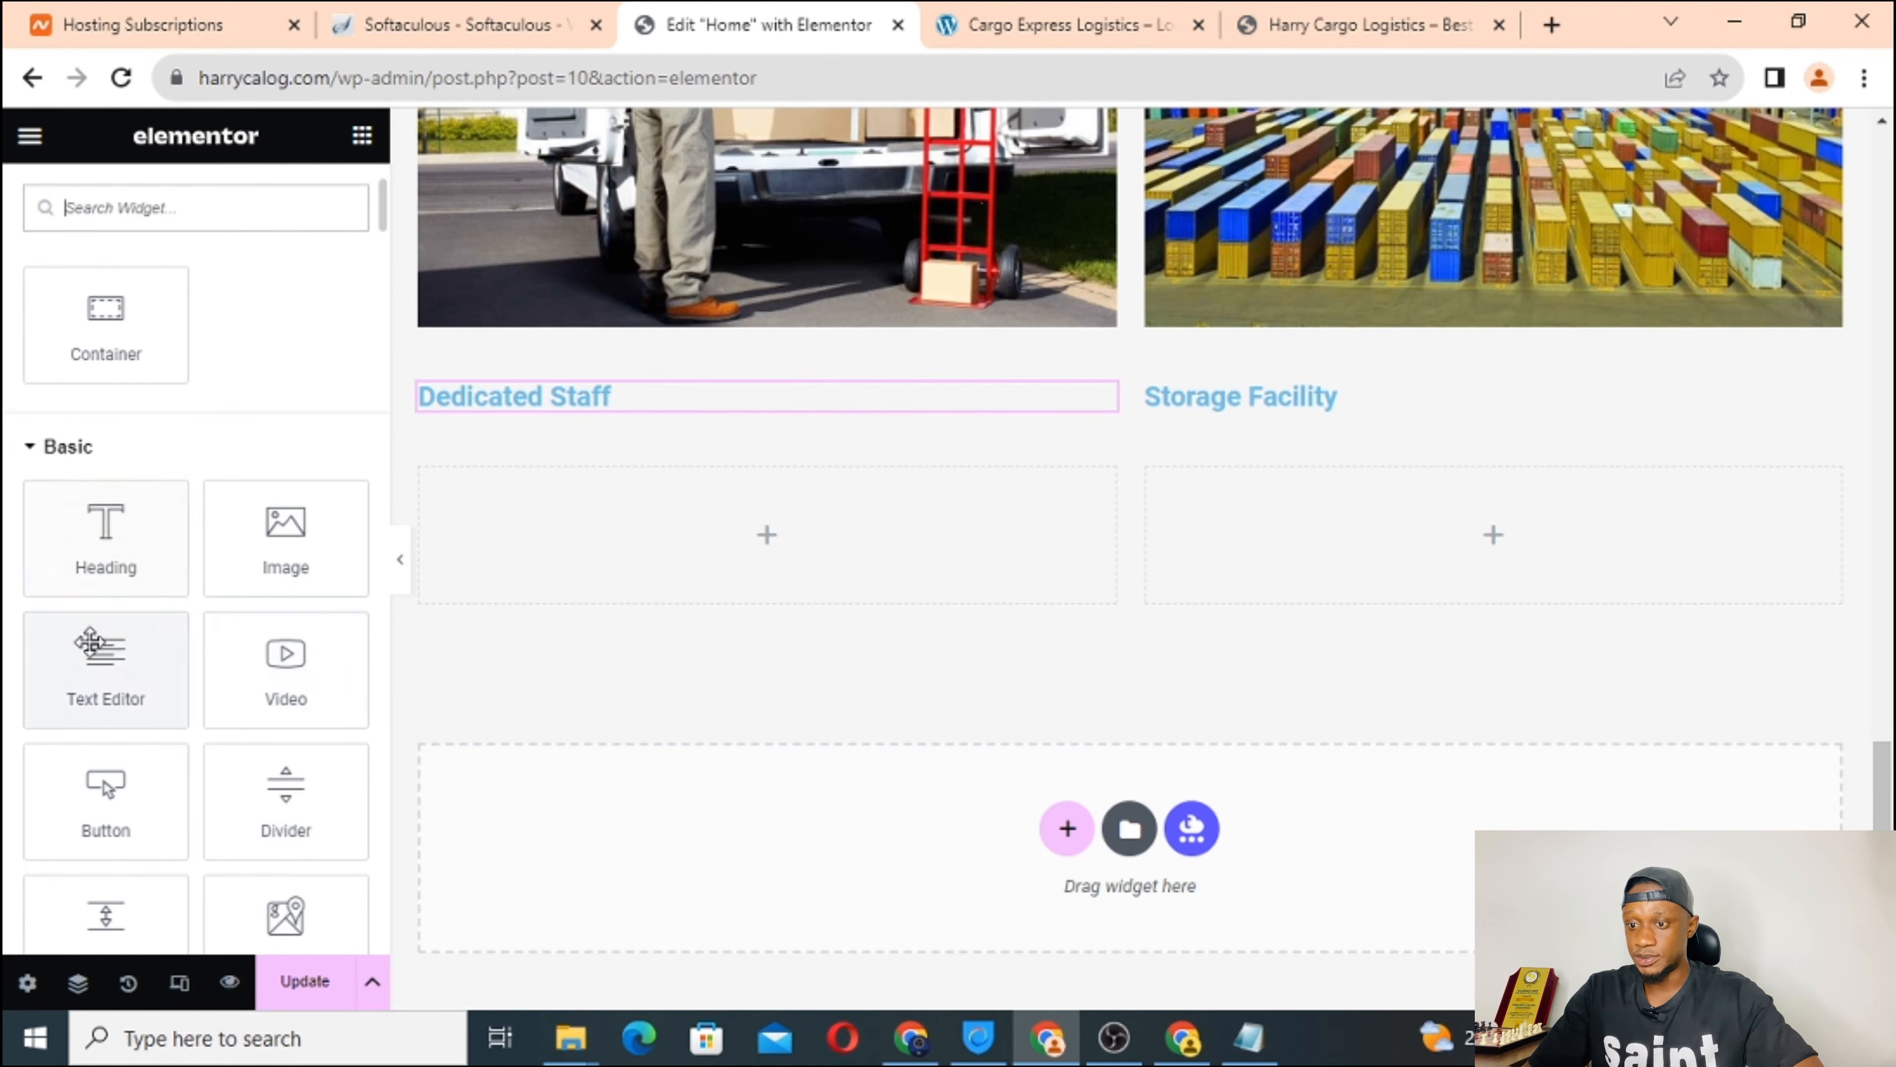
{"action": "left_click_drag", "start_coordinate": [84, 676], "coordinate": [683, 577]}
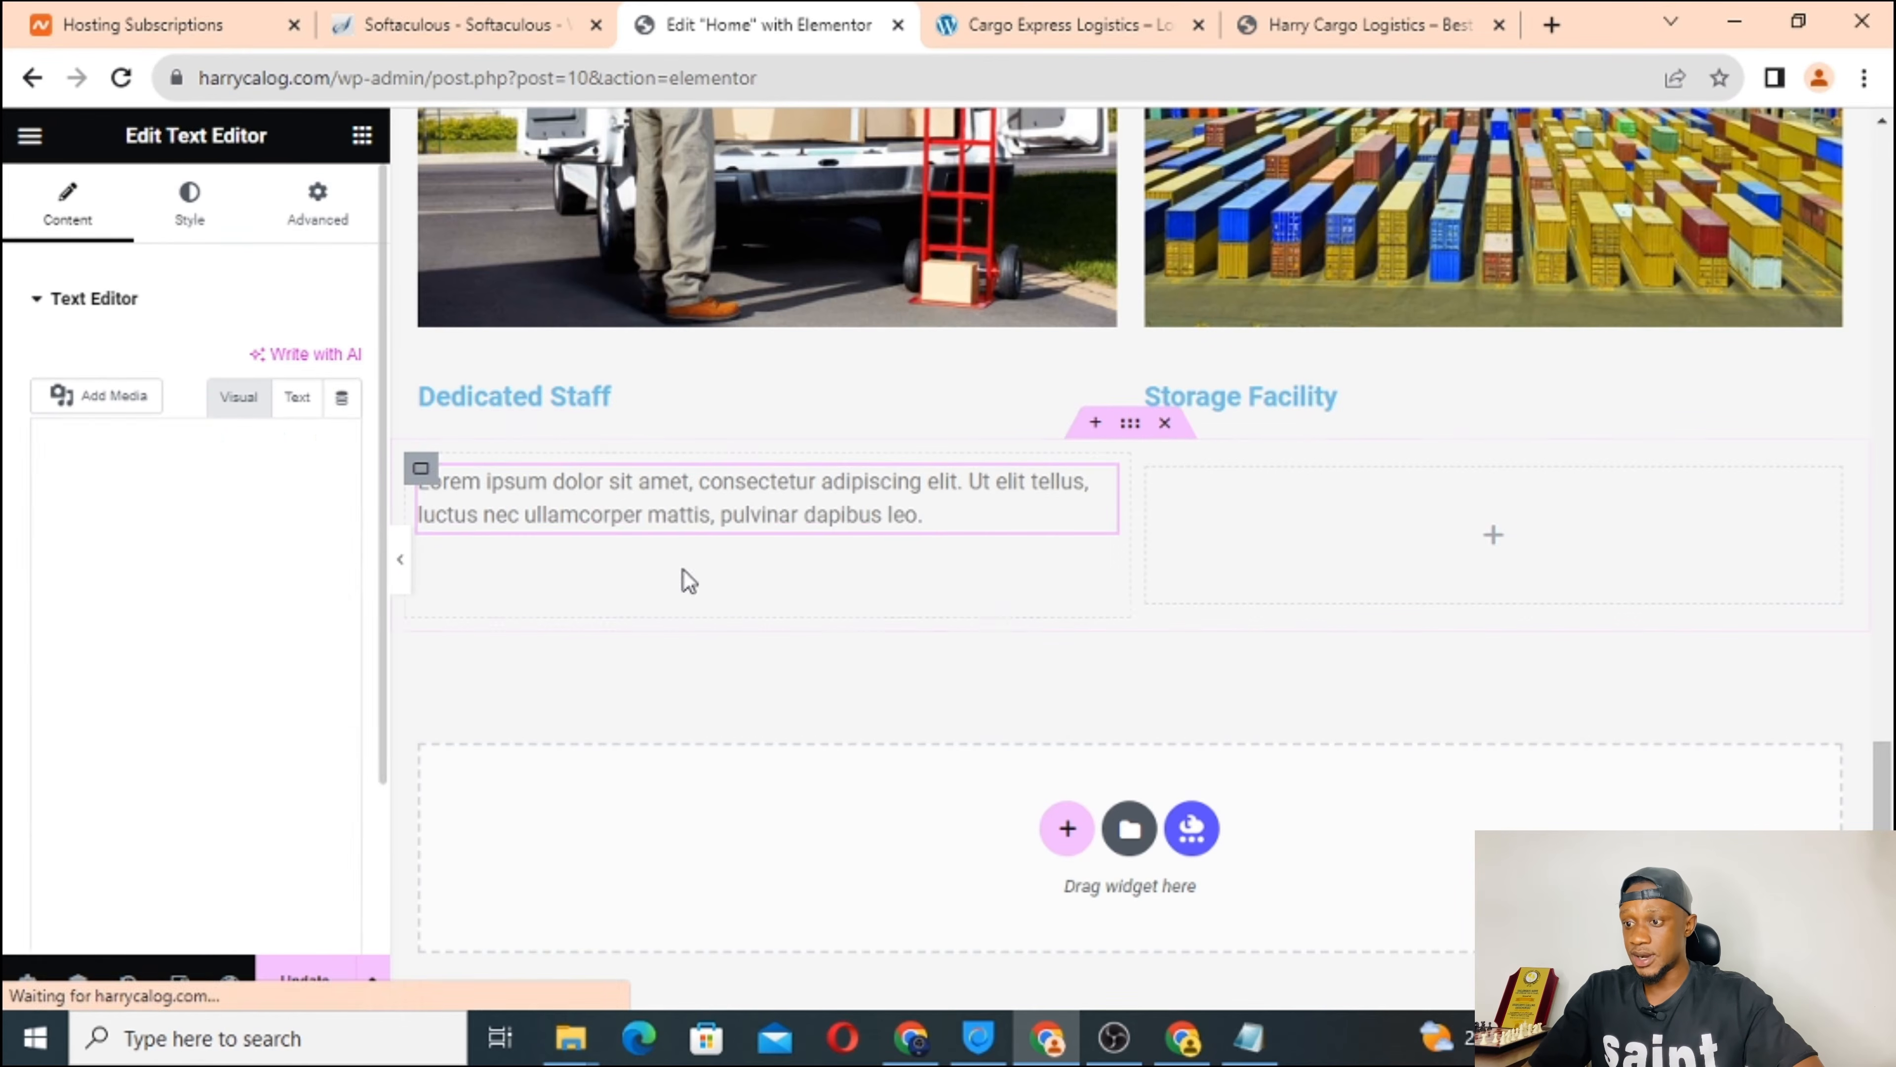
{"action": "left_click", "coordinate": [1496, 542]}
{"action": "scroll", "coordinate": [212, 627], "scroll_direction": "down", "scroll_amount": 3}
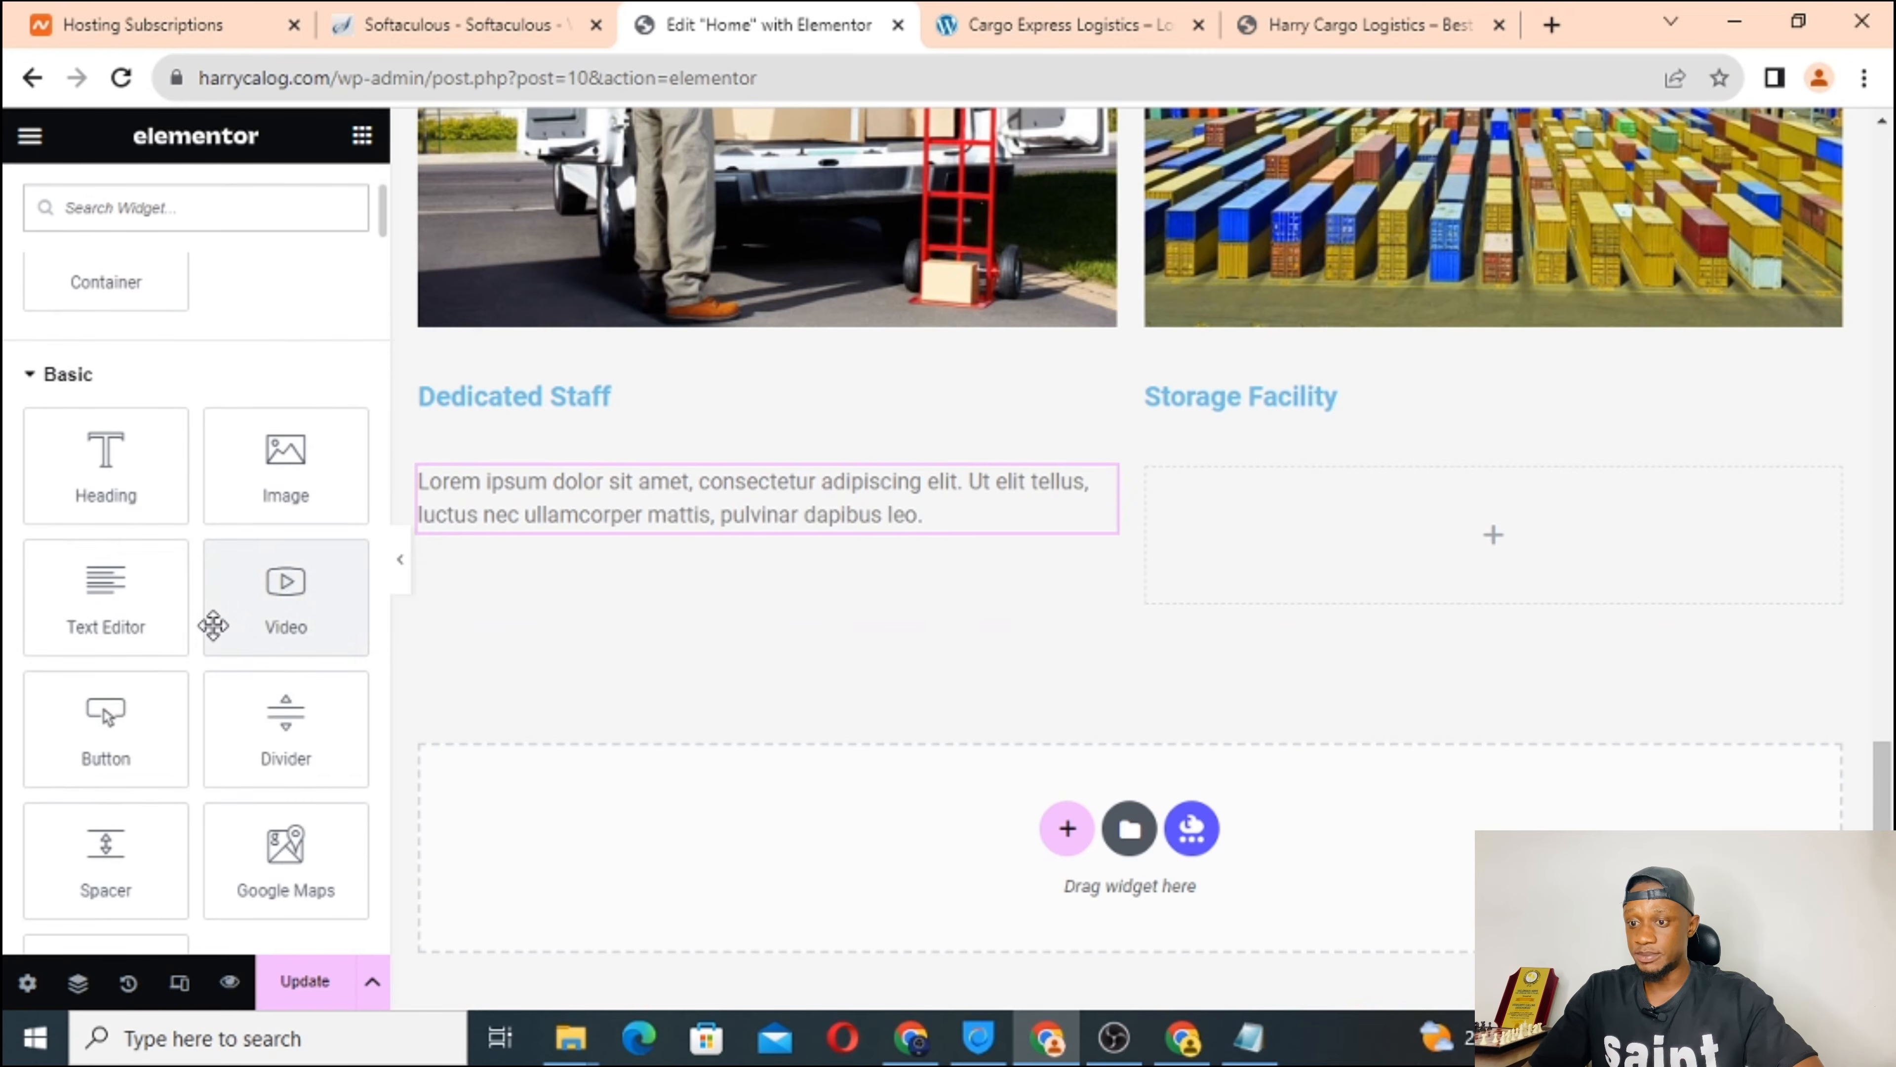
{"action": "left_click_drag", "start_coordinate": [74, 606], "coordinate": [1367, 520]}
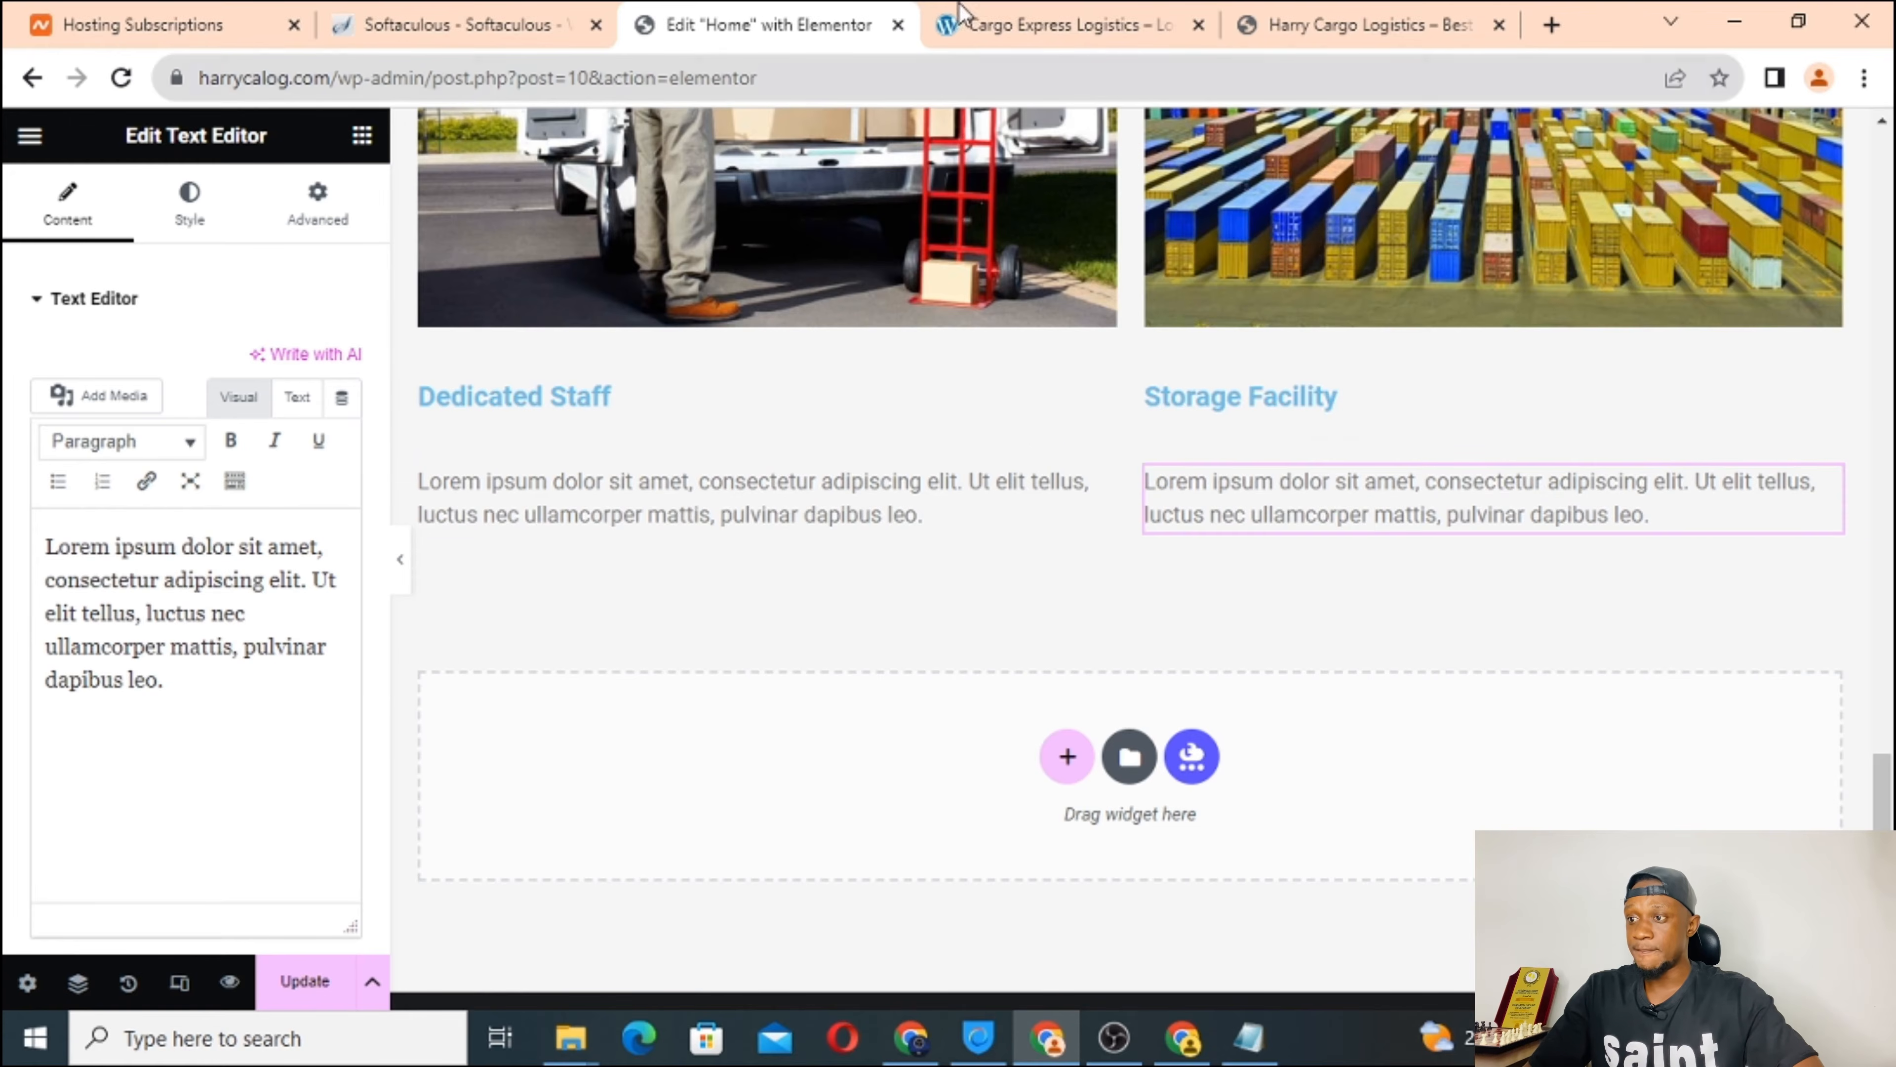
Paste the live site's Dedicated staff paragraph as plain text over the Lorem ipsum placeholder.
{"action": "left_click", "coordinate": [1004, 13]}
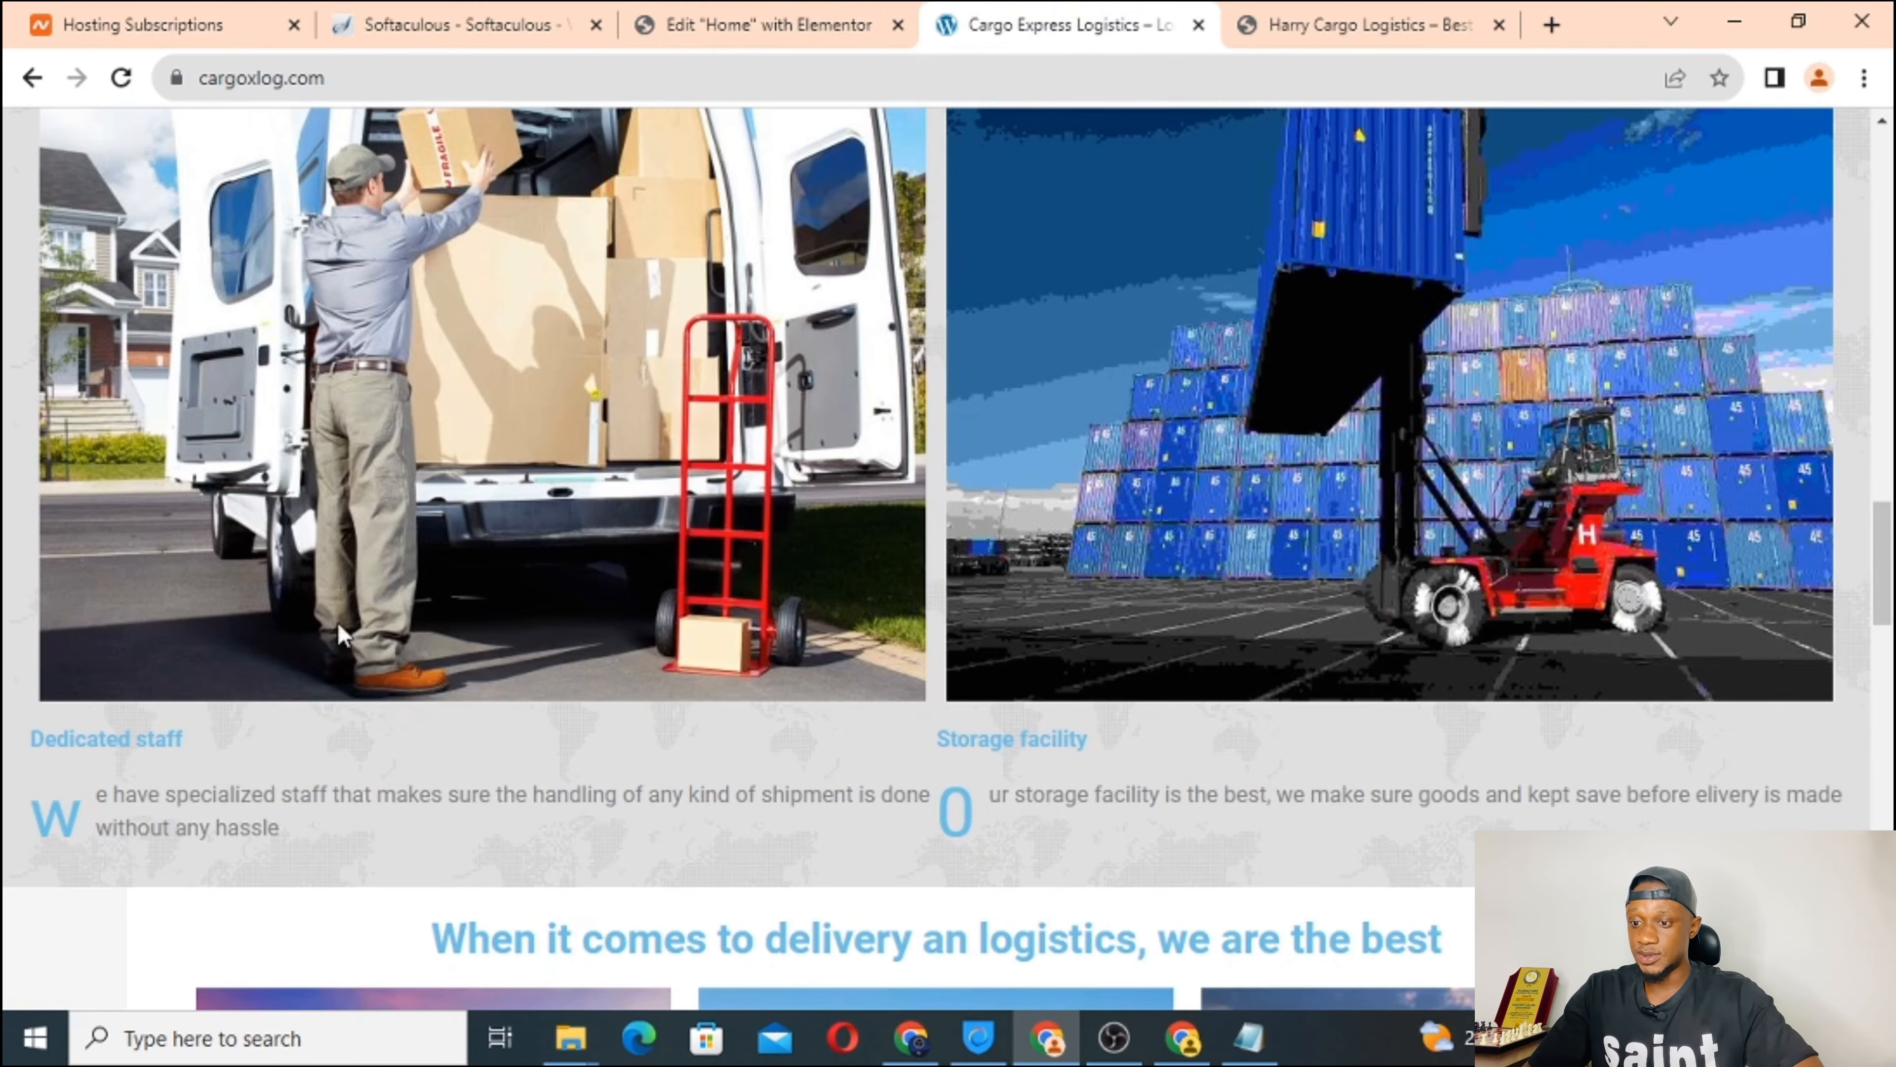
{"action": "triple_click", "coordinate": [184, 835]}
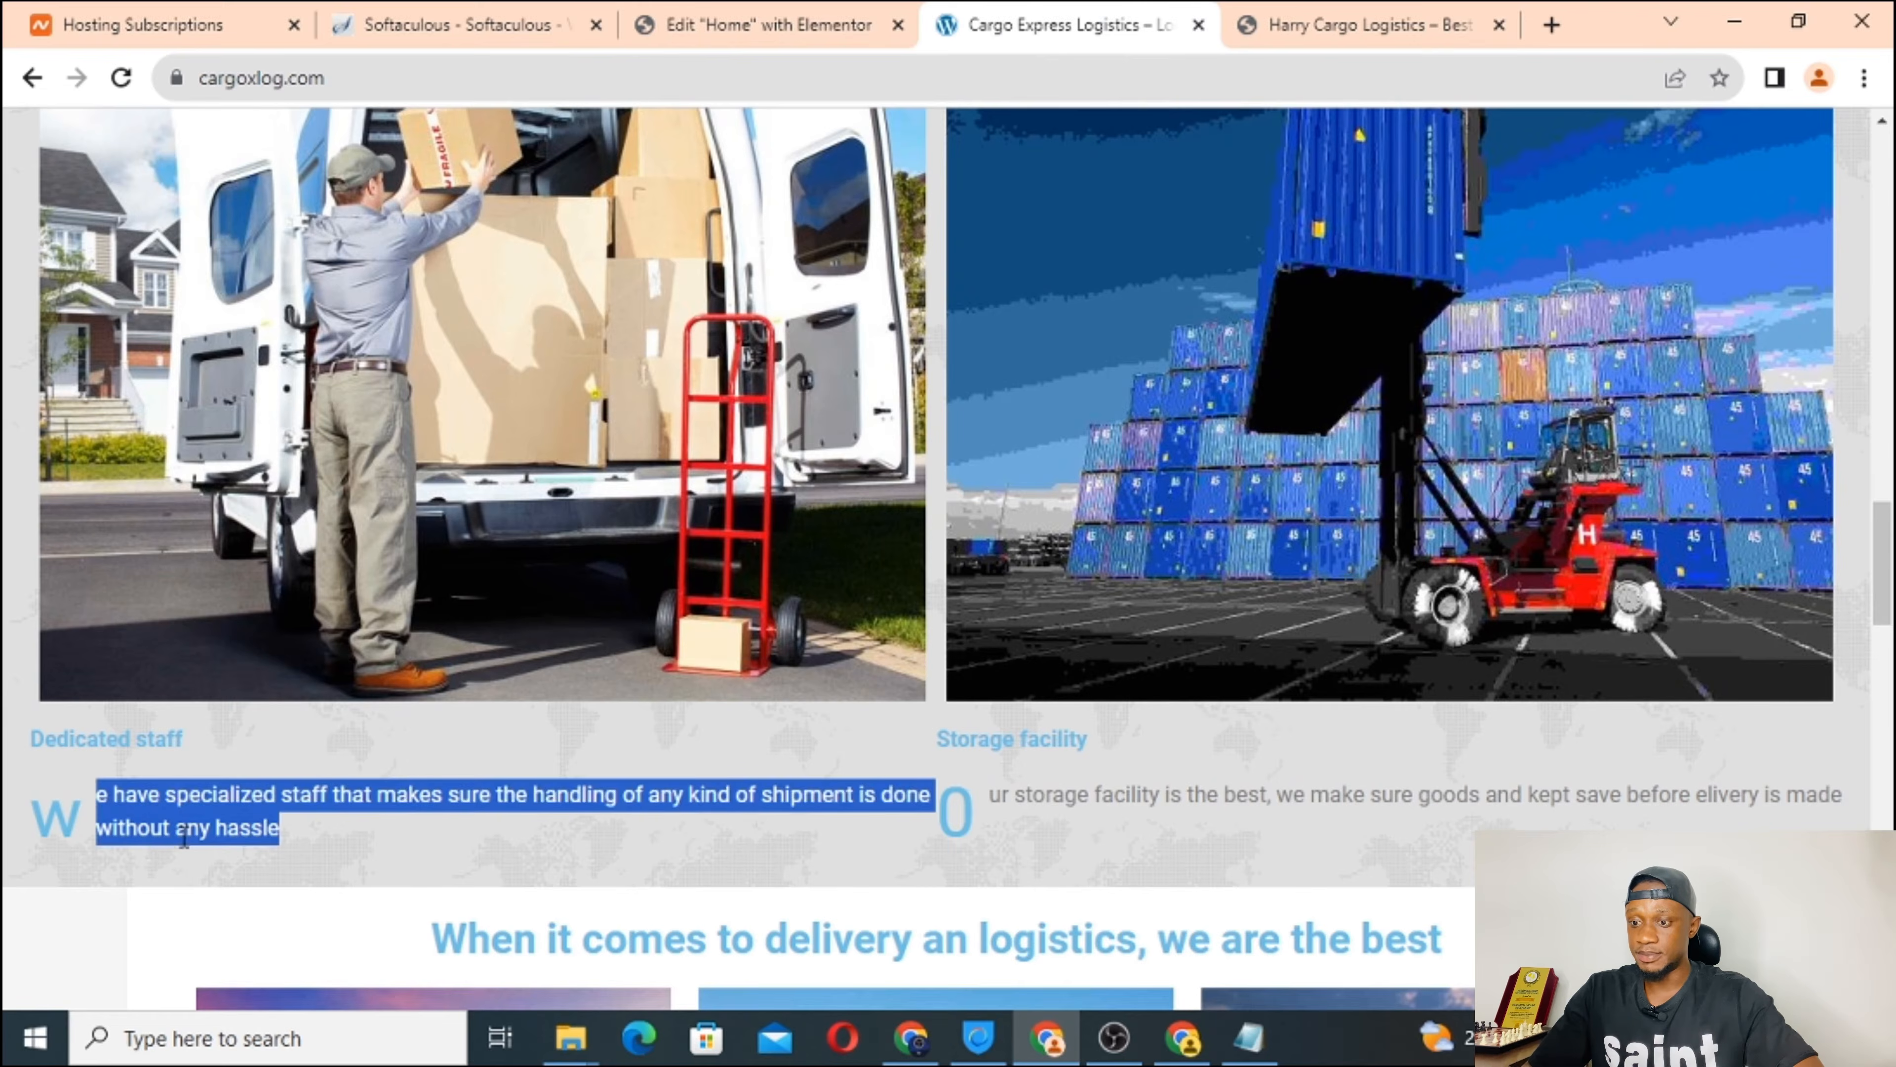
{"action": "right_click", "coordinate": [183, 837]}
{"action": "left_click", "coordinate": [381, 631]}
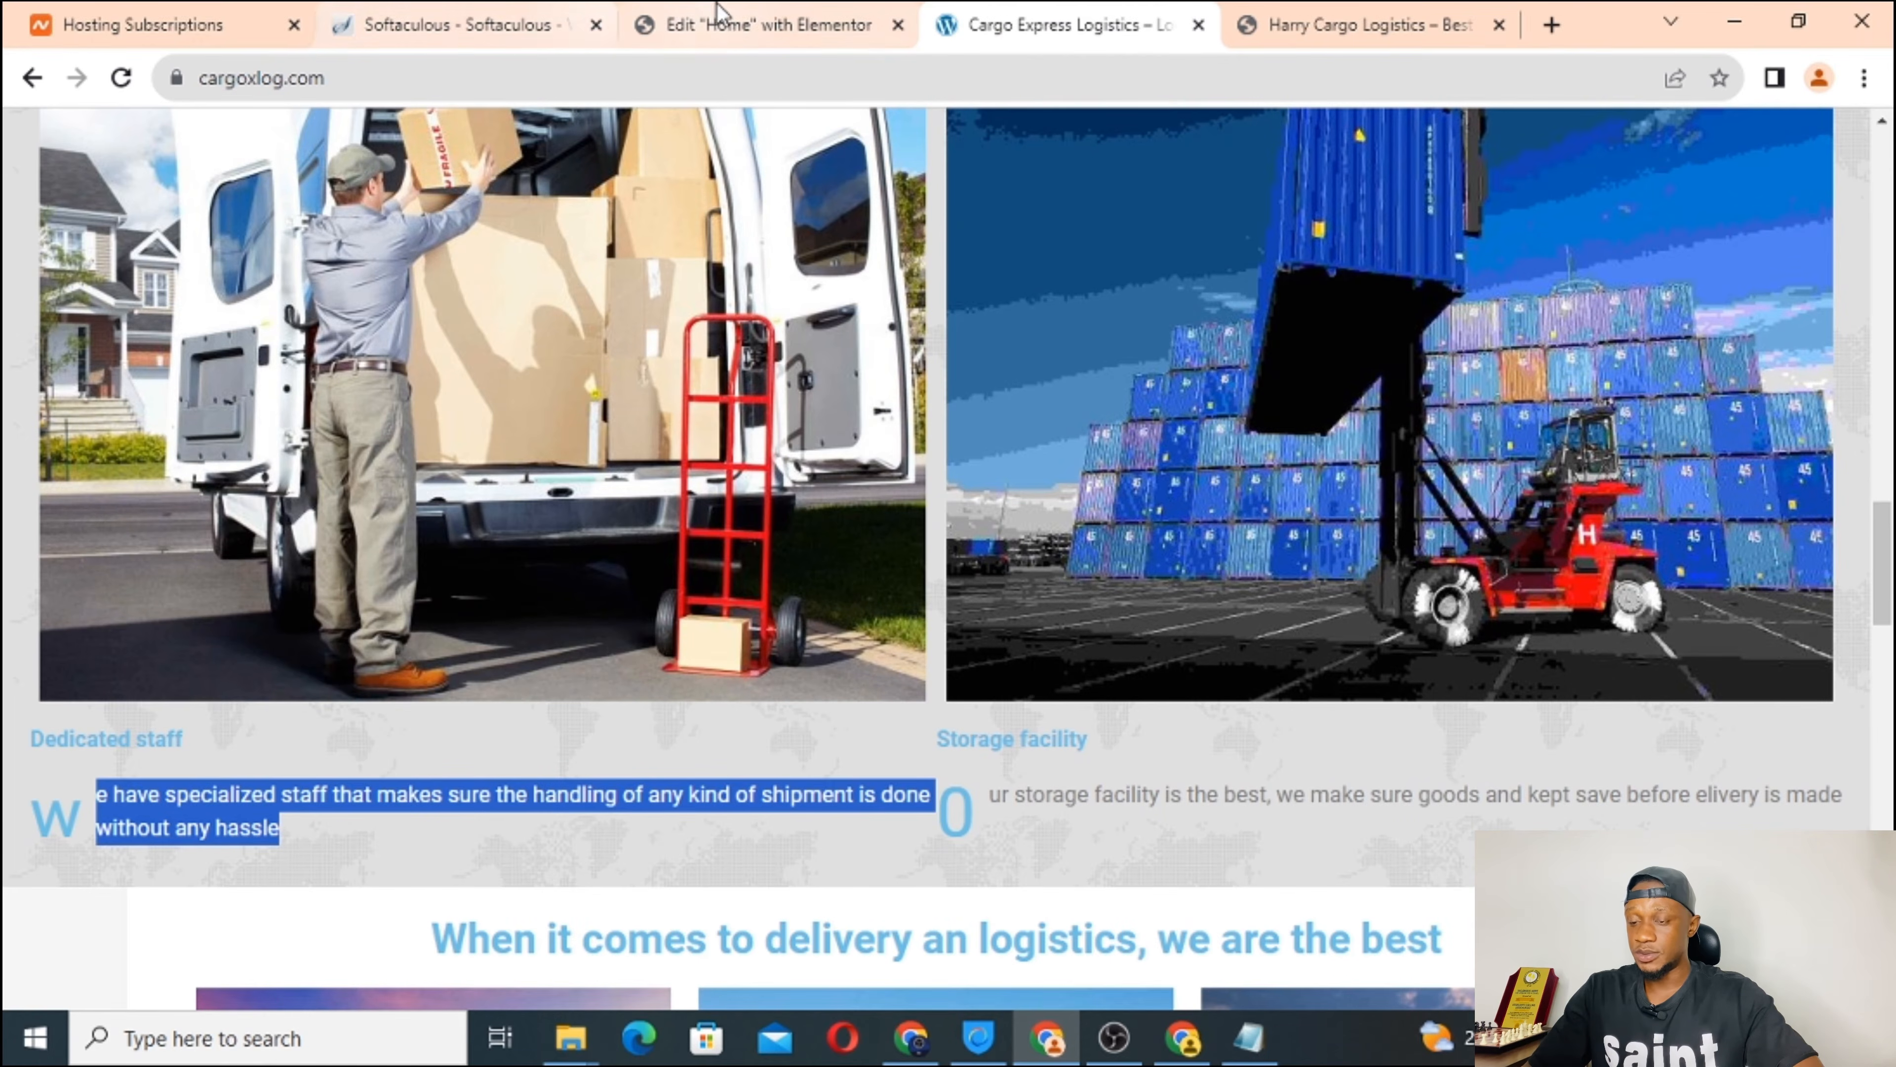
{"action": "left_click", "coordinate": [747, 25]}
{"action": "left_click", "coordinate": [595, 510]}
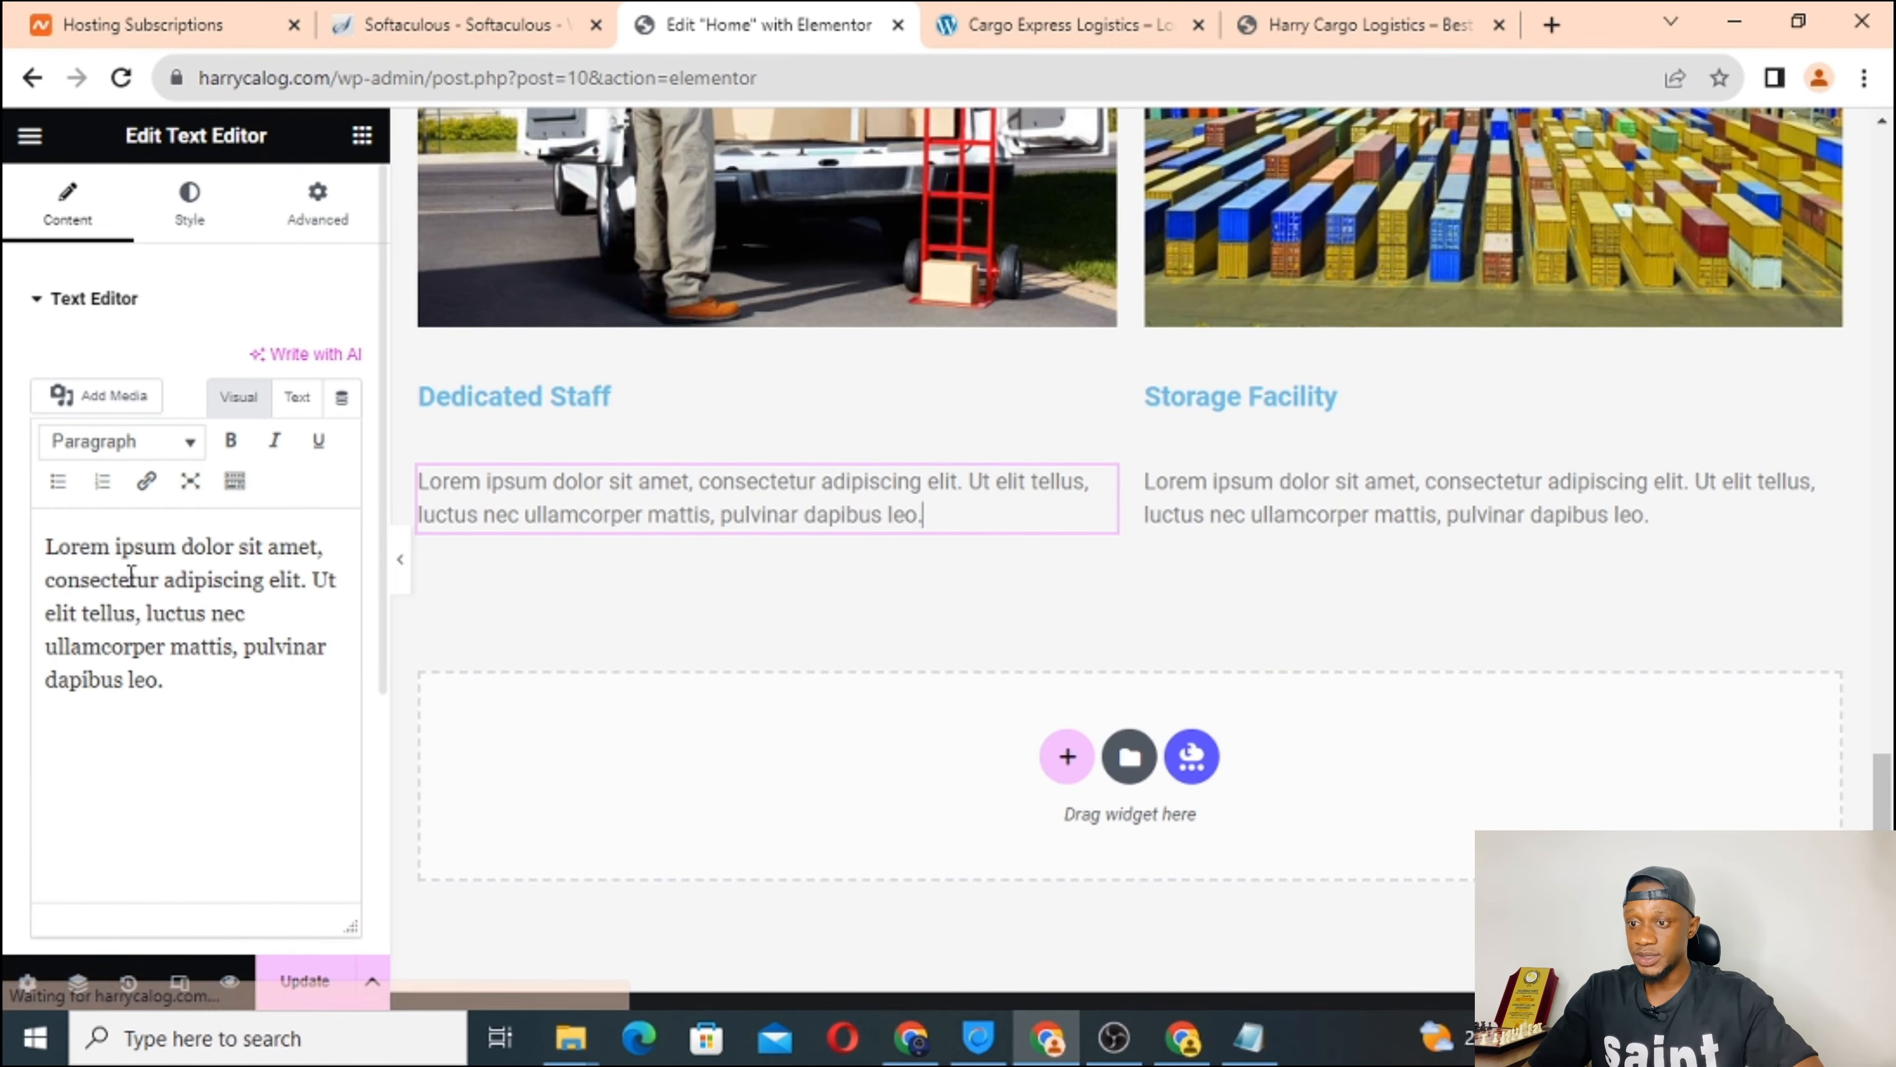
{"action": "triple_click", "coordinate": [97, 581]}
{"action": "right_click", "coordinate": [97, 581]}
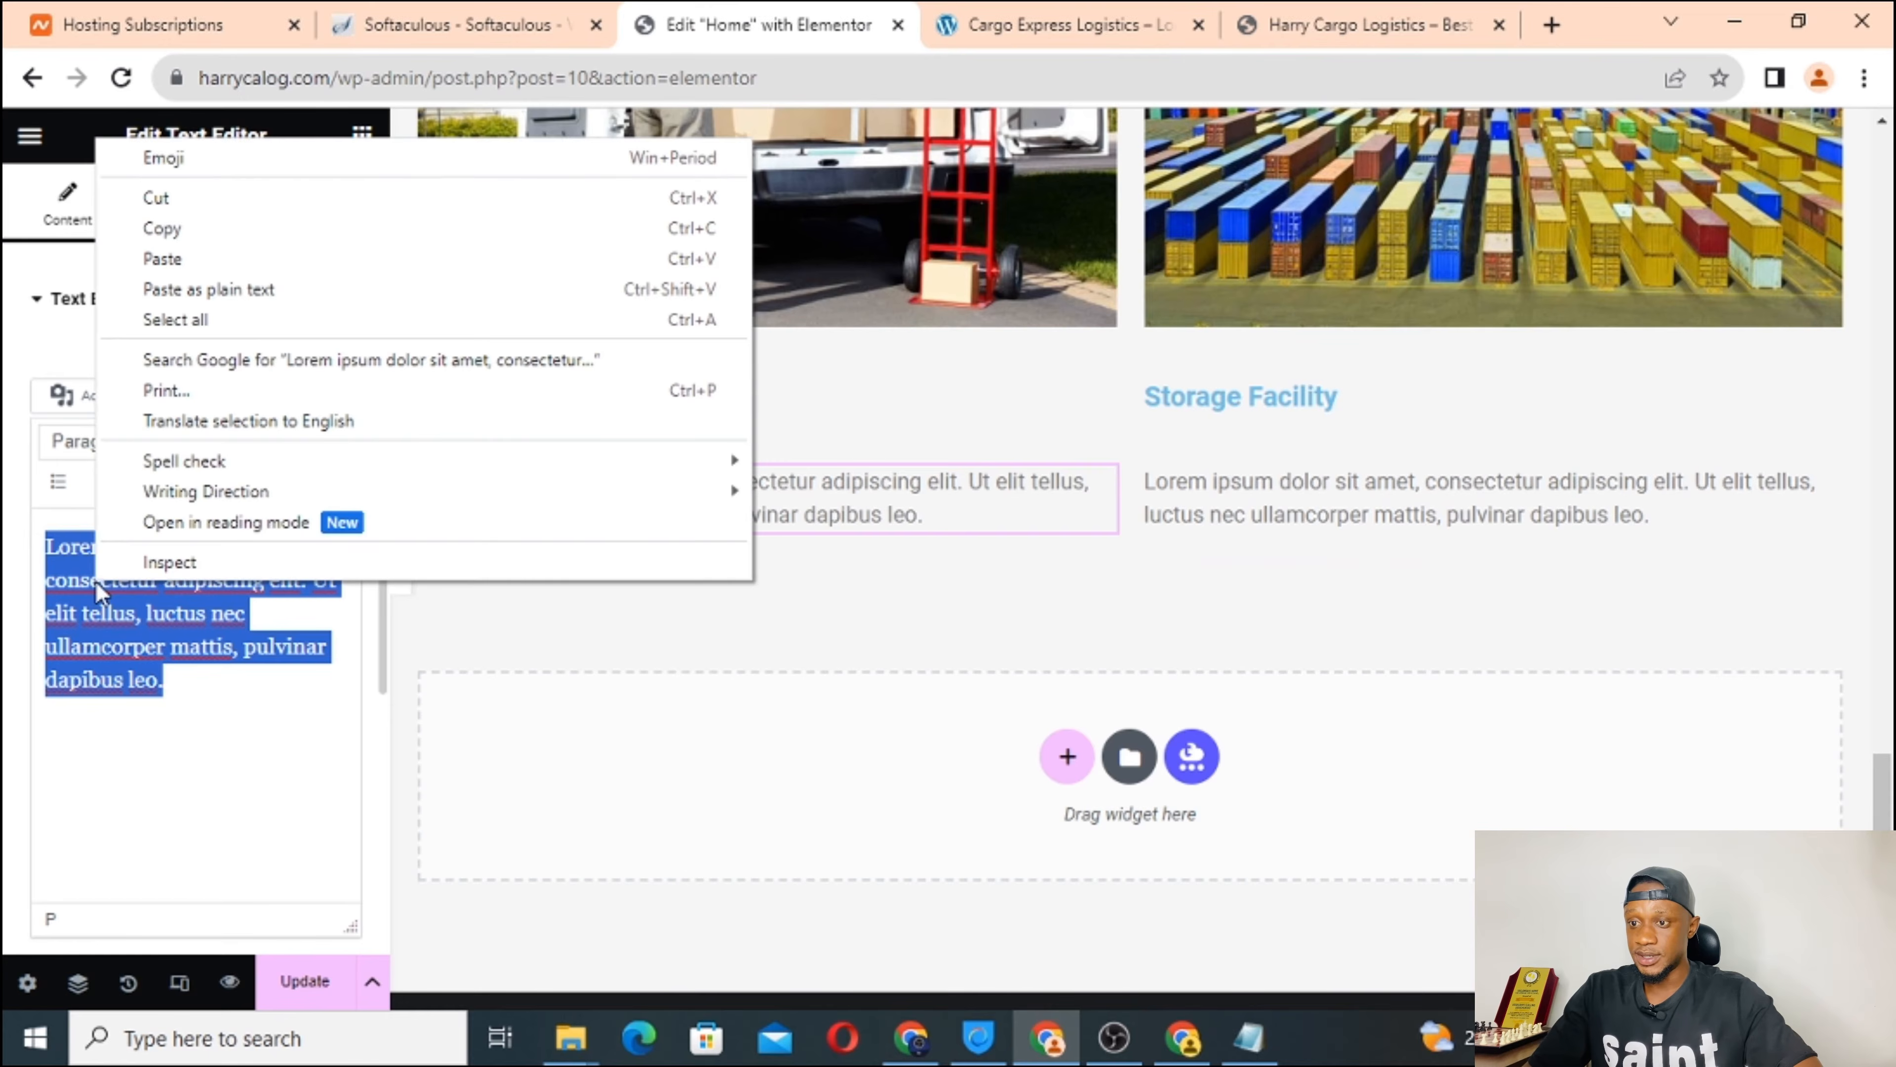
{"action": "left_click", "coordinate": [334, 295]}
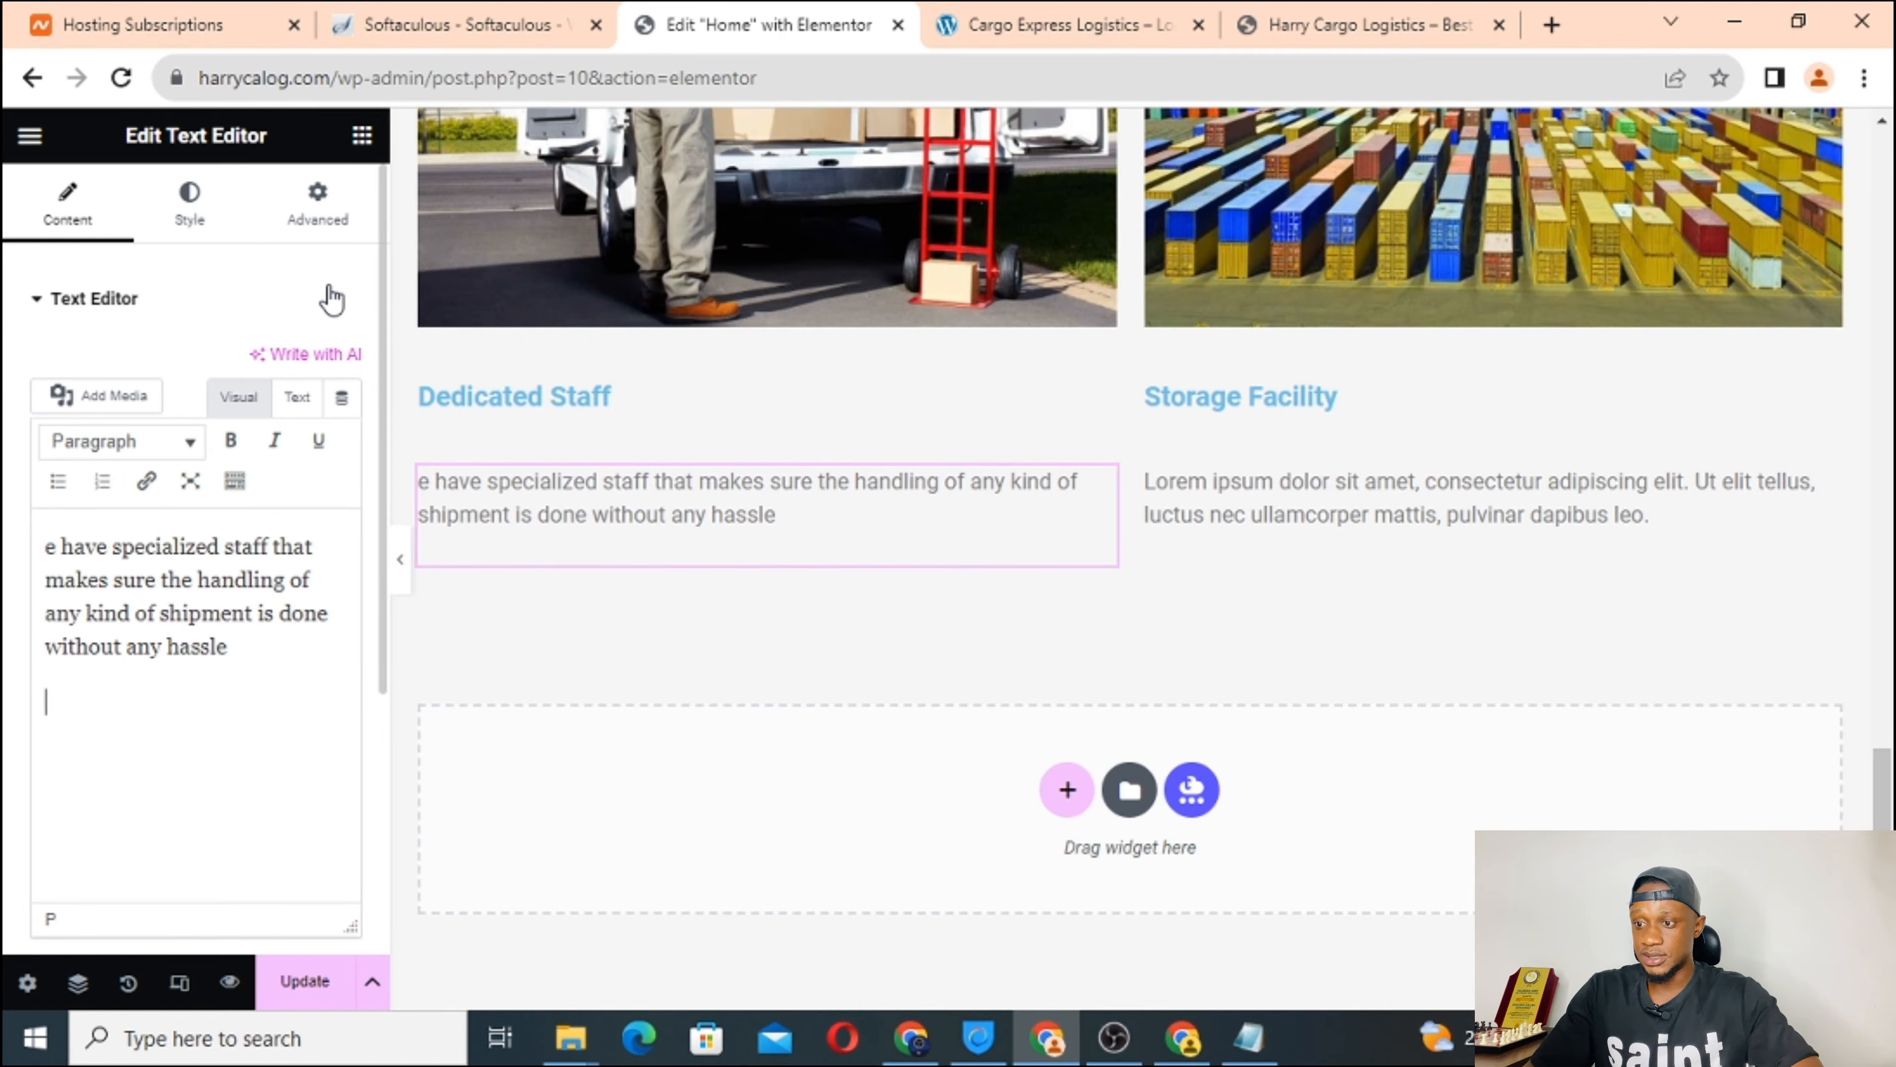
Restore the paragraph's leading 'W' and delete the blank line after 'hassle'.
{"action": "left_click", "coordinate": [46, 547]}
{"action": "type", "text": "W"}
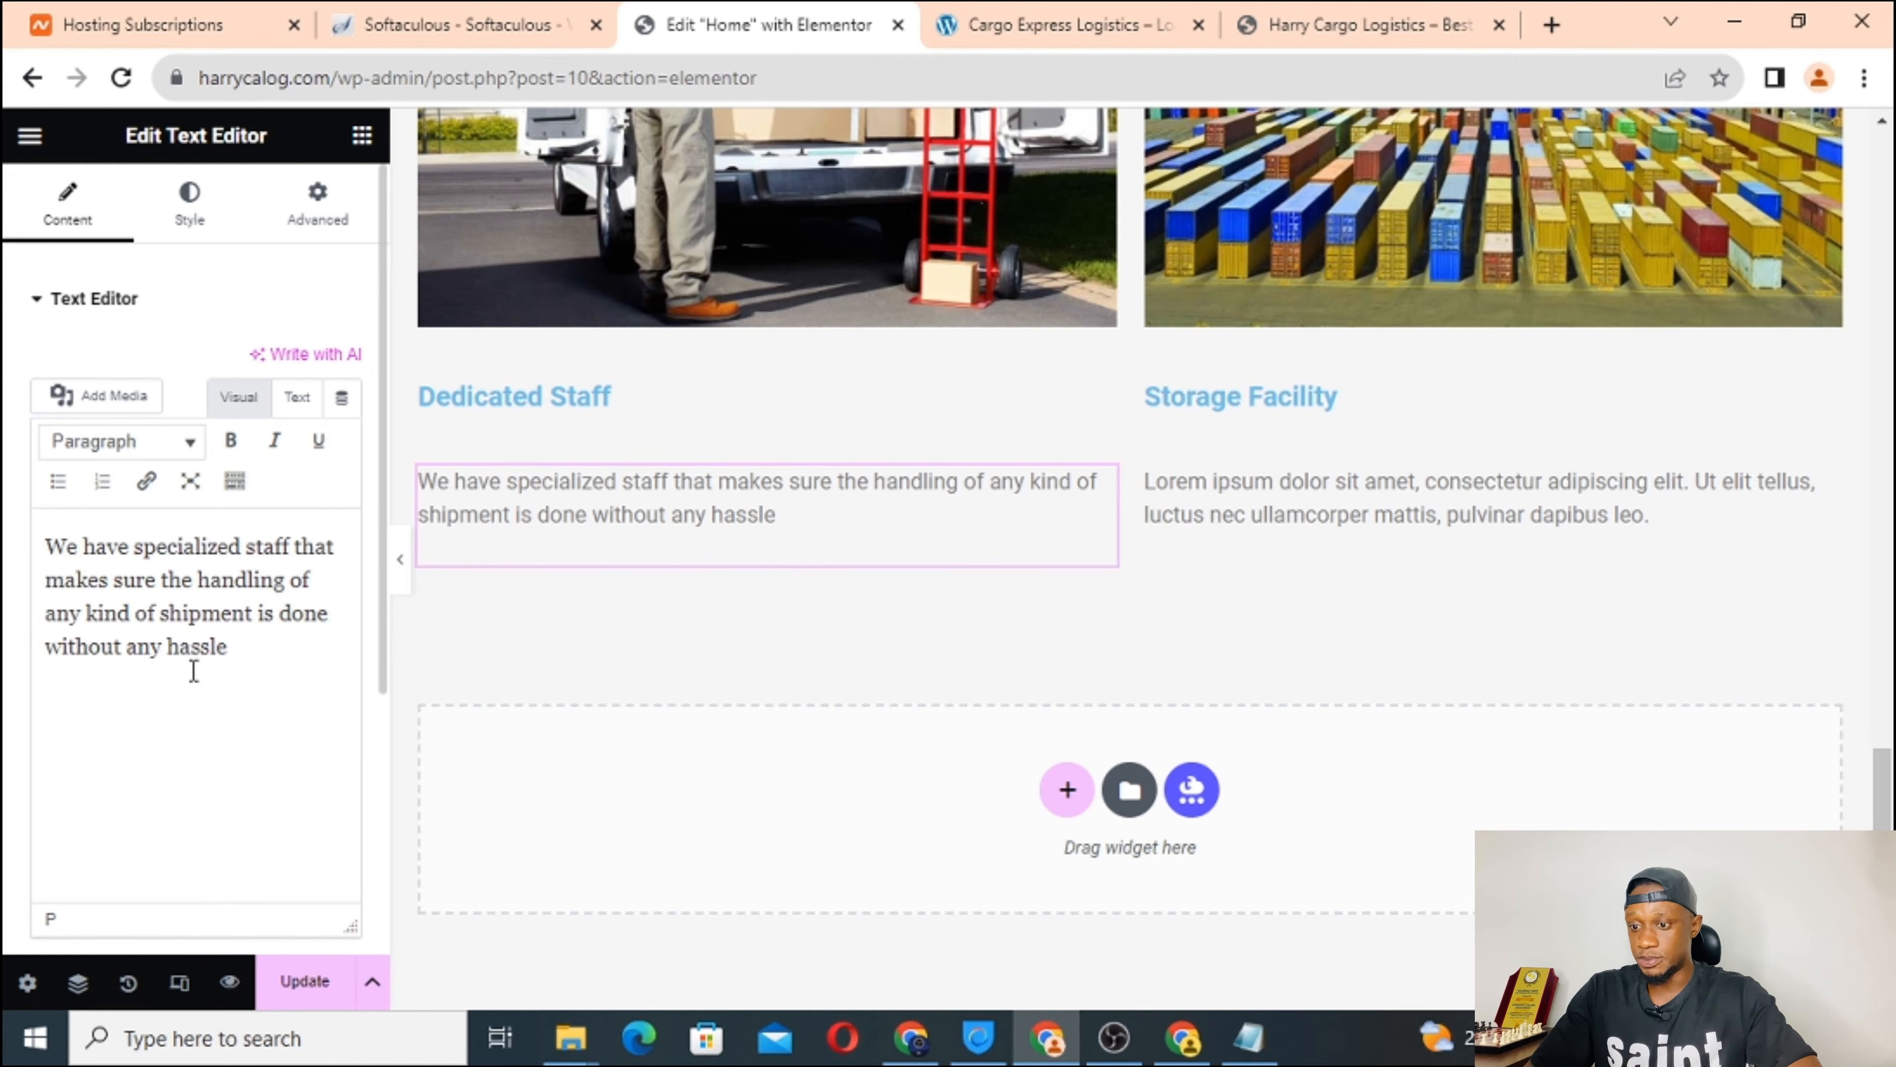
{"action": "left_click", "coordinate": [1088, 15]}
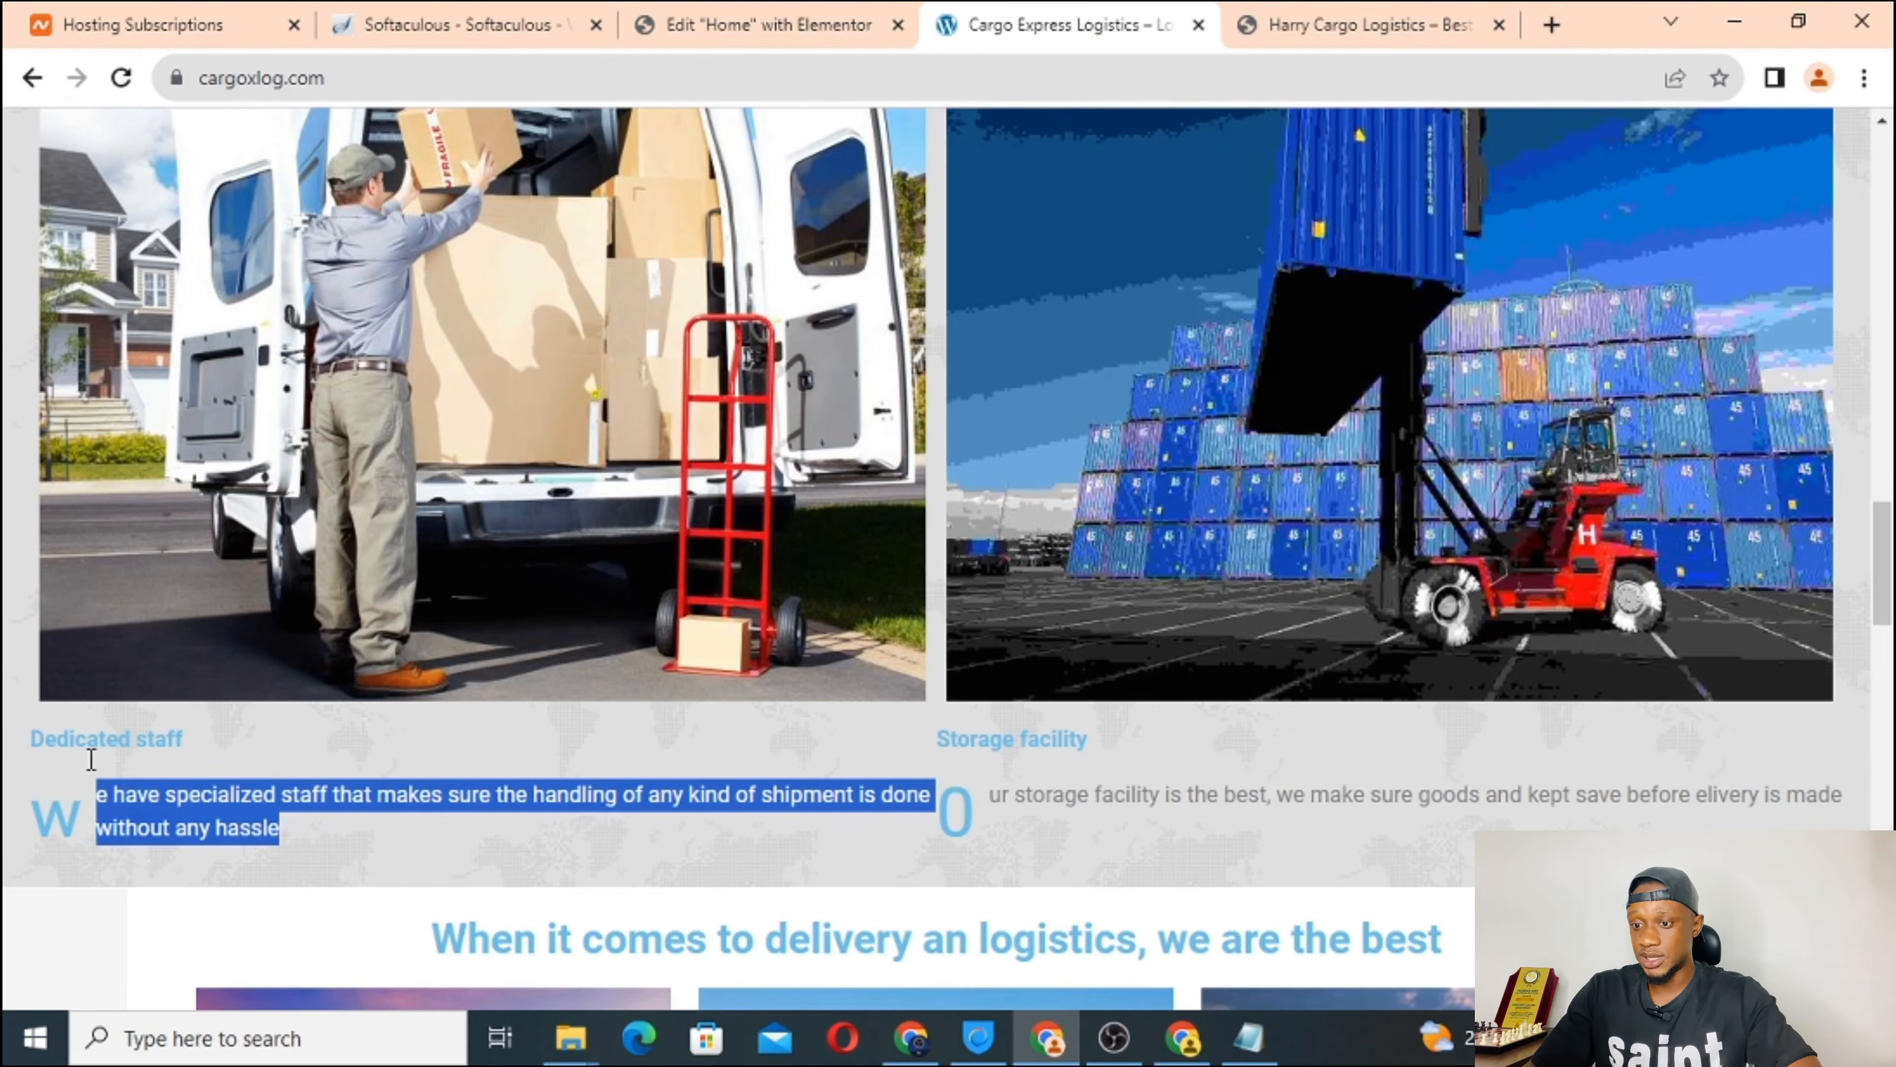
{"action": "left_click", "coordinate": [800, 21]}
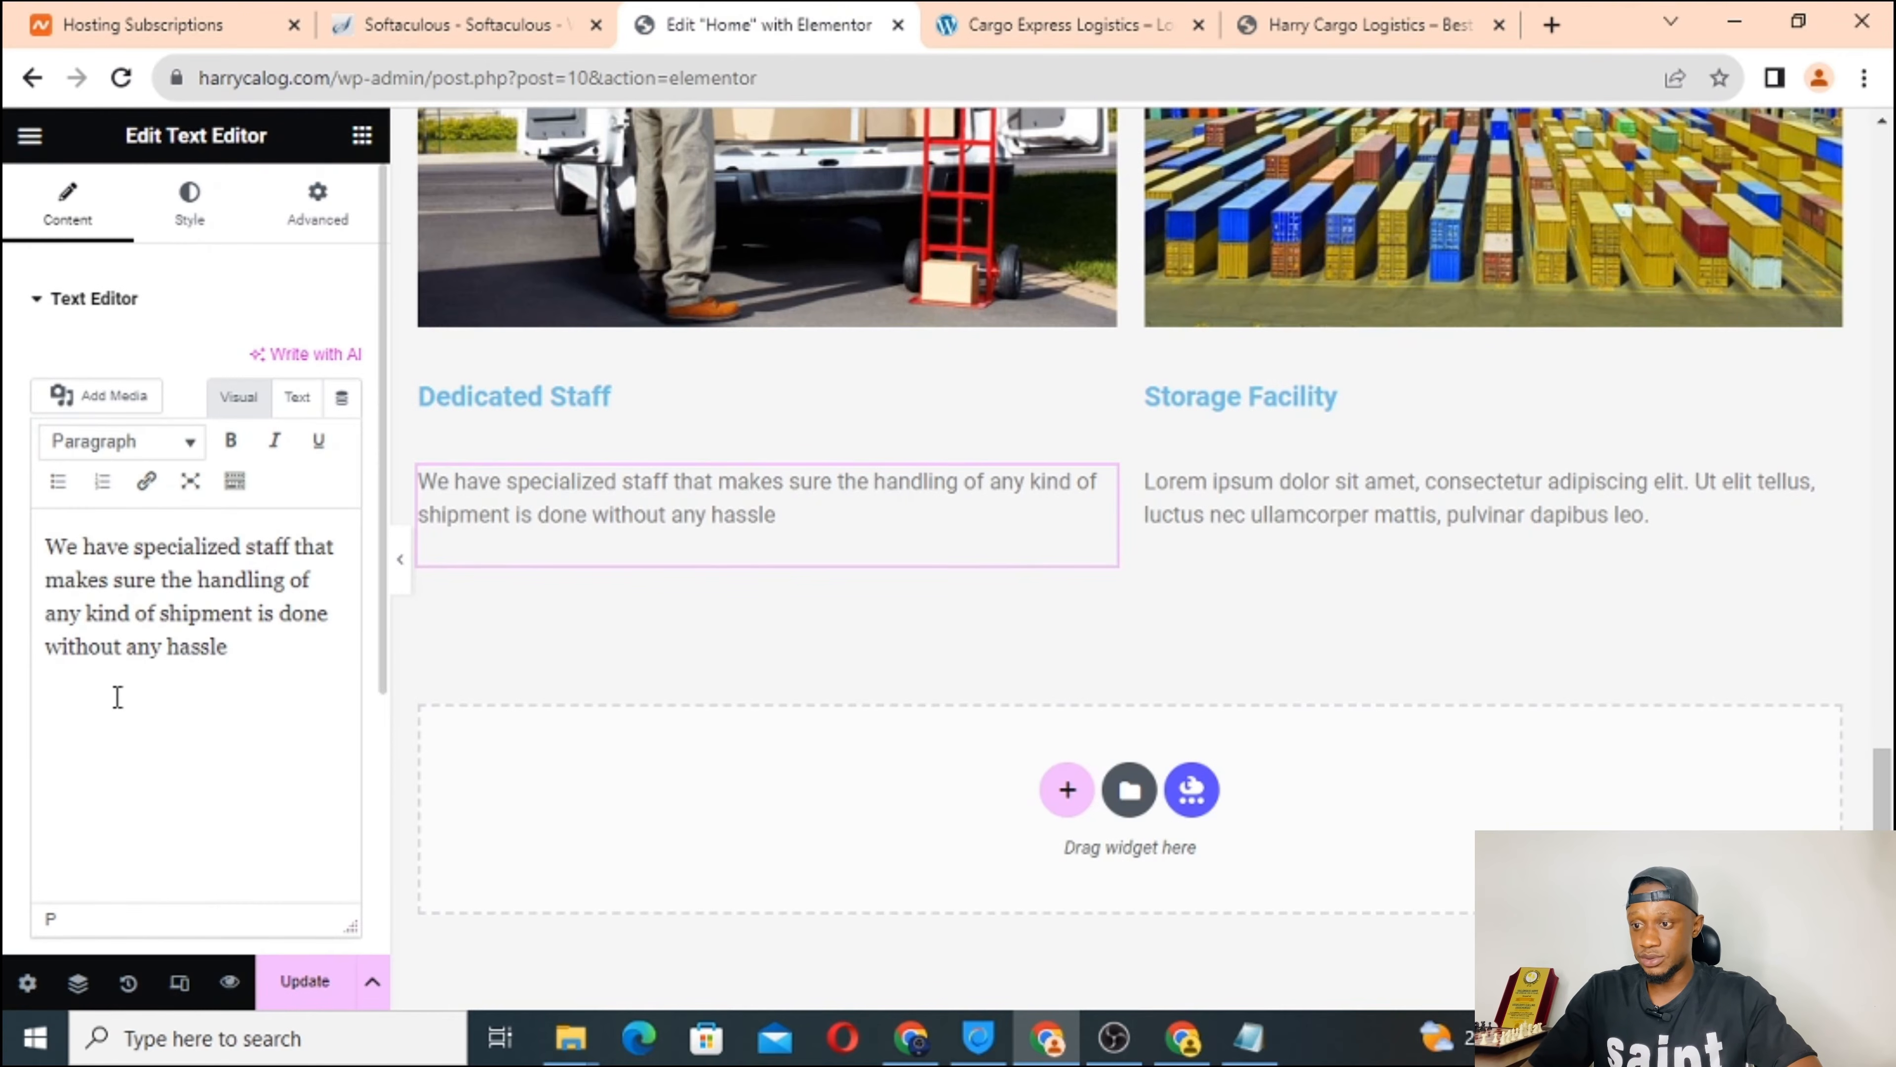
{"action": "left_click", "coordinate": [201, 237]}
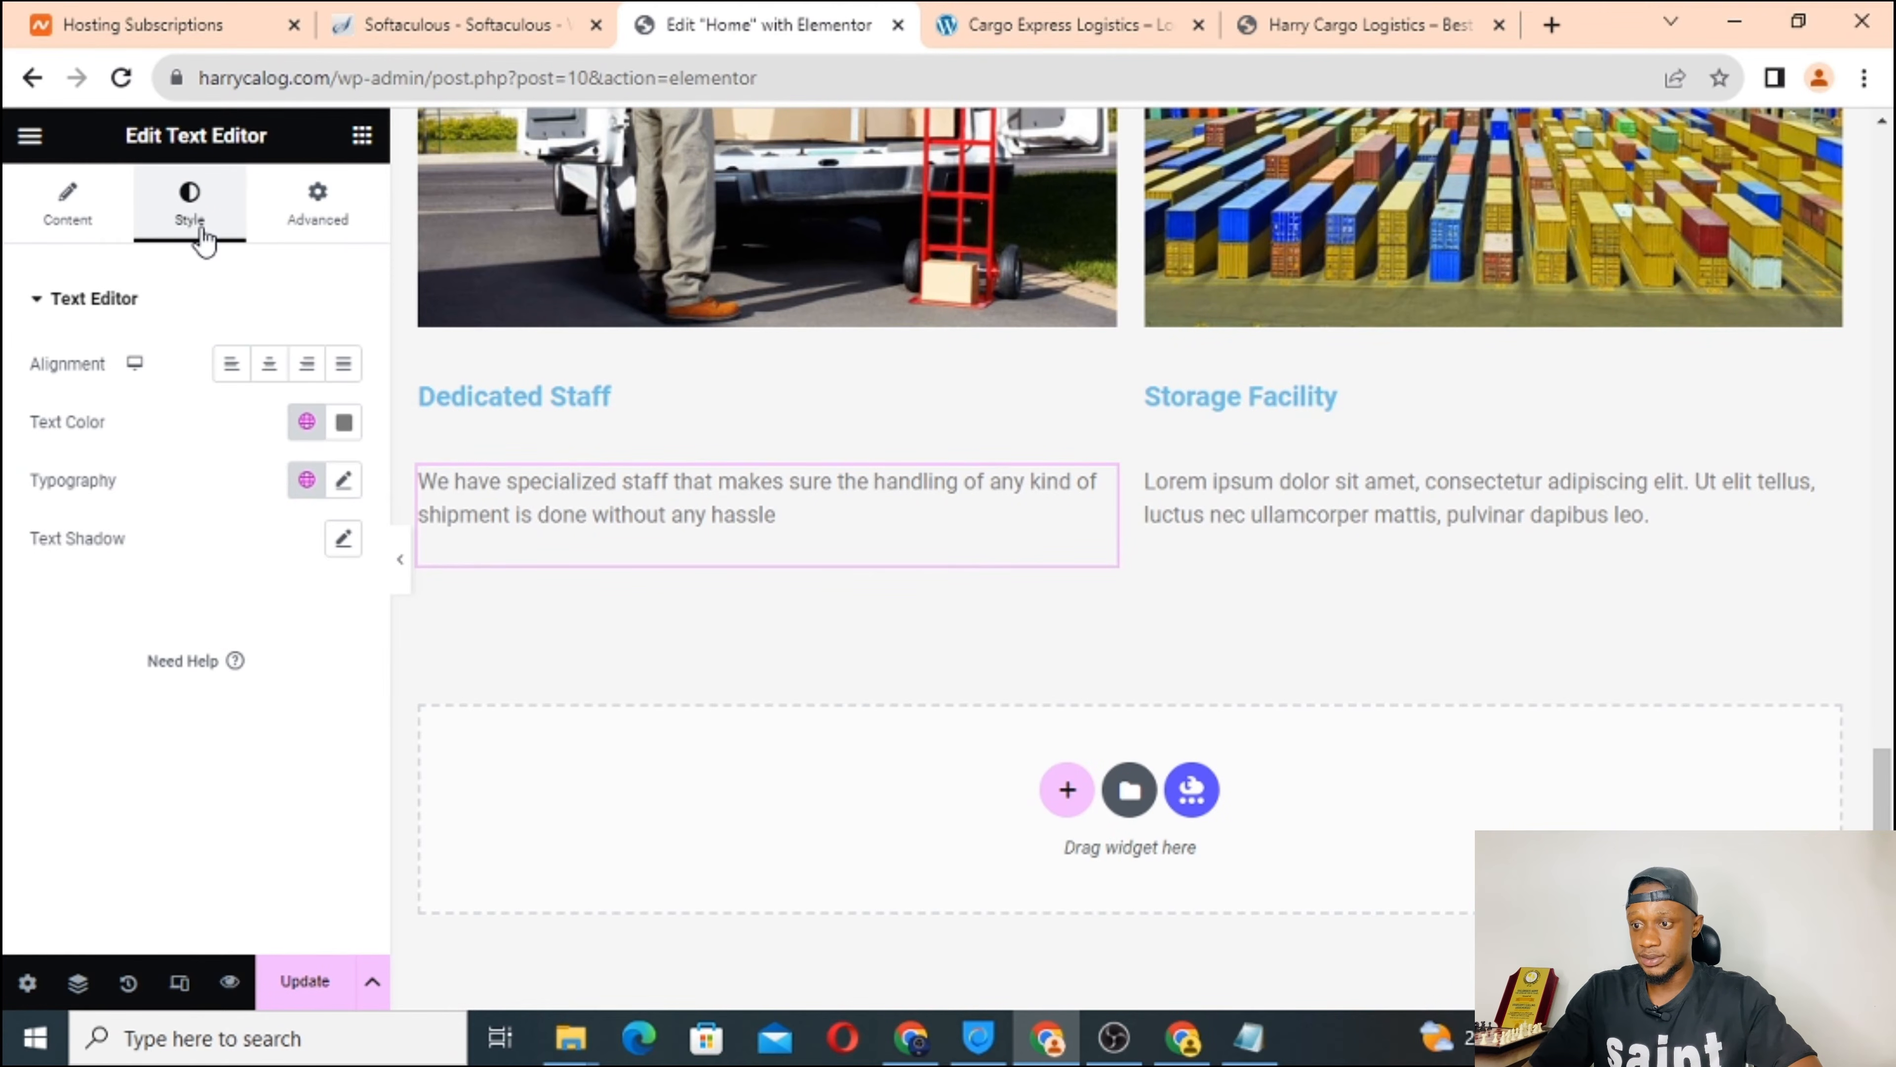
{"action": "key", "text": "BackSpace"}
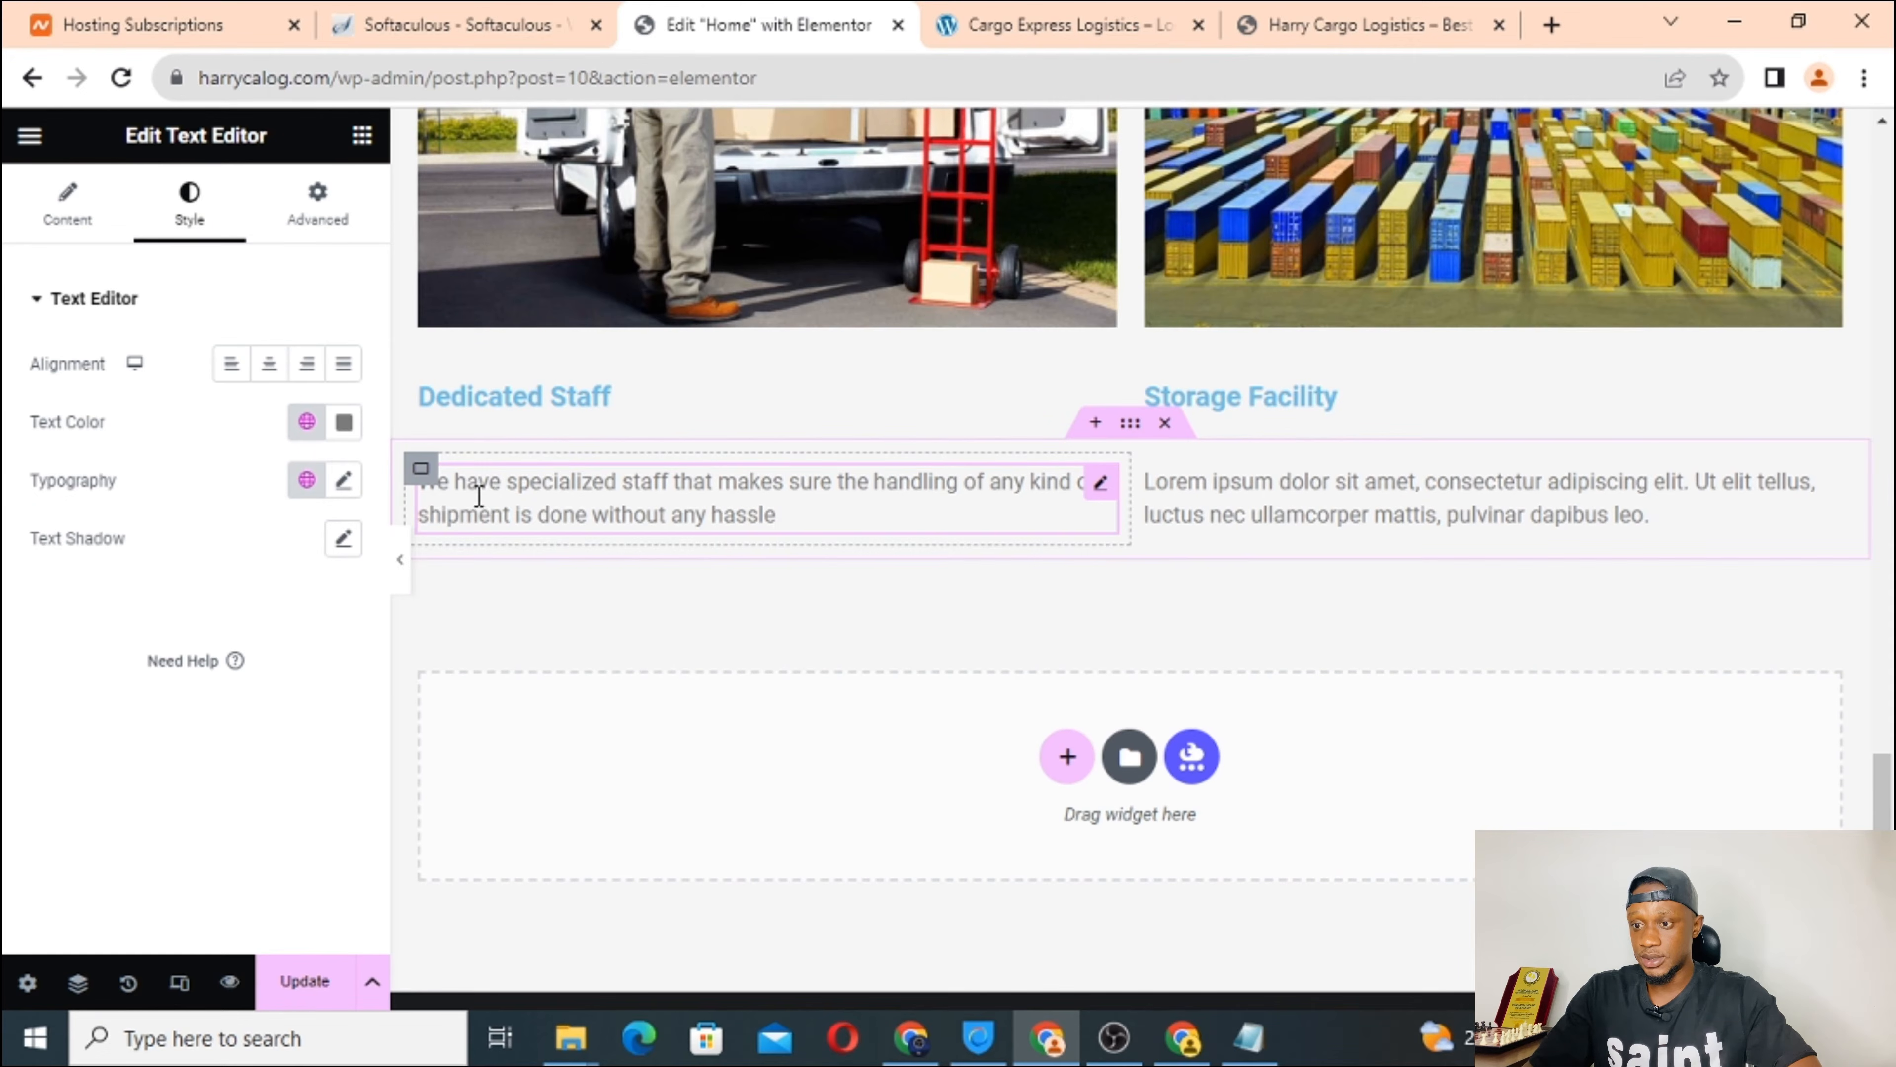
{"action": "left_click", "coordinate": [67, 203]}
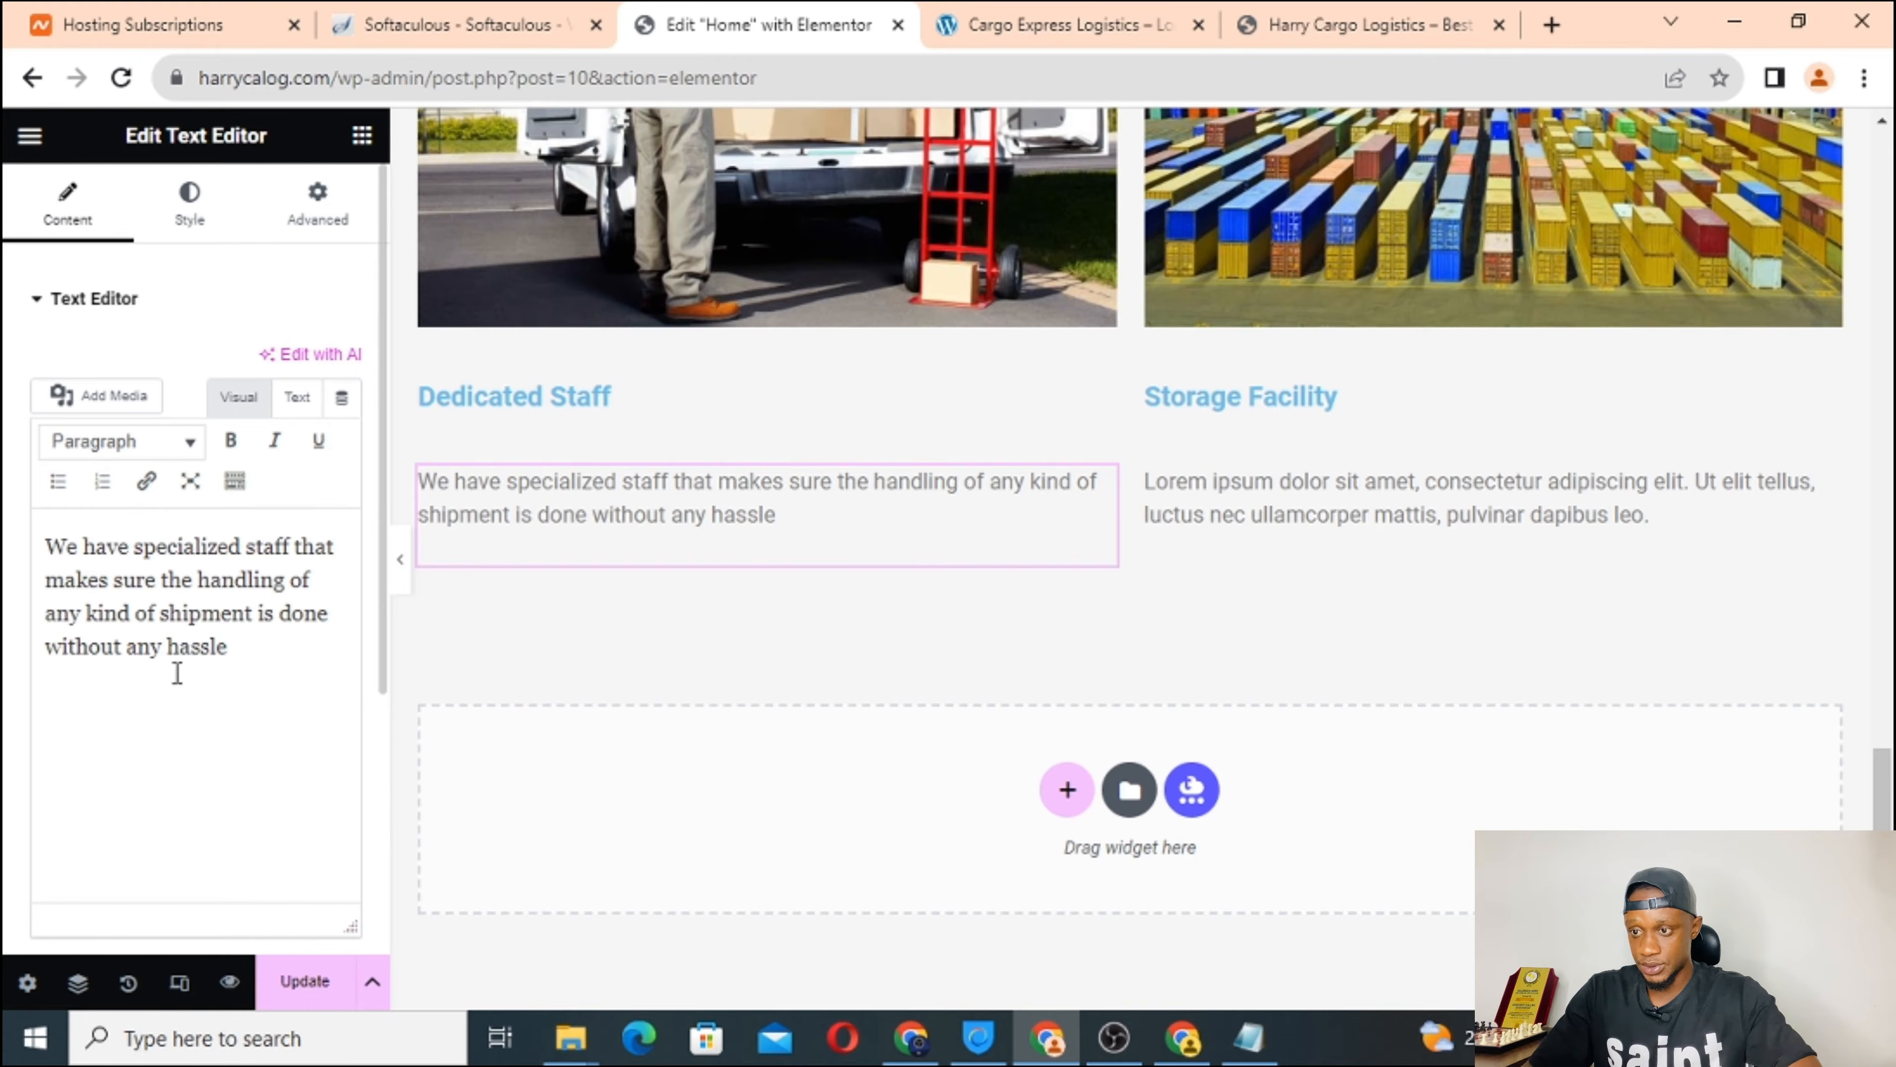
{"action": "left_click", "coordinate": [1323, 529]}
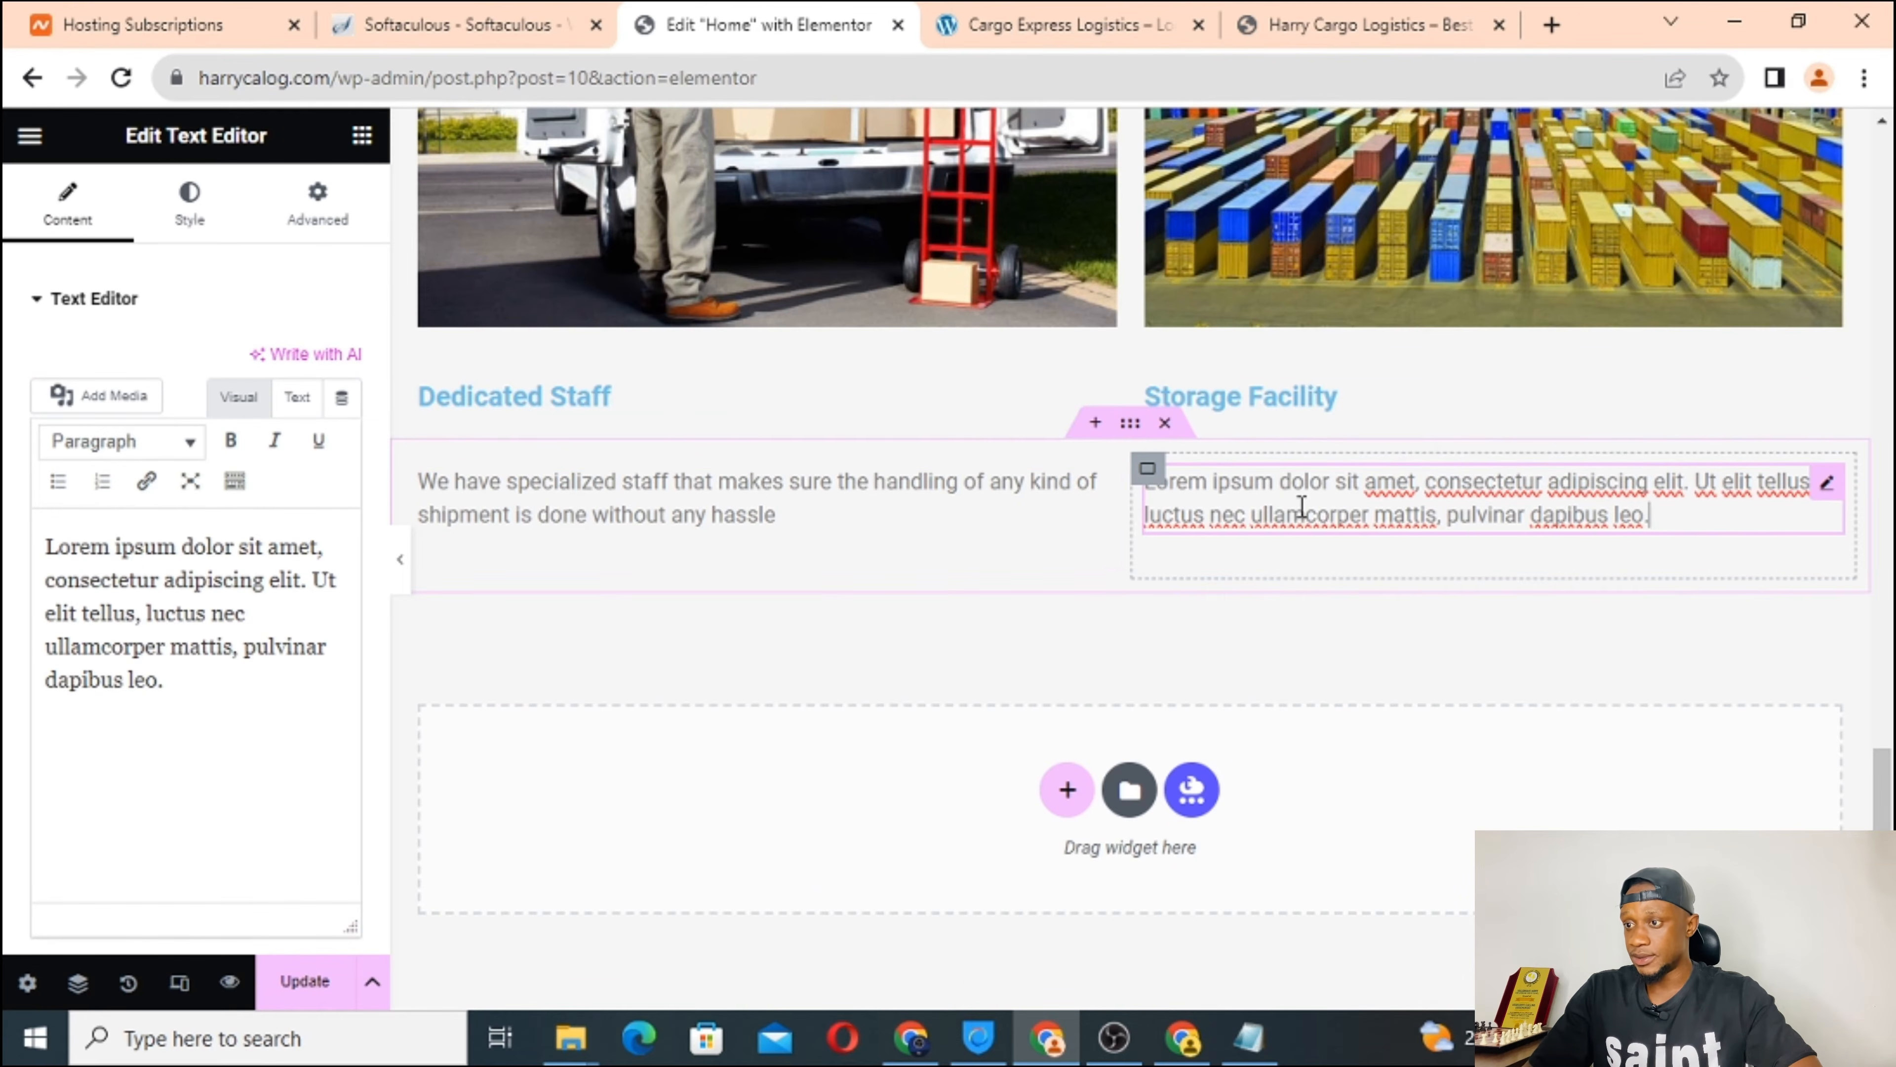
Paste the live site's storage facility paragraph as plain text over the placeholder.
{"action": "left_click", "coordinate": [1027, 27]}
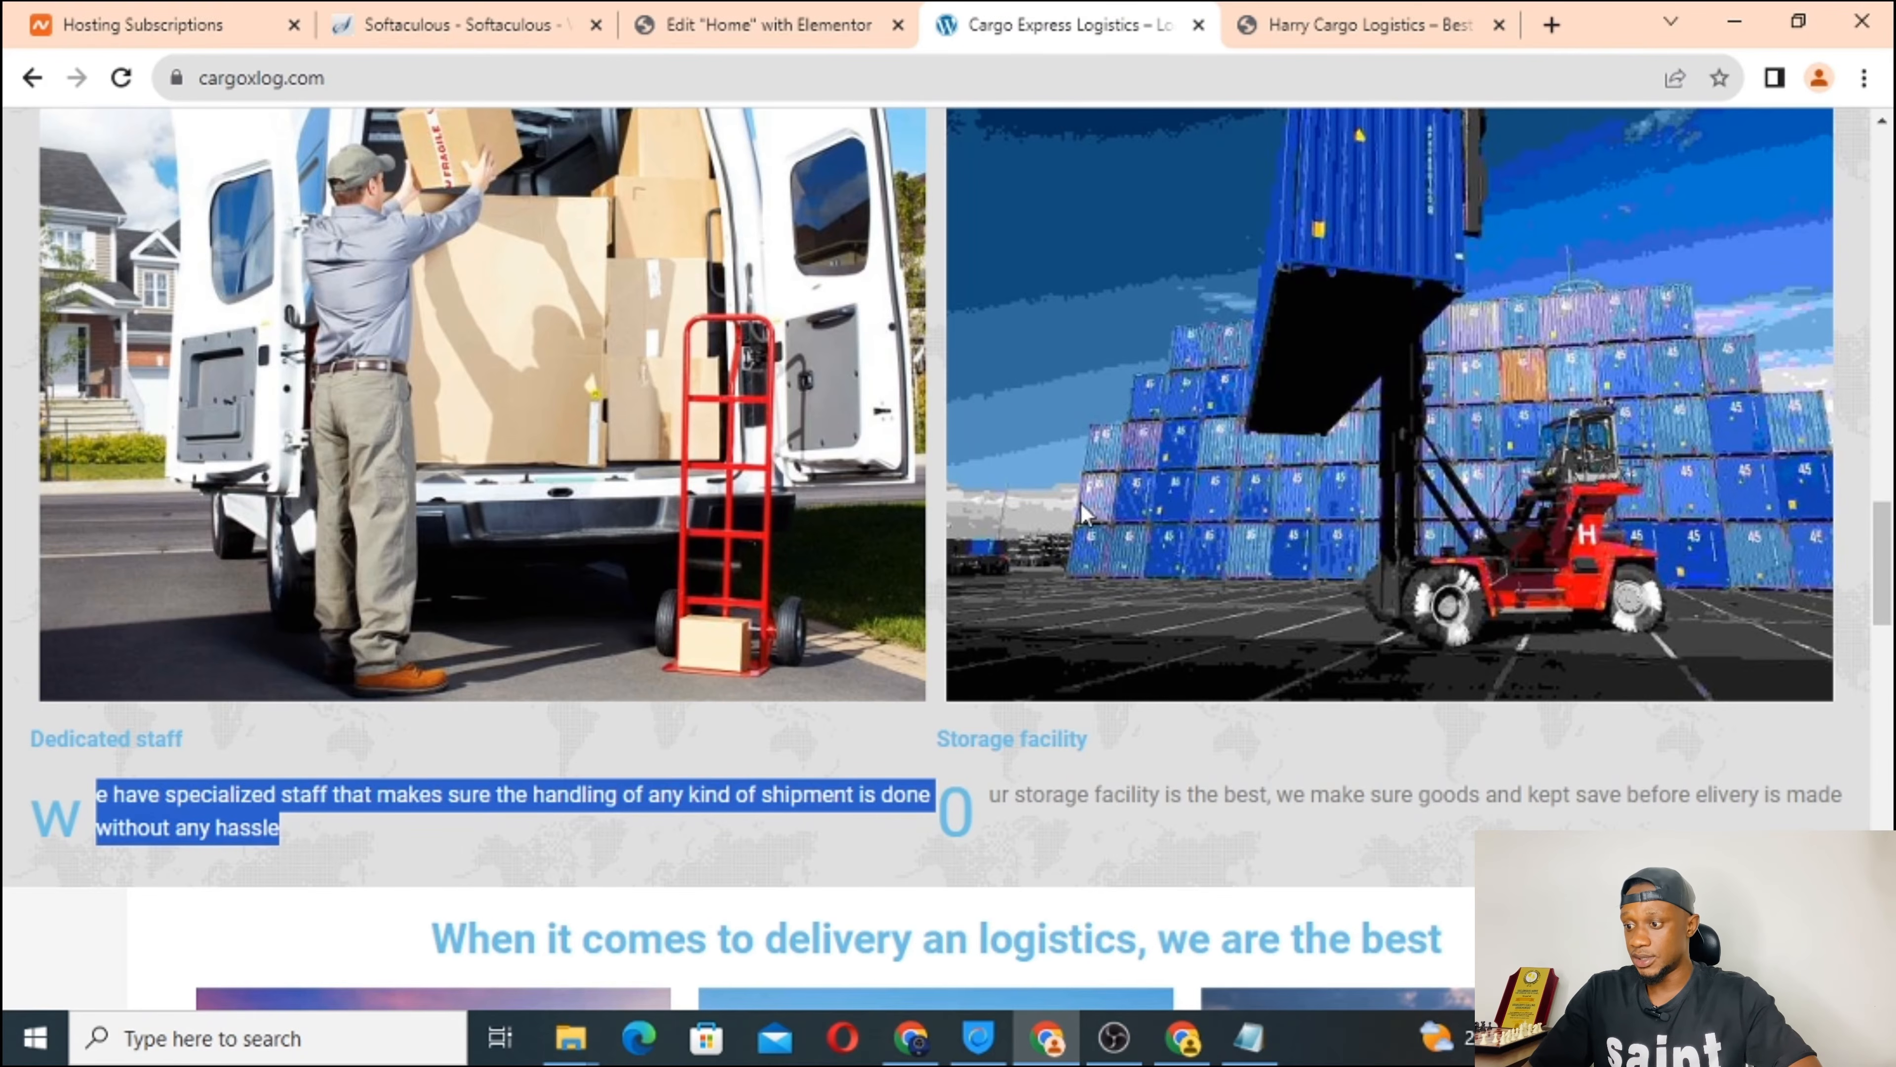
{"action": "triple_click", "coordinate": [1035, 791]}
{"action": "right_click", "coordinate": [1033, 784]}
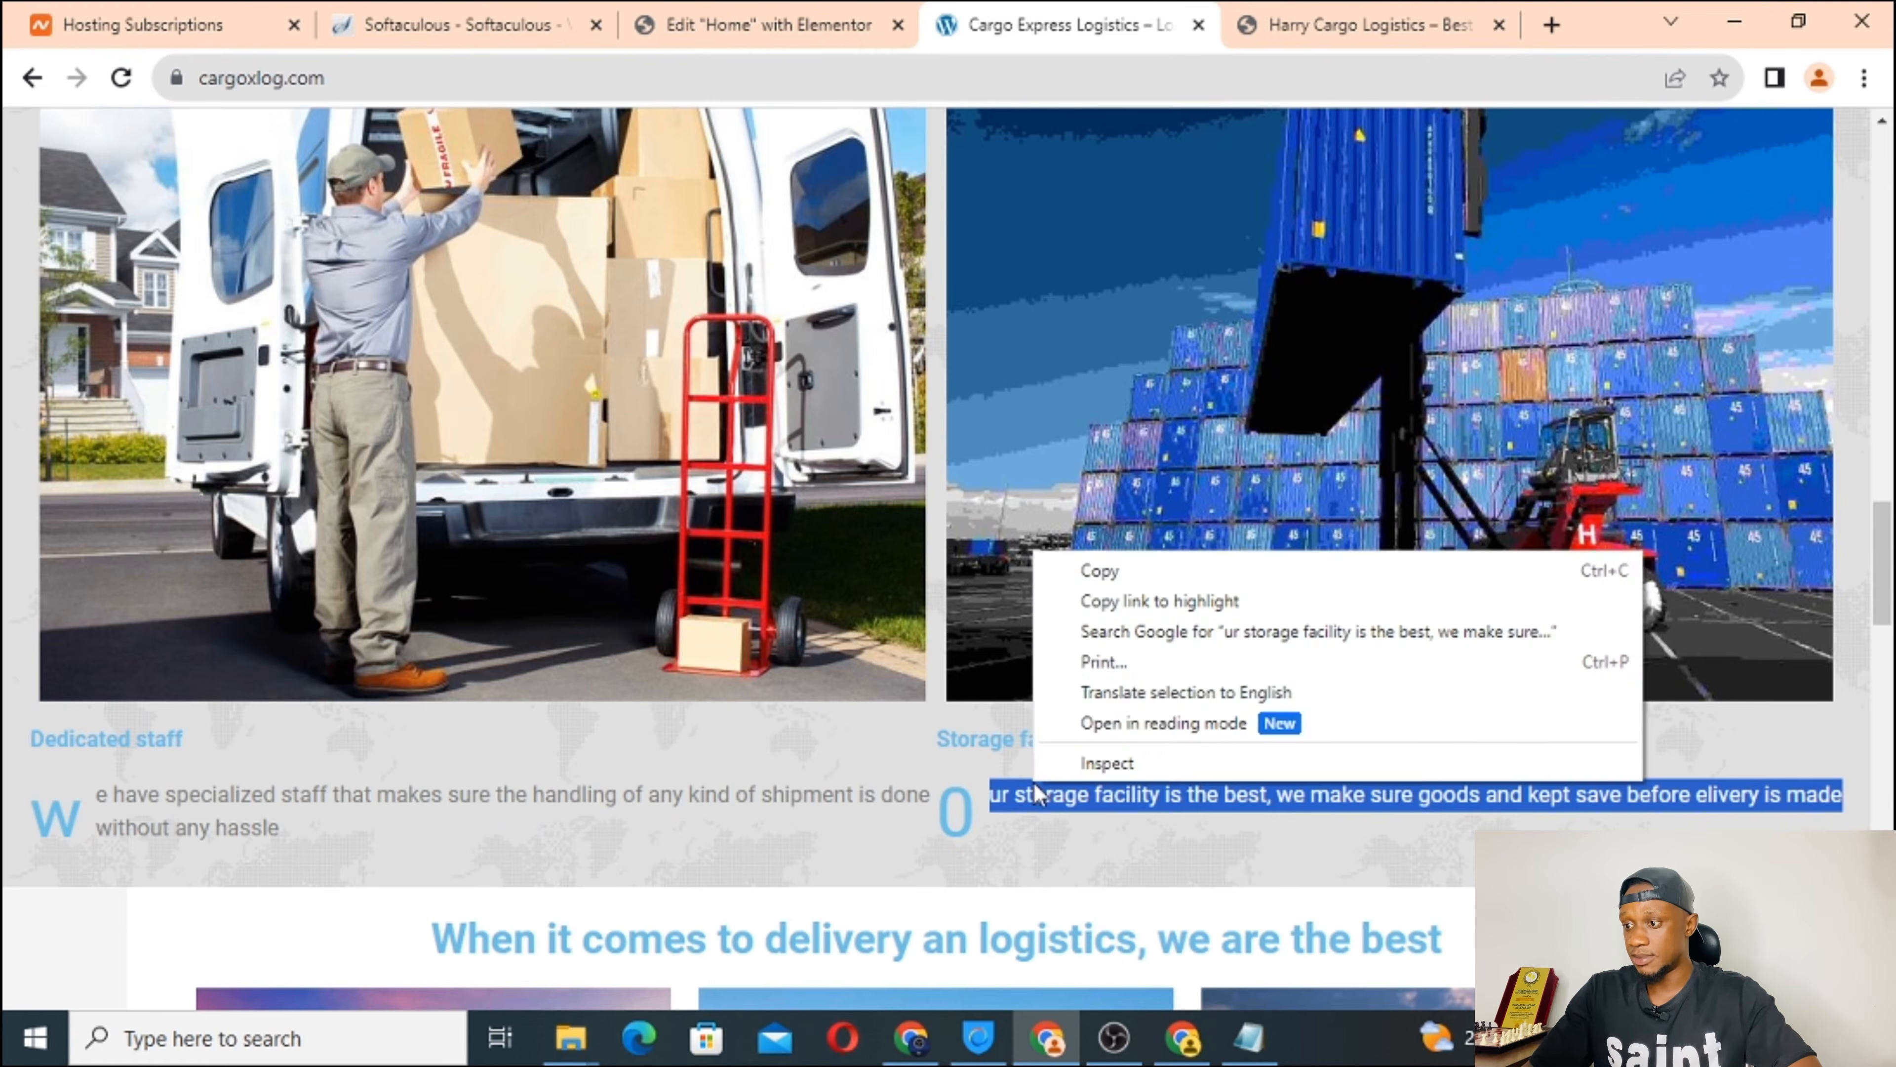
{"action": "left_click", "coordinate": [1262, 576]}
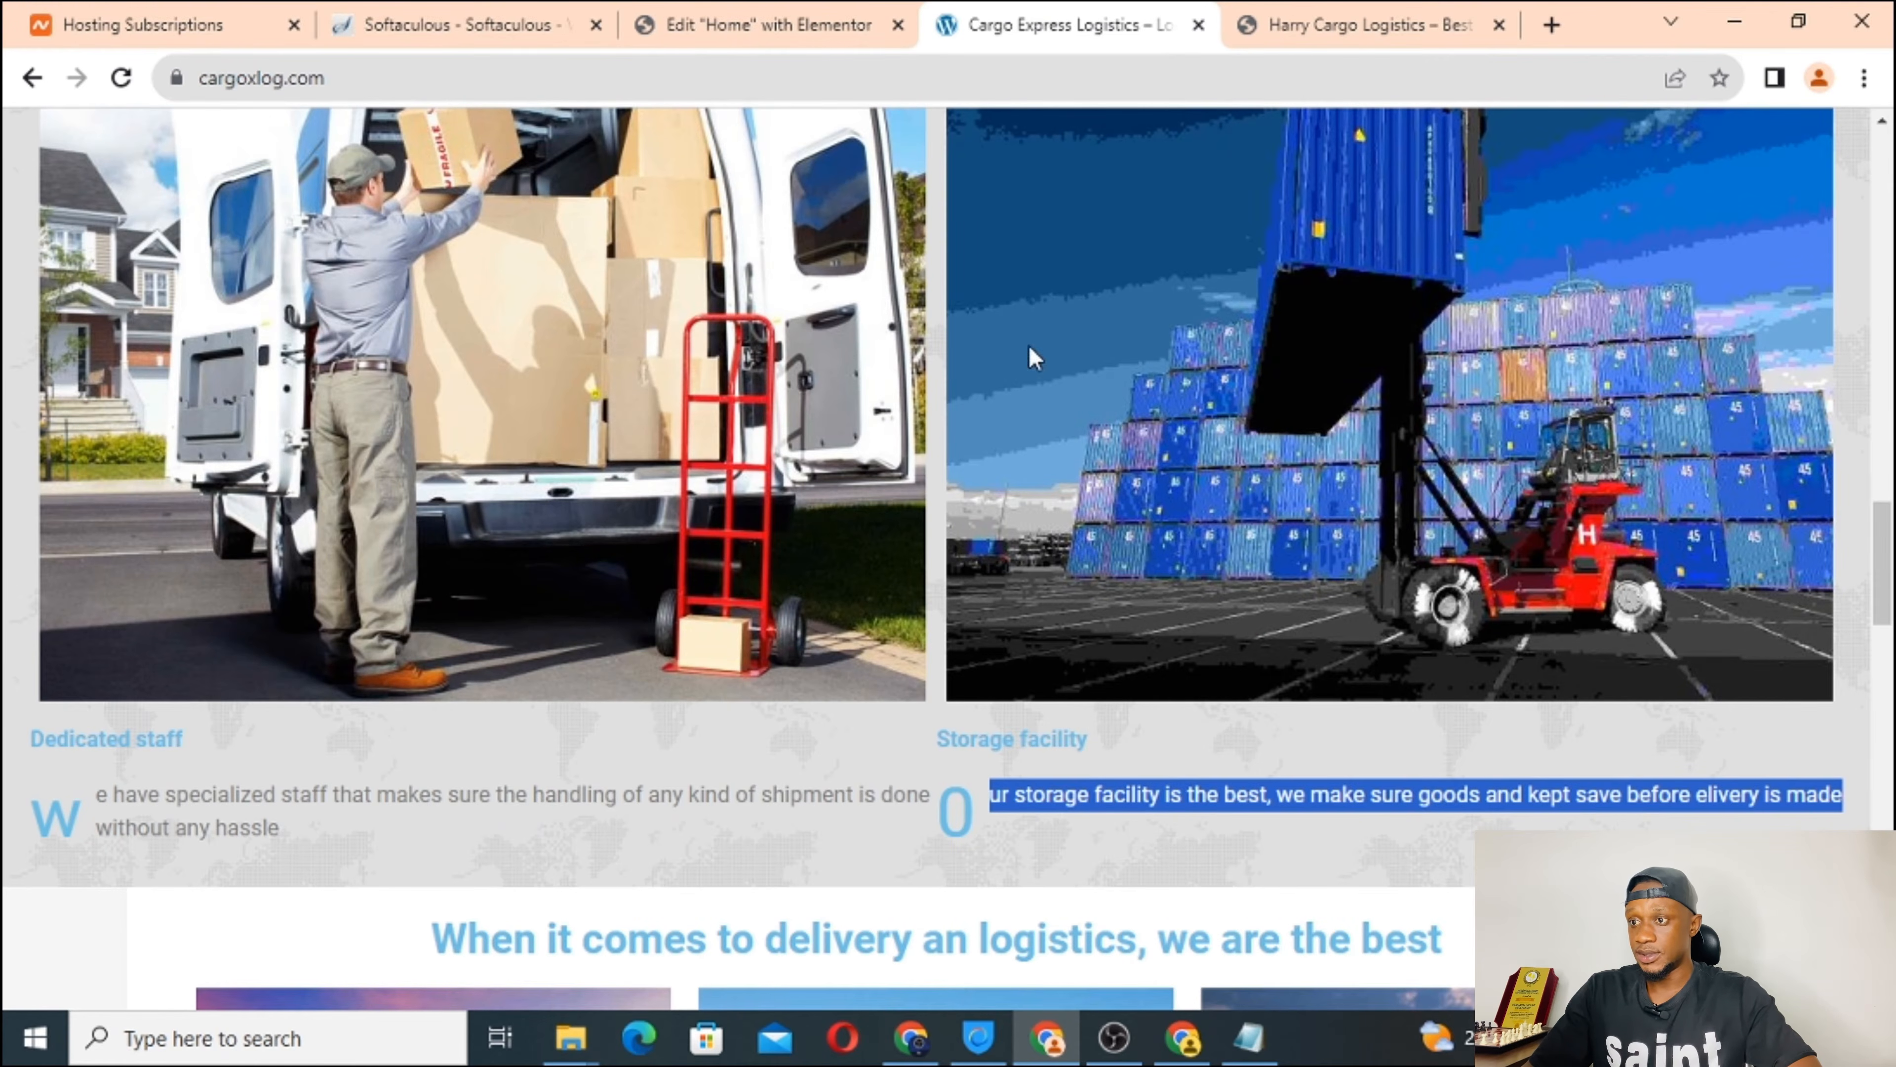
{"action": "left_click", "coordinate": [738, 12]}
{"action": "left_click", "coordinate": [1222, 499]}
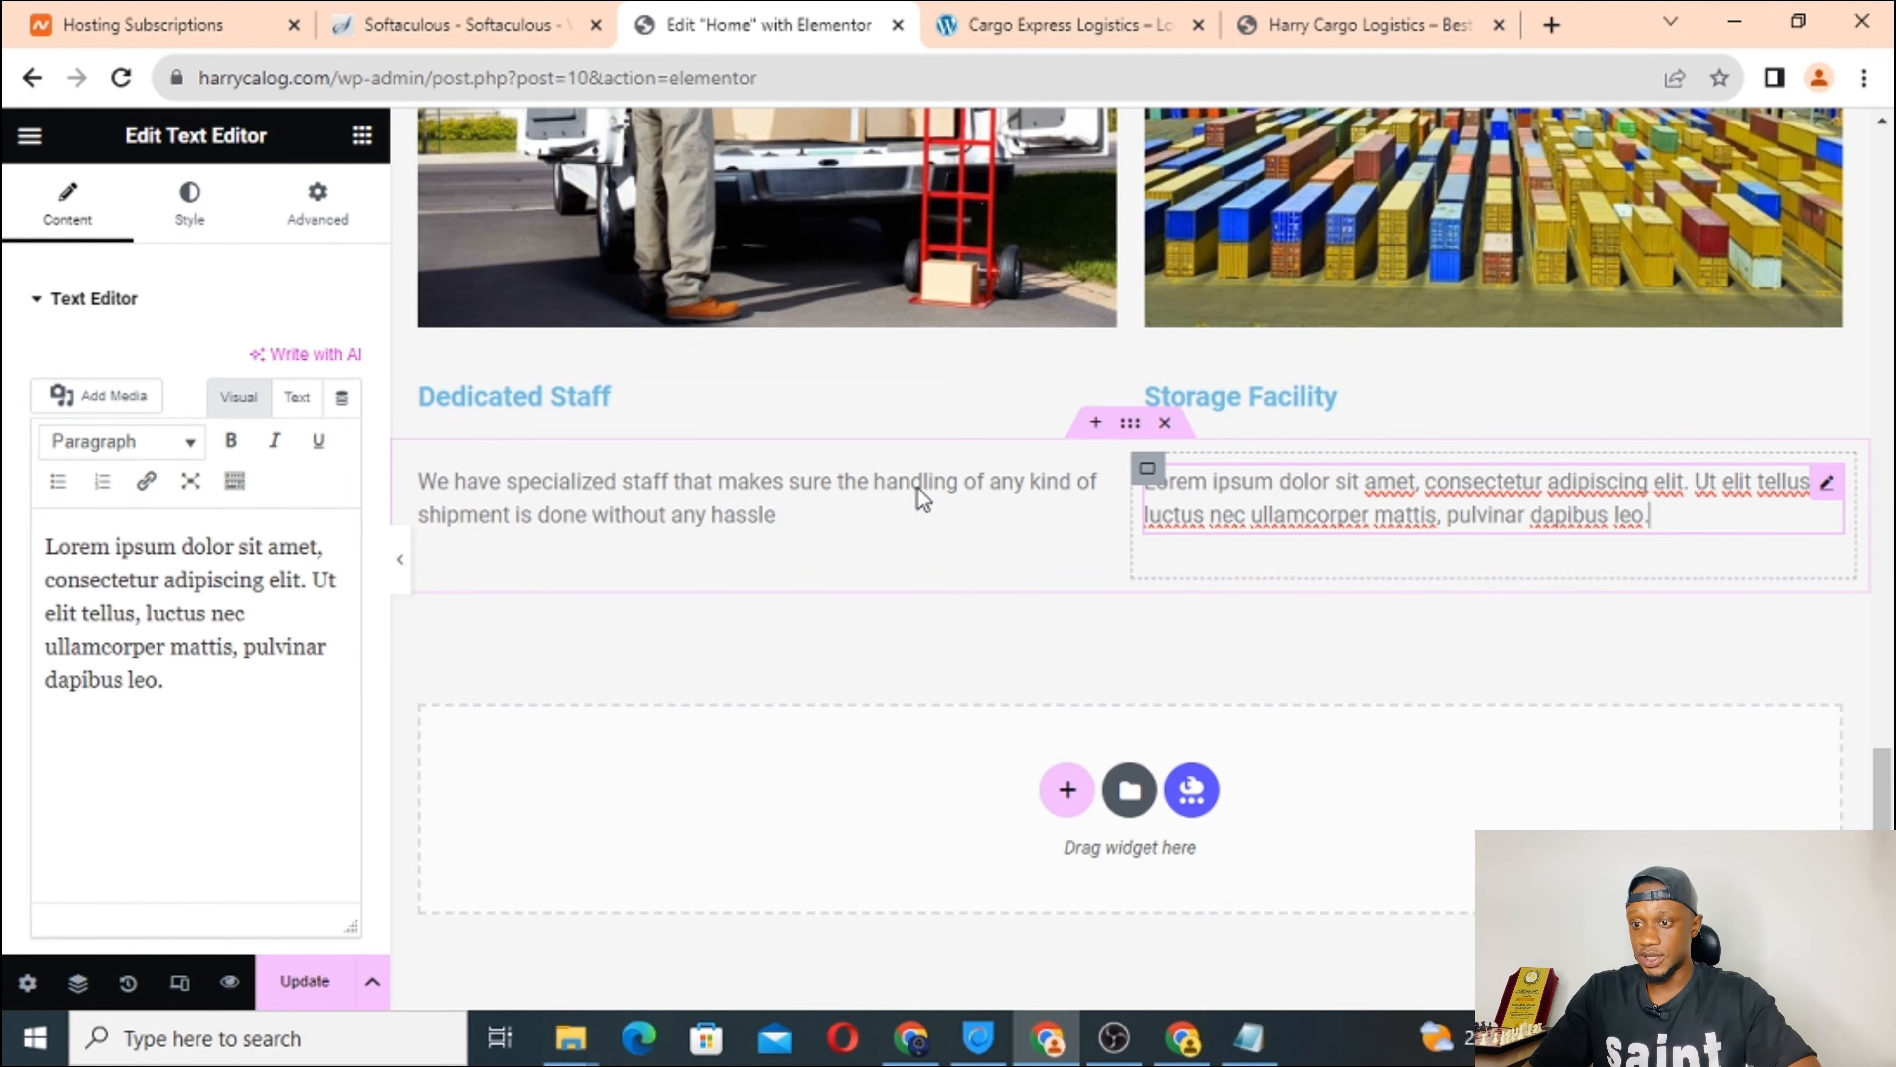
{"action": "triple_click", "coordinate": [74, 583]}
{"action": "right_click", "coordinate": [74, 582]}
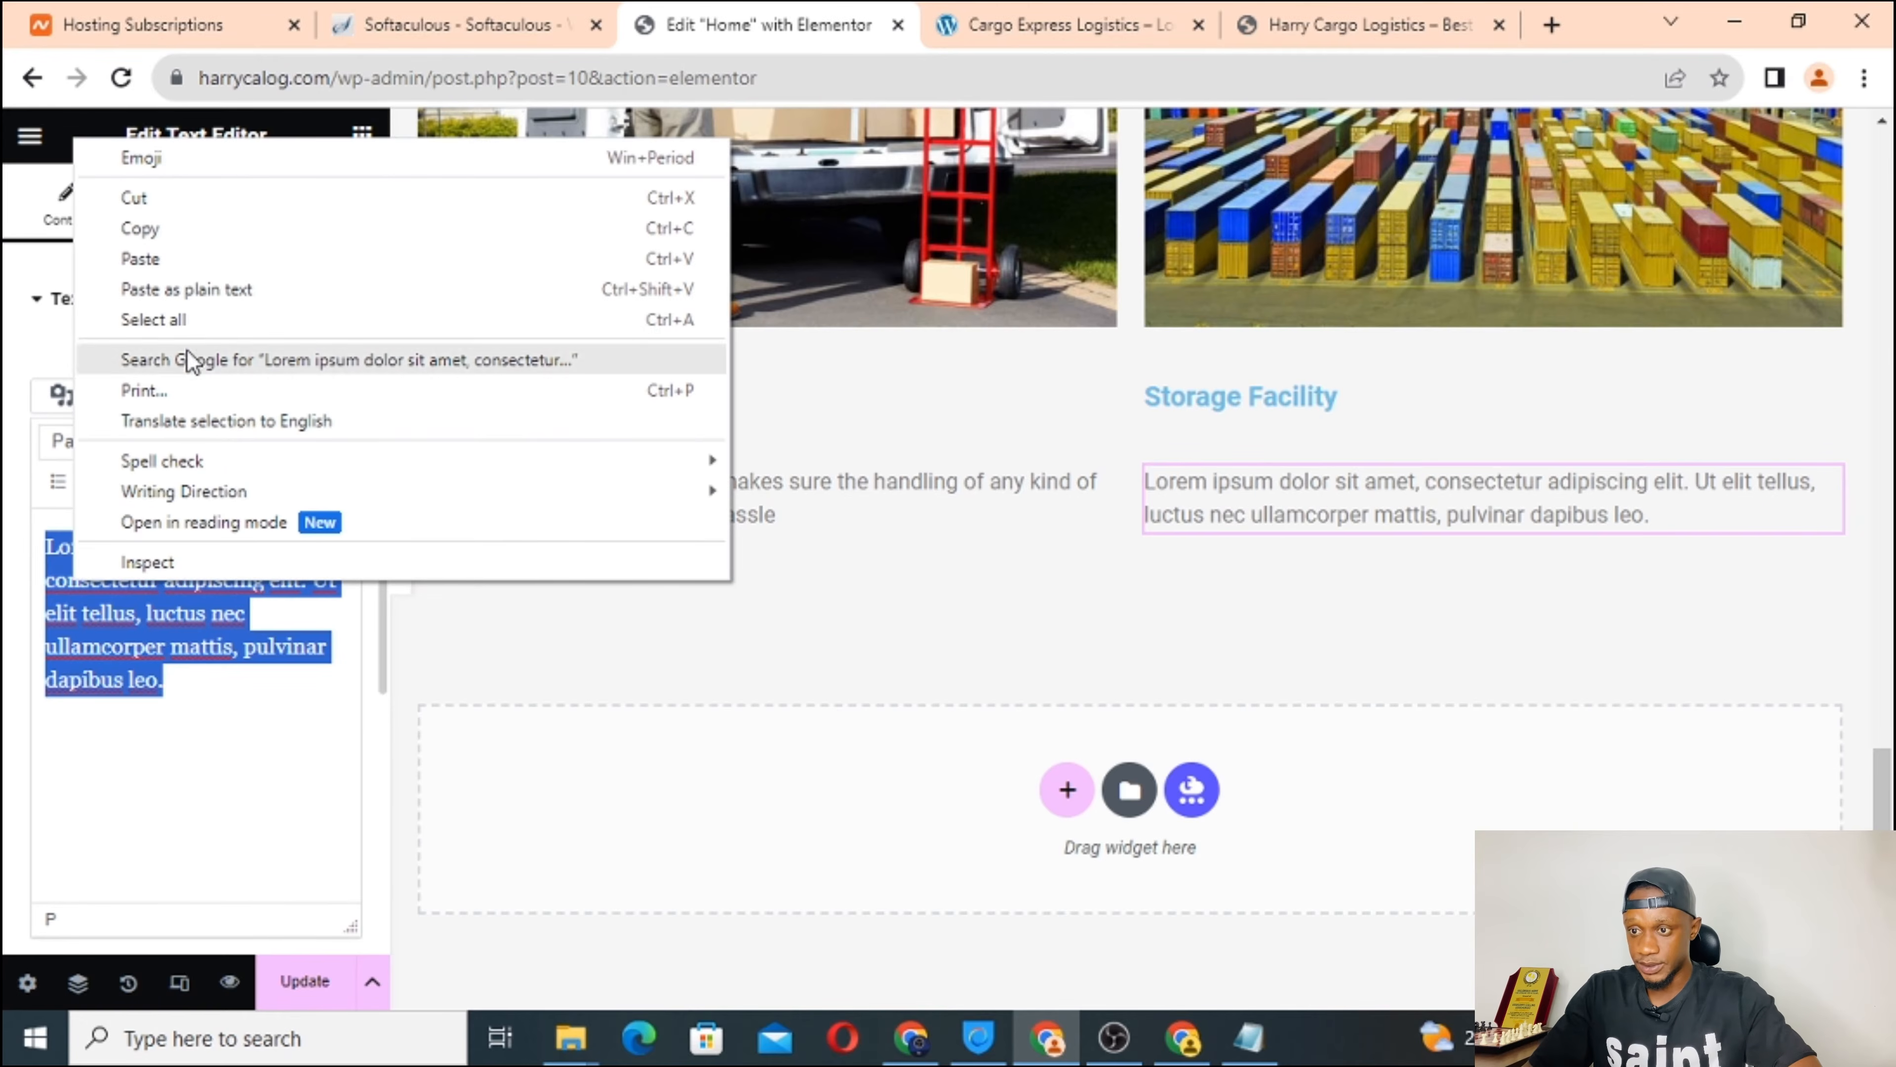
{"action": "left_click", "coordinate": [309, 292]}
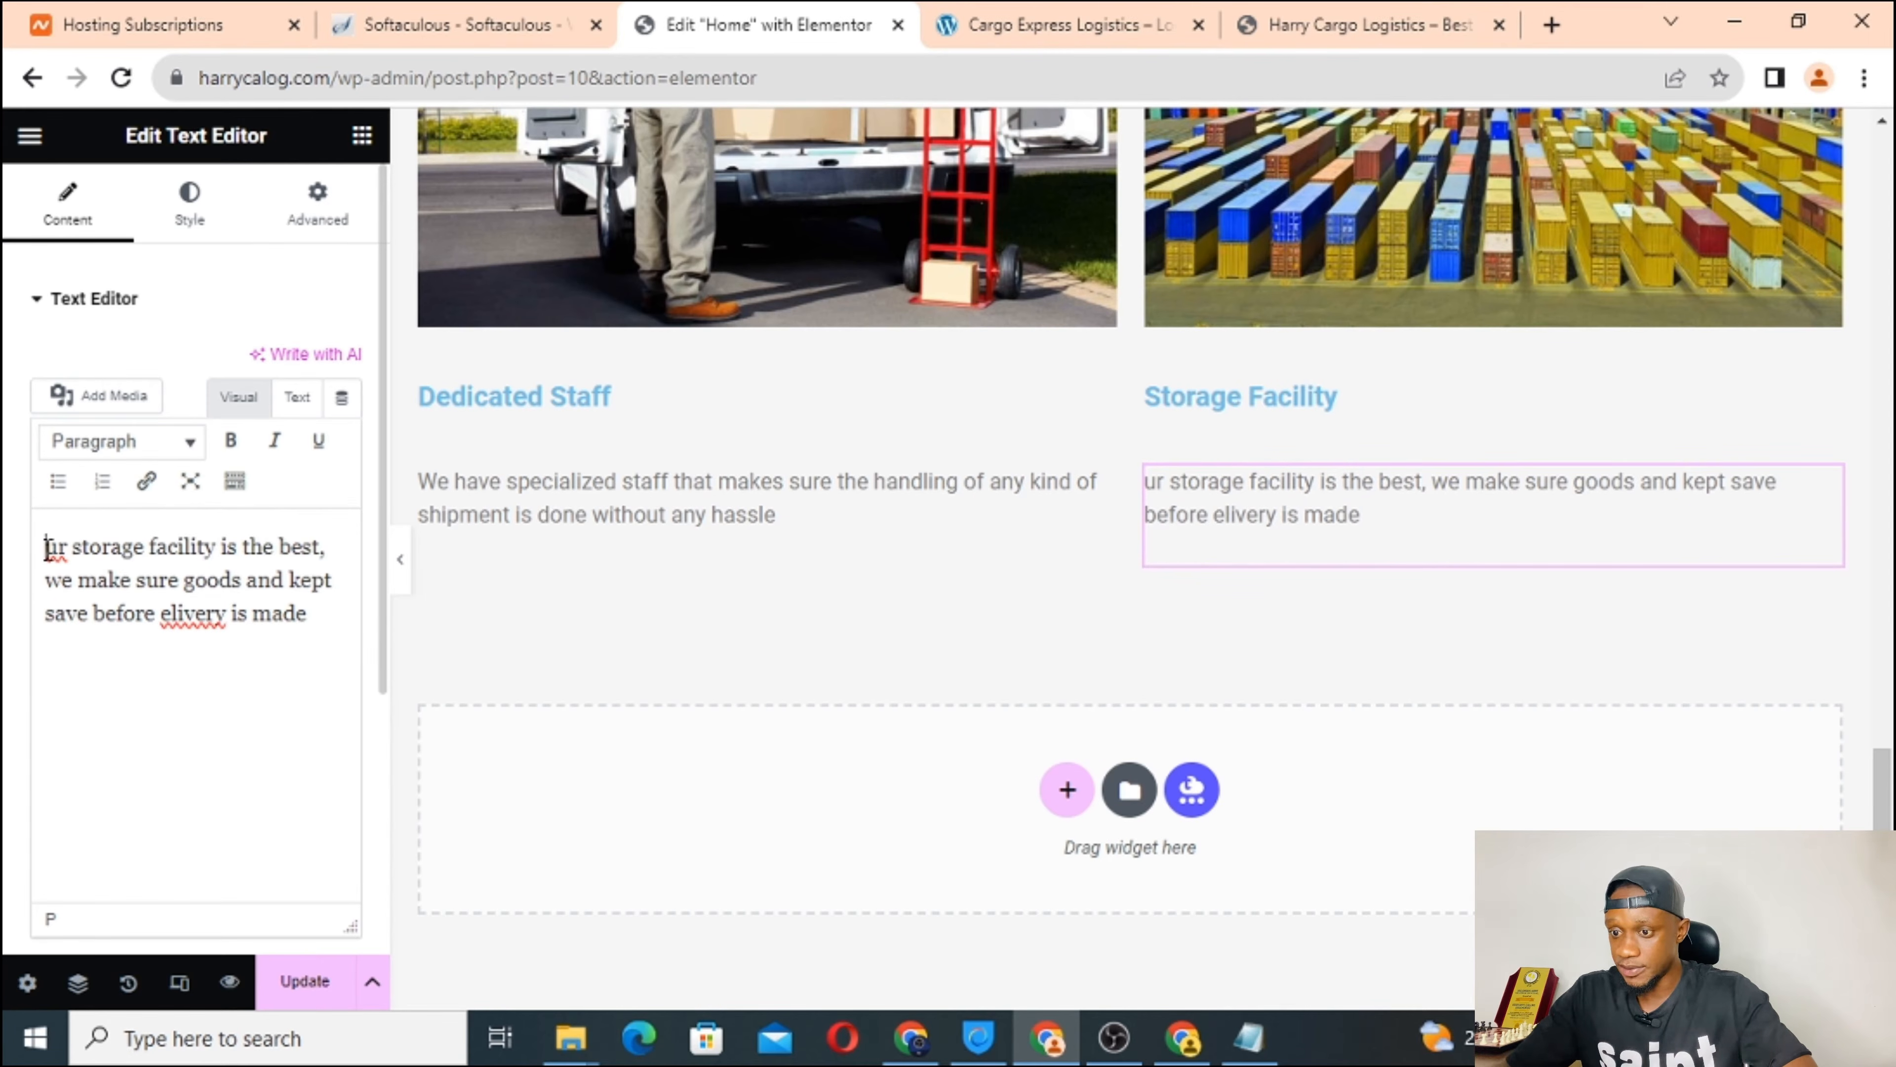
Restore the leading 'O' and correct the typo so it reads 'delivery'.
{"action": "left_click", "coordinate": [46, 550]}
{"action": "type", "text": "O"}
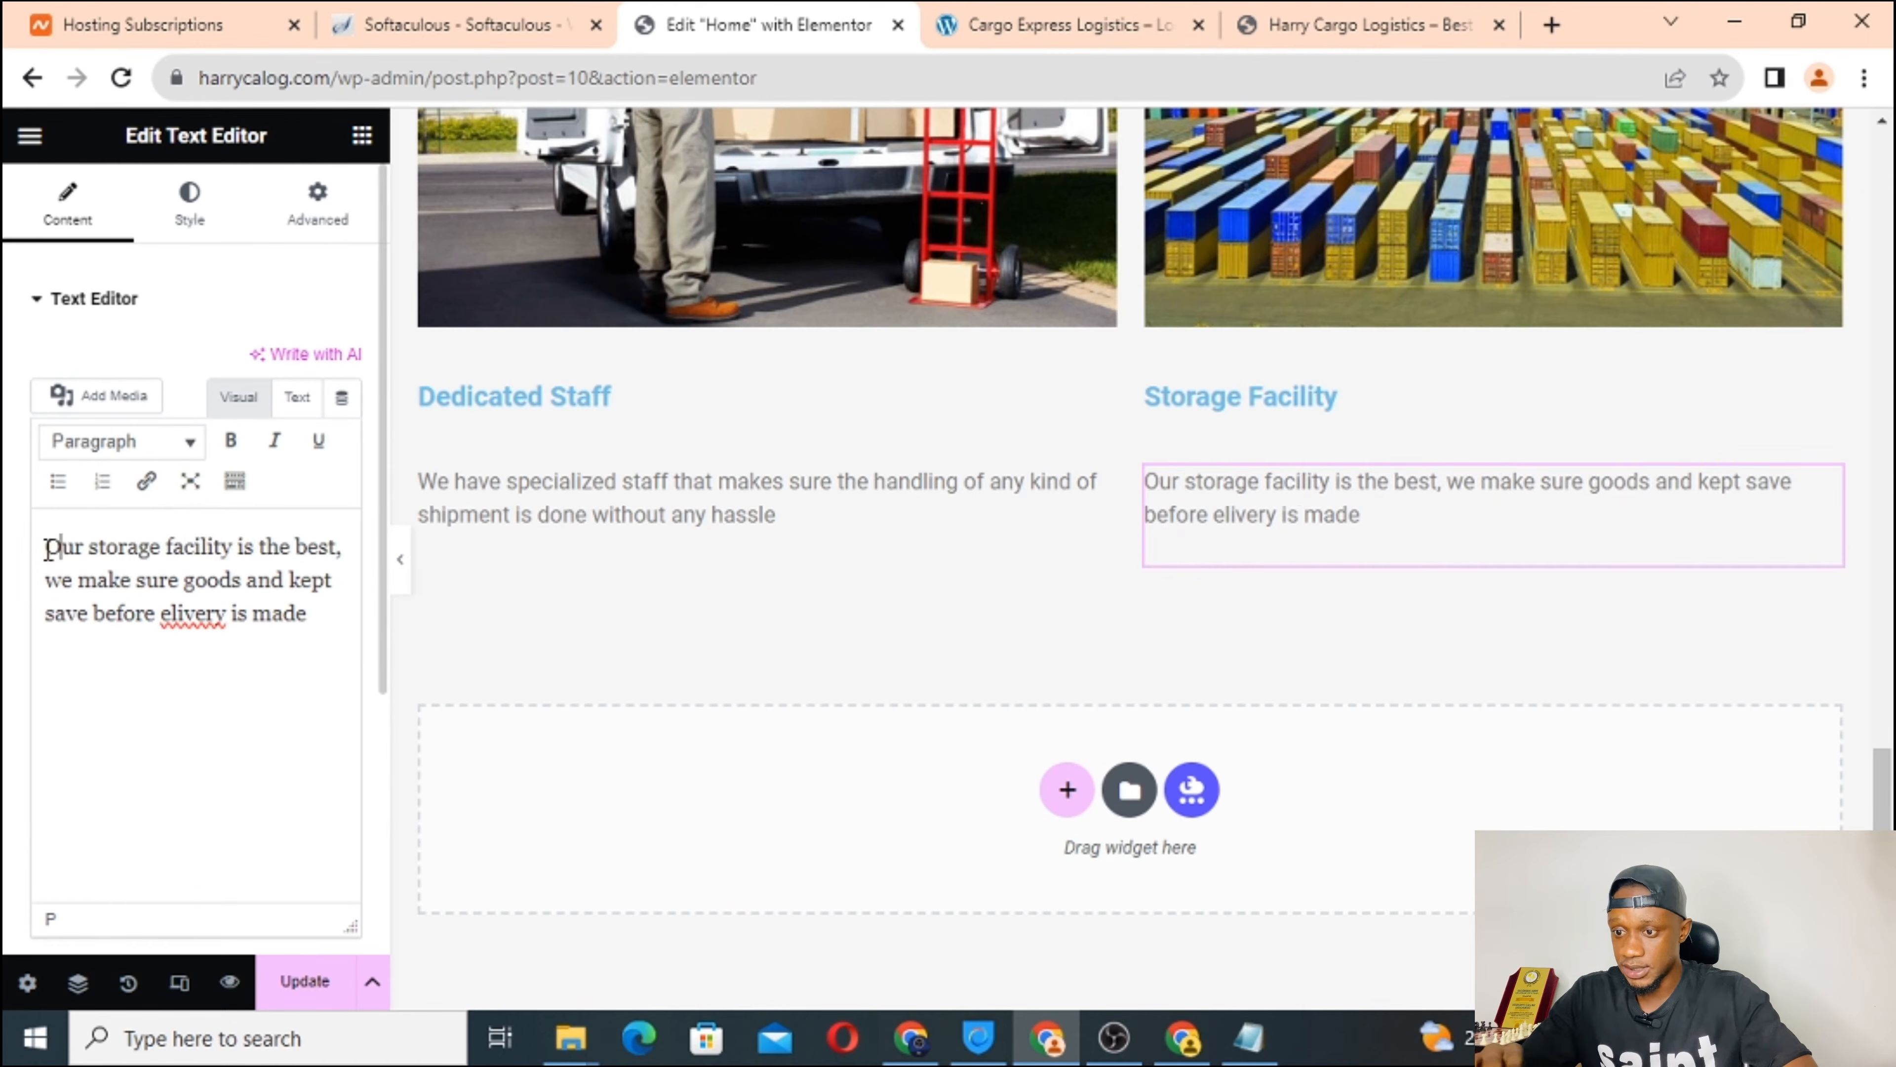
{"action": "left_click", "coordinate": [161, 614]}
{"action": "type", "text": "d"}
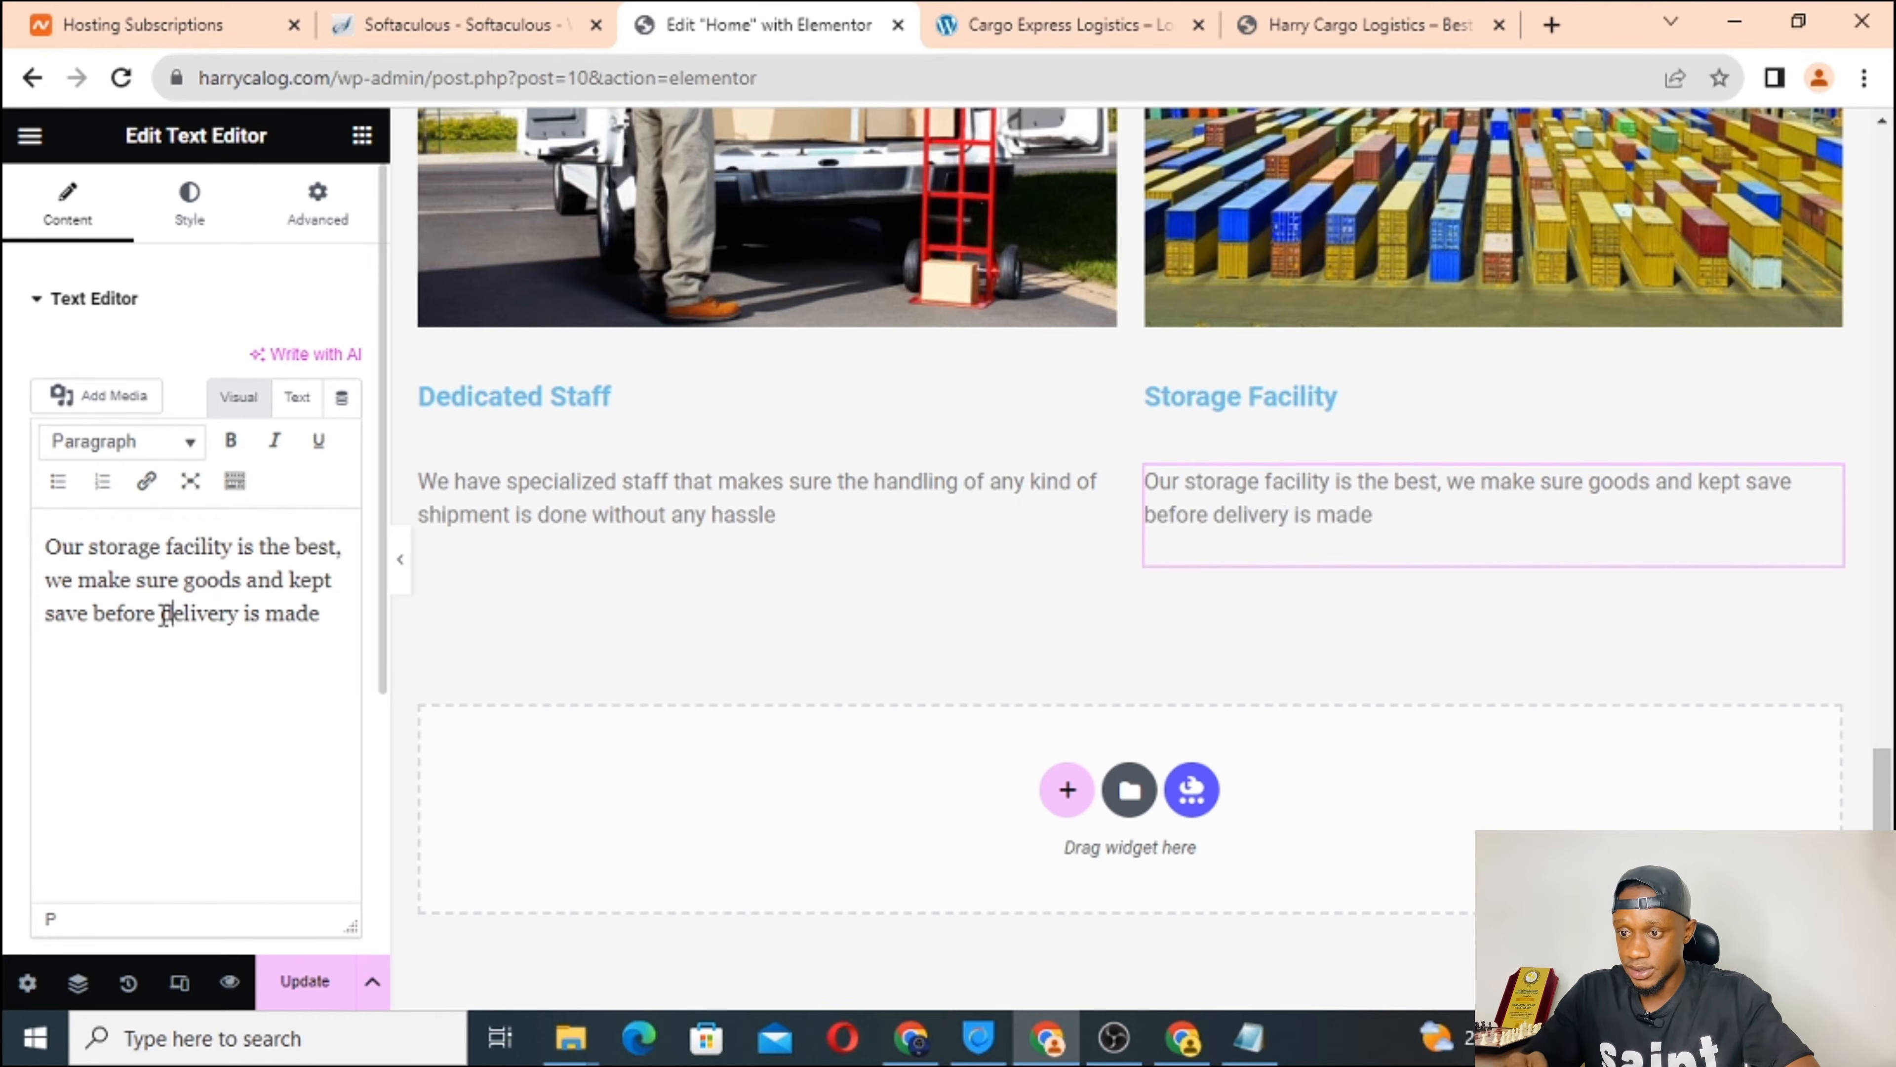
{"action": "left_click", "coordinate": [295, 404]}
{"action": "left_click", "coordinate": [239, 403]}
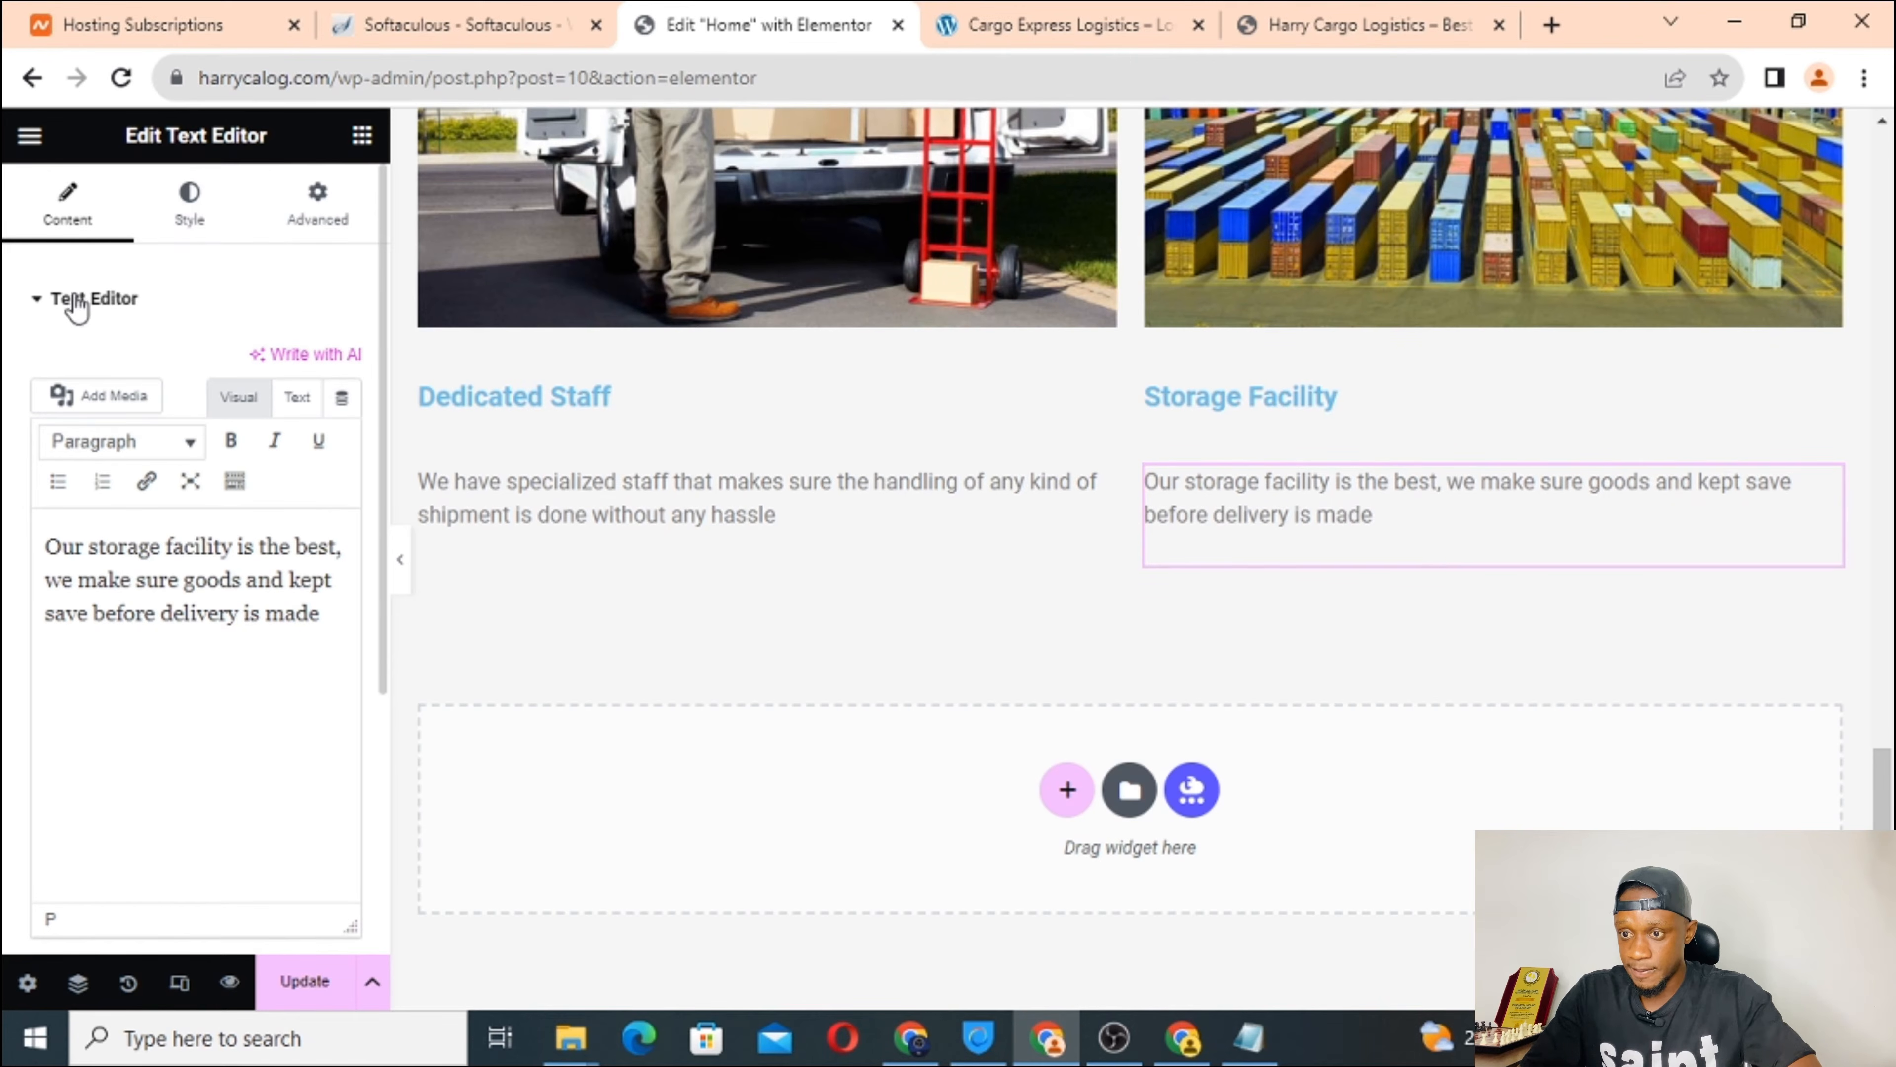
Review the Text Editor widget's Content, Style and Advanced settings.
{"action": "left_click", "coordinate": [42, 303]}
{"action": "left_click", "coordinate": [42, 303]}
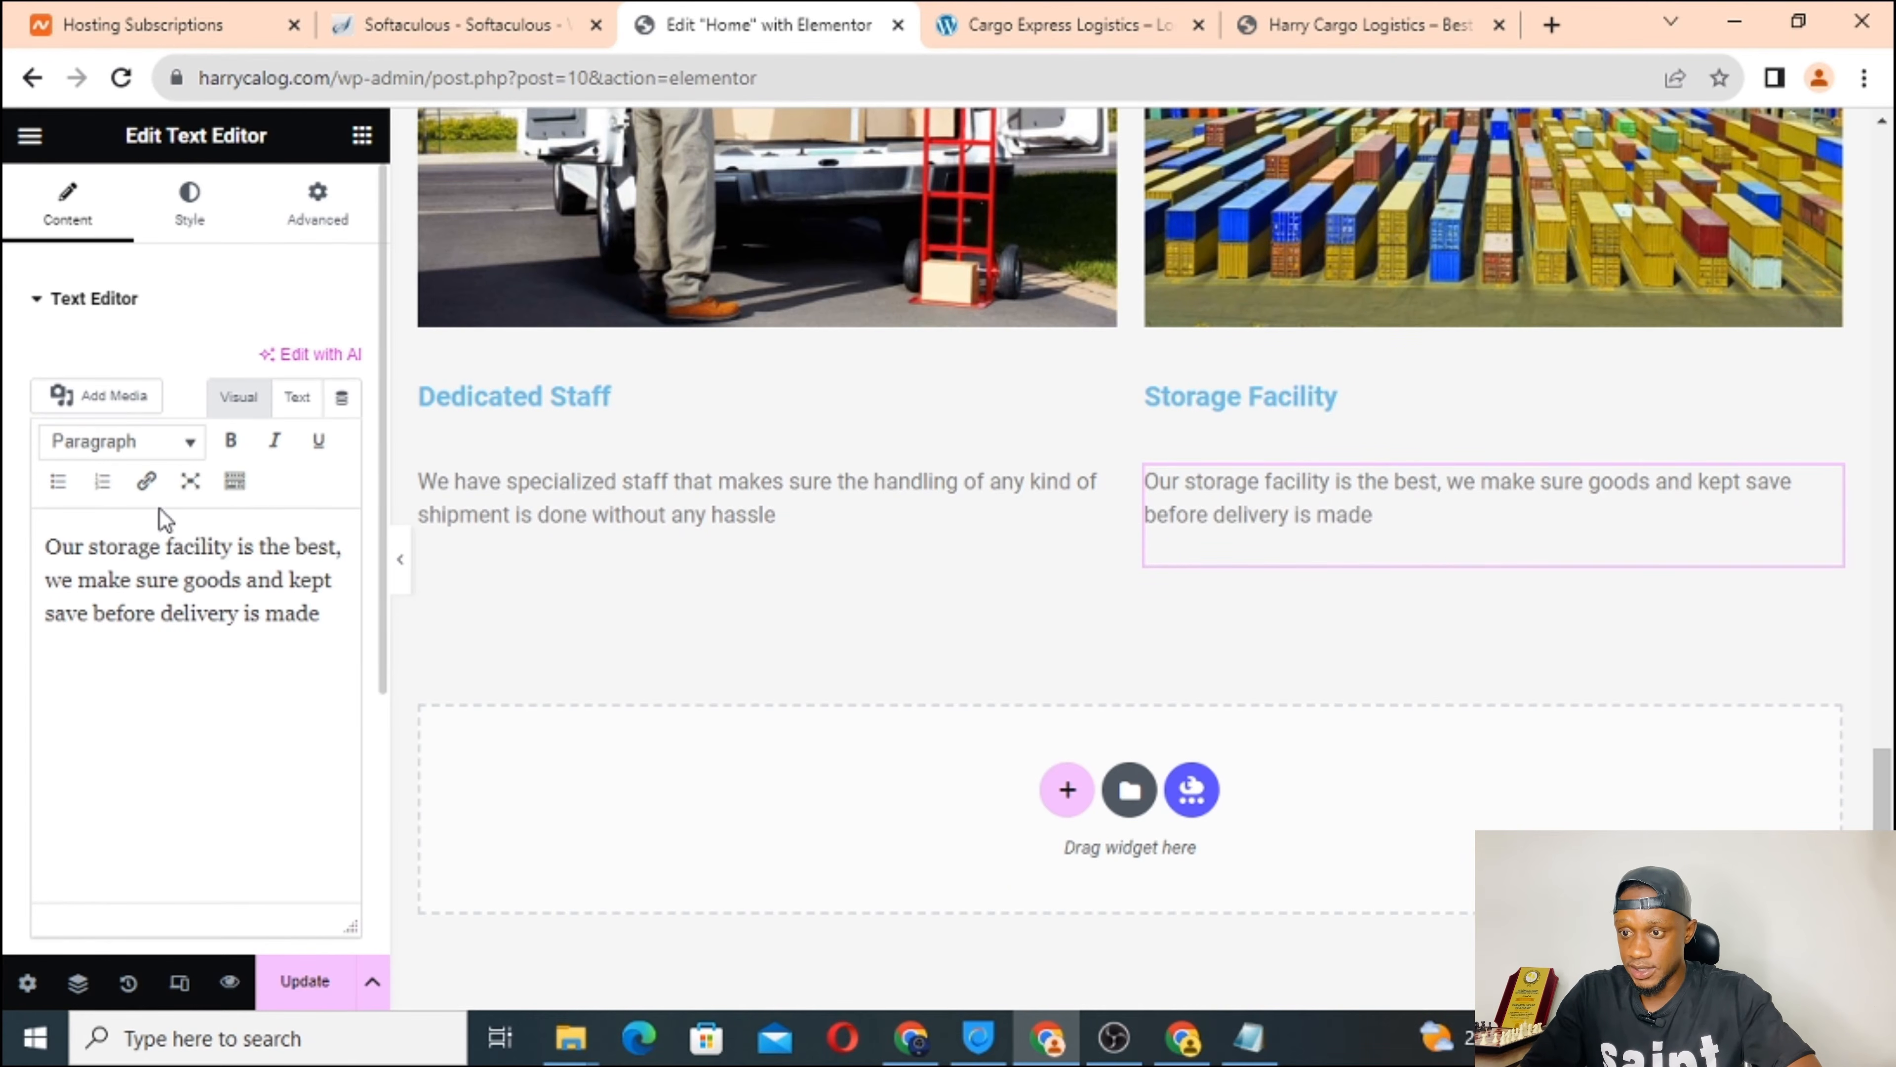
{"action": "left_click", "coordinate": [183, 208]}
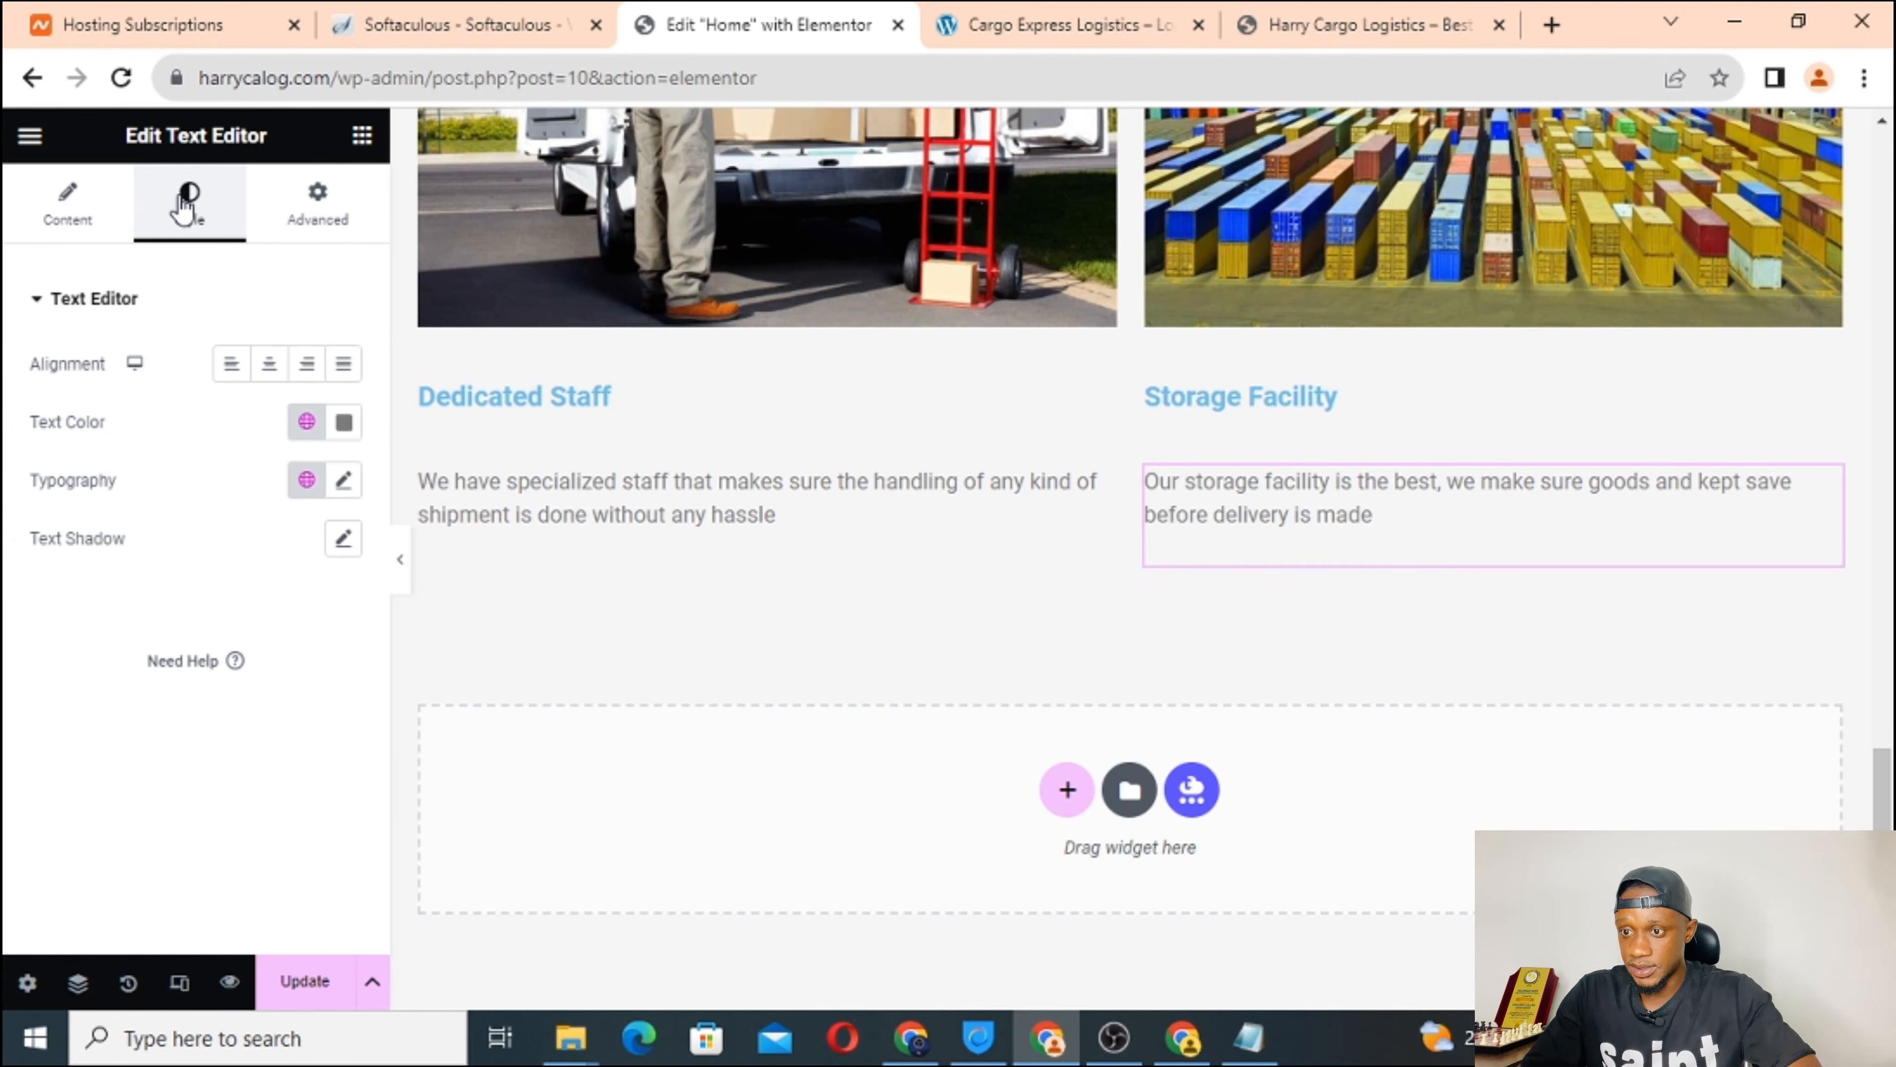
{"action": "left_click", "coordinate": [318, 208]}
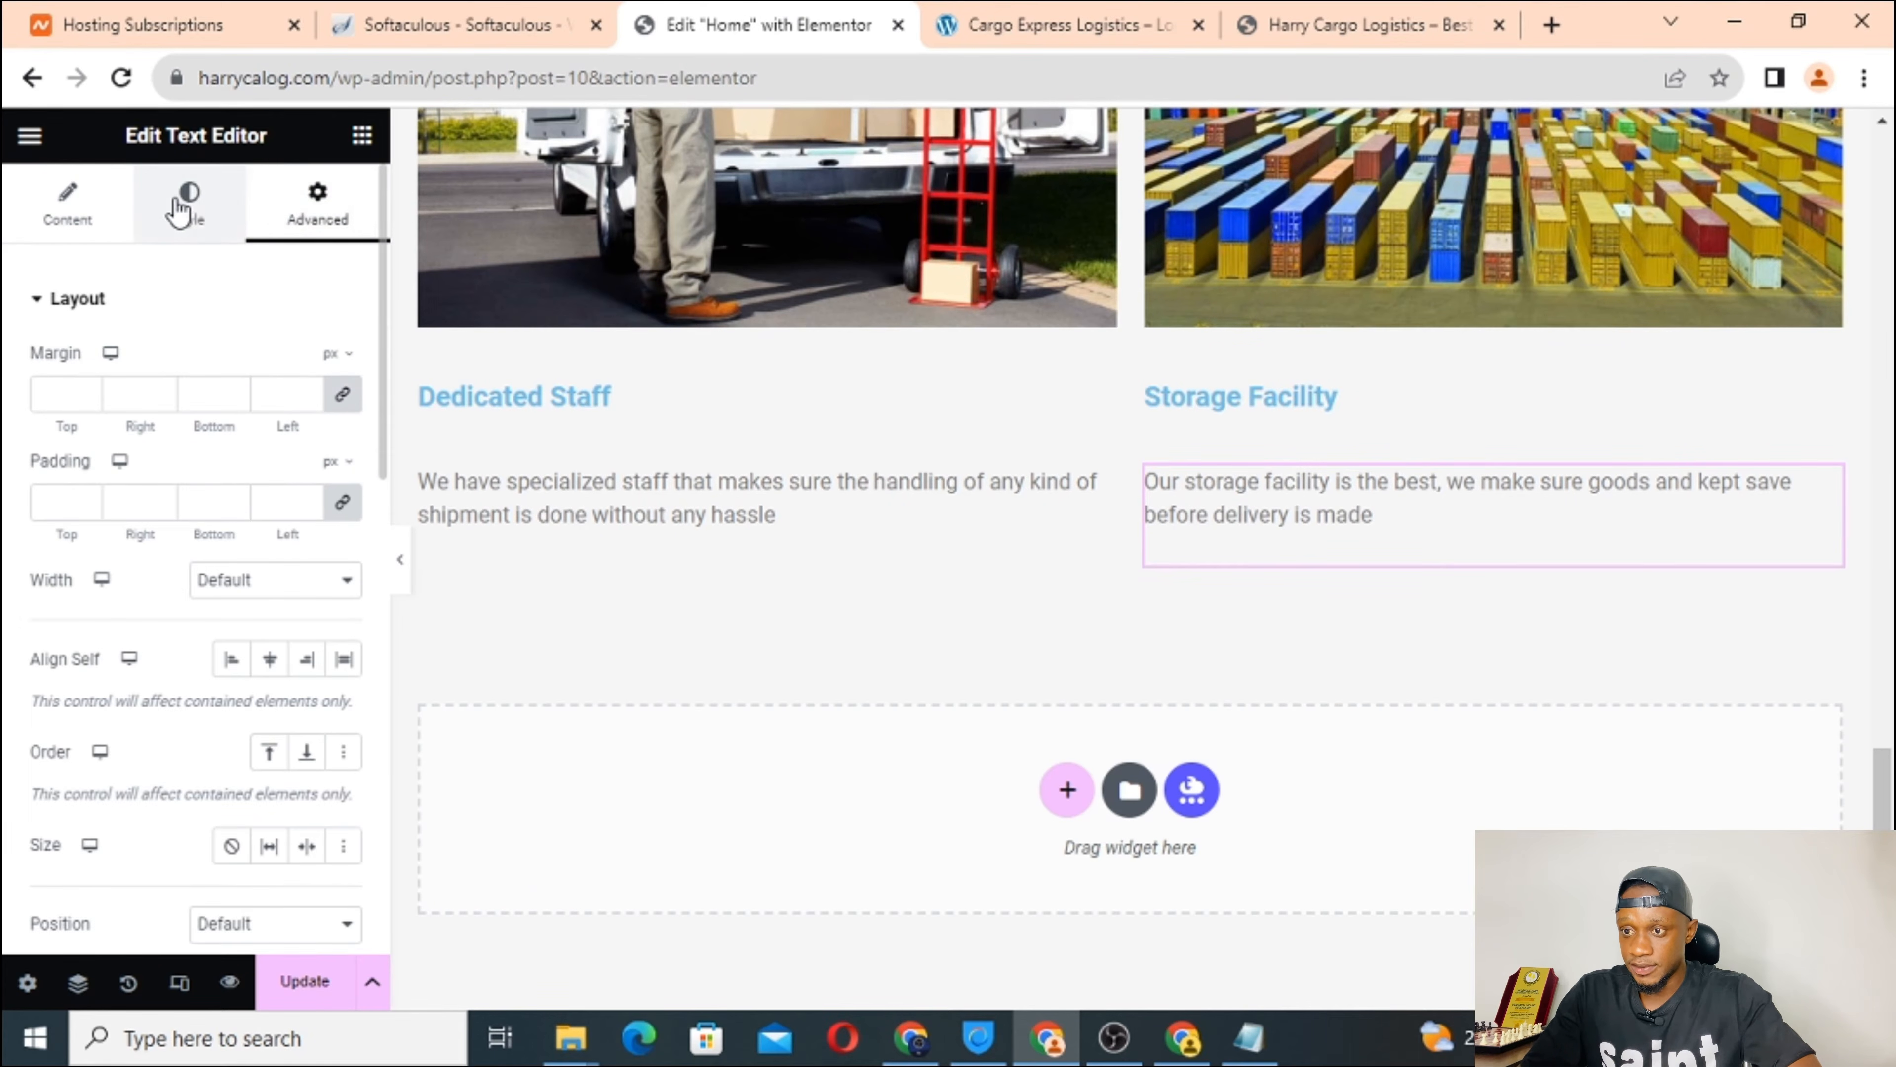
{"action": "left_click", "coordinate": [179, 212]}
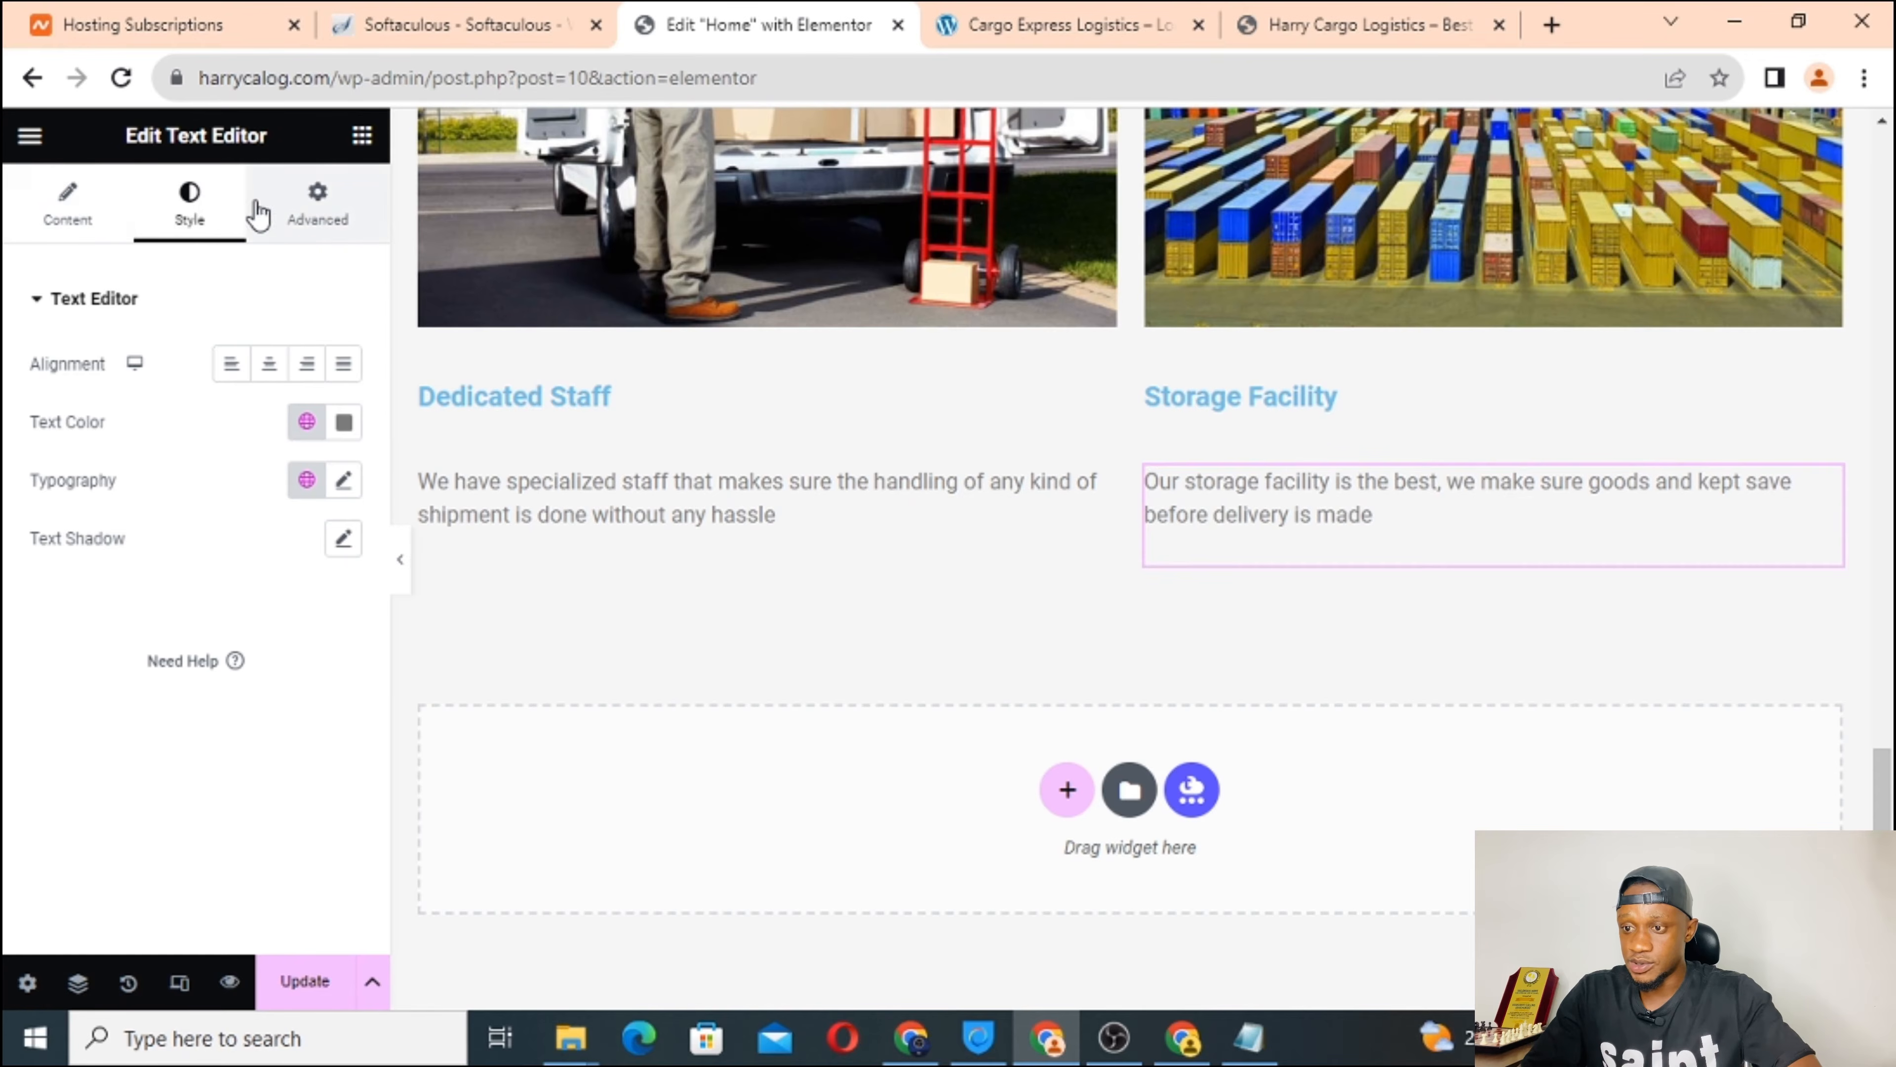
{"action": "left_click", "coordinate": [318, 213]}
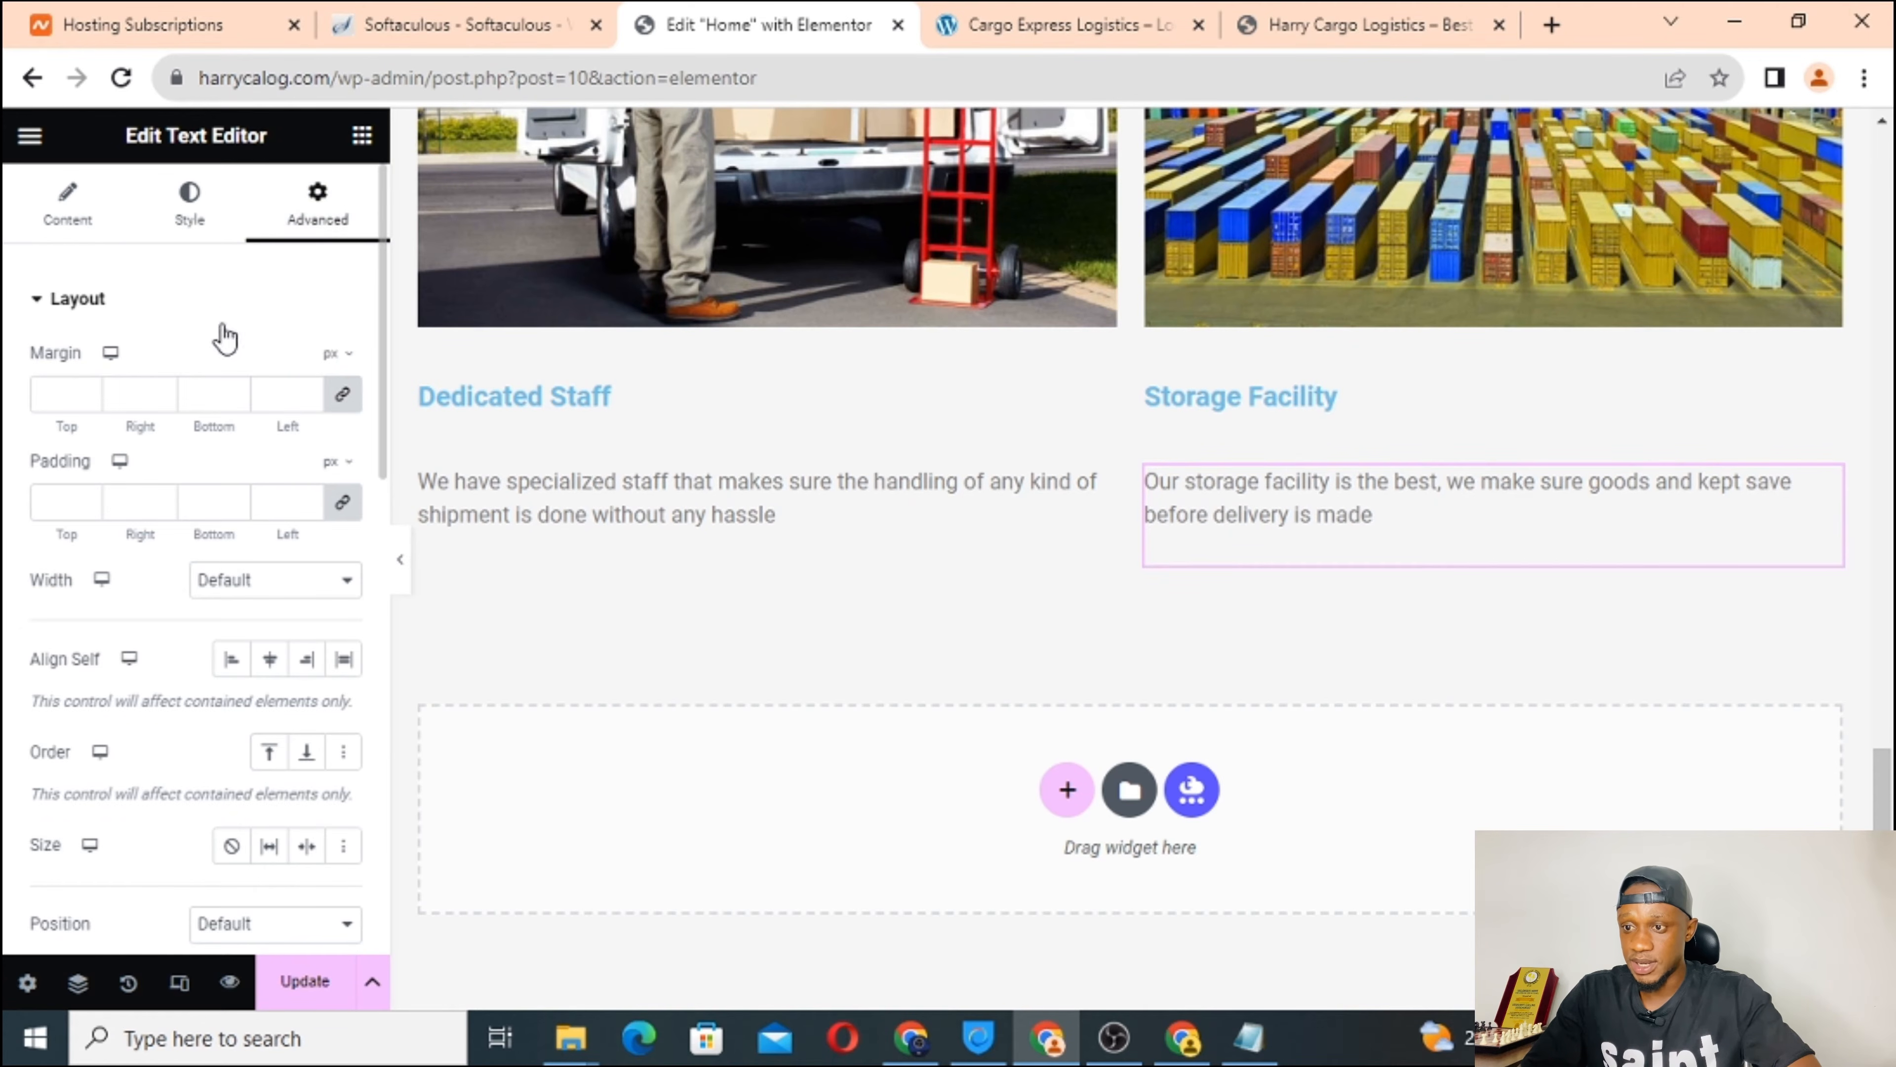
{"action": "left_click", "coordinate": [213, 198]}
{"action": "left_click", "coordinate": [66, 224]}
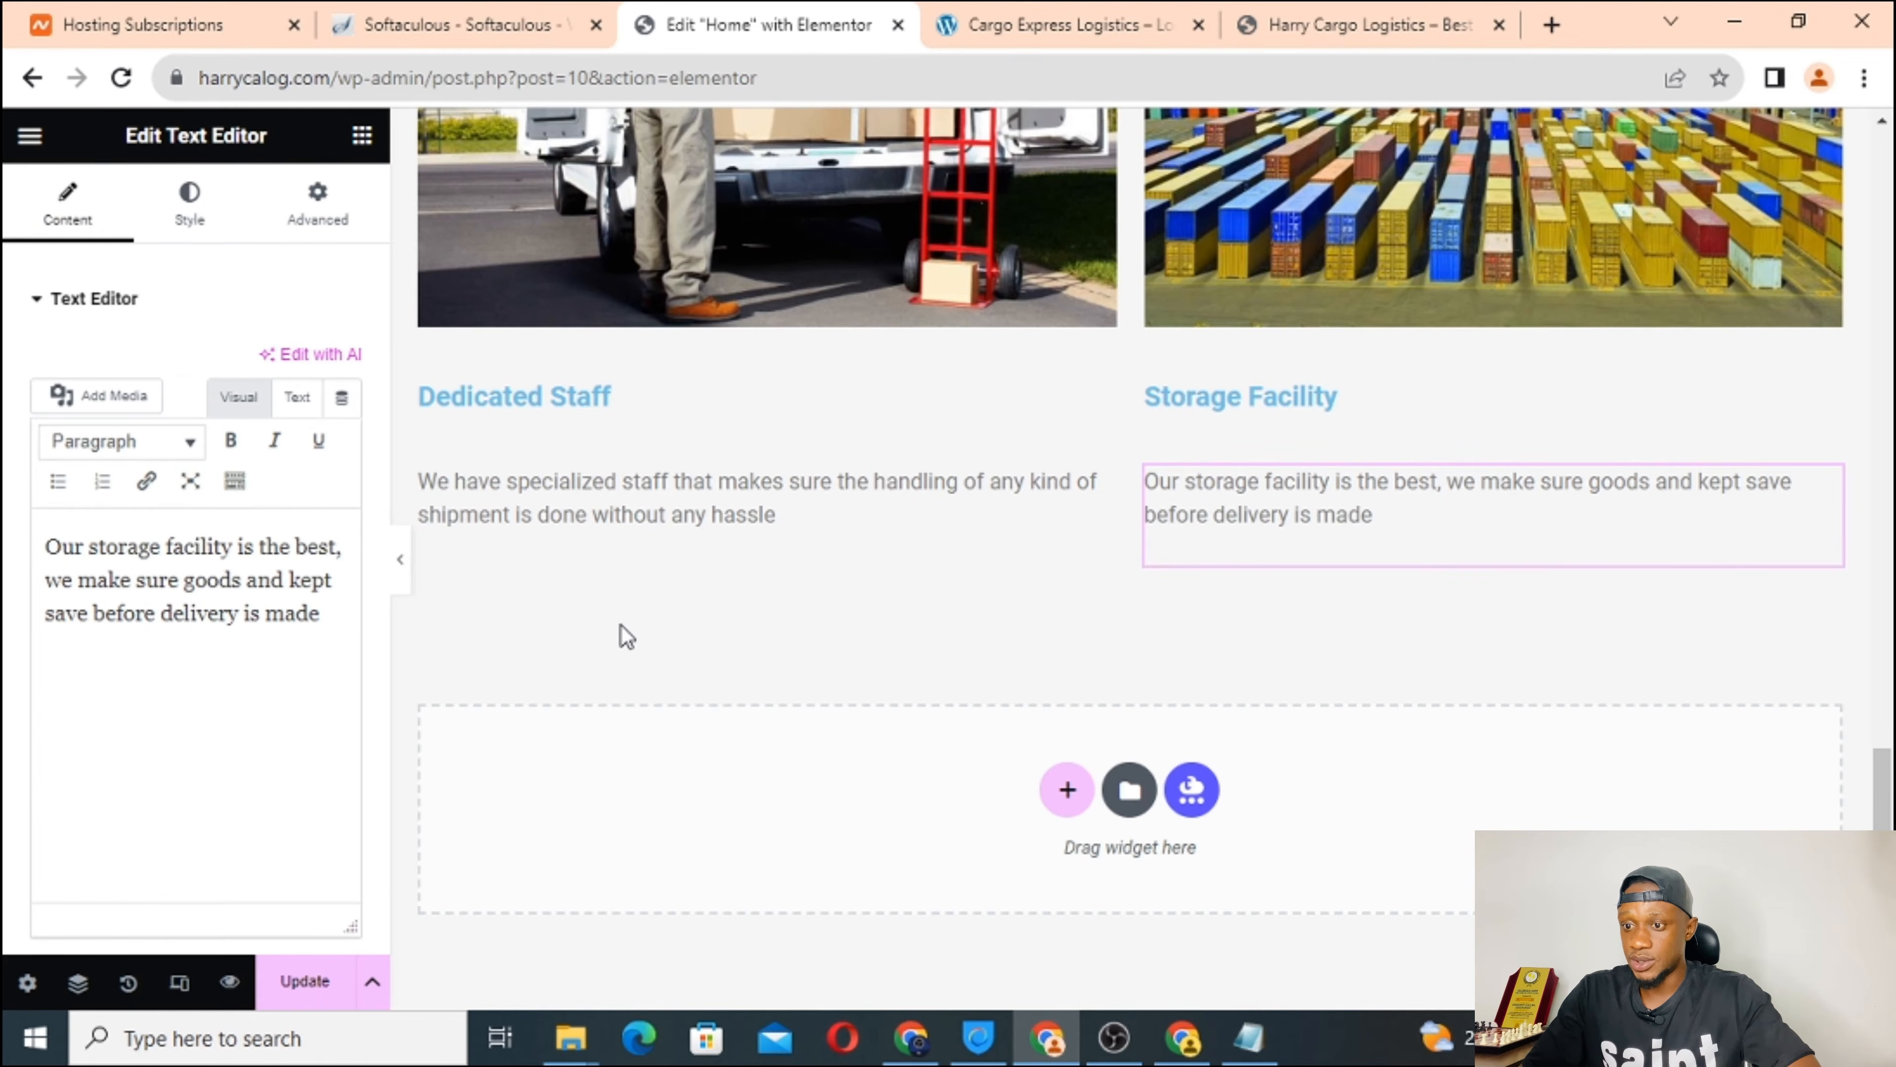
{"action": "scroll", "coordinate": [623, 635], "scroll_direction": "down", "scroll_amount": 3}
{"action": "scroll", "coordinate": [623, 635], "scroll_direction": "up", "scroll_amount": 3}
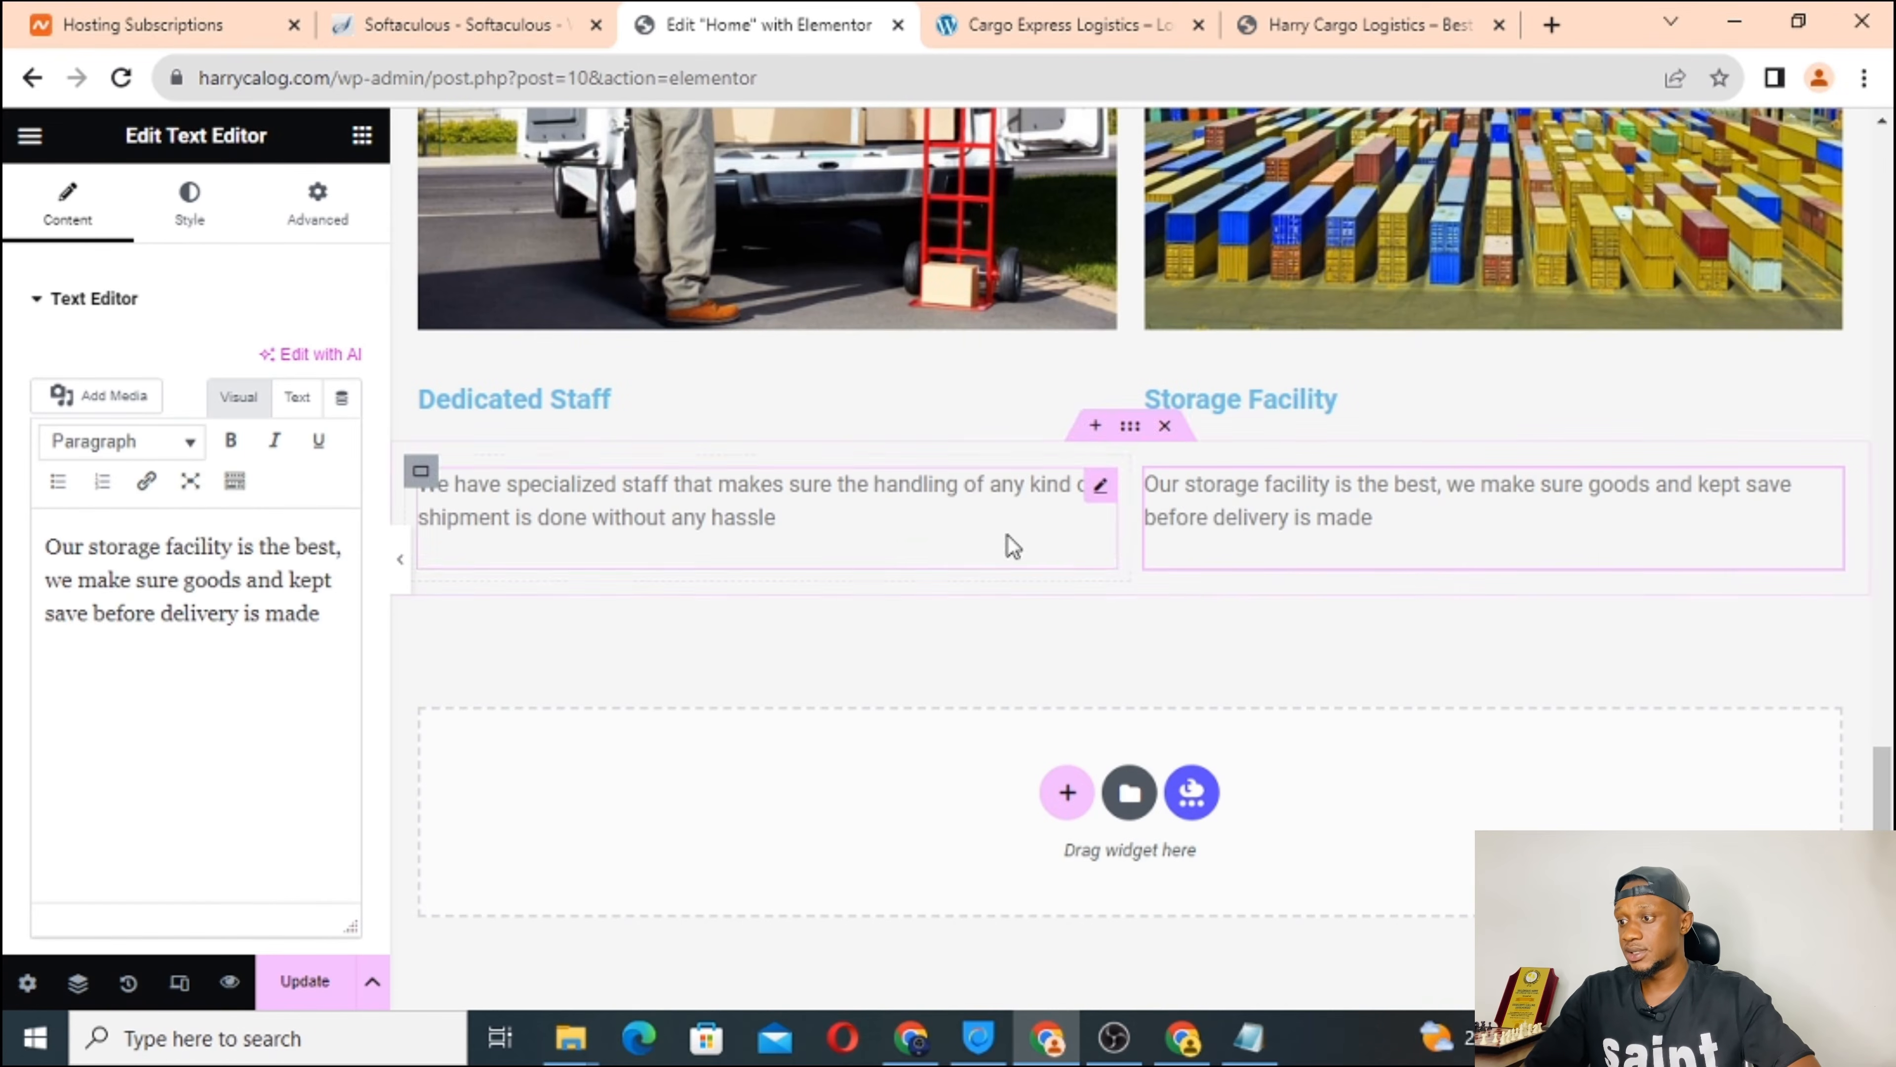
Save the page with Update and check the Dedicated Staff section on the reloaded live homepage.
{"action": "left_click", "coordinate": [302, 982]}
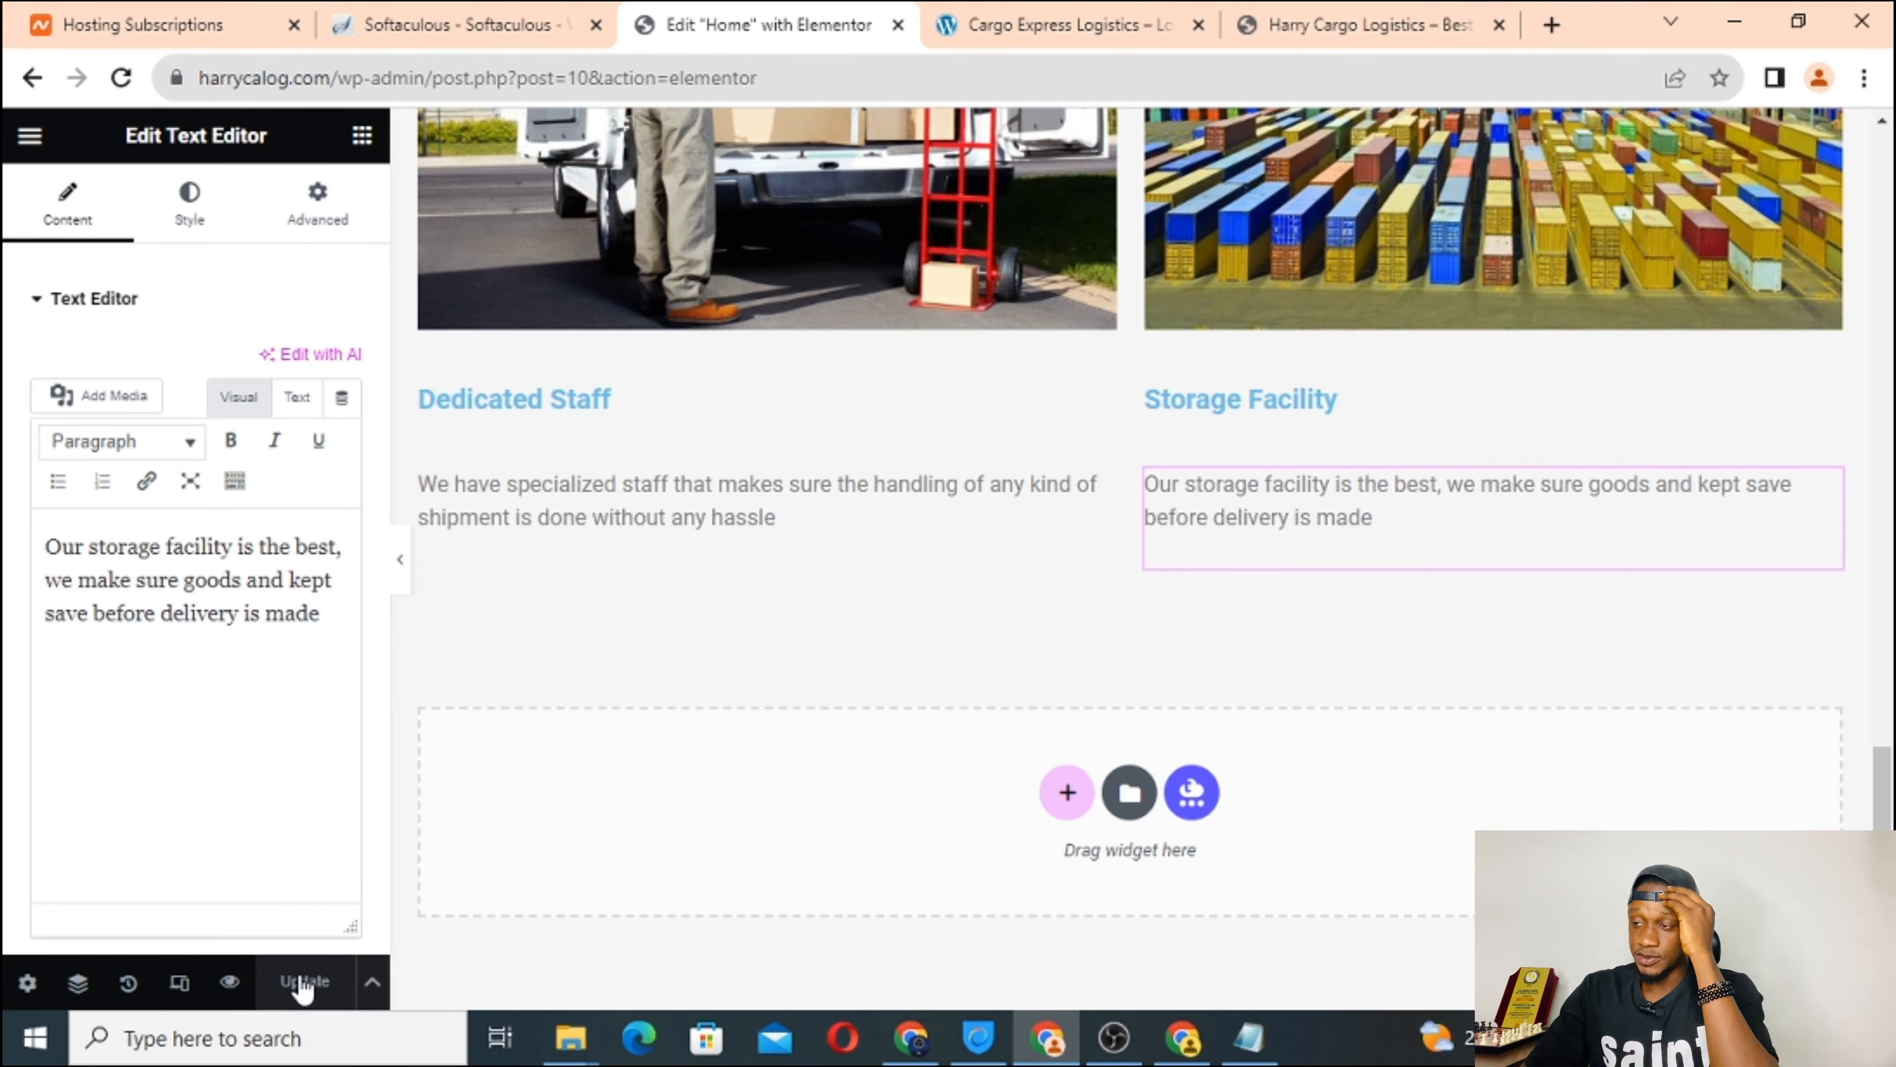
{"action": "left_click", "coordinate": [1360, 11]}
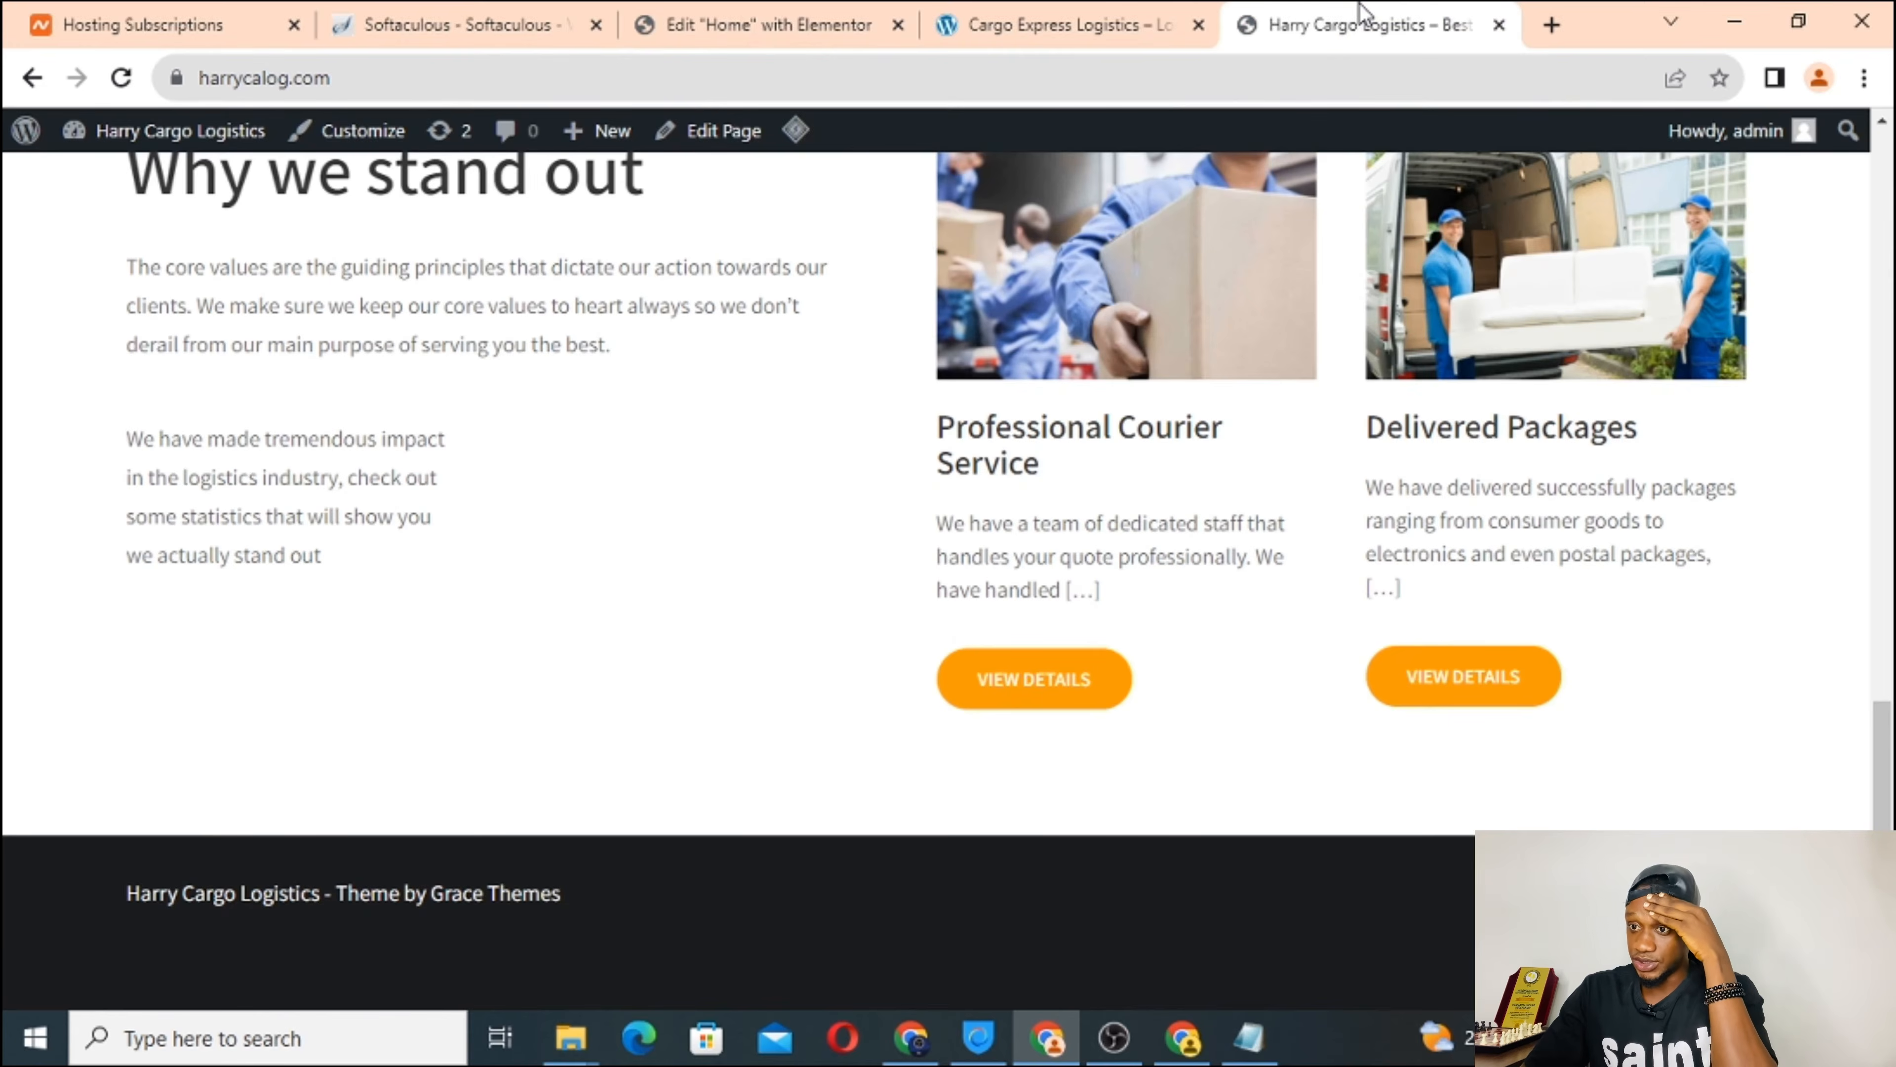
{"action": "scroll", "coordinate": [447, 438], "scroll_direction": "up", "scroll_amount": 1}
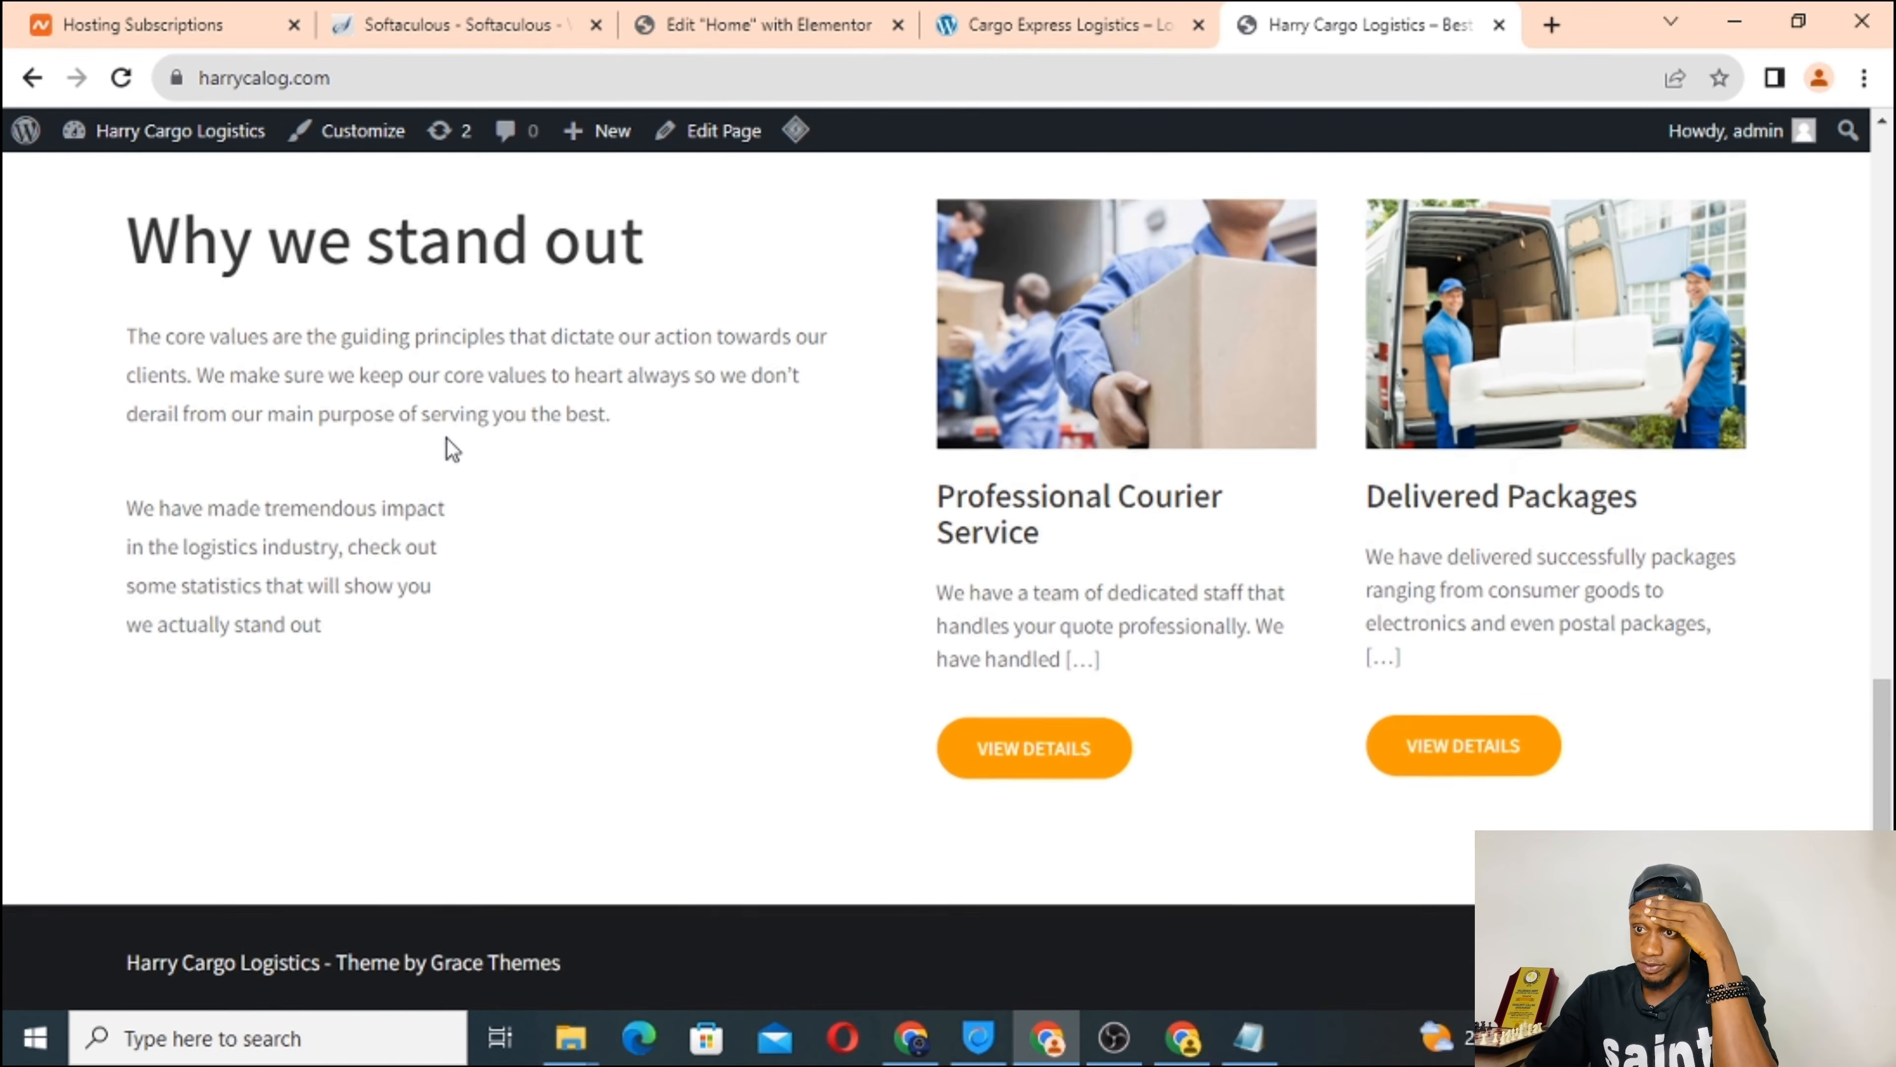
{"action": "left_click", "coordinate": [121, 78]}
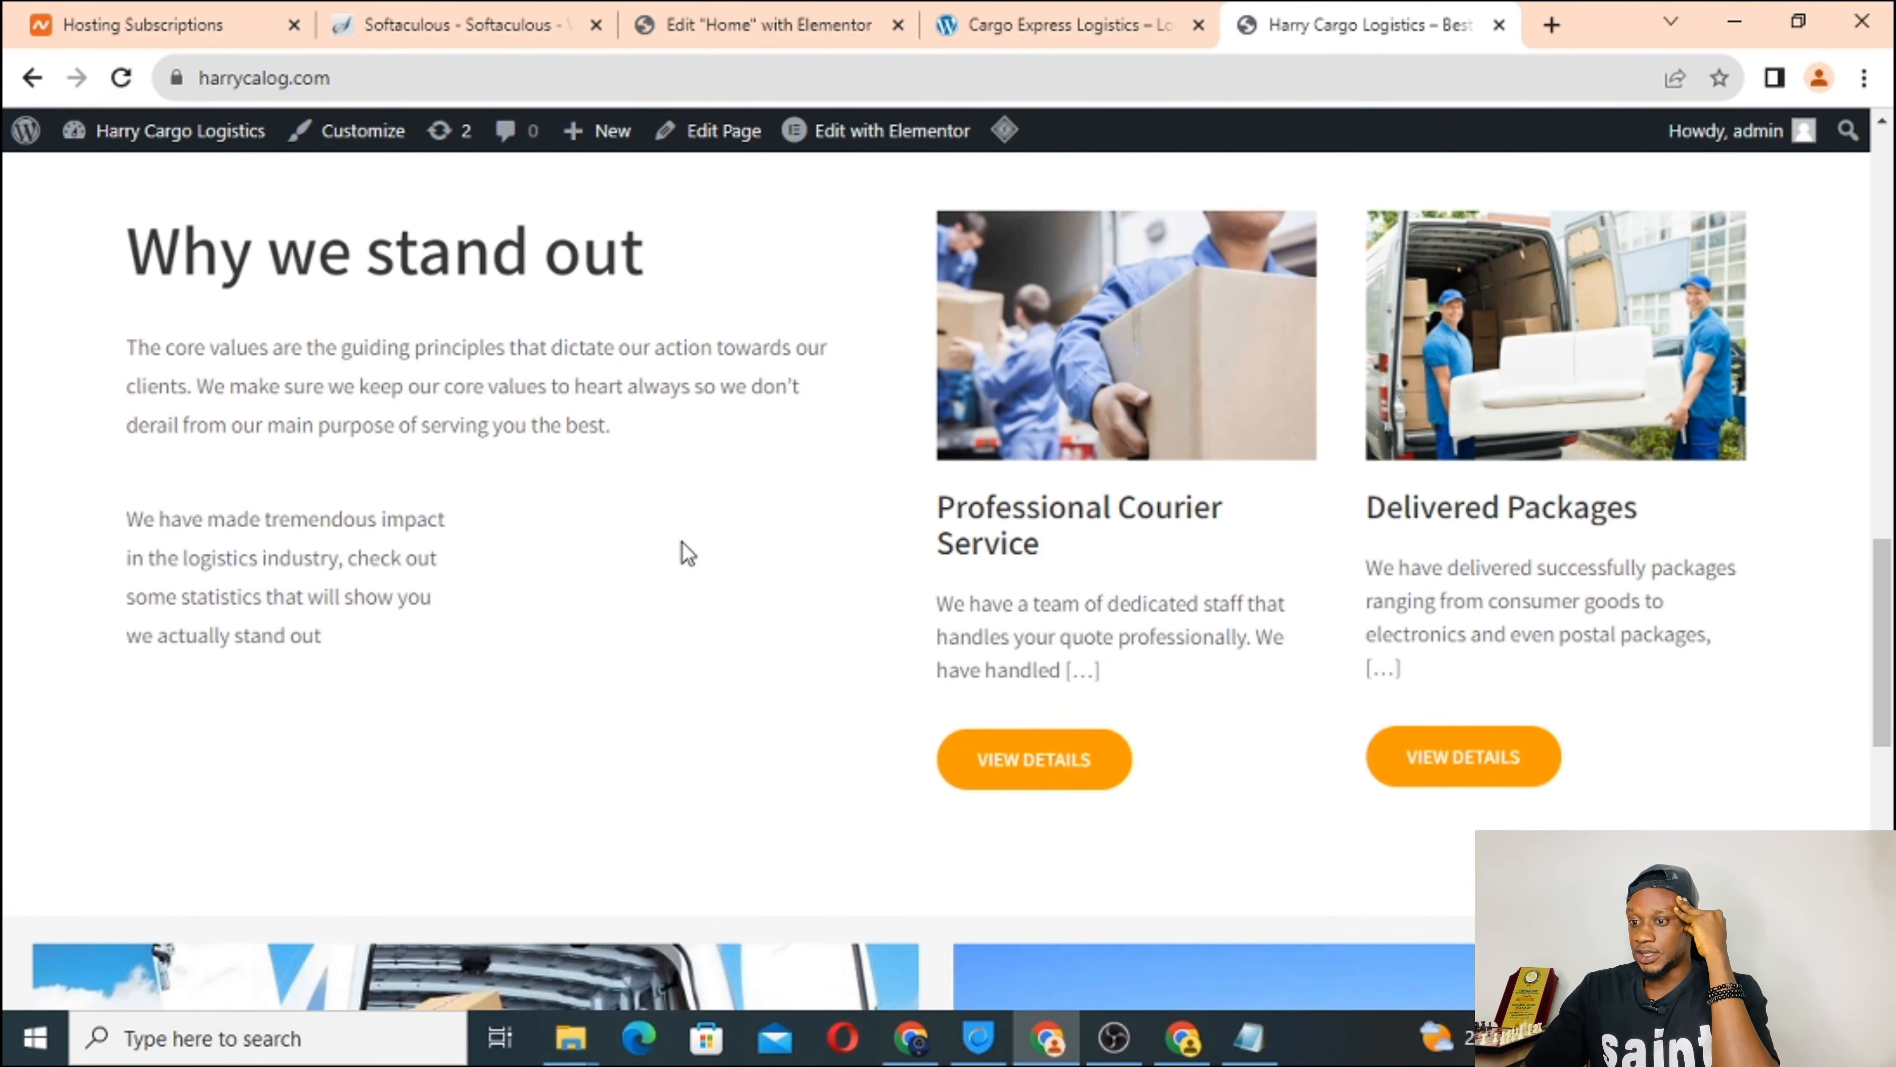
{"action": "scroll", "coordinate": [681, 551], "scroll_direction": "down", "scroll_amount": 10}
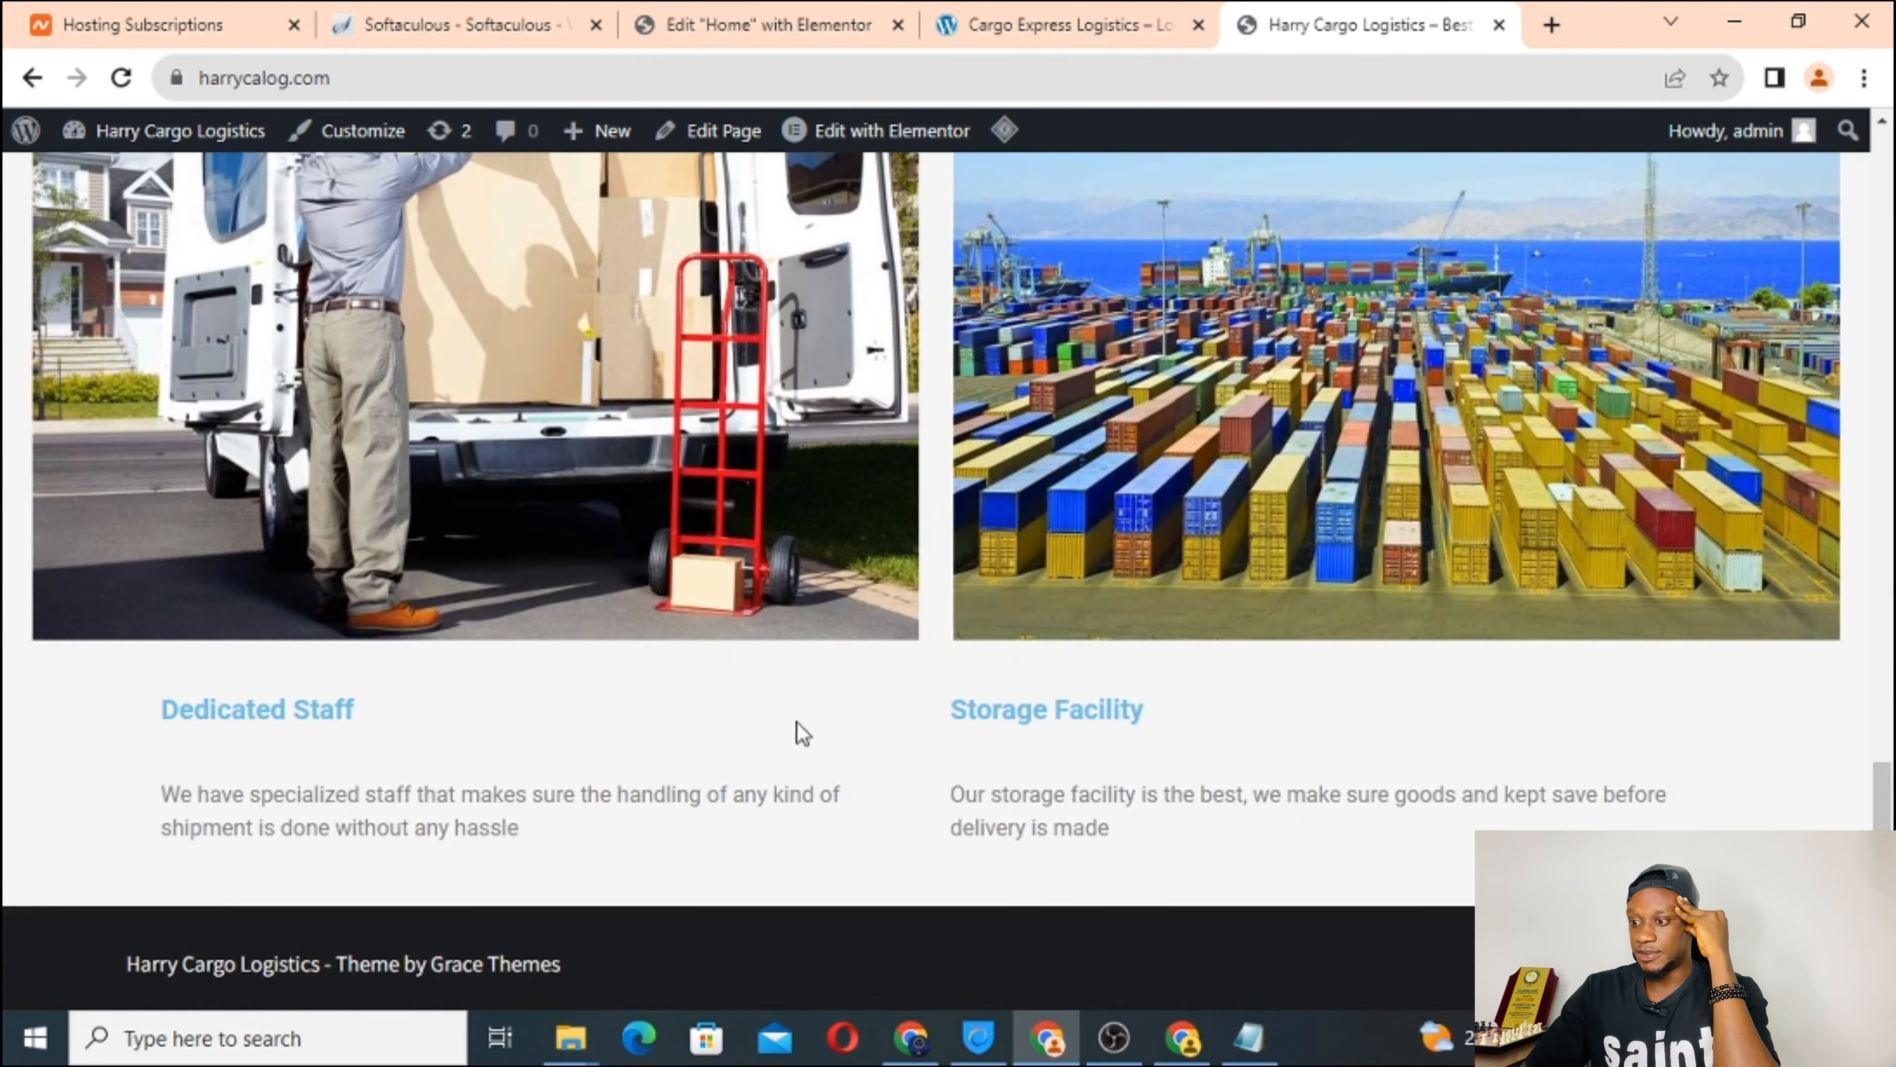
{"action": "scroll", "coordinate": [710, 652], "scroll_direction": "down", "scroll_amount": 1}
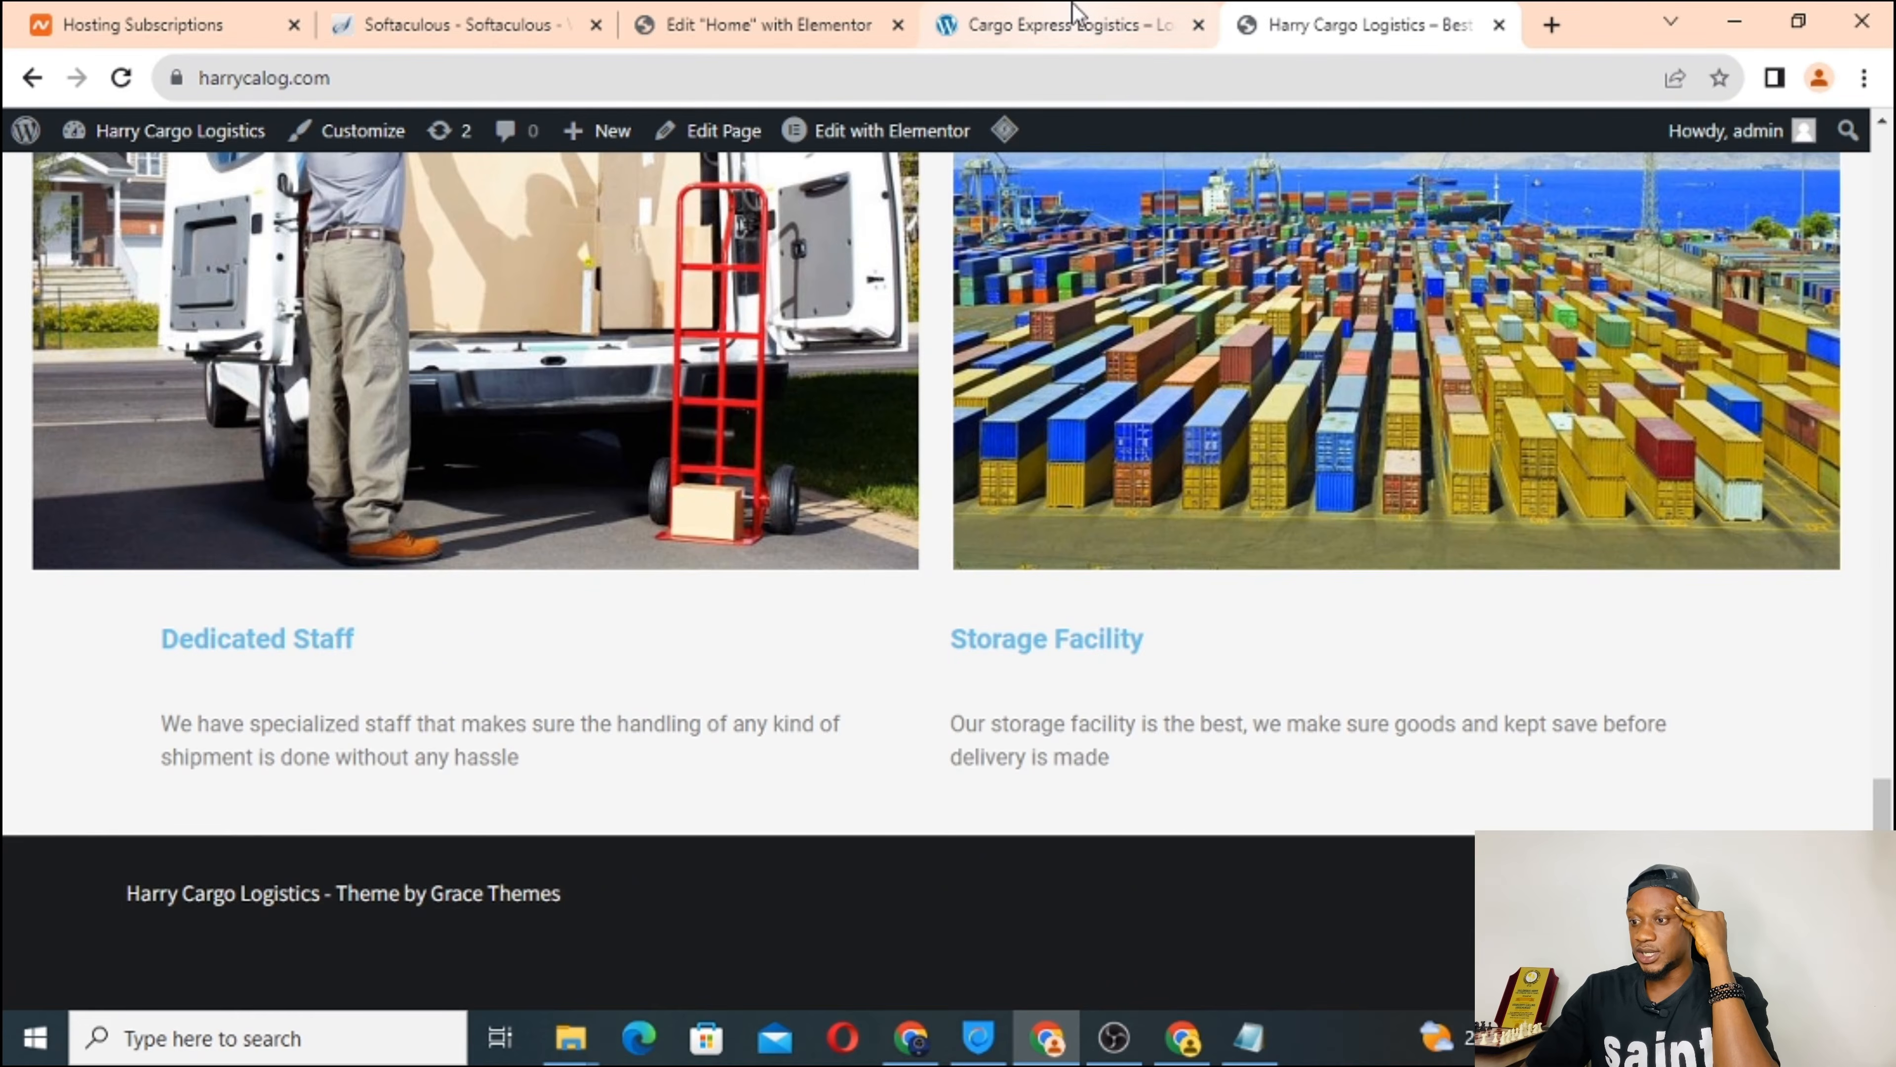
{"action": "left_click", "coordinate": [1075, 22]}
Insert a row-direction flexbox container below the Dedicated Staff and Storage Facility paragraphs.
{"action": "scroll", "coordinate": [815, 767], "scroll_direction": "down", "scroll_amount": 5}
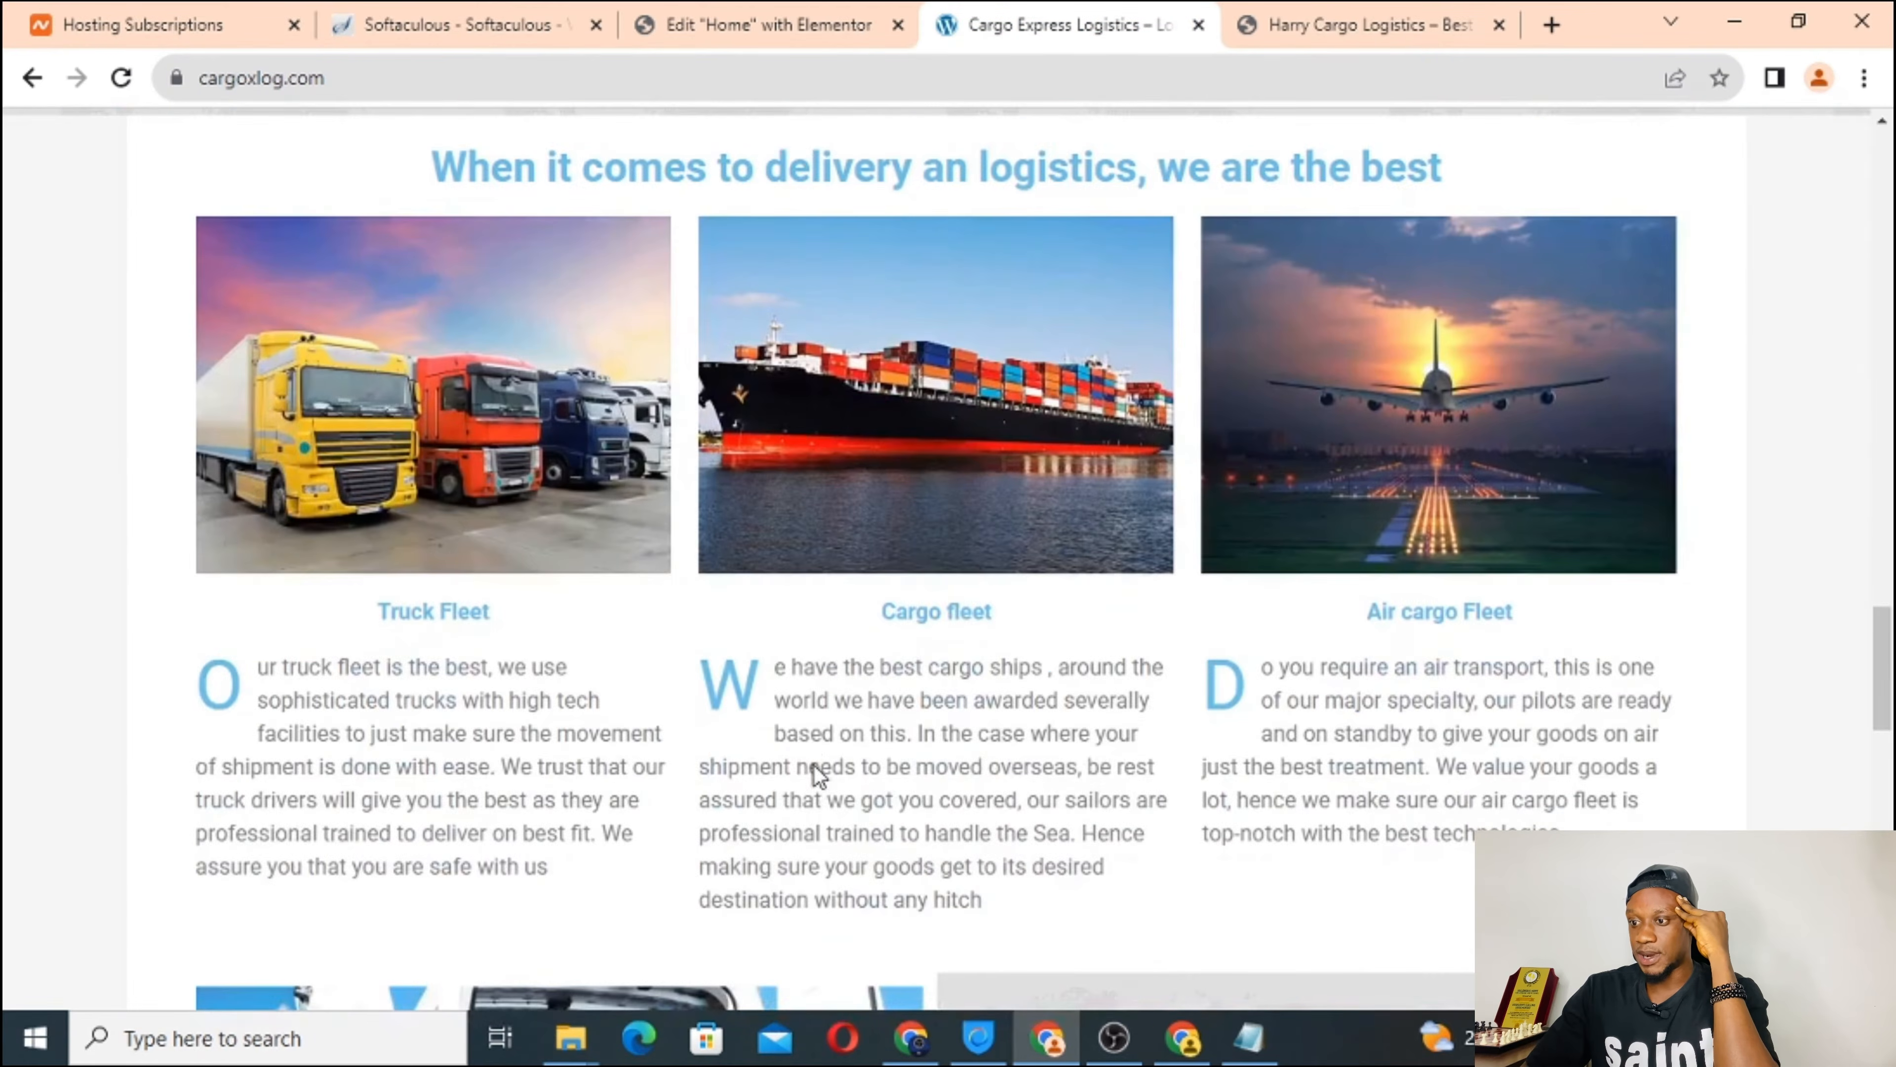
{"action": "scroll", "coordinate": [920, 735], "scroll_direction": "up", "scroll_amount": 3}
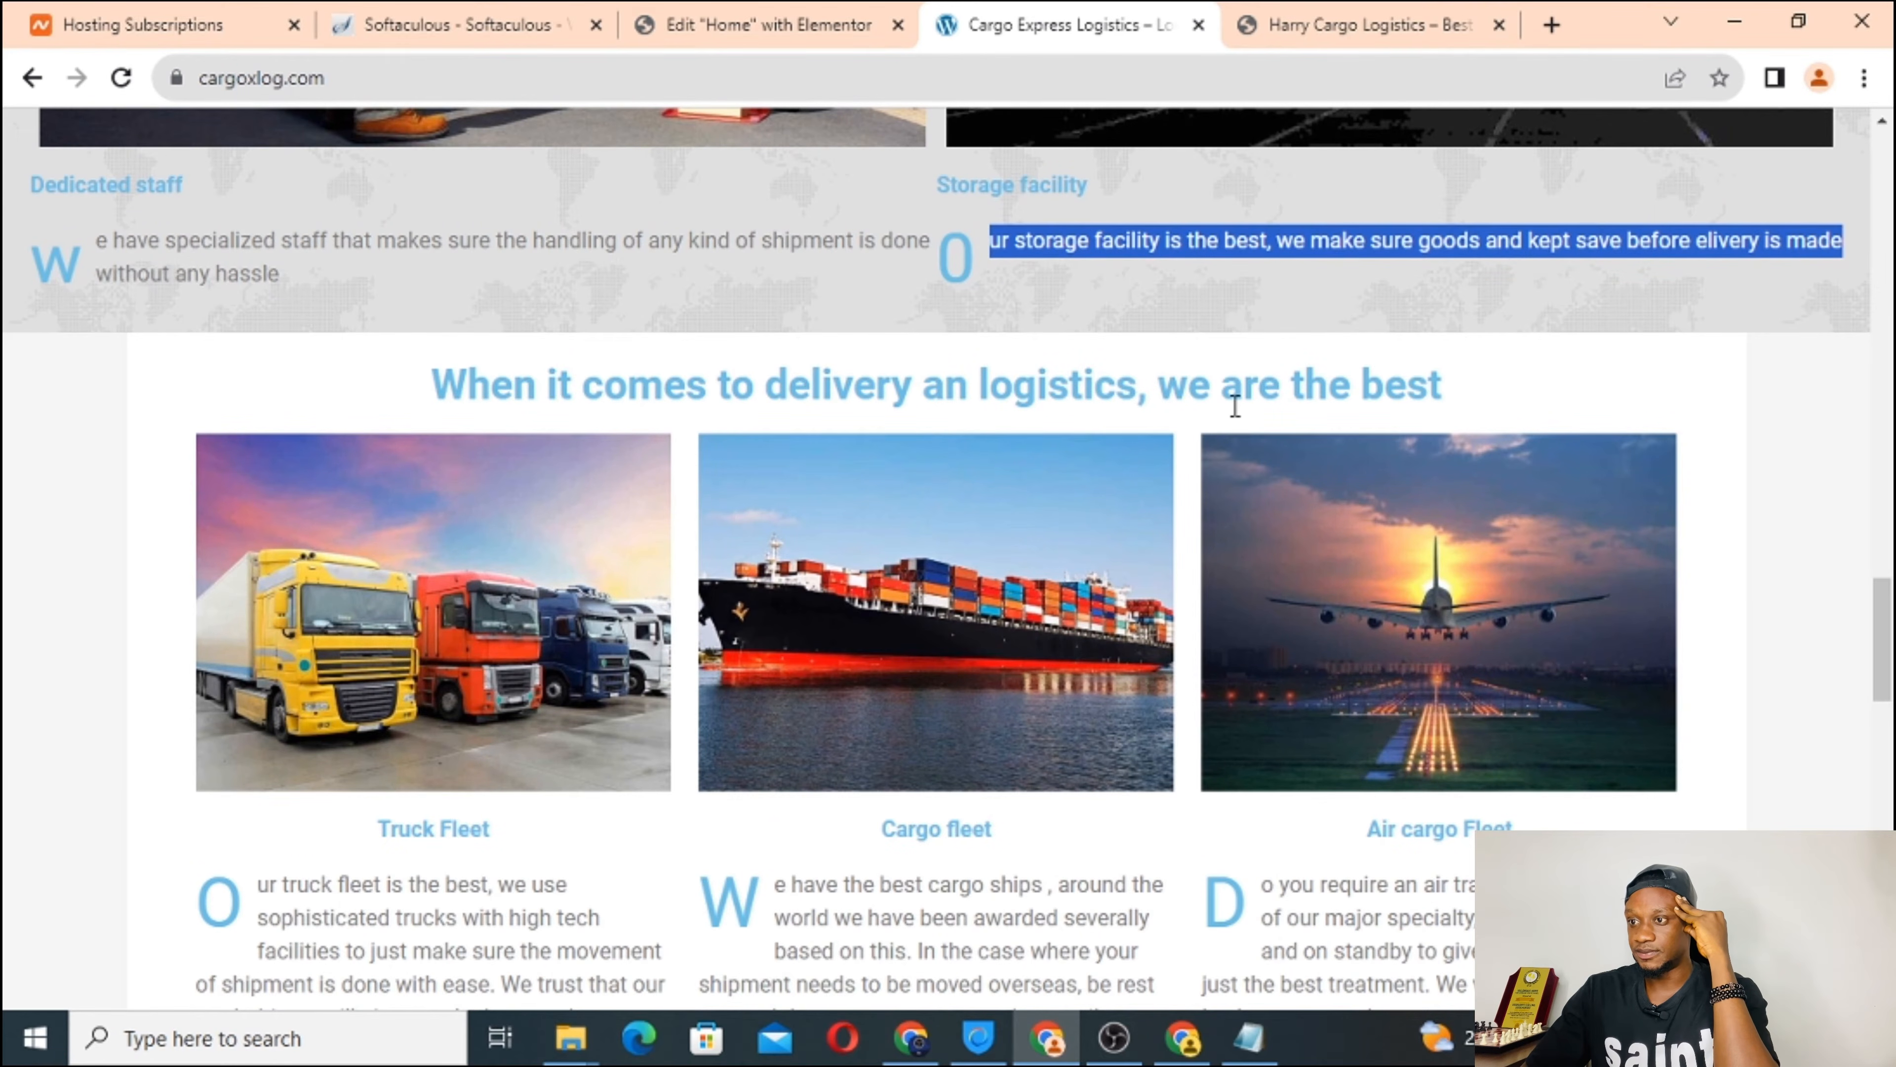
{"action": "left_click", "coordinate": [769, 25]}
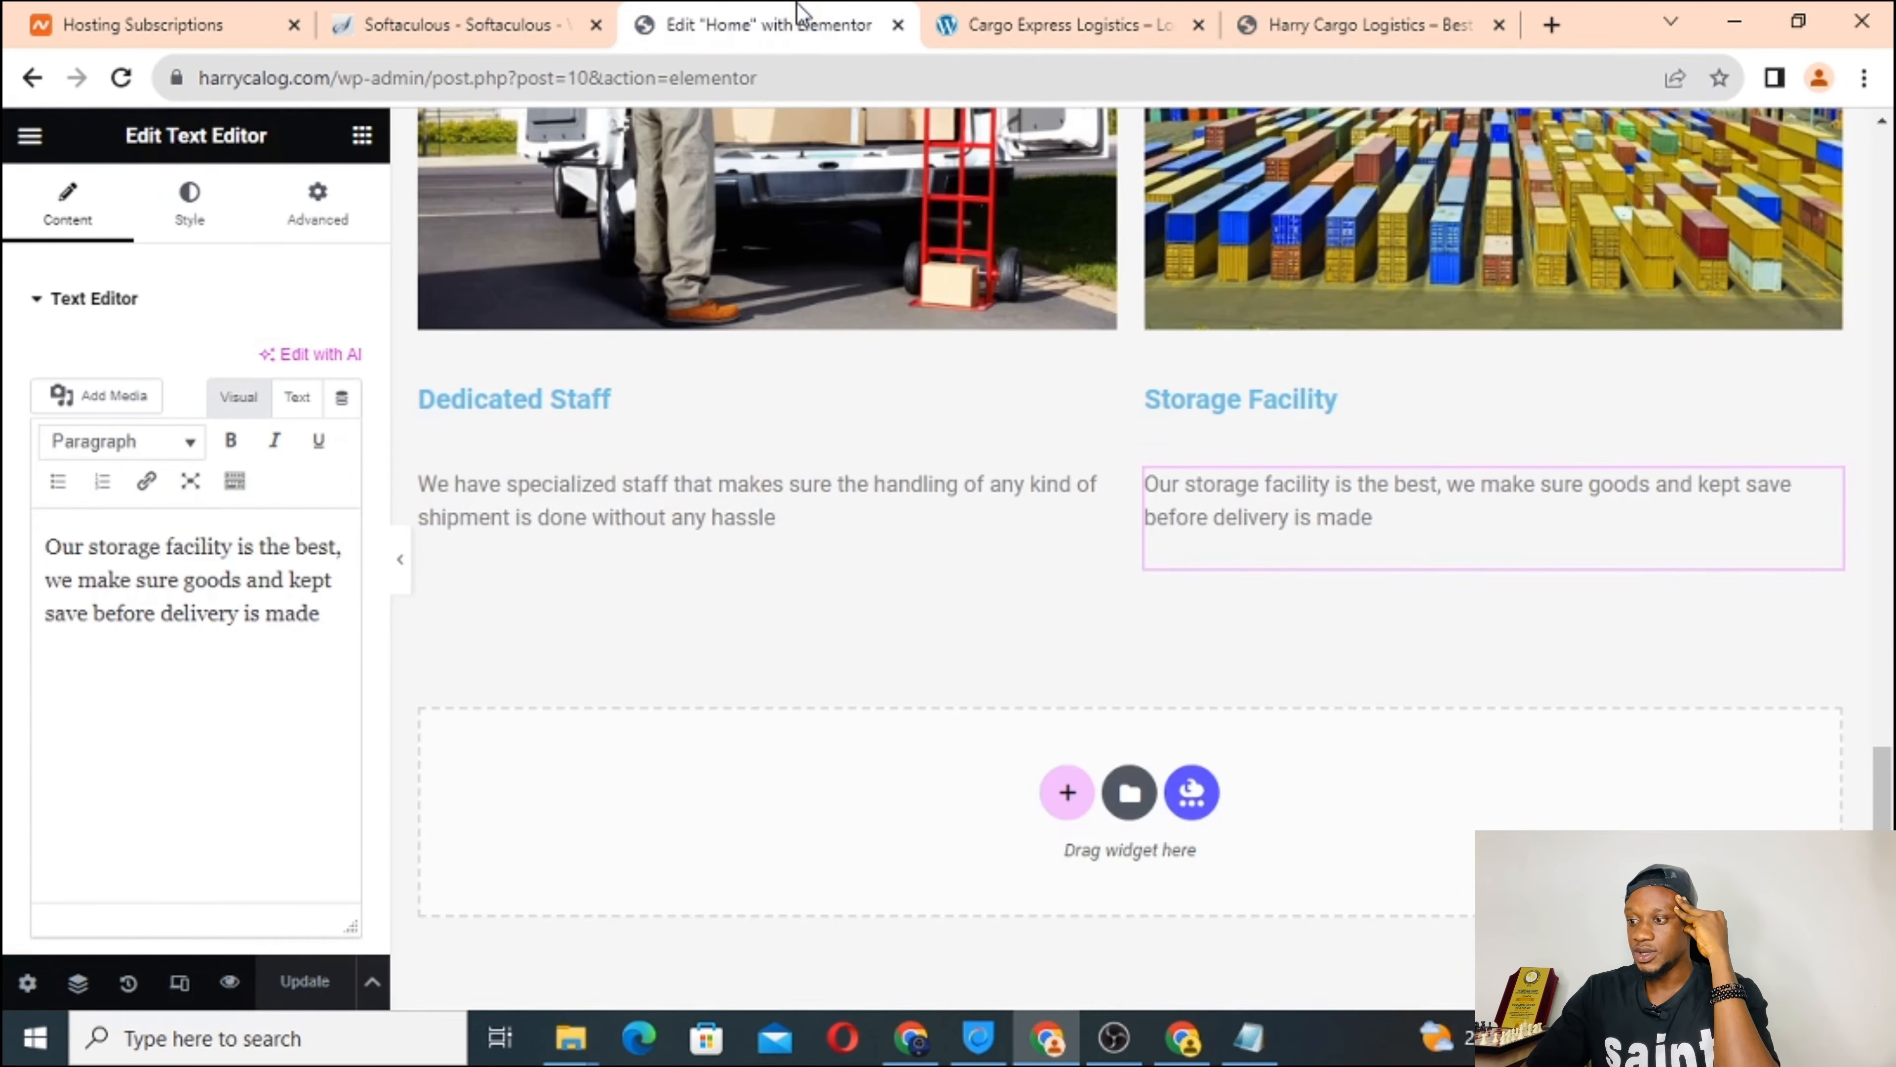
{"action": "left_click", "coordinate": [1068, 796]}
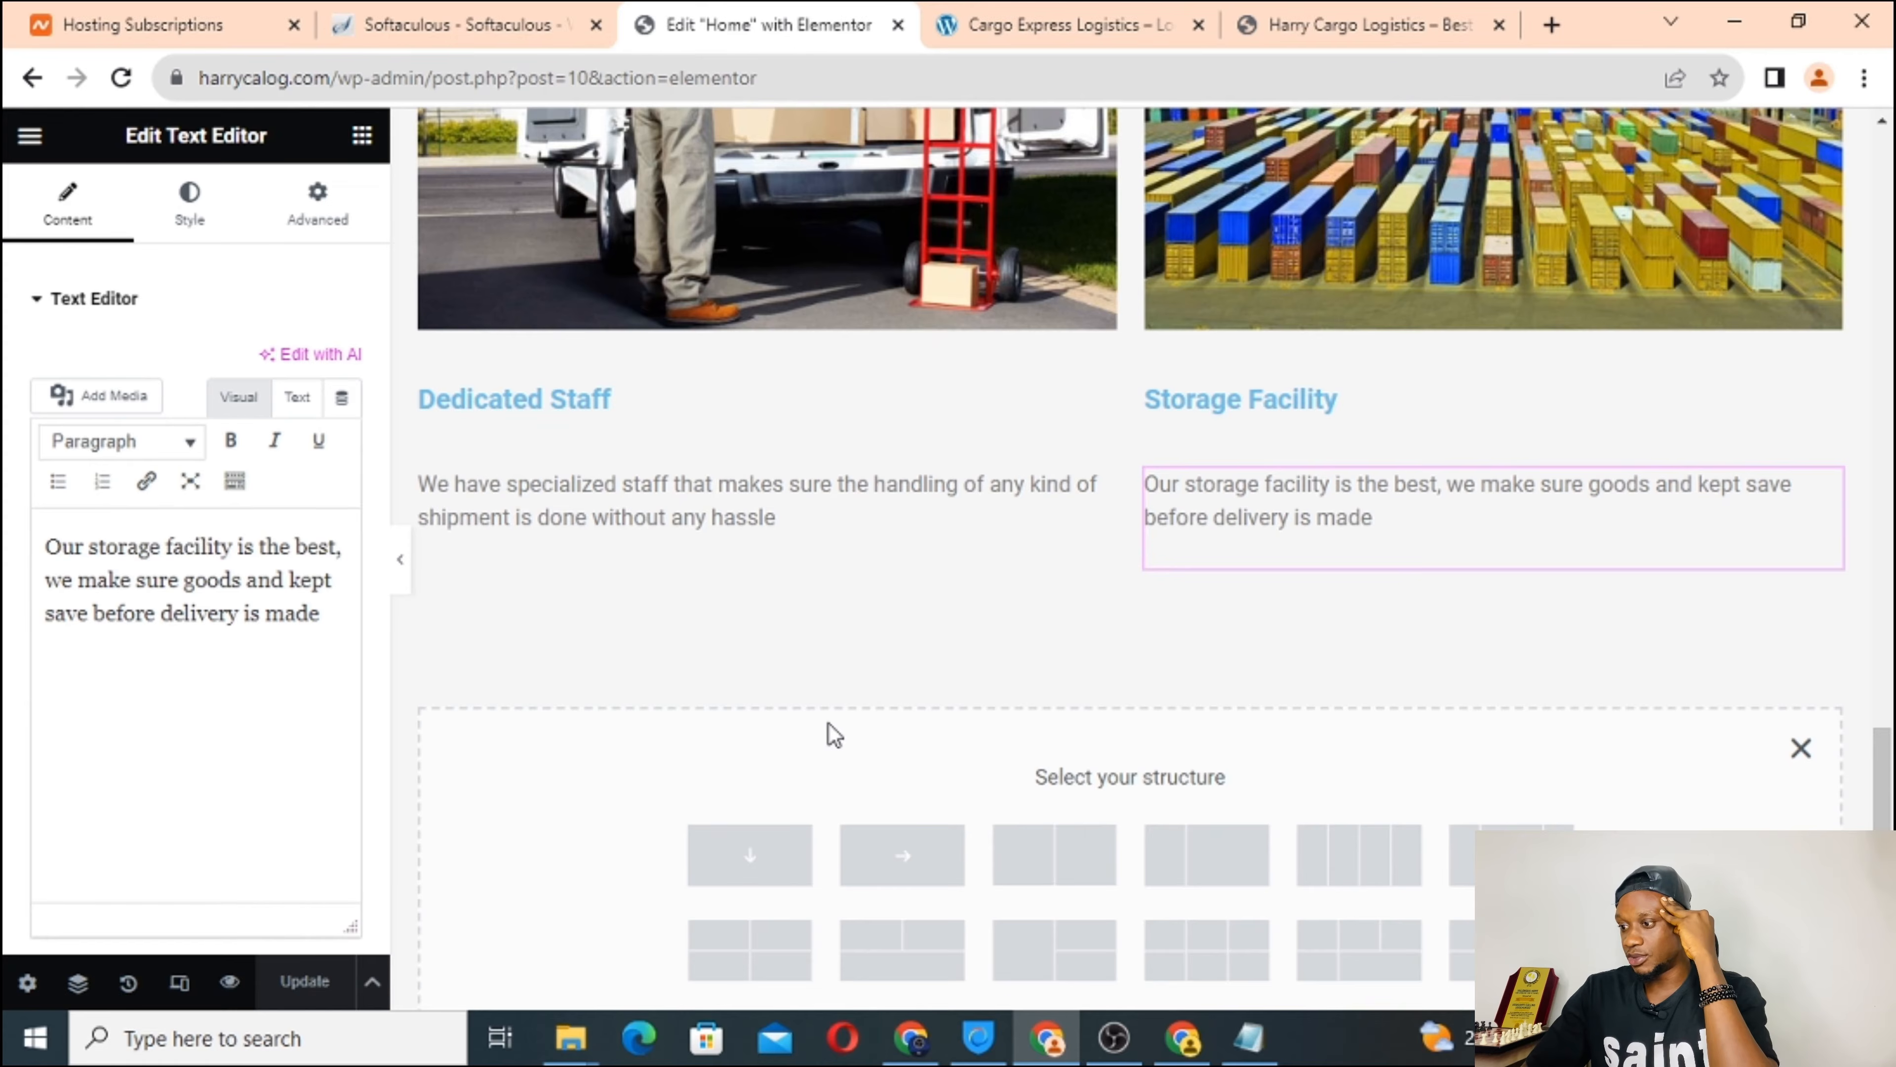
{"action": "scroll", "coordinate": [834, 736], "scroll_direction": "down", "scroll_amount": 1}
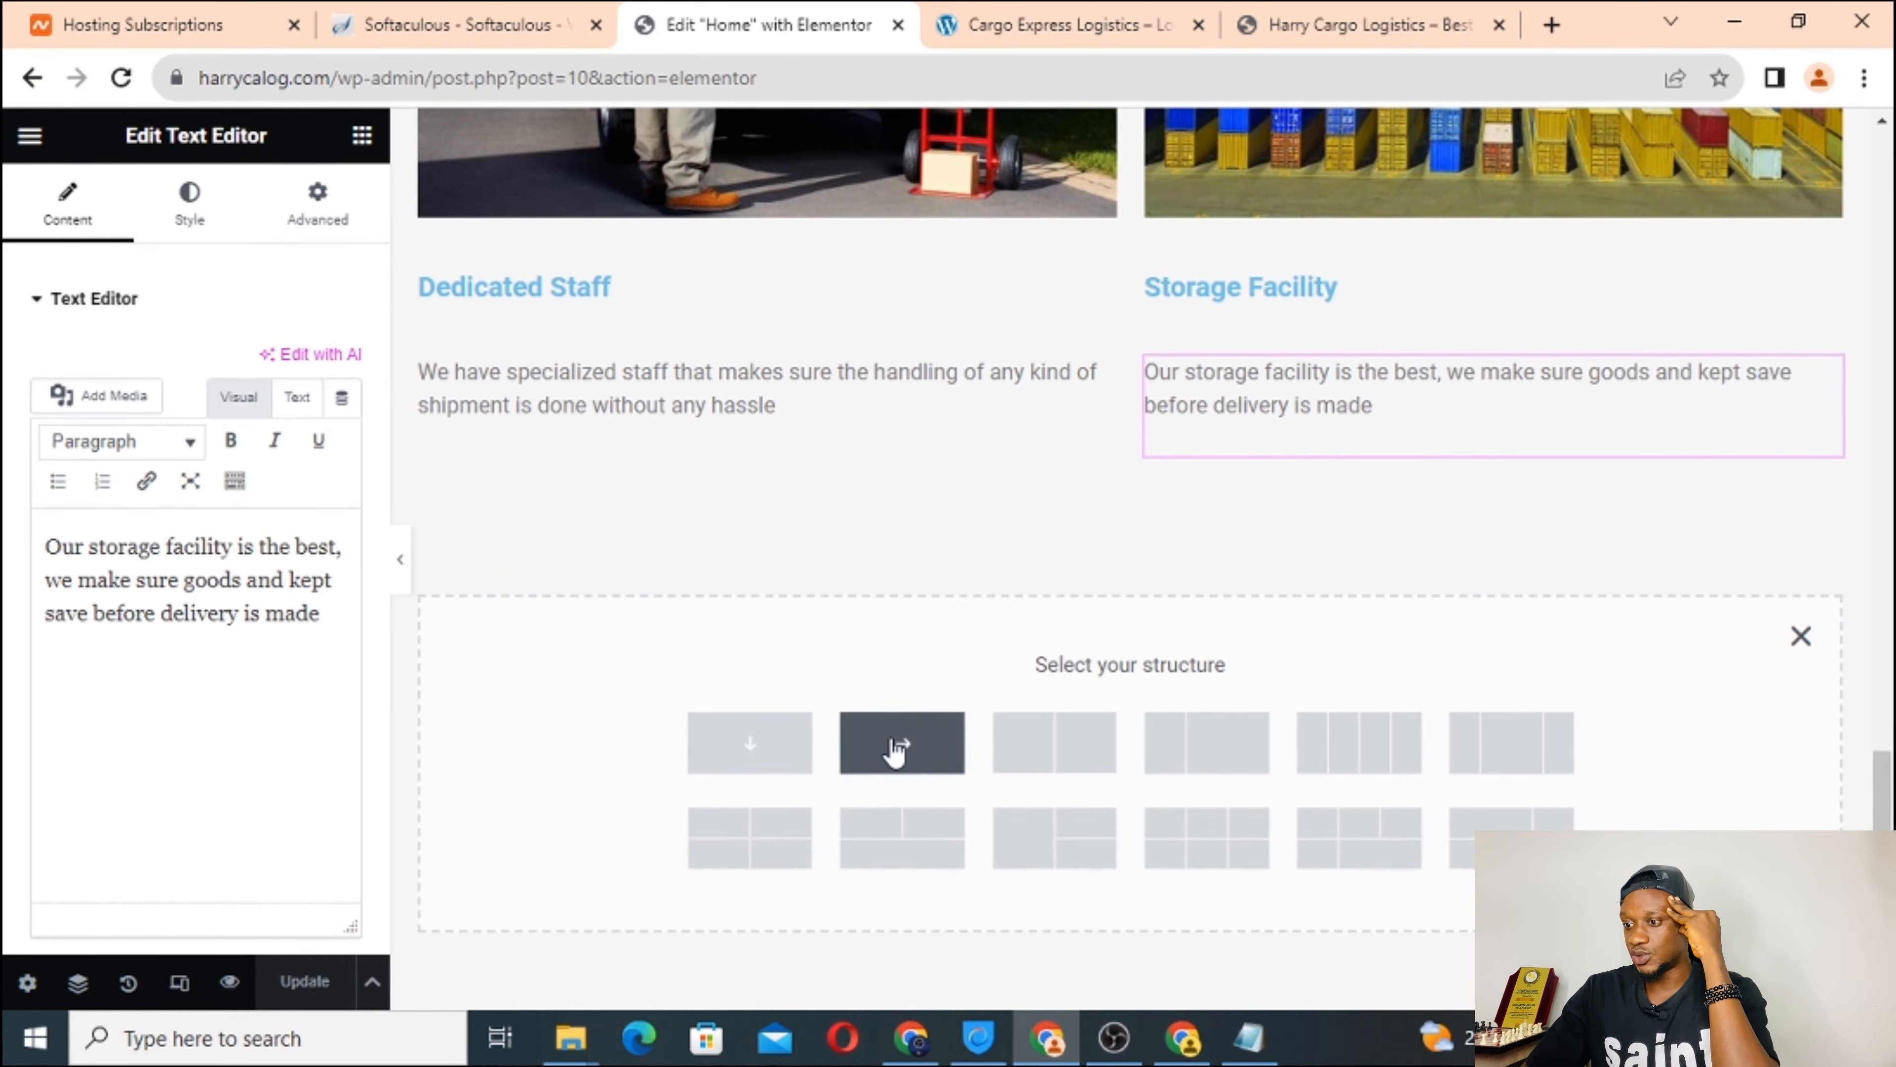
{"action": "left_click", "coordinate": [881, 745]}
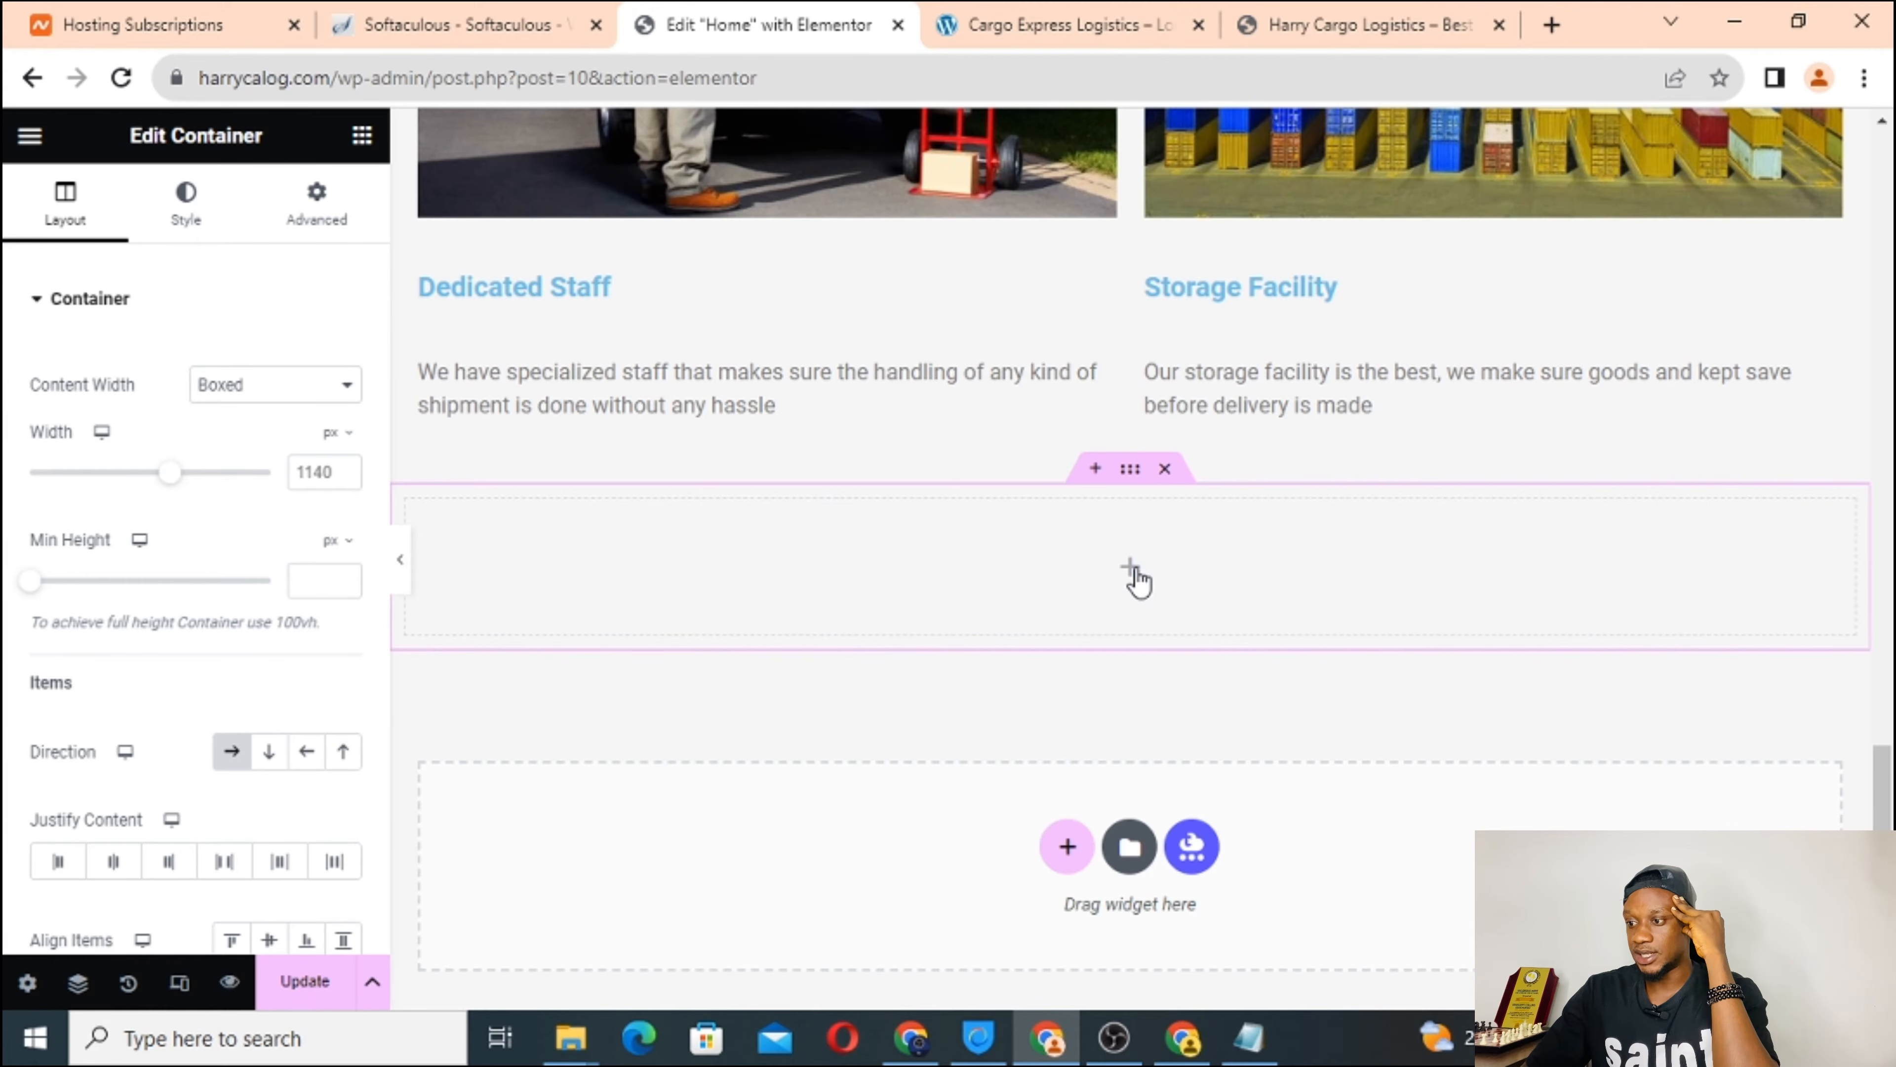
Drop a Heading into the row container, test center and left alignment, then delete the container.
{"action": "left_click", "coordinate": [1133, 576]}
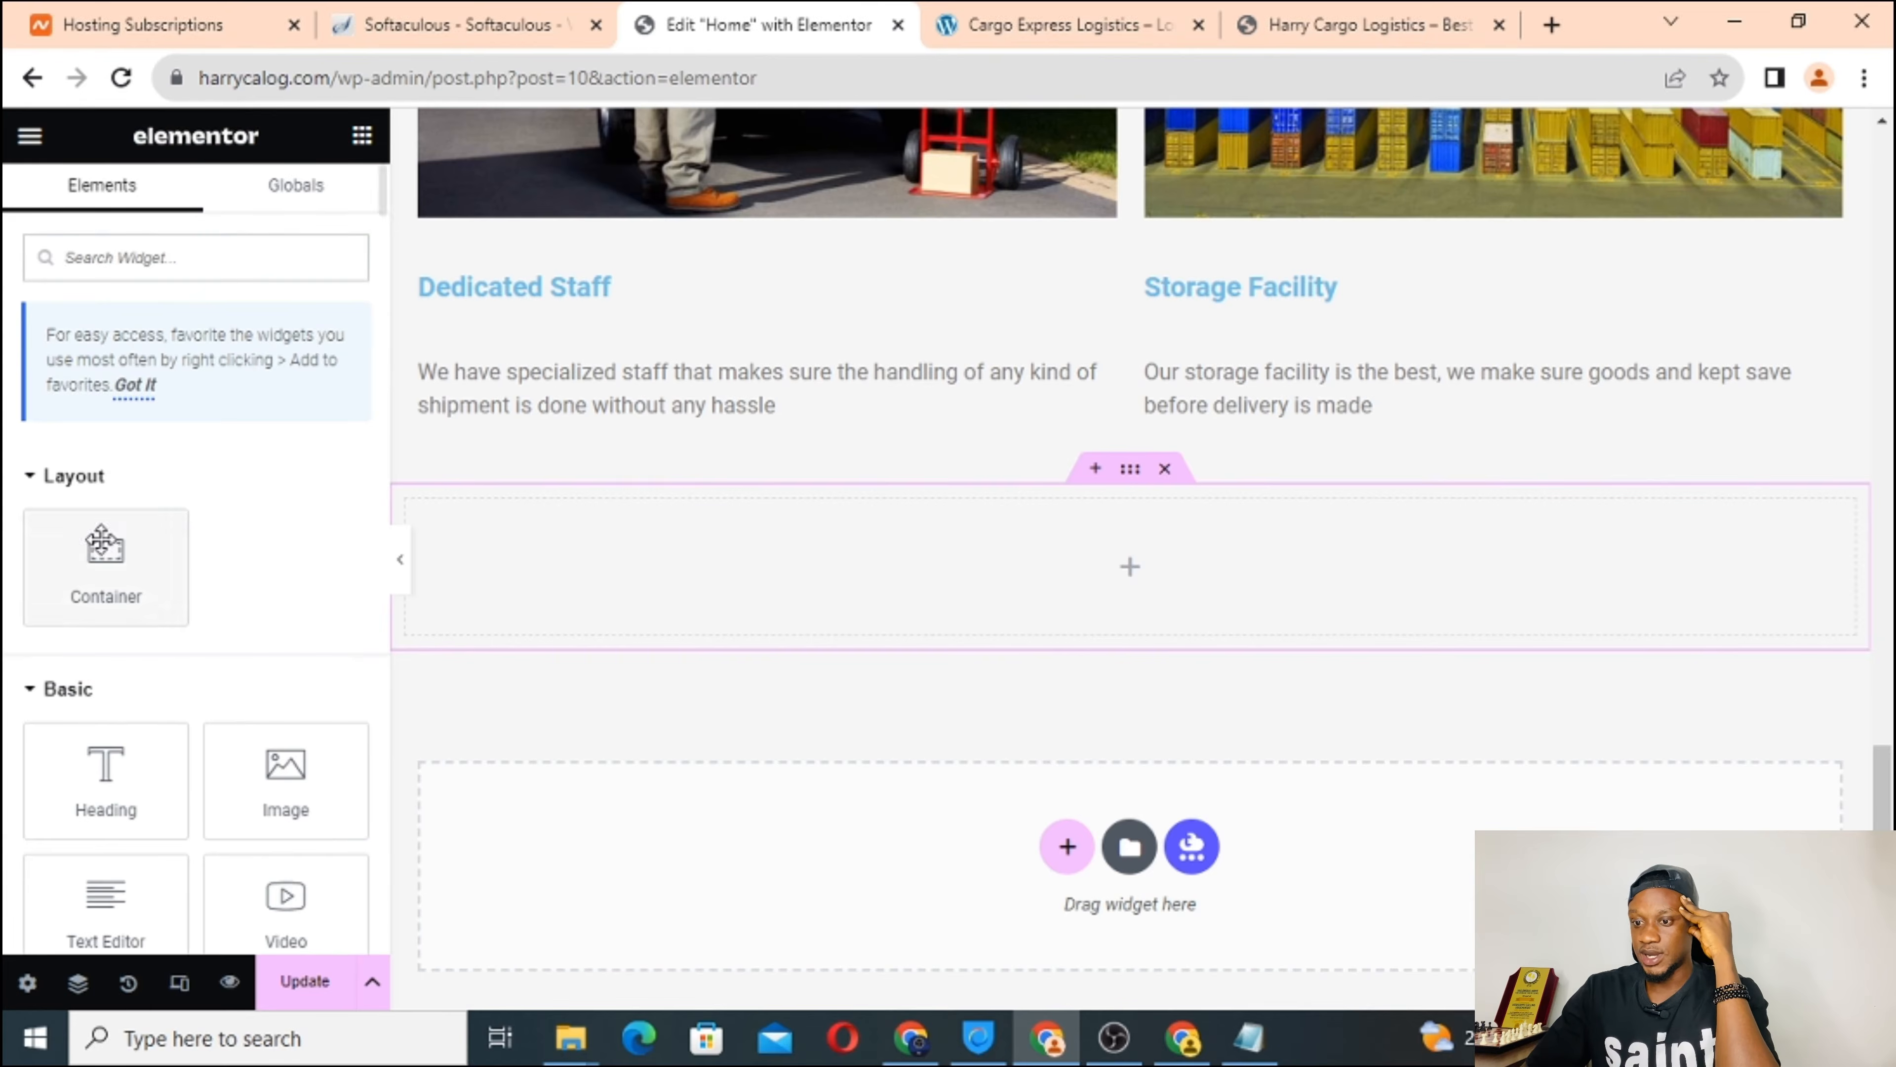
{"action": "left_click_drag", "start_coordinate": [94, 766], "coordinate": [801, 545]}
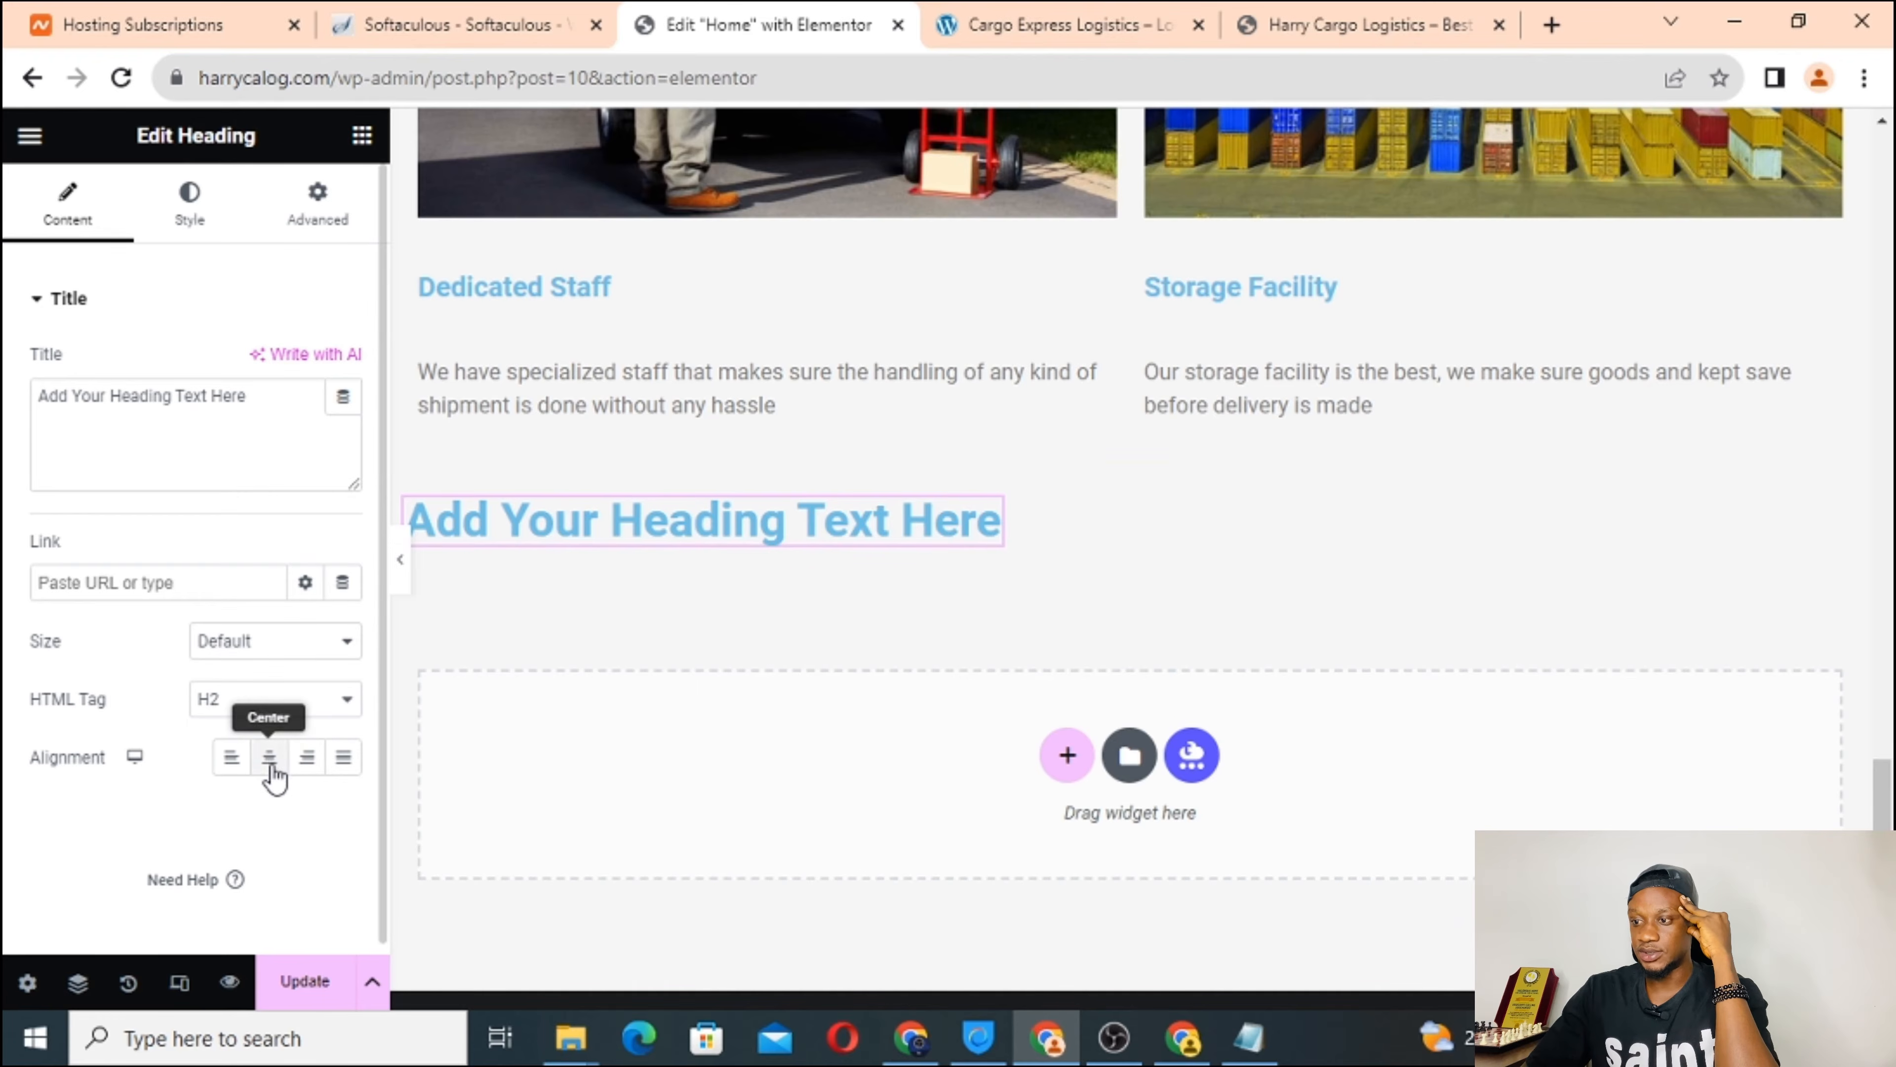
{"action": "left_click", "coordinate": [274, 769]}
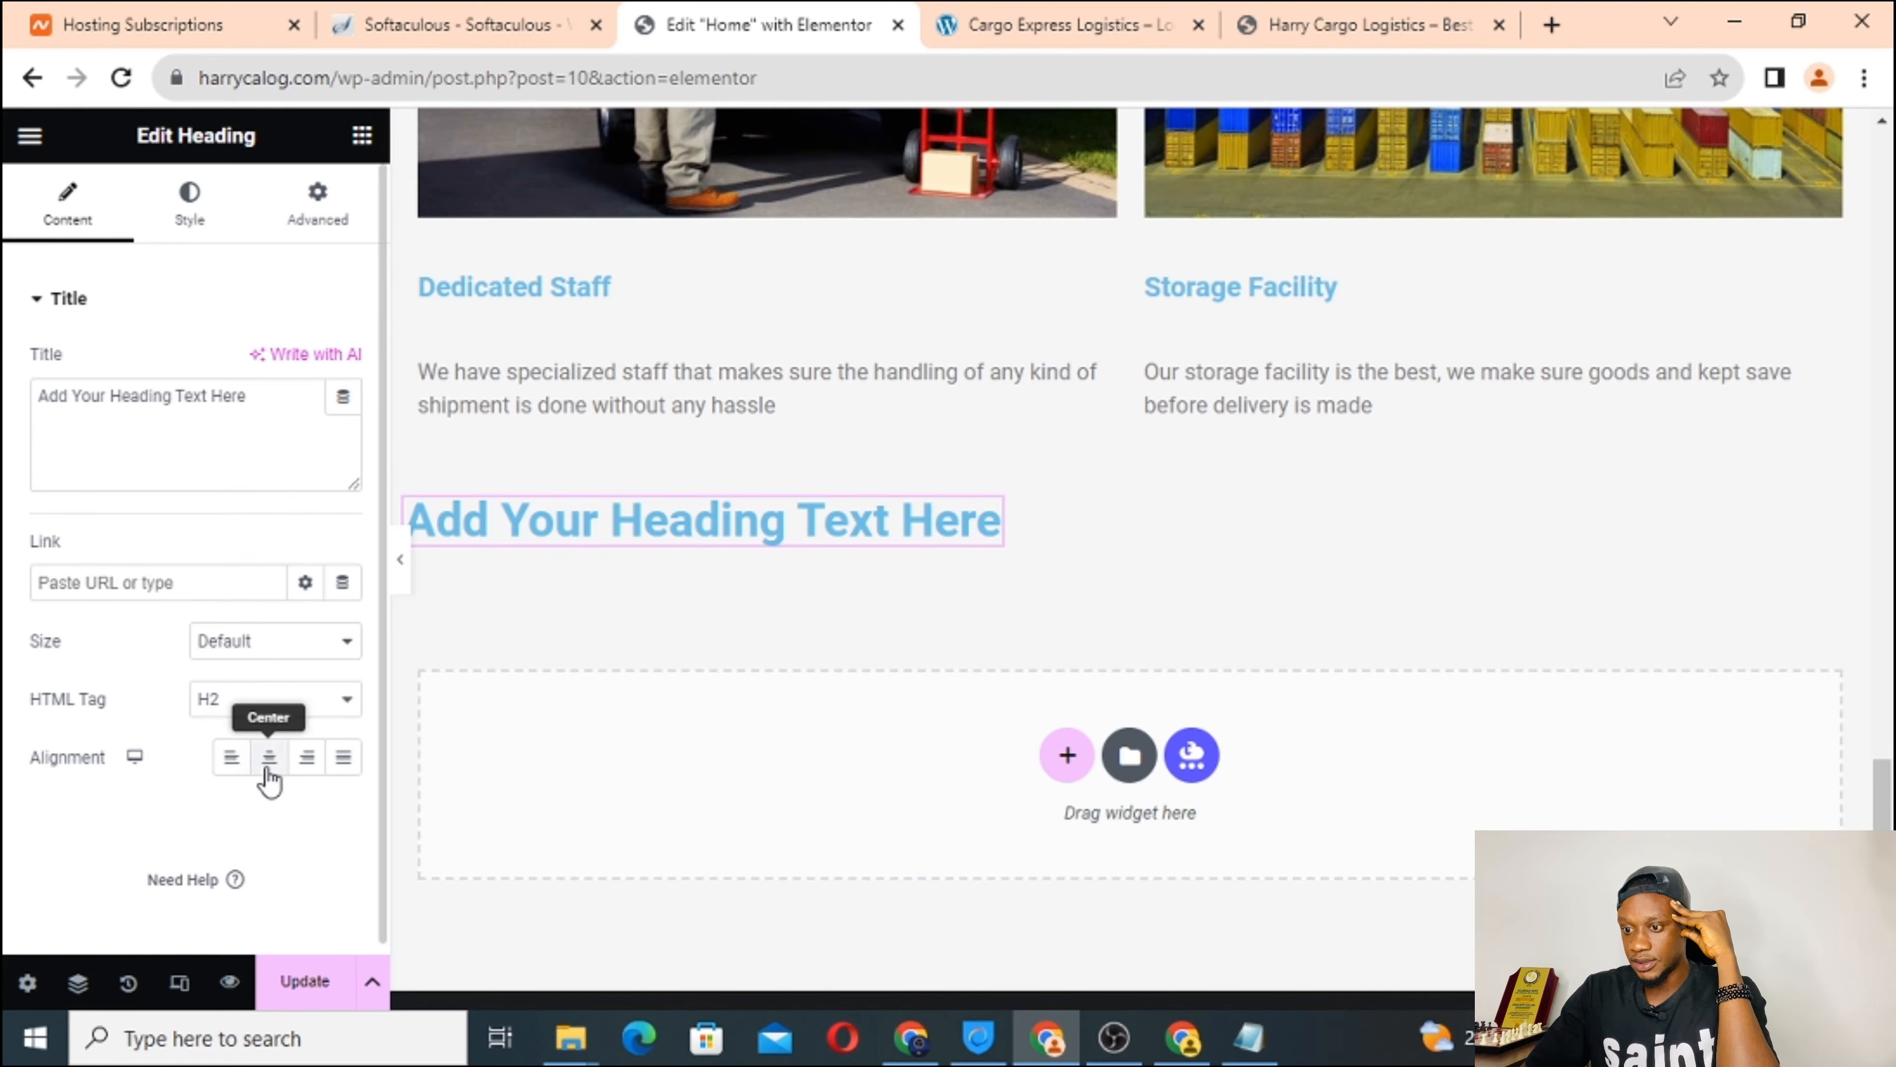
{"action": "left_click", "coordinate": [233, 769]}
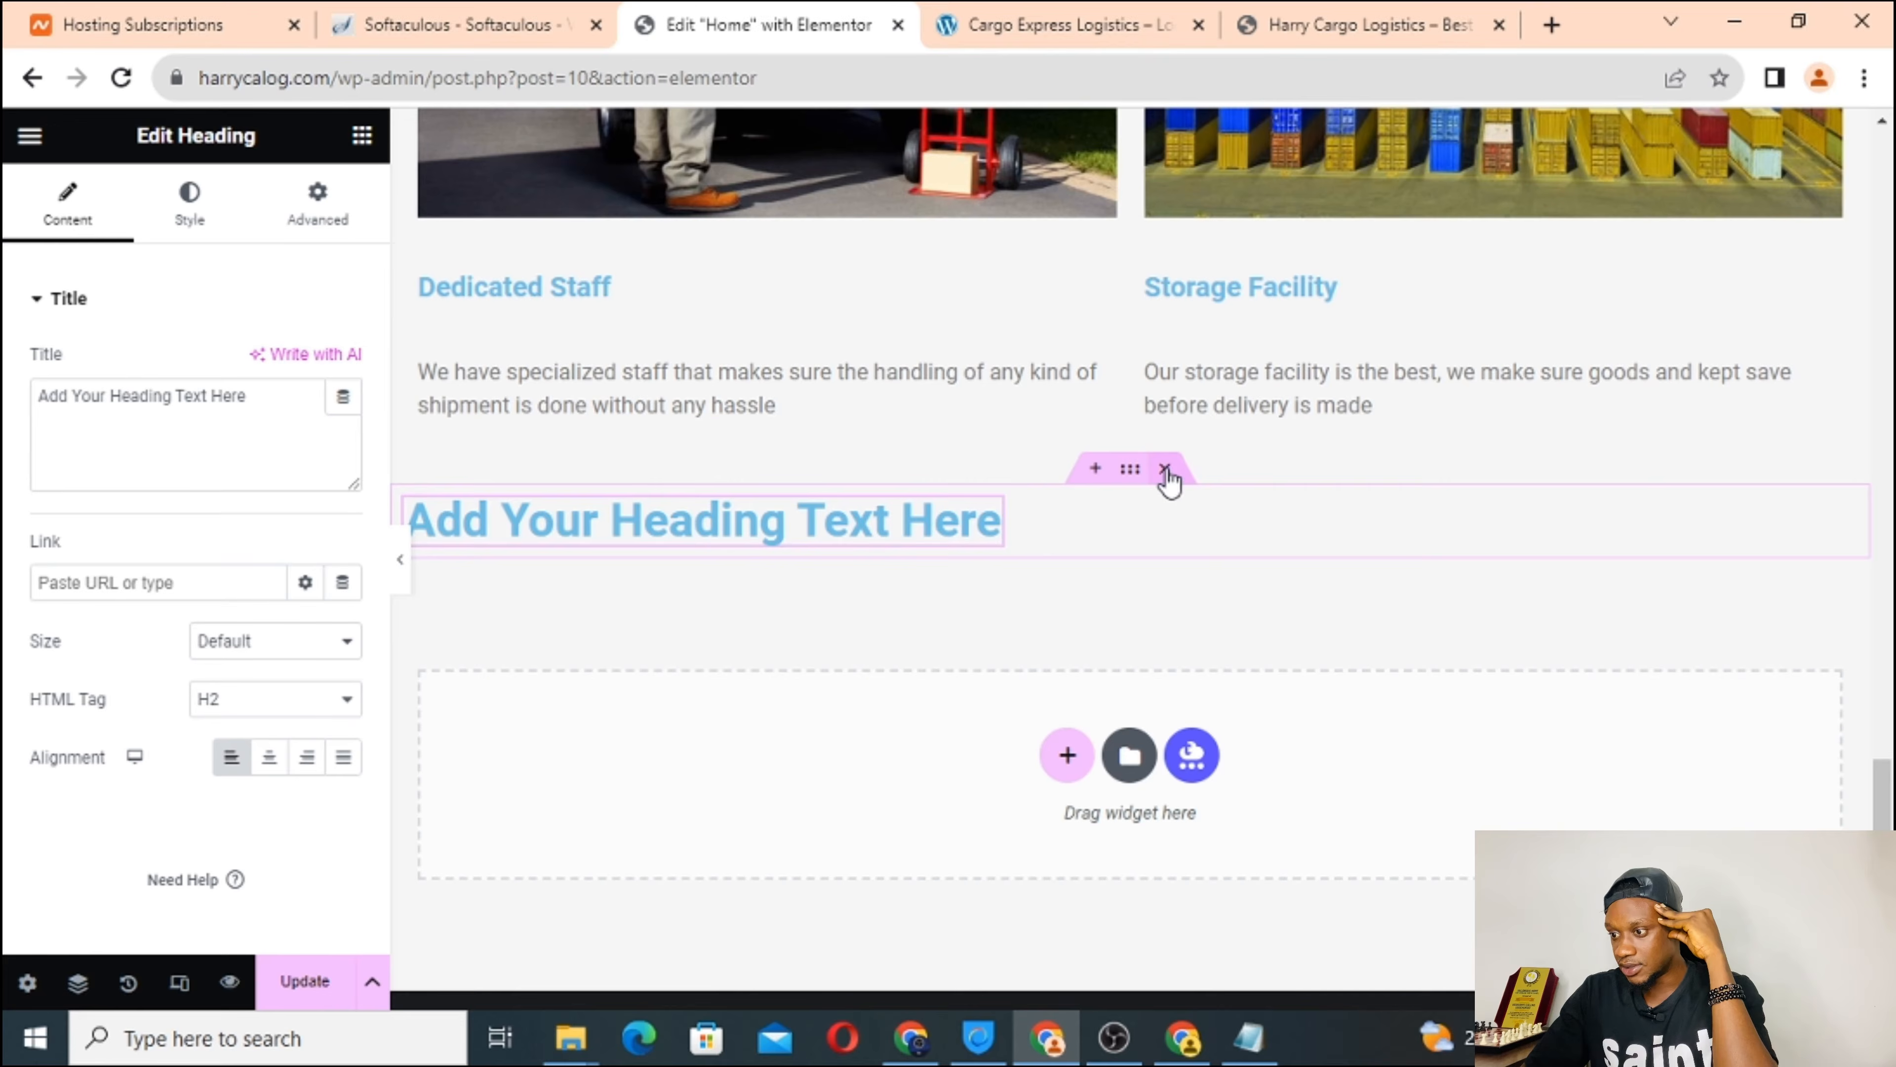
{"action": "left_click", "coordinate": [1165, 470]}
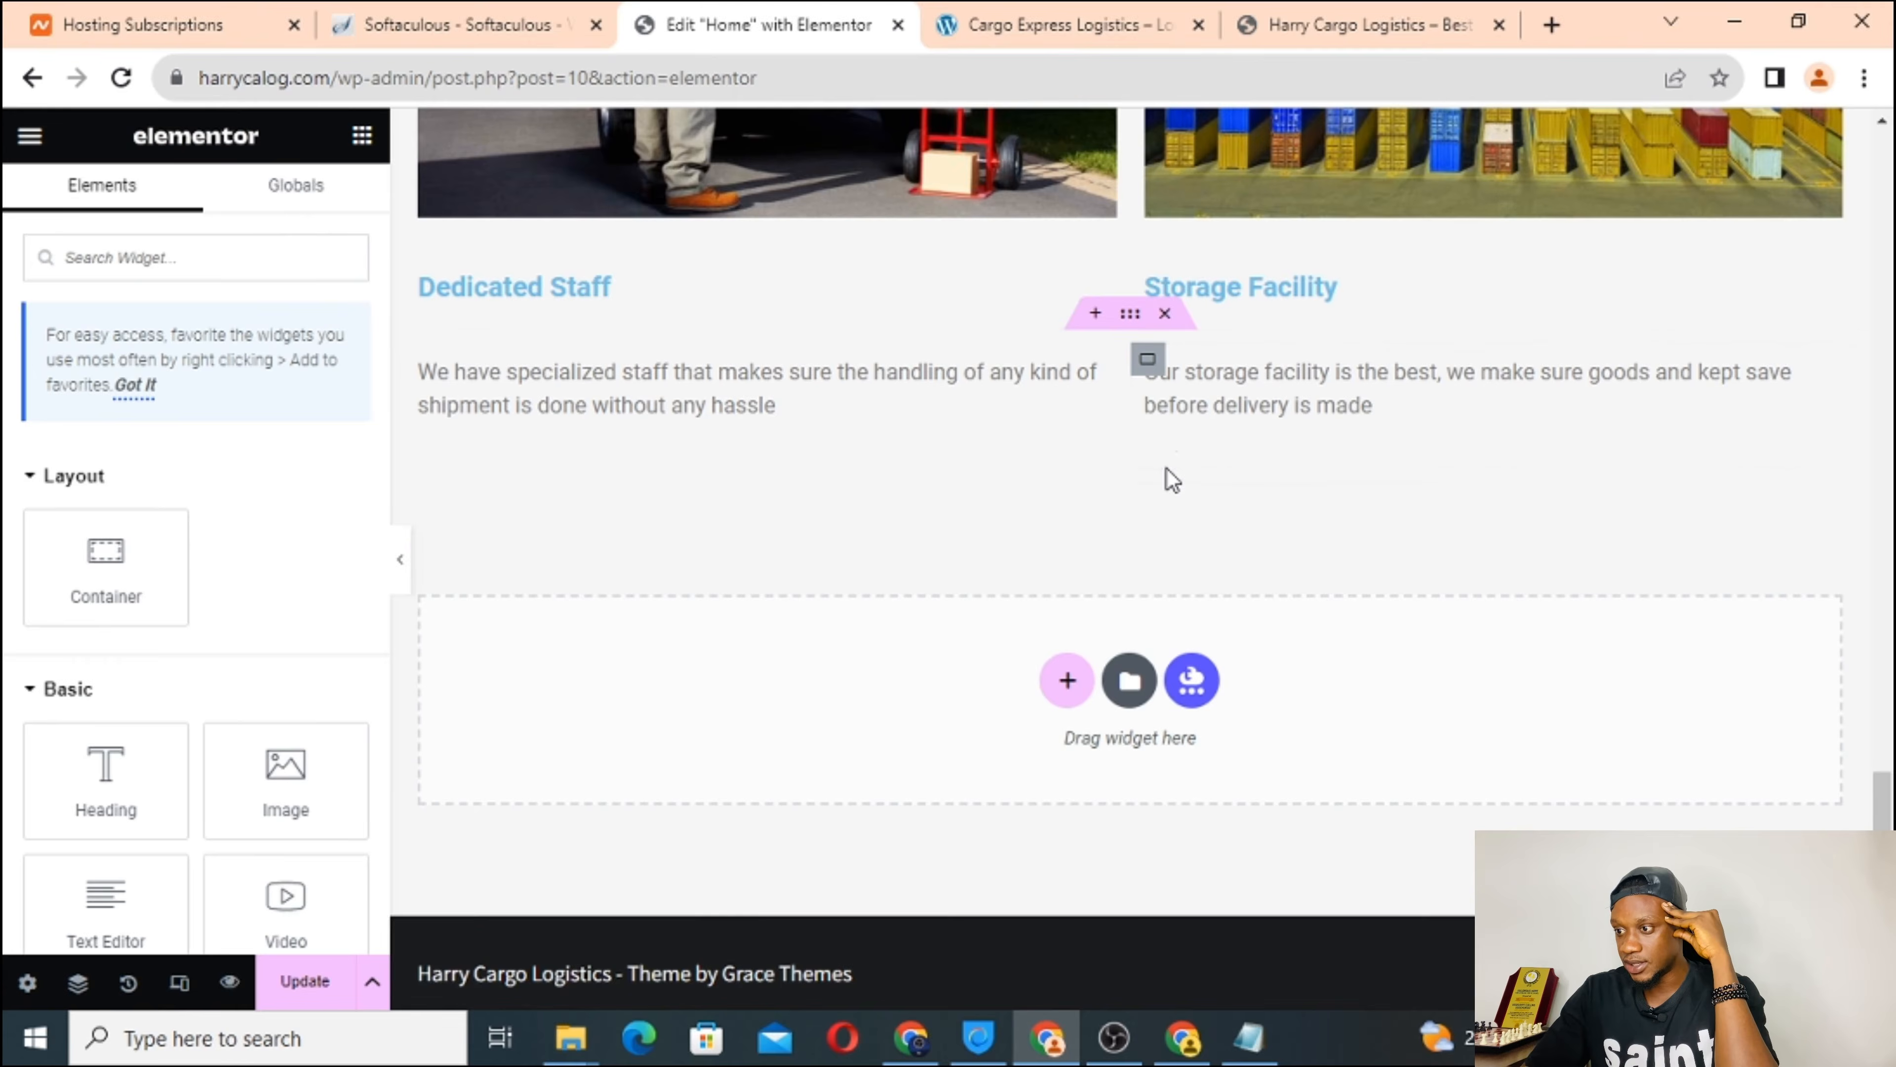
Add a column-direction container below the Storage Facility section holding a Heading widget.
{"action": "left_click", "coordinate": [1067, 681]}
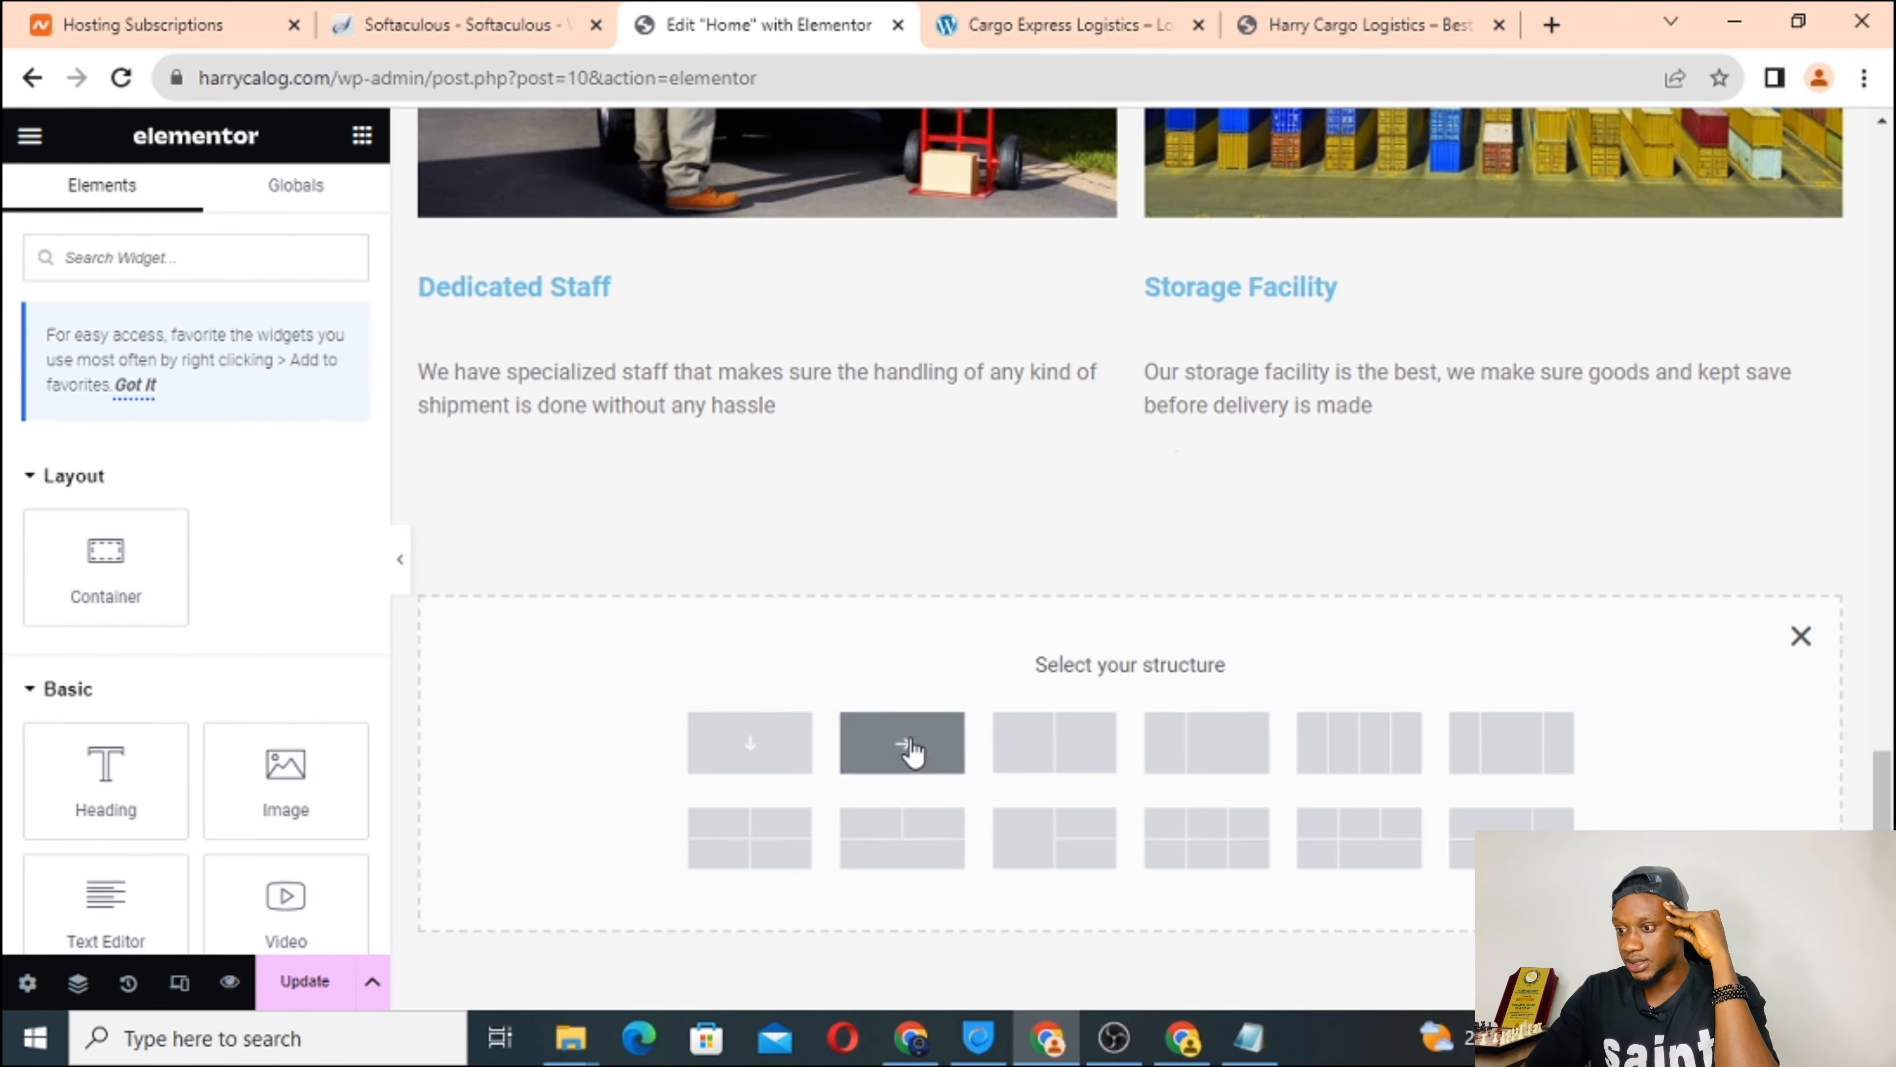
{"action": "left_click", "coordinate": [784, 759]}
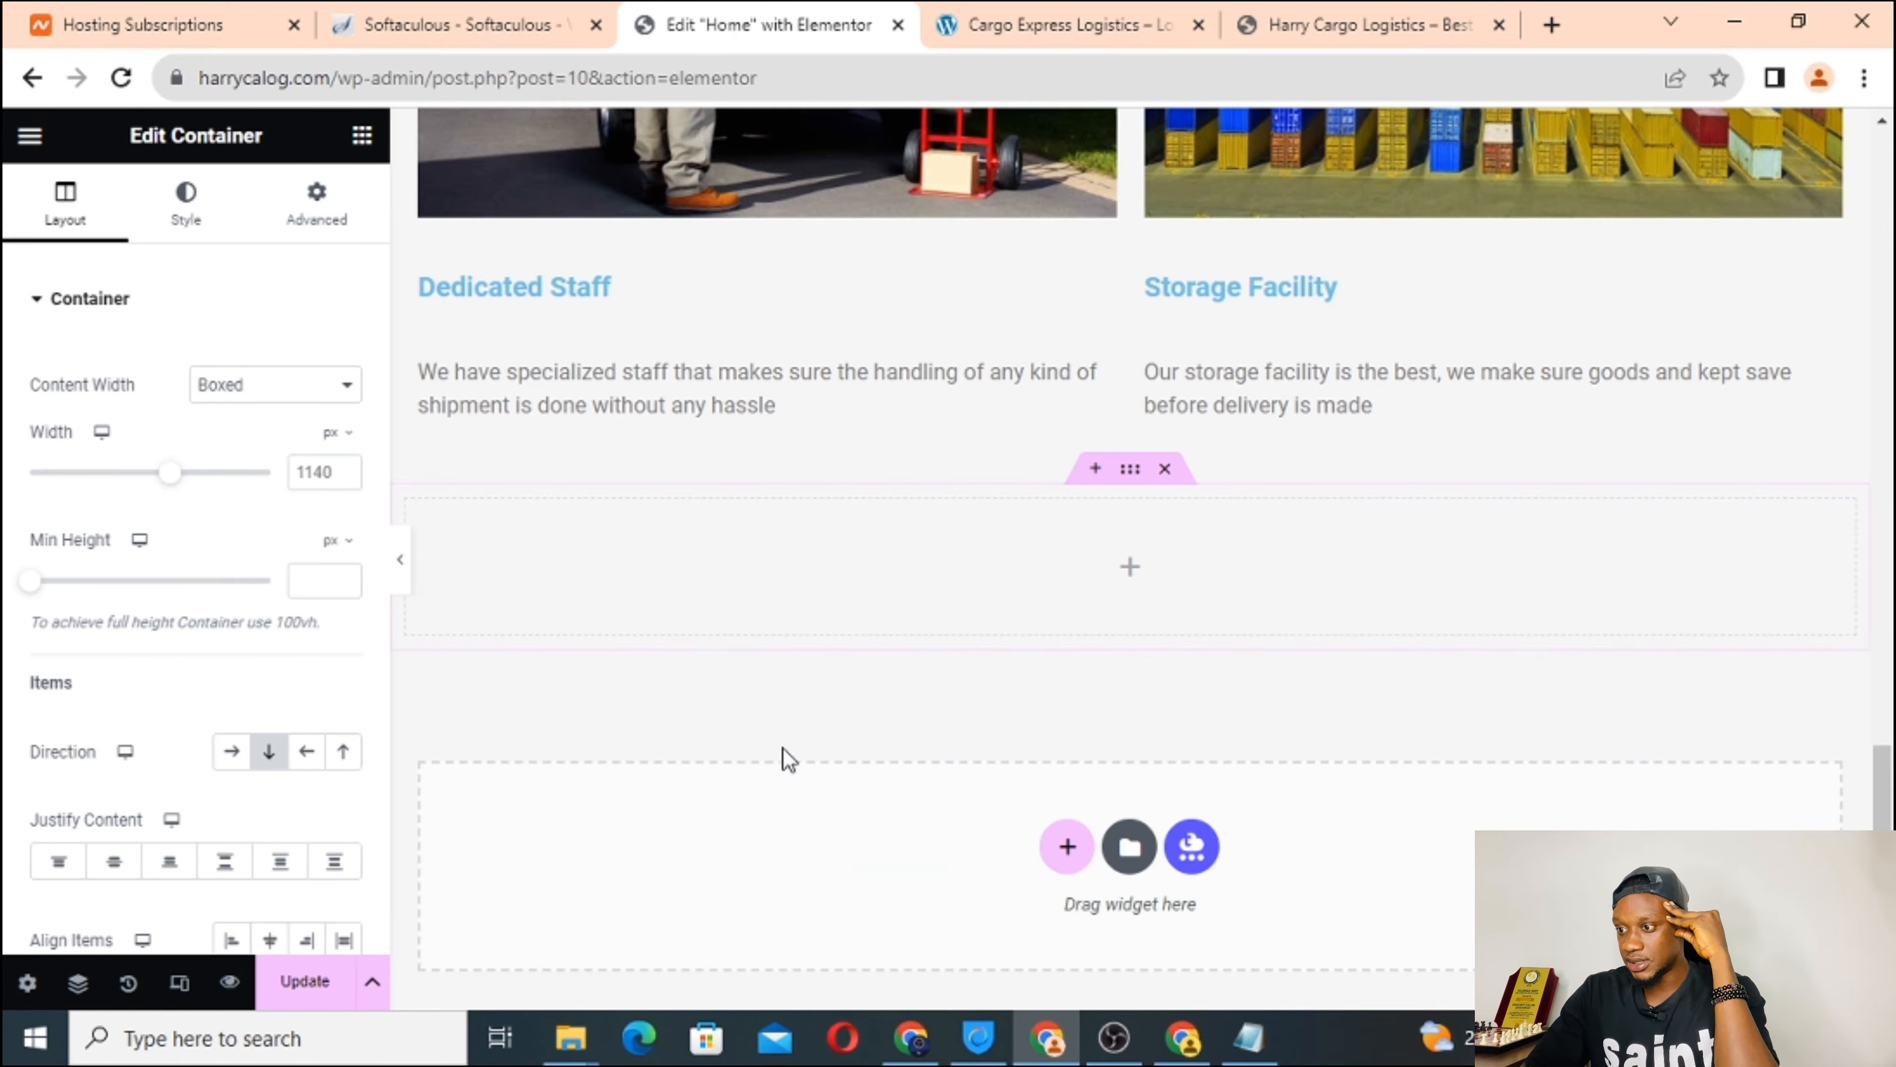
{"action": "left_click", "coordinate": [1132, 573]}
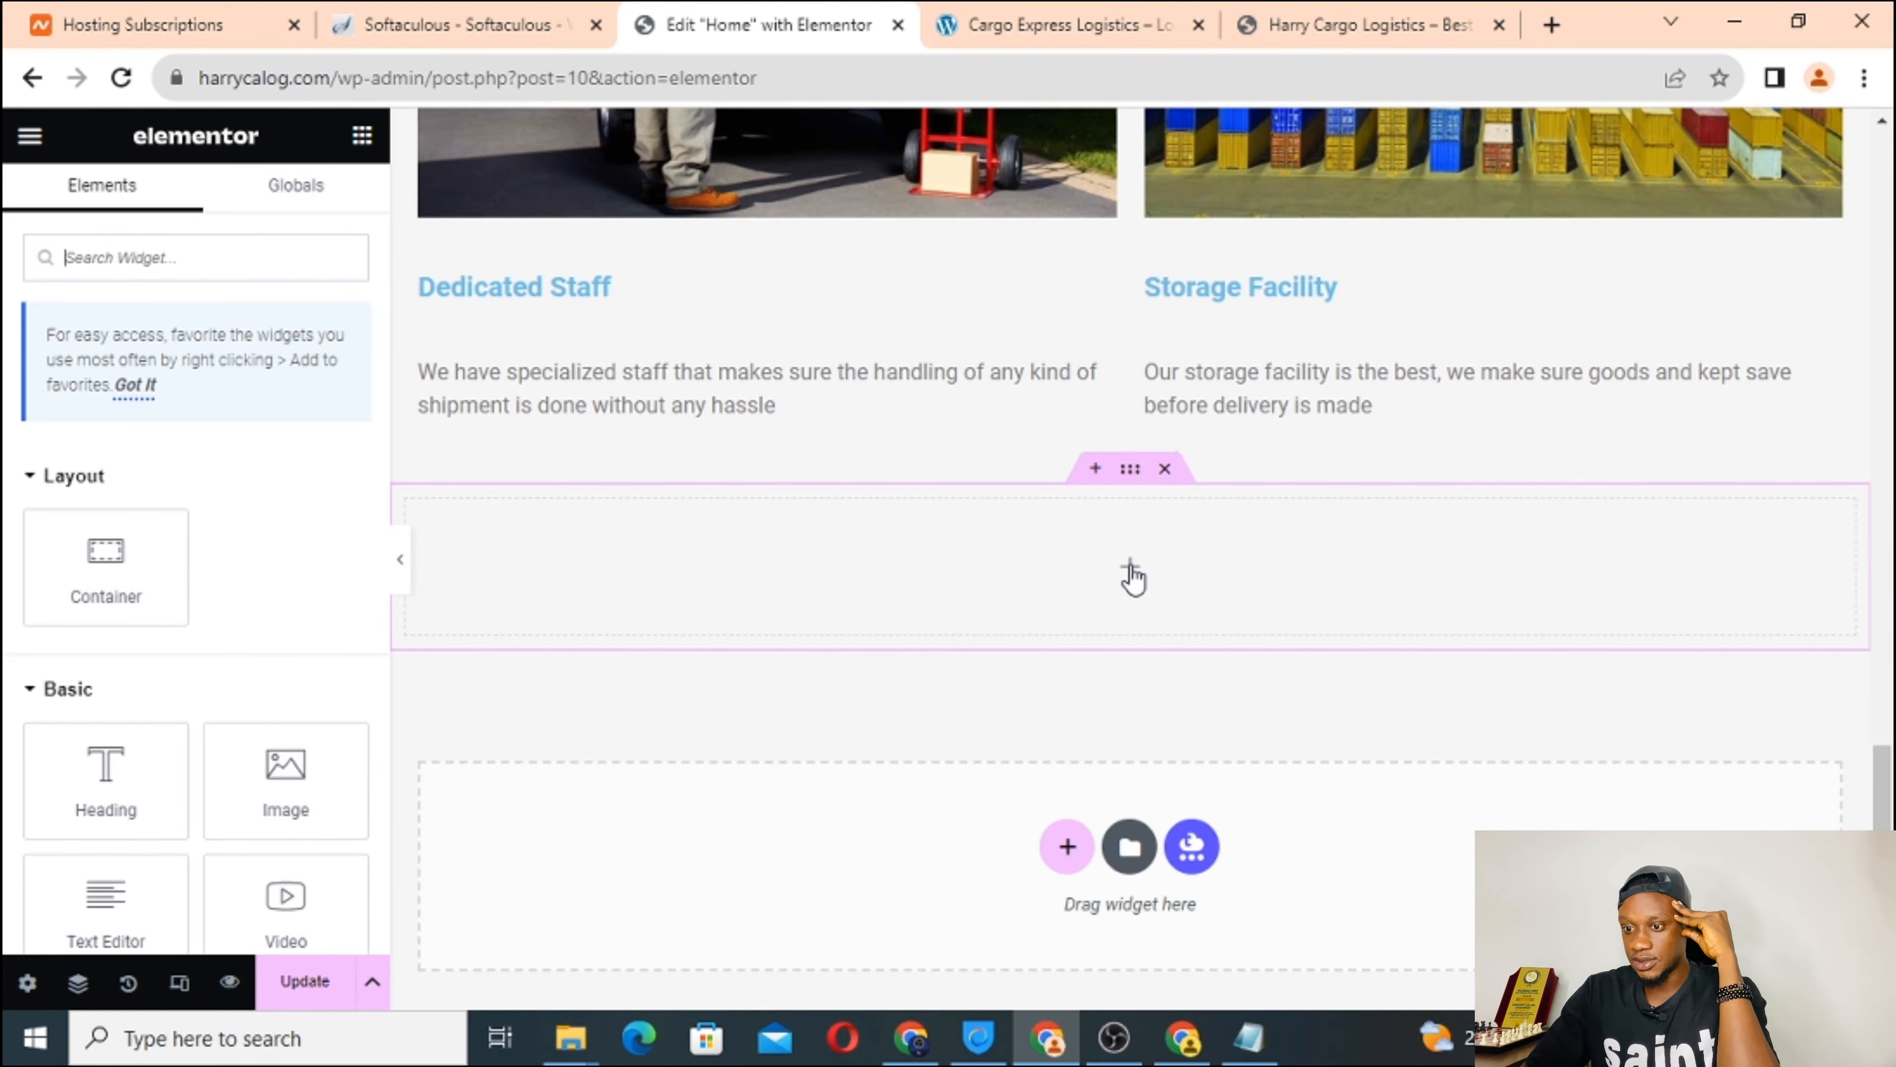
{"action": "left_click_drag", "start_coordinate": [110, 784], "coordinate": [933, 571]}
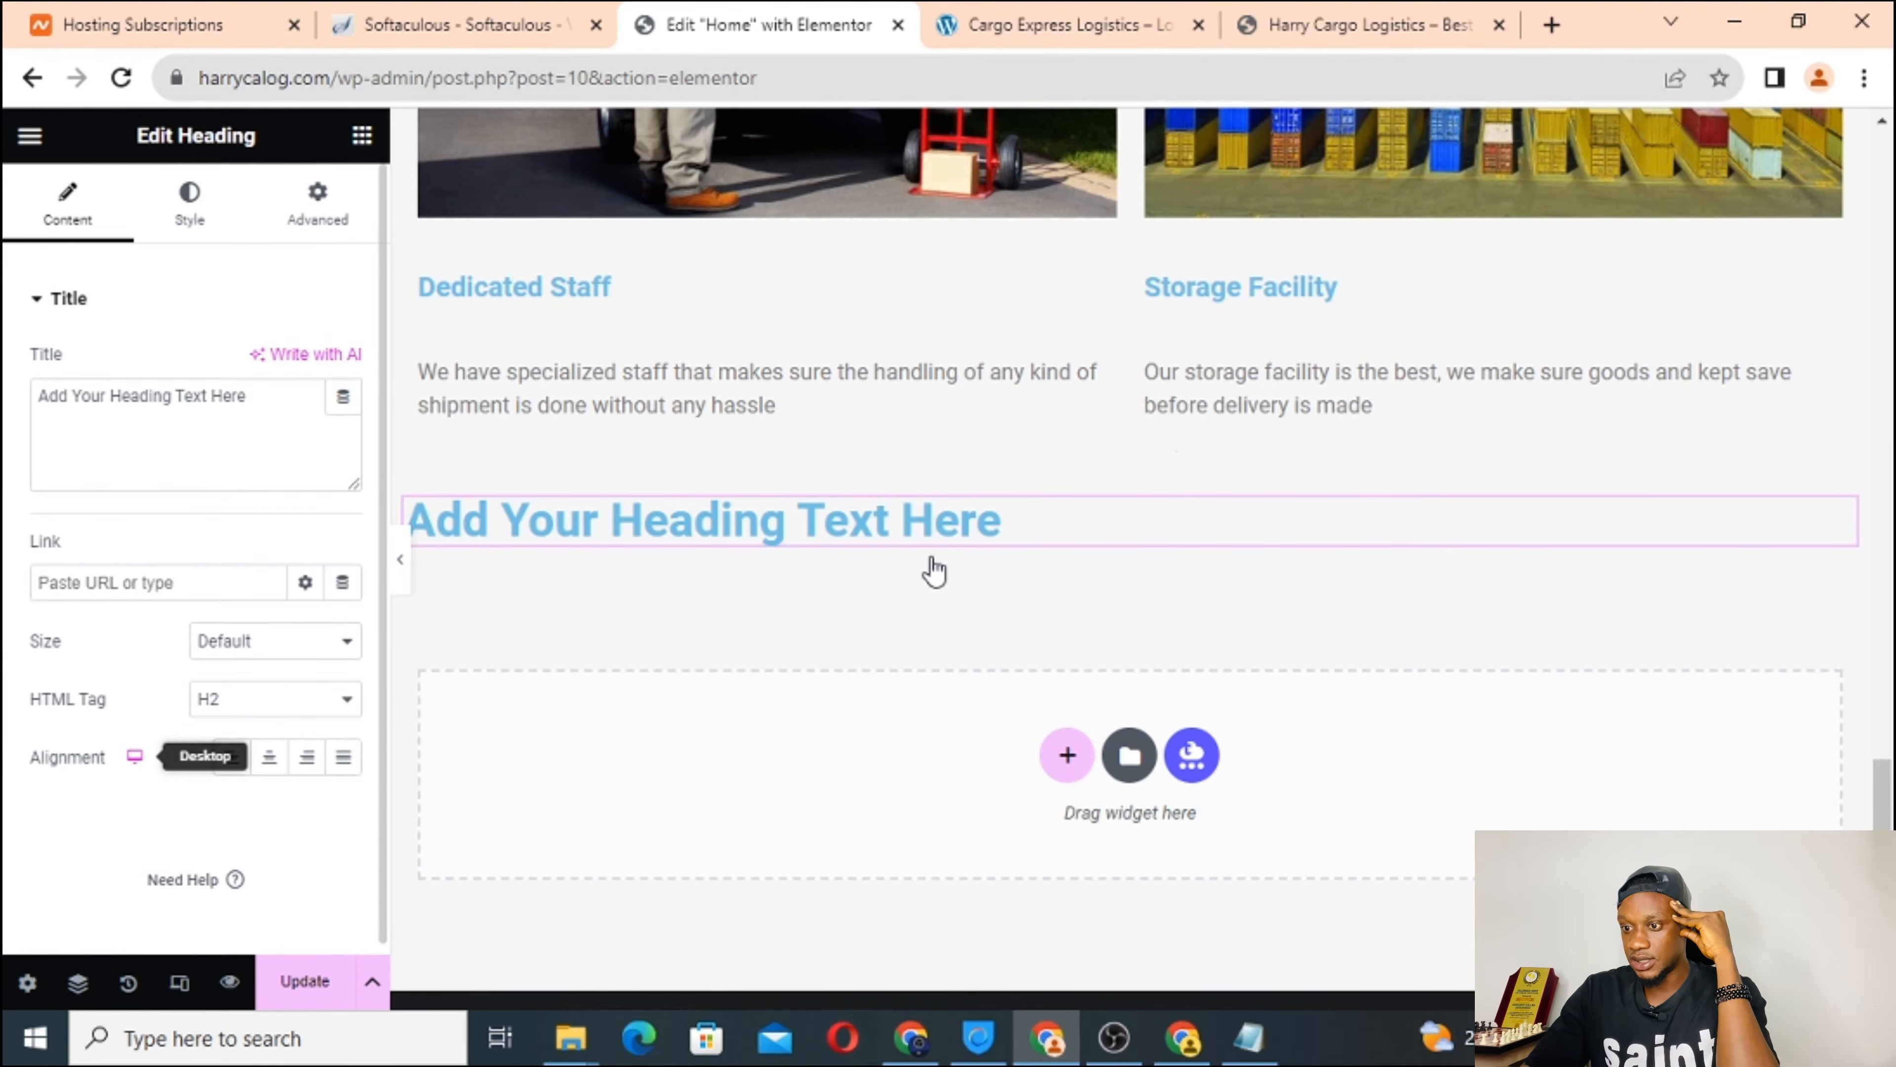
Center-align the heading and bring up the Cargo Express Logistics reference site.
{"action": "left_click", "coordinate": [269, 758]}
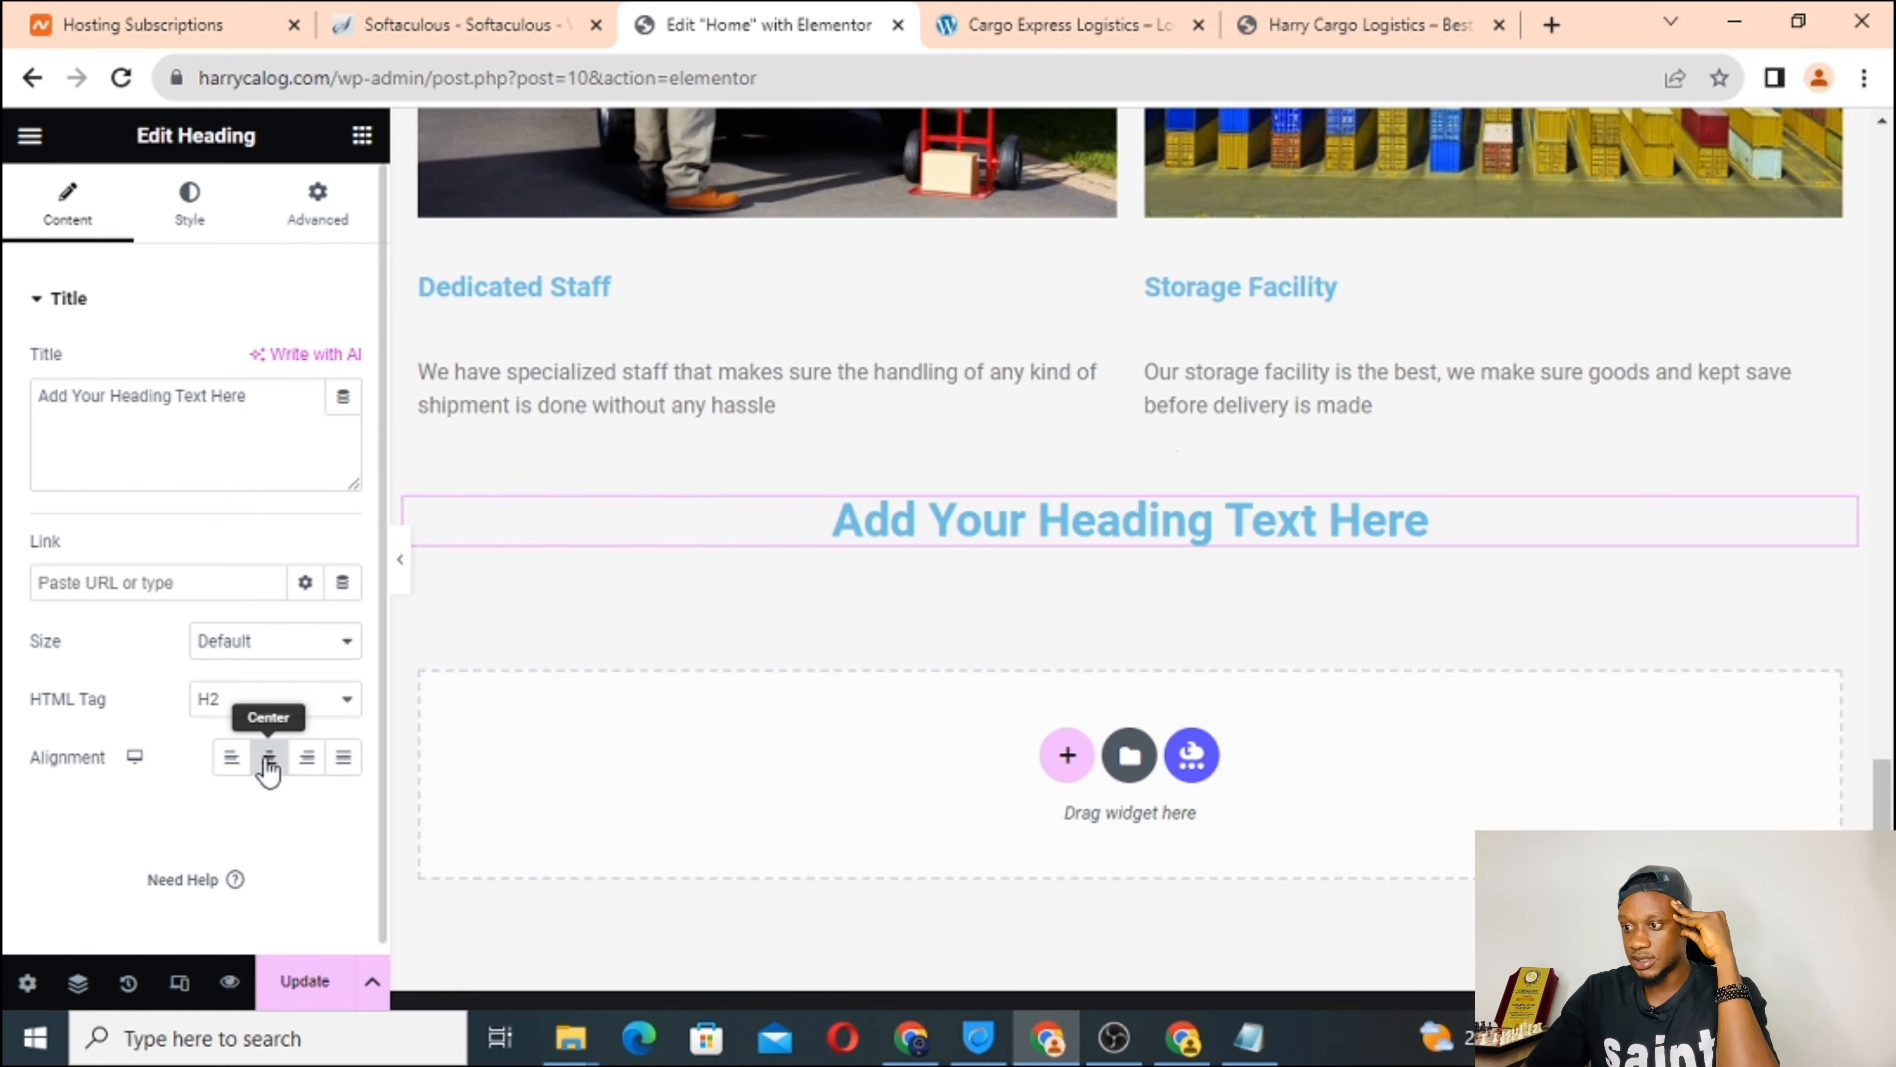
{"action": "left_click", "coordinate": [233, 760]}
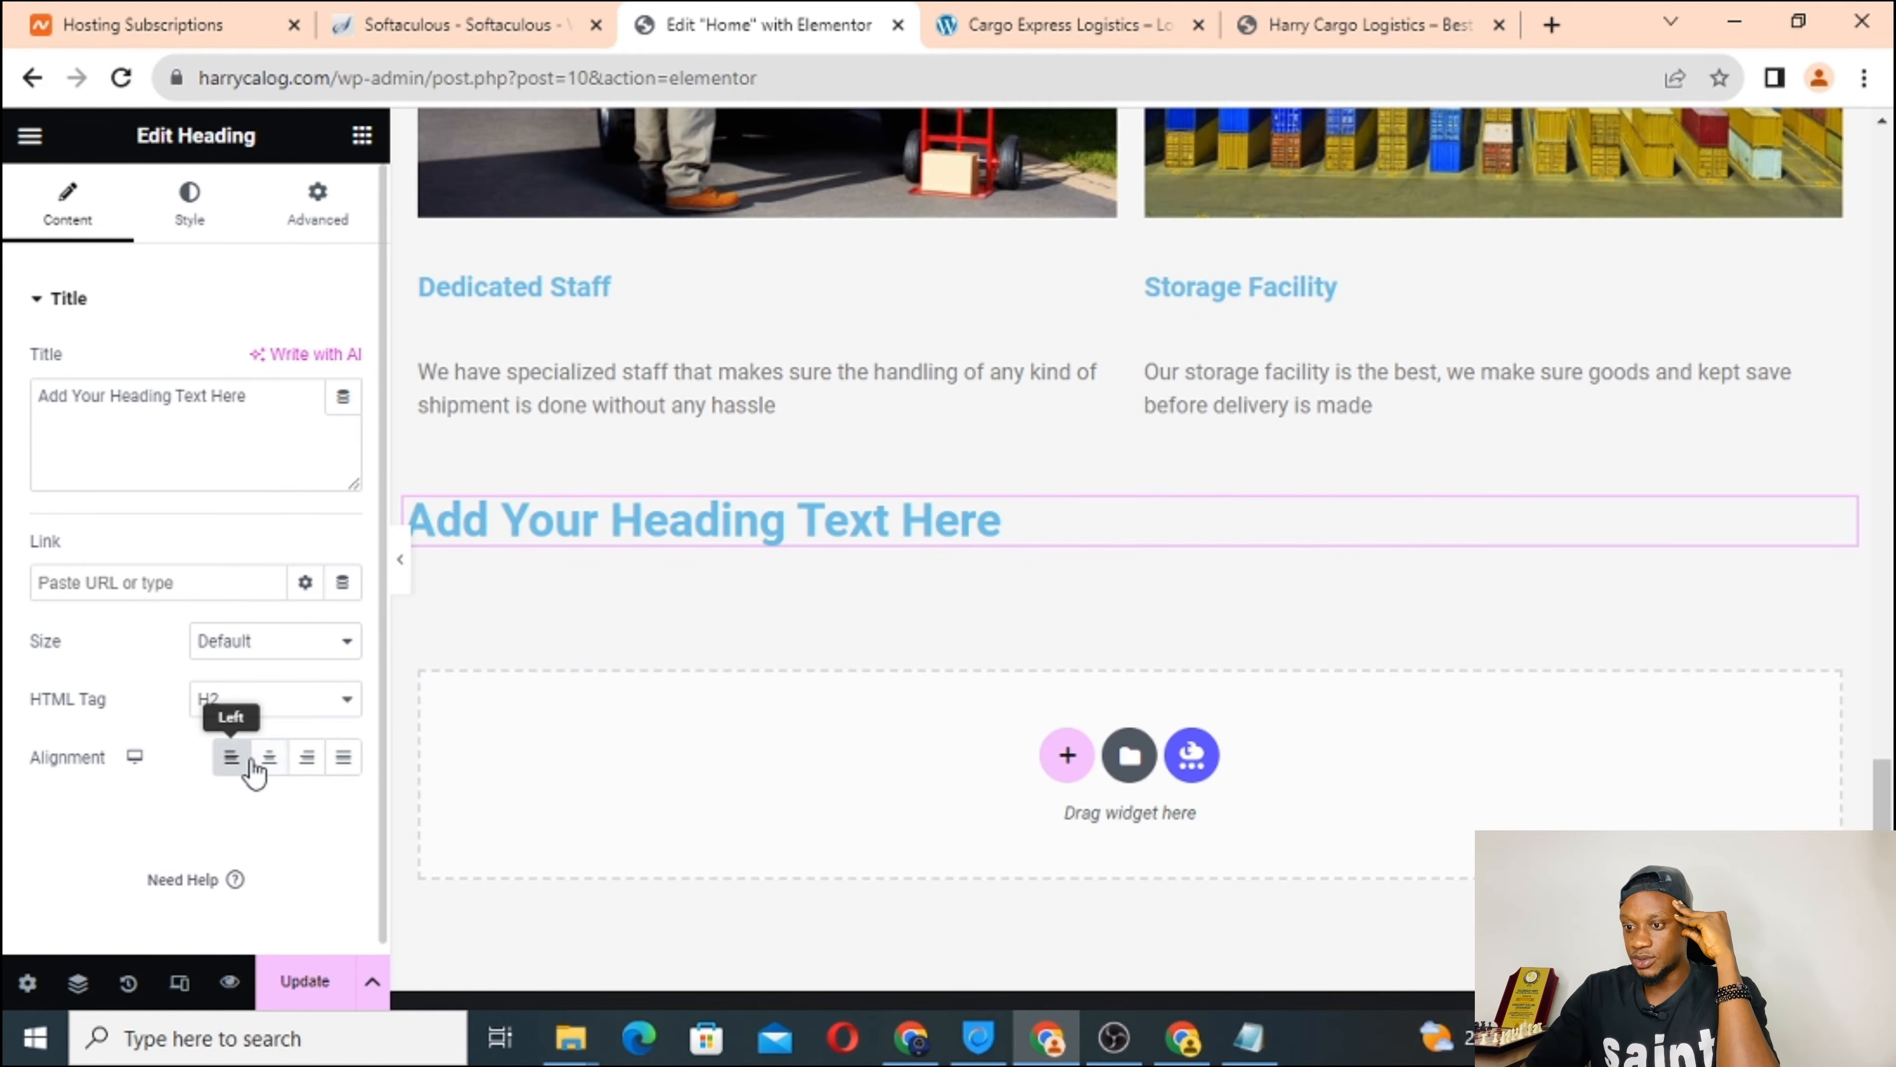
{"action": "left_click", "coordinate": [267, 769]}
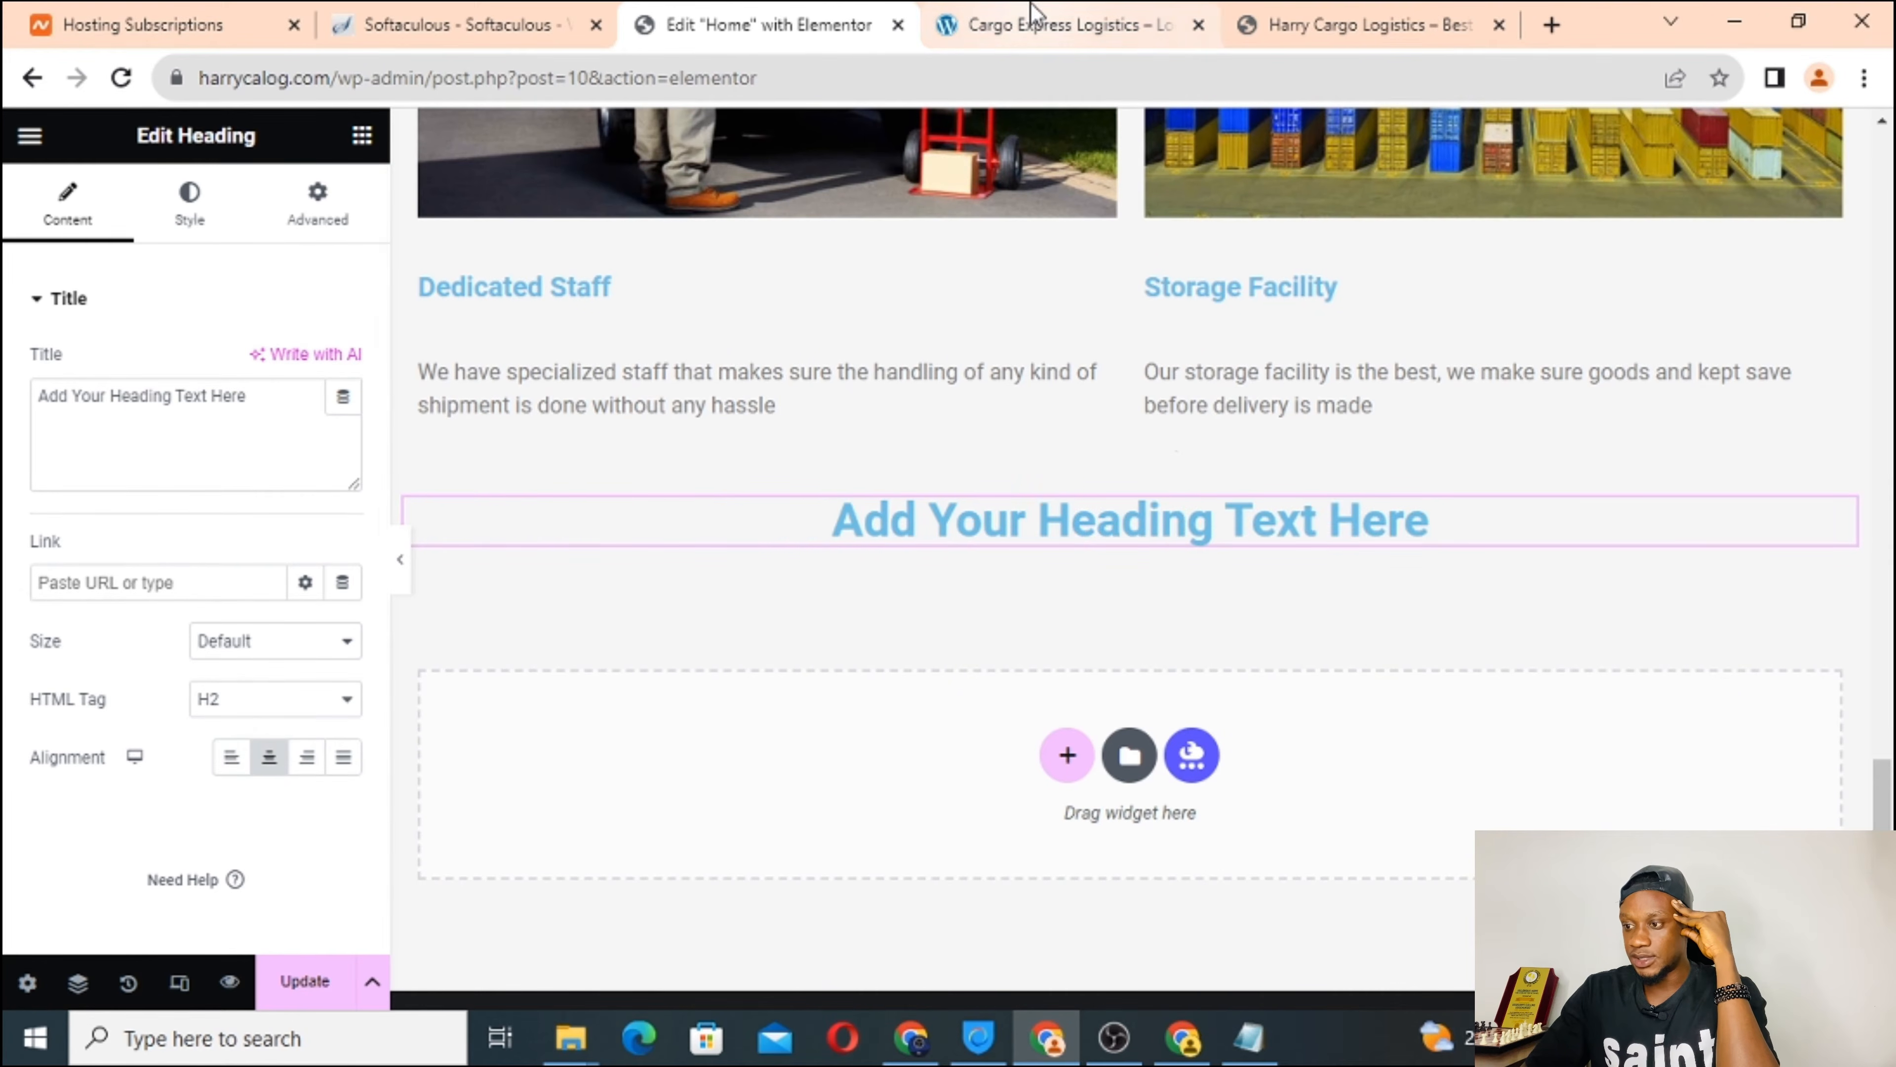
{"action": "left_click", "coordinate": [970, 26]}
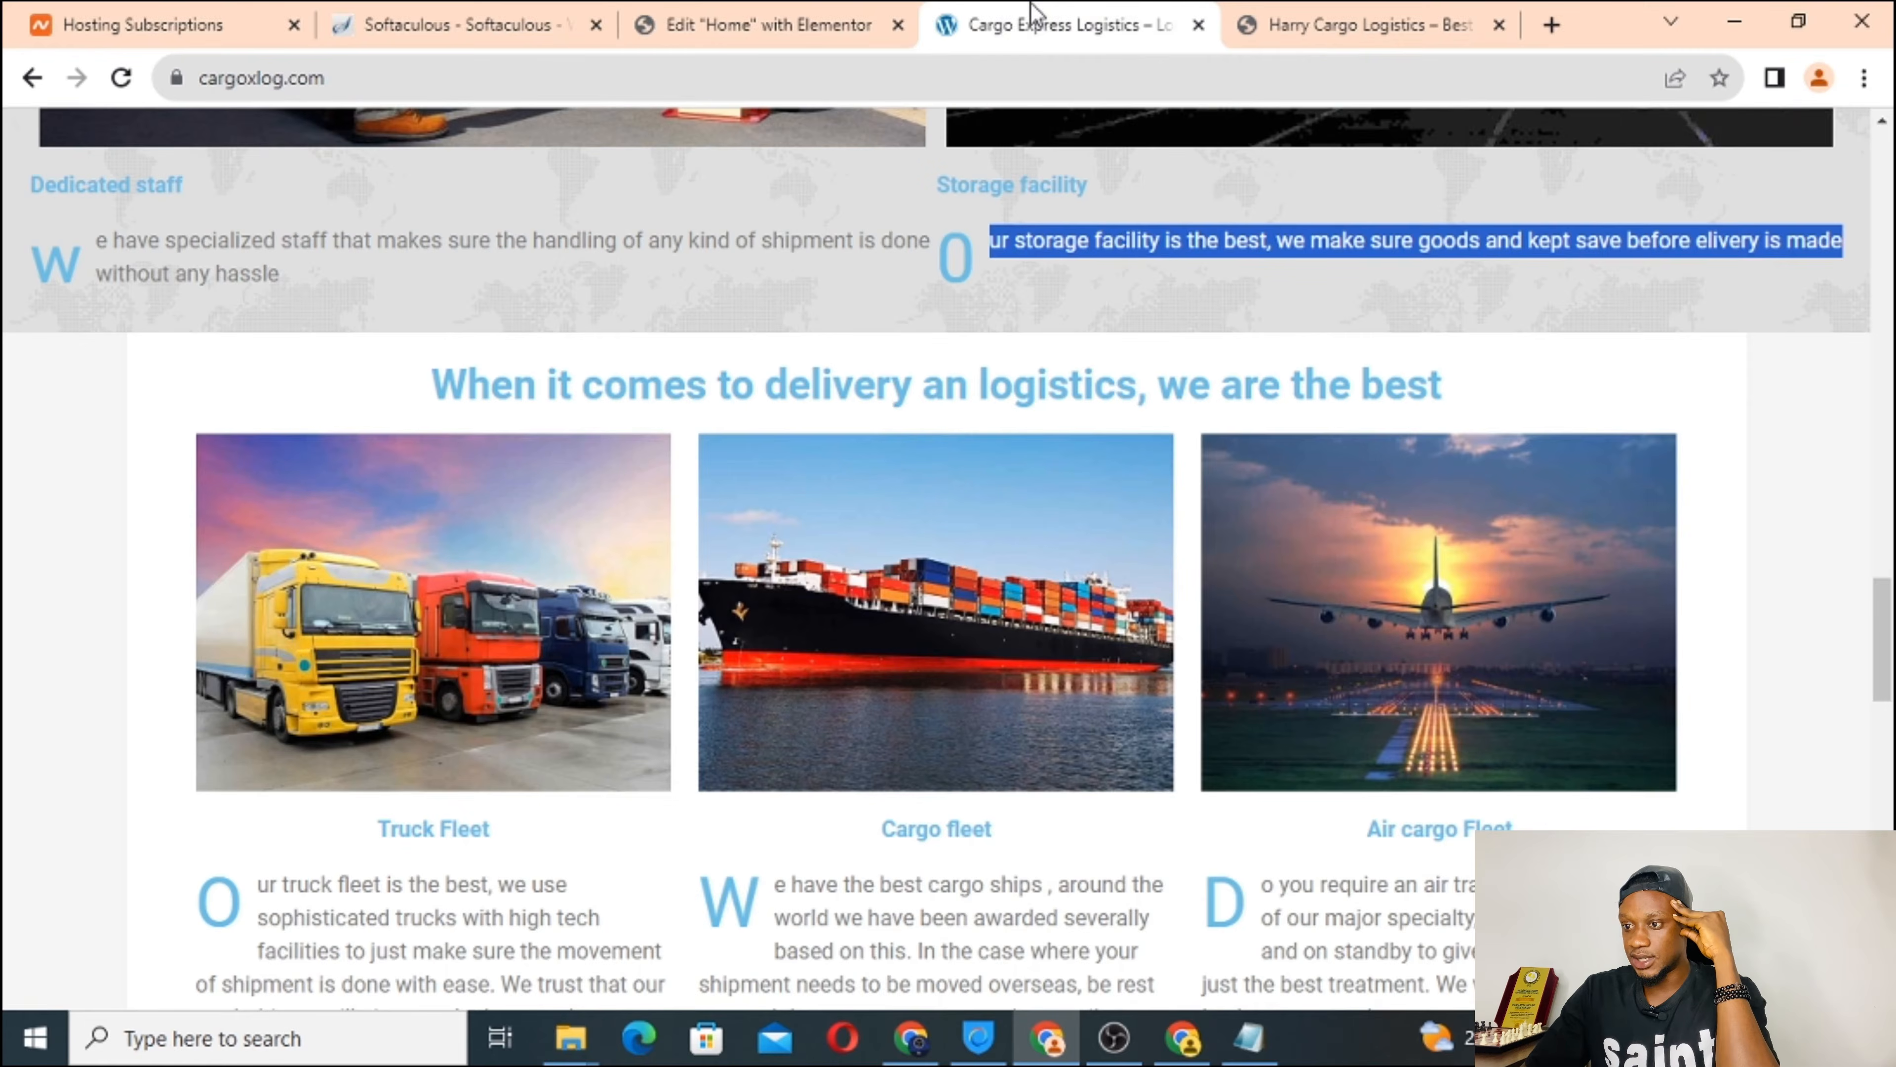
Copy the reference site's heading sentence and paste it over the Elementor heading's Title text.
{"action": "triple_click", "coordinate": [689, 394]}
{"action": "right_click", "coordinate": [689, 396]}
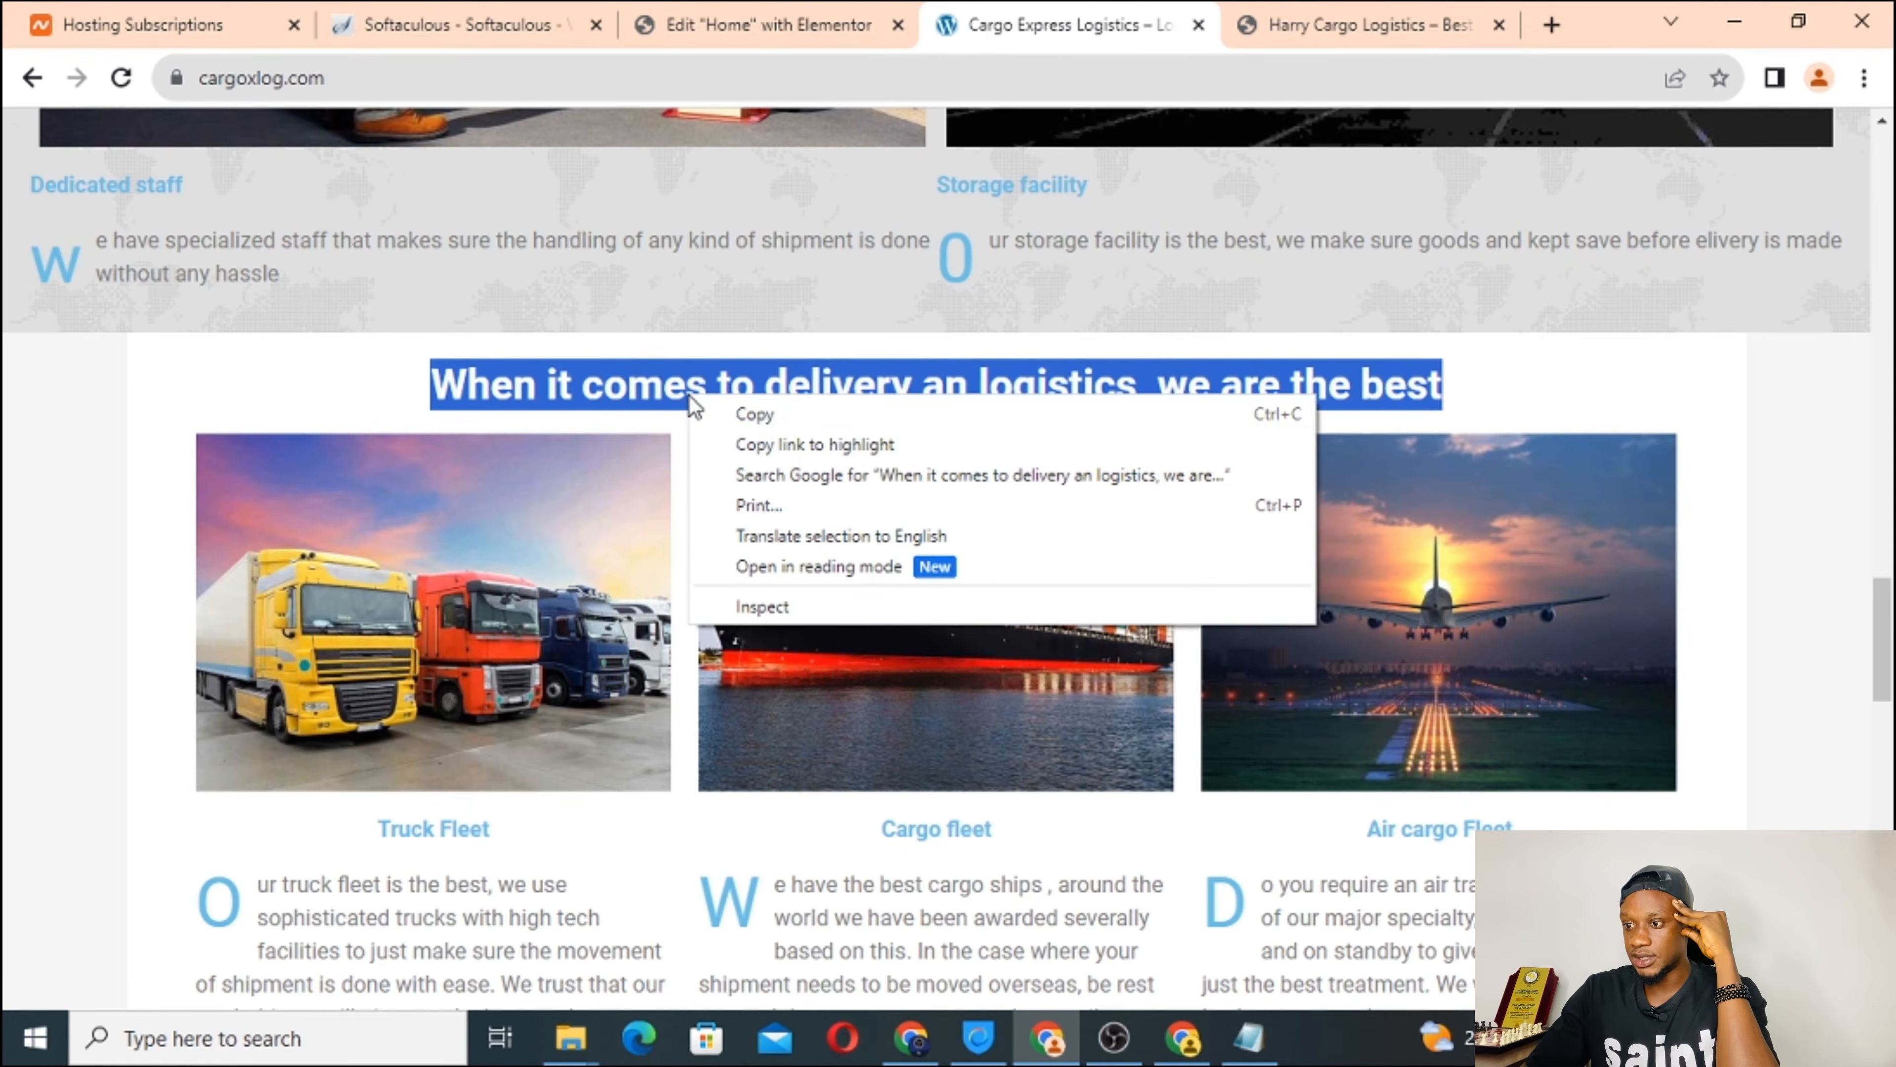
{"action": "left_click", "coordinate": [747, 414]}
{"action": "left_click", "coordinate": [753, 22]}
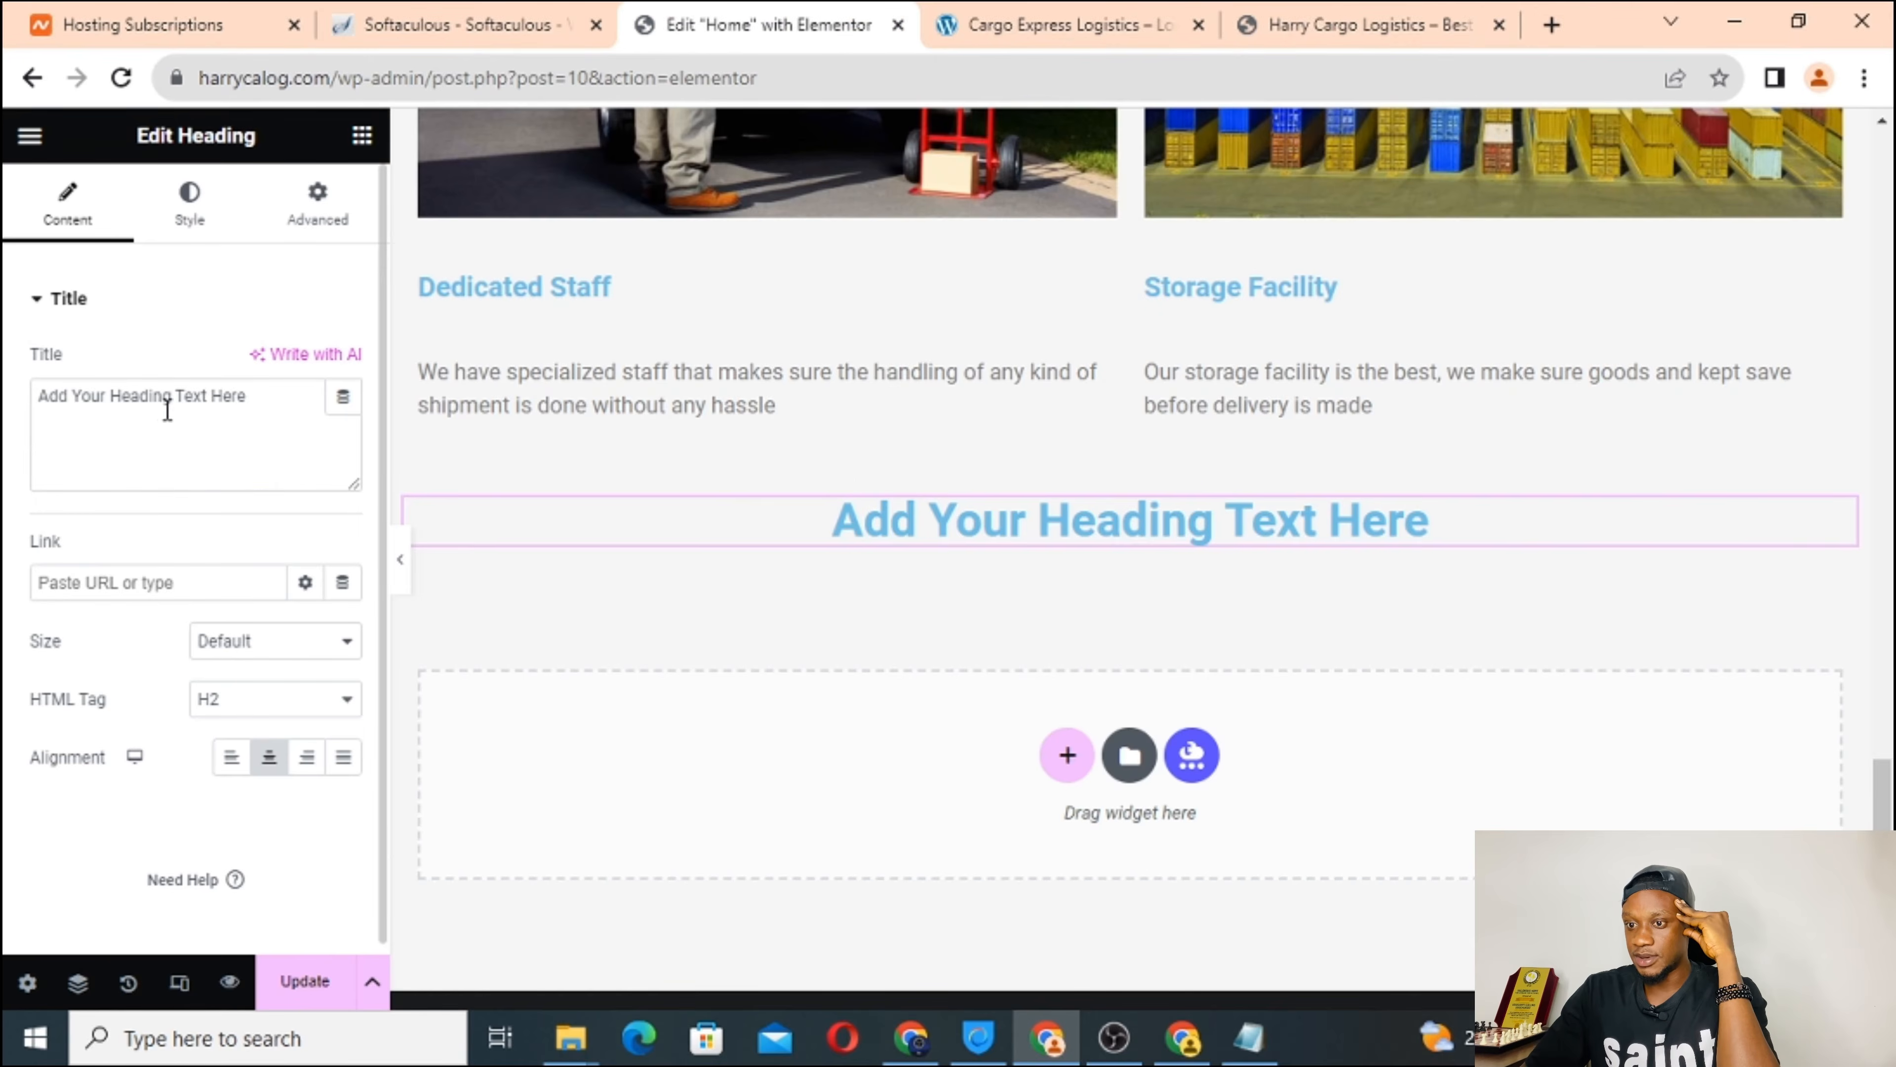
{"action": "triple_click", "coordinate": [100, 393]}
{"action": "right_click", "coordinate": [101, 389]}
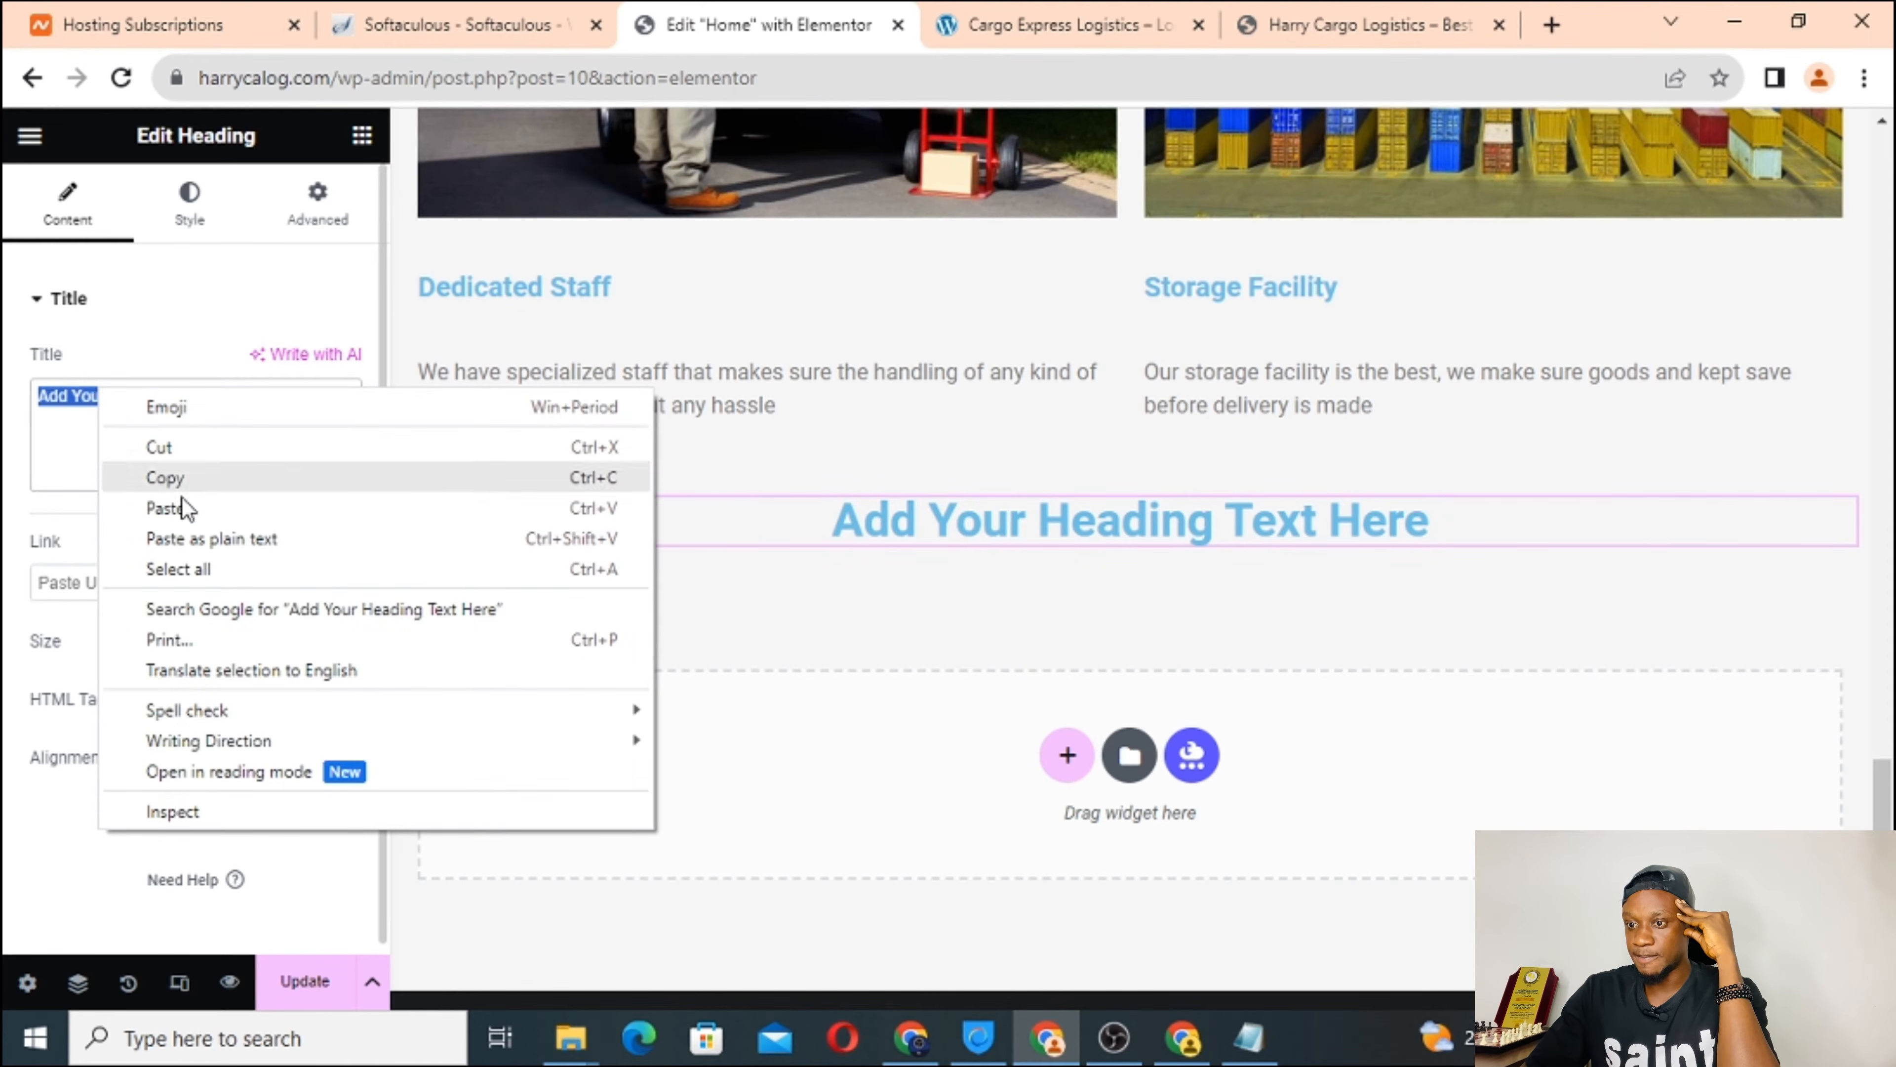
{"action": "left_click", "coordinate": [194, 509]}
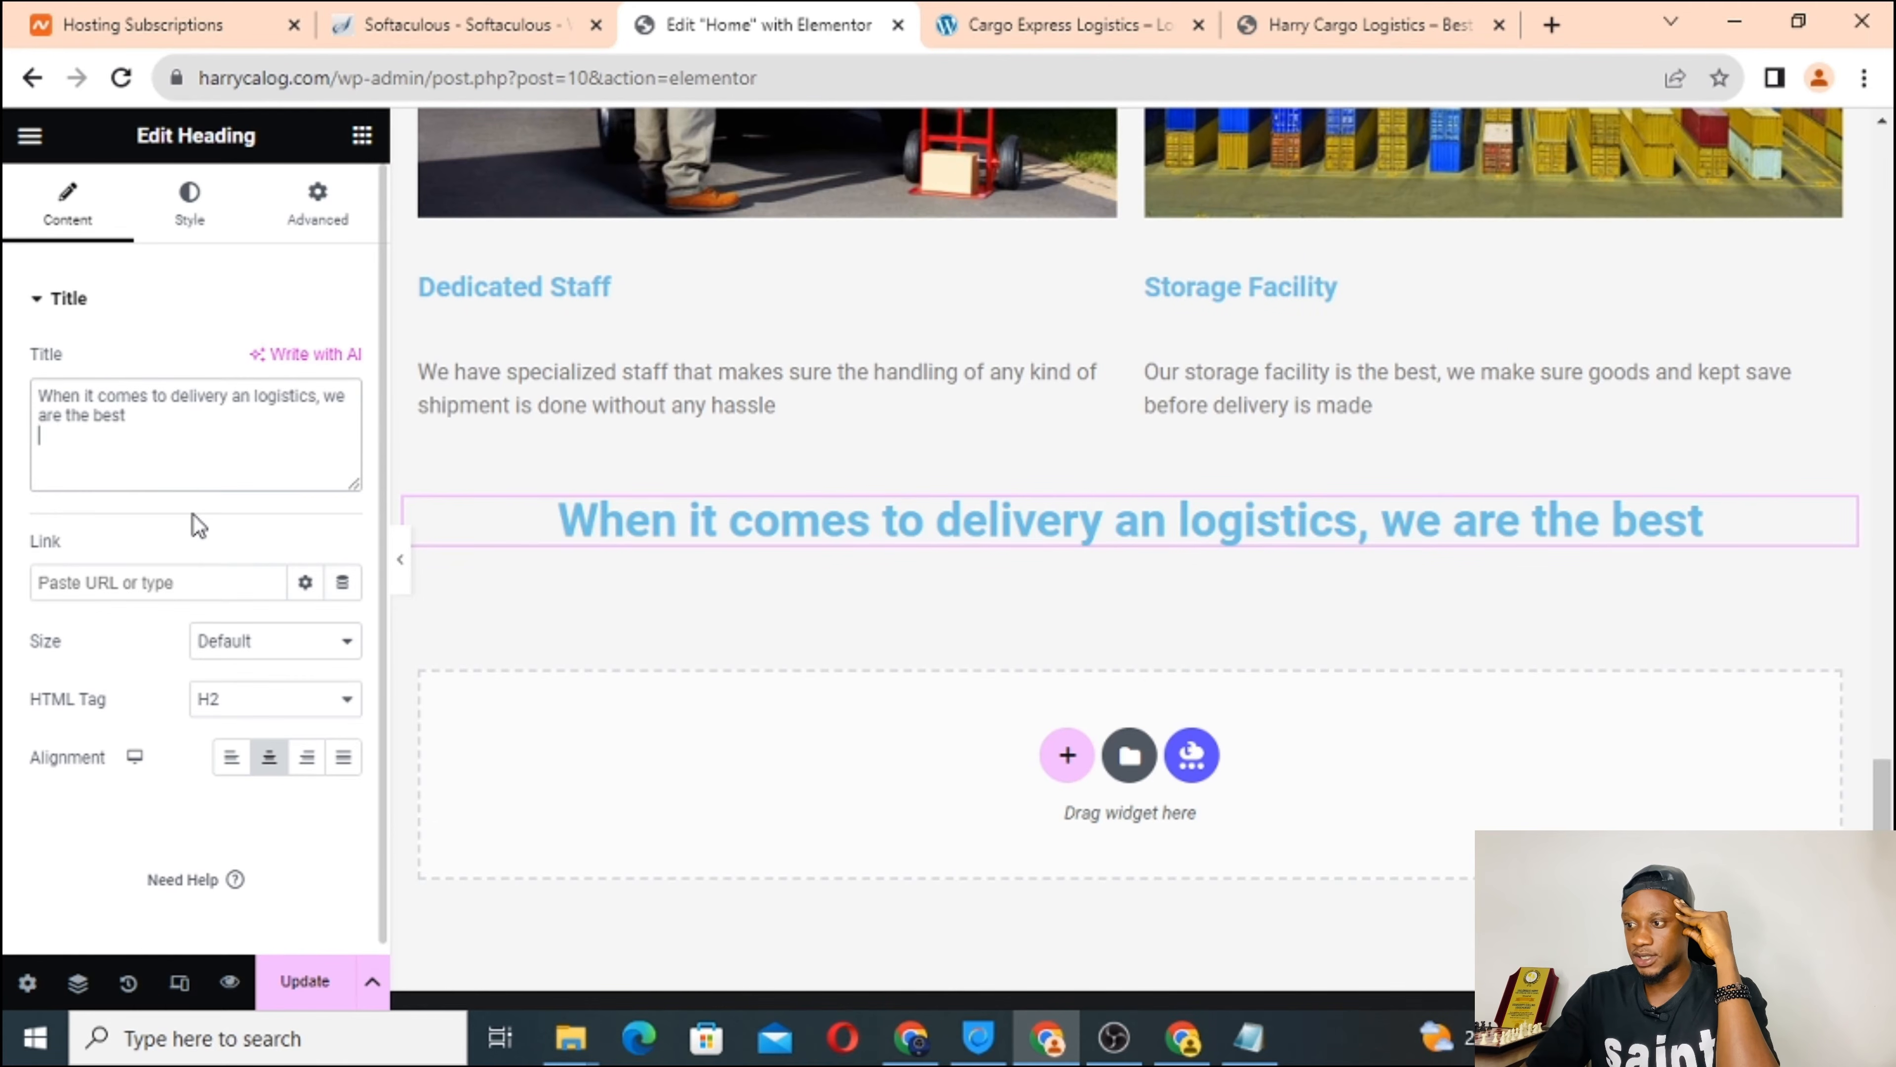
Fix 'an' to 'and' so it reads 'When it comes to delivery and logistics, we are the best'.
{"action": "left_click", "coordinate": [250, 396]}
{"action": "type", "text": "d"}
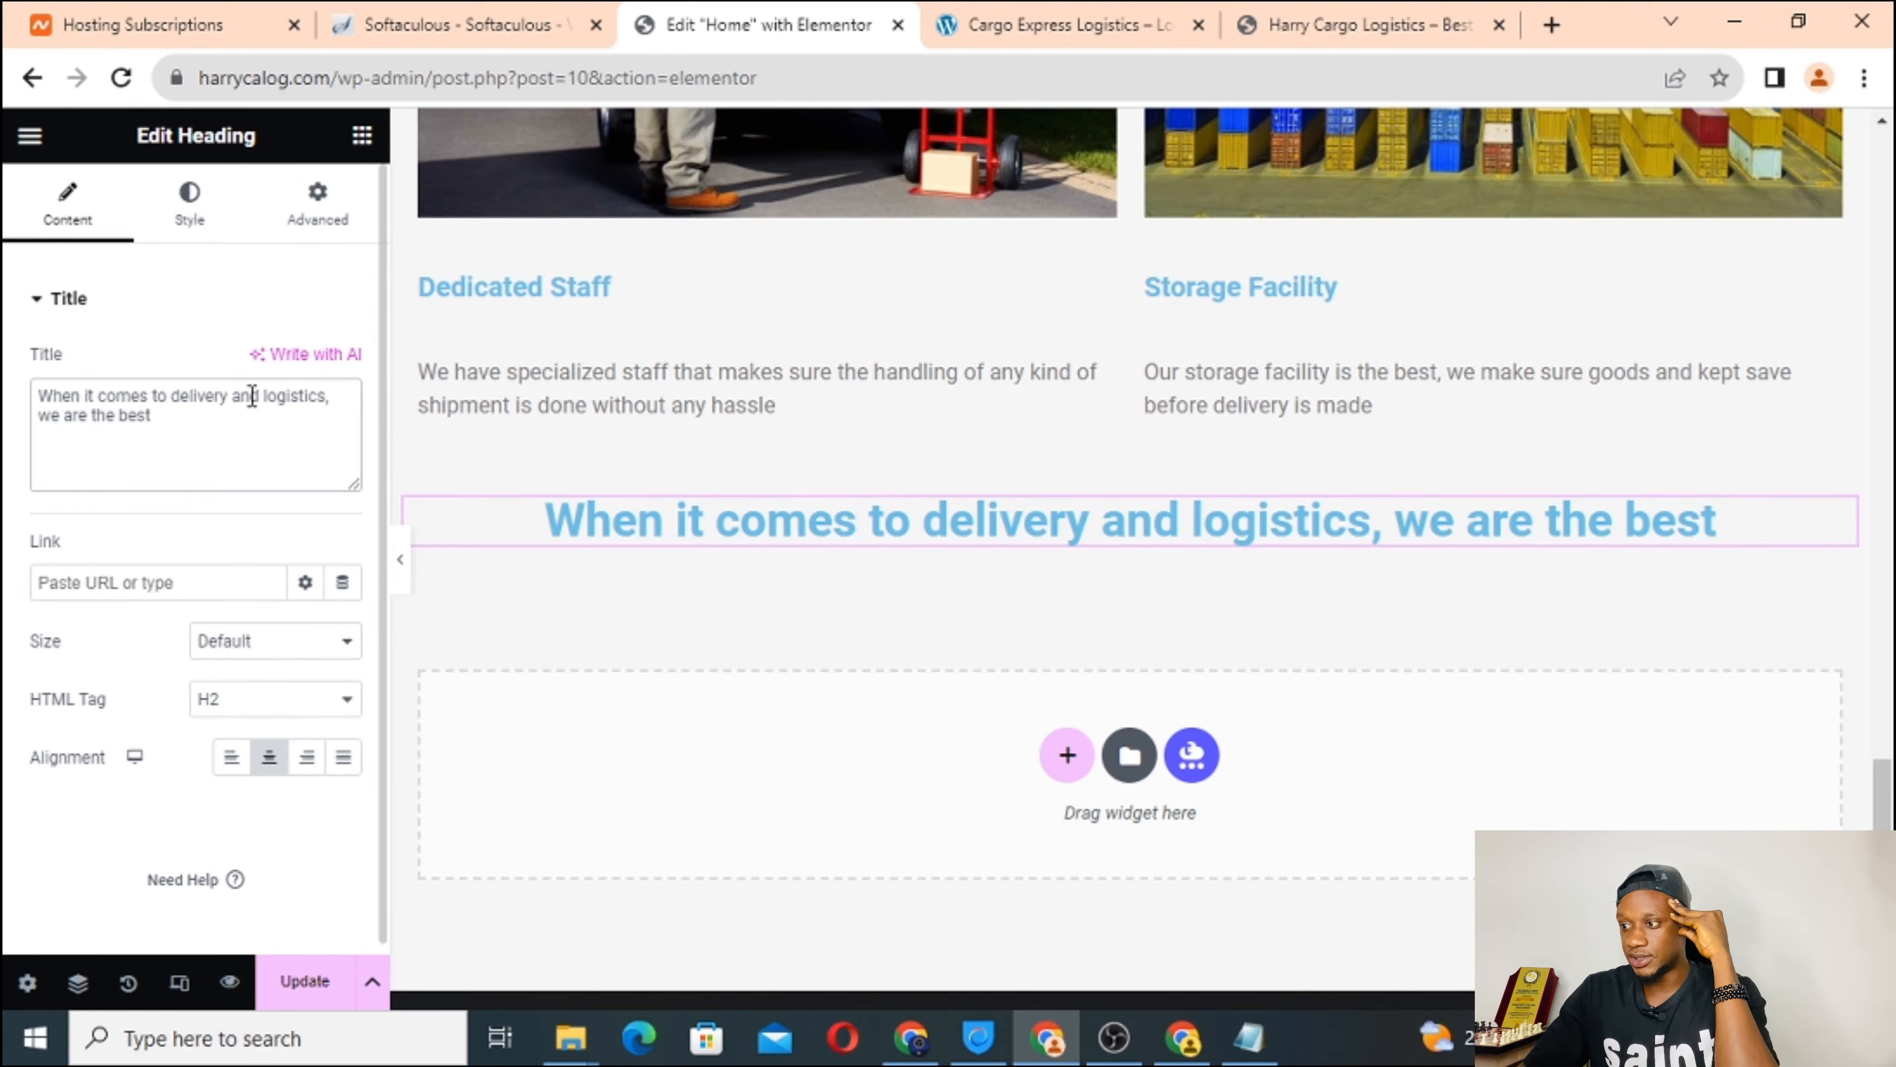
{"action": "scroll", "coordinate": [872, 746], "scroll_direction": "down", "scroll_amount": 2}
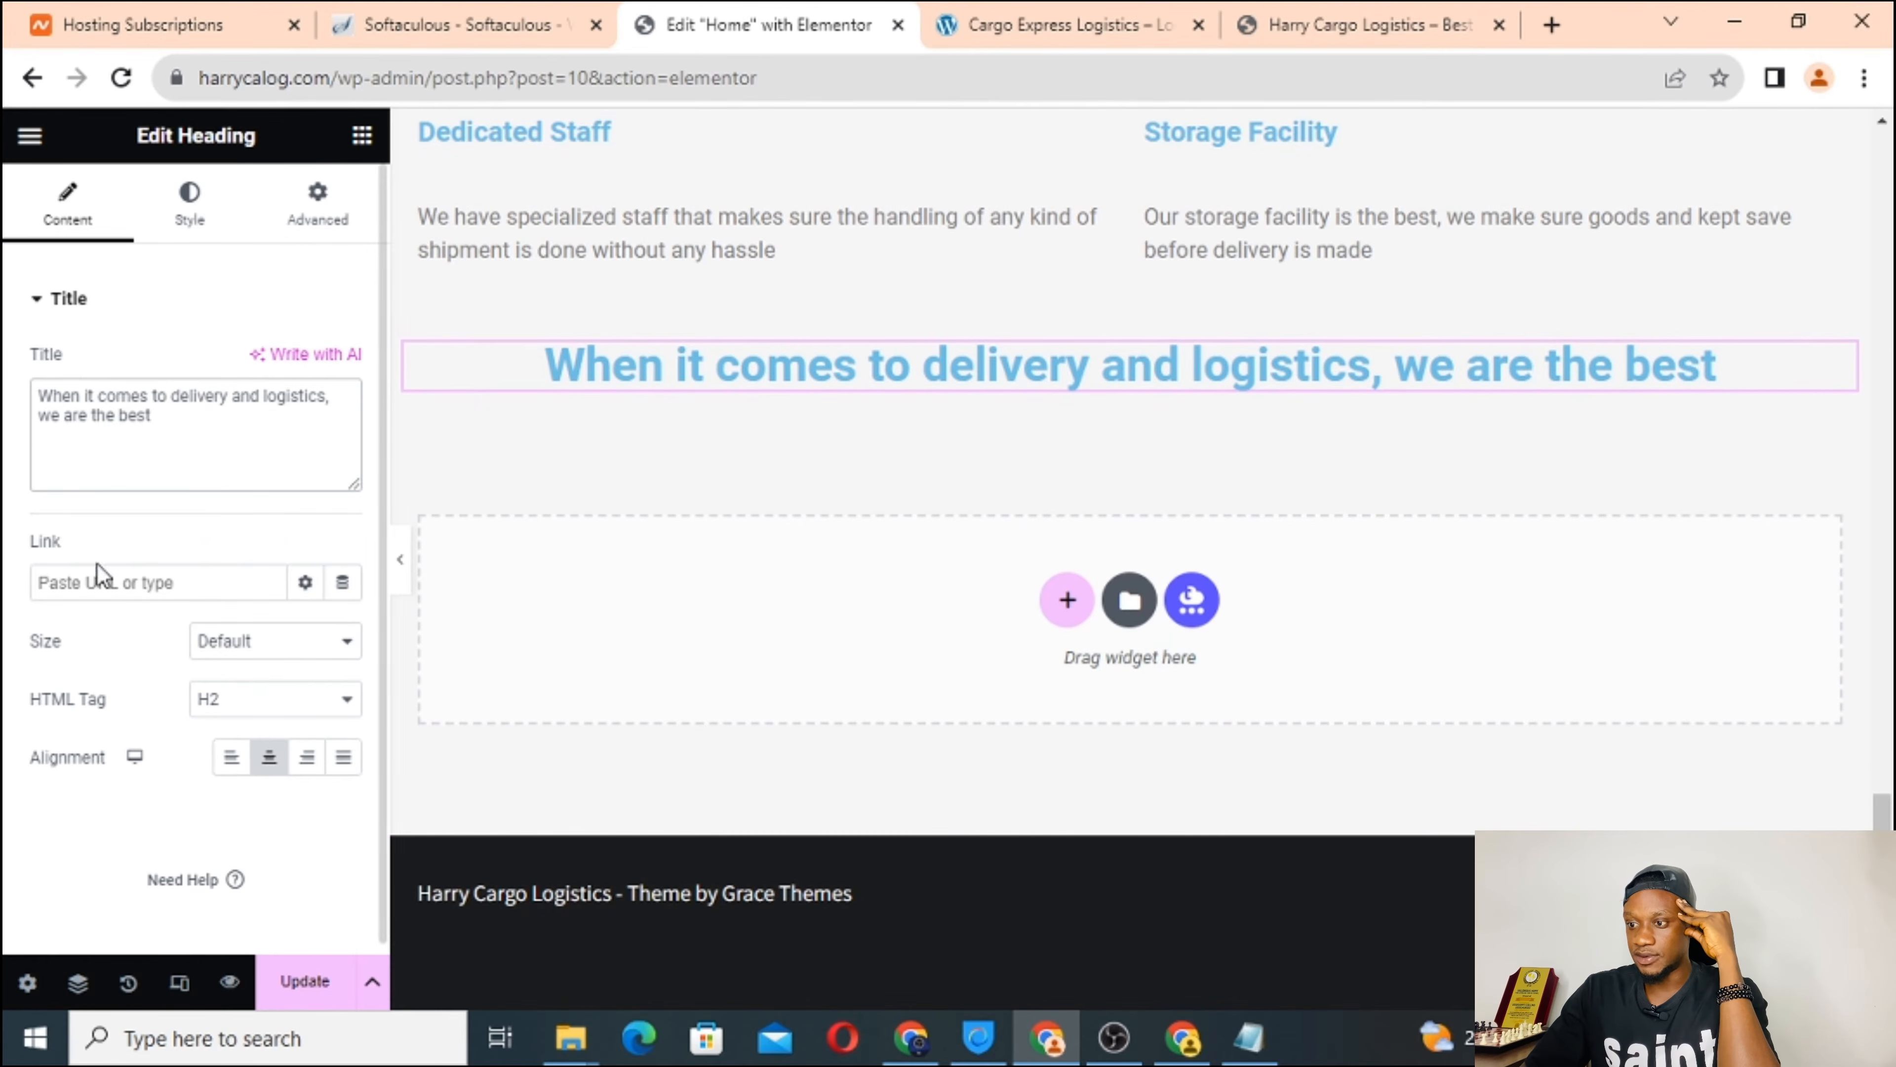
Review the reference Cargo Express Logistics site's heading and the layout below it.
{"action": "left_click", "coordinate": [1017, 20]}
{"action": "scroll", "coordinate": [966, 704], "scroll_direction": "down", "scroll_amount": 2}
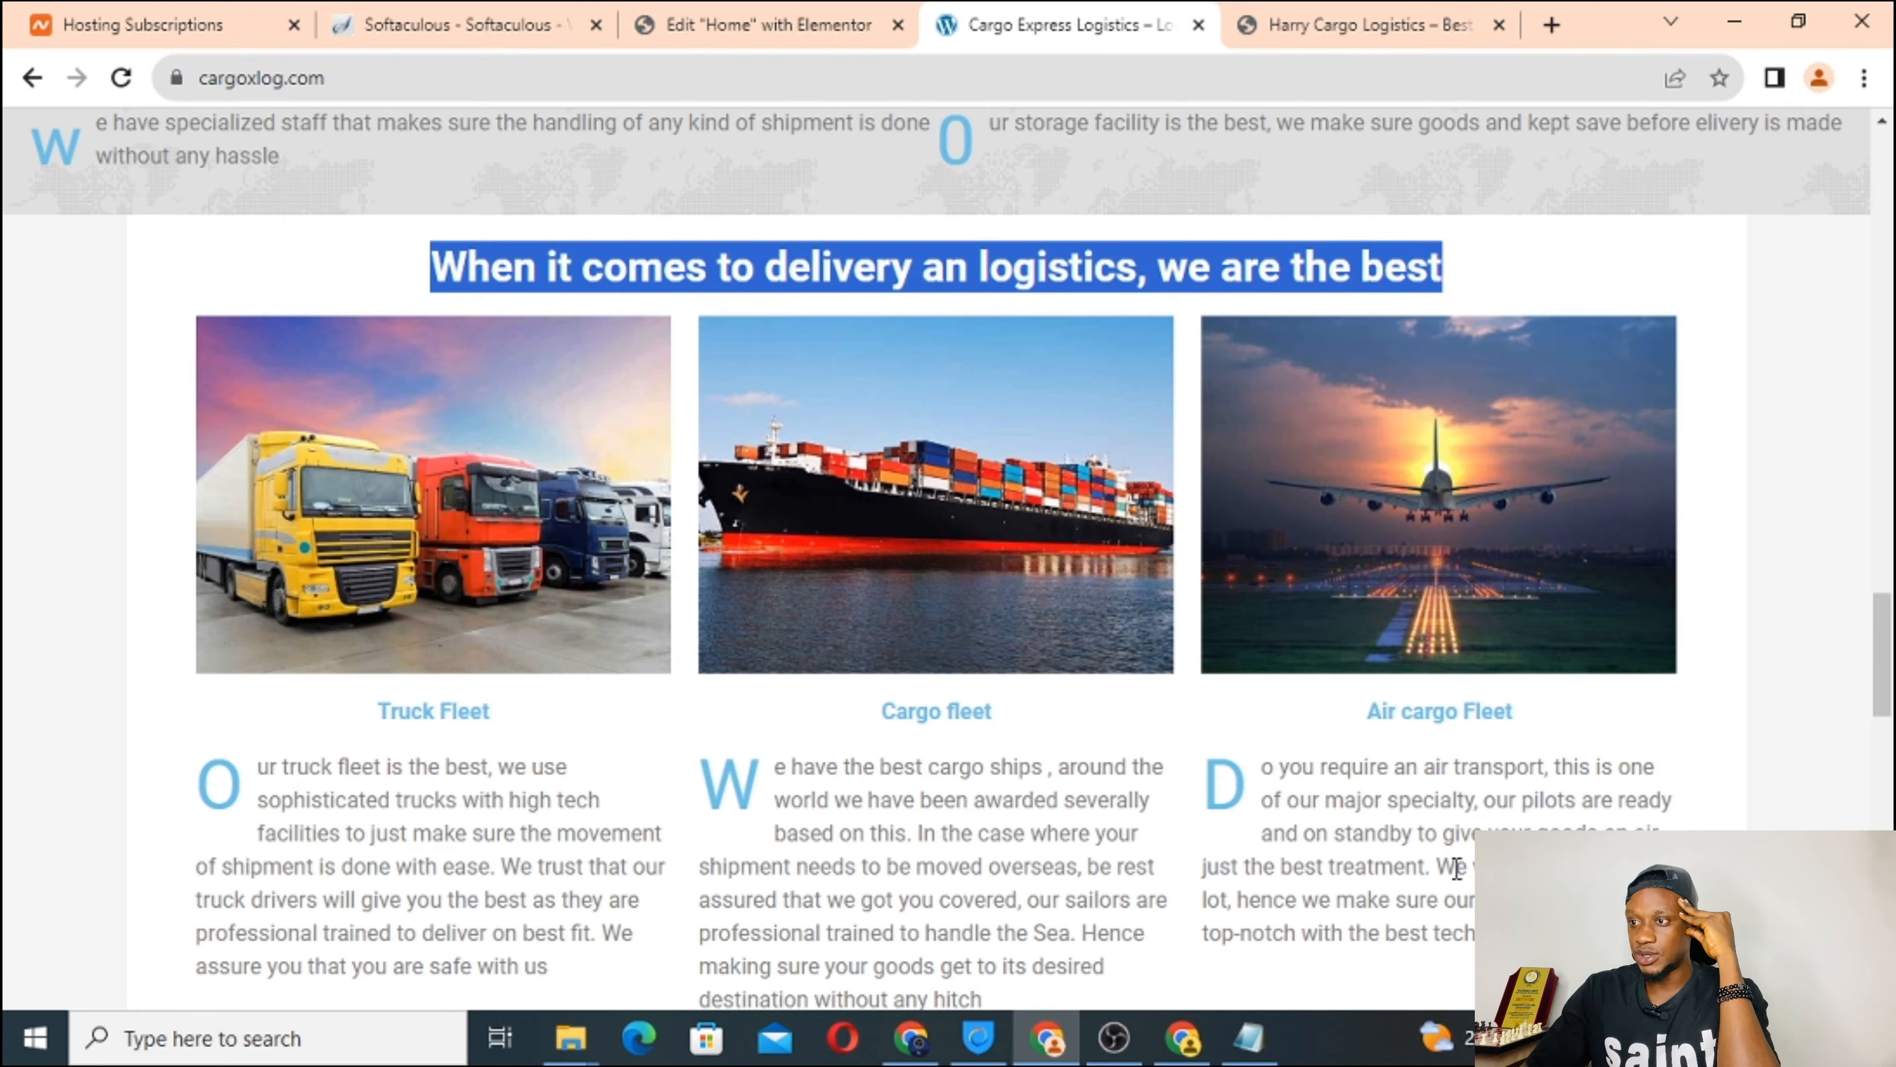
{"action": "left_click", "coordinate": [782, 9]}
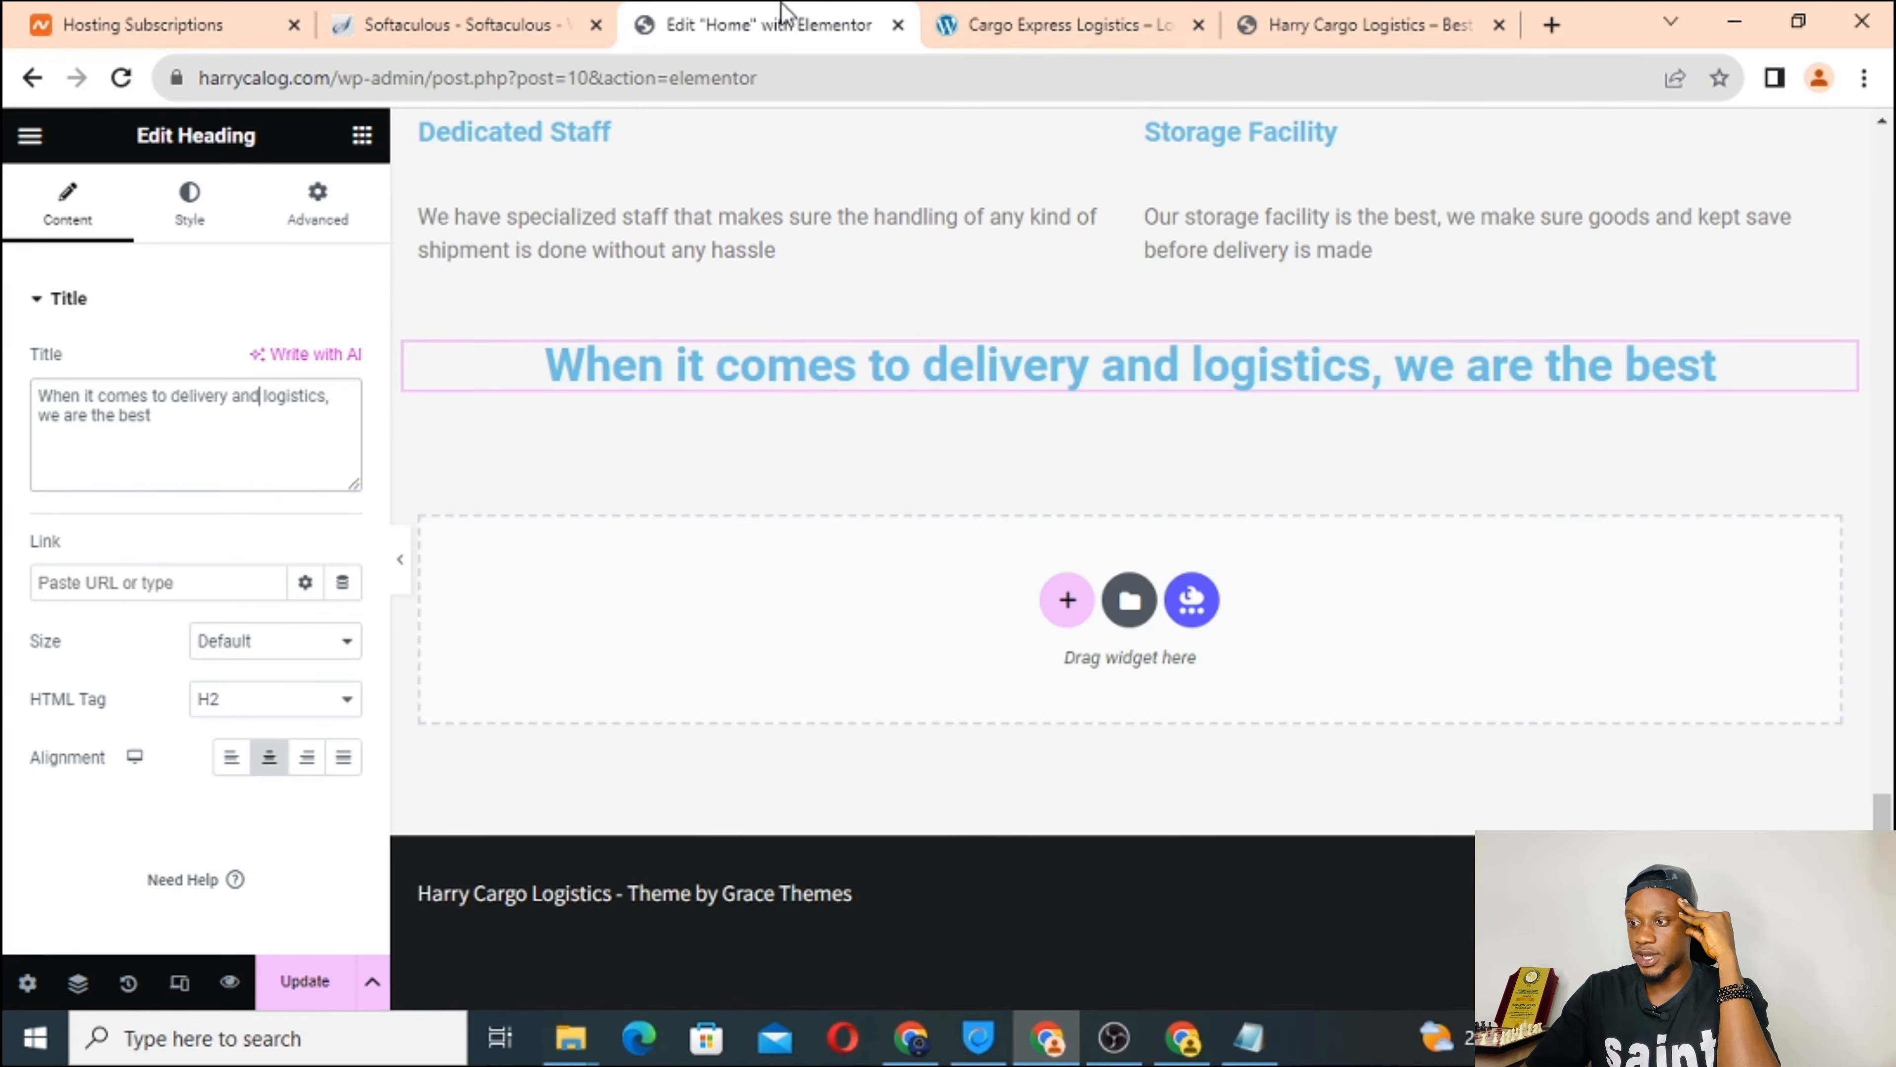
Insert a three-column structure directly below the centered delivery-and-logistics heading.
{"action": "left_click", "coordinate": [1068, 600]}
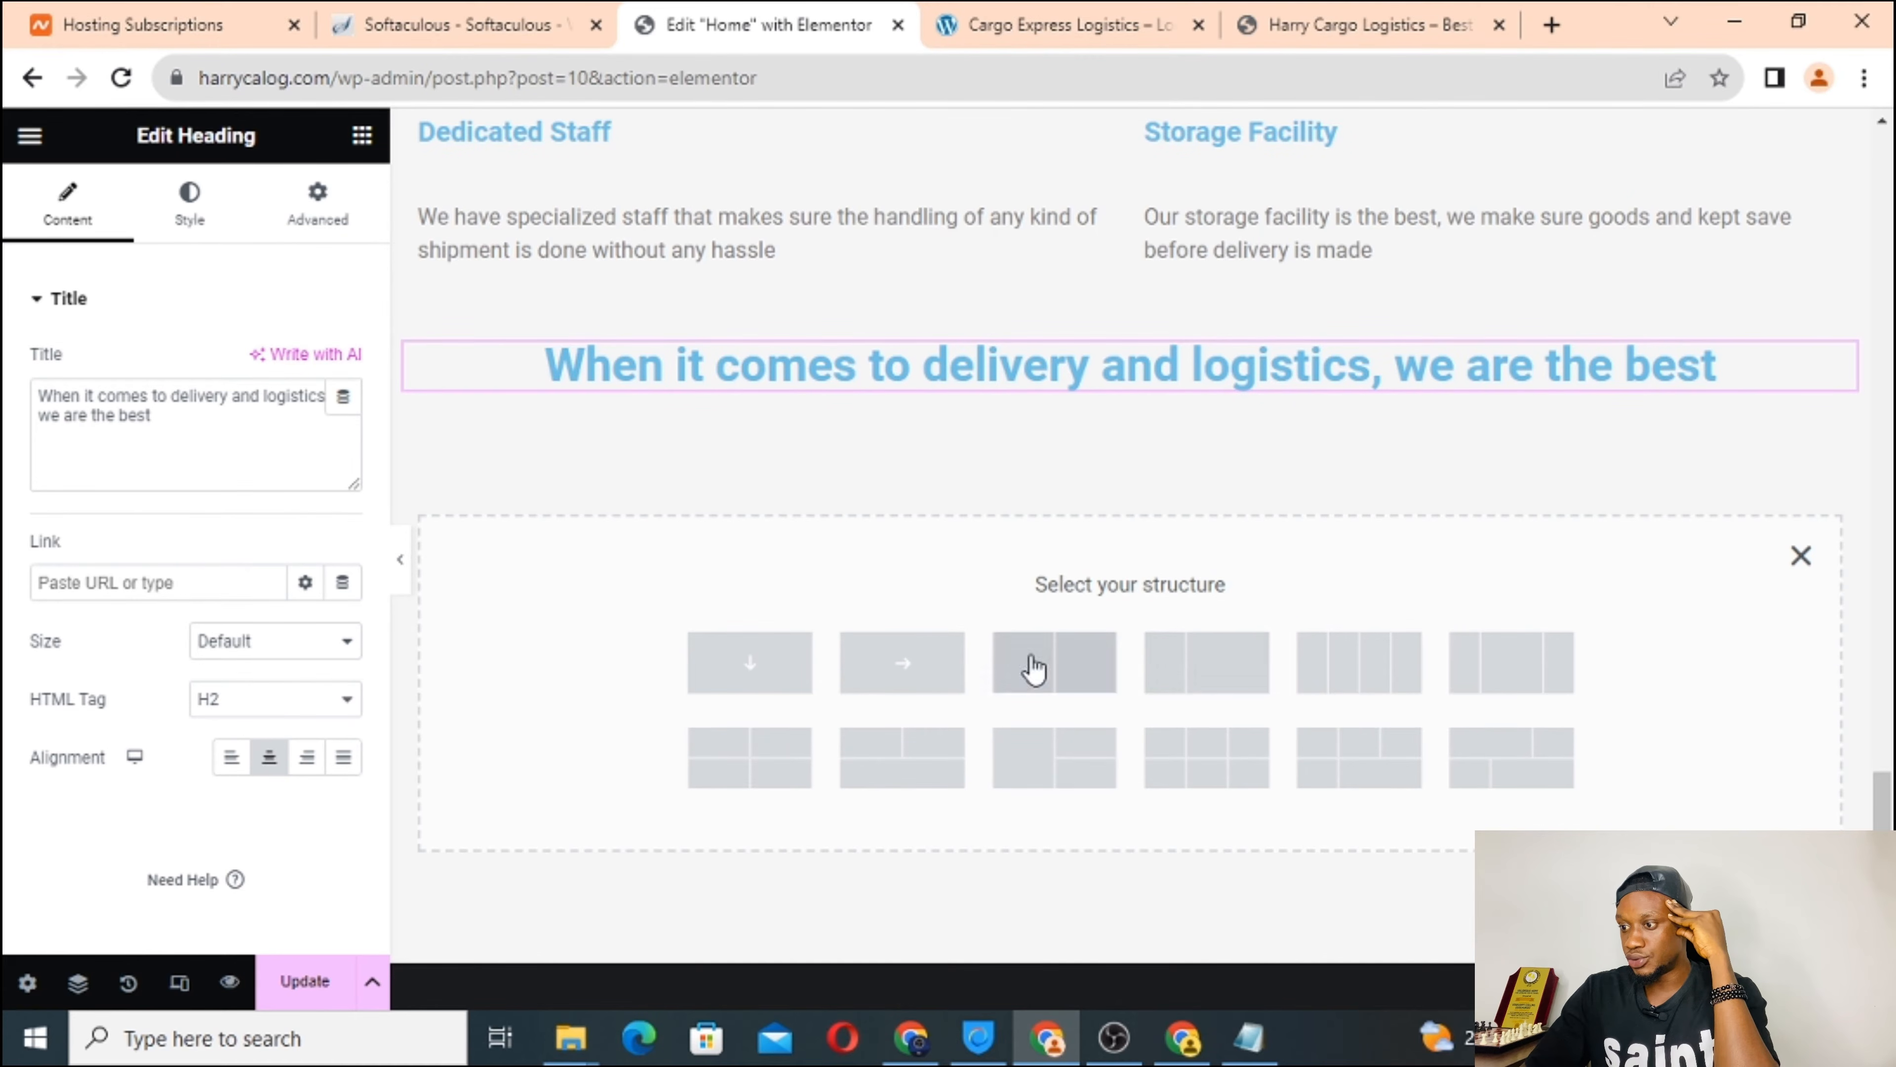
{"action": "scroll", "coordinate": [1286, 602], "scroll_direction": "down", "scroll_amount": 1}
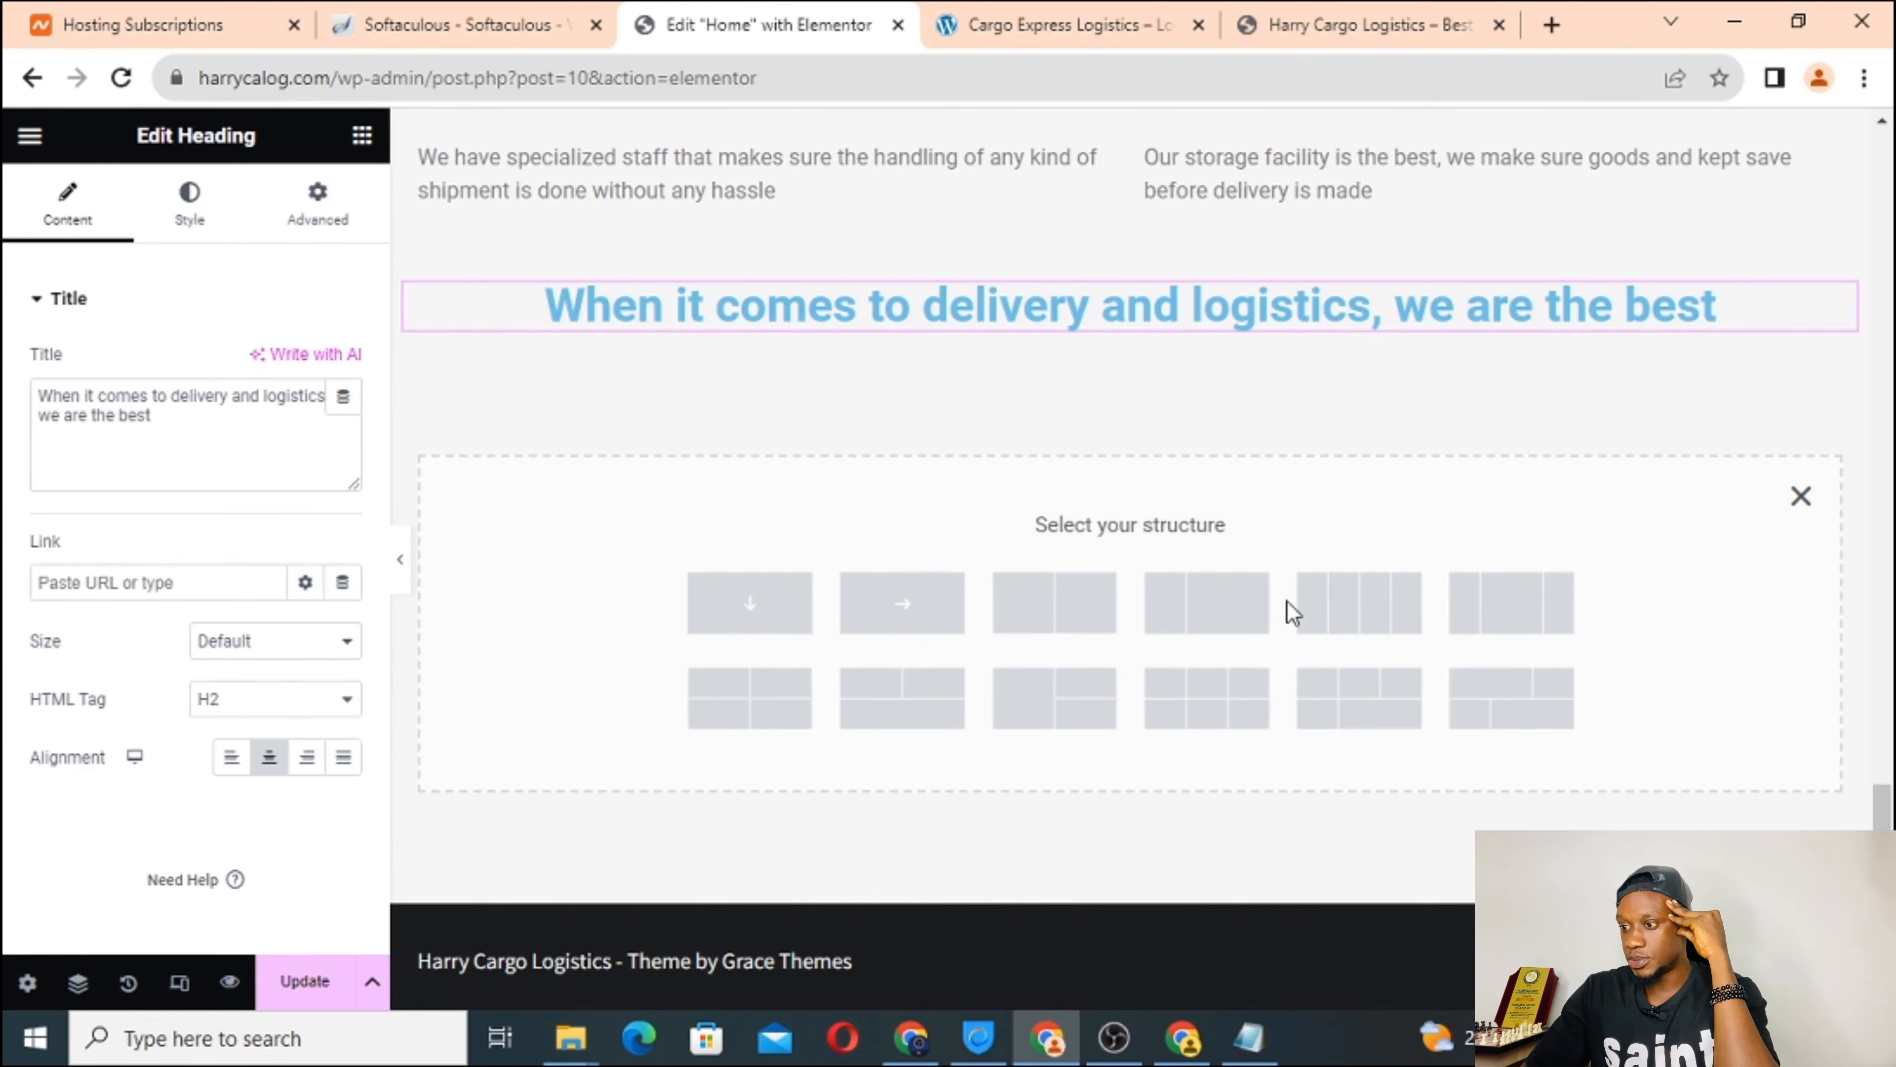
{"action": "scroll", "coordinate": [1286, 600], "scroll_direction": "up", "scroll_amount": 1}
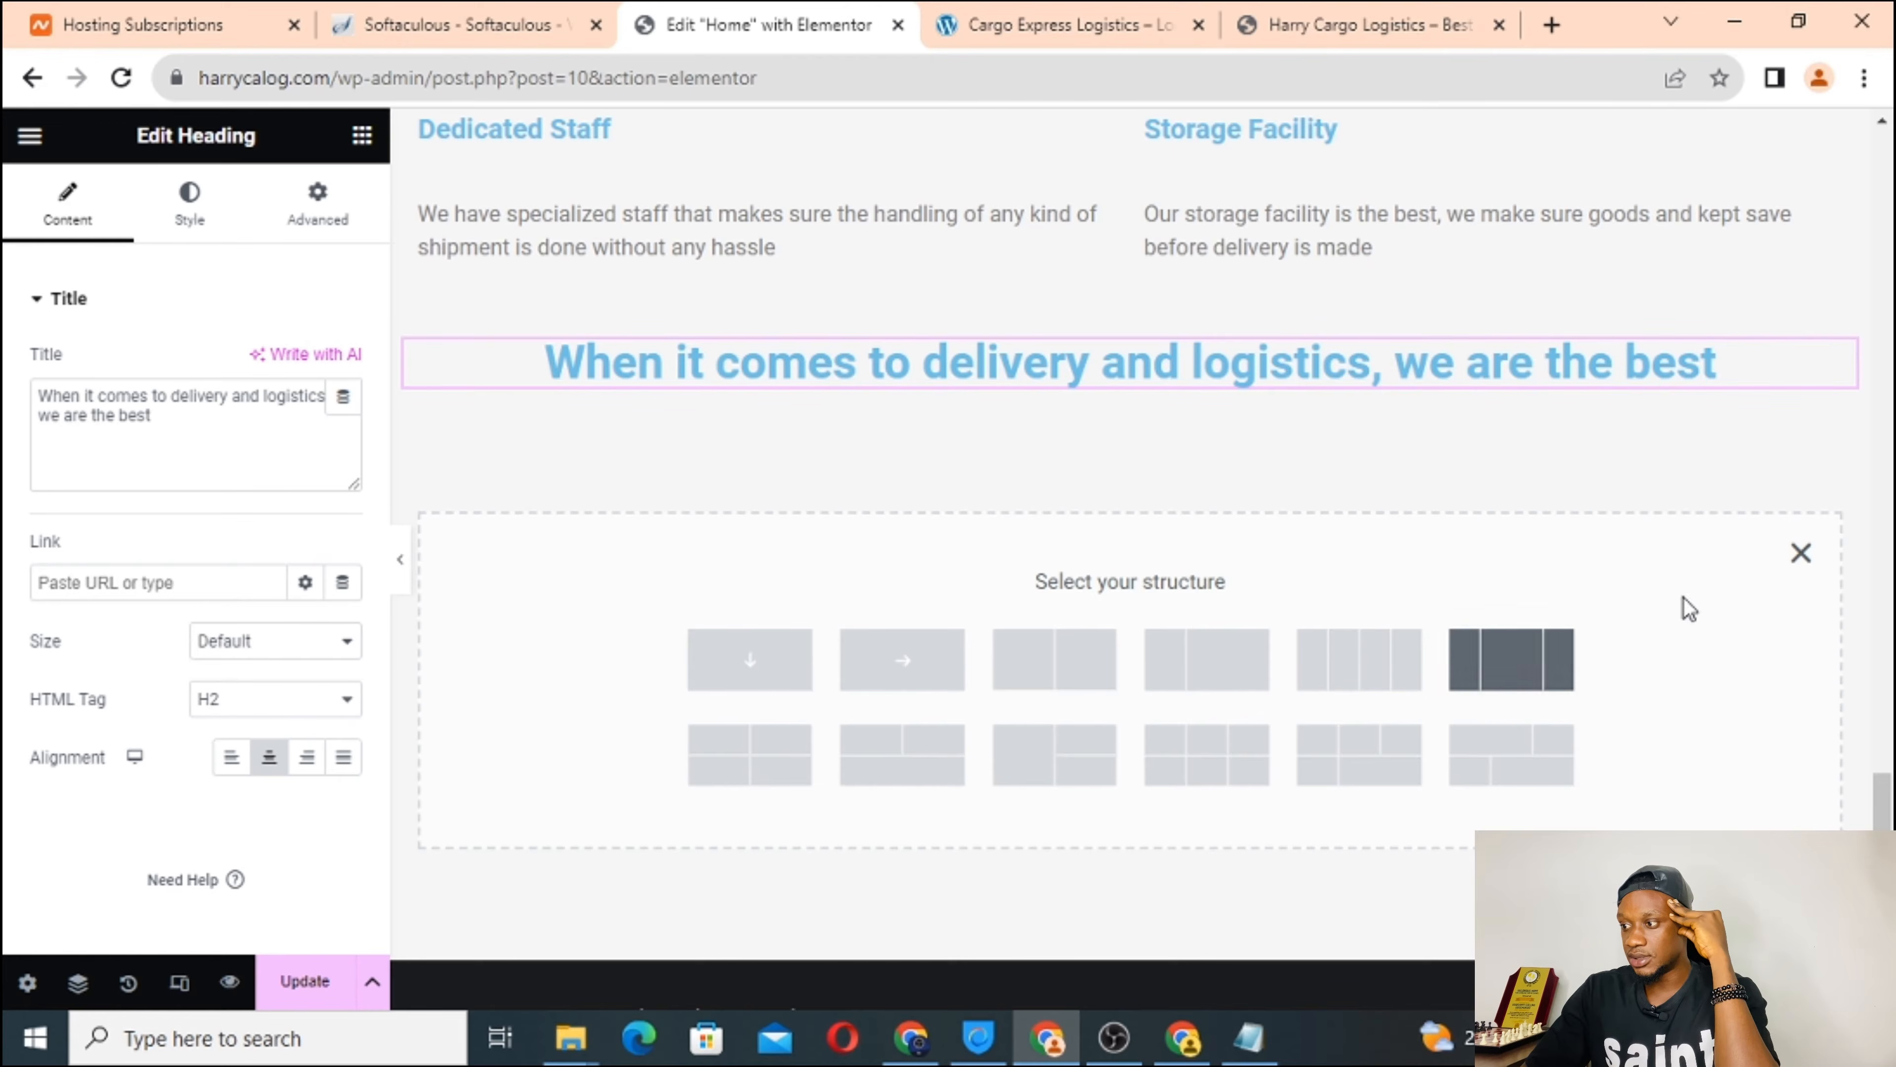
{"action": "left_click", "coordinate": [1800, 553]}
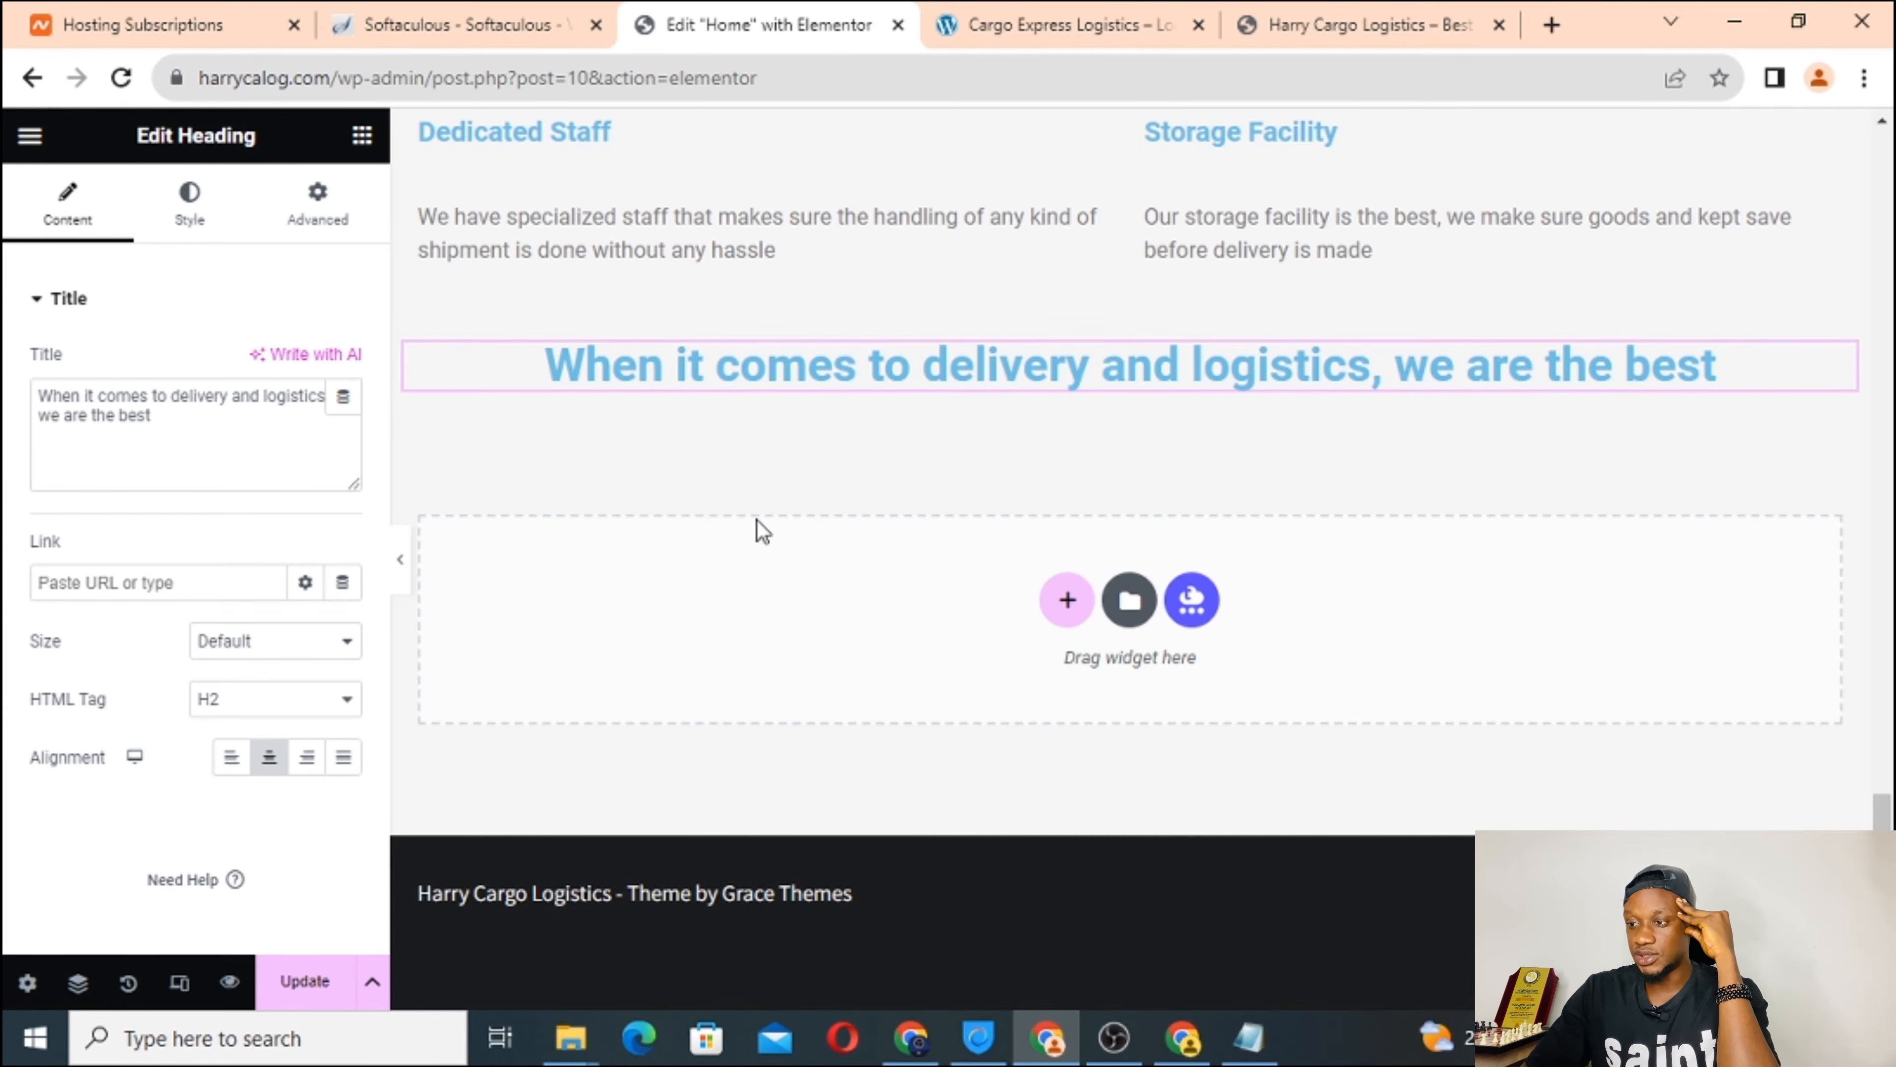
{"action": "left_click", "coordinate": [1068, 602]}
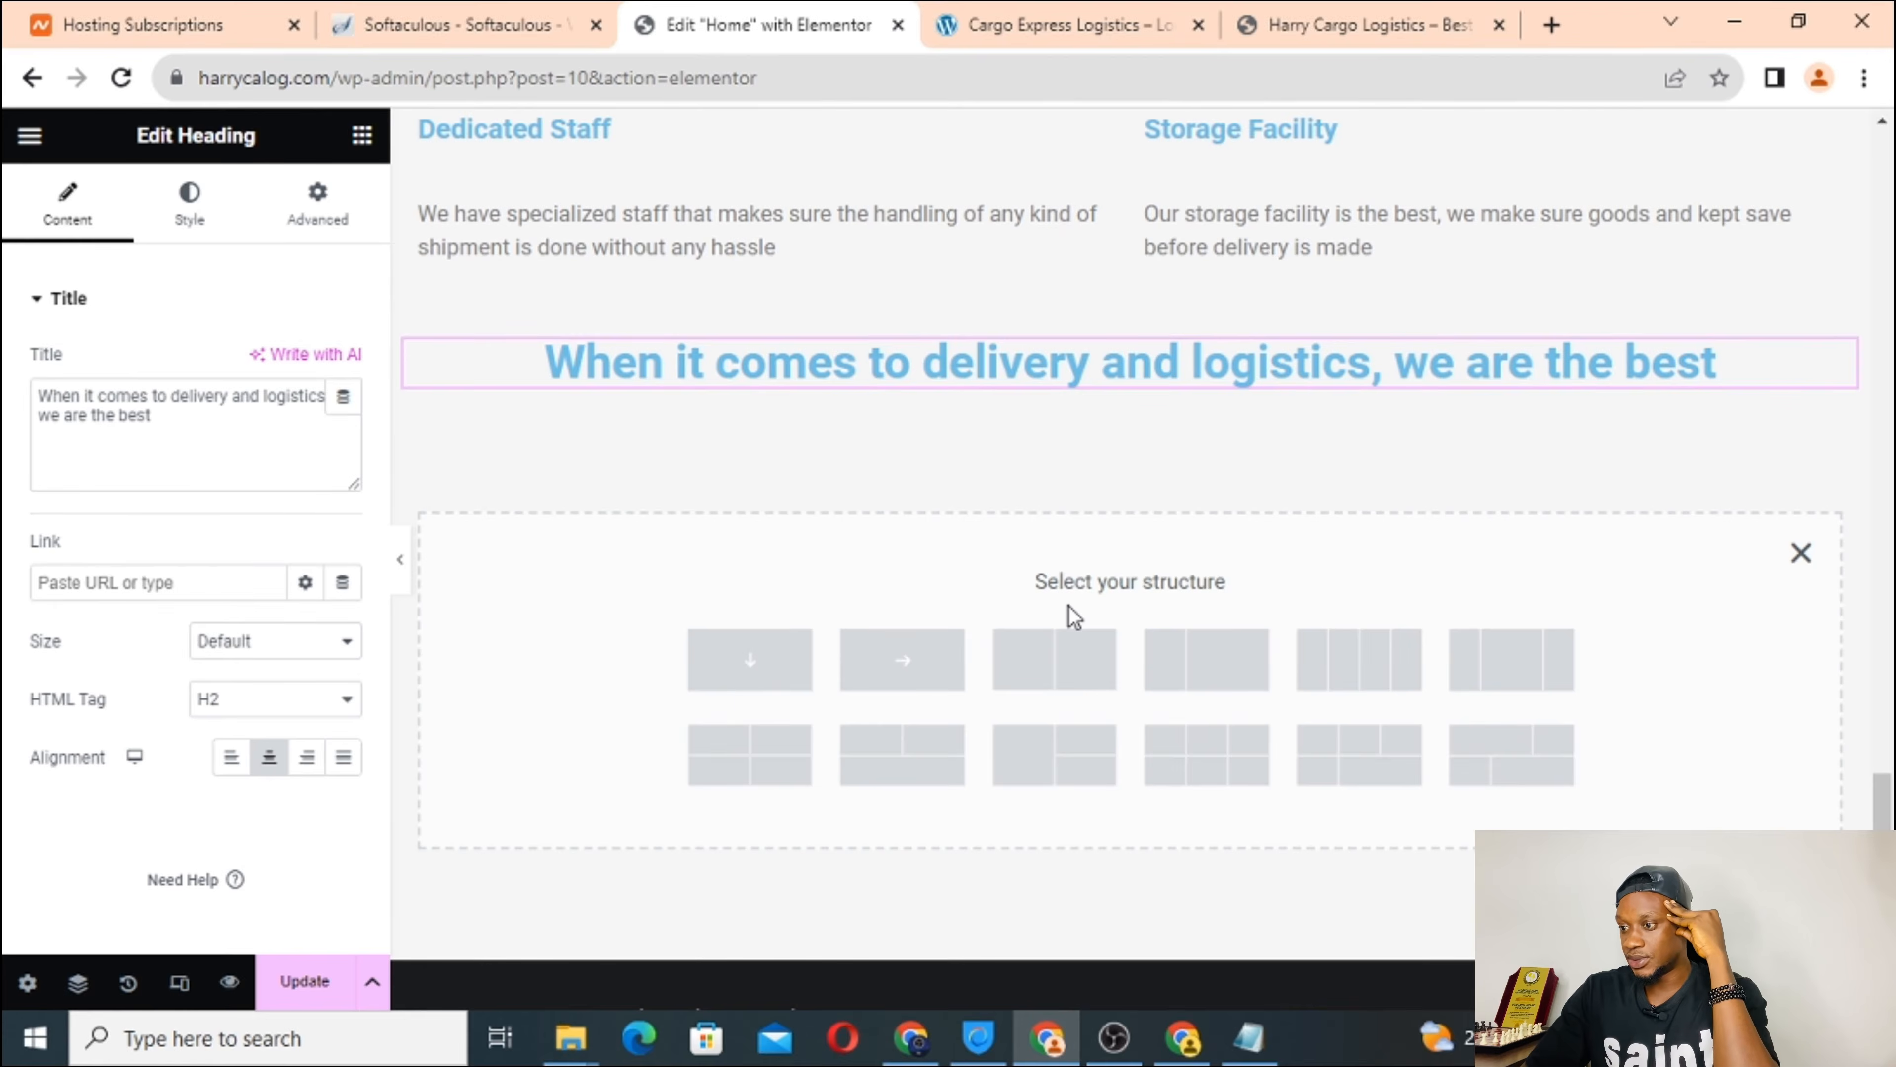
{"action": "left_click", "coordinate": [1533, 677]}
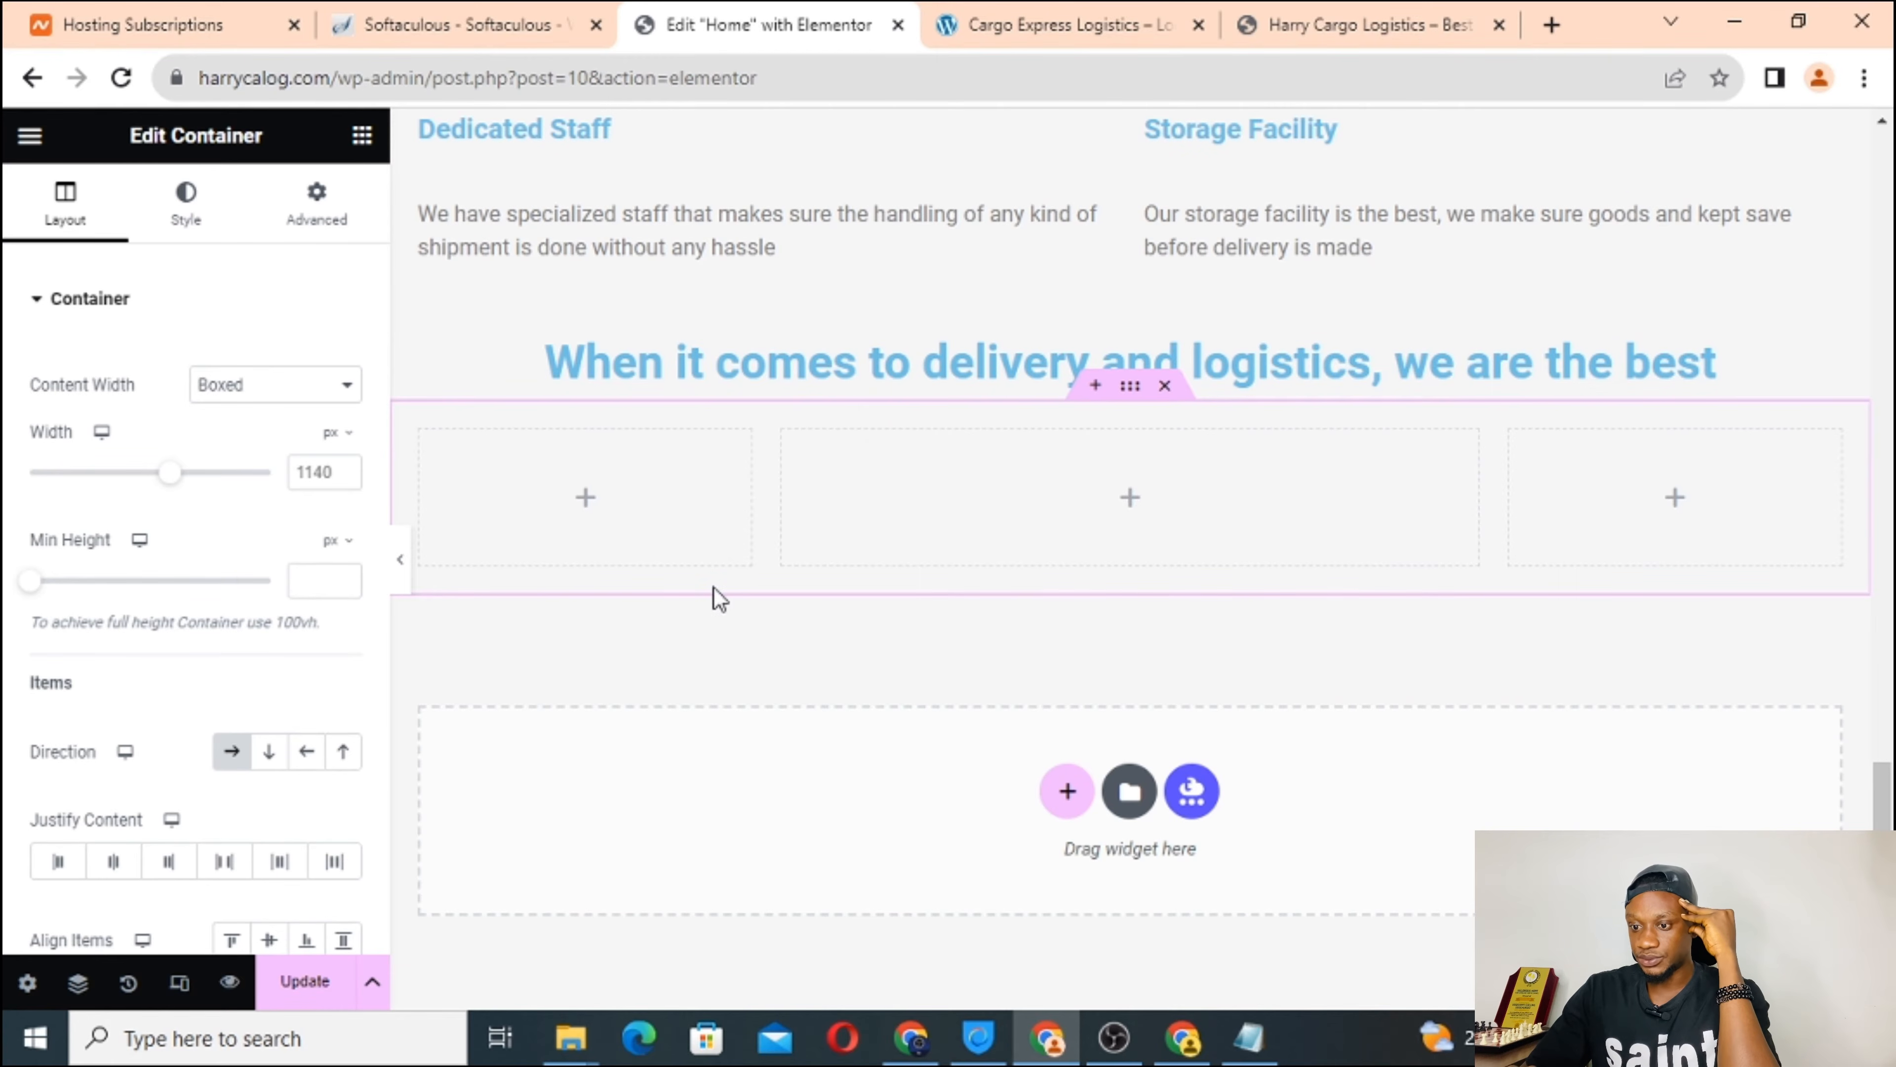
Set the first column to about 33% and the middle to about 33.6%, comparing with the reference layout.
{"action": "scroll", "coordinate": [717, 598], "scroll_direction": "down", "scroll_amount": 1}
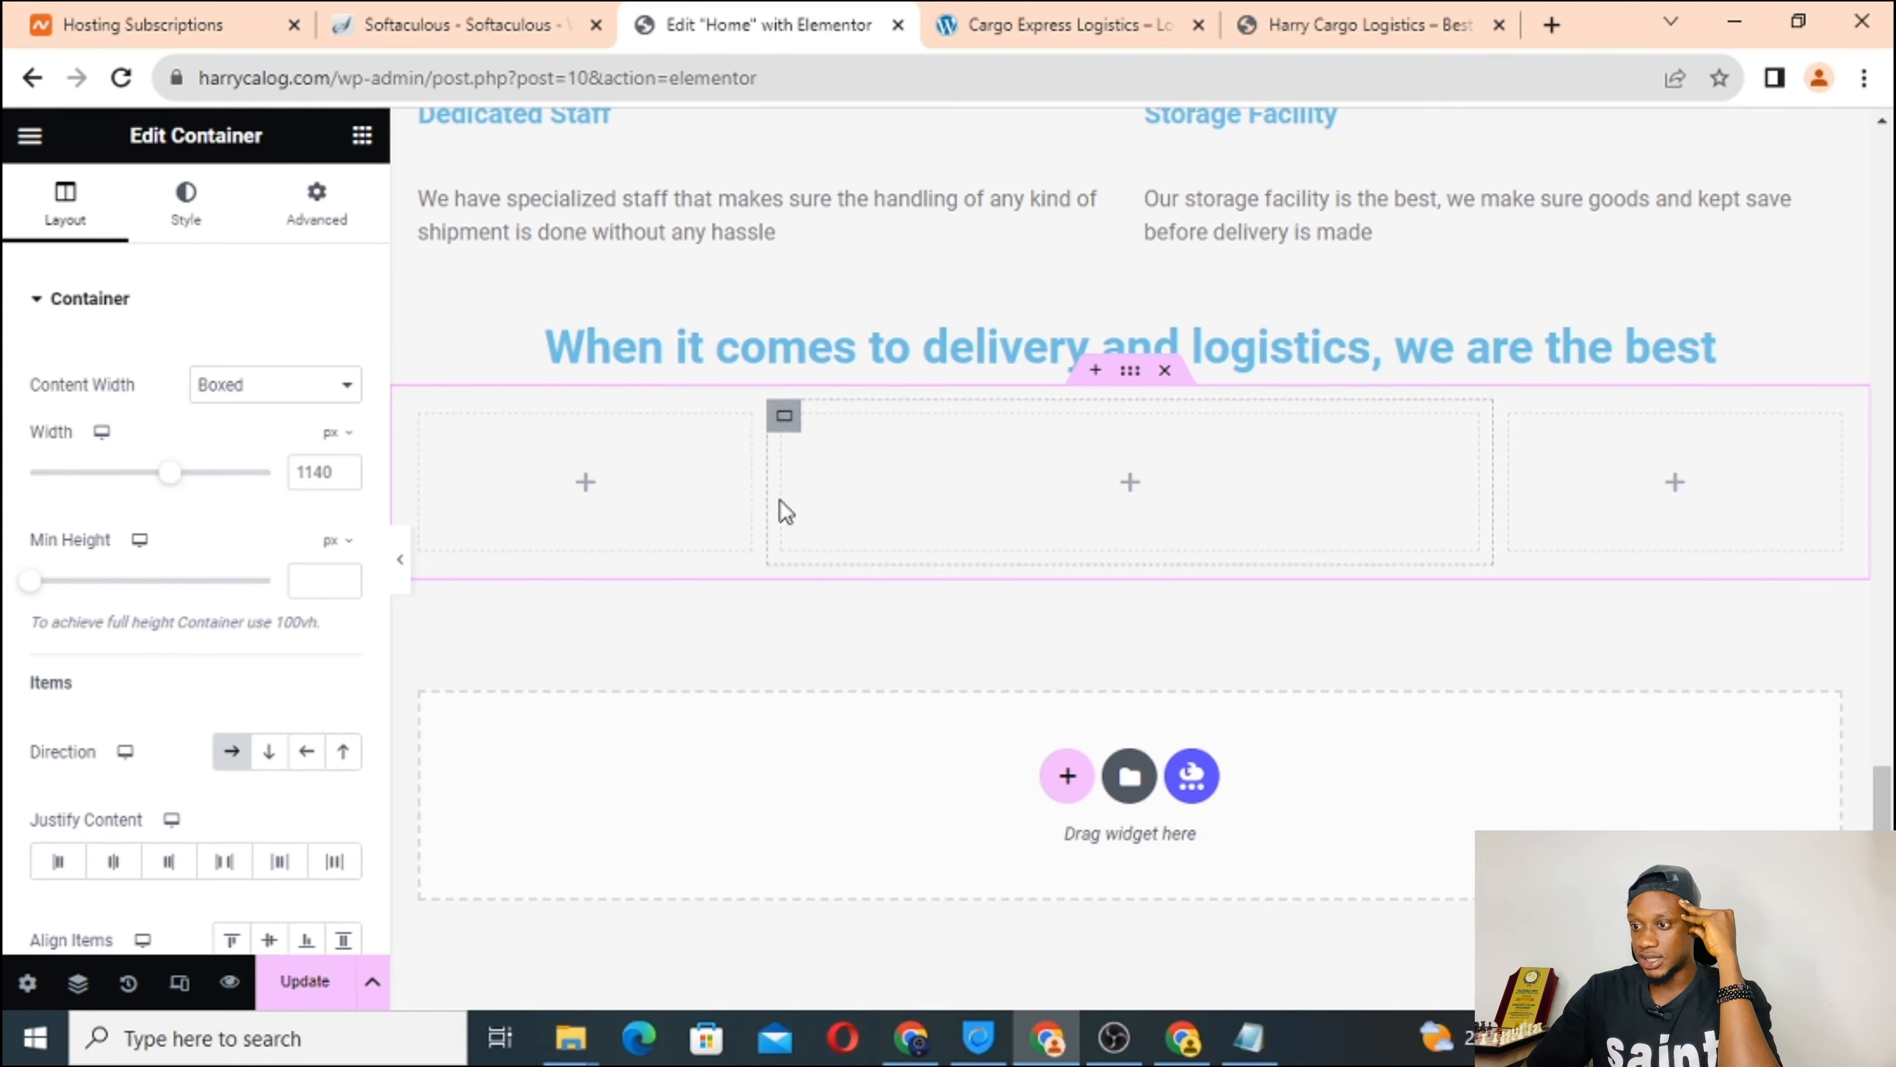
{"action": "left_click_drag", "start_coordinate": [770, 479], "coordinate": [887, 505]}
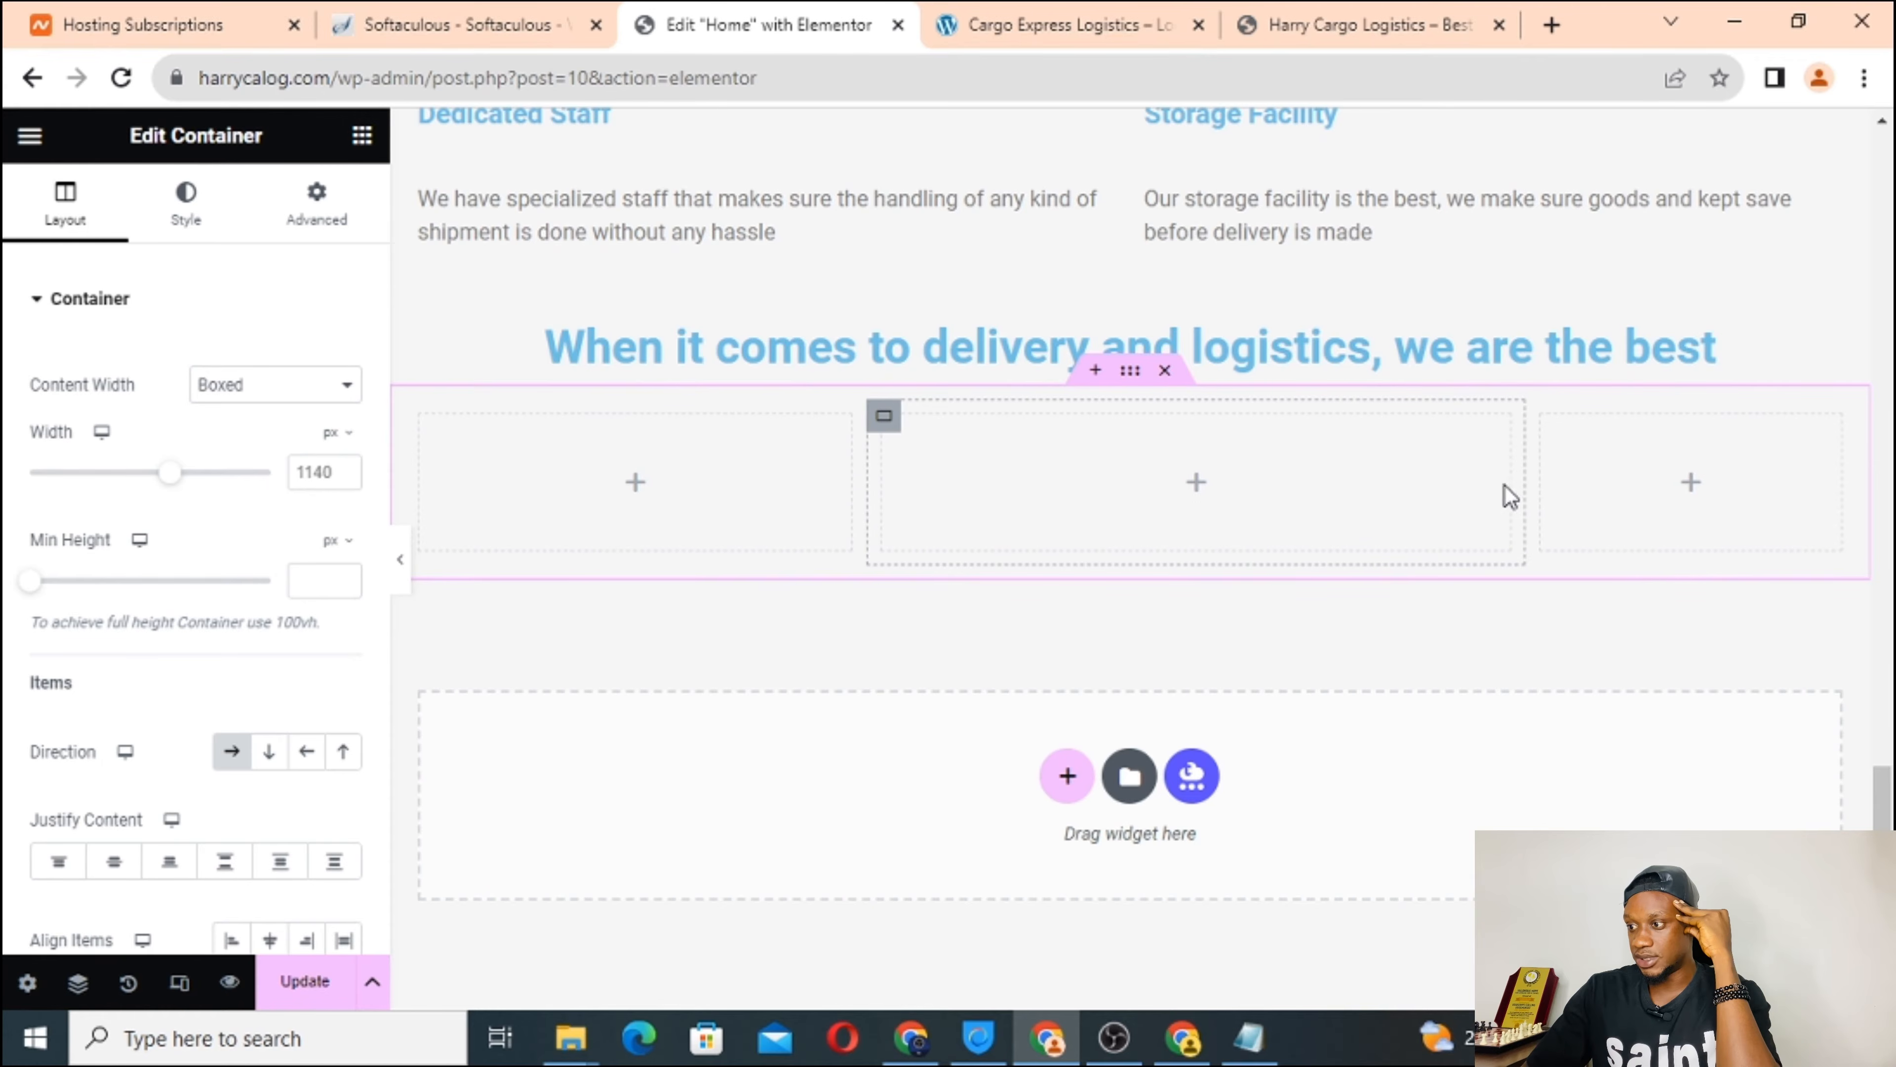
{"action": "left_click_drag", "start_coordinate": [1519, 484], "coordinate": [1410, 487]}
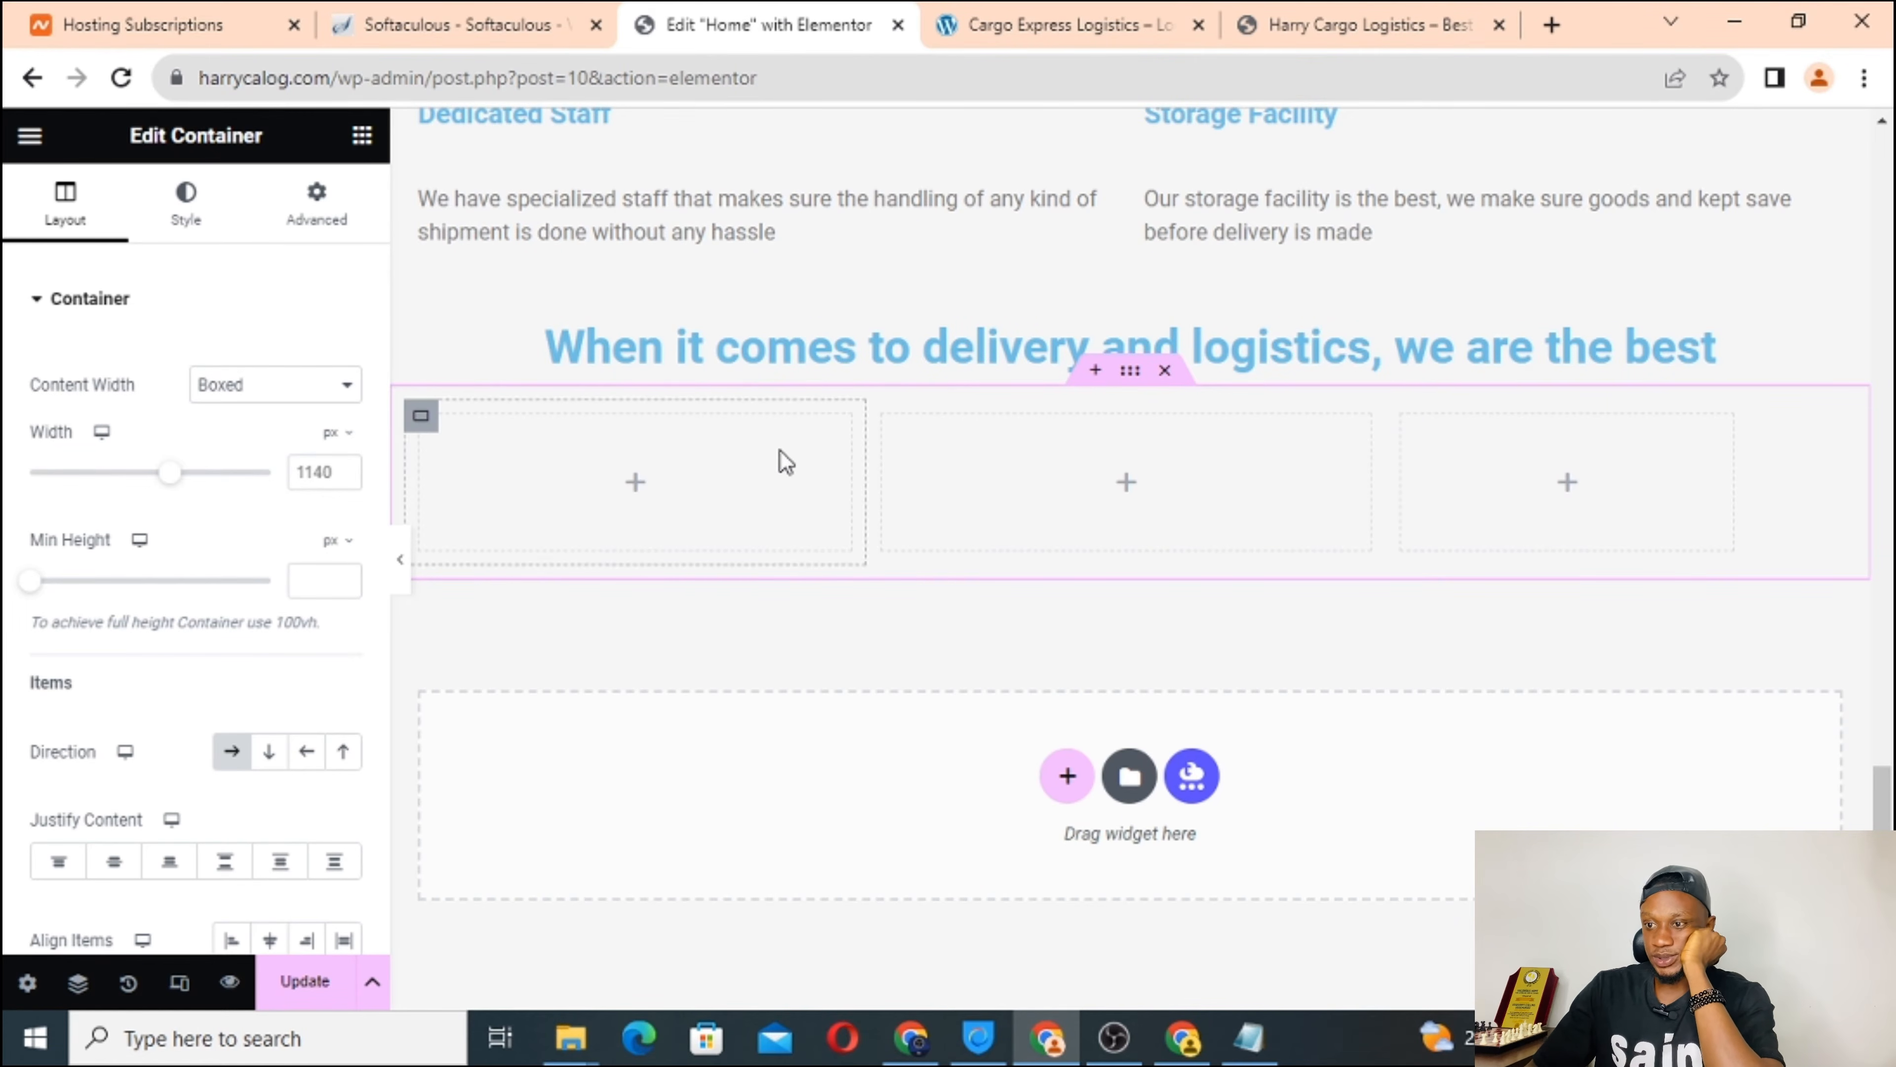
{"action": "left_click", "coordinate": [1003, 22]}
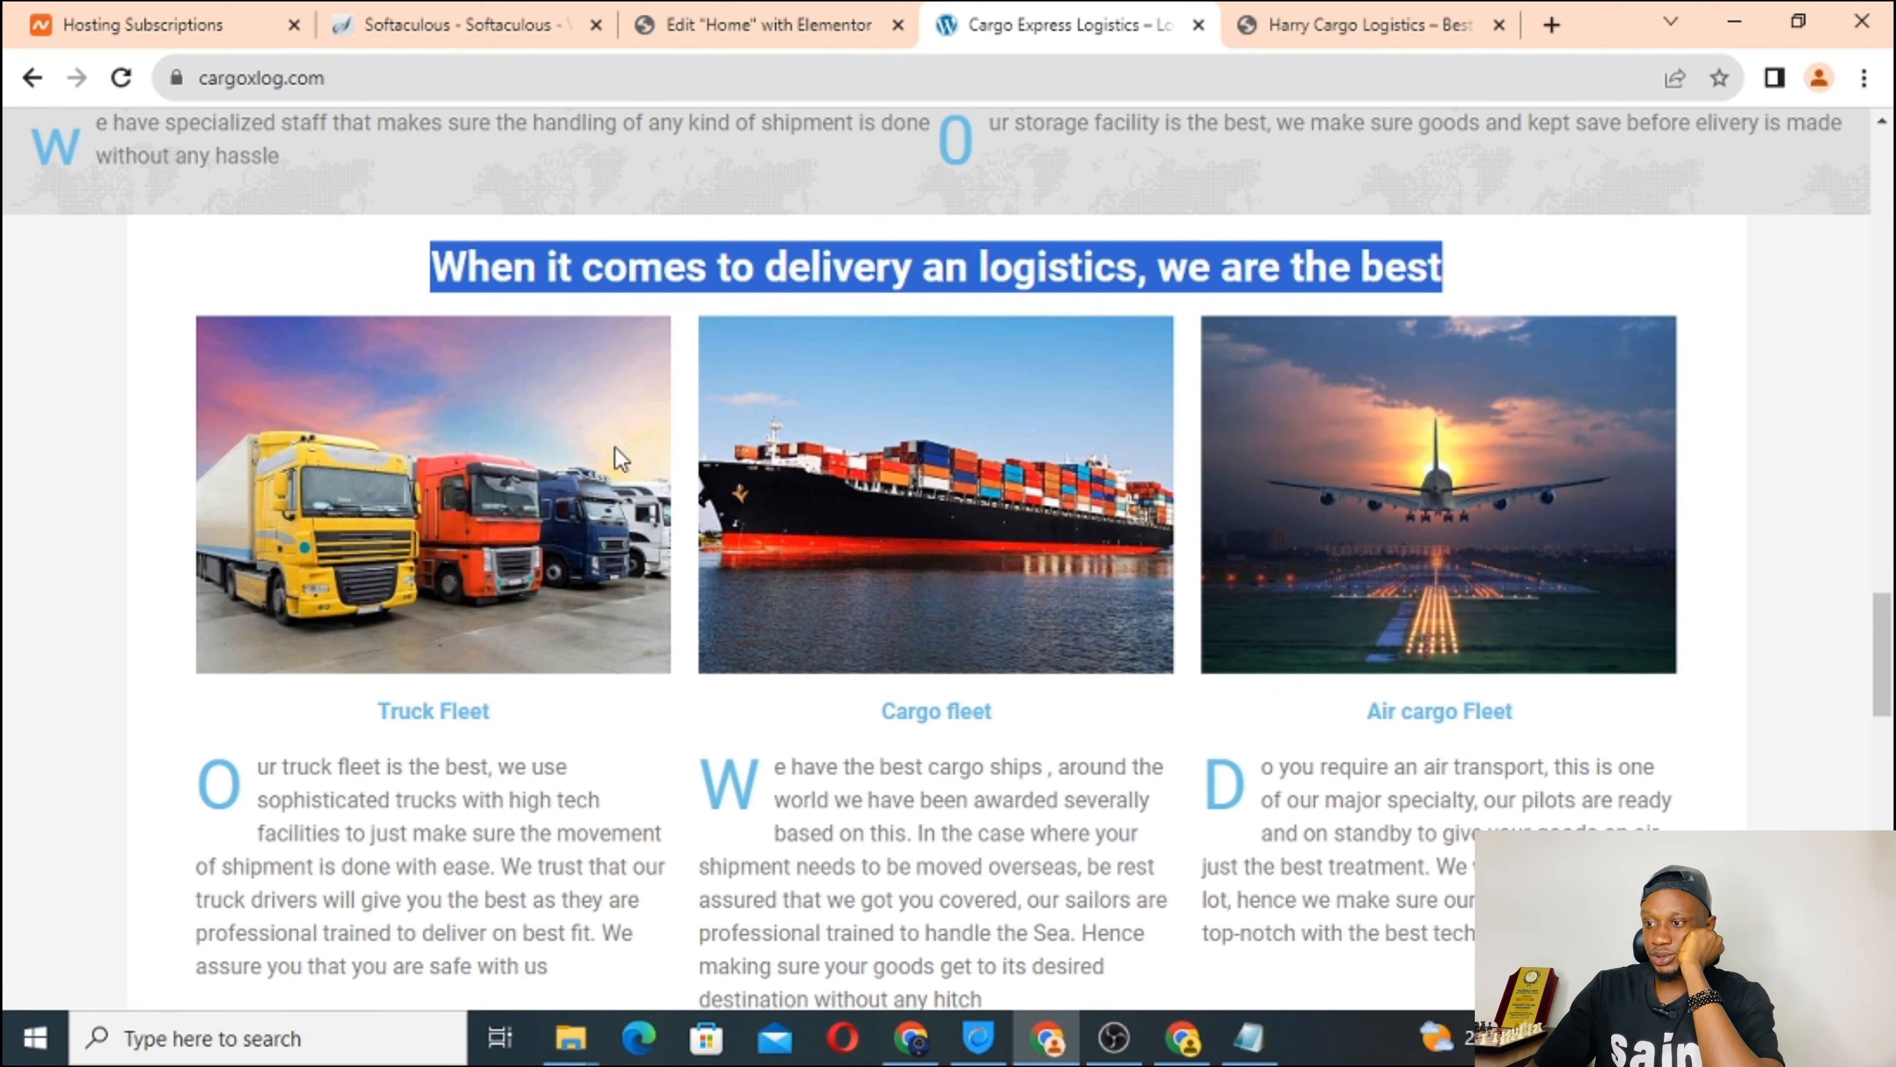
{"action": "left_click", "coordinate": [694, 22]}
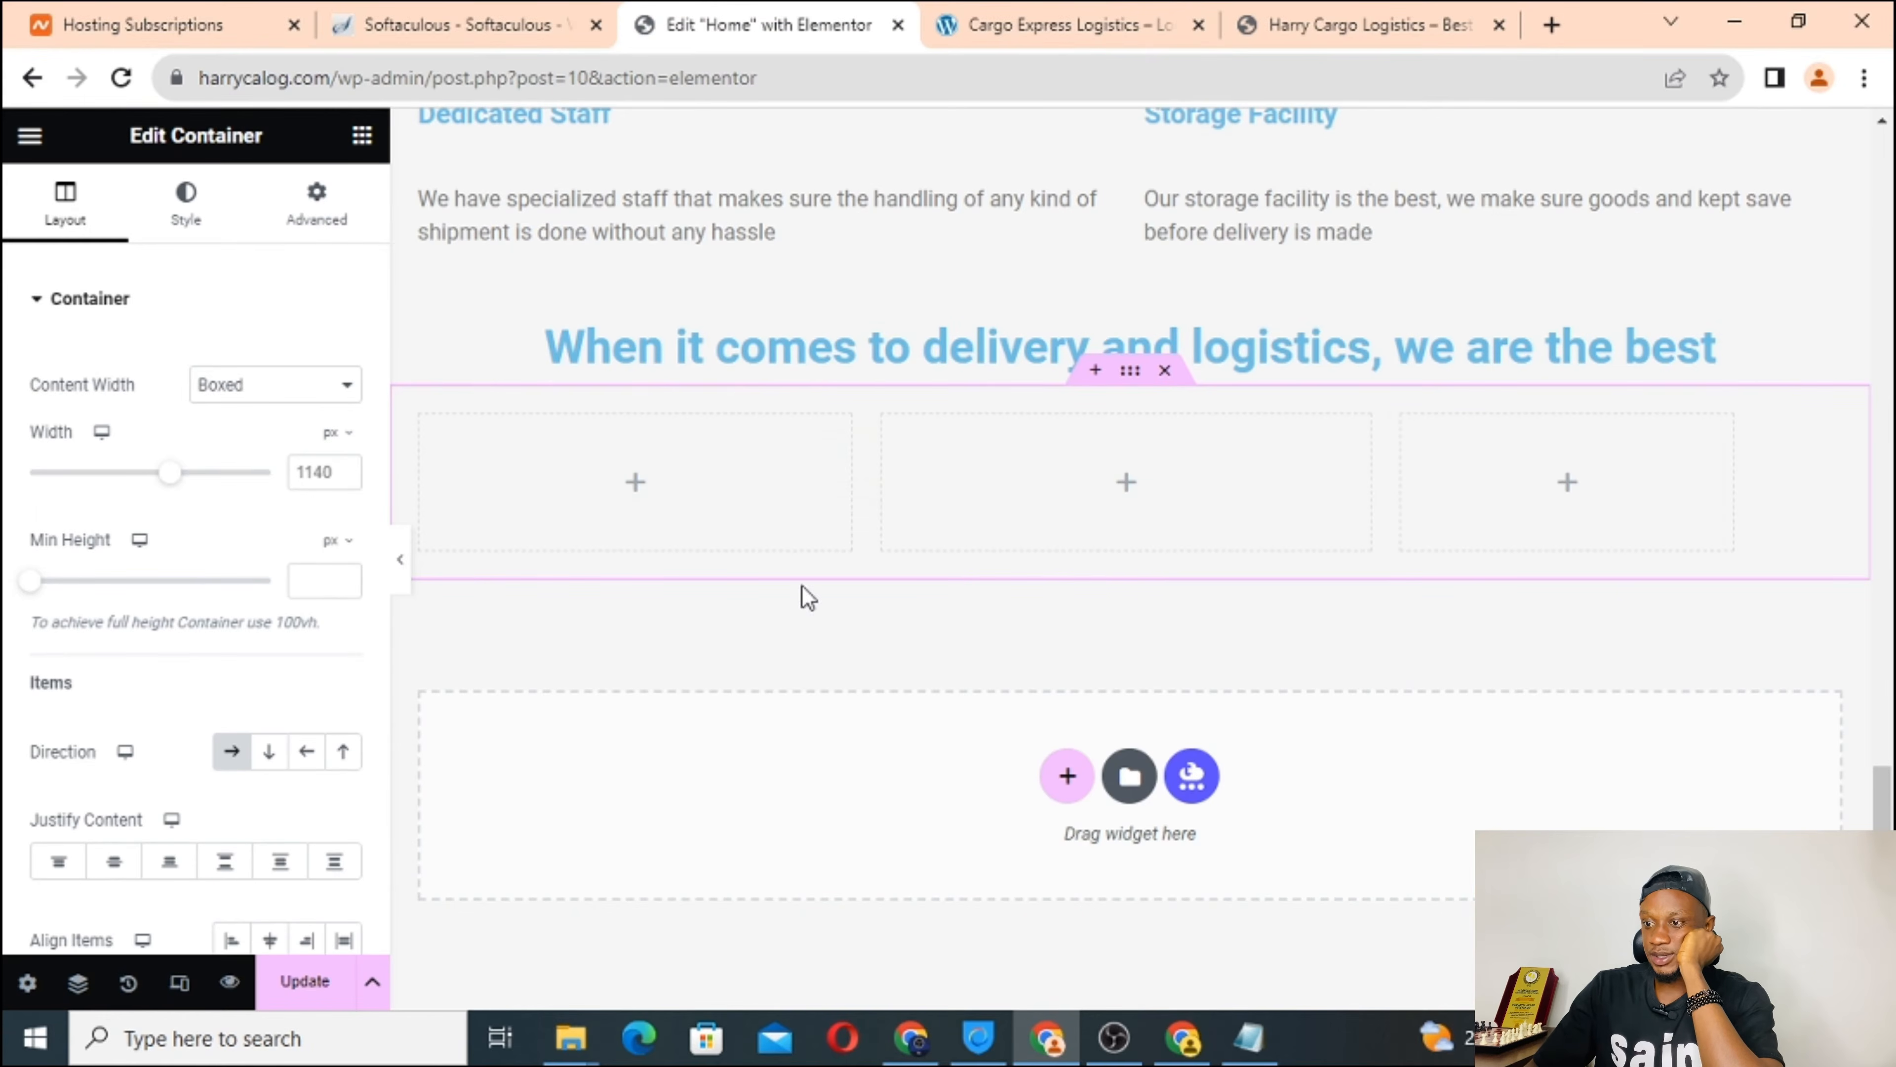
Drop Image widgets into the first and second columns and a nested Container into the third.
{"action": "left_click", "coordinate": [635, 485]}
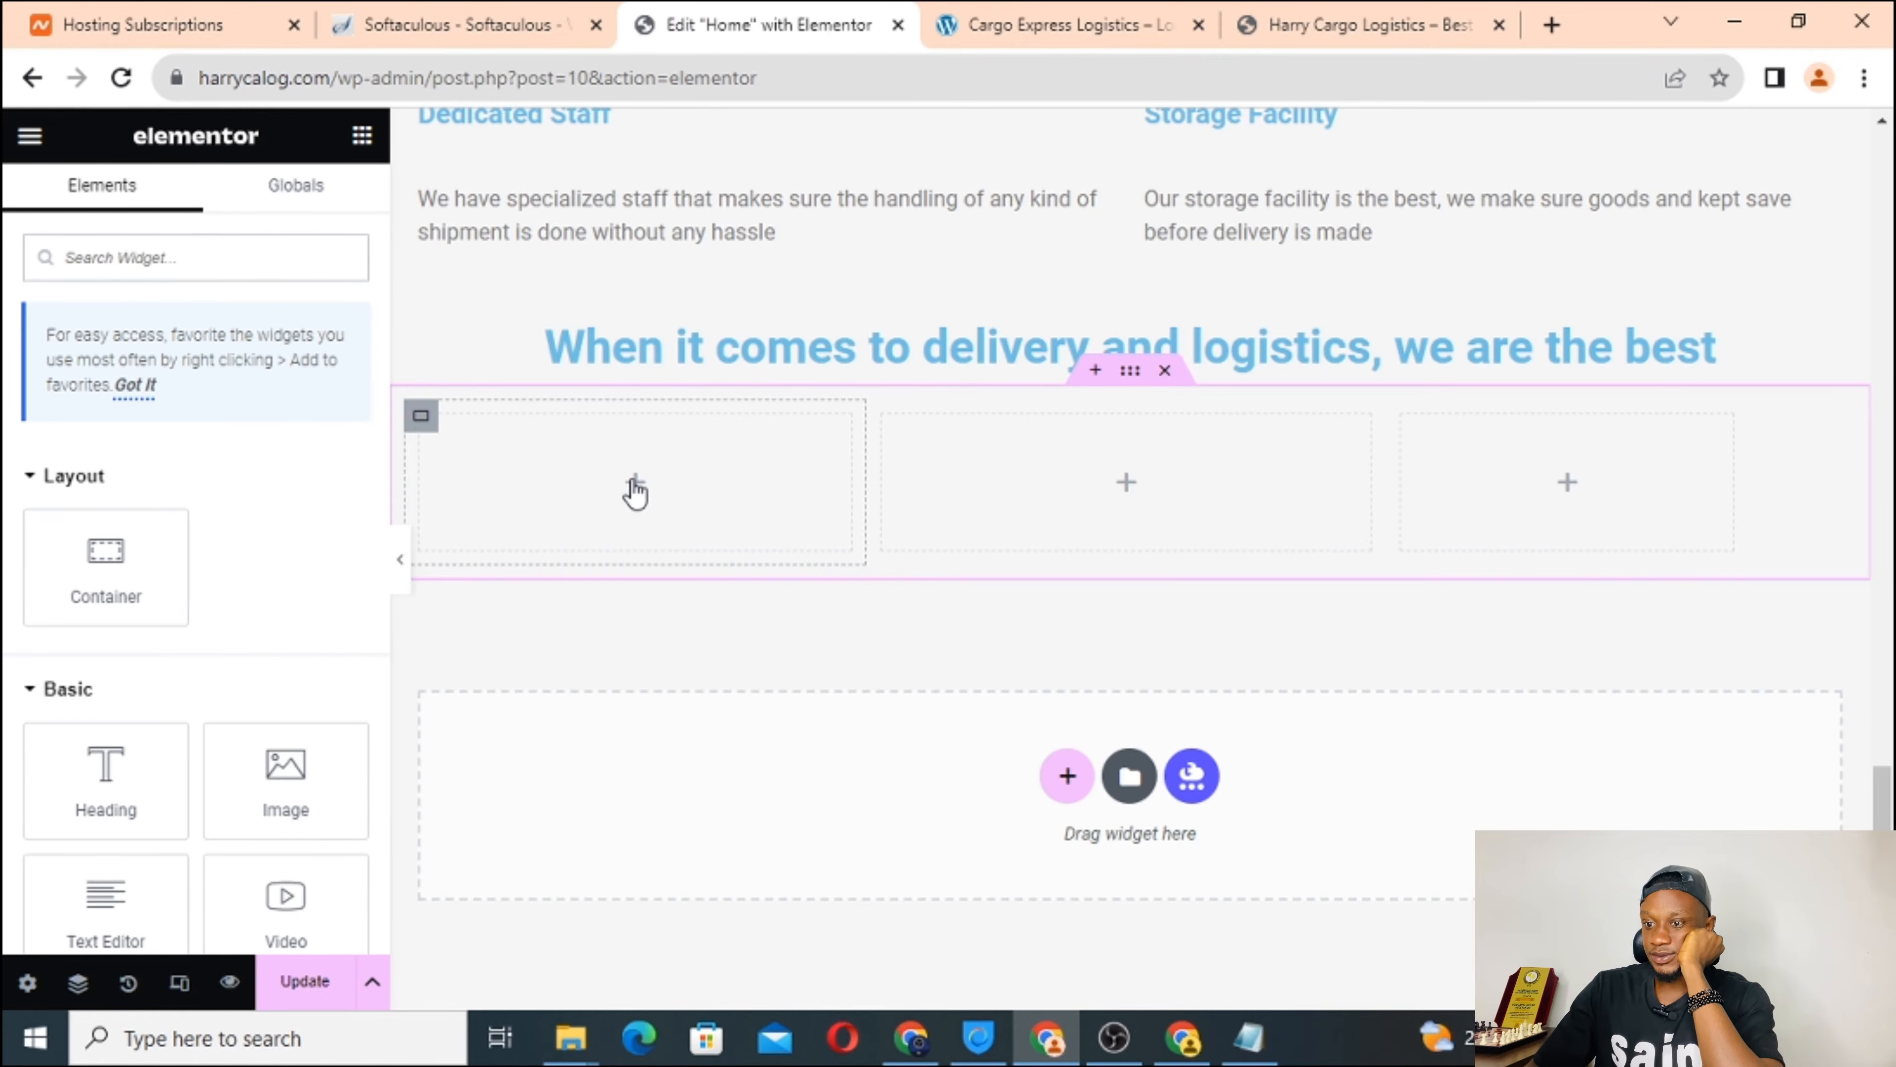
{"action": "left_click_drag", "start_coordinate": [284, 776], "coordinate": [571, 478]}
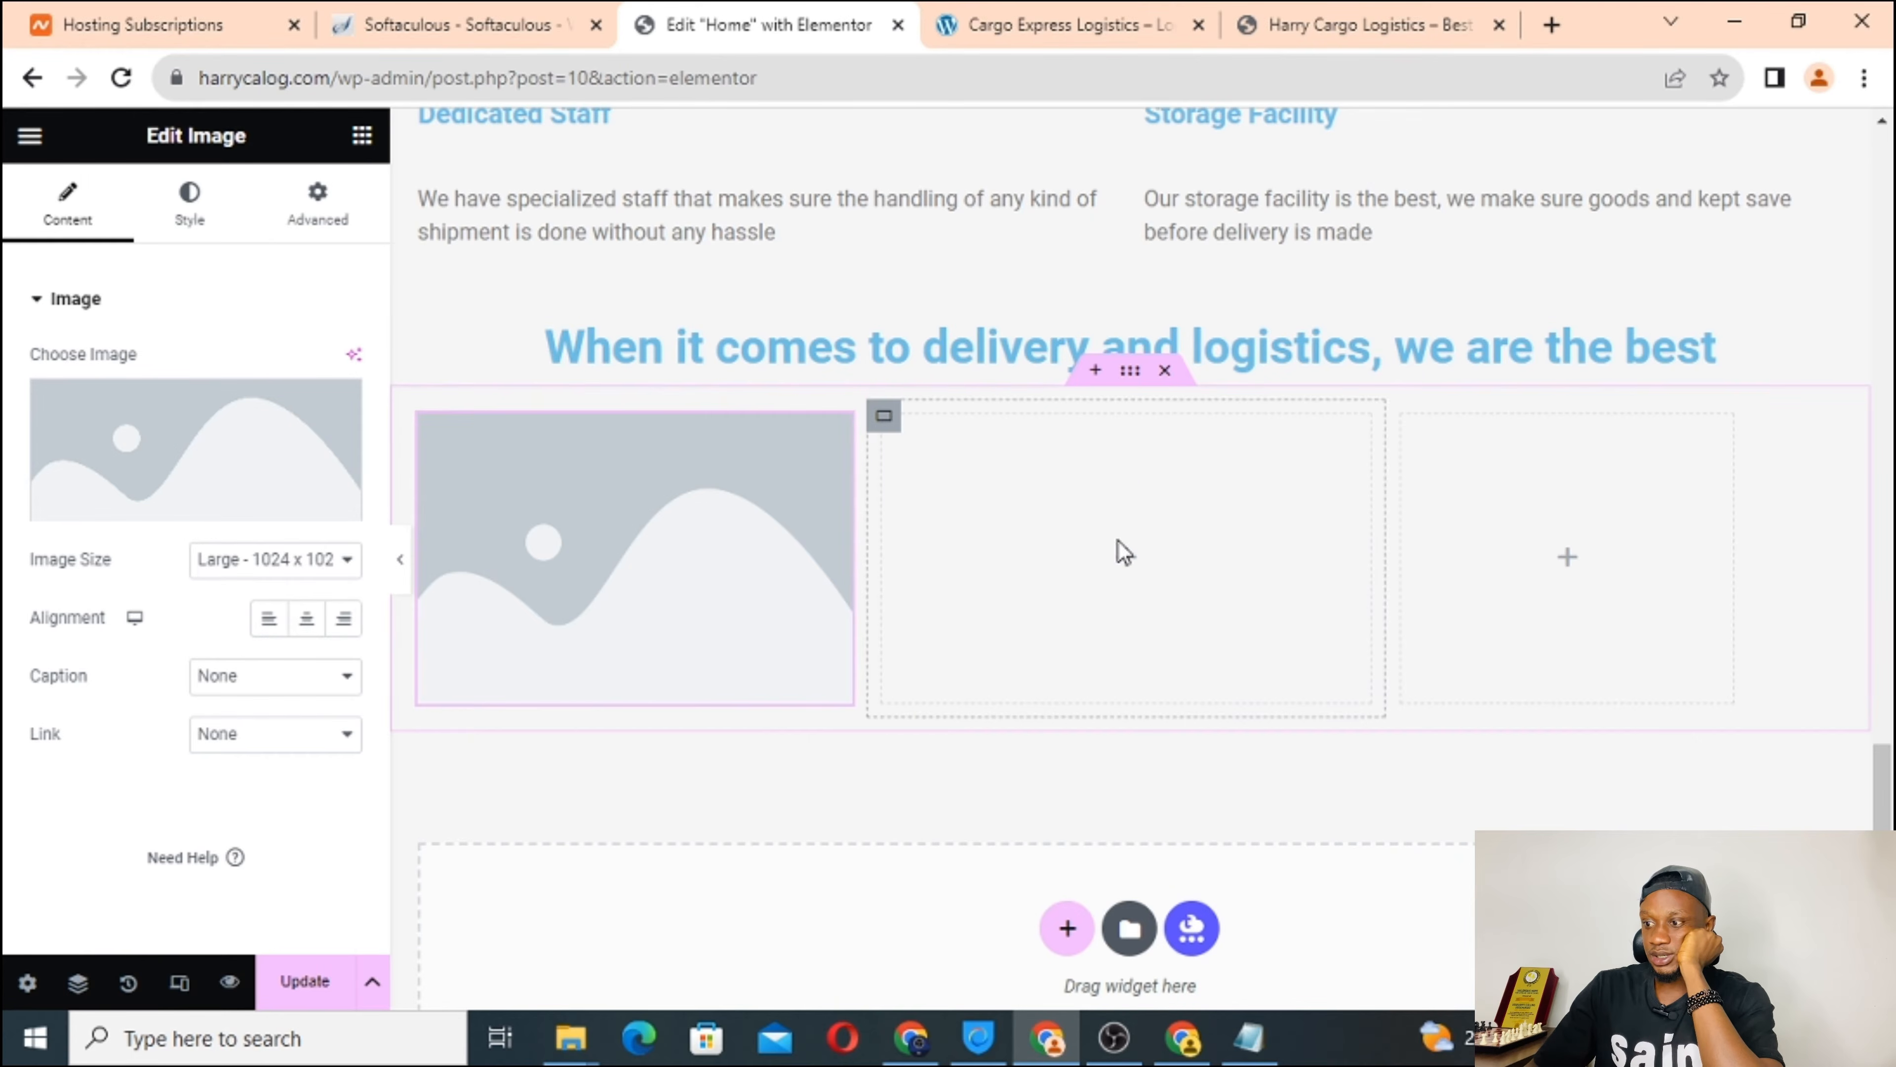
{"action": "left_click", "coordinate": [1131, 570]}
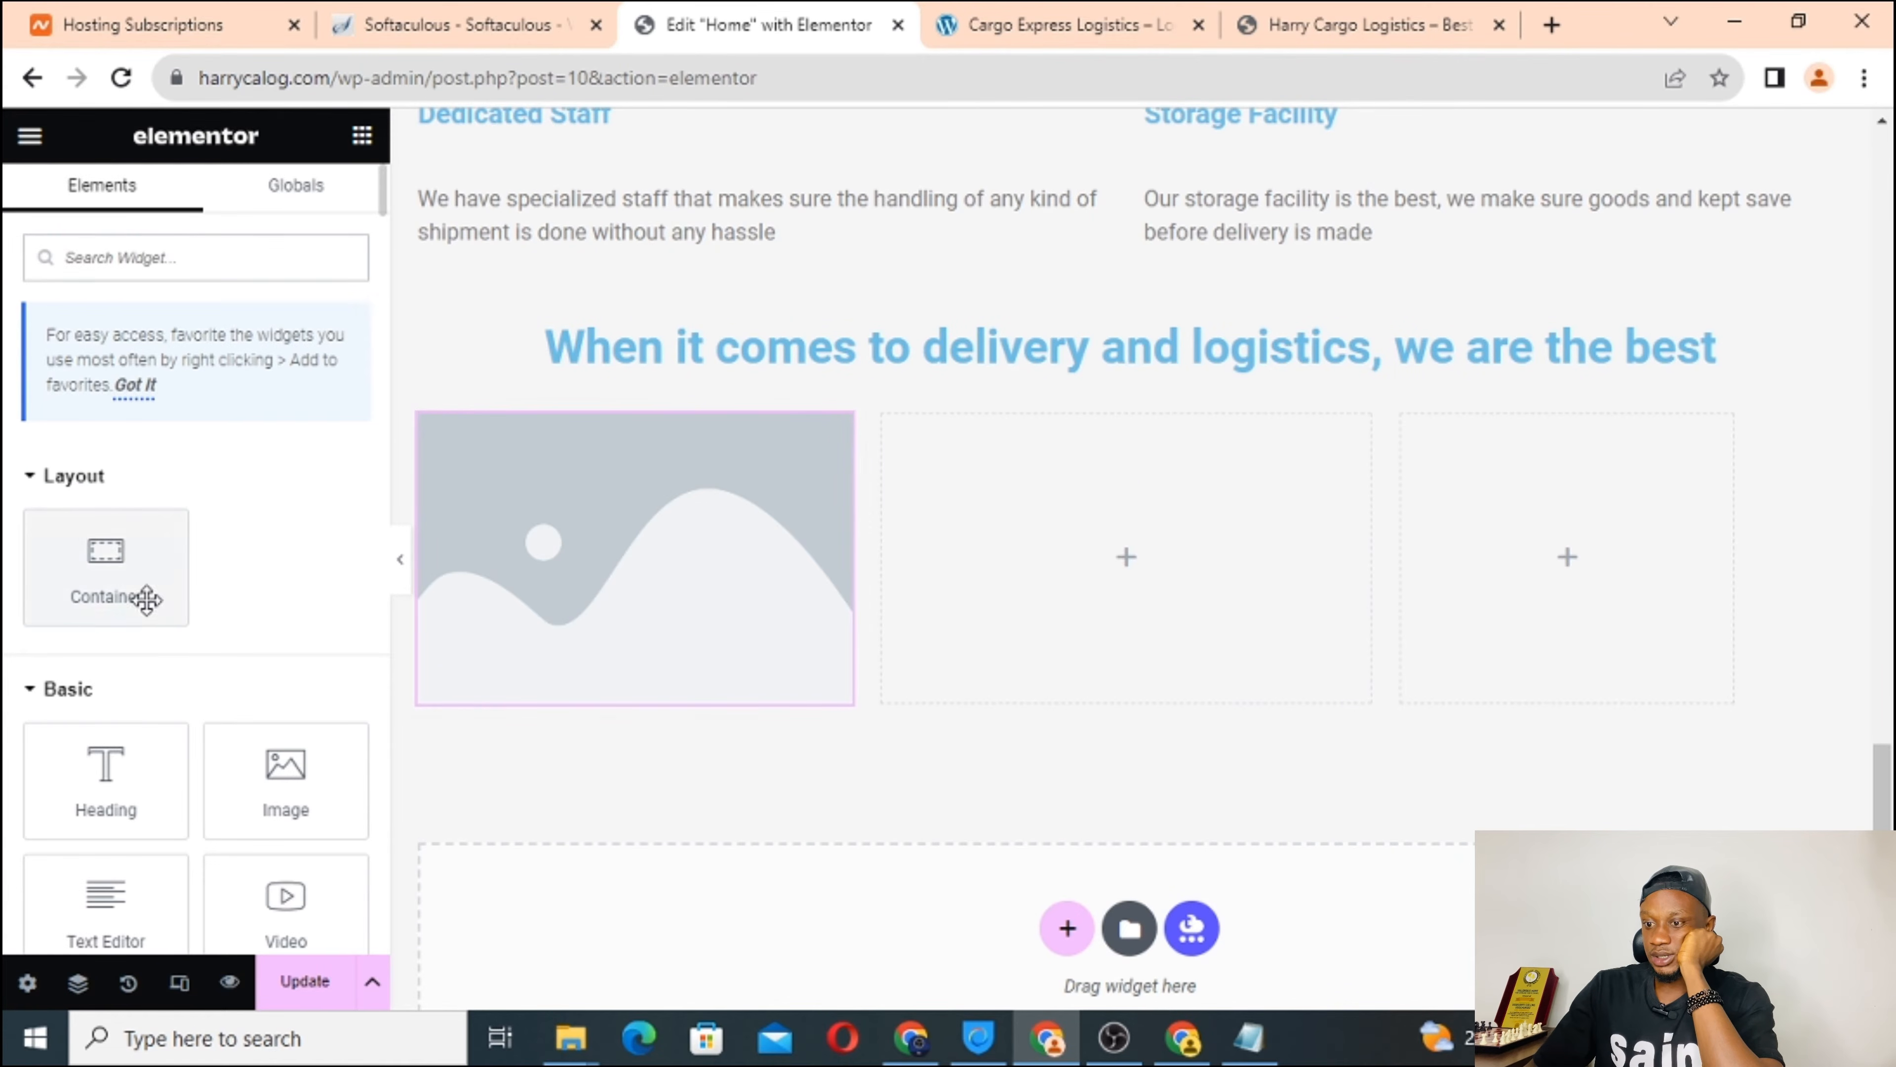
{"action": "left_click_drag", "start_coordinate": [281, 801], "coordinate": [1057, 598]}
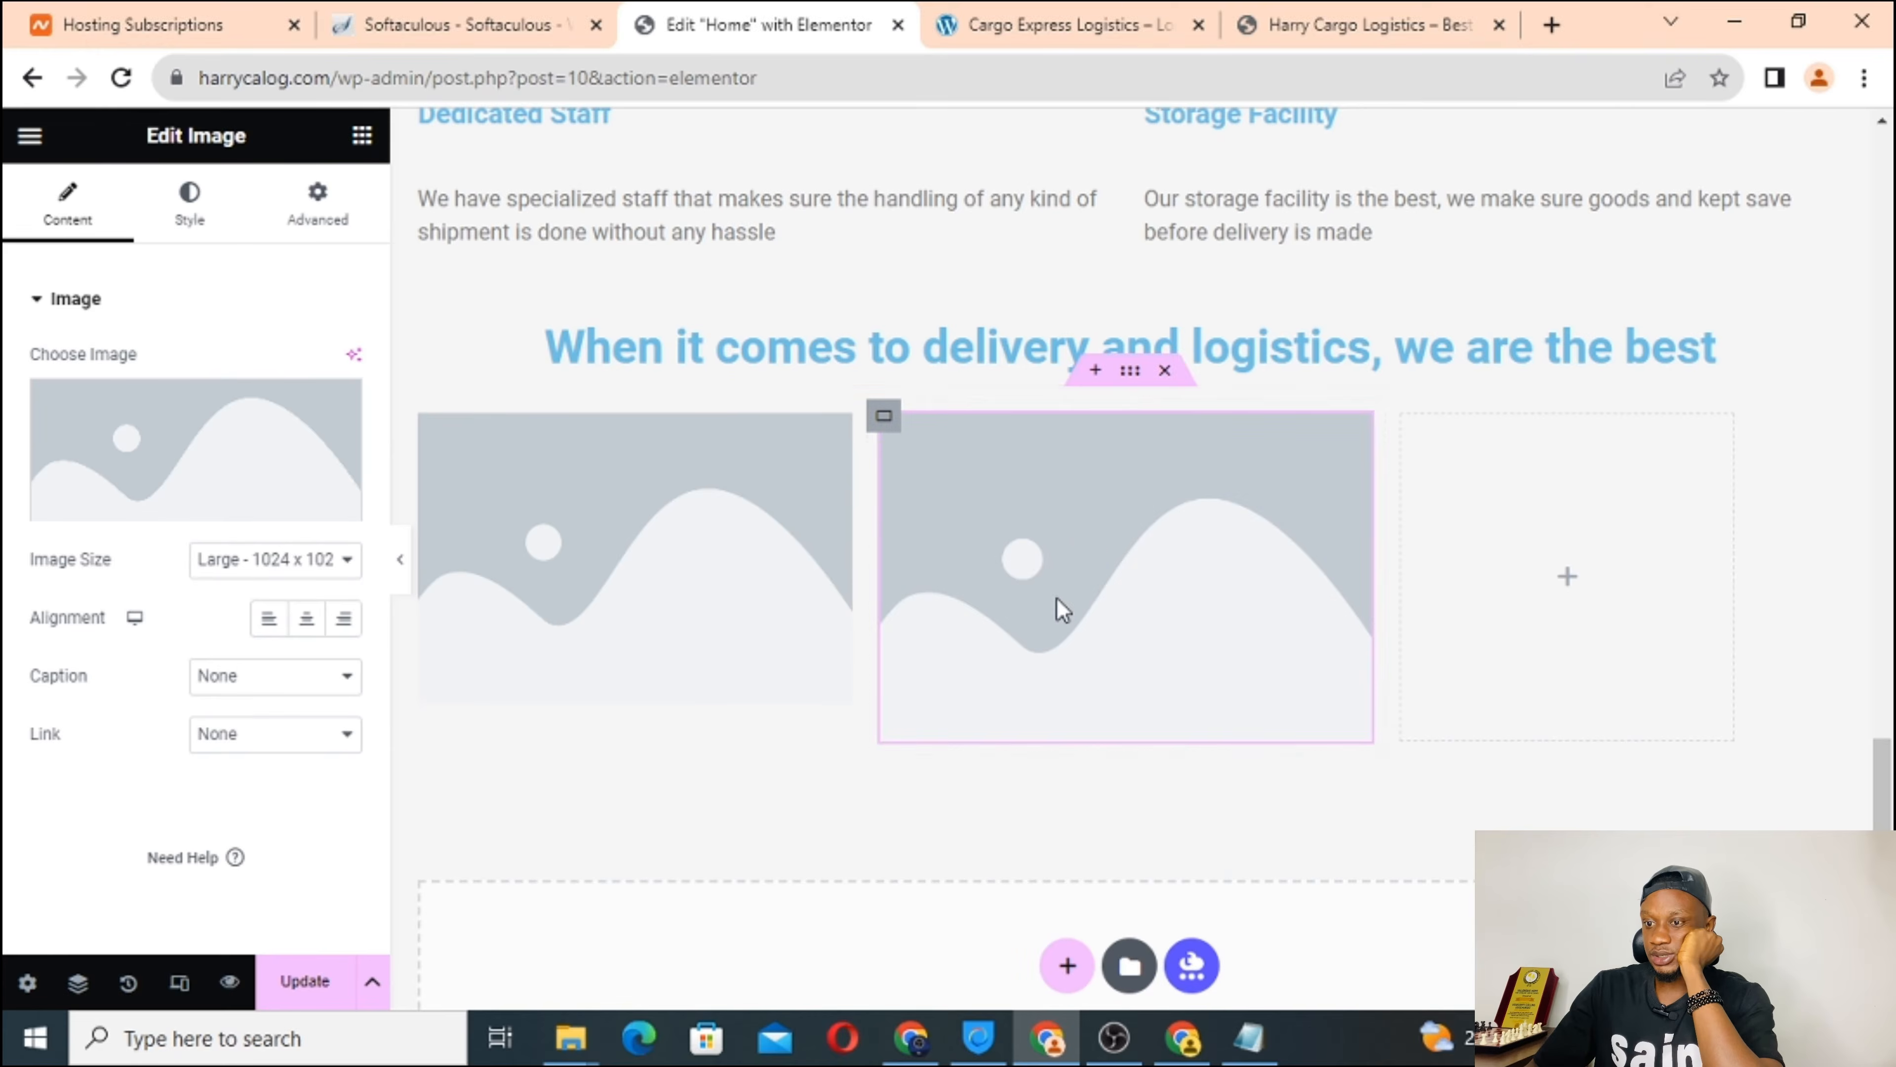
{"action": "left_click", "coordinate": [1577, 584]}
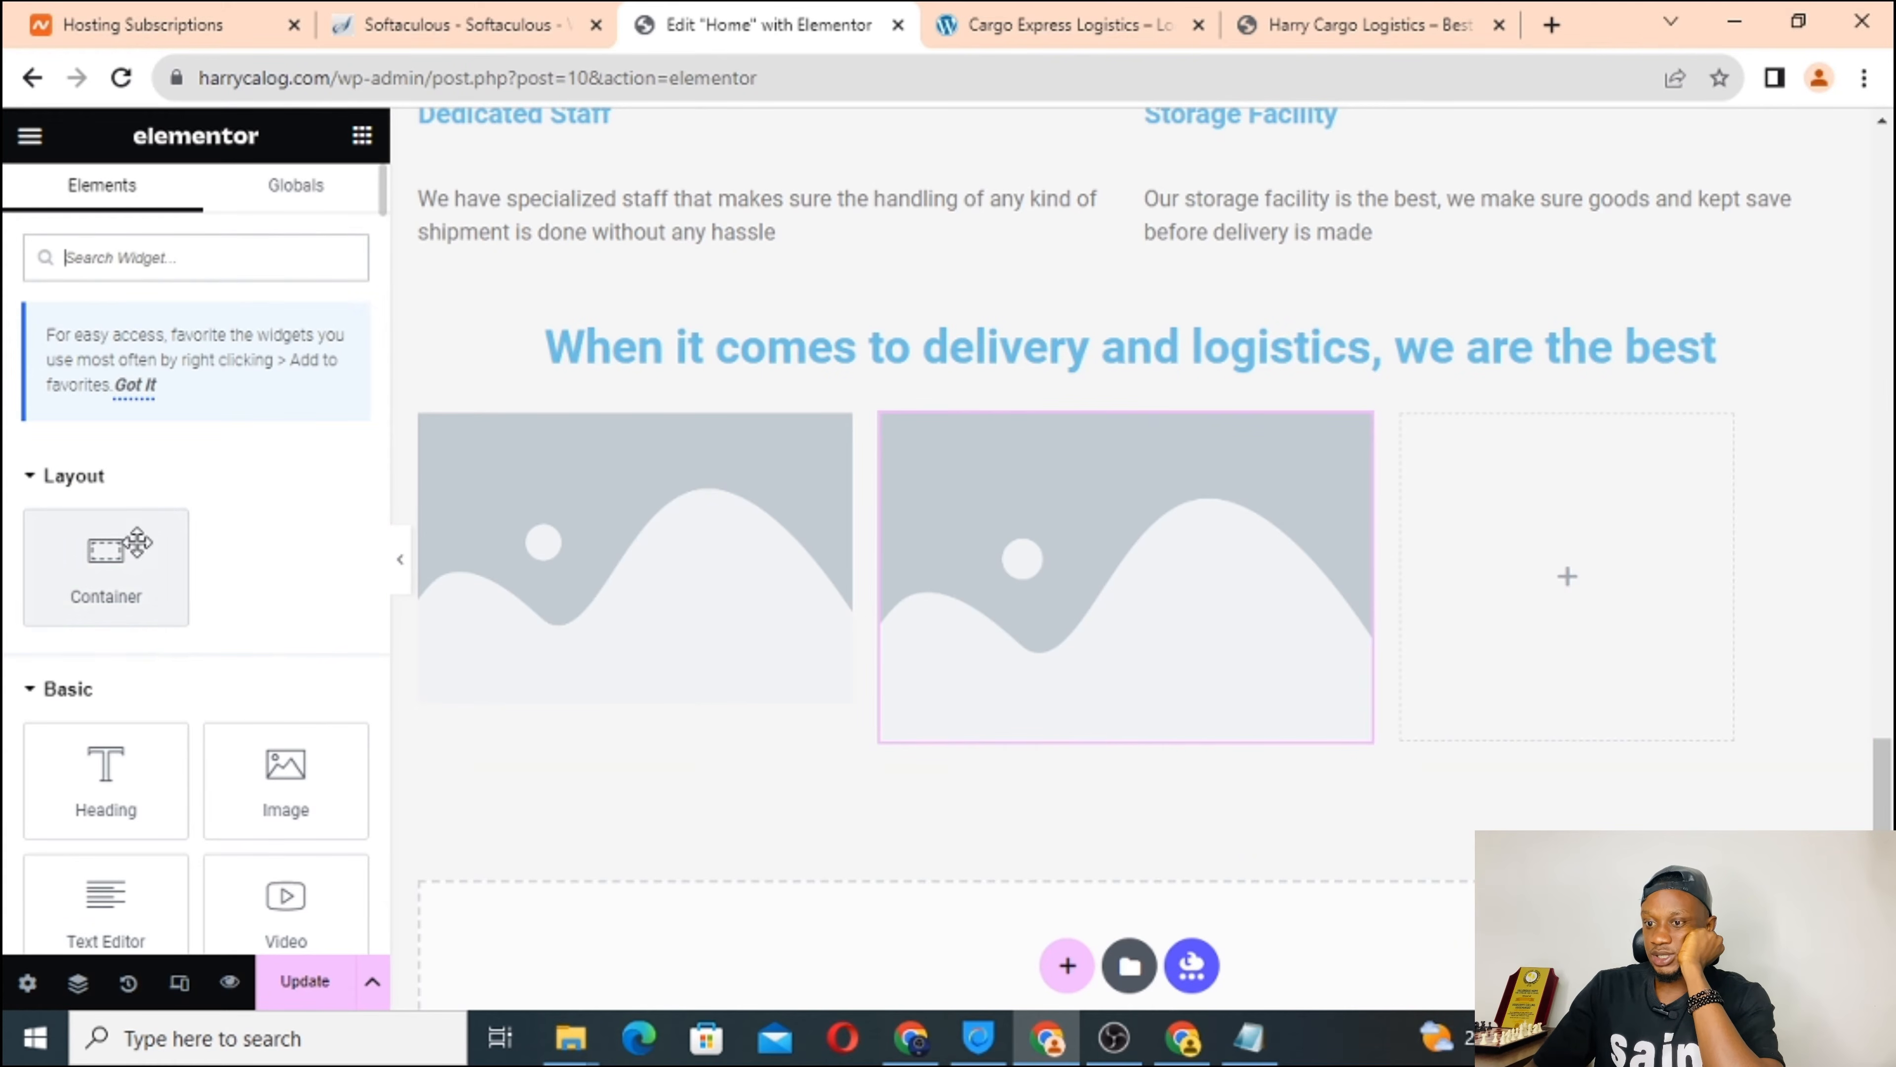
{"action": "left_click_drag", "start_coordinate": [80, 556], "coordinate": [1556, 534]}
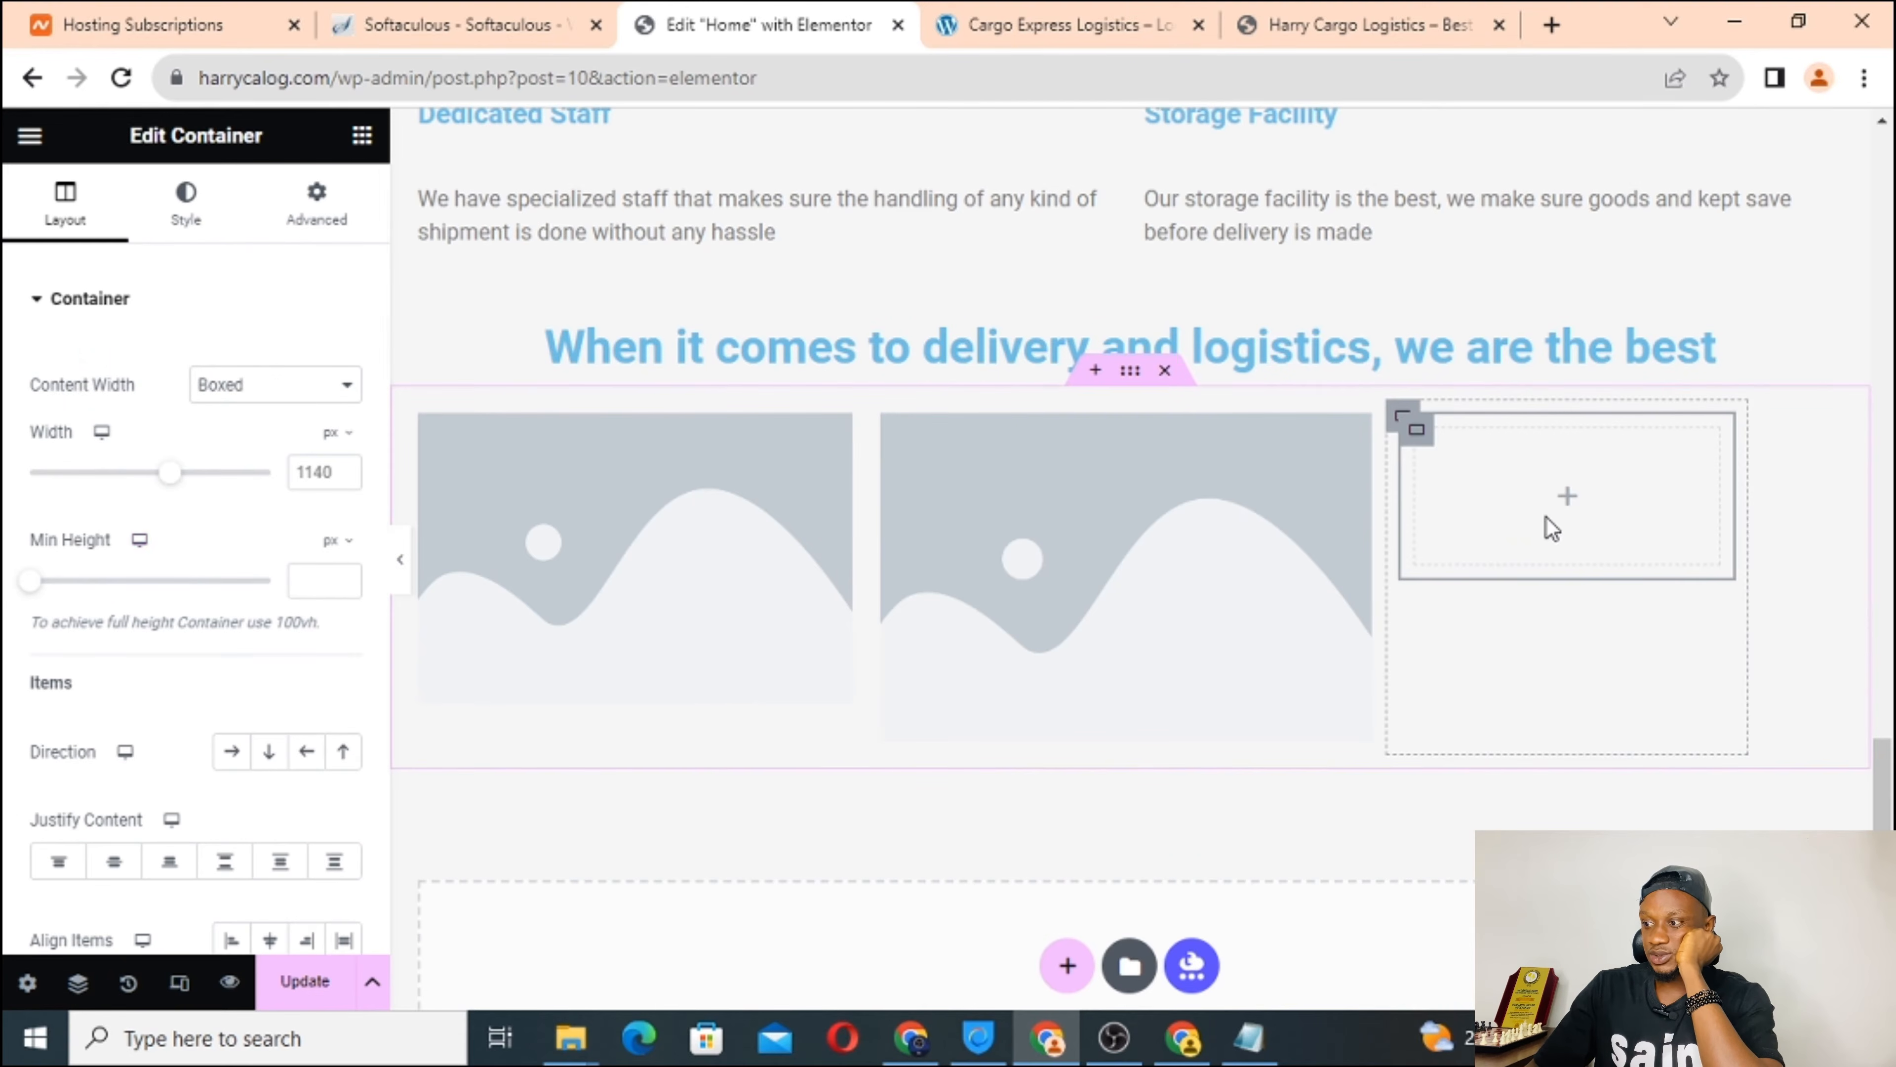
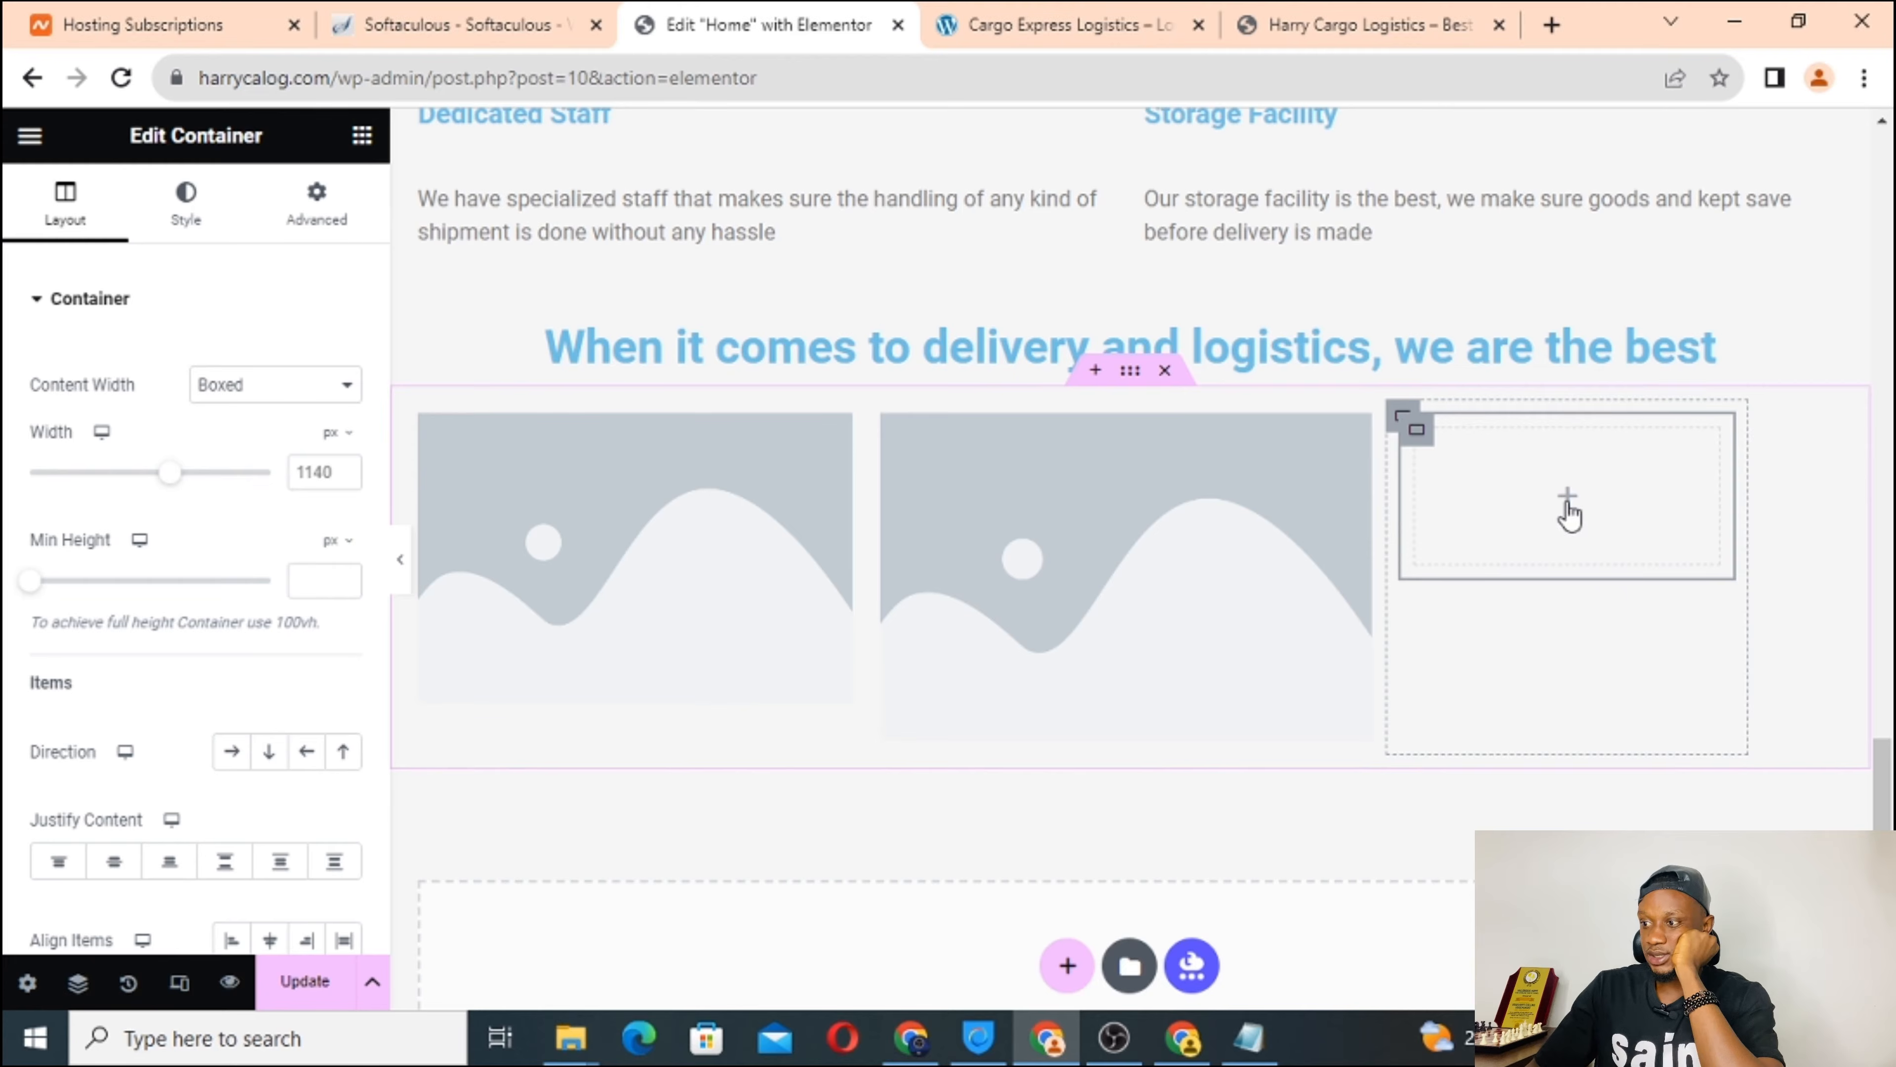
Delete the empty nested container in the third column and drop an Image widget there.
{"action": "right_click", "coordinate": [1530, 484]}
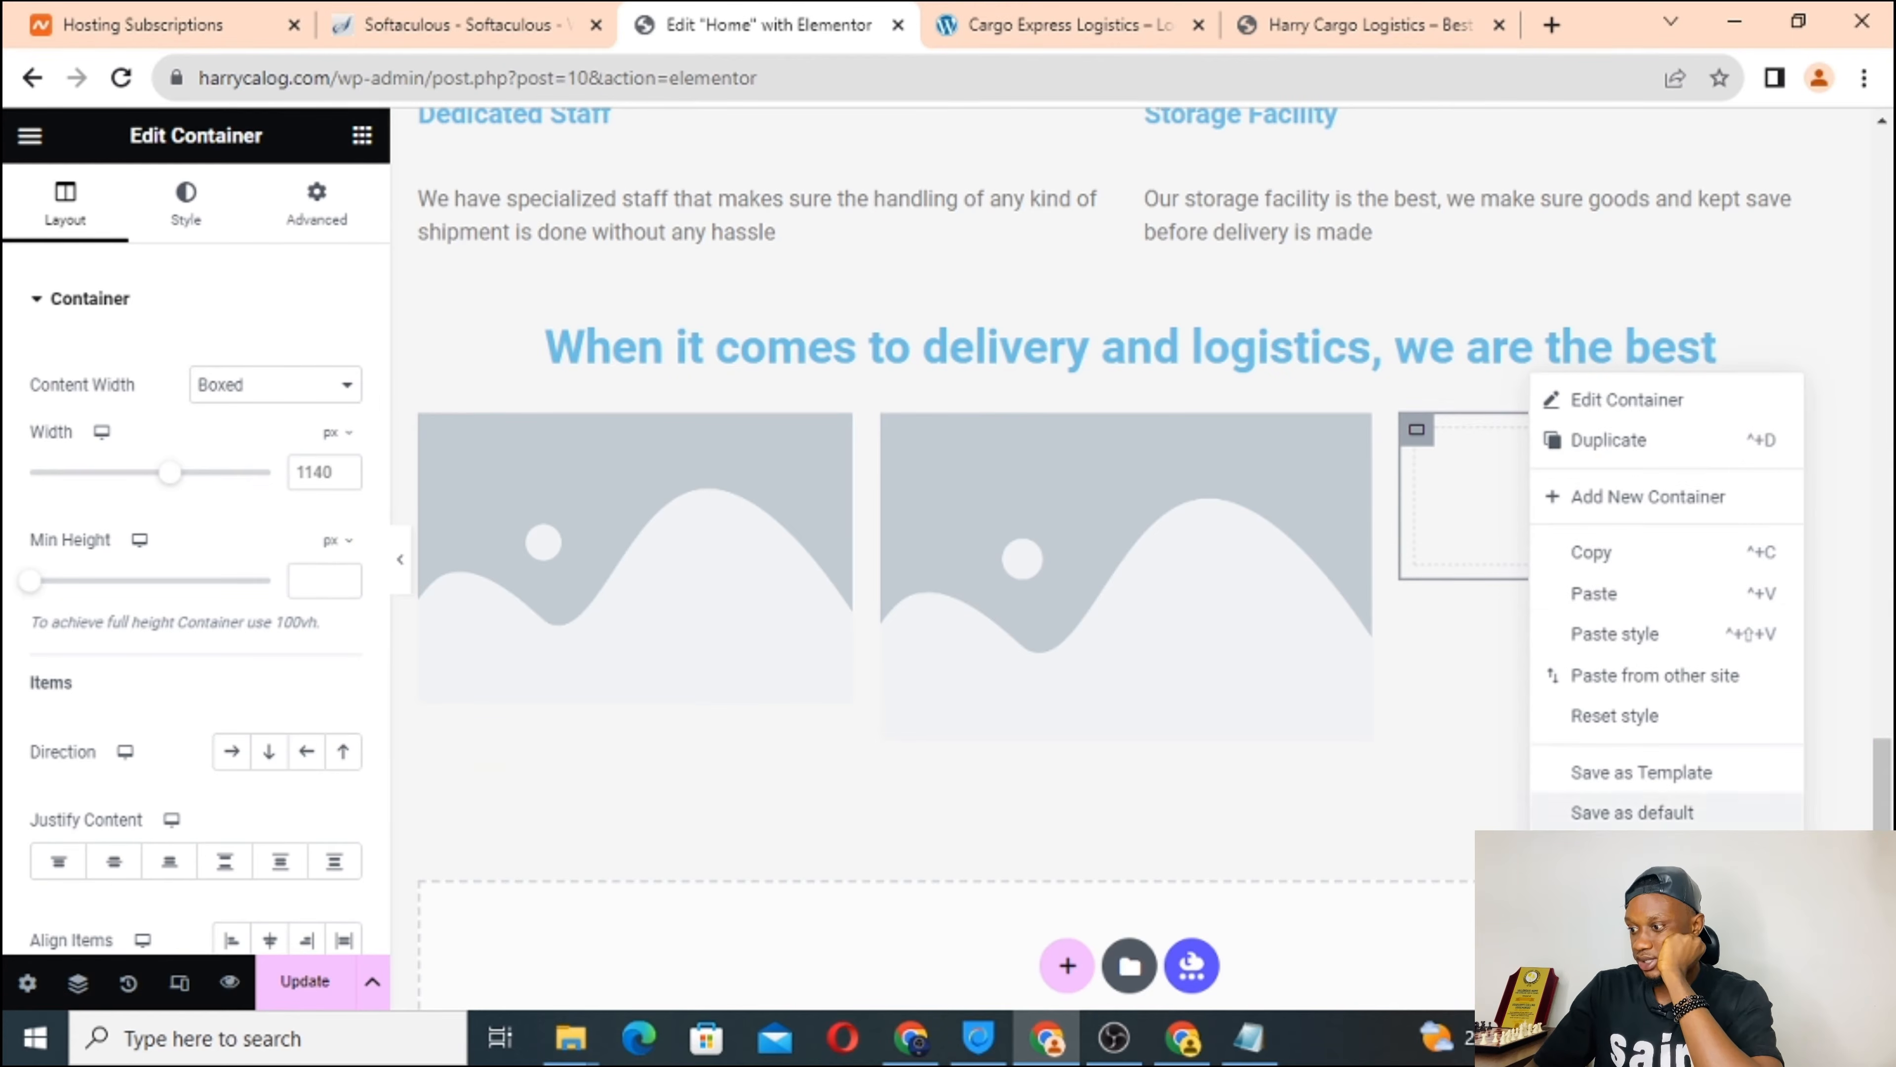
{"action": "left_click", "coordinate": [1591, 982]}
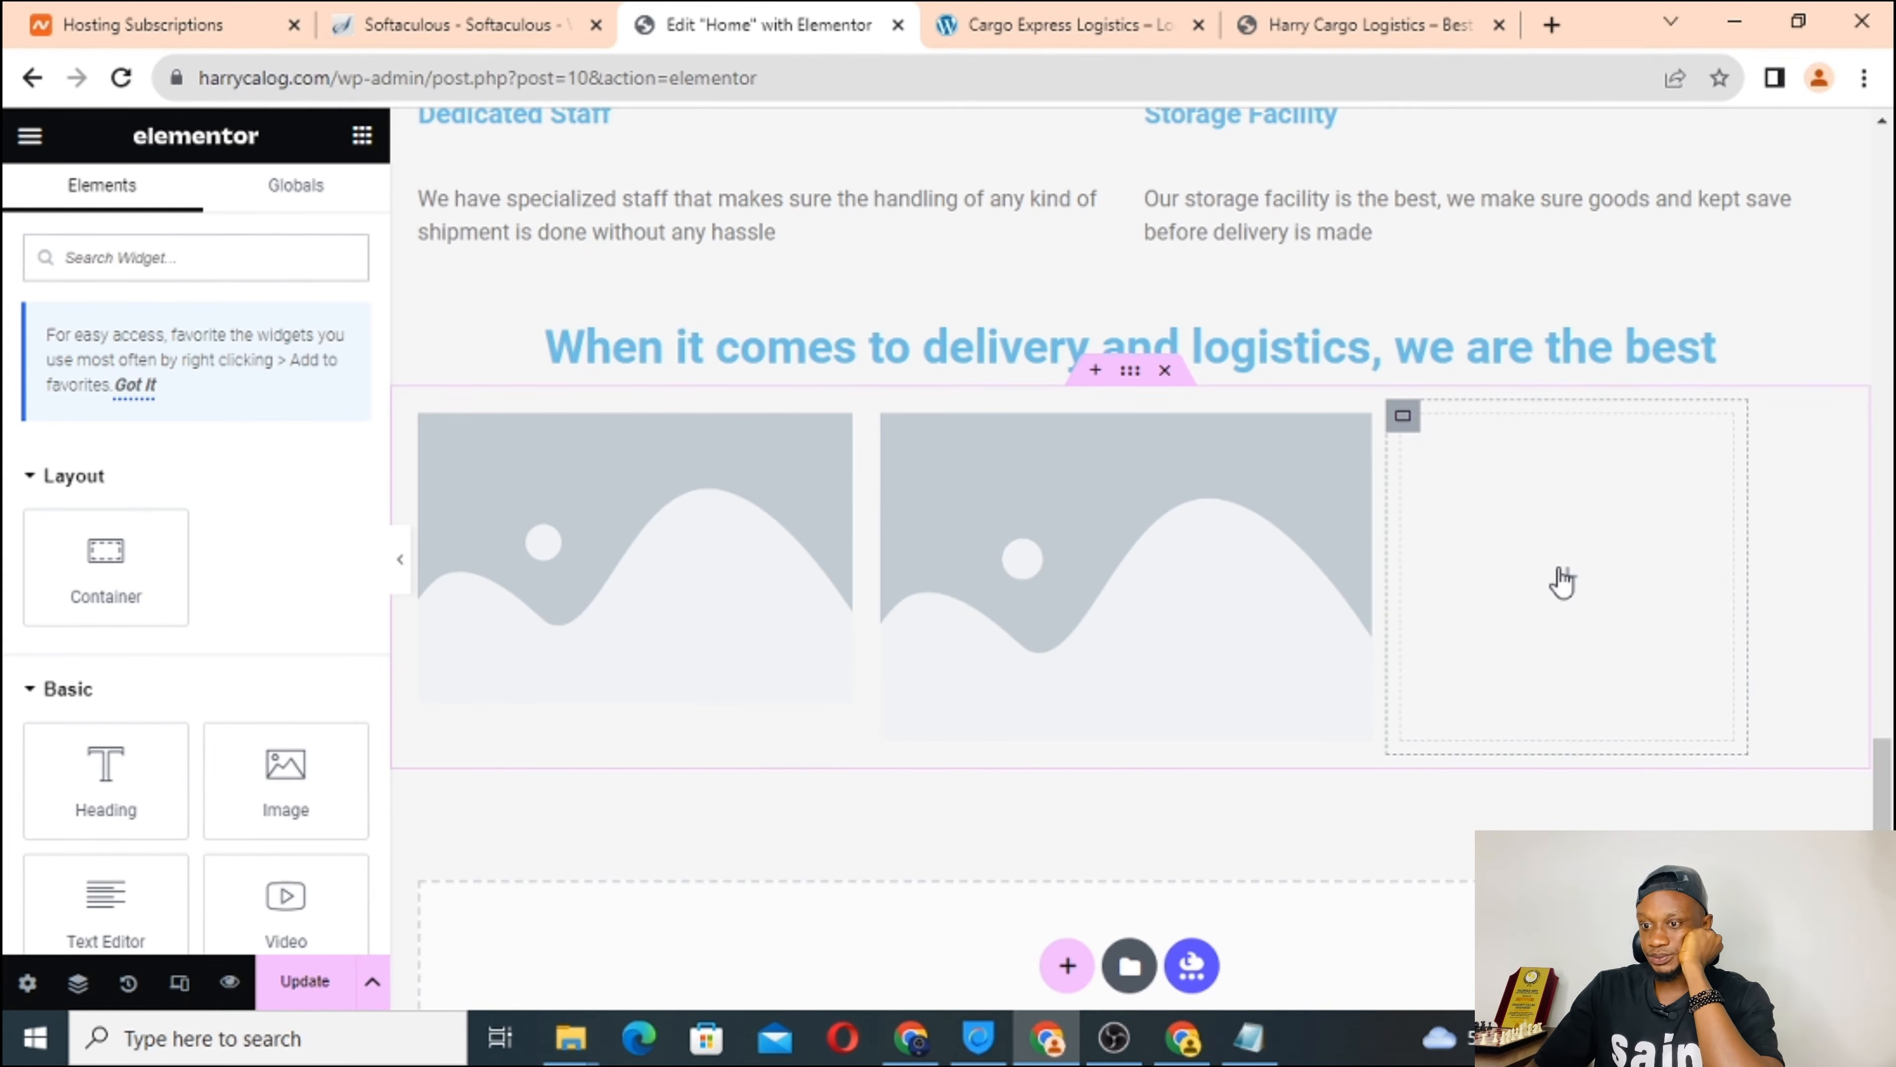
{"action": "left_click_drag", "start_coordinate": [286, 766], "coordinate": [1469, 556]}
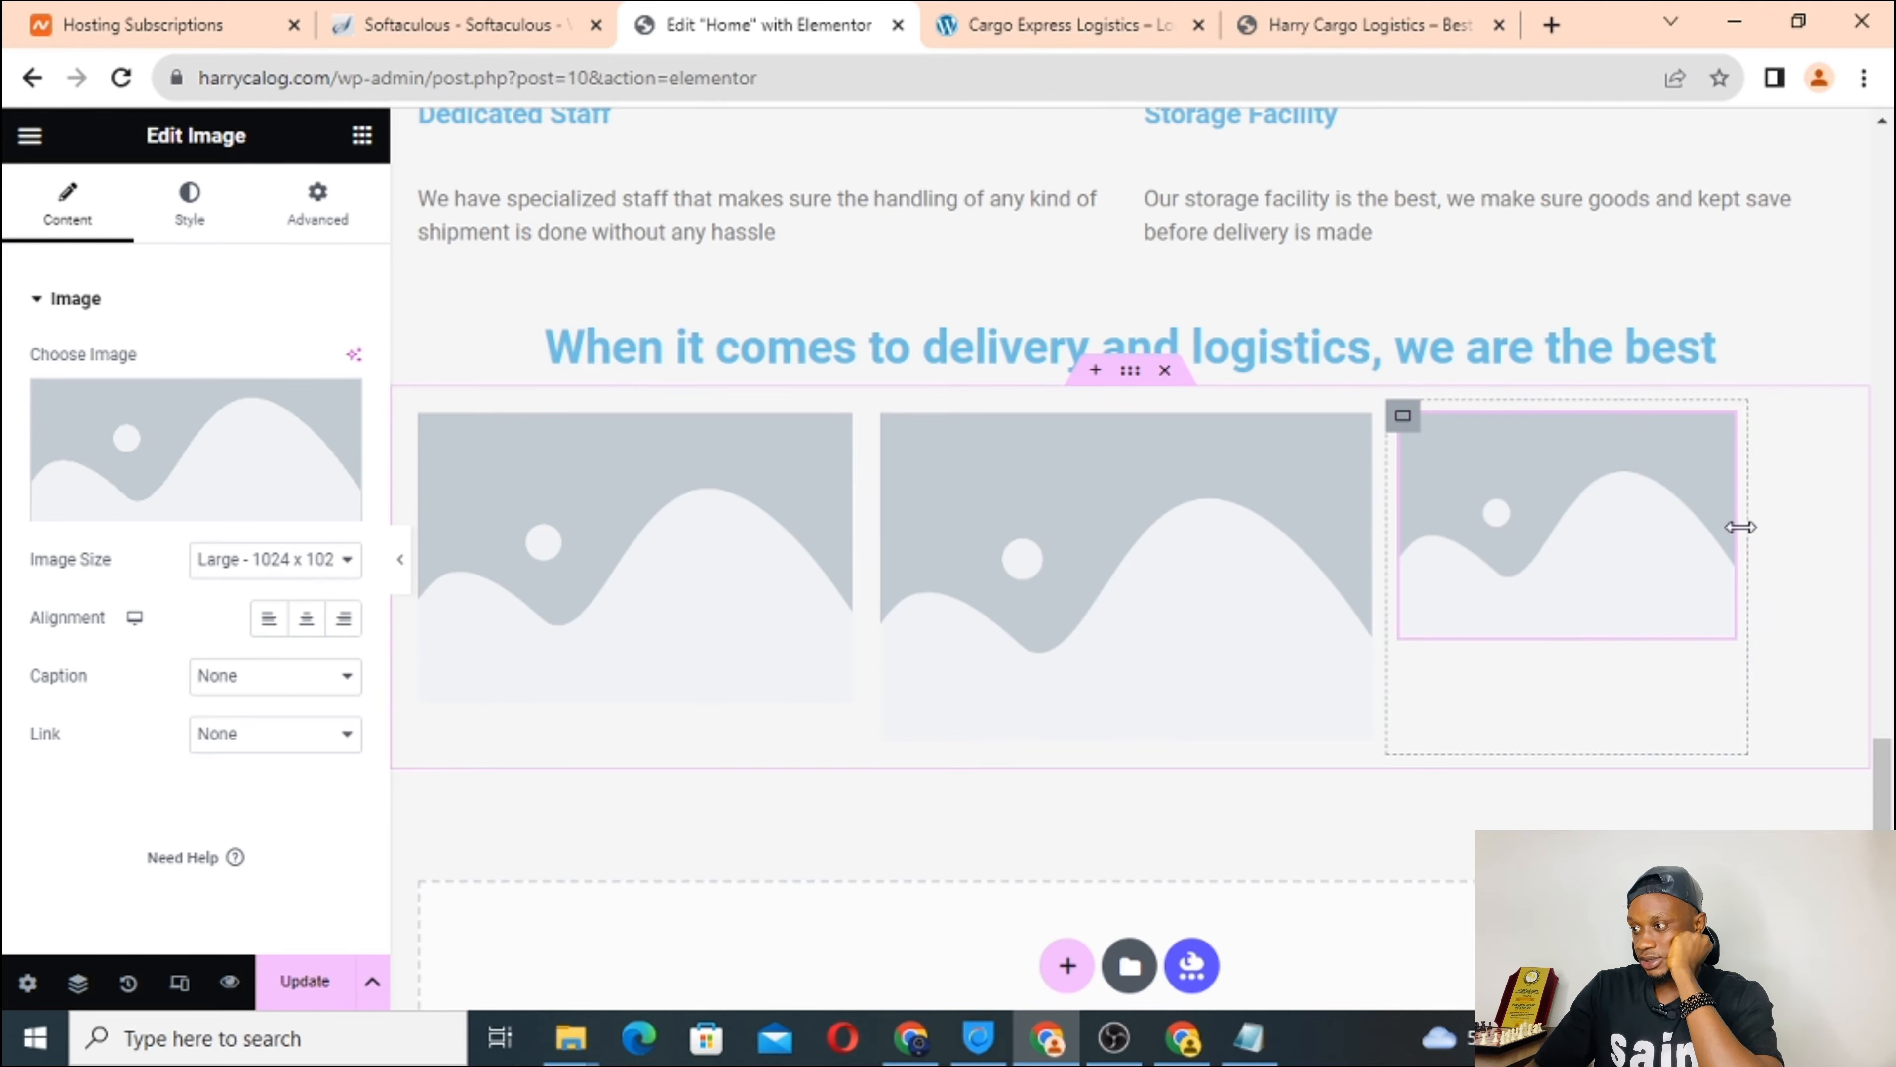
Widen the third and first image columns so the three-image row spans the page width.
{"action": "left_click_drag", "start_coordinate": [1746, 526], "coordinate": [1875, 546]}
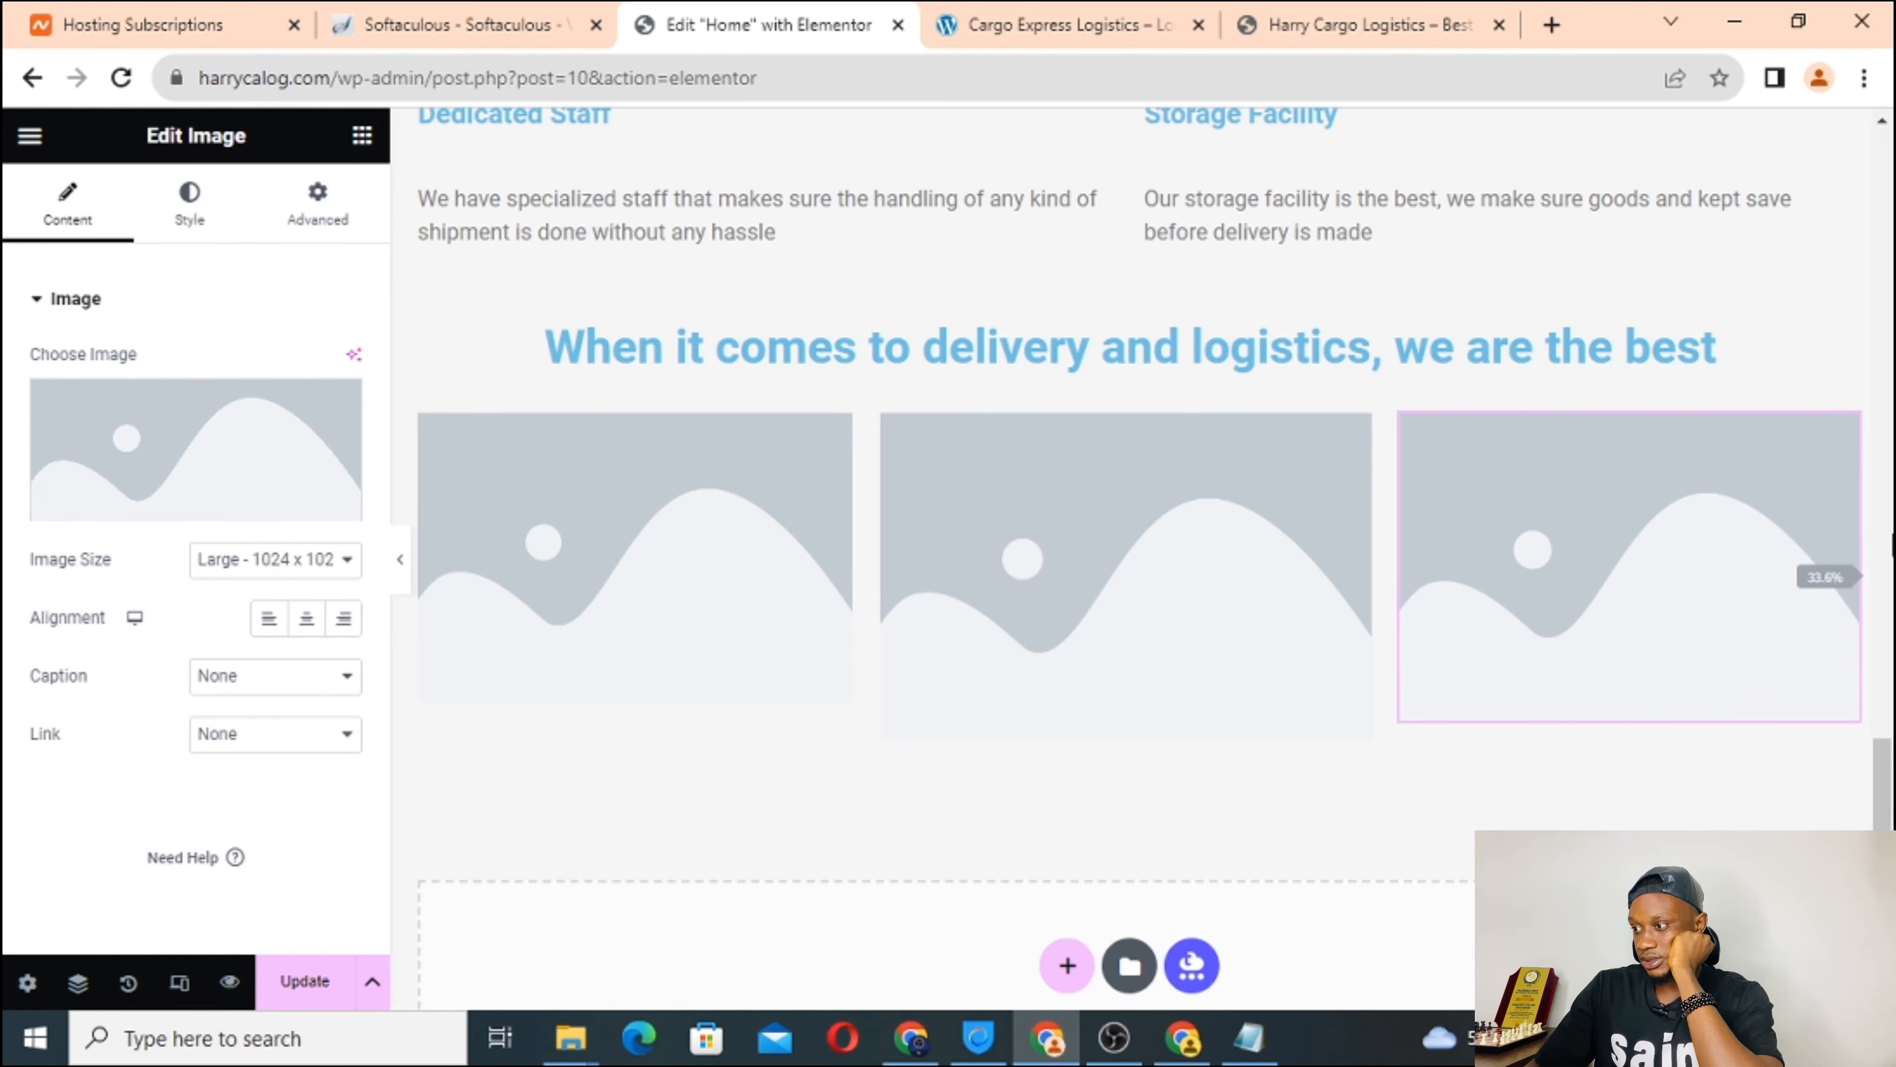
{"action": "left_click_drag", "start_coordinate": [1892, 545], "coordinate": [1893, 546]}
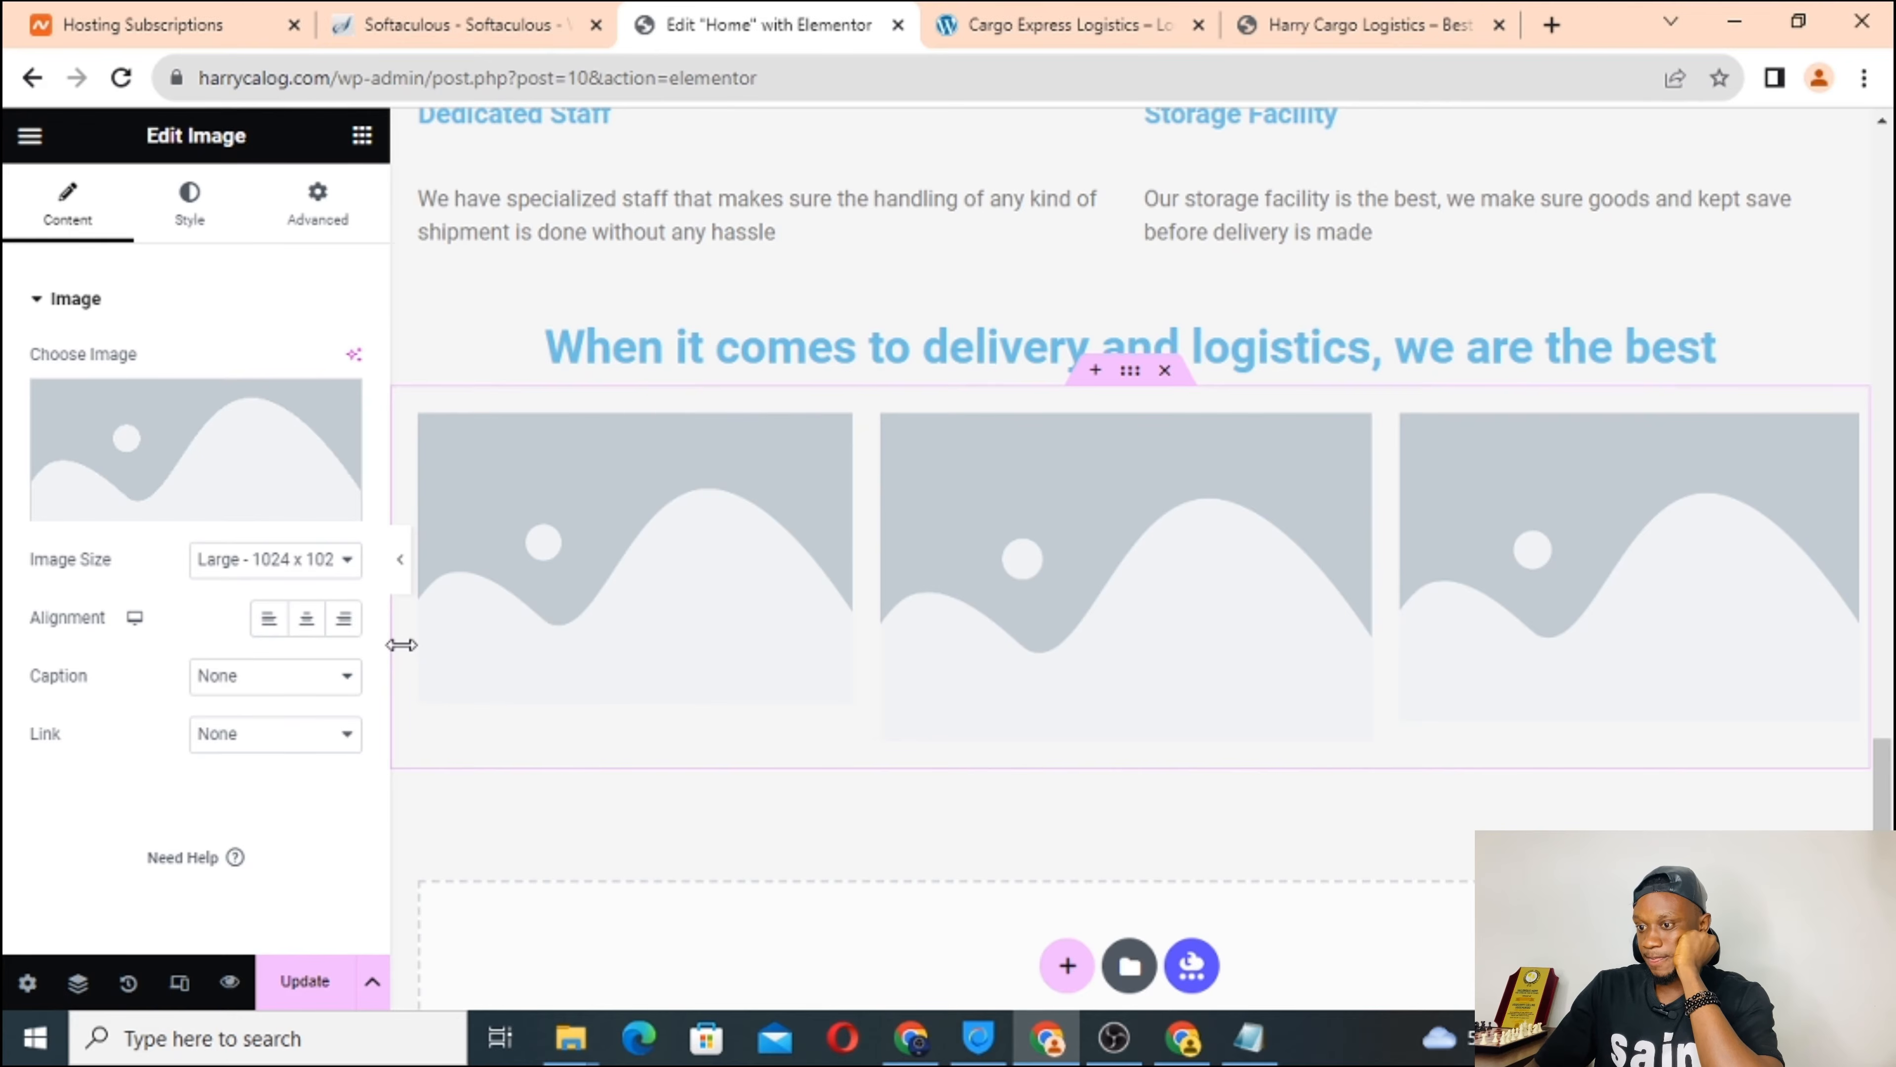
{"action": "left_click", "coordinate": [387, 663]}
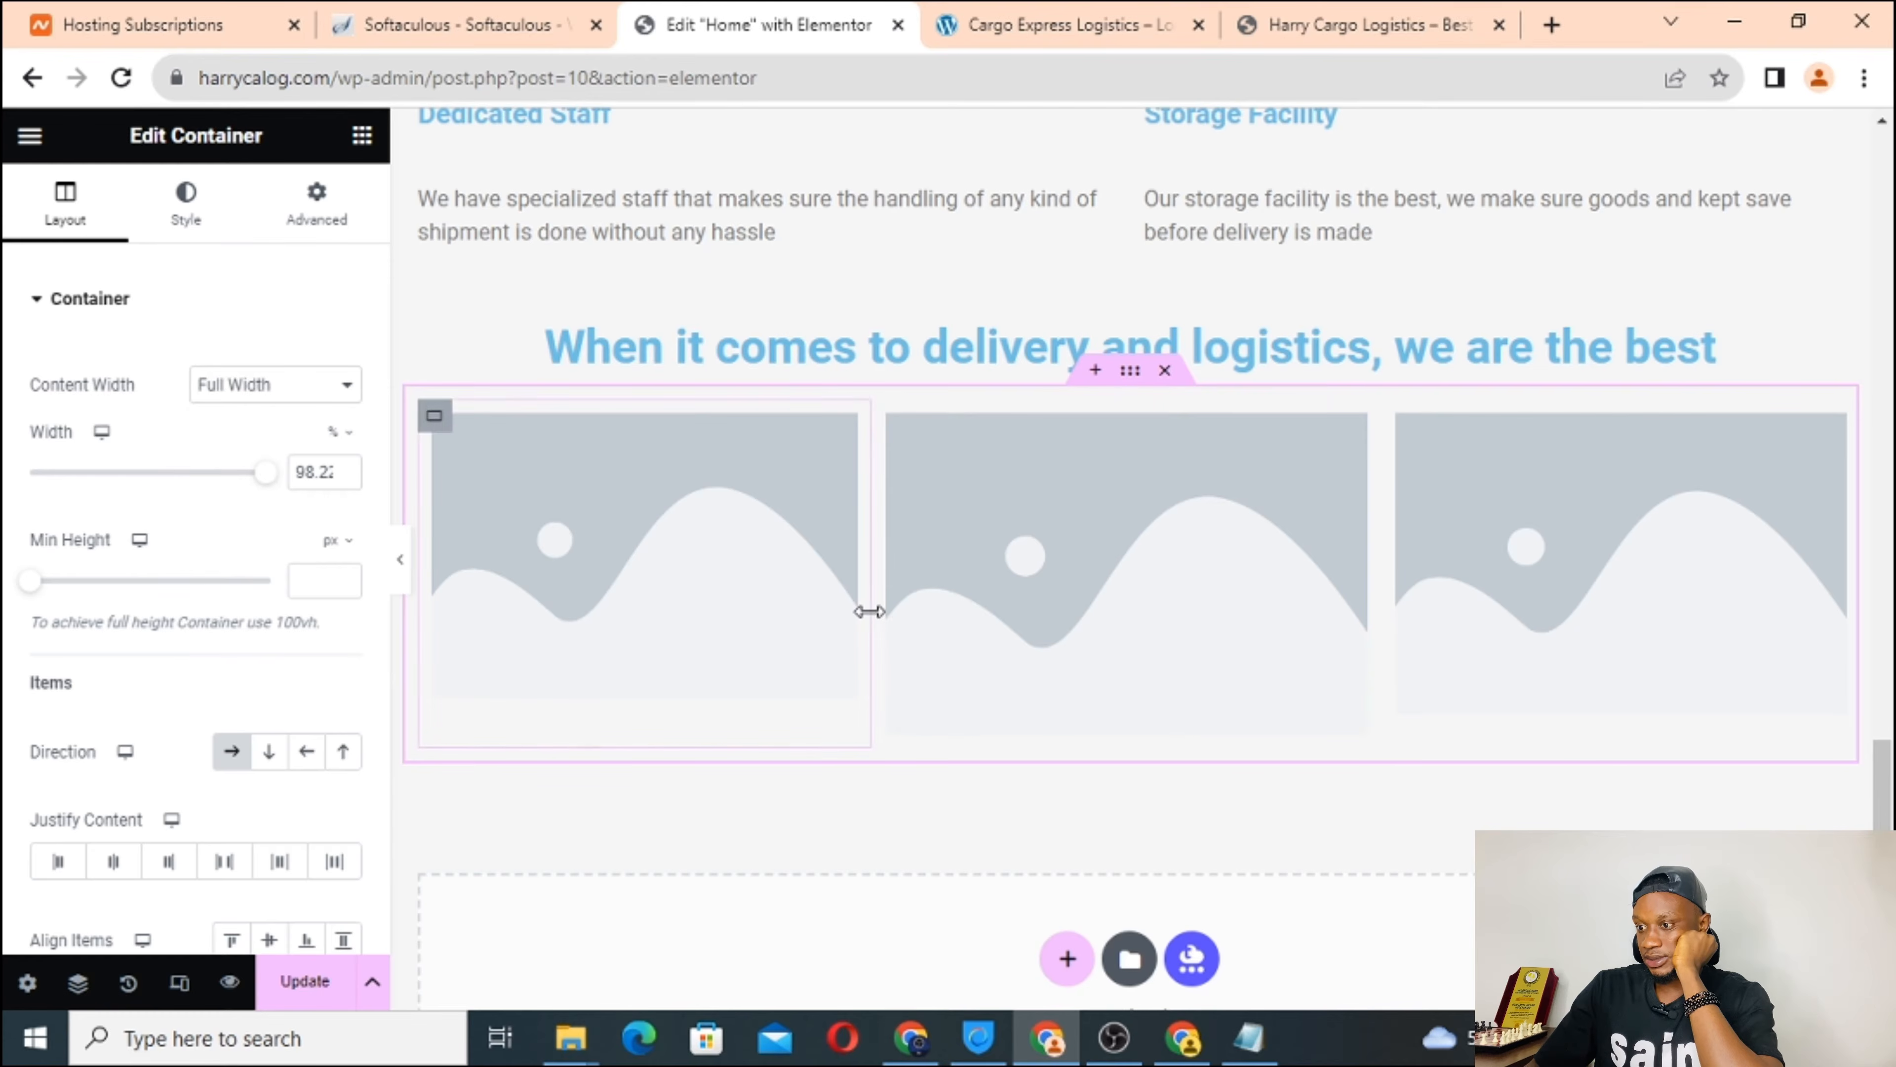
{"action": "left_click_drag", "start_coordinate": [870, 611], "coordinate": [926, 609]}
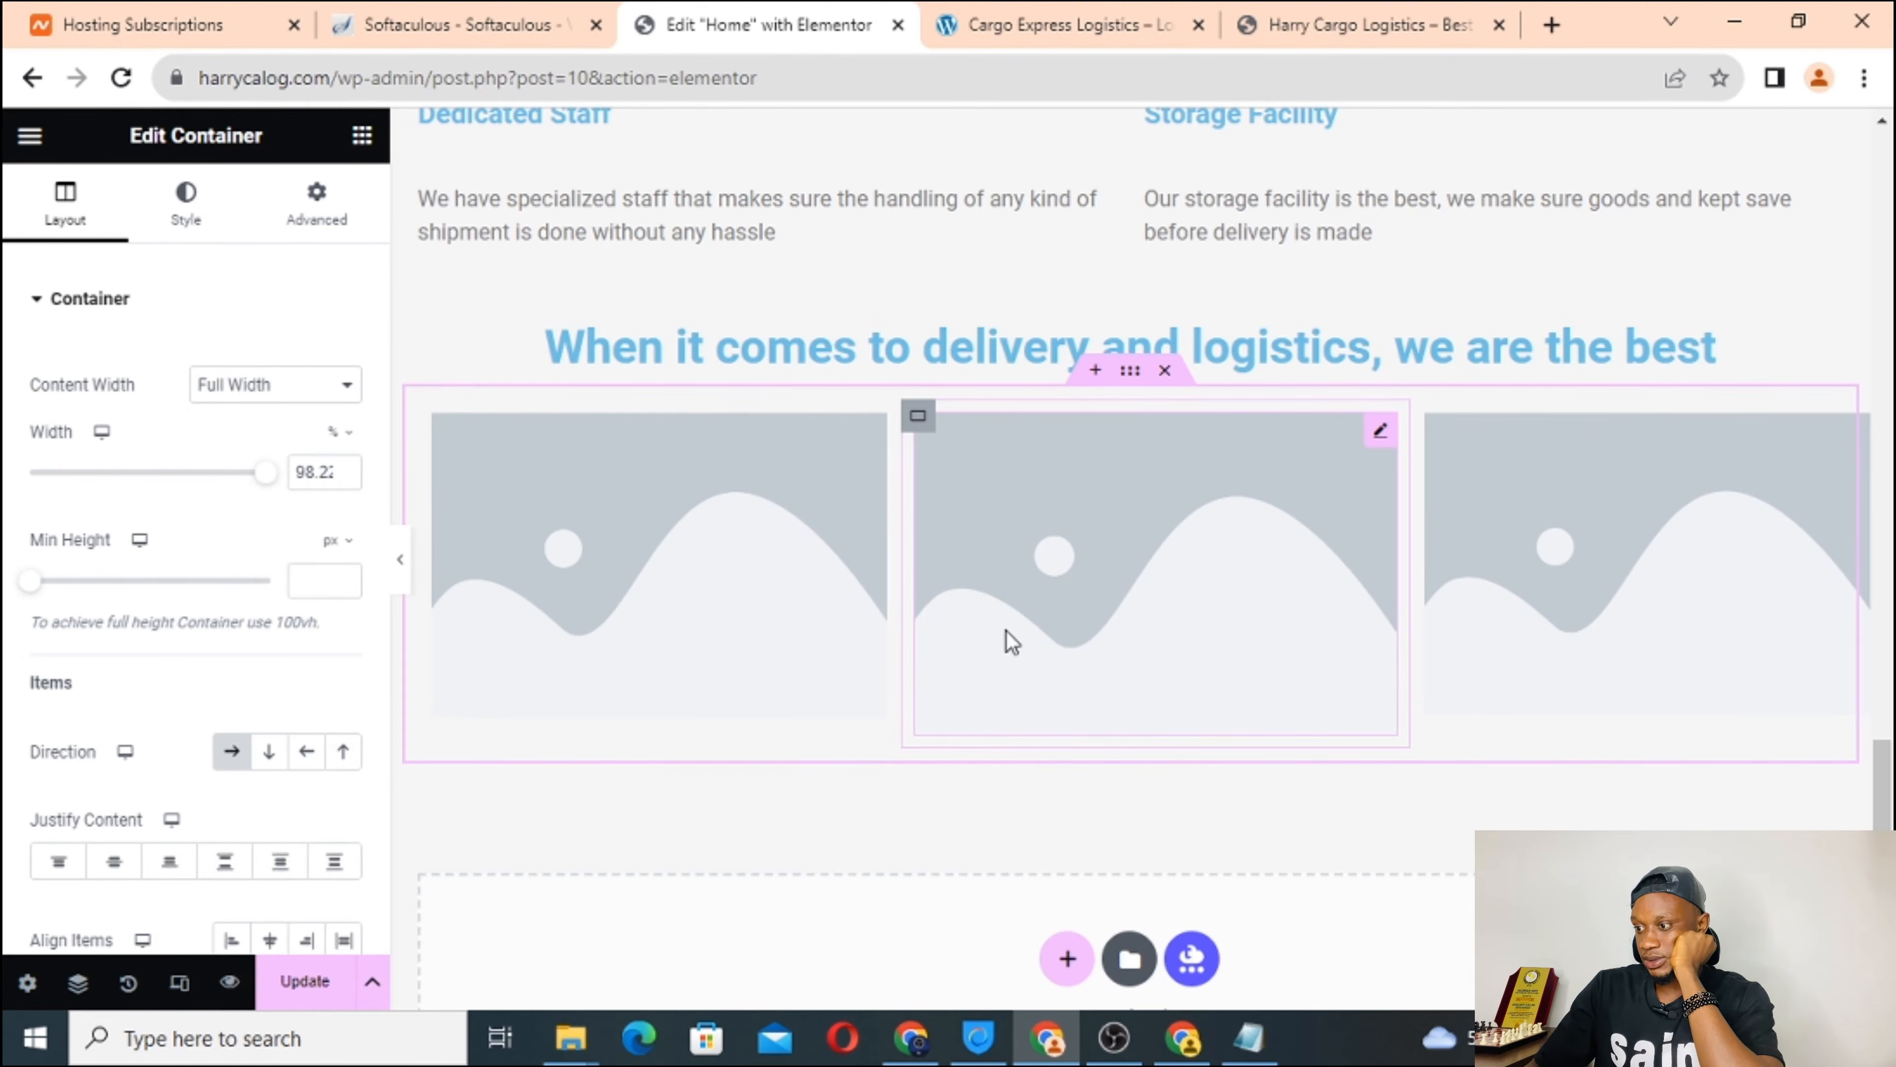
{"action": "scroll", "coordinate": [826, 804], "scroll_direction": "down", "scroll_amount": 2}
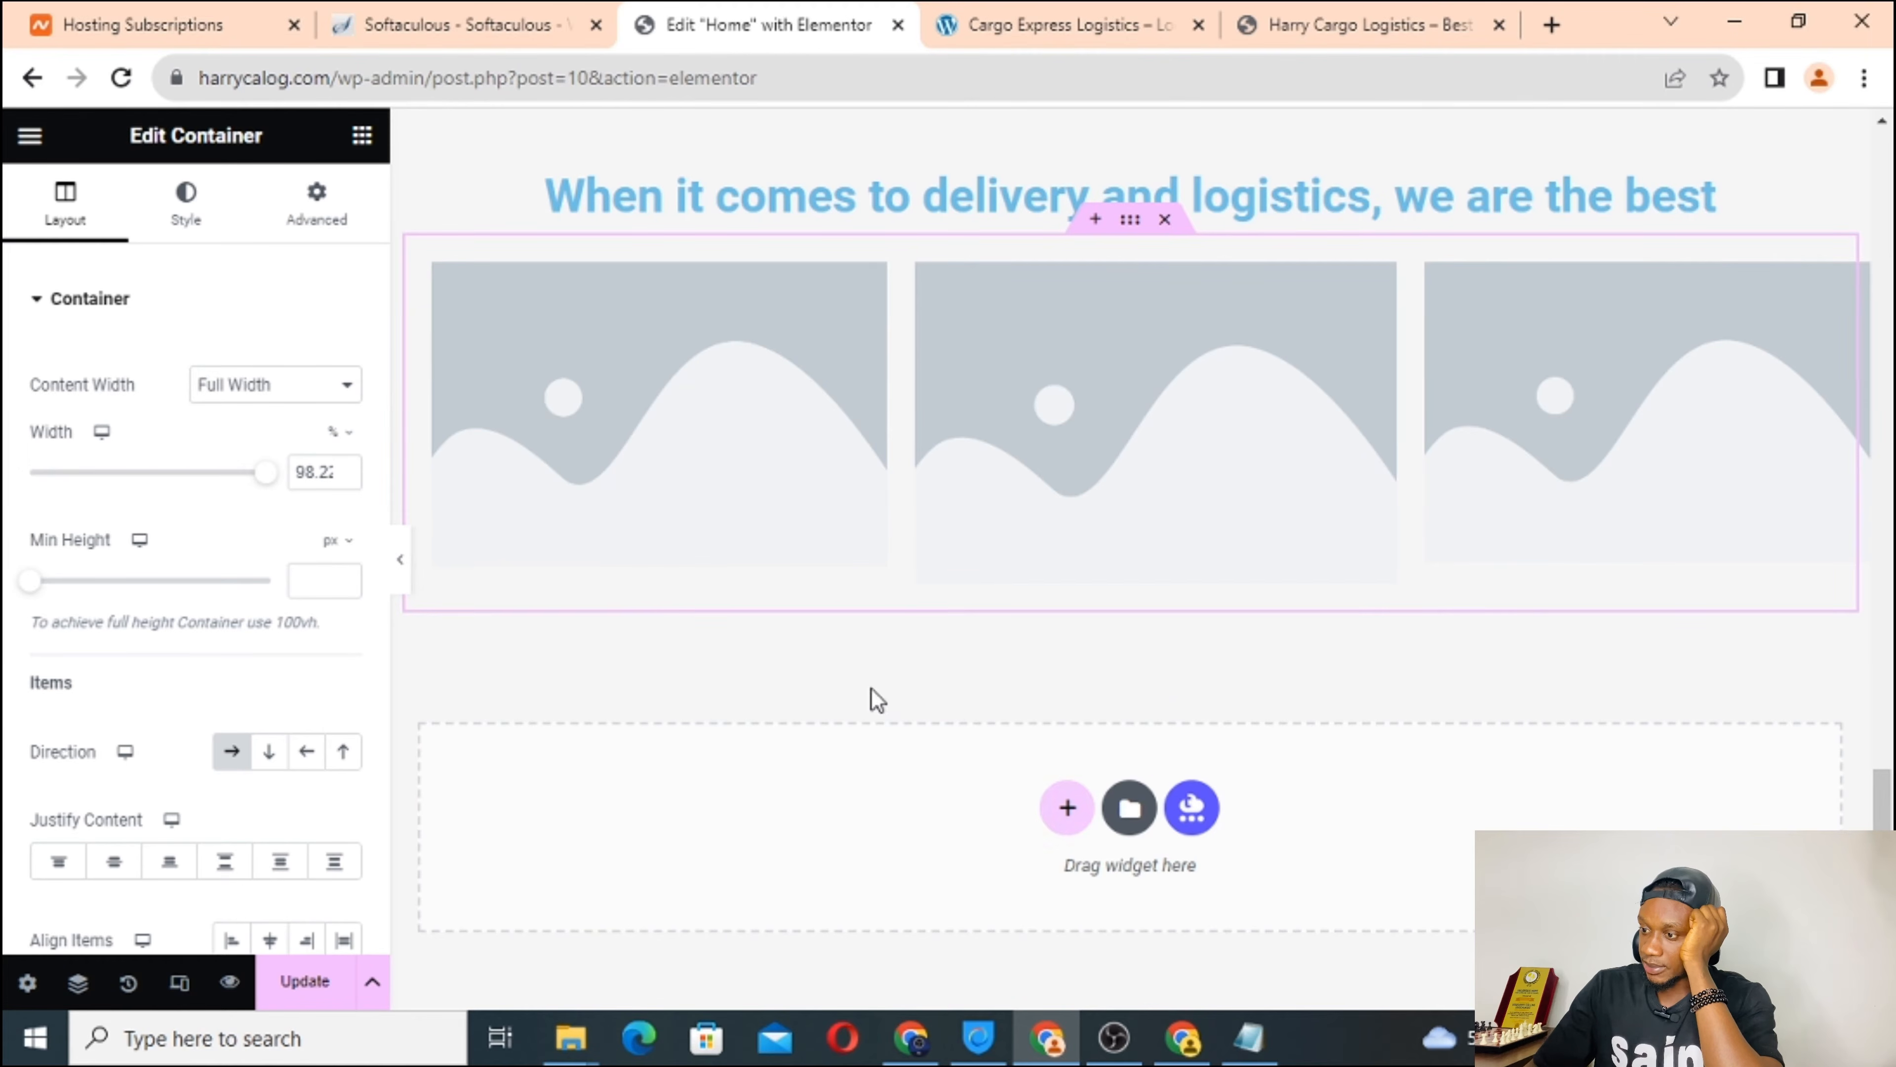
{"action": "left_click", "coordinate": [1105, 9]}
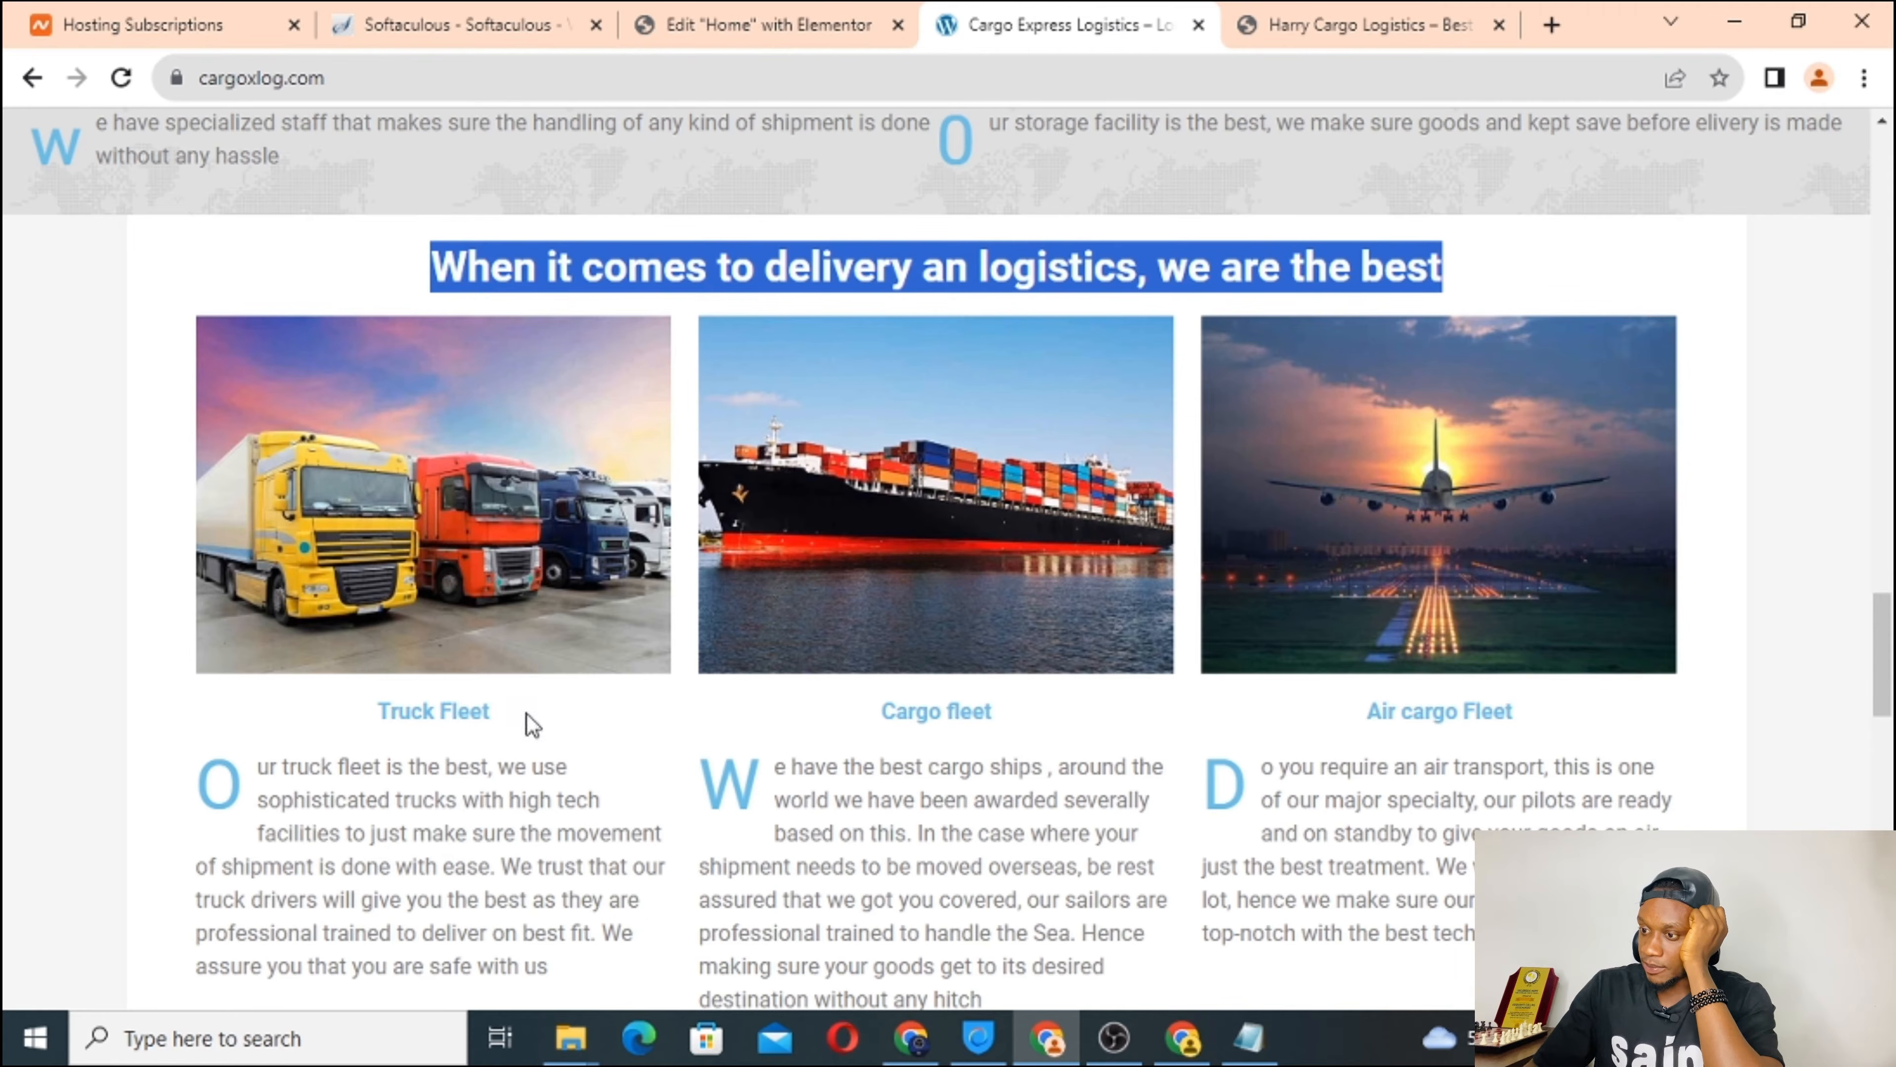
{"action": "left_click", "coordinate": [810, 24]}
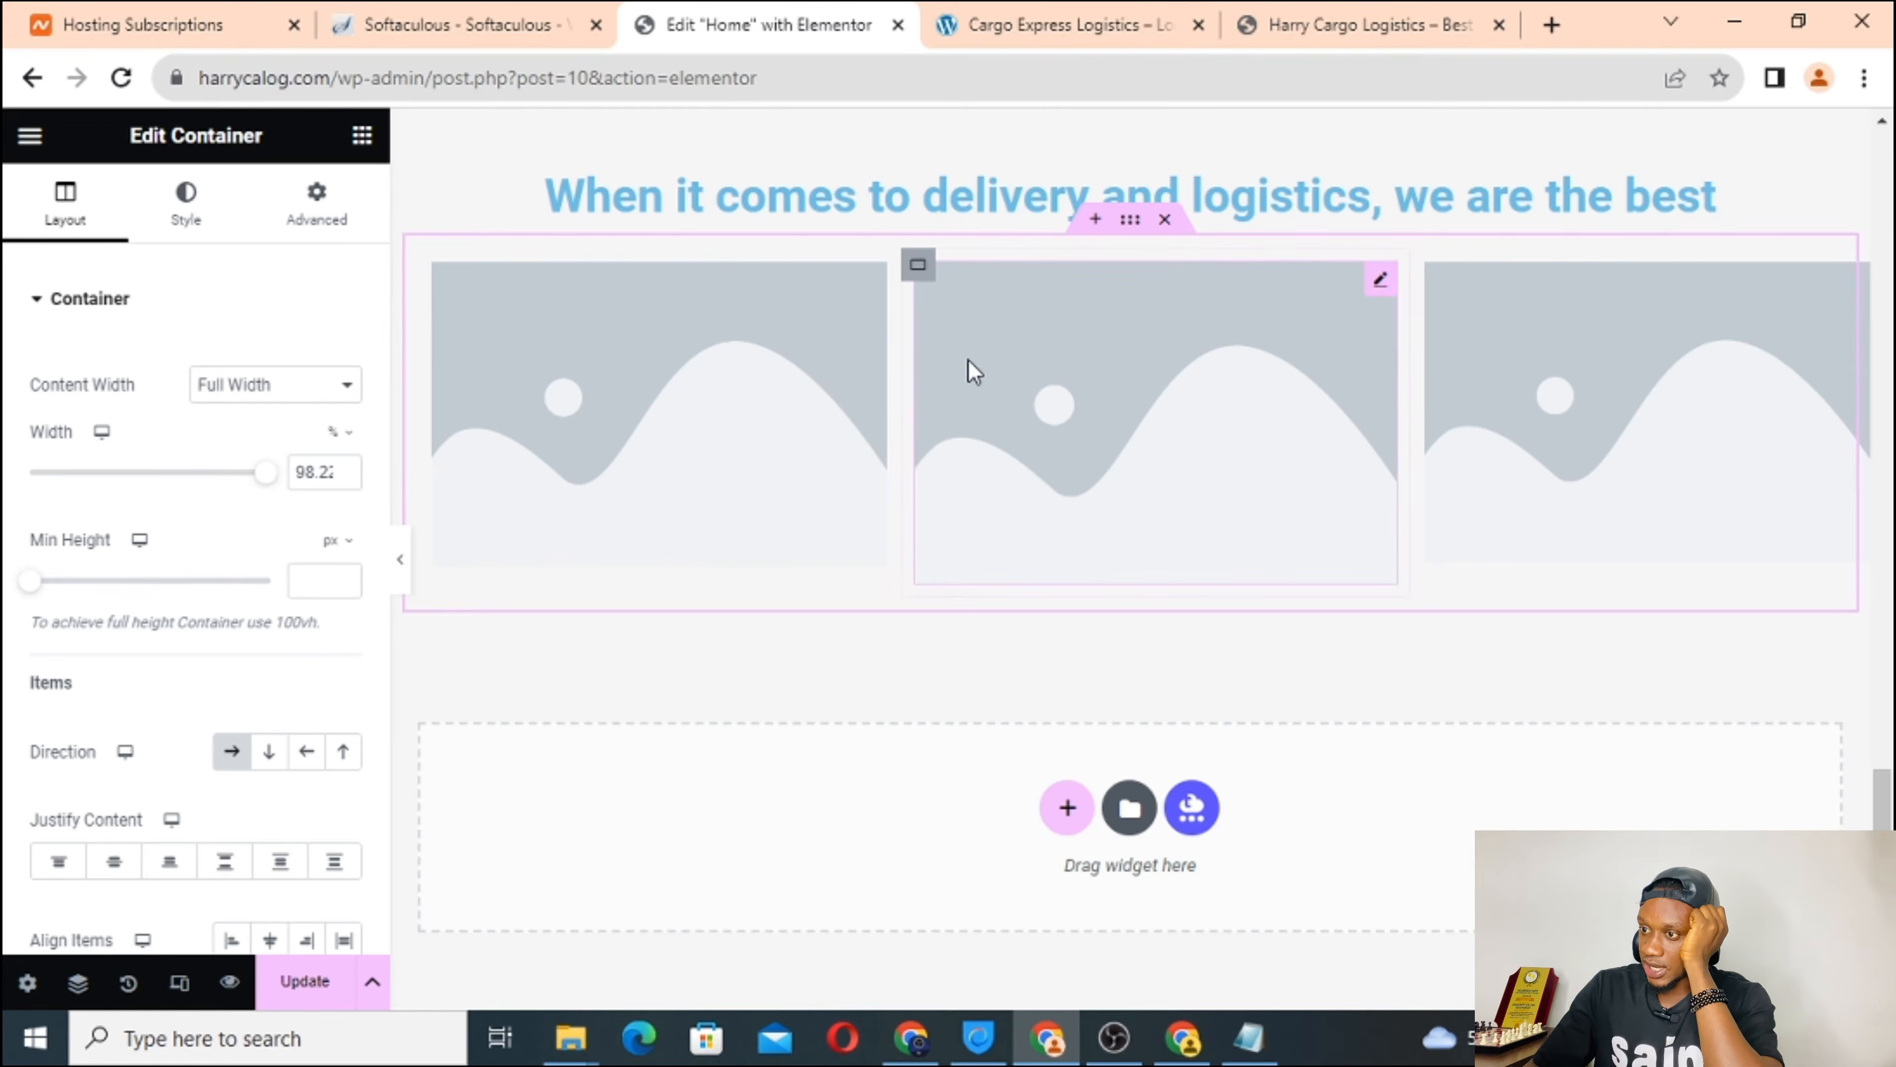
{"action": "scroll", "coordinate": [967, 358], "scroll_direction": "up", "scroll_amount": 6}
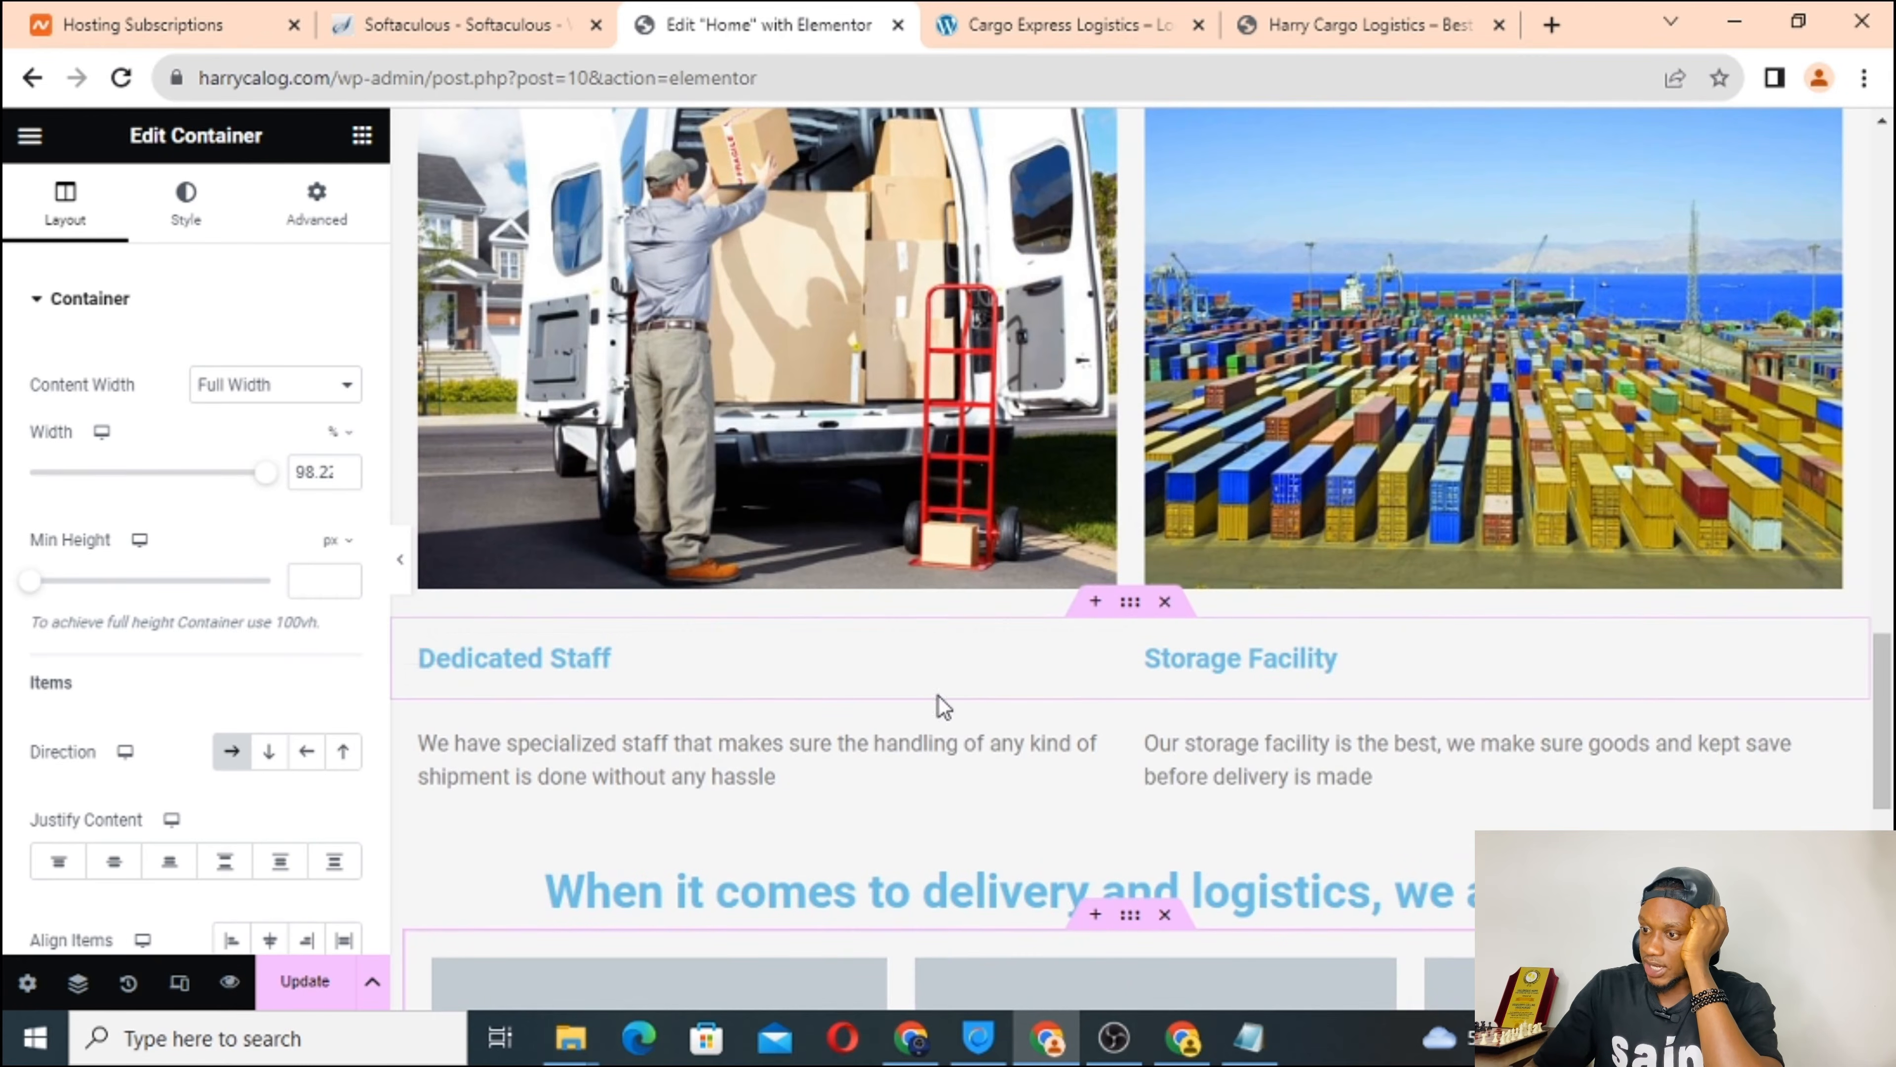
{"action": "scroll", "coordinate": [937, 703], "scroll_direction": "down", "scroll_amount": 6}
{"action": "scroll", "coordinate": [938, 709], "scroll_direction": "down", "scroll_amount": 2}
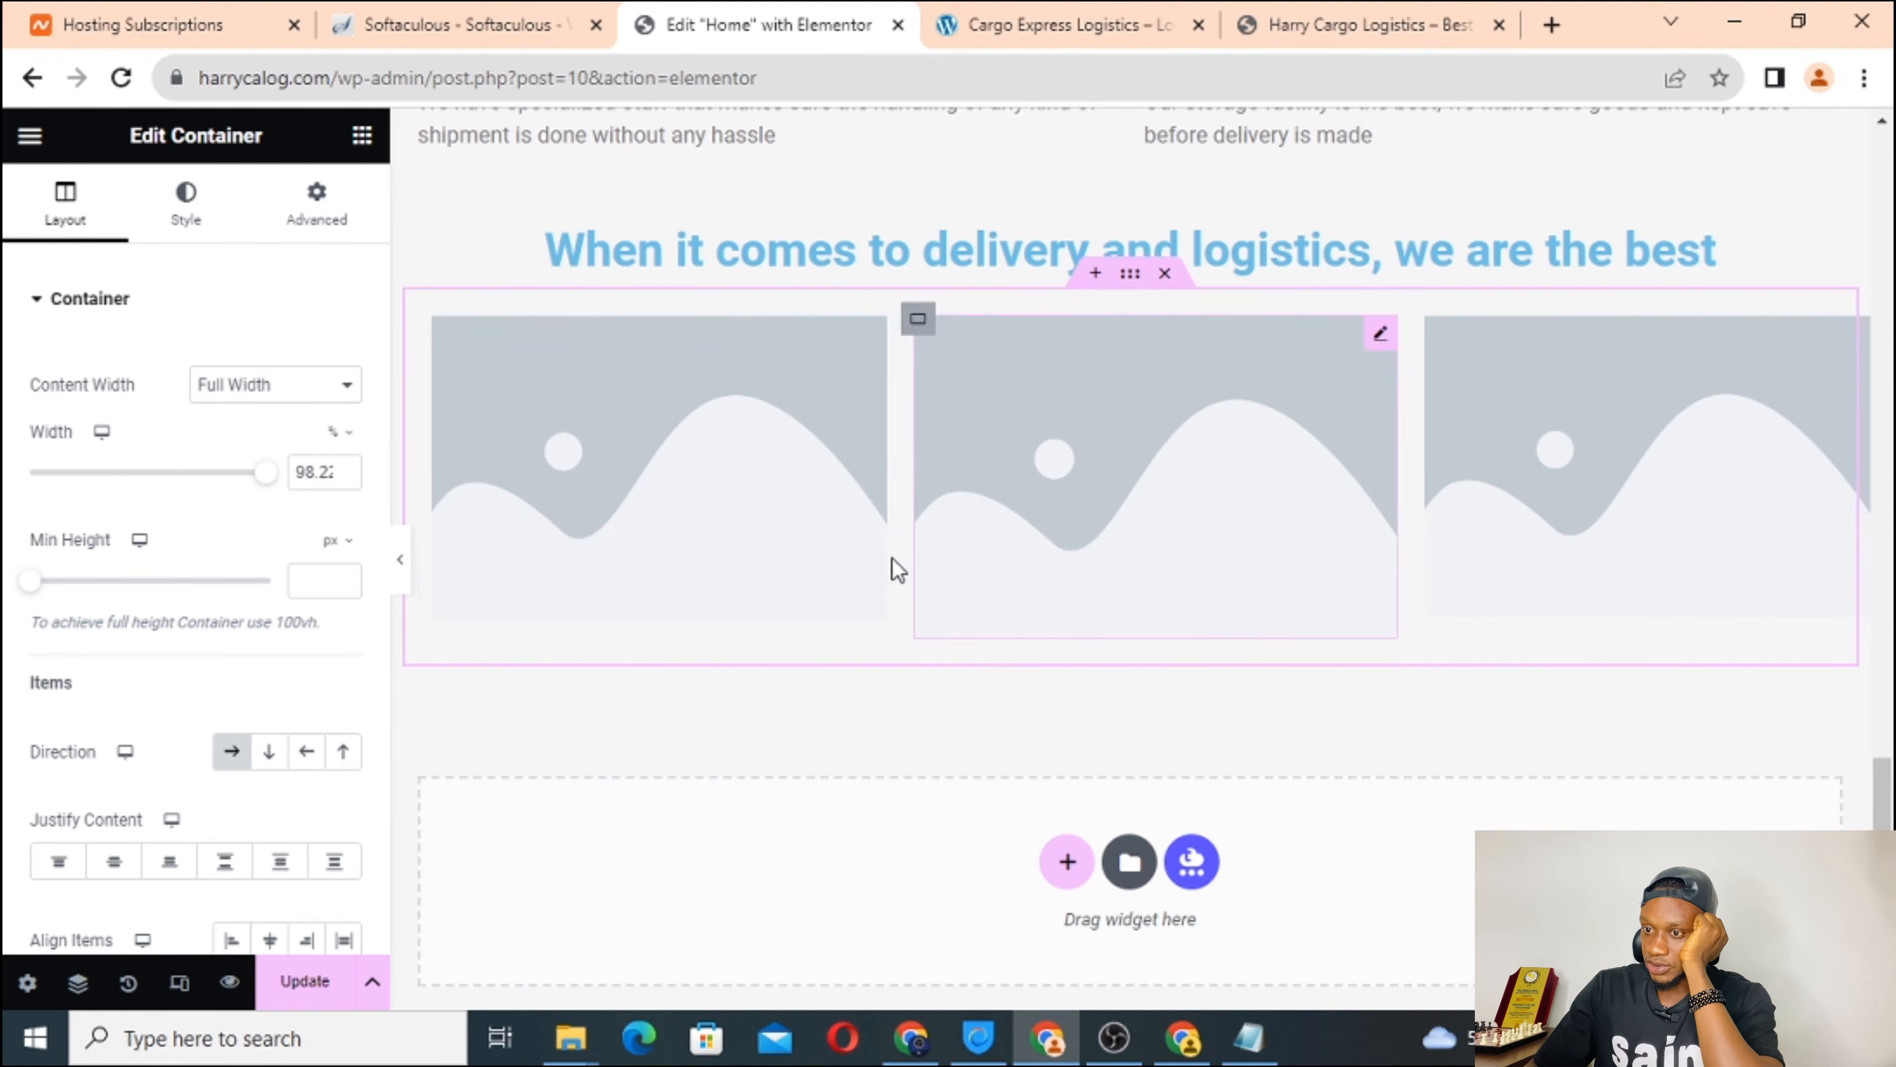
Add a Heading widget beneath each of the first, second and third image placeholders.
{"action": "left_click", "coordinate": [366, 139]}
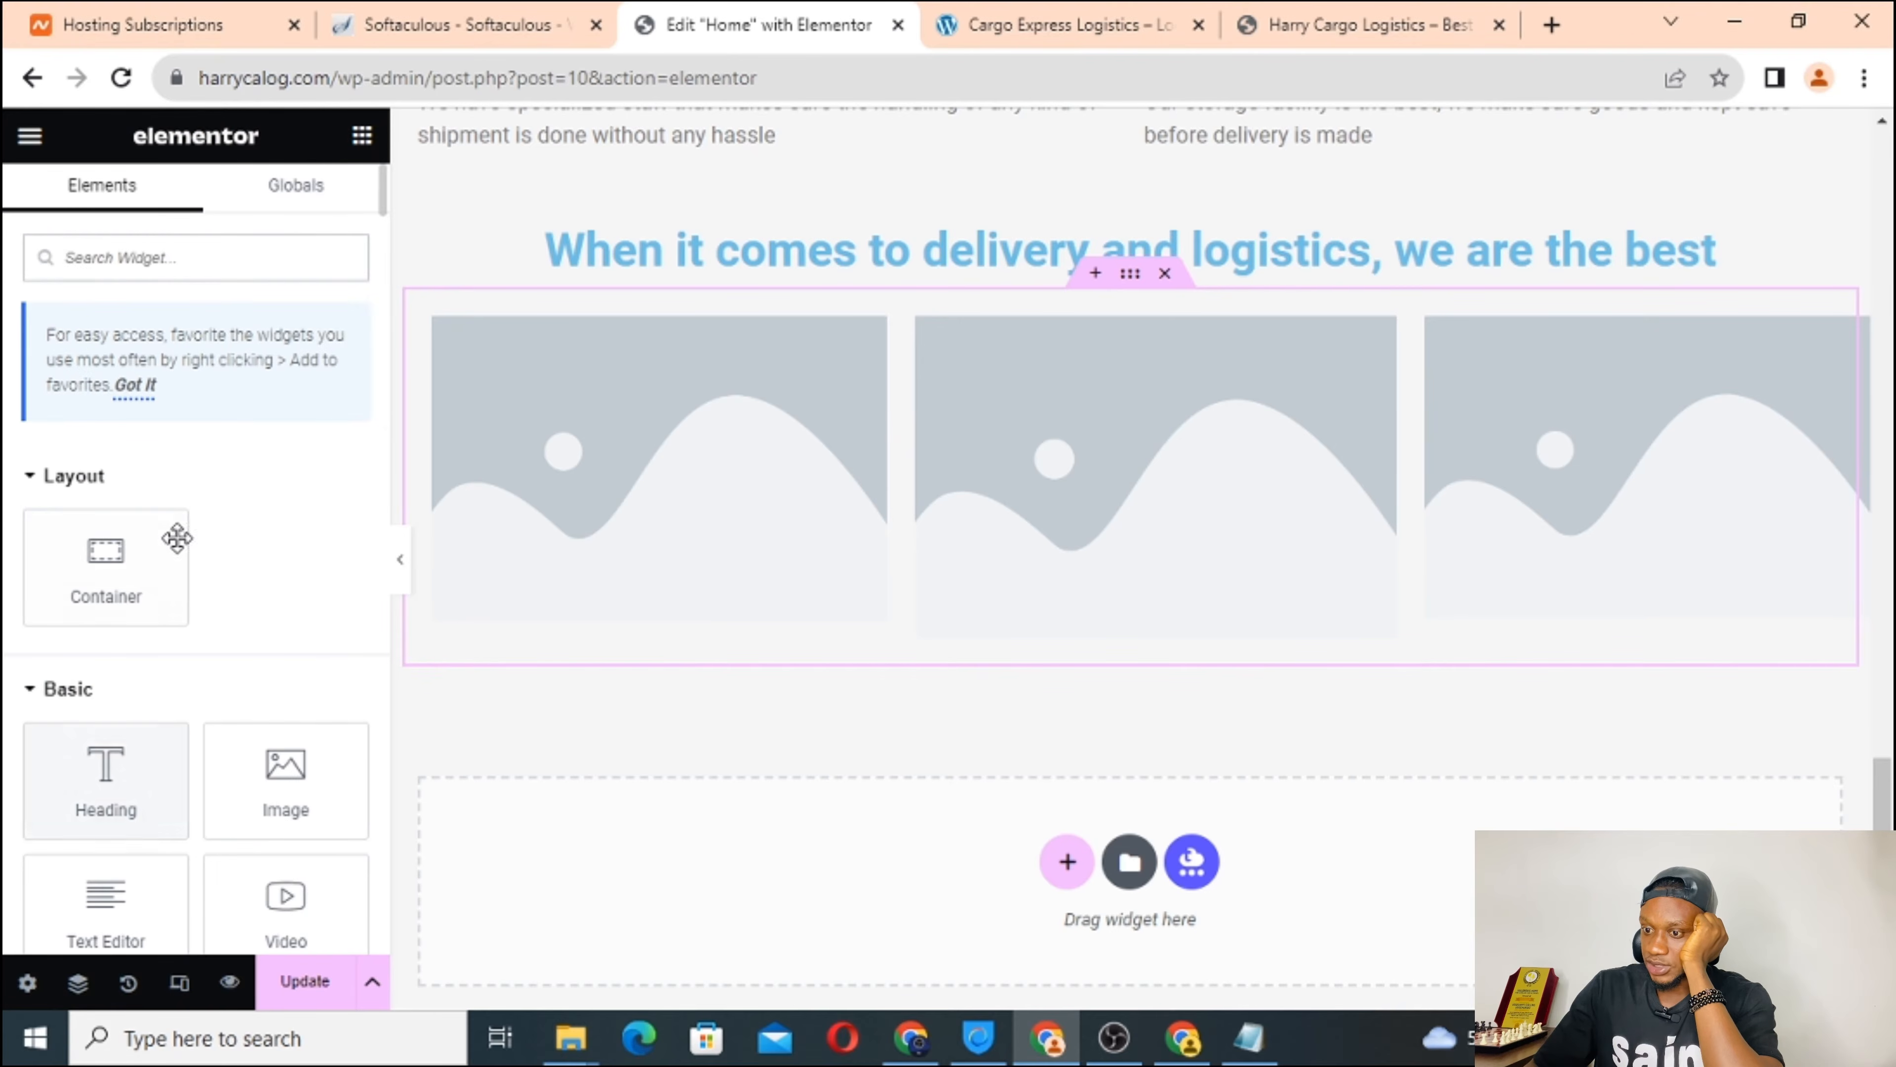
{"action": "scroll", "coordinate": [254, 529], "scroll_direction": "down", "scroll_amount": 4}
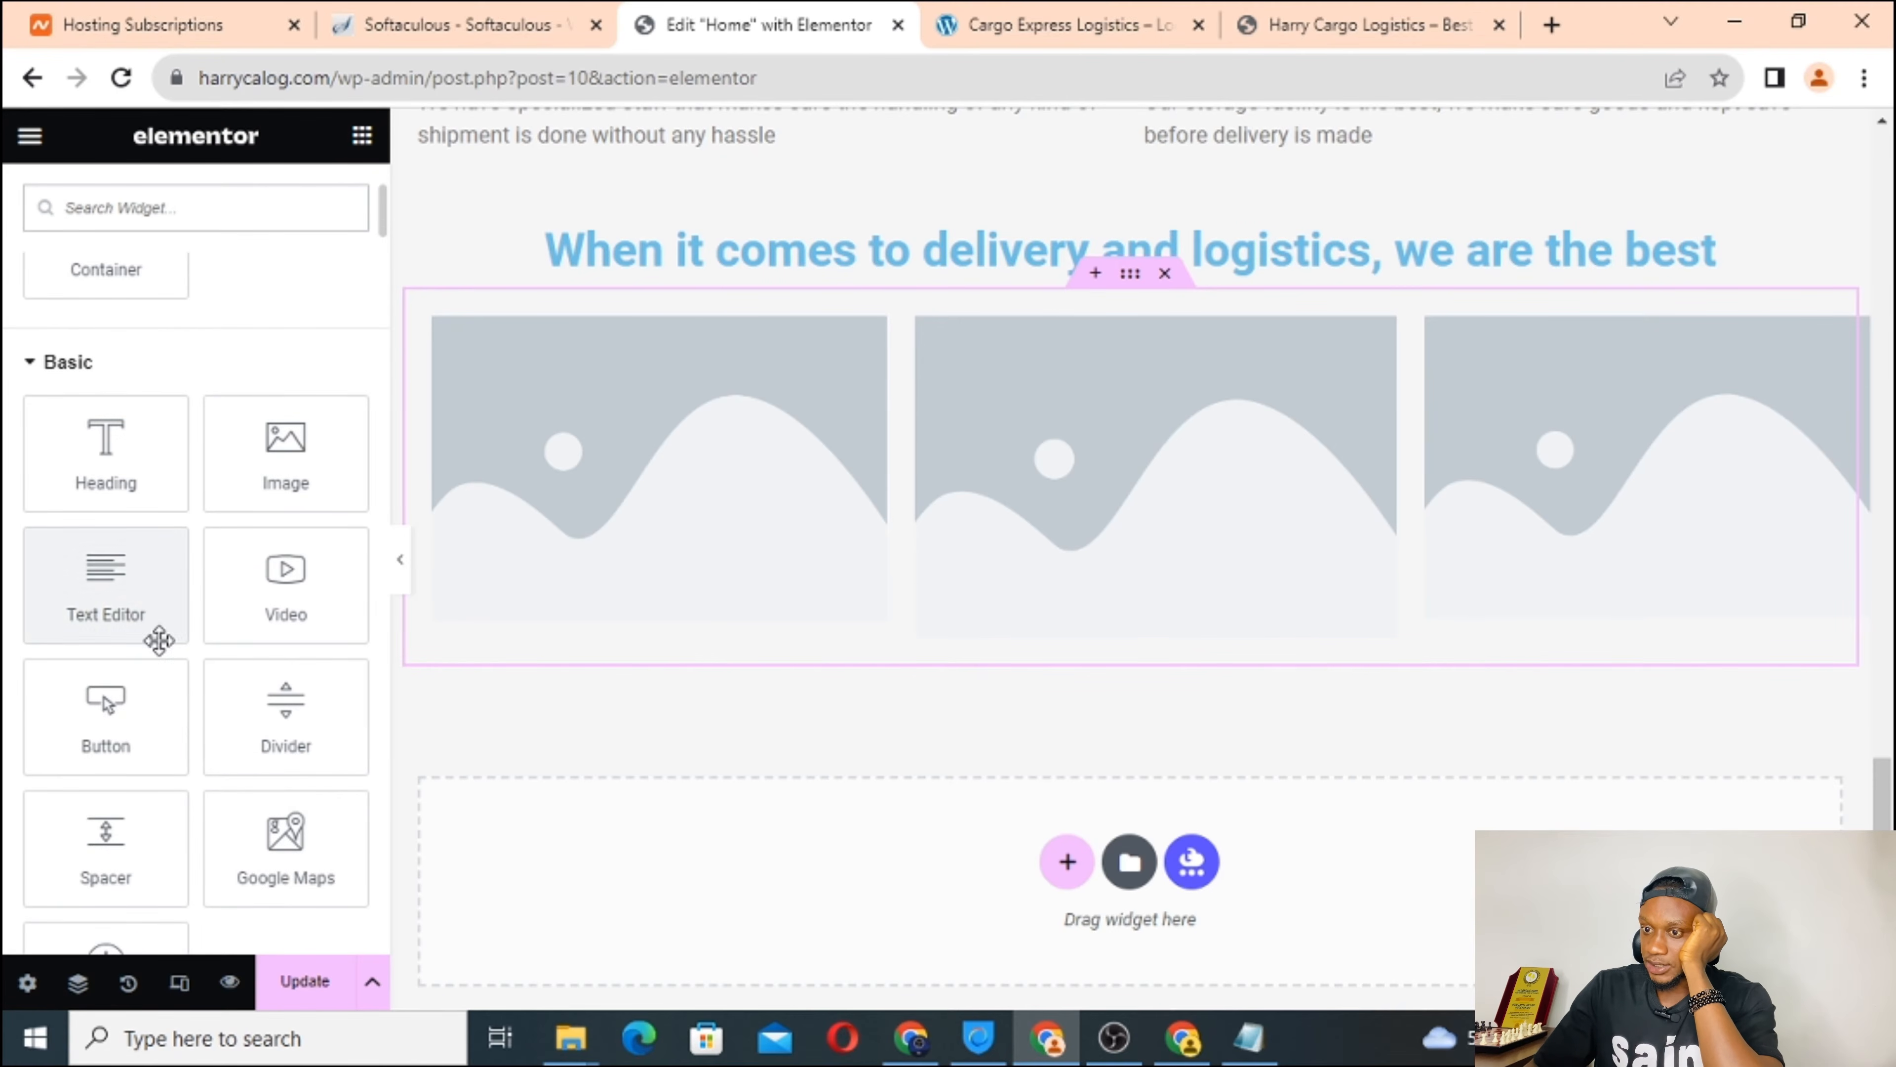
{"action": "left_click_drag", "start_coordinate": [92, 456], "coordinate": [520, 587]}
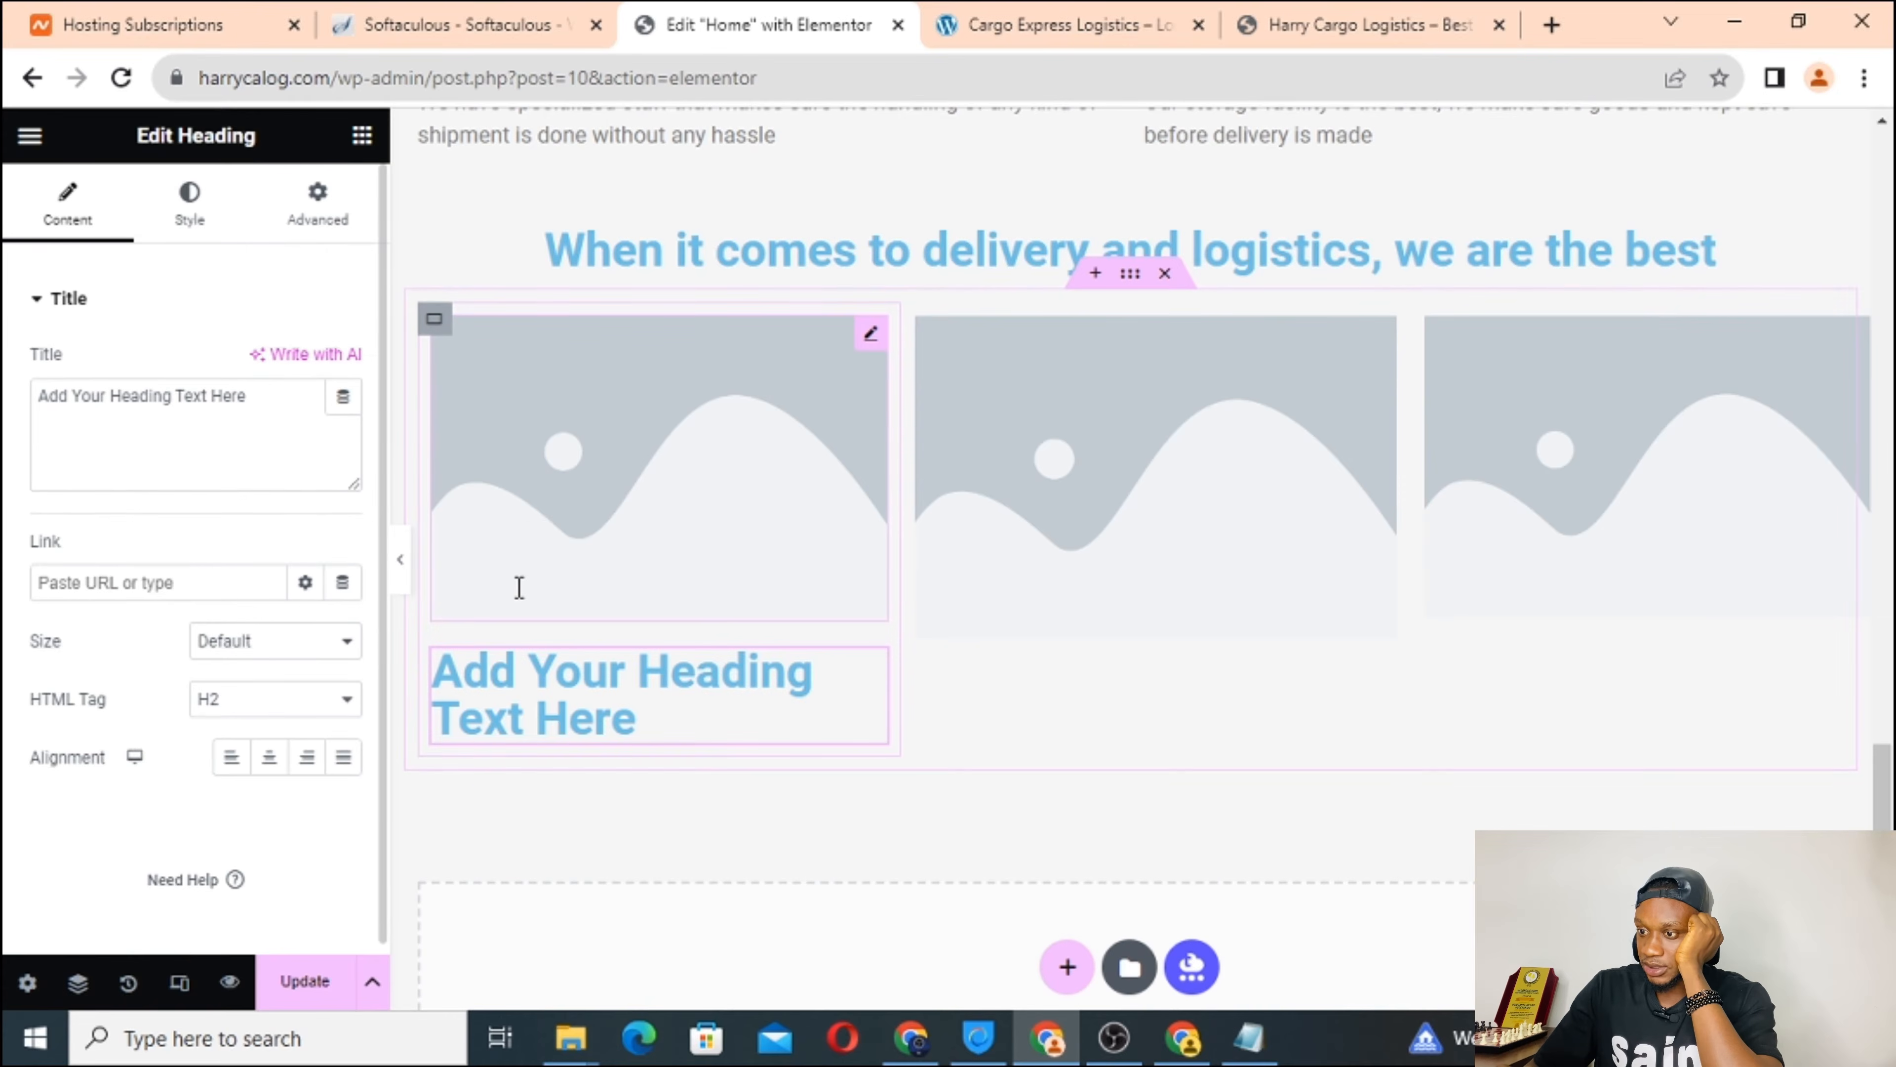
{"action": "left_click", "coordinate": [363, 136]}
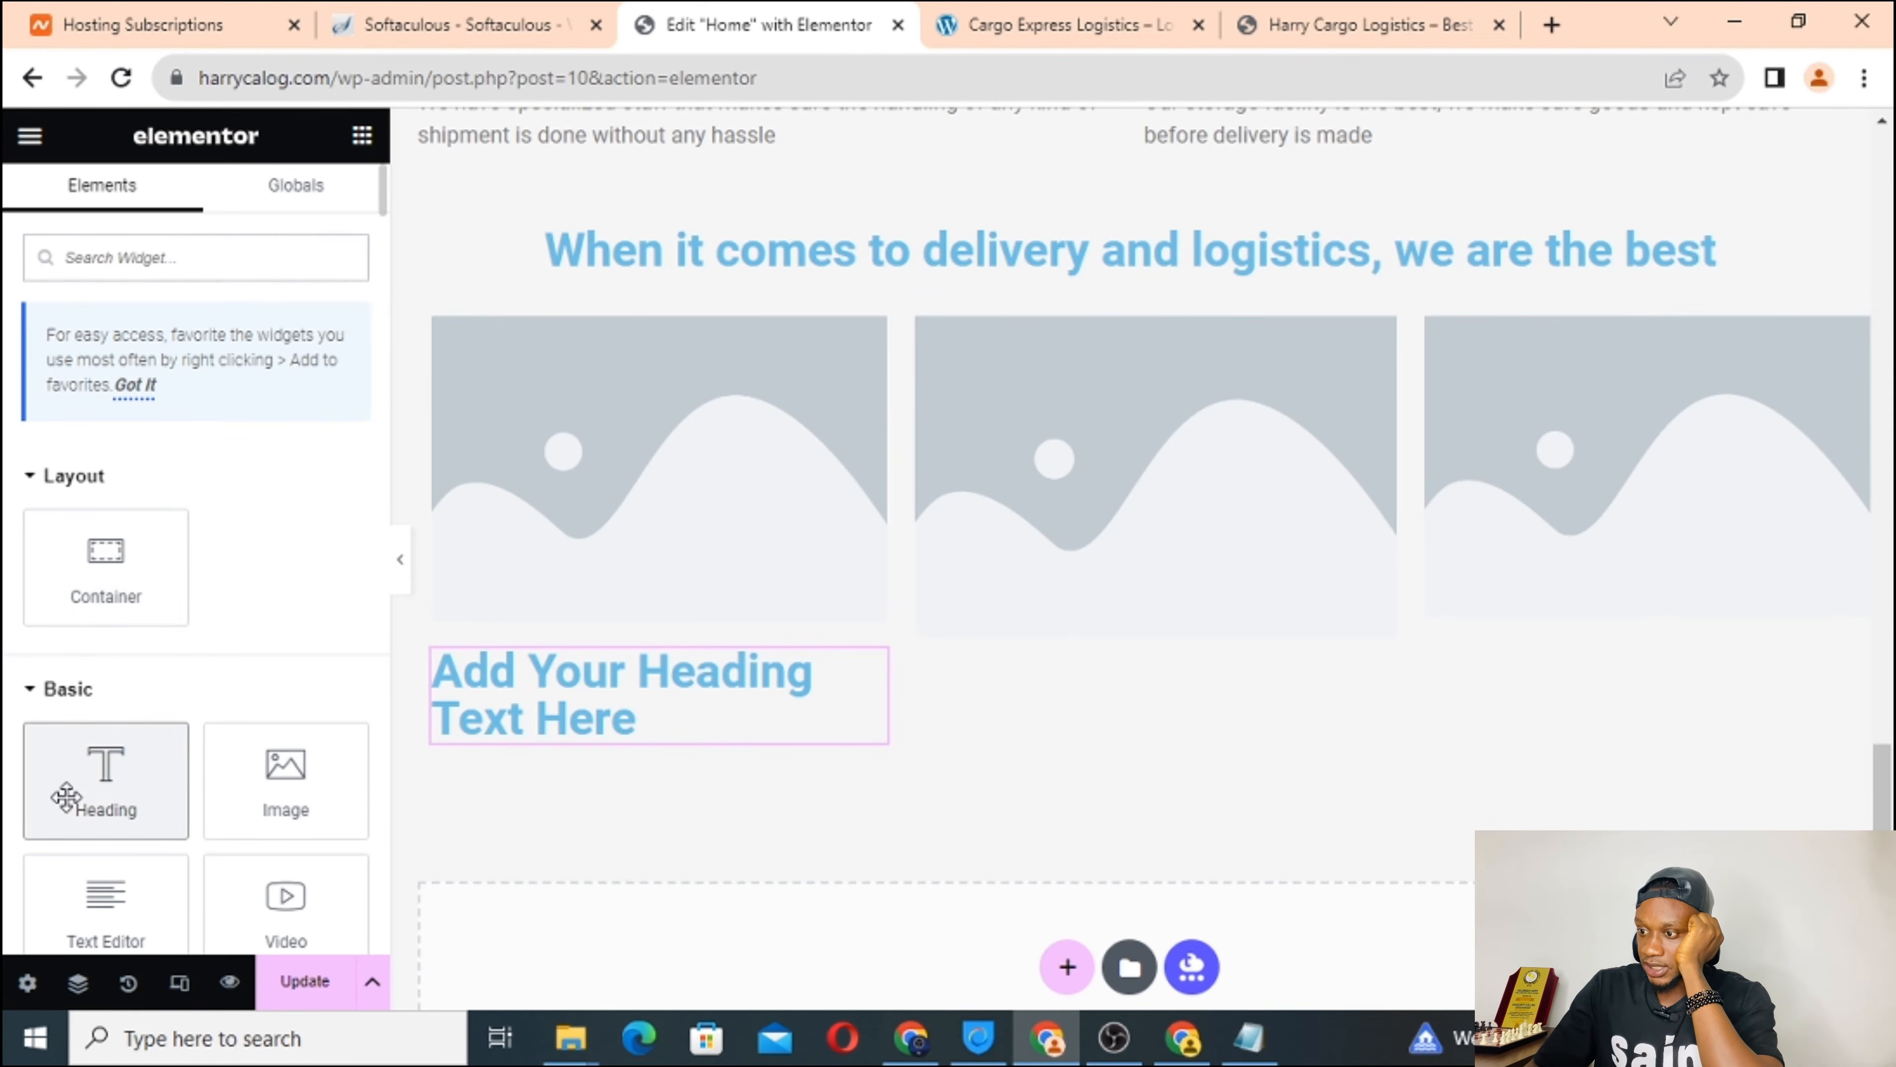
{"action": "left_click_drag", "start_coordinate": [64, 784], "coordinate": [929, 702]}
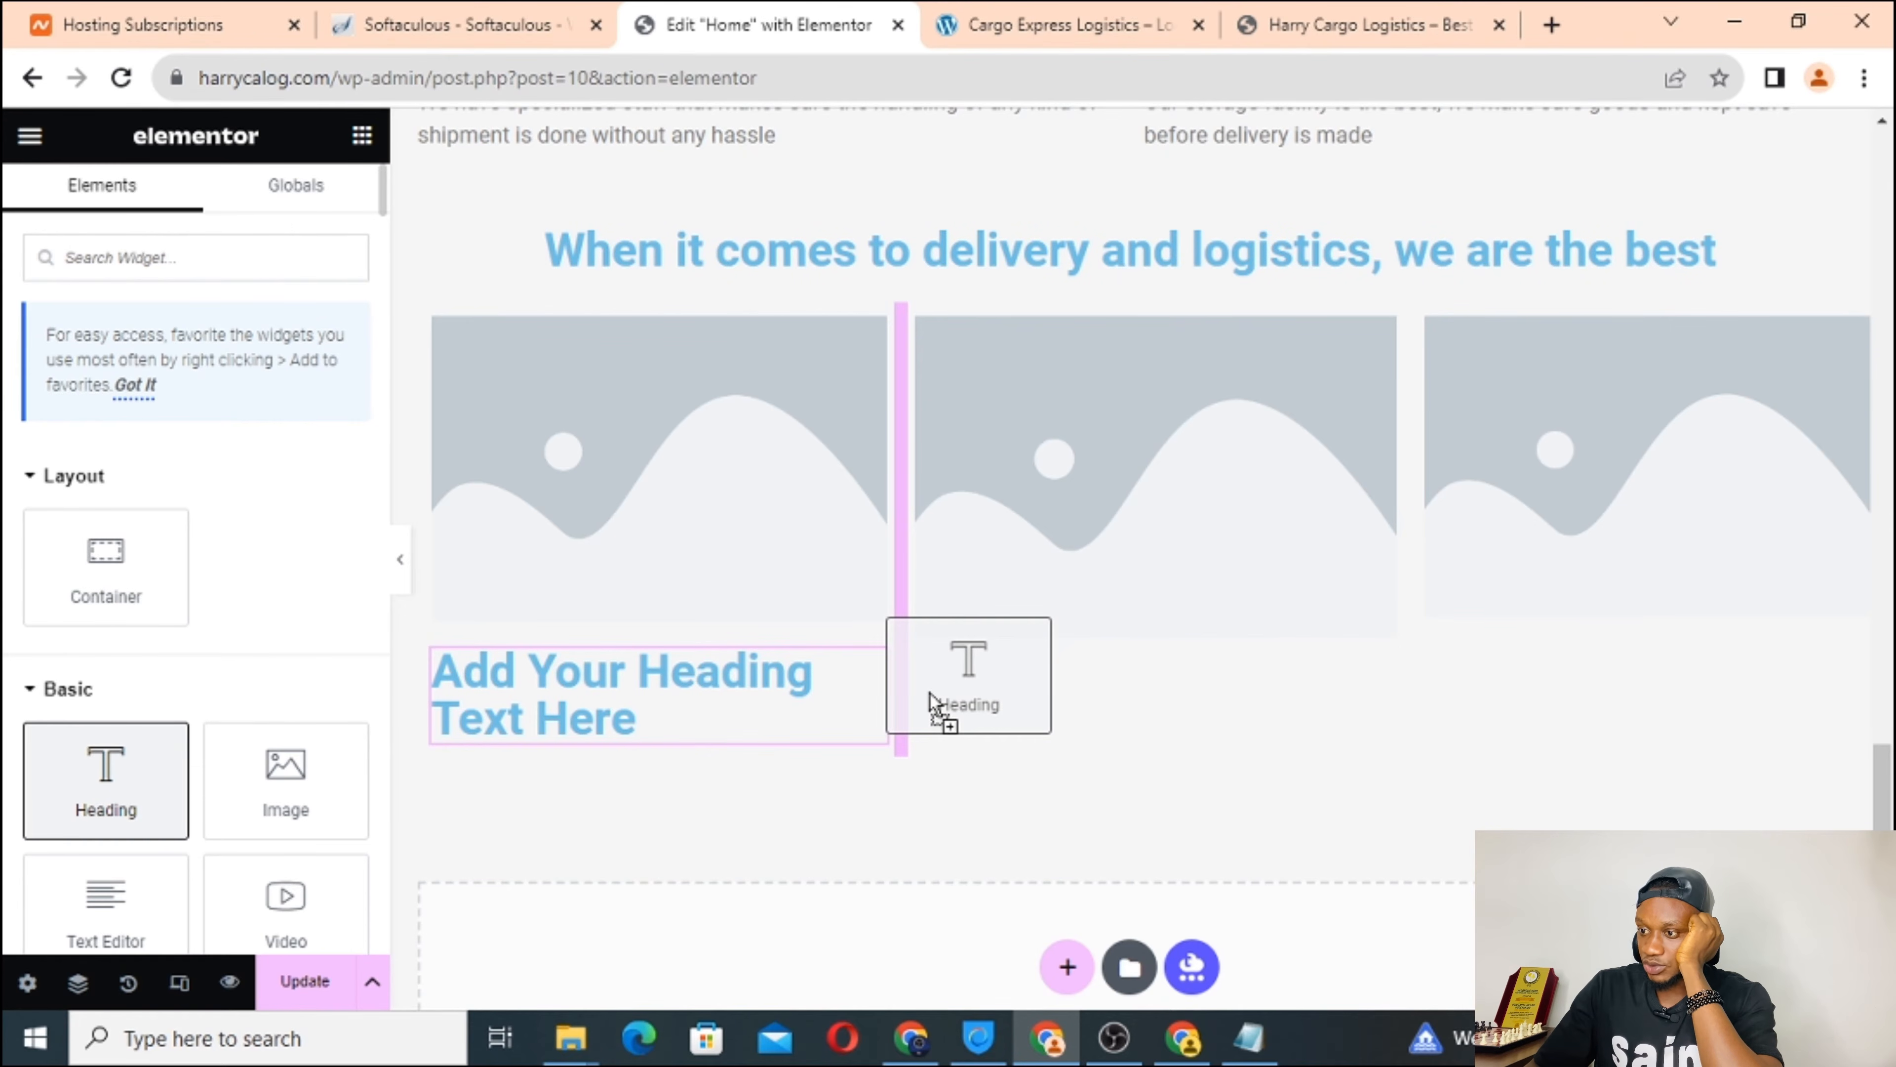
{"action": "left_click_drag", "start_coordinate": [930, 702], "coordinate": [1015, 634]}
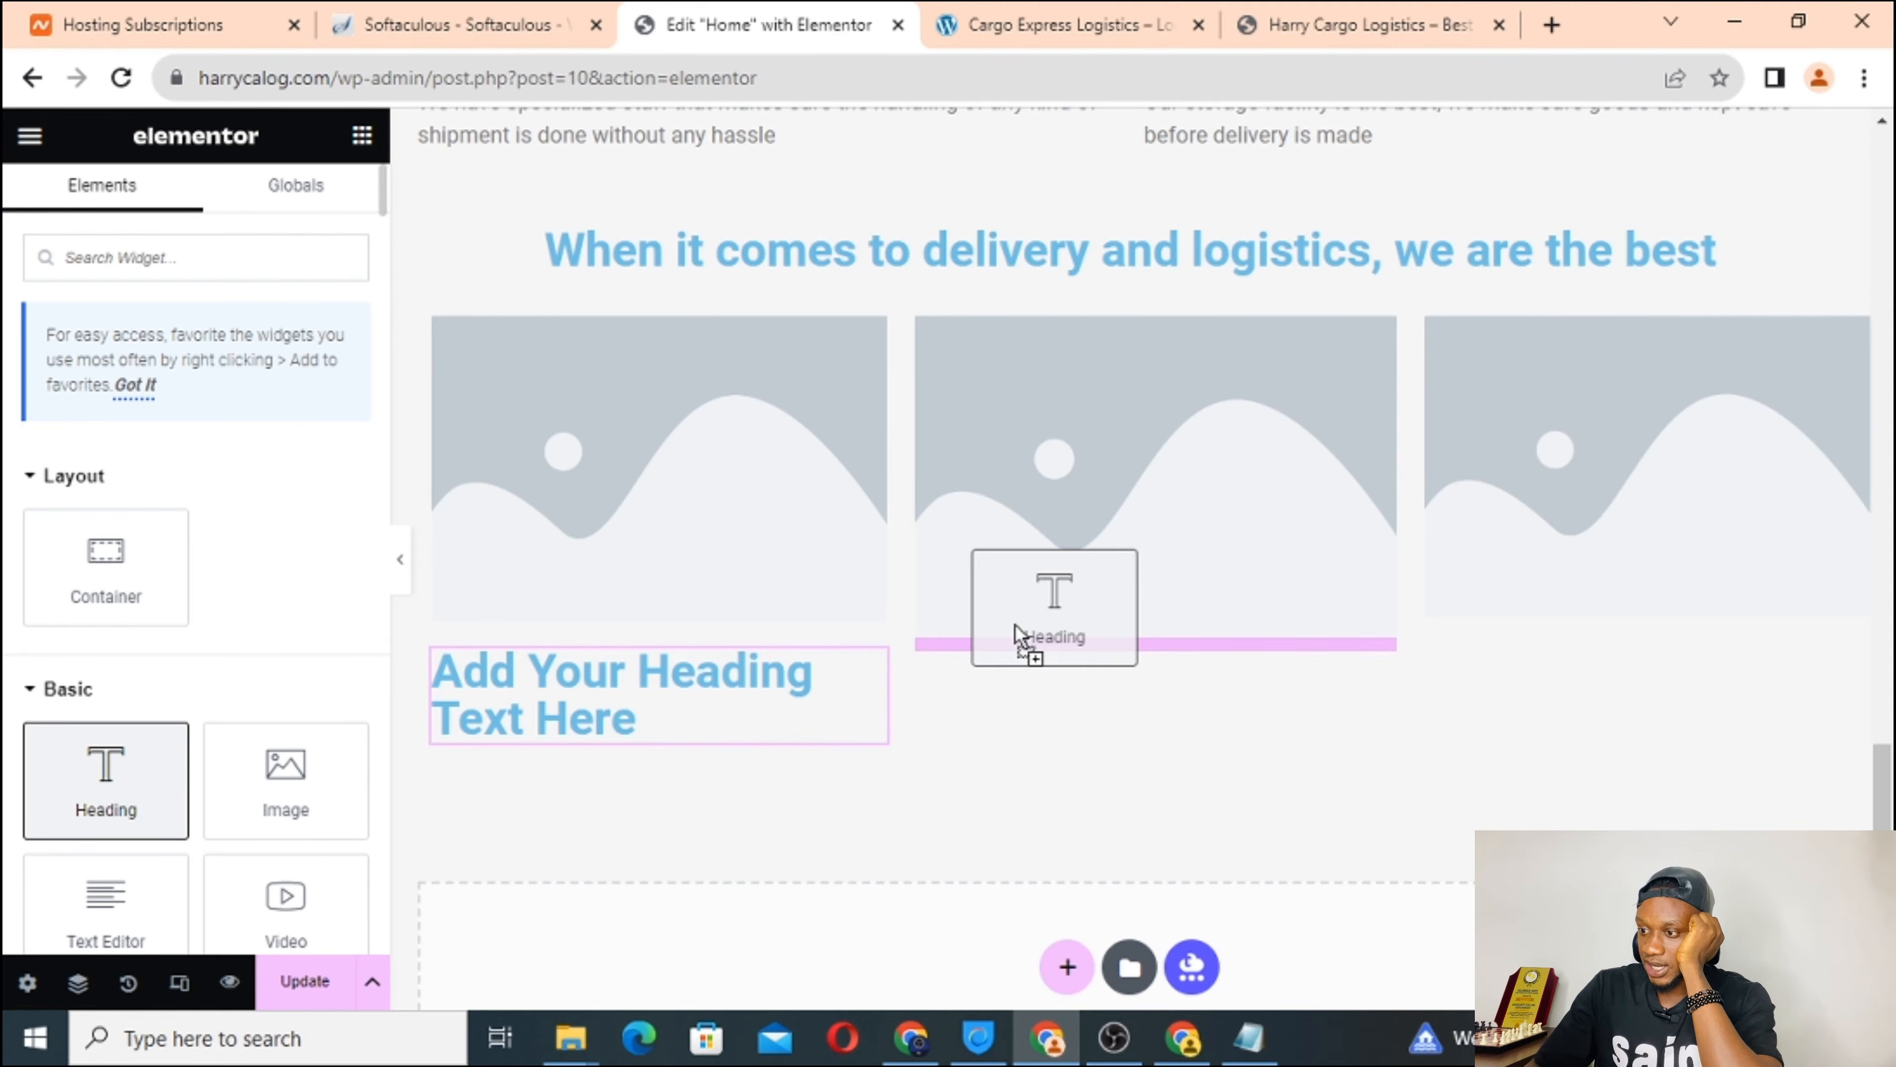
{"action": "mouse_move", "coordinate": [1015, 633]}
{"action": "left_mouse_down"}
{"action": "mouse_move", "coordinate": [1017, 702]}
{"action": "mouse_move", "coordinate": [1019, 627]}
{"action": "left_mouse_up"}
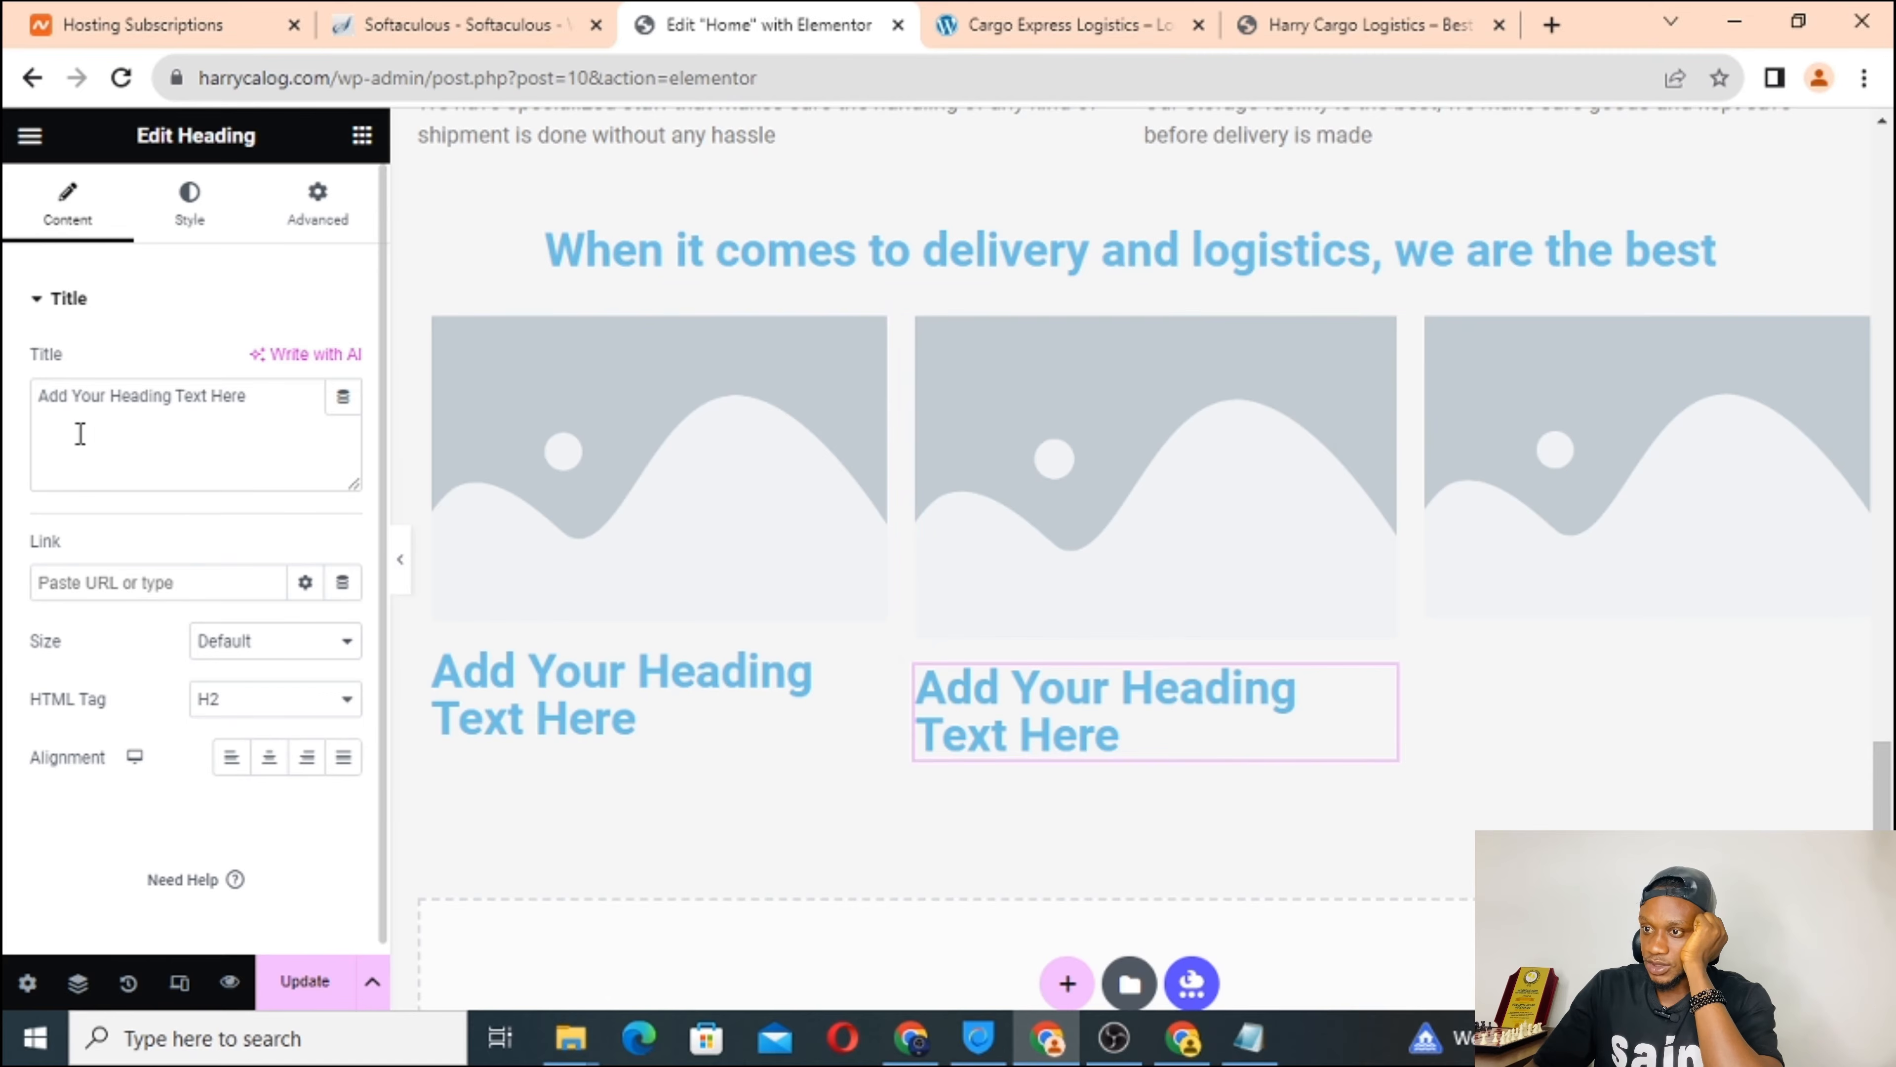
{"action": "left_click", "coordinate": [364, 139]}
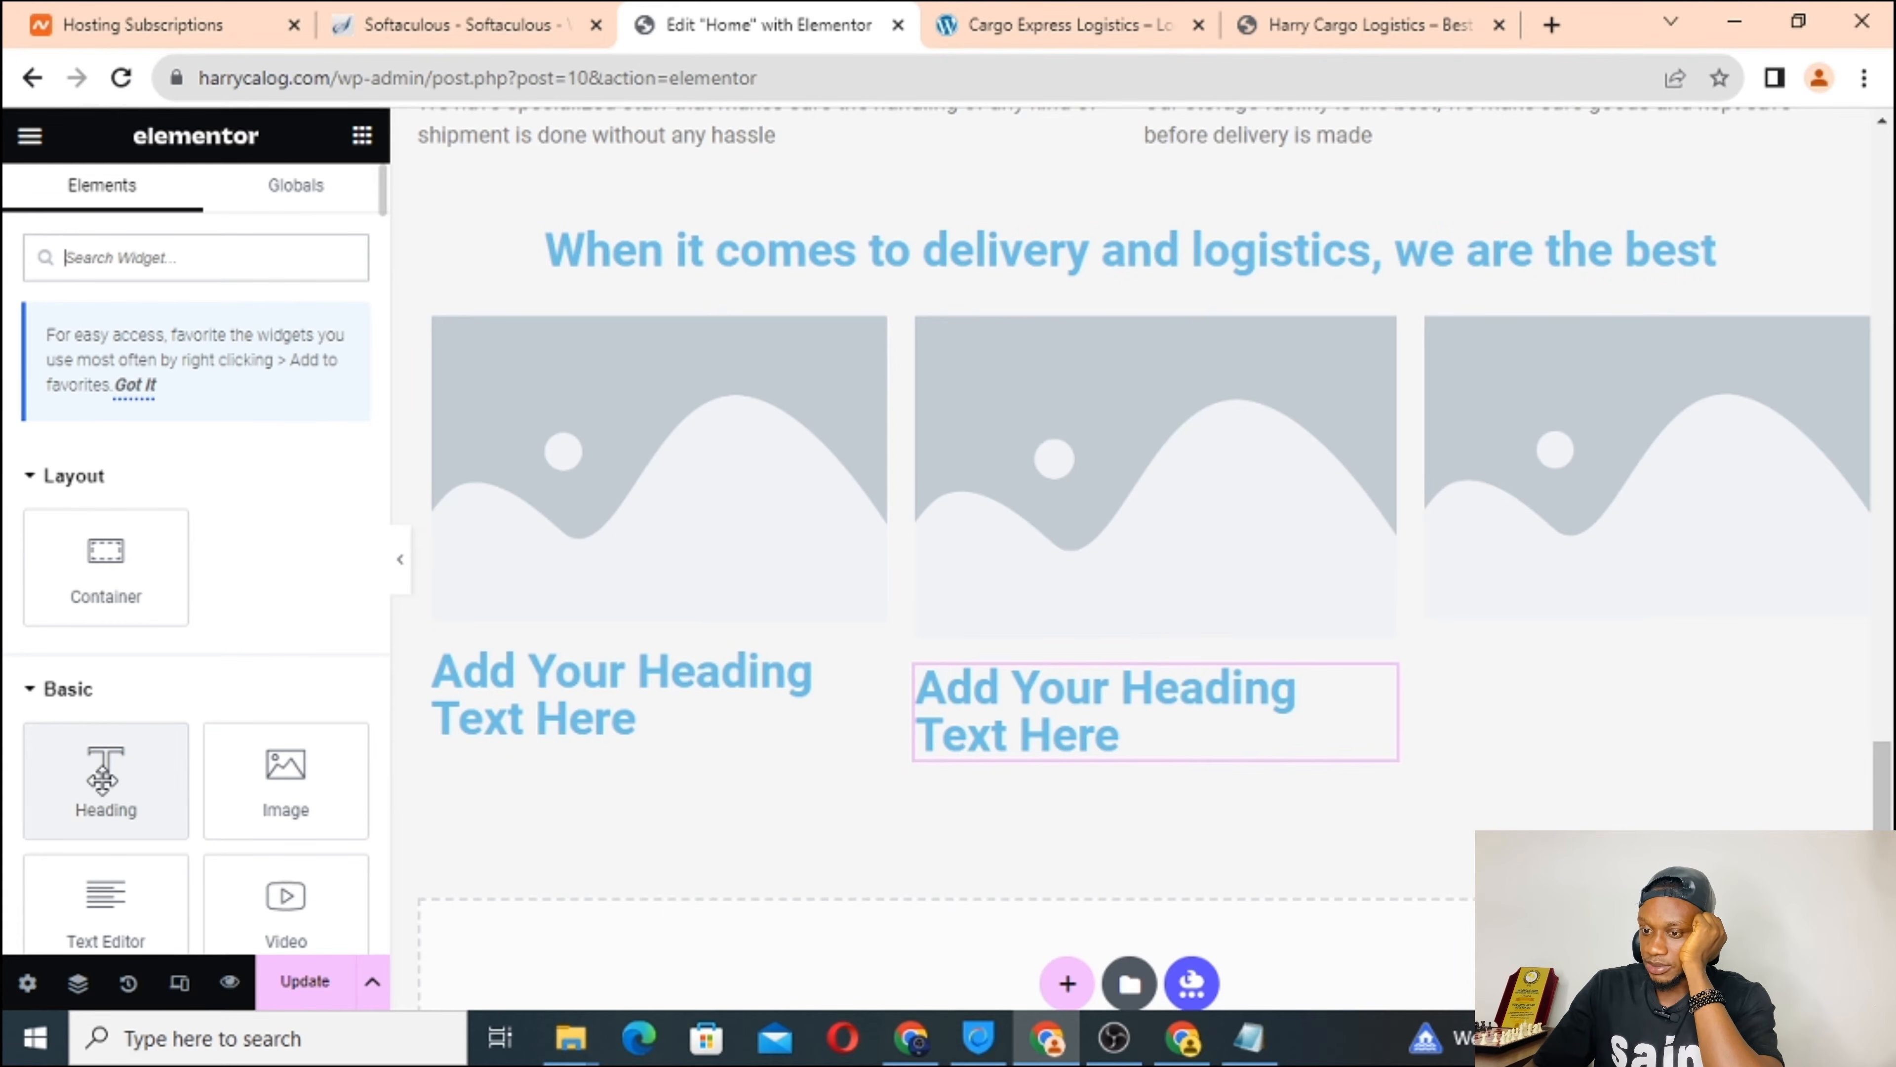
{"action": "left_click_drag", "start_coordinate": [103, 776], "coordinate": [1618, 593]}
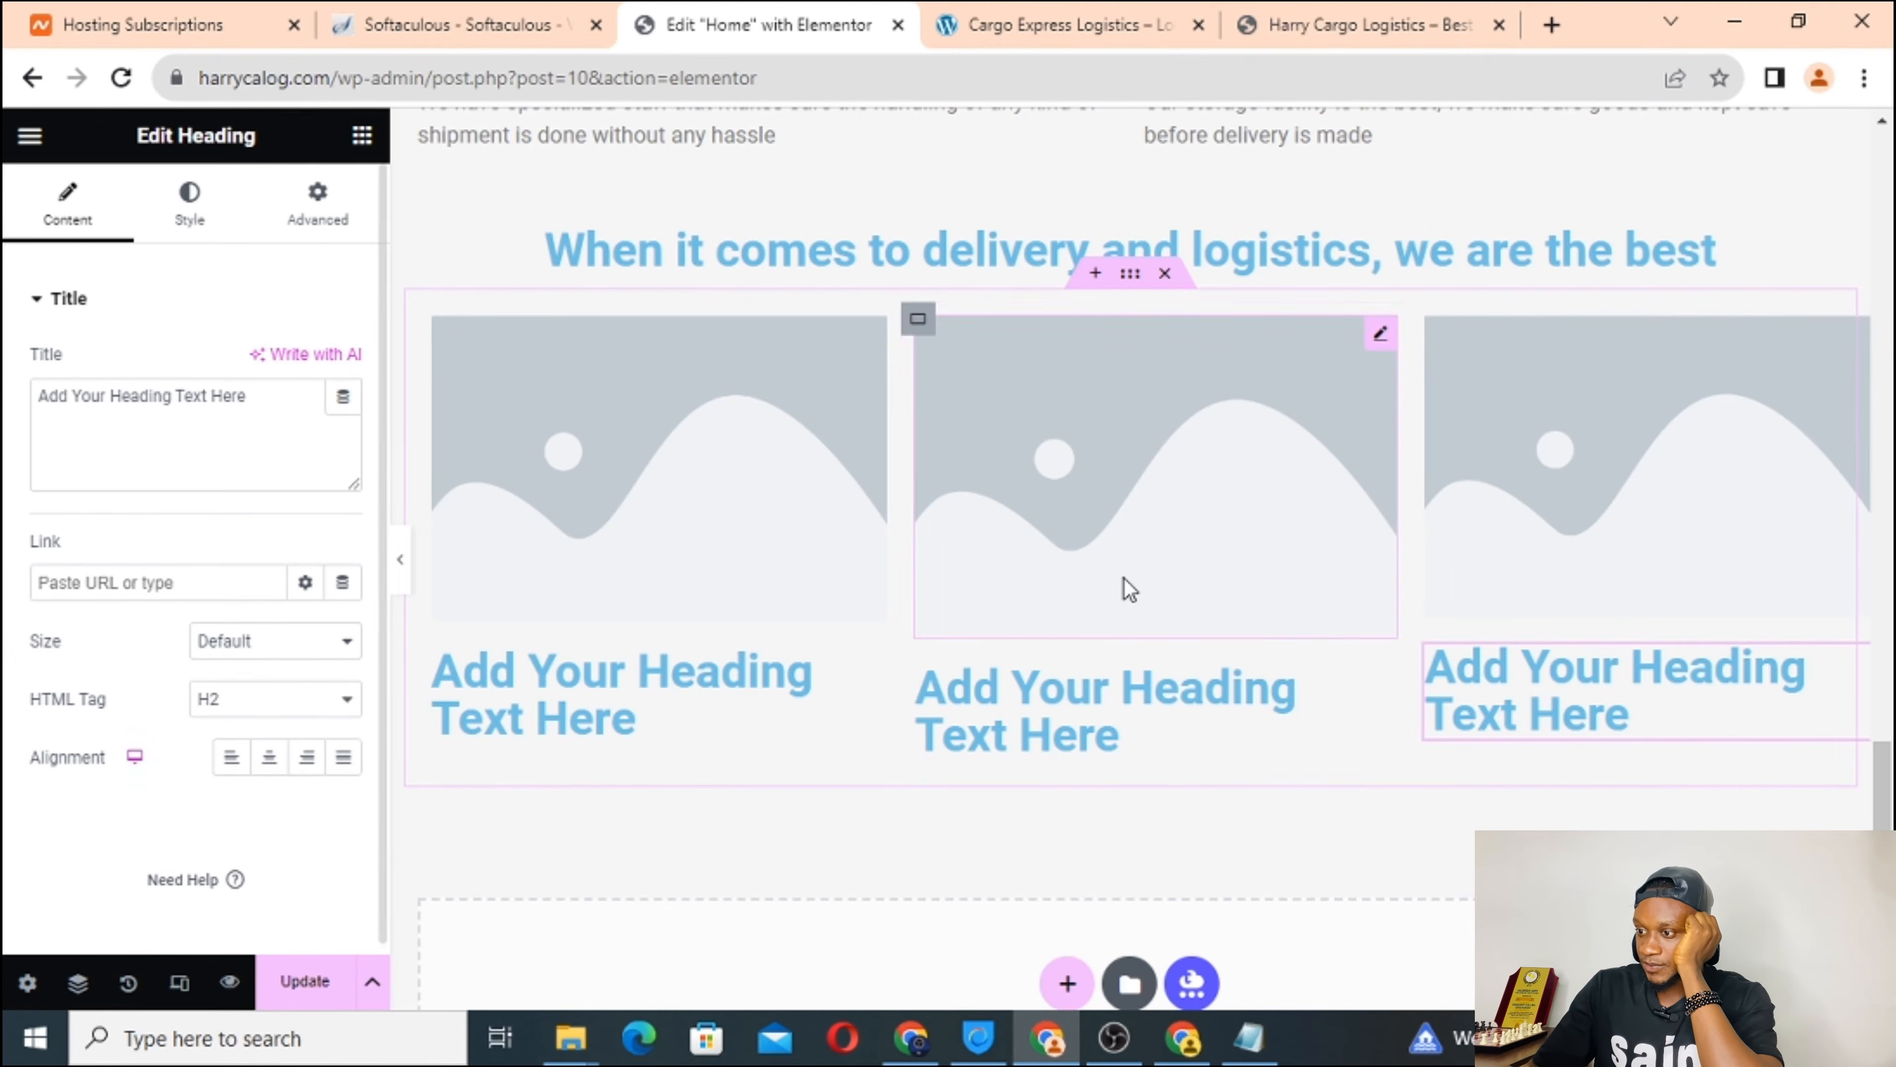
{"action": "scroll", "coordinate": [989, 594], "scroll_direction": "down", "scroll_amount": 3}
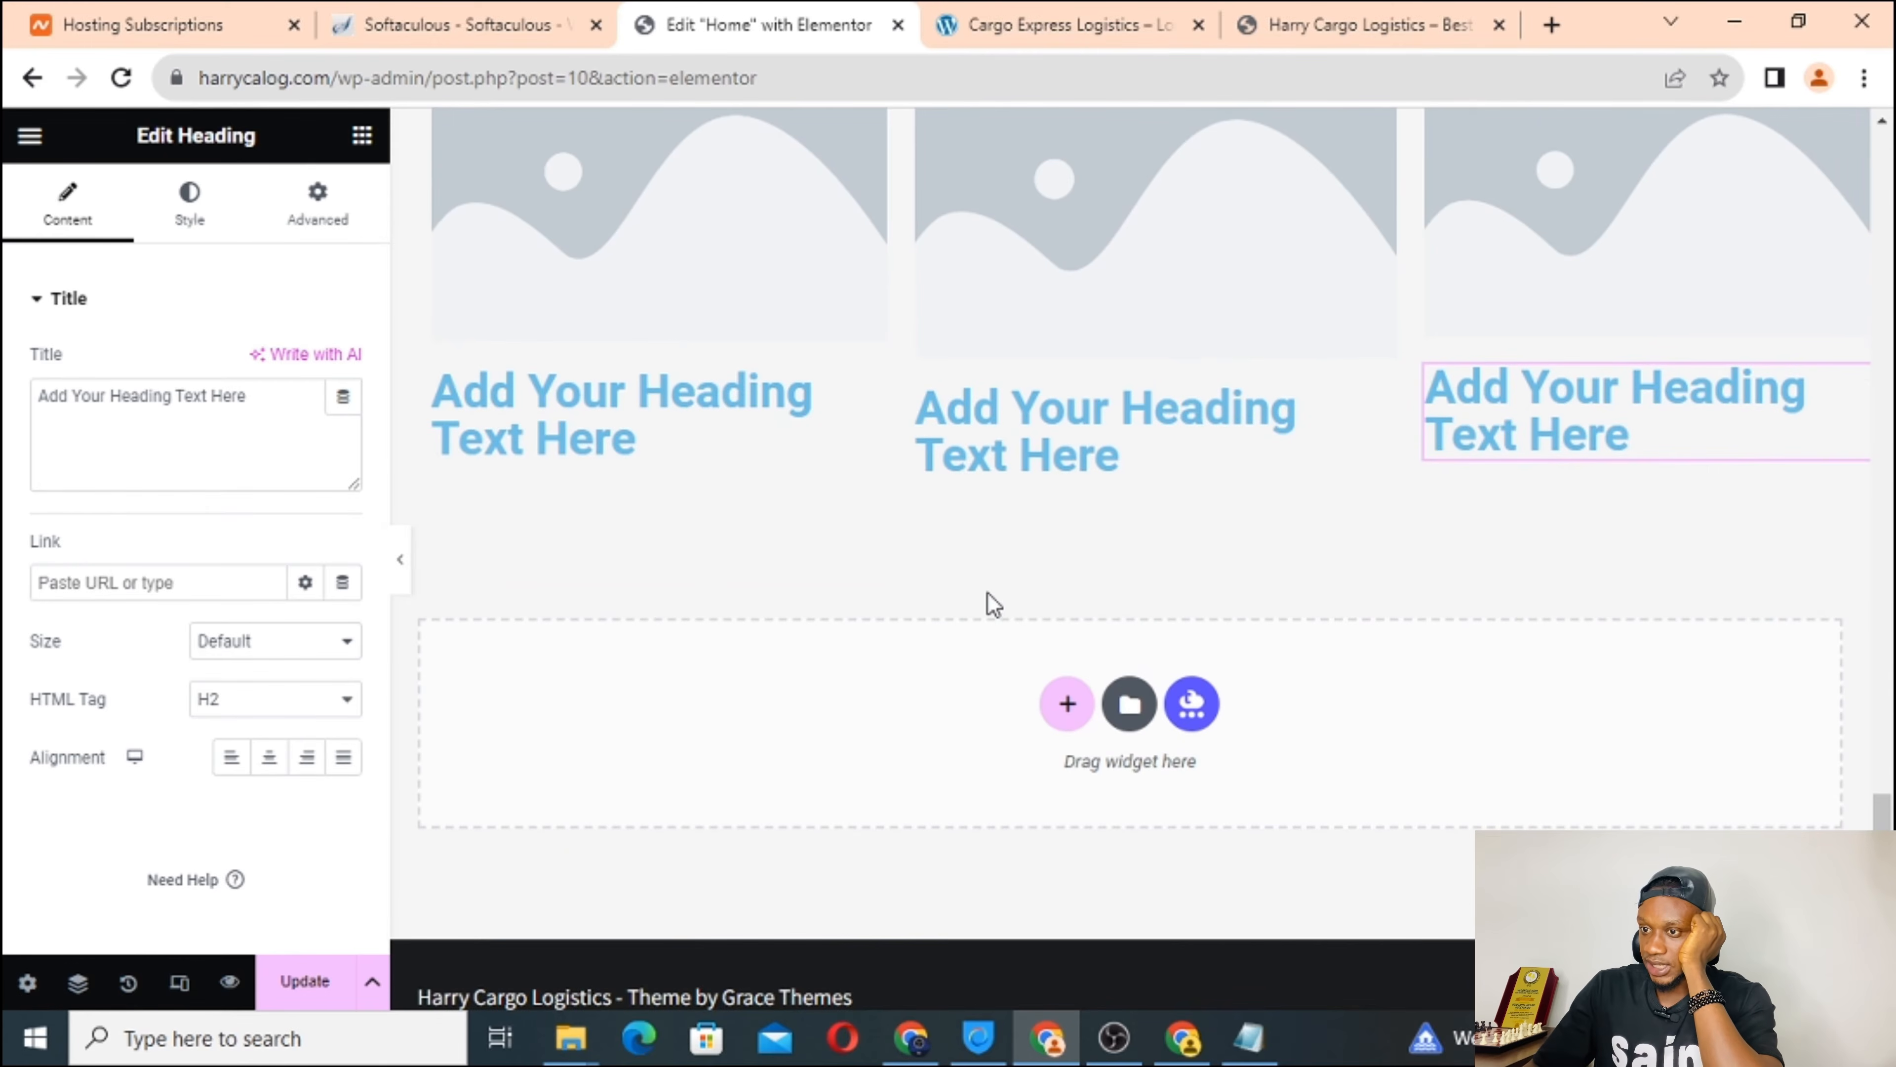
{"action": "left_click", "coordinate": [363, 137]}
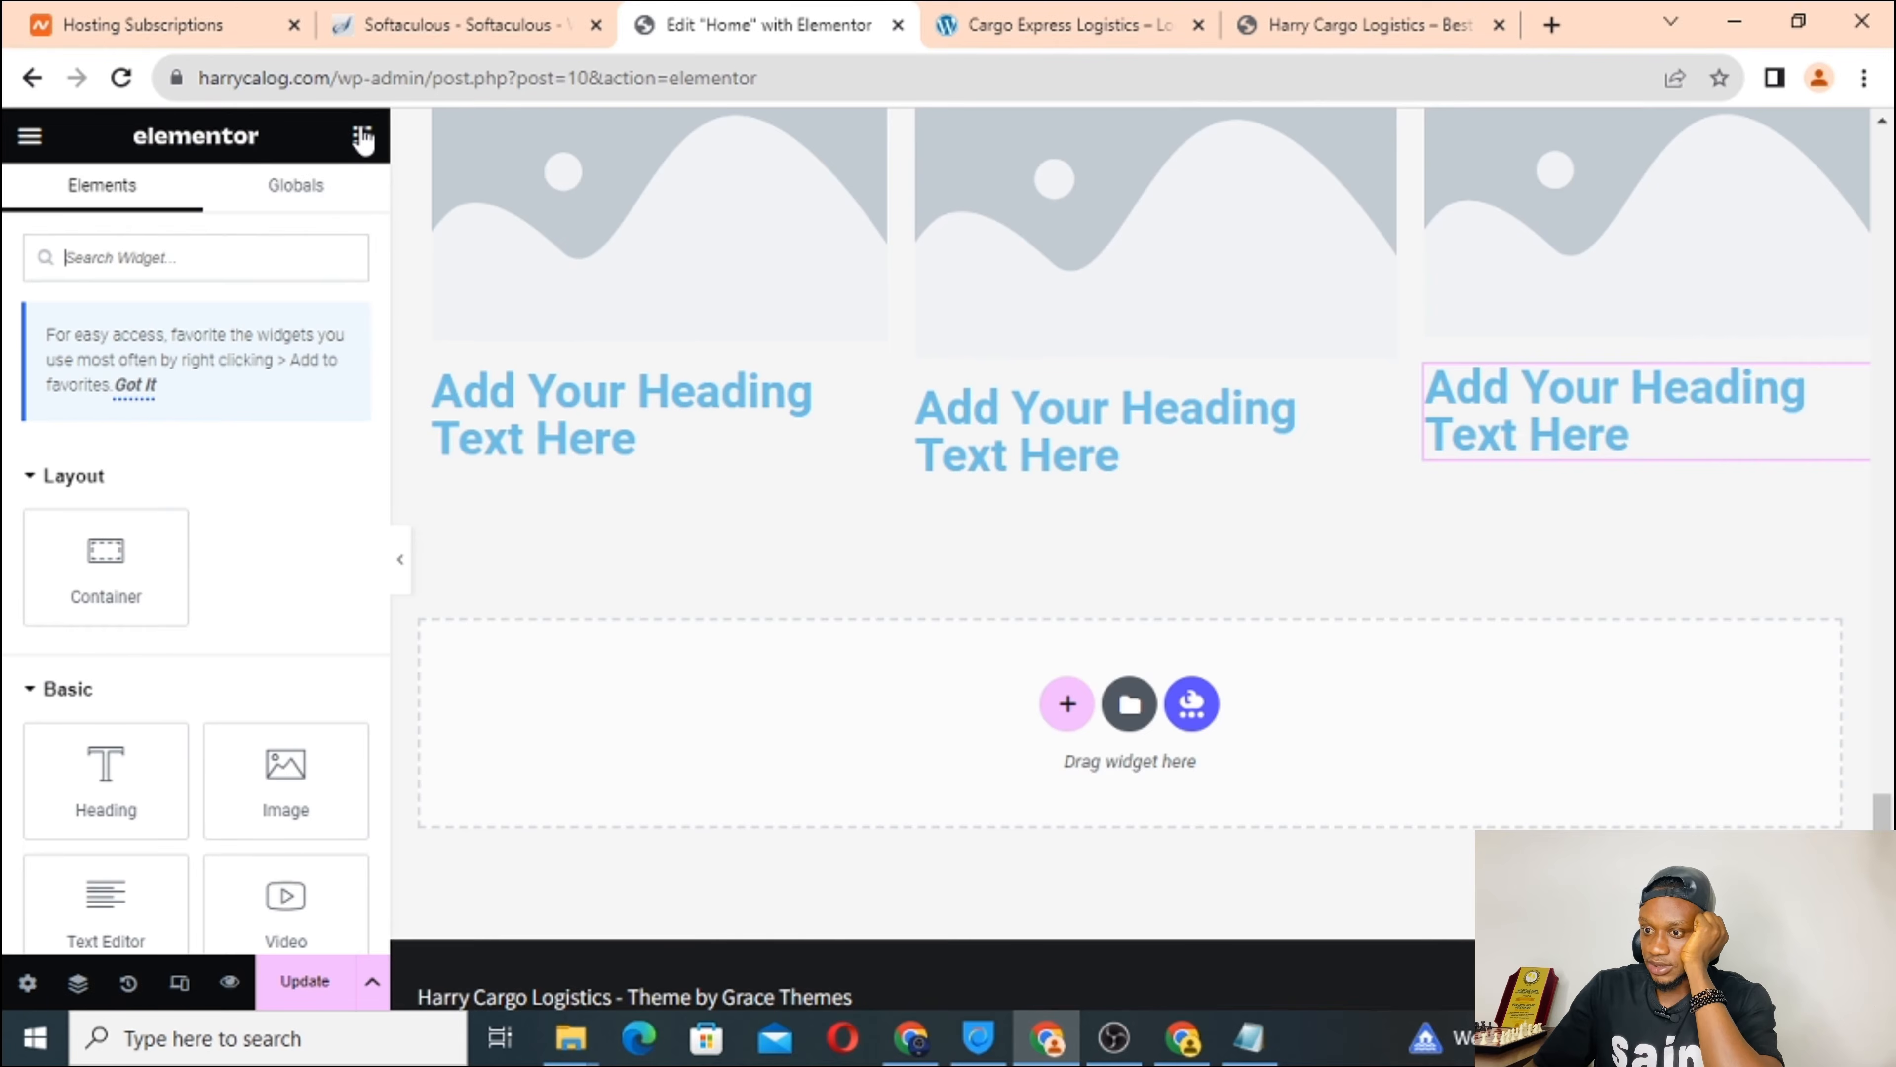
Drop a Text Editor widget under each of the three headings, adding lorem ipsum paragraphs.
{"action": "scroll", "coordinate": [158, 702], "scroll_direction": "down", "scroll_amount": 3}
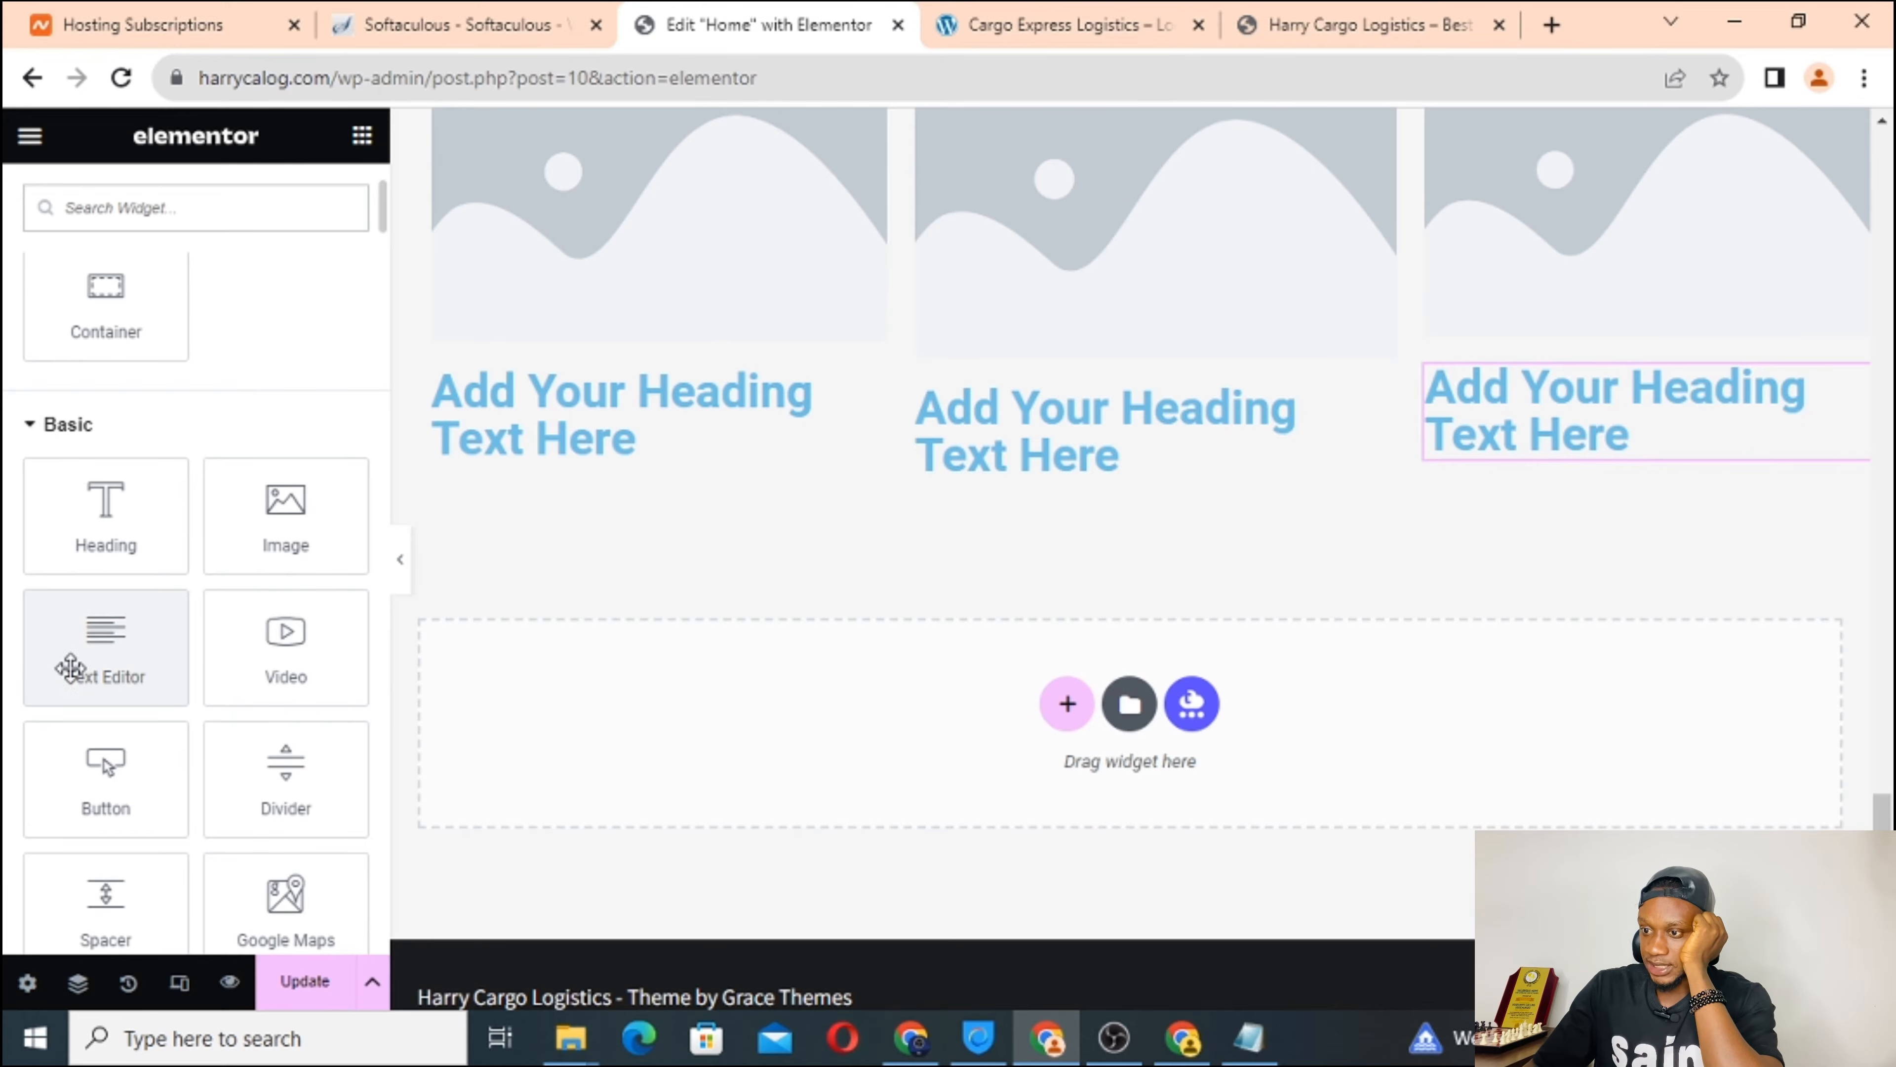
{"action": "left_click_drag", "start_coordinate": [116, 656], "coordinate": [538, 447]}
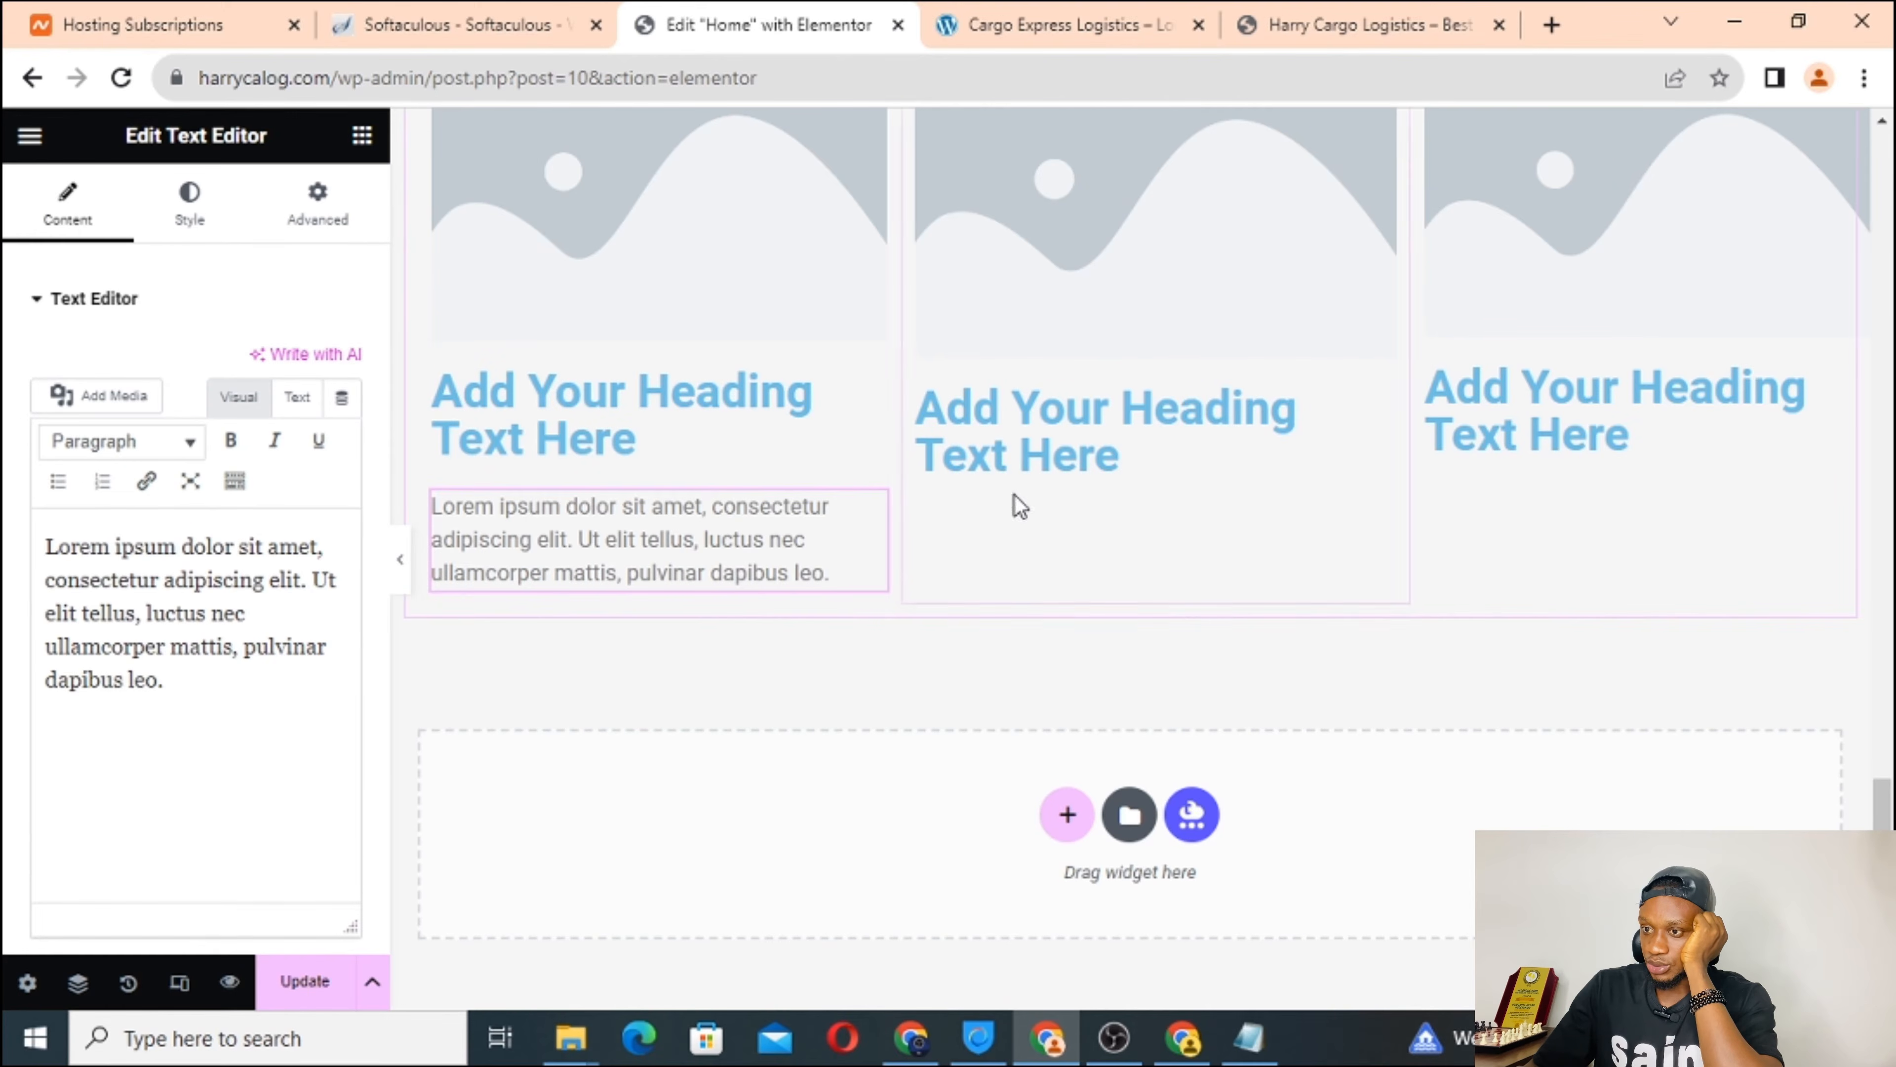
{"action": "left_click", "coordinate": [363, 136]}
{"action": "scroll", "coordinate": [221, 583], "scroll_direction": "down", "scroll_amount": 3}
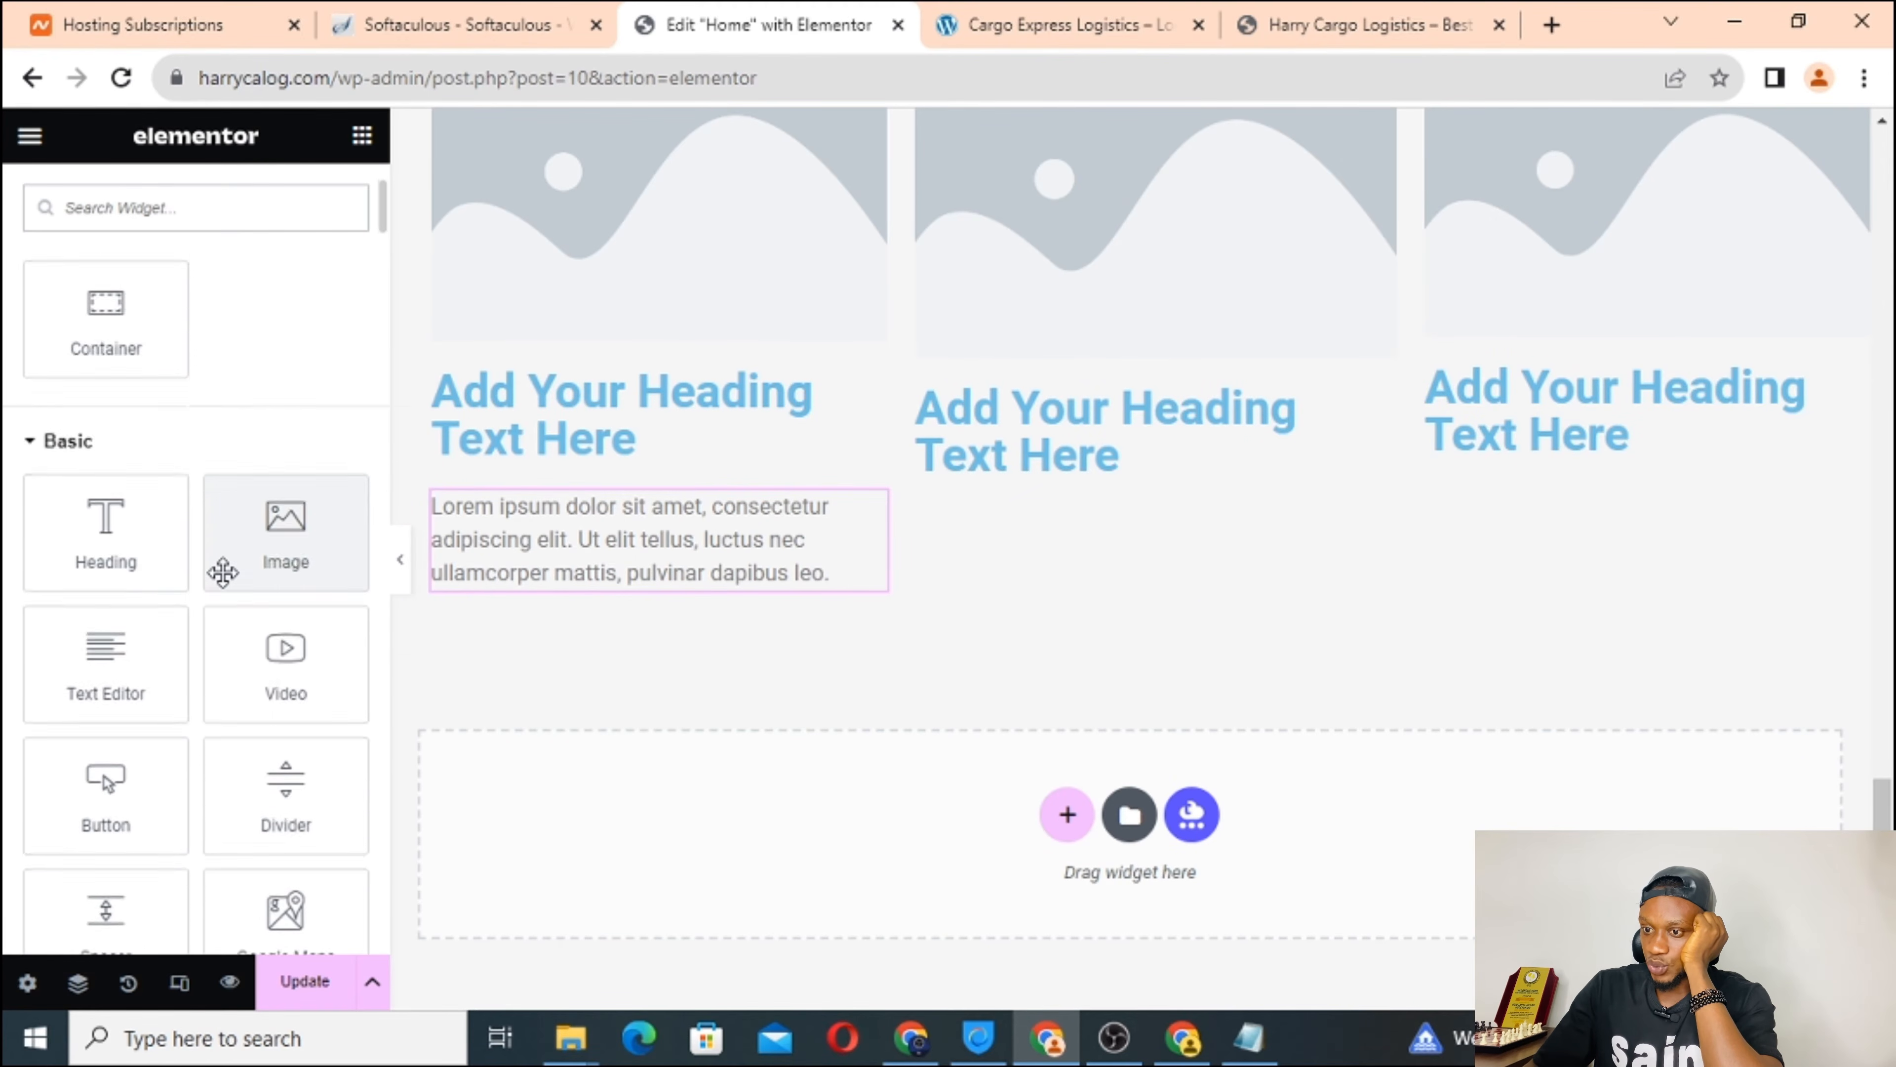
{"action": "scroll", "coordinate": [222, 572], "scroll_direction": "down", "scroll_amount": 1}
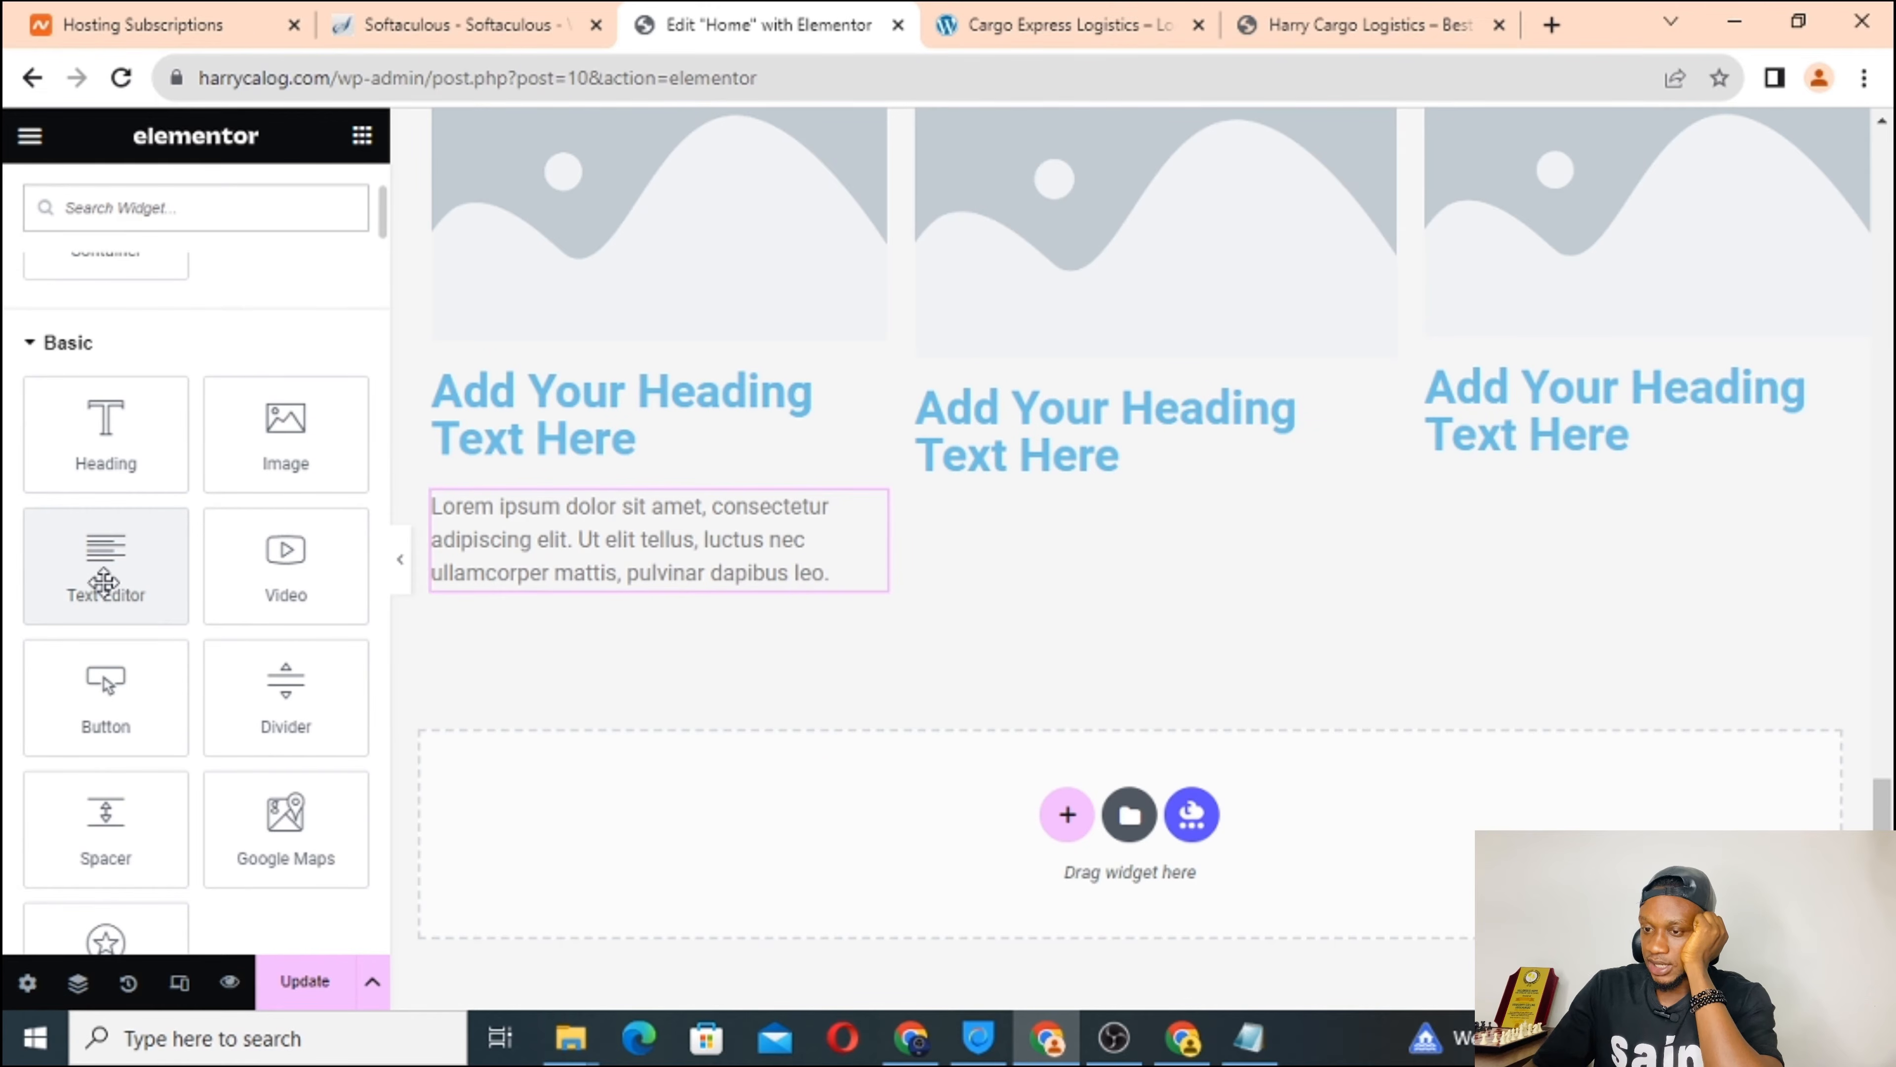
{"action": "left_click_drag", "start_coordinate": [103, 582], "coordinate": [1057, 467]}
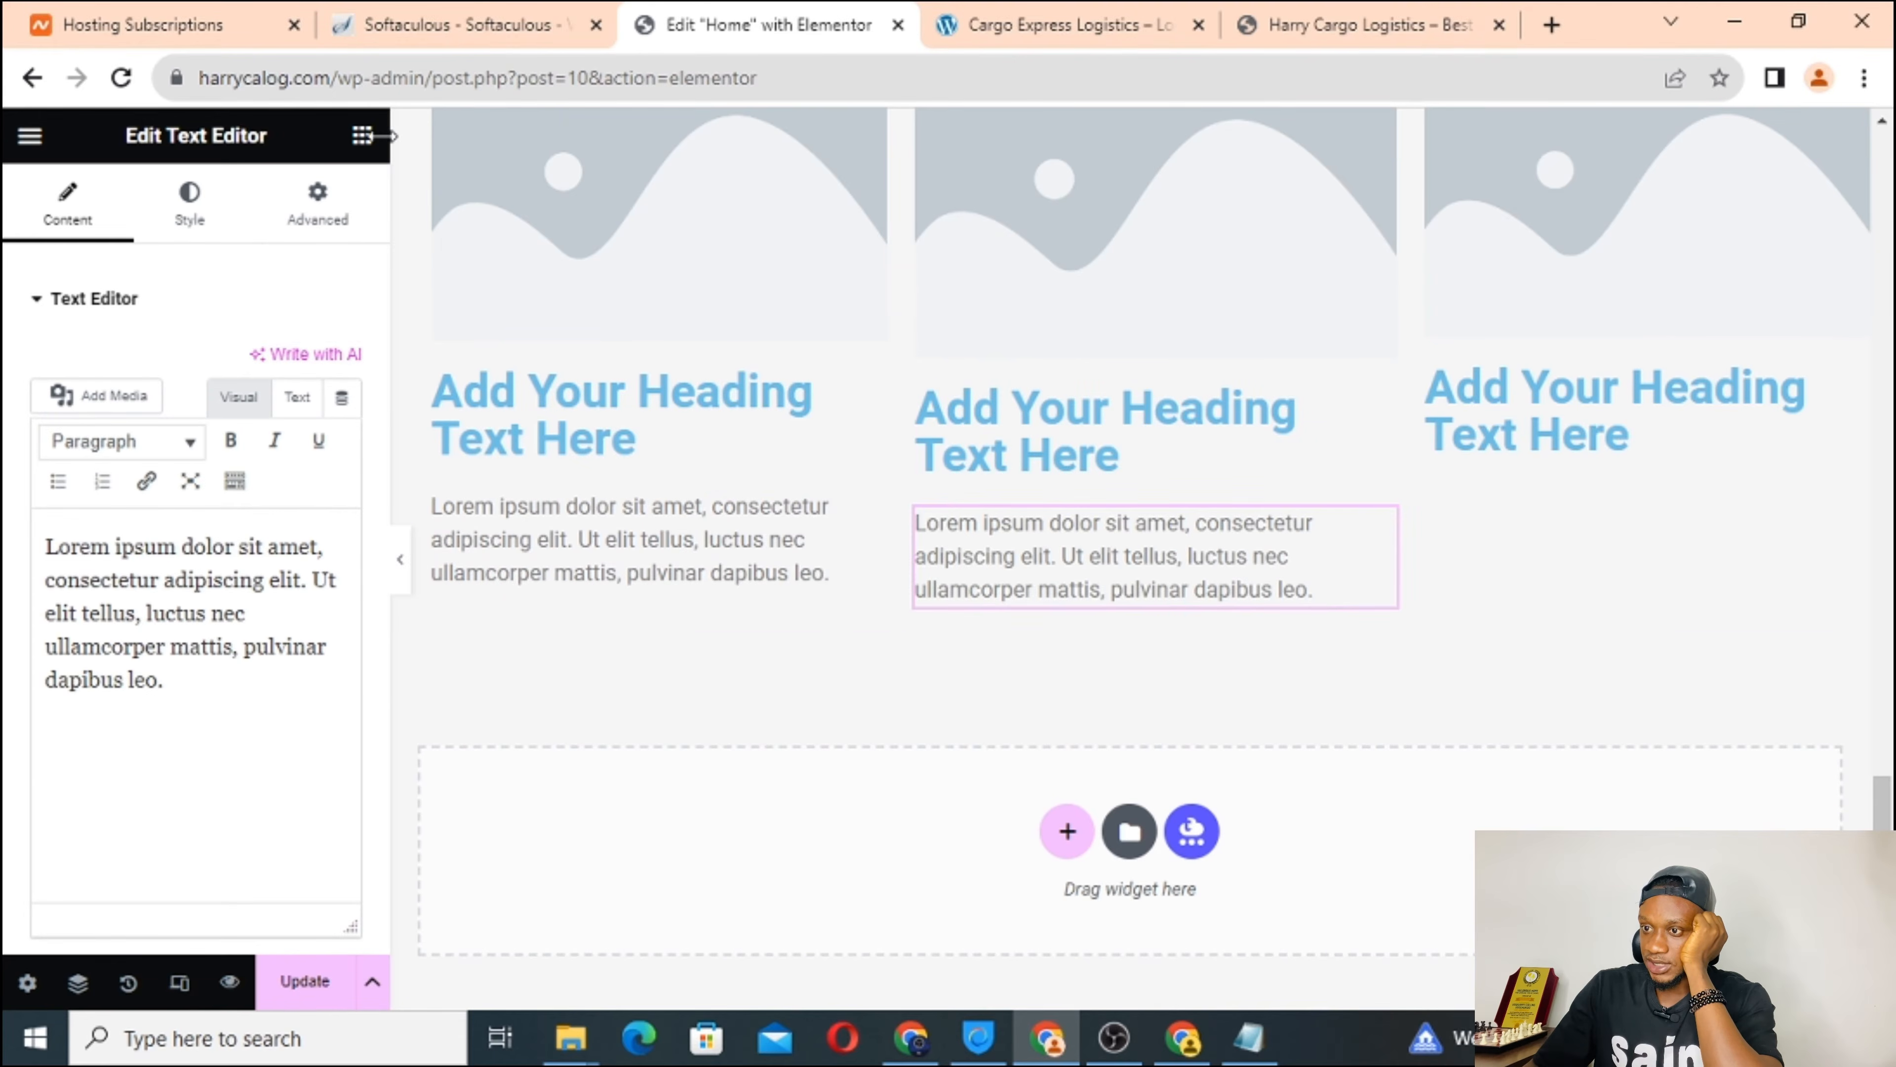
{"action": "left_click", "coordinate": [362, 136]}
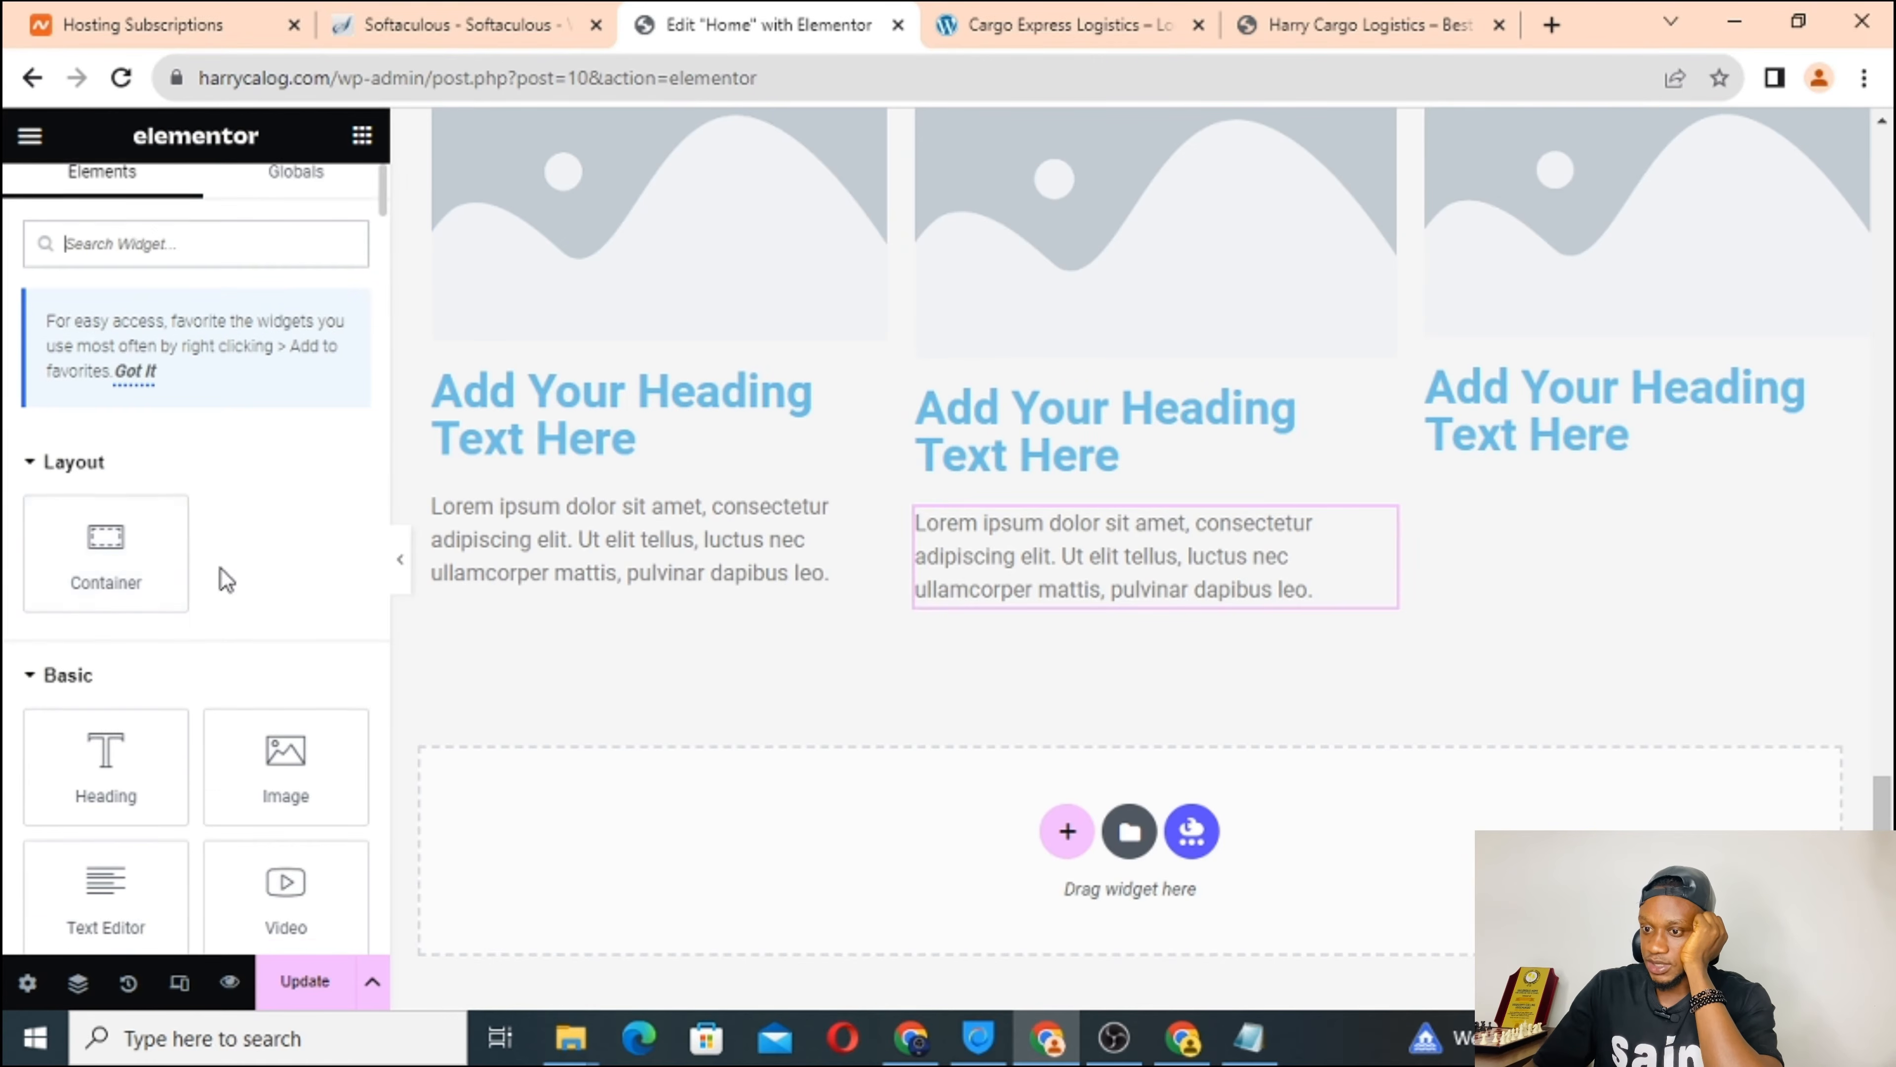
{"action": "scroll", "coordinate": [221, 569], "scroll_direction": "down", "scroll_amount": 2}
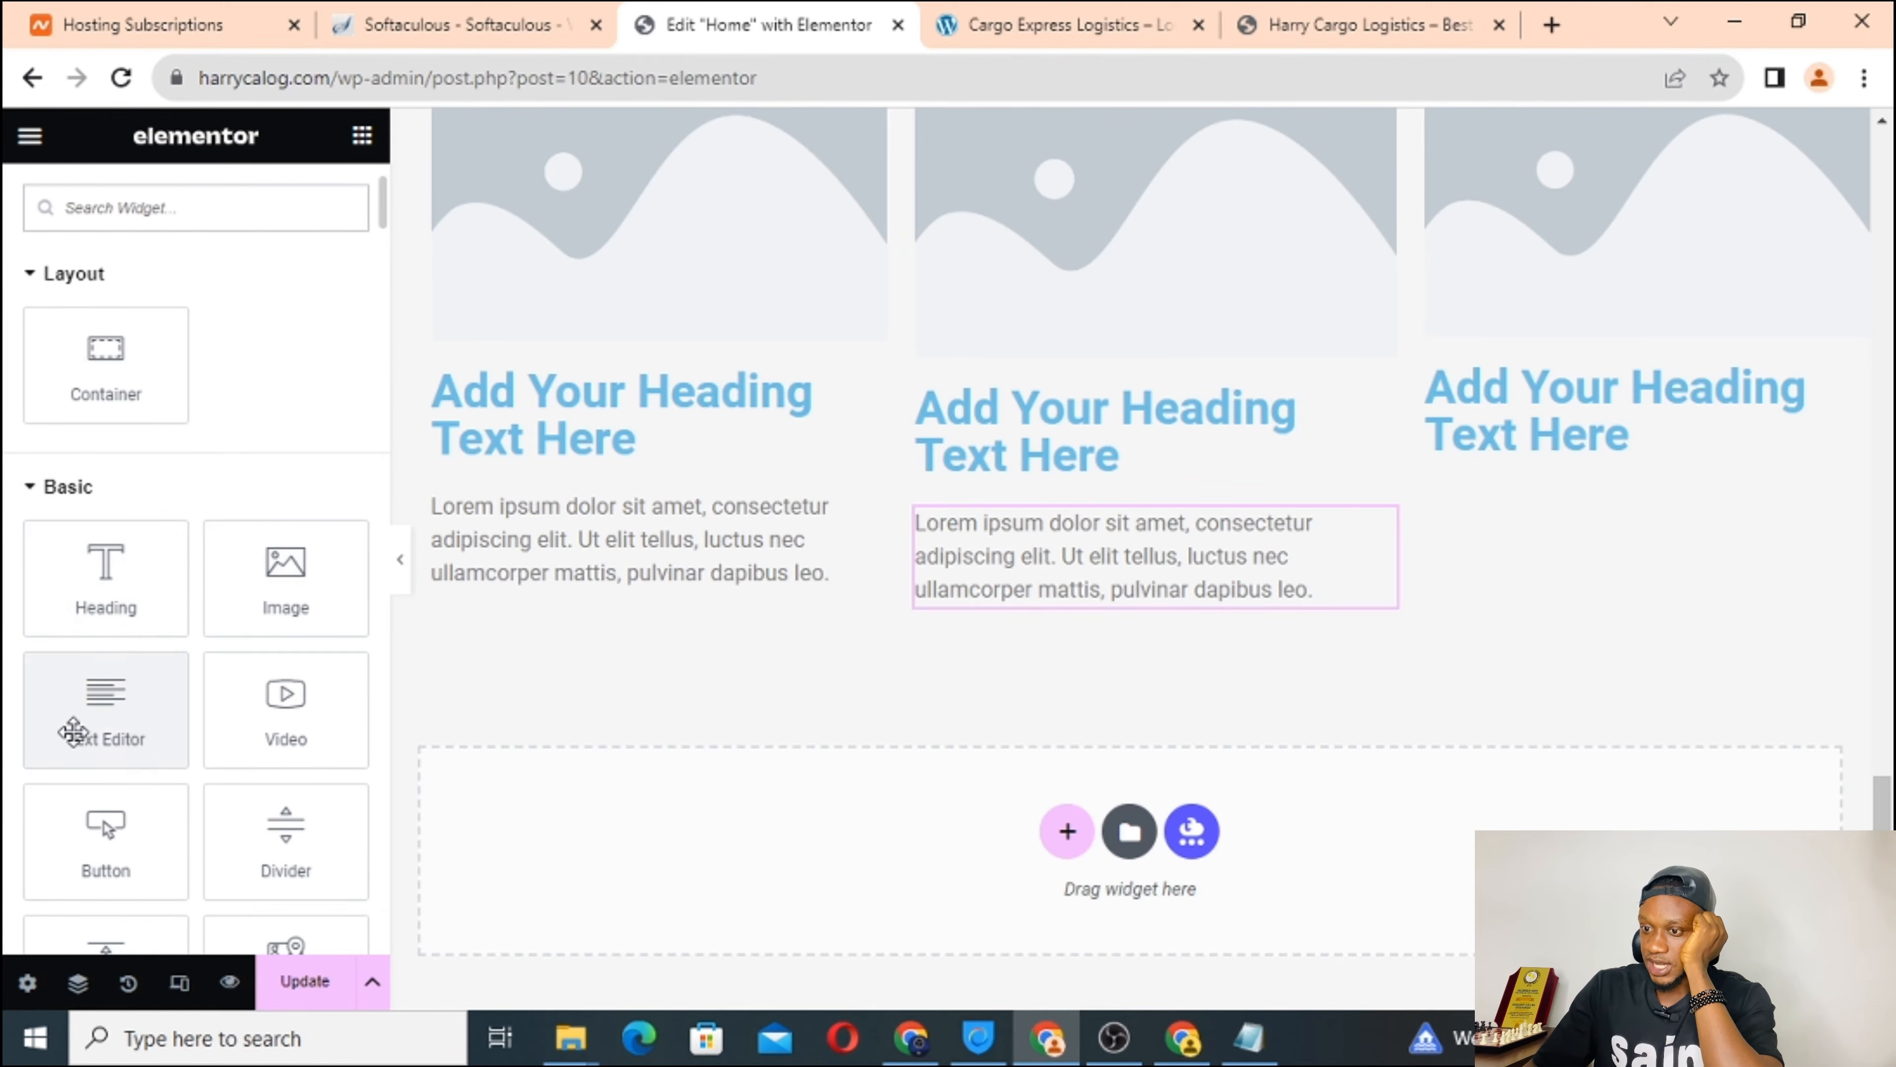
{"action": "left_click_drag", "start_coordinate": [73, 730], "coordinate": [1441, 437]}
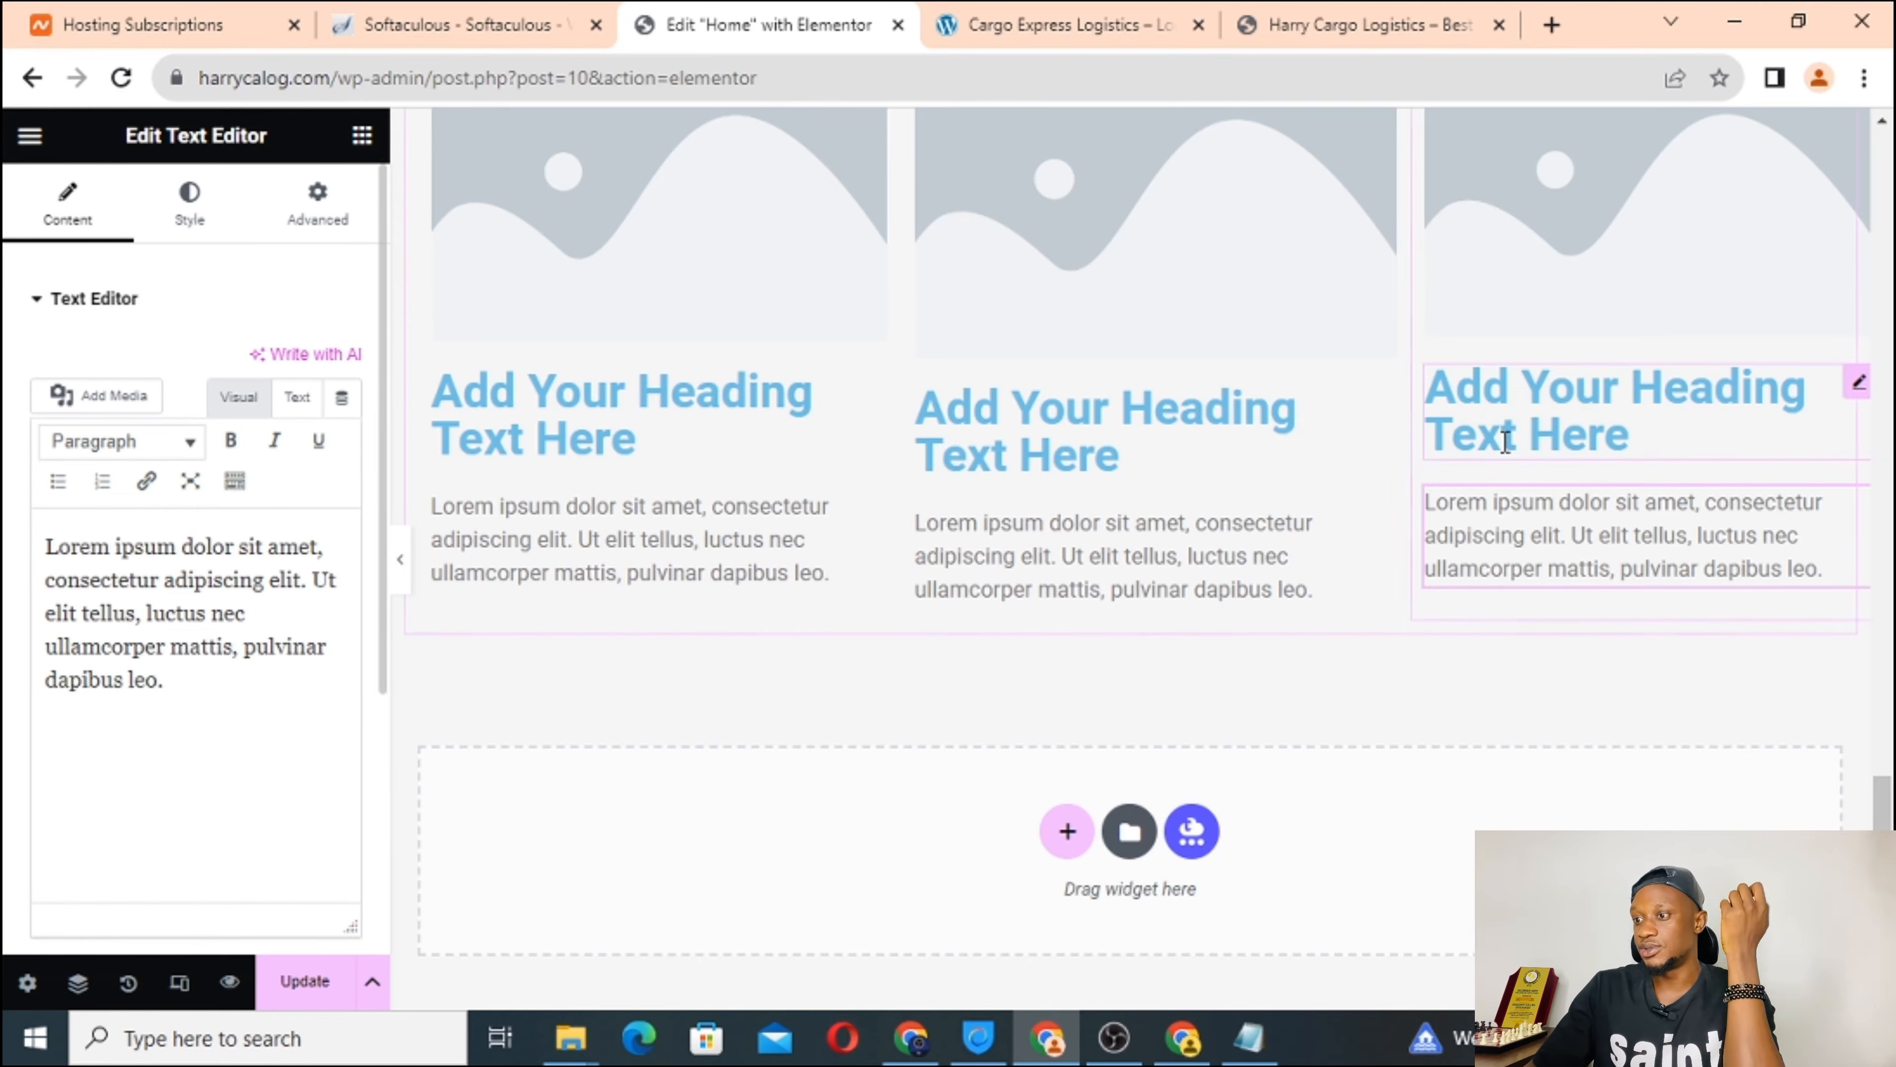
{"action": "scroll", "coordinate": [681, 436], "scroll_direction": "up", "scroll_amount": 2}
{"action": "scroll", "coordinate": [682, 436], "scroll_direction": "up", "scroll_amount": 1}
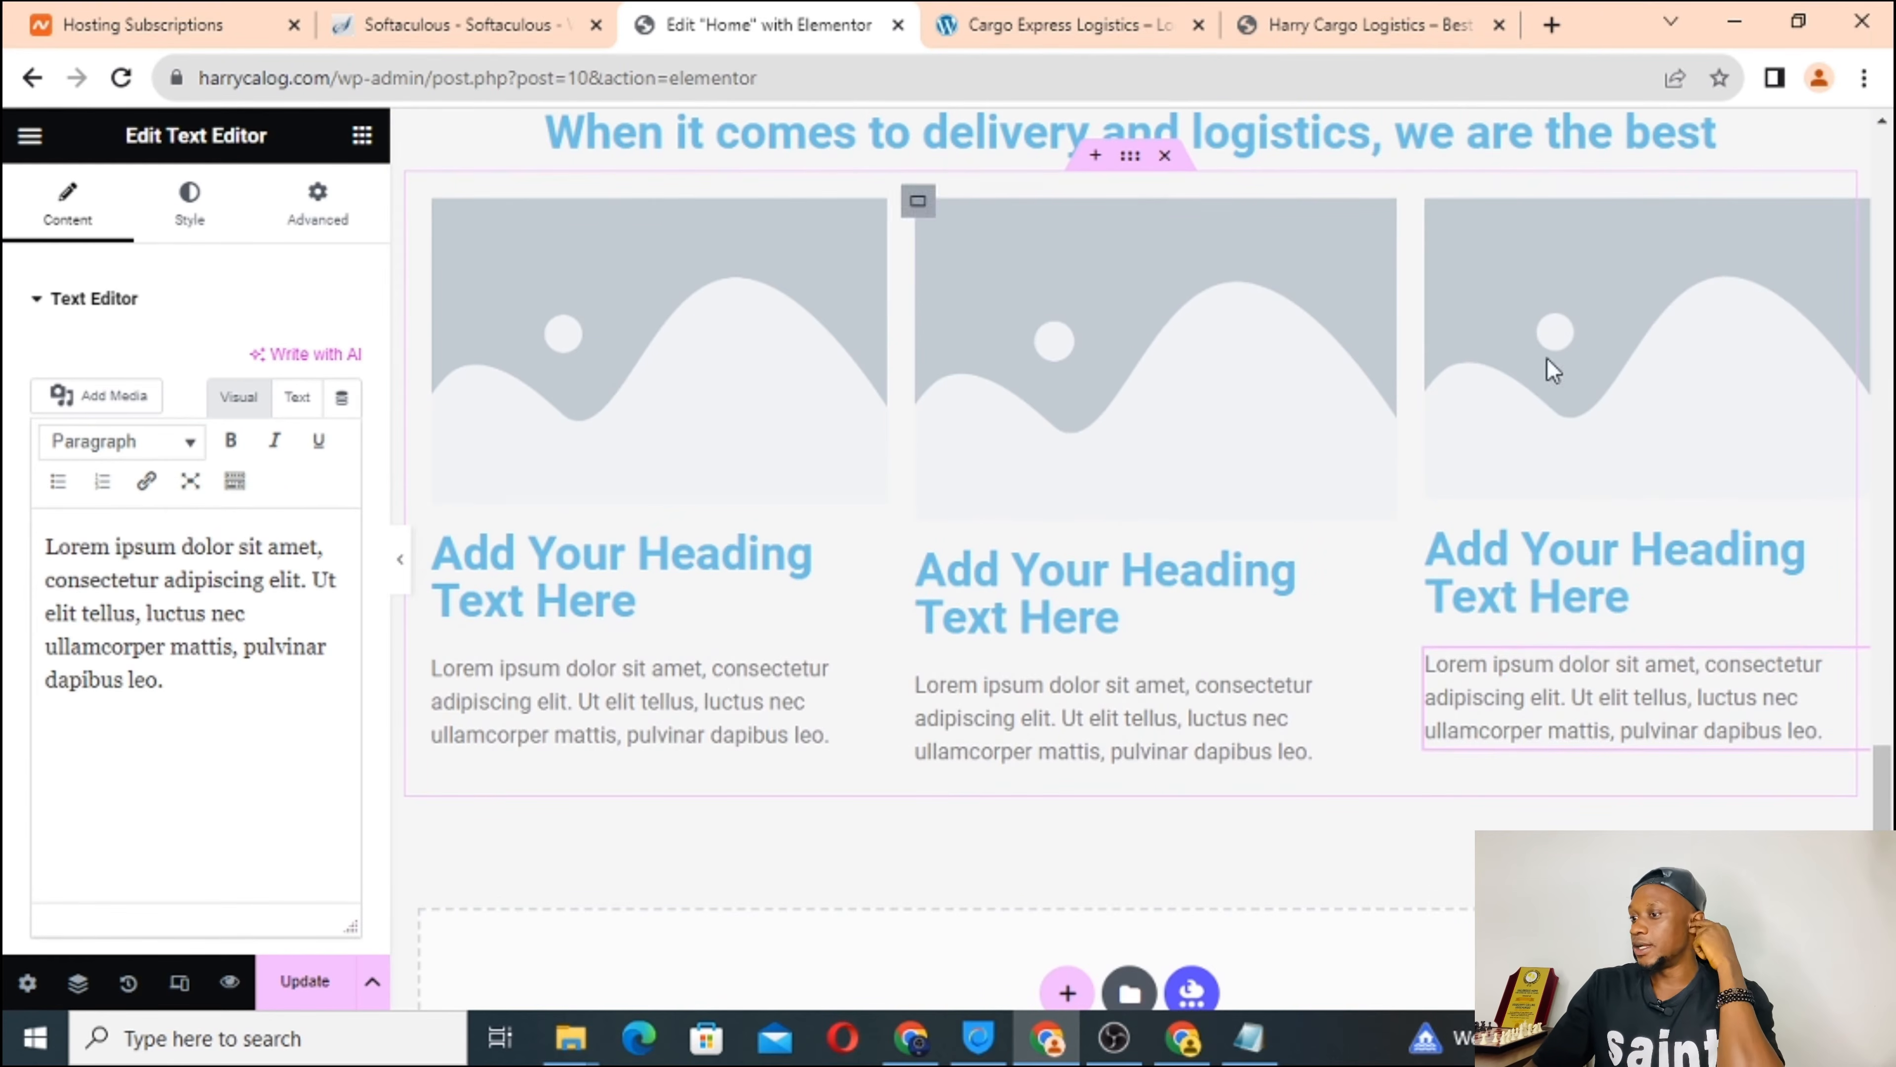
Check the live Cargo Express site, then select the first column's placeholder image widget.
{"action": "left_click", "coordinate": [1124, 16]}
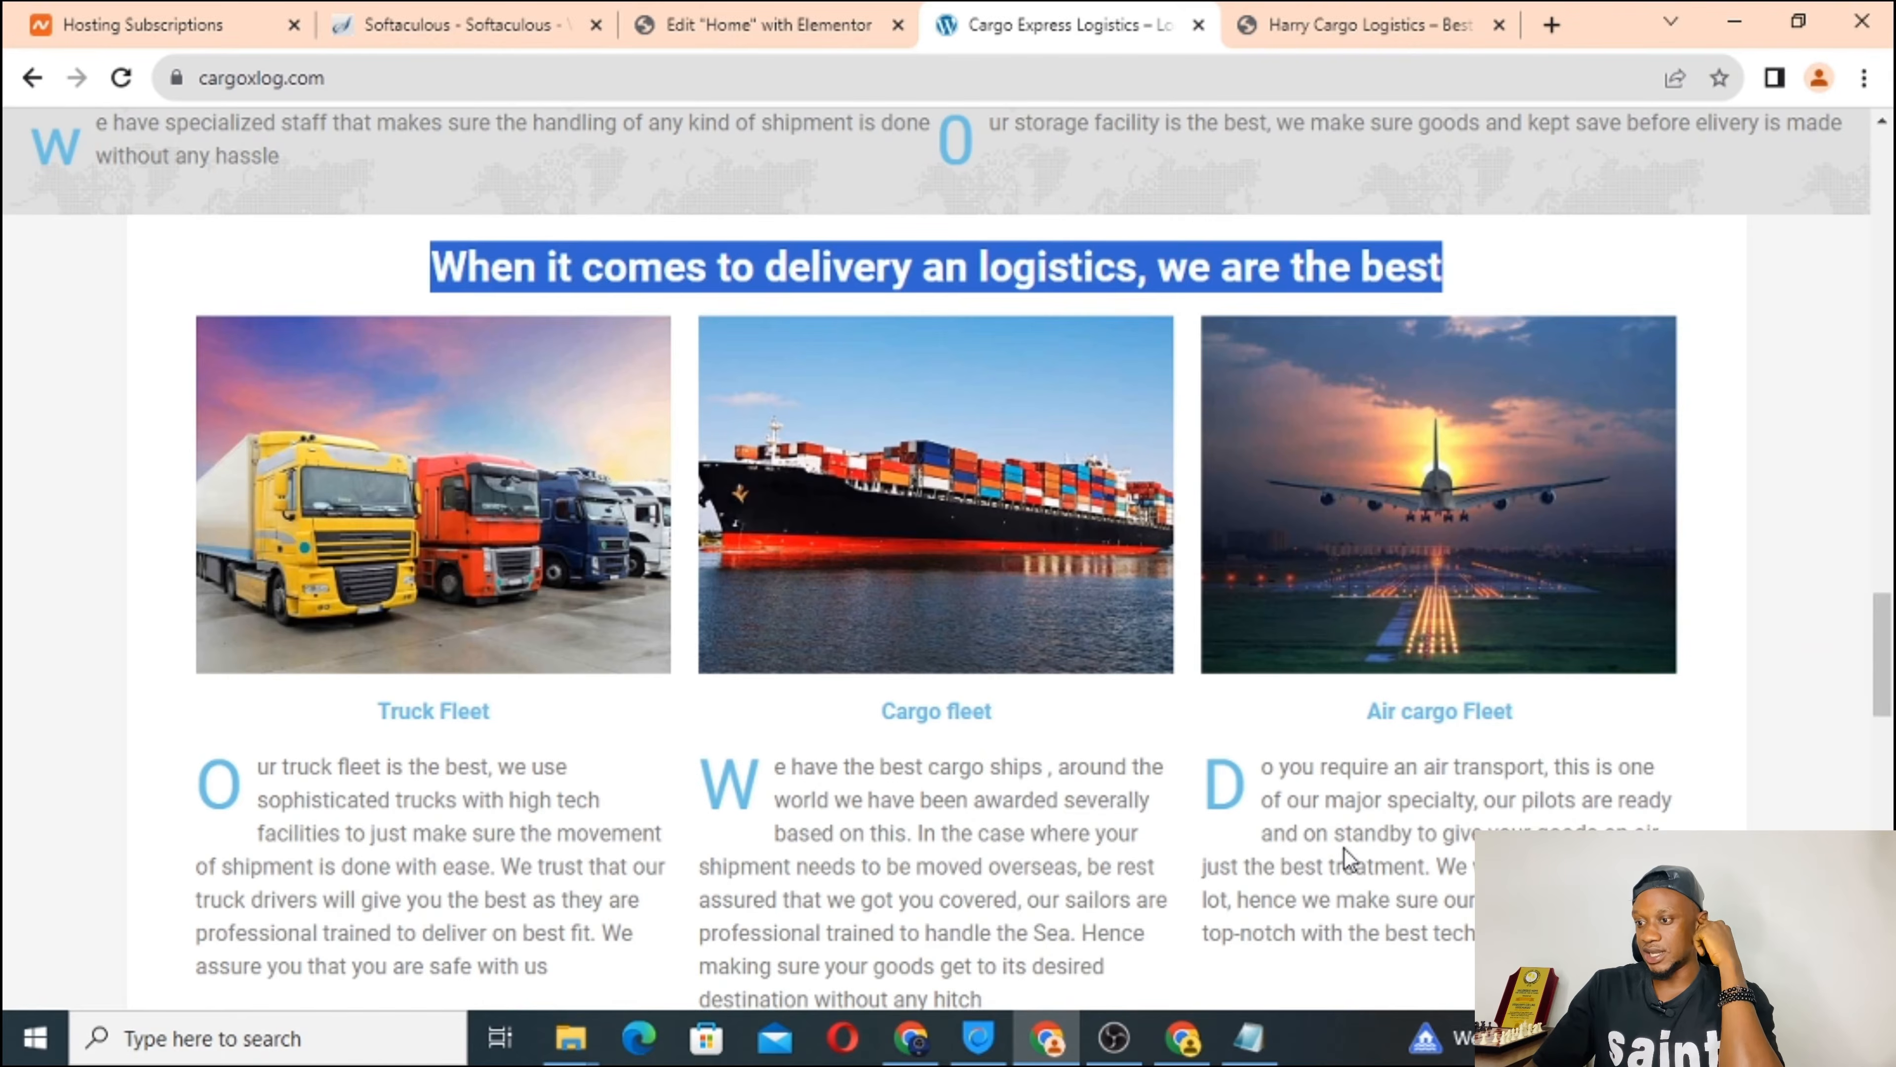
{"action": "scroll", "coordinate": [1346, 851], "scroll_direction": "down", "scroll_amount": 3}
{"action": "scroll", "coordinate": [1345, 859], "scroll_direction": "up", "scroll_amount": 2}
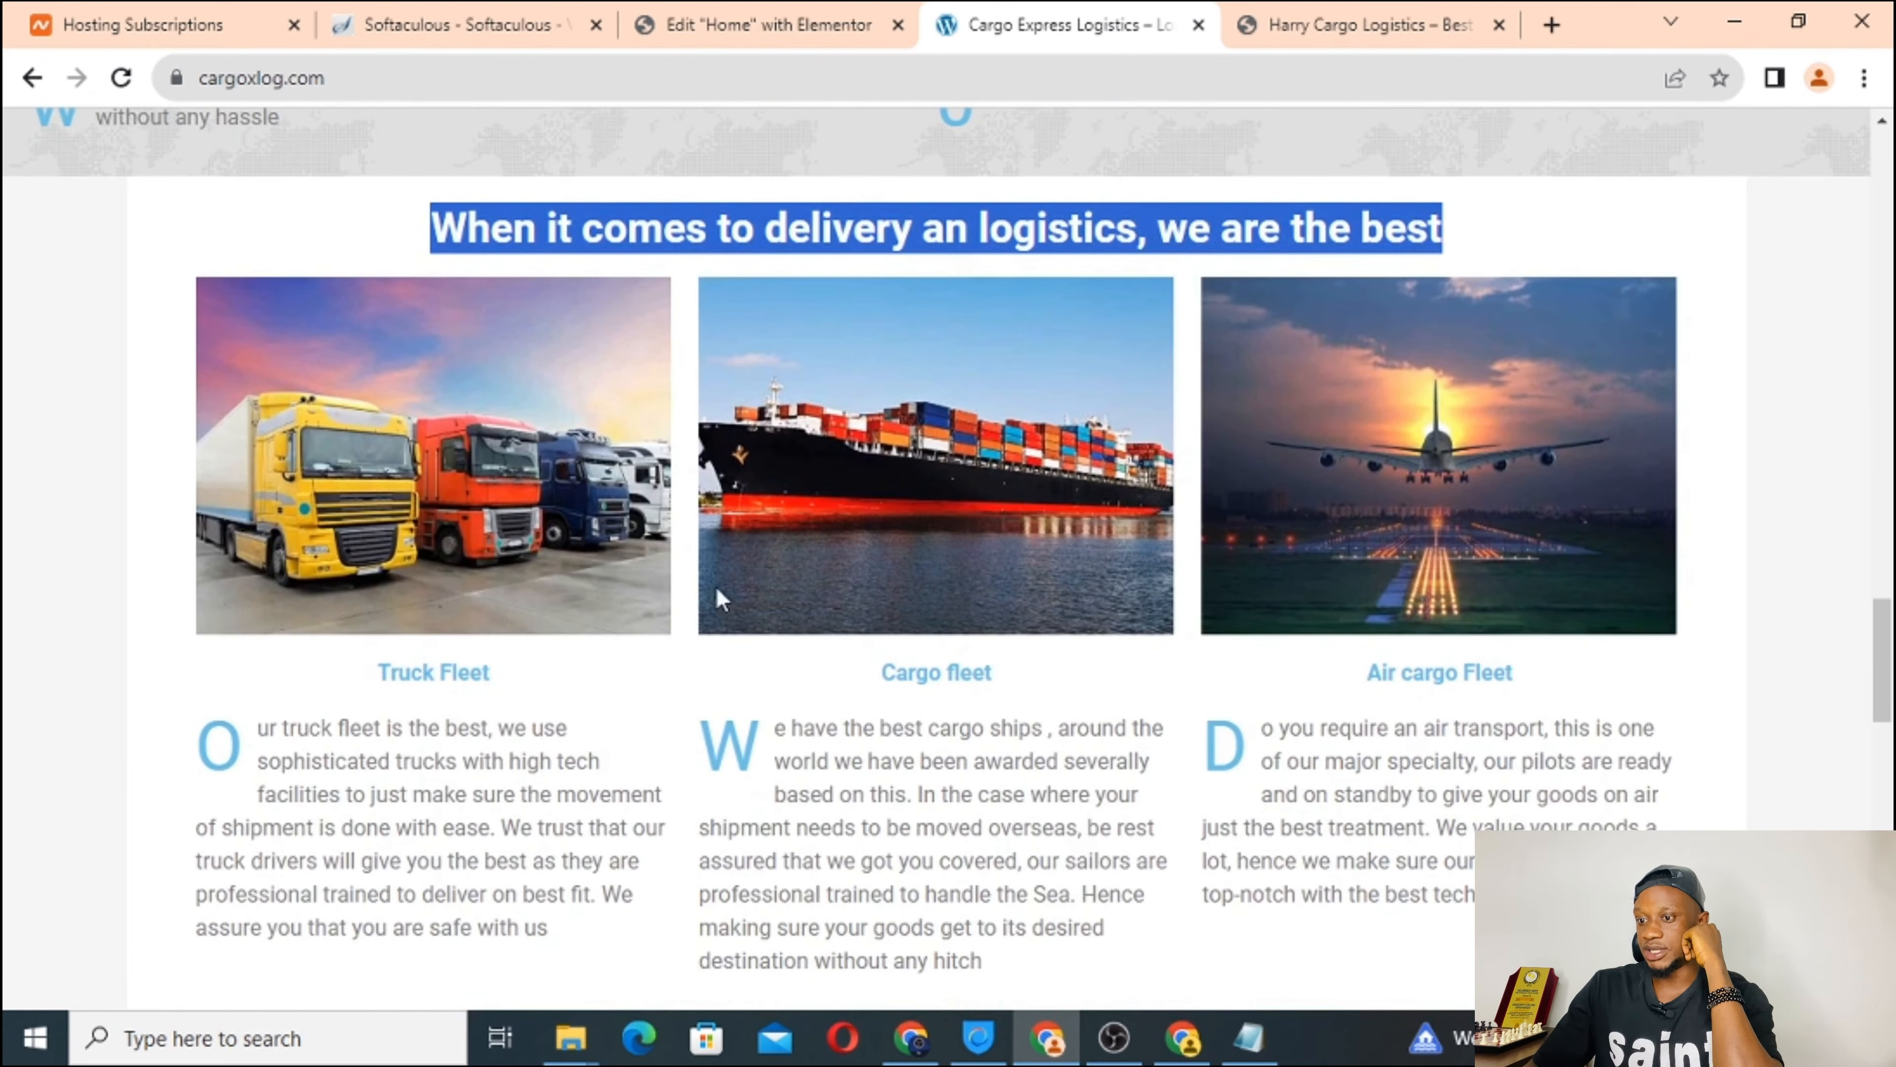
{"action": "left_click", "coordinate": [769, 11]}
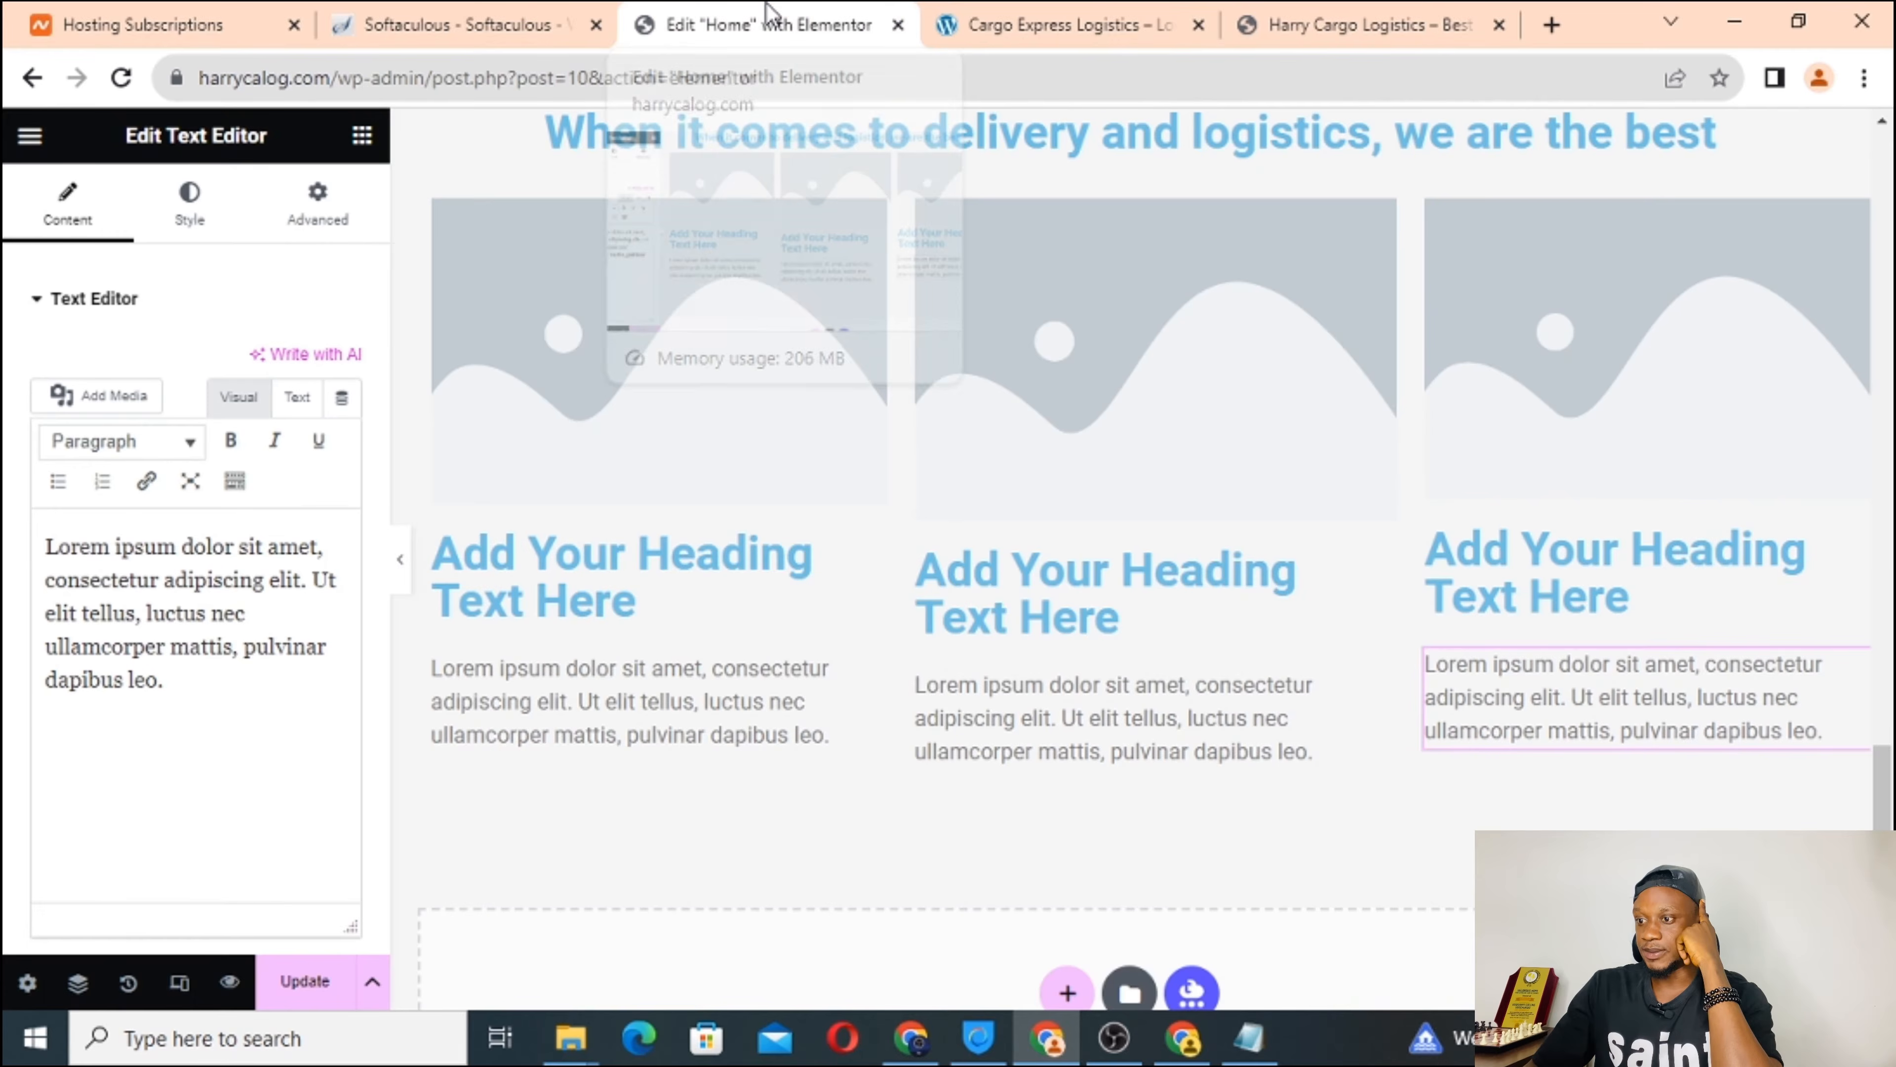
{"action": "left_click", "coordinate": [633, 368]}
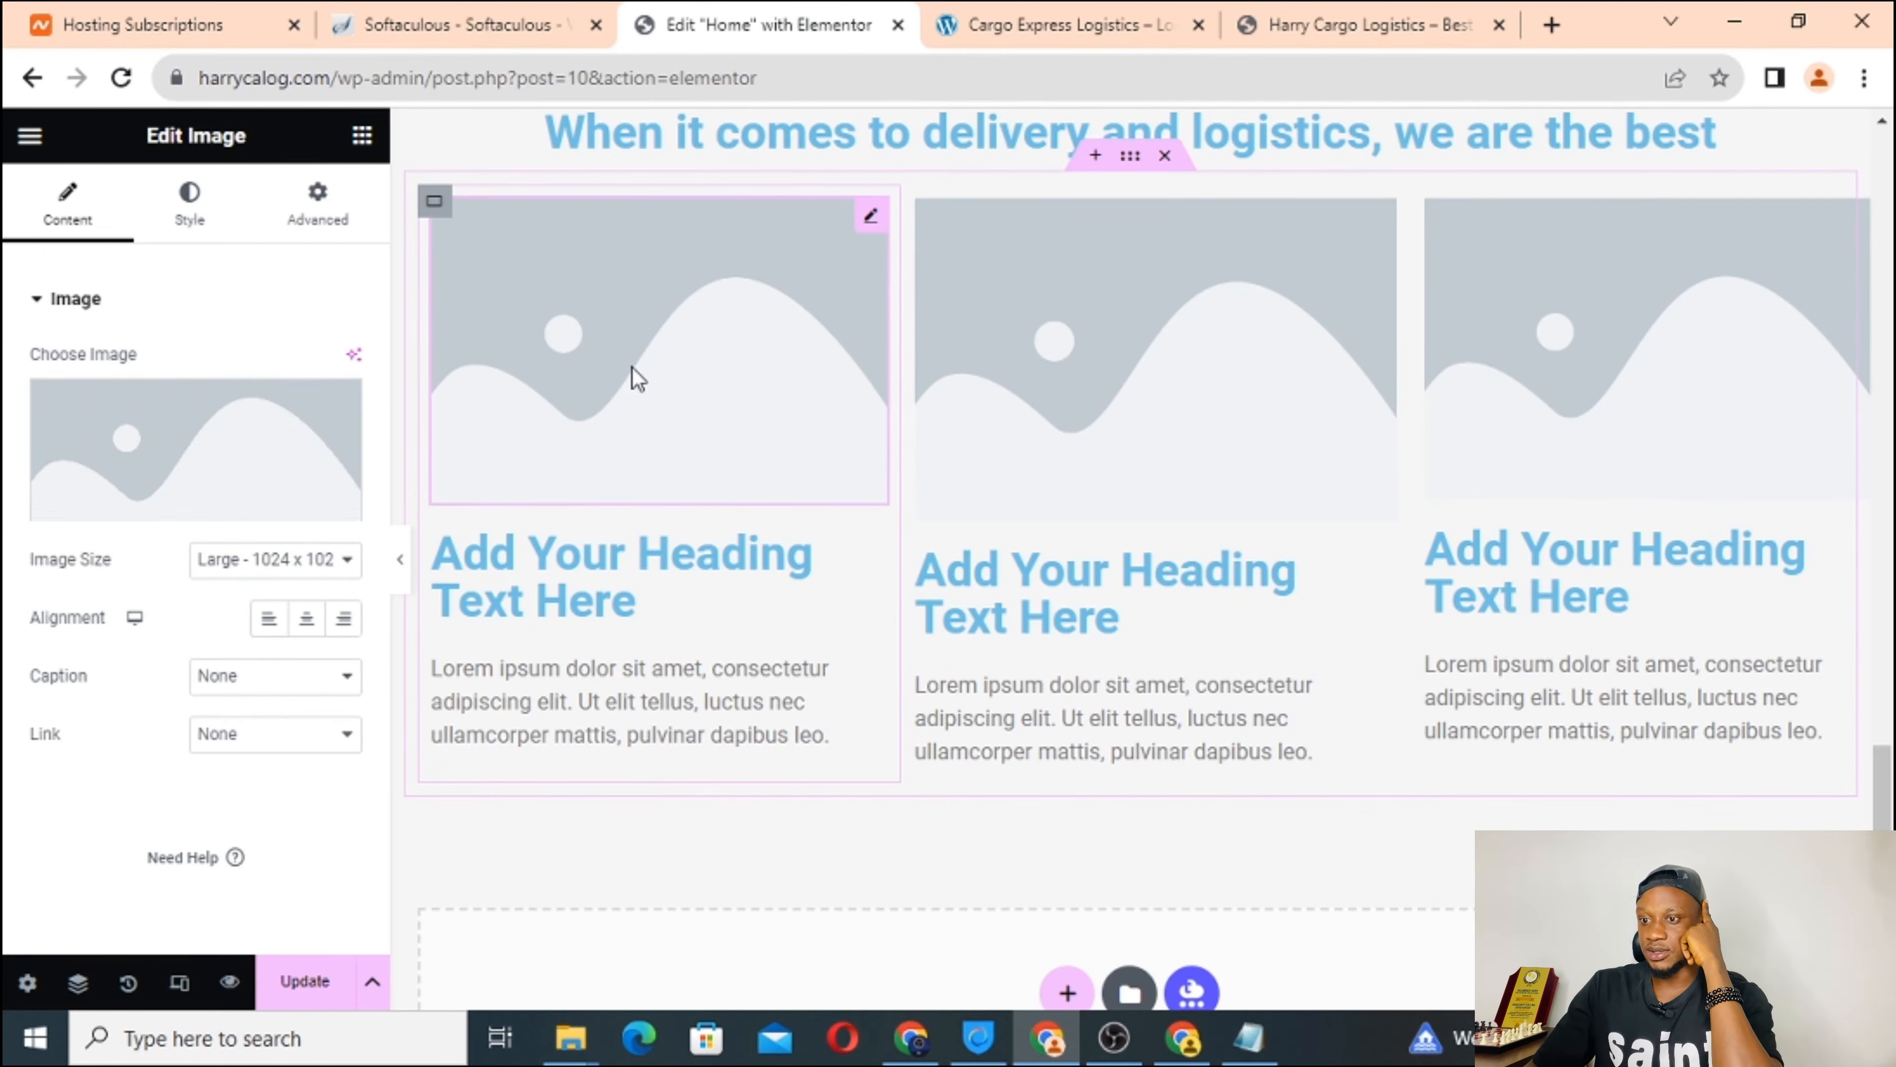
{"action": "left_click", "coordinate": [207, 442]}
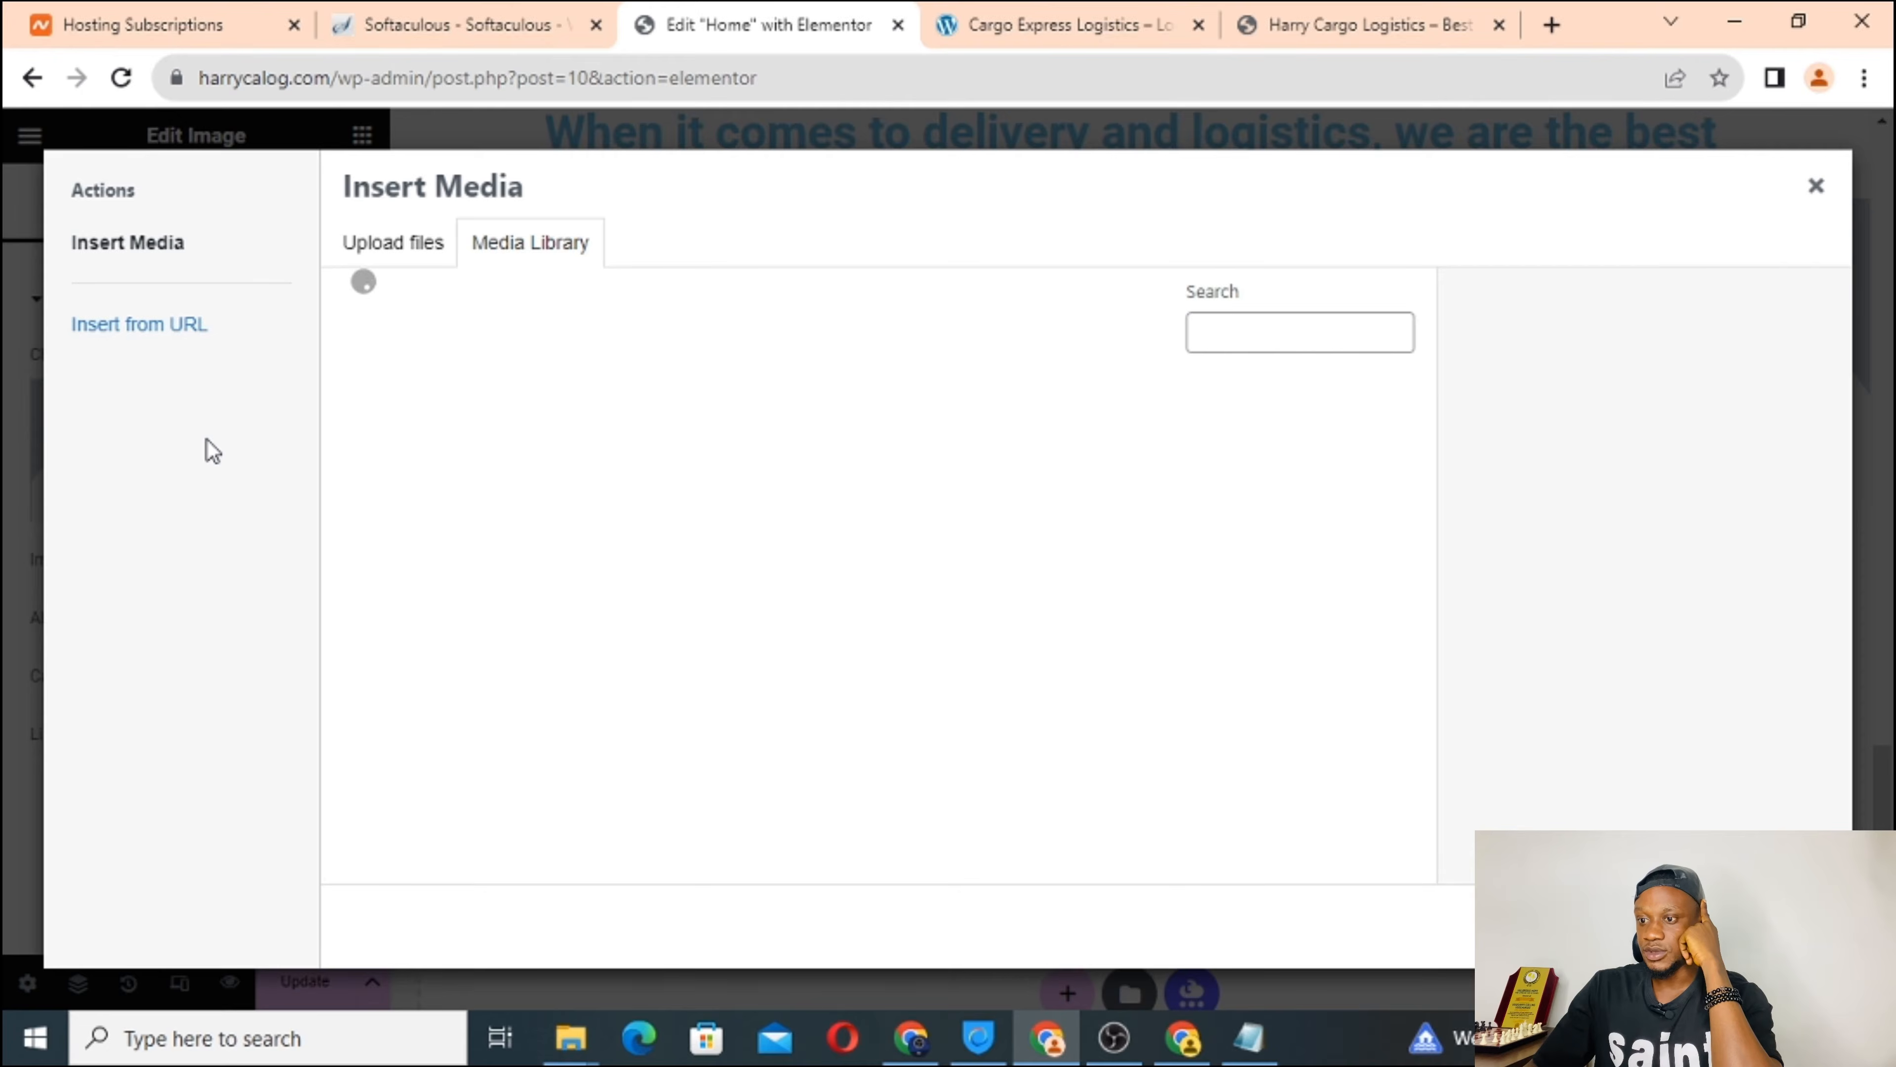
{"action": "left_click", "coordinate": [379, 255]}
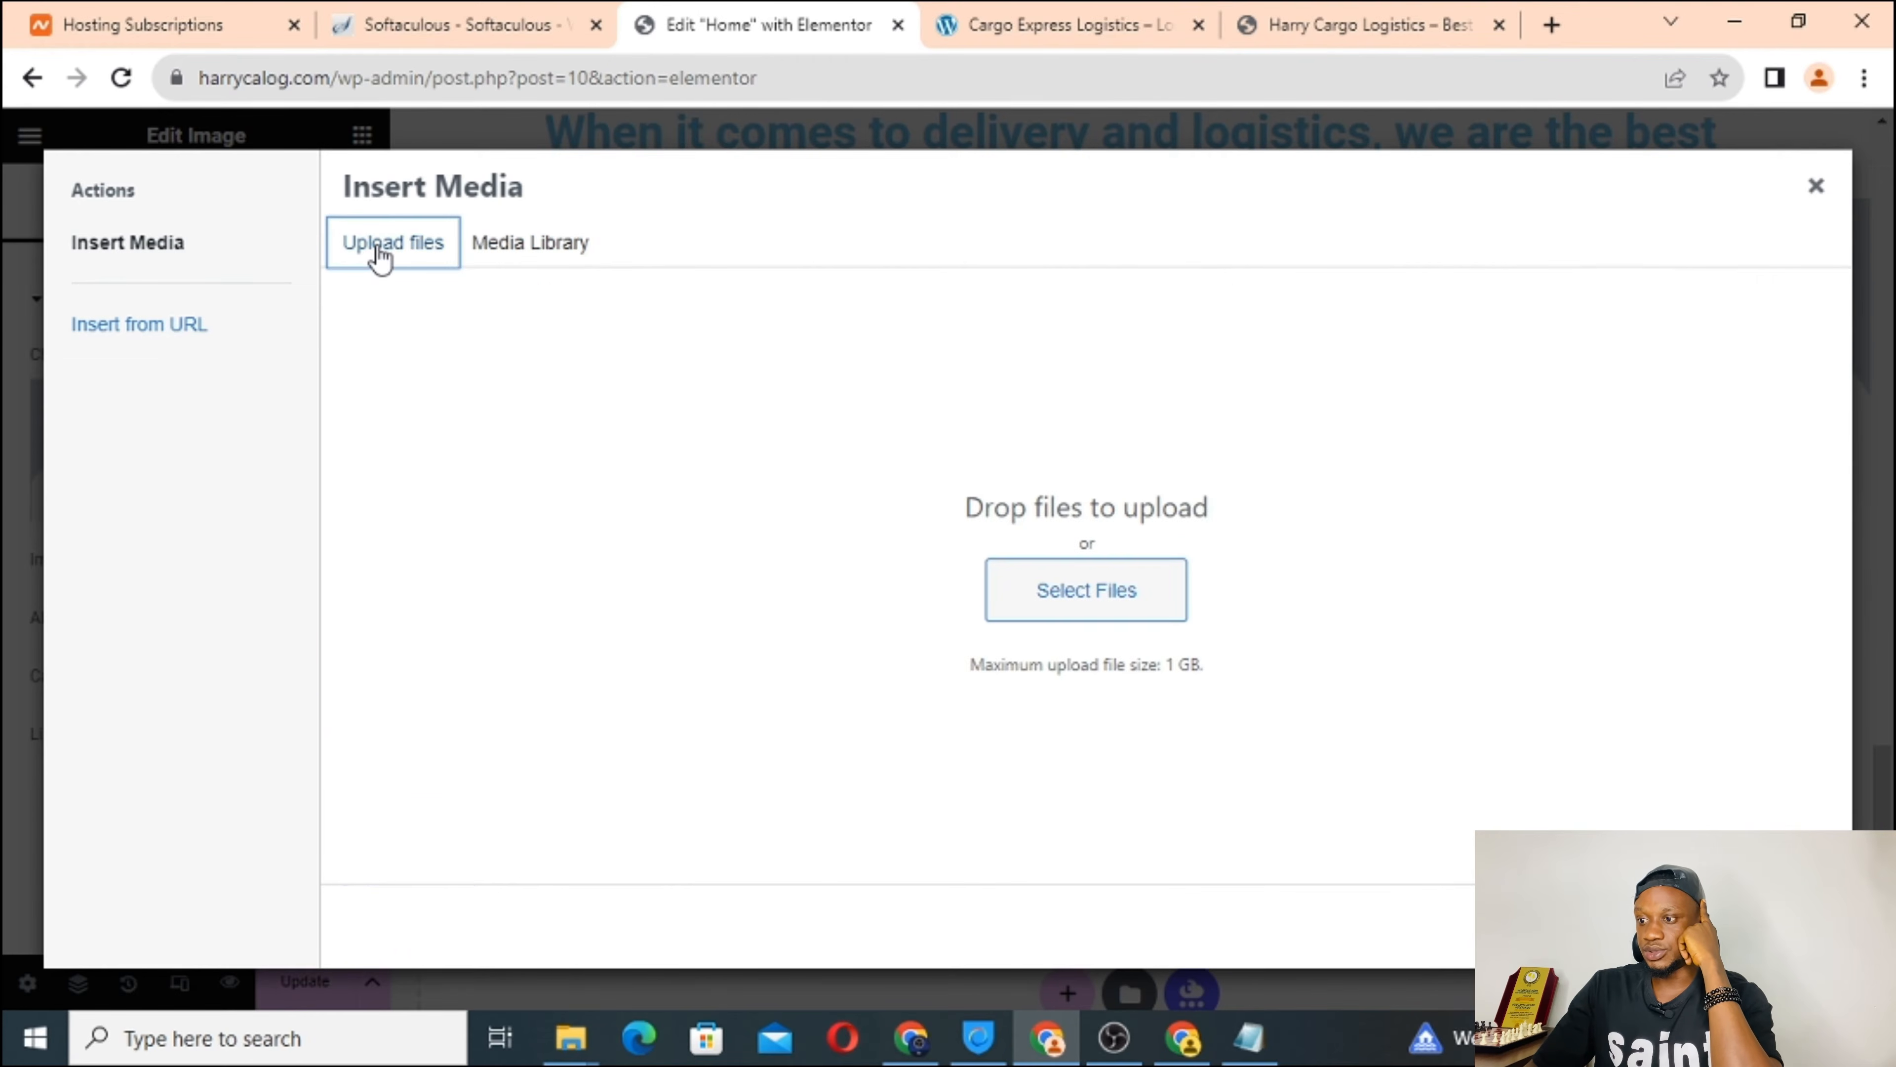
{"action": "left_click", "coordinate": [1029, 591]}
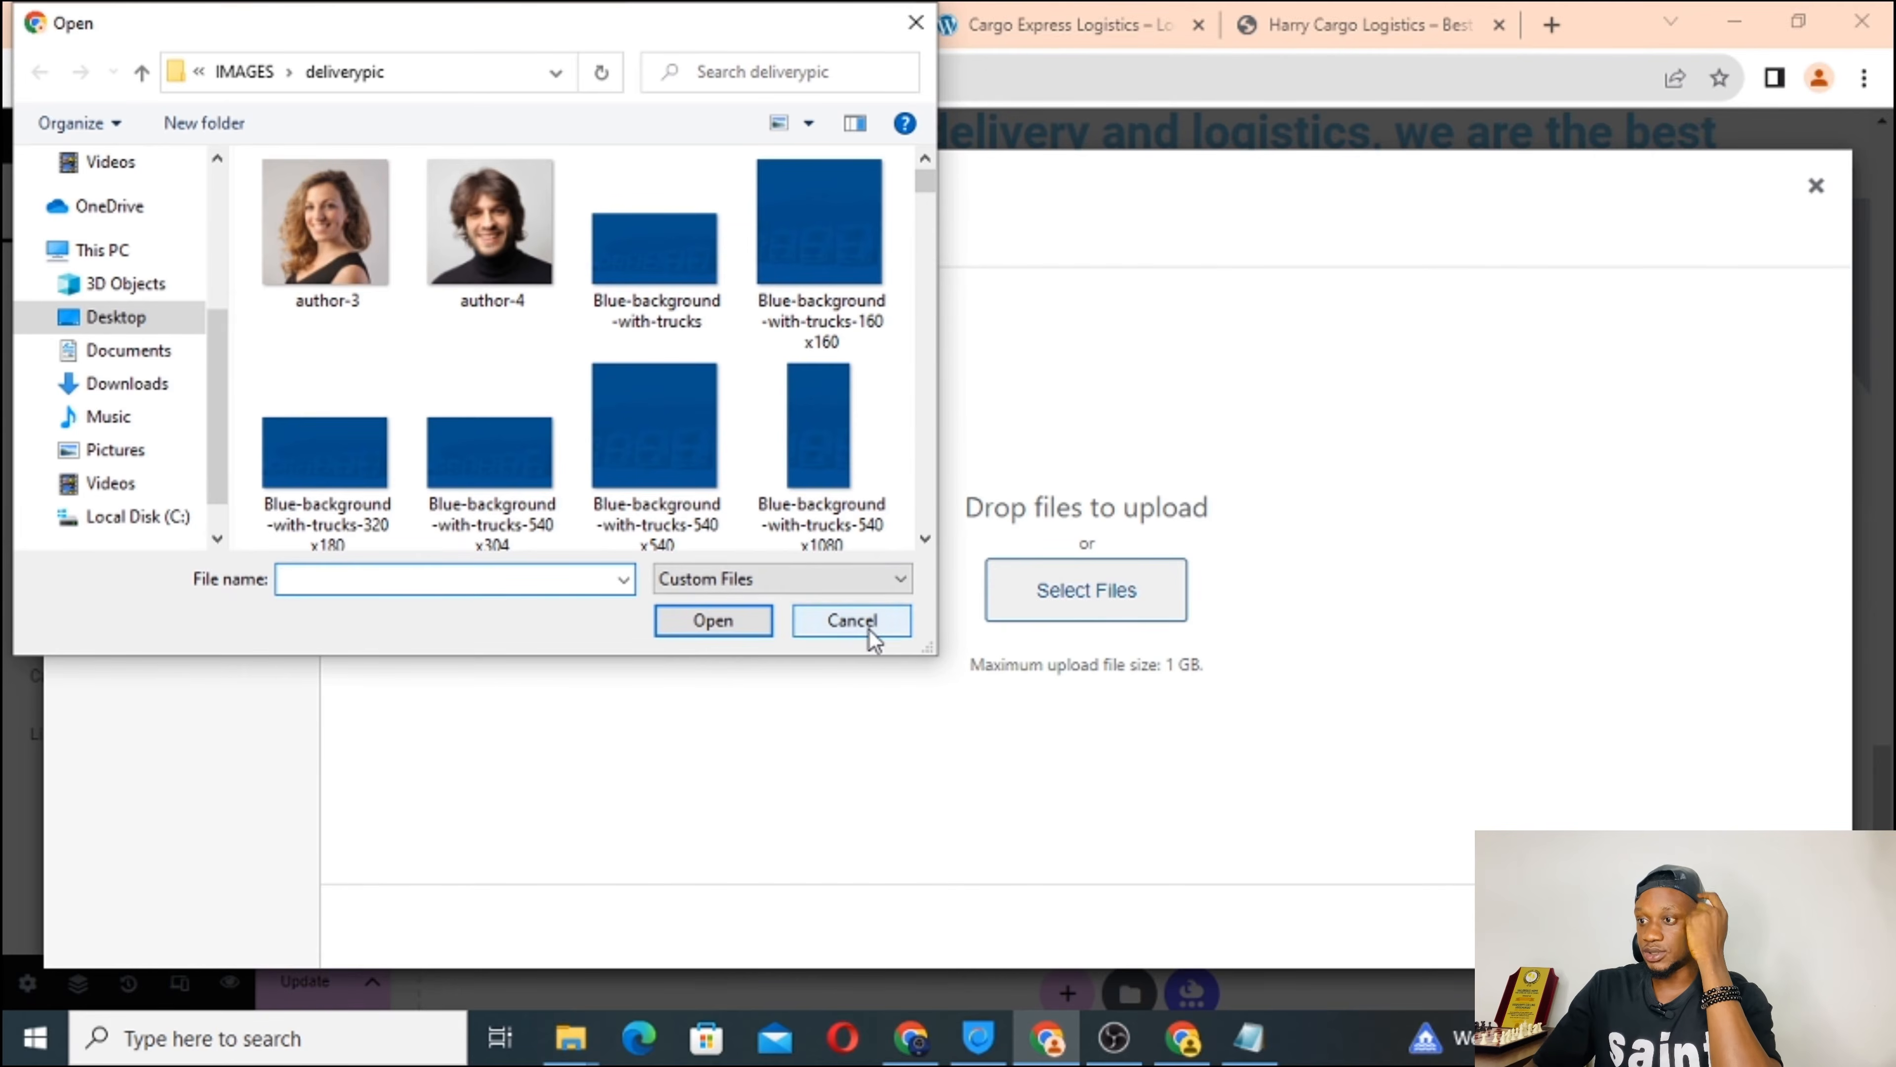
{"action": "left_click", "coordinate": [870, 630]}
{"action": "left_click", "coordinate": [1097, 10]}
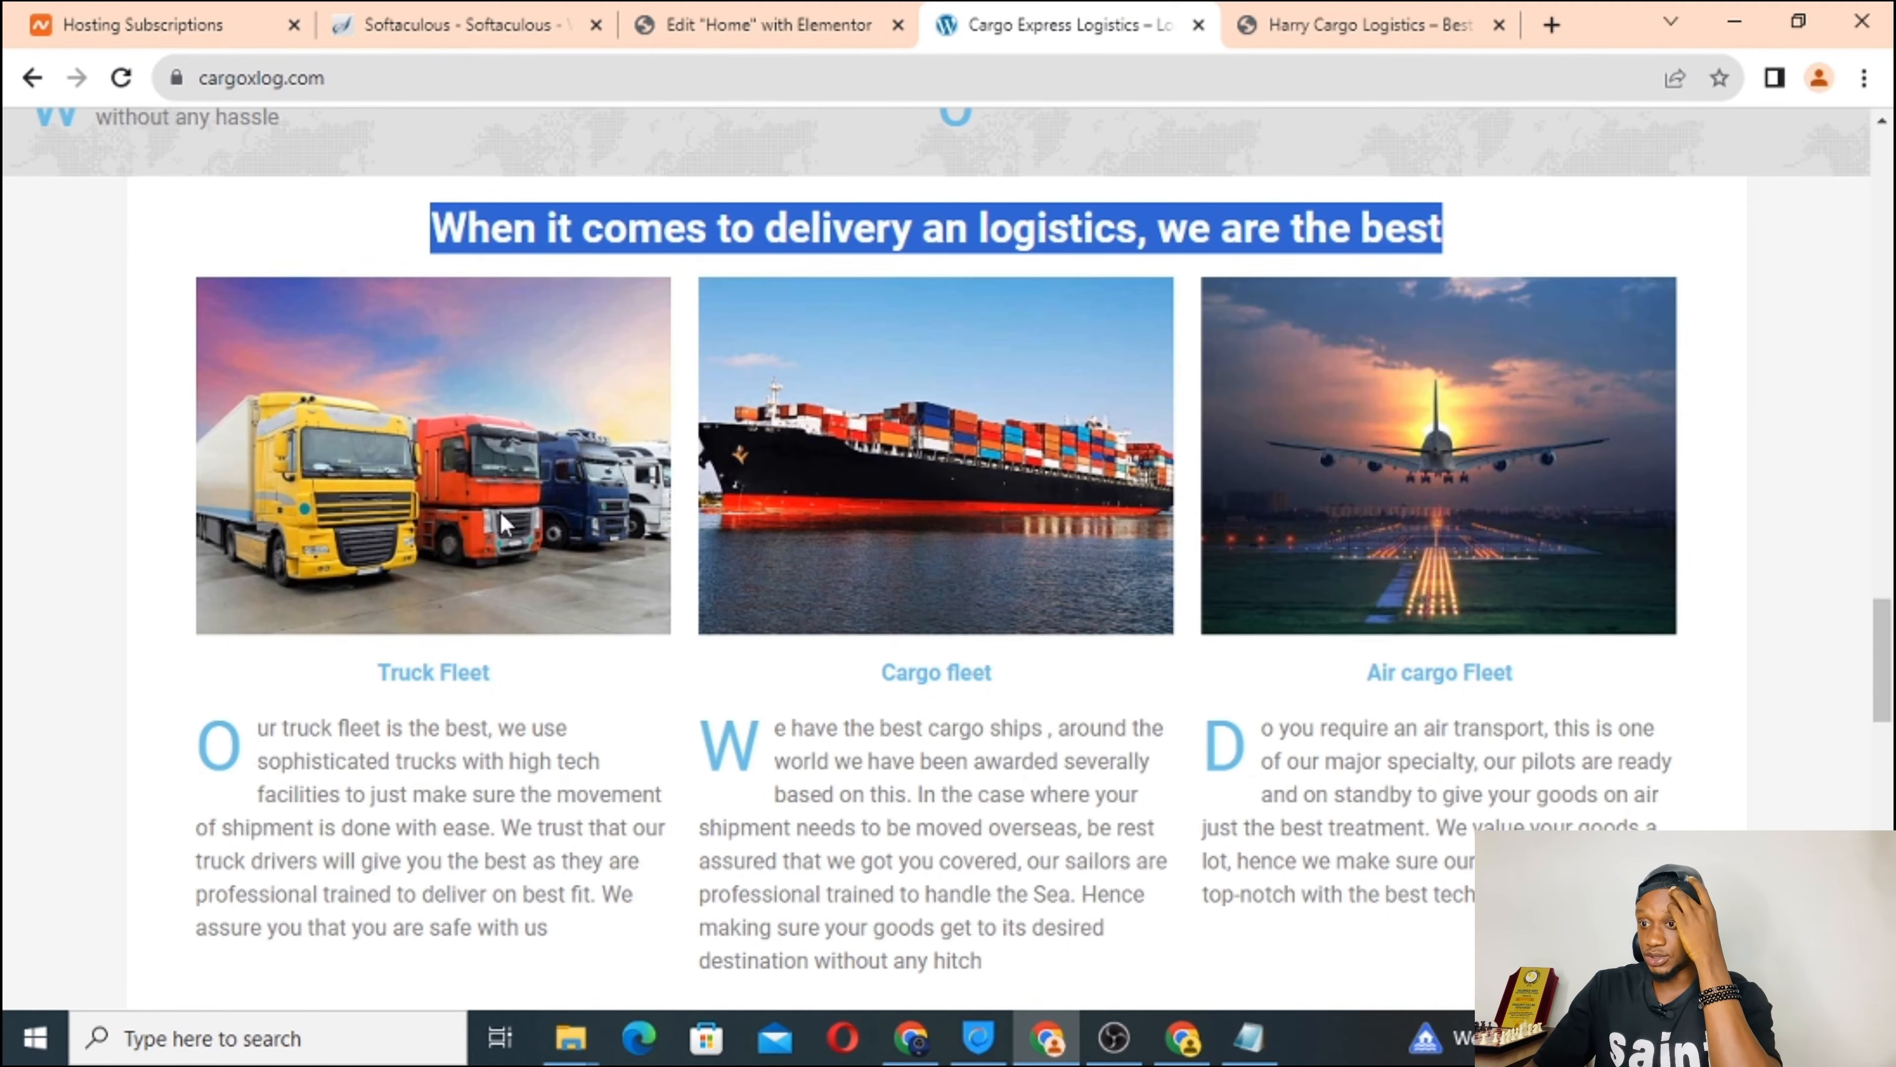
{"action": "left_click", "coordinate": [720, 12]}
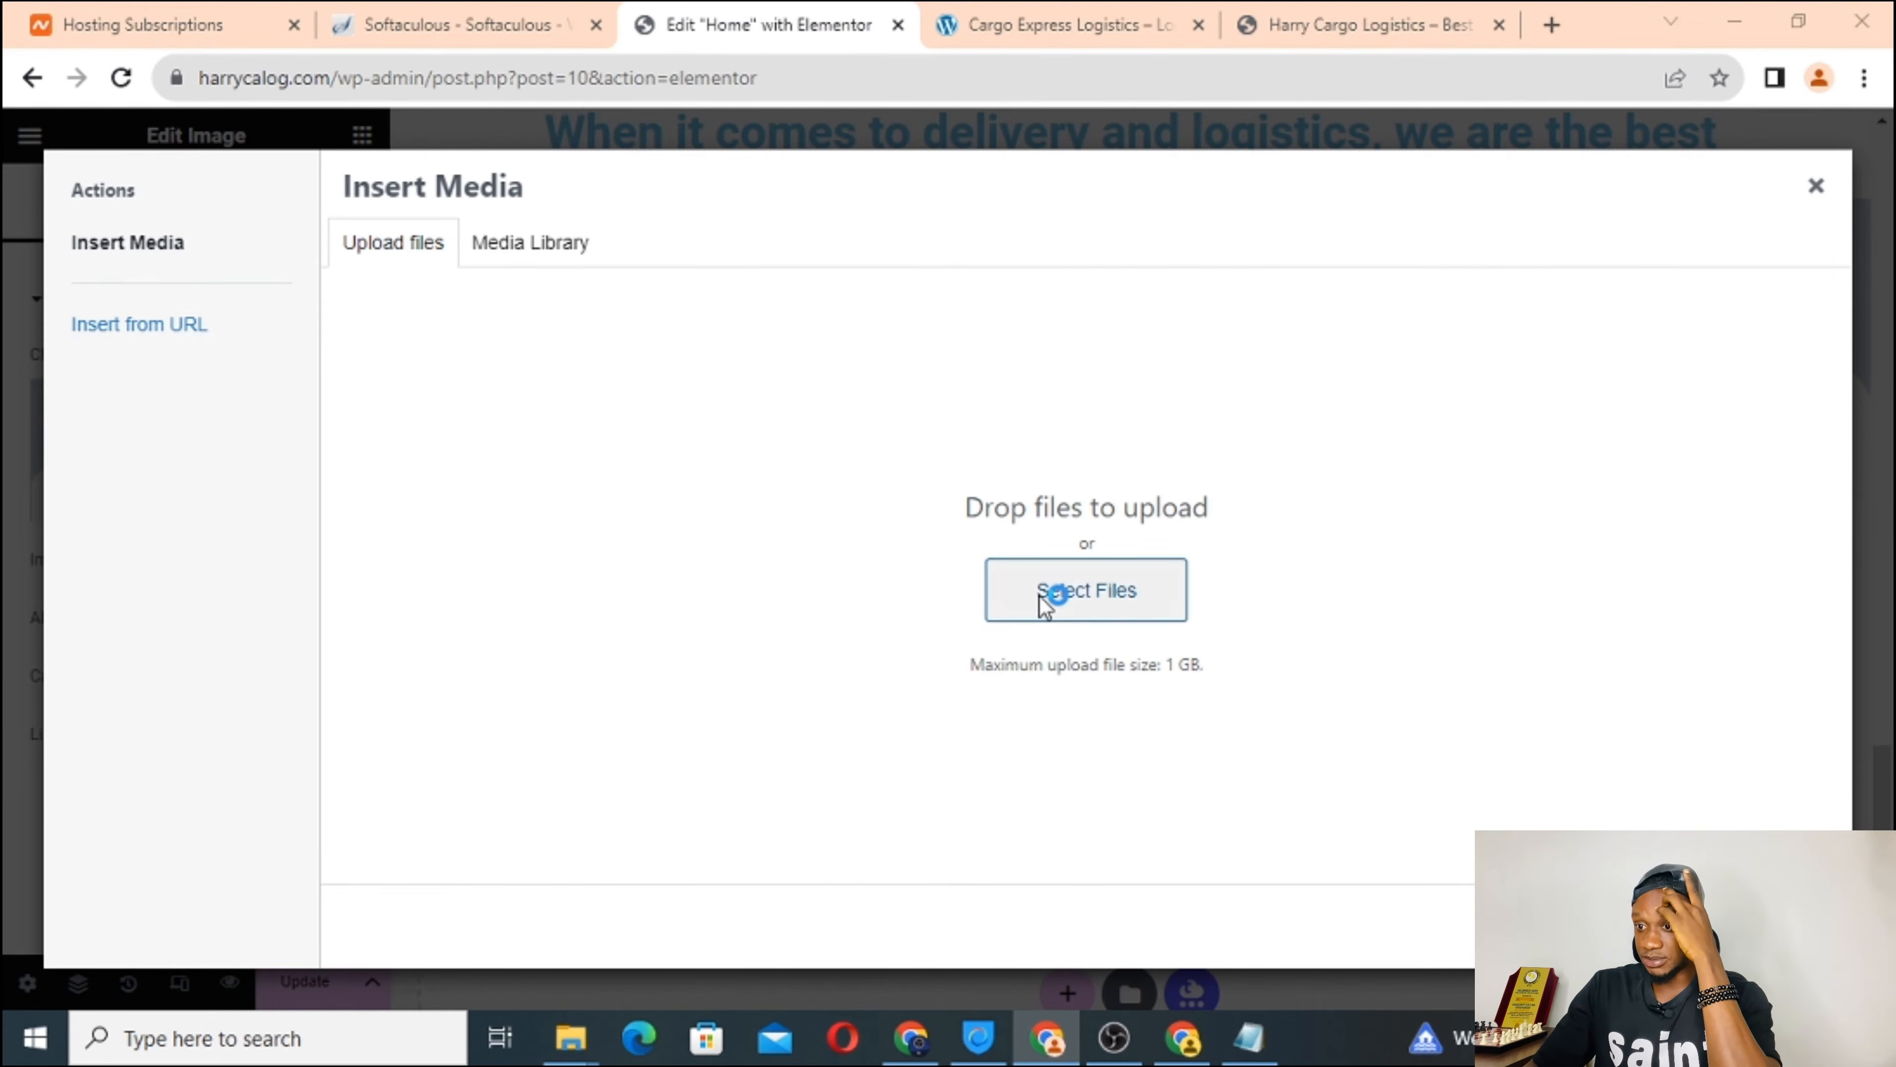
{"action": "left_click", "coordinate": [1047, 598]}
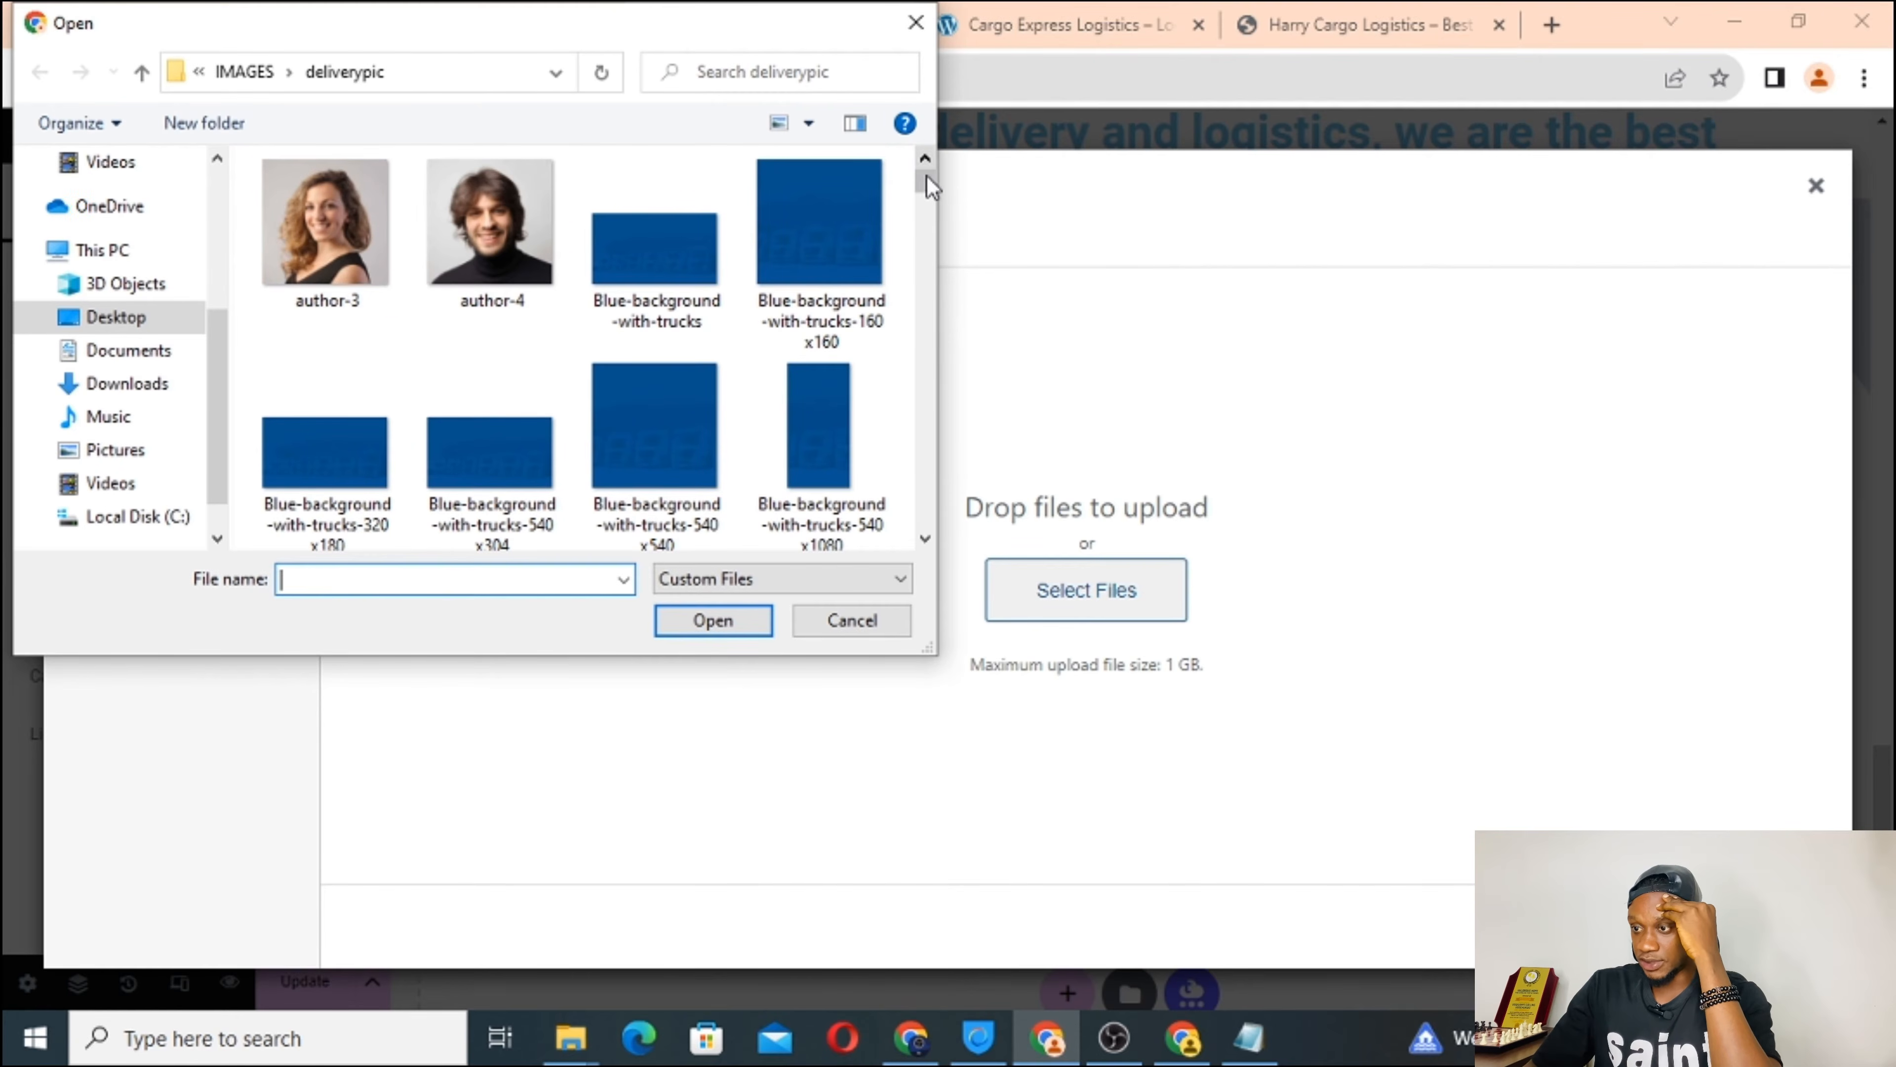
{"action": "left_click_drag", "start_coordinate": [928, 186], "coordinate": [913, 336]}
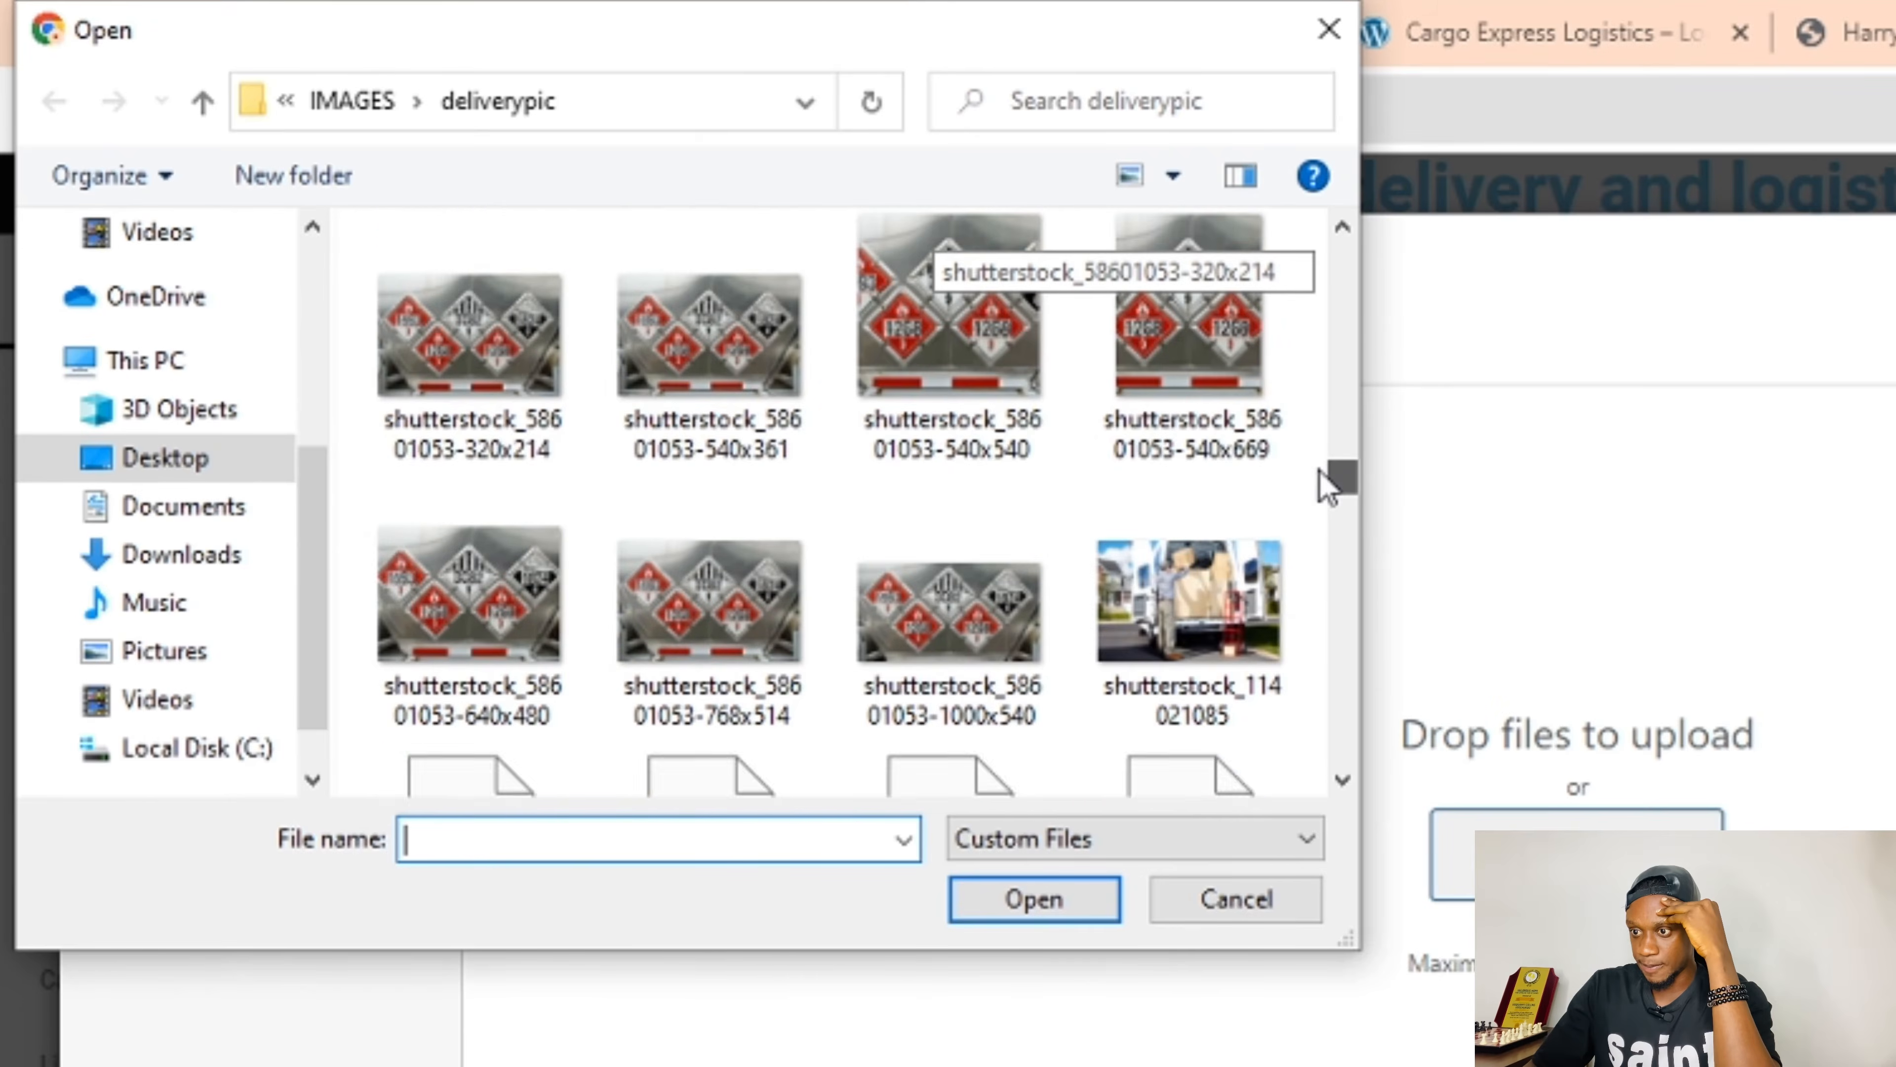
{"action": "left_click_drag", "start_coordinate": [1319, 470], "coordinate": [1326, 460]}
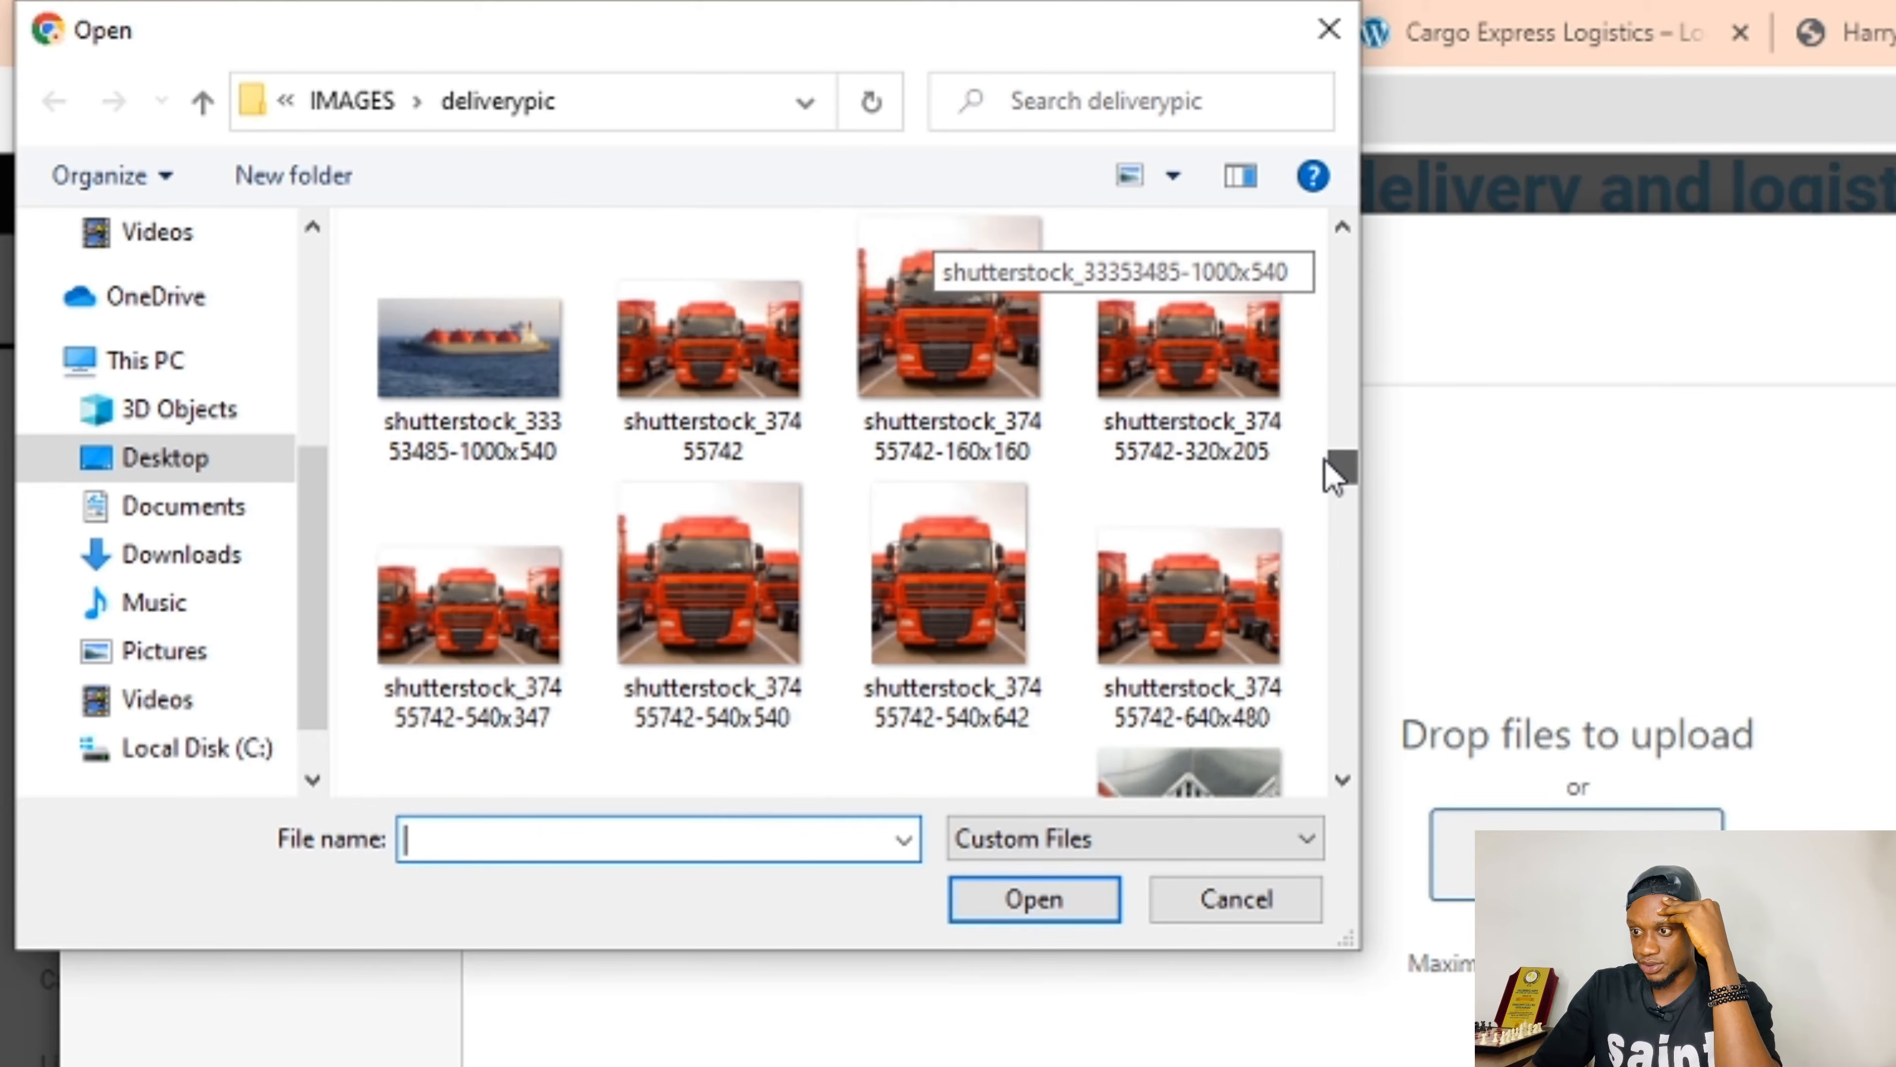
{"action": "left_click", "coordinate": [1178, 609]}
{"action": "left_click", "coordinate": [1075, 913]}
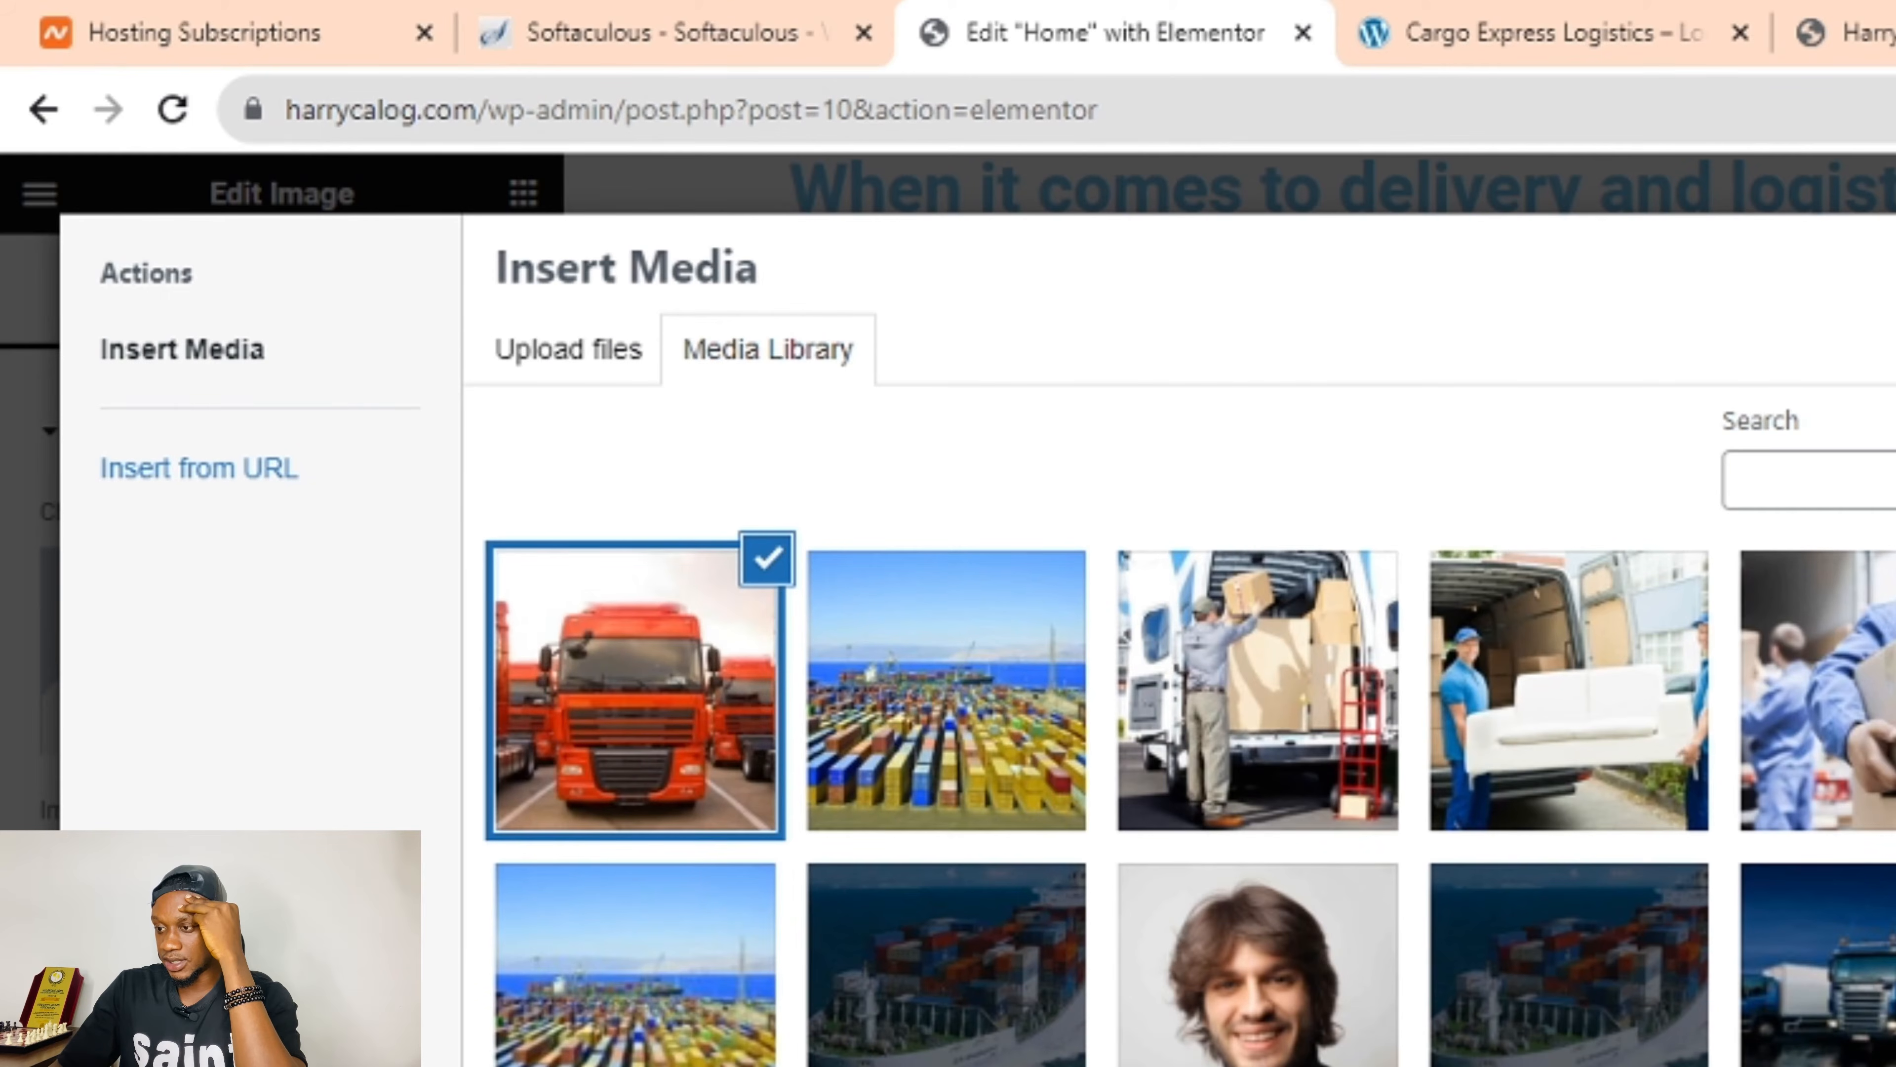
{"action": "left_click", "coordinate": [1889, 1059]}
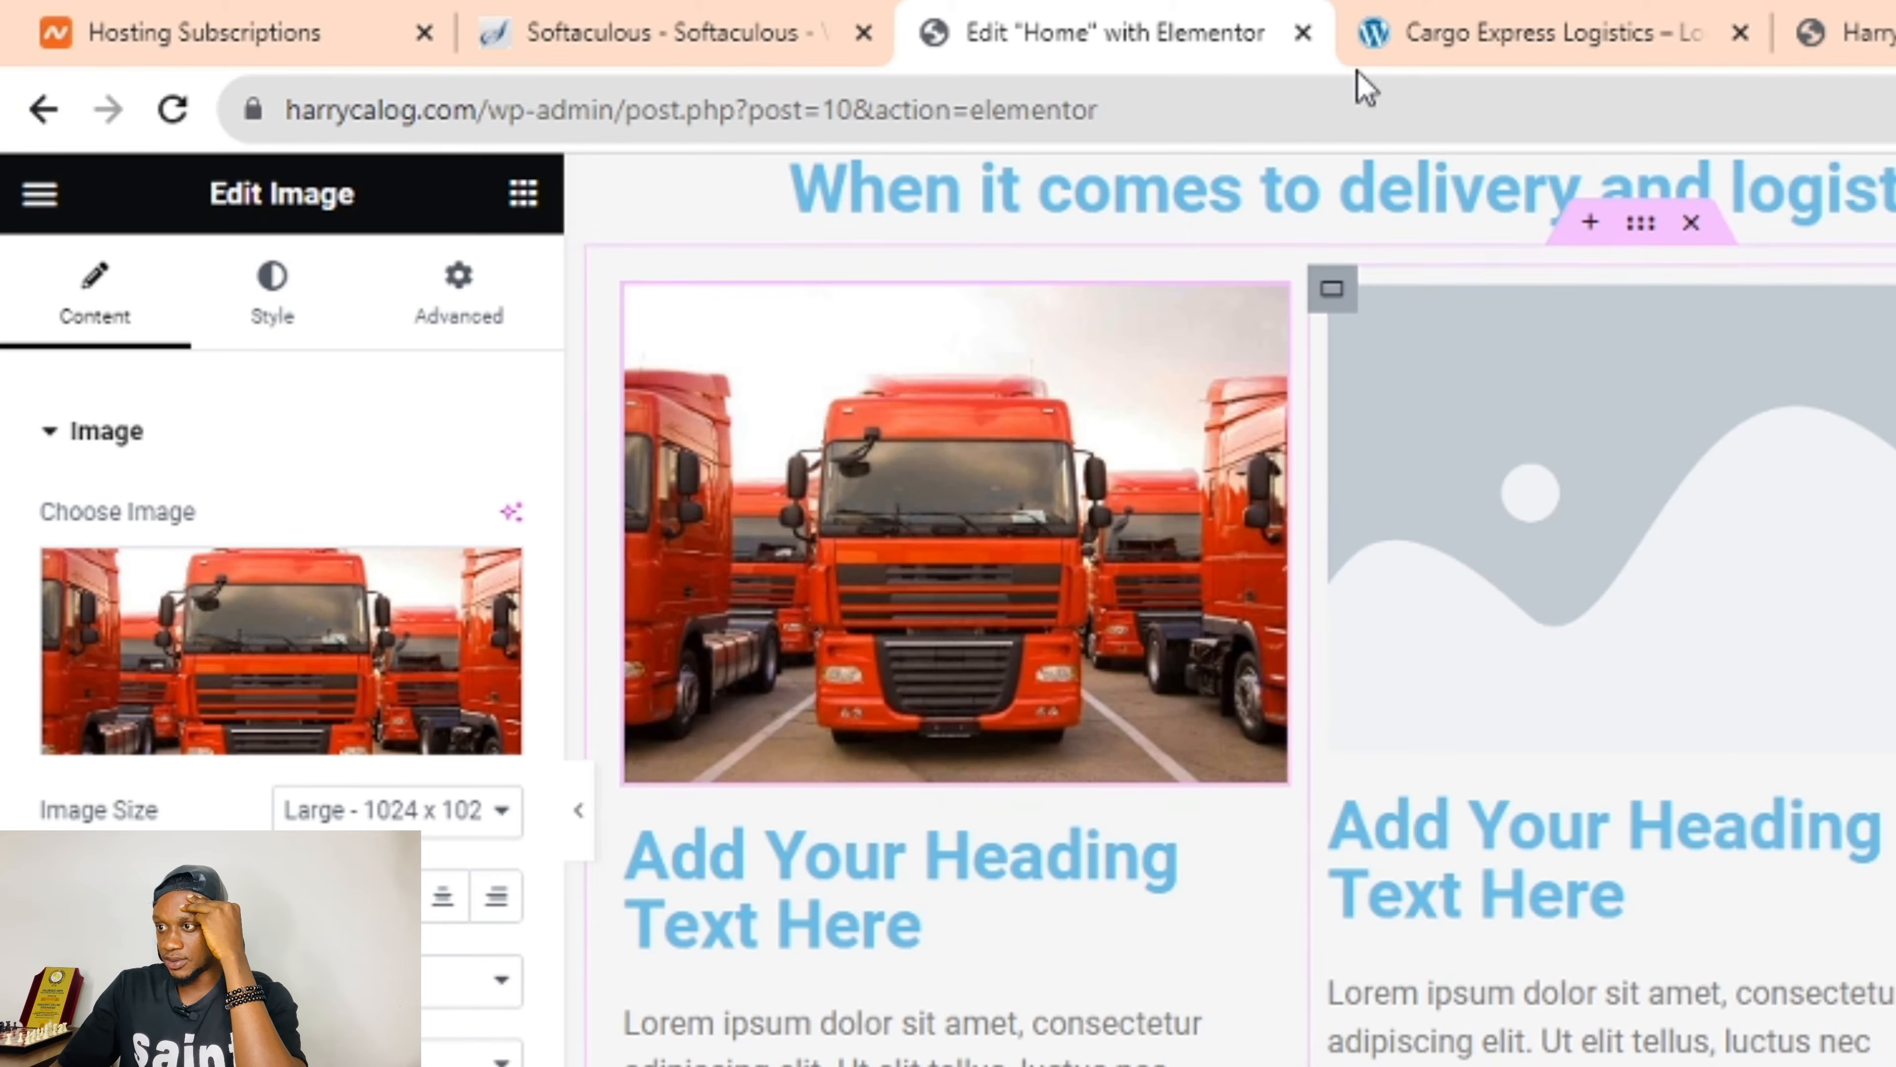
{"action": "left_click", "coordinate": [1456, 14]}
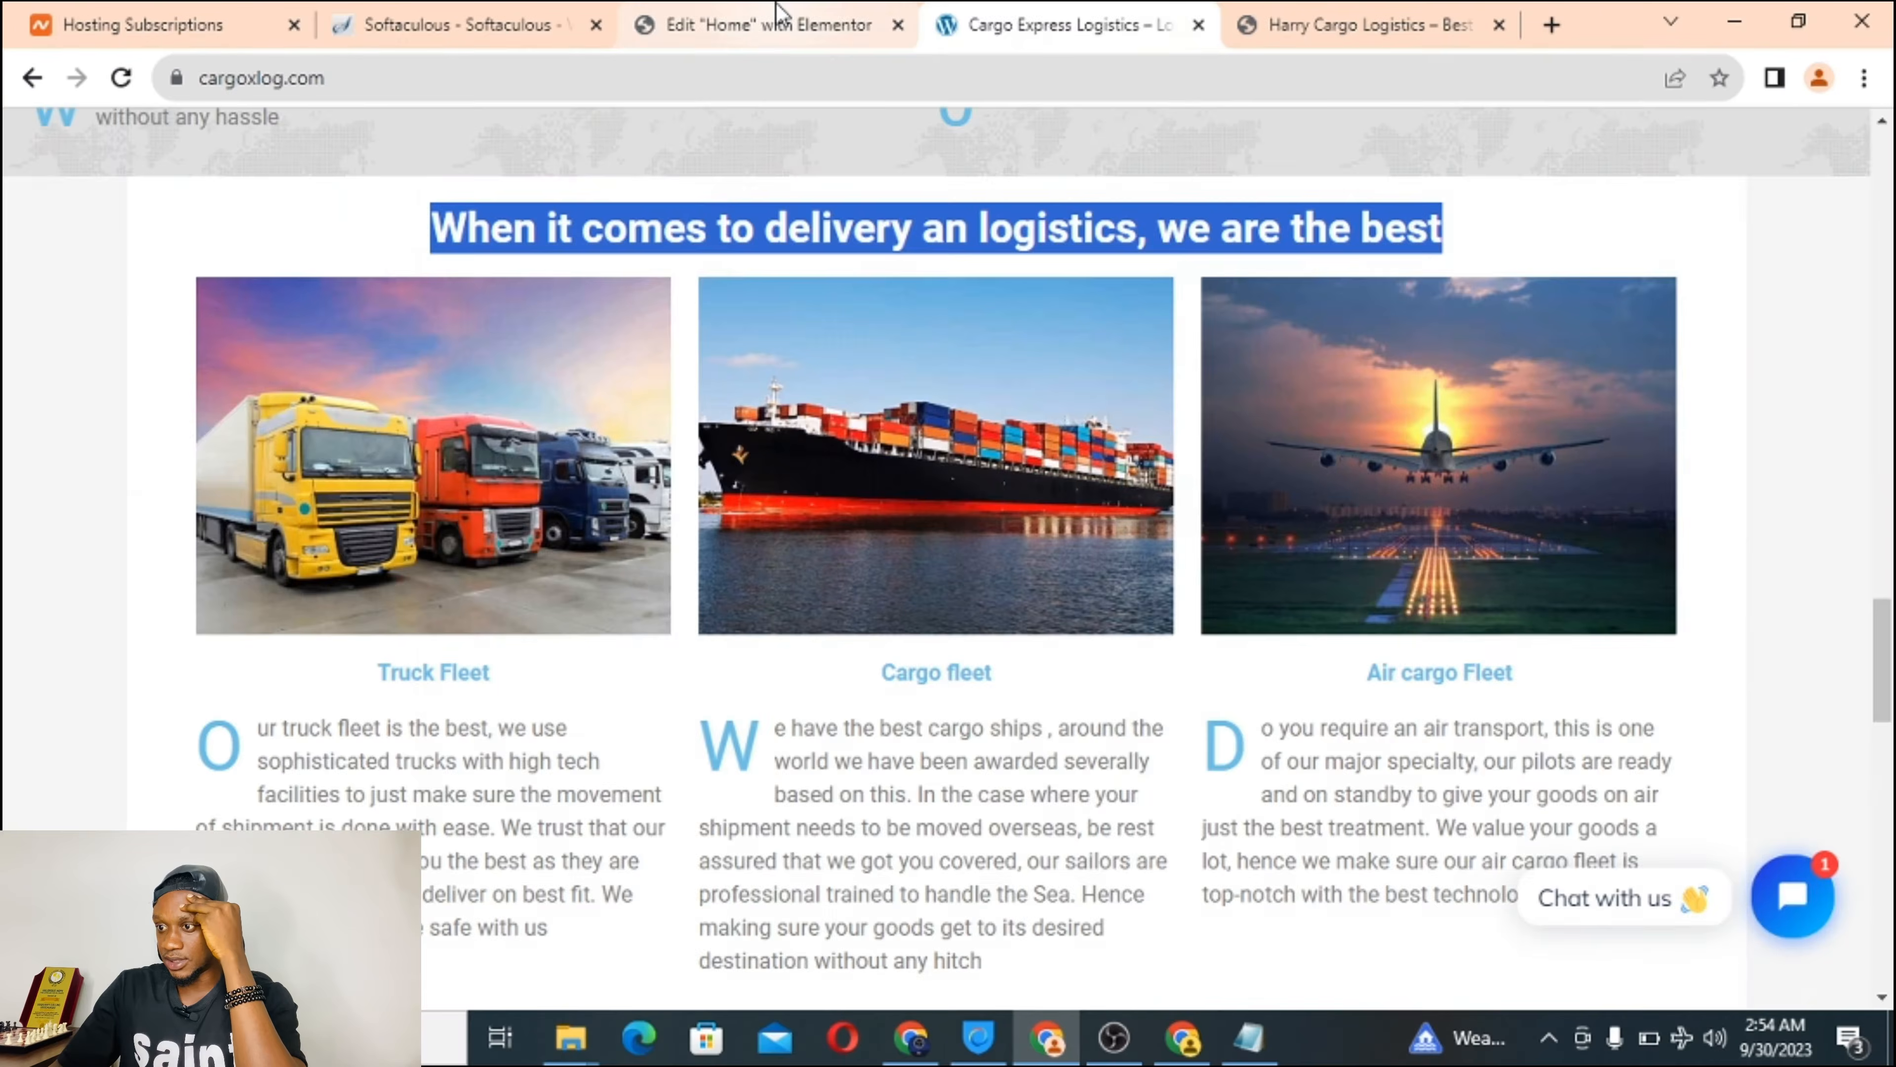
{"action": "left_click", "coordinate": [1128, 27]}
{"action": "left_click", "coordinate": [1671, 582]}
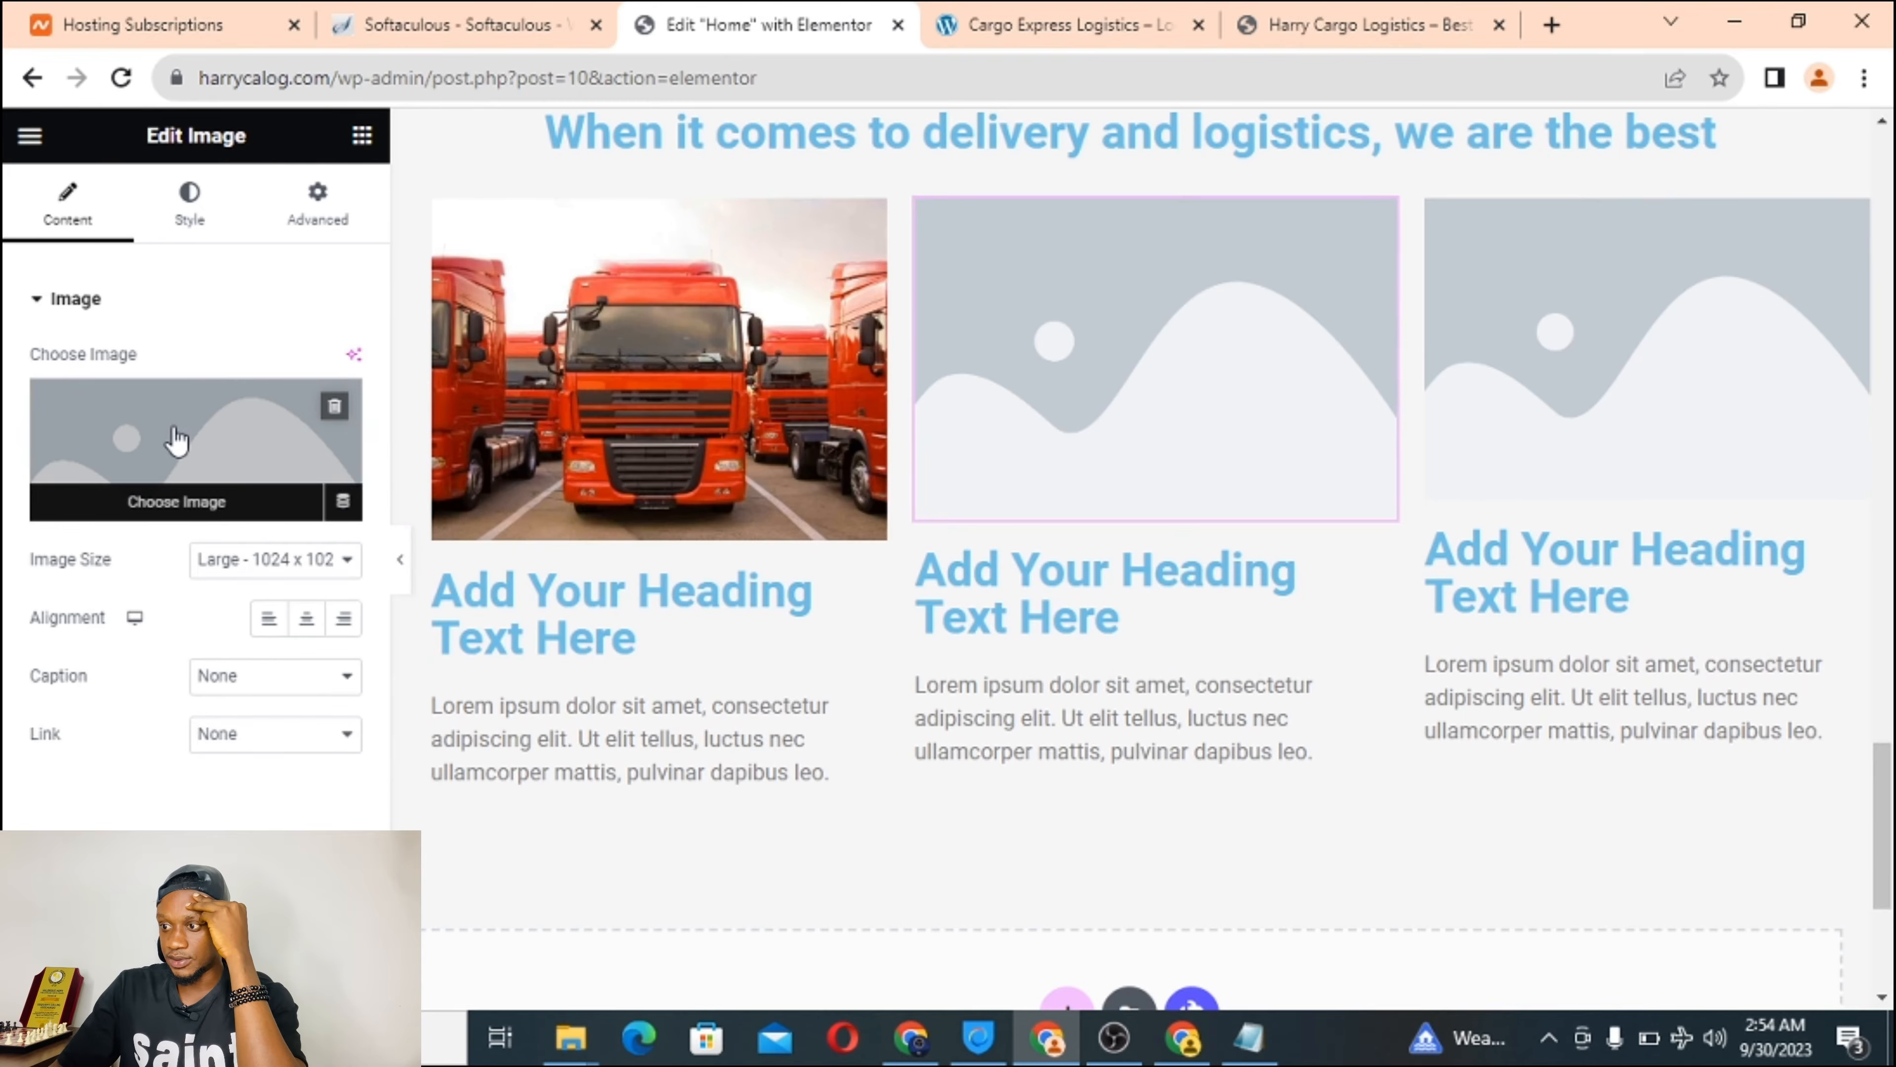
{"action": "left_click", "coordinate": [178, 456]}
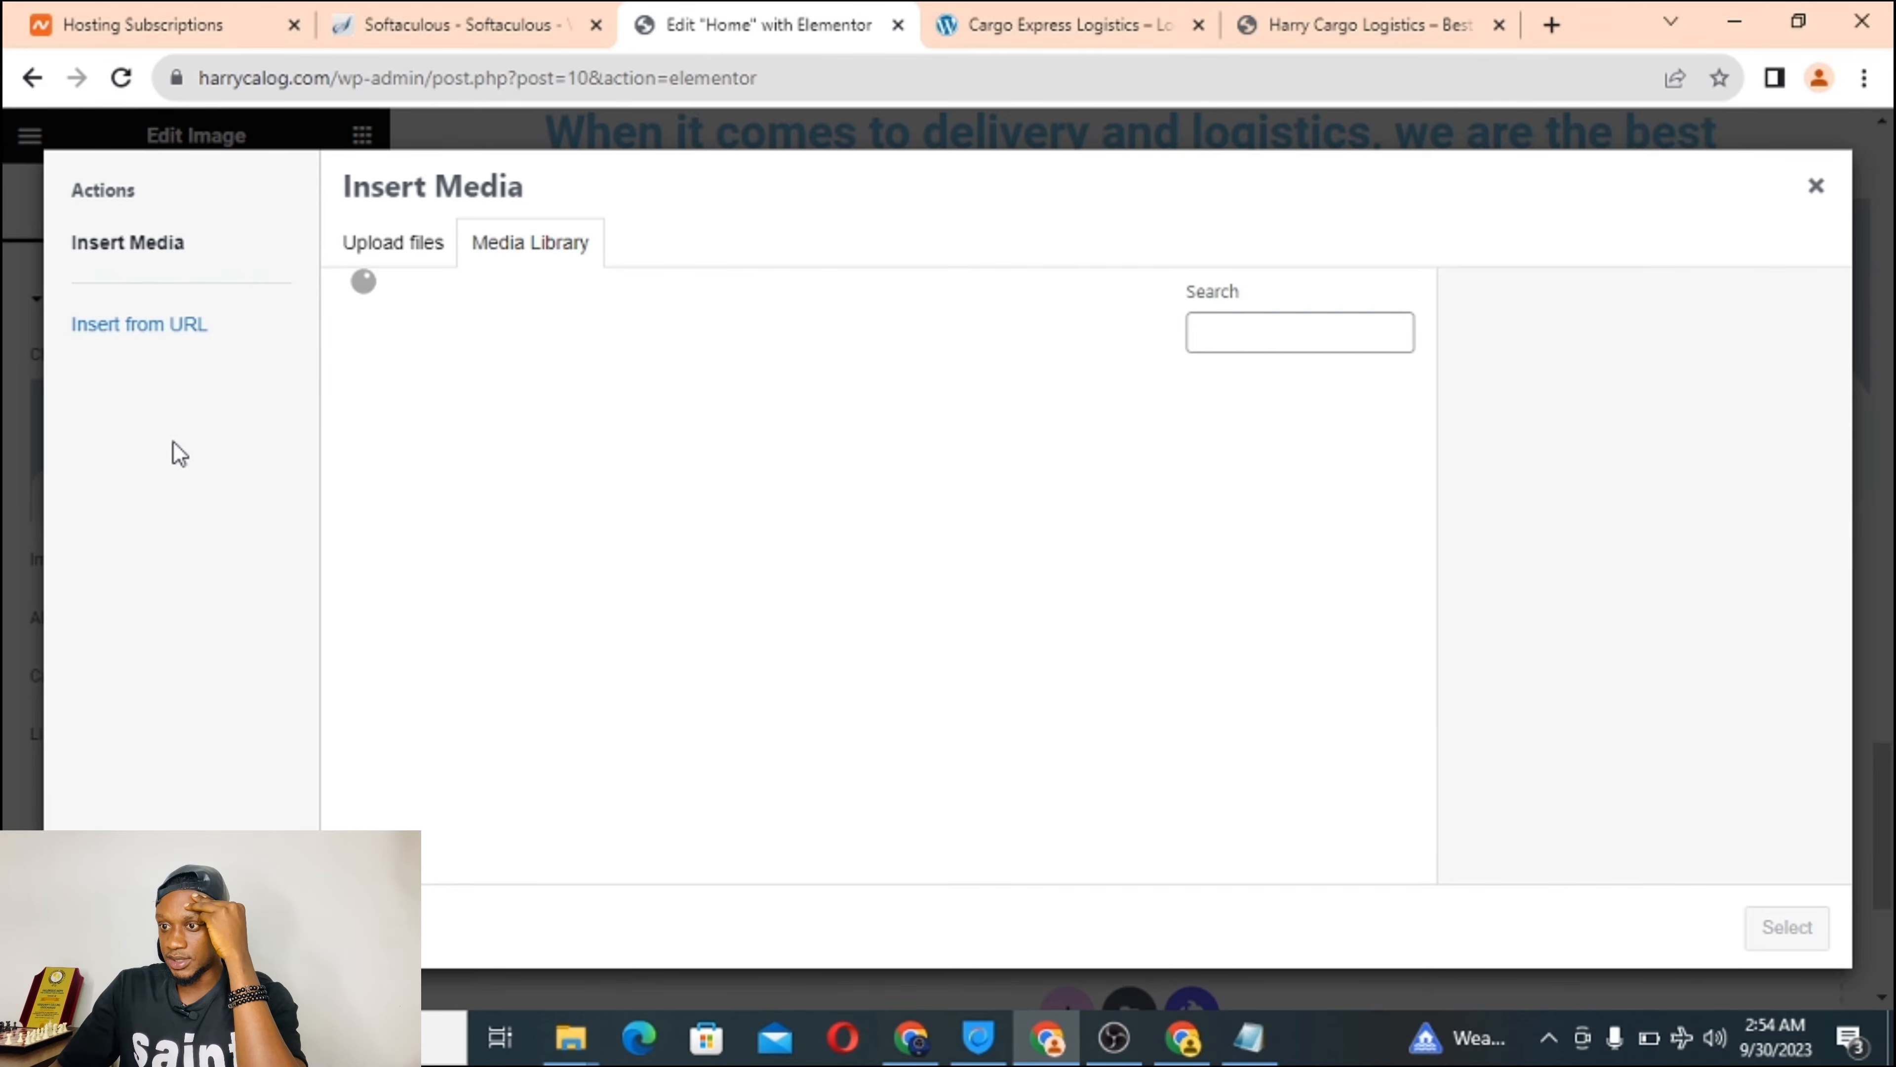
{"action": "left_click", "coordinate": [402, 249]}
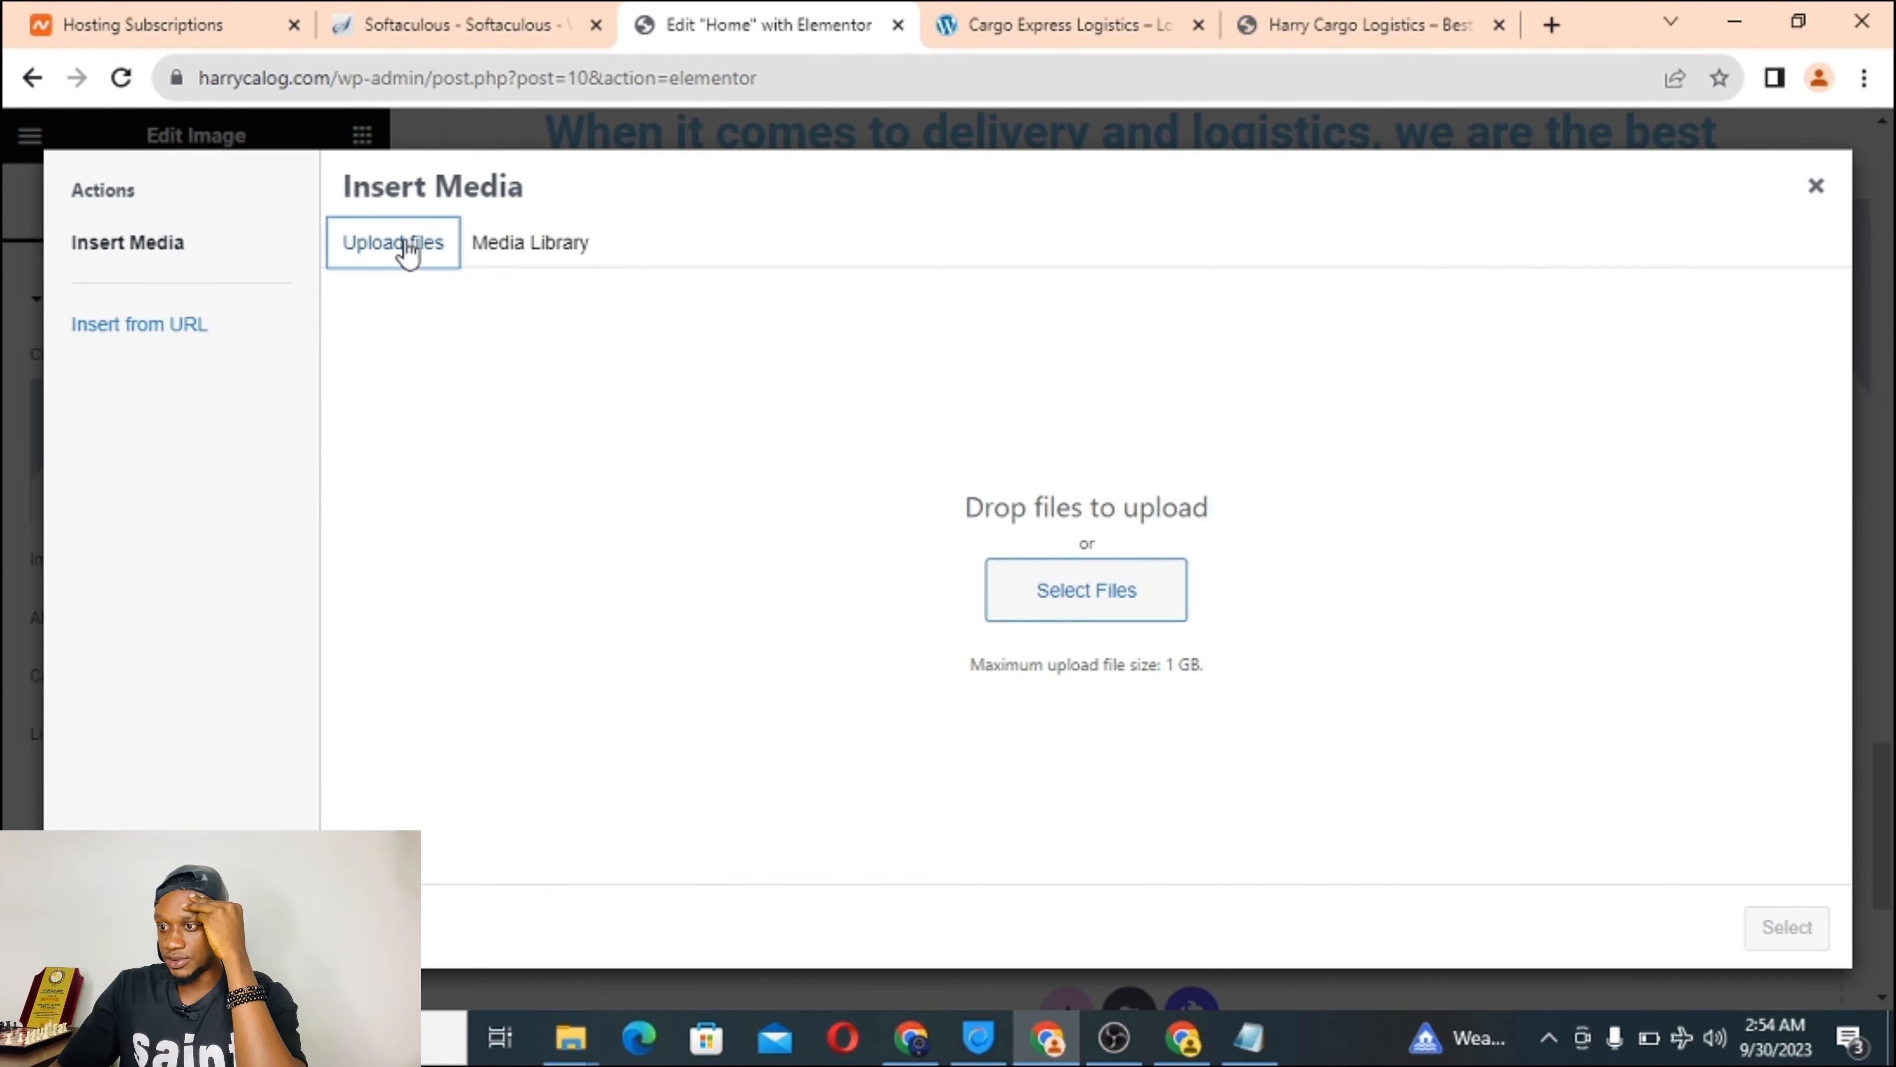
{"action": "left_click", "coordinate": [1093, 587]}
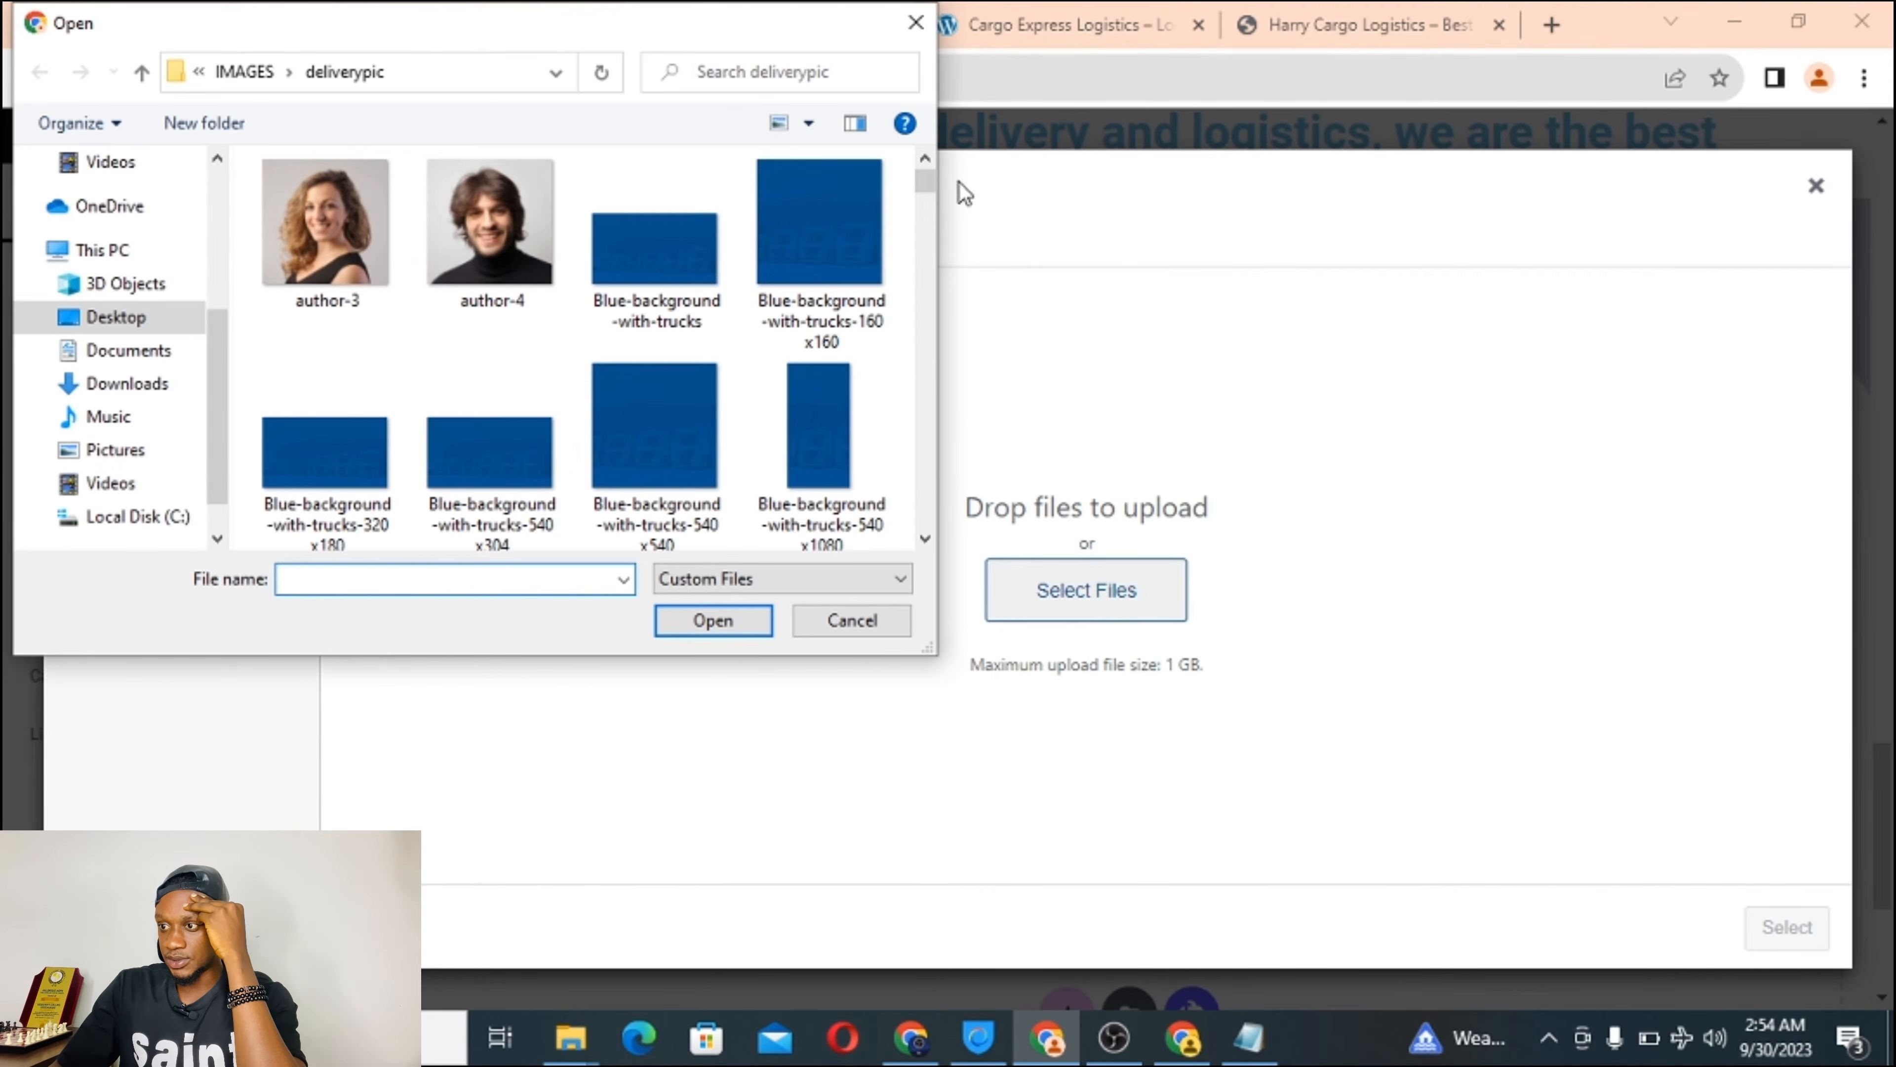
{"action": "left_click_drag", "start_coordinate": [923, 186], "coordinate": [907, 317]}
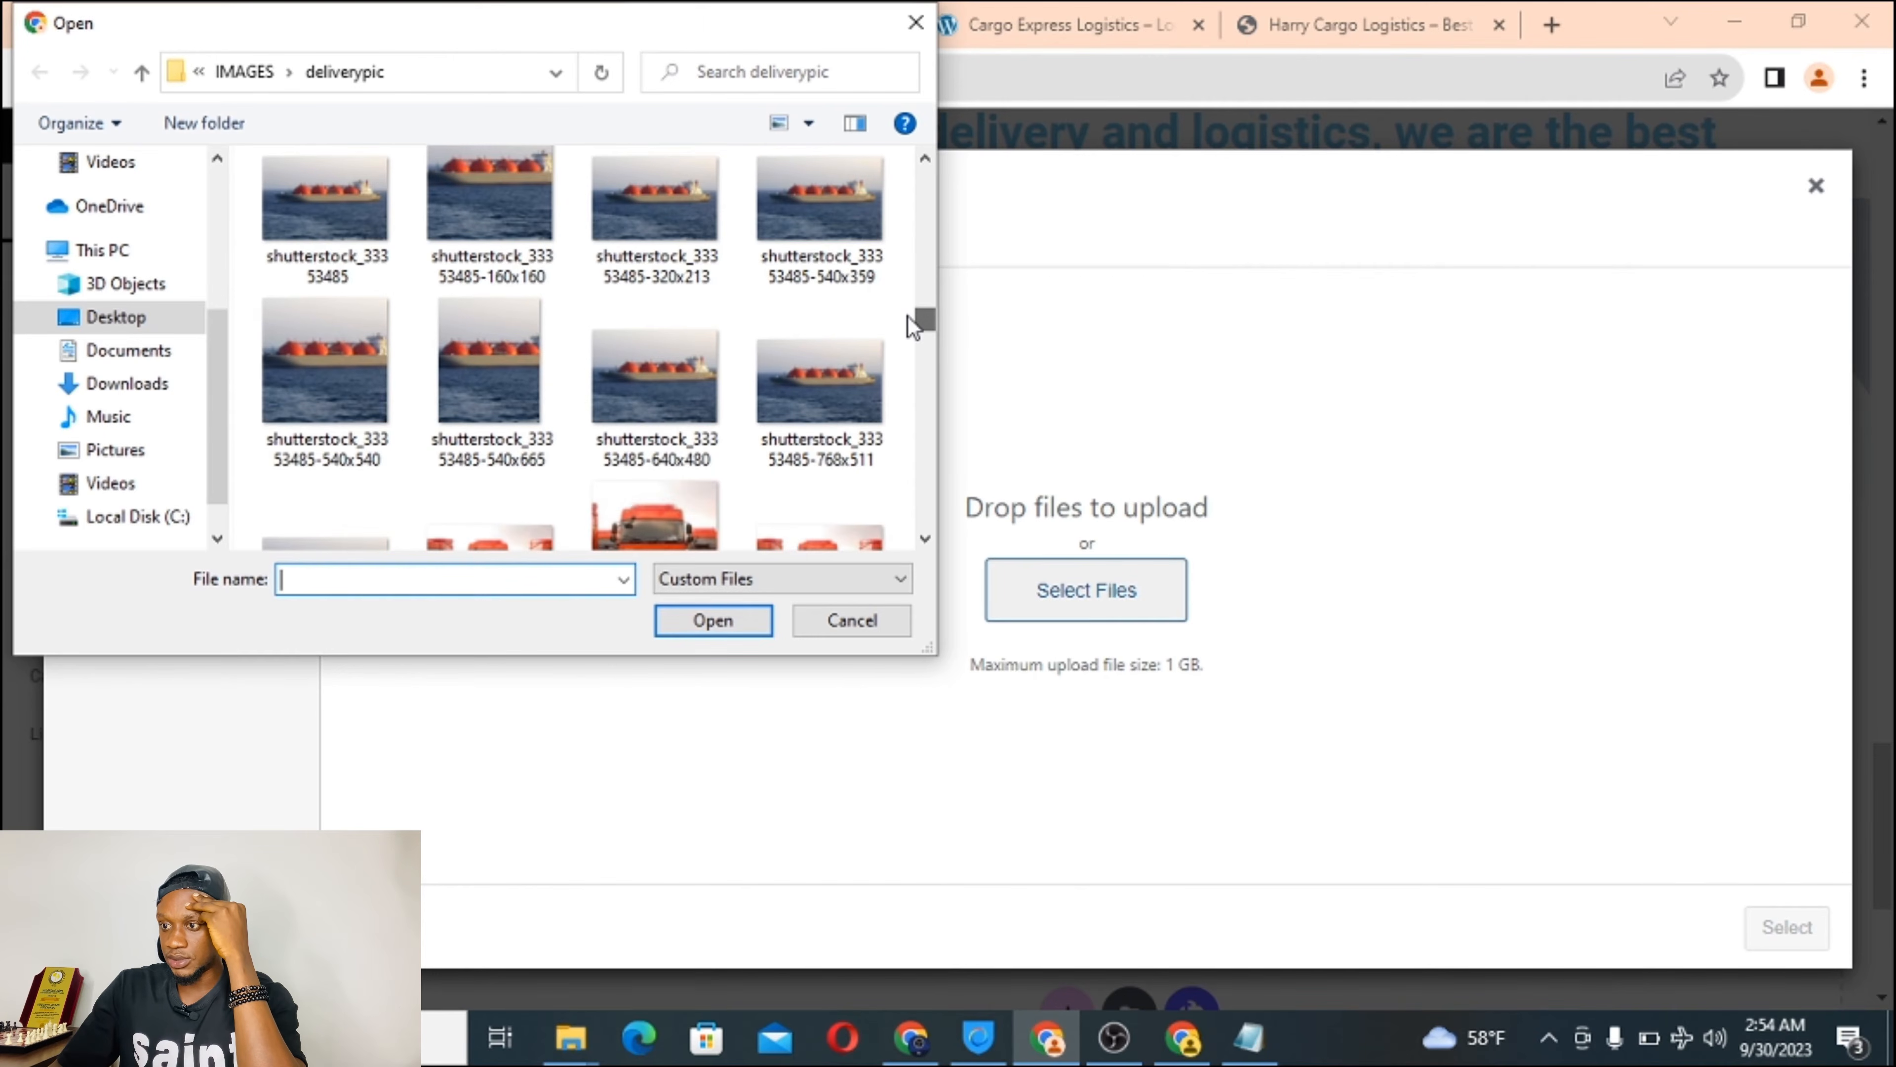
{"action": "left_click", "coordinate": [674, 392]}
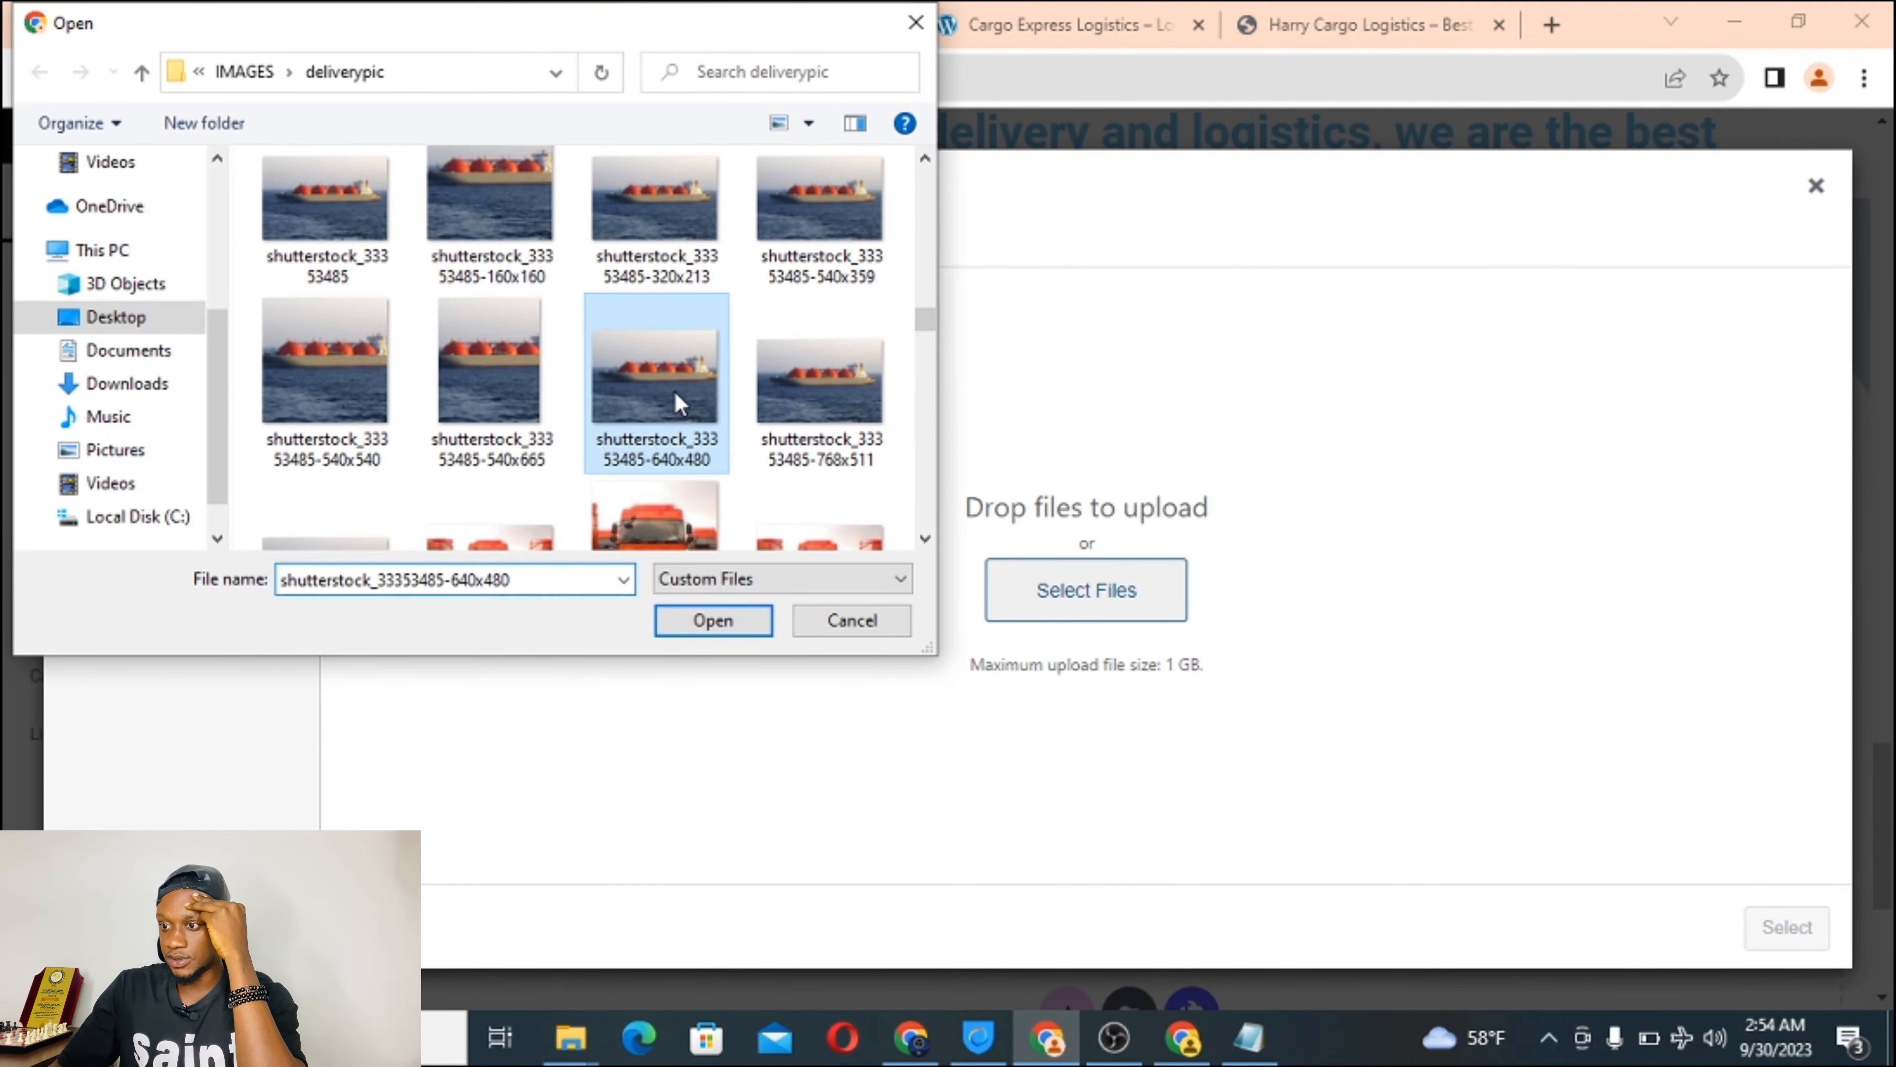
{"action": "left_click", "coordinate": [694, 623]}
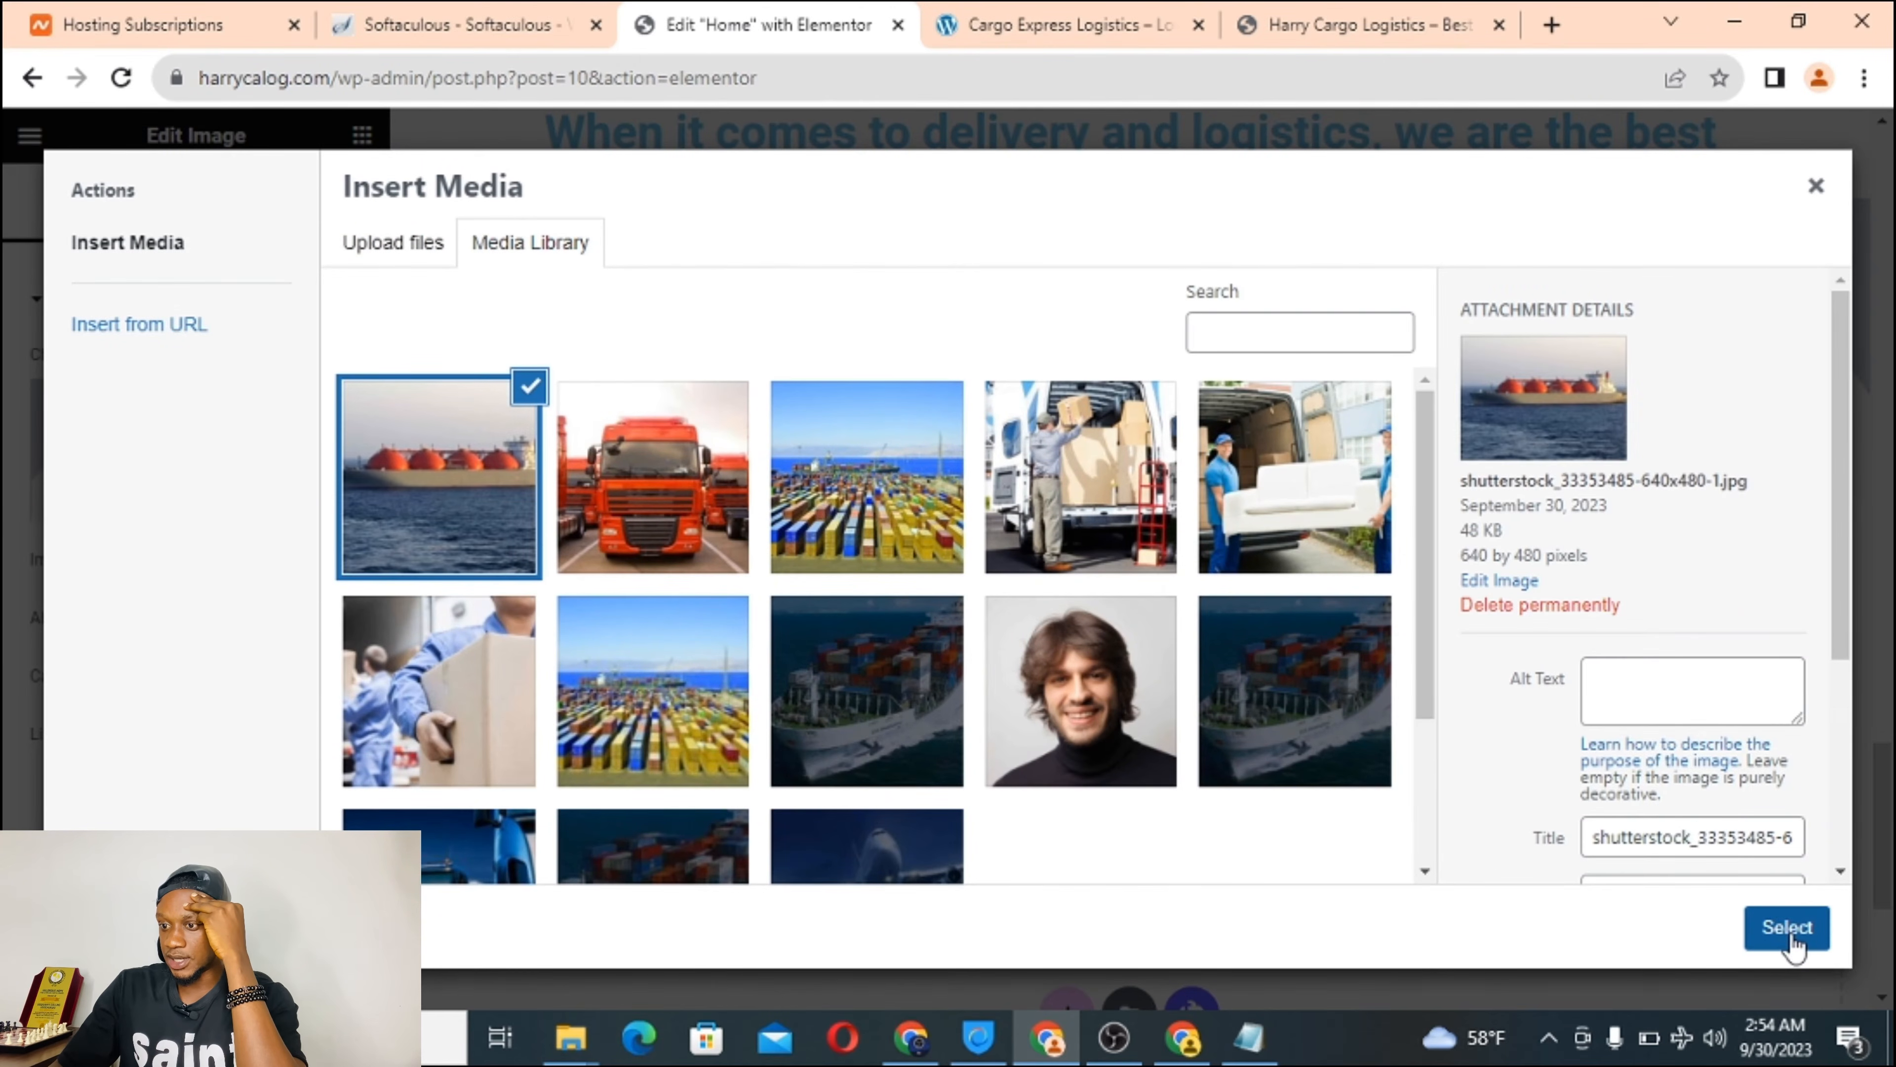
{"action": "left_click", "coordinate": [1789, 930]}
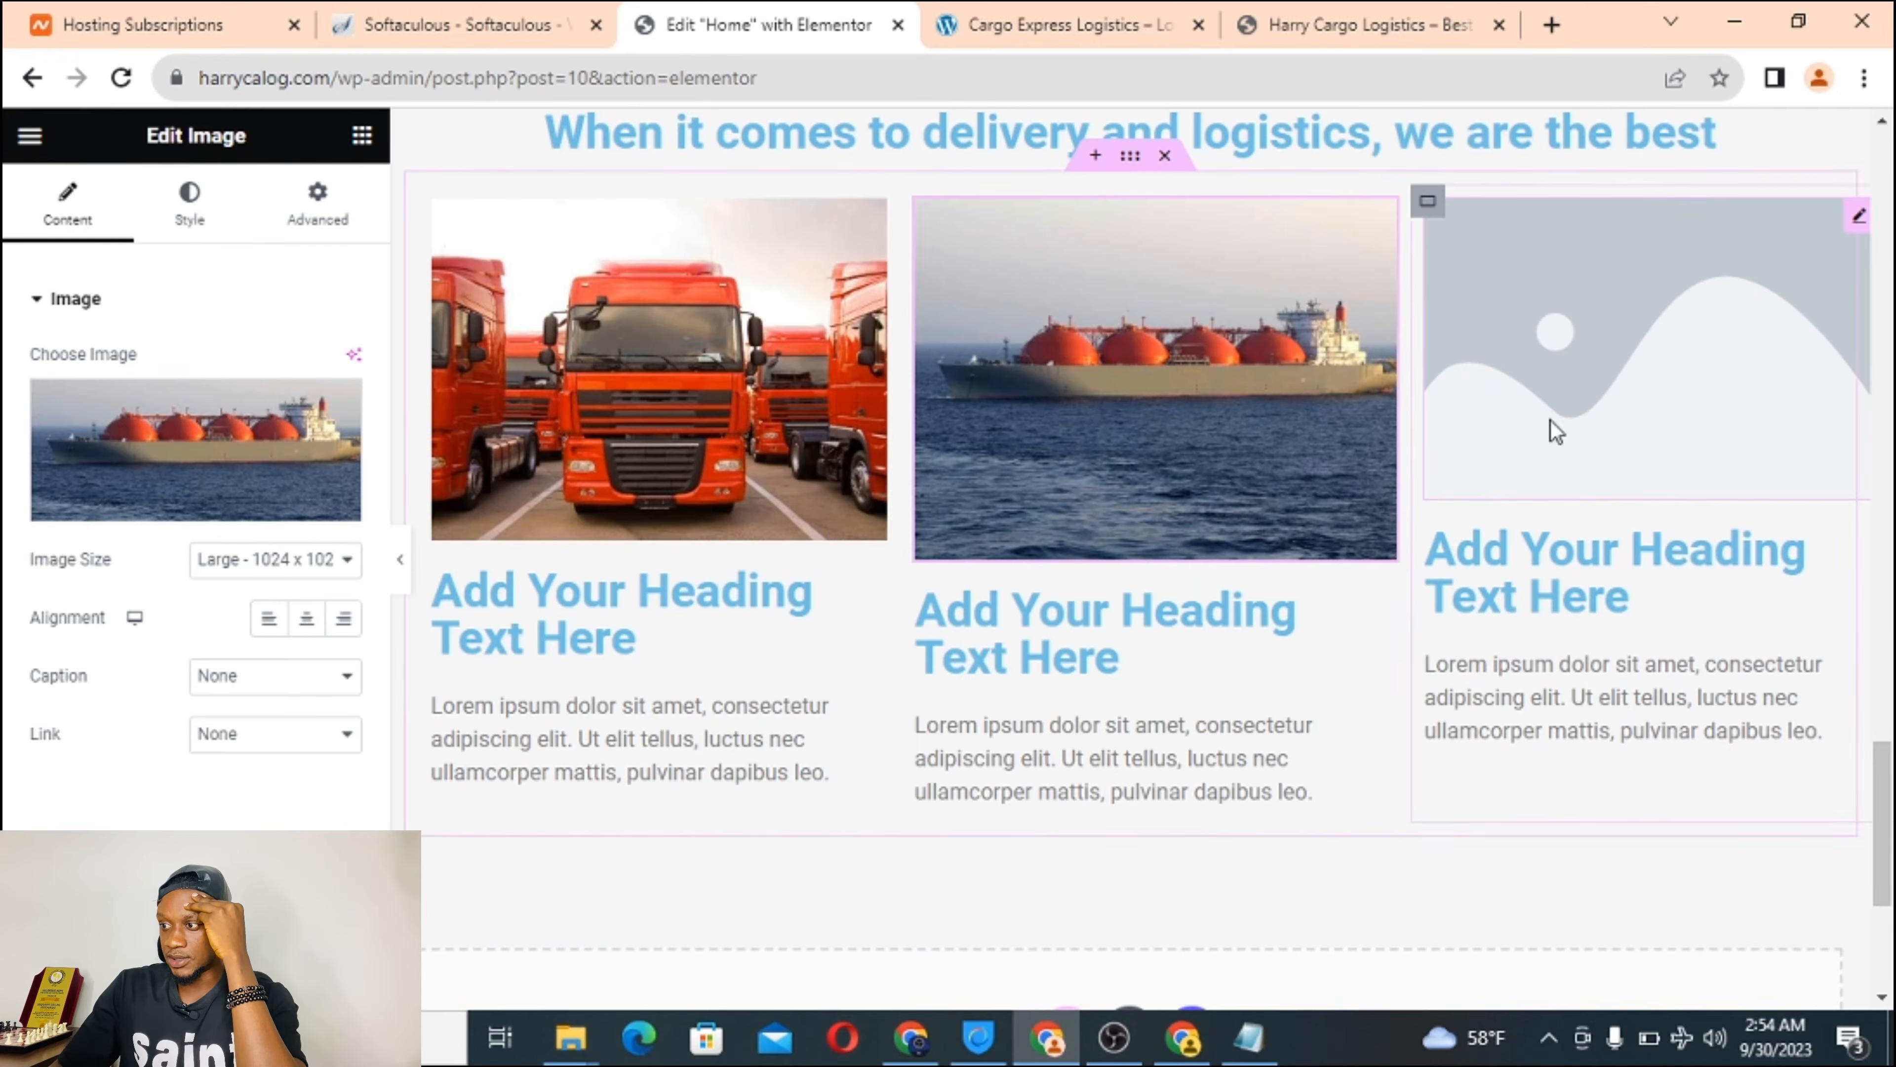
{"action": "left_click", "coordinate": [1571, 432]}
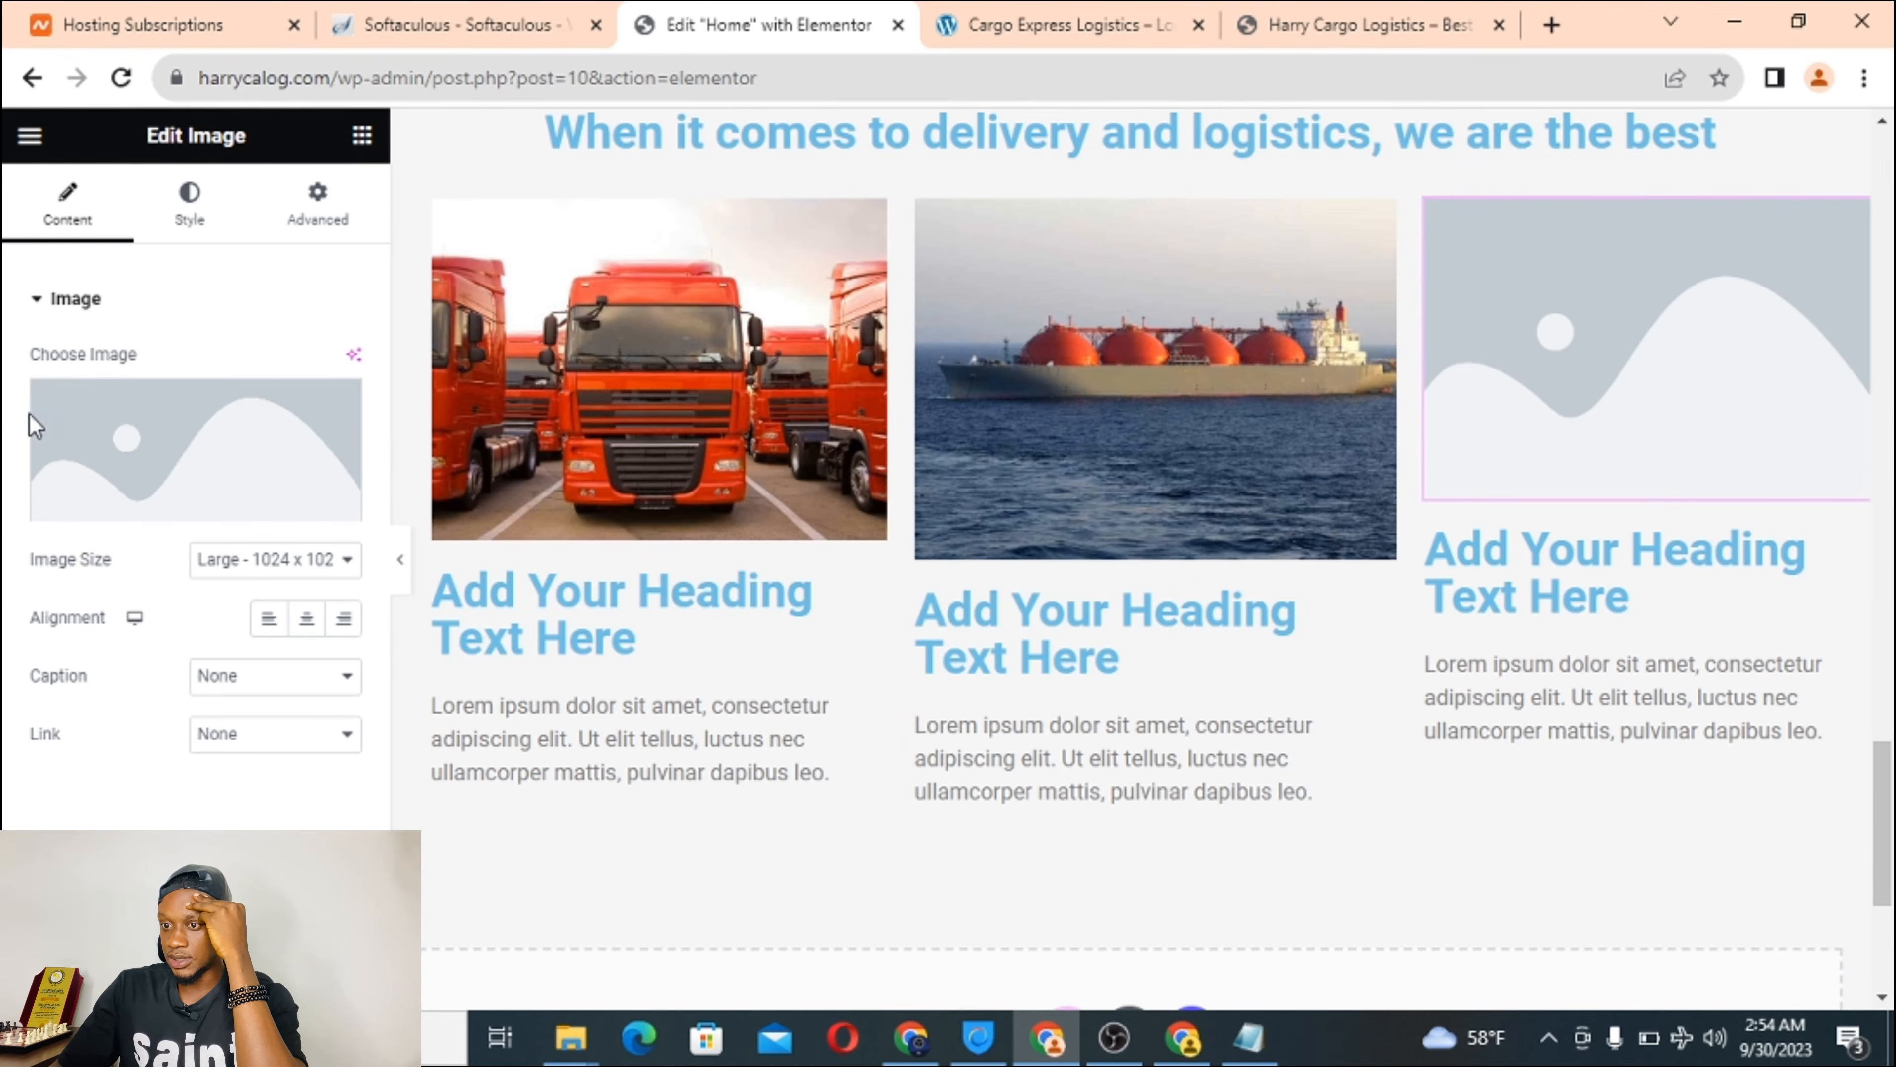
{"action": "left_click", "coordinate": [192, 454]}
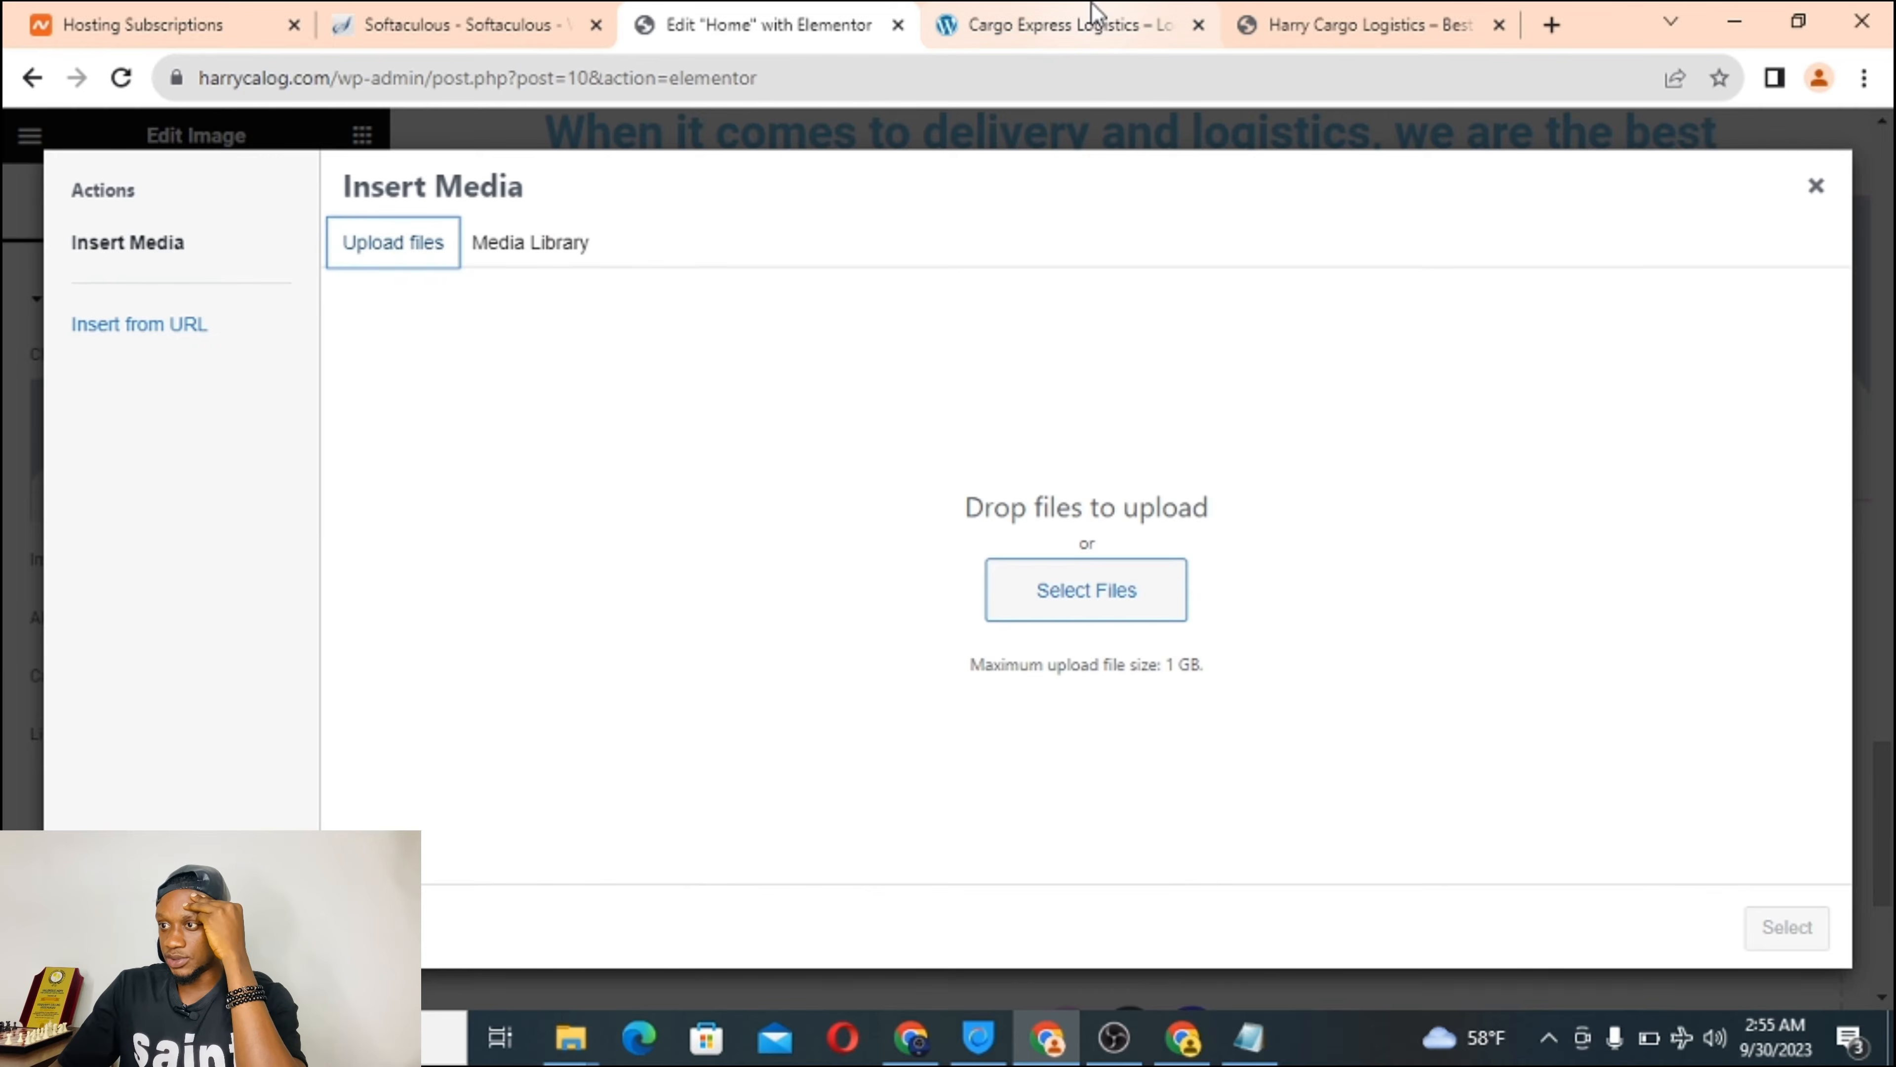
{"action": "left_click", "coordinate": [1045, 15]}
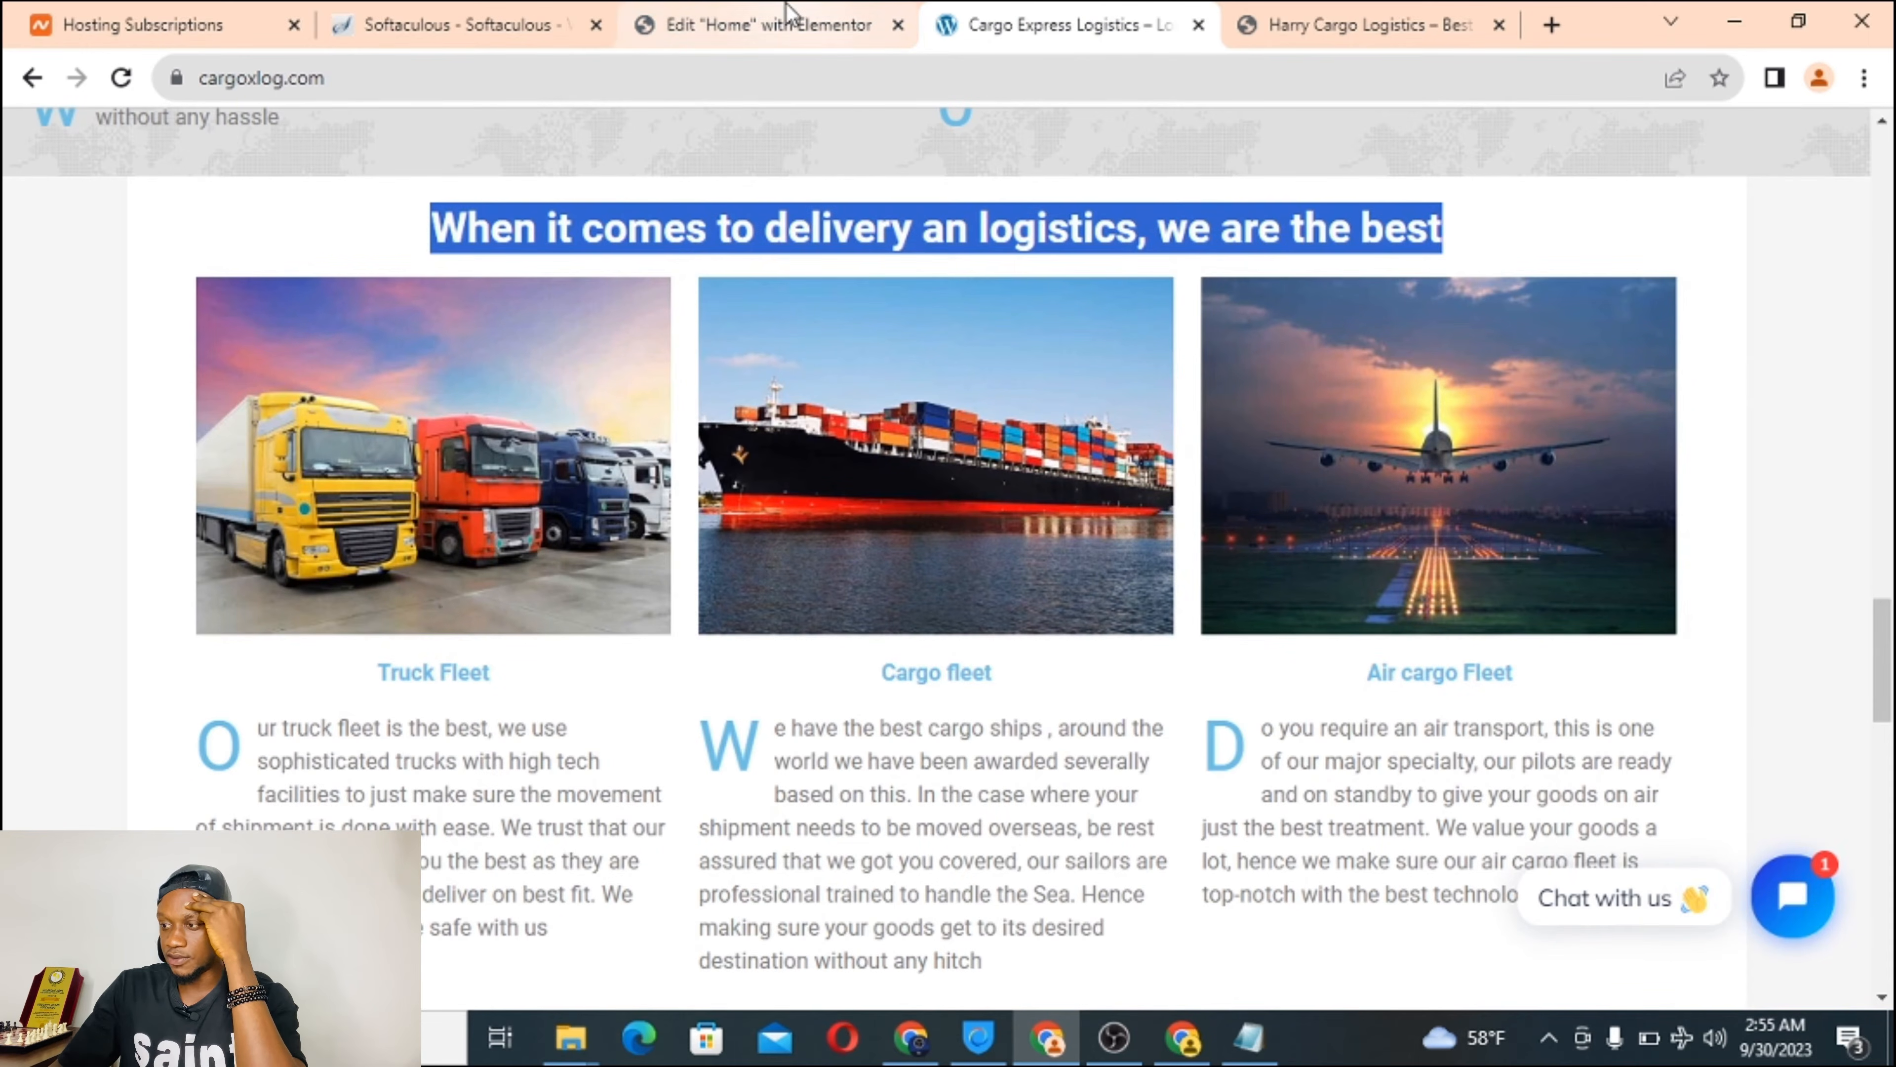
{"action": "left_click", "coordinate": [780, 19]}
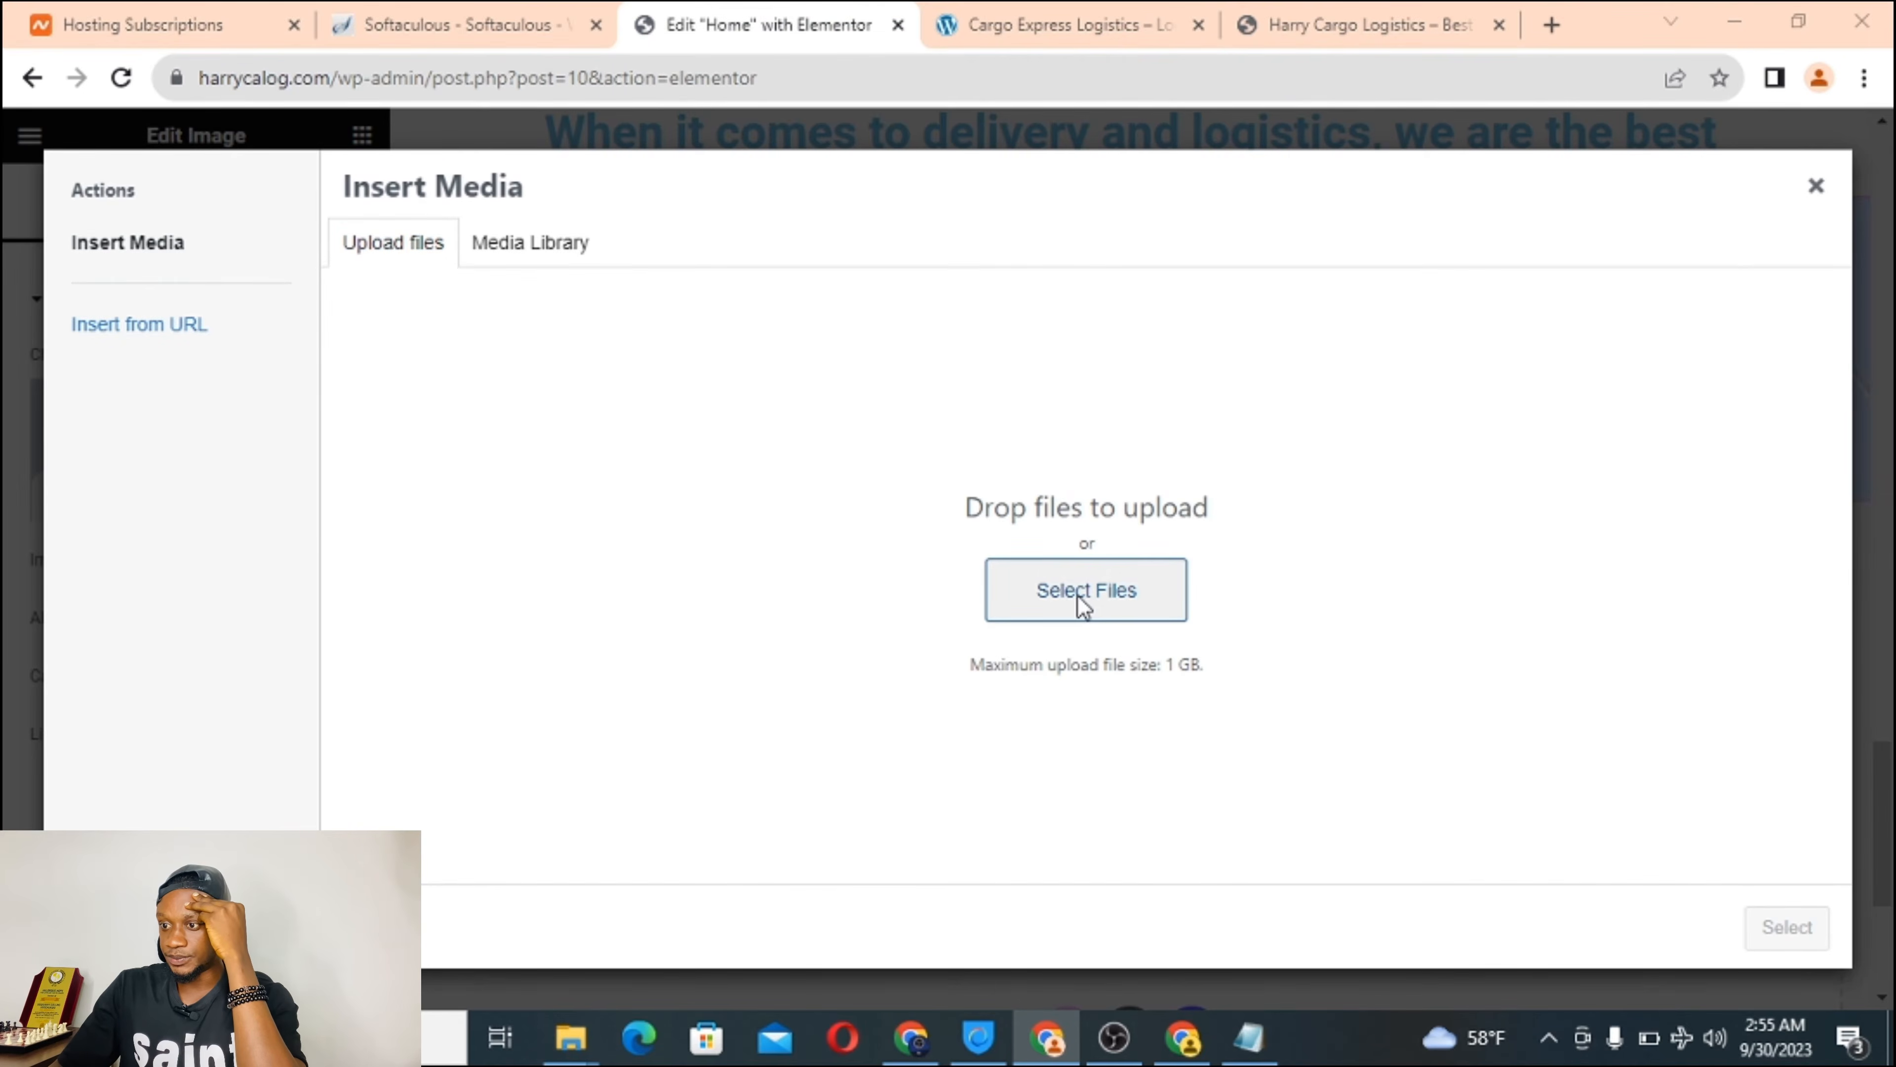
{"action": "left_click", "coordinate": [1082, 599]}
{"action": "left_click_drag", "start_coordinate": [929, 188], "coordinate": [908, 361]}
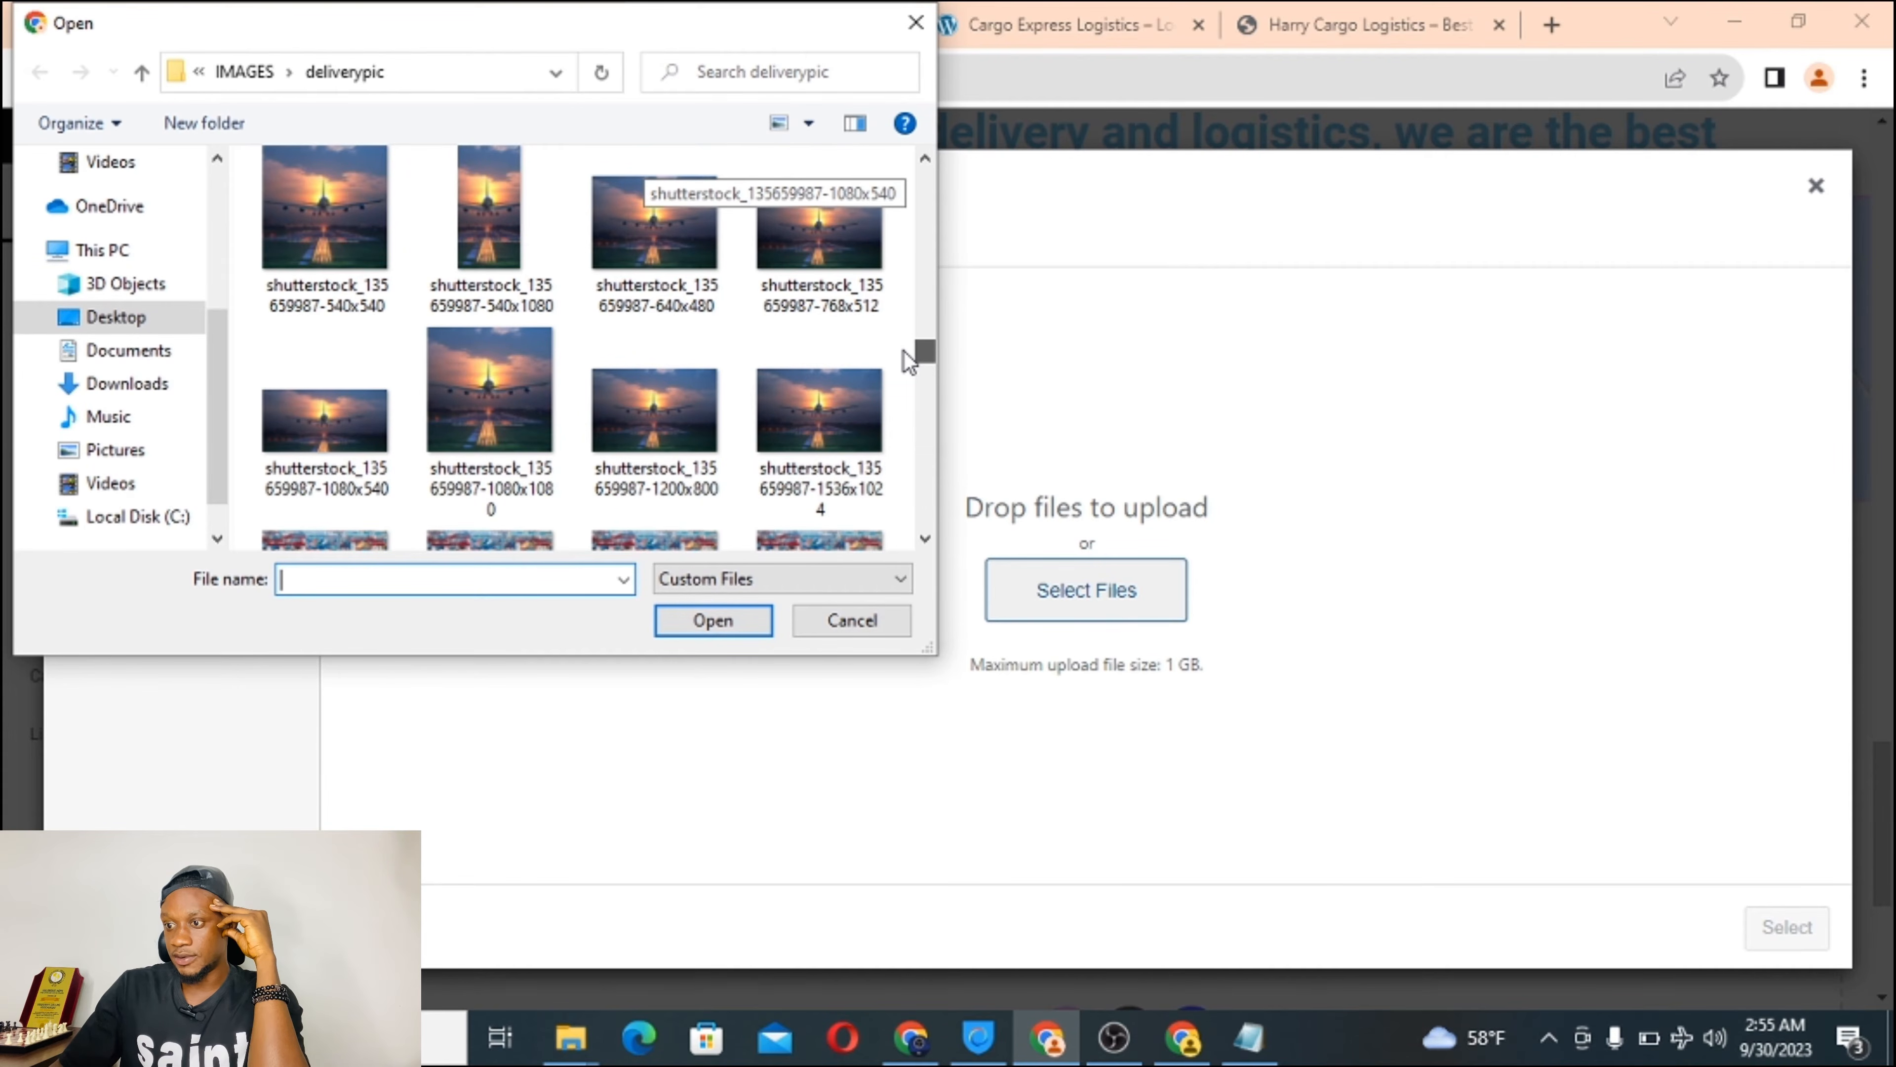
{"action": "left_click_drag", "start_coordinate": [904, 351], "coordinate": [903, 351]}
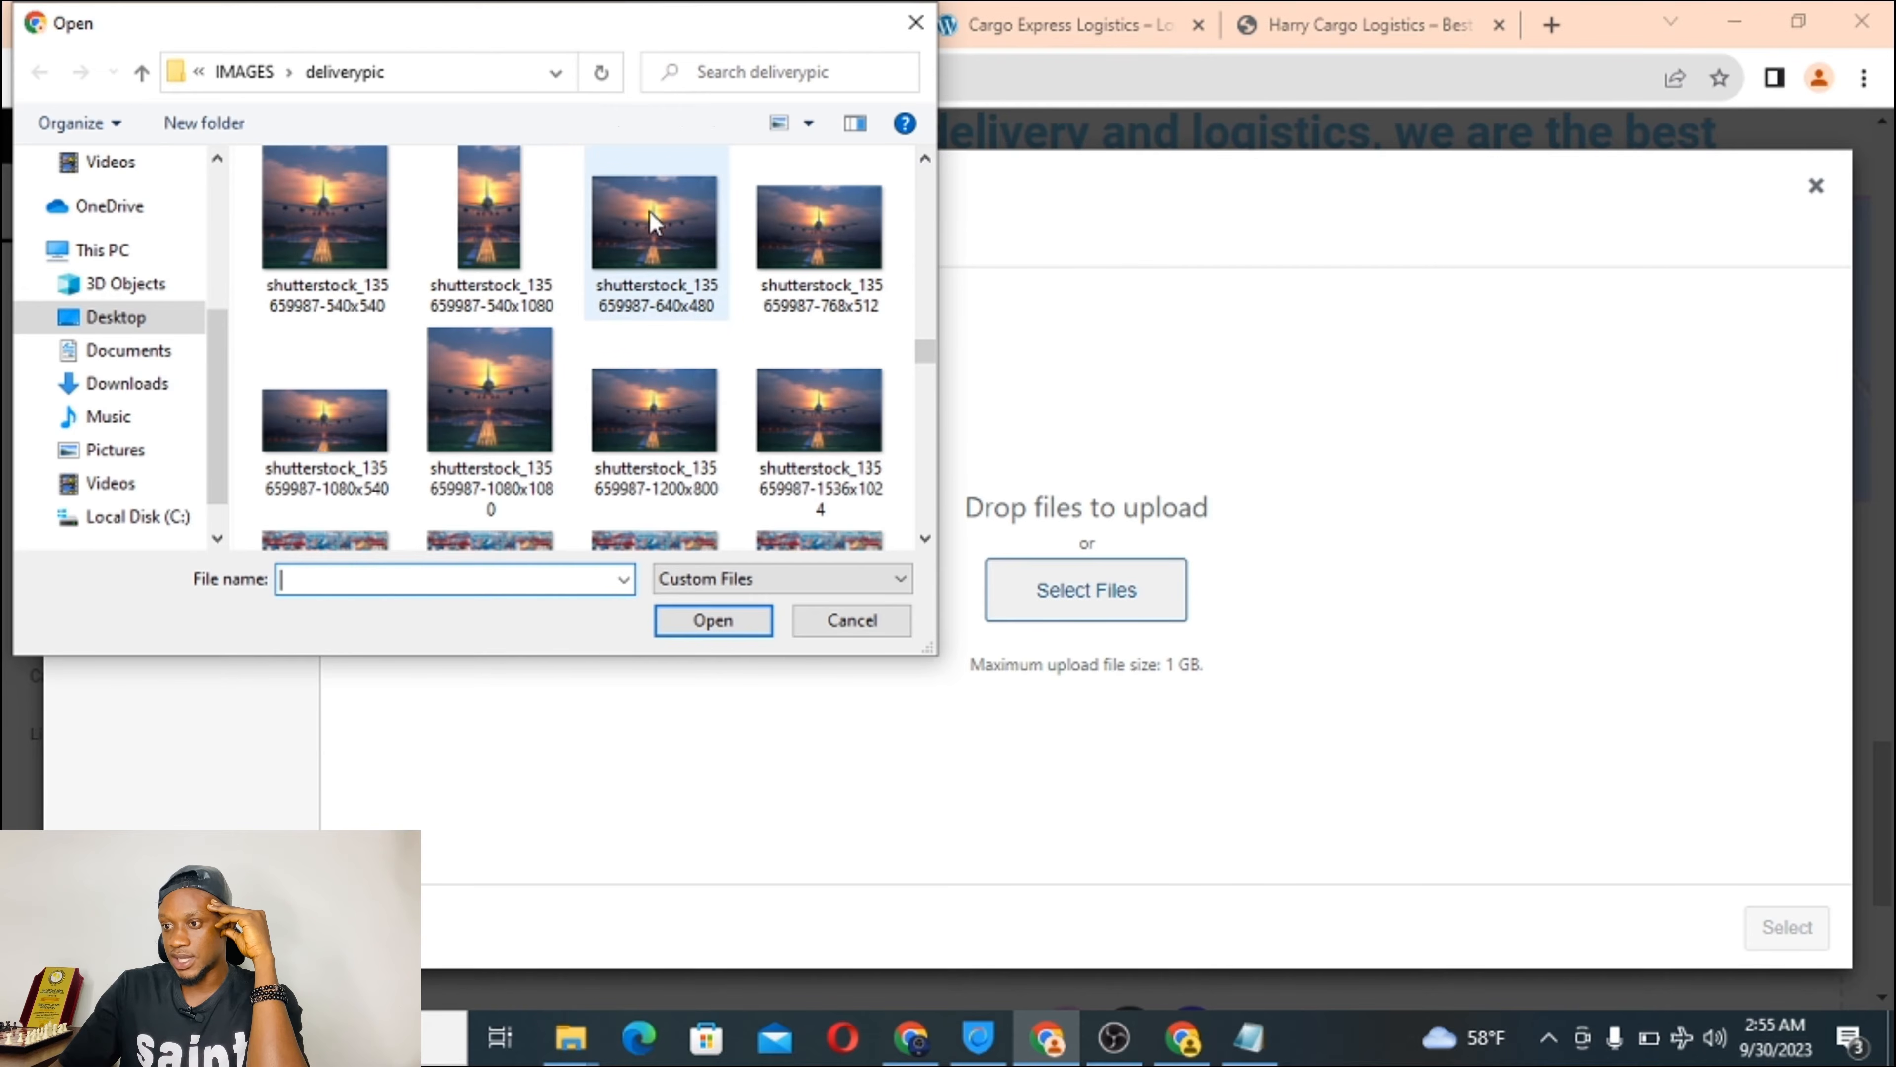
{"action": "left_click", "coordinate": [646, 246]}
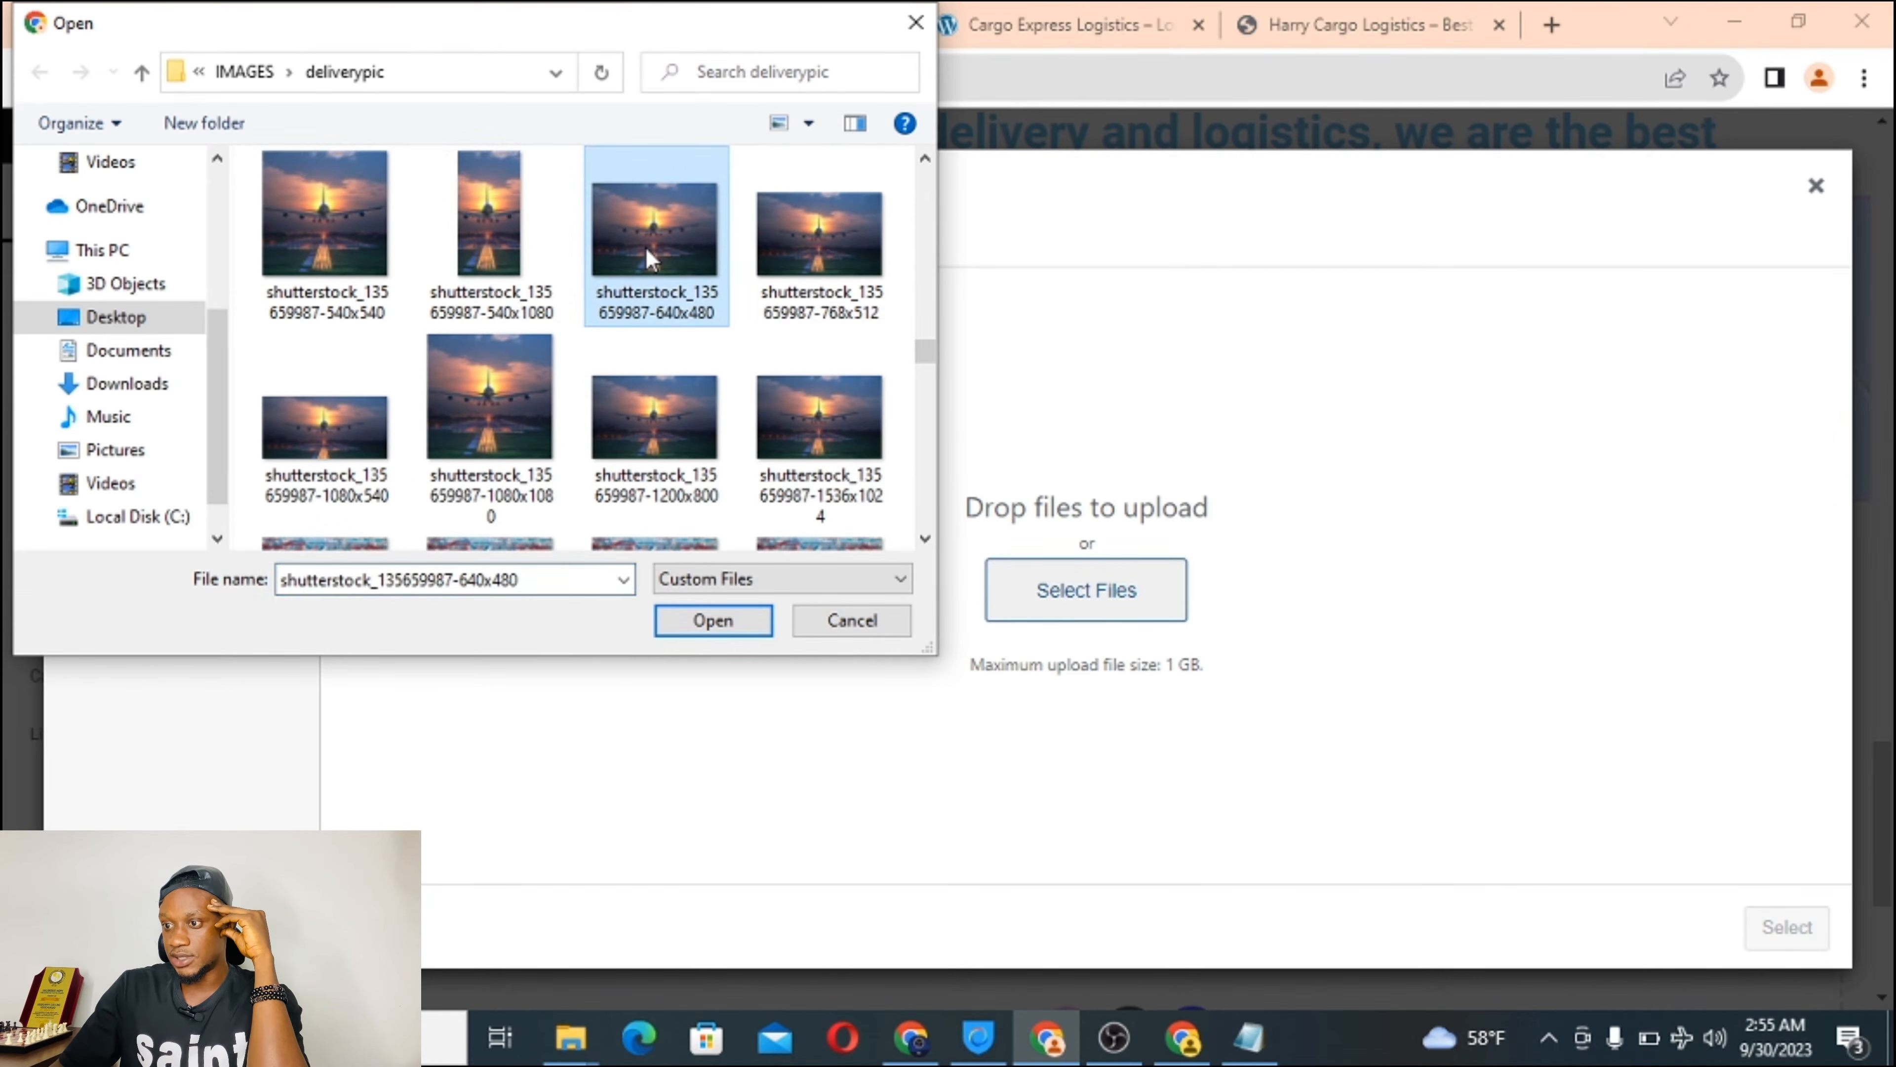
{"action": "left_click", "coordinate": [711, 620]}
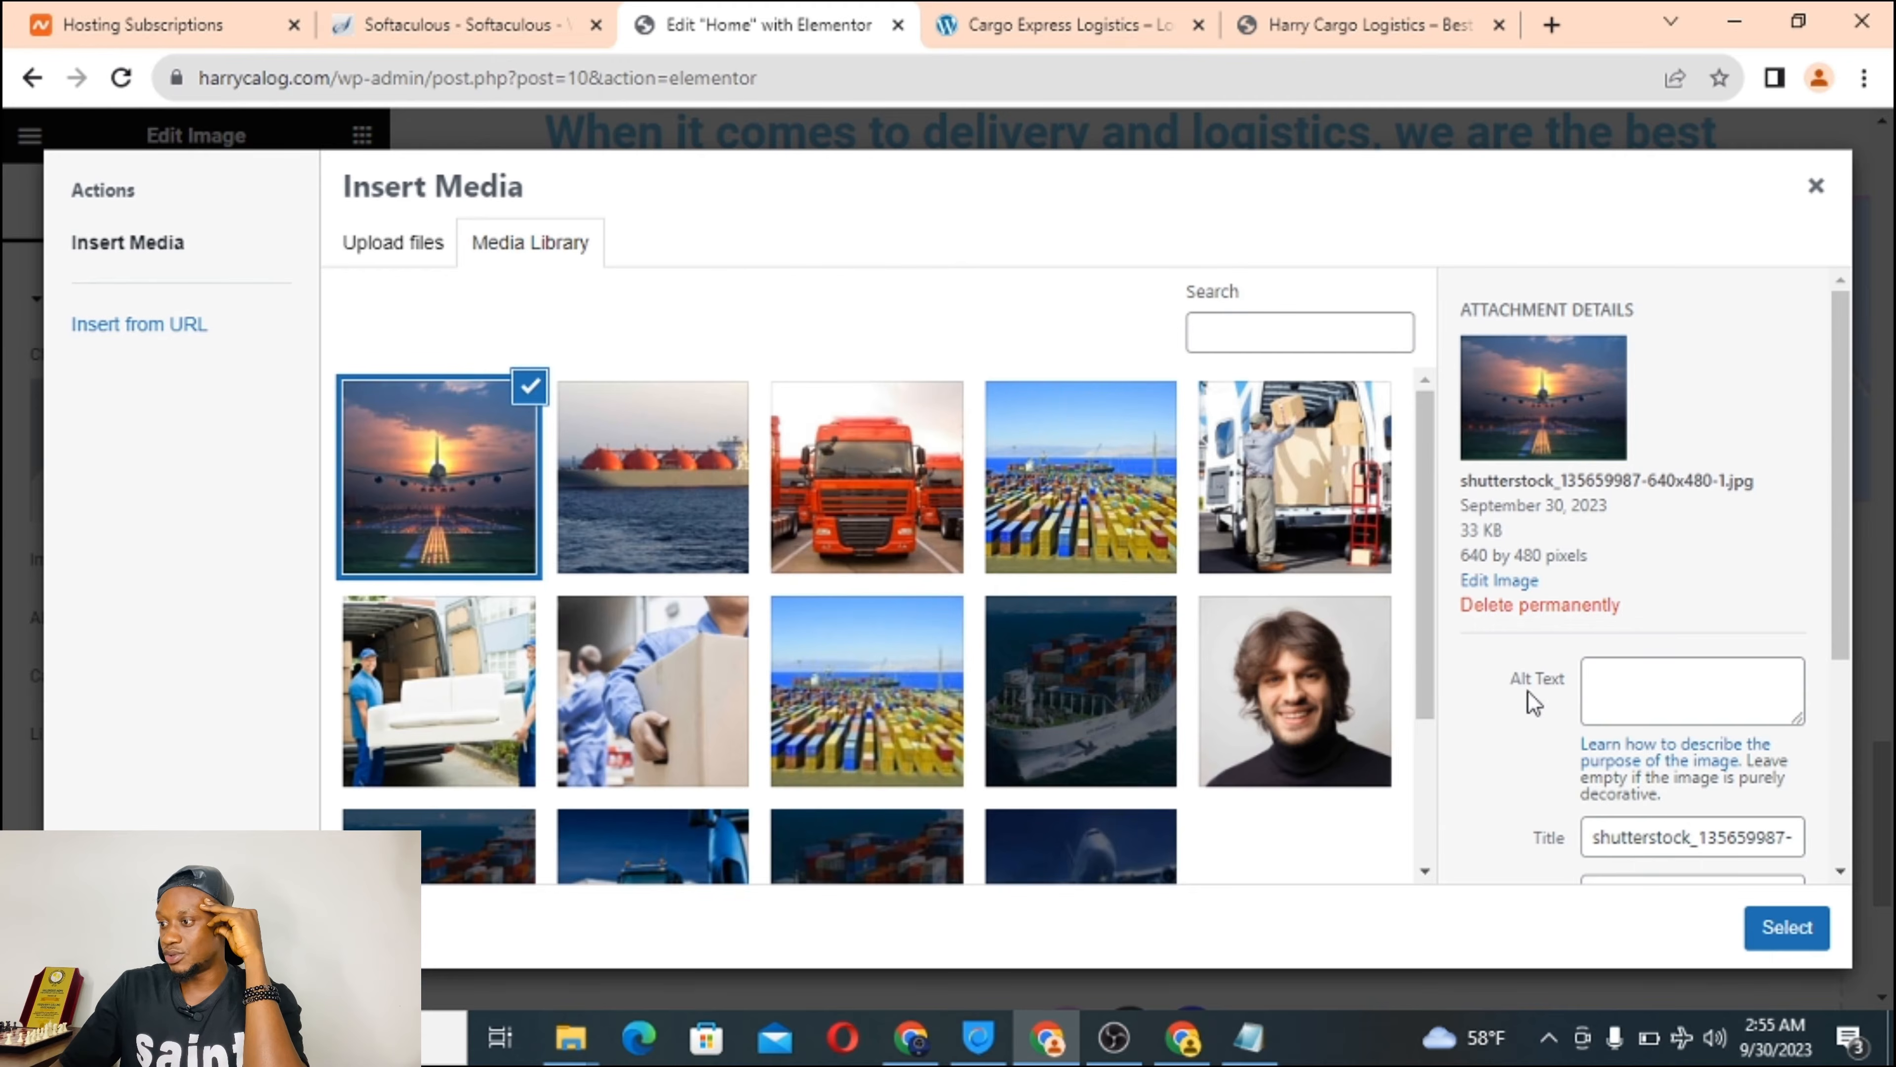
{"action": "scroll", "coordinate": [1526, 690], "scroll_direction": "down", "scroll_amount": 3}
{"action": "scroll", "coordinate": [1527, 690], "scroll_direction": "down", "scroll_amount": 2}
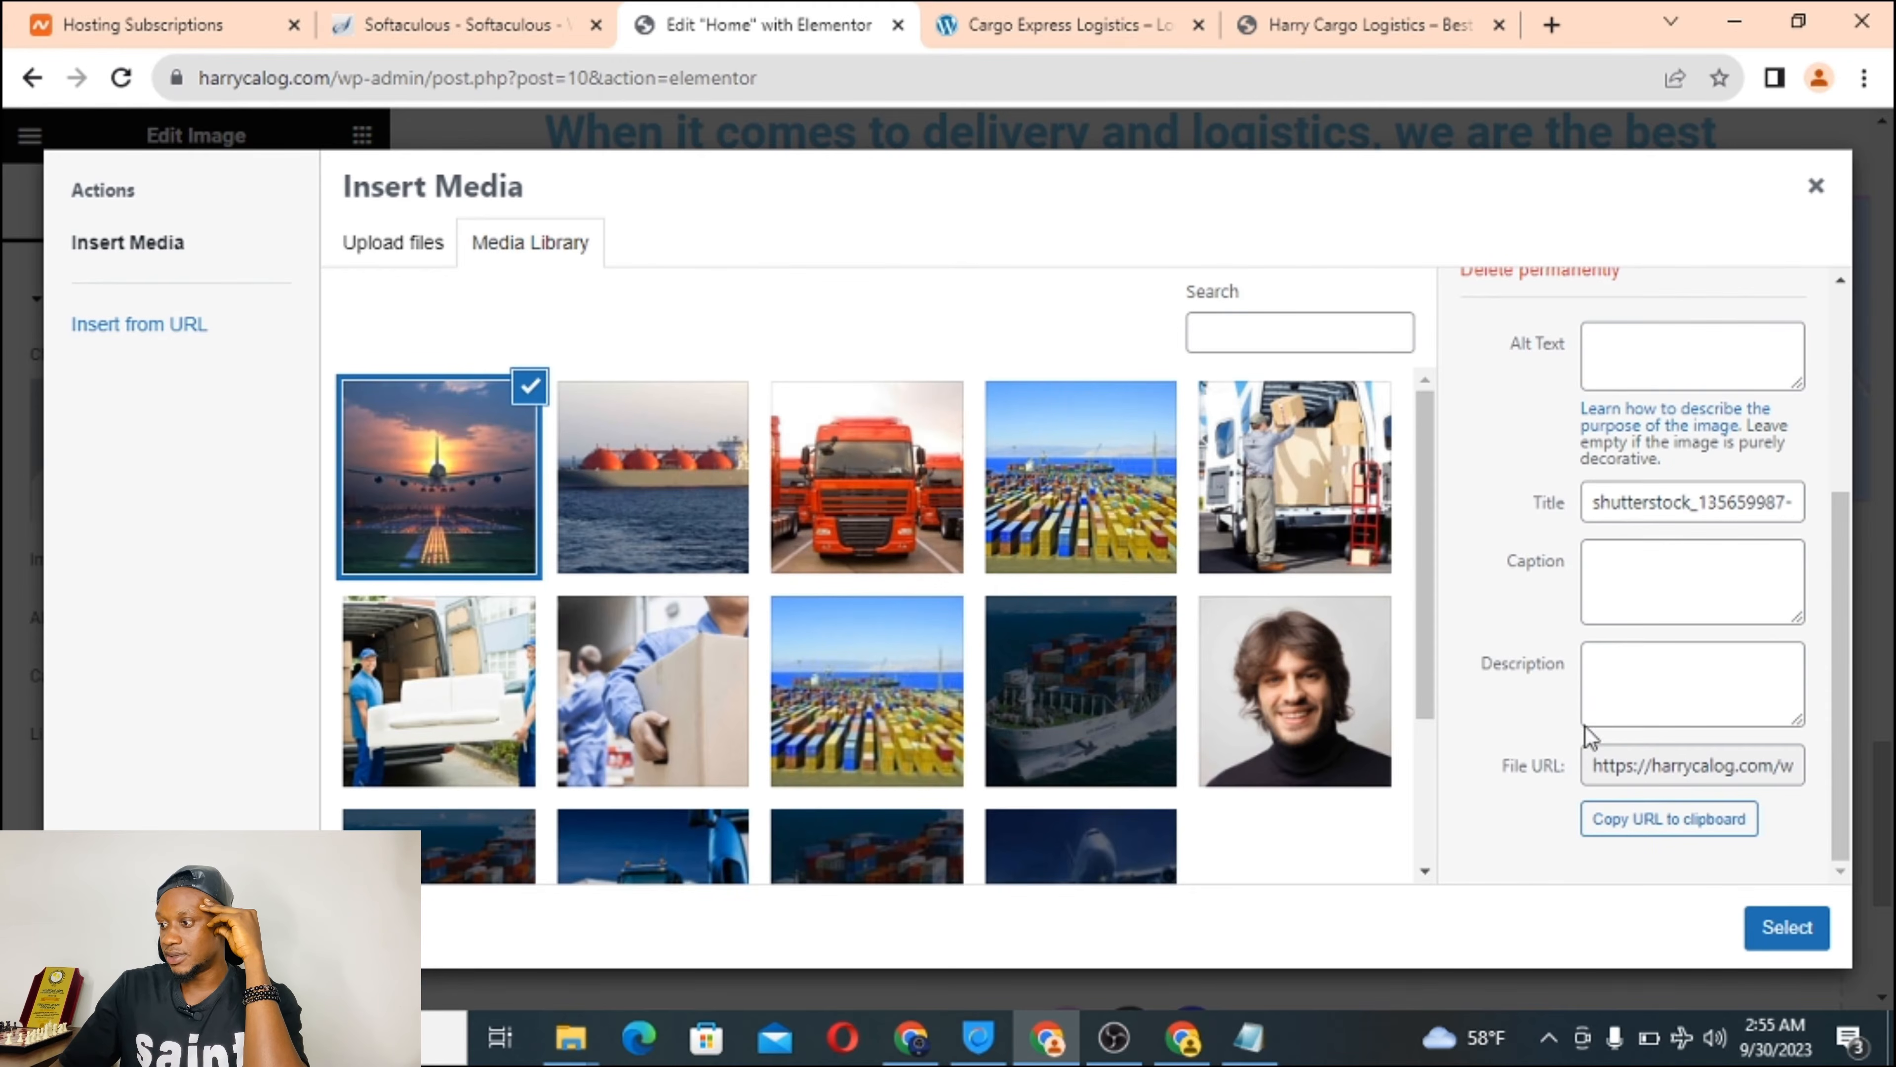
{"action": "left_click", "coordinate": [1782, 930]}
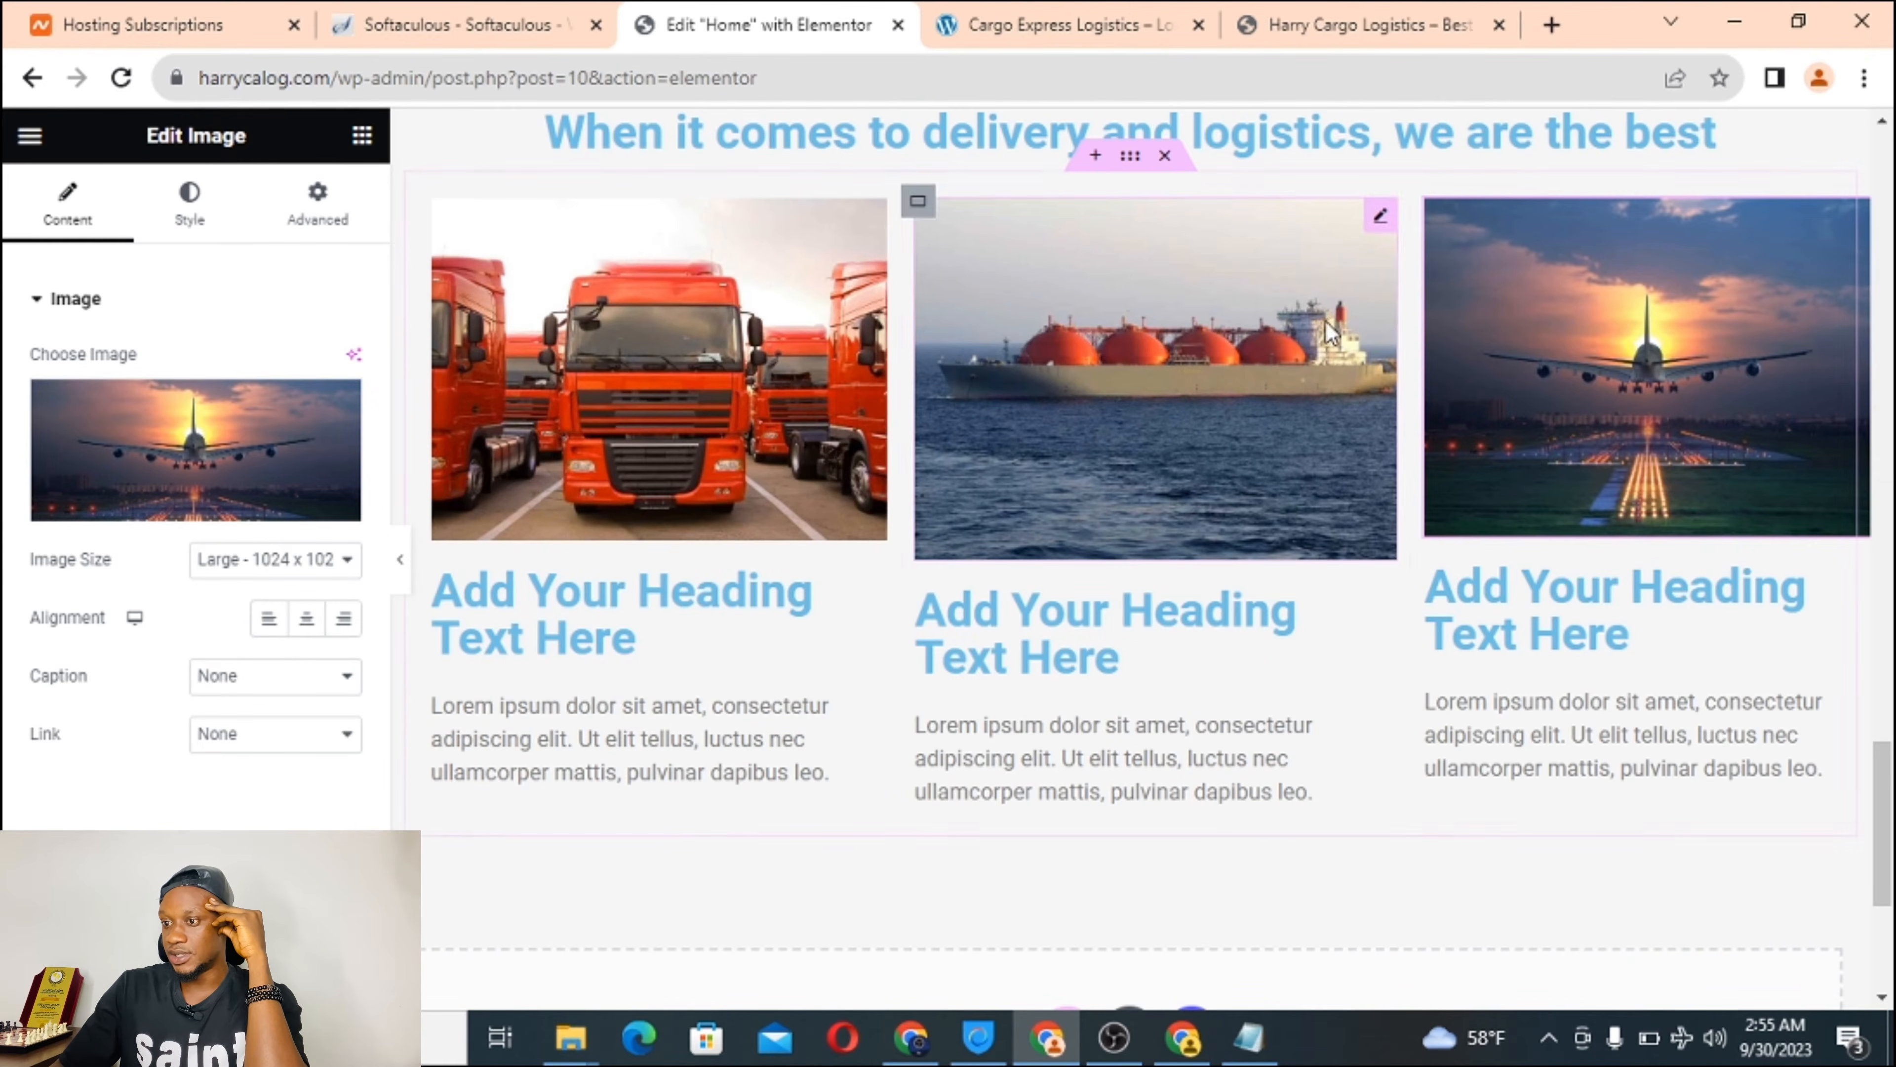
Retitle the first column heading 'Truck Fleet', copied from the live site, as a centred H5.
{"action": "left_click", "coordinate": [556, 615]}
{"action": "left_click", "coordinate": [1134, 15]}
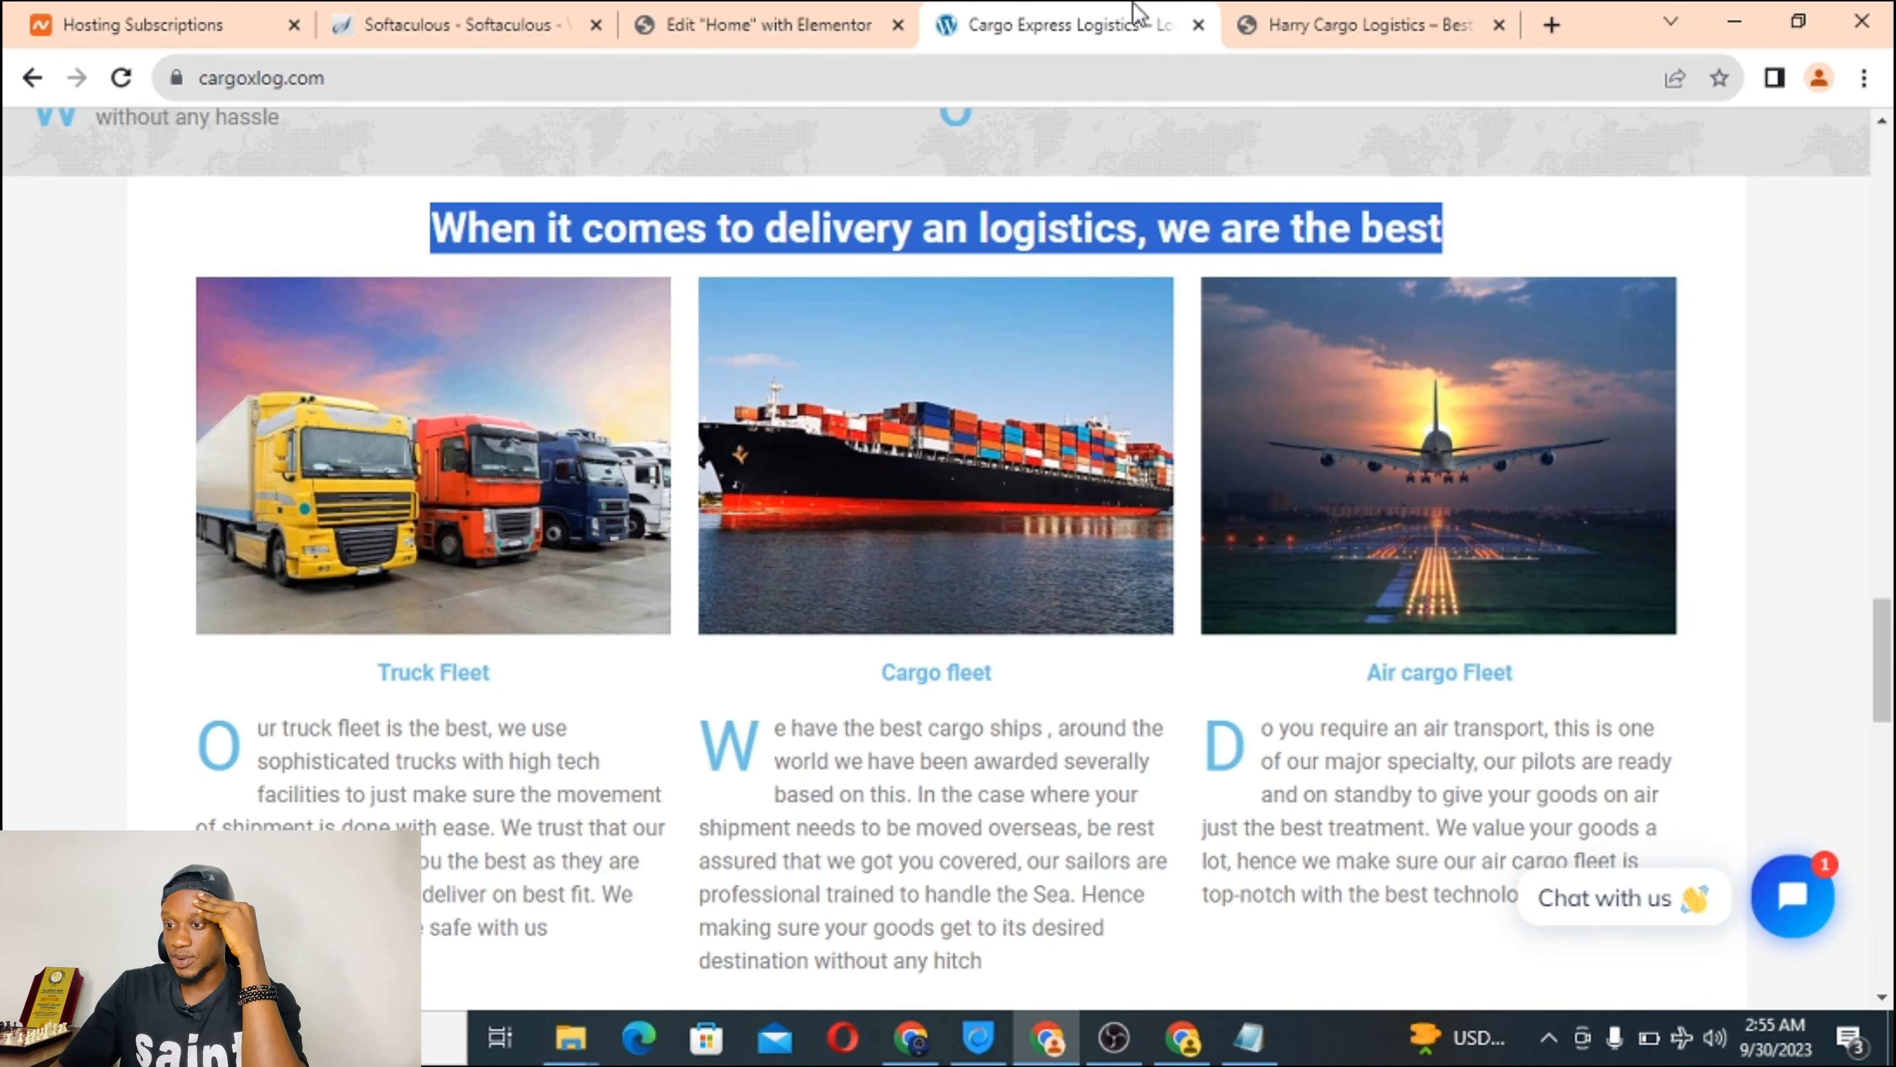
{"action": "triple_click", "coordinate": [427, 674]}
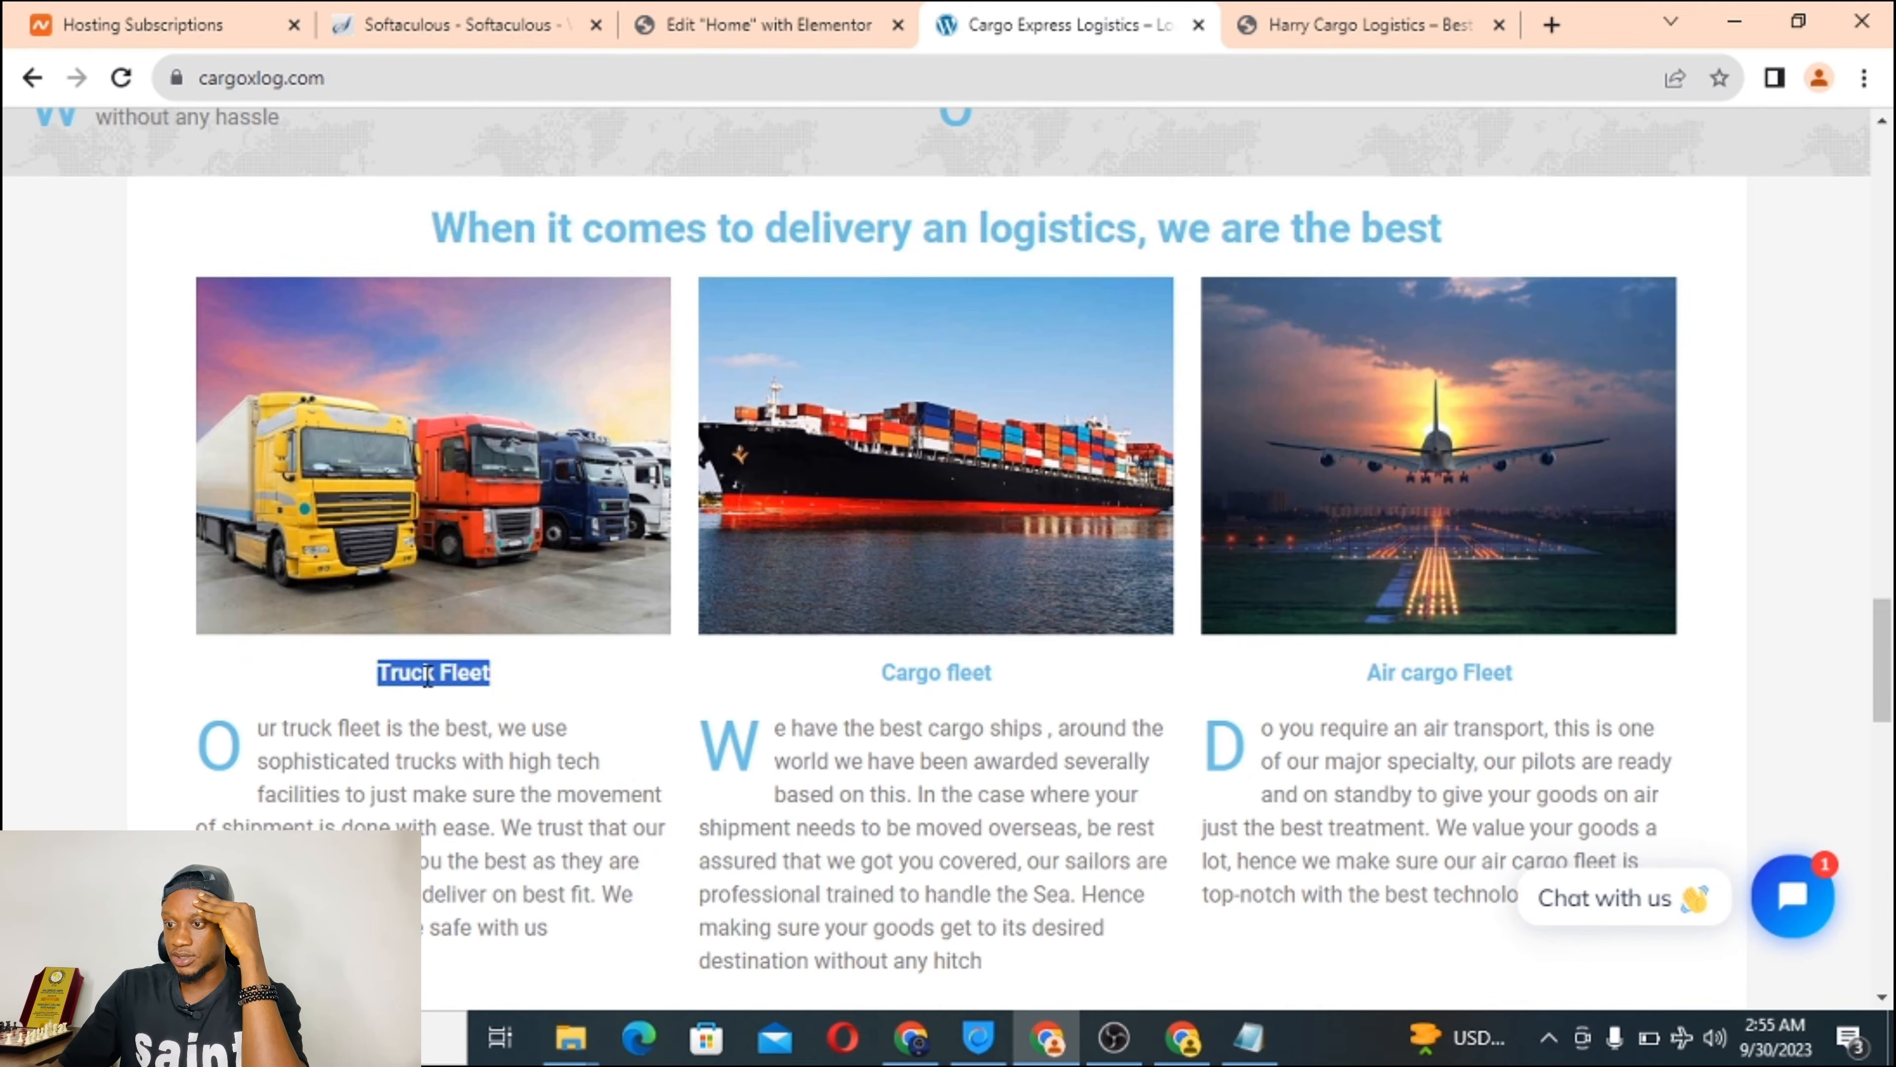
{"action": "right_click", "coordinate": [462, 676]}
{"action": "left_click", "coordinate": [515, 698]}
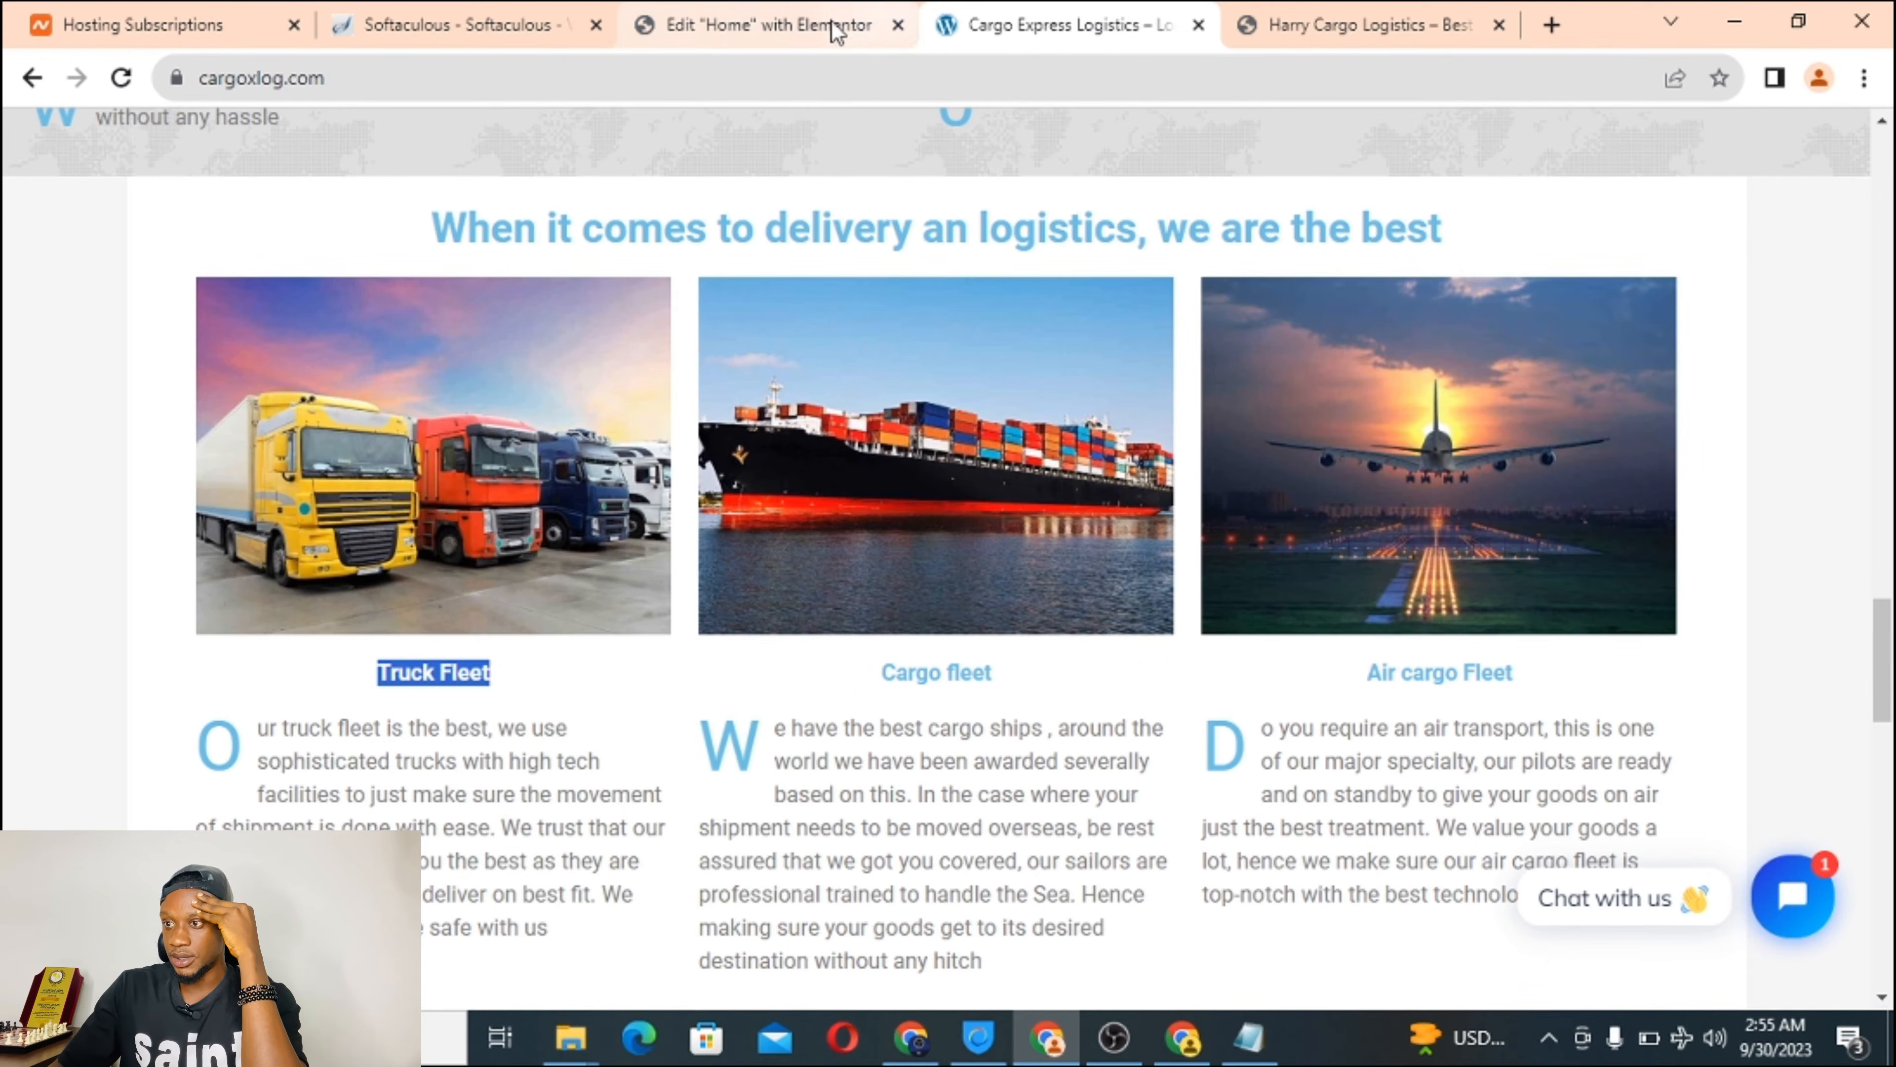
{"action": "left_click", "coordinate": [763, 44]}
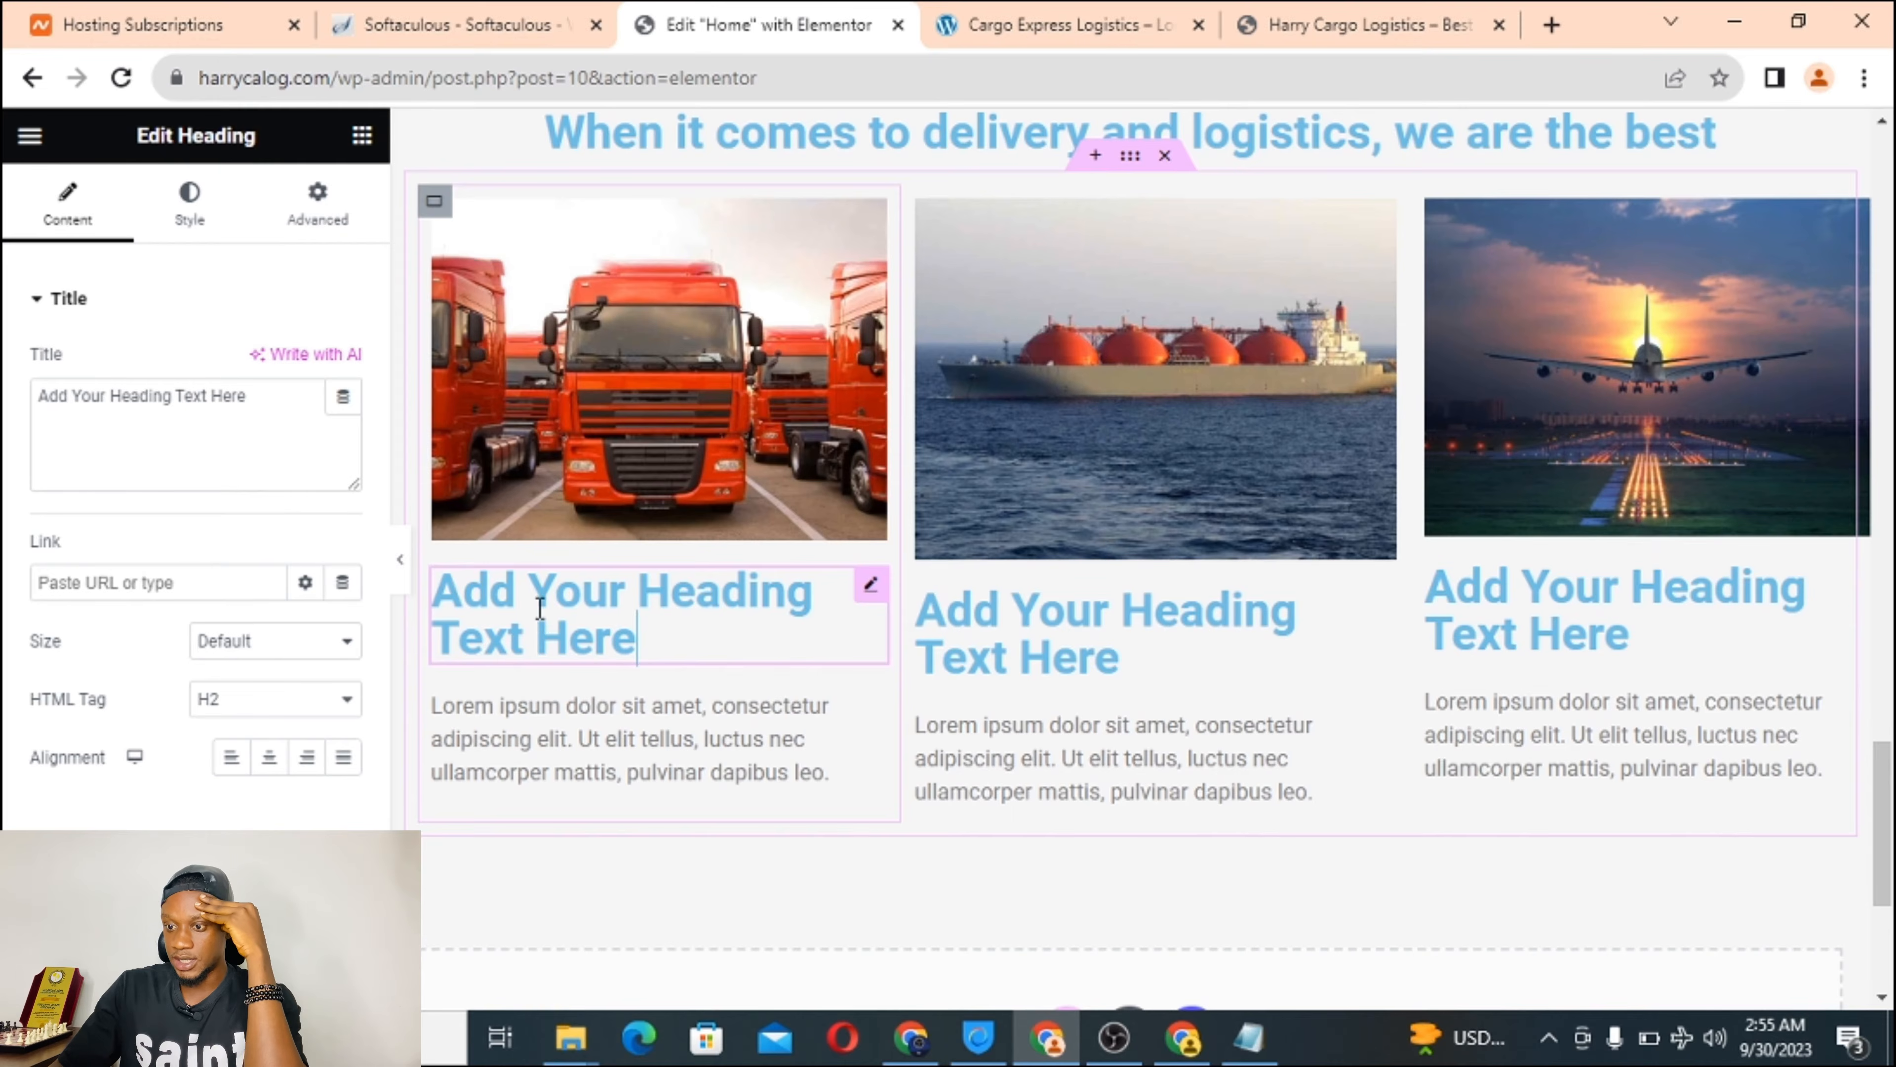
{"action": "left_click", "coordinate": [299, 709]}
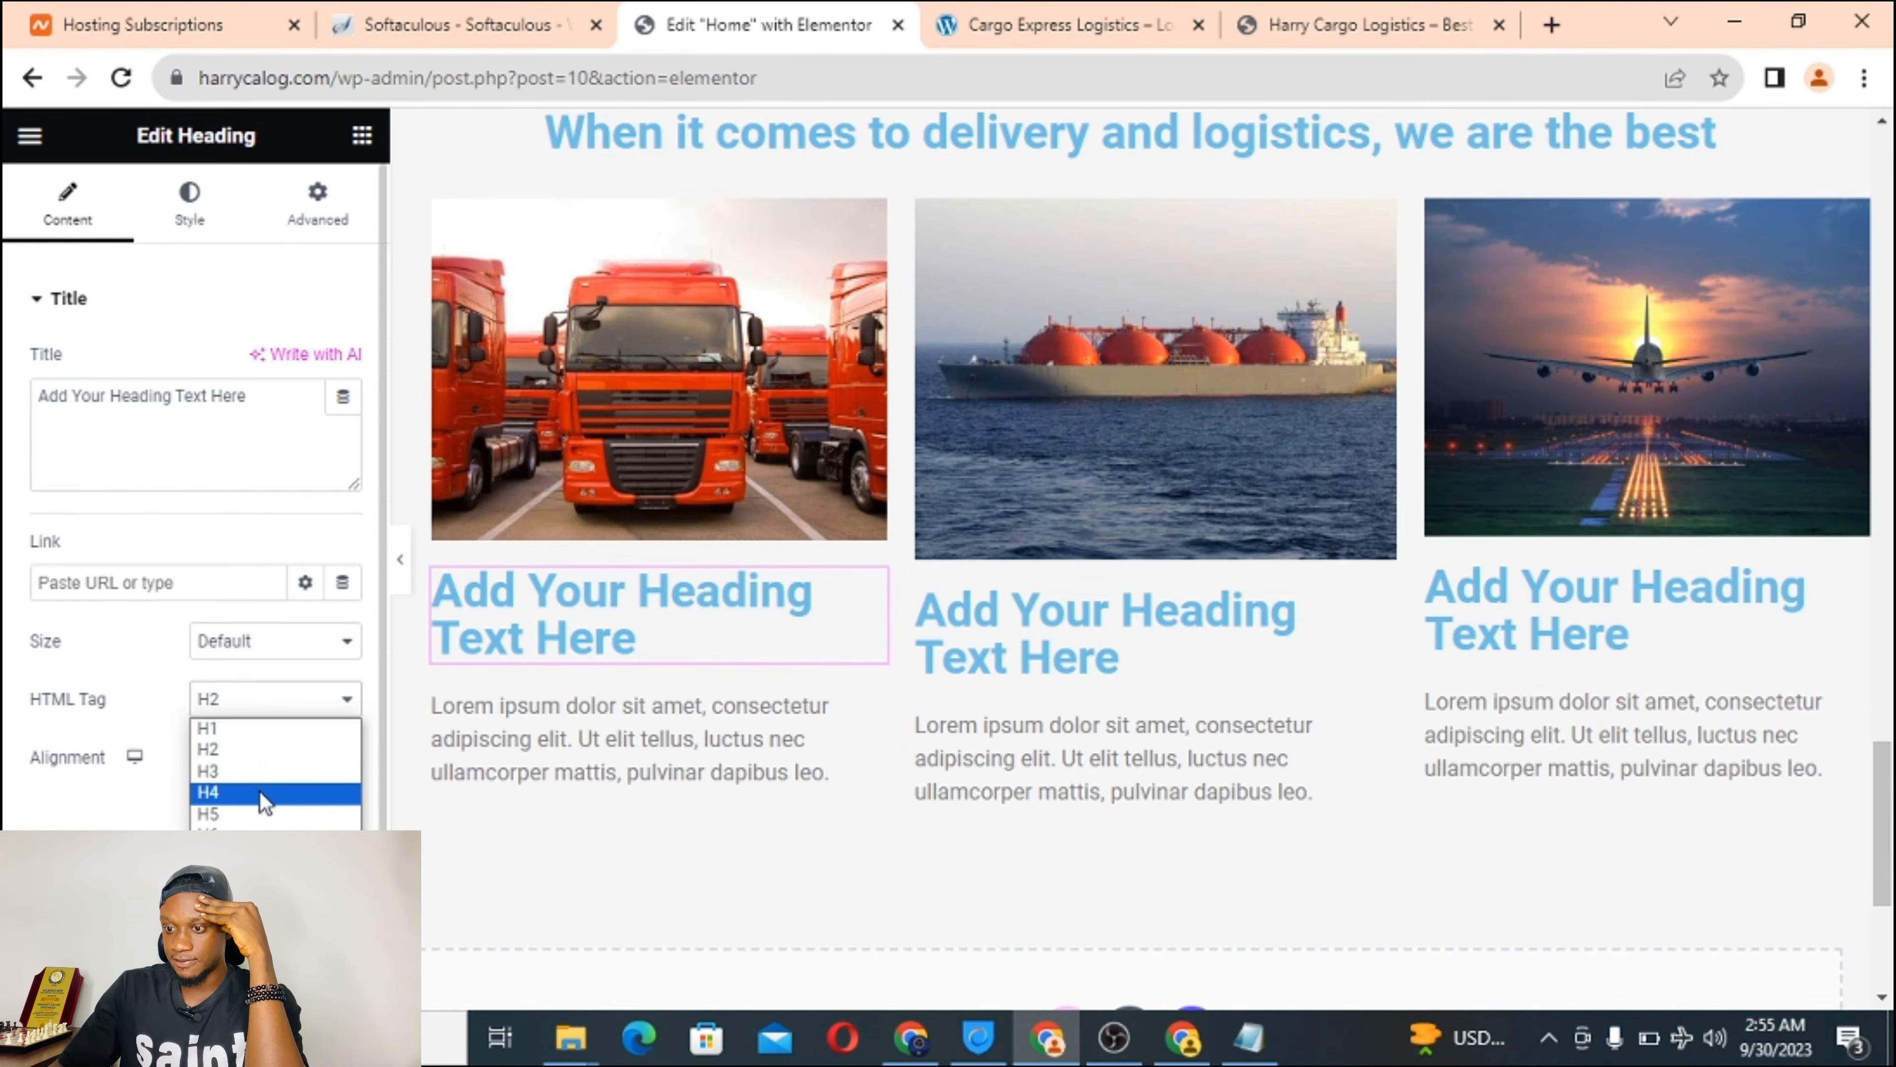
{"action": "left_click", "coordinate": [250, 816]}
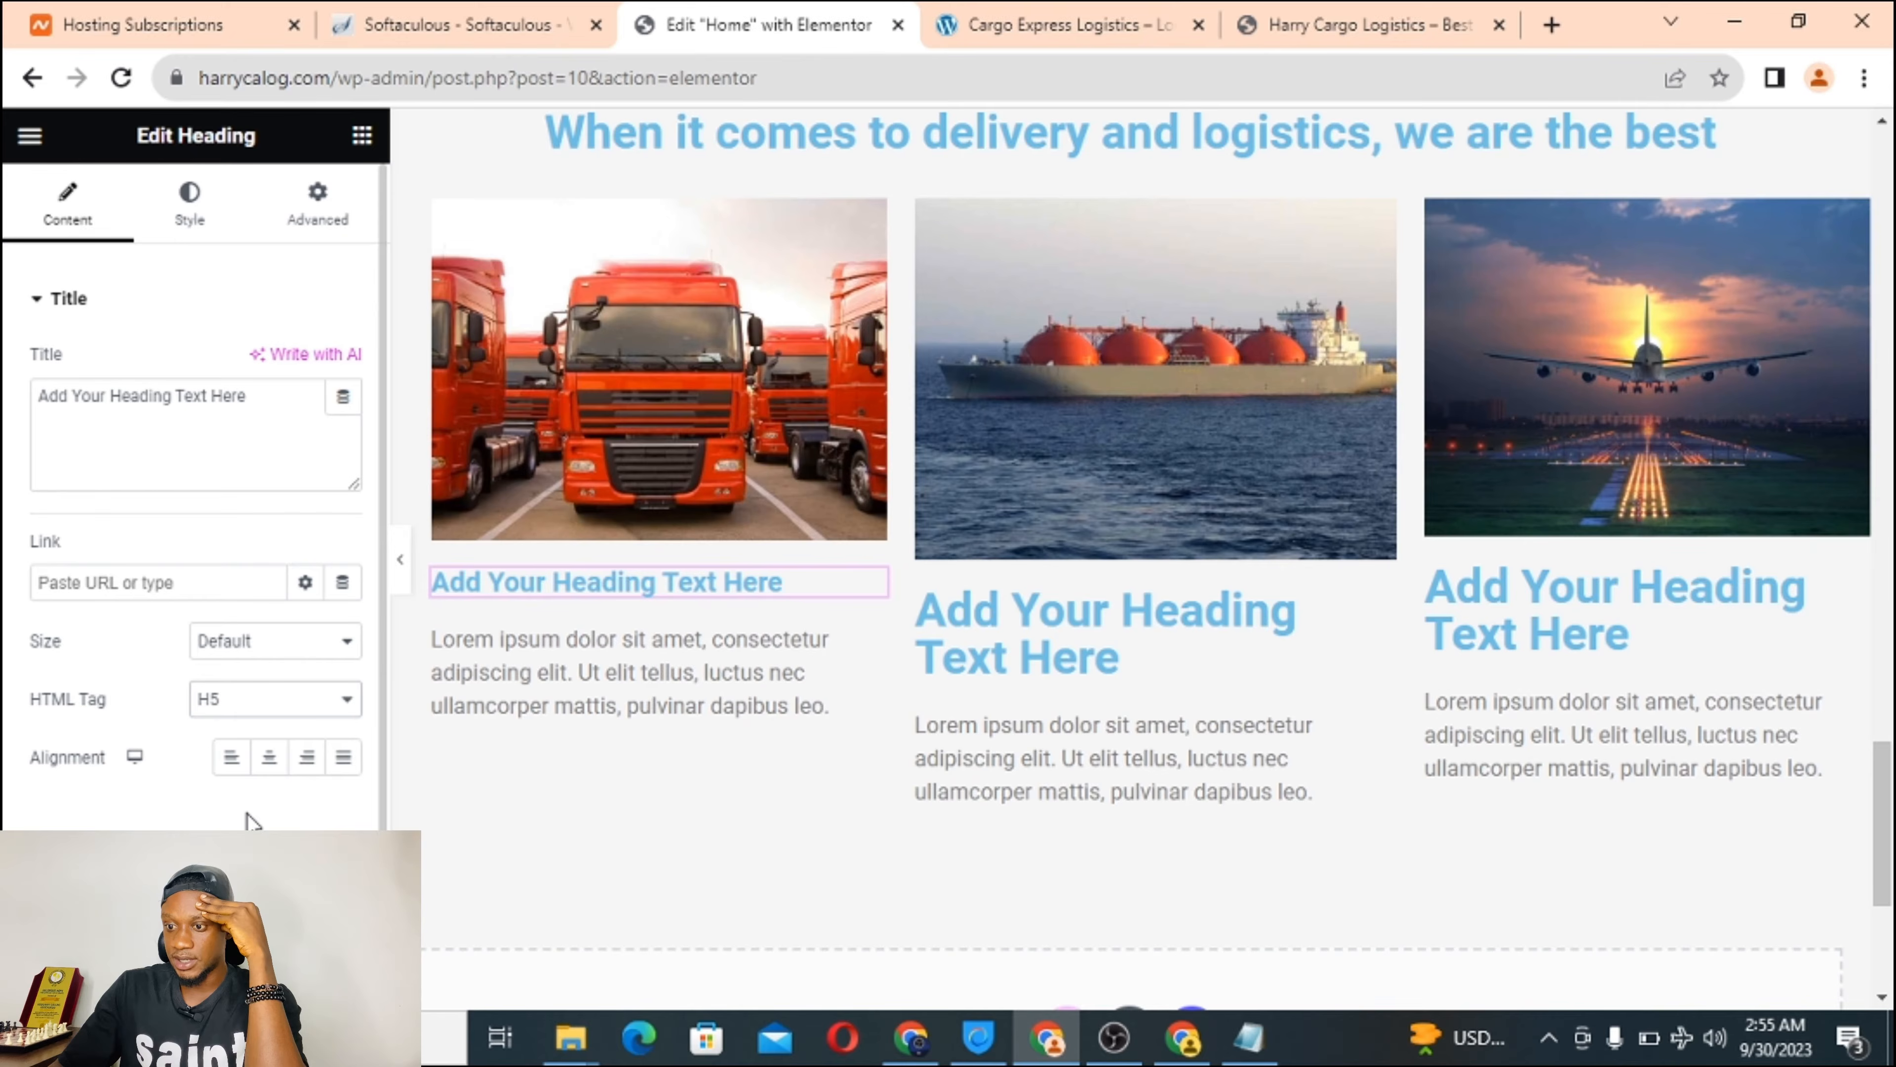
{"action": "left_click", "coordinate": [269, 761]}
{"action": "left_click", "coordinate": [129, 398]}
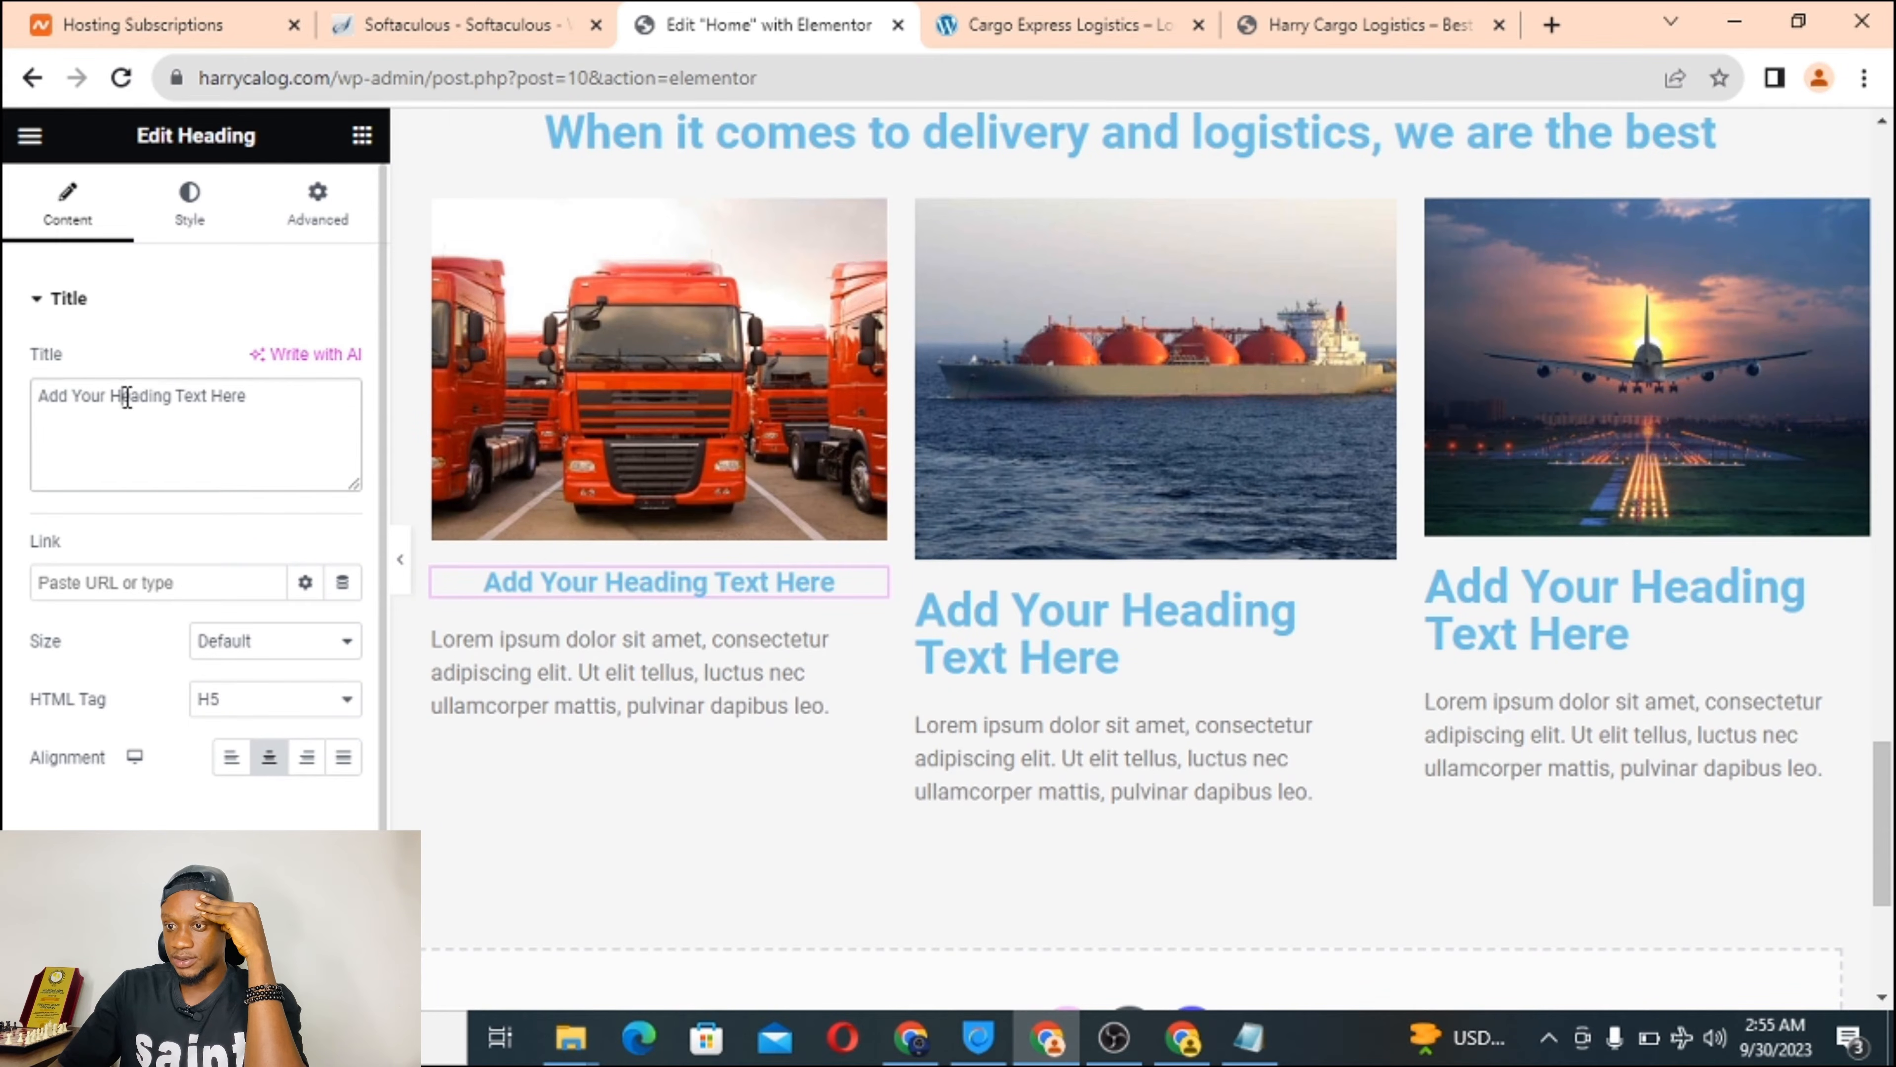
{"action": "key", "text": "ctrl+a"}
{"action": "right_click", "coordinate": [127, 397]}
{"action": "left_click", "coordinate": [217, 521]}
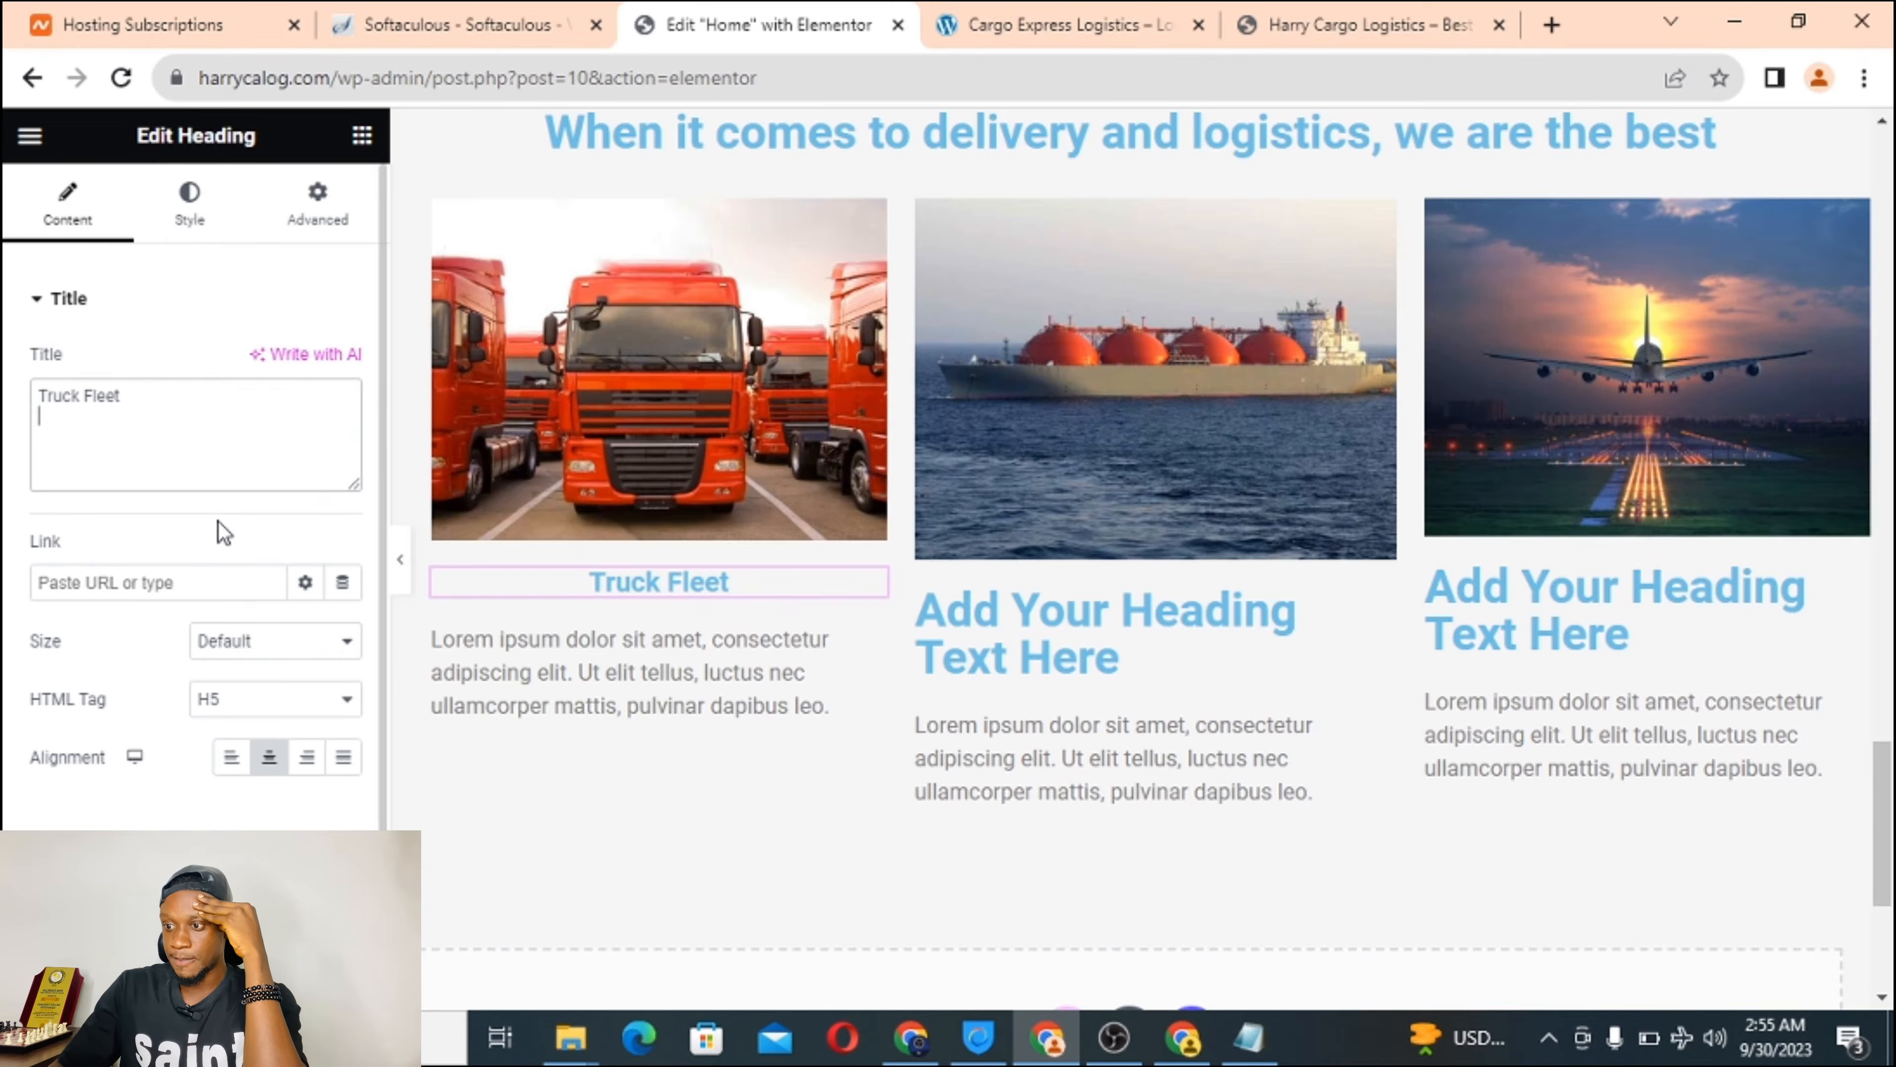
Retitle the second column heading 'Cargo fleet' as a centred H5.
{"action": "left_click", "coordinate": [1045, 643]}
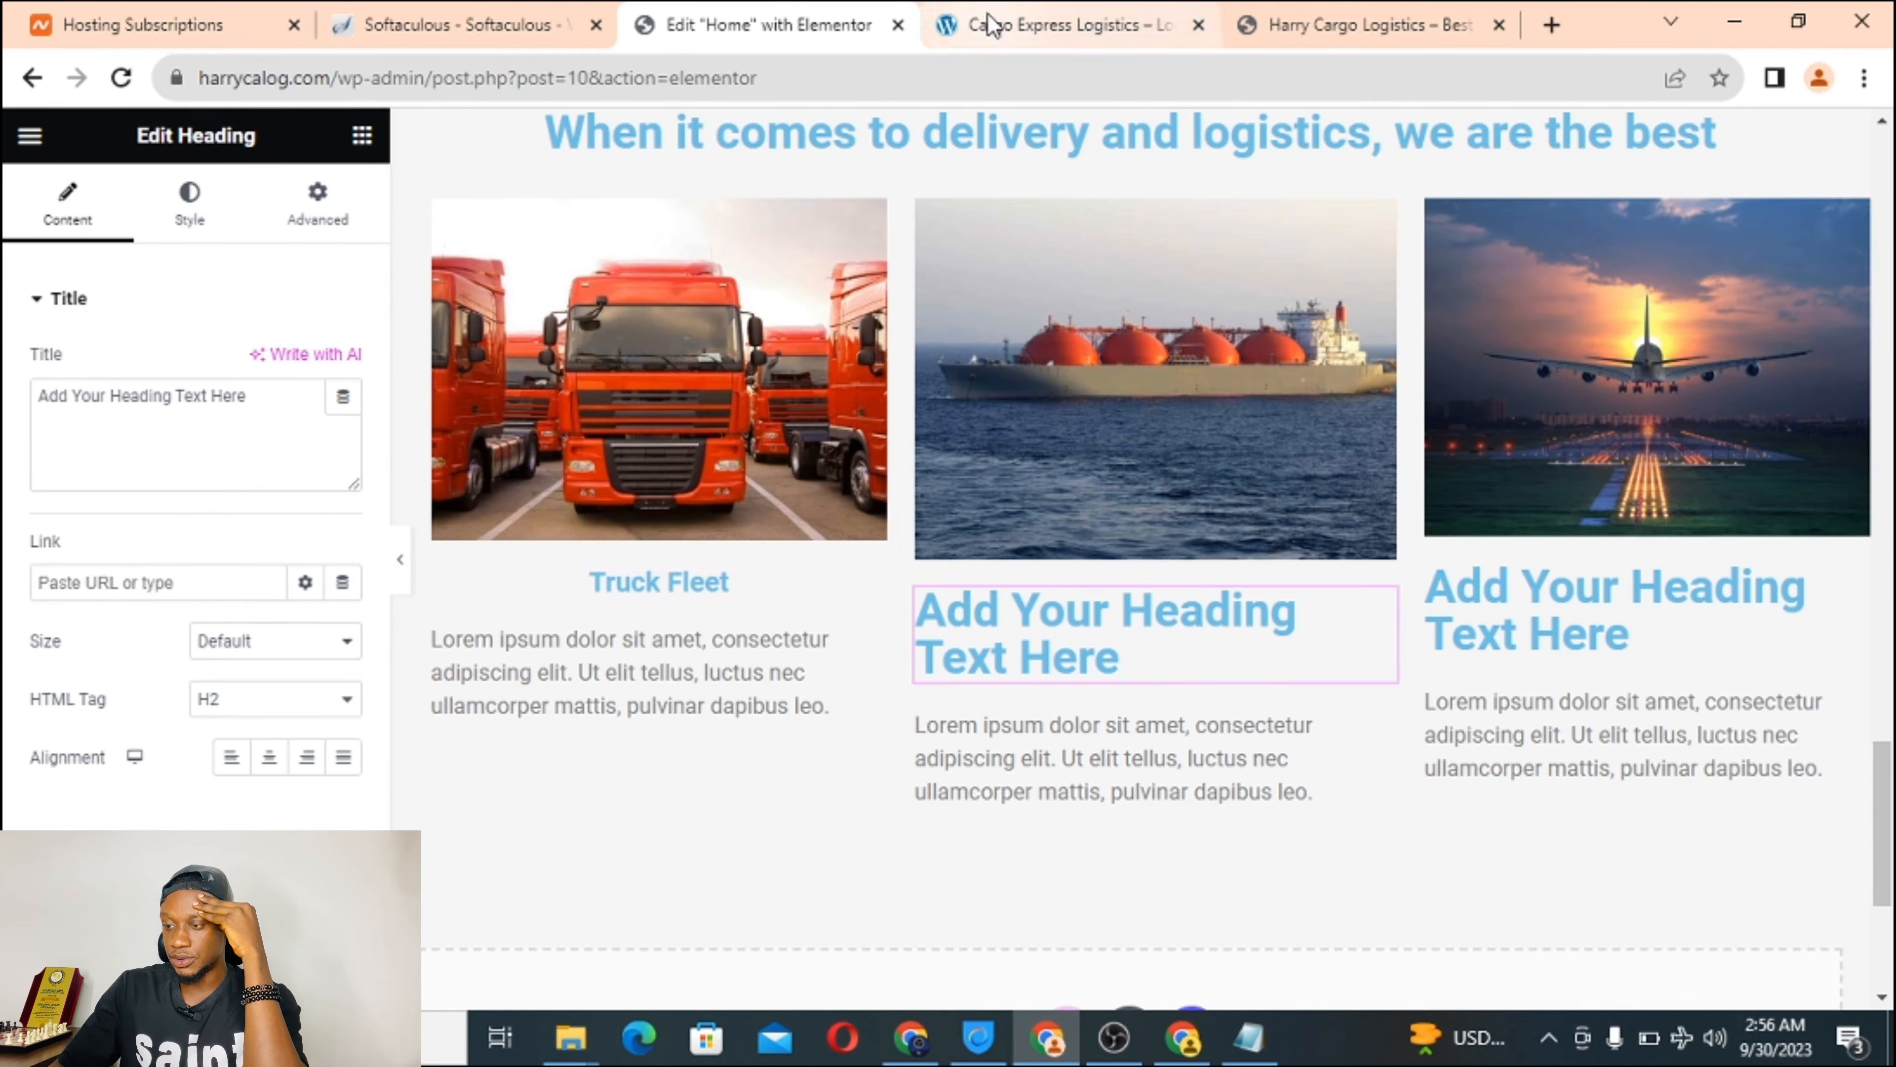
{"action": "left_click", "coordinate": [993, 26]}
{"action": "triple_click", "coordinate": [917, 679]}
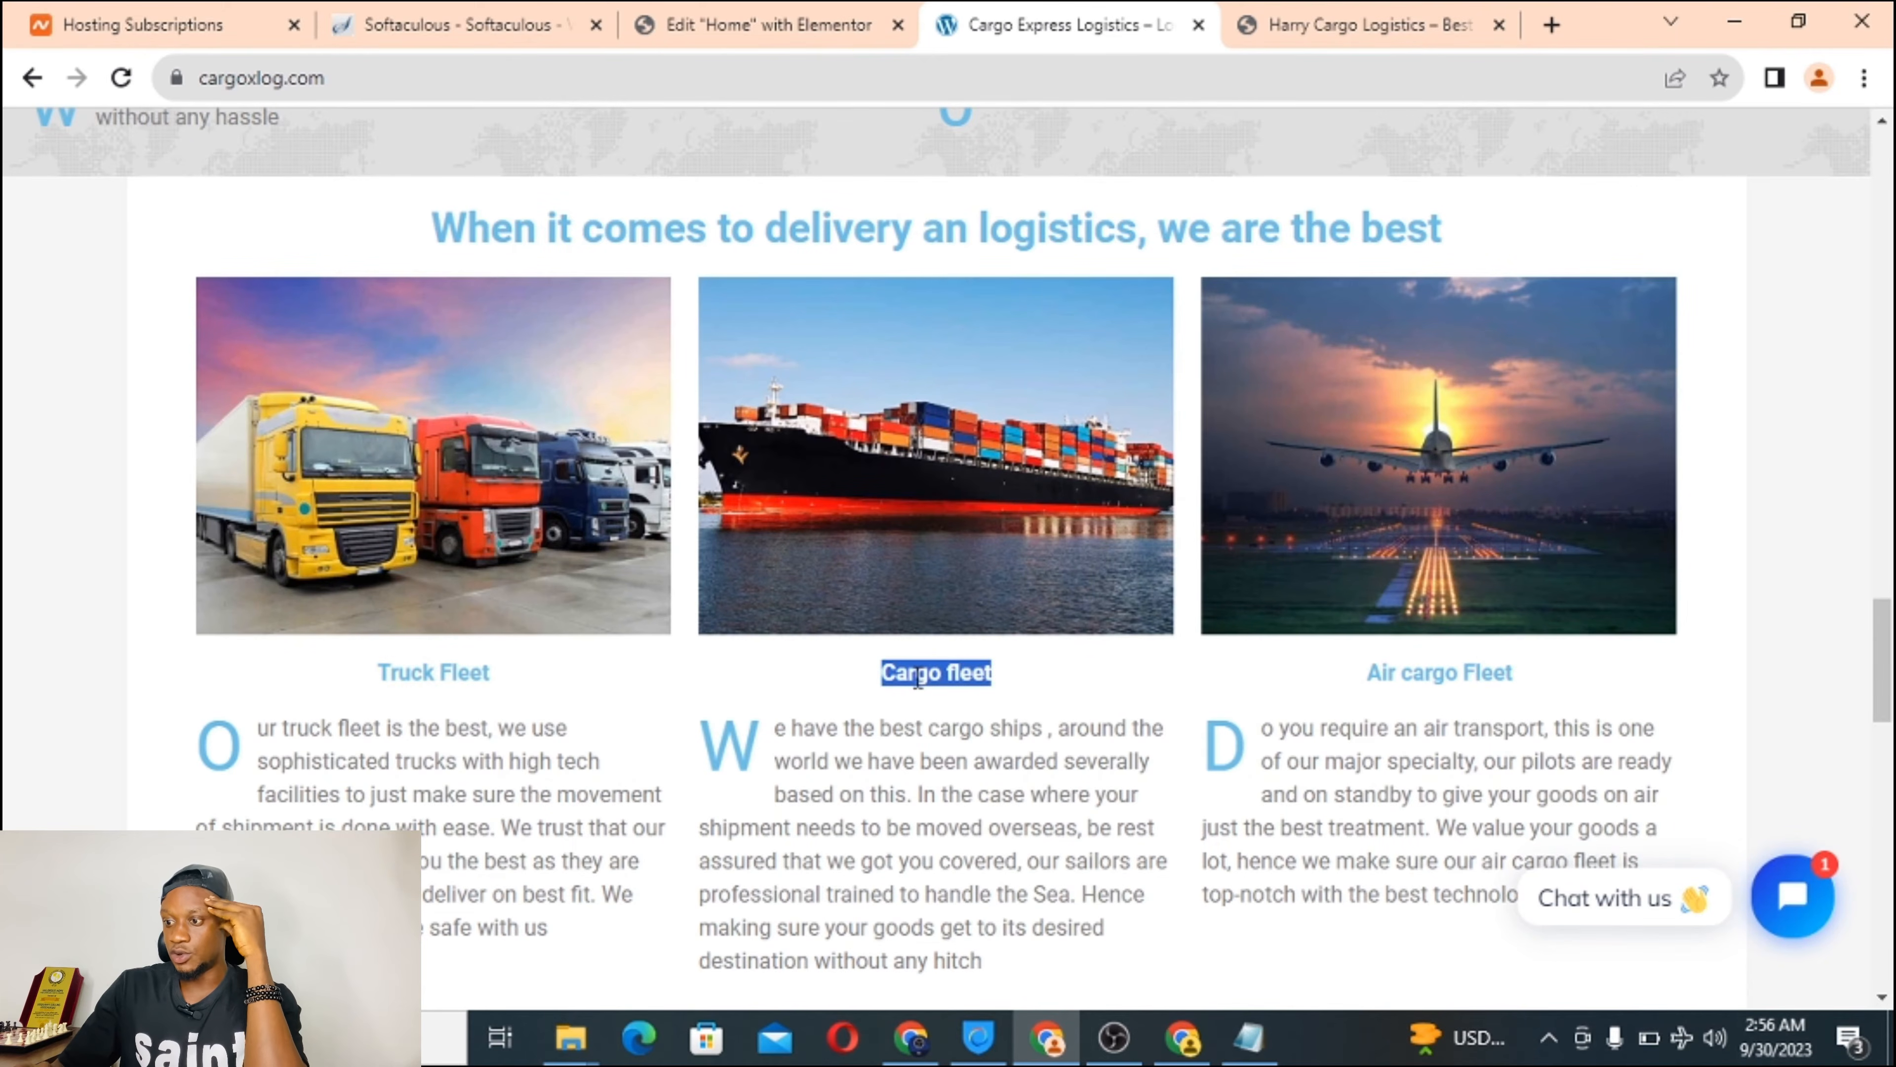
{"action": "right_click", "coordinate": [917, 679]}
{"action": "left_click", "coordinate": [976, 693]}
{"action": "left_click", "coordinate": [769, 25]}
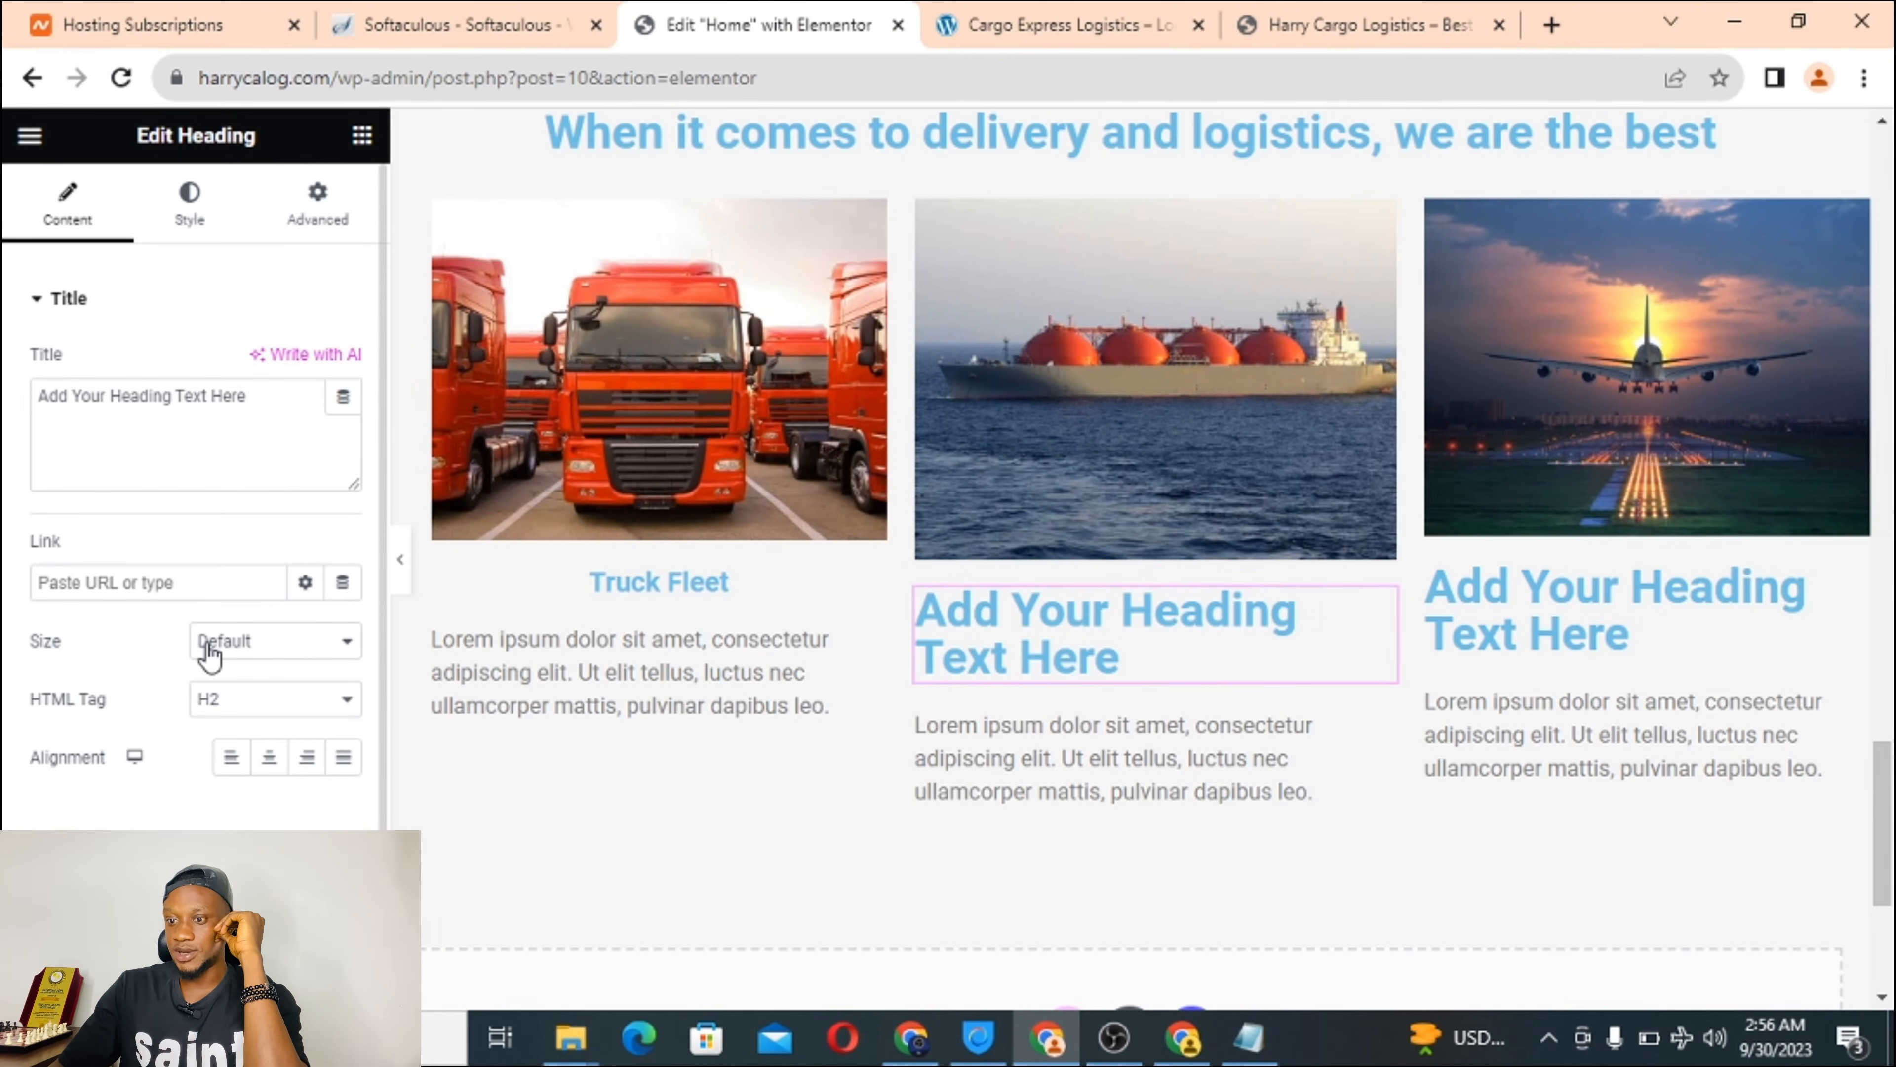
{"action": "left_click", "coordinate": [239, 701]}
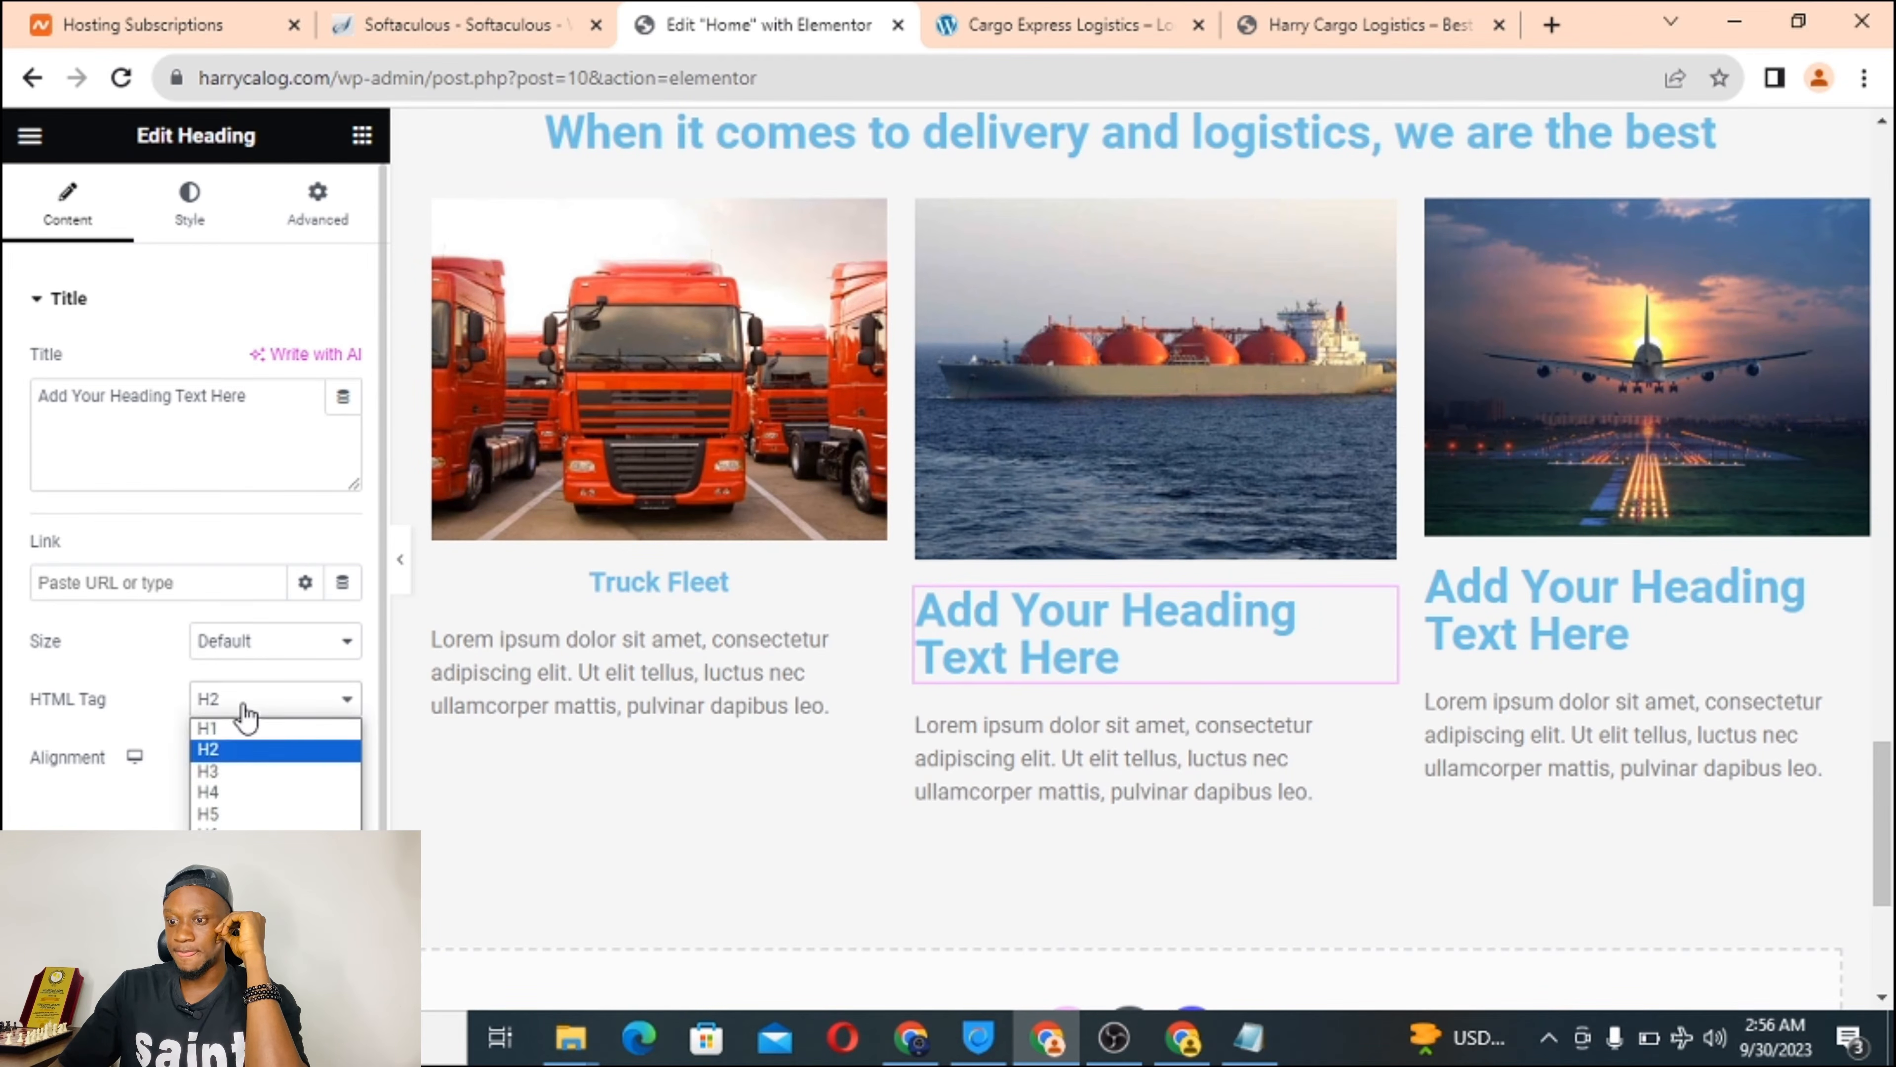
{"action": "left_click", "coordinate": [254, 813]}
{"action": "triple_click", "coordinate": [125, 396]}
{"action": "right_click", "coordinate": [155, 398]}
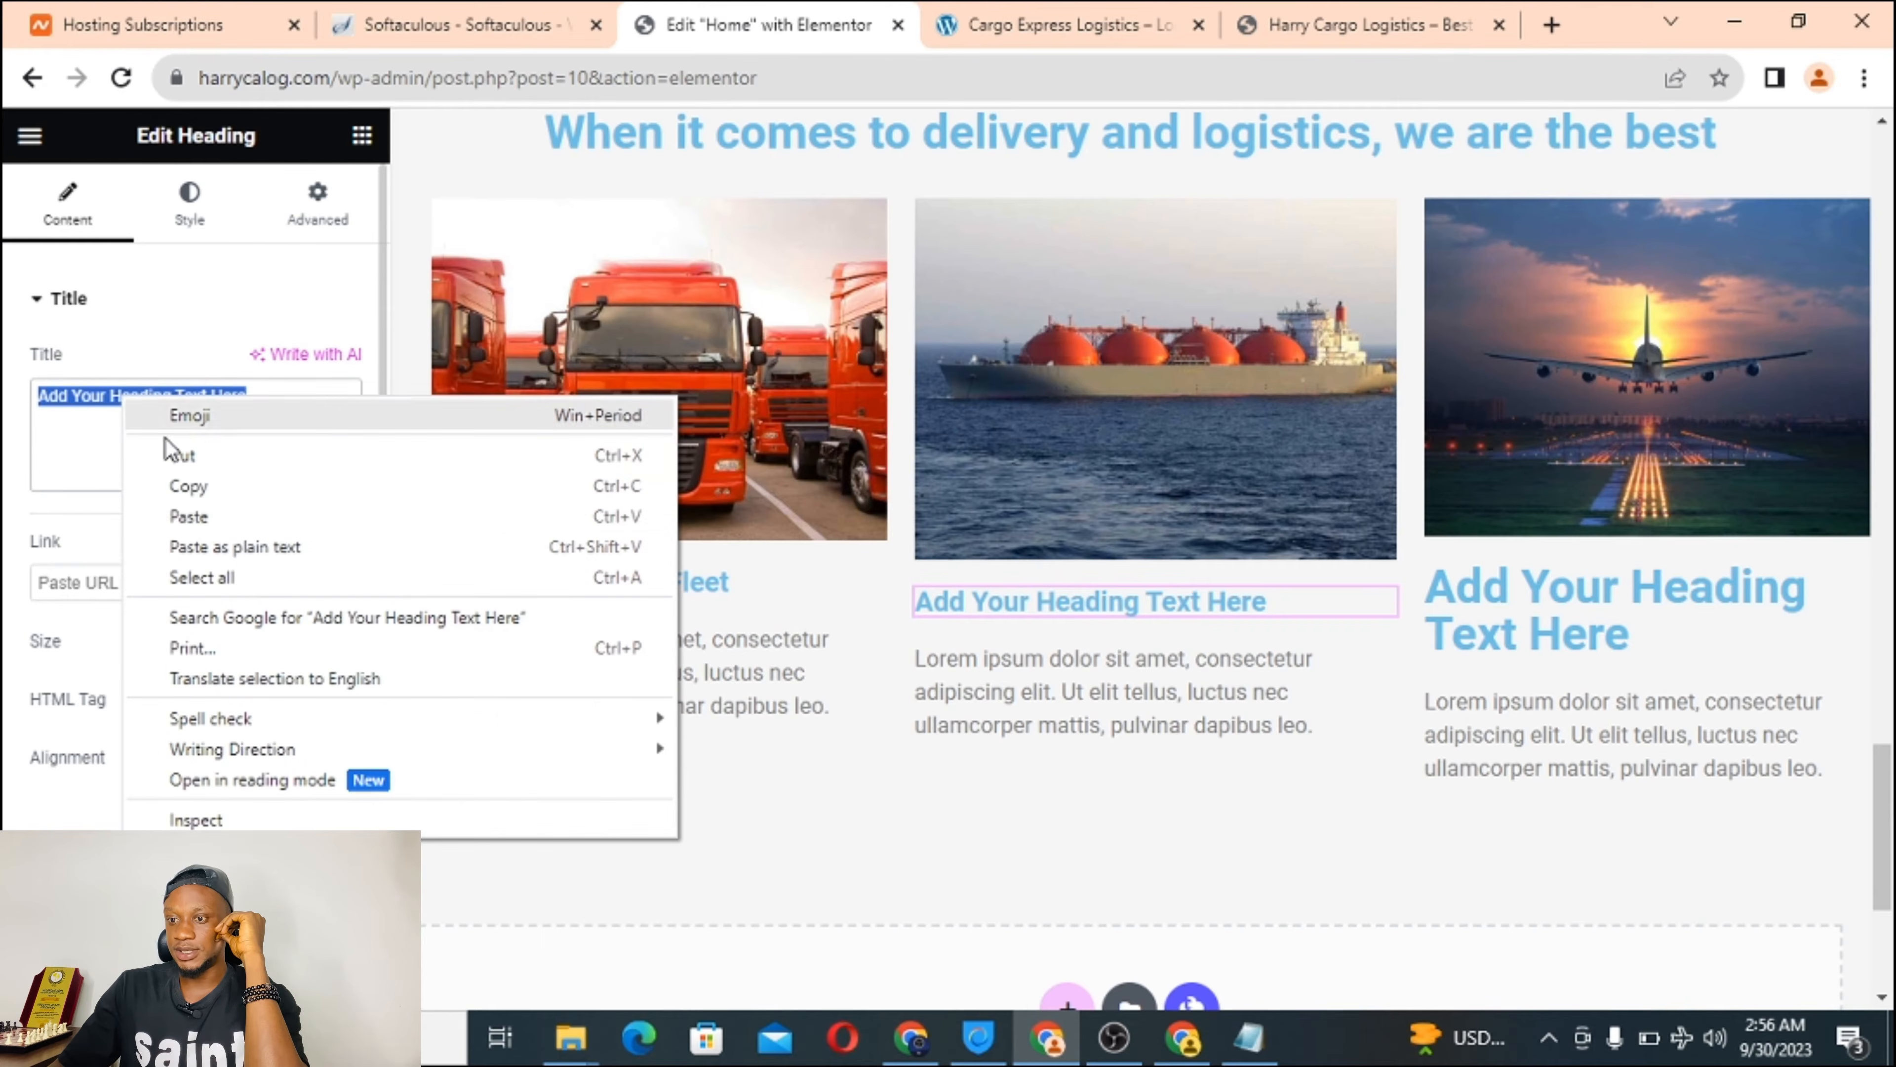
{"action": "left_click", "coordinate": [192, 511]}
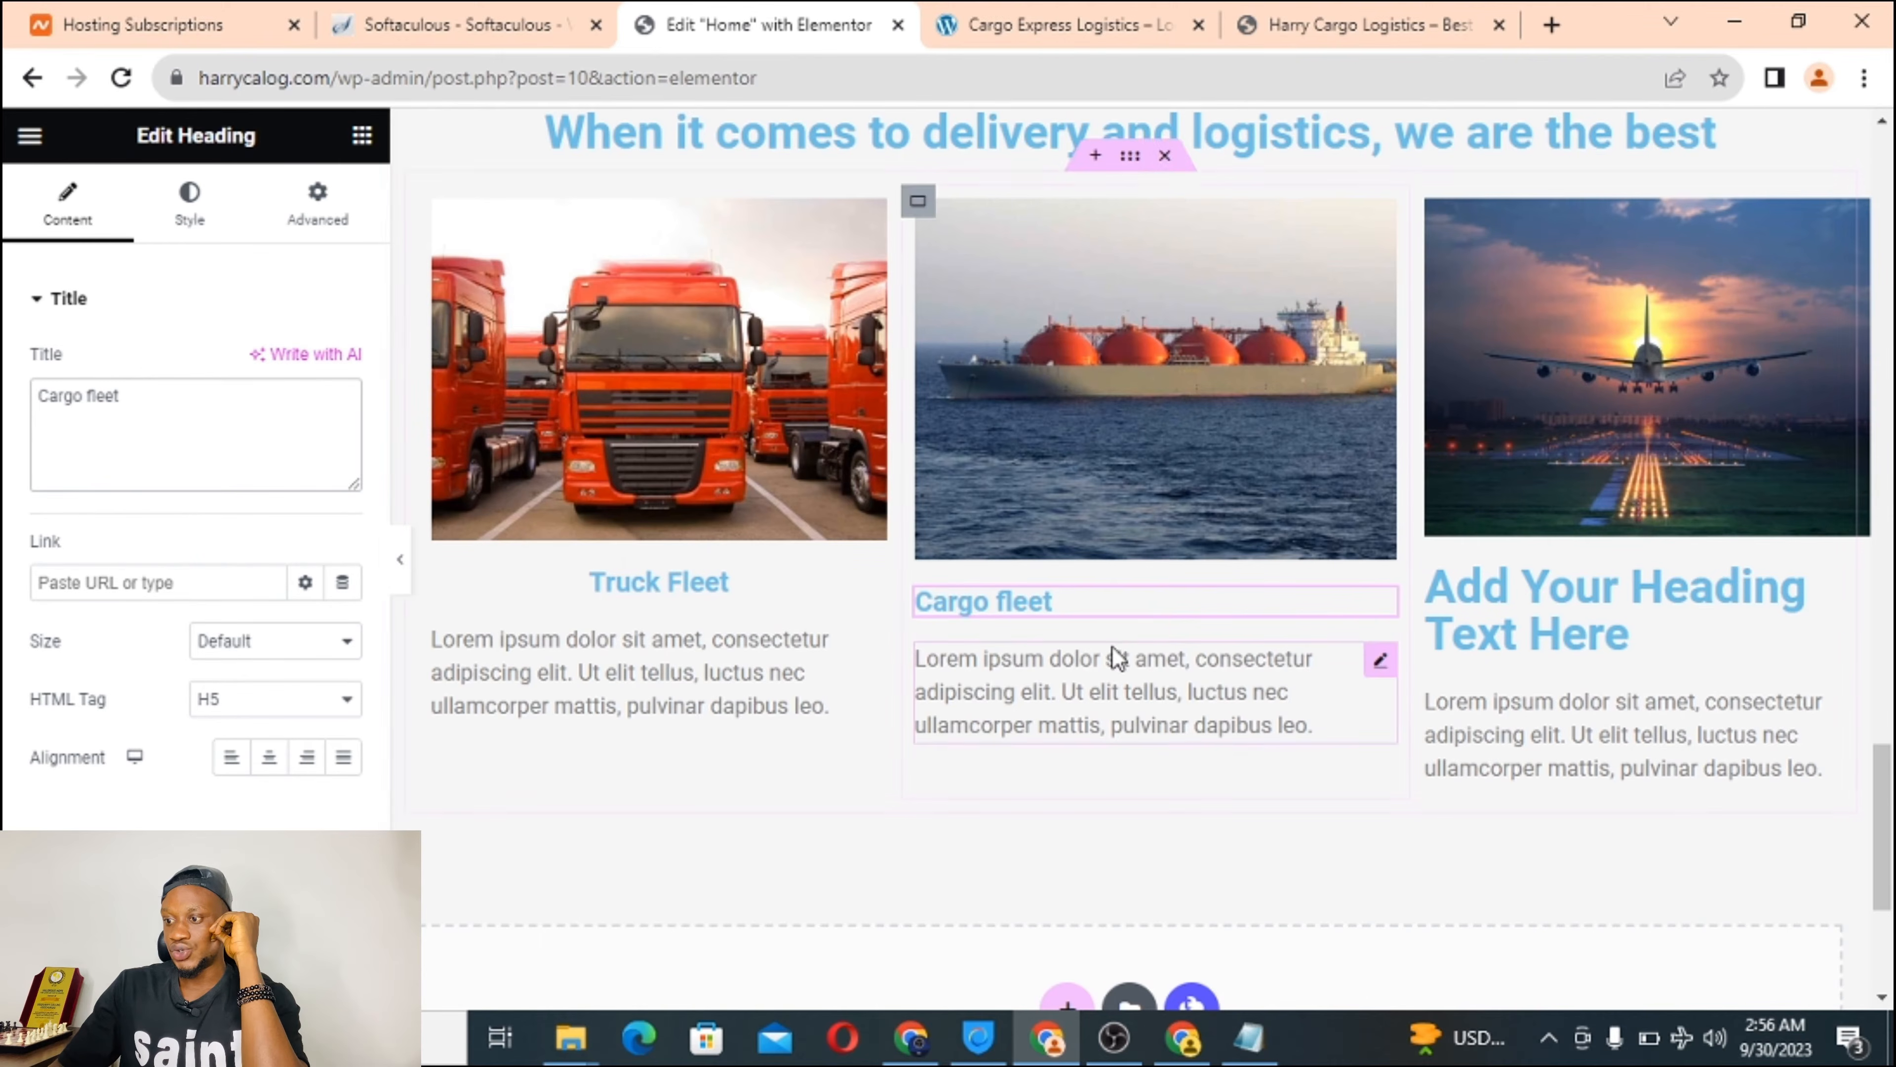
{"action": "left_click", "coordinate": [281, 760]}
Retitle the third column heading 'Air cargo Fleet' as a centred H5.
{"action": "left_click", "coordinate": [1090, 22]}
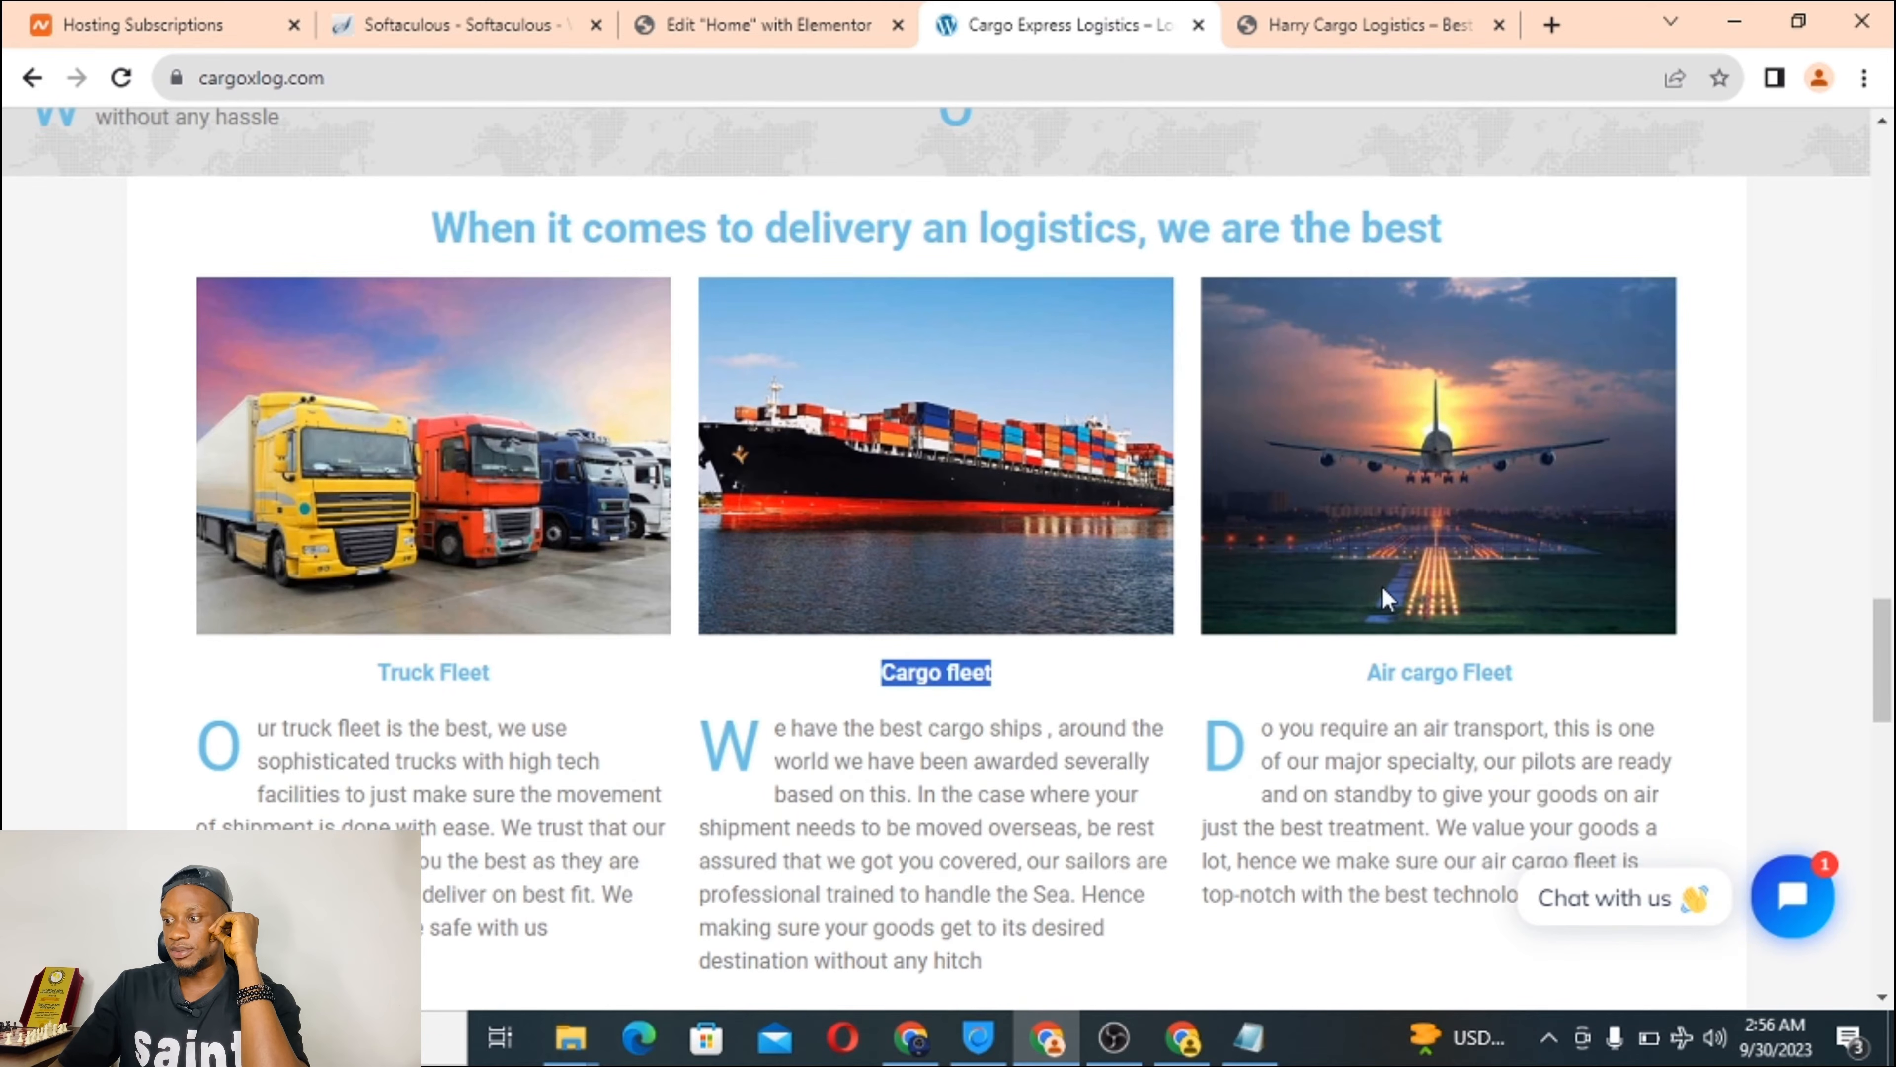
{"action": "triple_click", "coordinate": [1415, 669]}
{"action": "right_click", "coordinate": [1404, 676]}
{"action": "left_click", "coordinate": [1452, 683]}
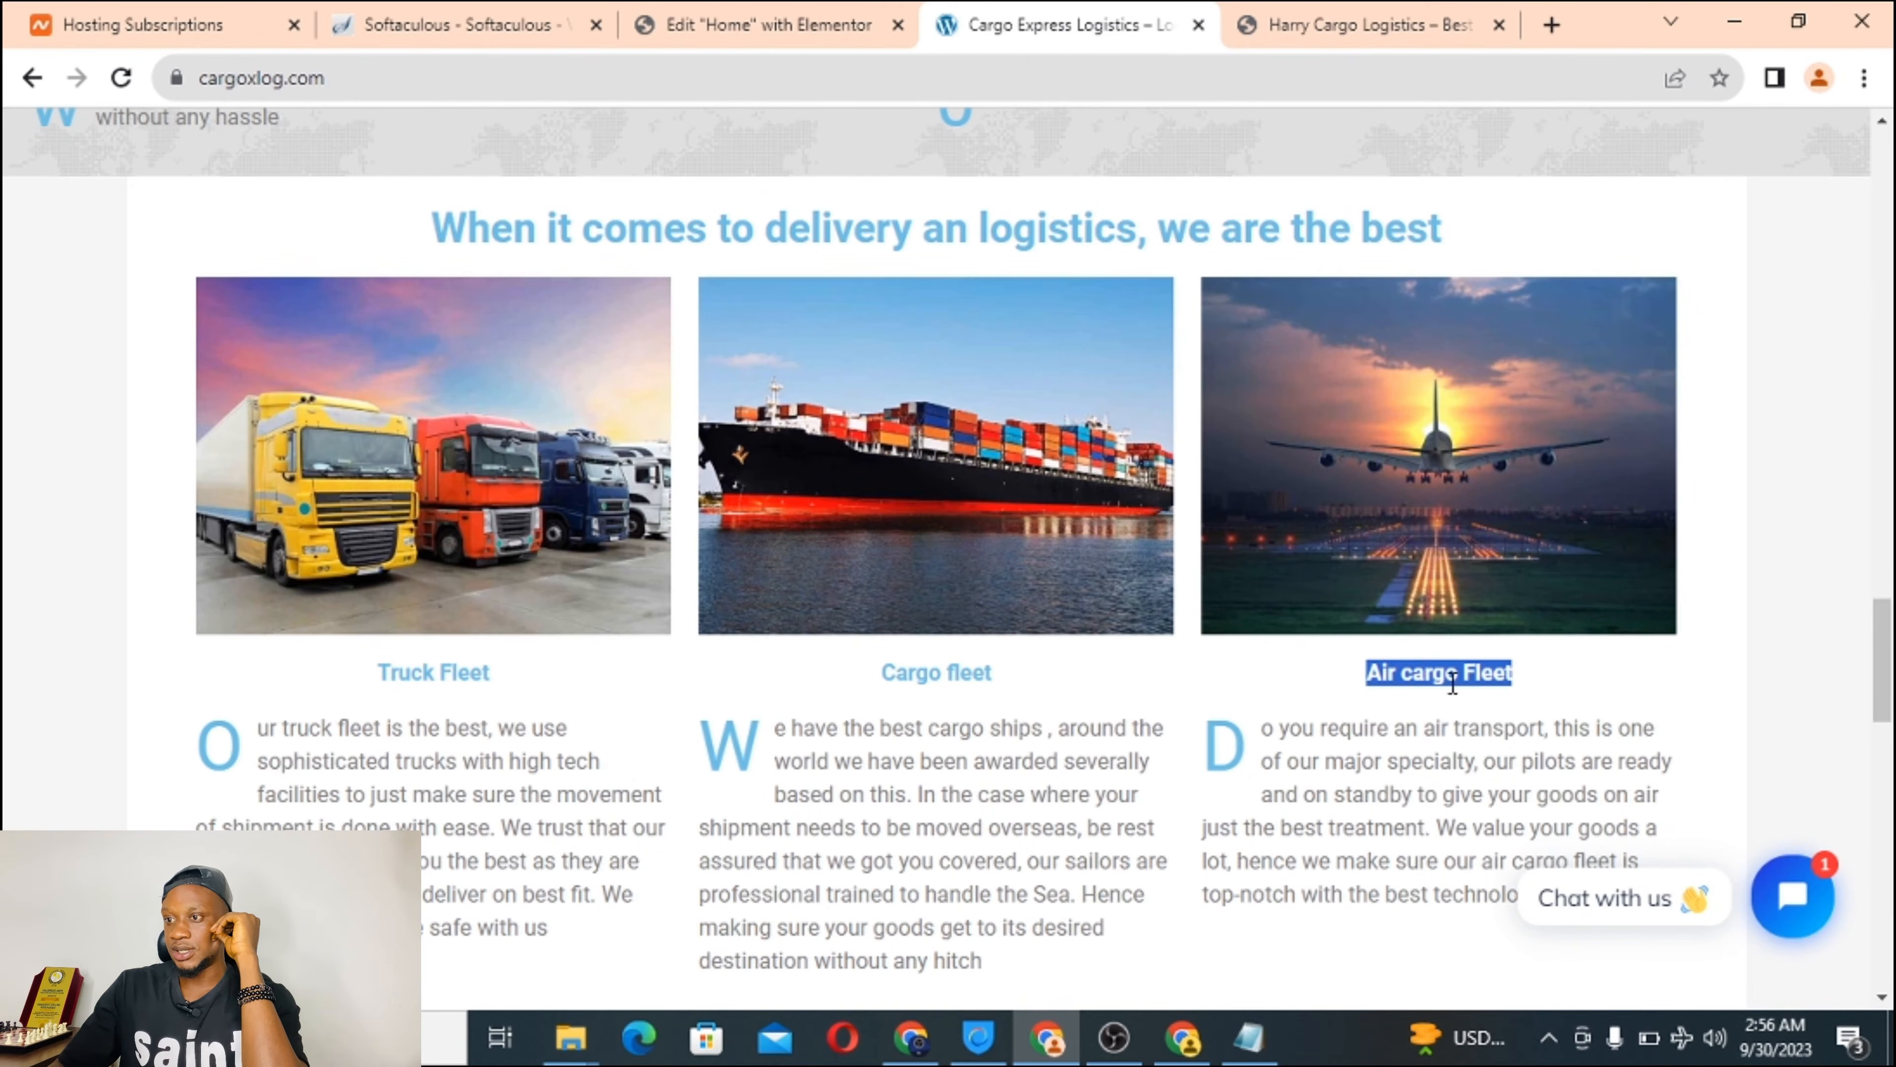
{"action": "left_click", "coordinate": [747, 24]}
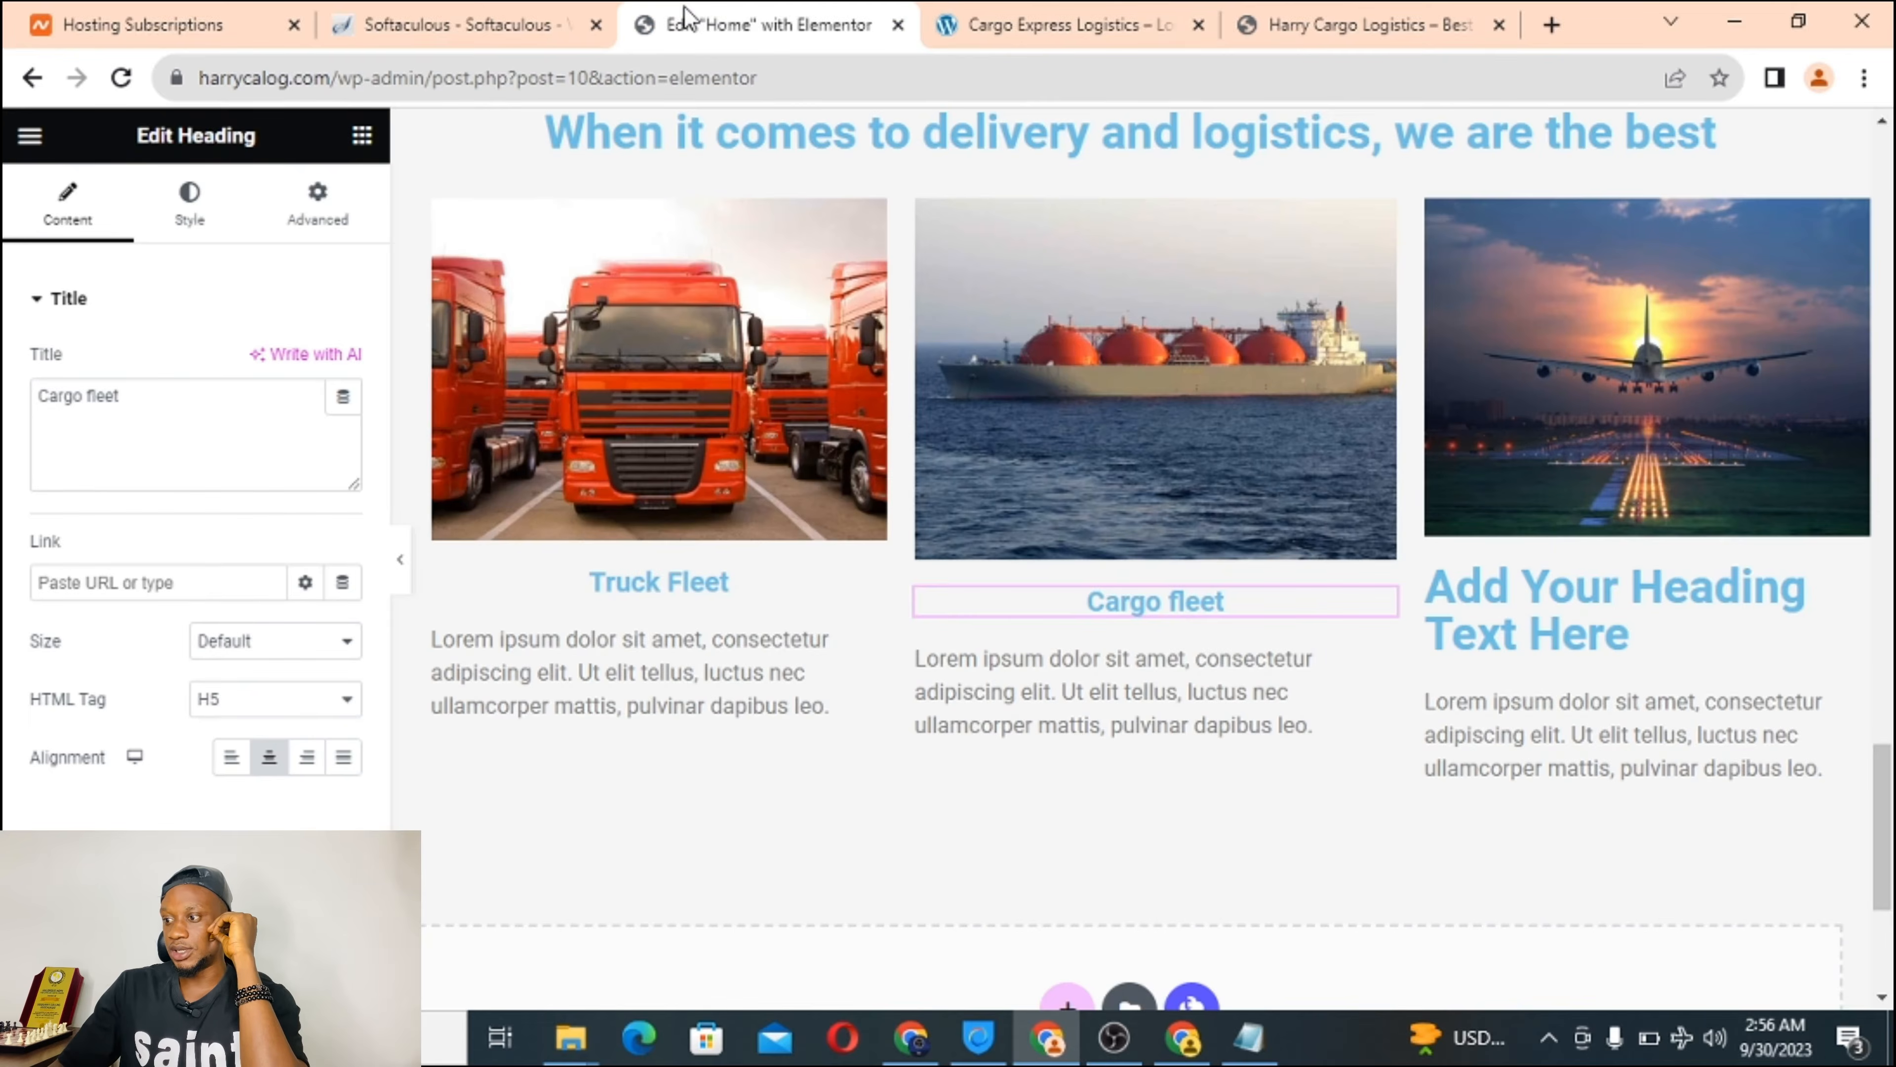
{"action": "left_click", "coordinate": [1544, 582]}
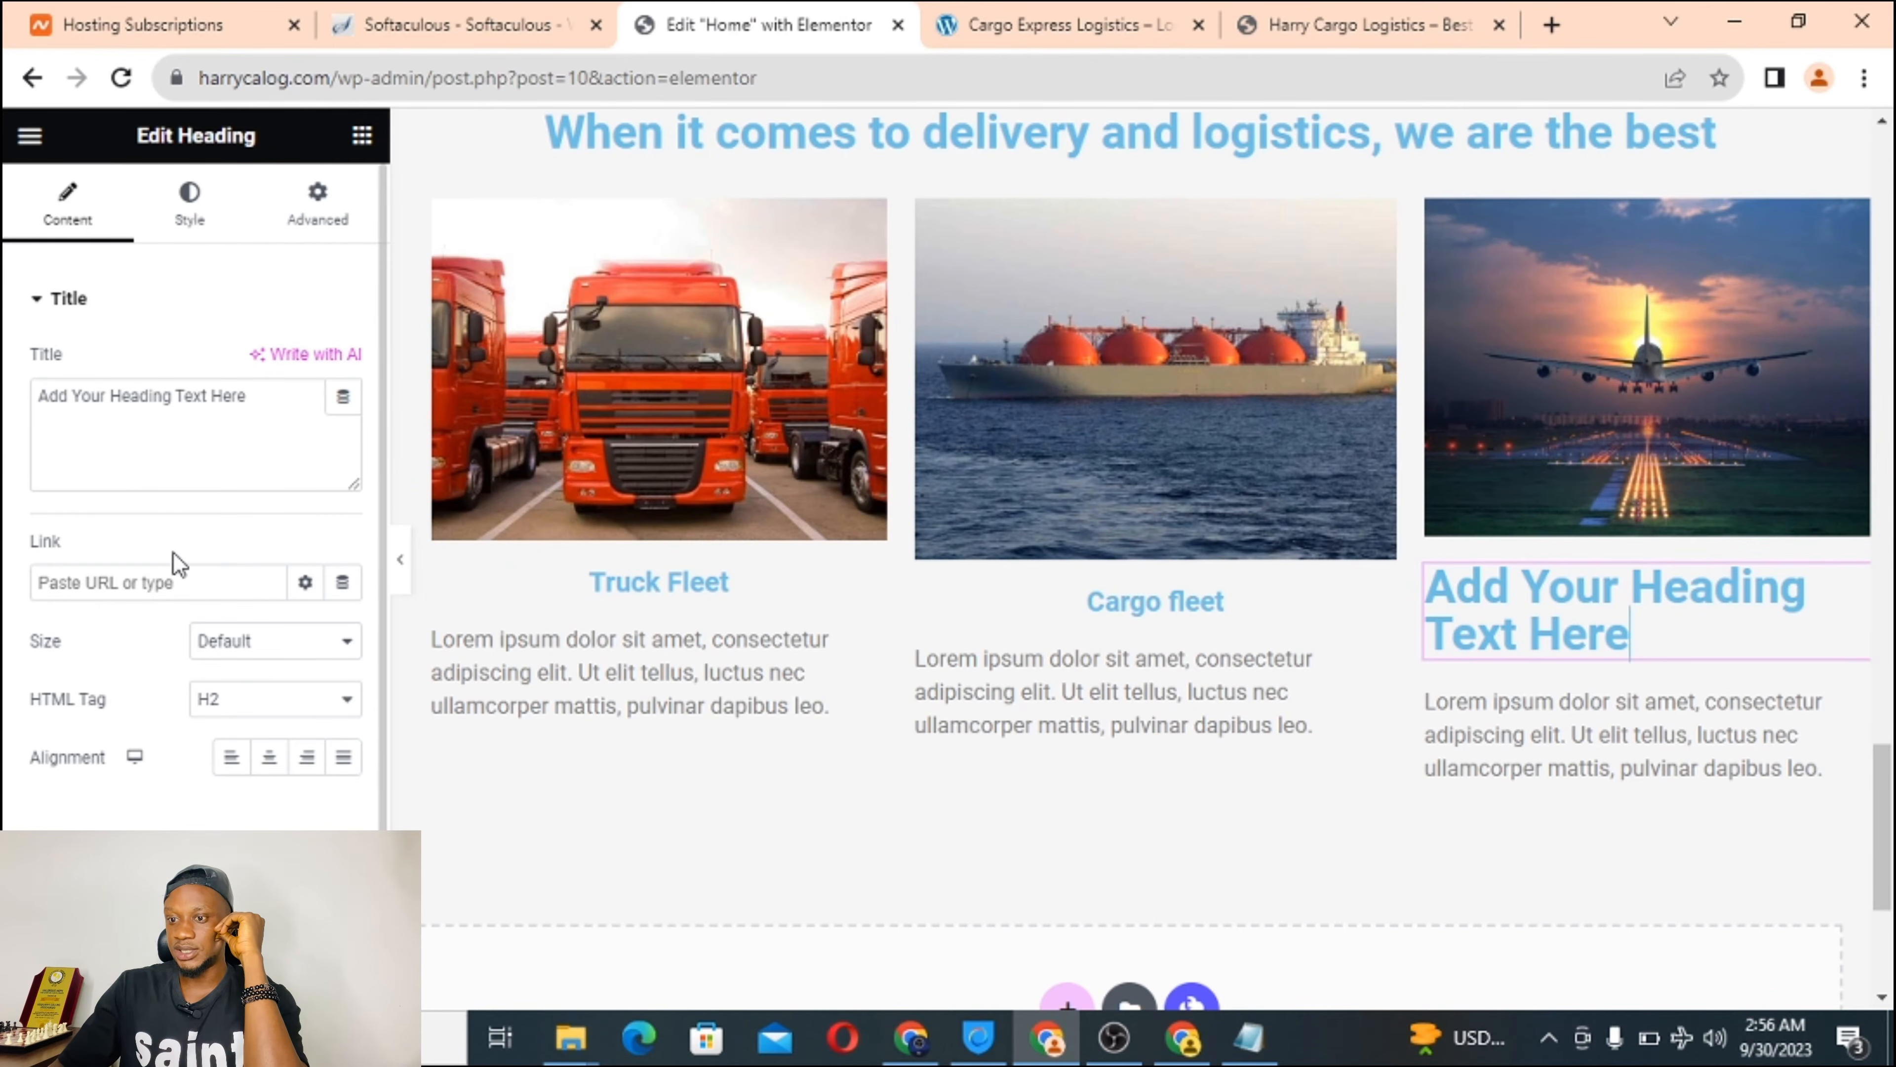
{"action": "triple_click", "coordinate": [98, 399]}
{"action": "right_click", "coordinate": [96, 398]}
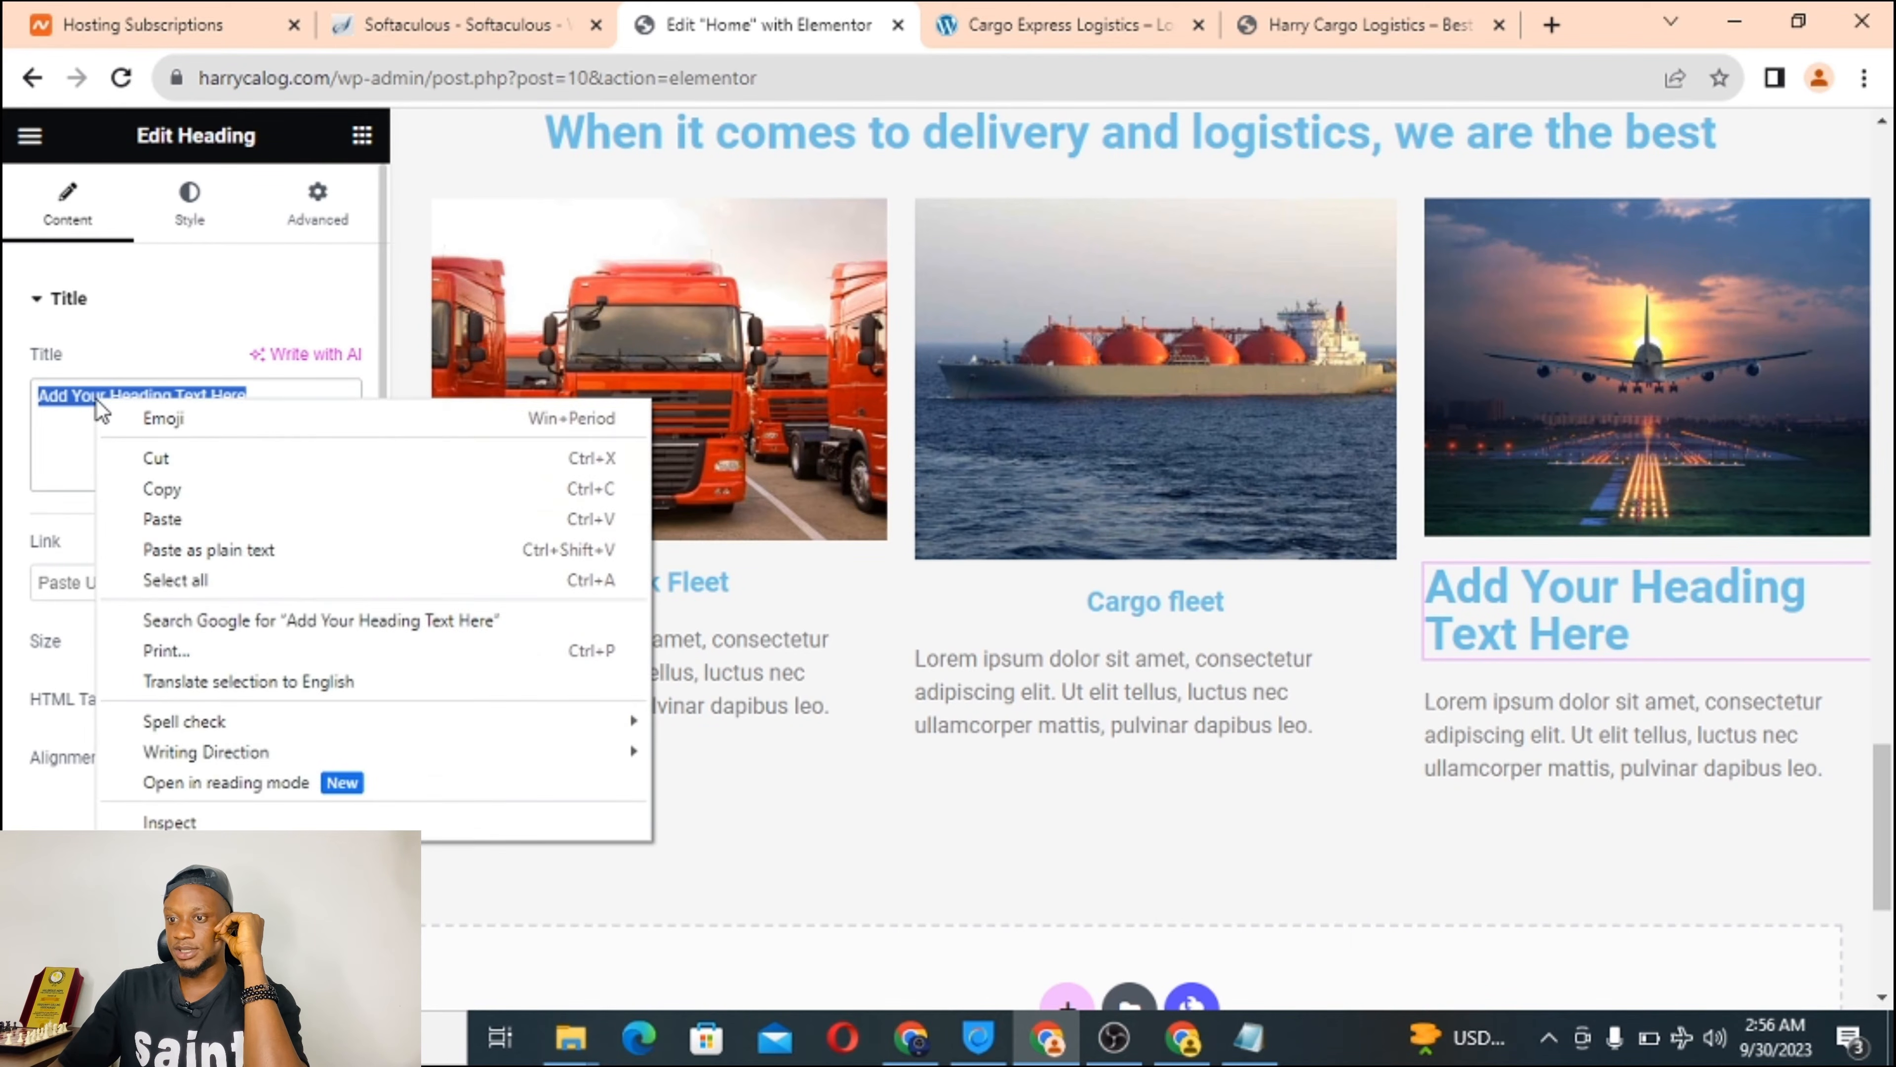
{"action": "left_click", "coordinate": [171, 518]}
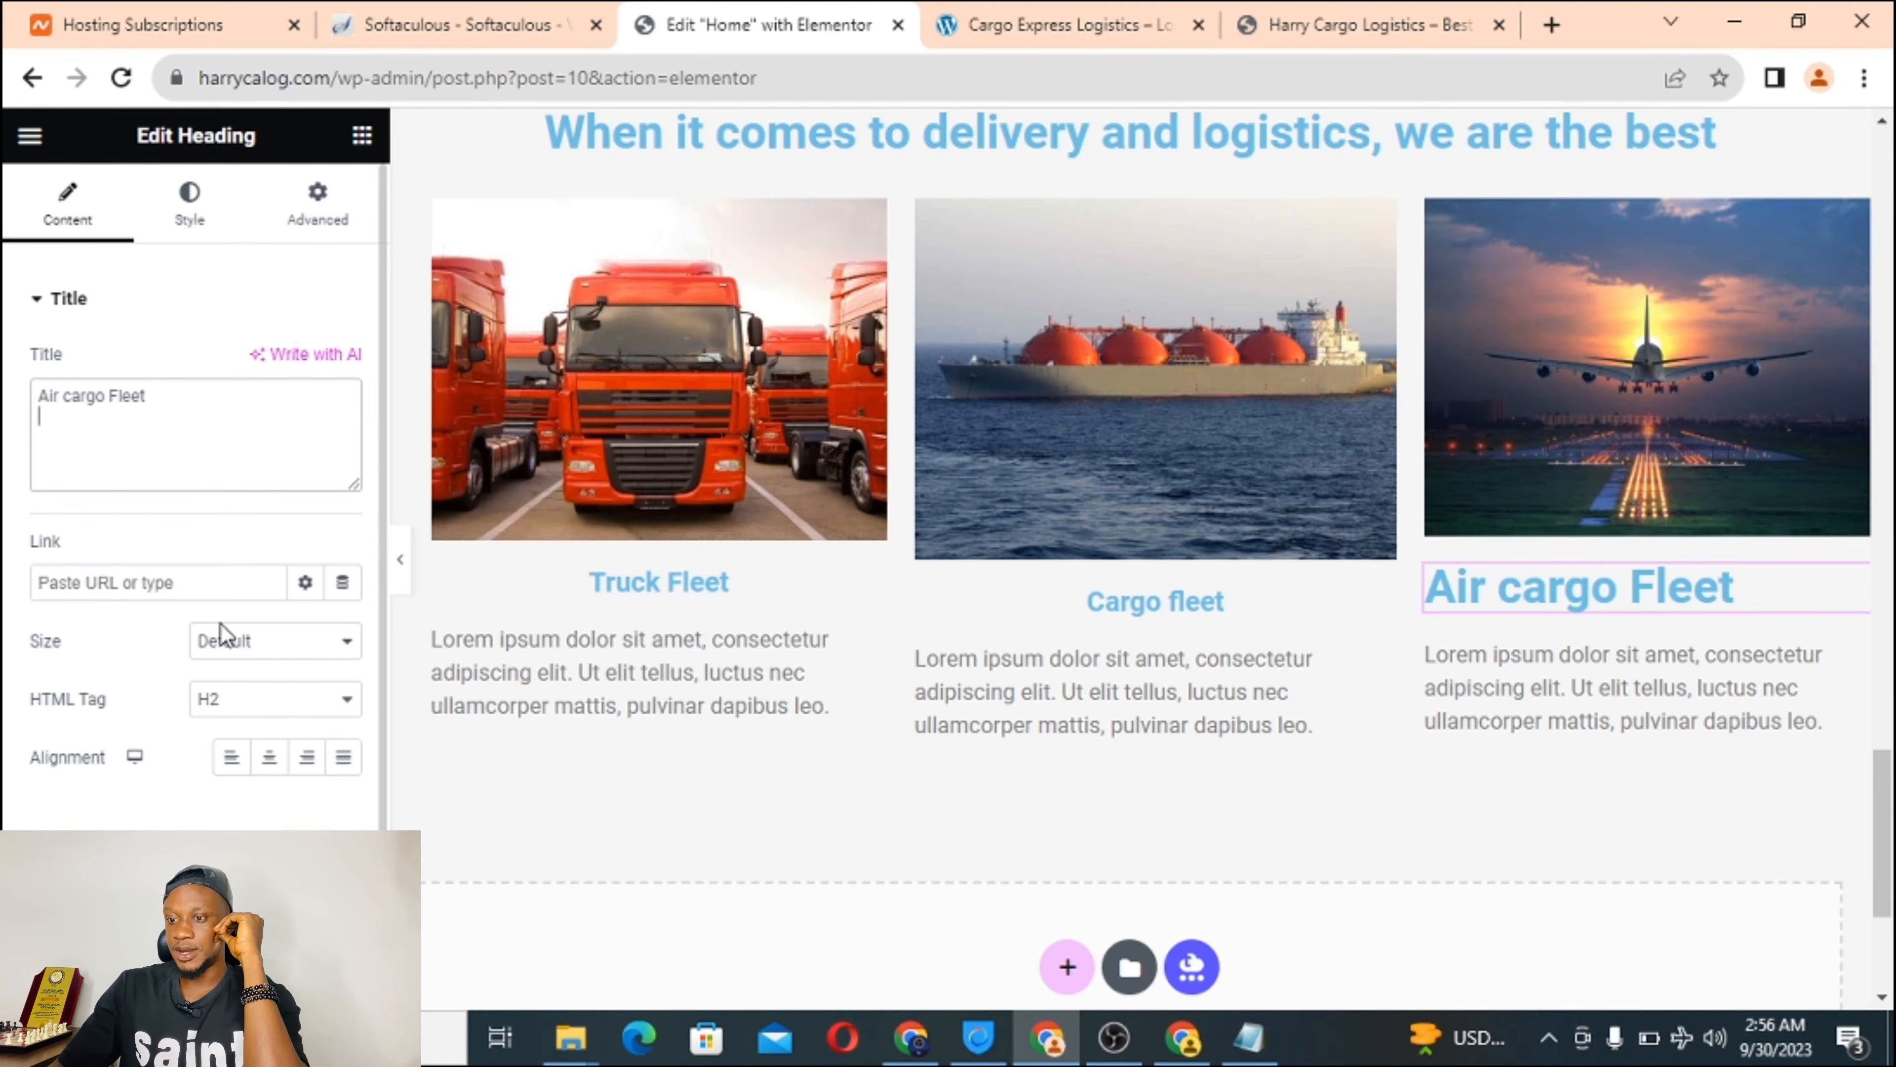
{"action": "left_click", "coordinate": [243, 707]}
{"action": "left_click", "coordinate": [231, 815]}
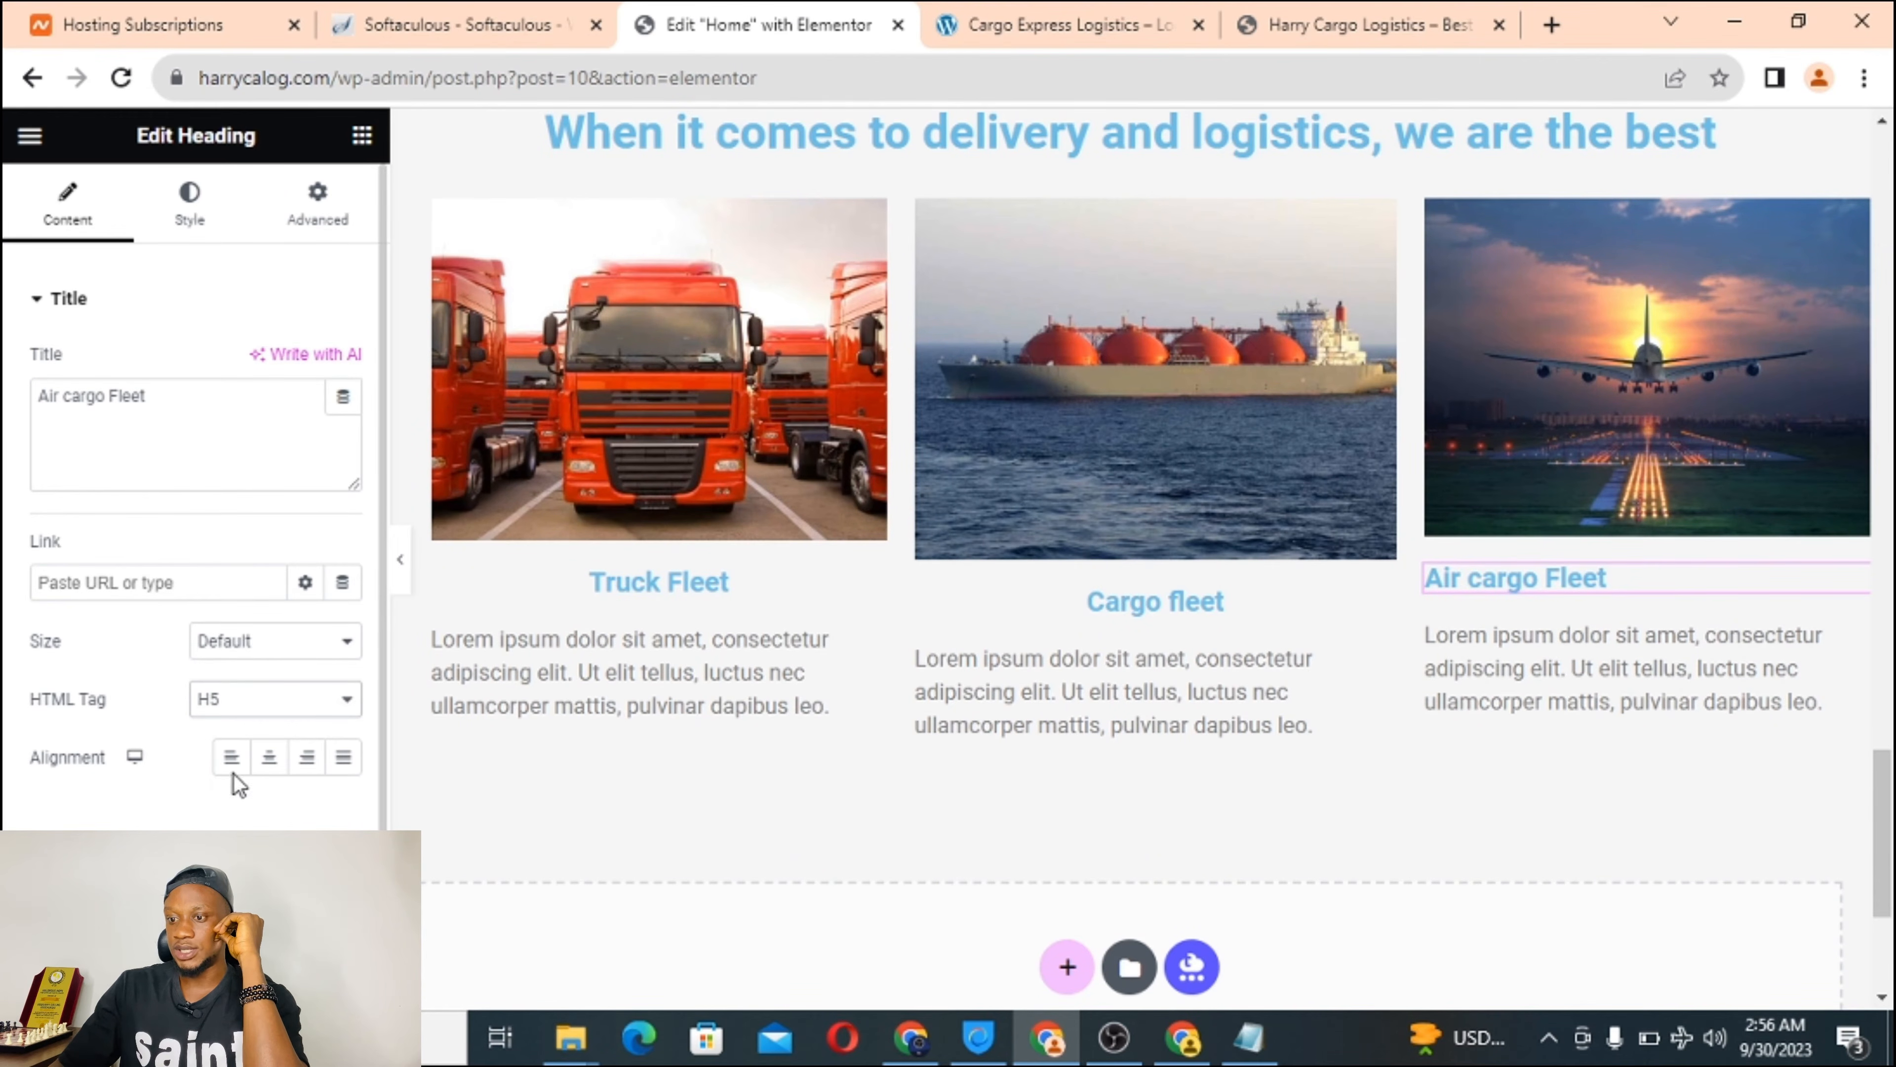
{"action": "left_click", "coordinate": [269, 756]}
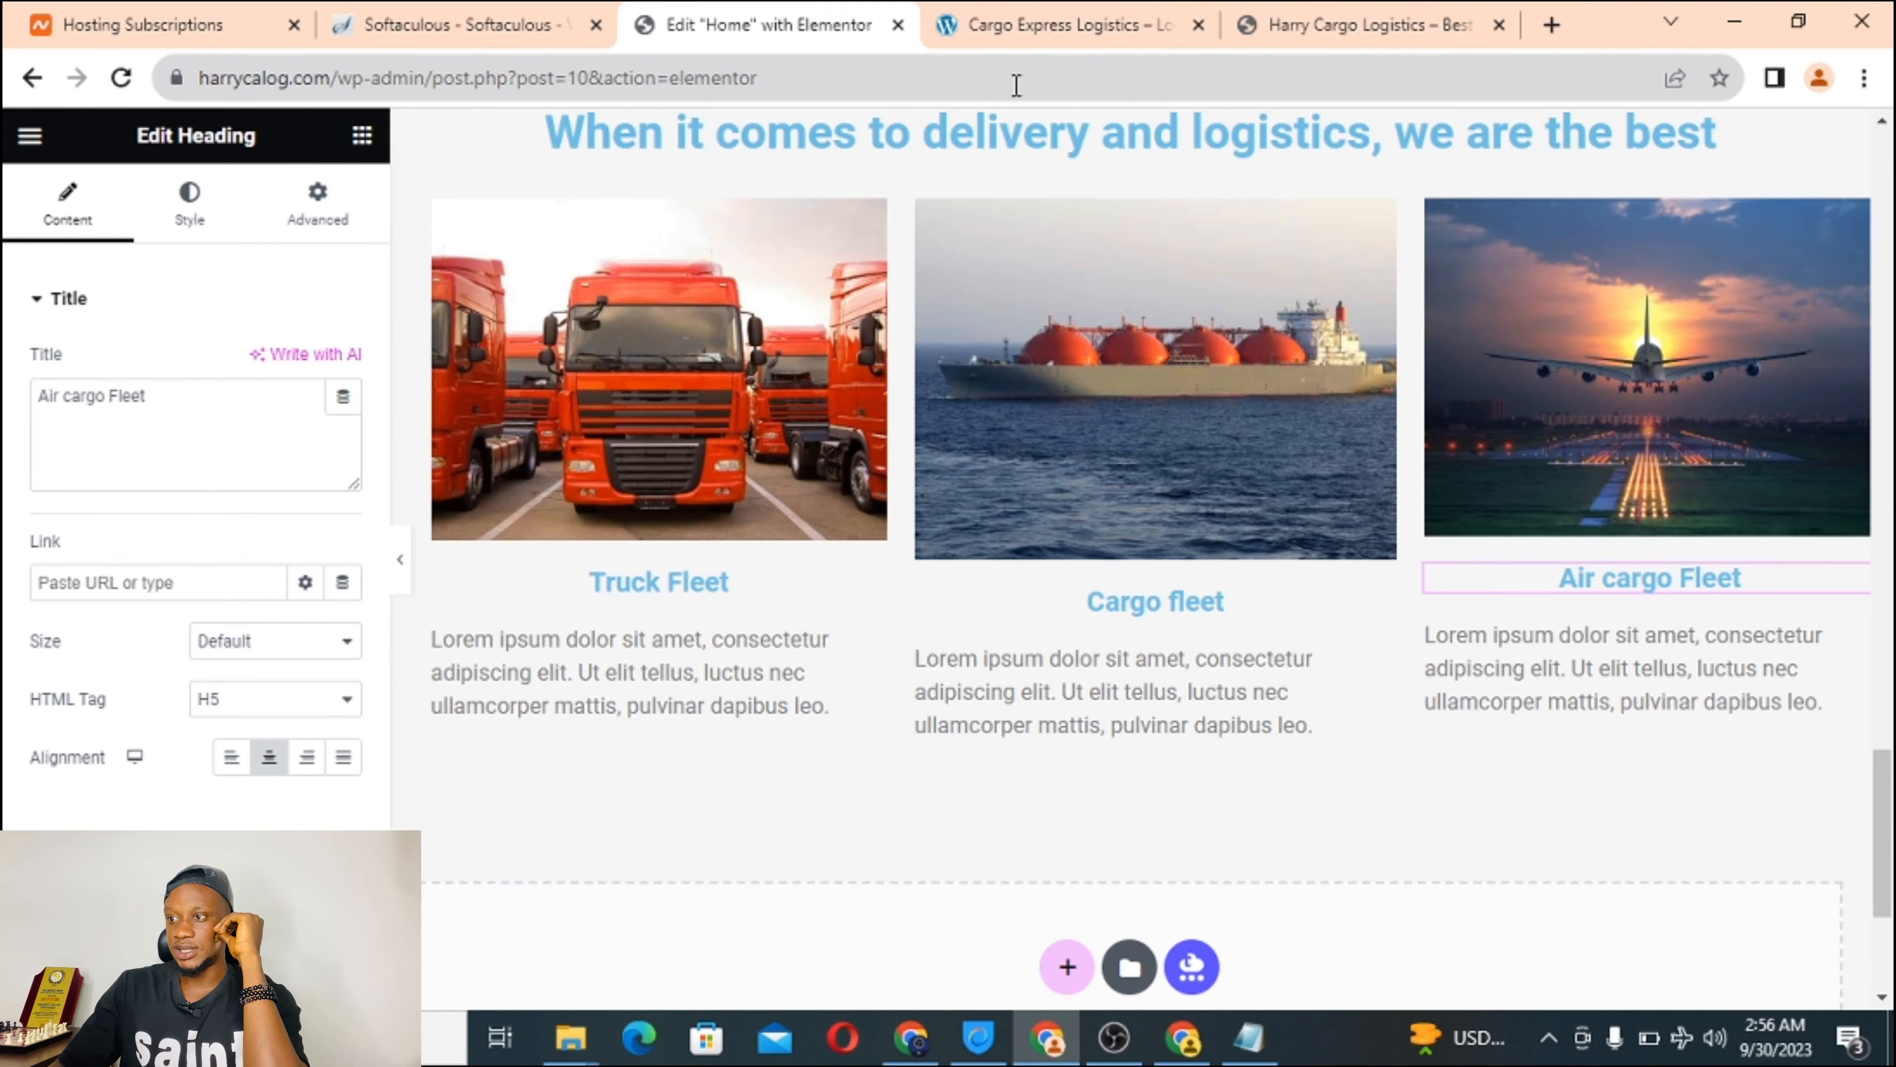
{"action": "left_click", "coordinate": [1042, 30]}
Replace the first column's lorem ipsum with the live site's 'Our truck fleet is the best…' paragraph.
{"action": "triple_click", "coordinate": [387, 787]}
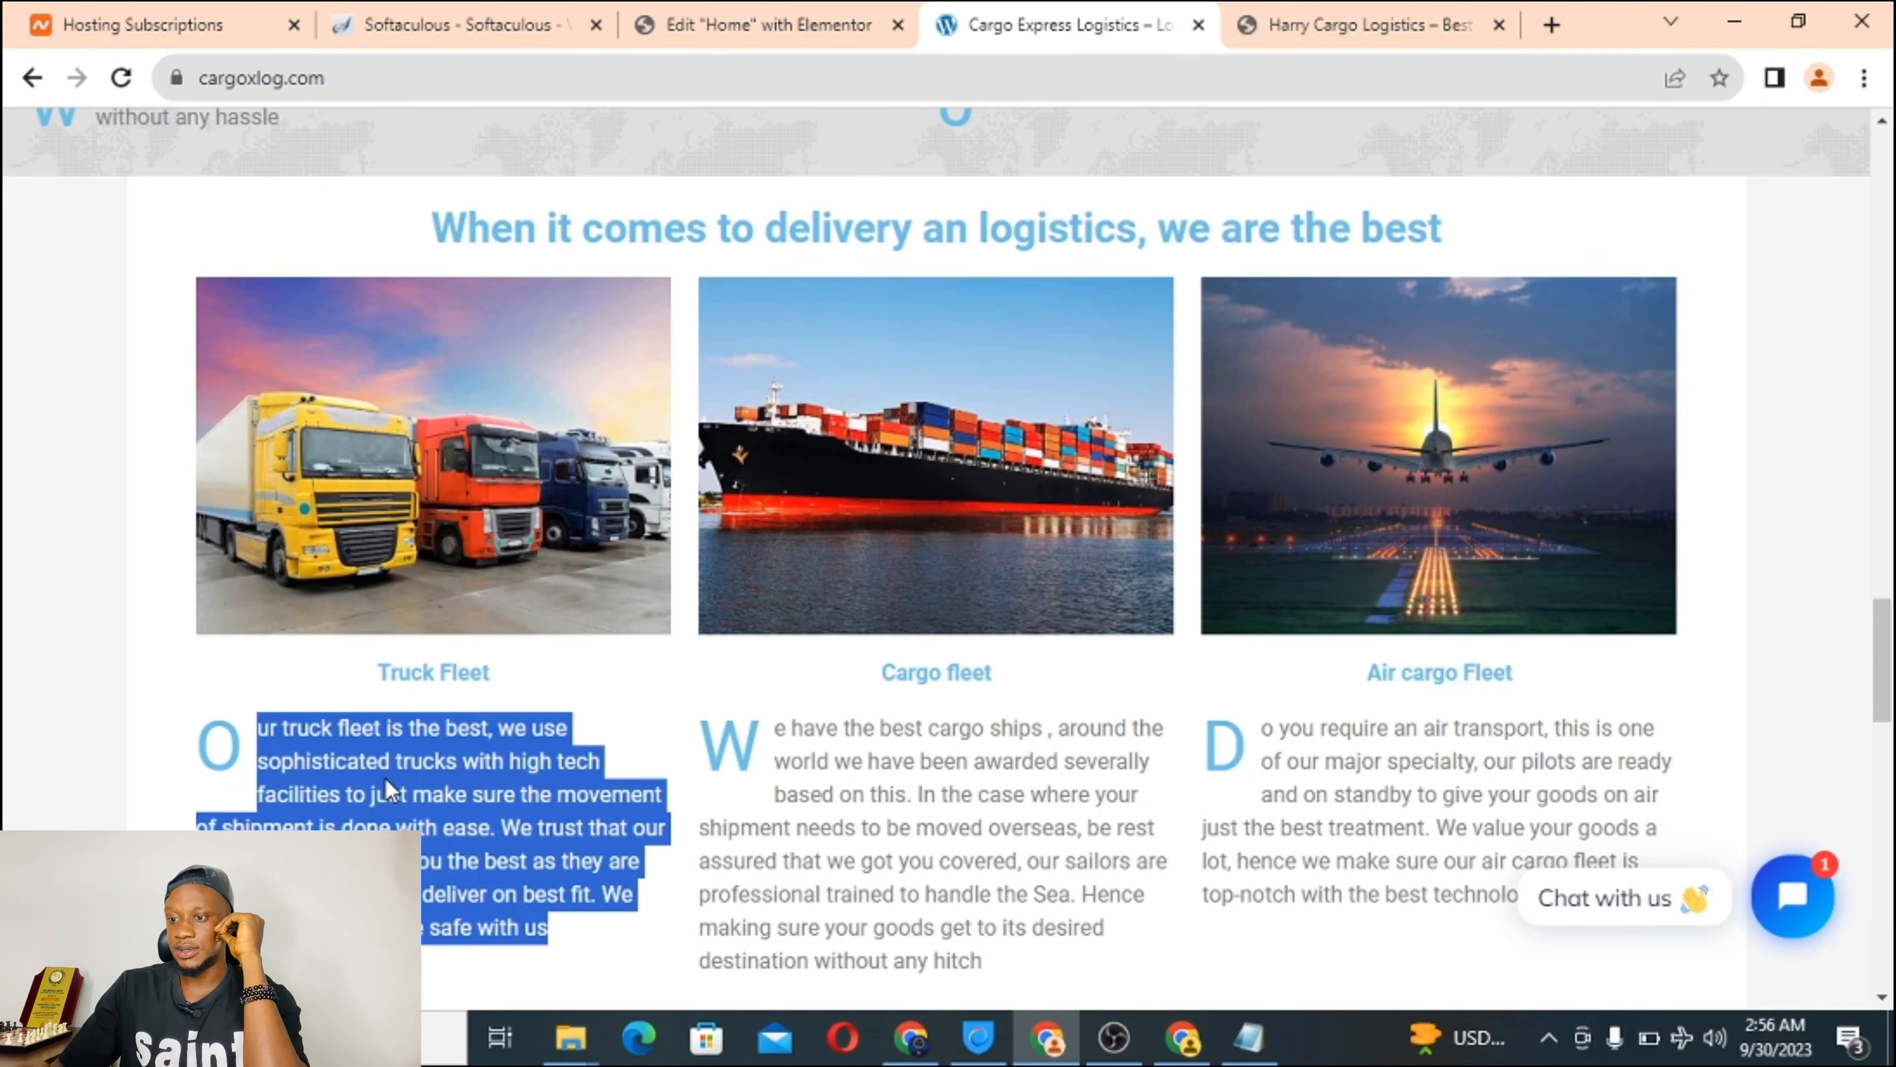
{"action": "right_click", "coordinate": [386, 787]}
{"action": "left_click", "coordinate": [451, 793]}
{"action": "left_click", "coordinate": [702, 9]}
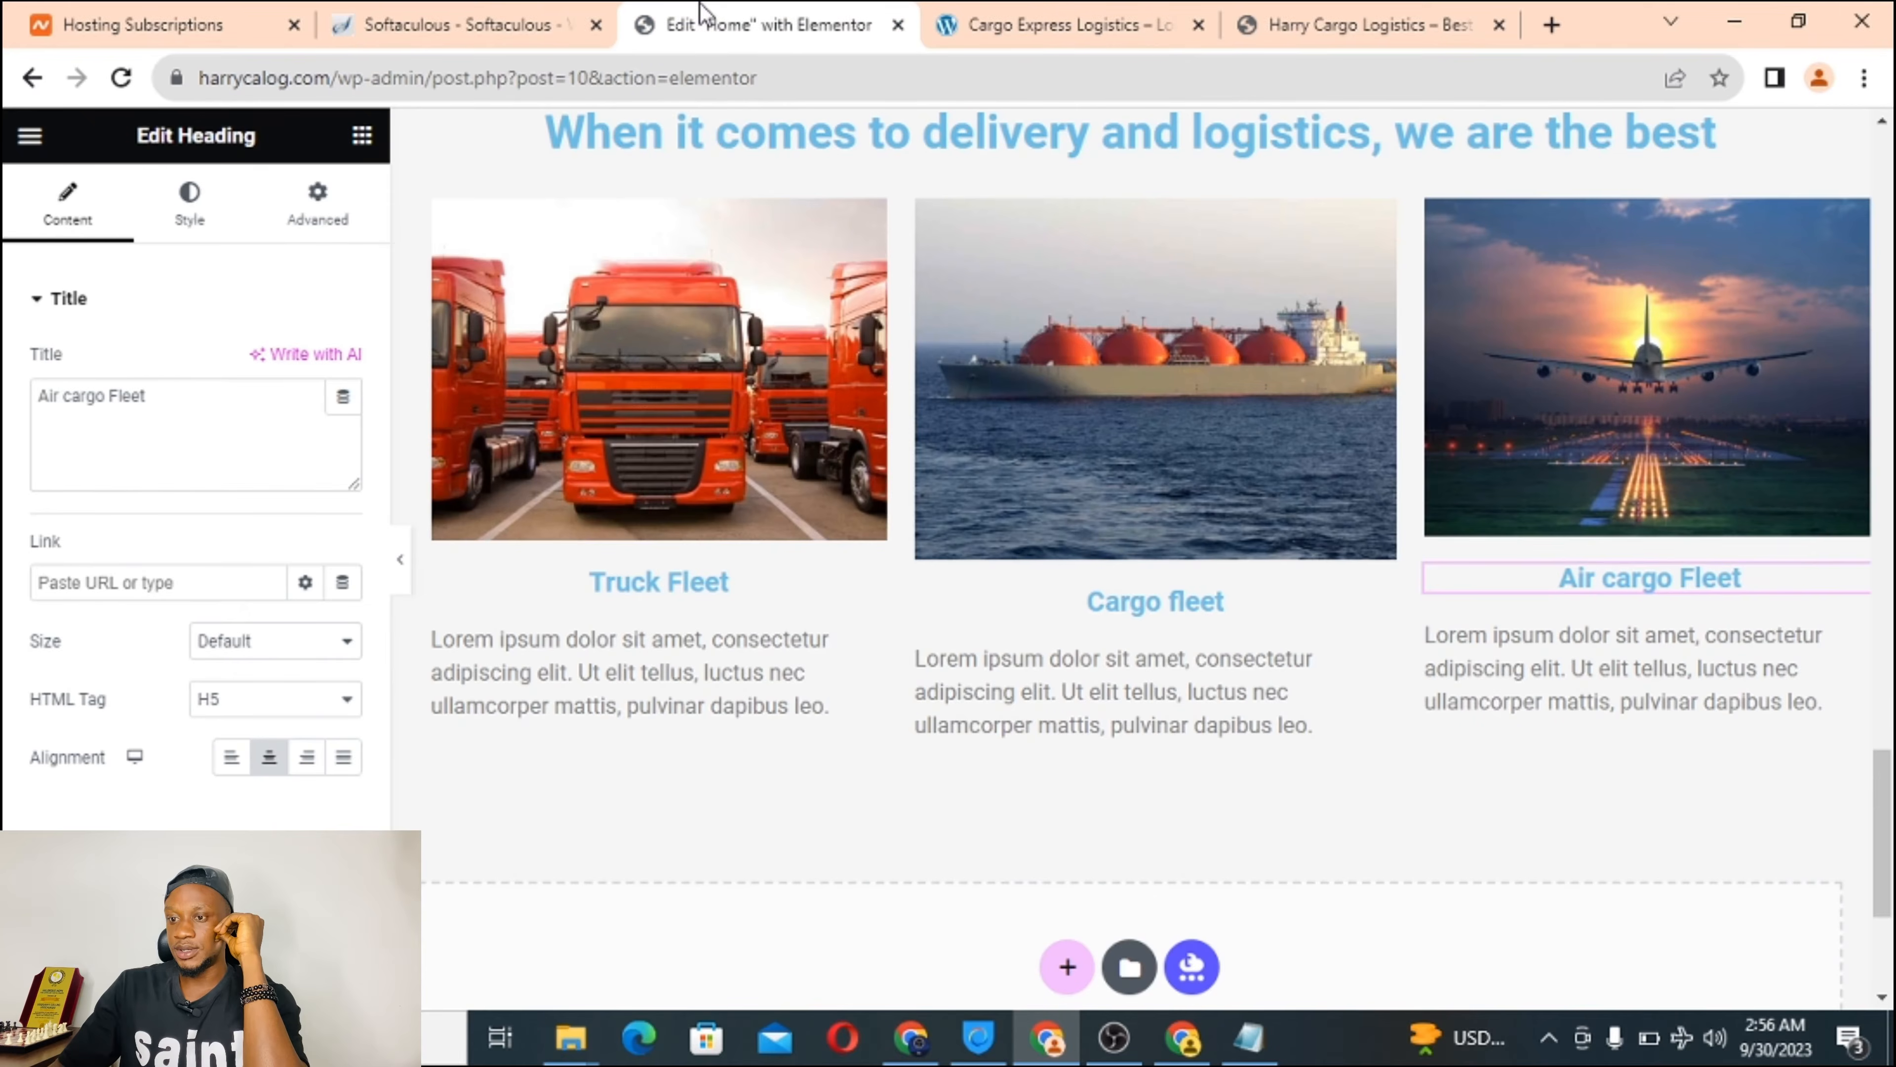
{"action": "left_click", "coordinate": [643, 652]}
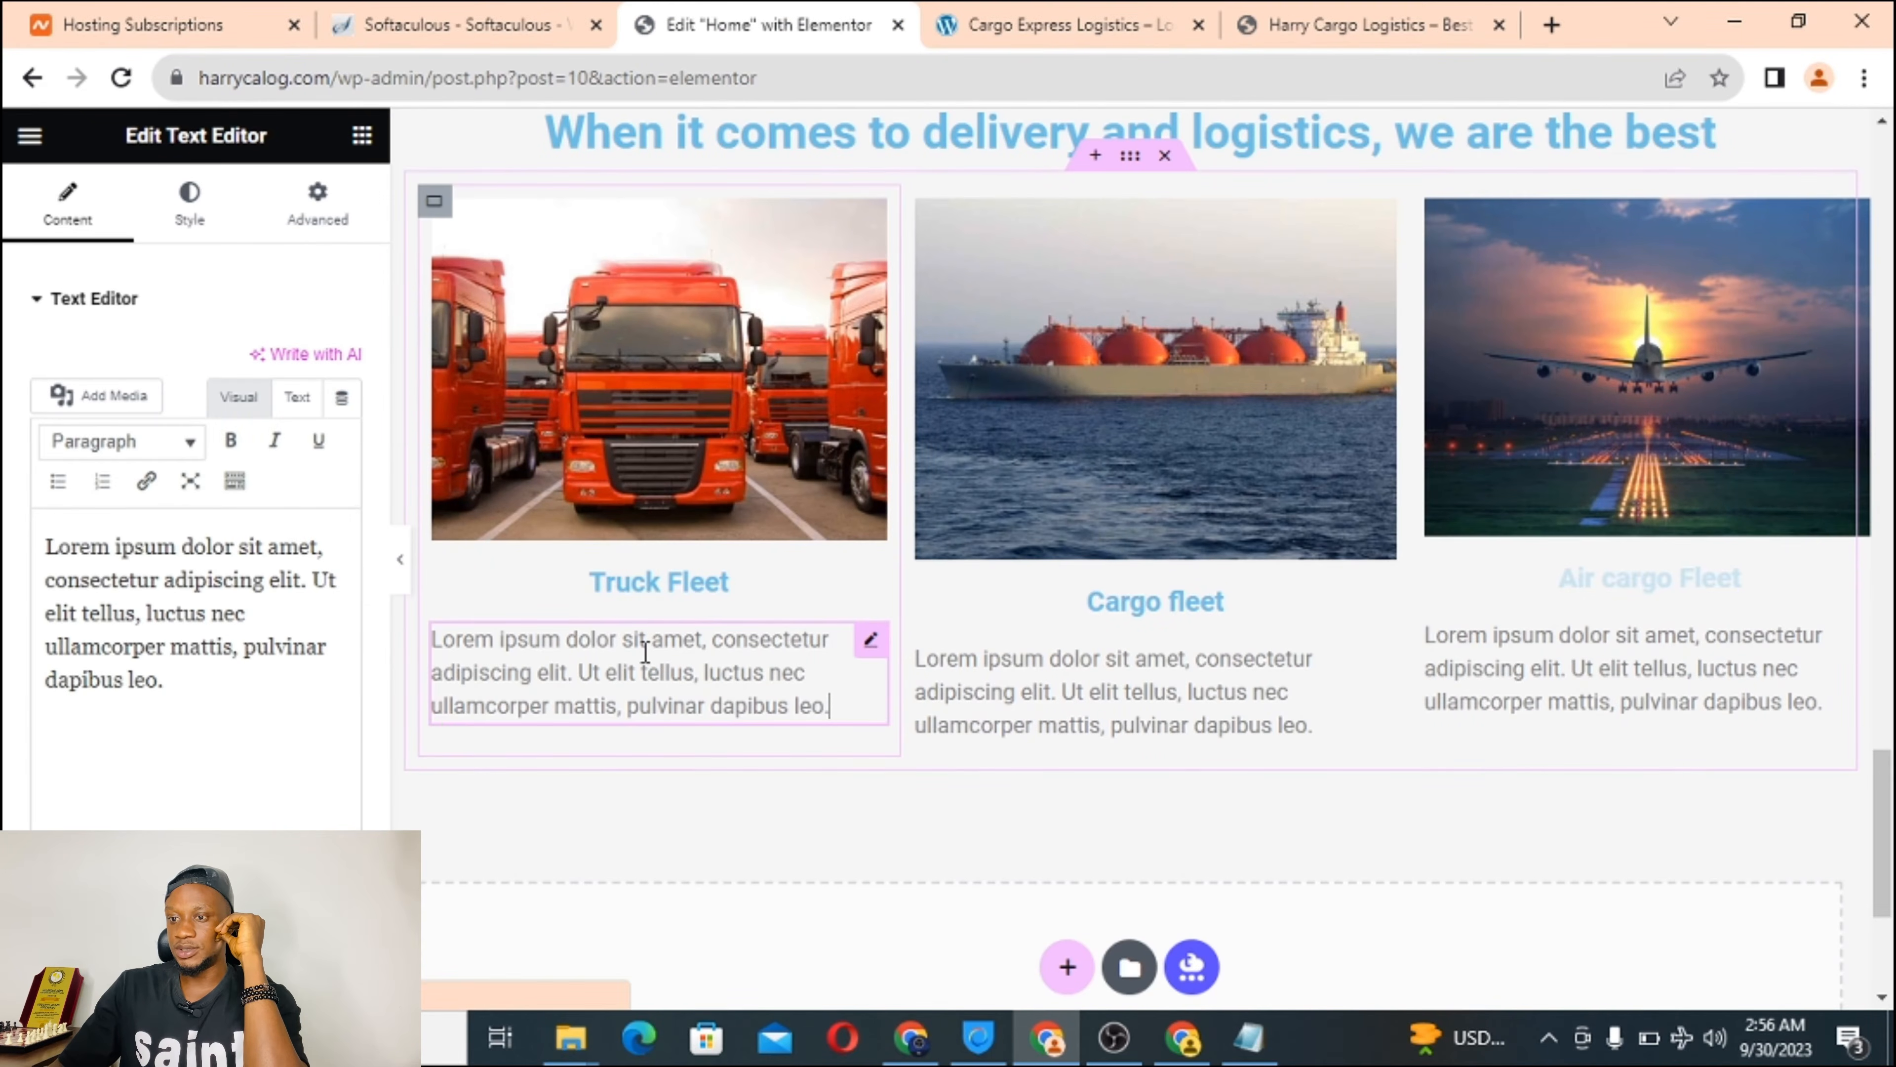
{"action": "triple_click", "coordinate": [127, 545]}
{"action": "right_click", "coordinate": [111, 574]}
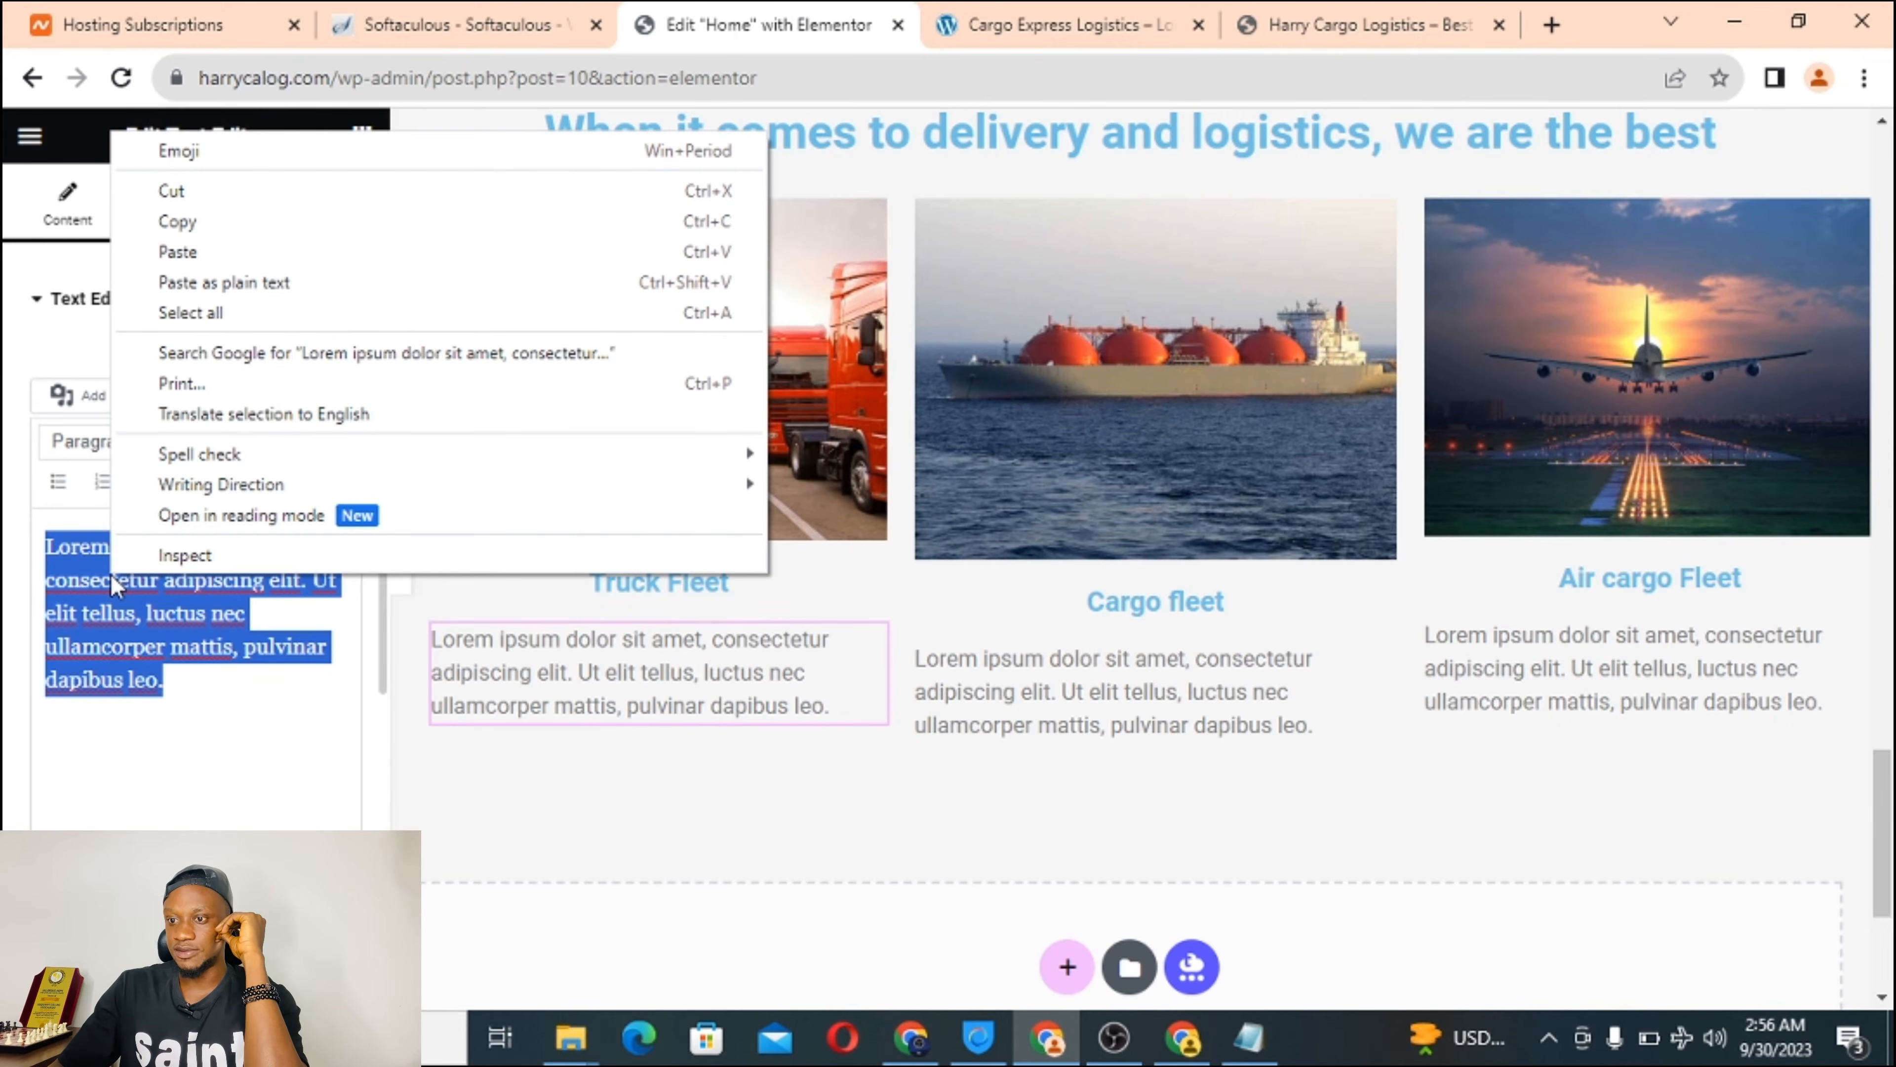
{"action": "left_click", "coordinate": [225, 282]}
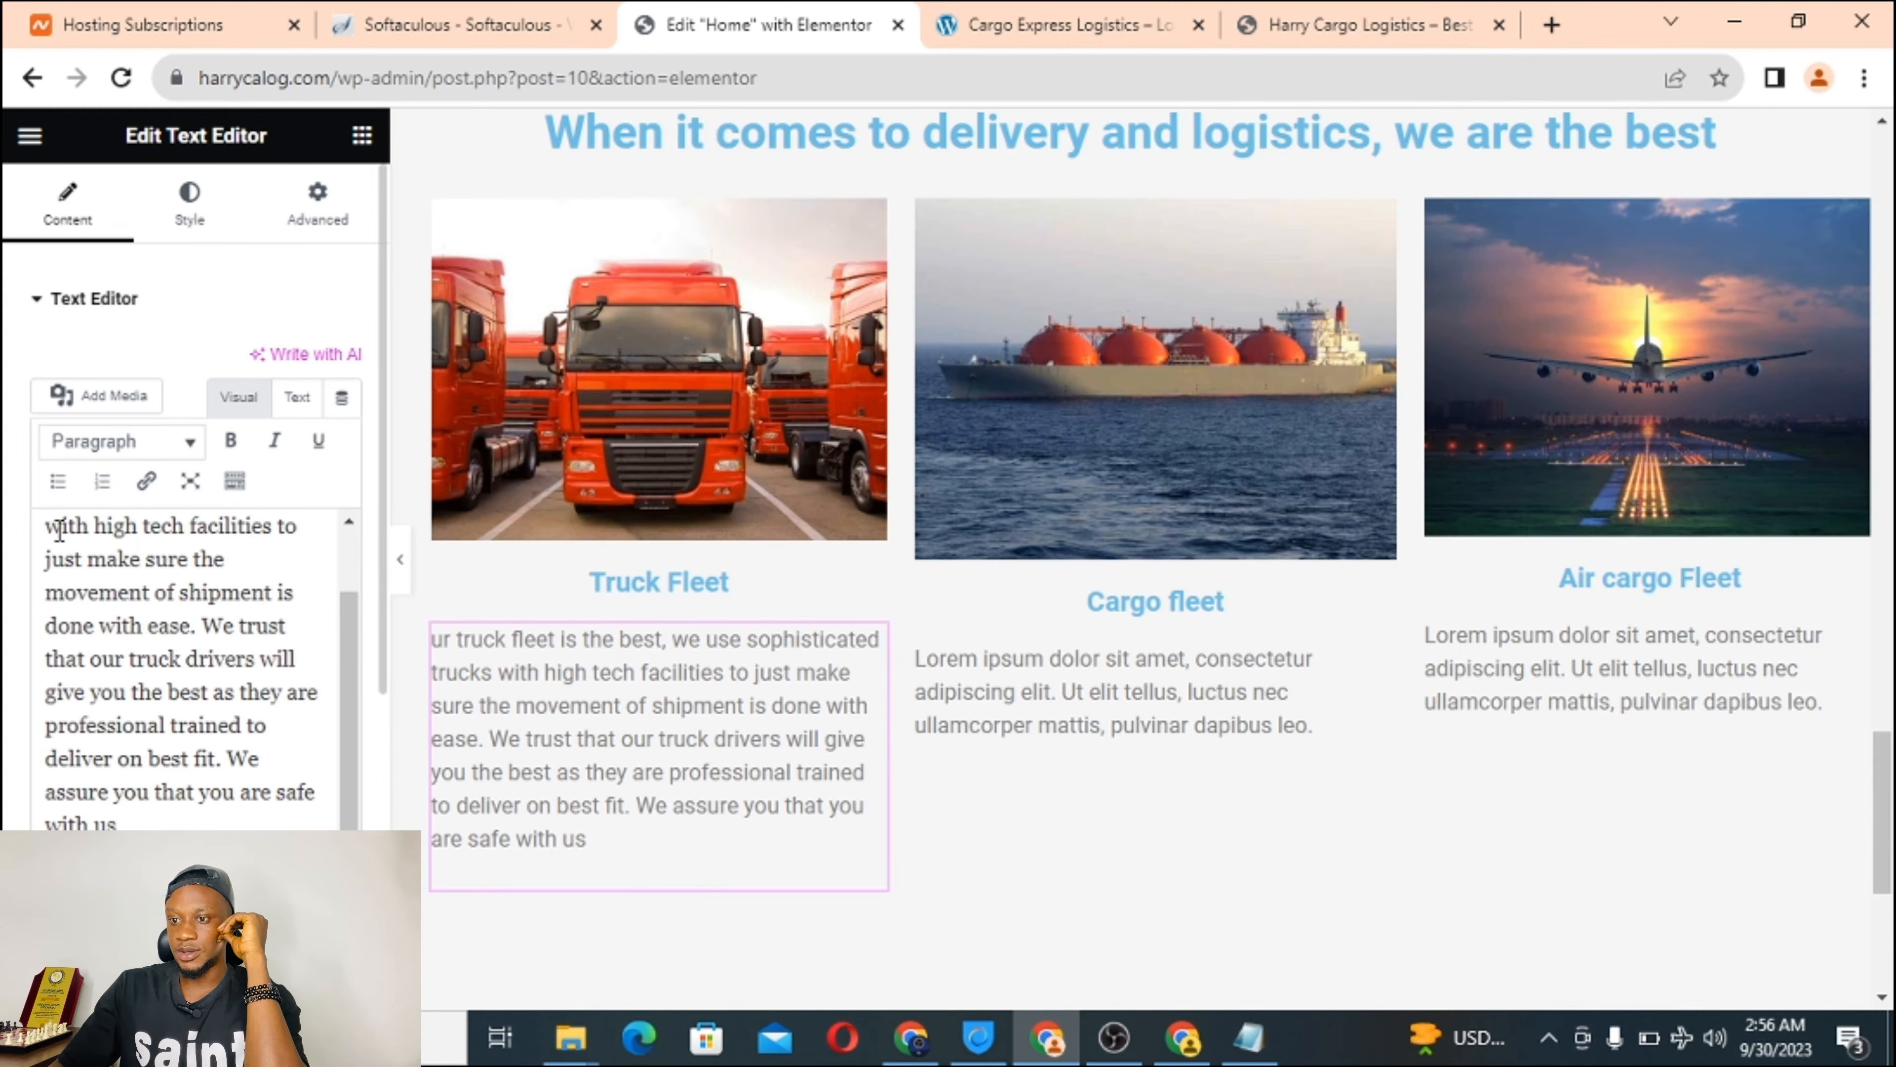
{"action": "scroll", "coordinate": [224, 651], "scroll_direction": "up", "scroll_amount": 3}
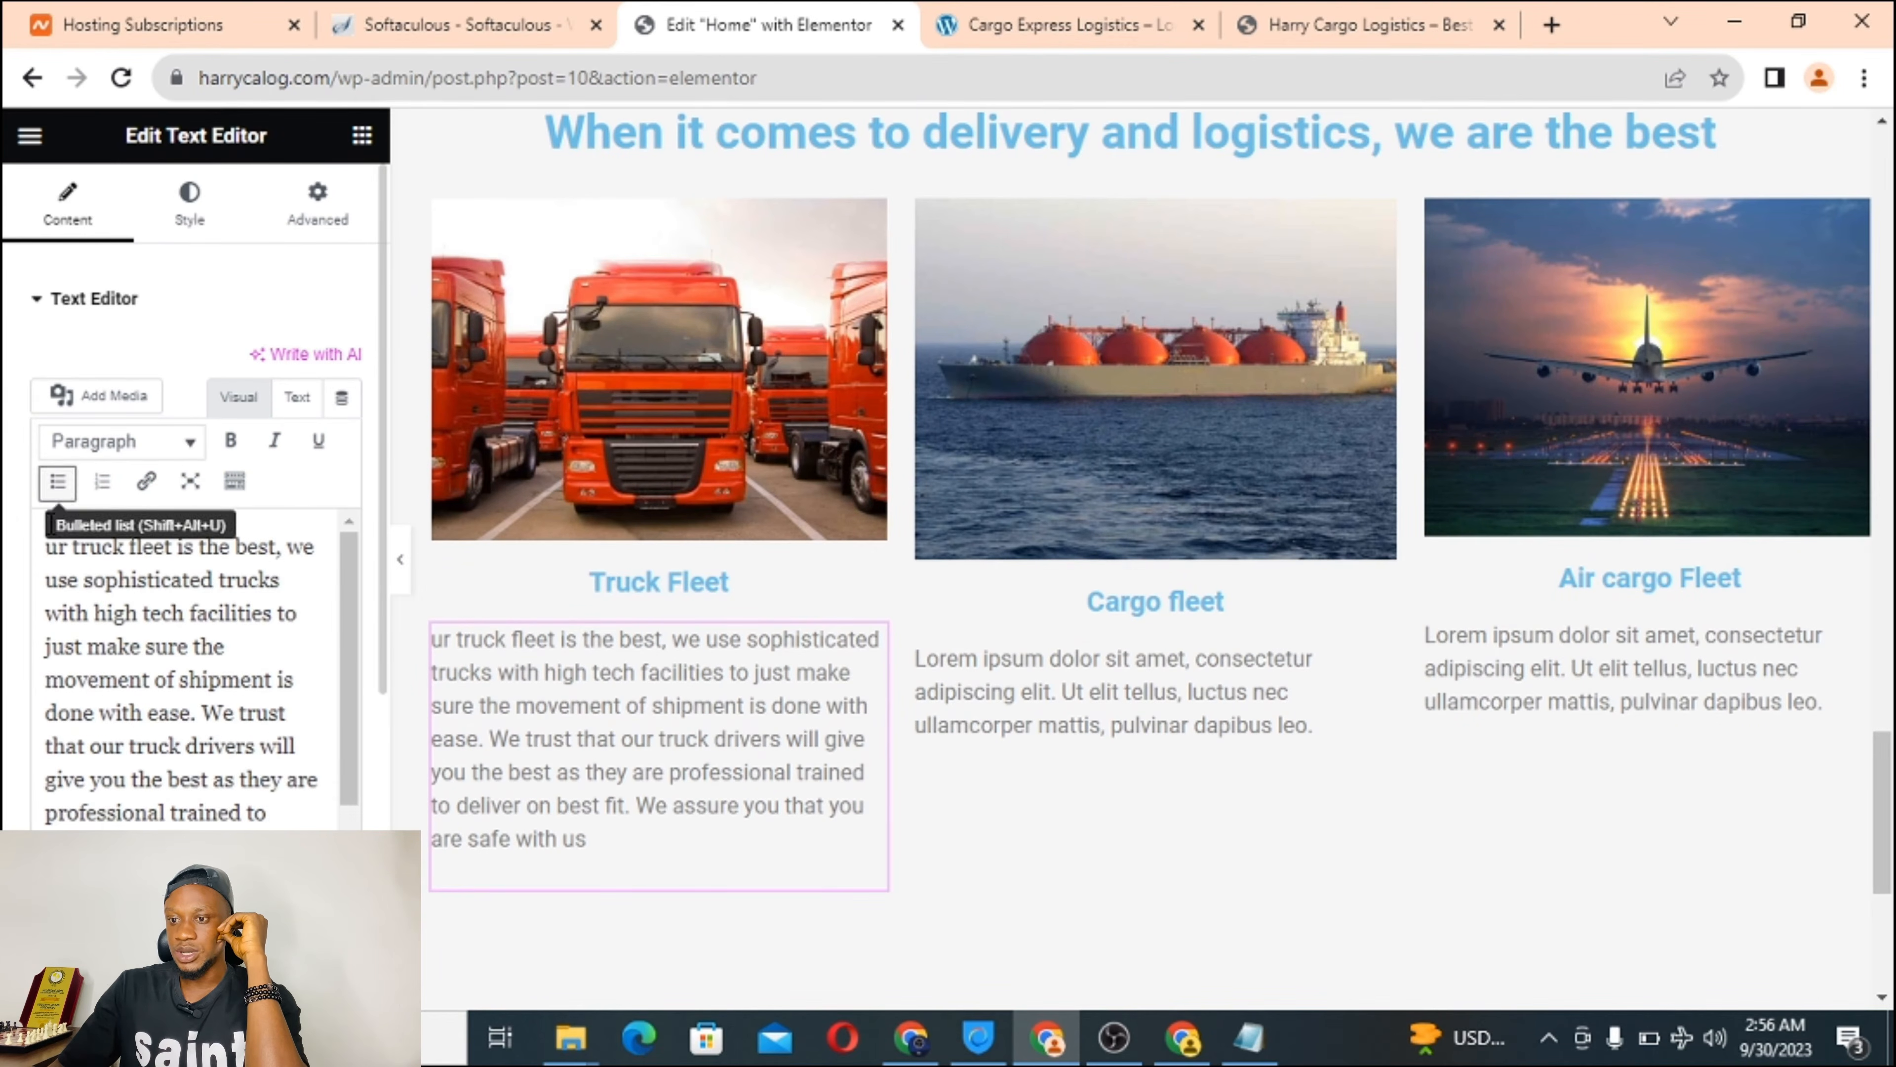
{"action": "left_click", "coordinate": [51, 554]}
{"action": "type", "text": "O"}
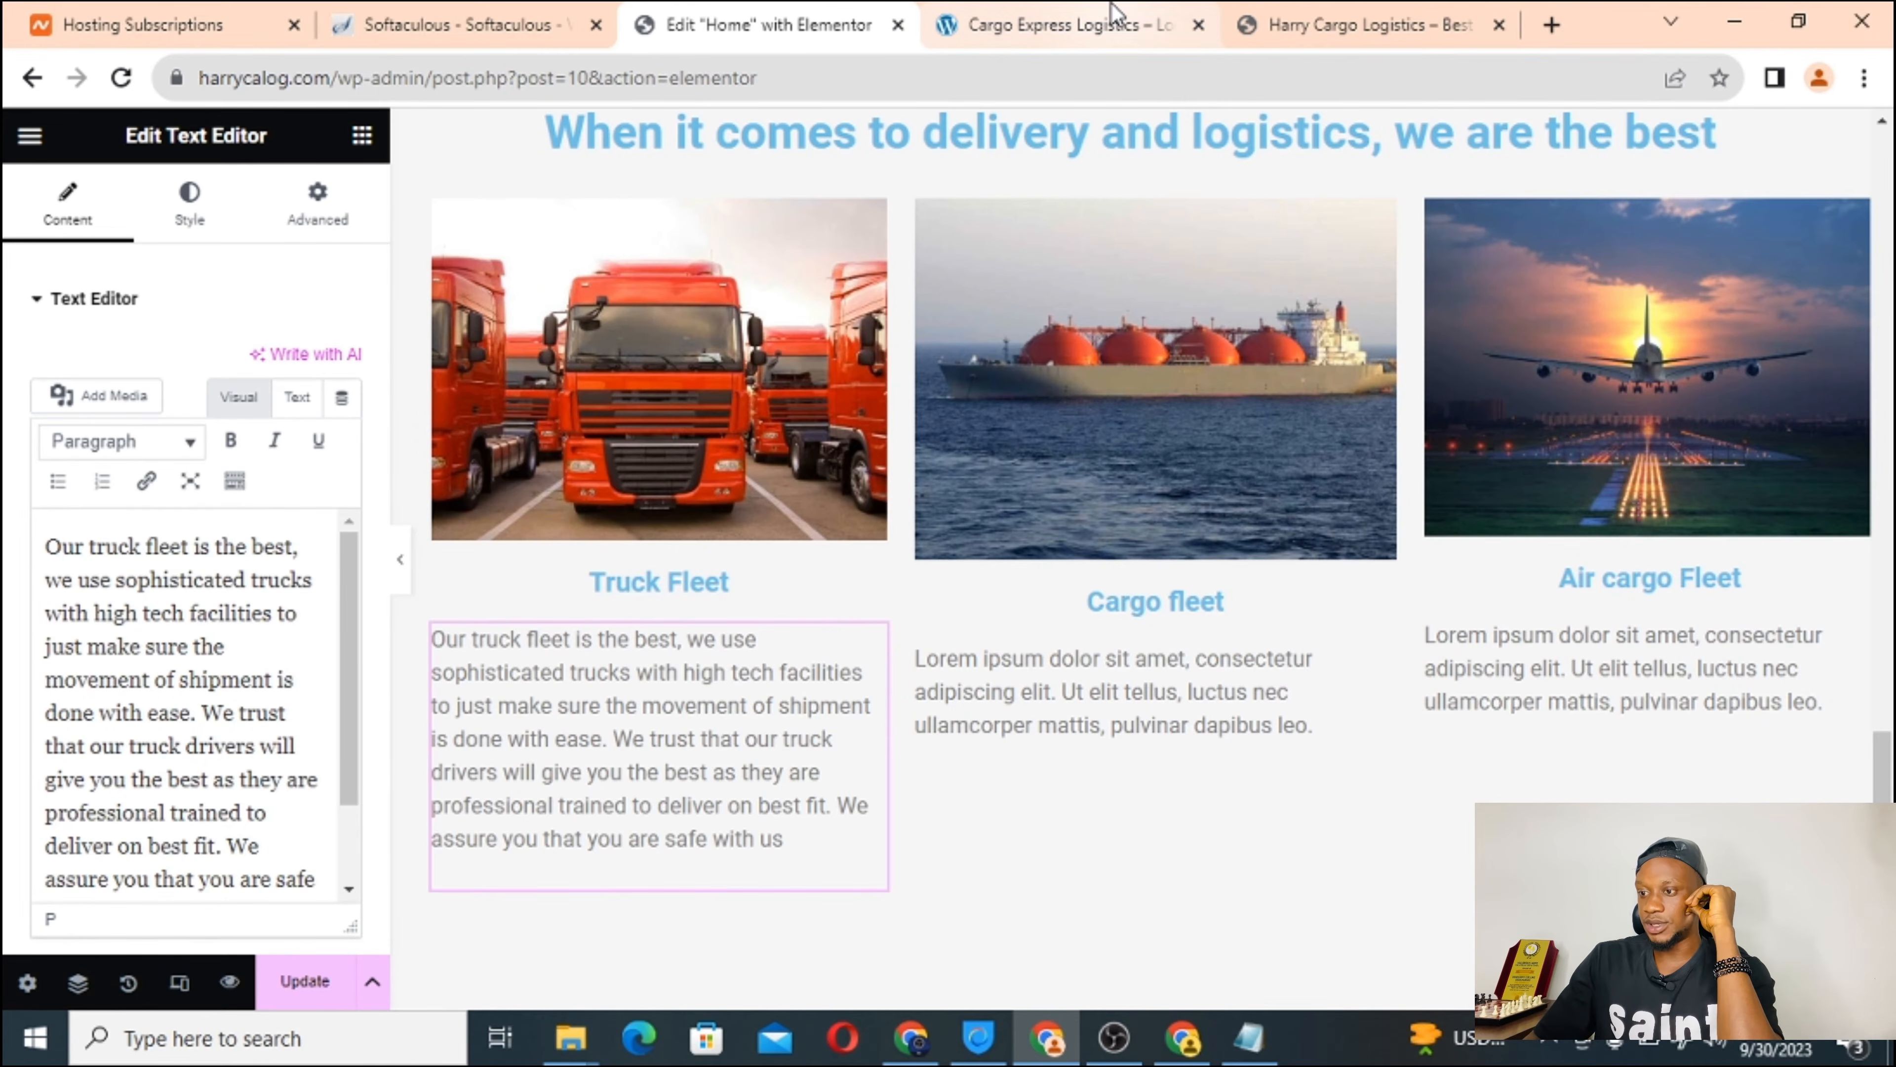
Copy the Cargo fleet description paragraph from the live site and return to the editor.
{"action": "left_click", "coordinate": [1045, 26]}
{"action": "triple_click", "coordinate": [960, 792]}
{"action": "right_click", "coordinate": [963, 796]}
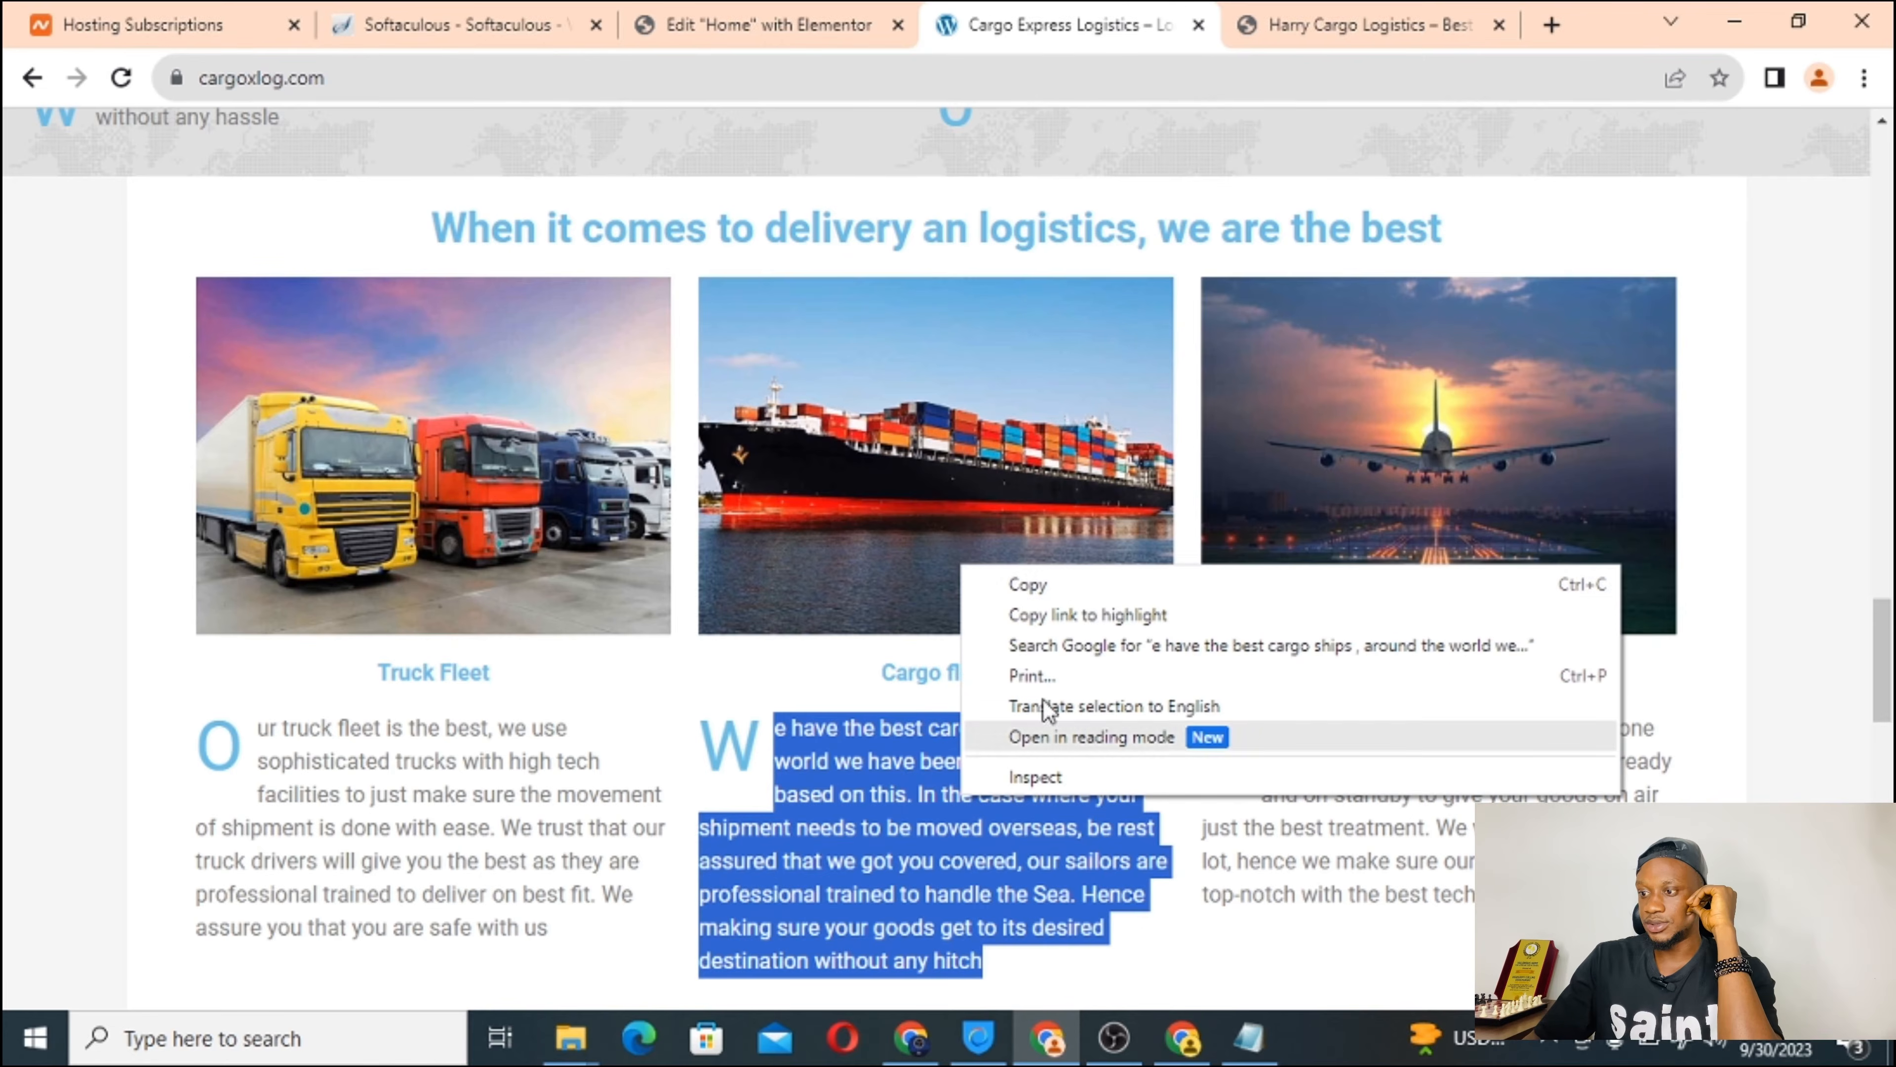
{"action": "left_click", "coordinate": [1108, 590]}
{"action": "left_click", "coordinate": [761, 26]}
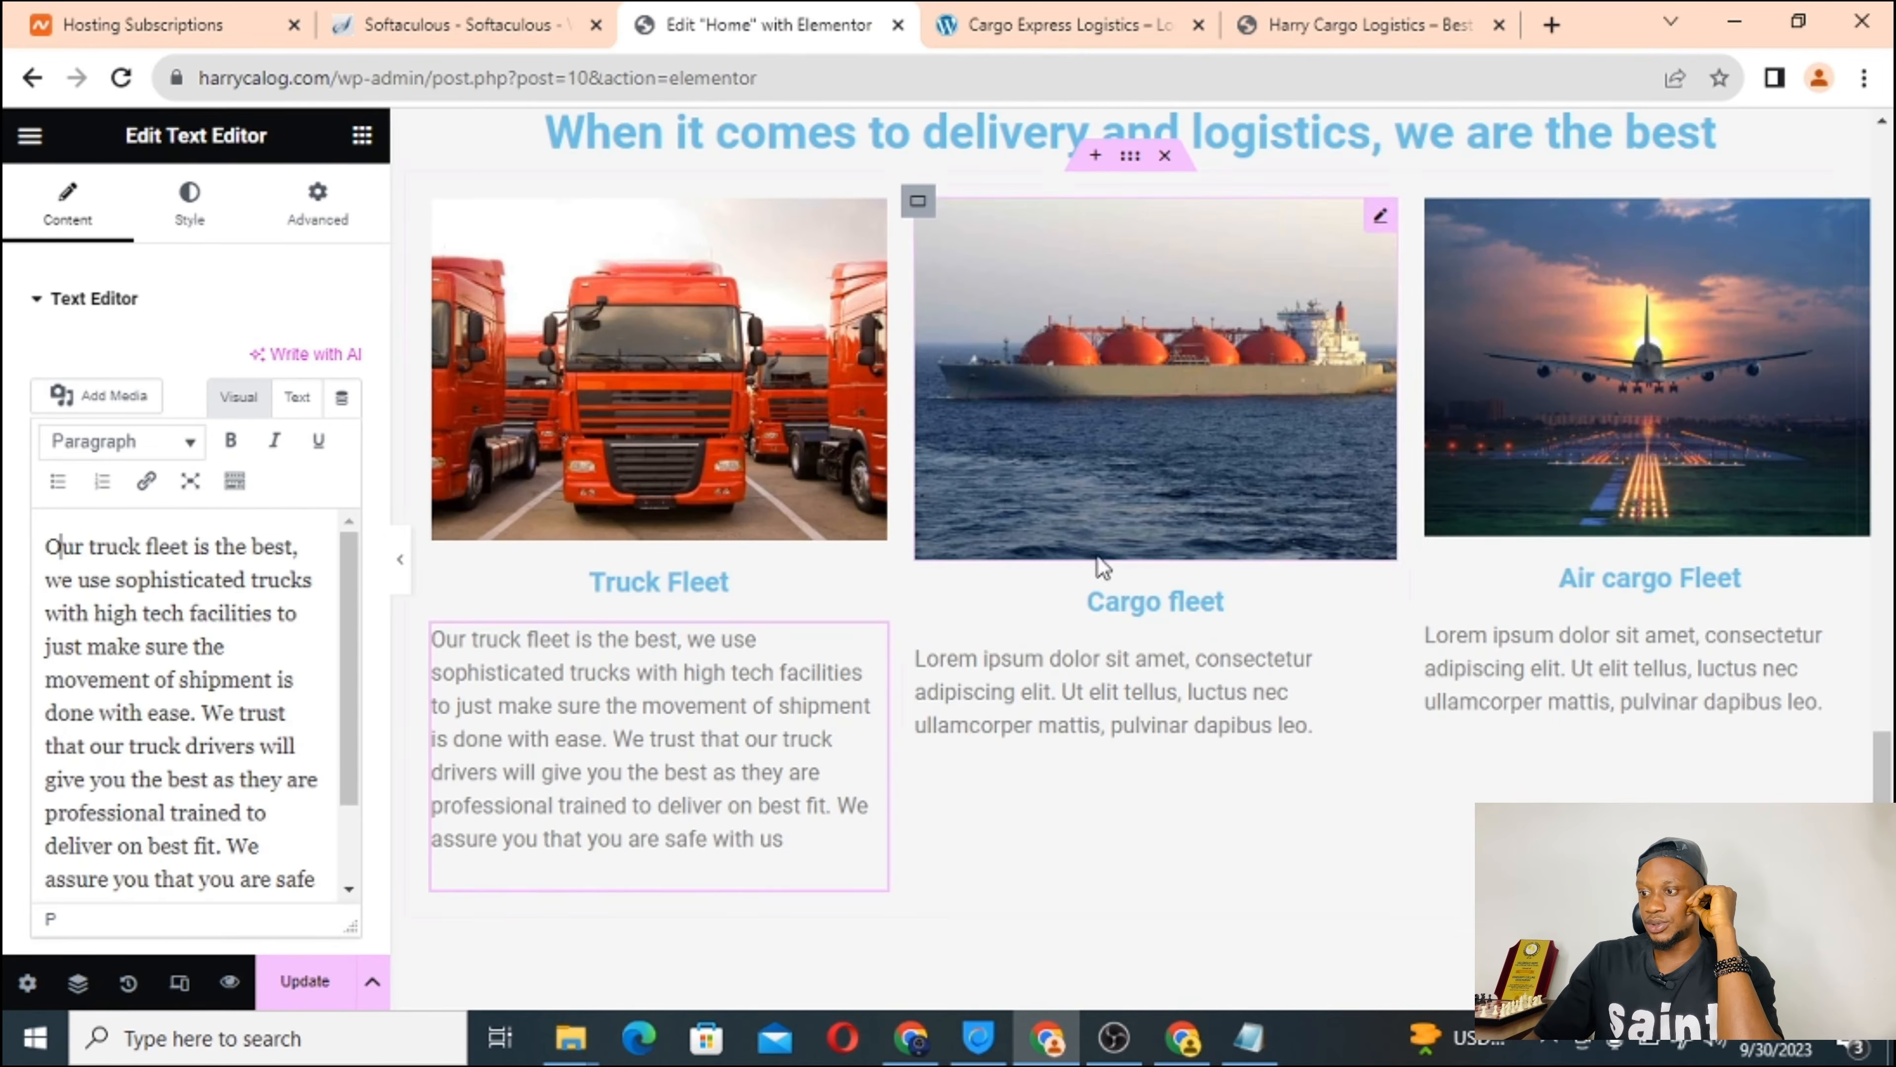
Paste the cargo ships paragraph over the Cargo fleet placeholder and add the leading W.
{"action": "left_click", "coordinate": [1093, 658]}
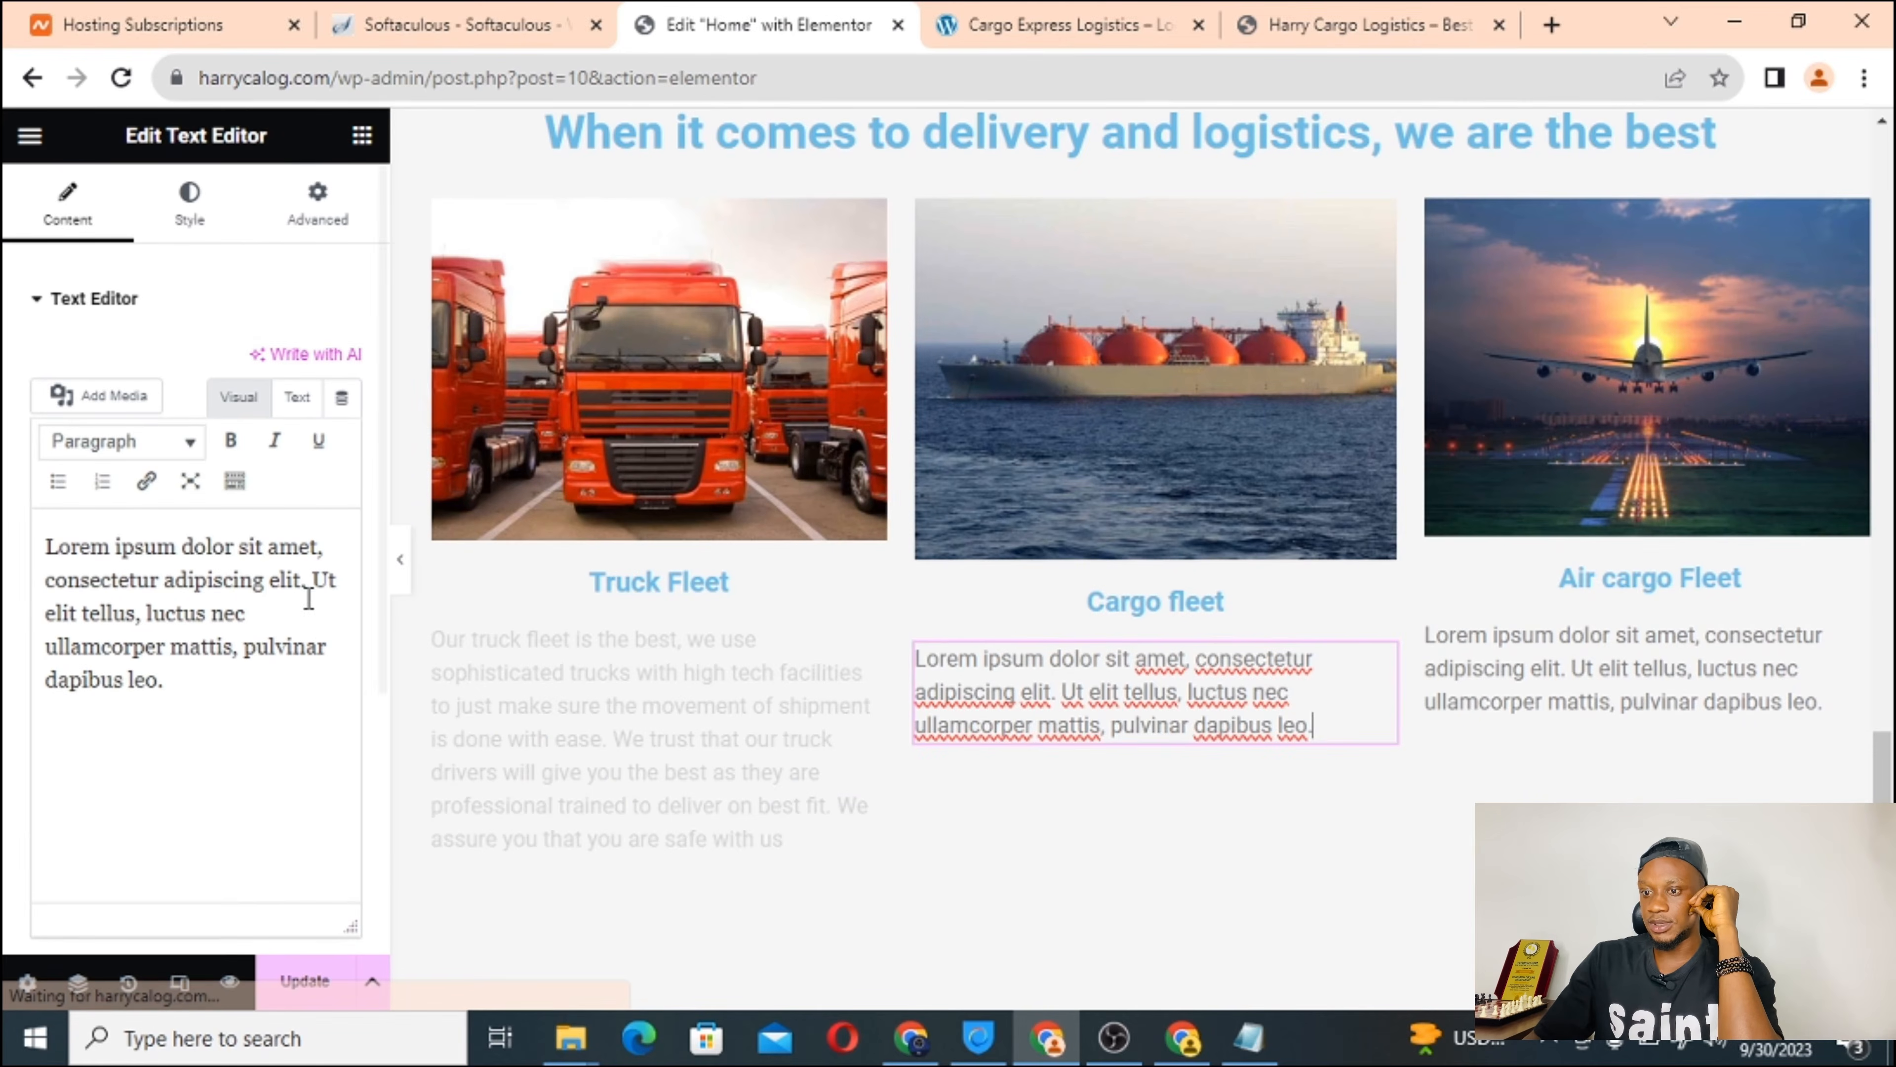
{"action": "triple_click", "coordinate": [191, 614]}
{"action": "right_click", "coordinate": [332, 597]}
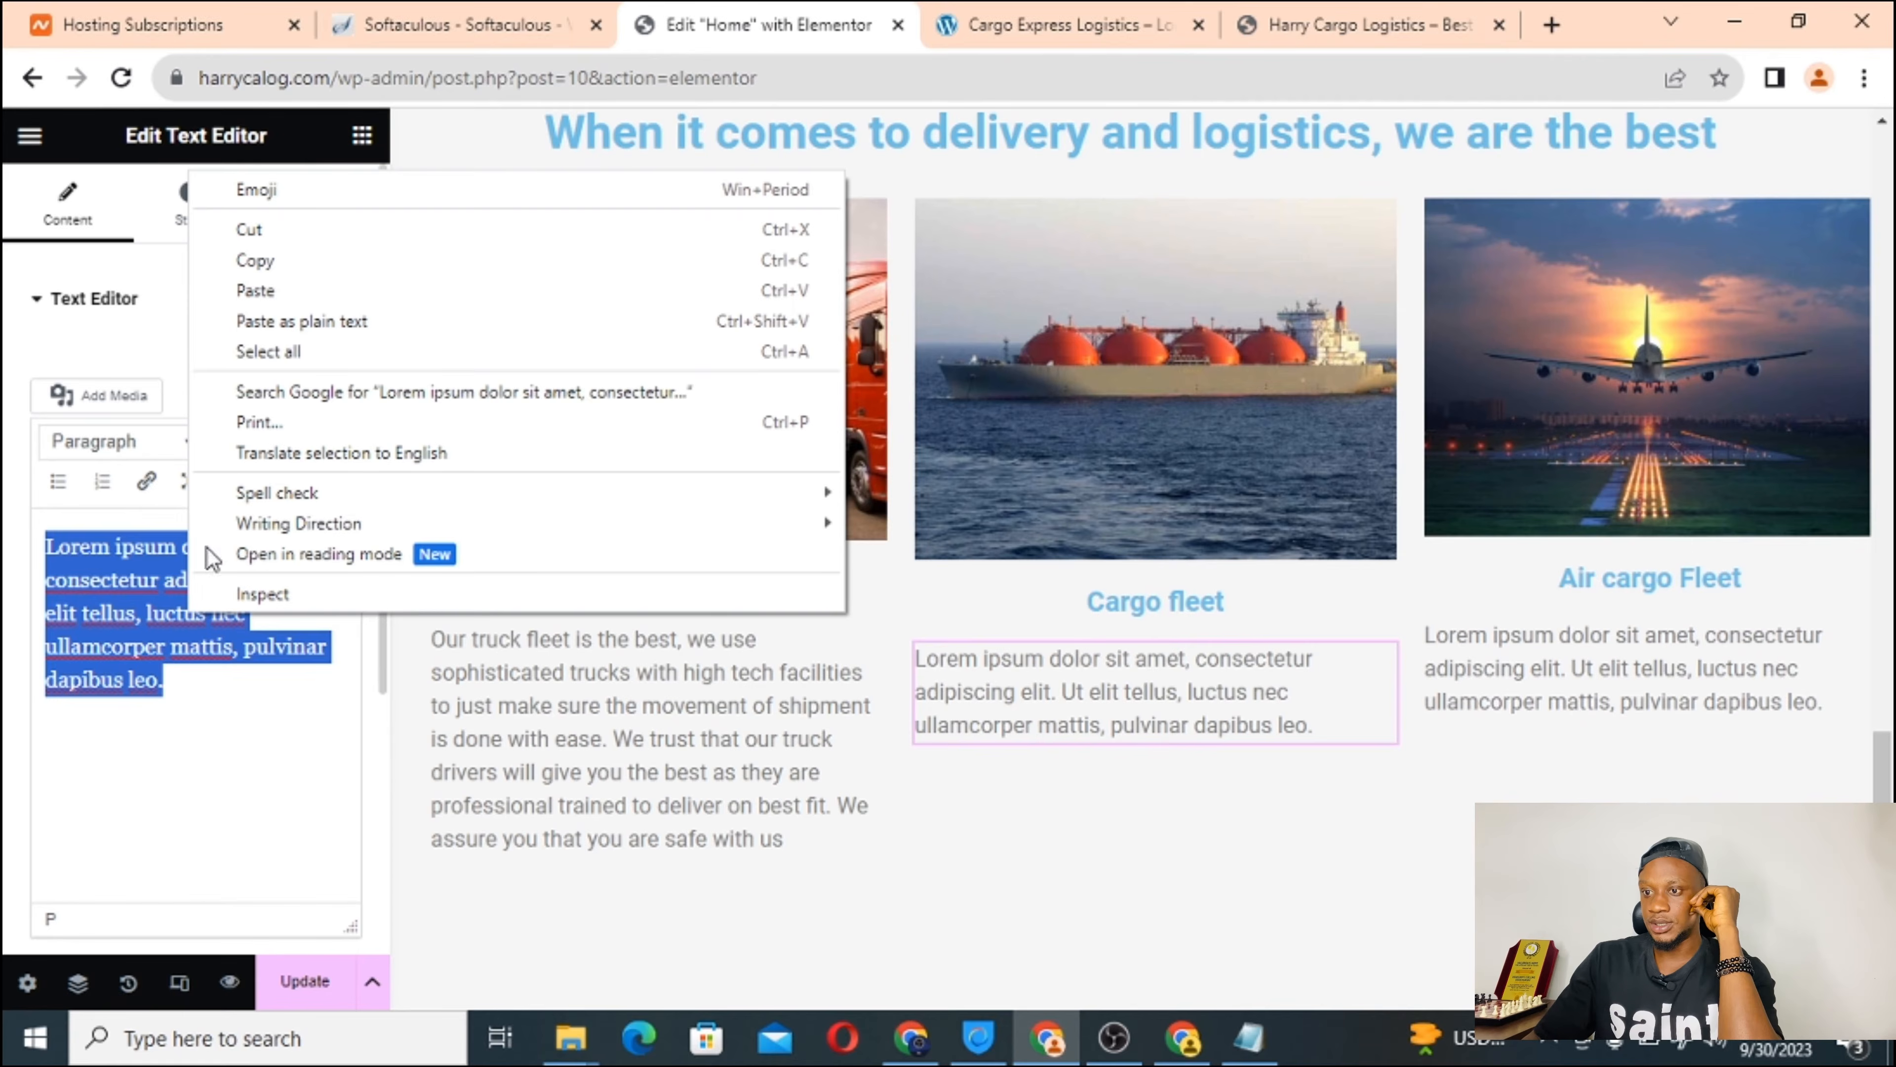
{"action": "left_click", "coordinate": [377, 287]}
{"action": "scroll", "coordinate": [112, 638], "scroll_direction": "up", "scroll_amount": 2}
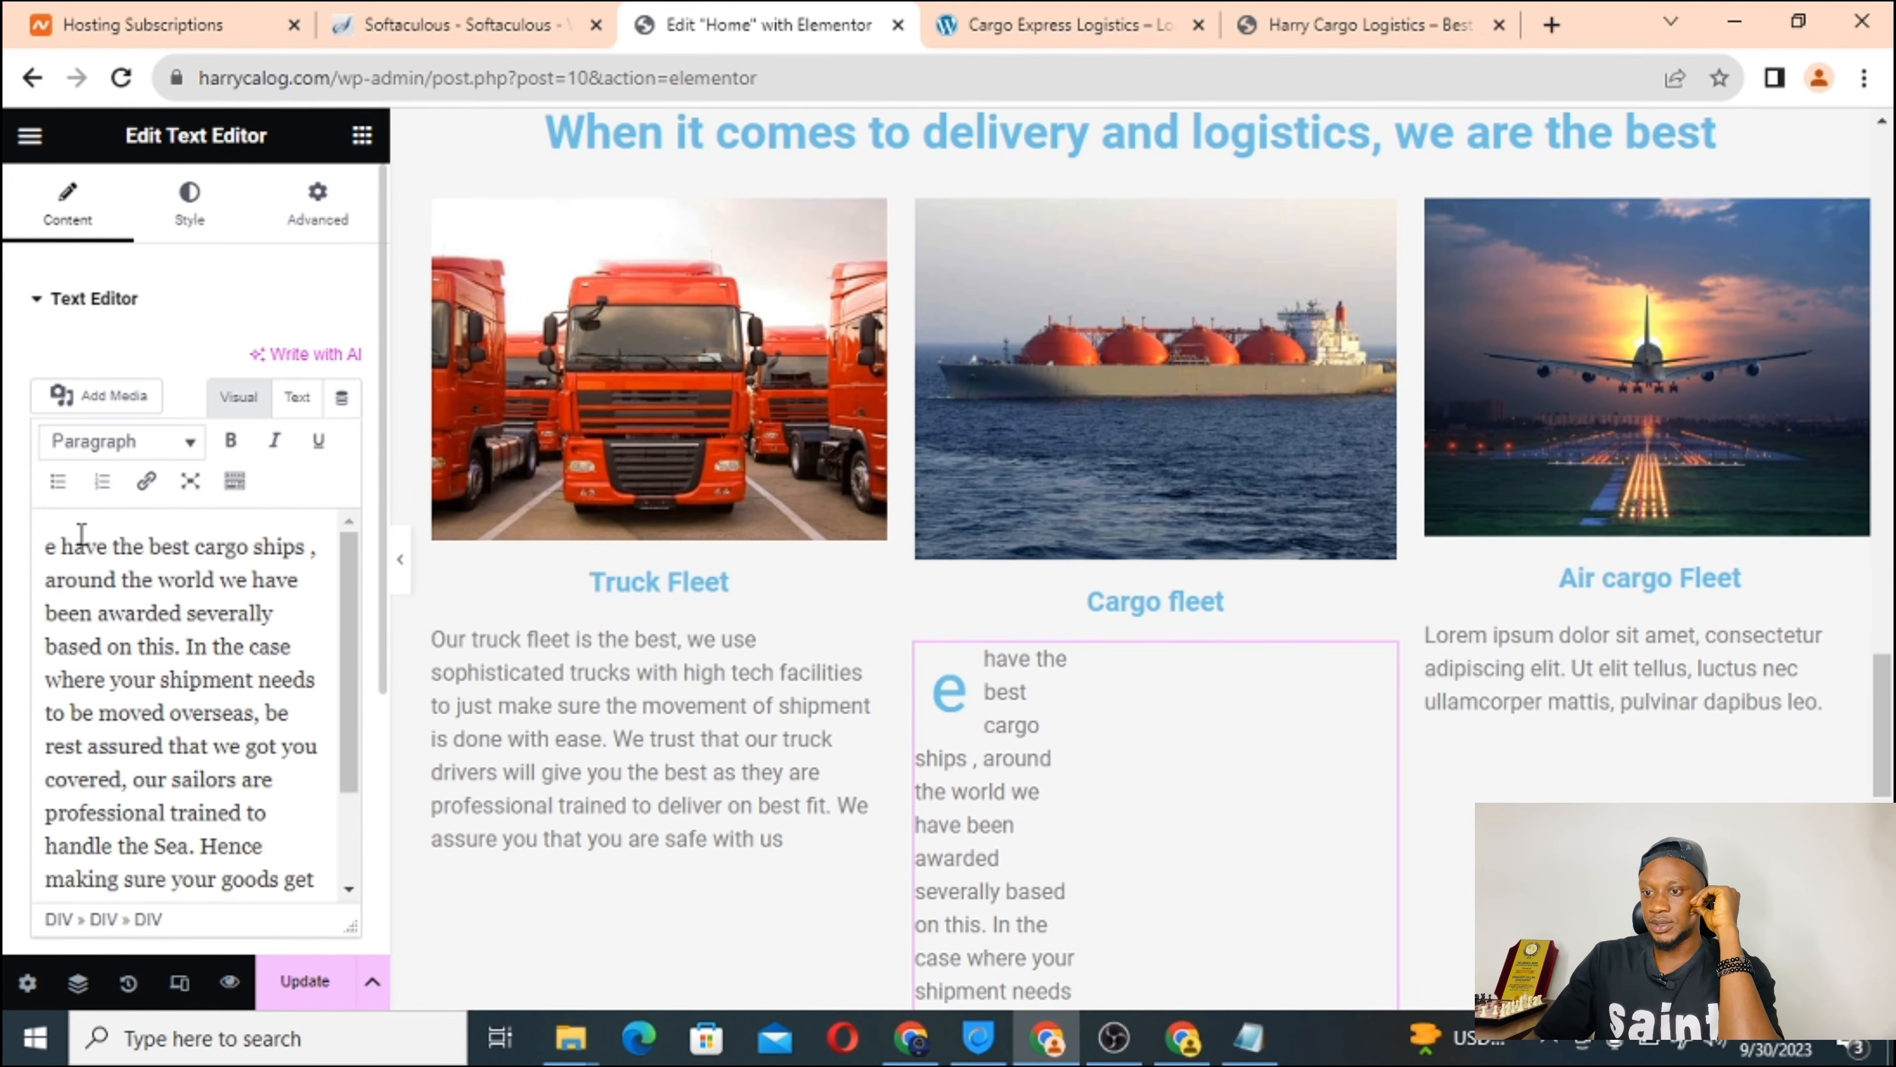
{"action": "left_click", "coordinate": [49, 549]}
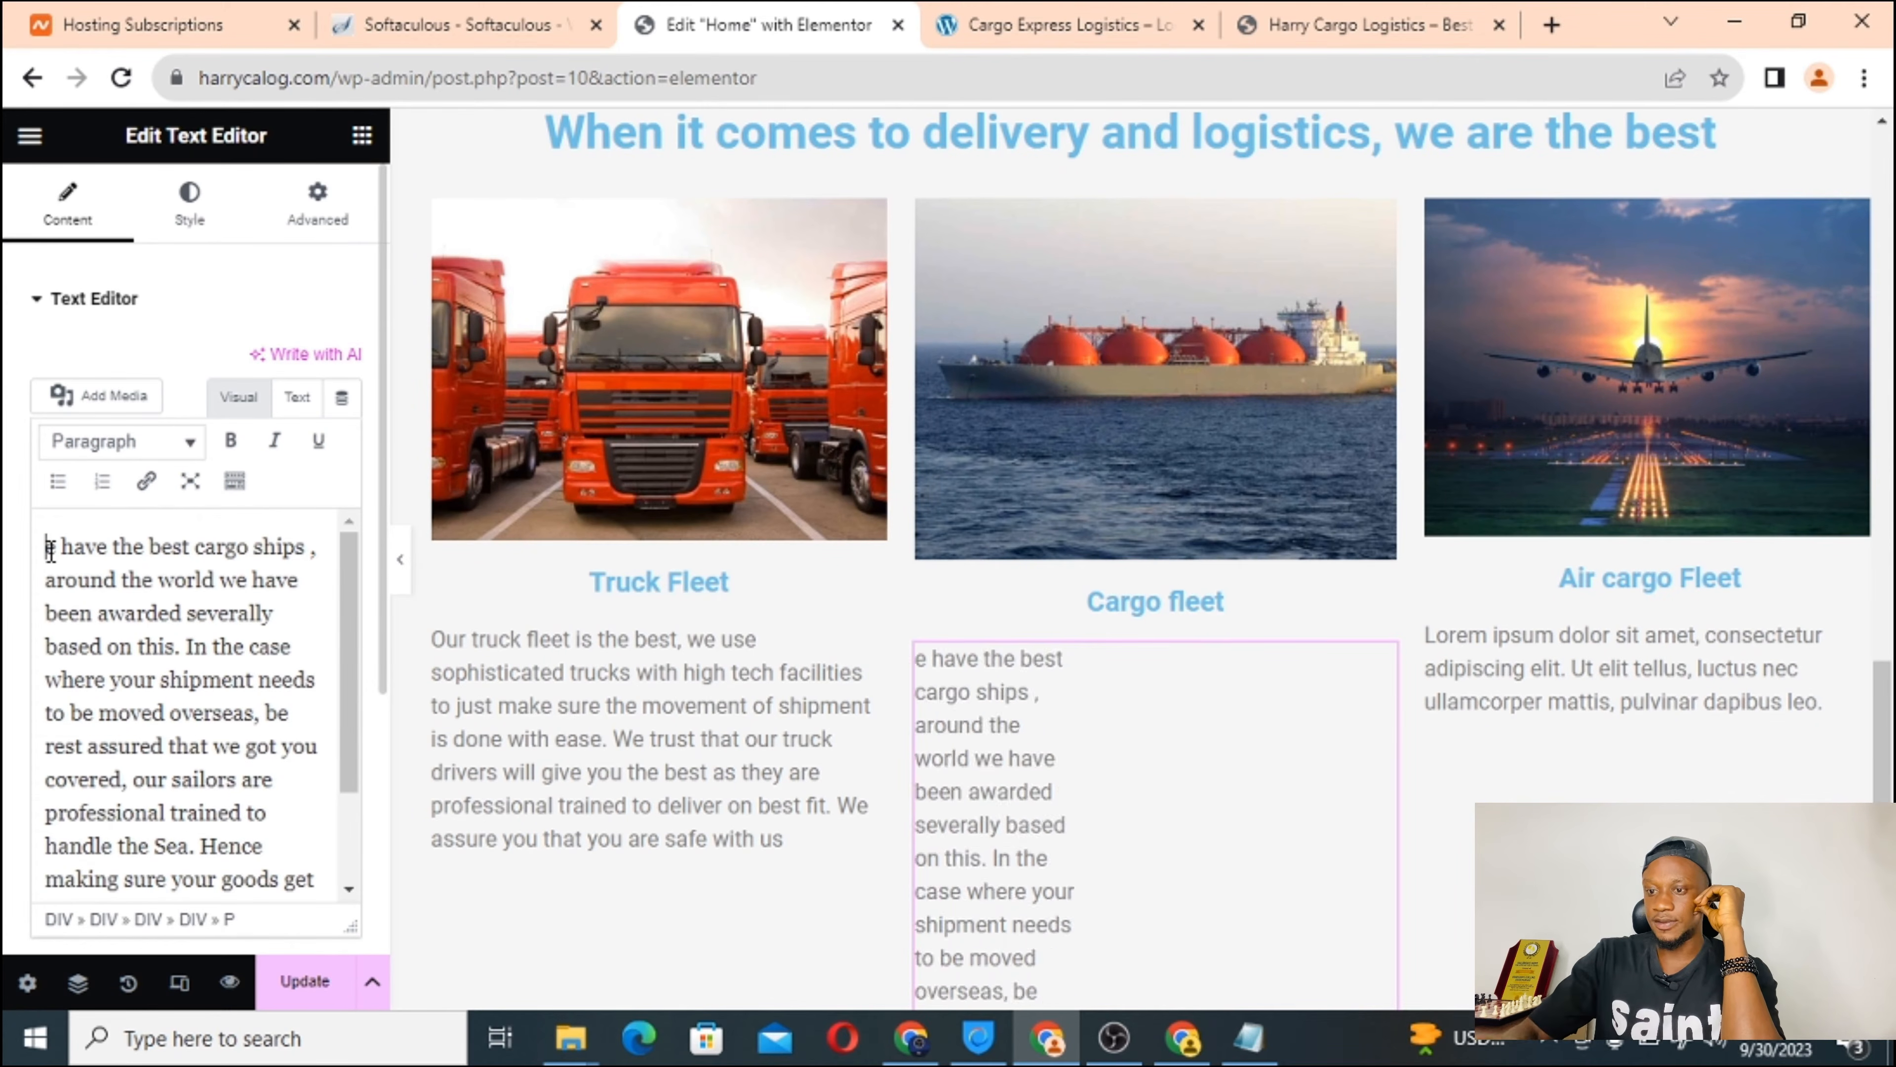
{"action": "type", "text": "W"}
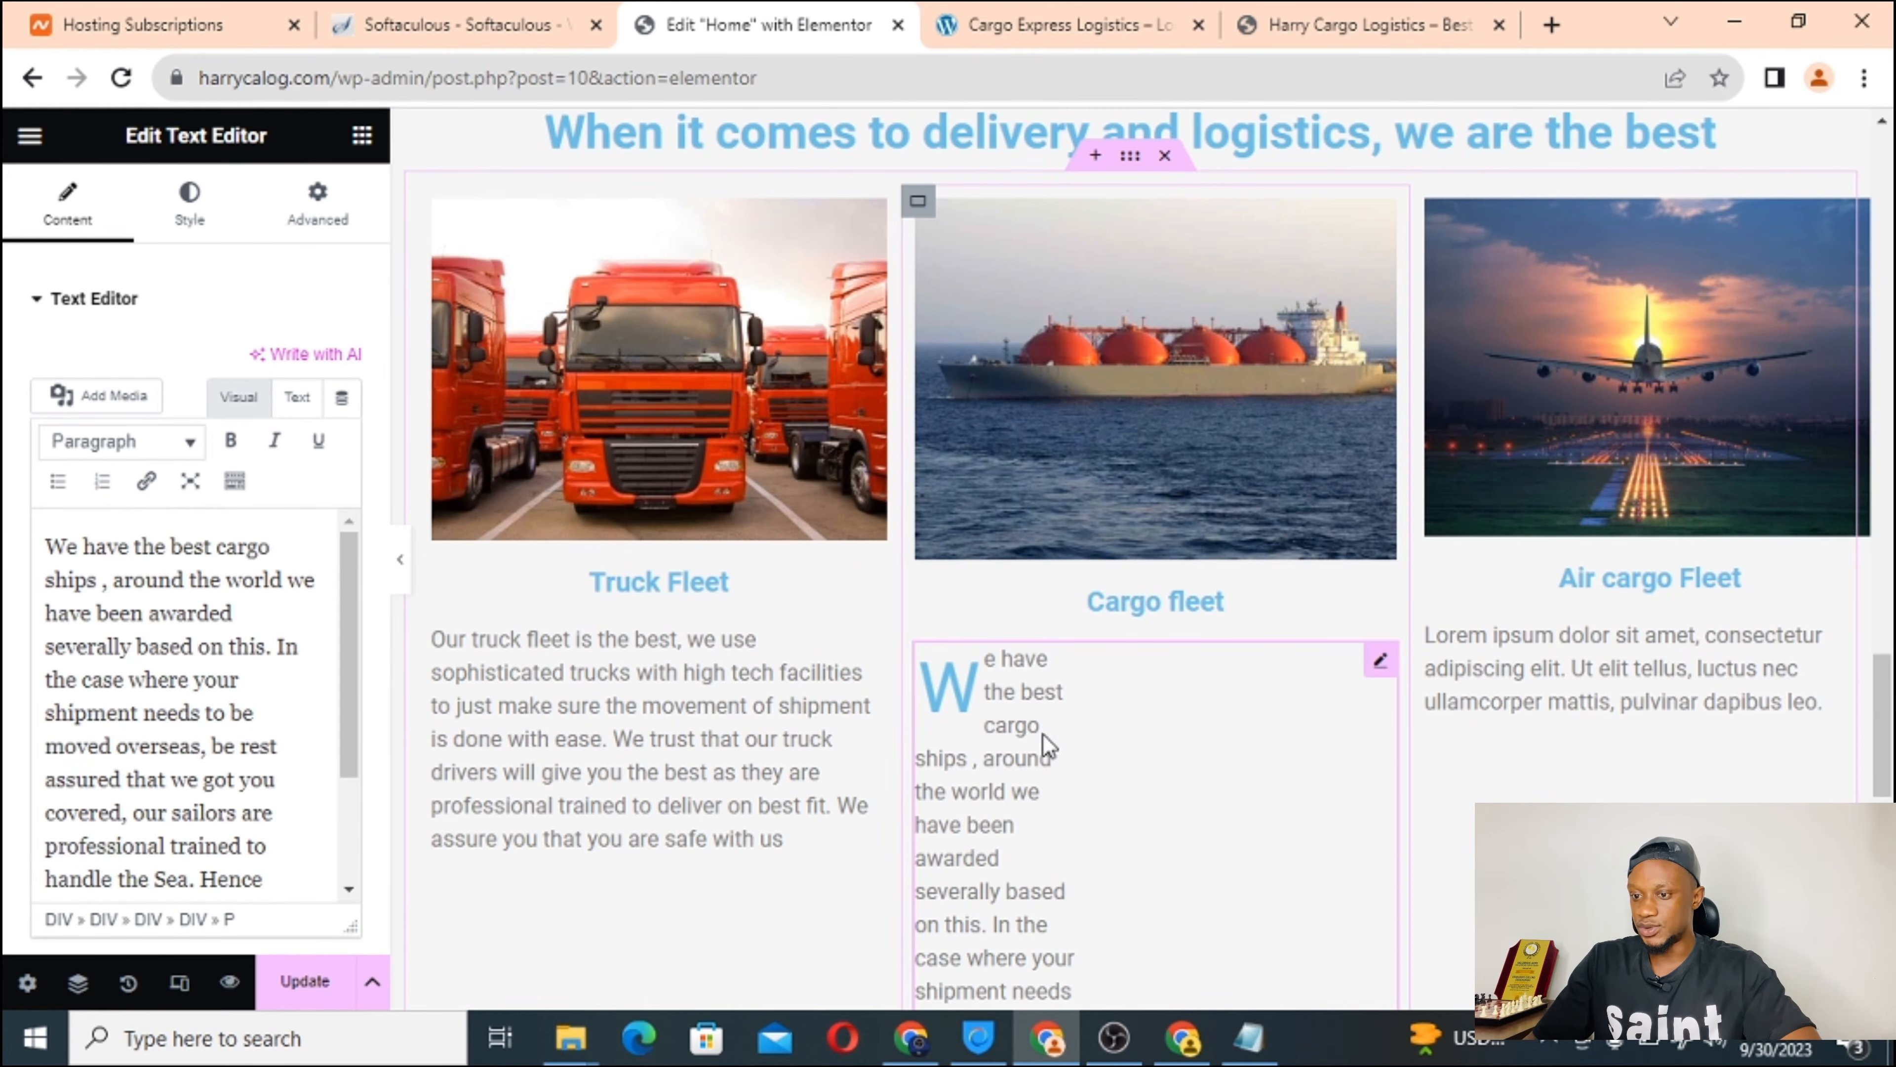
Undo that paste, re-paste the paragraph as plain text, and restore the capital W.
{"action": "scroll", "coordinate": [1081, 694], "scroll_direction": "down", "scroll_amount": 3}
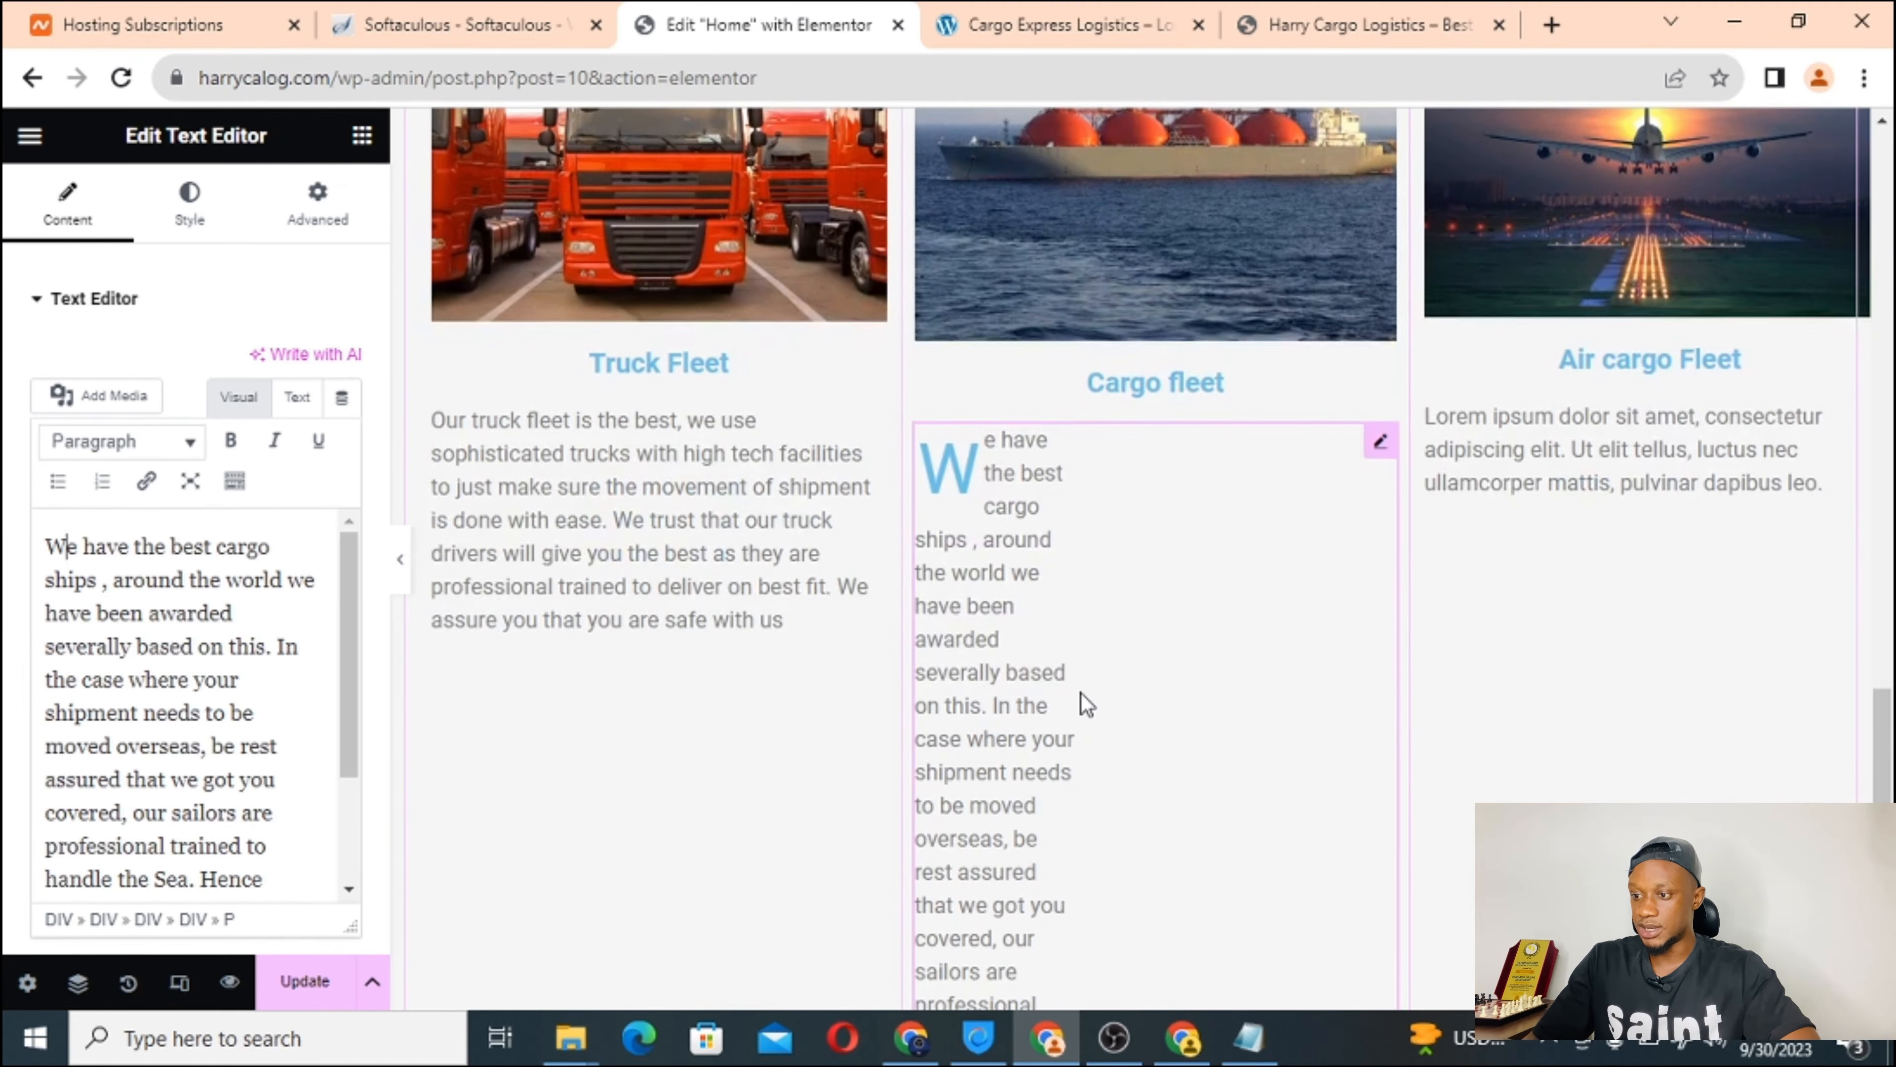
{"action": "scroll", "coordinate": [1082, 694], "scroll_direction": "down", "scroll_amount": 6}
{"action": "scroll", "coordinate": [1082, 694], "scroll_direction": "up", "scroll_amount": 3}
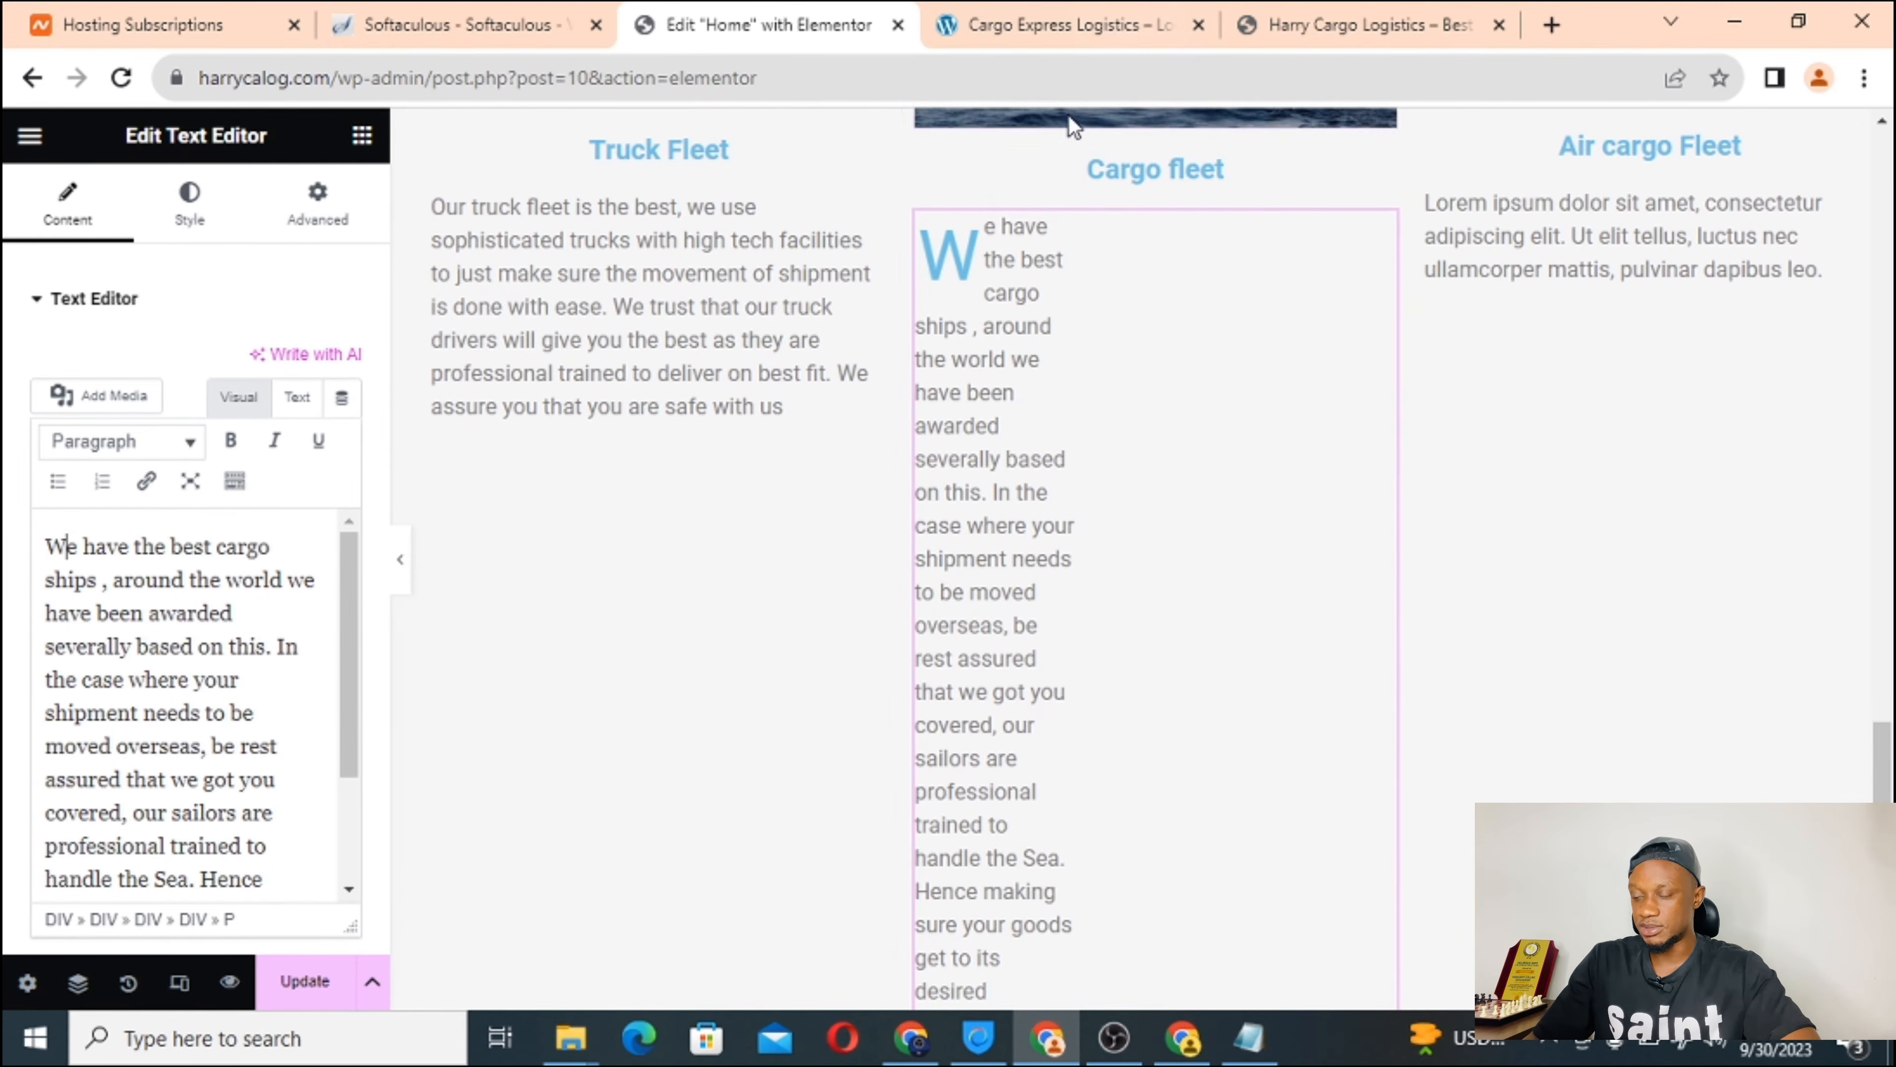
{"action": "scroll", "coordinate": [1058, 580], "scroll_direction": "down", "scroll_amount": 4}
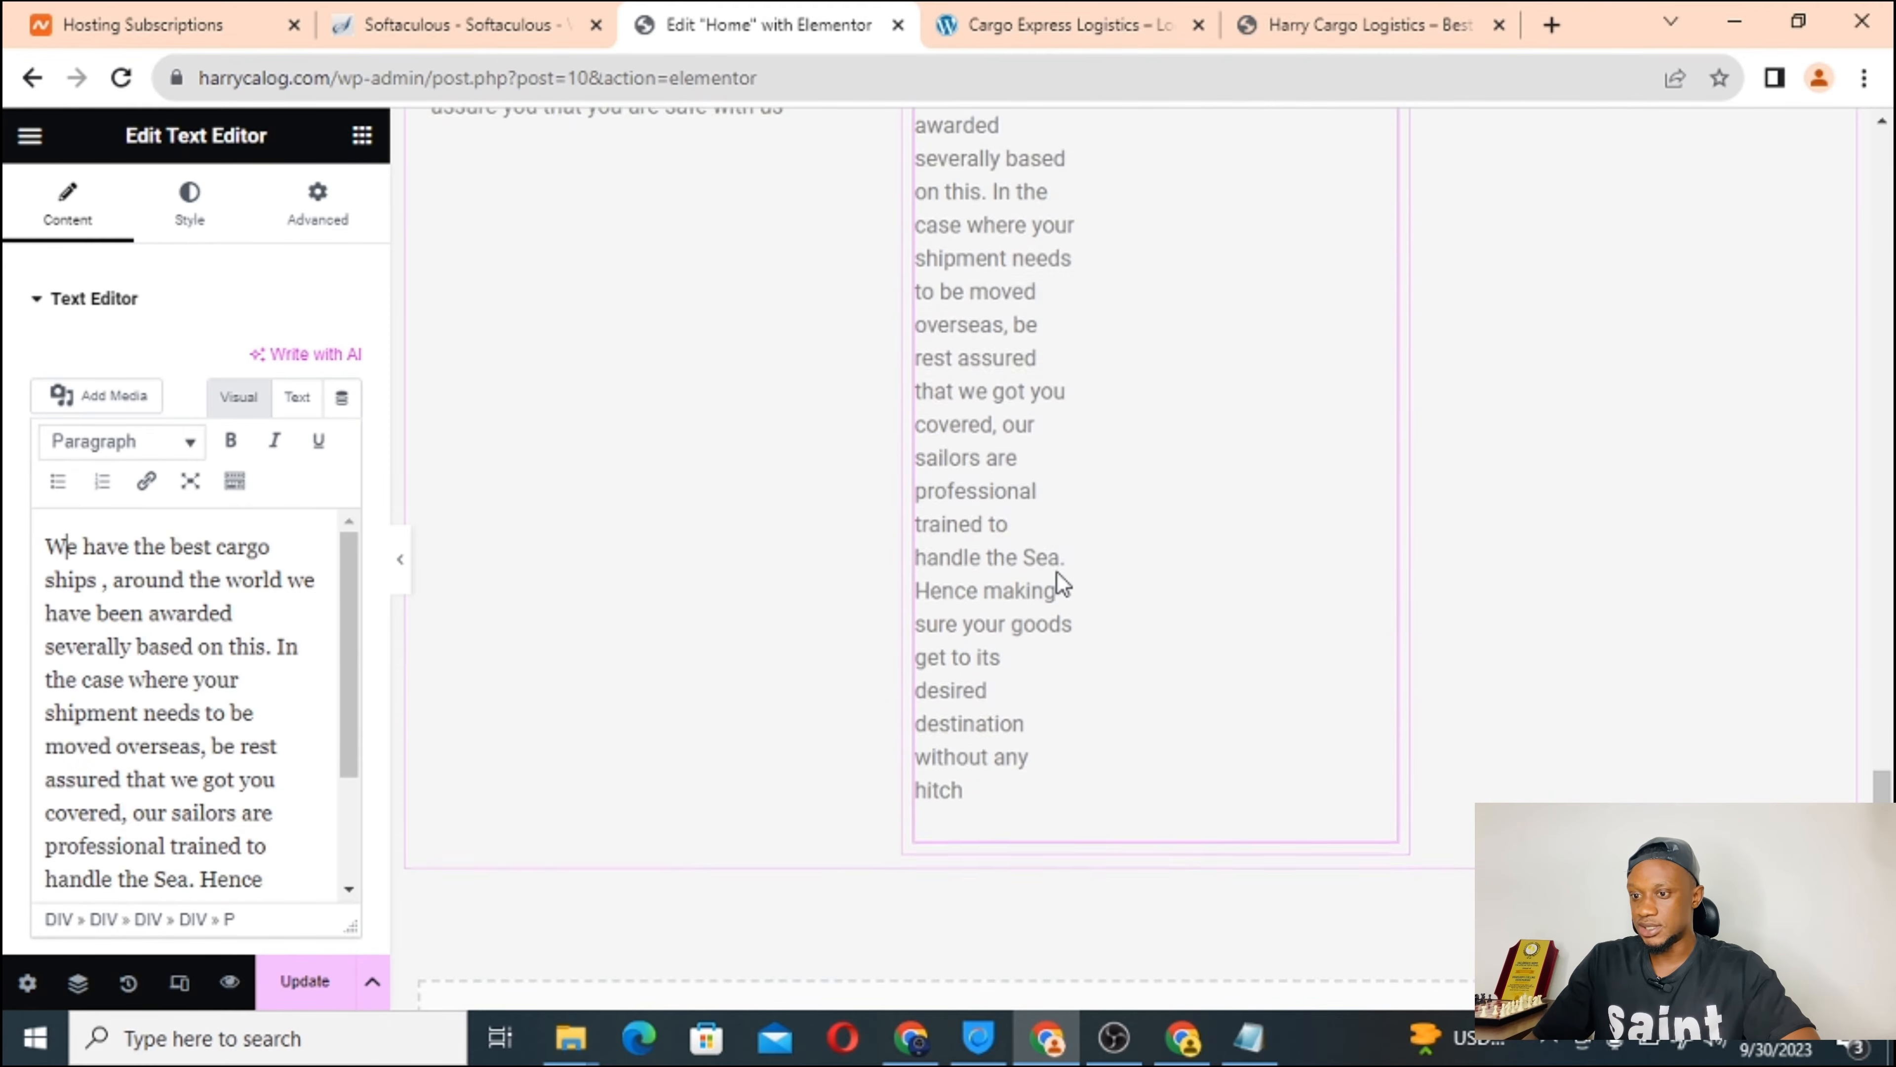
{"action": "scroll", "coordinate": [1058, 581], "scroll_direction": "up", "scroll_amount": 5}
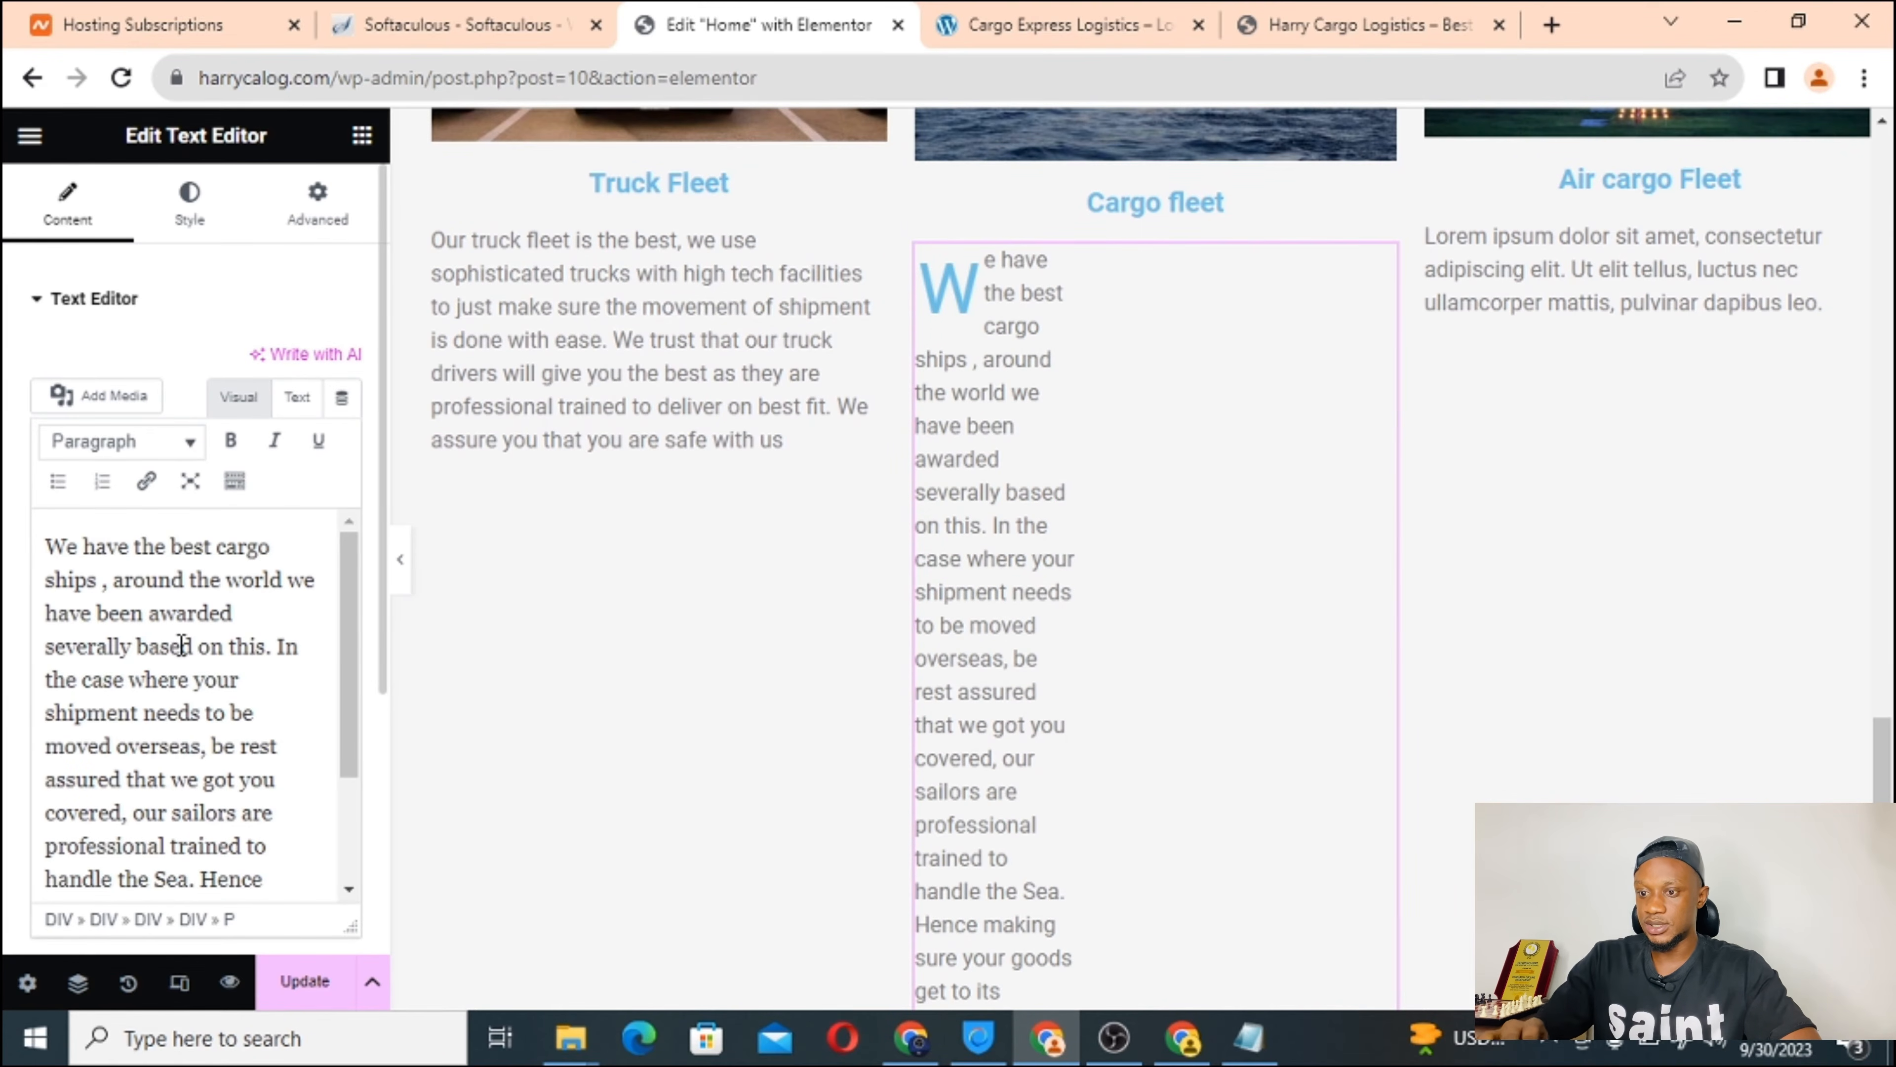
{"action": "key", "text": "BackSpace"}
{"action": "key", "text": "ctrl+z"}
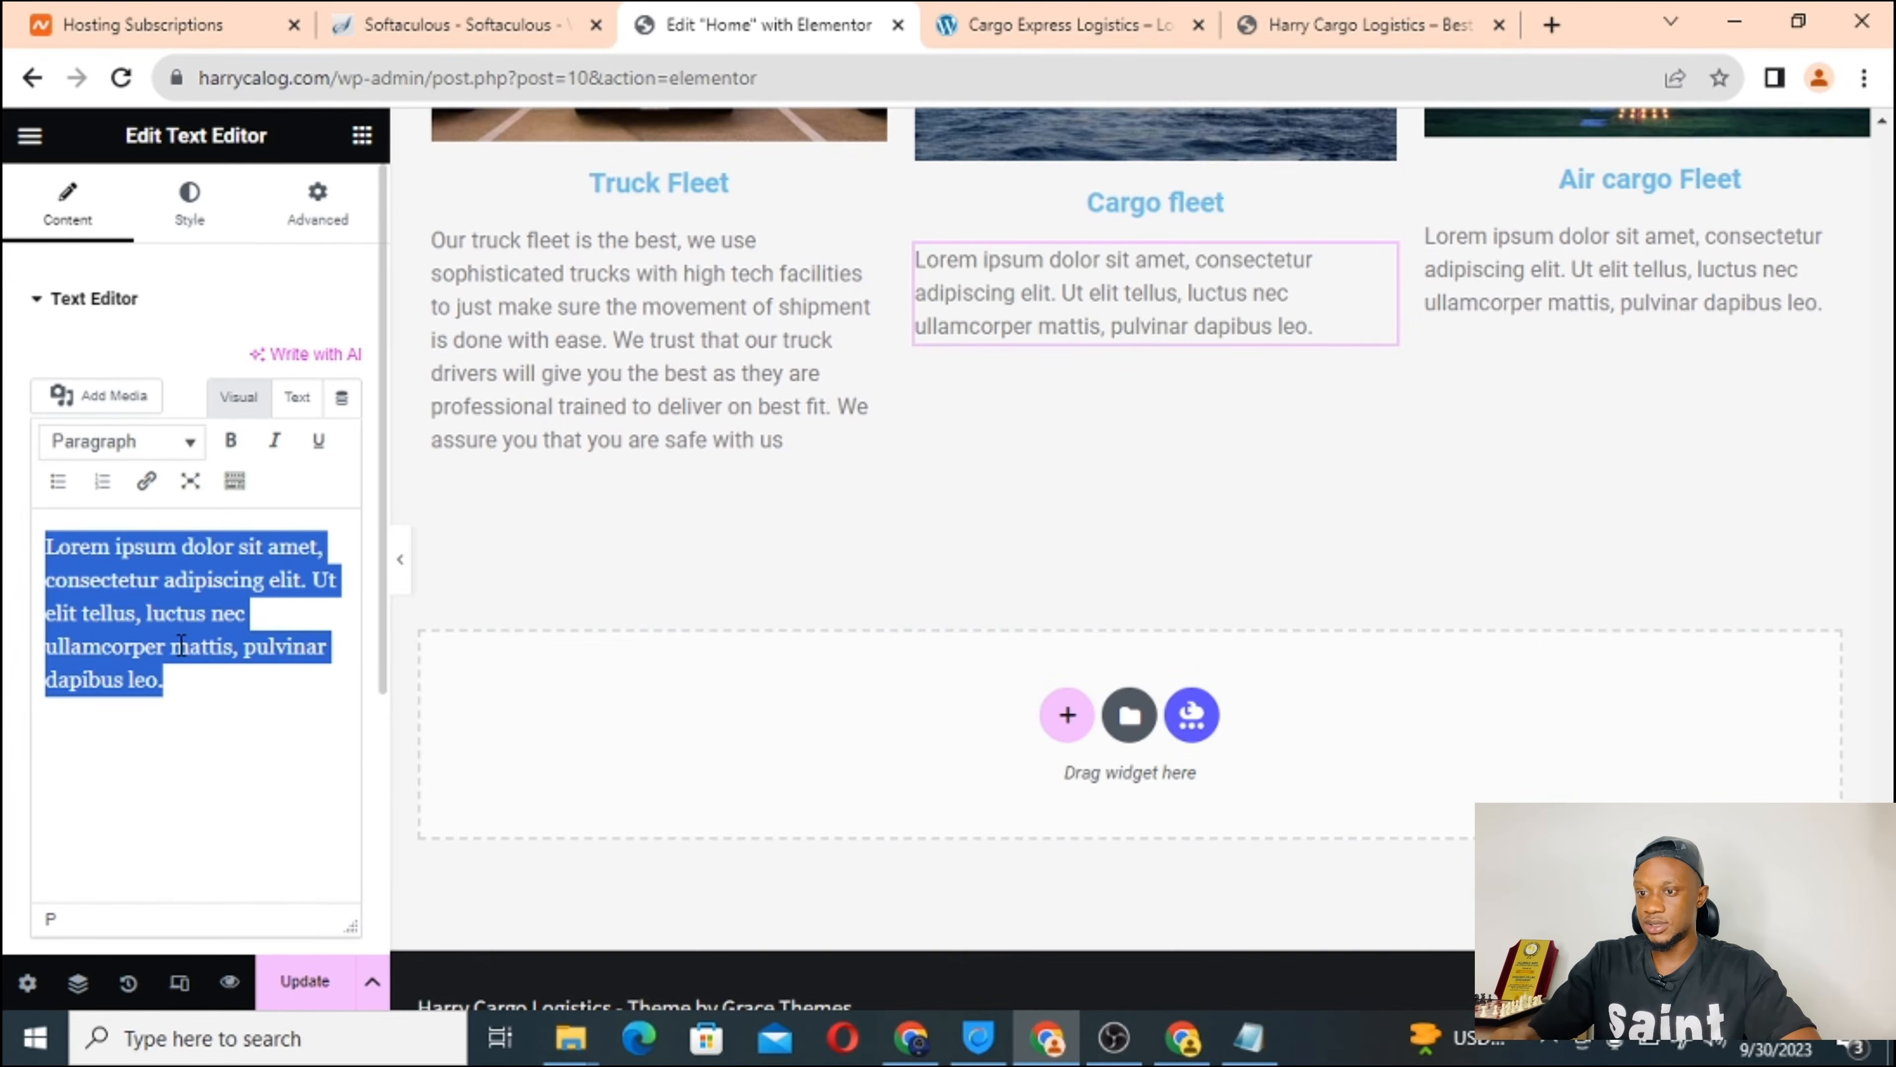
{"action": "right_click", "coordinate": [145, 595]}
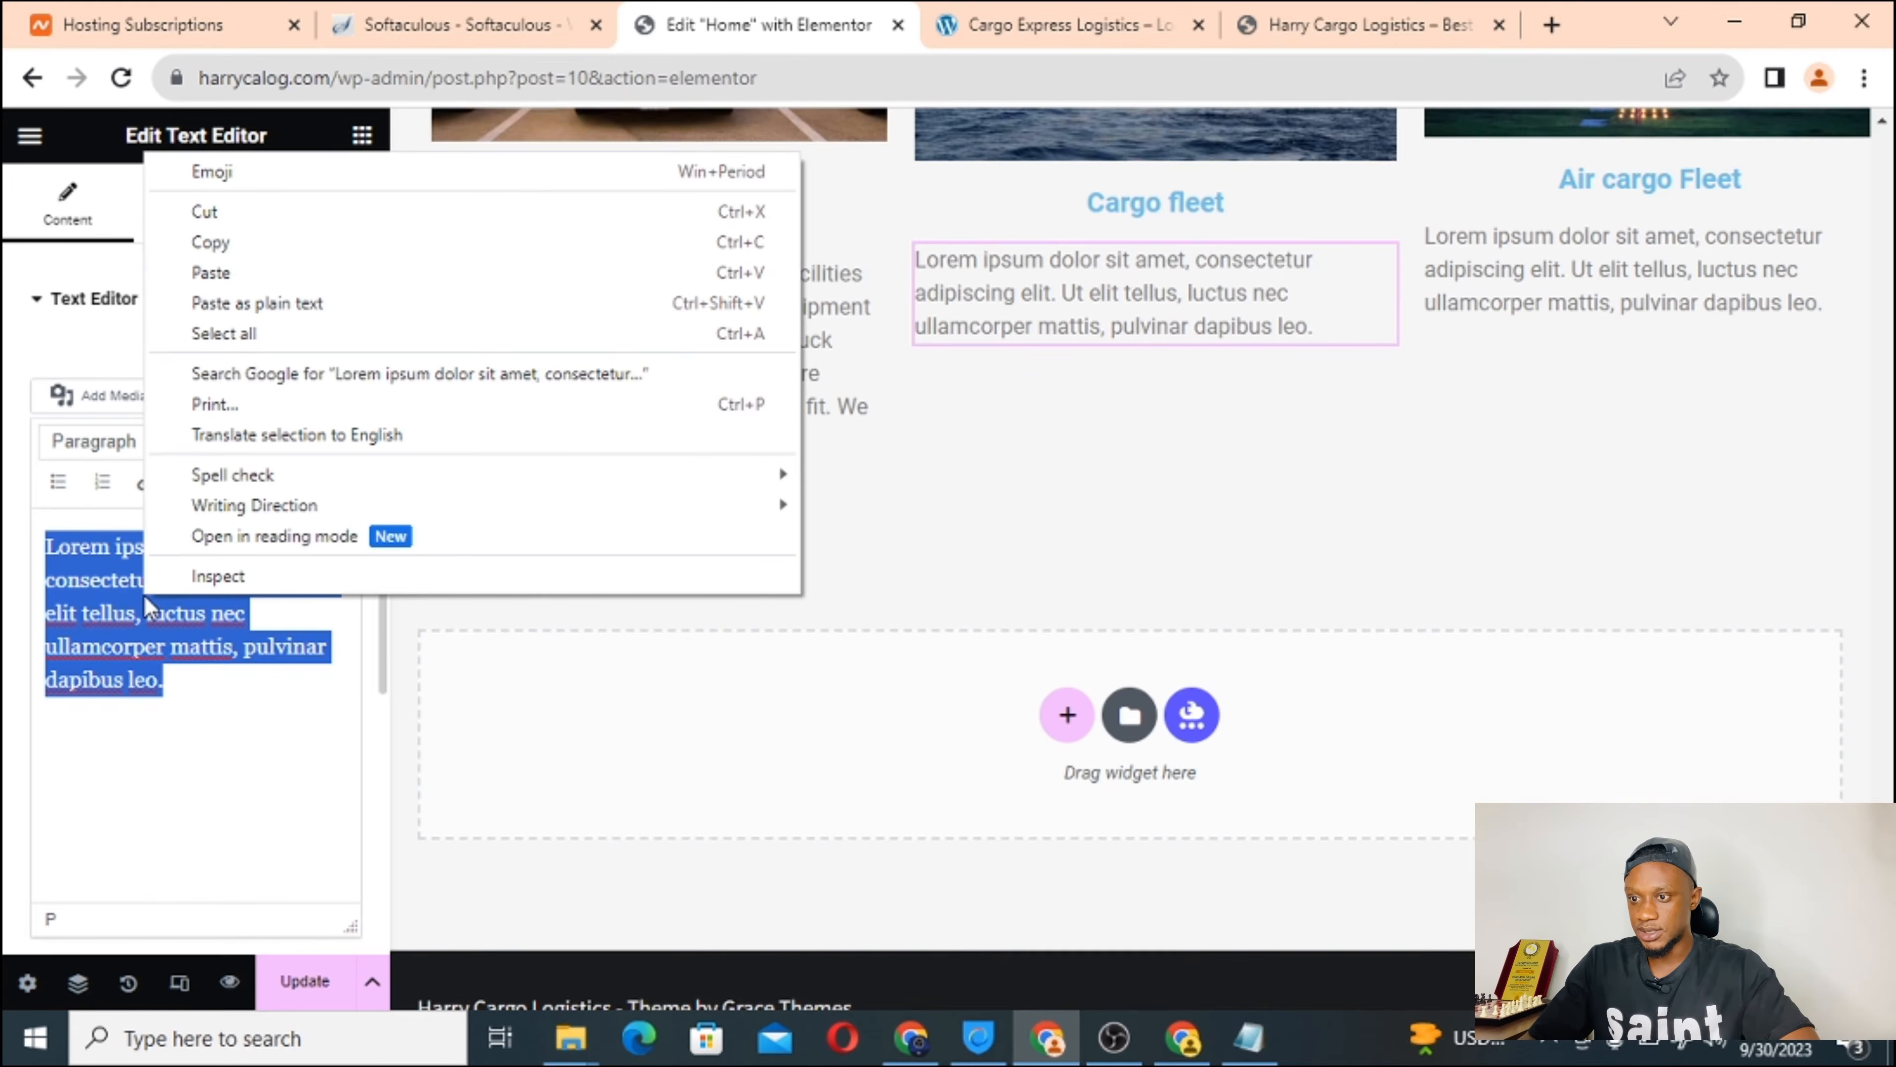
{"action": "left_click", "coordinate": [343, 309]}
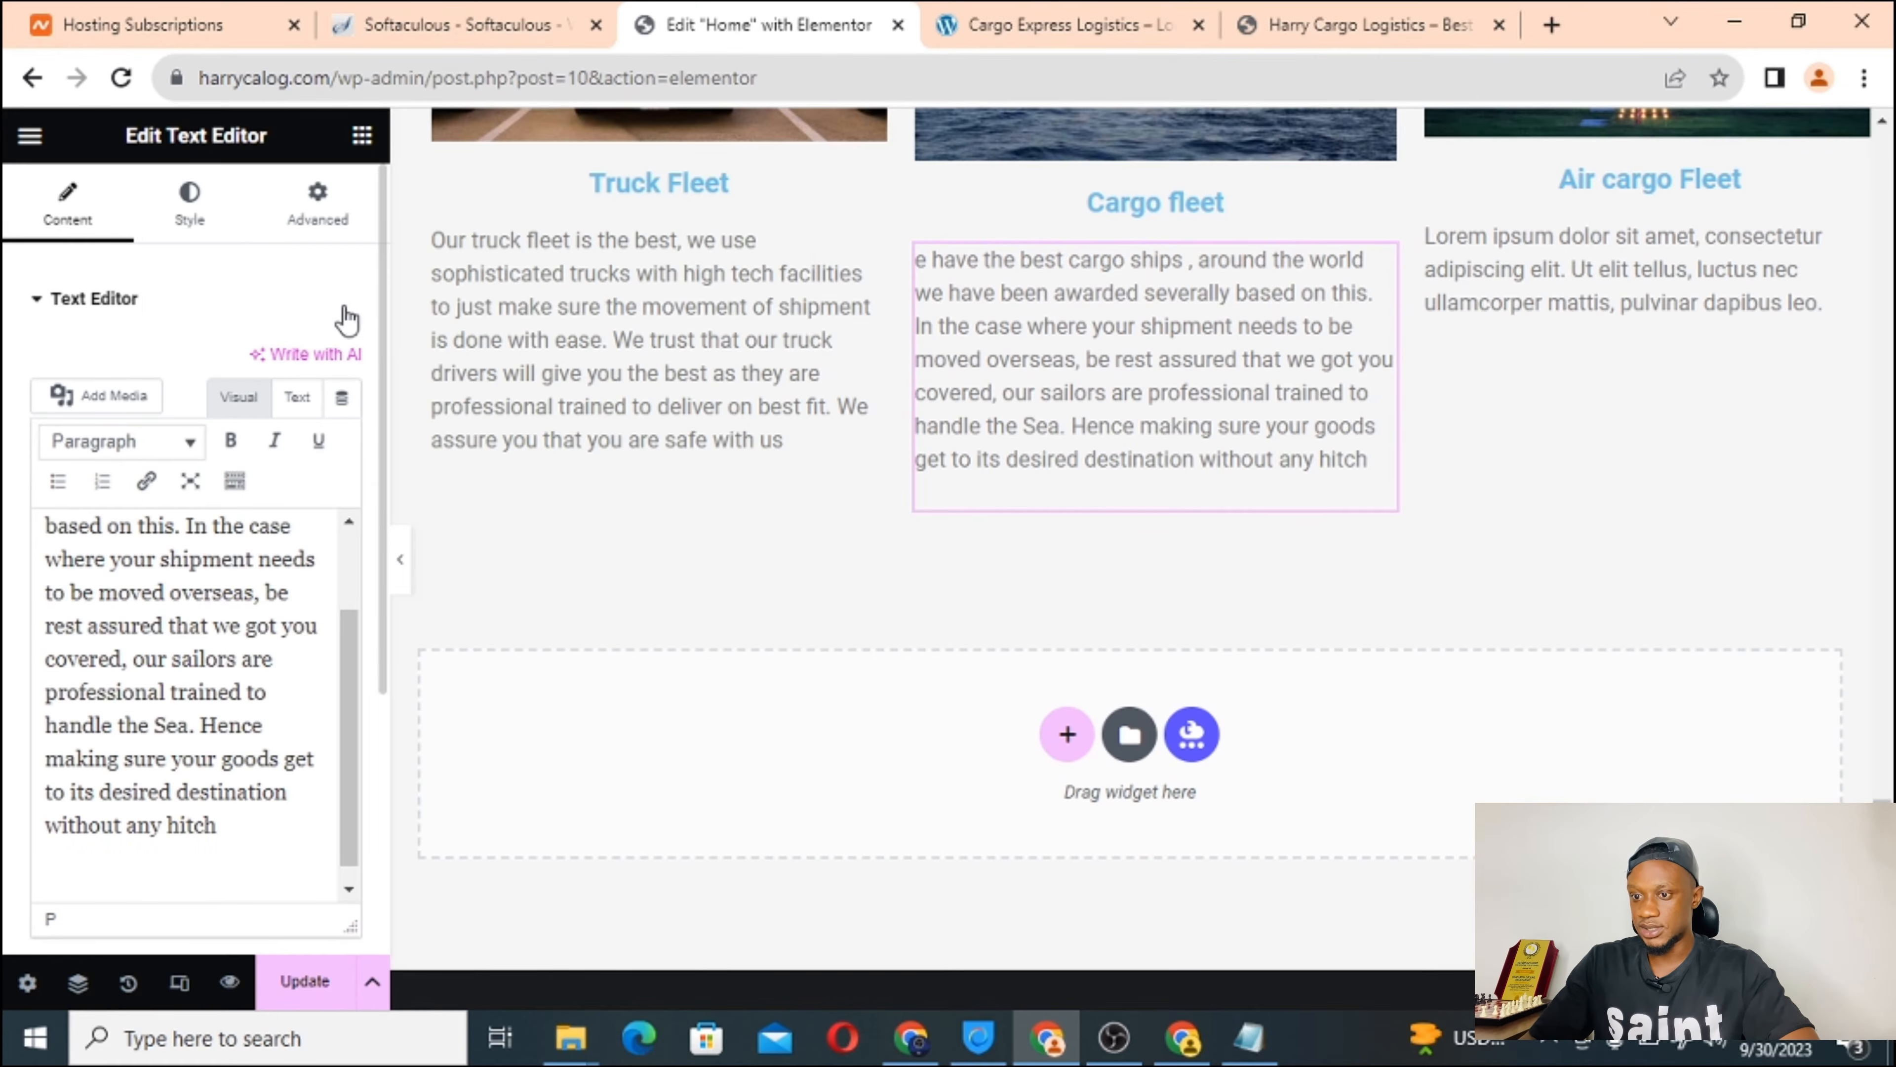
{"action": "scroll", "coordinate": [180, 638], "scroll_direction": "up", "scroll_amount": 2}
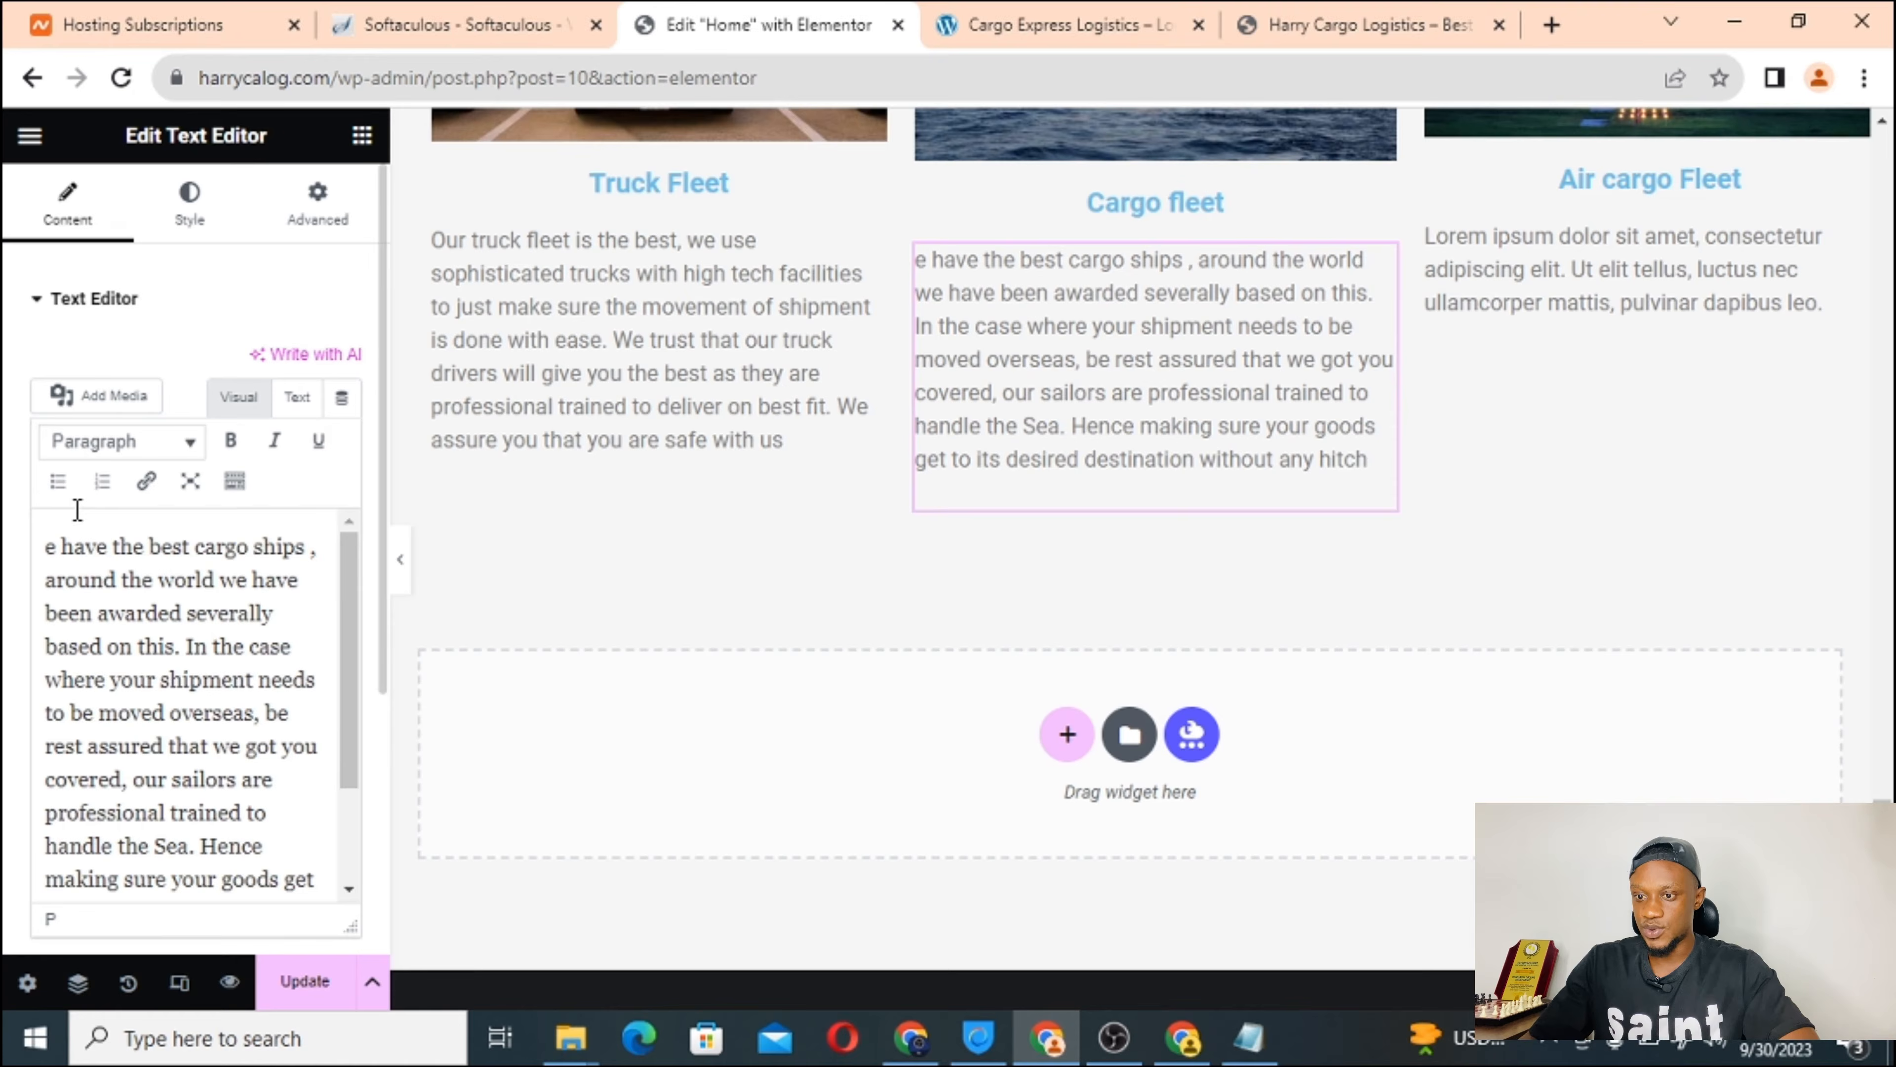
{"action": "left_click", "coordinate": [46, 546]}
{"action": "type", "text": "W"}
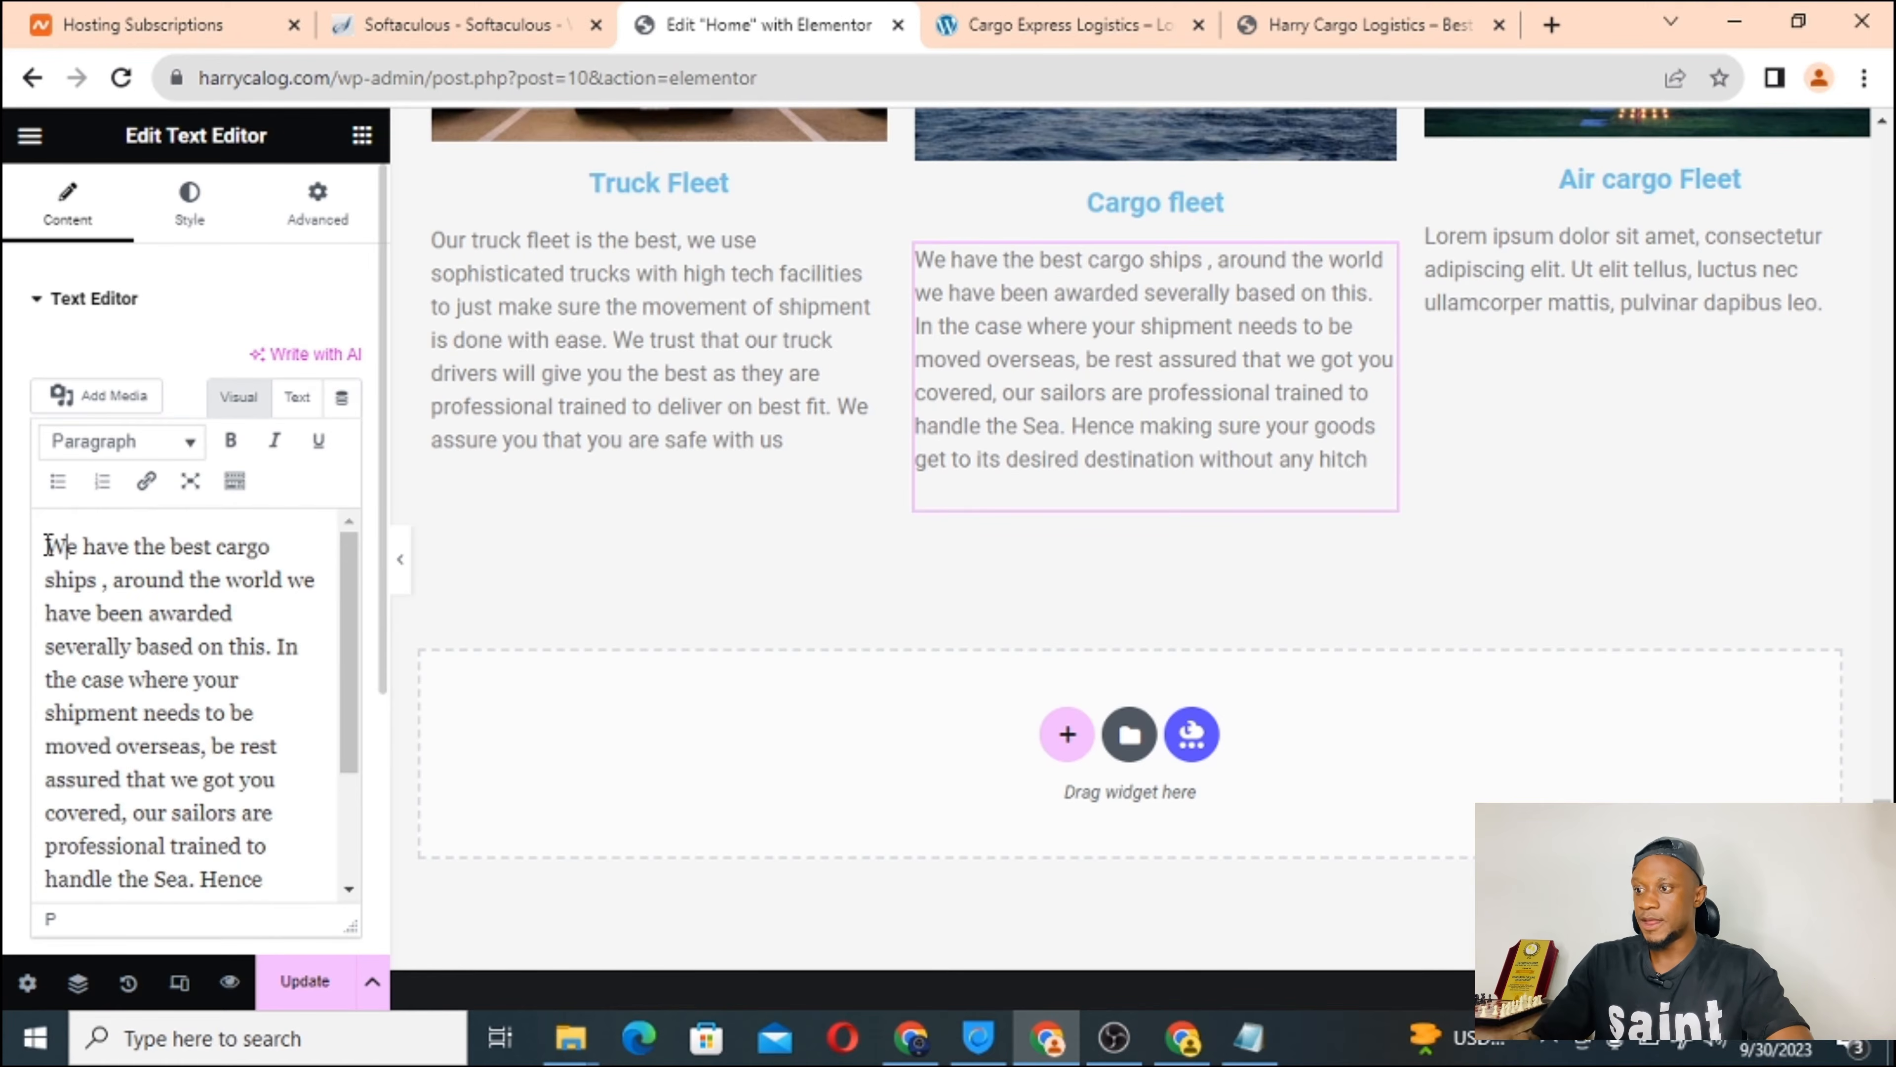
{"action": "left_click", "coordinate": [1564, 288]}
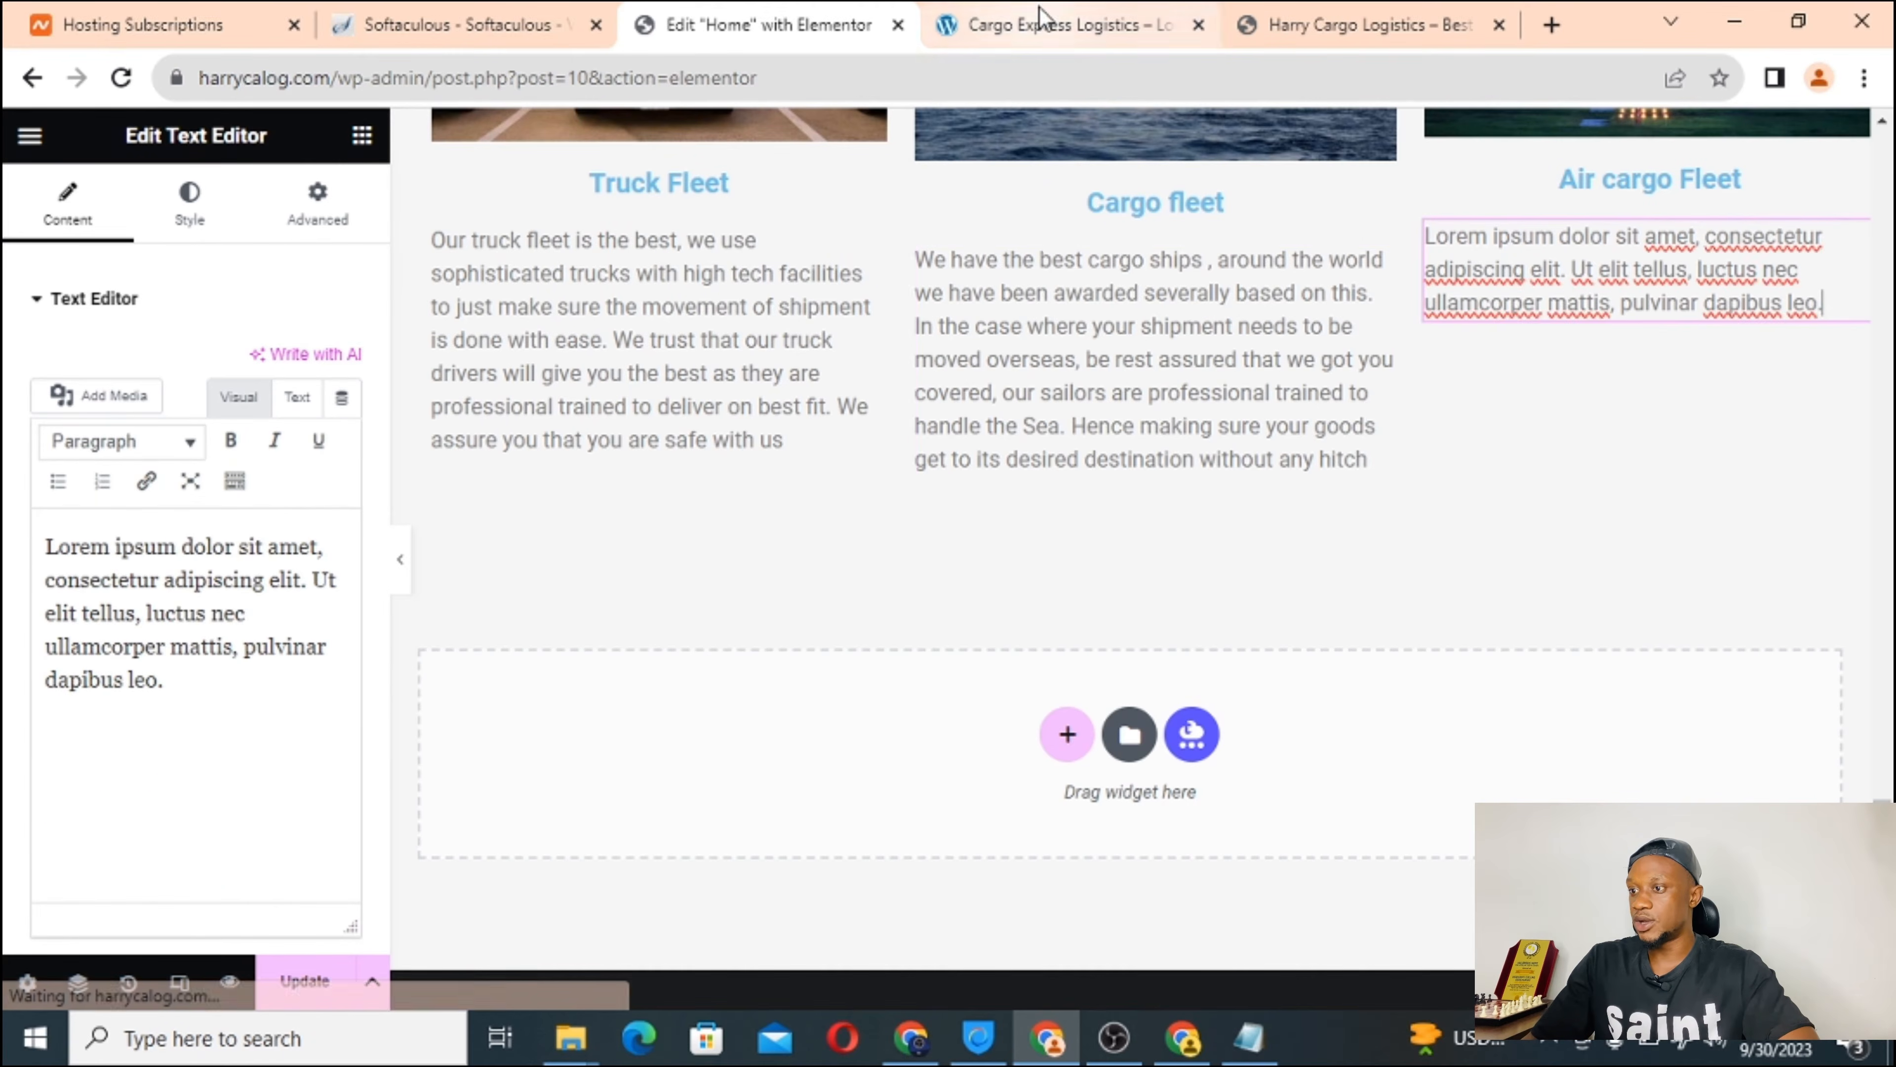
Copy the Air cargo Fleet paragraph from the reference logistics site.
{"action": "left_click", "coordinate": [1040, 21]}
{"action": "triple_click", "coordinate": [1351, 784]}
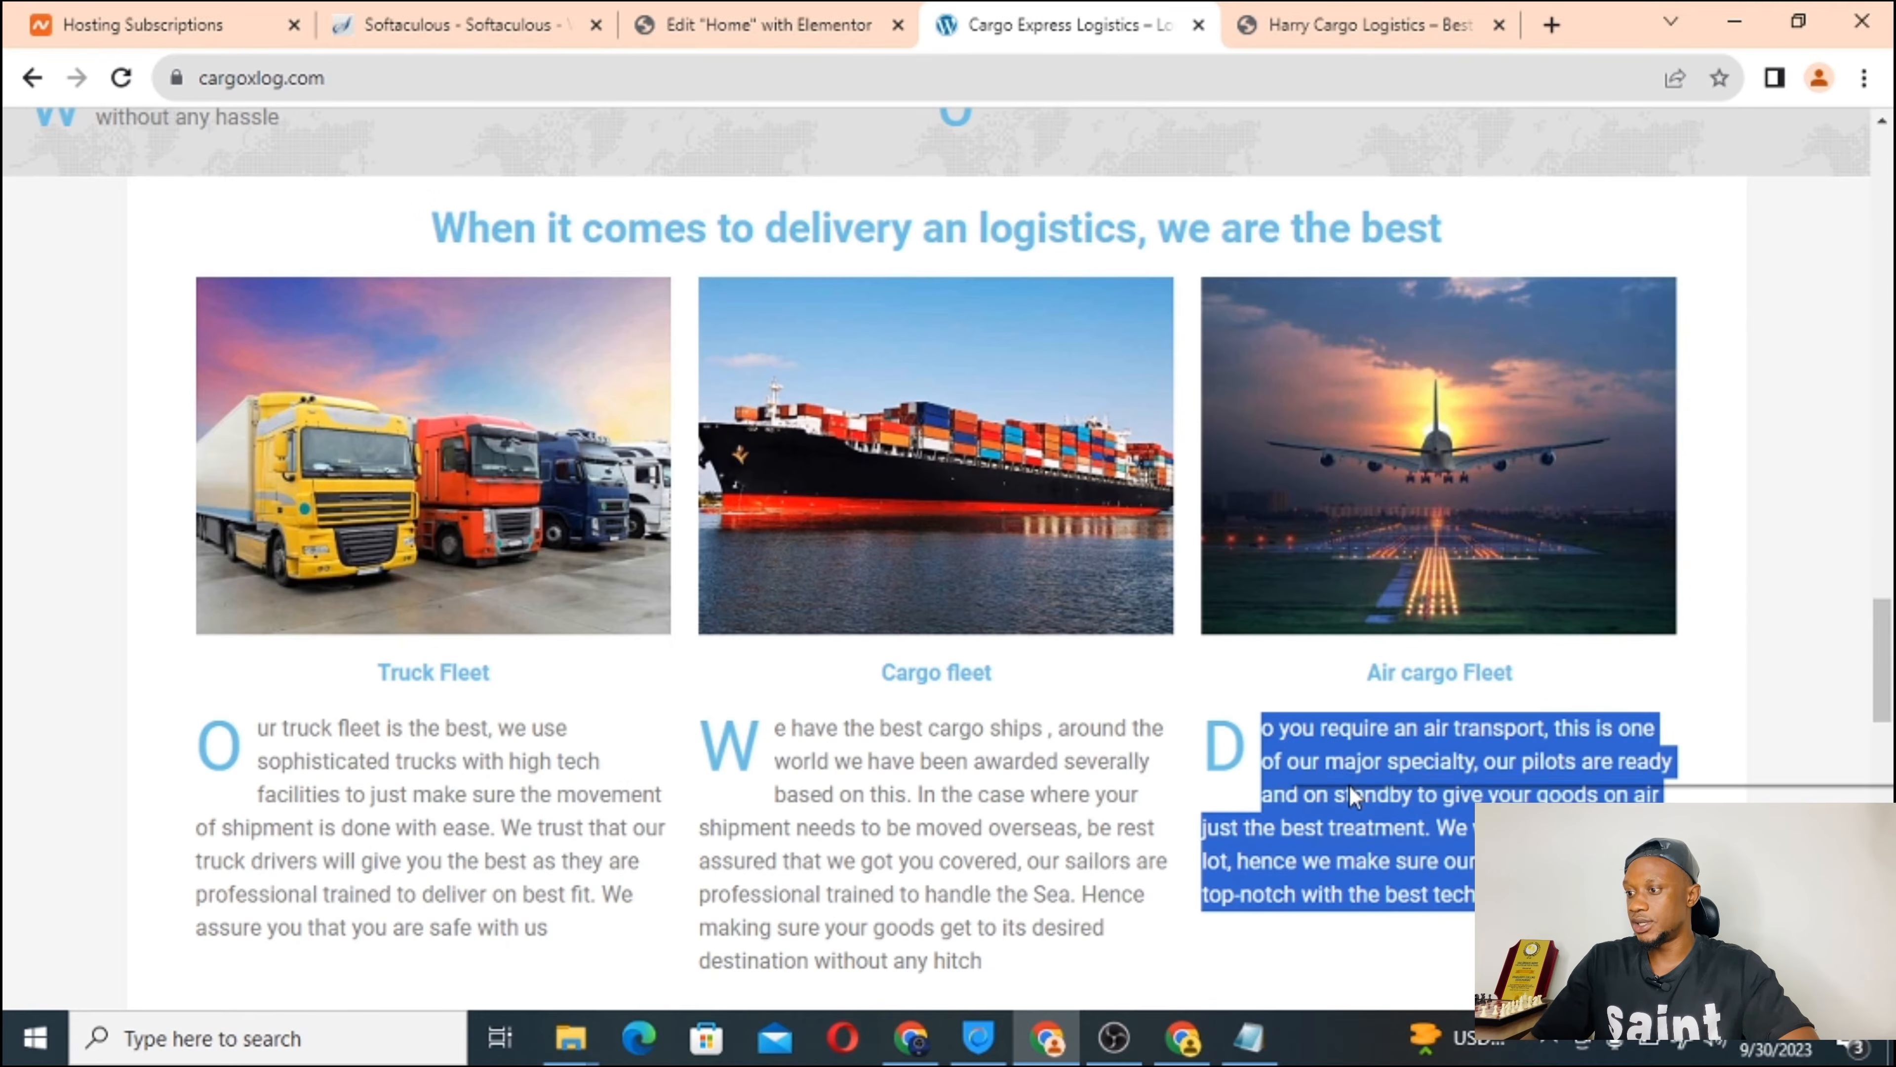
{"action": "right_click", "coordinate": [1350, 784]}
{"action": "left_click", "coordinate": [1417, 565]}
{"action": "left_click", "coordinate": [821, 22]}
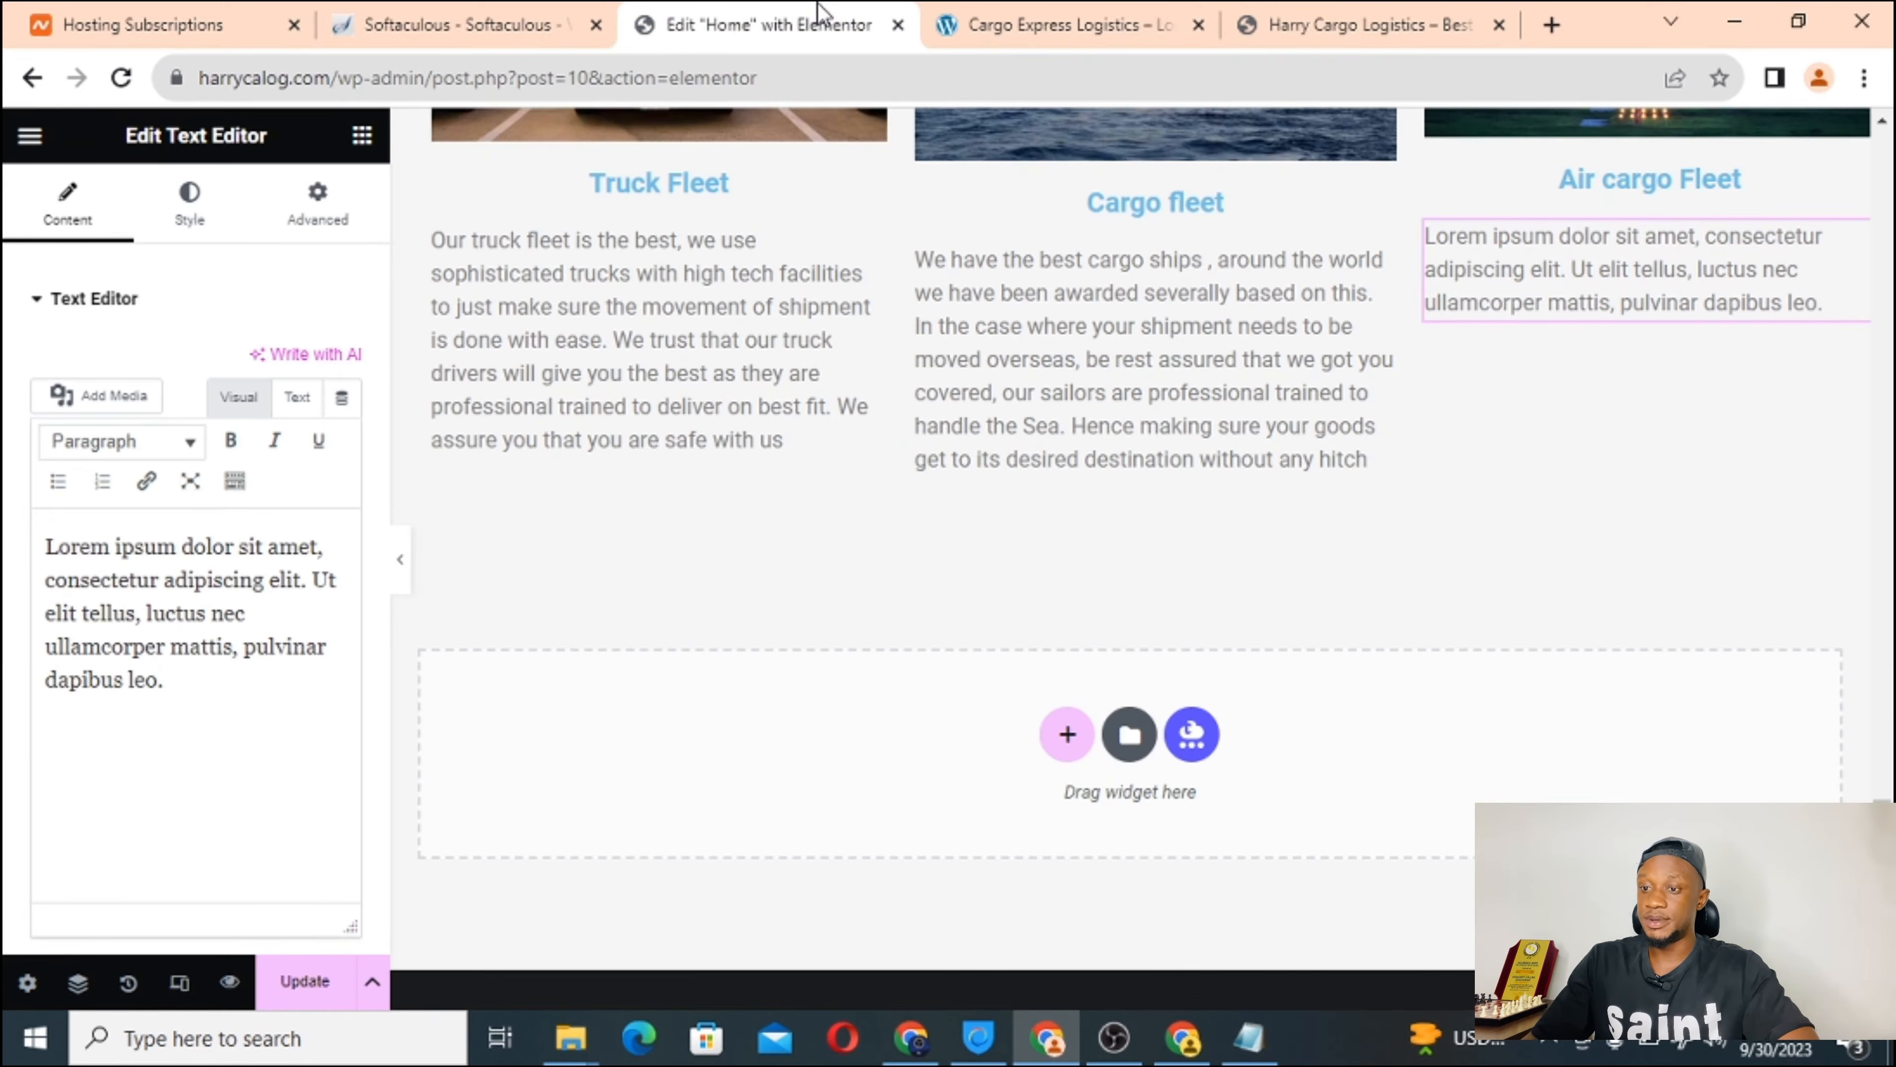
Paste it as plain text over the Air cargo placeholder, add the capital D, and update the page.
{"action": "triple_click", "coordinate": [143, 590]}
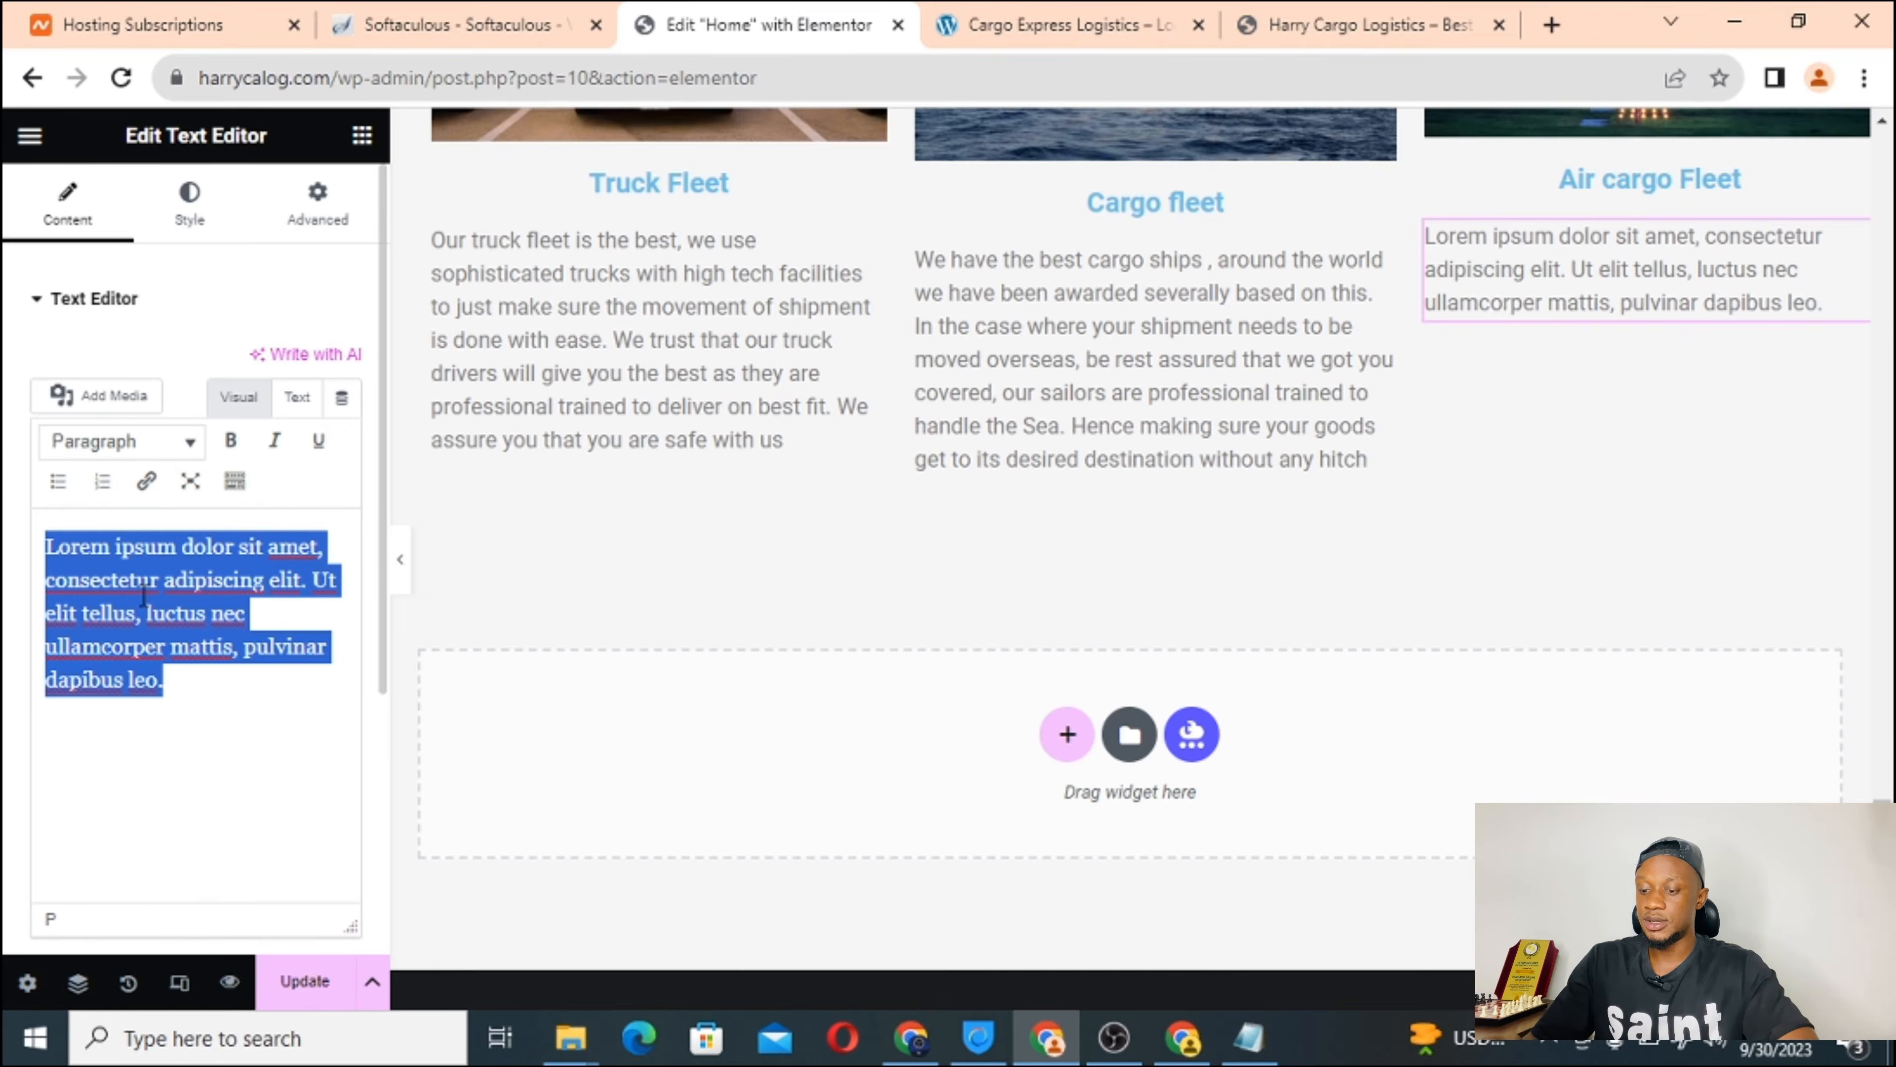
{"action": "right_click", "coordinate": [144, 596]}
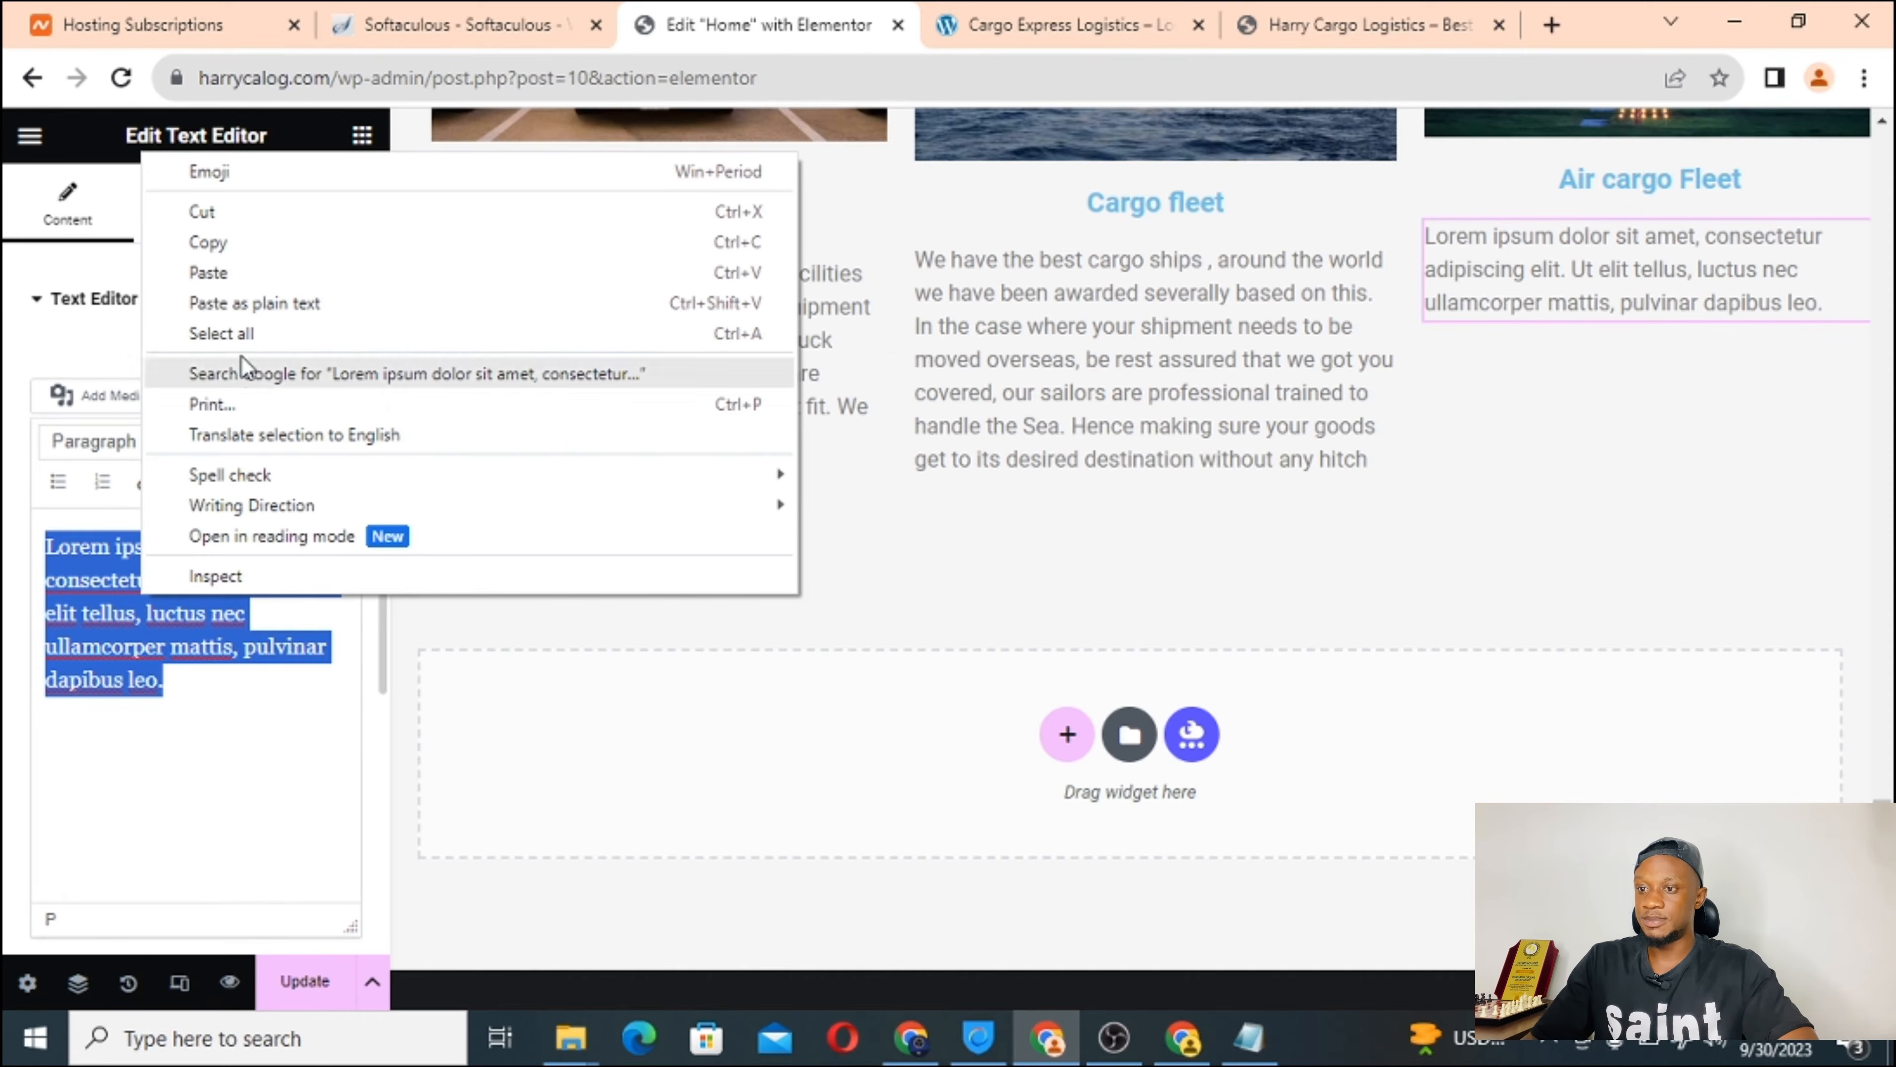
{"action": "left_click", "coordinate": [348, 314]}
{"action": "scroll", "coordinate": [82, 631], "scroll_direction": "up", "scroll_amount": 1}
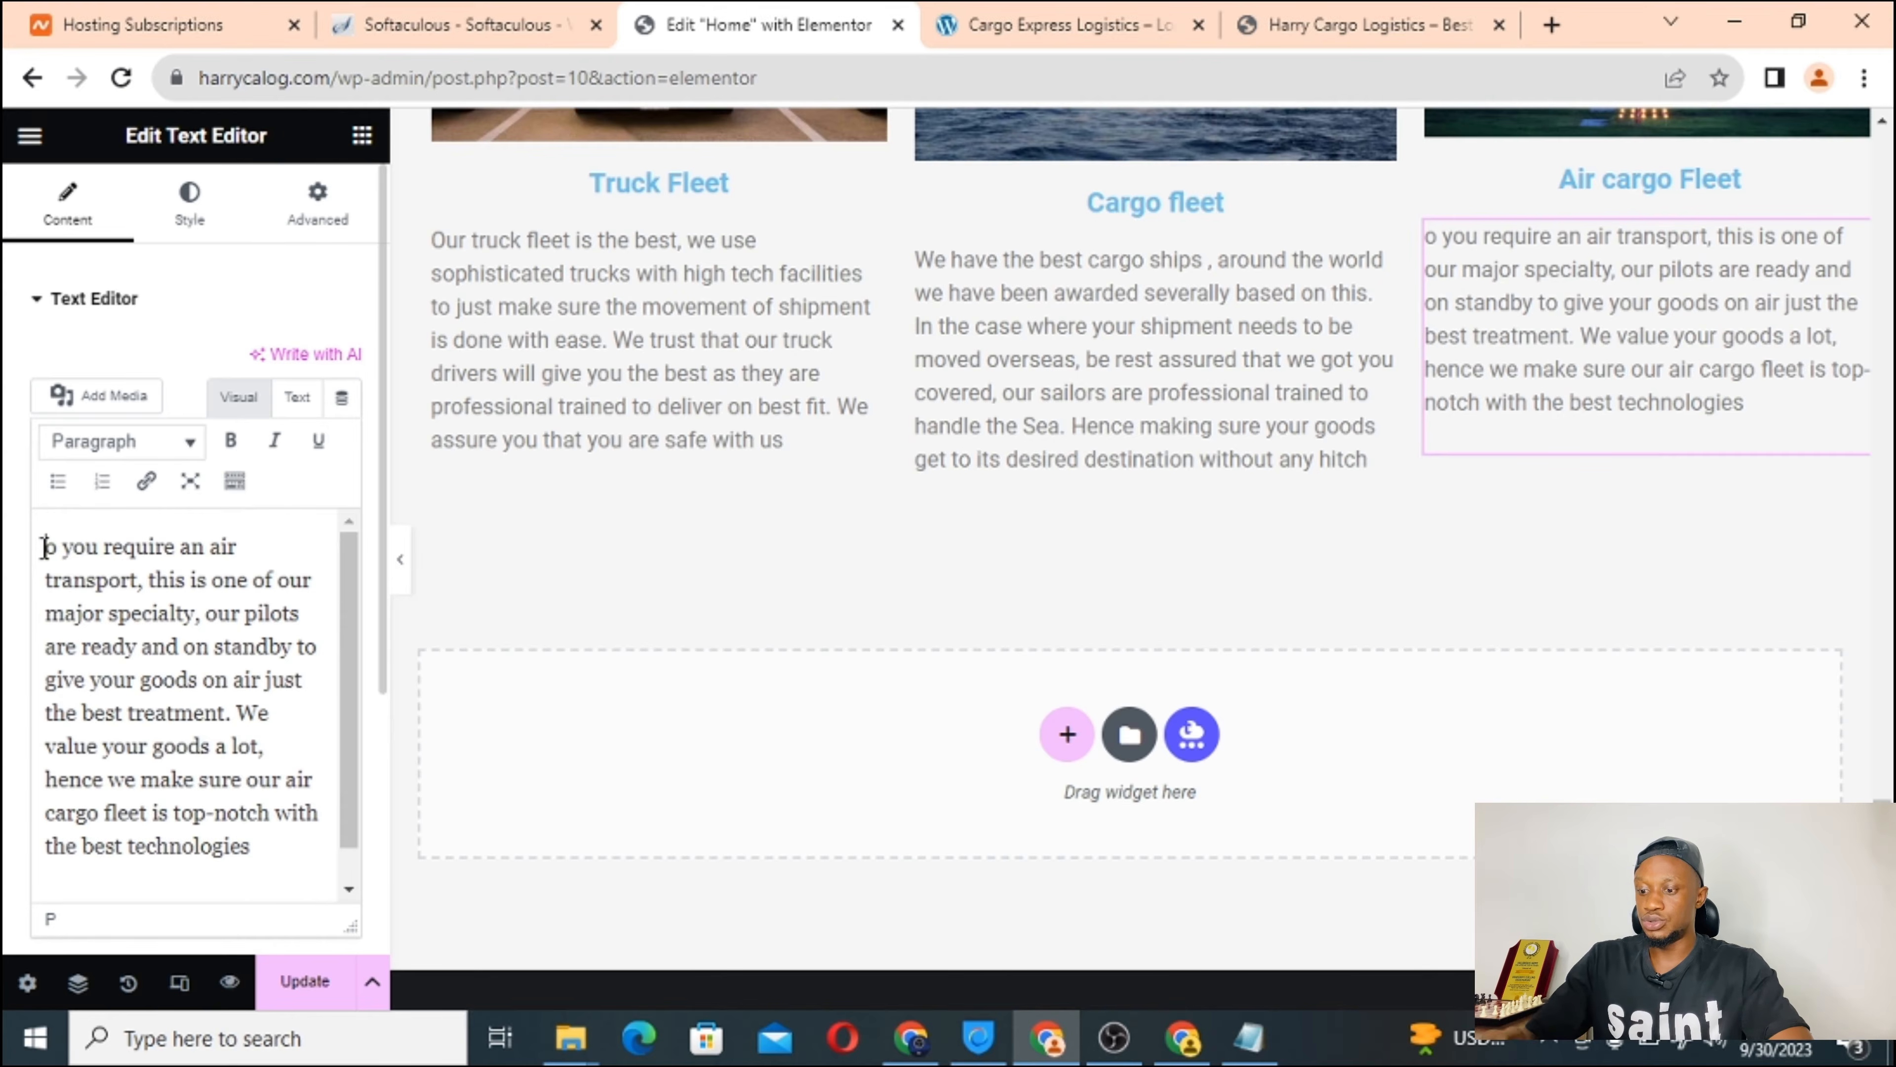
{"action": "left_click", "coordinate": [44, 548]}
{"action": "type", "text": "D"}
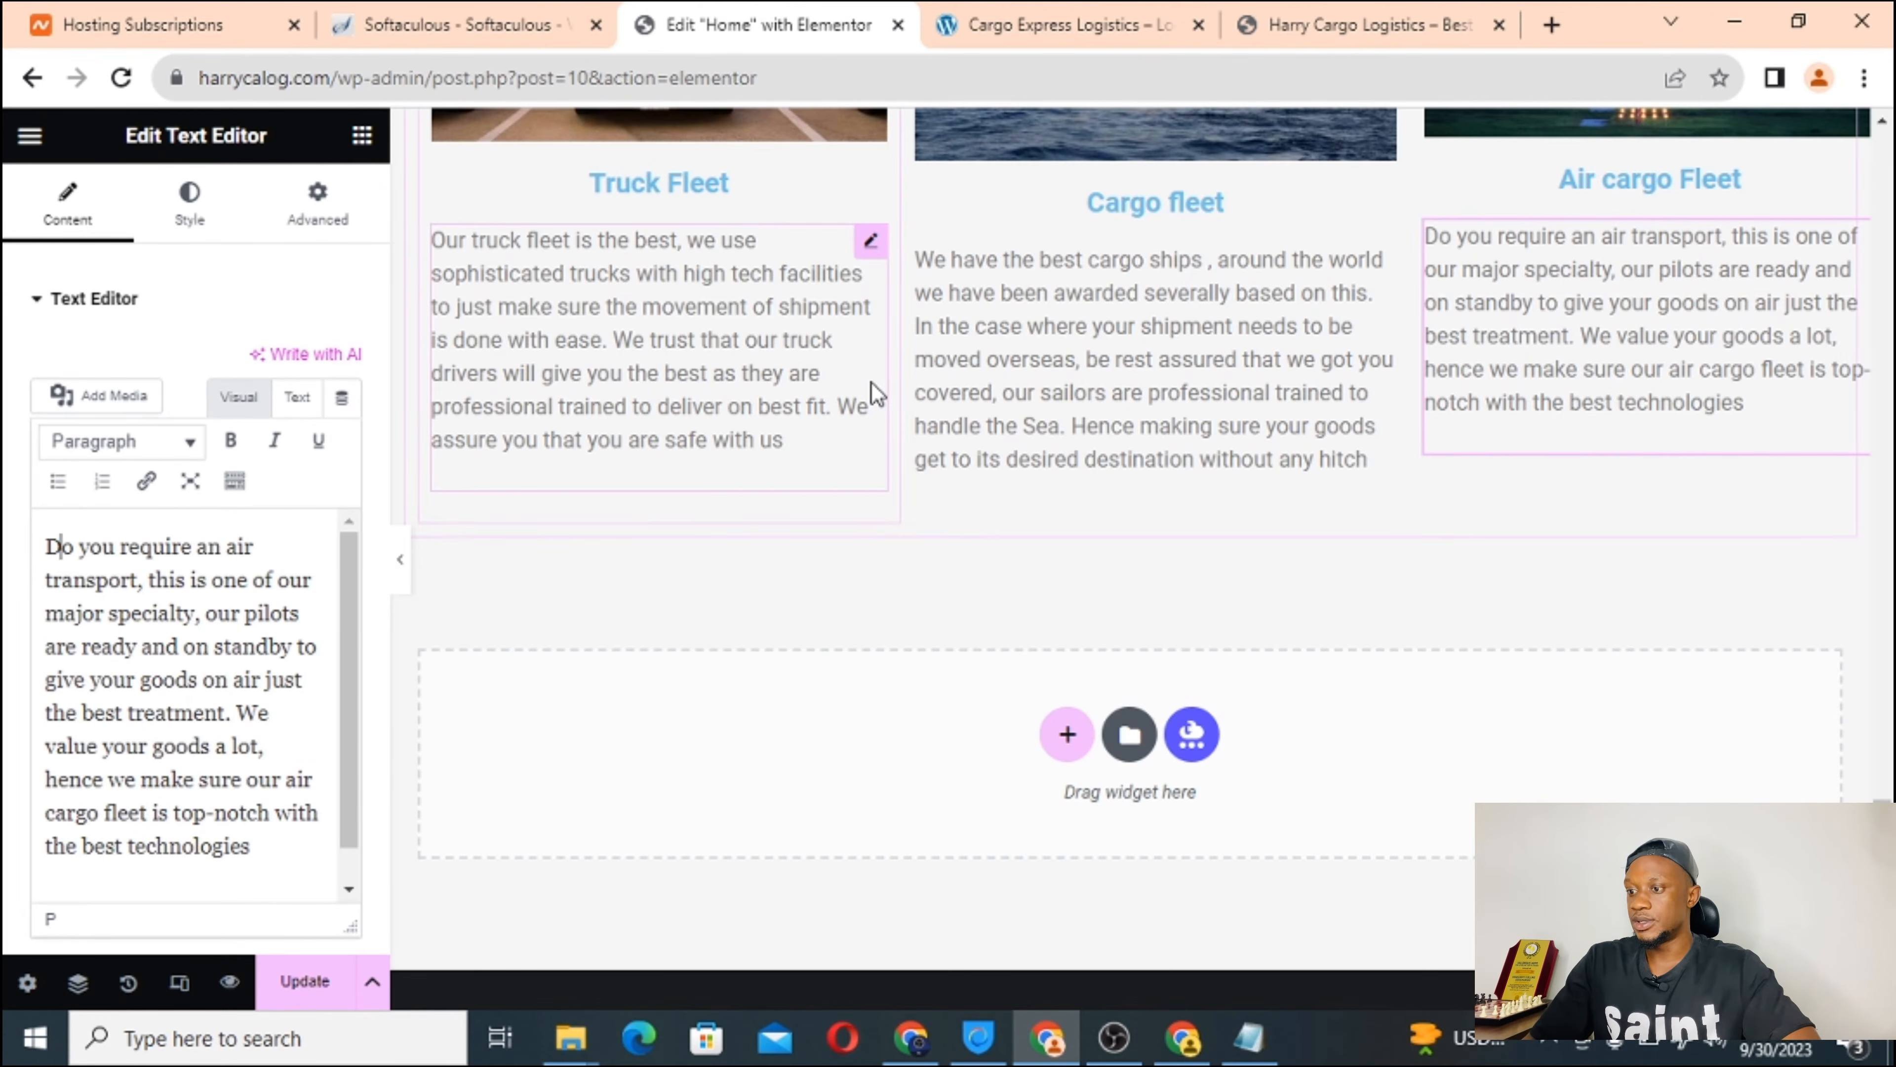
{"action": "left_click", "coordinate": [307, 985]}
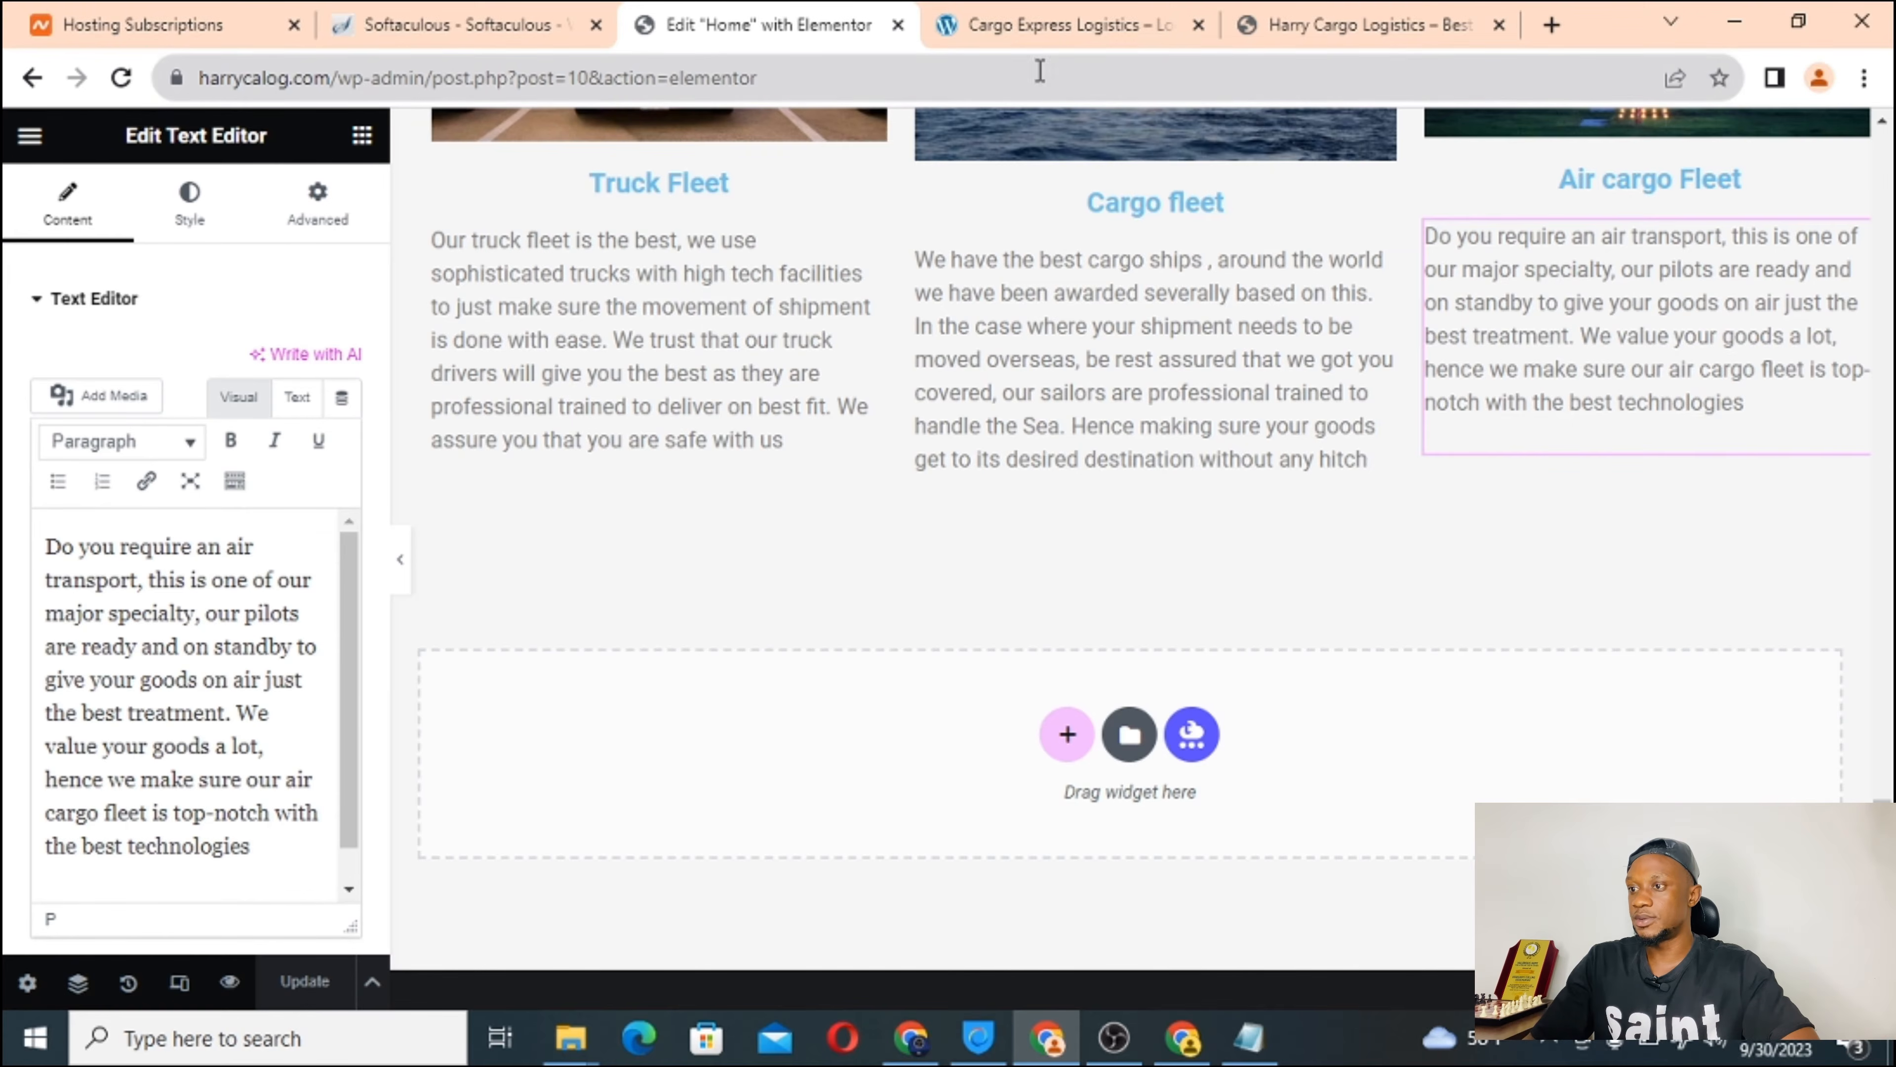
Reload the live Harry Cargo Logistics homepage and scroll through the new fleet columns.
{"action": "left_click", "coordinate": [1075, 15]}
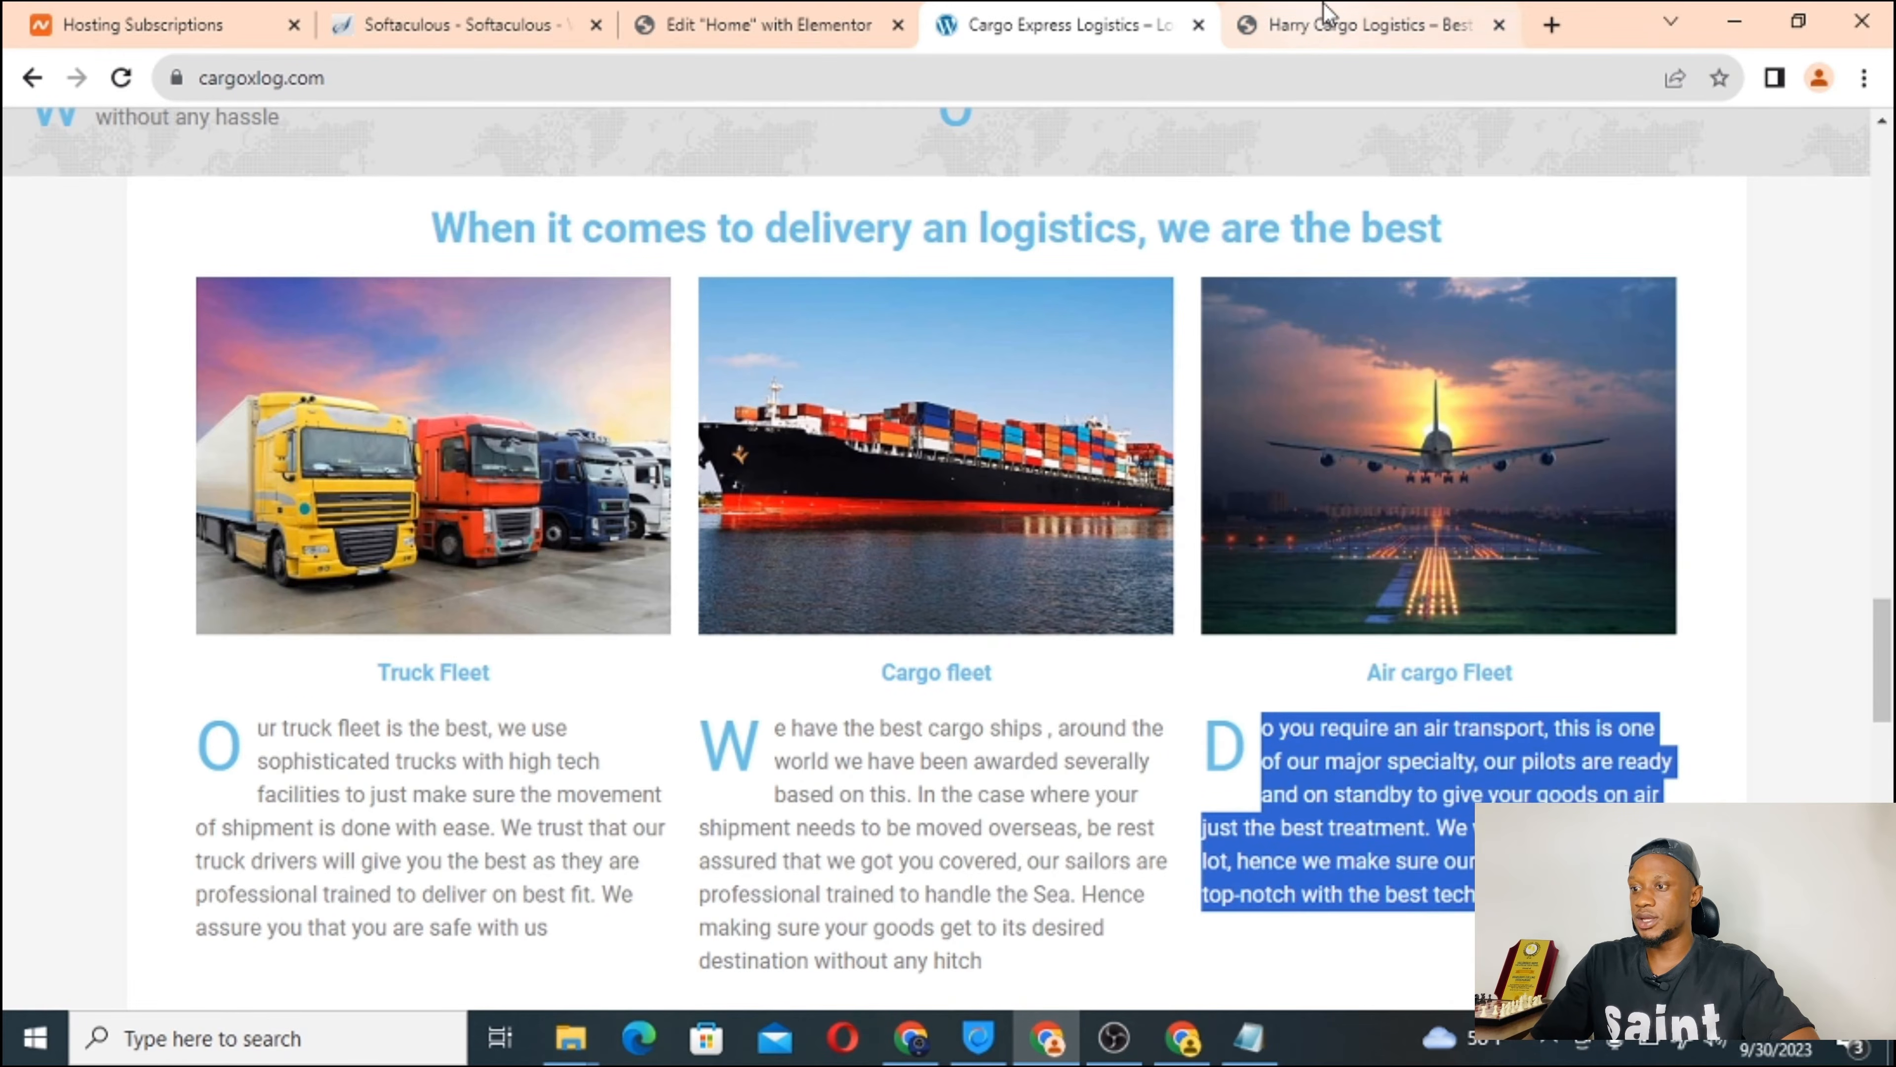
{"action": "left_click", "coordinate": [1325, 23]}
{"action": "scroll", "coordinate": [799, 529], "scroll_direction": "up", "scroll_amount": 5}
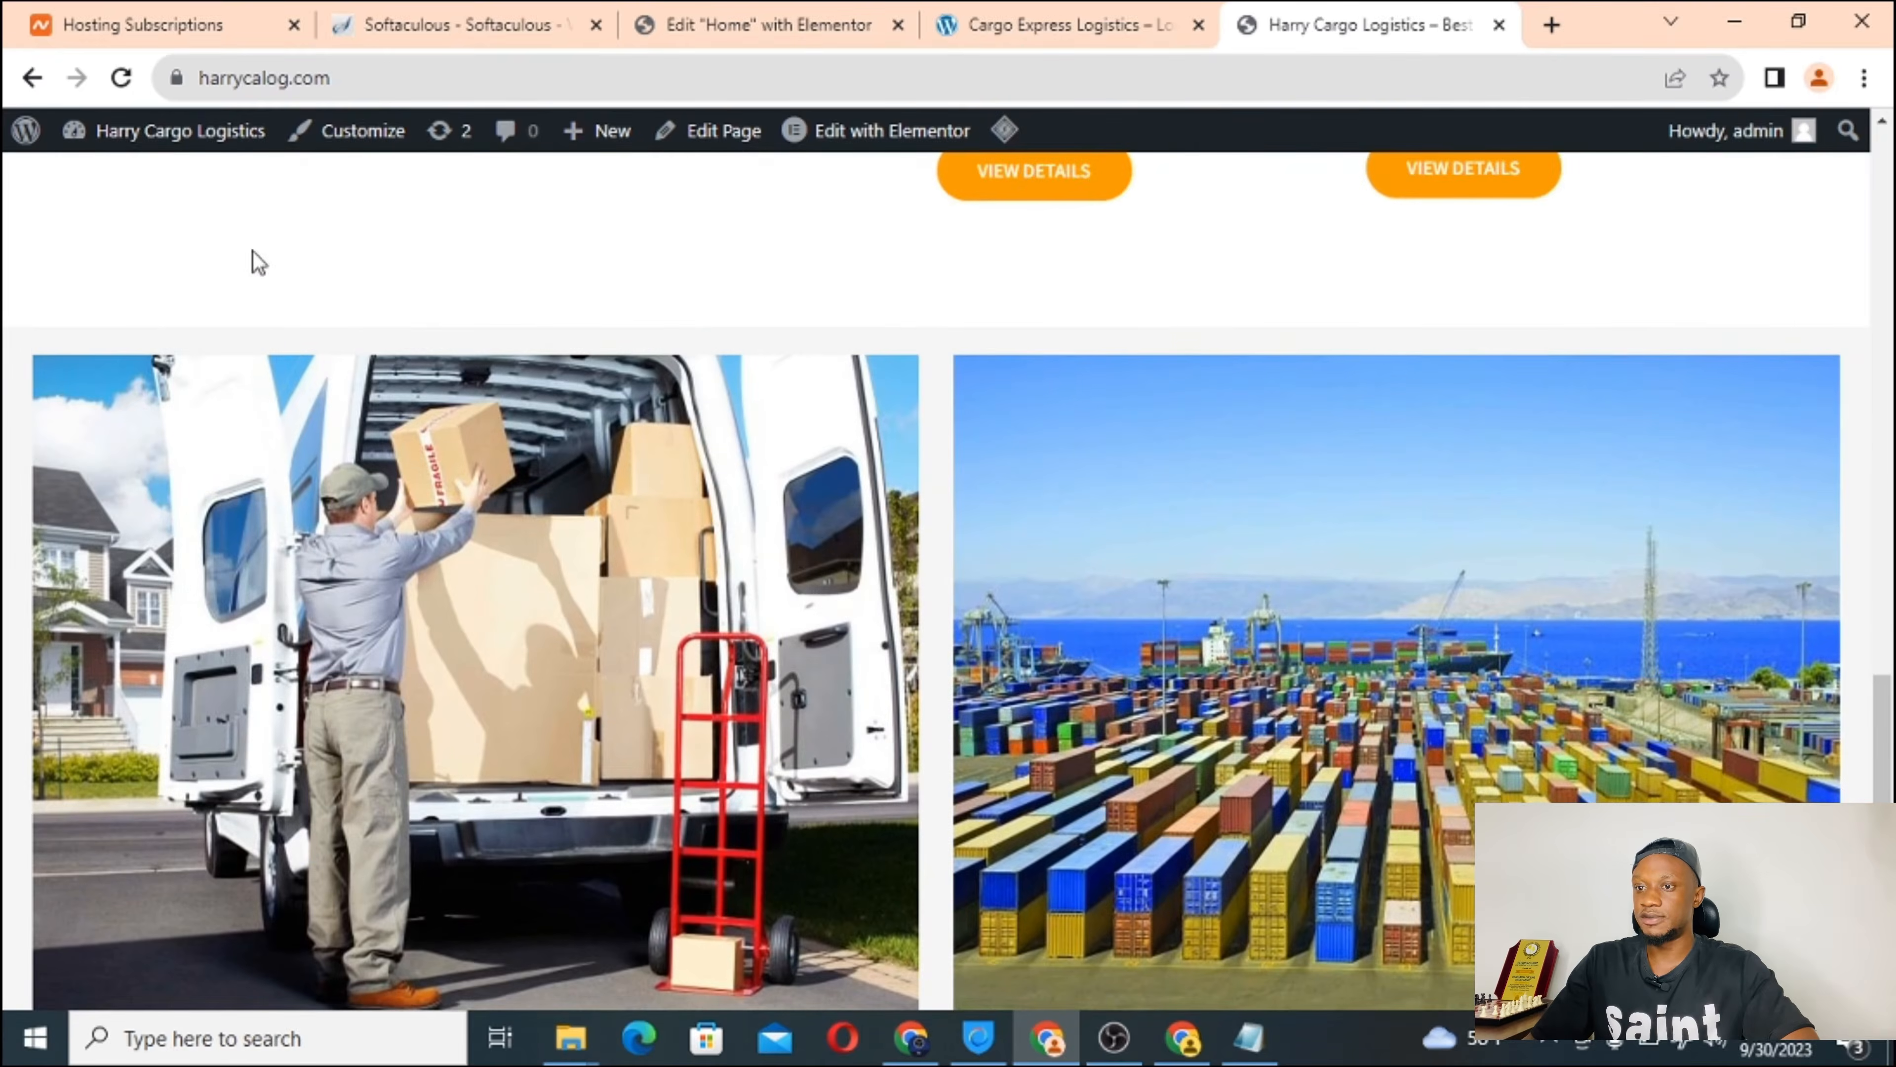
{"action": "left_click", "coordinate": [121, 77]}
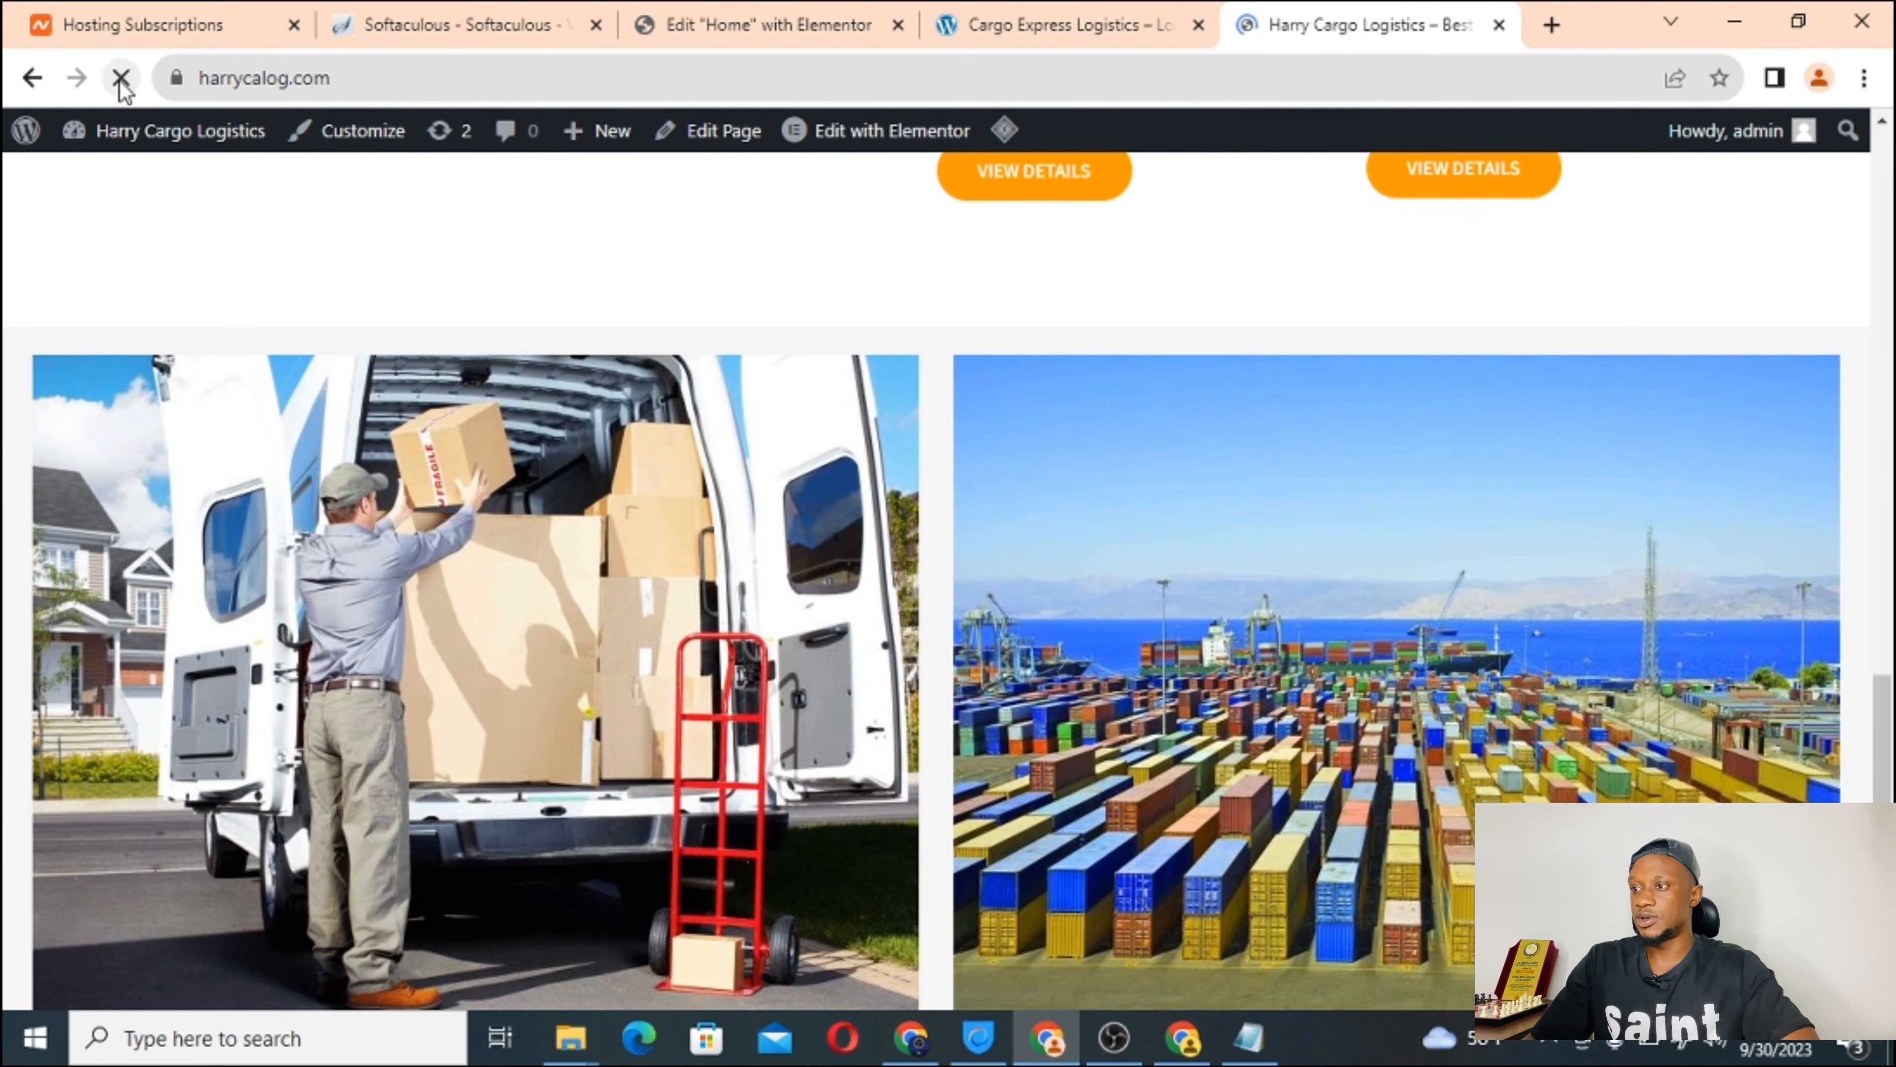
{"action": "scroll", "coordinate": [994, 523], "scroll_direction": "down", "scroll_amount": 10}
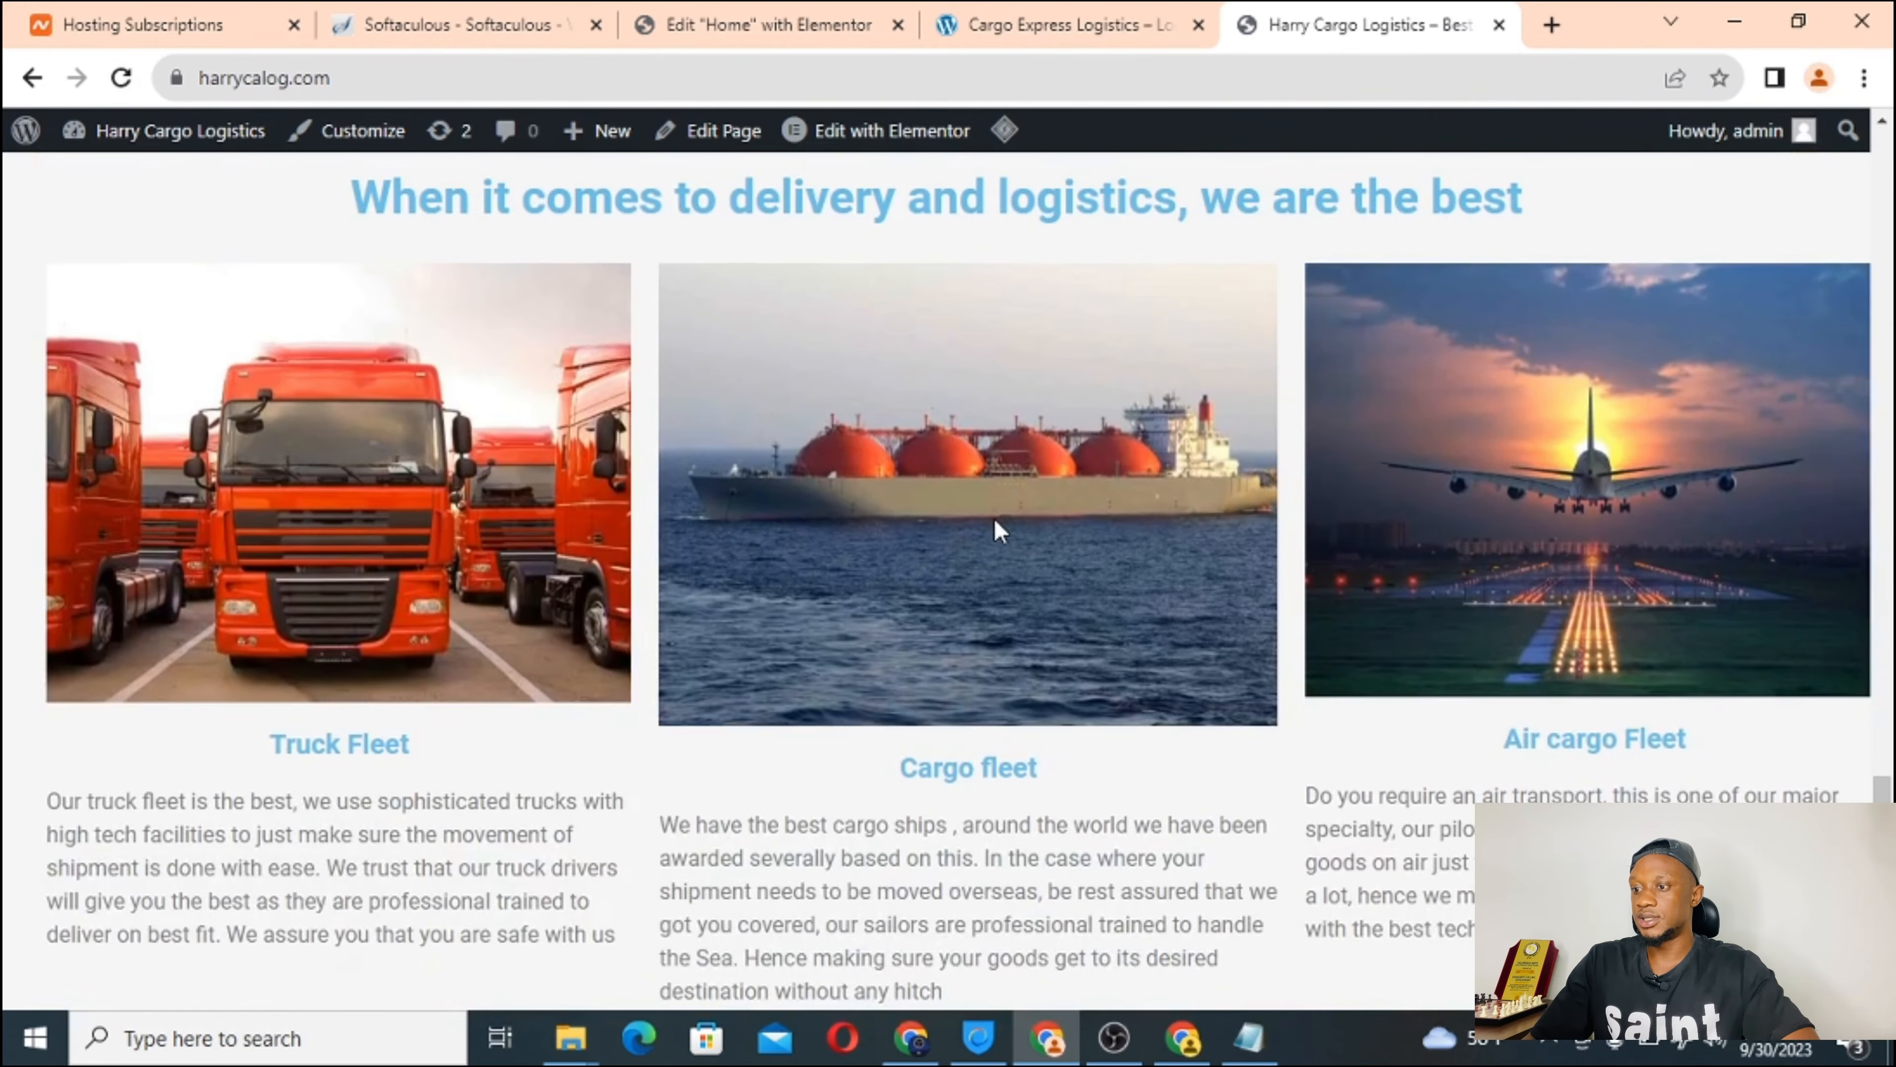
{"action": "scroll", "coordinate": [1066, 545], "scroll_direction": "down", "scroll_amount": 3}
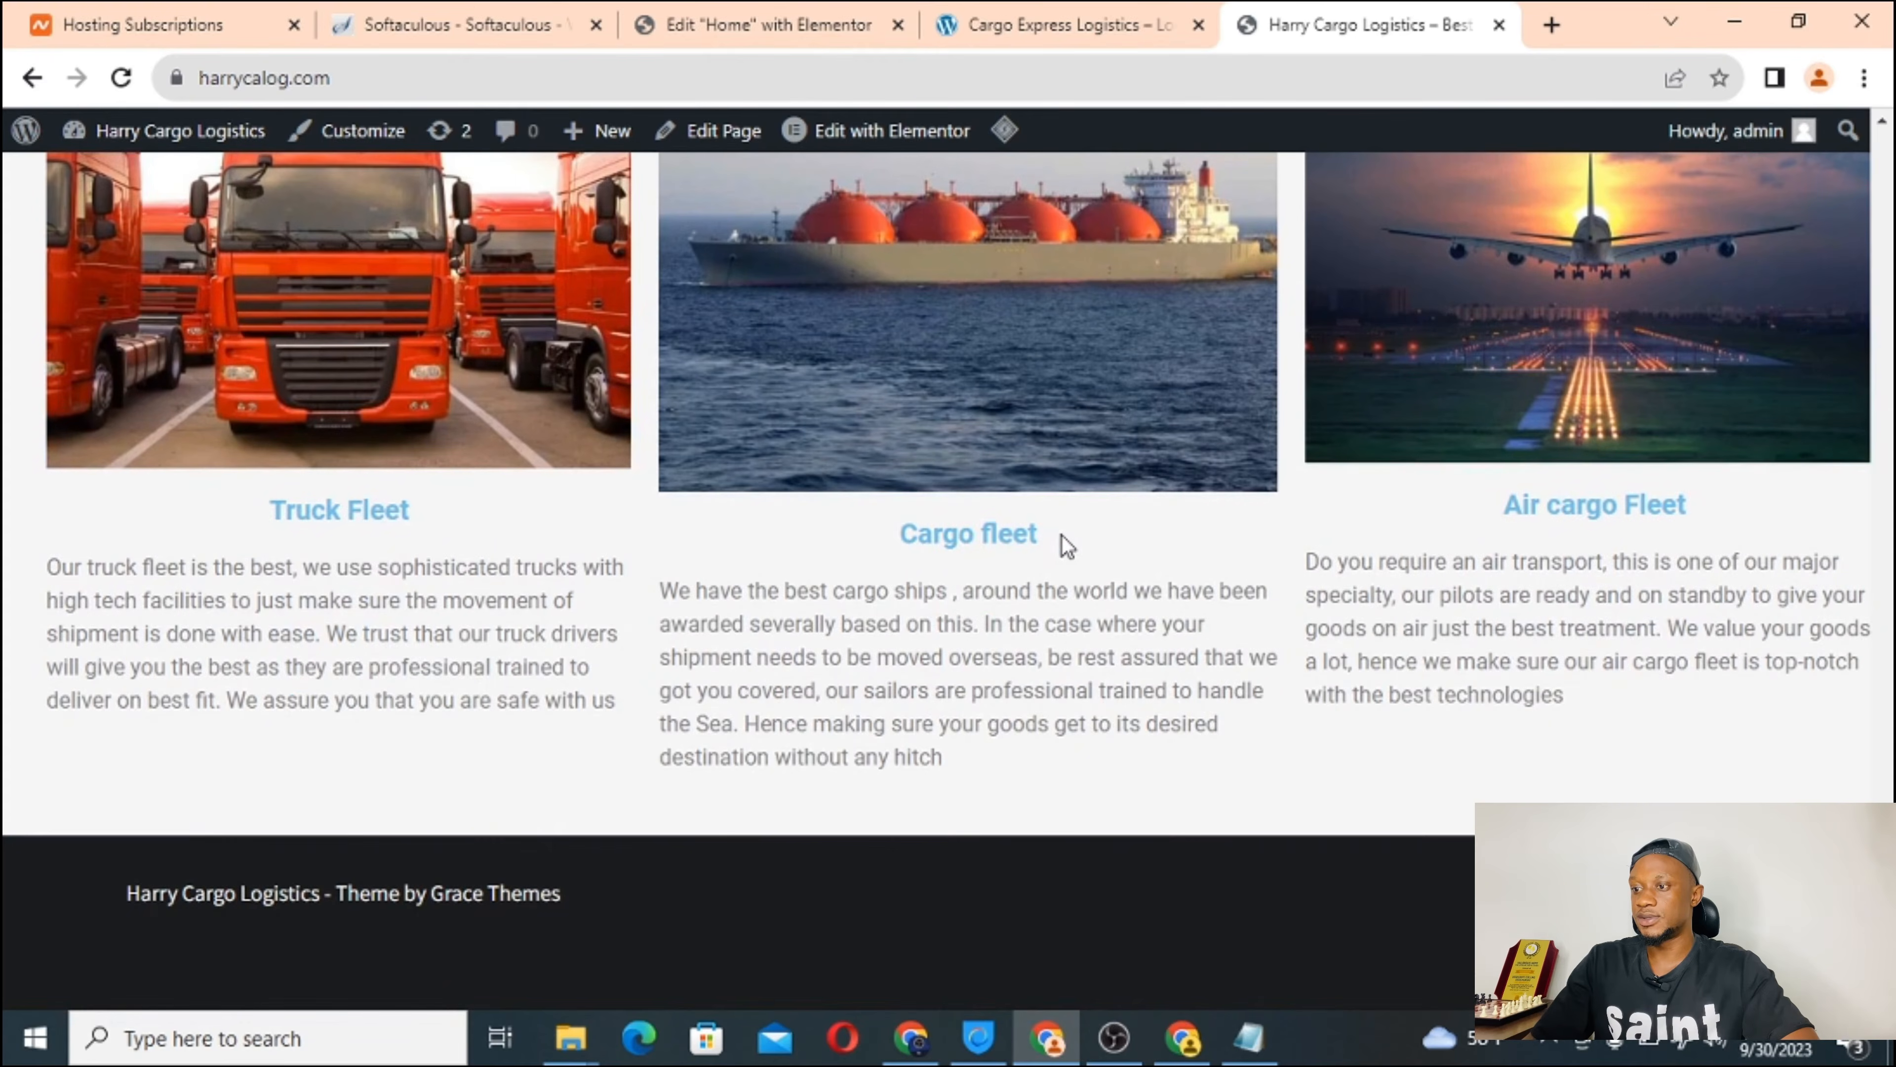
{"action": "scroll", "coordinate": [1066, 545], "scroll_direction": "up", "scroll_amount": 5}
{"action": "scroll", "coordinate": [1066, 545], "scroll_direction": "down", "scroll_amount": 2}
{"action": "scroll", "coordinate": [1067, 545], "scroll_direction": "down", "scroll_amount": 3}
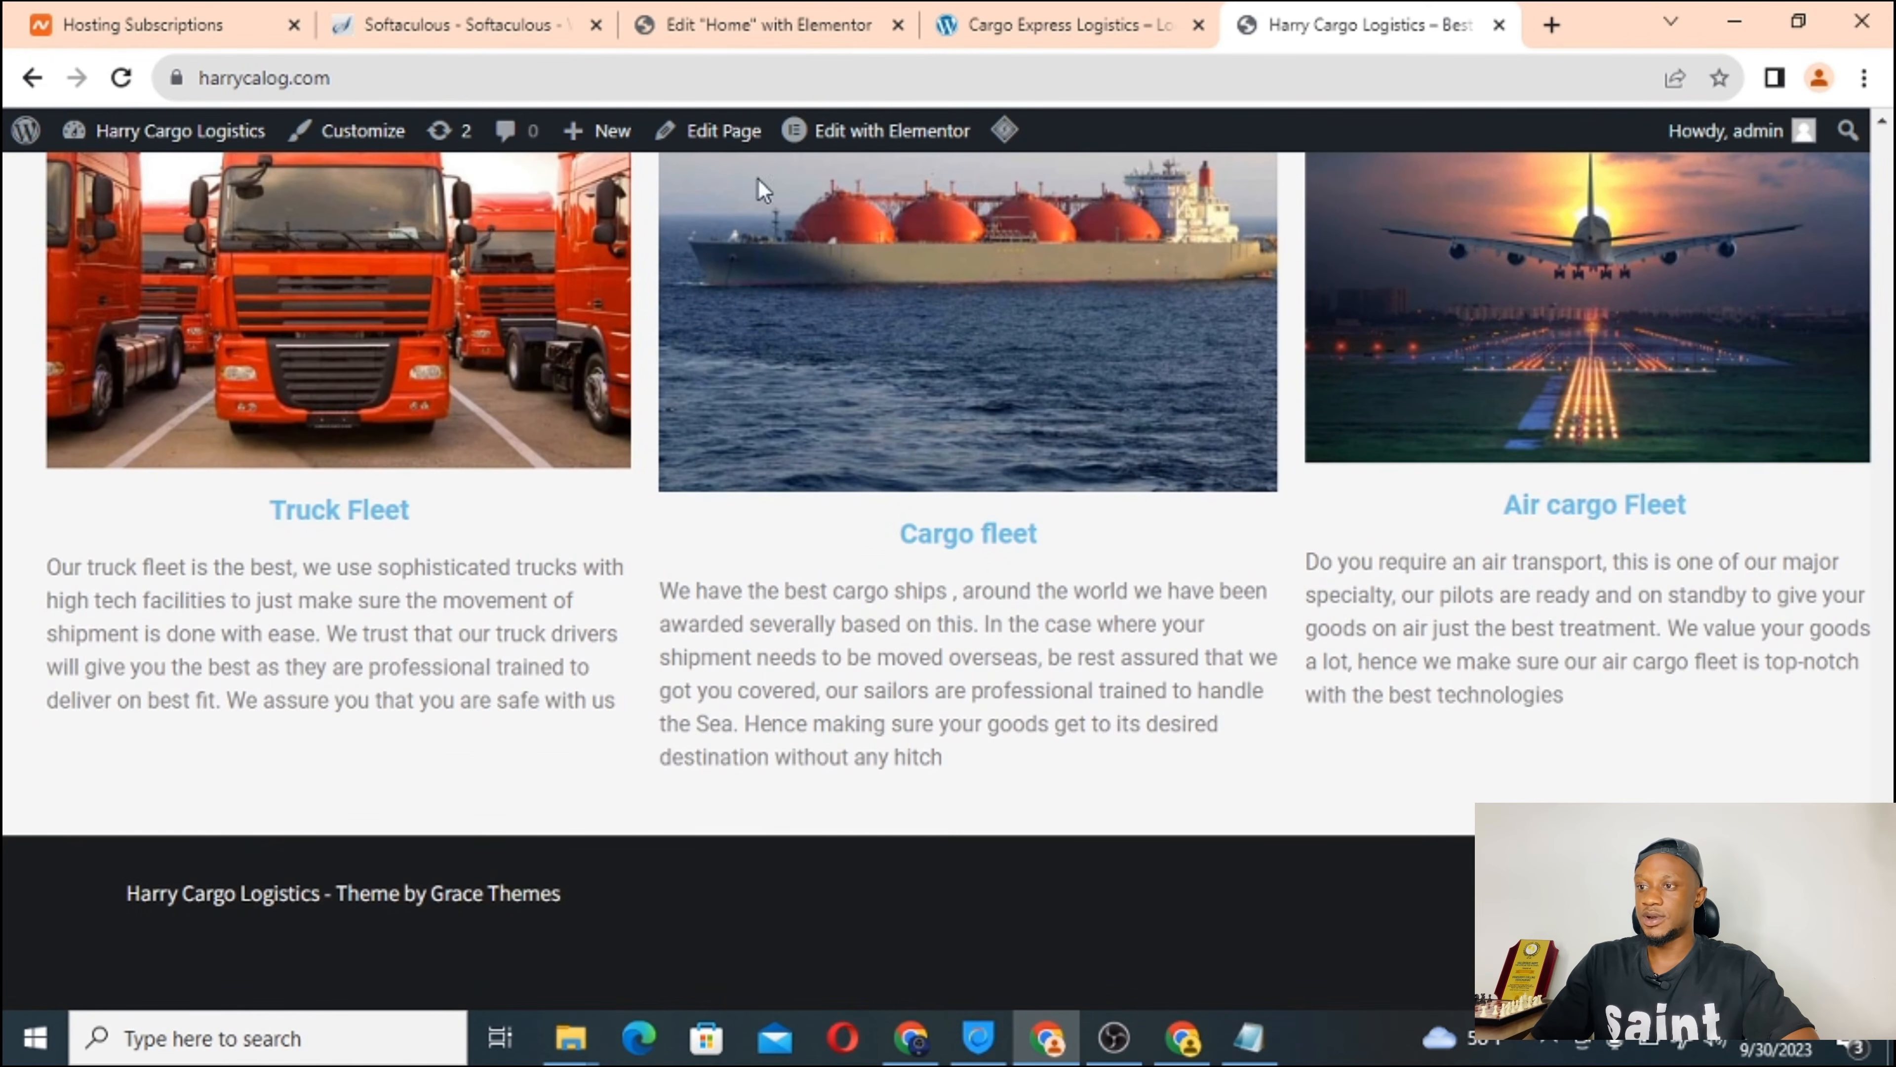
Compare the reference Cargo Express page against the live homepage section by section.
{"action": "left_click", "coordinate": [747, 21]}
{"action": "left_click", "coordinate": [993, 18]}
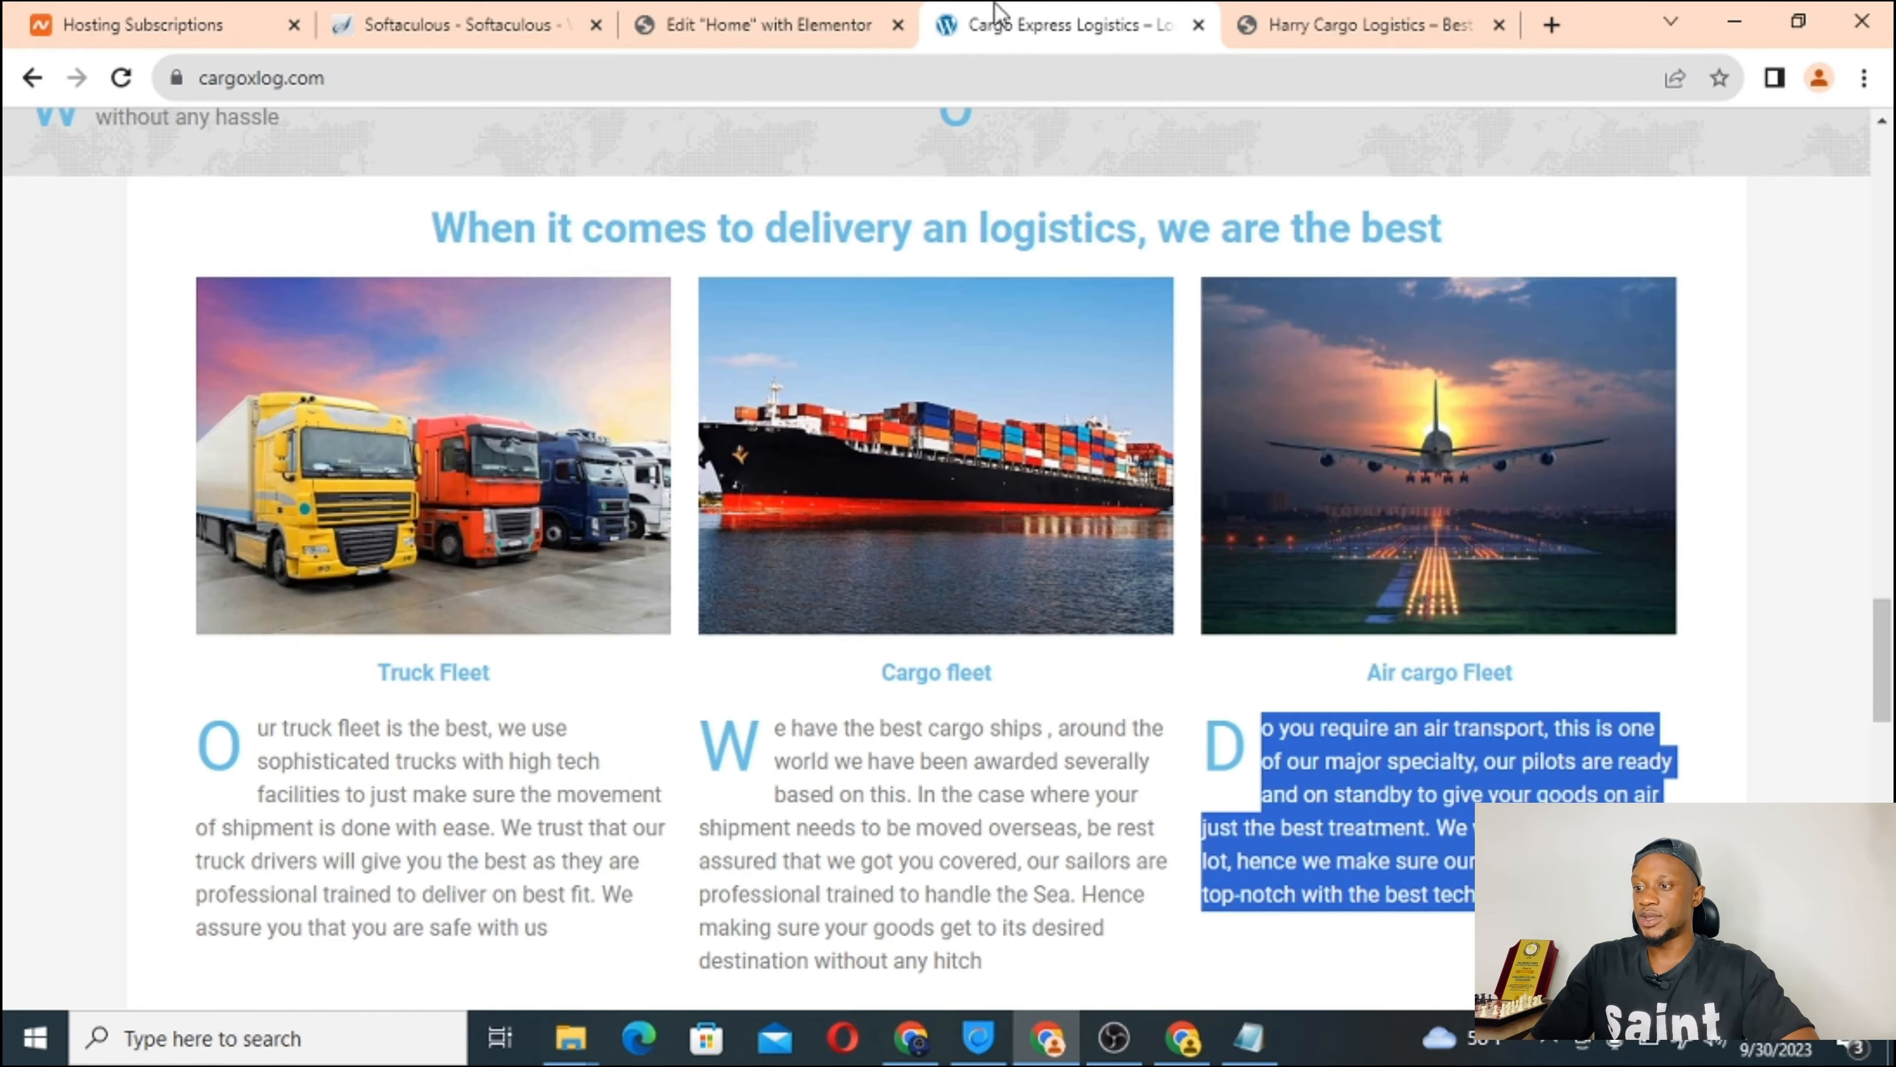
{"action": "scroll", "coordinate": [894, 723], "scroll_direction": "down", "scroll_amount": 10}
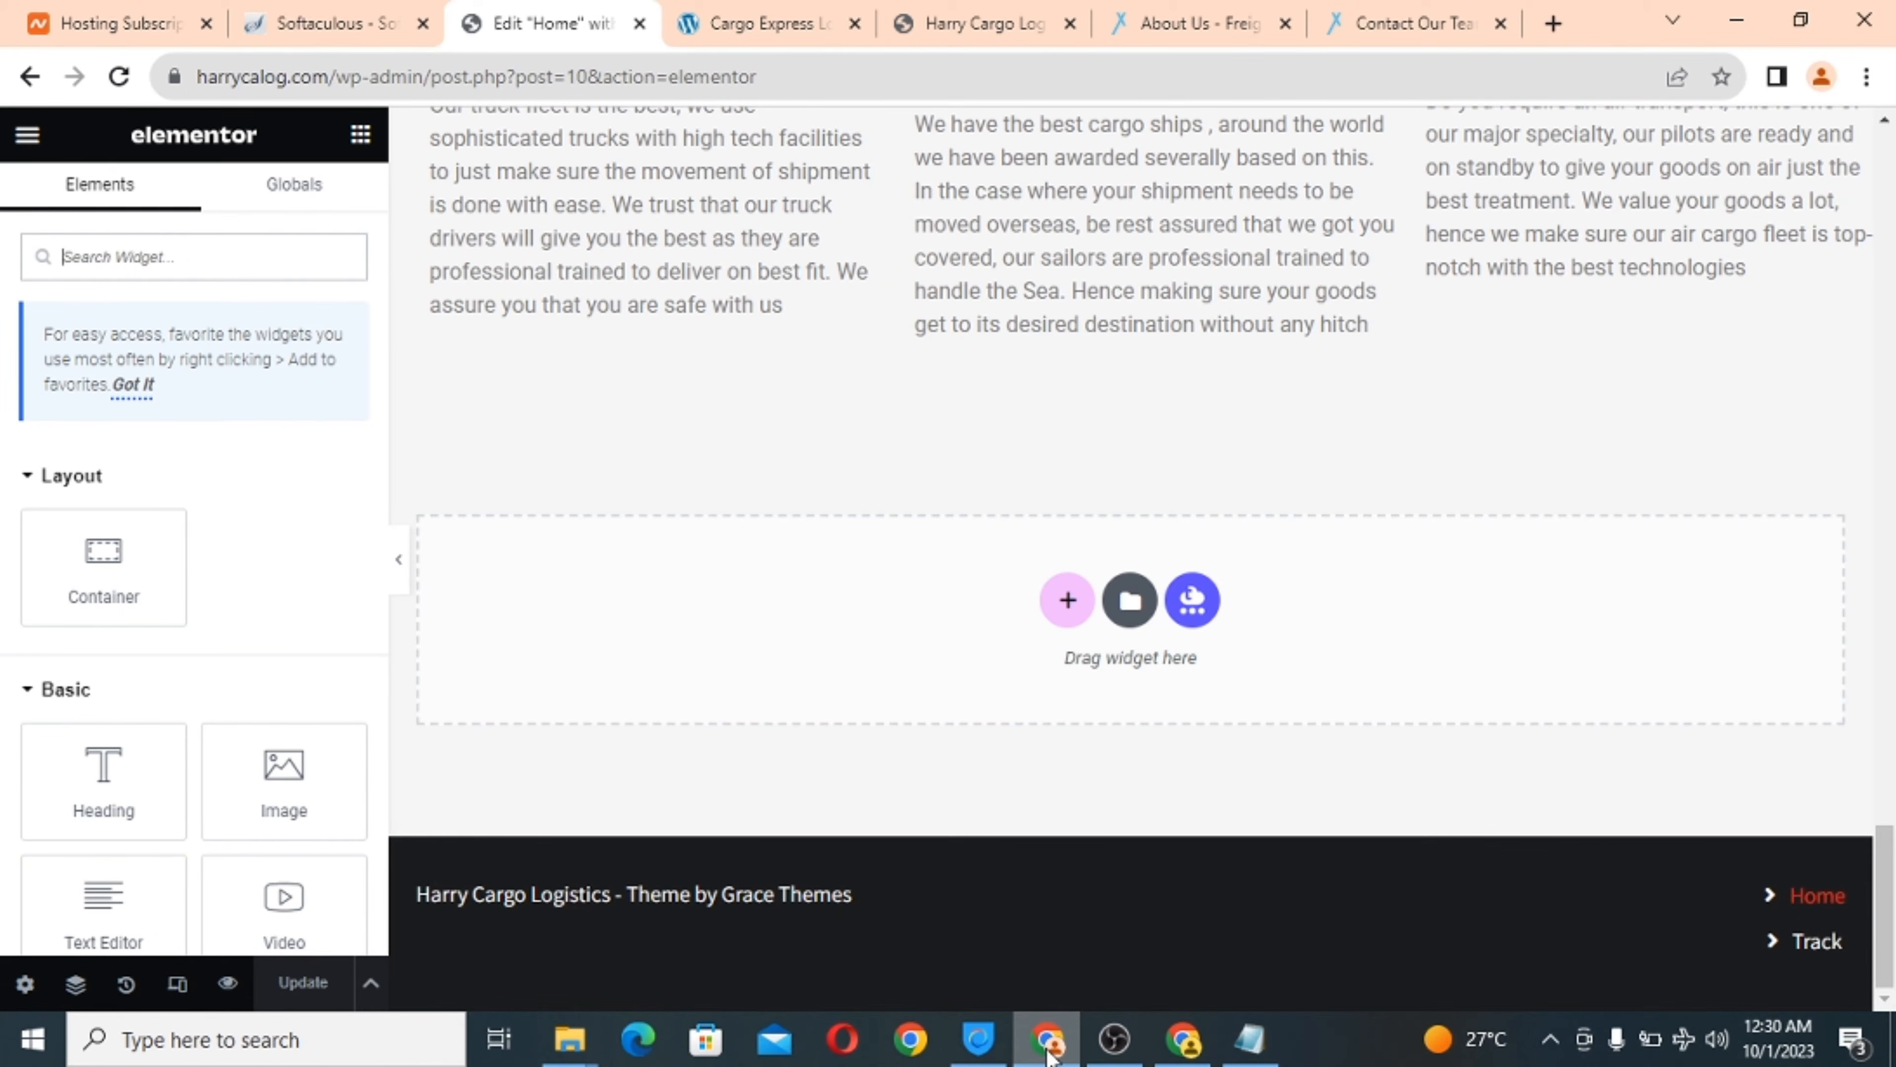
{"action": "scroll", "coordinate": [816, 529], "scroll_direction": "up", "scroll_amount": 5}
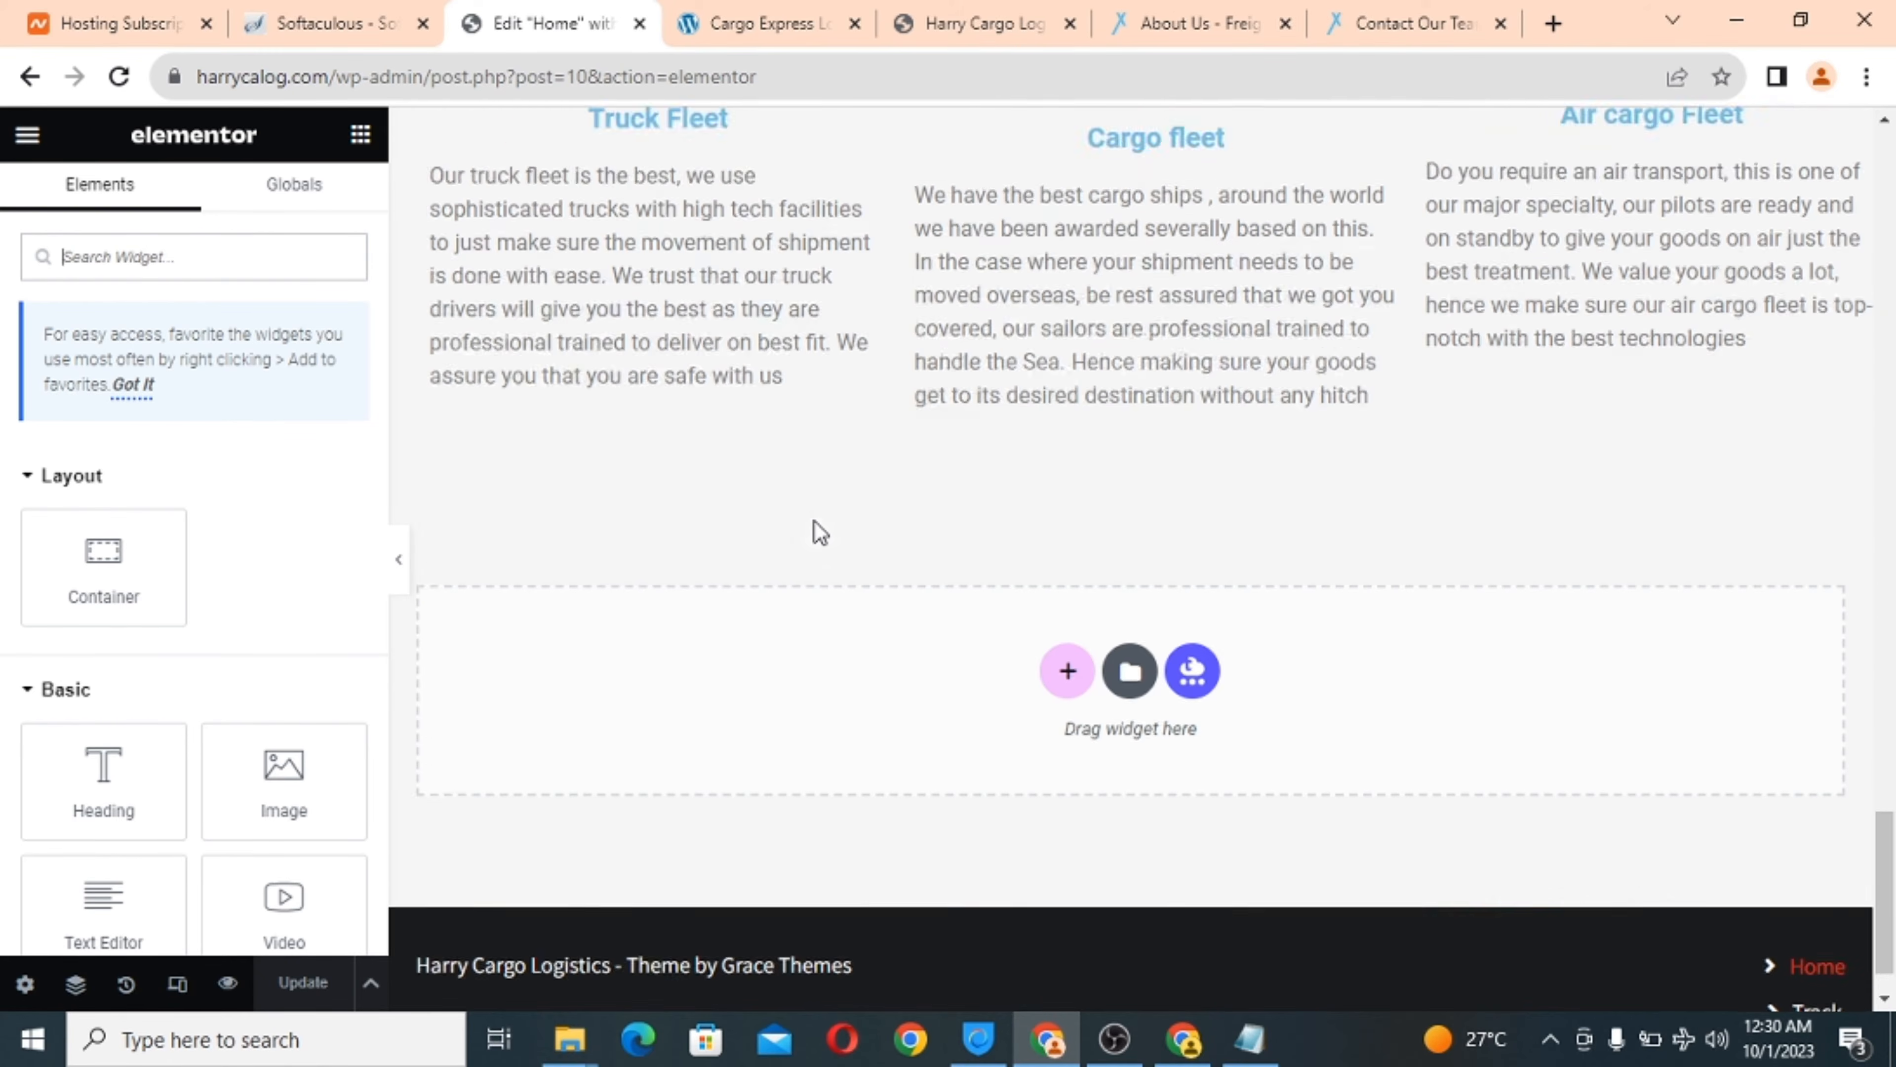
{"action": "scroll", "coordinate": [817, 529], "scroll_direction": "up", "scroll_amount": 1}
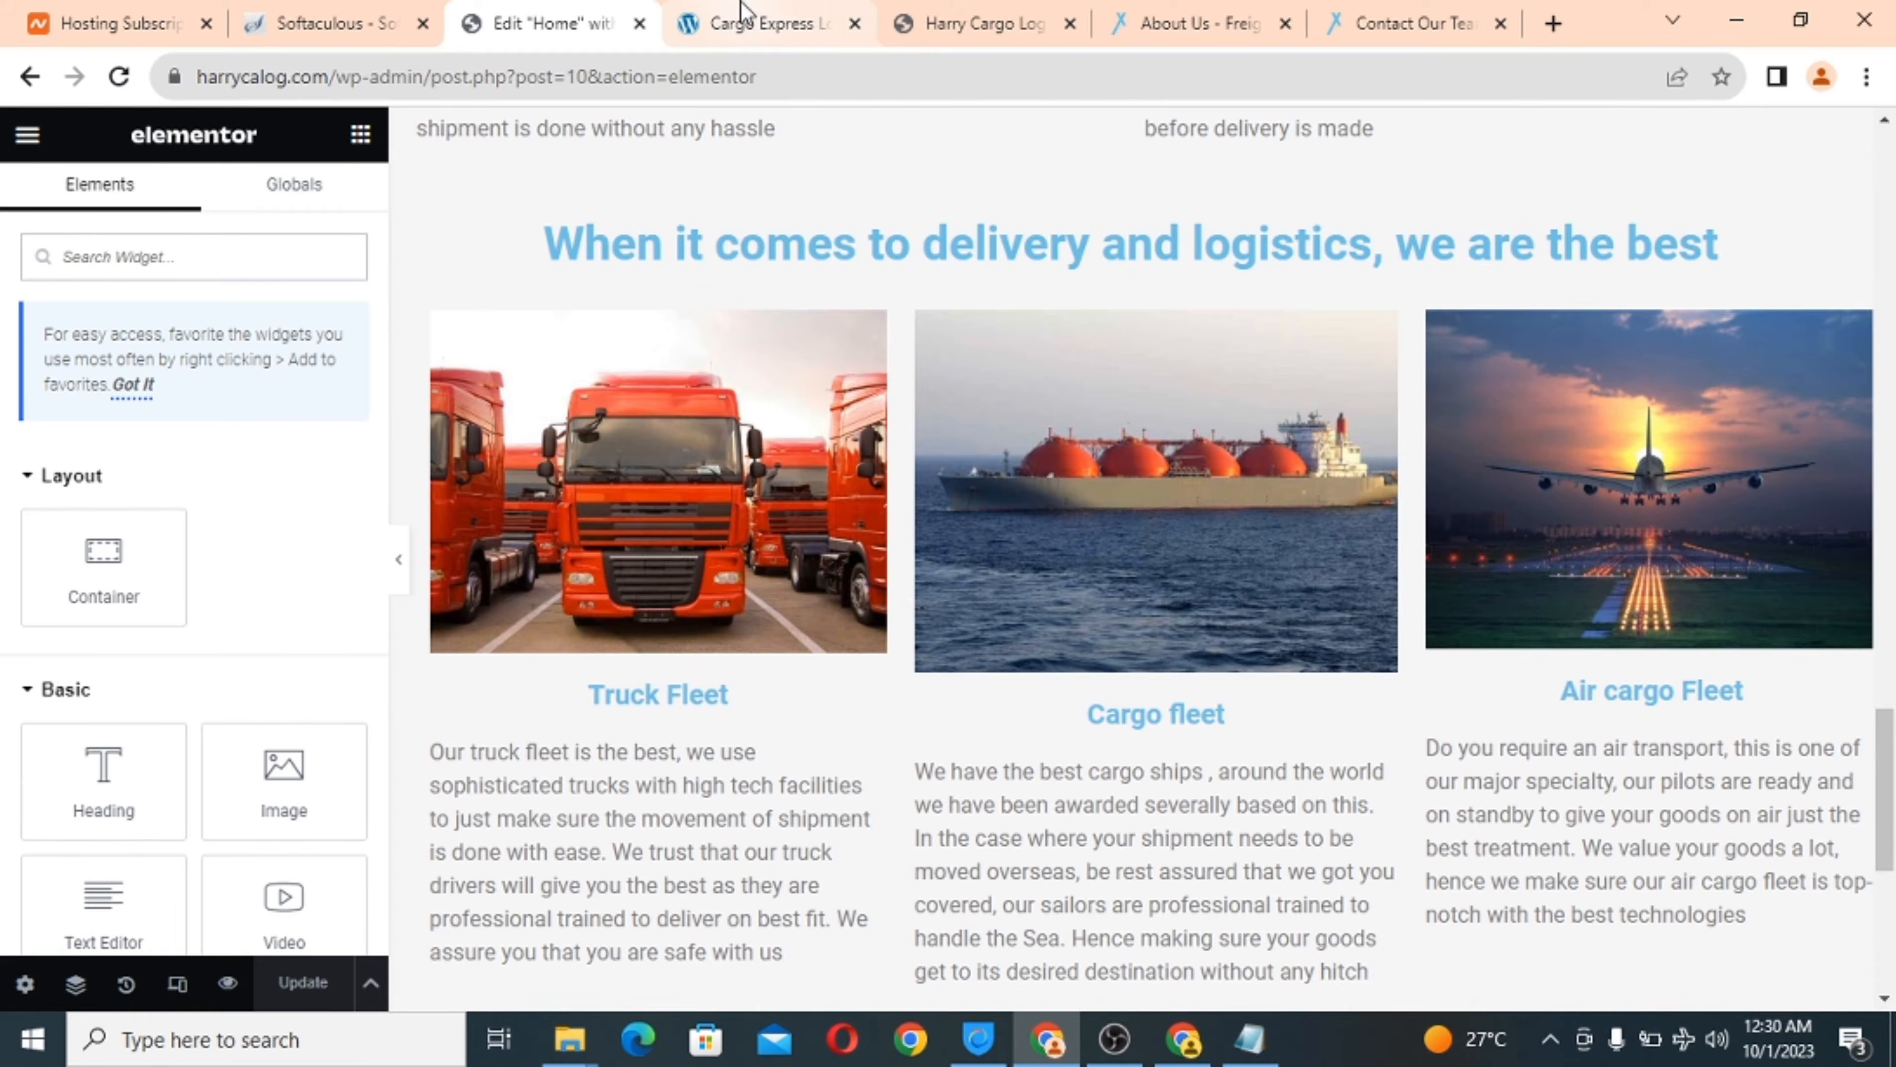
{"action": "left_click", "coordinate": [743, 17]}
{"action": "scroll", "coordinate": [902, 598], "scroll_direction": "up", "scroll_amount": 2}
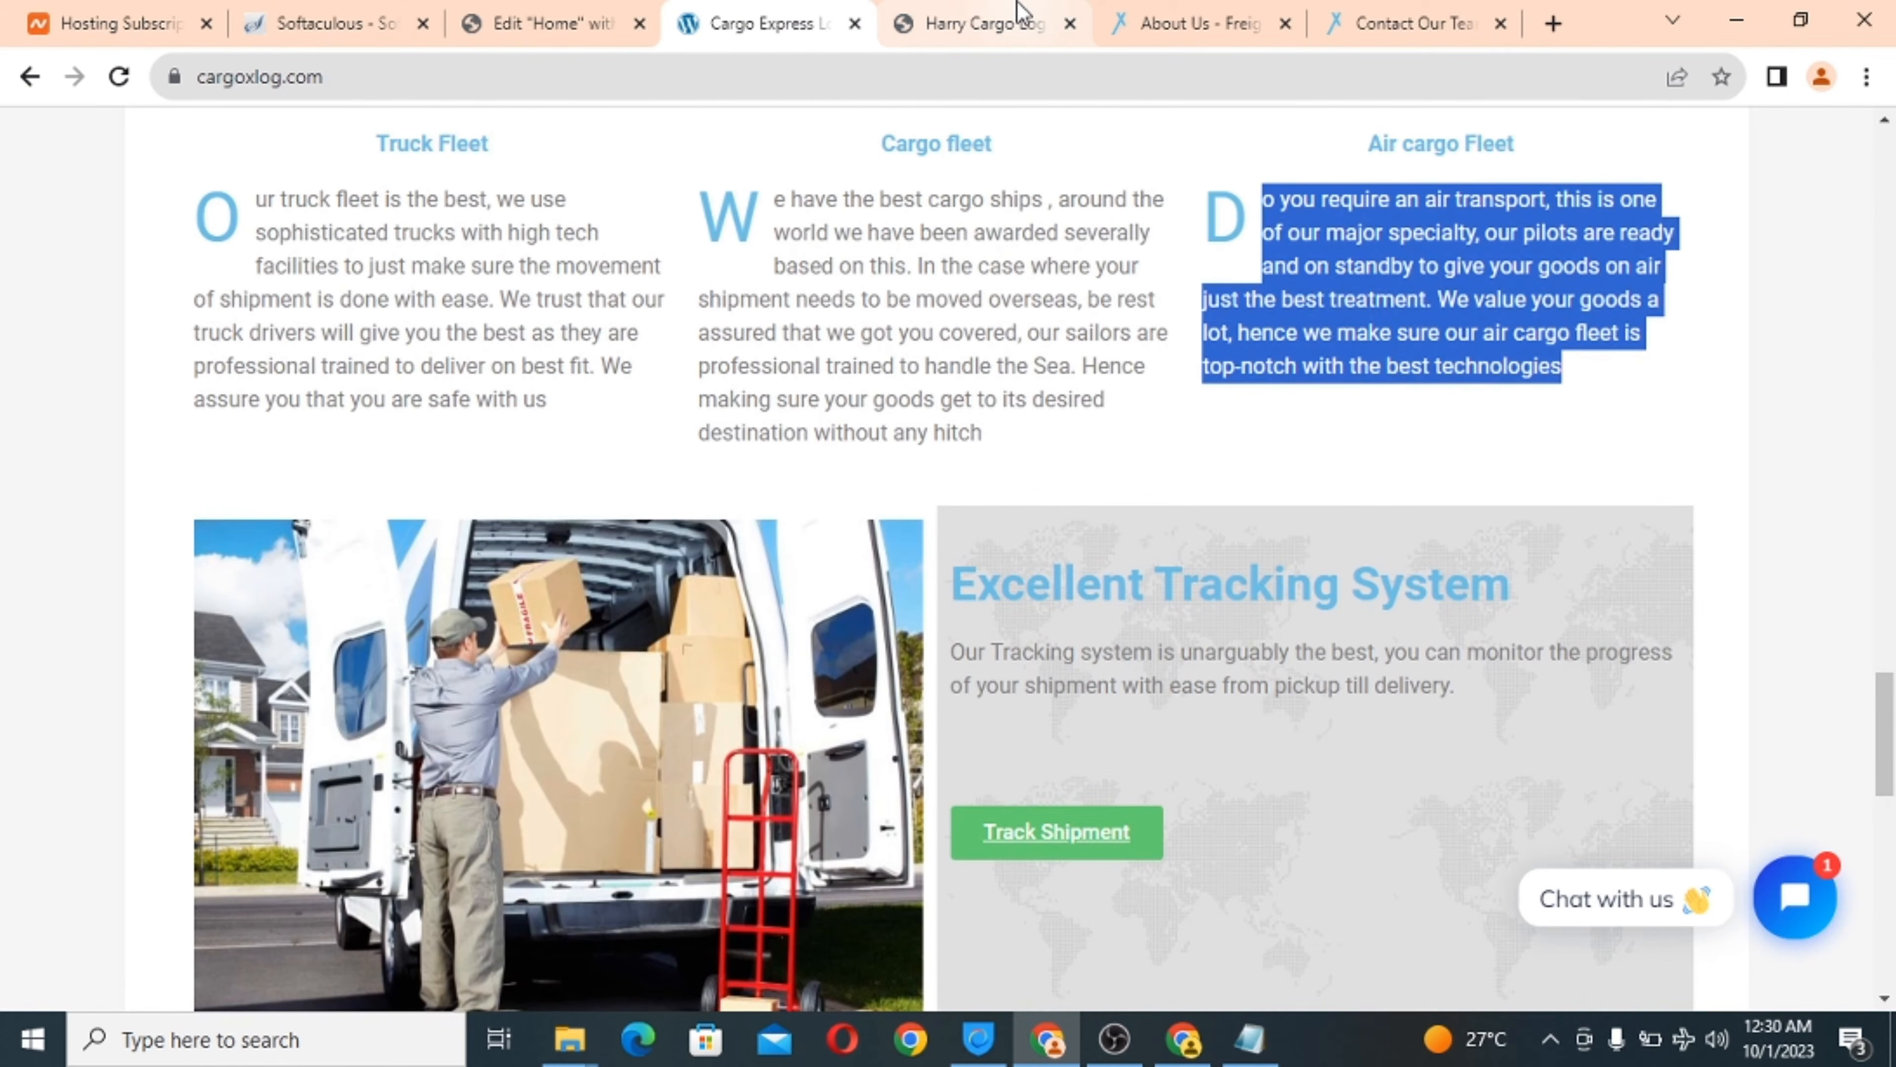
{"action": "left_click", "coordinate": [1012, 30]}
{"action": "scroll", "coordinate": [830, 580], "scroll_direction": "up", "scroll_amount": 8}
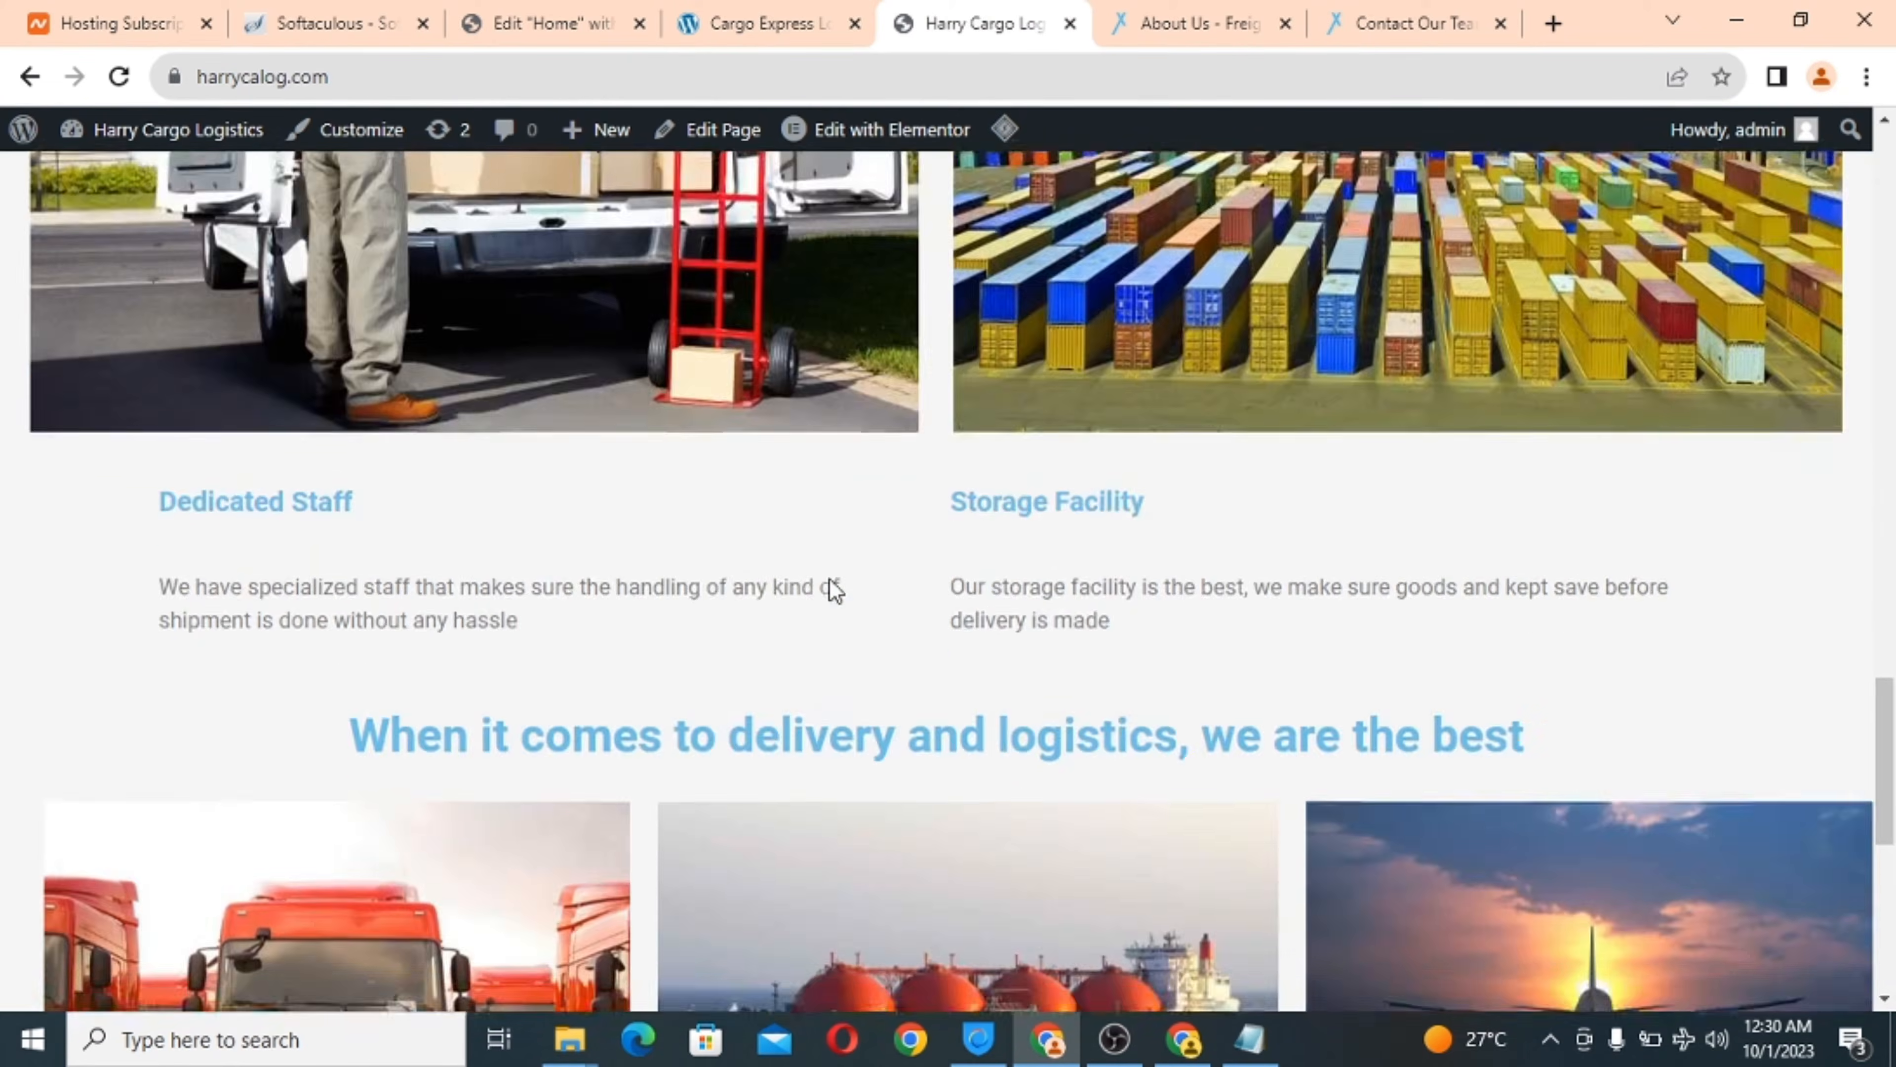
{"action": "scroll", "coordinate": [829, 583], "scroll_direction": "down", "scroll_amount": 8}
Settle on the Cargo Express delivery photo and Excellent Tracking System panel.
{"action": "left_click", "coordinate": [758, 6]}
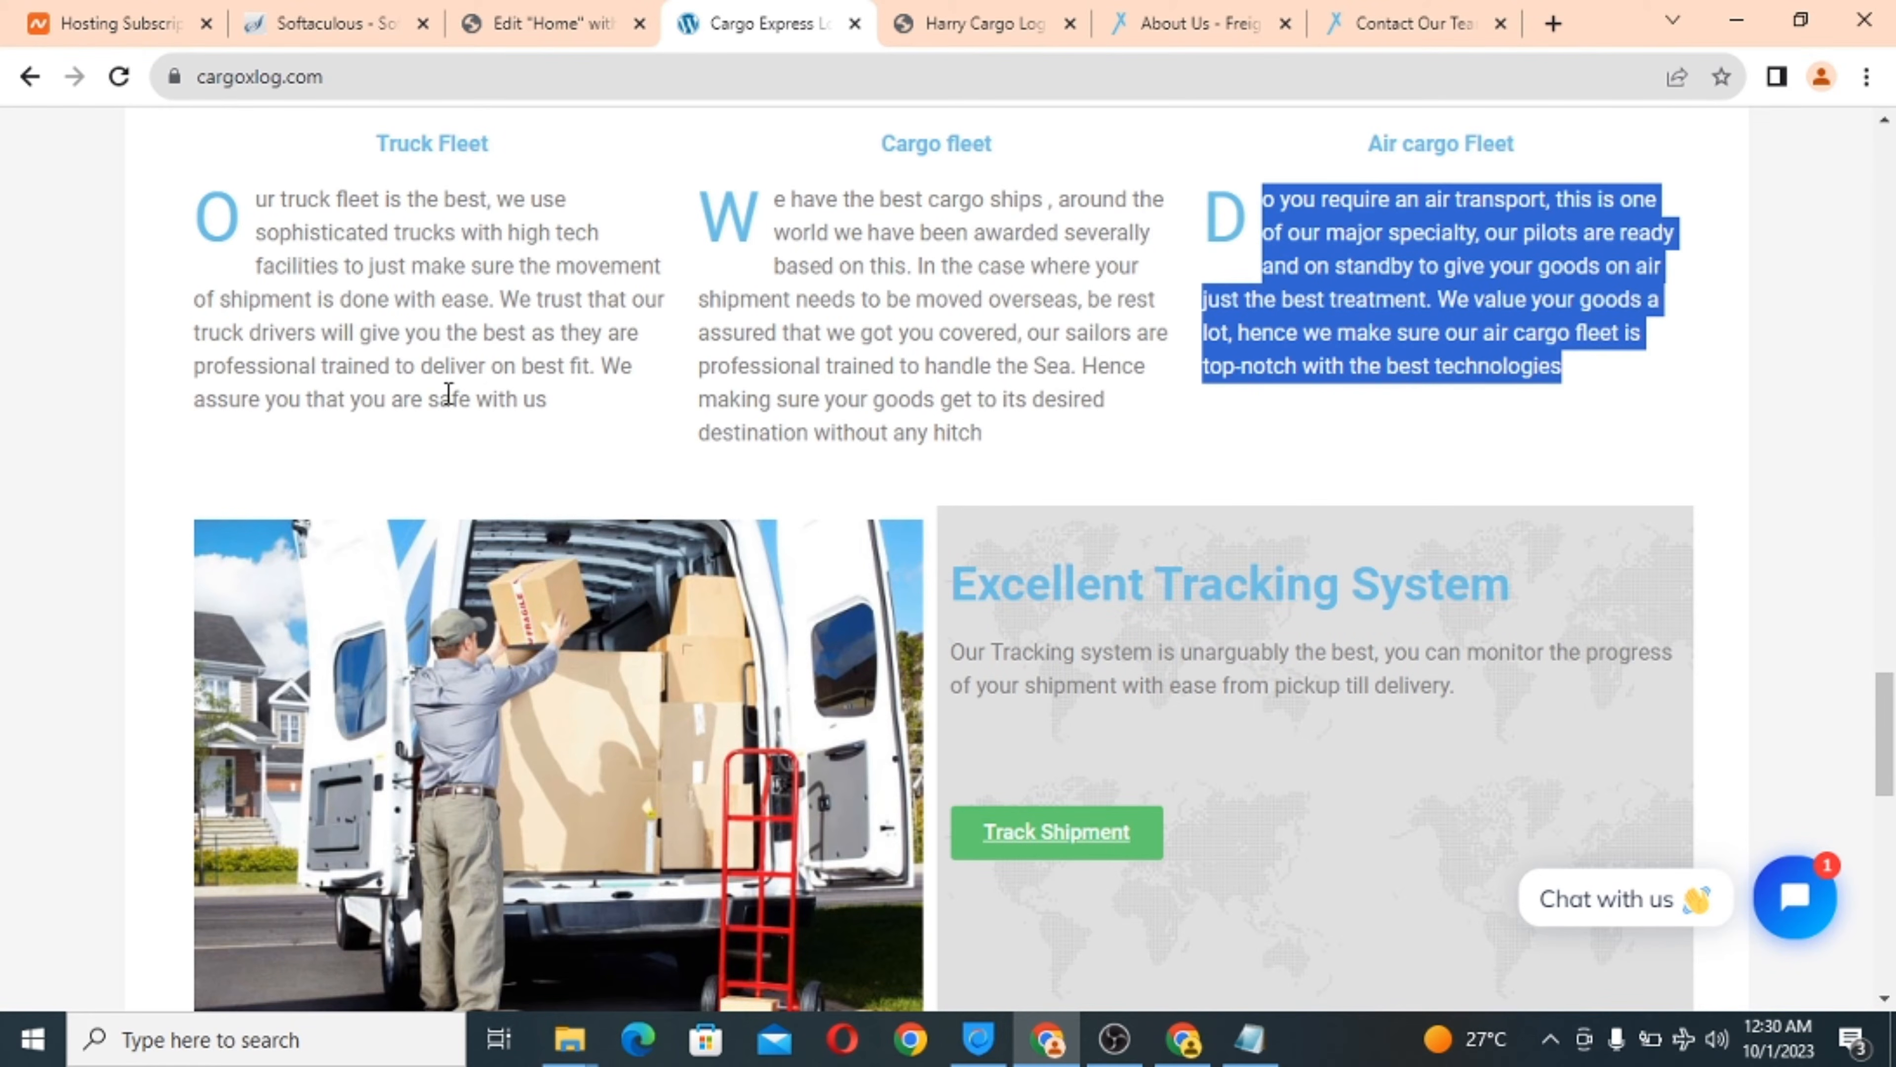
{"action": "scroll", "coordinate": [448, 393], "scroll_direction": "up", "scroll_amount": 3}
{"action": "scroll", "coordinate": [448, 393], "scroll_direction": "down", "scroll_amount": 3}
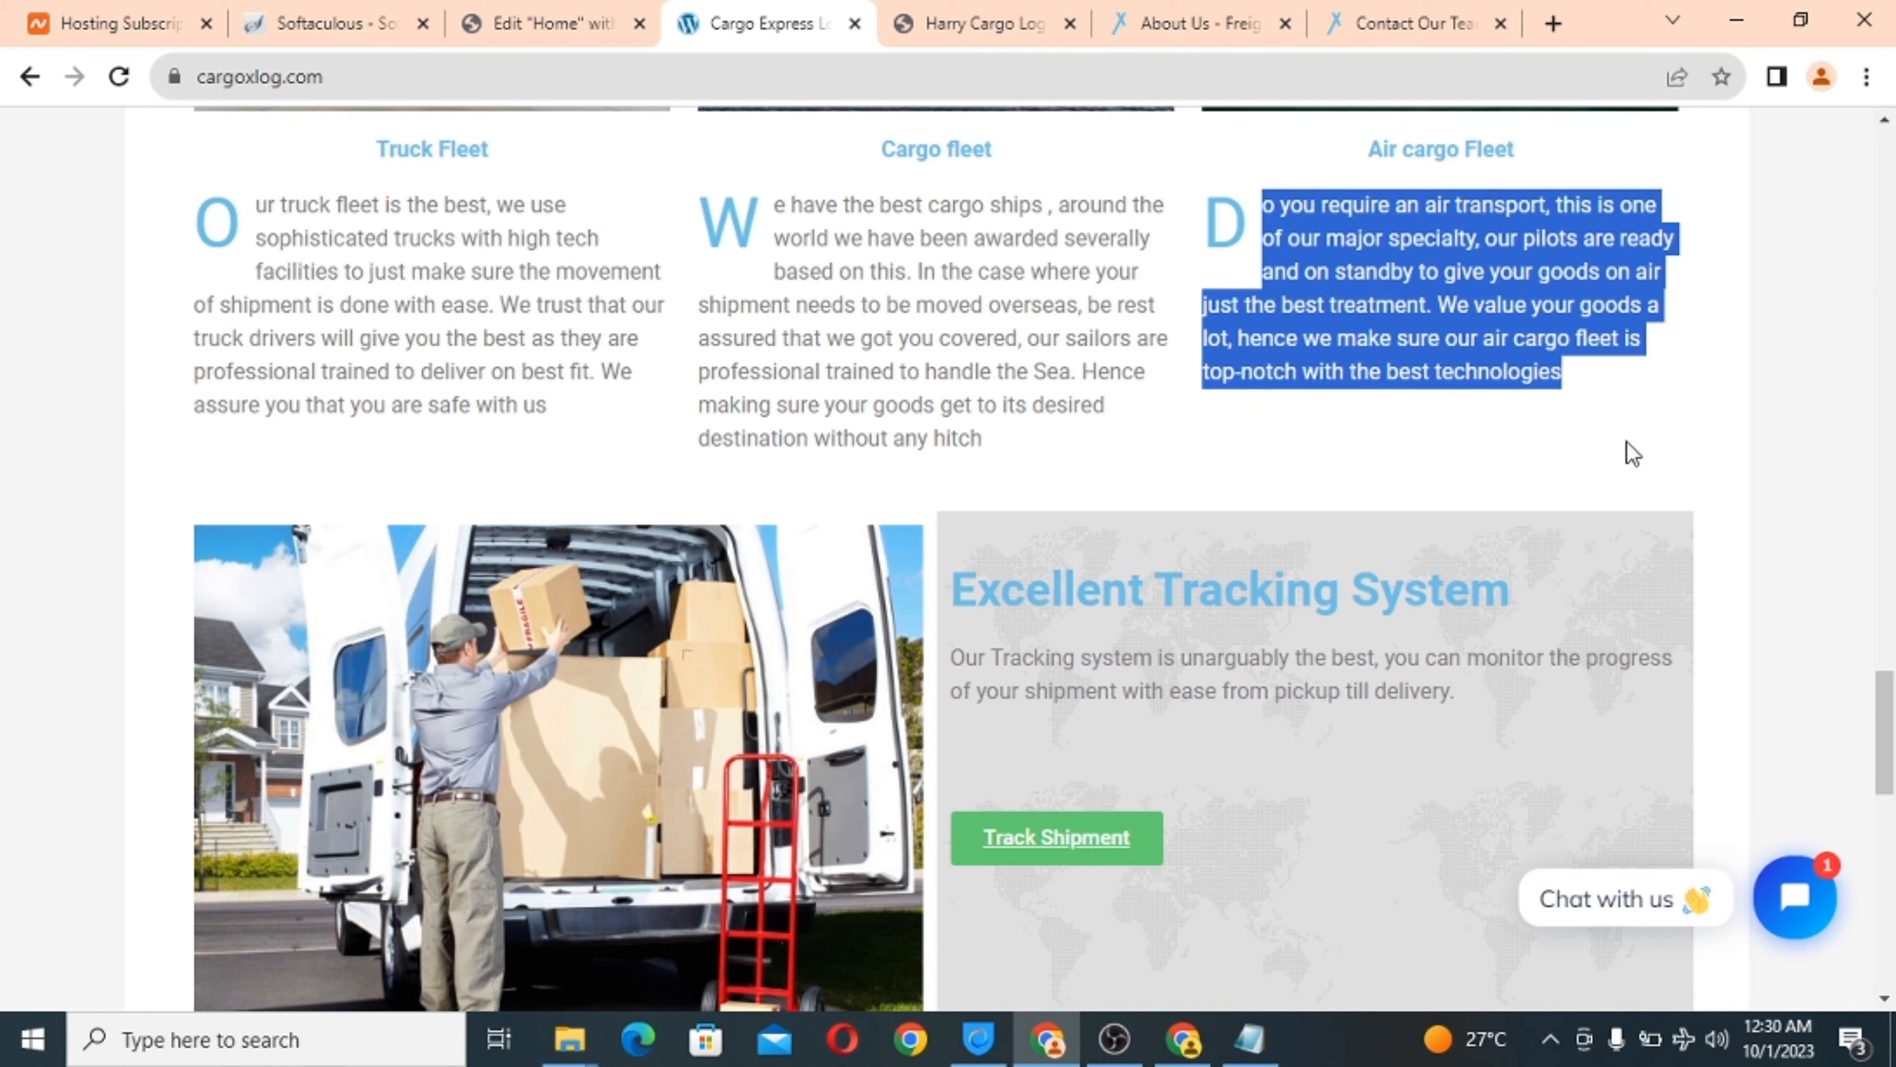
{"action": "left_click", "coordinate": [936, 30]}
{"action": "scroll", "coordinate": [986, 456], "scroll_direction": "up", "scroll_amount": 3}
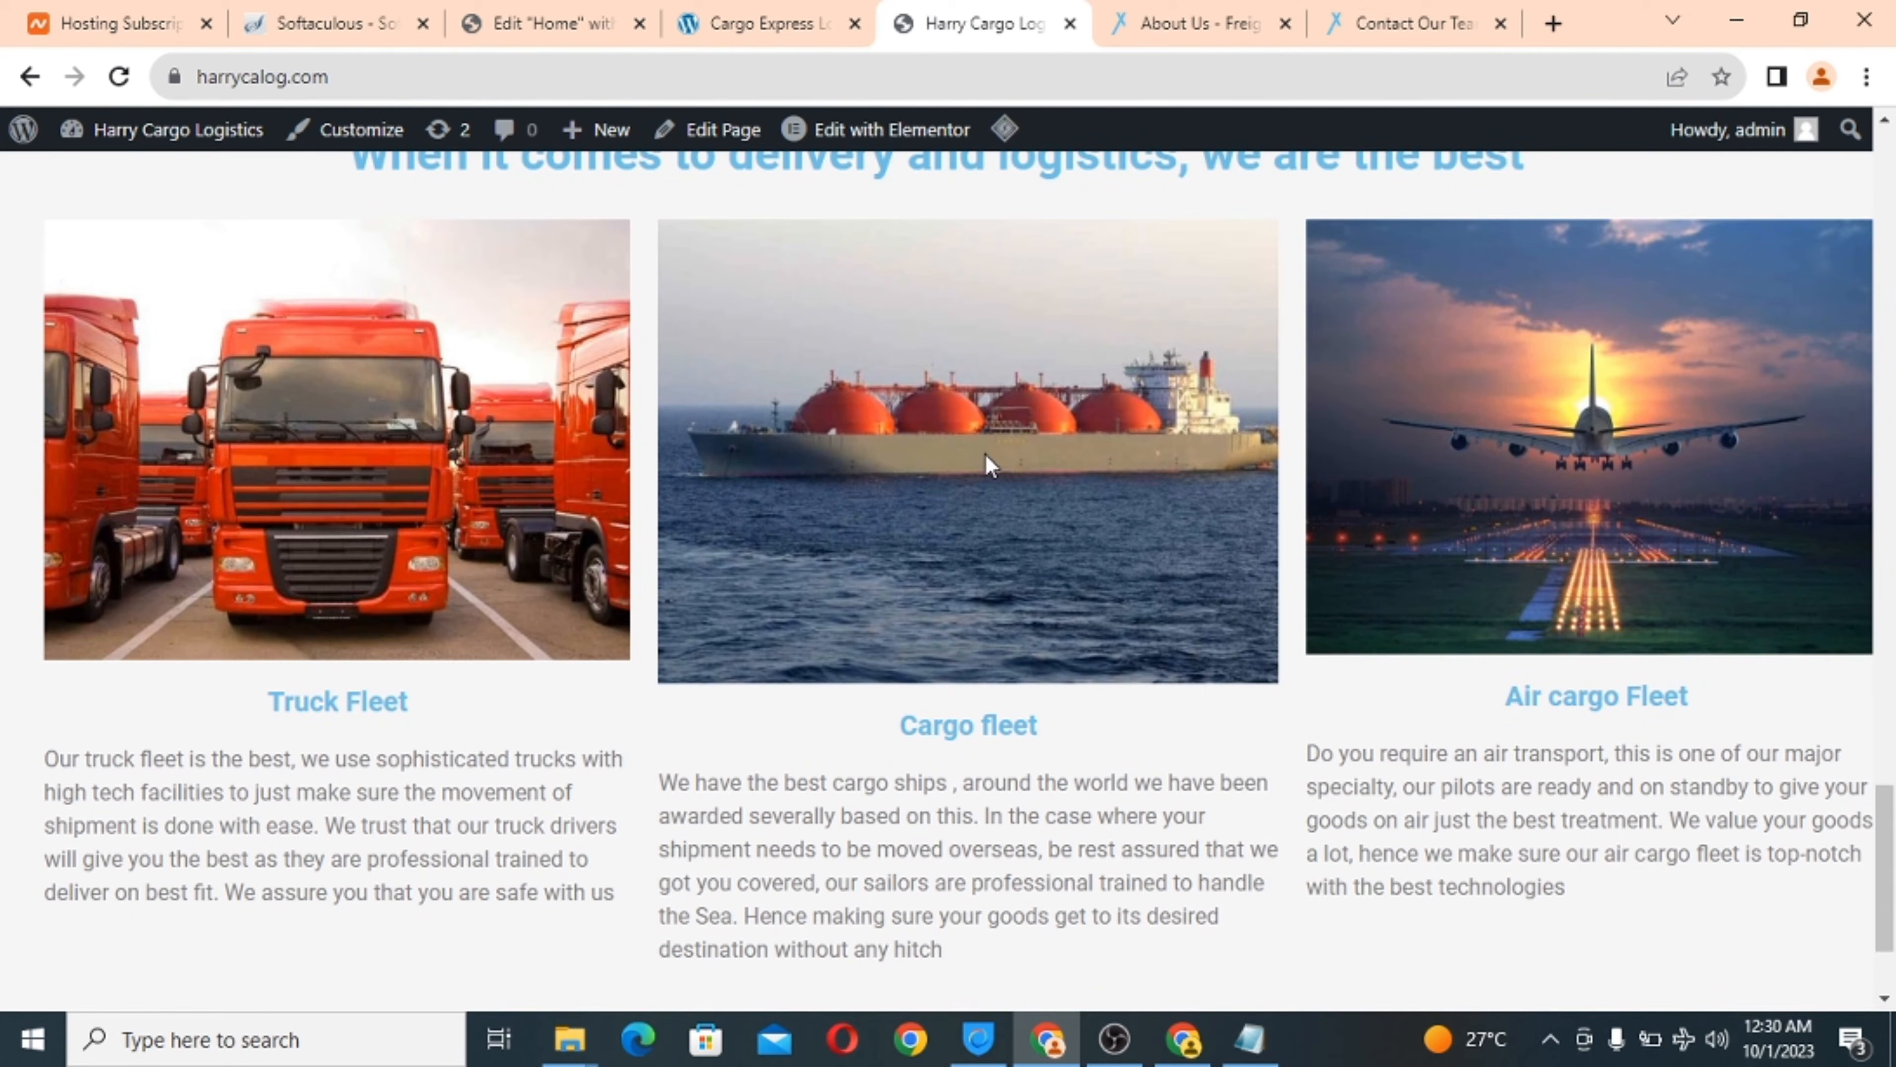
{"action": "scroll", "coordinate": [985, 458], "scroll_direction": "down", "scroll_amount": 3}
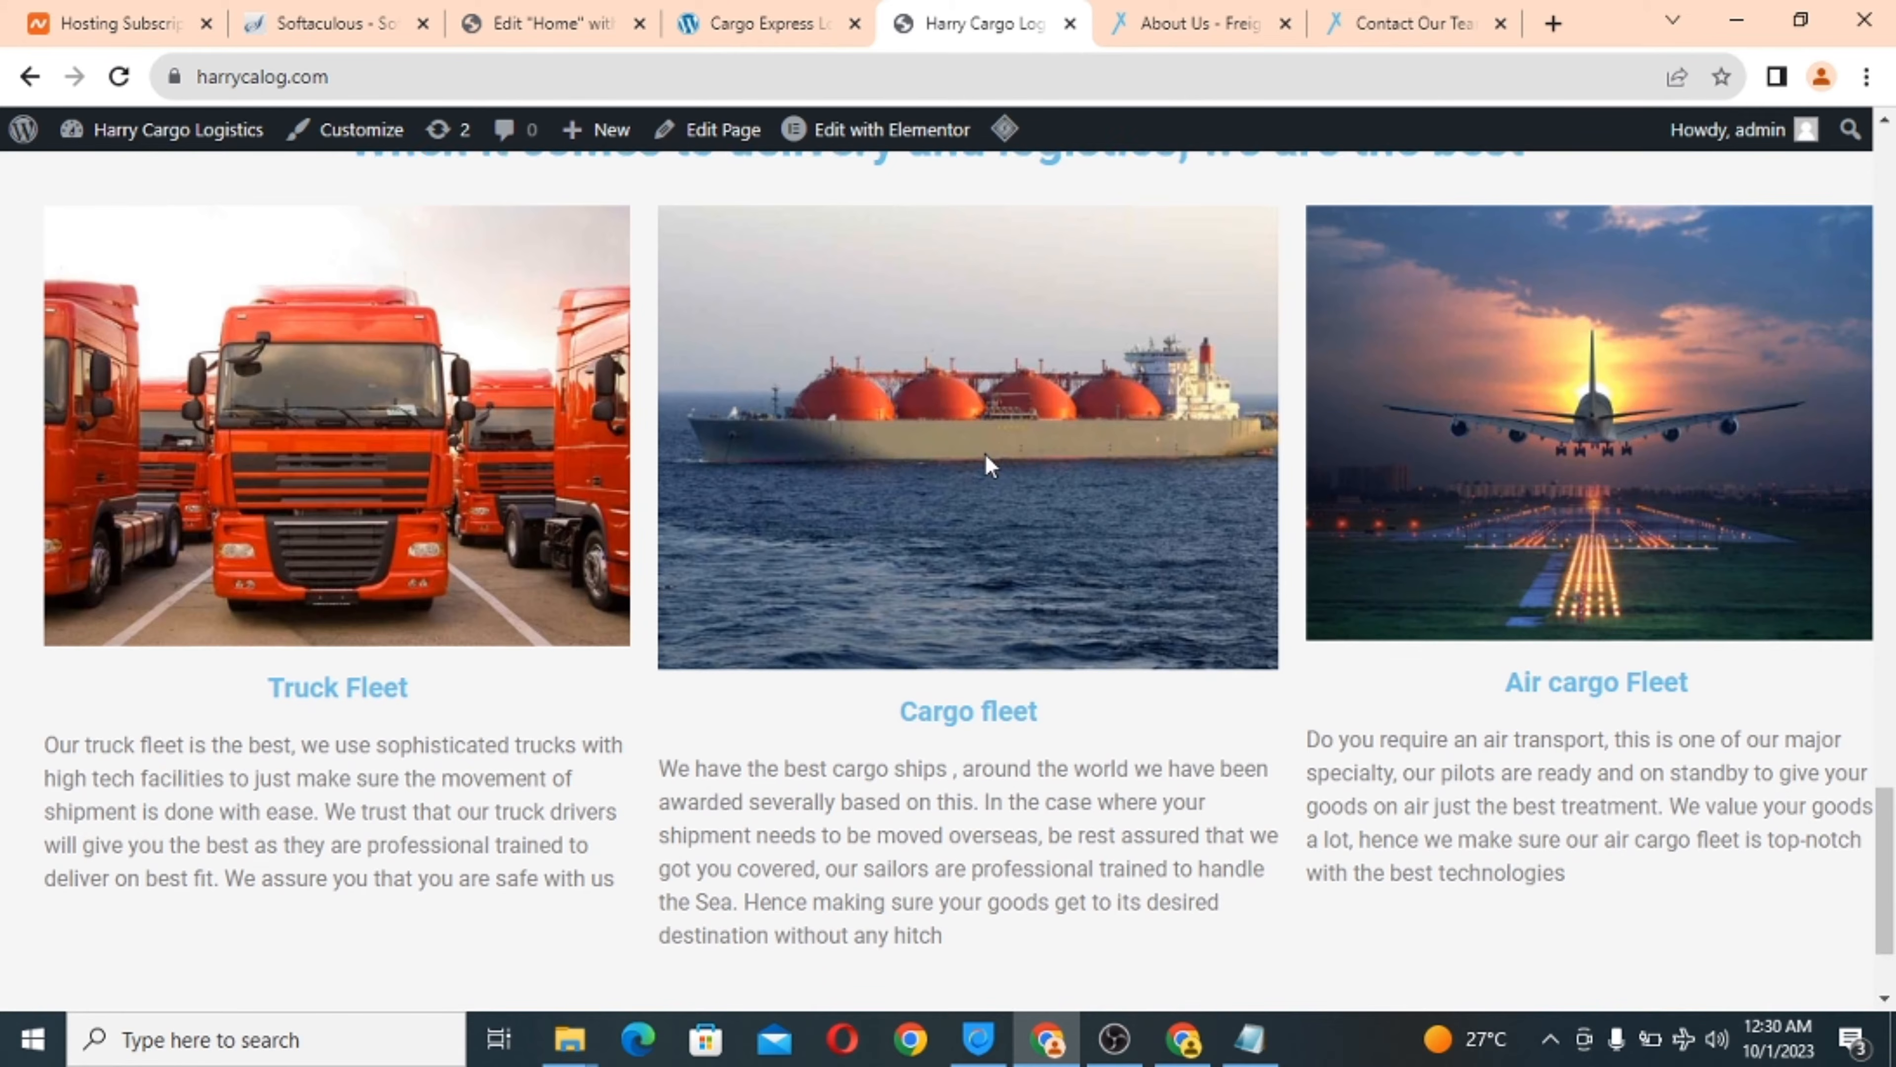
{"action": "left_click", "coordinate": [739, 10]}
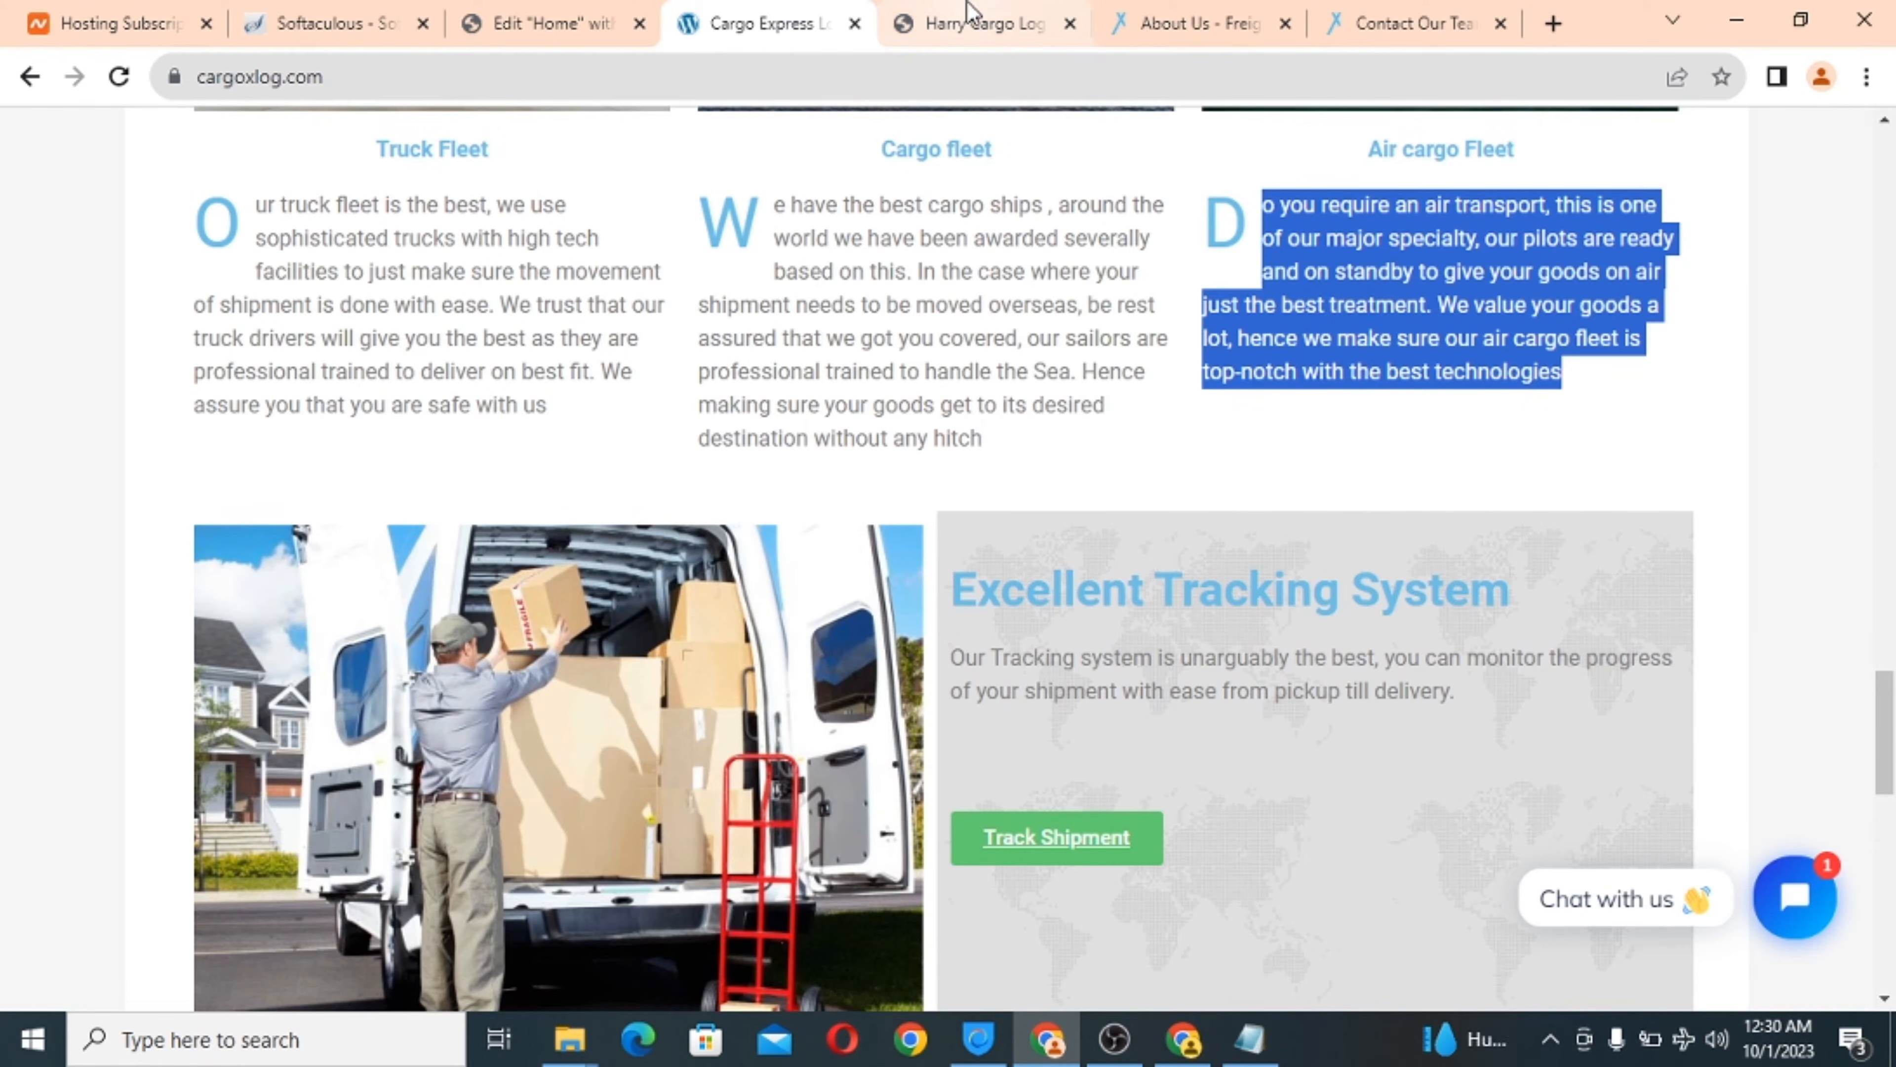
Review the reference Cargo Express tracking section once more.
{"action": "left_click", "coordinate": [919, 22]}
{"action": "left_click", "coordinate": [781, 9]}
{"action": "scroll", "coordinate": [943, 522], "scroll_direction": "down", "scroll_amount": 6}
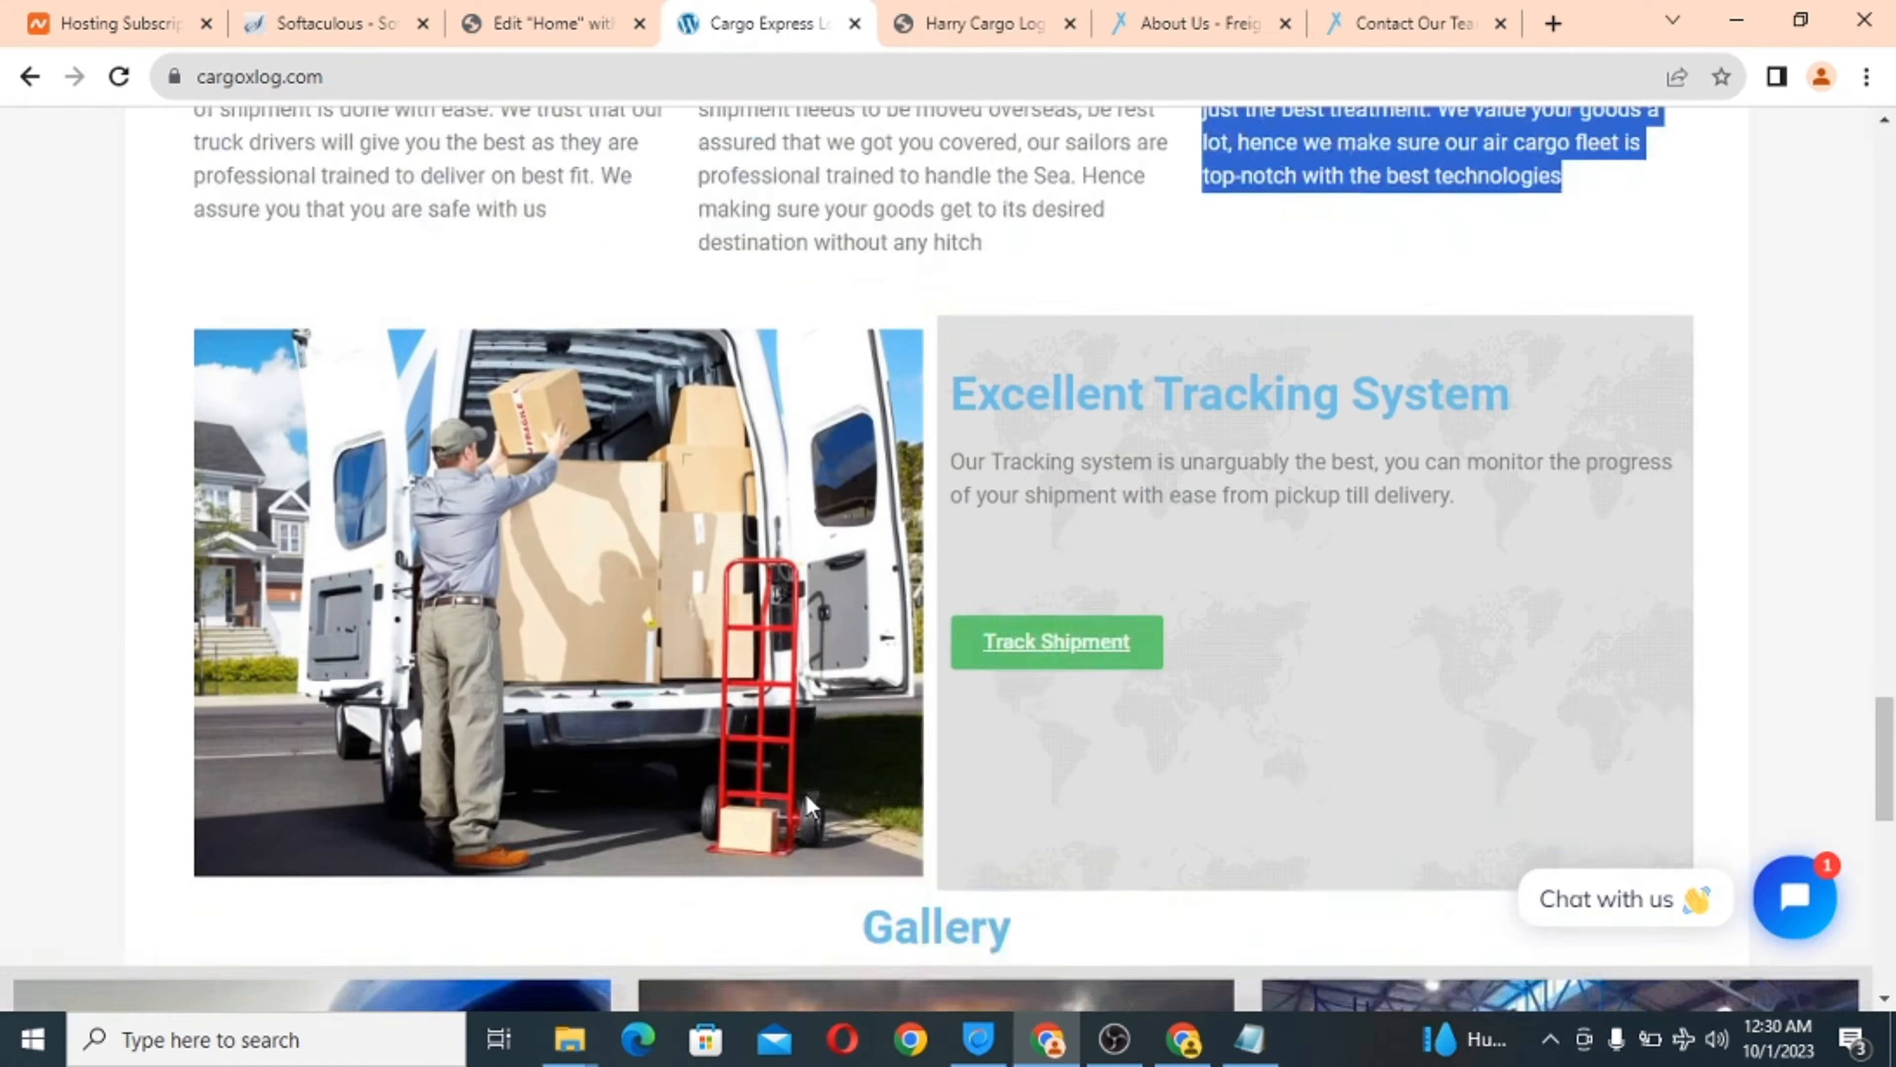
{"action": "scroll", "coordinate": [1192, 361], "scroll_direction": "up", "scroll_amount": 2}
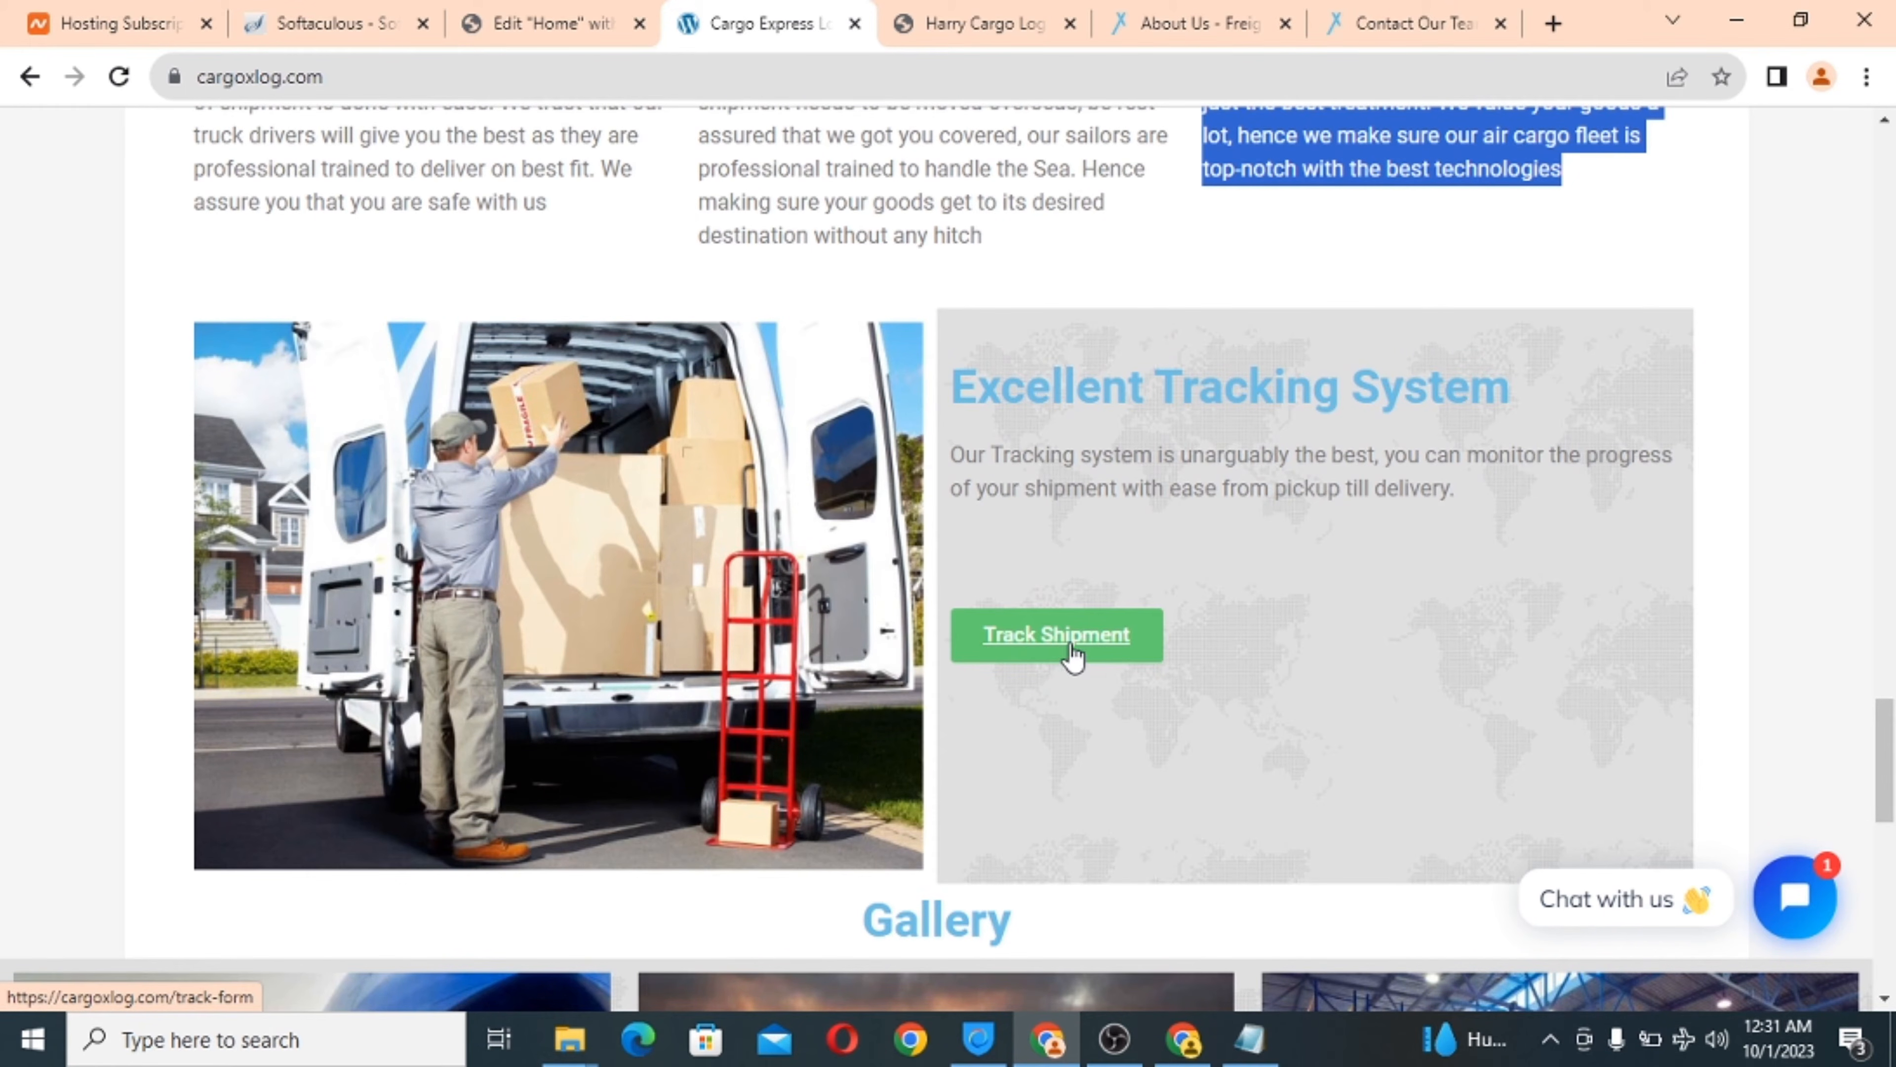
{"action": "scroll", "coordinate": [1075, 655], "scroll_direction": "down", "scroll_amount": 2}
{"action": "scroll", "coordinate": [1075, 654], "scroll_direction": "up", "scroll_amount": 1}
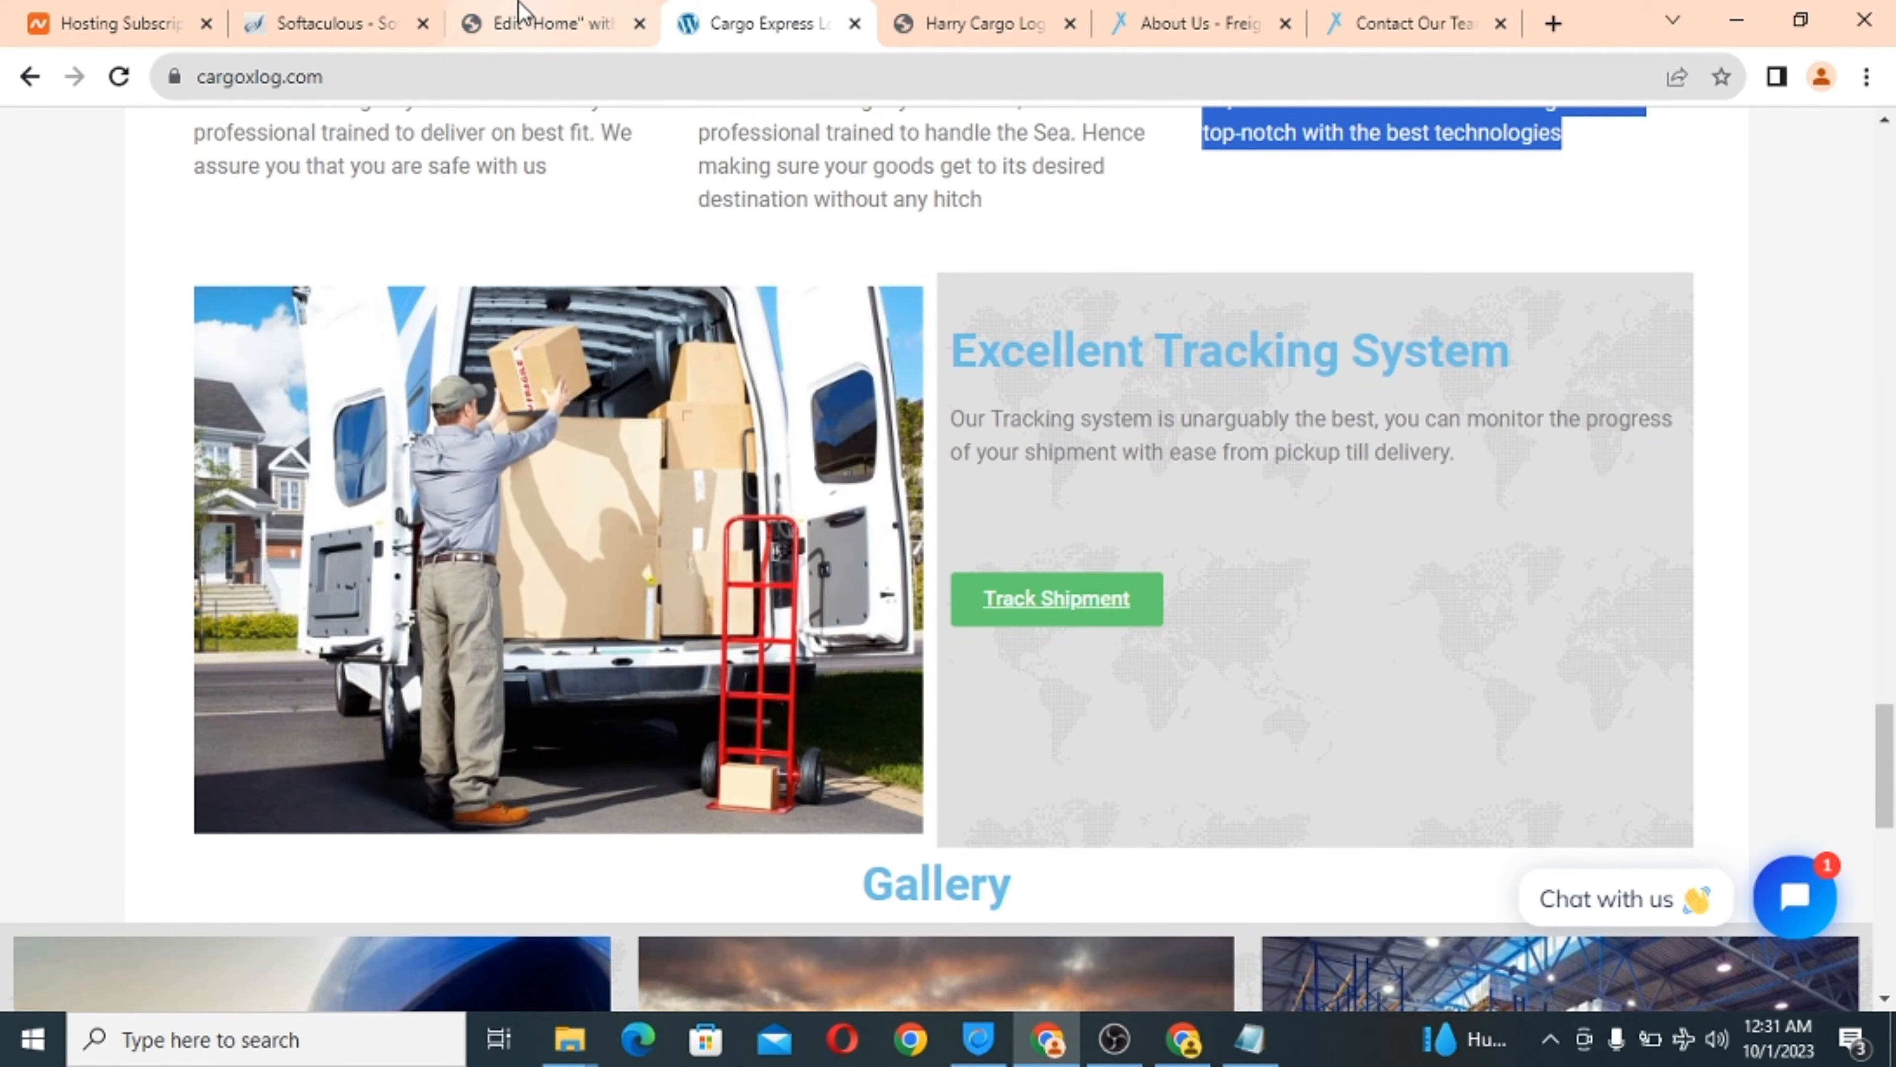
Go back to the Home page editor and scroll to the empty 'Drag widget here' area.
{"action": "left_click", "coordinate": [522, 16]}
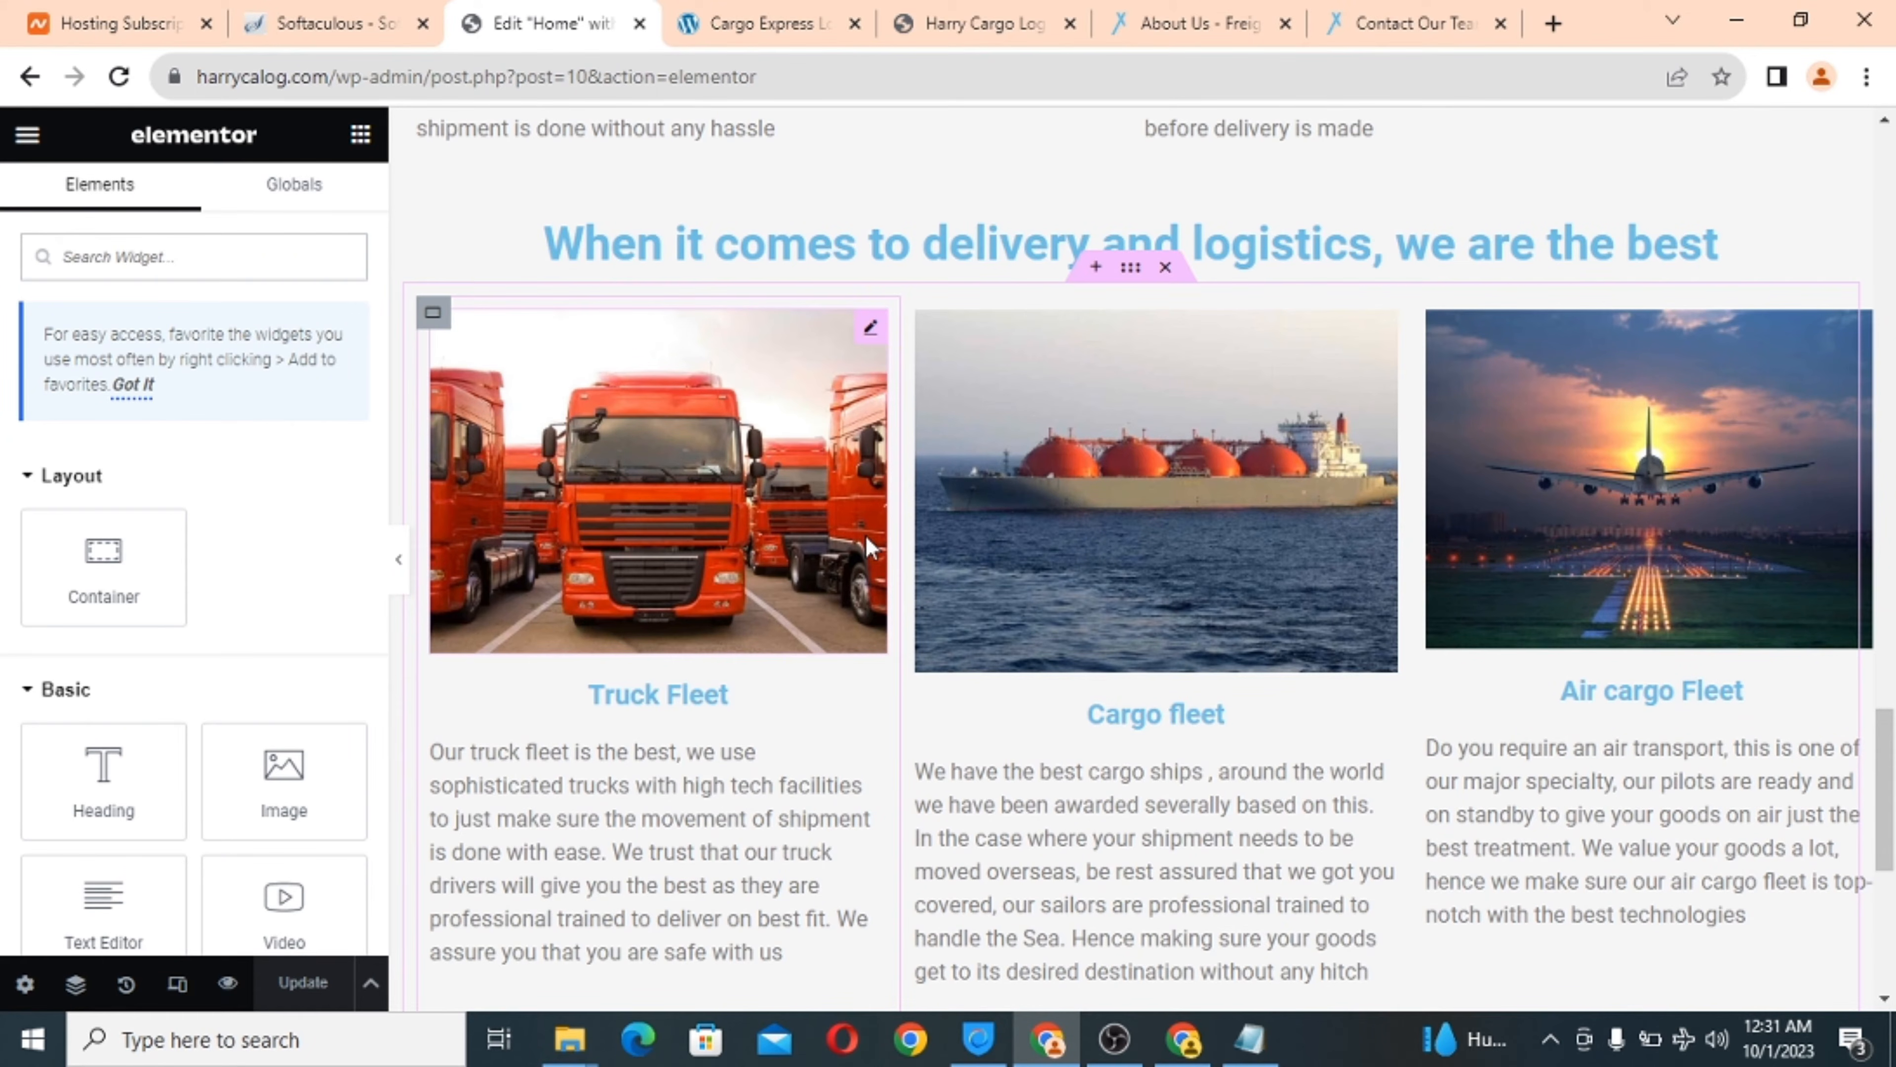
{"action": "scroll", "coordinate": [869, 549], "scroll_direction": "down", "scroll_amount": 8}
{"action": "scroll", "coordinate": [870, 549], "scroll_direction": "up", "scroll_amount": 7}
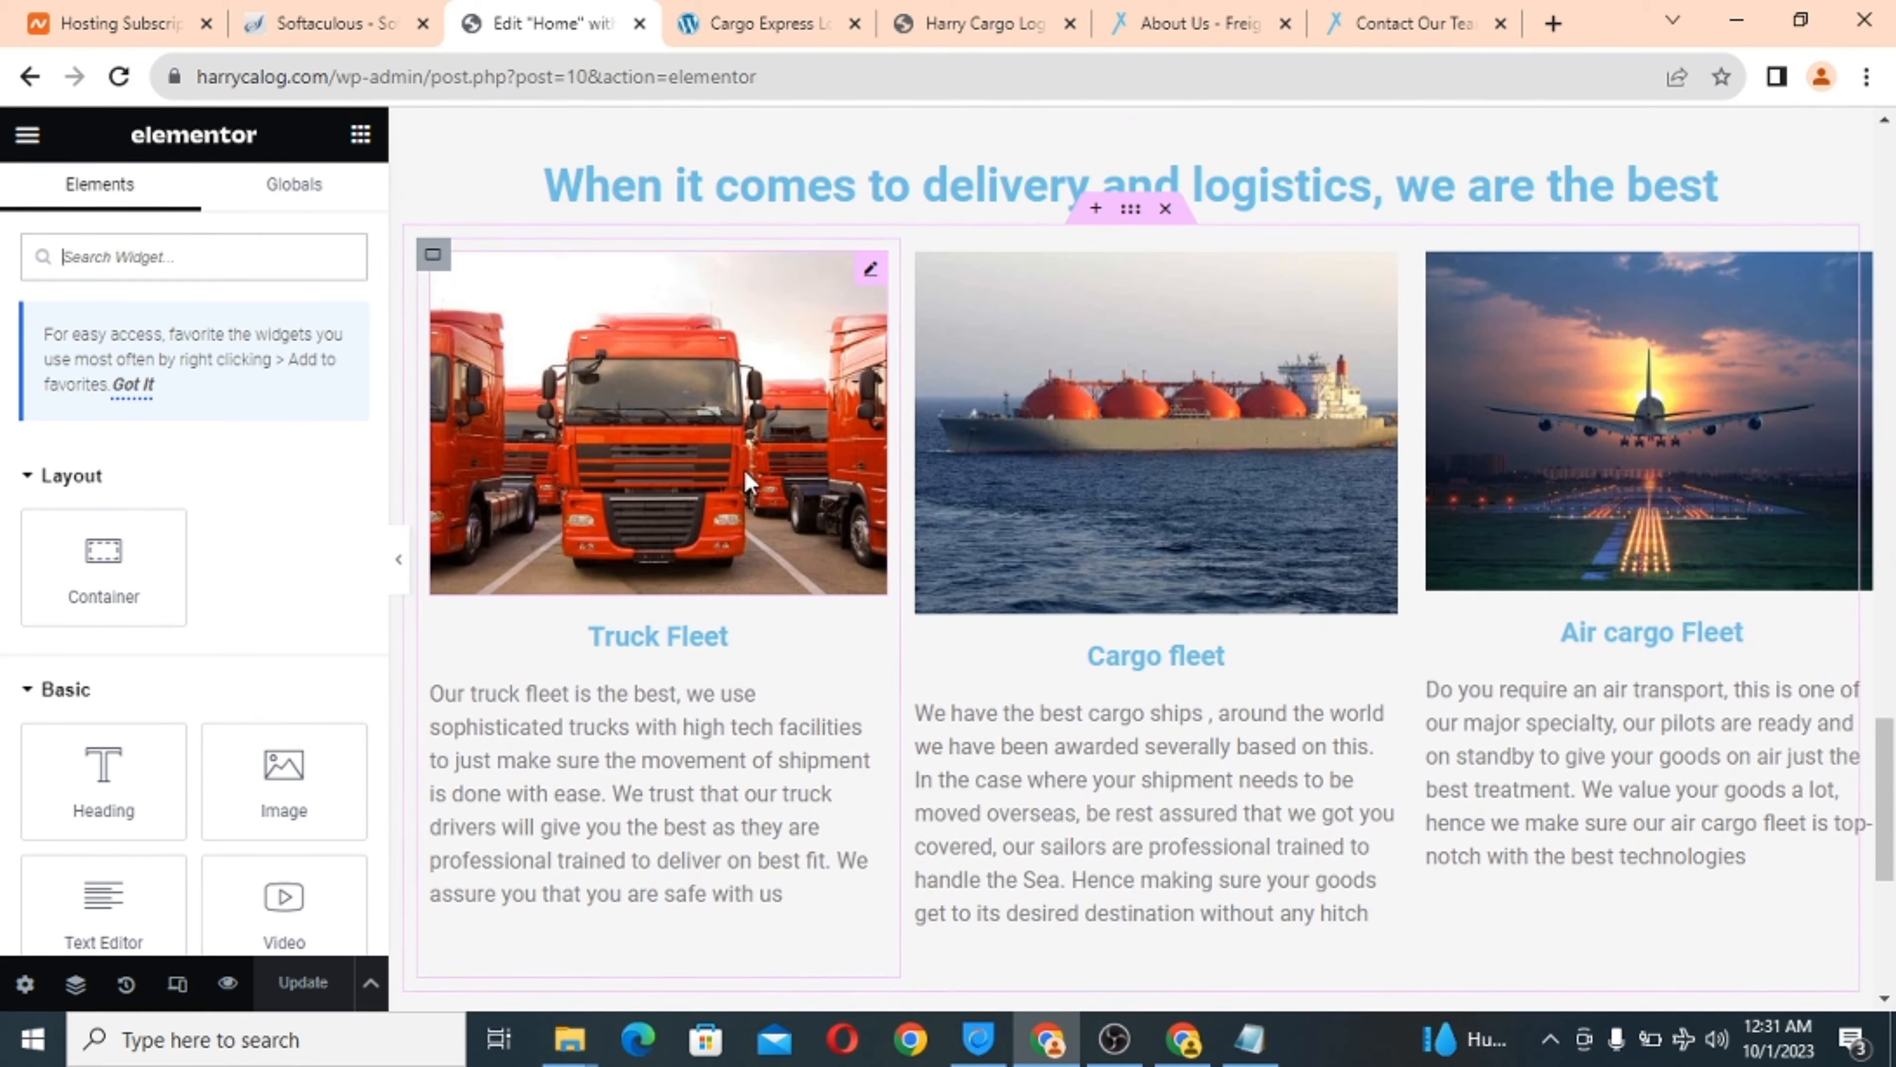
{"action": "scroll", "coordinate": [748, 482], "scroll_direction": "down", "scroll_amount": 8}
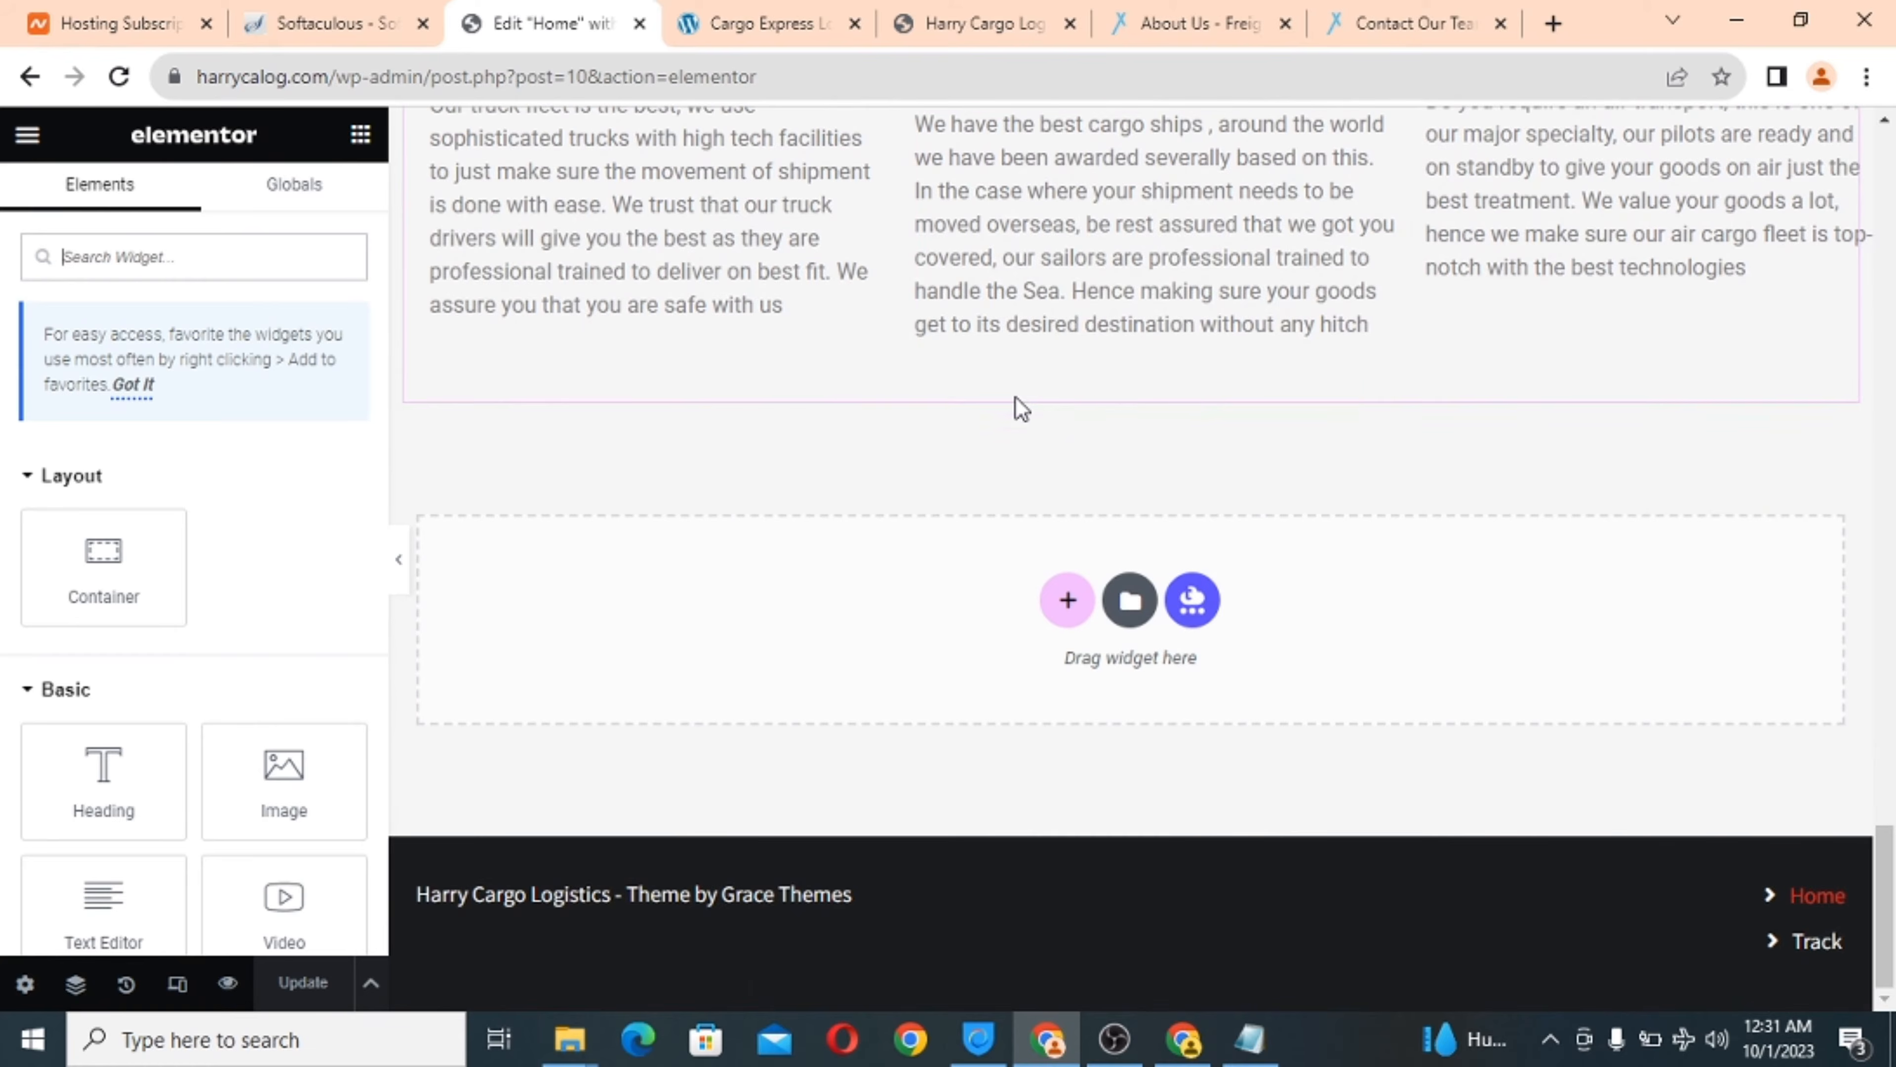
{"action": "scroll", "coordinate": [178, 593], "scroll_direction": "down", "scroll_amount": 8}
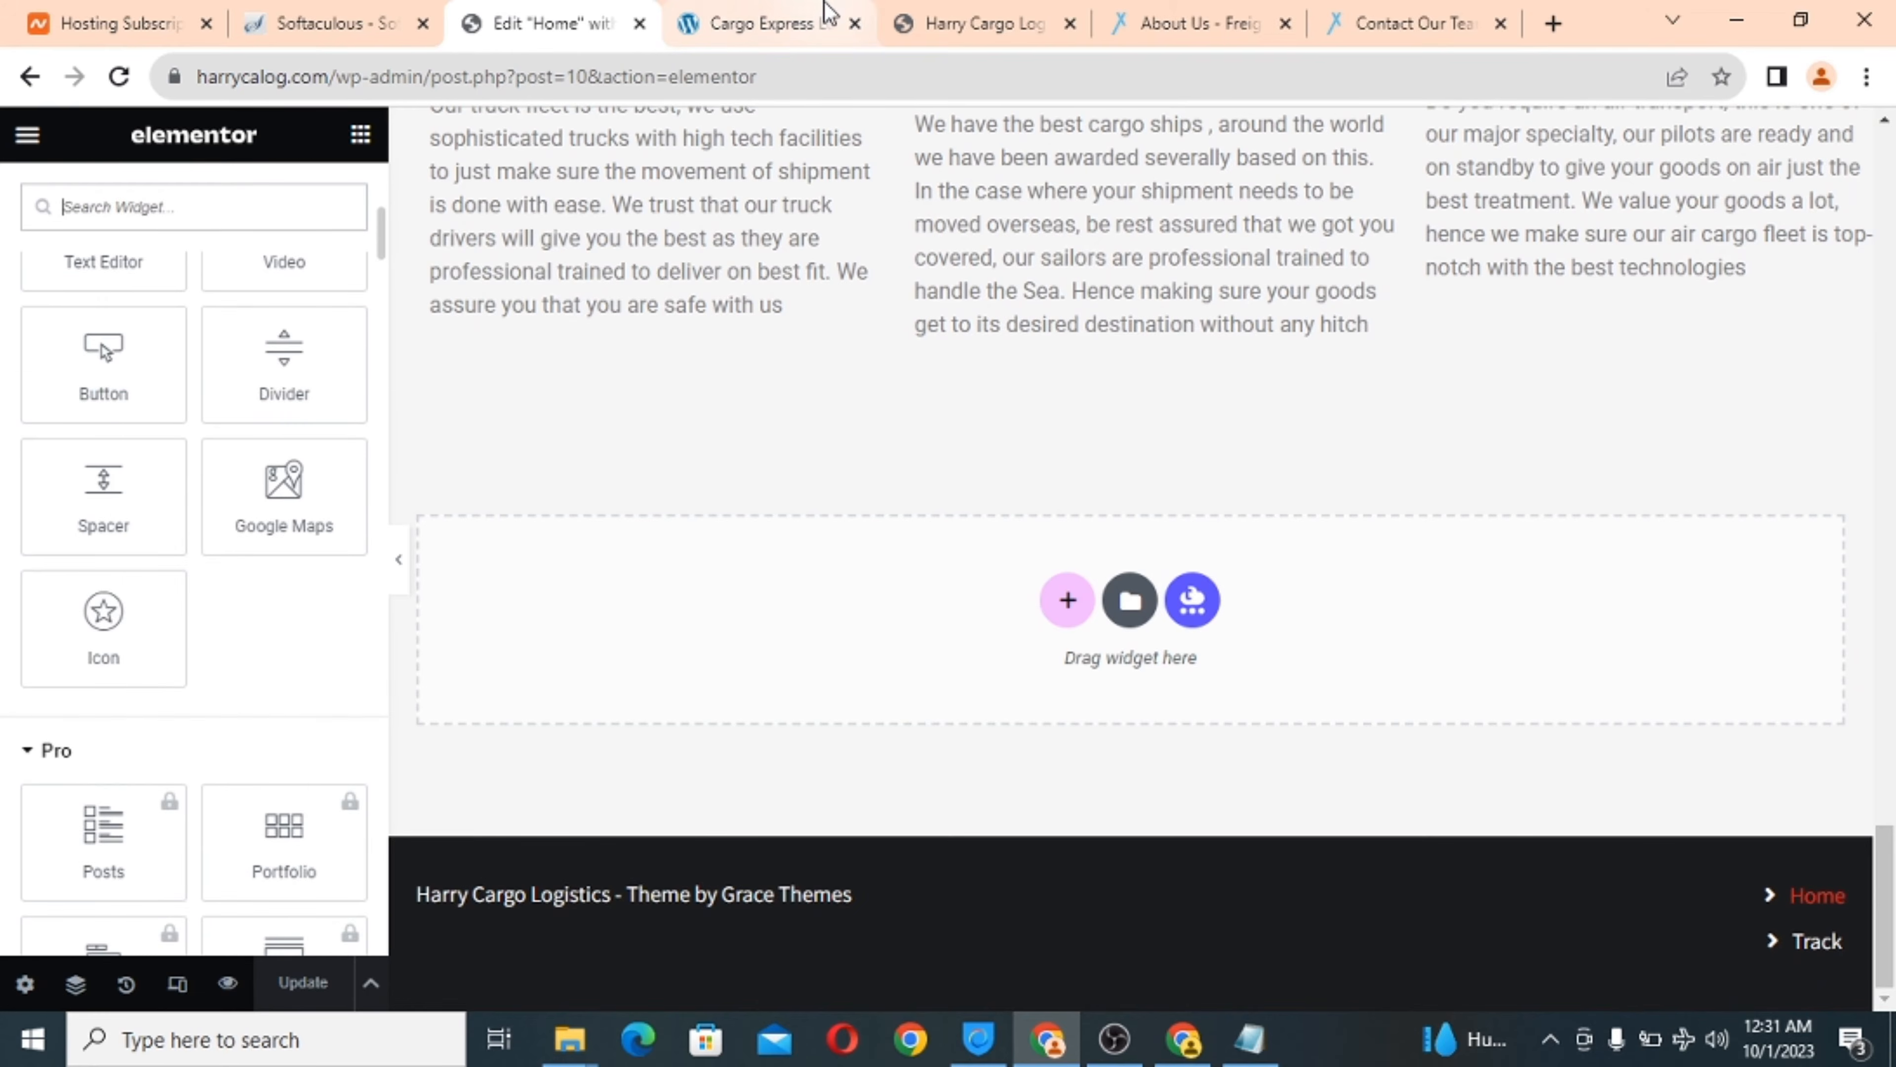
{"action": "left_click", "coordinate": [785, 13]}
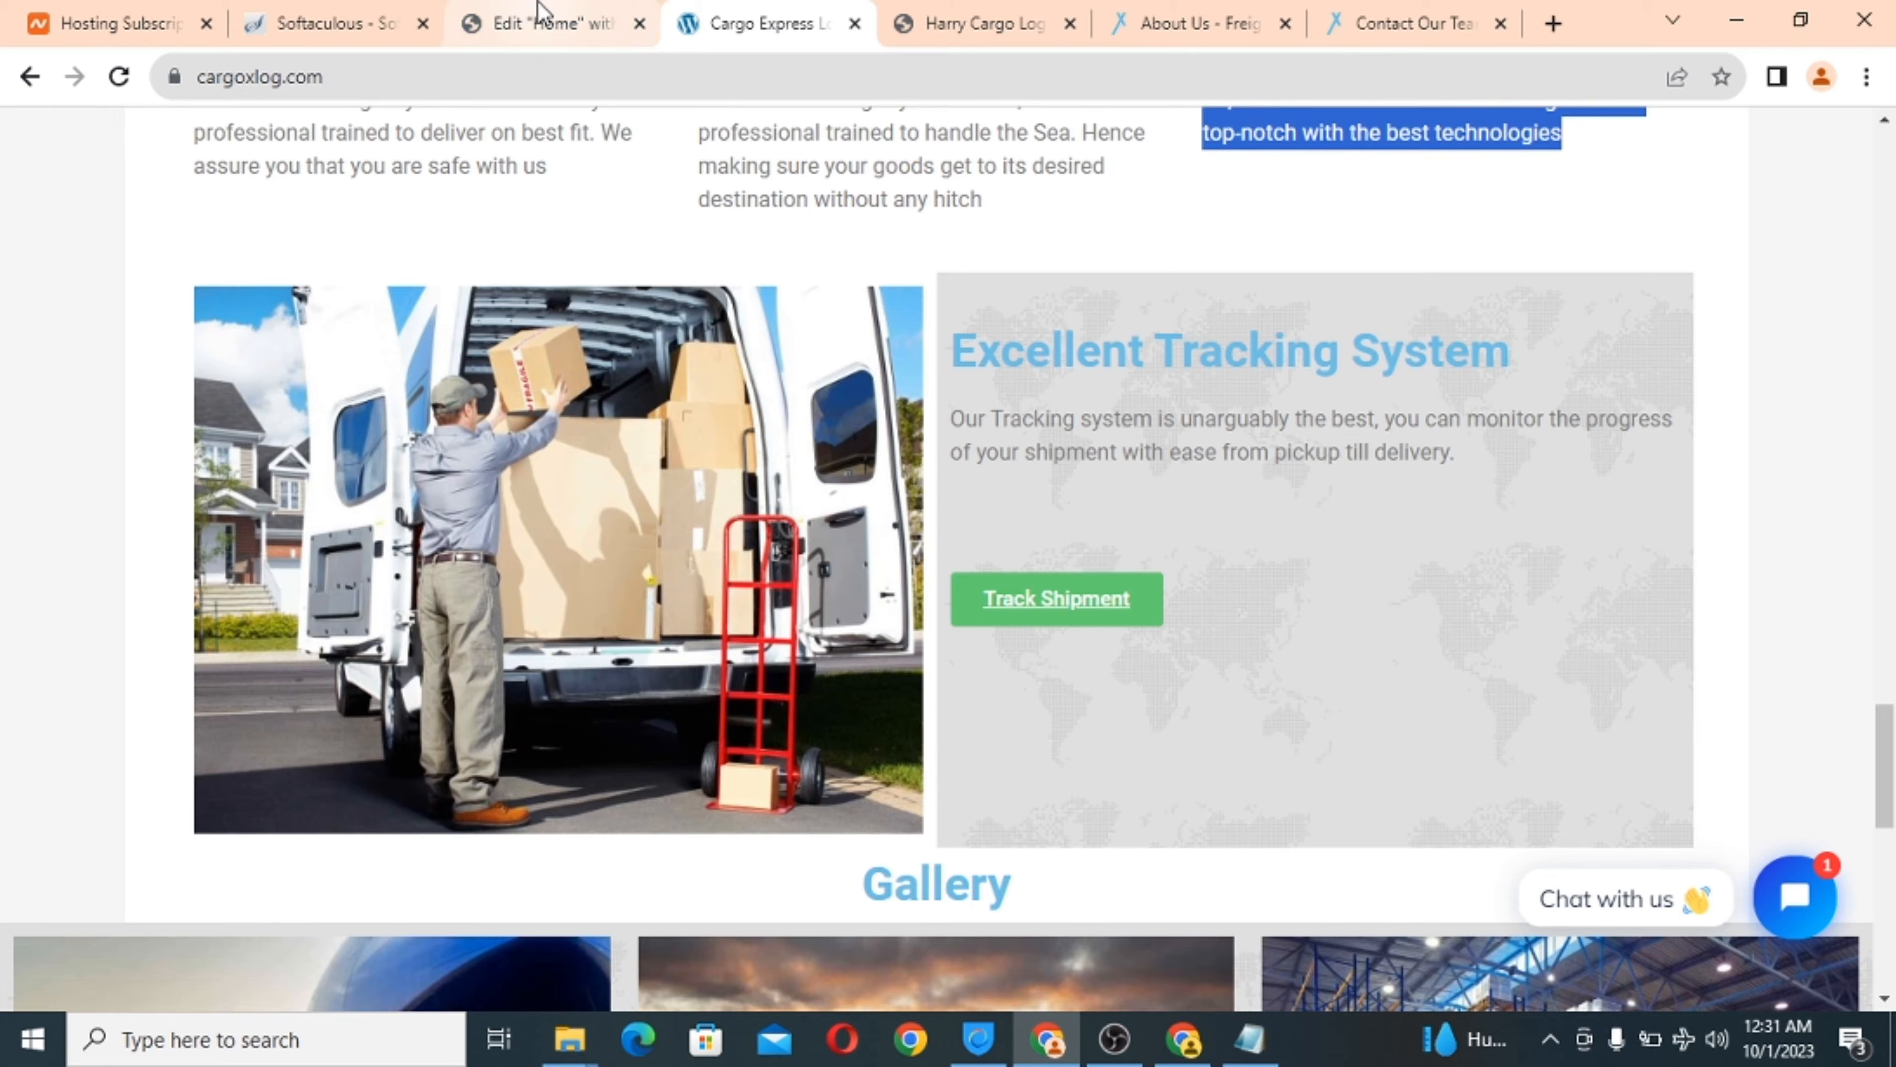
{"action": "left_click", "coordinate": [539, 21]}
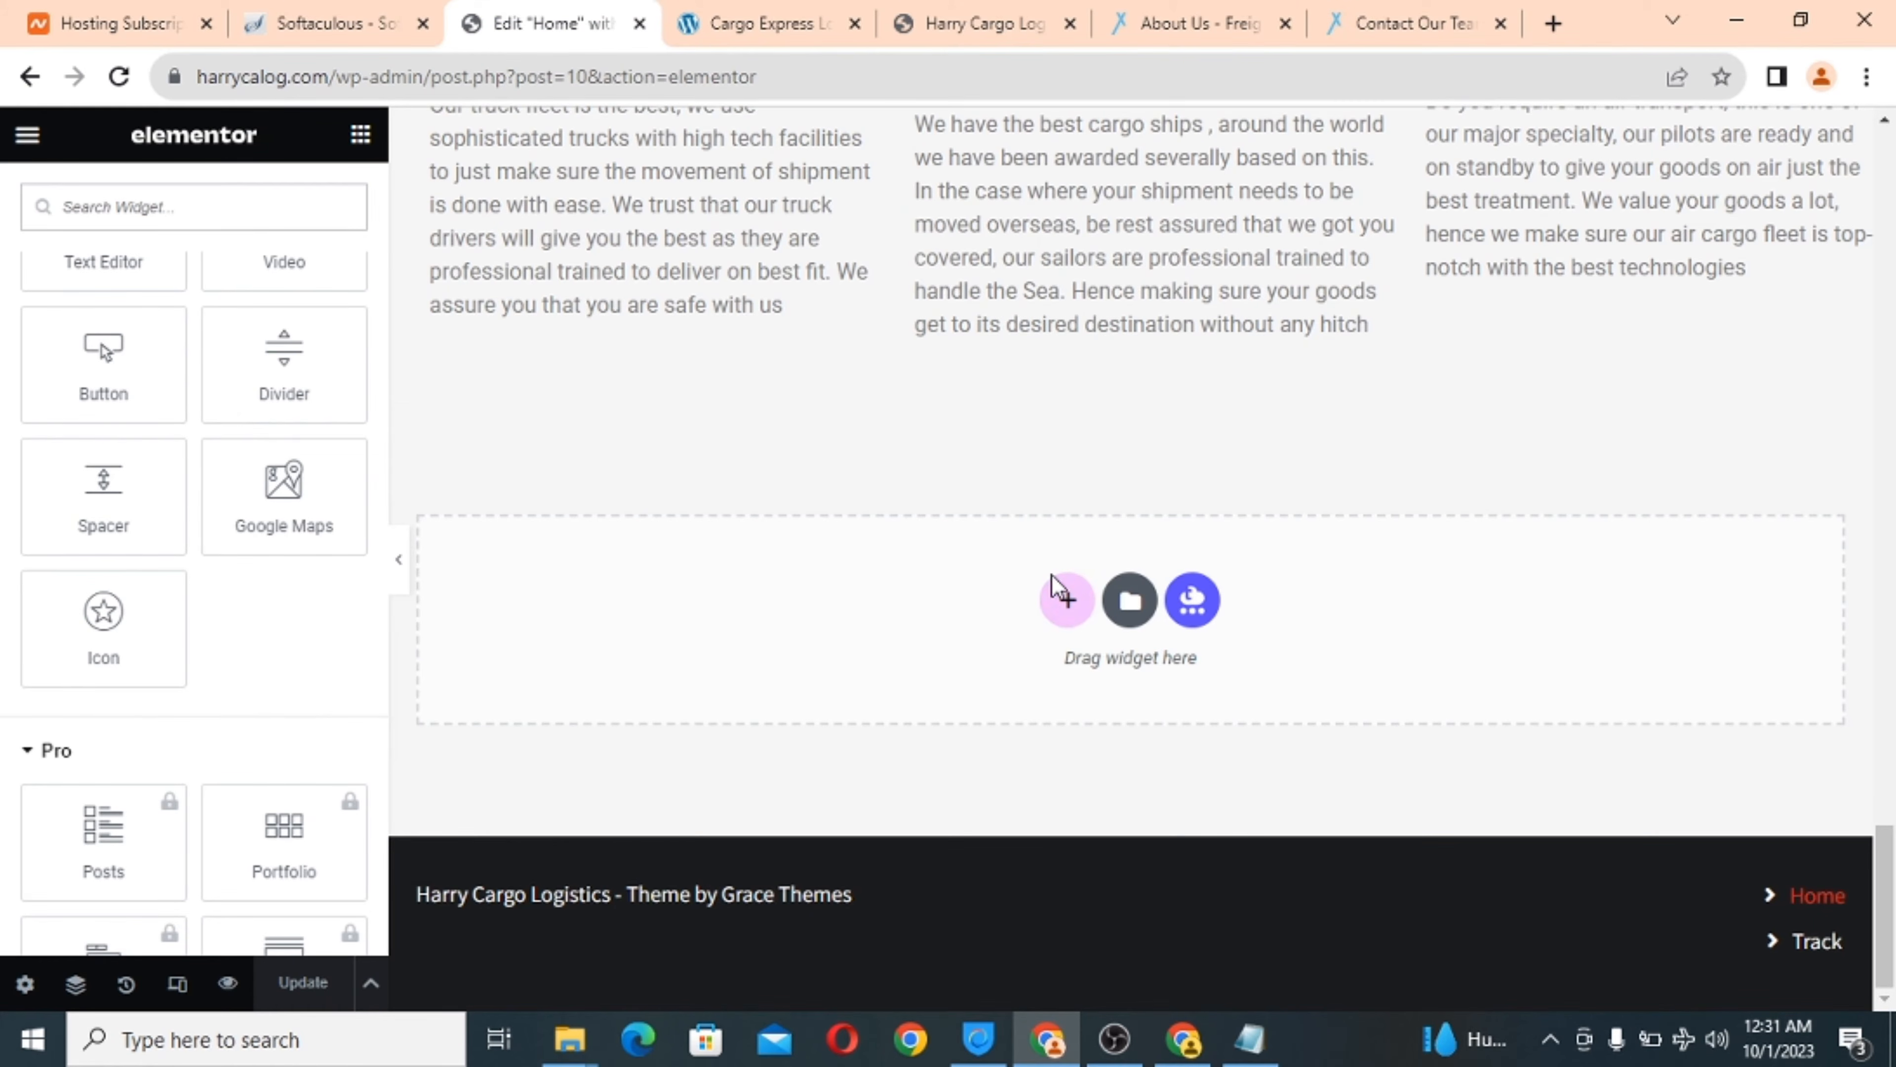
Add a two-column container below the fleet section and set its Content Width to Full Width.
{"action": "left_click", "coordinate": [1069, 601]}
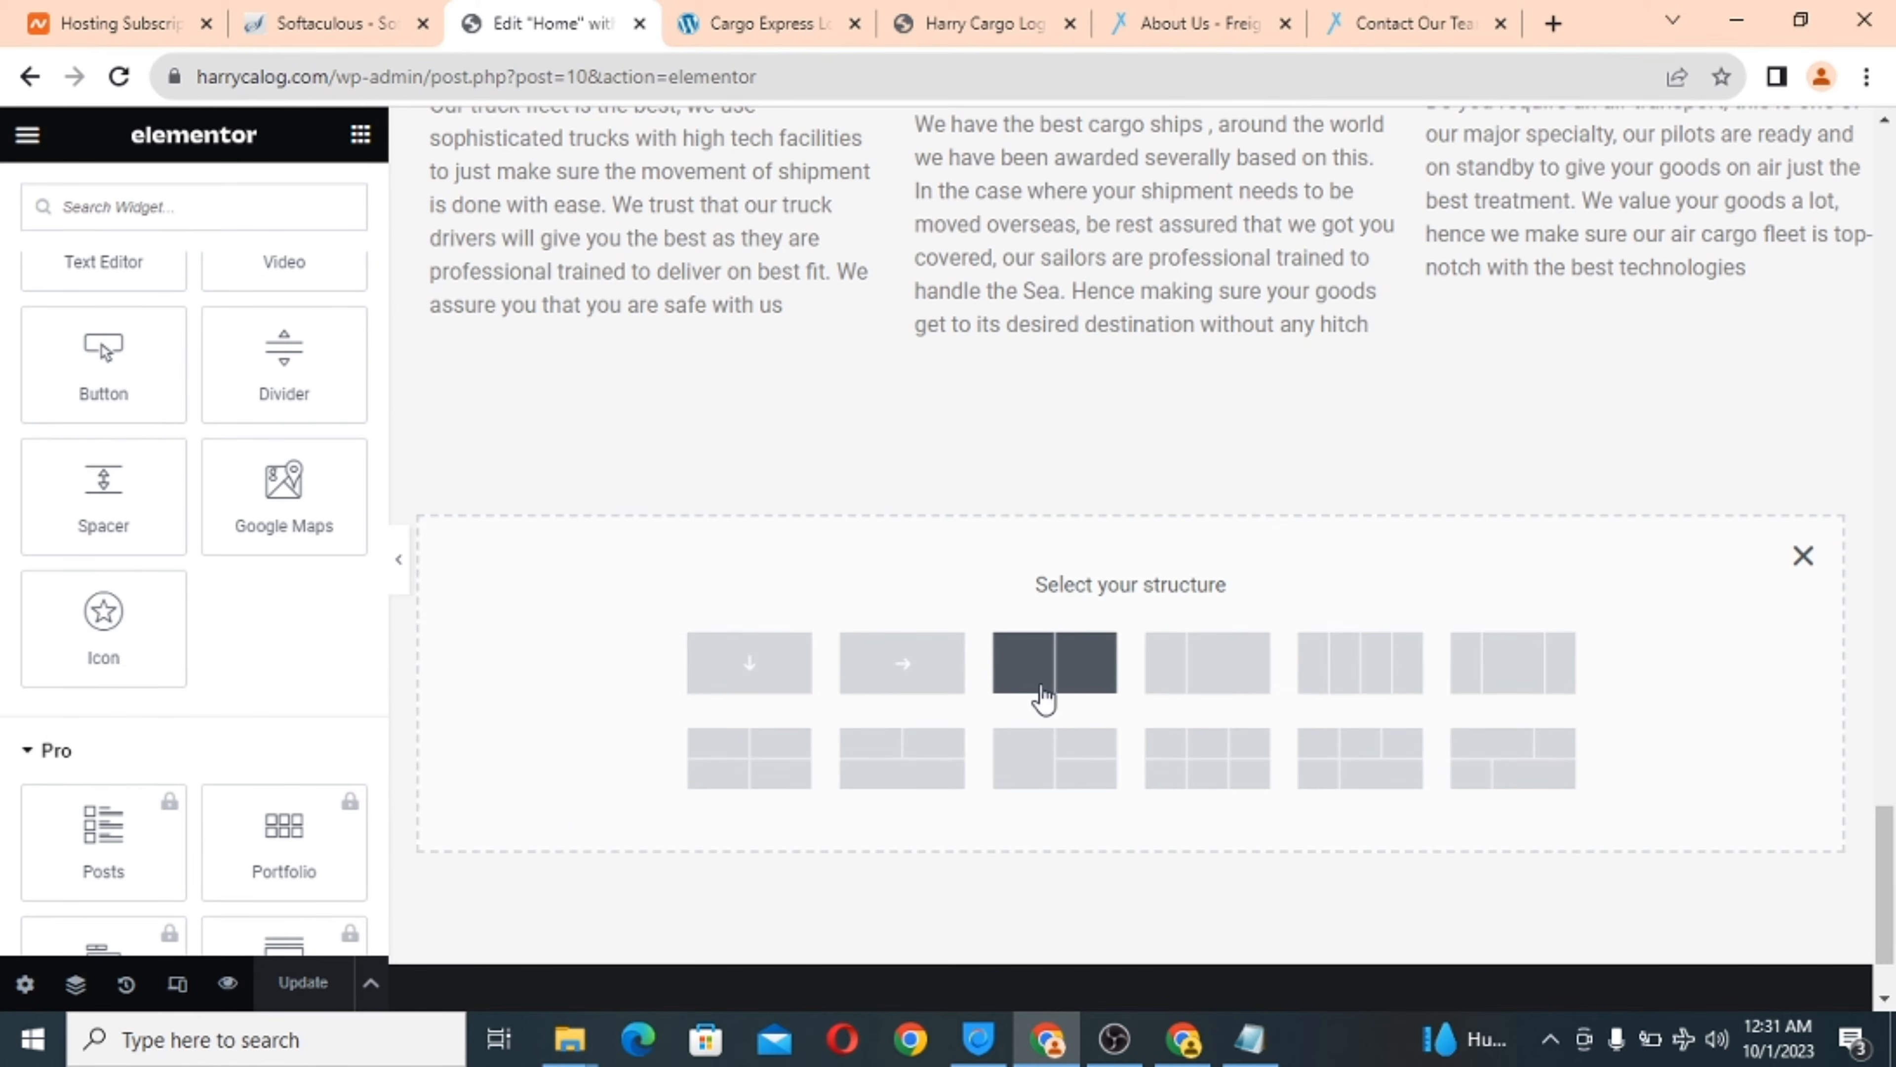
{"action": "left_click", "coordinate": [1055, 688]}
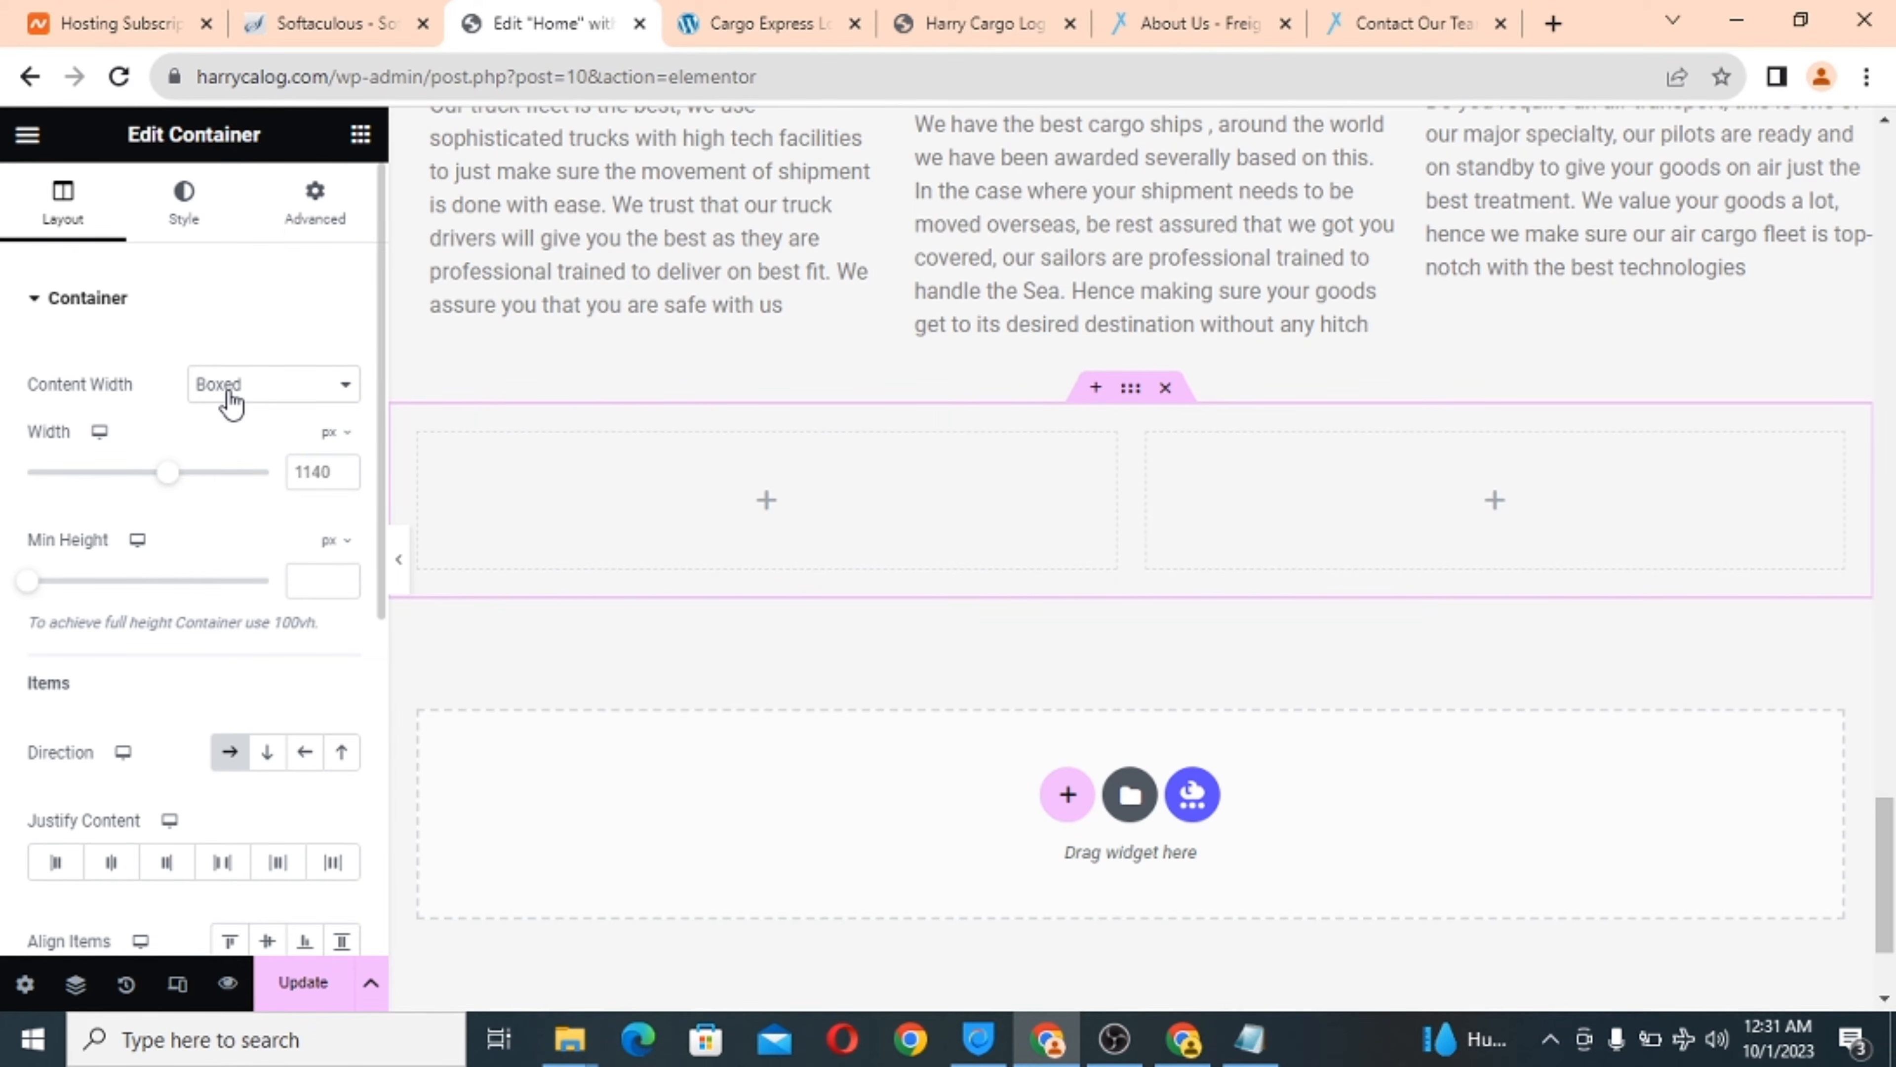
{"action": "left_click", "coordinate": [748, 22]}
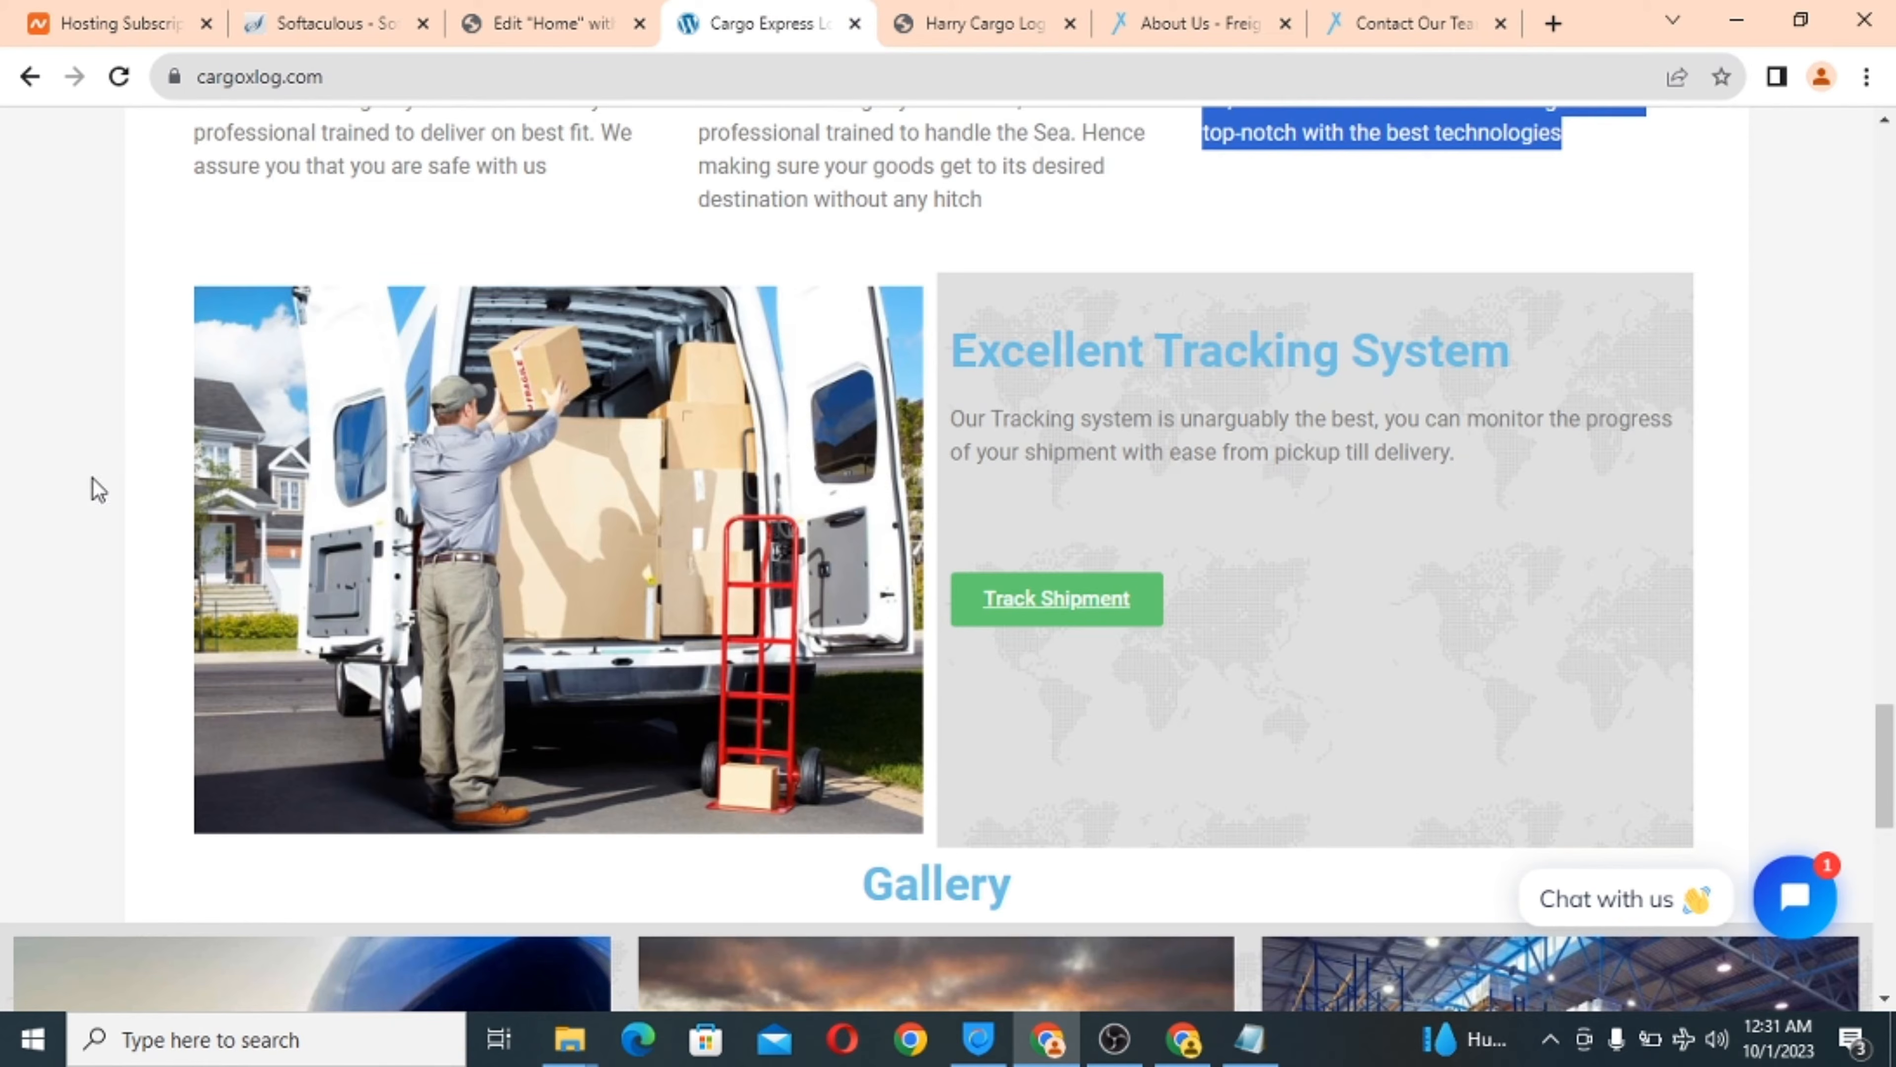
{"action": "left_click", "coordinate": [542, 22]}
{"action": "left_click", "coordinate": [296, 385]}
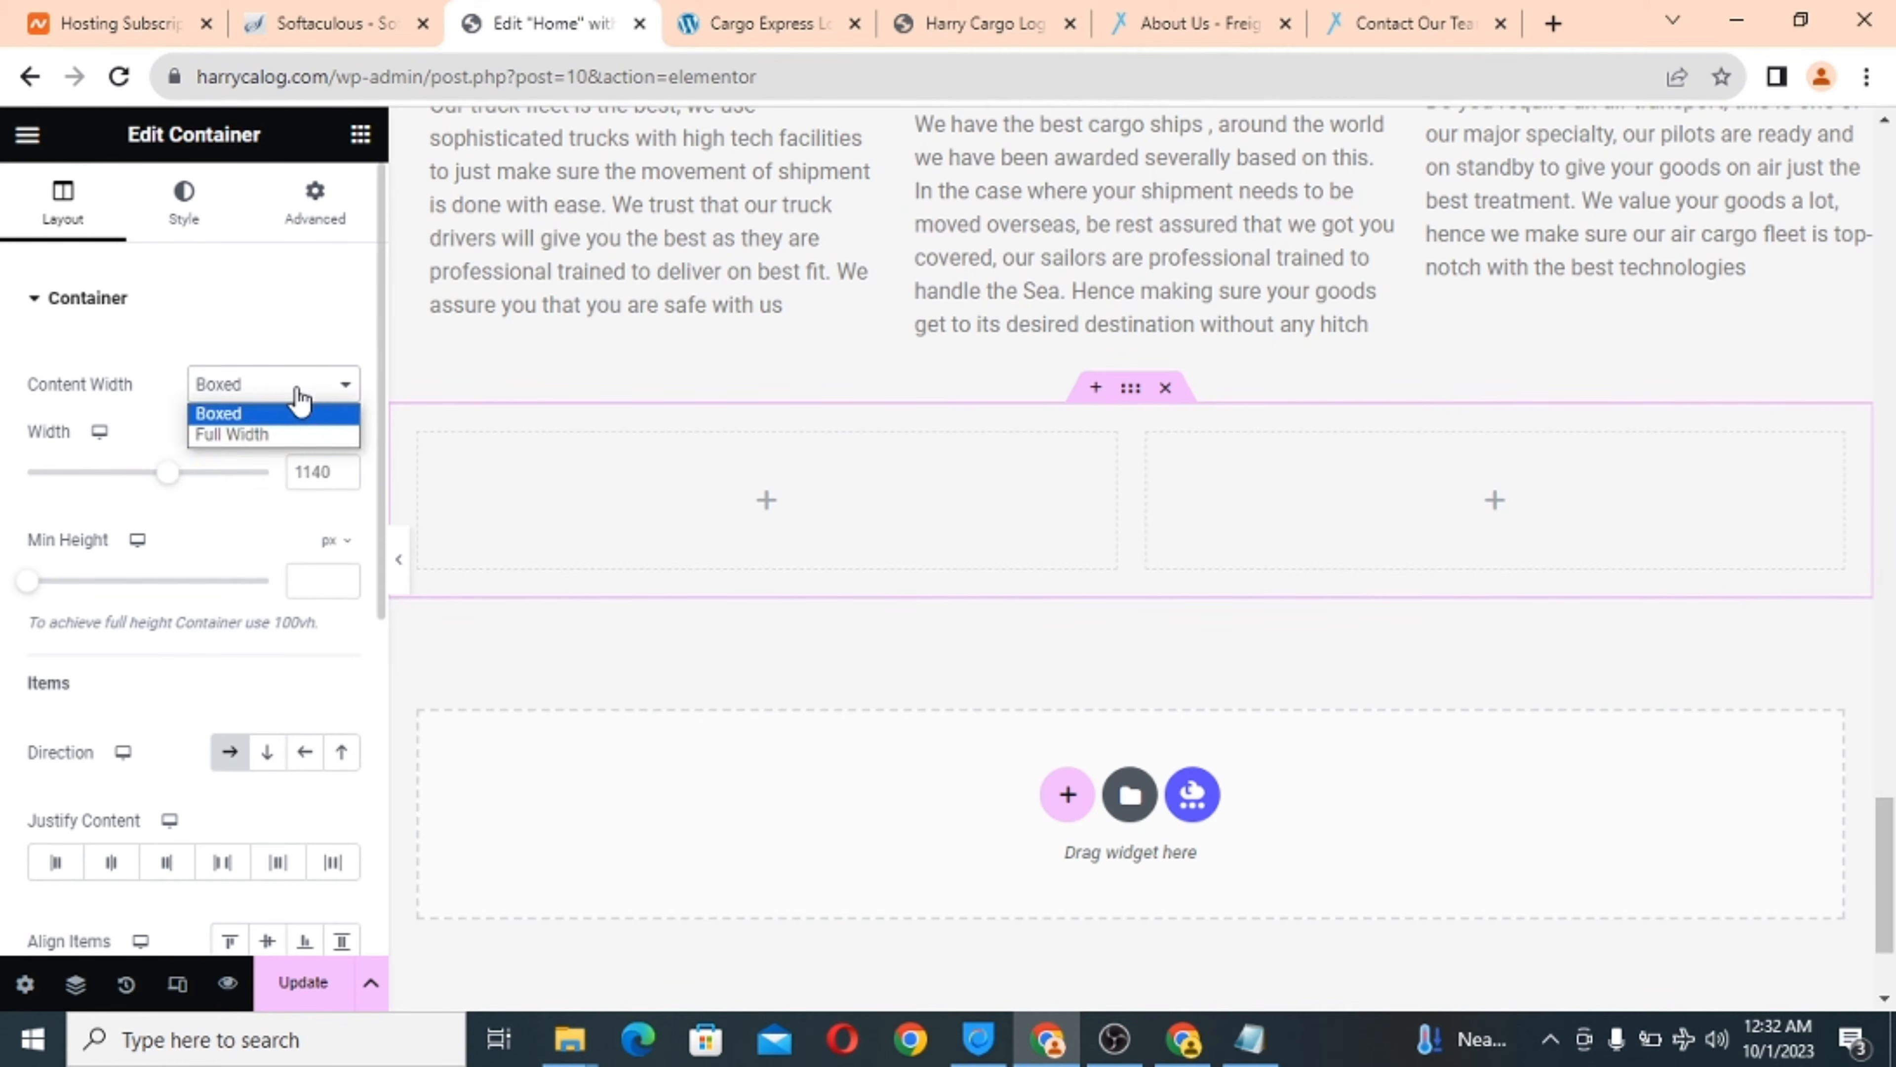
{"action": "left_click", "coordinate": [269, 436]}
{"action": "scroll", "coordinate": [512, 614], "scroll_direction": "down", "scroll_amount": 1}
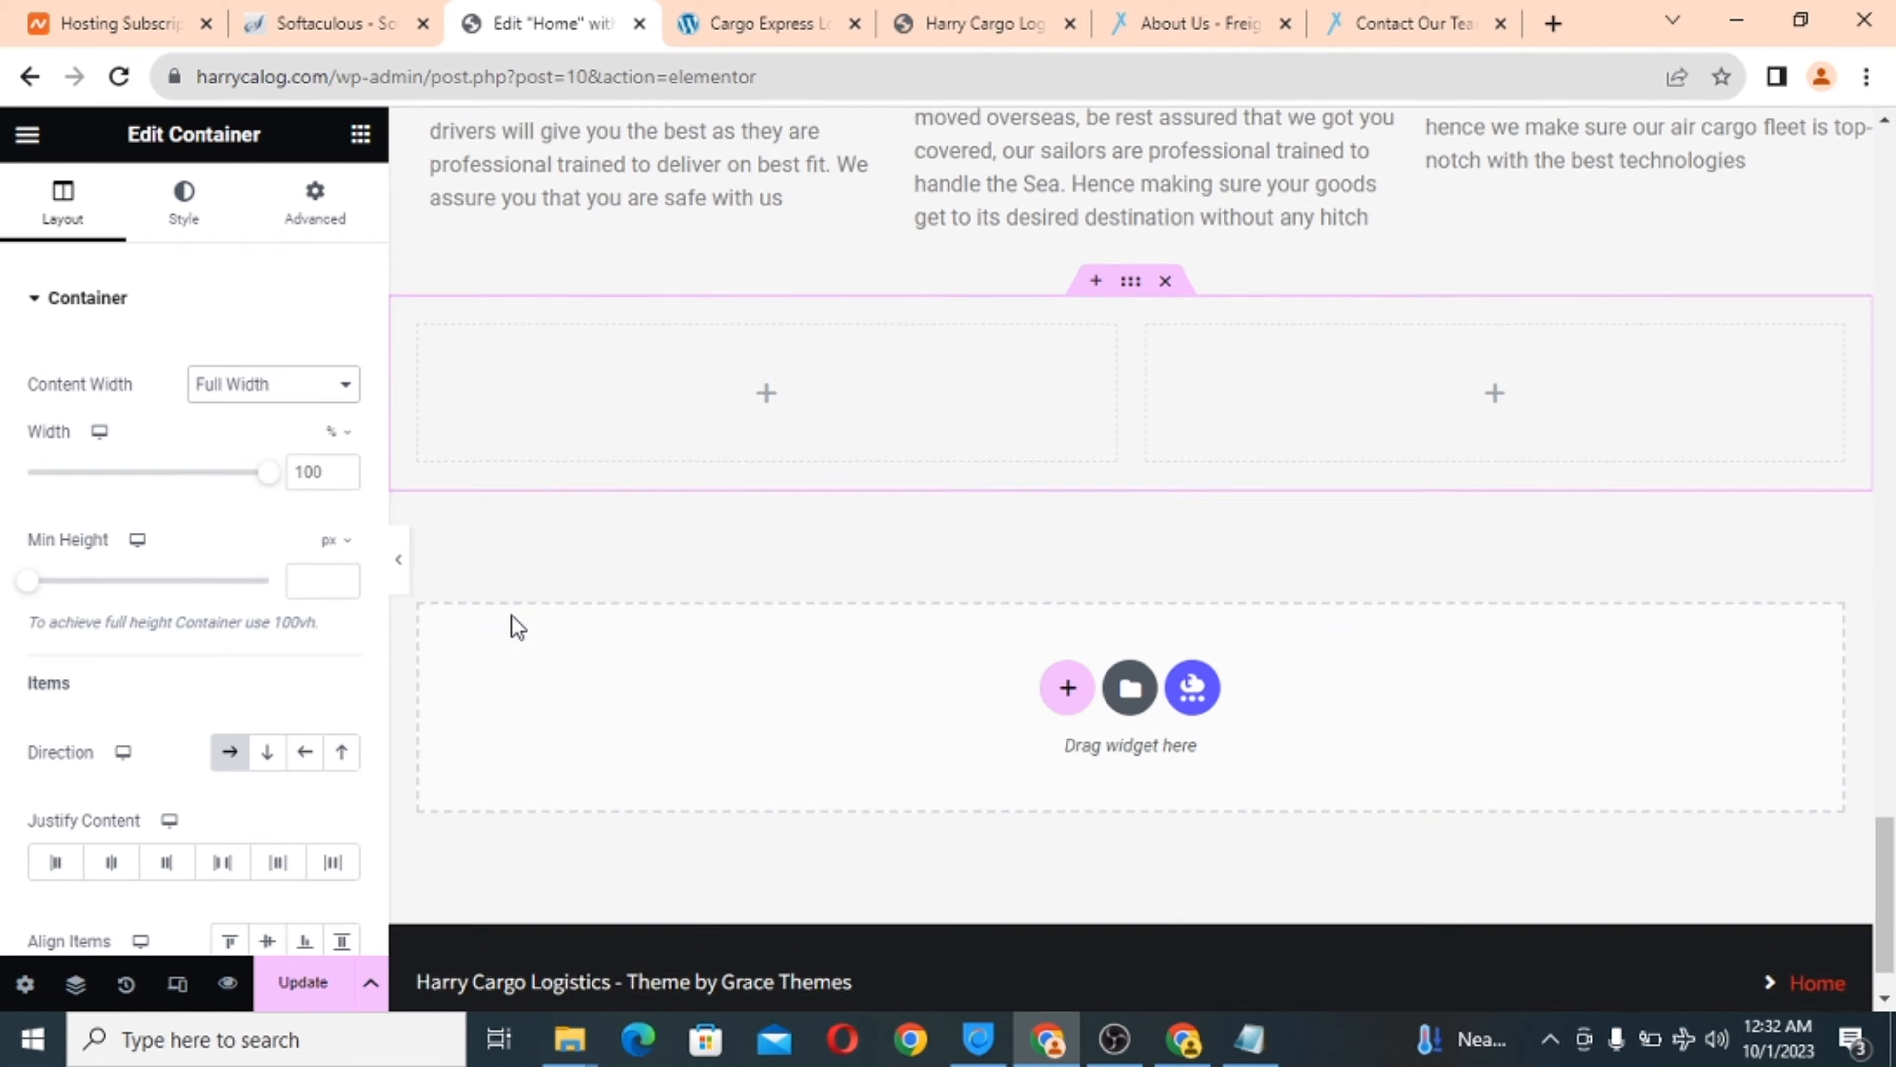
{"action": "scroll", "coordinate": [468, 708], "scroll_direction": "up", "scroll_amount": 1}
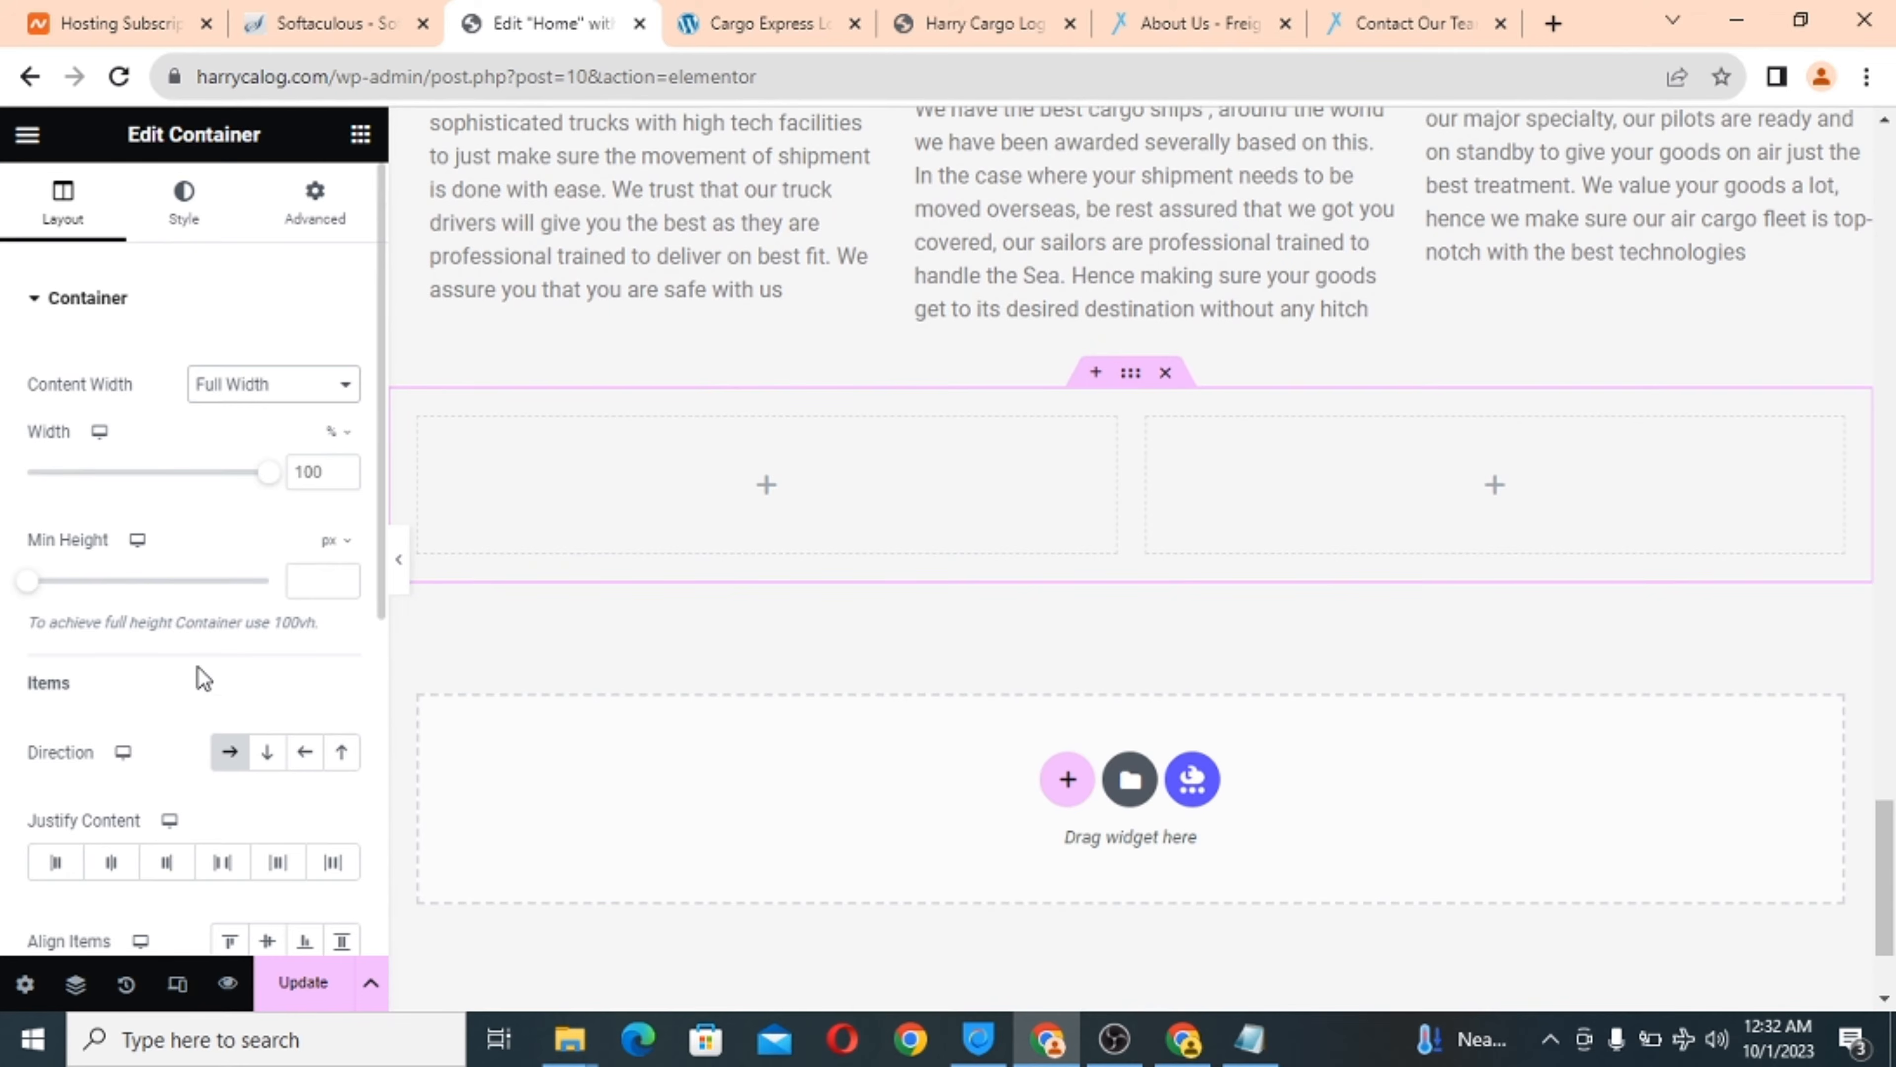
{"action": "scroll", "coordinate": [198, 672], "scroll_direction": "down", "scroll_amount": 5}
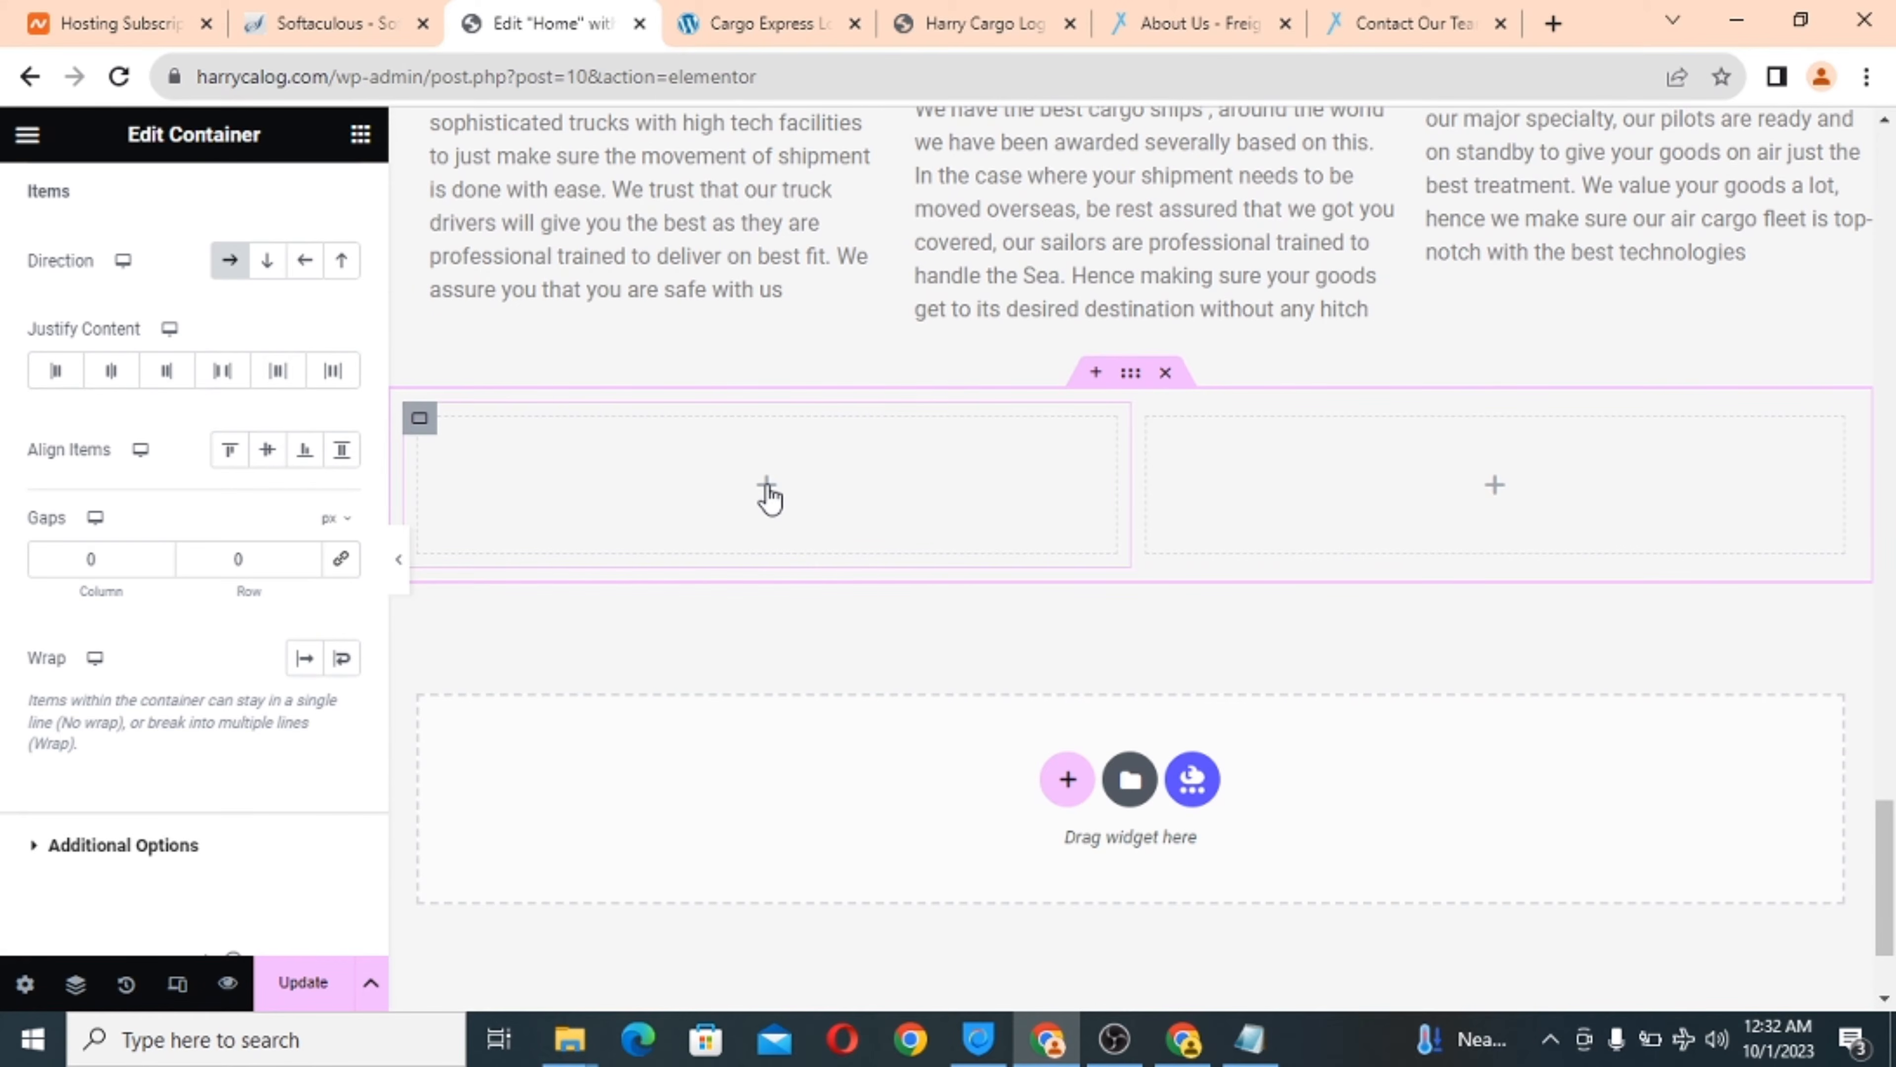
Place an Image widget in the left column showing the sofa-moving delivery photo.
{"action": "left_click", "coordinate": [769, 493]}
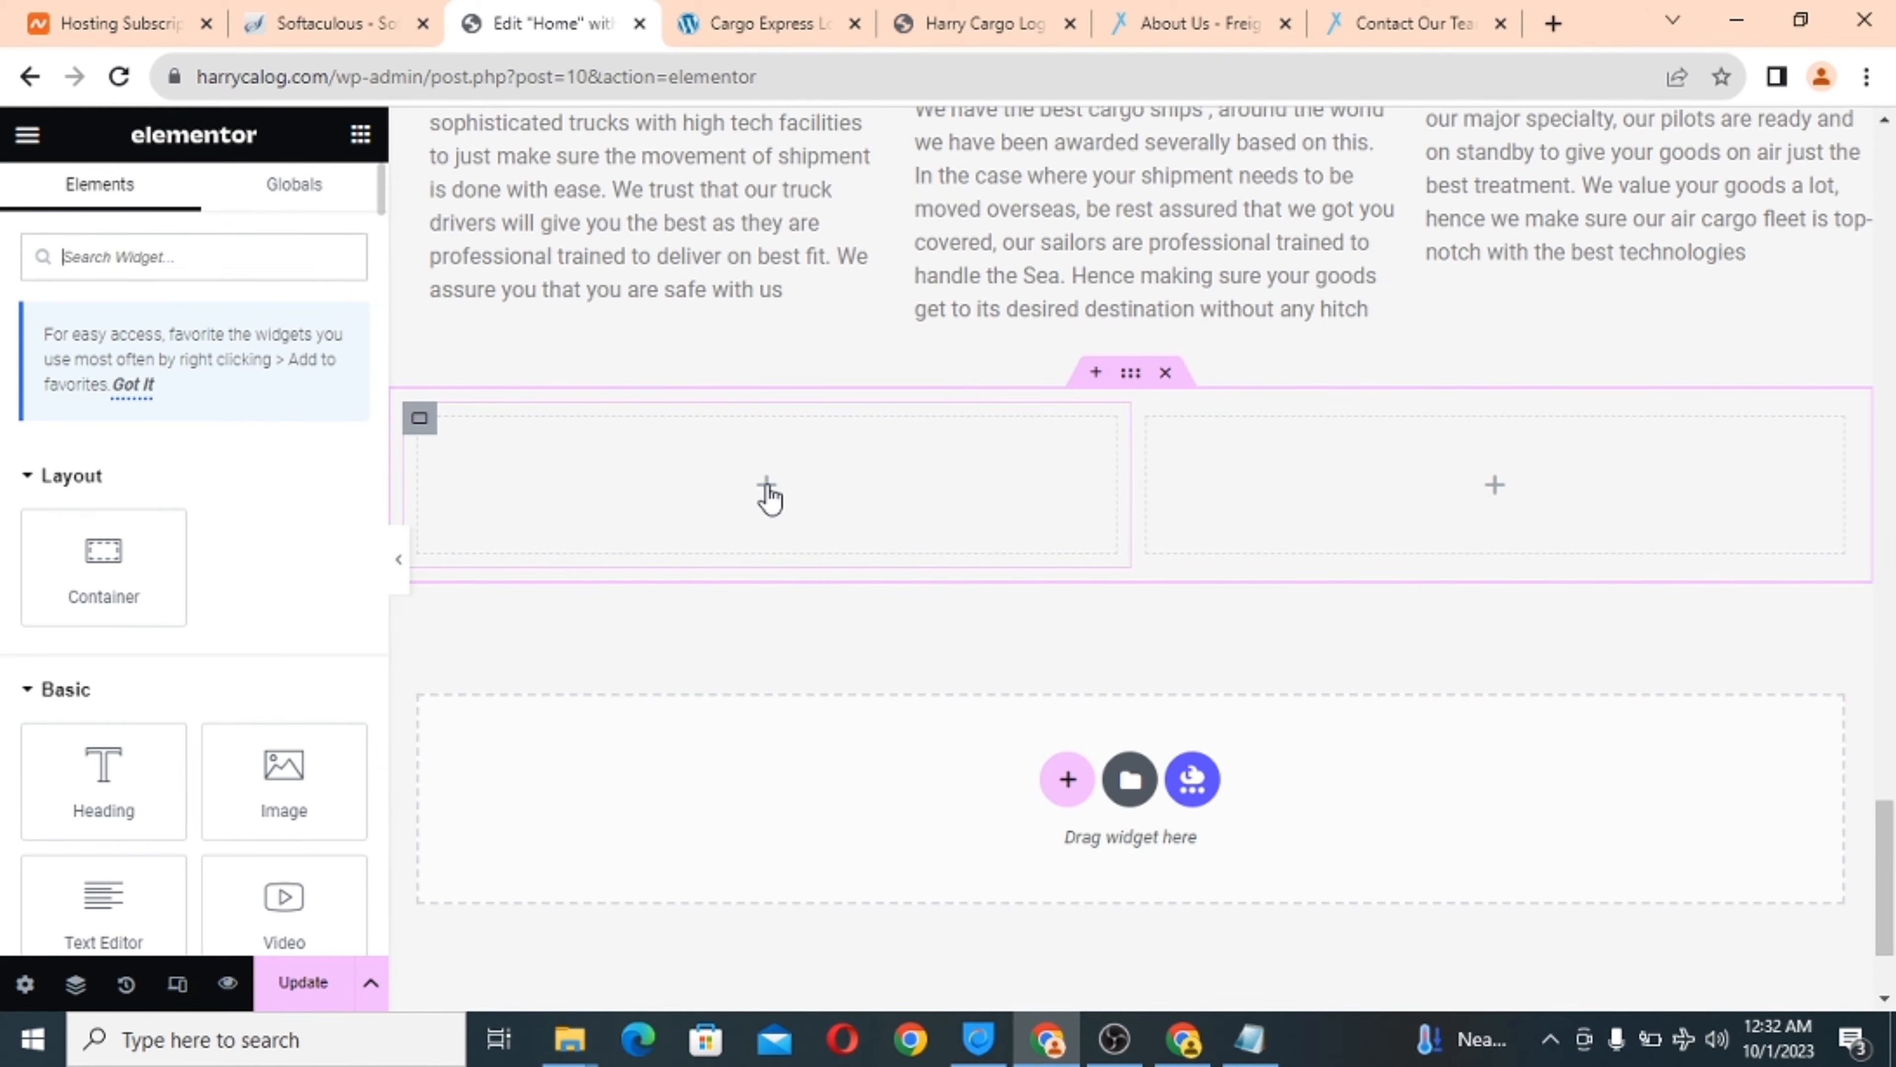
{"action": "scroll", "coordinate": [261, 545], "scroll_direction": "down", "scroll_amount": 3}
{"action": "left_click", "coordinate": [255, 580]}
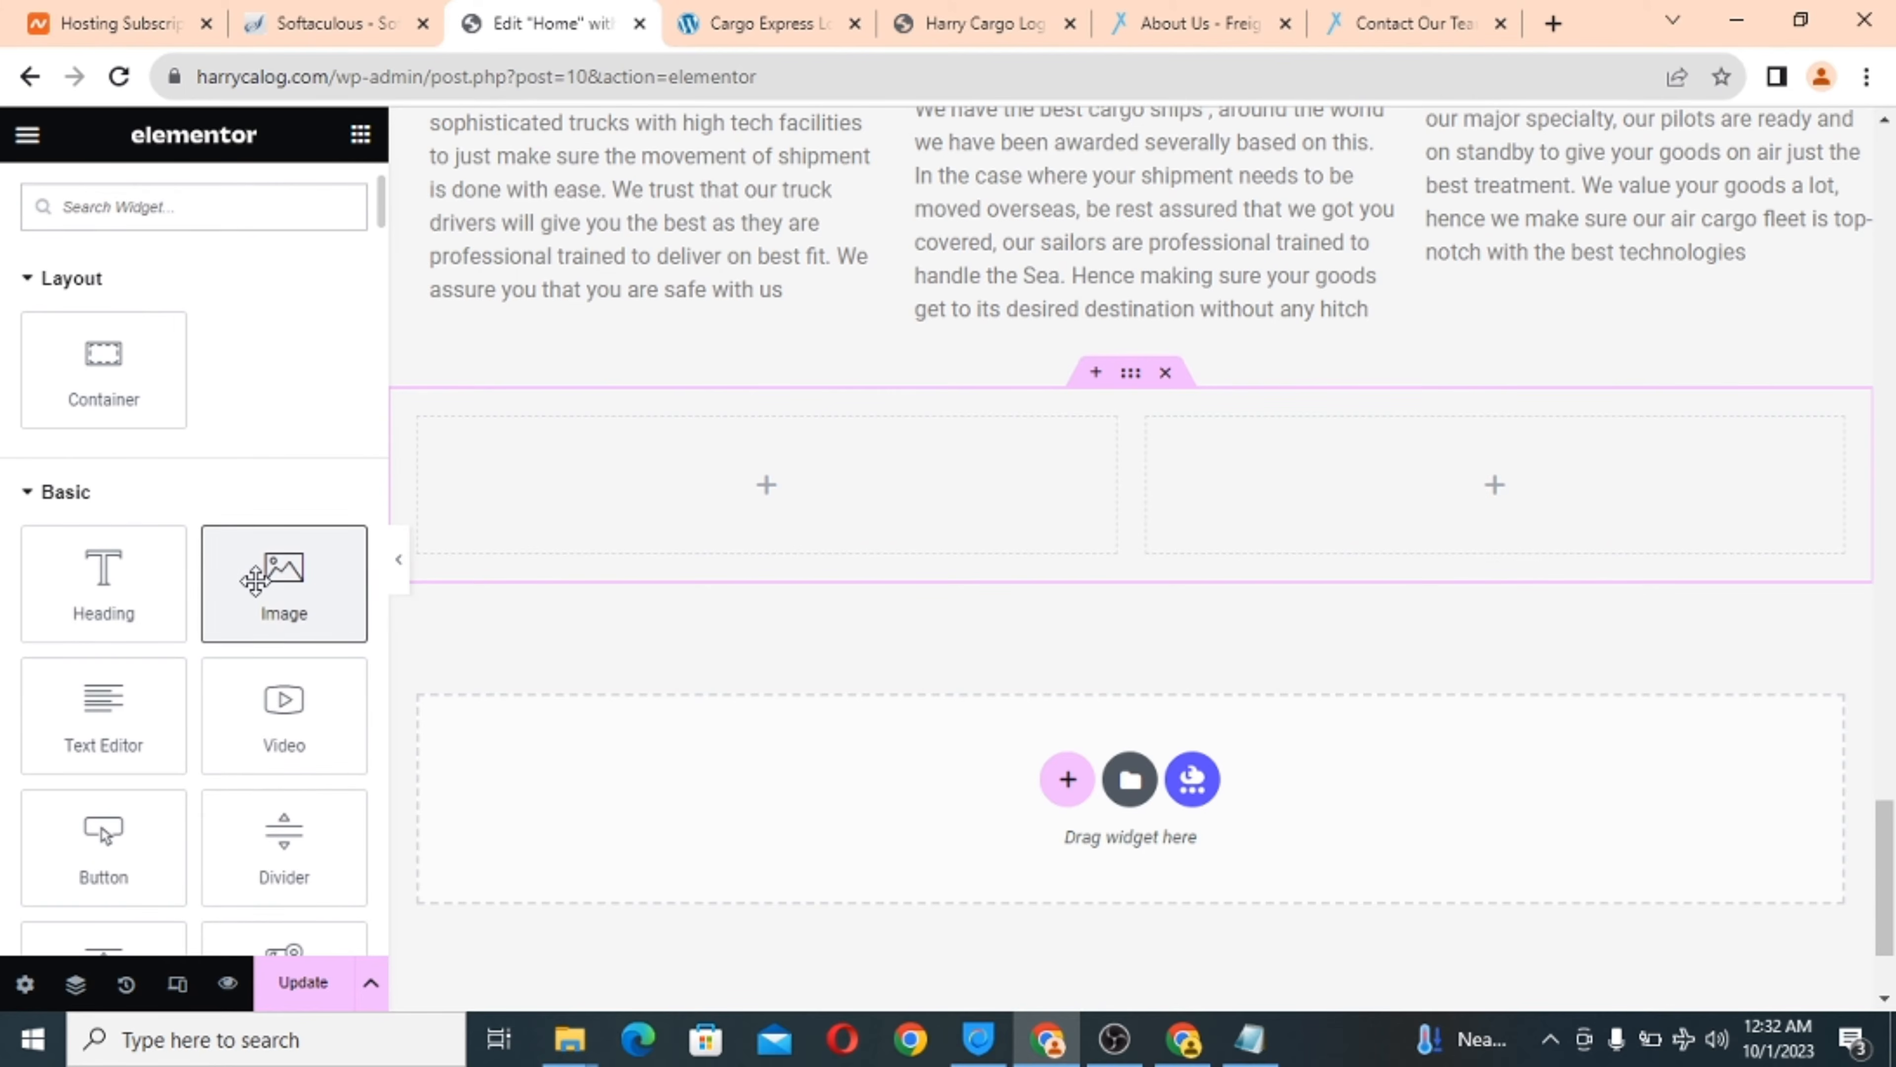
{"action": "left_click_drag", "start_coordinate": [255, 580], "coordinate": [648, 490]}
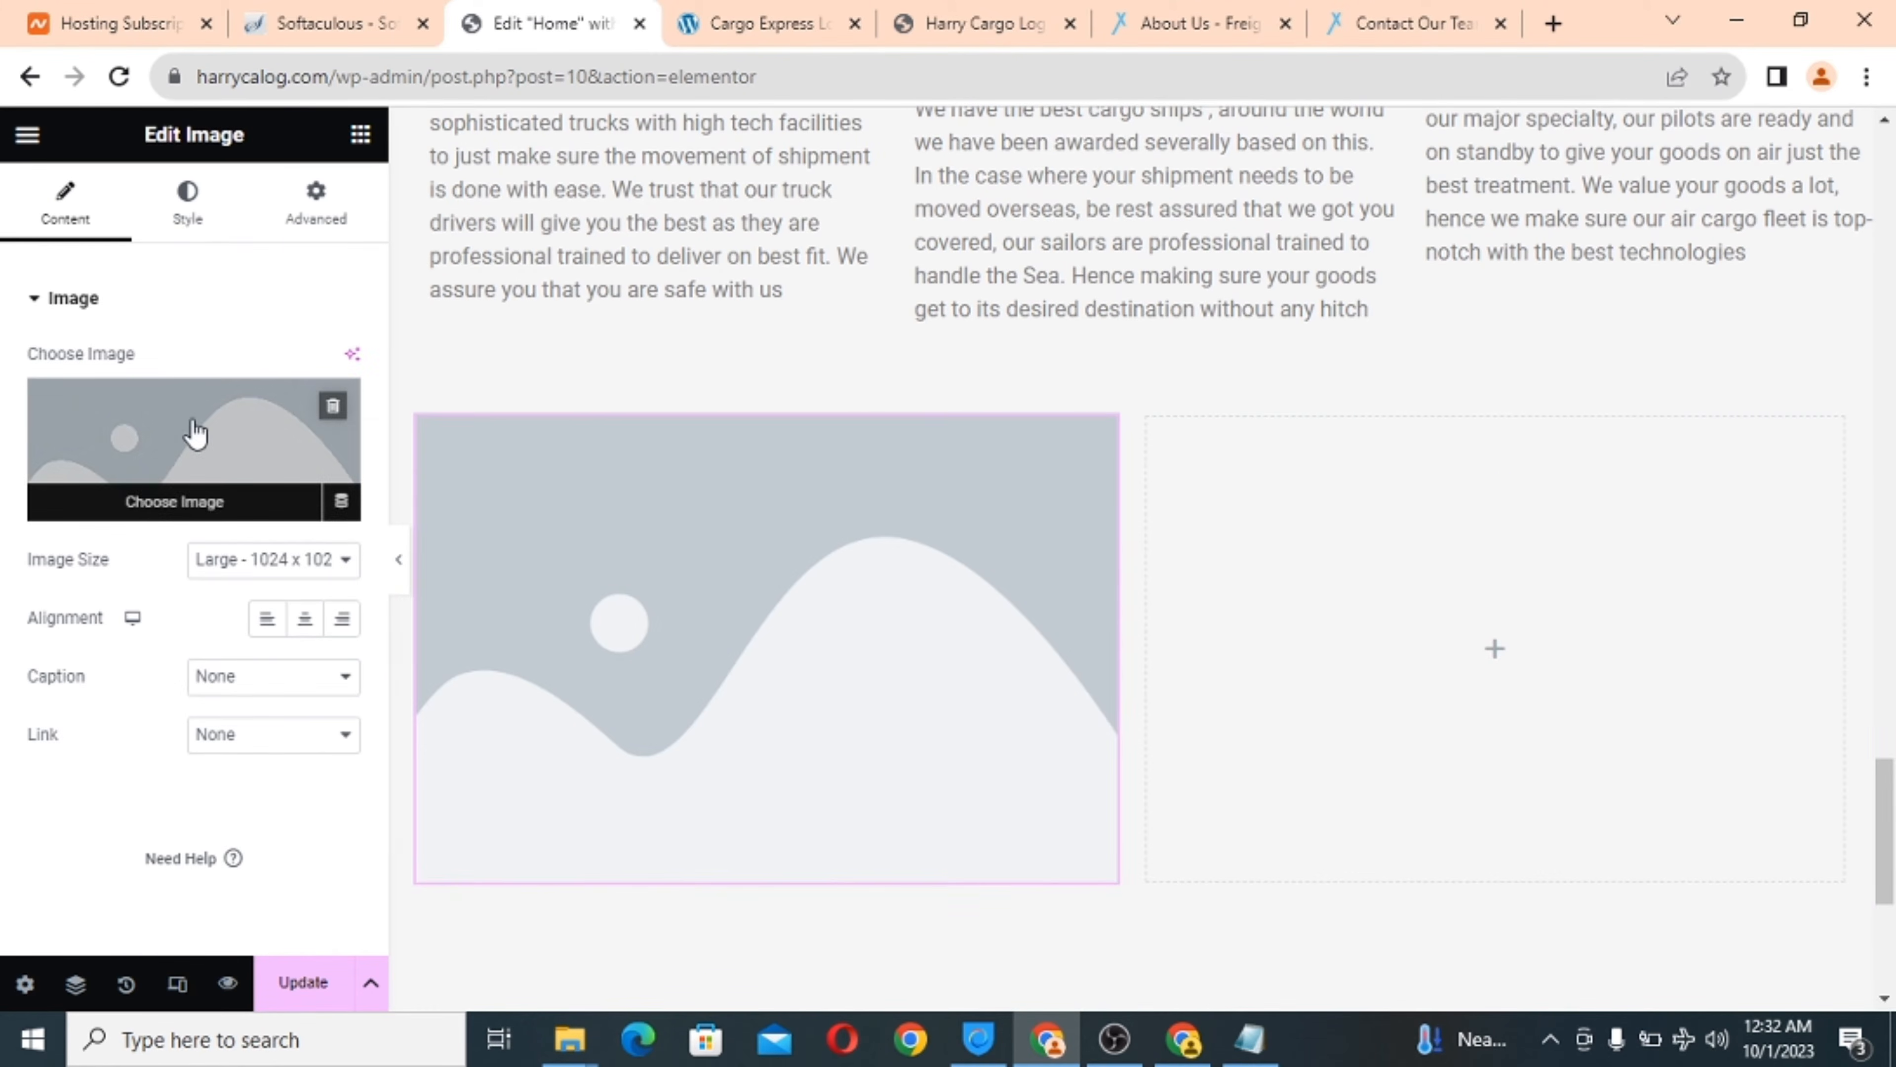
{"action": "left_click", "coordinate": [170, 432]}
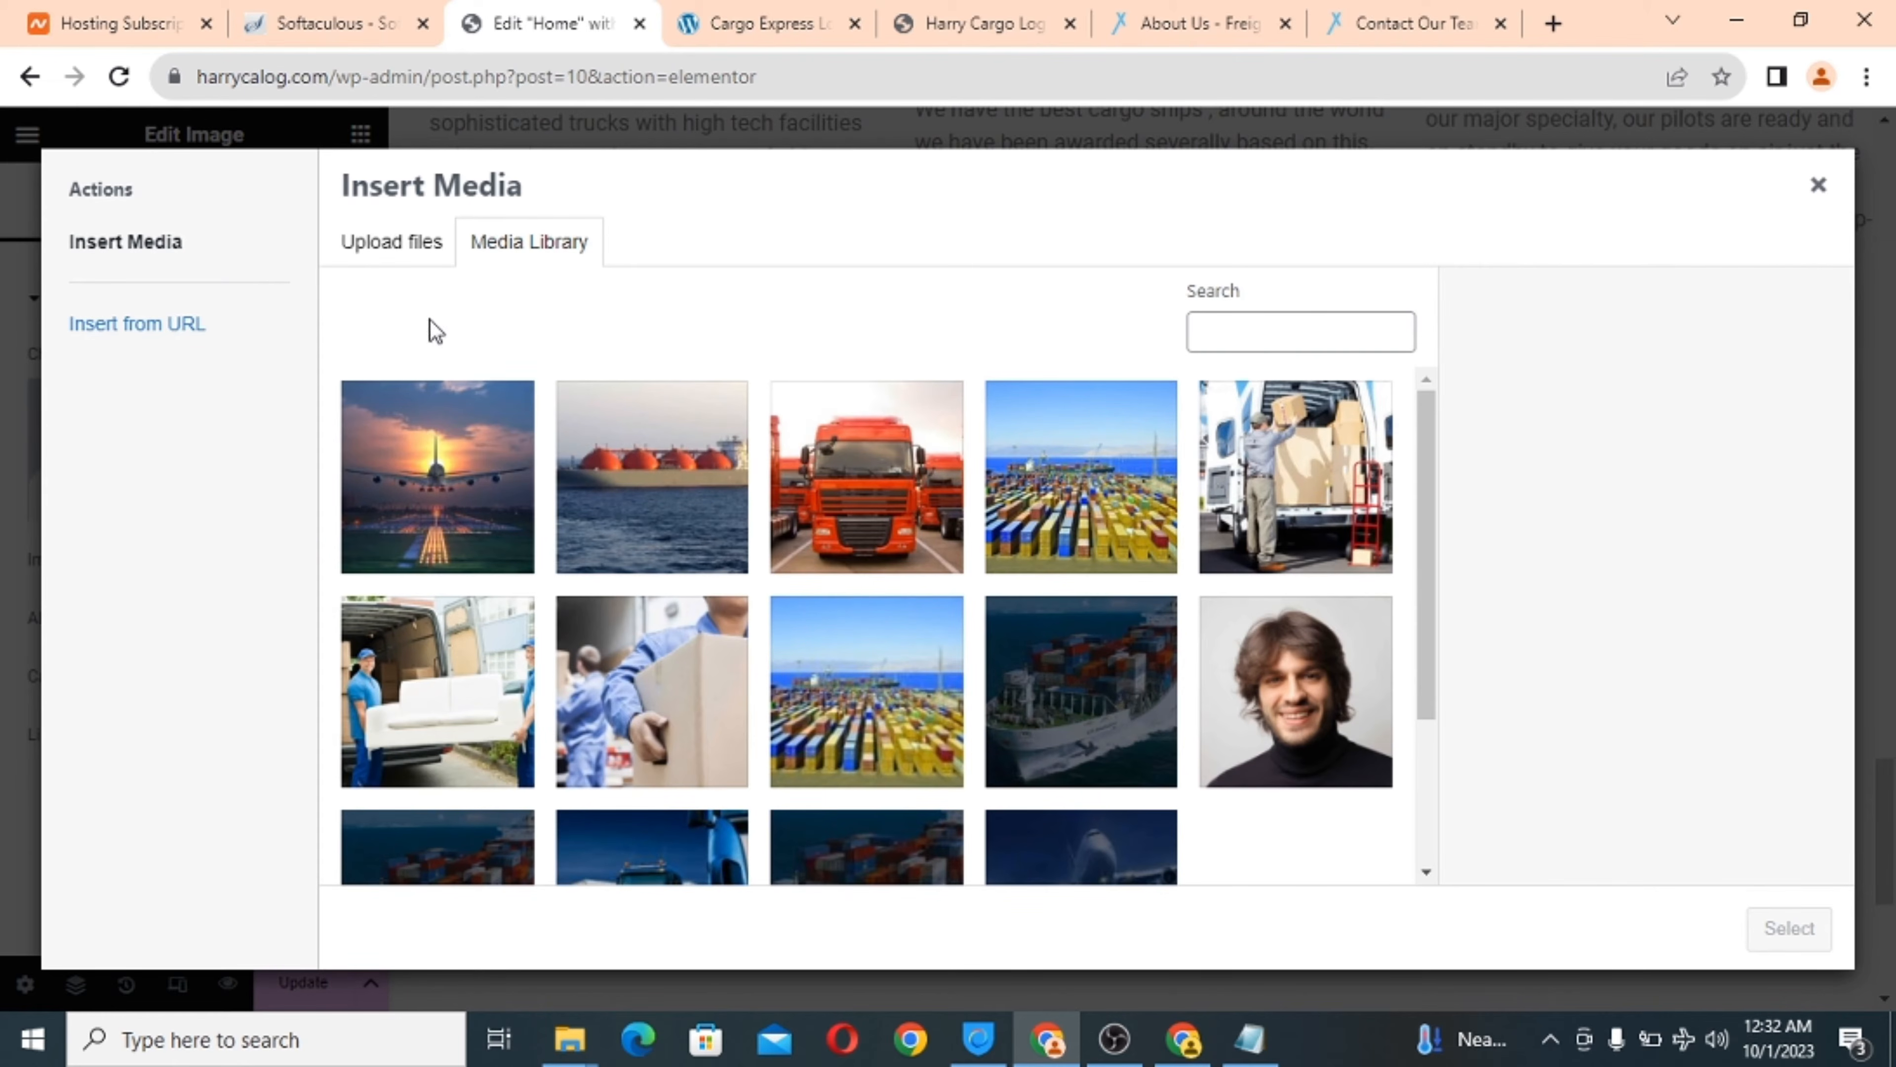
{"action": "left_click", "coordinate": [1287, 484]}
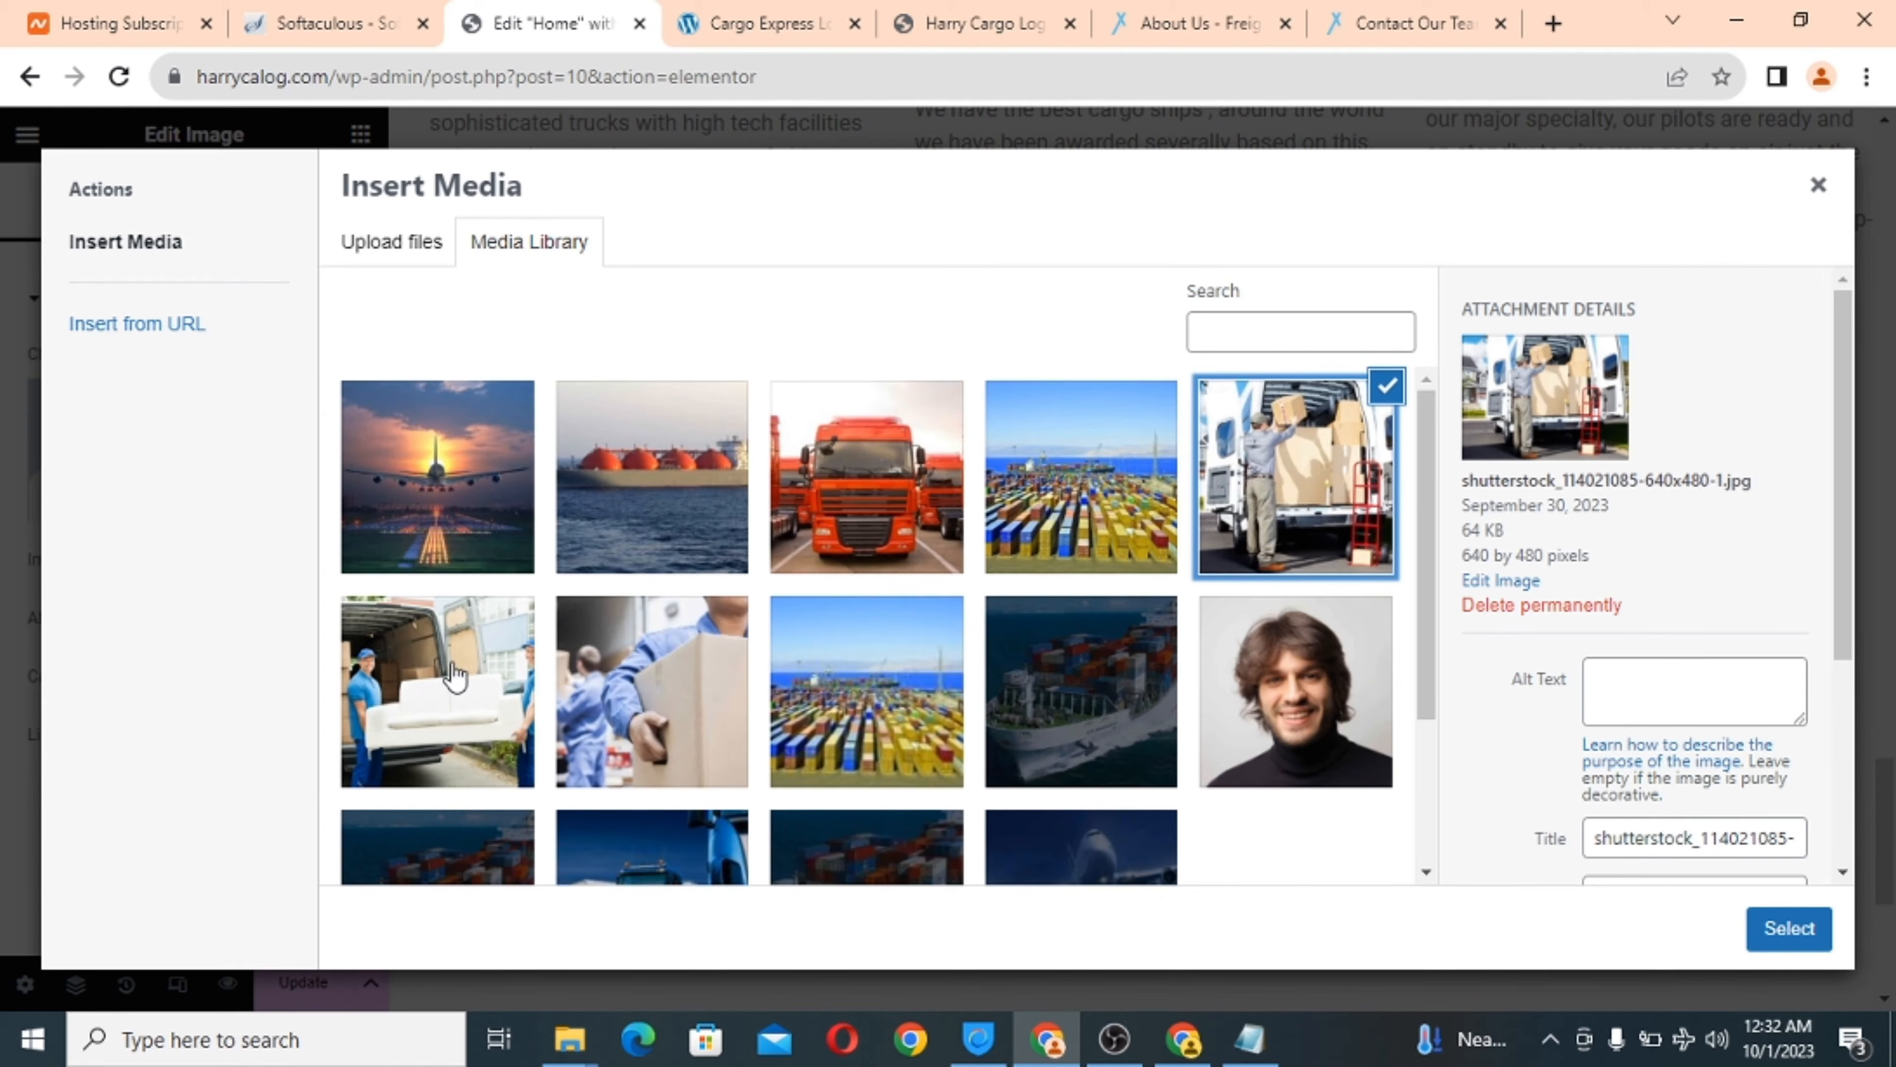
{"action": "left_click", "coordinate": [443, 683]}
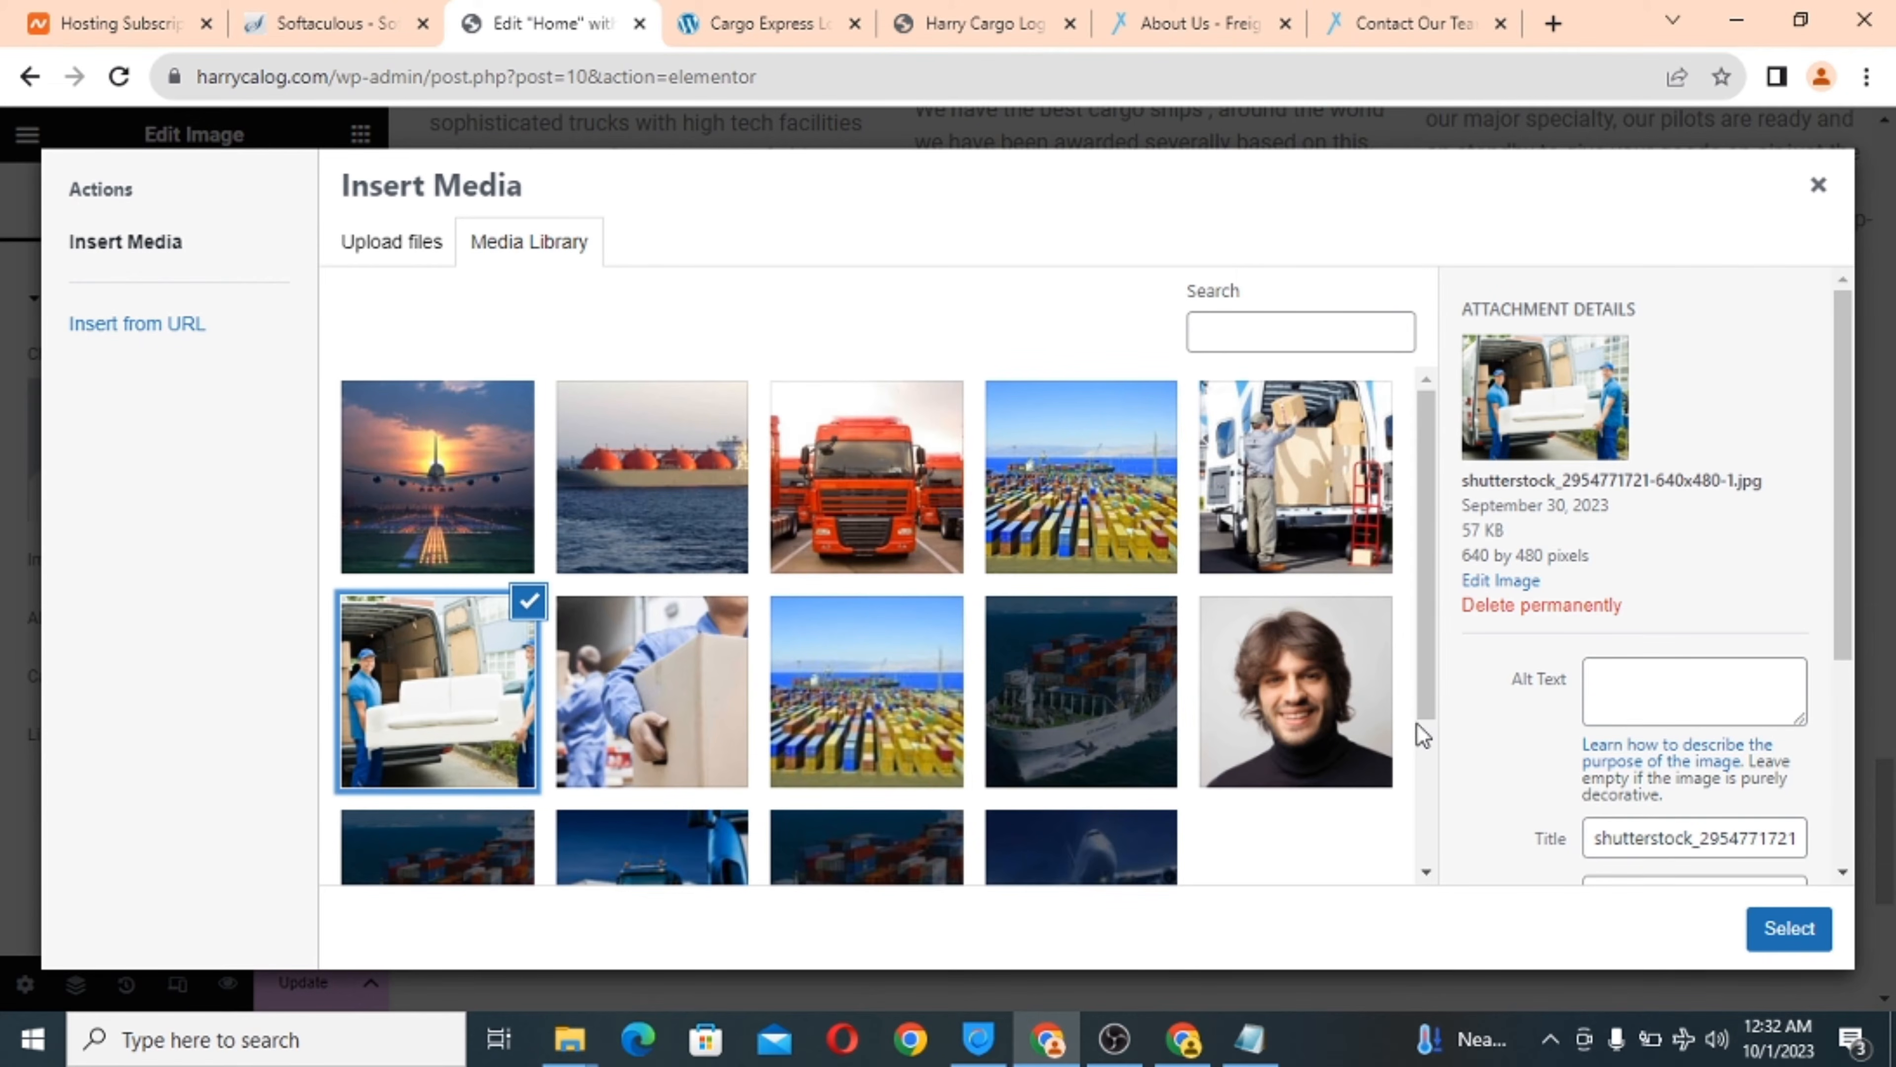
{"action": "left_click", "coordinate": [1788, 940]}
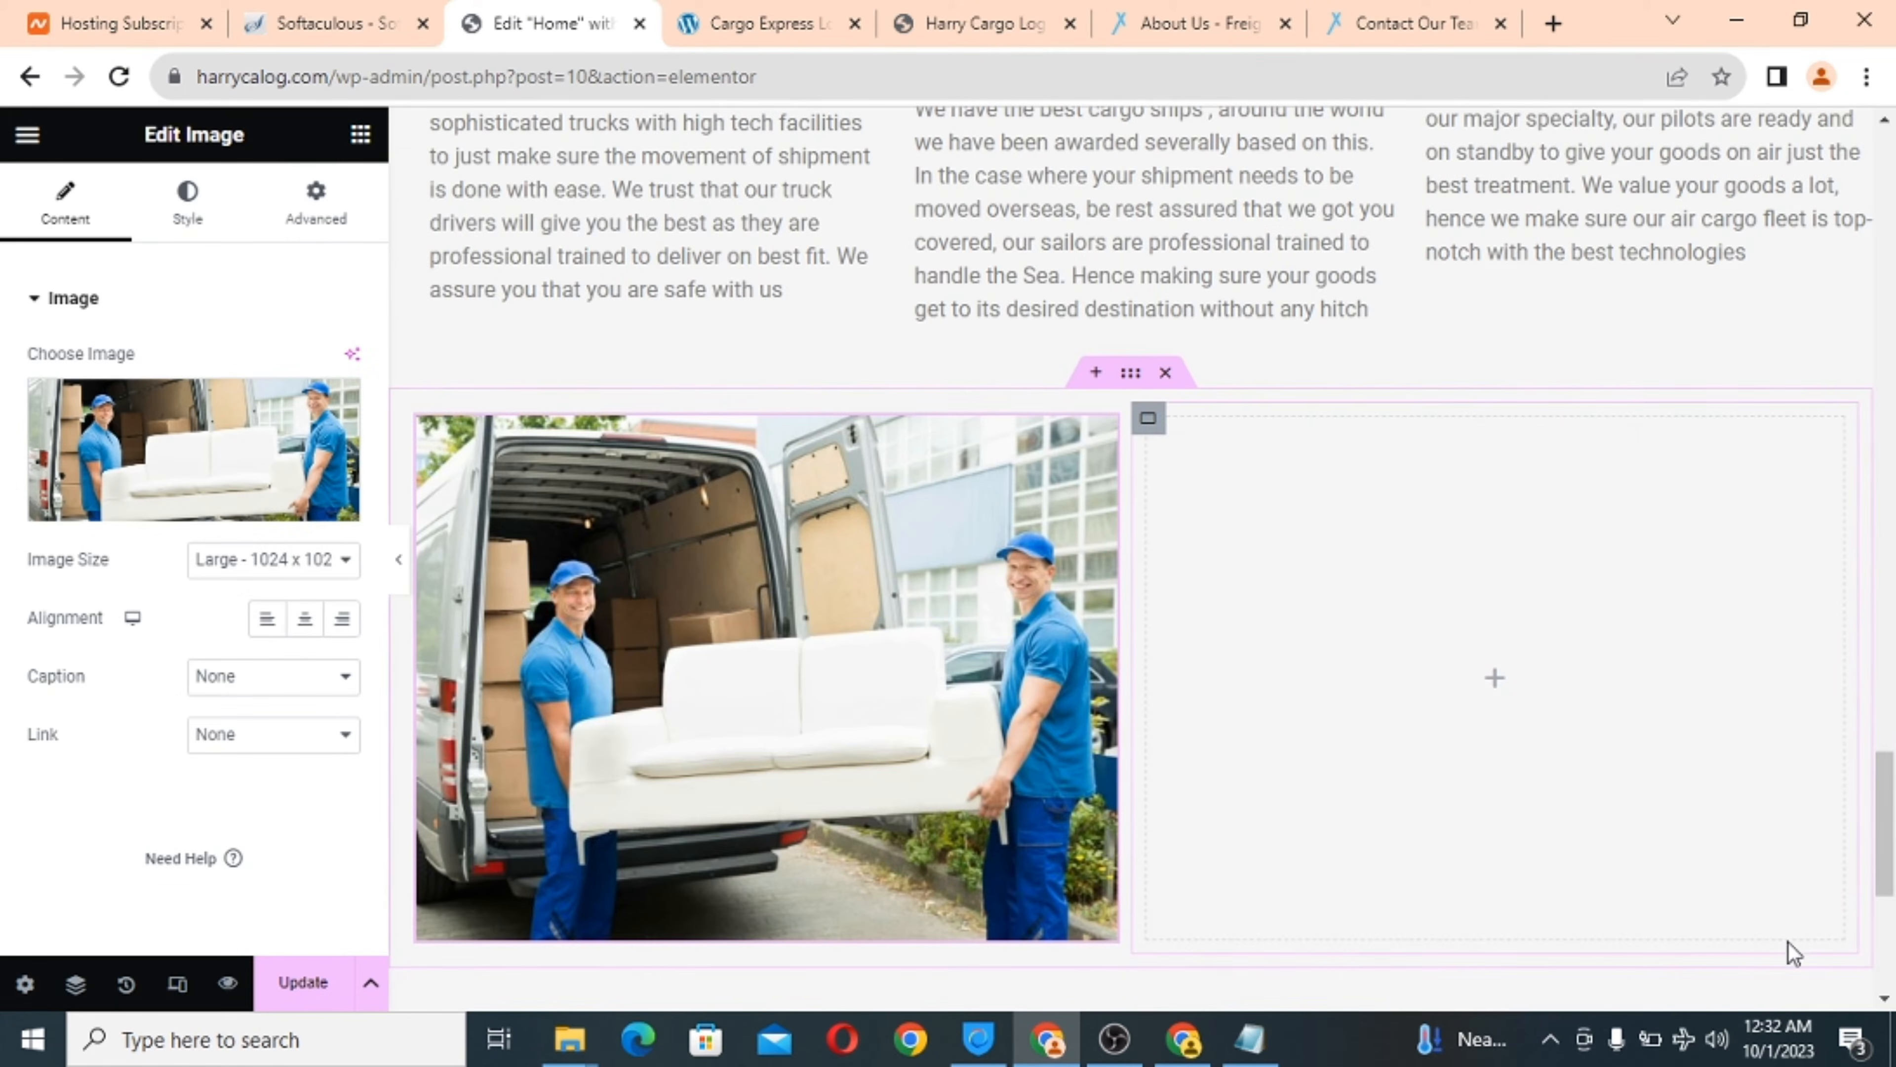
Compare the photo section against the reference Cargo Express page.
{"action": "scroll", "coordinate": [884, 608], "scroll_direction": "down", "scroll_amount": 1}
{"action": "scroll", "coordinate": [883, 607], "scroll_direction": "up", "scroll_amount": 1}
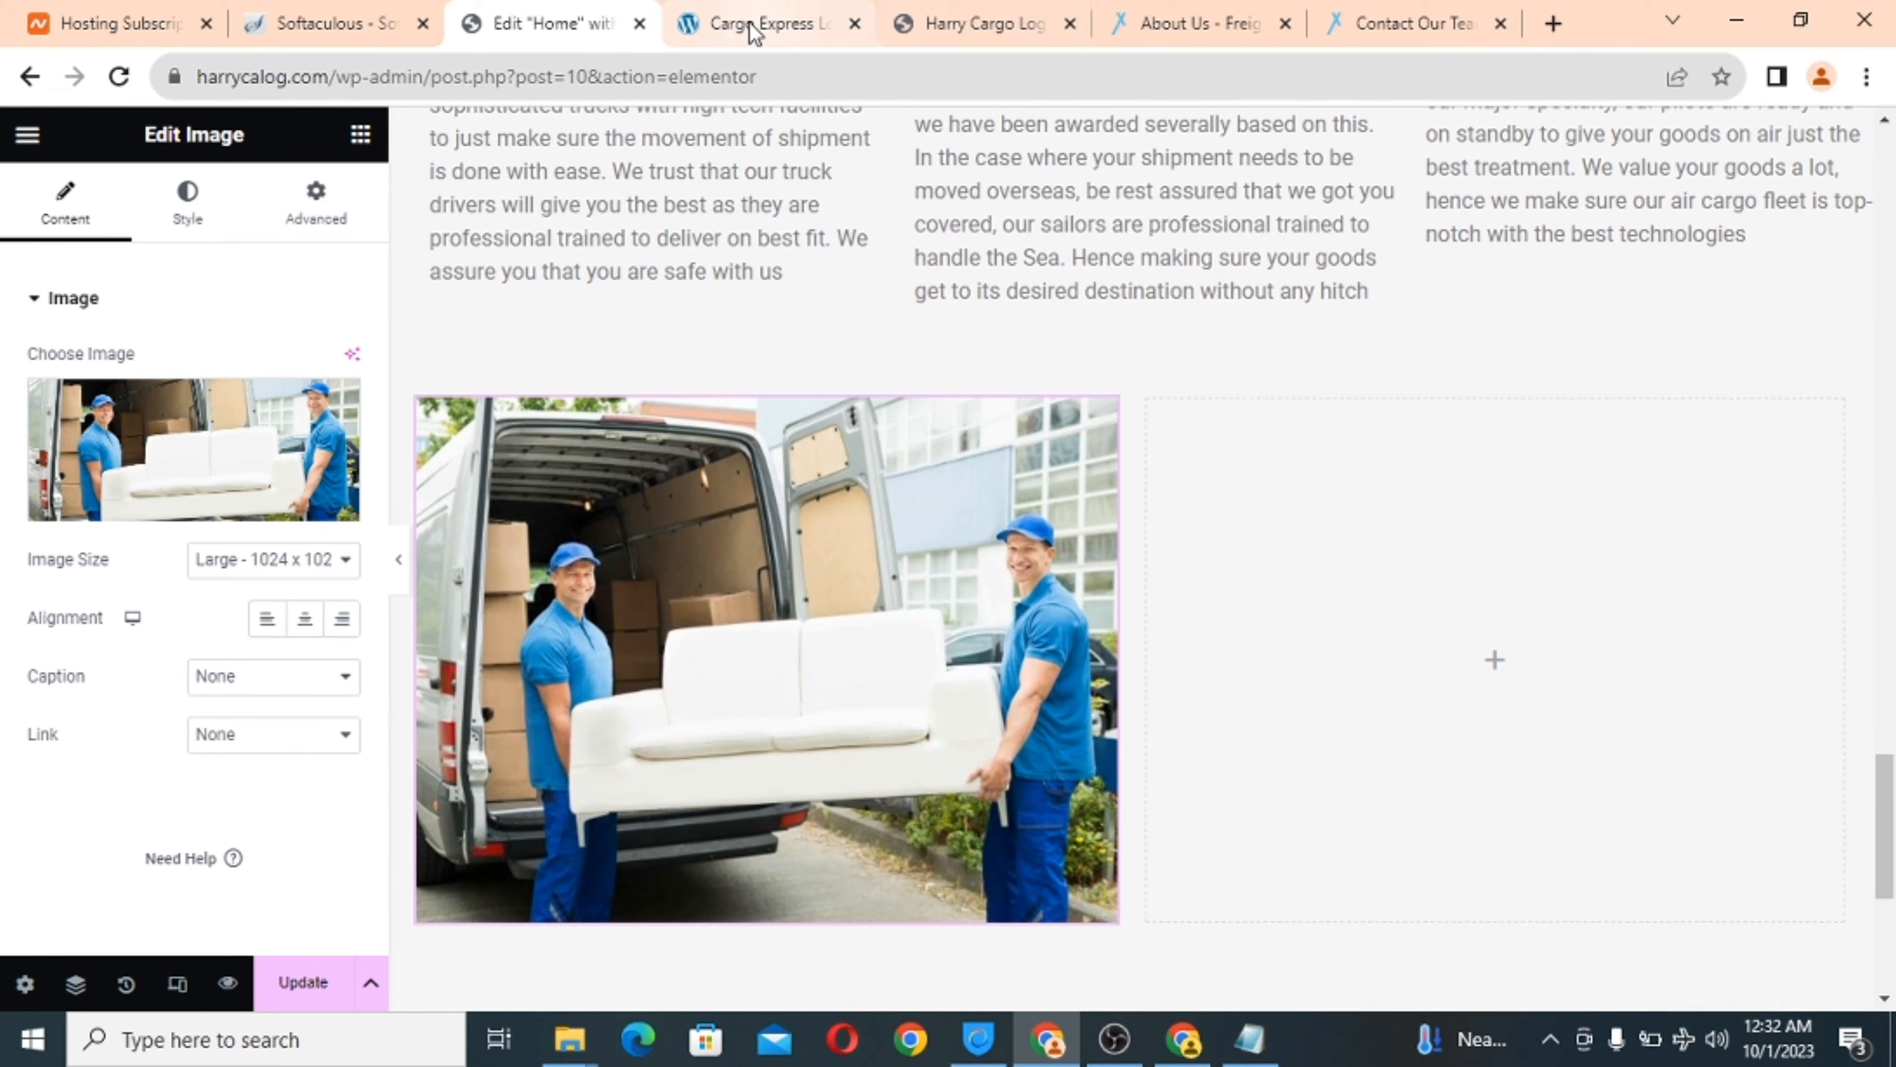
{"action": "left_click", "coordinate": [741, 29]}
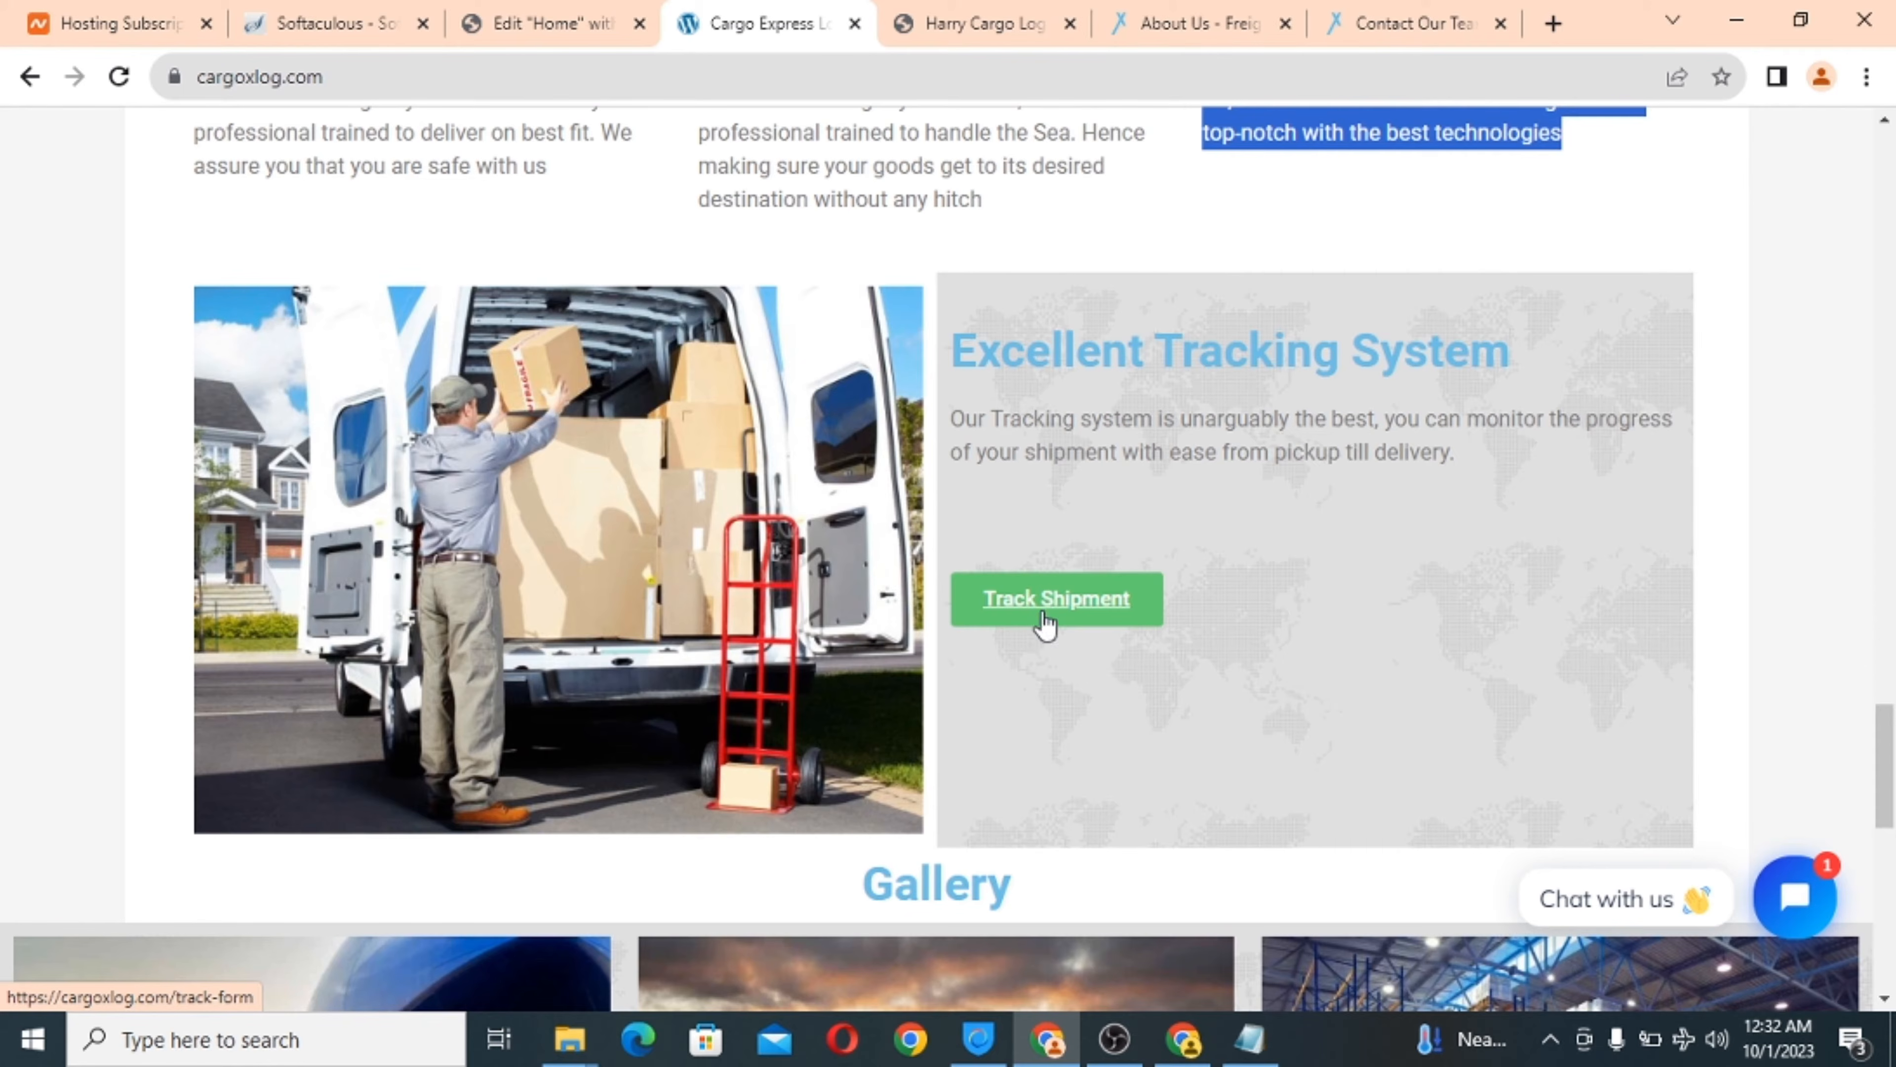
{"action": "left_click", "coordinate": [493, 12]}
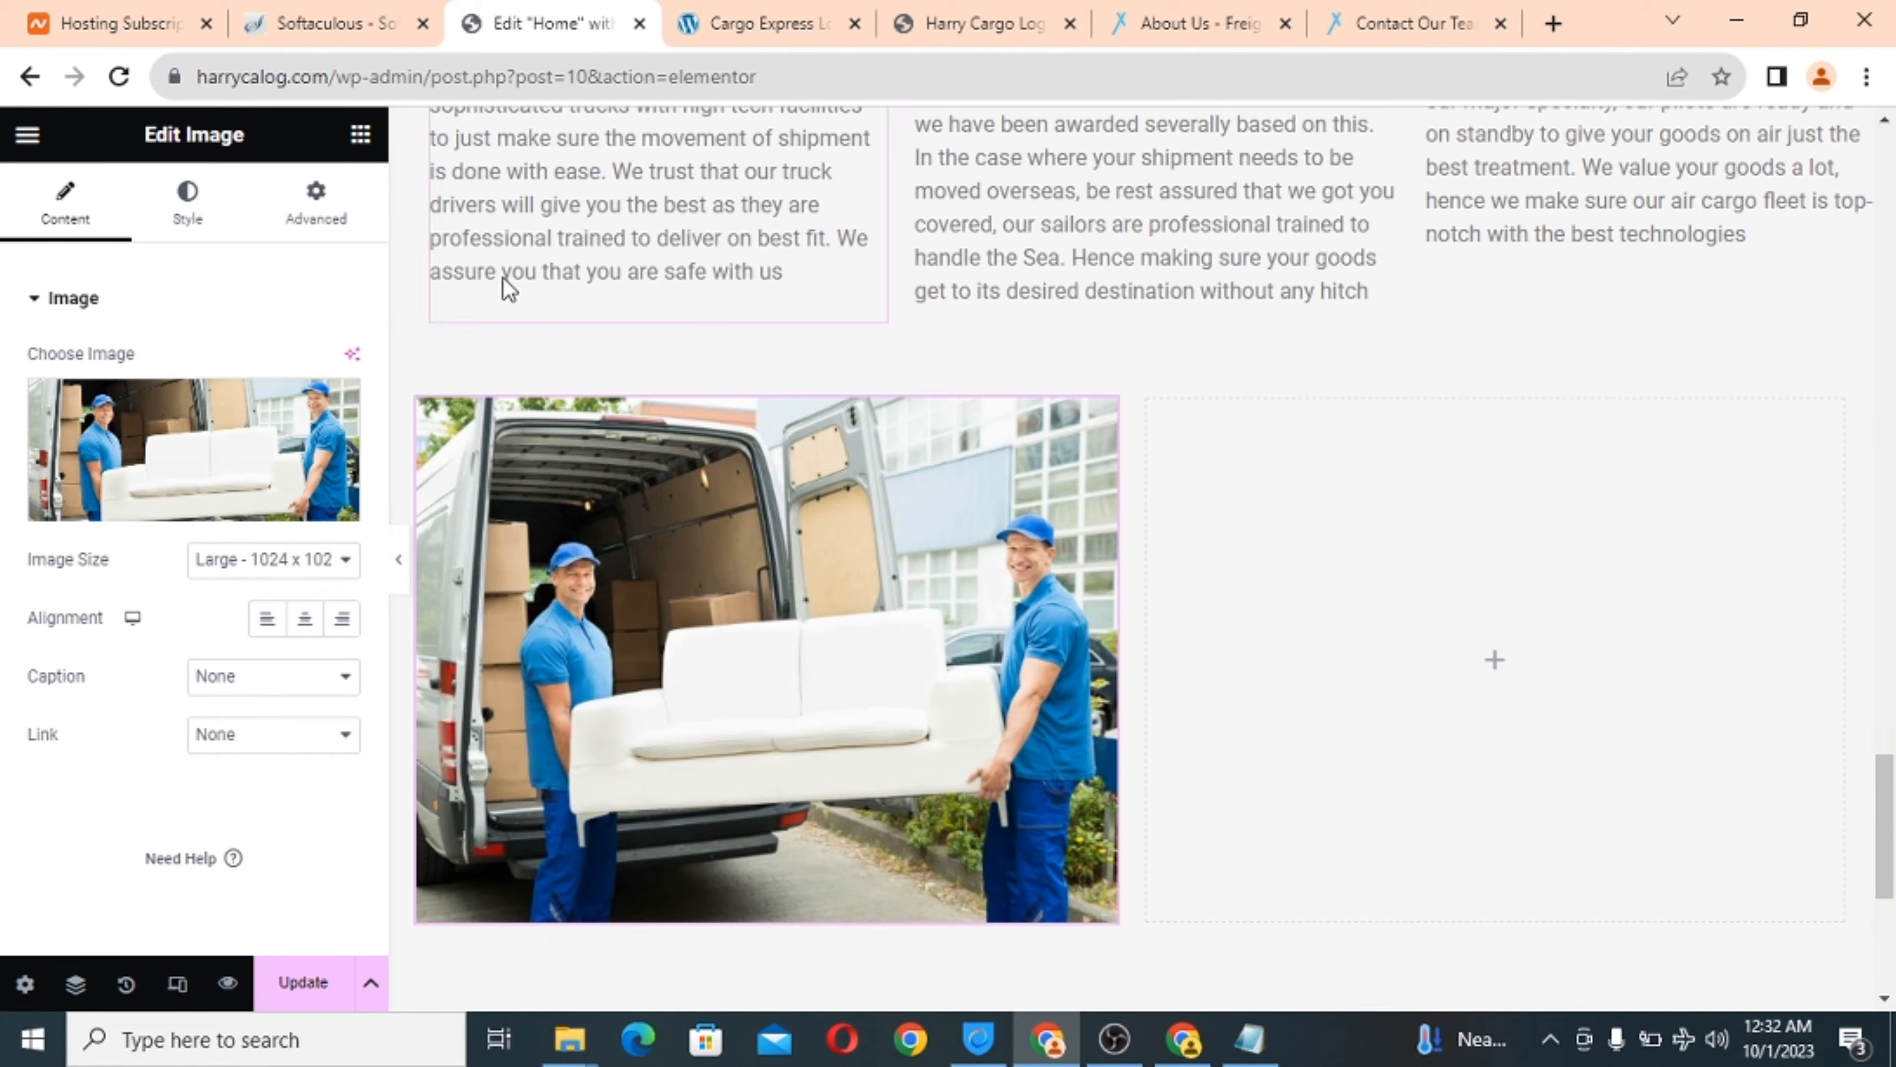
{"action": "scroll", "coordinate": [1226, 594], "scroll_direction": "down", "scroll_amount": 1}
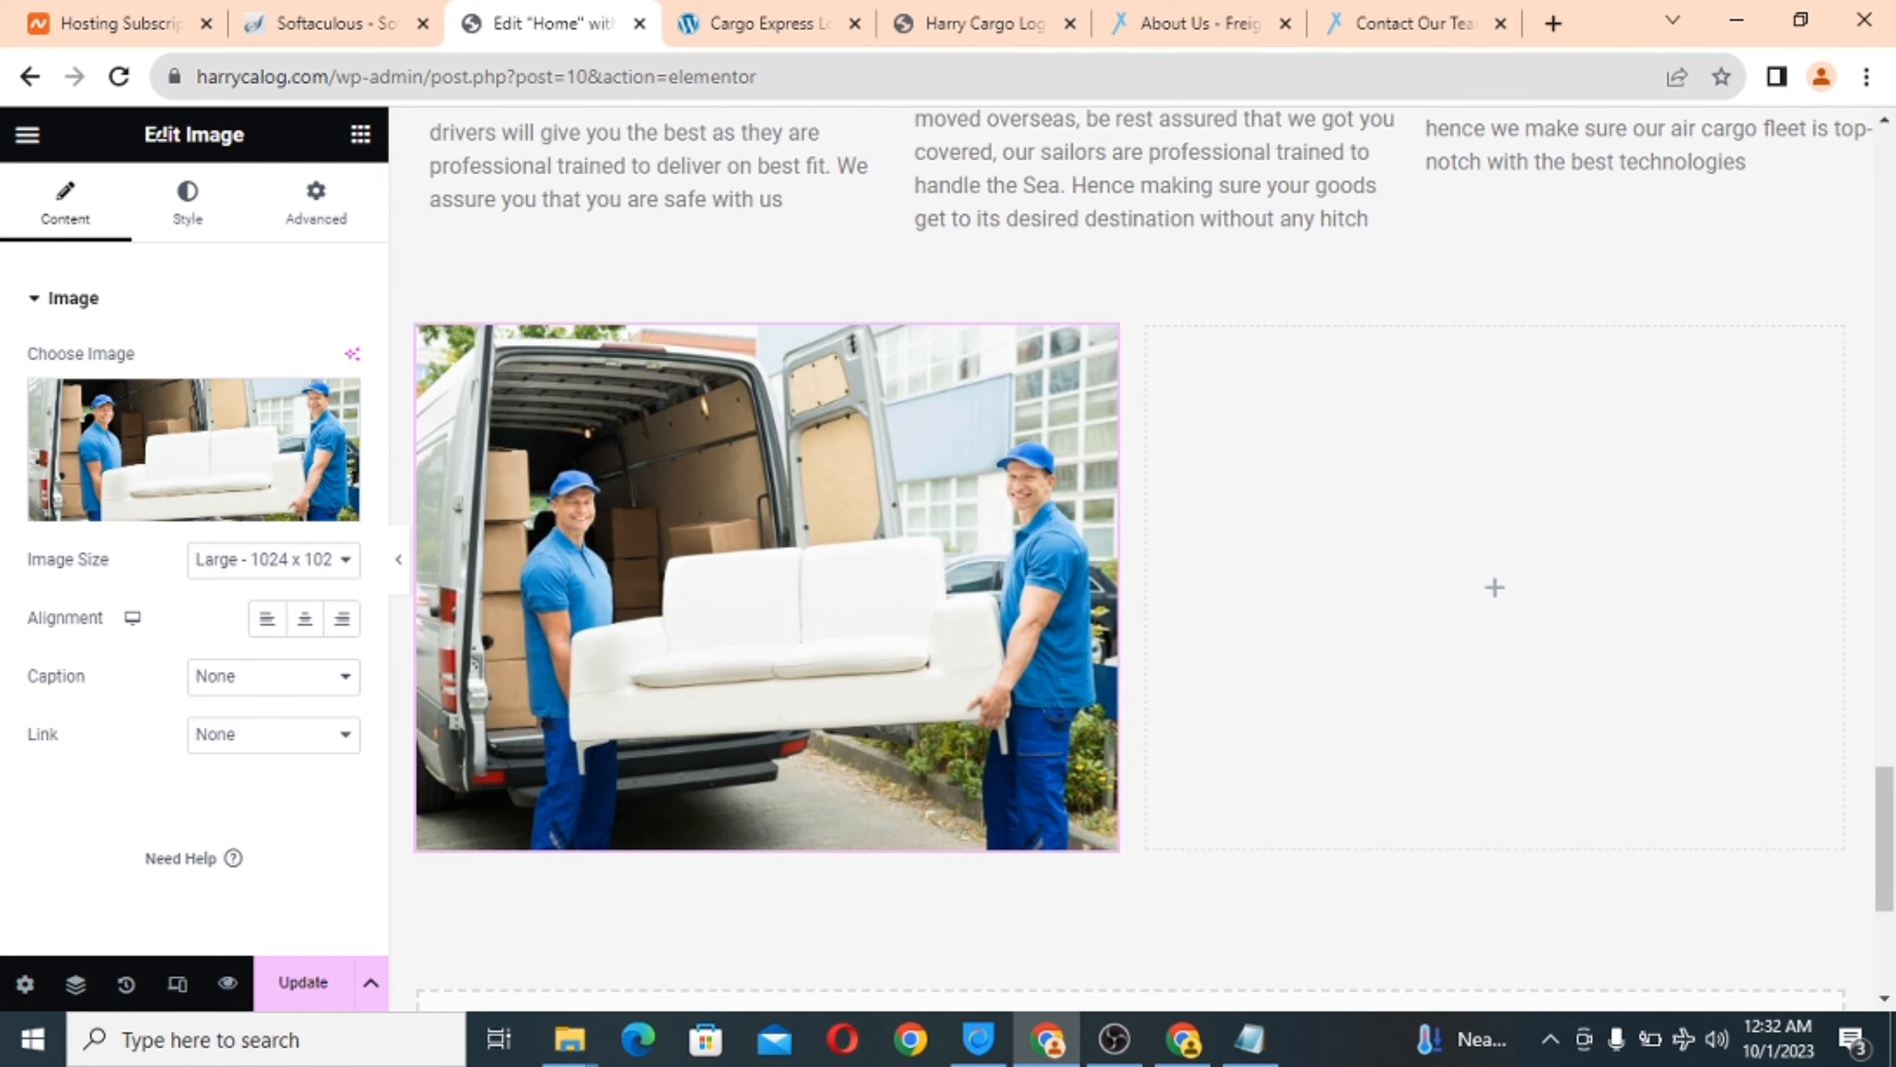
Drag a Heading widget and a Text Editor widget into the right column beside the photo.
{"action": "left_click", "coordinate": [366, 149]}
{"action": "scroll", "coordinate": [276, 492], "scroll_direction": "down", "scroll_amount": 3}
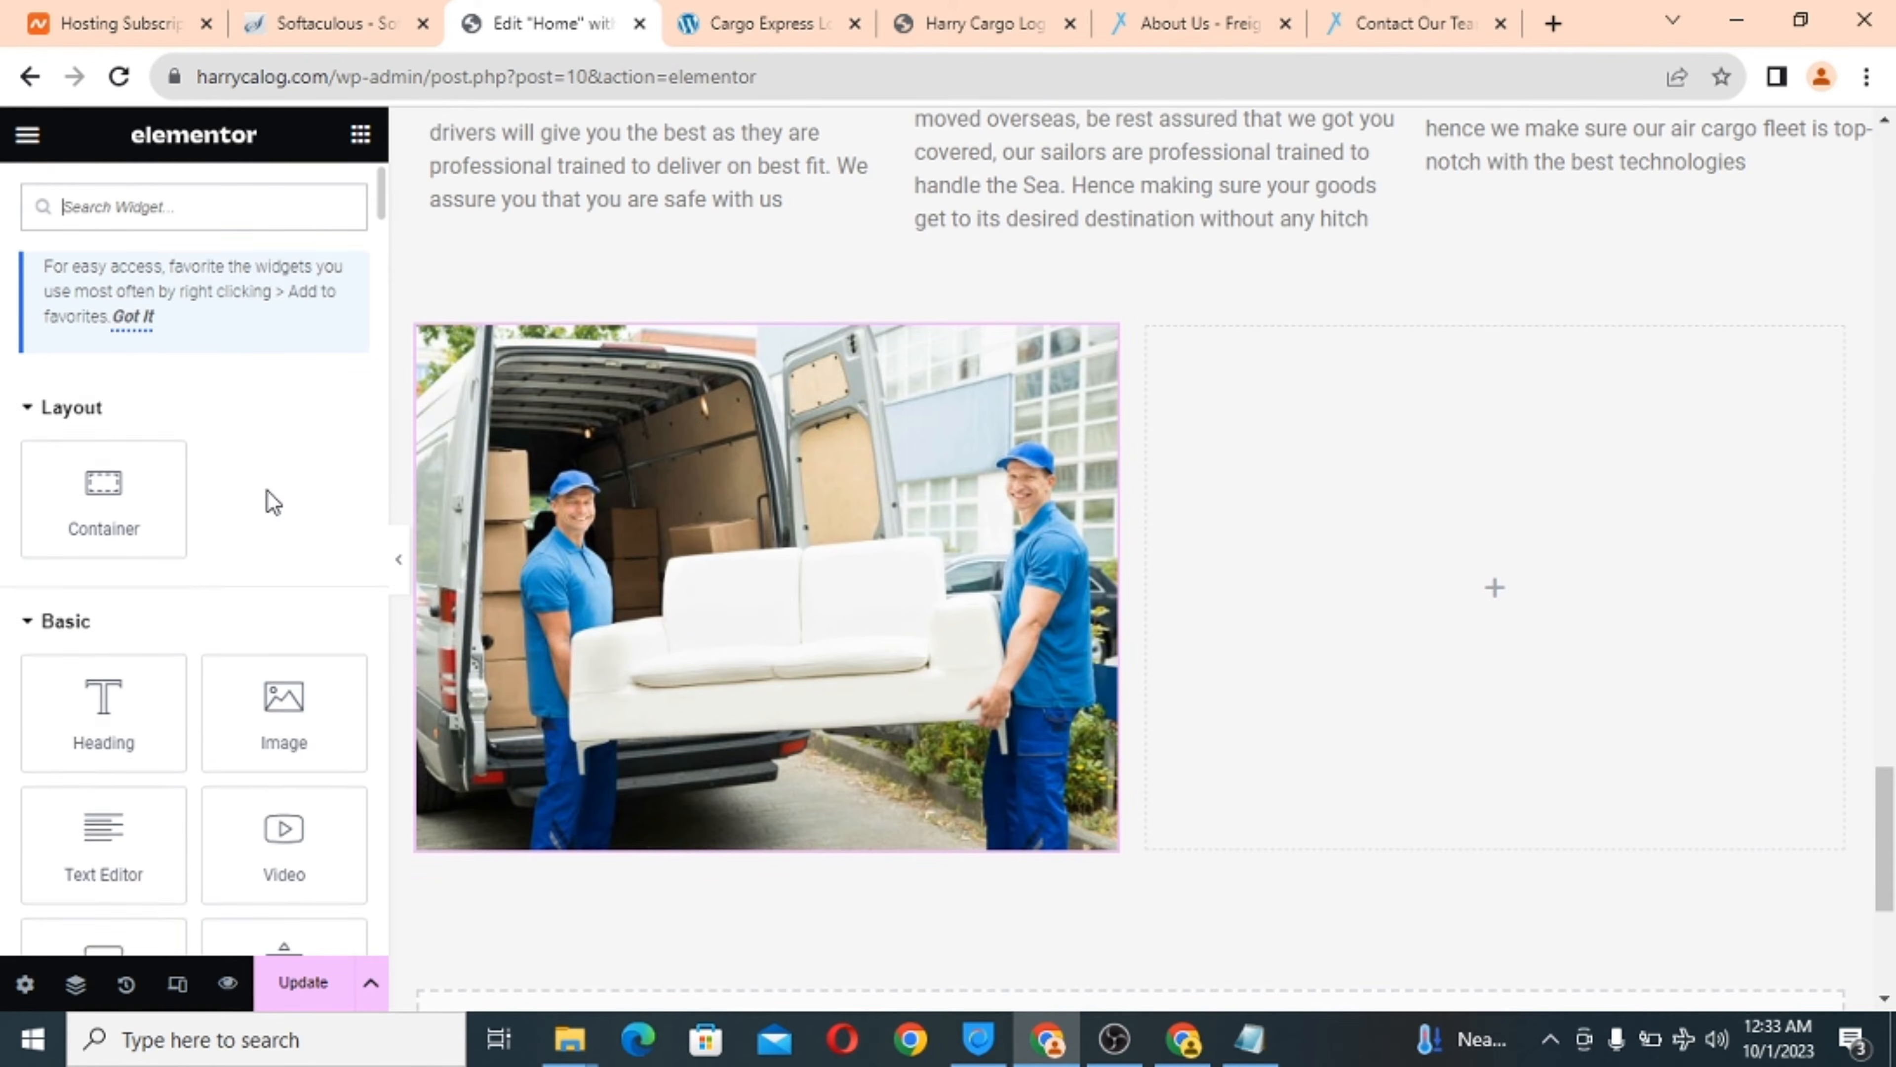
{"action": "left_click_drag", "start_coordinate": [67, 533], "coordinate": [1399, 472]}
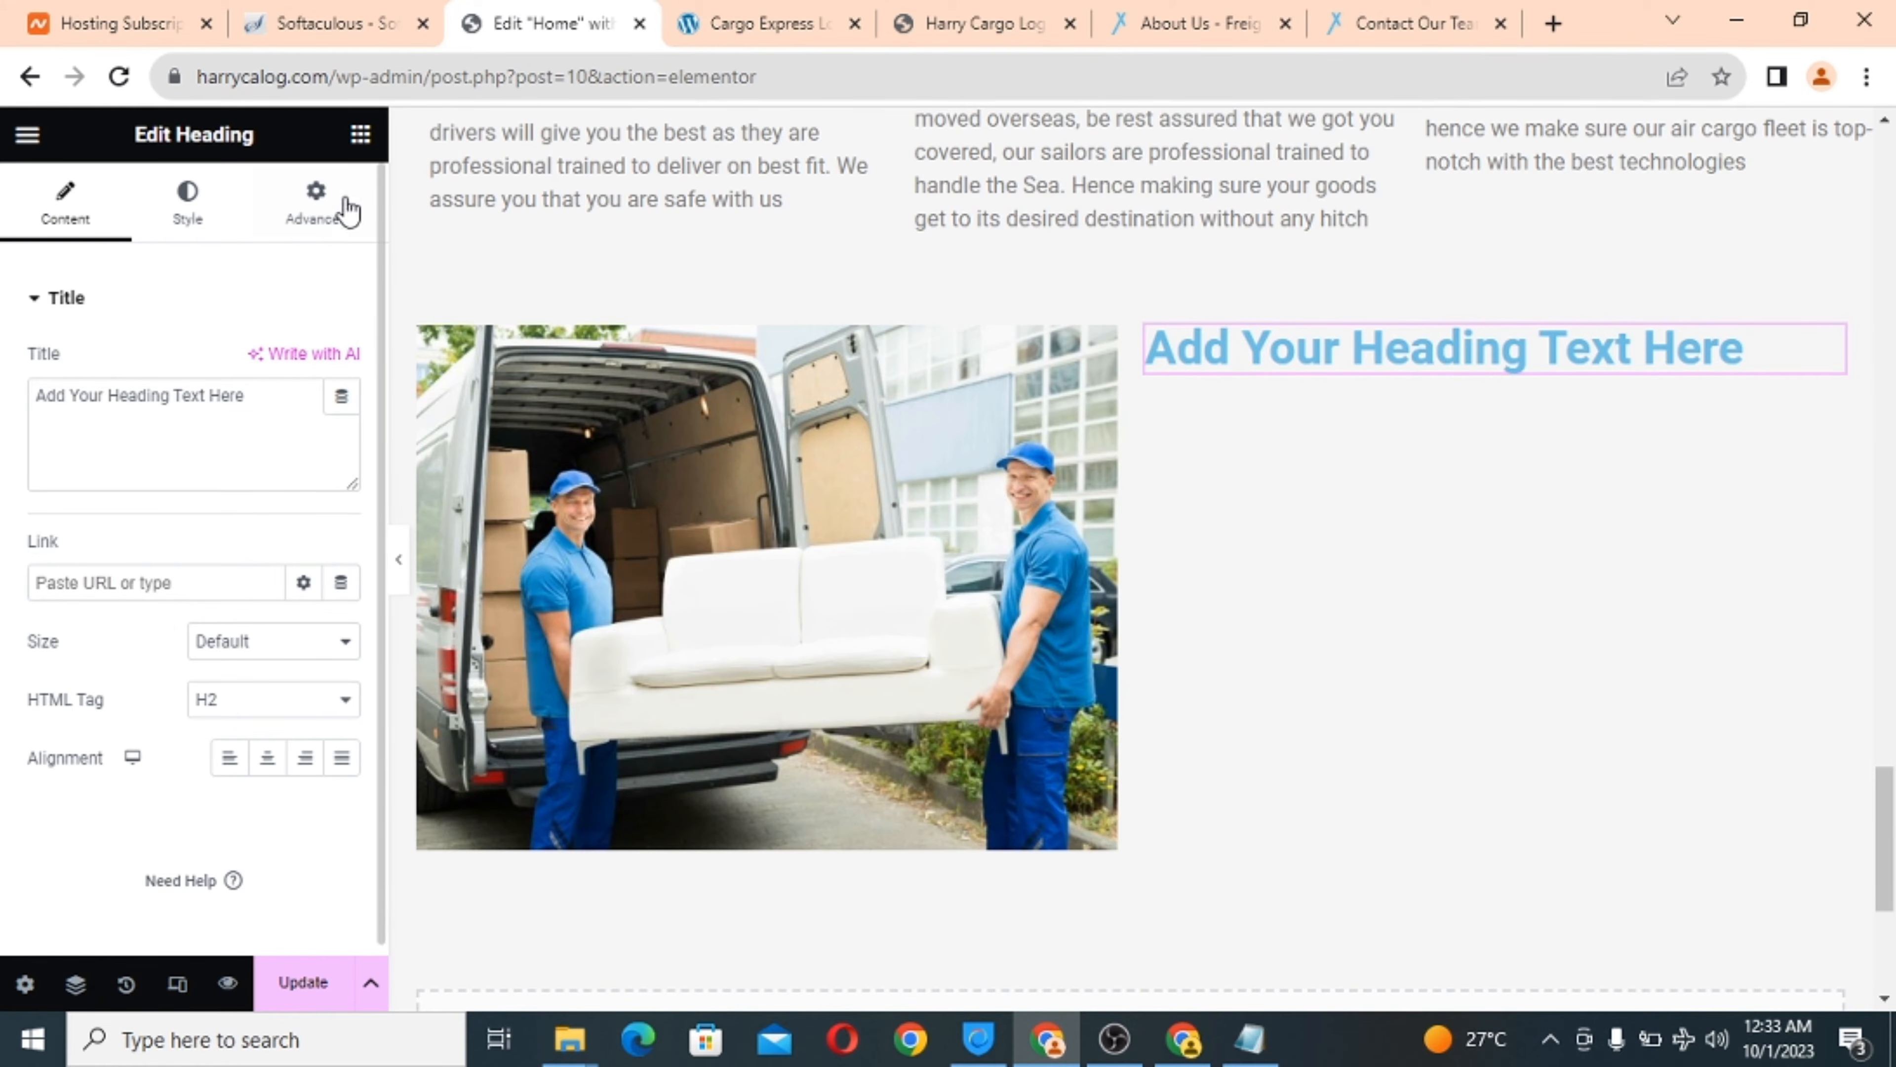
{"action": "left_click", "coordinate": [361, 135]}
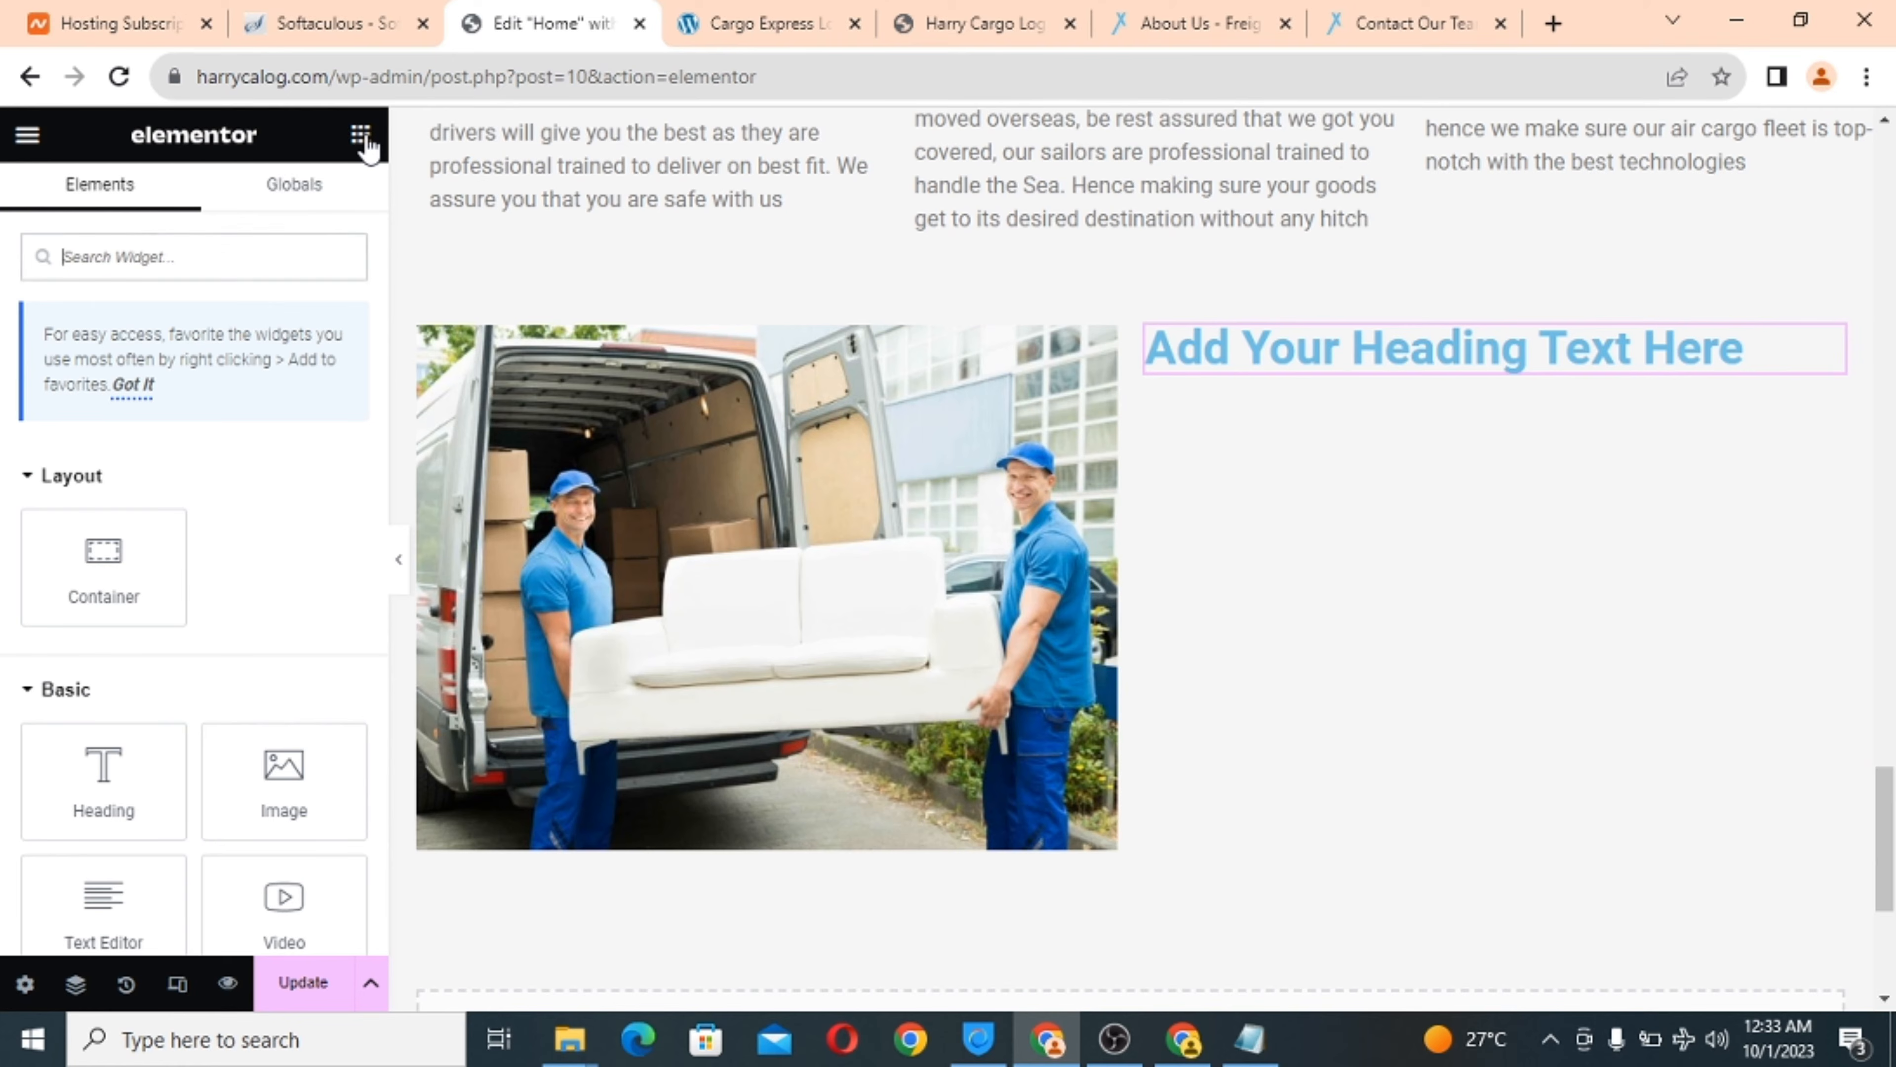
{"action": "scroll", "coordinate": [194, 521], "scroll_direction": "down", "scroll_amount": 4}
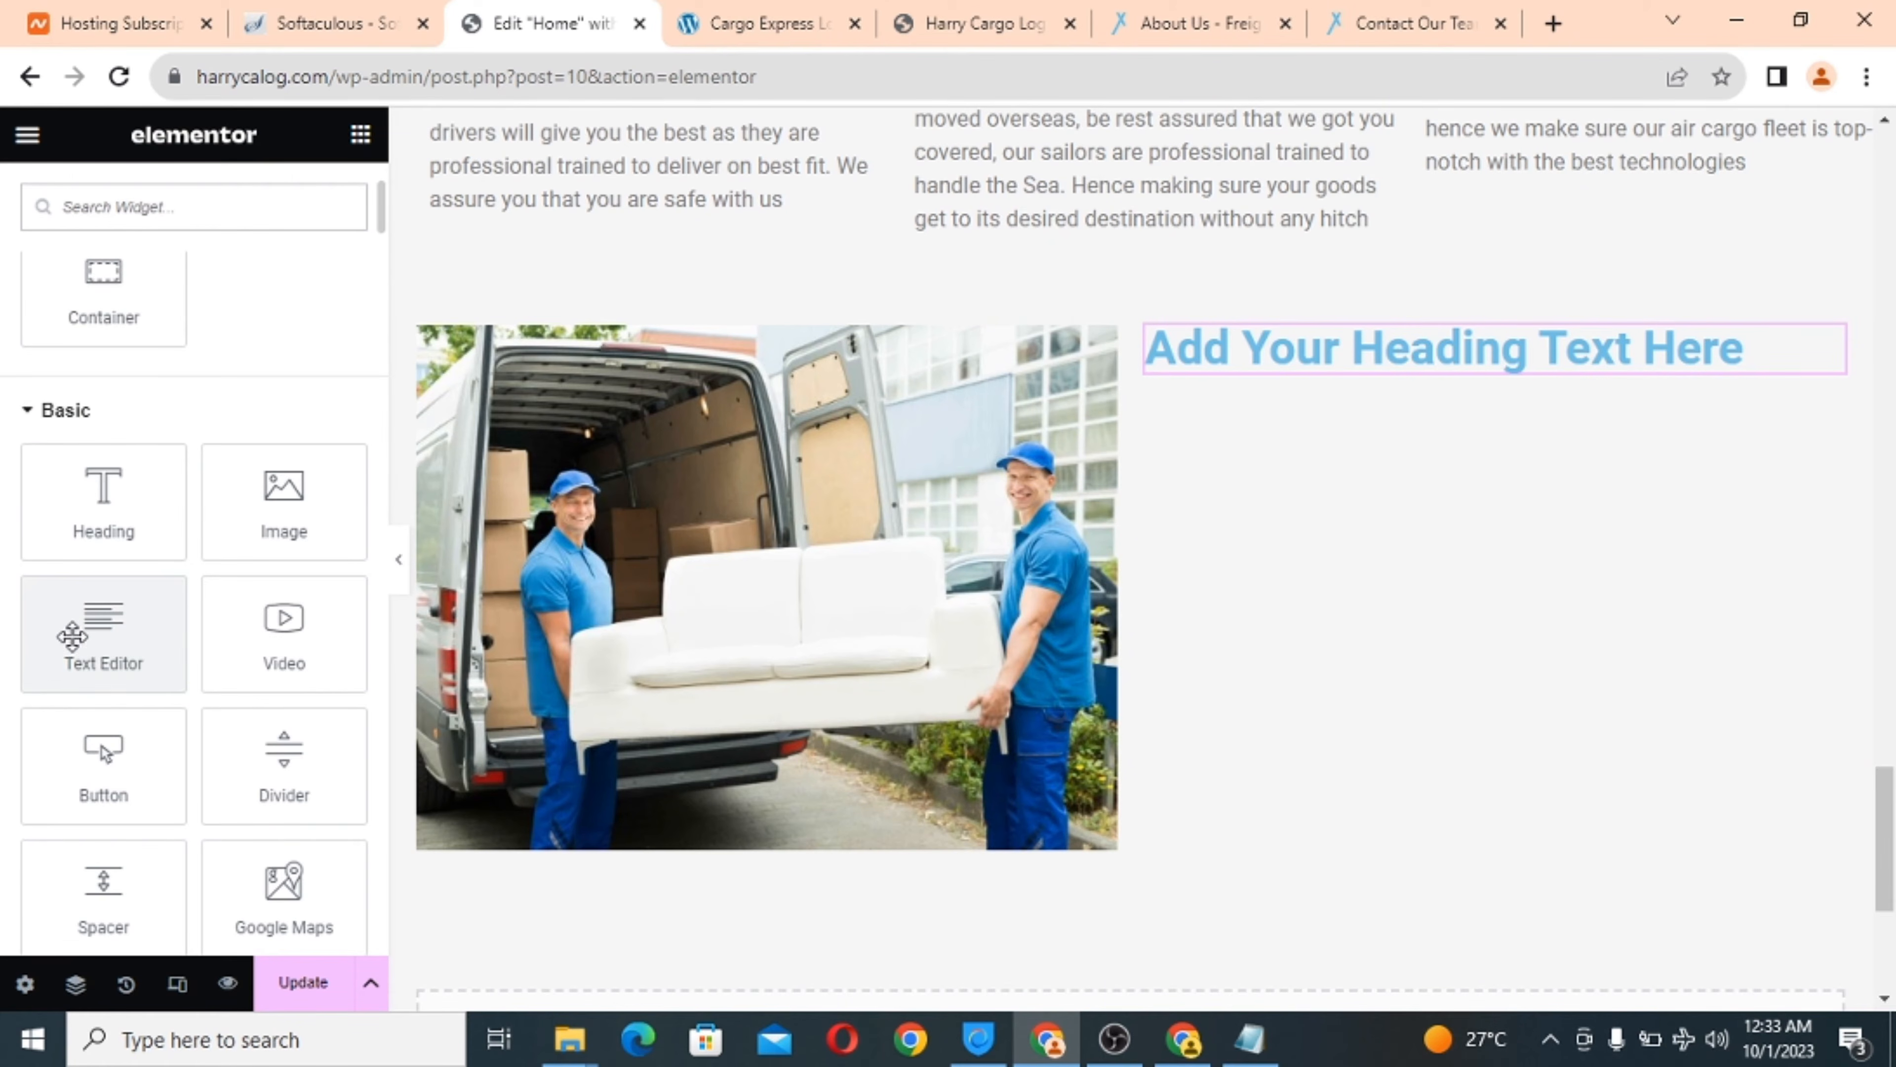
{"action": "left_click_drag", "start_coordinate": [72, 635], "coordinate": [1326, 364]}
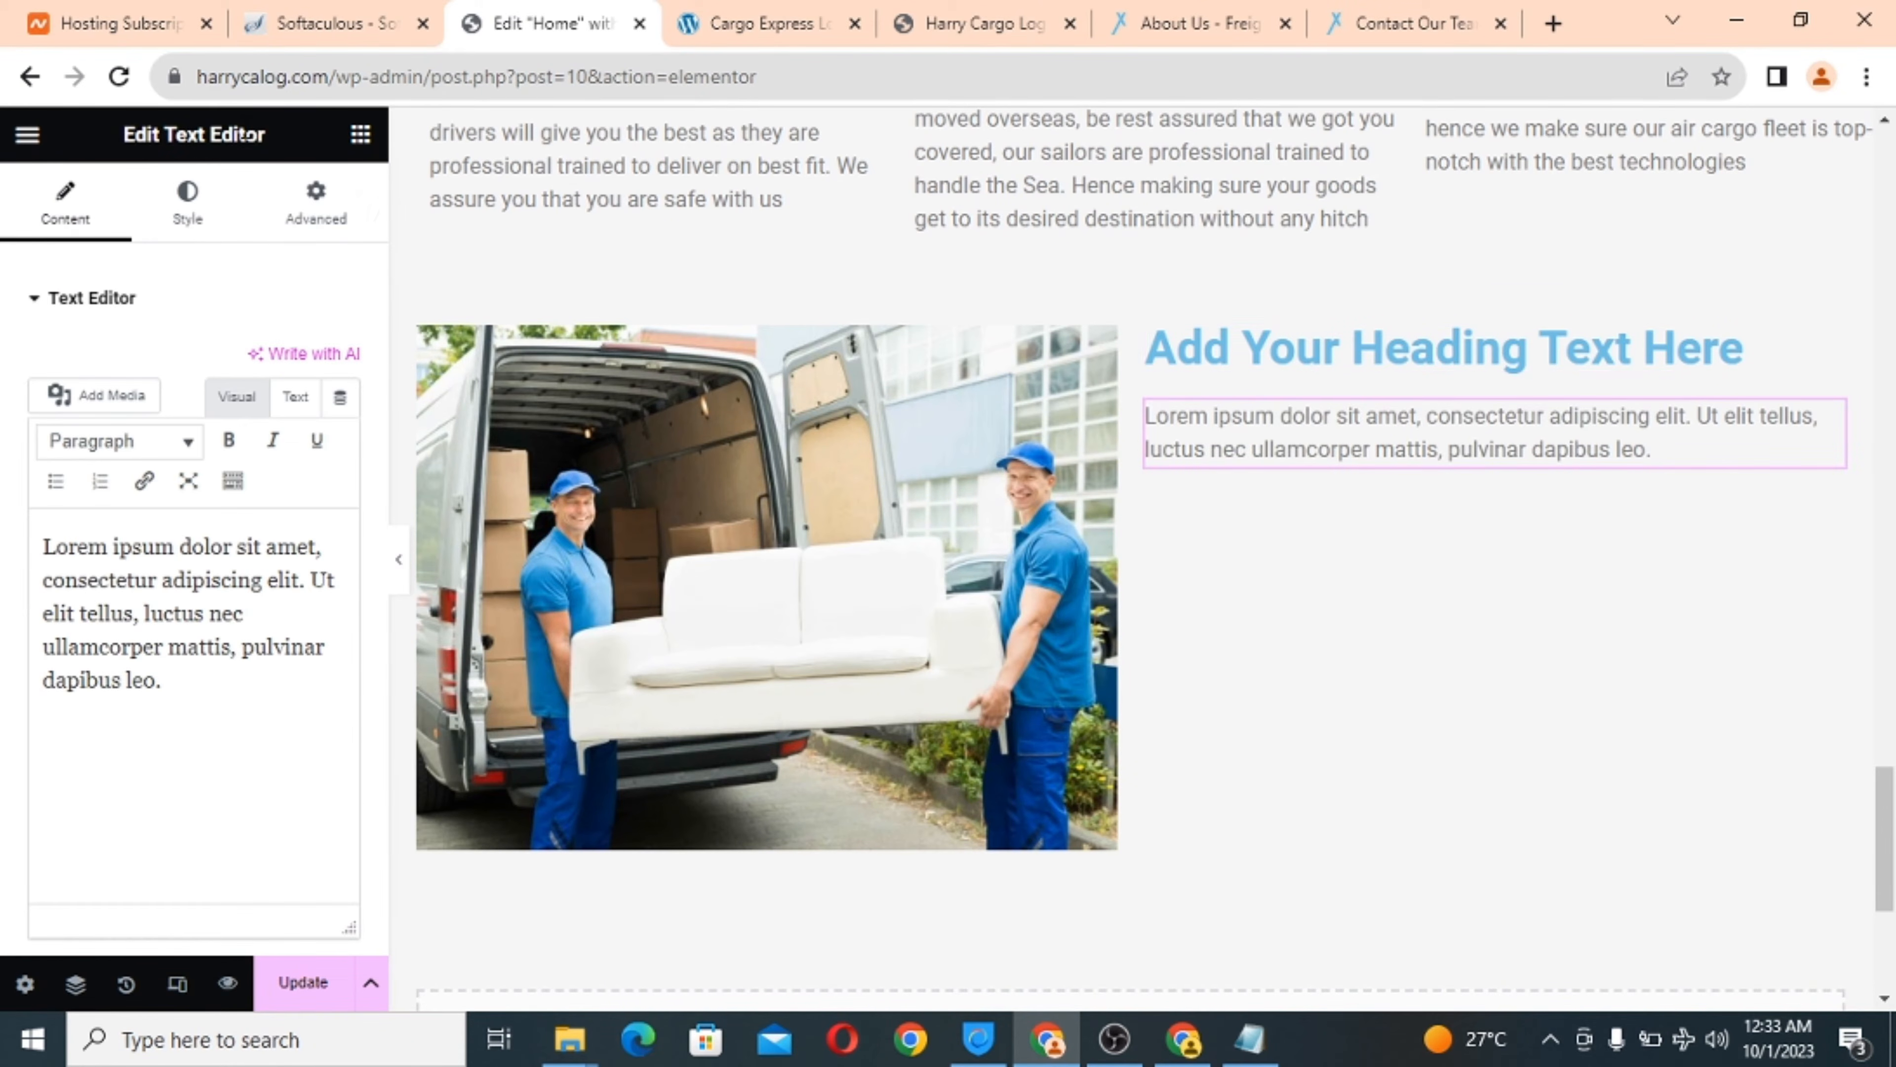
Place a Button widget under the lorem ipsum paragraph in the right column.
{"action": "left_click", "coordinate": [360, 133]}
{"action": "scroll", "coordinate": [275, 499], "scroll_direction": "down", "scroll_amount": 5}
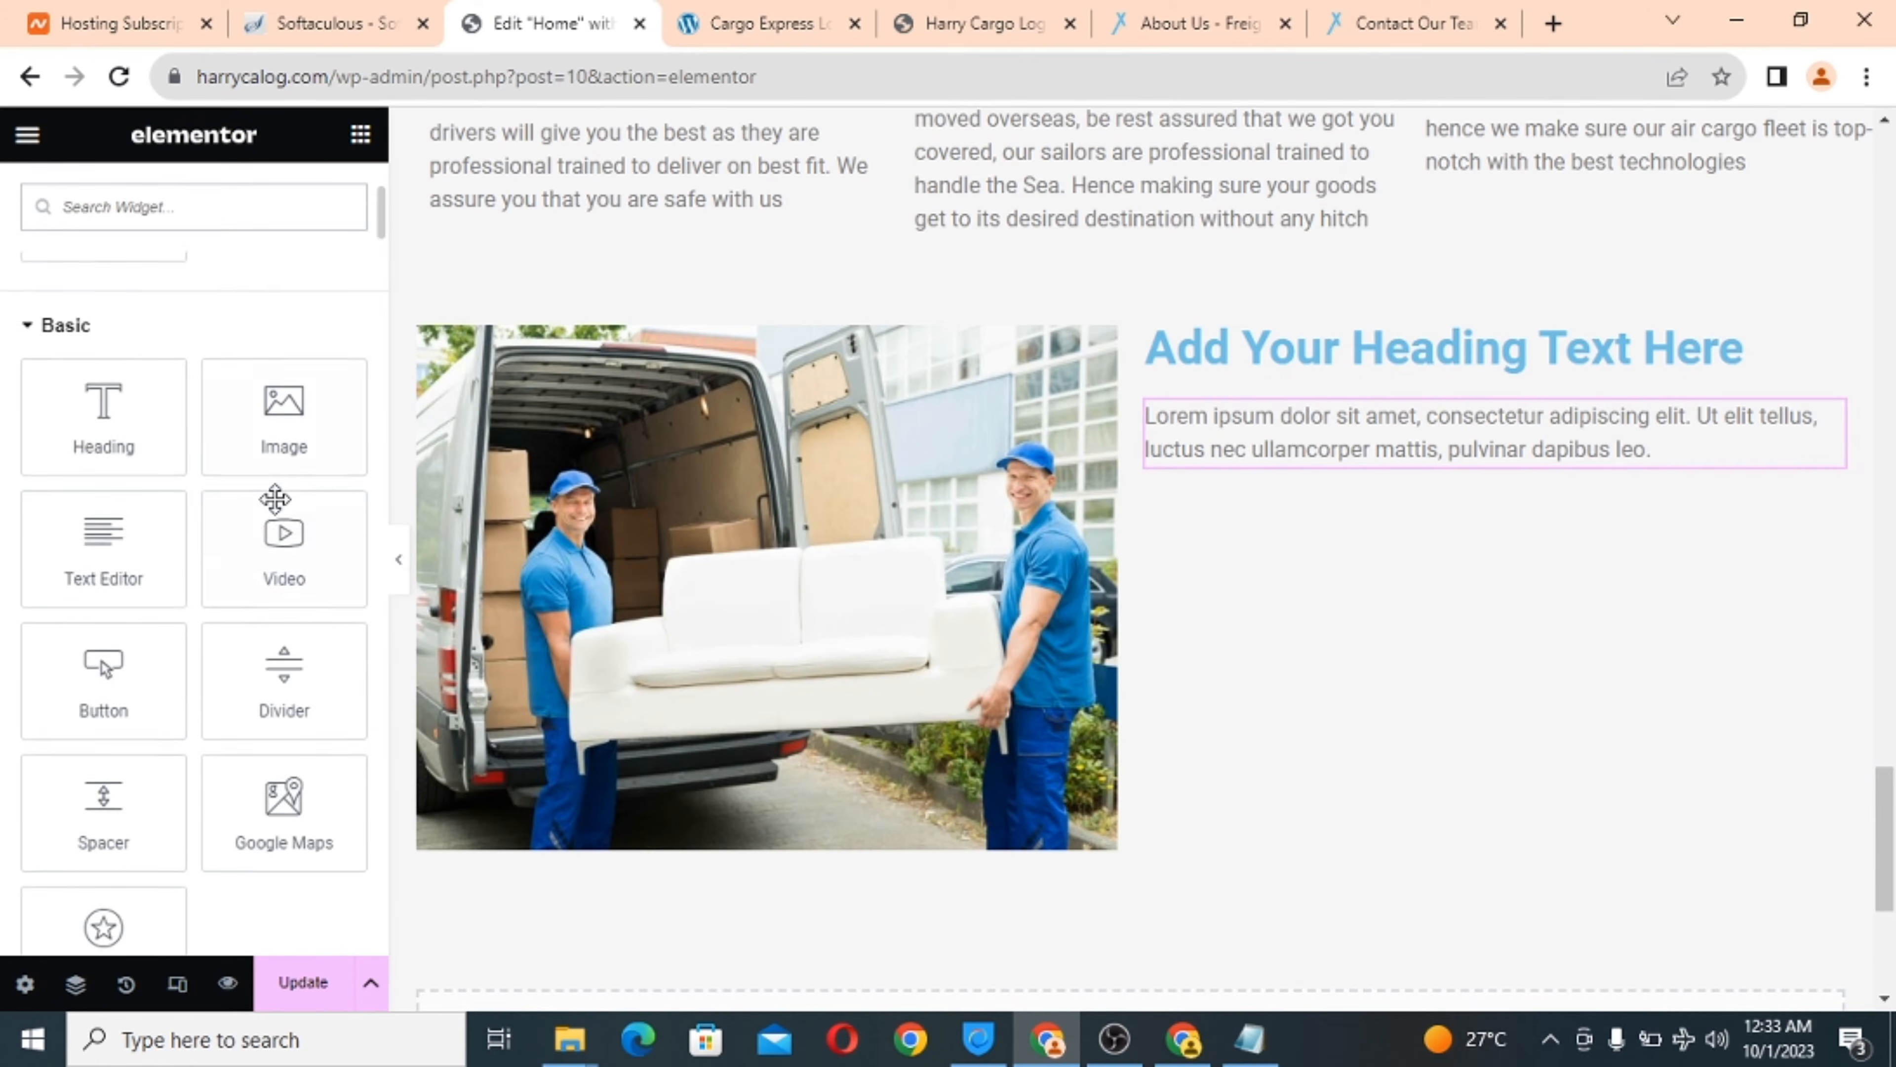
{"action": "scroll", "coordinate": [275, 499], "scroll_direction": "down", "scroll_amount": 2}
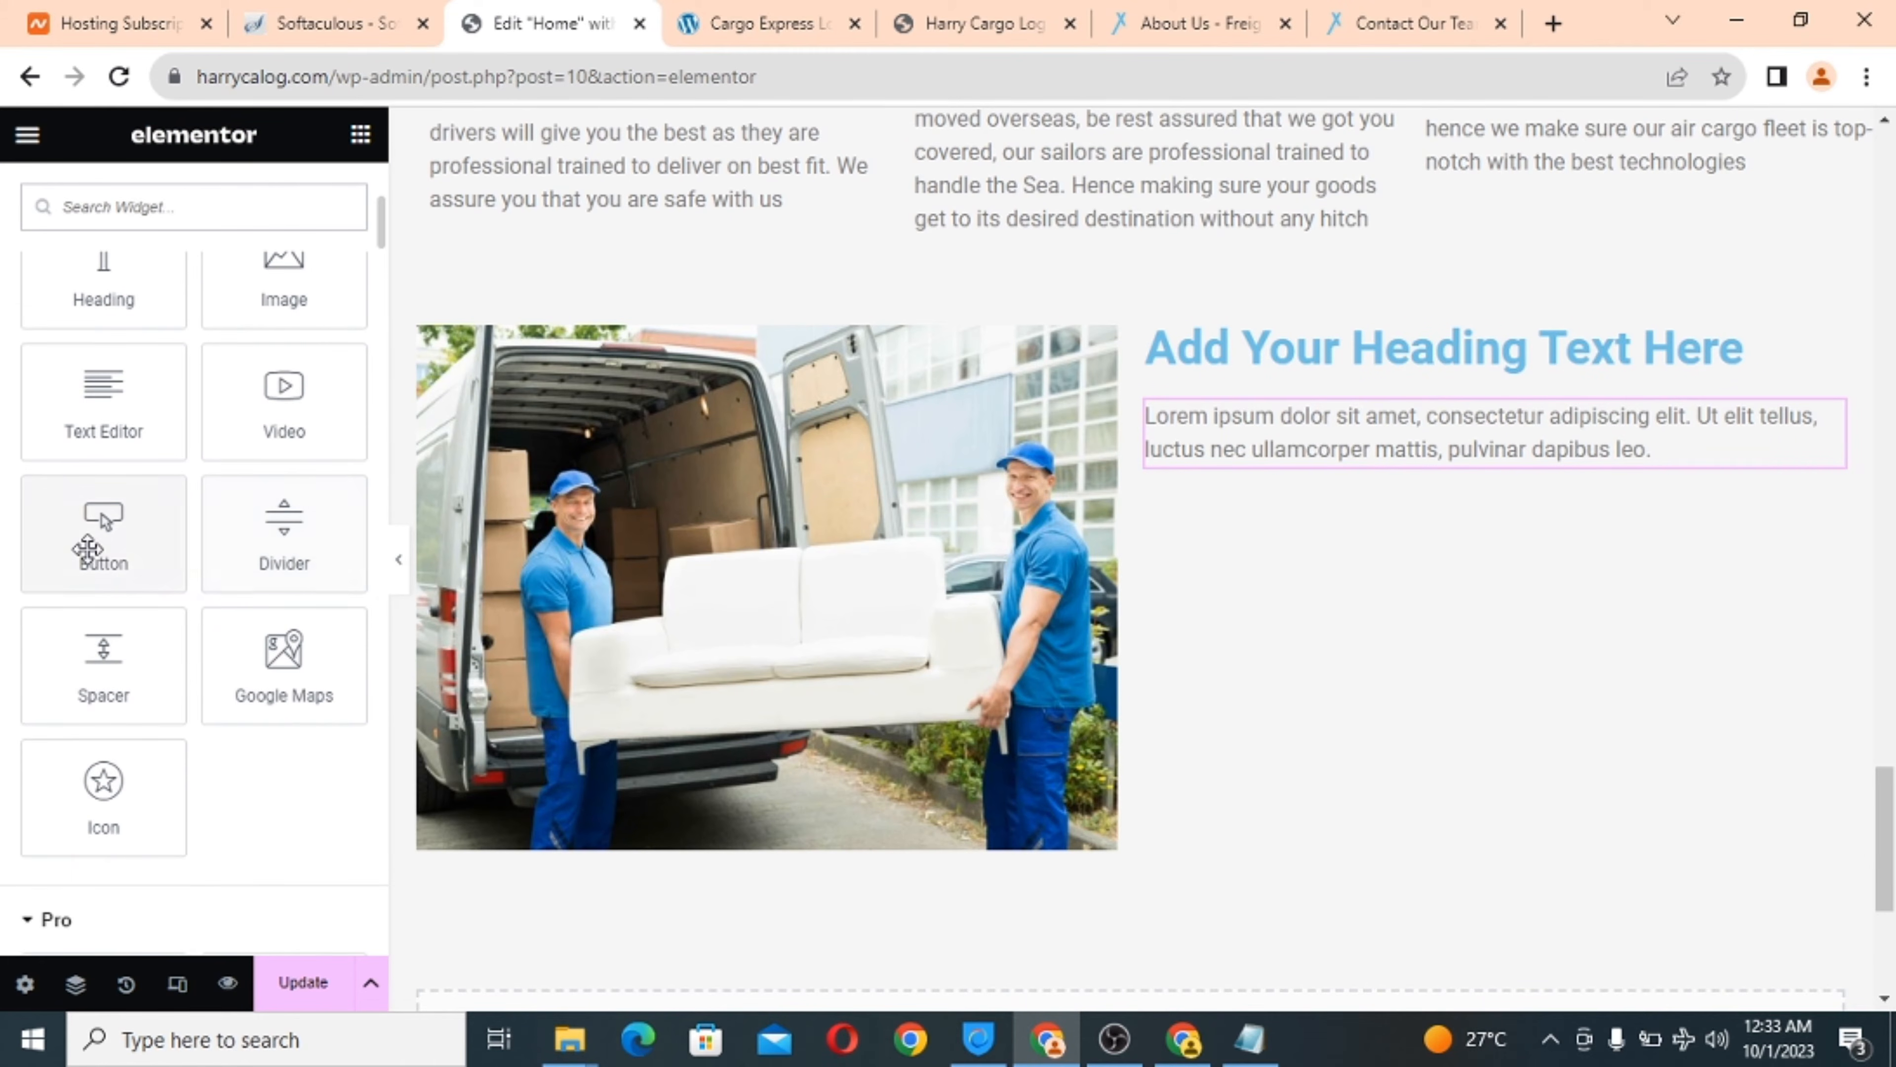
{"action": "left_click_drag", "start_coordinate": [101, 513], "coordinate": [1403, 456]}
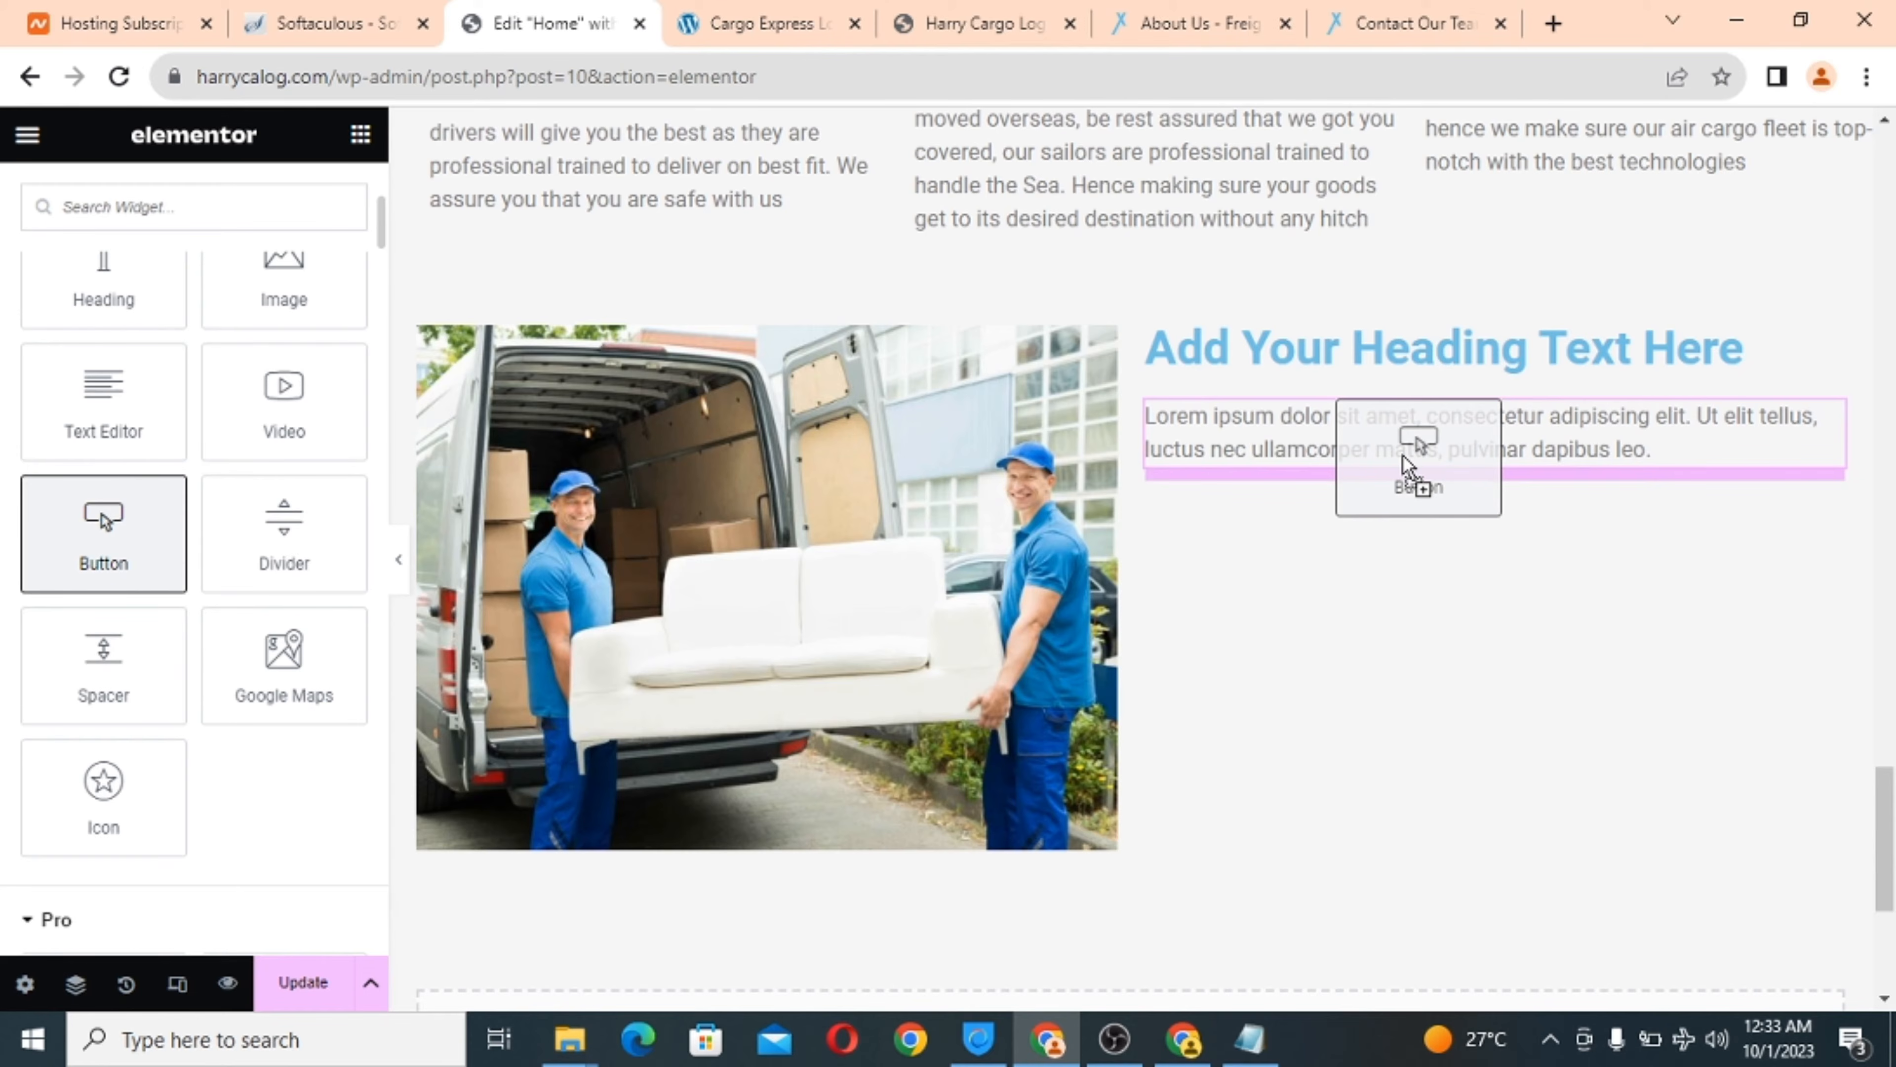
{"action": "left_click_drag", "start_coordinate": [1403, 456], "coordinate": [1372, 431]}
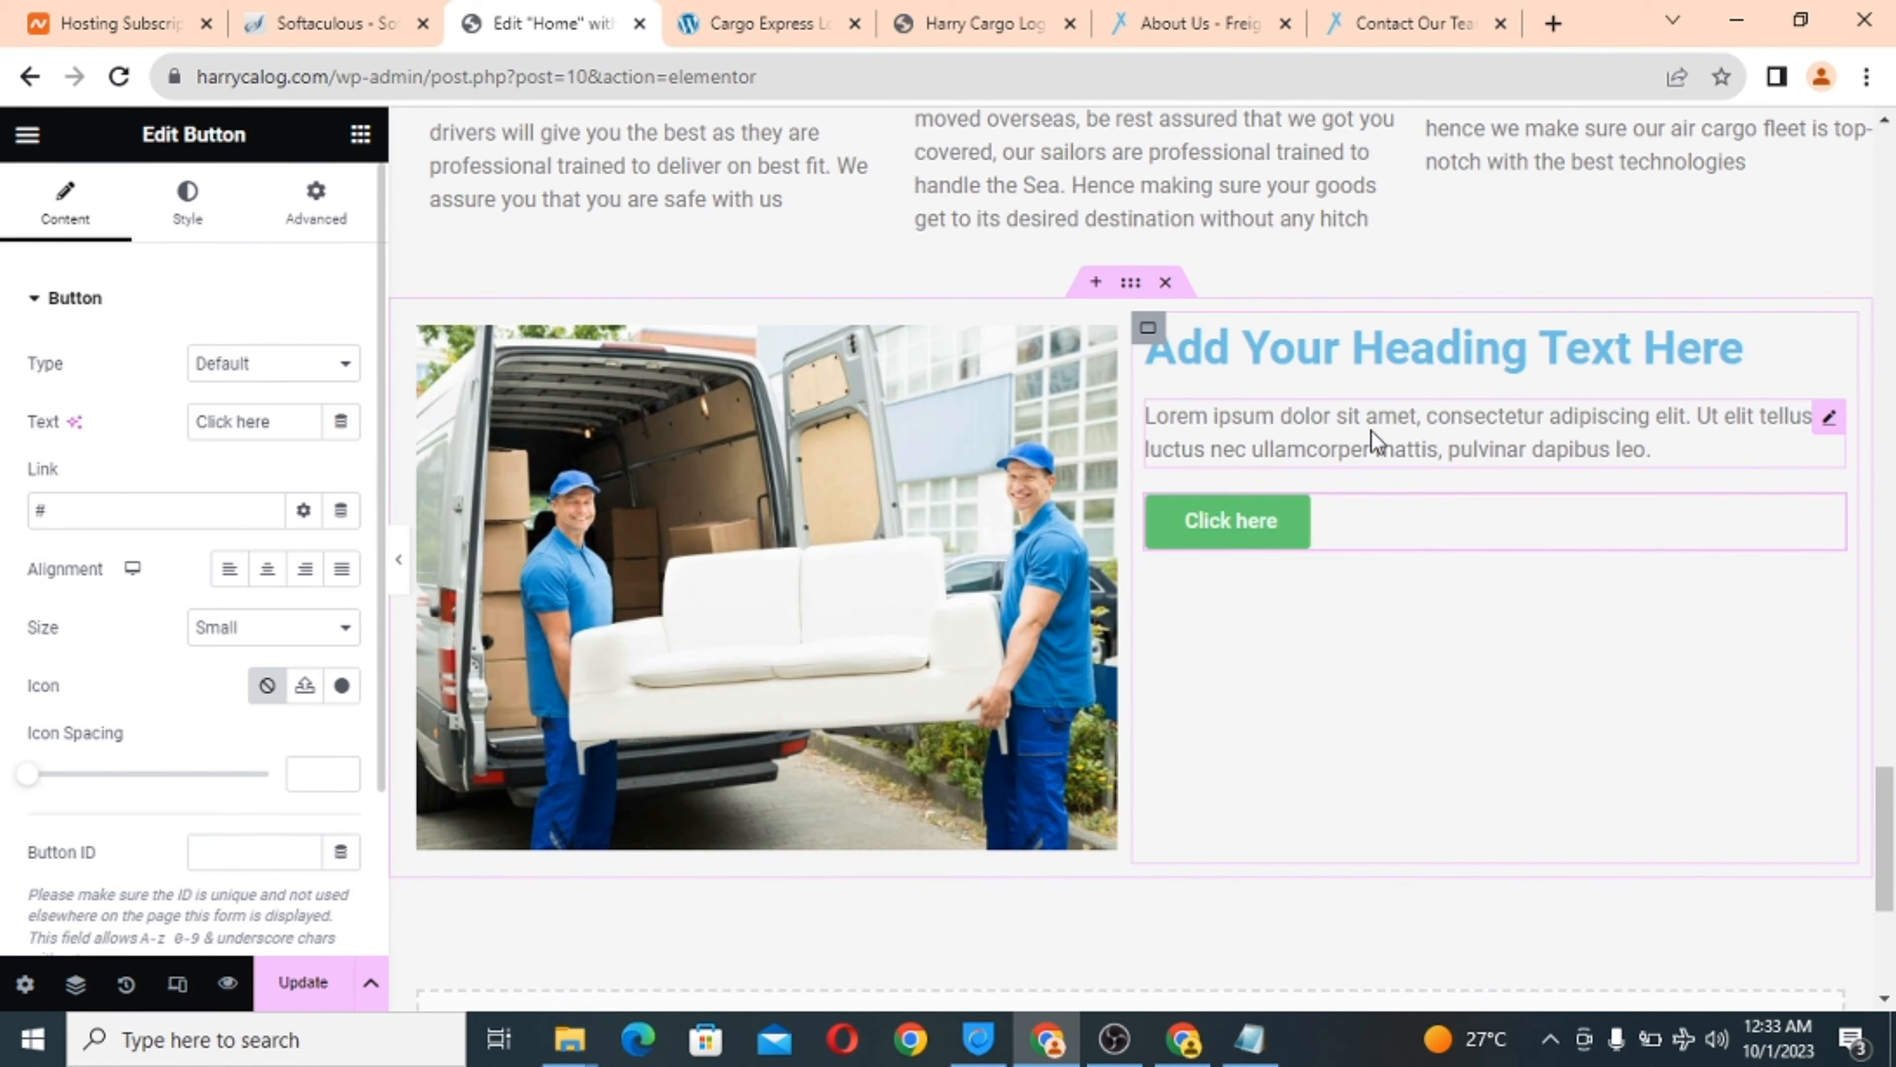
{"action": "scroll", "coordinate": [1359, 740], "scroll_direction": "up", "scroll_amount": 1}
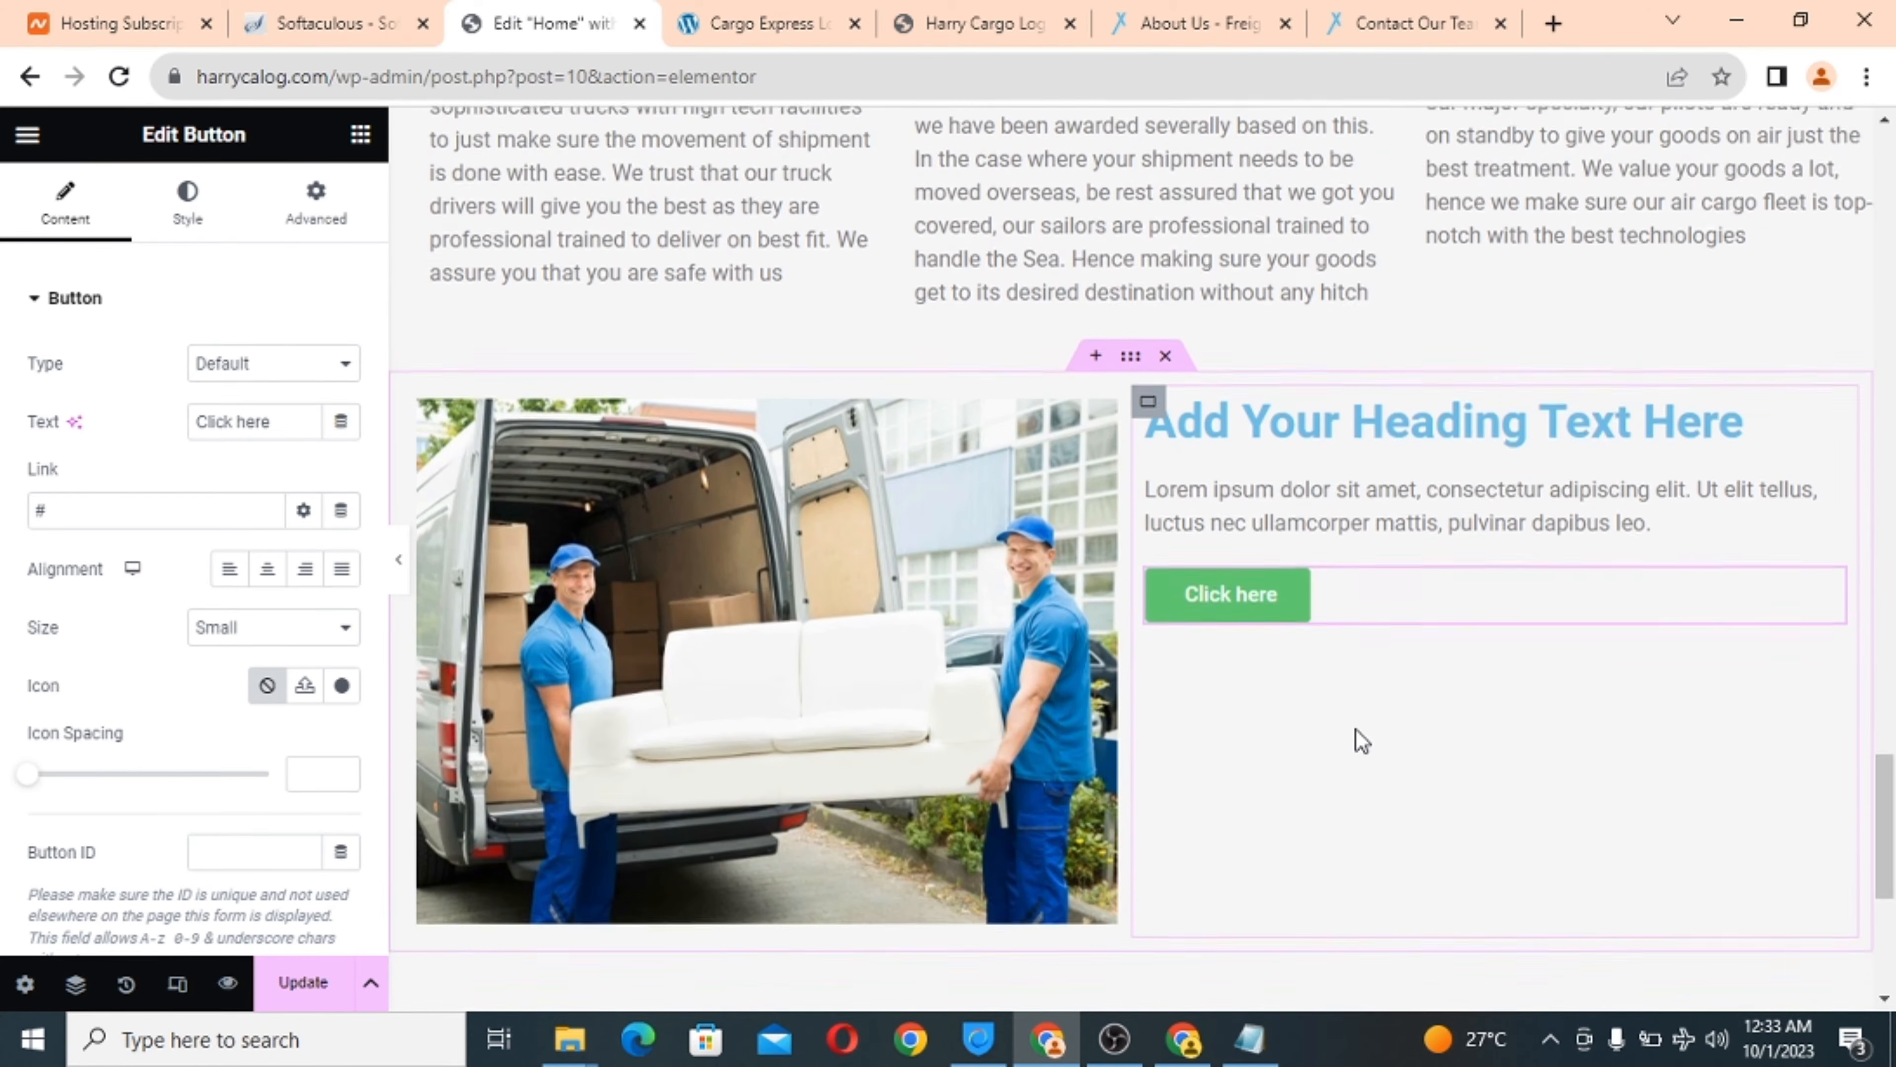
Set the heading title to 'Excellent Tracking System', copied from the live site.
{"action": "left_click", "coordinate": [1339, 442]}
{"action": "left_click", "coordinate": [717, 16]}
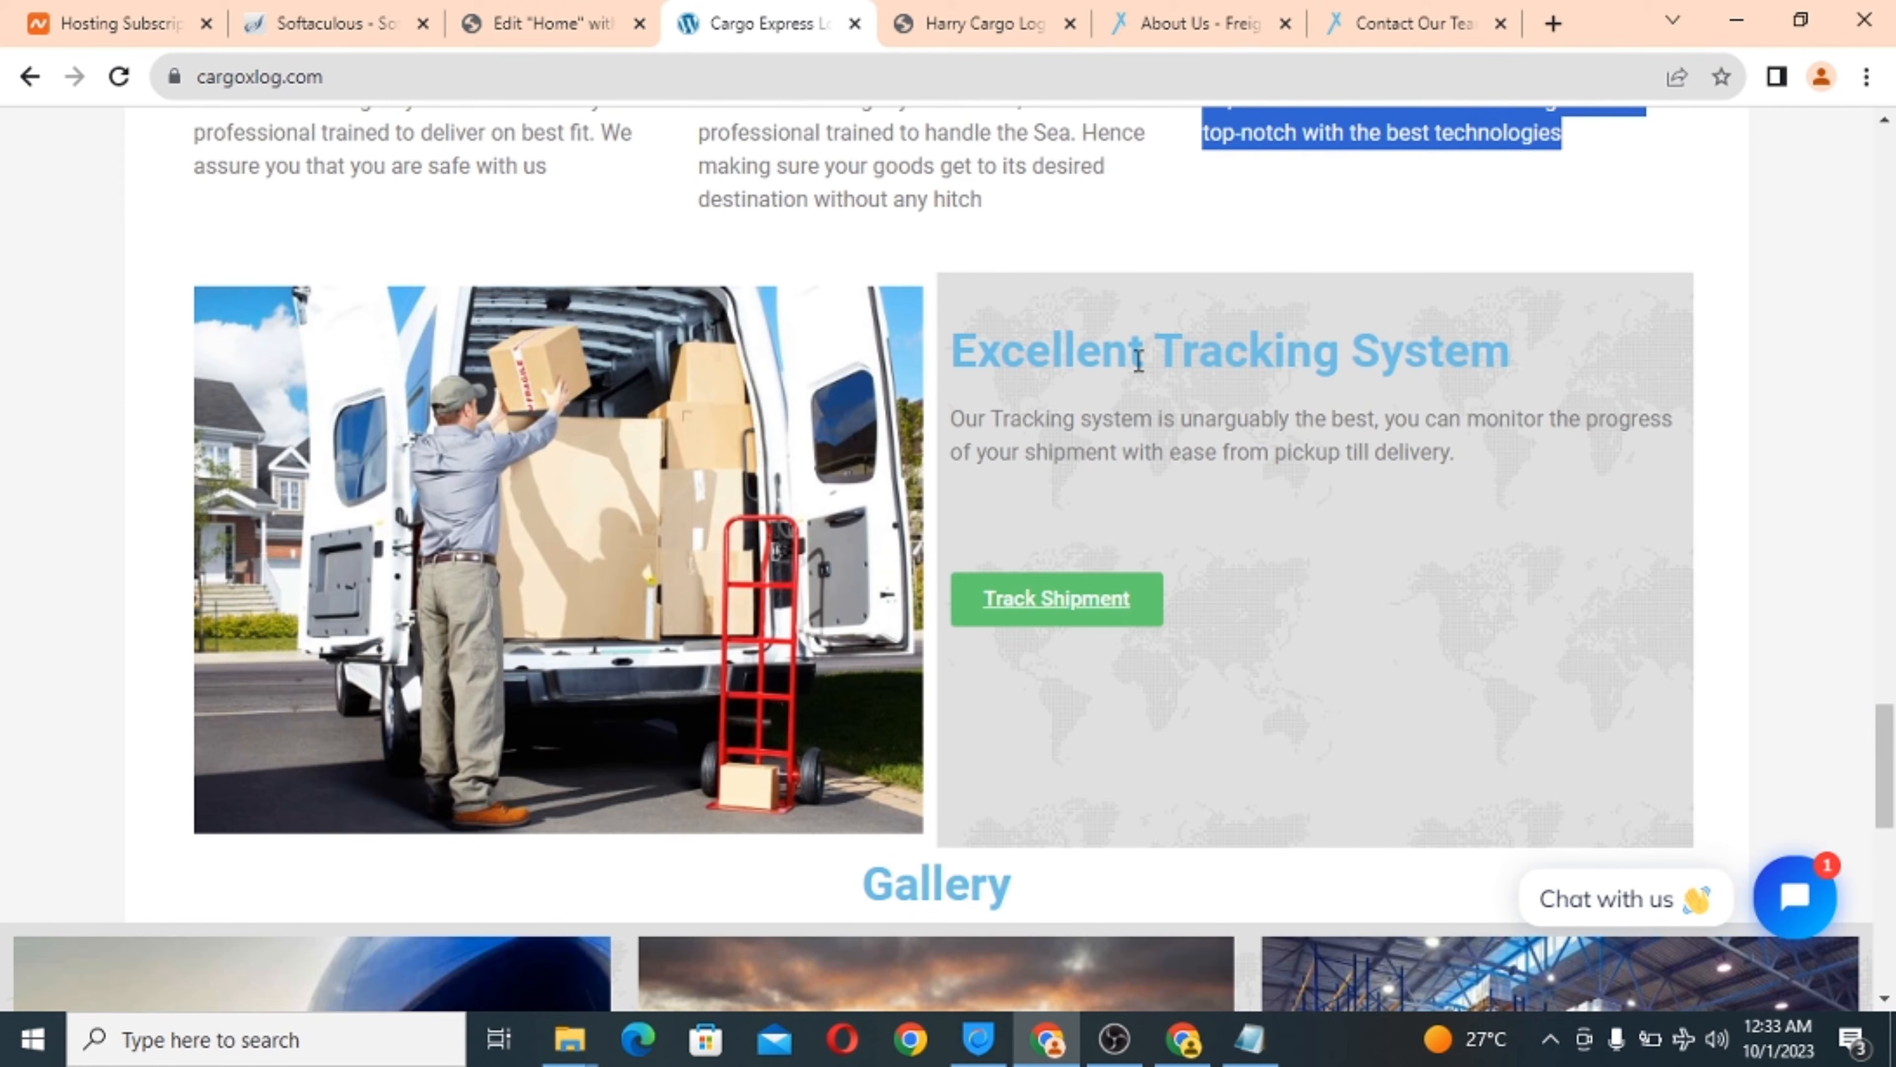
{"action": "triple_click", "coordinate": [1102, 359]}
{"action": "right_click", "coordinate": [1103, 360]}
{"action": "left_click", "coordinate": [1149, 382]}
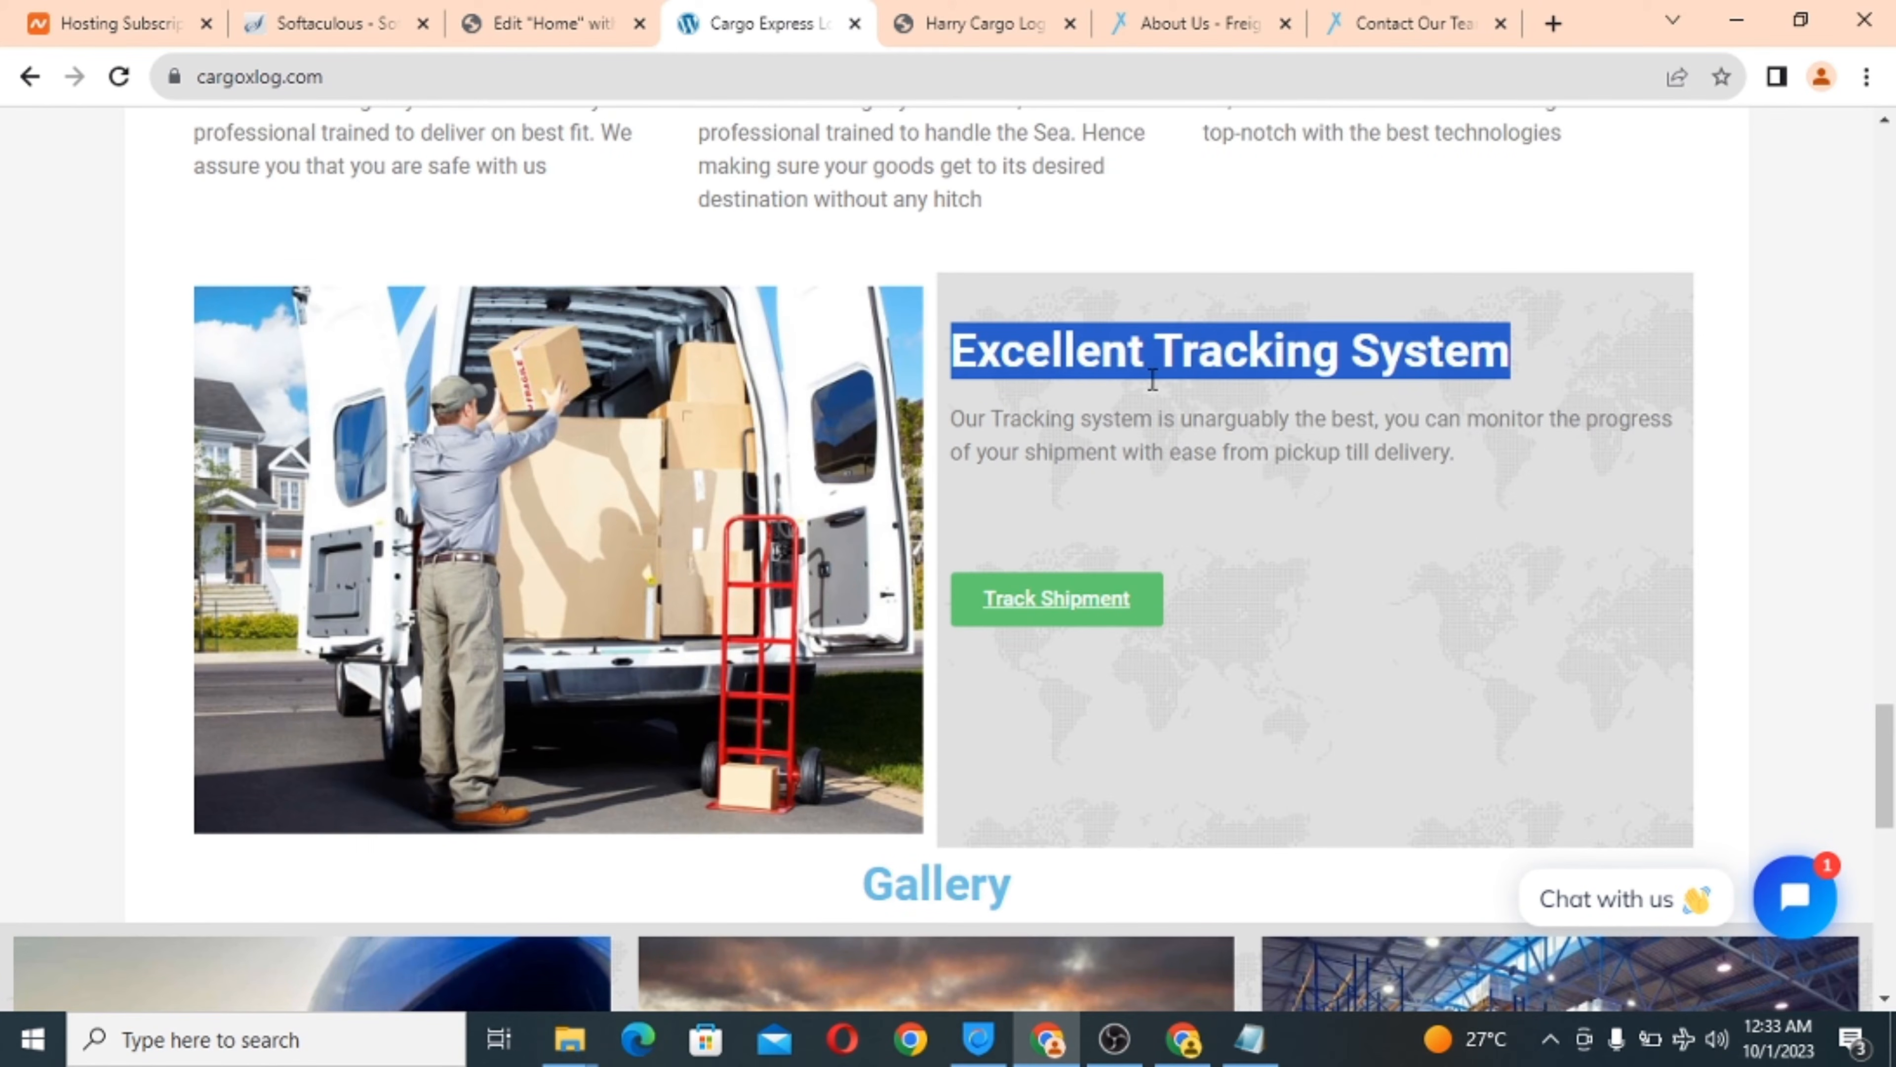
{"action": "left_click", "coordinate": [561, 16]}
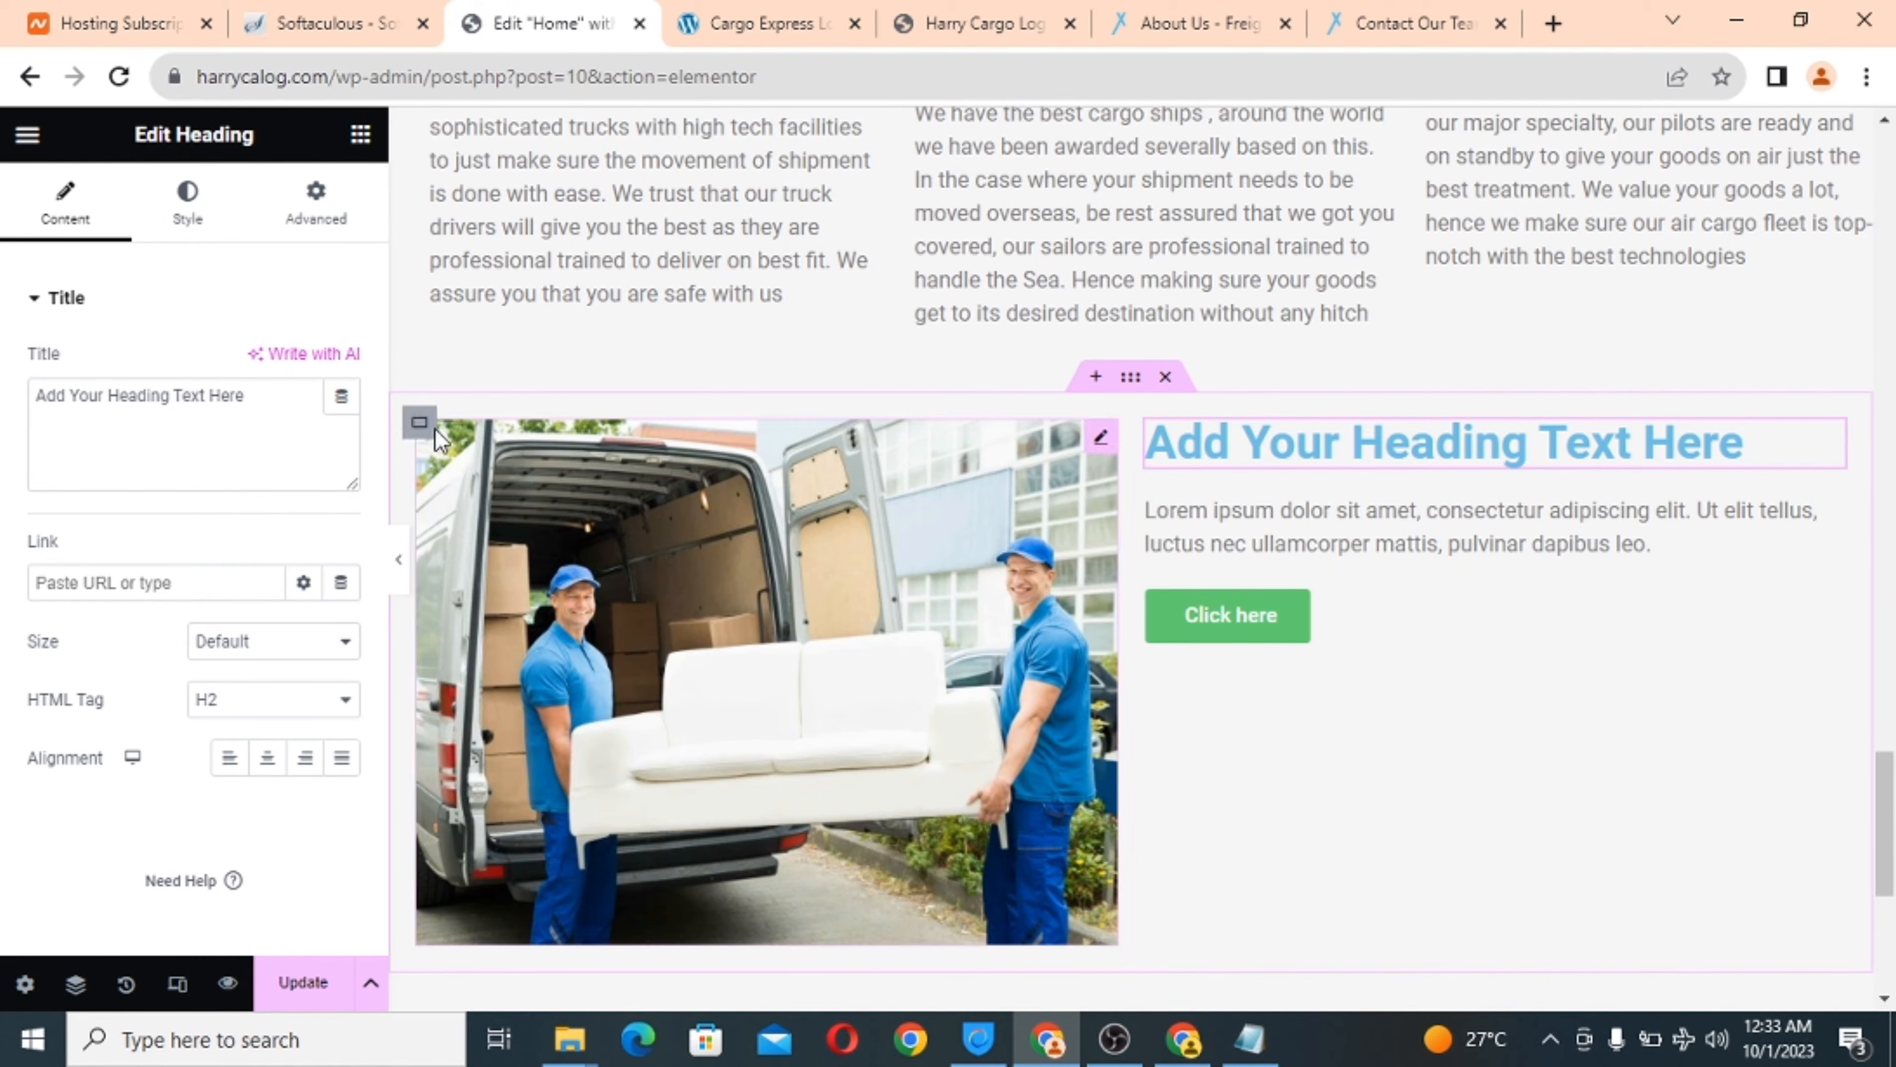
{"action": "triple_click", "coordinate": [117, 391]}
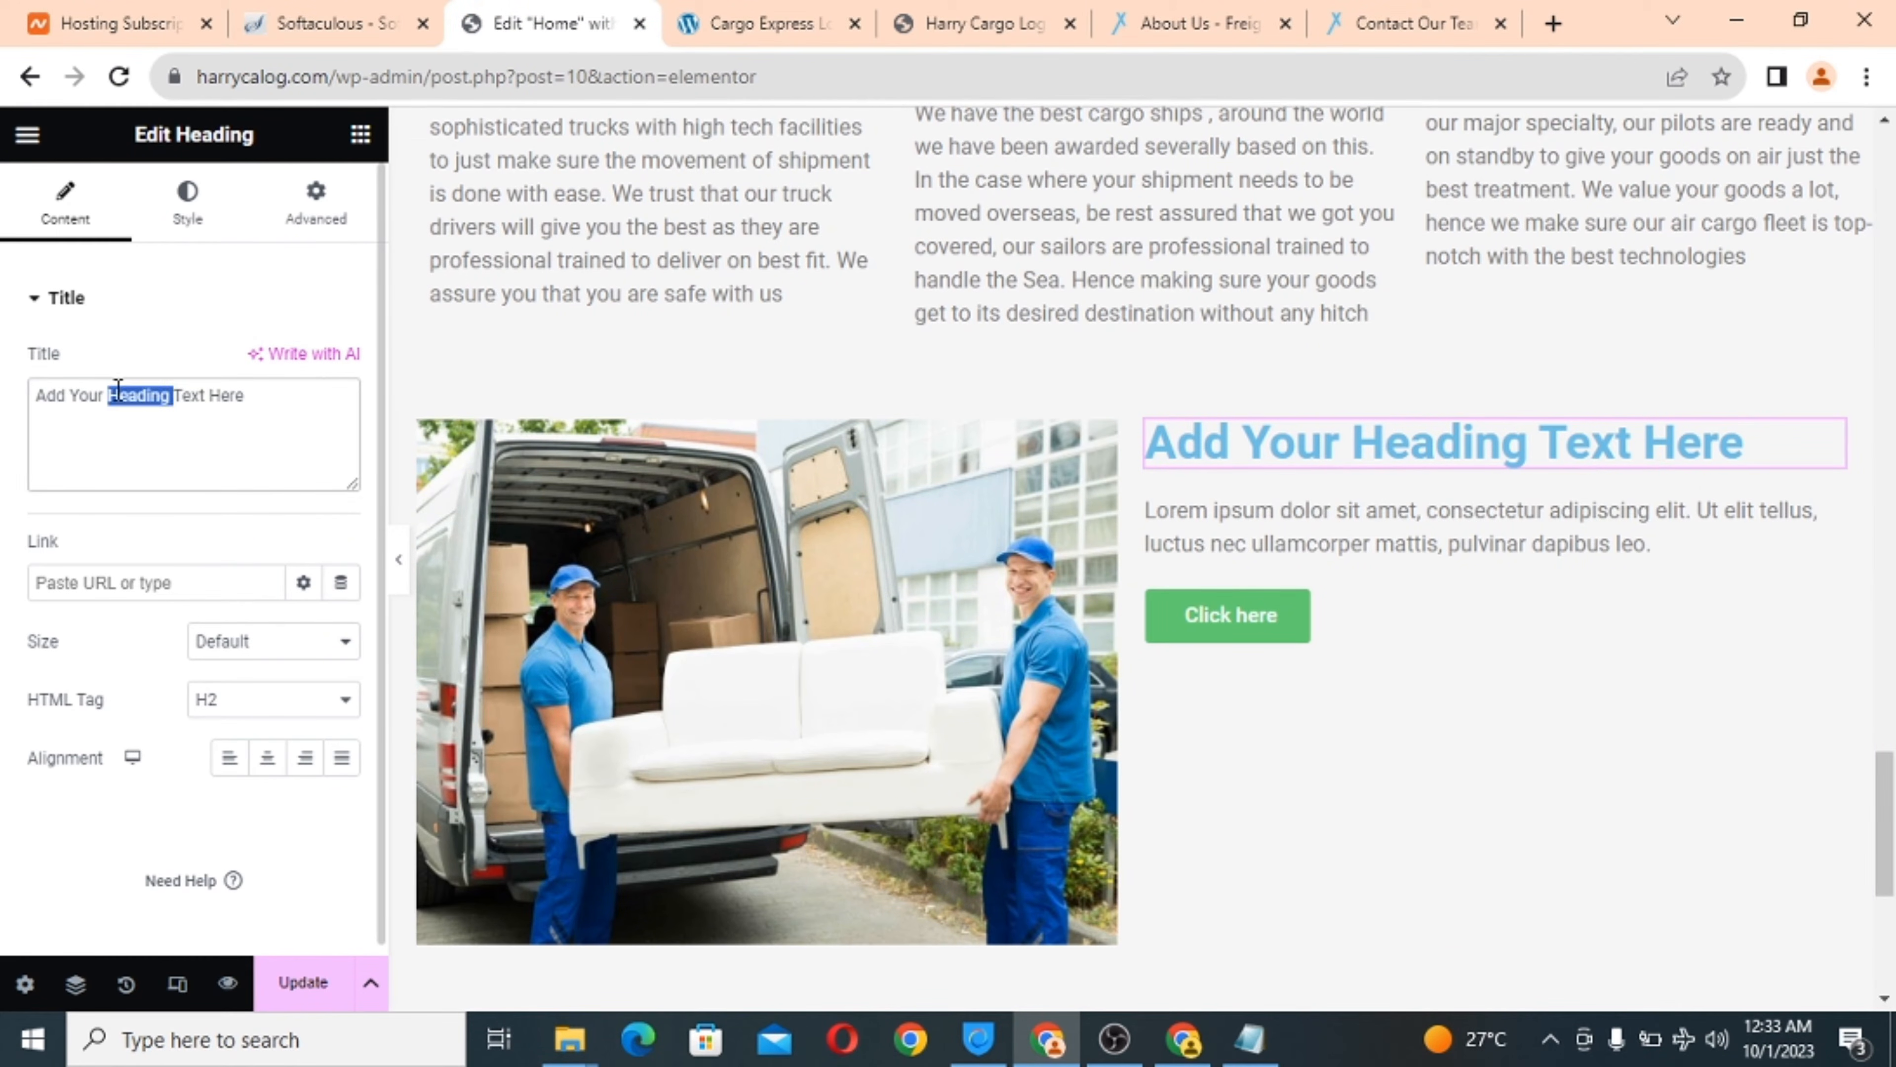
{"action": "right_click", "coordinate": [119, 397]}
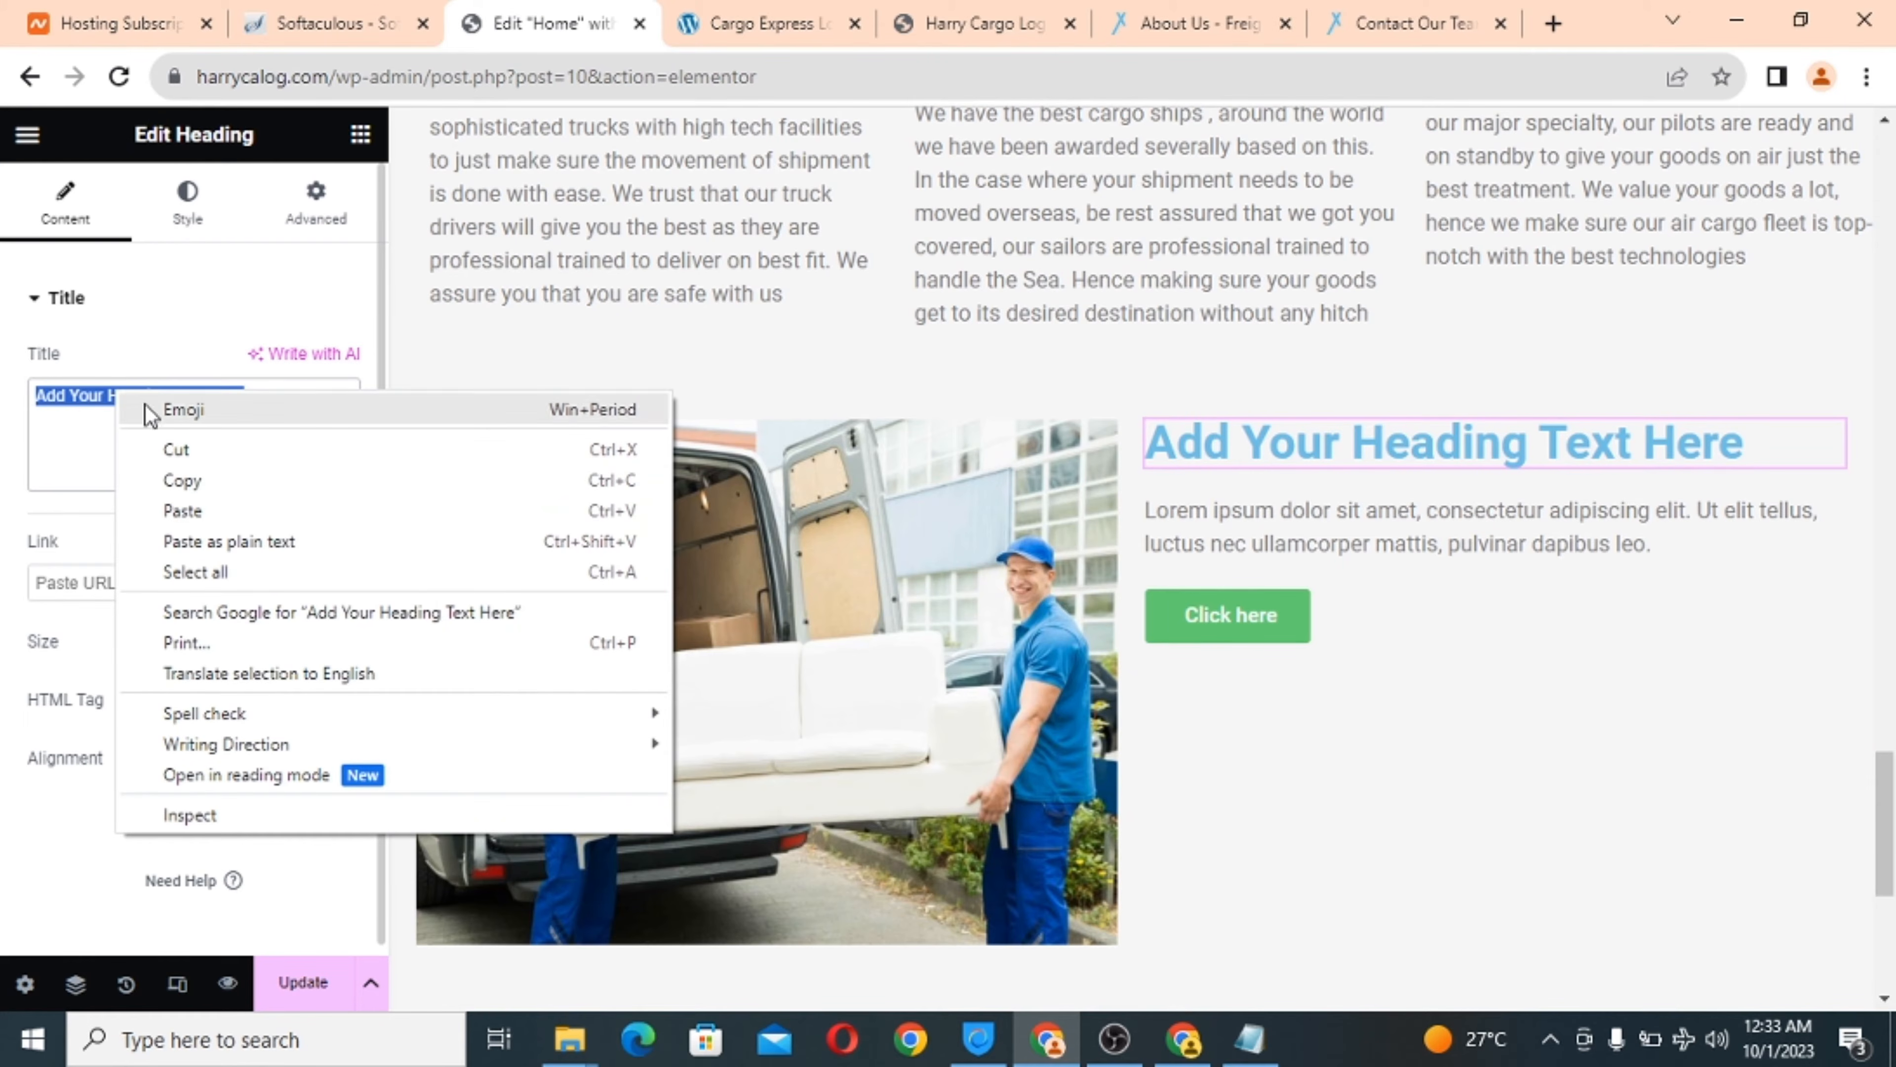
{"action": "left_click", "coordinate": [183, 511]}
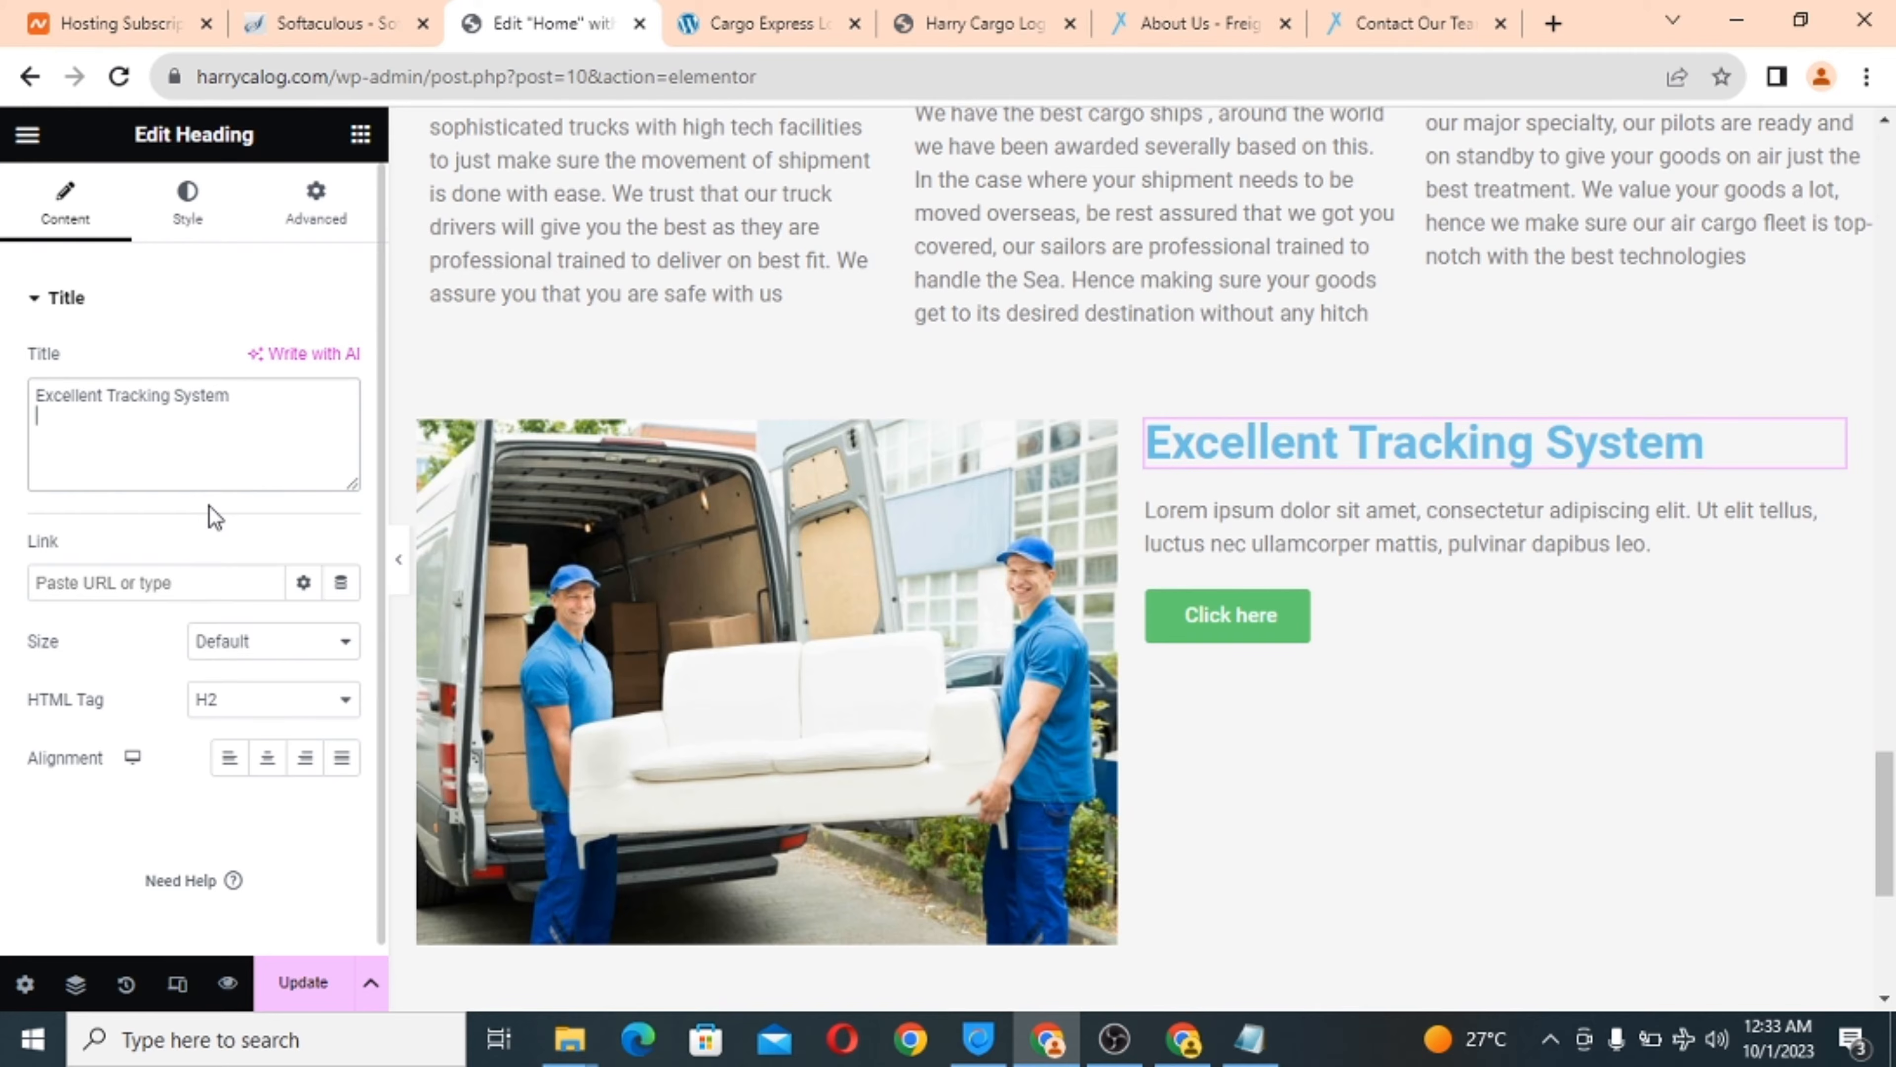
Replace the lorem ipsum paragraph with the copied tracking system description as plain text.
{"action": "left_click", "coordinate": [754, 11]}
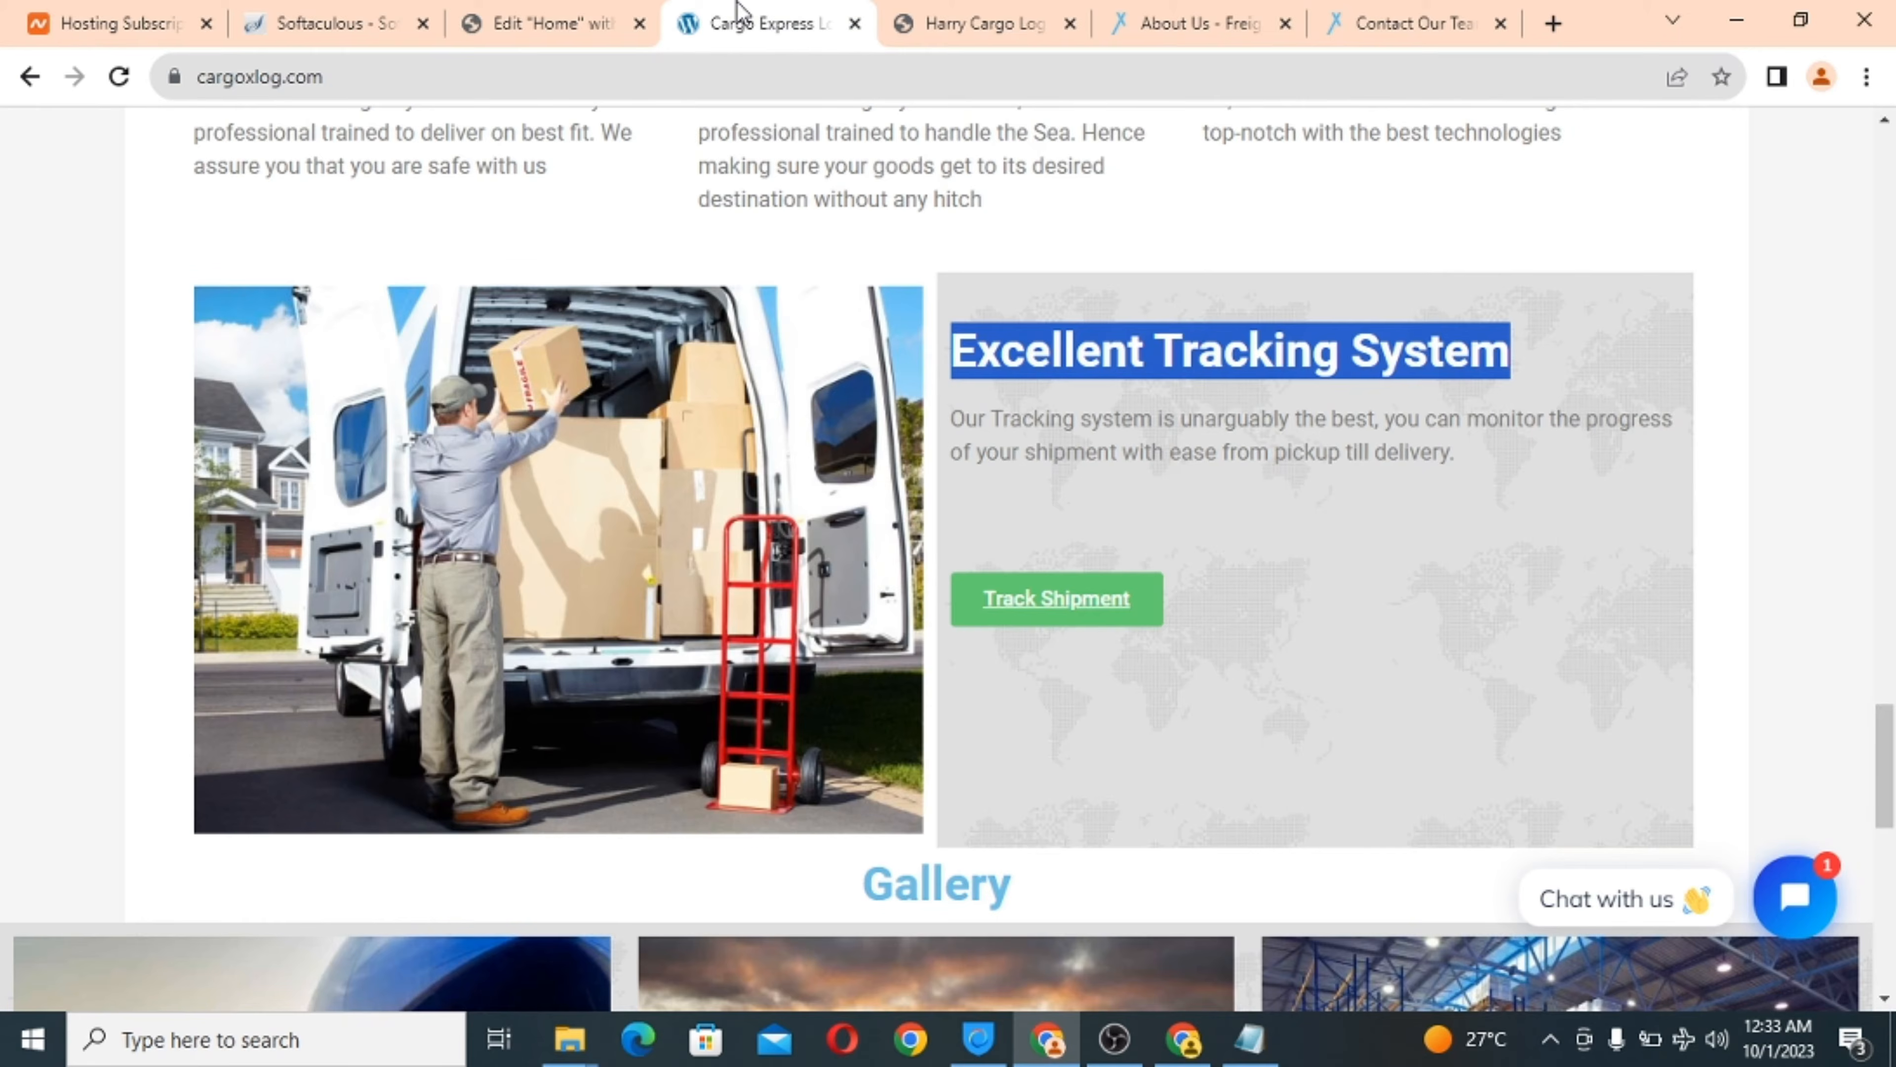
{"action": "triple_click", "coordinate": [1078, 447]}
{"action": "right_click", "coordinate": [1078, 447]}
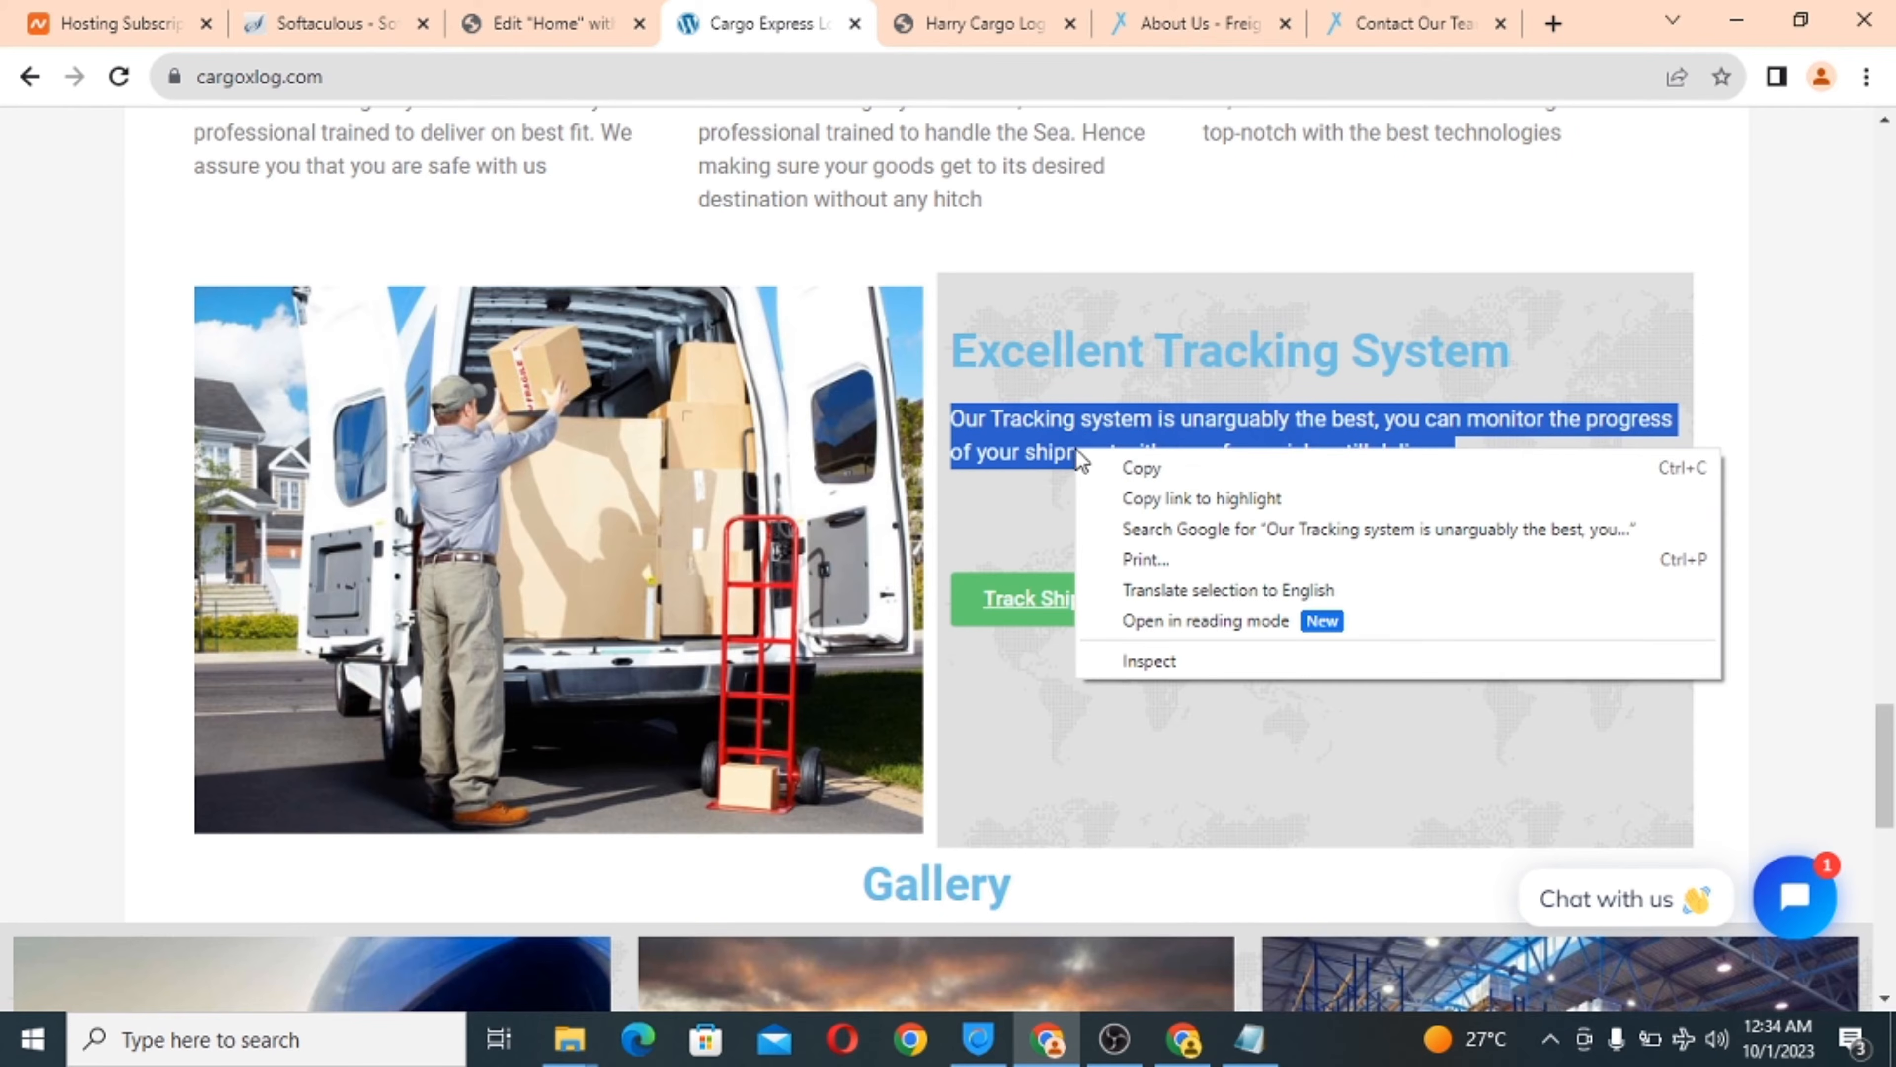
{"action": "left_click", "coordinate": [1167, 468]}
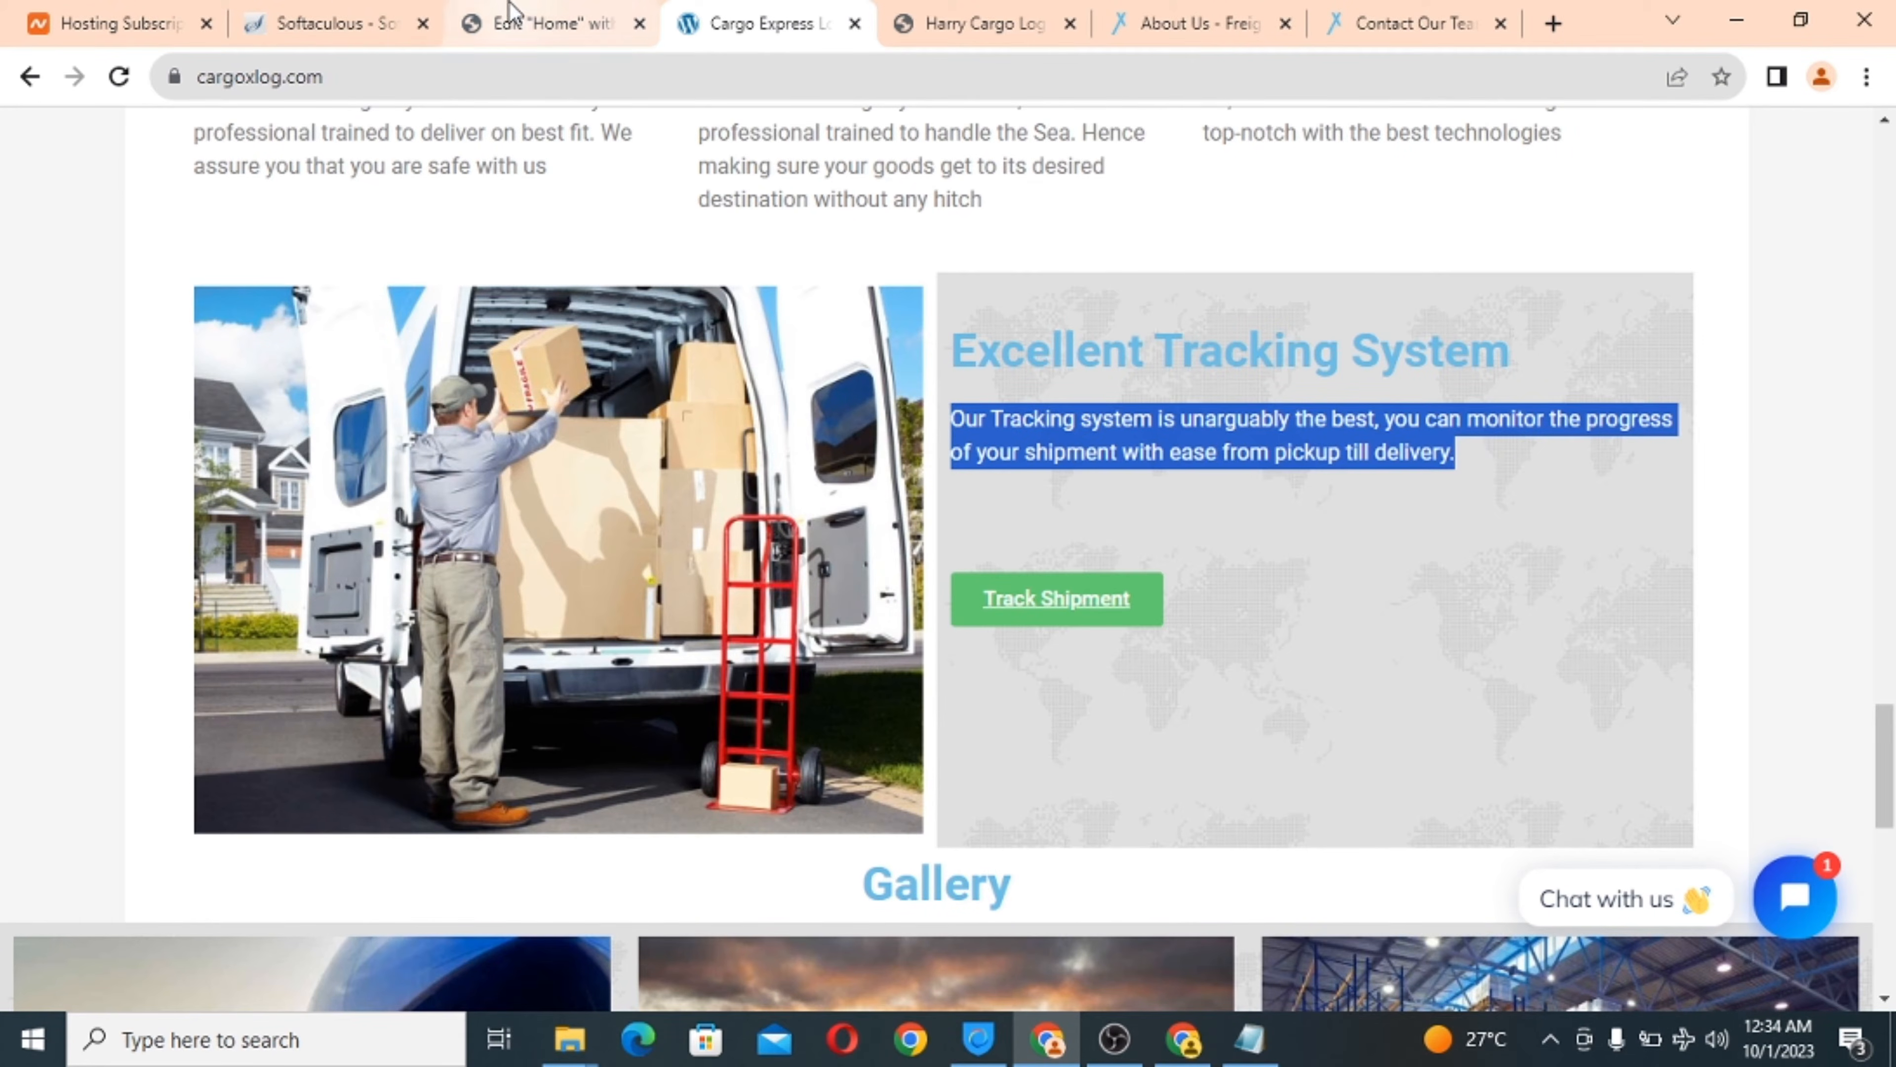
{"action": "left_click", "coordinate": [538, 23]}
{"action": "left_click", "coordinate": [1348, 543]}
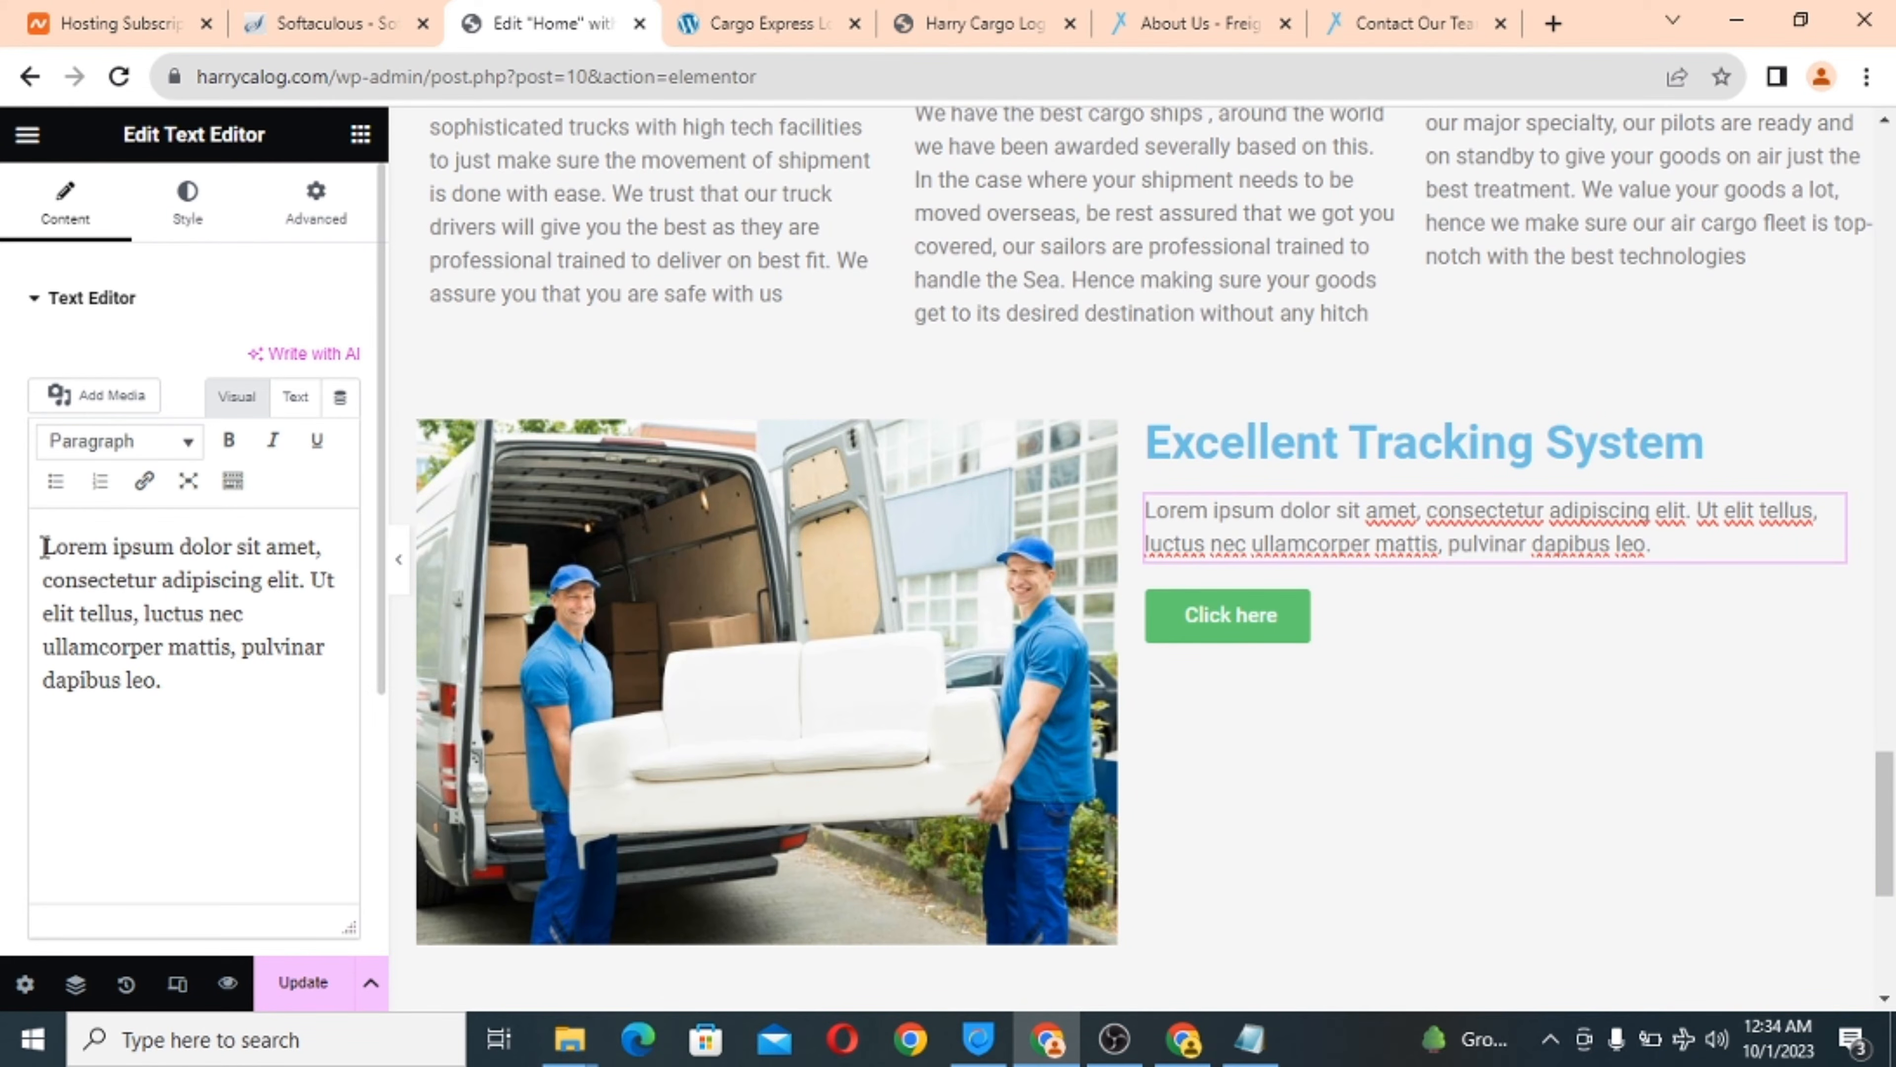
{"action": "left_click_drag", "start_coordinate": [45, 548], "coordinate": [197, 700]}
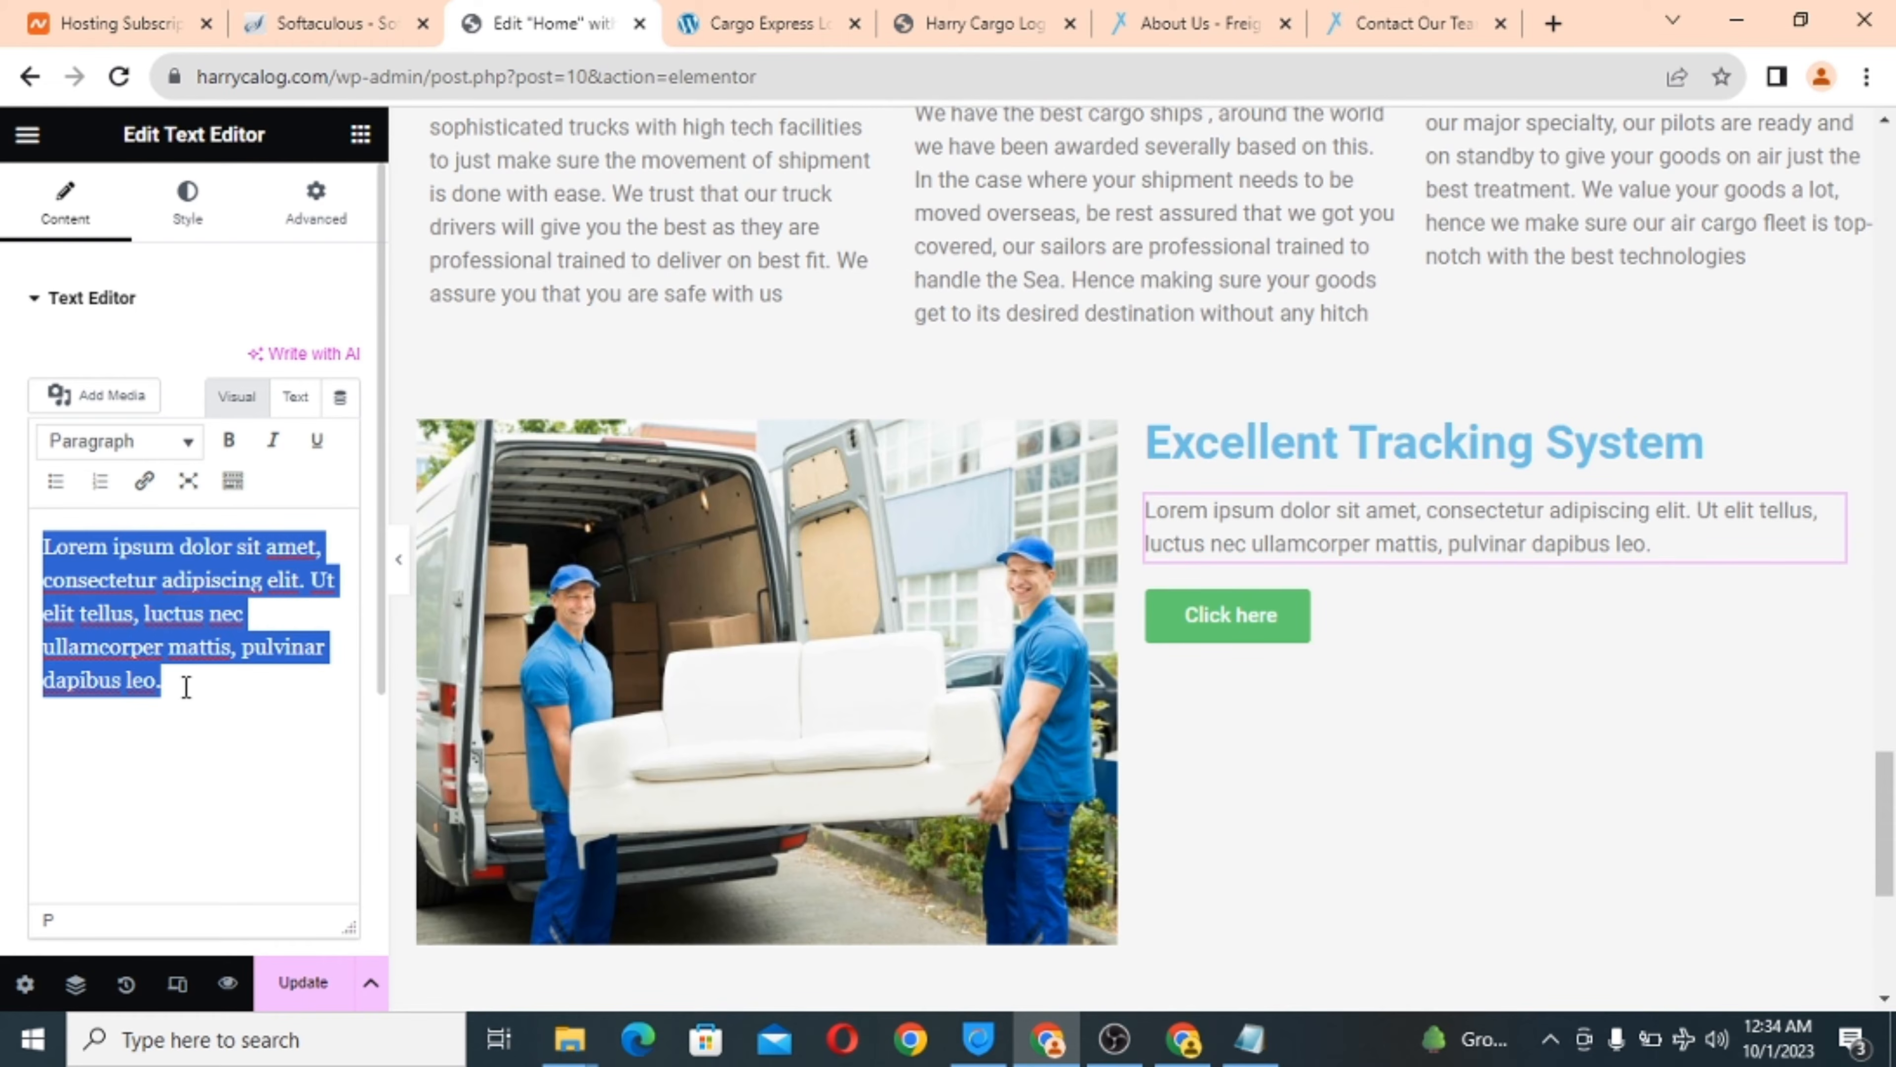
{"action": "right_click", "coordinate": [152, 605]}
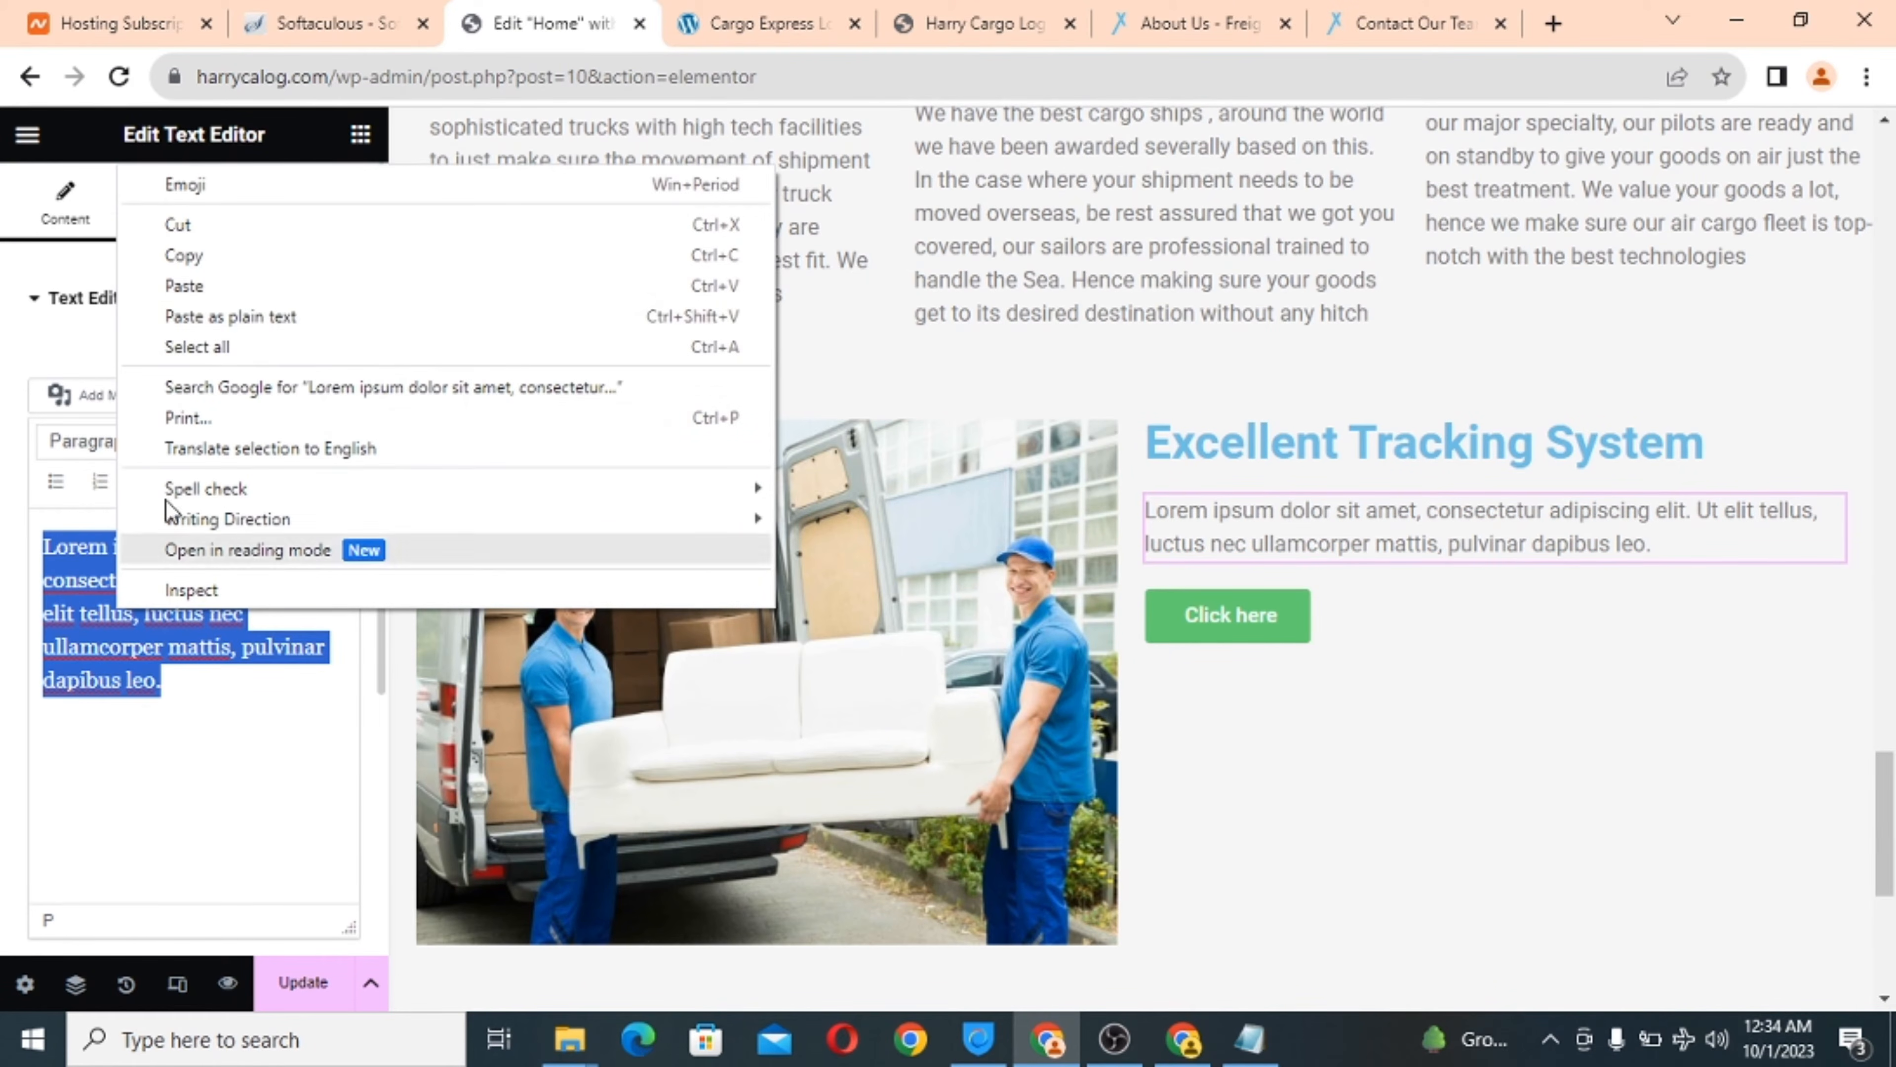
{"action": "left_click", "coordinate": [327, 322]}
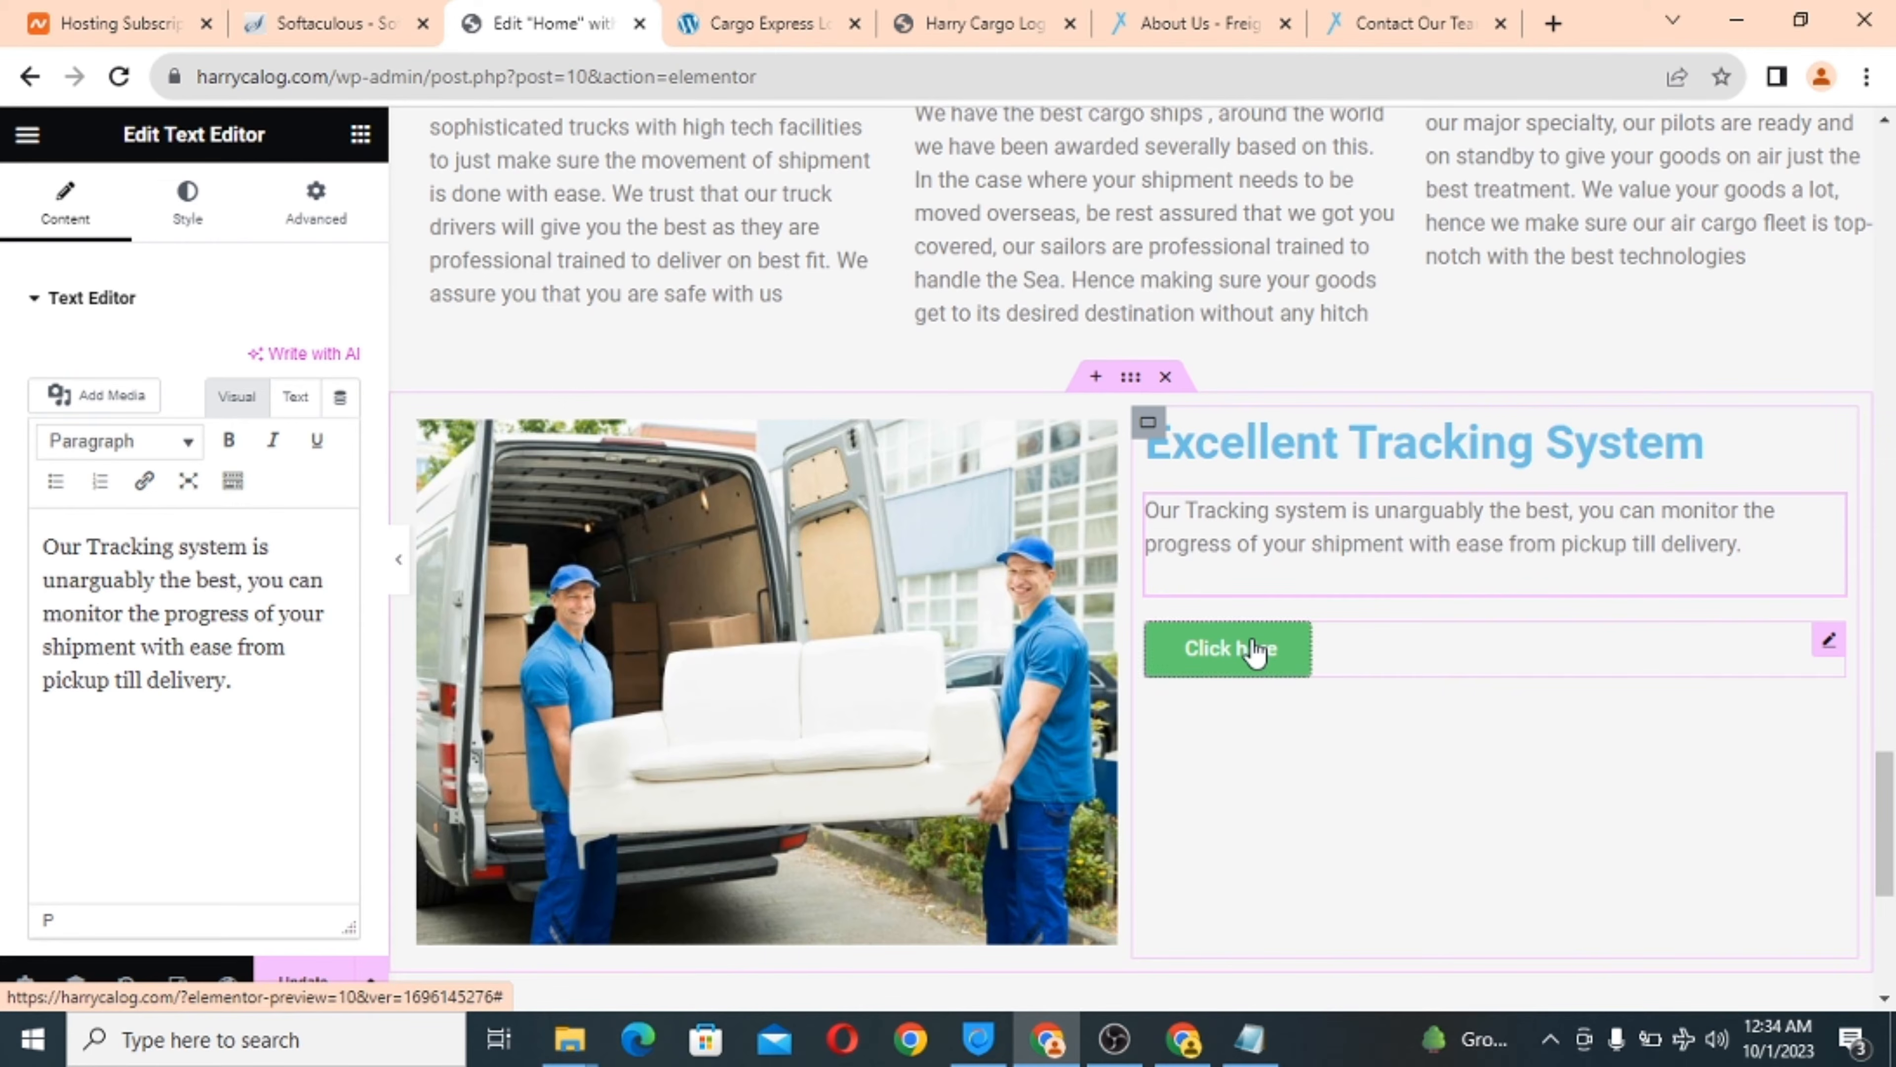
Change the button label from 'Click here' to 'Track Shipment'.
{"action": "left_click", "coordinate": [1237, 662]}
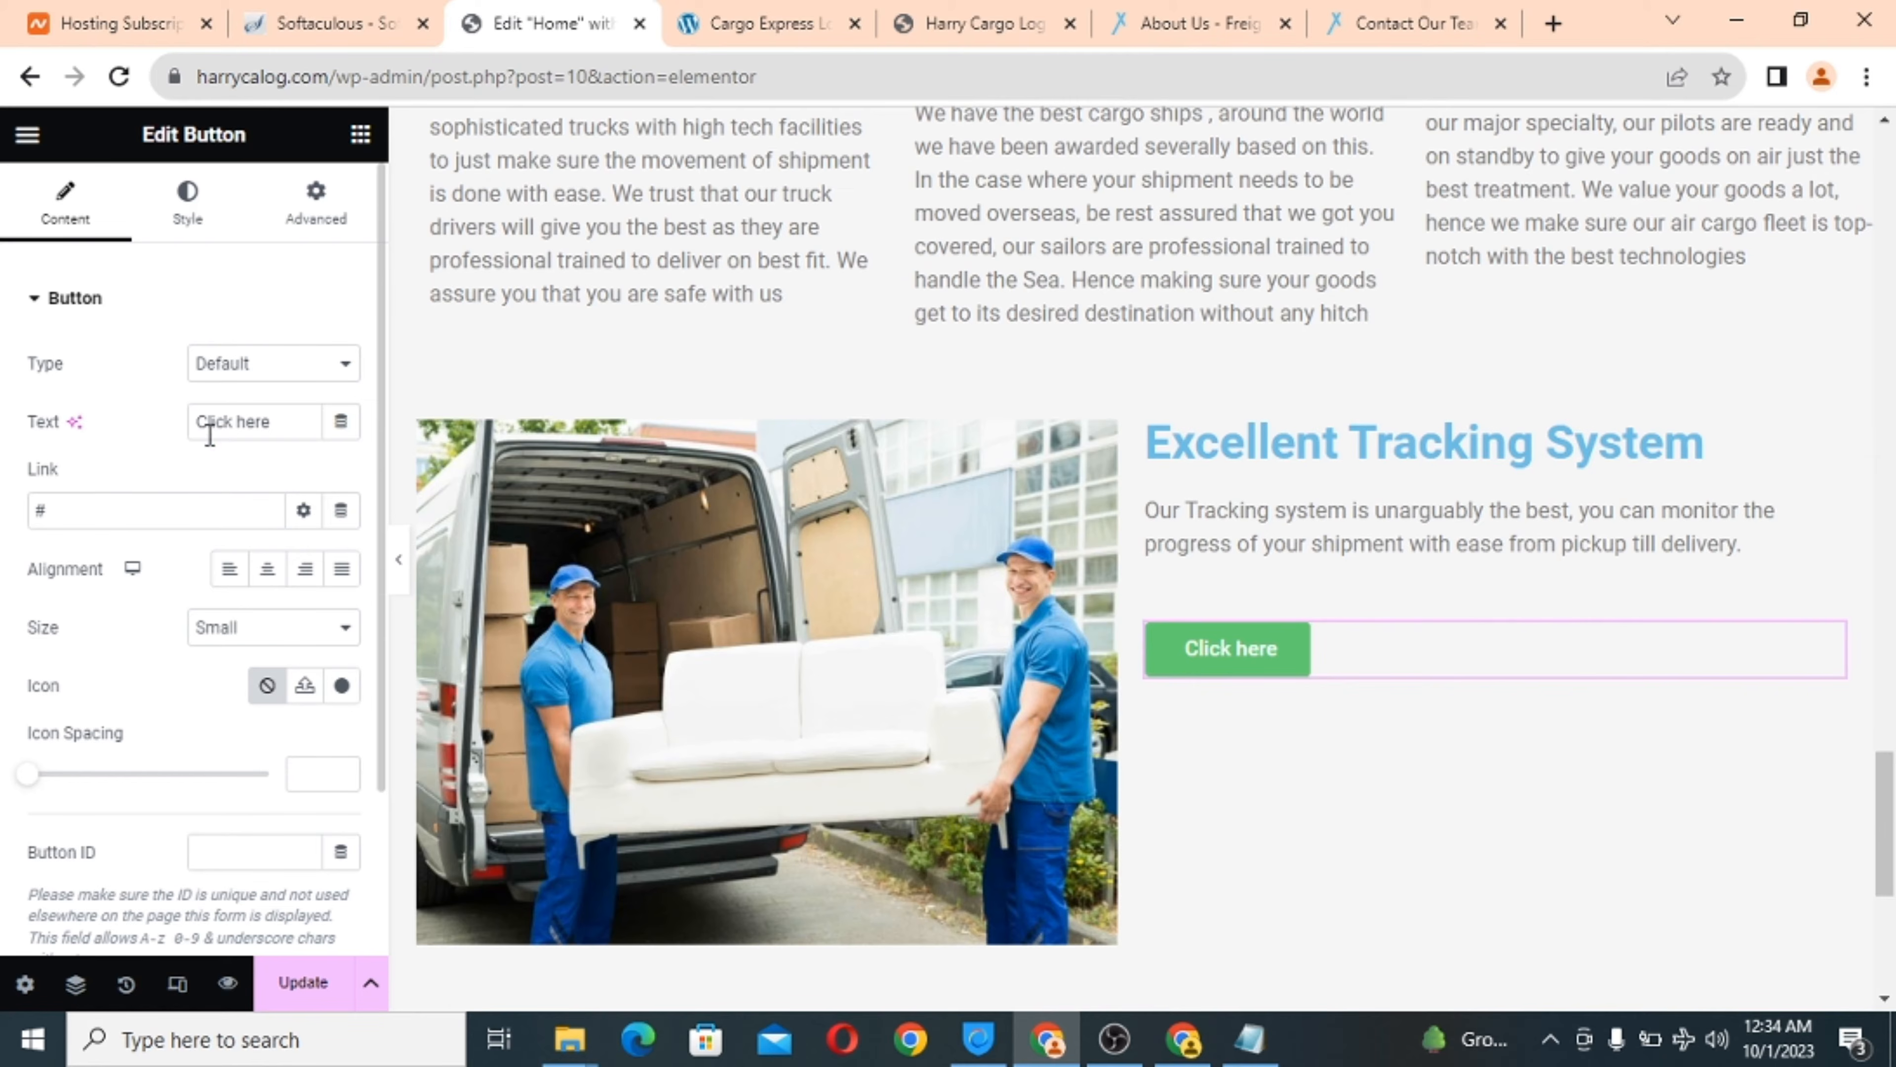
{"action": "triple_click", "coordinate": [233, 421]}
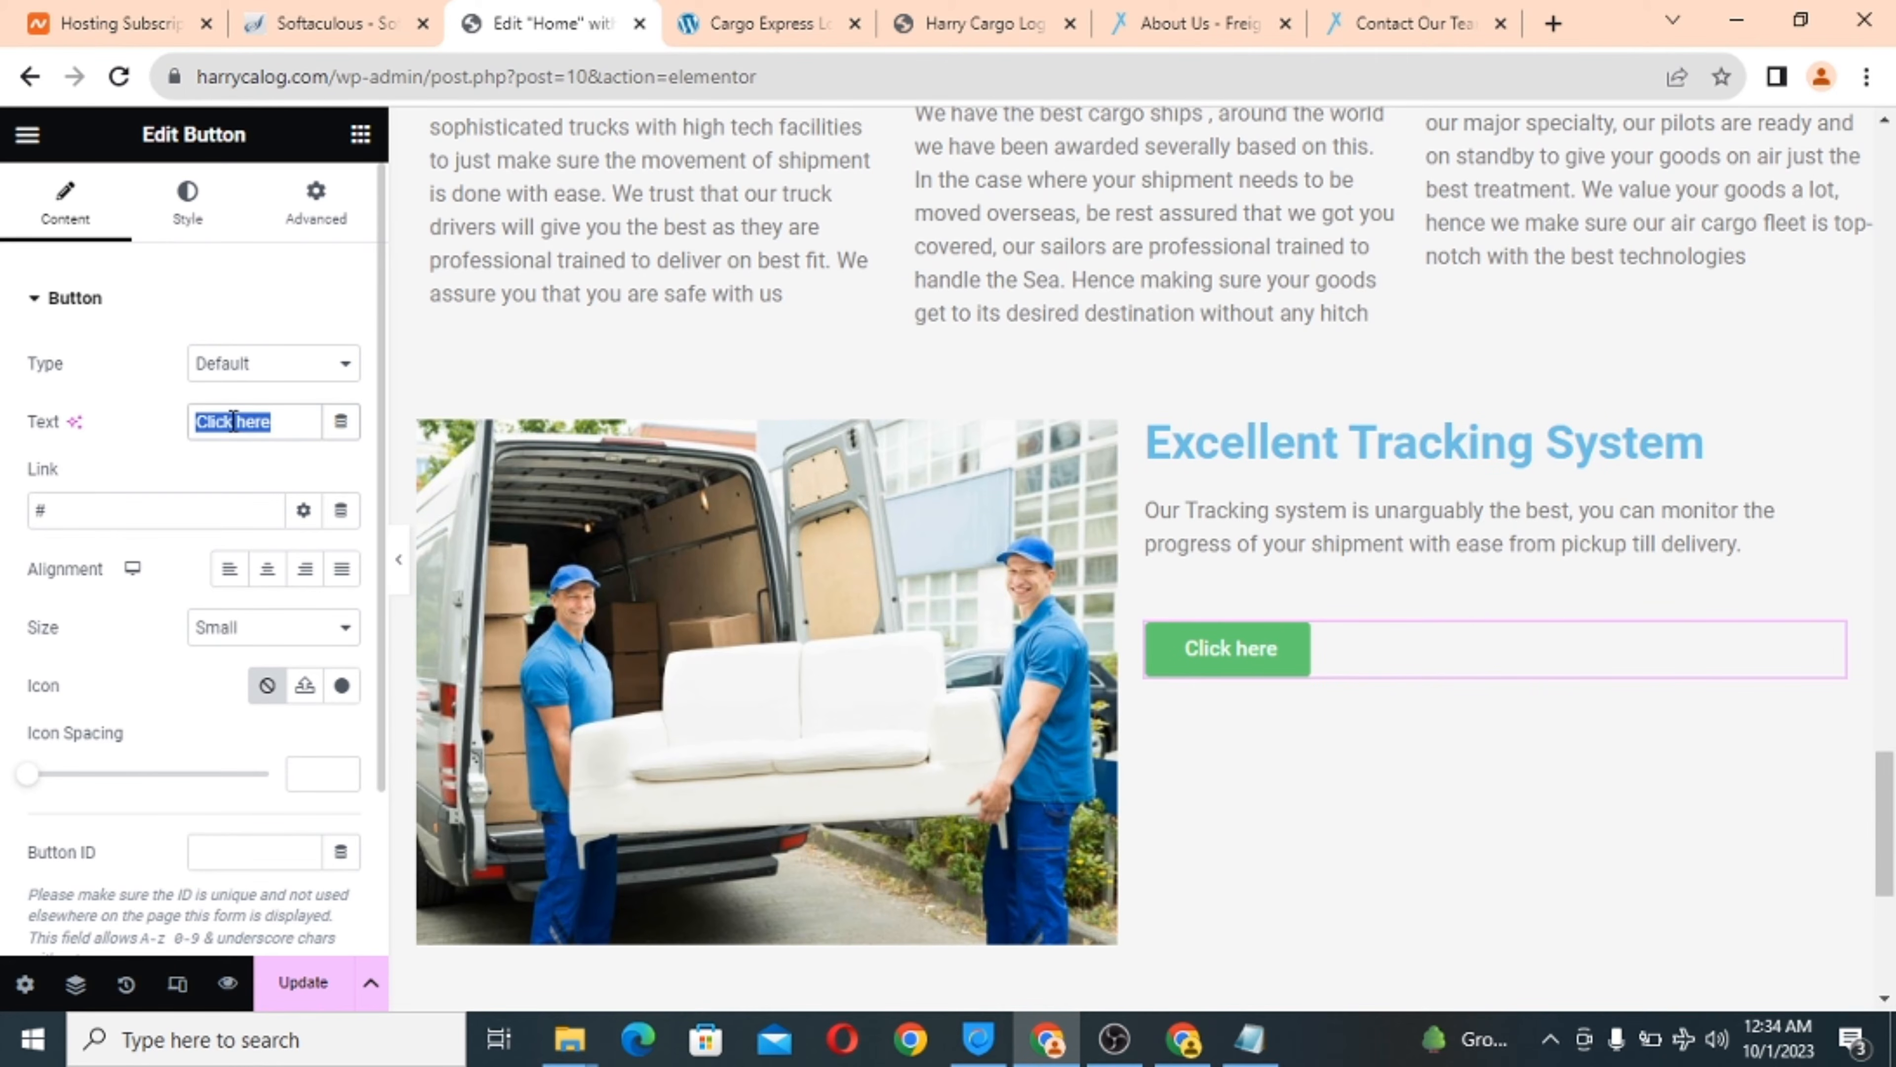
{"action": "type", "text": "t"}
{"action": "key", "text": "BackSpace"}
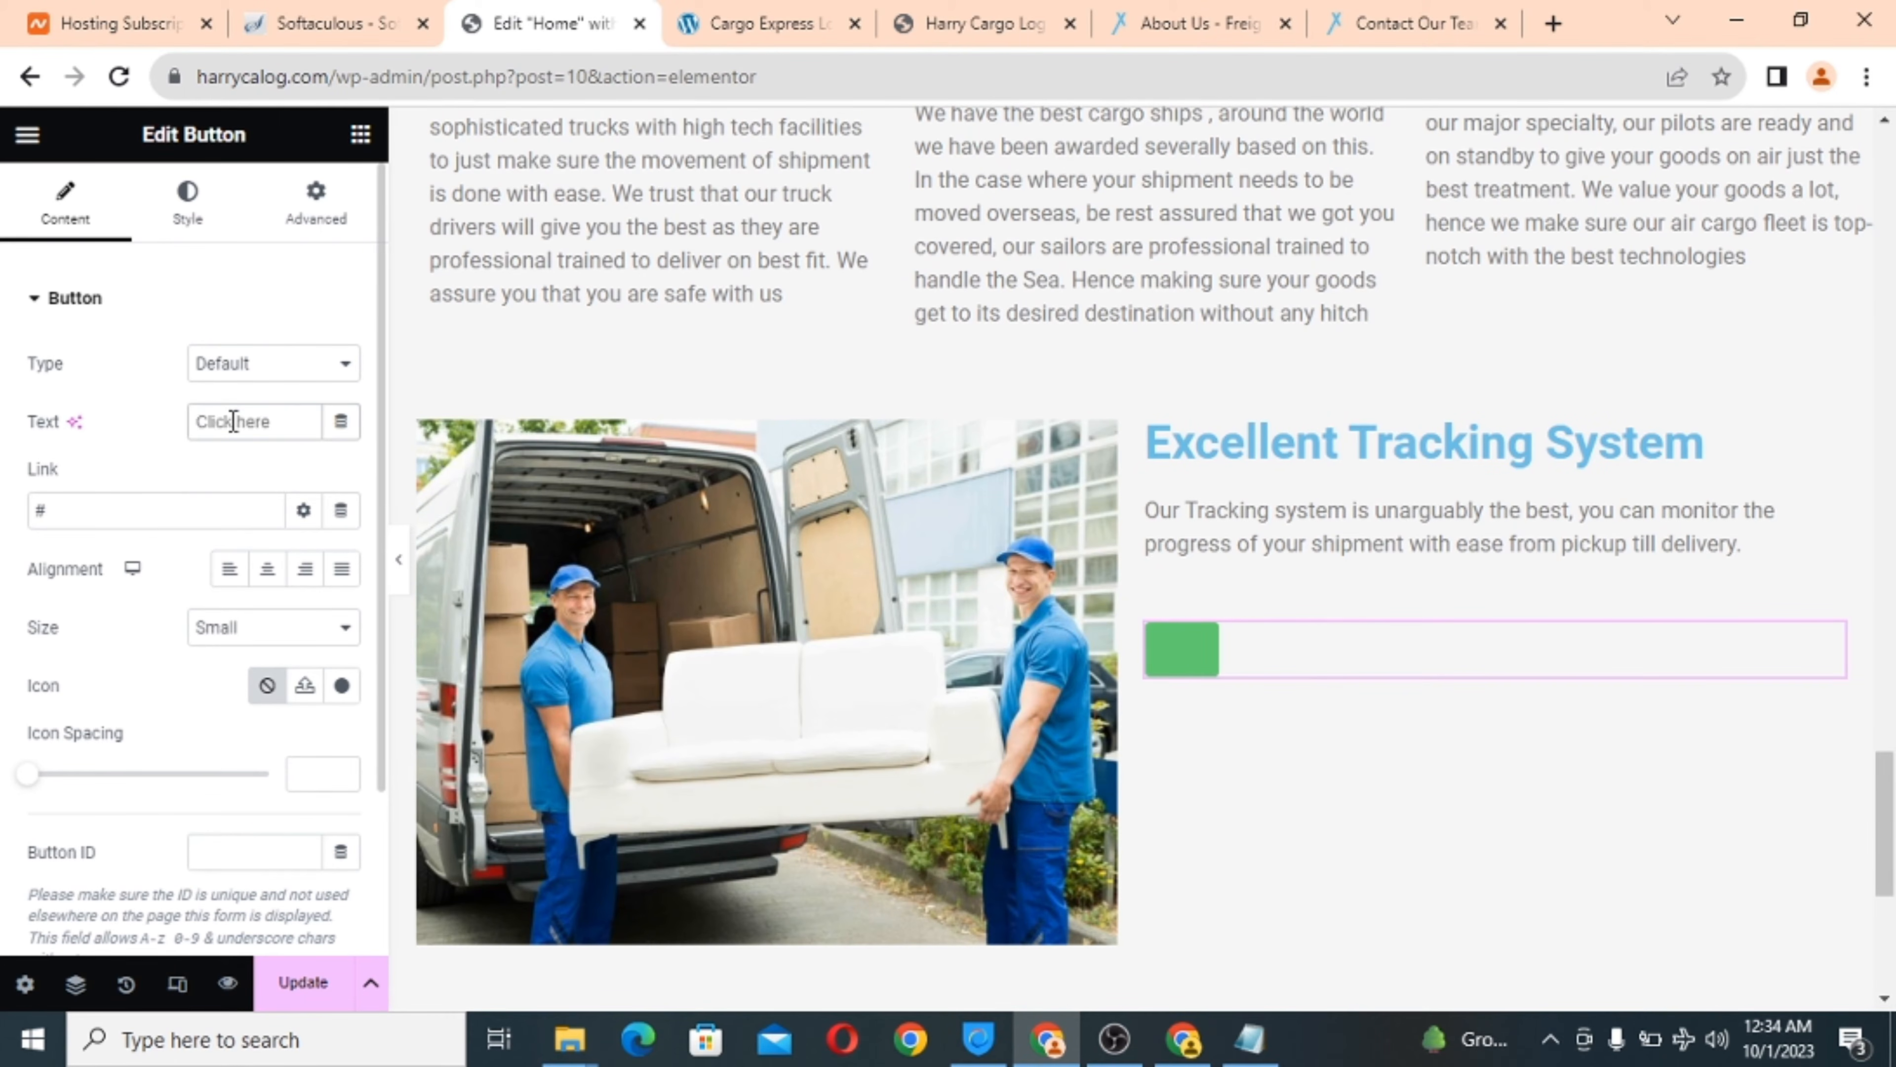
{"action": "type", "text": "Trac"}
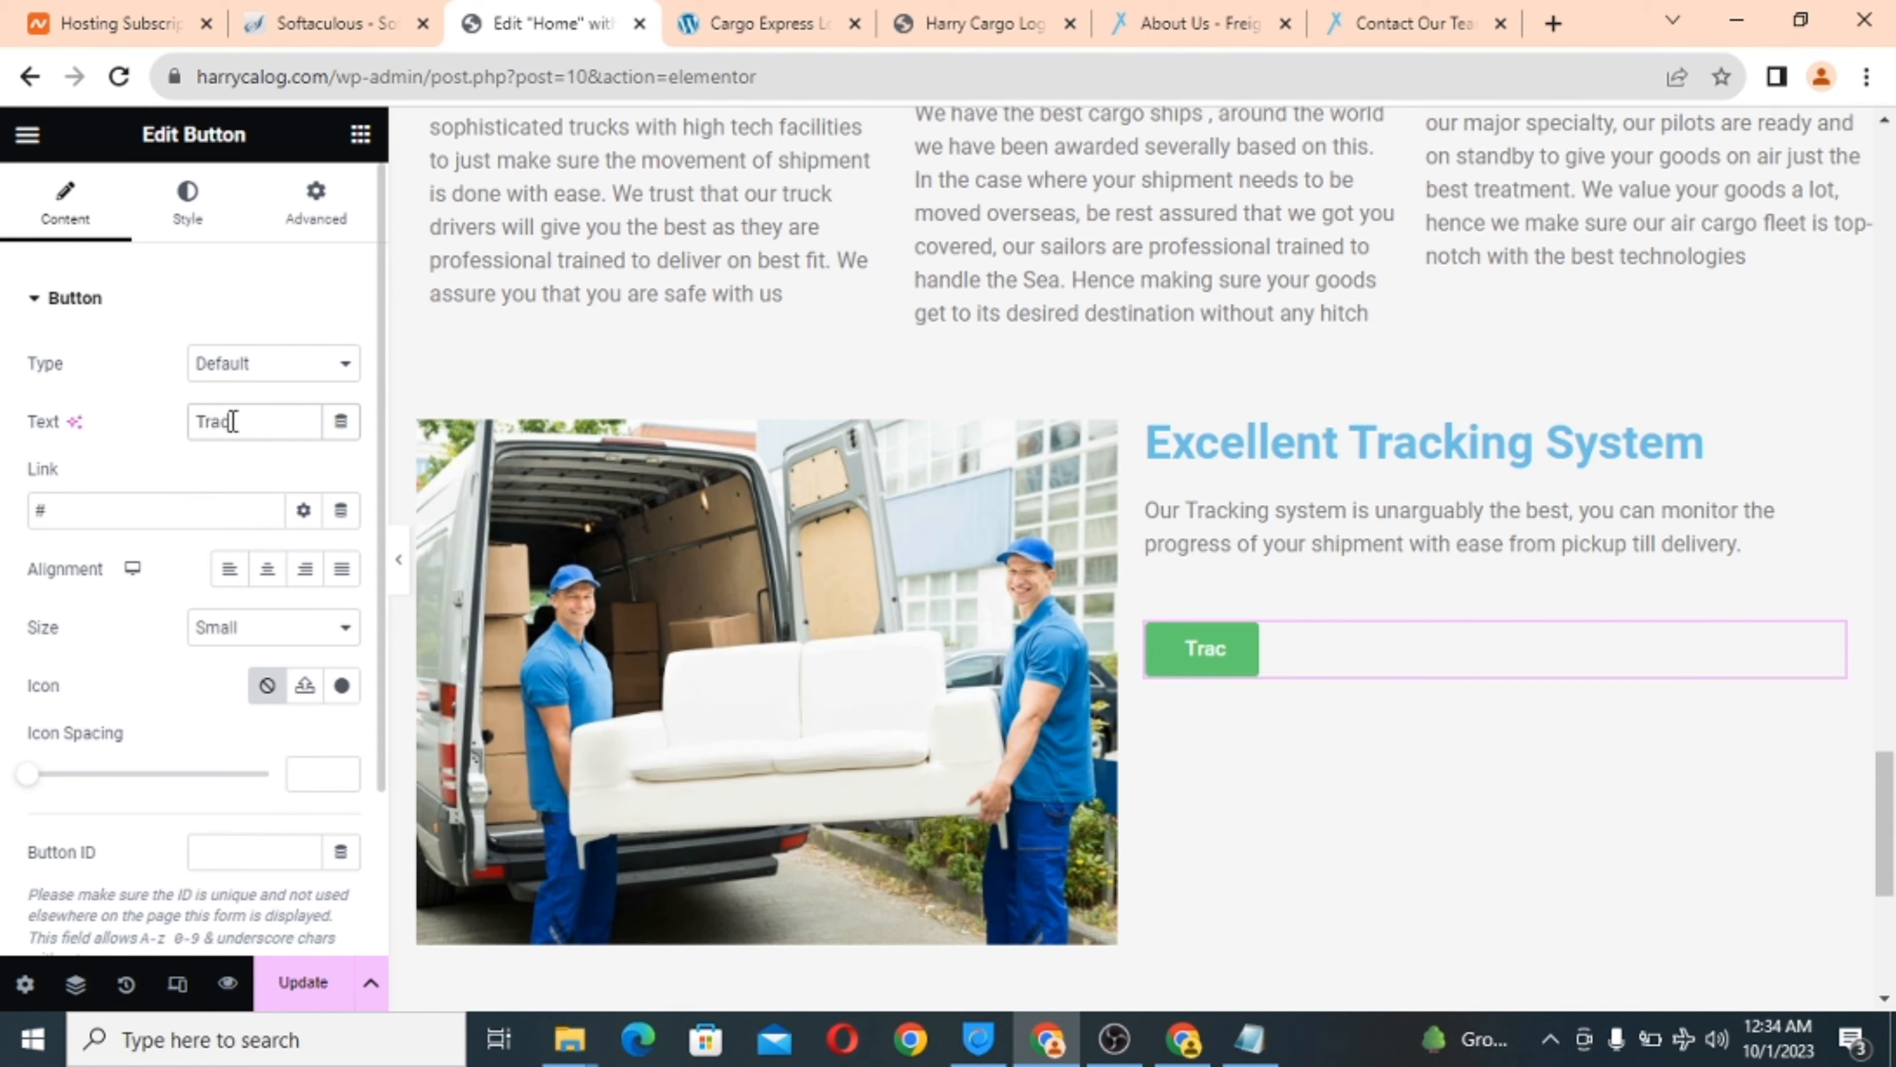
{"action": "type", "text": "k Sh"}
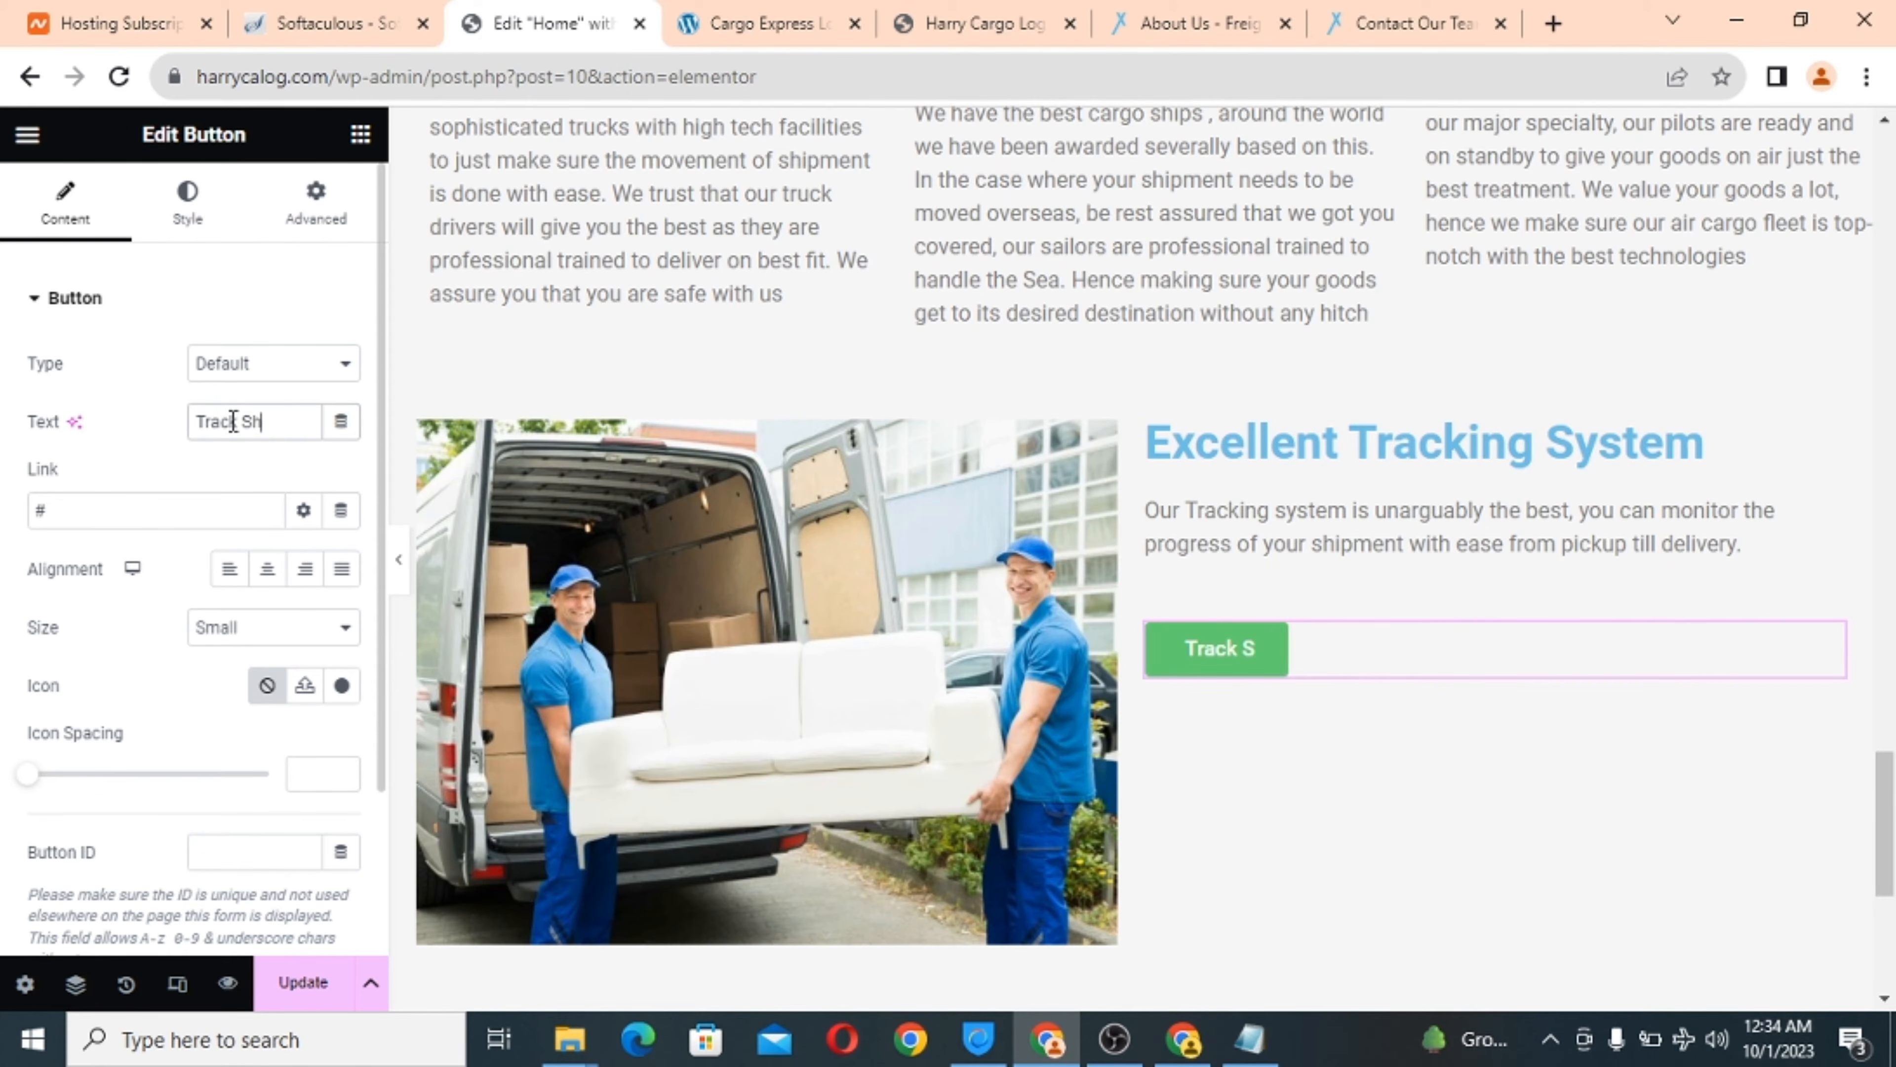
{"action": "type", "text": "ipemnt"}
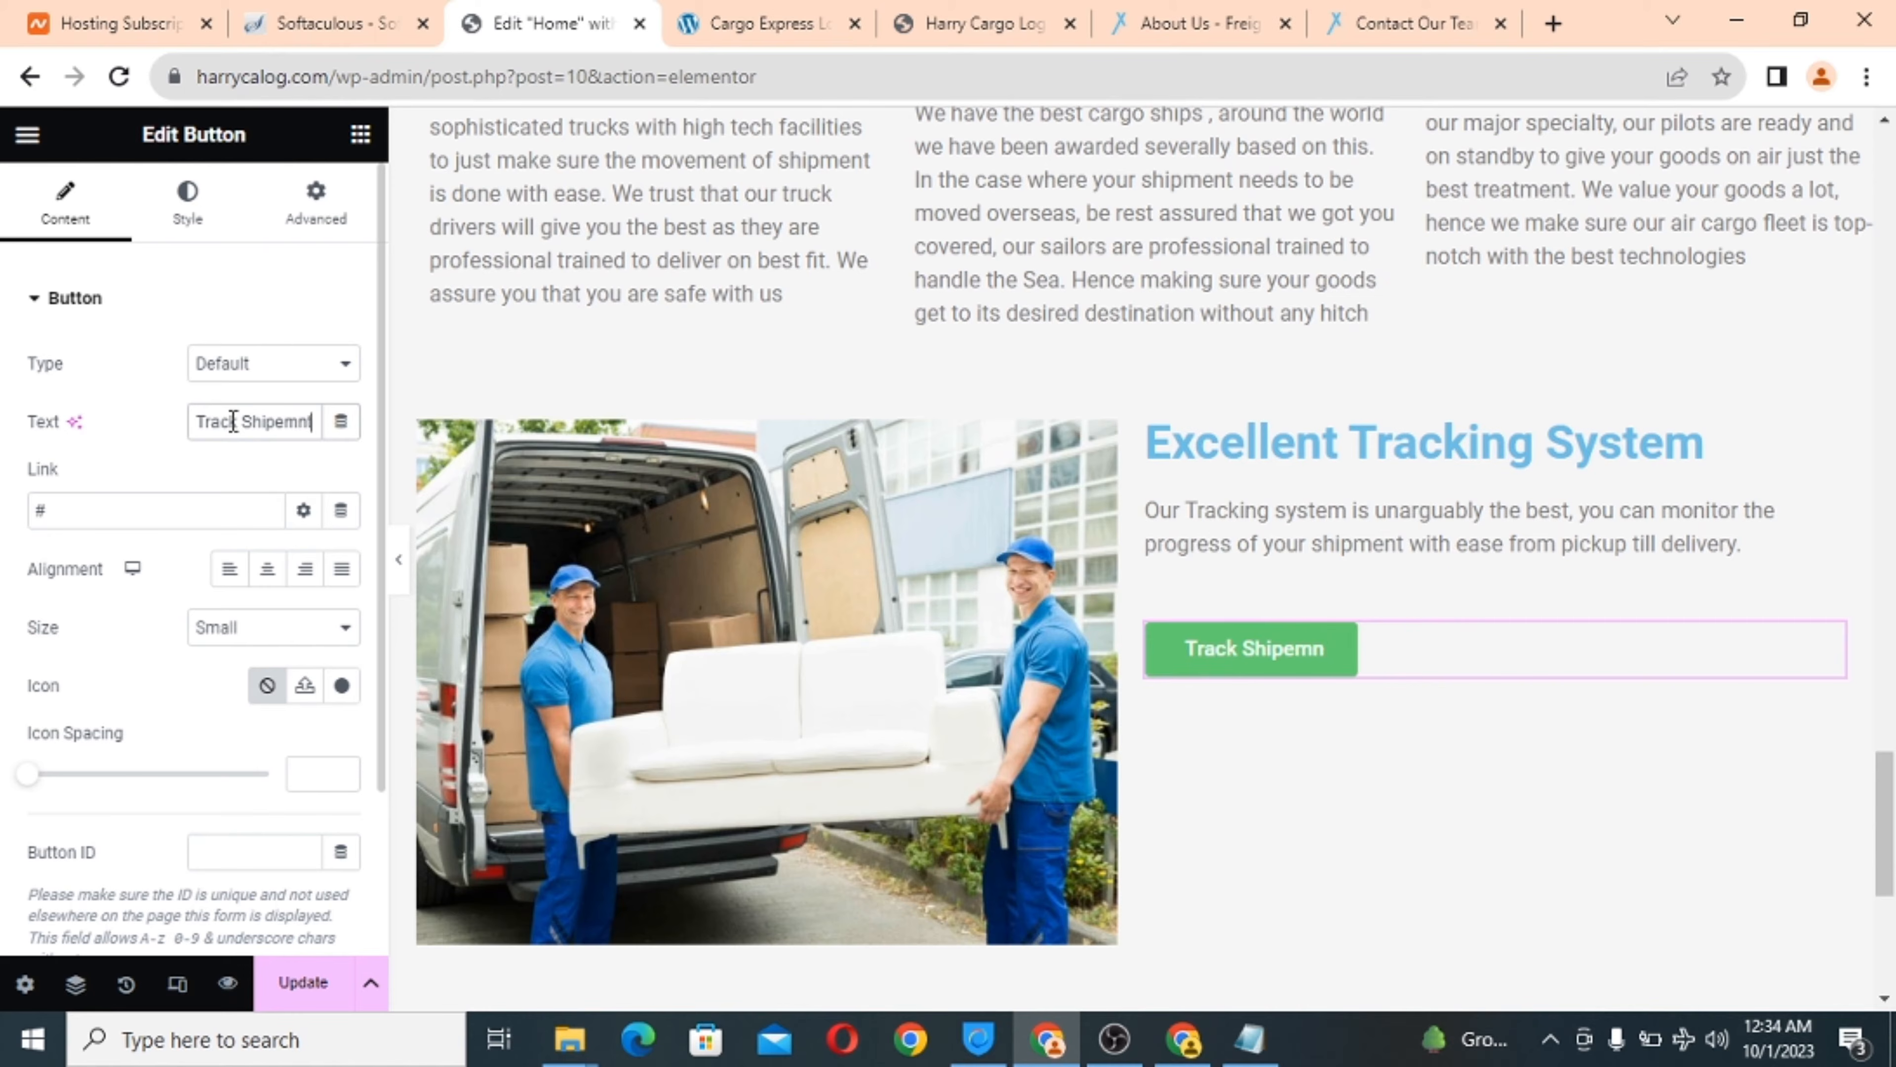
{"action": "key", "text": "BackSpace"}
{"action": "key", "text": "BackSpace"}
{"action": "key", "text": "BackSpace"}
{"action": "key", "text": "BackSpace"}
{"action": "key", "text": "BackSpace"}
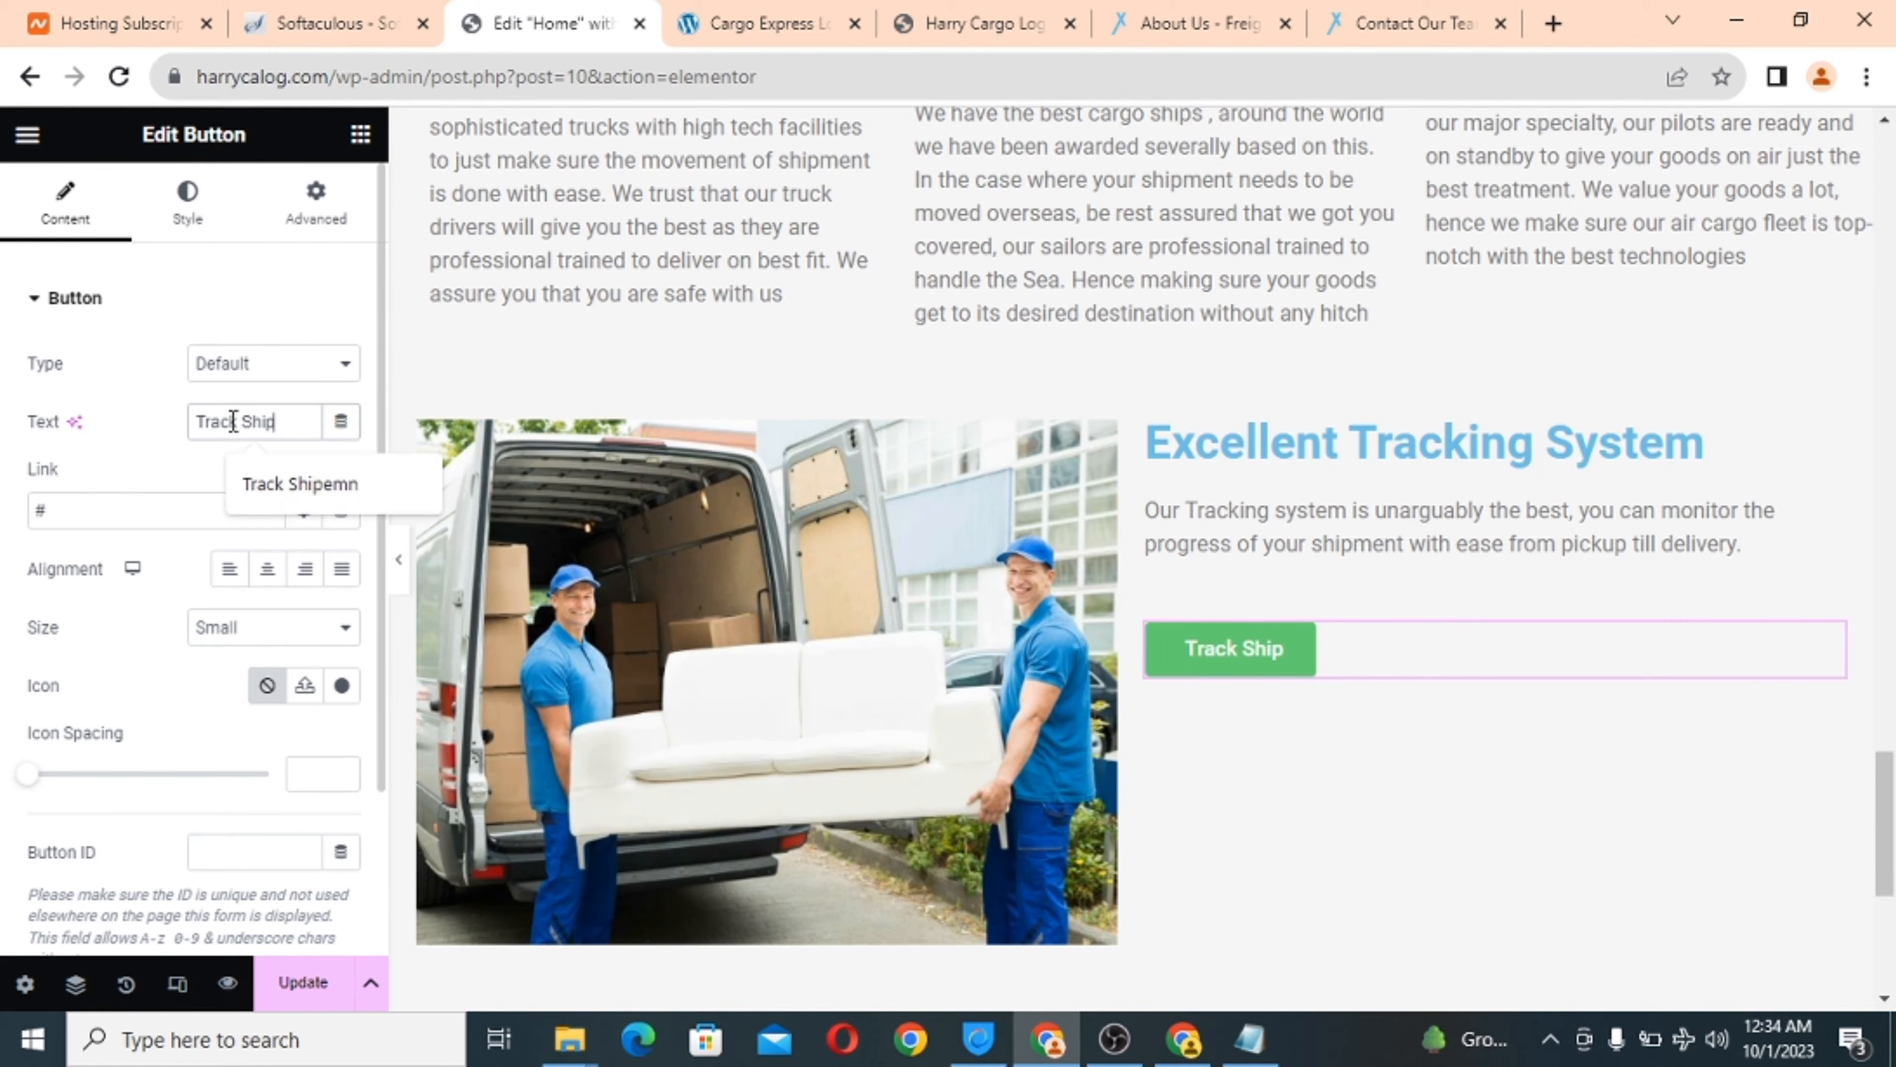
{"action": "type", "text": "ment"}
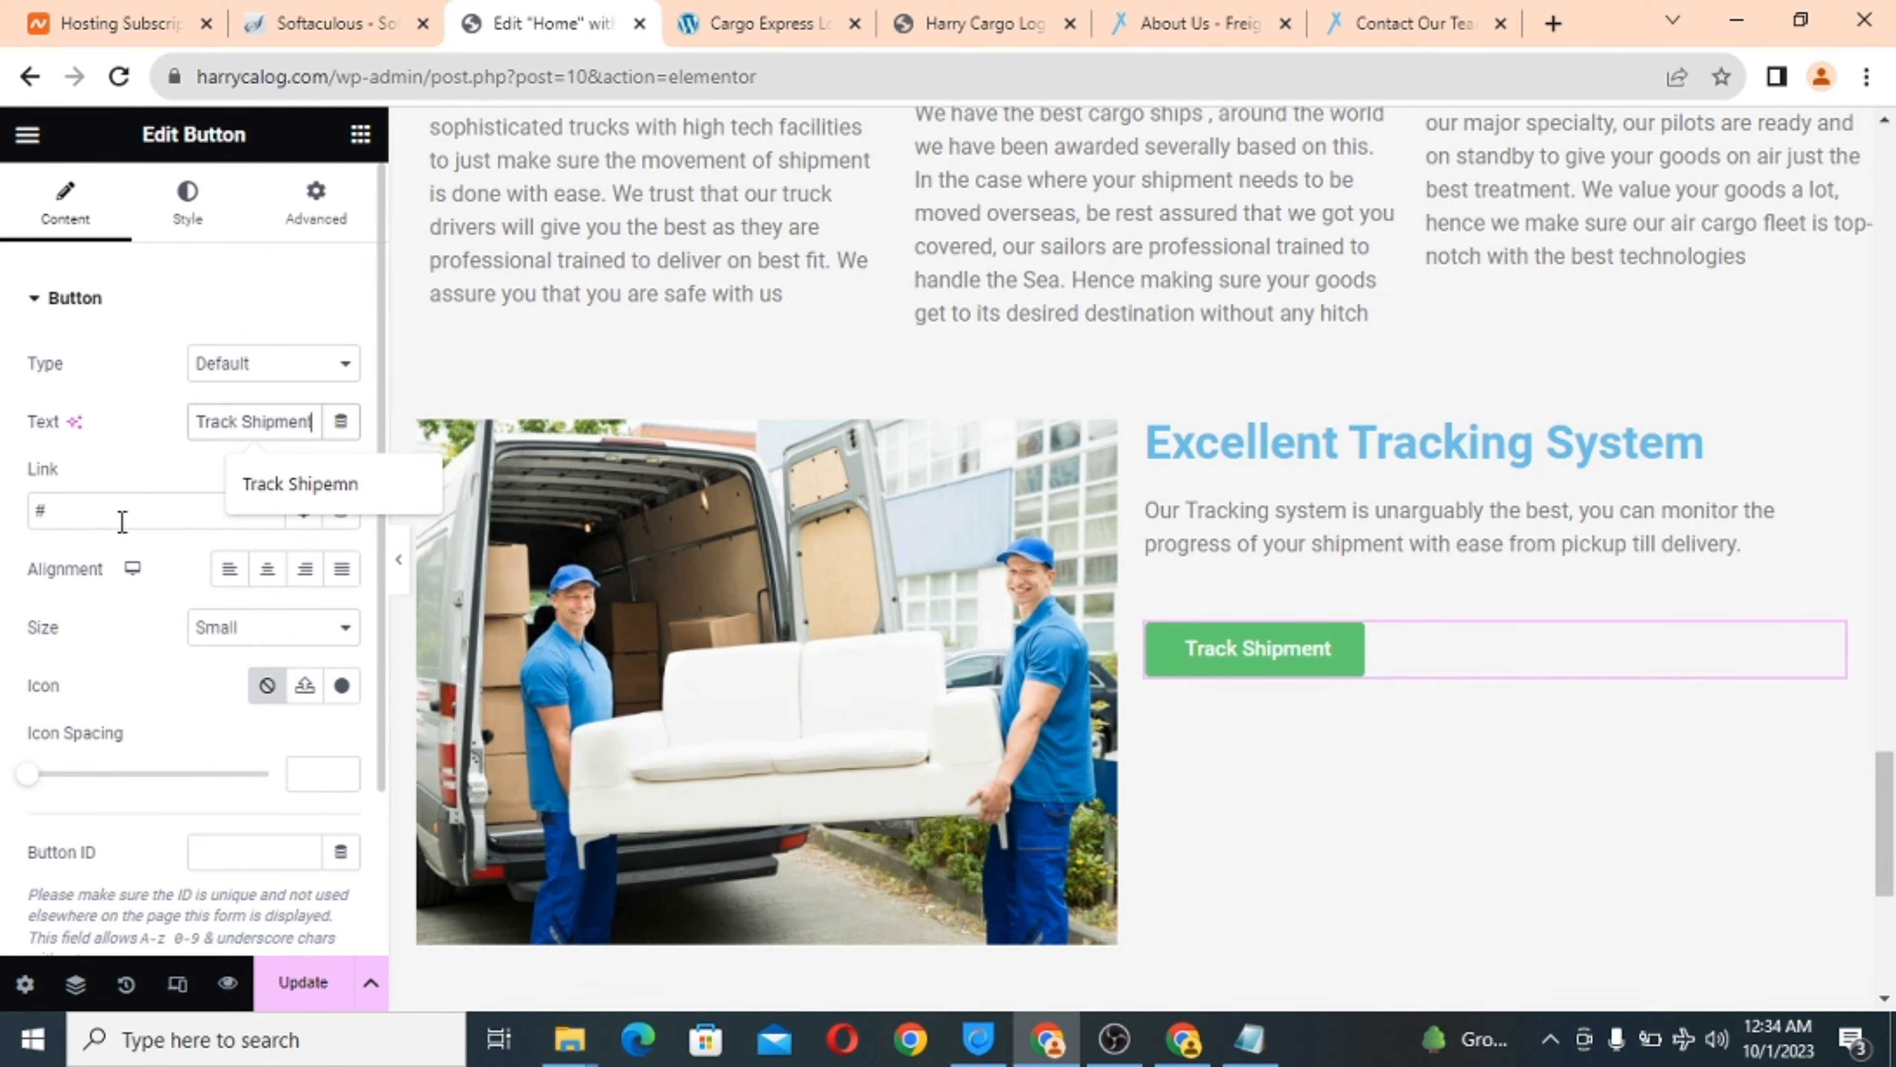
{"action": "left_click", "coordinate": [96, 516]}
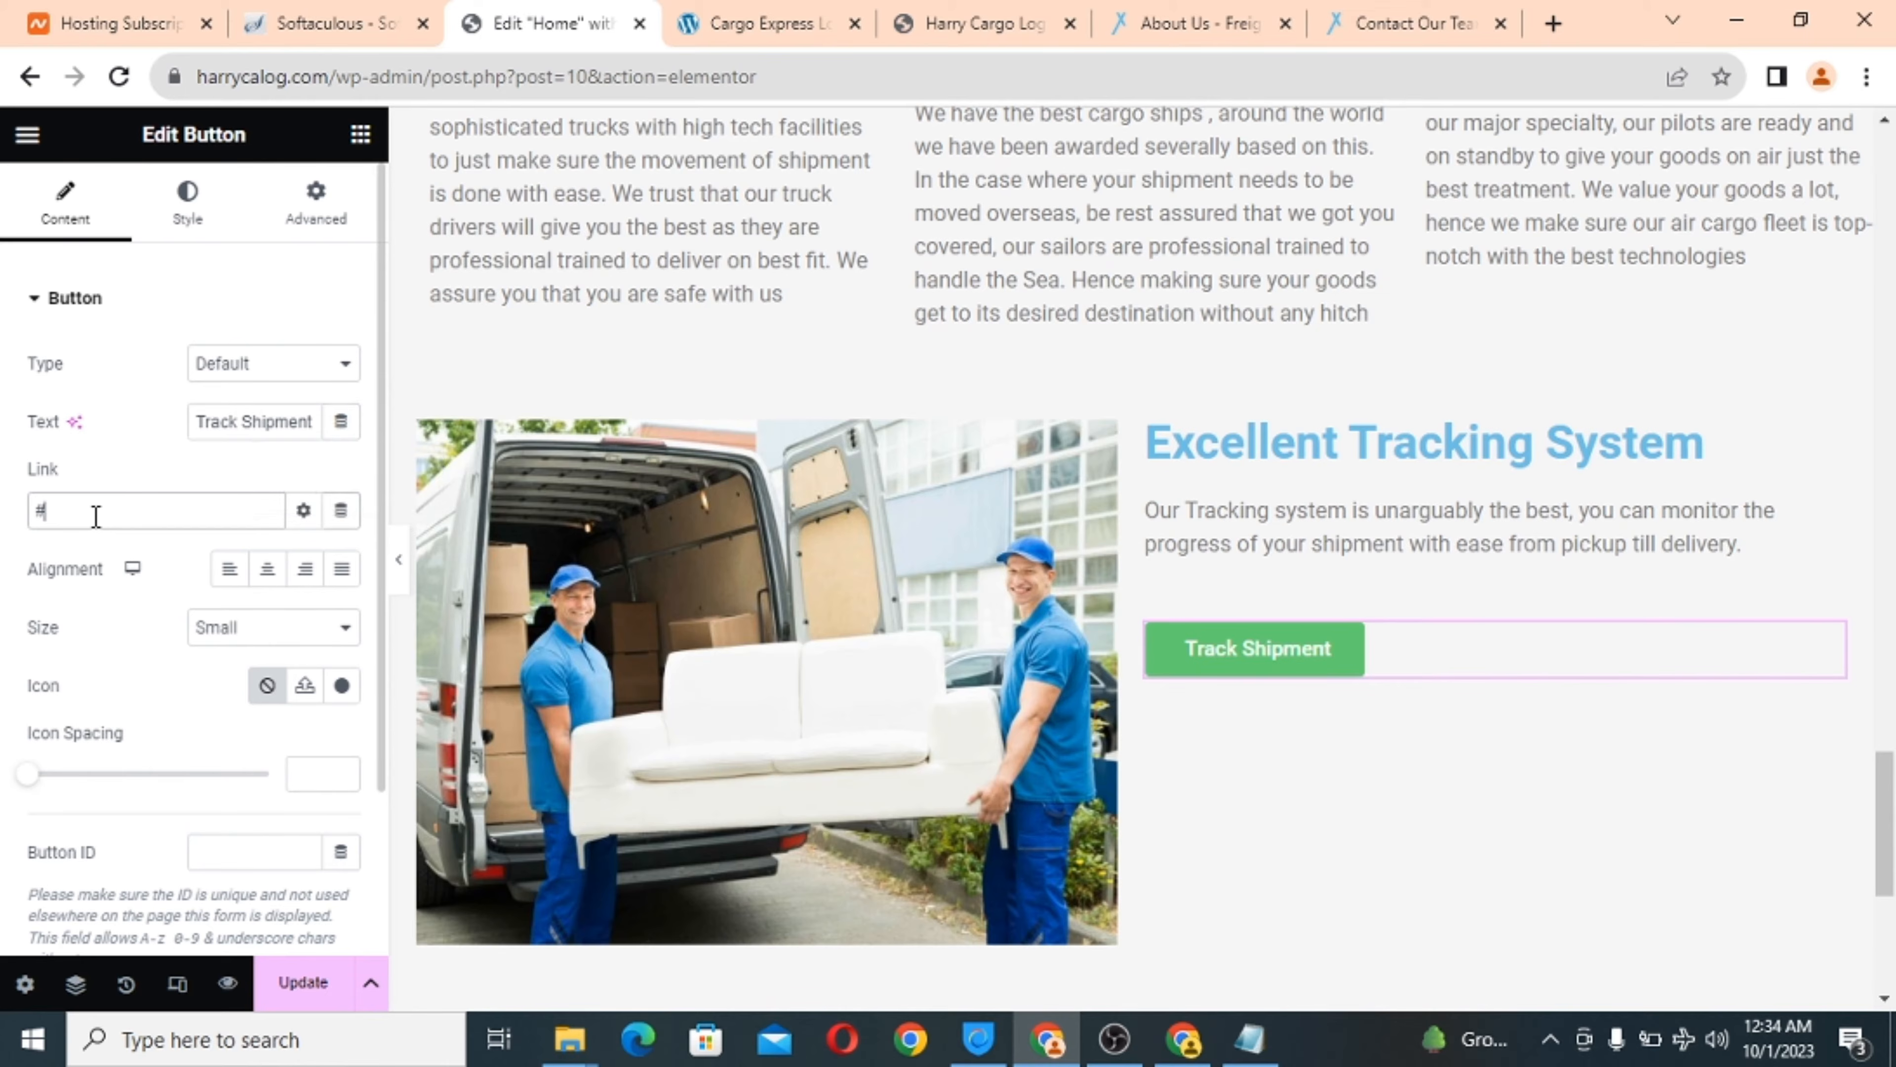
{"action": "left_click_drag", "start_coordinate": [330, 77], "coordinate": [176, 77]}
{"action": "right_click", "coordinate": [259, 79]}
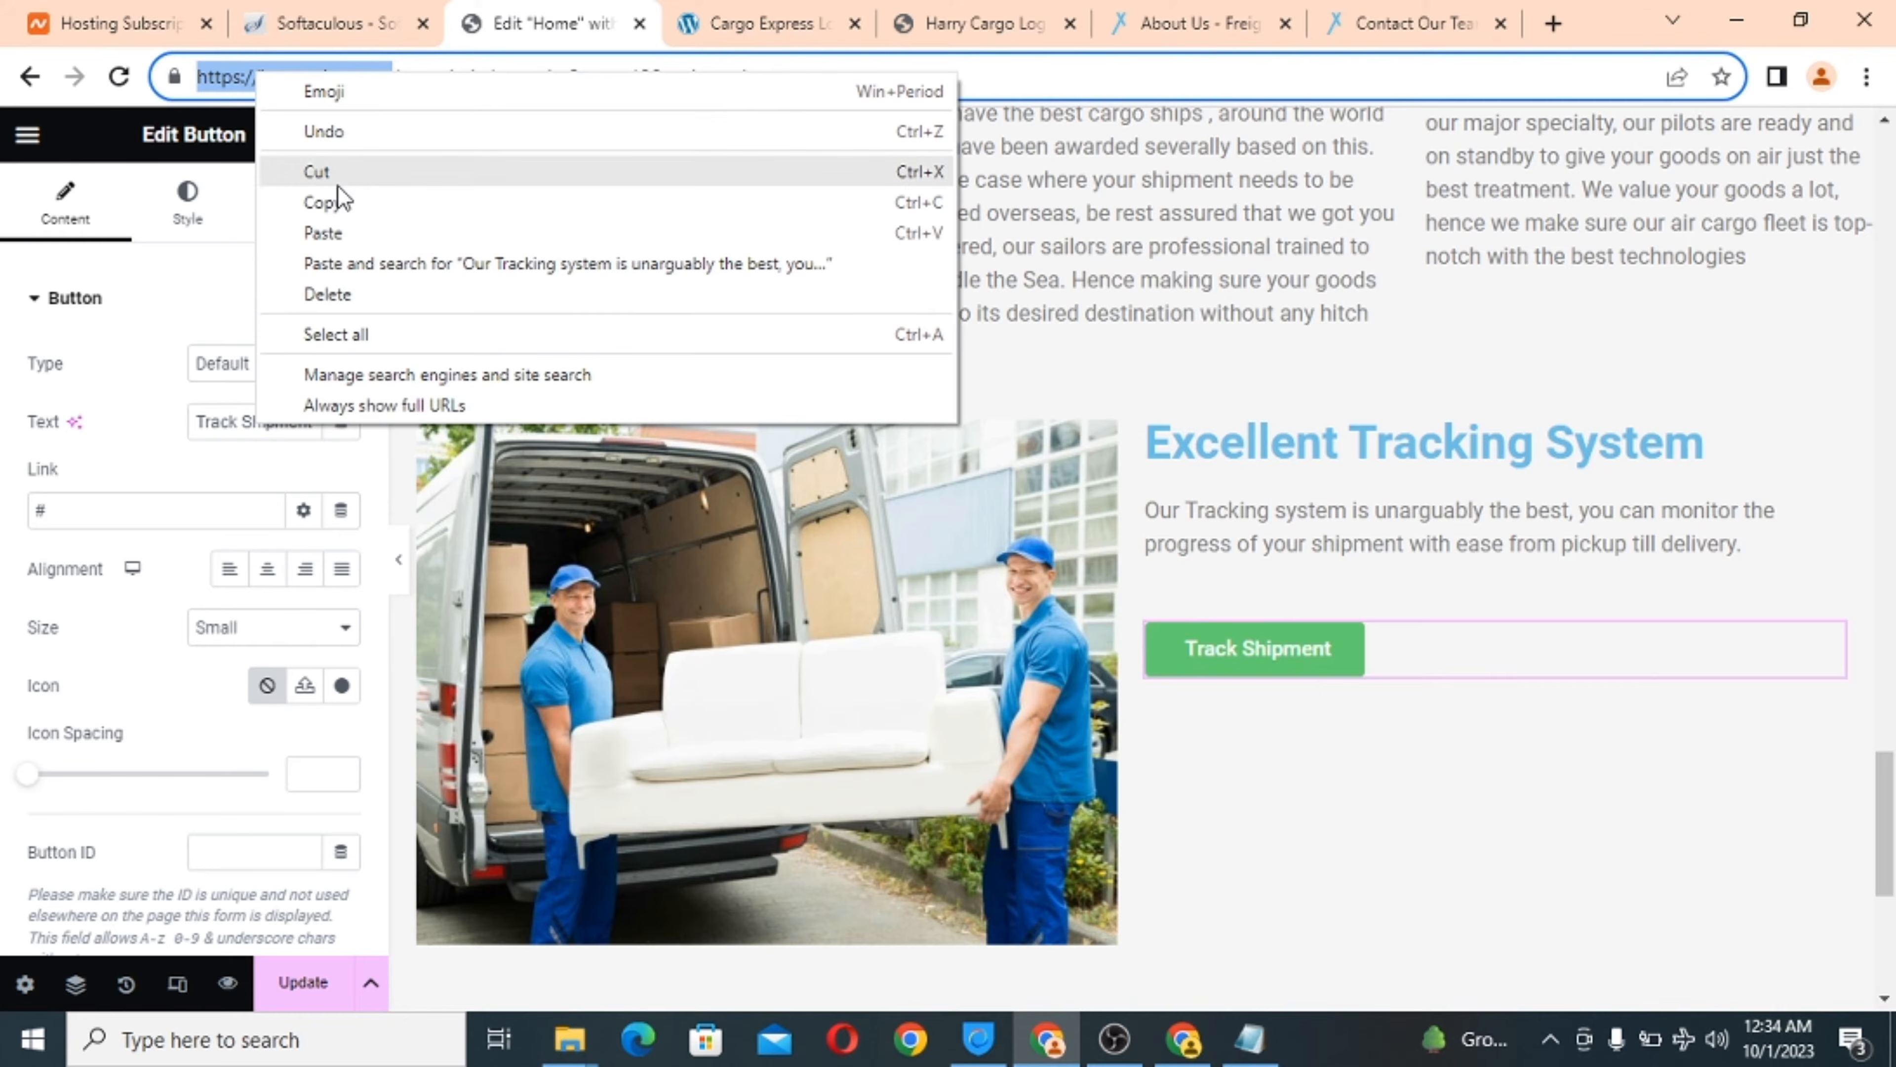
{"action": "left_click", "coordinate": [338, 202]}
{"action": "left_click", "coordinate": [46, 510]}
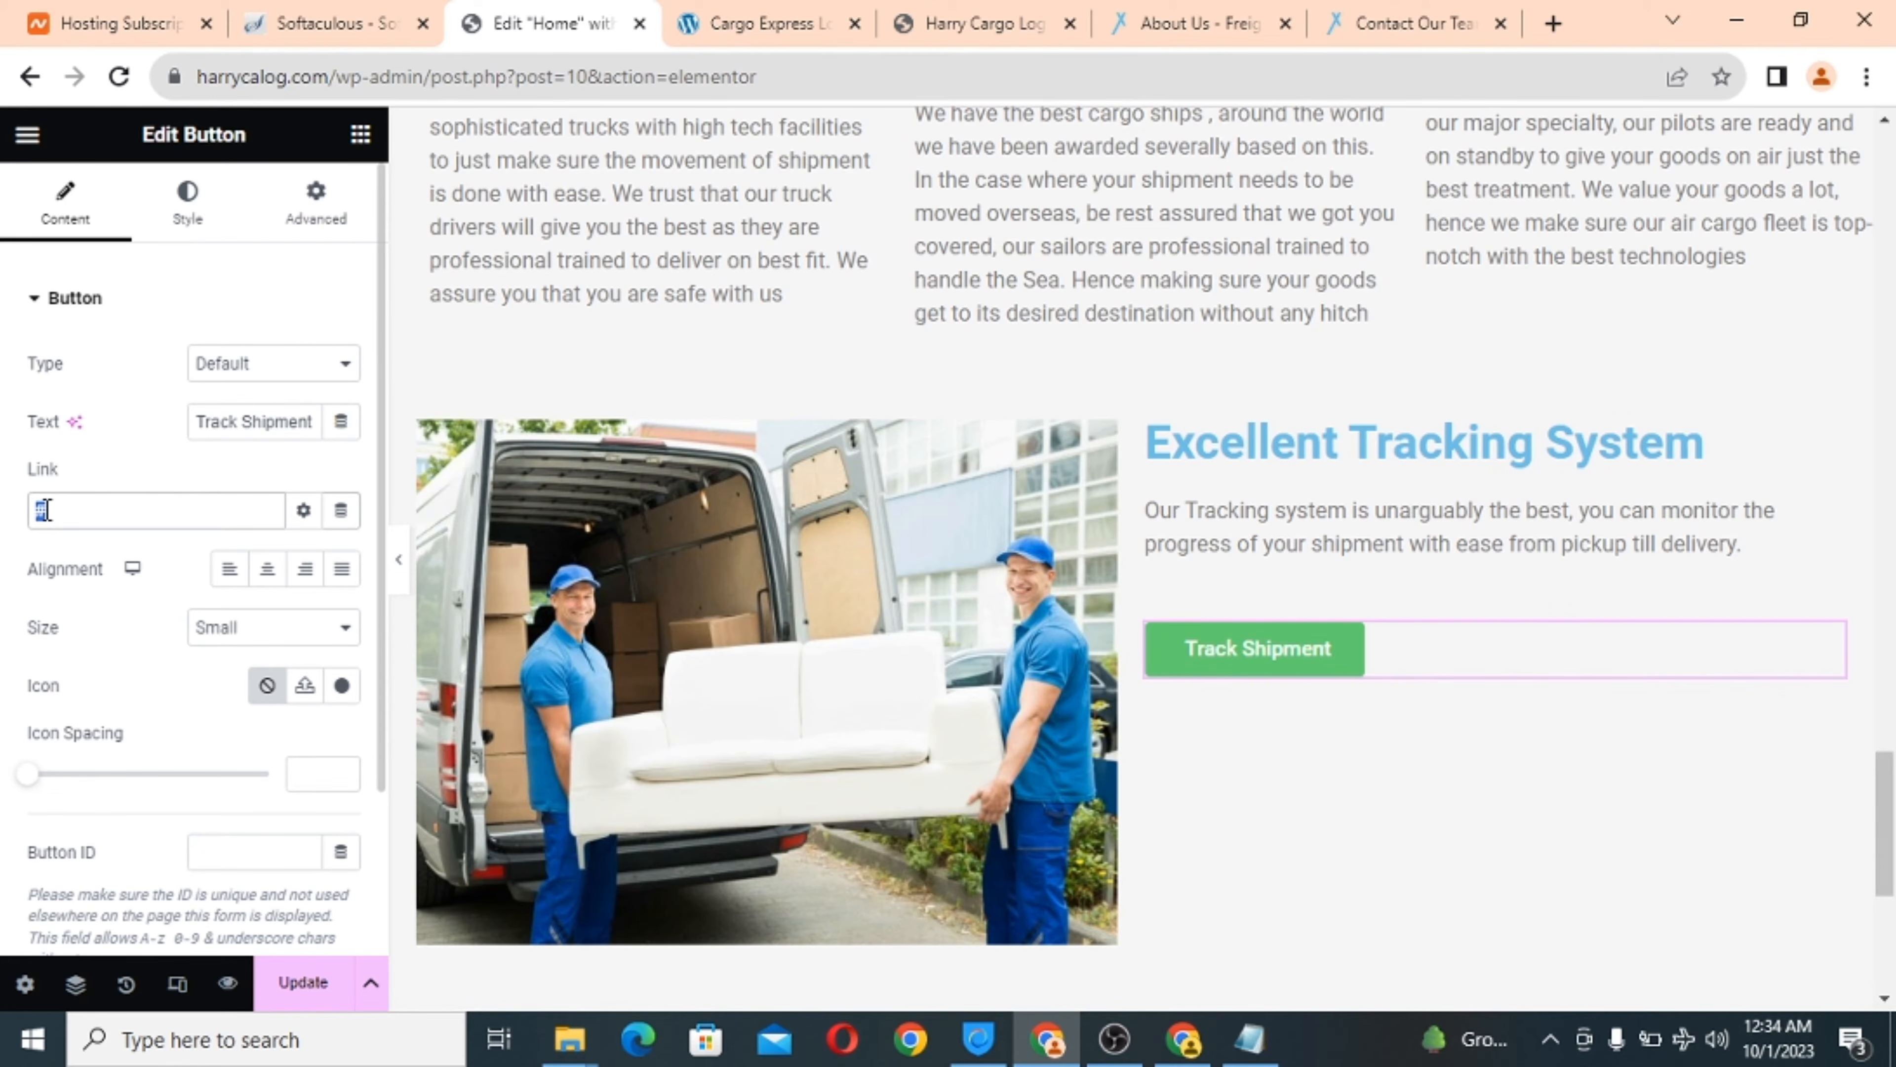
{"action": "key", "text": "ctrl+v"}
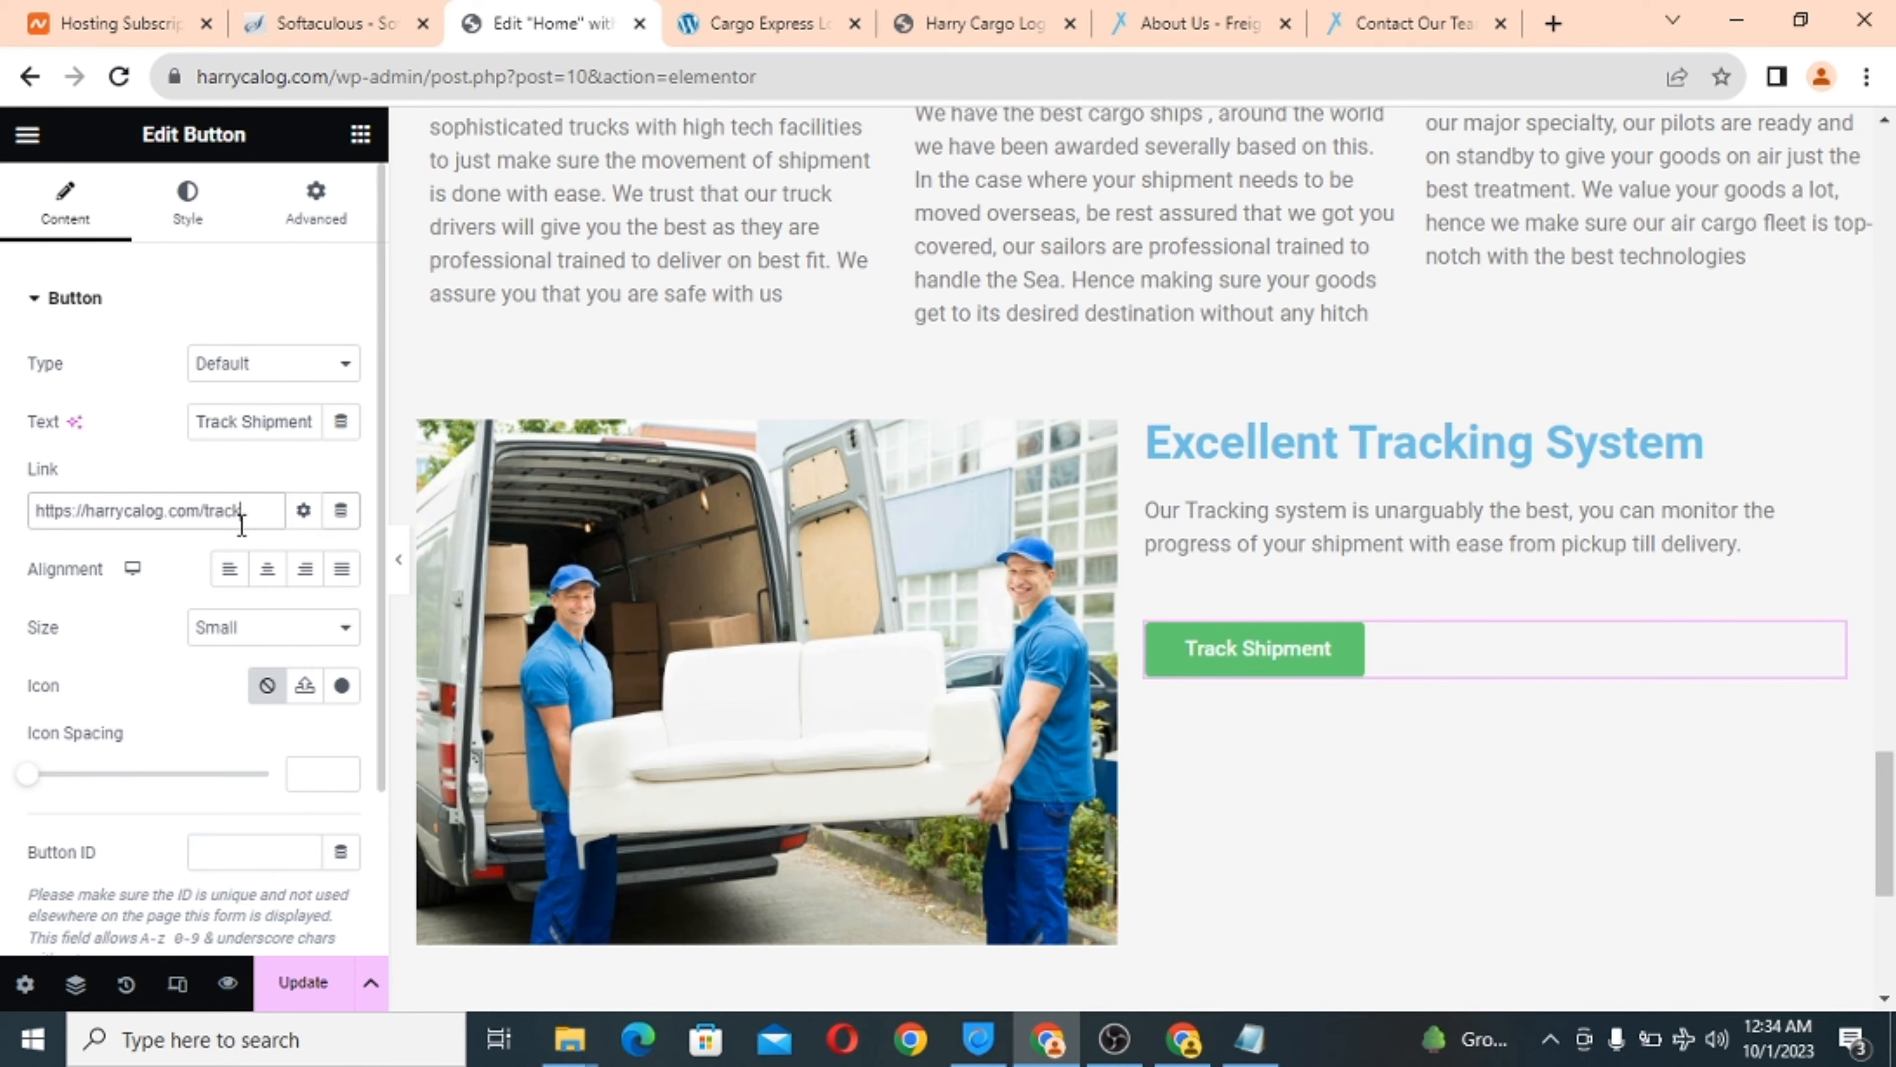
{"action": "type", "text": "track-form"}
{"action": "scroll", "coordinate": [141, 658], "scroll_direction": "down", "scroll_amount": 2}
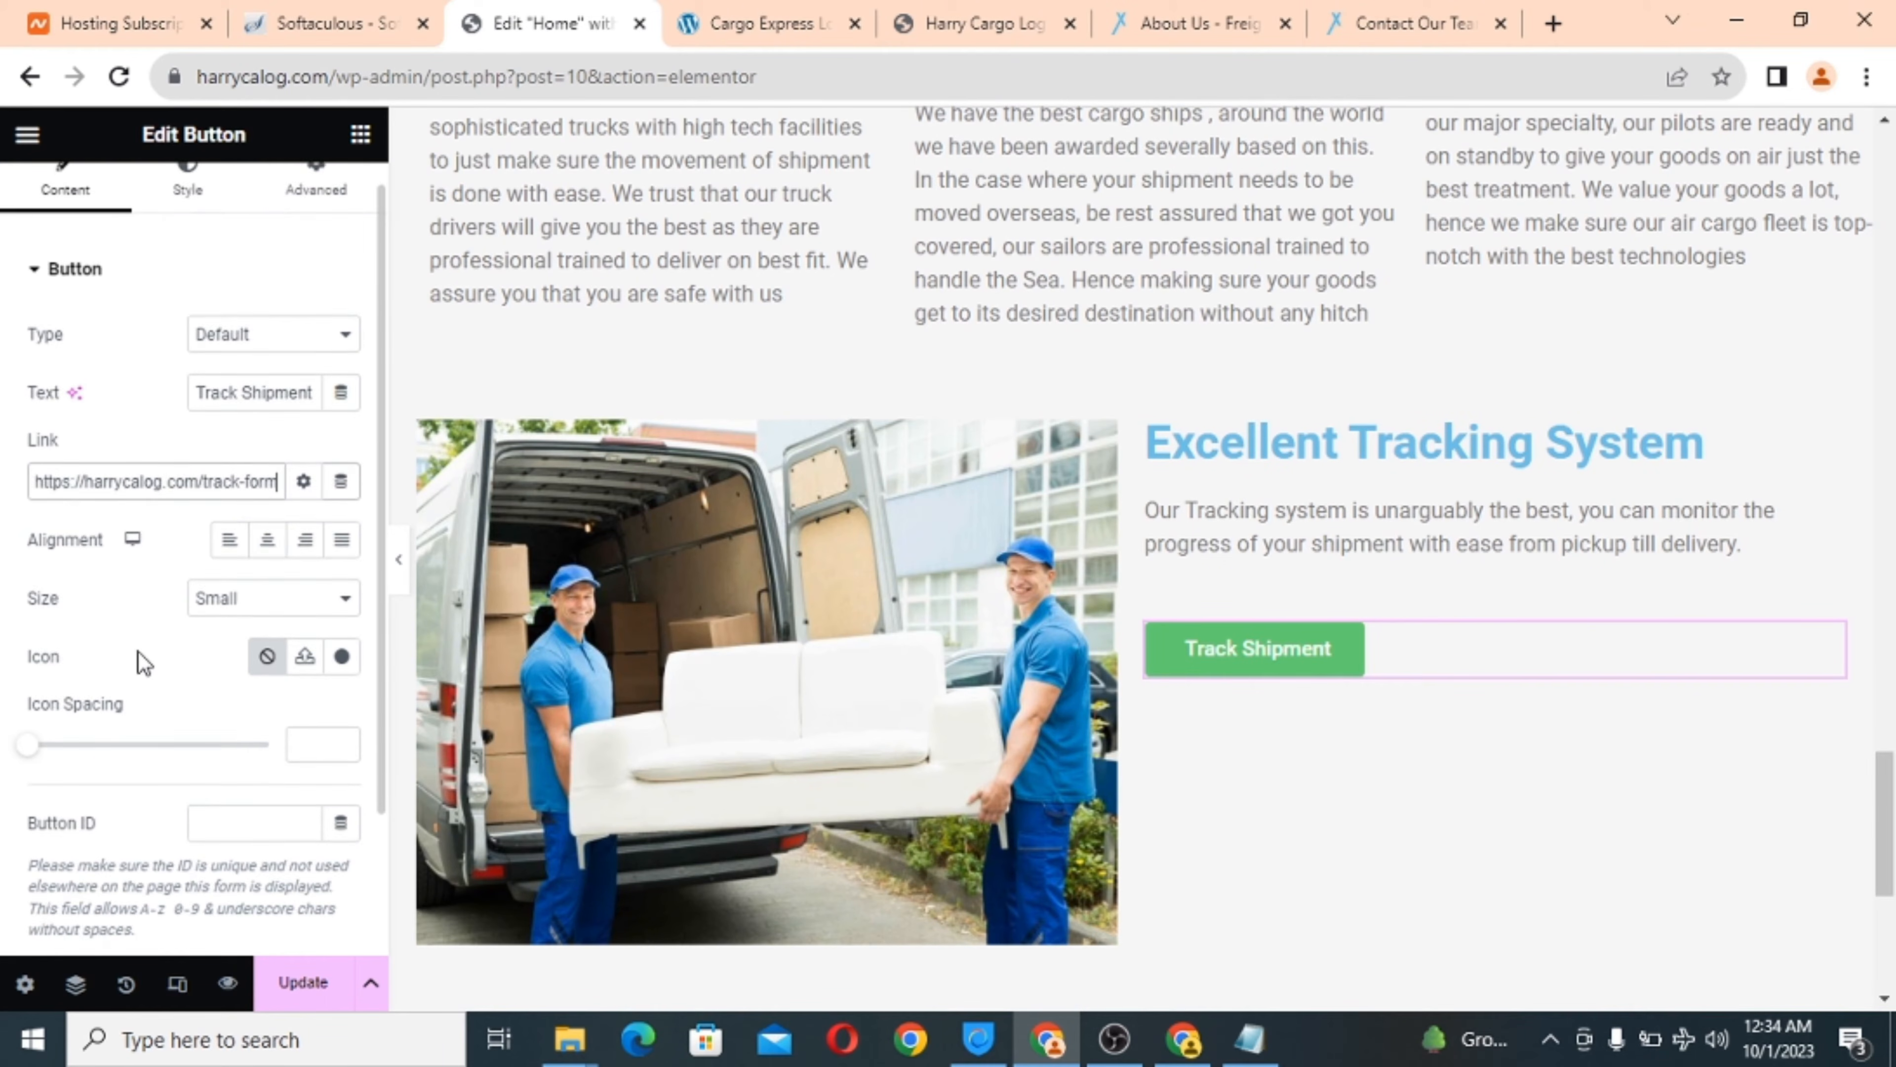
{"action": "scroll", "coordinate": [141, 661], "scroll_direction": "down", "scroll_amount": 1}
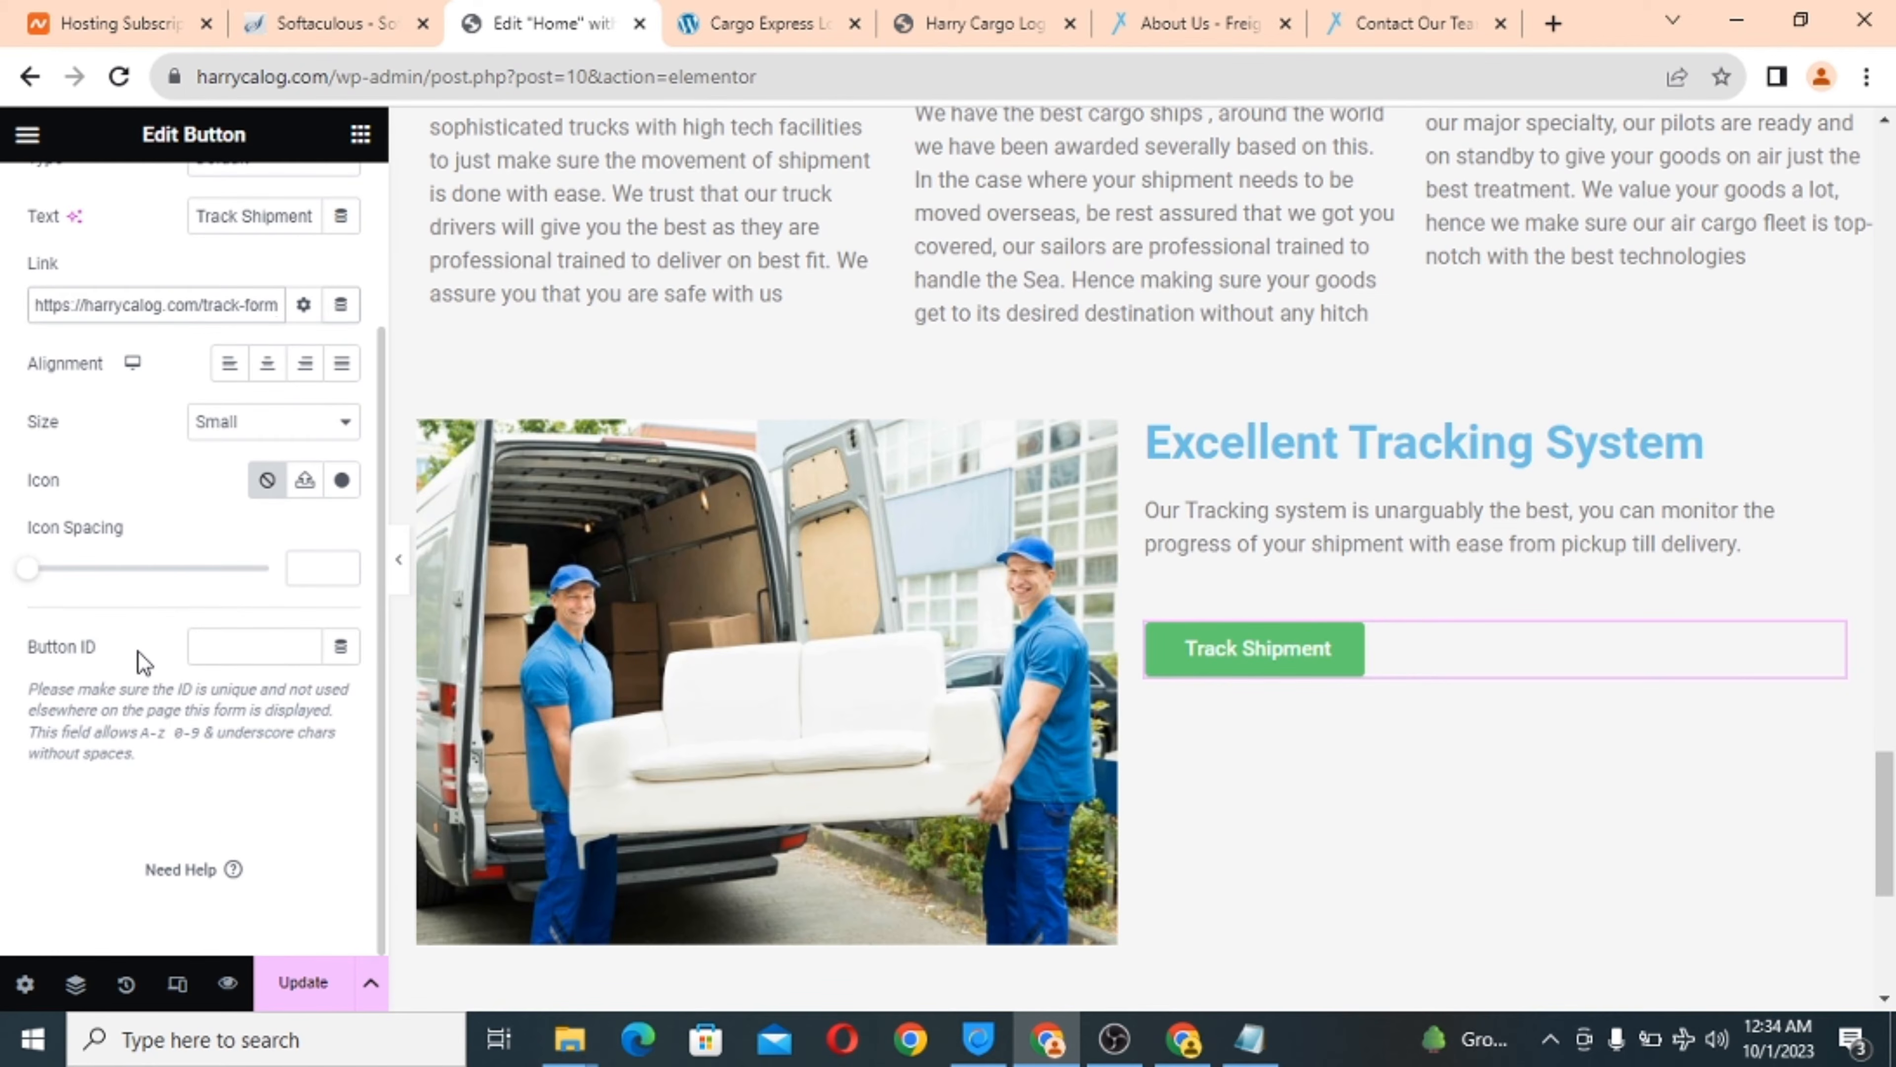
{"action": "left_click", "coordinate": [298, 992]}
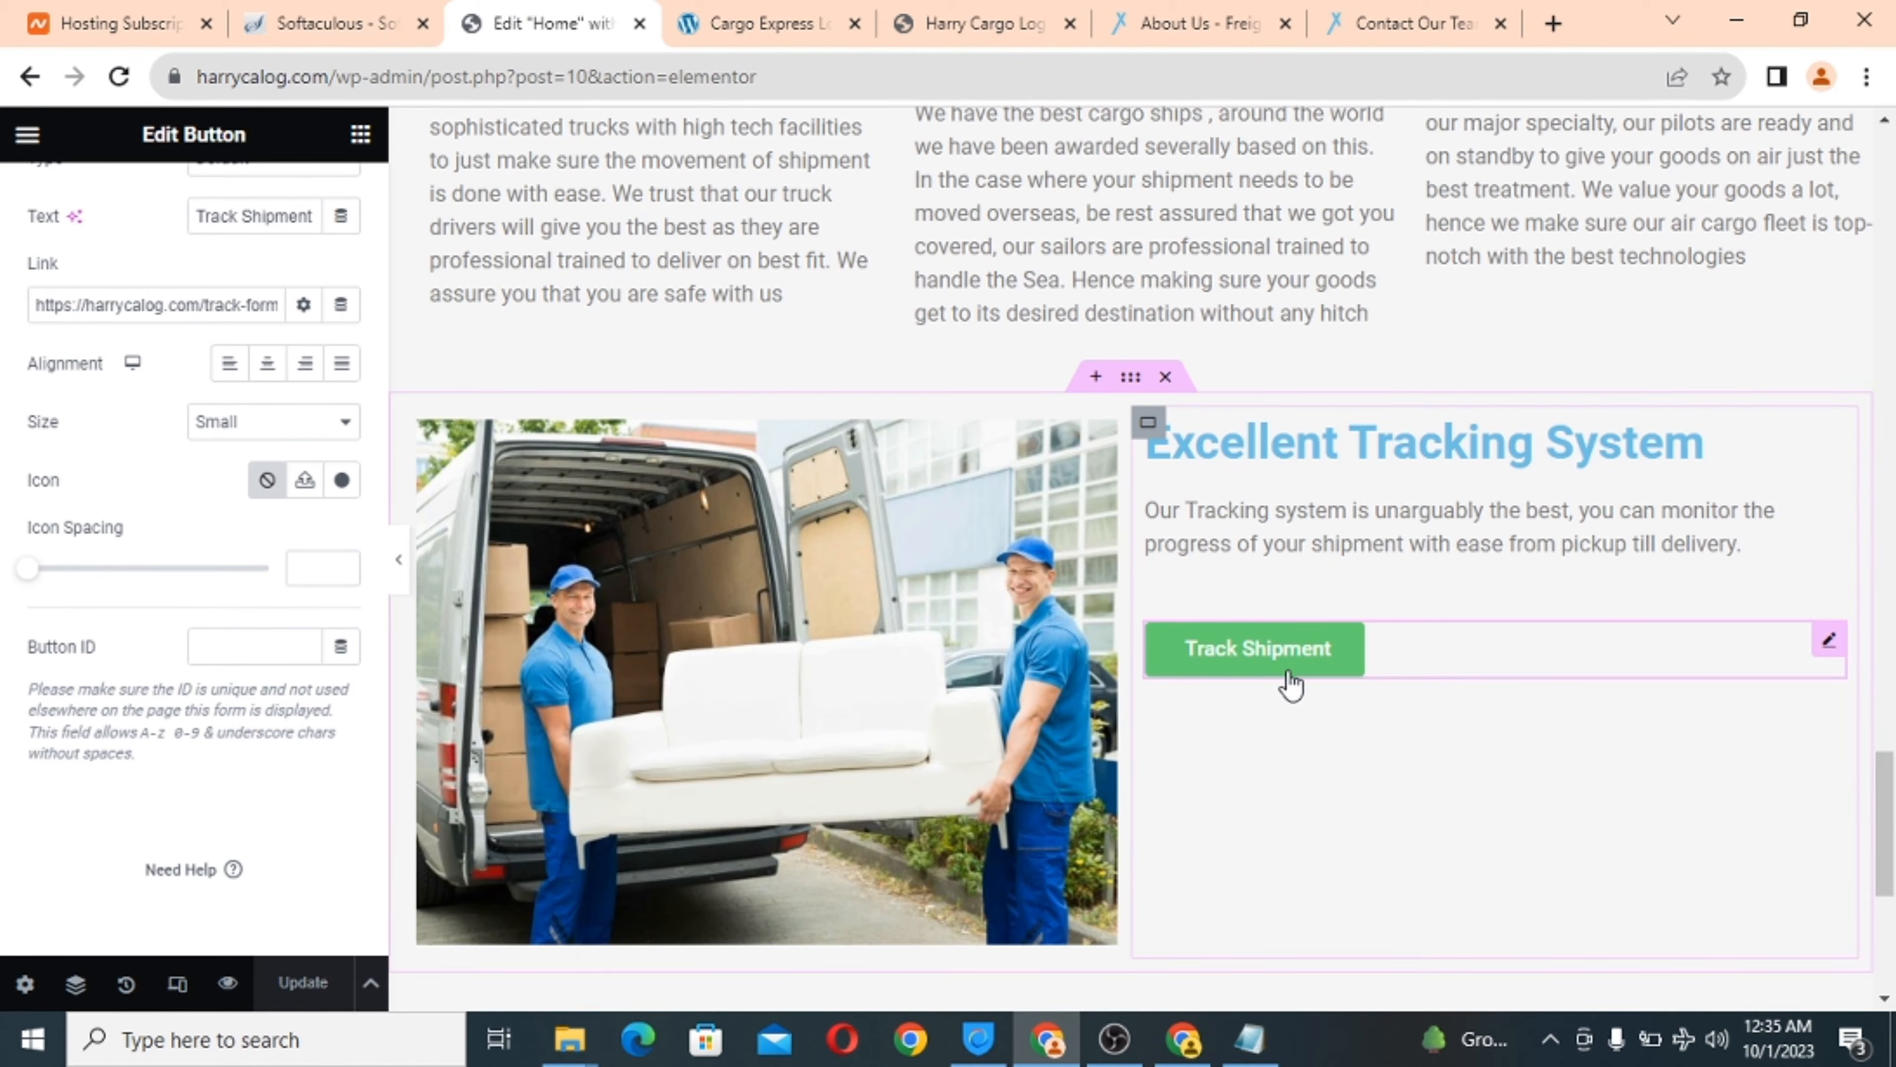
{"action": "left_click", "coordinate": [728, 11]}
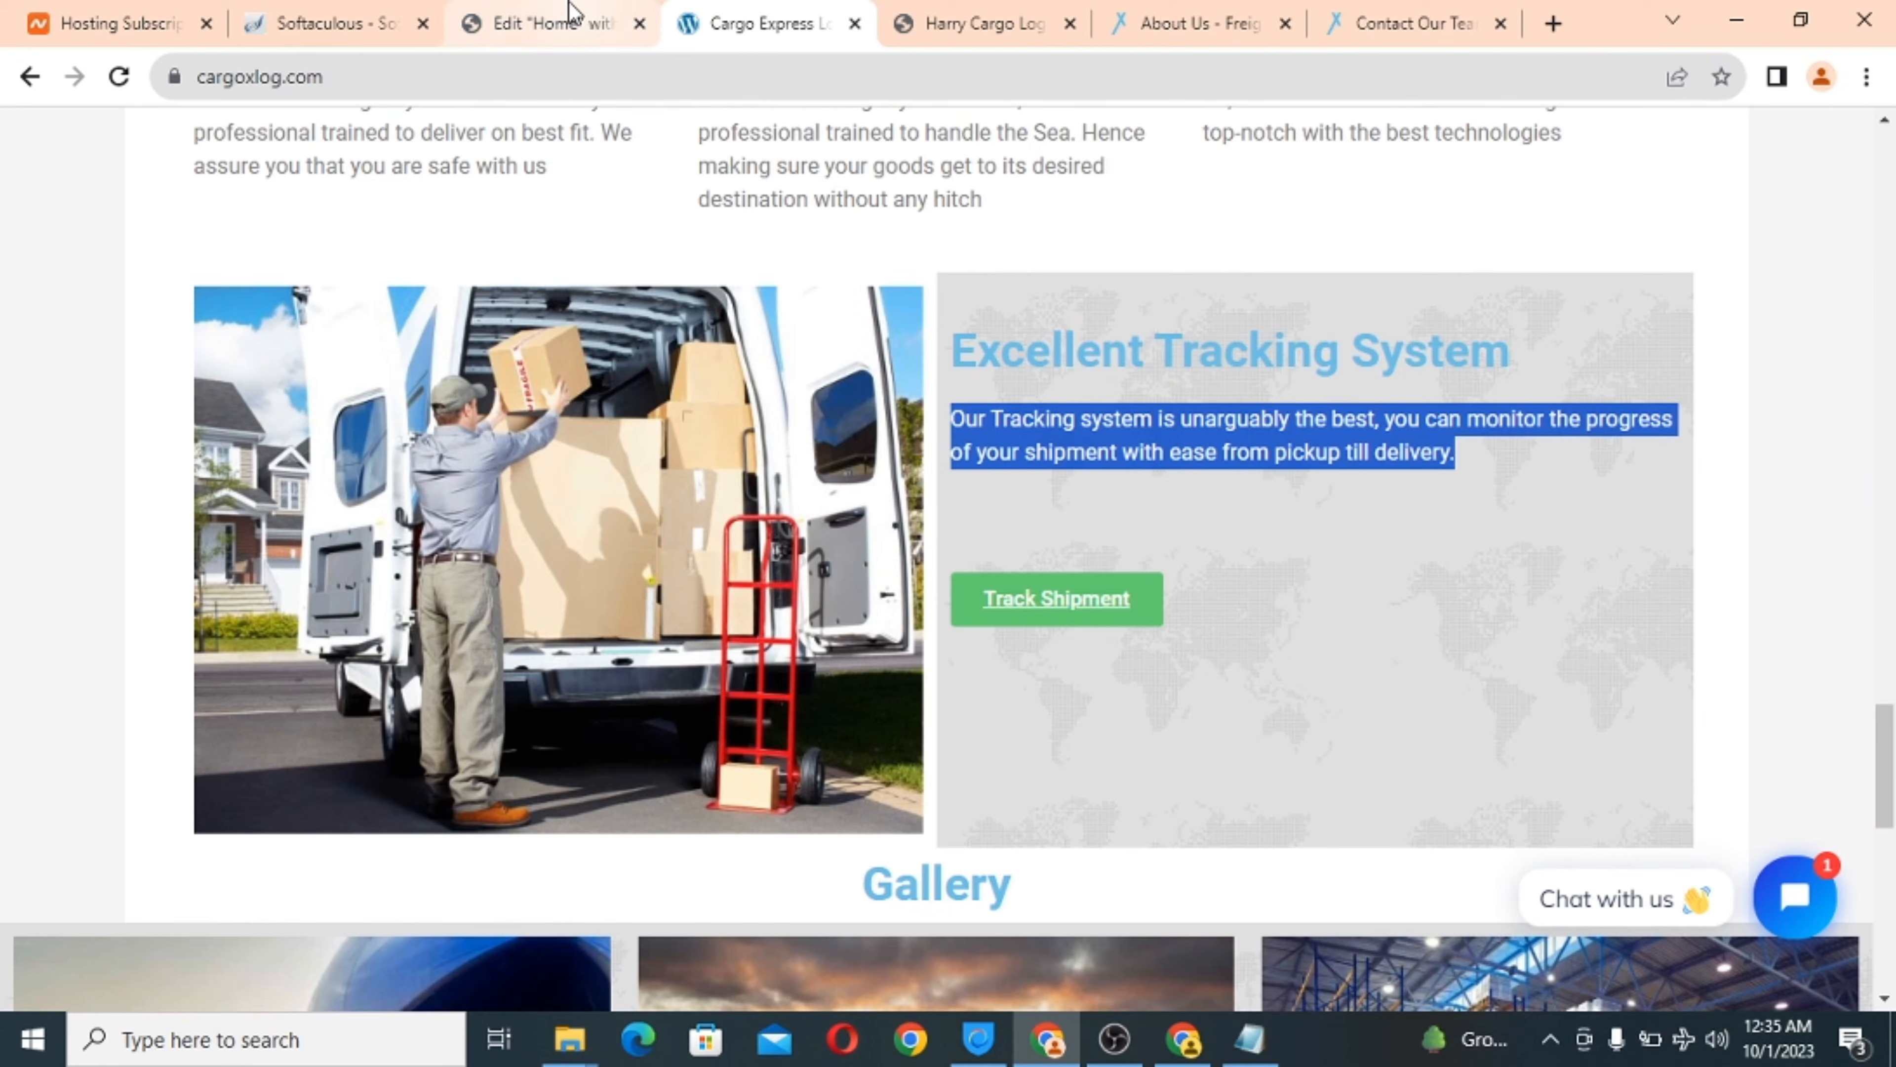
Give the Excellent Tracking System heading an 89px top margin, then select the right-hand column.
{"action": "left_click", "coordinate": [552, 22]}
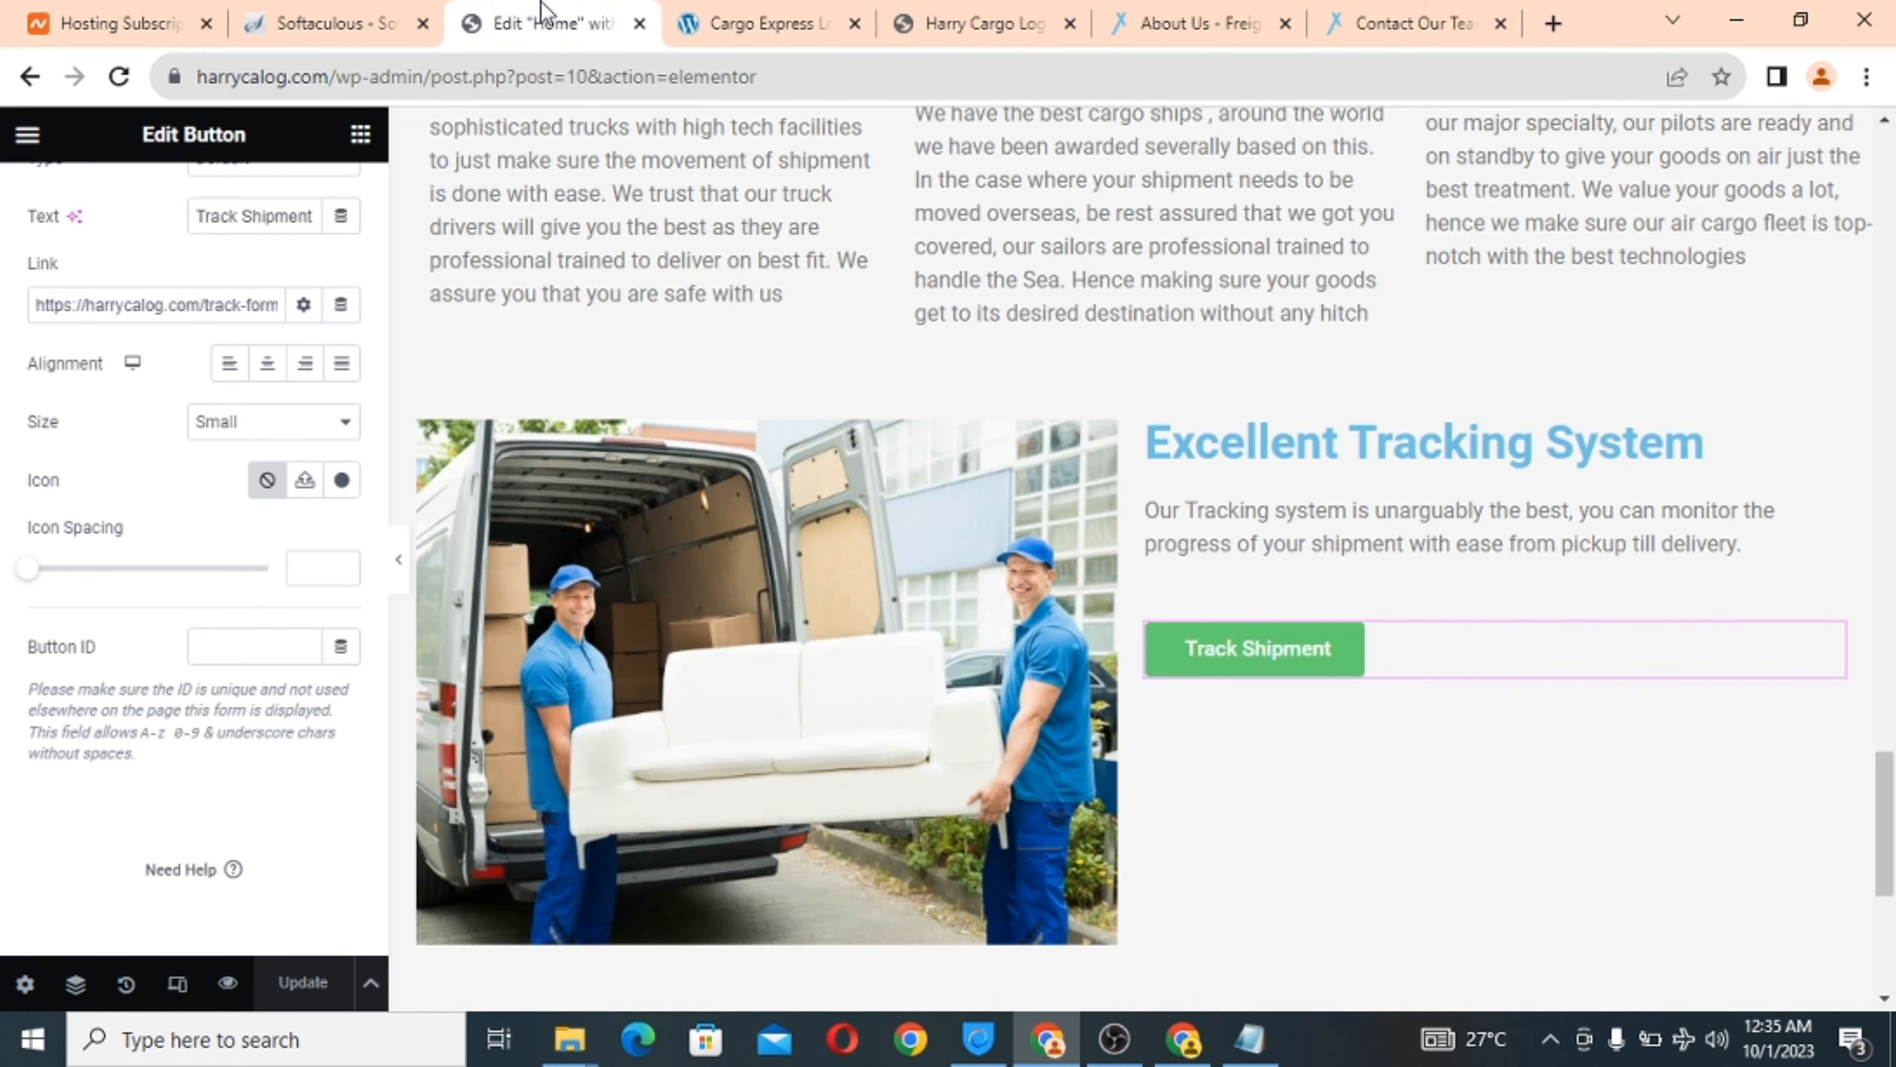
{"action": "left_click", "coordinate": [1278, 448]}
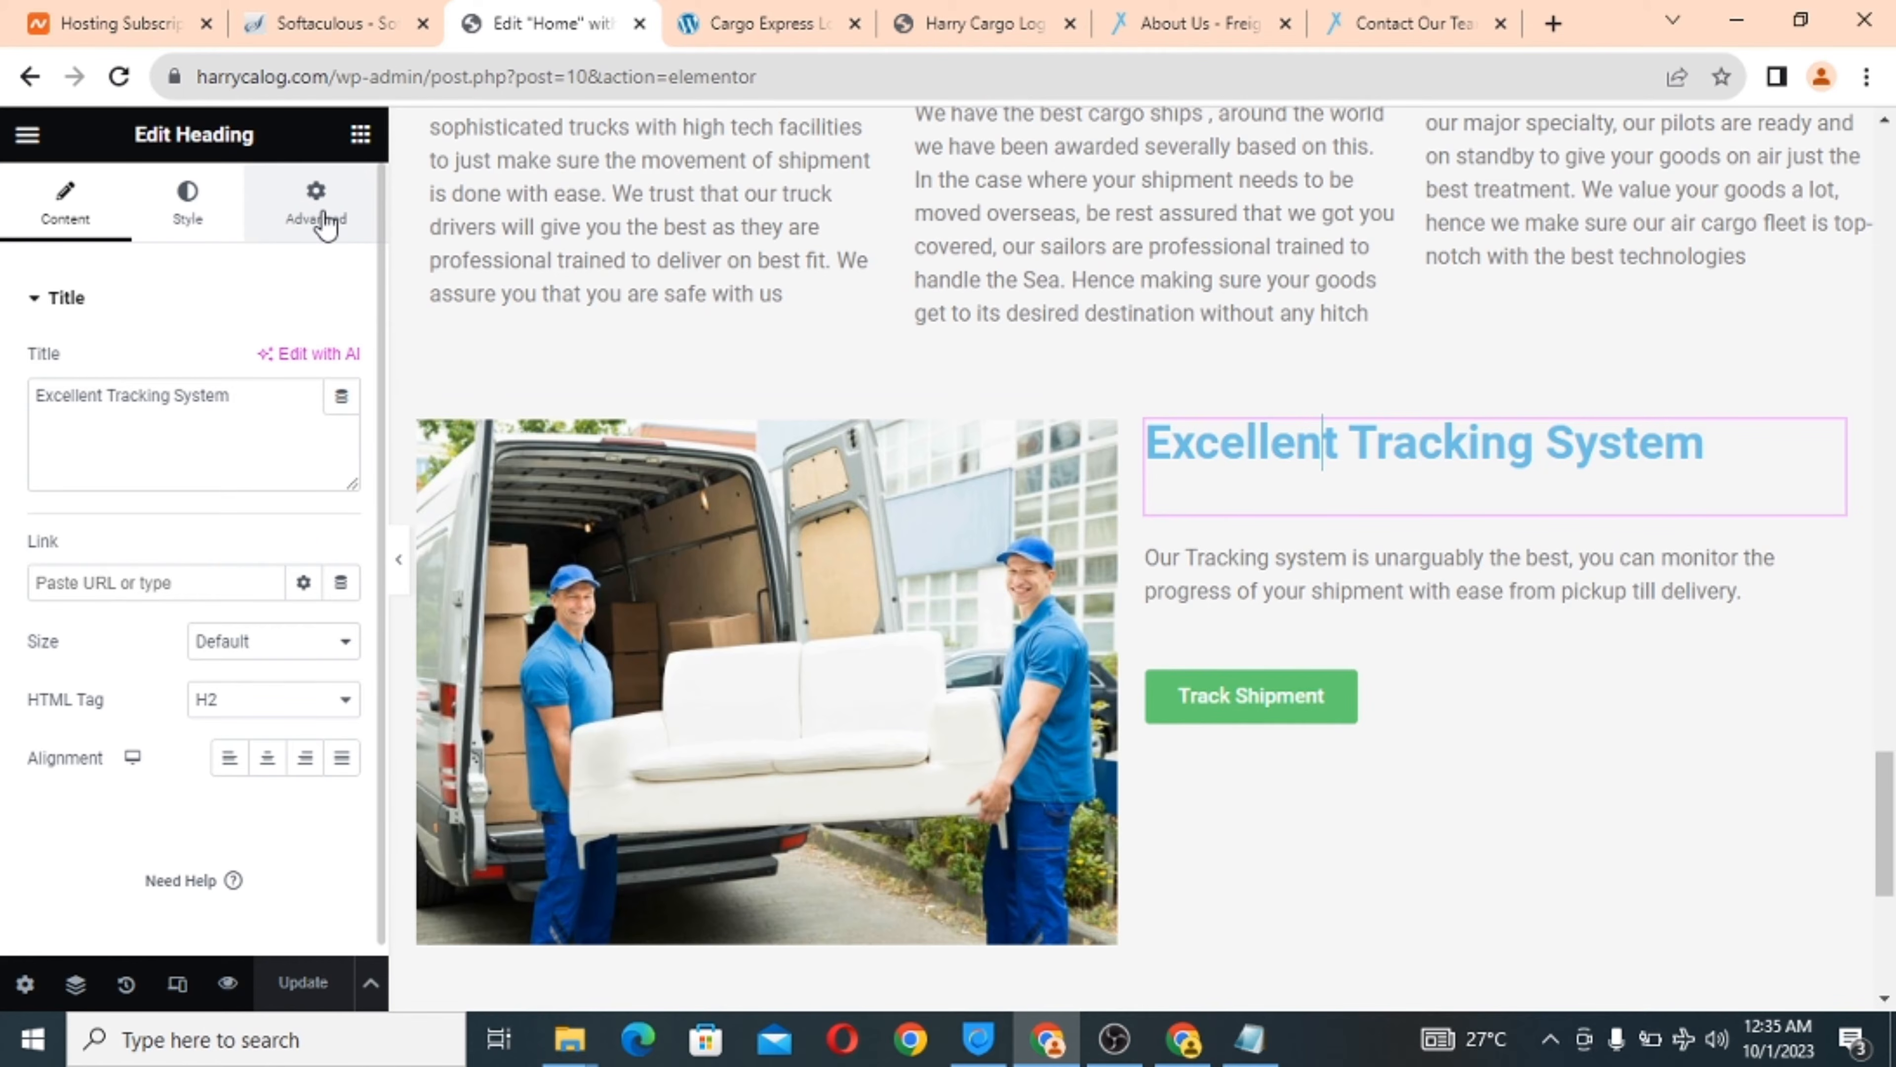
{"action": "left_click", "coordinate": [304, 217]}
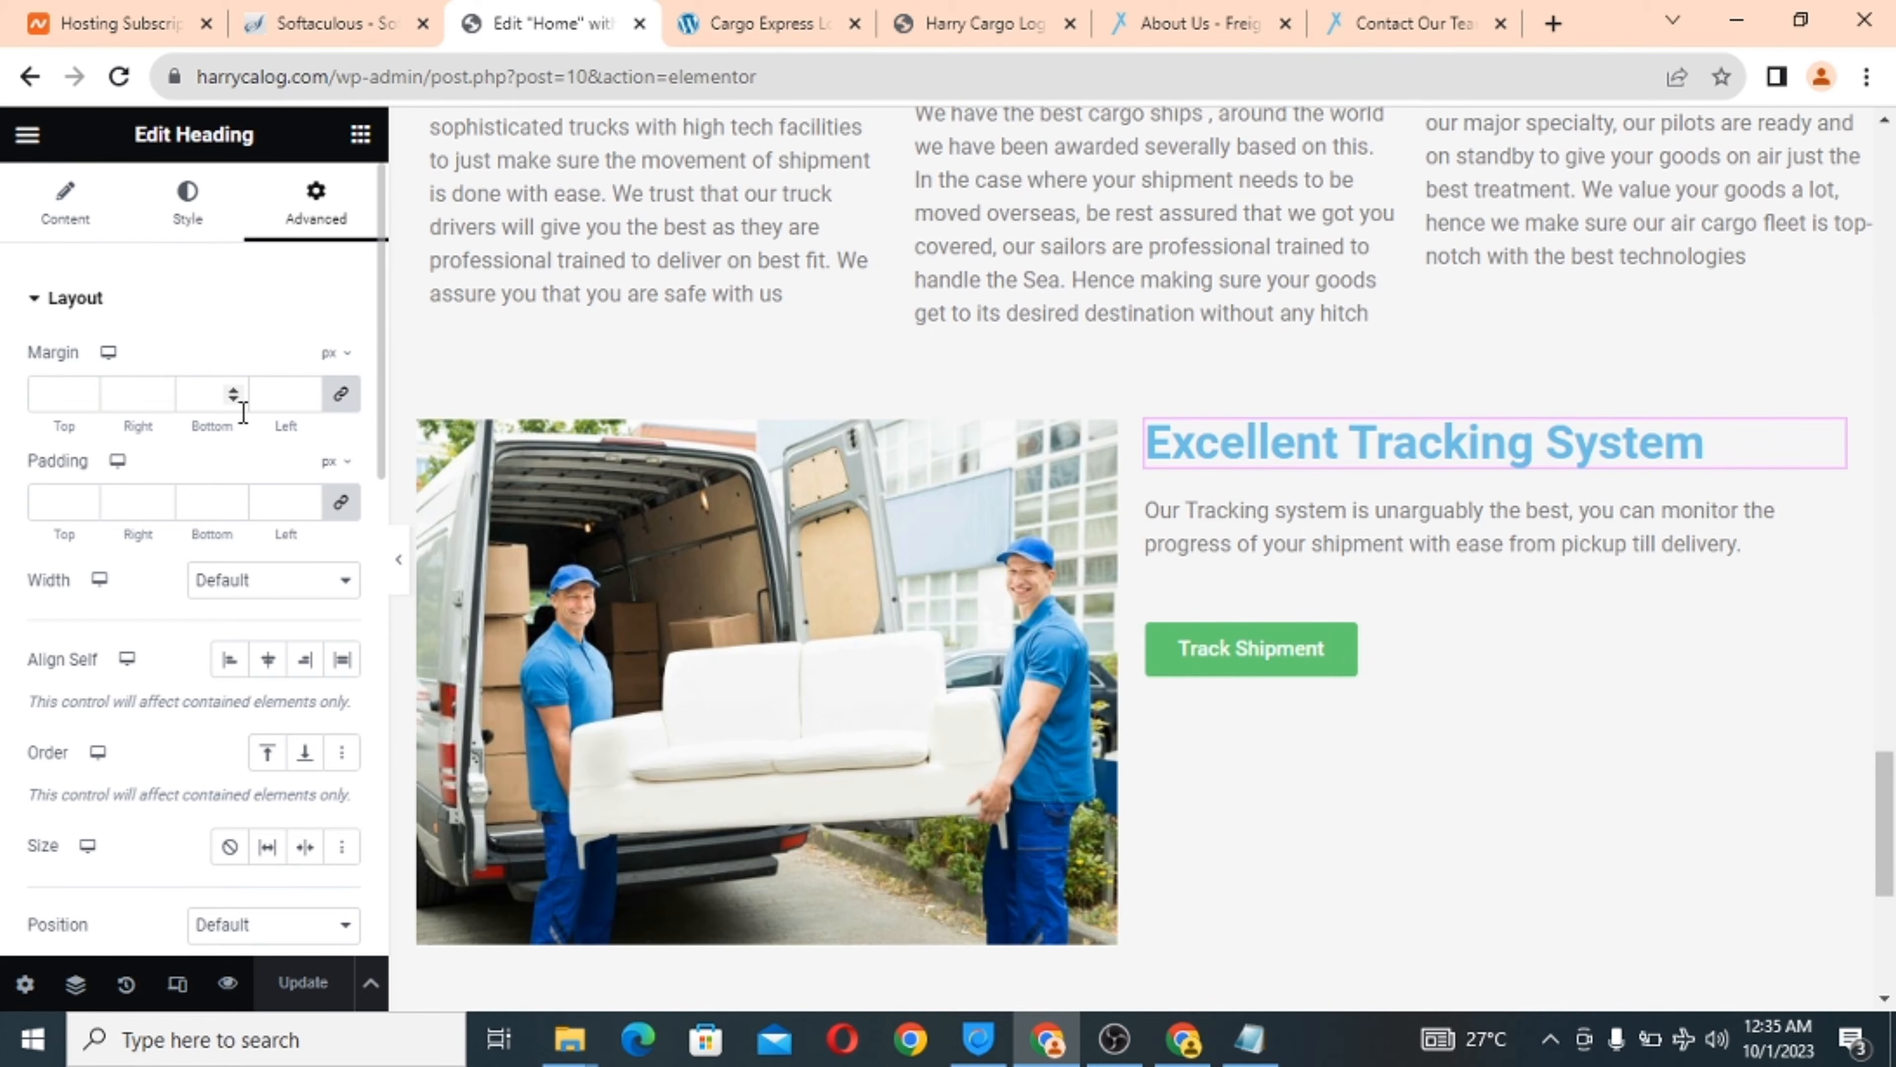
{"action": "left_click", "coordinate": [343, 400]}
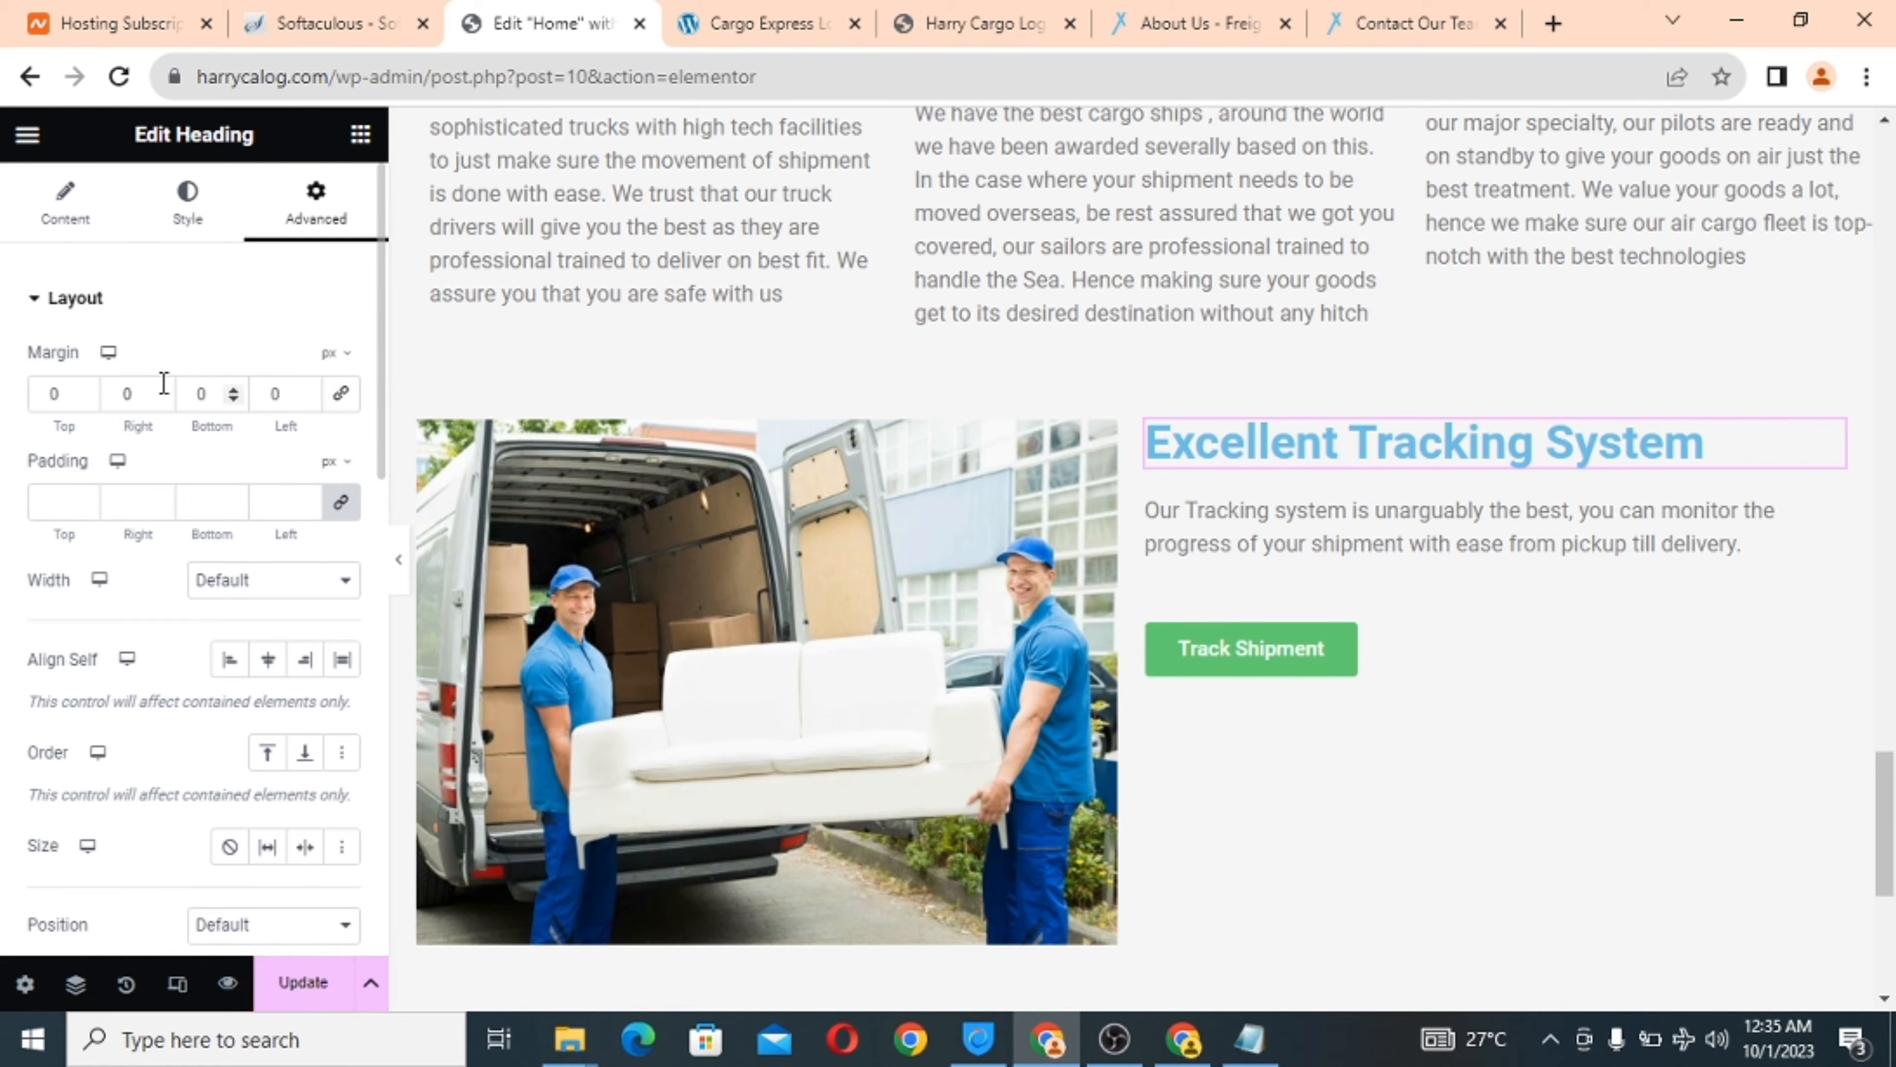
{"action": "left_click", "coordinate": [86, 397]}
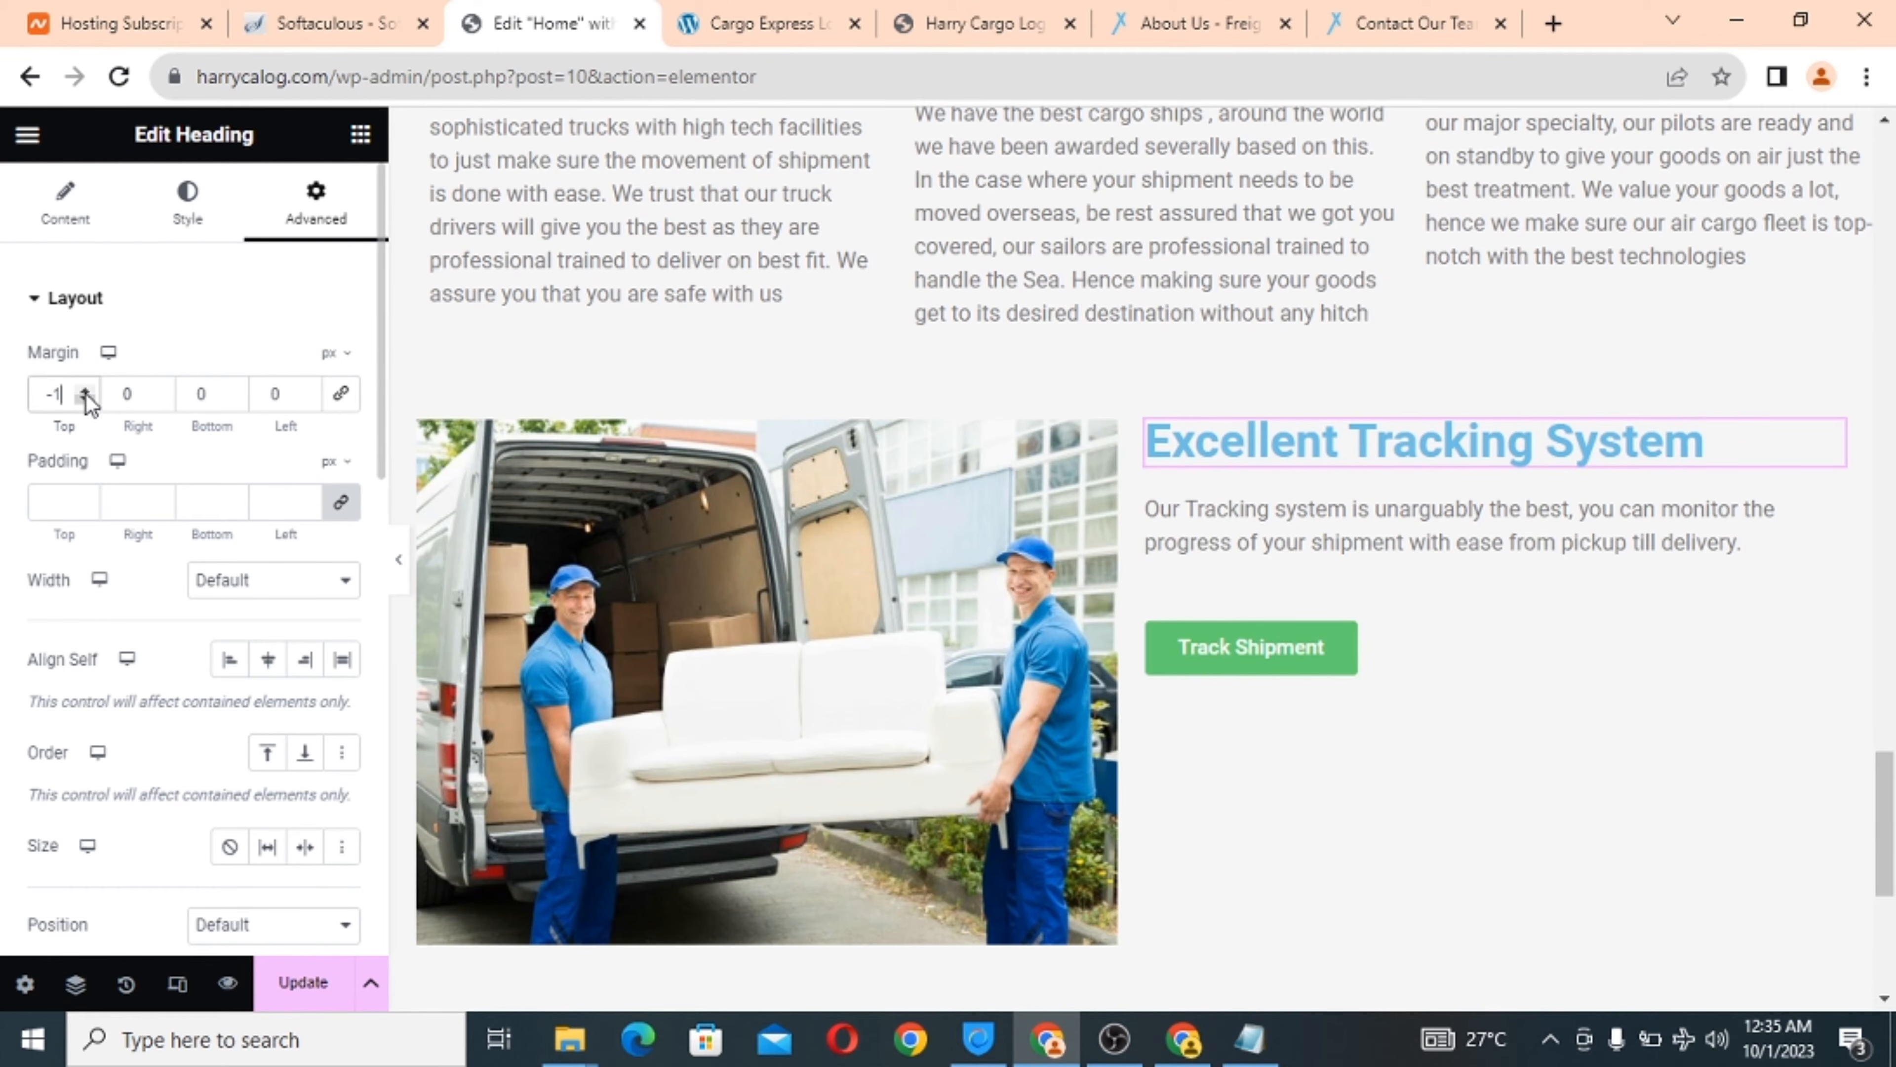
{"action": "left_click", "coordinate": [87, 396]}
{"action": "left_click", "coordinate": [87, 396]}
{"action": "left_click_drag", "start_coordinate": [86, 396], "coordinate": [87, 396]}
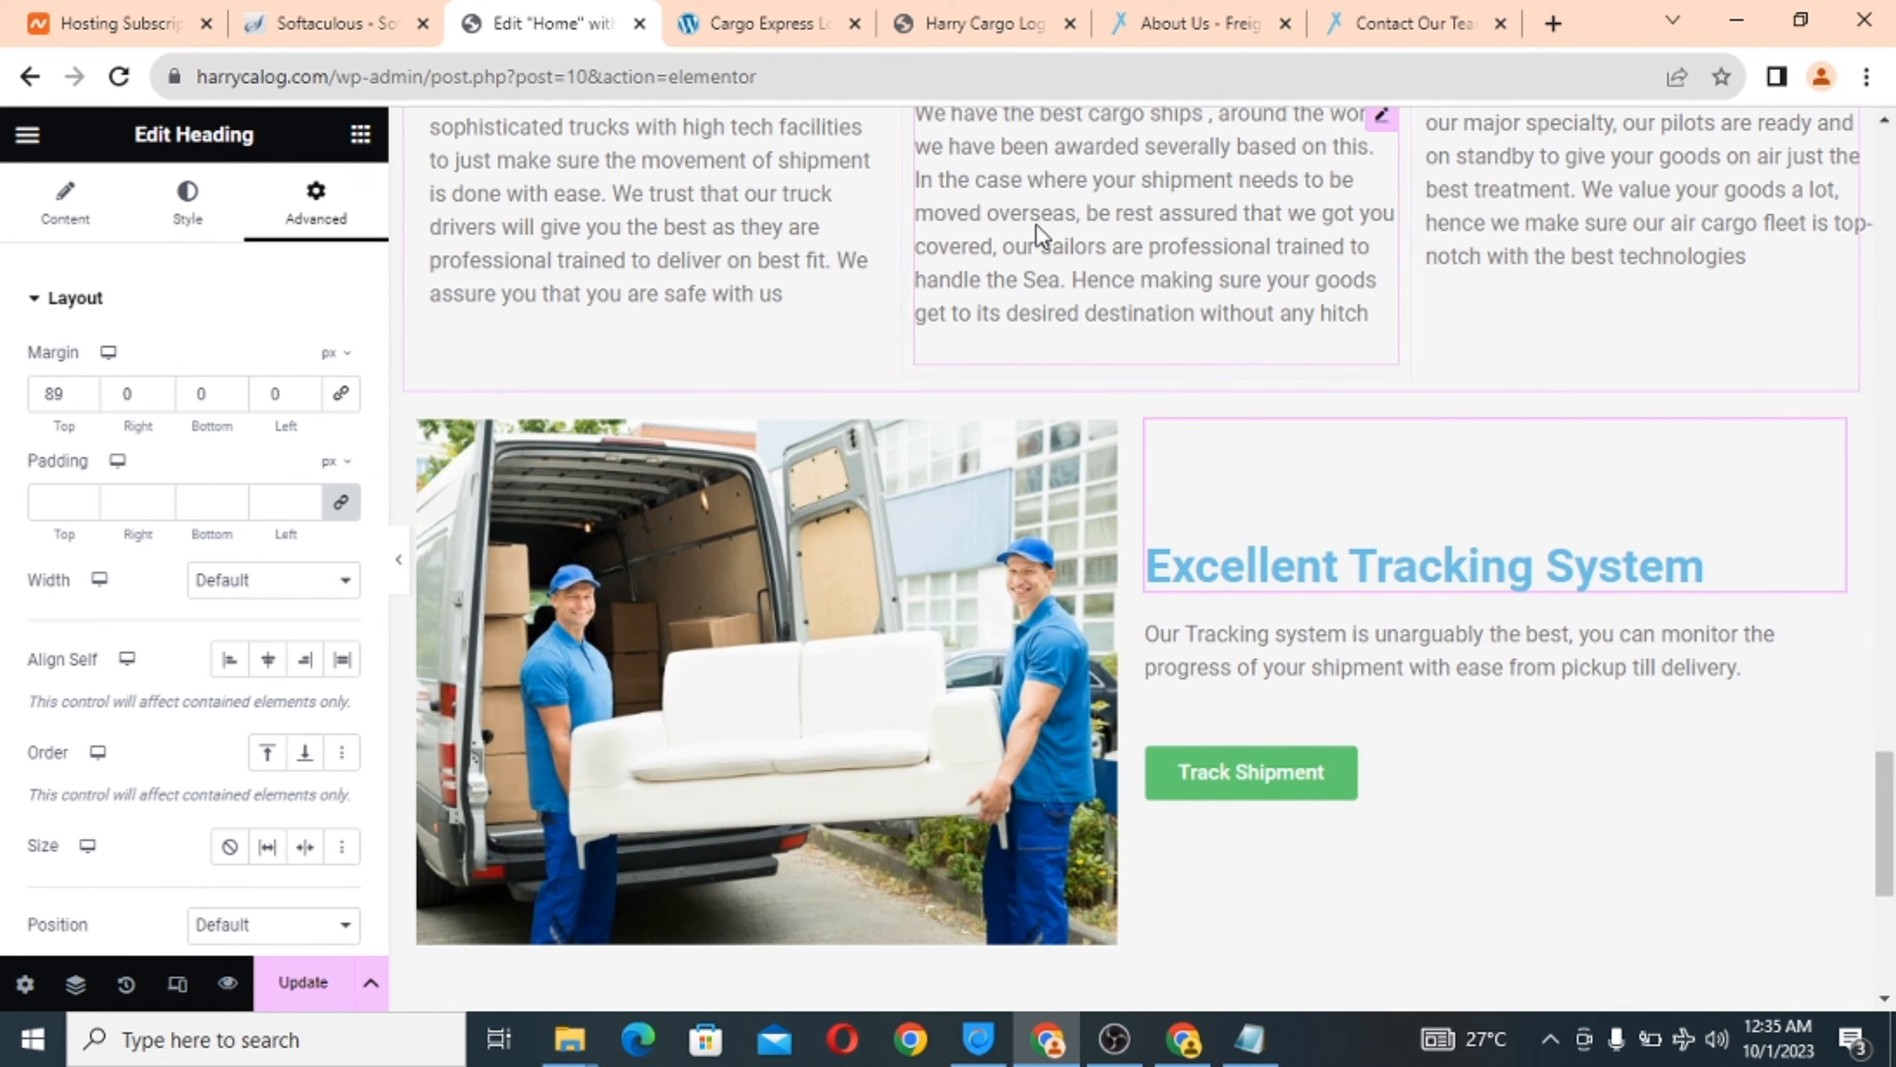
{"action": "scroll", "coordinate": [1041, 233], "scroll_direction": "down", "scroll_amount": 4}
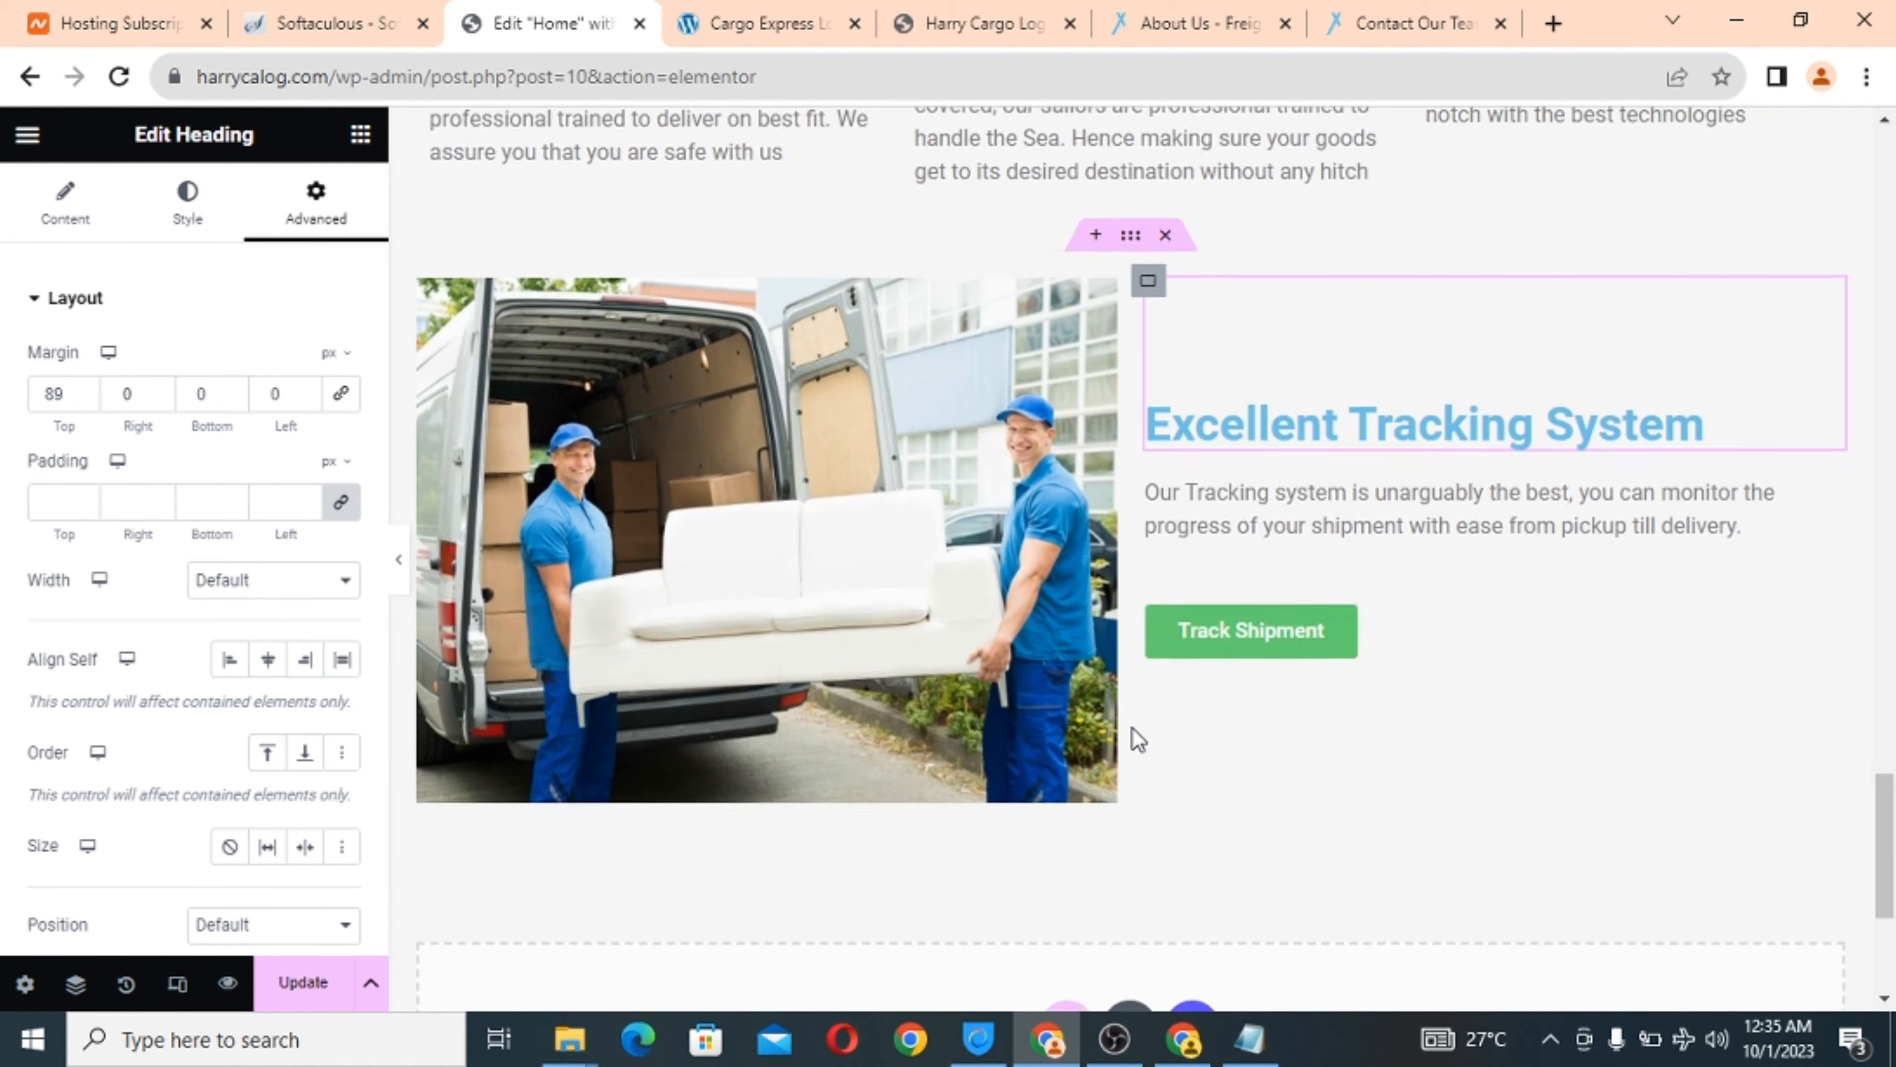
{"action": "scroll", "coordinate": [1131, 728], "scroll_direction": "up", "scroll_amount": 2}
{"action": "scroll", "coordinate": [1132, 726], "scroll_direction": "up", "scroll_amount": 1}
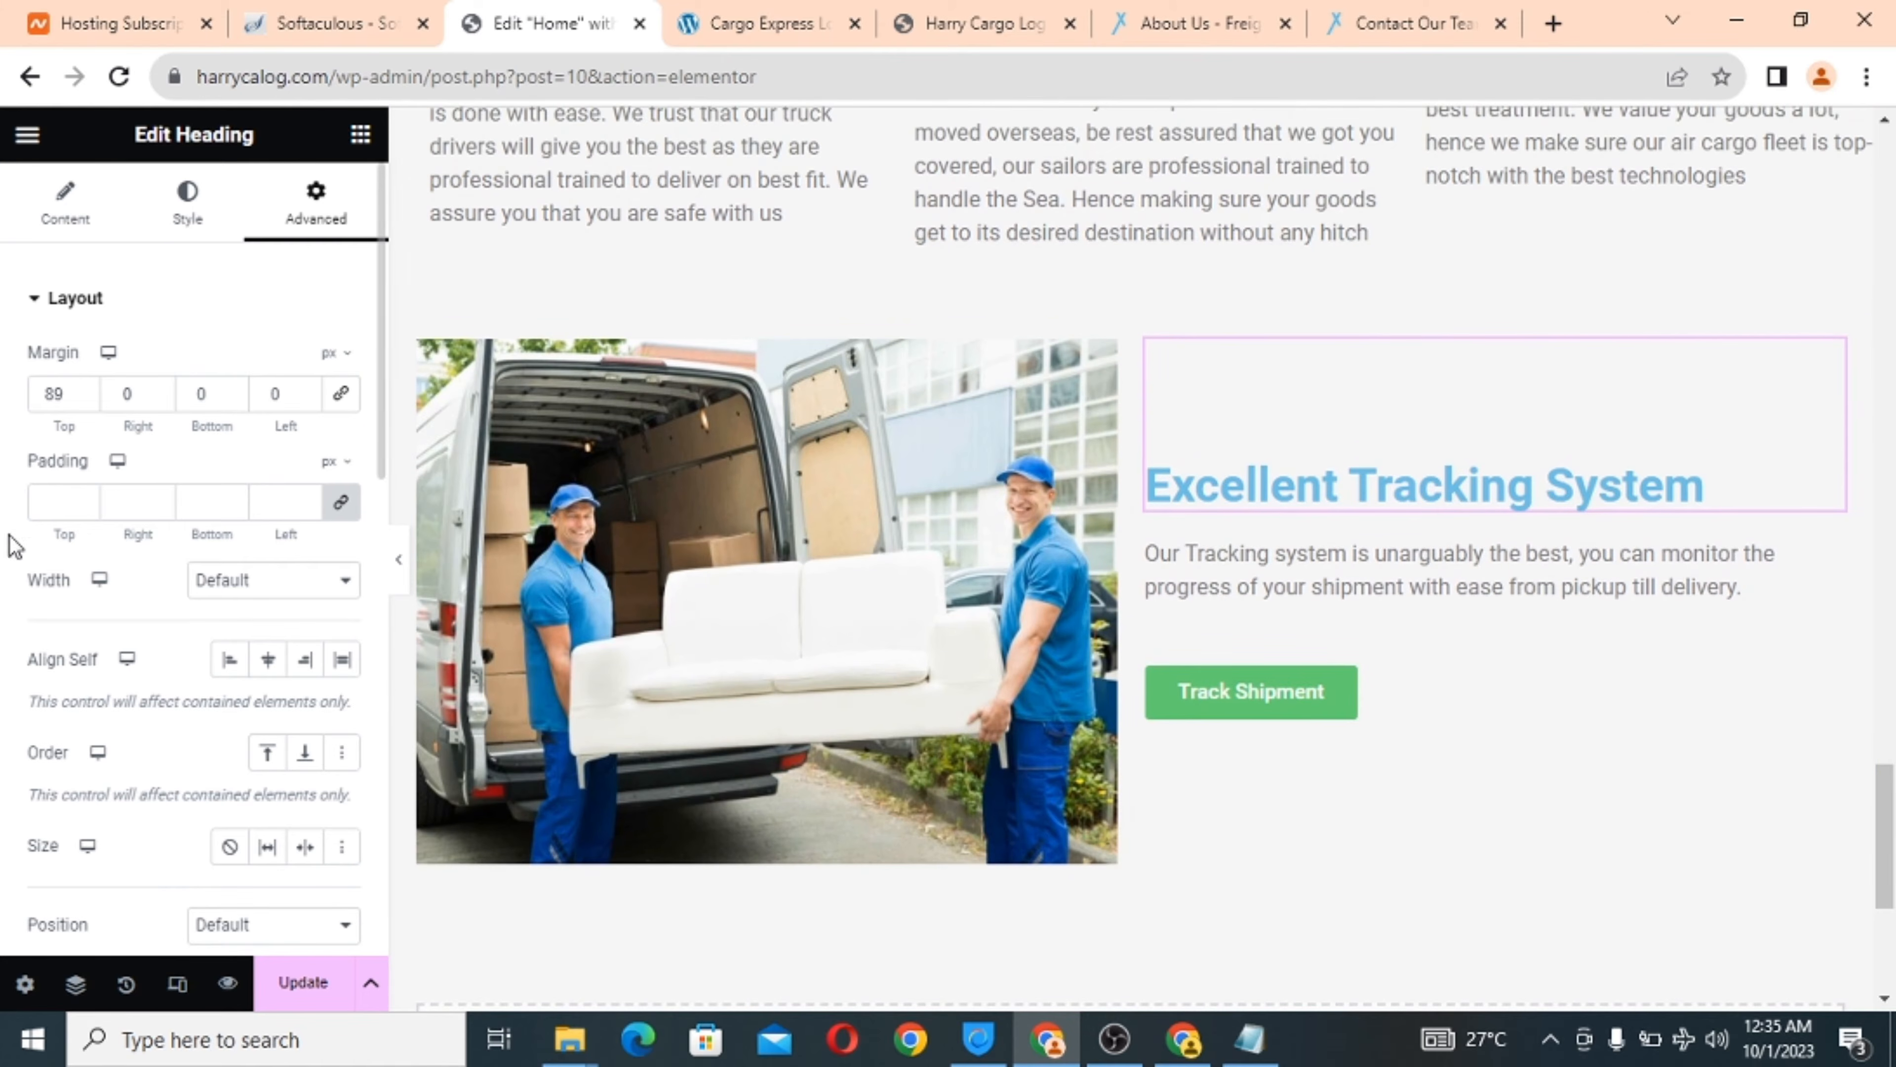
{"action": "scroll", "coordinate": [160, 676], "scroll_direction": "down", "scroll_amount": 2}
{"action": "scroll", "coordinate": [149, 694], "scroll_direction": "down", "scroll_amount": 2}
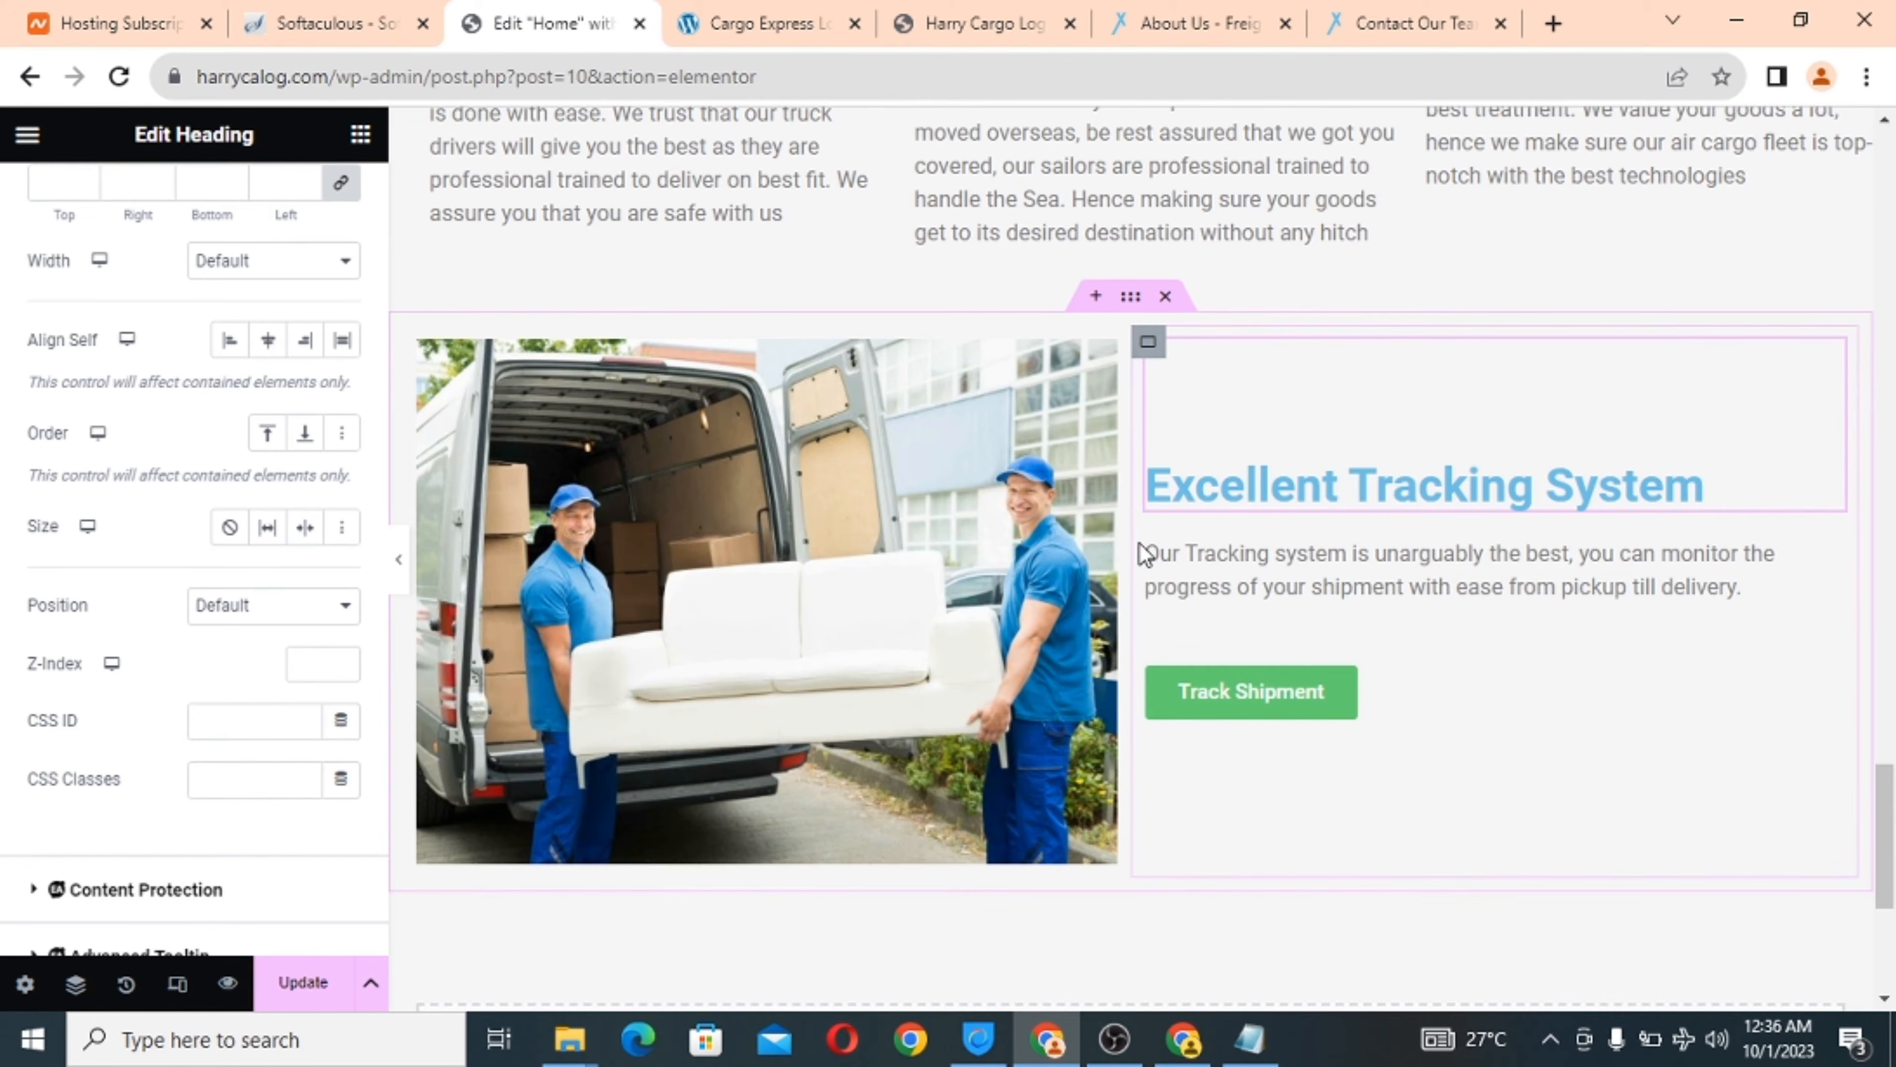
{"action": "left_click", "coordinate": [1152, 601]}
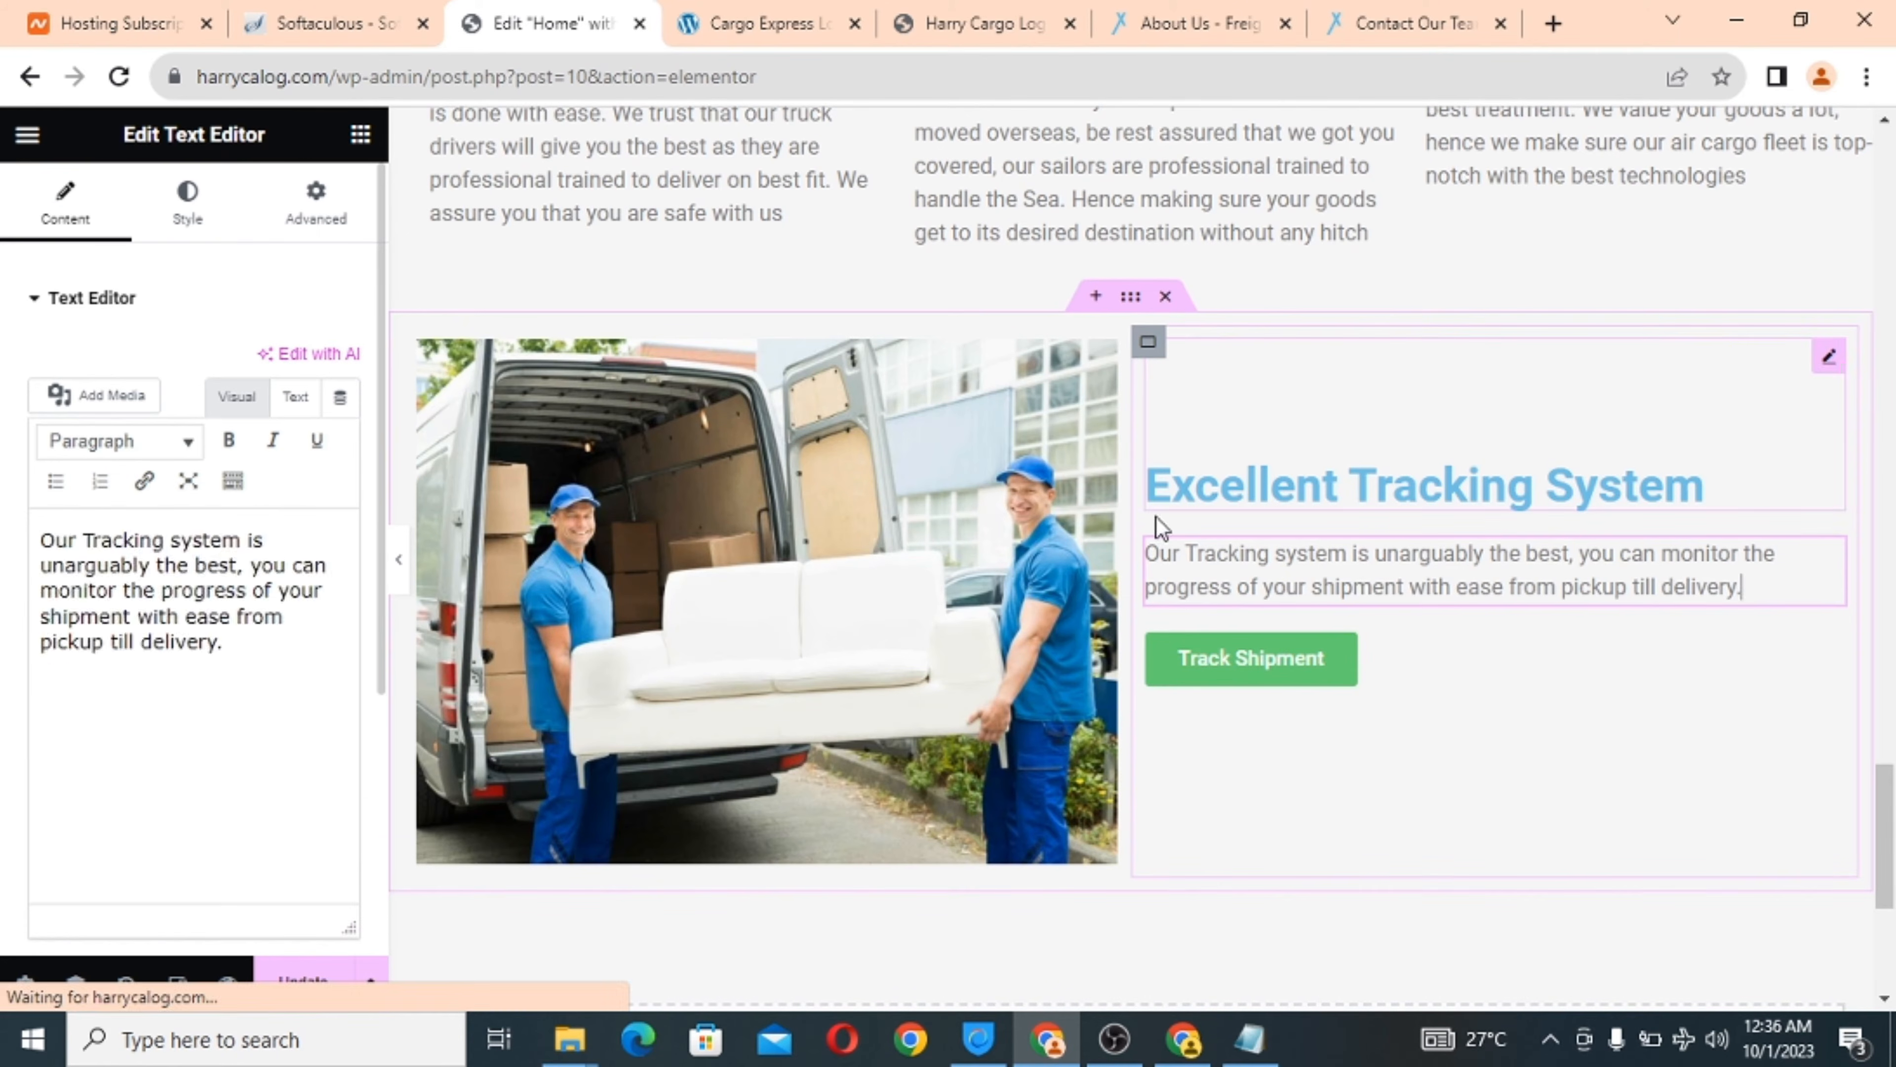
{"action": "left_click", "coordinate": [1148, 345]}
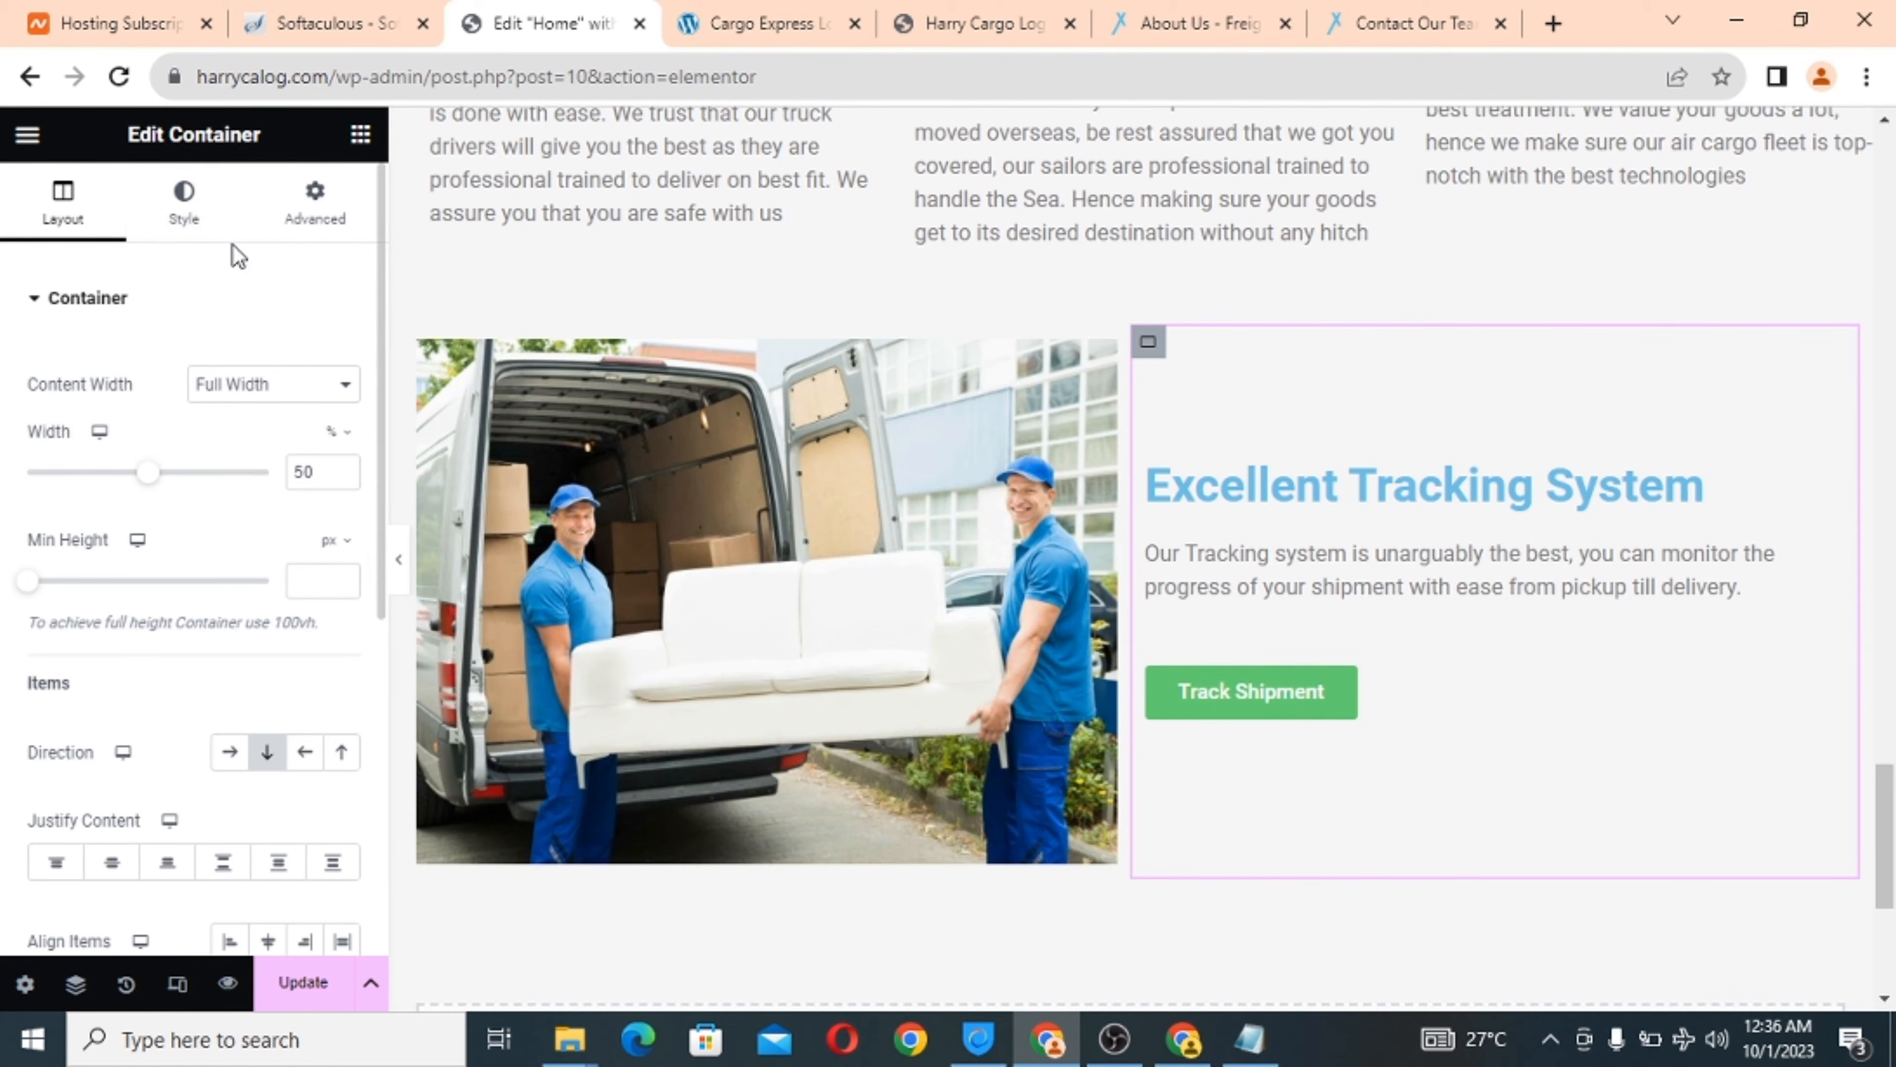
Set the column's classic background image to the airplane-at-sunset photo from the Media Library.
{"action": "left_click", "coordinate": [189, 205]}
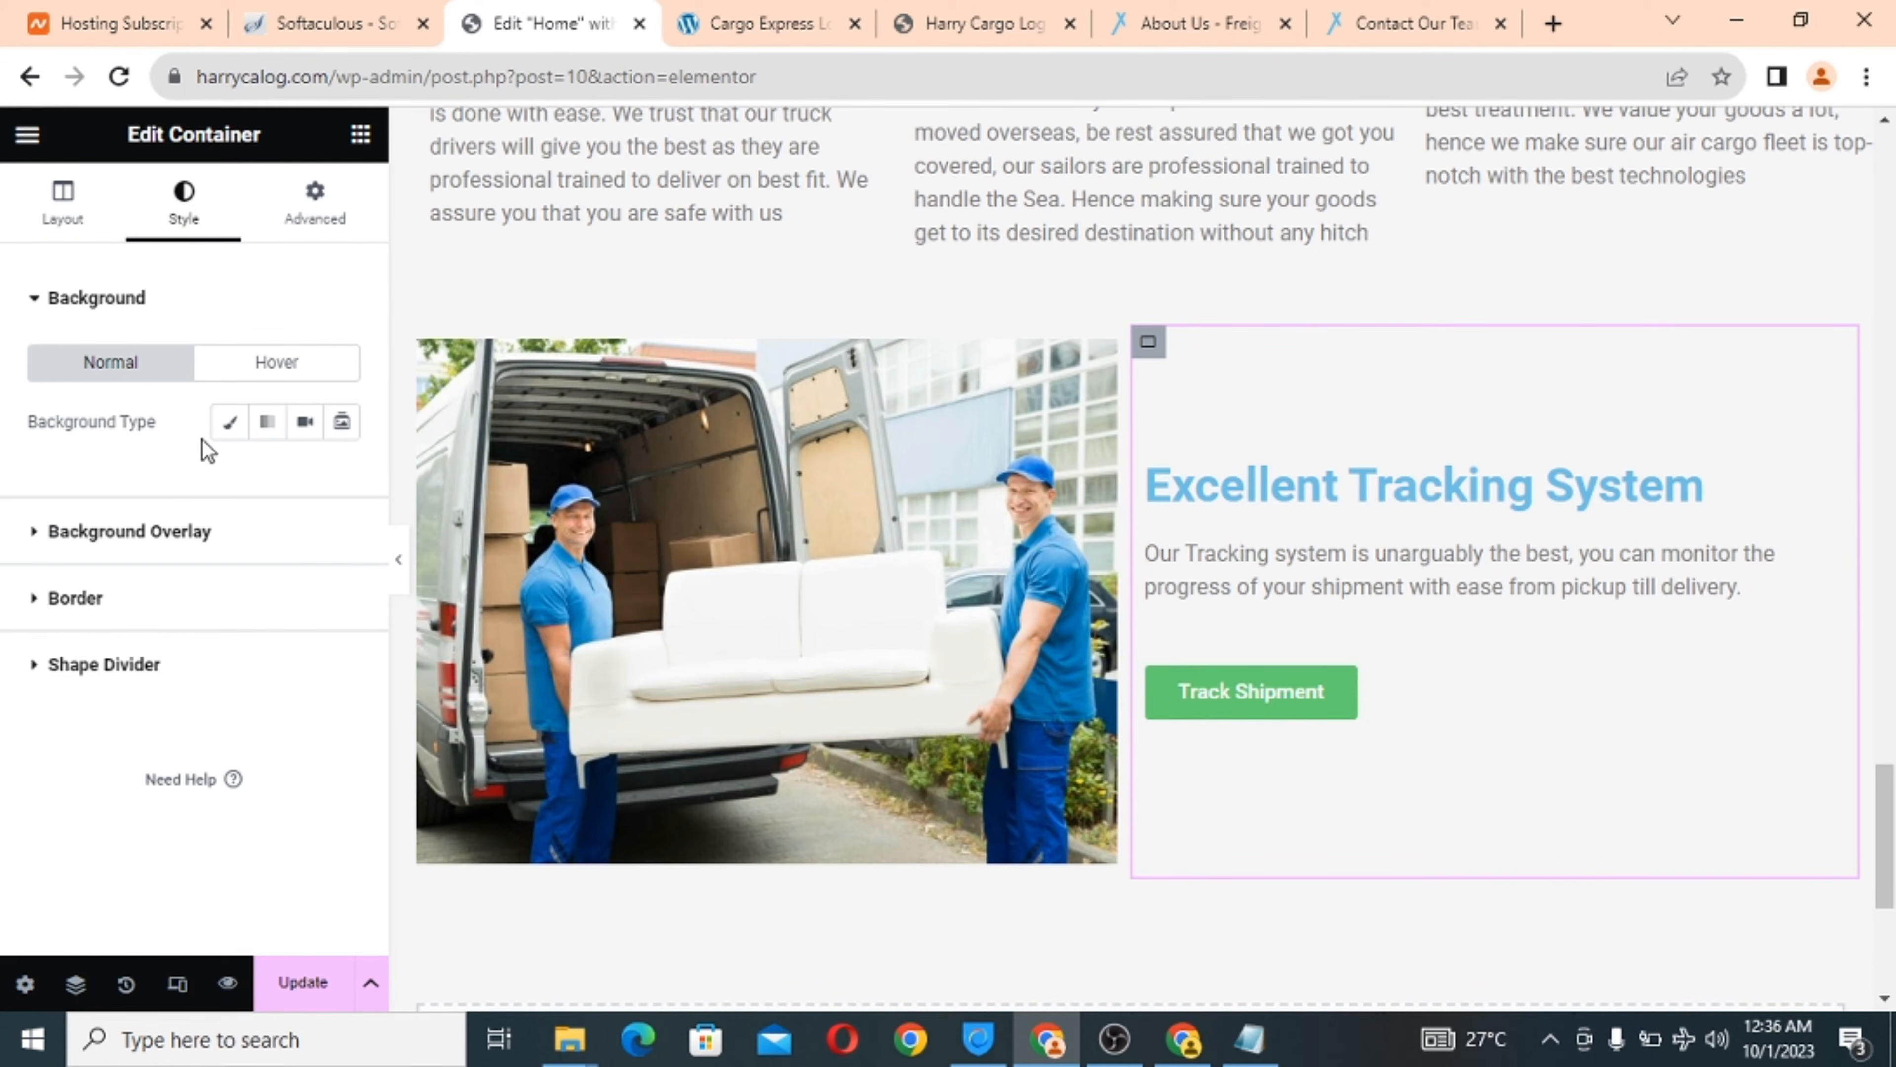
{"action": "left_click", "coordinate": [236, 426]}
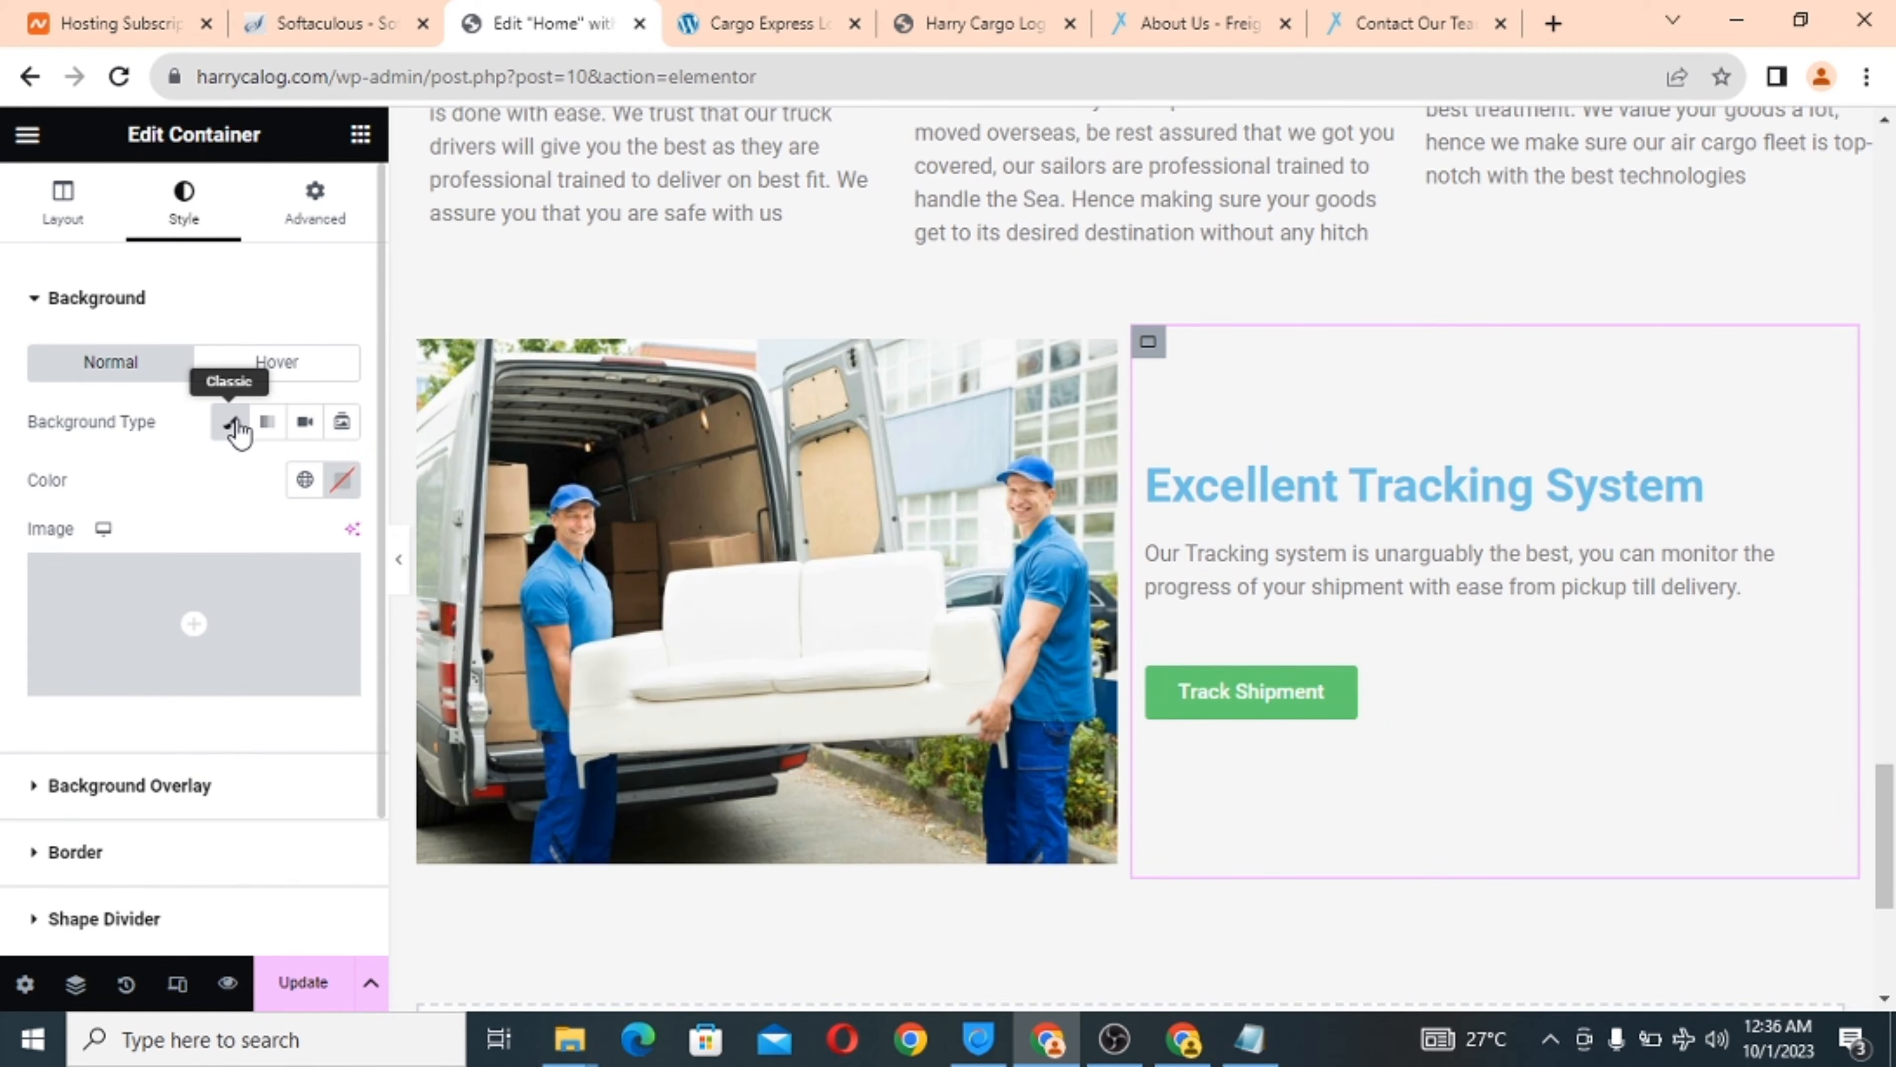
{"action": "mouse_move", "coordinate": [182, 628]}
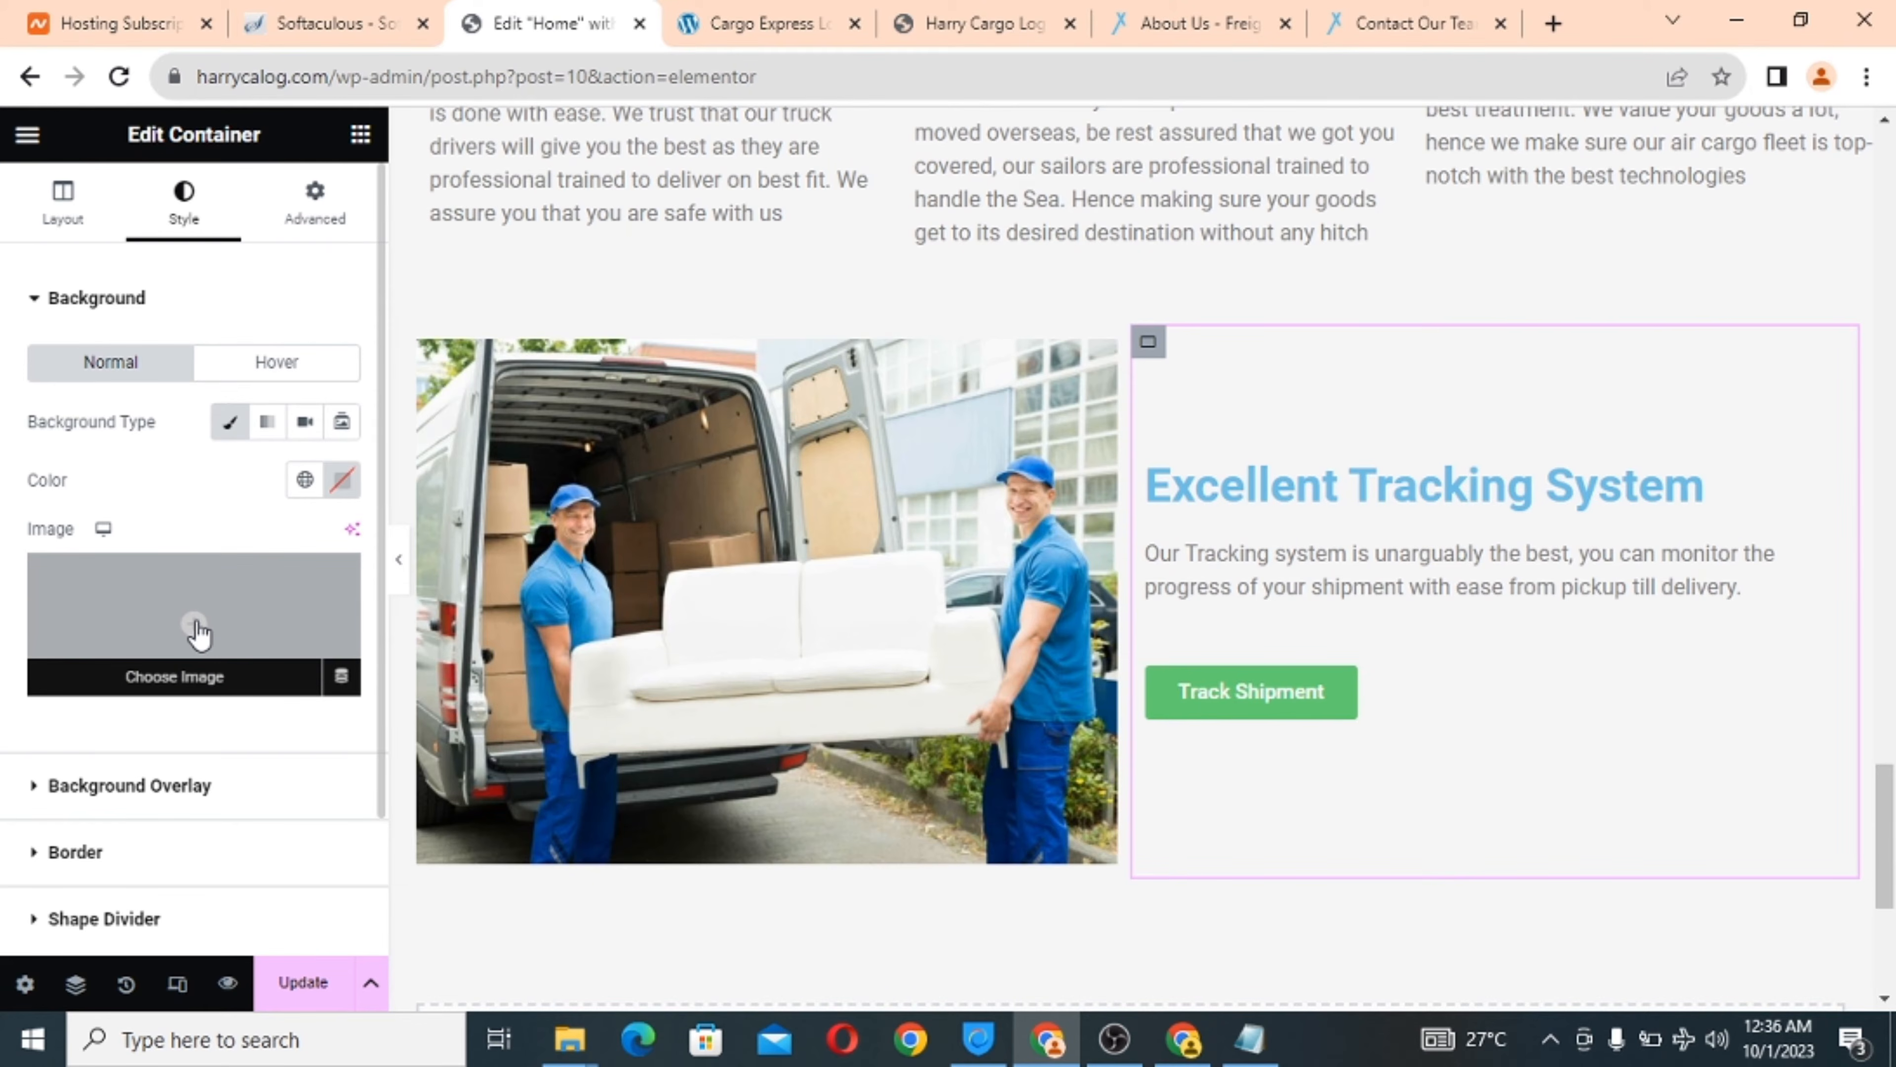
{"action": "left_click", "coordinate": [197, 632]}
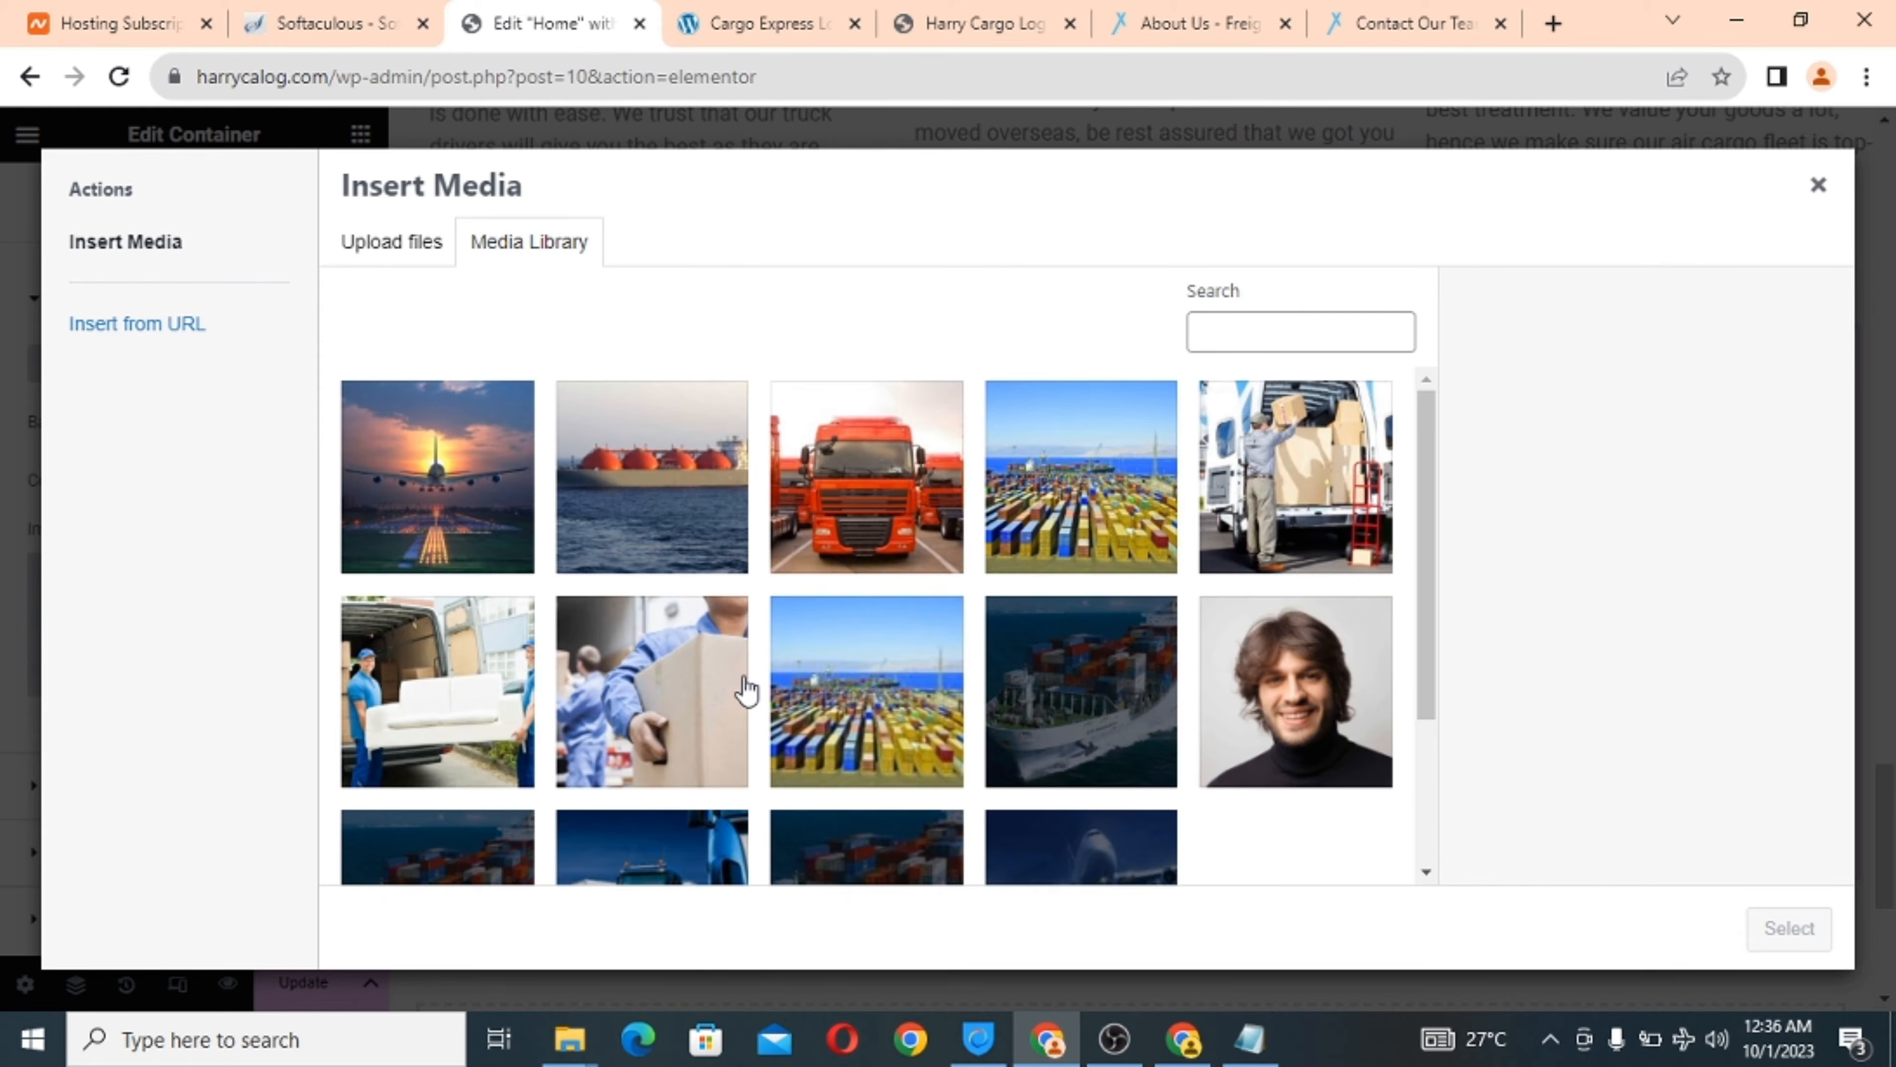
{"action": "left_click", "coordinate": [415, 489]}
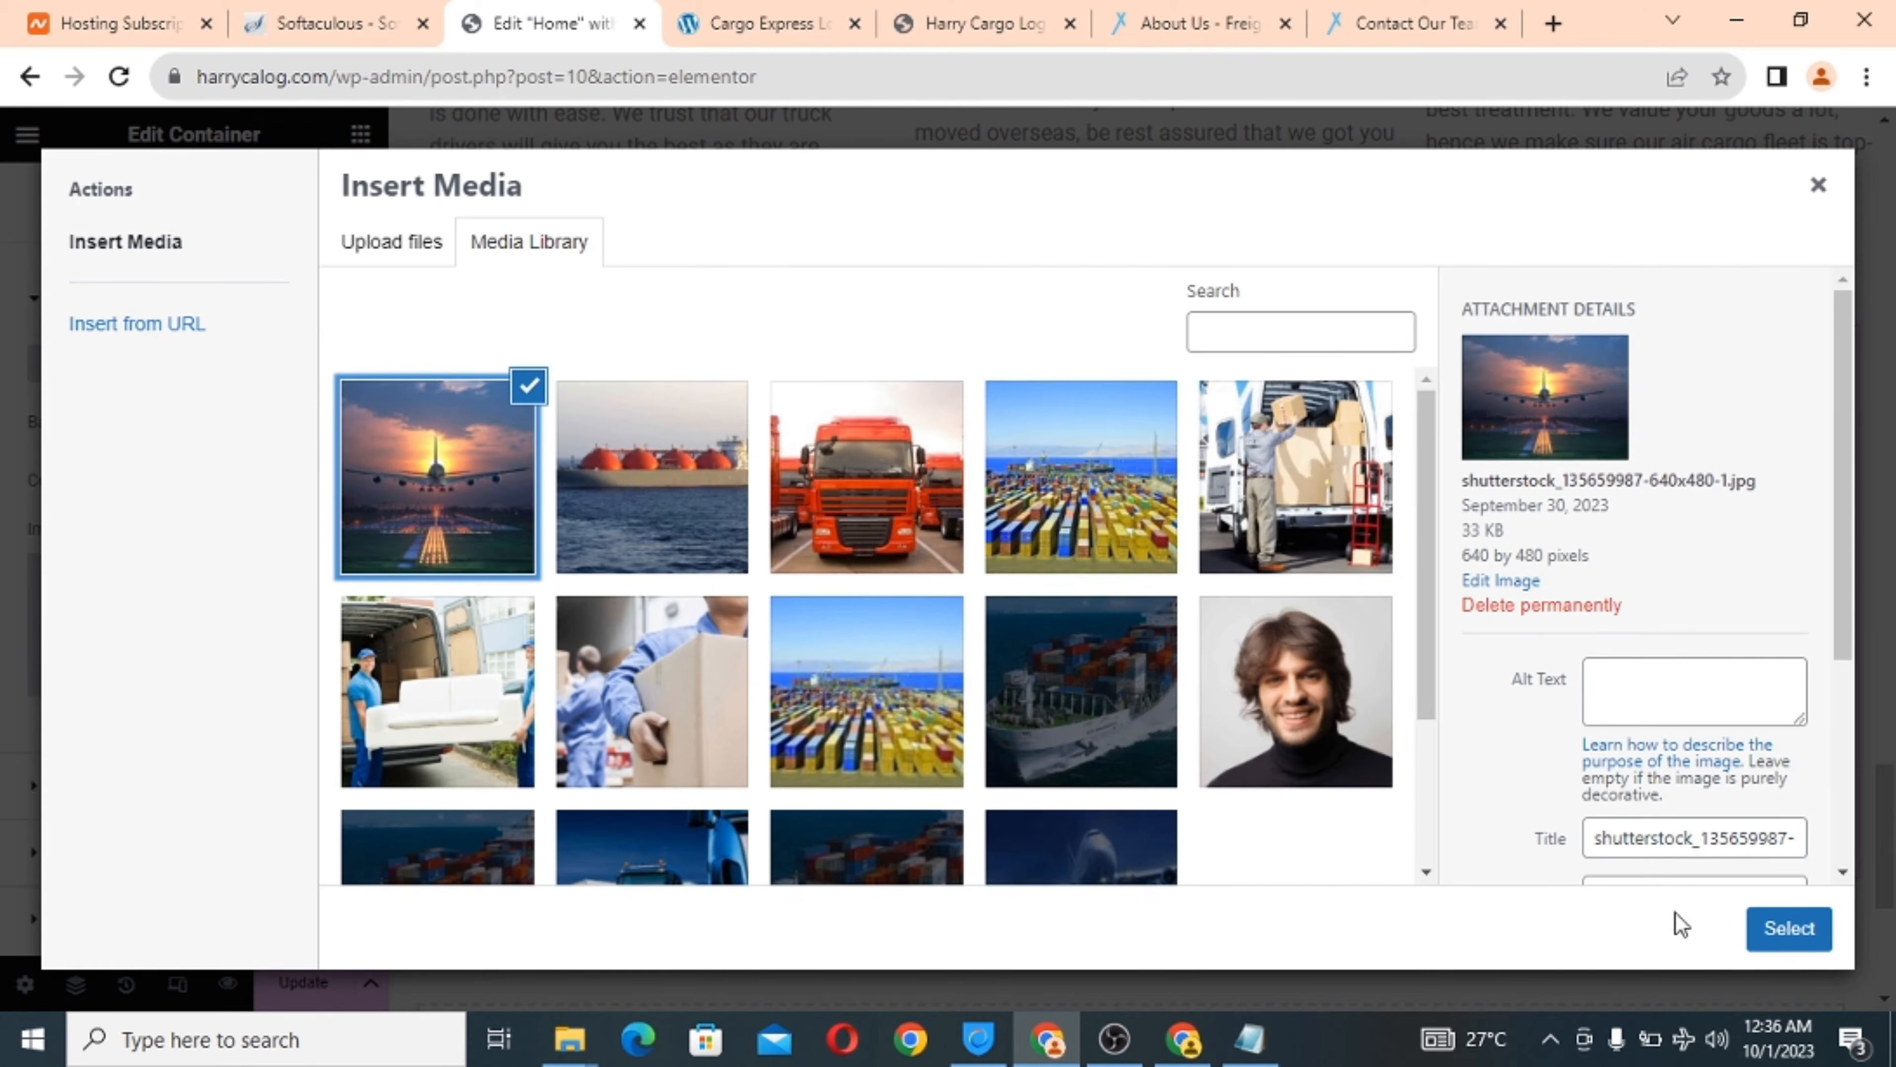
{"action": "left_click", "coordinate": [1789, 929]}
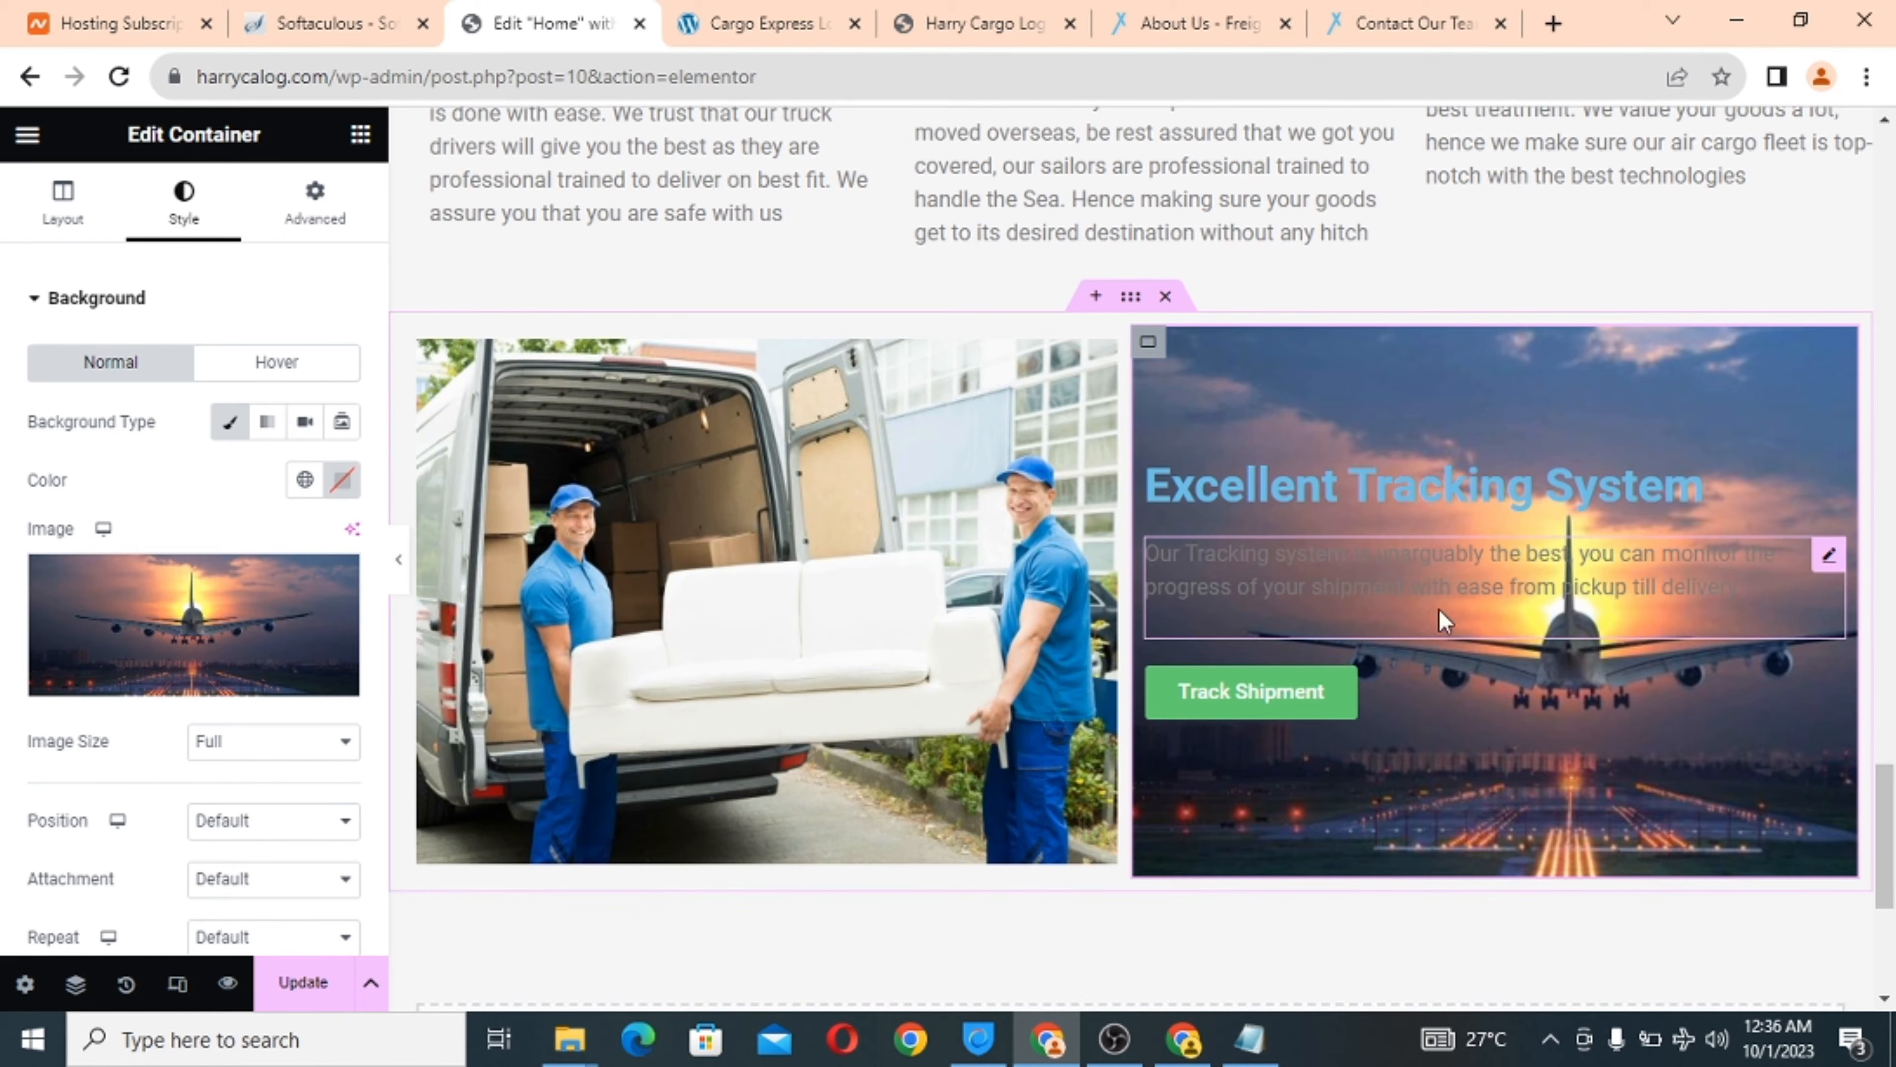
{"action": "scroll", "coordinate": [1443, 698], "scroll_direction": "down", "scroll_amount": 4}
{"action": "scroll", "coordinate": [1442, 702], "scroll_direction": "up", "scroll_amount": 3}
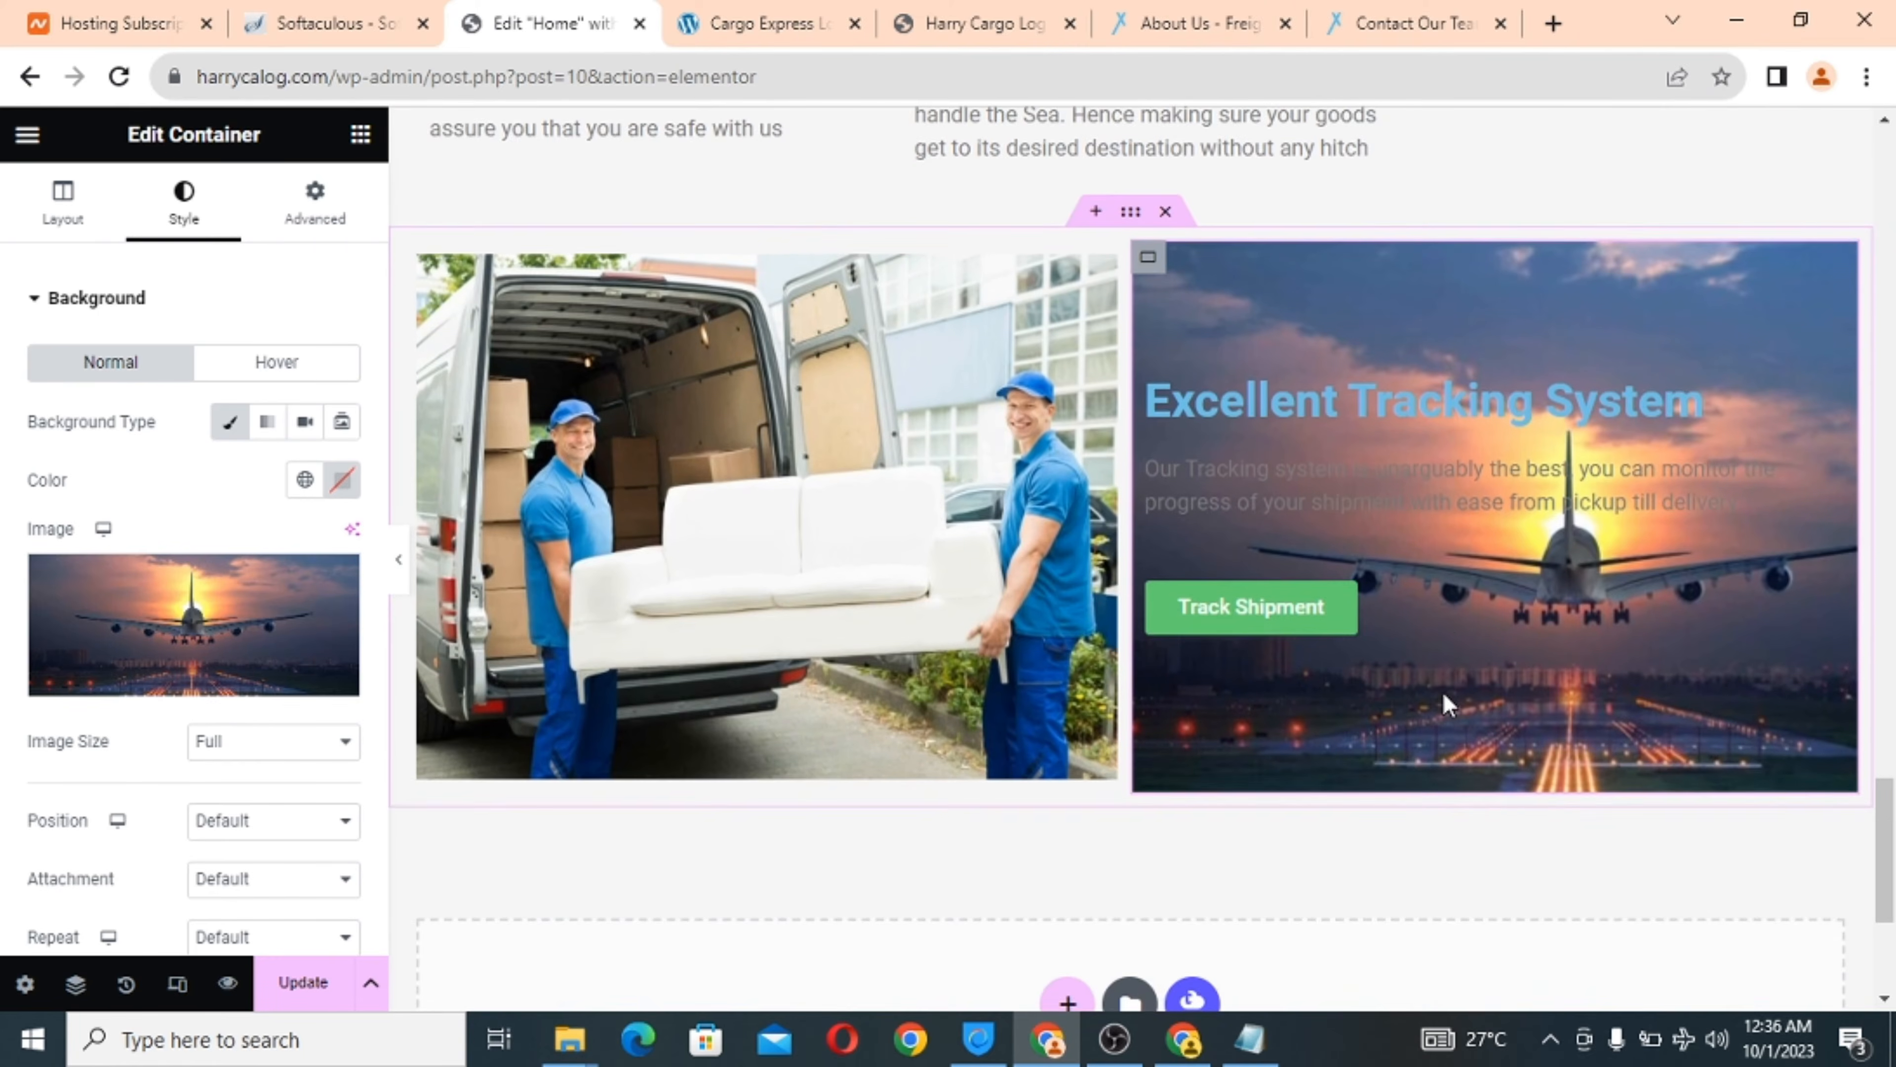
{"action": "scroll", "coordinate": [1443, 698], "scroll_direction": "up", "scroll_amount": 1}
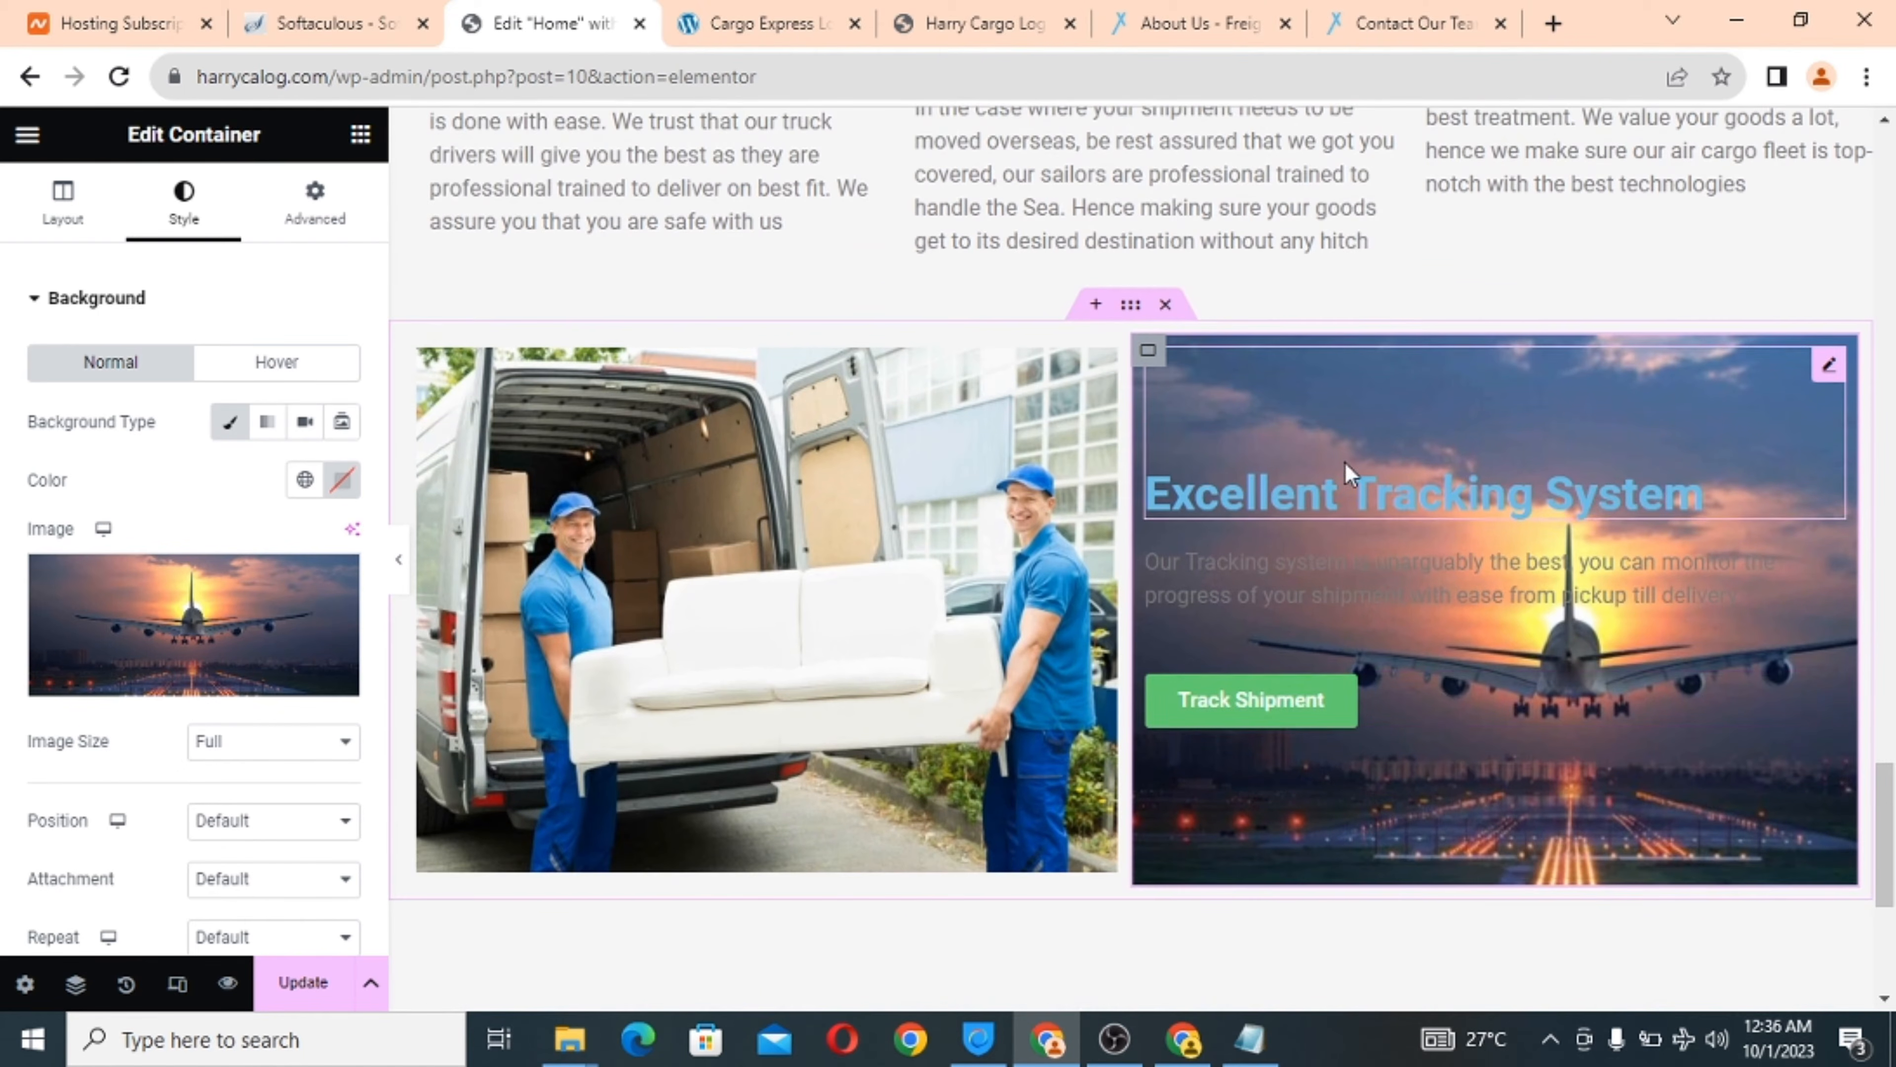
Make the Excellent Tracking System heading text white.
{"action": "left_click", "coordinate": [1338, 498]}
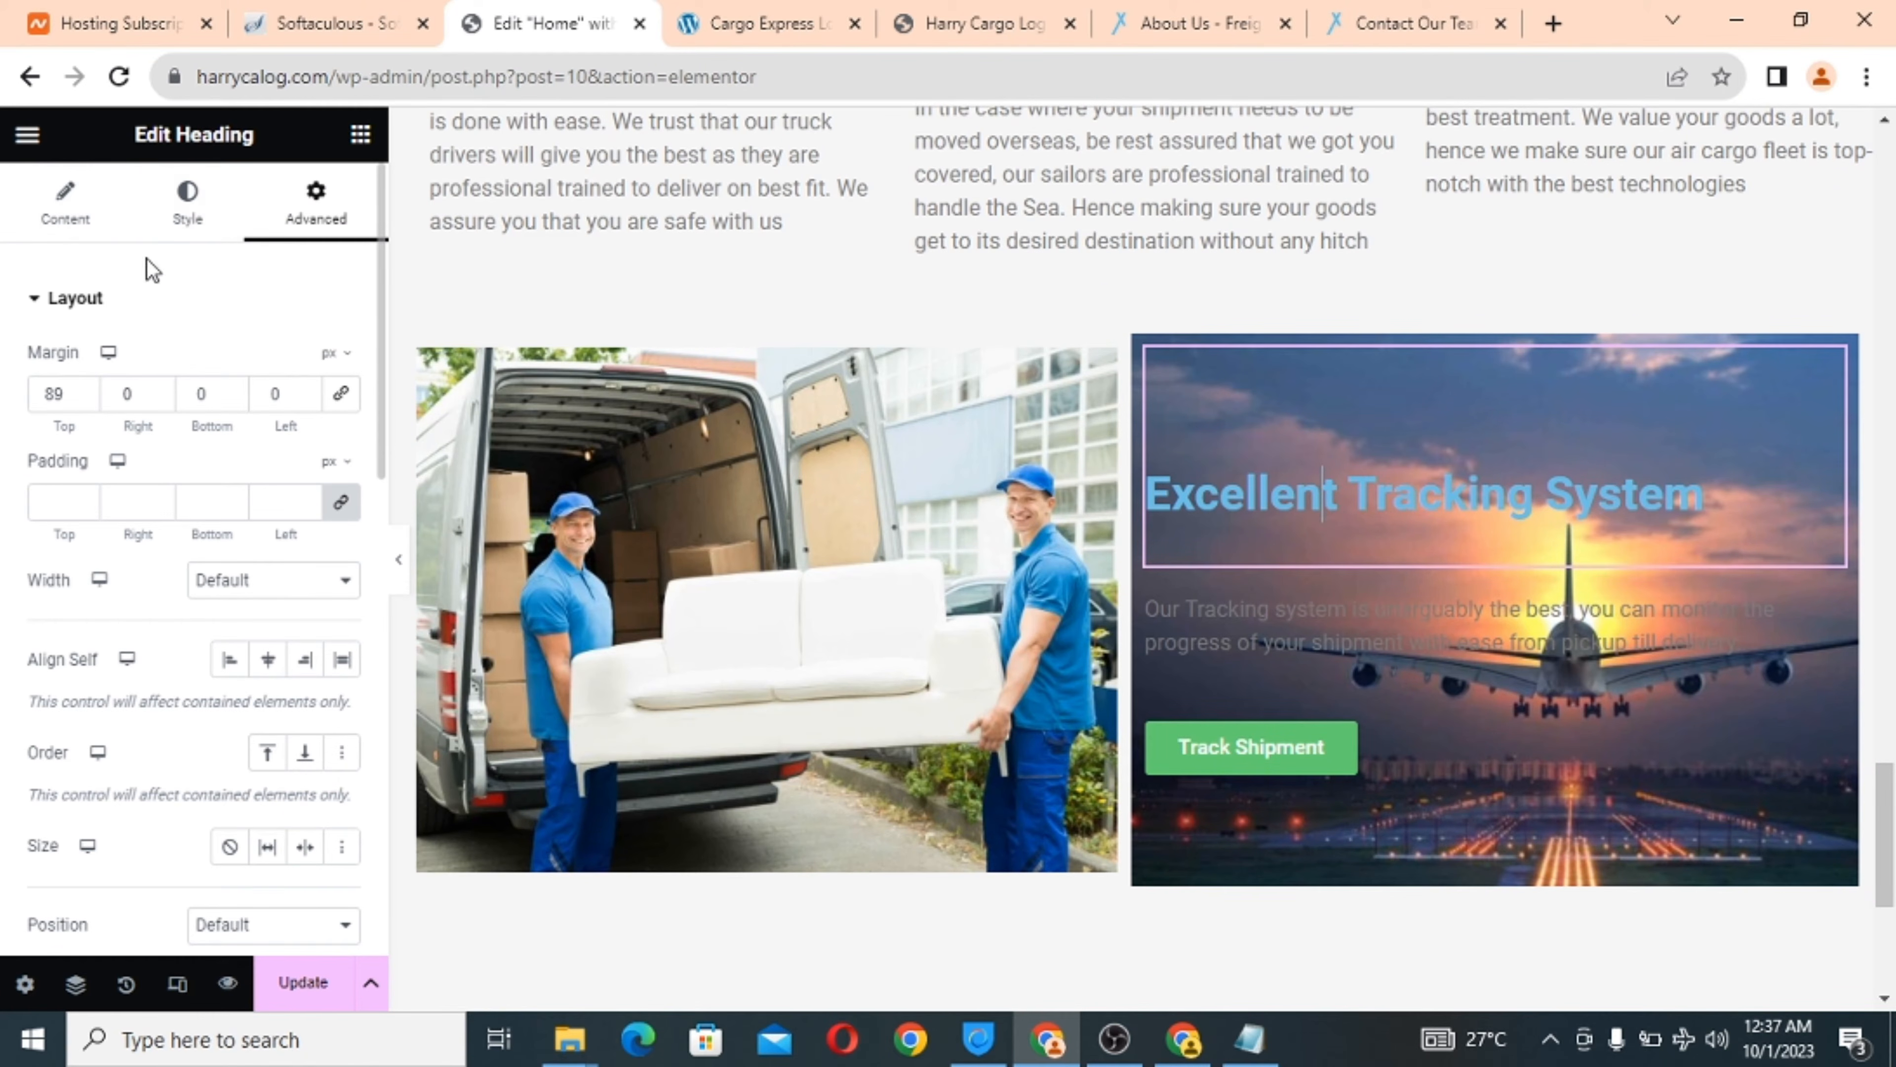
{"action": "left_click", "coordinate": [189, 217]}
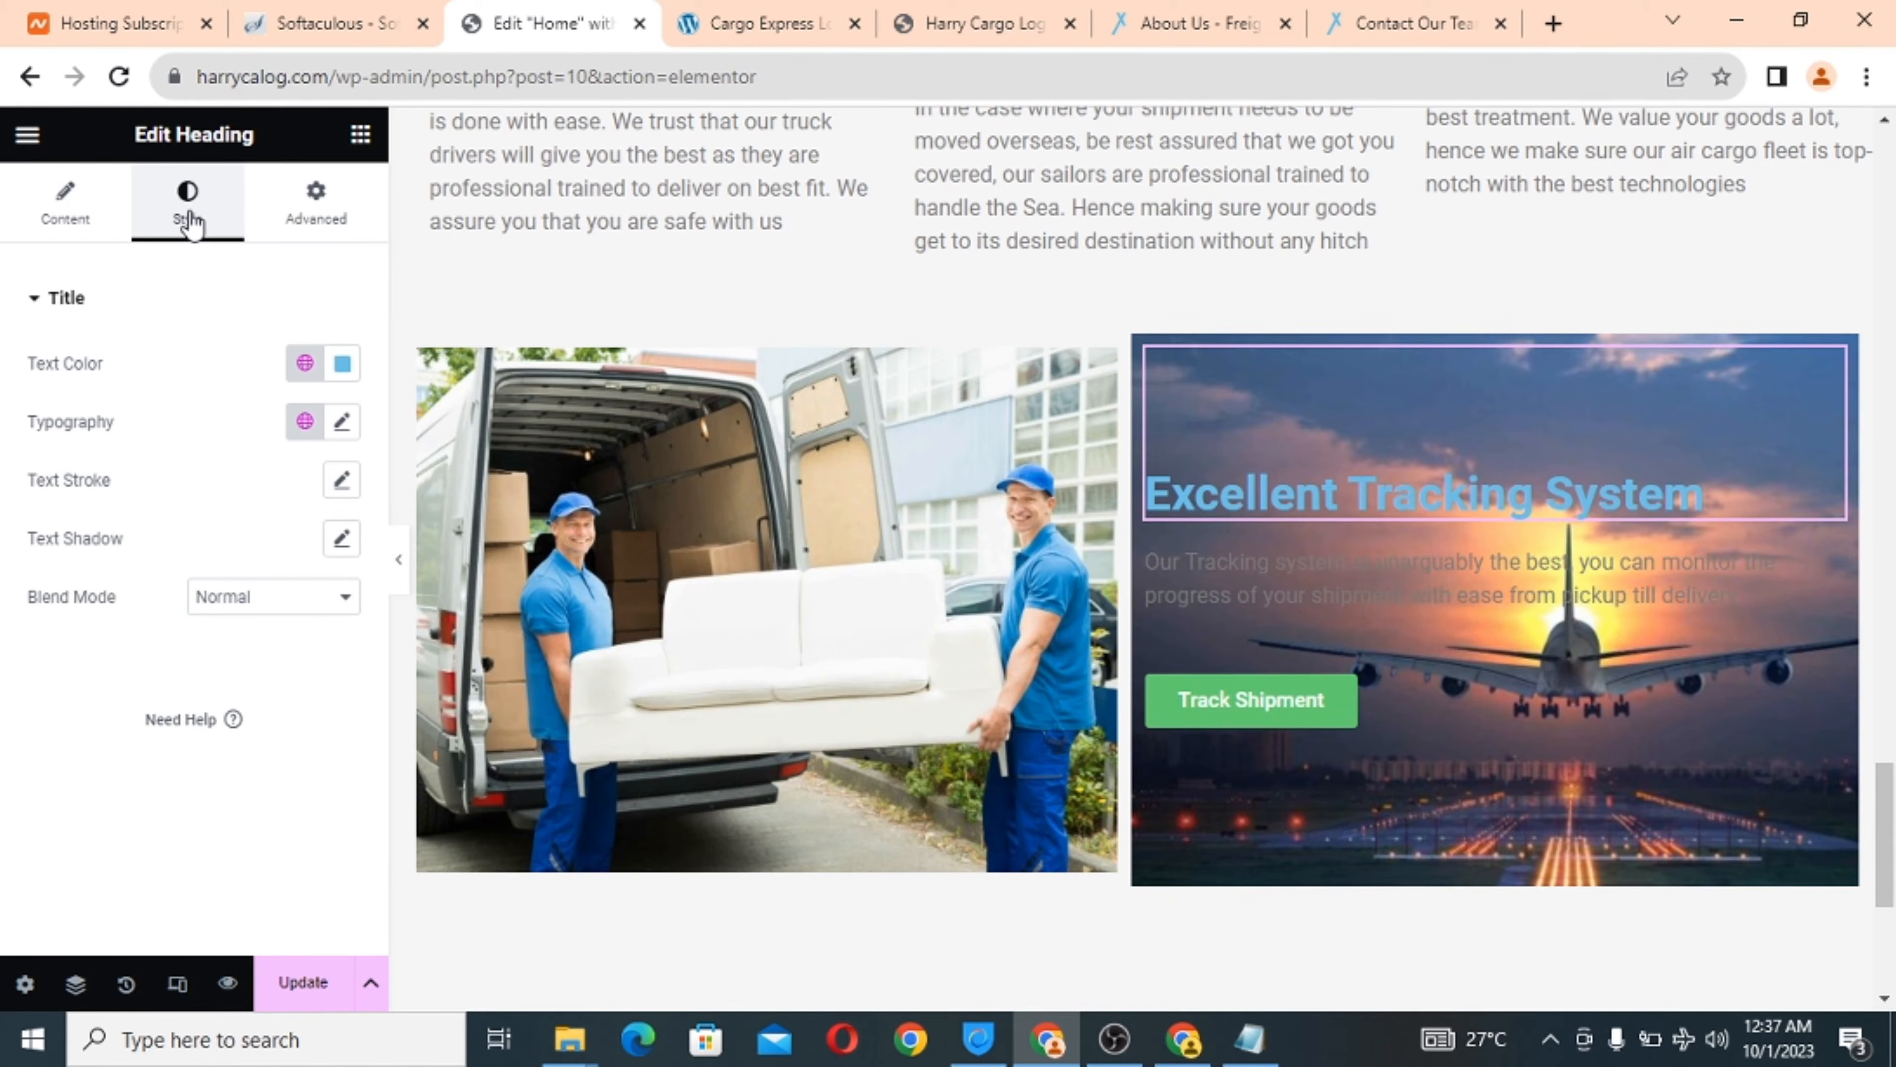
{"action": "left_click", "coordinate": [343, 366]}
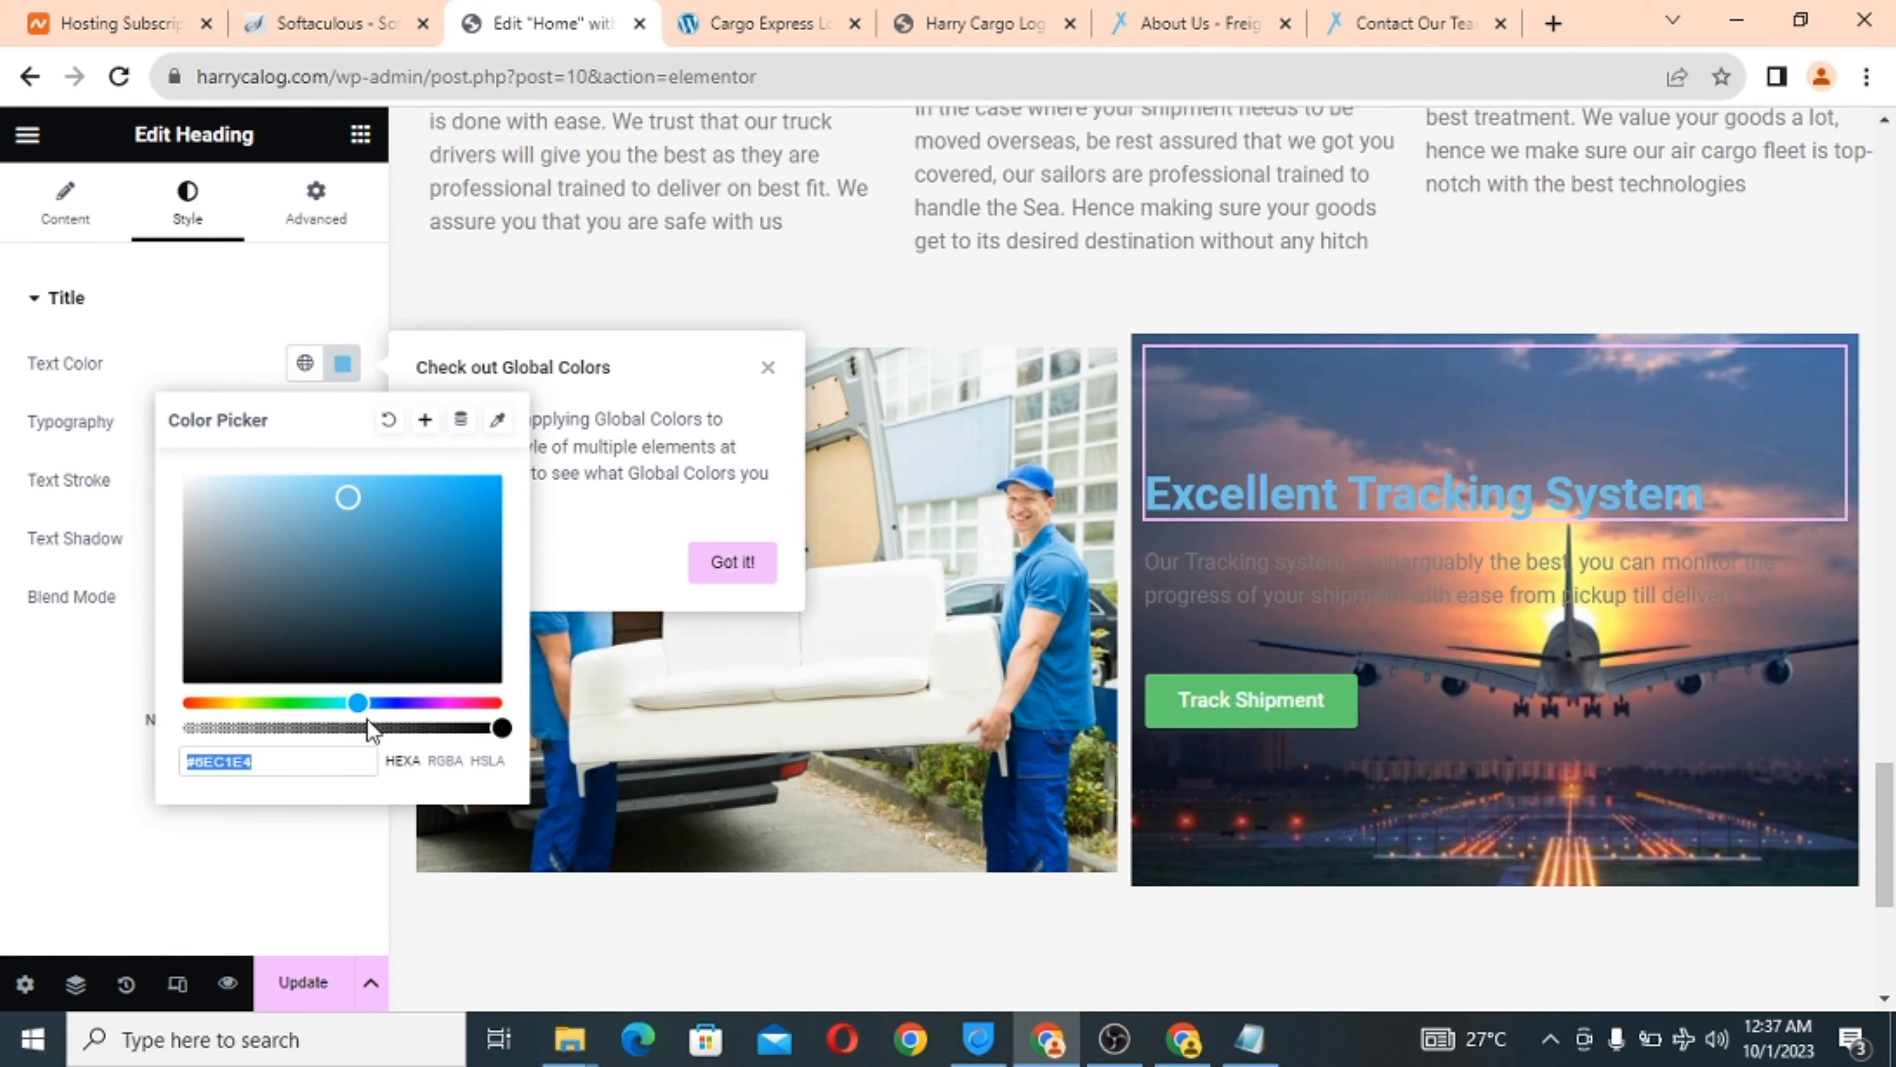
{"action": "left_click_drag", "start_coordinate": [358, 702], "coordinate": [186, 709]}
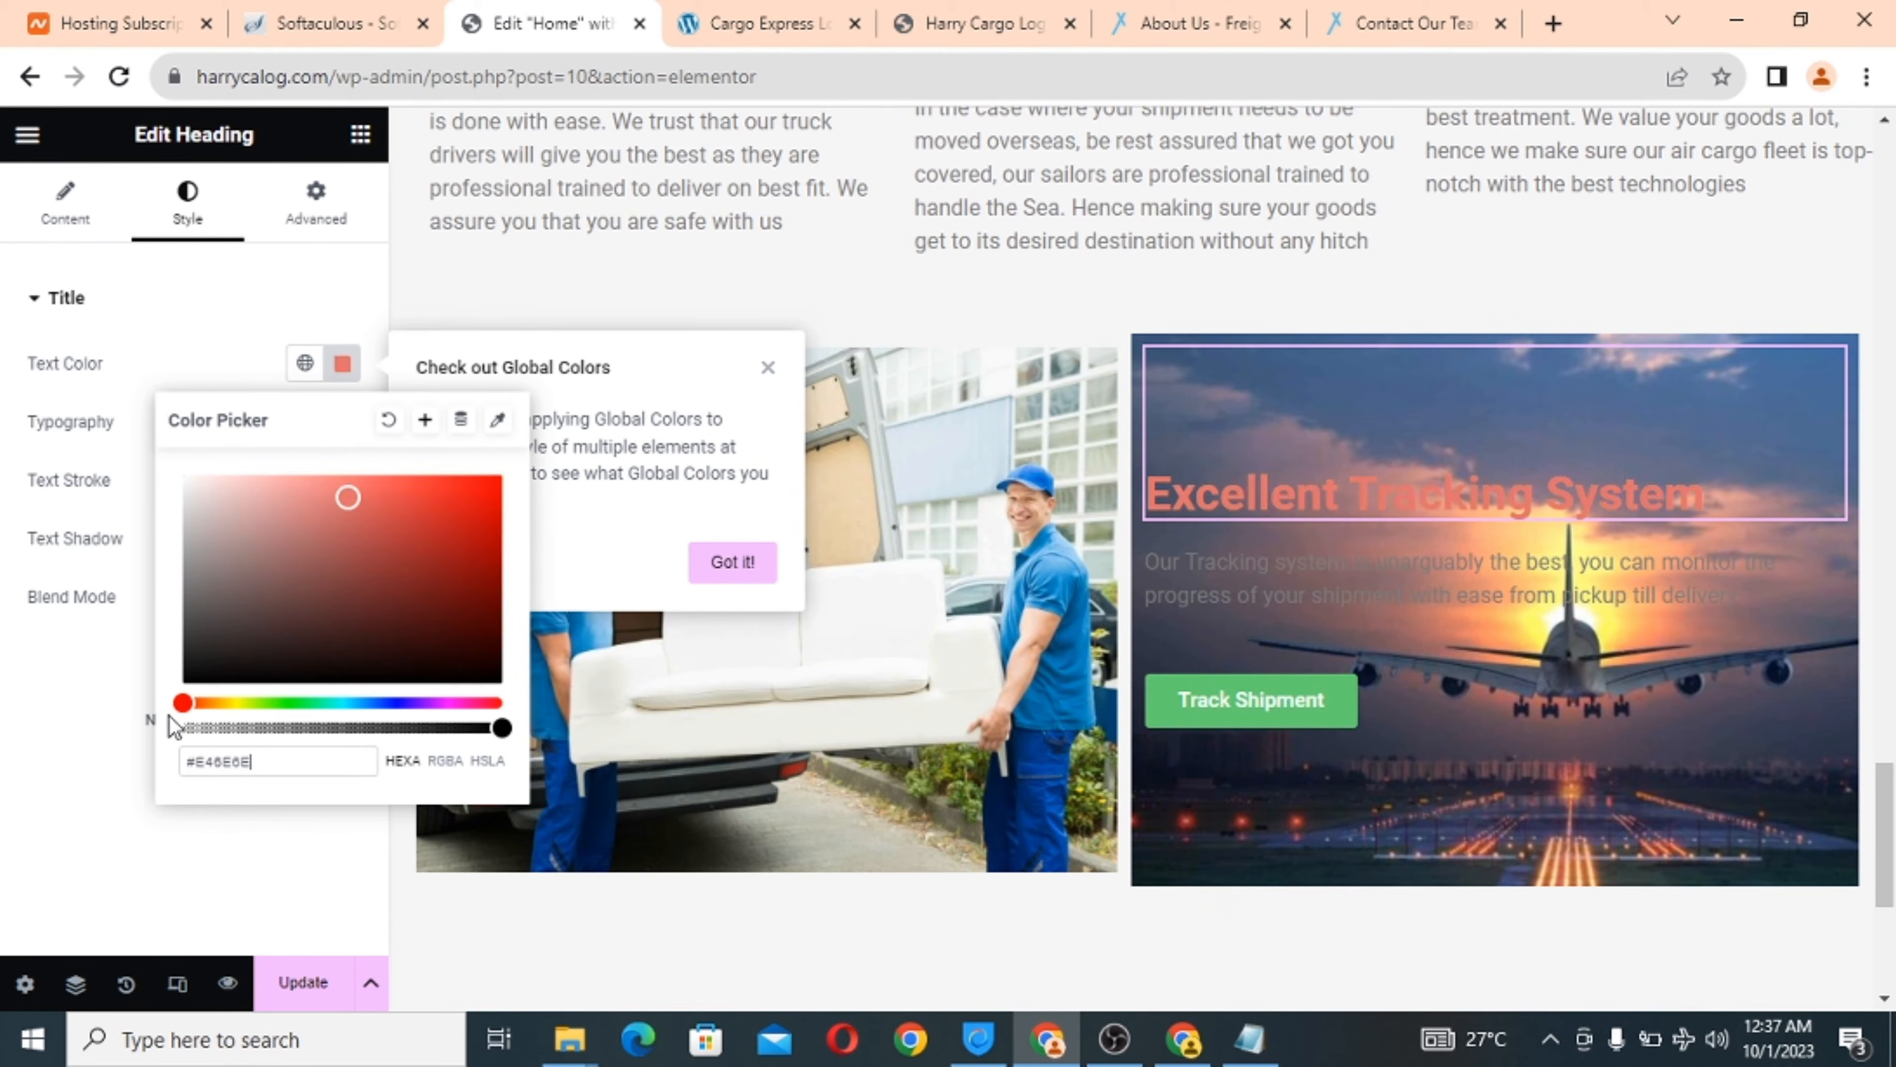
{"action": "left_click_drag", "start_coordinate": [348, 497], "coordinate": [141, 445]}
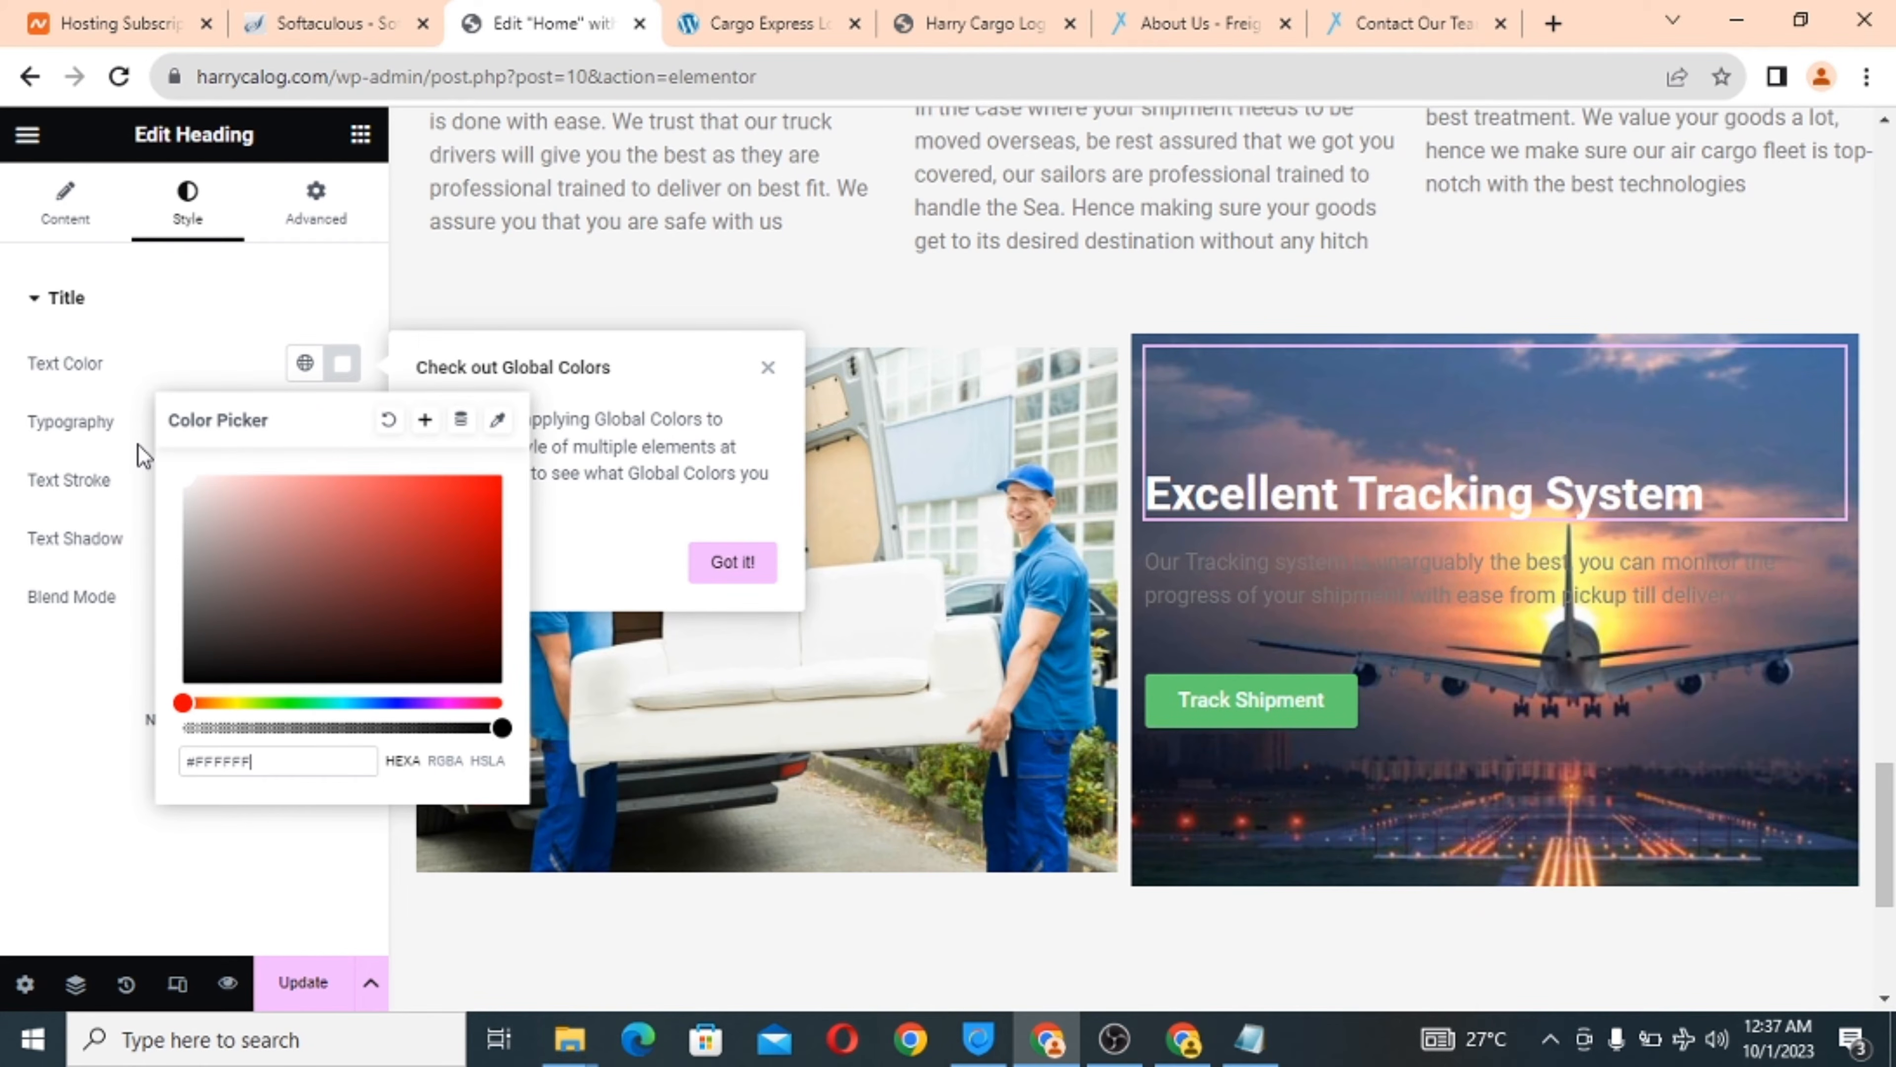
{"action": "mouse_move", "coordinate": [138, 444]}
{"action": "left_mouse_down"}
{"action": "mouse_move", "coordinate": [566, 486]}
{"action": "mouse_move", "coordinate": [161, 421]}
{"action": "left_mouse_up"}
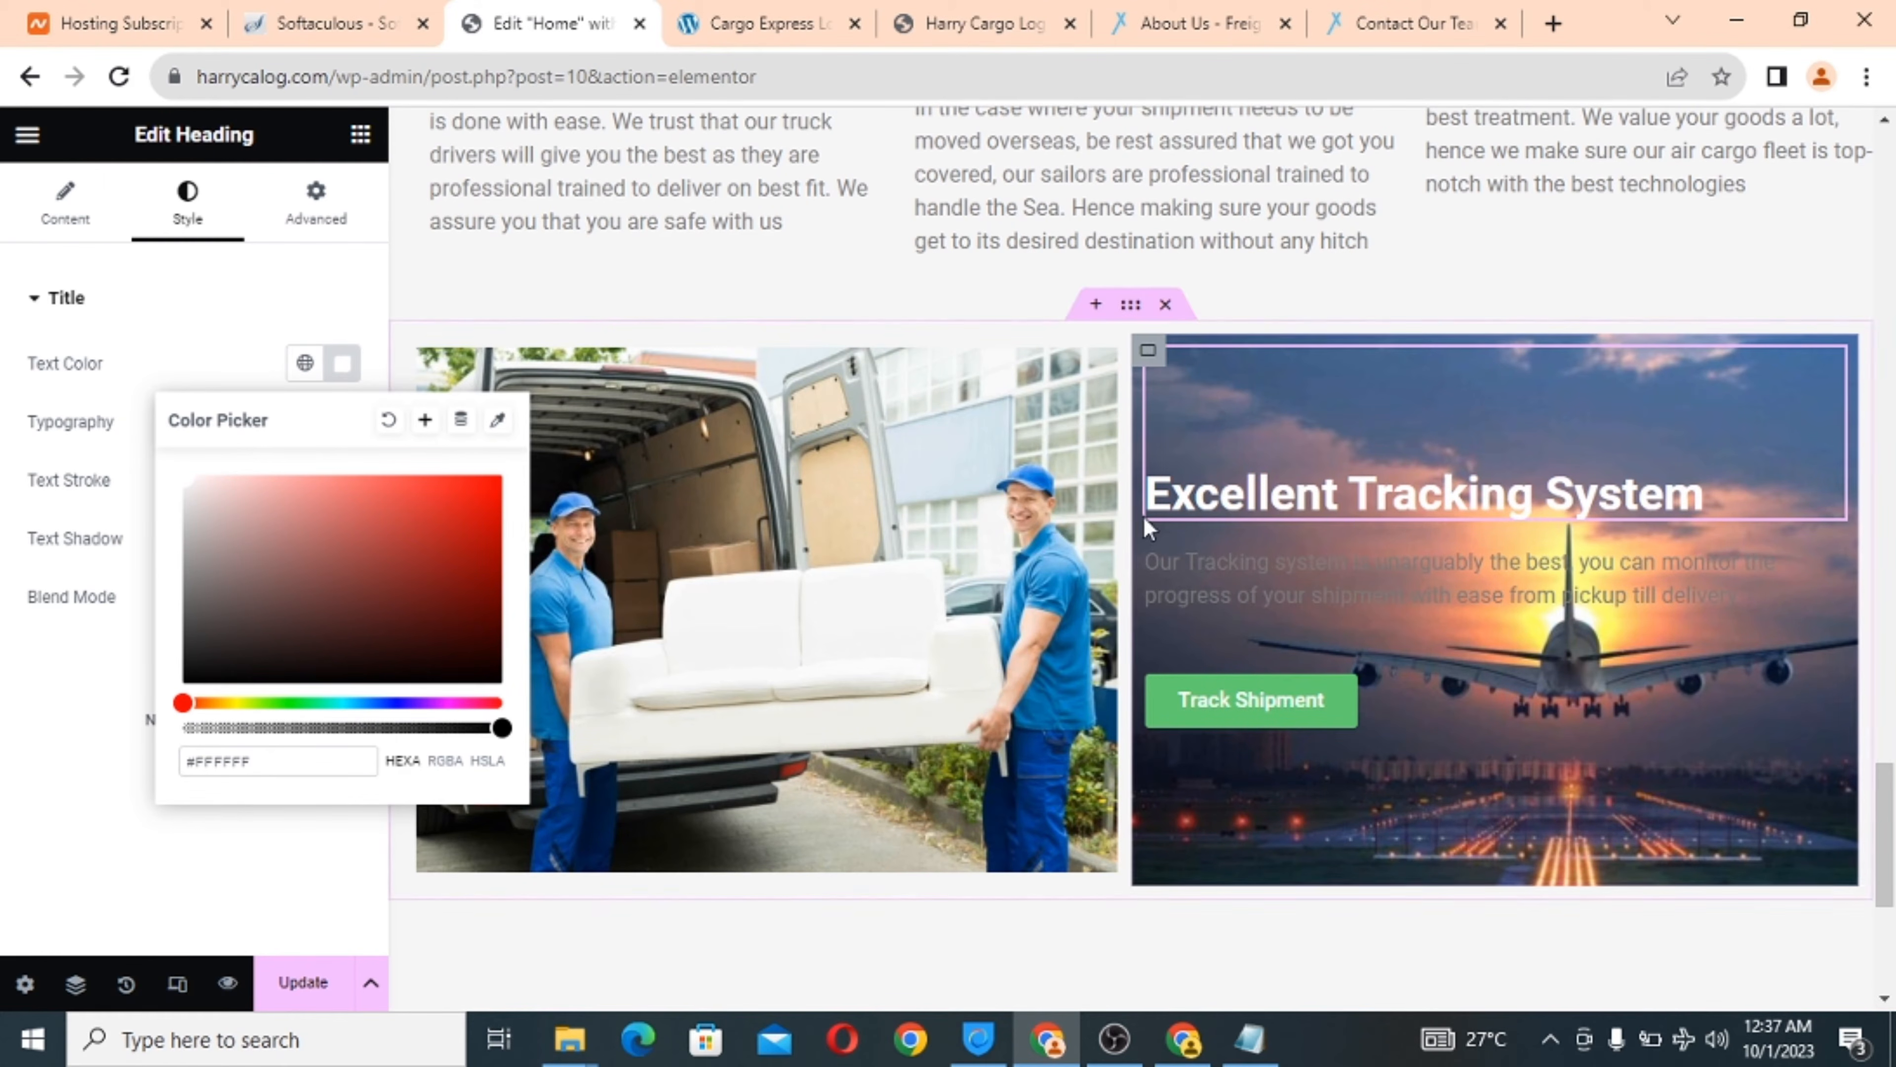
Make the tracking description paragraph text white.
{"action": "left_click", "coordinate": [1306, 579]}
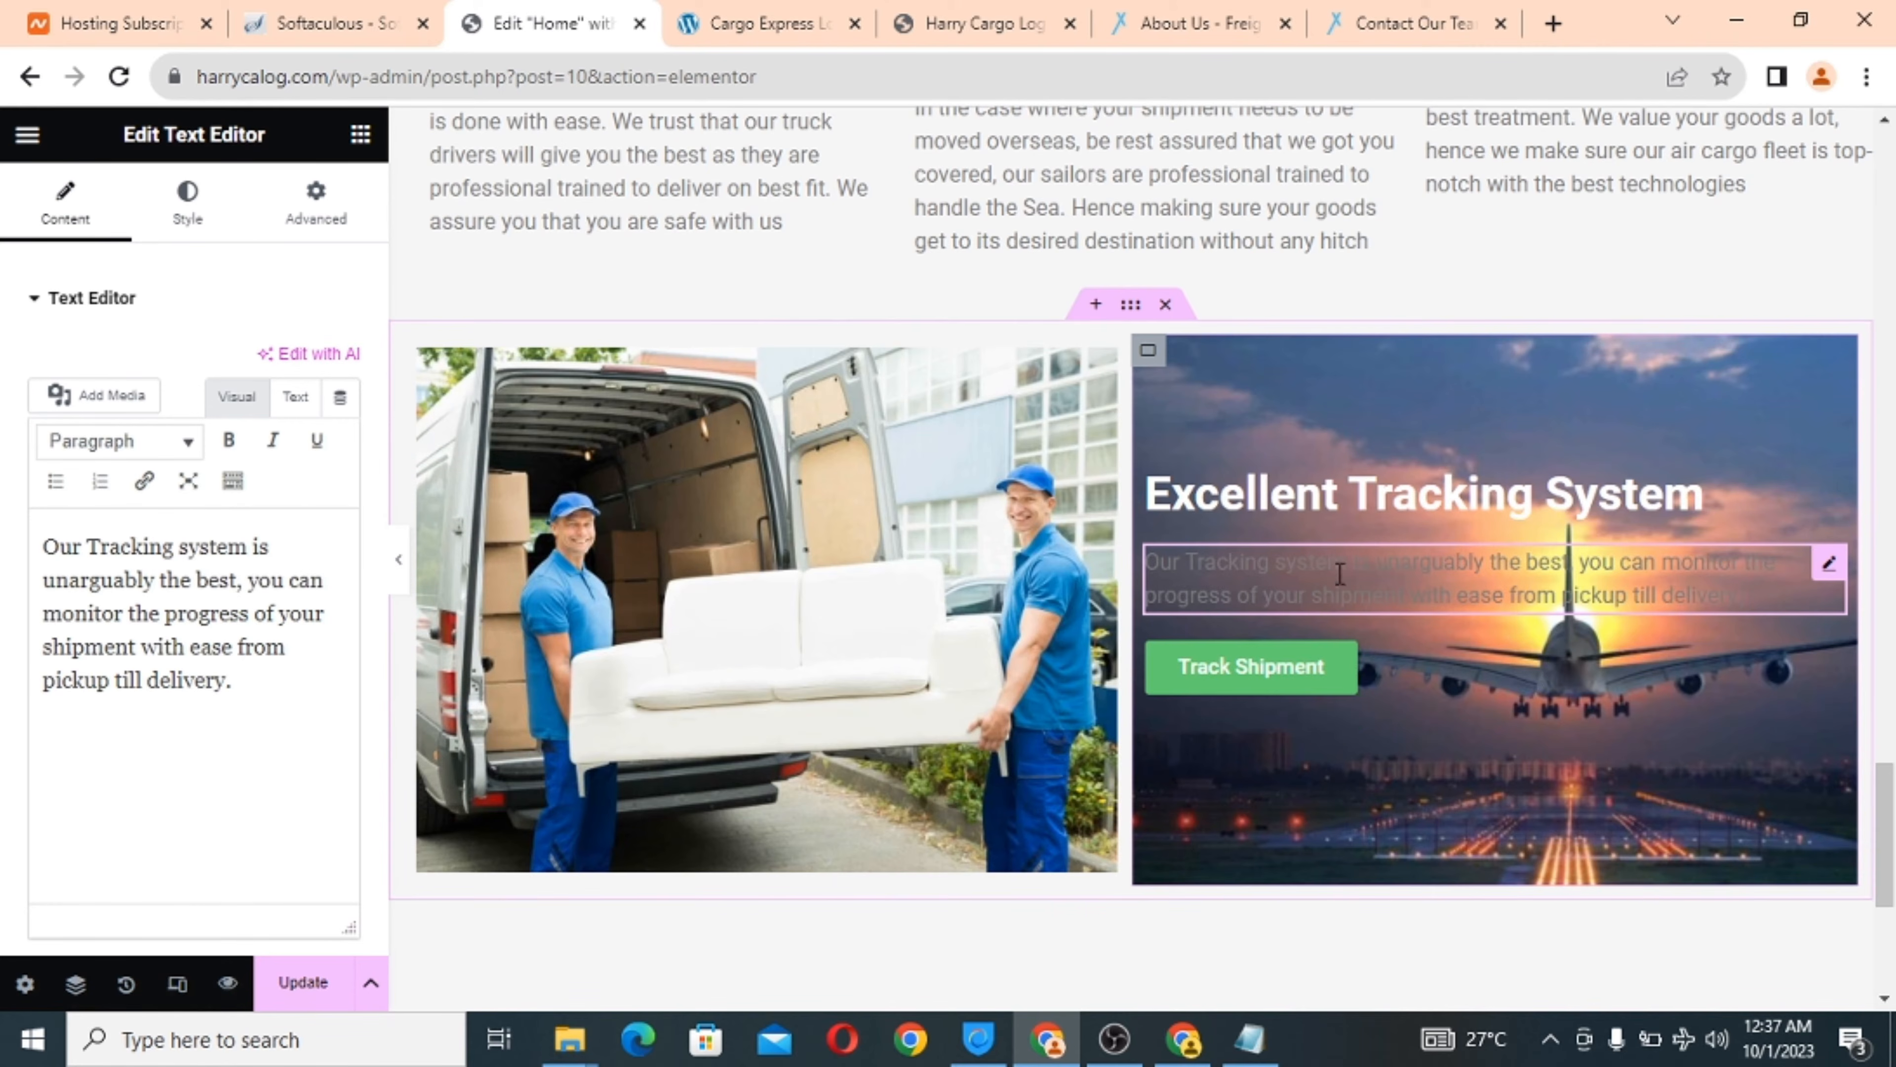
{"action": "left_click", "coordinate": [185, 208]}
{"action": "left_click", "coordinate": [341, 421]}
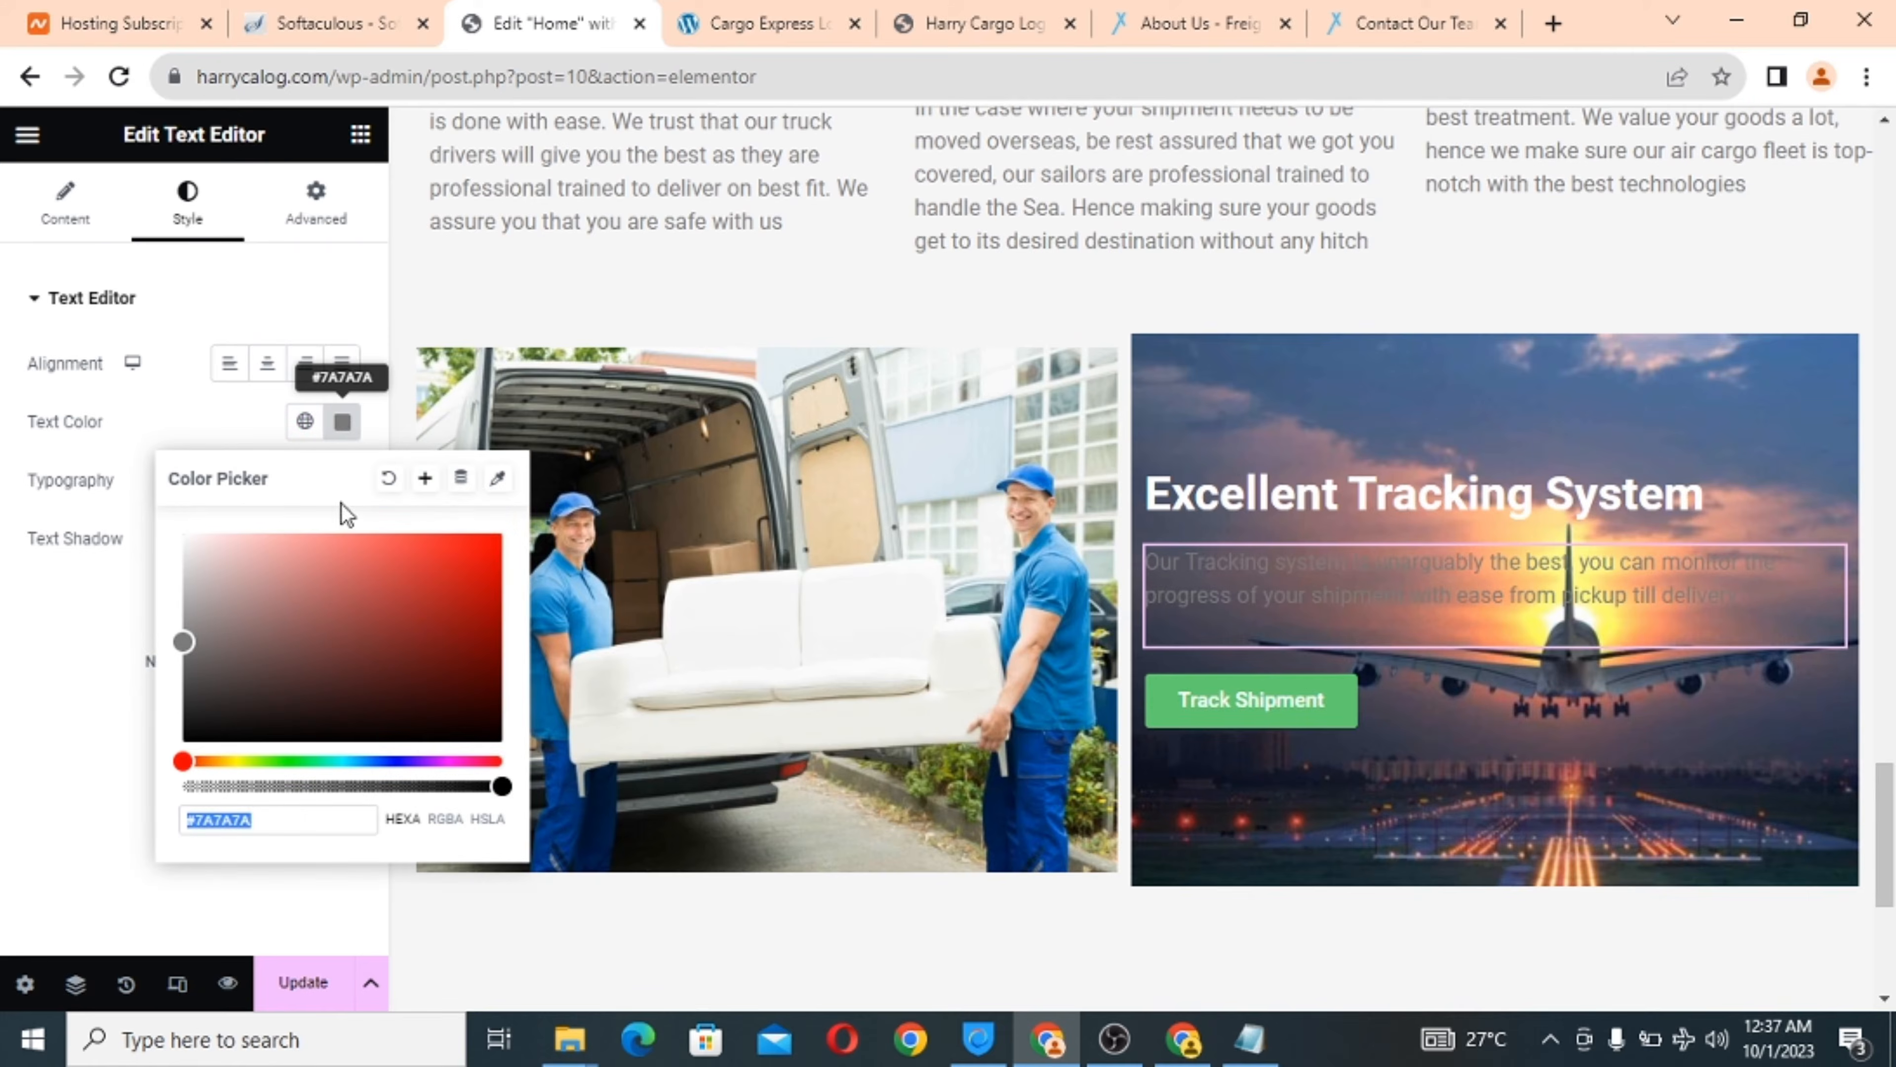
{"action": "left_click_drag", "start_coordinate": [188, 641], "coordinate": [137, 467]}
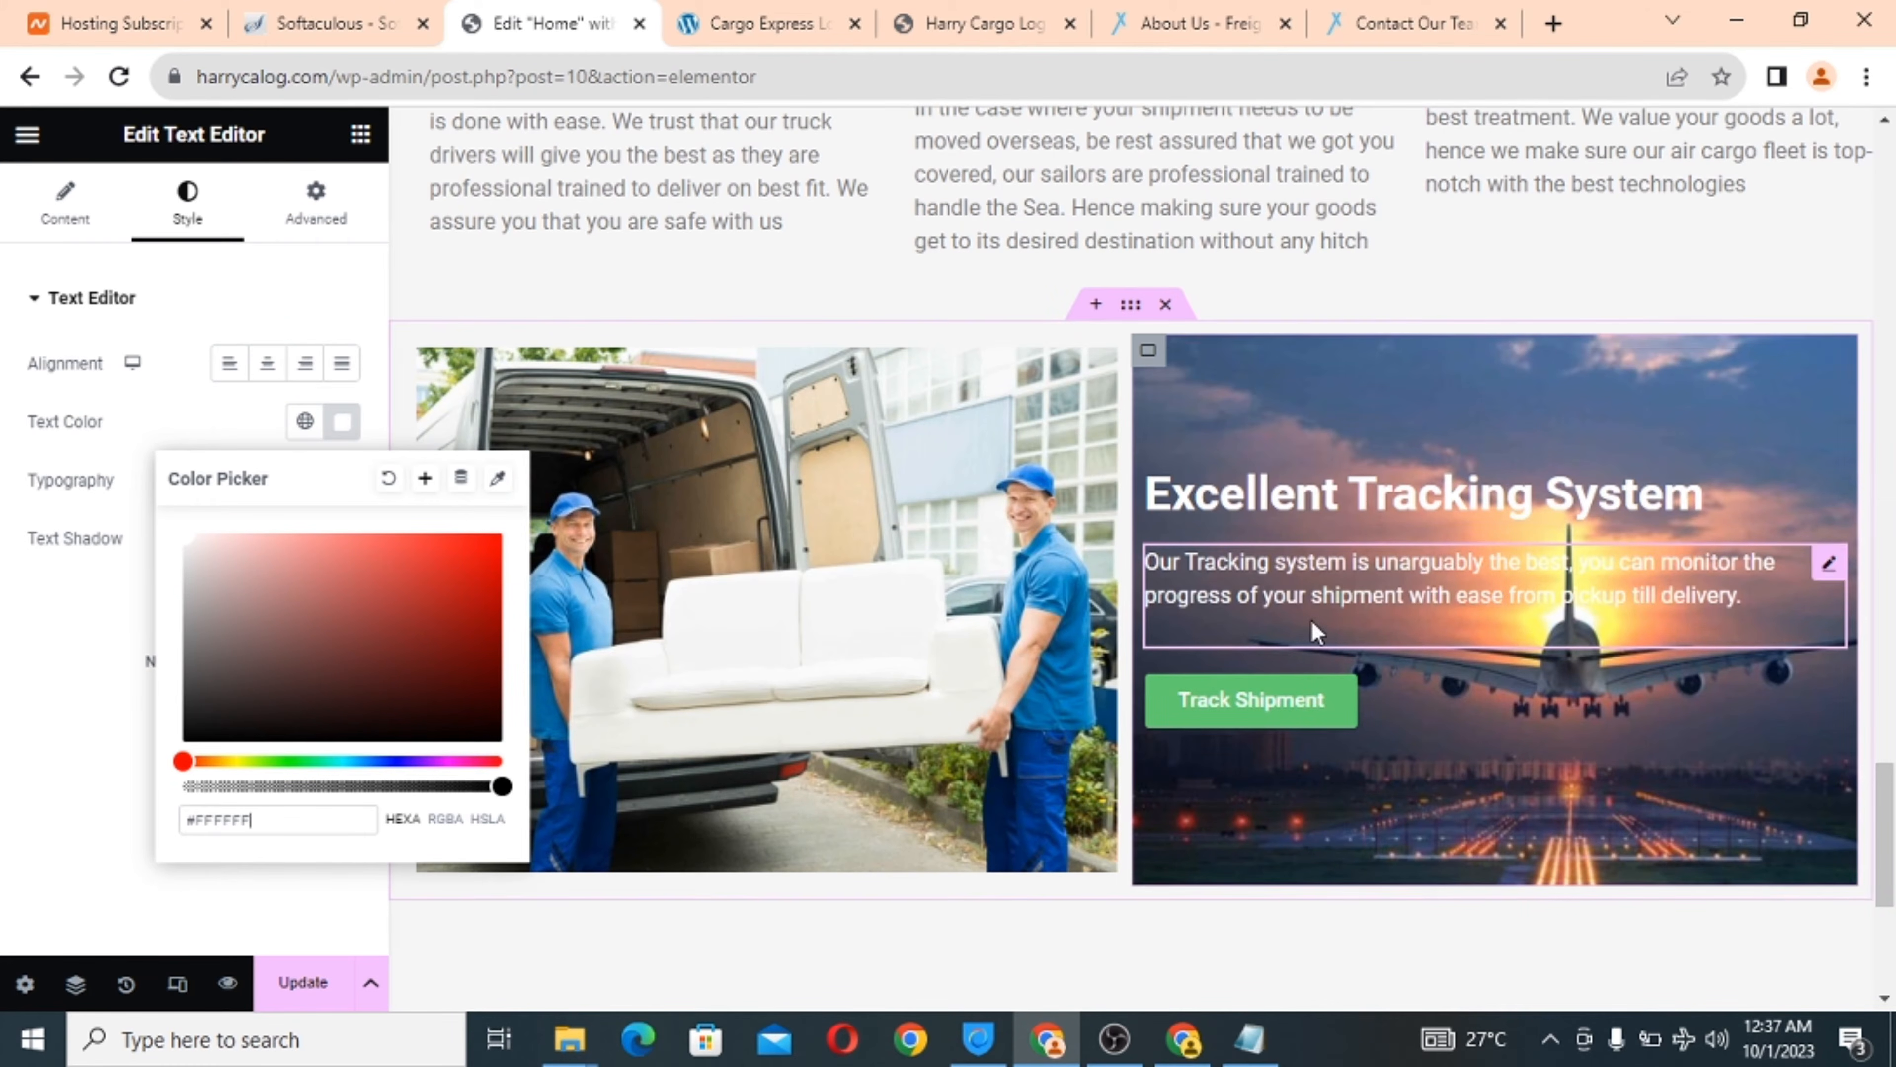
Change the Track Shipment button background to red #E23434 and compare with the live site.
{"action": "left_click", "coordinate": [1348, 705]}
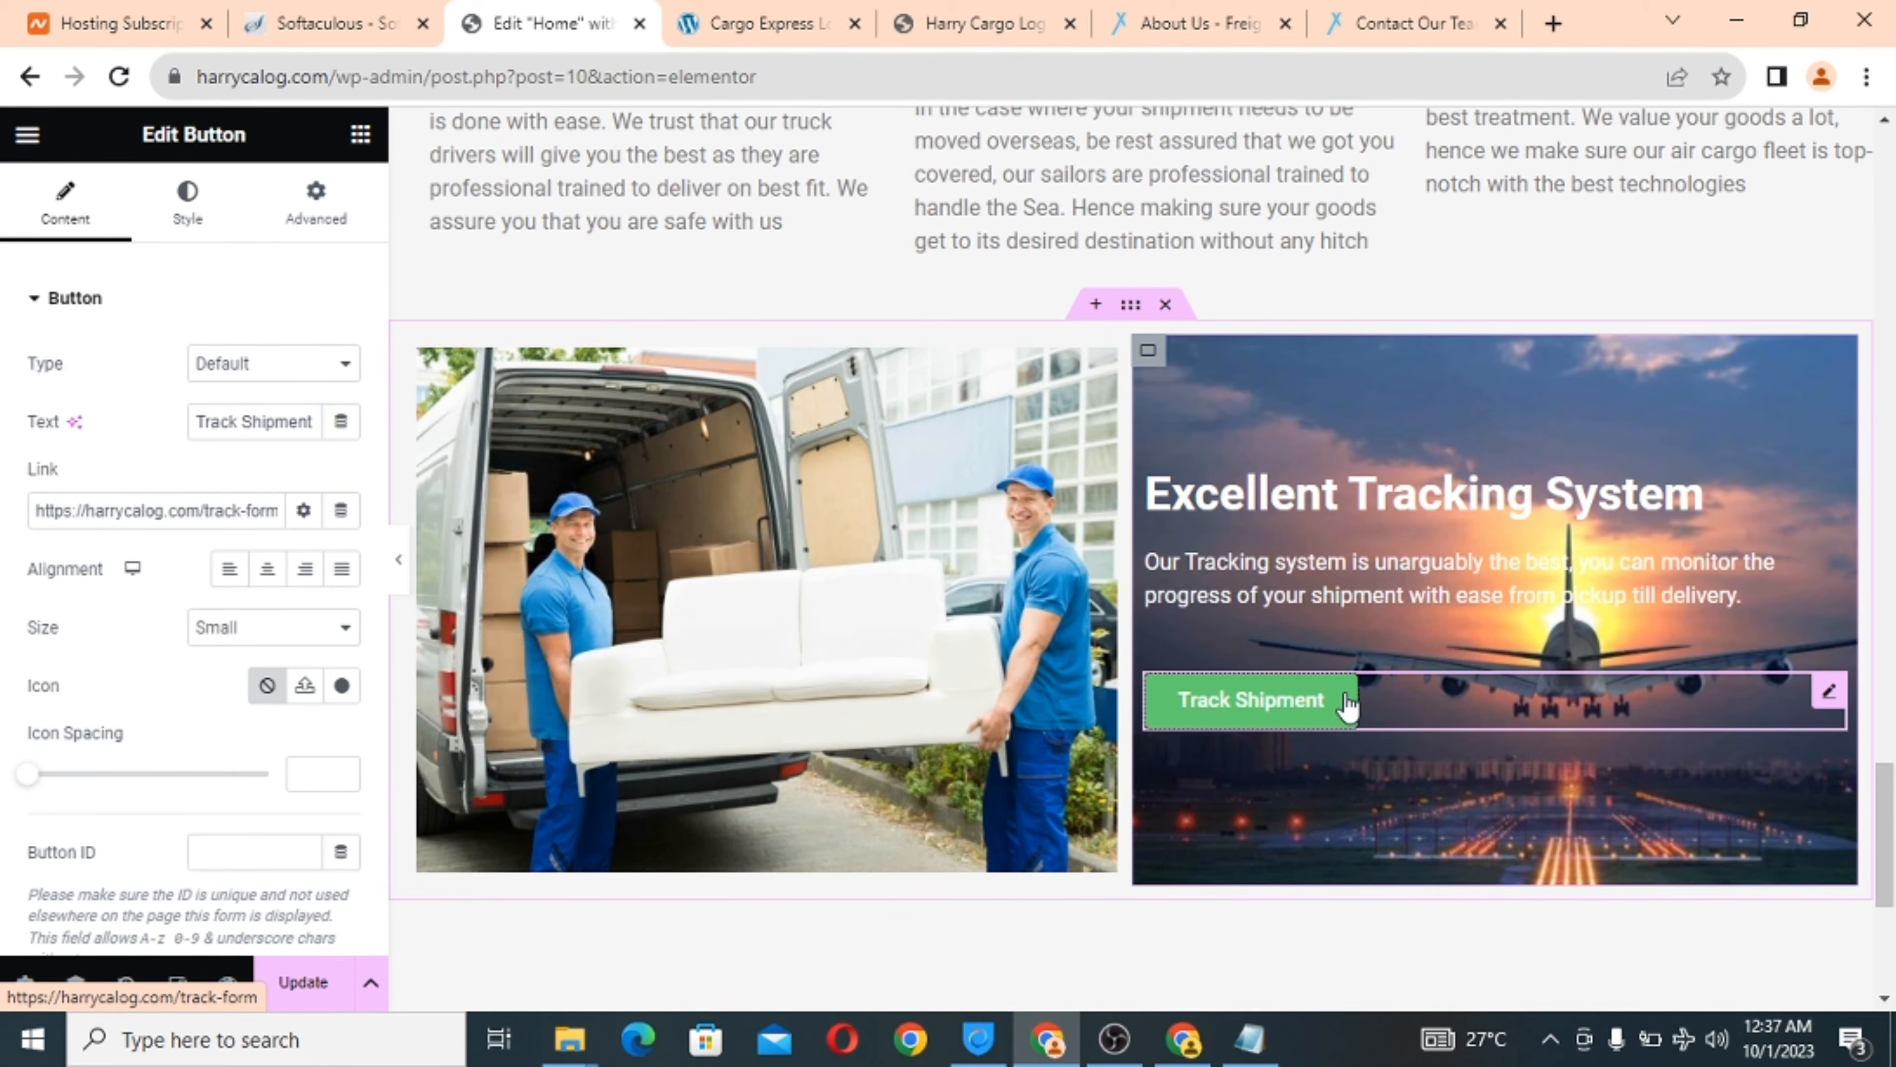
{"action": "left_click", "coordinate": [171, 225]}
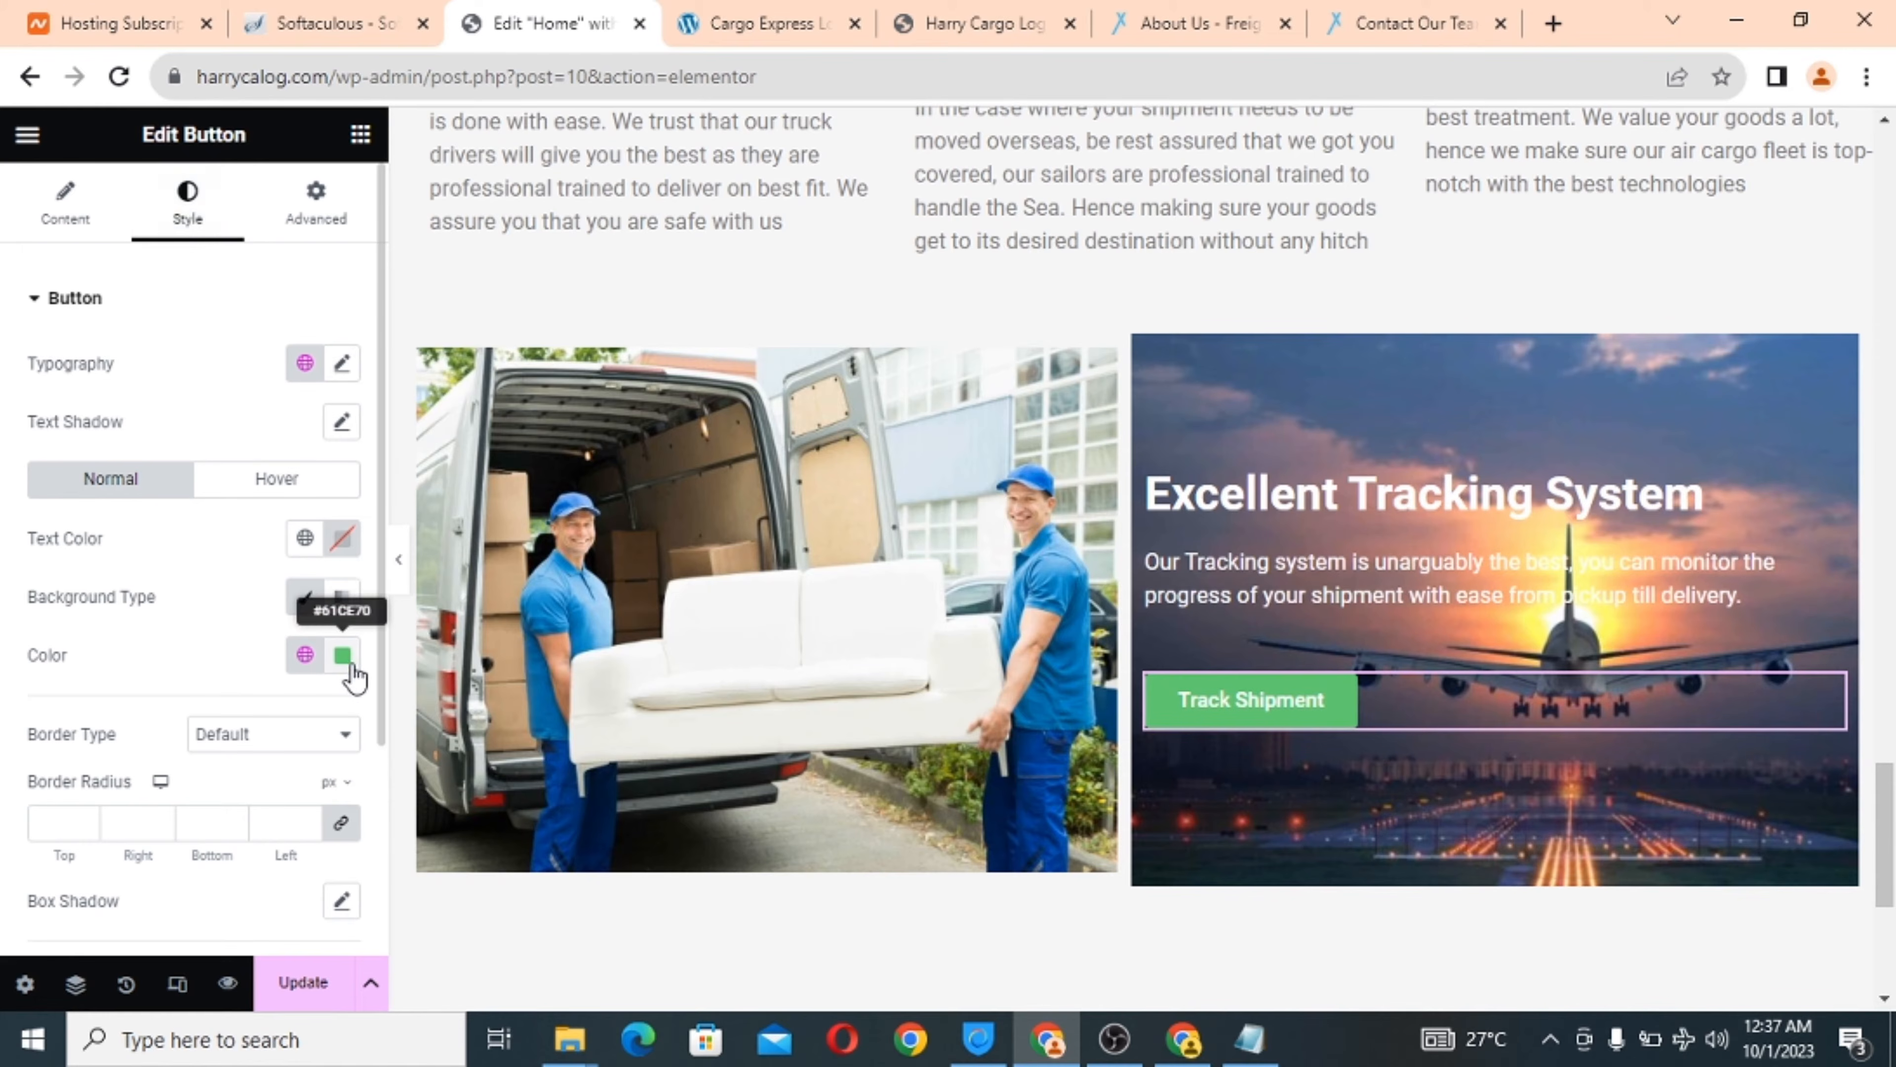
{"action": "left_click", "coordinate": [348, 661]}
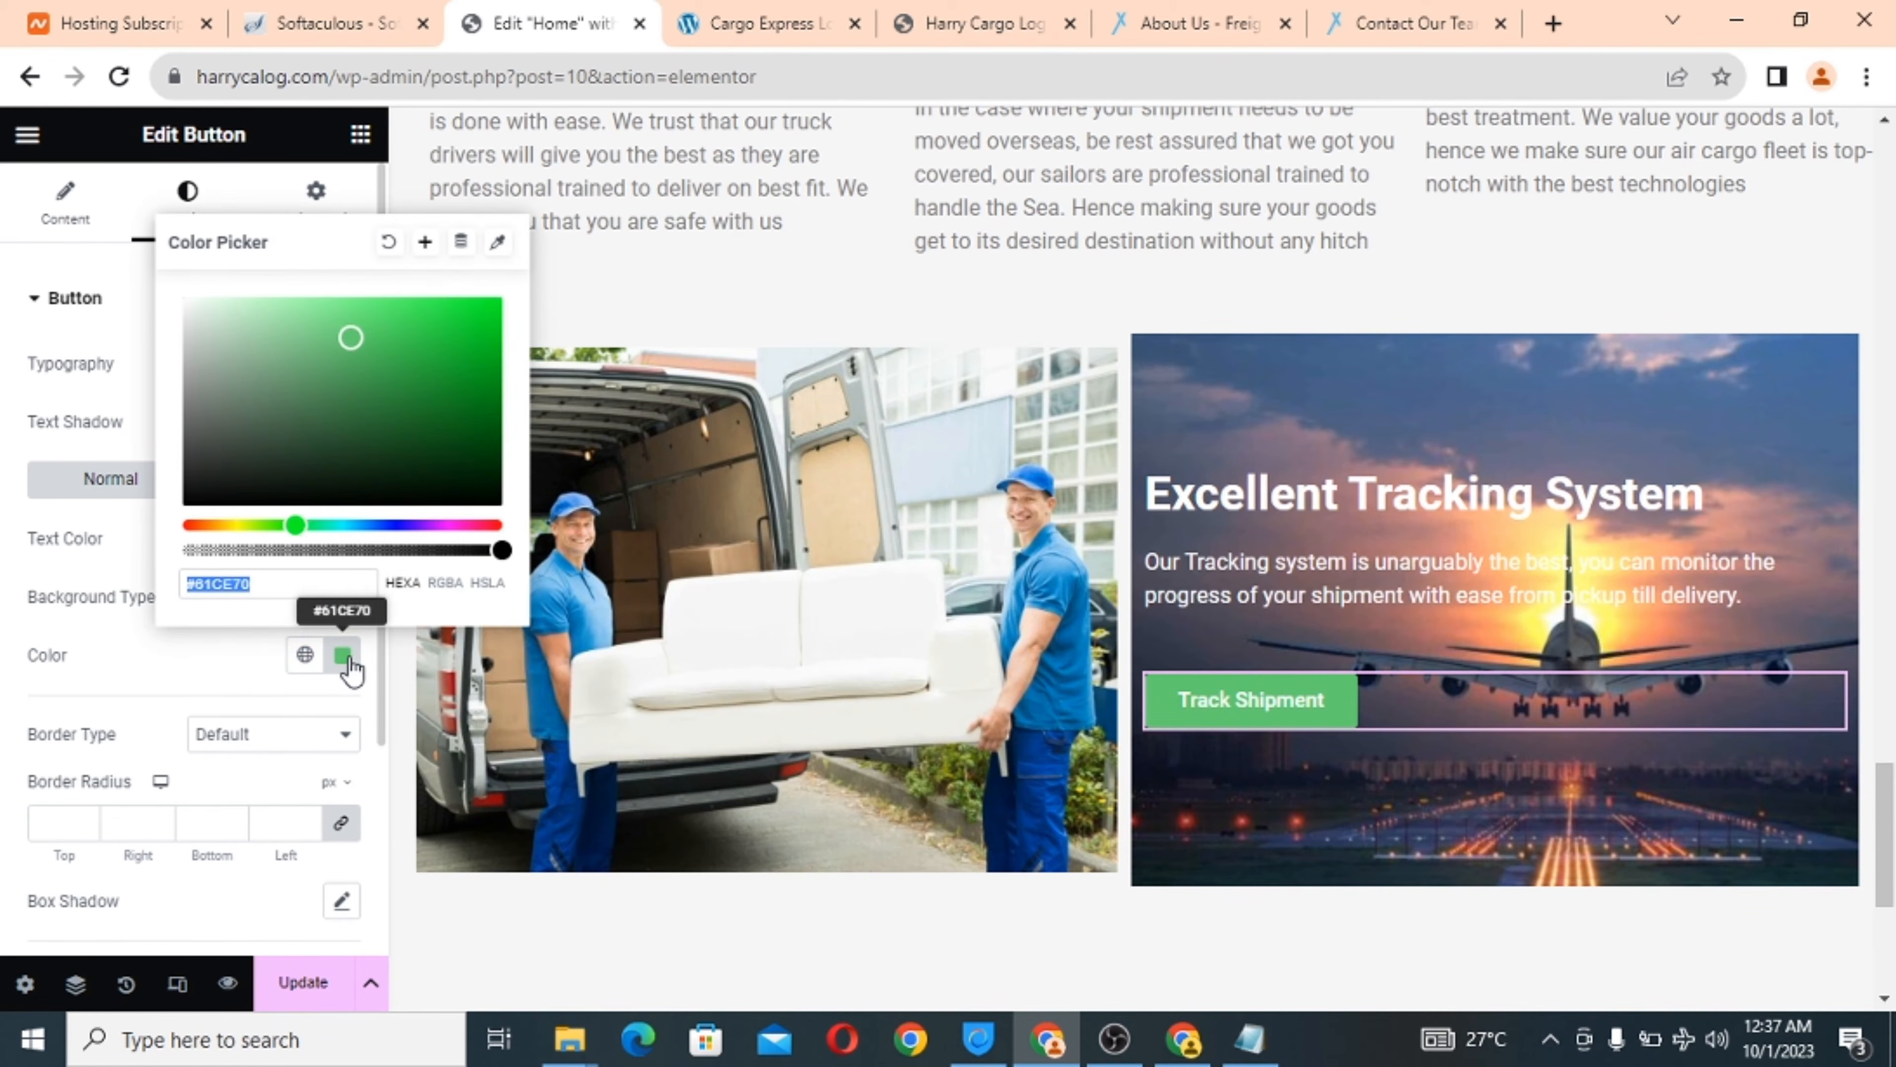
{"action": "left_click_drag", "start_coordinate": [304, 525], "coordinate": [156, 532]}
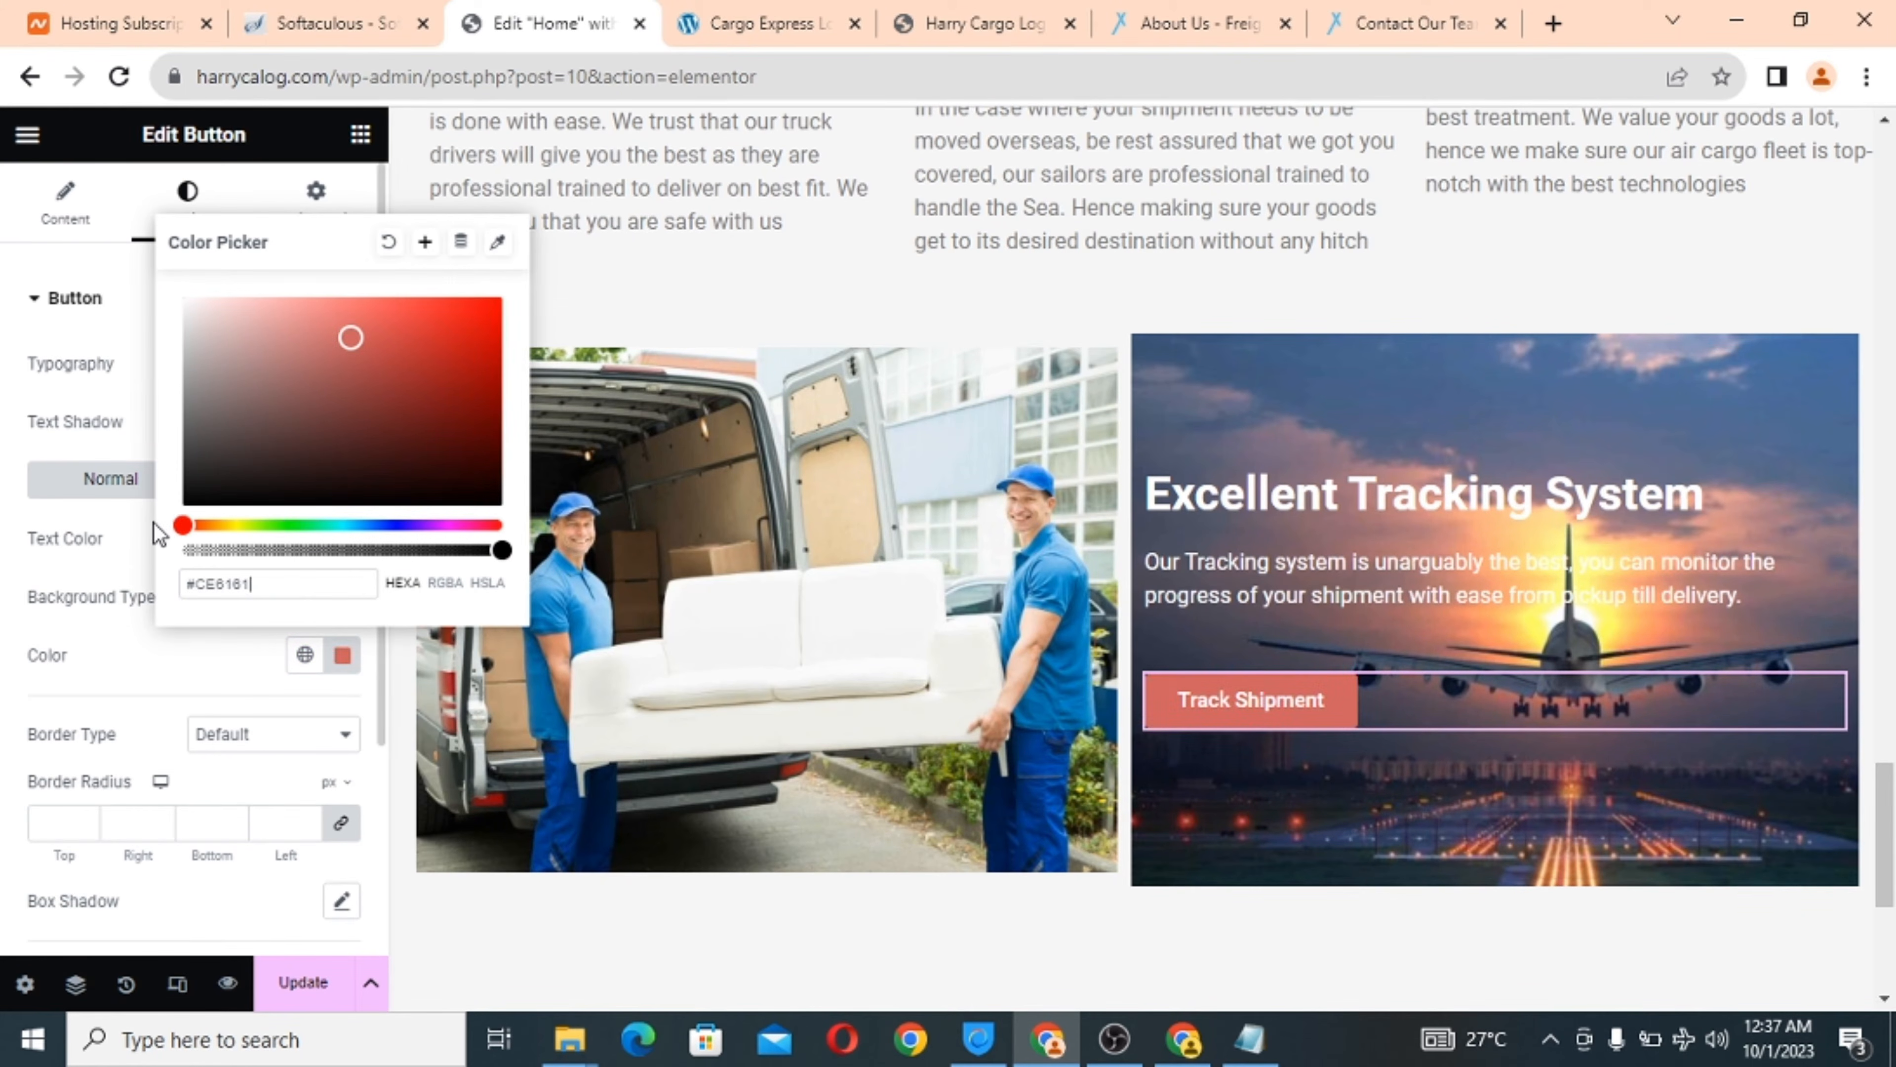
{"action": "left_click", "coordinate": [360, 343]}
{"action": "left_click_drag", "start_coordinate": [391, 329], "coordinate": [428, 320]}
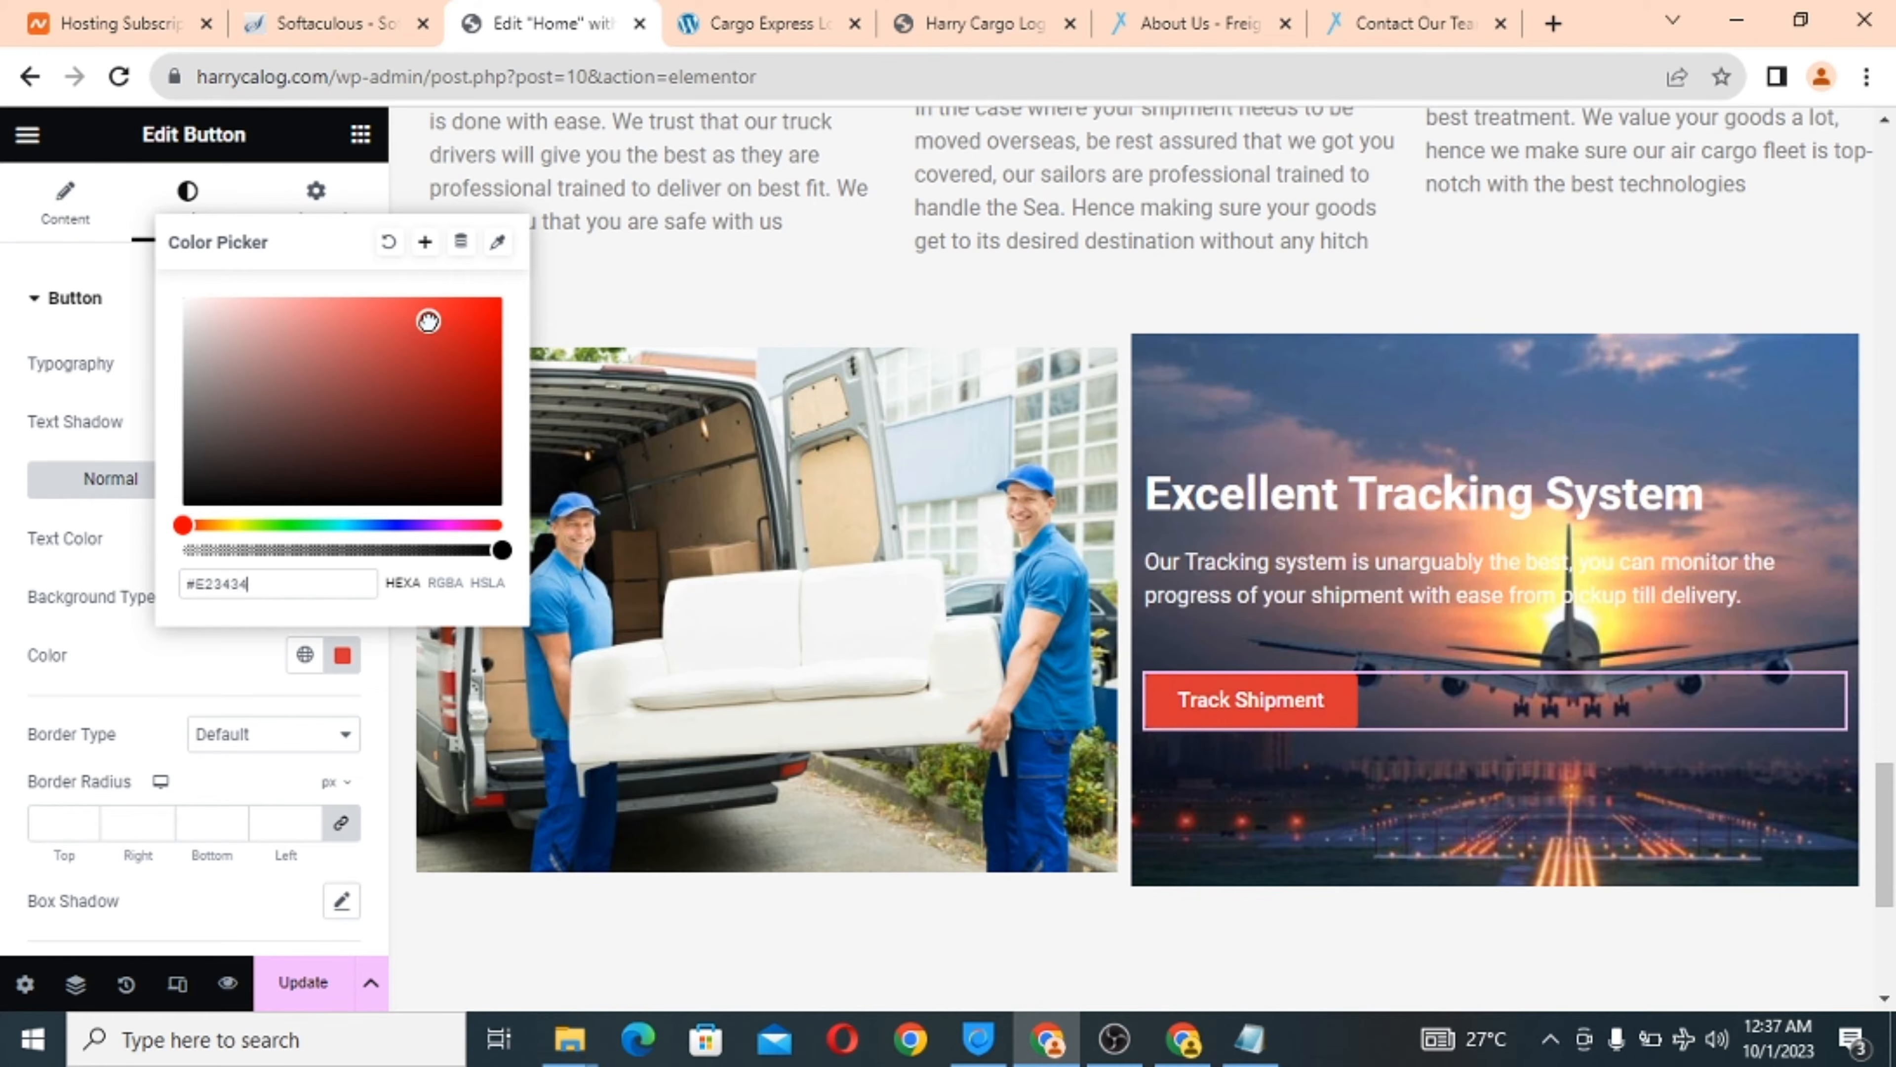
{"action": "left_click", "coordinate": [1341, 396]}
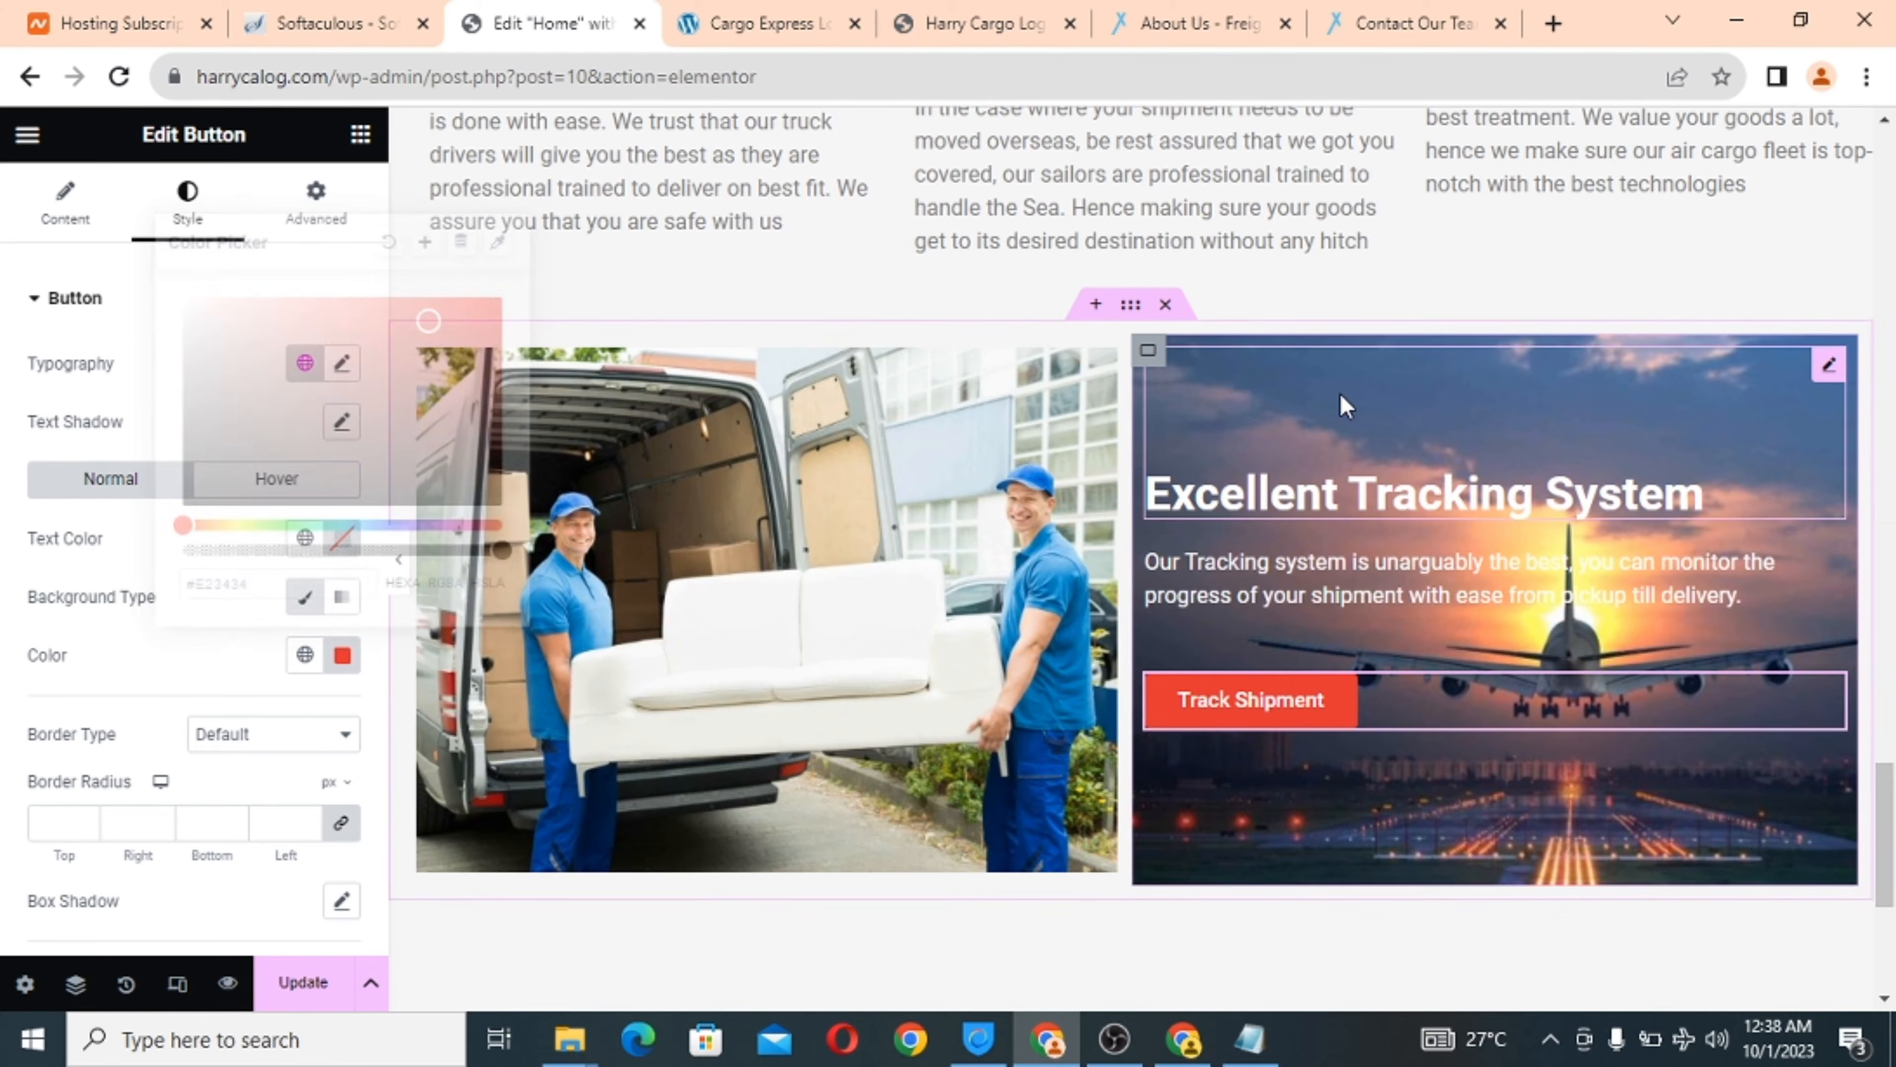
{"action": "left_click", "coordinate": [716, 22]}
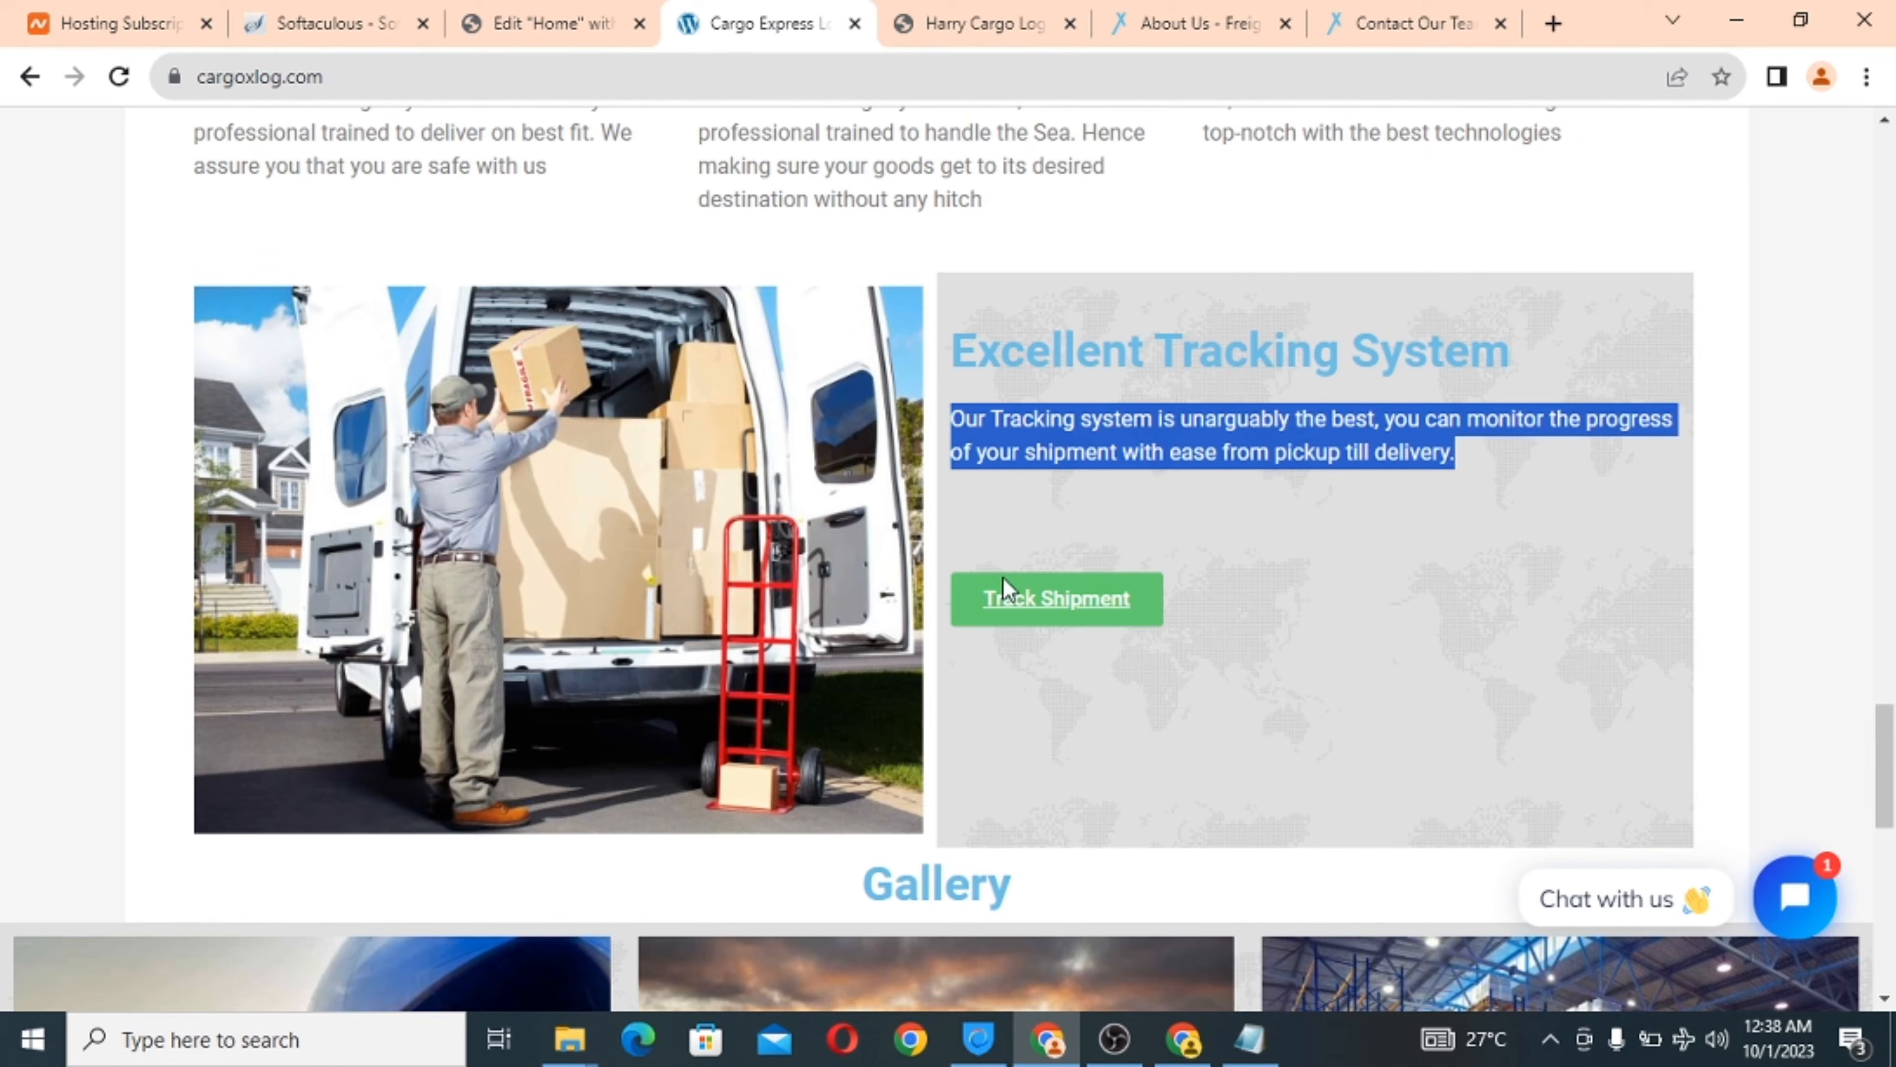
Scroll through the live Cargo Express site to review its Gallery section.
{"action": "left_click", "coordinate": [552, 22]}
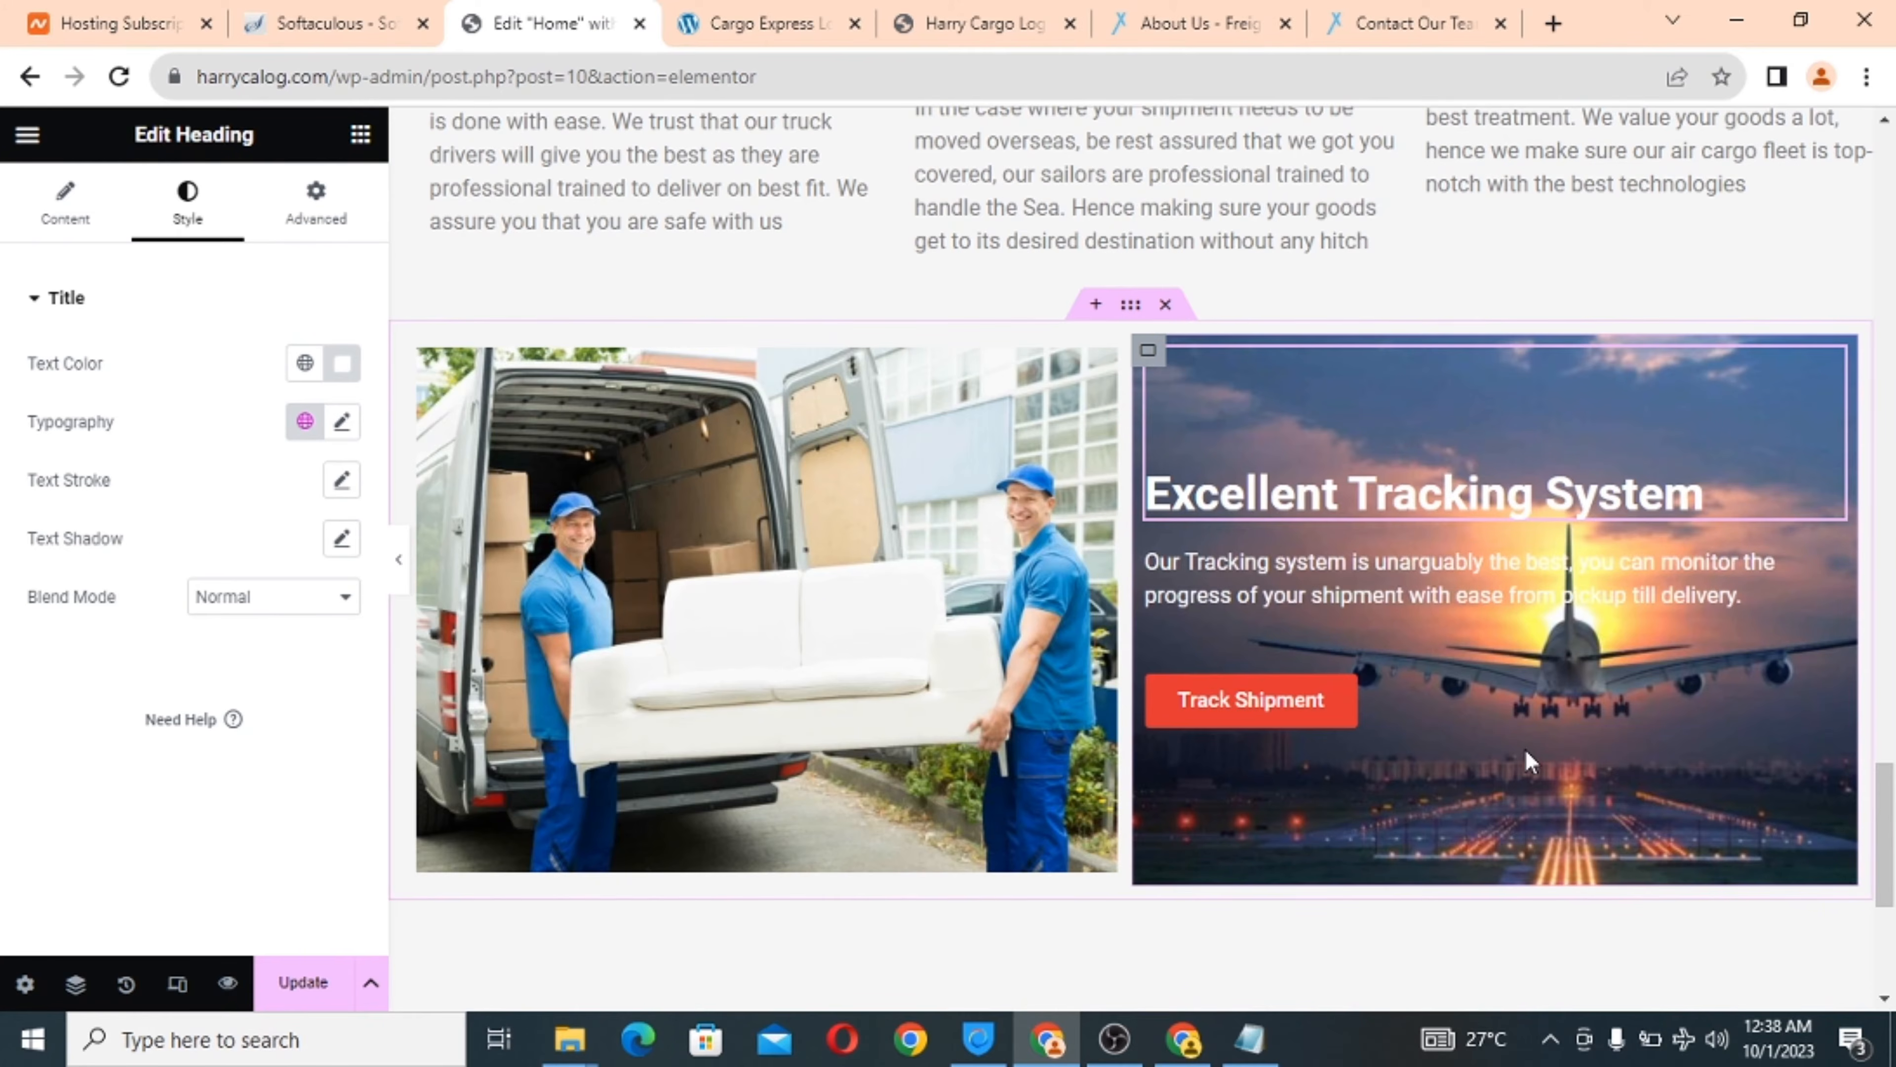
{"action": "scroll", "coordinate": [1525, 751], "scroll_direction": "down", "scroll_amount": 3}
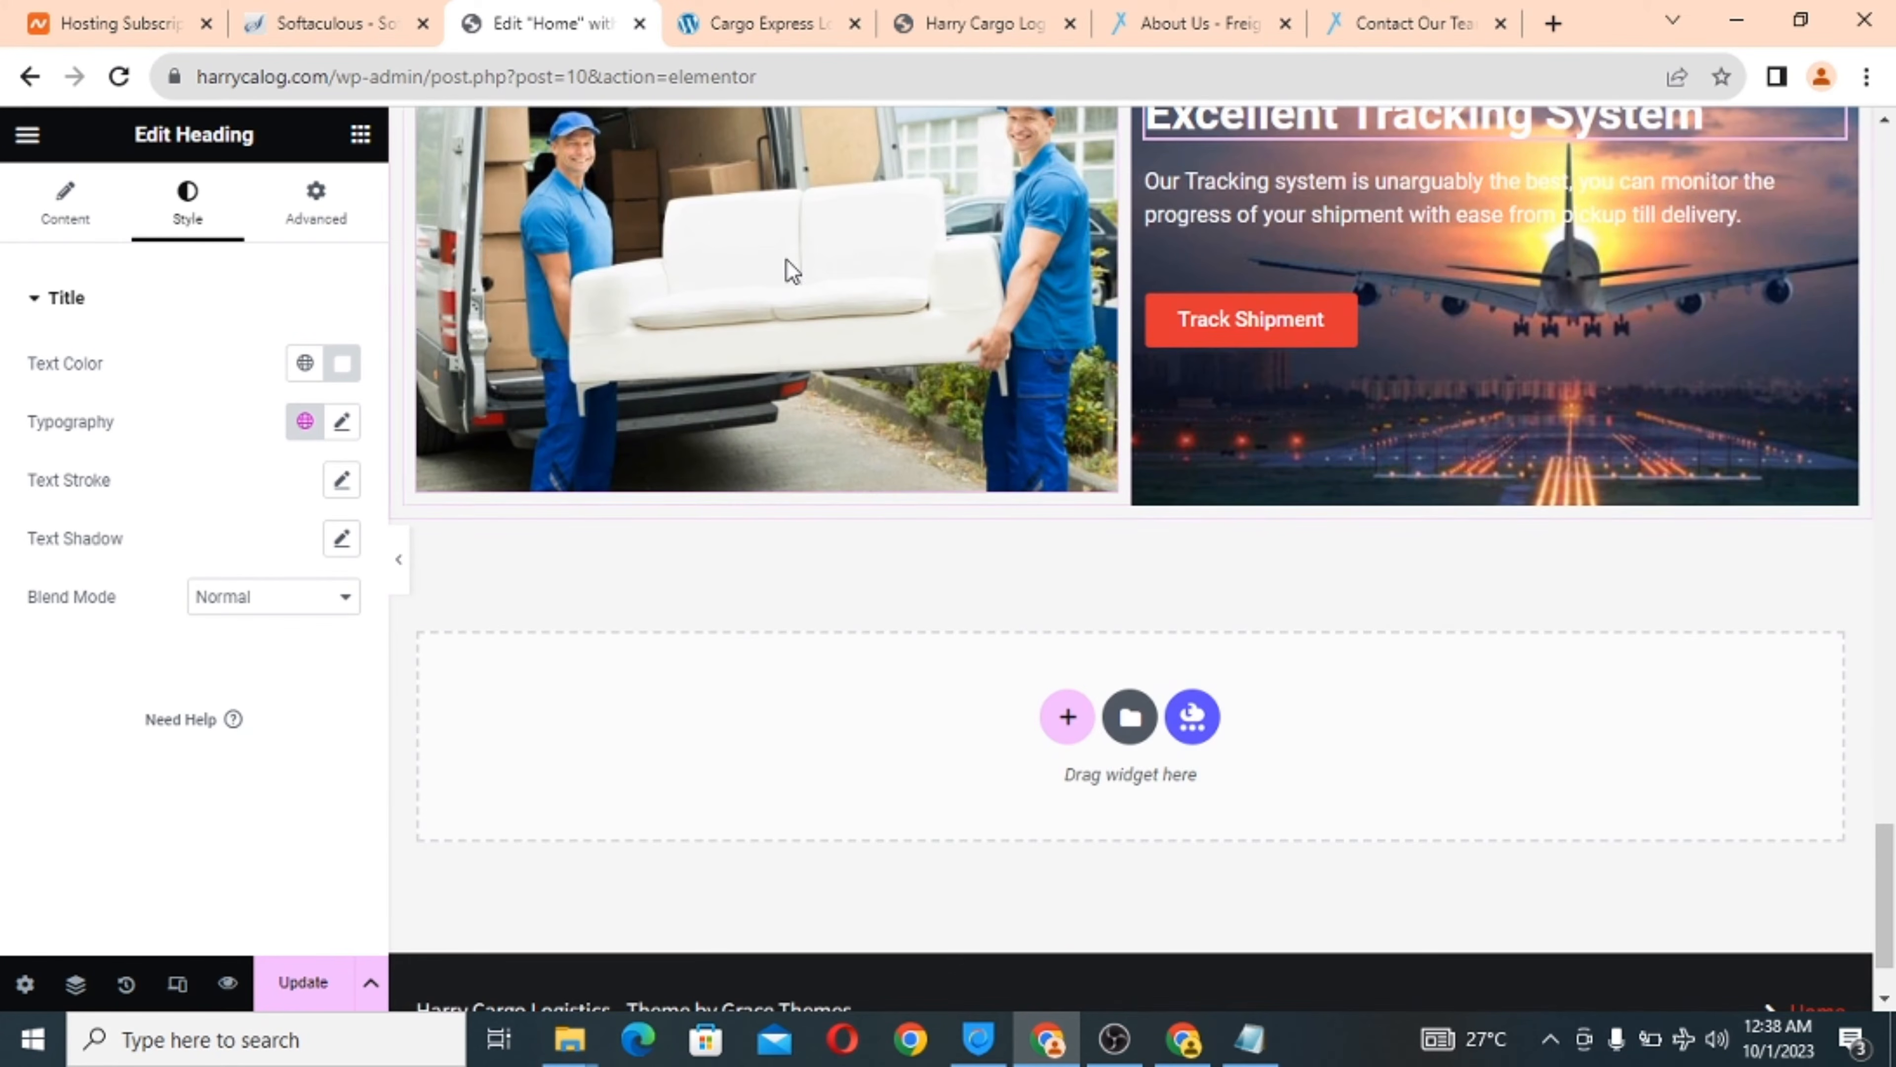
{"action": "left_click", "coordinate": [749, 22]}
{"action": "scroll", "coordinate": [1018, 608], "scroll_direction": "down", "scroll_amount": 8}
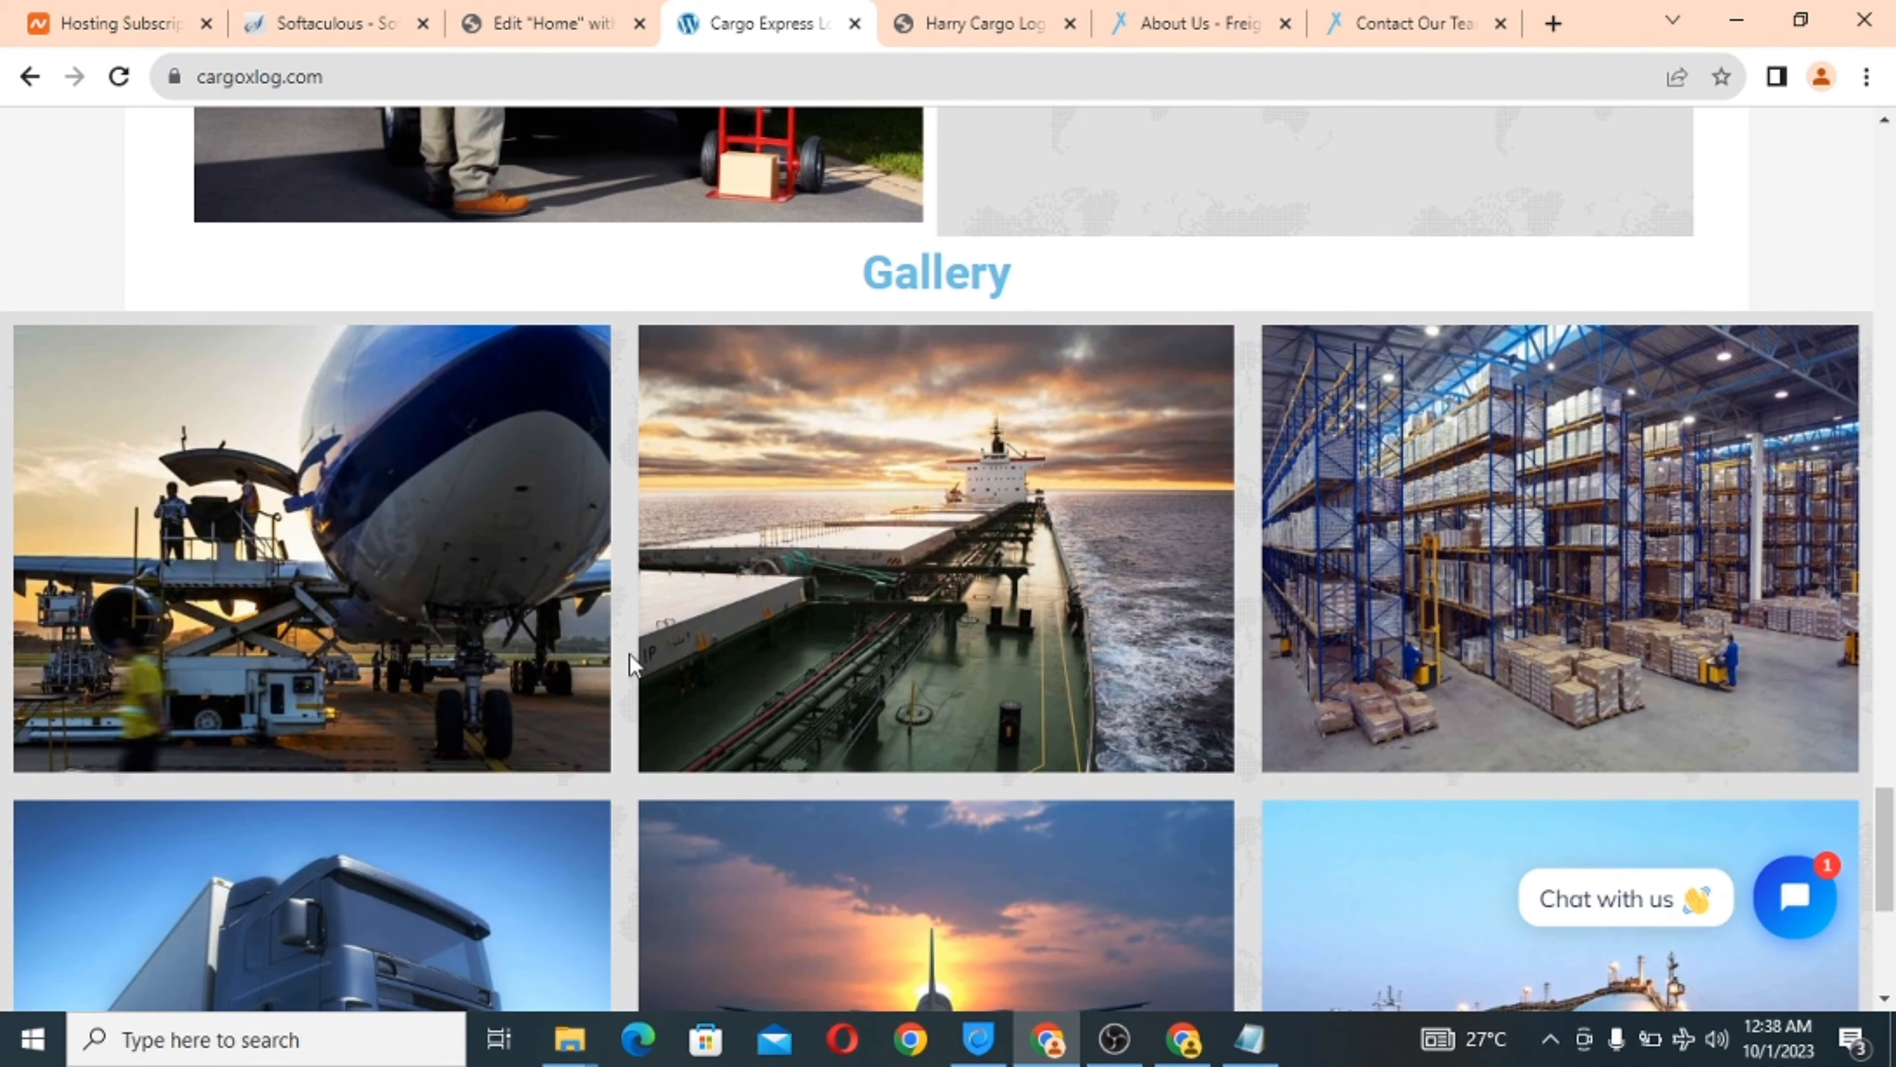
{"action": "scroll", "coordinate": [1001, 762], "scroll_direction": "down", "scroll_amount": 7}
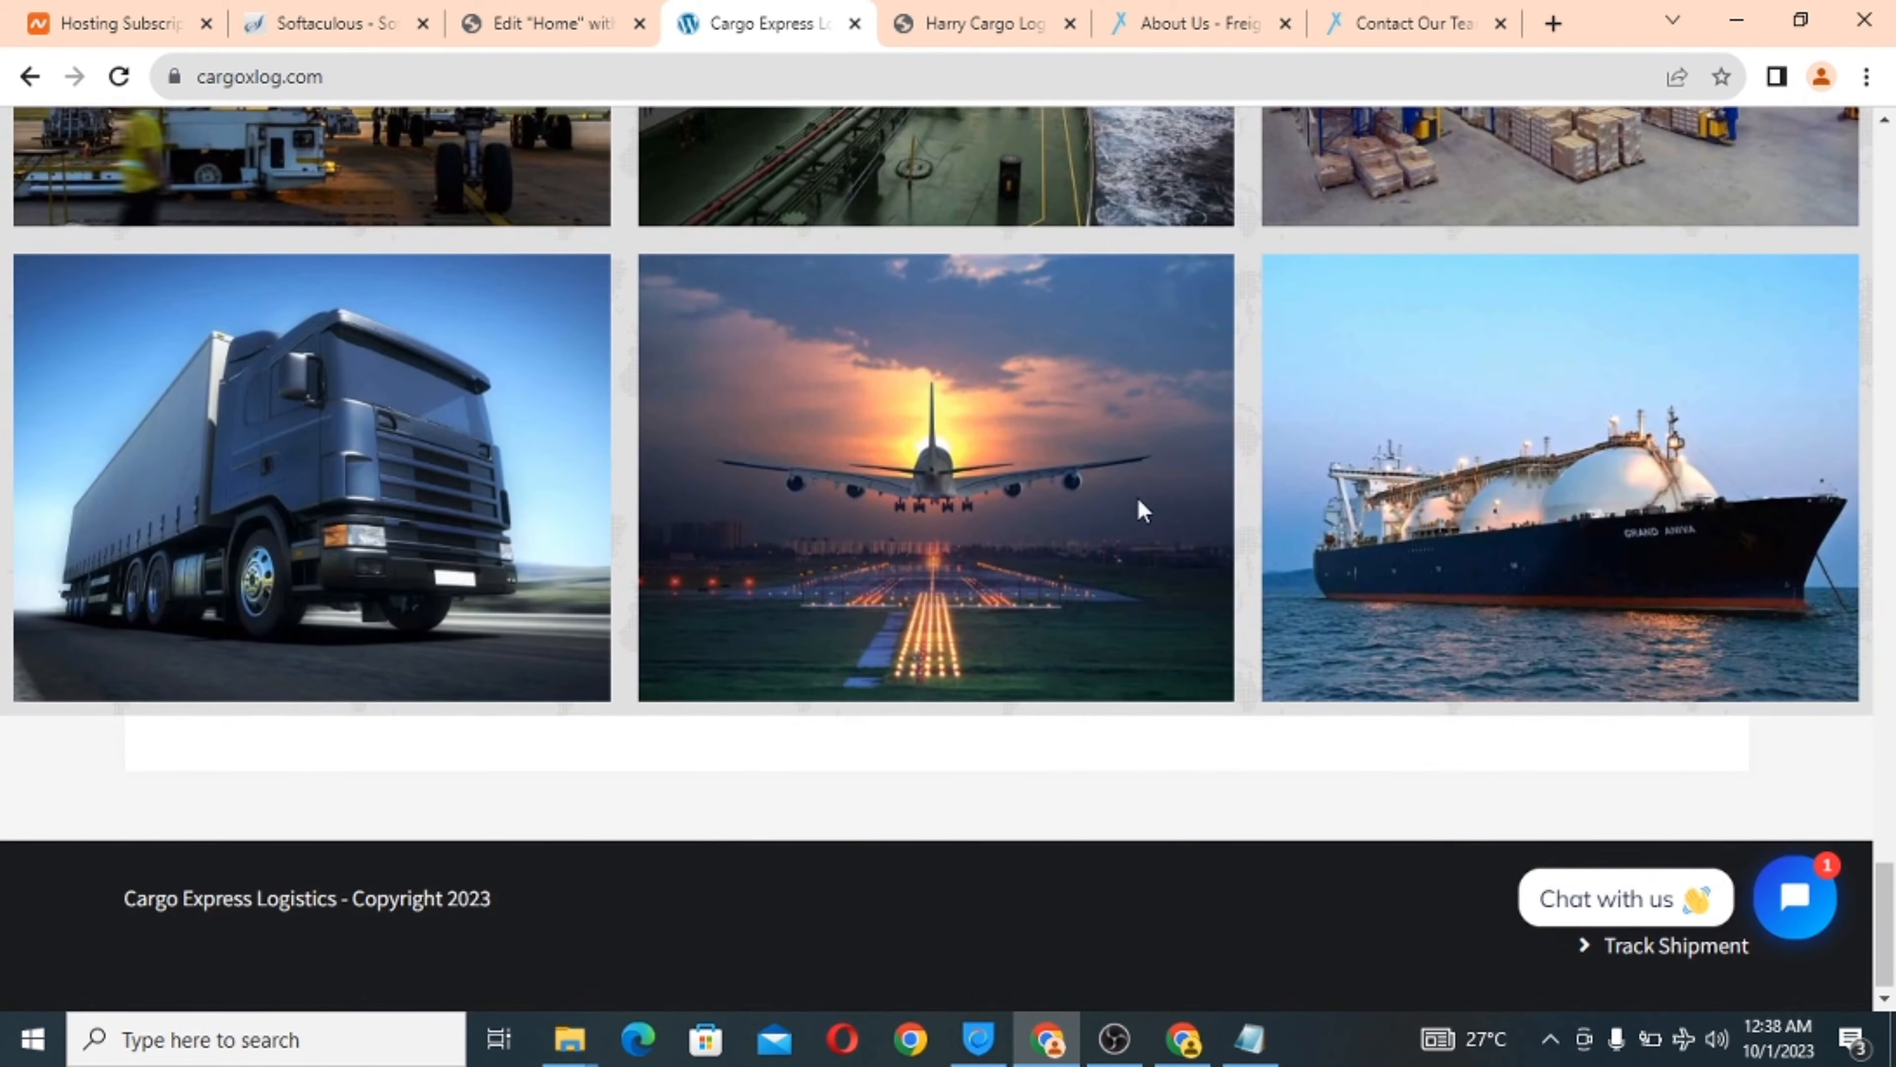
{"action": "scroll", "coordinate": [457, 363], "scroll_direction": "up", "scroll_amount": 8}
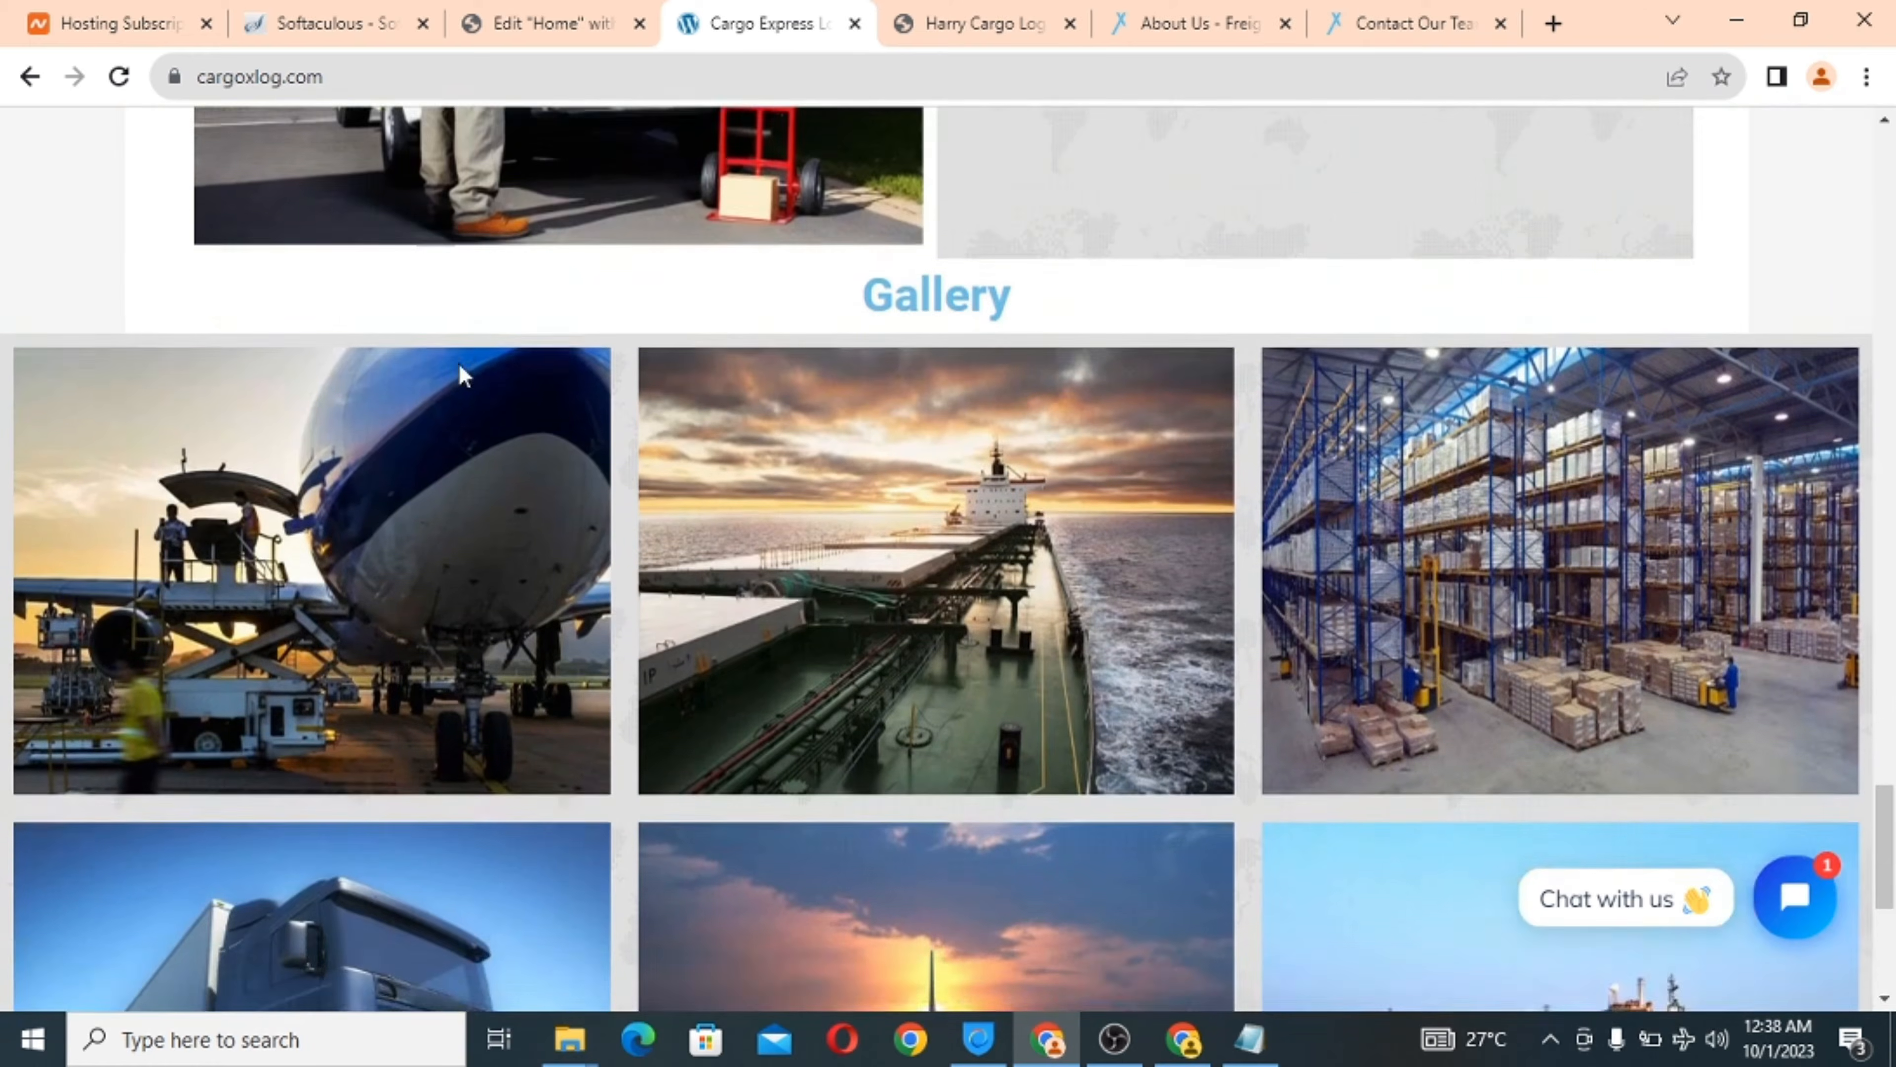
{"action": "scroll", "coordinate": [459, 365], "scroll_direction": "down", "scroll_amount": 6}
{"action": "left_click", "coordinate": [484, 19]}
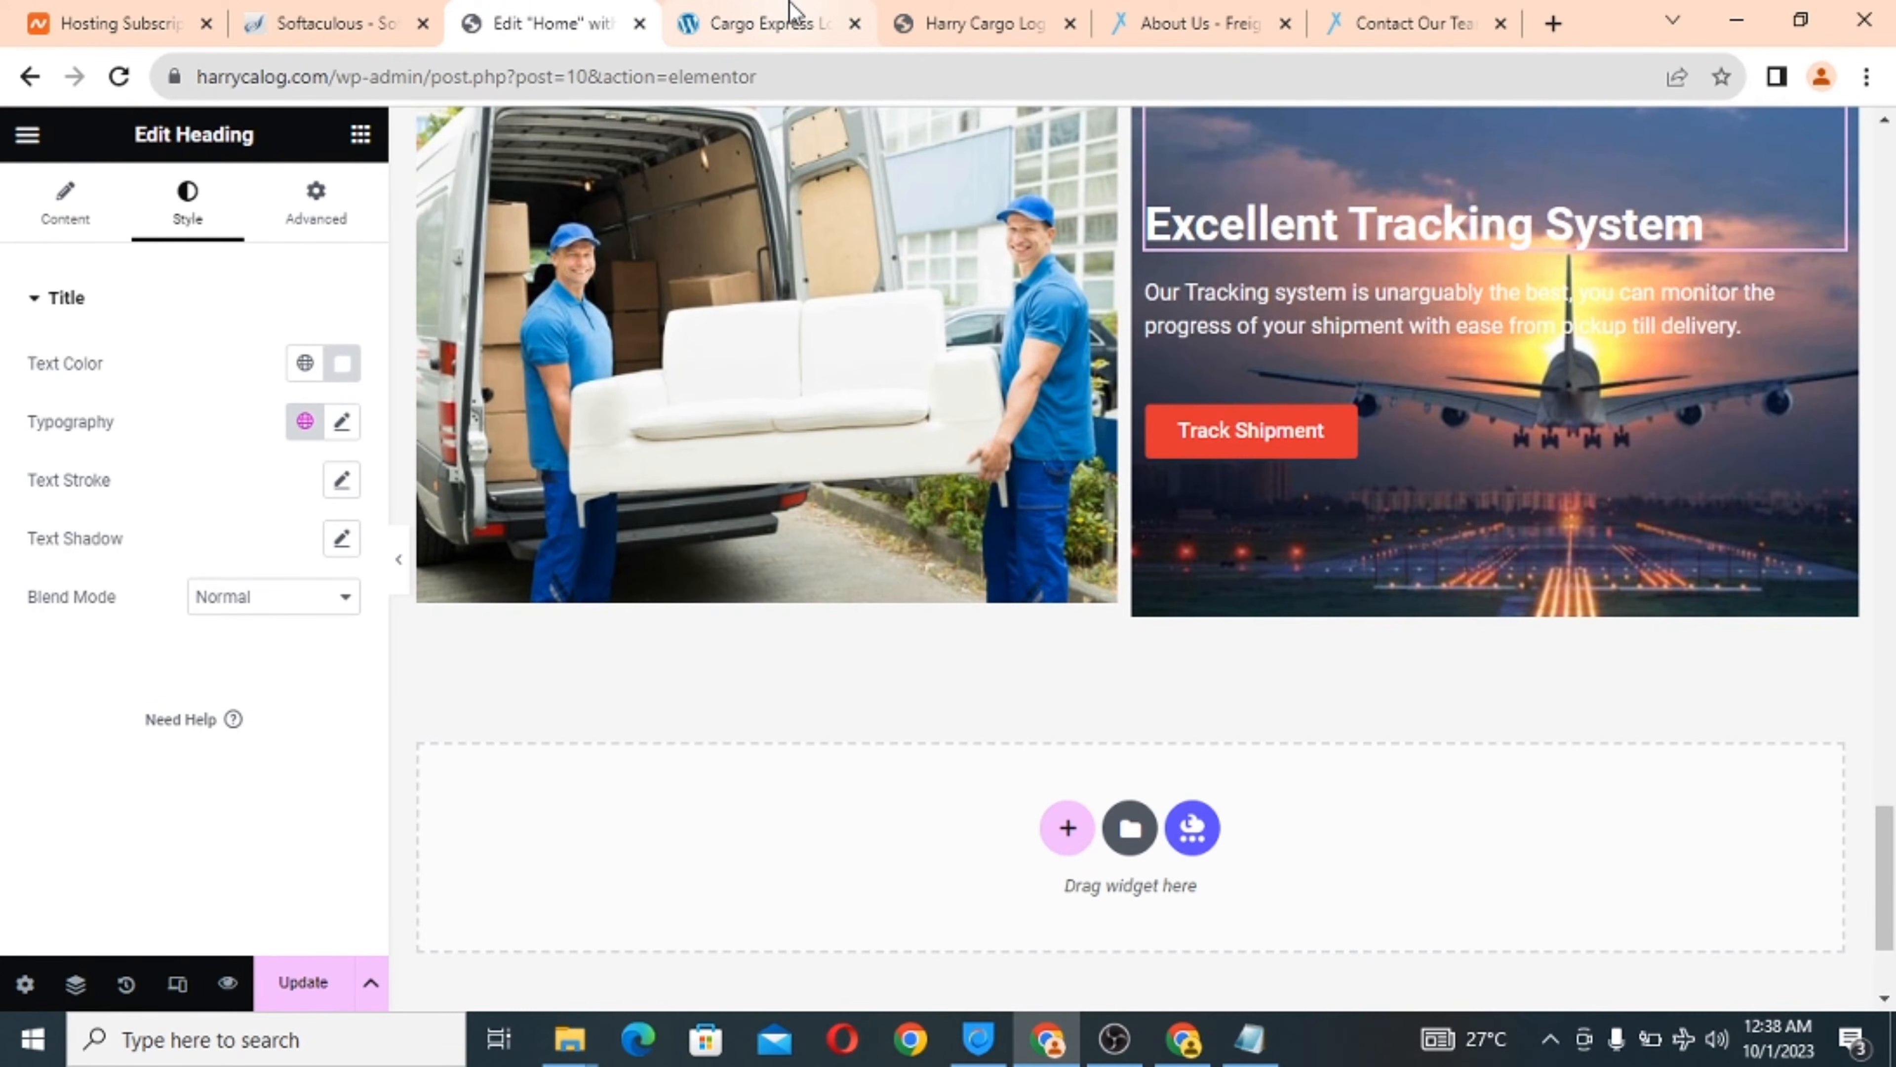
{"action": "left_click", "coordinate": [796, 17]}
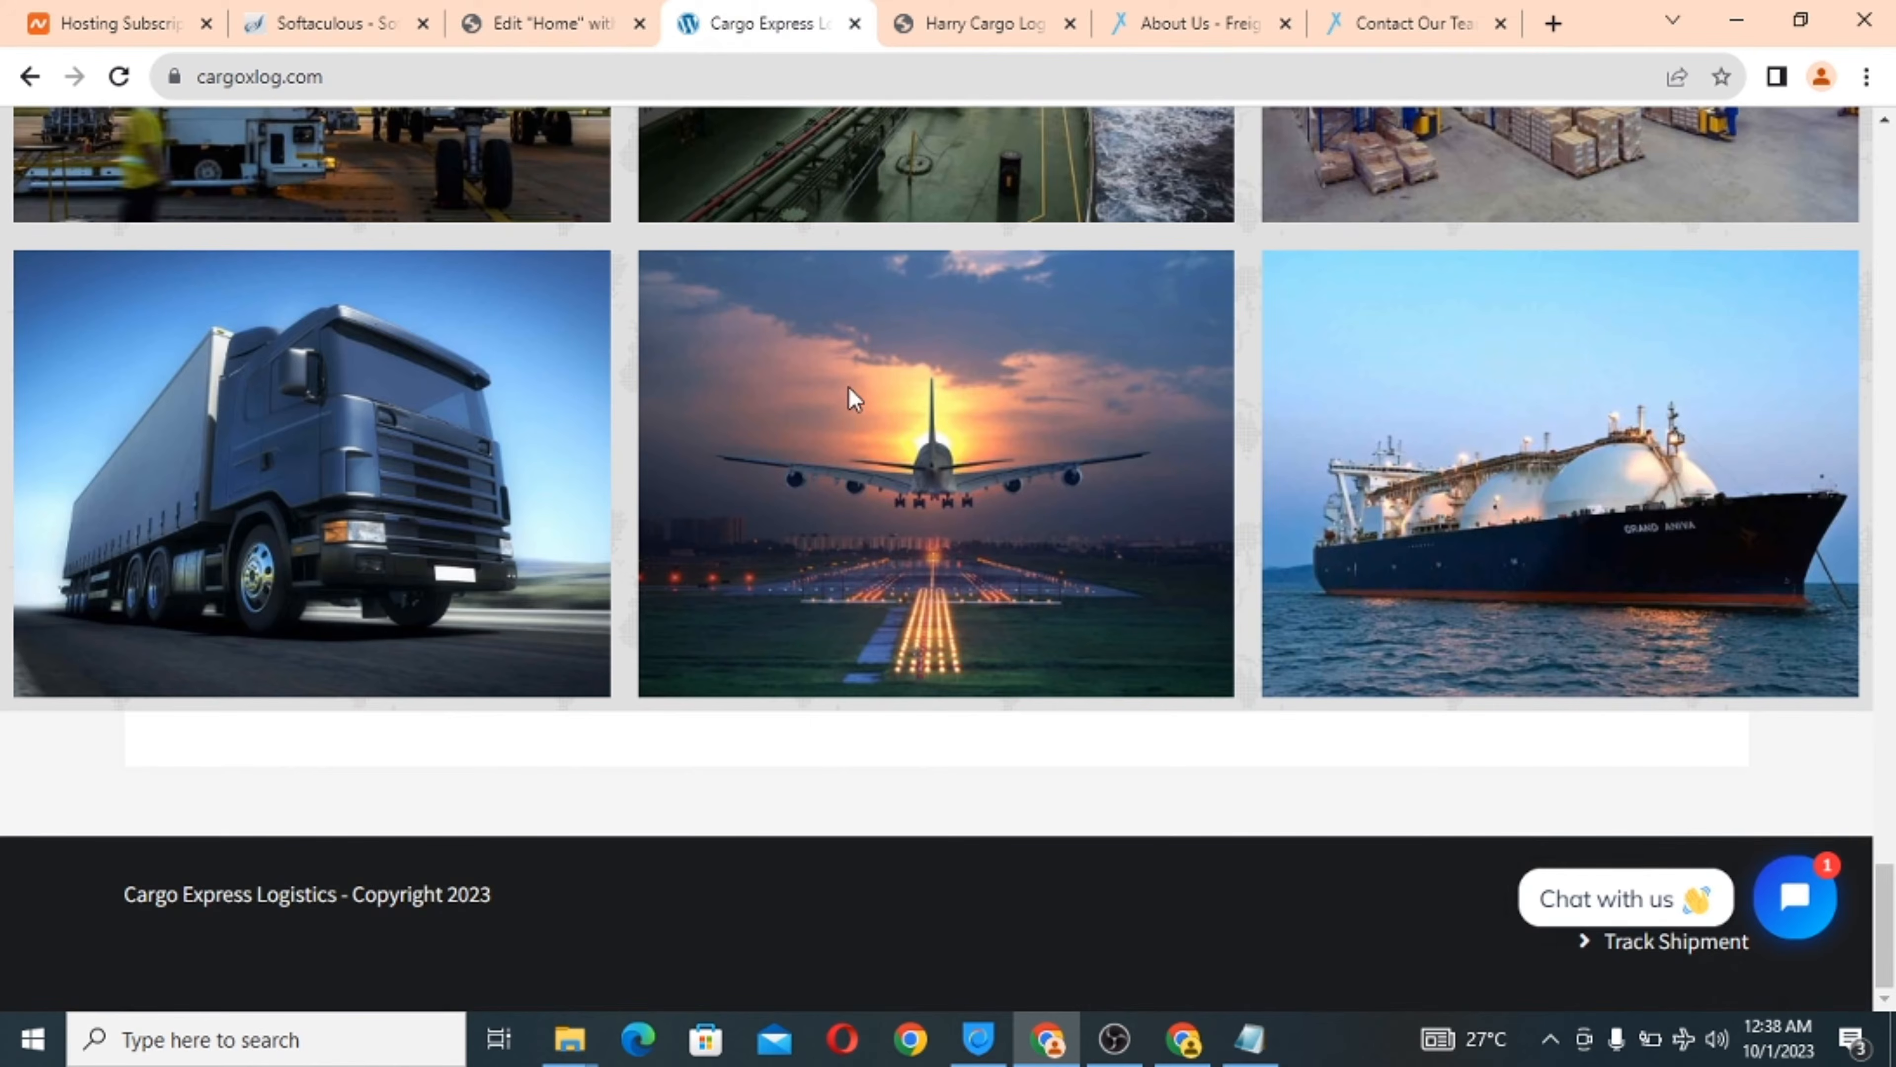
{"action": "scroll", "coordinate": [849, 389], "scroll_direction": "up", "scroll_amount": 3}
{"action": "scroll", "coordinate": [849, 390], "scroll_direction": "up", "scroll_amount": 4}
{"action": "scroll", "coordinate": [848, 390], "scroll_direction": "down", "scroll_amount": 1}
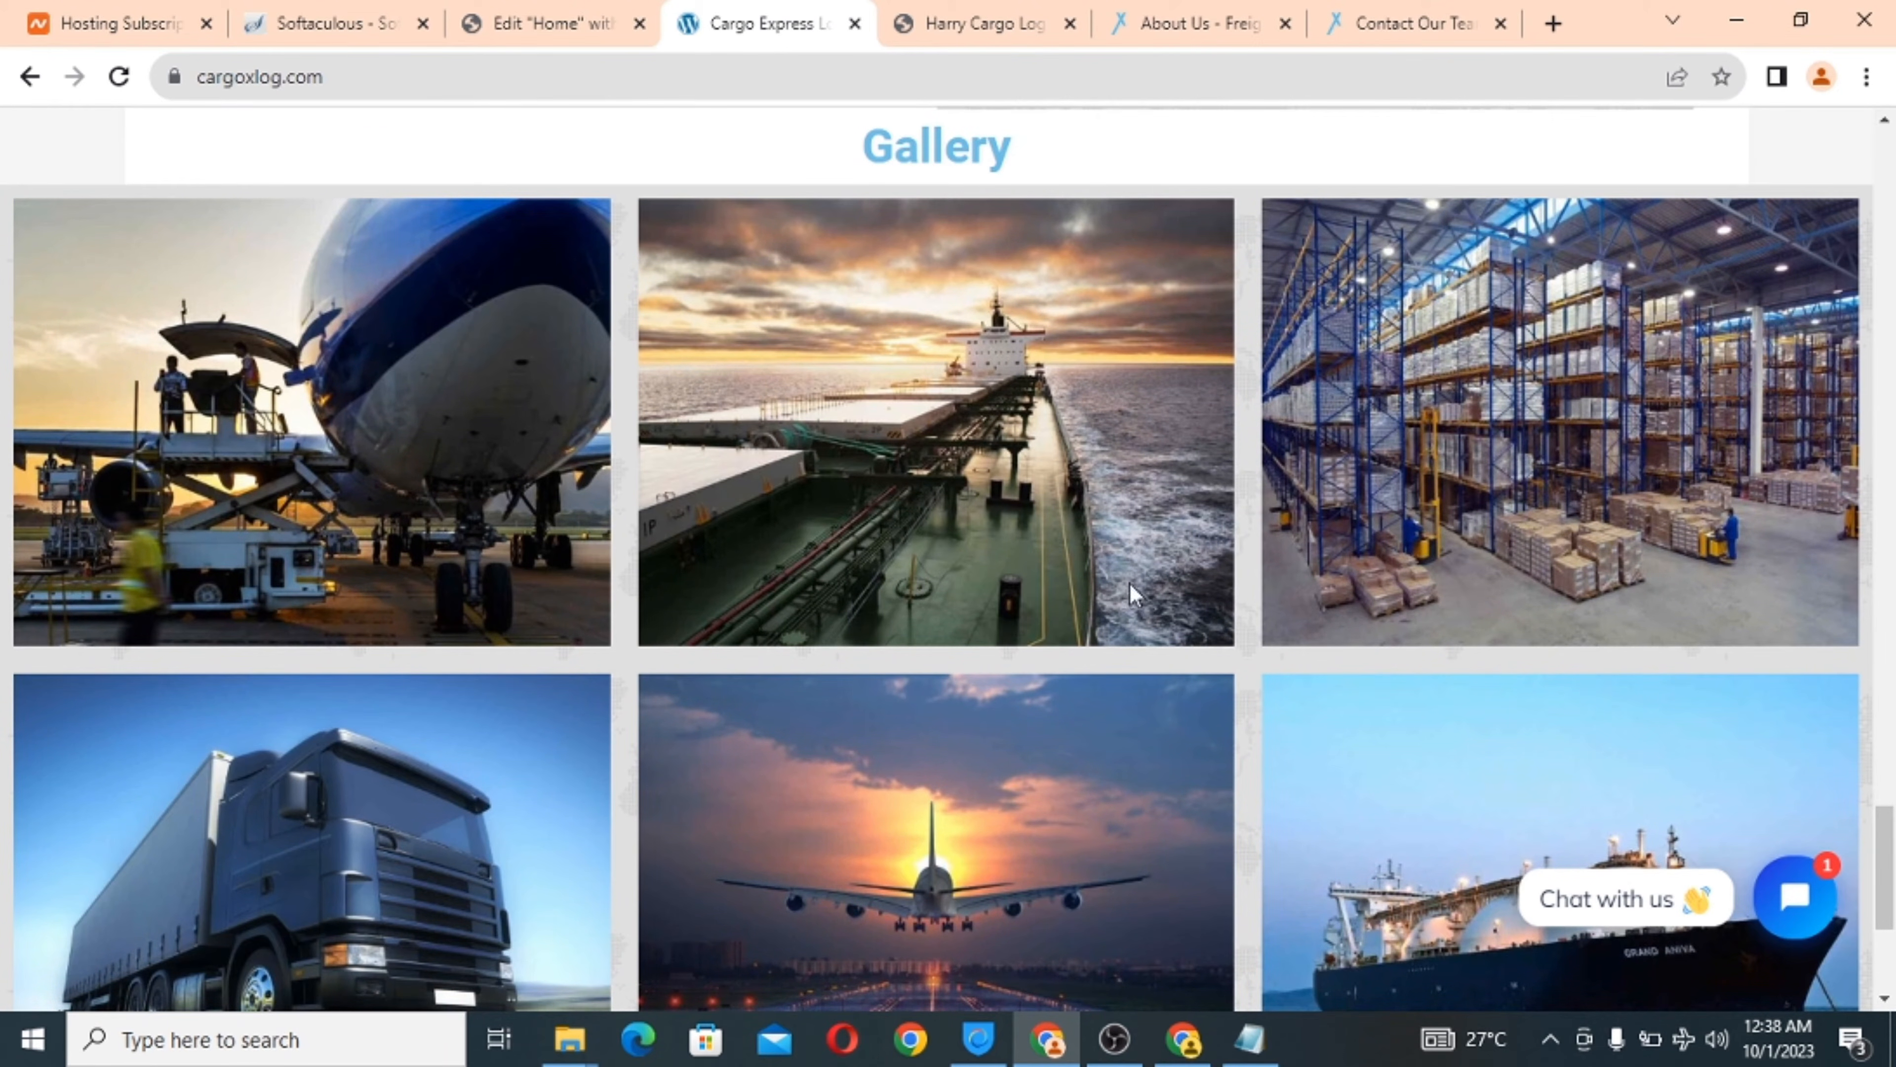
{"action": "scroll", "coordinate": [1329, 754], "scroll_direction": "down", "scroll_amount": 5}
{"action": "scroll", "coordinate": [1329, 754], "scroll_direction": "up", "scroll_amount": 3}
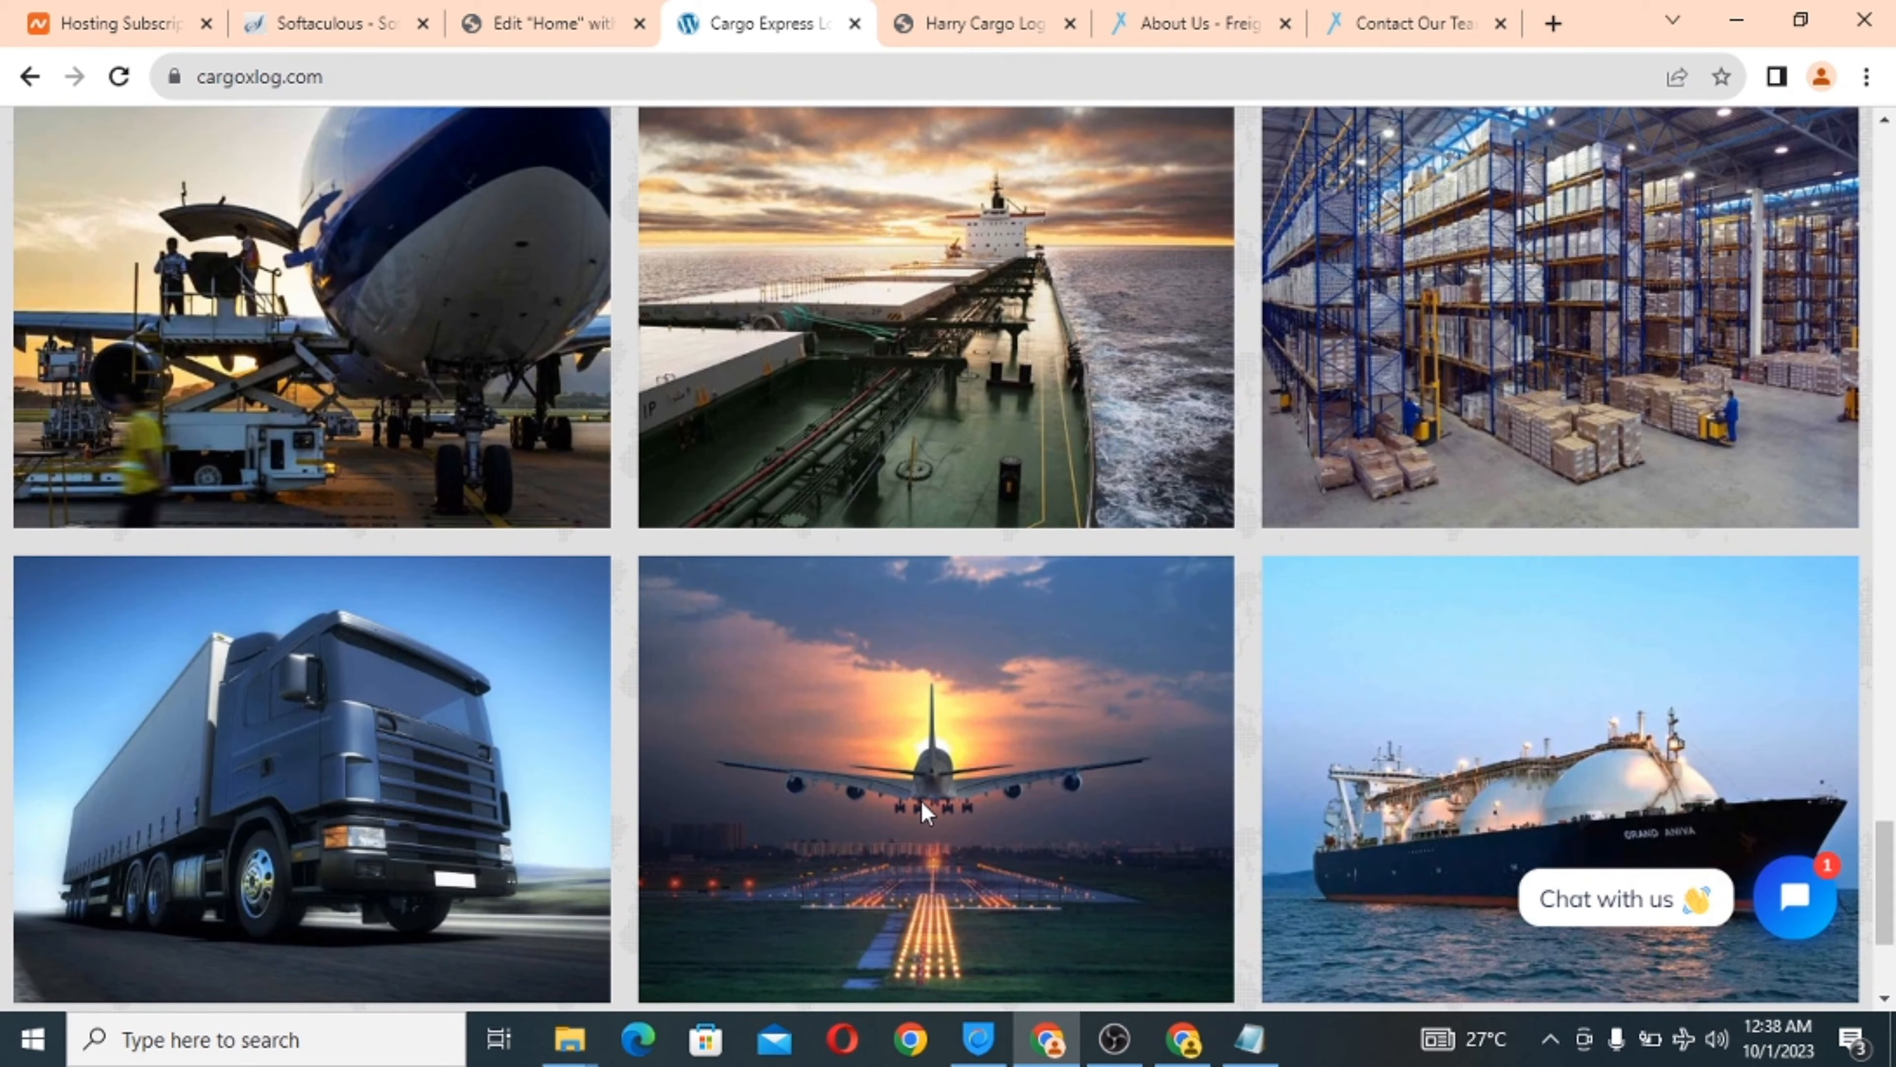
{"action": "scroll", "coordinate": [889, 626], "scroll_direction": "up", "scroll_amount": 3}
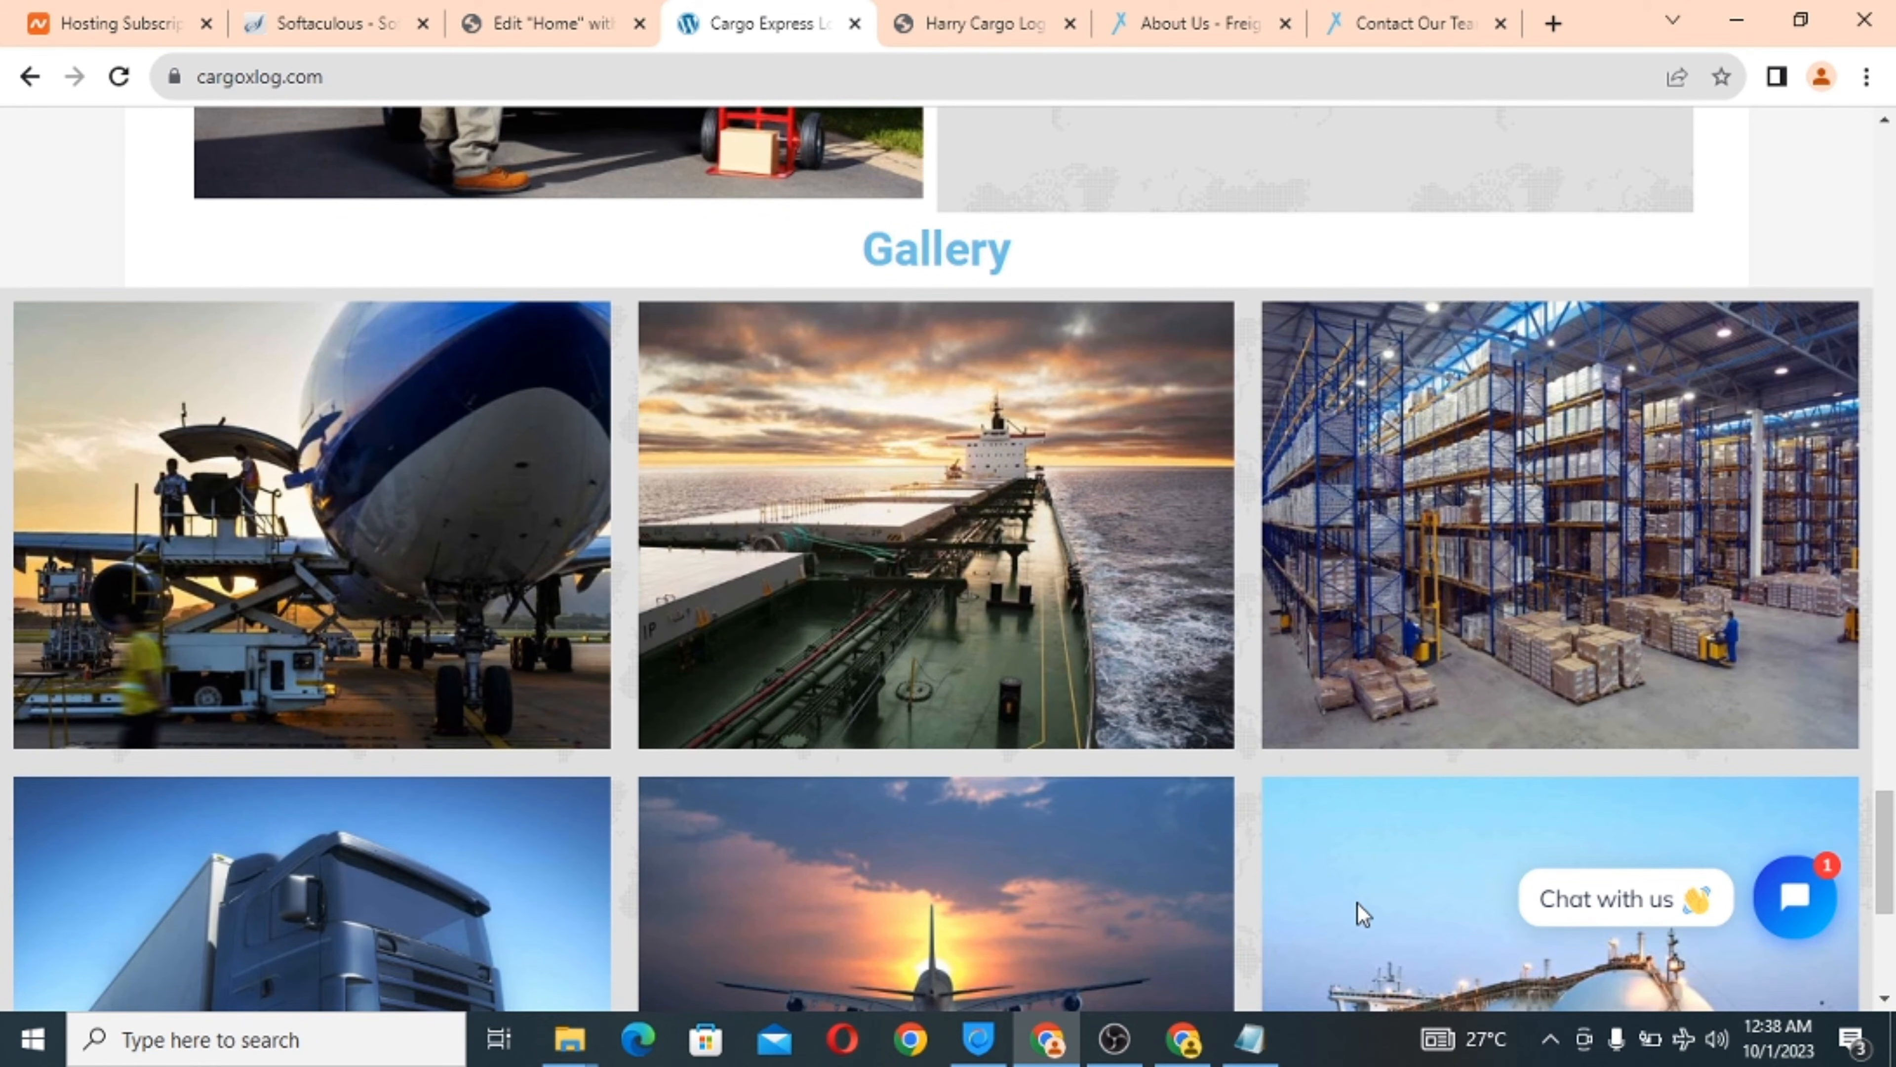
{"action": "scroll", "coordinate": [1363, 912], "scroll_direction": "down", "scroll_amount": 1}
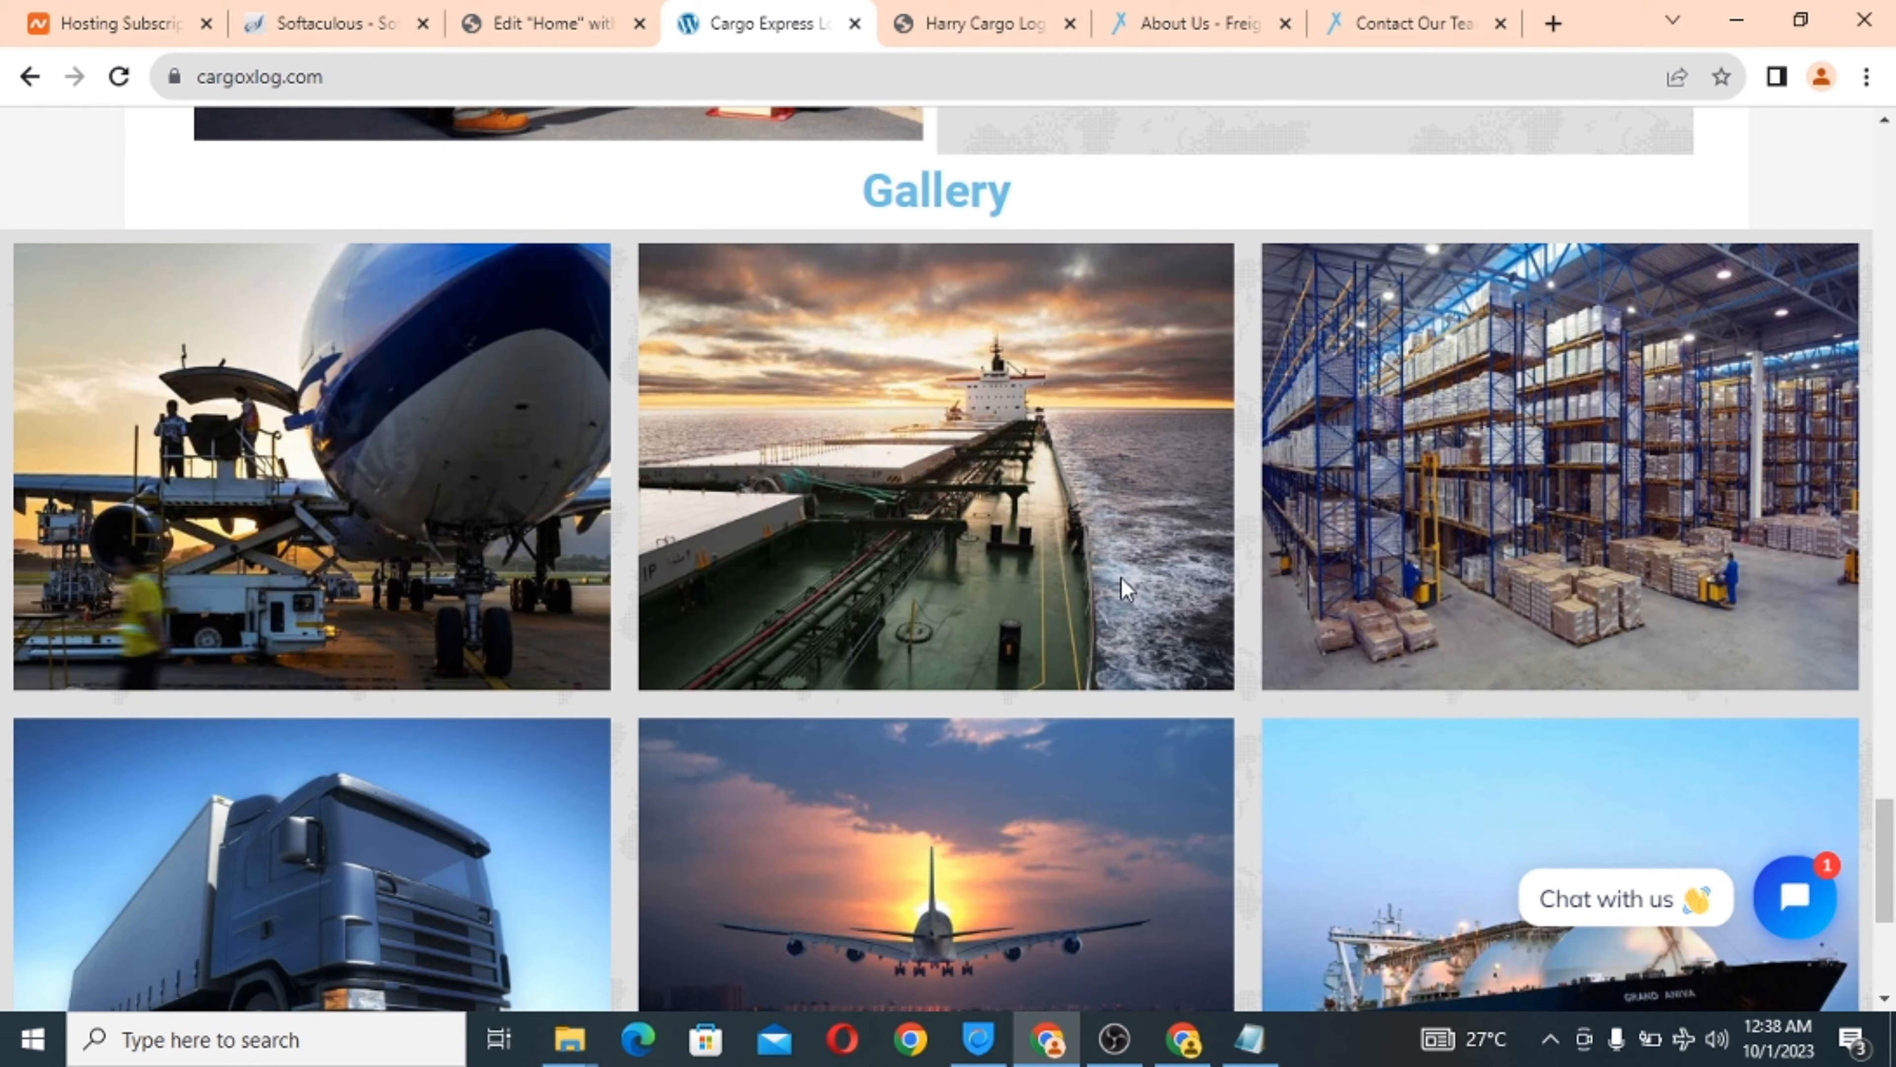
{"action": "scroll", "coordinate": [1121, 576], "scroll_direction": "down", "scroll_amount": 1}
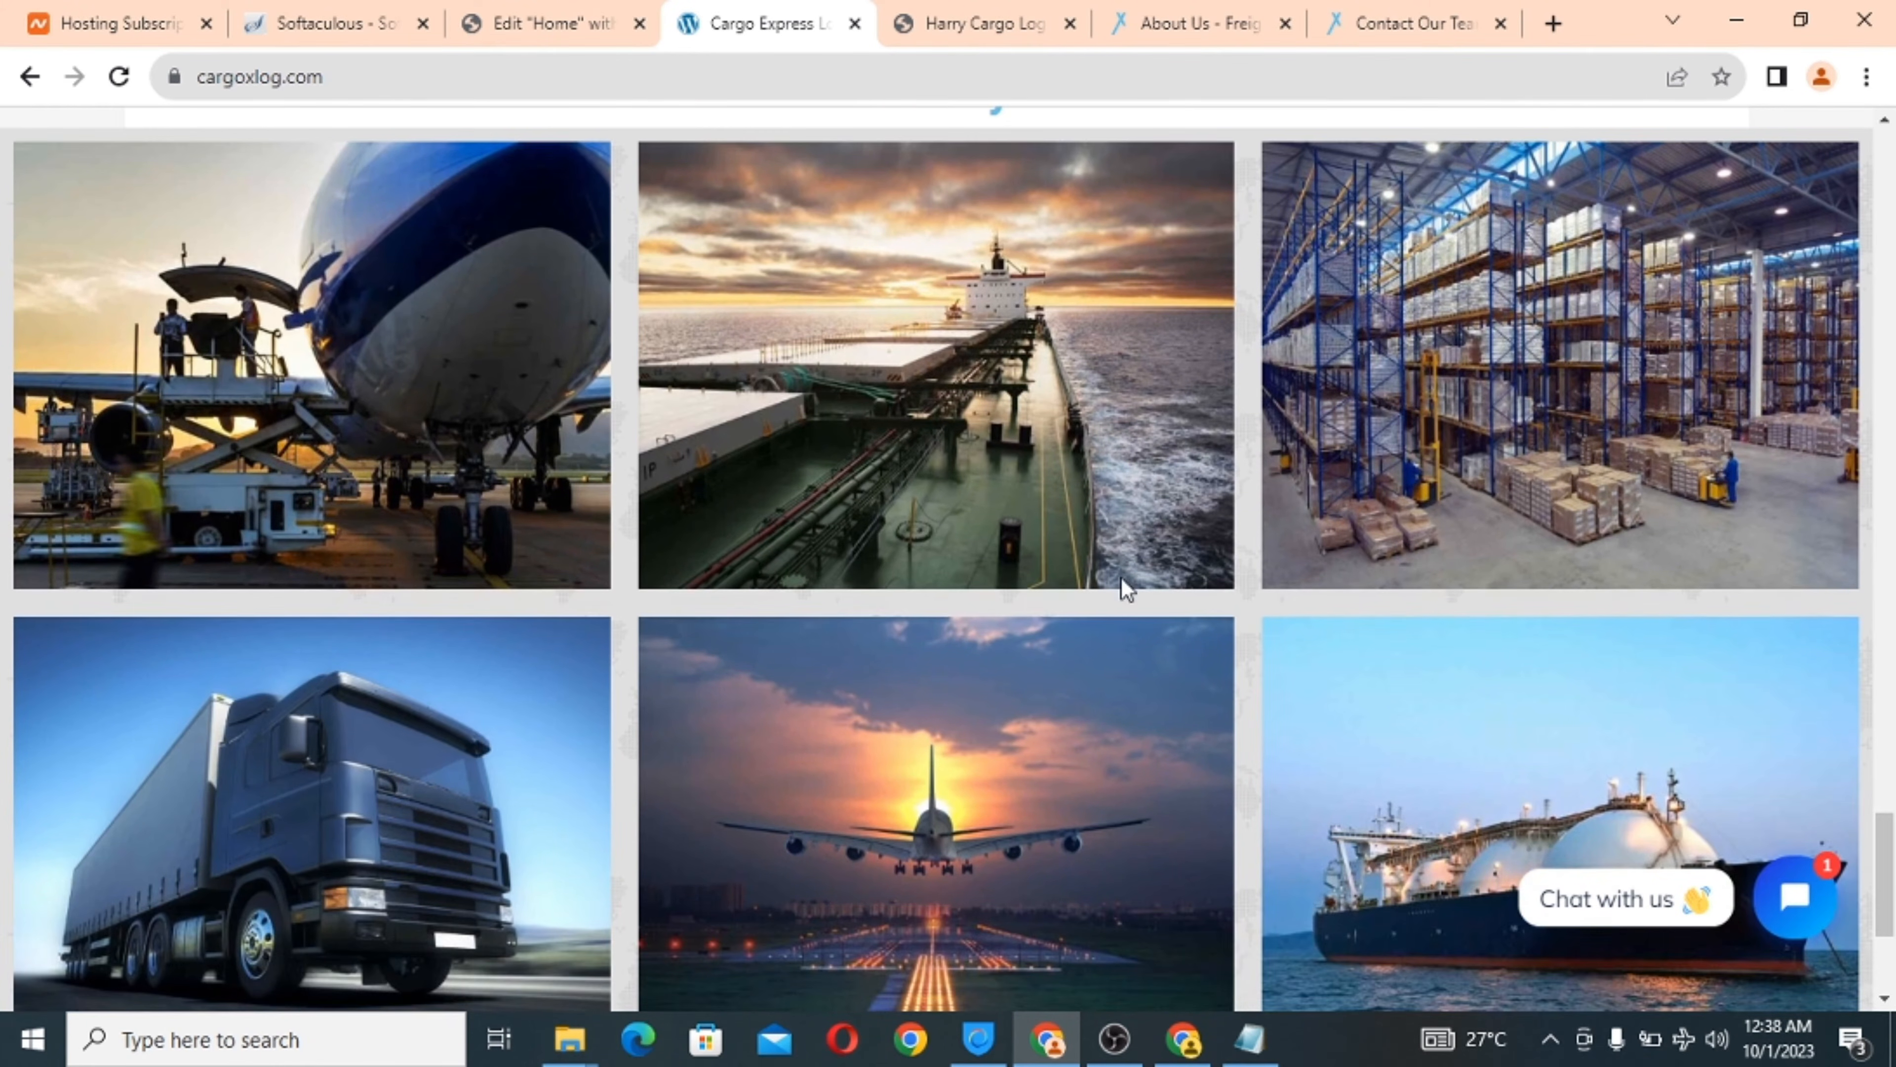
Back in the editor, add a new section below the tracking block.
{"action": "left_click", "coordinate": [485, 11]}
{"action": "scroll", "coordinate": [990, 620], "scroll_direction": "down", "scroll_amount": 1}
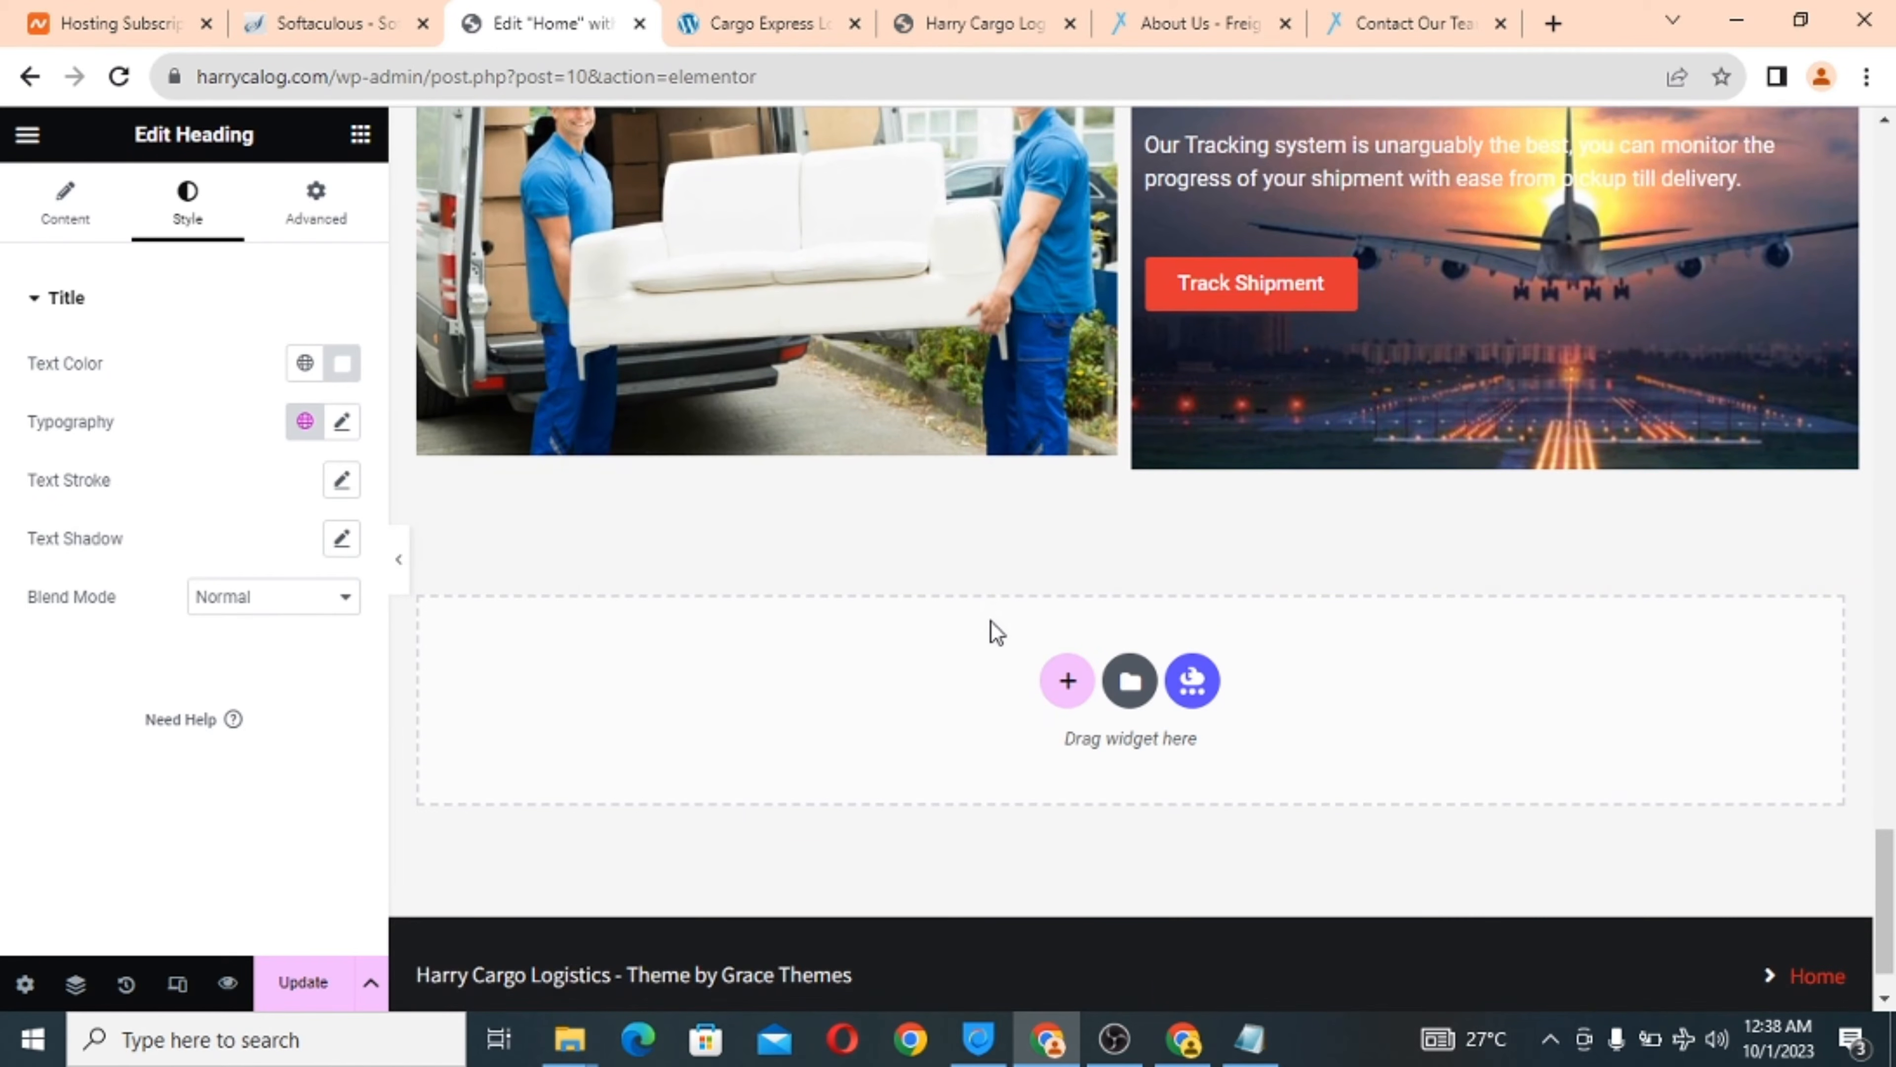
{"action": "left_click", "coordinate": [1066, 681]}
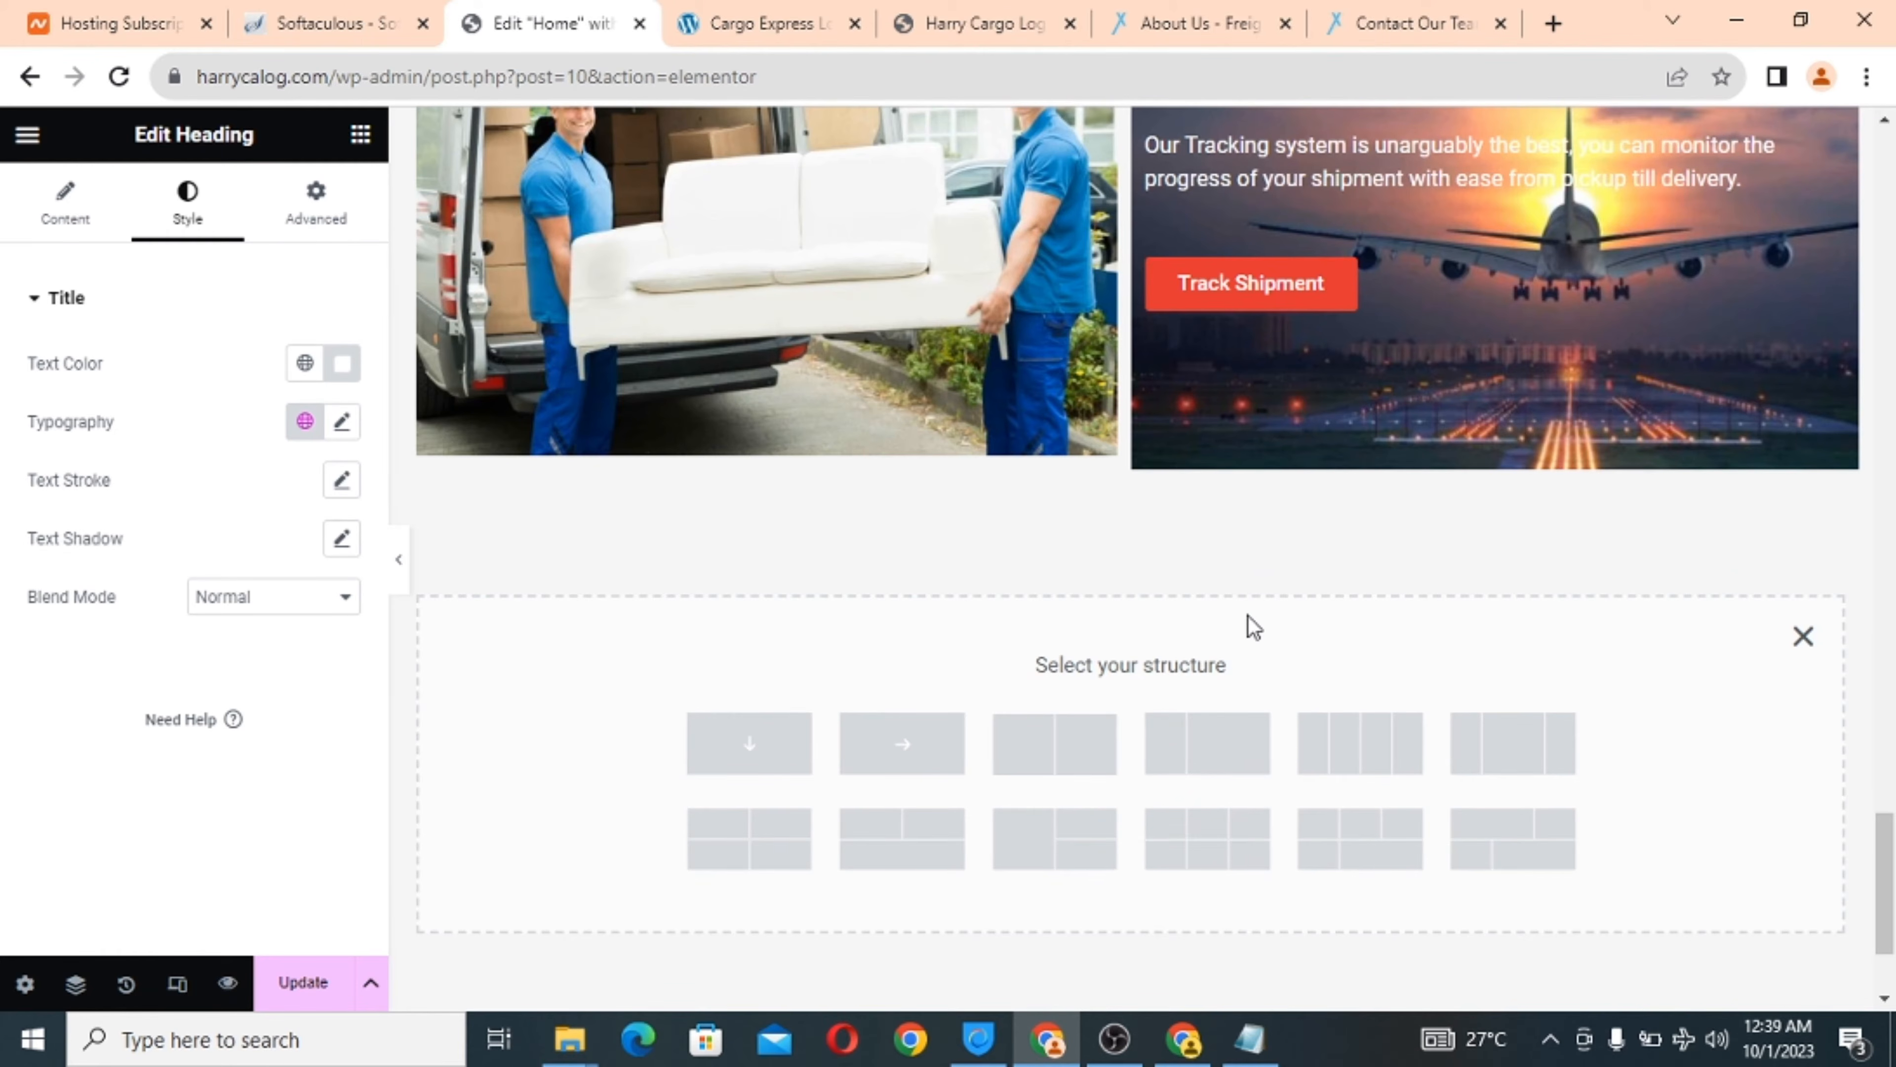
Scroll the homepage and check the live Cargo Express site for reference.
{"action": "scroll", "coordinate": [1253, 626], "scroll_direction": "down", "scroll_amount": 1}
{"action": "scroll", "coordinate": [1252, 626], "scroll_direction": "down", "scroll_amount": 1}
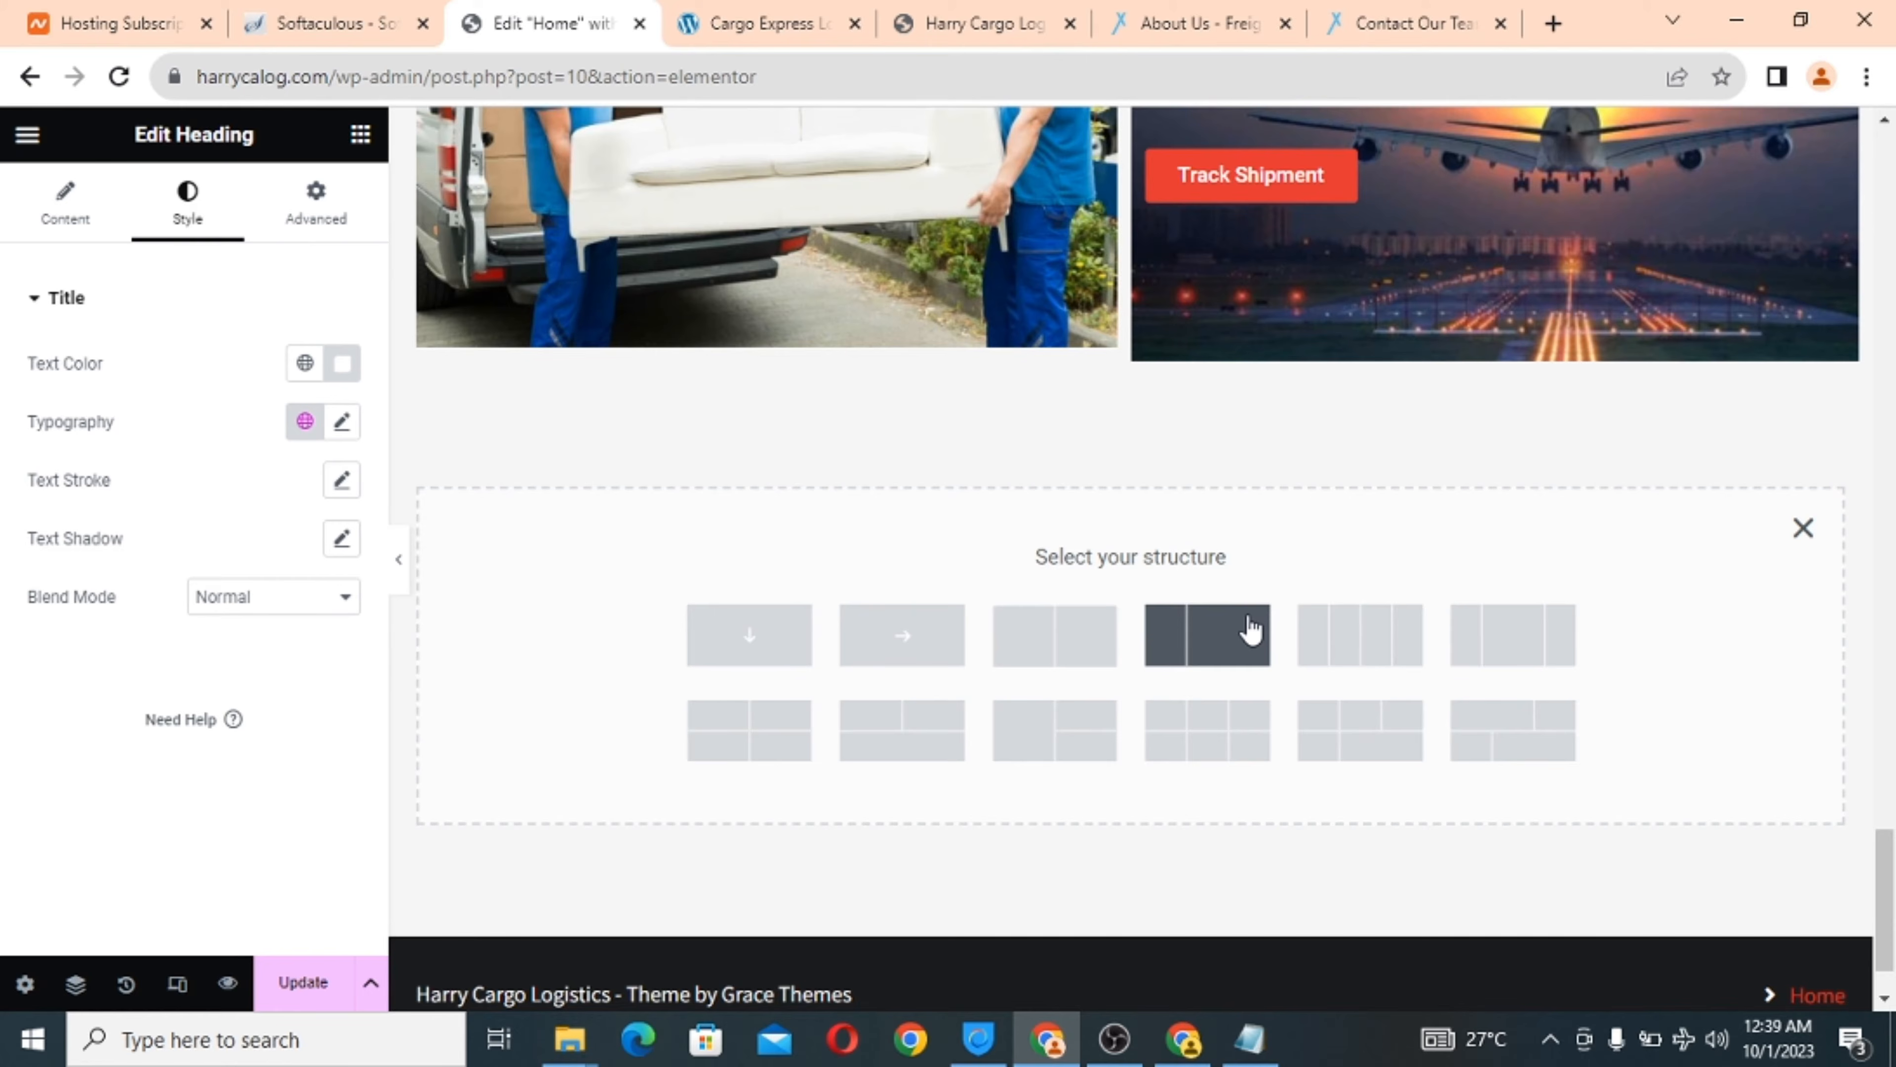
{"action": "scroll", "coordinate": [1325, 571], "scroll_direction": "down", "scroll_amount": 1}
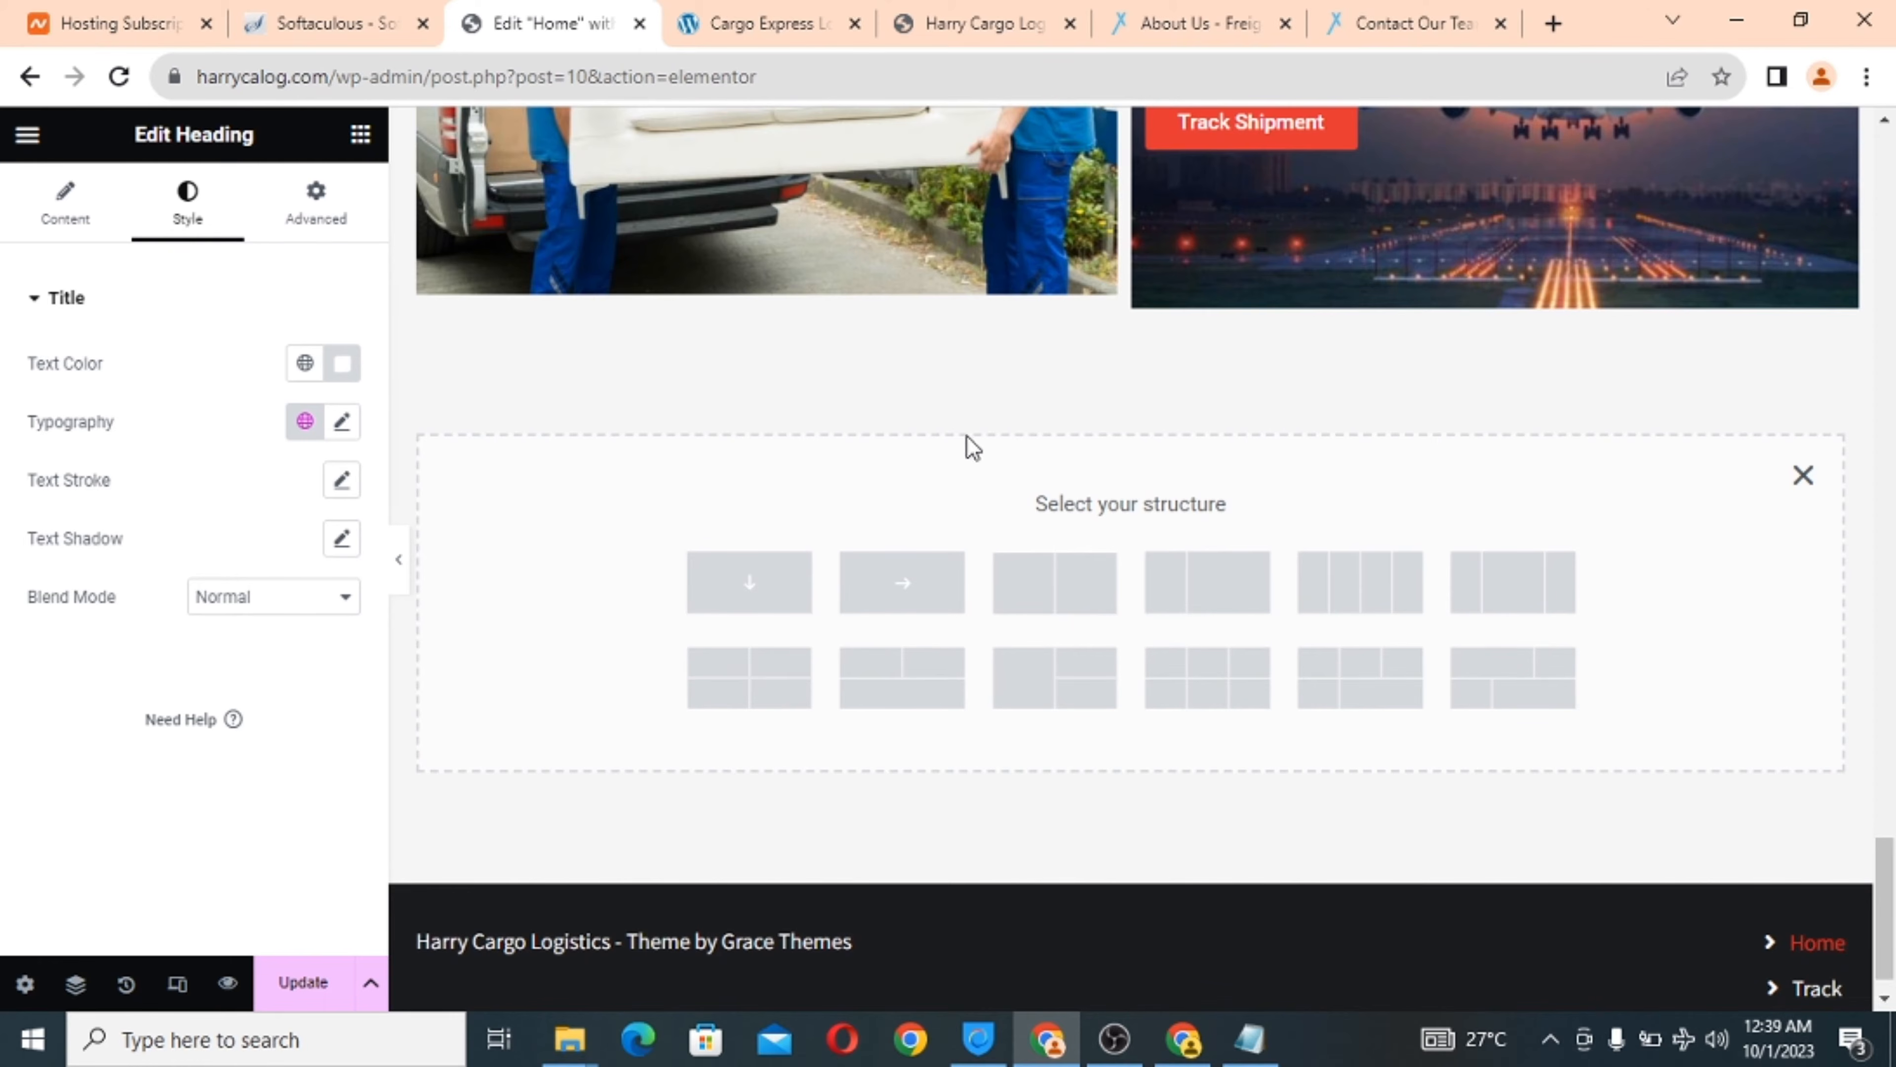
{"action": "left_click", "coordinate": [779, 24]}
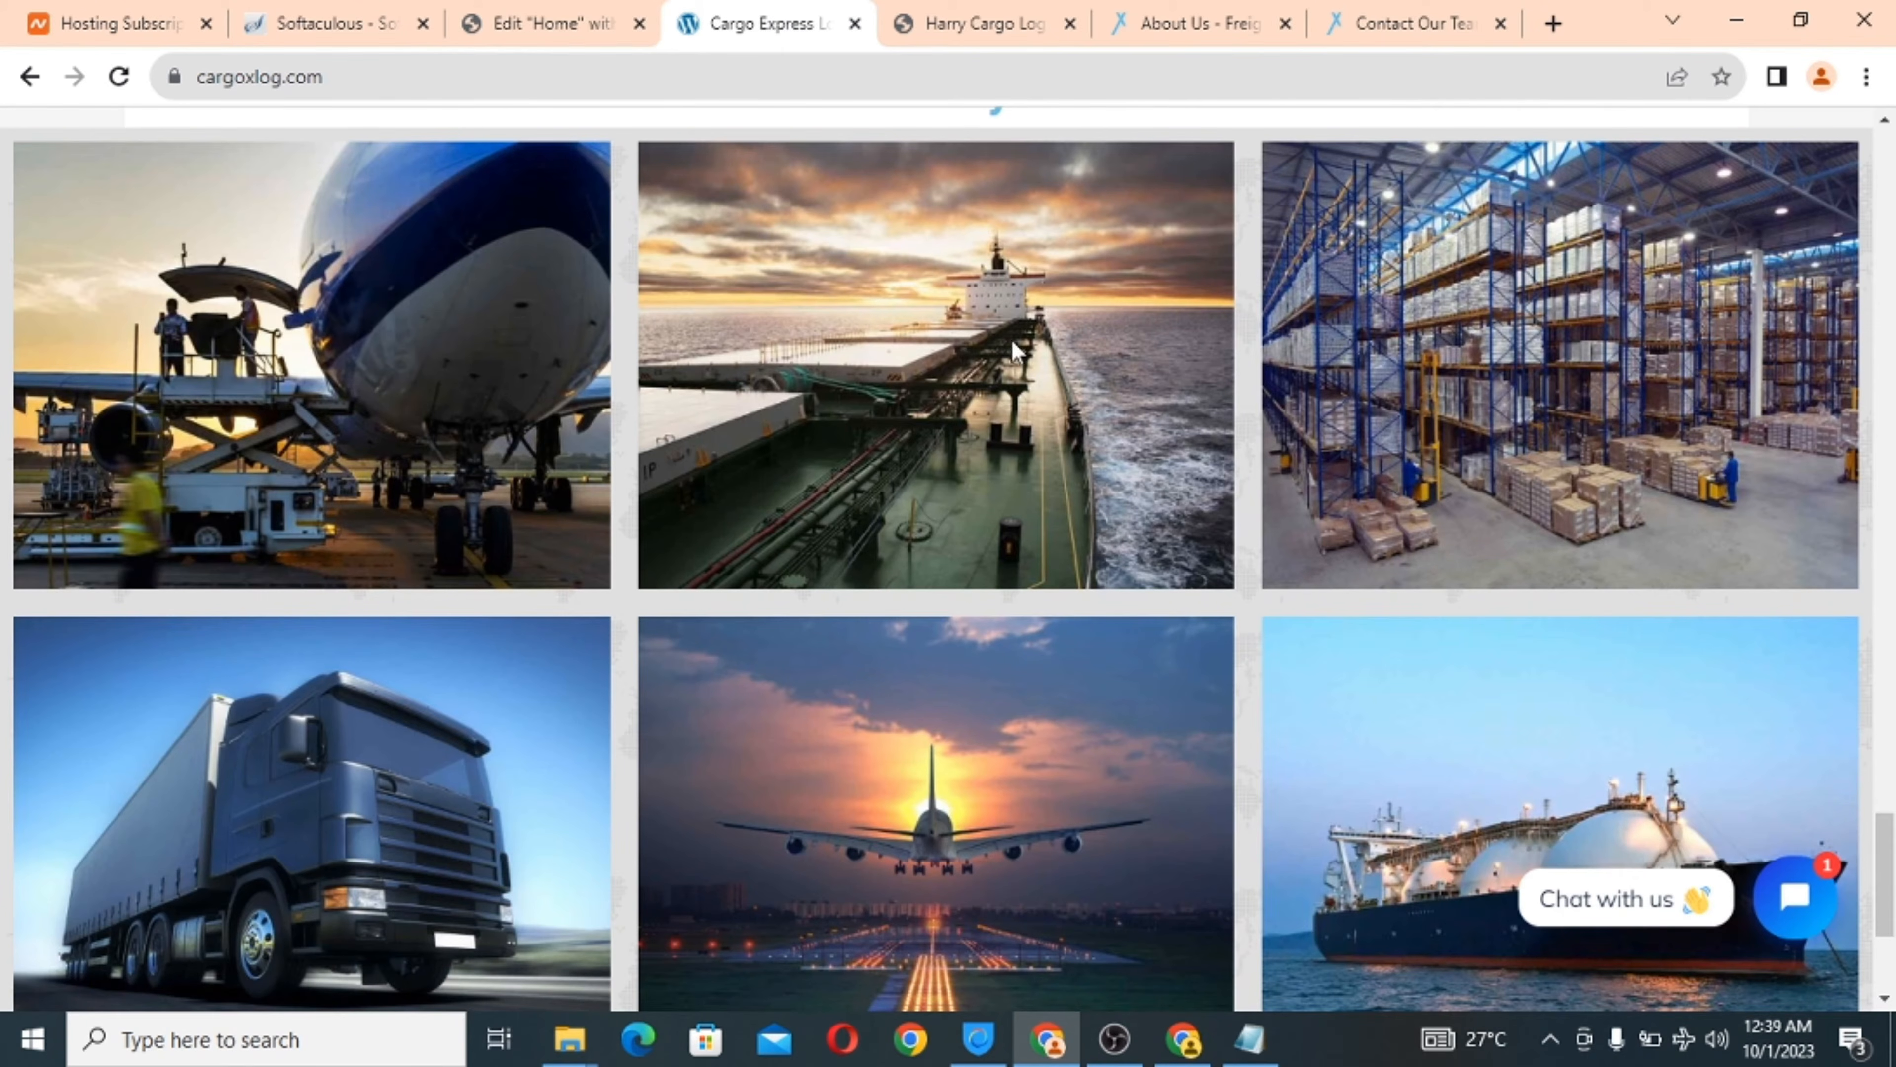
{"action": "left_click", "coordinate": [548, 27]}
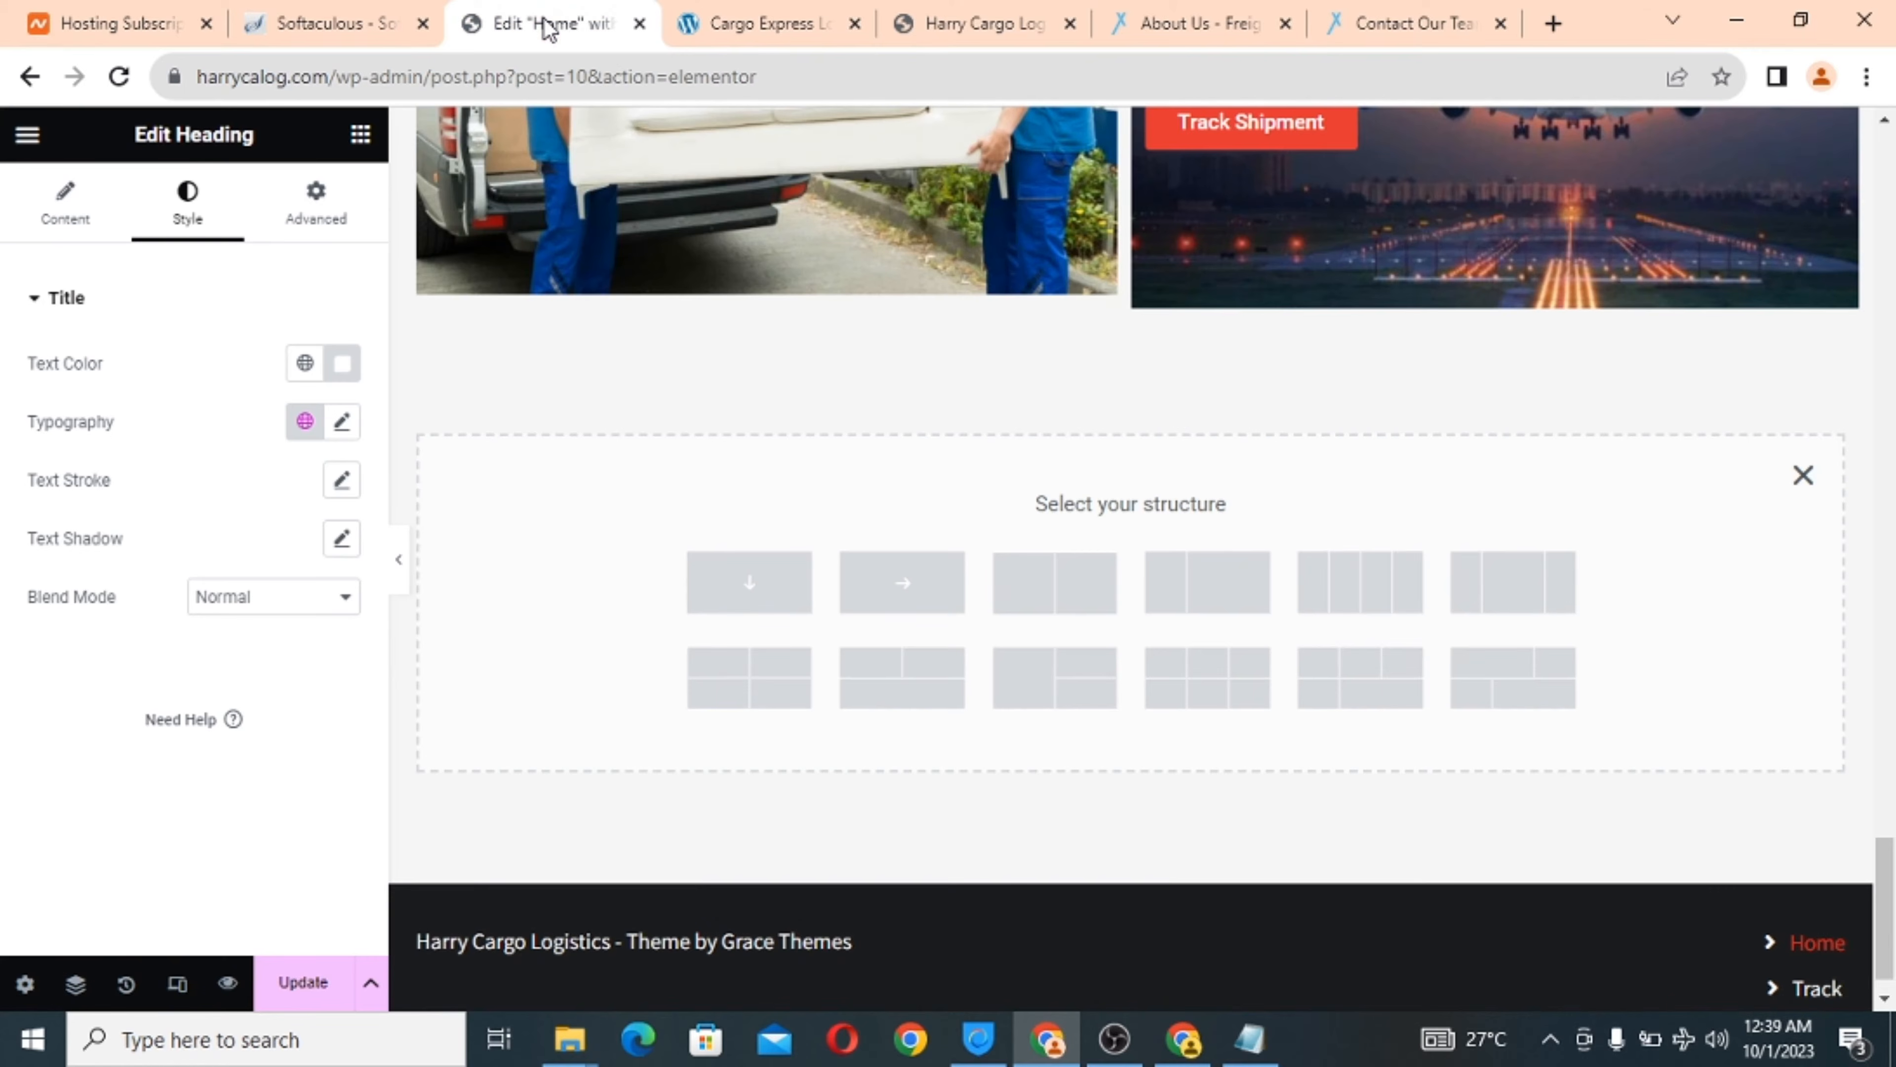
Add a trial six-cell grid section, then recheck the Cargo Express gallery.
{"action": "left_click", "coordinate": [1195, 687]}
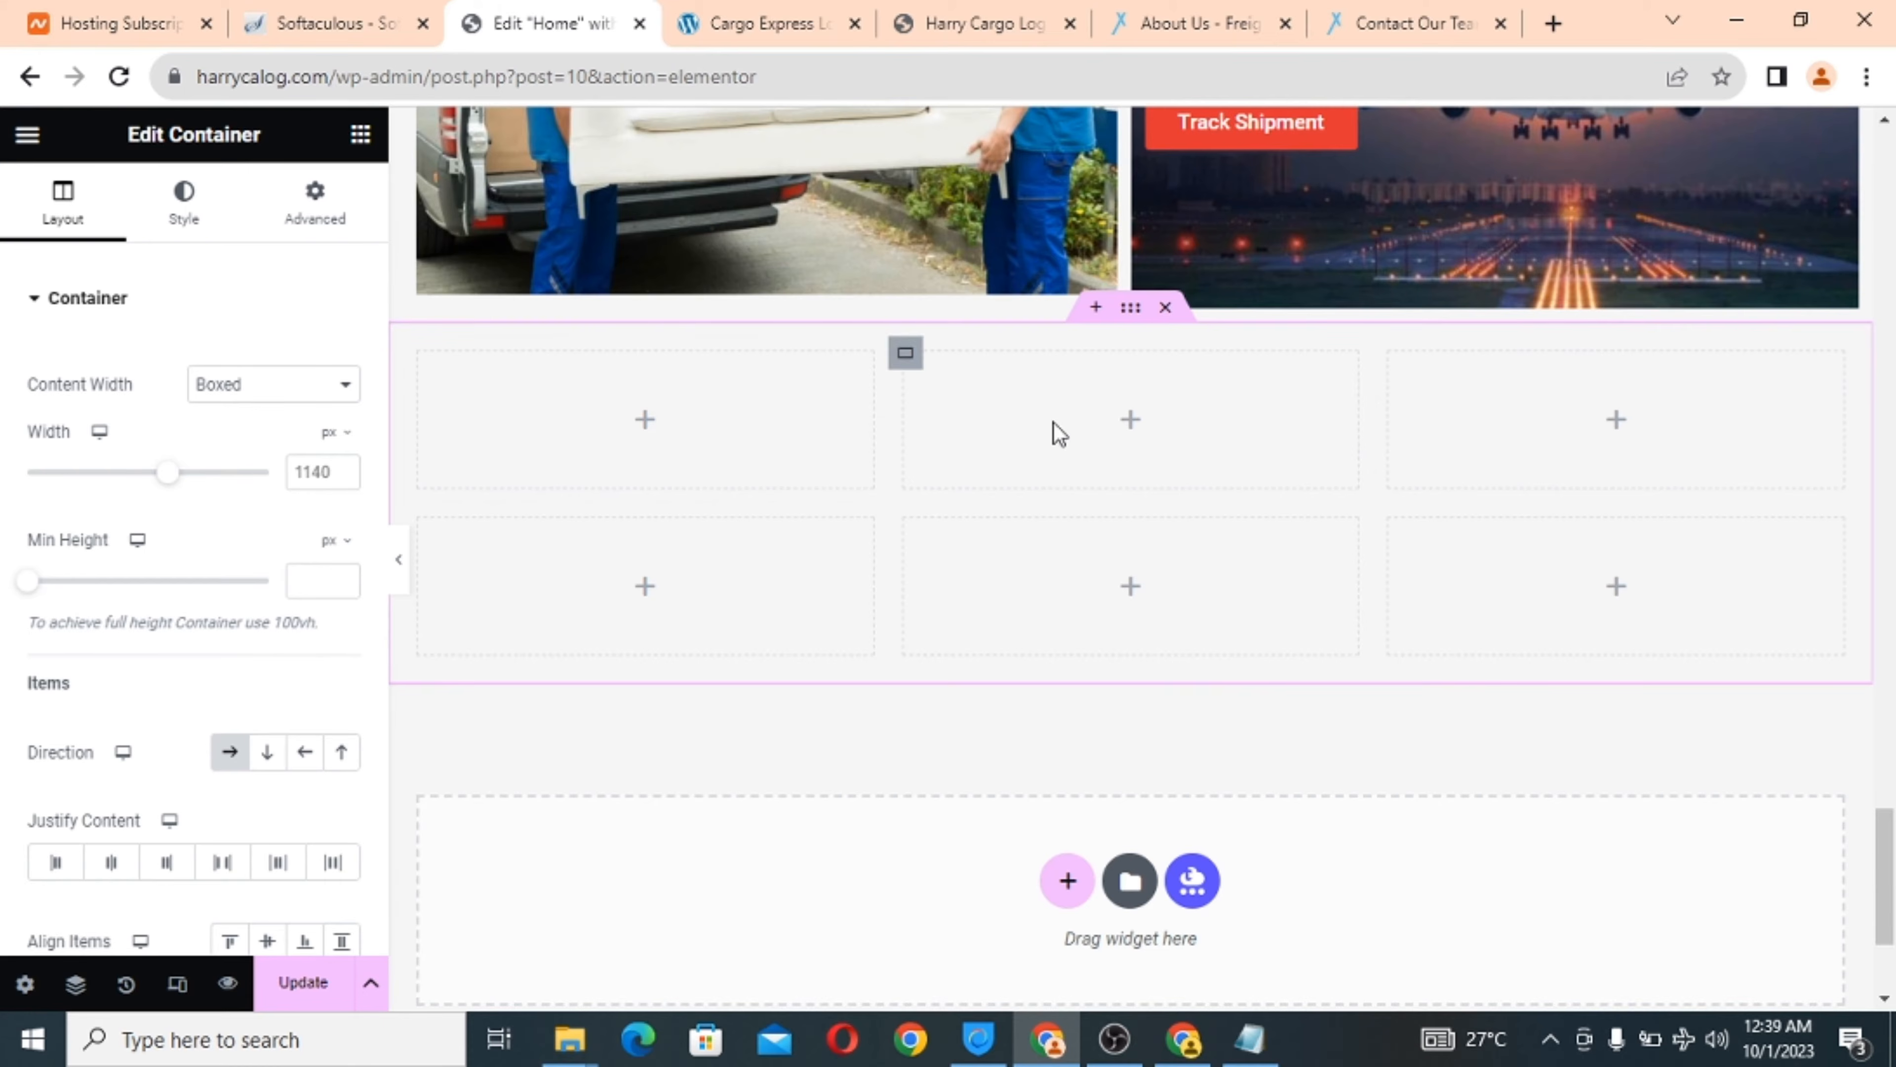
{"action": "scroll", "coordinate": [1195, 515], "scroll_direction": "up", "scroll_amount": 1}
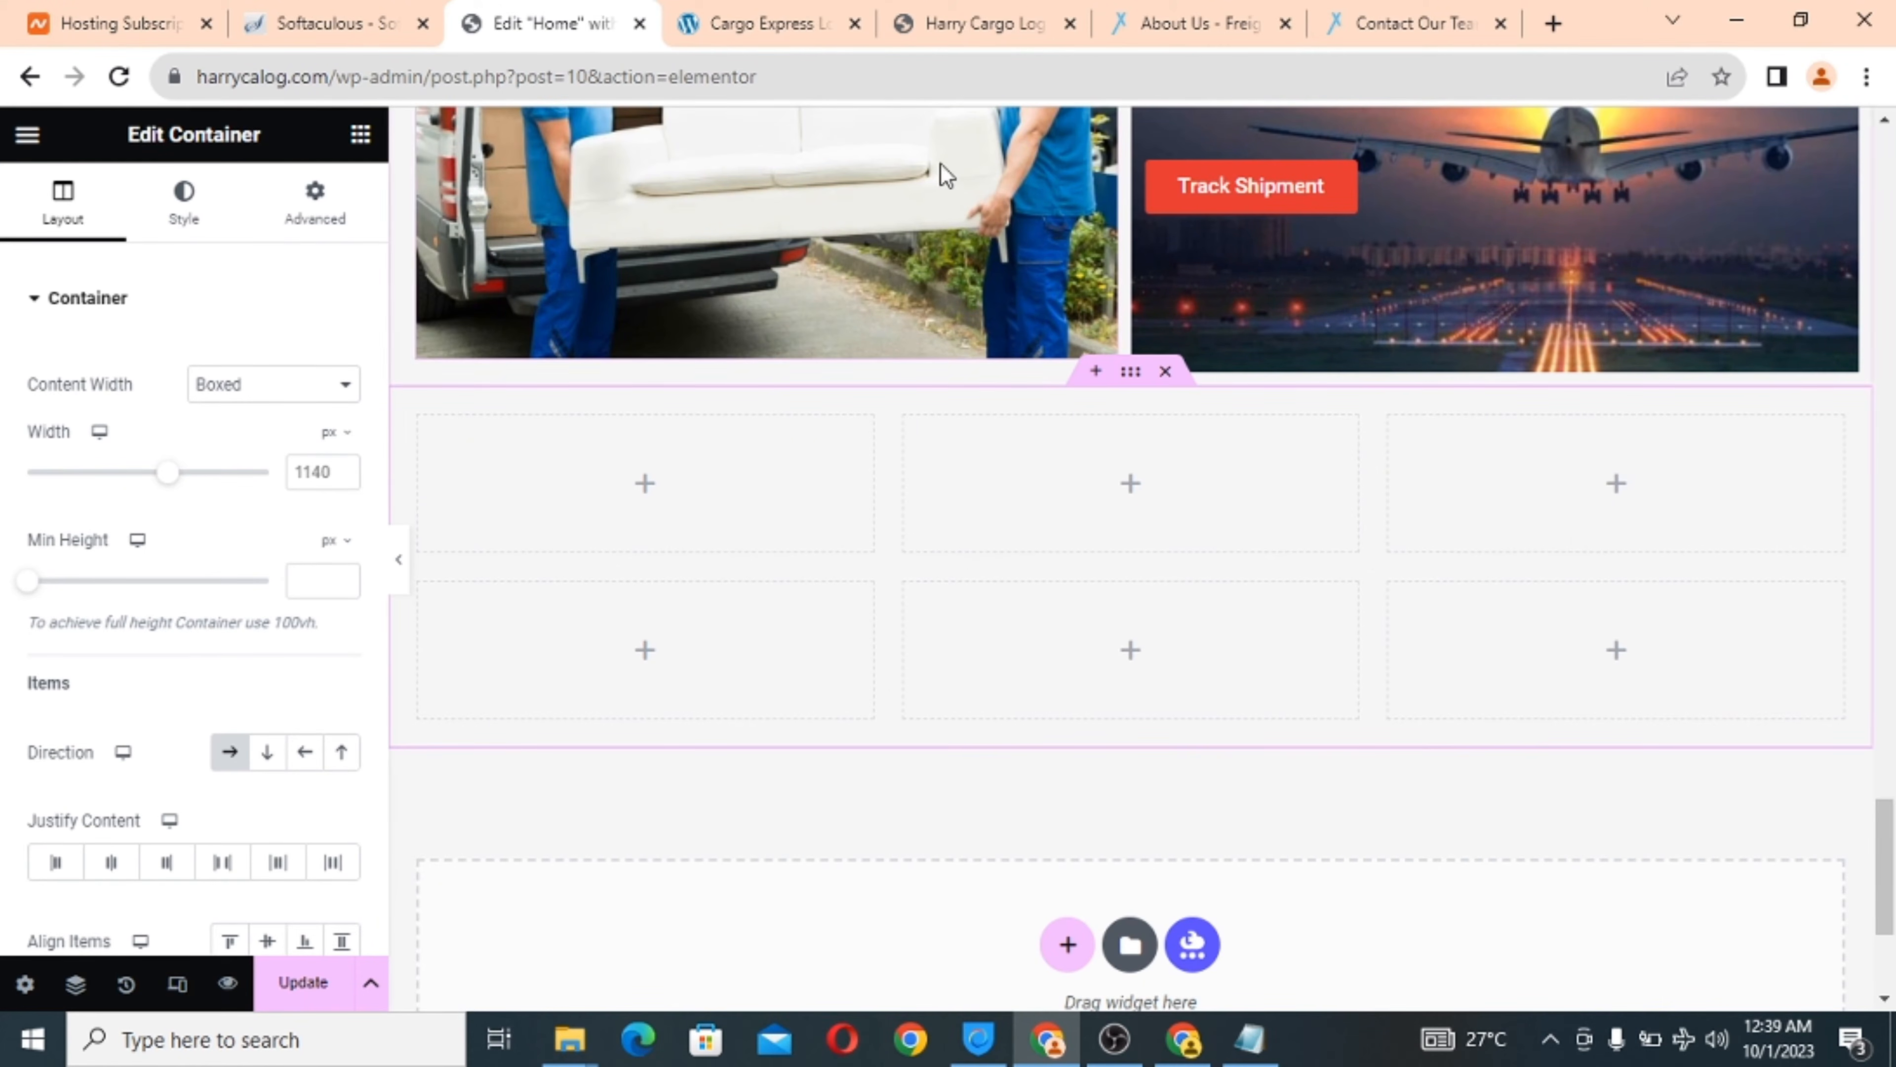
{"action": "left_click", "coordinate": [743, 23]}
{"action": "scroll", "coordinate": [933, 449], "scroll_direction": "up", "scroll_amount": 5}
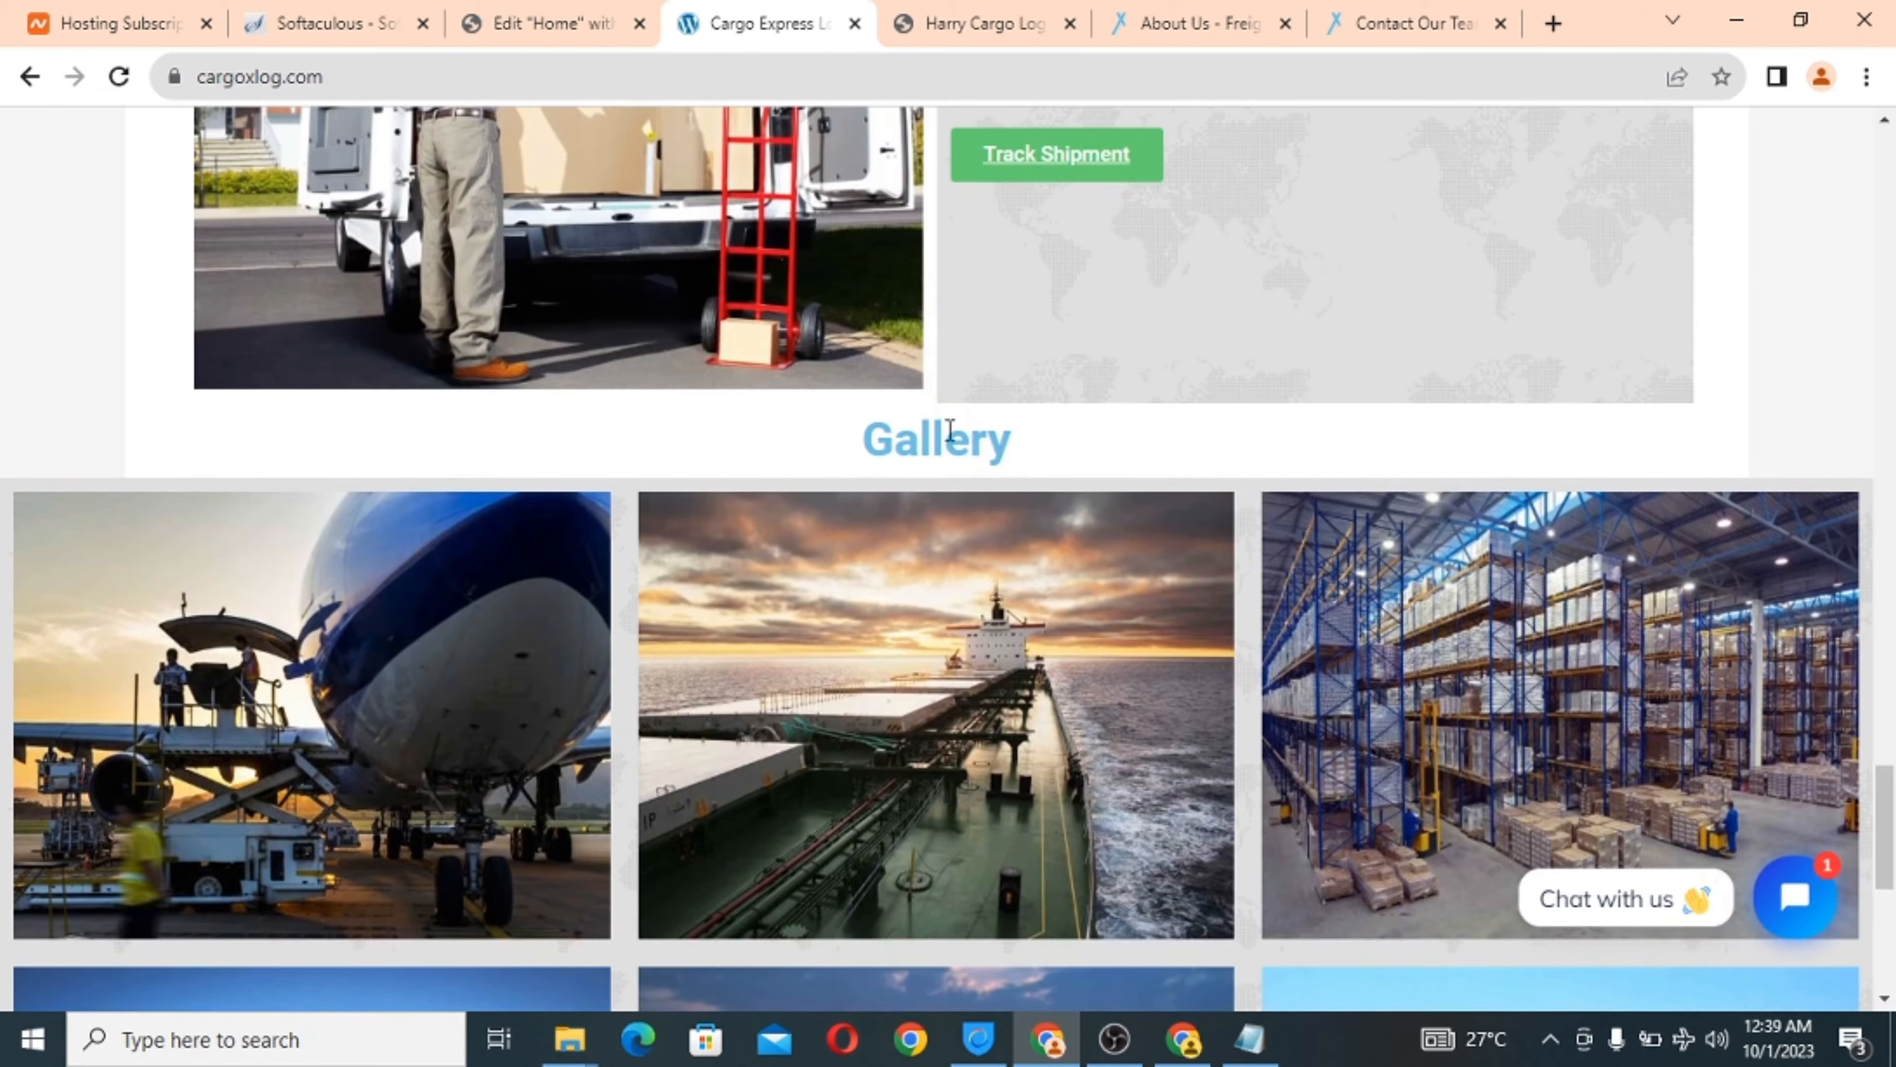
{"action": "left_click", "coordinate": [515, 20]}
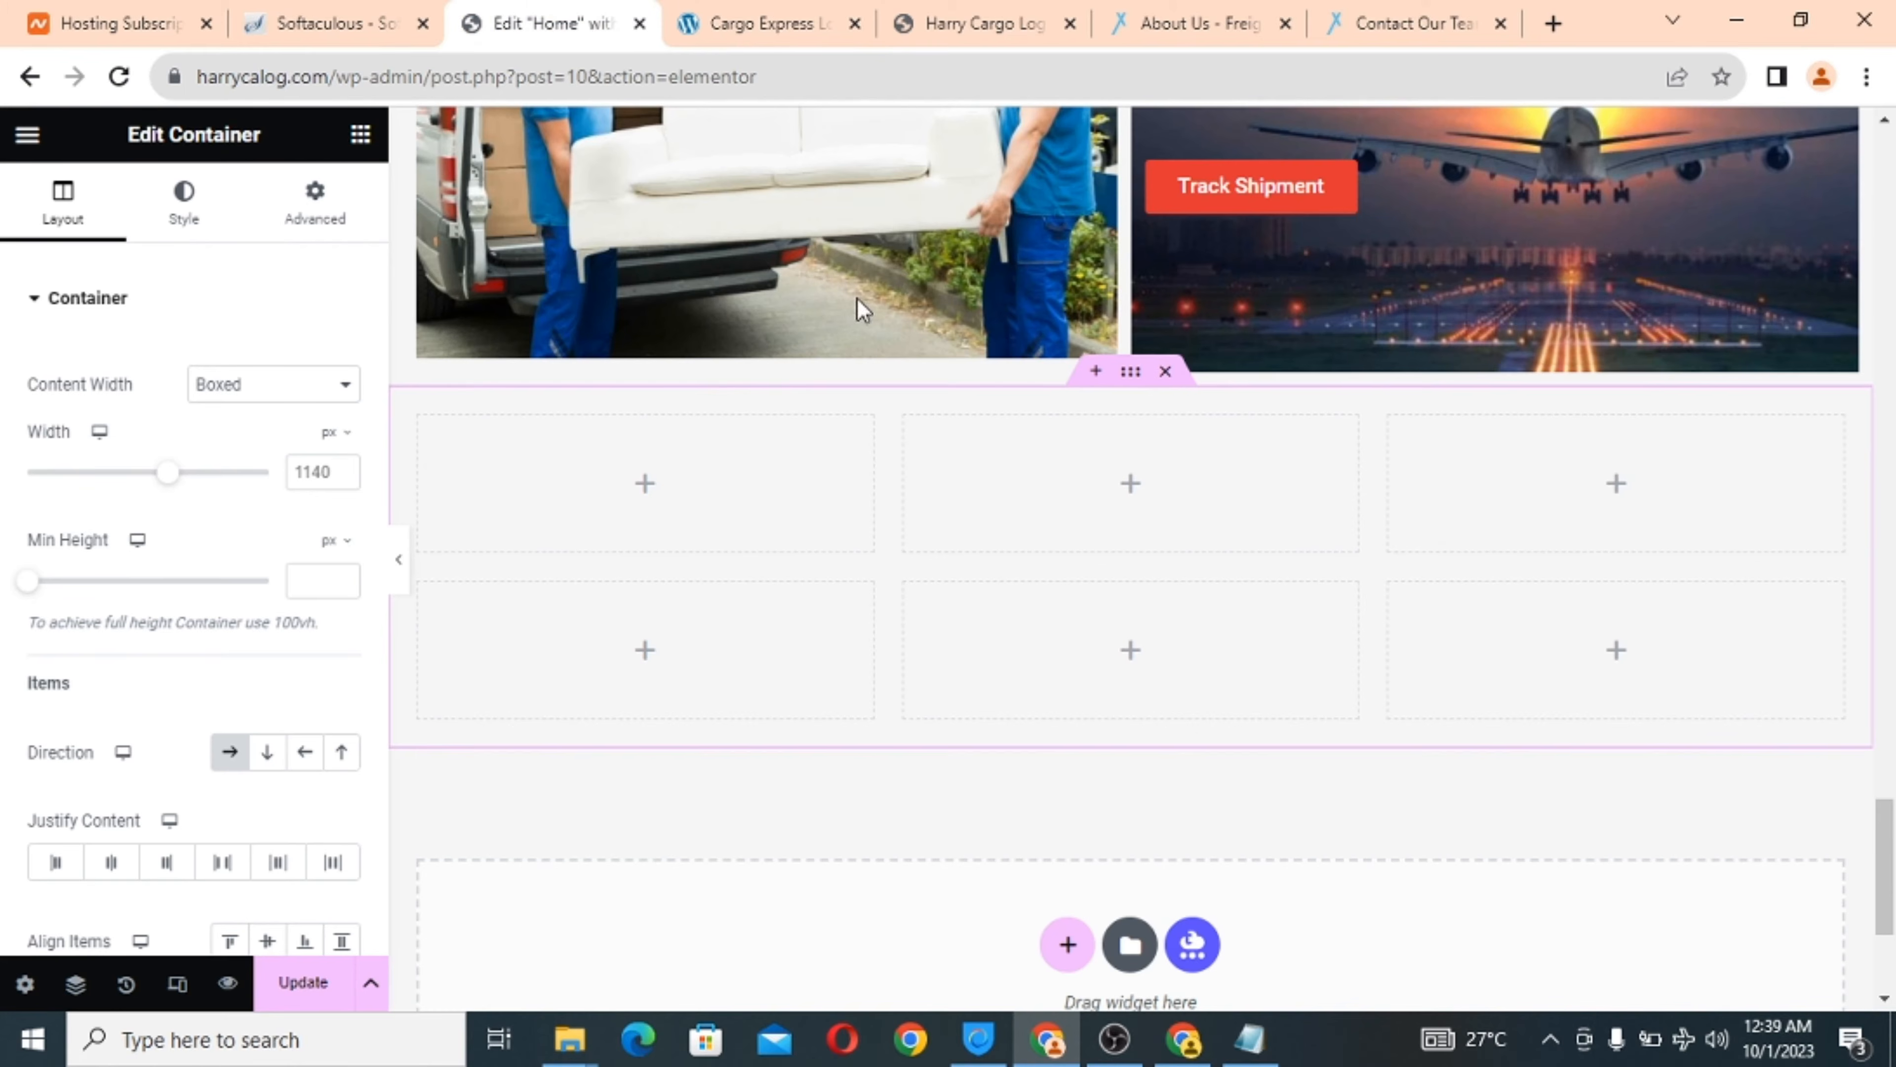
Replace the trial sections with a three-by-two six-cell grid section.
{"action": "left_click", "coordinate": [1165, 372]}
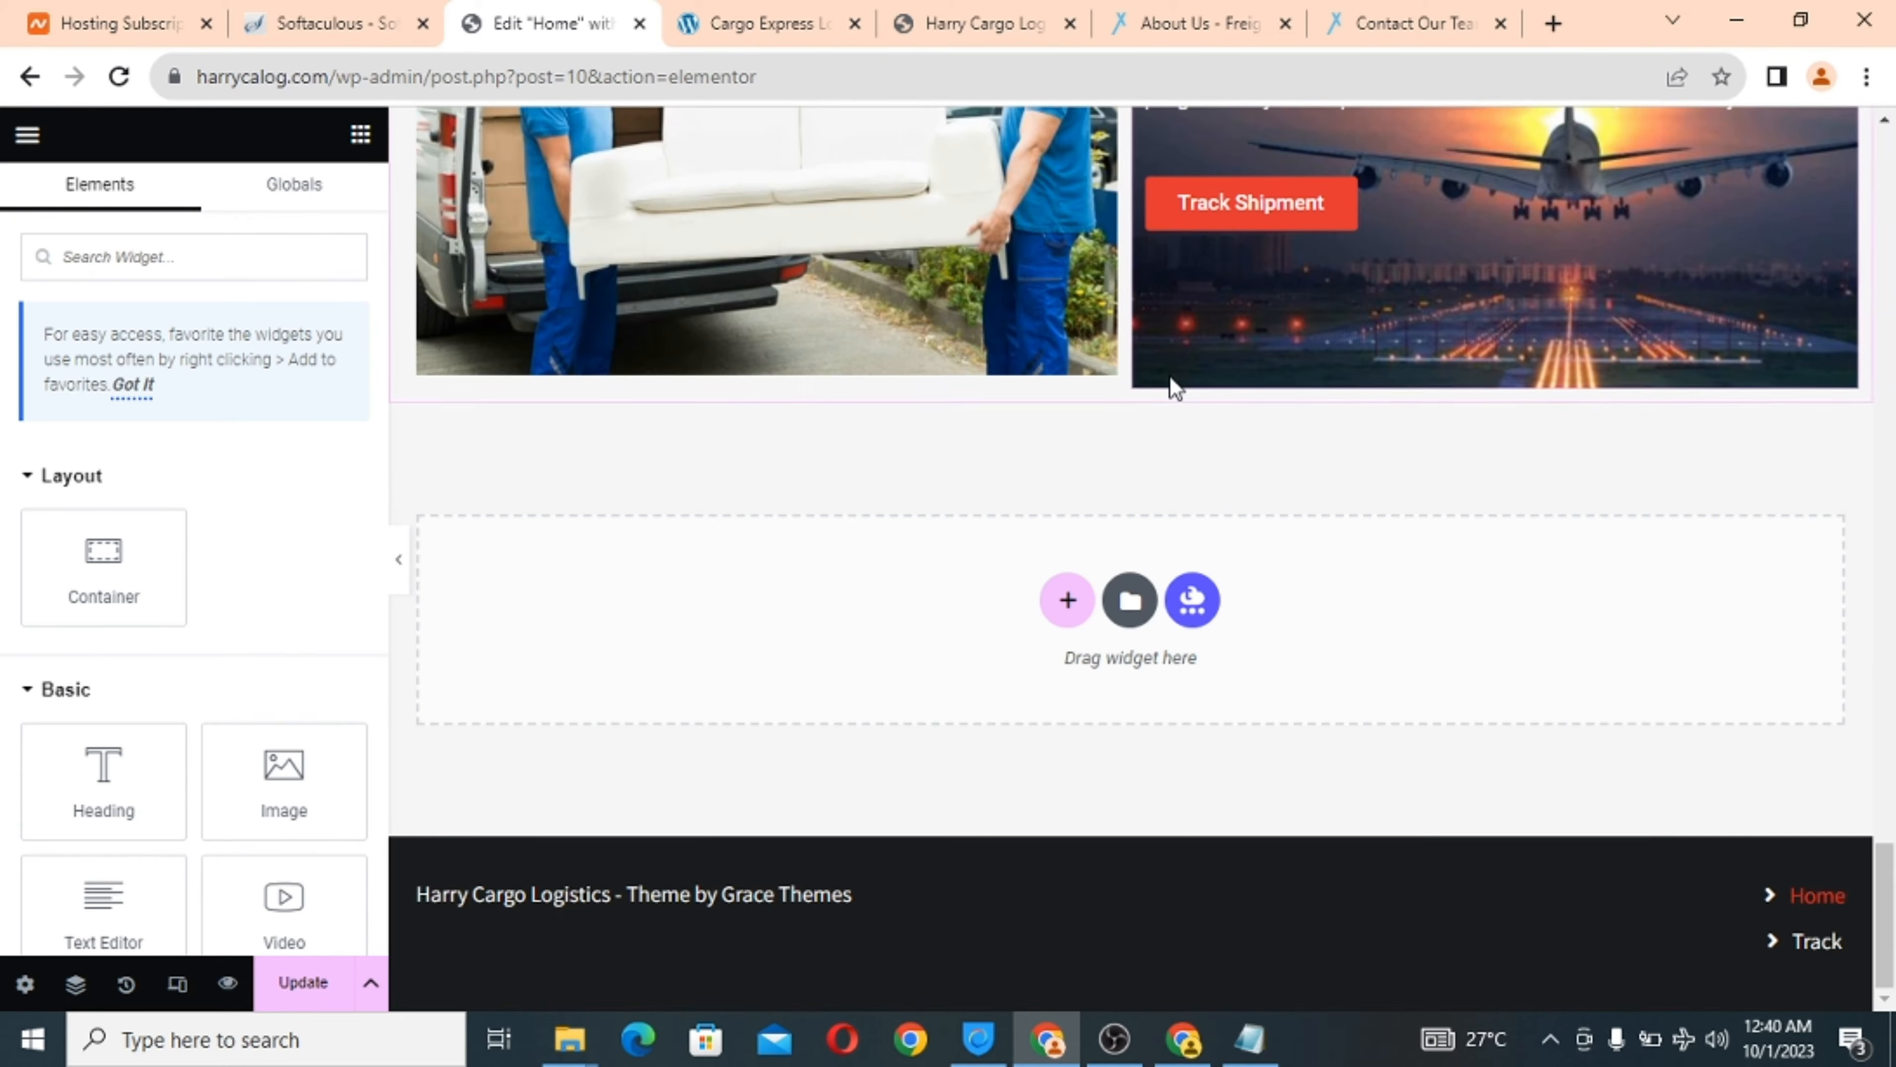
{"action": "left_click", "coordinate": [1069, 607]}
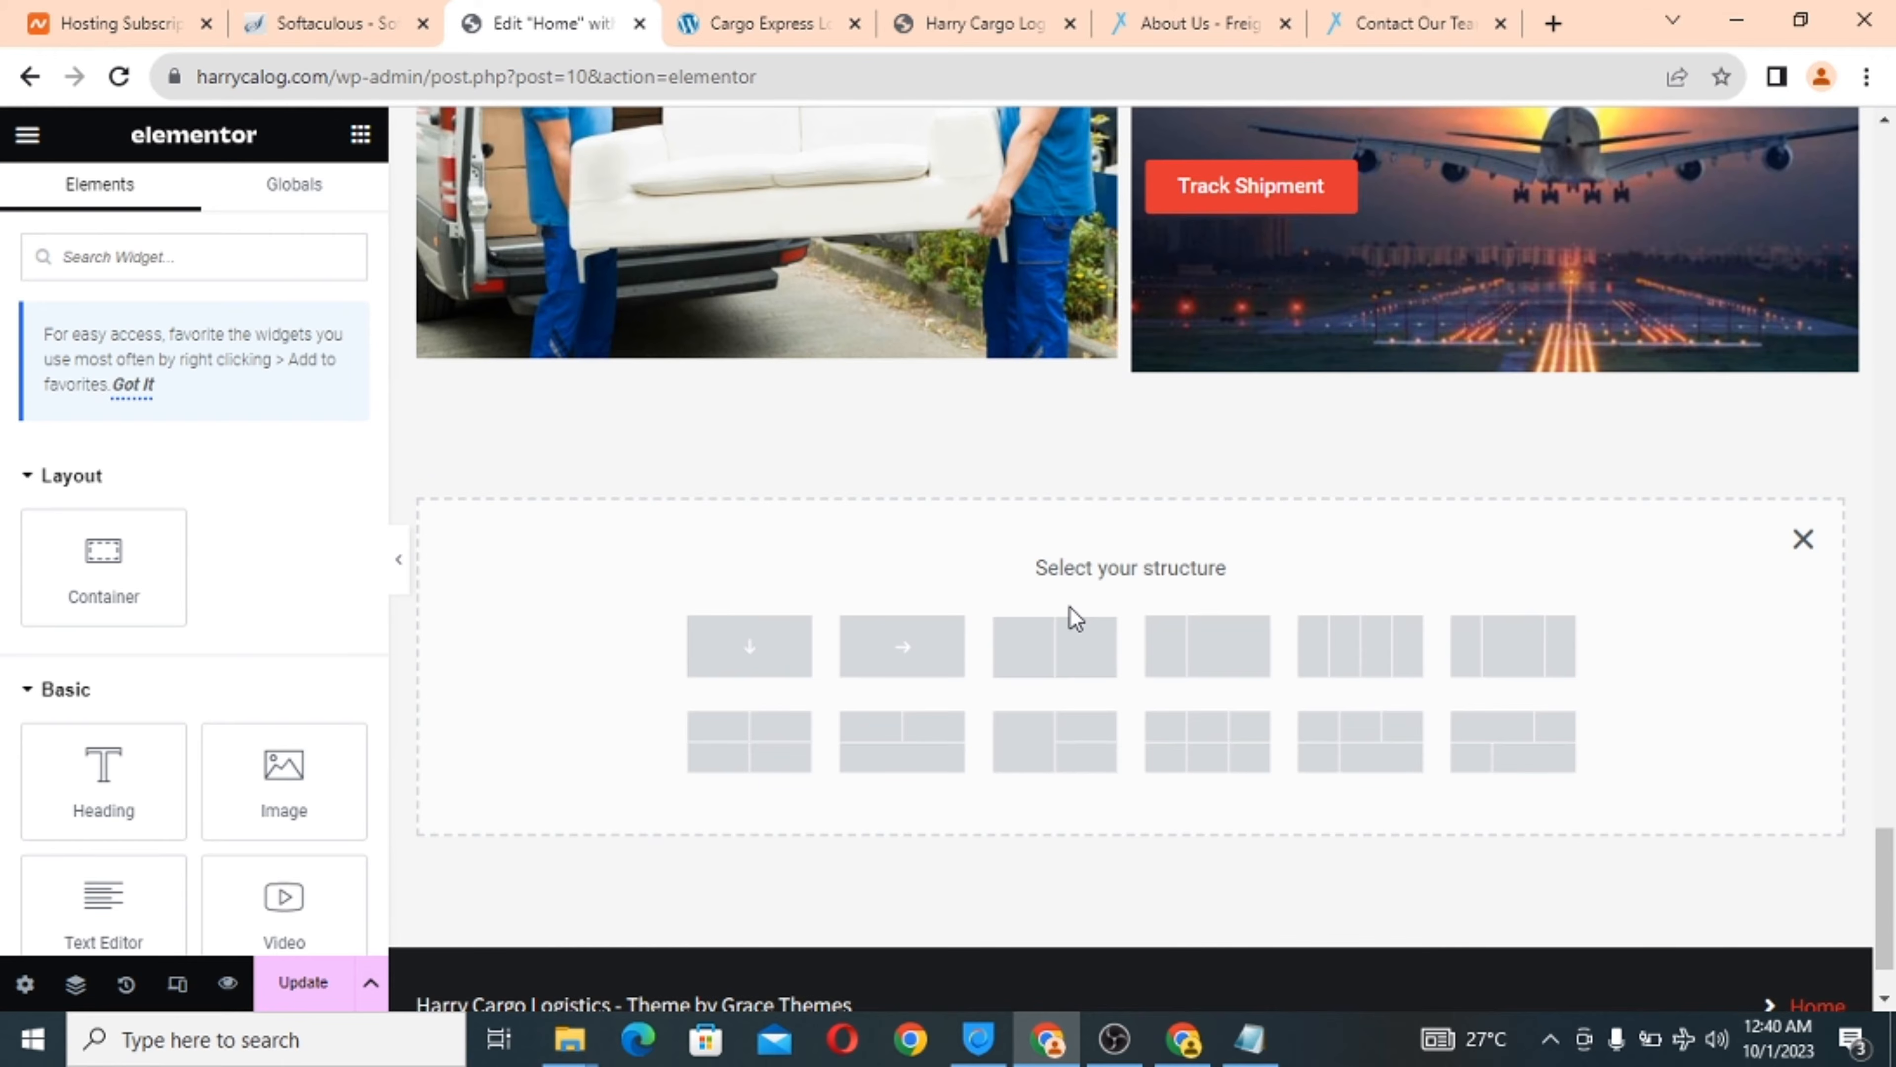
{"action": "left_click", "coordinate": [748, 646]}
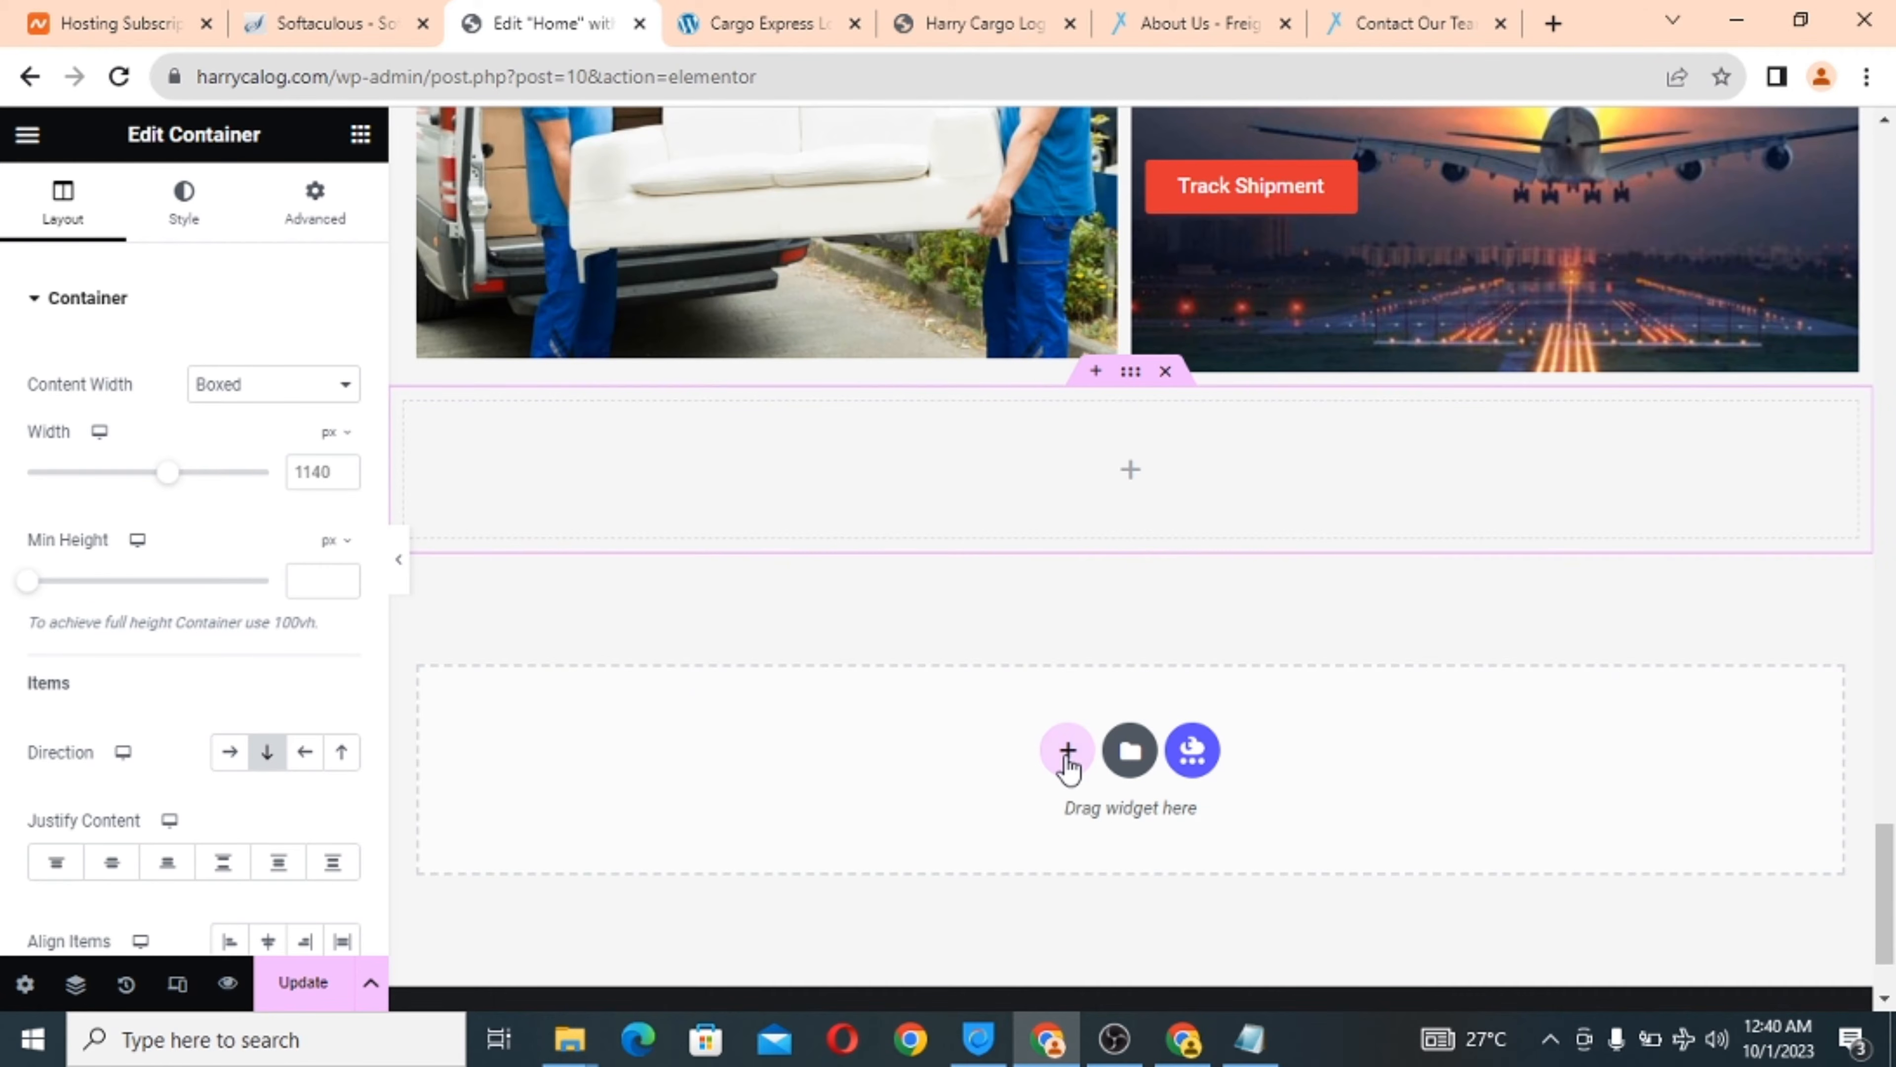
{"action": "left_click", "coordinate": [1166, 373]}
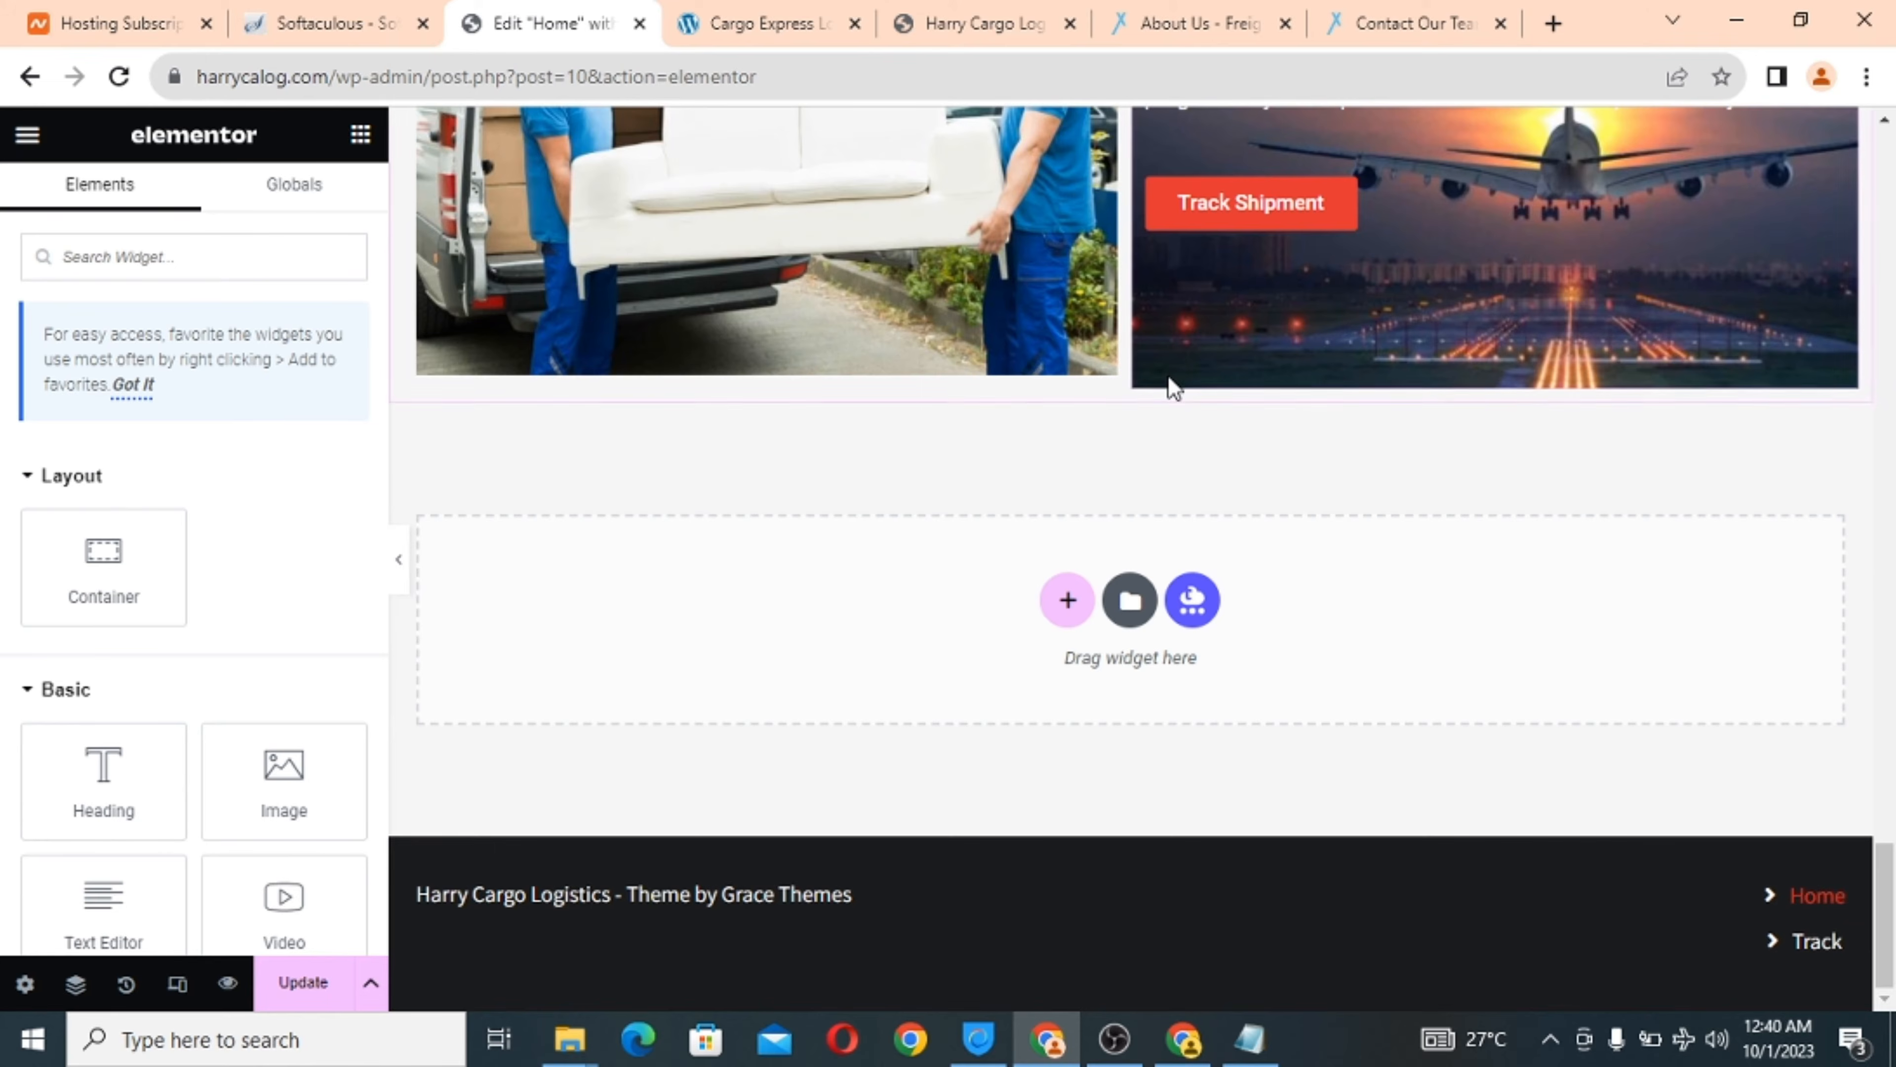
{"action": "left_click", "coordinate": [1068, 597]}
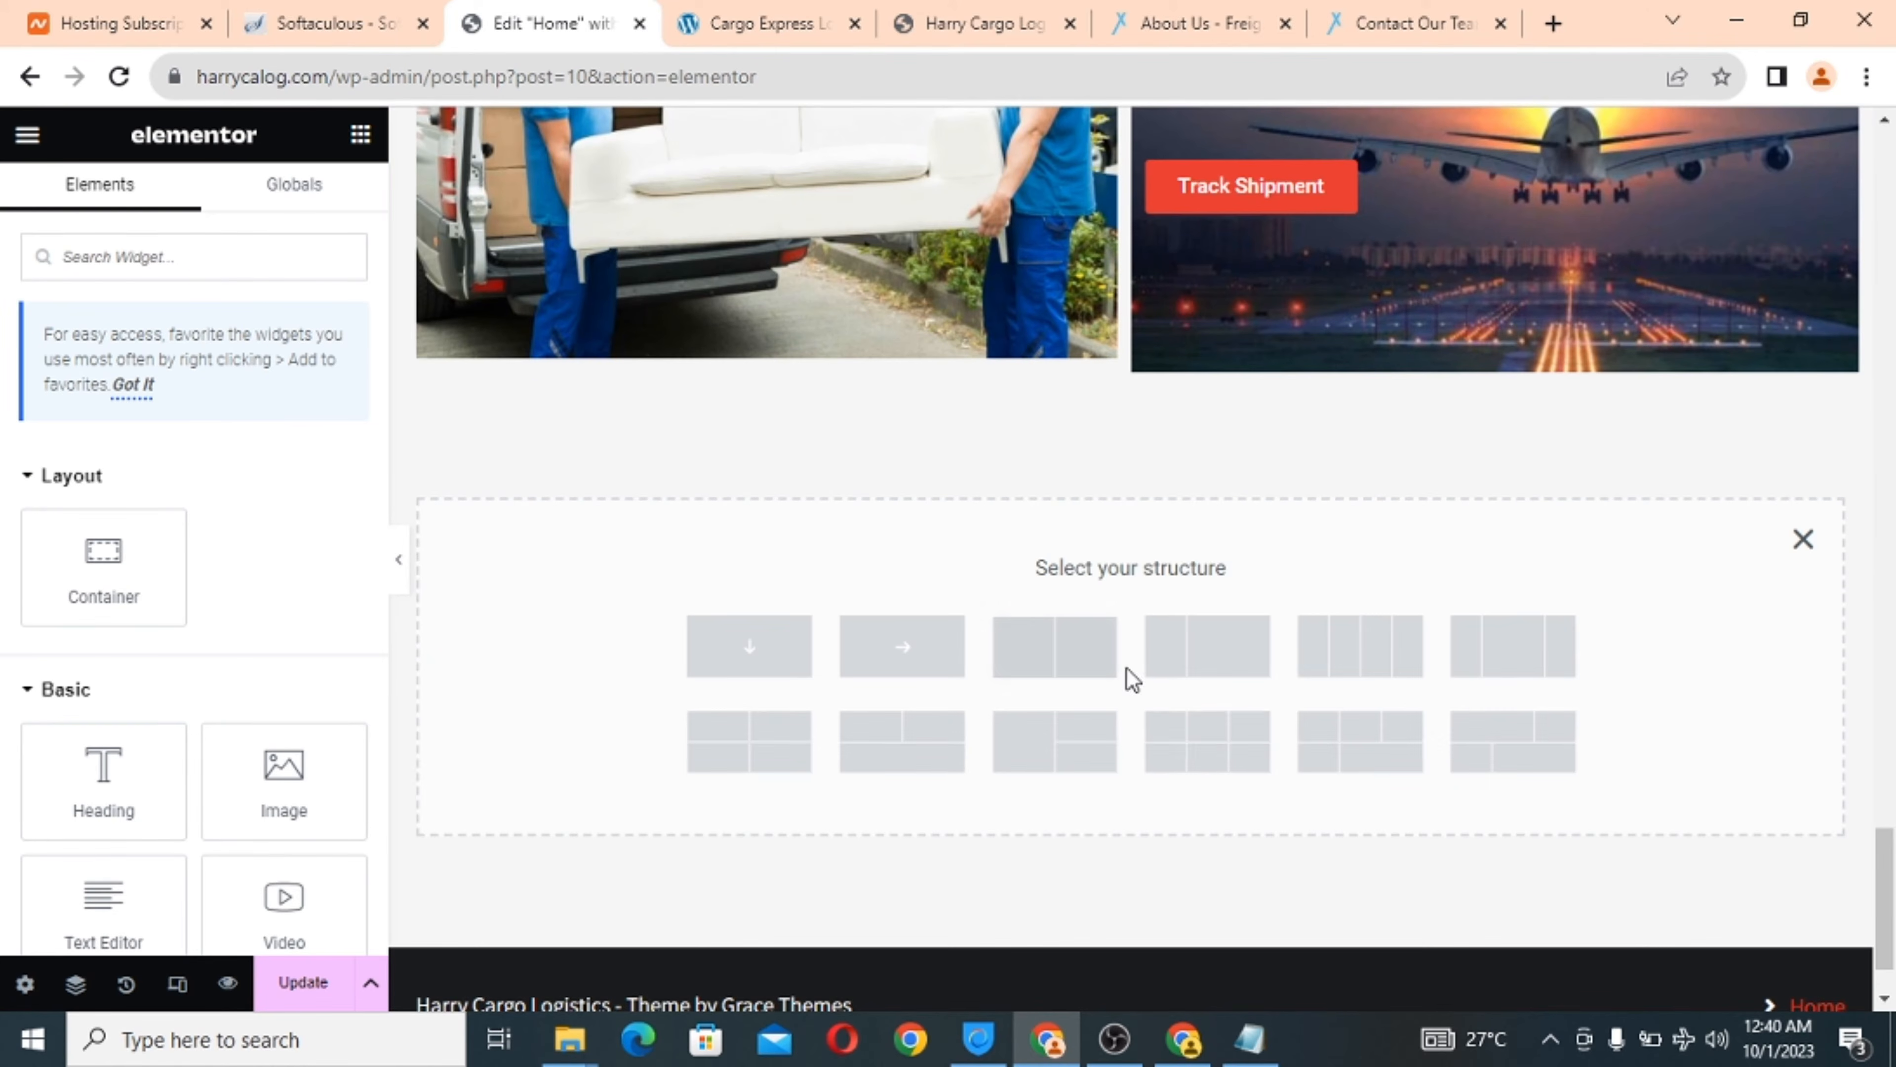
{"action": "left_click", "coordinate": [1221, 769]}
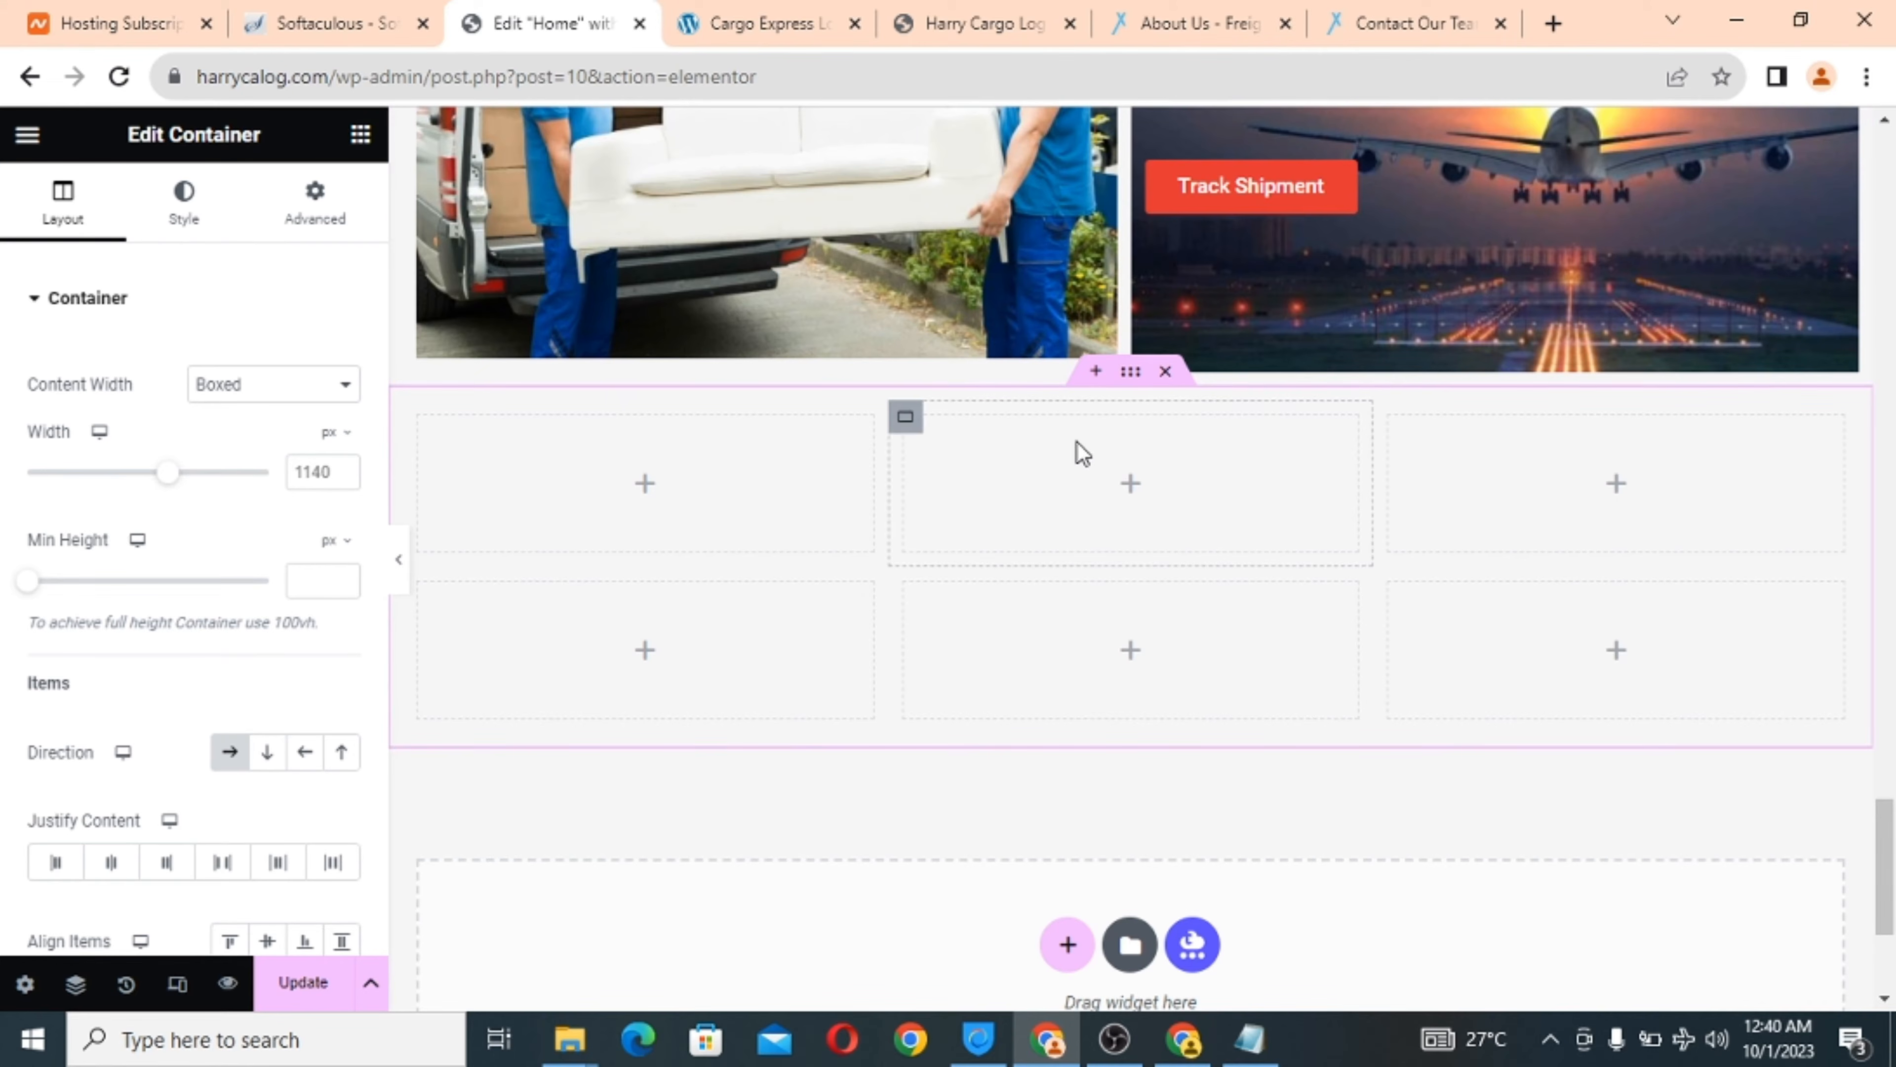
Insert a new container above the grid using the Direction Column structure.
{"action": "left_click", "coordinate": [1096, 372]}
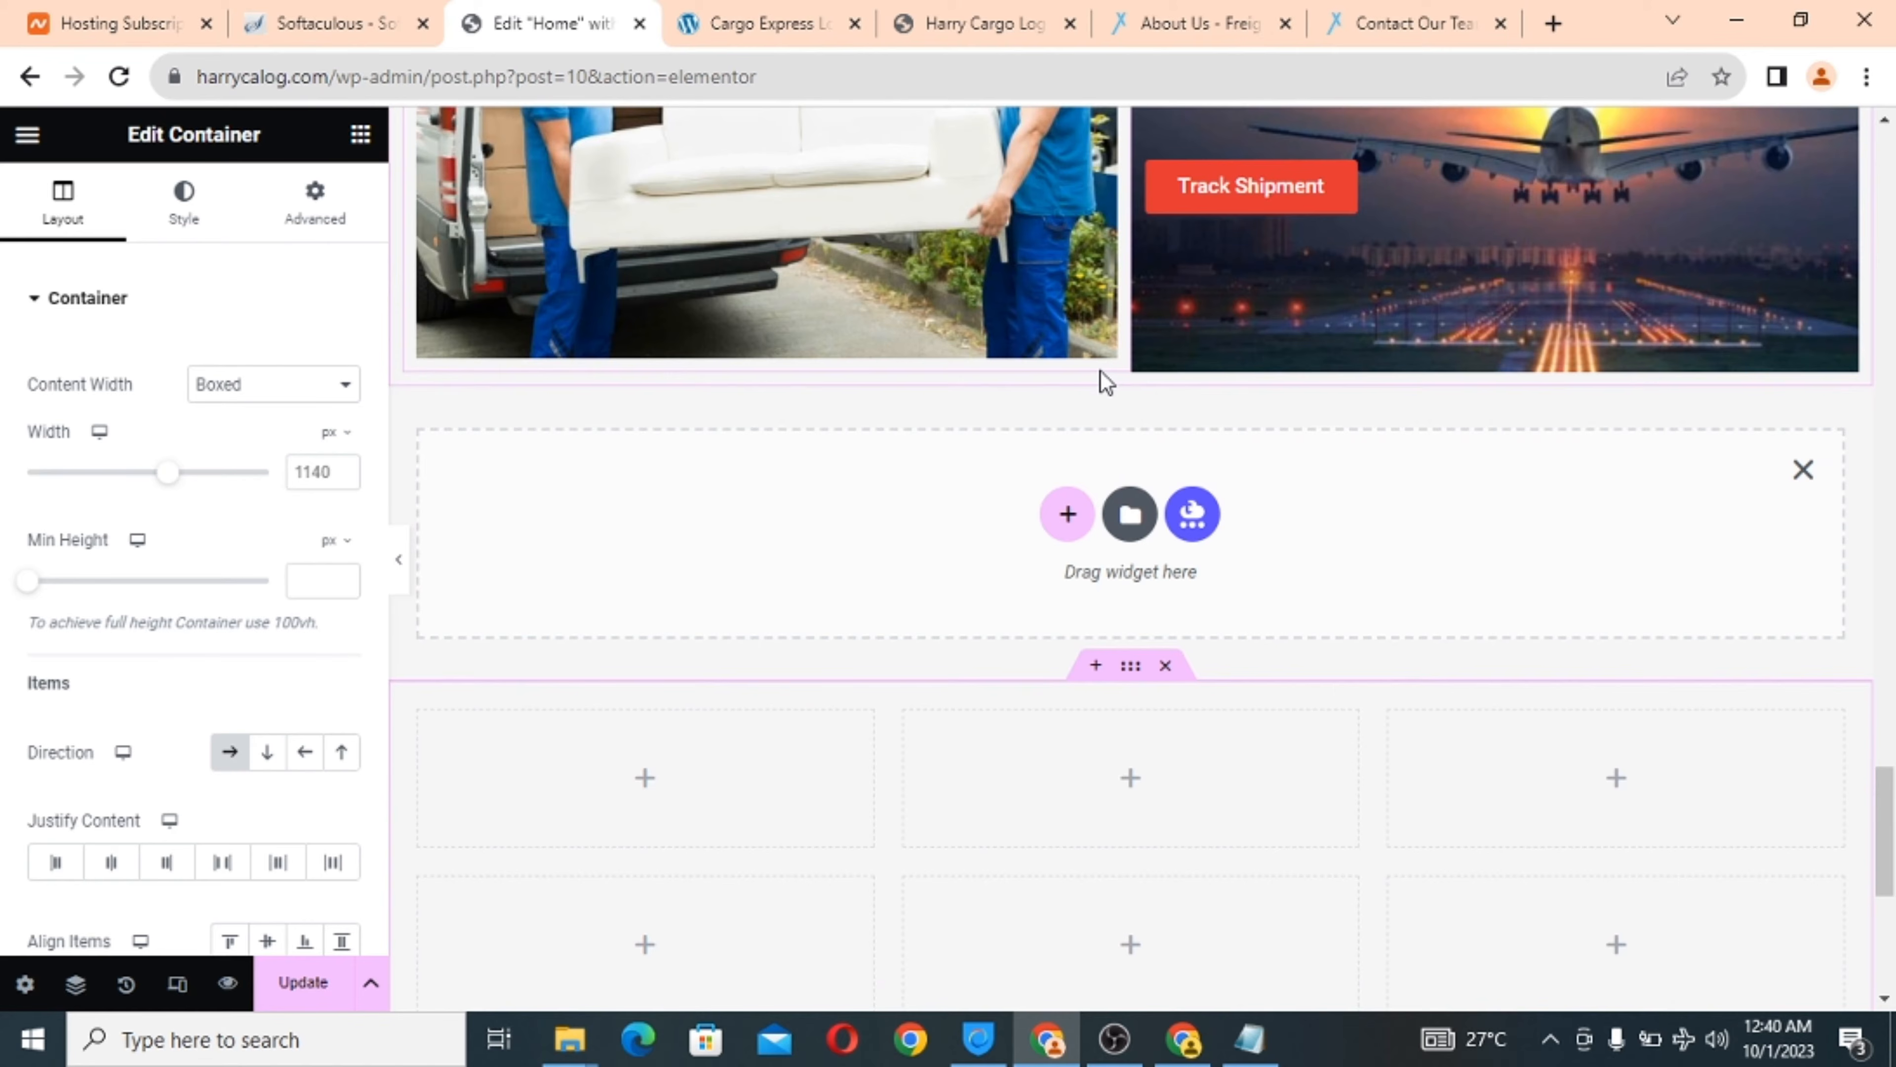
{"action": "left_click", "coordinate": [1061, 518]}
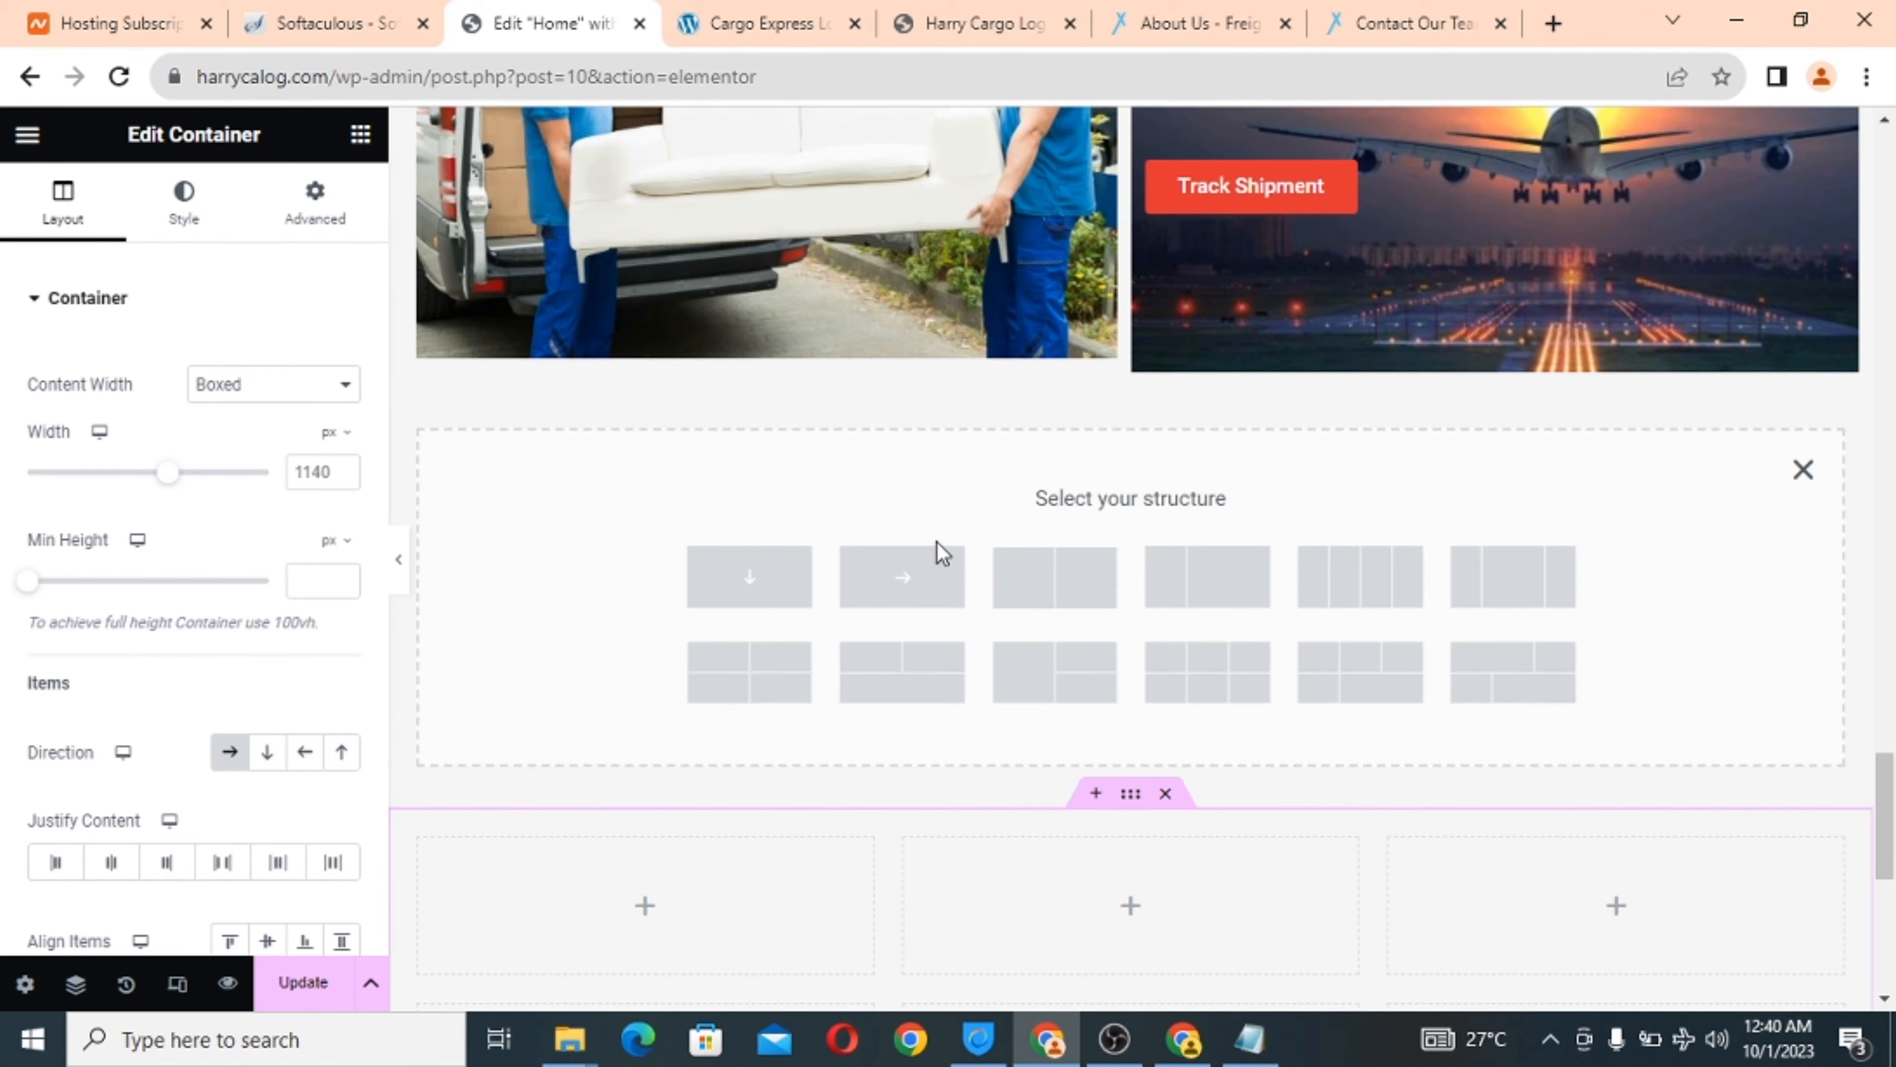
{"action": "left_click", "coordinate": [770, 579]}
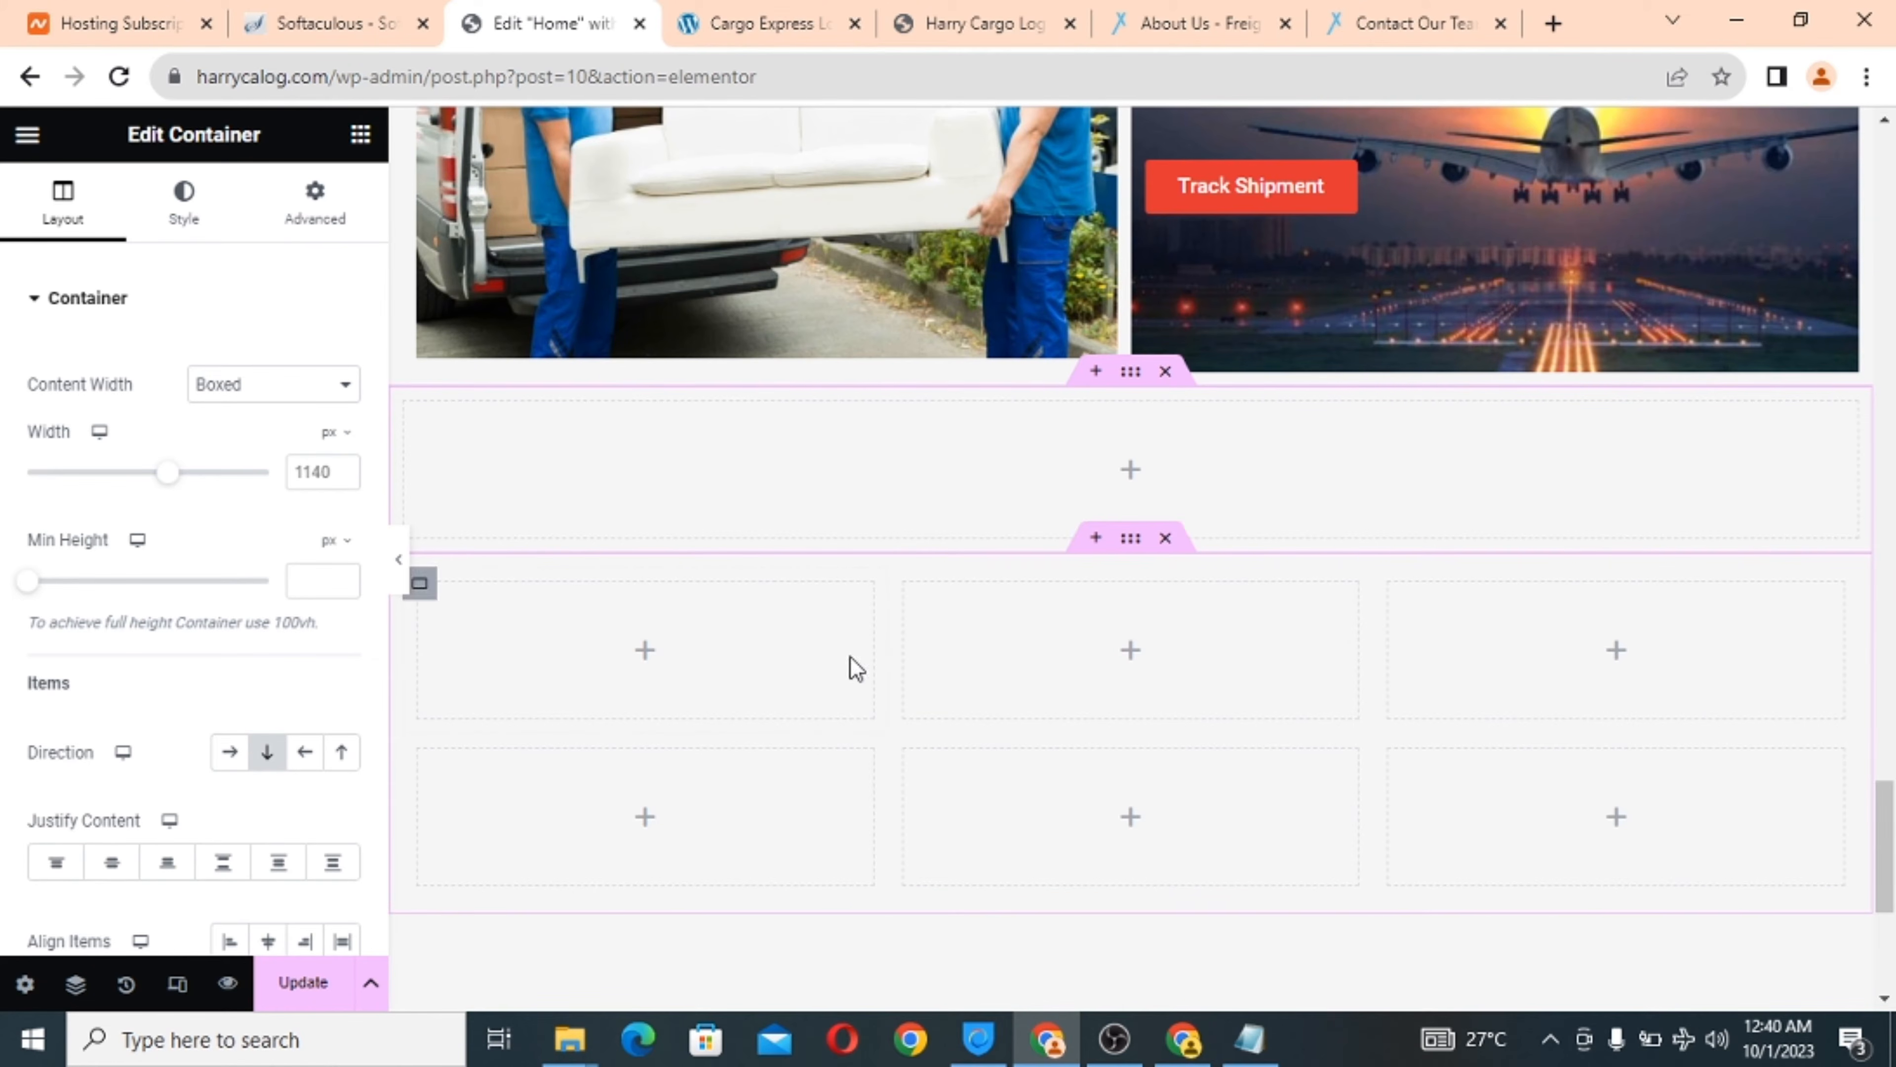
Drop a Heading widget into the upper container, centre it, and change its text to 'Gallery'.
{"action": "left_click", "coordinate": [1131, 471]}
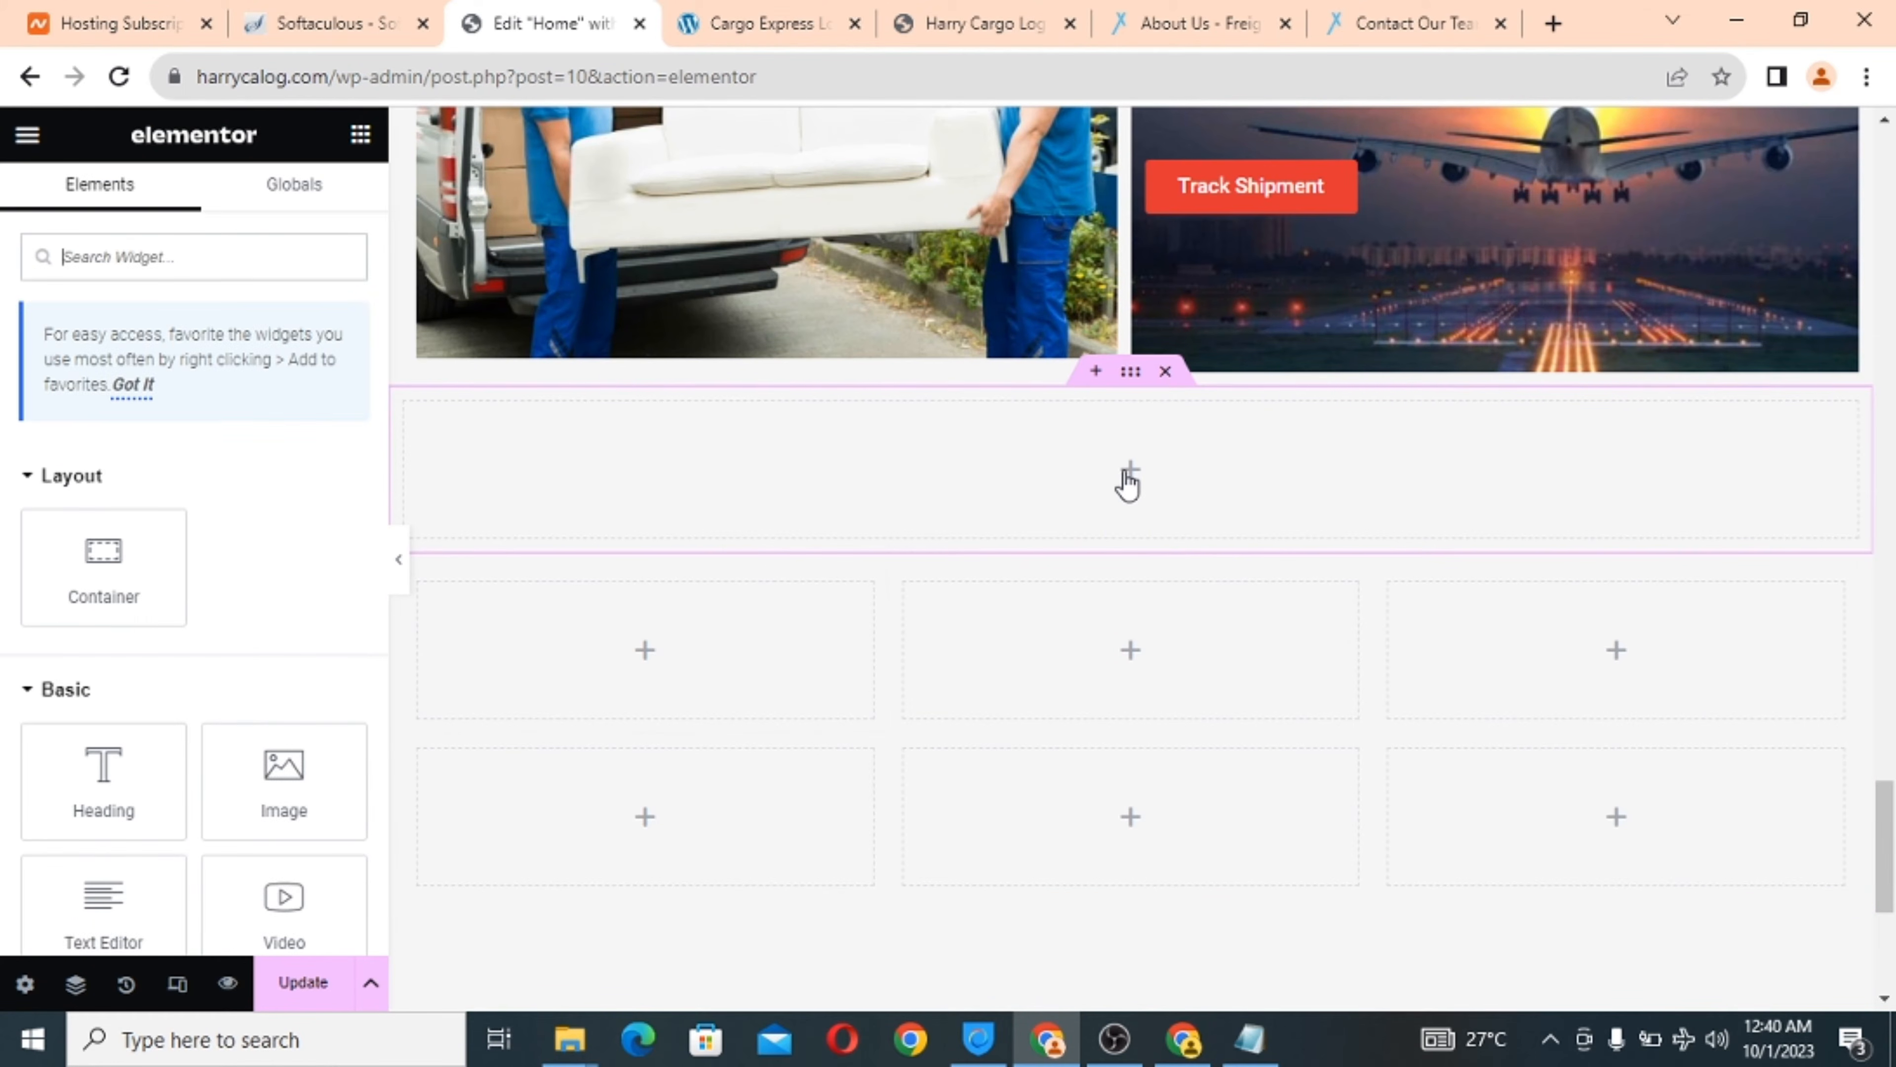
{"action": "left_click_drag", "start_coordinate": [105, 751], "coordinate": [952, 472]}
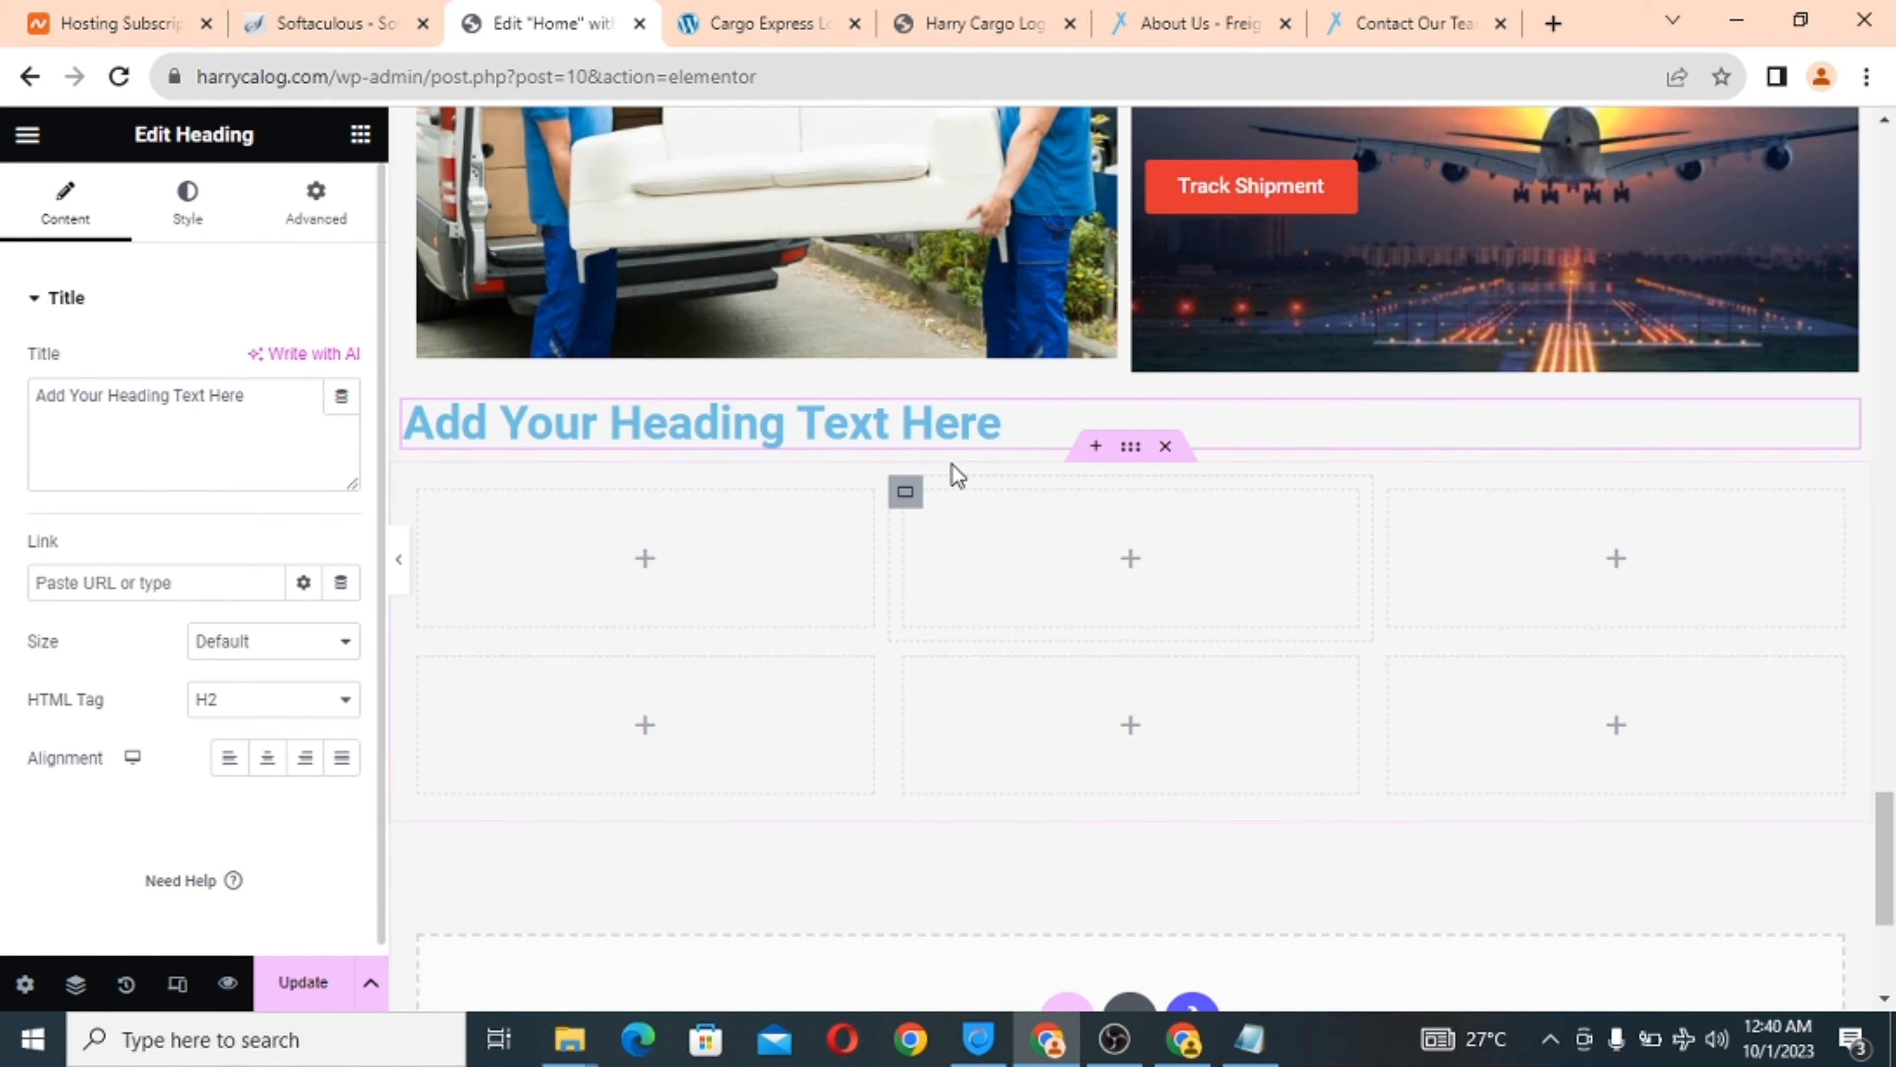
{"action": "left_click", "coordinate": [267, 758]}
{"action": "triple_click", "coordinate": [139, 392]}
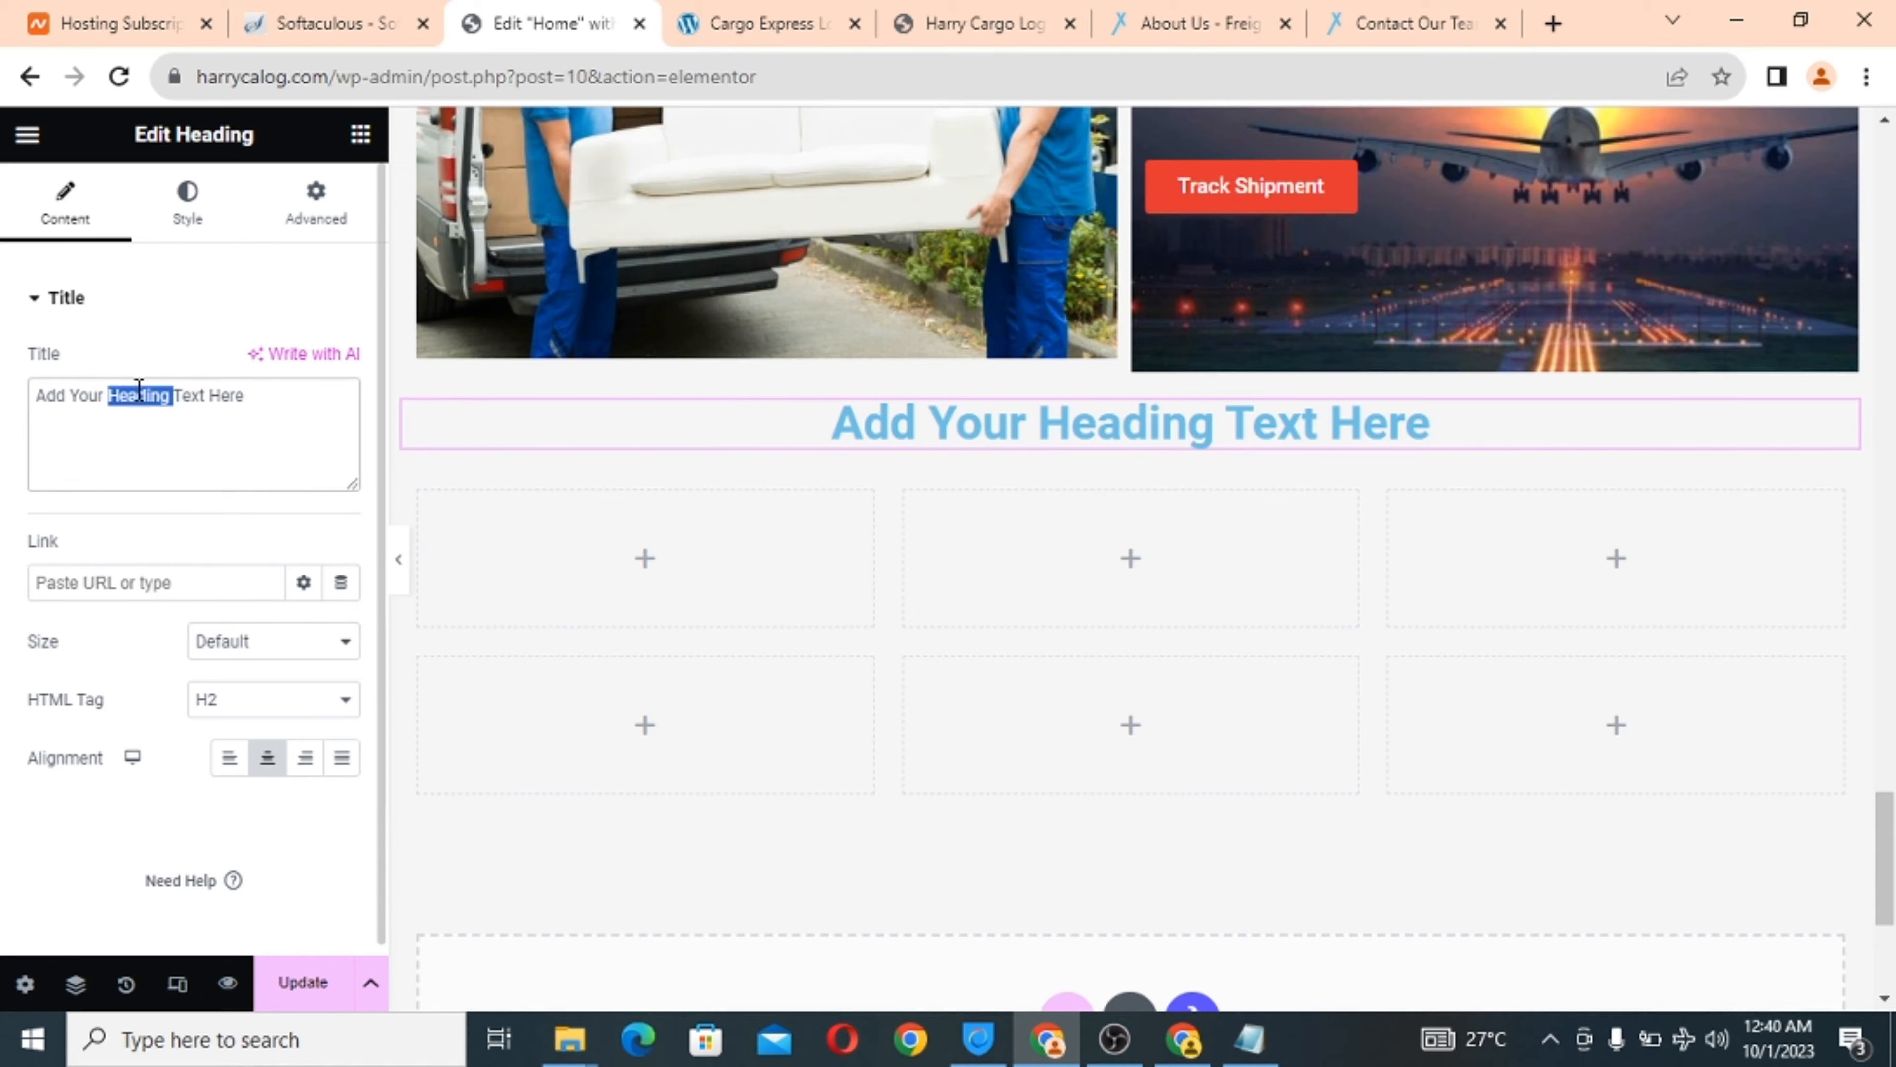
{"action": "type", "text": "Ga"}
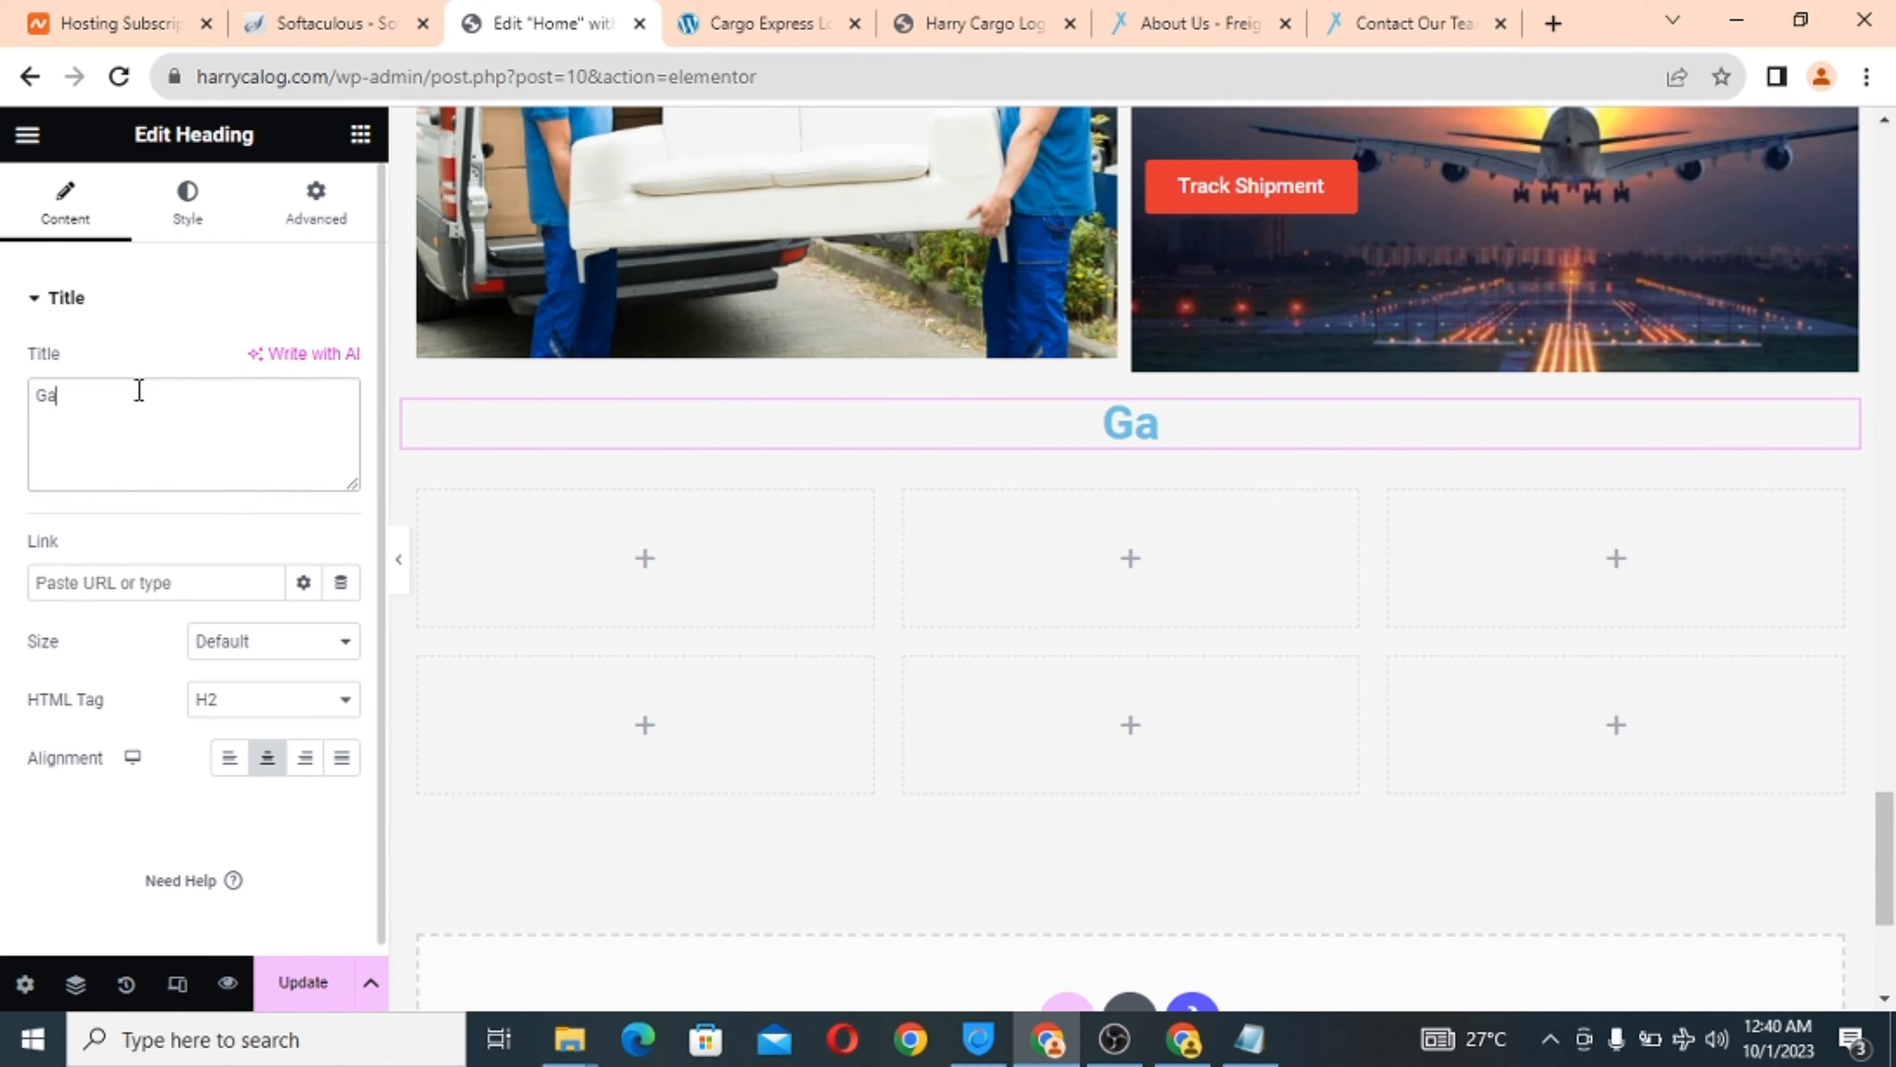
{"action": "type", "text": "llery"}
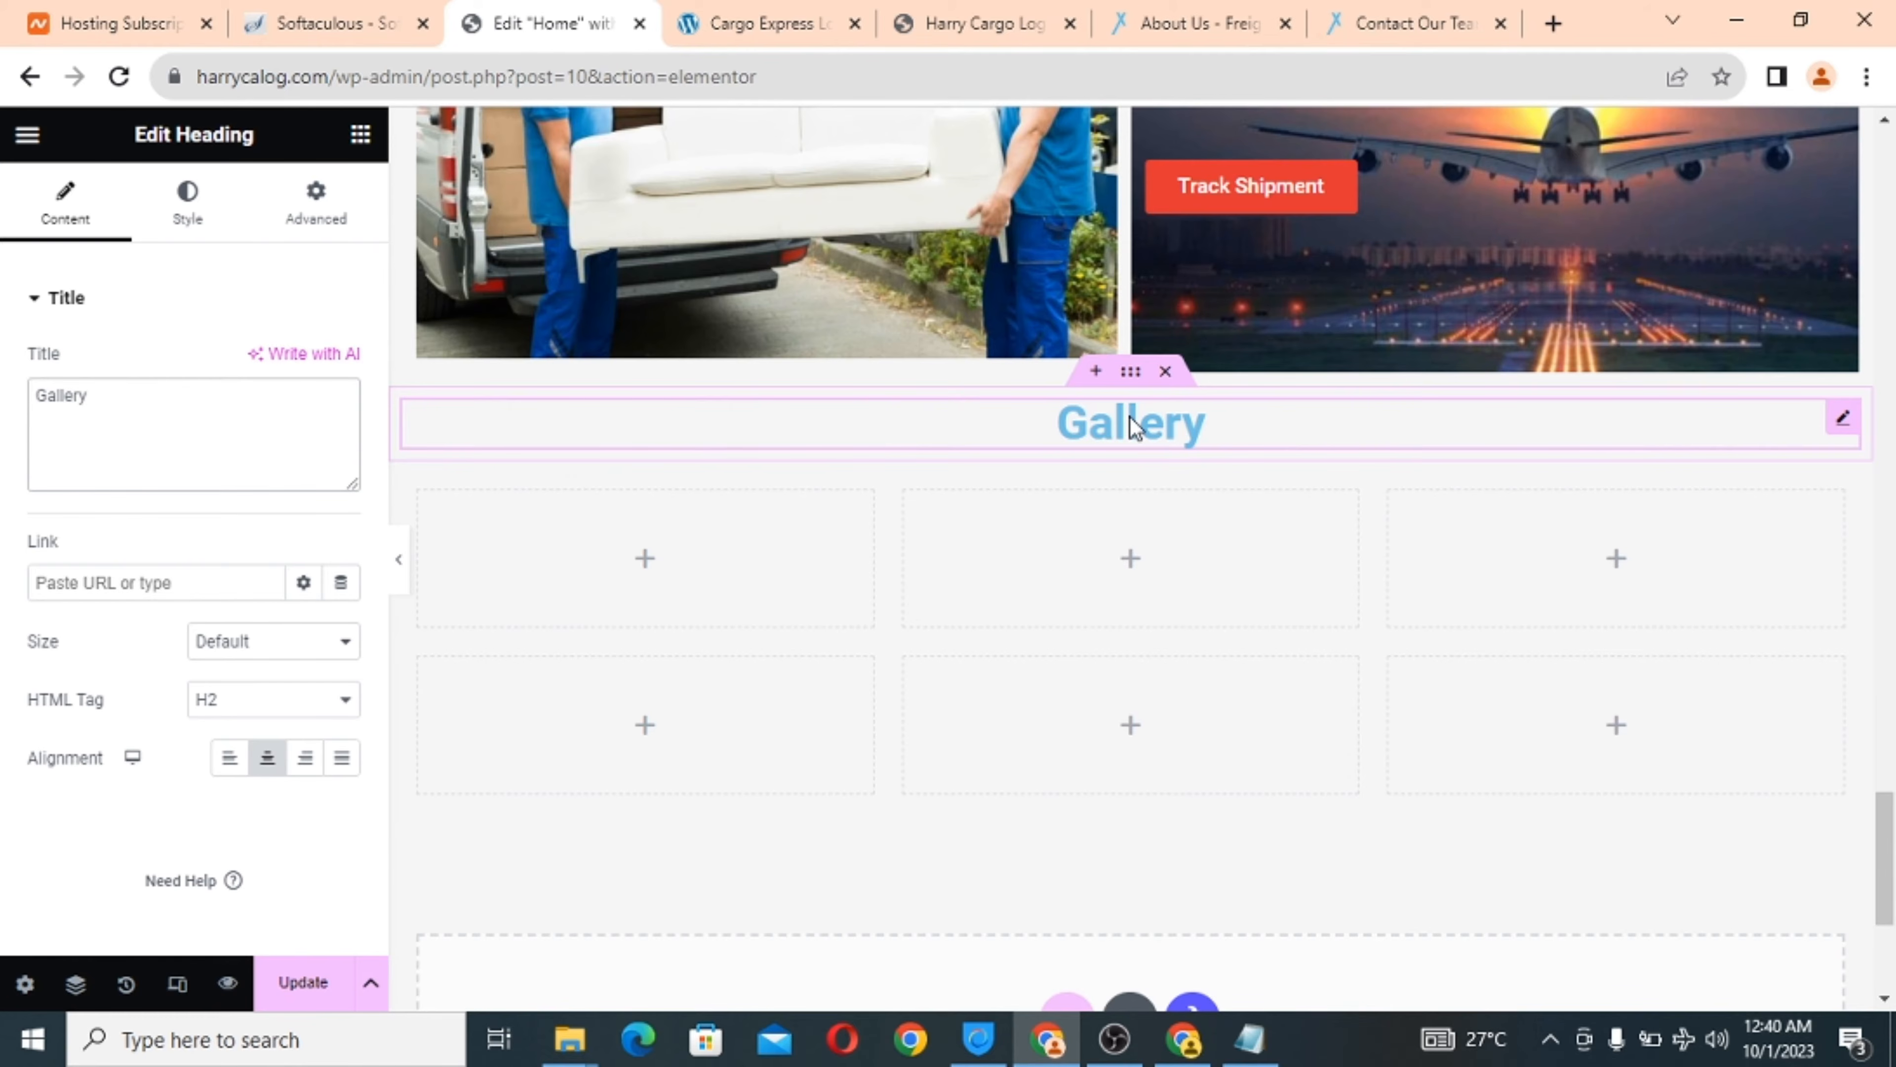
{"action": "scroll", "coordinate": [864, 216], "scroll_direction": "up", "scroll_amount": 1}
{"action": "scroll", "coordinate": [864, 216], "scroll_direction": "down", "scroll_amount": 6}
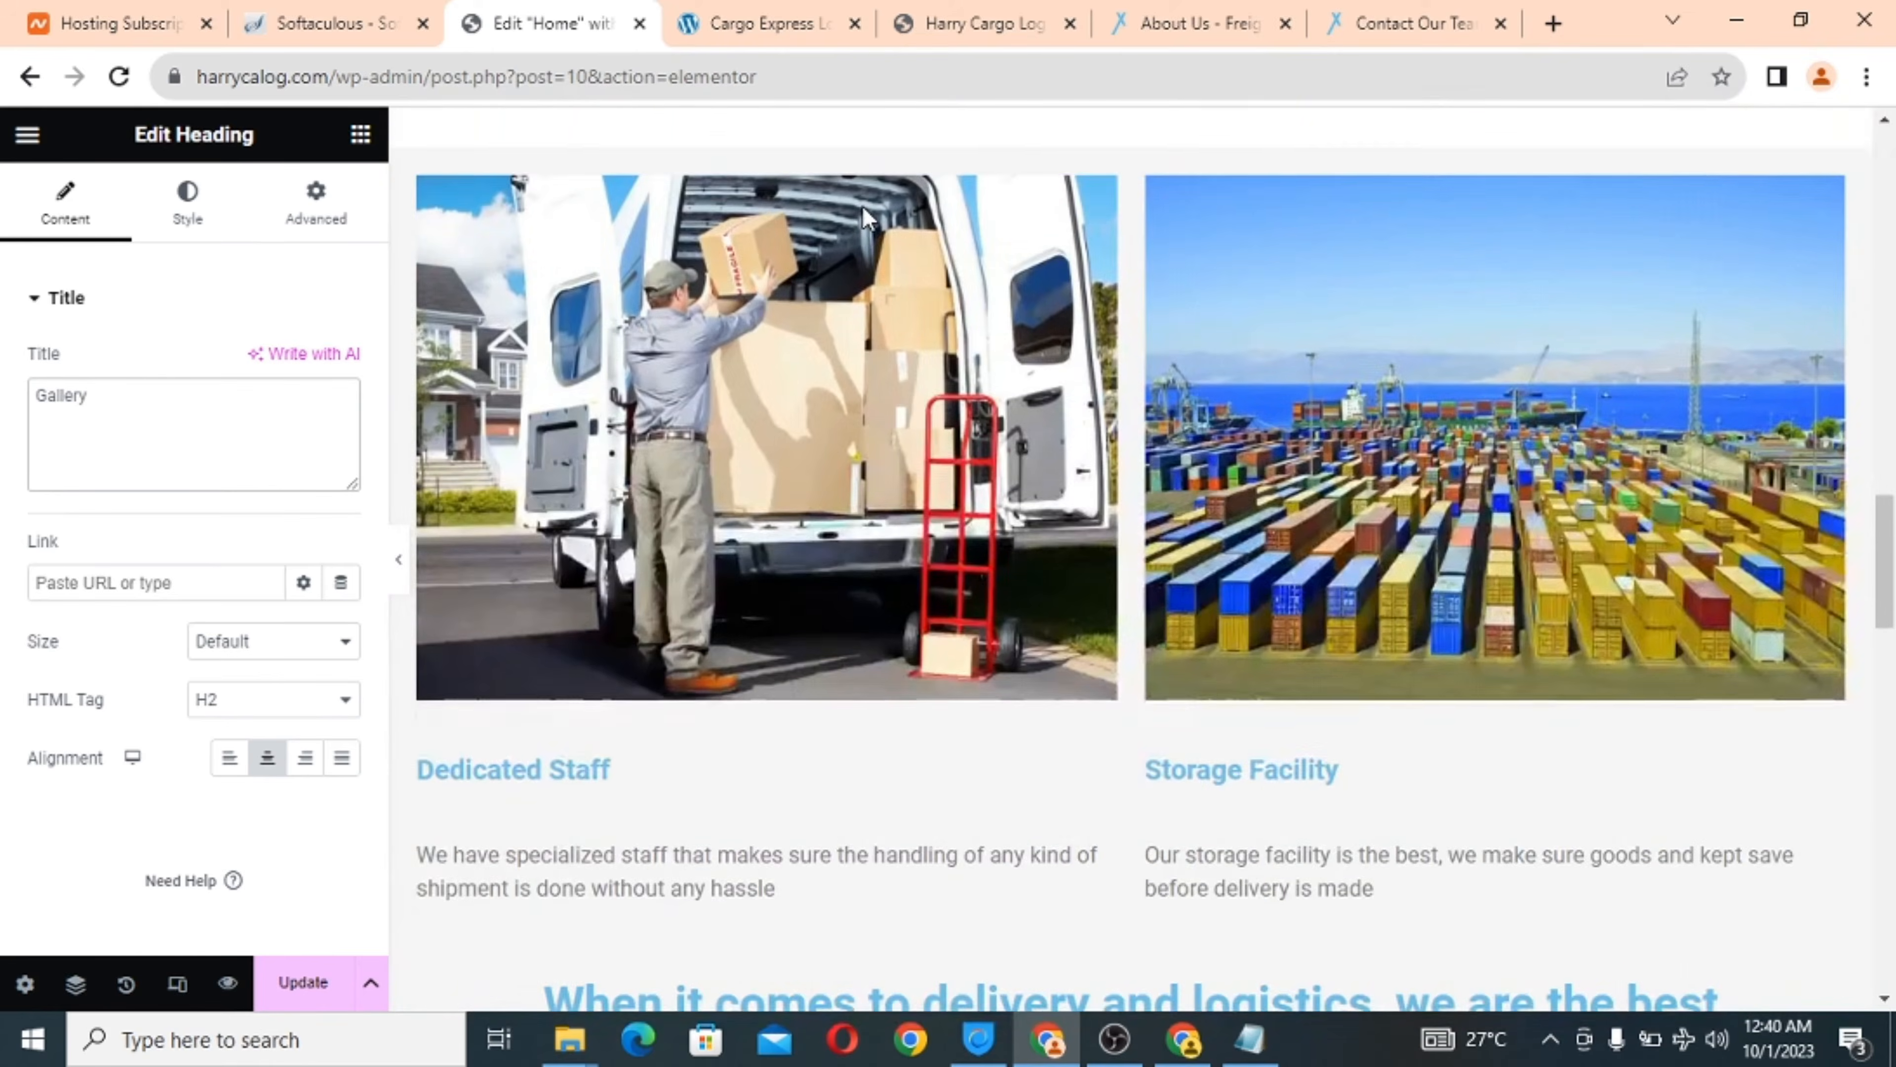
{"action": "scroll", "coordinate": [864, 216], "scroll_direction": "down", "scroll_amount": 10}
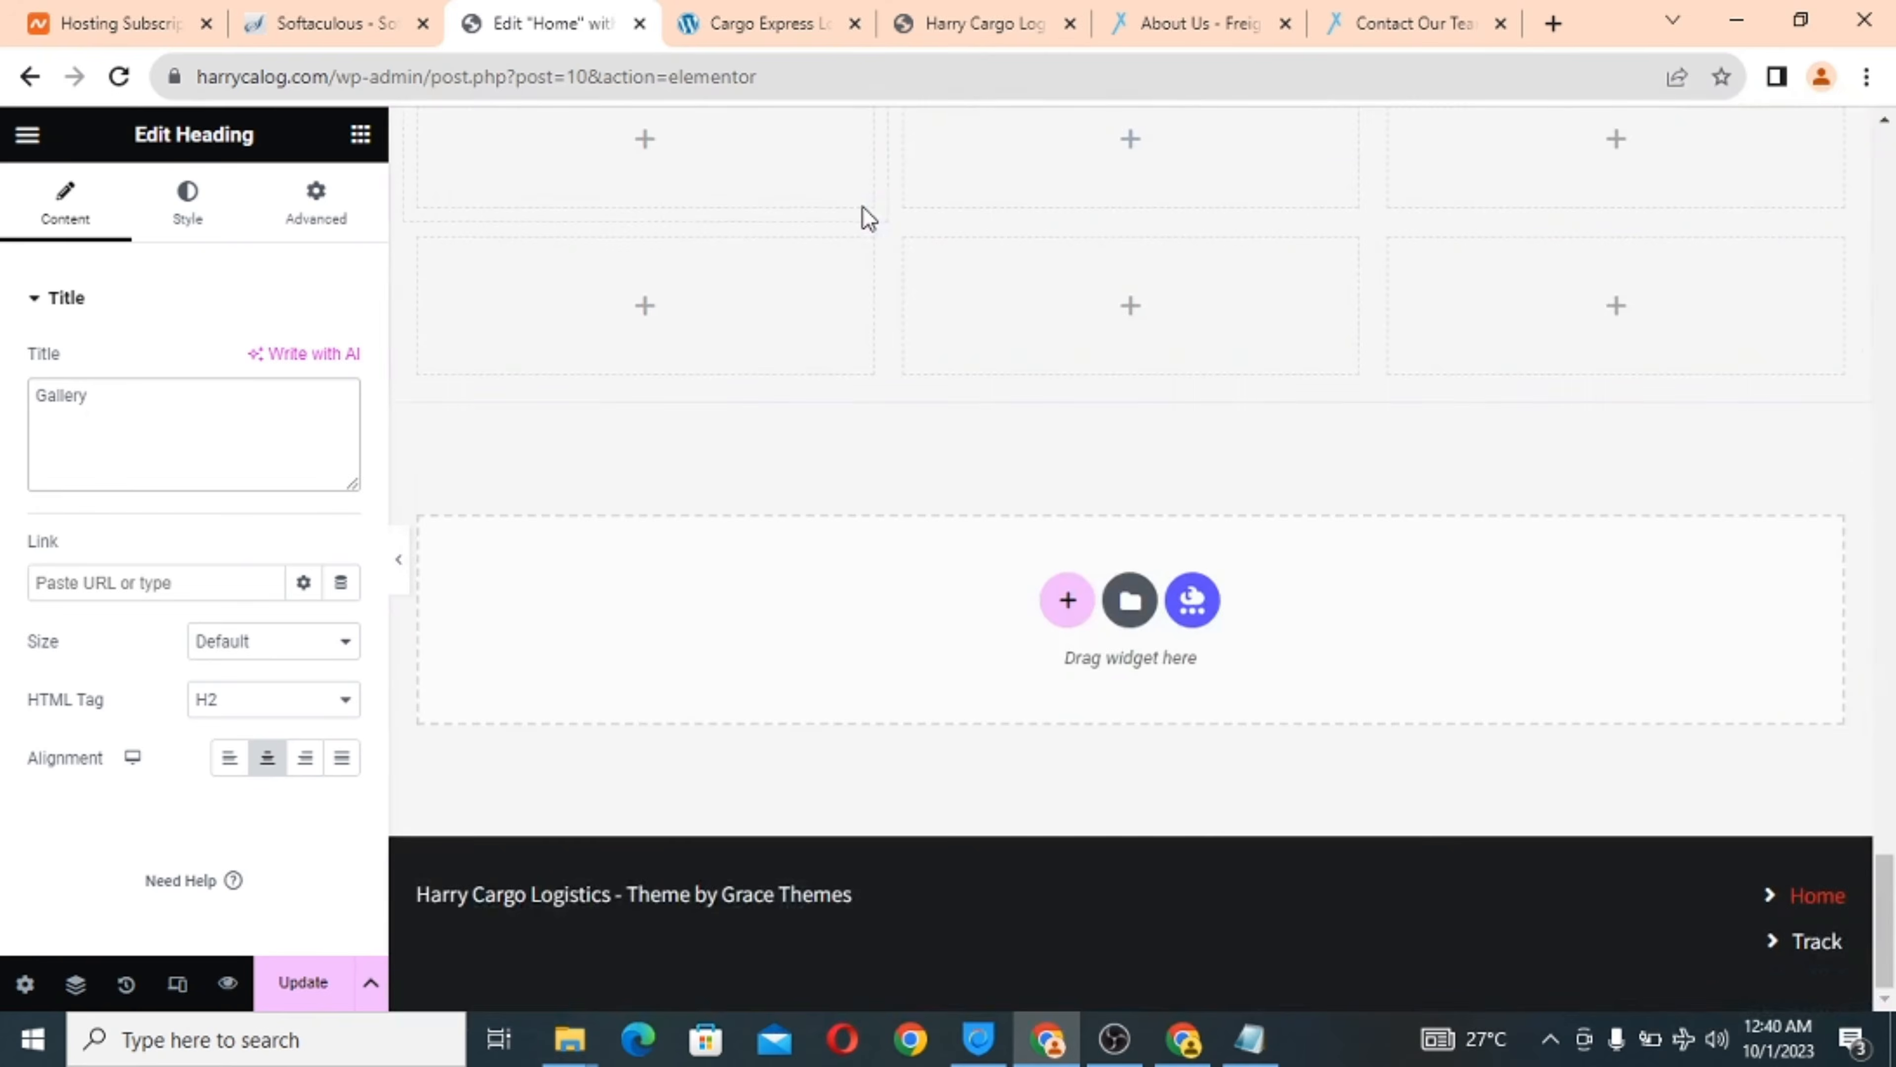
{"action": "scroll", "coordinate": [866, 216], "scroll_direction": "up", "scroll_amount": 3}
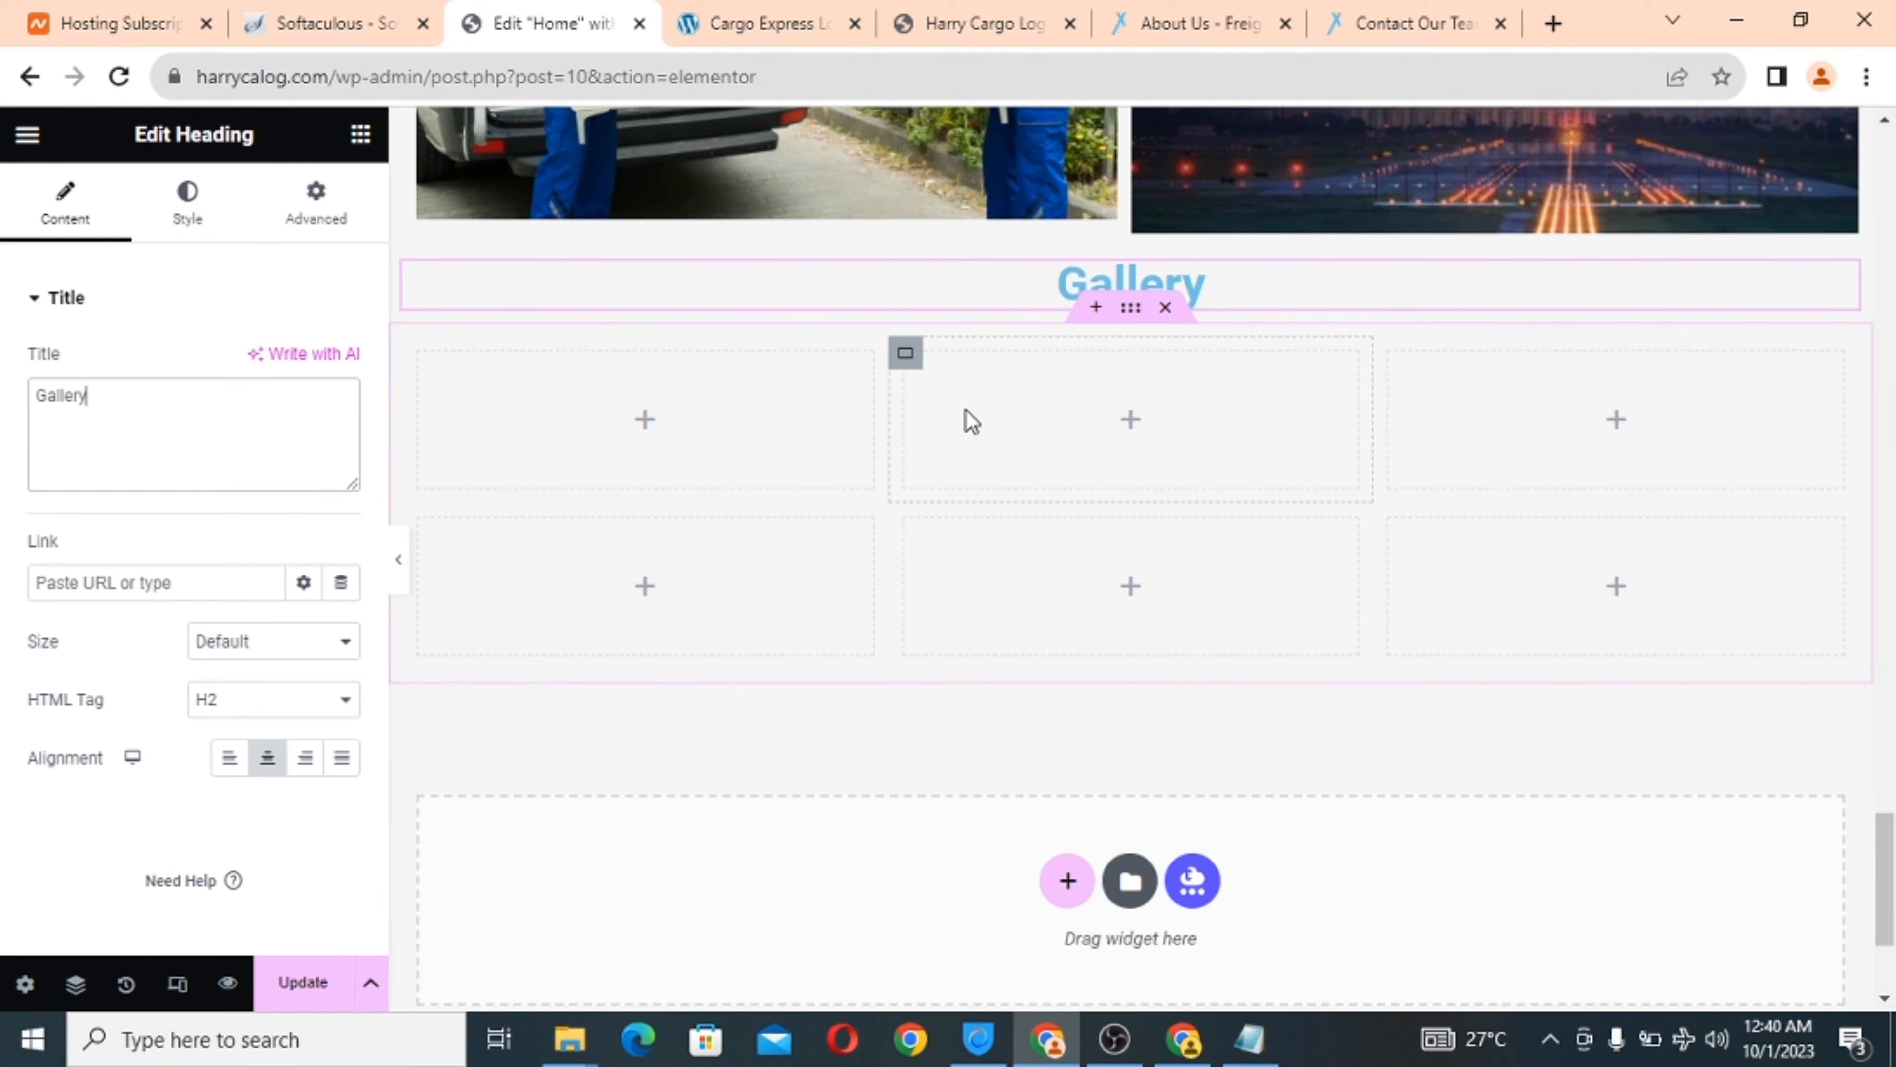
{"action": "scroll", "coordinate": [966, 418], "scroll_direction": "up", "scroll_amount": 1}
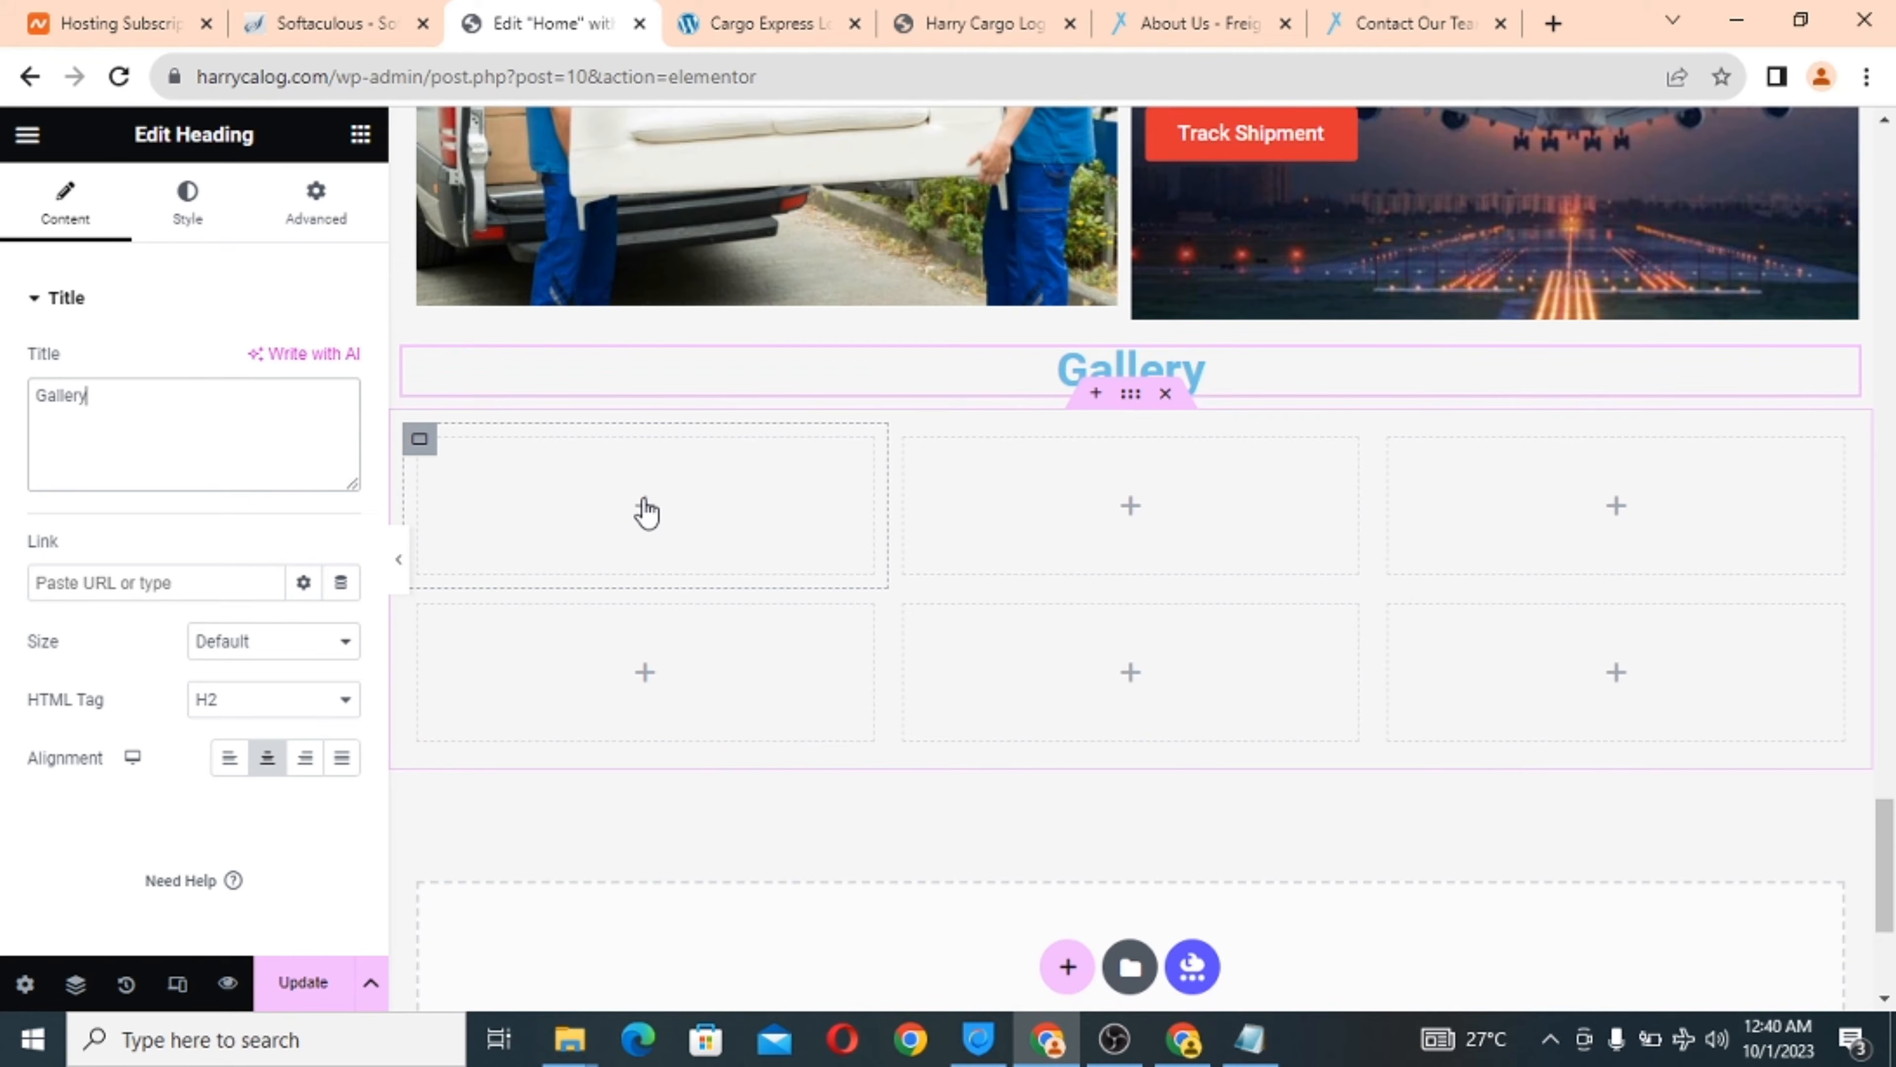
{"action": "scroll", "coordinate": [741, 594], "scroll_direction": "up", "scroll_amount": 1}
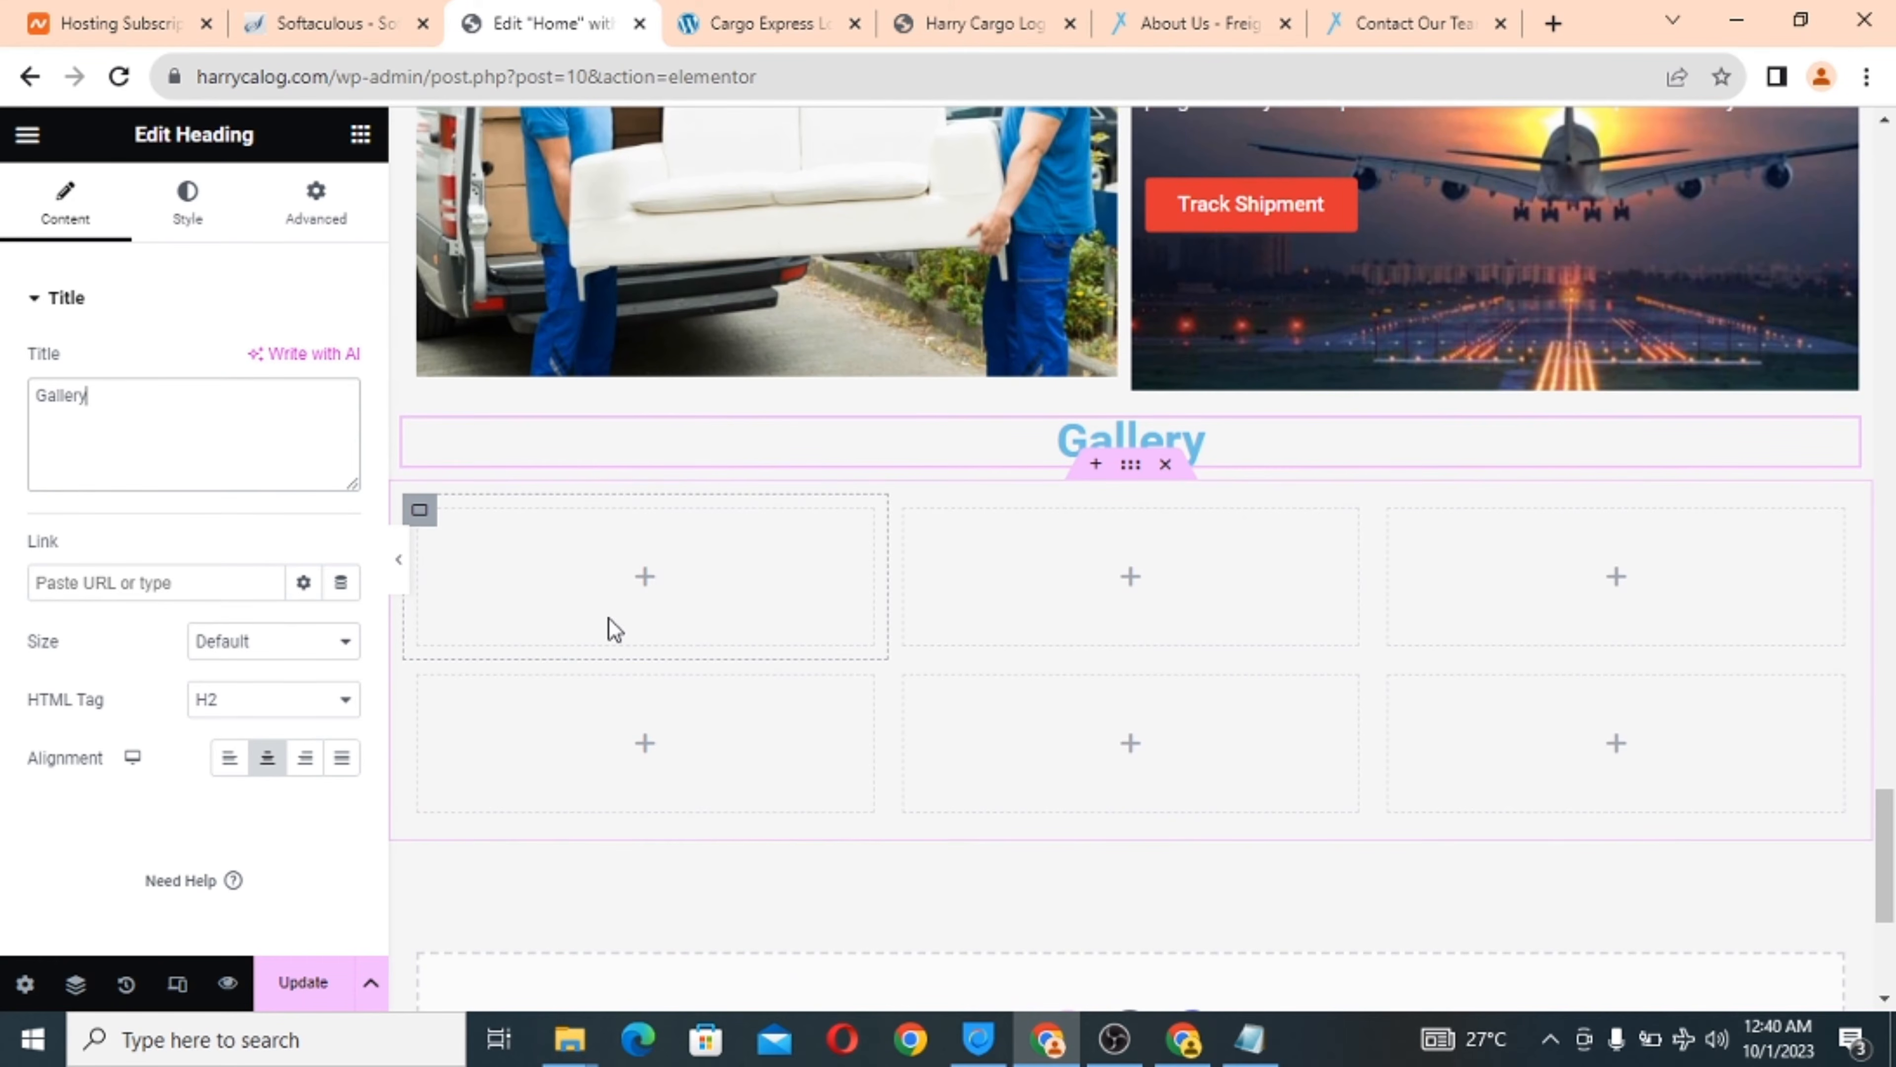
Place Image widgets in the three top-row gallery cells.
{"action": "left_click", "coordinate": [648, 580]}
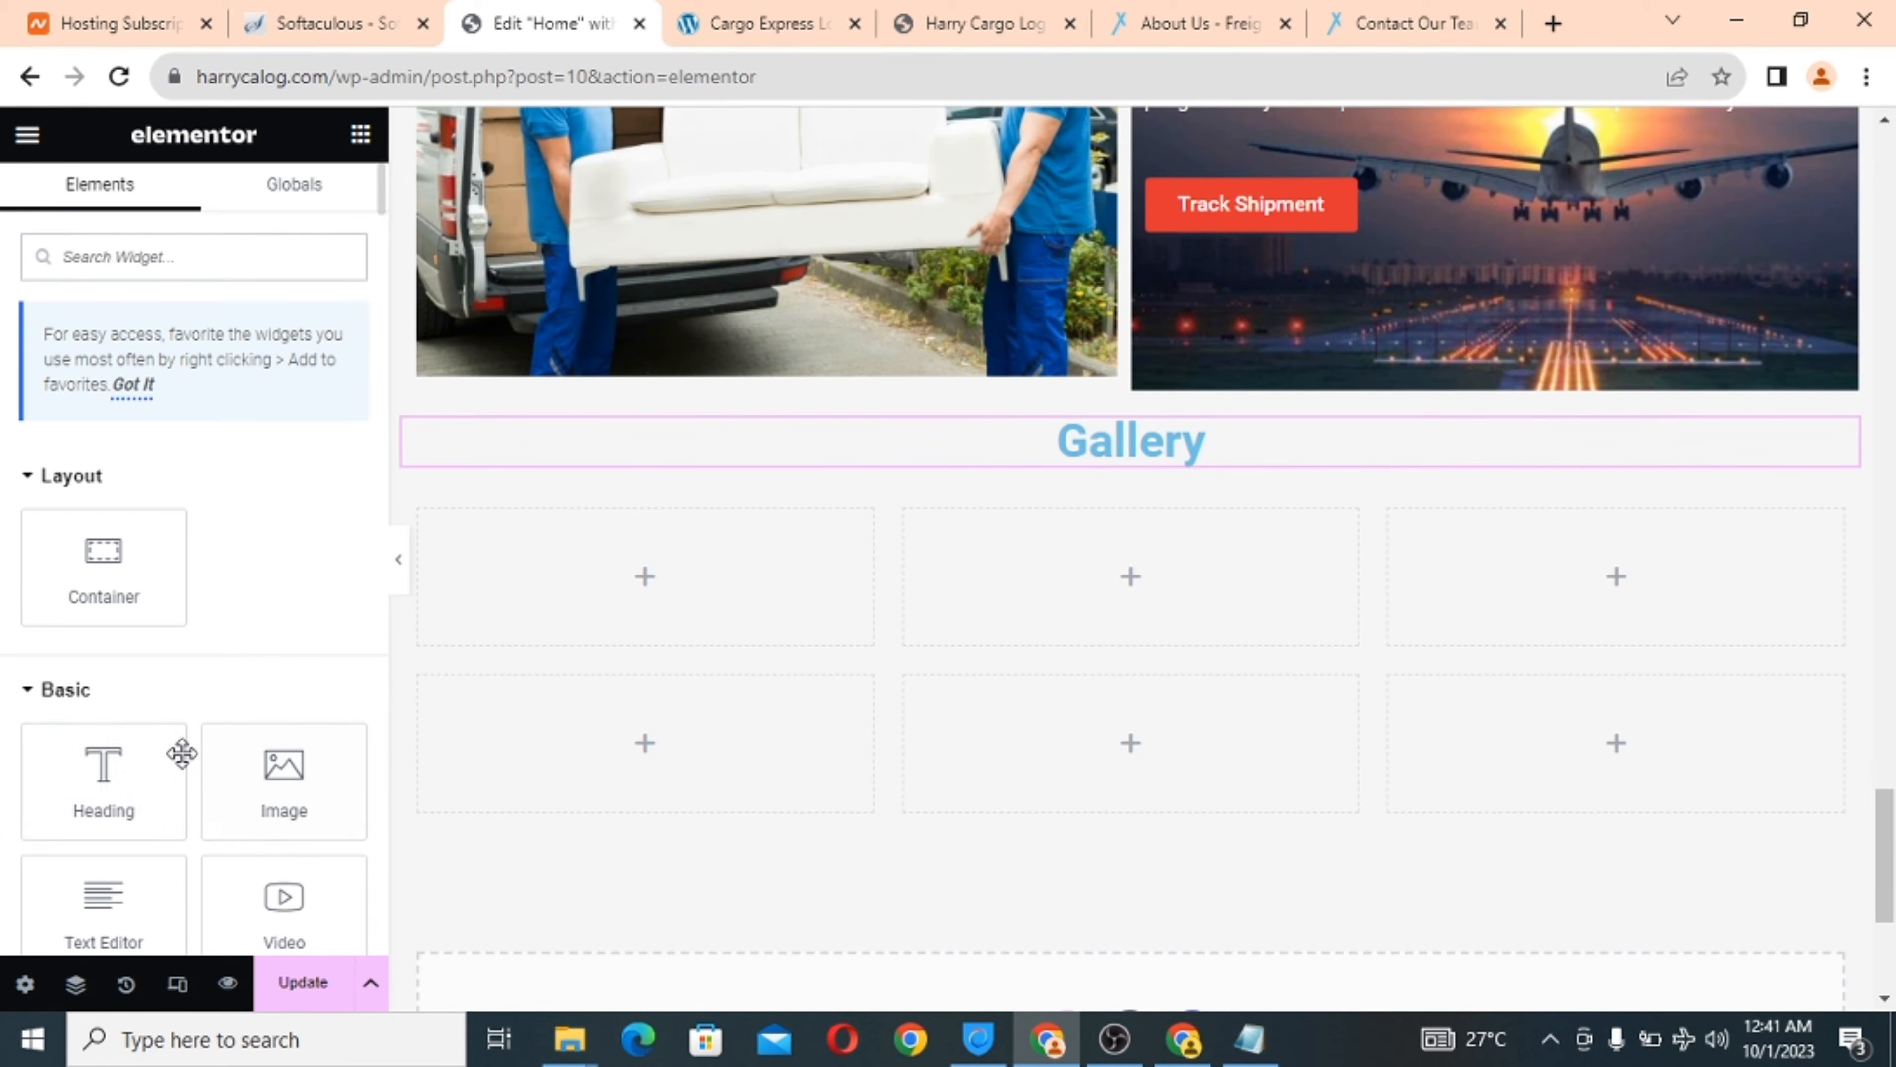
{"action": "left_click_drag", "start_coordinate": [298, 765], "coordinate": [590, 549]}
{"action": "left_click", "coordinate": [1123, 660]}
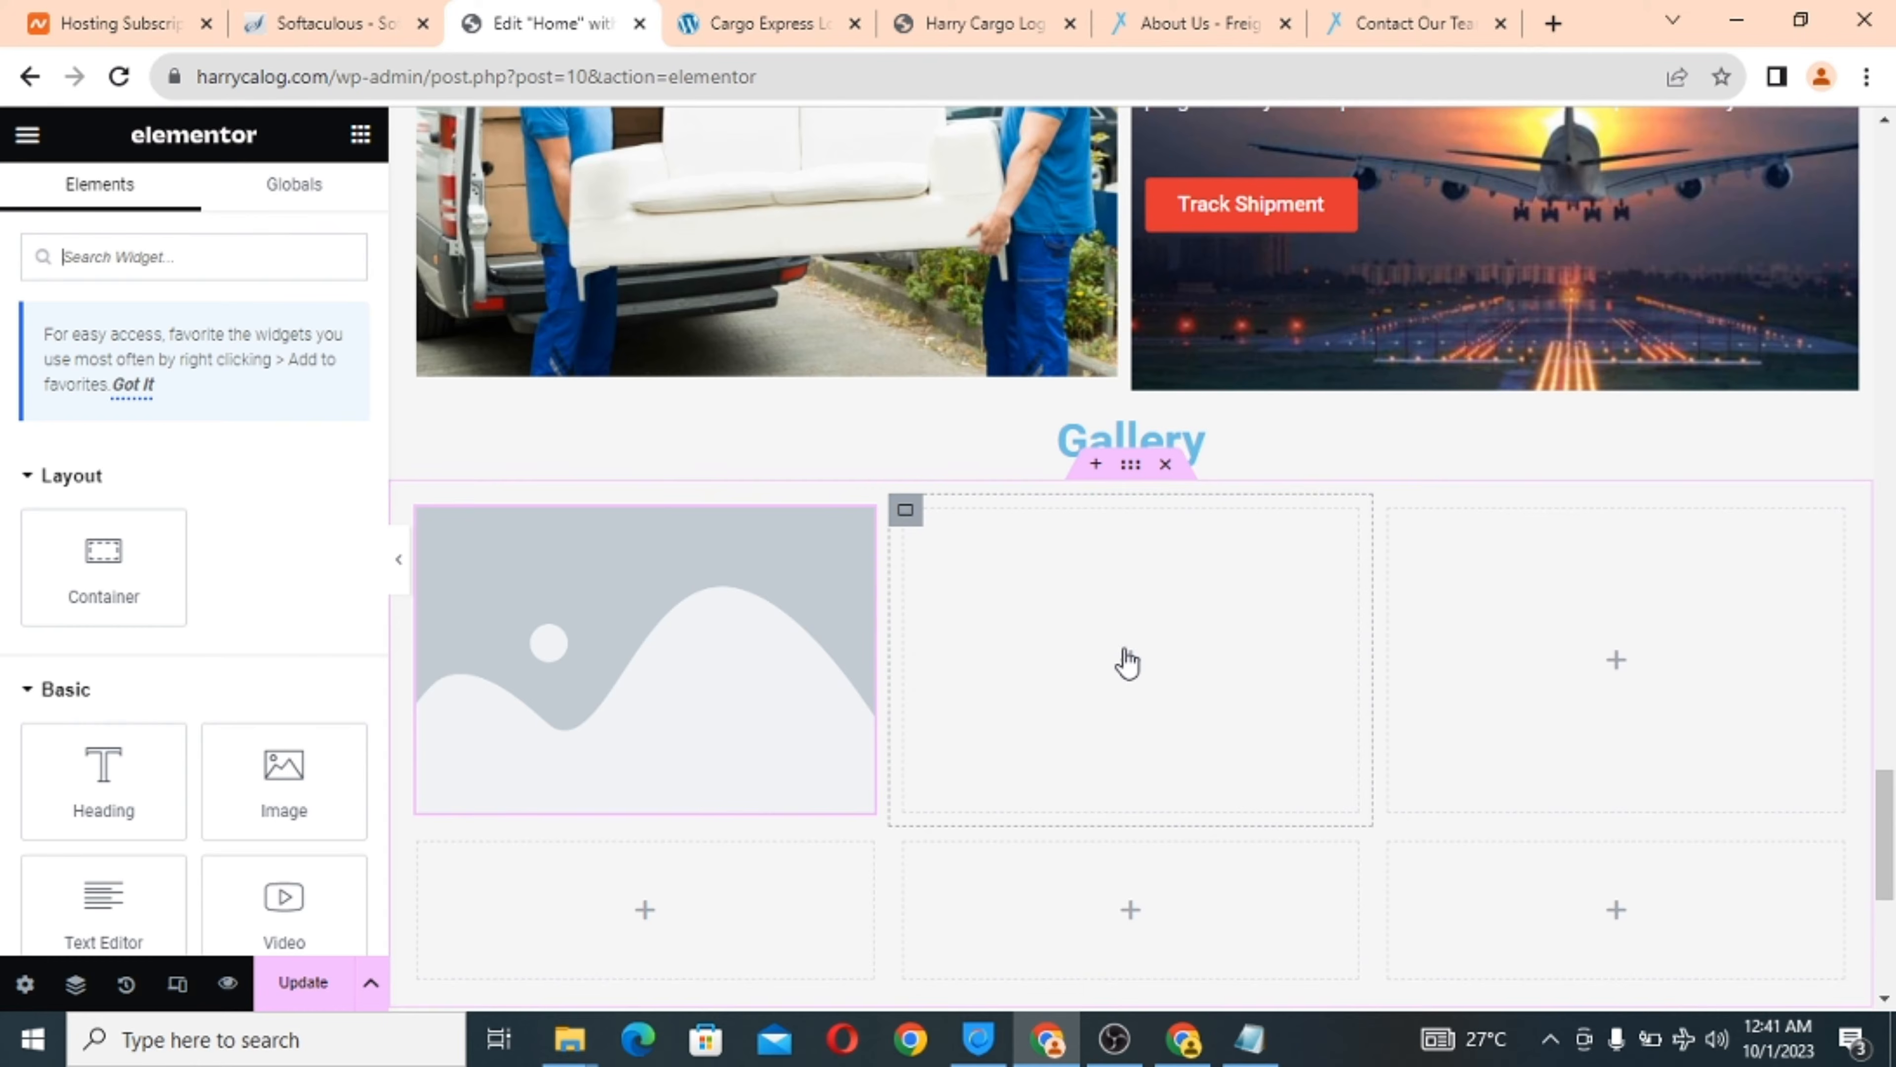
{"action": "left_click_drag", "start_coordinate": [279, 774], "coordinate": [1154, 684]}
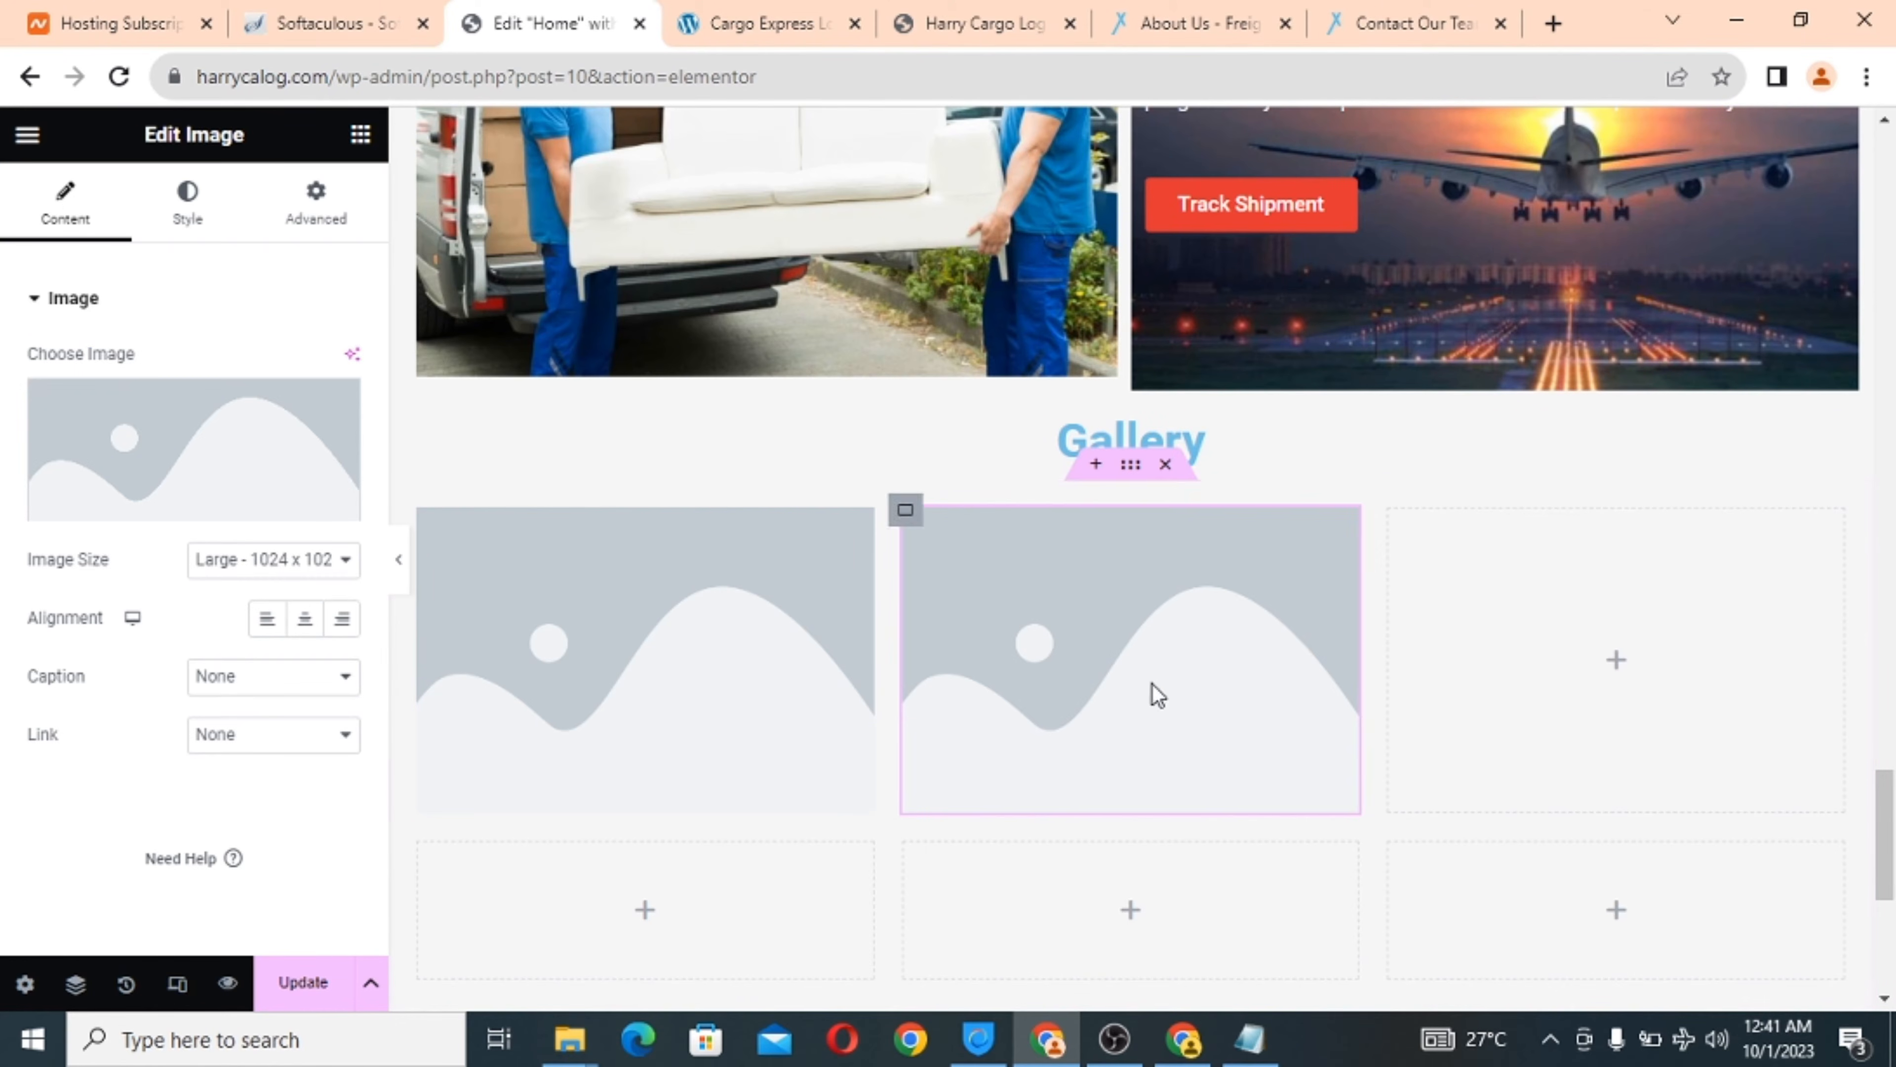
{"action": "left_click", "coordinate": [1613, 678]}
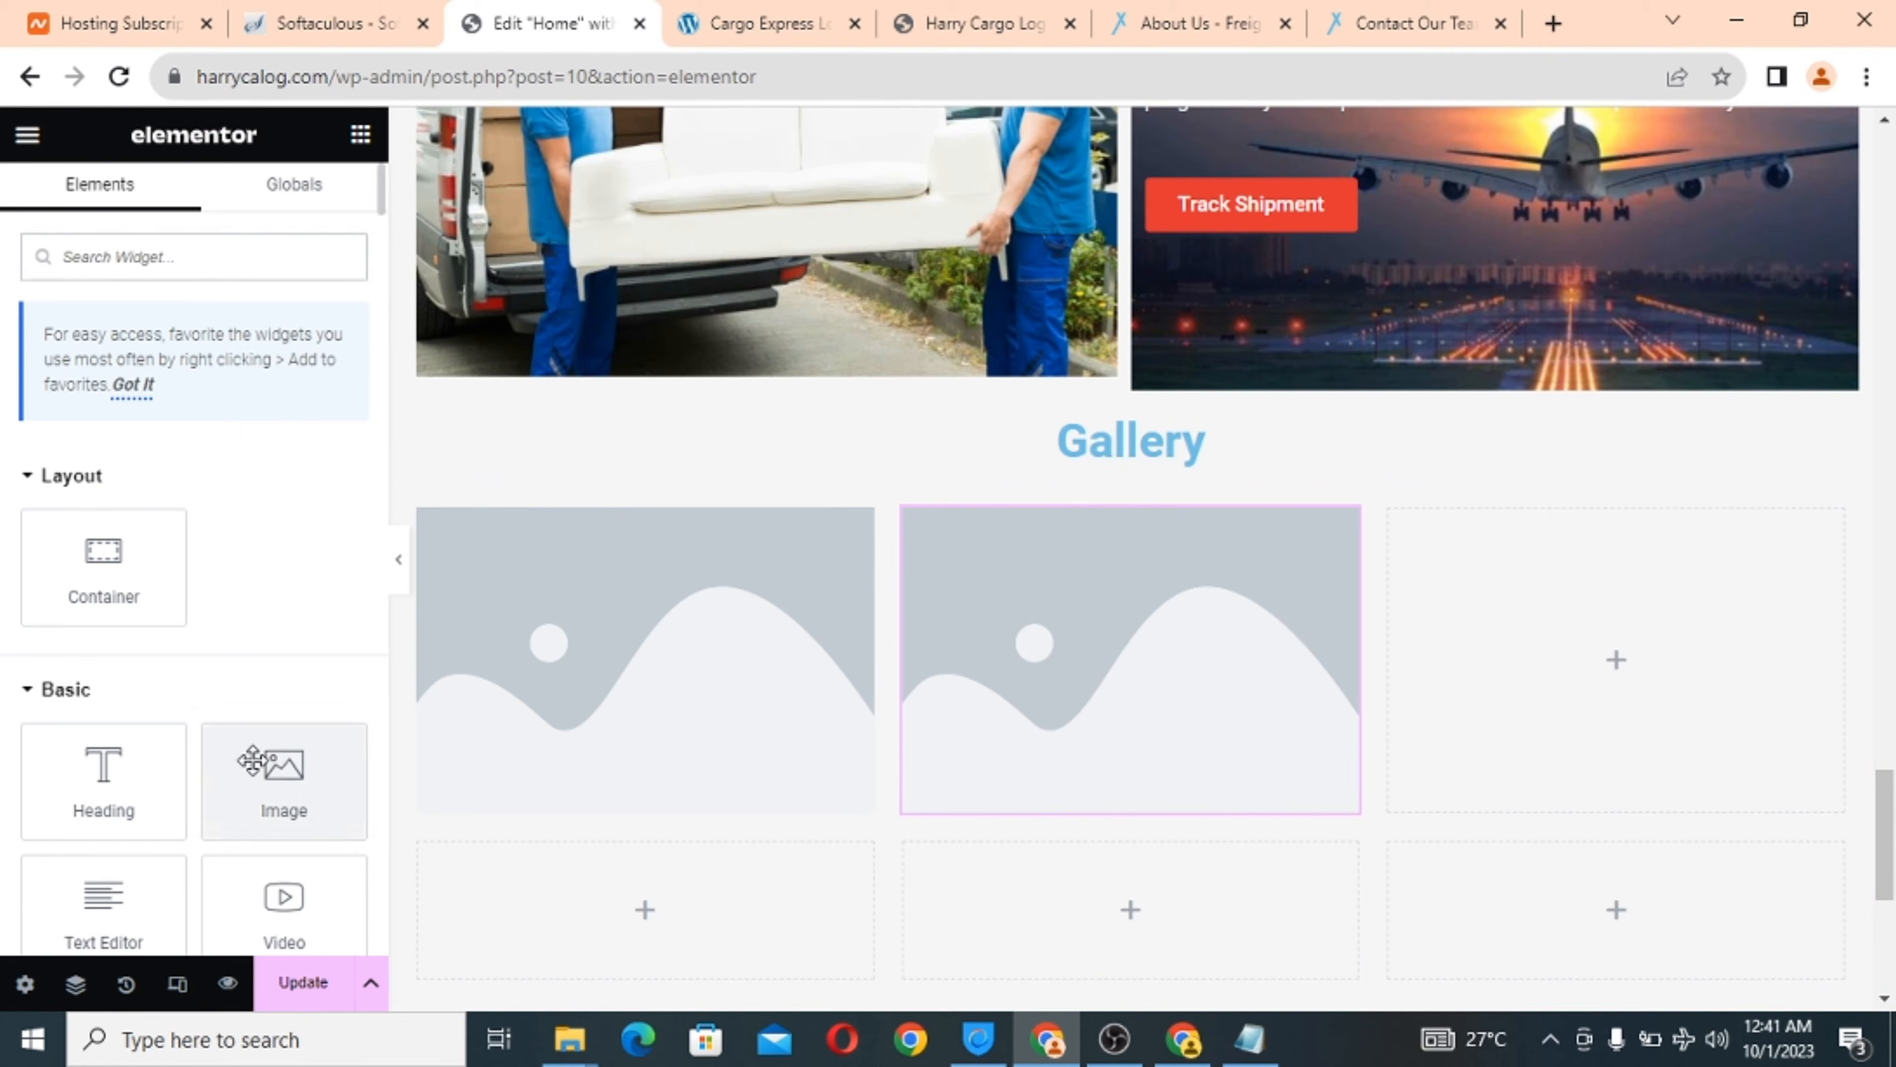
{"action": "left_click_drag", "start_coordinate": [283, 769], "coordinate": [1482, 641]}
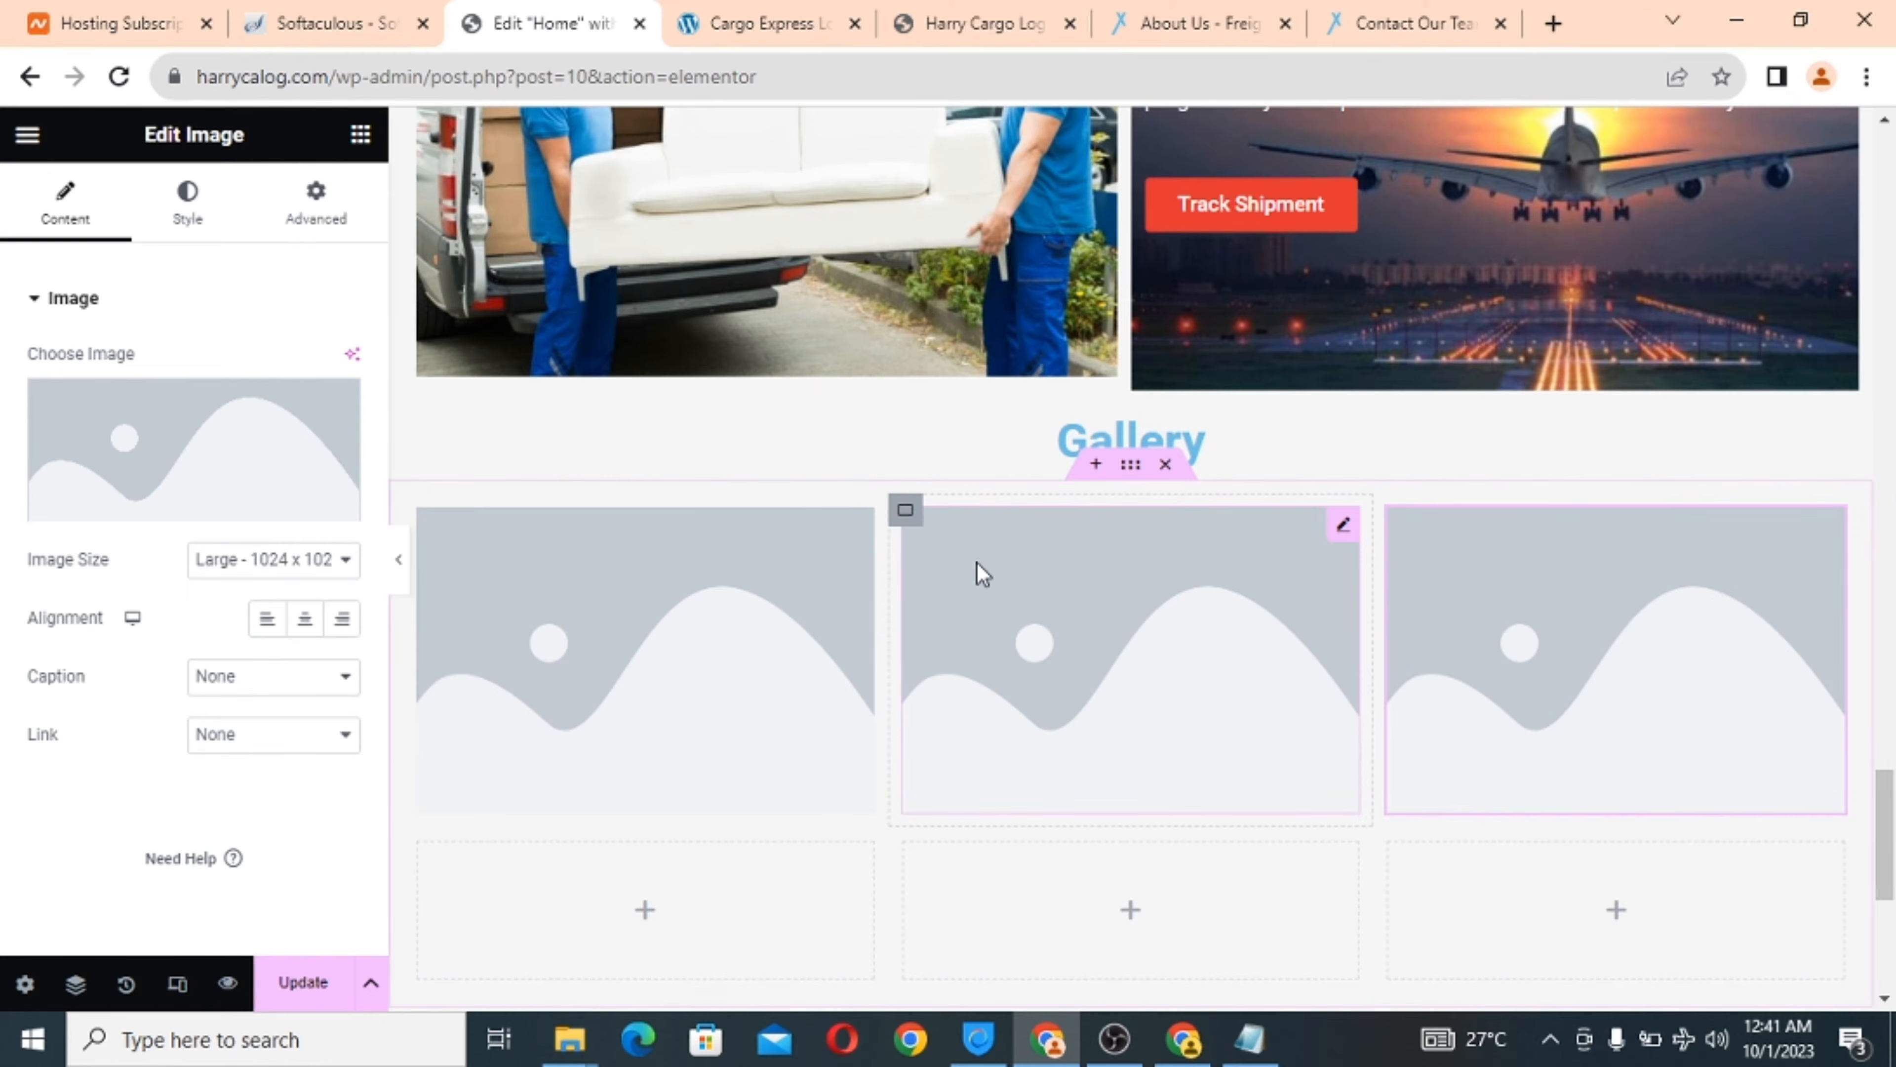
Place Image widgets in the three bottom-row gallery cells.
{"action": "scroll", "coordinate": [983, 574], "scroll_direction": "down", "scroll_amount": 3}
{"action": "left_click", "coordinate": [643, 635]}
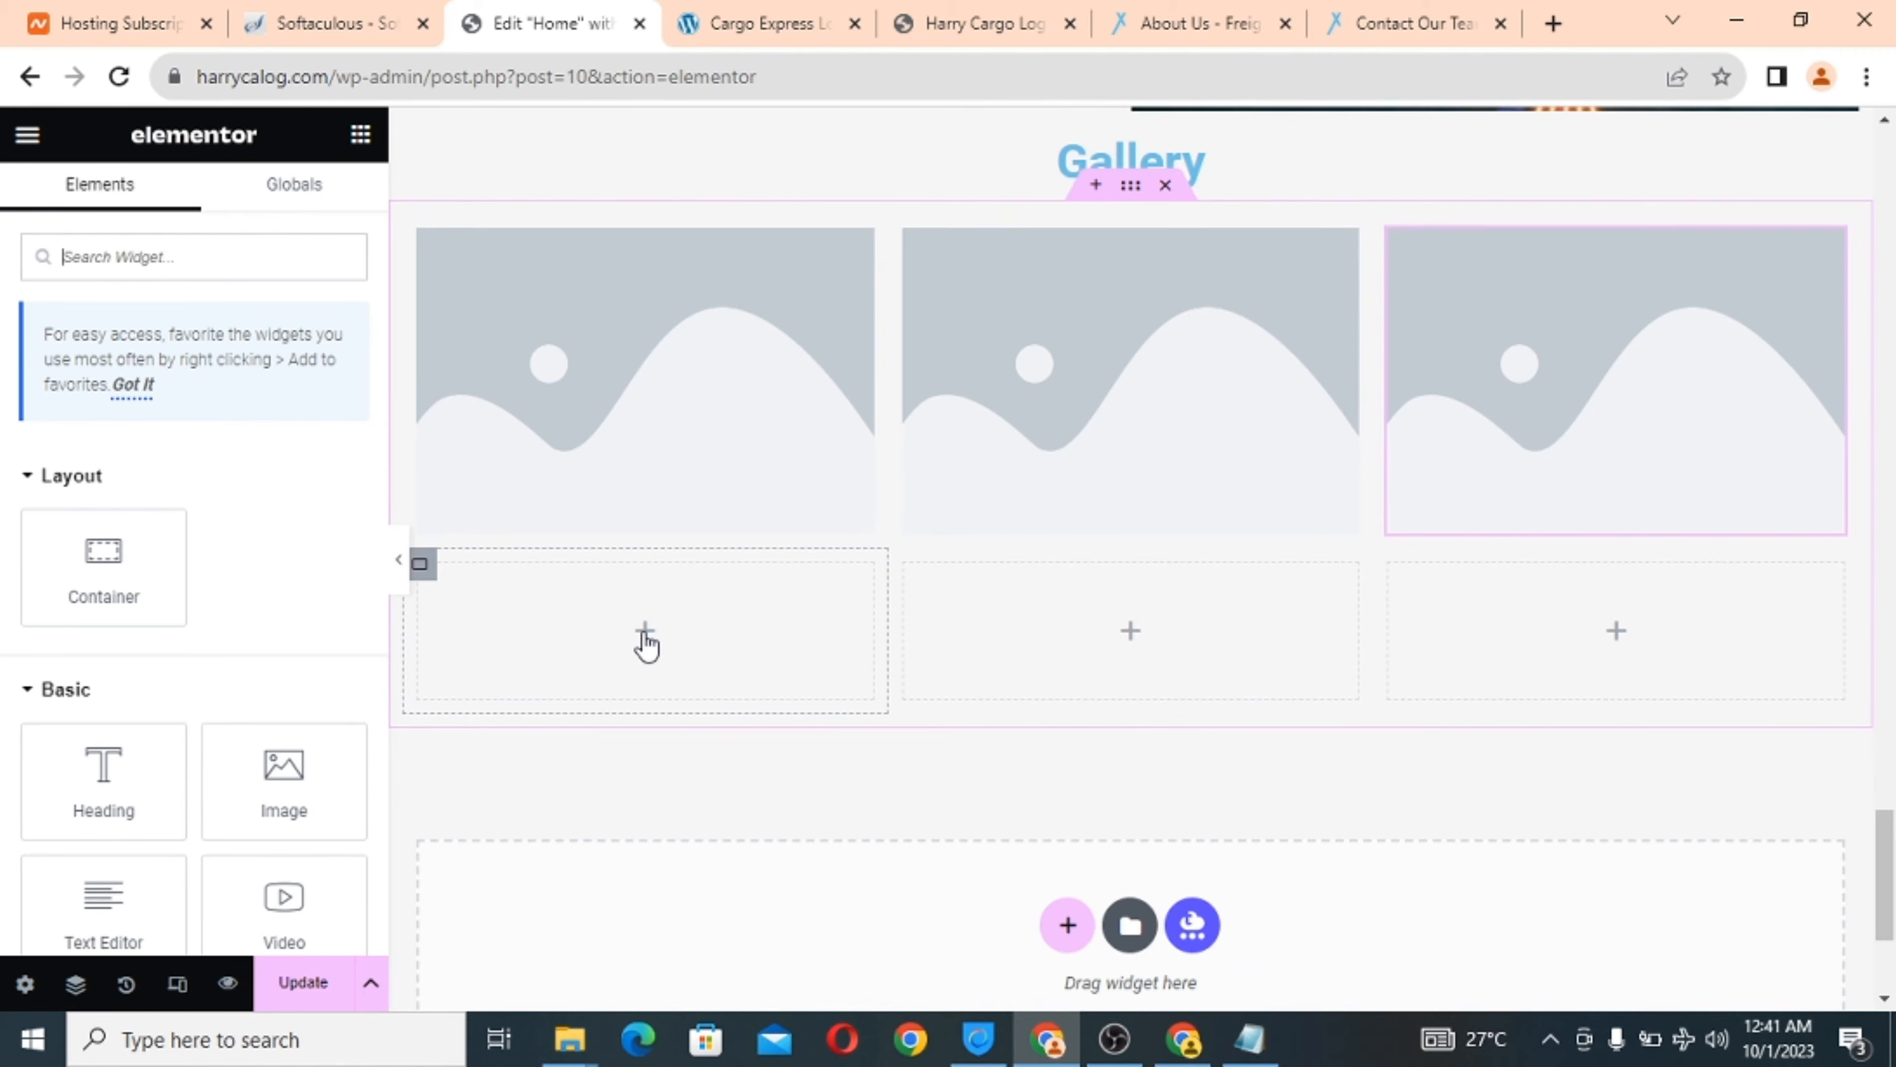
{"action": "left_click_drag", "start_coordinate": [281, 785], "coordinate": [552, 659]}
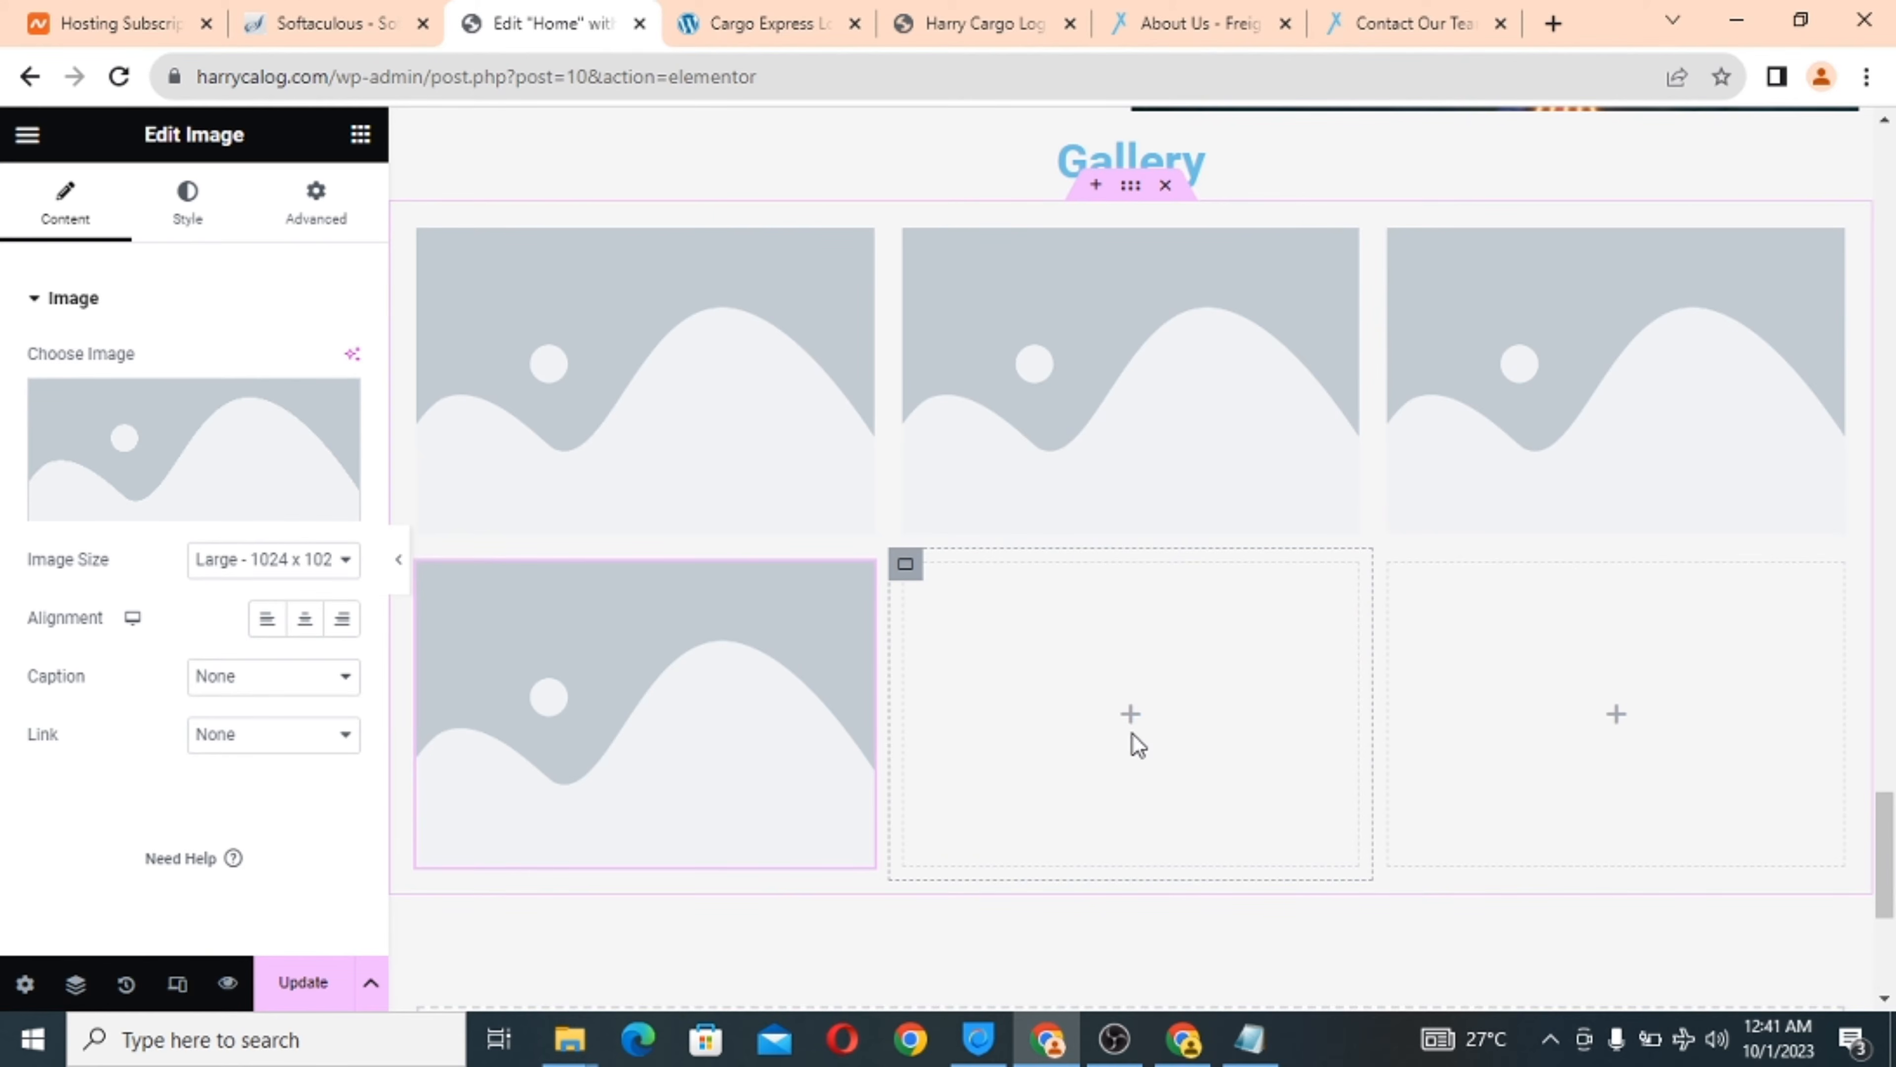
{"action": "left_click", "coordinate": [1131, 724]}
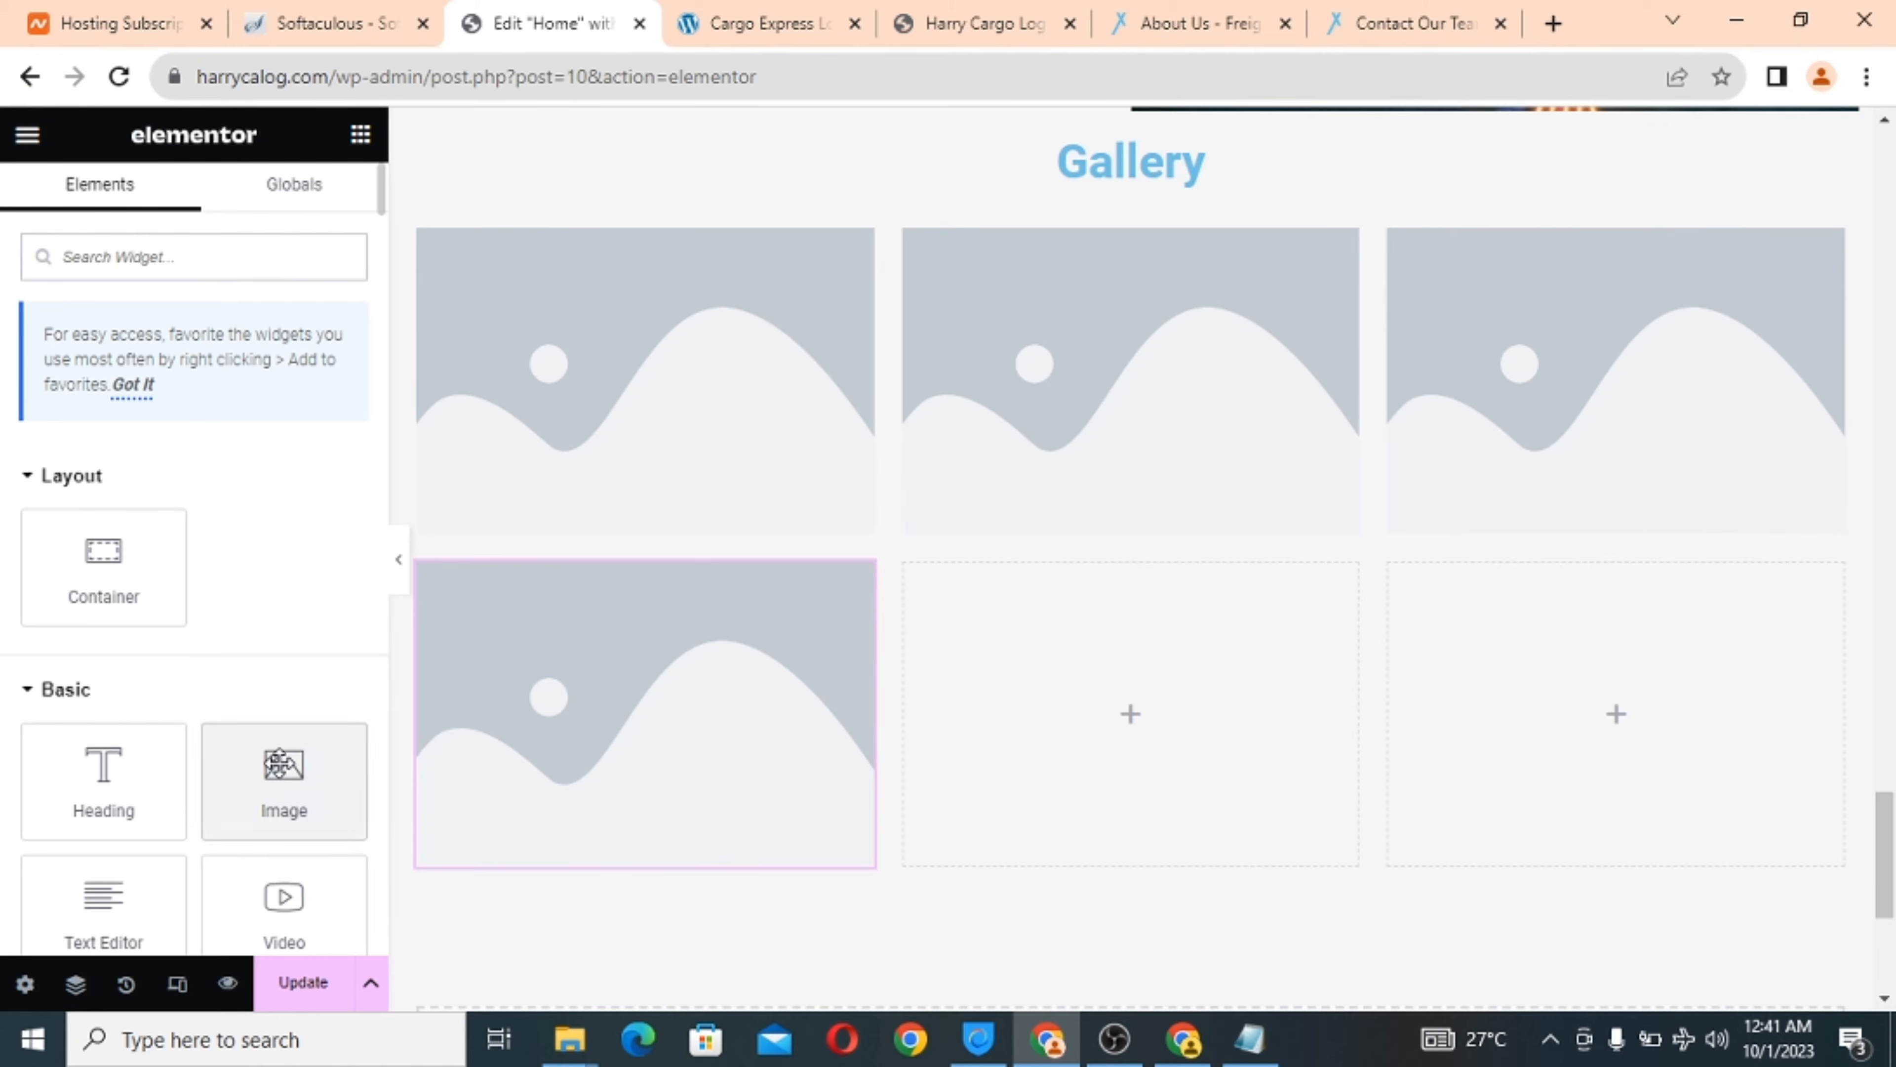
{"action": "left_click_drag", "start_coordinate": [281, 781], "coordinate": [1177, 702]}
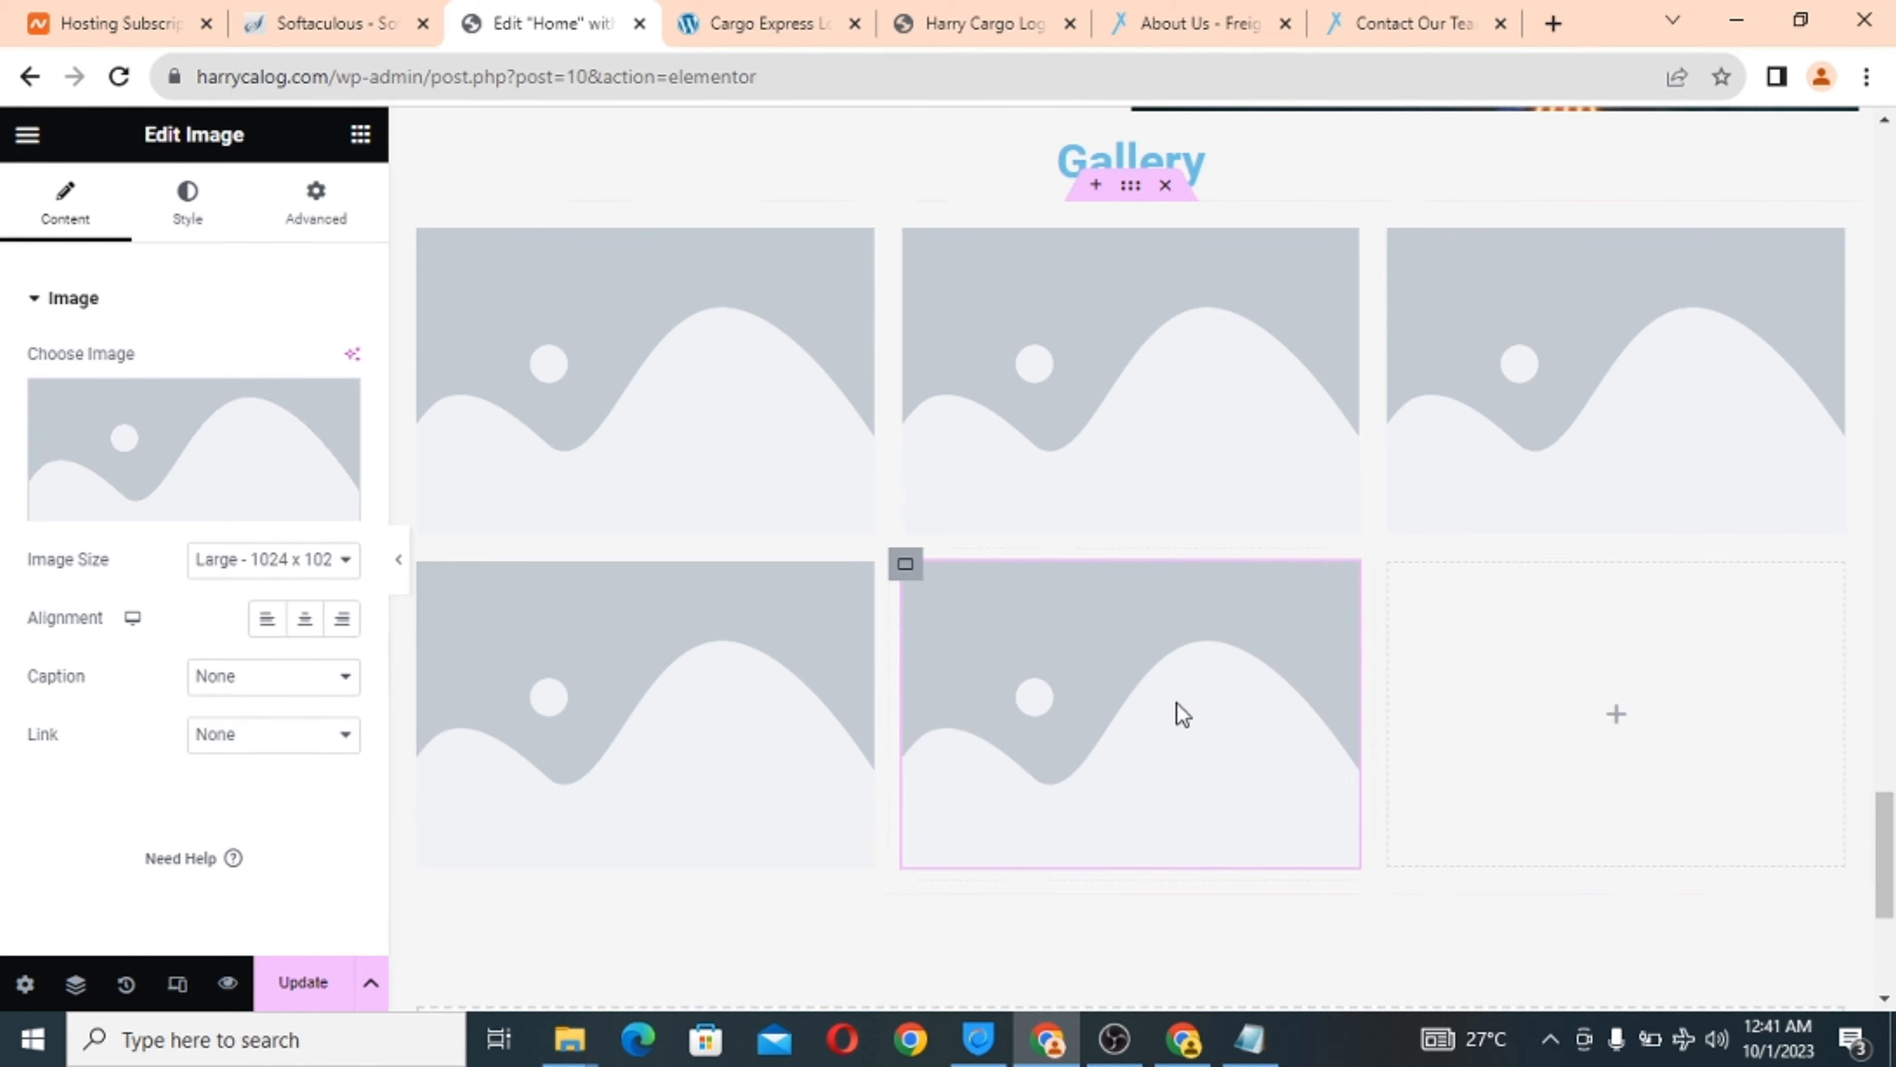
{"action": "left_click", "coordinate": [1617, 726]}
{"action": "left_click_drag", "start_coordinate": [280, 735], "coordinate": [1569, 702]}
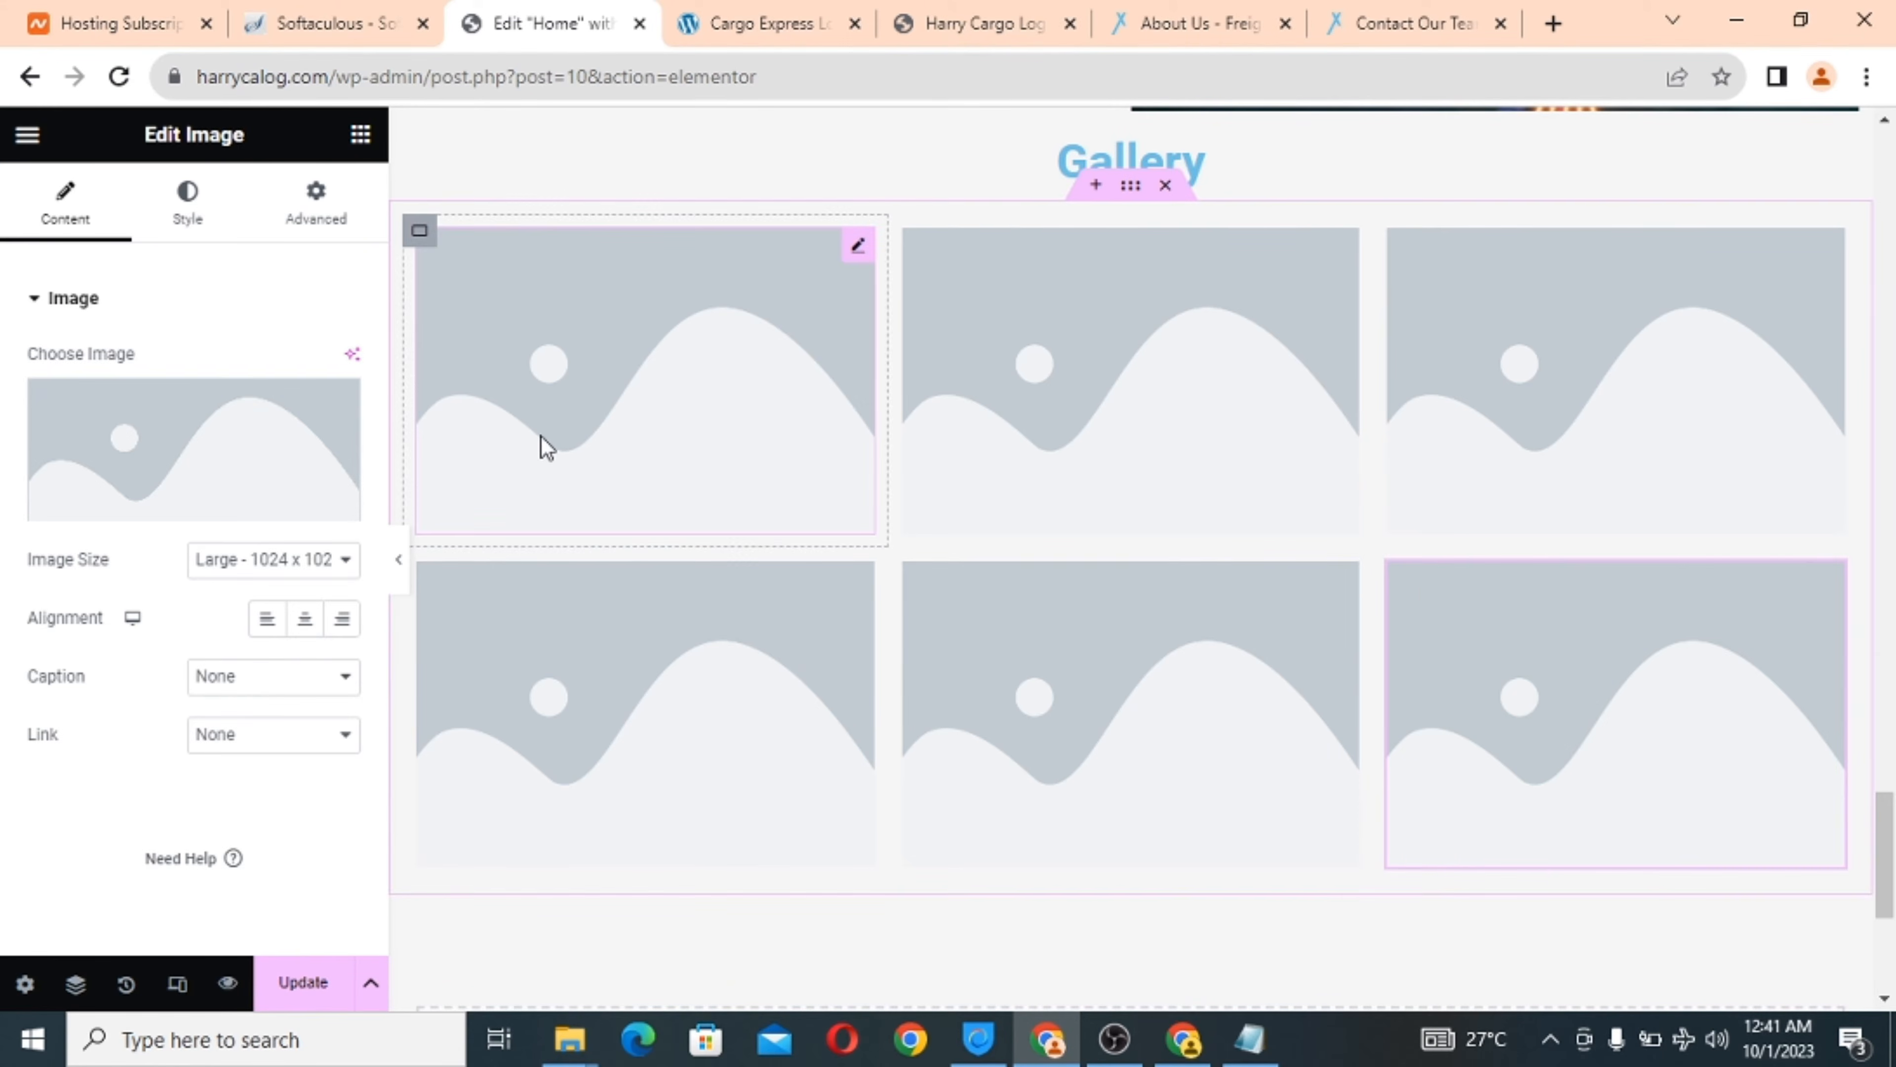
{"action": "scroll", "coordinate": [547, 446], "scroll_direction": "up", "scroll_amount": 1}
{"action": "left_click", "coordinate": [612, 501]}
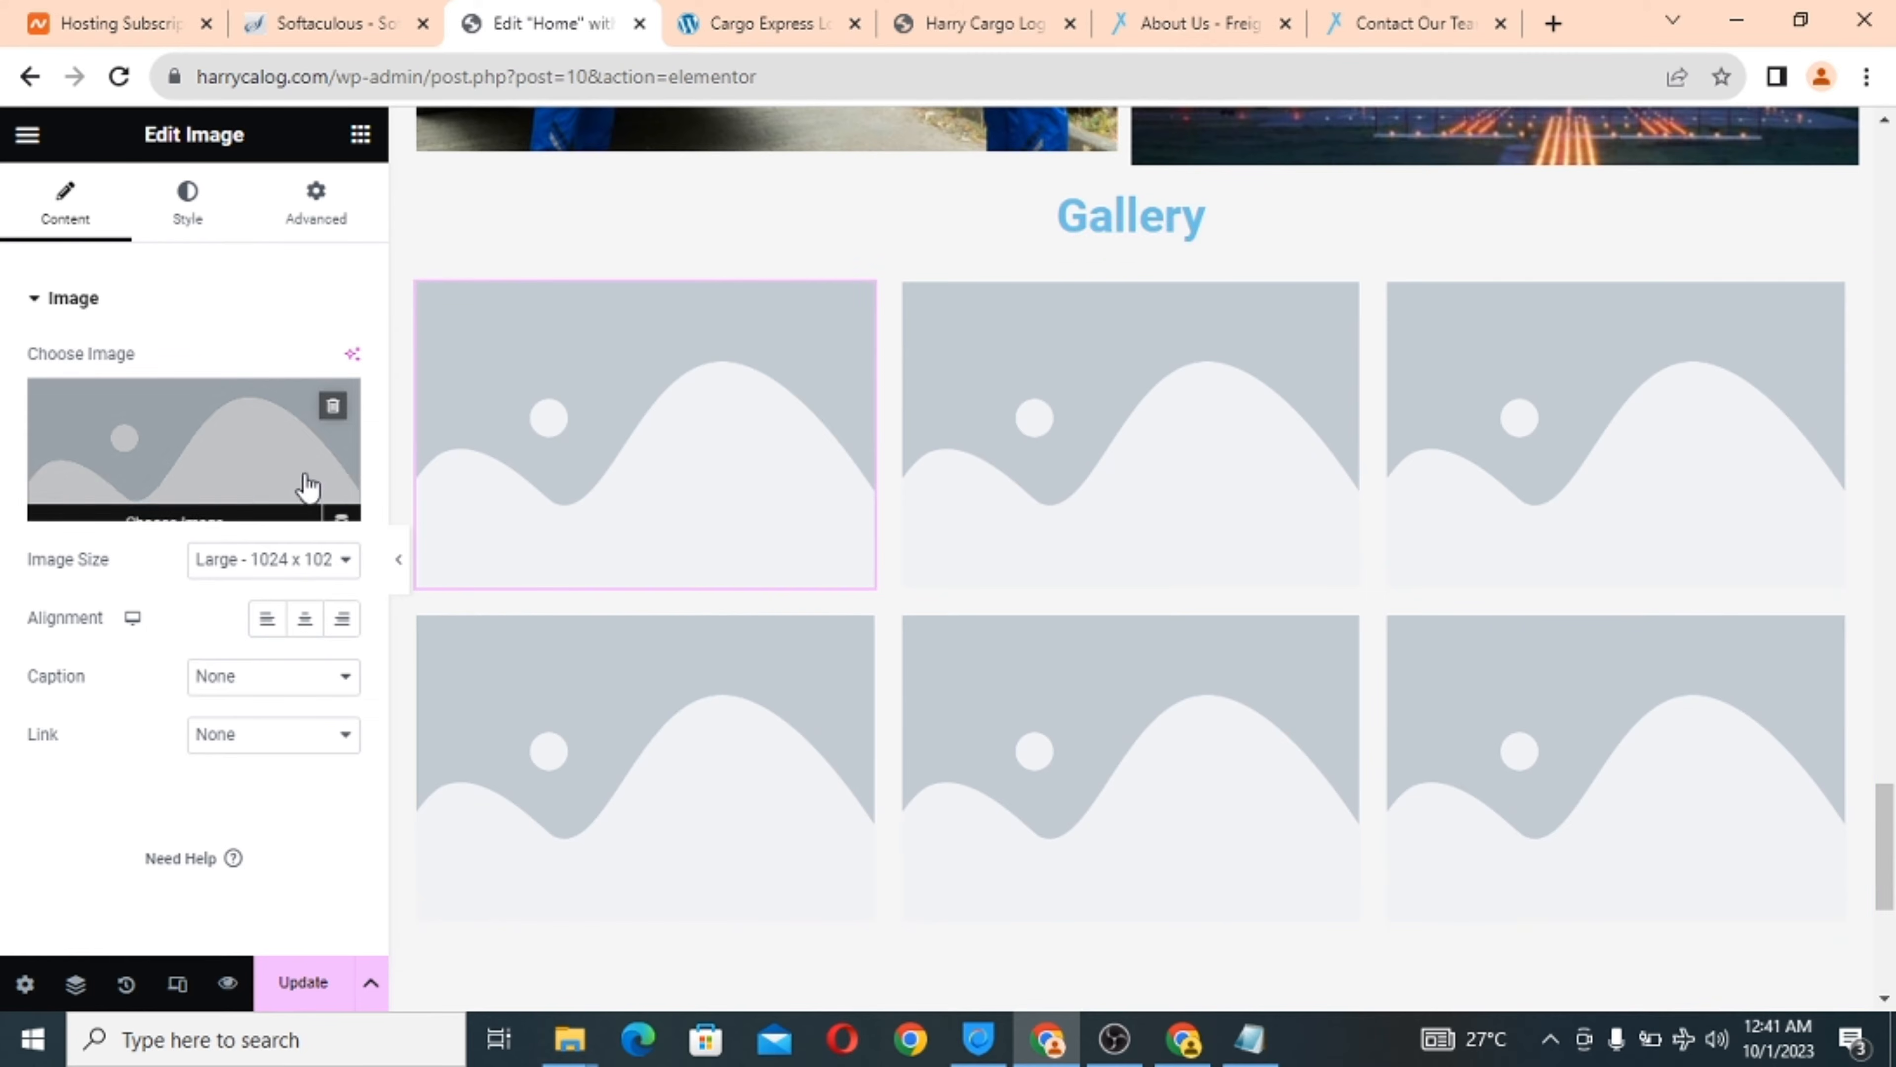
{"action": "left_click", "coordinate": [163, 429]}
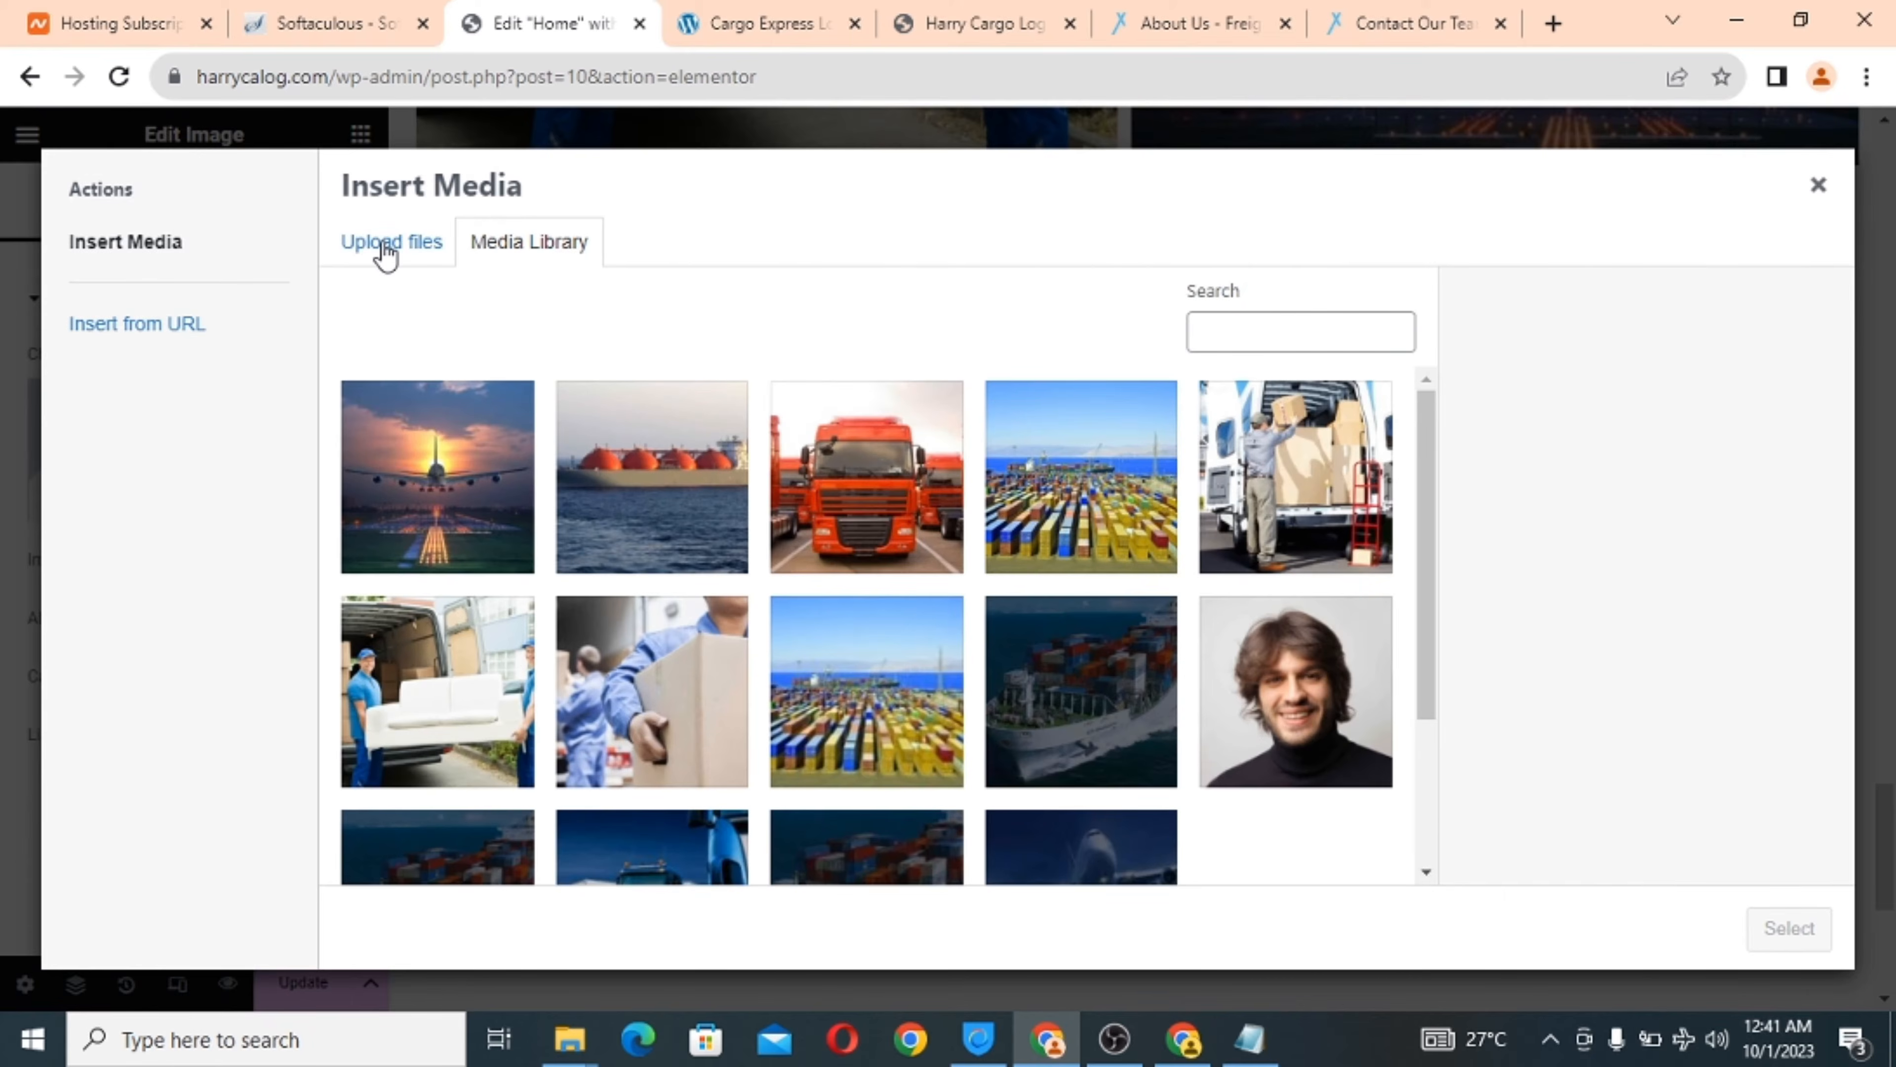
{"action": "left_click", "coordinate": [386, 252]}
{"action": "left_click", "coordinate": [1132, 591]}
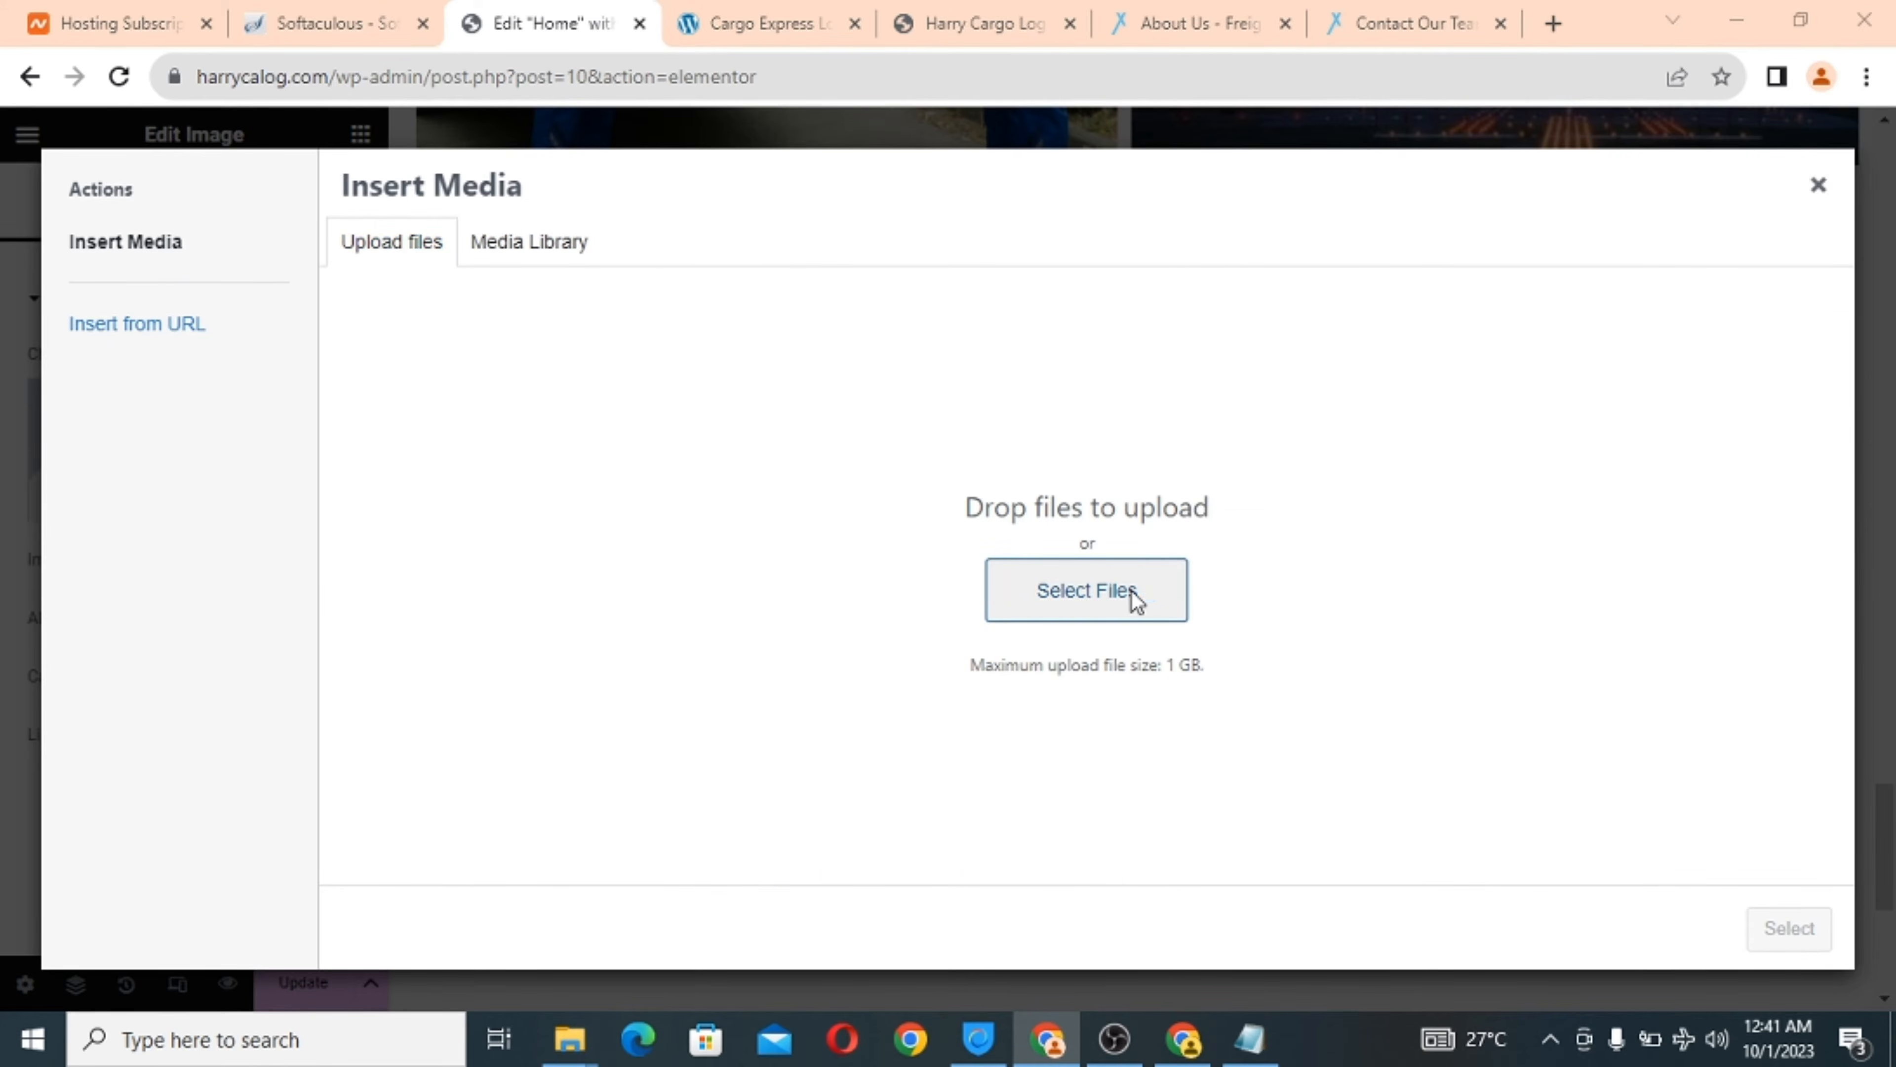
{"action": "left_click_drag", "start_coordinate": [926, 181], "coordinate": [897, 360]}
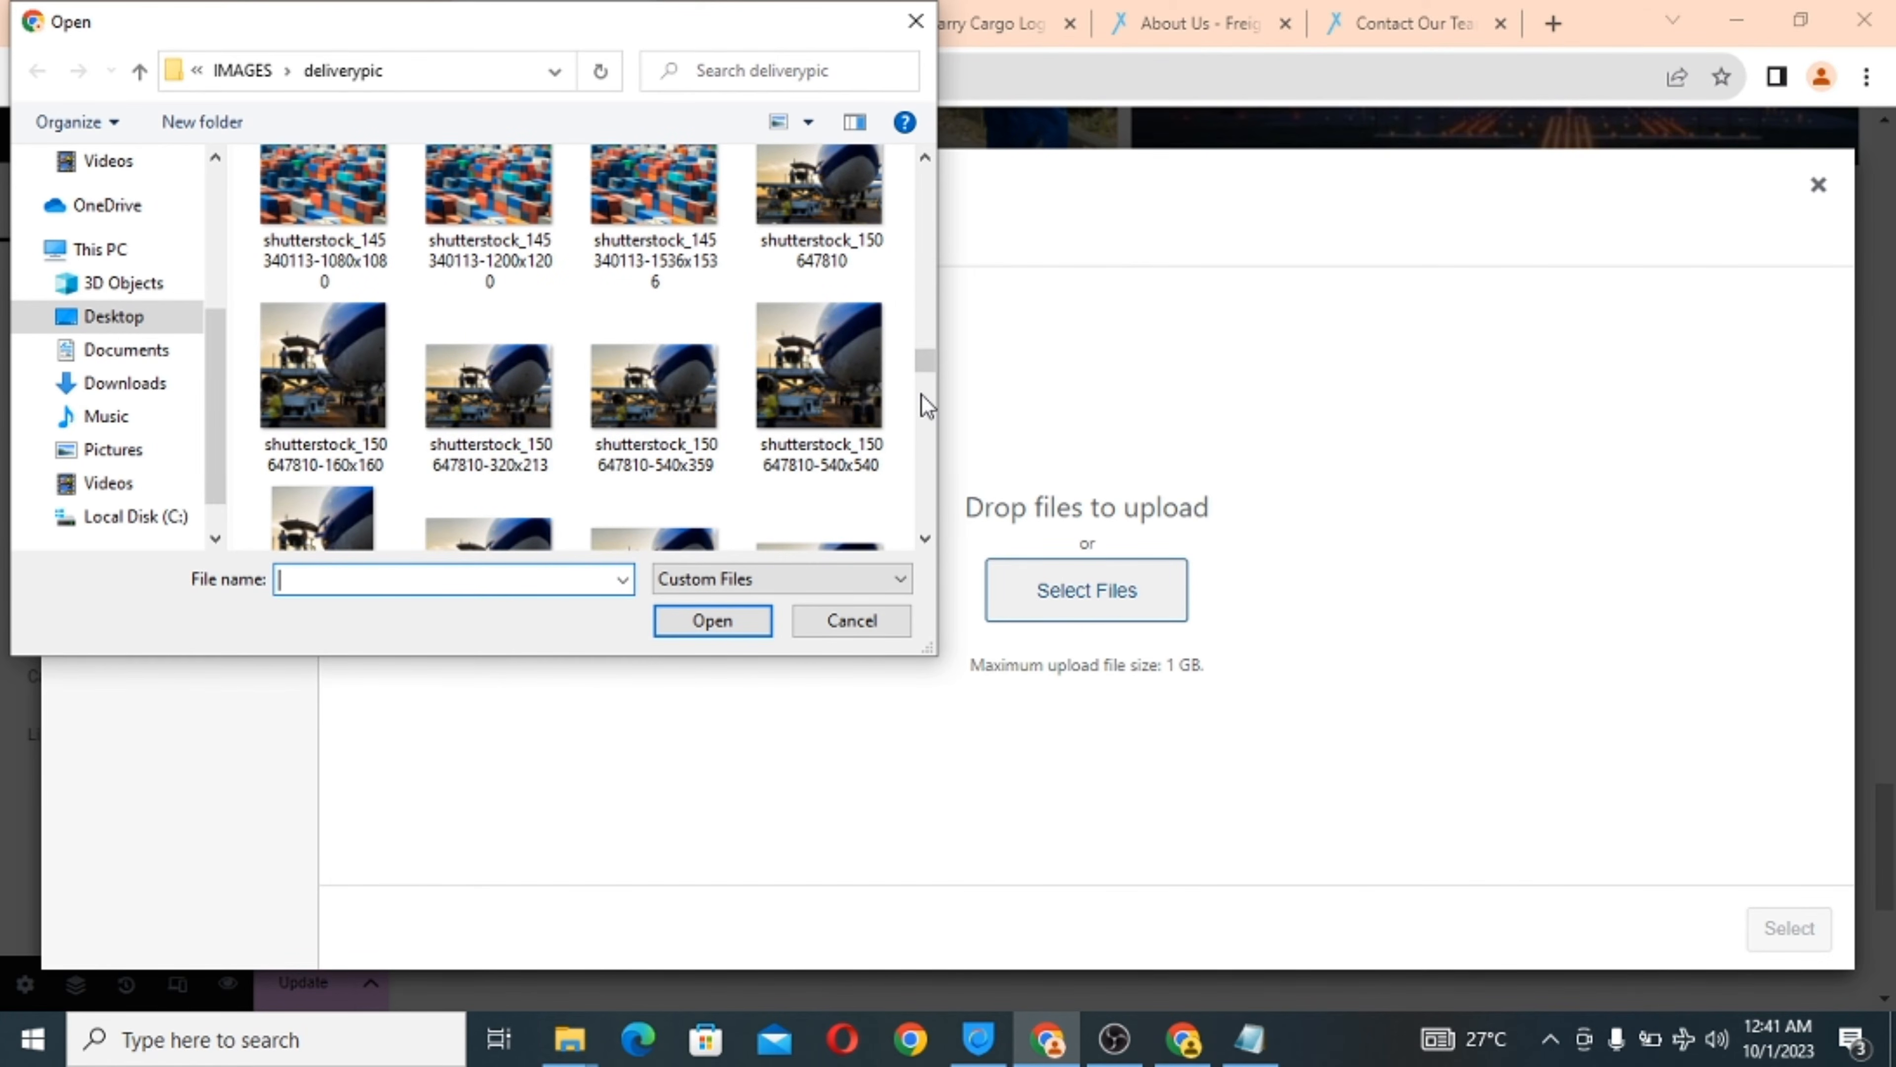
{"action": "left_click", "coordinate": [925, 537]}
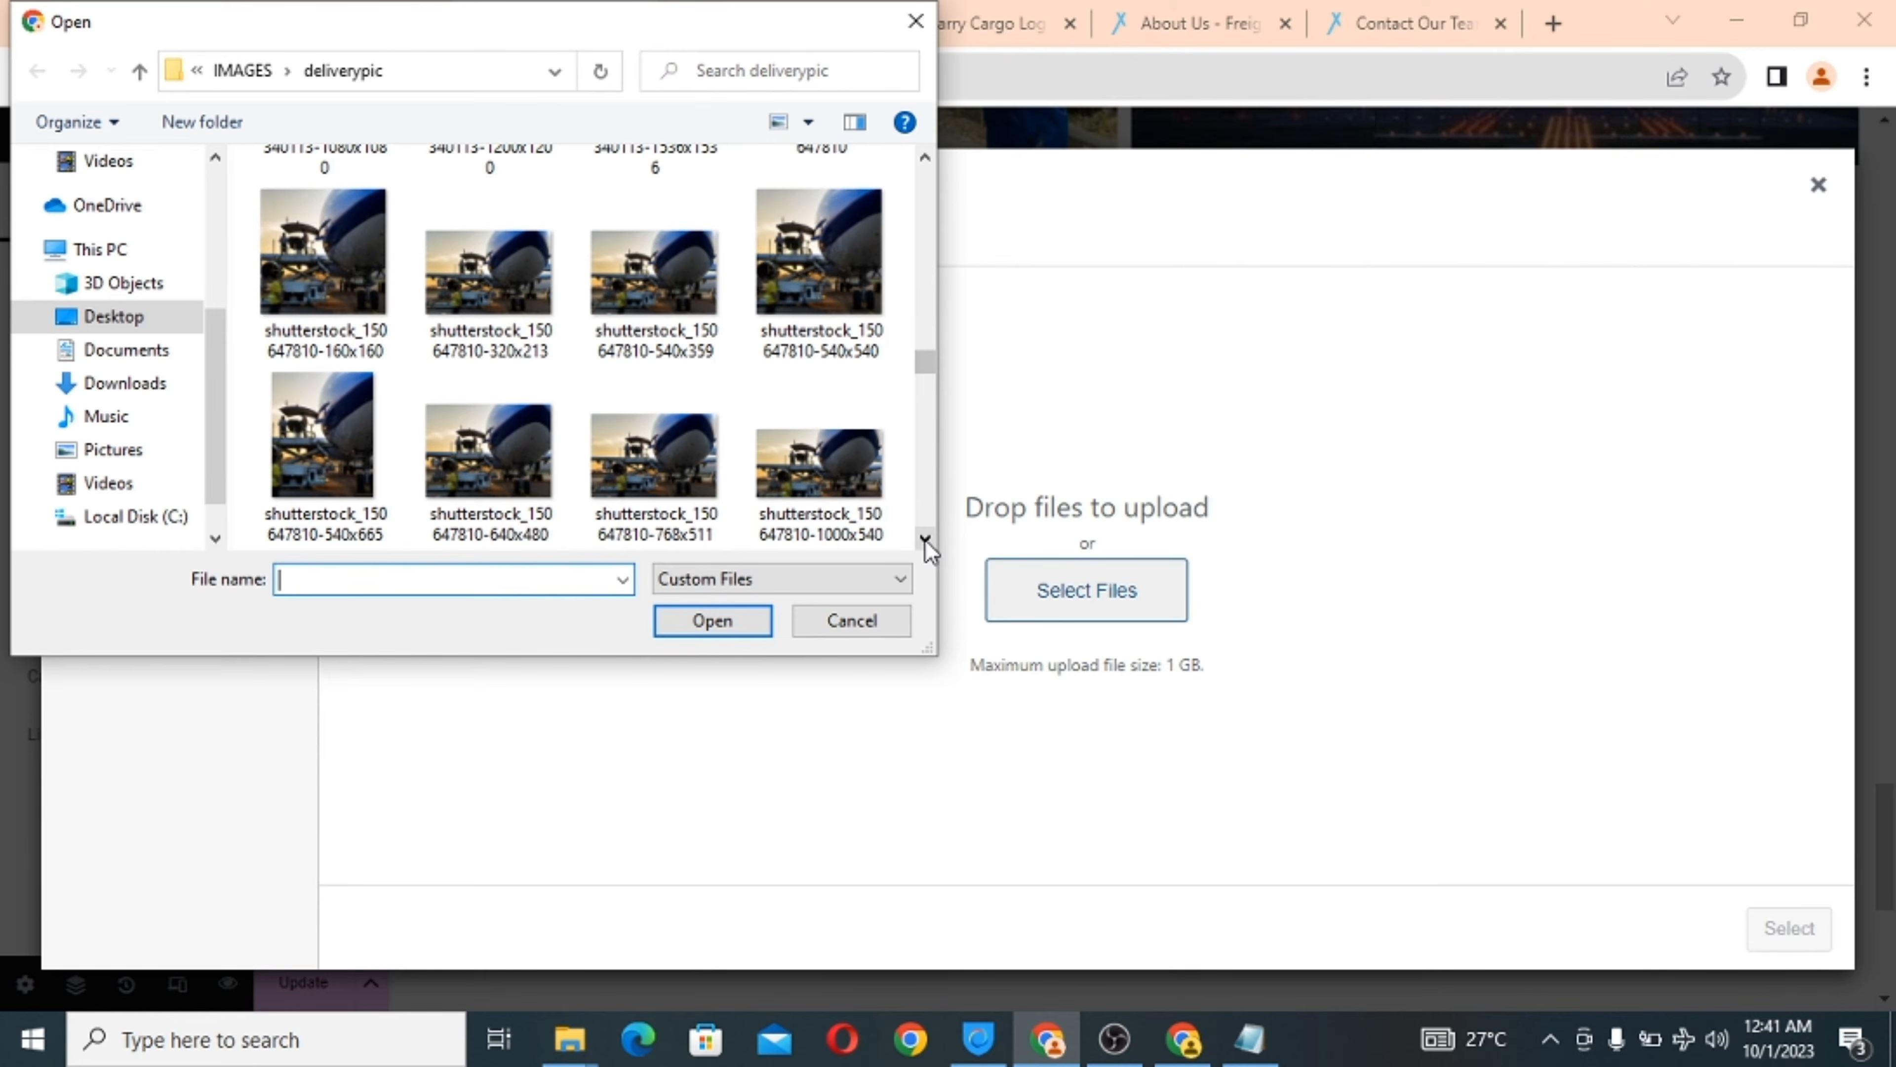
{"action": "left_click", "coordinate": [499, 472]}
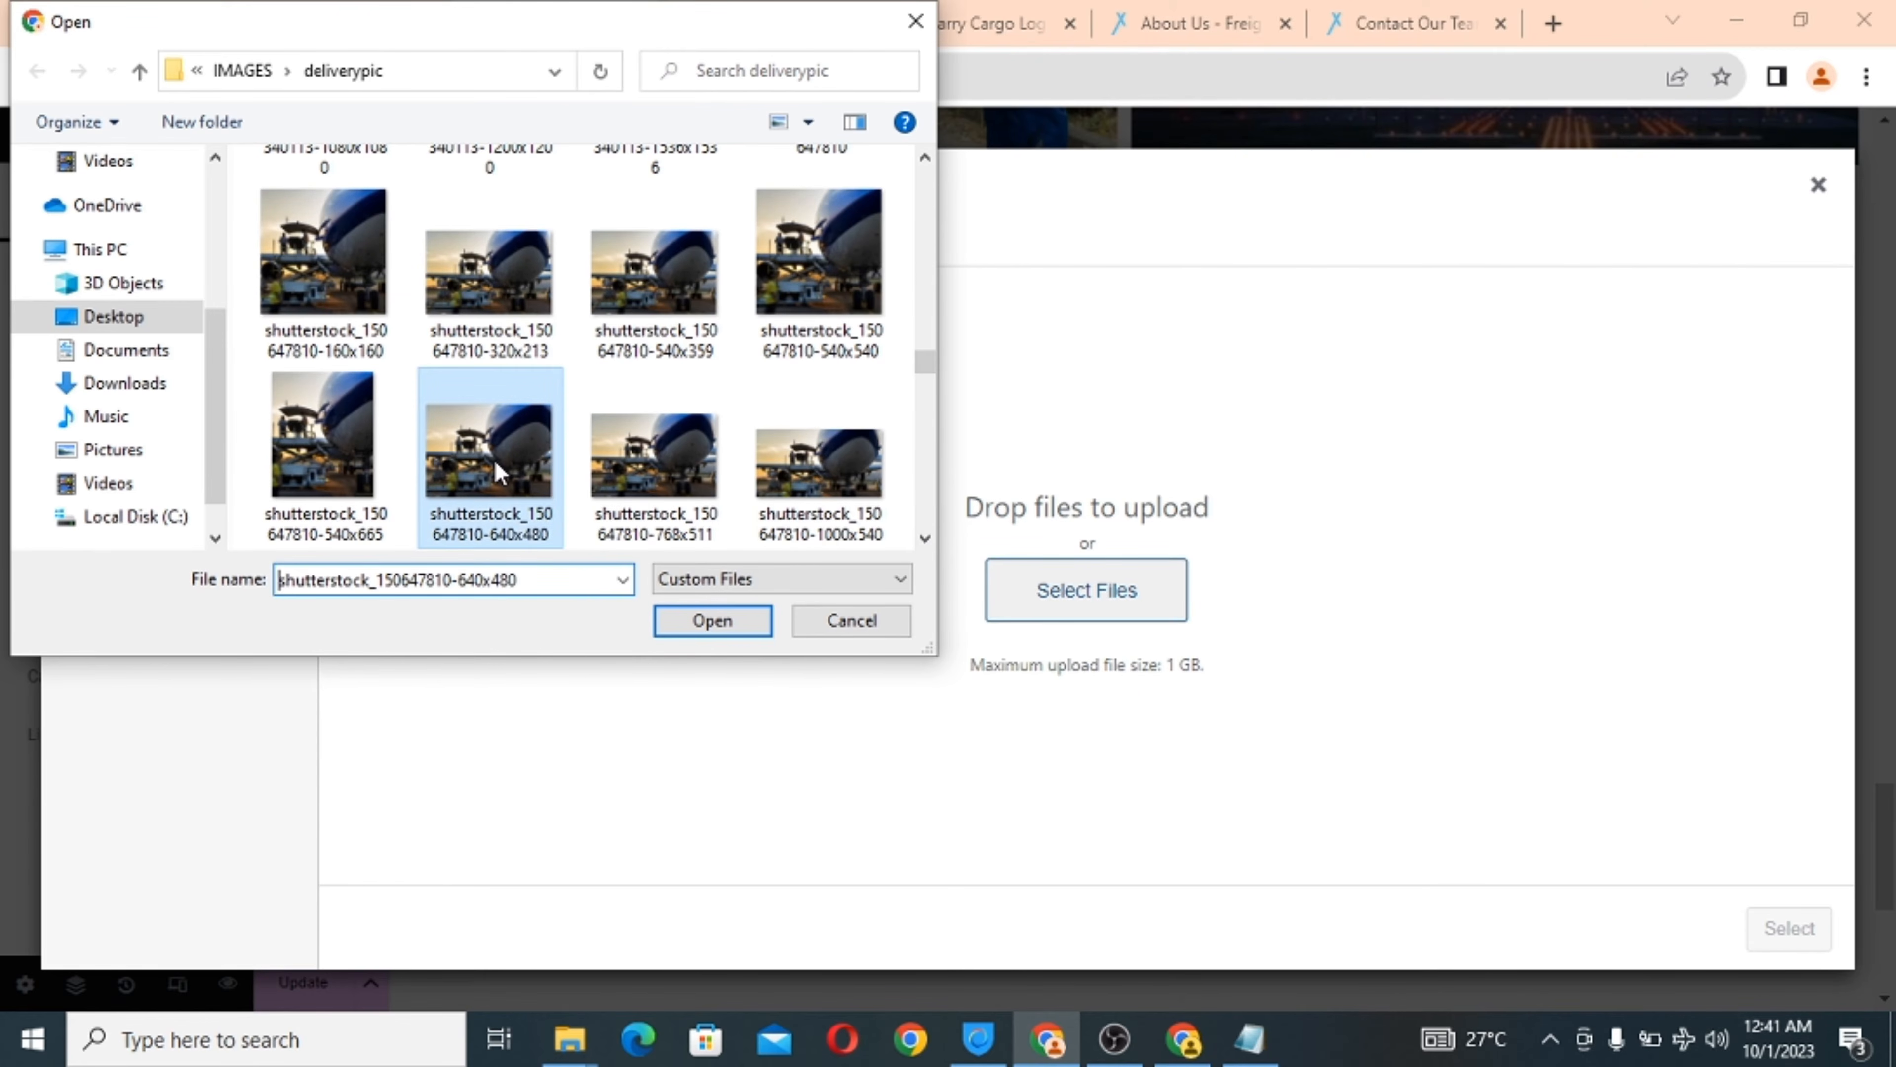
{"action": "left_click", "coordinate": [716, 624]}
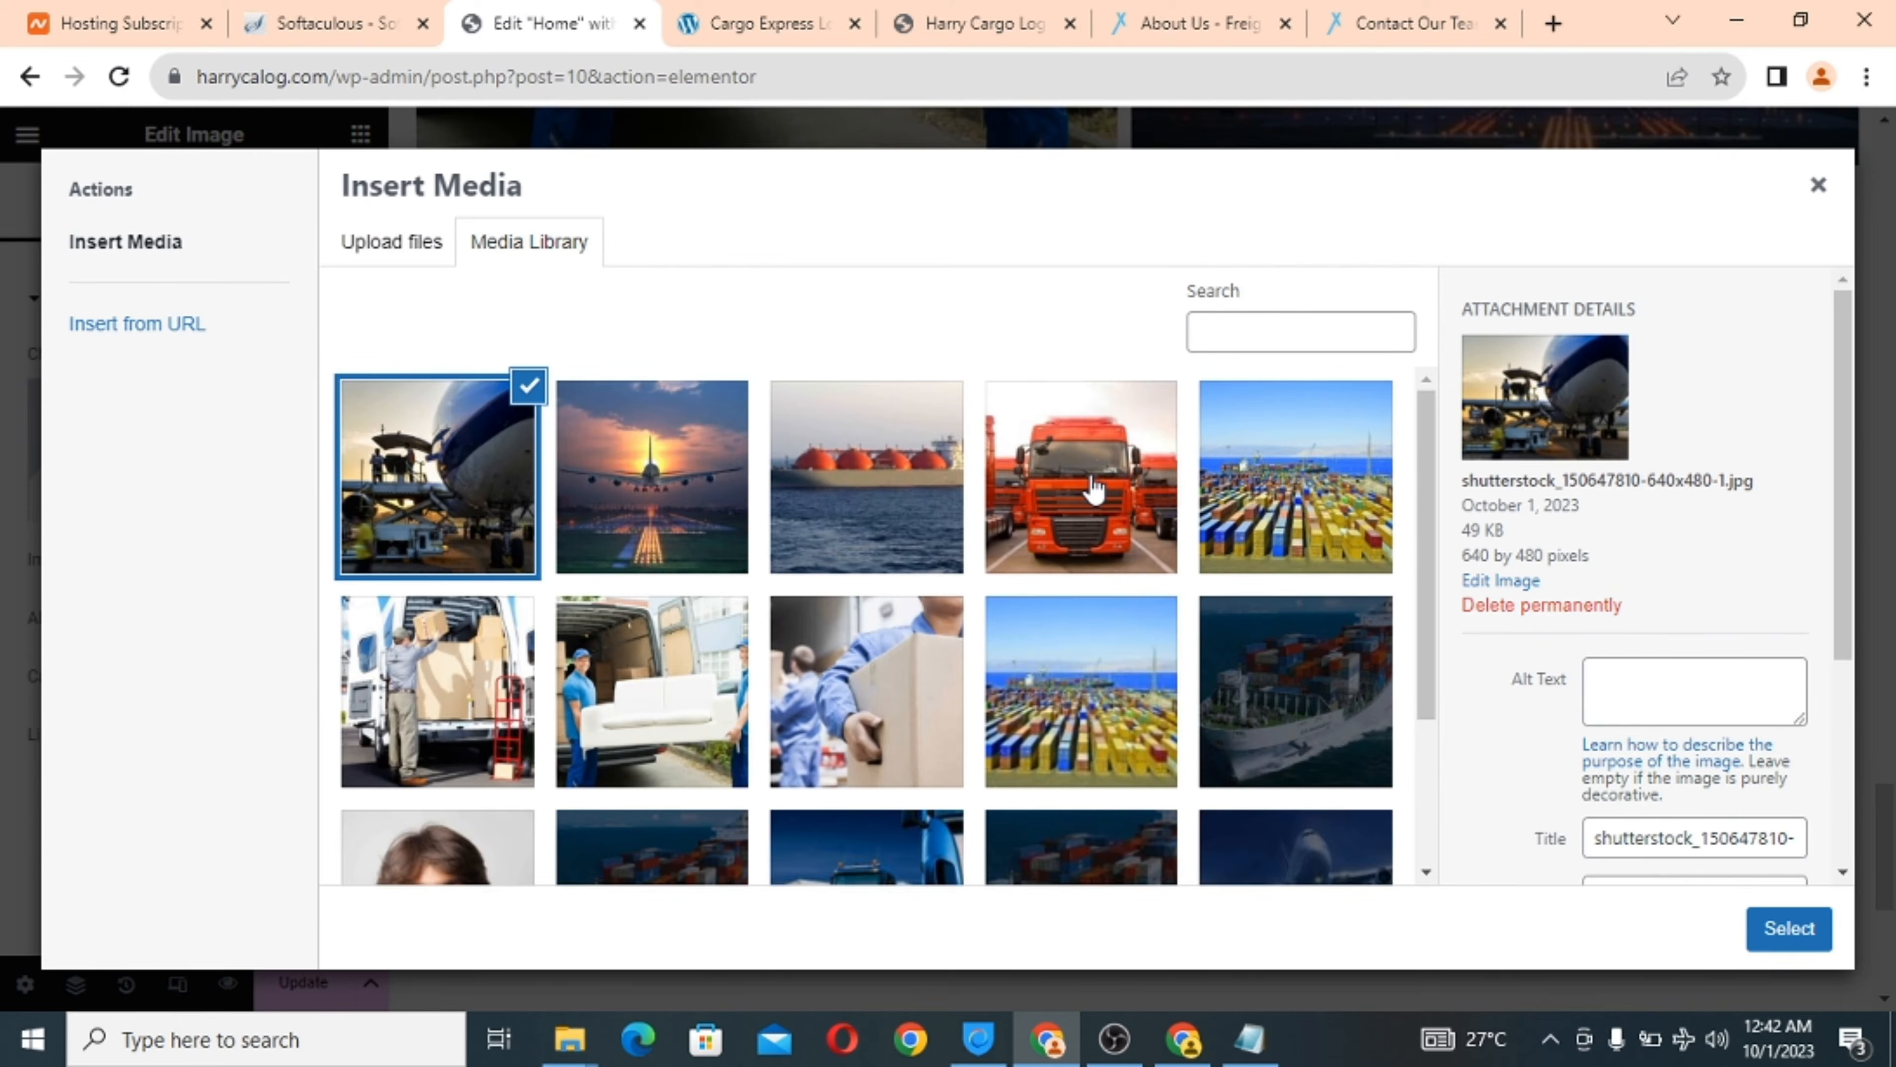
{"action": "left_click", "coordinate": [1783, 930]}
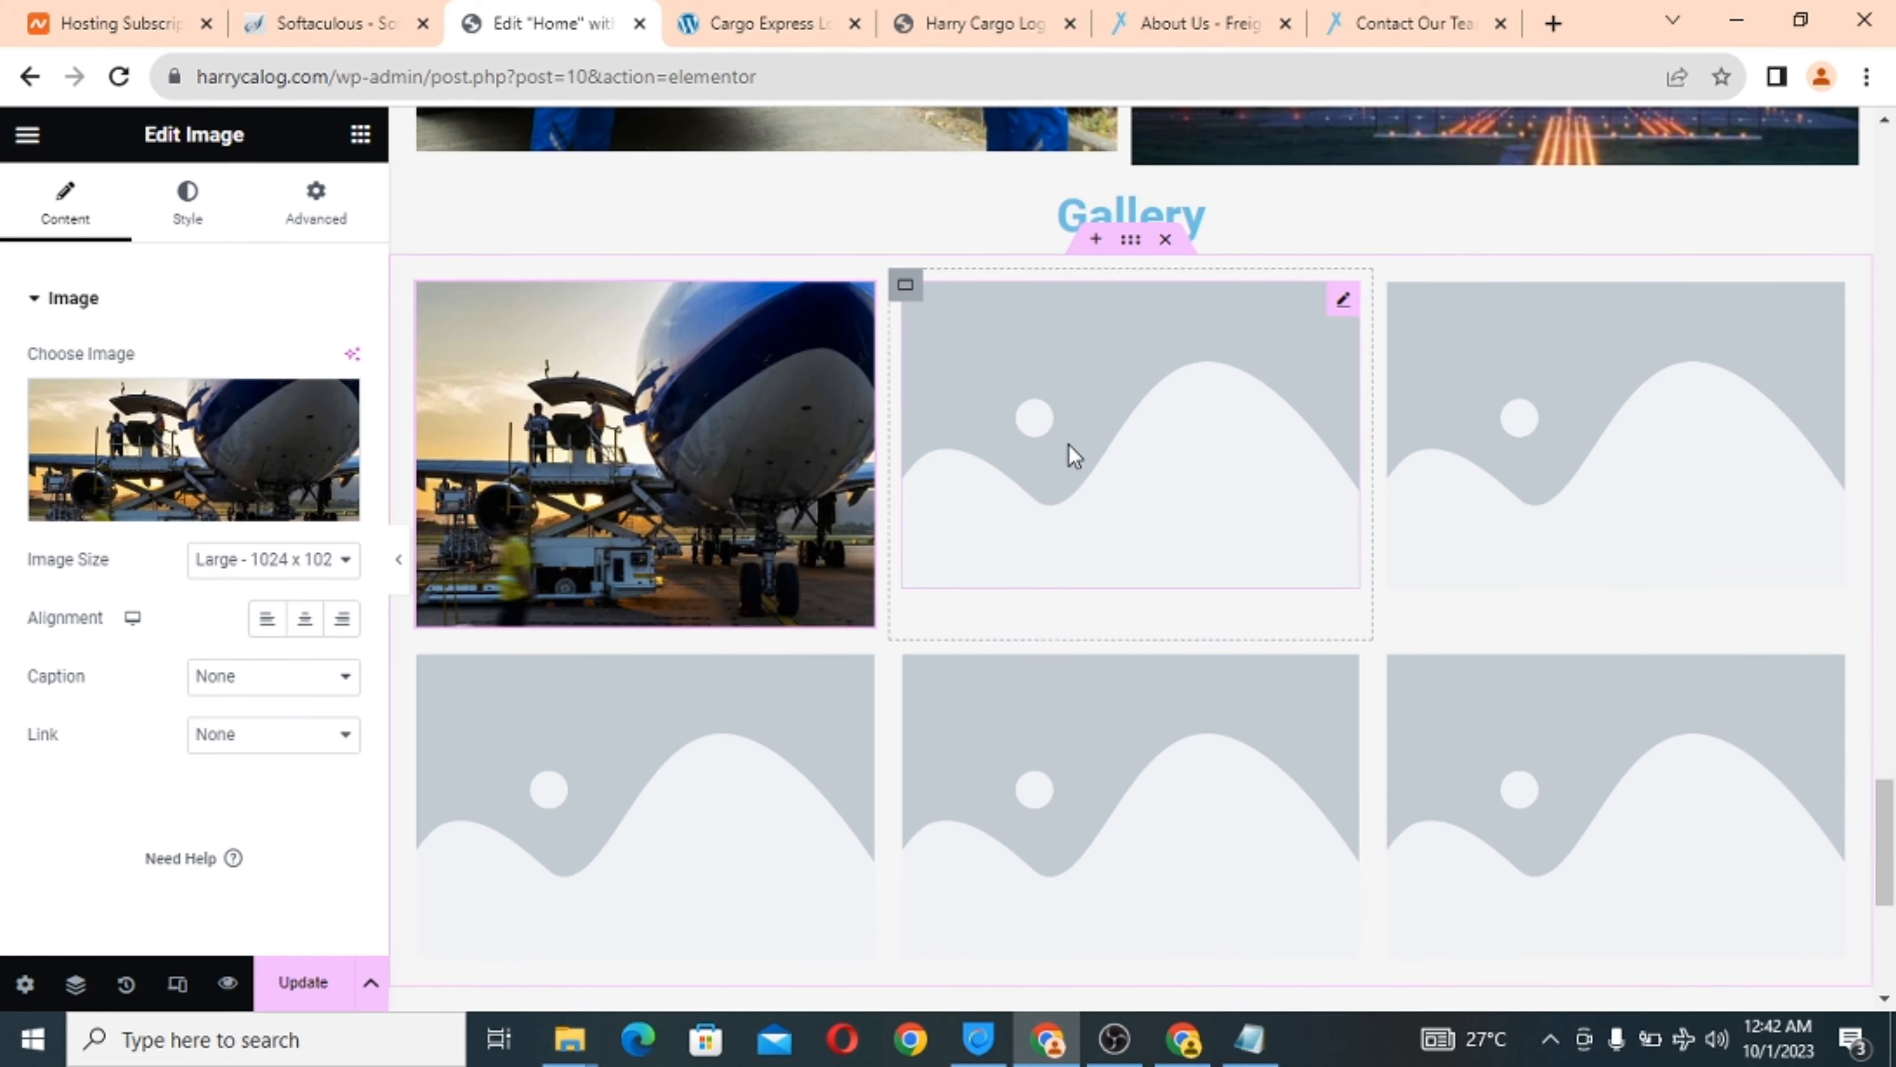
{"action": "left_click", "coordinate": [1070, 453]}
{"action": "left_click", "coordinate": [156, 436]}
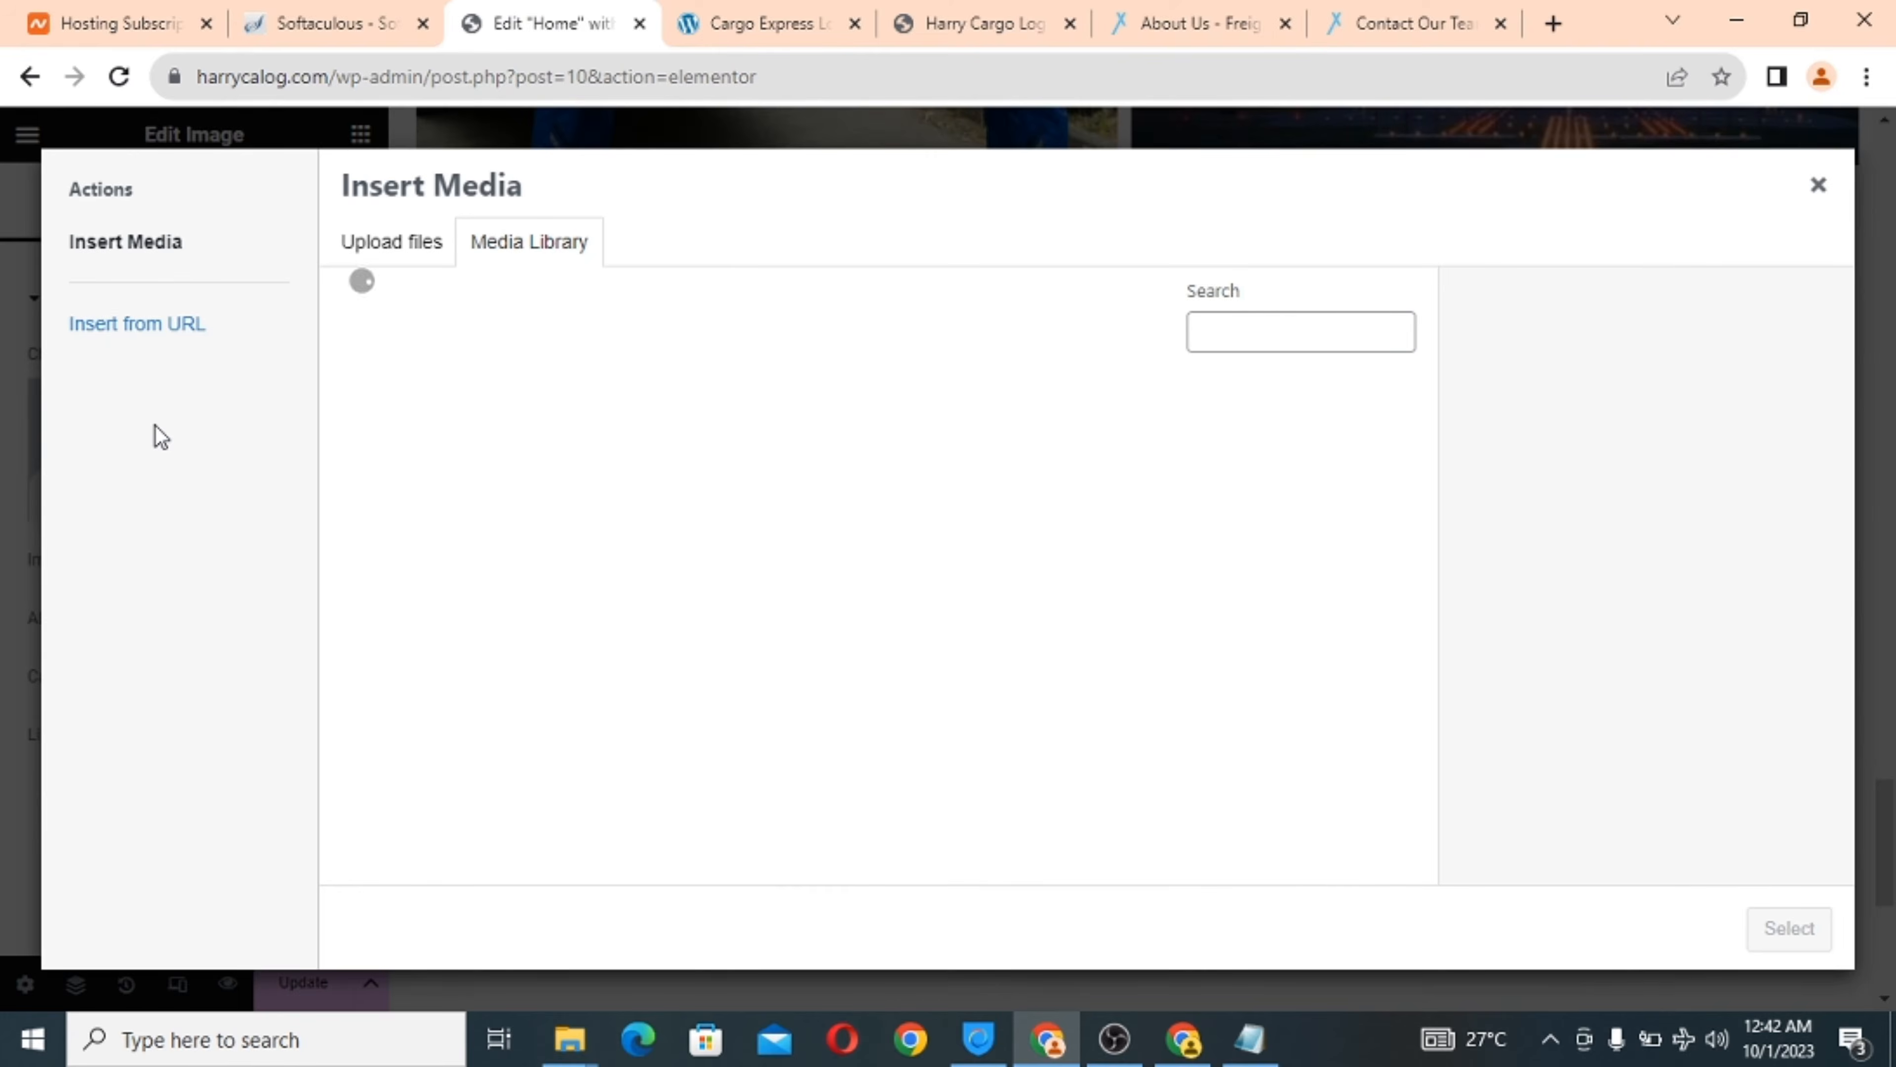
{"action": "left_click", "coordinate": [389, 240]}
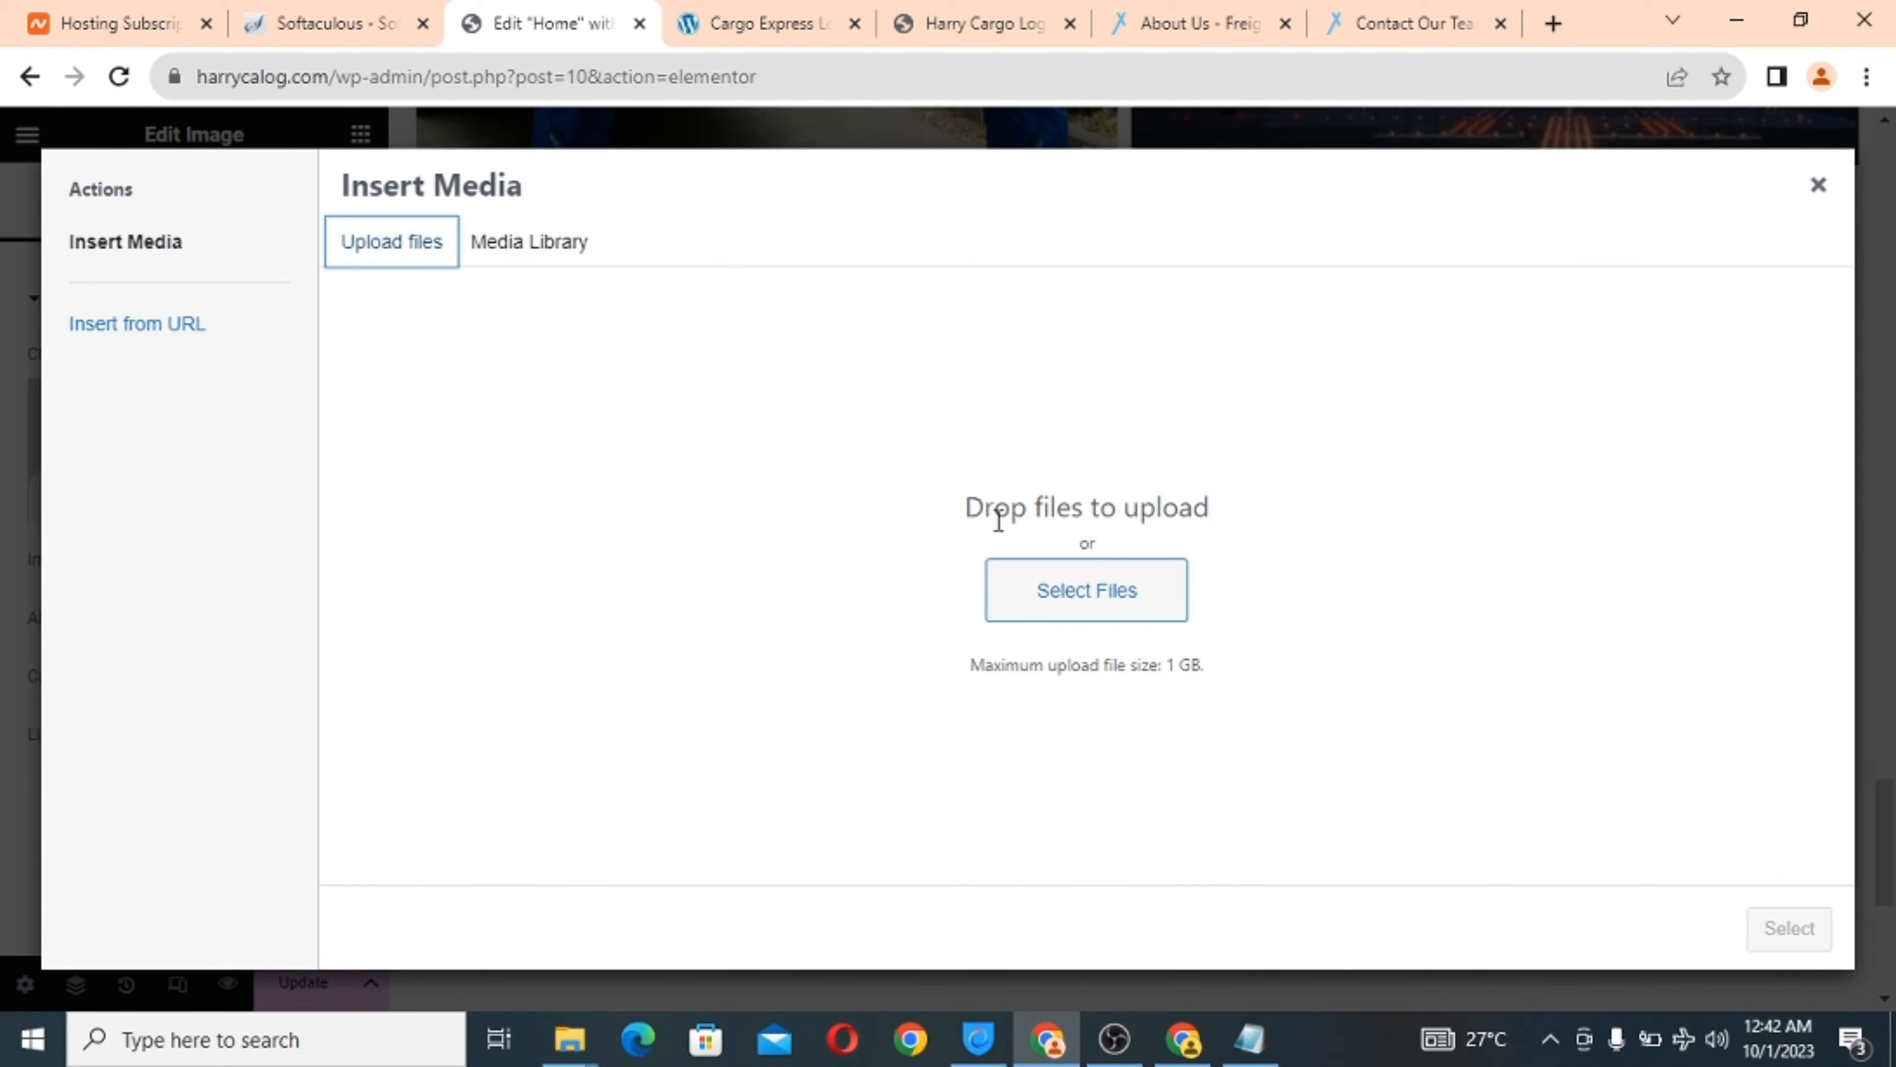
{"action": "left_click", "coordinate": [1062, 591]}
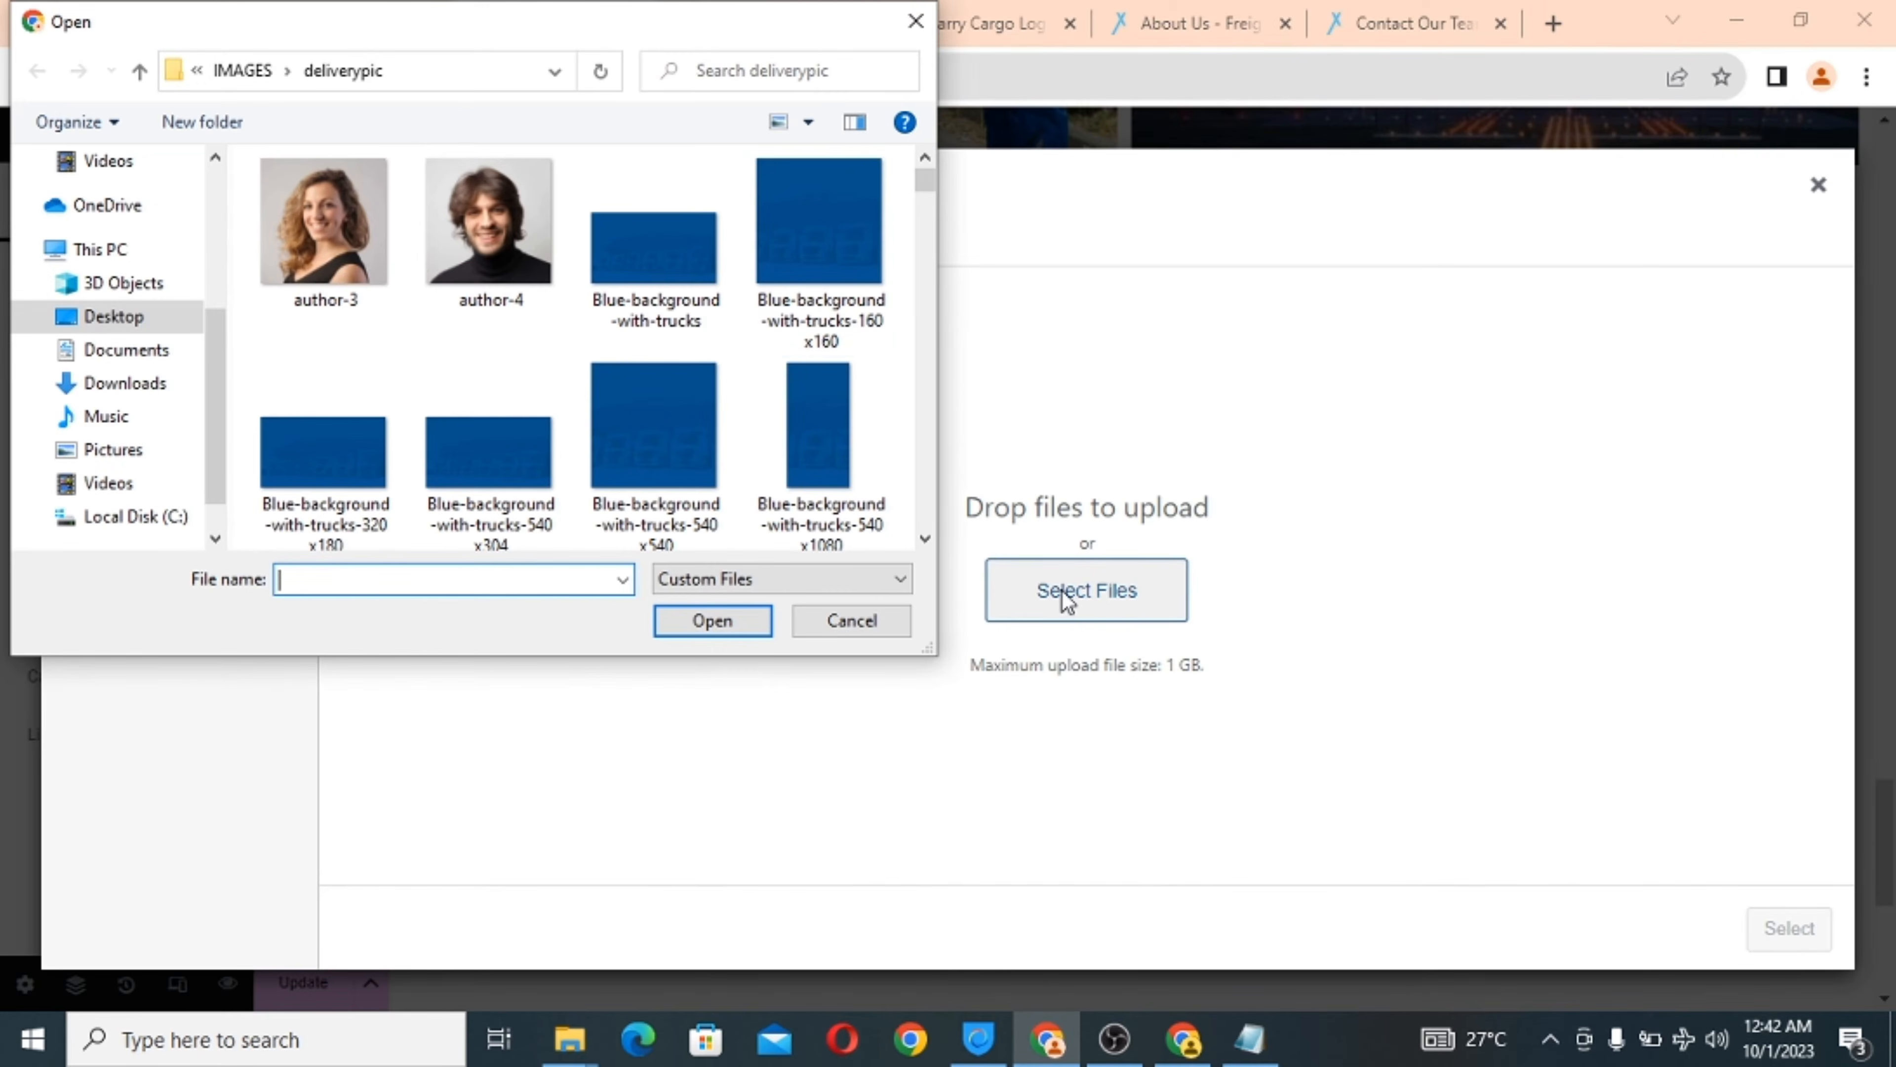
{"action": "left_click_drag", "start_coordinate": [926, 191], "coordinate": [912, 320]}
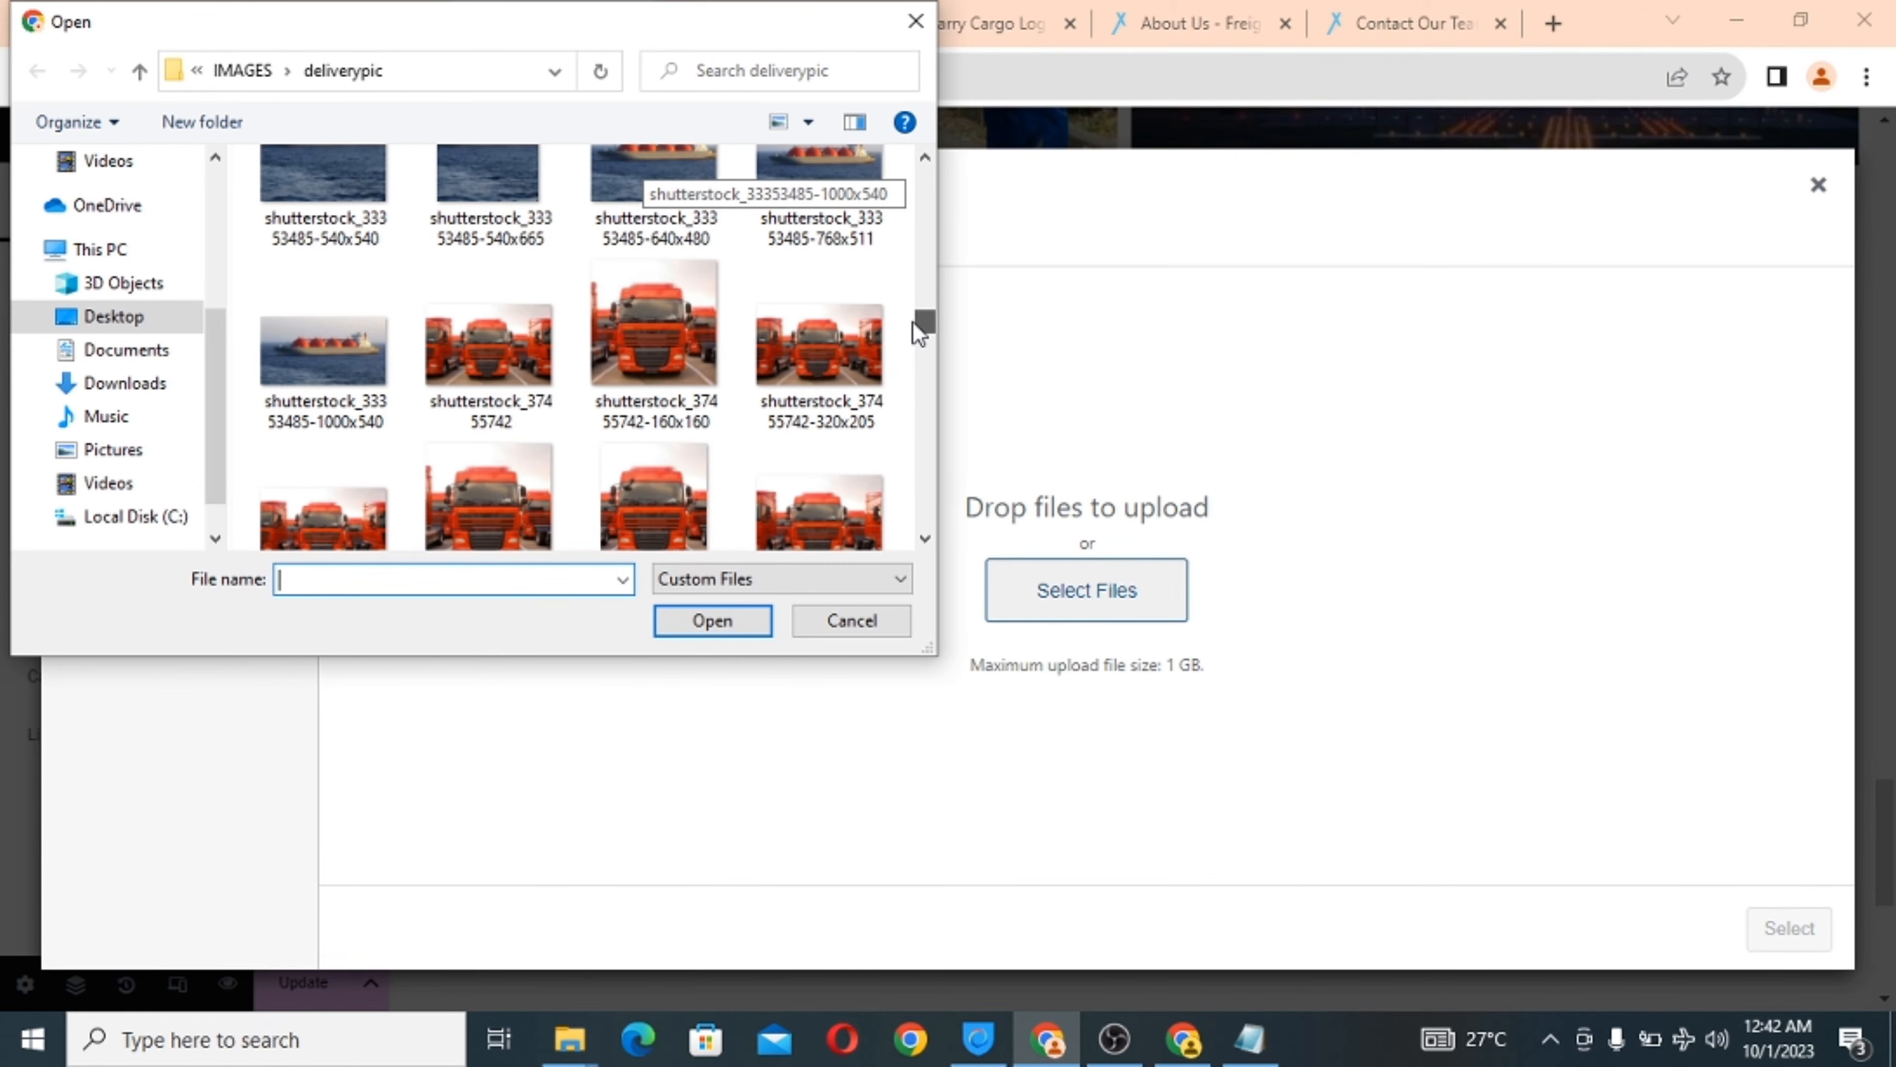
{"action": "left_click_drag", "start_coordinate": [912, 321], "coordinate": [915, 335]}
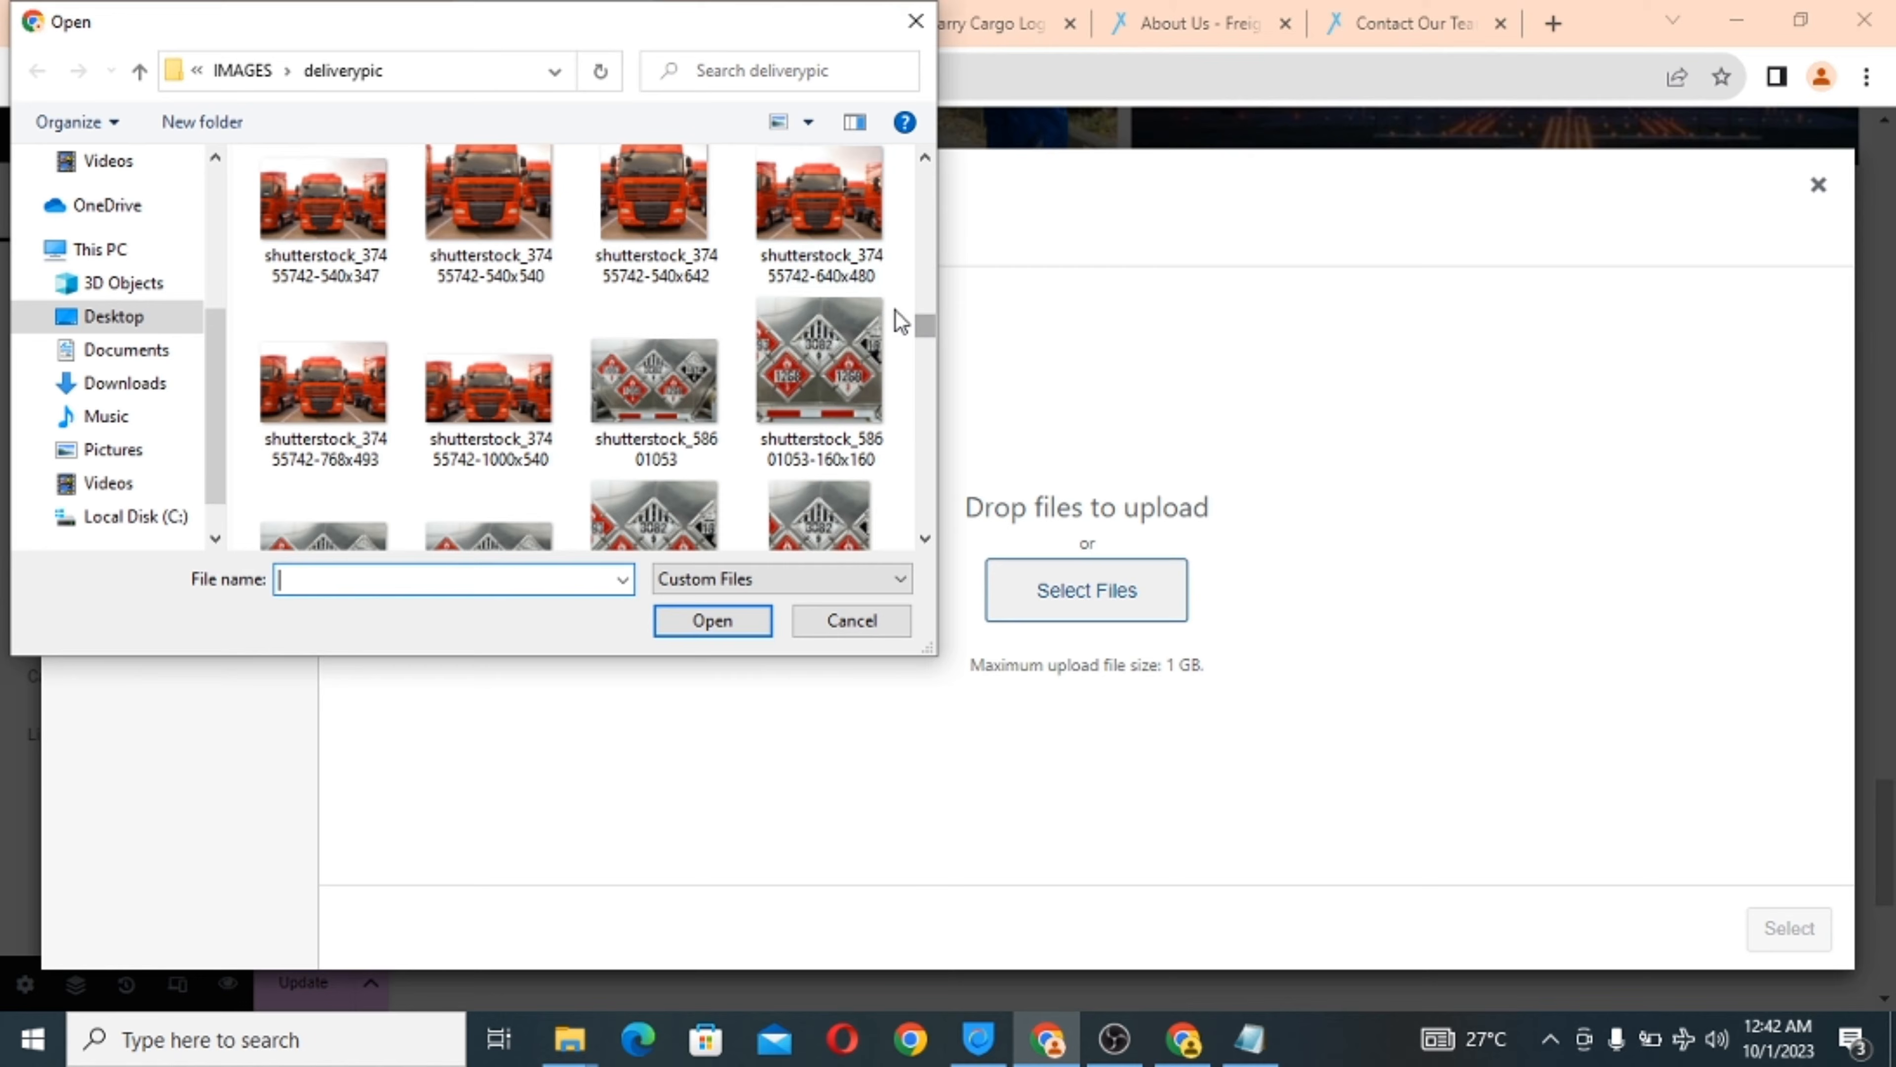
{"action": "left_click", "coordinate": [824, 258]}
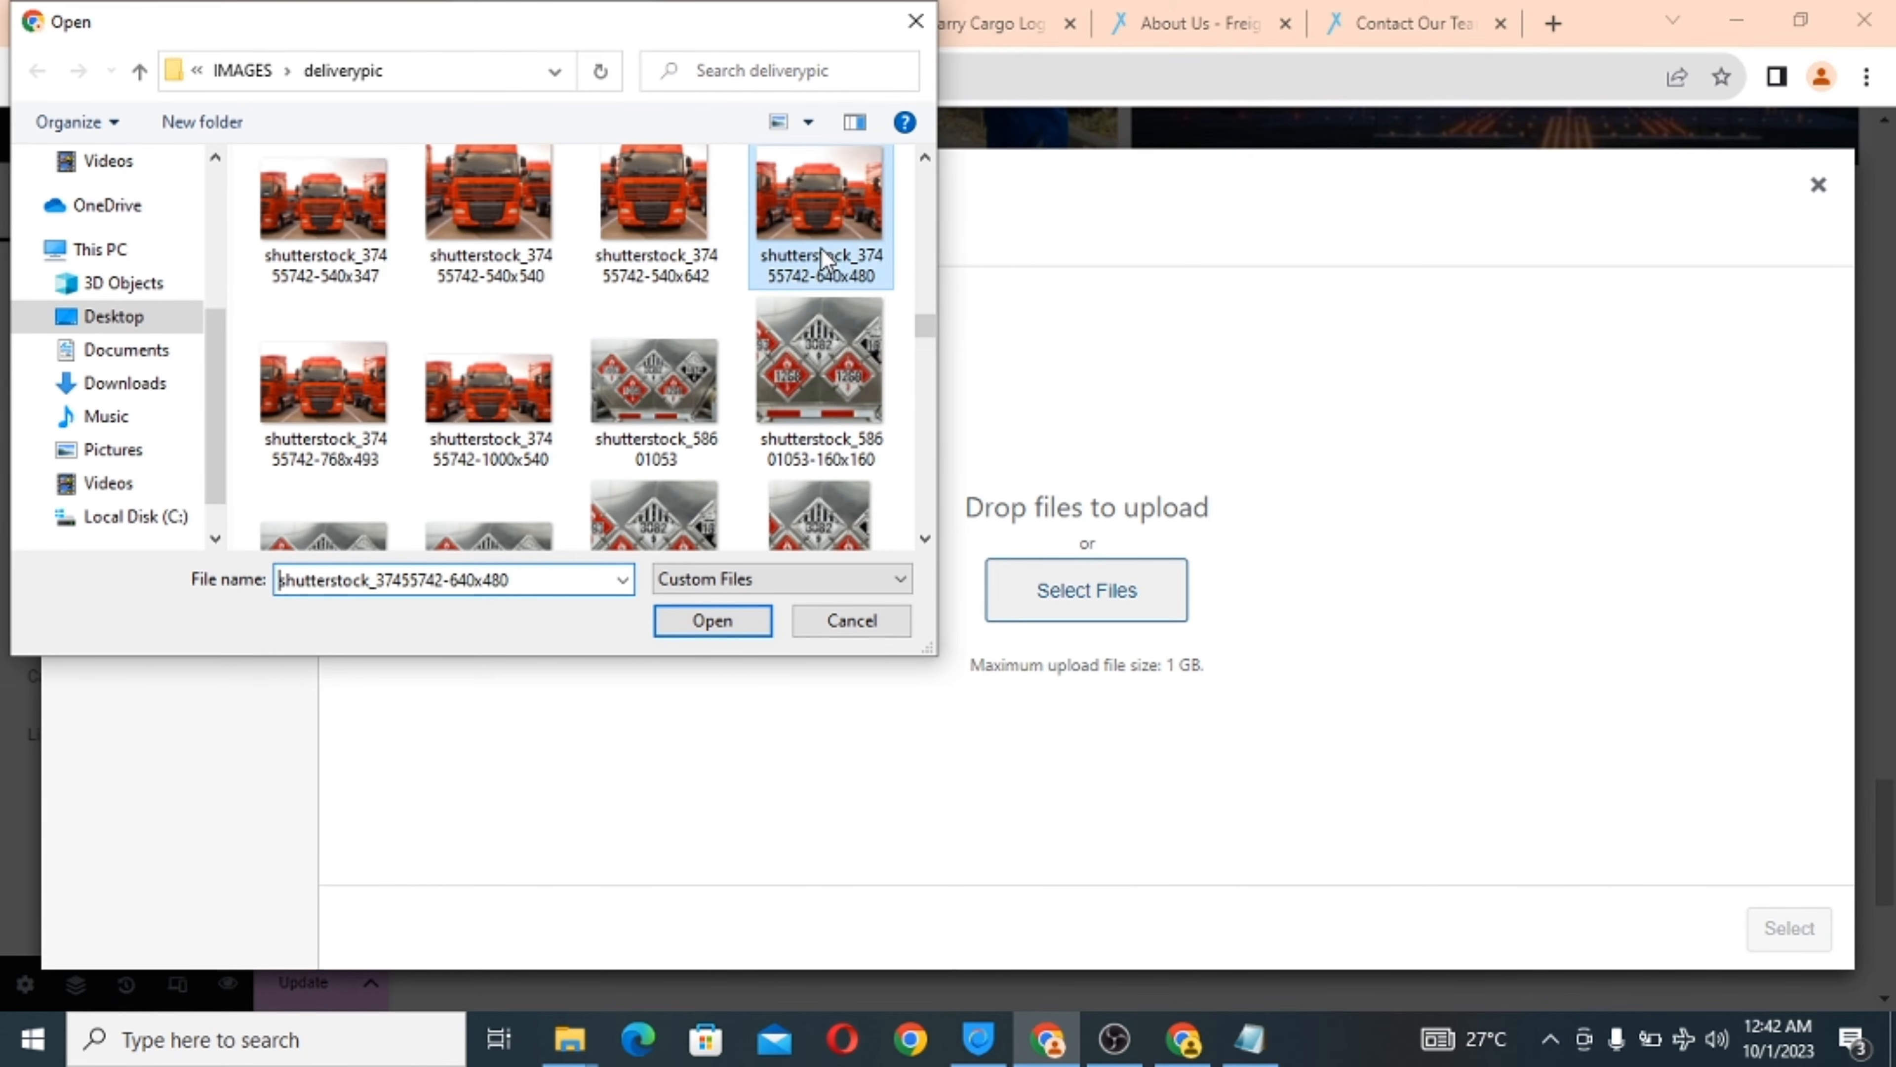
{"action": "left_click", "coordinate": [713, 621]}
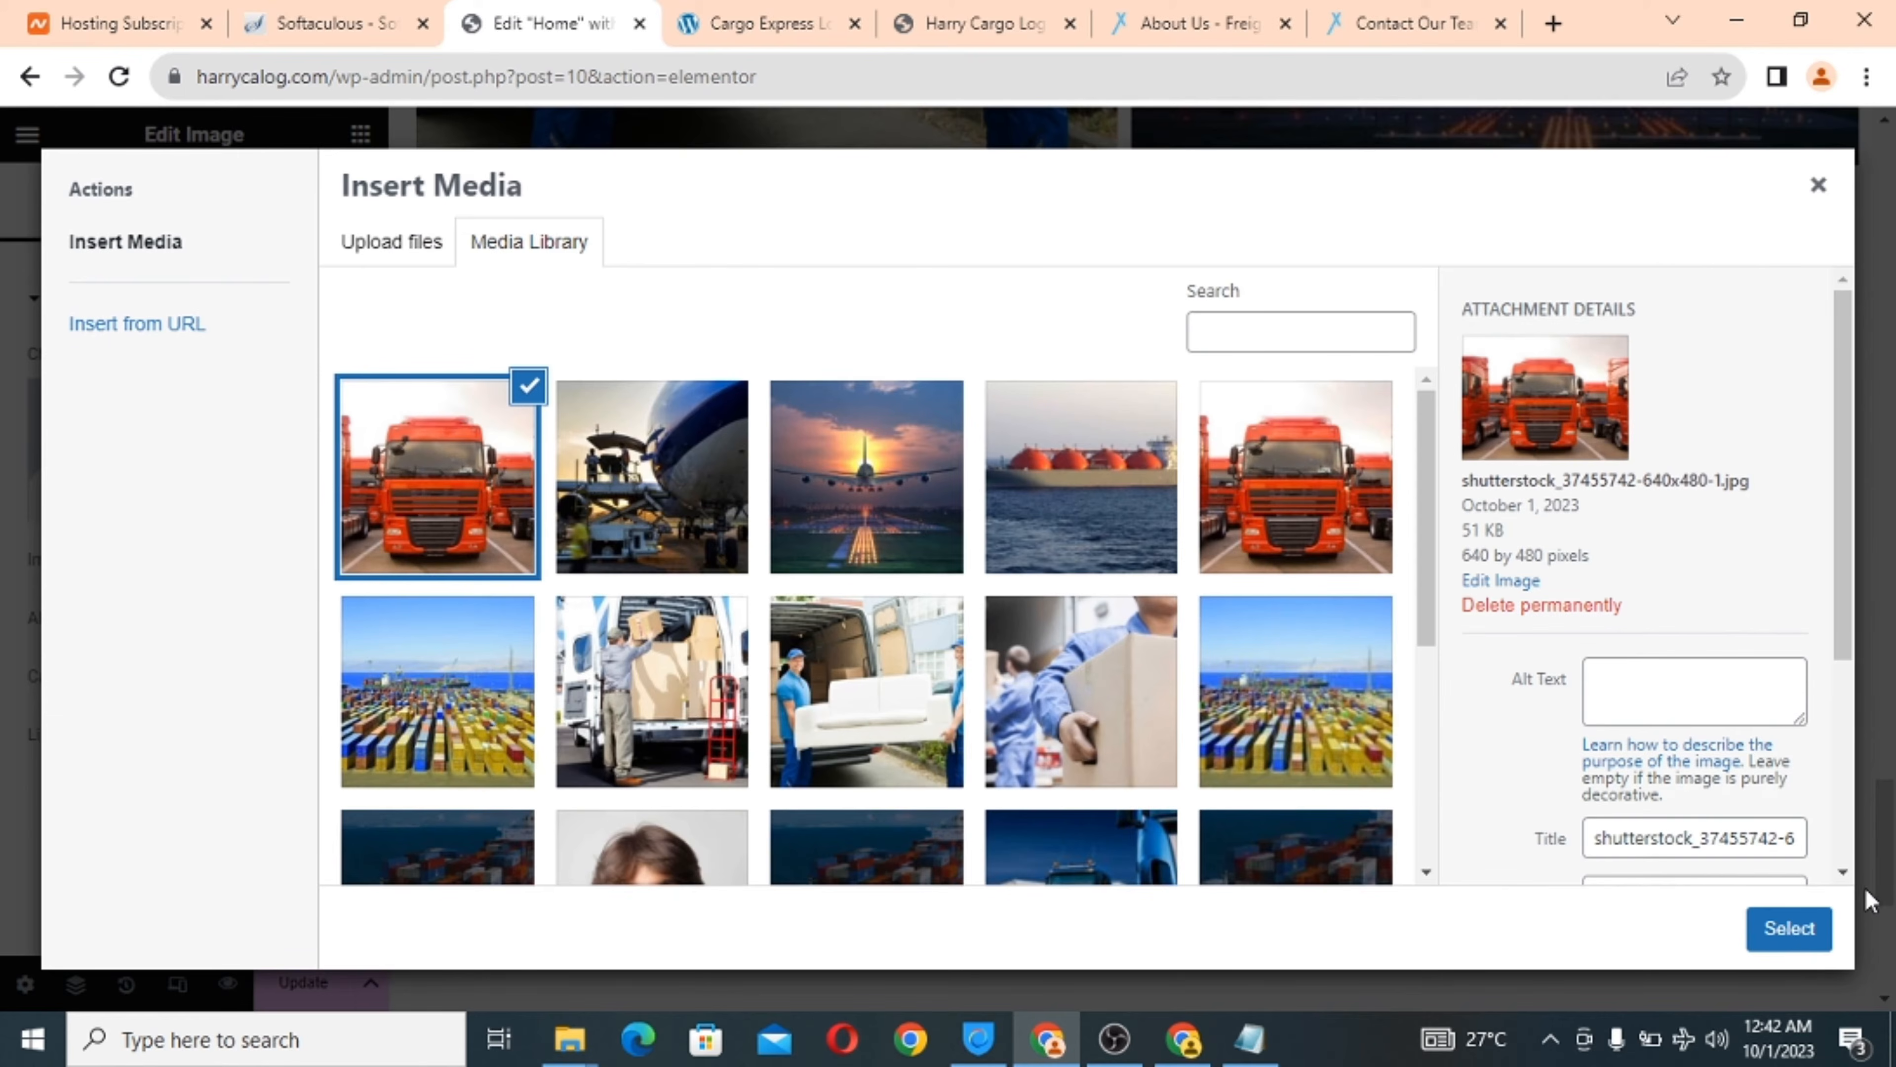
{"action": "left_click", "coordinate": [1781, 928]}
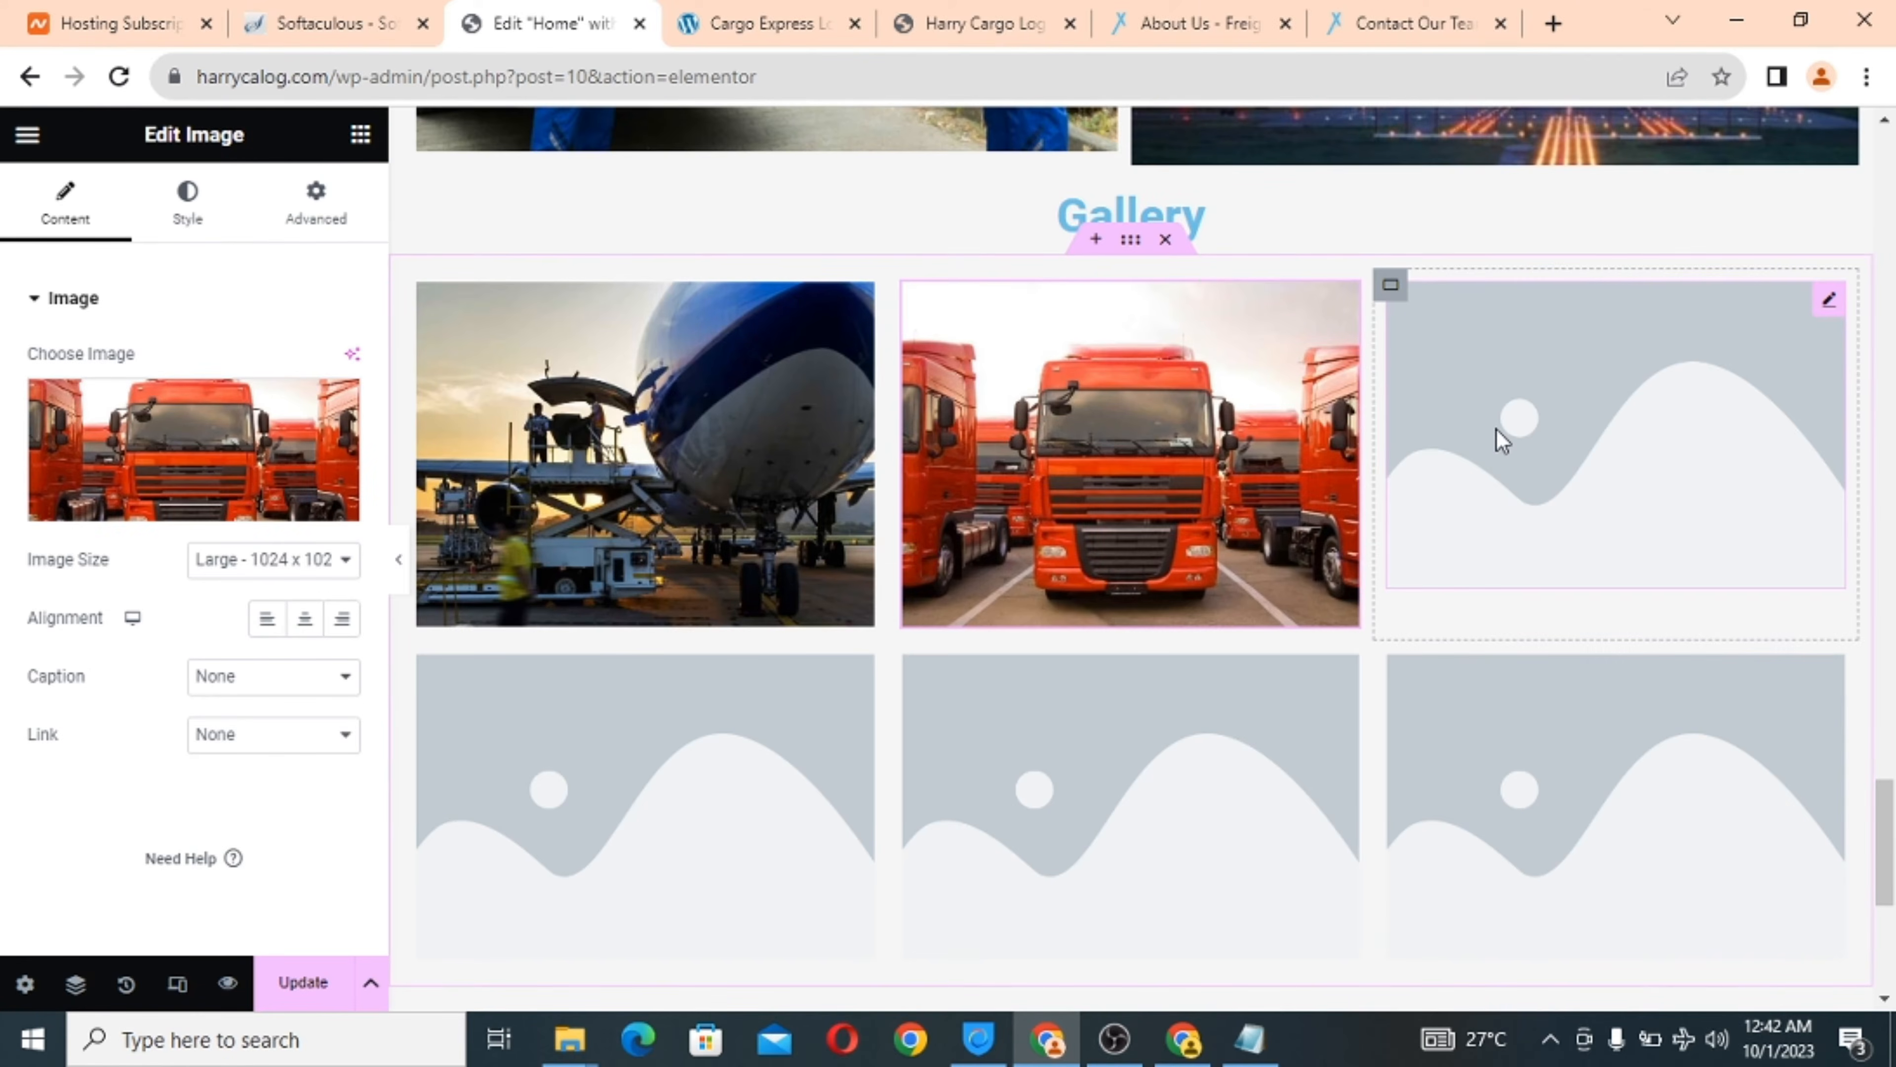
Upload Harbor-warehouse-640x480 and set it as the third gallery image.
{"action": "left_click", "coordinate": [1497, 456]}
{"action": "left_click", "coordinate": [189, 426]}
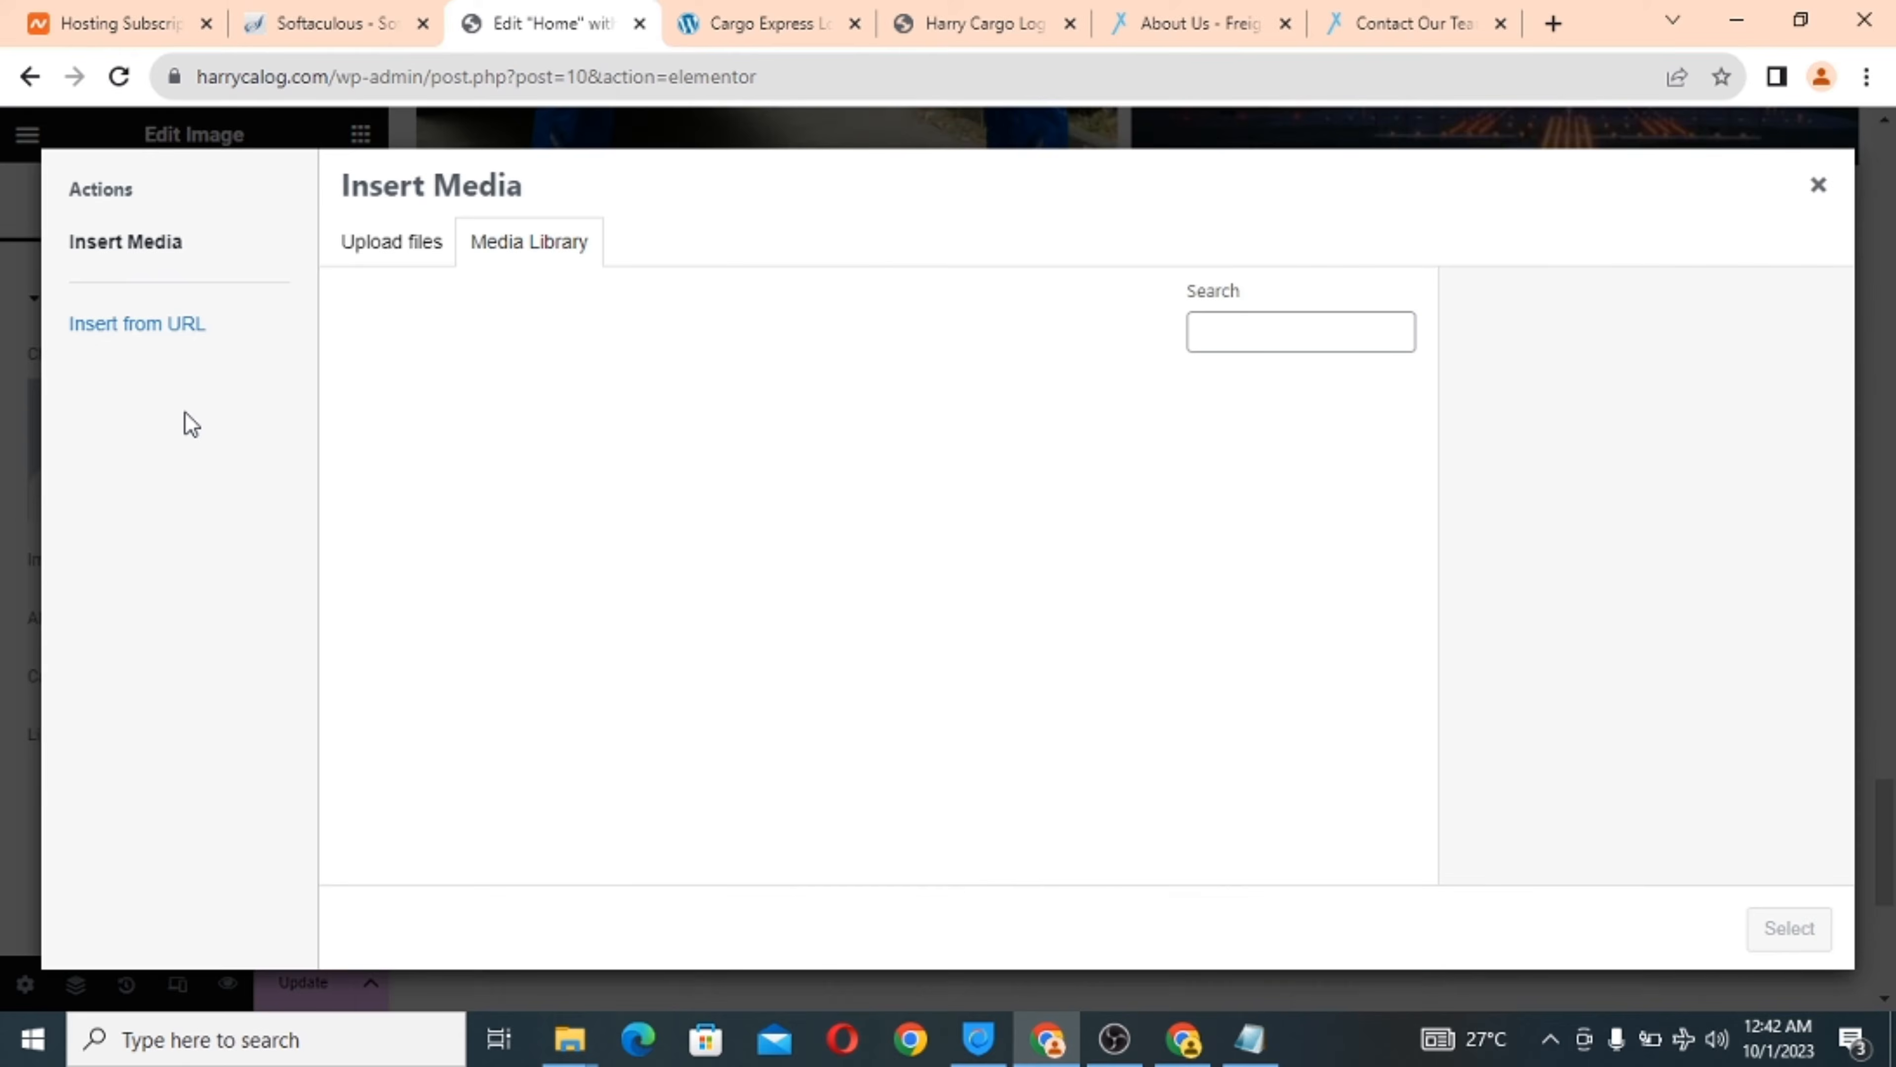
{"action": "left_click", "coordinate": [362, 241]}
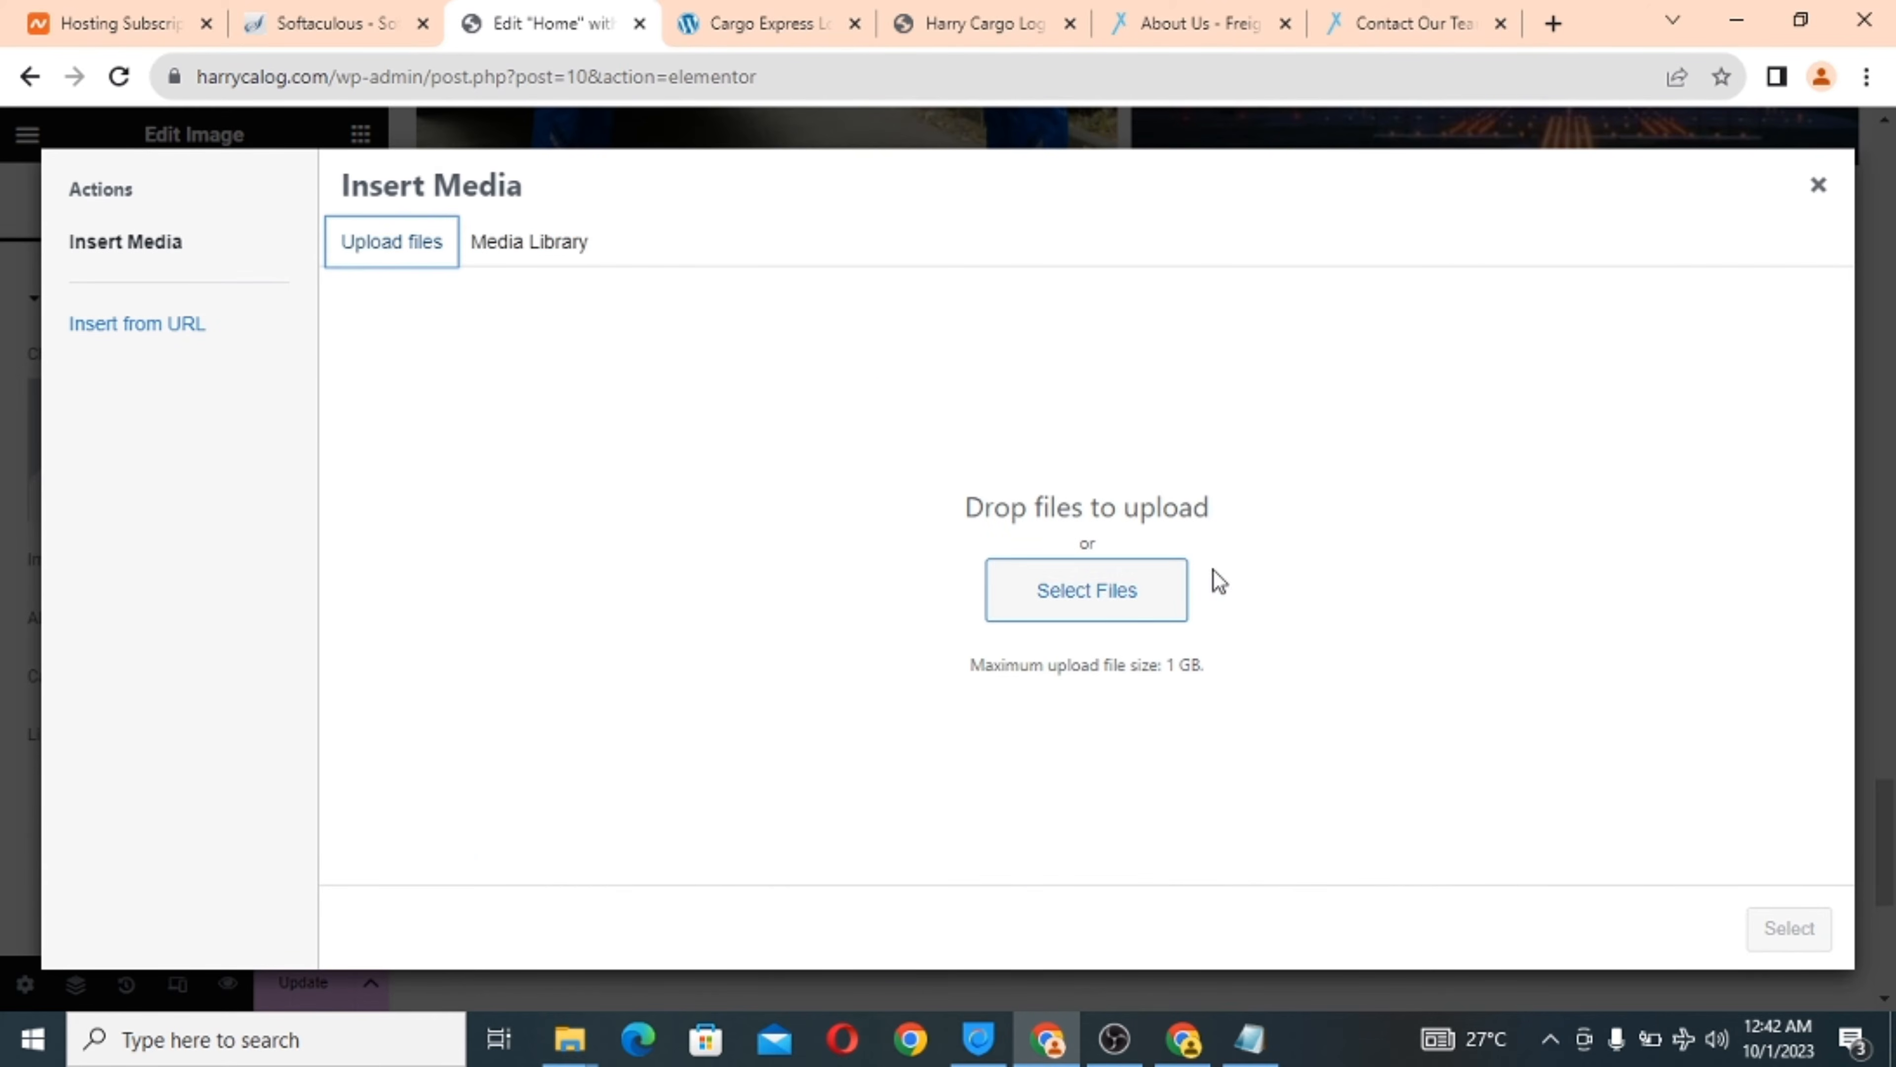
{"action": "left_click", "coordinate": [1127, 611]}
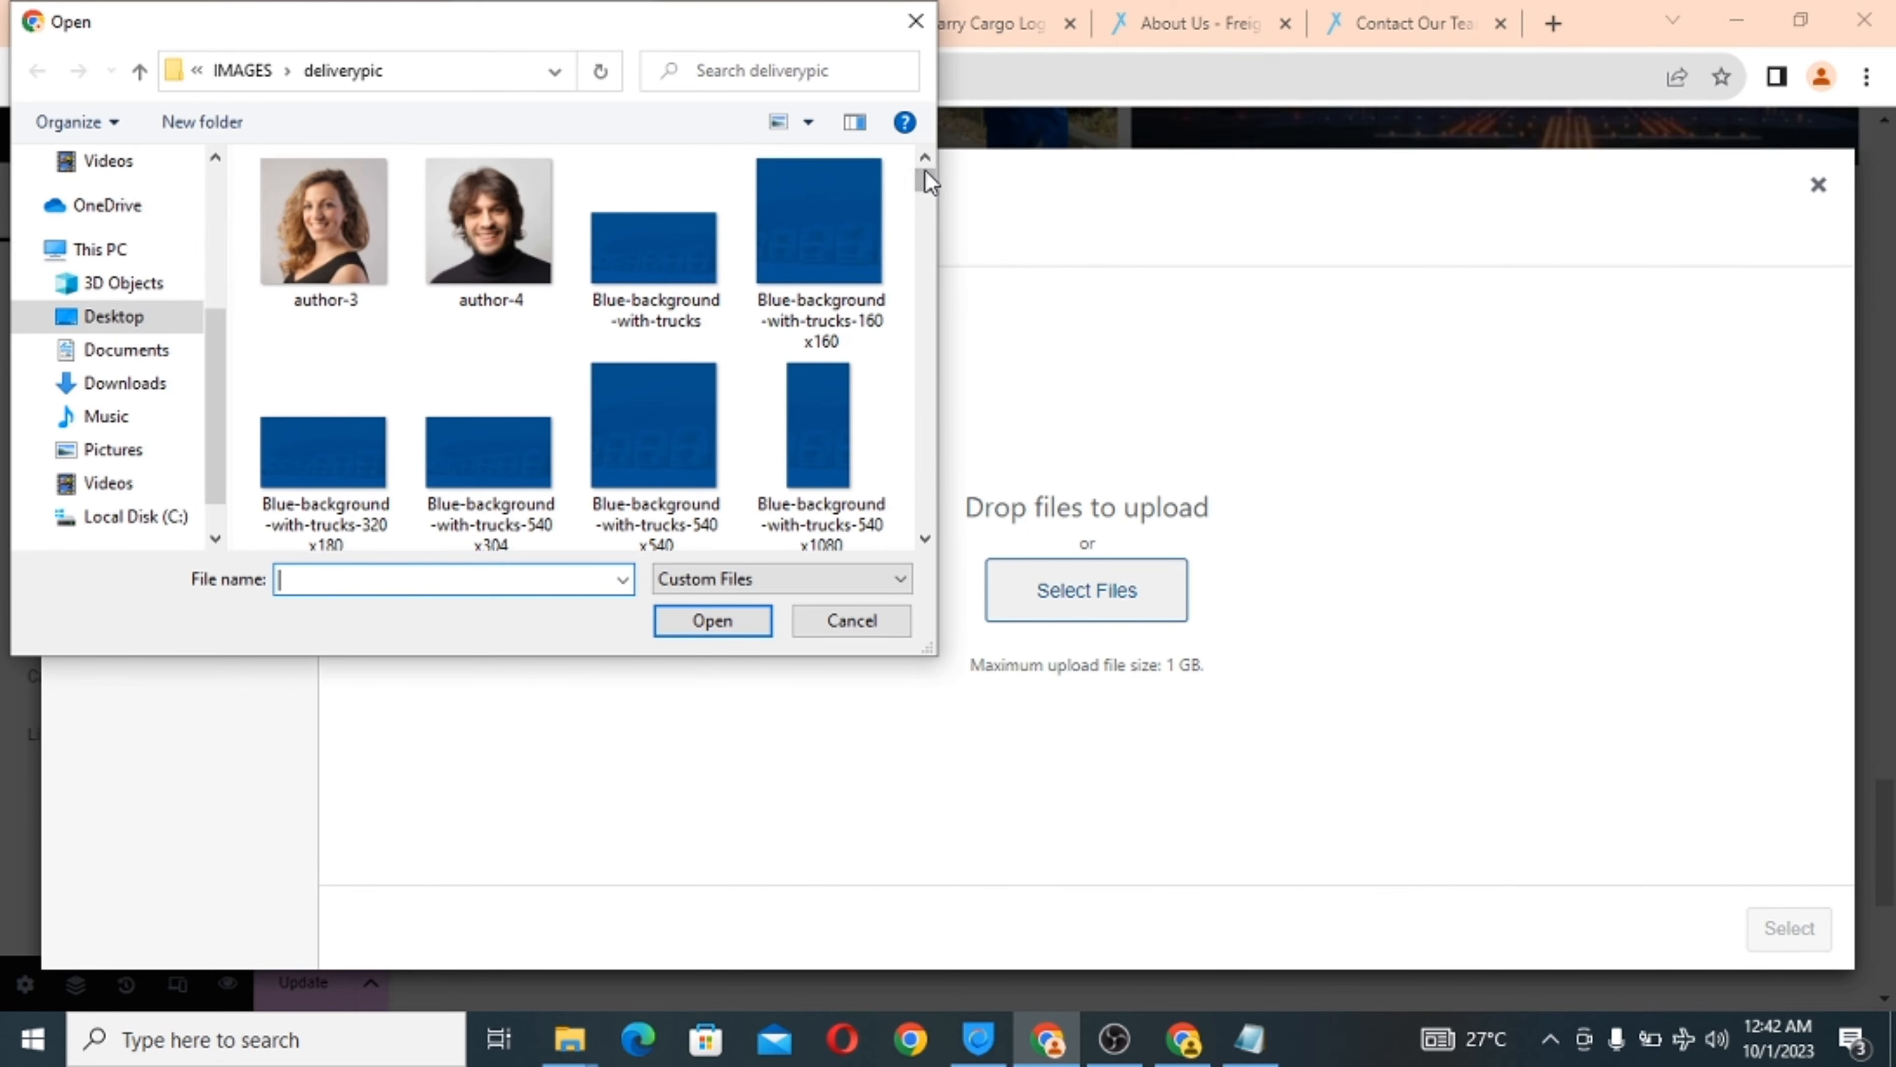
{"action": "left_click_drag", "start_coordinate": [926, 169], "coordinate": [917, 281]}
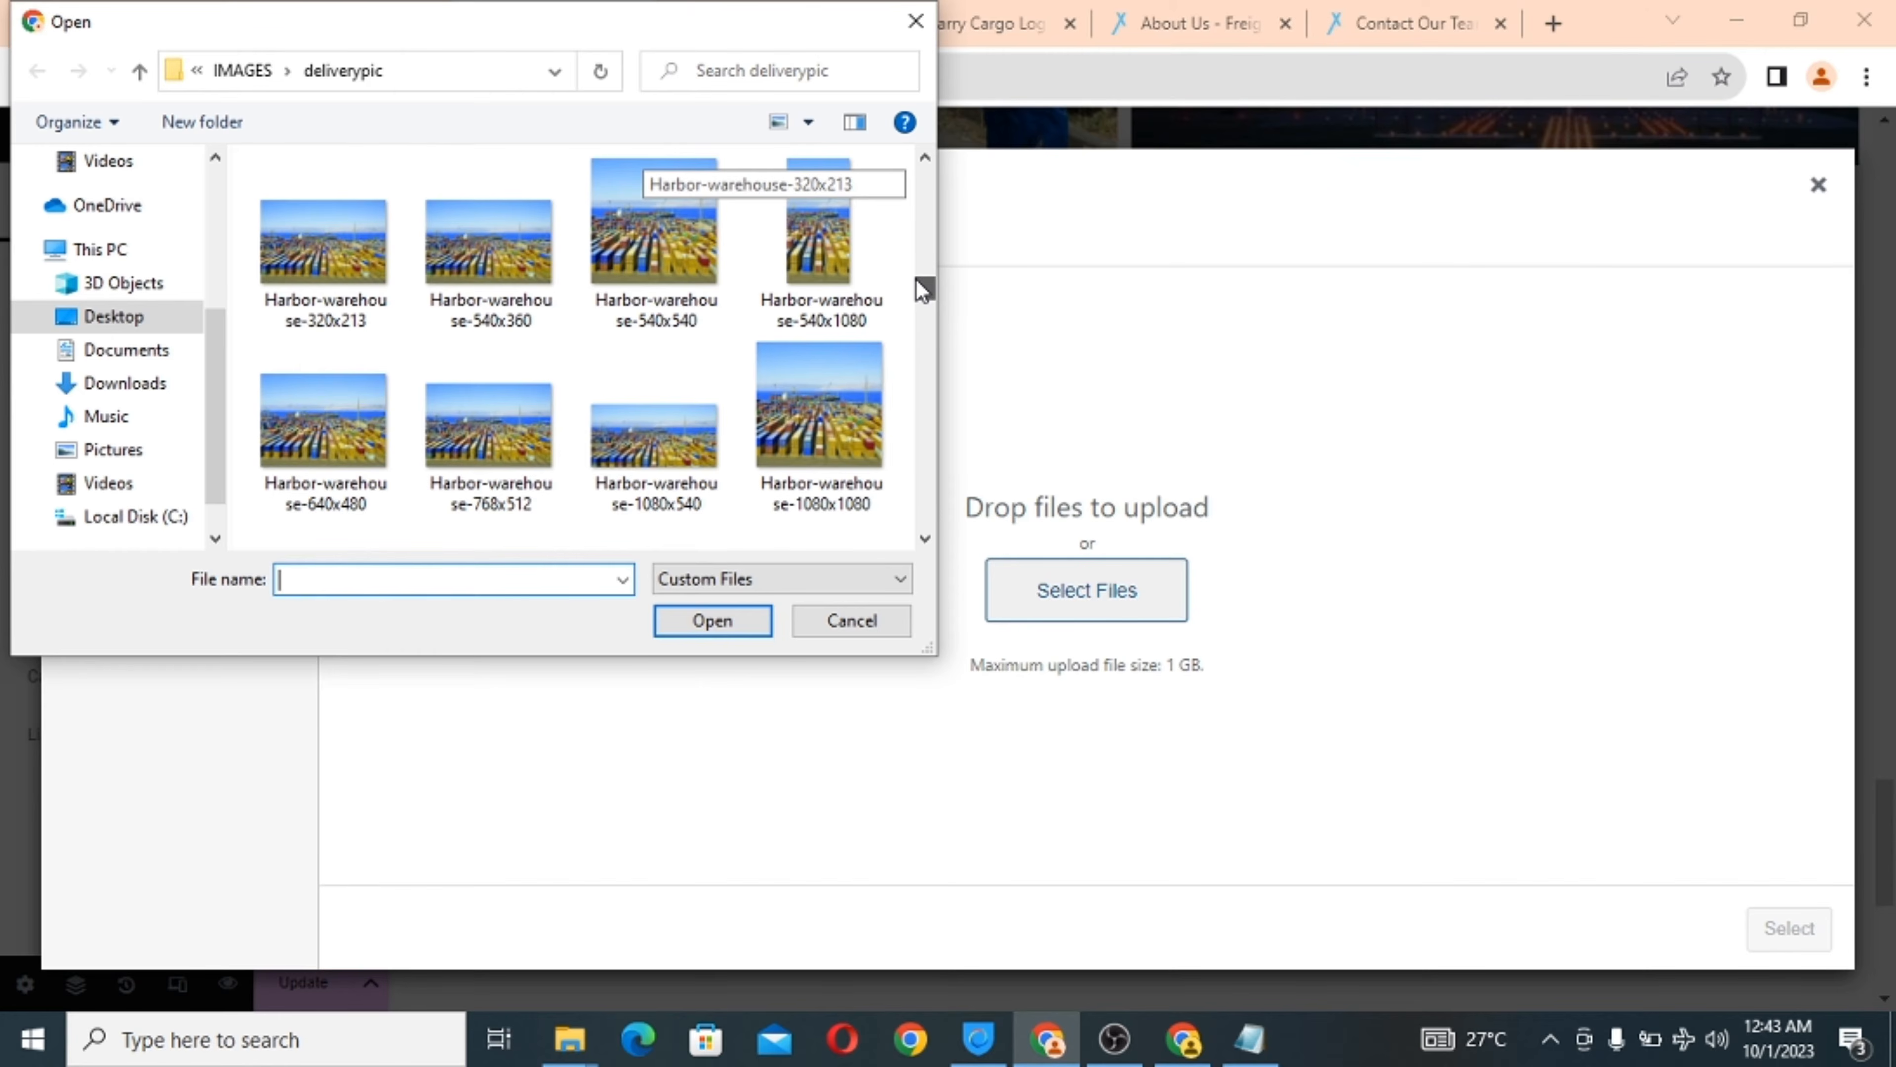
{"action": "left_click", "coordinate": [305, 437]}
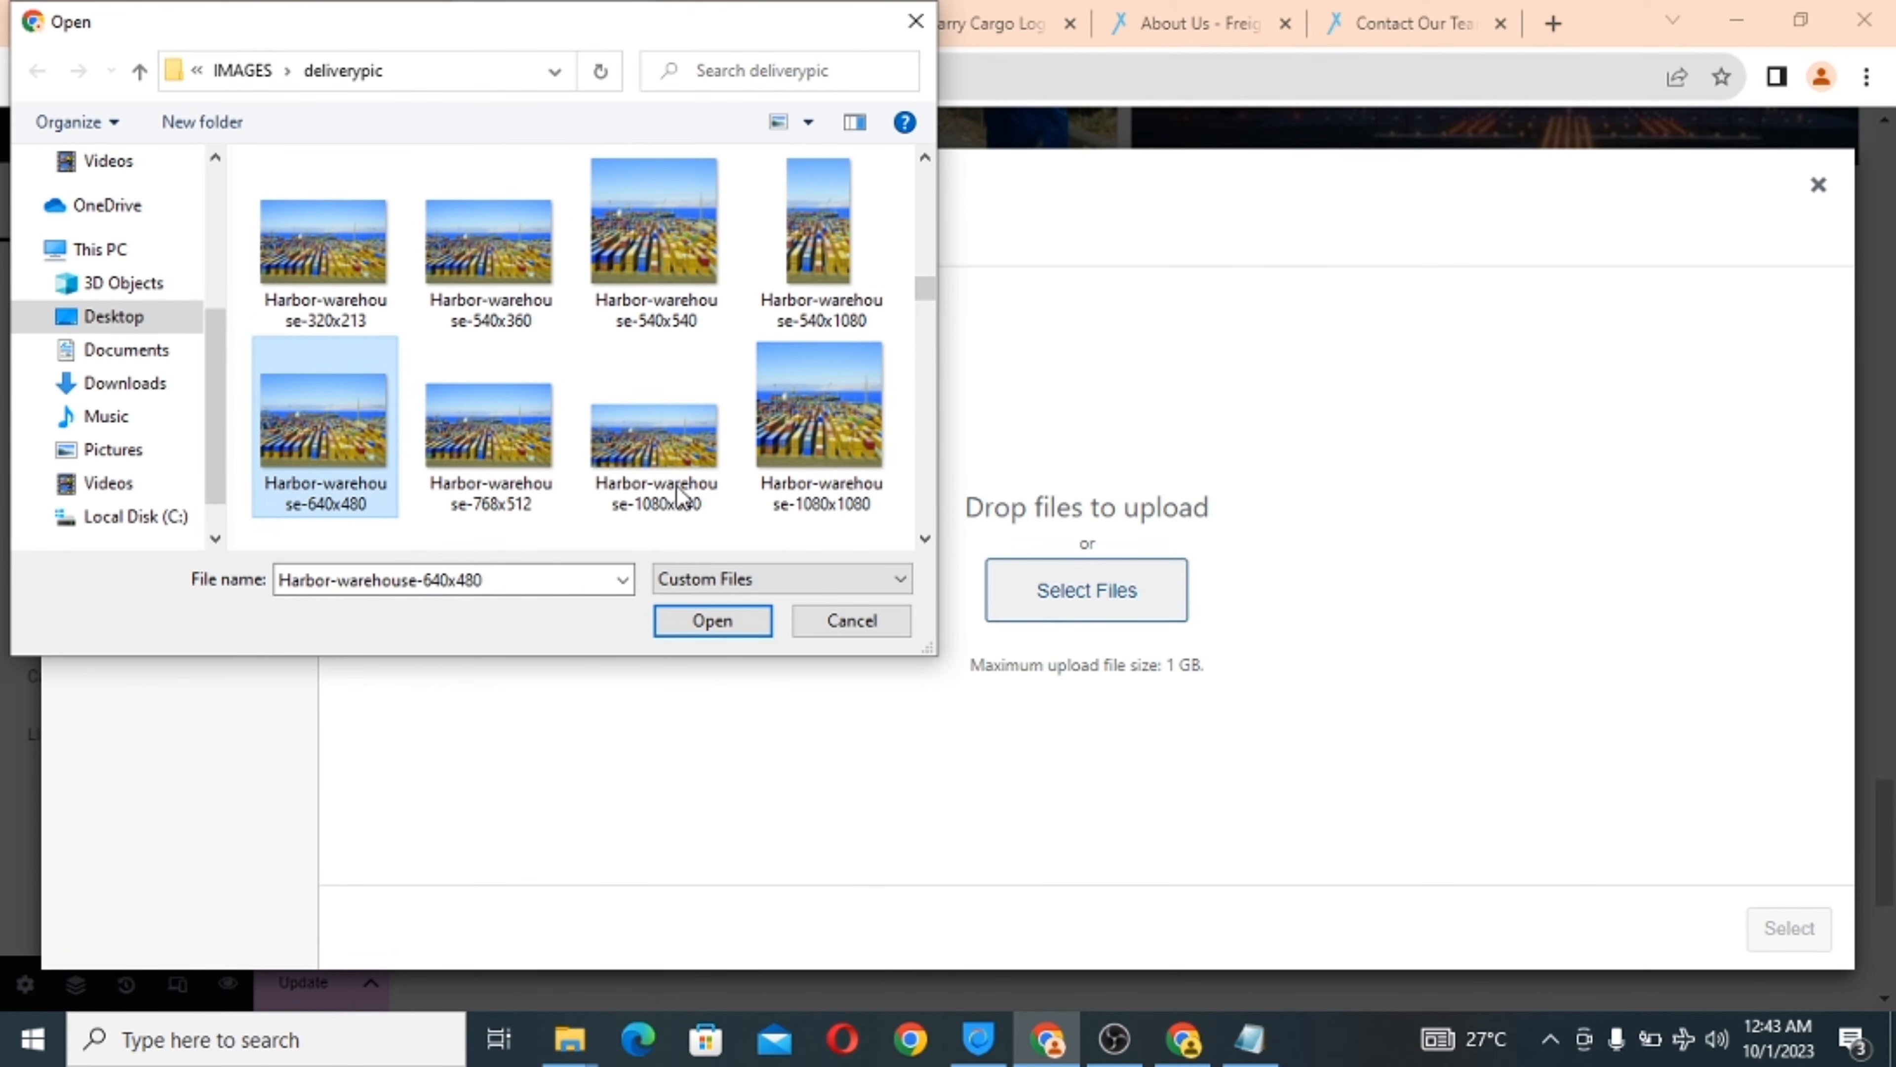
{"action": "left_click", "coordinate": [732, 617]}
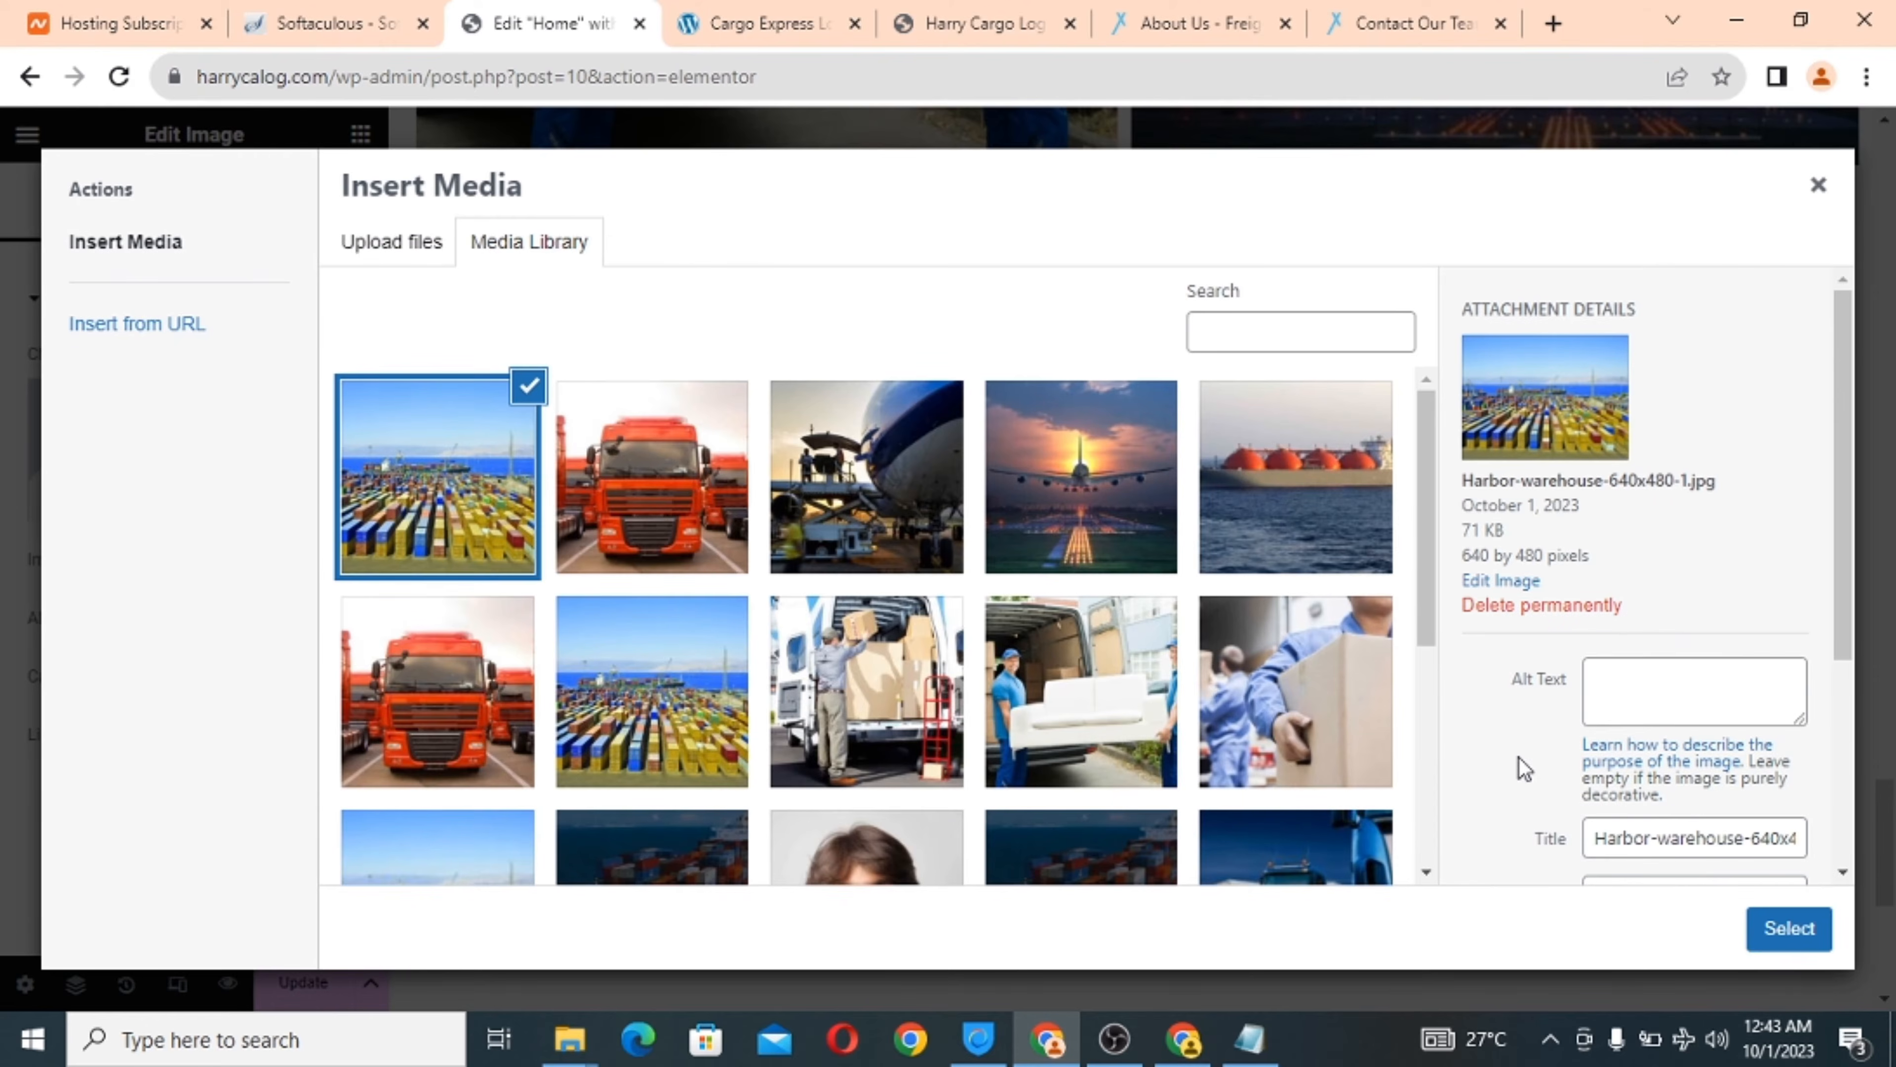
{"action": "left_click", "coordinate": [1785, 928]}
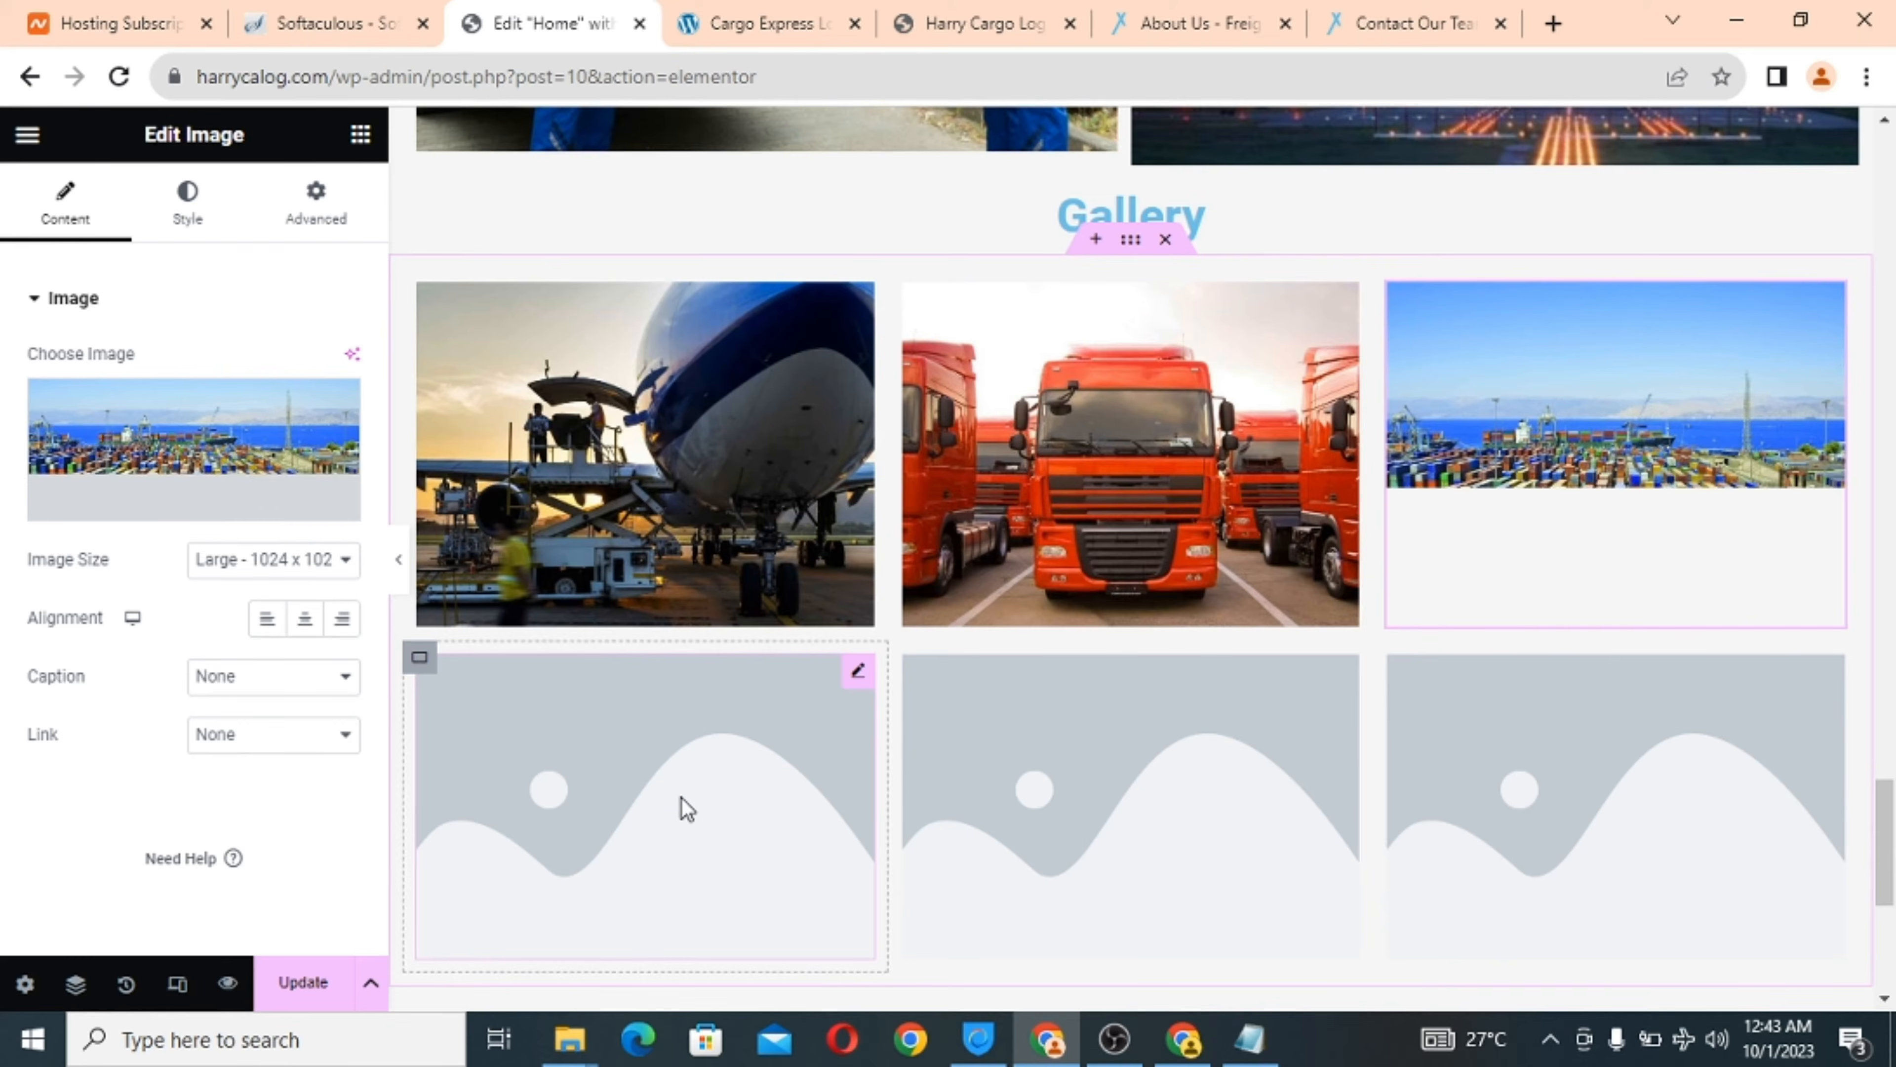
{"action": "left_click", "coordinate": [633, 801]}
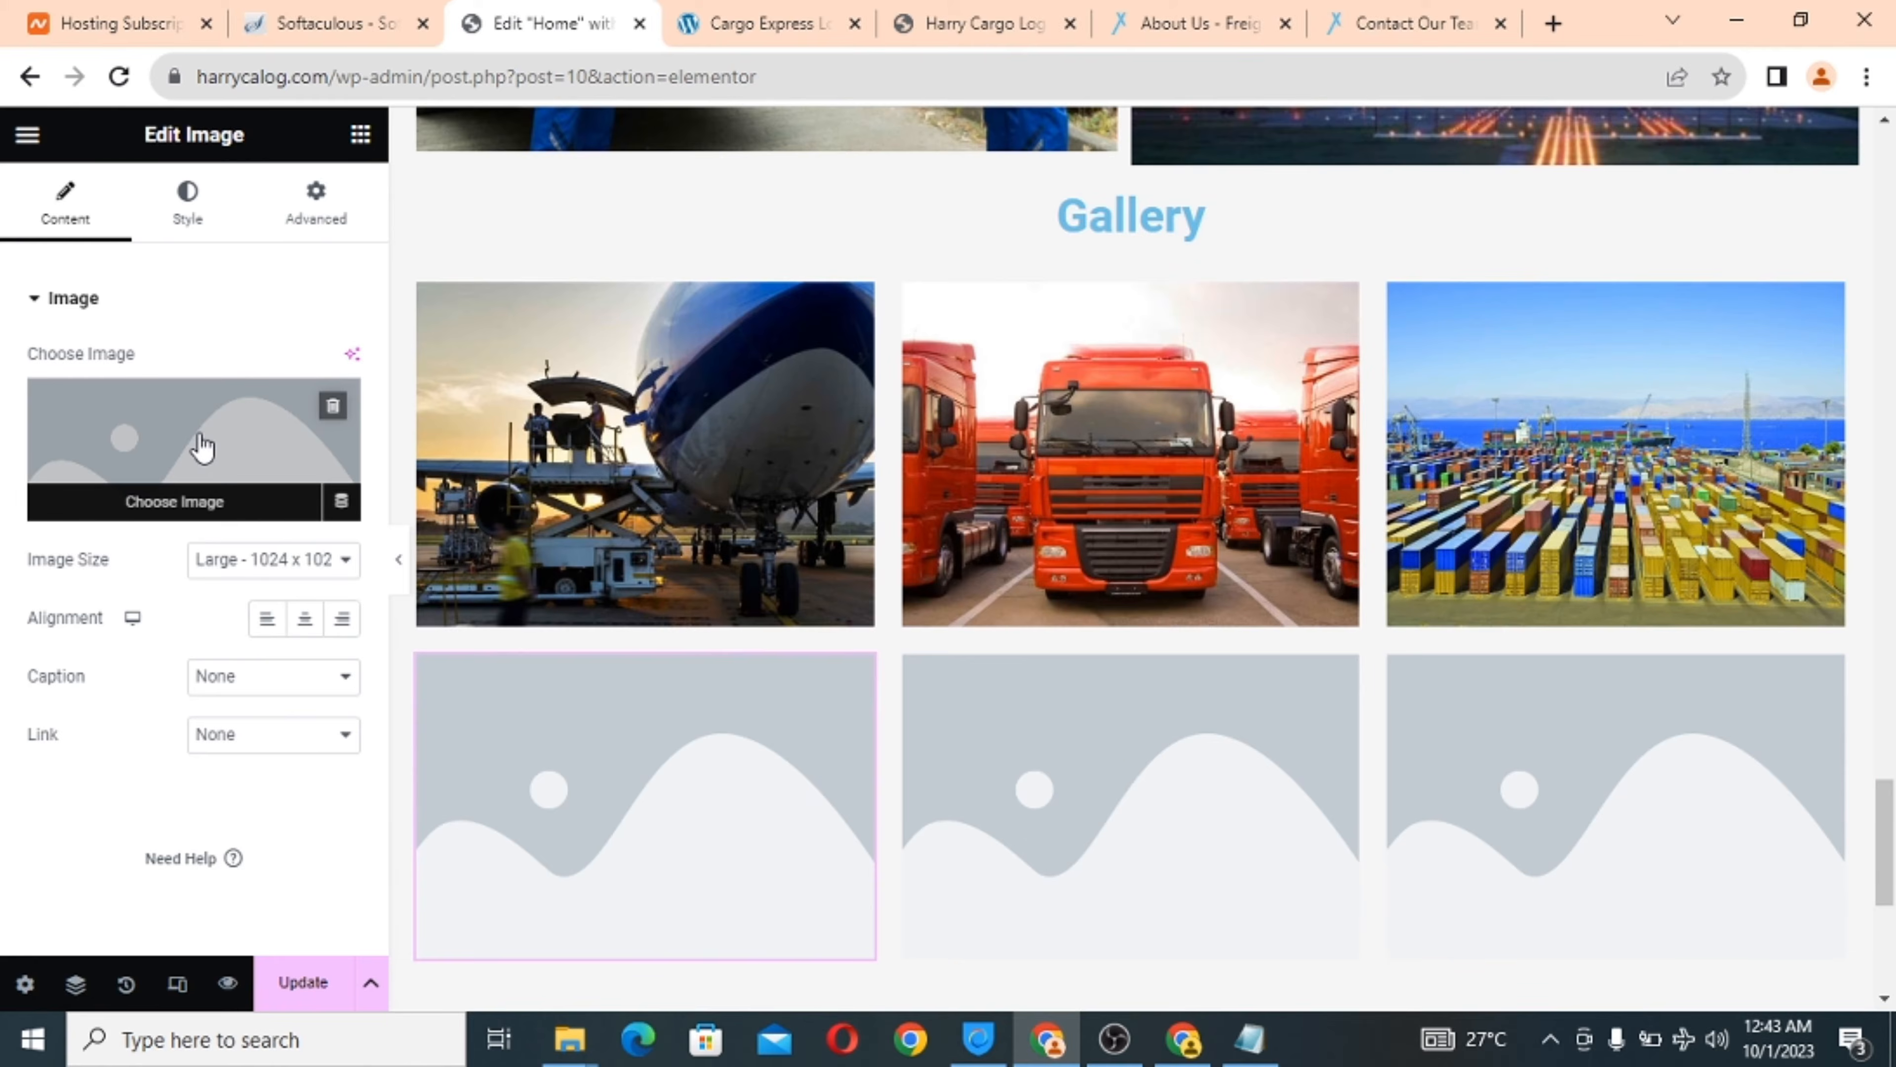
{"action": "left_click", "coordinate": [201, 447]}
{"action": "left_click", "coordinate": [407, 241]}
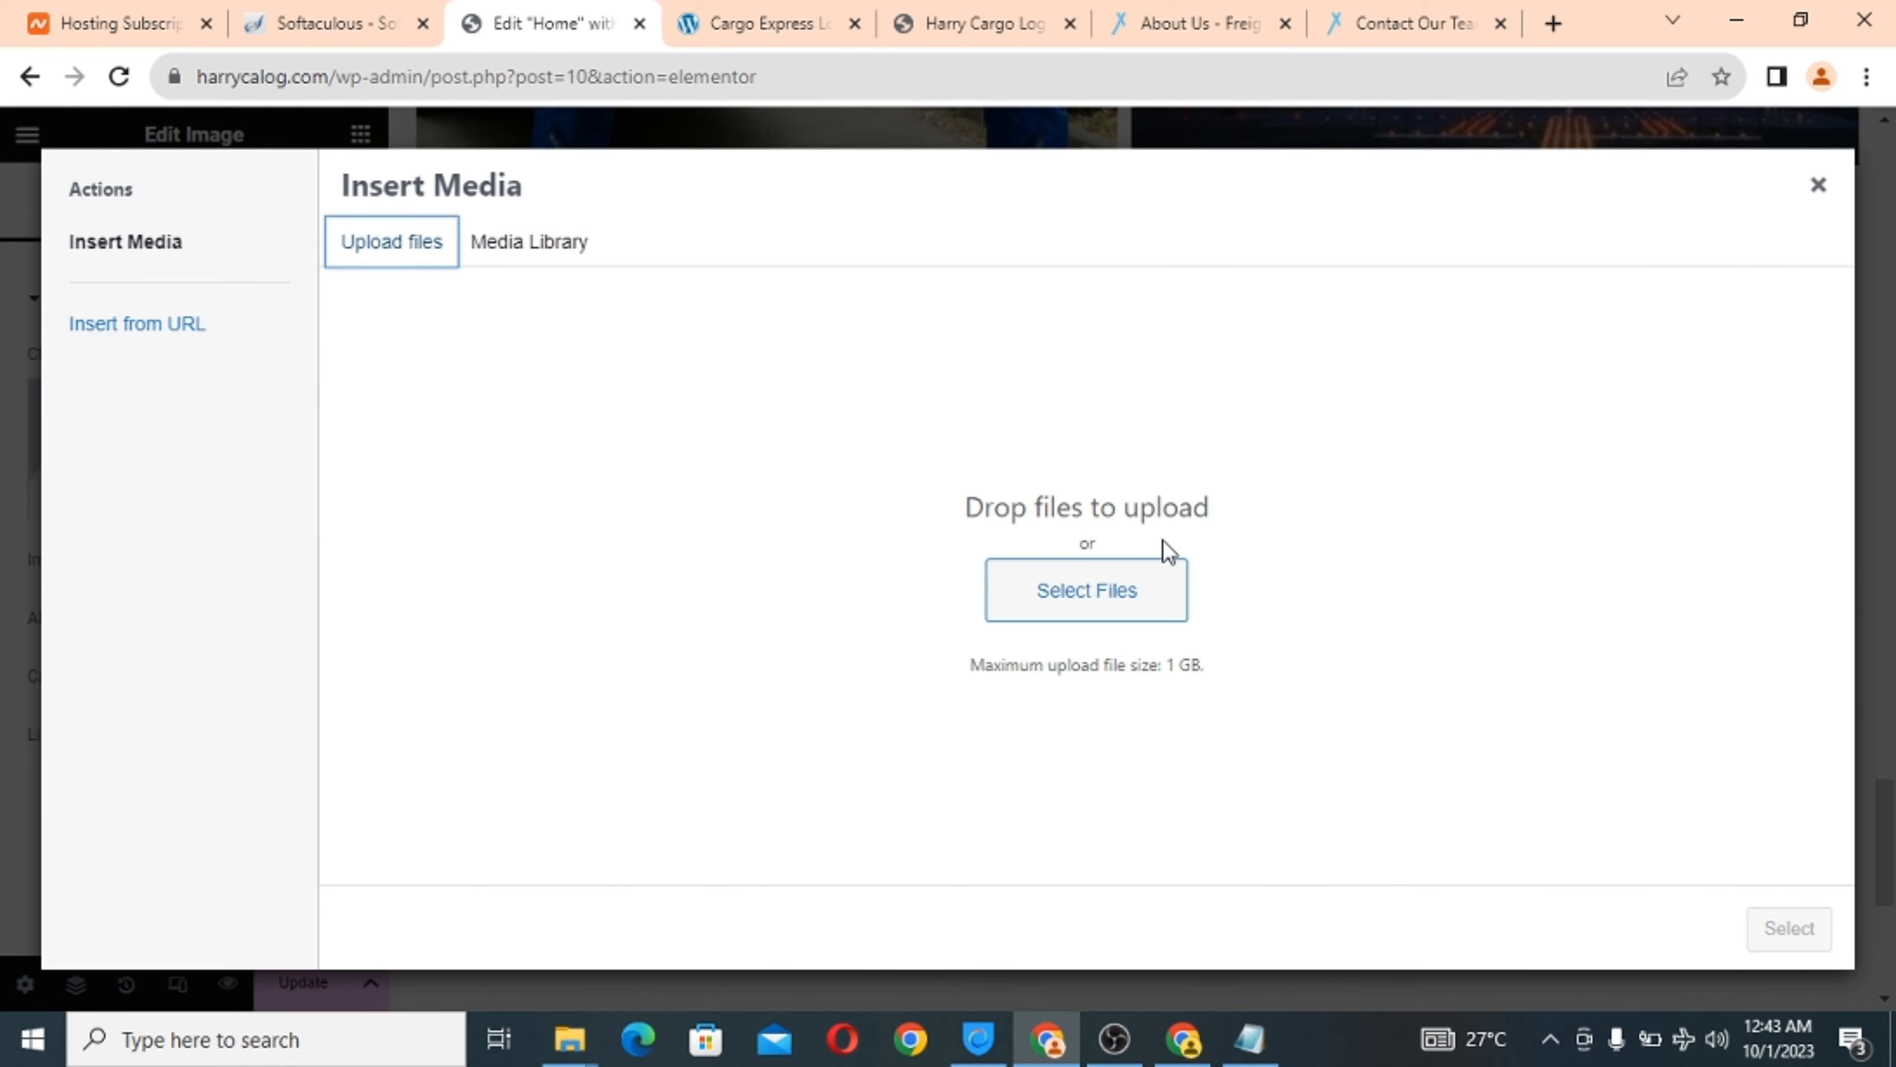
{"action": "left_click", "coordinate": [1123, 589]}
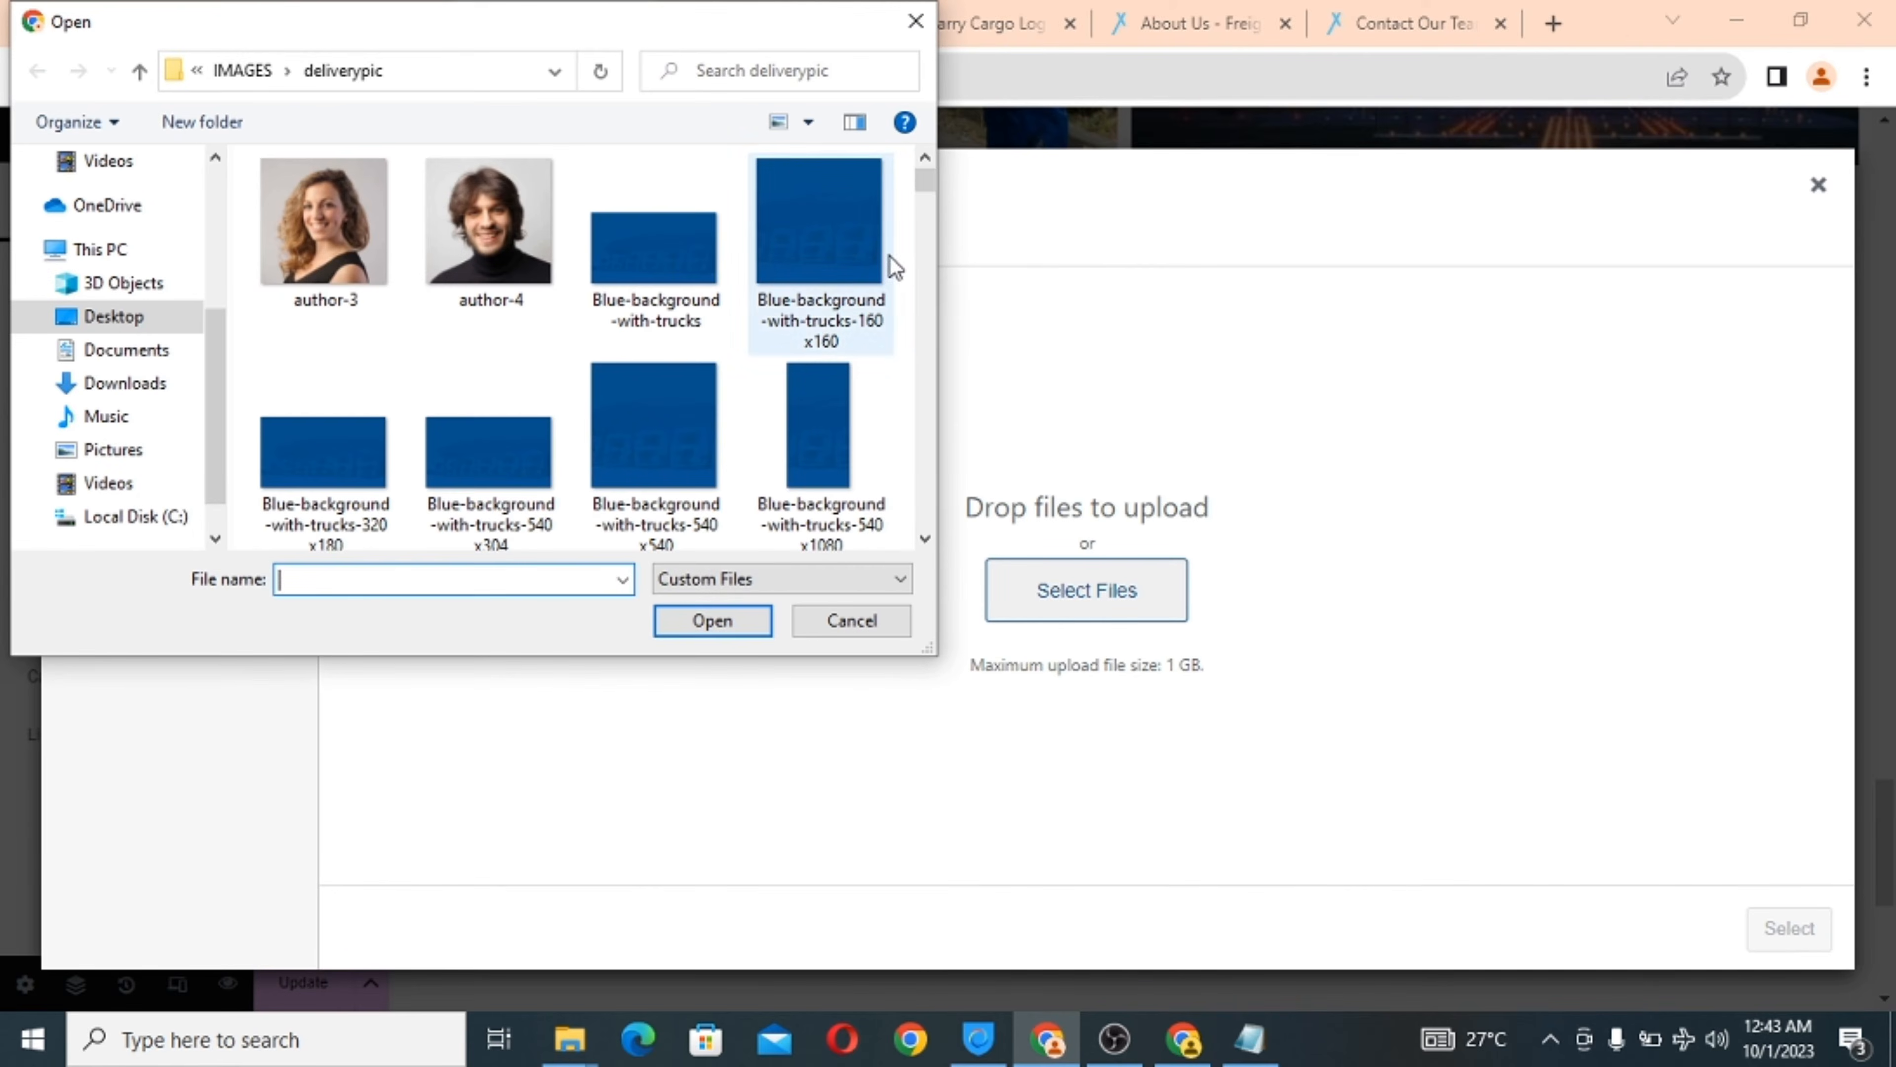
{"action": "left_click_drag", "start_coordinate": [926, 179], "coordinate": [920, 339]}
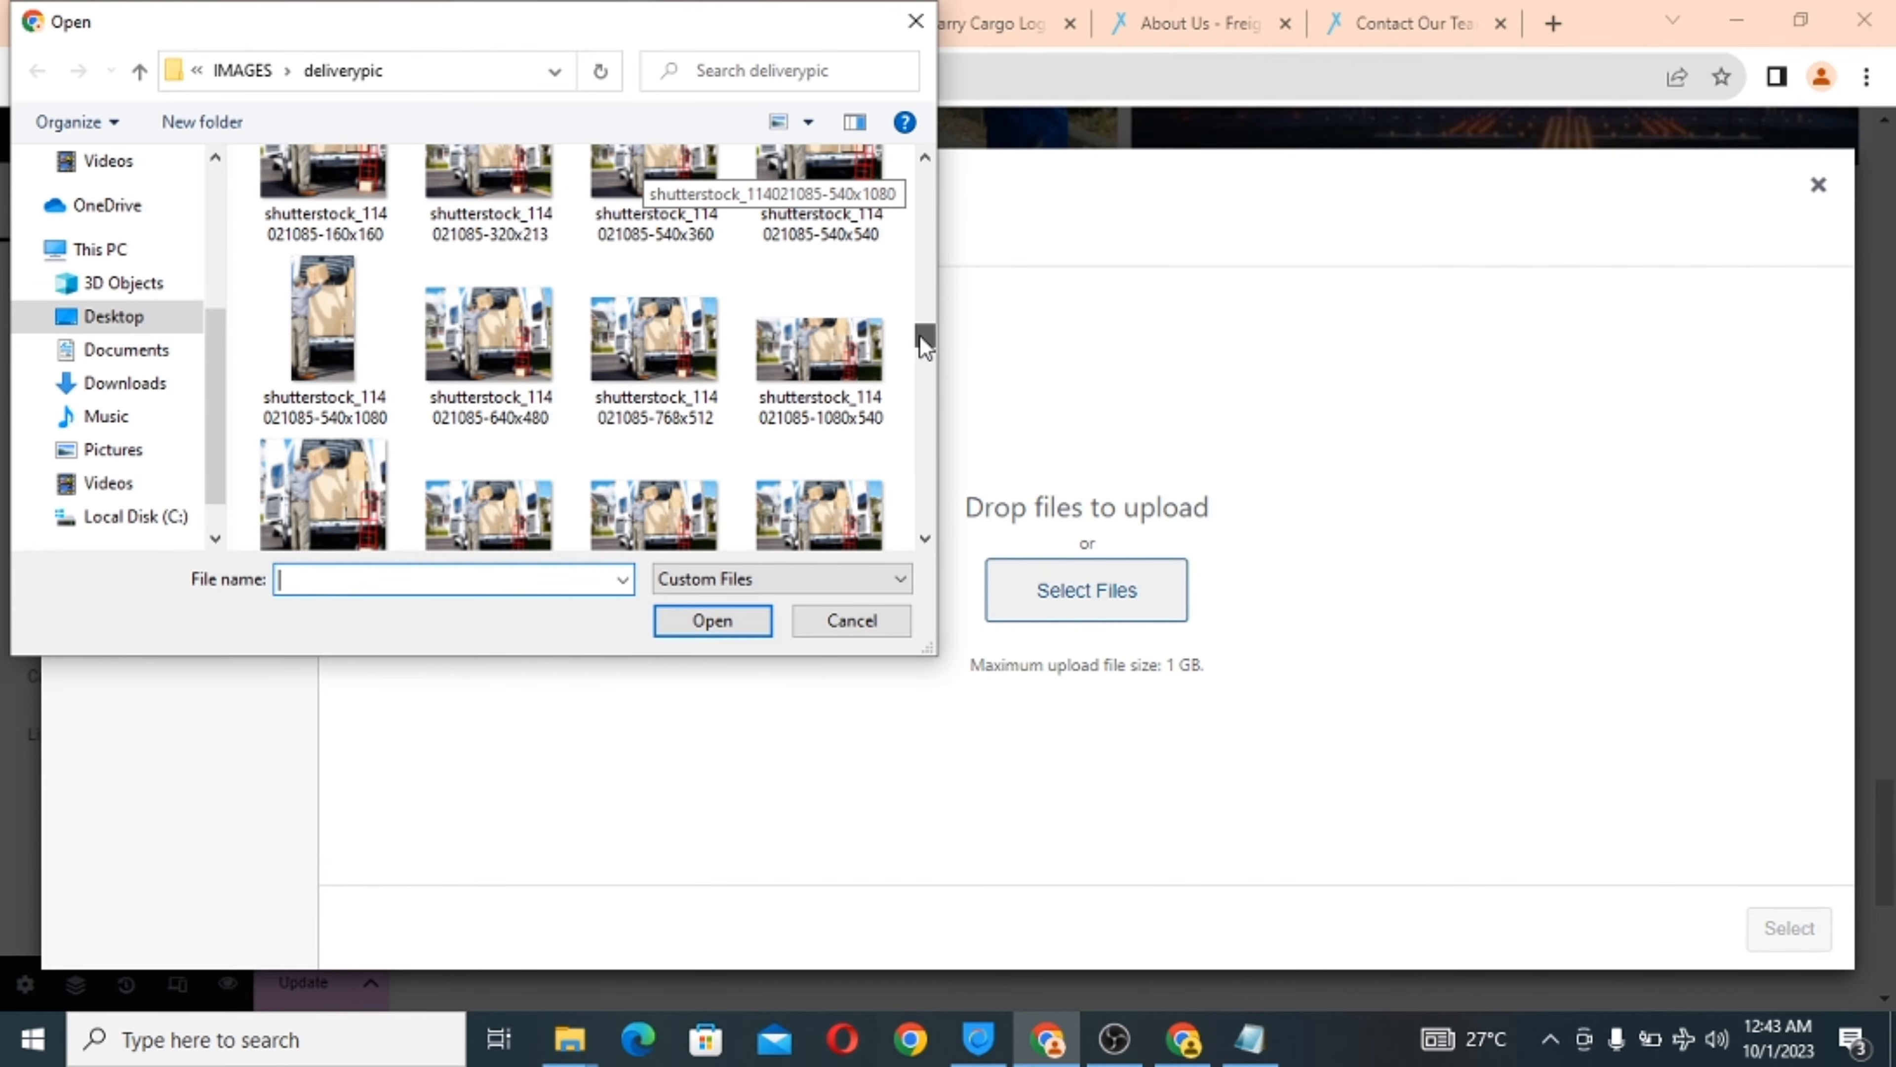
{"action": "scroll", "coordinate": [920, 337], "scroll_direction": "up", "scroll_amount": 1}
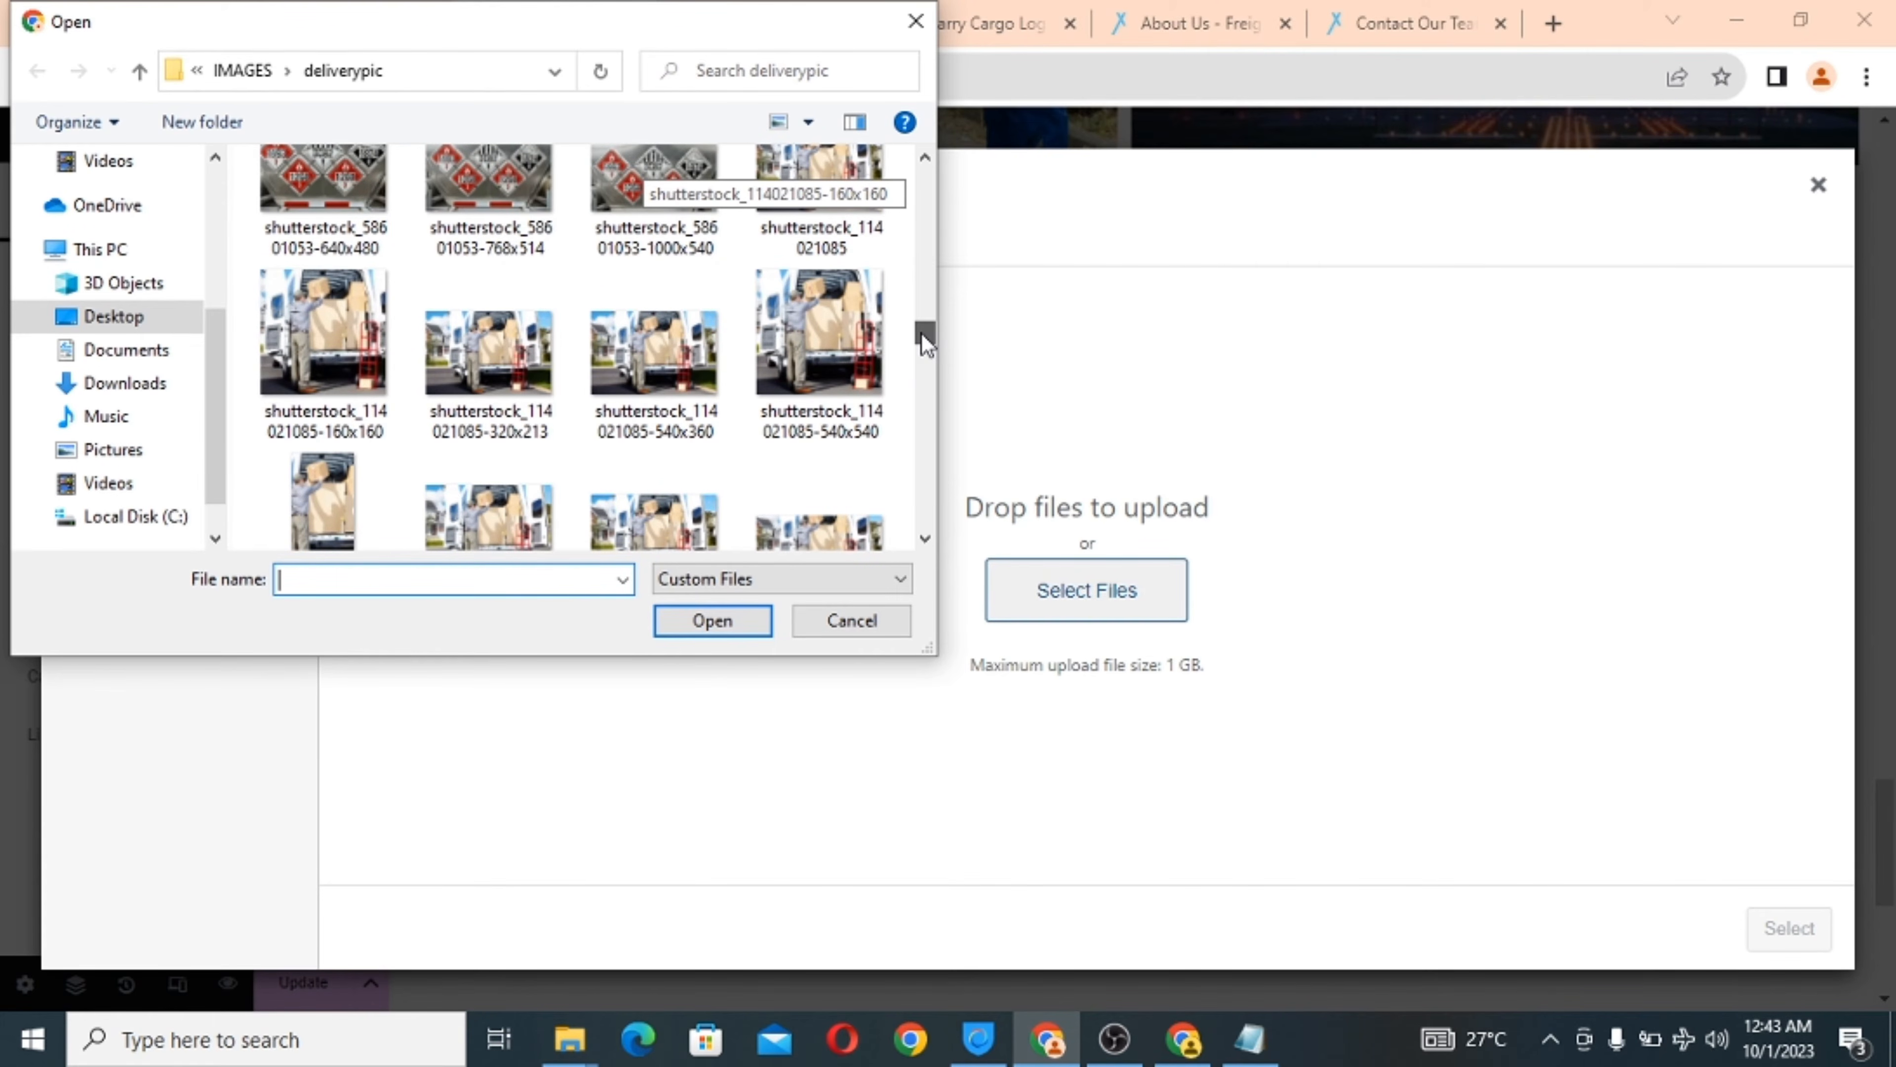
{"action": "left_click_drag", "start_coordinate": [926, 343], "coordinate": [923, 345]}
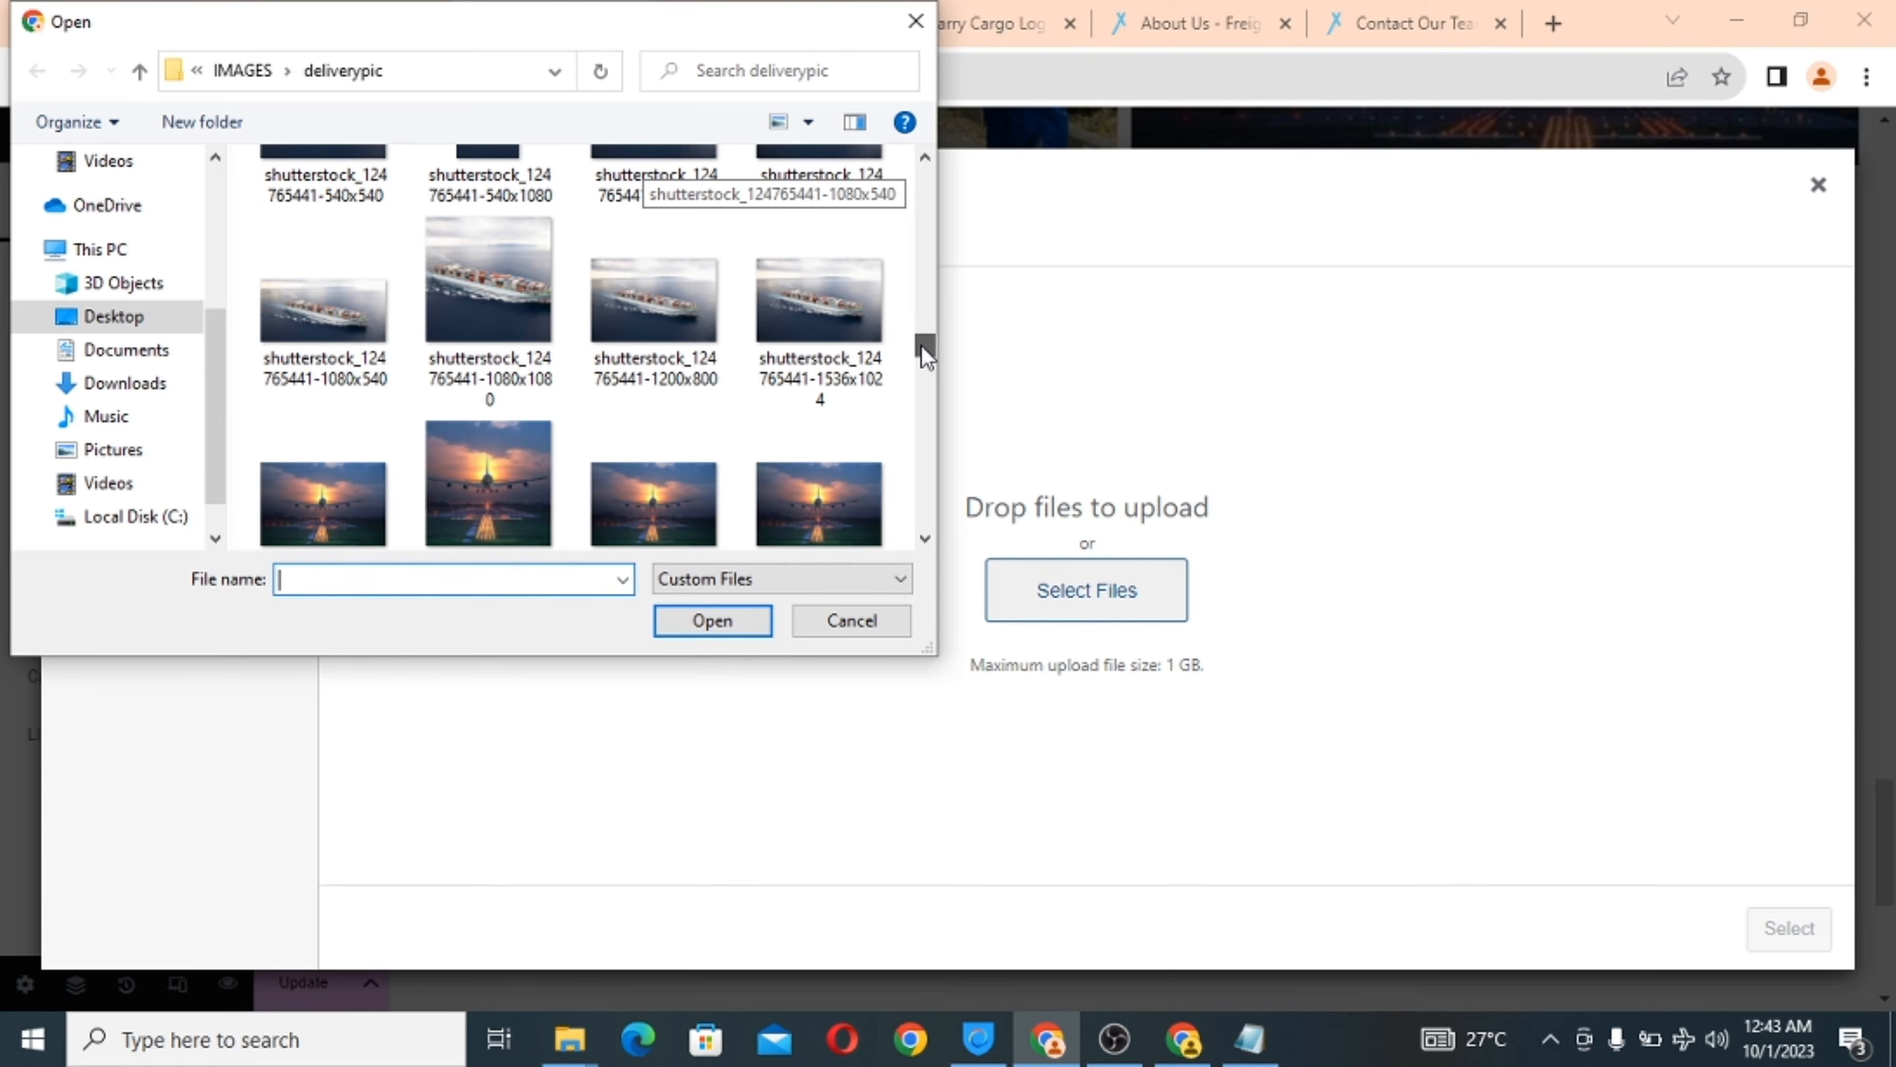
{"action": "left_click_drag", "start_coordinate": [921, 346], "coordinate": [922, 342]}
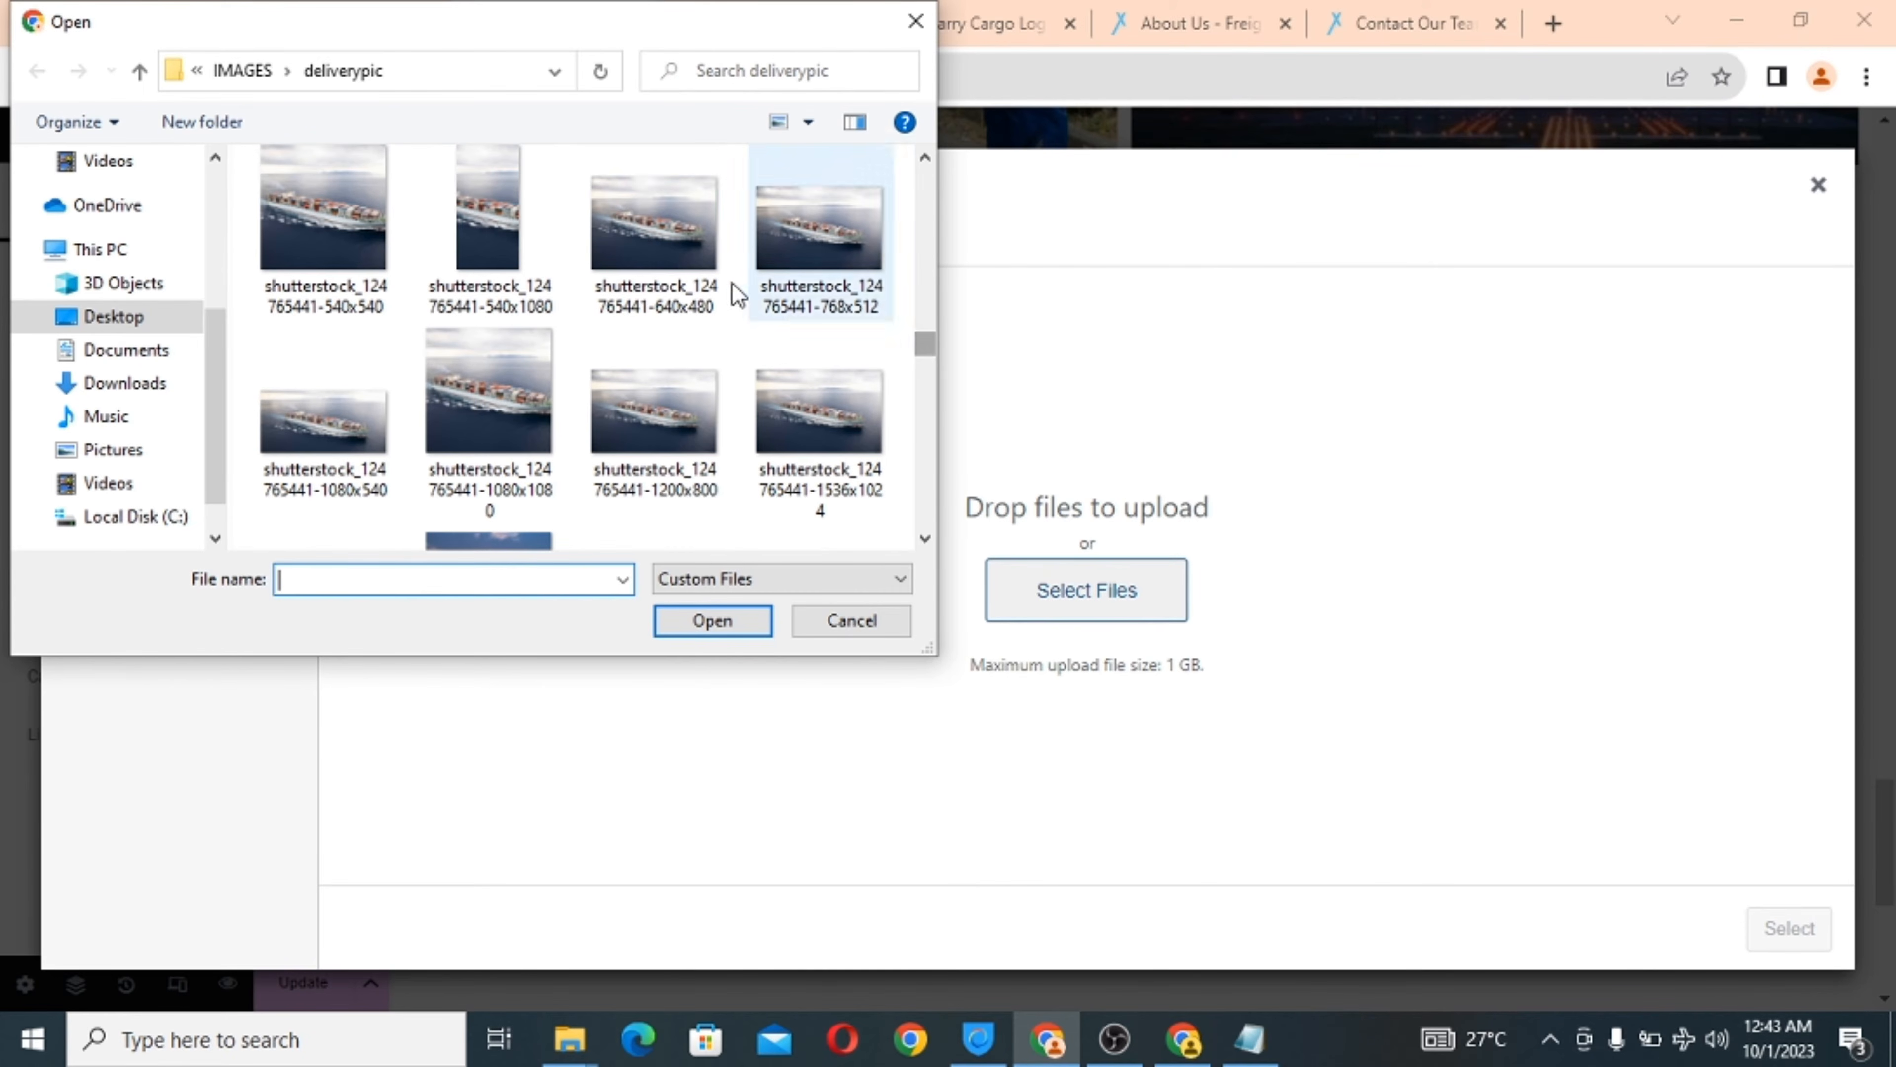
{"action": "left_click", "coordinate": [646, 247]}
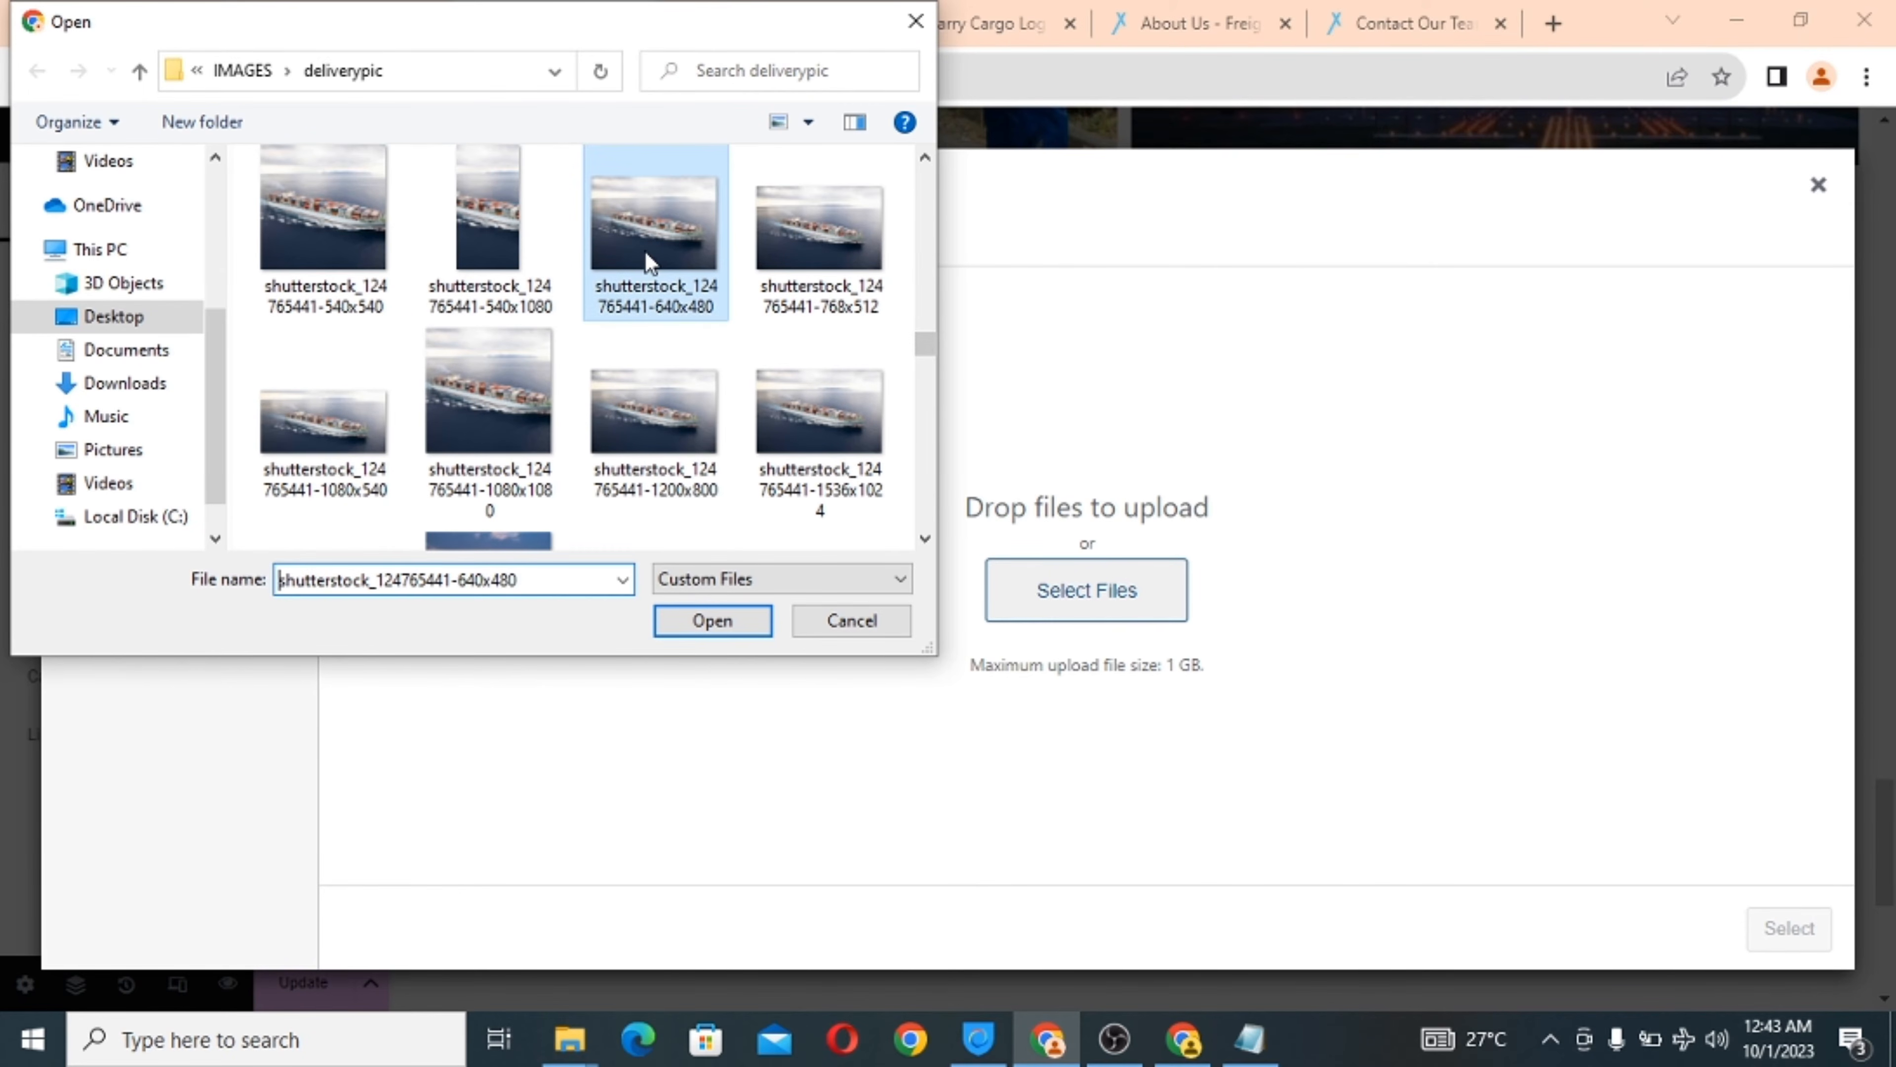
{"action": "left_click", "coordinate": [710, 633]}
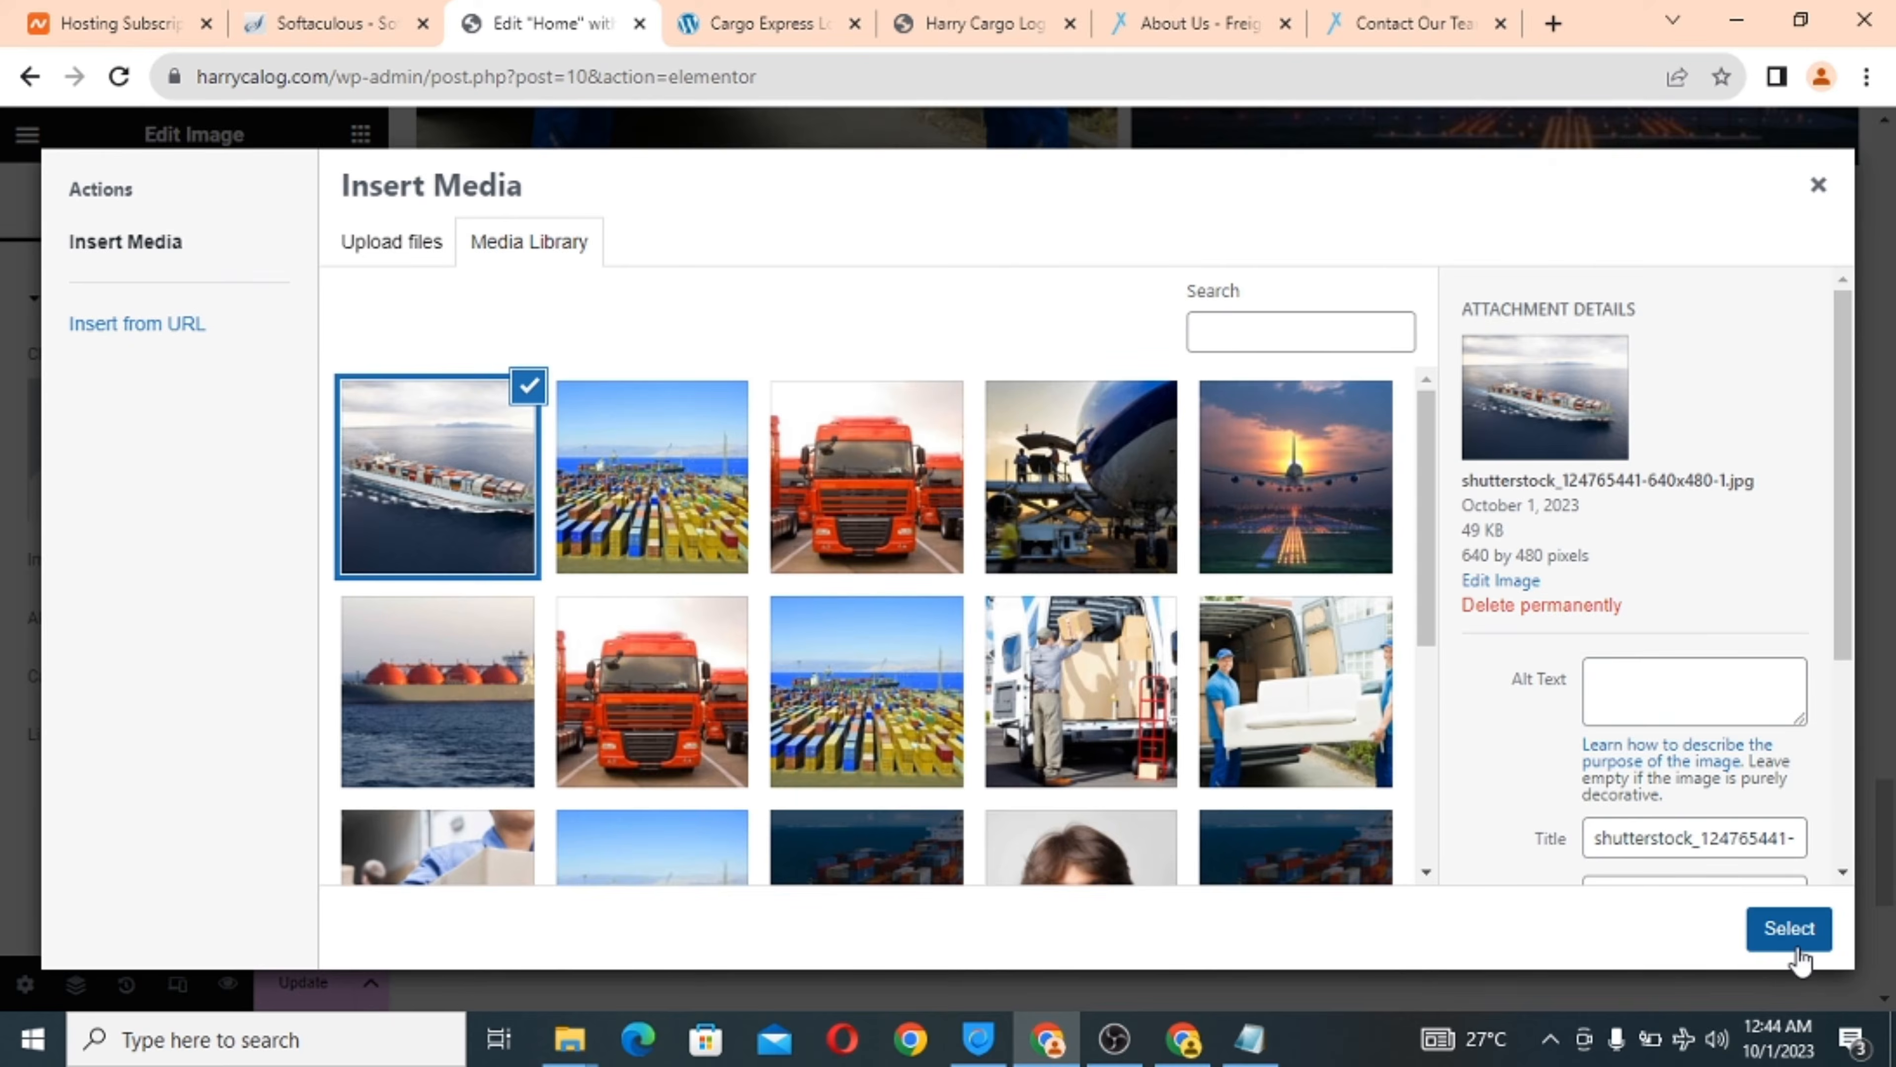
{"action": "left_click", "coordinate": [1796, 937]}
{"action": "scroll", "coordinate": [1189, 622], "scroll_direction": "down", "scroll_amount": 2}
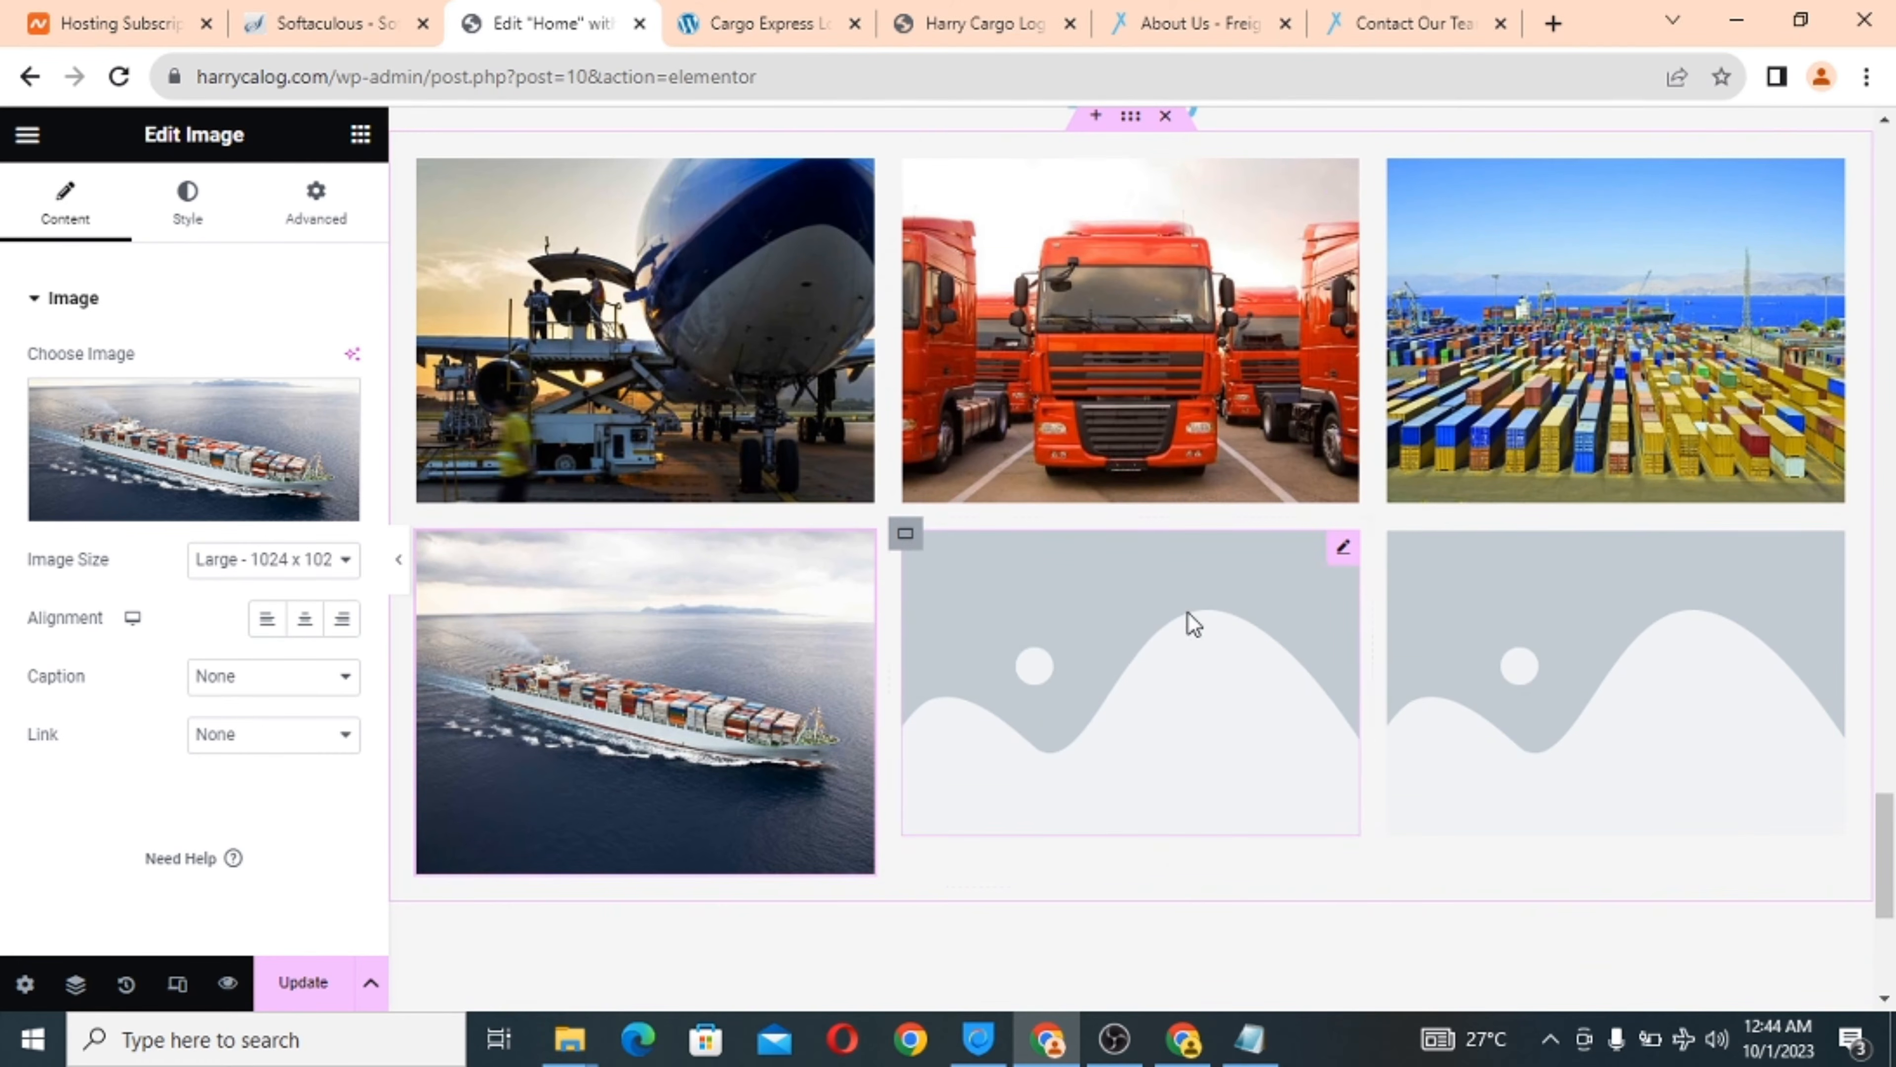
Upload White-Truck-single-640x480 and set it as the bottom-middle gallery image.
{"action": "left_click", "coordinate": [1101, 660]}
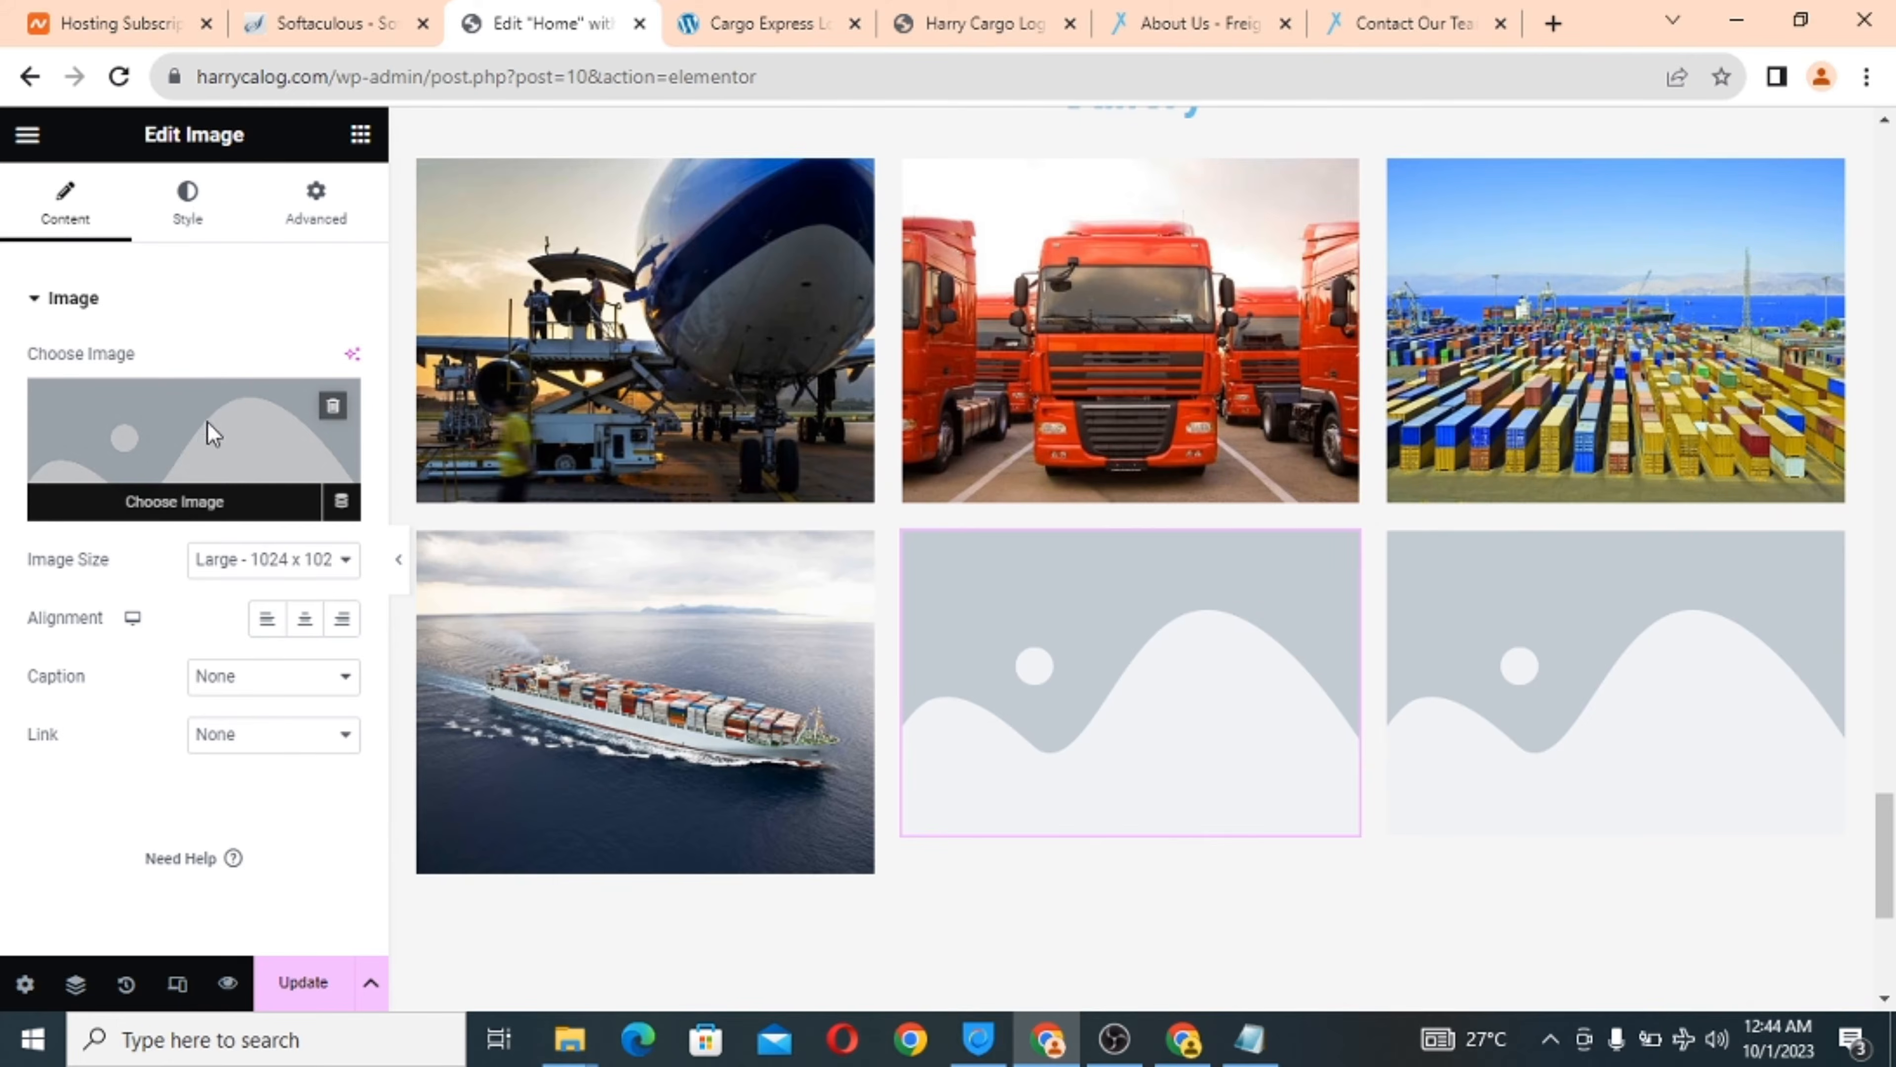
{"action": "left_click", "coordinate": [210, 427]}
{"action": "scroll", "coordinate": [888, 634], "scroll_direction": "down", "scroll_amount": 4}
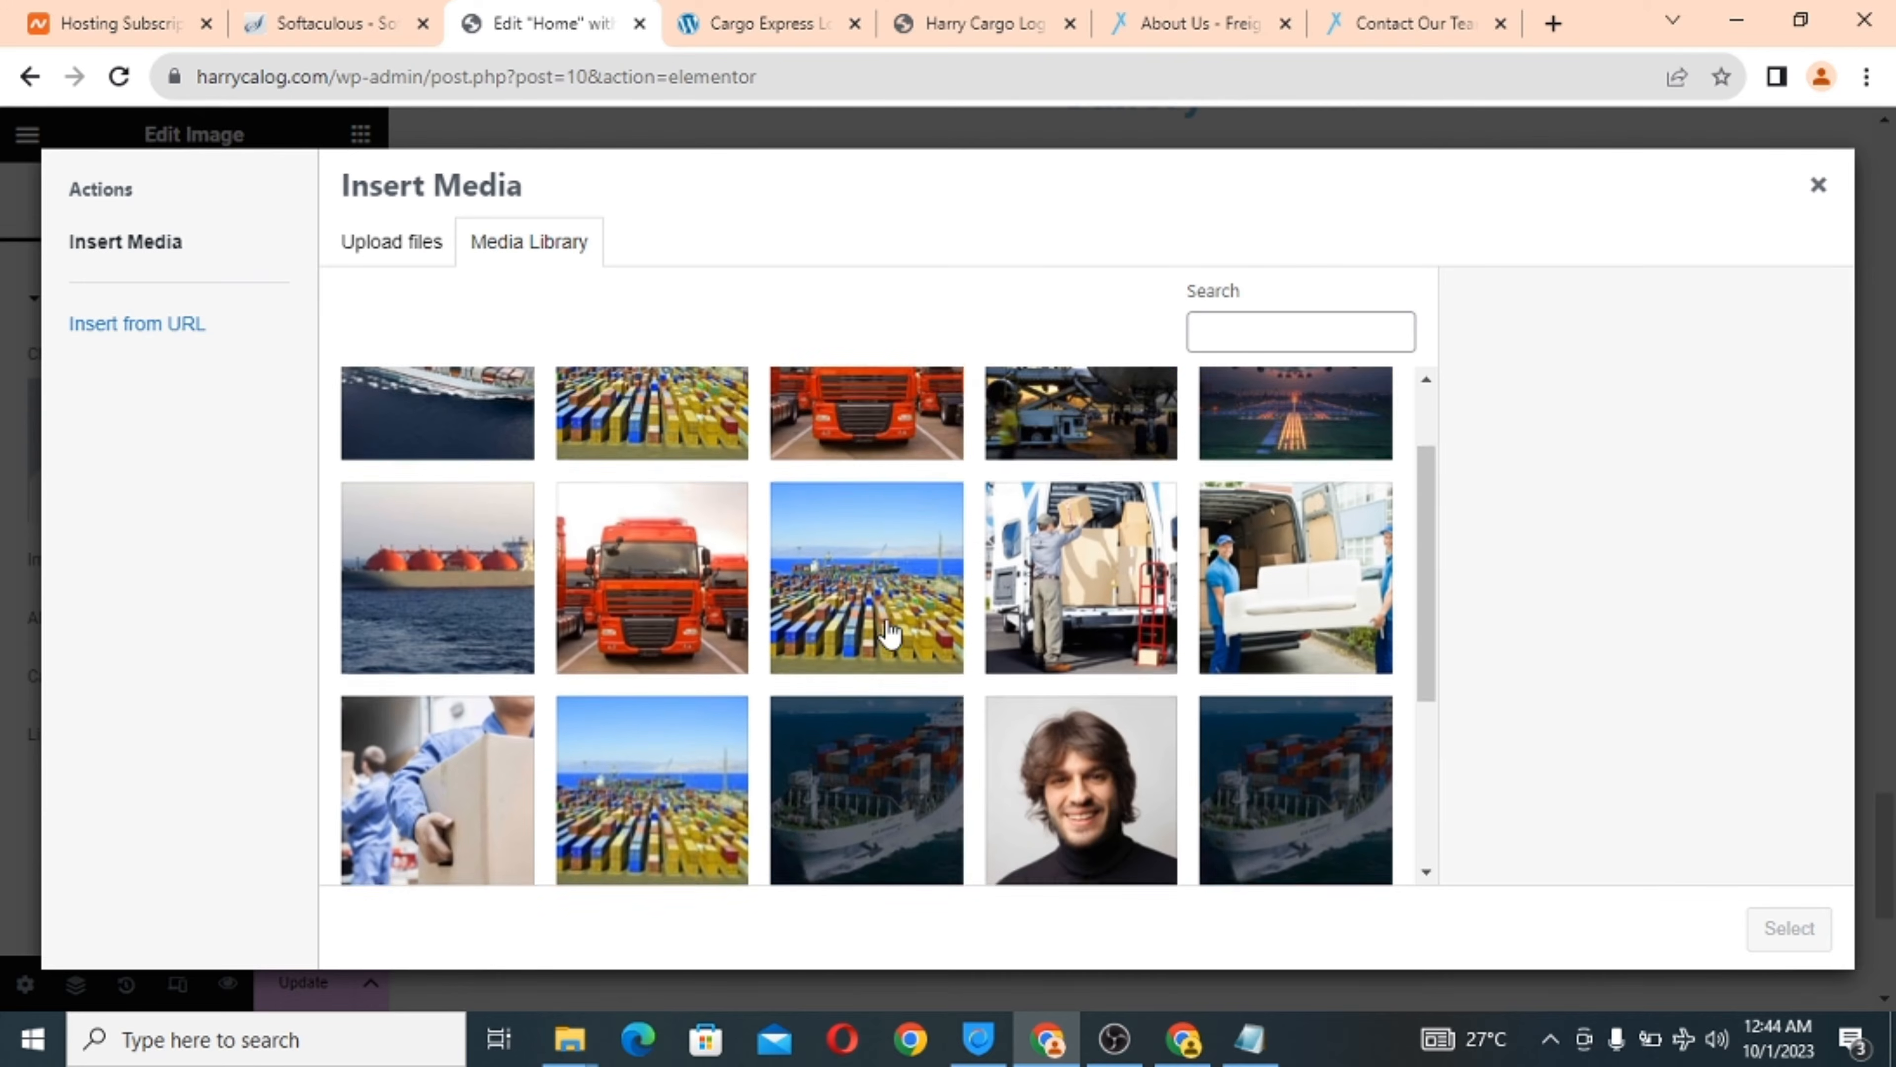
{"action": "scroll", "coordinate": [888, 633], "scroll_direction": "down", "scroll_amount": 1}
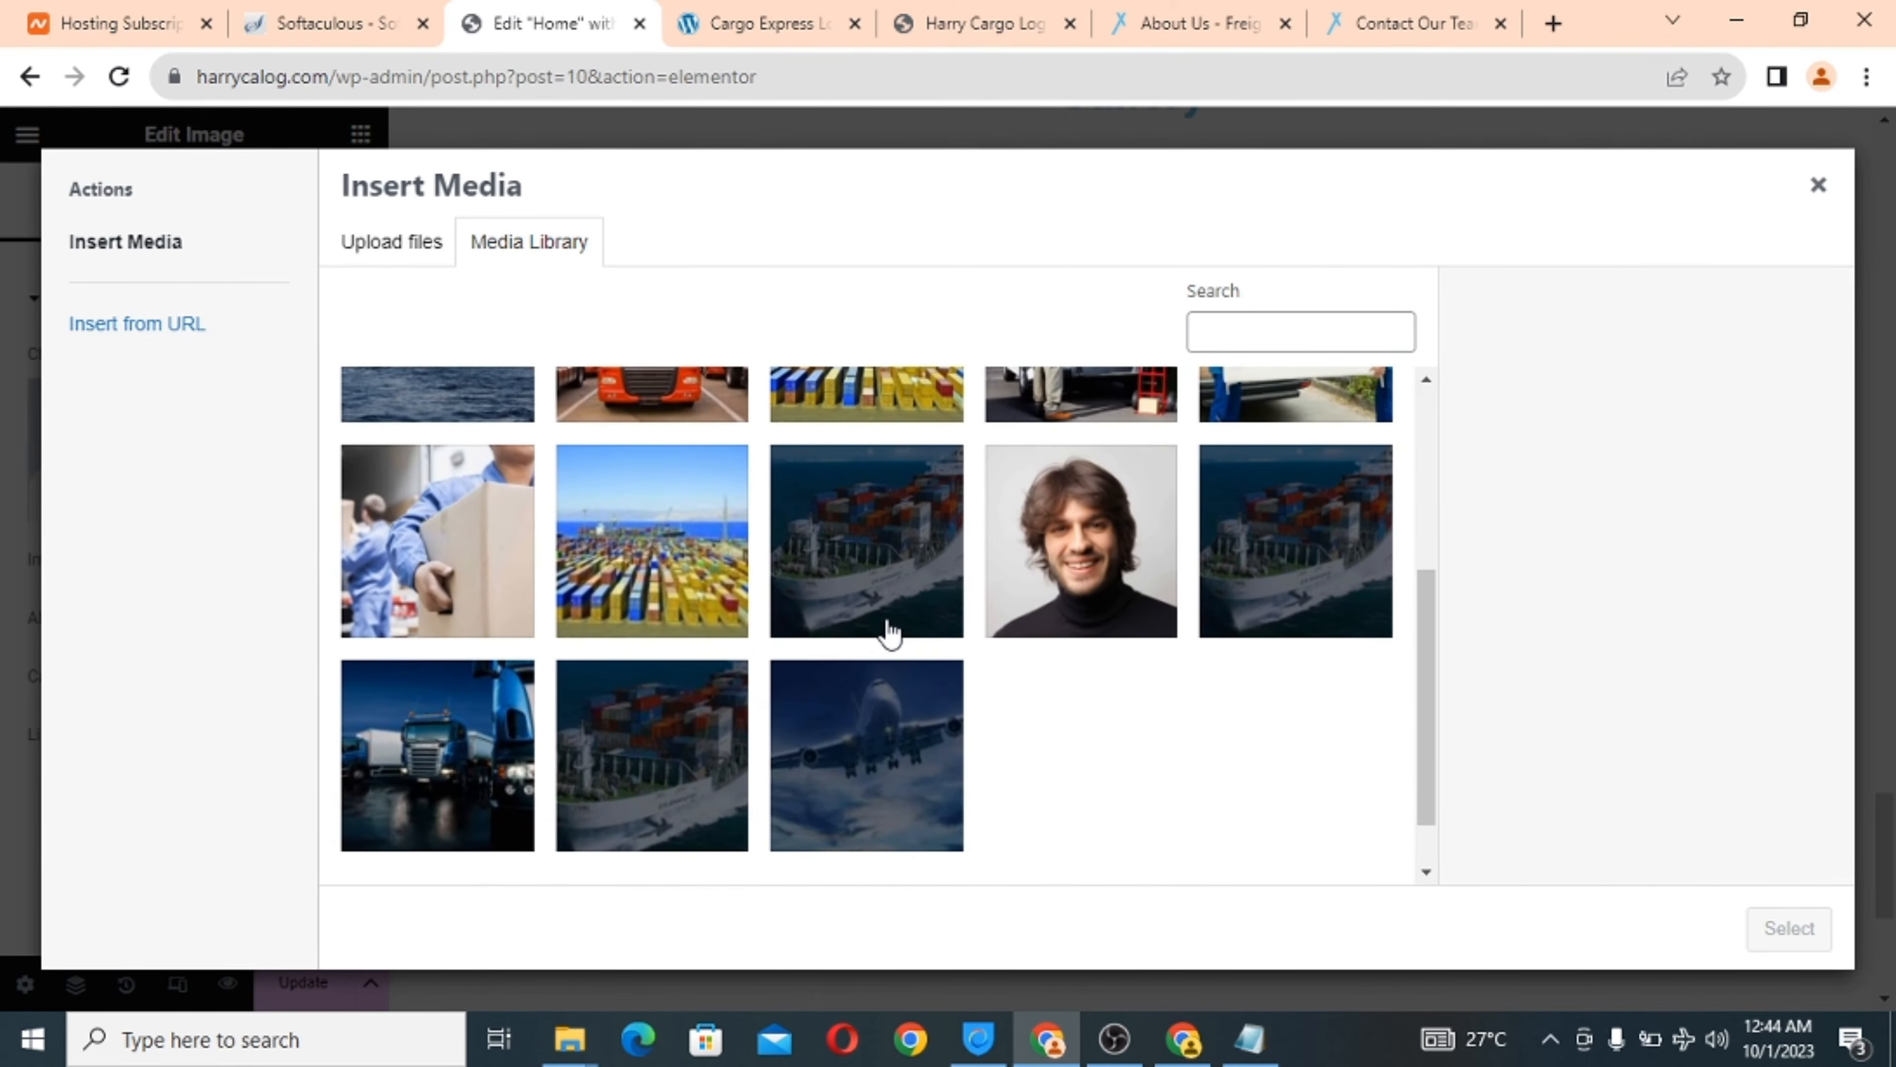
{"action": "left_click", "coordinate": [442, 733]}
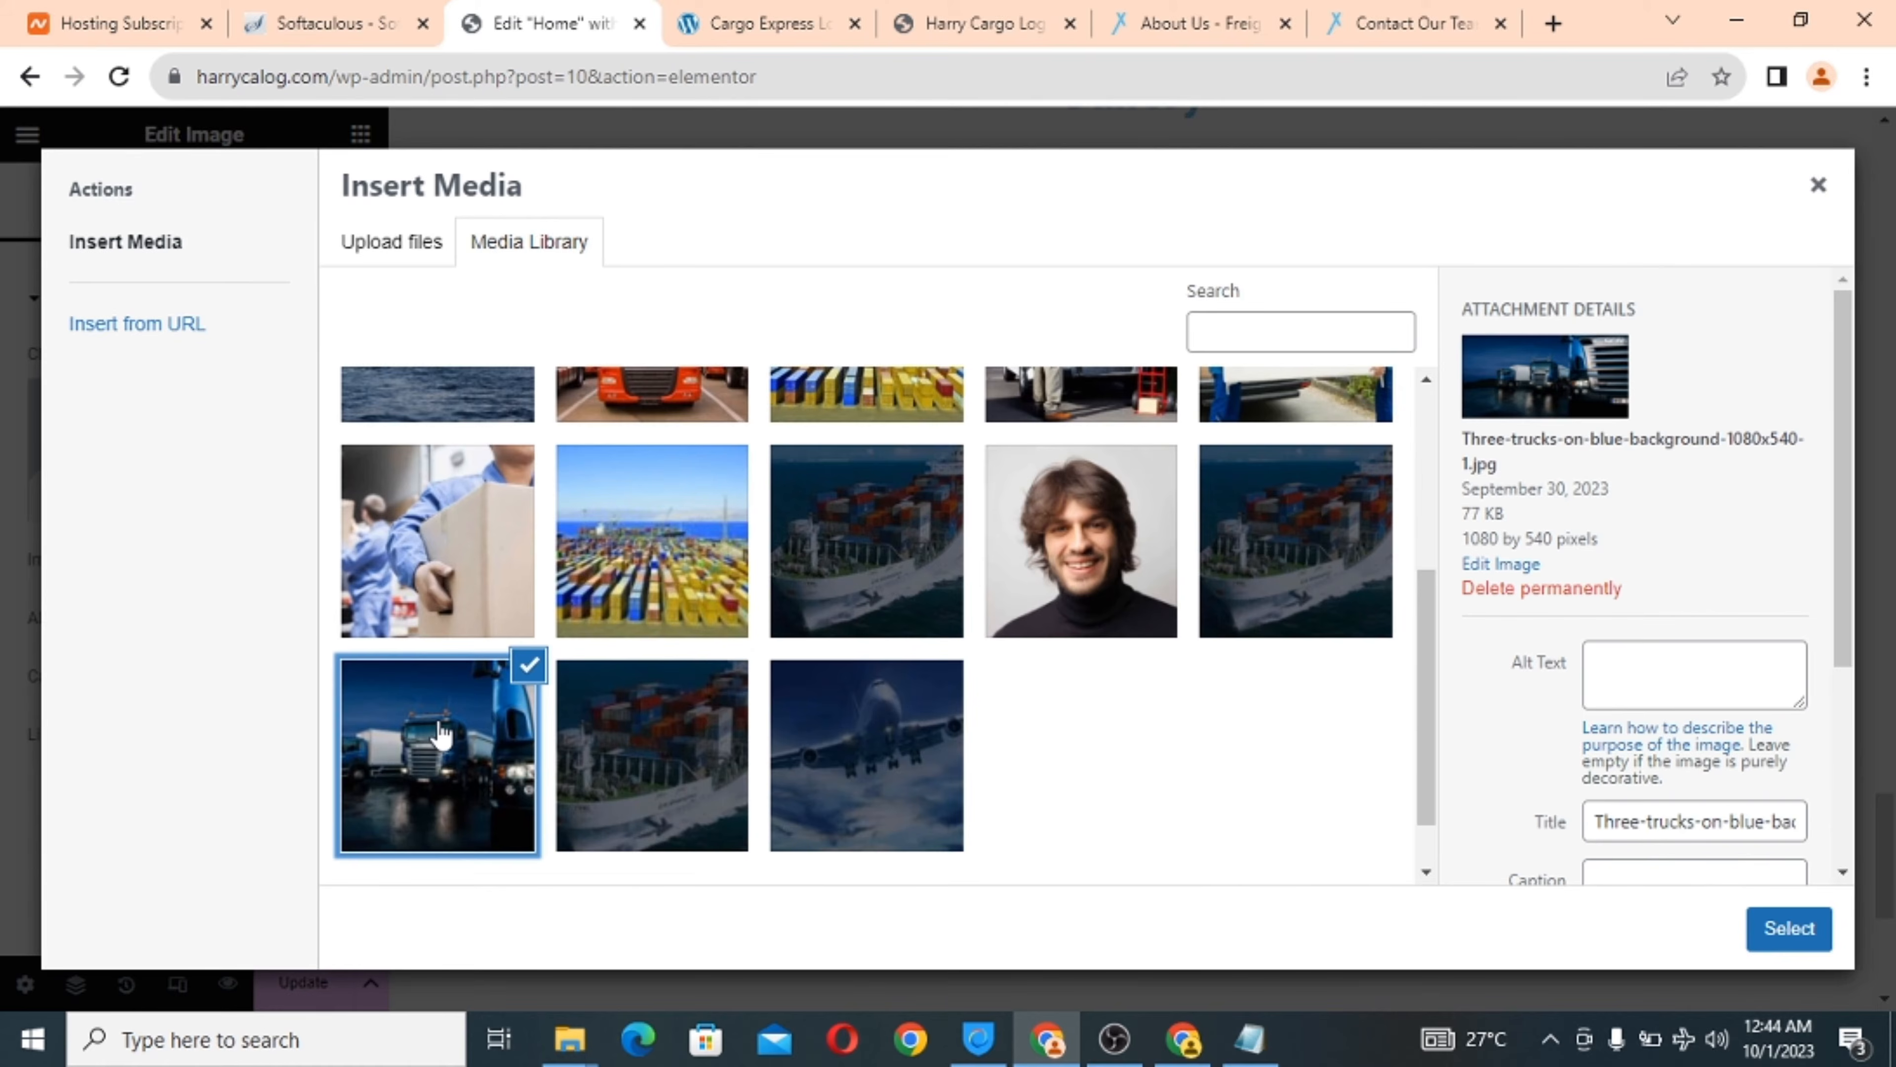
{"action": "scroll", "coordinate": [917, 663], "scroll_direction": "up", "scroll_amount": 4}
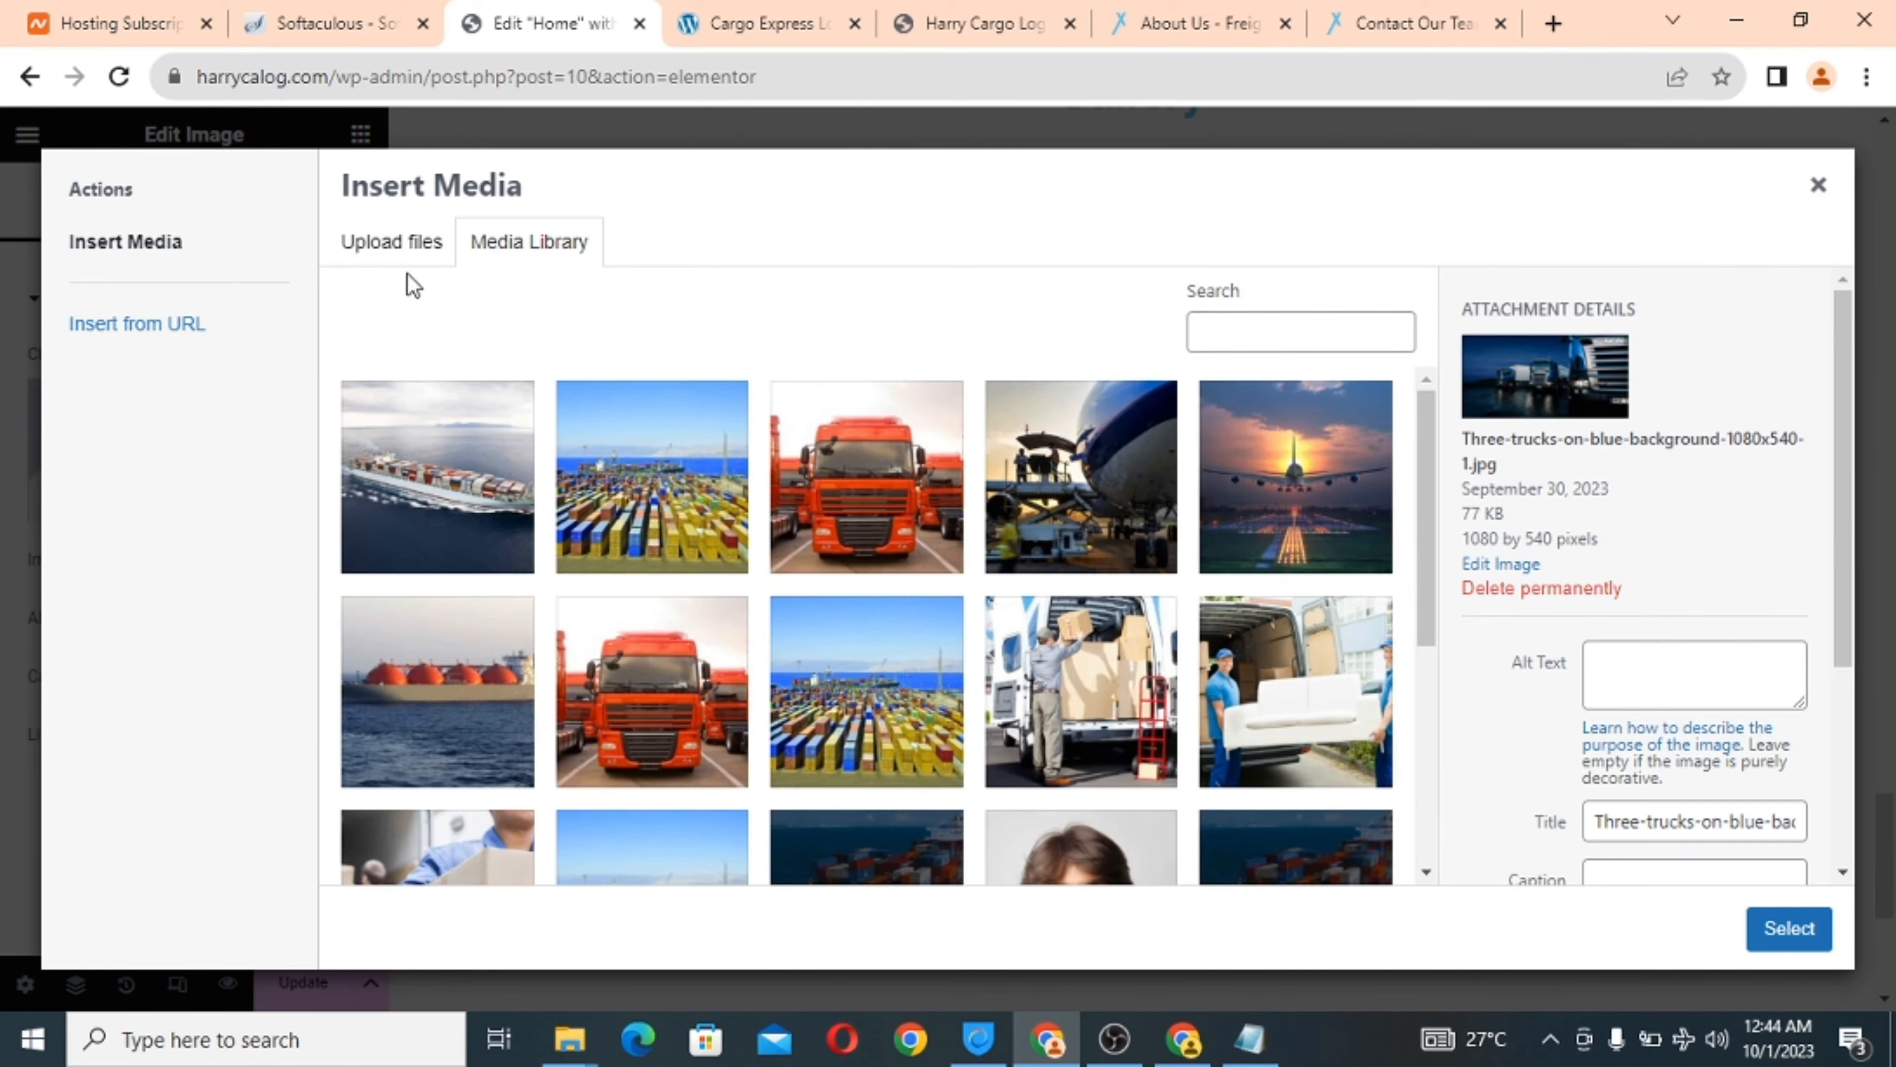
{"action": "left_click", "coordinate": [389, 253]}
{"action": "left_click", "coordinate": [1071, 616]}
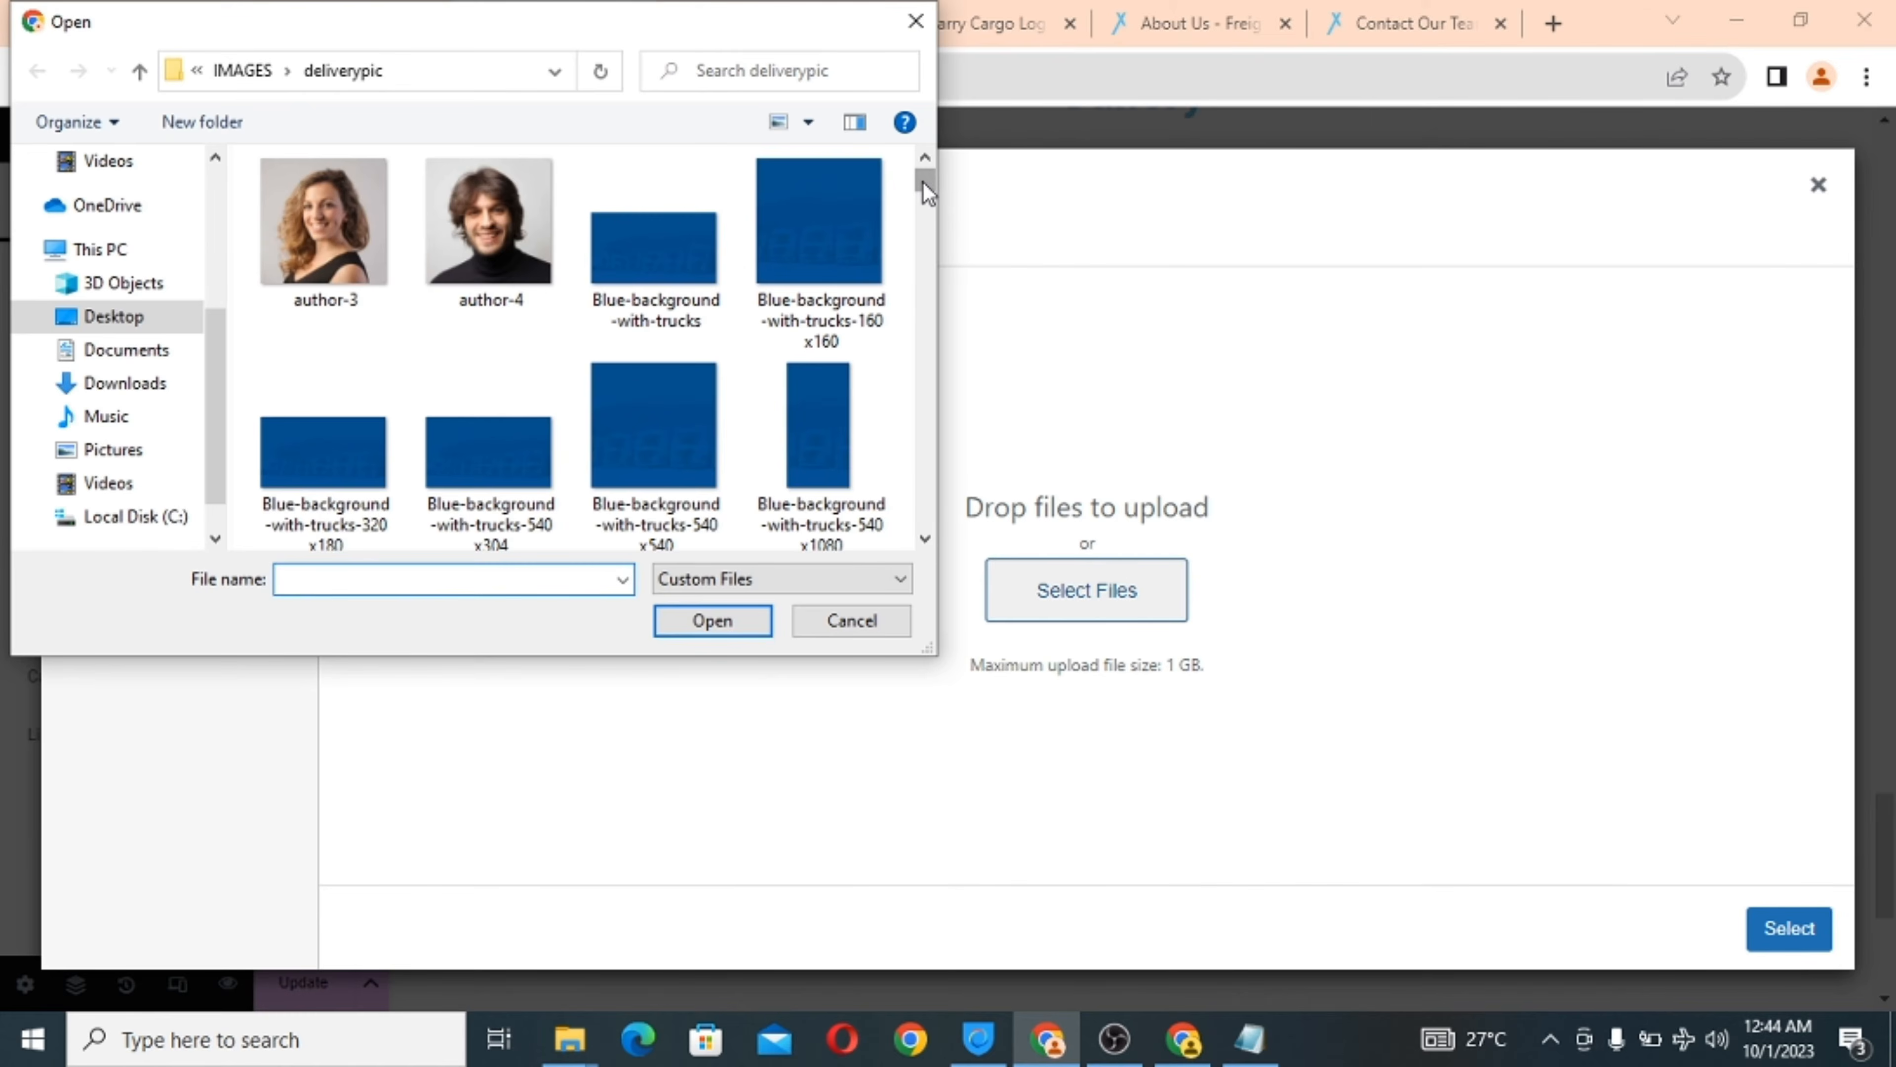
{"action": "left_click_drag", "start_coordinate": [925, 183], "coordinate": [924, 546]}
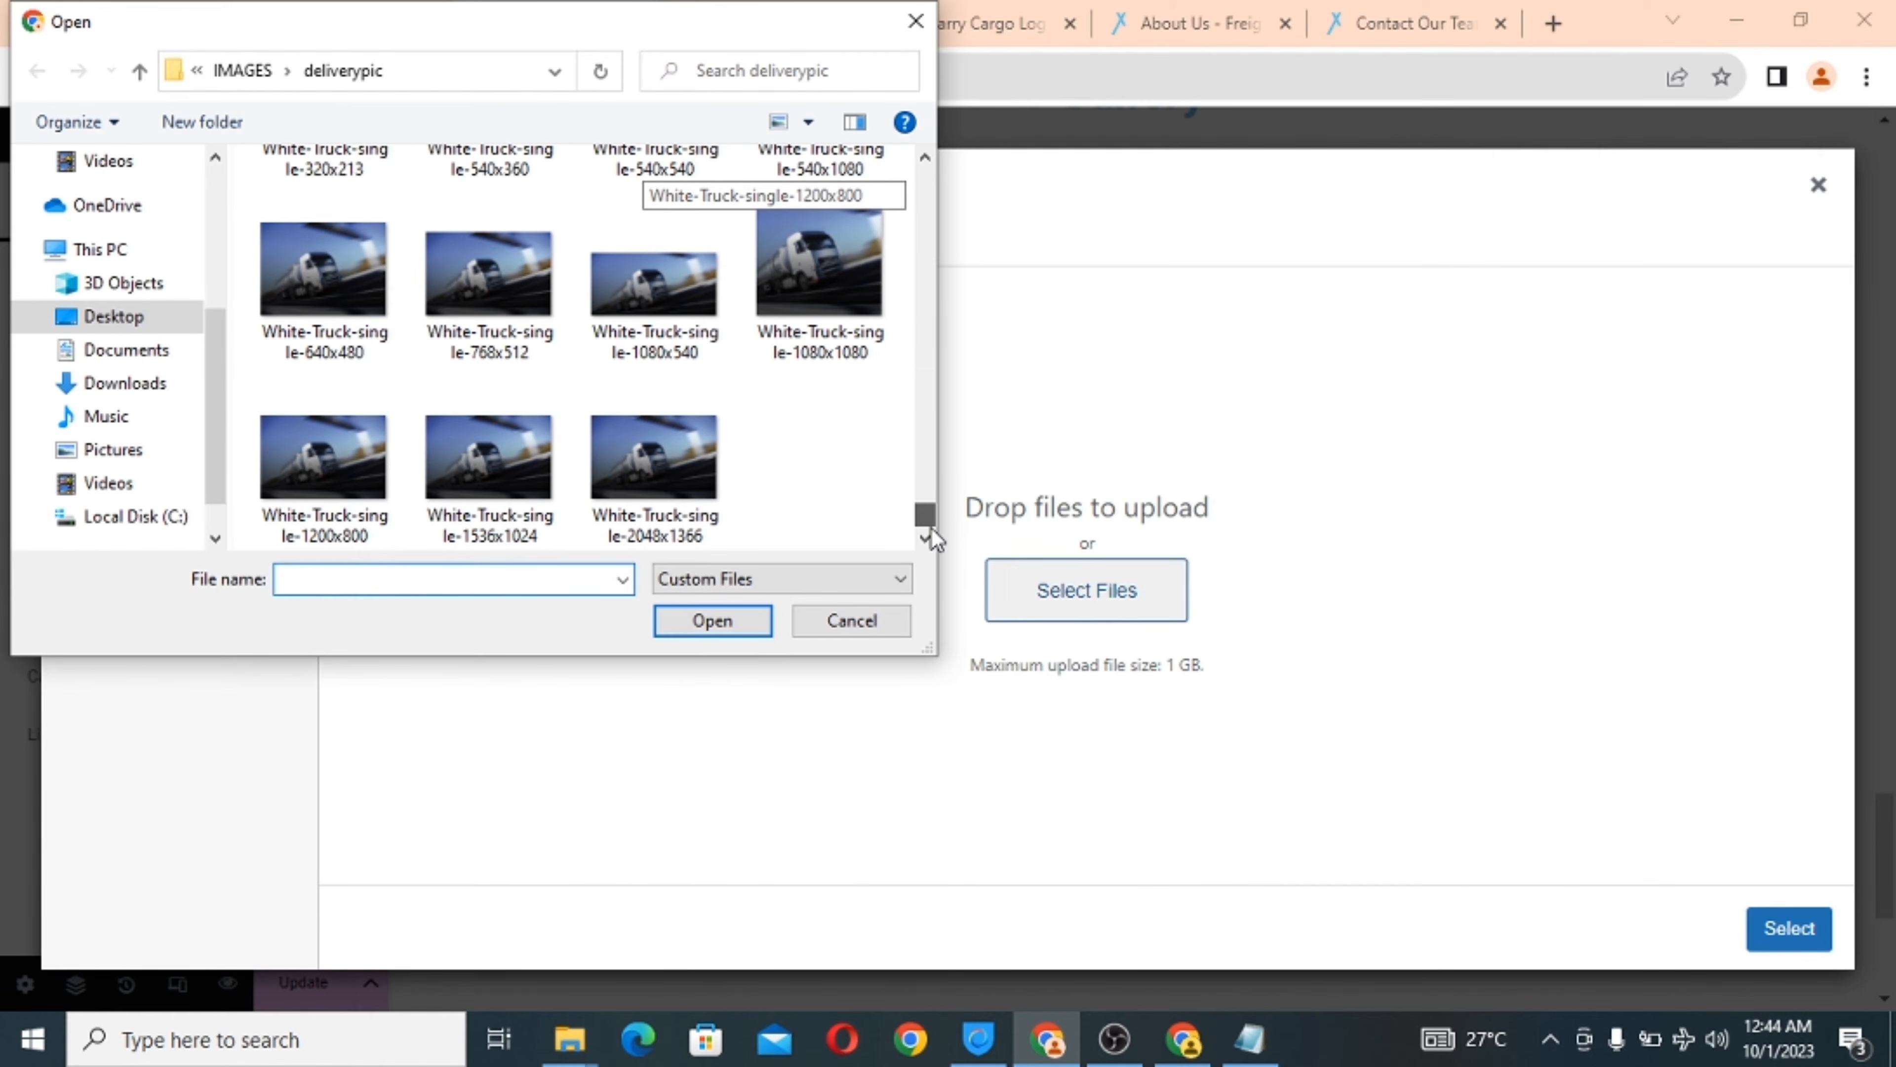
{"action": "left_click", "coordinate": [324, 298]}
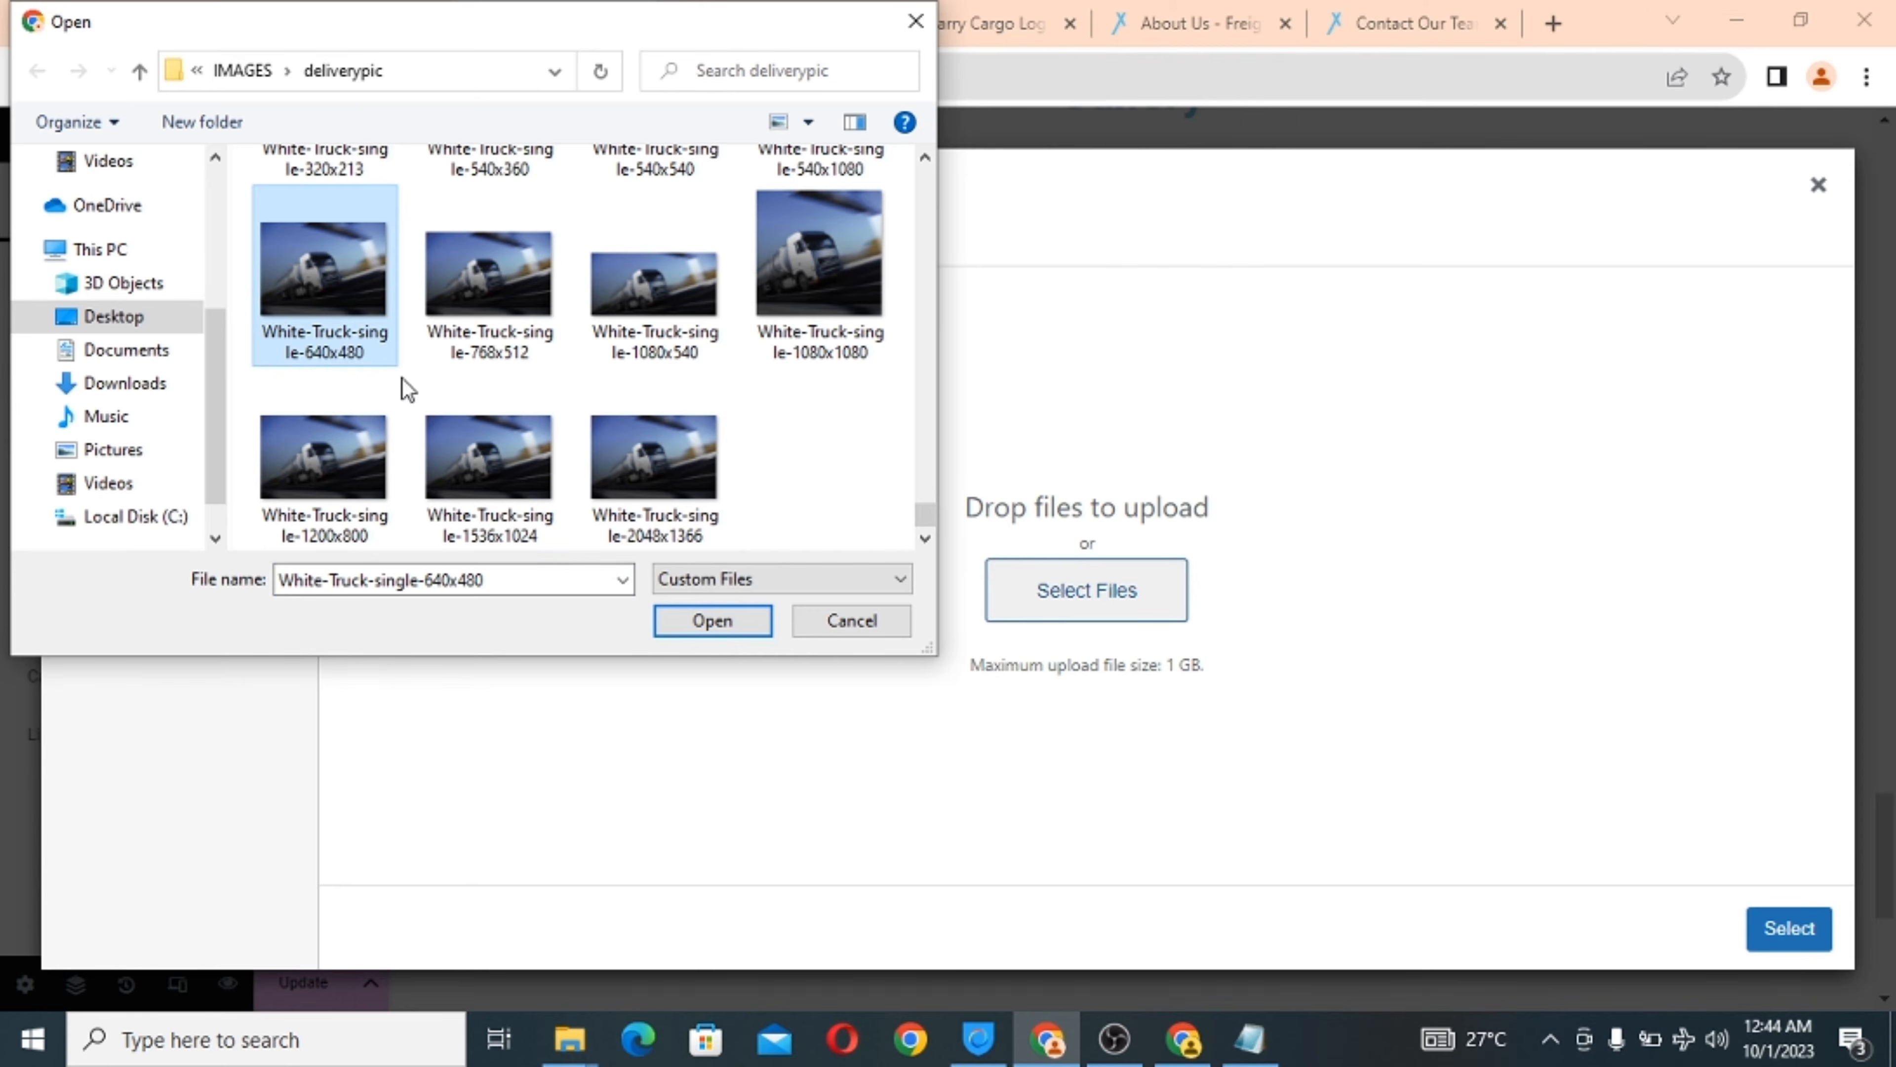
{"action": "left_click", "coordinate": [706, 626]}
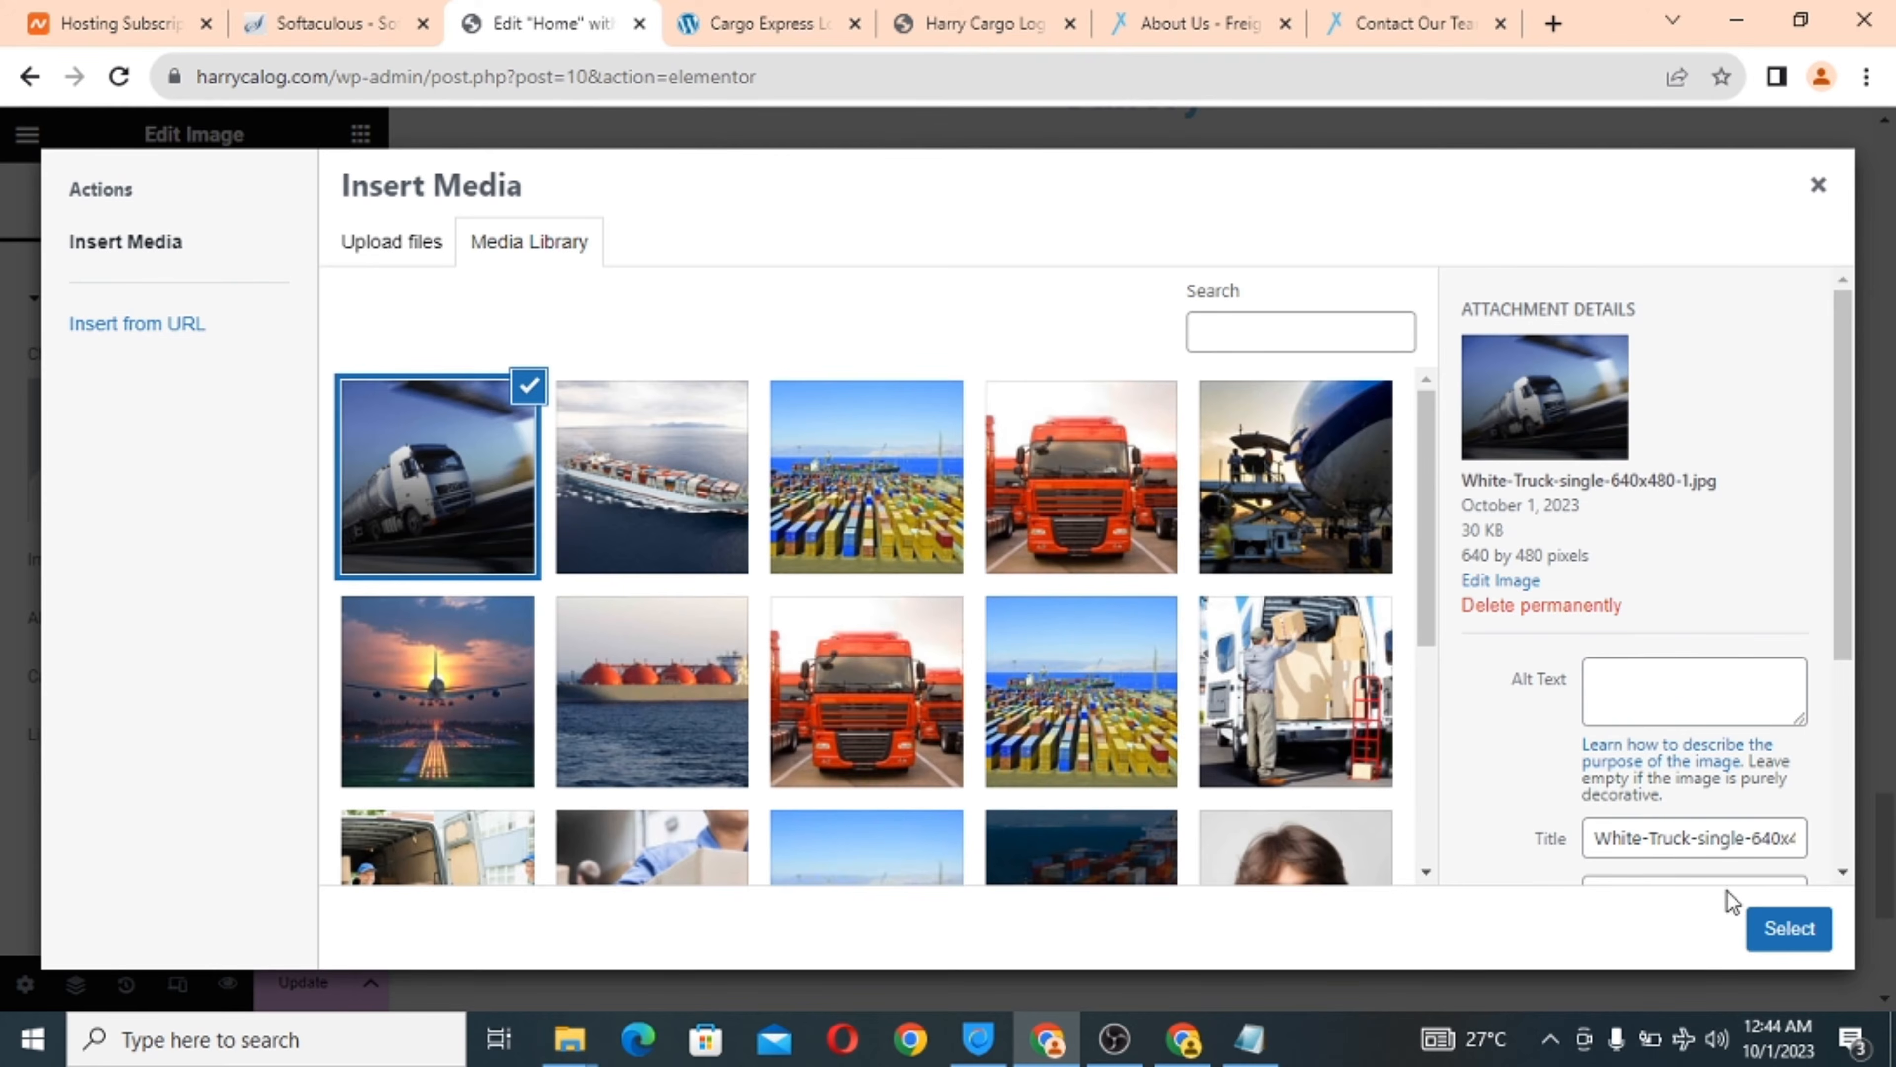
{"action": "left_click", "coordinate": [1788, 929]}
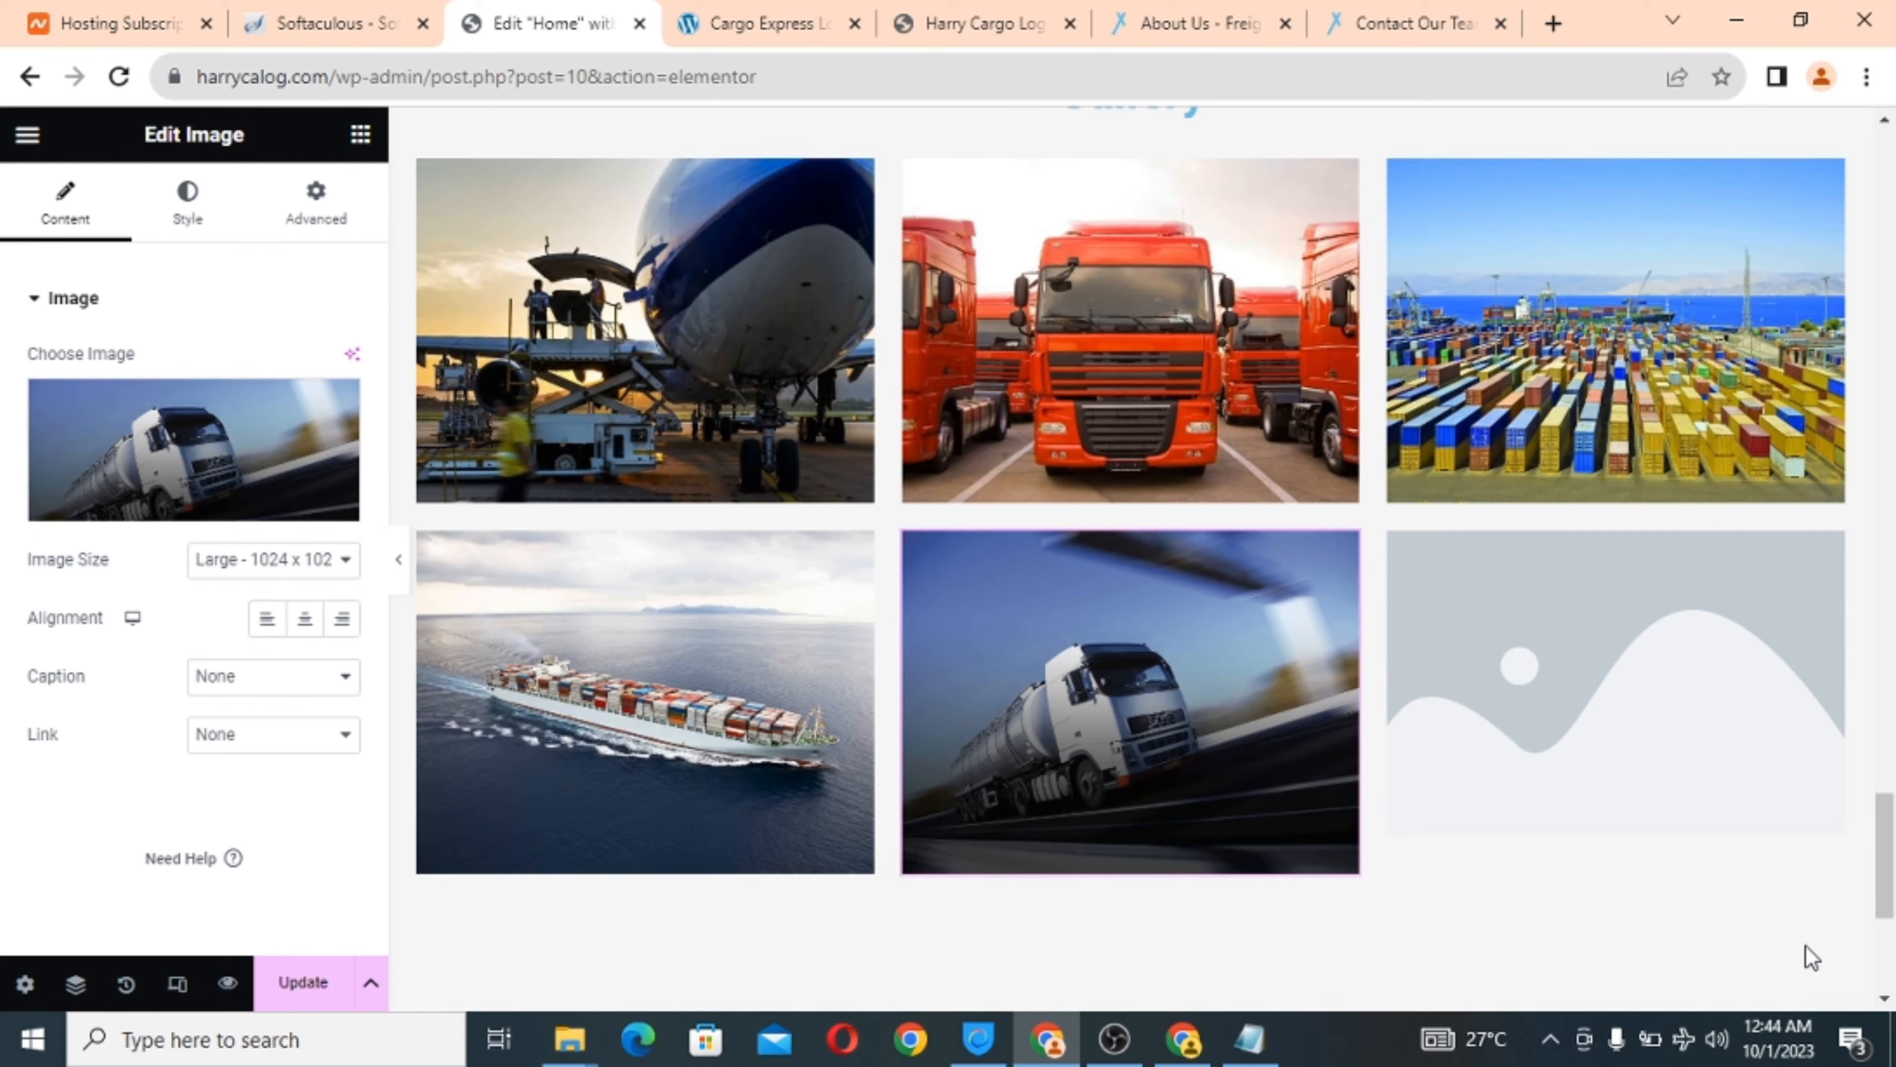
Upload Dark_Plane-640x480 into the bottom-right gallery cell and update the page.
{"action": "left_click", "coordinate": [1528, 646]}
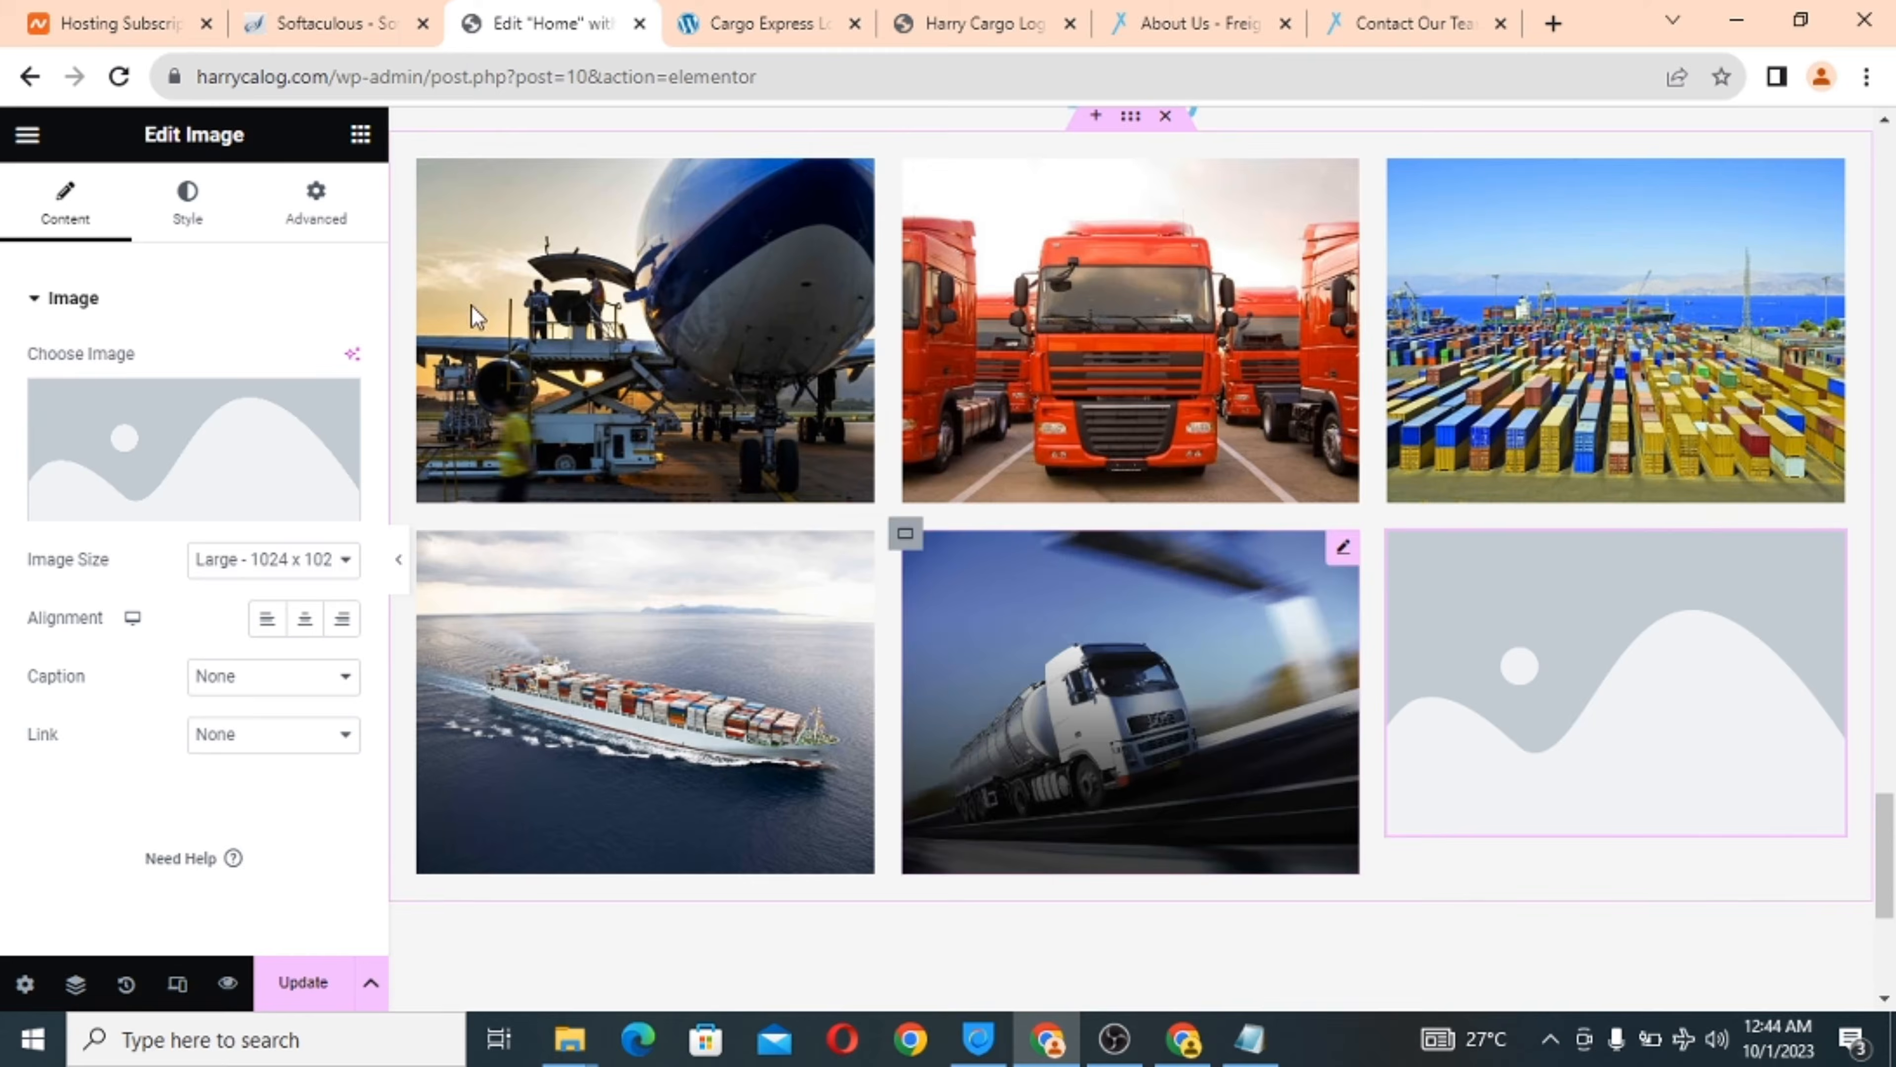
{"action": "left_click", "coordinate": [216, 436]}
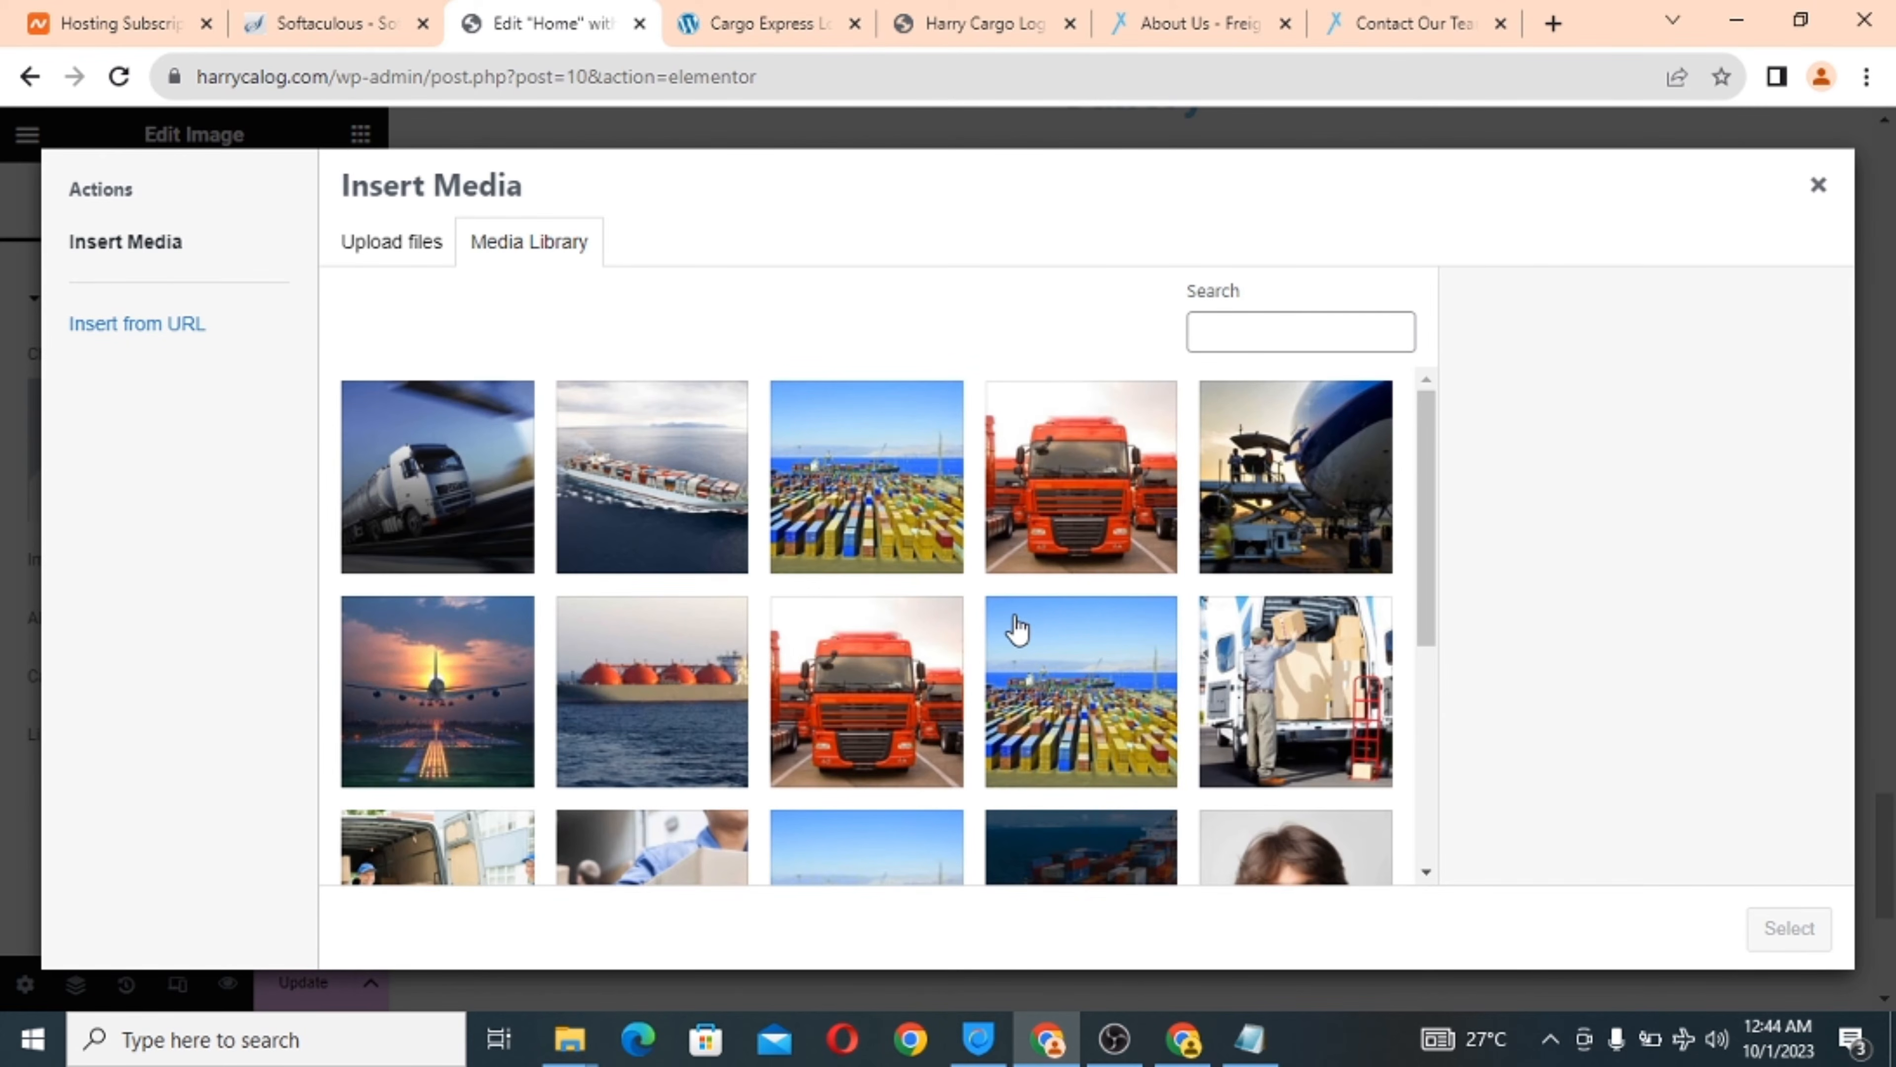
{"action": "left_click", "coordinate": [374, 247]}
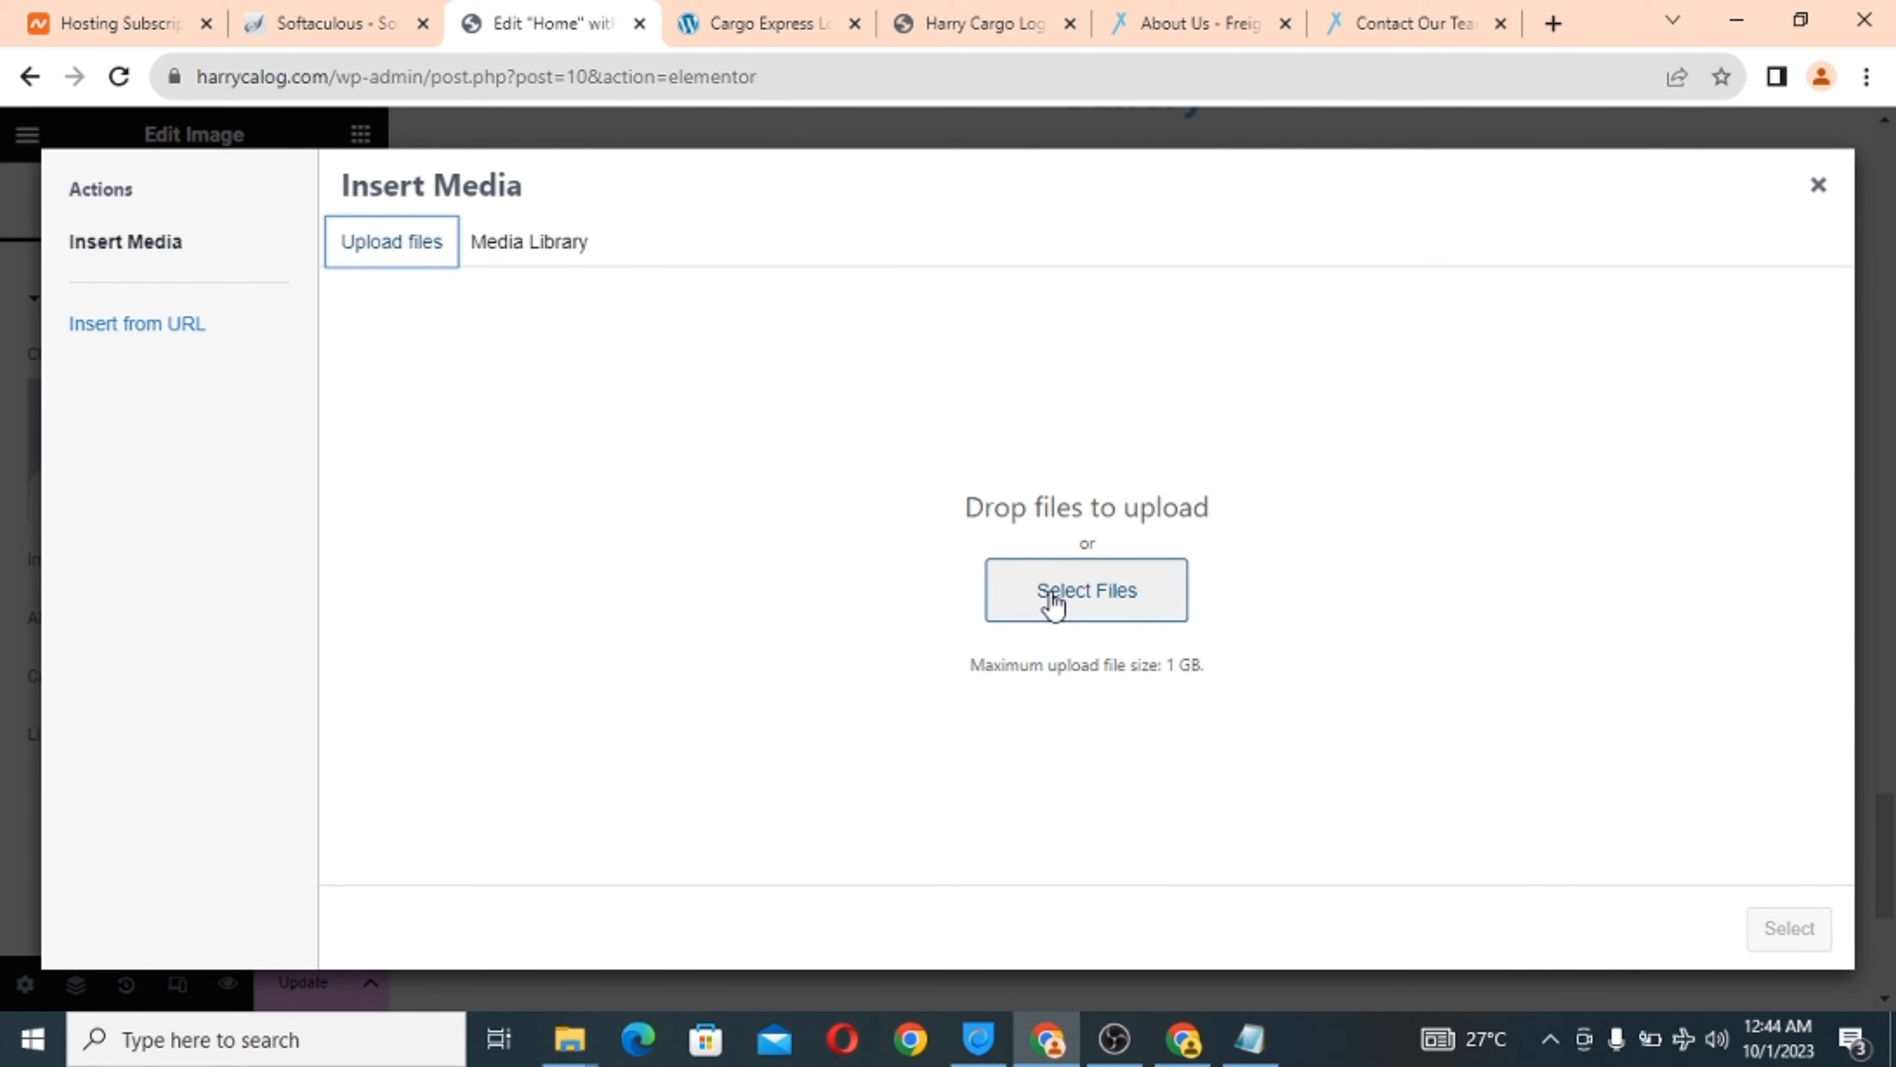
{"action": "left_click", "coordinate": [1054, 601]}
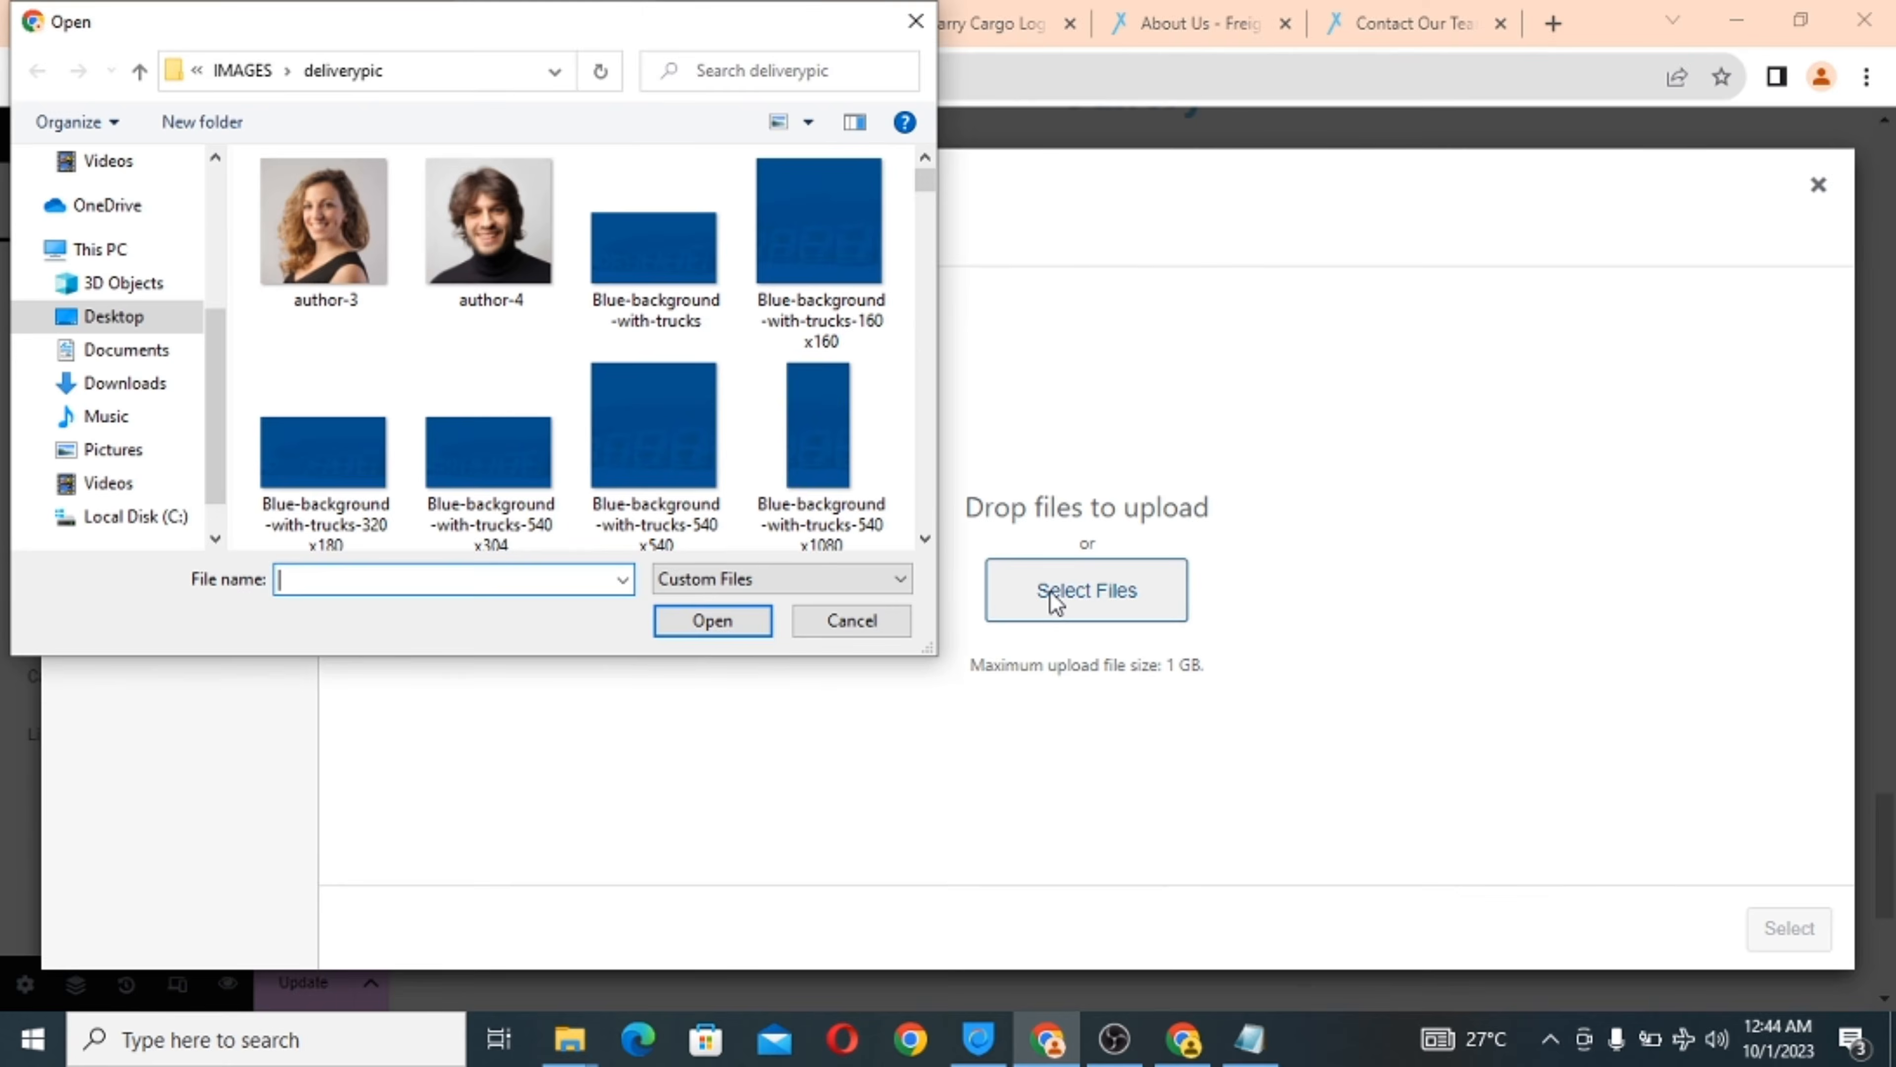
{"action": "left_click_drag", "start_coordinate": [925, 181], "coordinate": [917, 261]}
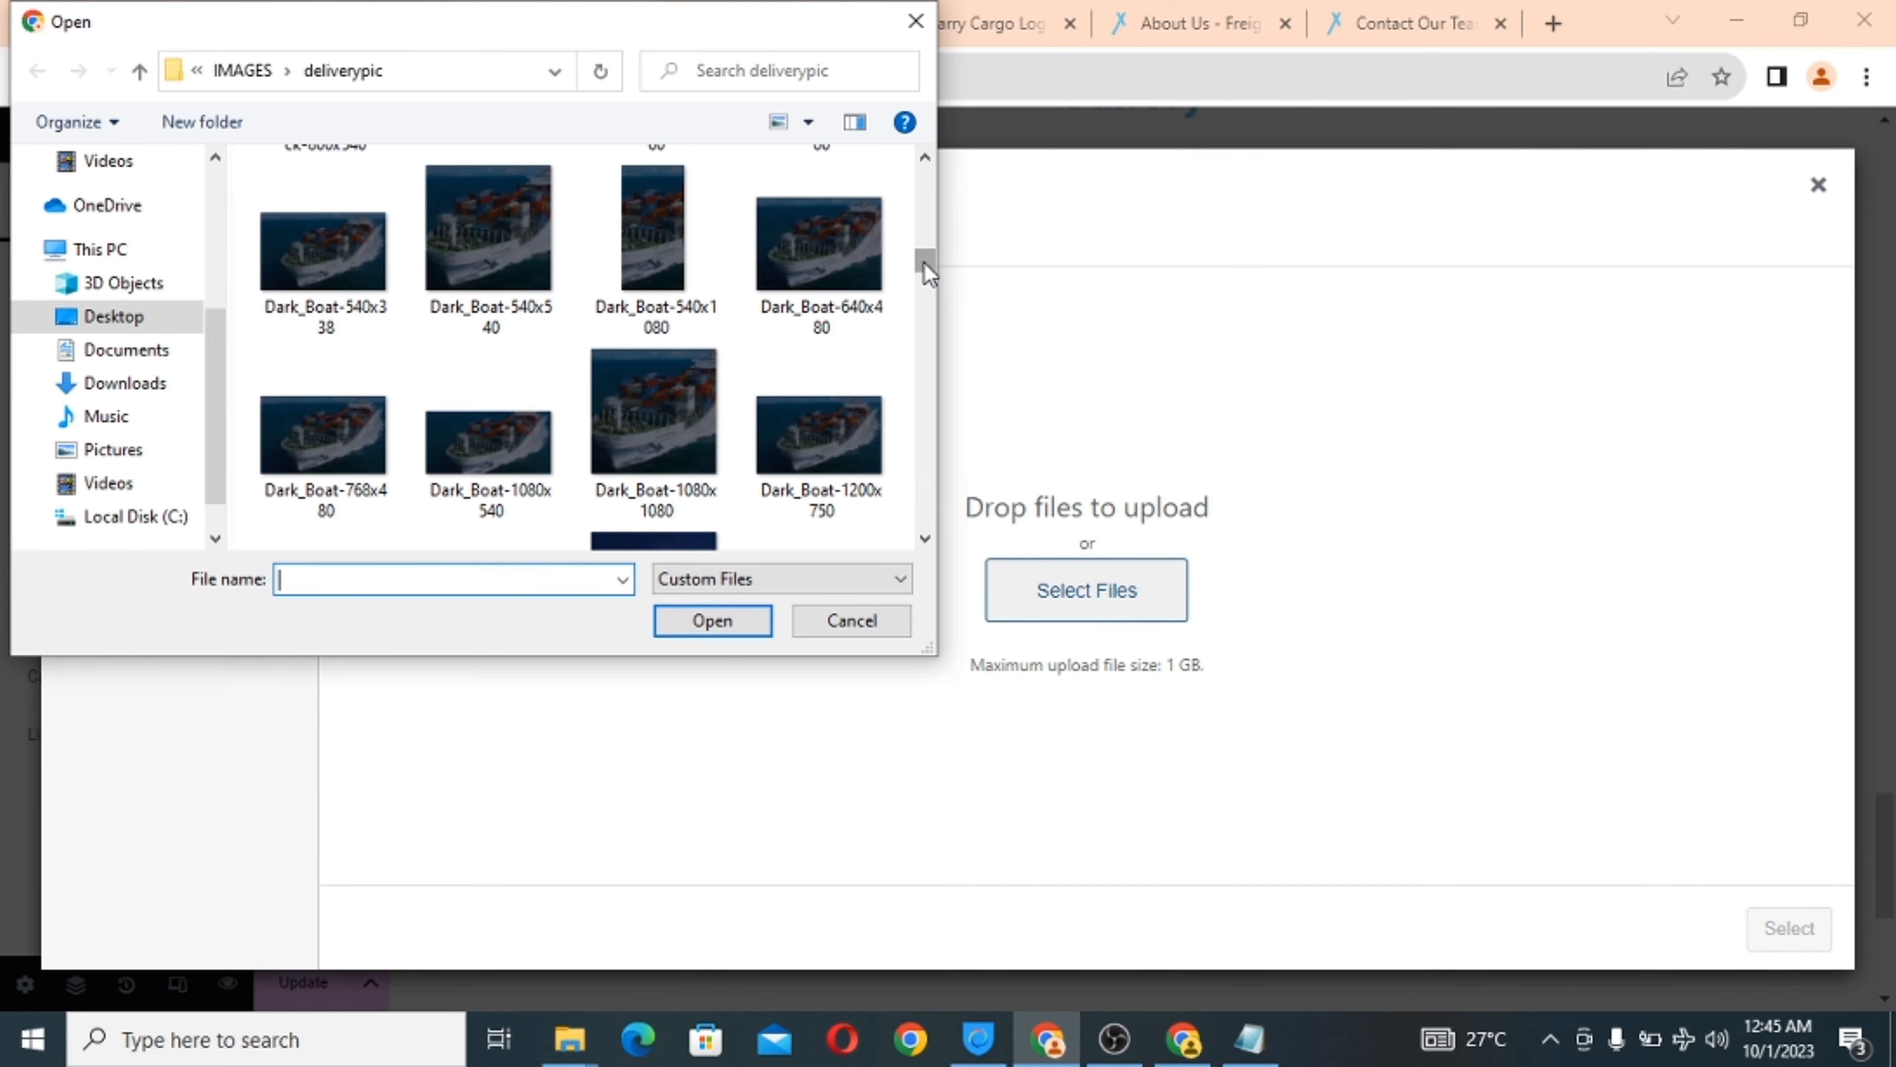
{"action": "left_click_drag", "start_coordinate": [927, 277], "coordinate": [926, 278]}
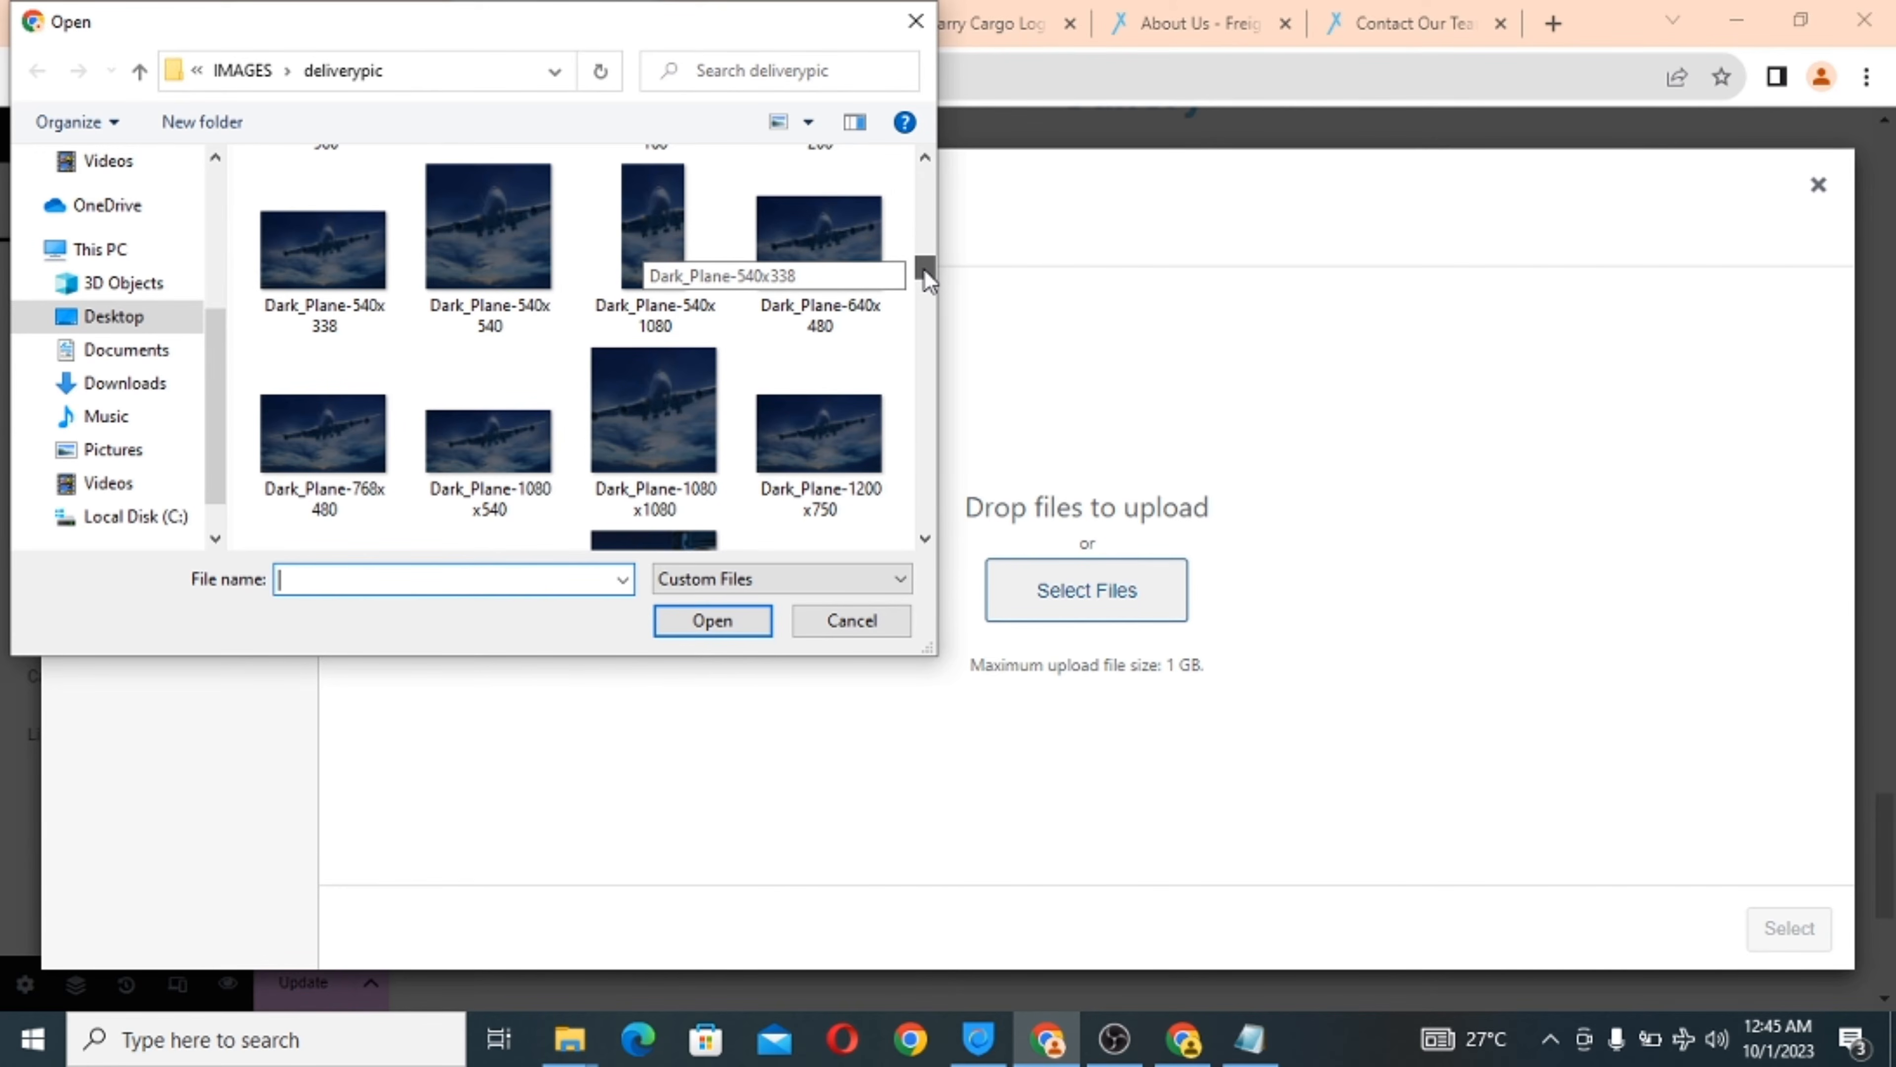
{"action": "left_click", "coordinate": [818, 247]}
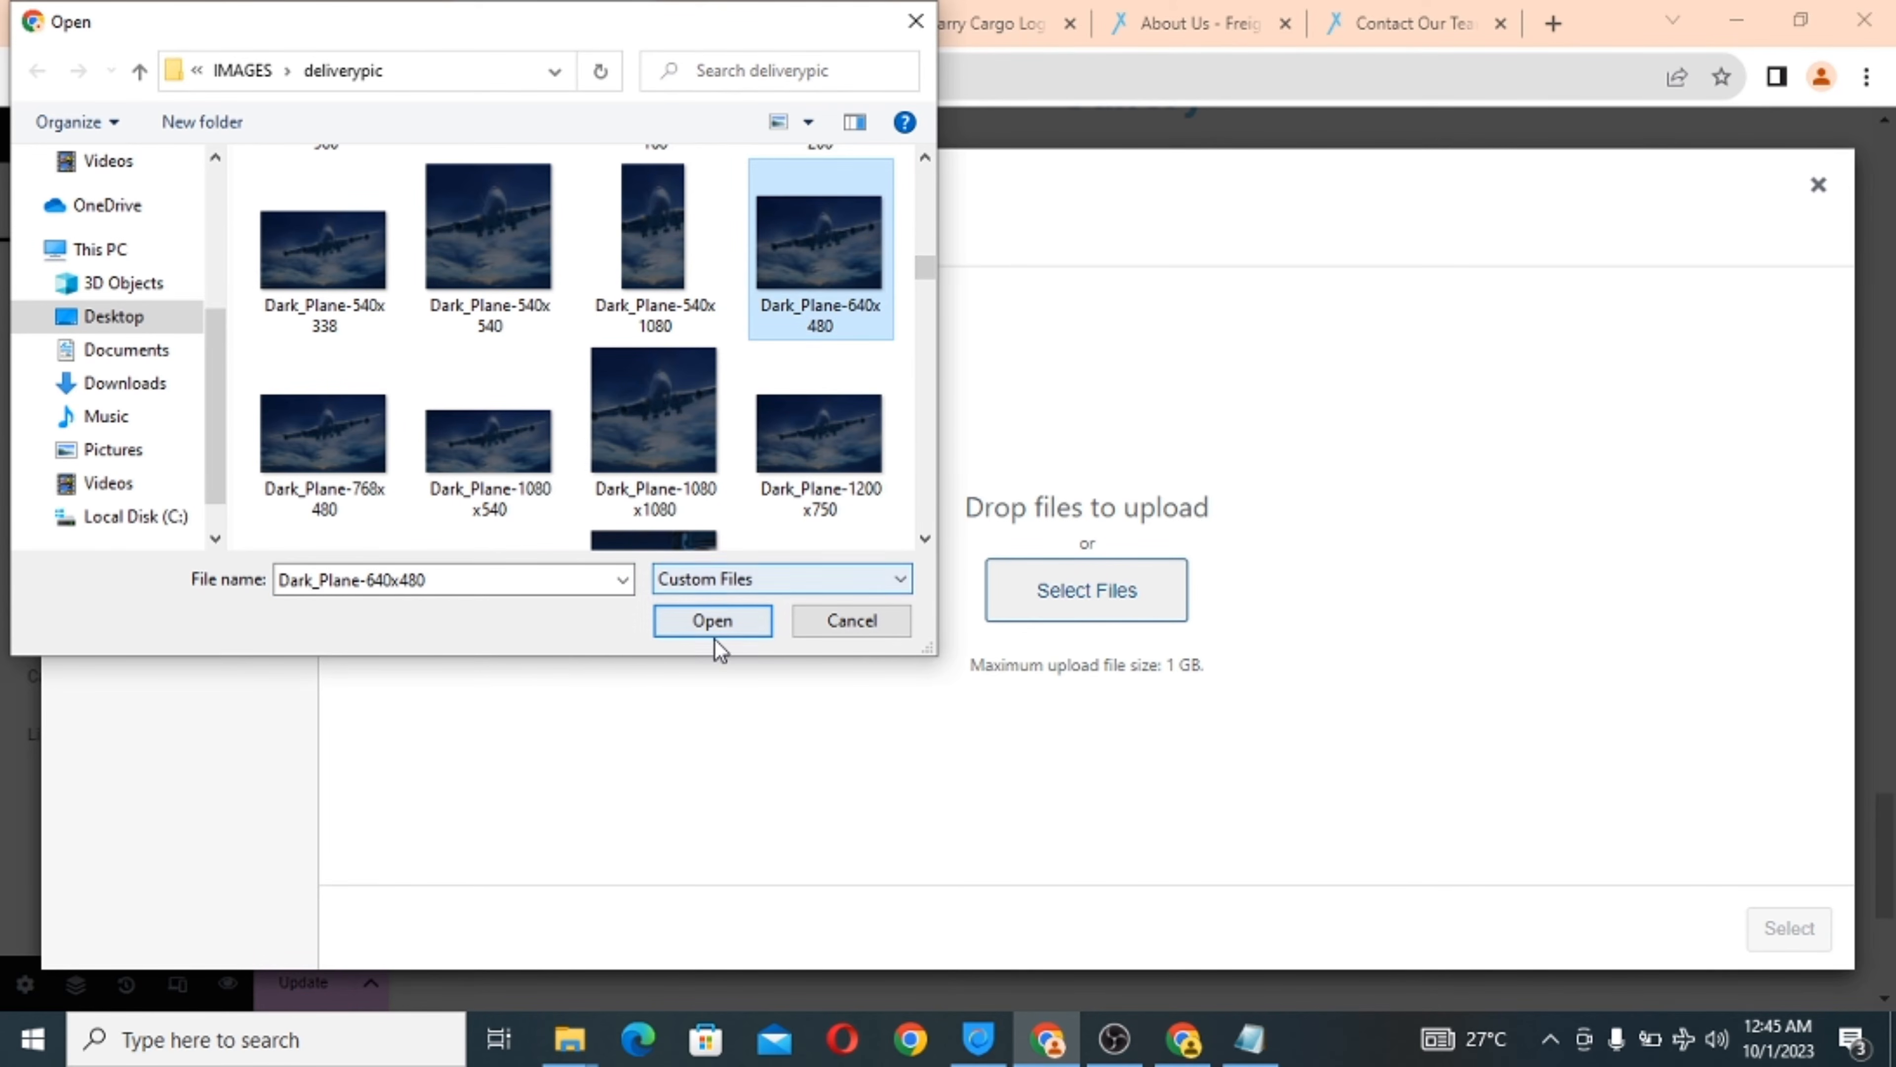
{"action": "left_click", "coordinate": [714, 621]}
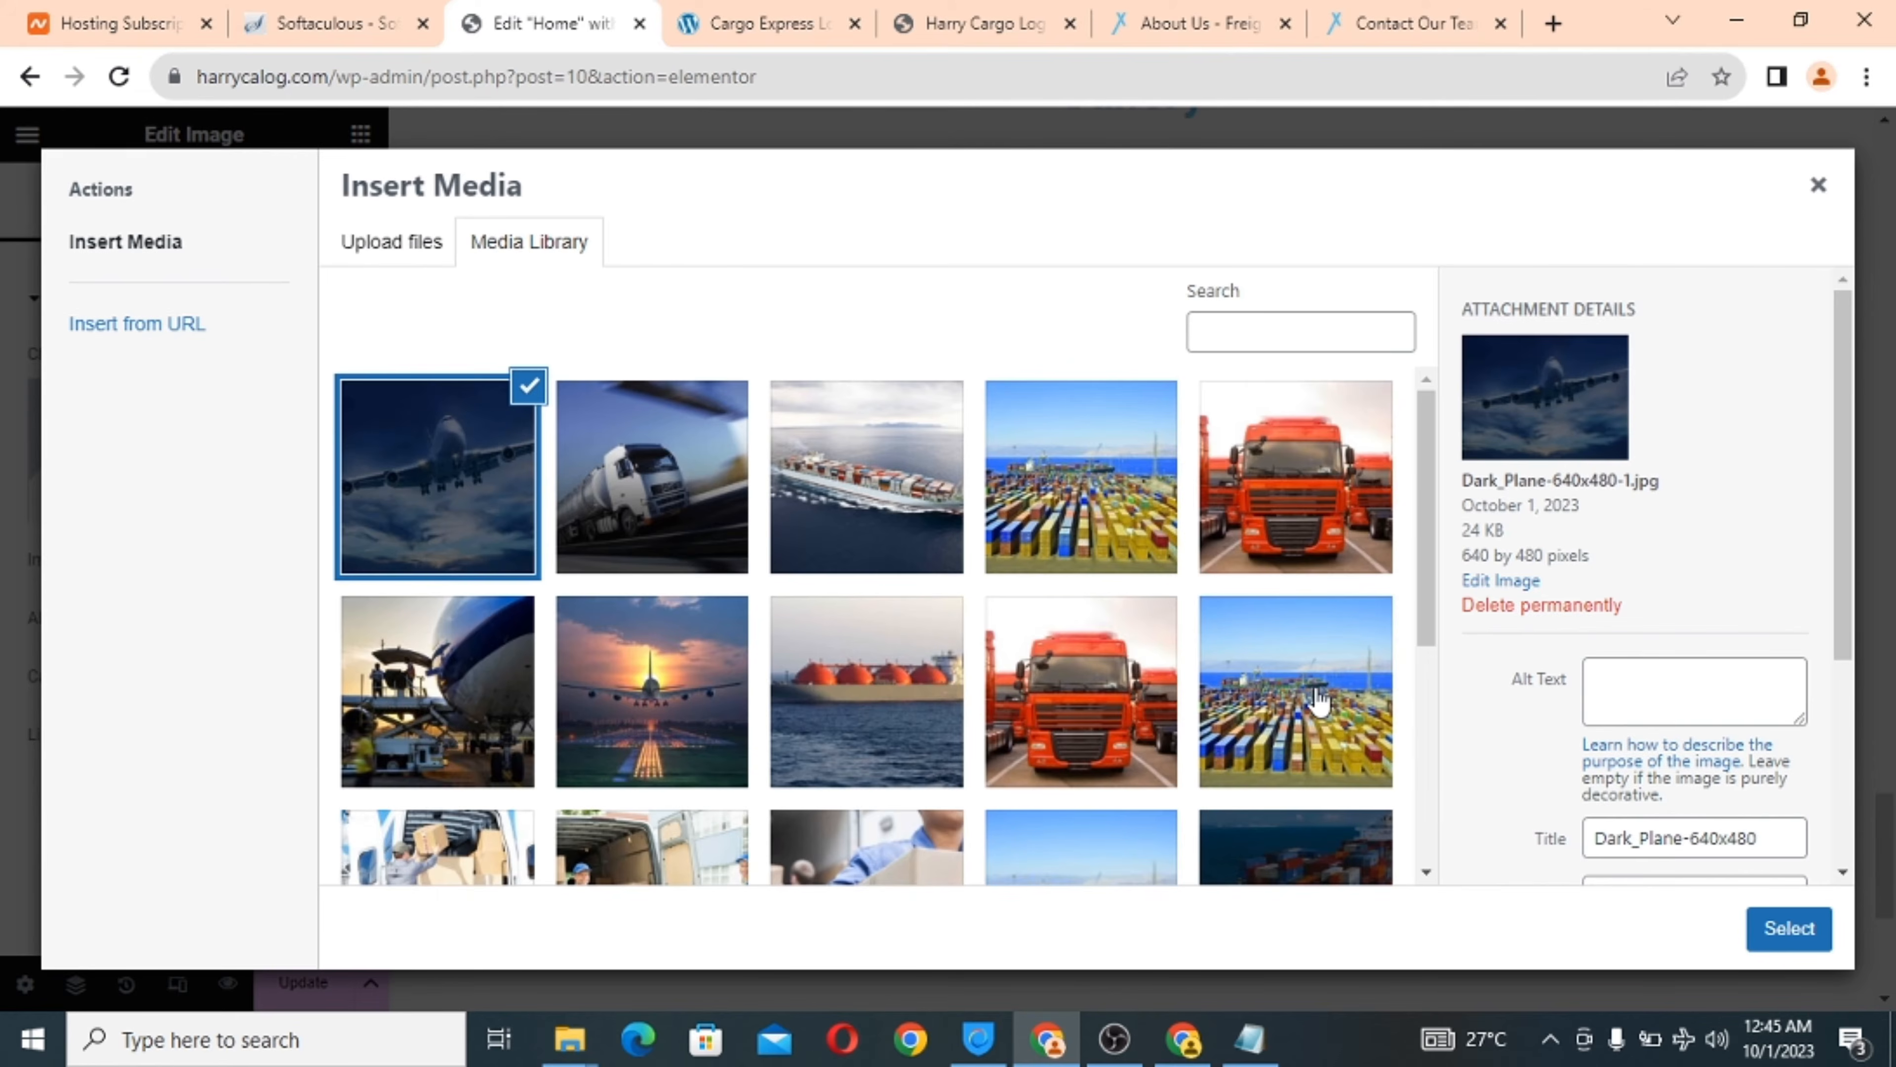
{"action": "left_click", "coordinate": [1789, 929]}
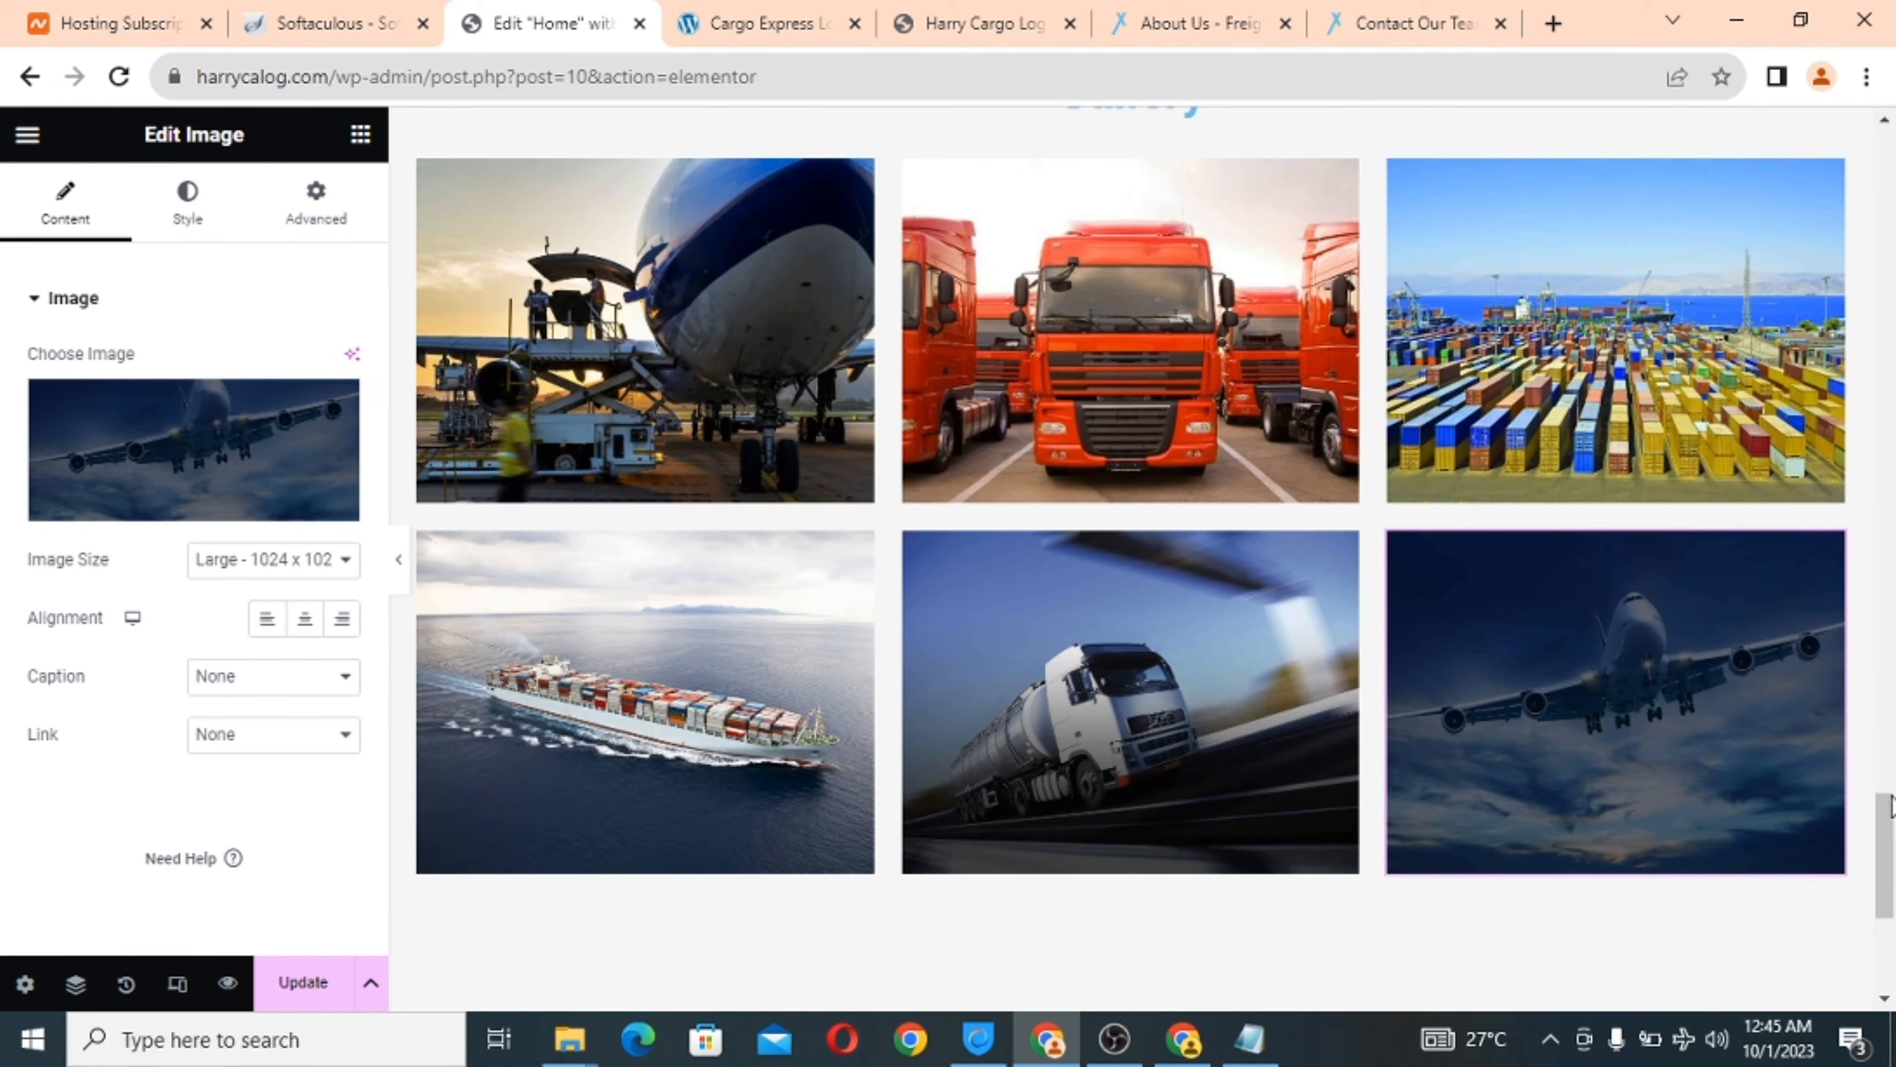
{"action": "left_click_drag", "start_coordinate": [1888, 822], "coordinate": [1891, 896]}
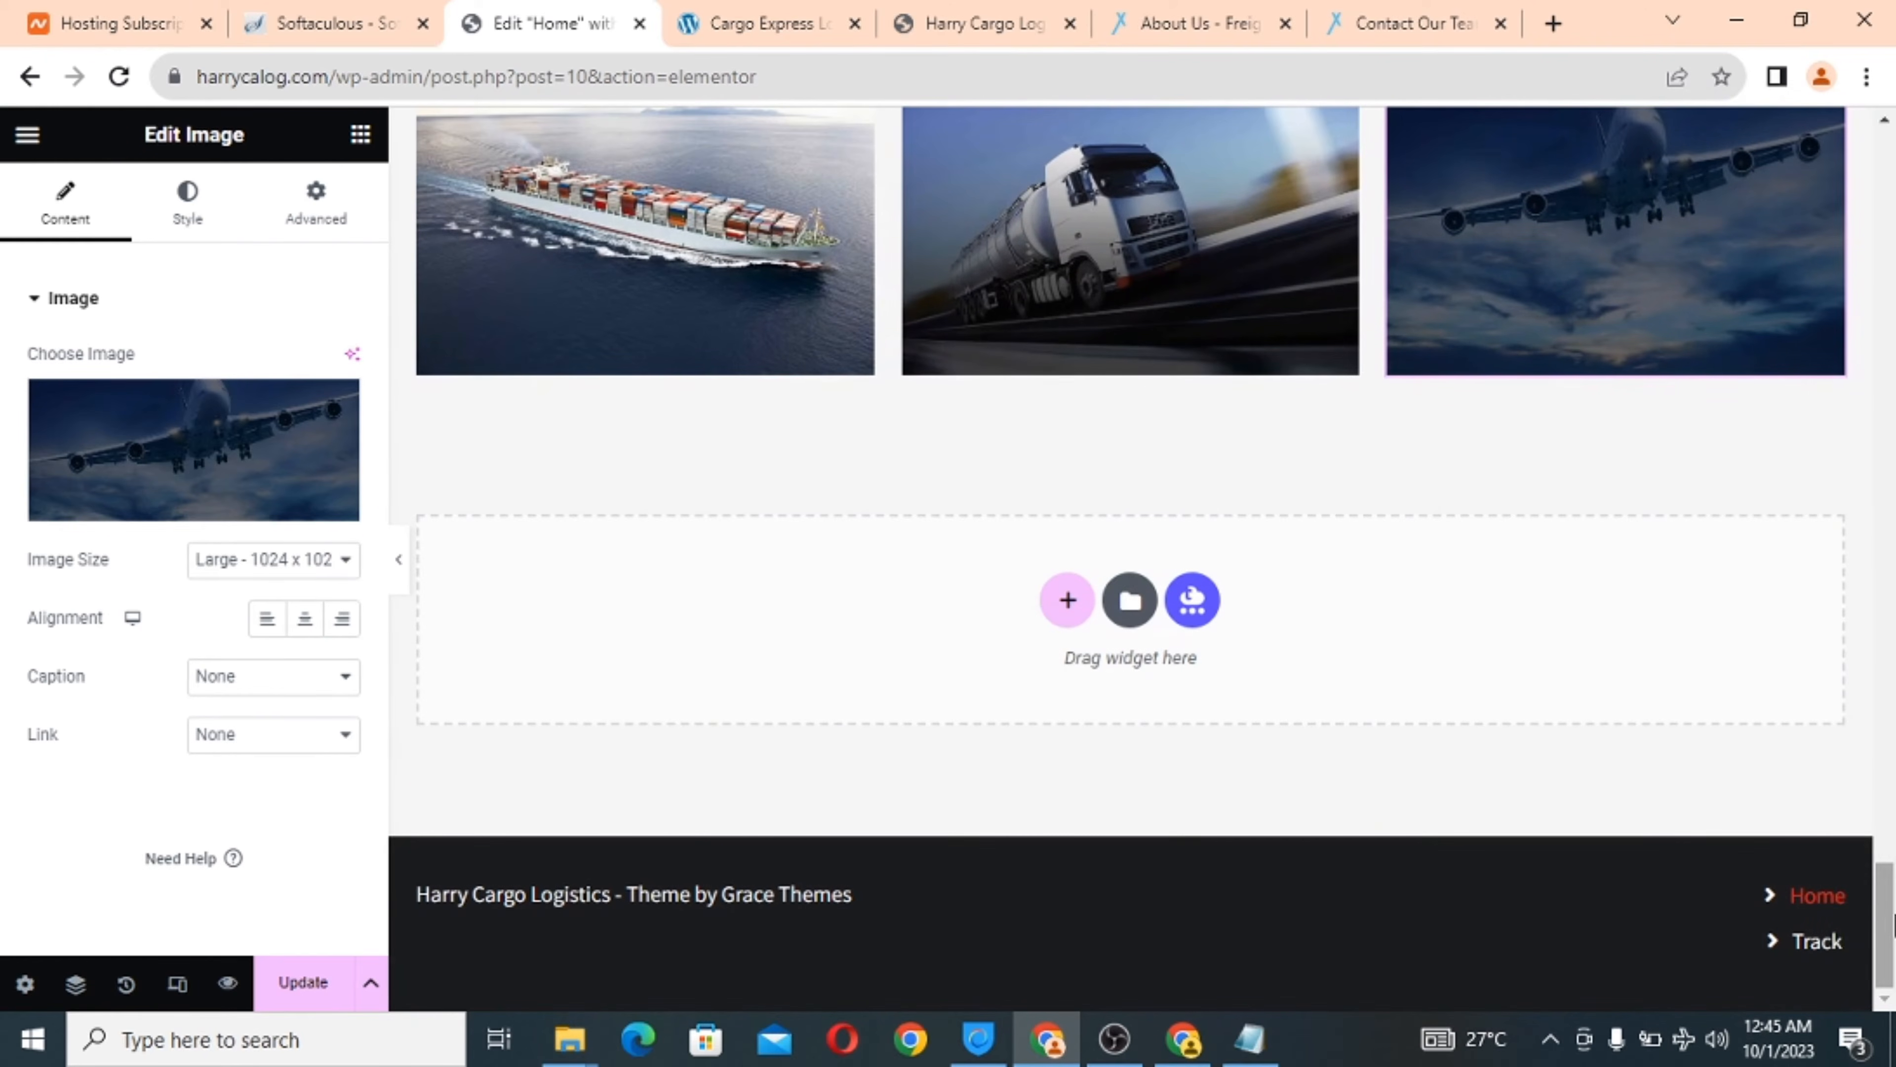
{"action": "left_click", "coordinate": [305, 986]}
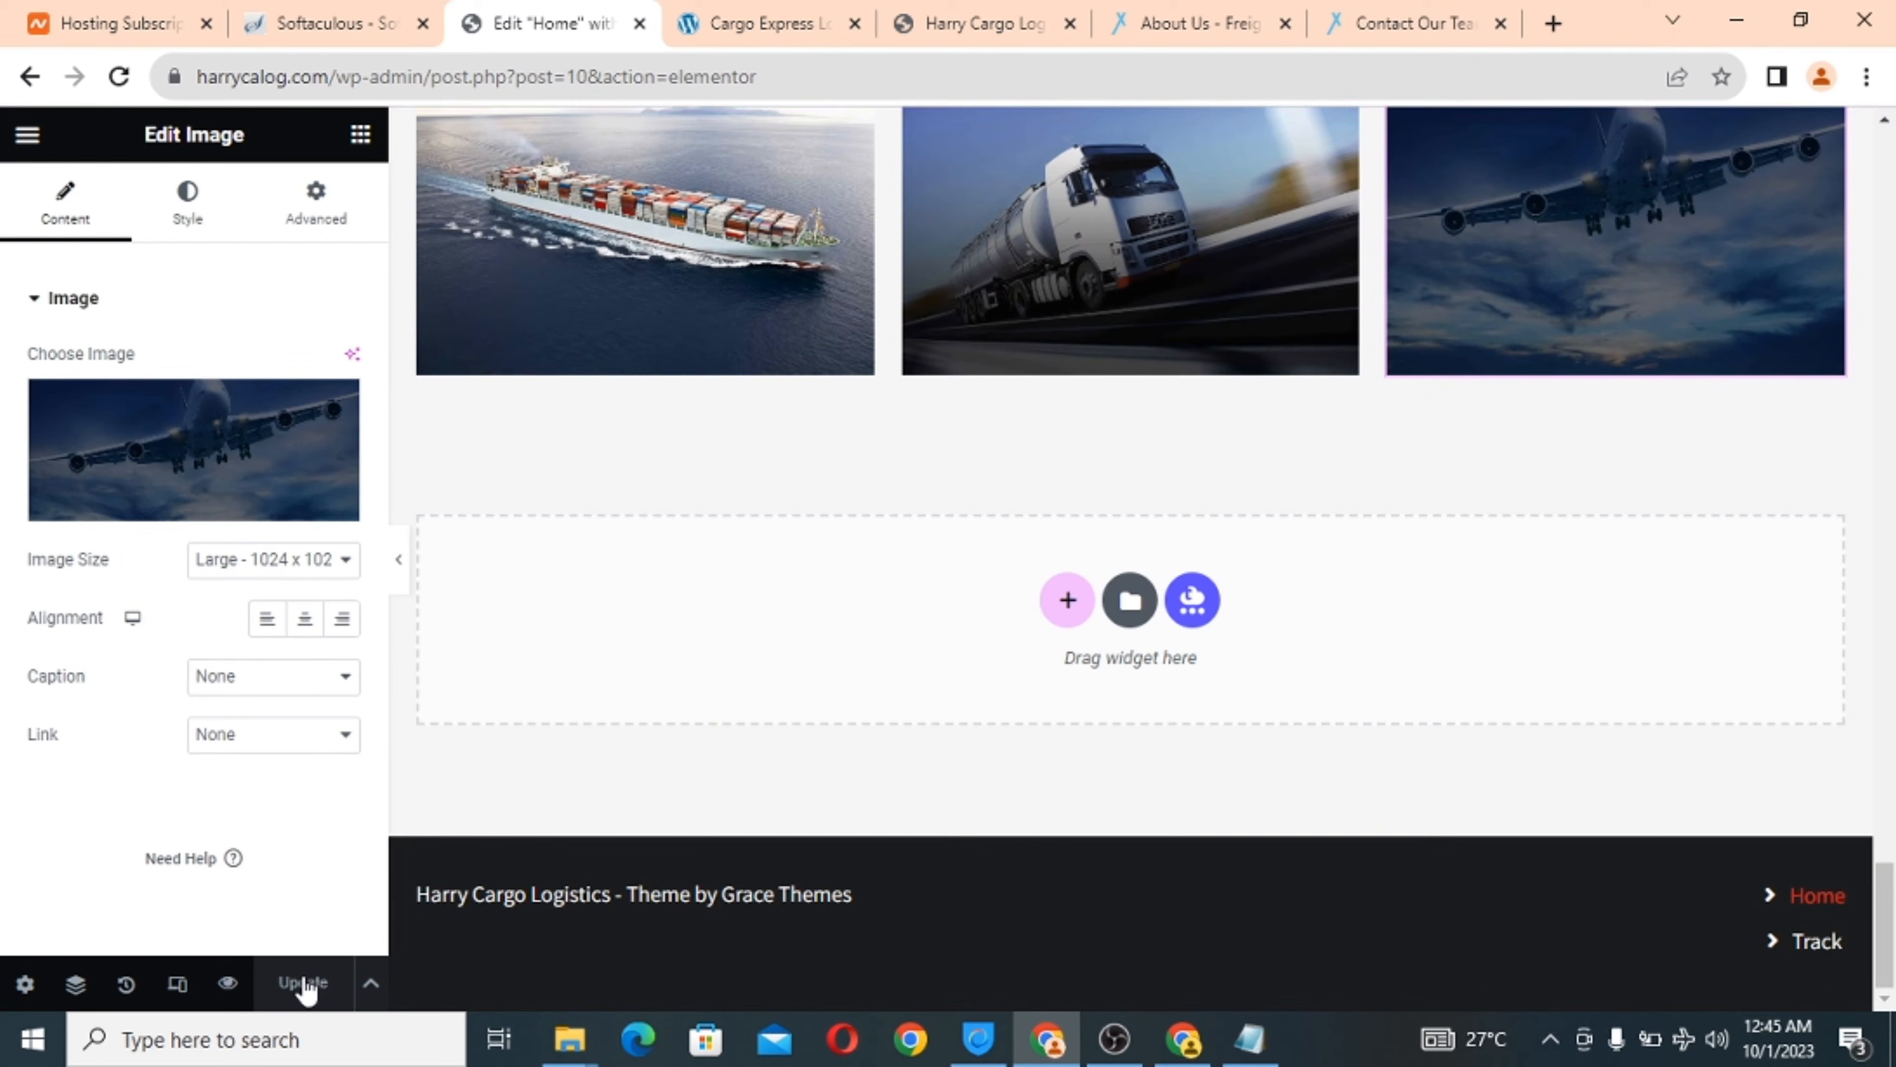
Reload the live Harry Cargo Logistics homepage and scroll through its new gallery.
{"action": "left_click", "coordinate": [754, 20]}
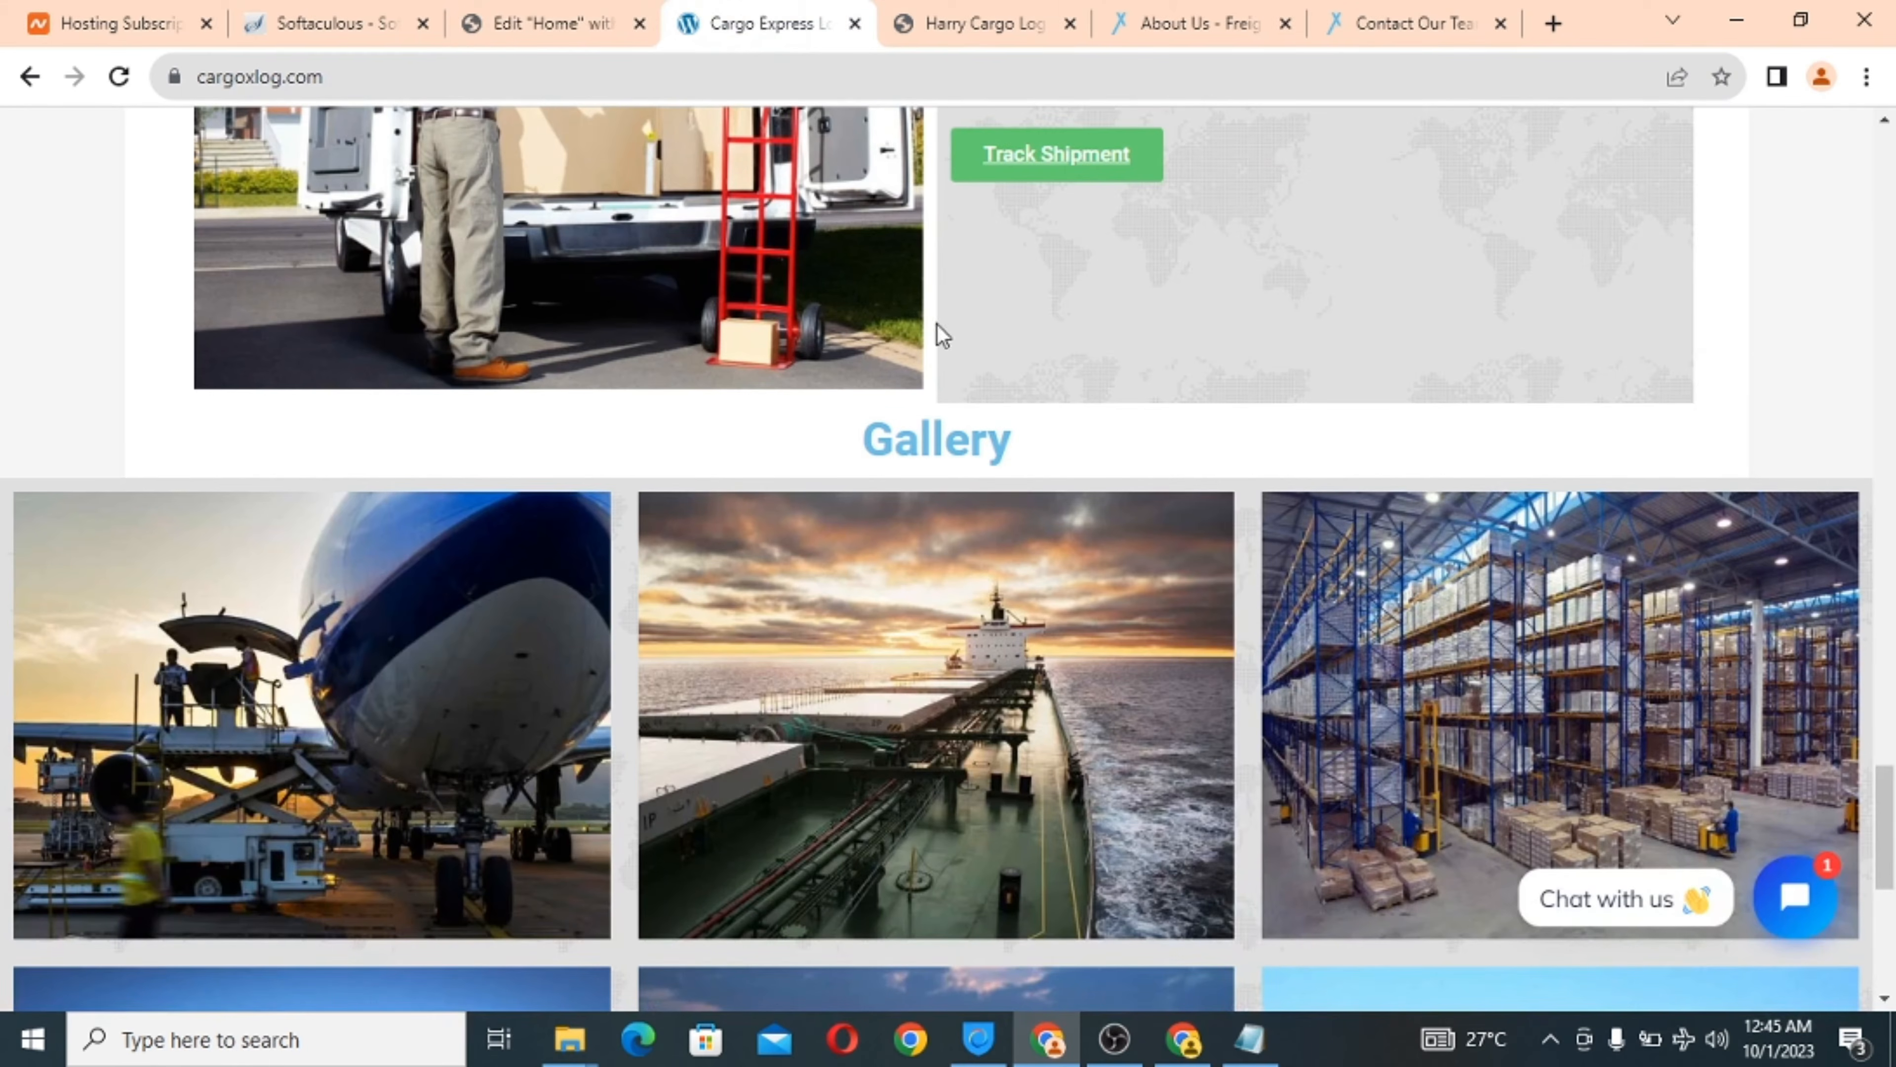
{"action": "left_click", "coordinate": [975, 21]}
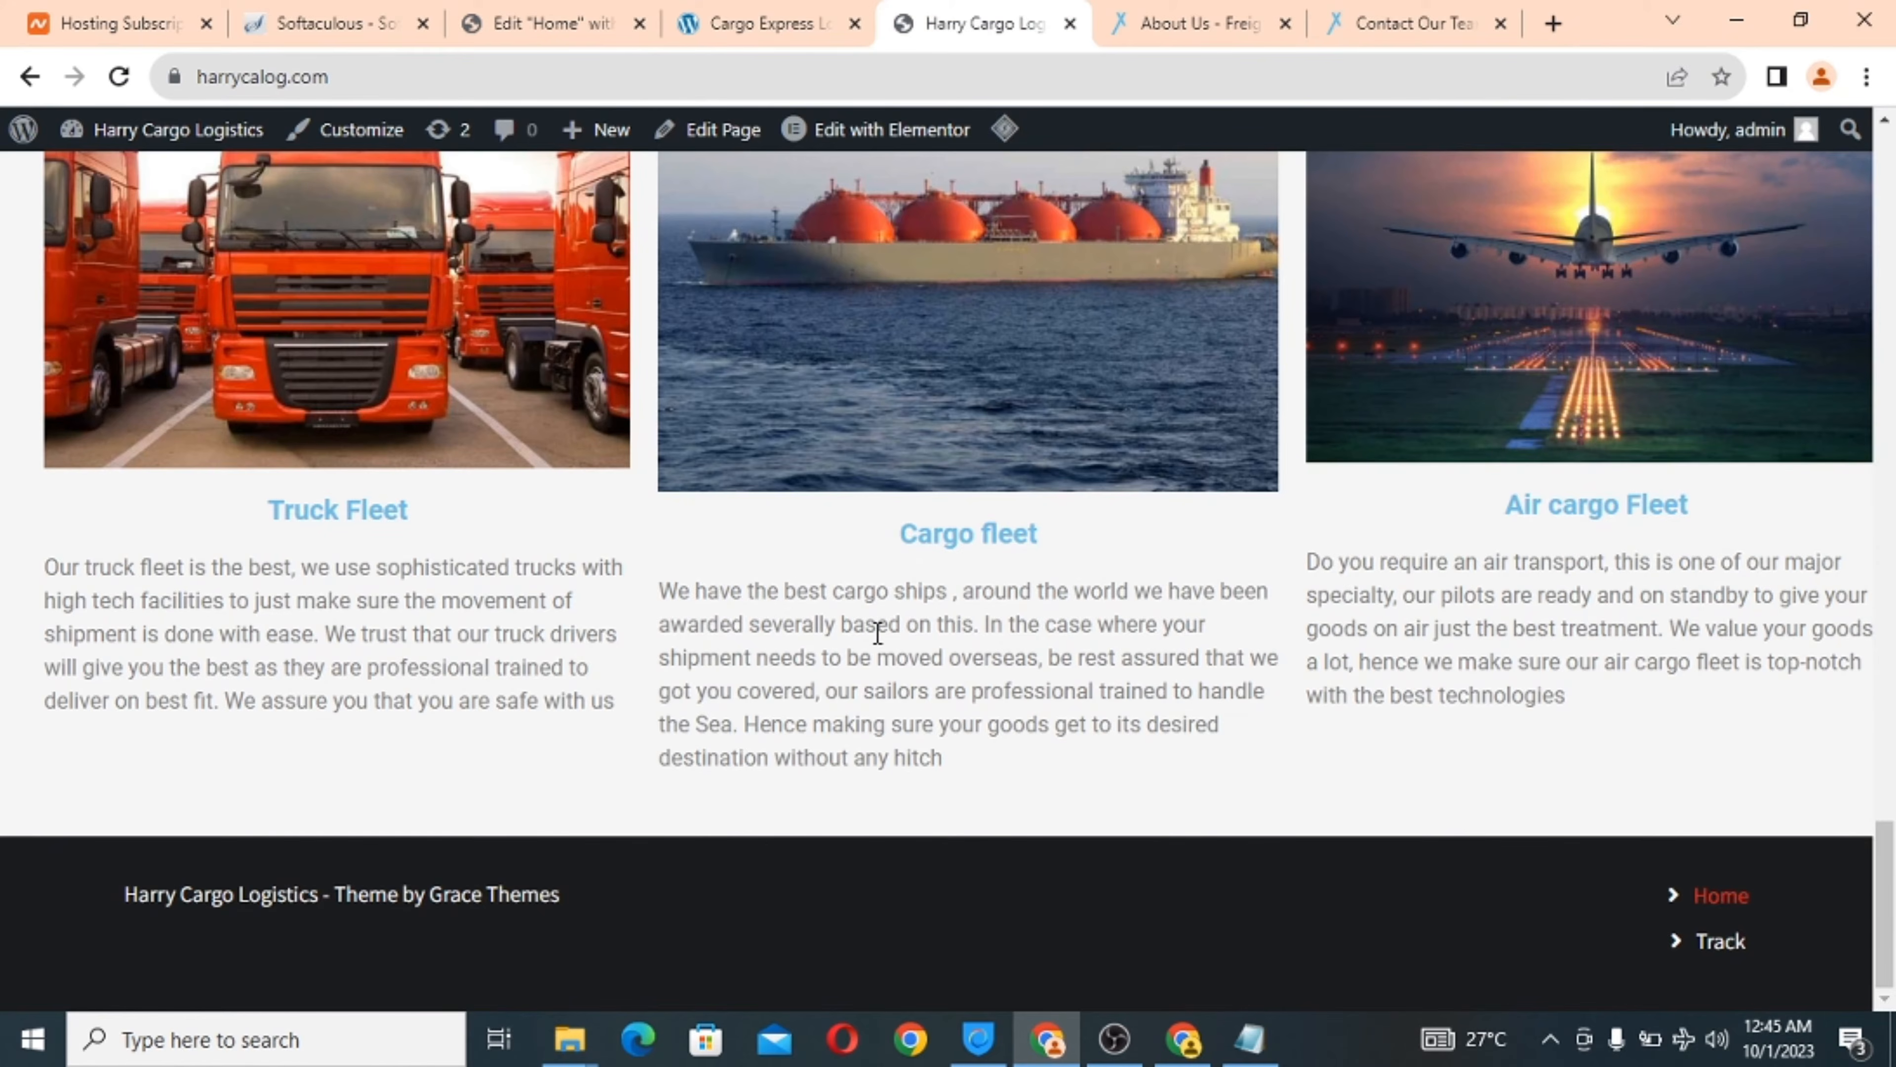
{"action": "scroll", "coordinate": [877, 631], "scroll_direction": "up", "scroll_amount": 10}
{"action": "scroll", "coordinate": [876, 642], "scroll_direction": "down", "scroll_amount": 10}
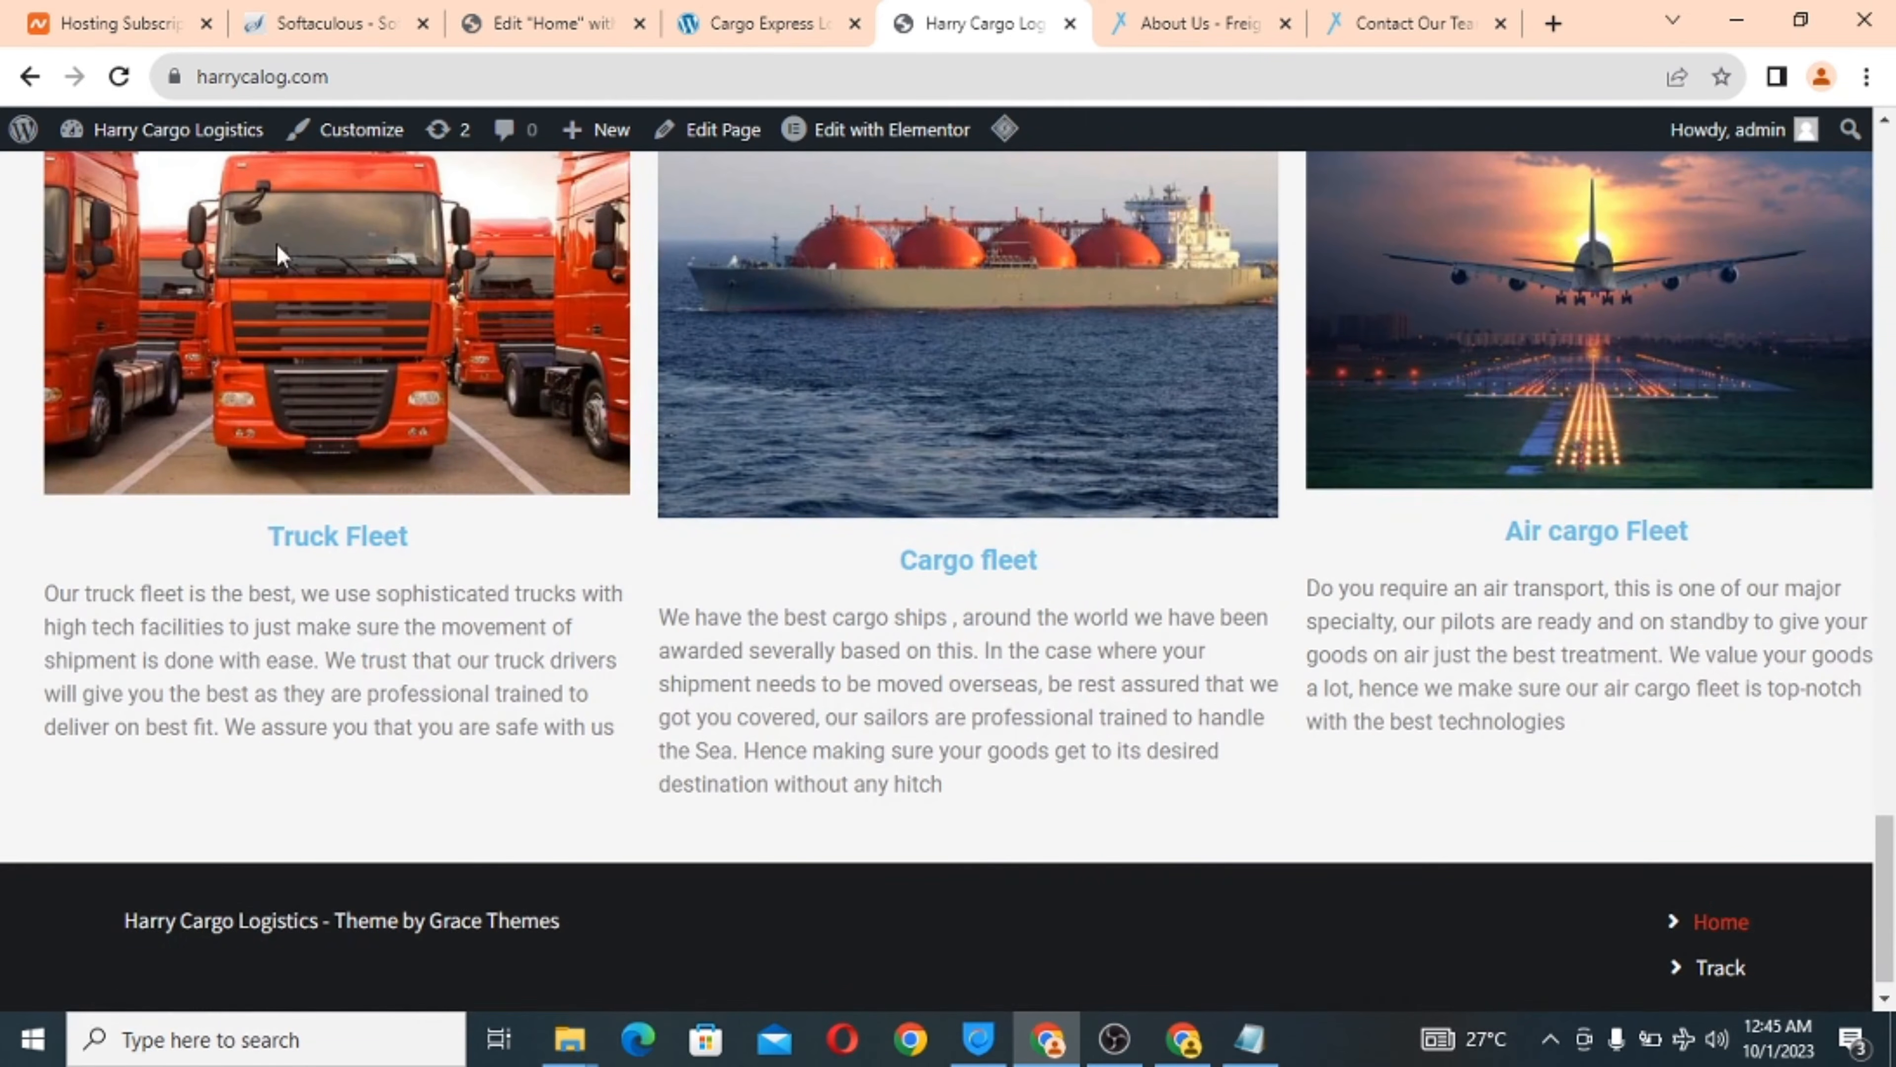
{"action": "left_click", "coordinate": [120, 79]}
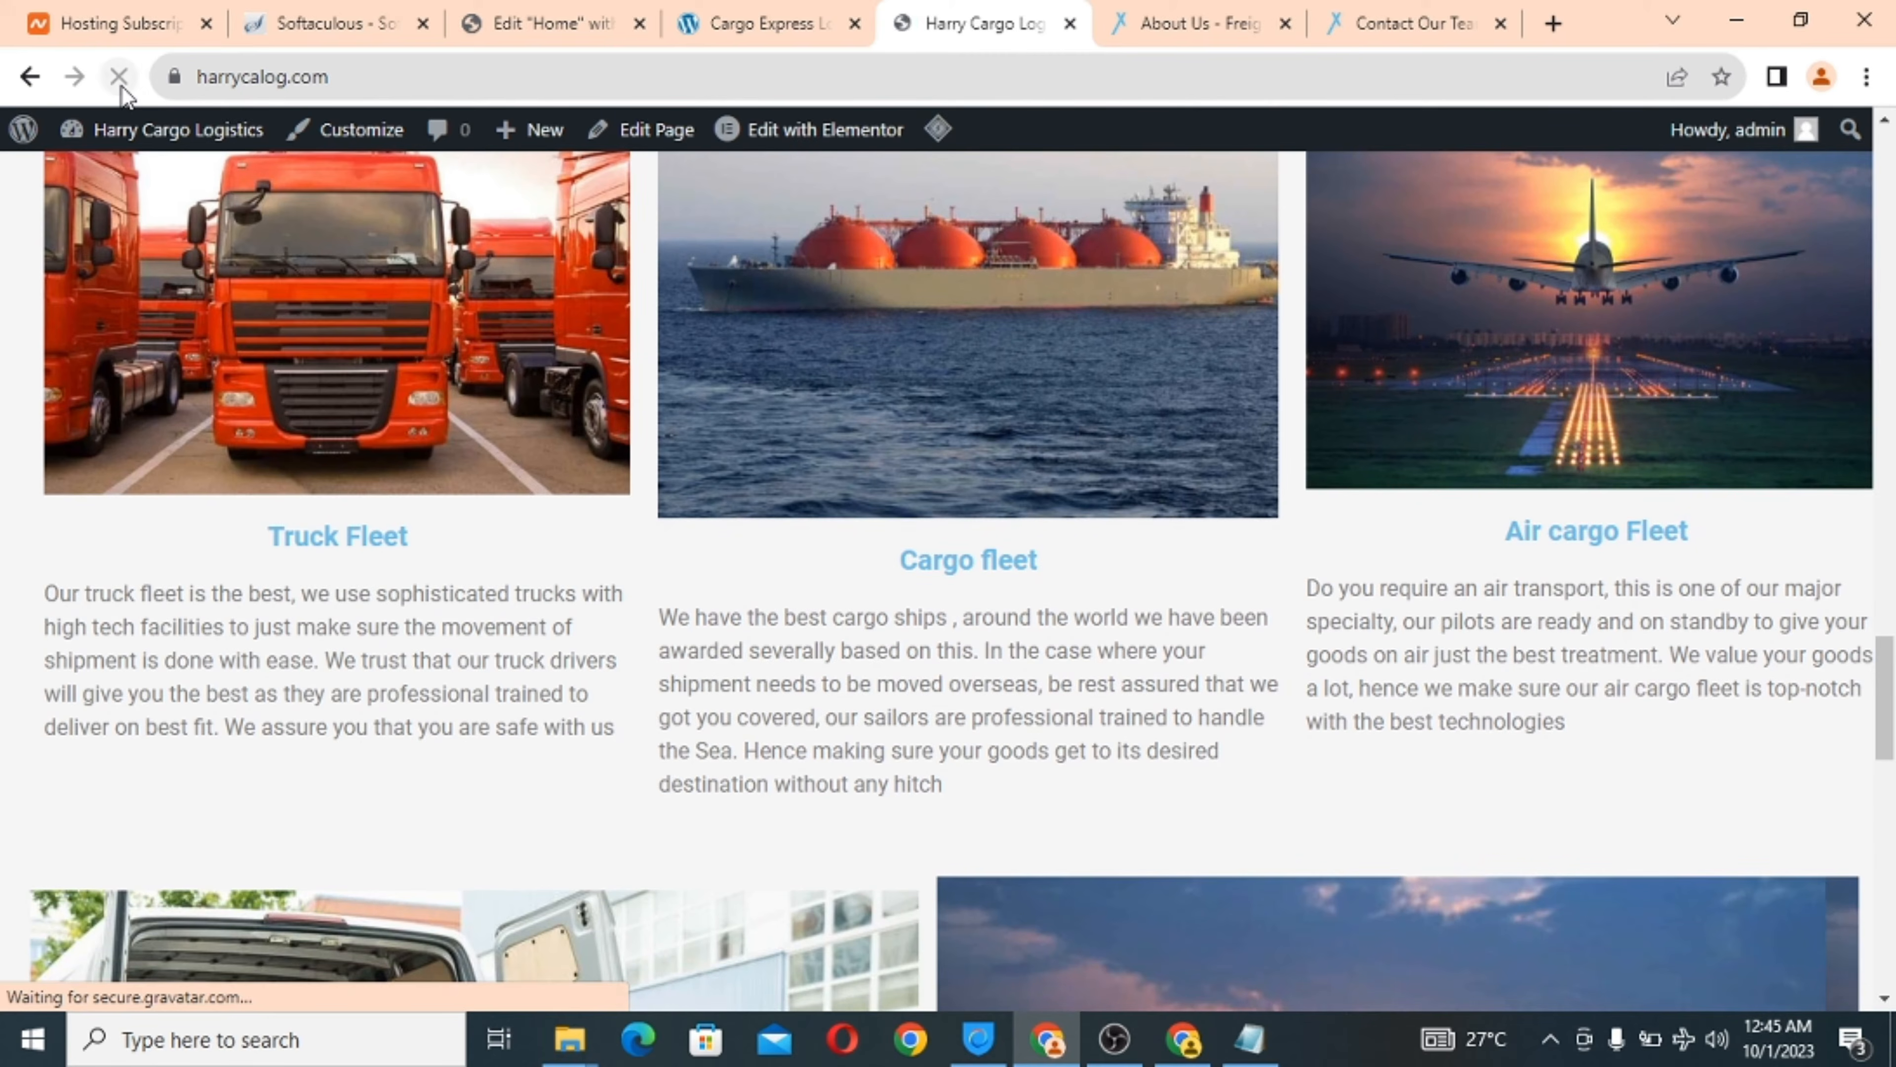
{"action": "scroll", "coordinate": [847, 533], "scroll_direction": "down", "scroll_amount": 5}
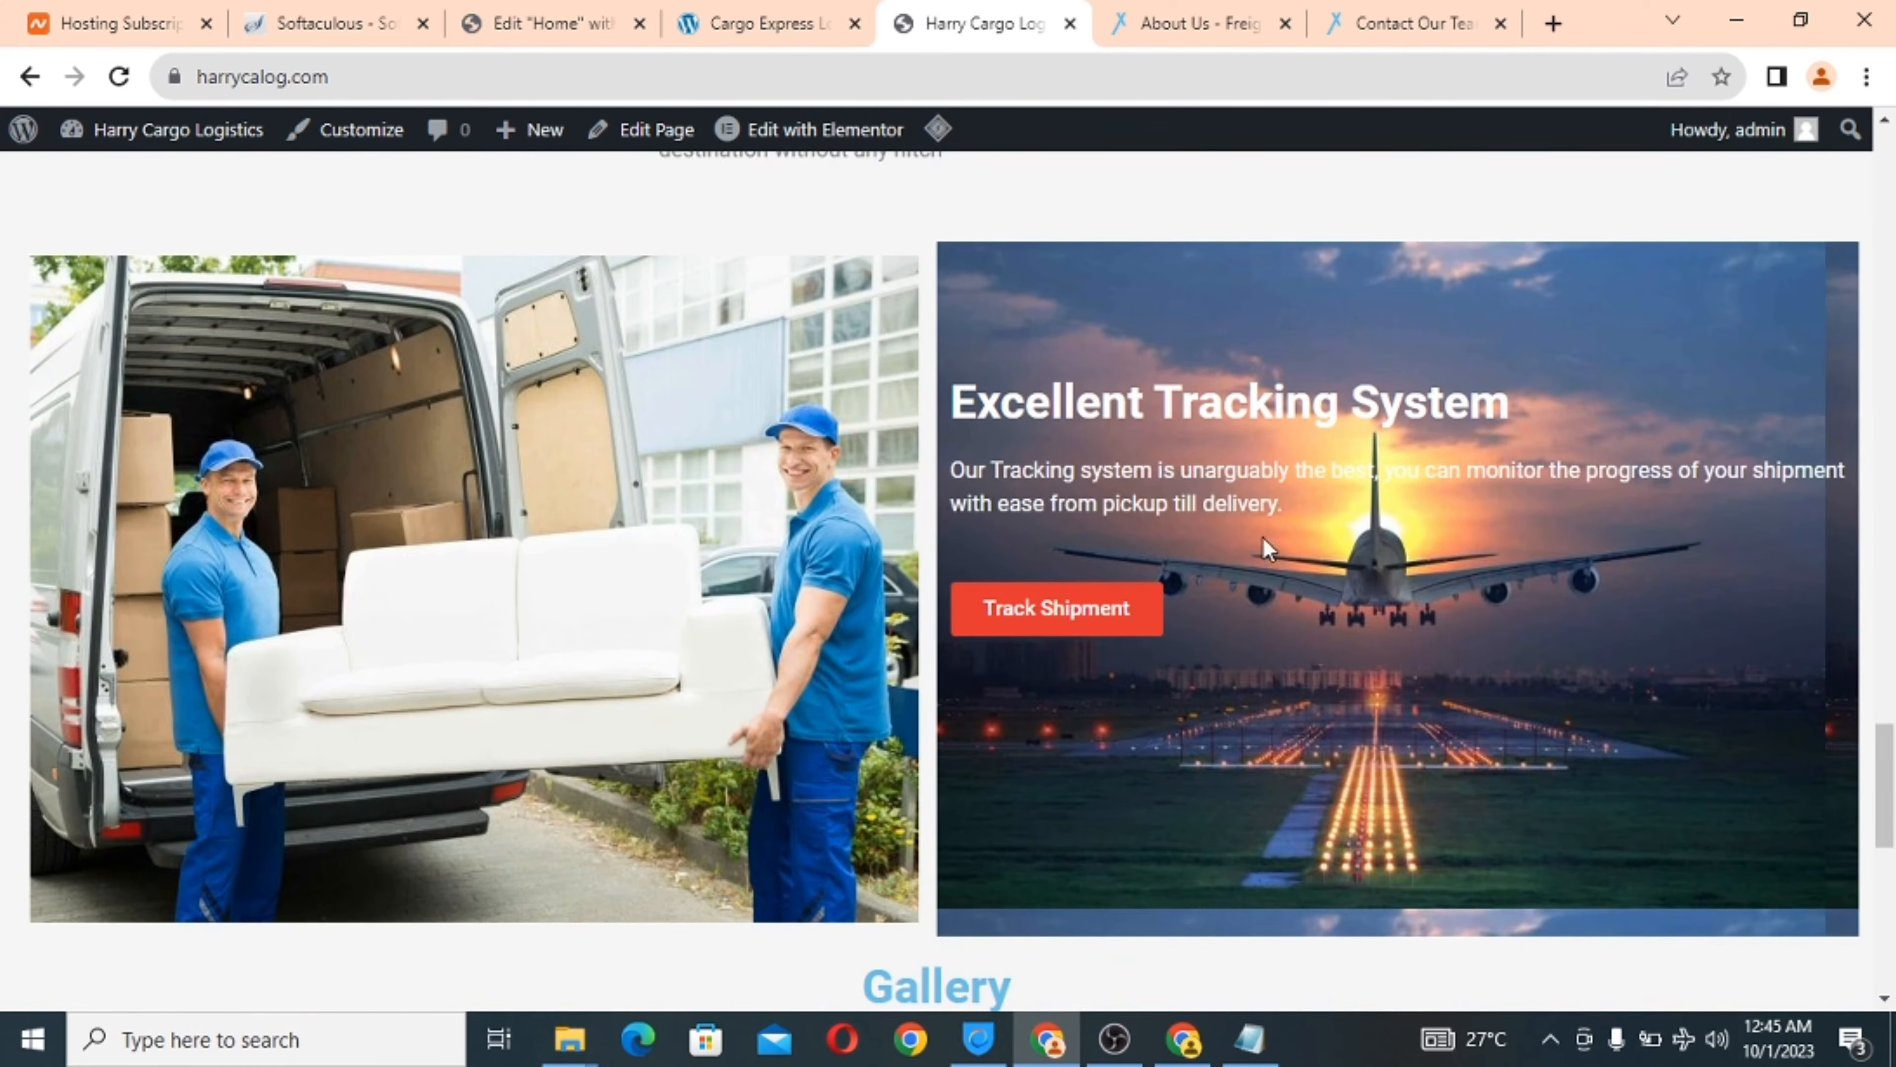
{"action": "scroll", "coordinate": [1084, 772], "scroll_direction": "down", "scroll_amount": 3}
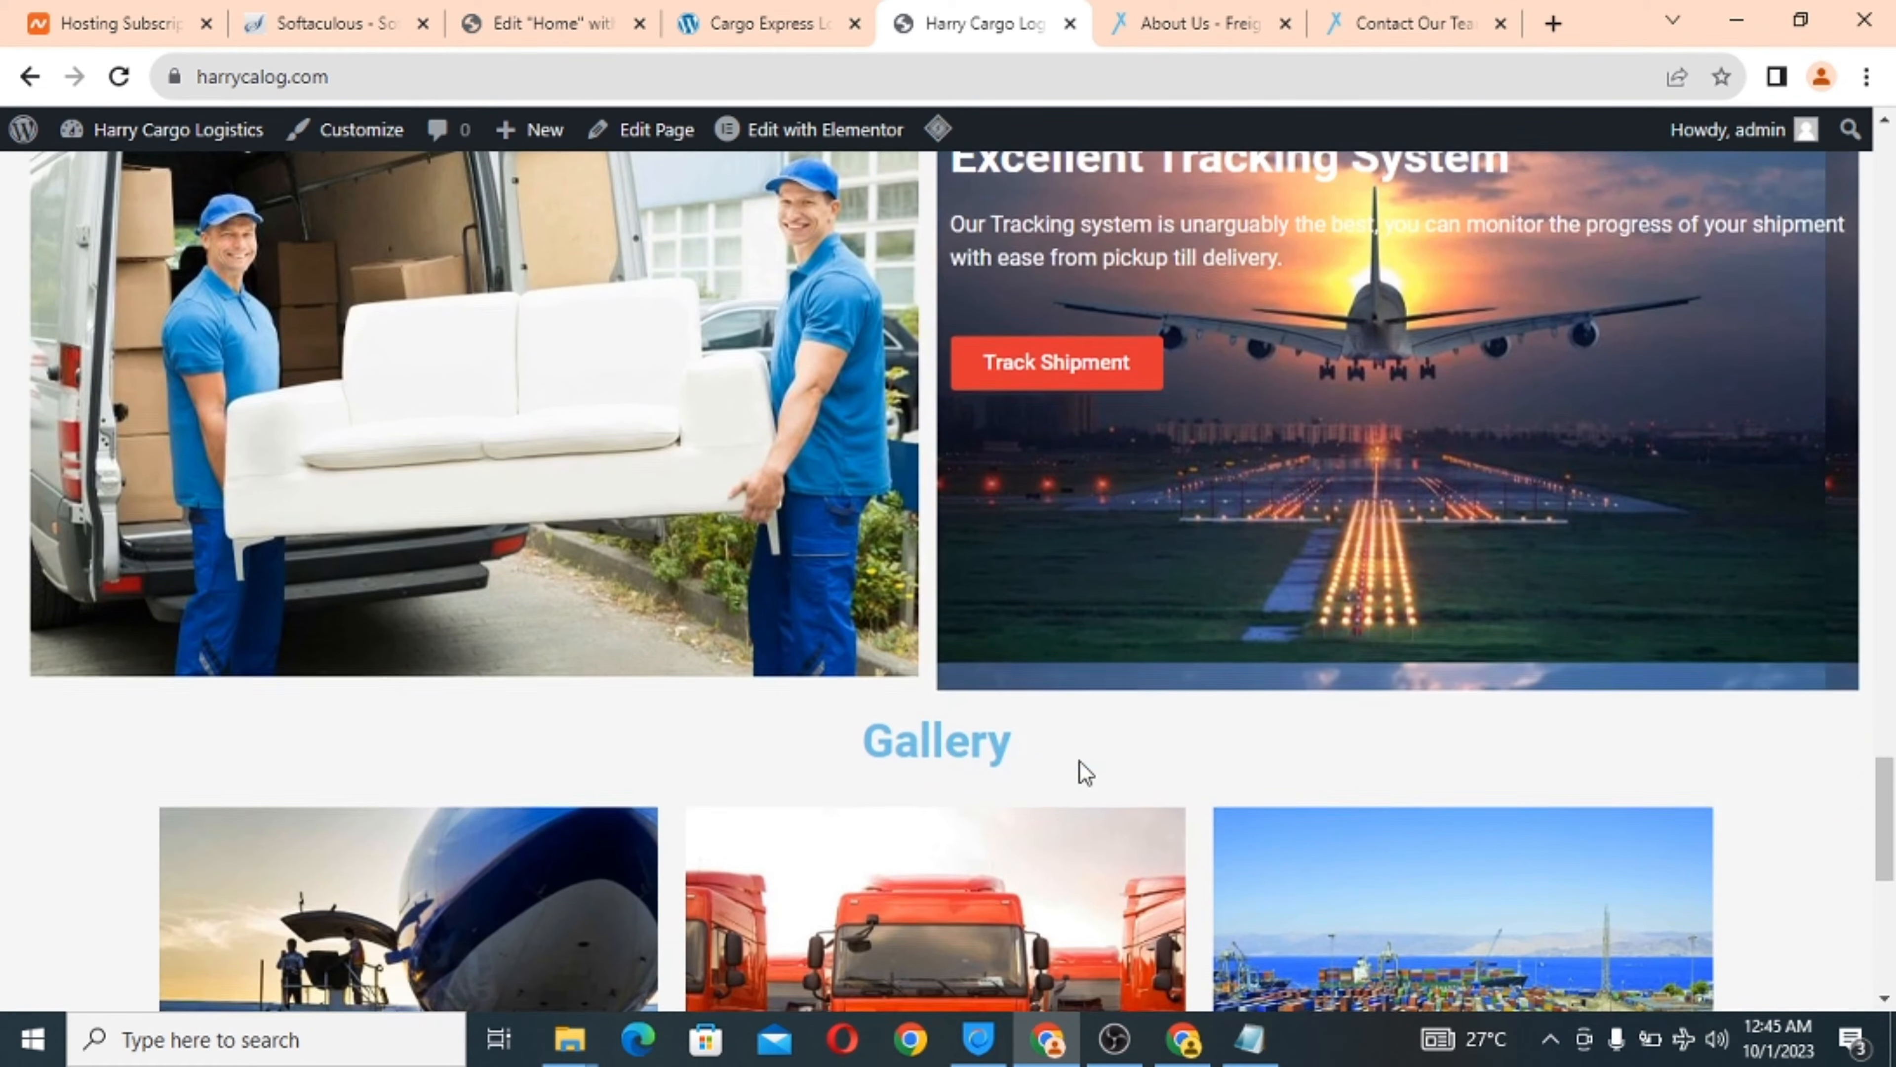
{"action": "scroll", "coordinate": [1084, 772], "scroll_direction": "up", "scroll_amount": 2}
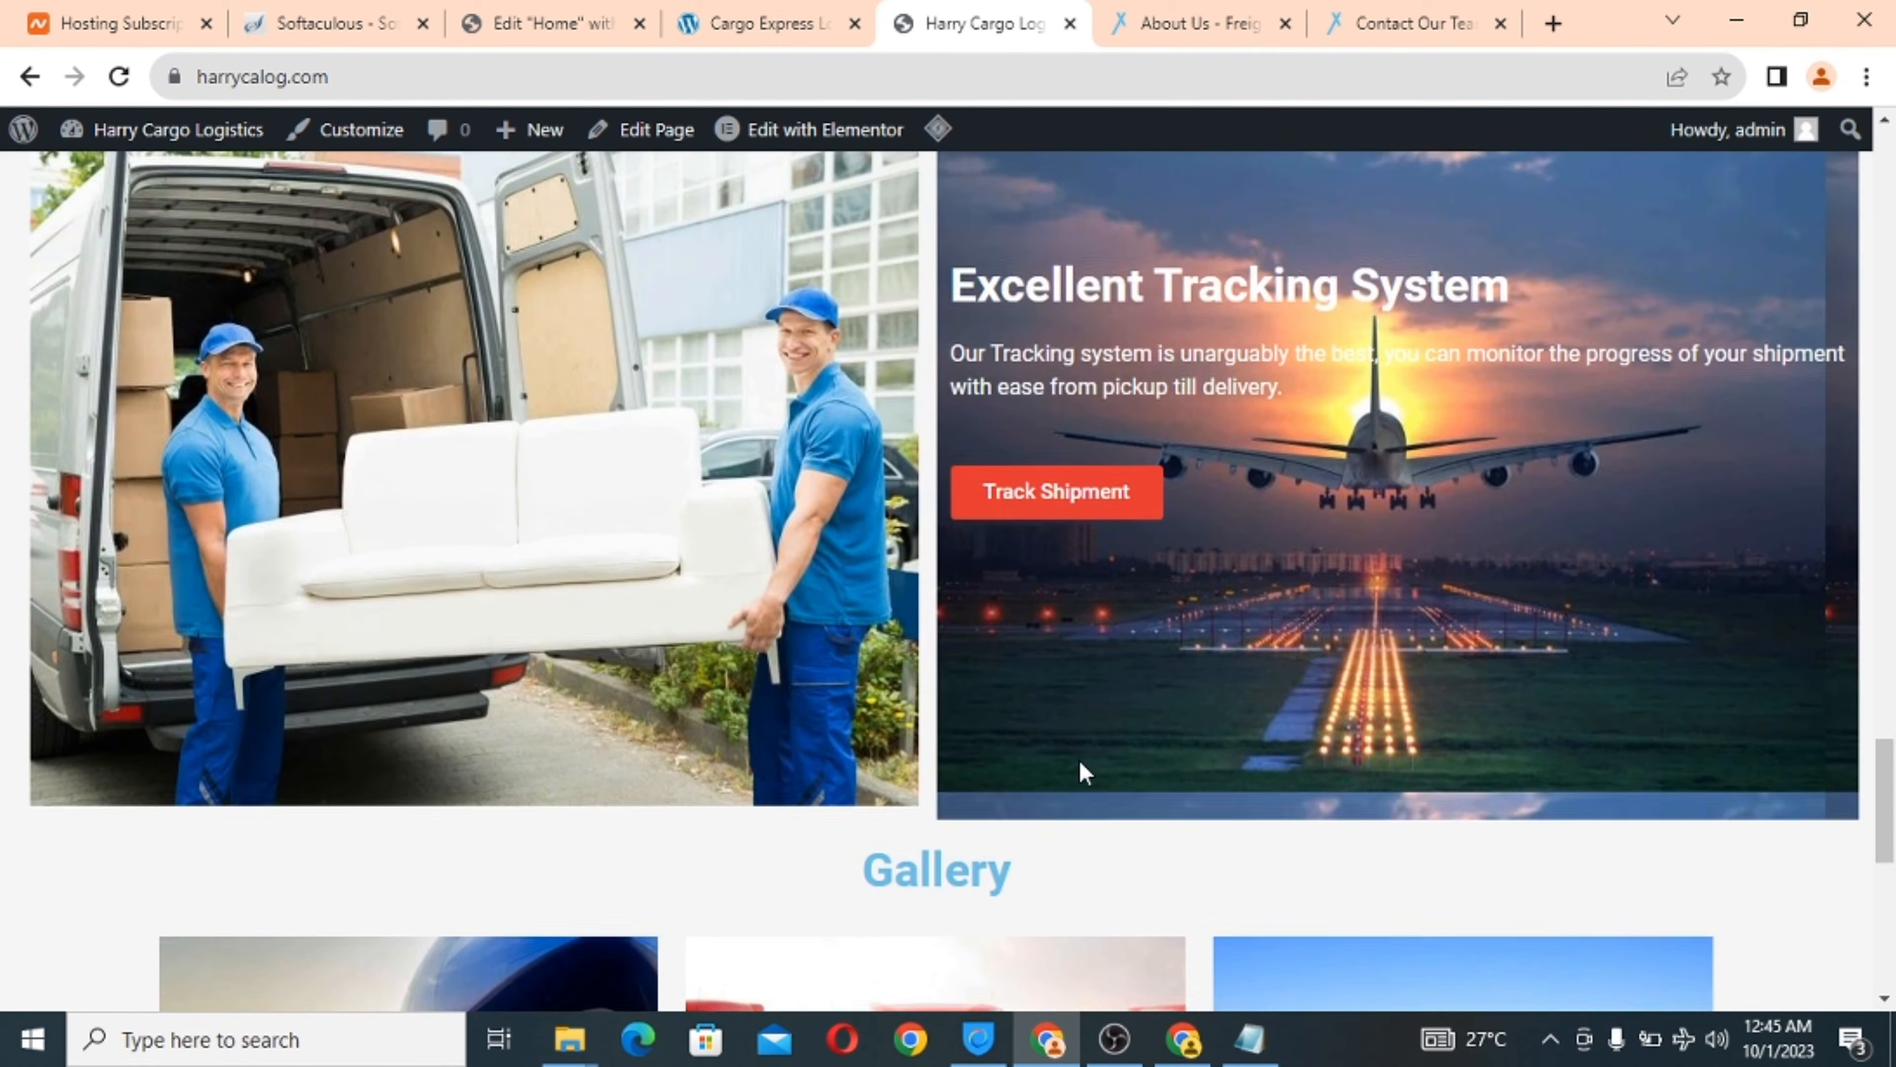
{"action": "scroll", "coordinate": [1084, 772], "scroll_direction": "up", "scroll_amount": 2}
{"action": "scroll", "coordinate": [1084, 772], "scroll_direction": "down", "scroll_amount": 1}
{"action": "scroll", "coordinate": [1084, 772], "scroll_direction": "down", "scroll_amount": 3}
{"action": "scroll", "coordinate": [1143, 783], "scroll_direction": "down", "scroll_amount": 5}
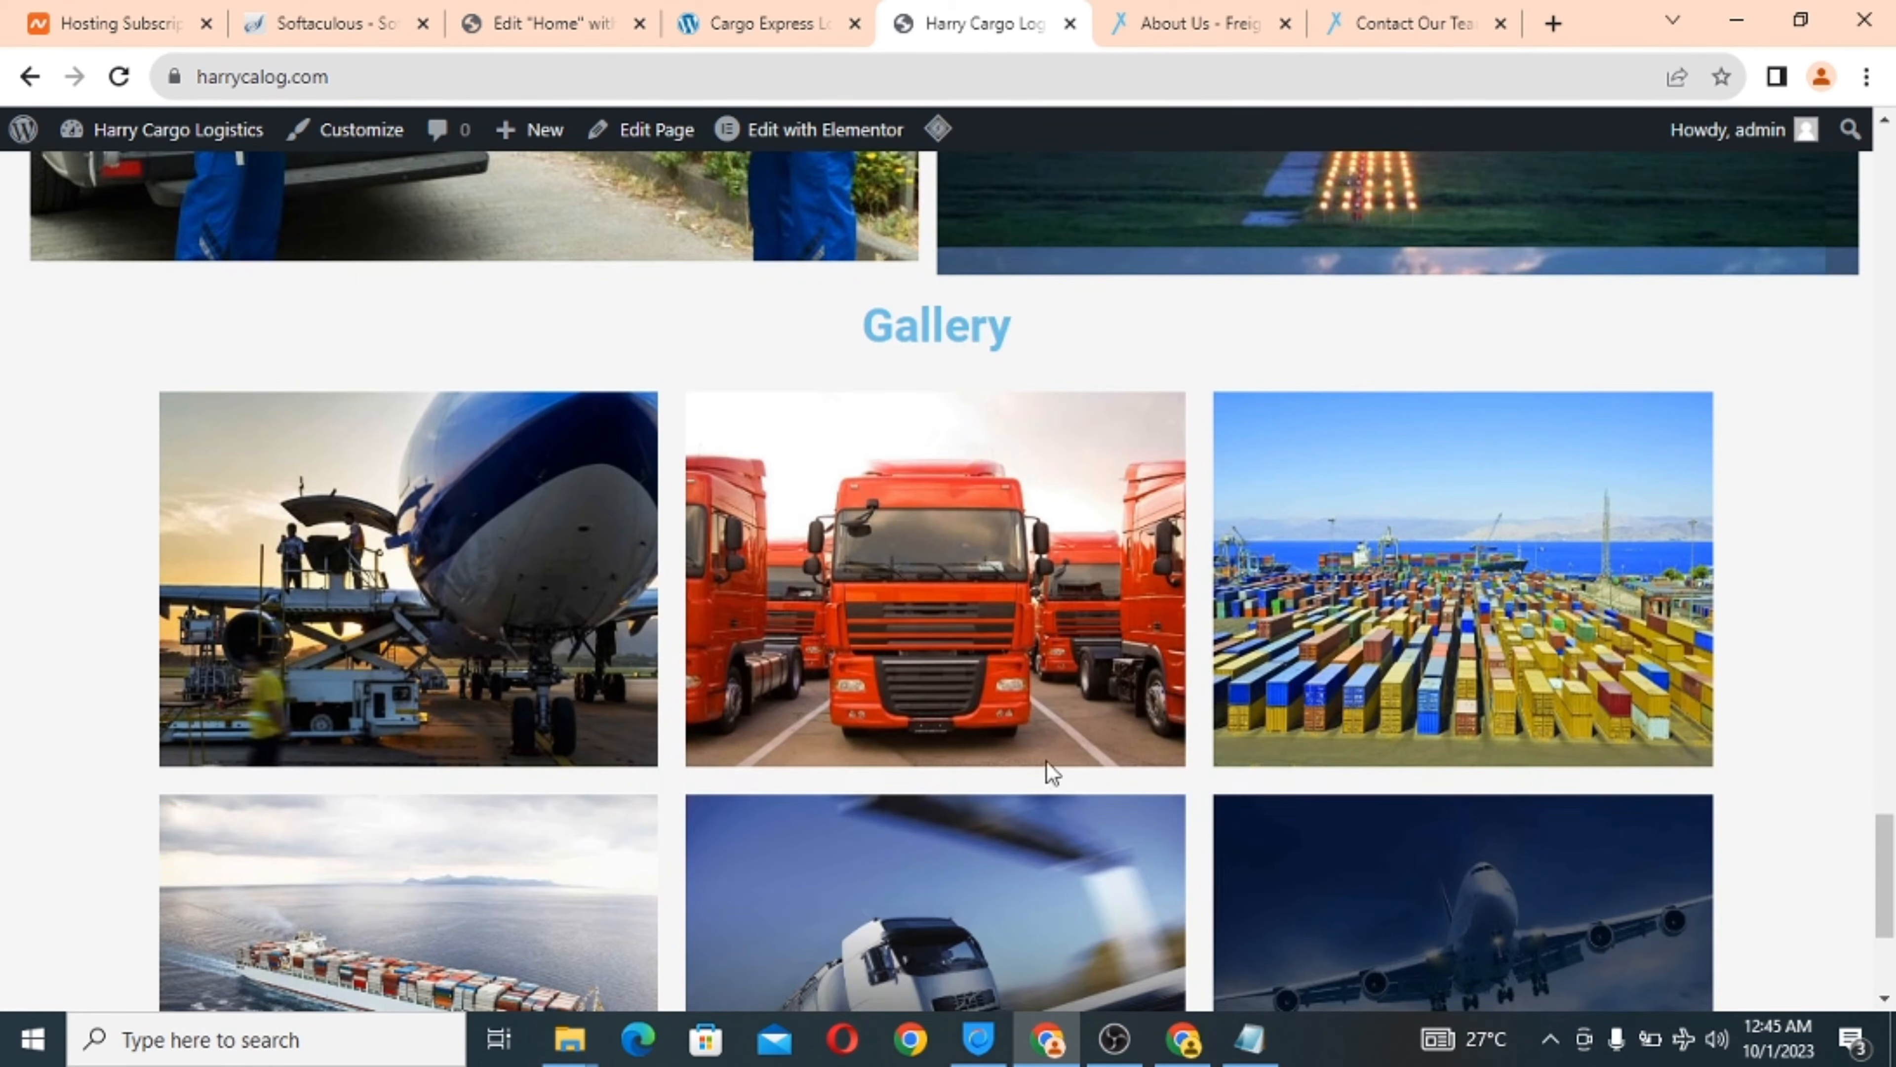
{"action": "scroll", "coordinate": [1050, 771], "scroll_direction": "down", "scroll_amount": 3}
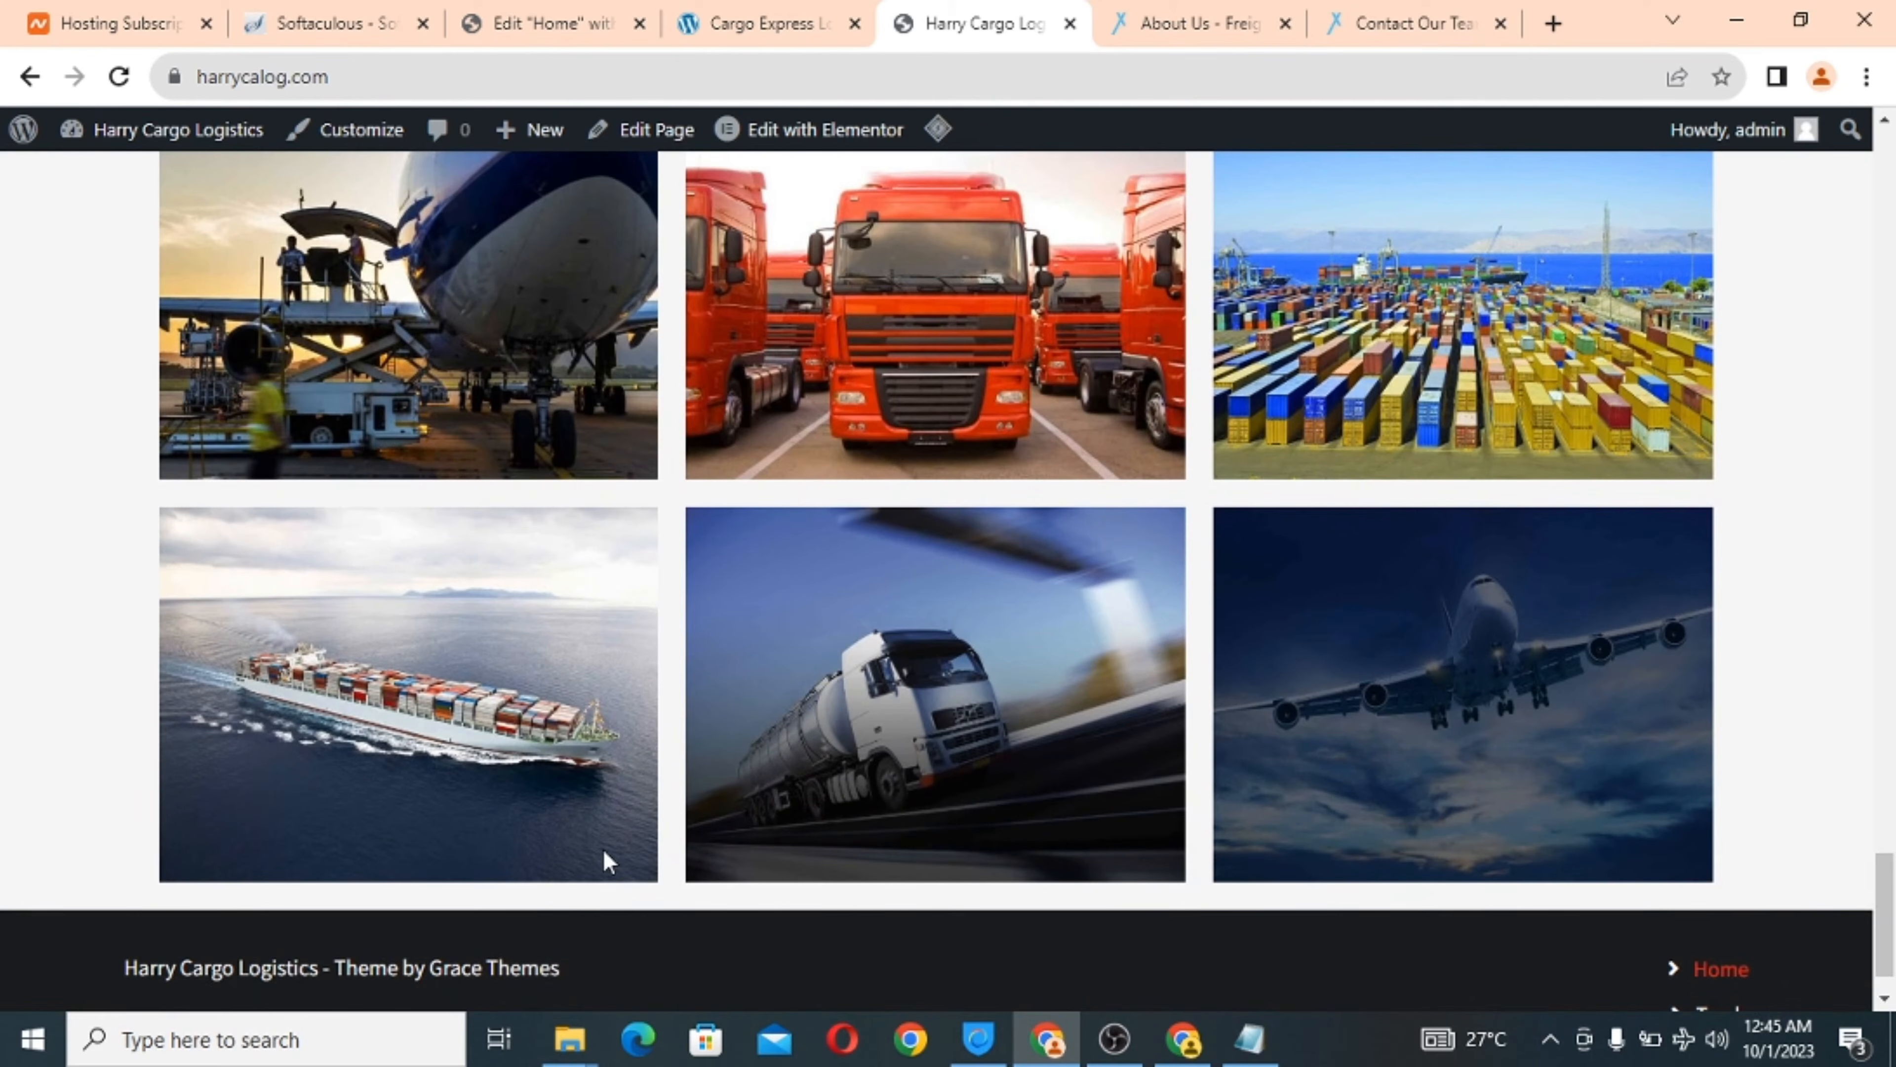
{"action": "scroll", "coordinate": [779, 917], "scroll_direction": "down", "scroll_amount": 1}
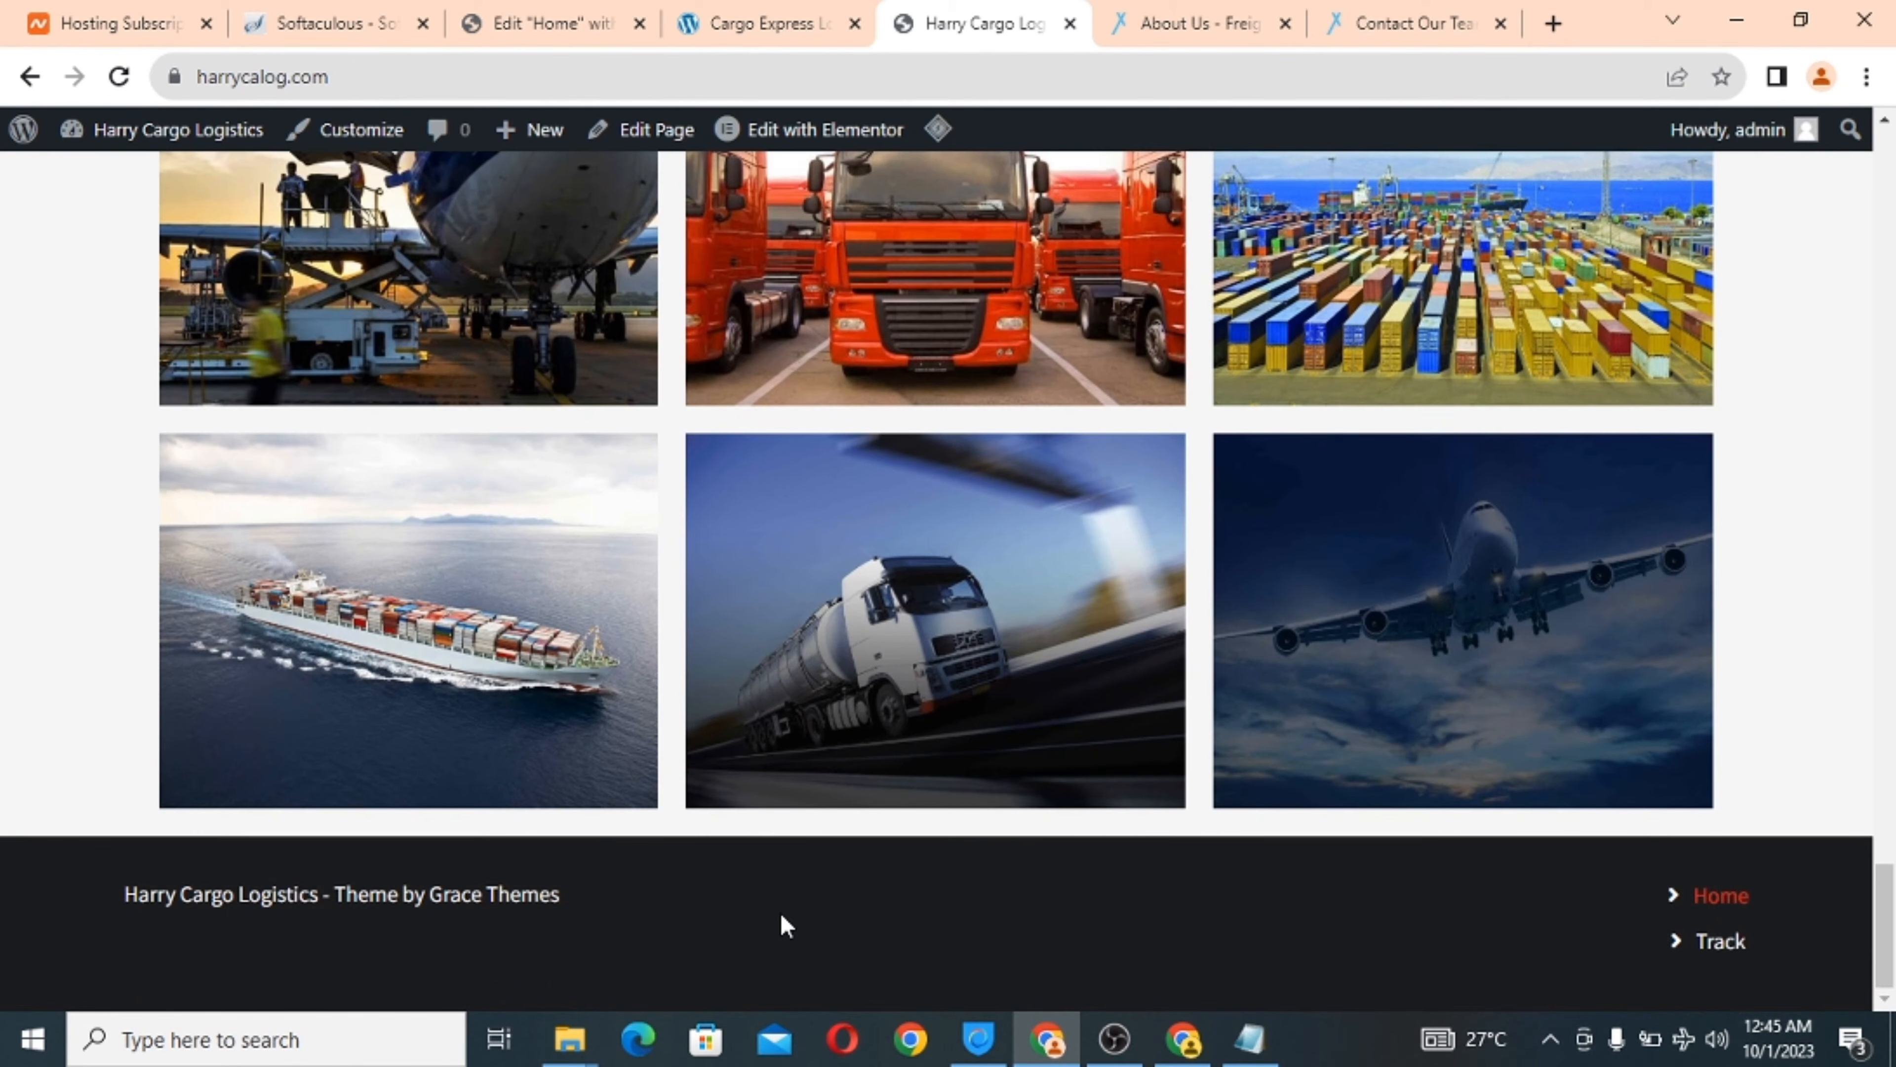
Compare against the Cargo Express site, ending on its gallery and footer.
{"action": "left_click", "coordinate": [777, 22]}
{"action": "scroll", "coordinate": [940, 596], "scroll_direction": "down", "scroll_amount": 10}
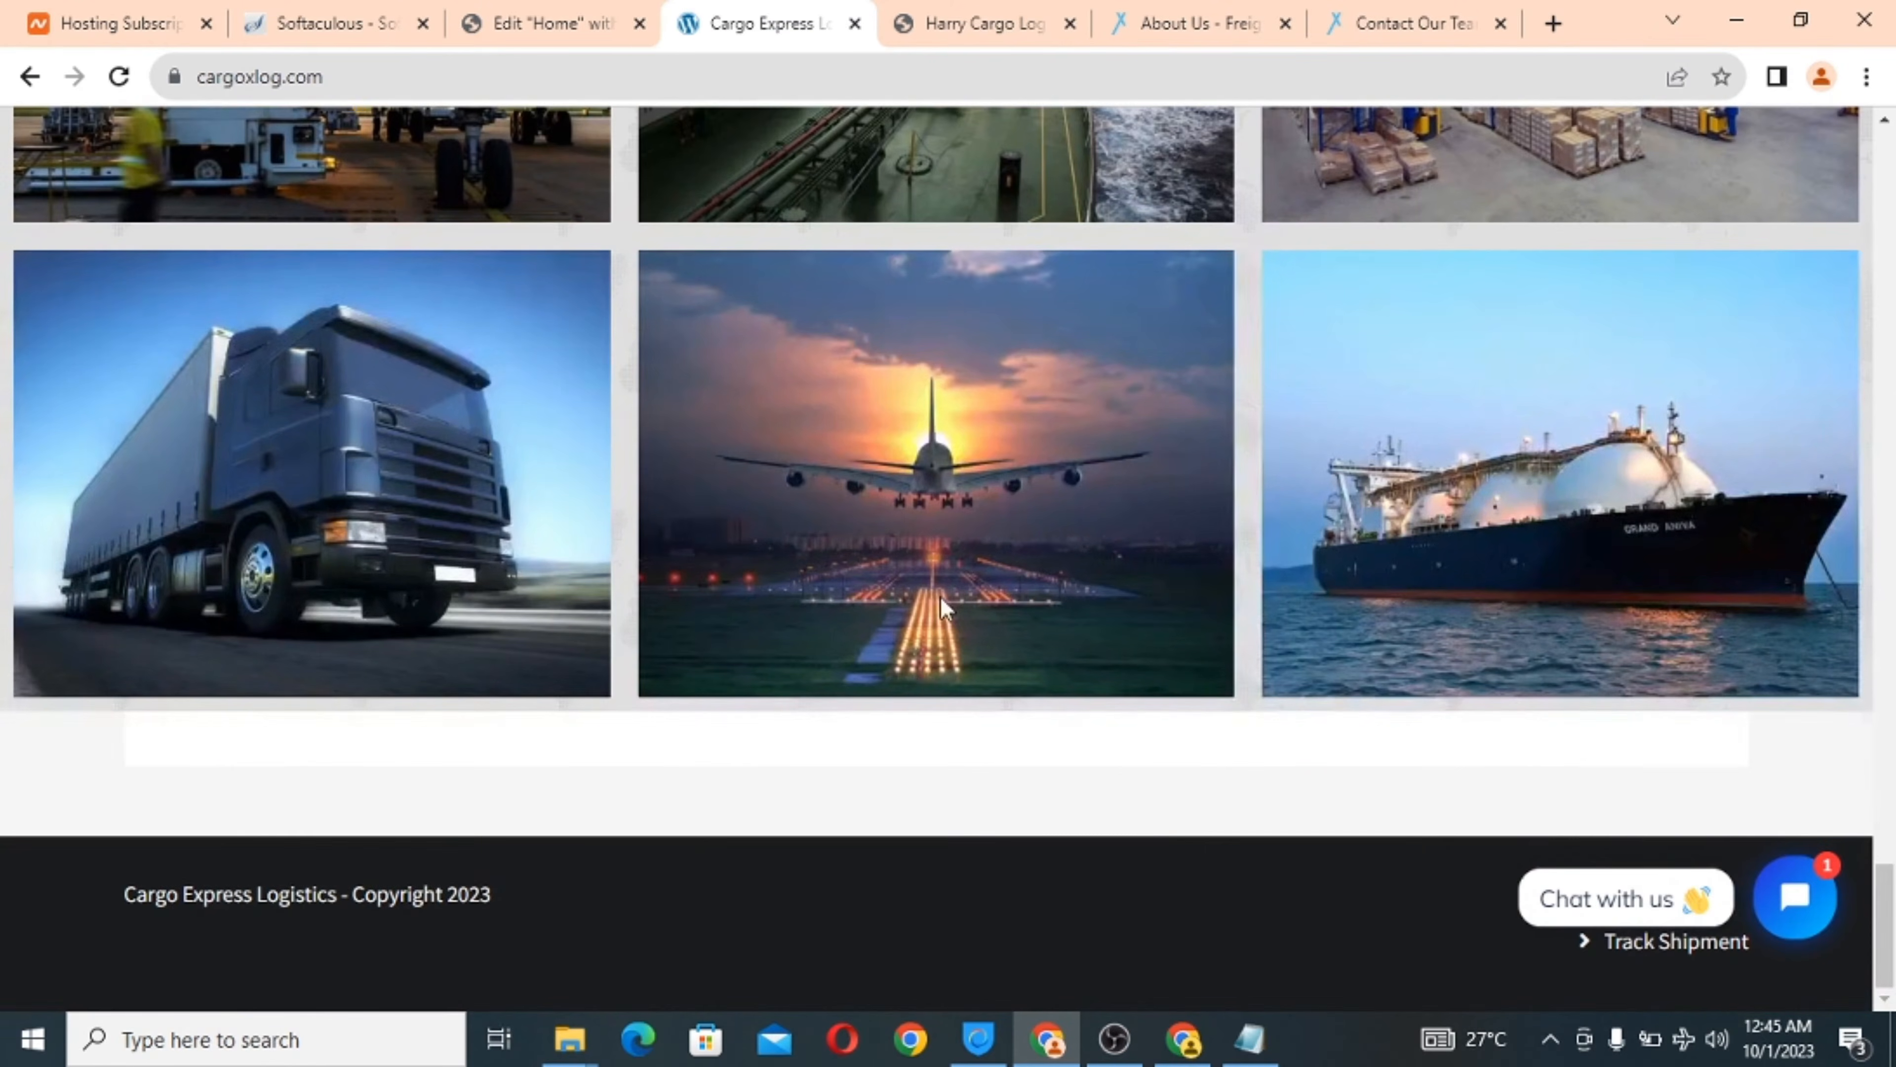
{"action": "scroll", "coordinate": [941, 596], "scroll_direction": "up", "scroll_amount": 15}
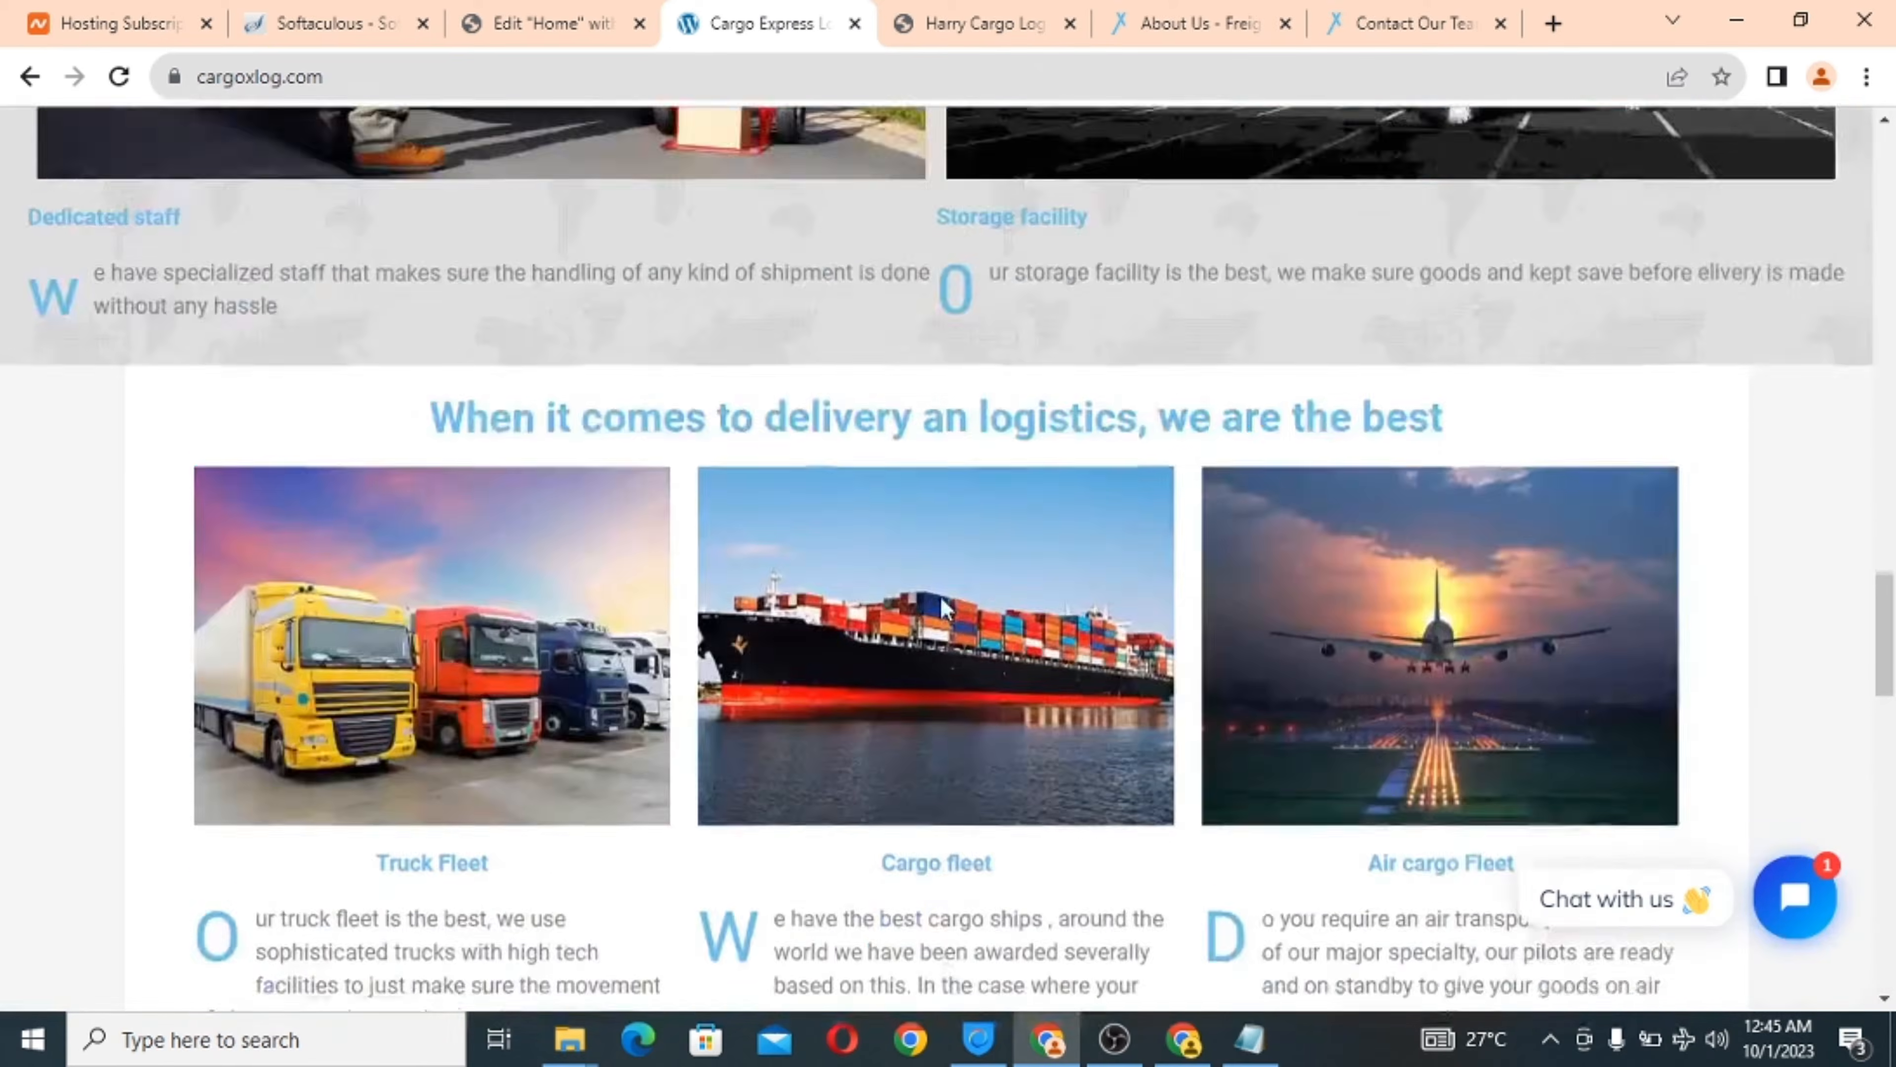
{"action": "scroll", "coordinate": [940, 598], "scroll_direction": "up", "scroll_amount": 10}
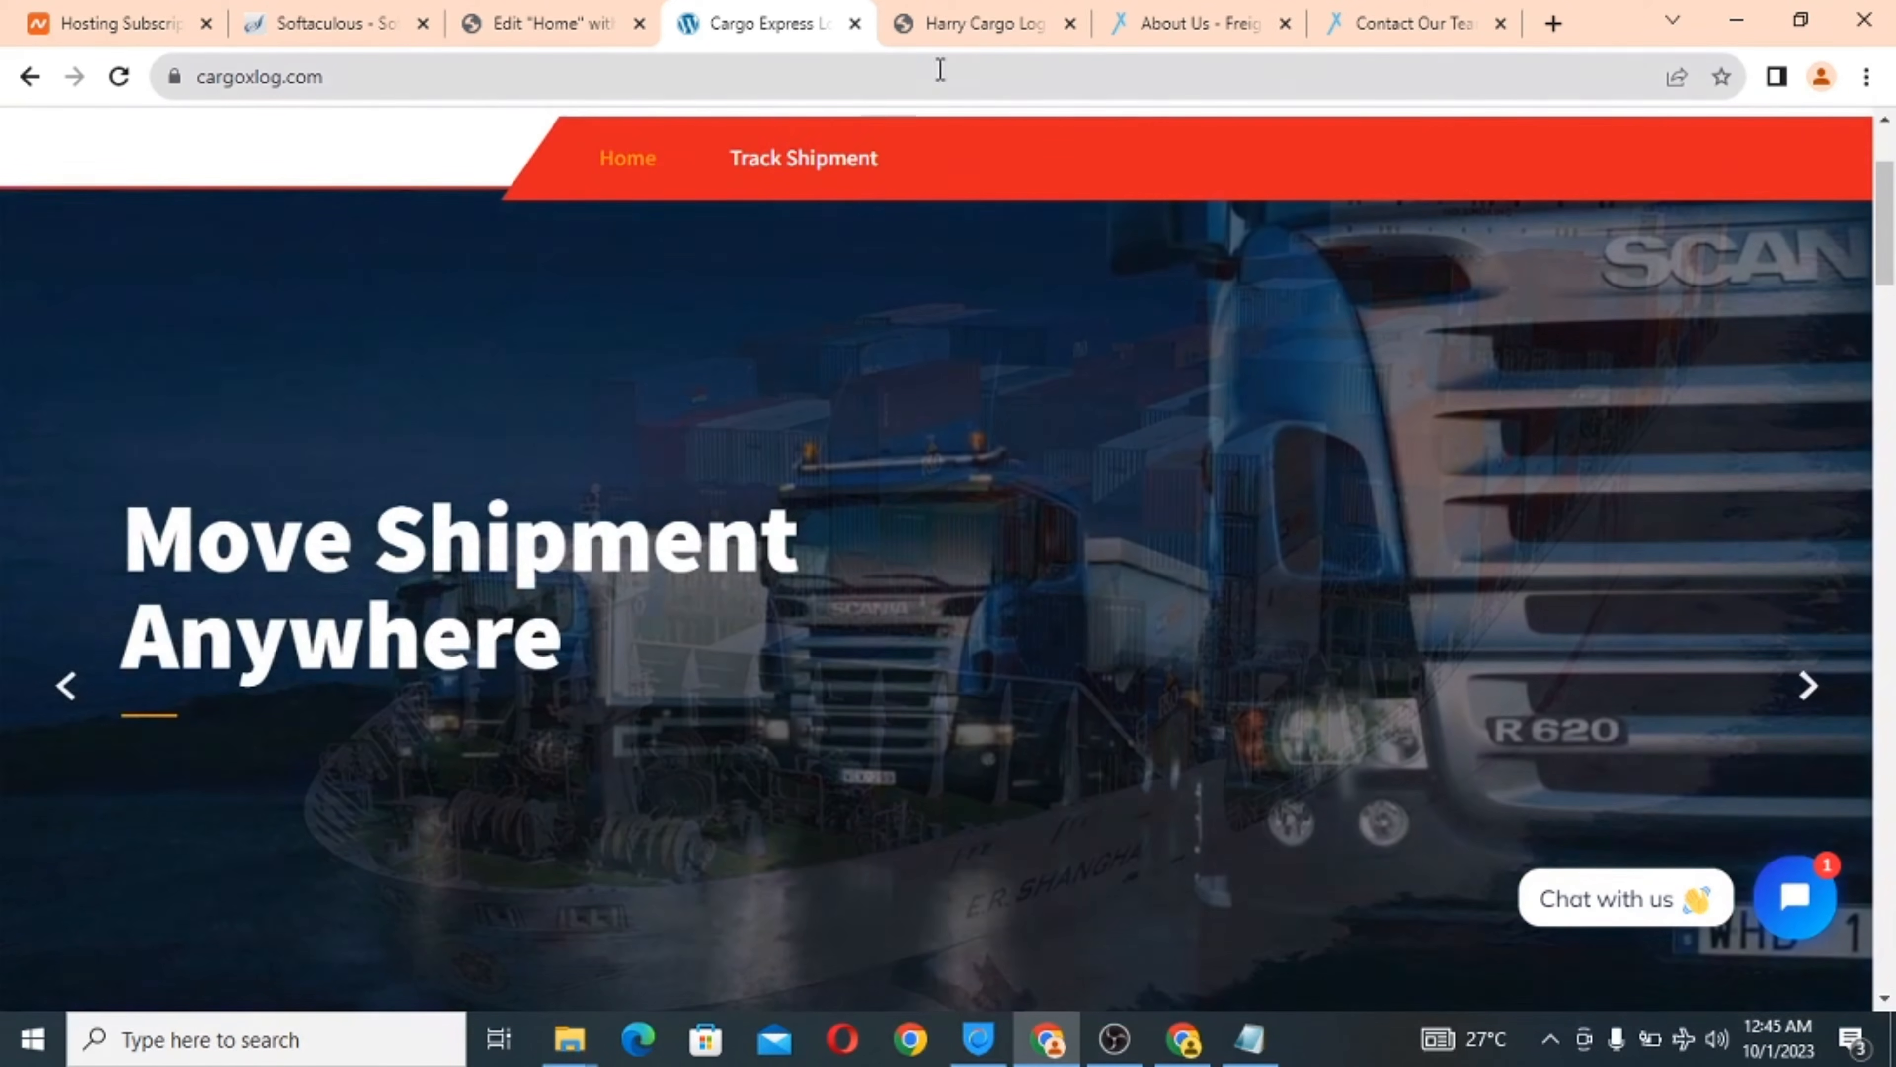
{"action": "left_click", "coordinate": [950, 16]}
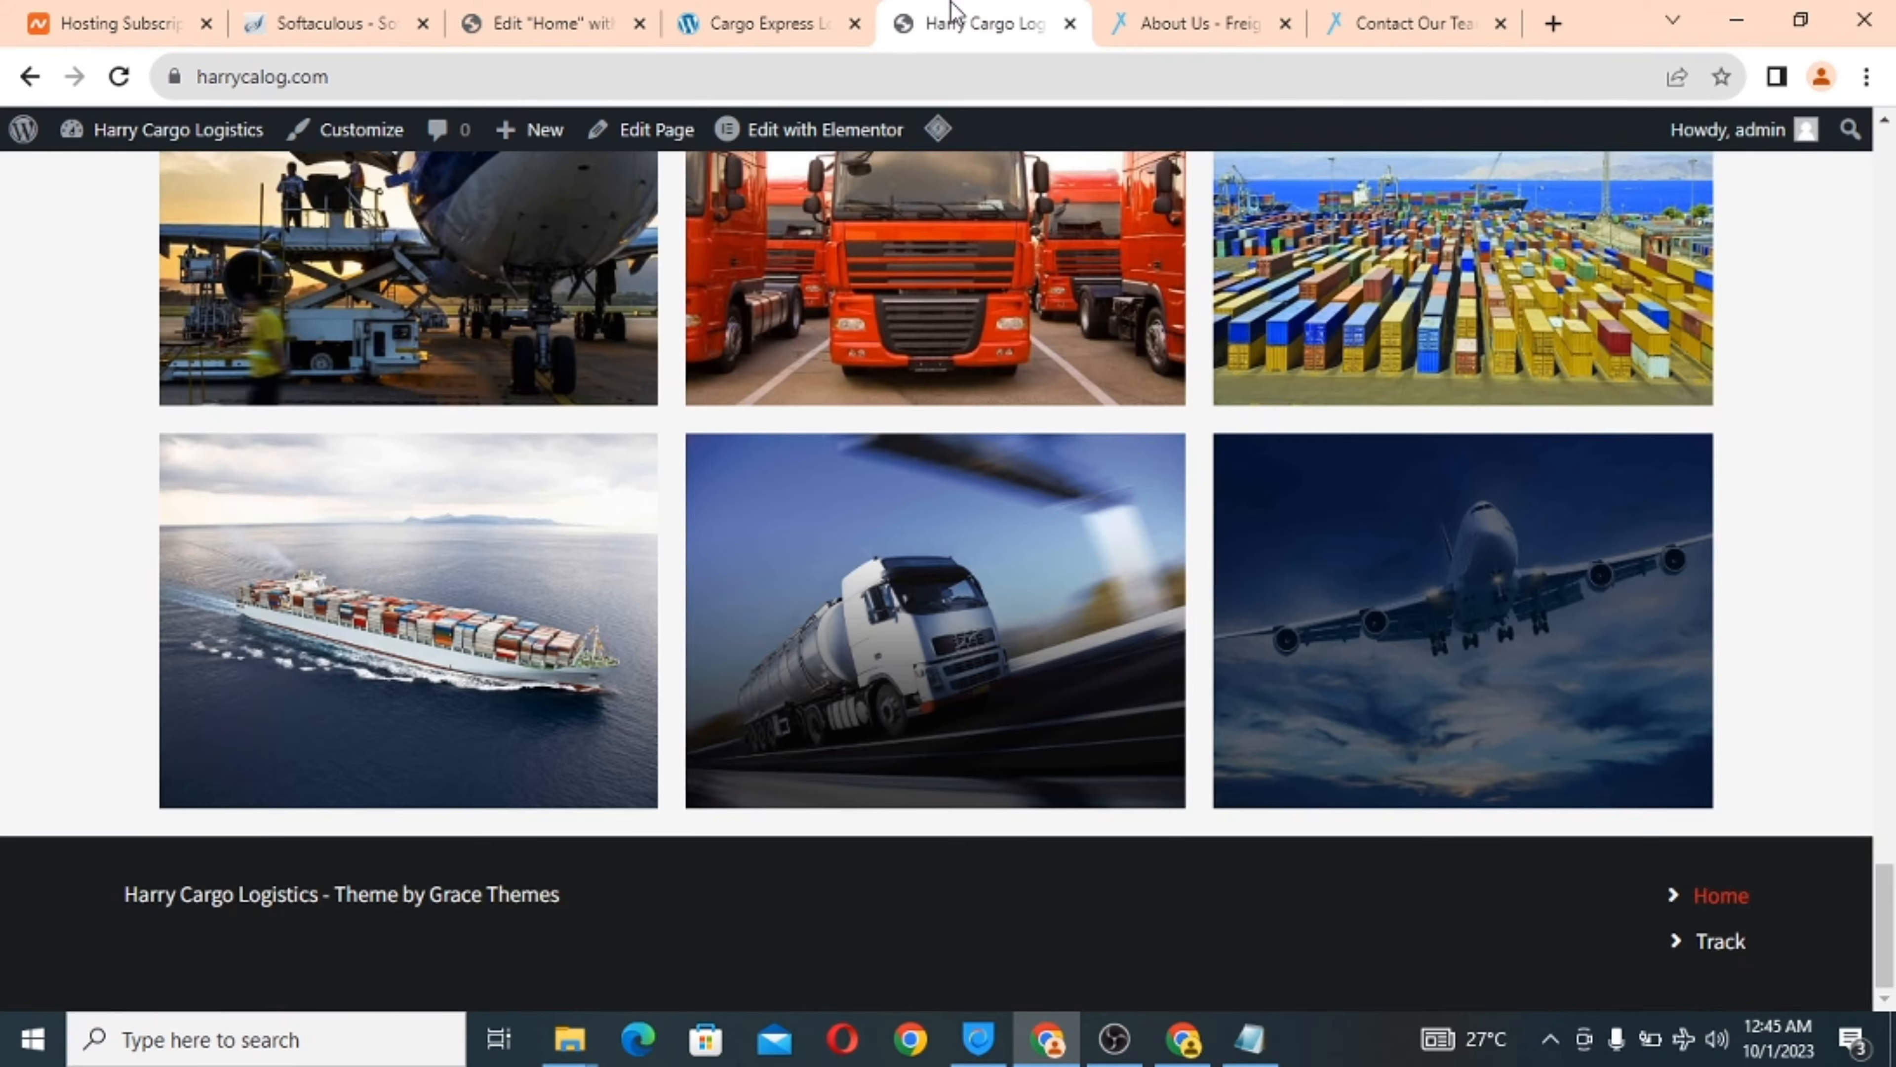
{"action": "scroll", "coordinate": [909, 576], "scroll_direction": "up", "scroll_amount": 15}
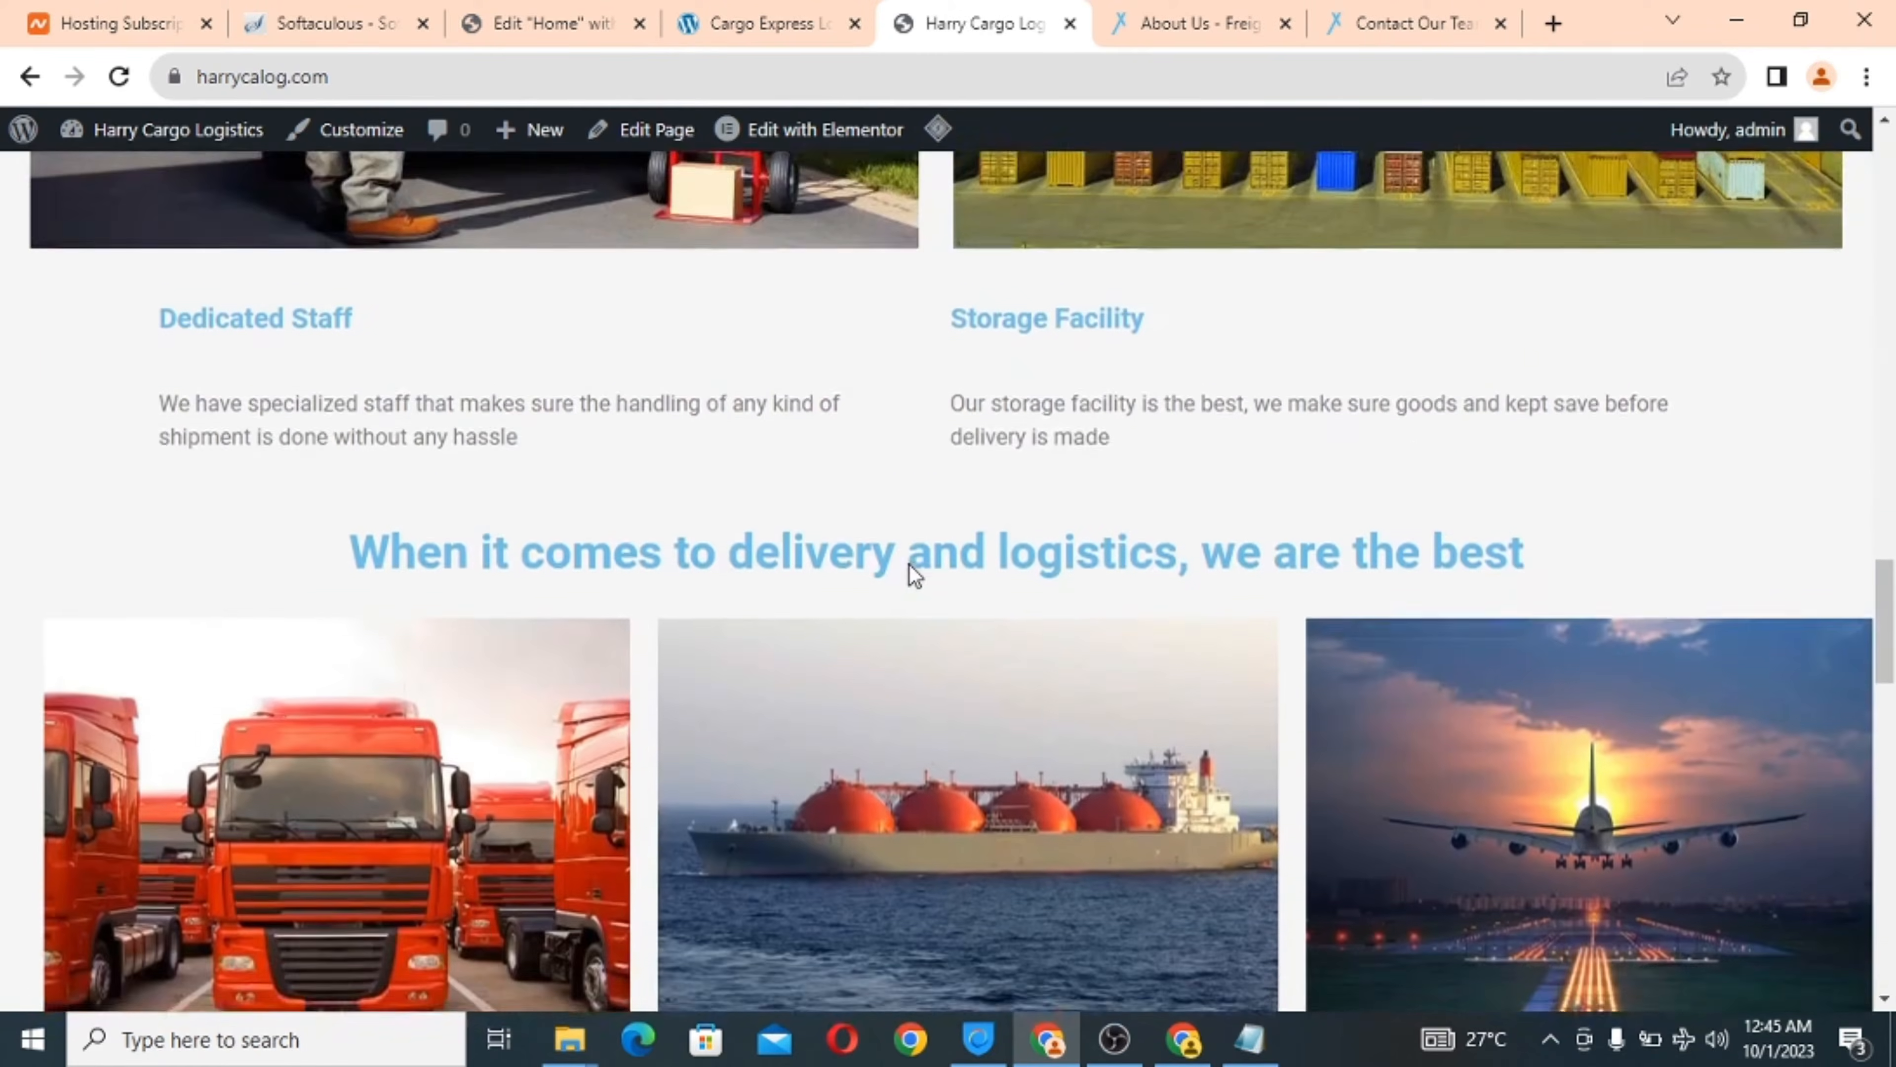
{"action": "scroll", "coordinate": [909, 565], "scroll_direction": "up", "scroll_amount": 10}
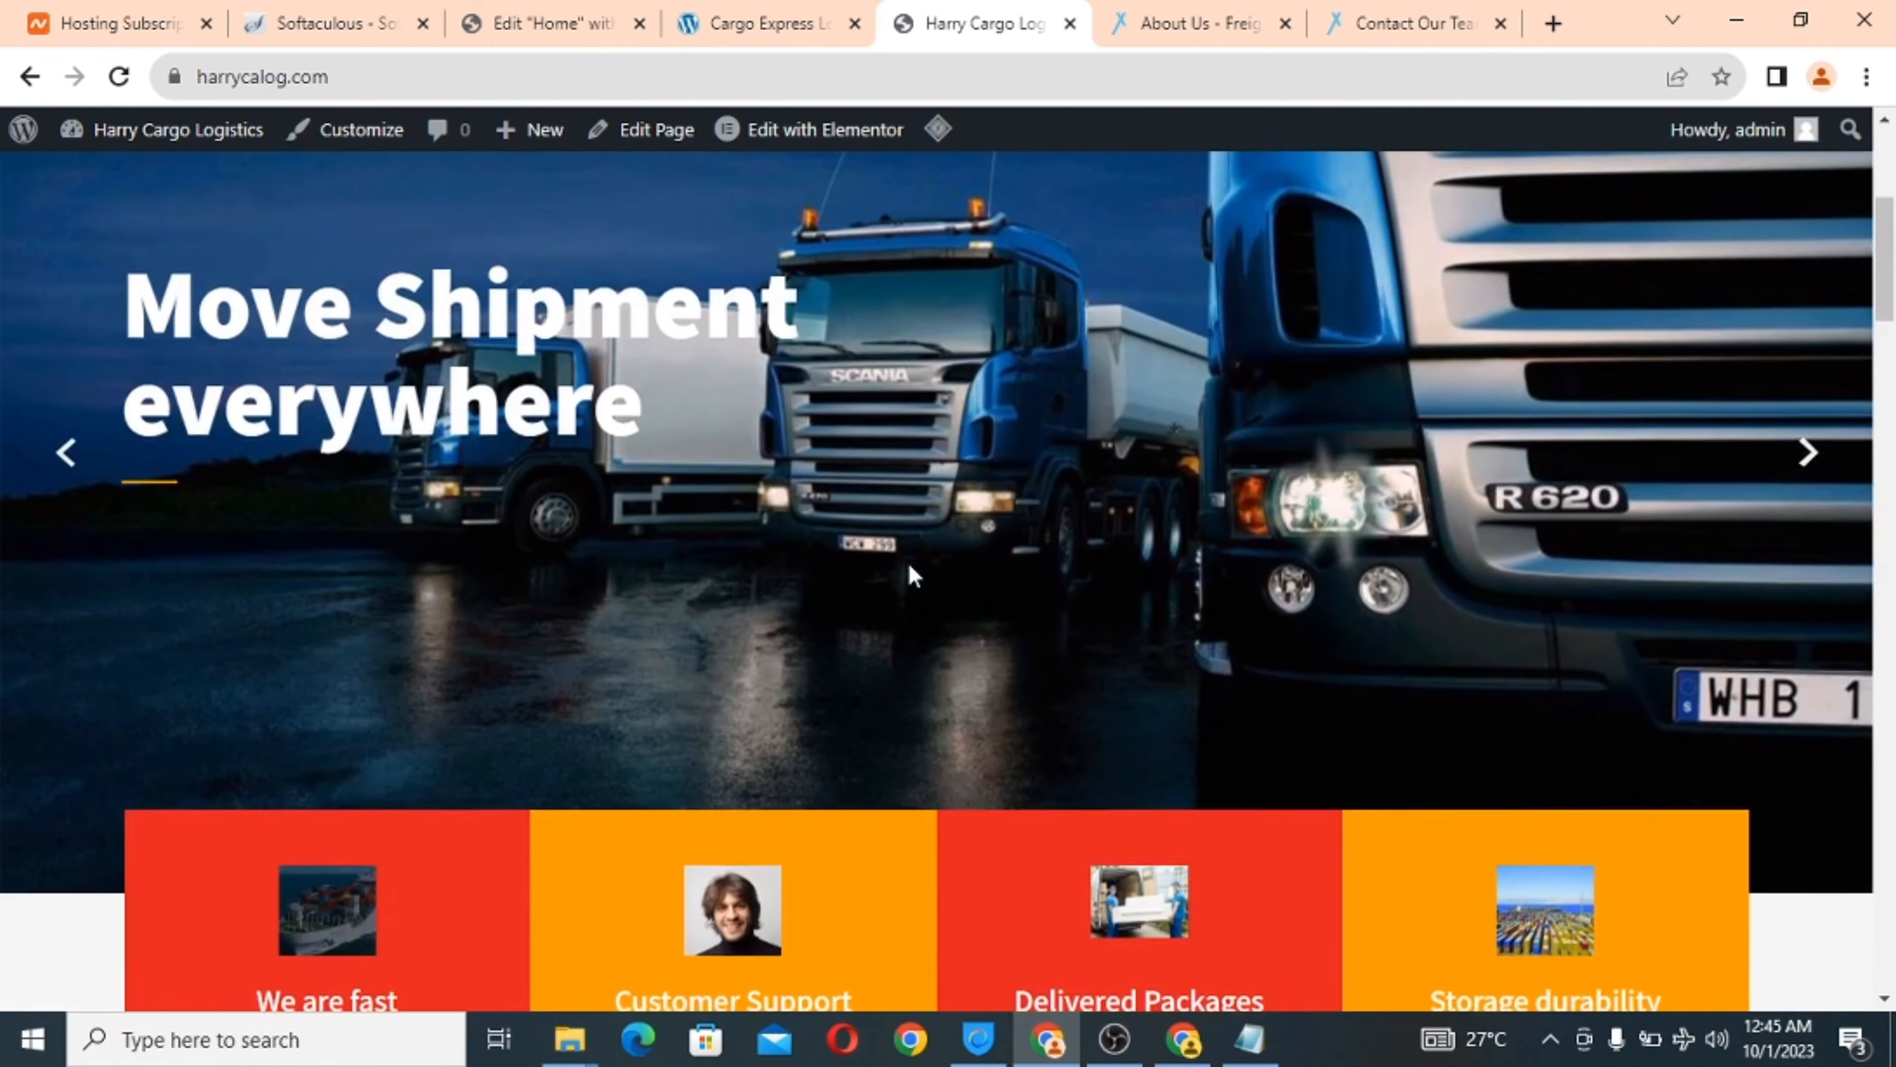
{"action": "left_click", "coordinate": [784, 21]}
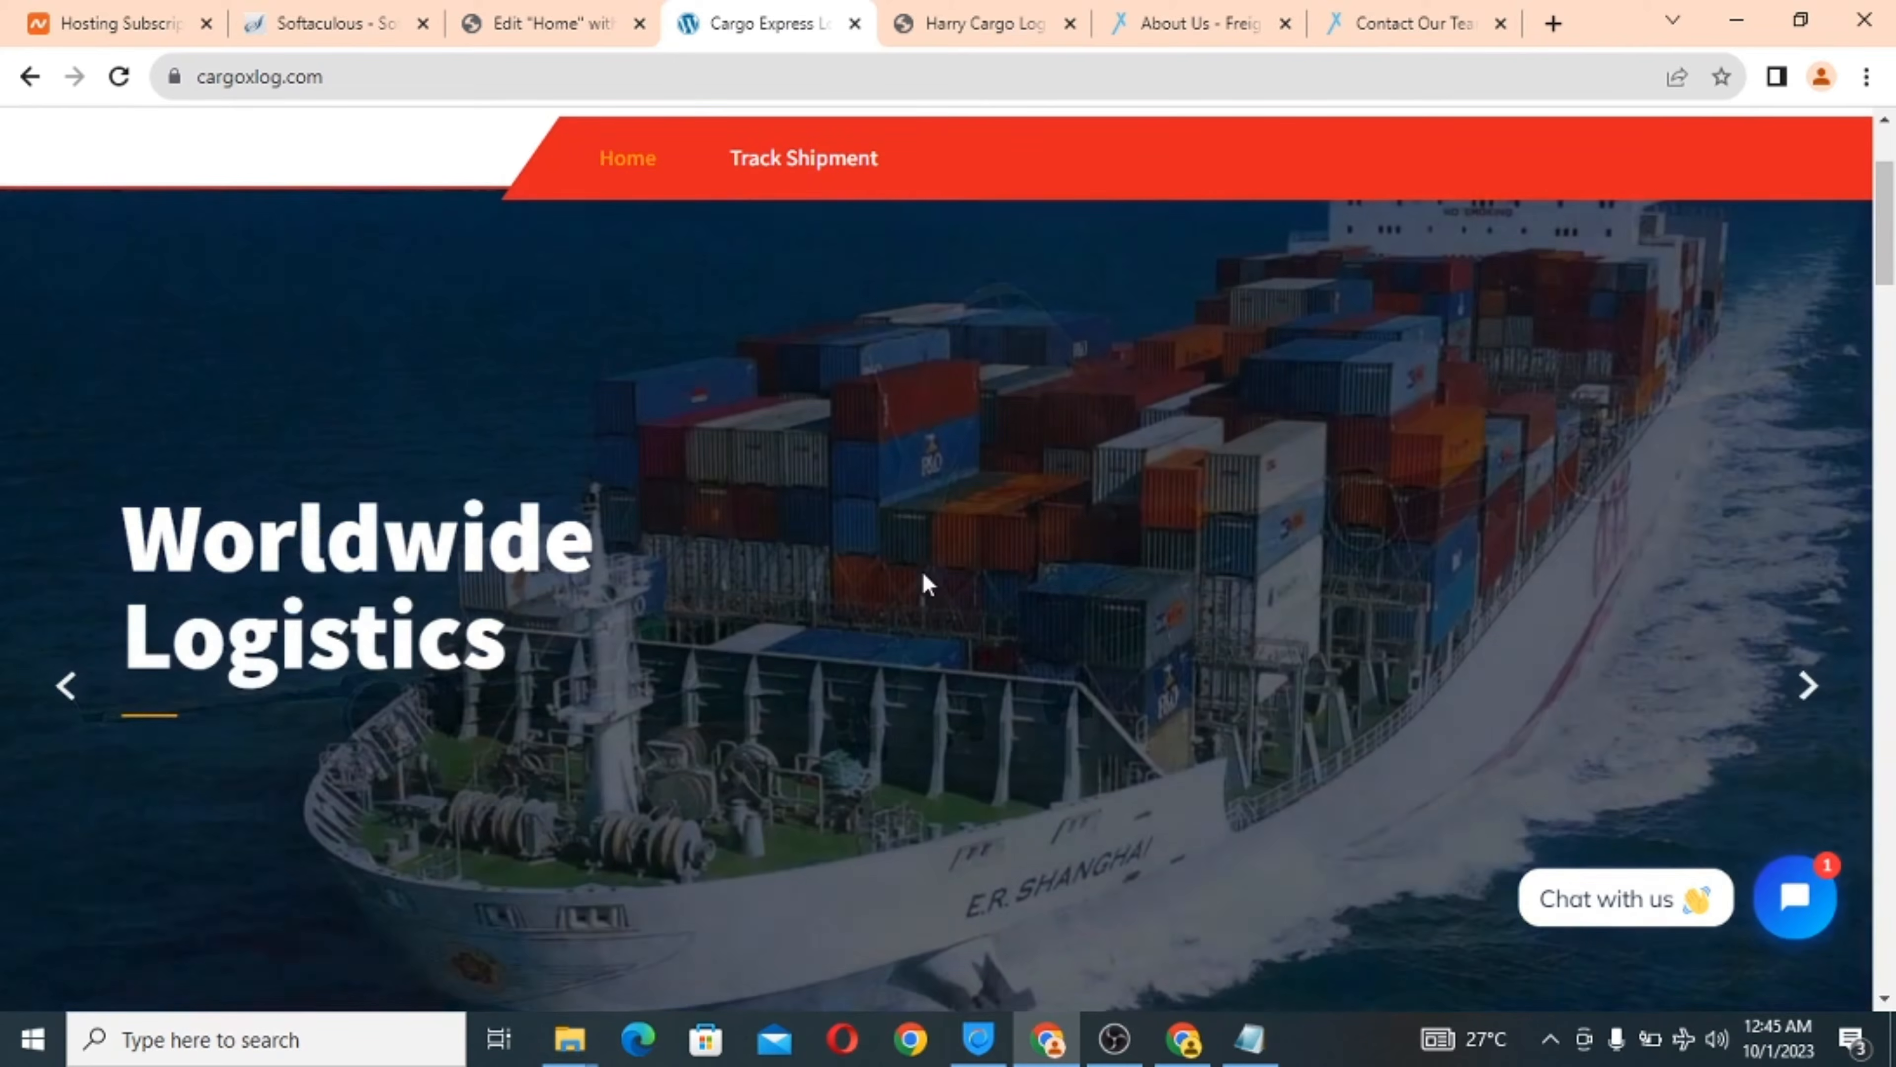
{"action": "scroll", "coordinate": [926, 583], "scroll_direction": "down", "scroll_amount": 20}
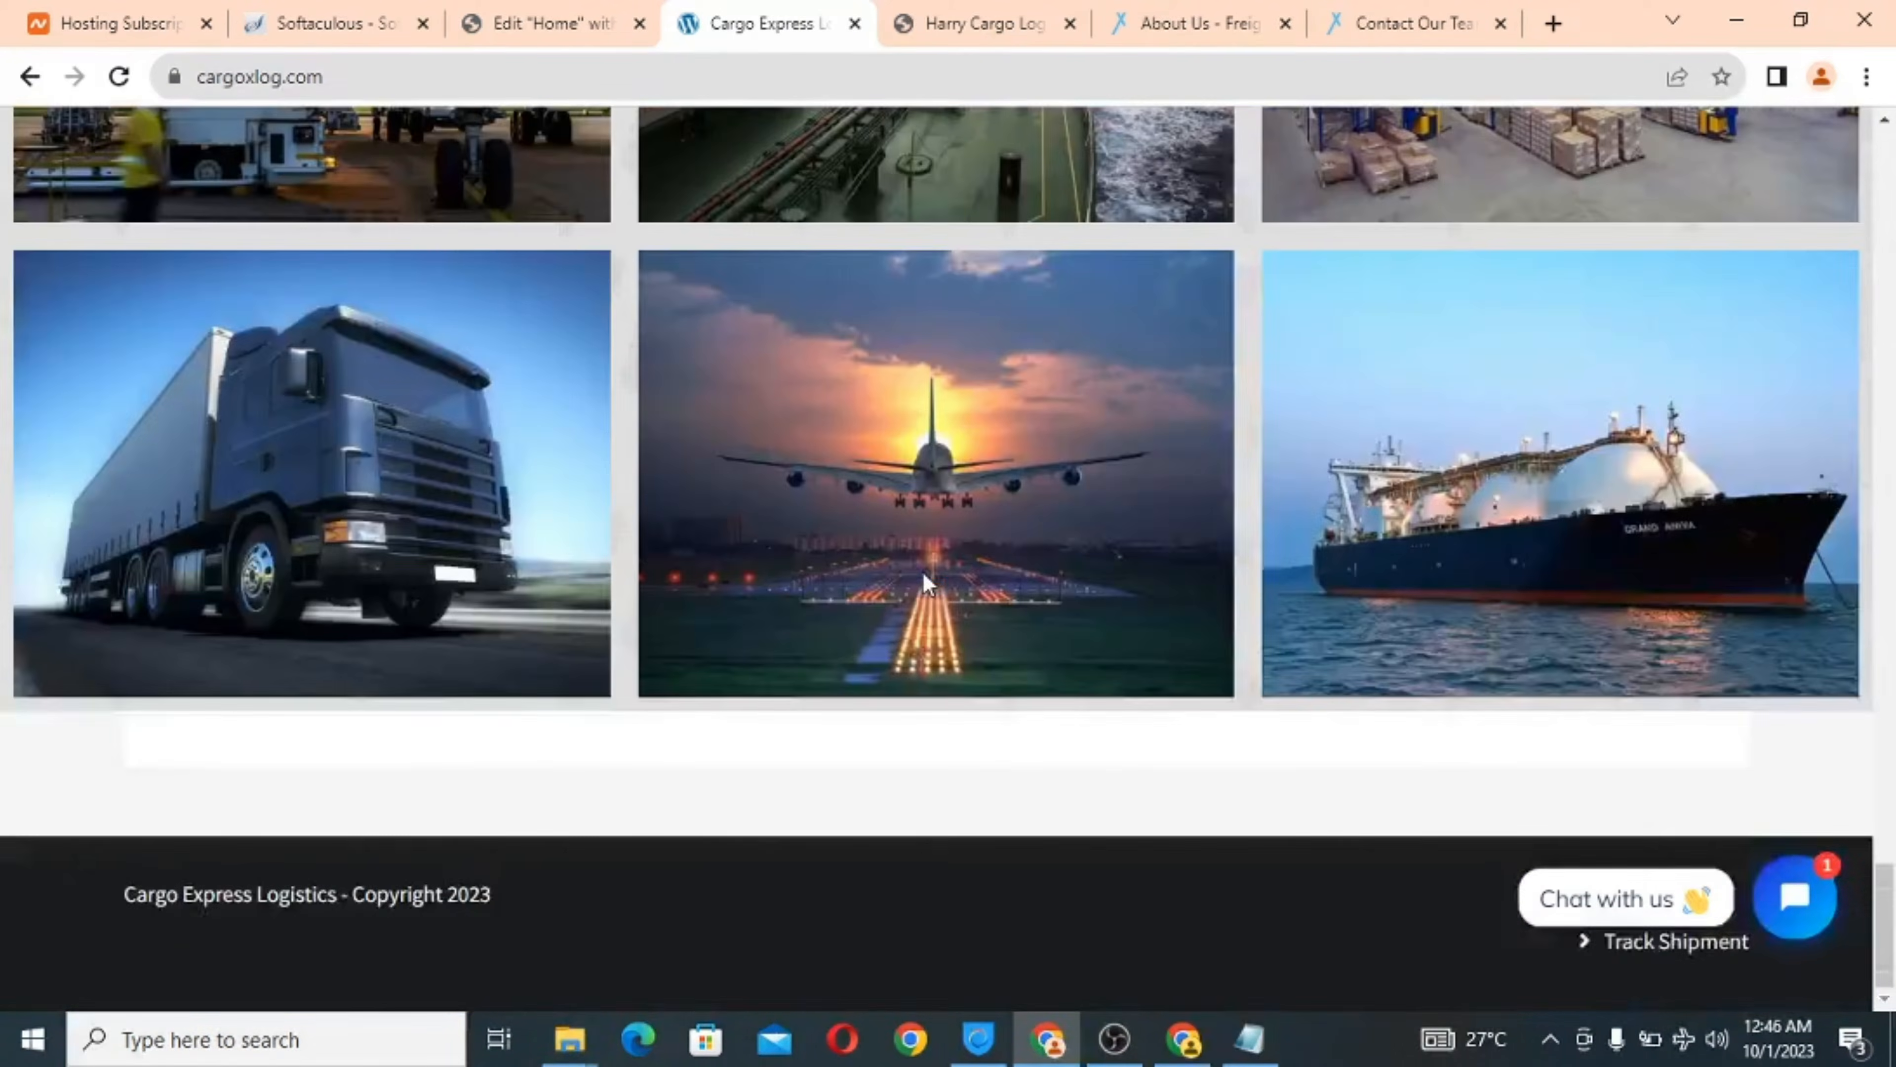
Add a one-column section below the gallery and drop a Heading widget into it.
{"action": "left_click", "coordinate": [530, 22]}
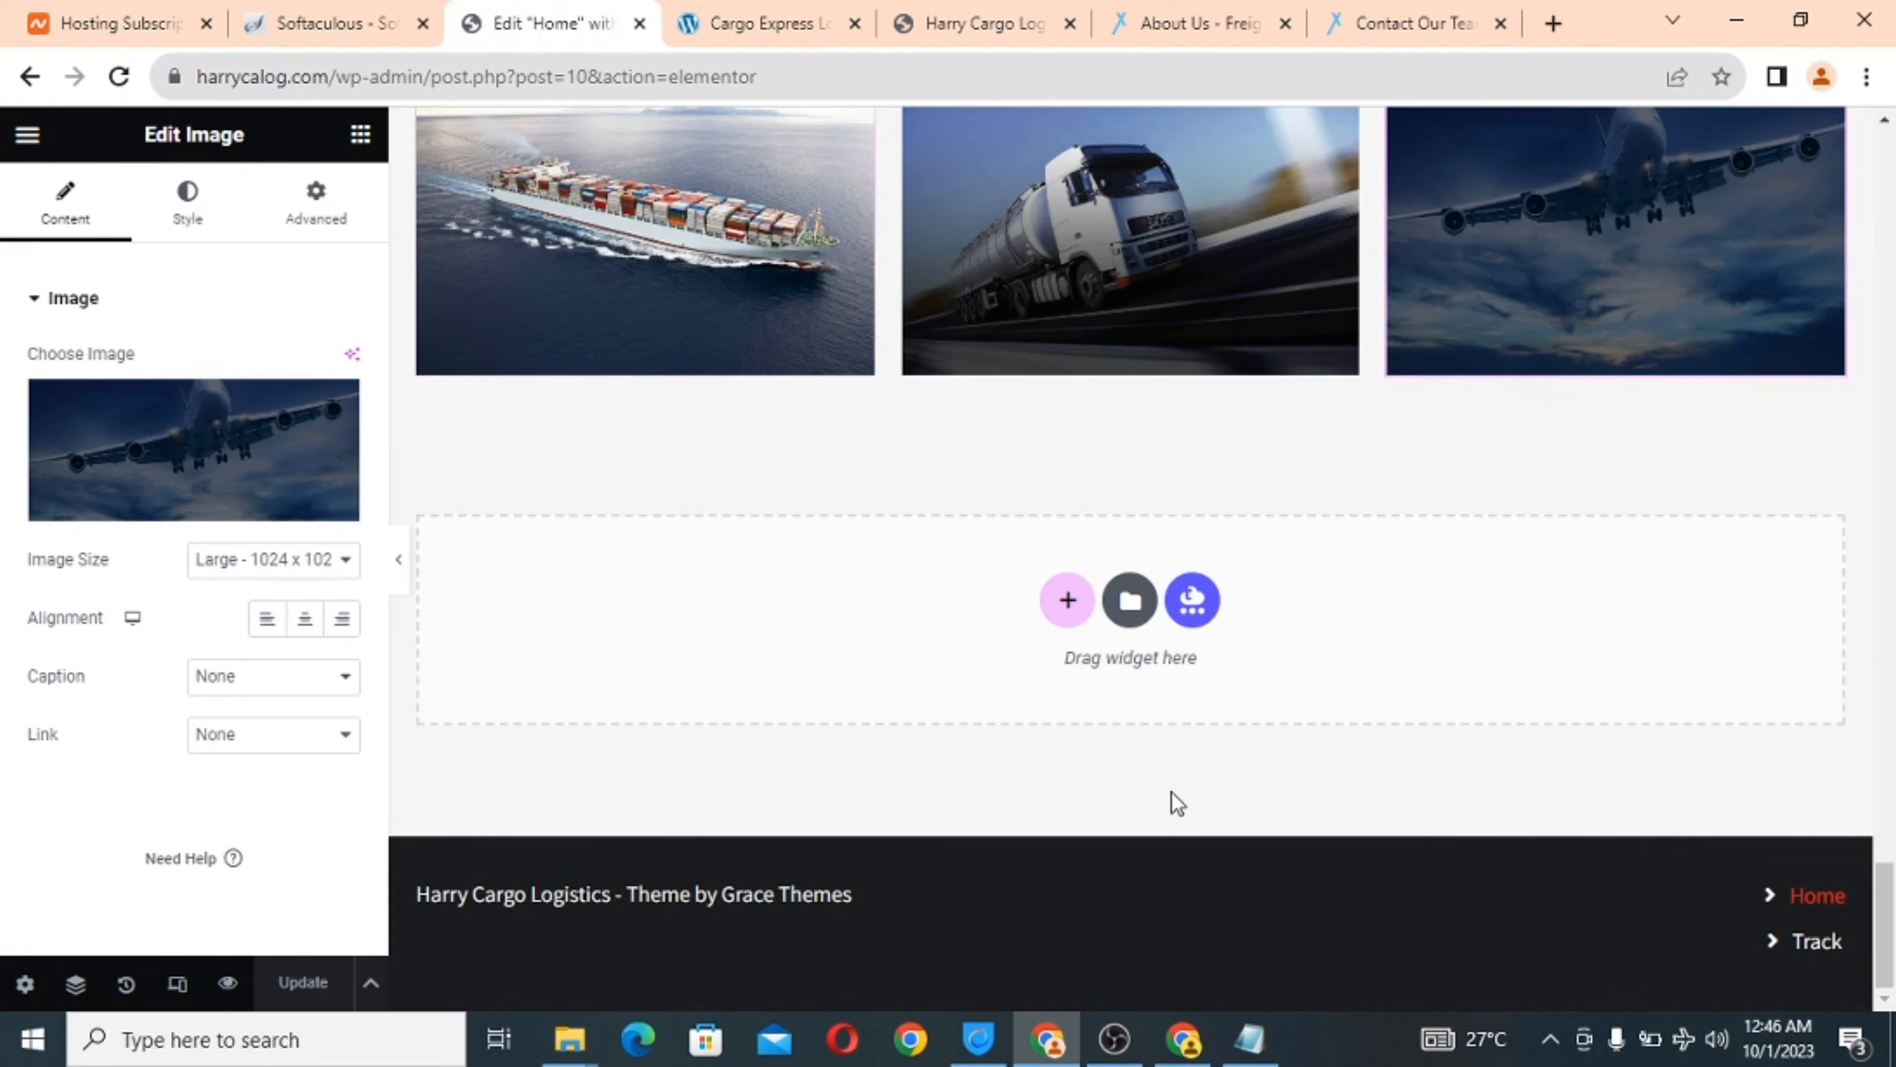
{"action": "left_click", "coordinate": [1068, 605]}
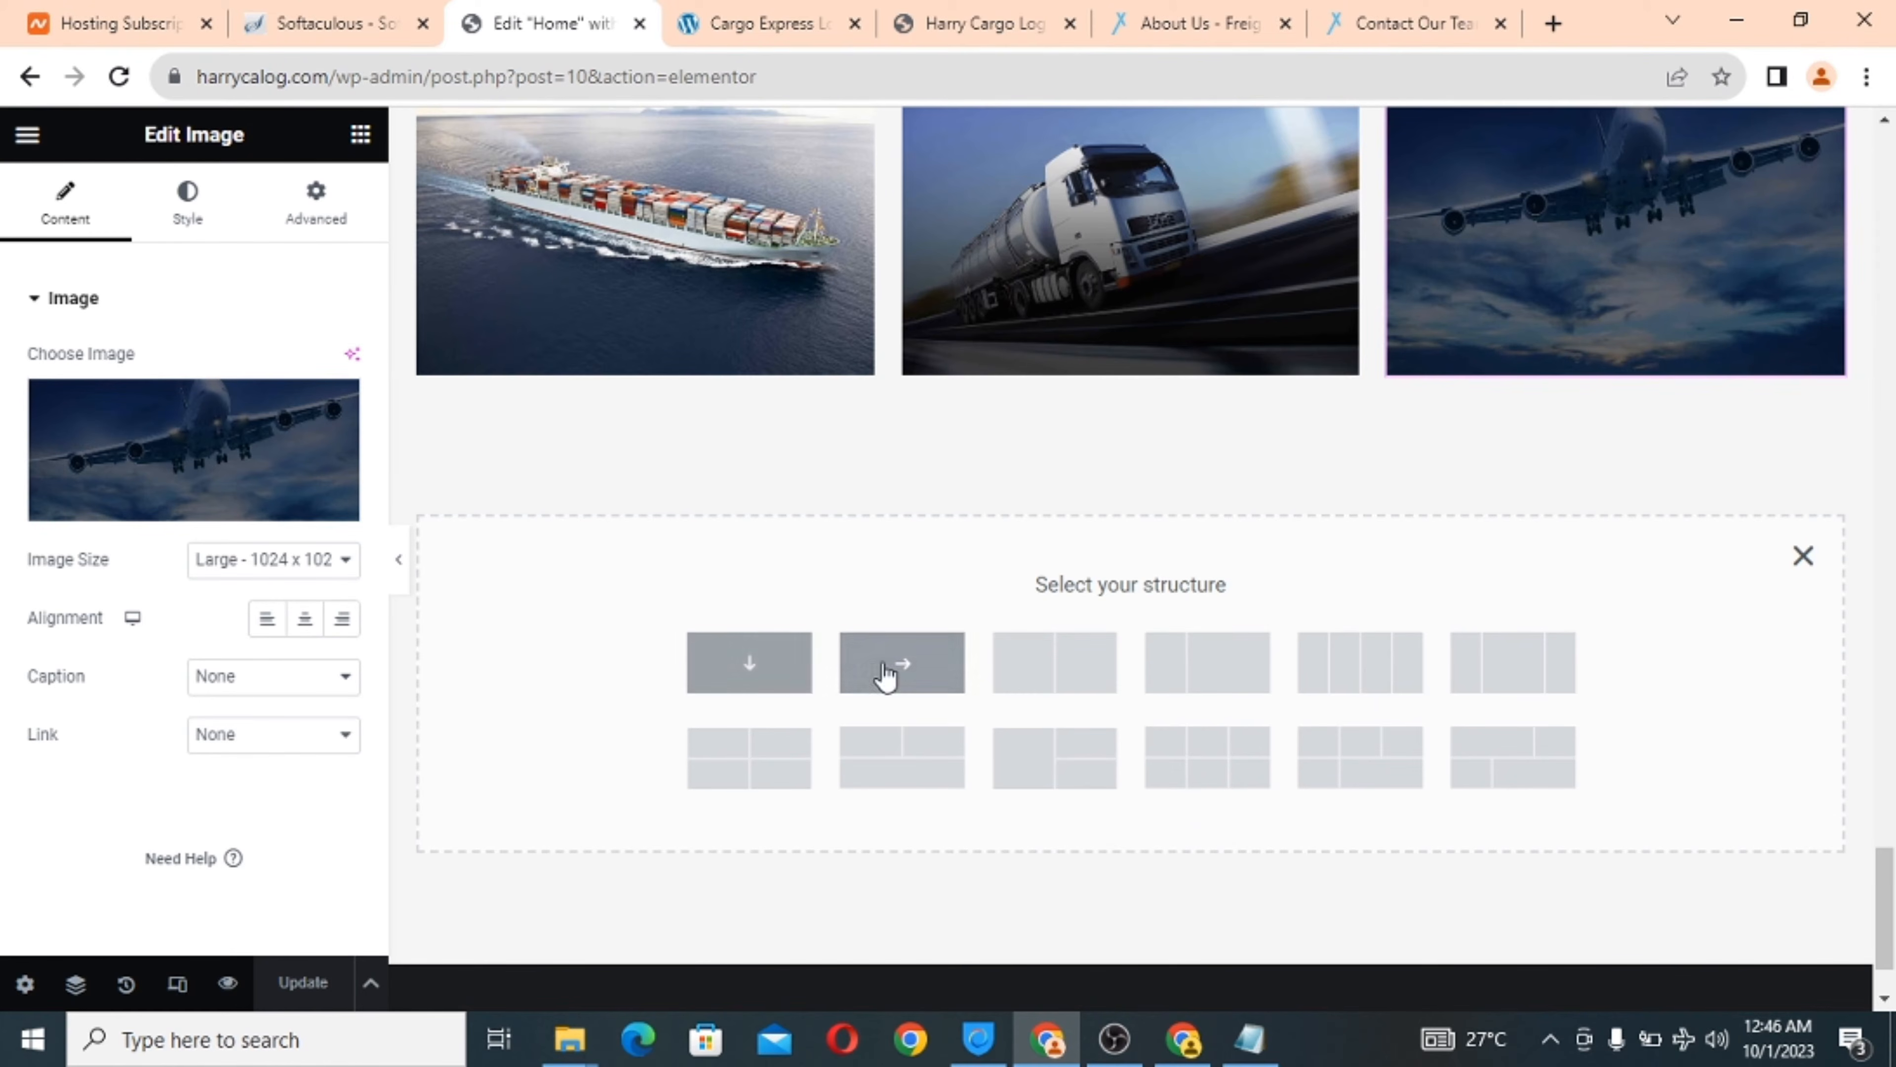
{"action": "left_click", "coordinate": [776, 672]}
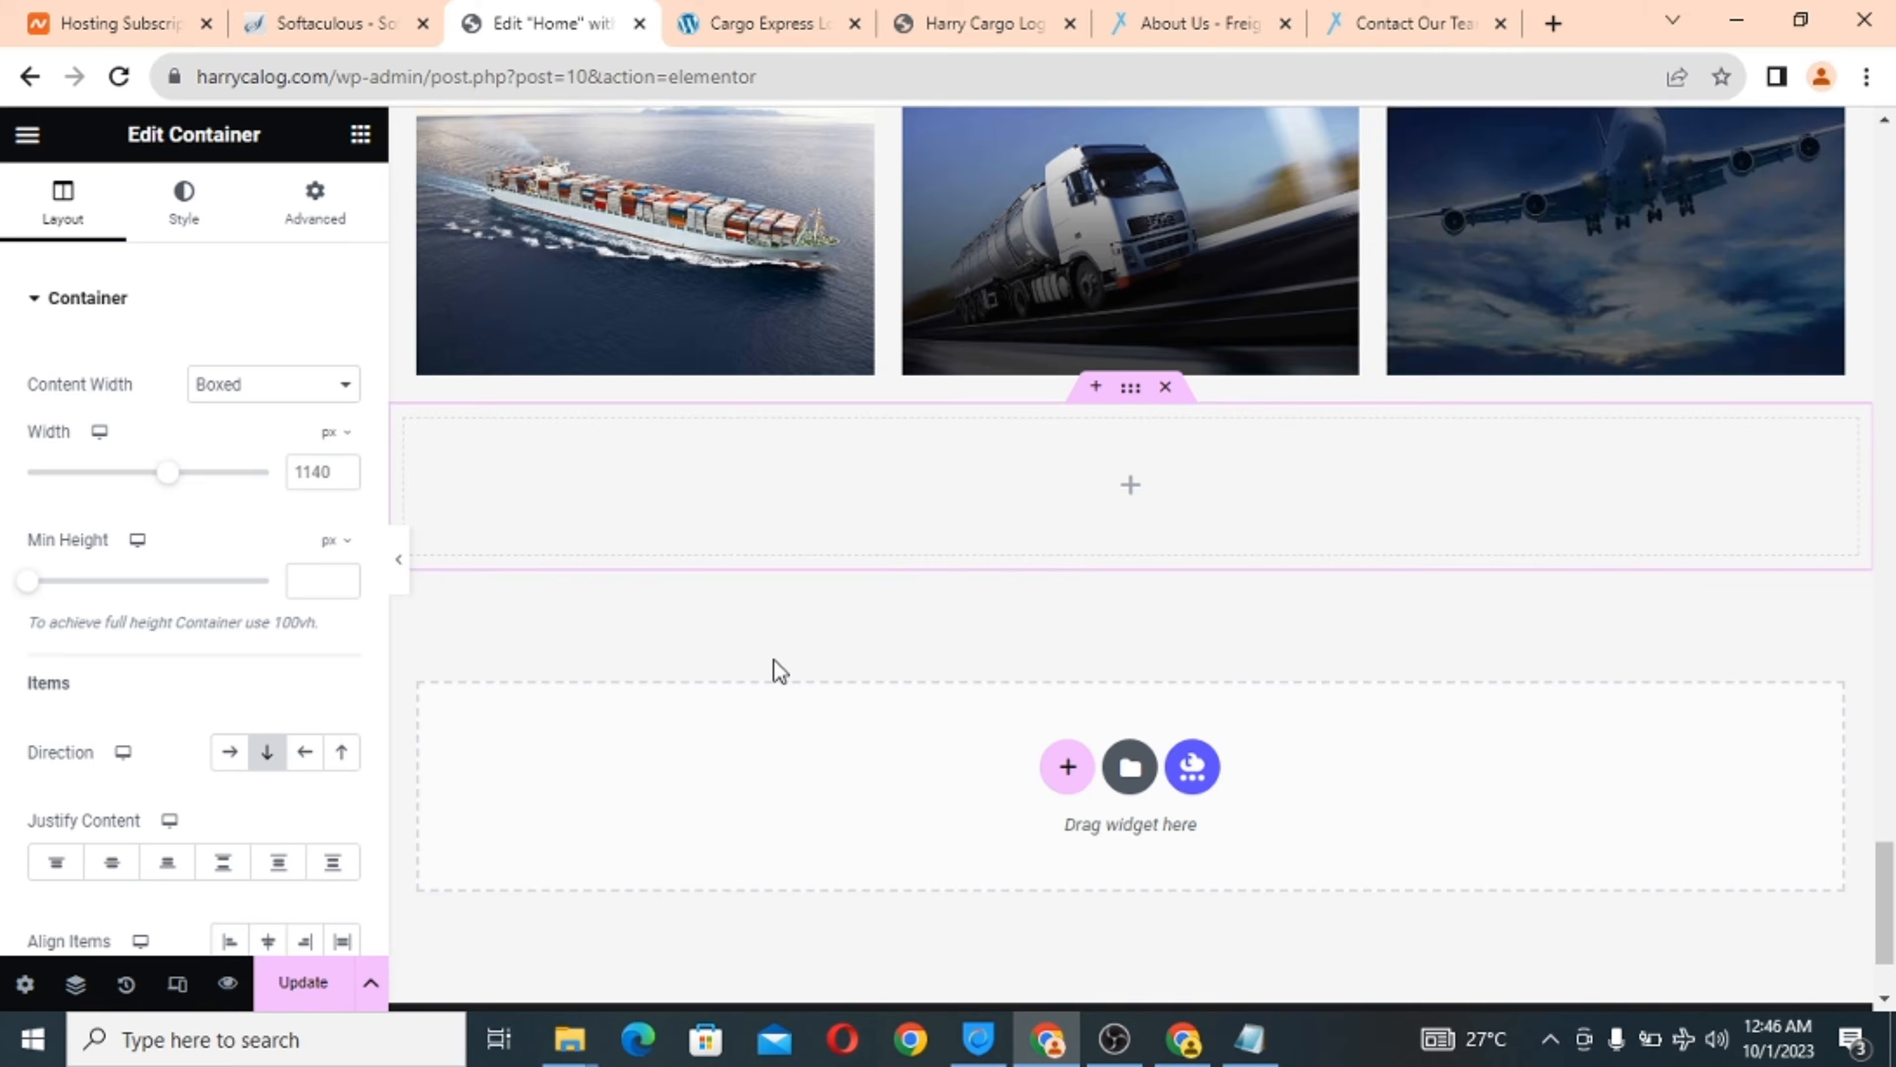
{"action": "left_click", "coordinate": [1131, 489]}
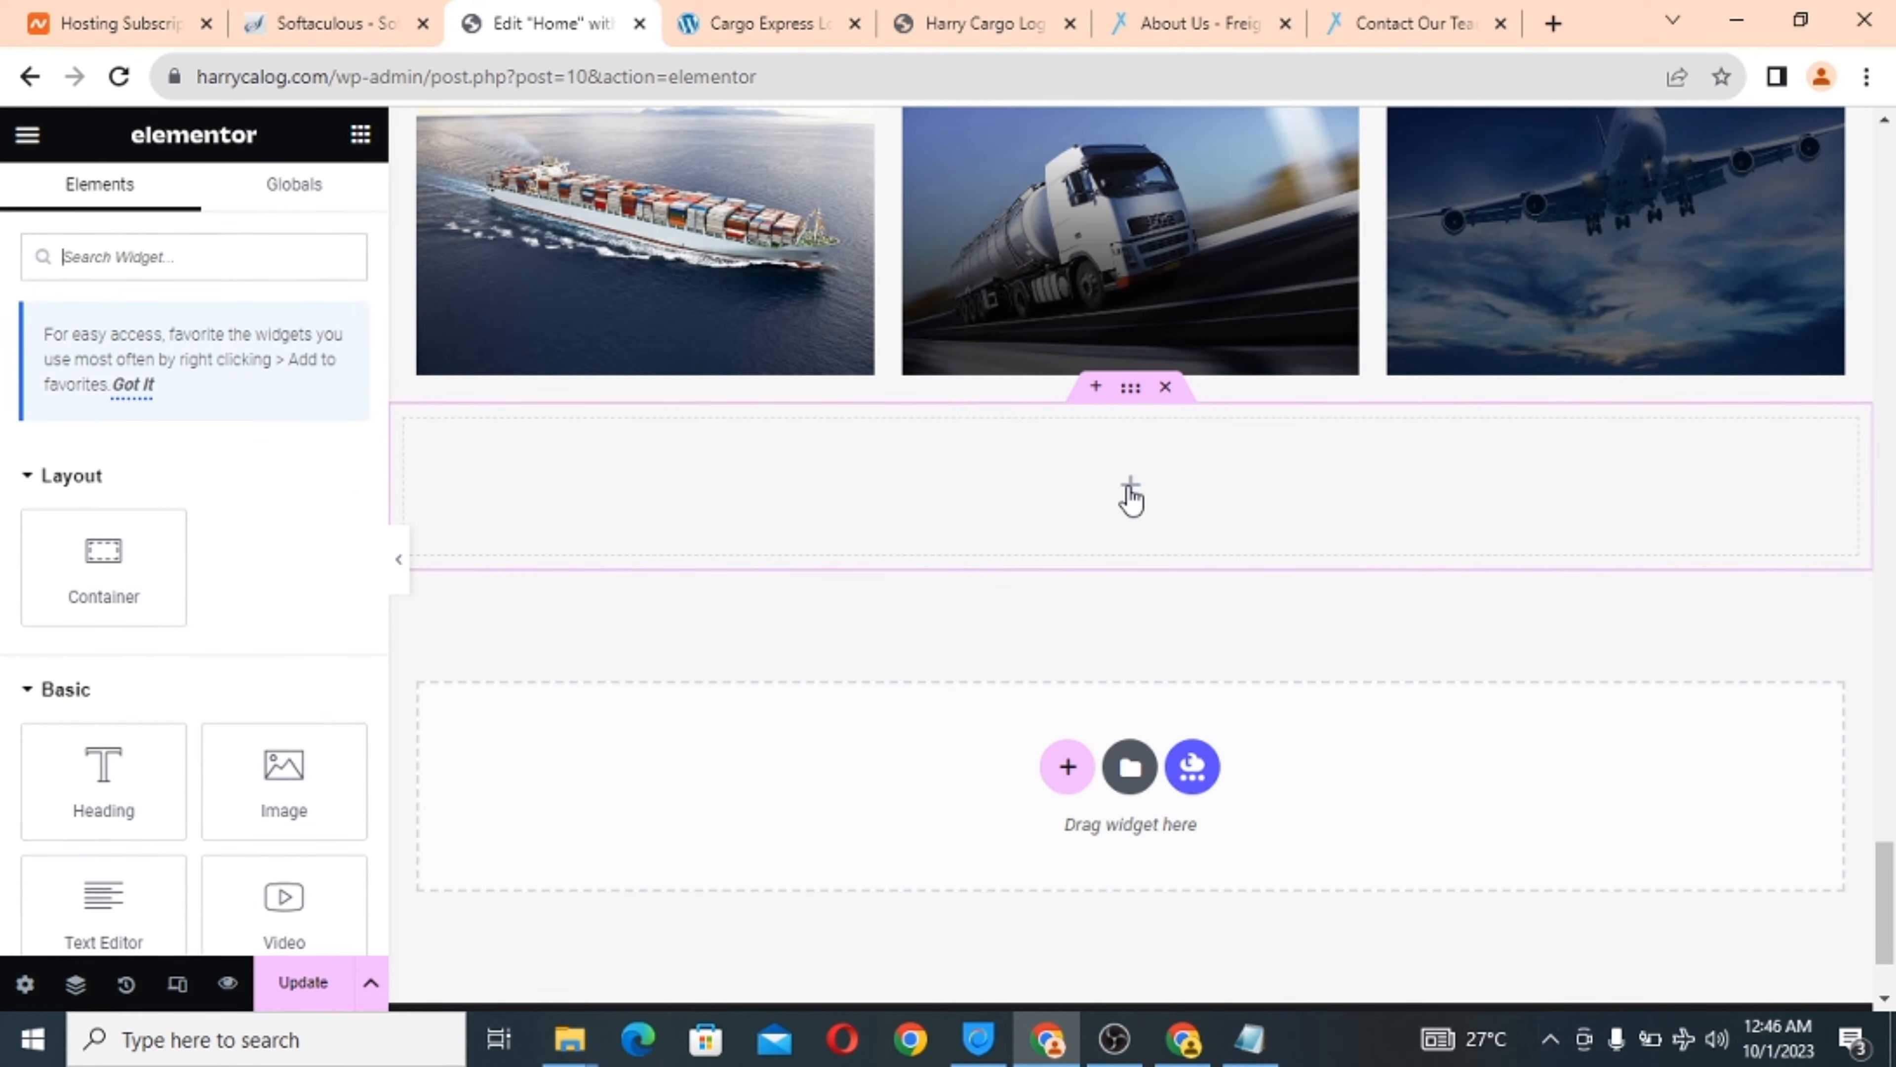
{"action": "left_click_drag", "start_coordinate": [104, 777], "coordinate": [1000, 478]}
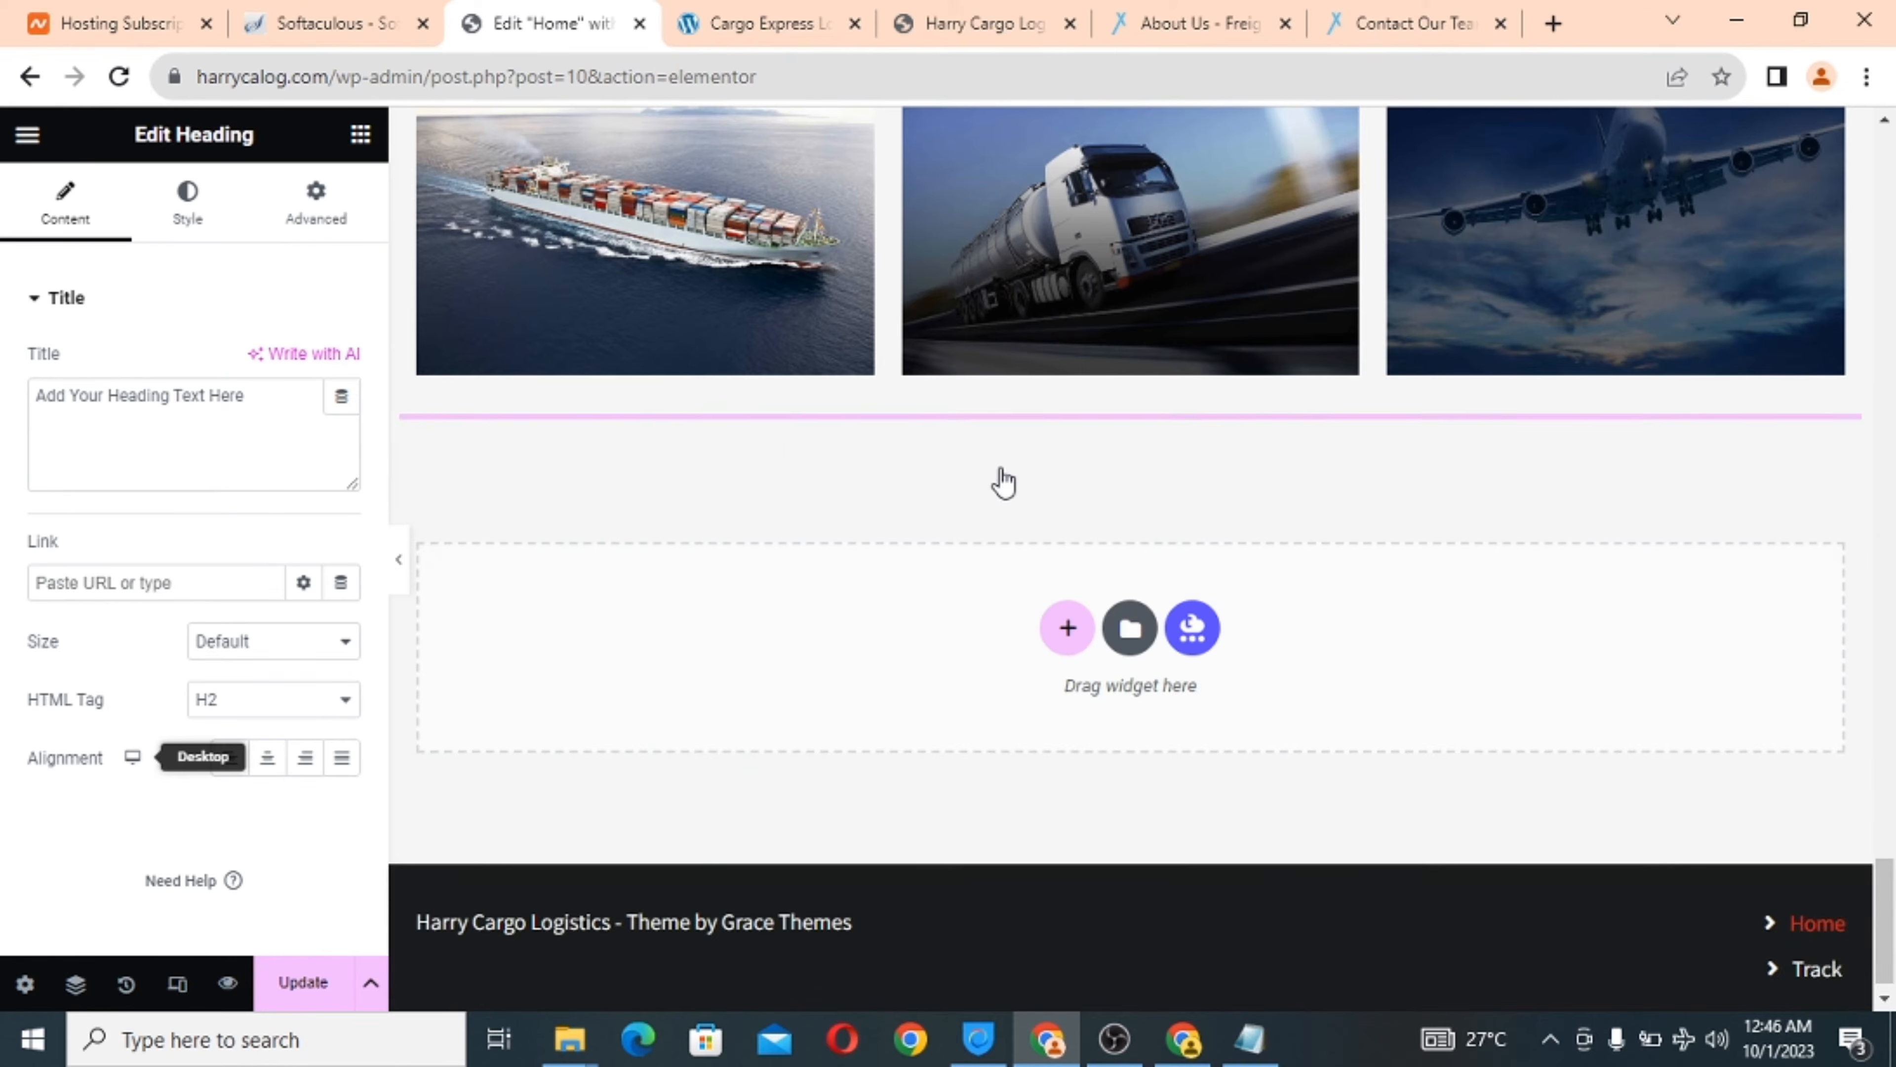
Change the heading text to 'Partners', centre it, and start a new section beneath.
{"action": "triple_click", "coordinate": [83, 393]}
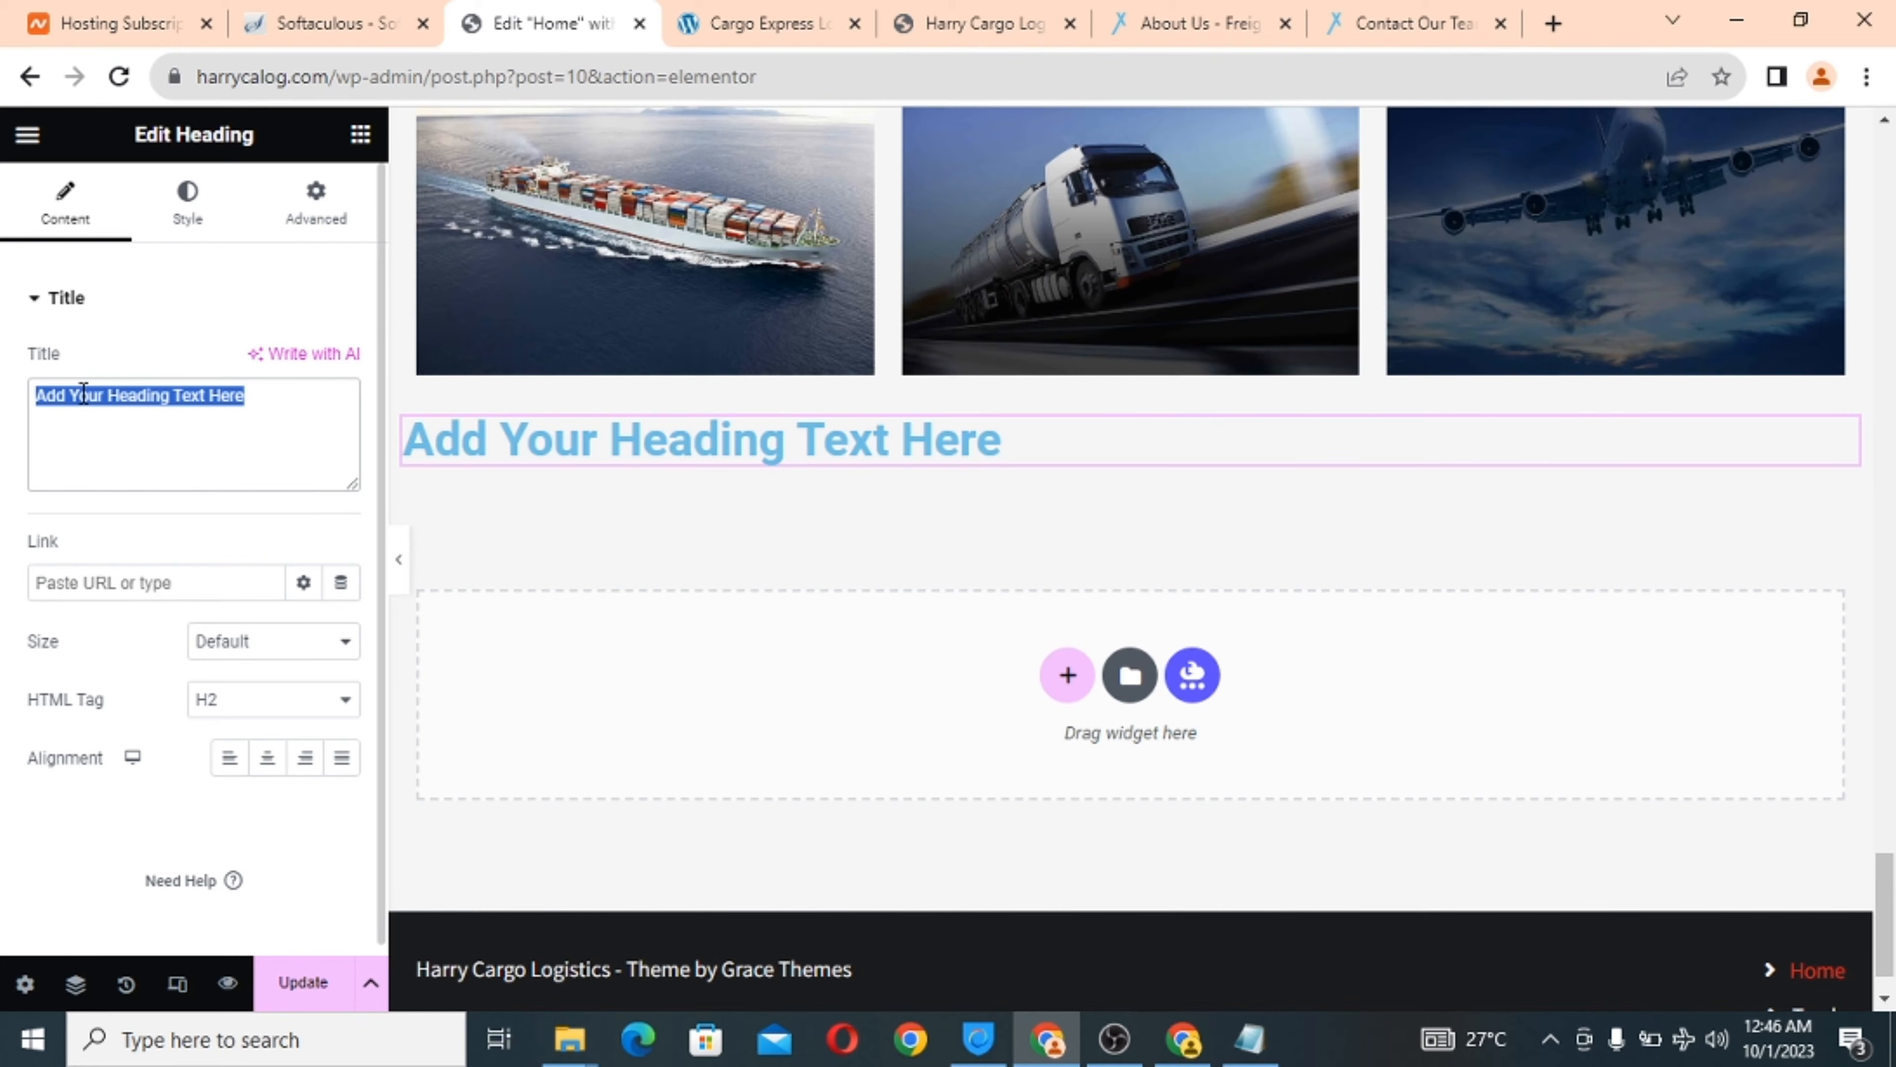
{"action": "type", "text": "Partners"}
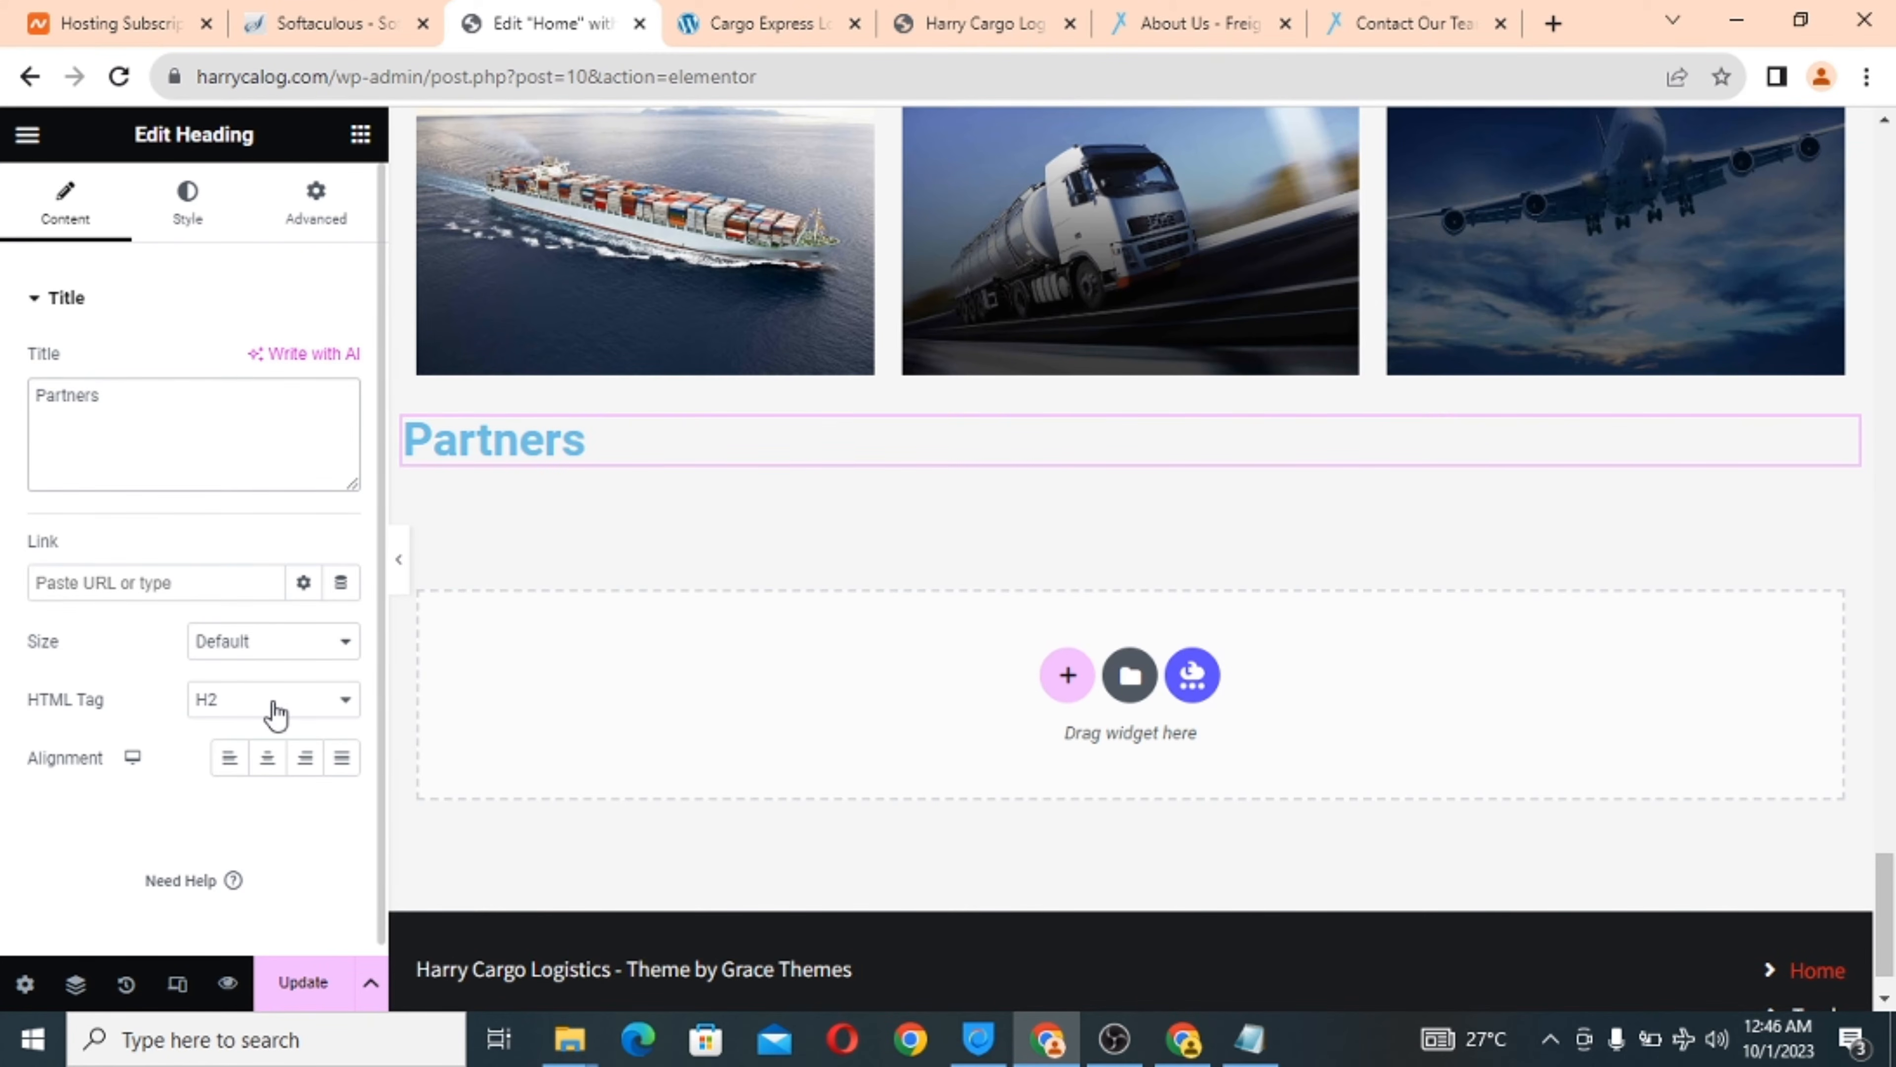
{"action": "left_click", "coordinate": [263, 775]}
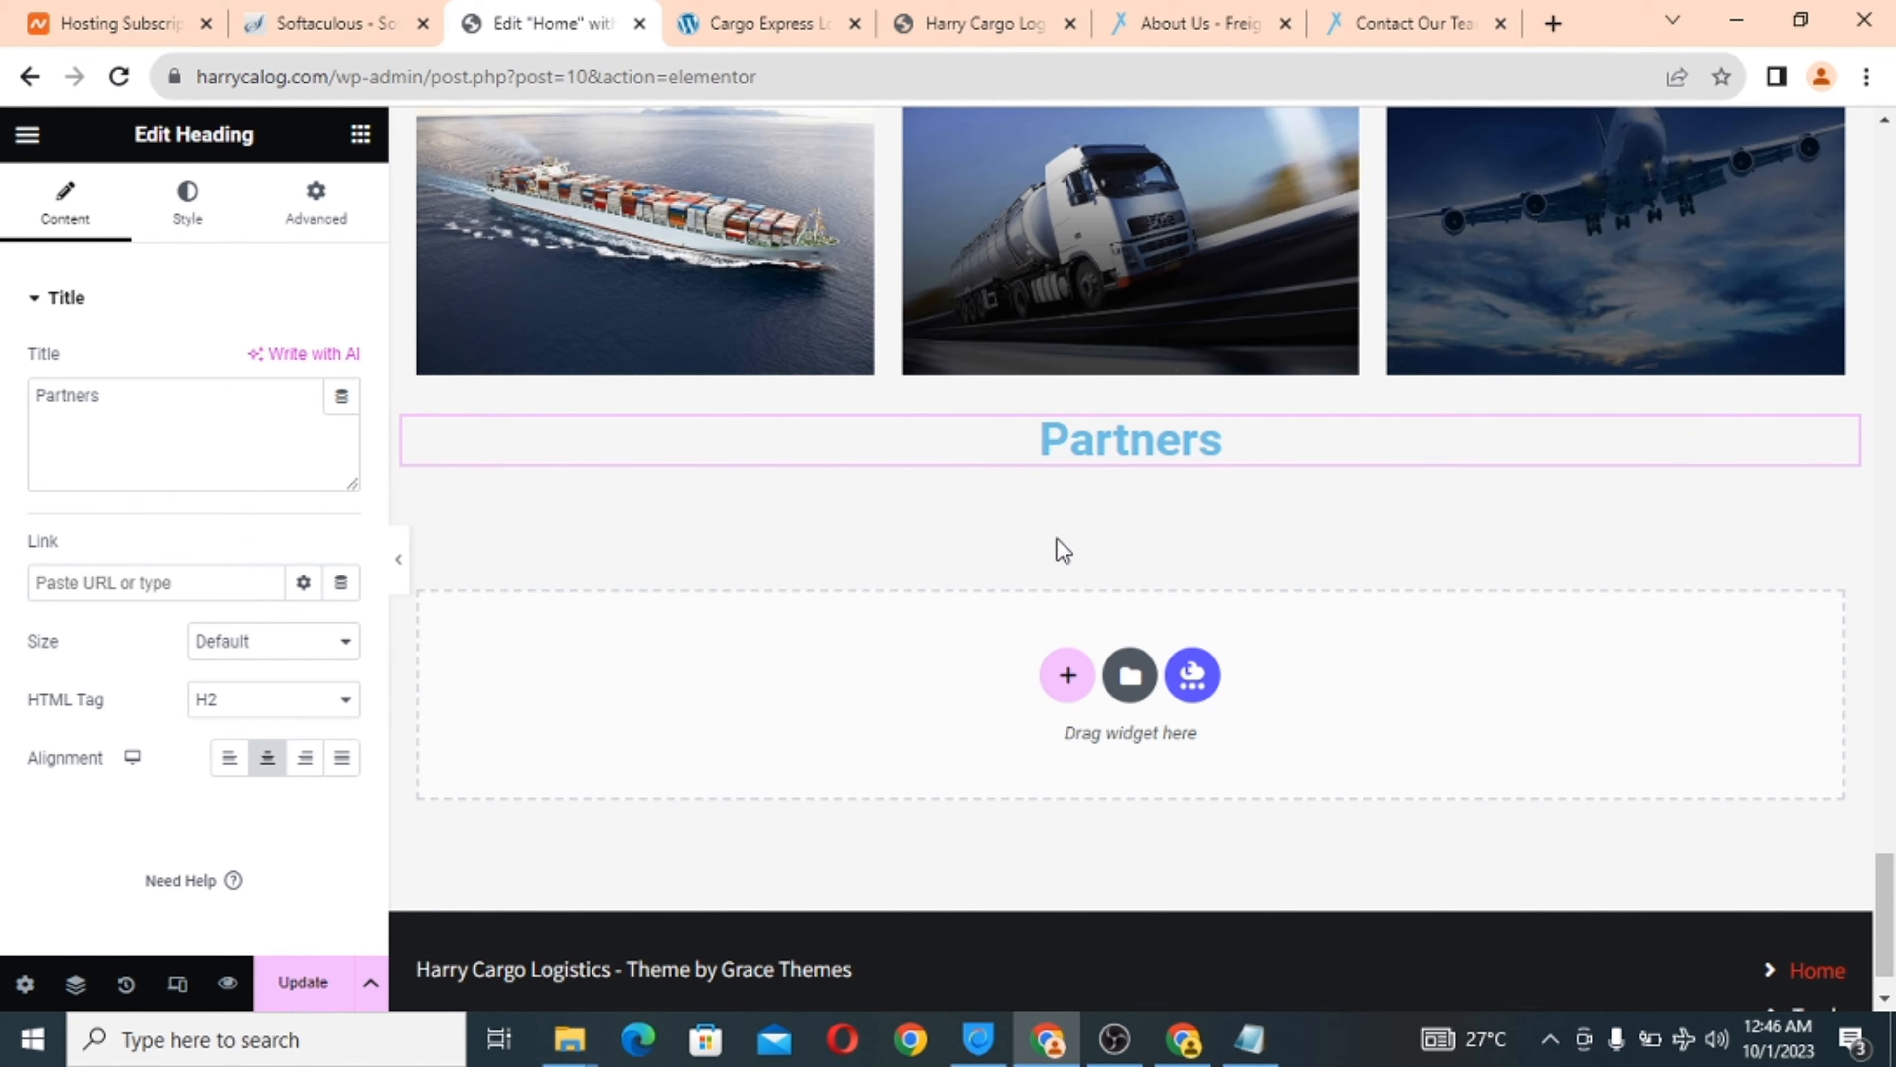
{"action": "left_click", "coordinate": [1068, 678]}
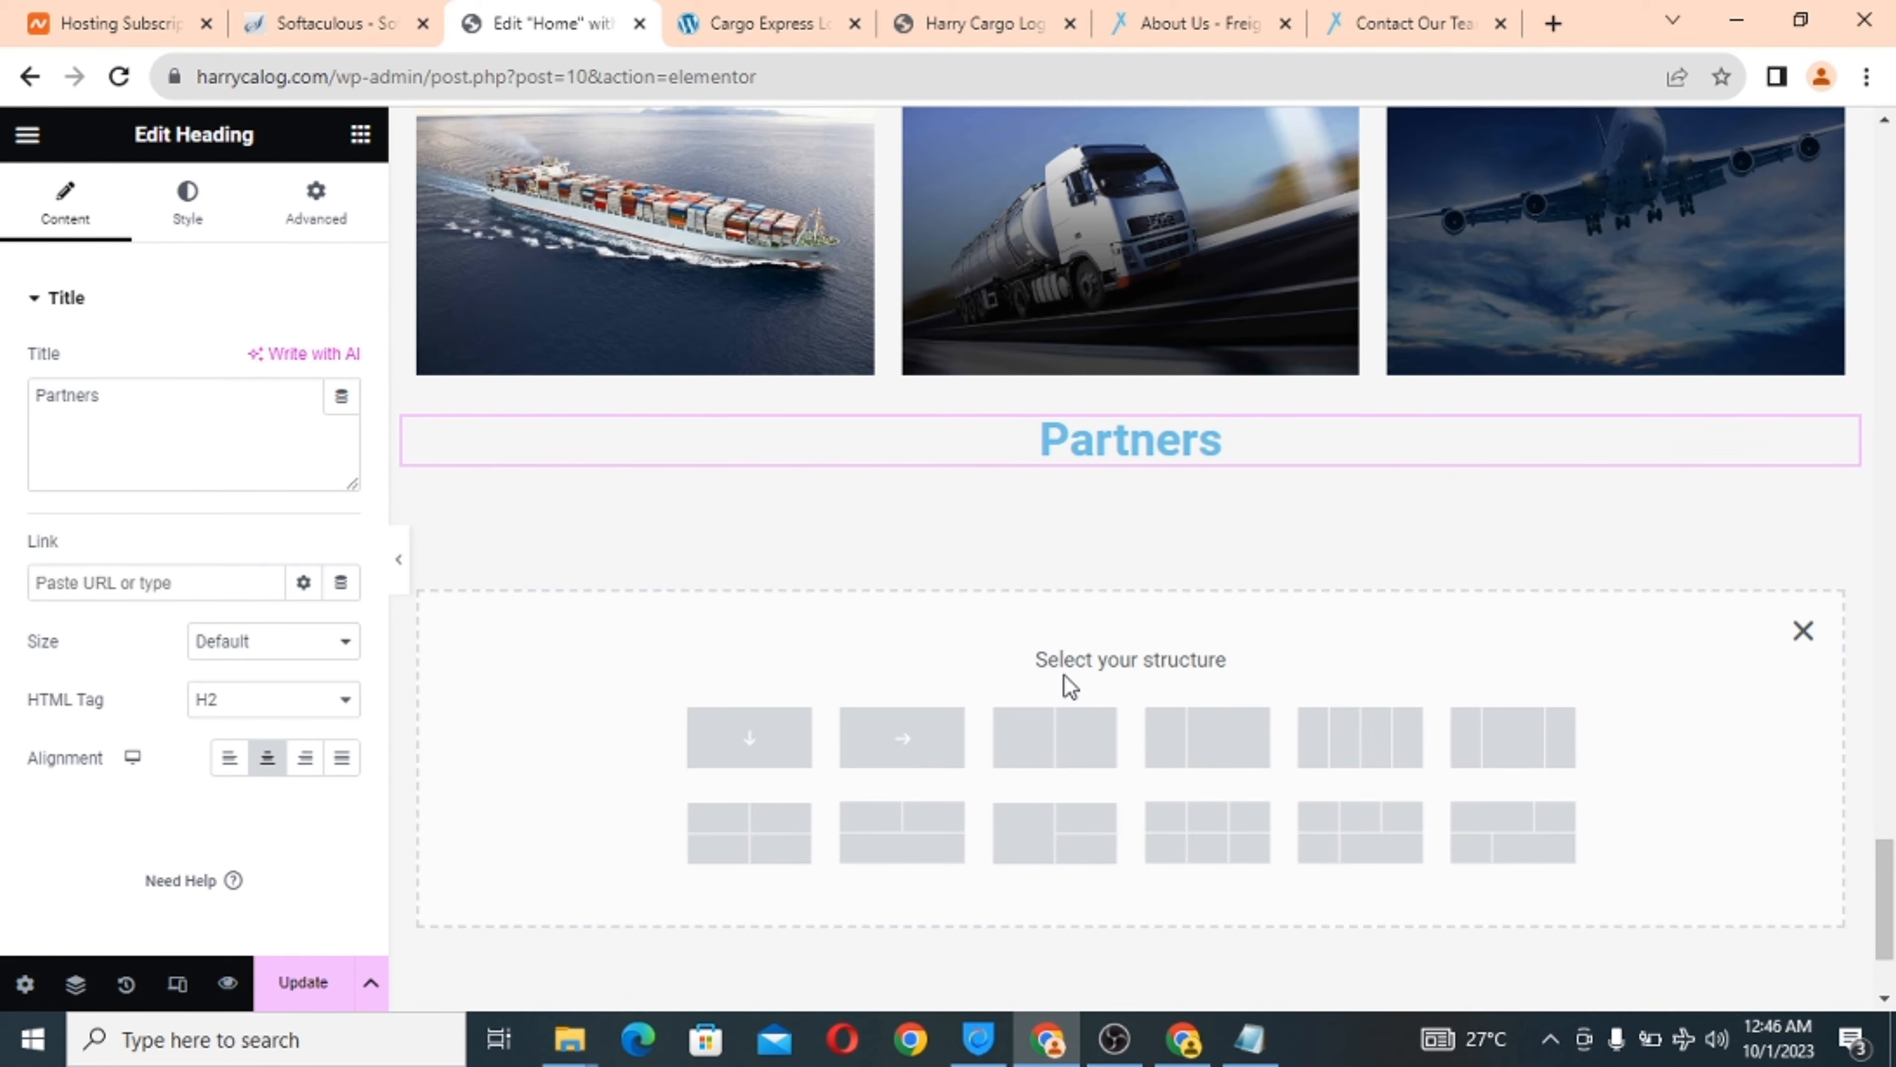
Create a four-column row under the Partners heading.
{"action": "scroll", "coordinate": [1434, 653], "scroll_direction": "down", "scroll_amount": 2}
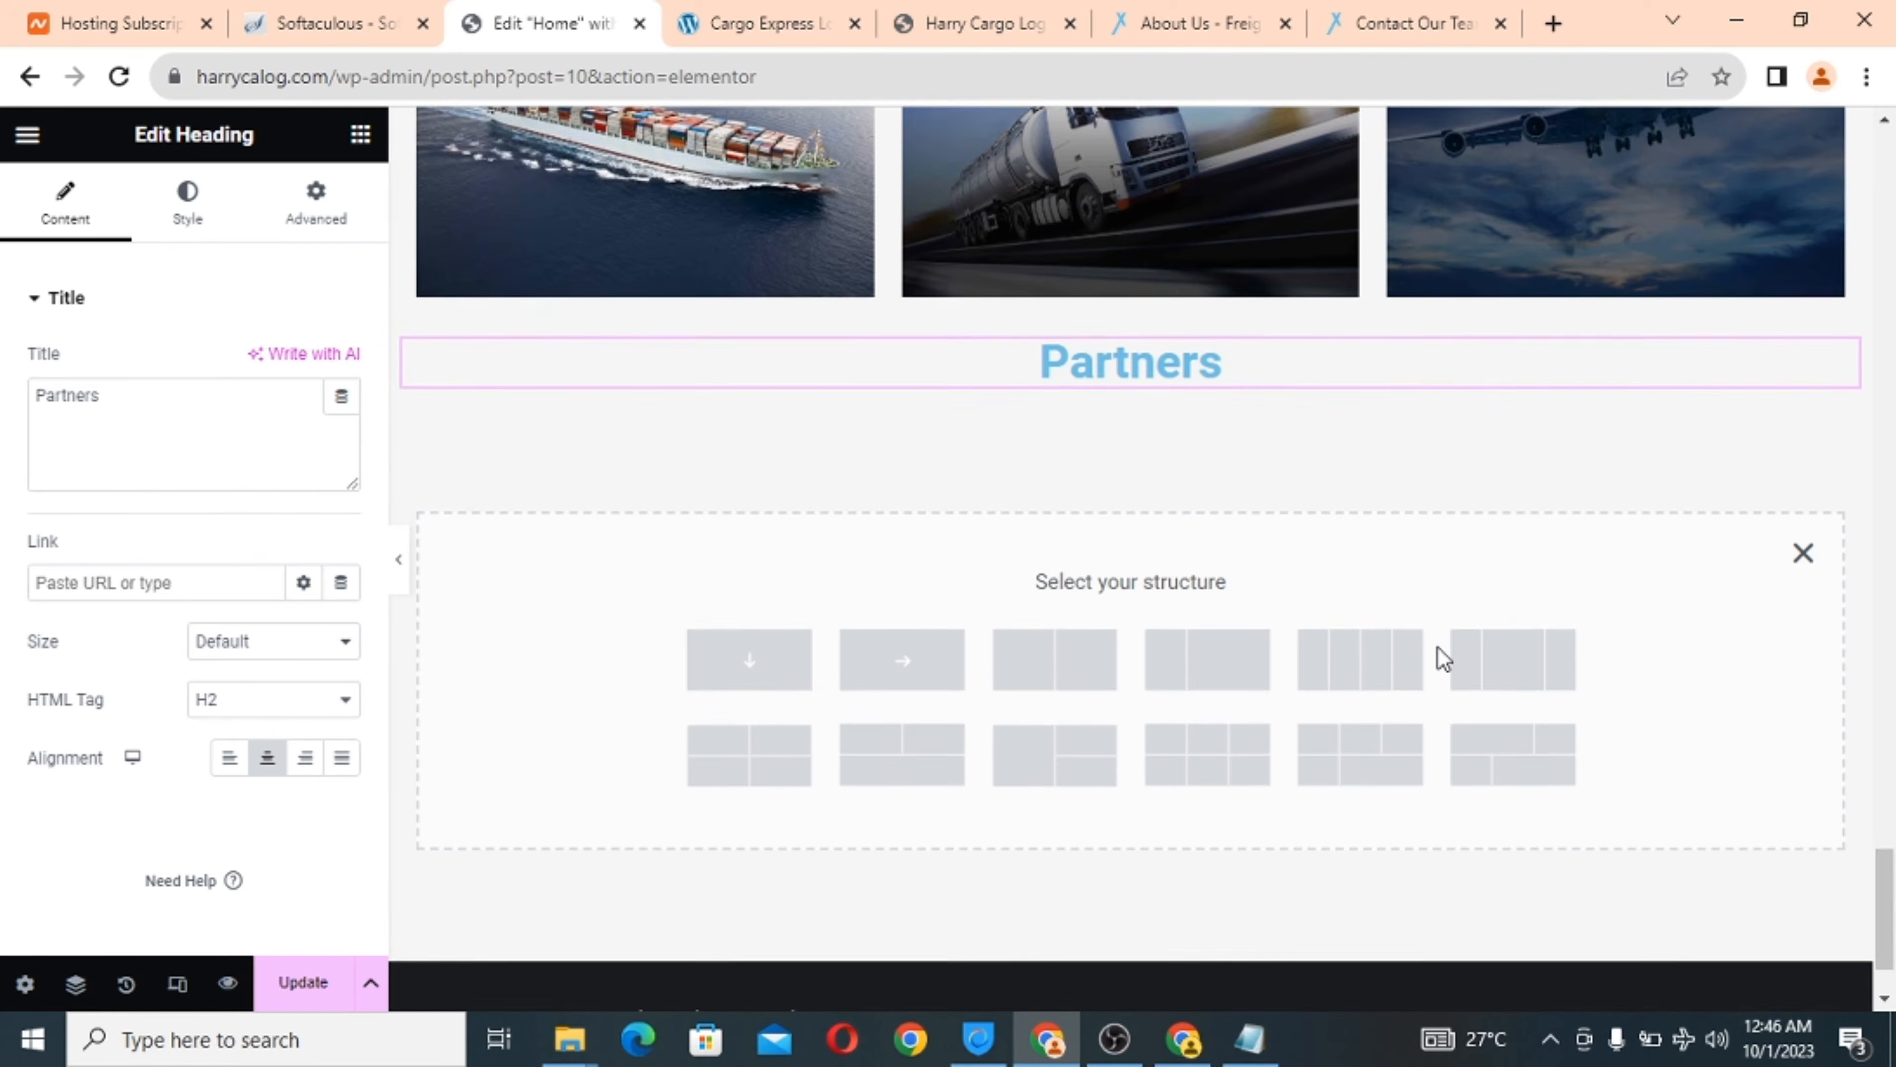
{"action": "scroll", "coordinate": [1436, 646], "scroll_direction": "up", "scroll_amount": 1}
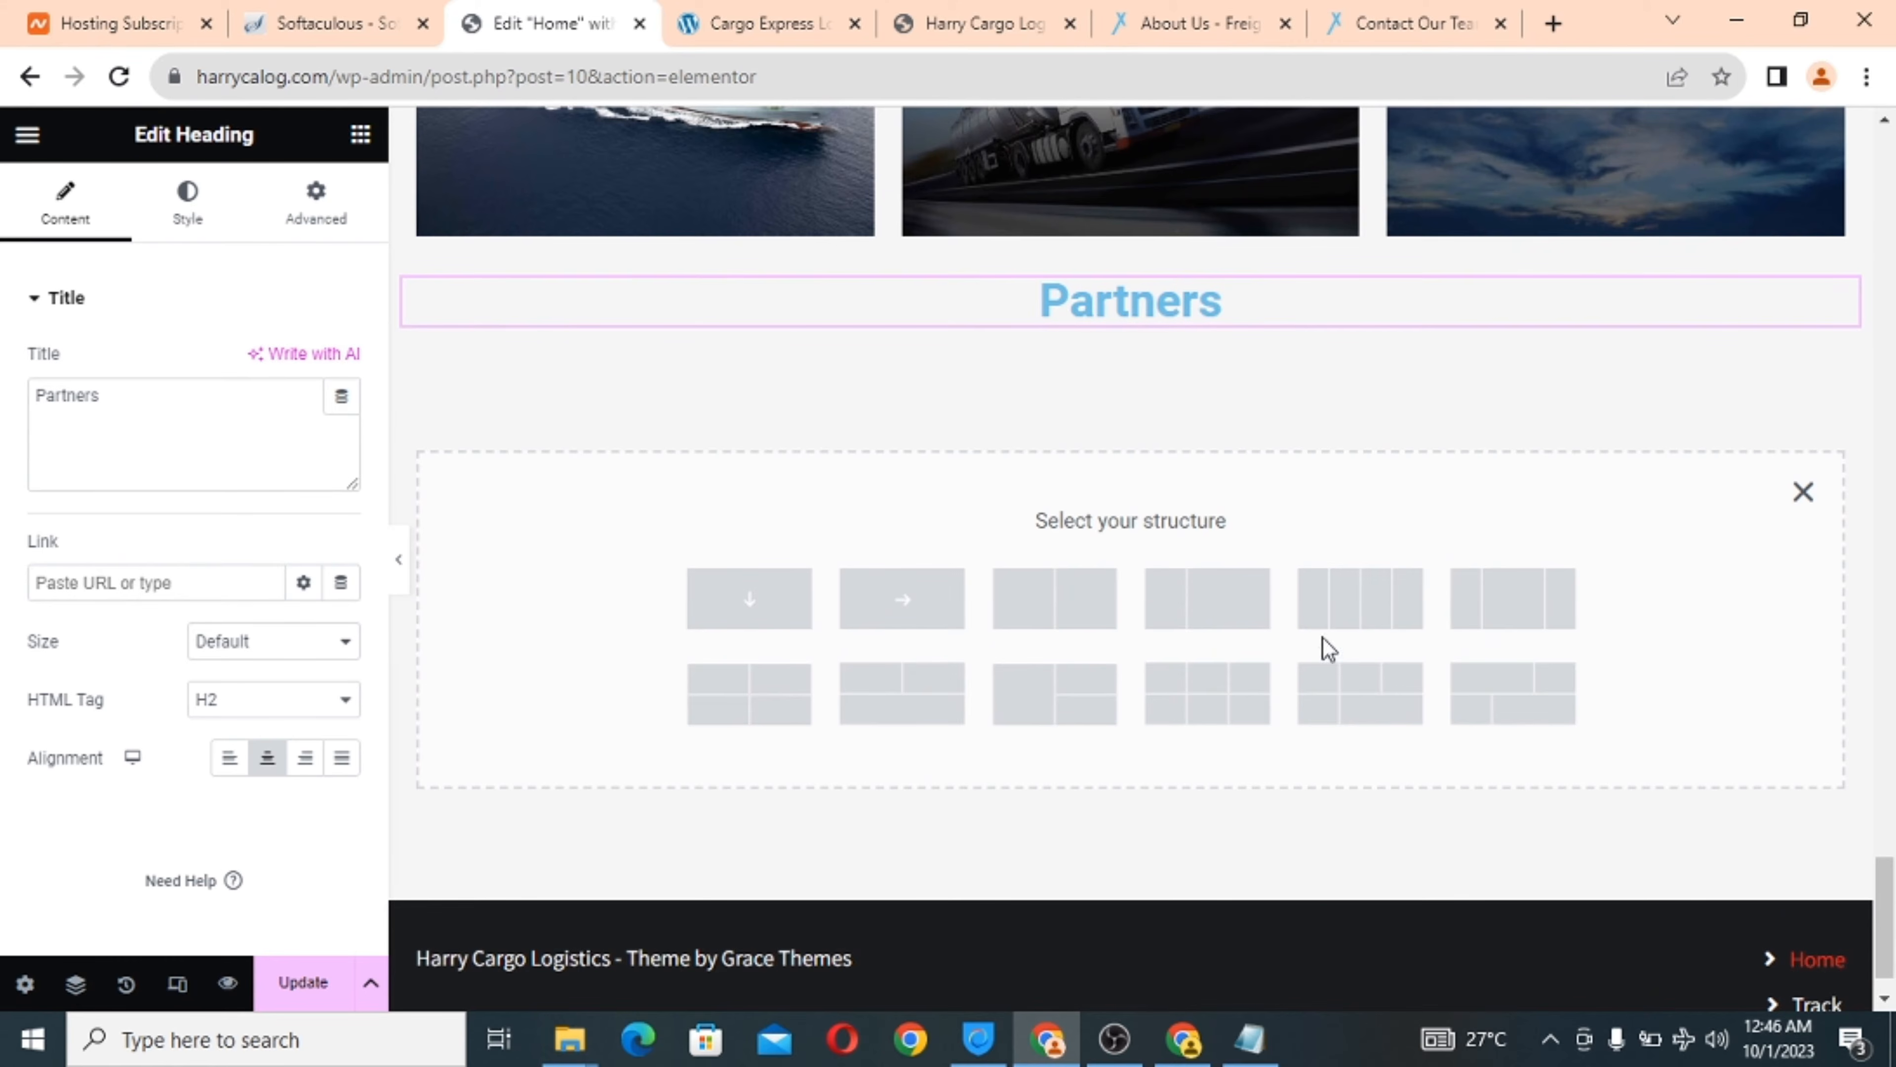
{"action": "scroll", "coordinate": [1415, 507], "scroll_direction": "up", "scroll_amount": 1}
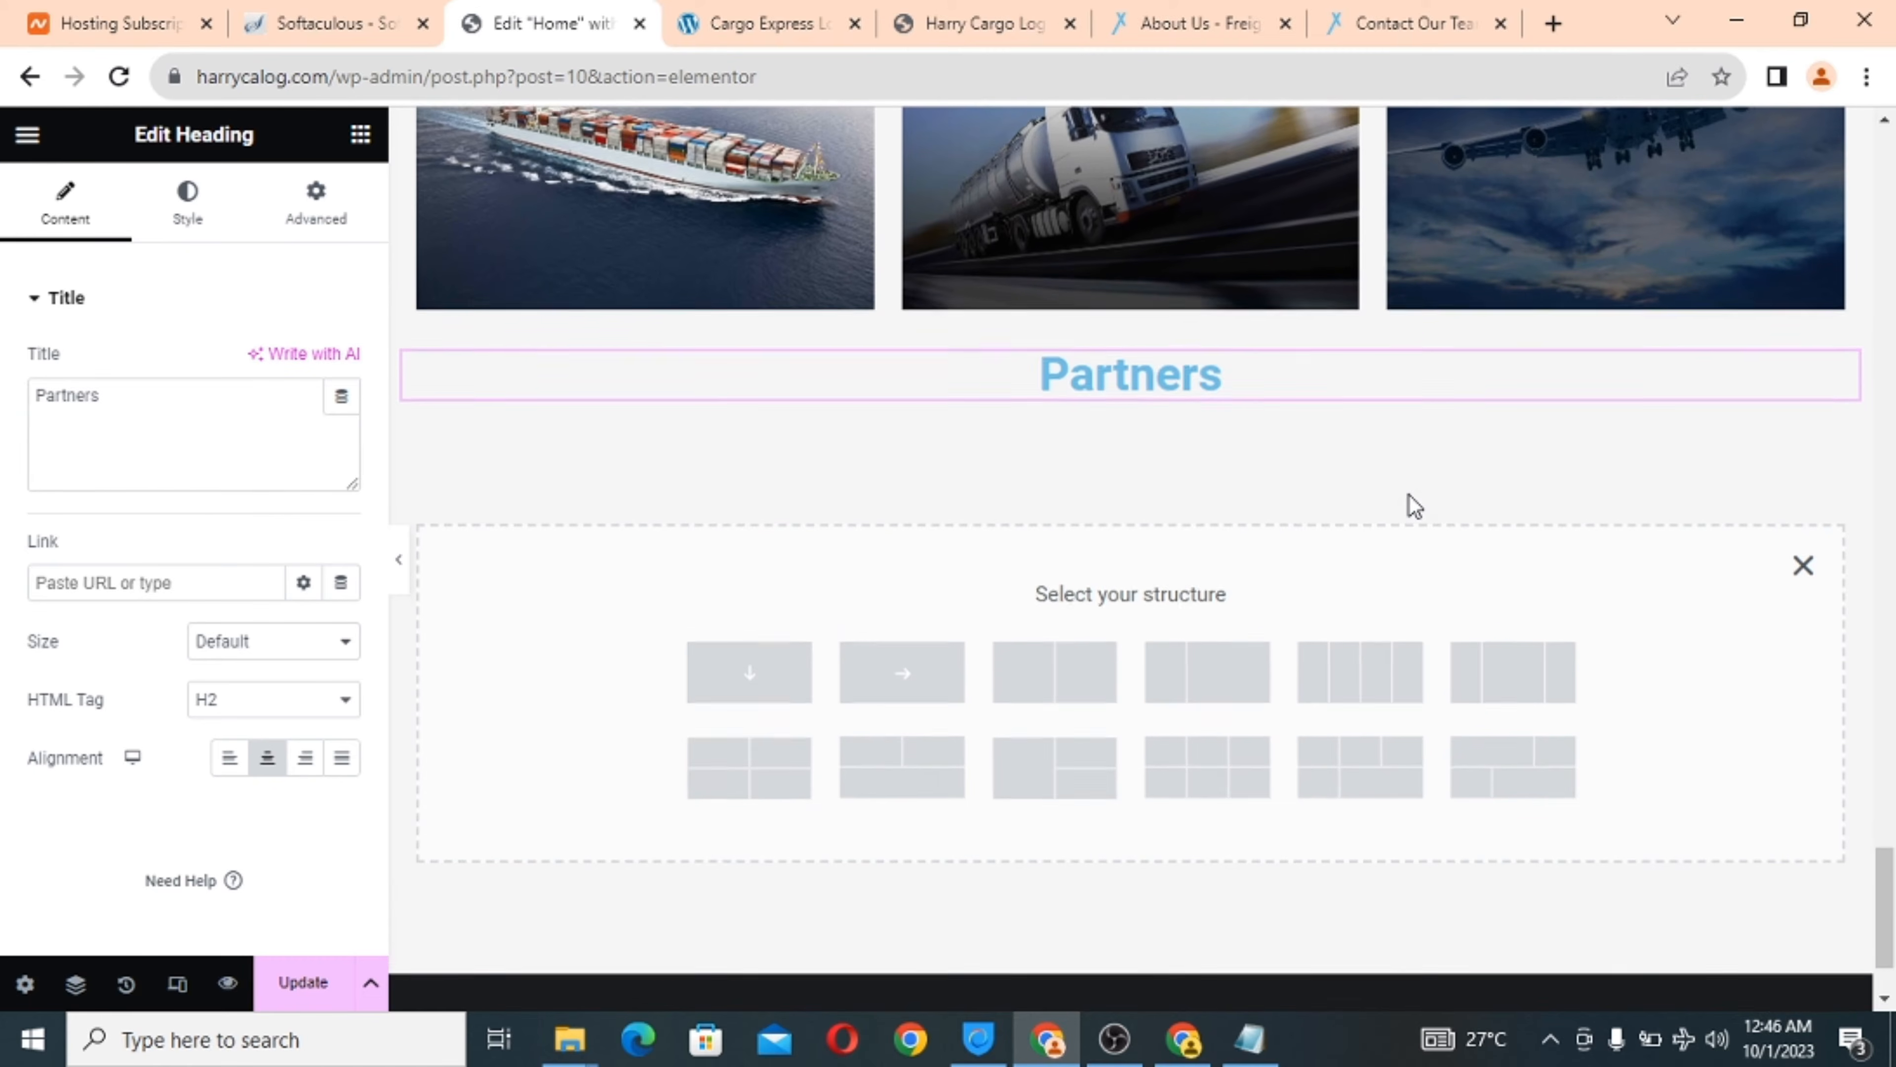
{"action": "scroll", "coordinate": [1318, 612], "scroll_direction": "down", "scroll_amount": 2}
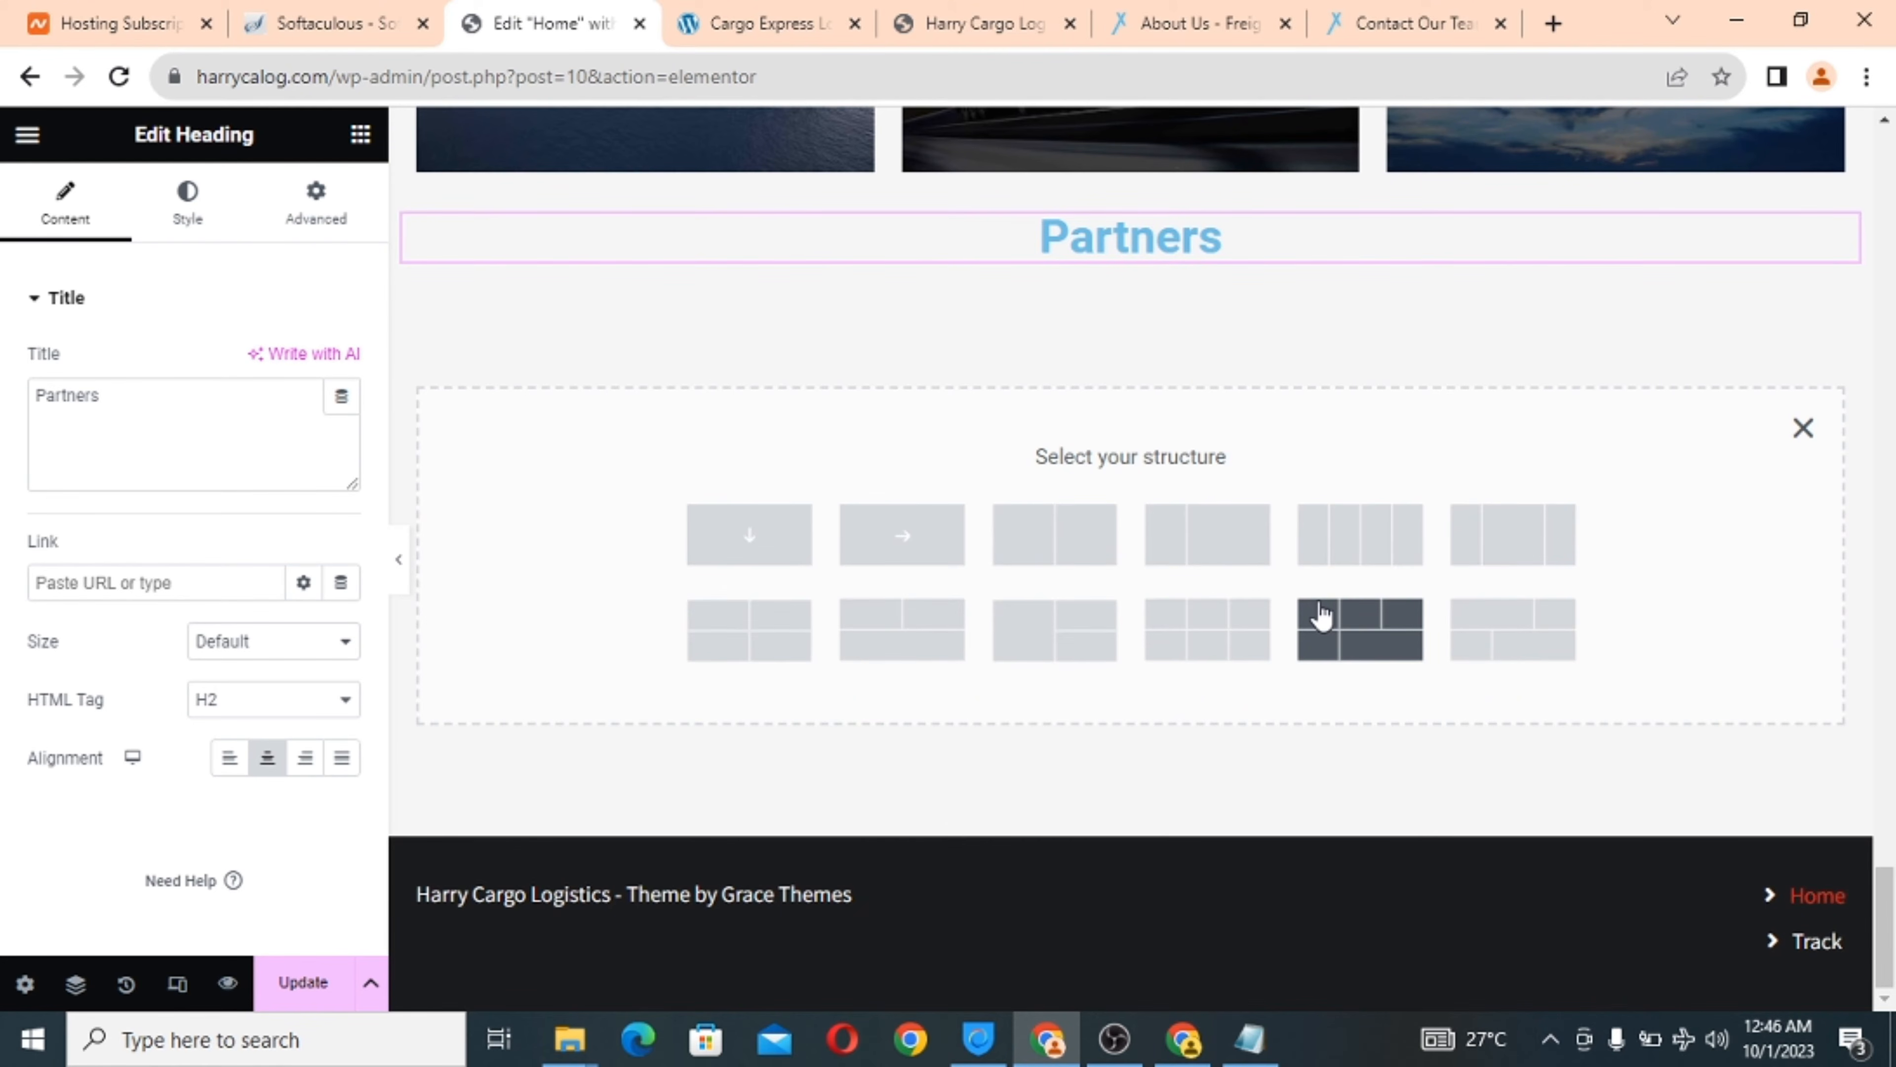
{"action": "left_click", "coordinate": [1389, 550]}
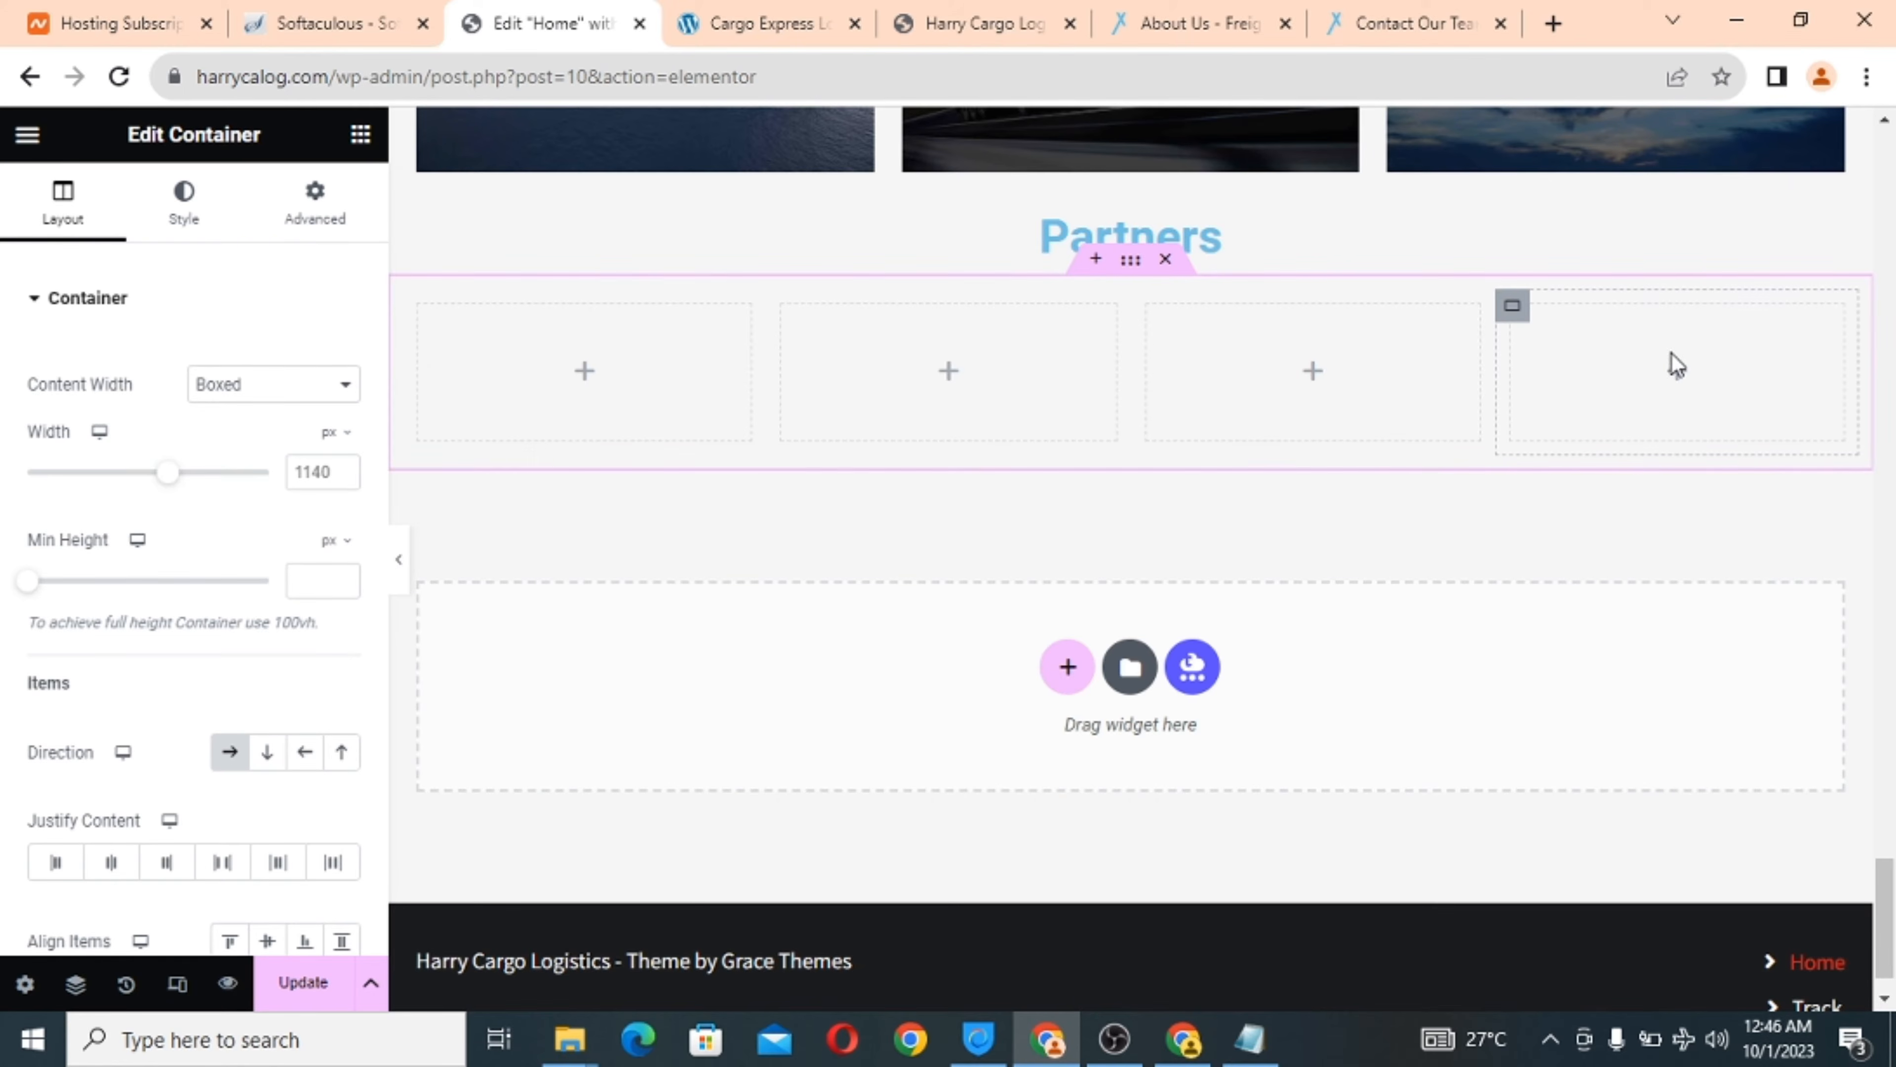
{"action": "left_click", "coordinate": [1672, 374]}
Duplicate the last column twice so the row has six columns.
{"action": "right_click", "coordinate": [1671, 374]}
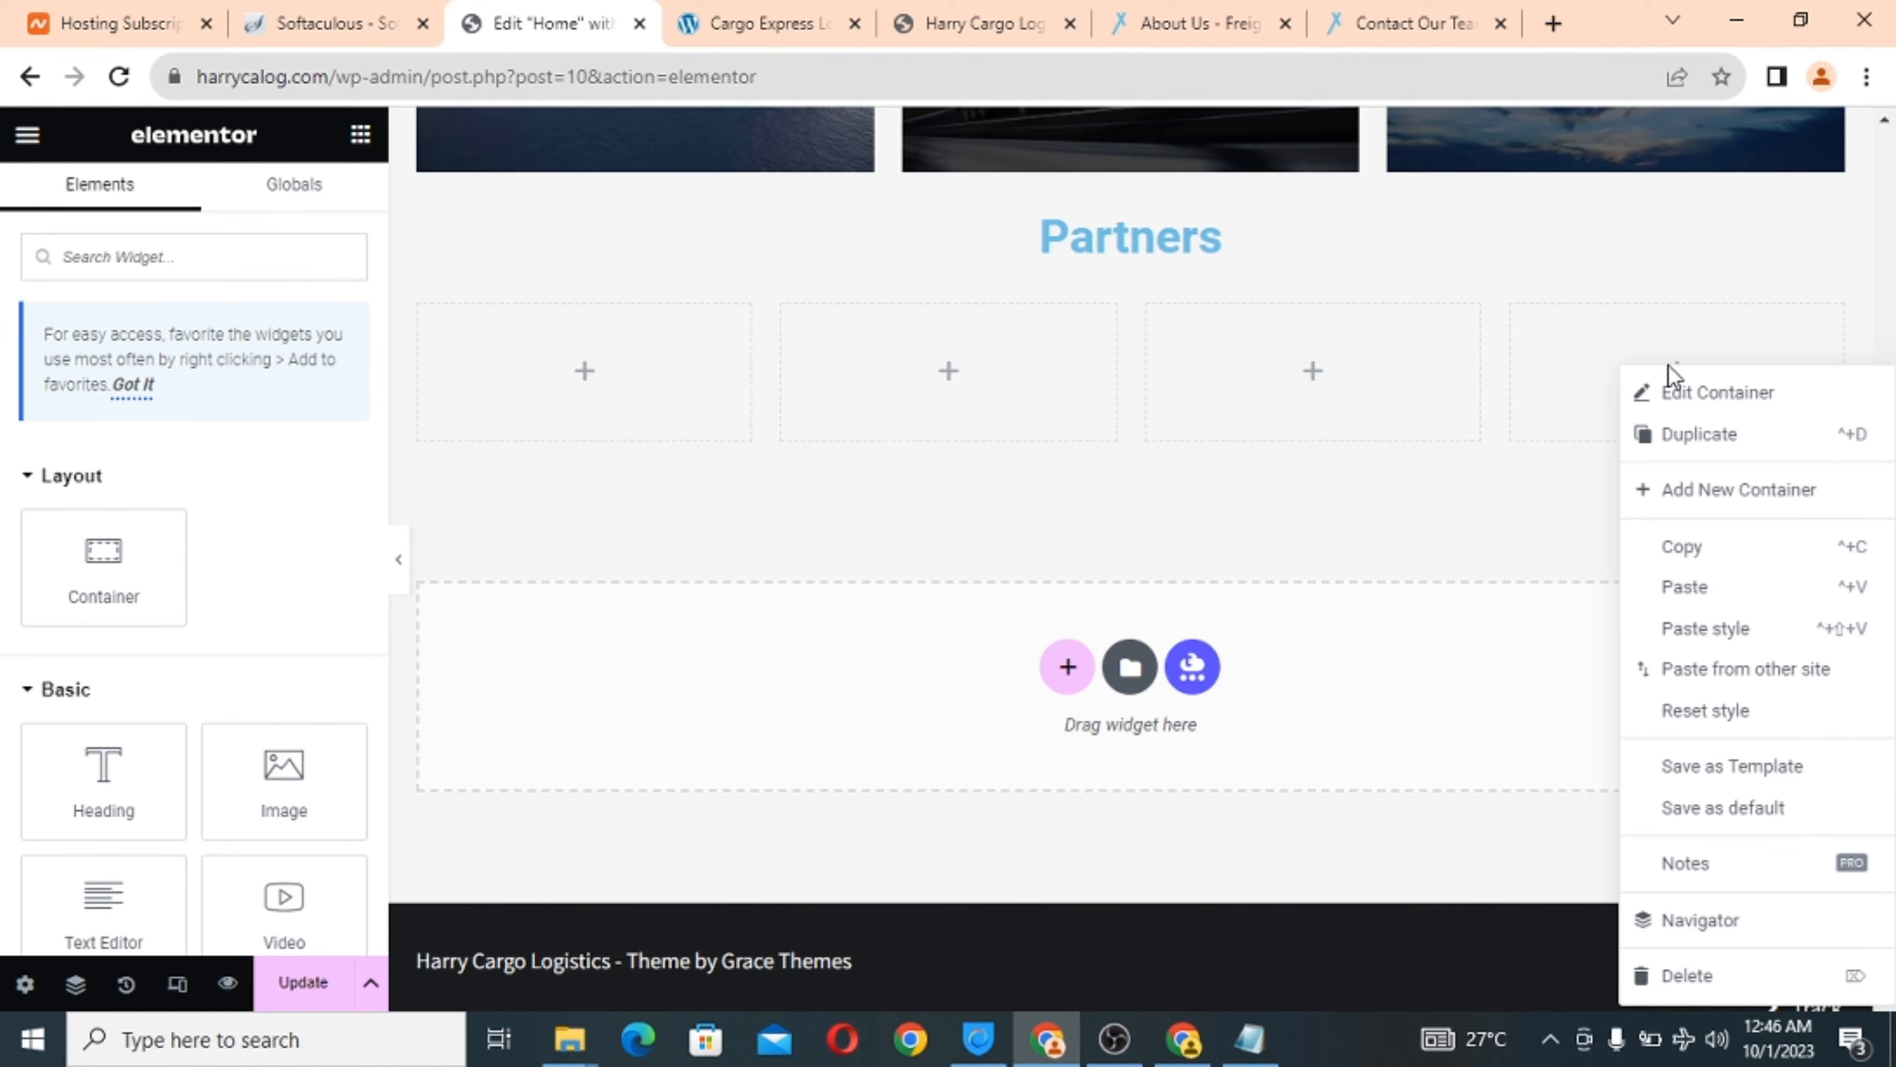
{"action": "left_click", "coordinate": [1691, 438]}
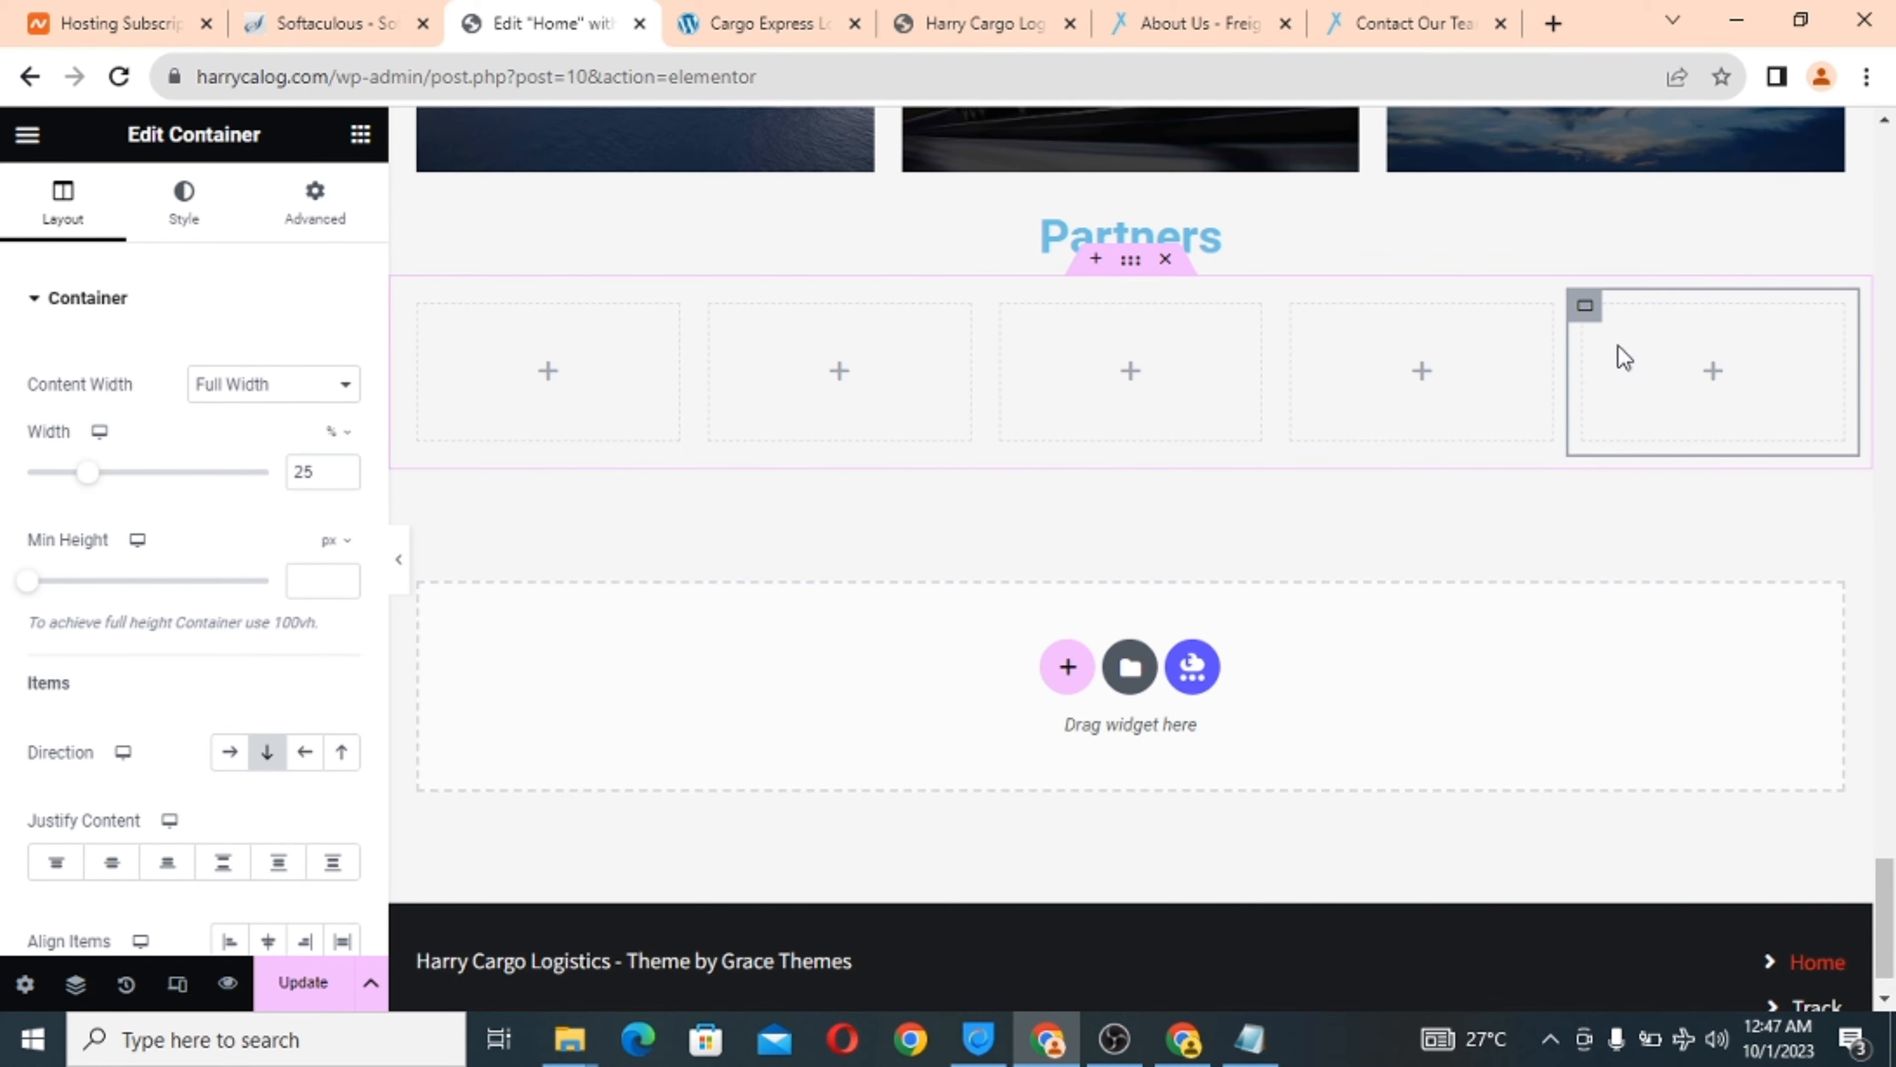
{"action": "right_click", "coordinate": [1664, 373]}
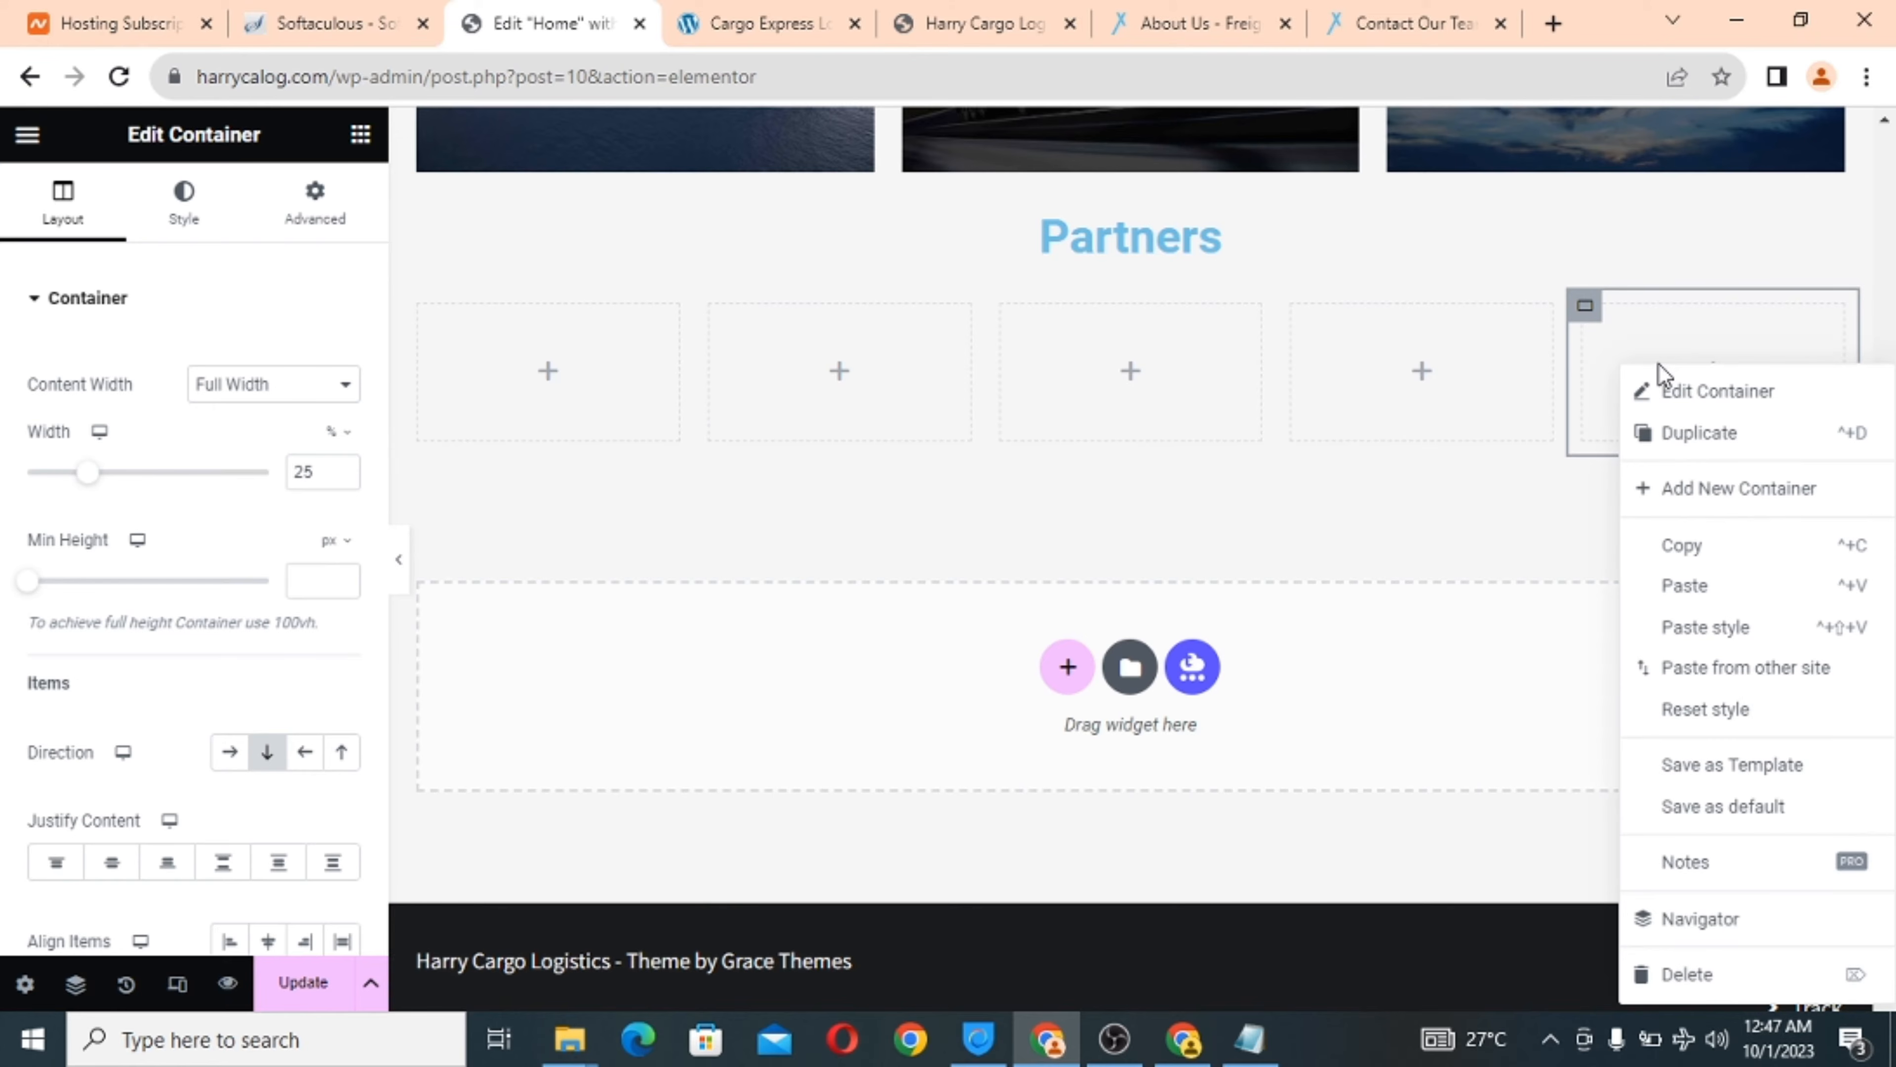
{"action": "left_click", "coordinate": [1722, 449]}
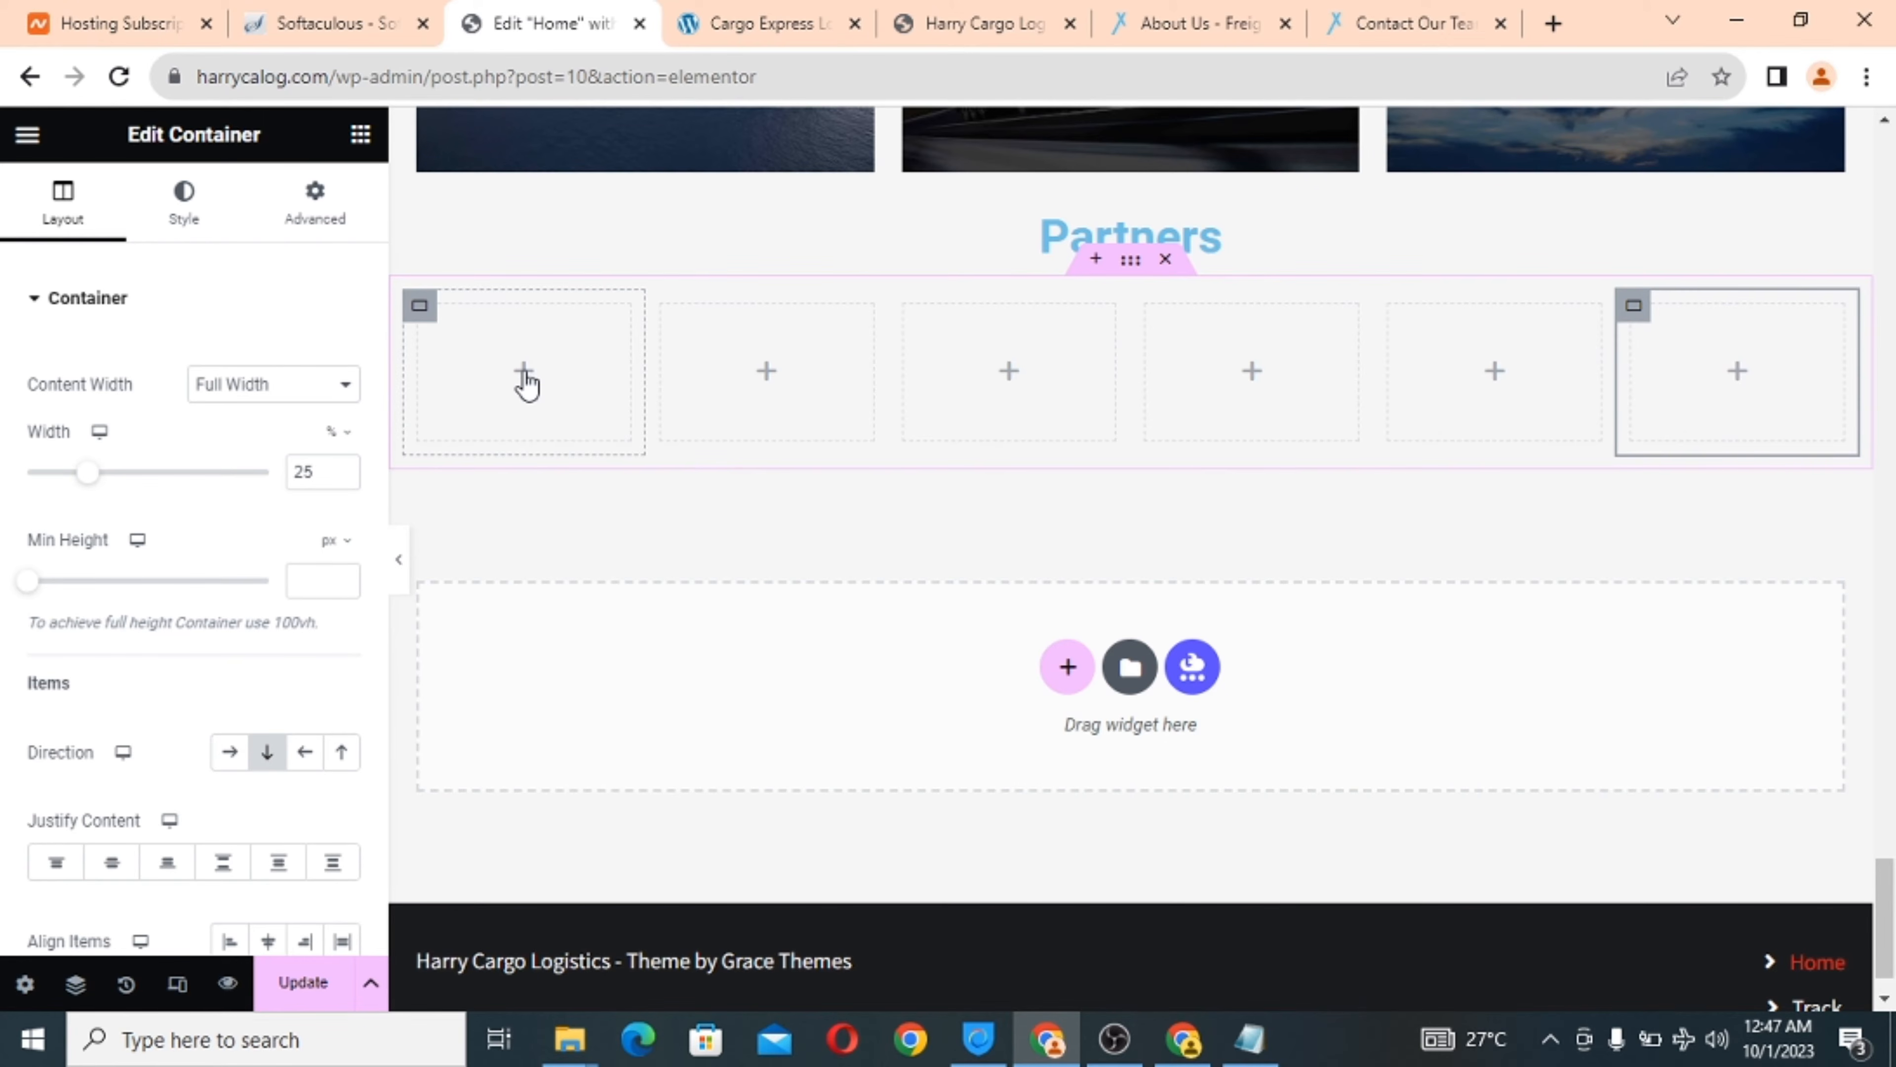
{"action": "left_click", "coordinate": [1131, 261]}
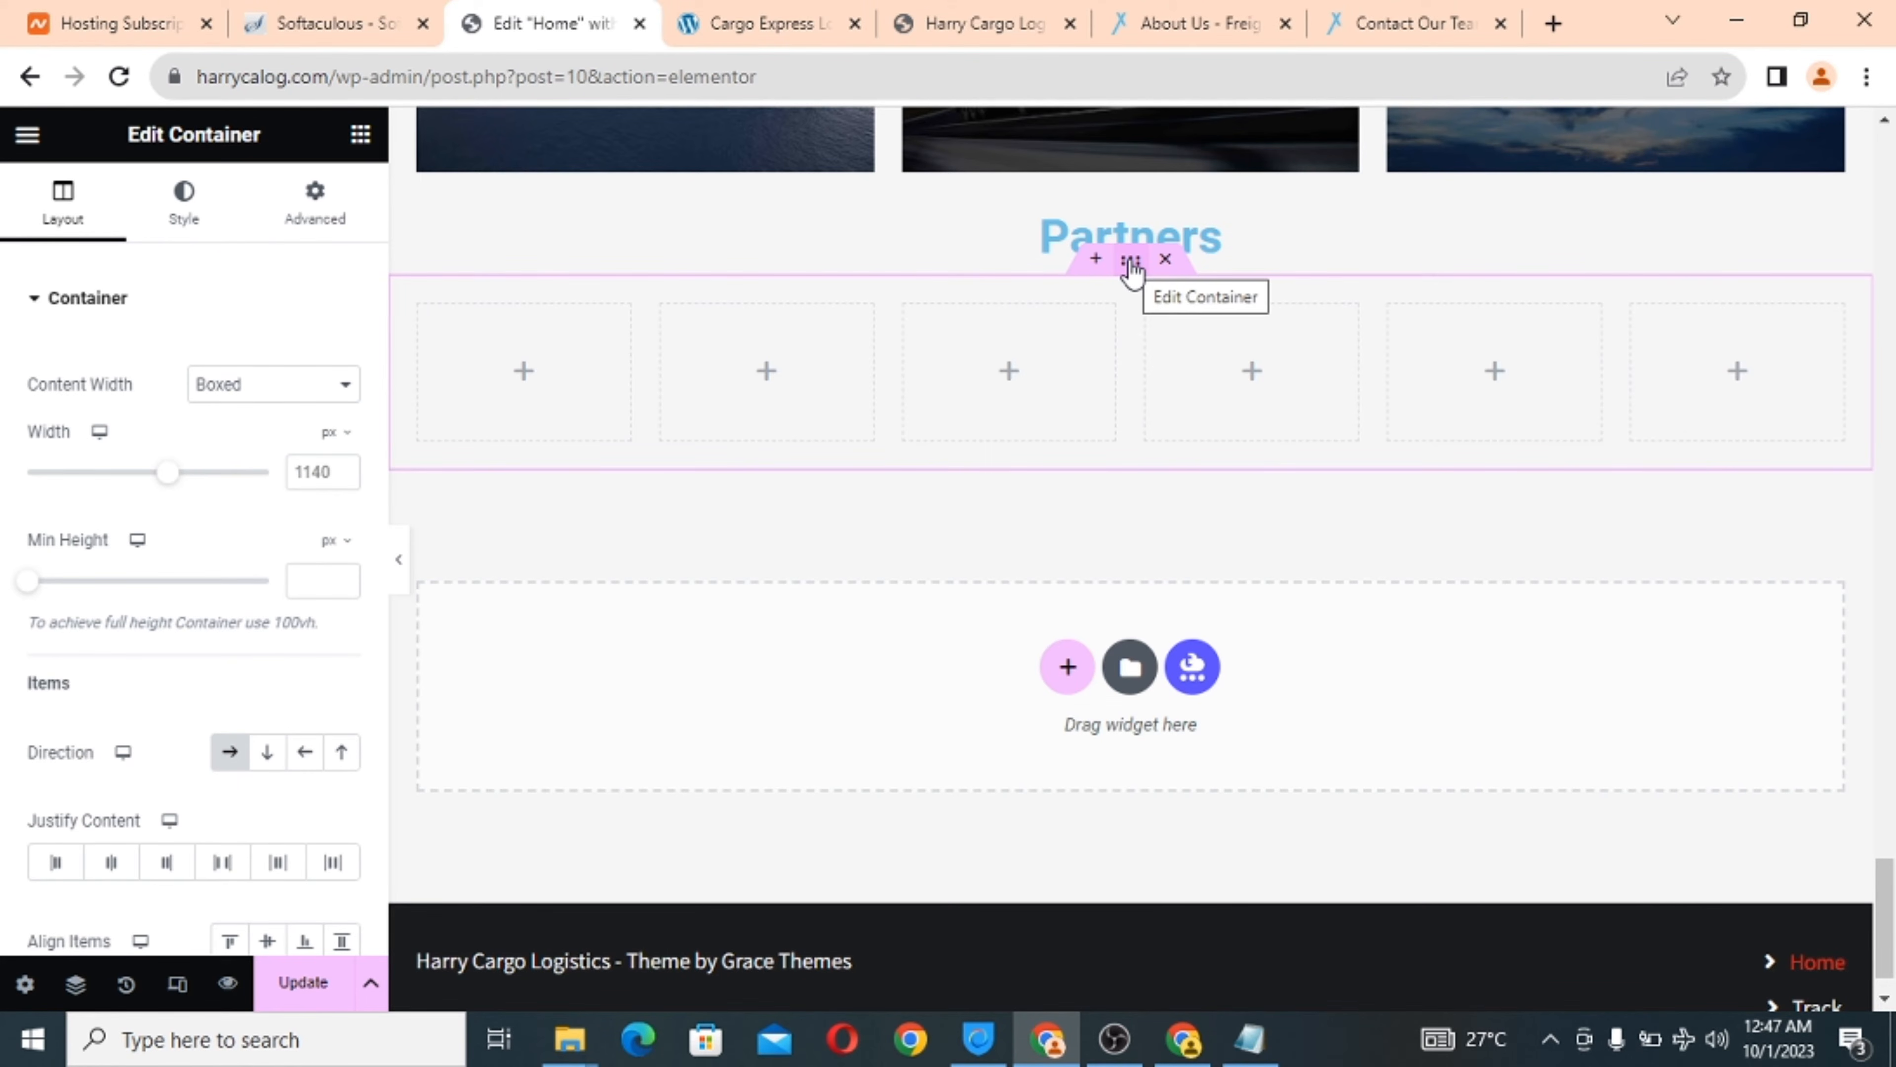
Make the partner row full width with a classic grey #777777 background.
{"action": "left_click", "coordinate": [238, 393]}
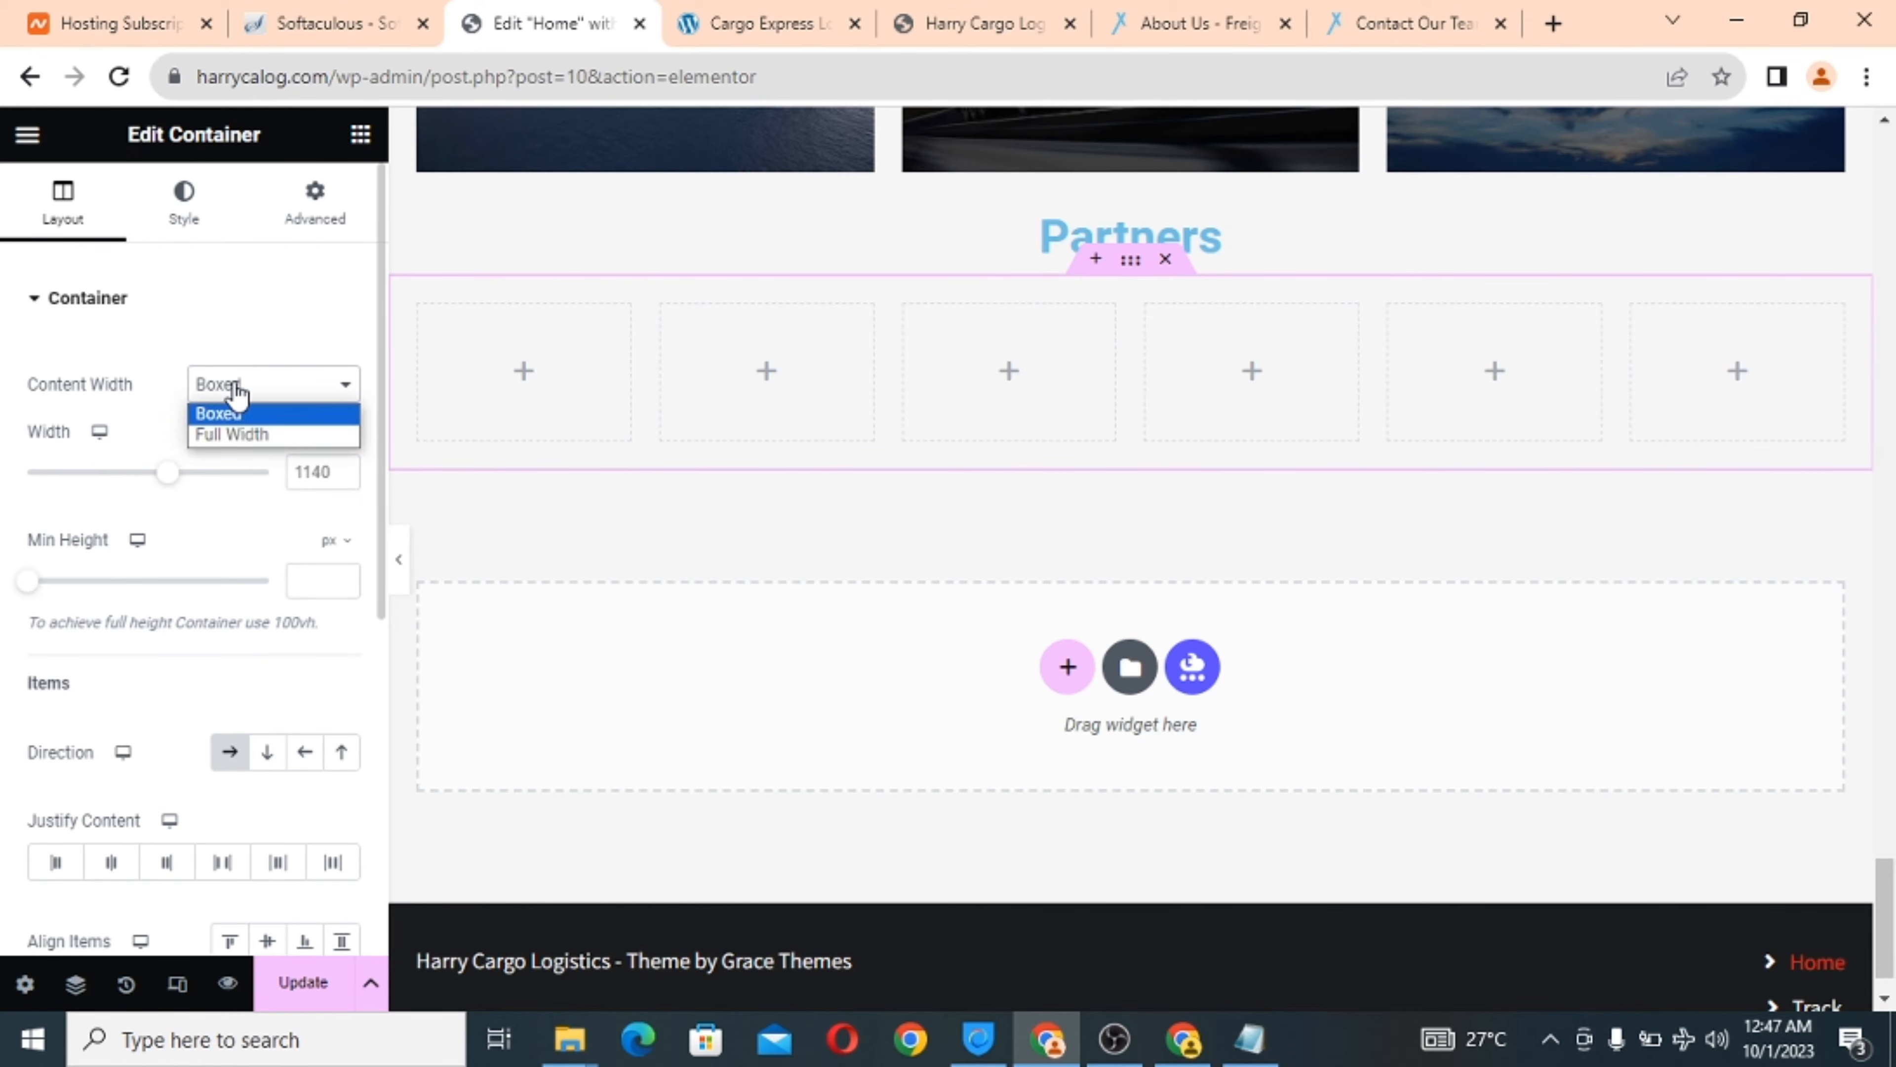
{"action": "left_click", "coordinate": [244, 435]}
{"action": "left_click", "coordinate": [184, 218]}
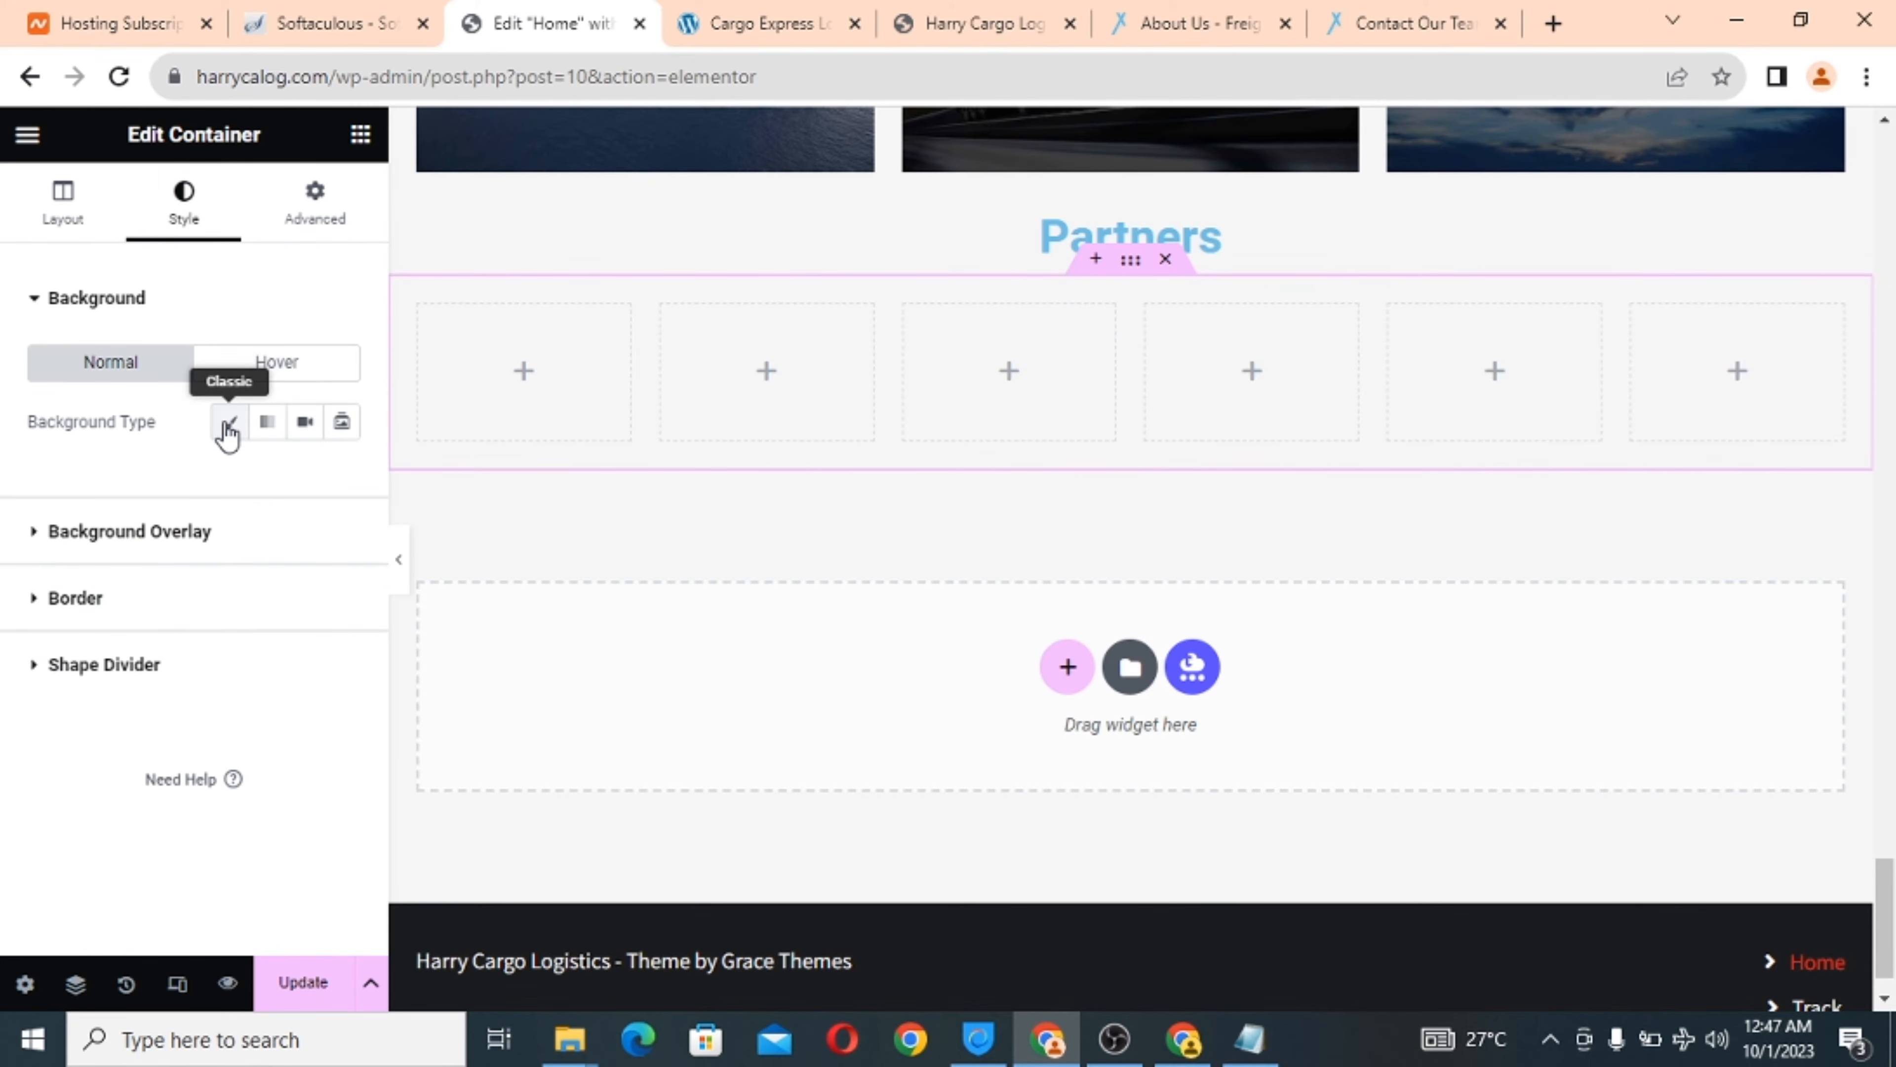
{"action": "left_click", "coordinate": [232, 423]}
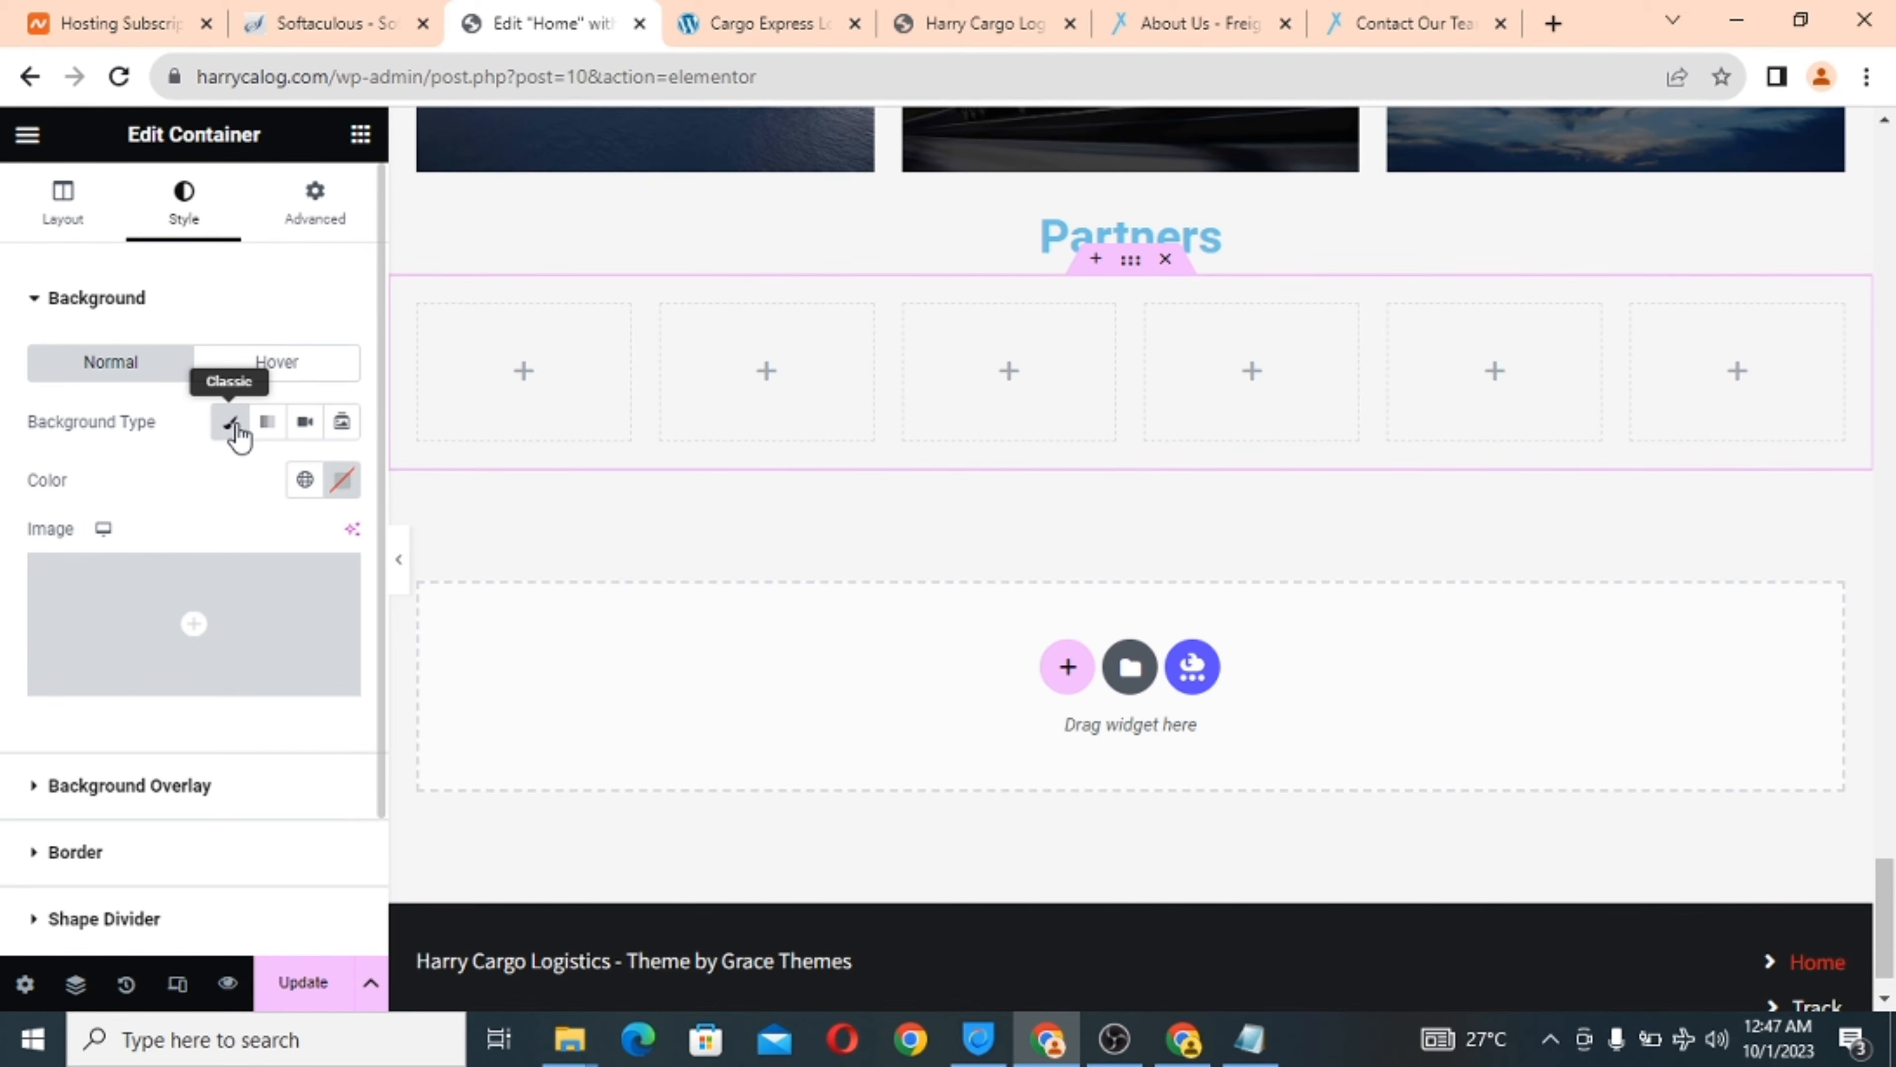
{"action": "left_click", "coordinate": [341, 481]}
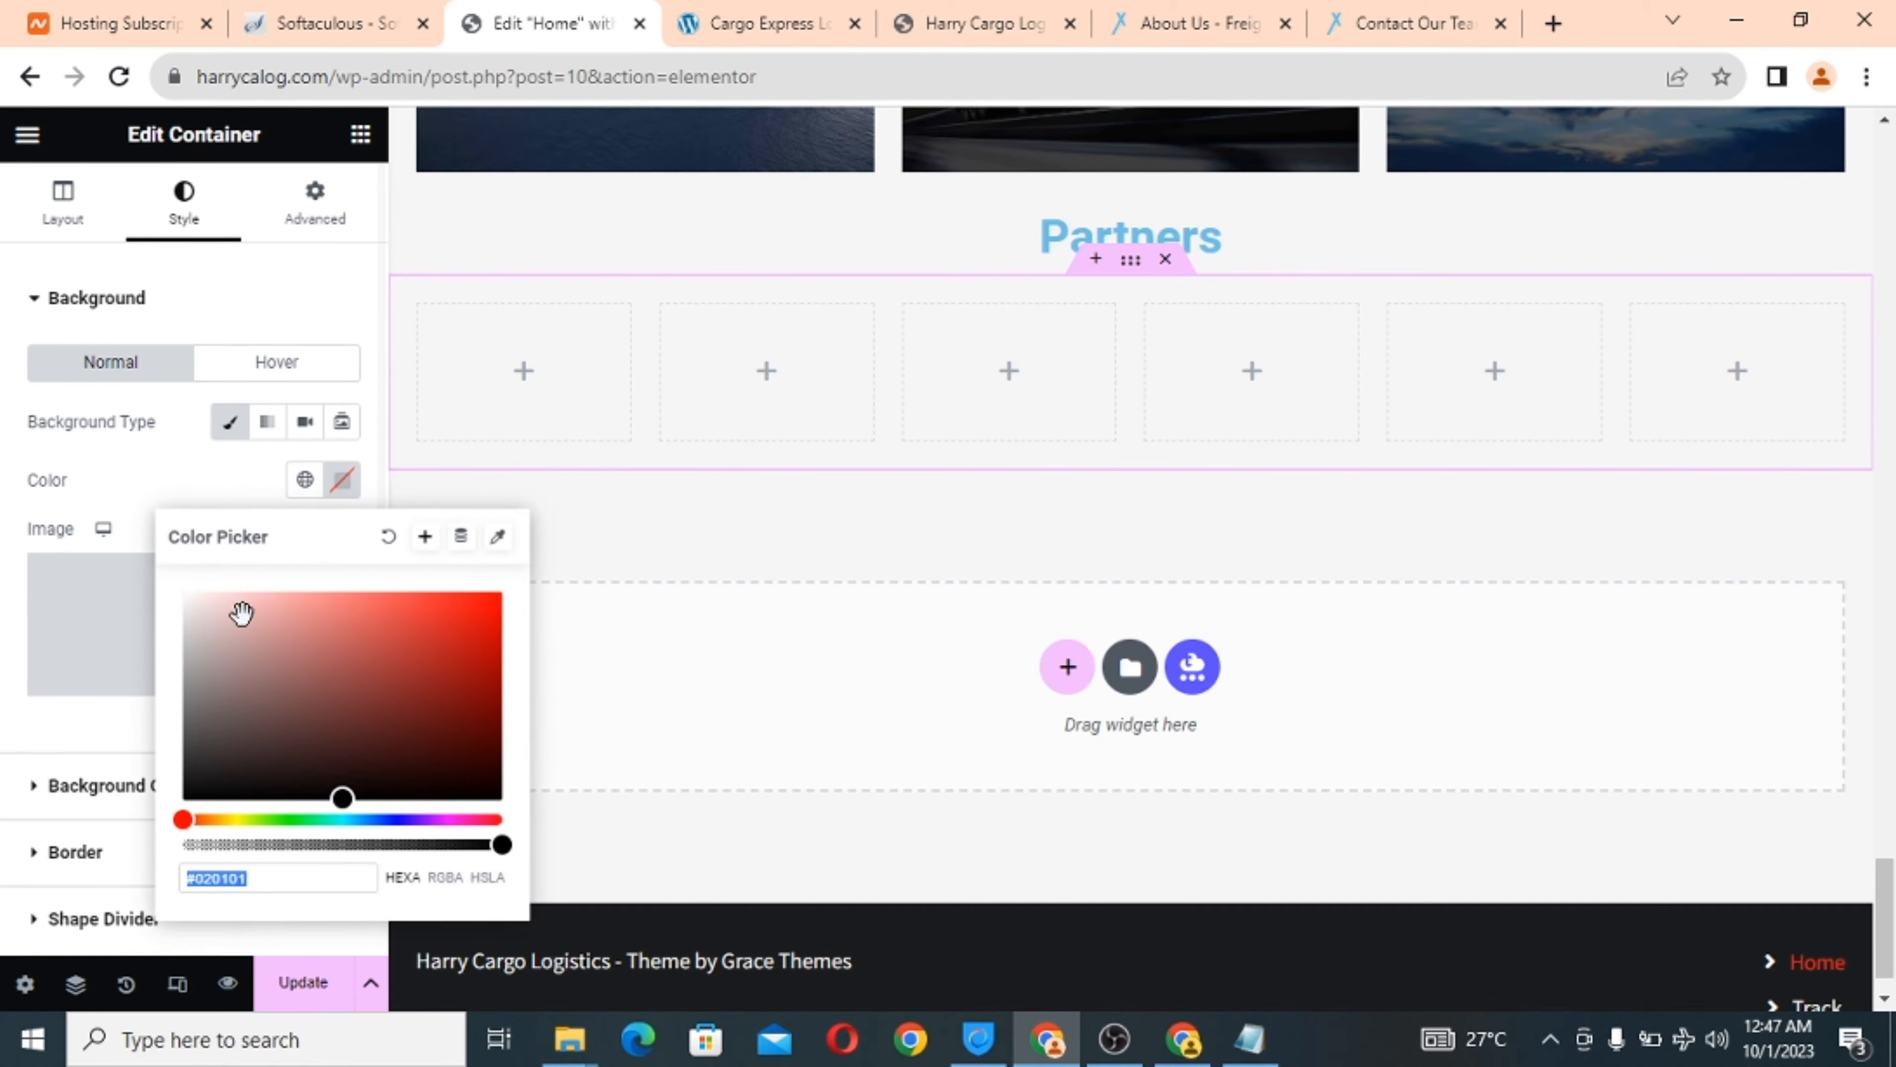
{"action": "left_click_drag", "start_coordinate": [343, 793], "coordinate": [132, 704]}
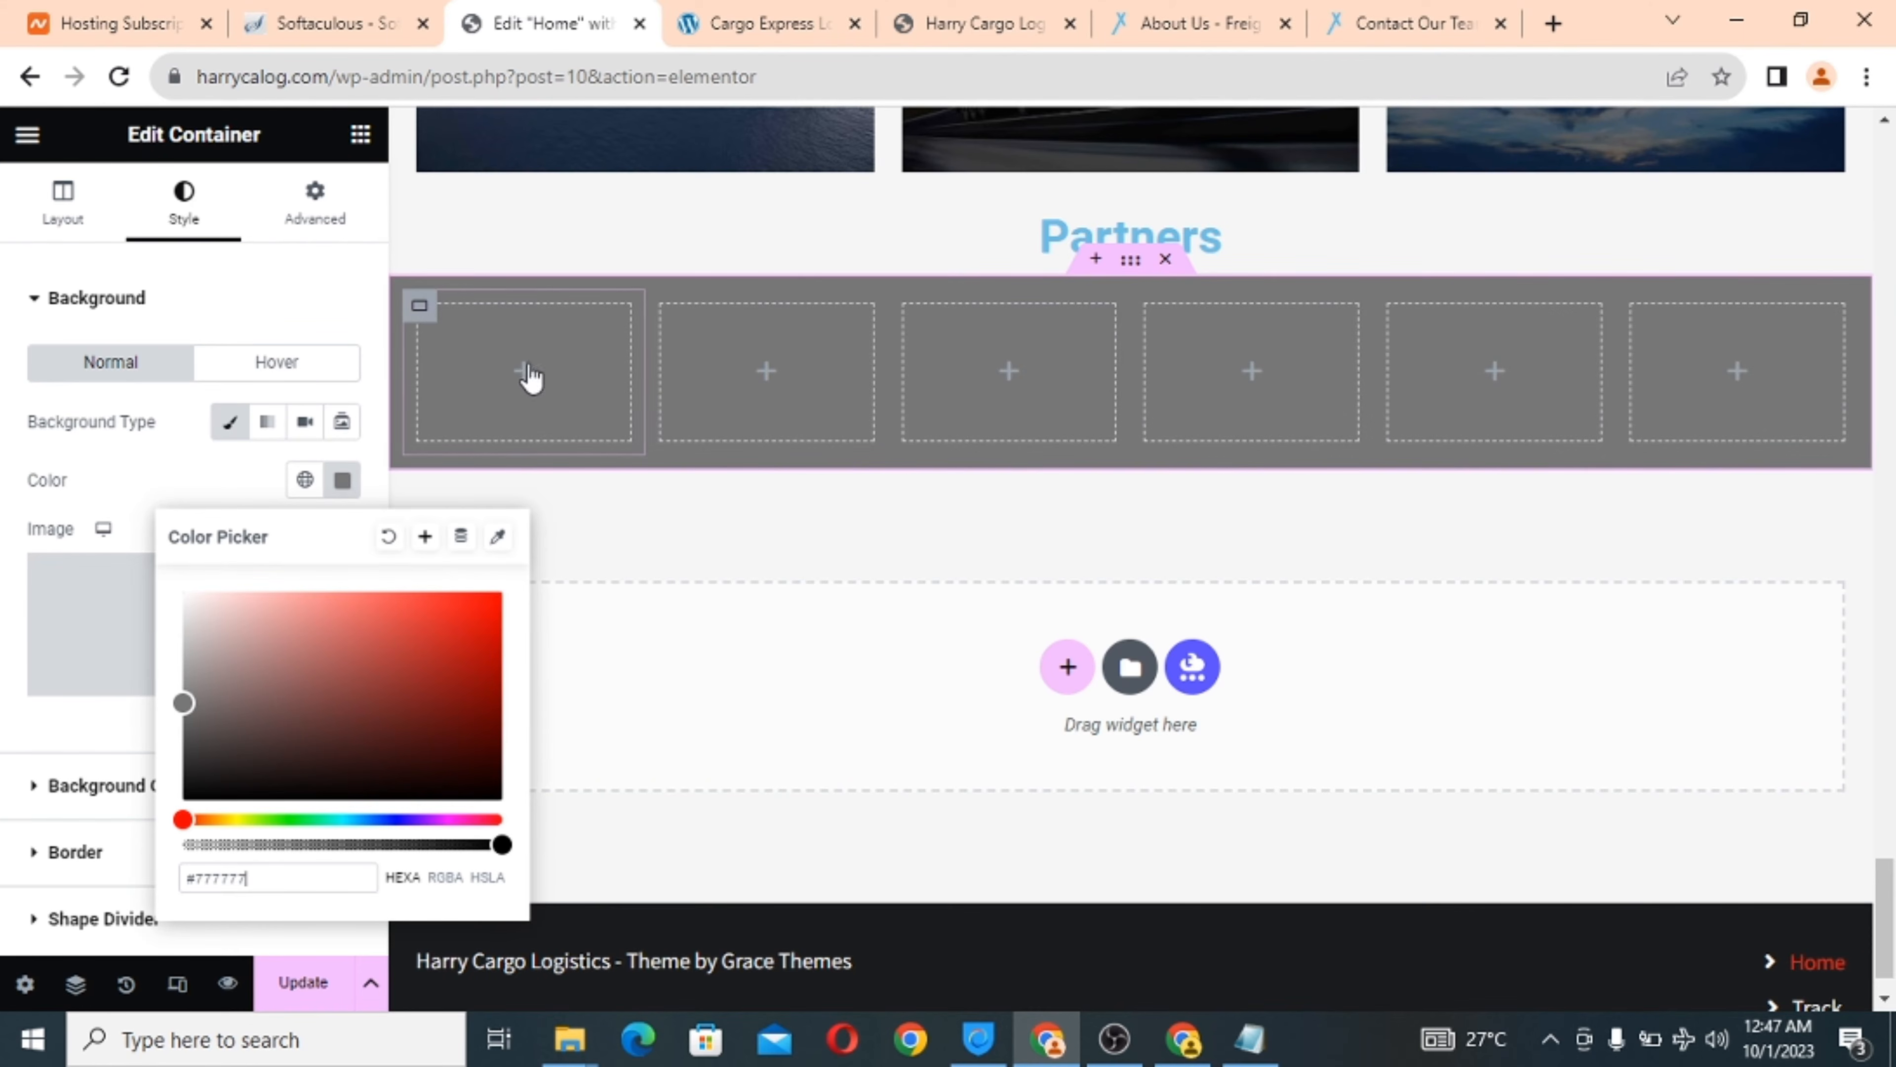
{"action": "left_click", "coordinate": [527, 380]}
{"action": "left_click", "coordinate": [527, 380]}
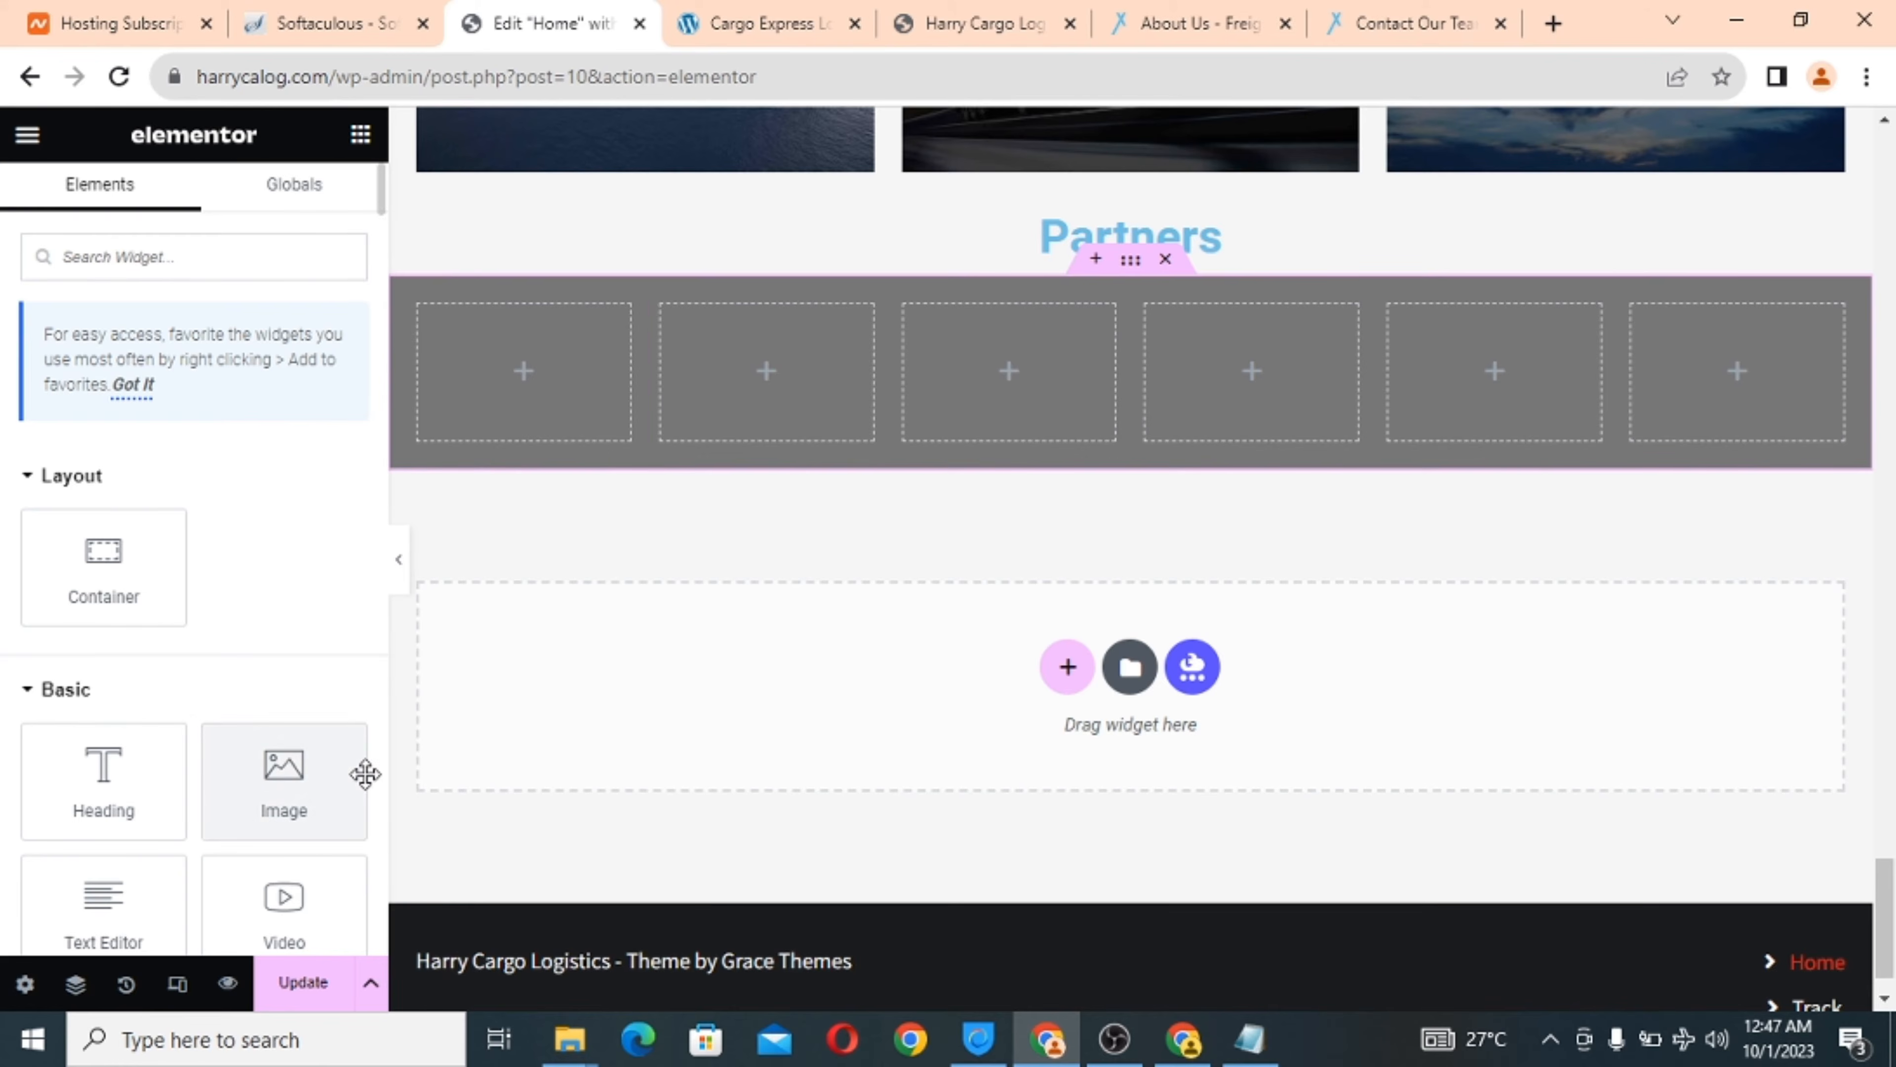
Drop an Image widget into each of the six grey partner-row columns.
{"action": "left_click_drag", "start_coordinate": [287, 807], "coordinate": [509, 405]}
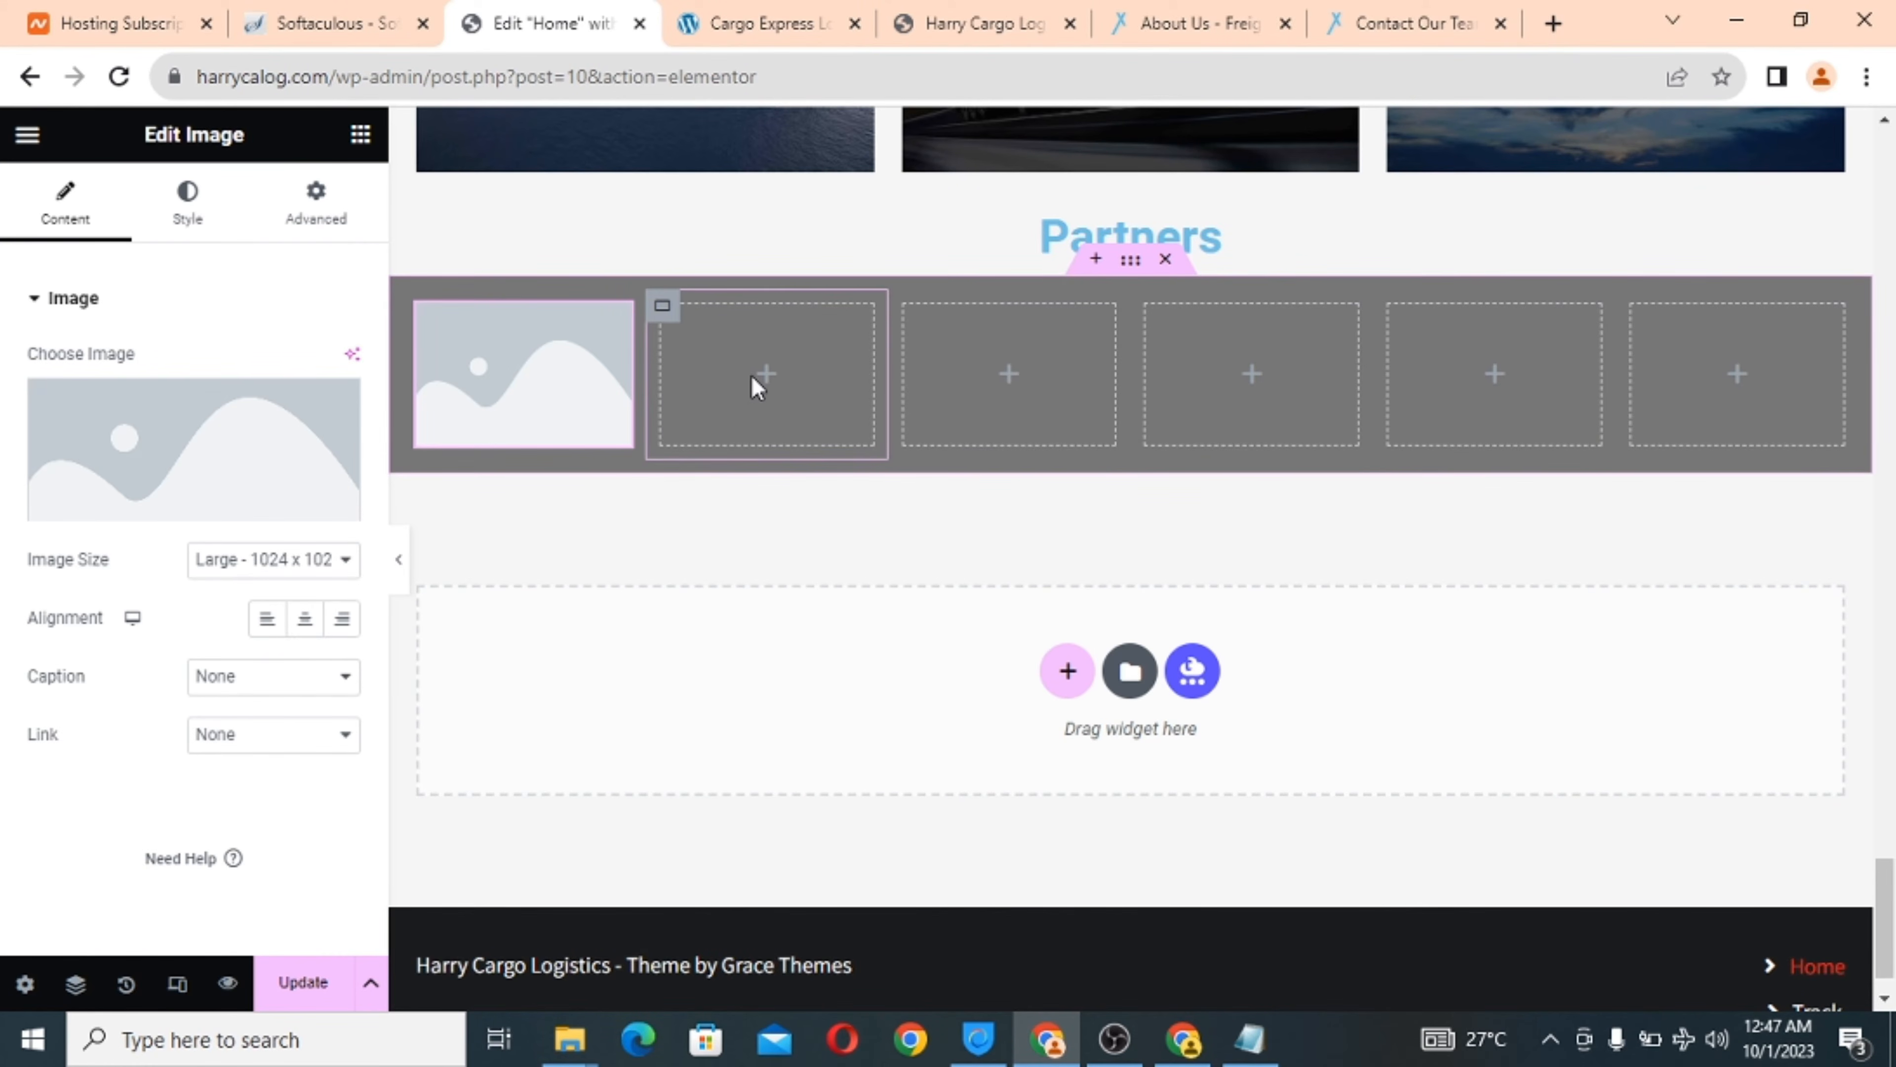
{"action": "left_click", "coordinate": [774, 381]}
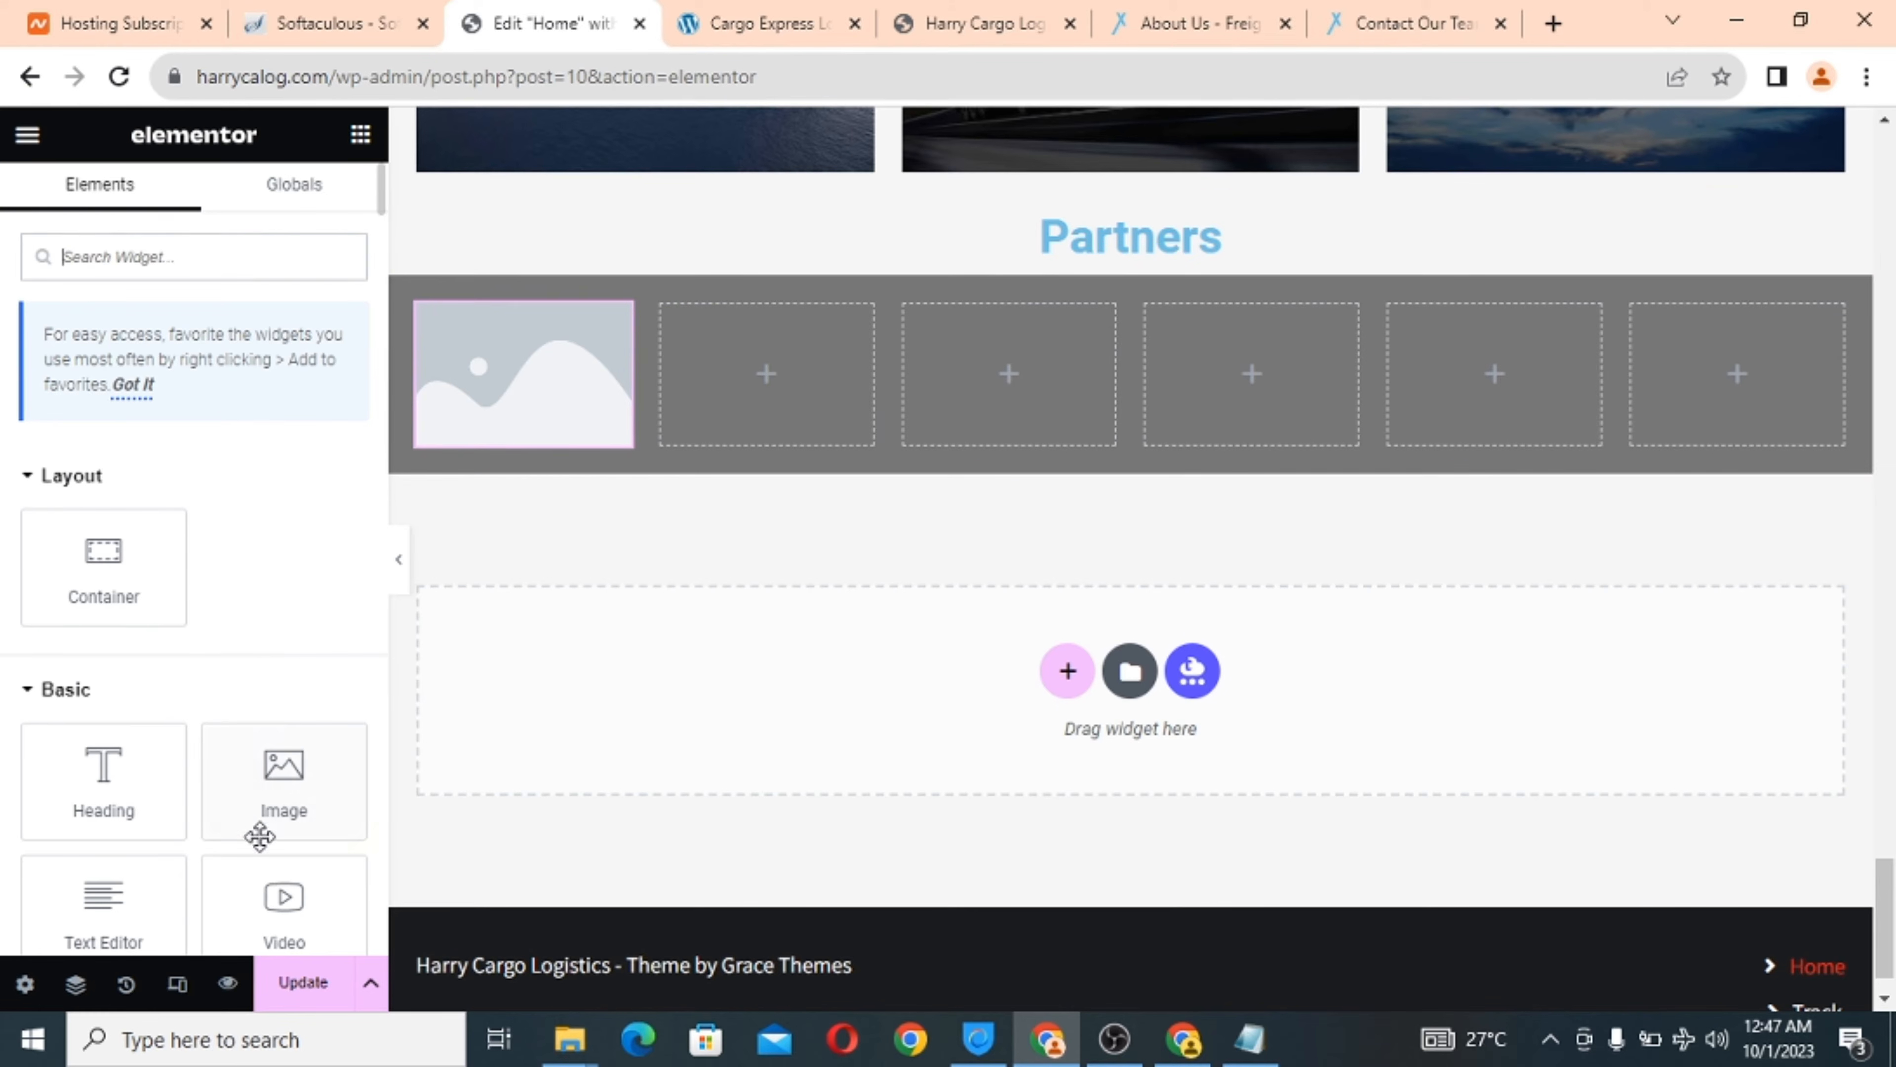
{"action": "left_click_drag", "start_coordinate": [258, 834], "coordinate": [728, 418]}
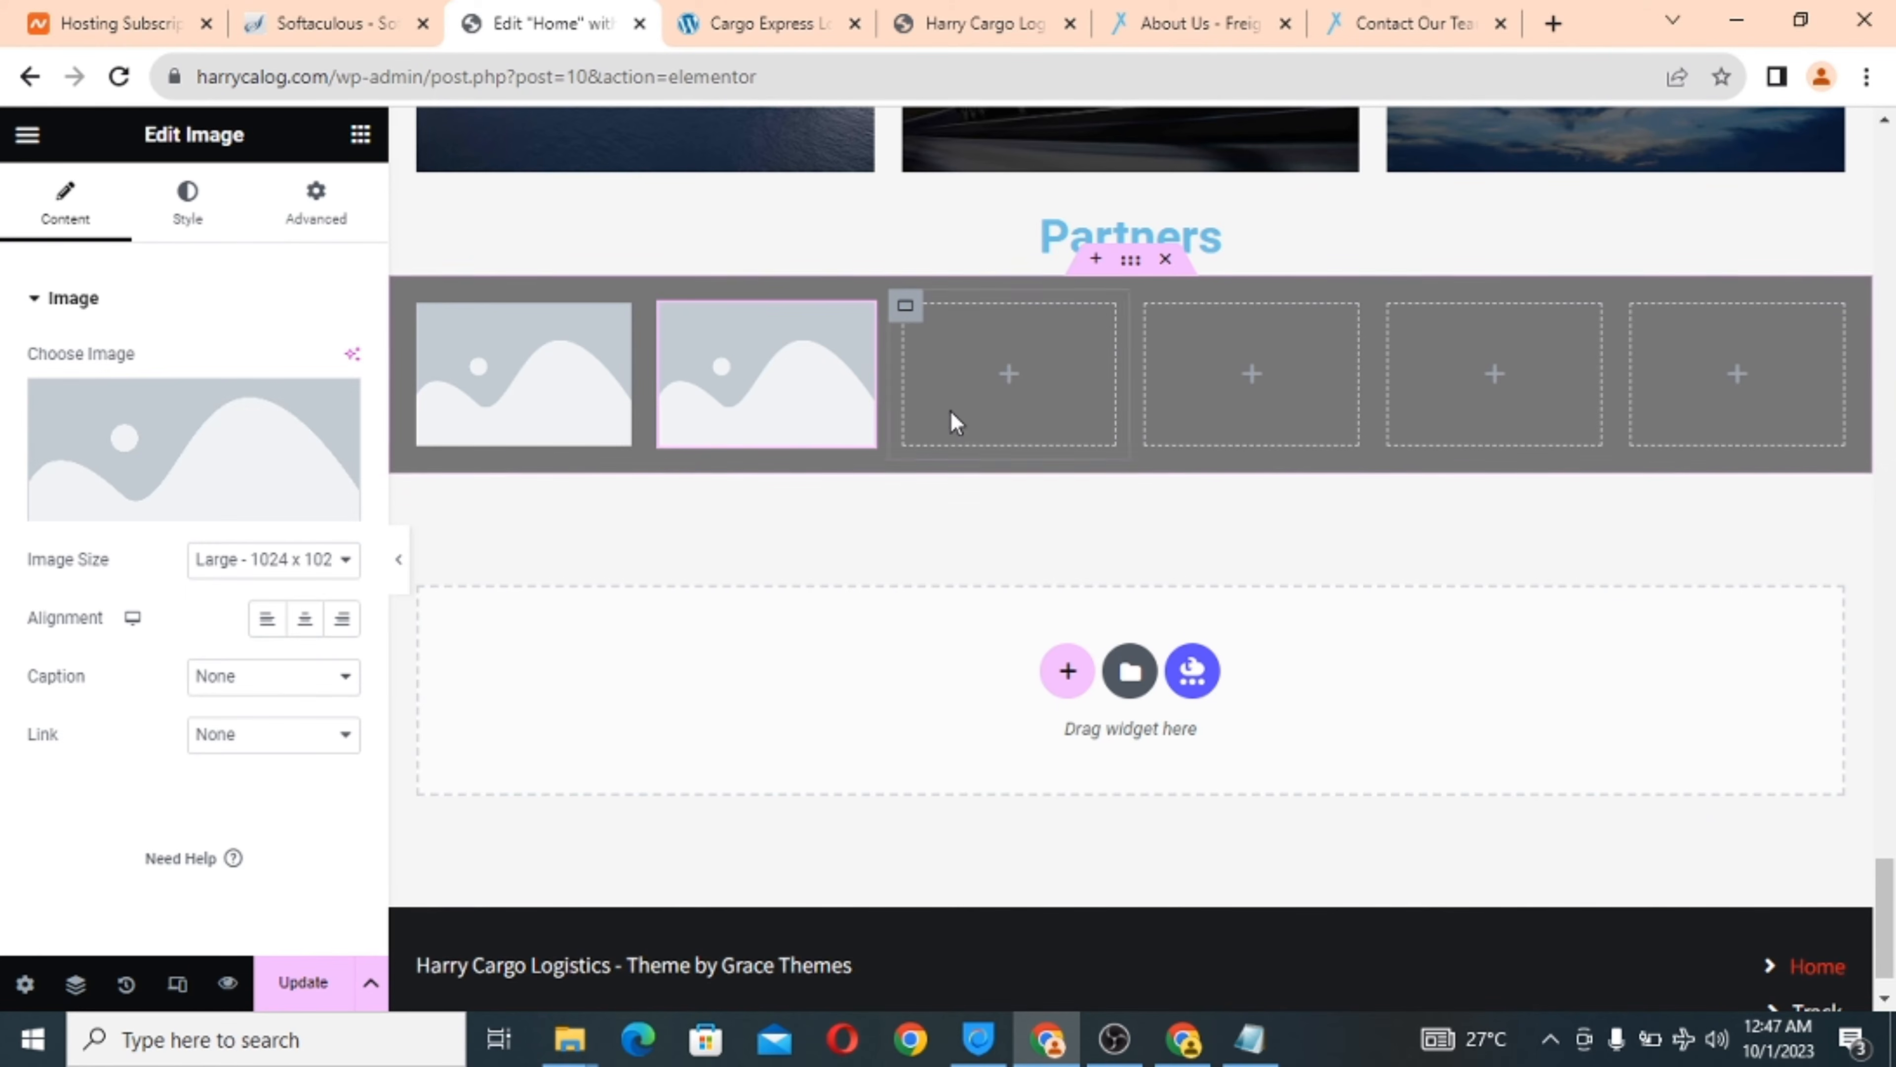
{"action": "left_click", "coordinate": [1008, 373]}
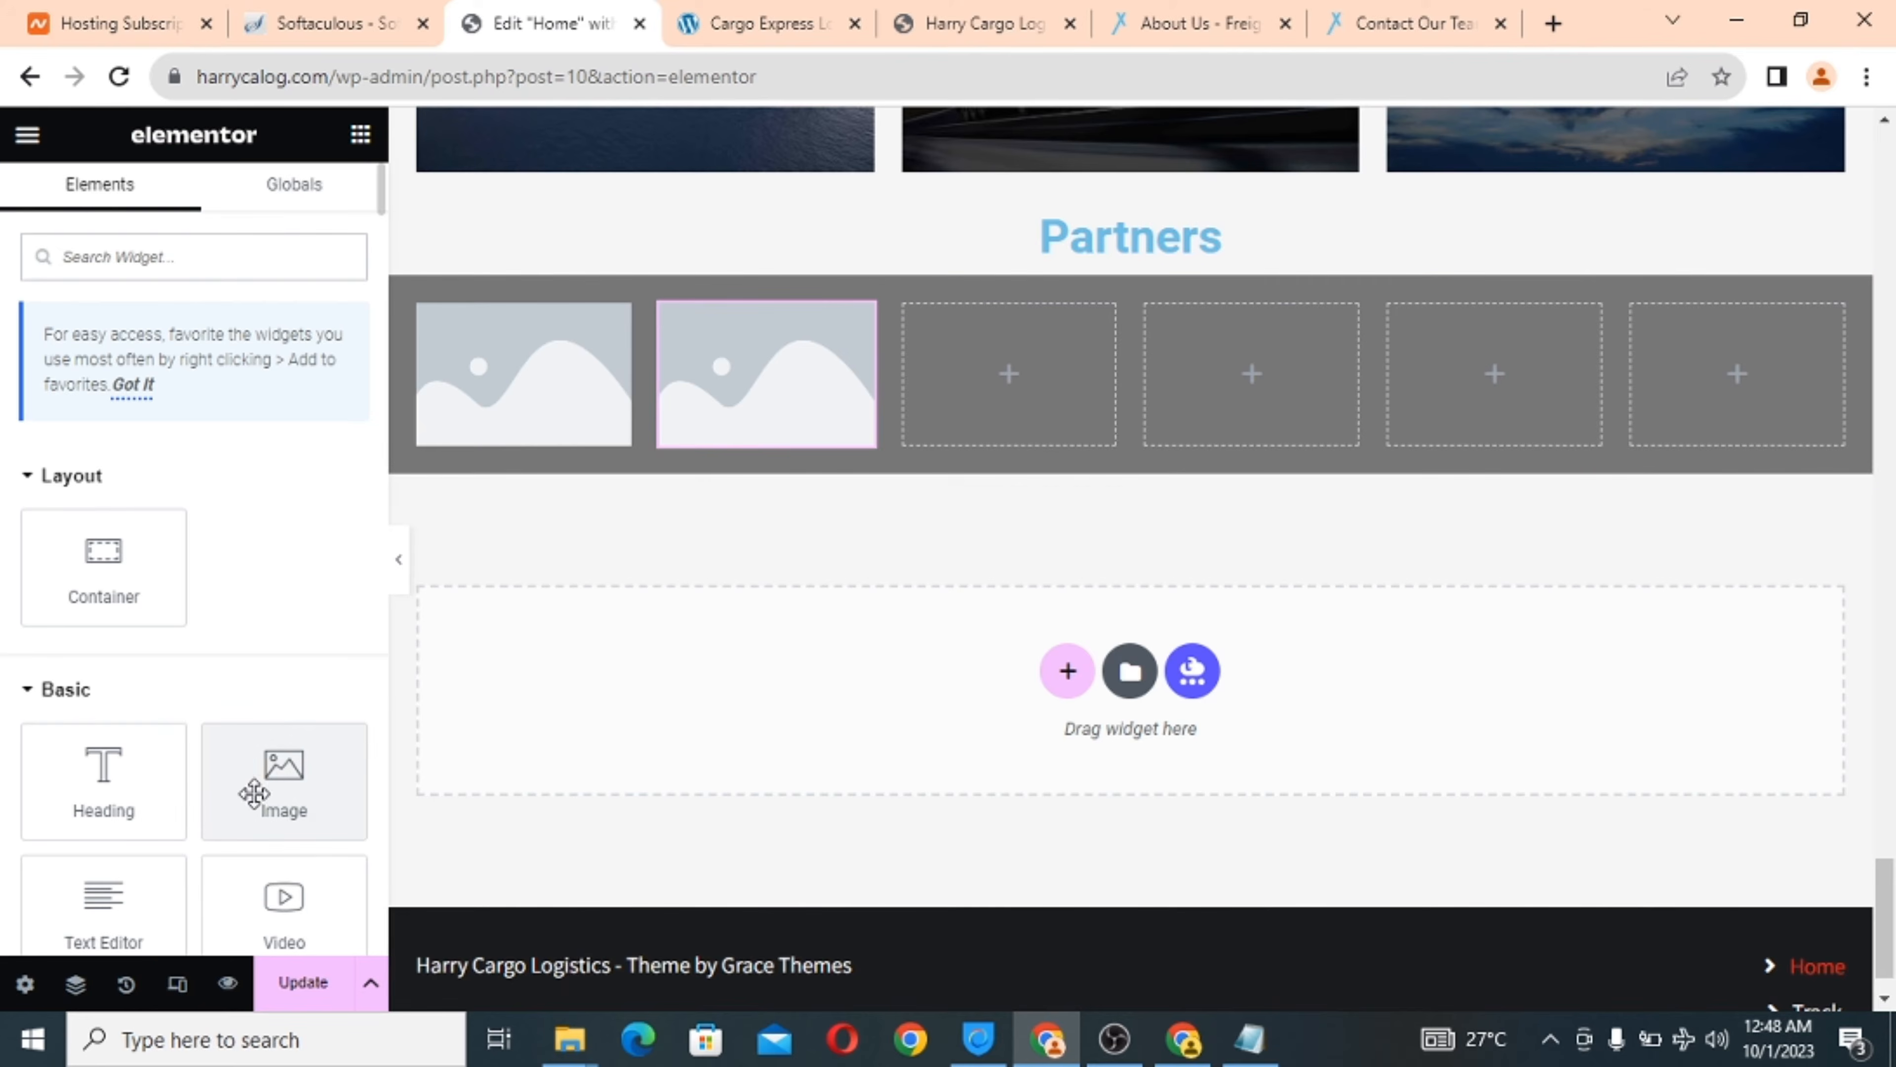
{"action": "left_click_drag", "start_coordinate": [258, 791], "coordinate": [954, 387]}
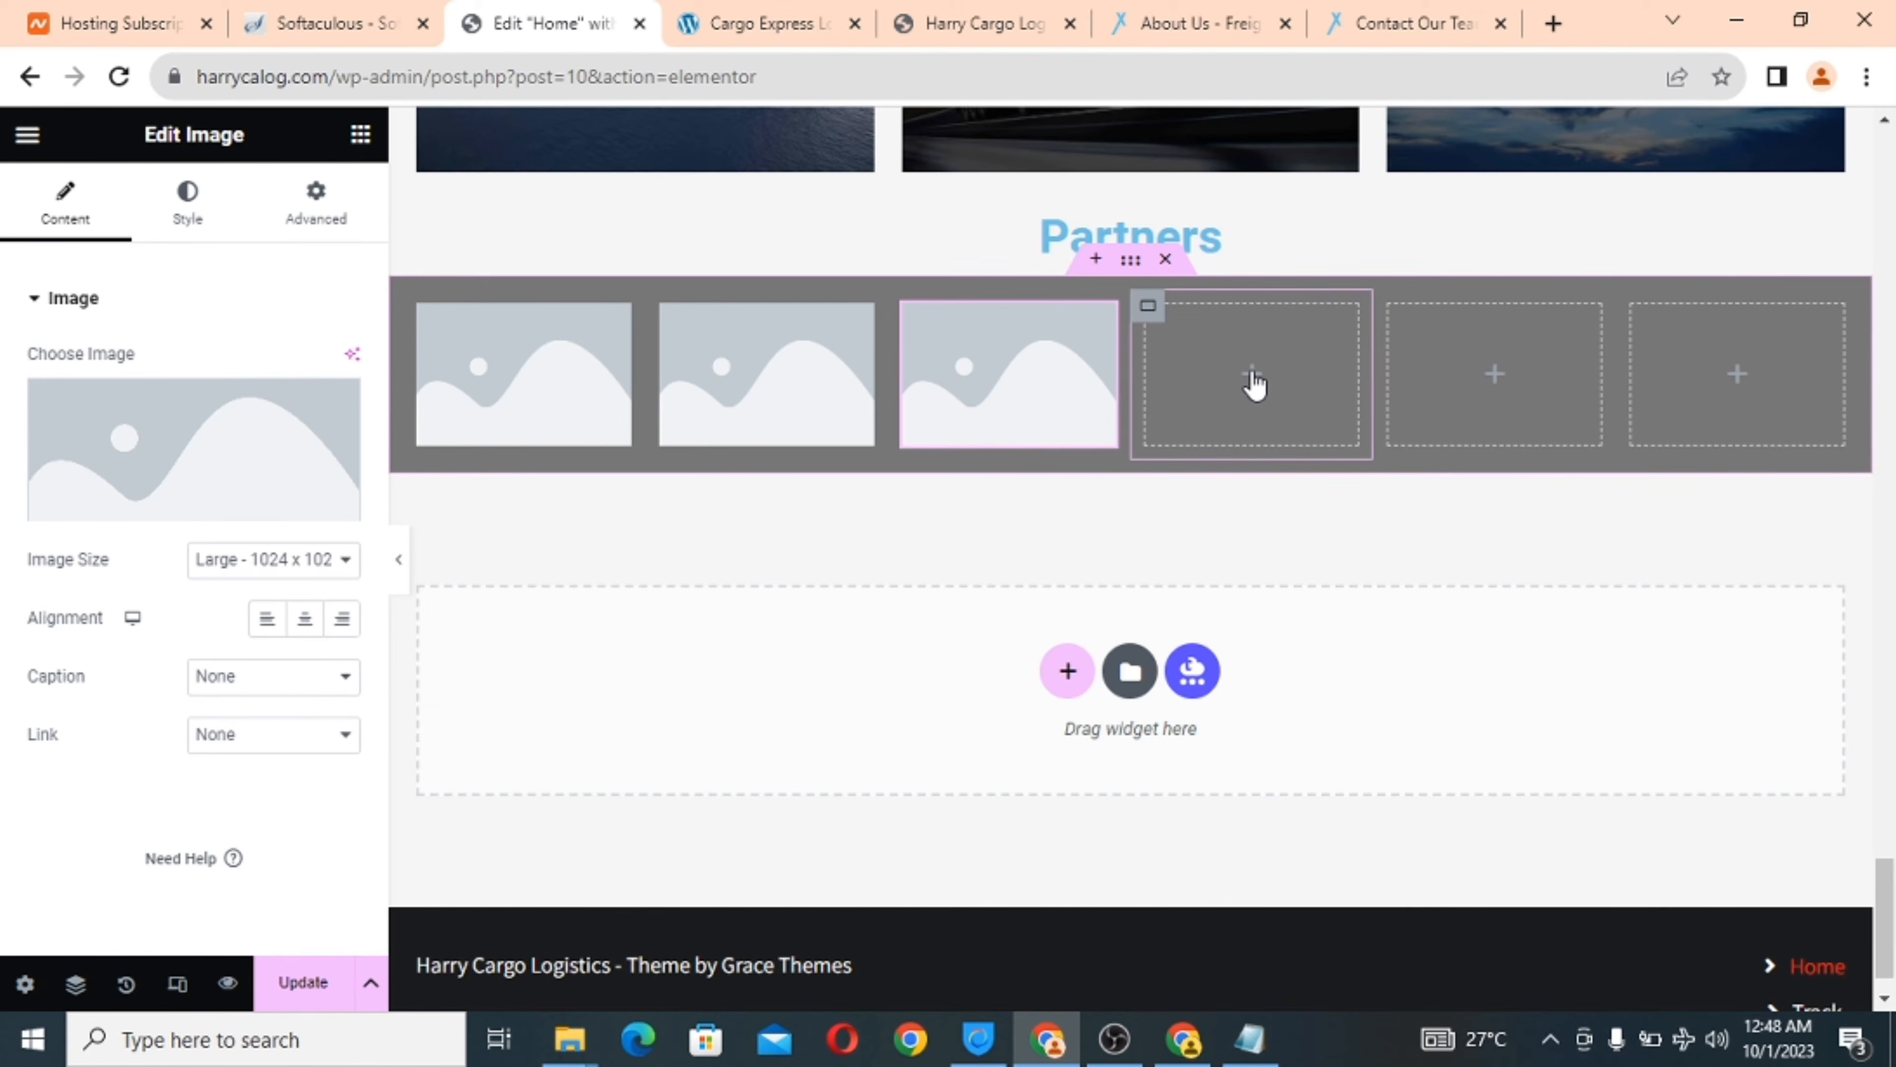
{"action": "left_click", "coordinate": [1254, 386]}
{"action": "left_click_drag", "start_coordinate": [314, 751], "coordinate": [1240, 366]}
{"action": "left_click", "coordinate": [1500, 392]}
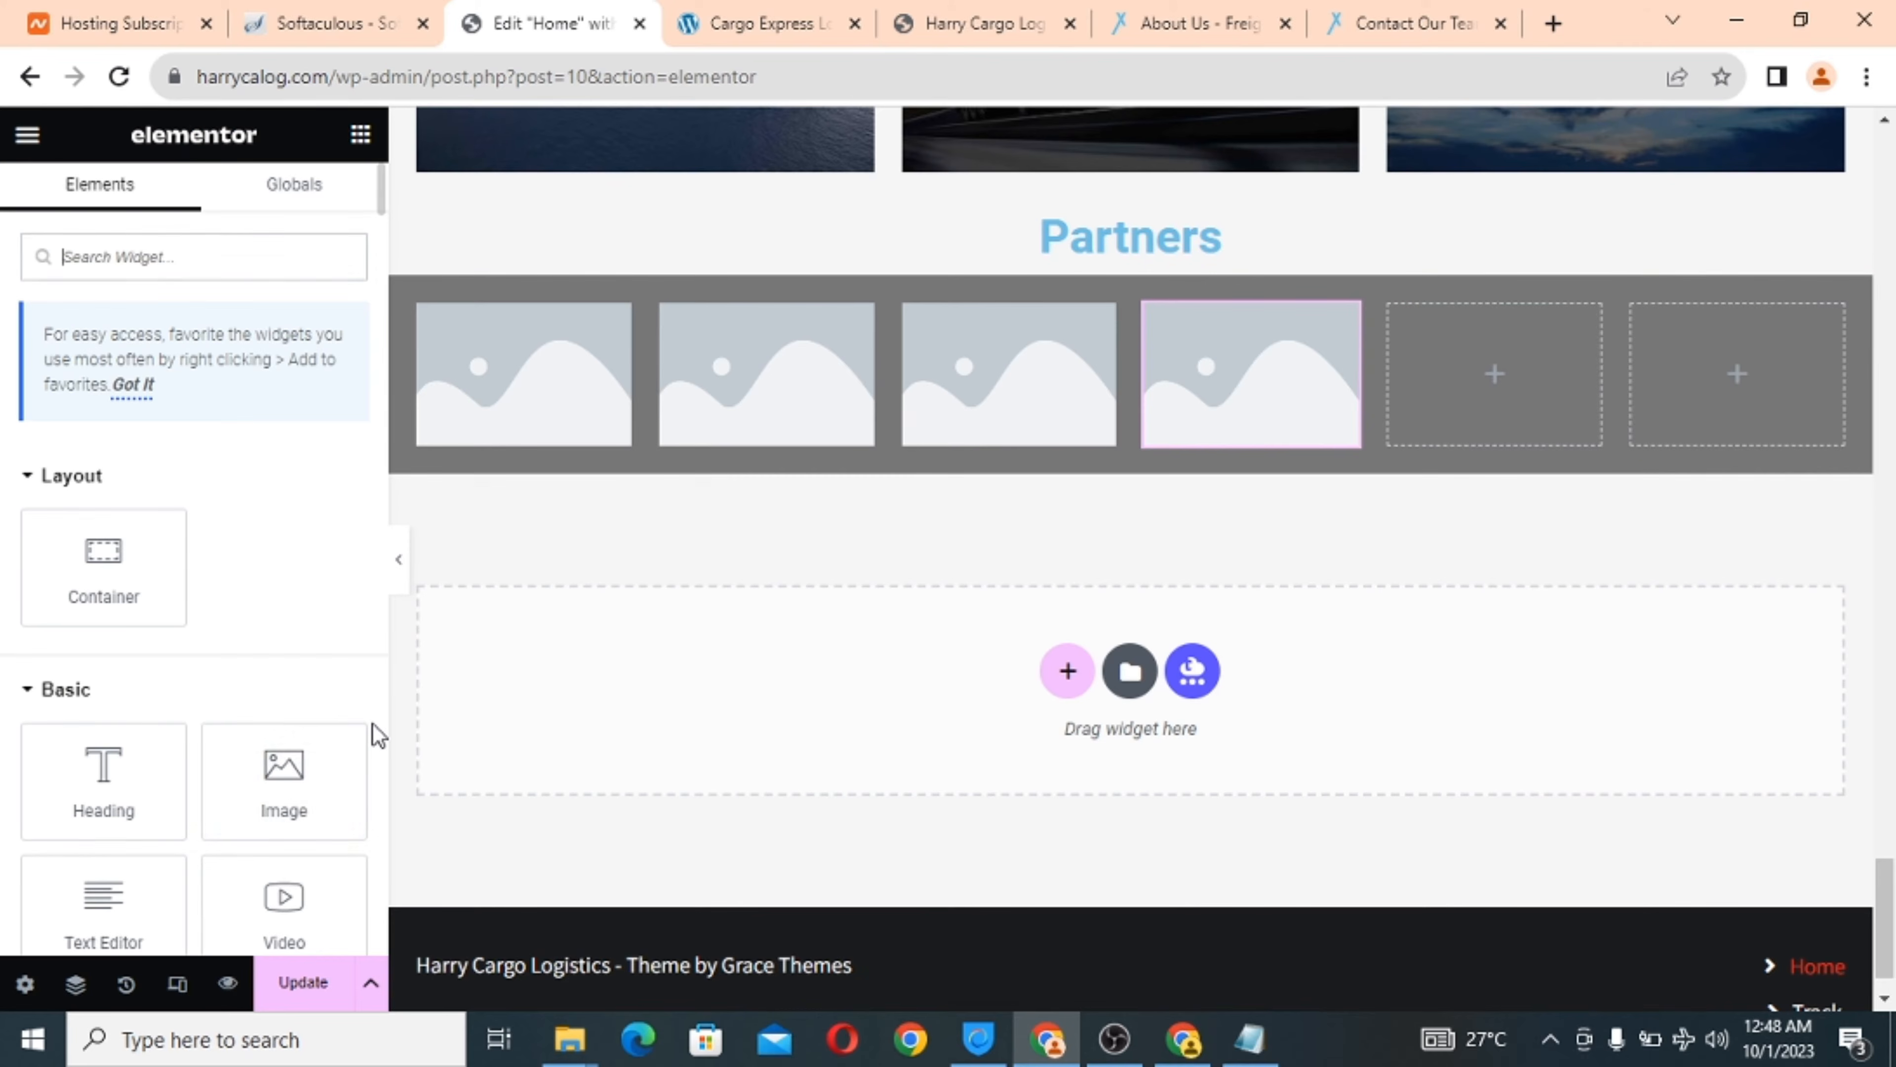
{"action": "left_click_drag", "start_coordinate": [284, 777], "coordinate": [1477, 366]}
{"action": "left_click", "coordinate": [1738, 373]}
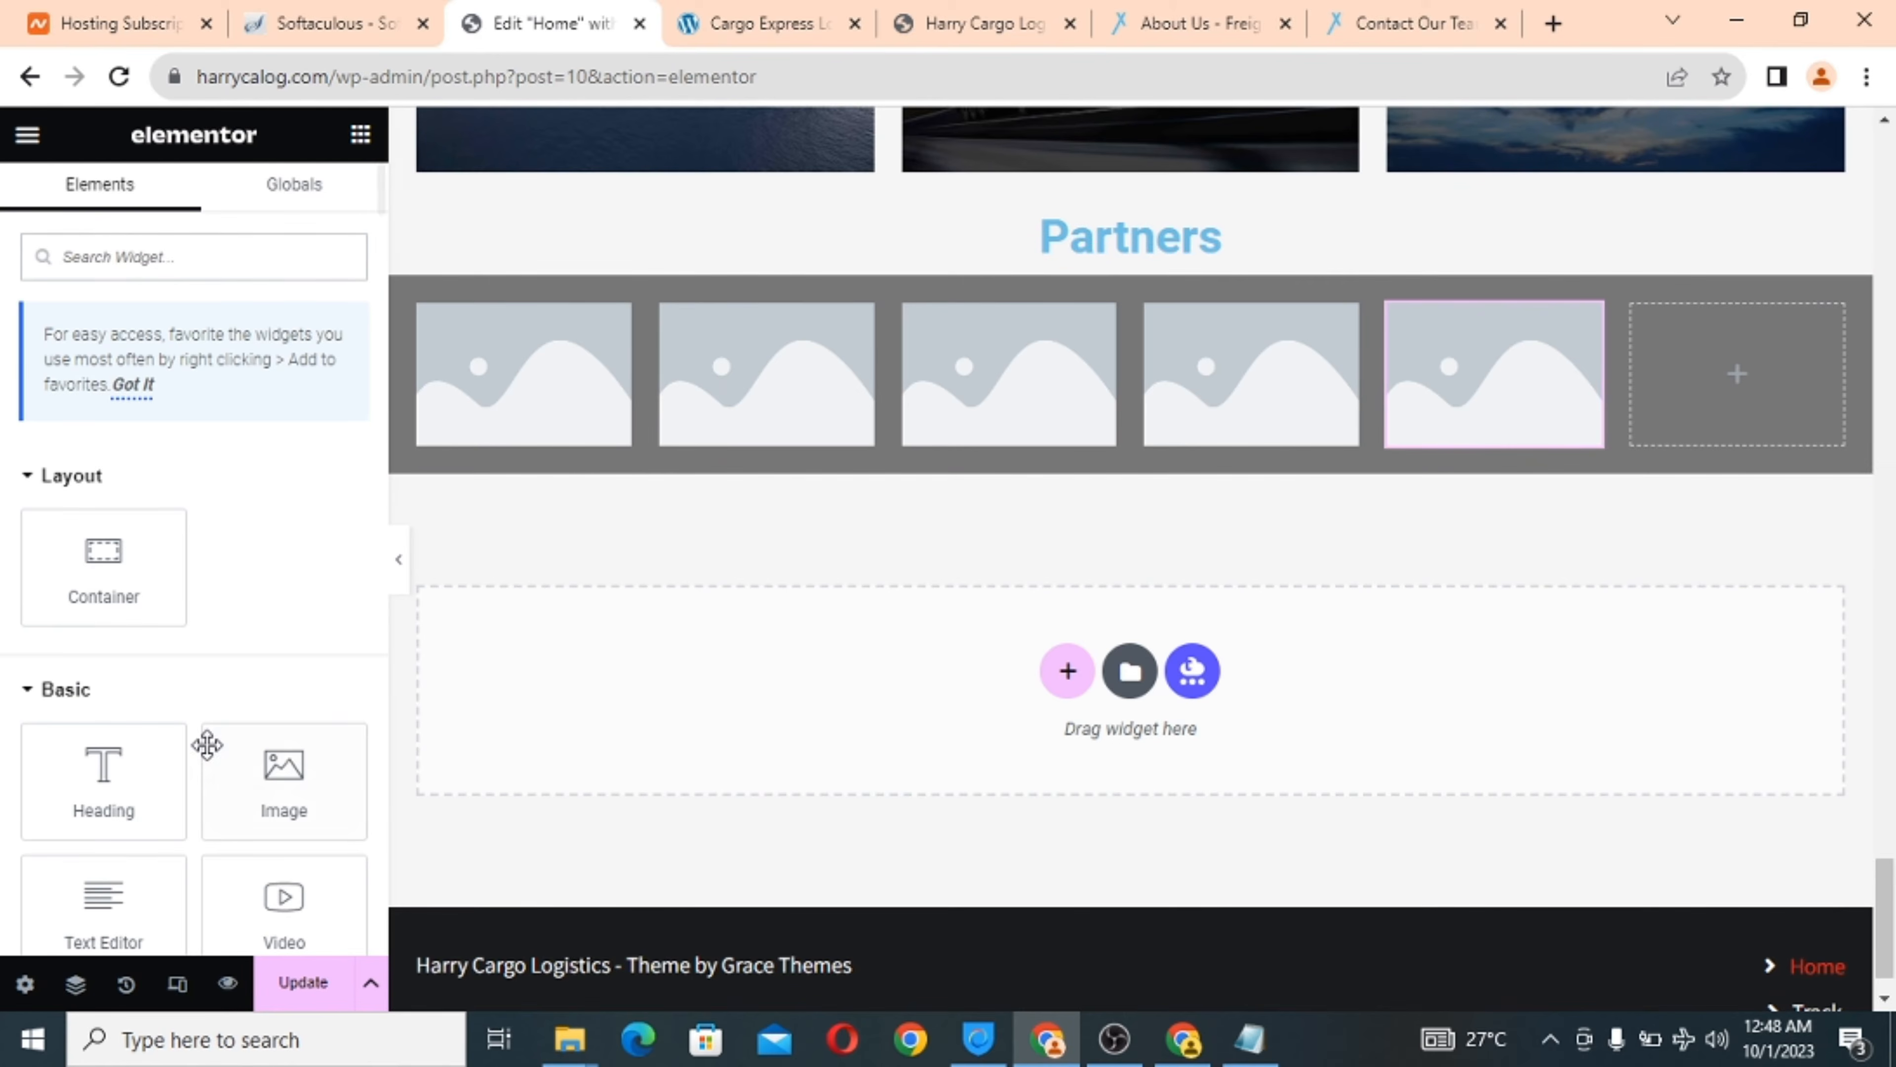
{"action": "left_click_drag", "start_coordinate": [273, 758], "coordinate": [1672, 370]}
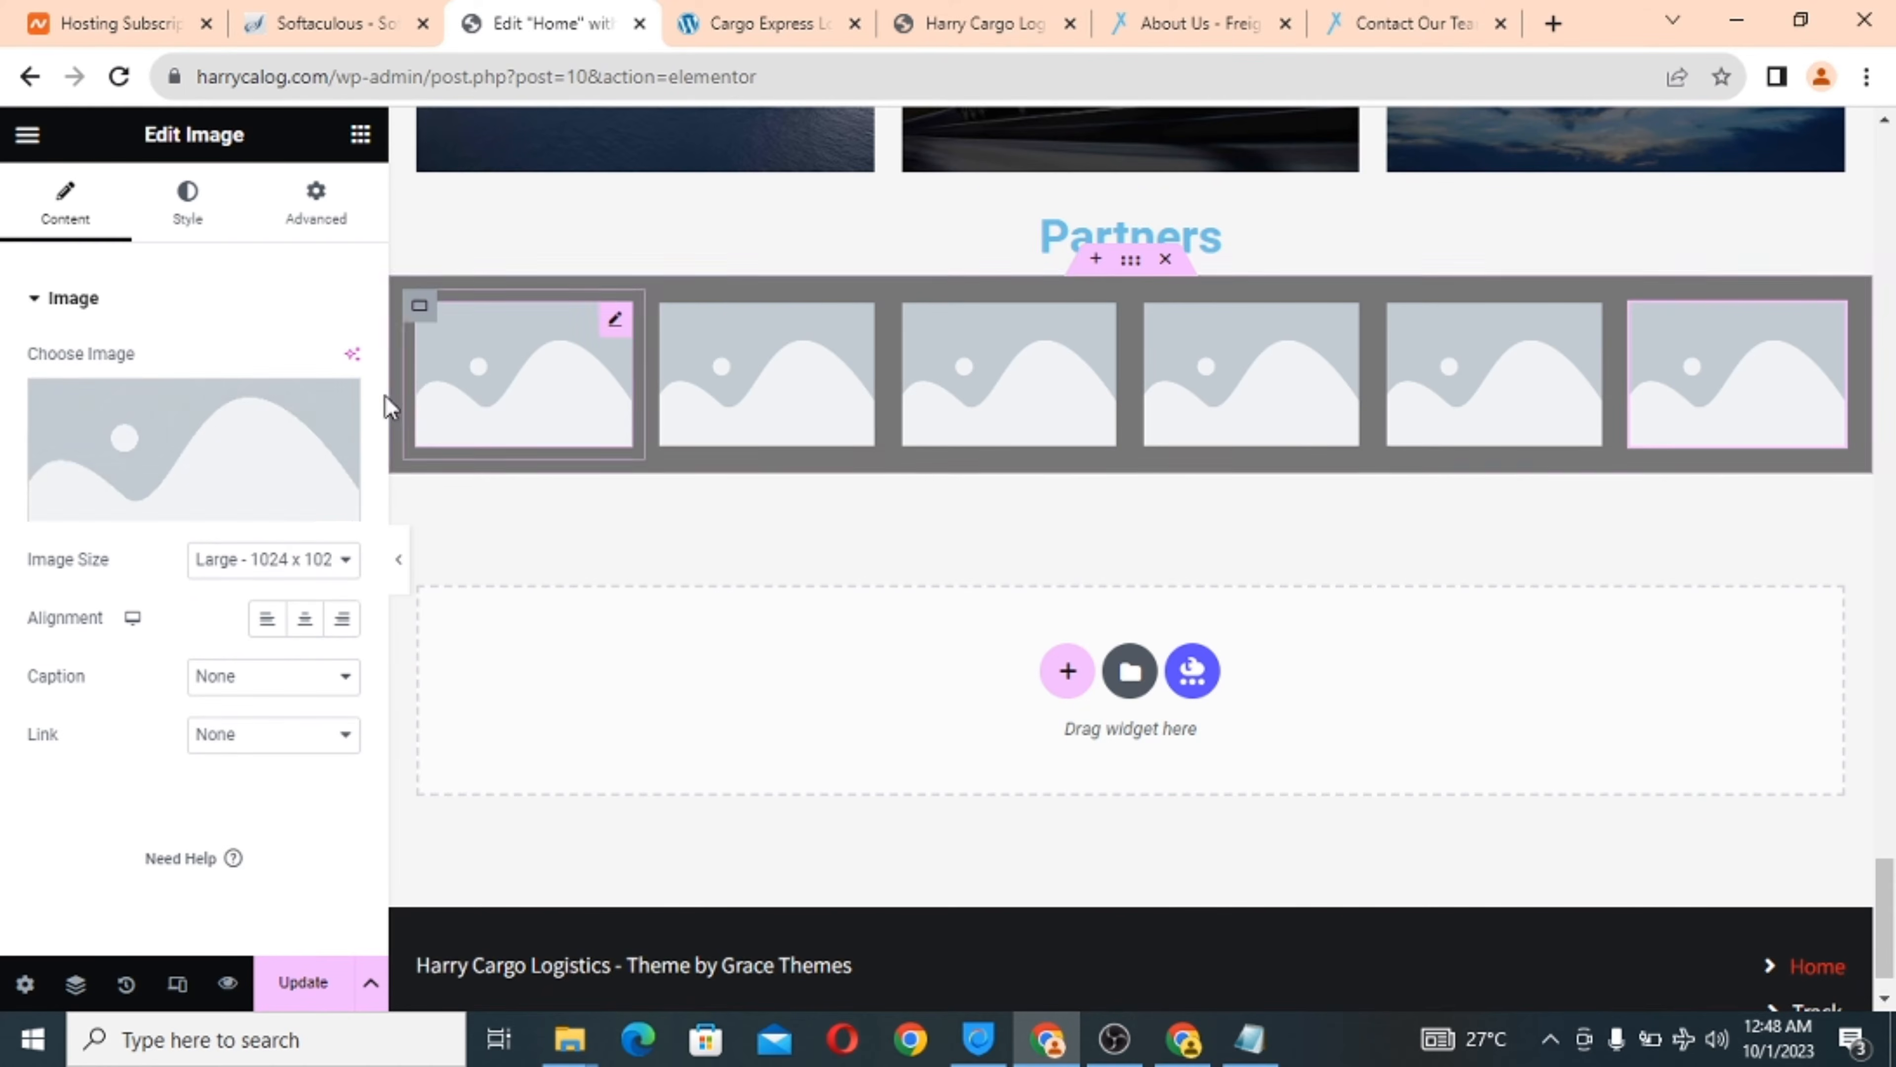
{"action": "left_click", "coordinate": [183, 463]}
Start a file upload for the sixth image and pick the client-logo-1-black file.
{"action": "left_click", "coordinate": [364, 267]}
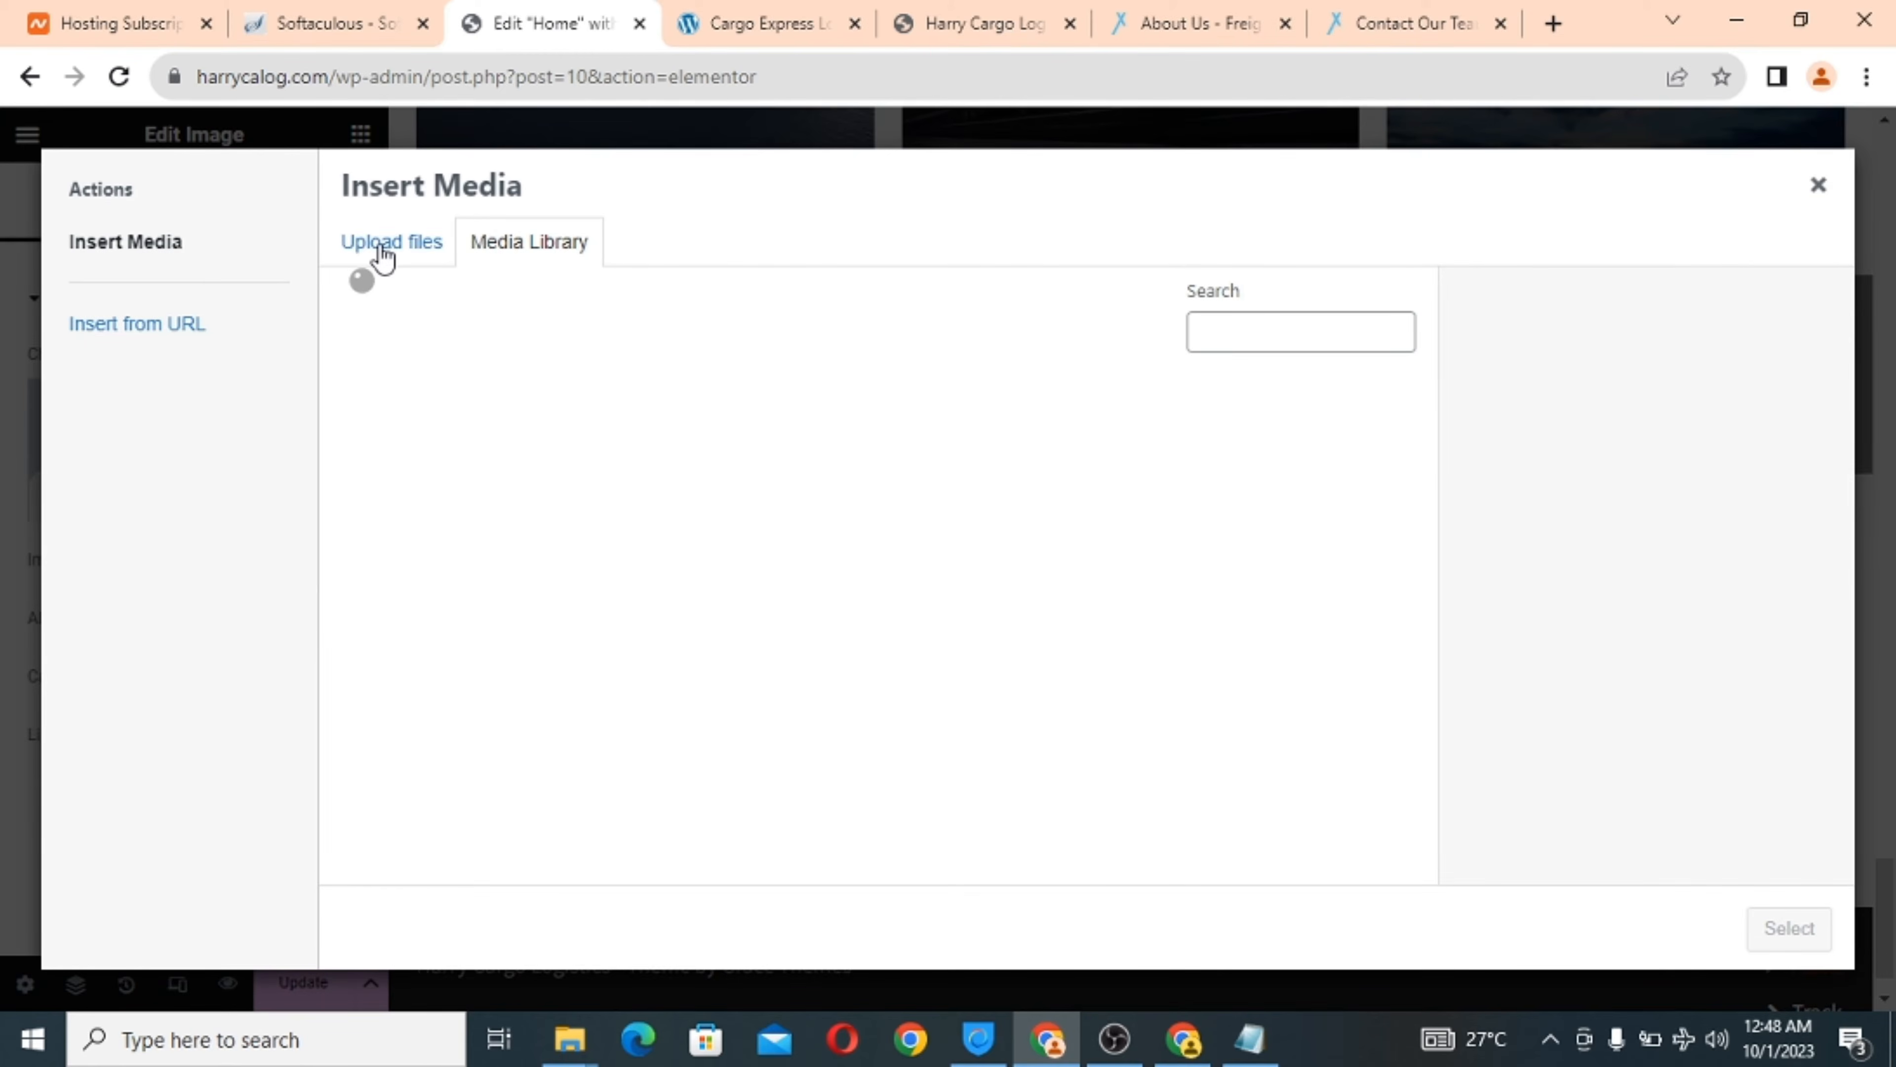
{"action": "left_click", "coordinate": [1054, 597]}
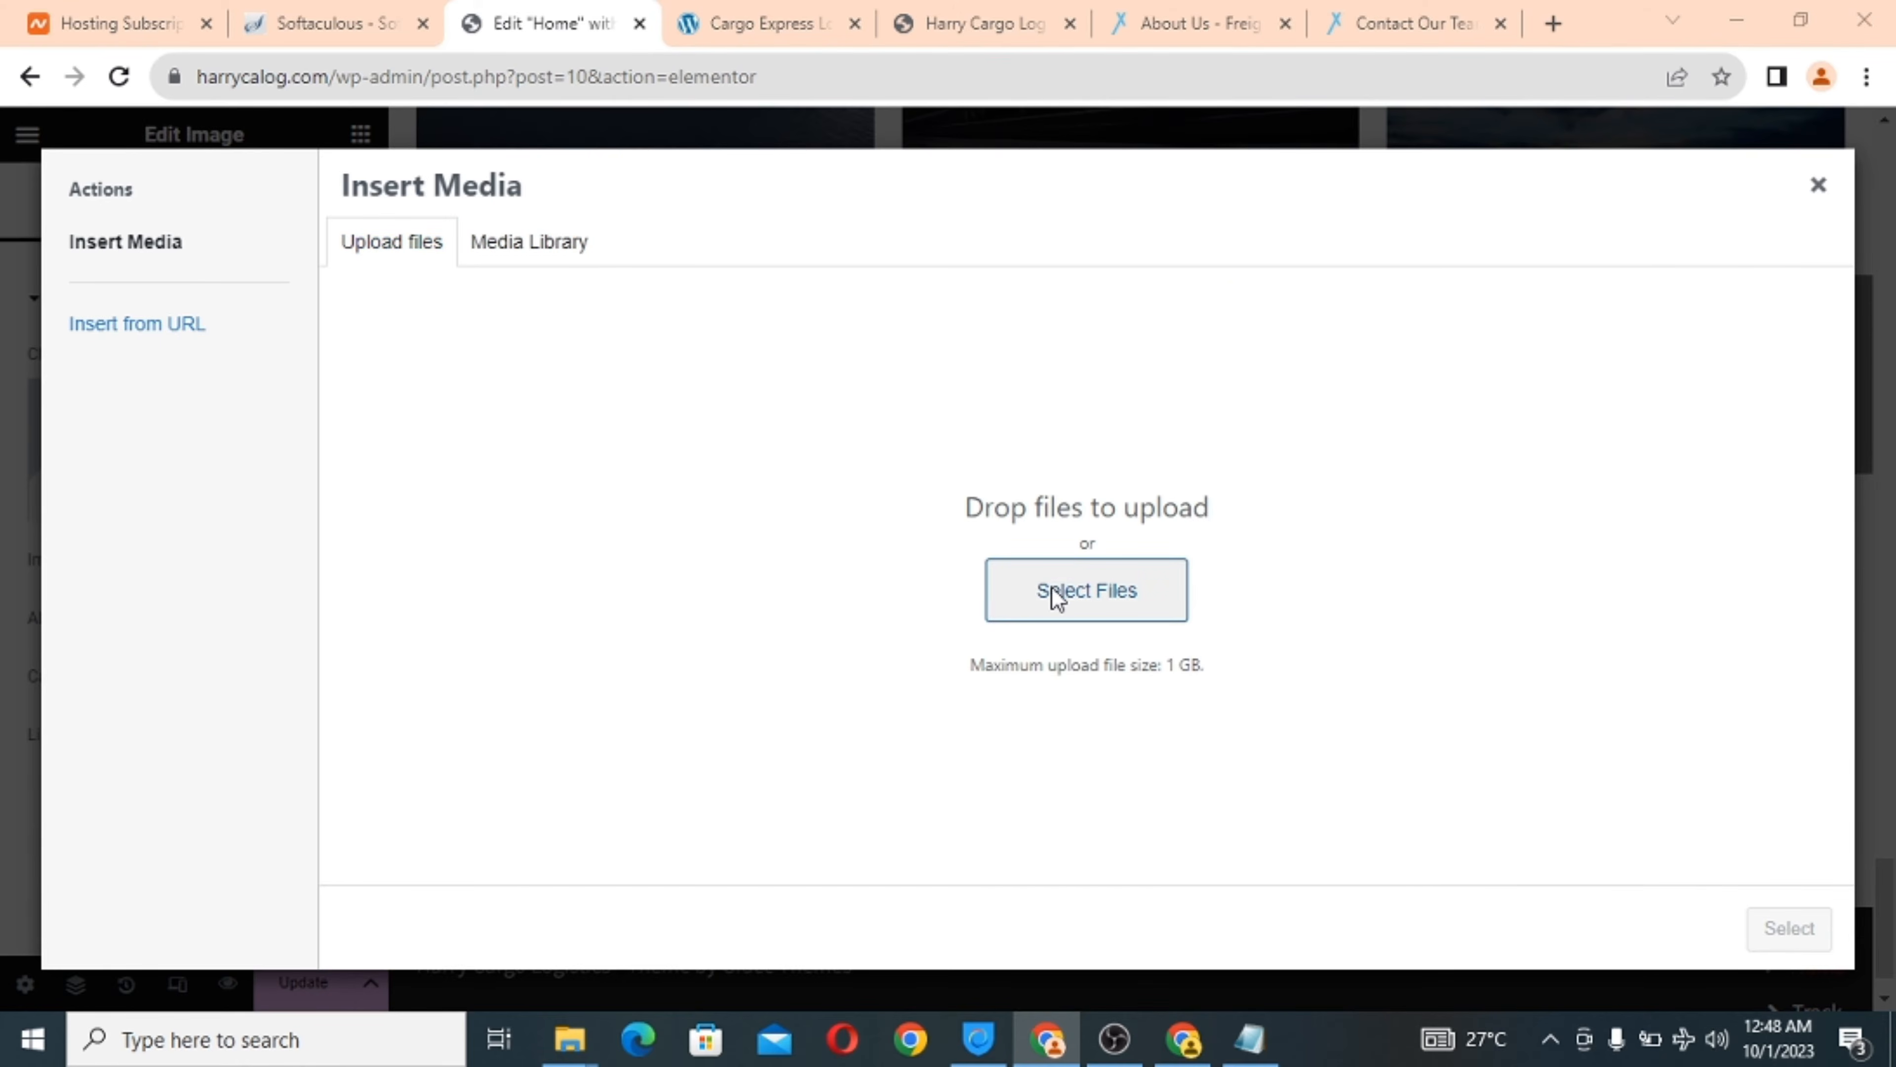
{"action": "left_click_drag", "start_coordinate": [930, 180], "coordinate": [926, 216]}
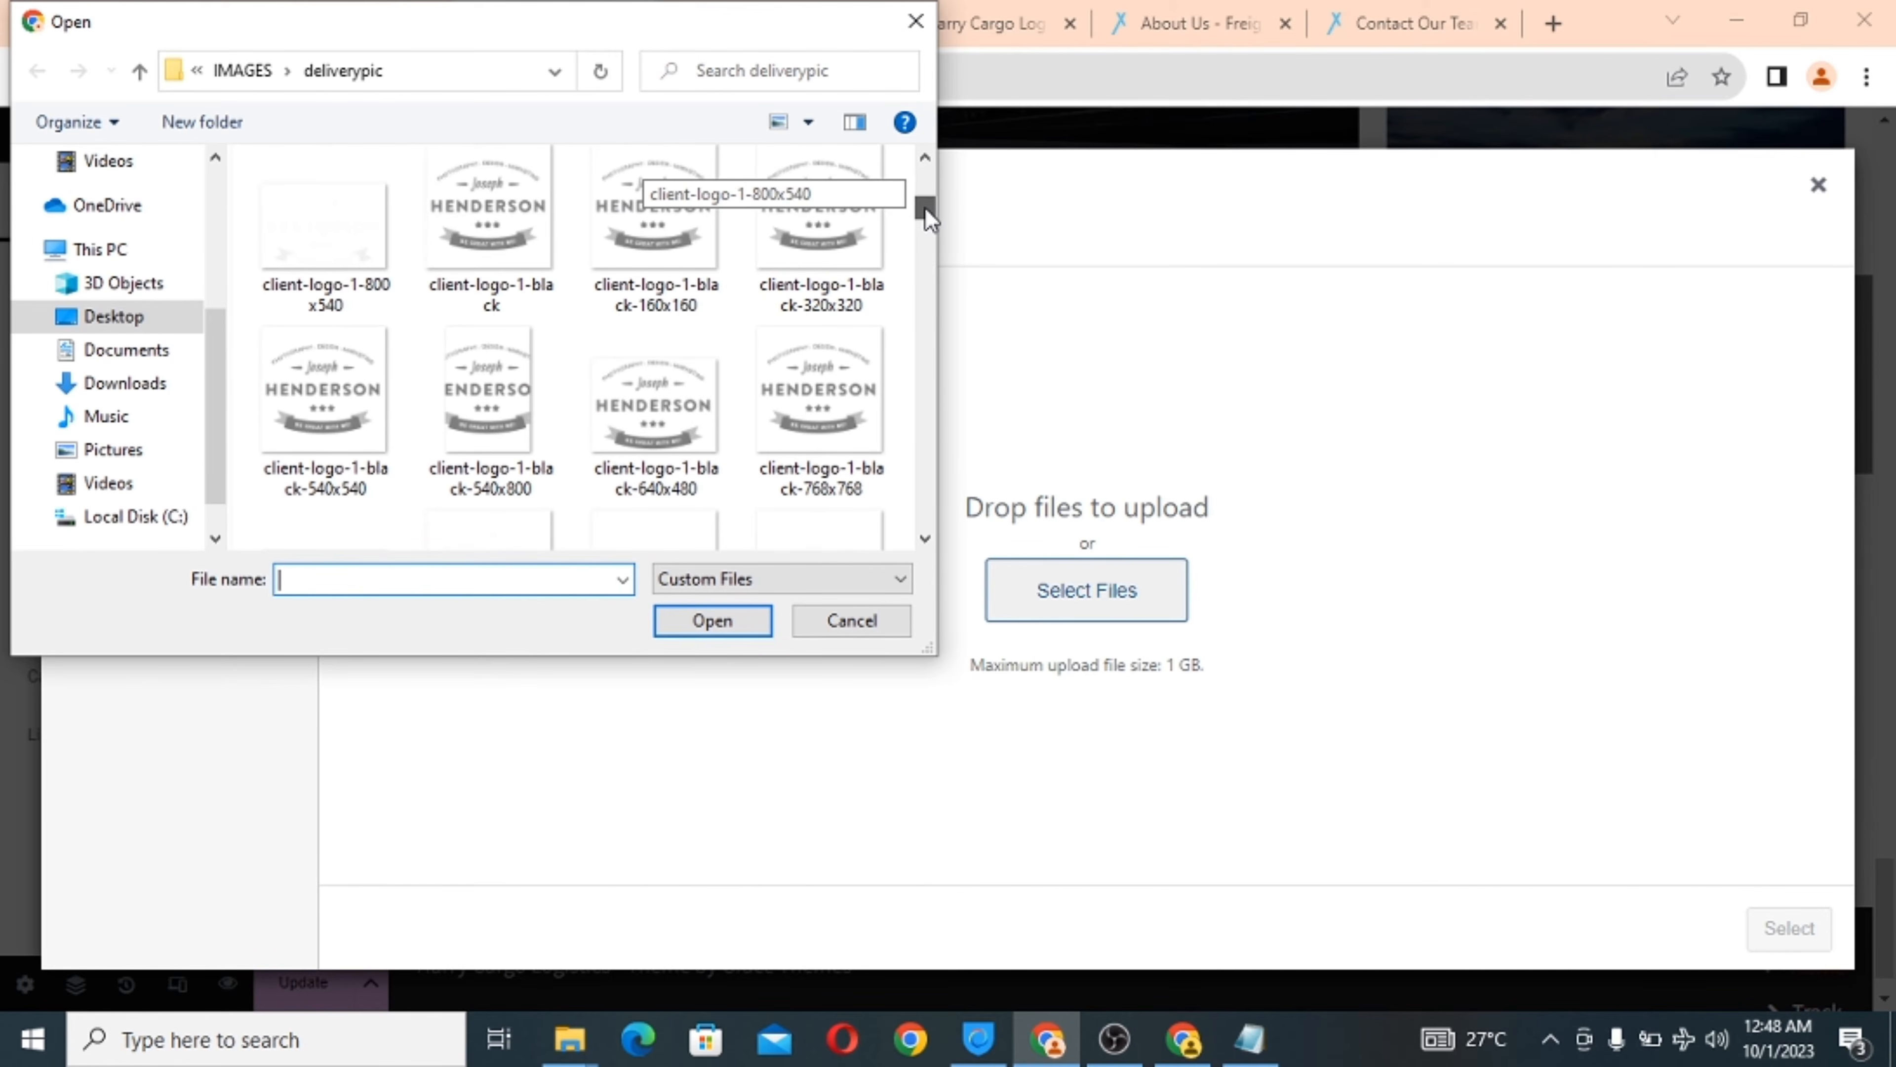
{"action": "left_click", "coordinate": [463, 238]}
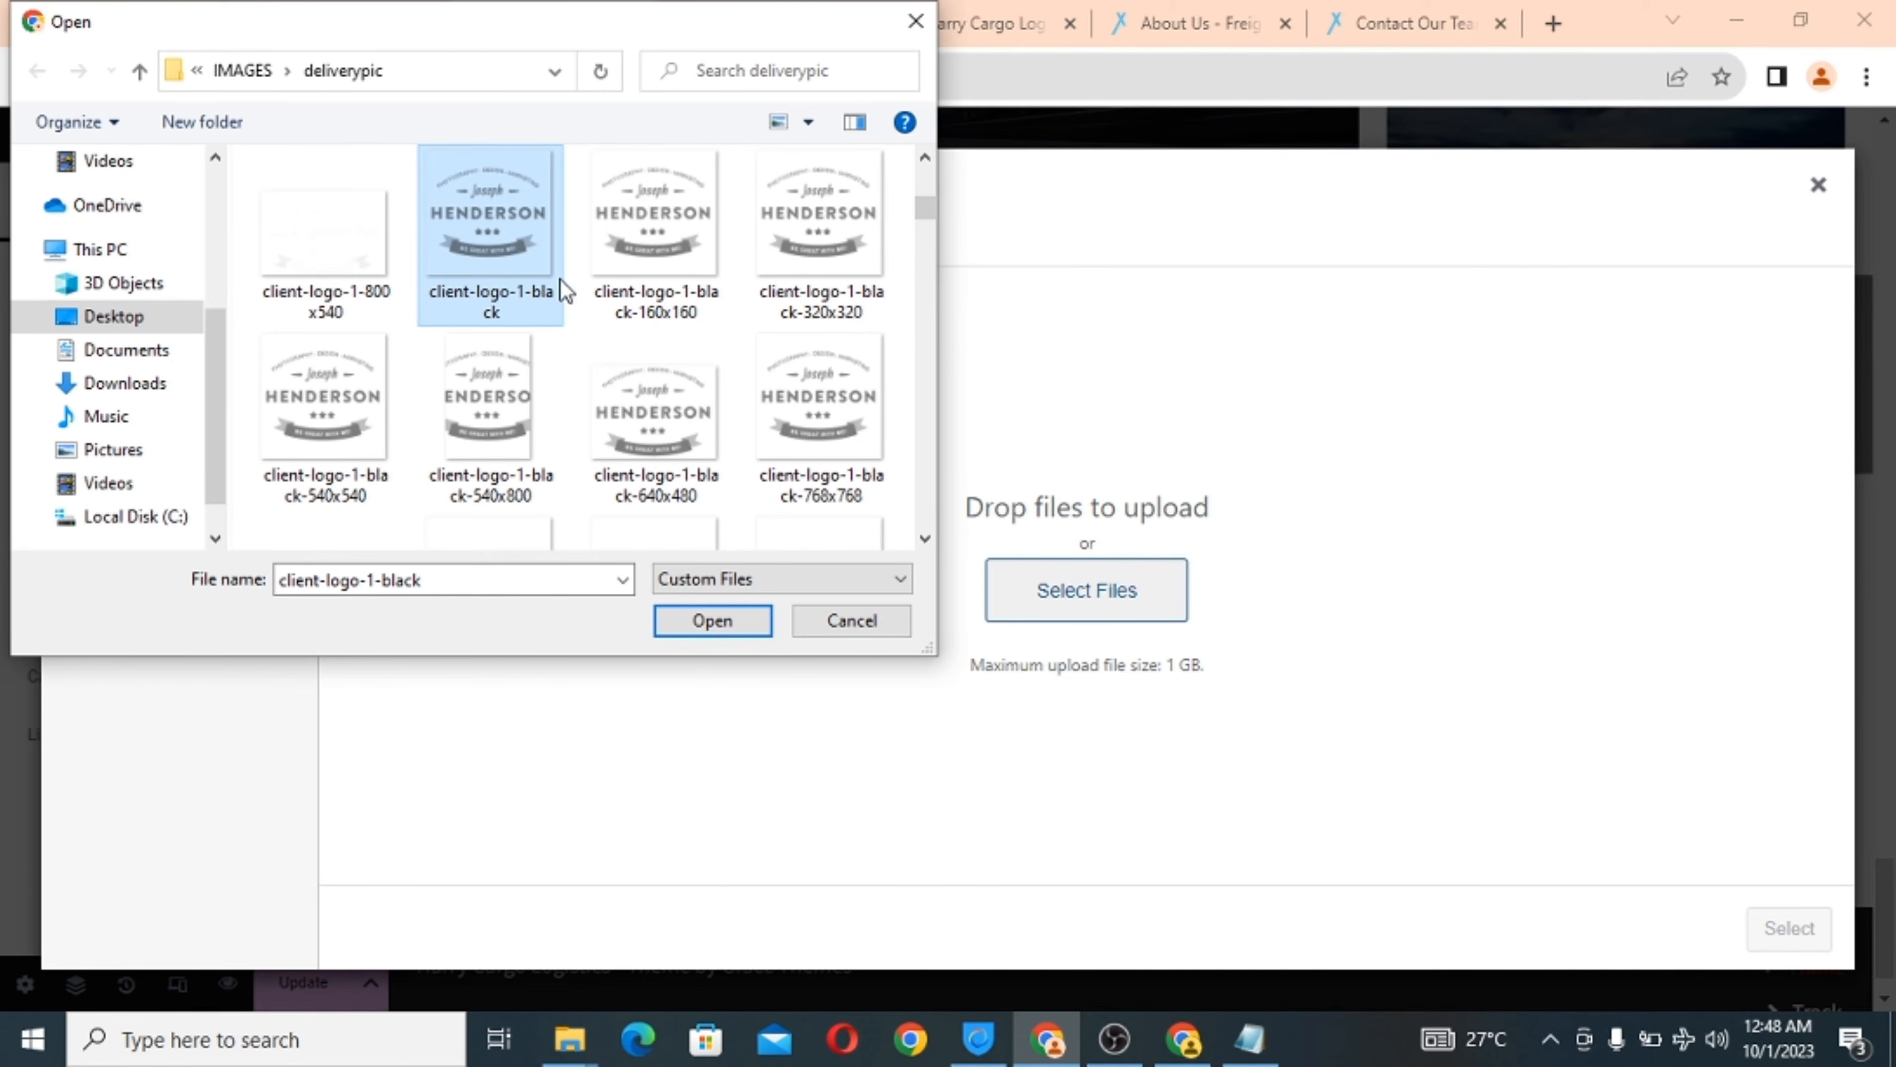
{"action": "left_click", "coordinate": [928, 155]}
{"action": "left_click", "coordinate": [927, 156]}
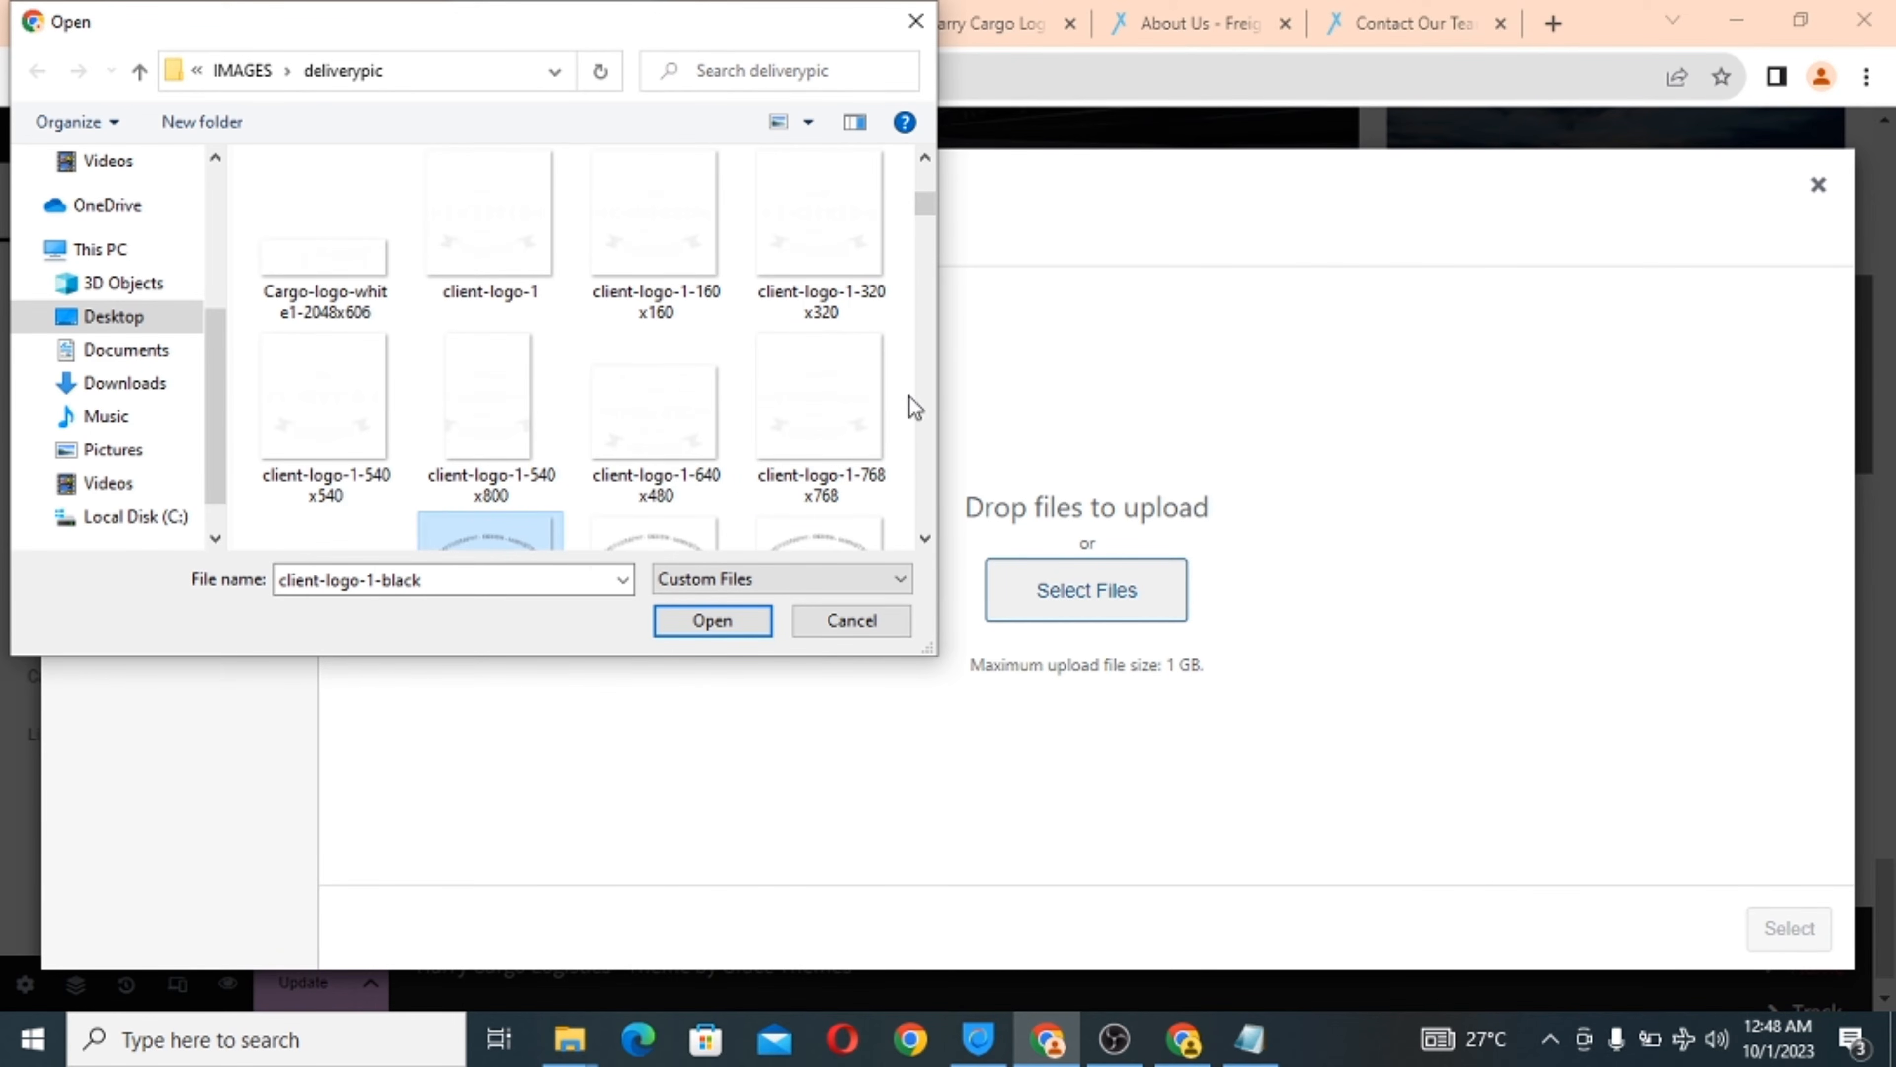
{"action": "left_click", "coordinate": [926, 159]}
{"action": "left_click", "coordinate": [926, 159]}
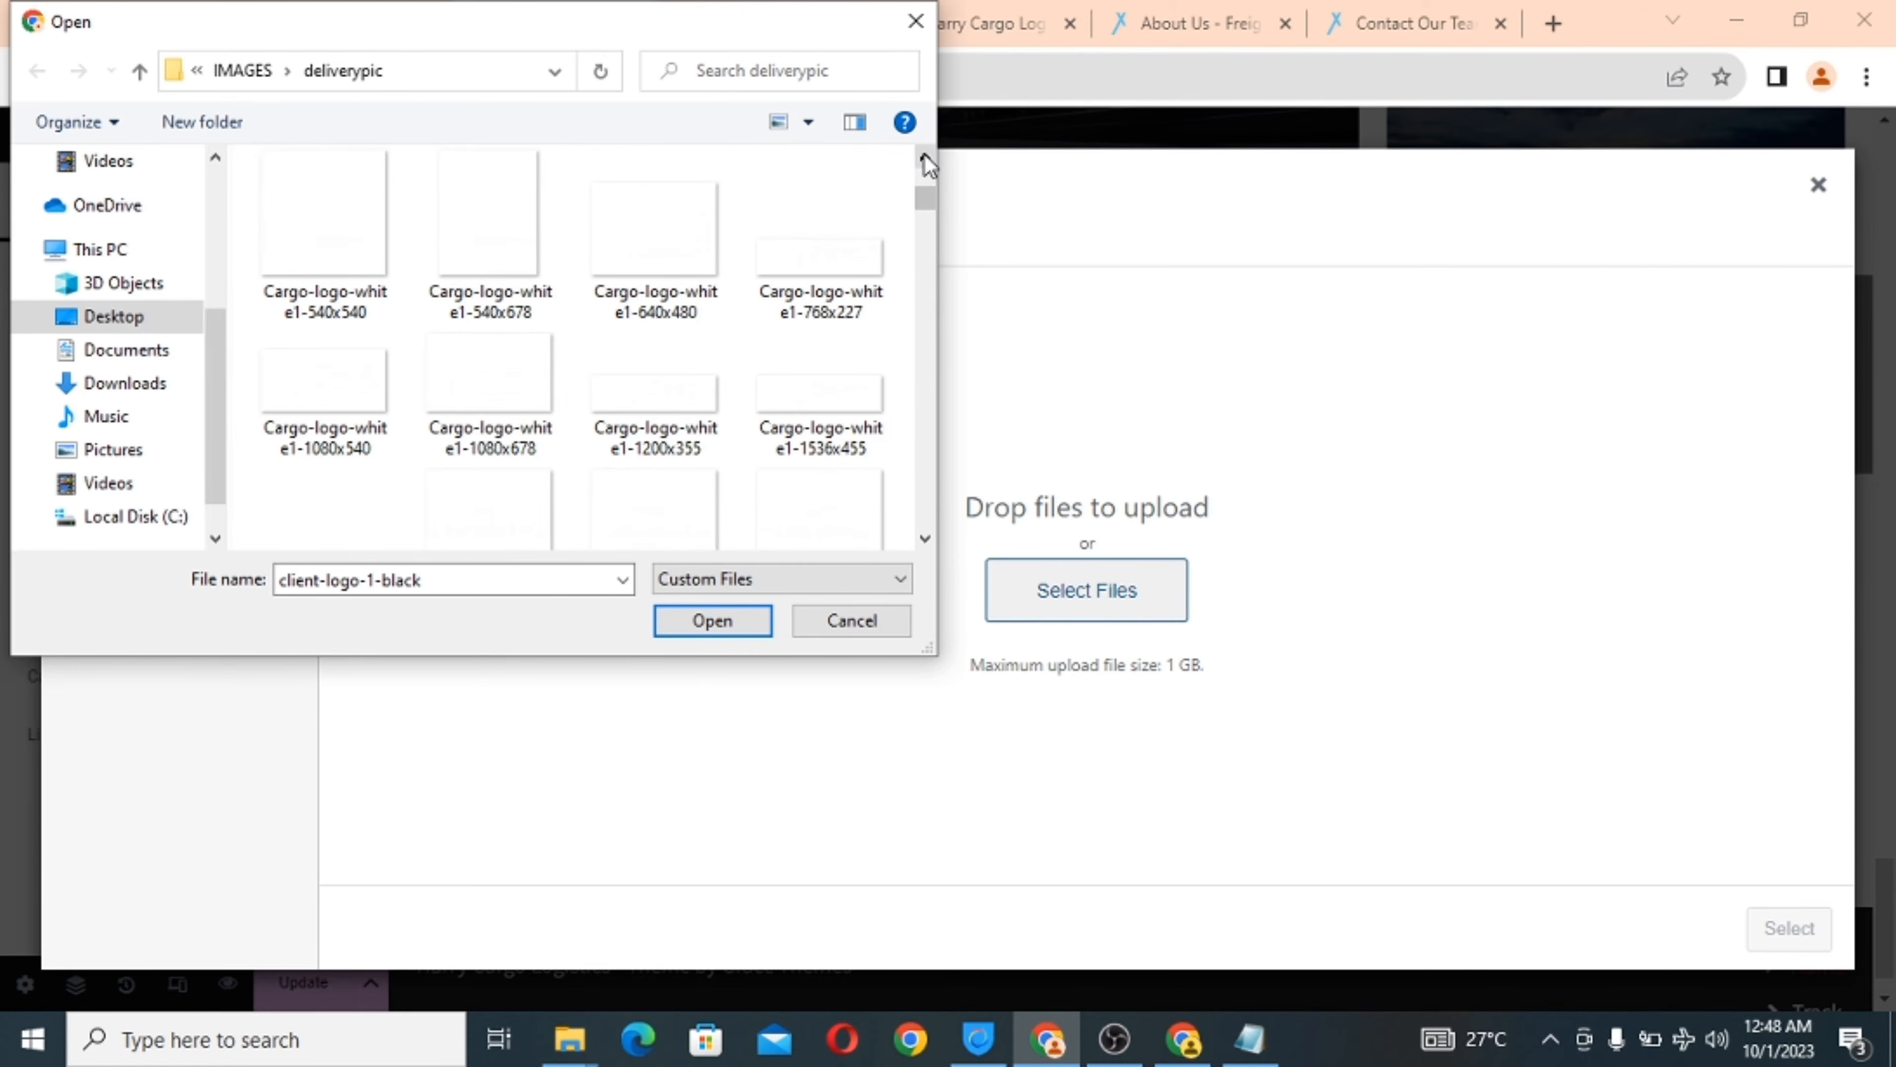
{"action": "left_click", "coordinate": [926, 158]}
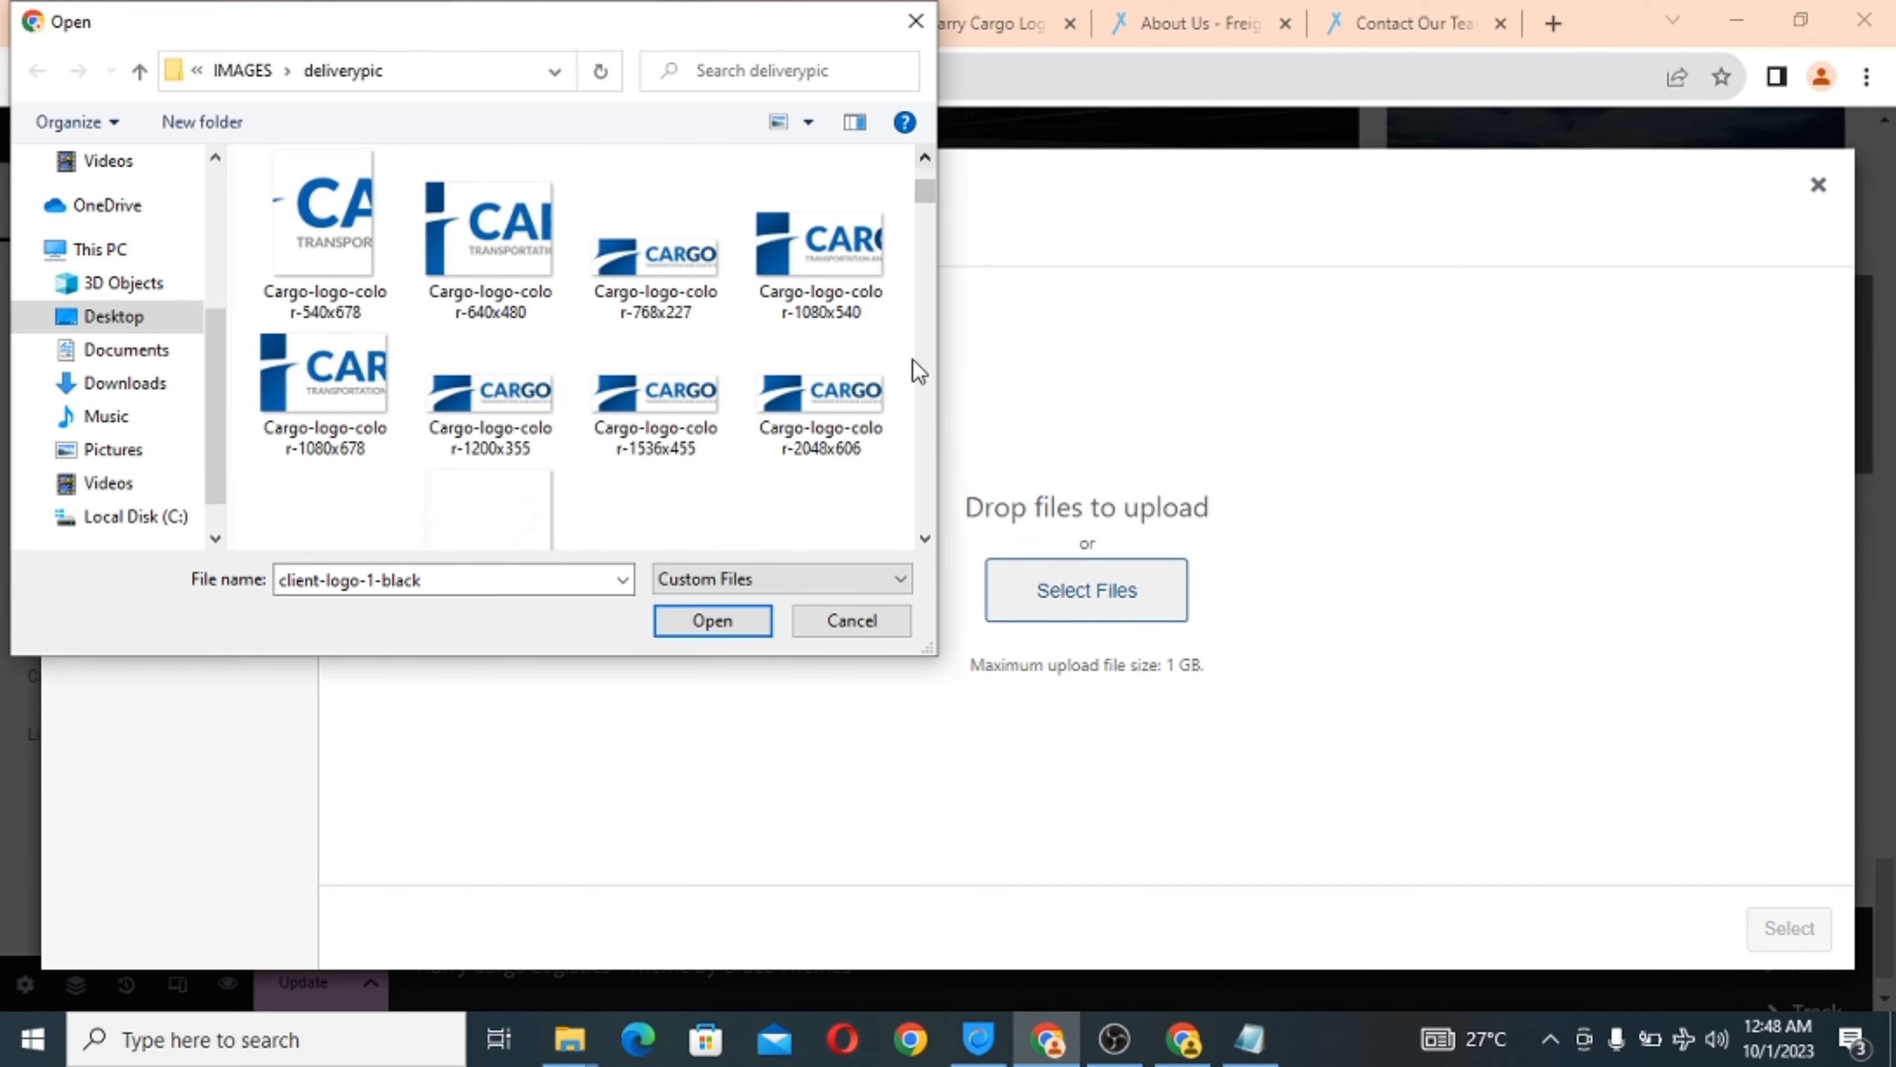
Upload client-logo-1-160x160 instead and insert it into the sixth image.
{"action": "left_click", "coordinate": [925, 538]}
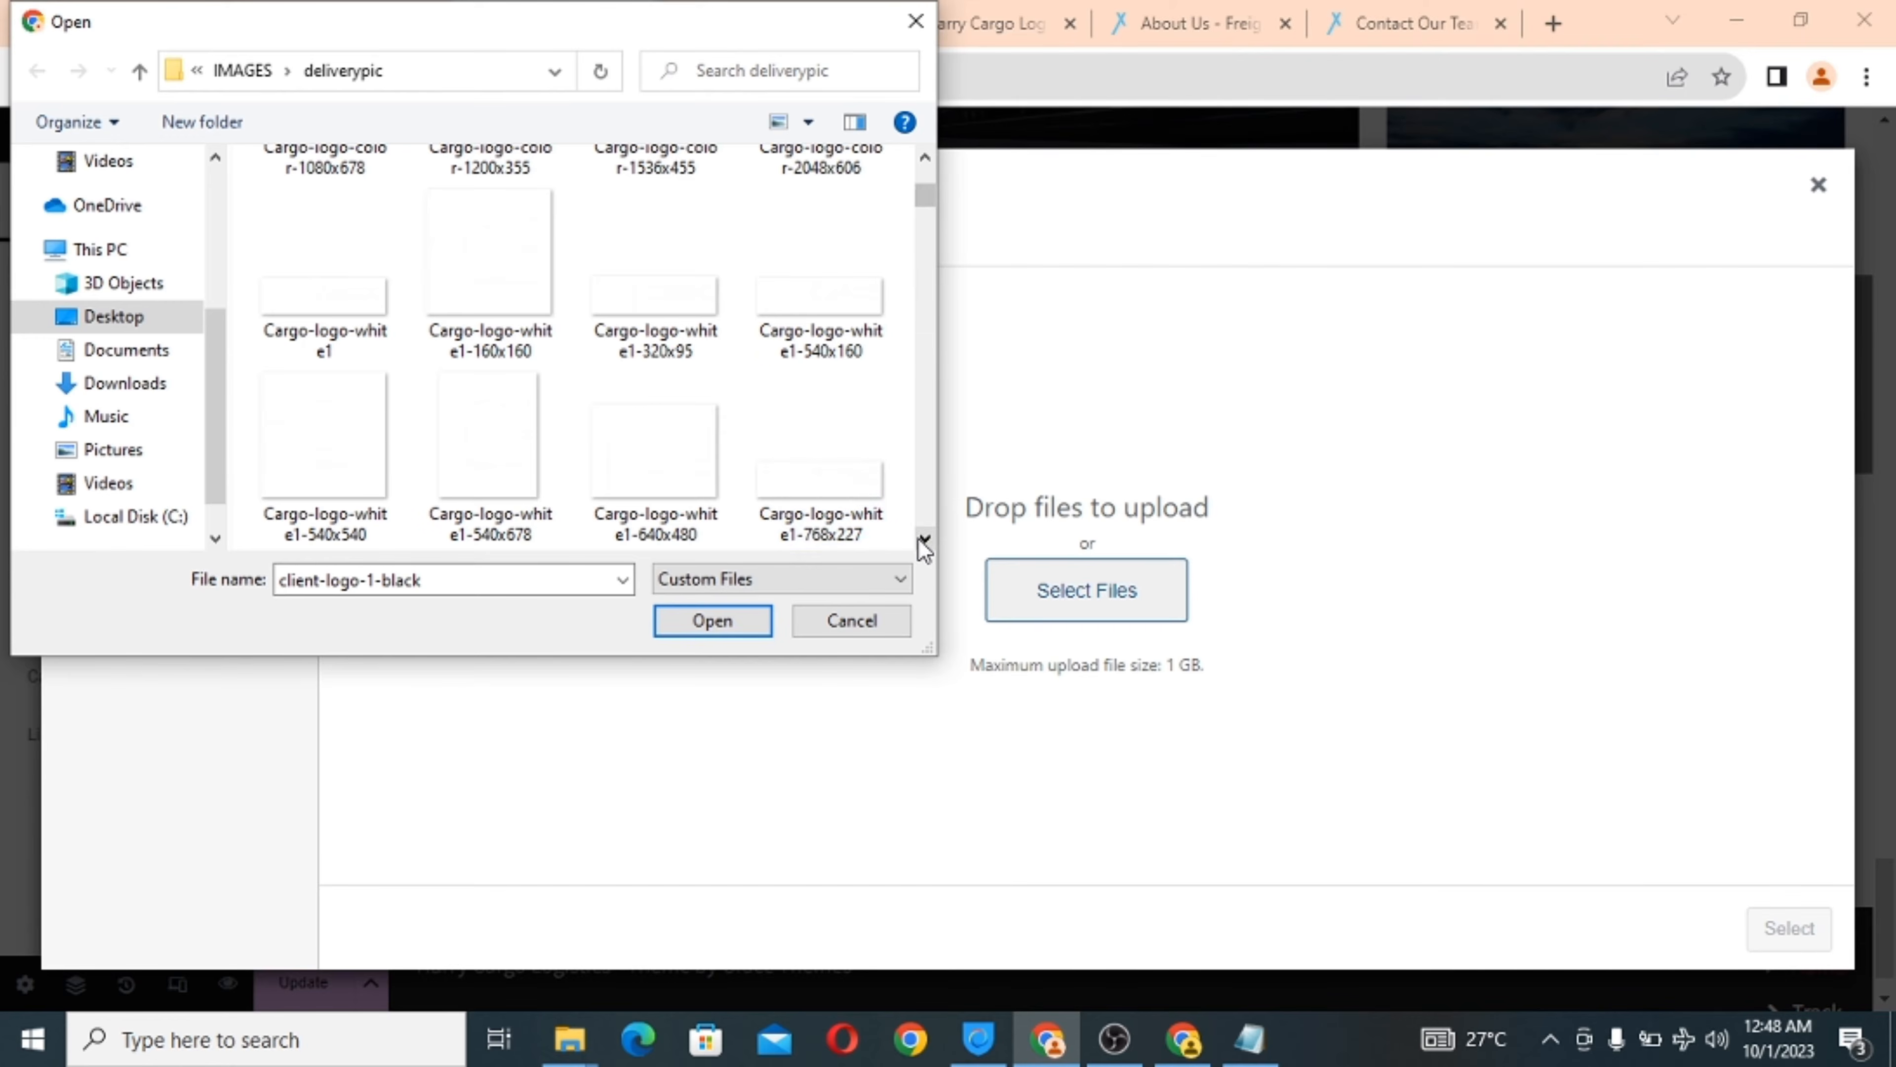
{"action": "left_click", "coordinate": [925, 539]}
{"action": "left_click", "coordinate": [924, 539]}
{"action": "left_click", "coordinate": [924, 538]}
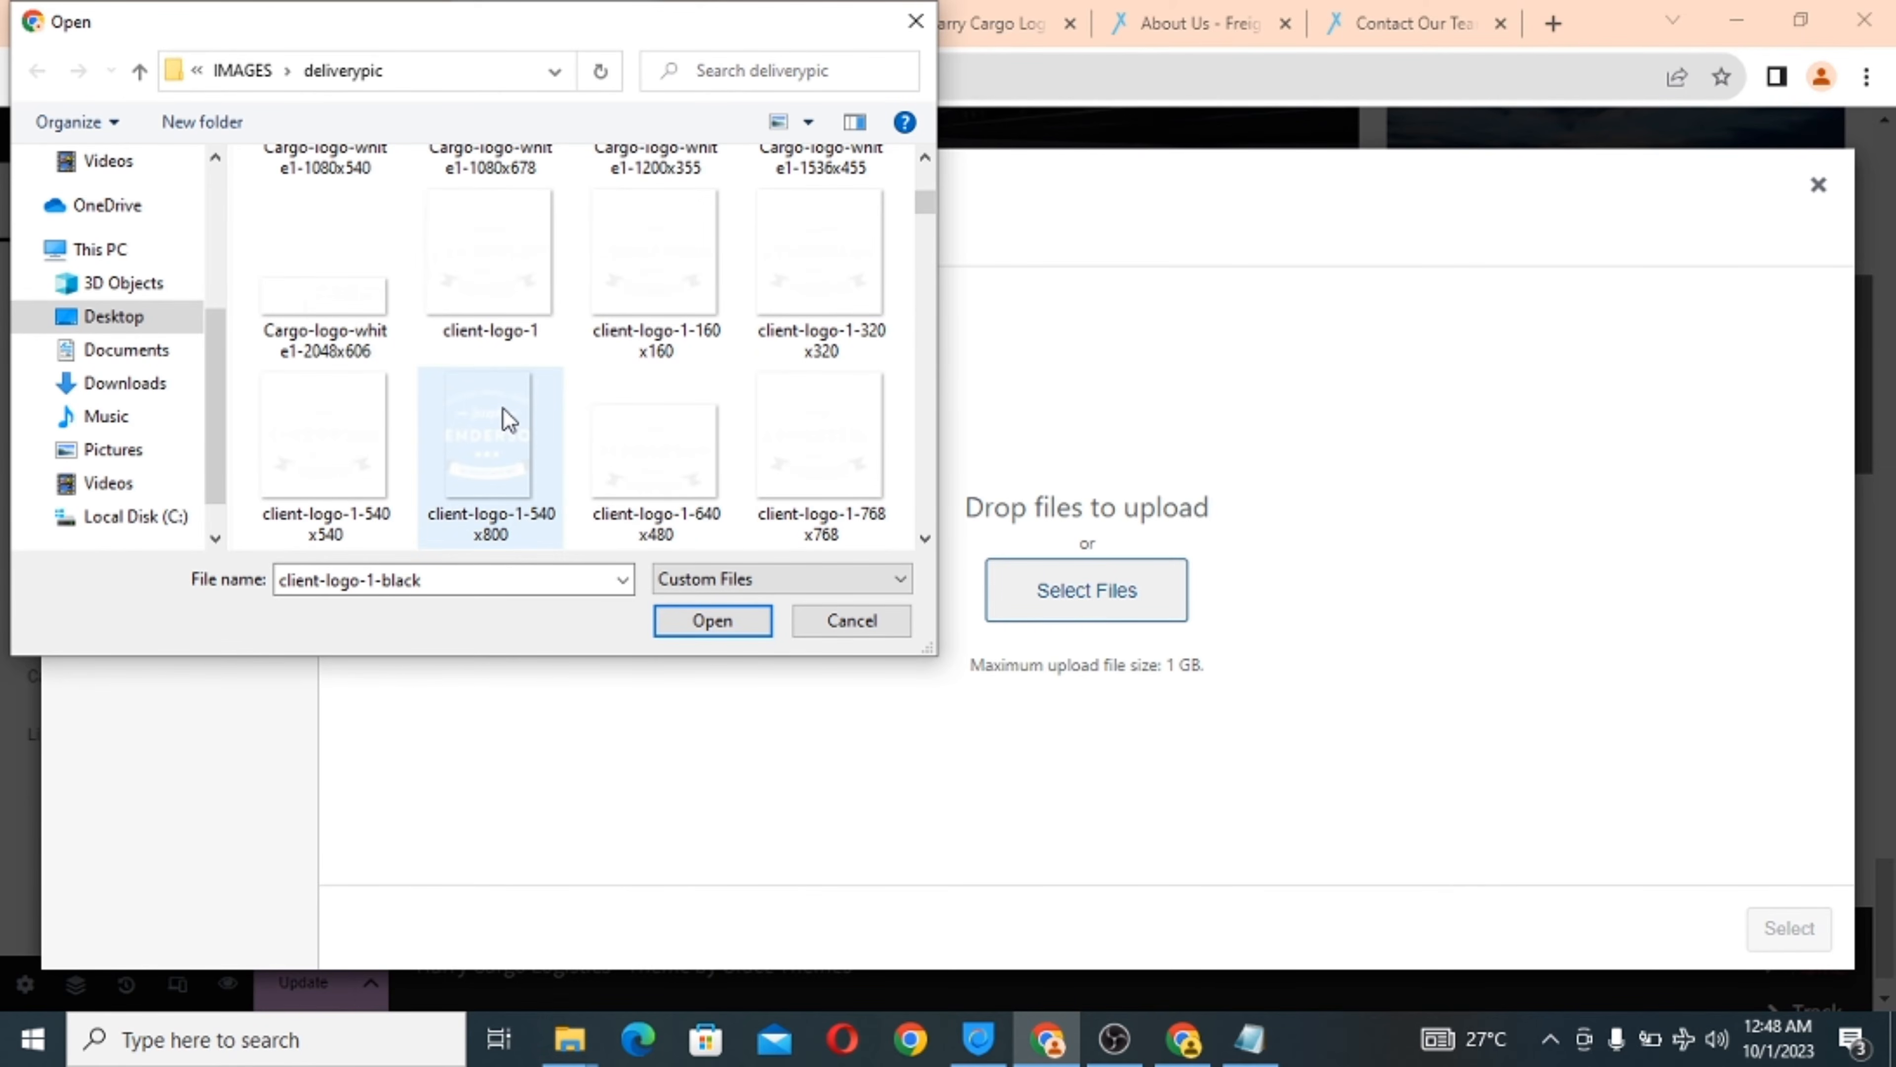
{"action": "left_click", "coordinate": [610, 280]}
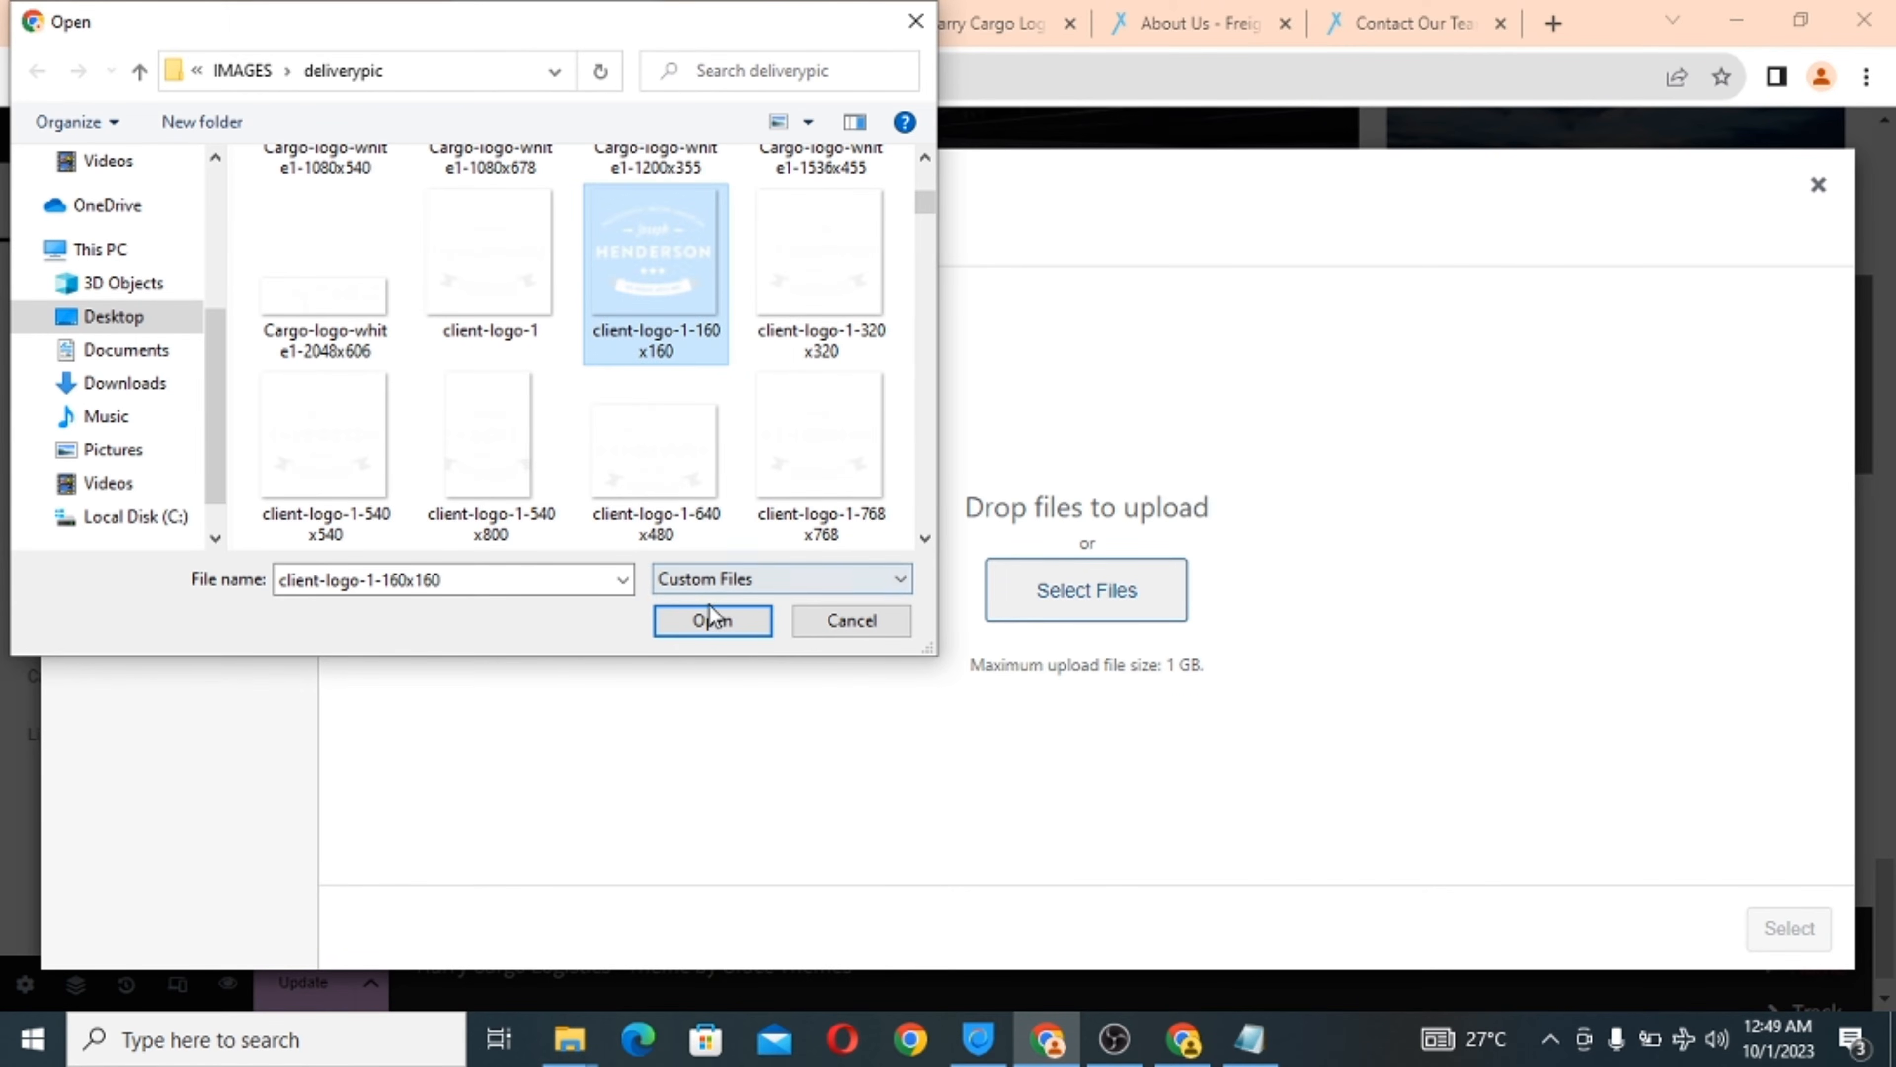
{"action": "left_click", "coordinate": [711, 621]}
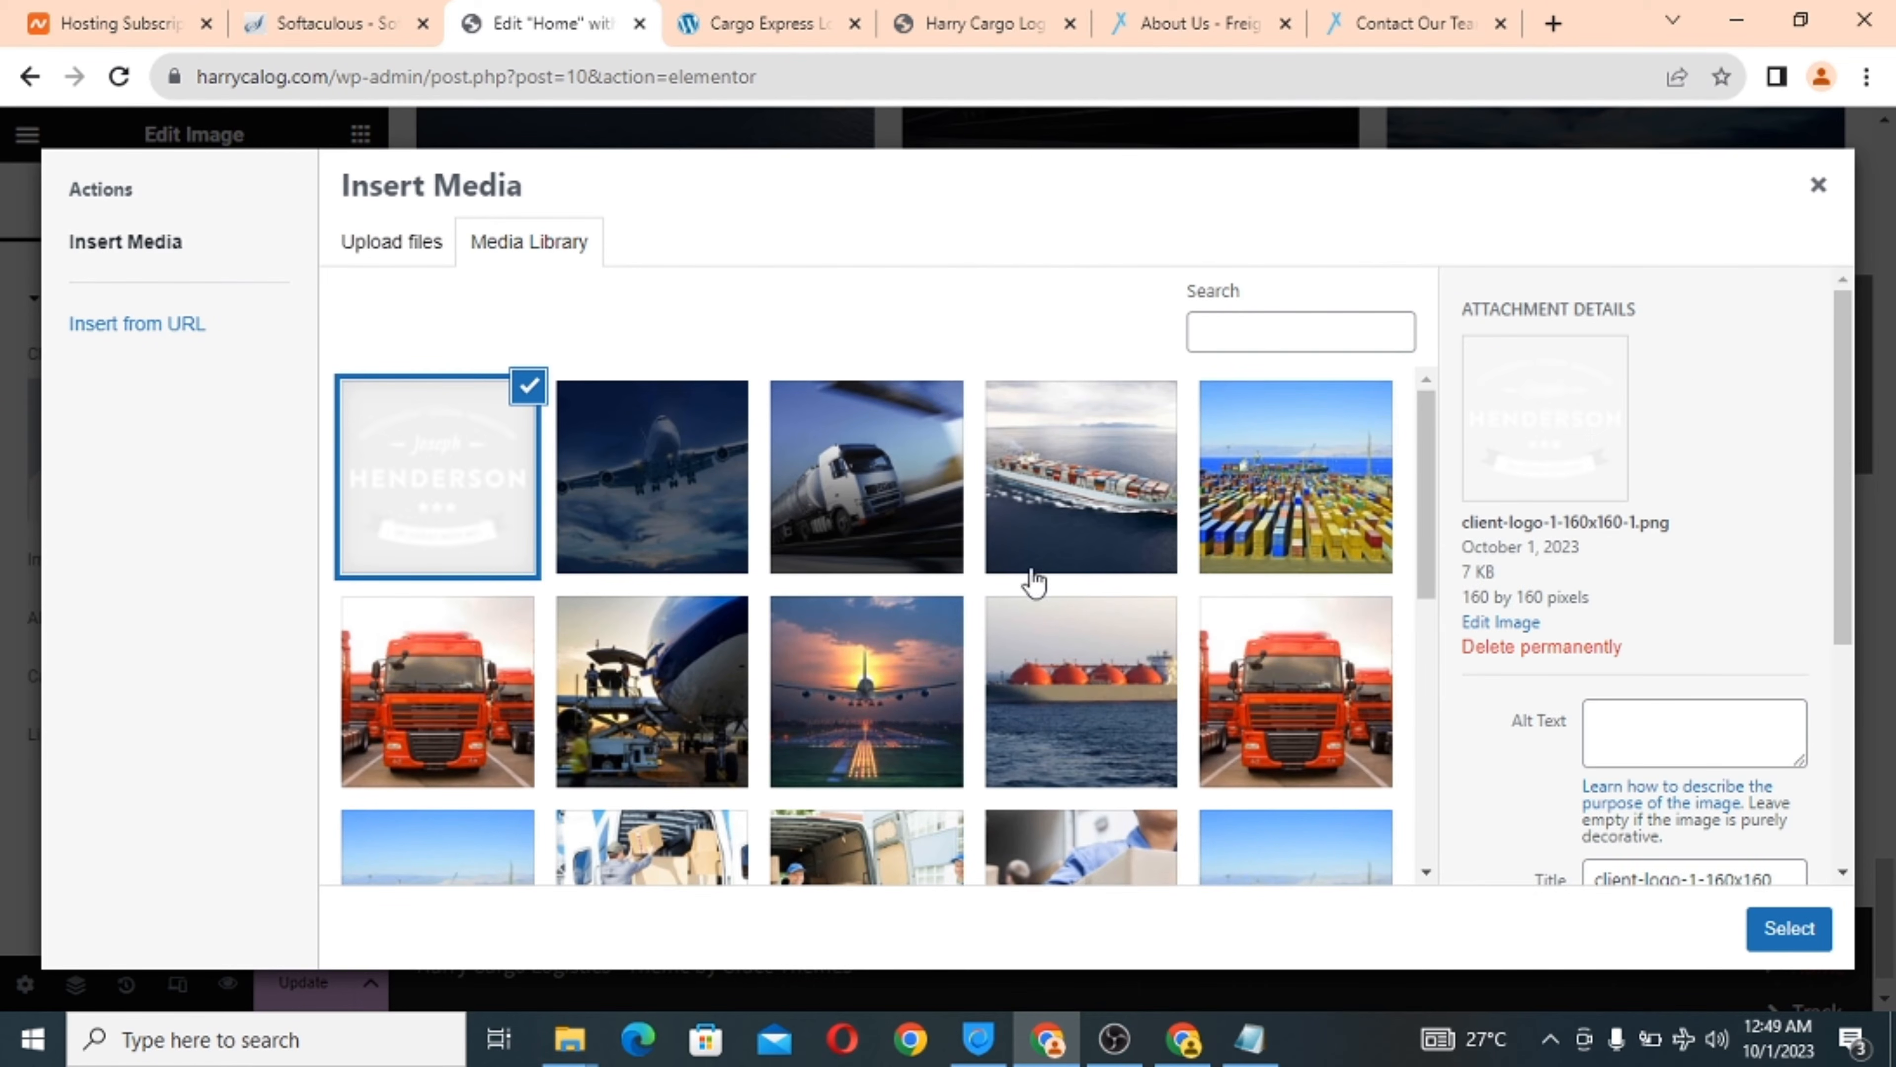
{"action": "left_click", "coordinate": [1788, 934]}
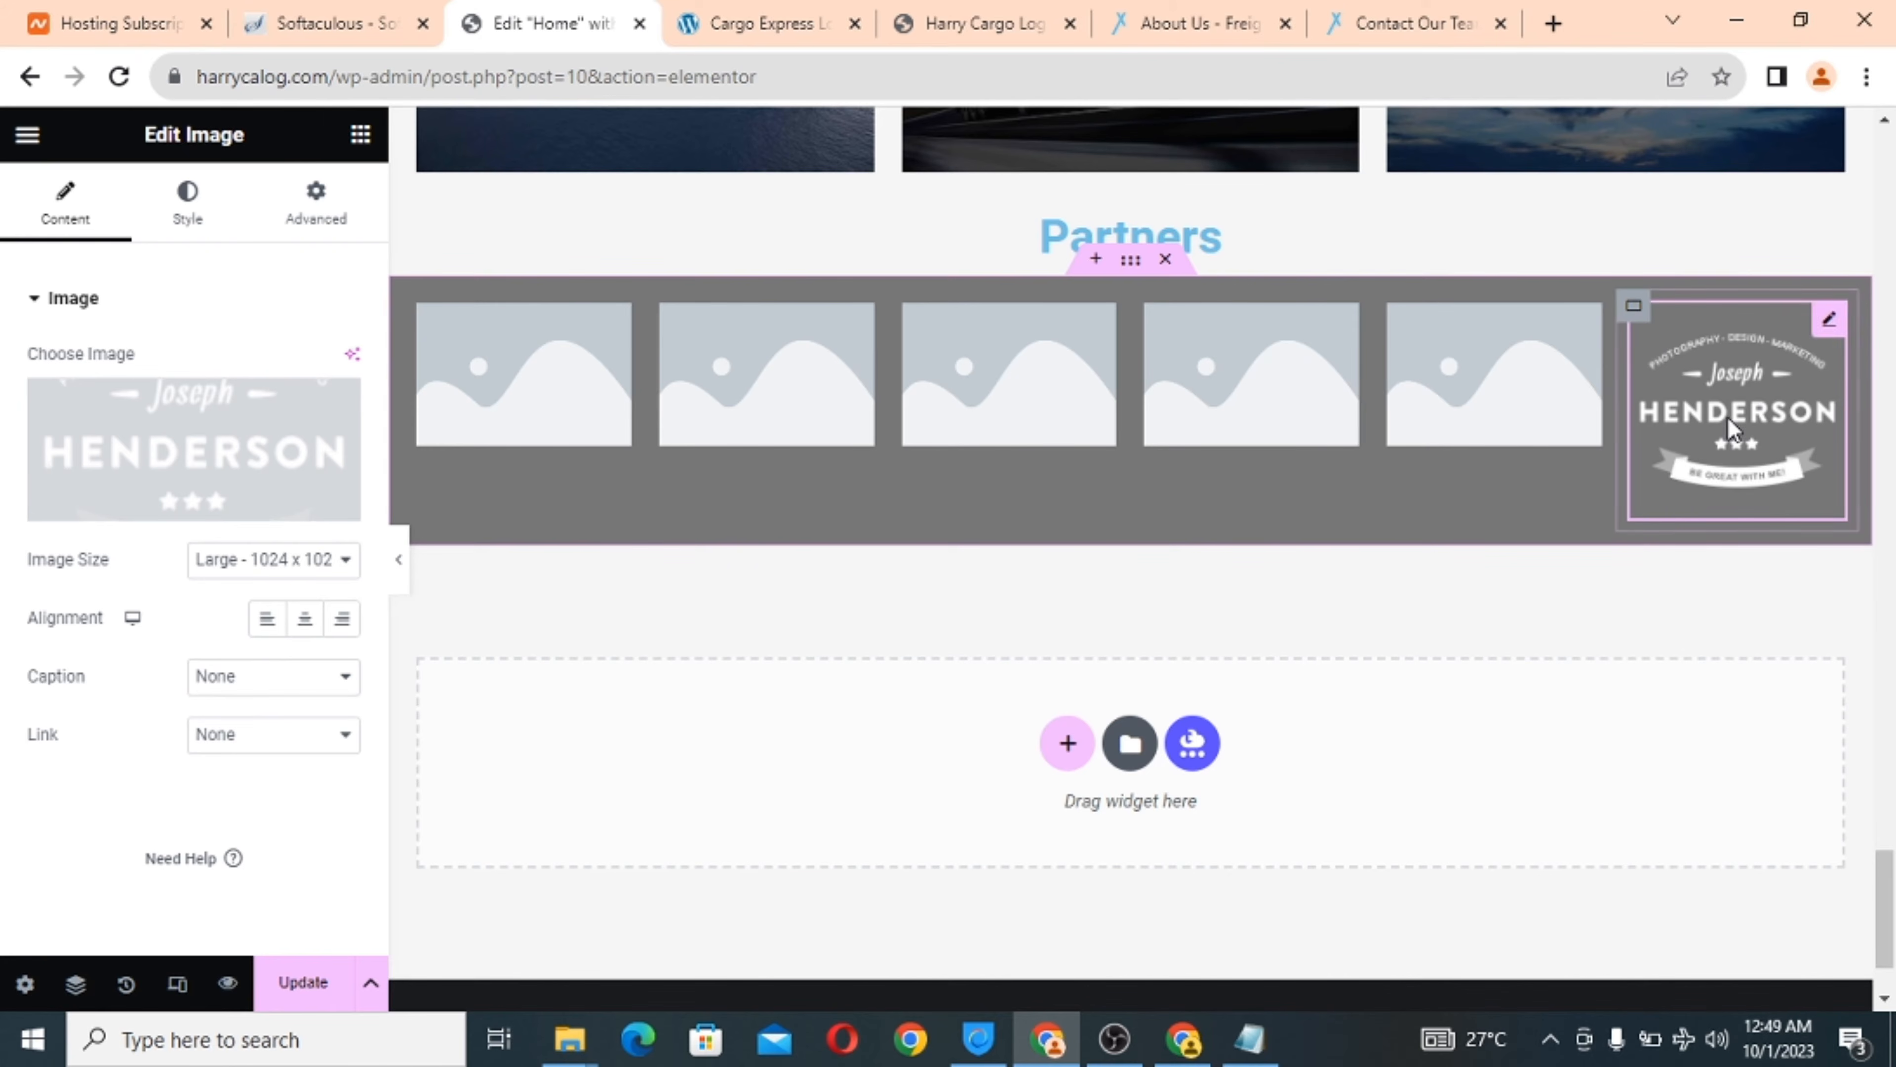
Upload the Hymalayas logo client-logo-7-black-160x160 into the fifth image.
{"action": "left_click", "coordinate": [1486, 372]}
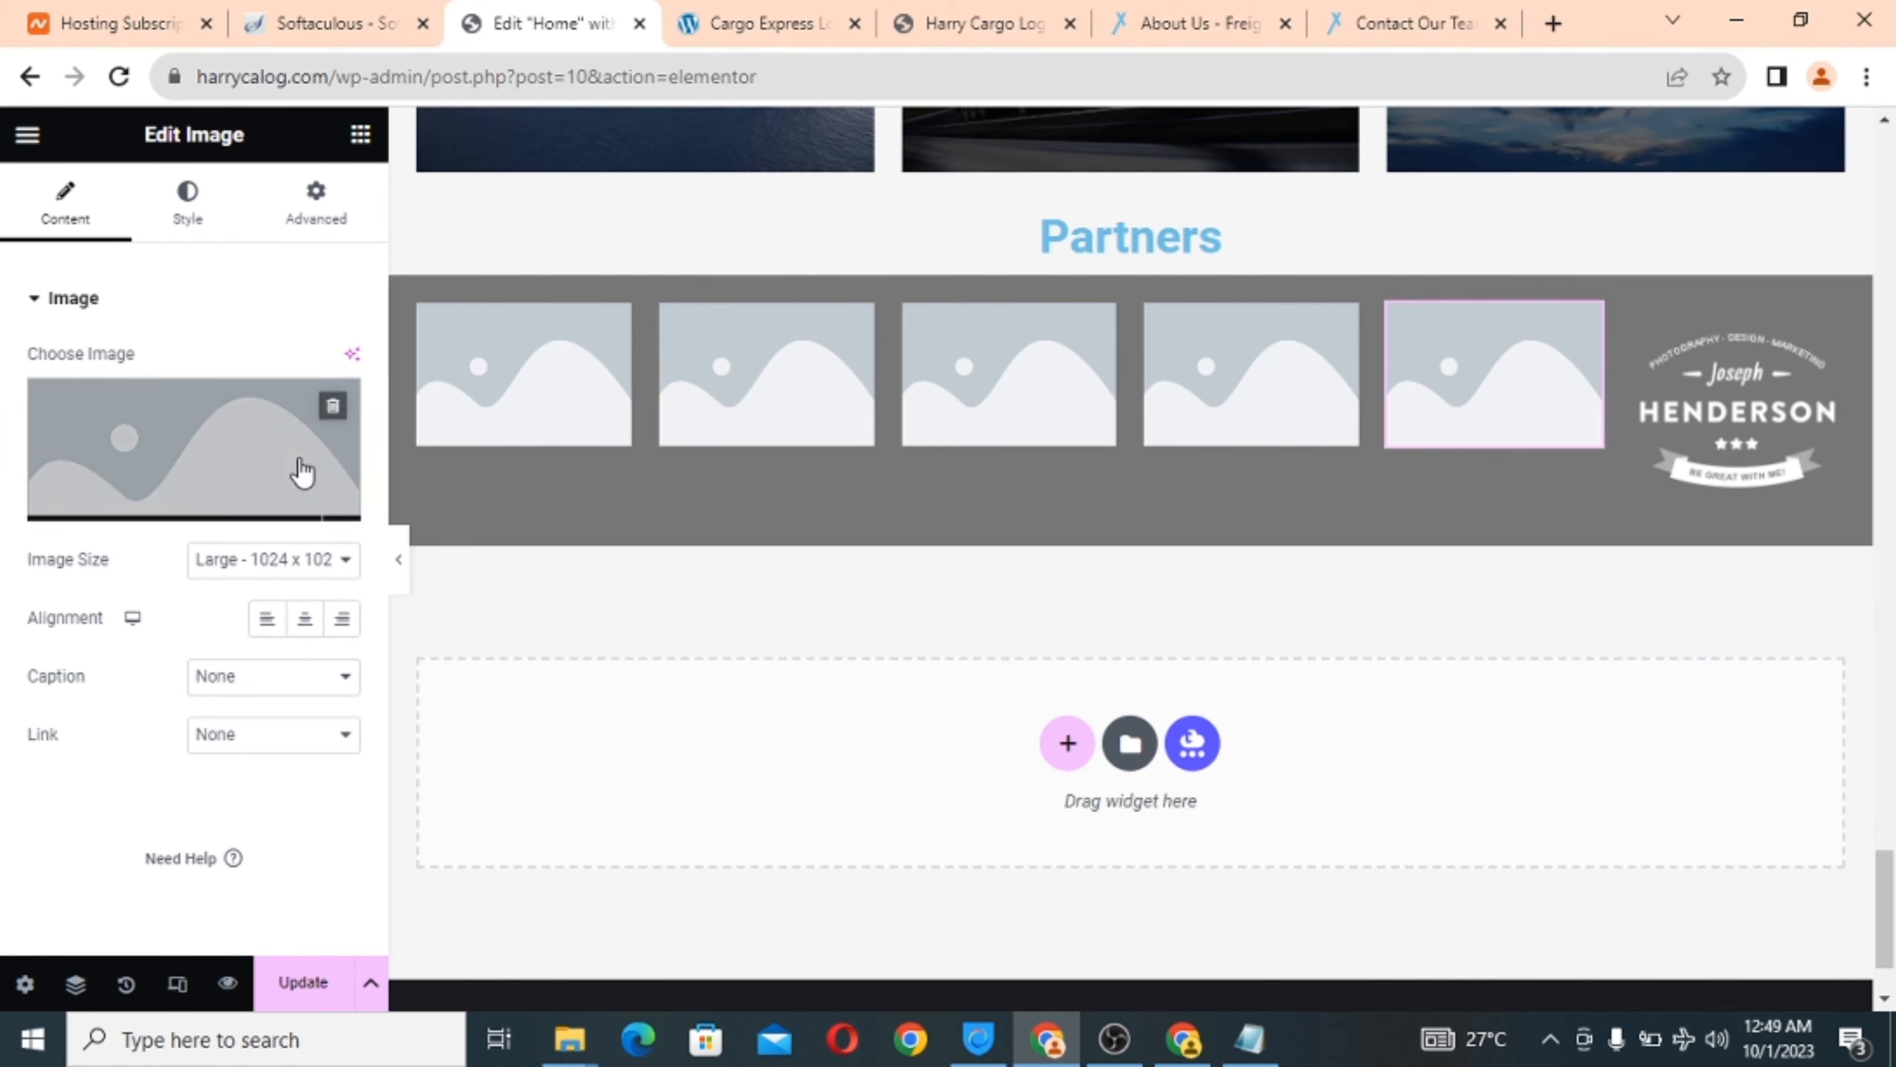
{"action": "left_click", "coordinate": [206, 440]}
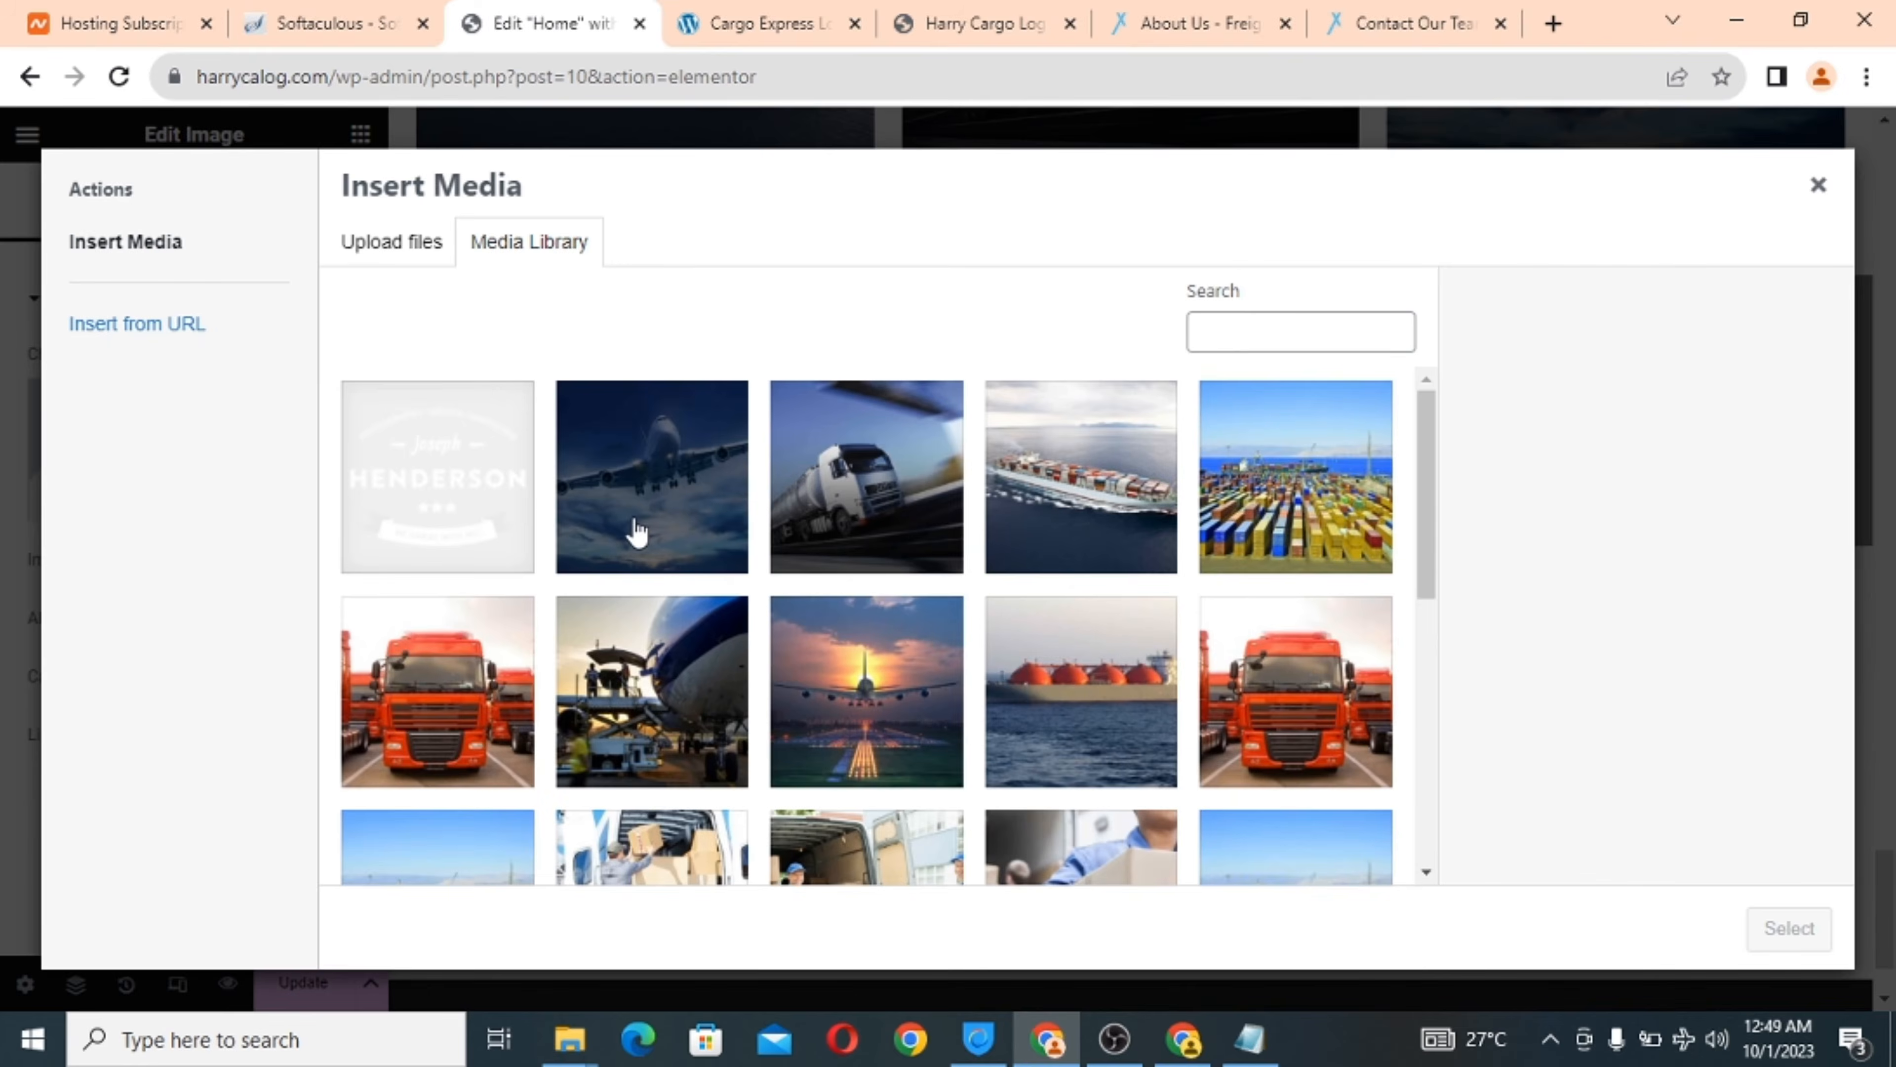
{"action": "left_click", "coordinate": [383, 251]}
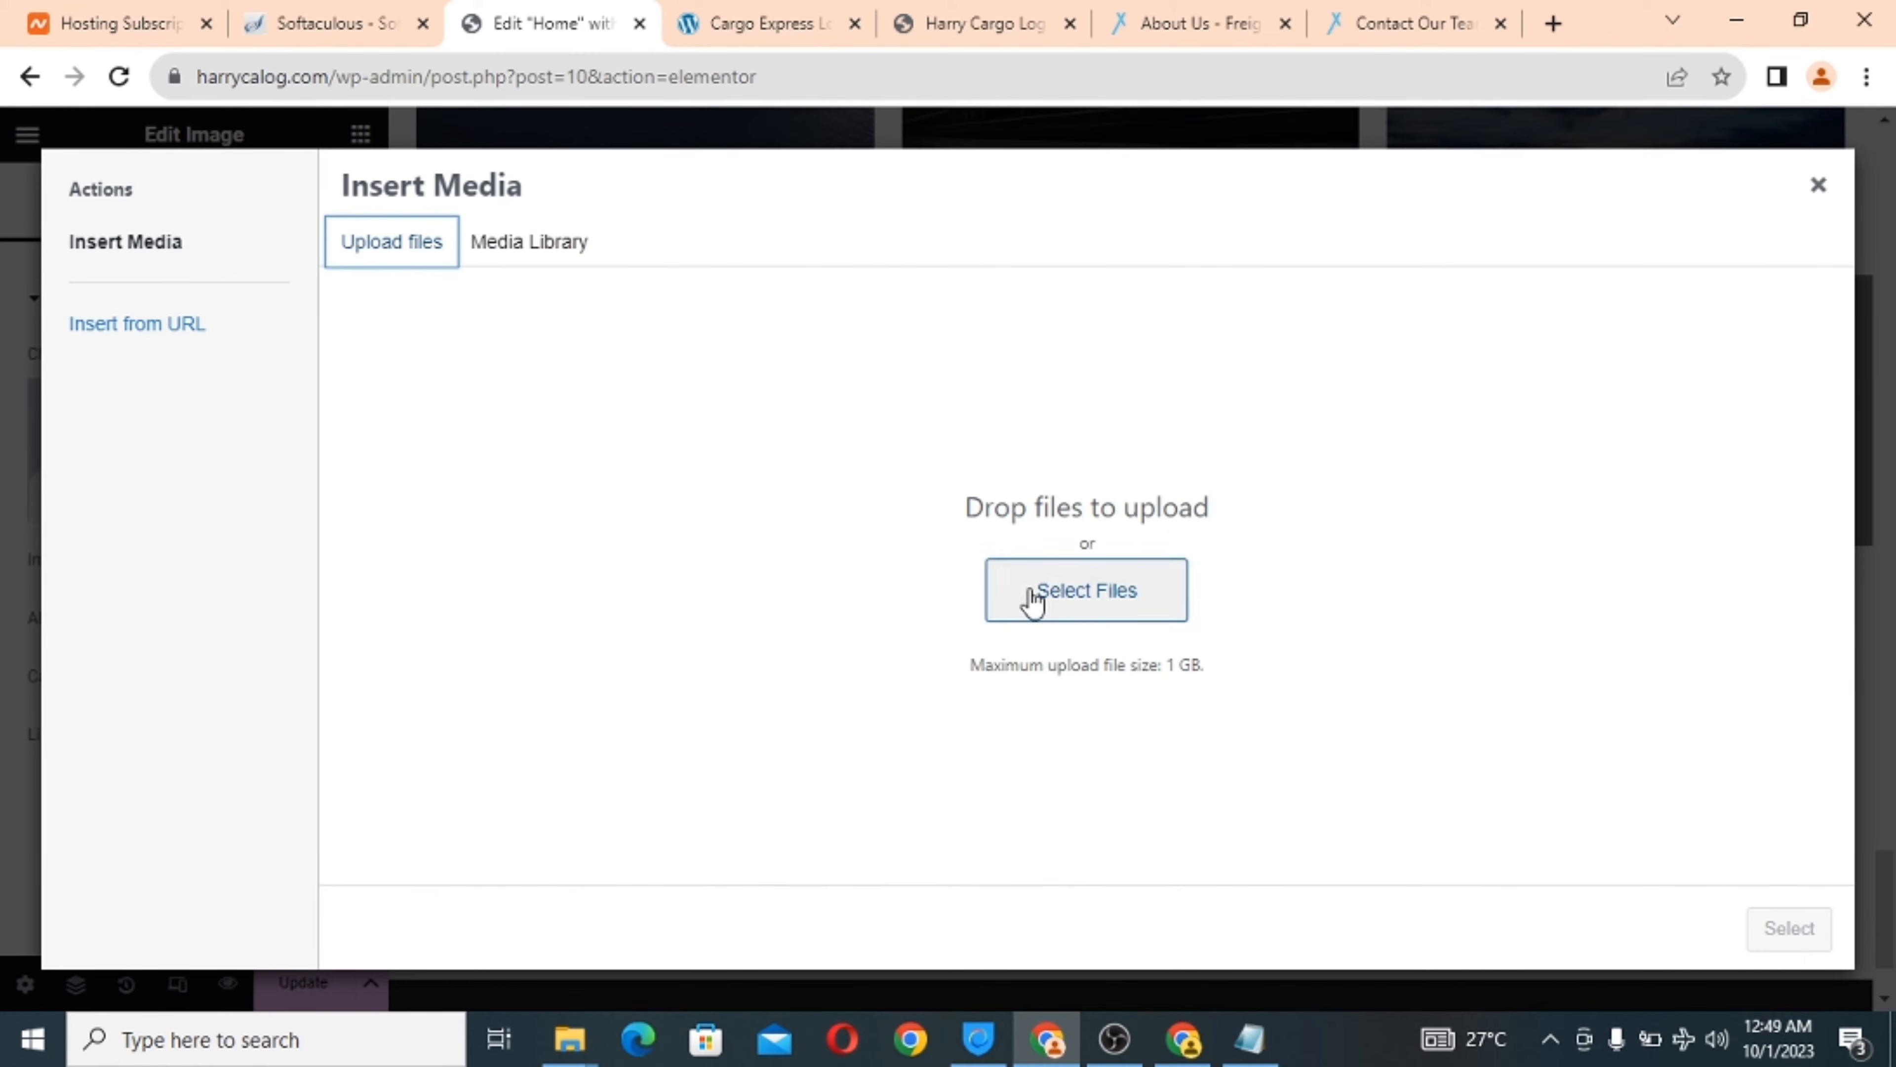
{"action": "left_click", "coordinate": [1075, 618]}
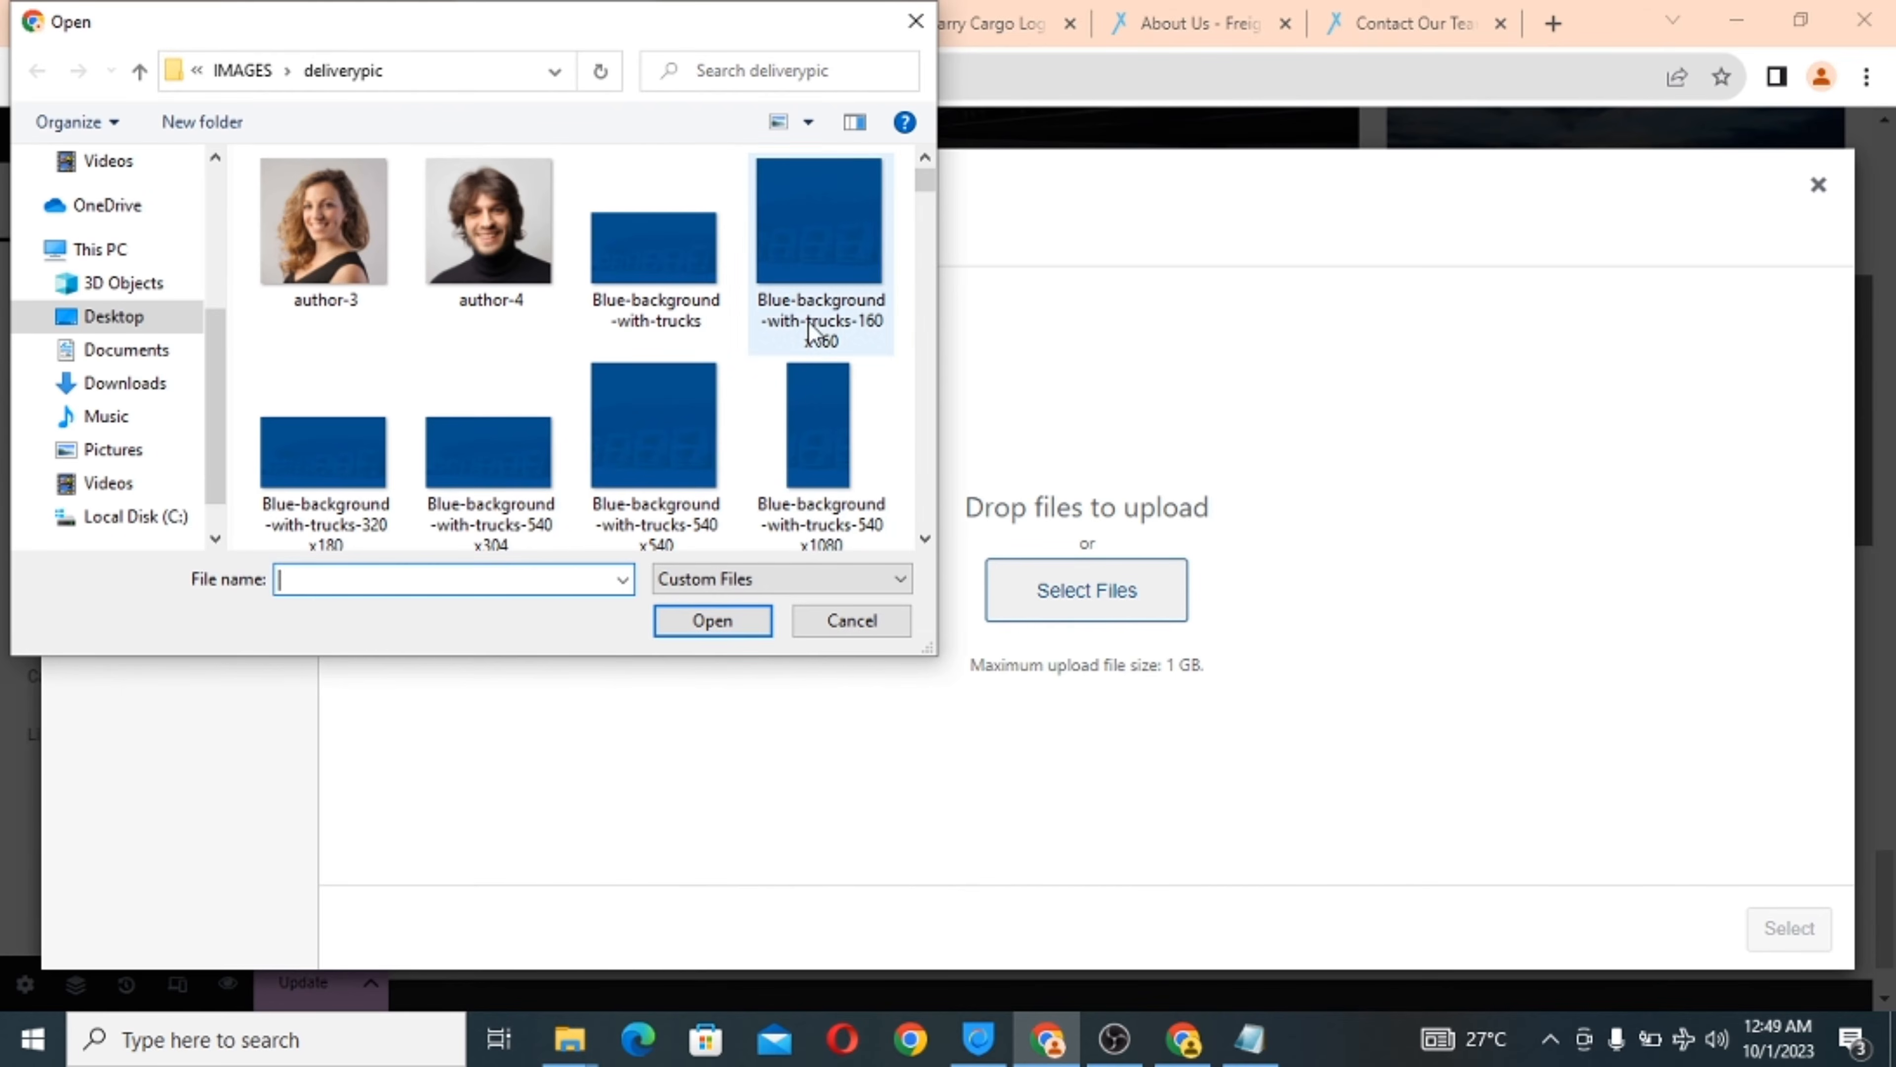
{"action": "left_click_drag", "start_coordinate": [919, 178], "coordinate": [919, 255]}
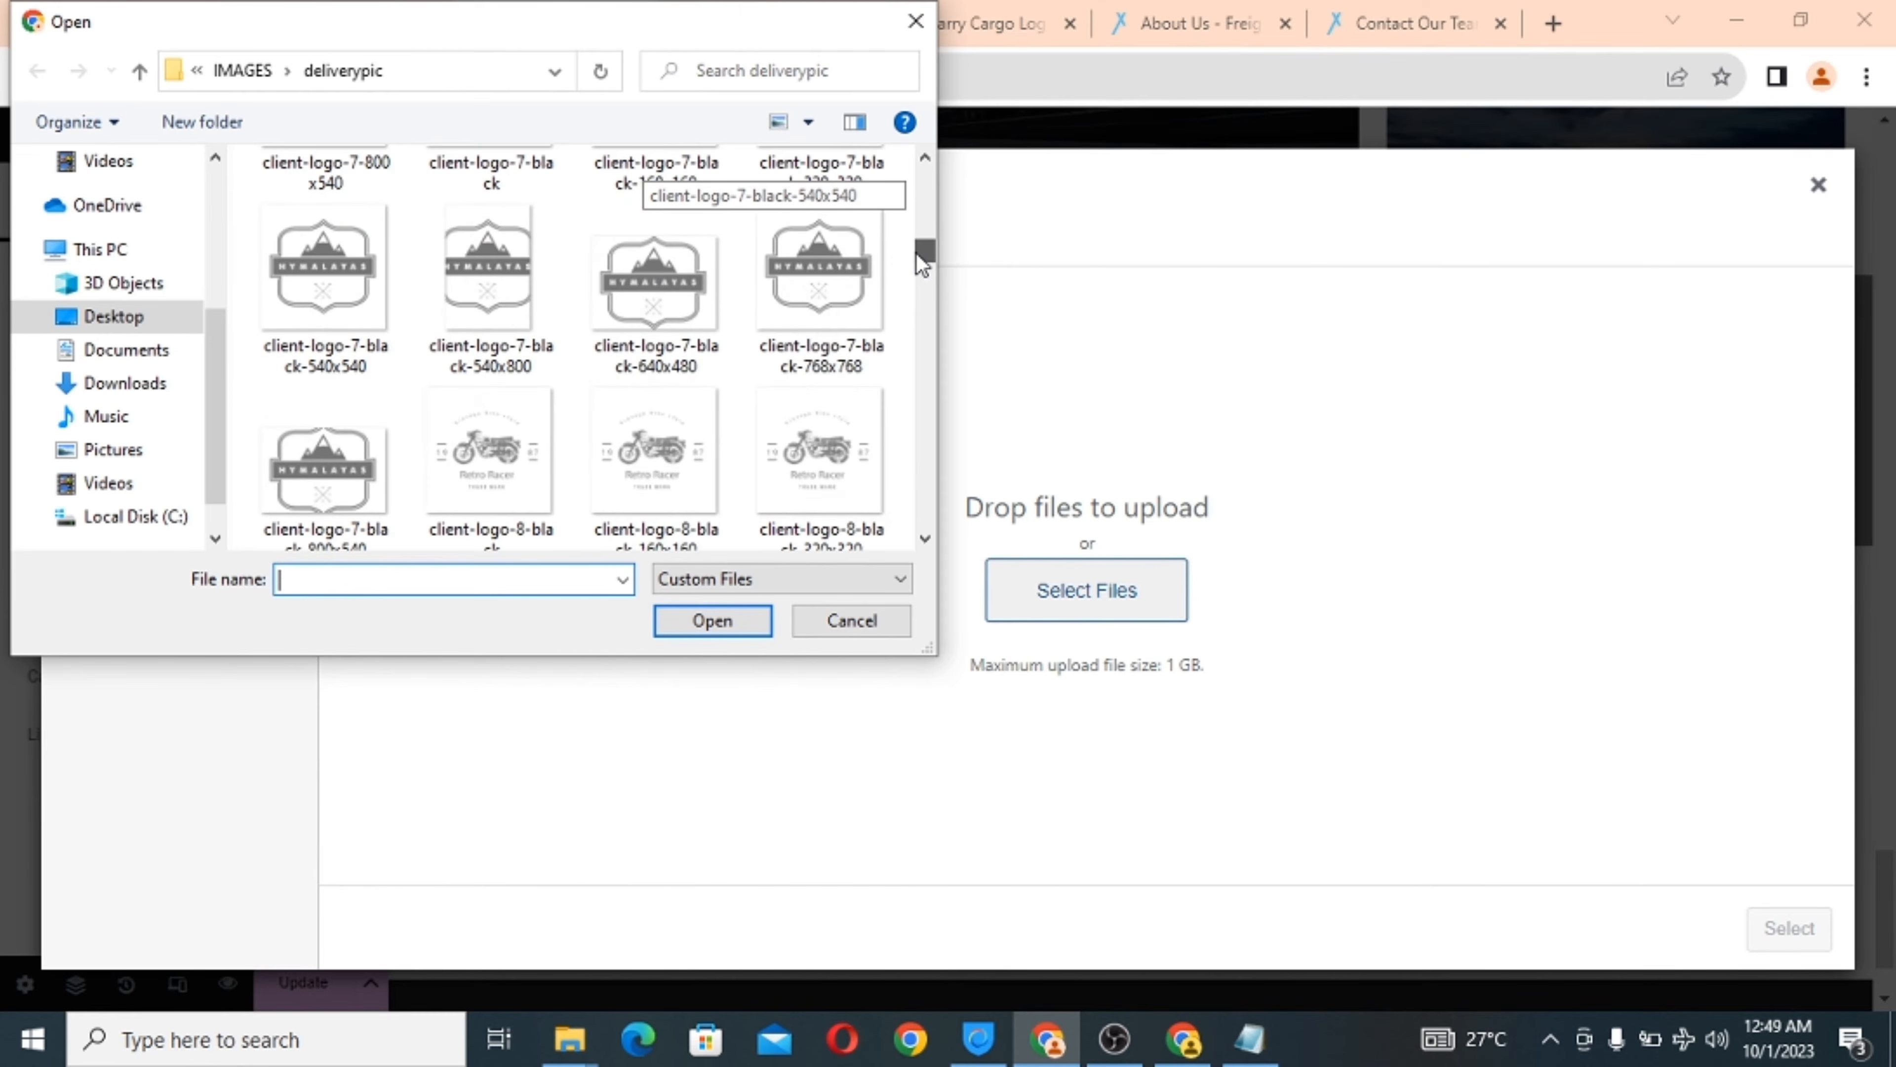
{"action": "scroll", "coordinate": [924, 261], "scroll_direction": "up", "scroll_amount": 1}
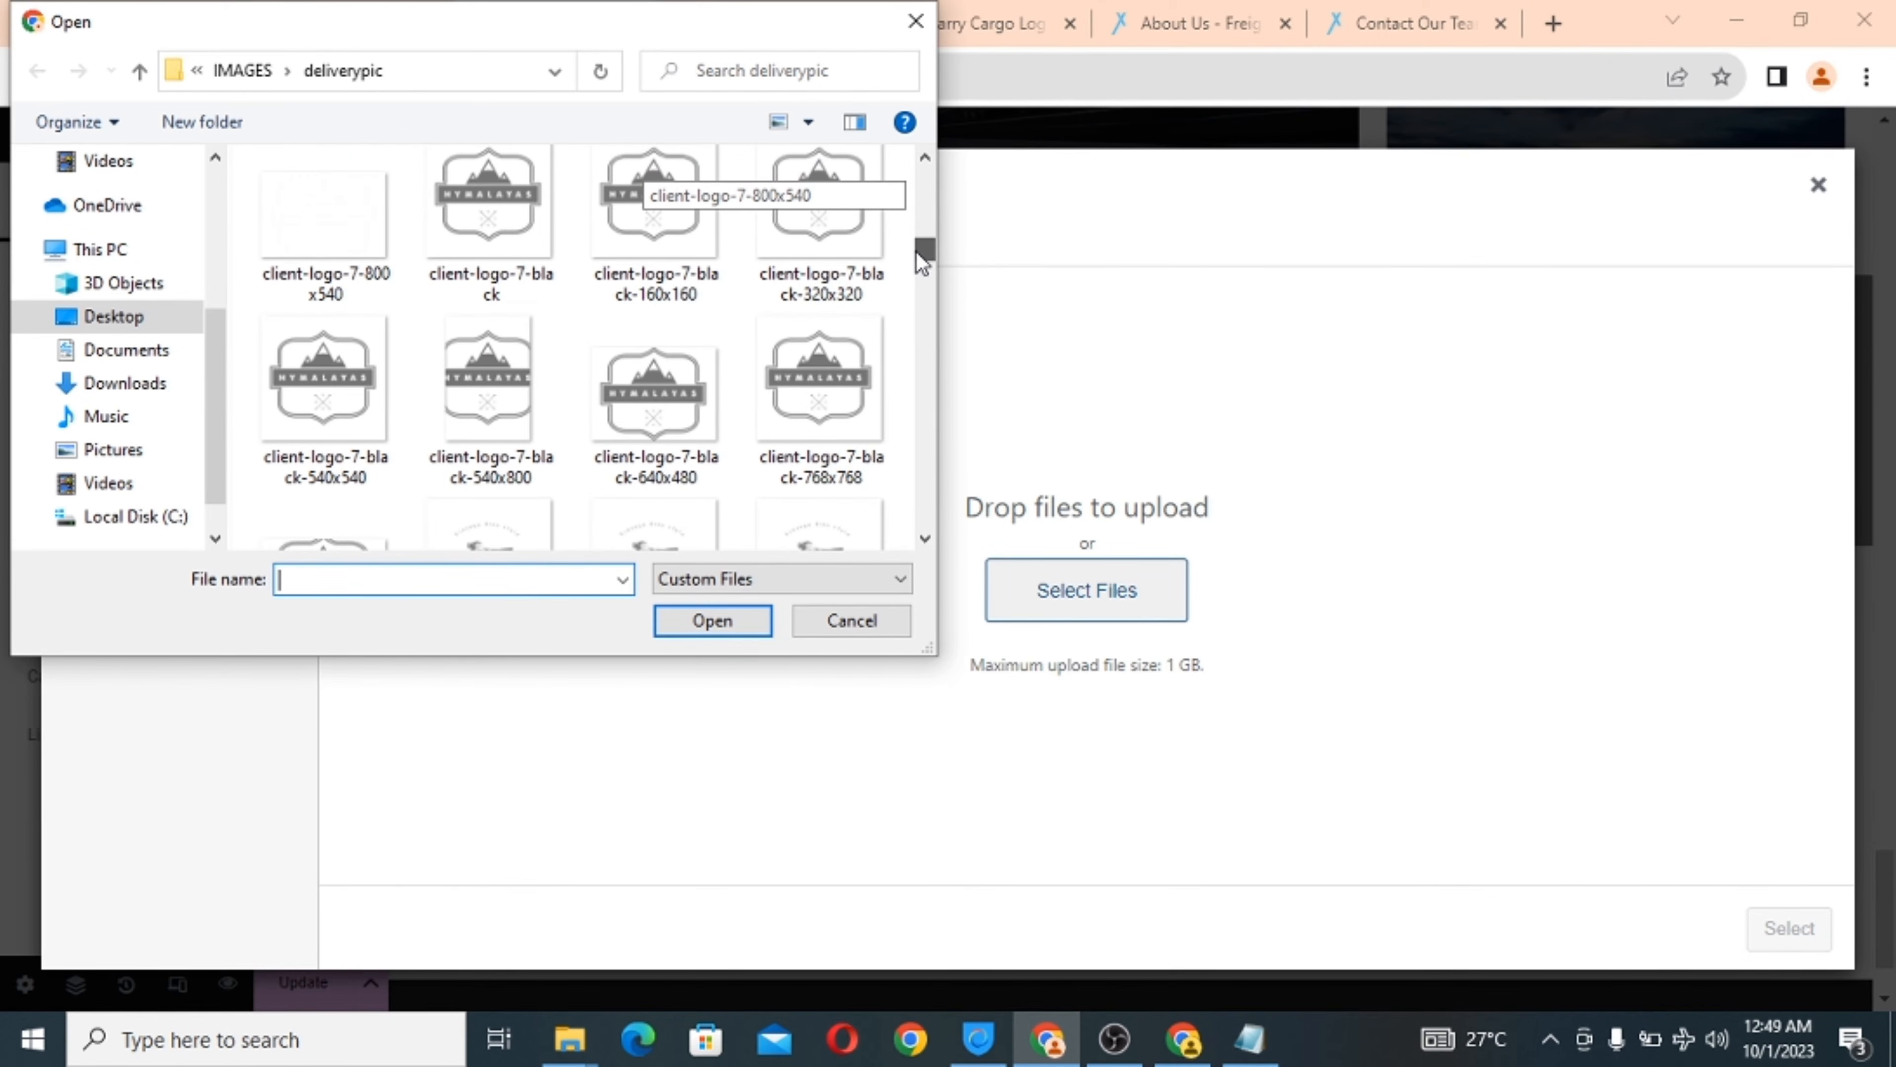
{"action": "left_click", "coordinate": [655, 258]}
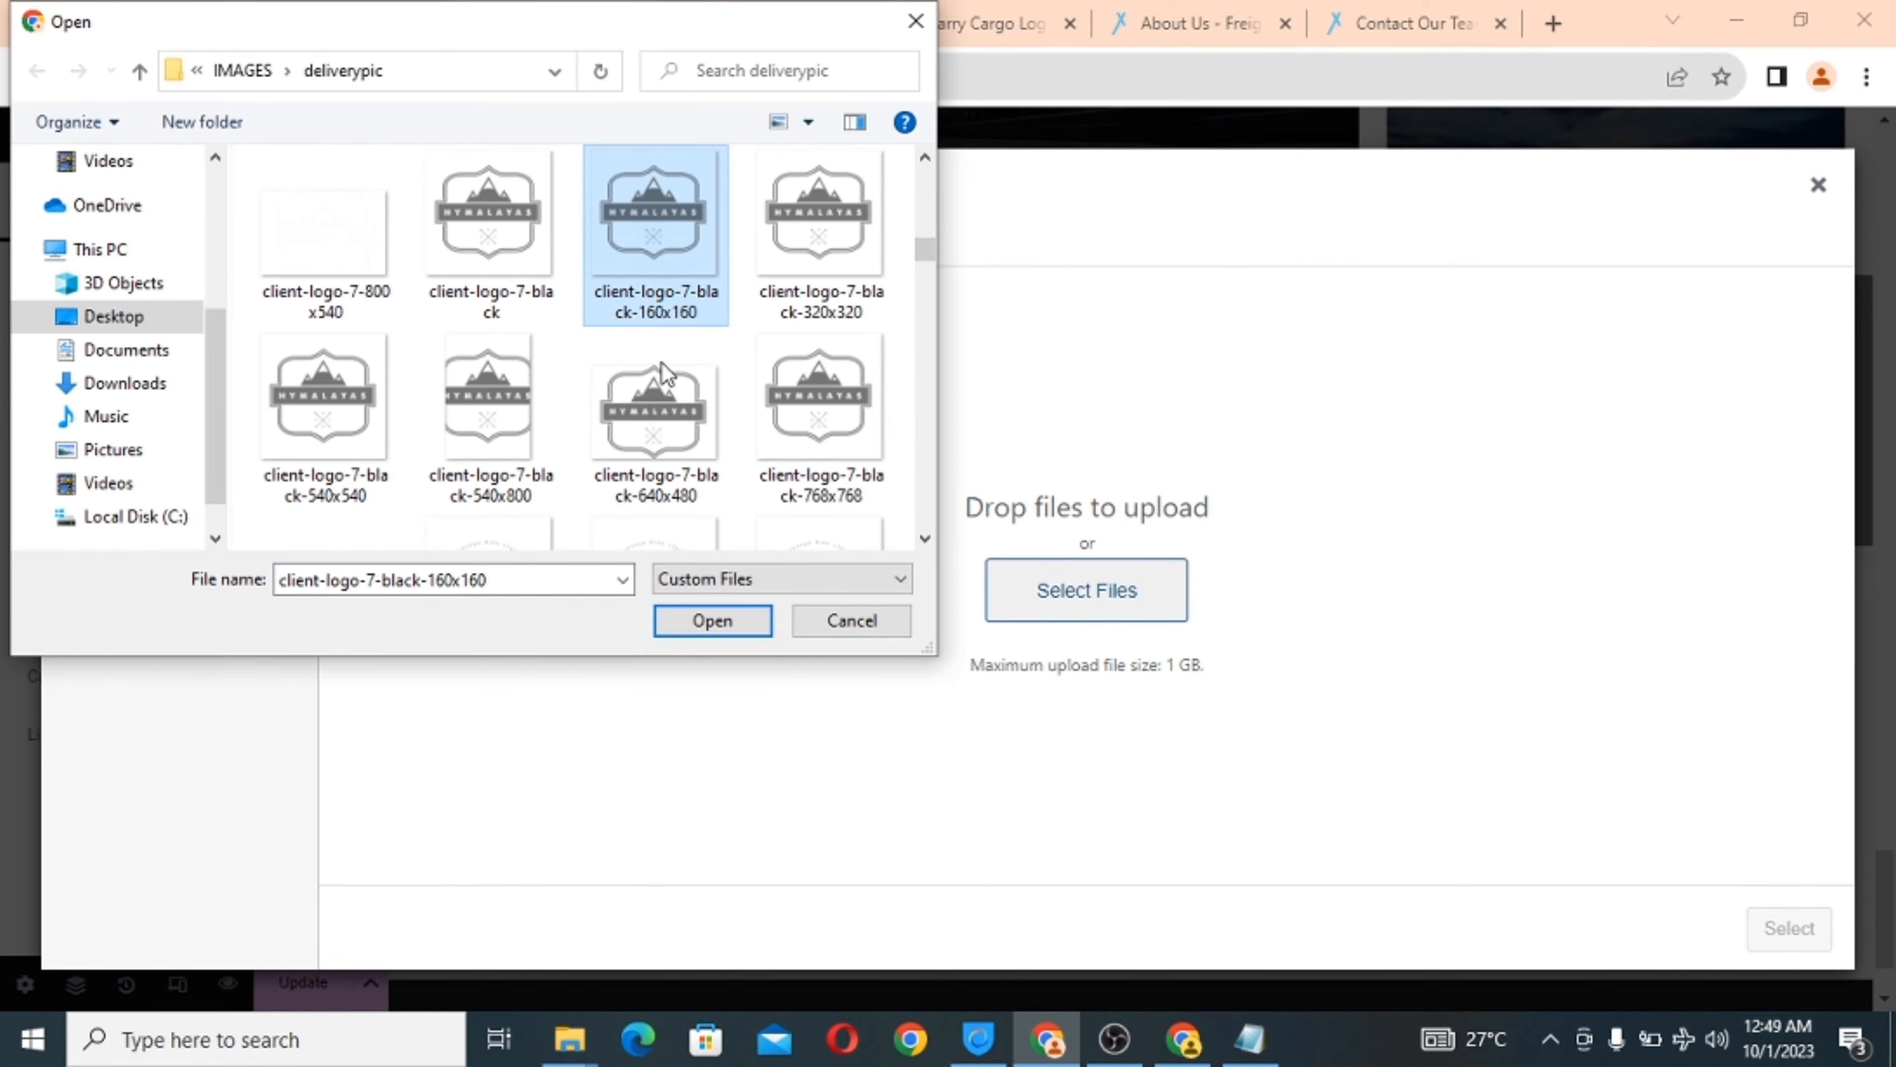
{"action": "left_click", "coordinate": [753, 626]}
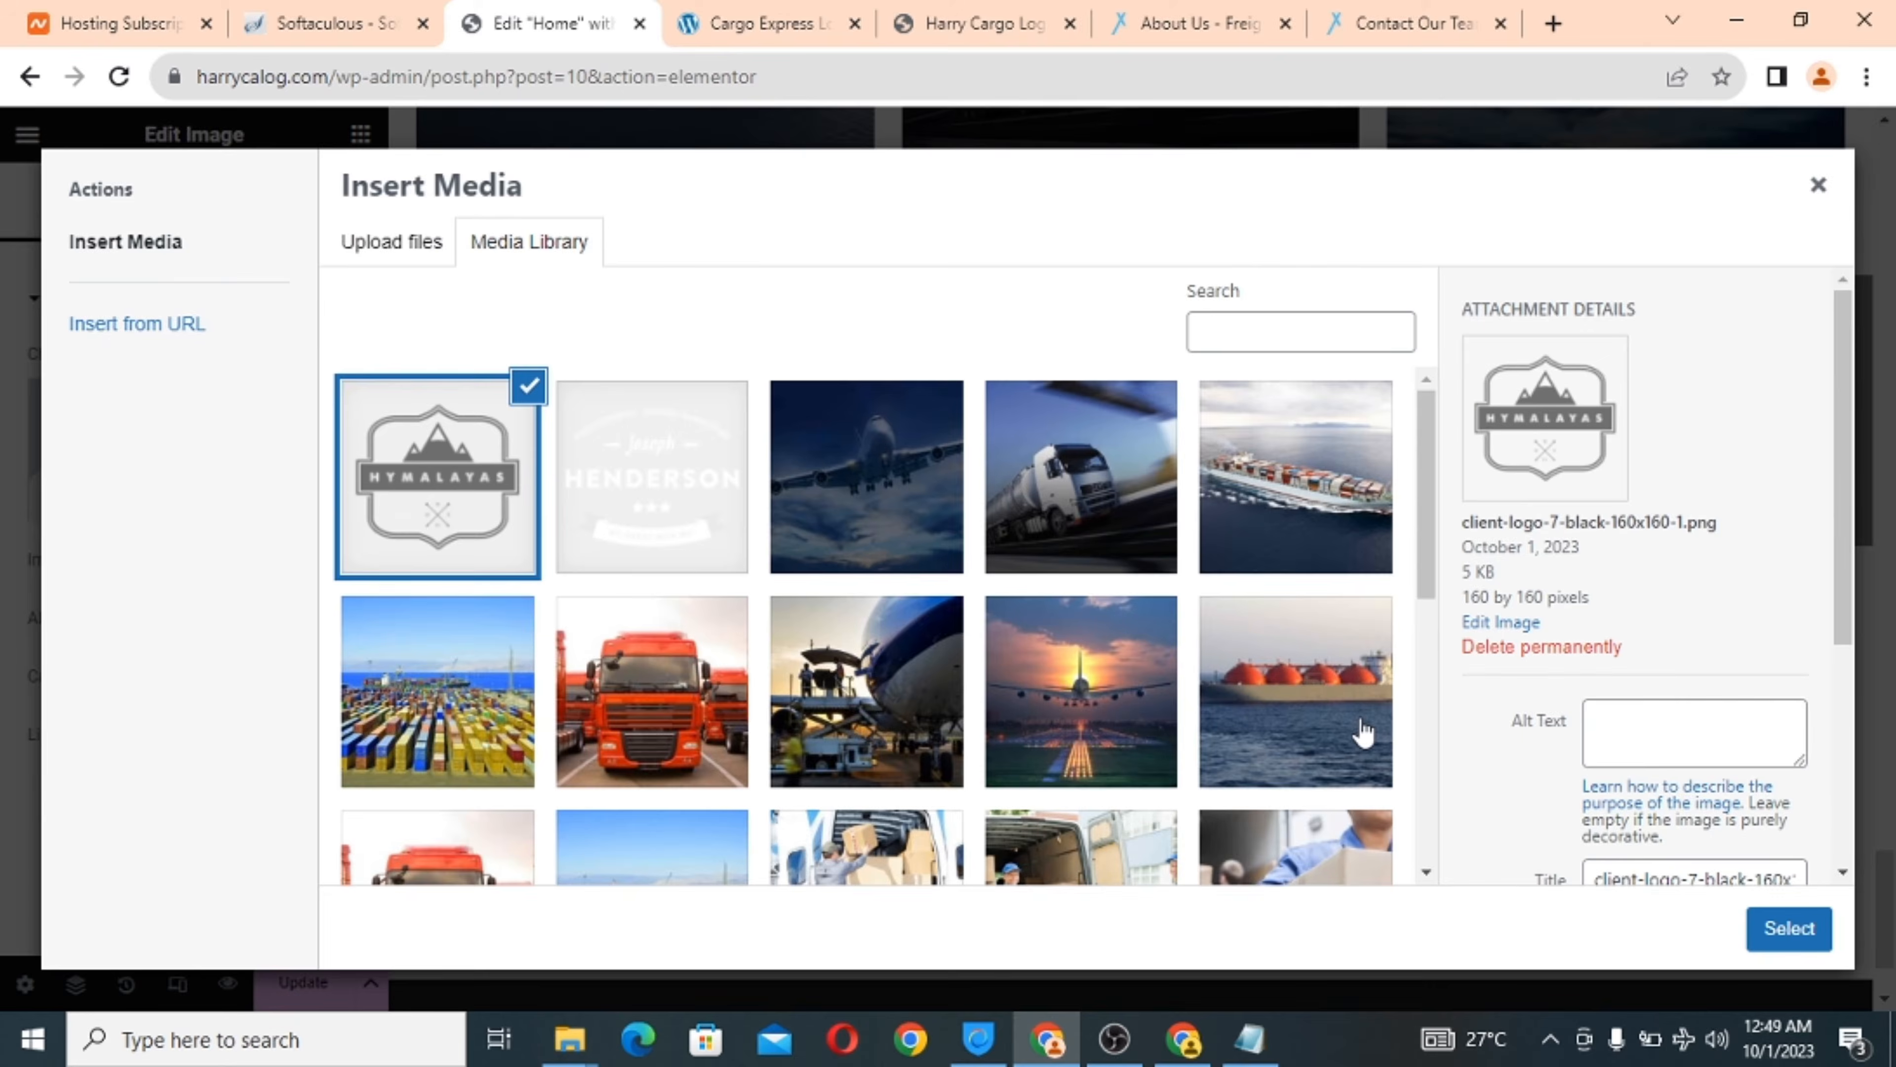
{"action": "left_click", "coordinate": [1780, 938]}
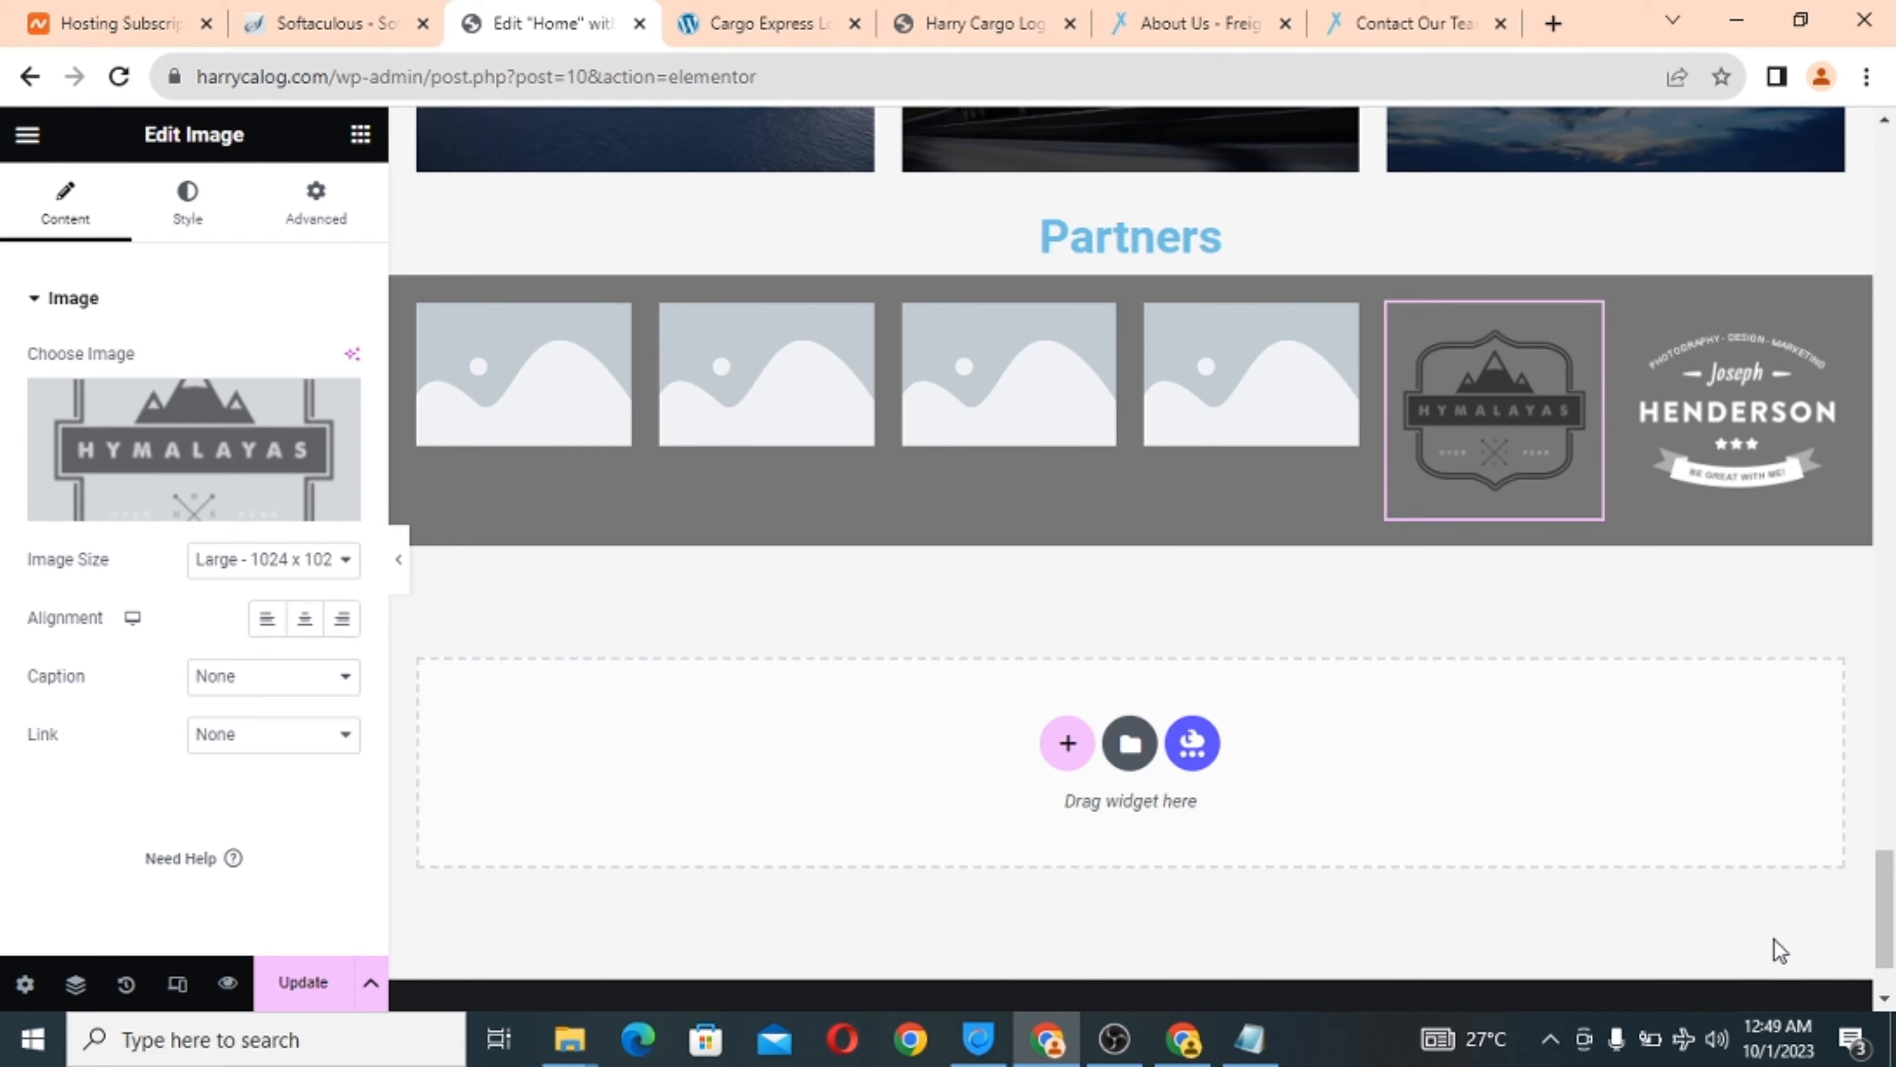
Upload the Retro Racer logo client-logo-8-black-160x160 into the fourth image.
{"action": "left_click", "coordinate": [1259, 420]}
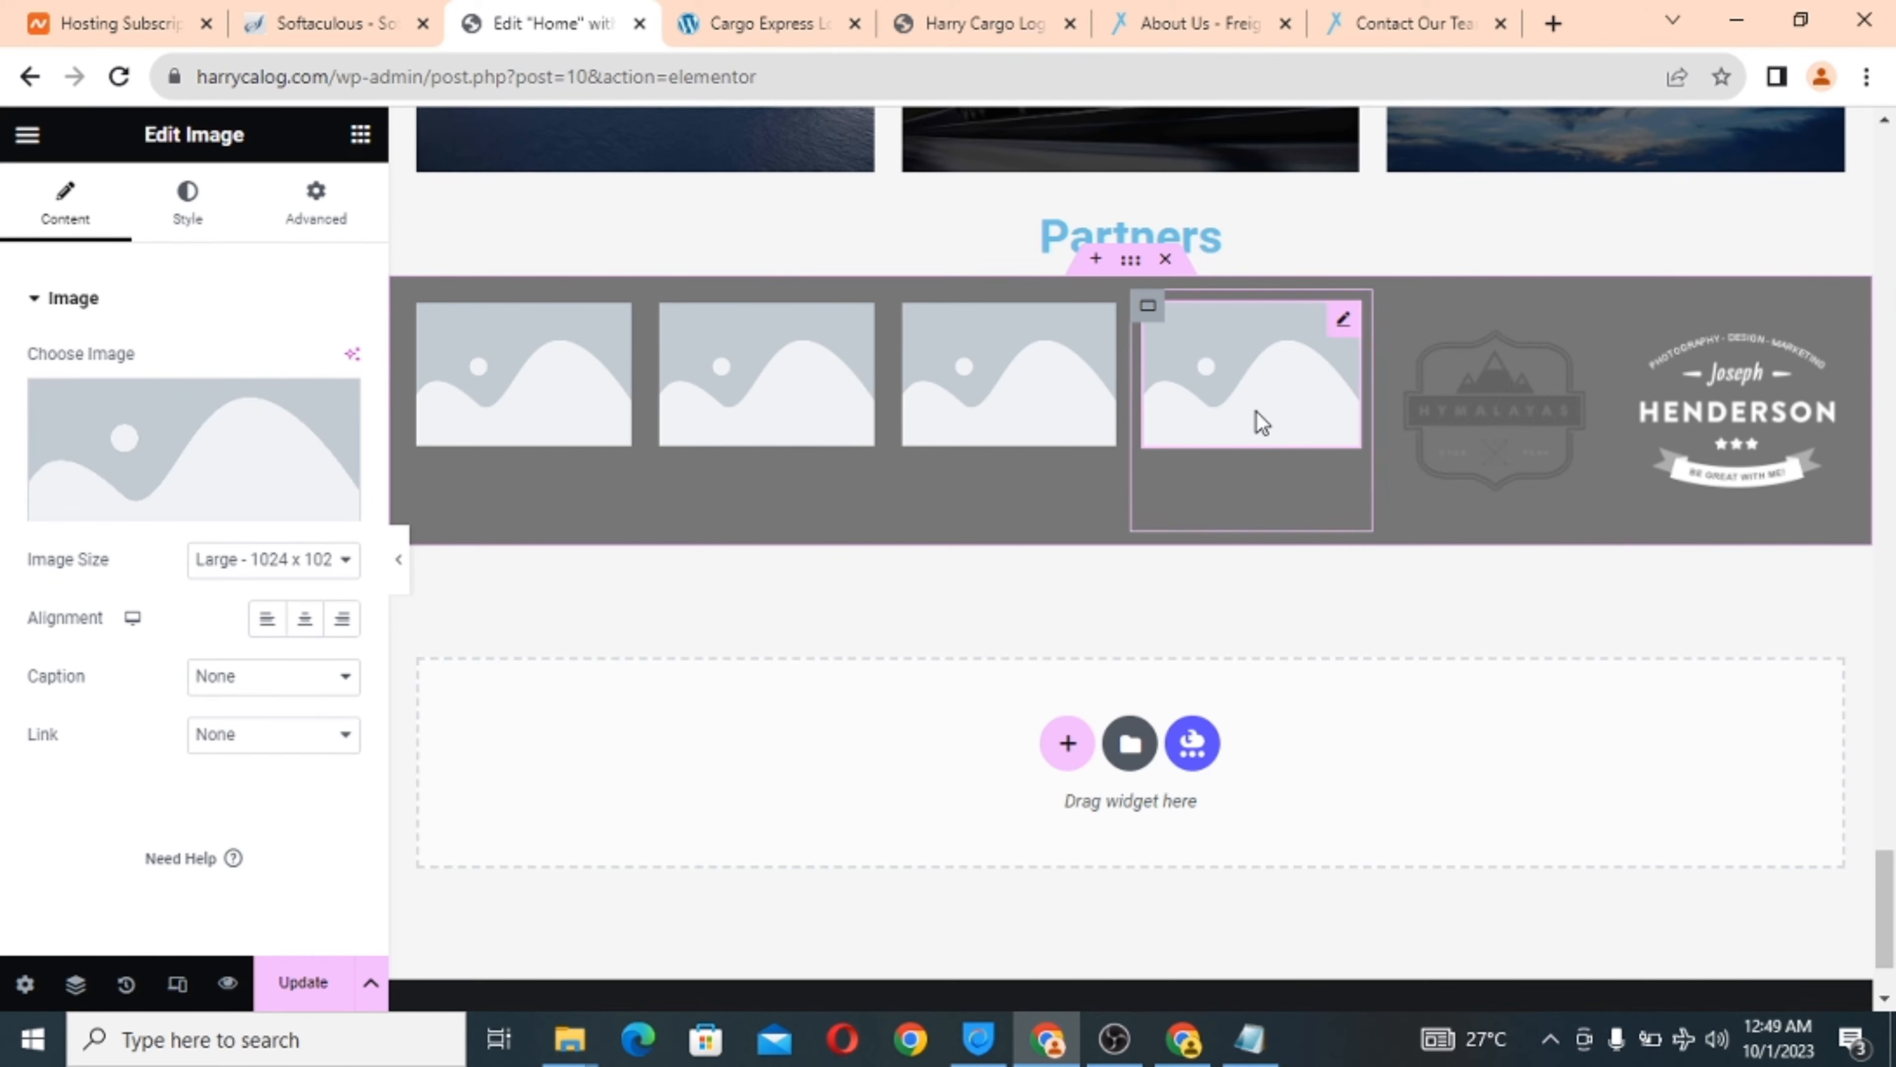
{"action": "left_click", "coordinate": [236, 444]}
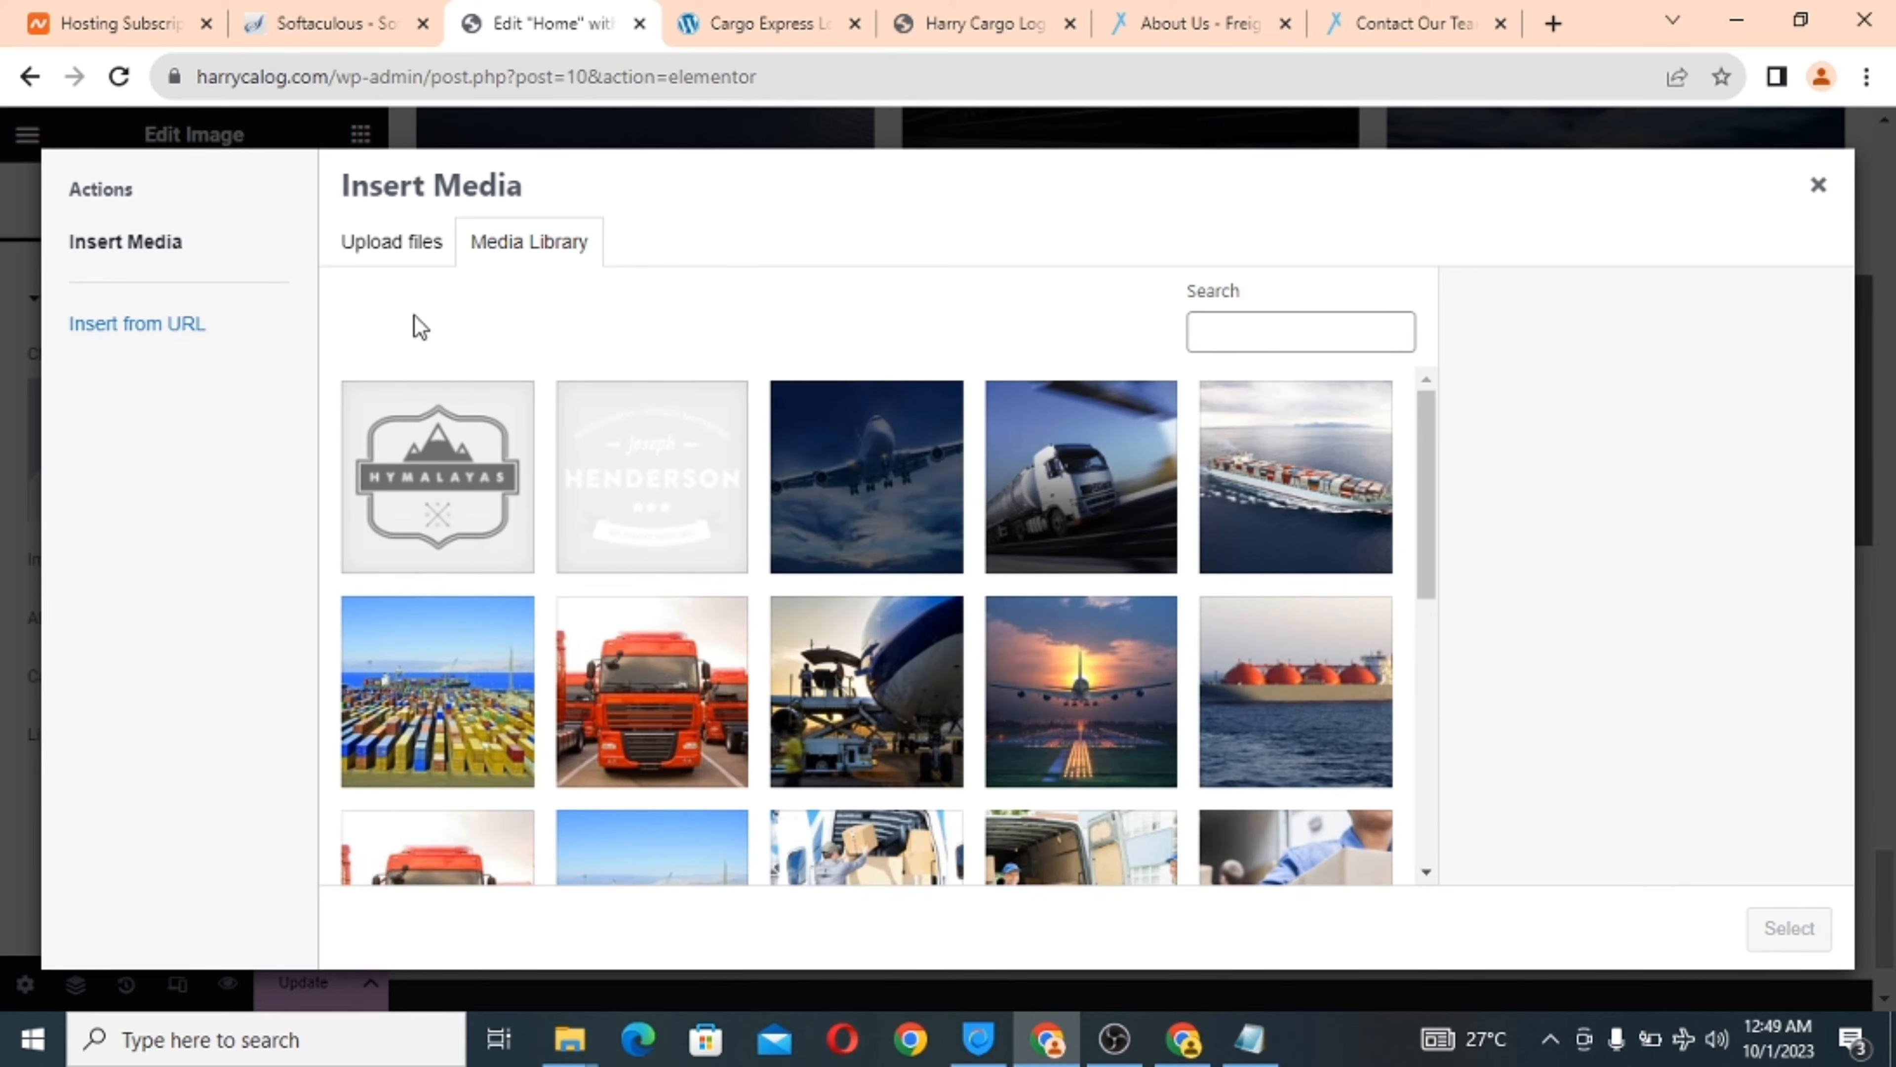
{"action": "left_click", "coordinate": [393, 243]}
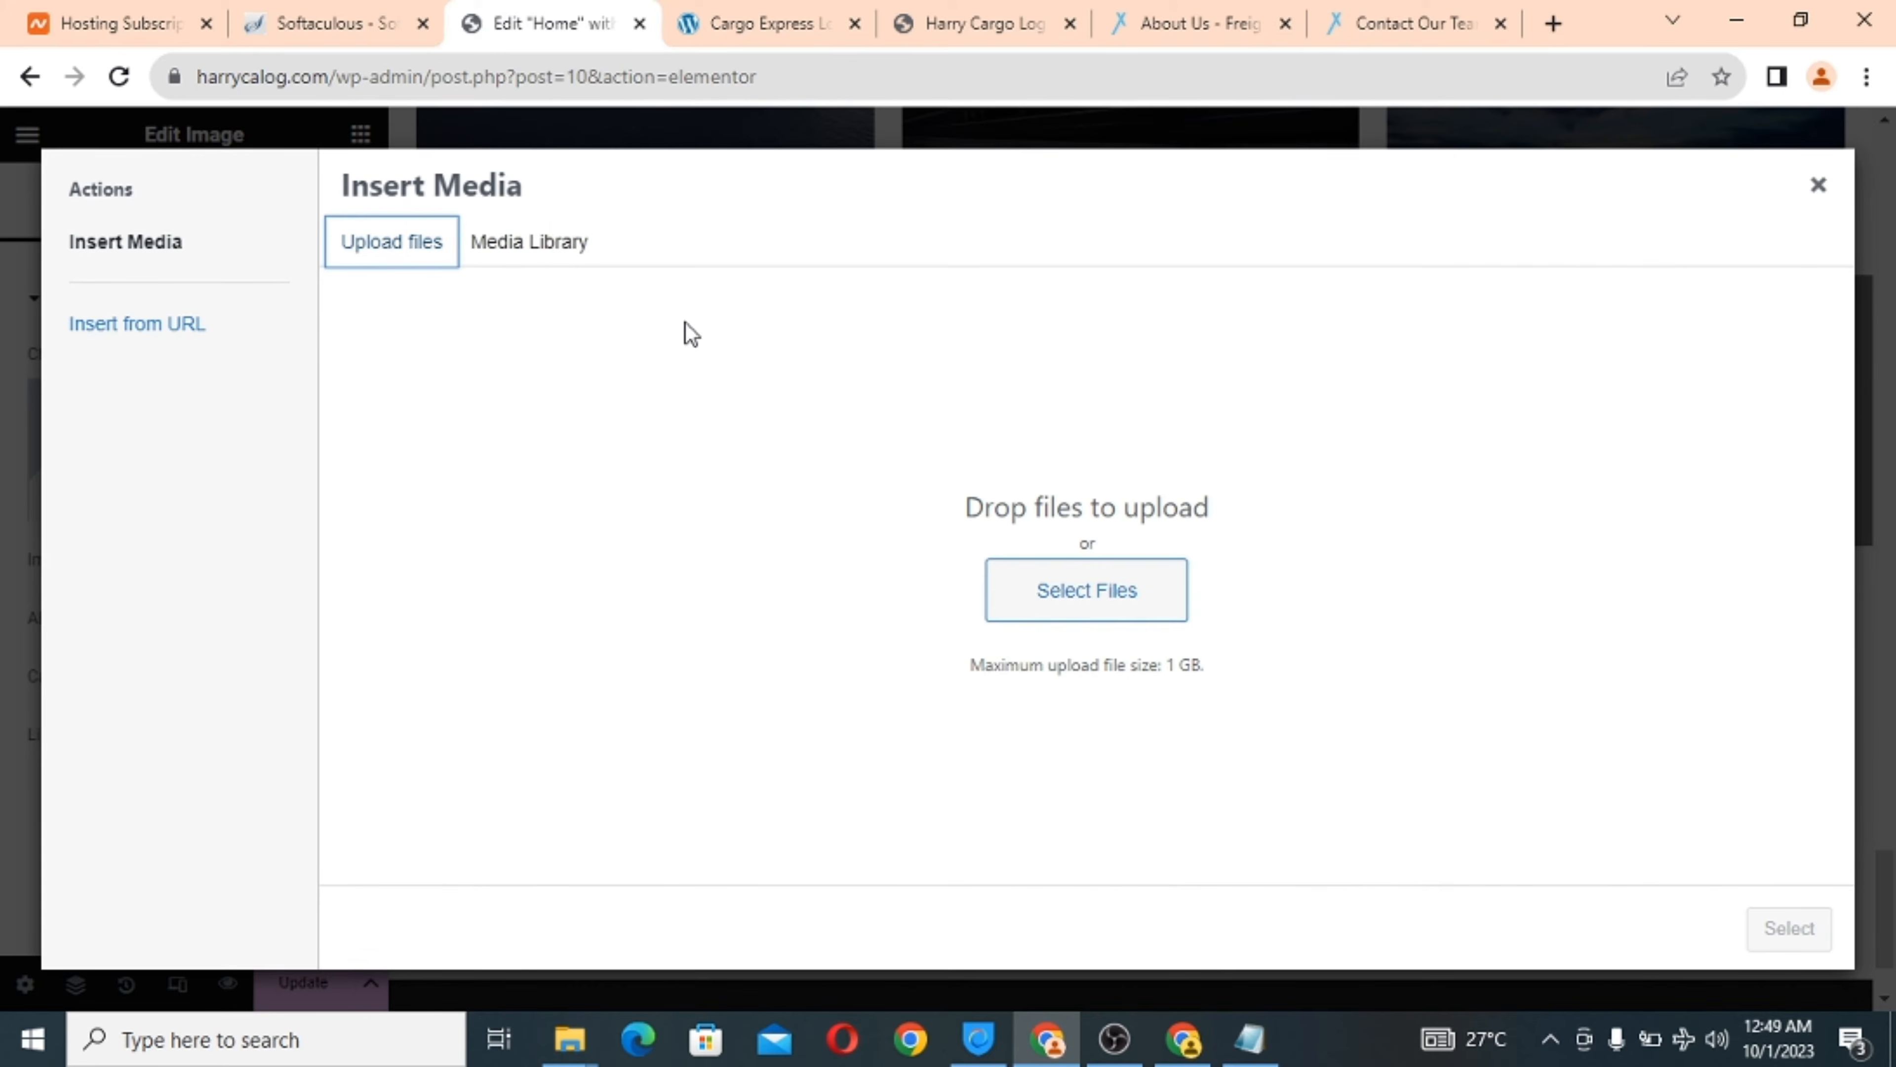
{"action": "left_click", "coordinate": [1099, 599]}
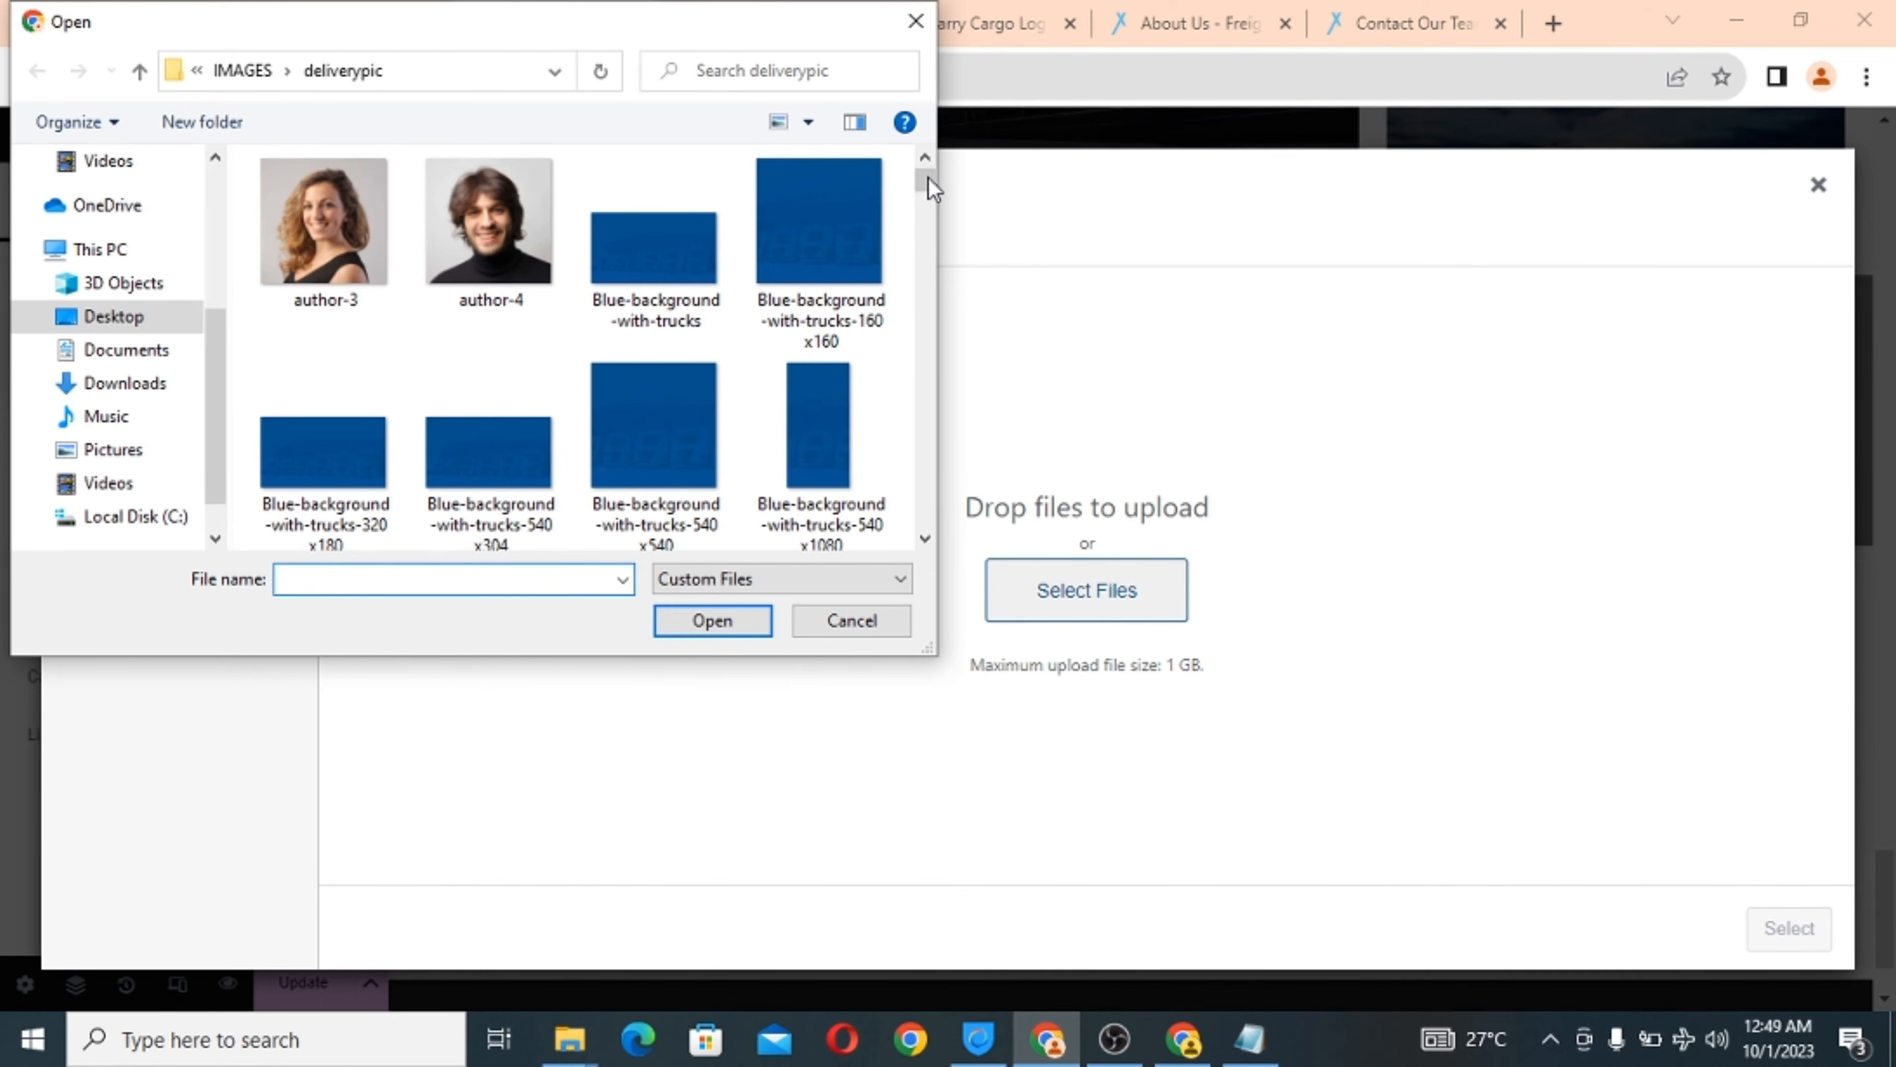
{"action": "left_click_drag", "start_coordinate": [926, 178], "coordinate": [924, 253]}
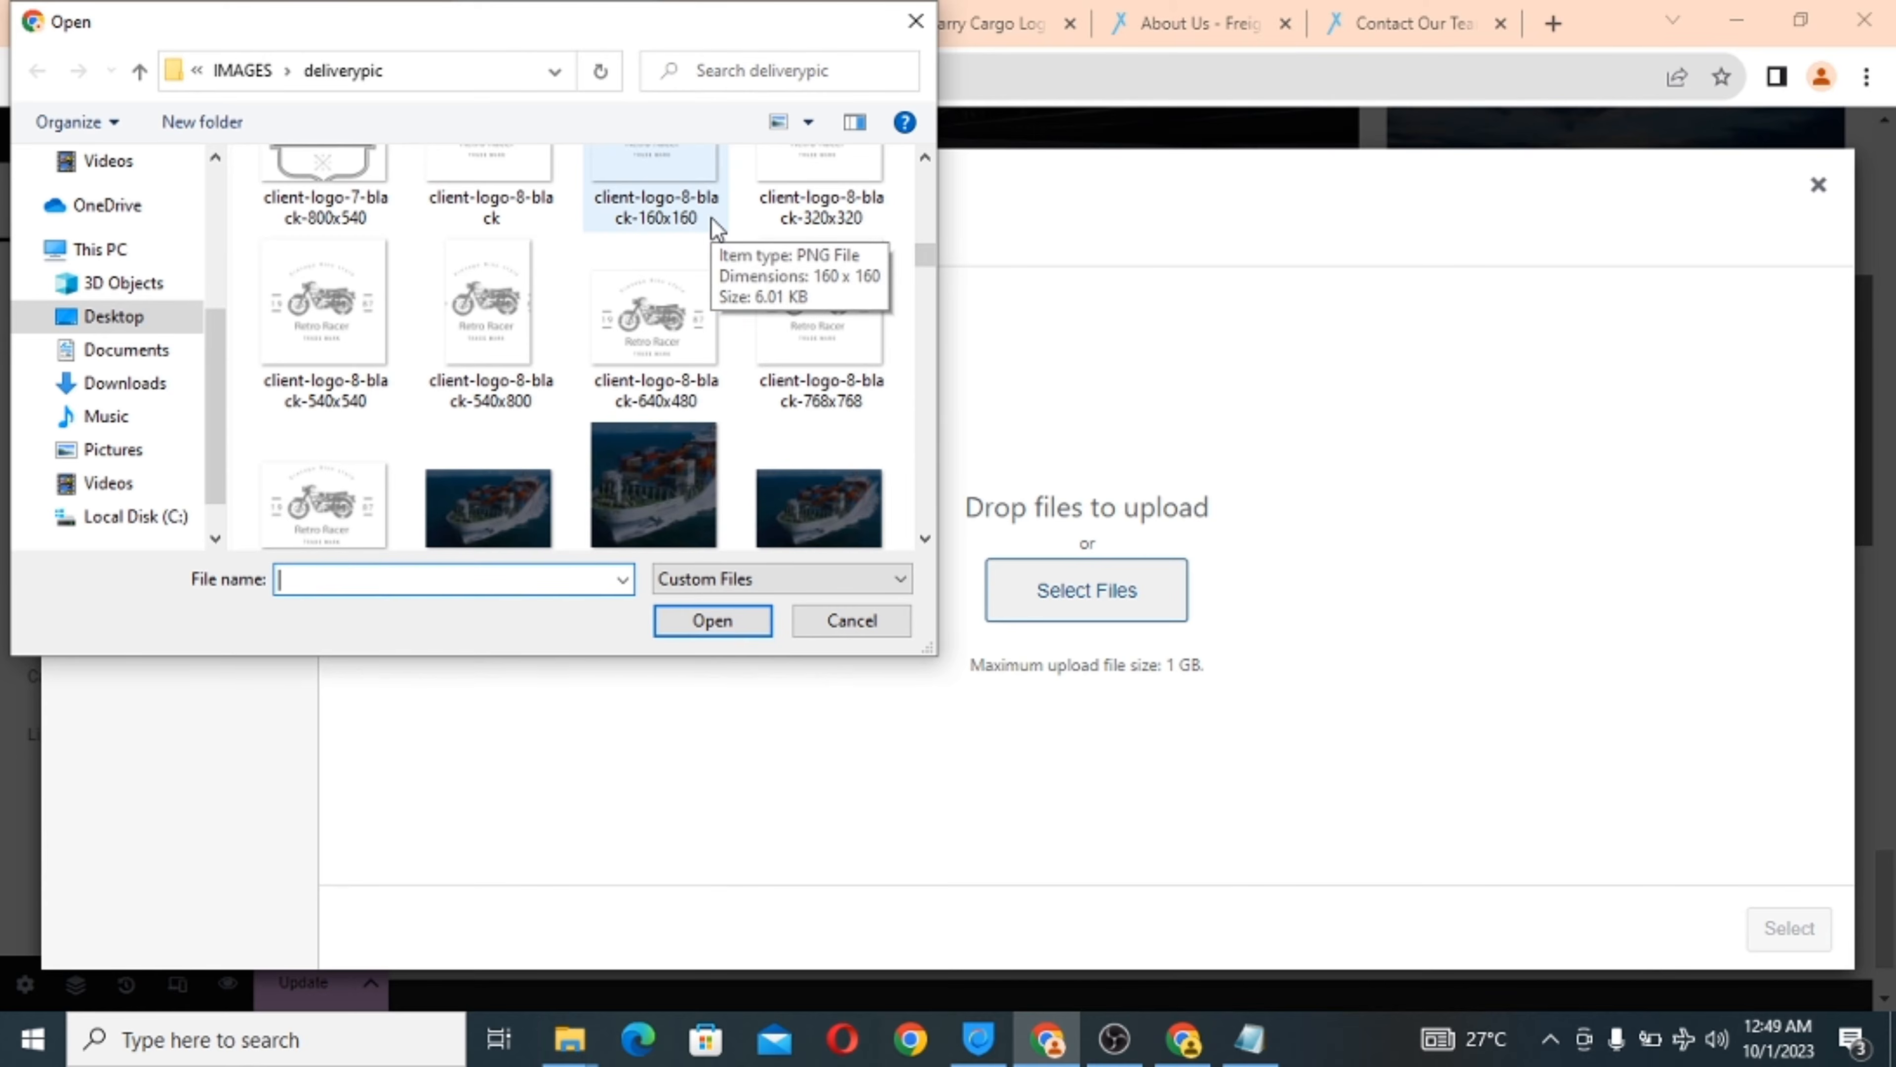
{"action": "scroll", "coordinate": [676, 312], "scroll_direction": "up", "scroll_amount": 1}
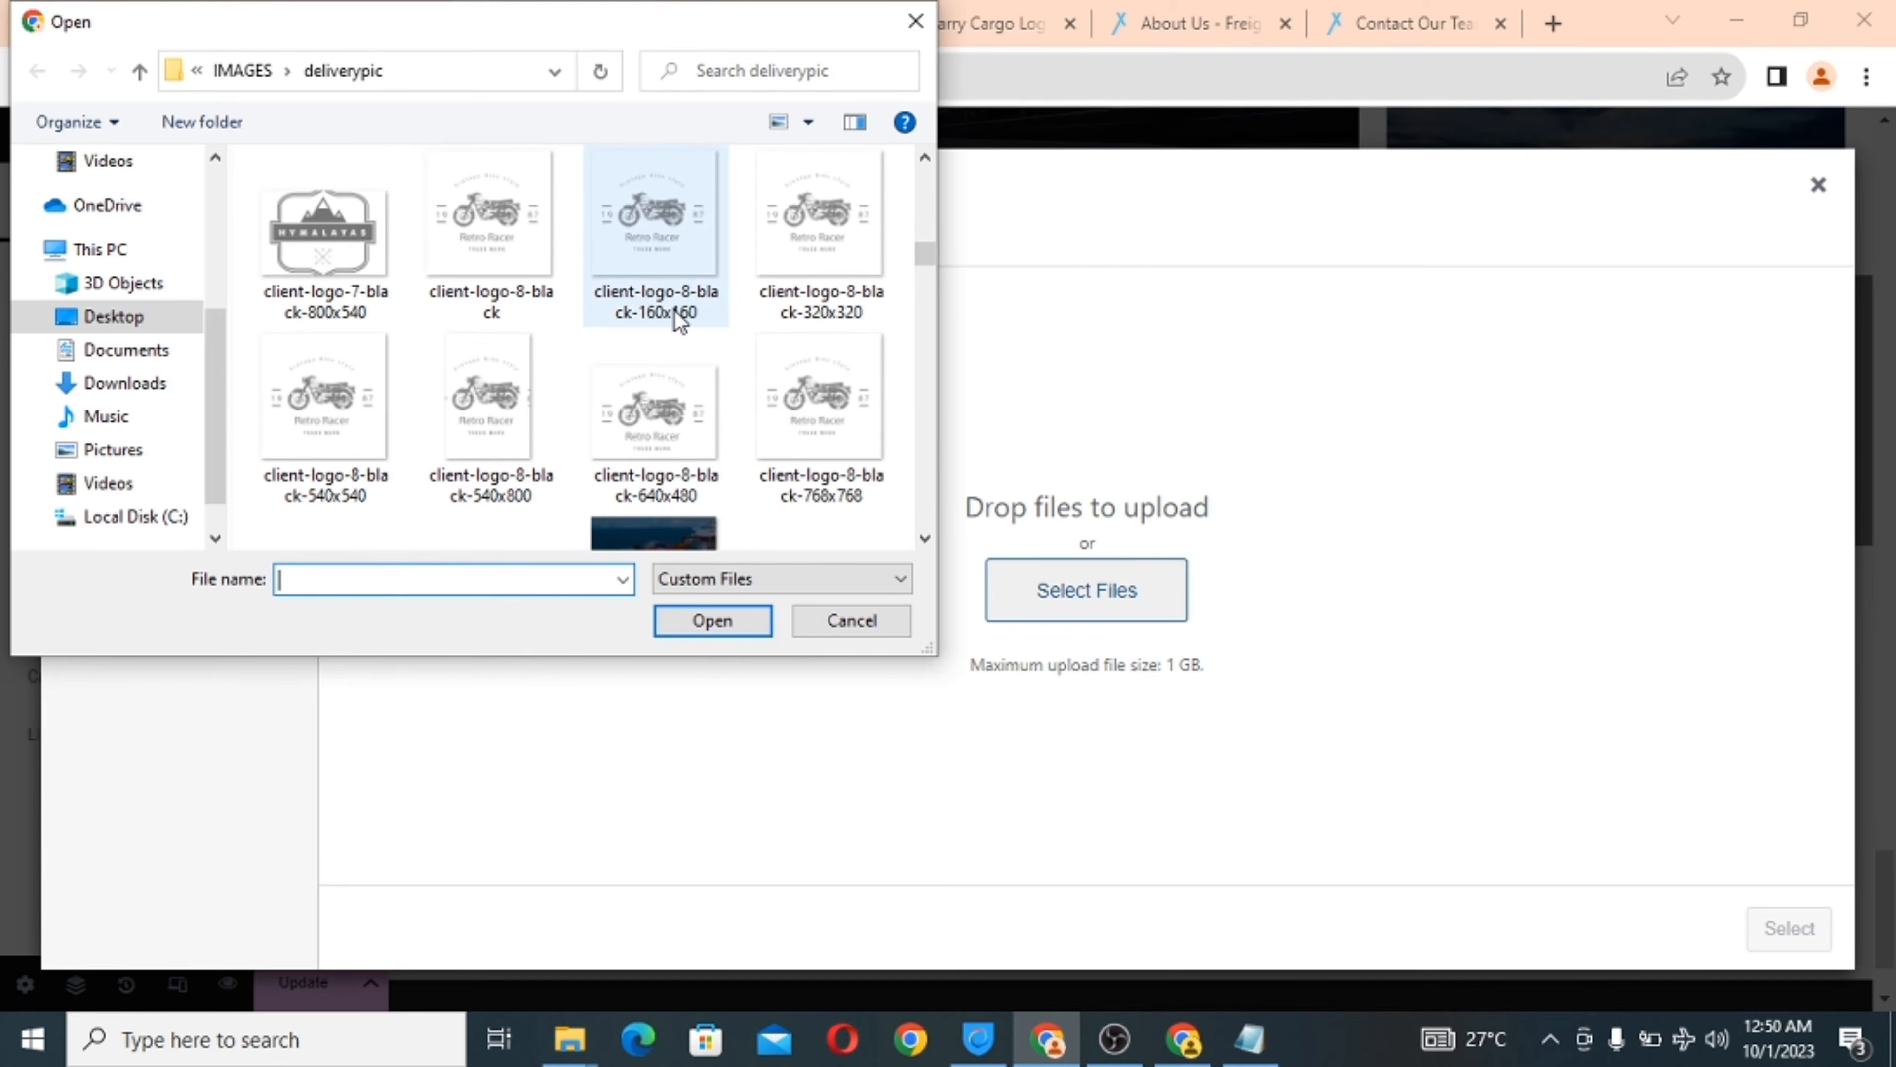
{"action": "left_click", "coordinate": [655, 230]}
{"action": "left_click", "coordinate": [698, 629]}
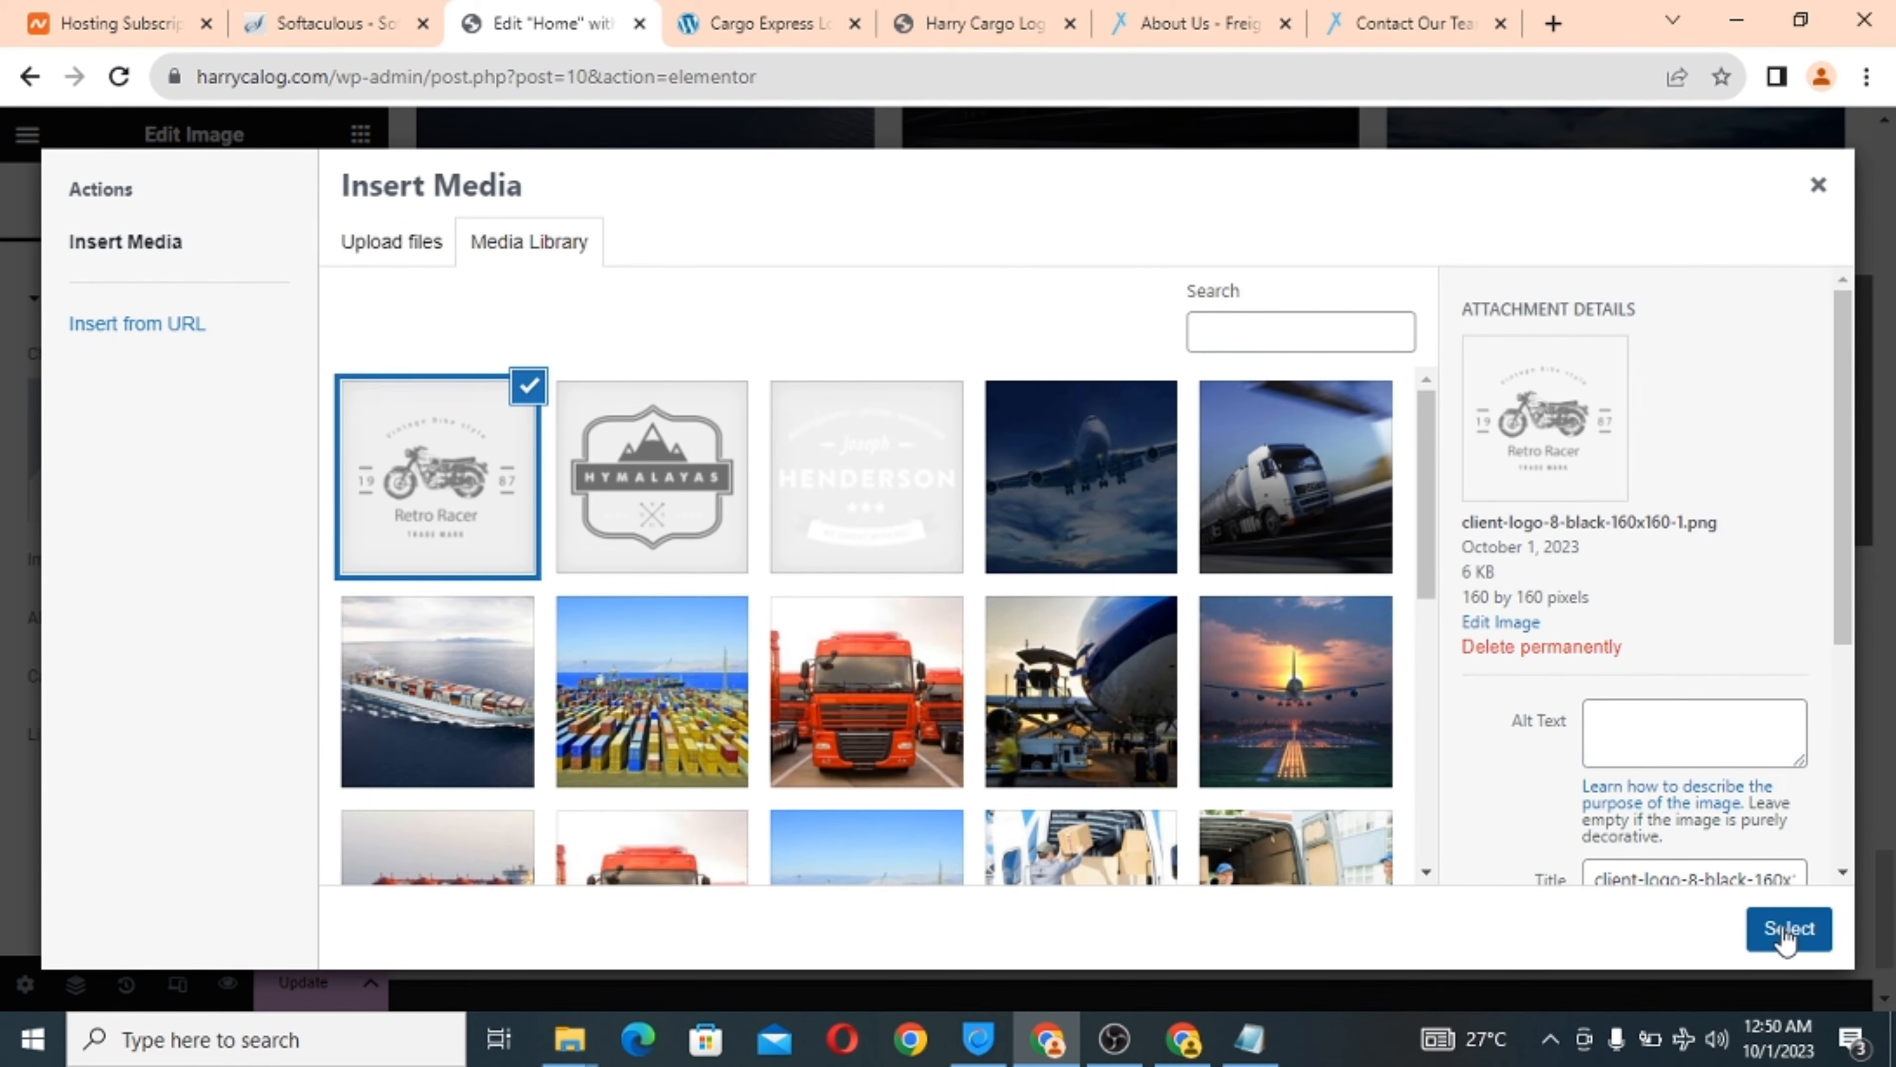
{"action": "left_click", "coordinate": [1788, 928]}
{"action": "left_click", "coordinate": [1020, 390]}
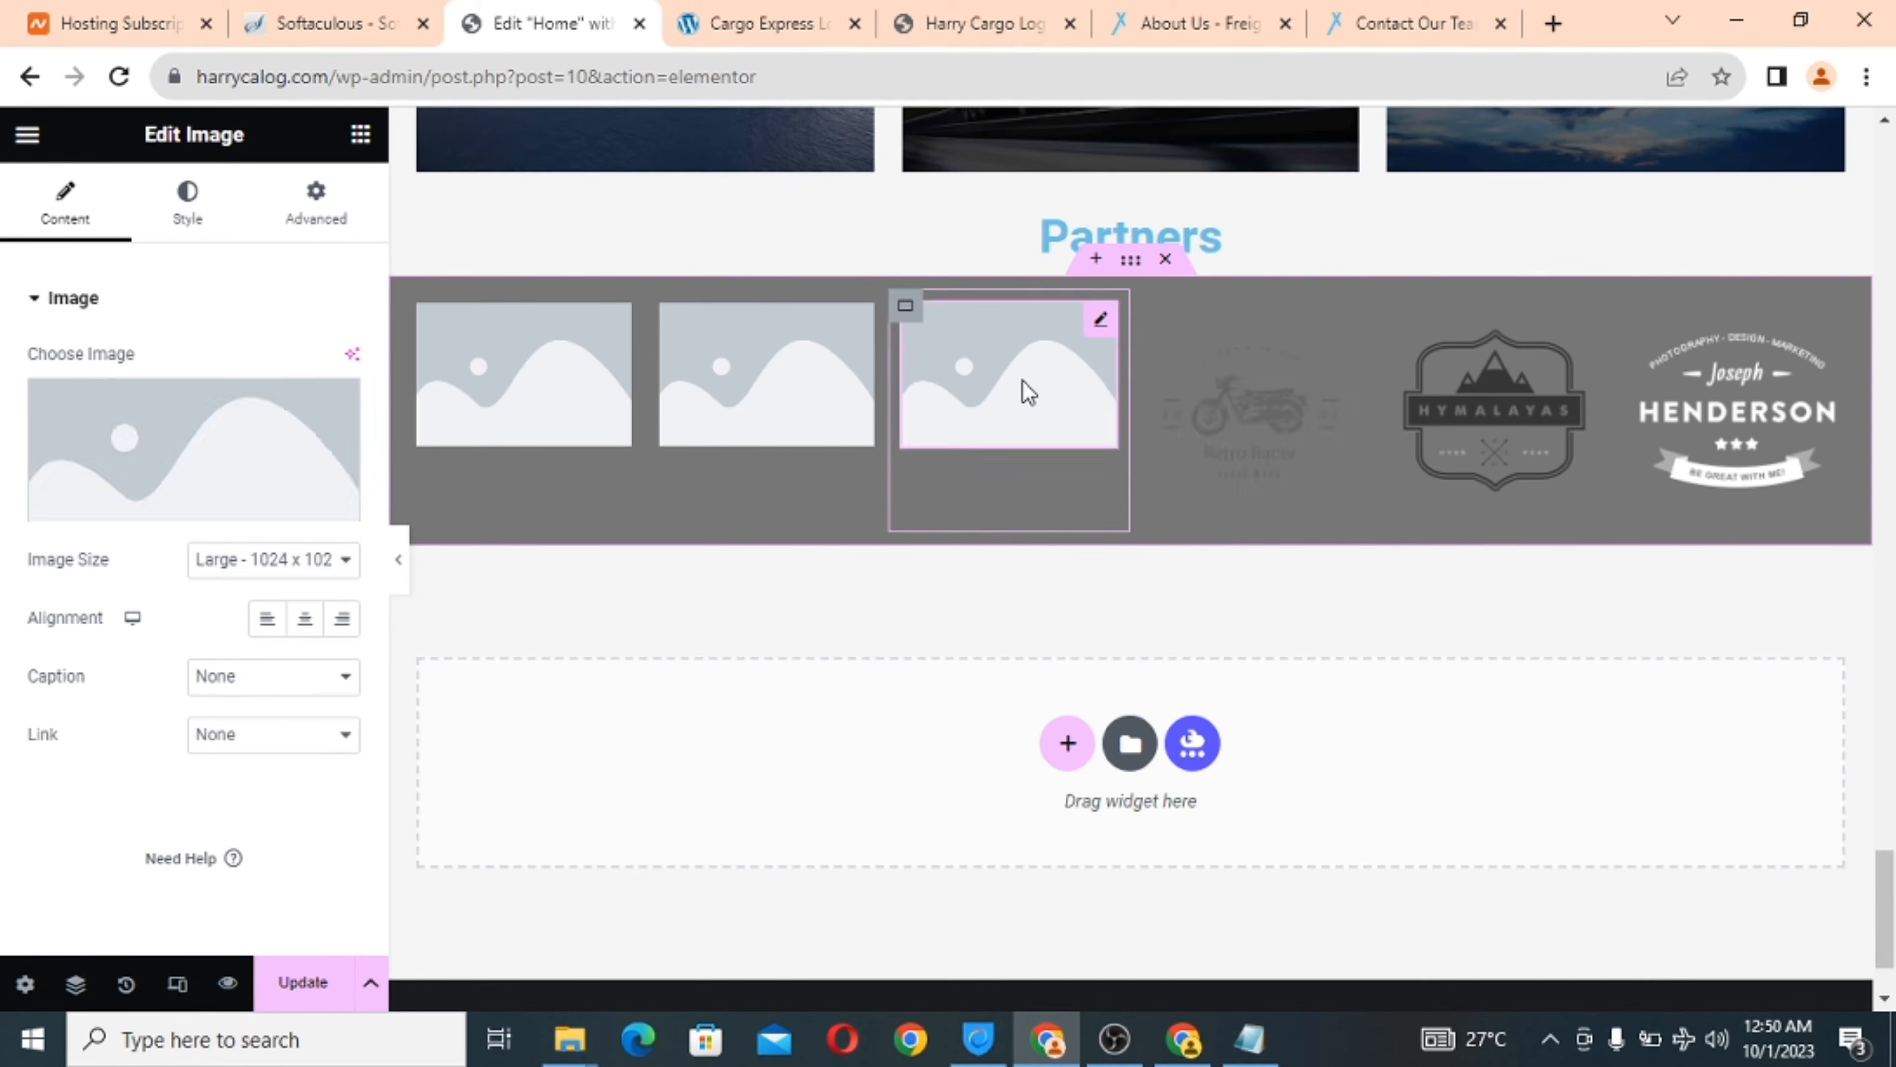
Upload the Walkers logo client-logo-3-black-160x160 and place it in the third image.
{"action": "left_click", "coordinate": [222, 439]}
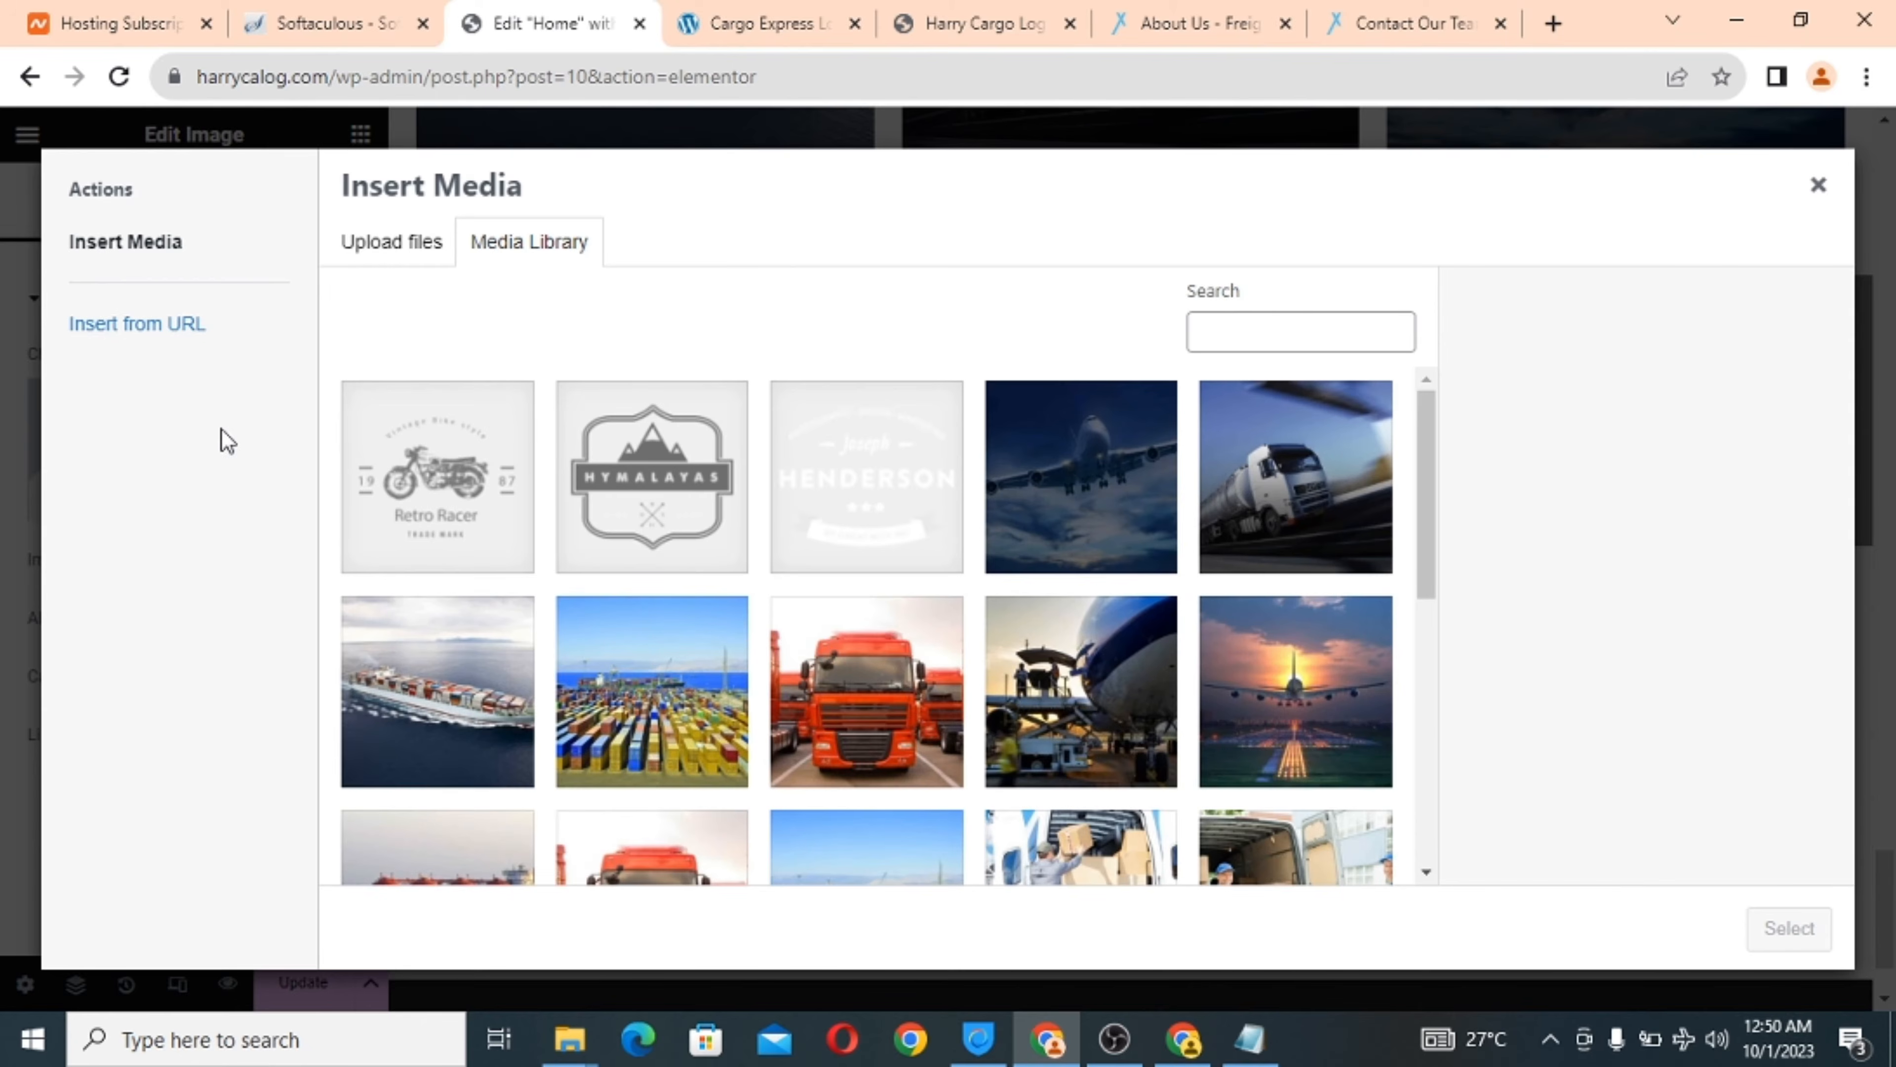
{"action": "left_click", "coordinate": [367, 242]}
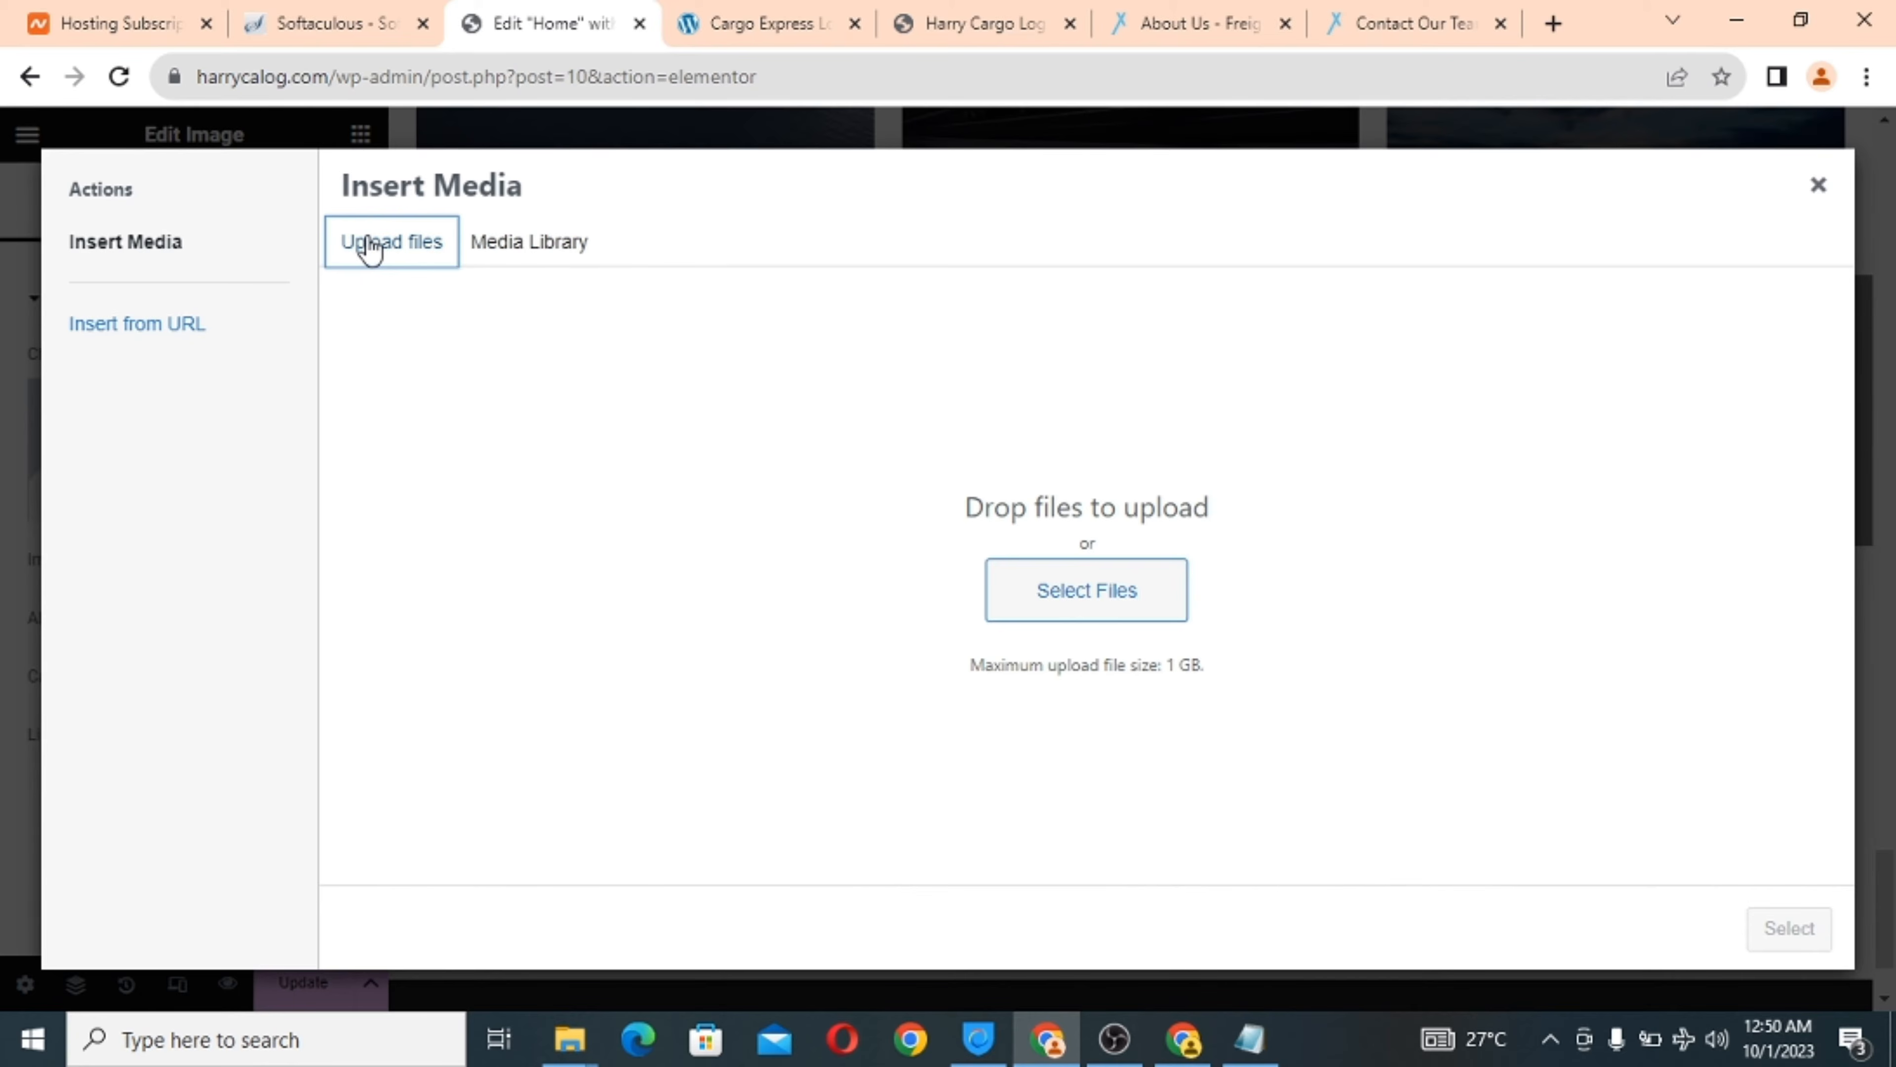
{"action": "left_click", "coordinate": [1076, 610]}
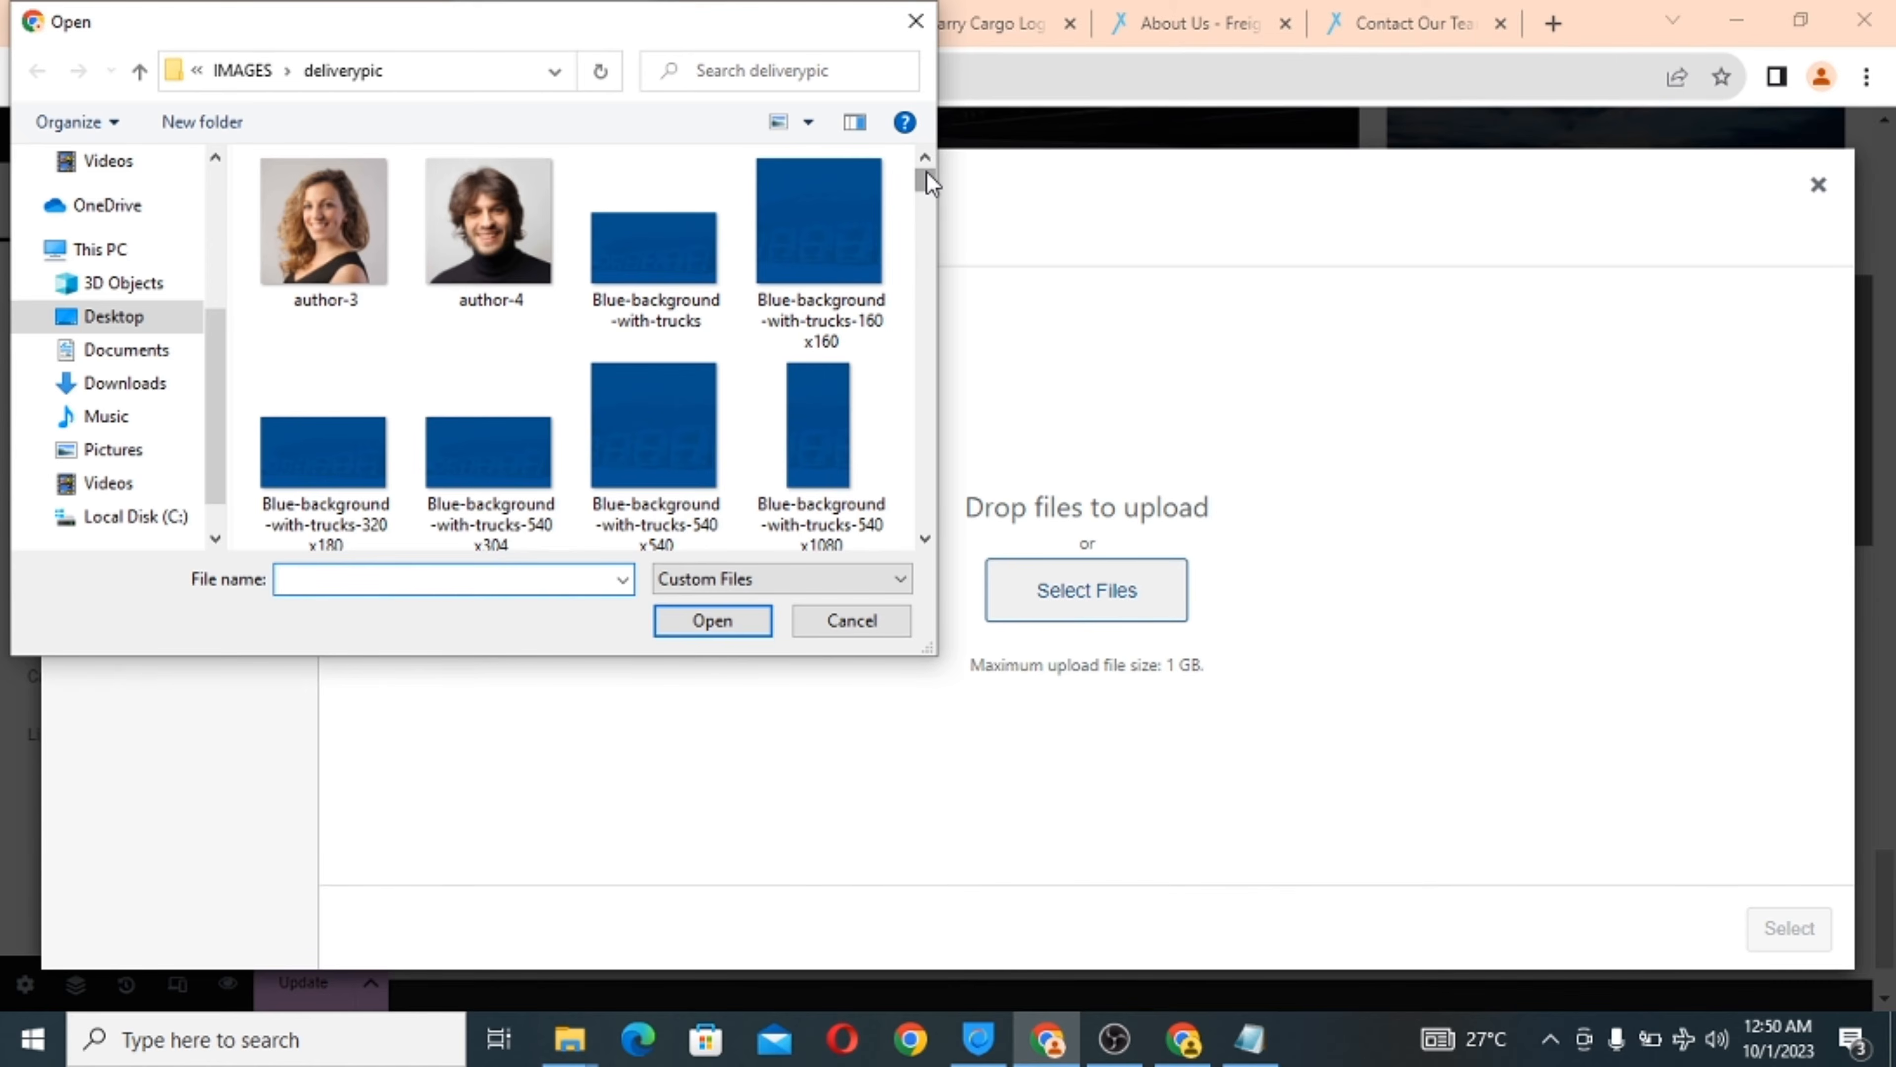
{"action": "left_click_drag", "start_coordinate": [927, 172], "coordinate": [929, 211]}
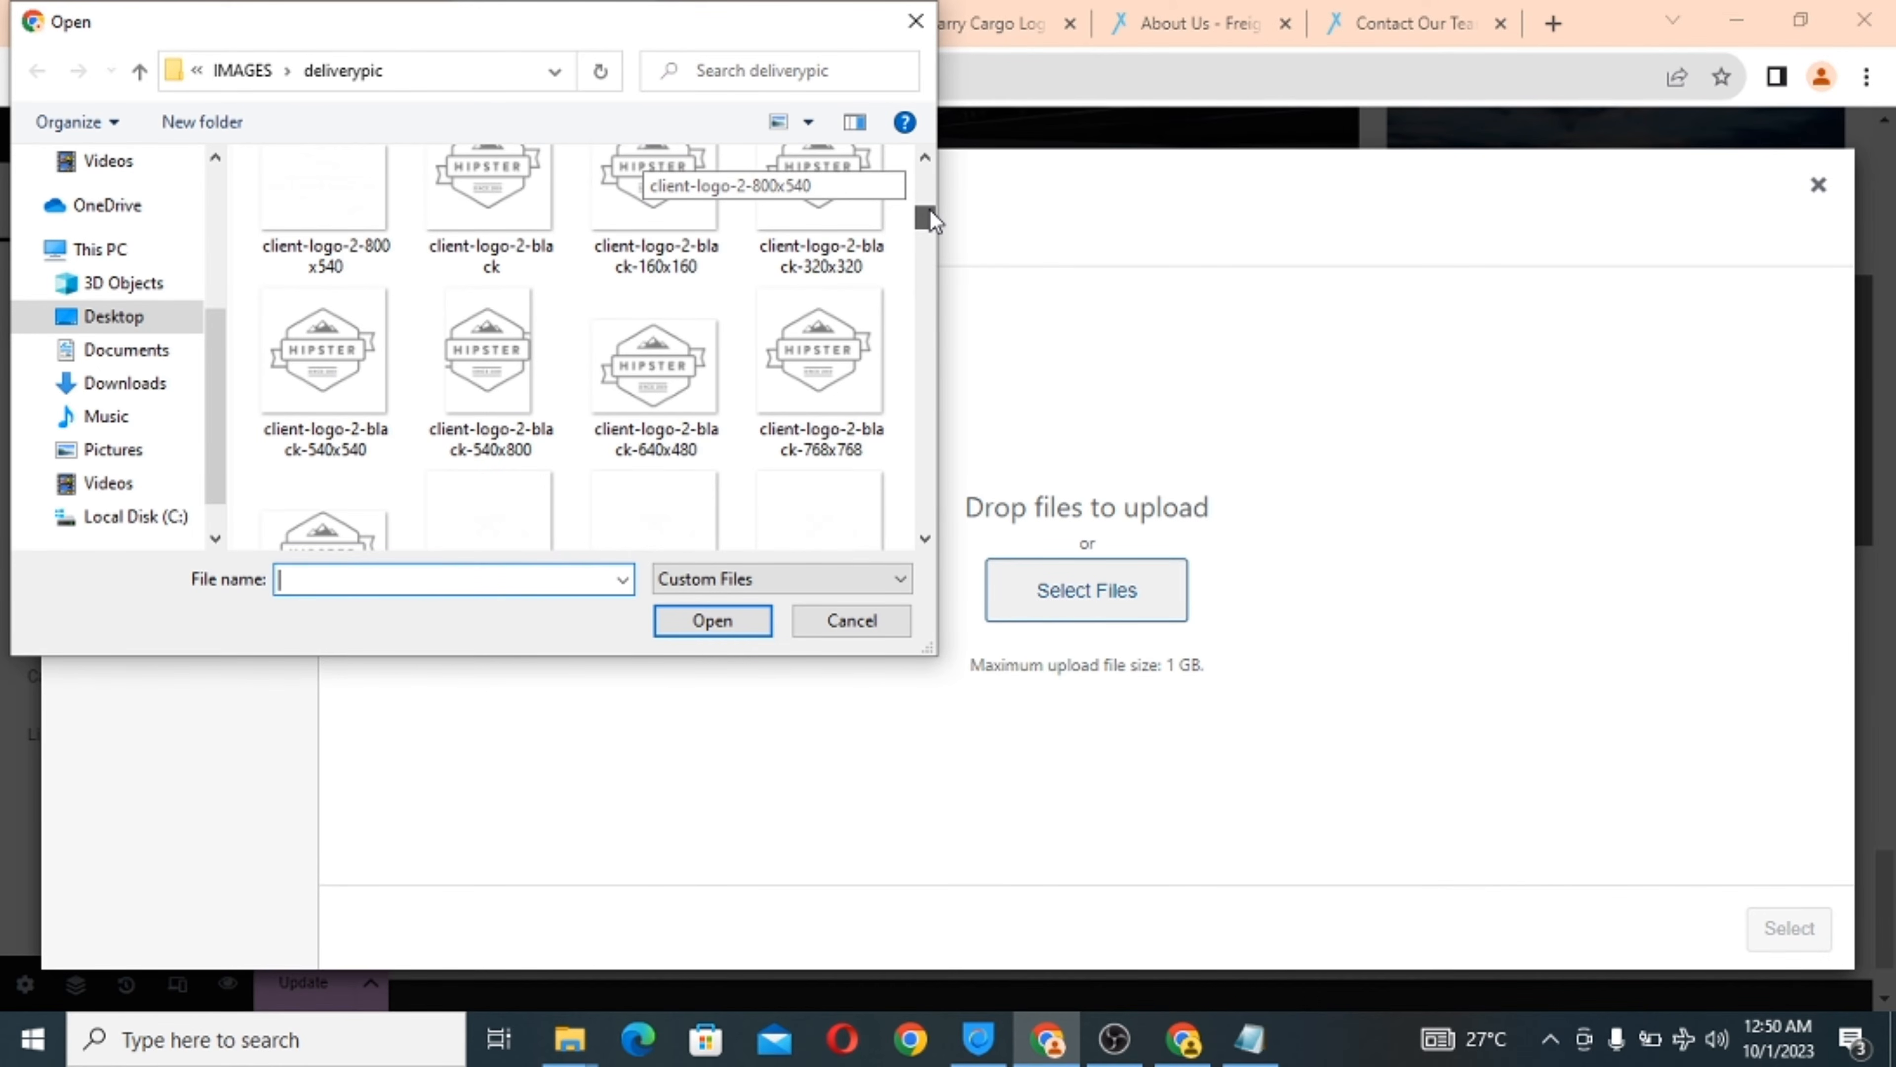
{"action": "left_click_drag", "start_coordinate": [930, 209], "coordinate": [930, 212]}
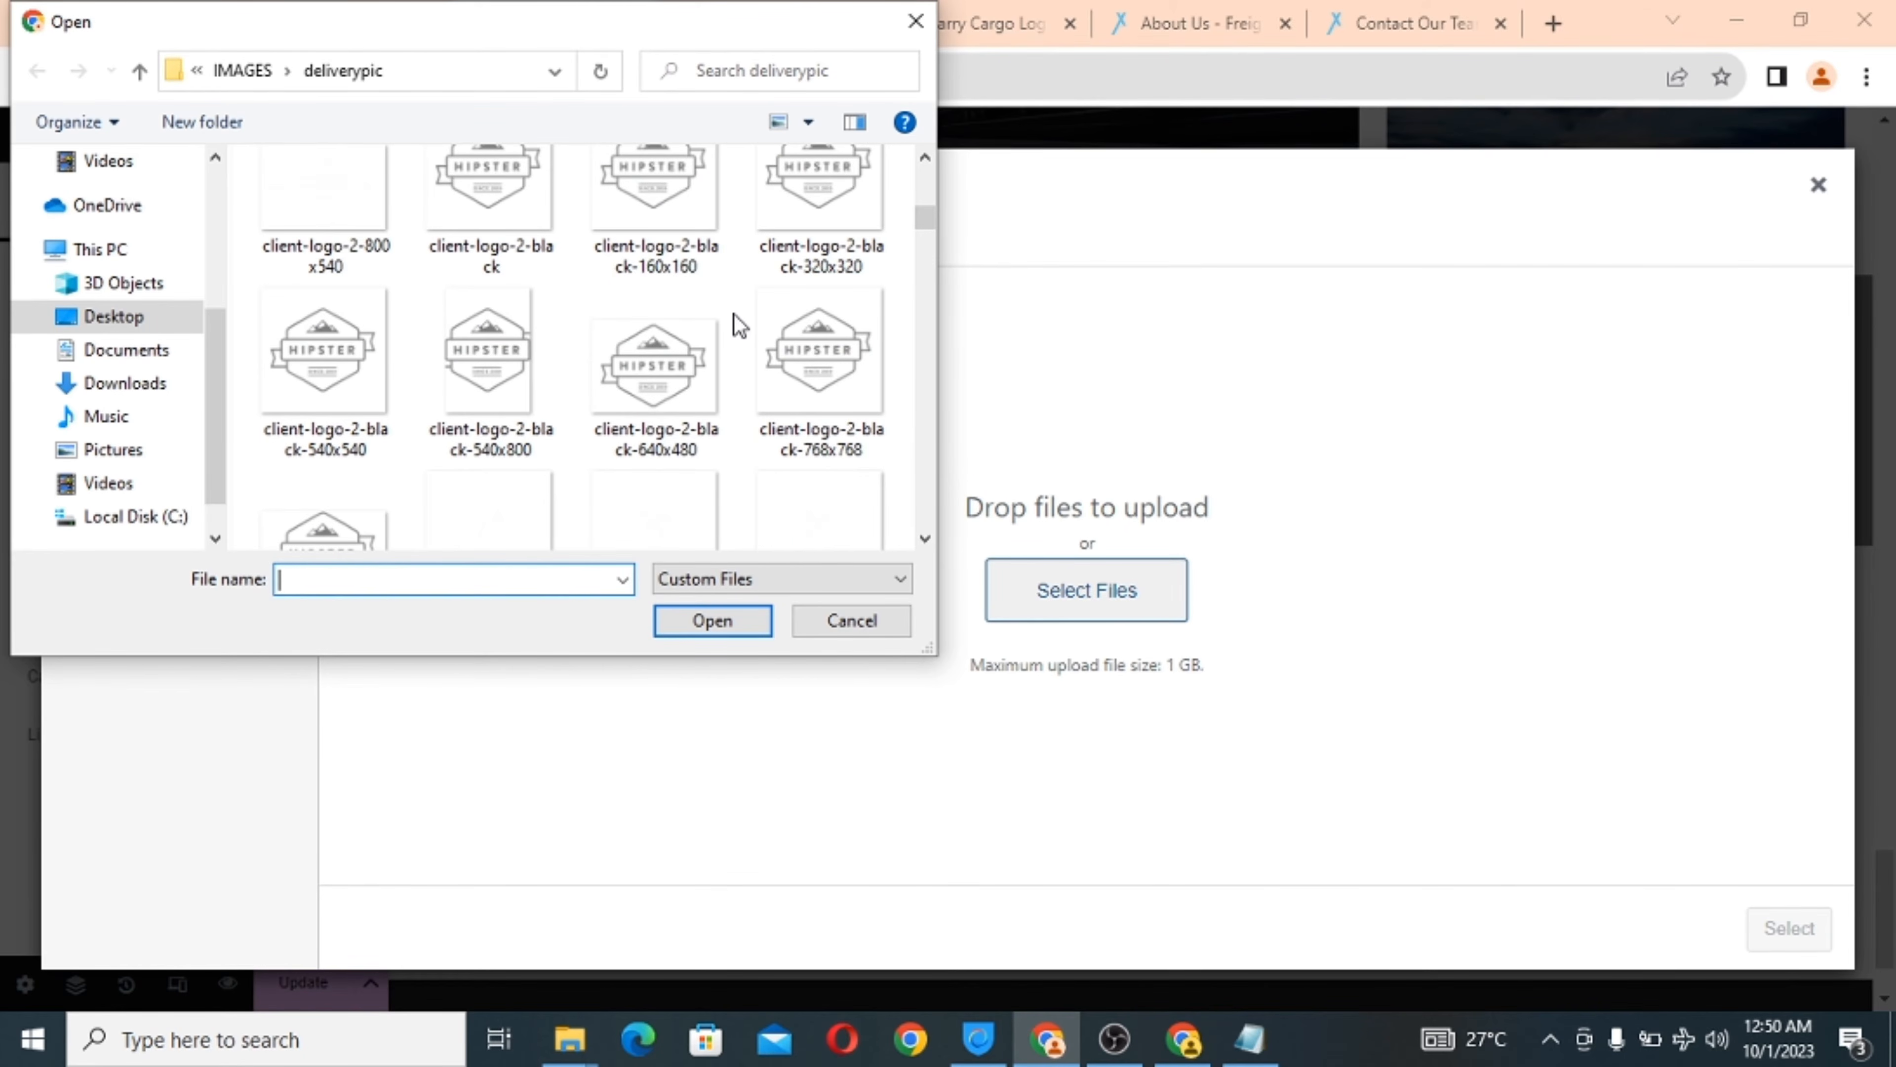
{"action": "left_click", "coordinate": [655, 197]}
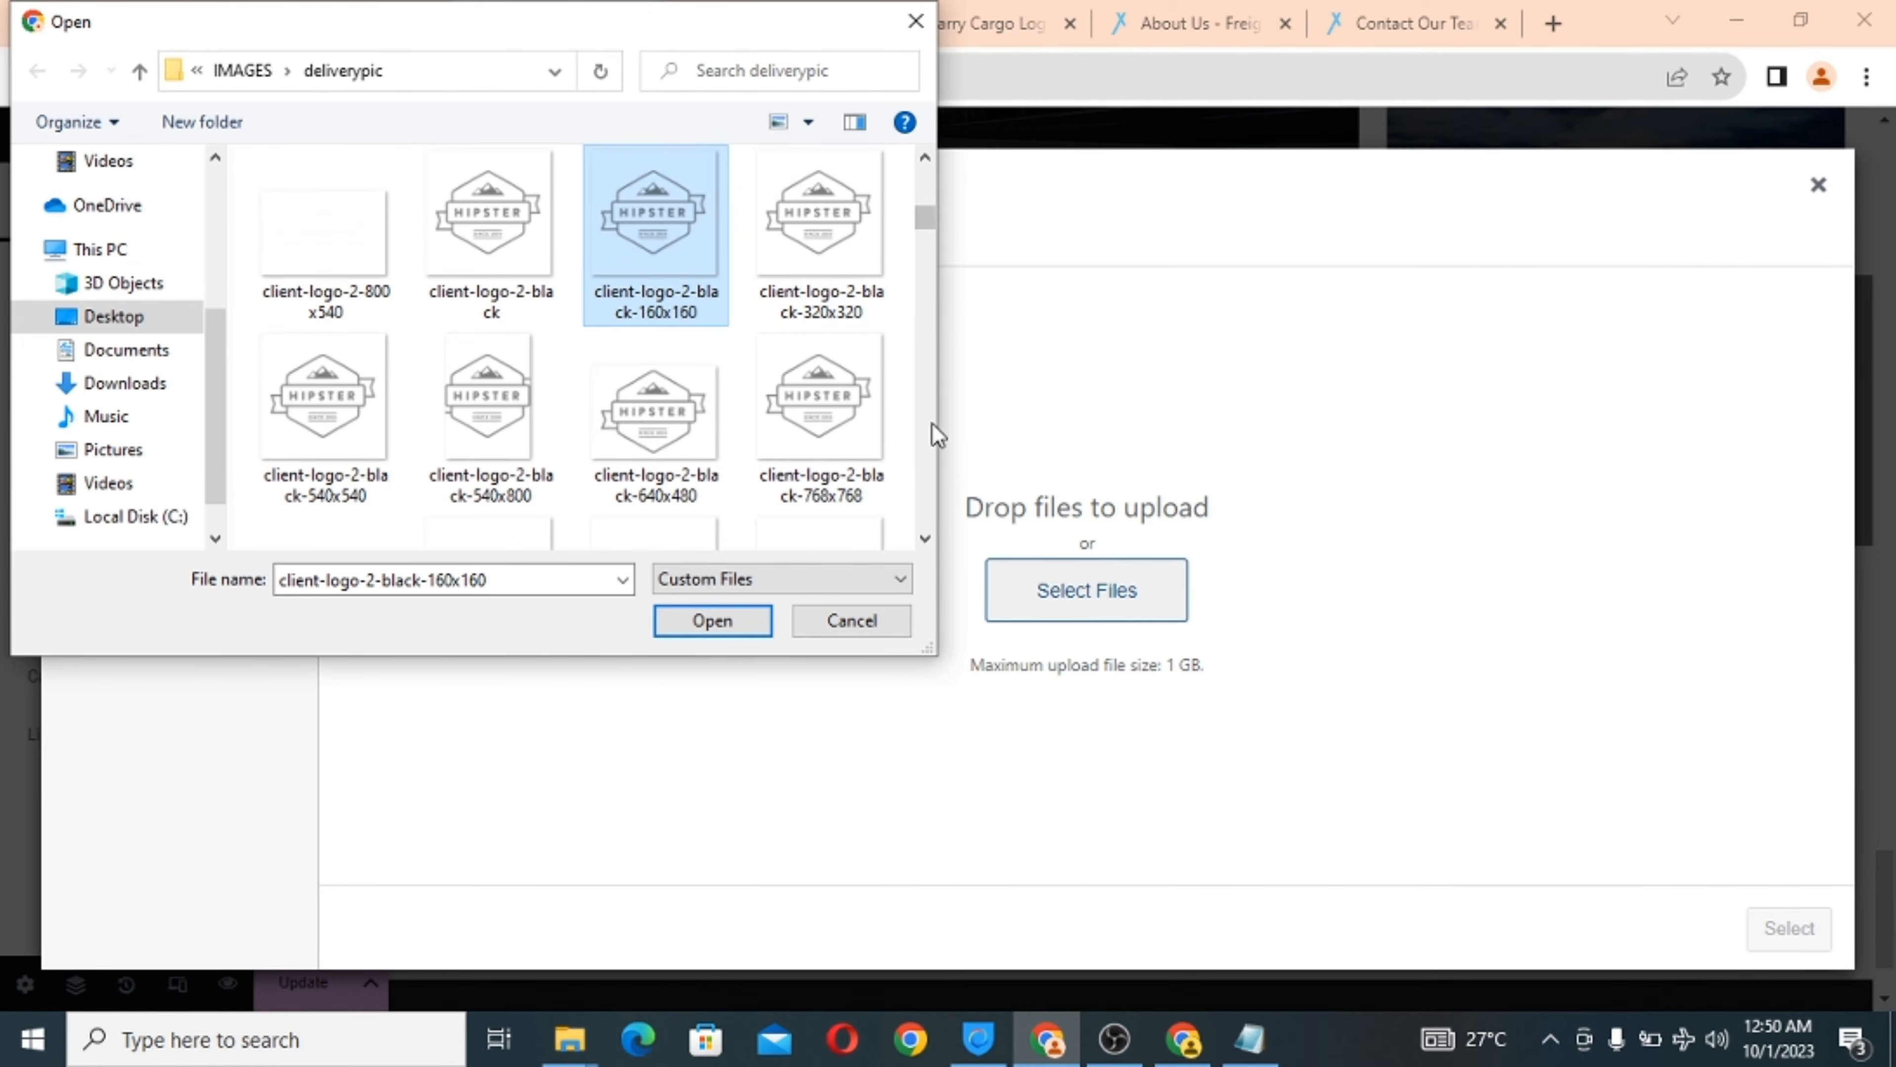
{"action": "scroll", "coordinate": [920, 533], "scroll_direction": "down", "scroll_amount": 3}
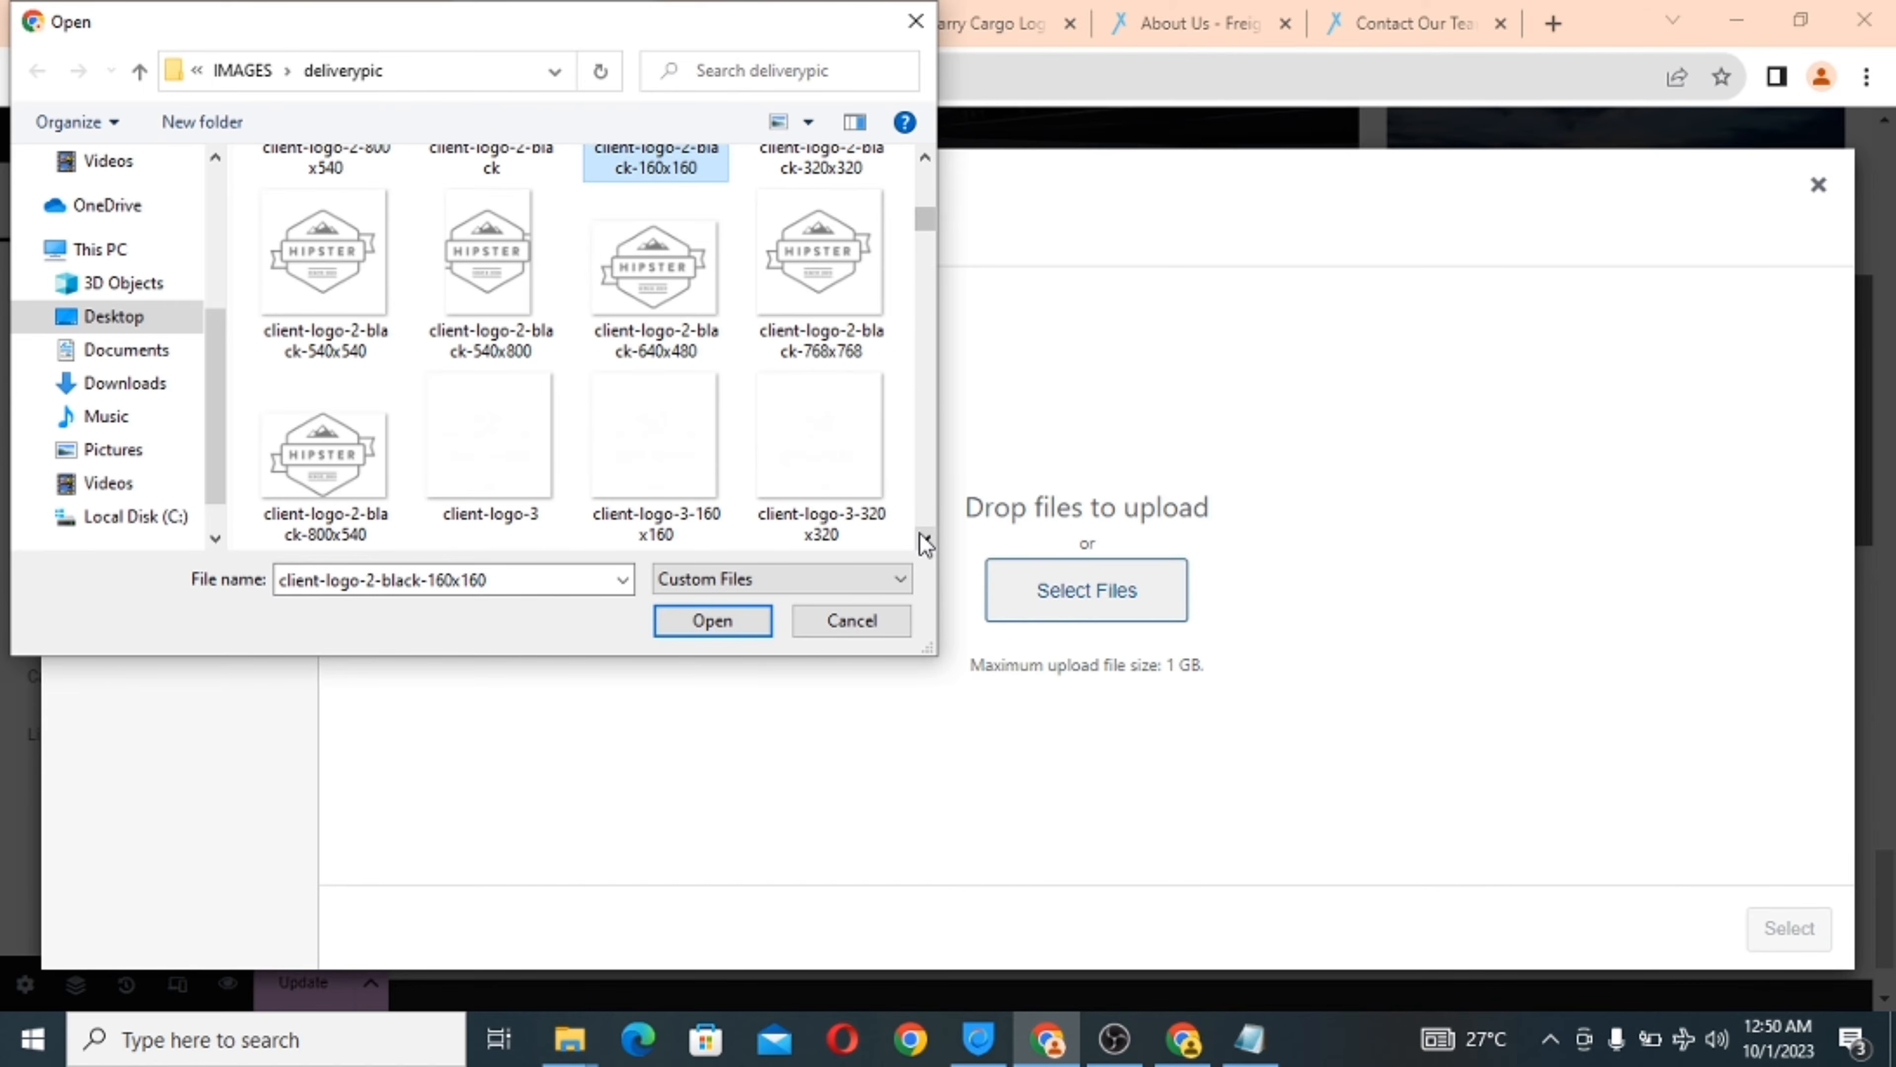
{"action": "scroll", "coordinate": [920, 533], "scroll_direction": "down", "scroll_amount": 2}
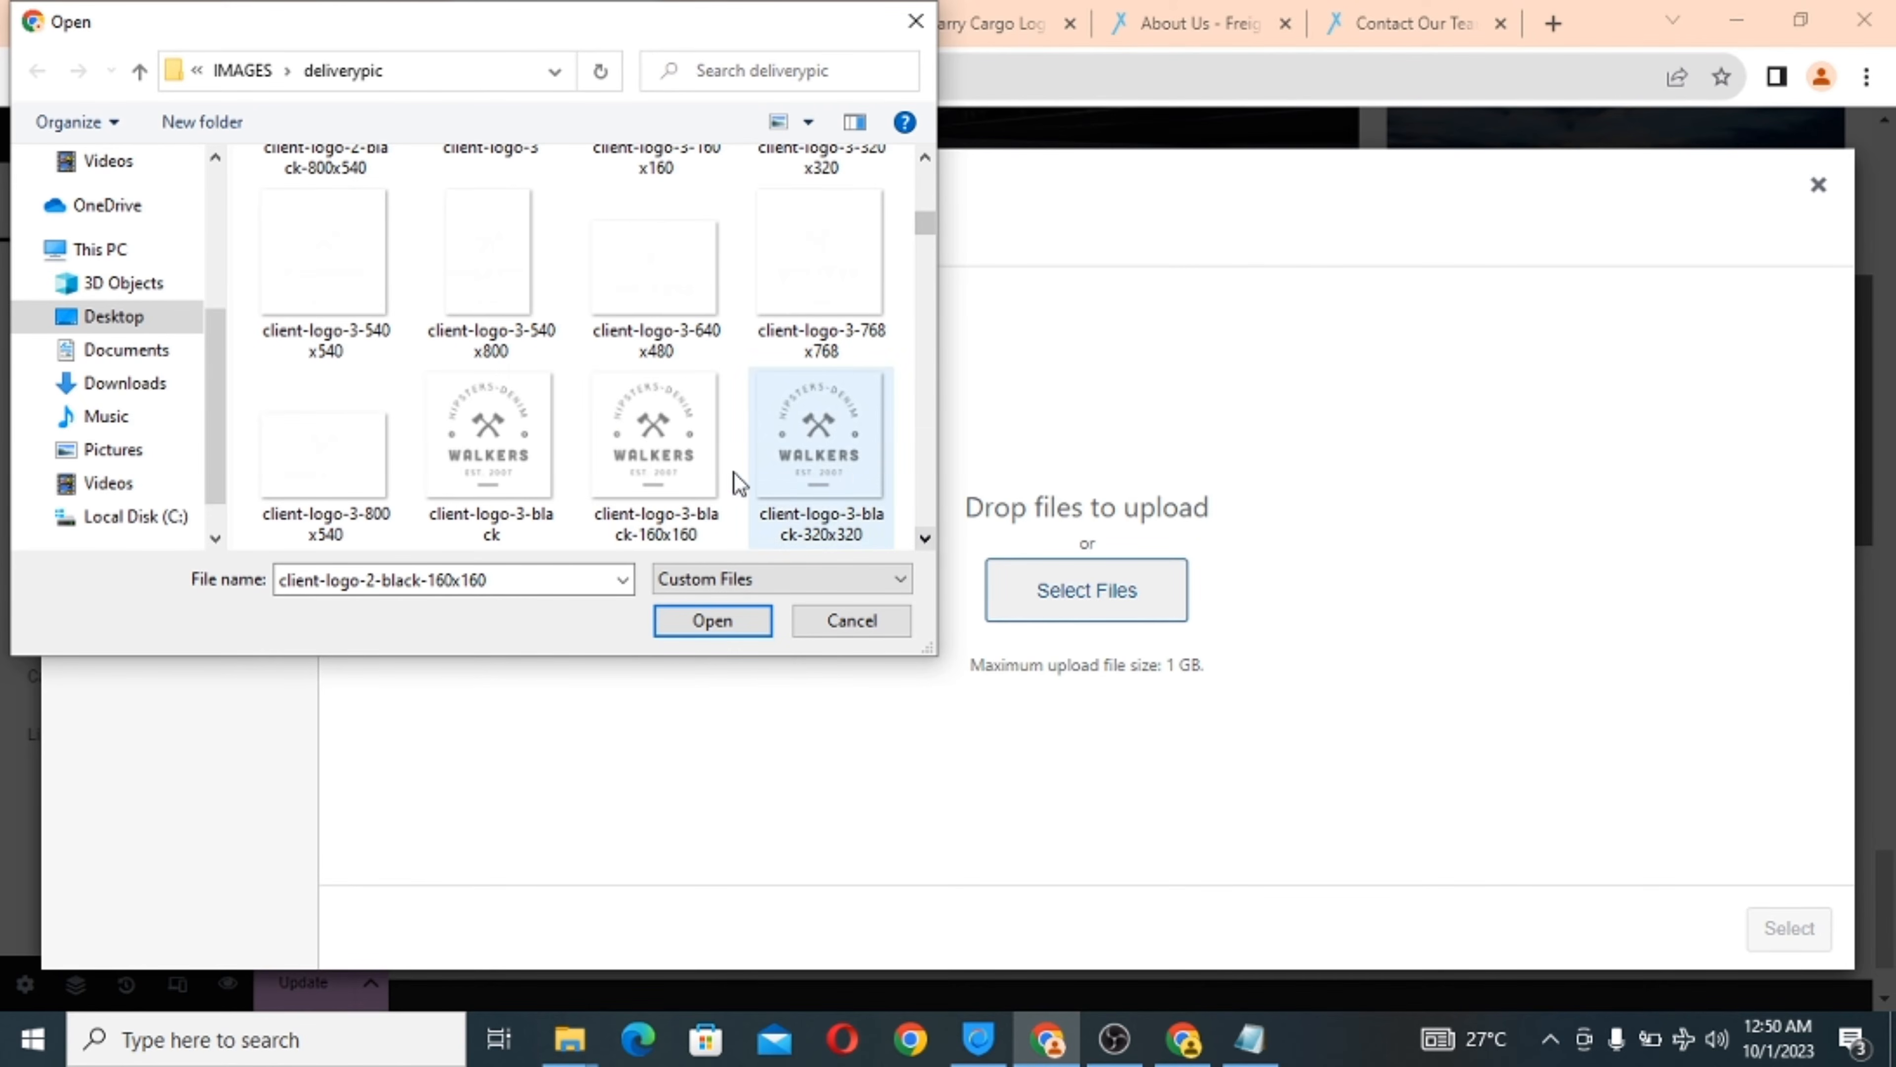
{"action": "left_click", "coordinate": [662, 455]}
{"action": "left_click", "coordinate": [700, 630]}
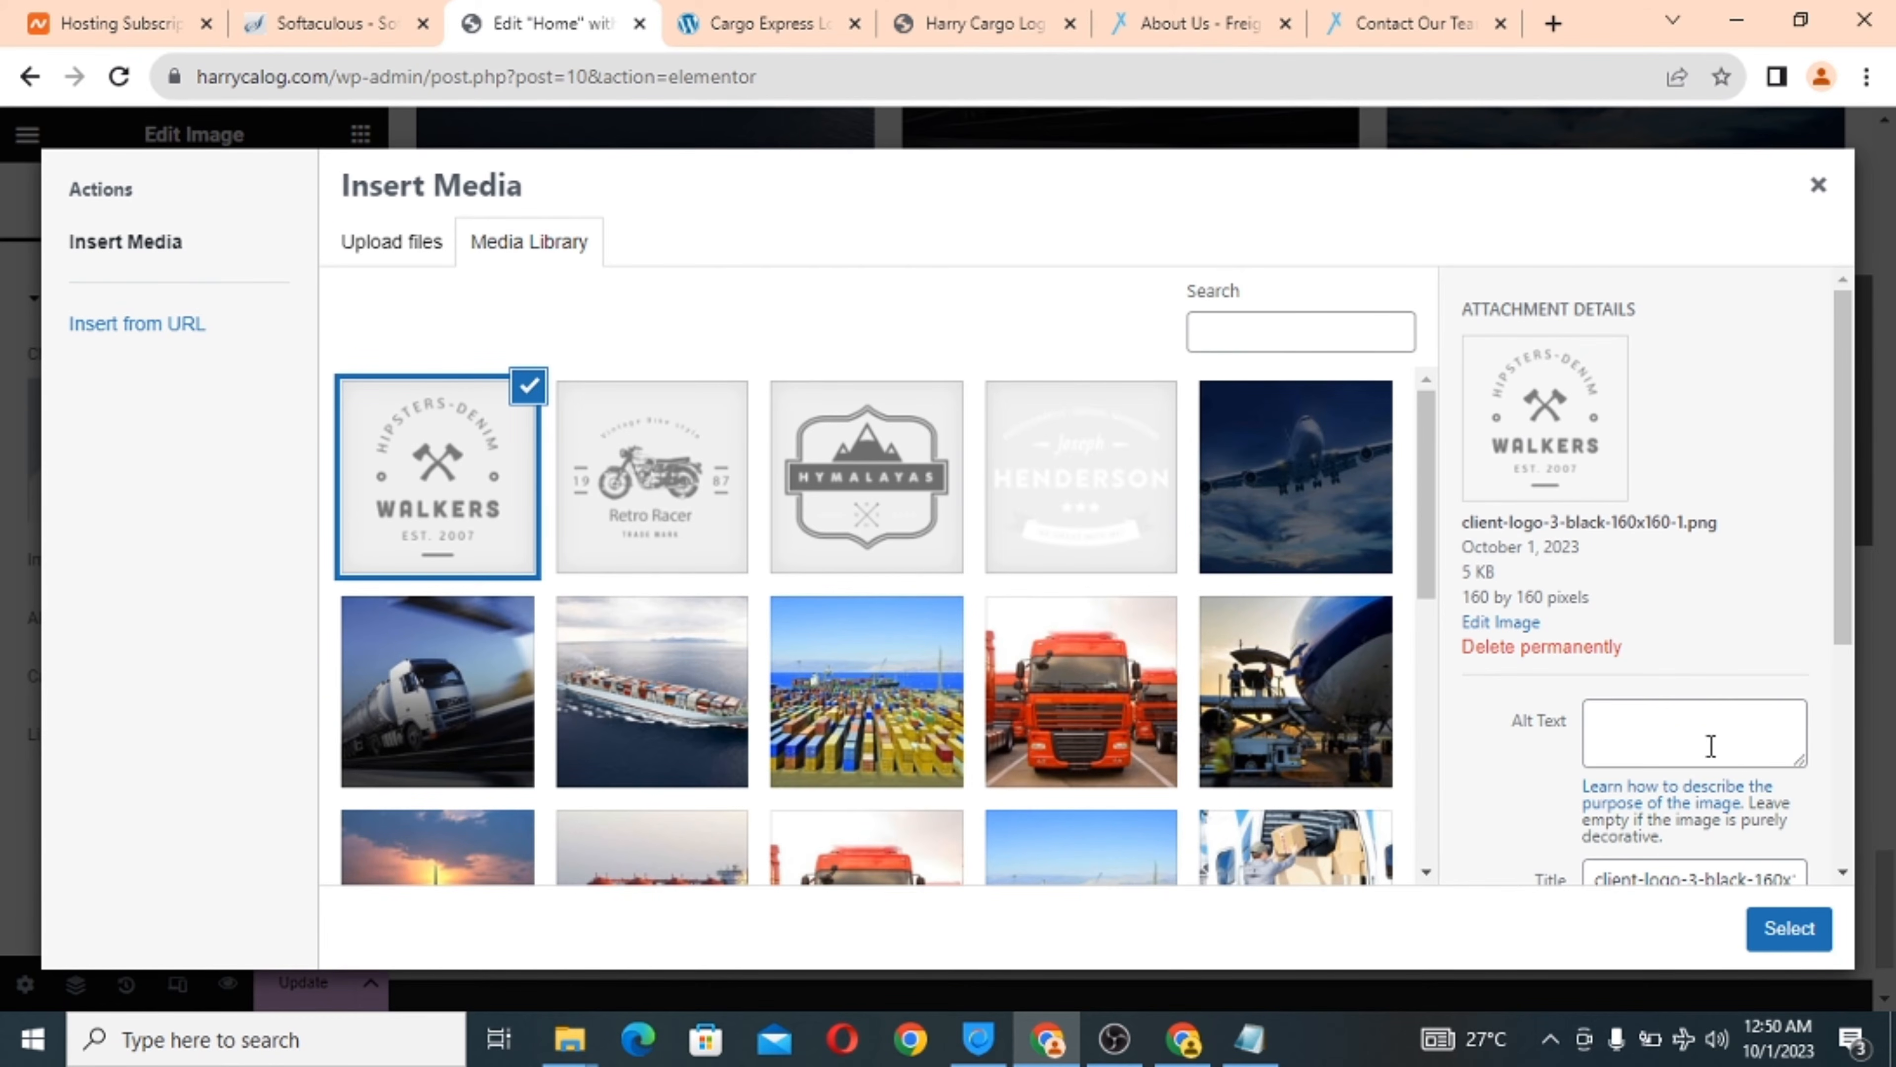
{"action": "left_click", "coordinate": [1806, 940]}
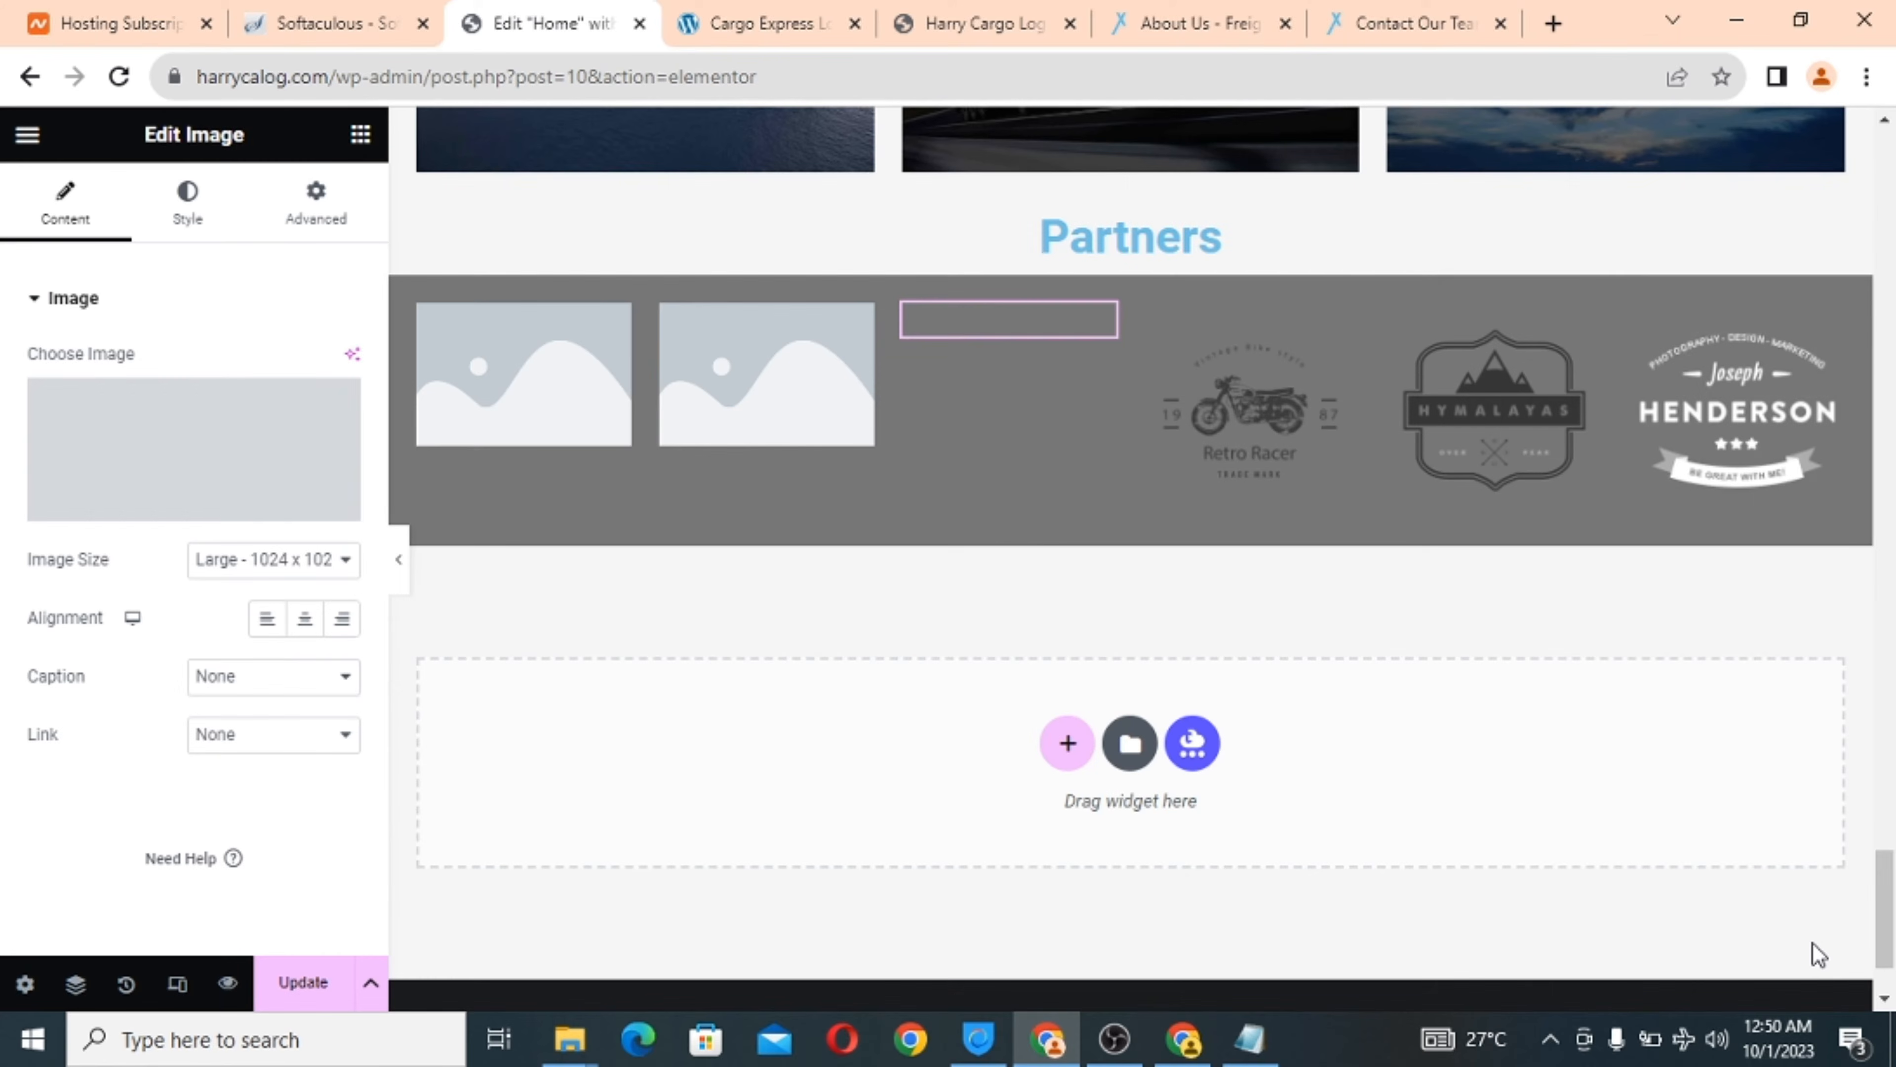
Upload the Hipster logo client-logo-2-160x160 and place it in the second image.
{"action": "left_click", "coordinate": [807, 388]}
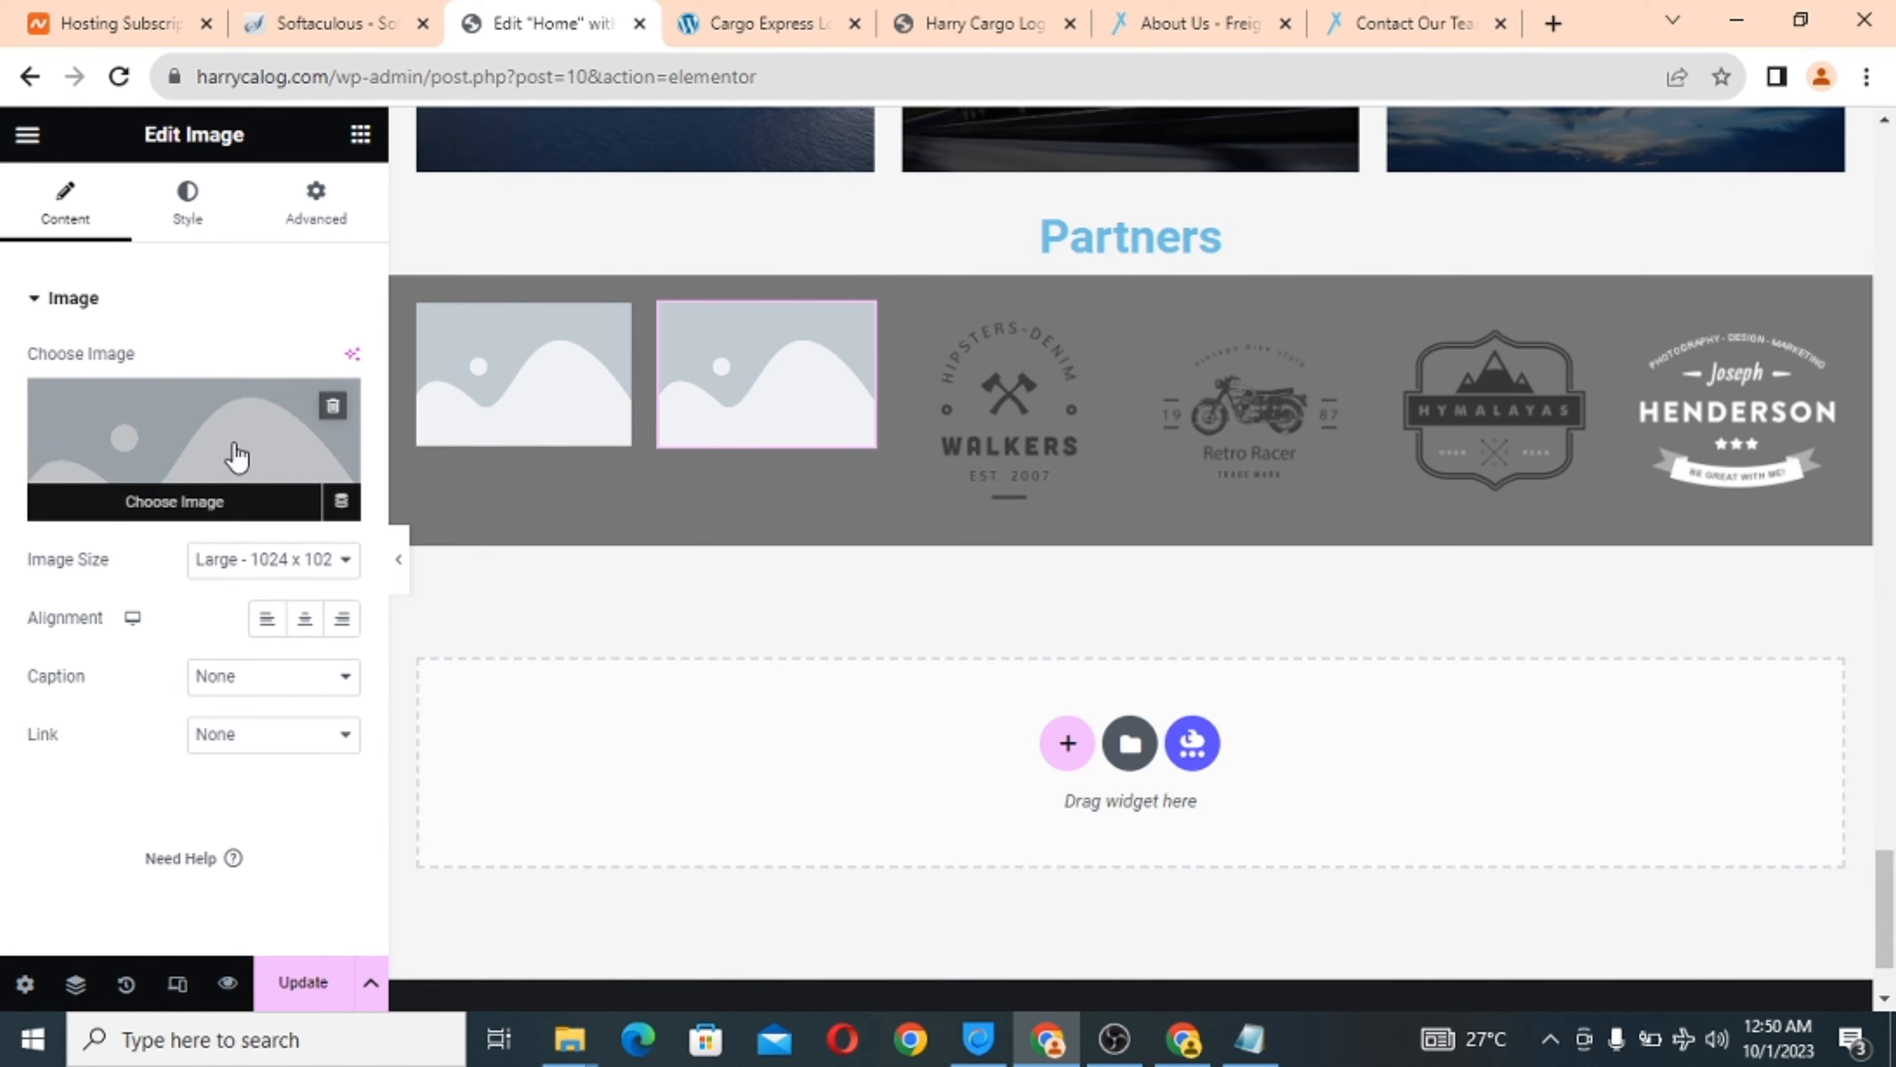
{"action": "left_click", "coordinate": [233, 456]}
{"action": "left_click", "coordinate": [400, 243]}
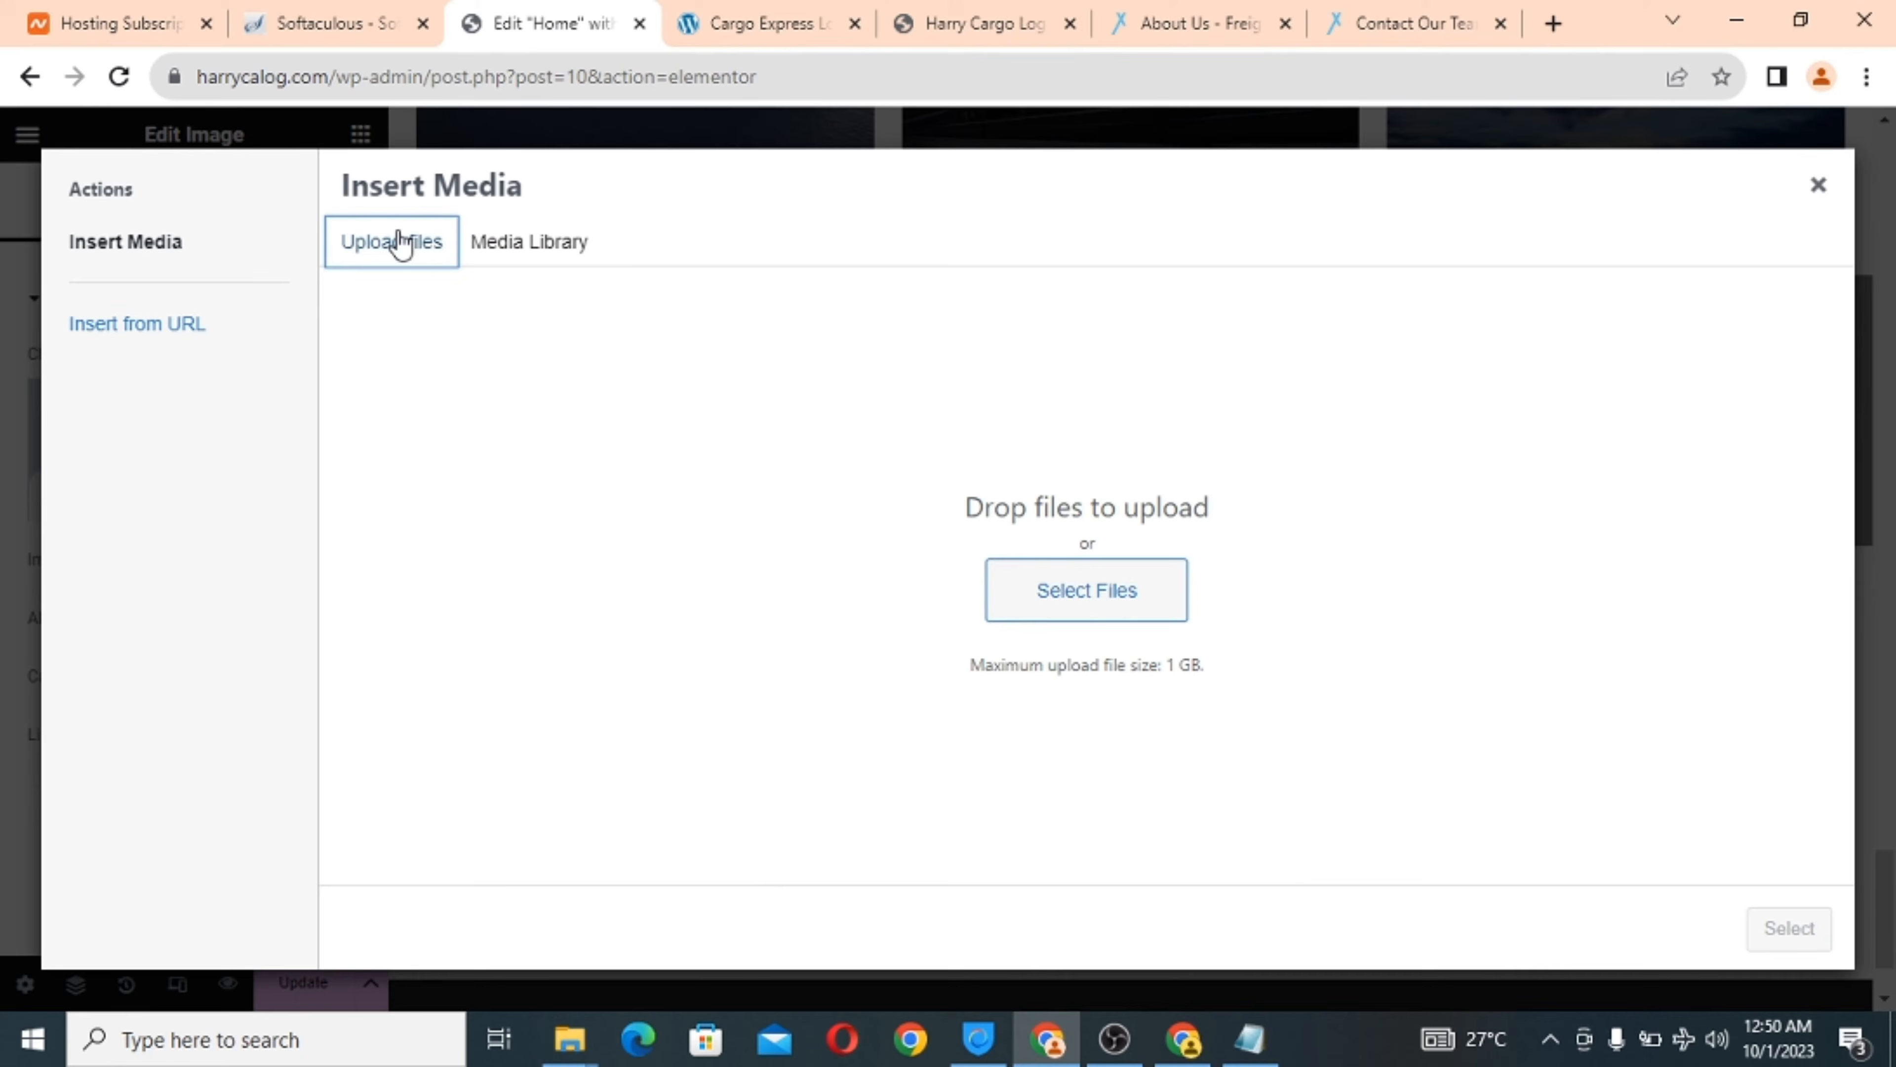
{"action": "left_click", "coordinate": [1145, 594]}
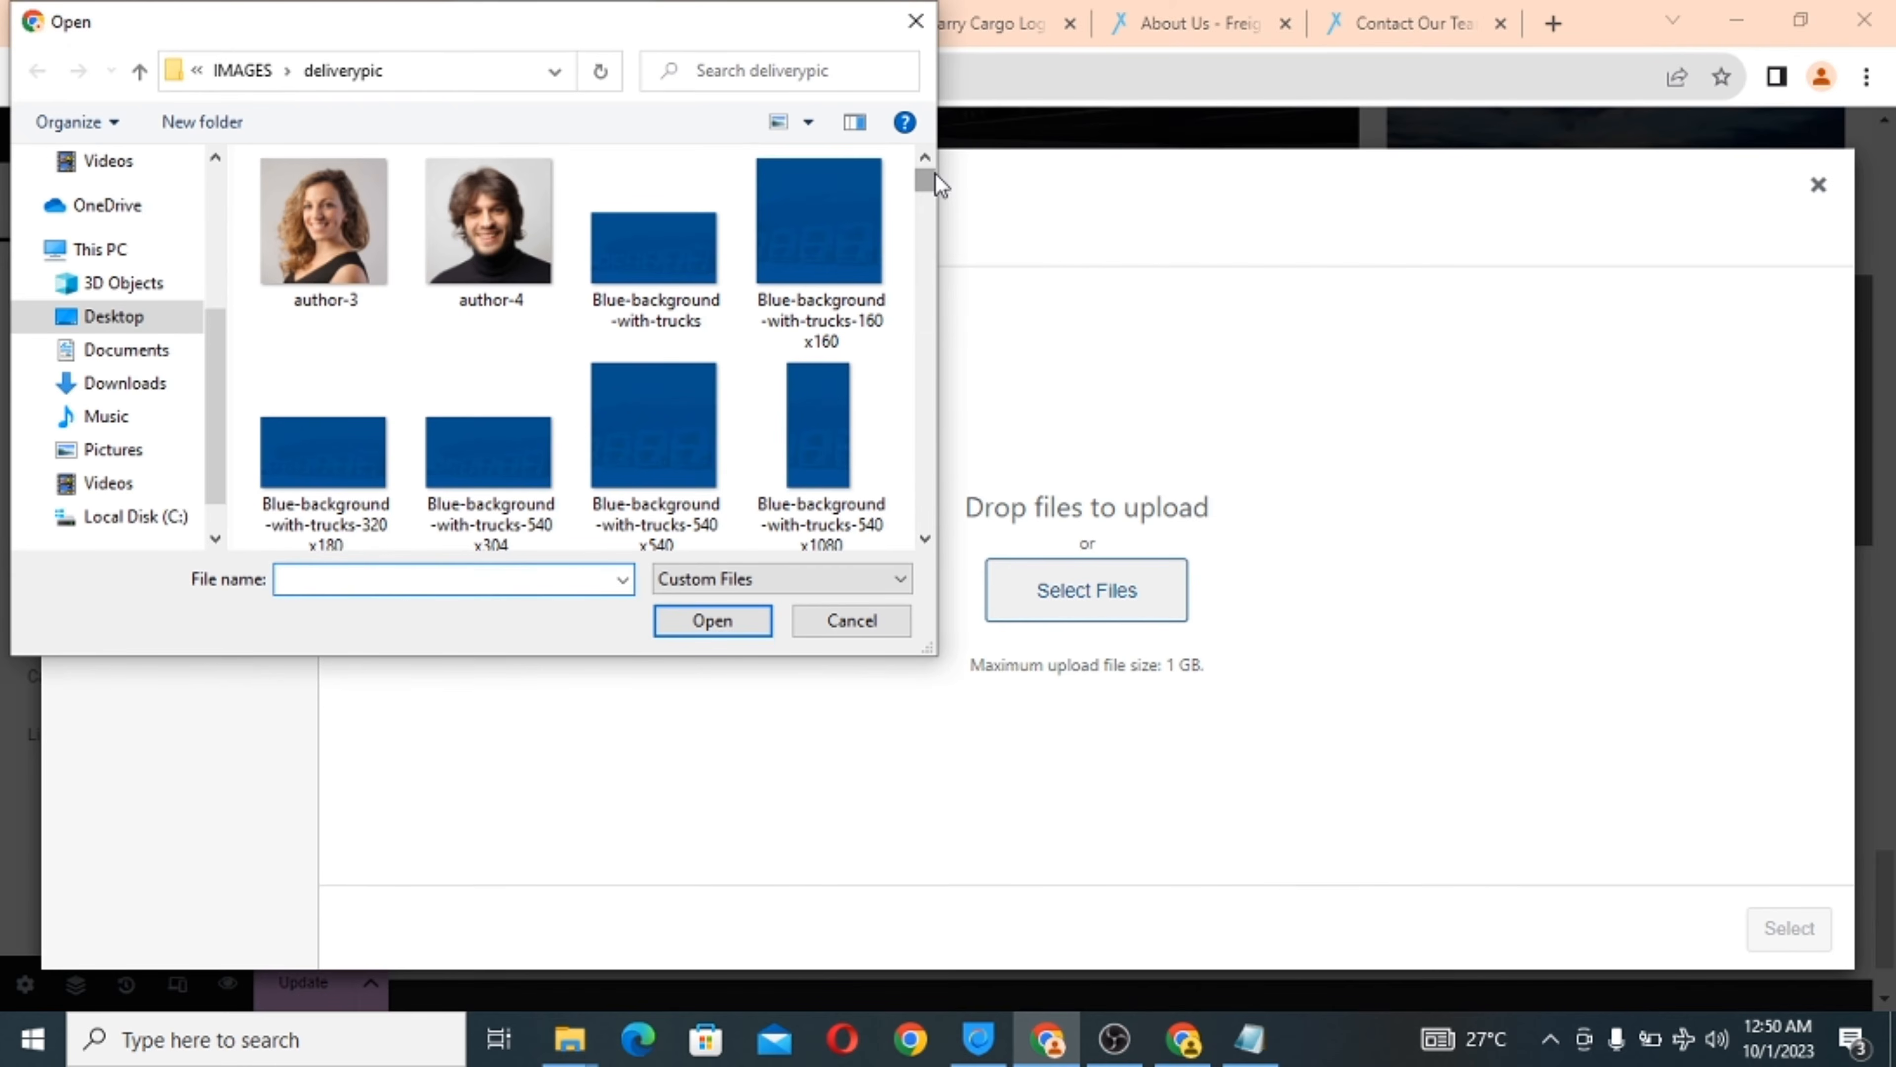
{"action": "left_click_drag", "start_coordinate": [938, 183], "coordinate": [932, 202]}
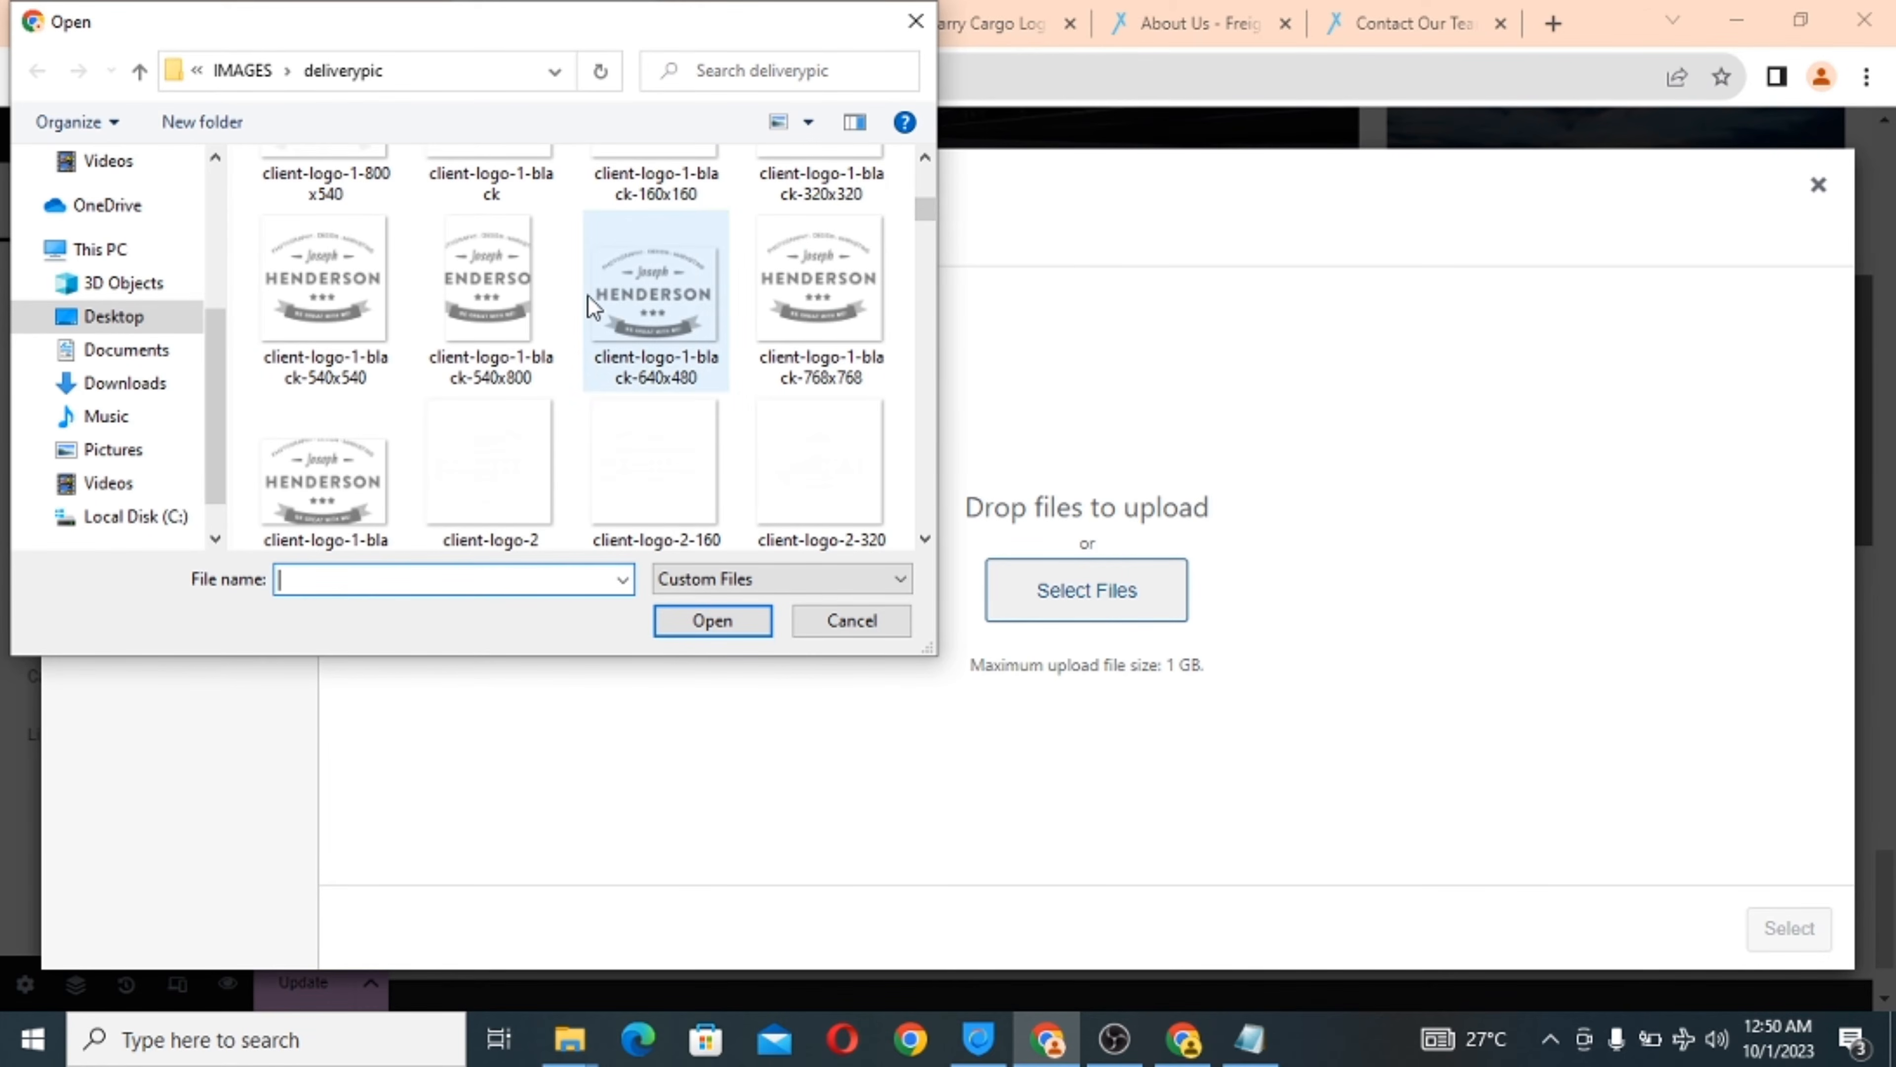
{"action": "scroll", "coordinate": [499, 307], "scroll_direction": "up", "scroll_amount": 1}
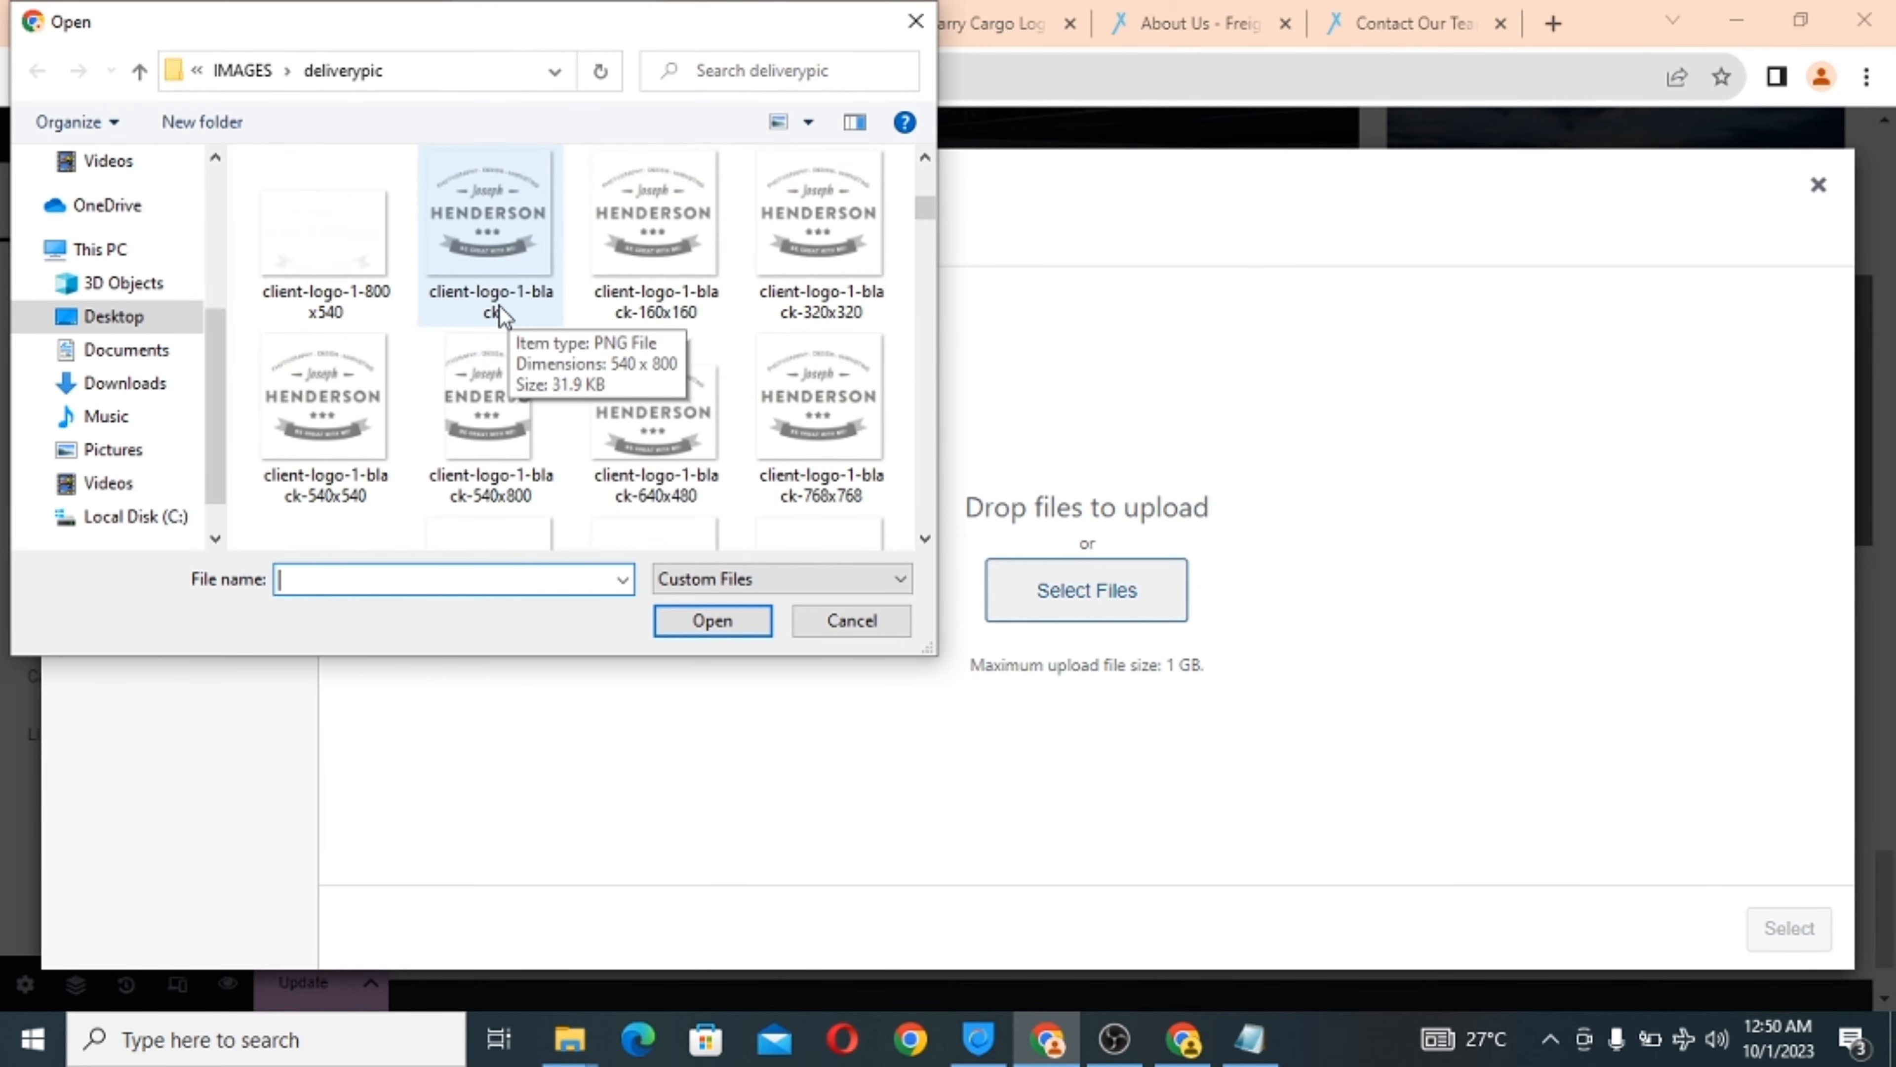
{"action": "scroll", "coordinate": [499, 308], "scroll_direction": "up", "scroll_amount": 1}
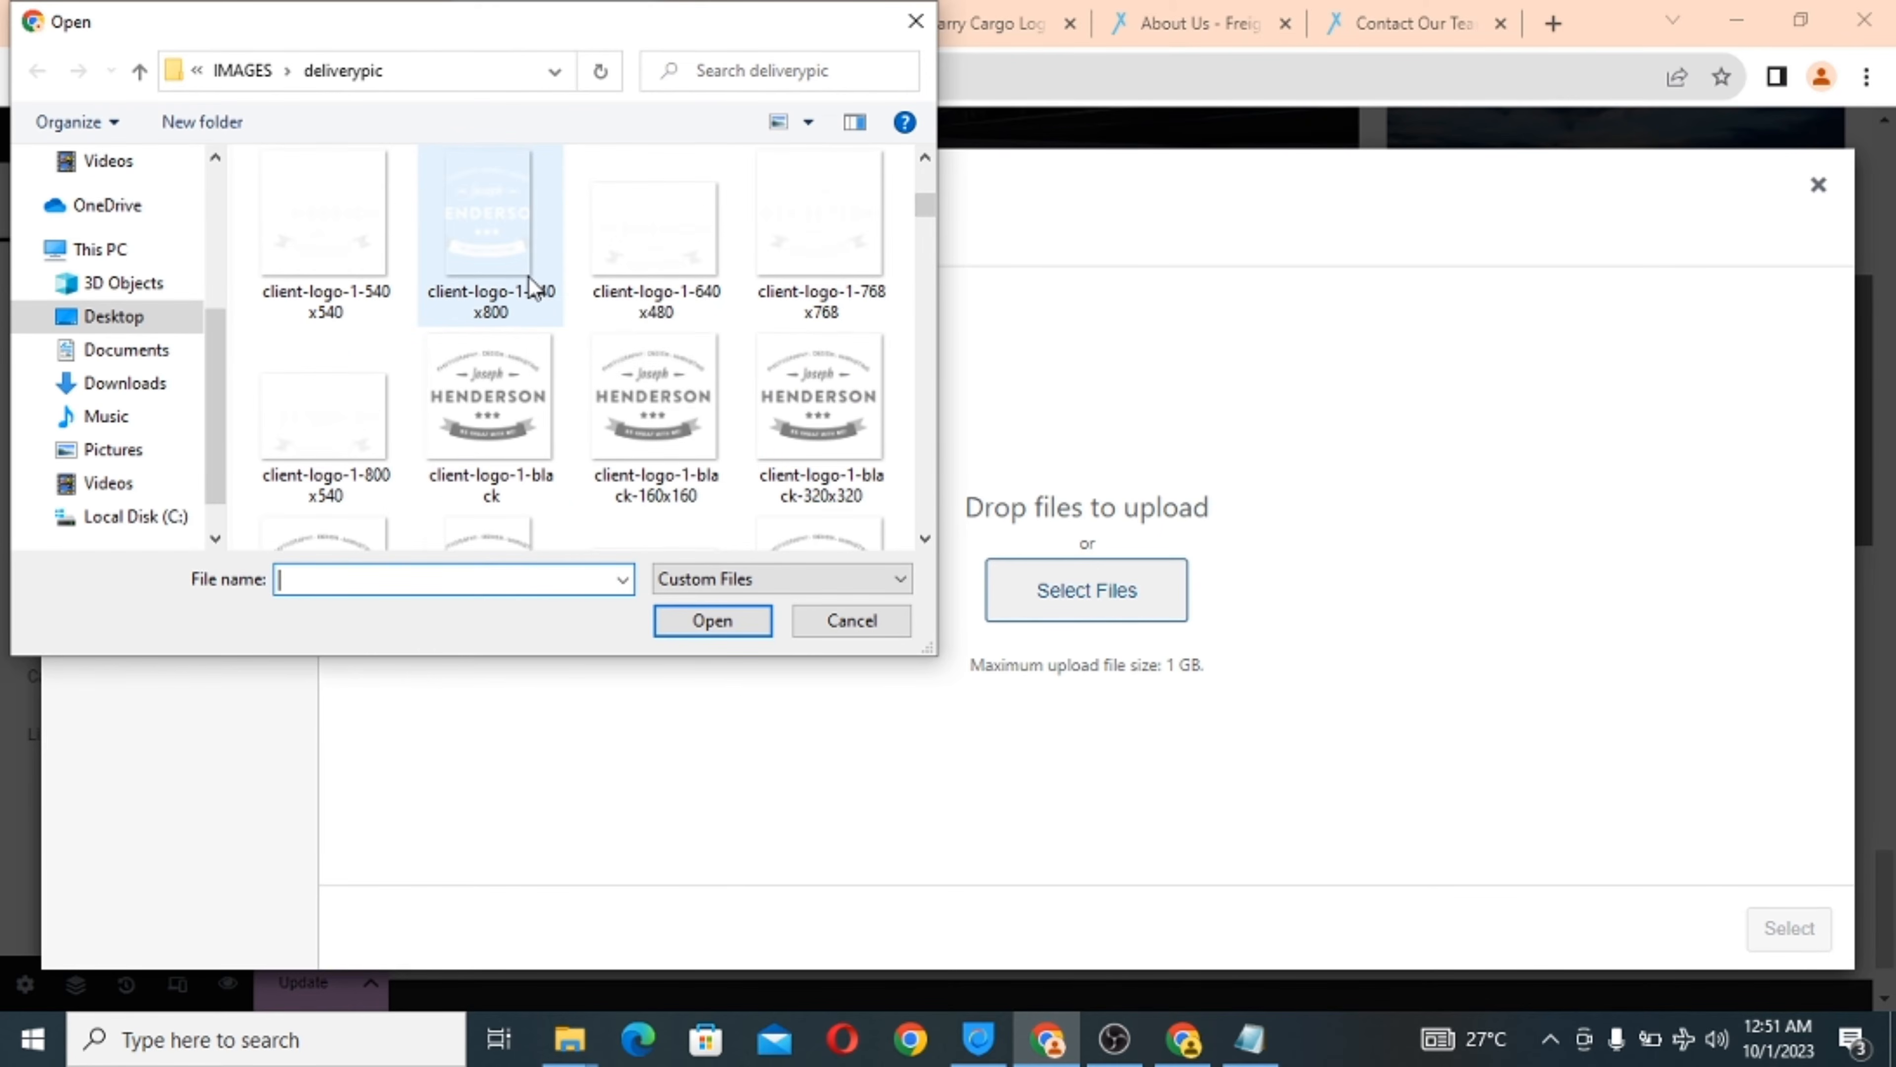
{"action": "scroll", "coordinate": [529, 286], "scroll_direction": "down", "scroll_amount": 1}
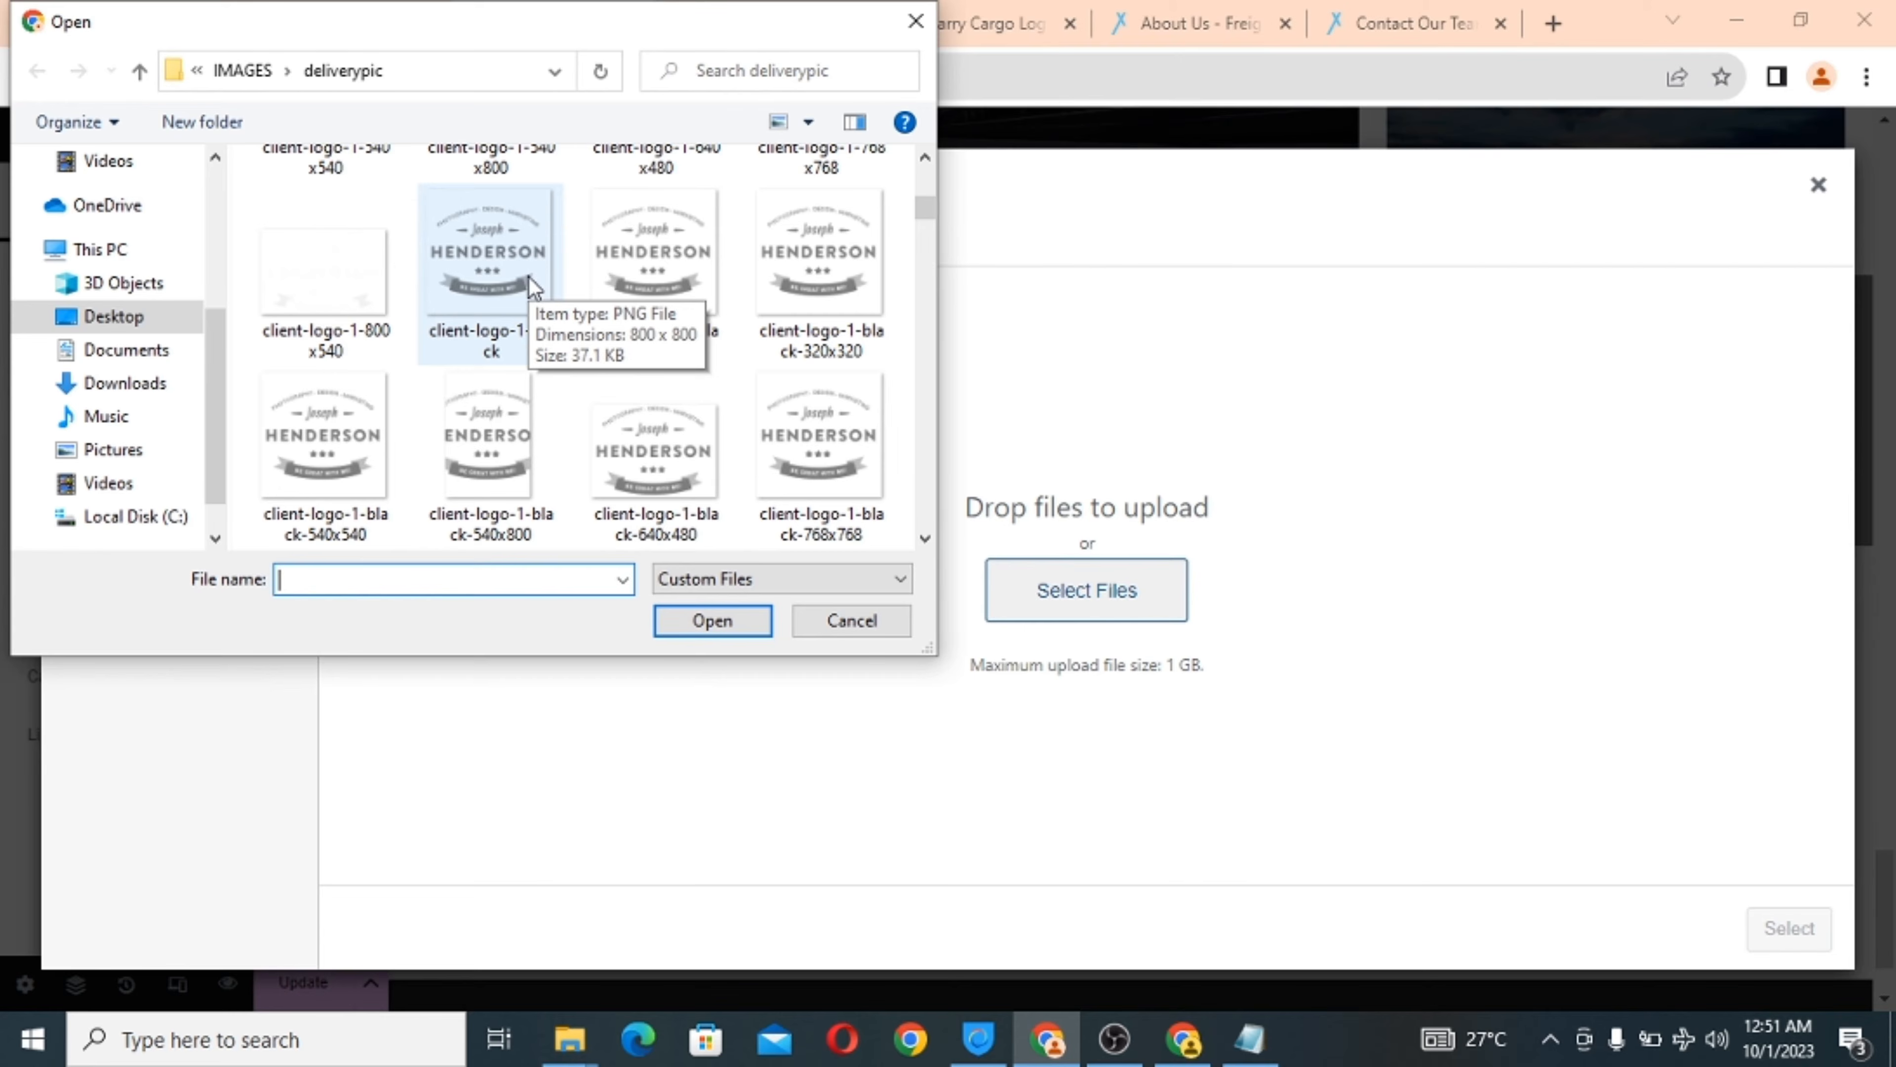
{"action": "scroll", "coordinate": [528, 286], "scroll_direction": "down", "scroll_amount": 1}
{"action": "scroll", "coordinate": [531, 285], "scroll_direction": "down", "scroll_amount": 1}
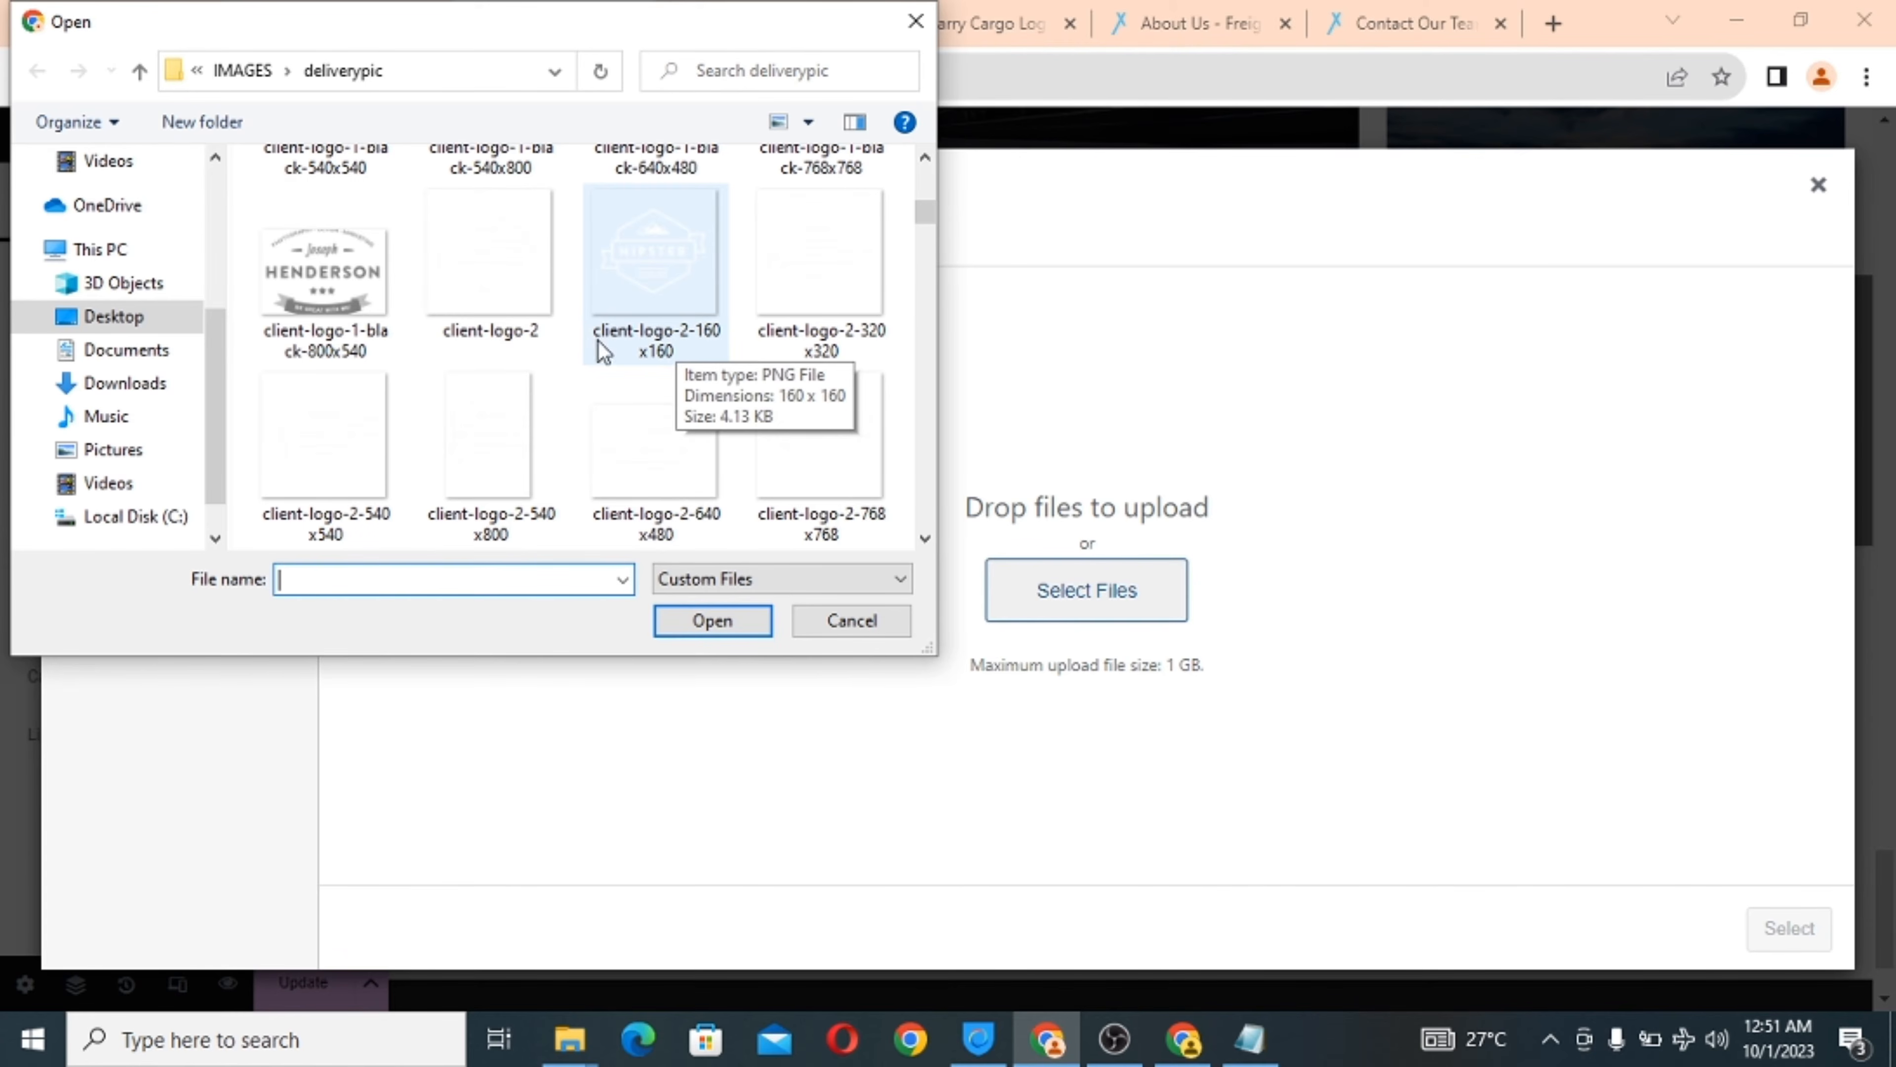
{"action": "left_click", "coordinate": [630, 283]}
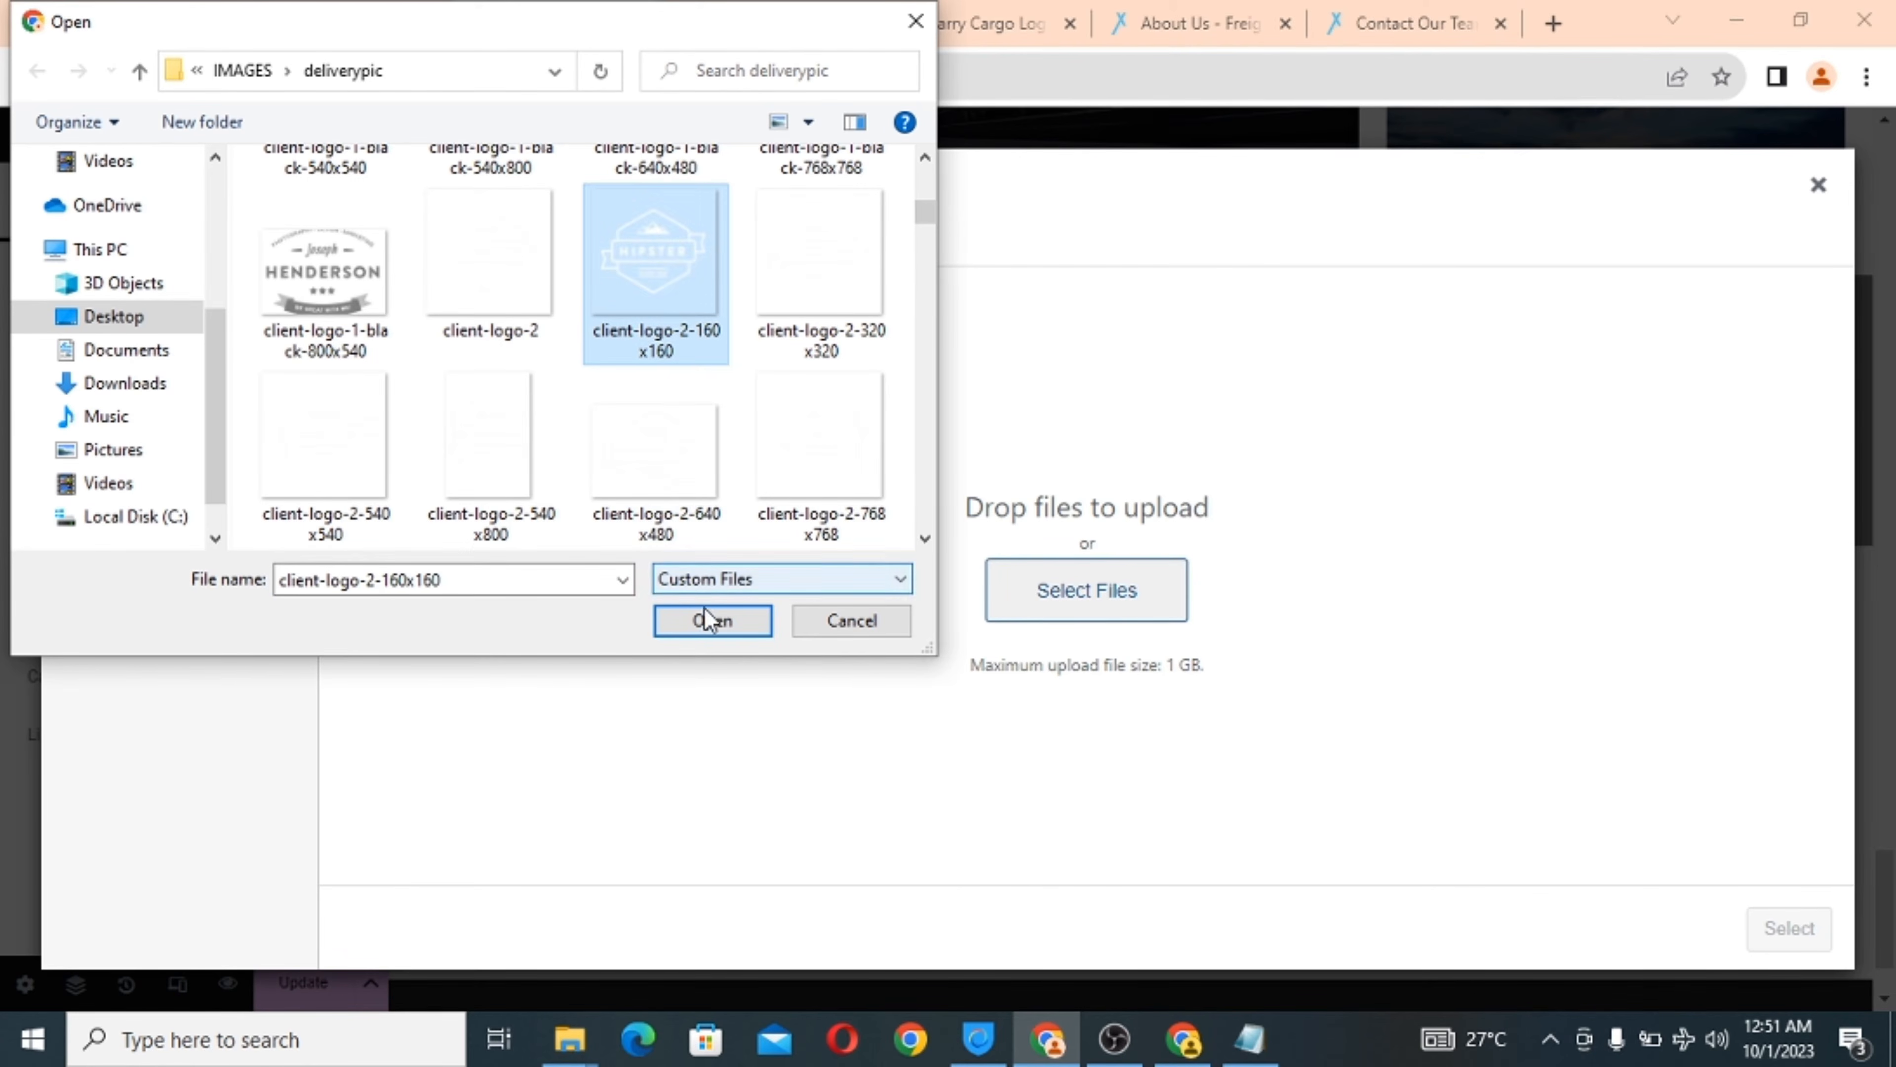
{"action": "left_click", "coordinate": [710, 623]}
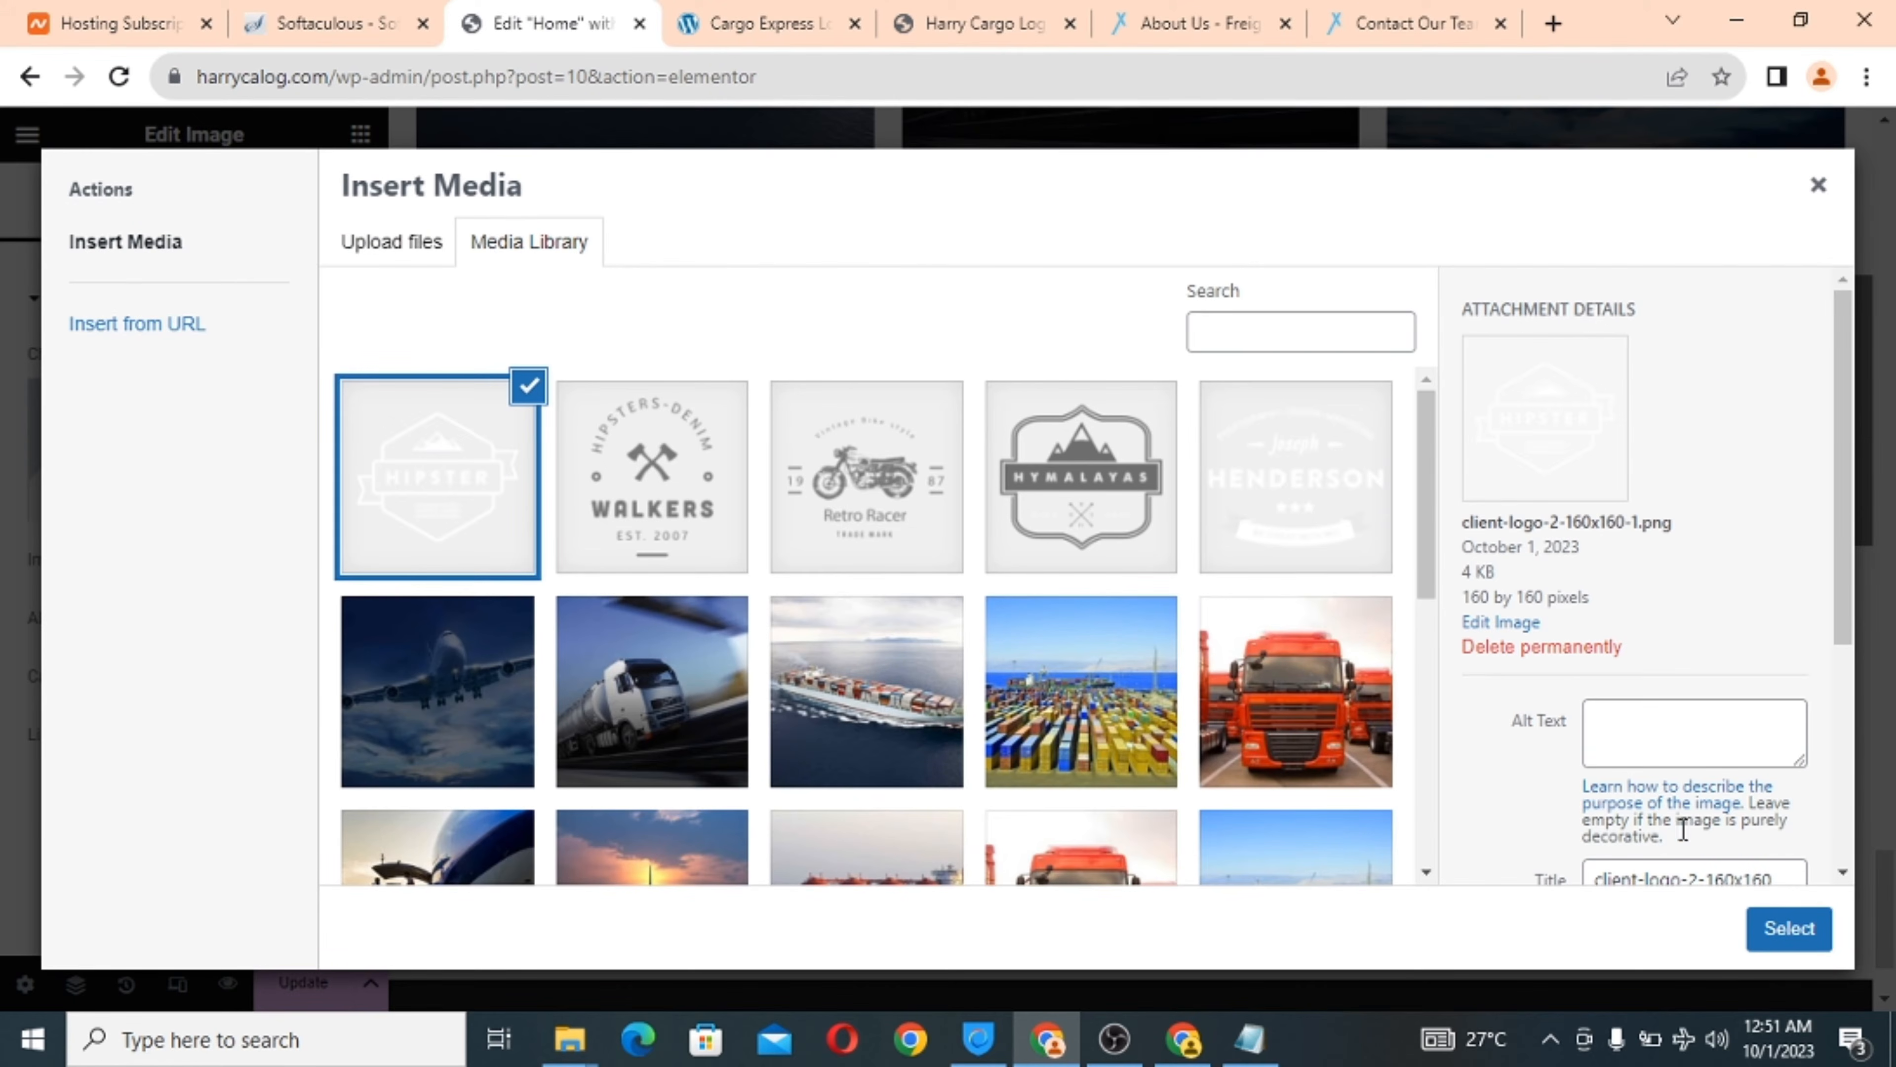
{"action": "left_click", "coordinate": [1787, 929]}
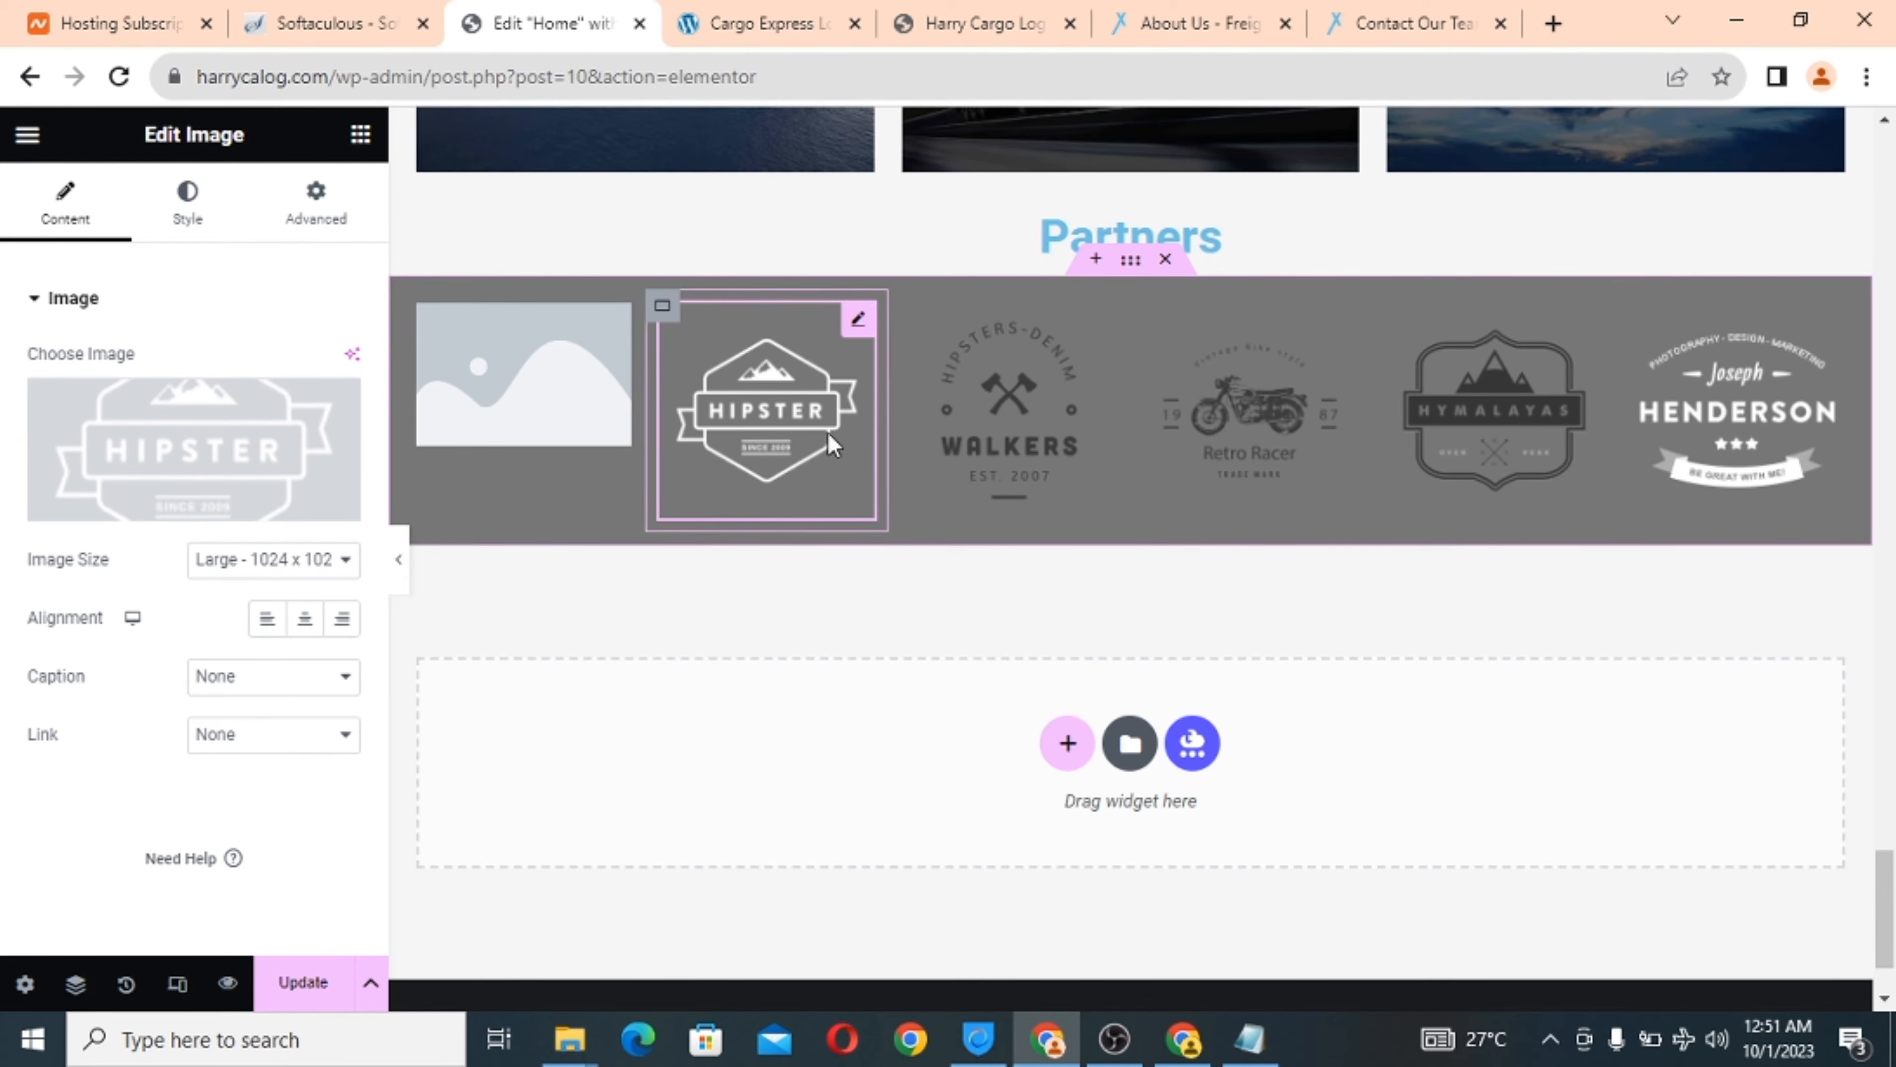
Upload client-logo-7-black-160x160 (Hymalayas) into the empty first image slot.
{"action": "left_click", "coordinate": [482, 375]}
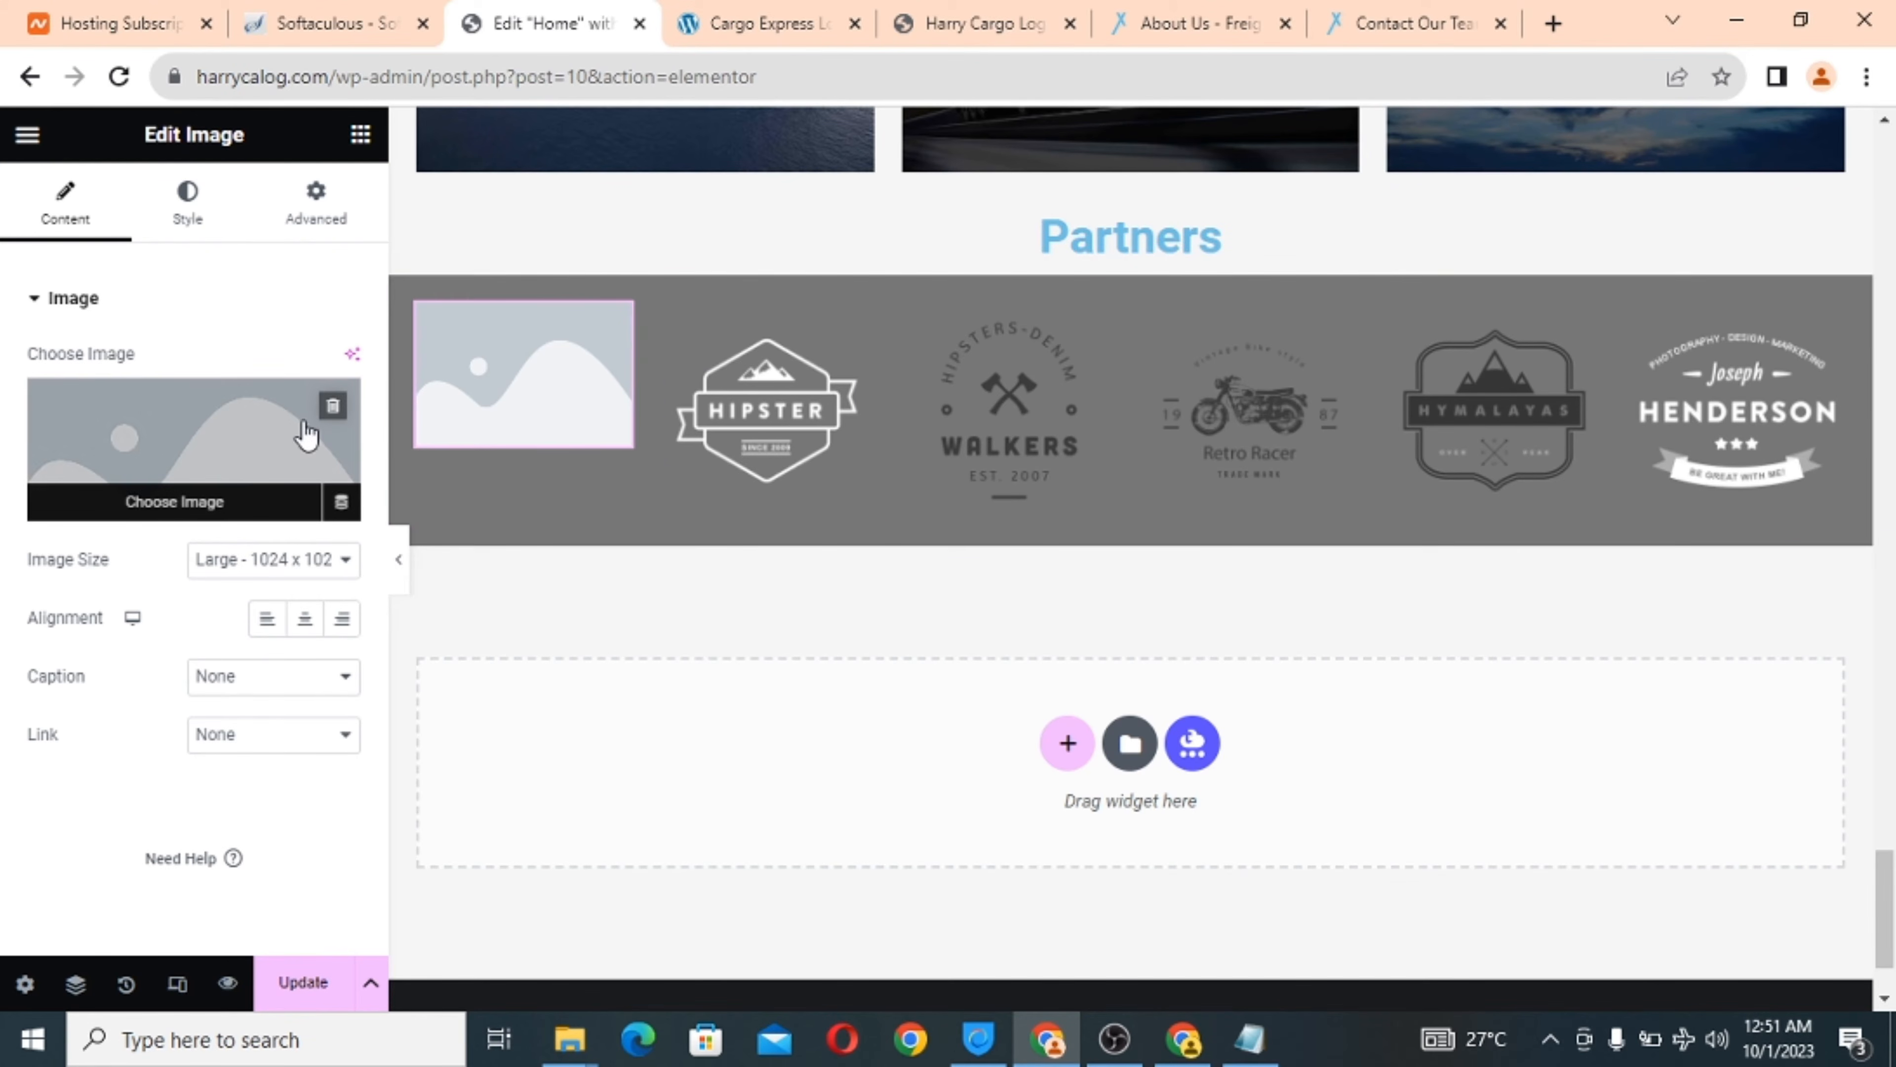
{"action": "left_click", "coordinate": [236, 439]}
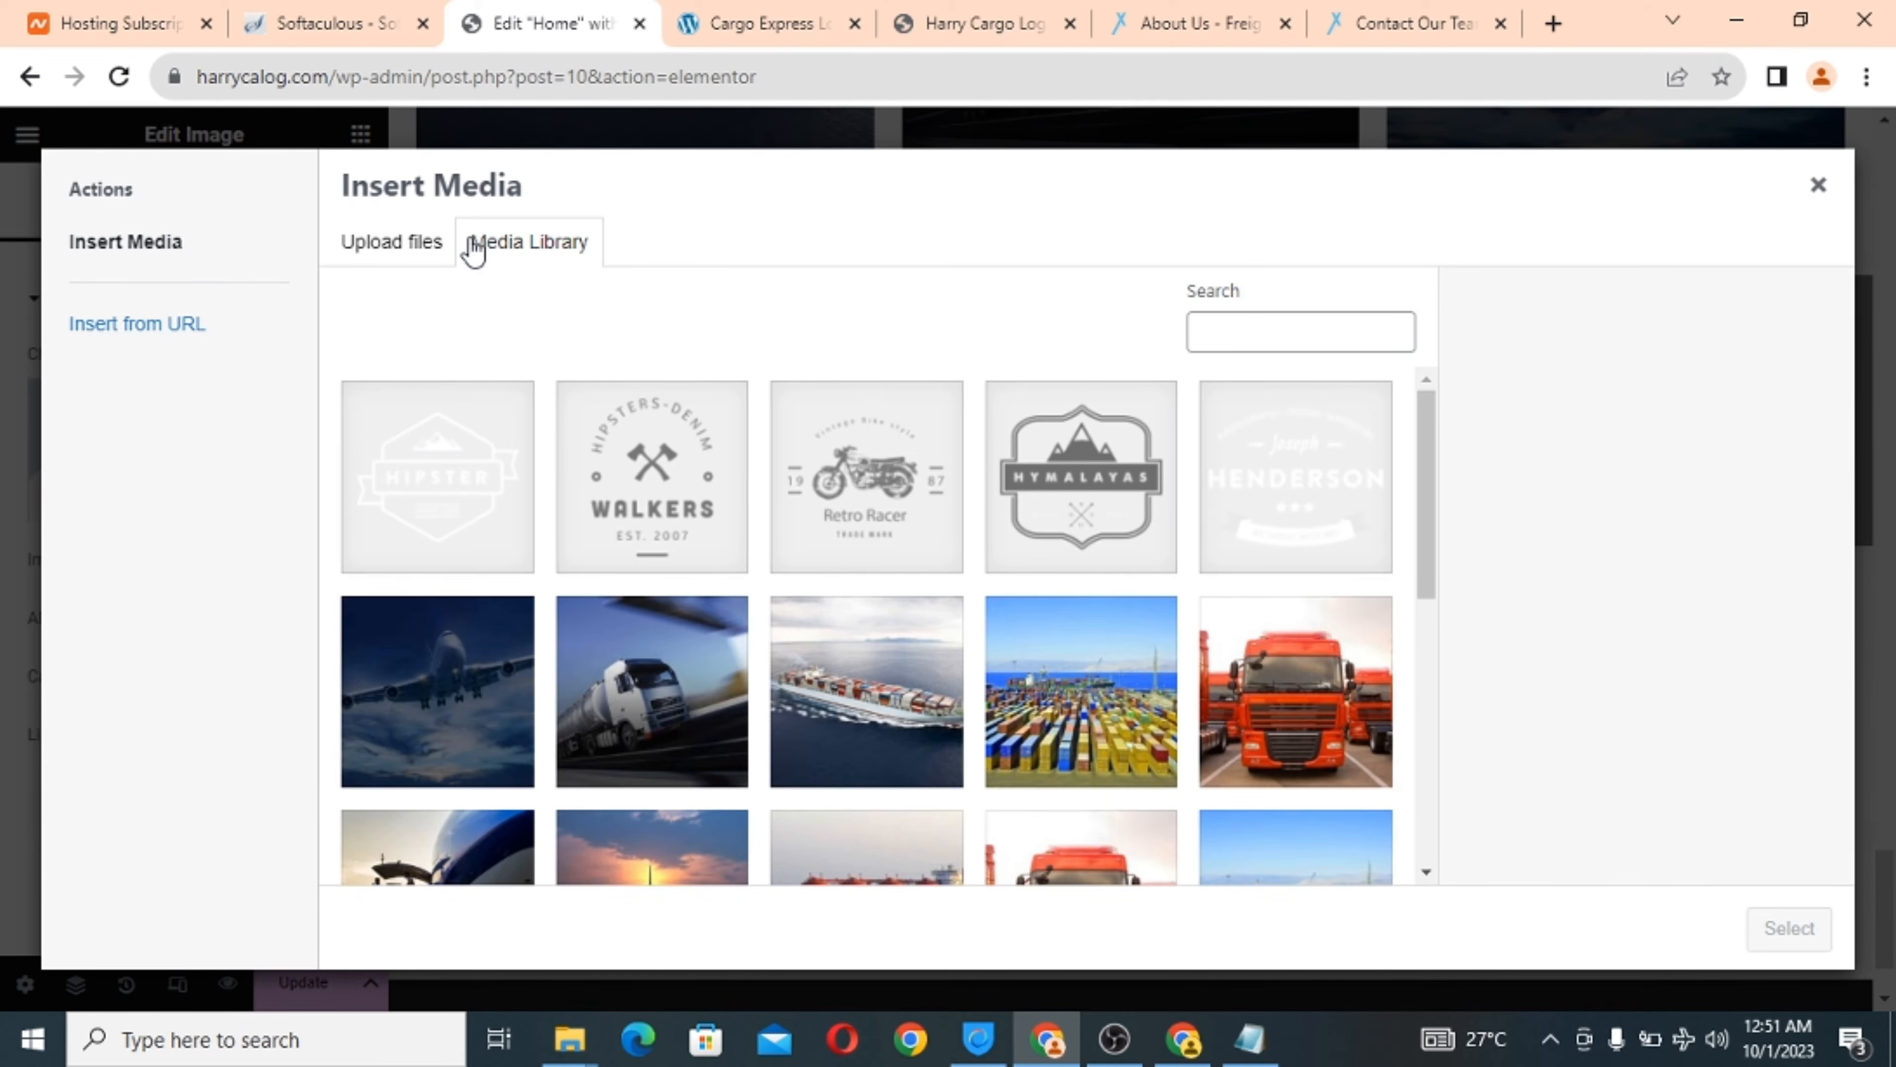
{"action": "left_click", "coordinate": [411, 244]}
{"action": "left_click", "coordinate": [1100, 613]}
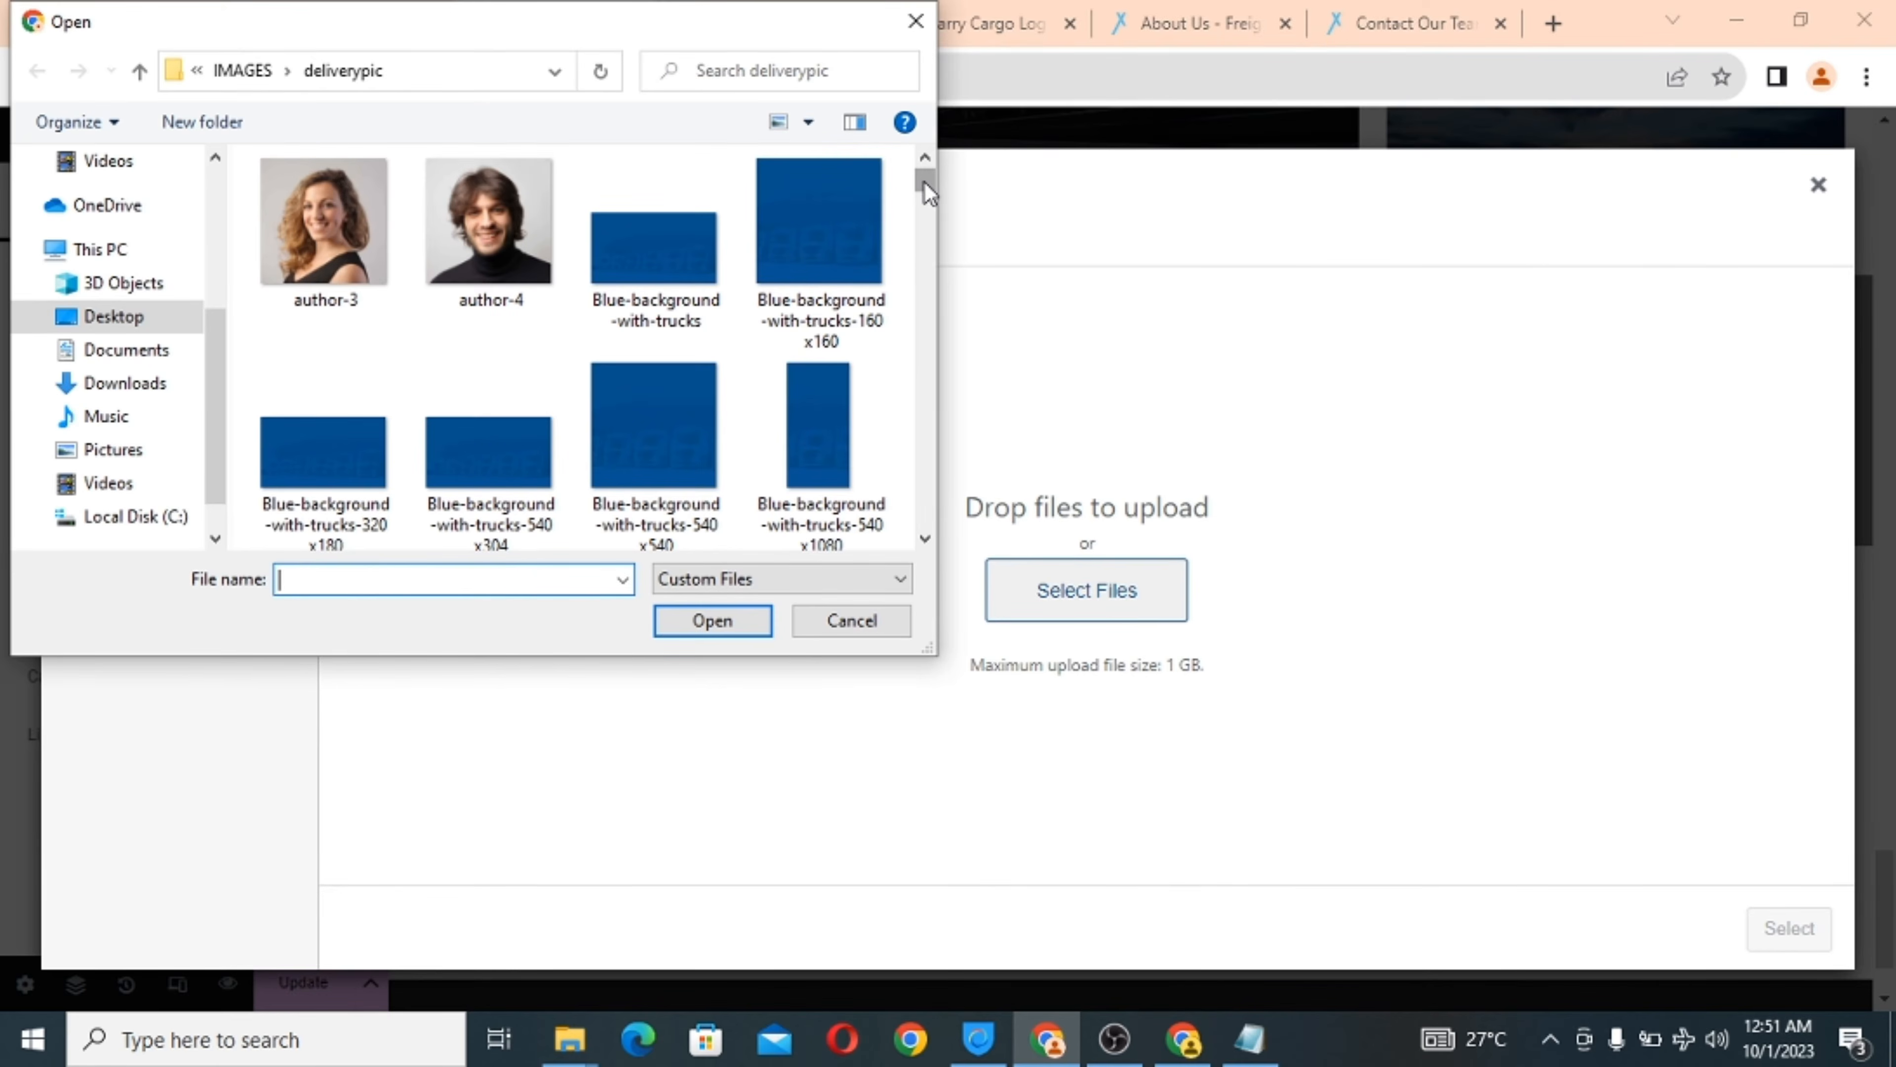
{"action": "left_click_drag", "start_coordinate": [924, 180], "coordinate": [930, 260]}
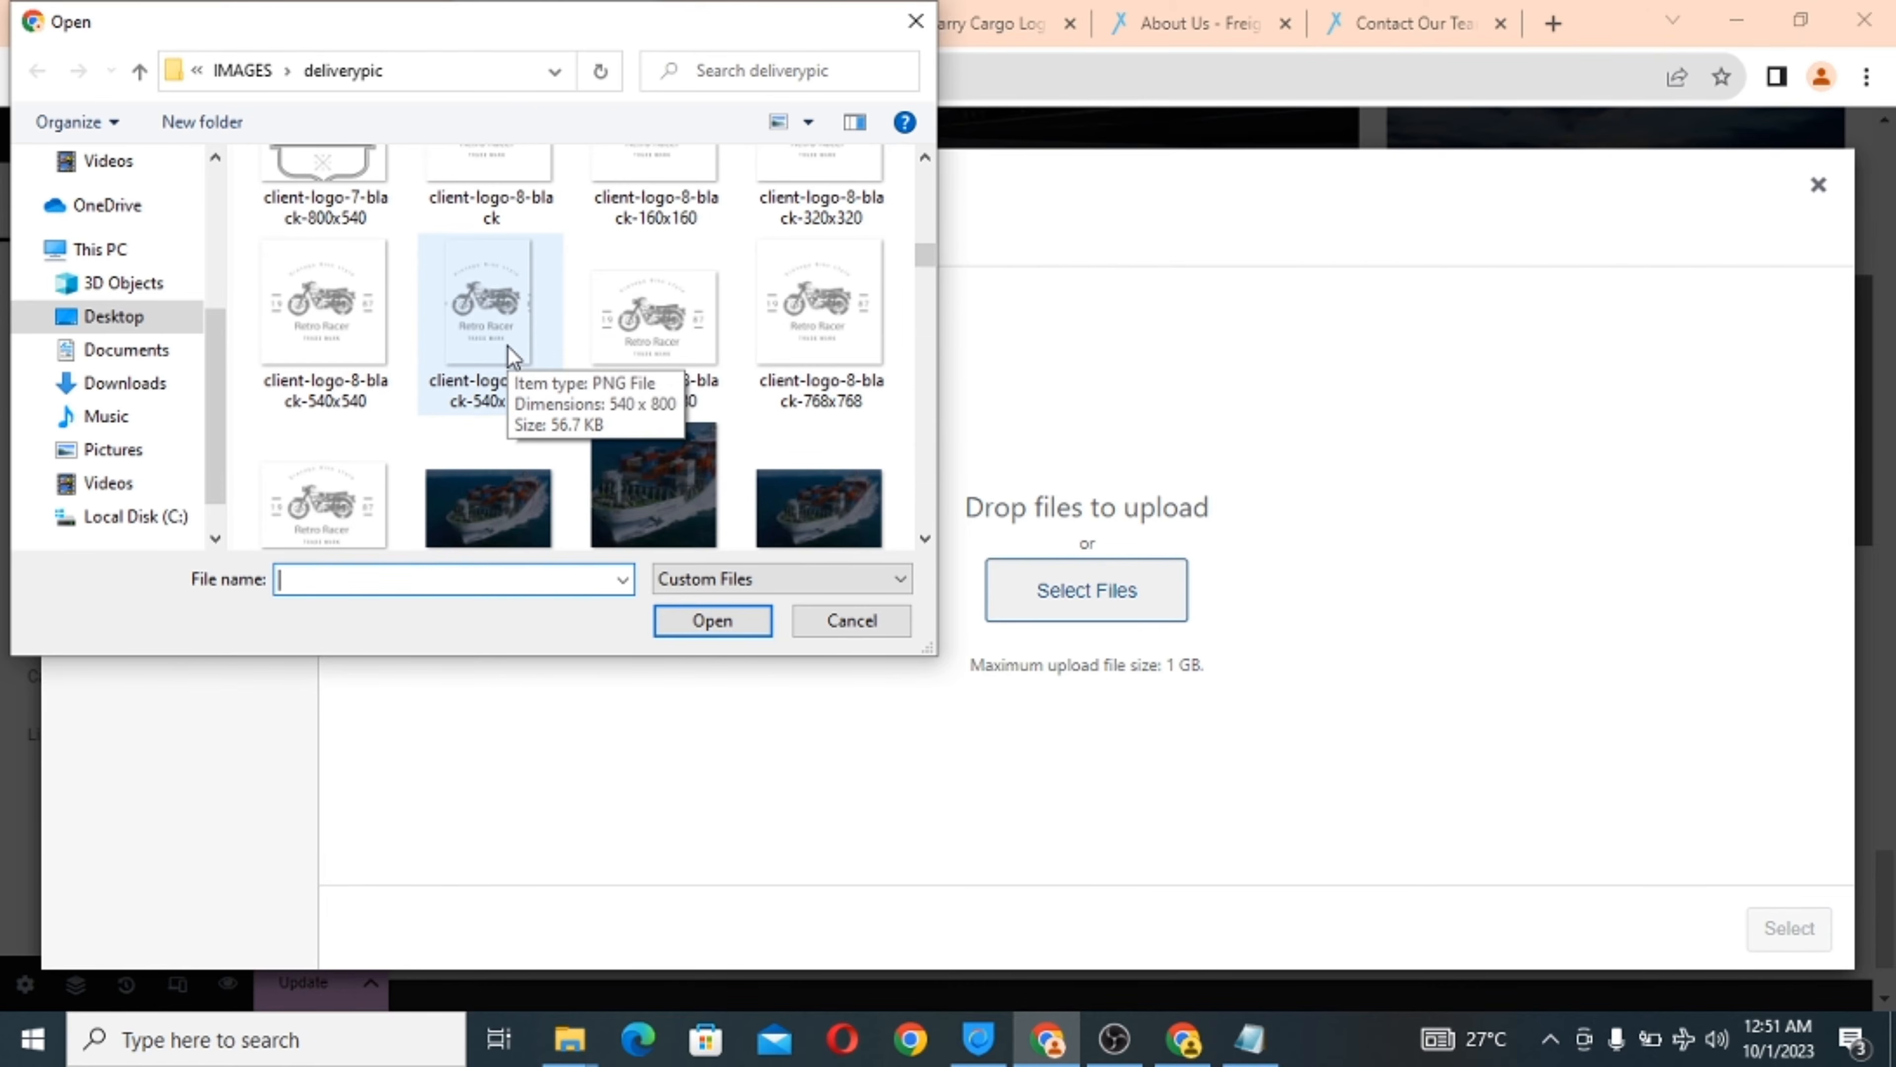
{"action": "scroll", "coordinate": [572, 267], "scroll_direction": "up", "scroll_amount": 1}
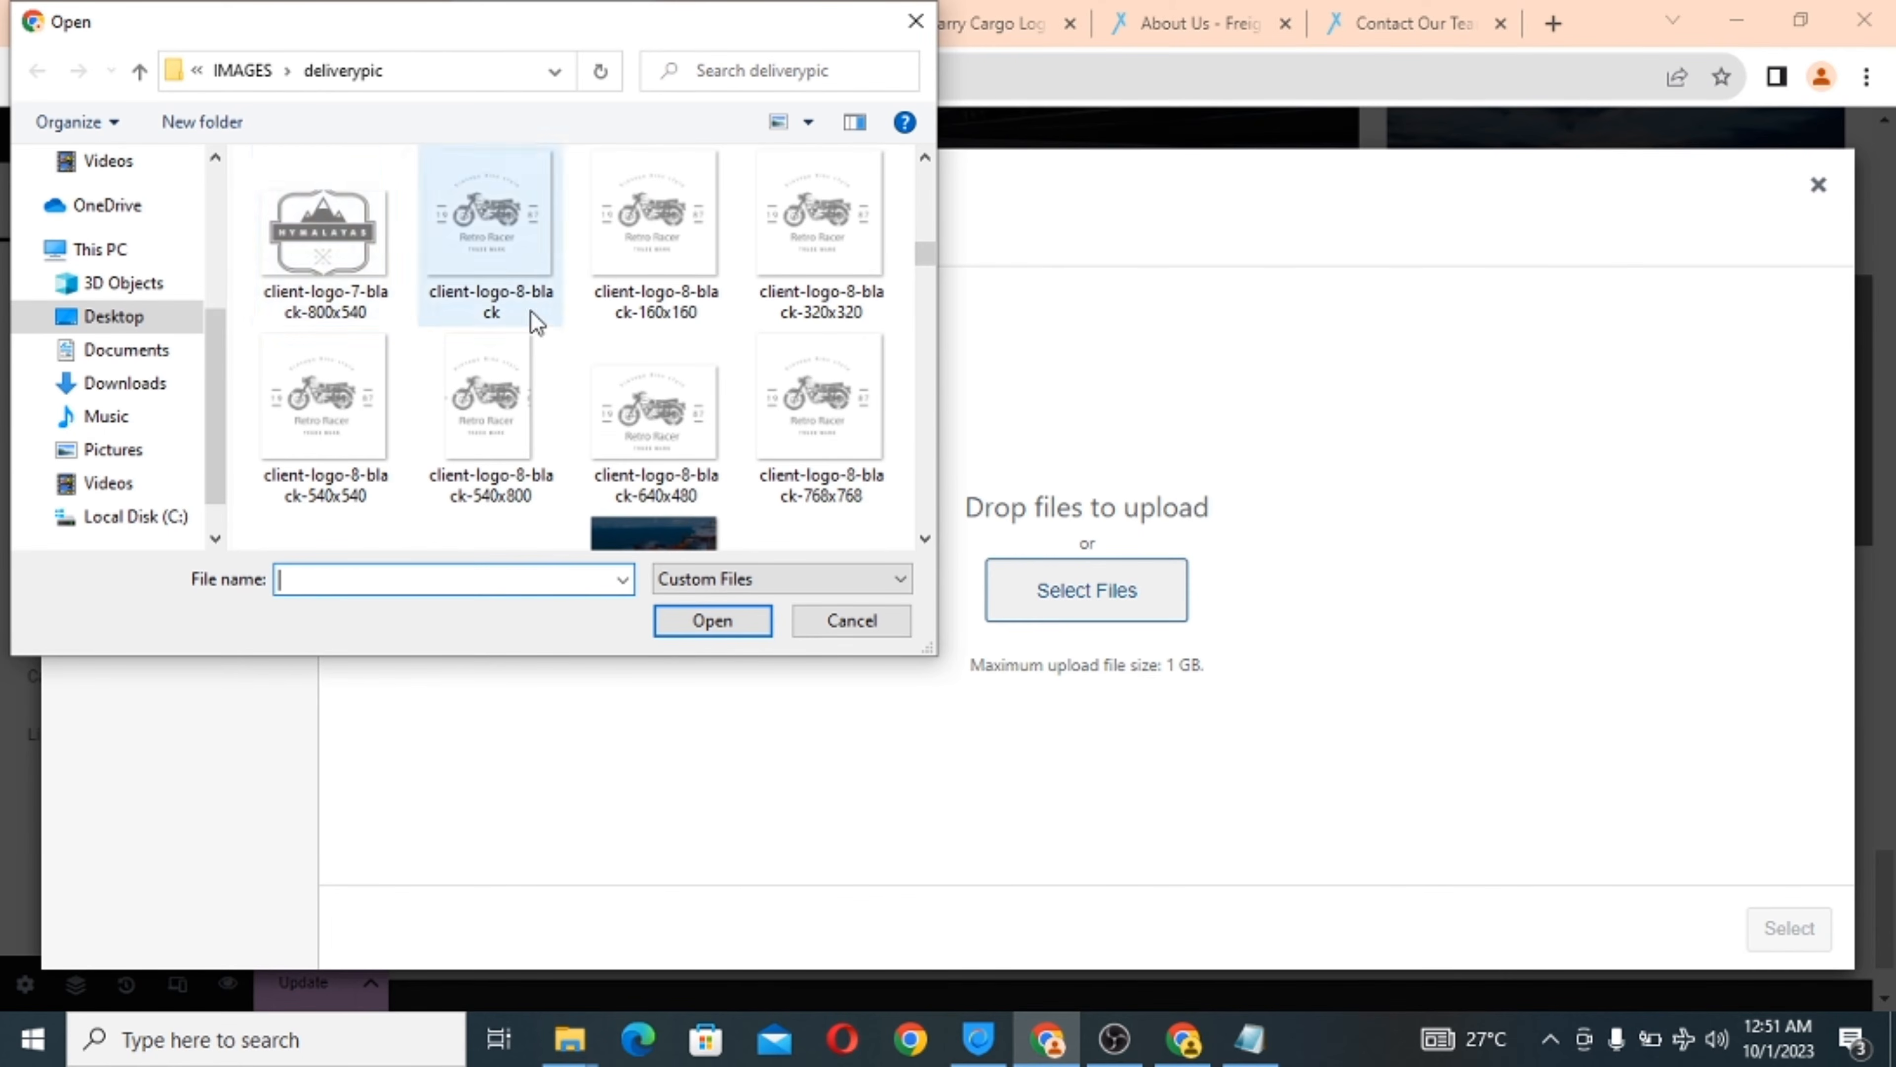
{"action": "scroll", "coordinate": [572, 347], "scroll_direction": "up", "scroll_amount": 2}
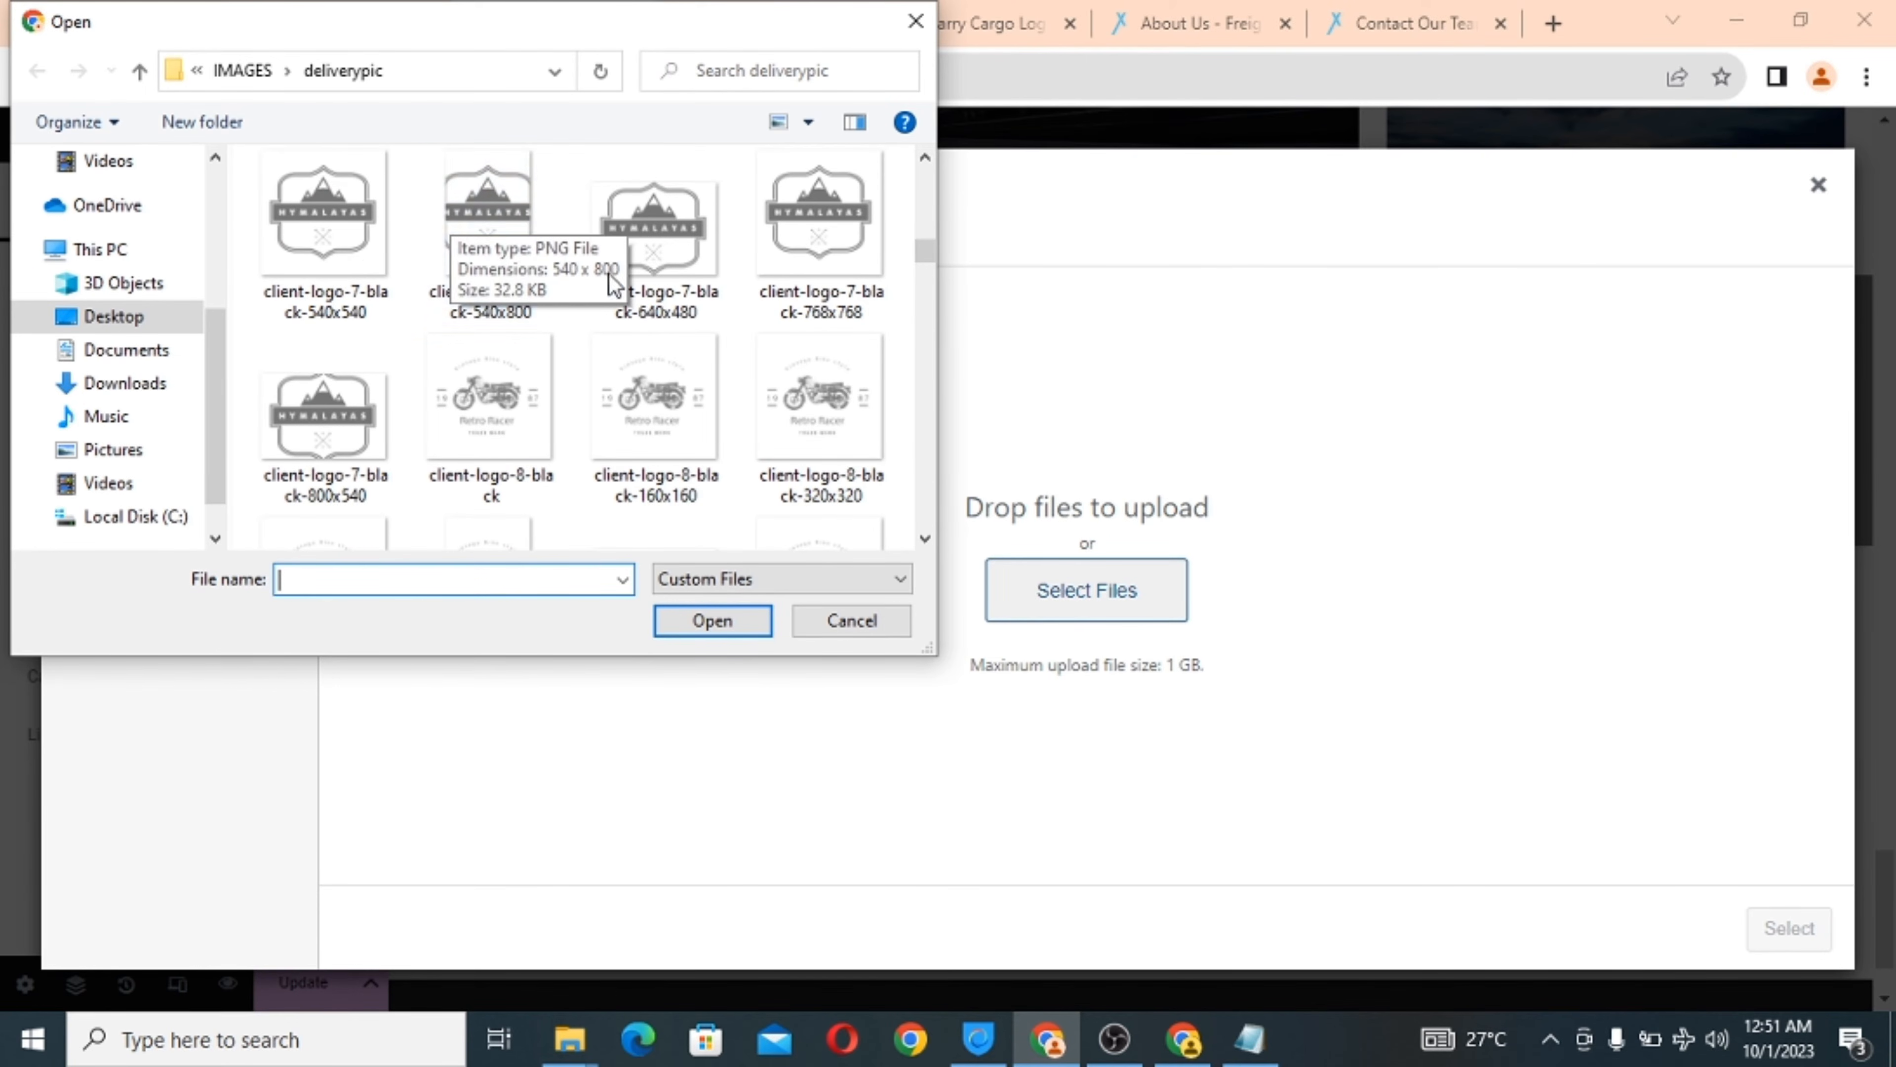
{"action": "scroll", "coordinate": [597, 323], "scroll_direction": "up", "scroll_amount": 1}
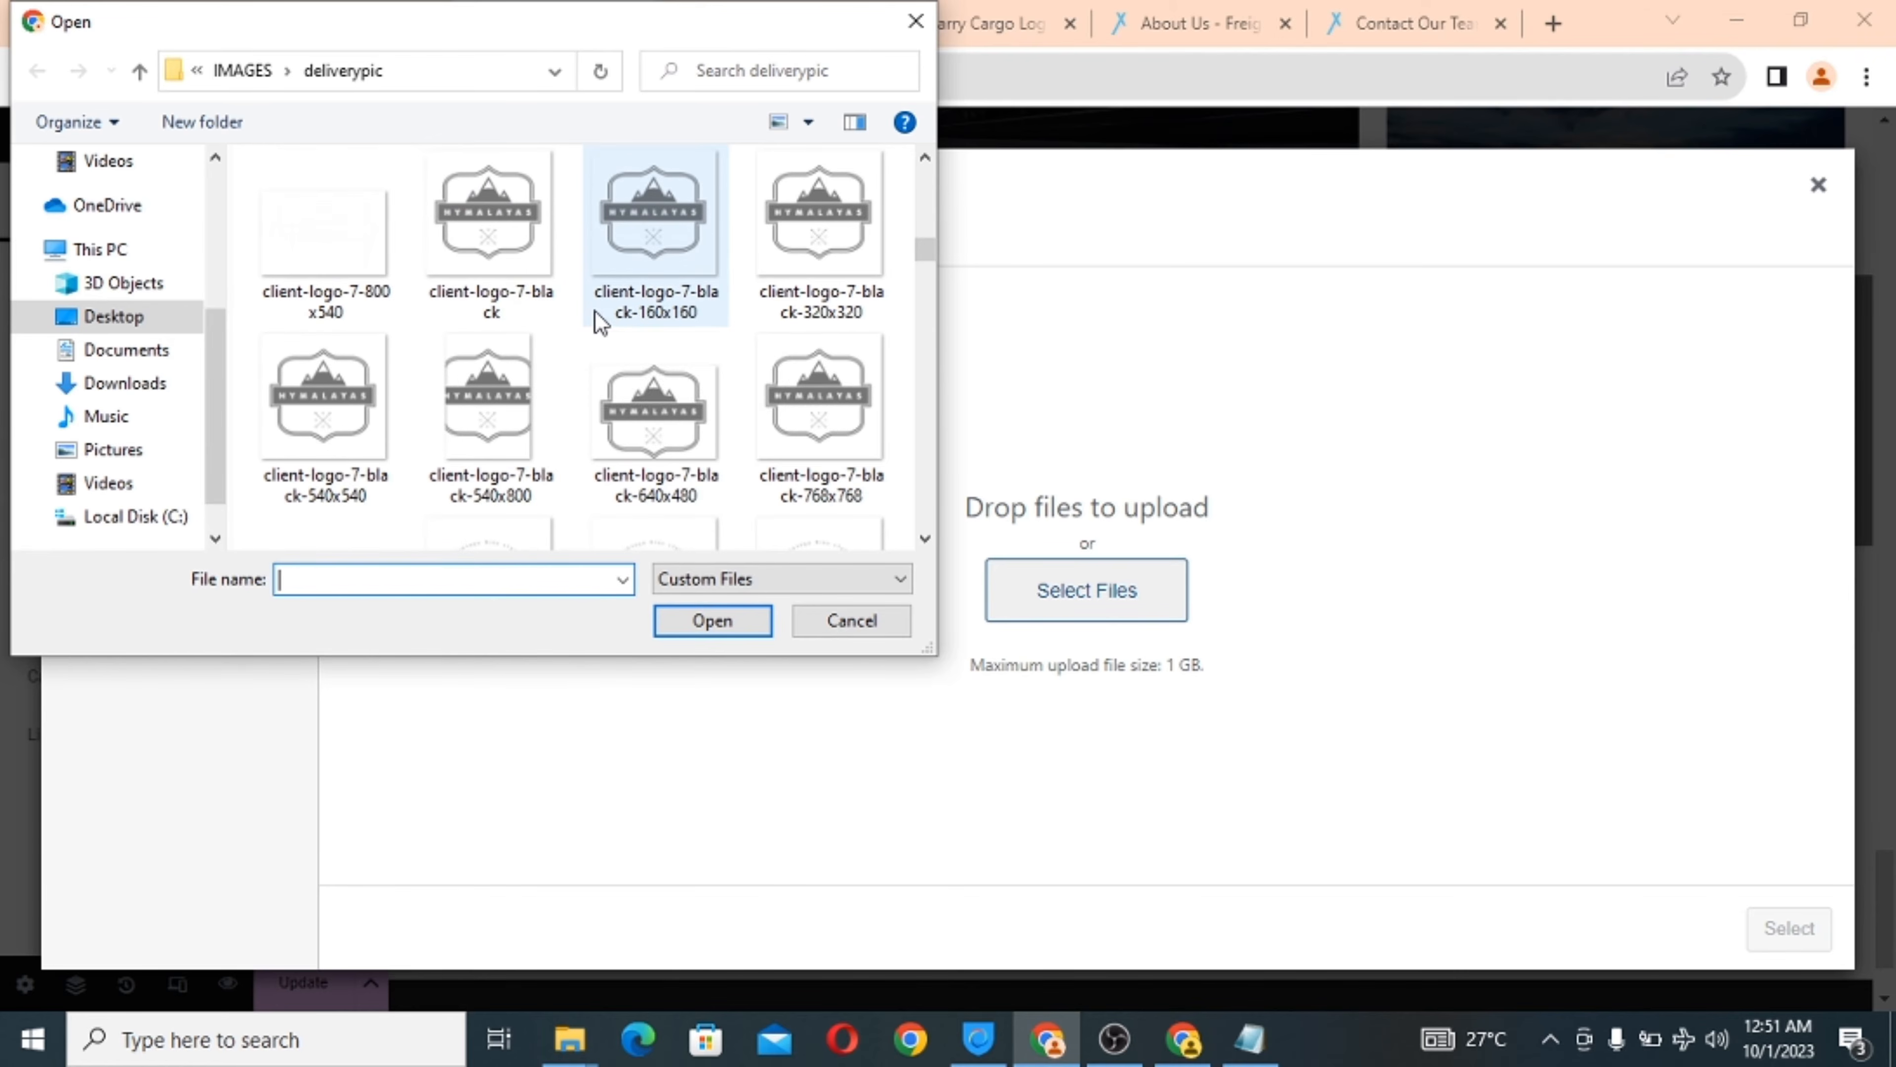
{"action": "left_click", "coordinate": [652, 261]}
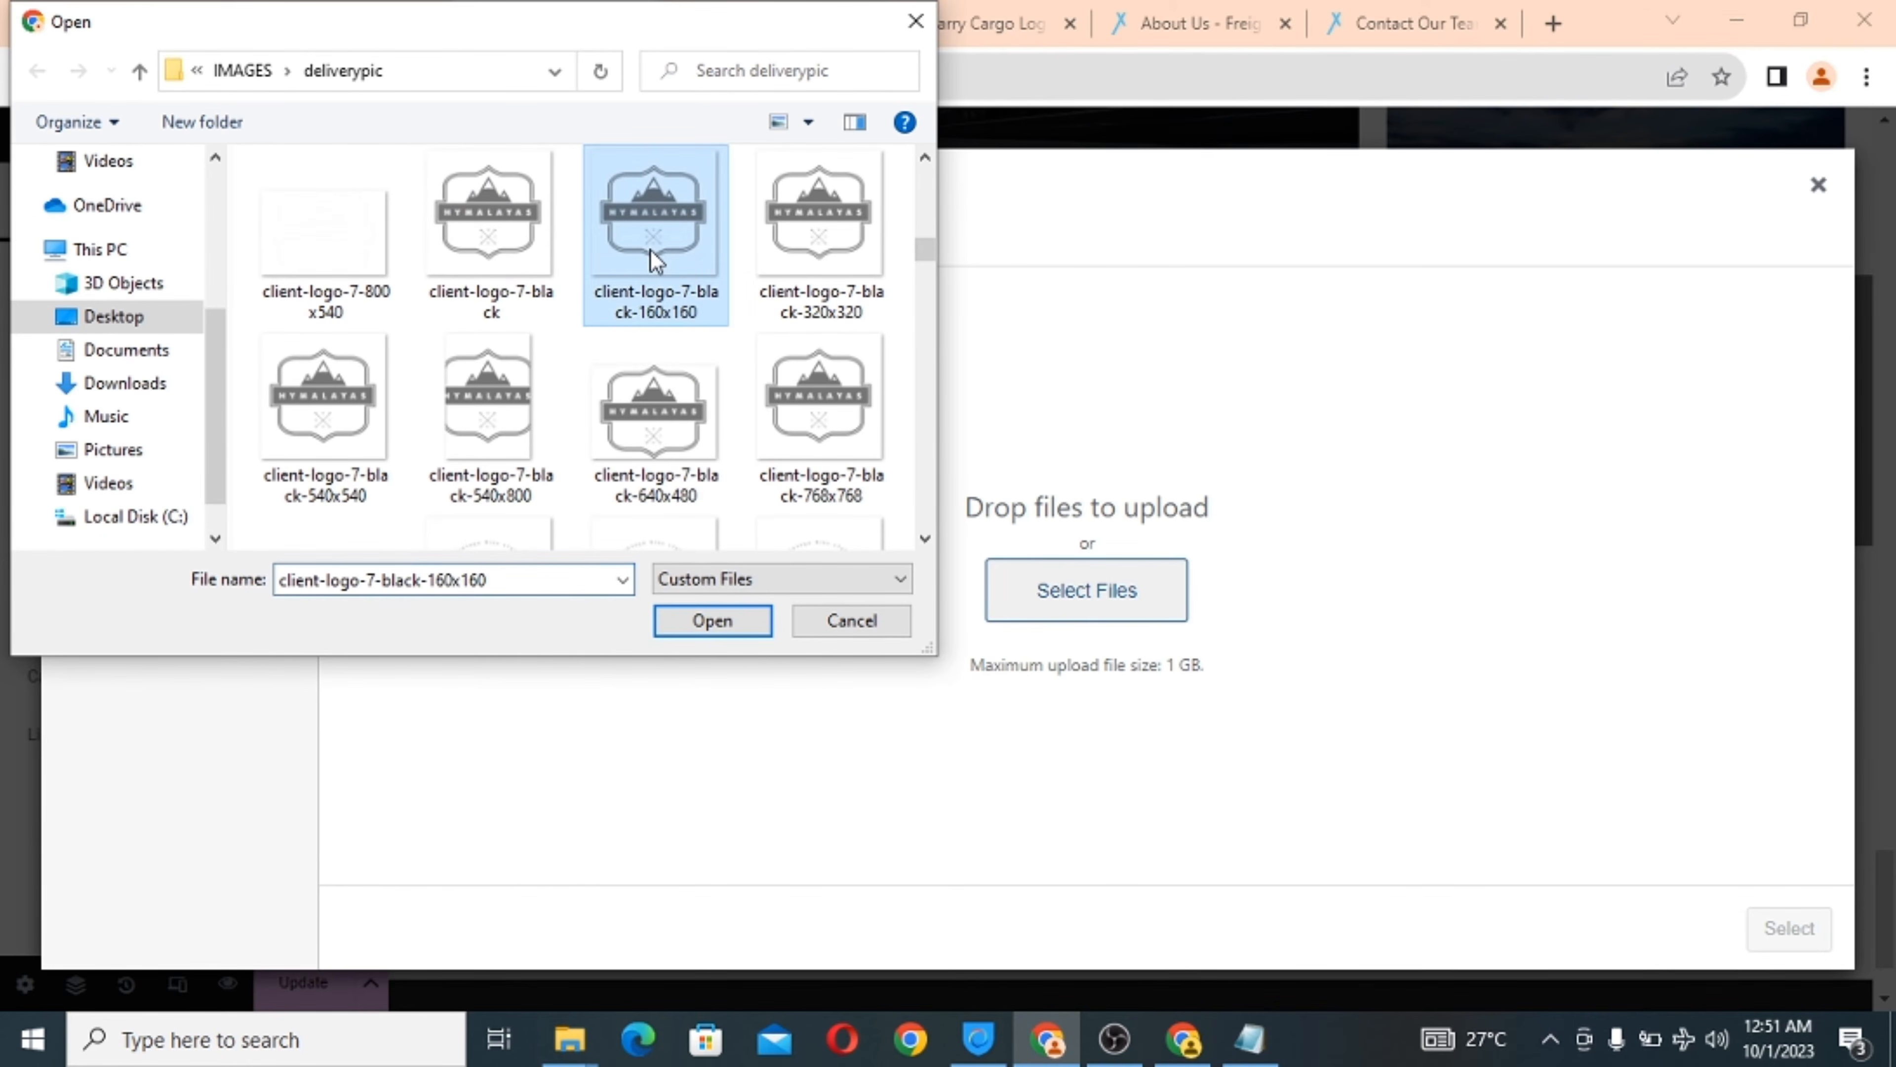
{"action": "left_click", "coordinate": [712, 626]}
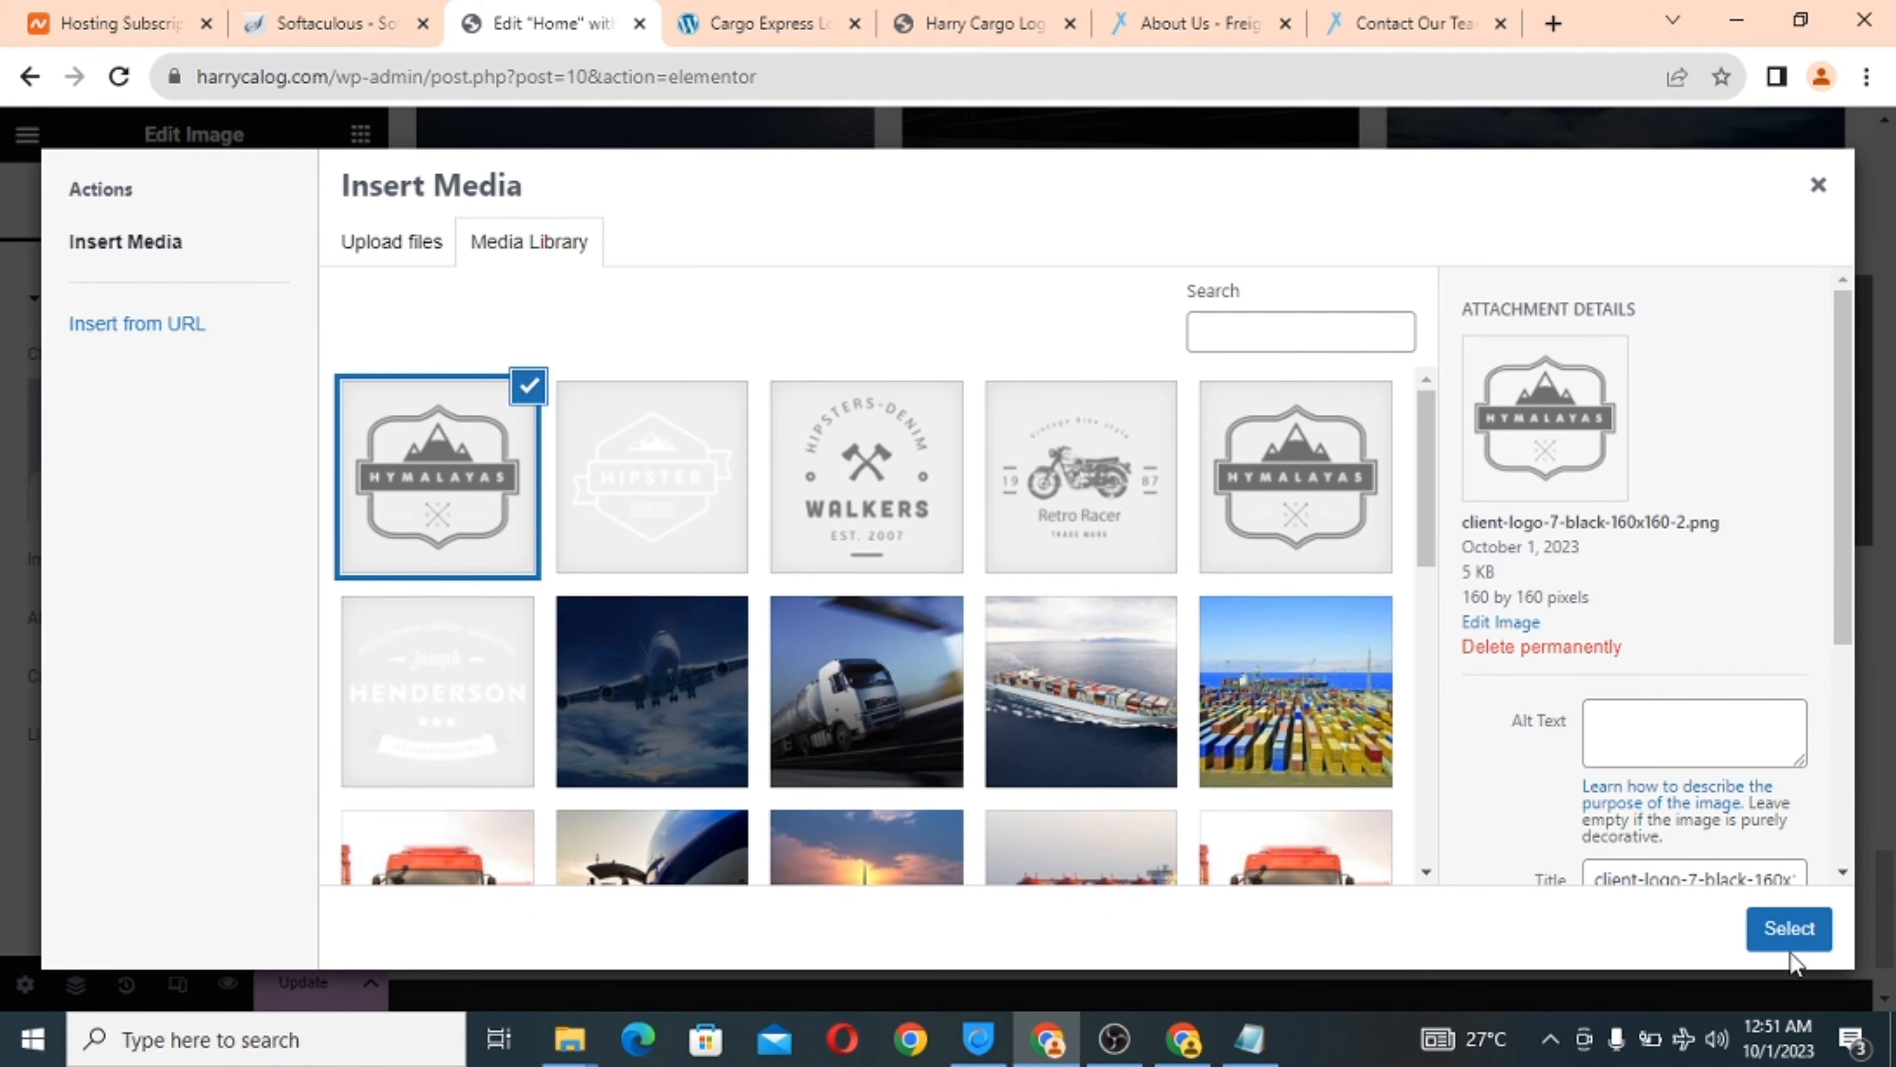
{"action": "left_click", "coordinate": [1797, 930]}
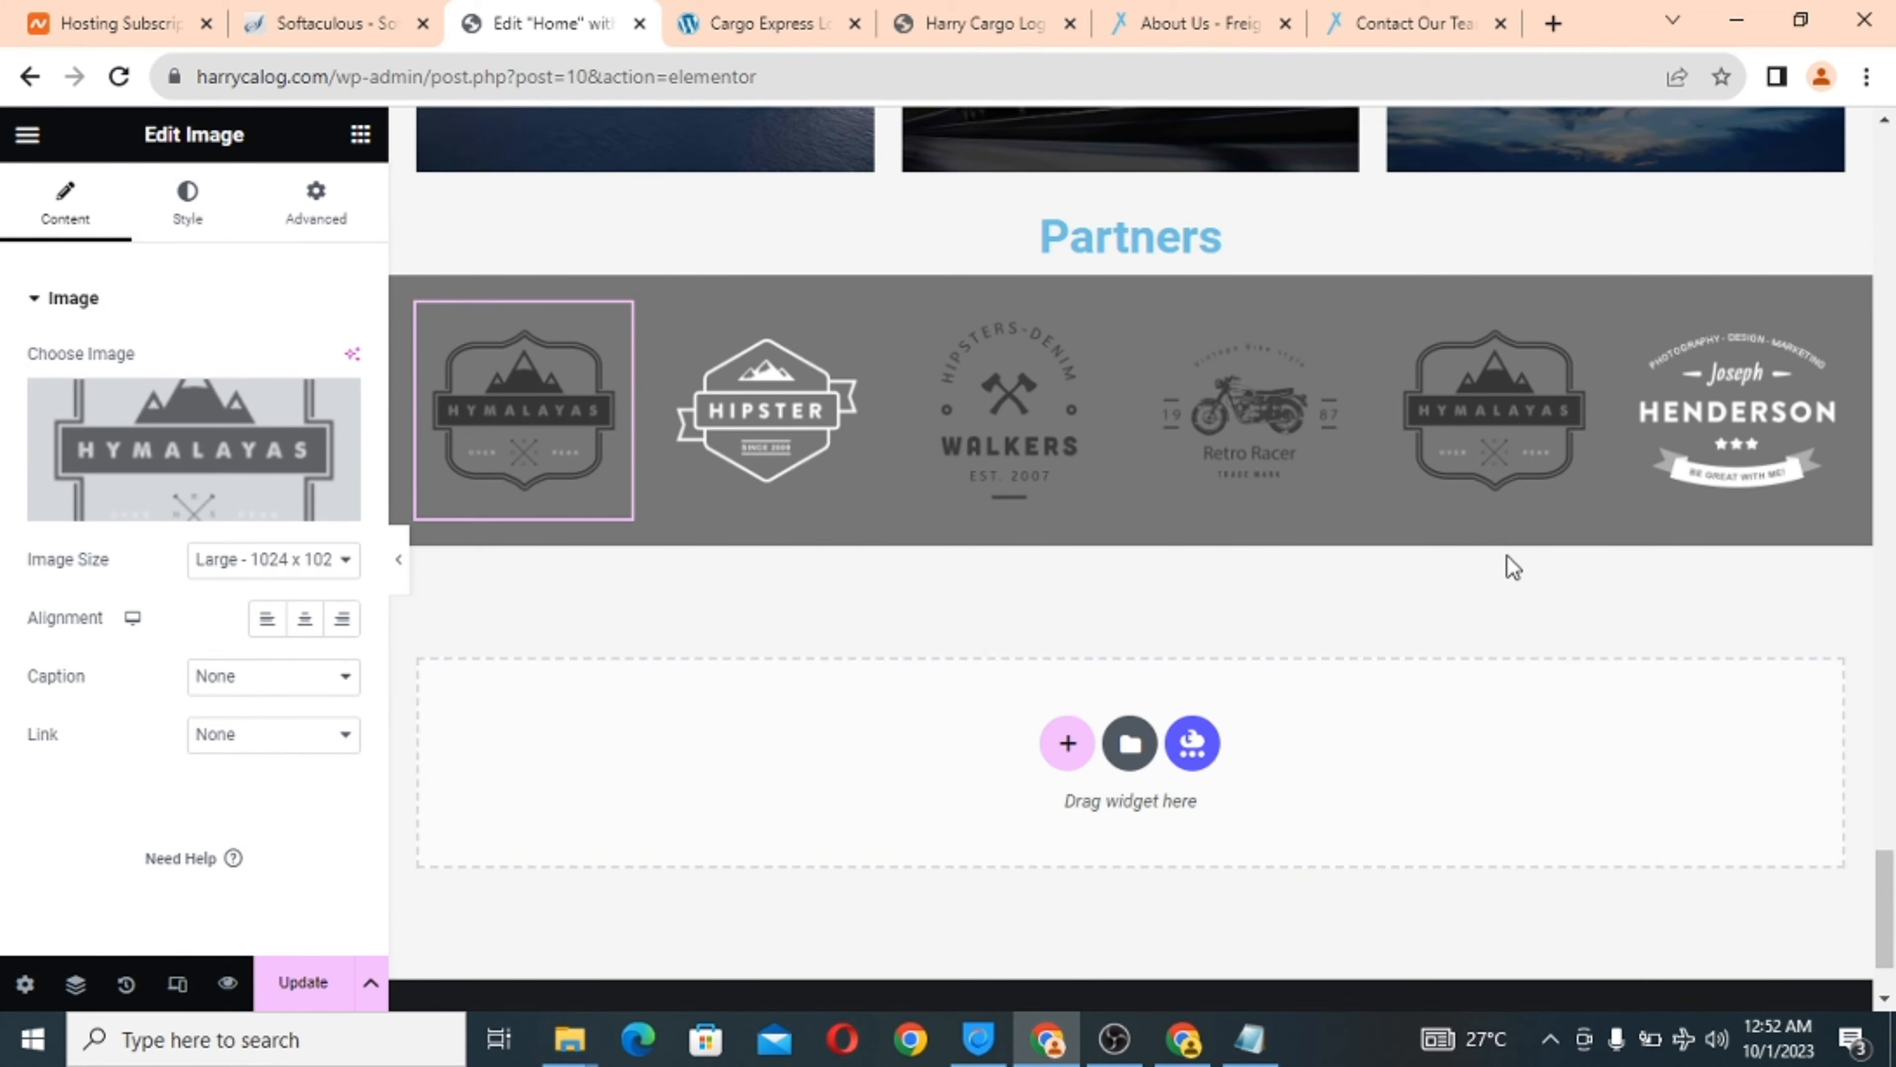
Recolour the Partners heading text to red #E46E6E.
{"action": "scroll", "coordinate": [1507, 556], "scroll_direction": "up", "scroll_amount": 3}
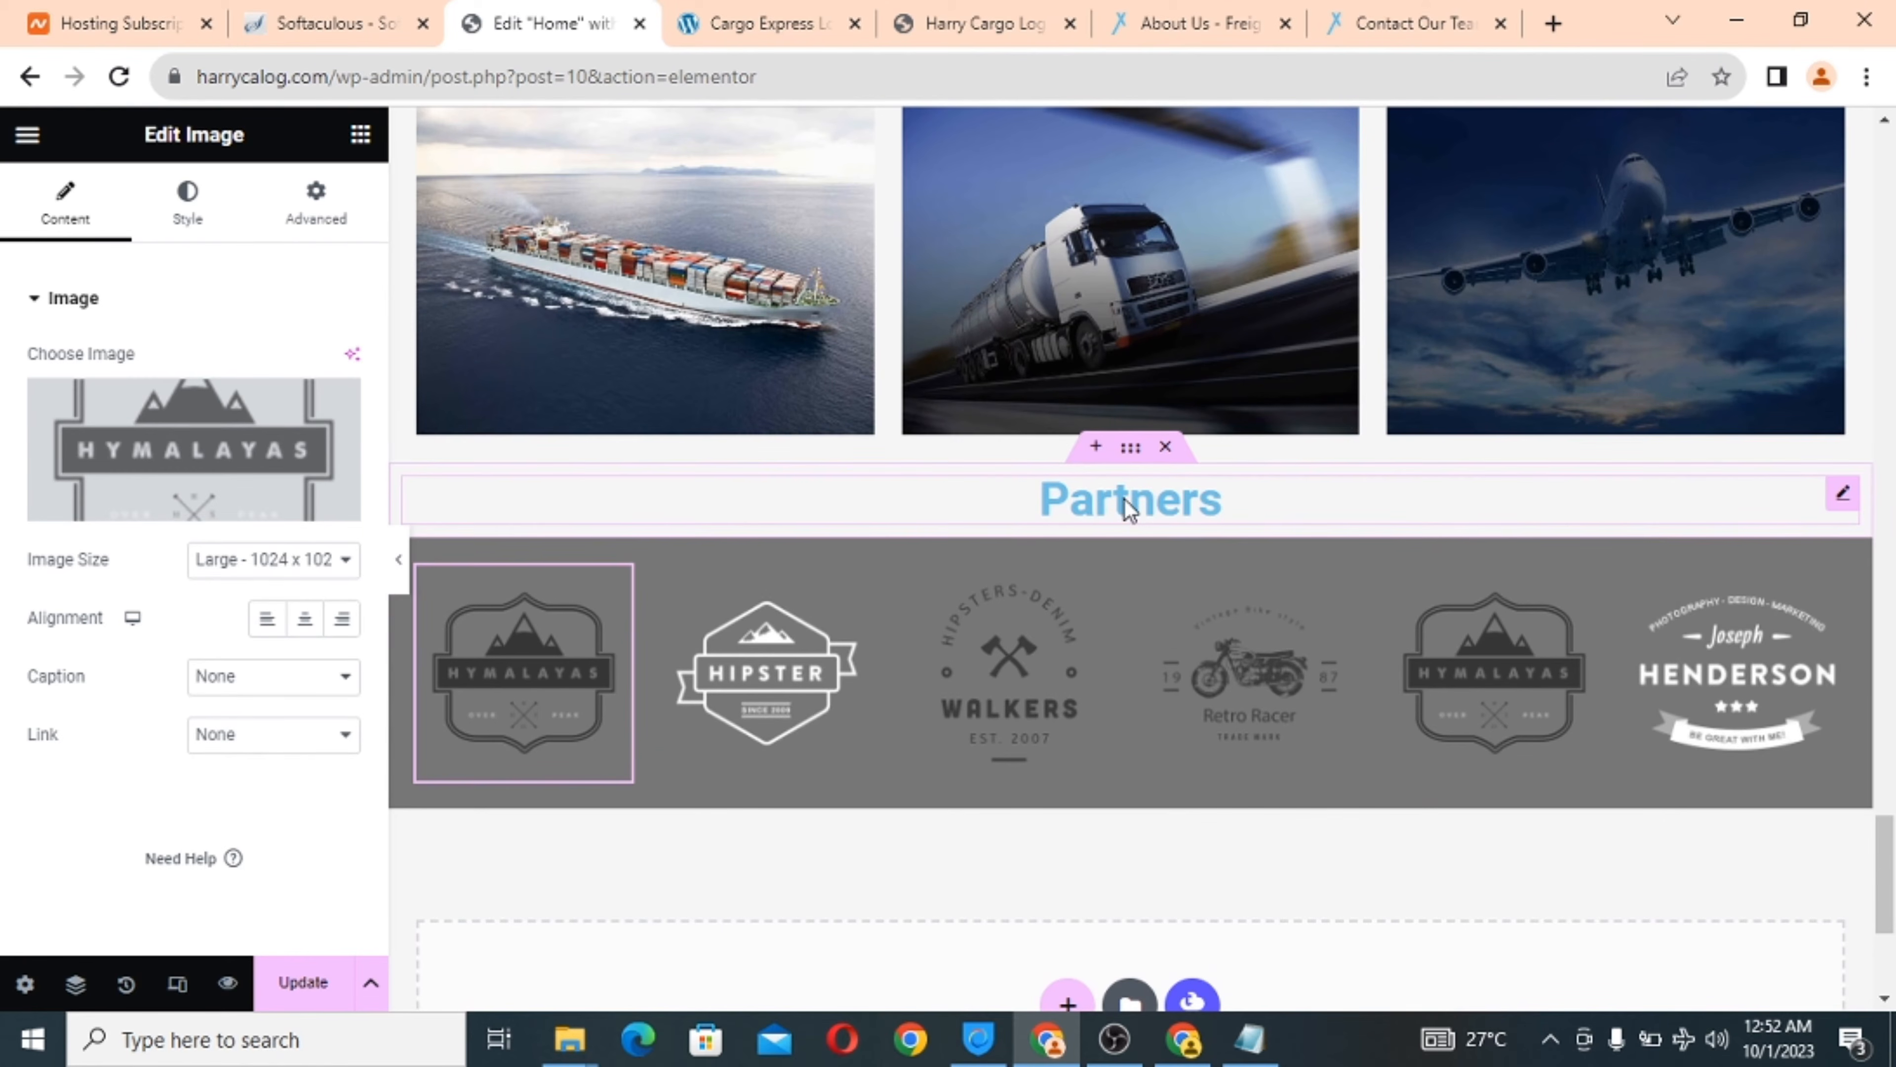
{"action": "left_click", "coordinate": [1125, 500]}
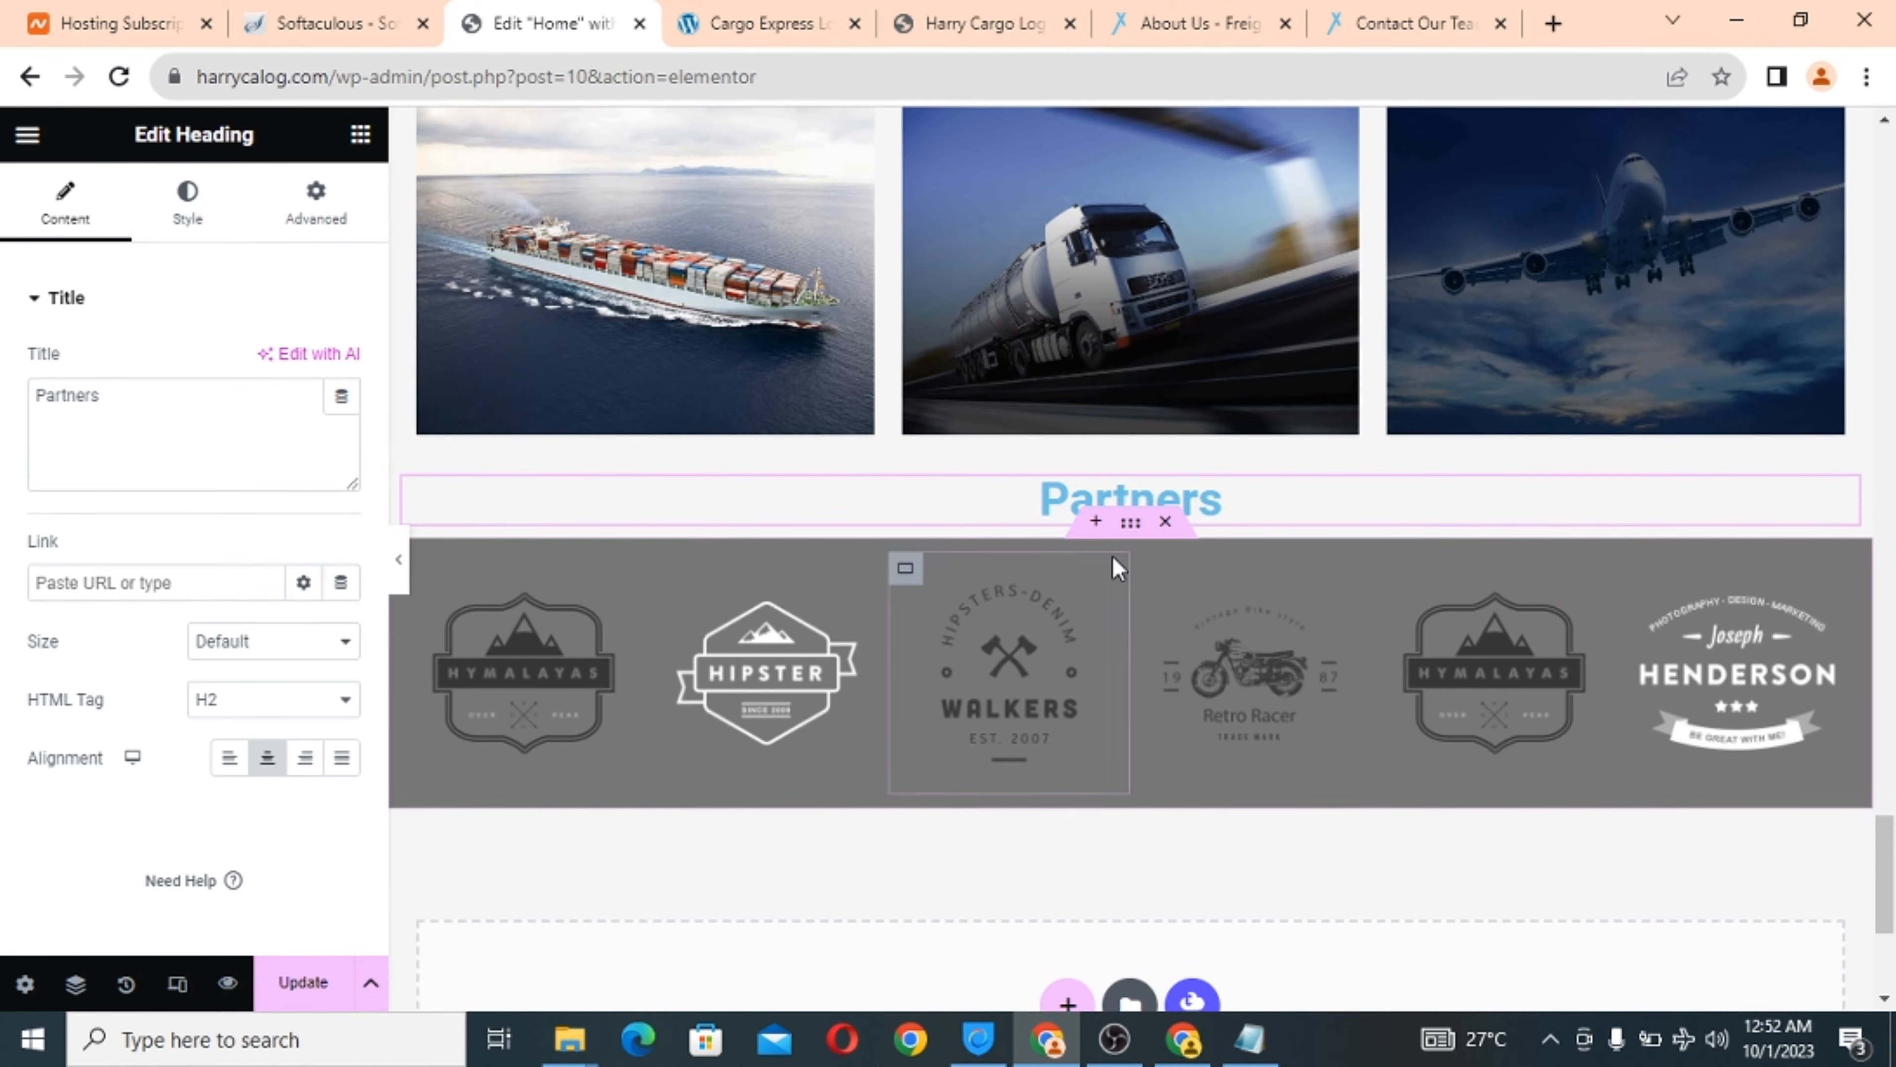
{"action": "left_click", "coordinate": [187, 224]}
{"action": "left_click", "coordinate": [343, 364]}
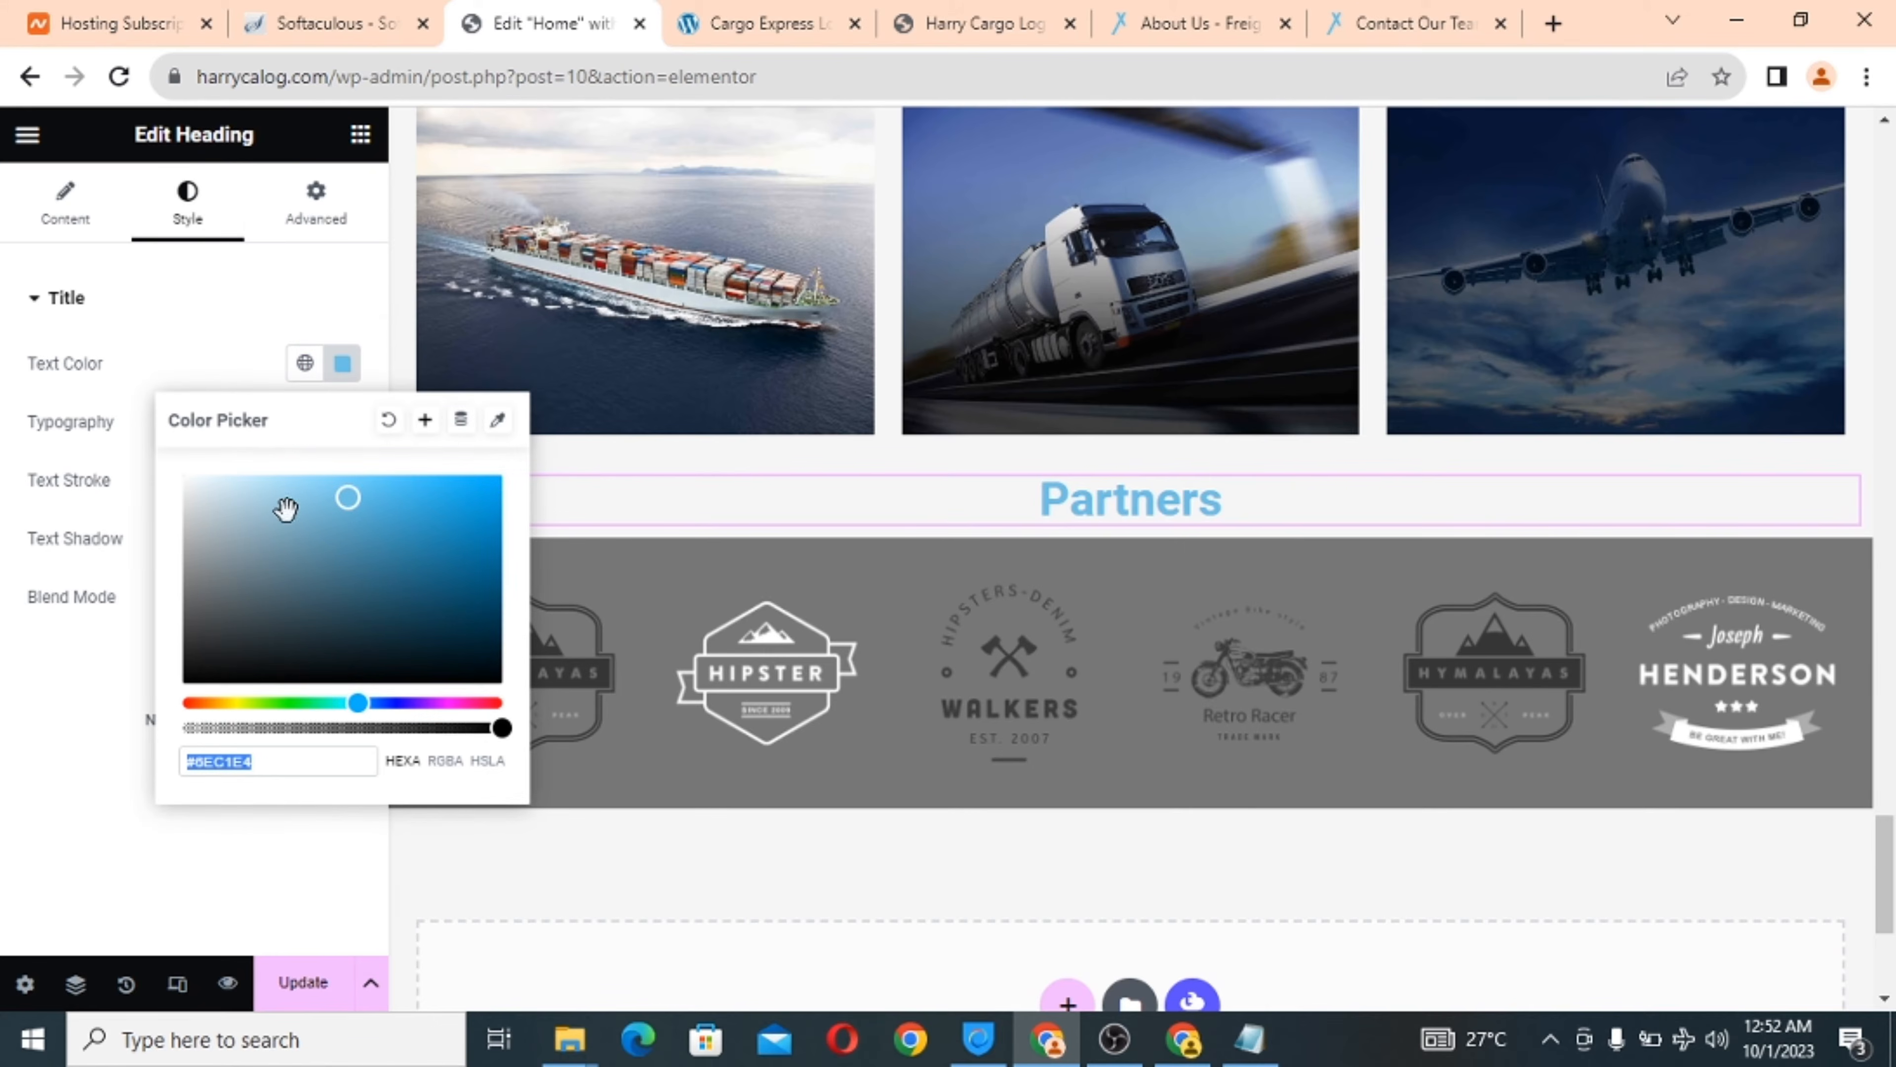
{"action": "left_click_drag", "start_coordinate": [359, 702], "coordinate": [173, 702]}
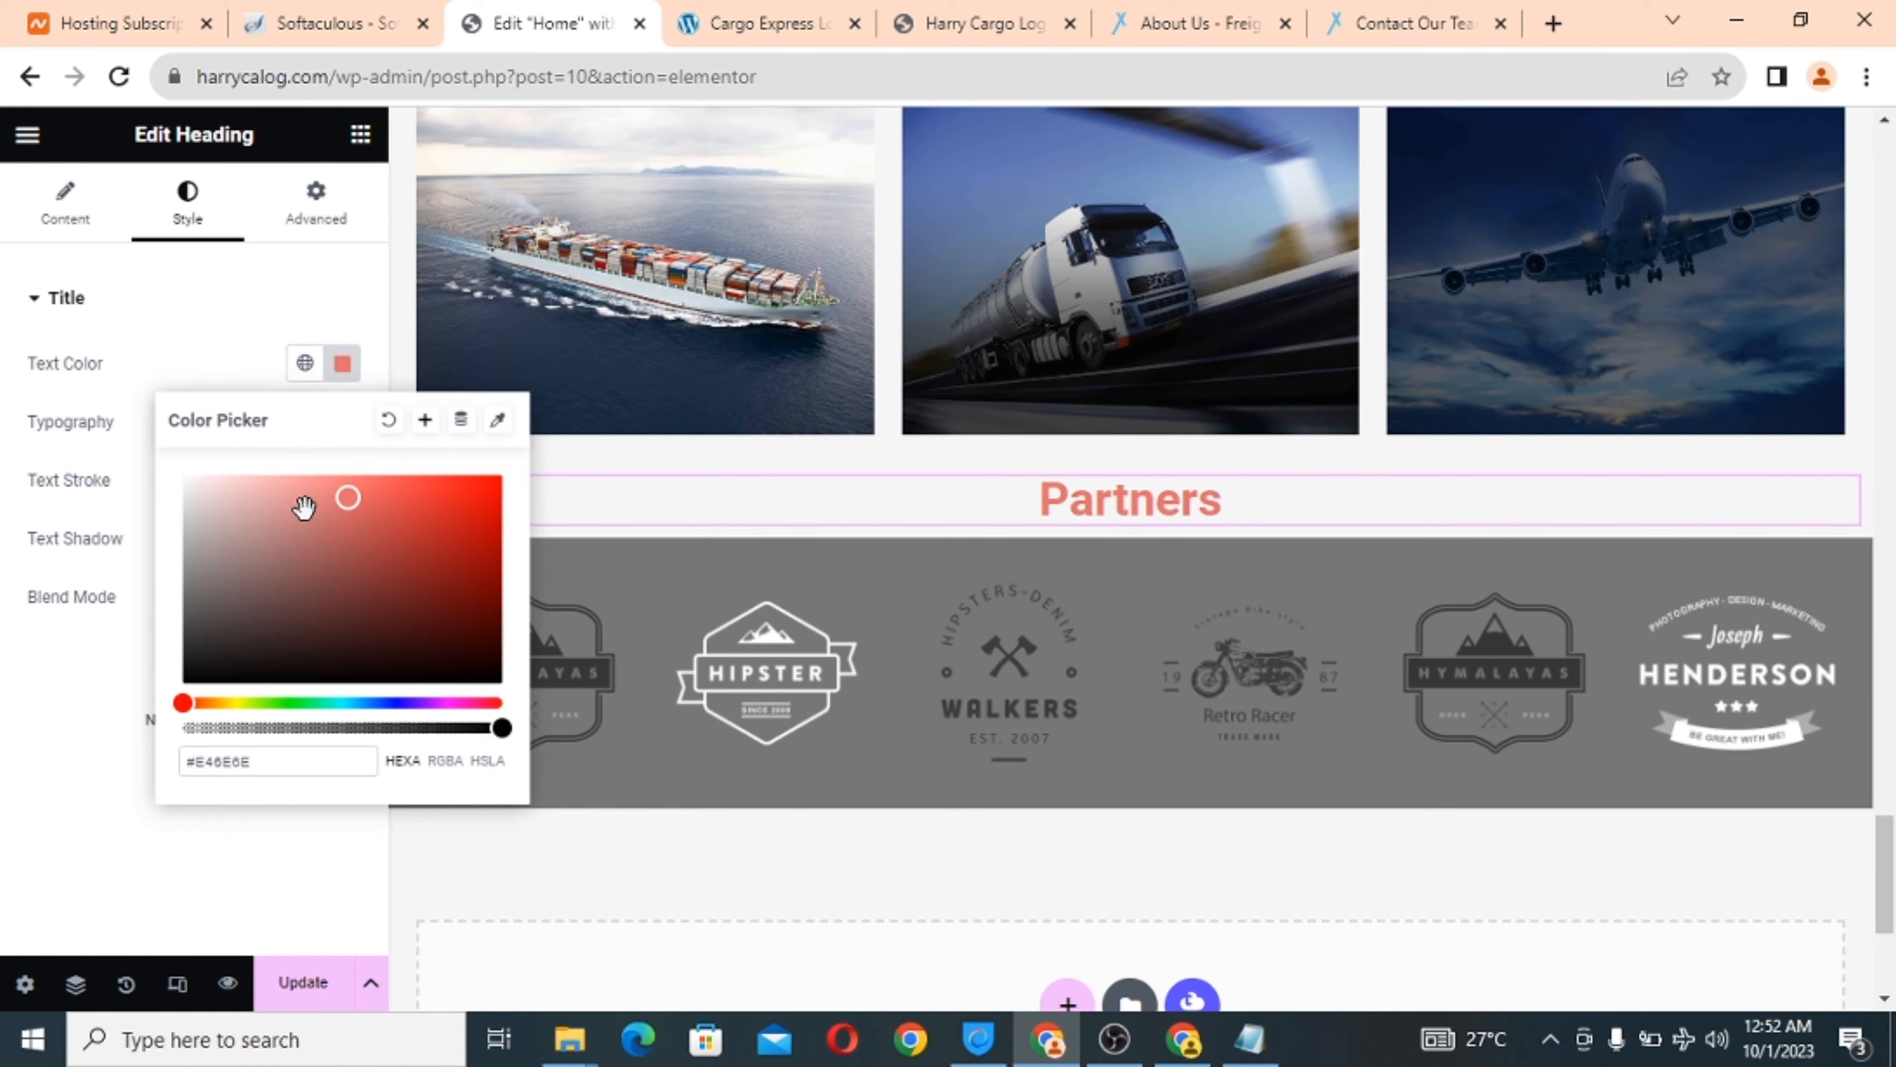
Save the Home page changes with Update.
{"action": "scroll", "coordinate": [888, 590], "scroll_direction": "down", "scroll_amount": 4}
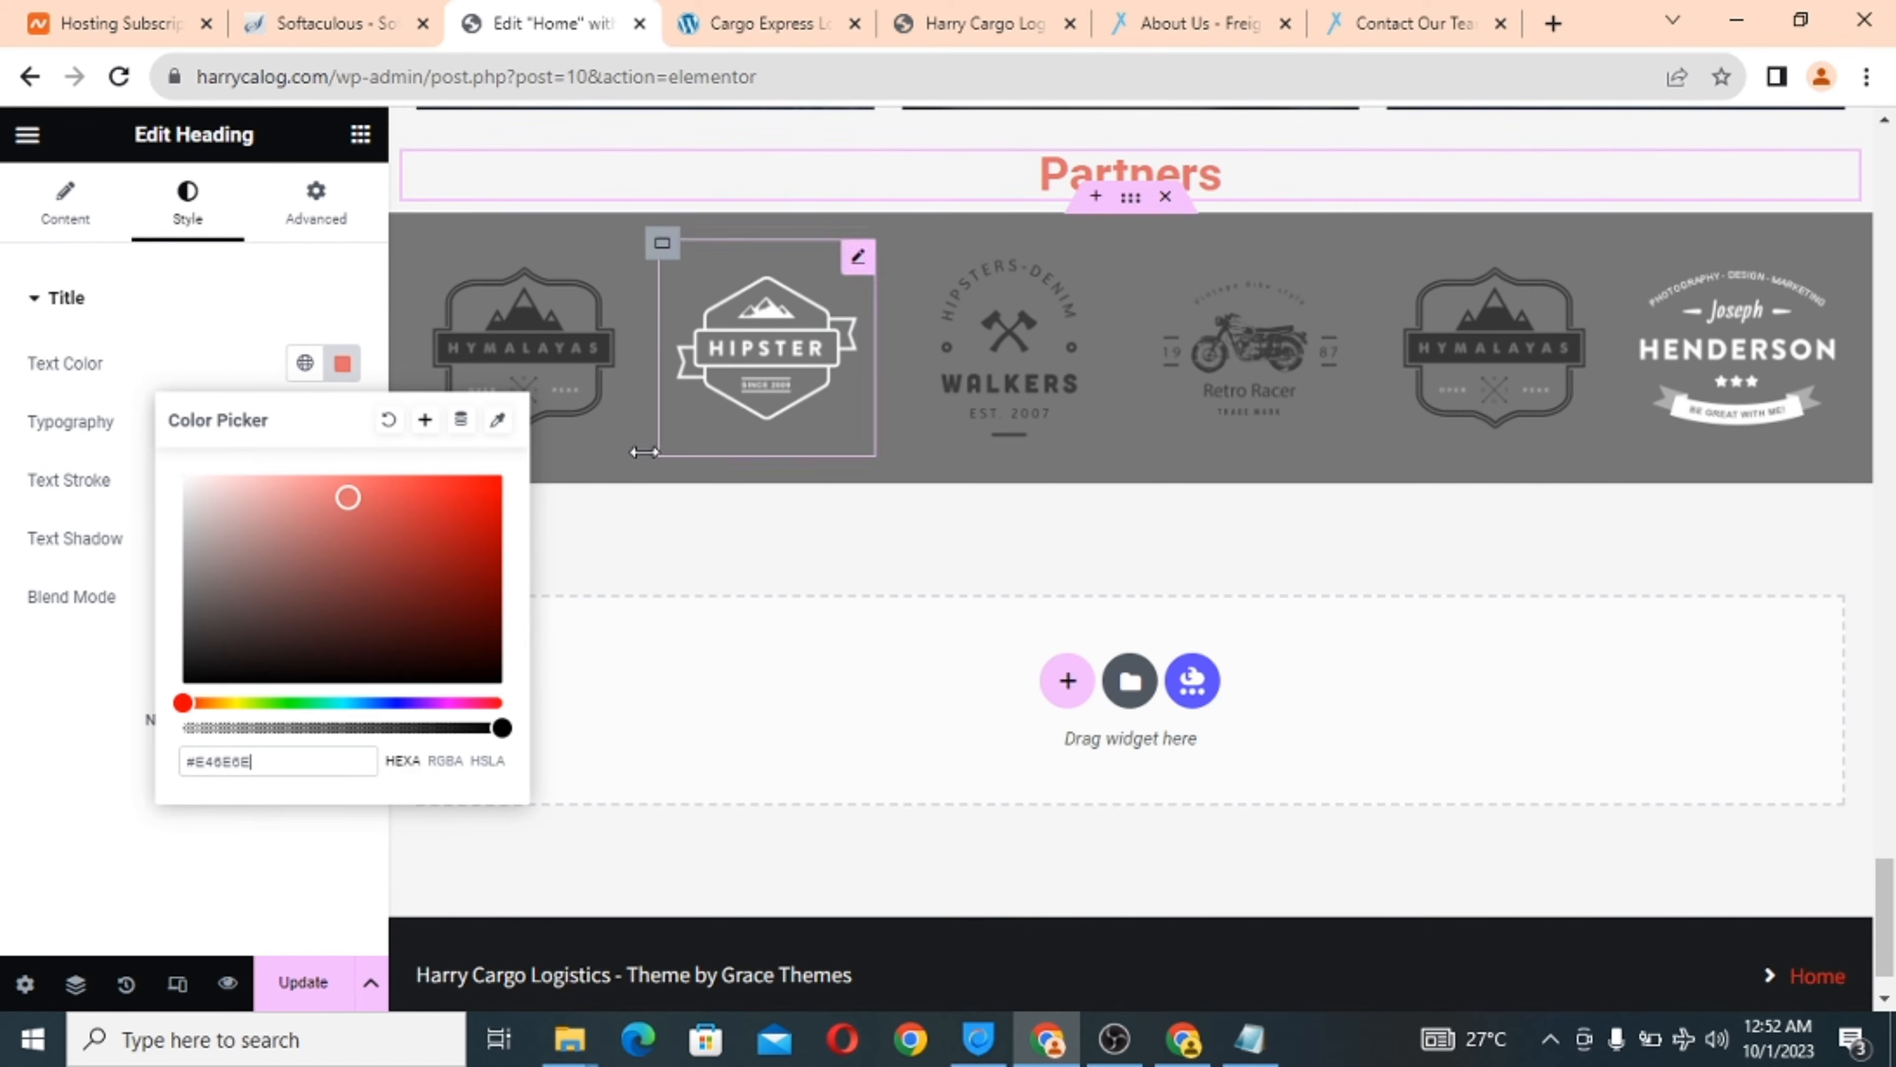
{"action": "left_click", "coordinate": [316, 984]}
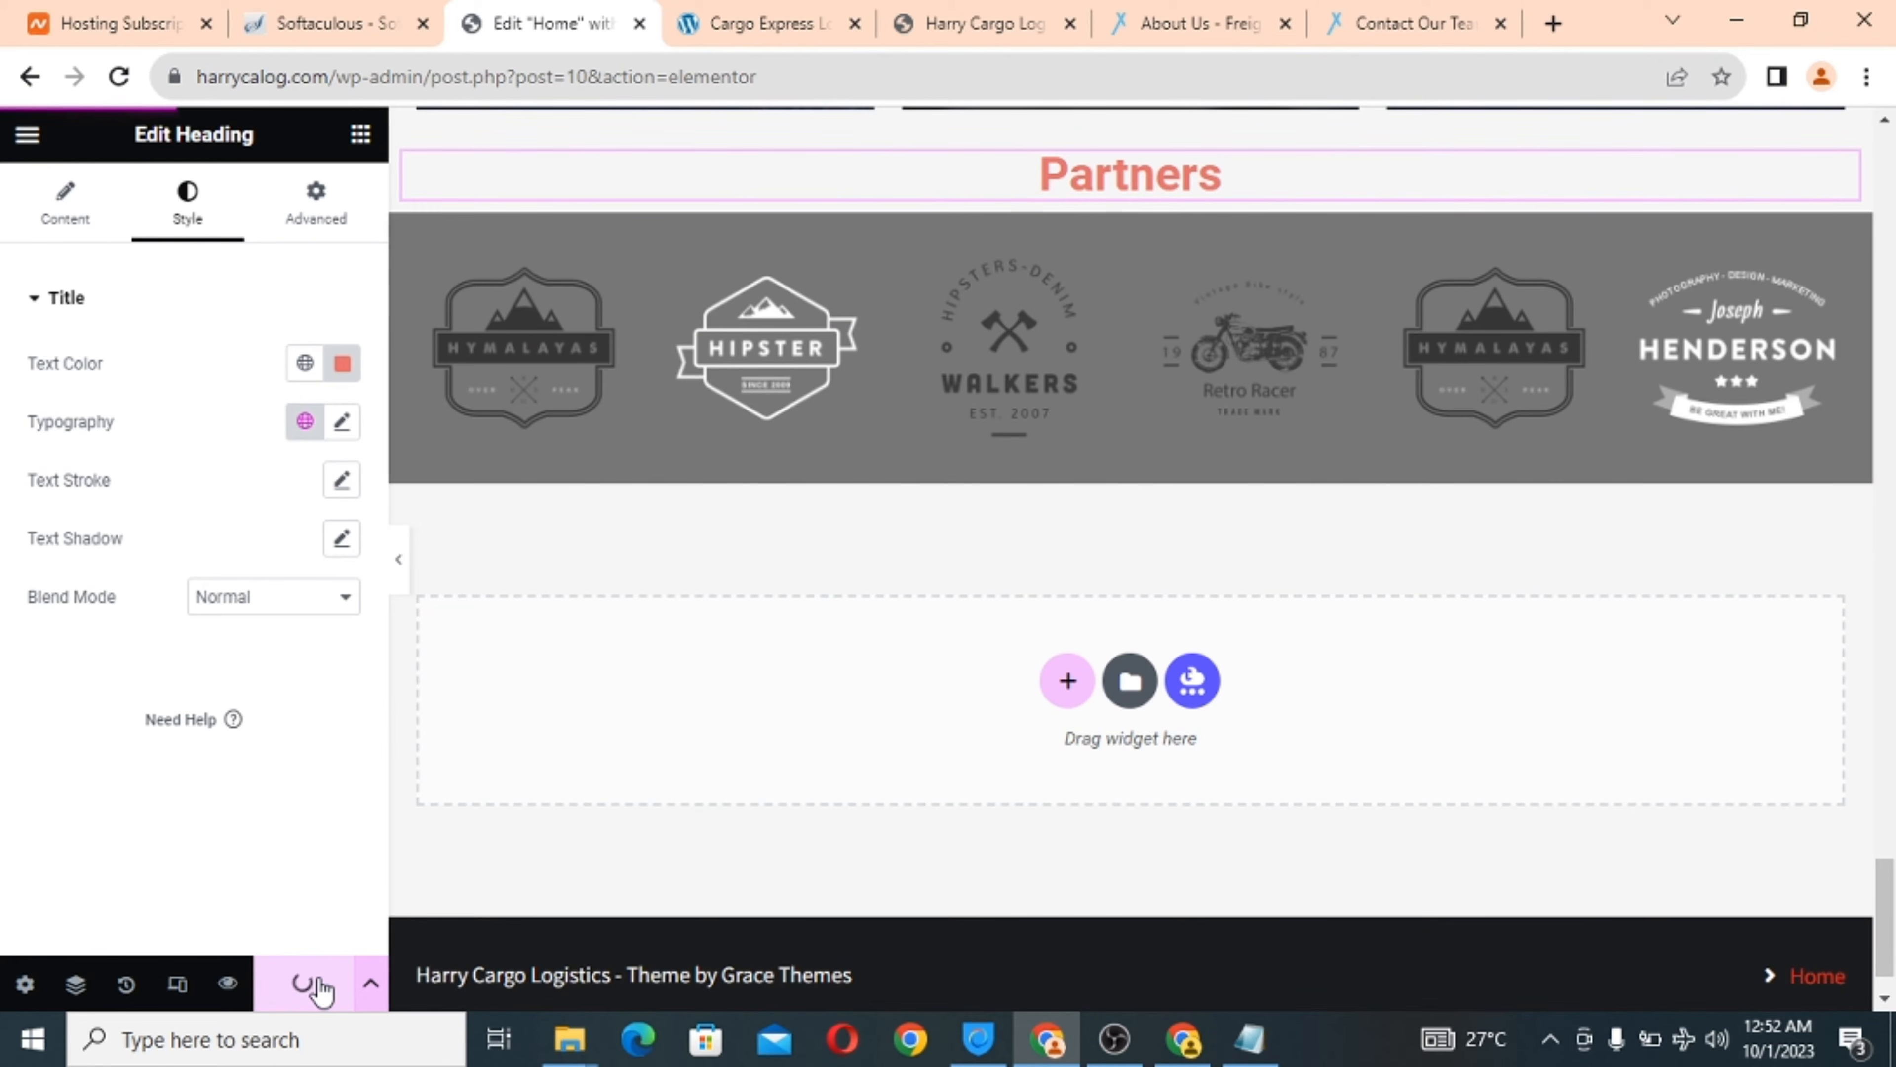
{"action": "scroll", "coordinate": [883, 790], "scroll_direction": "up", "scroll_amount": 10}
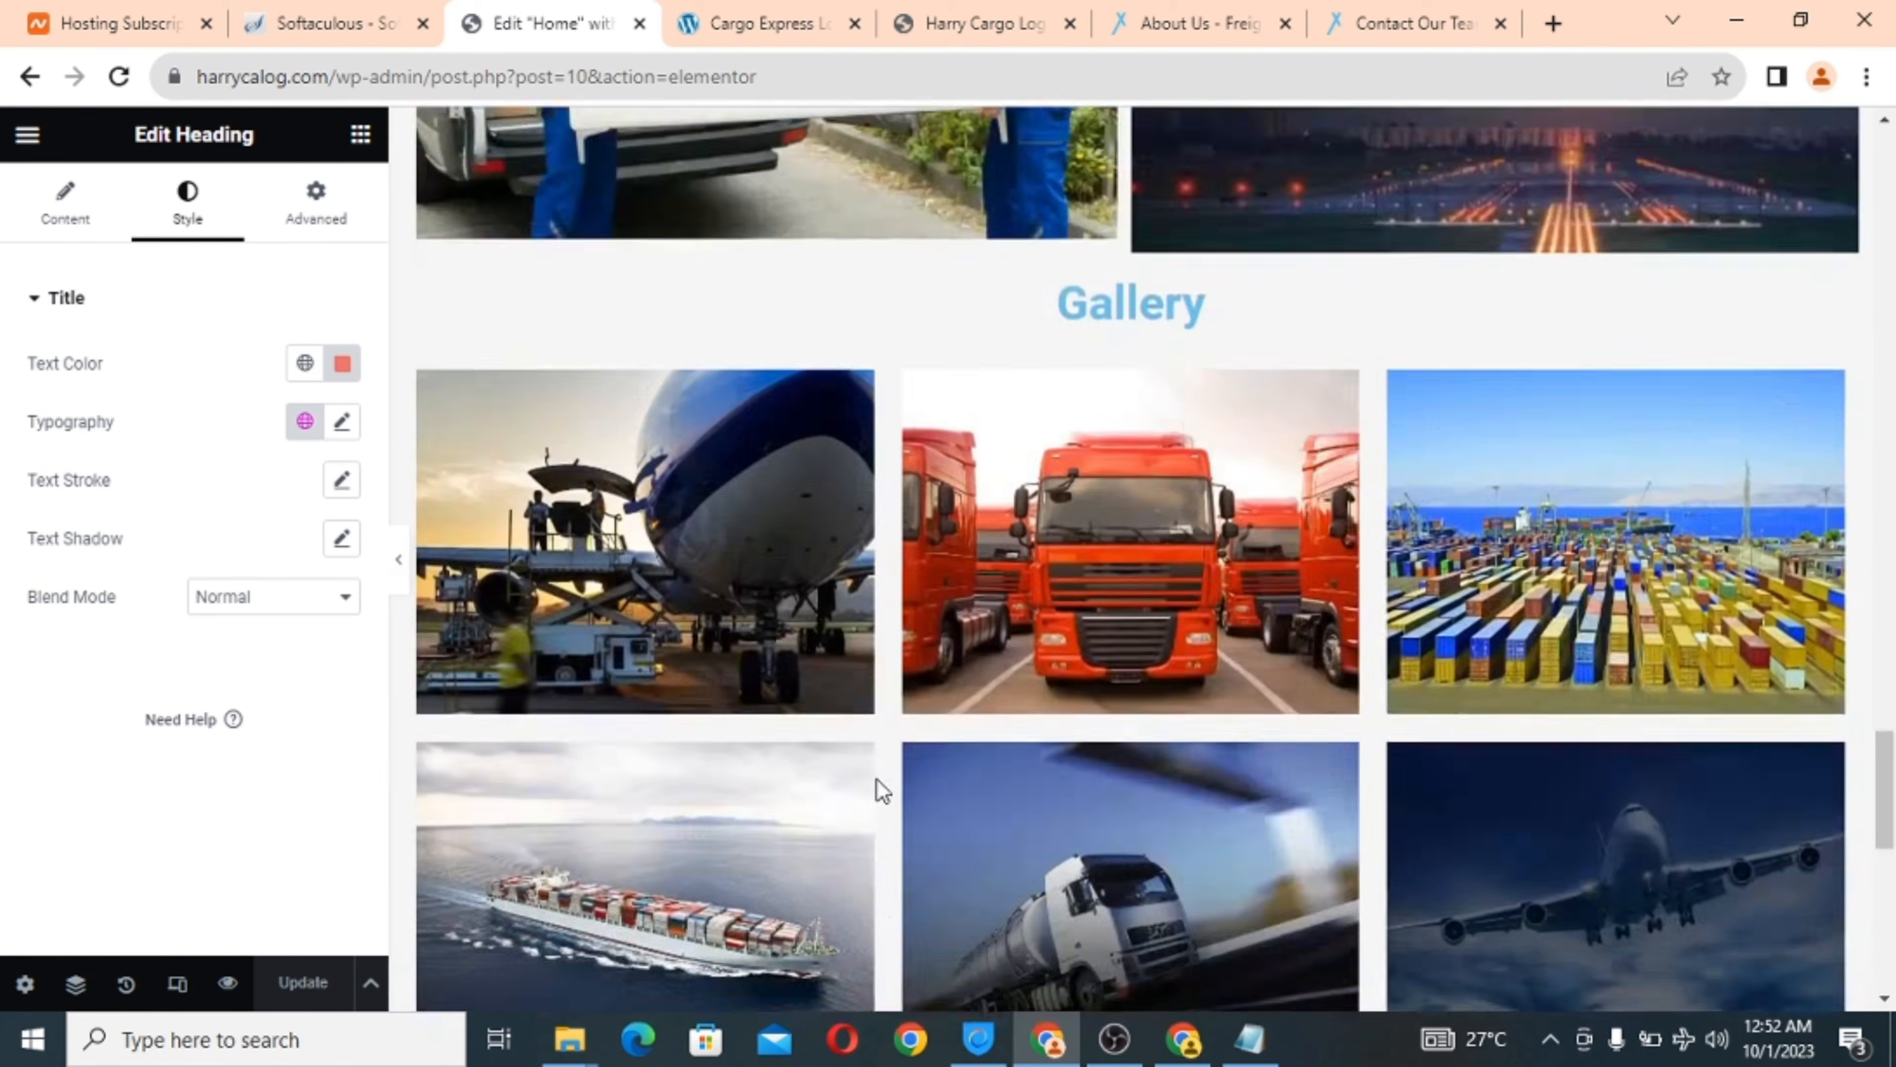
{"action": "scroll", "coordinate": [882, 789], "scroll_direction": "up", "scroll_amount": 15}
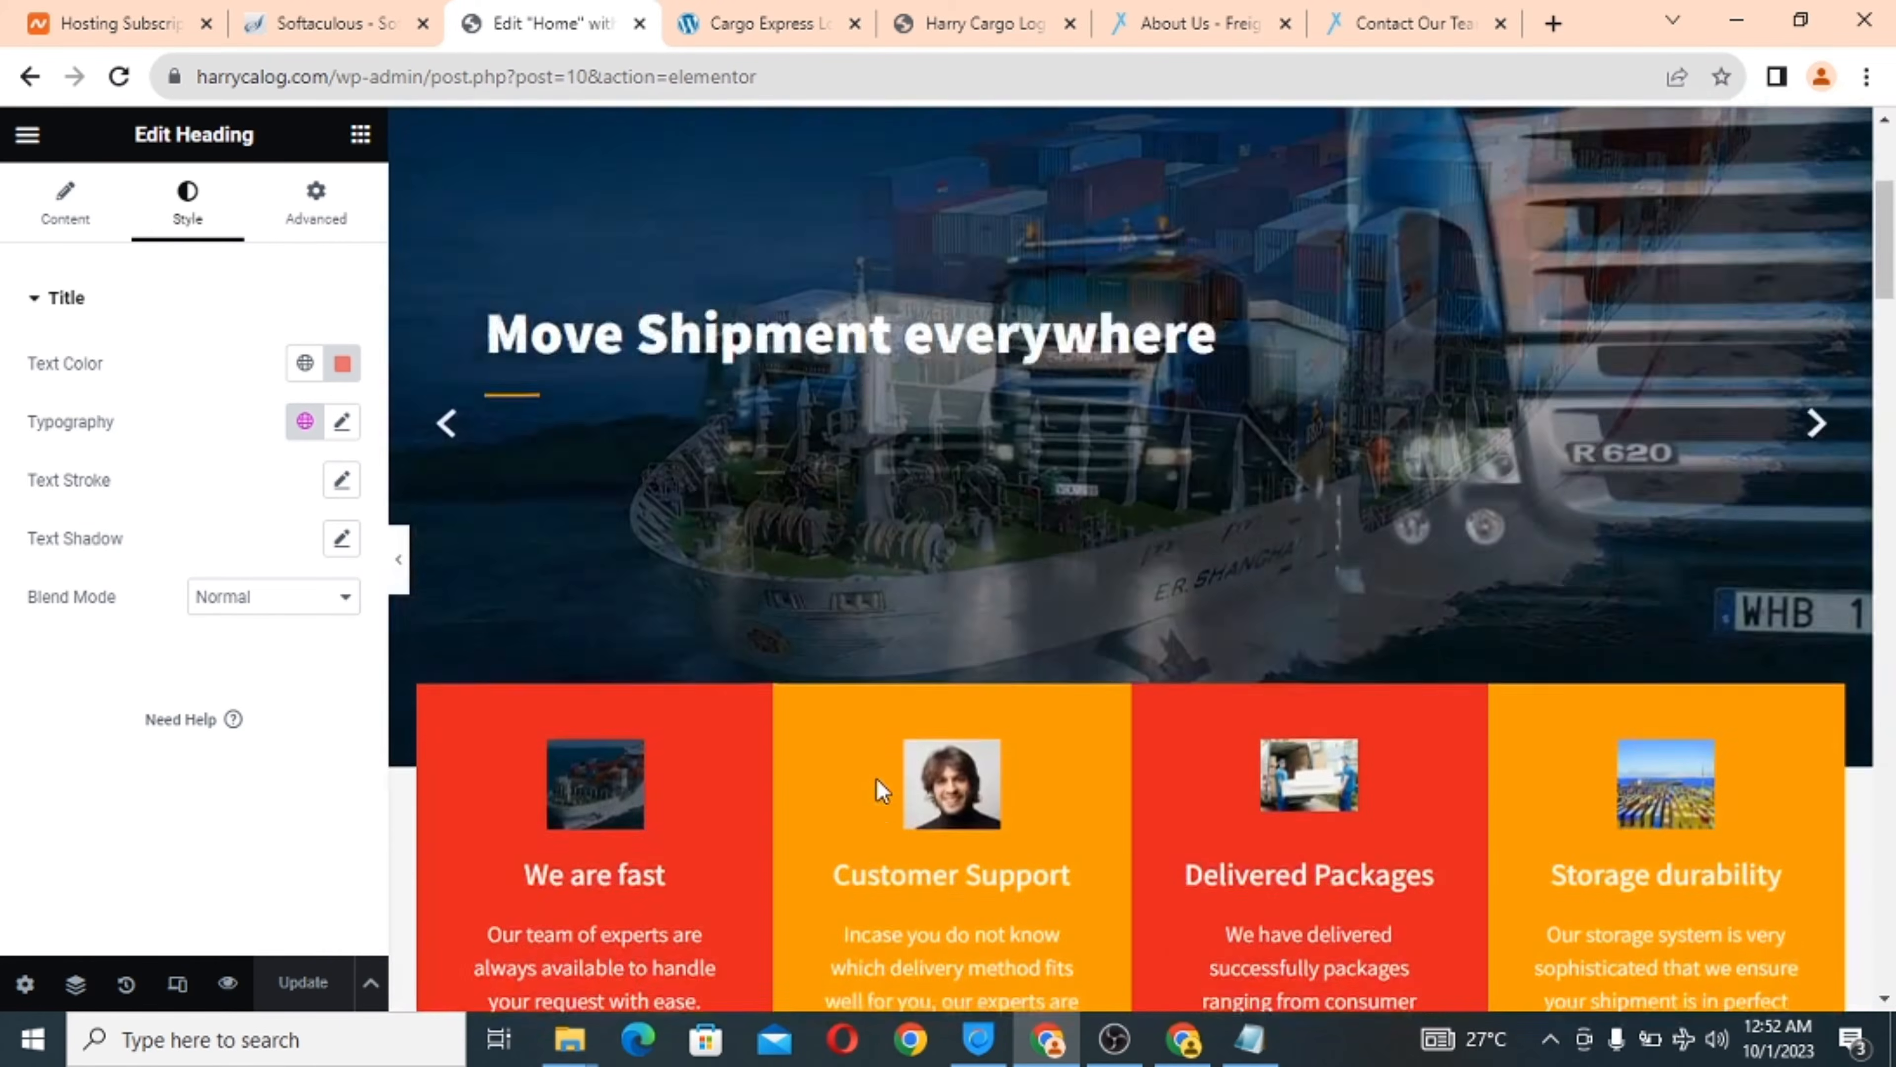
Scroll the Home page canvas to check the red Partners heading, glancing briefly at Cargo Express.
{"action": "scroll", "coordinate": [883, 789], "scroll_direction": "up", "scroll_amount": 5}
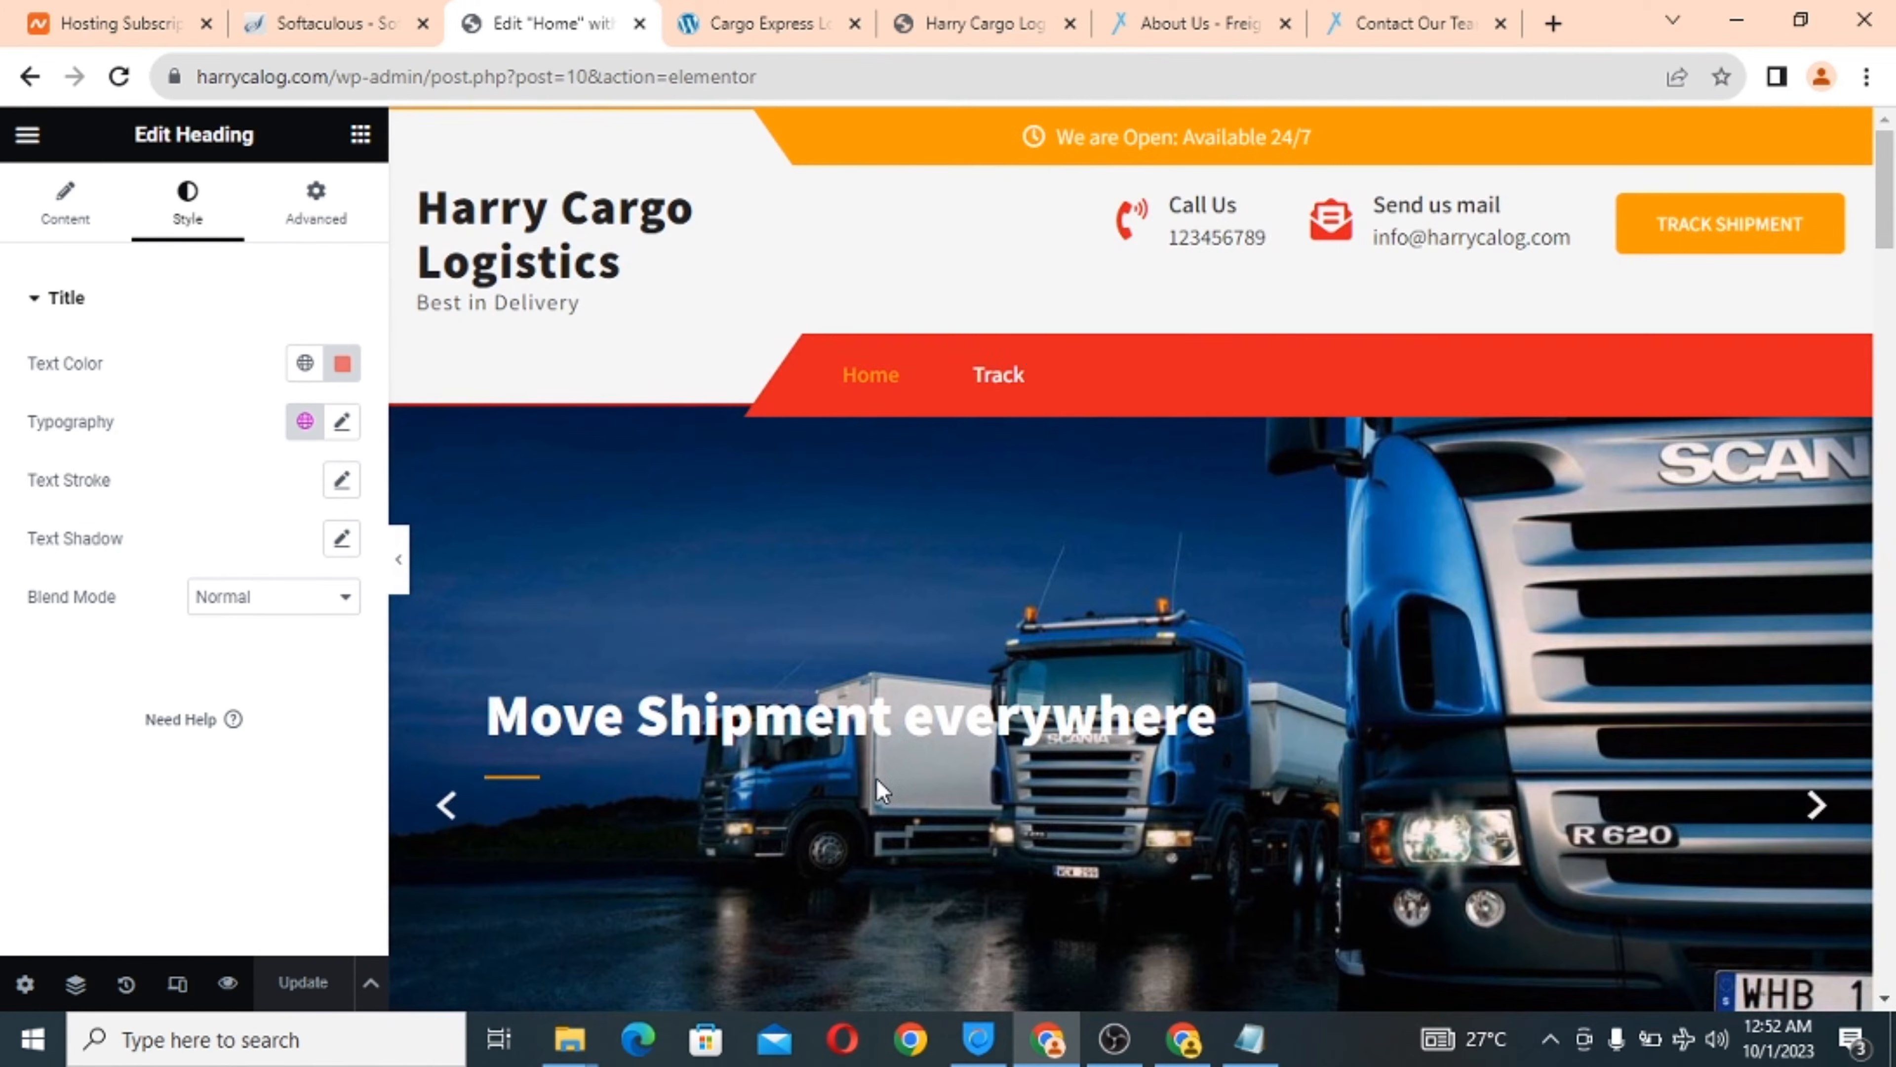
{"action": "scroll", "coordinate": [883, 790], "scroll_direction": "down", "scroll_amount": 4}
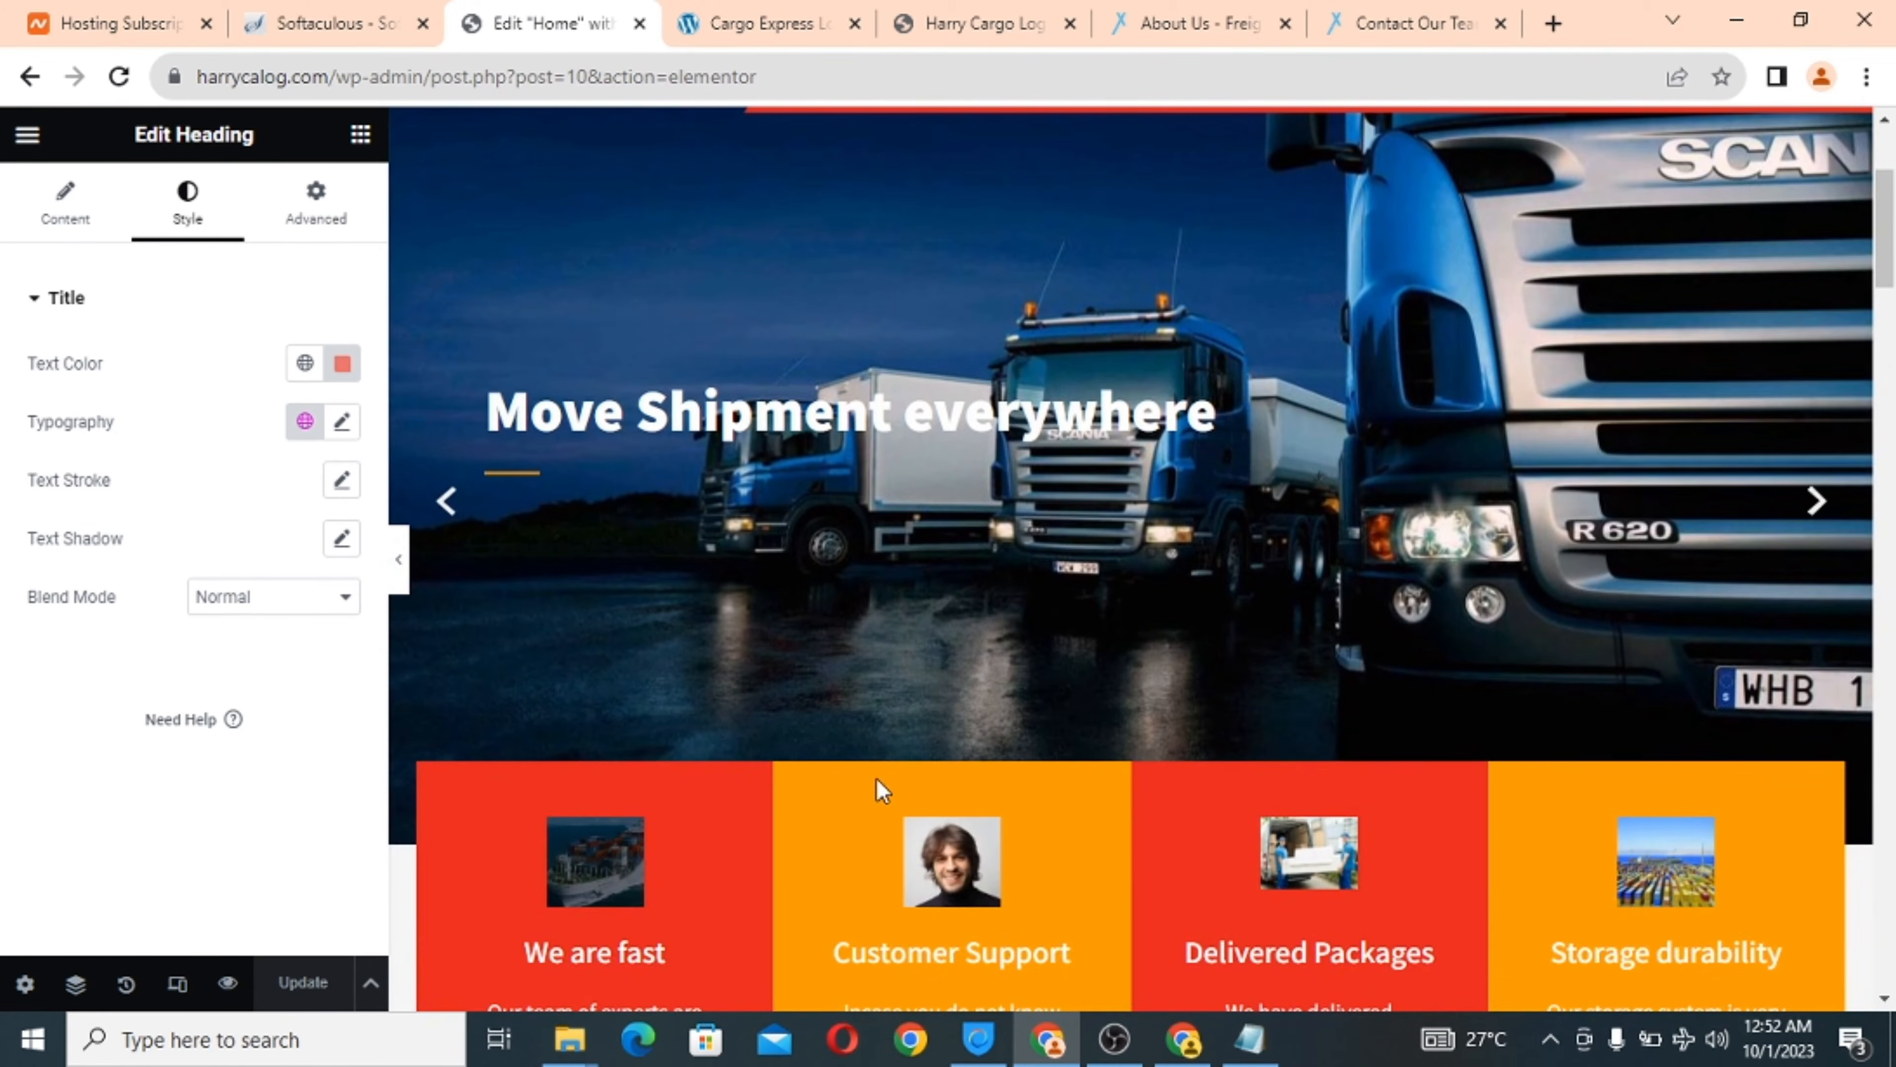
{"action": "scroll", "coordinate": [883, 790], "scroll_direction": "down", "scroll_amount": 20}
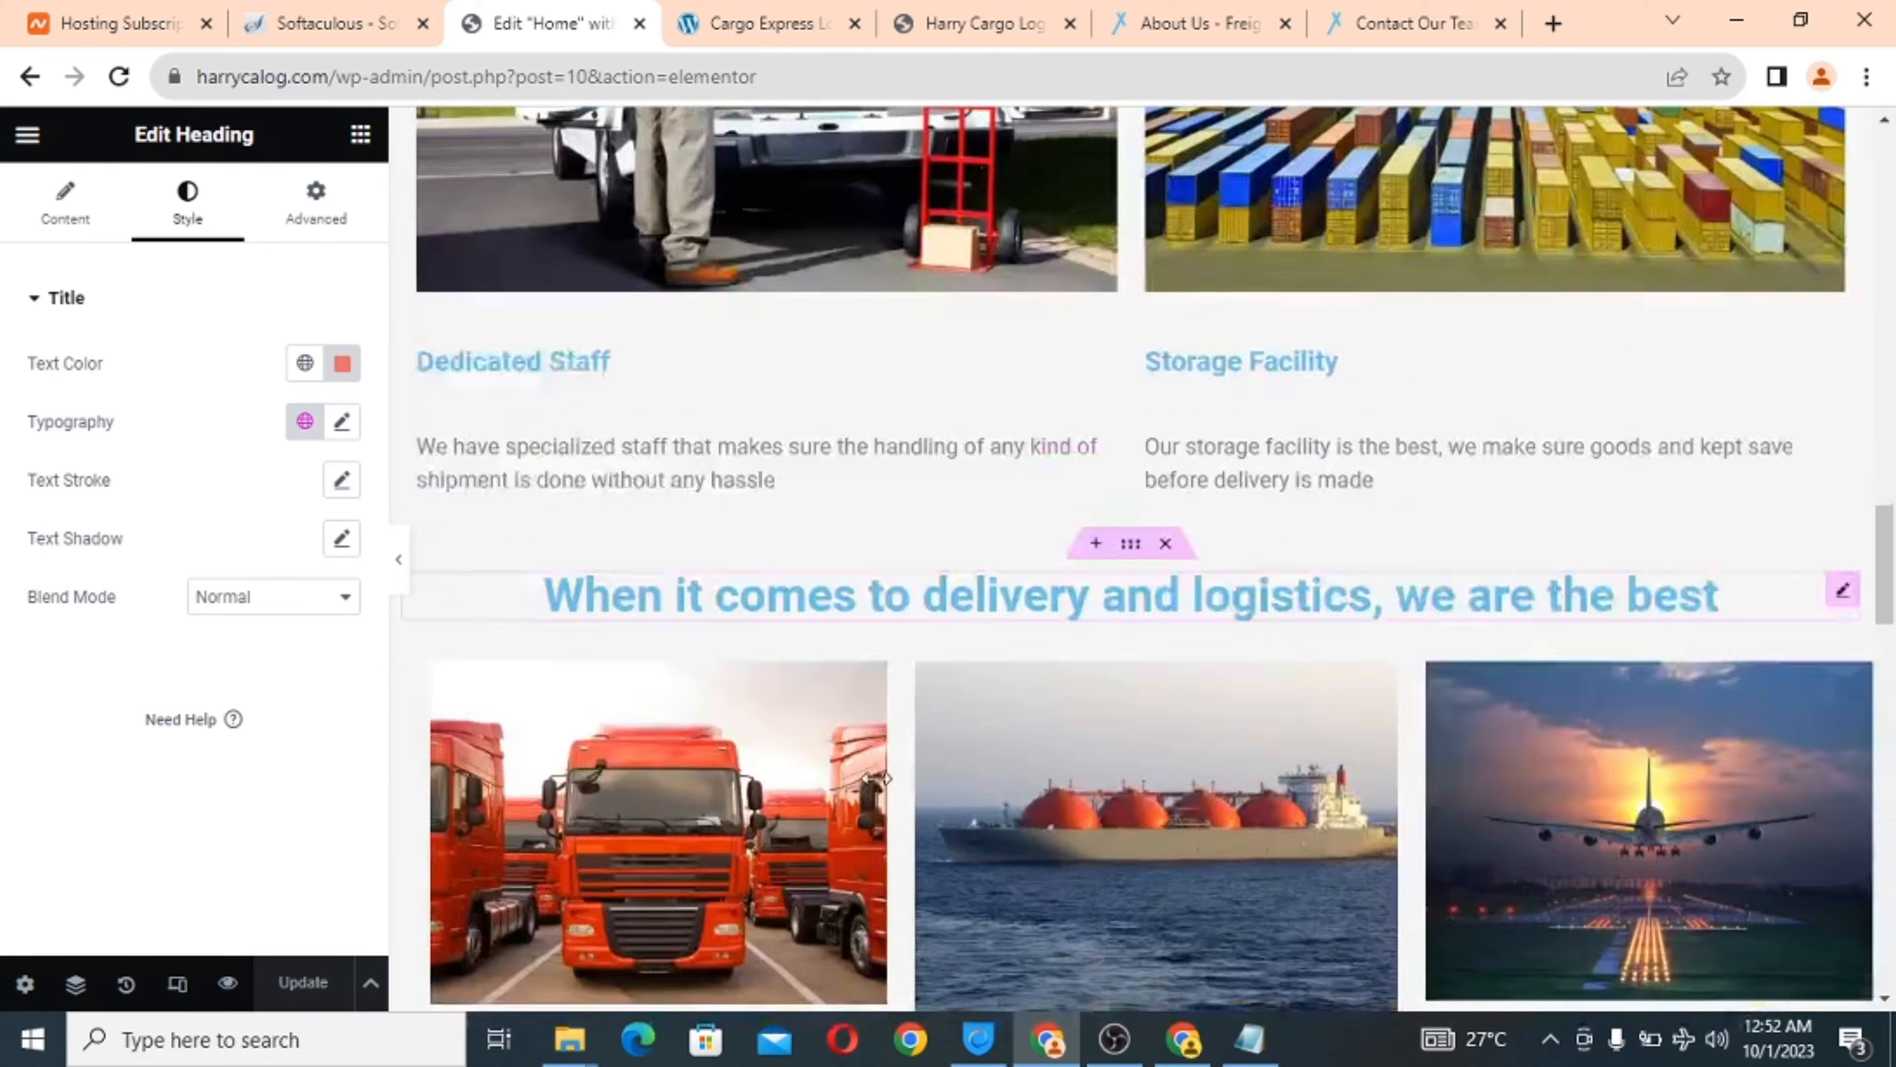
{"action": "scroll", "coordinate": [882, 778], "scroll_direction": "down", "scroll_amount": 20}
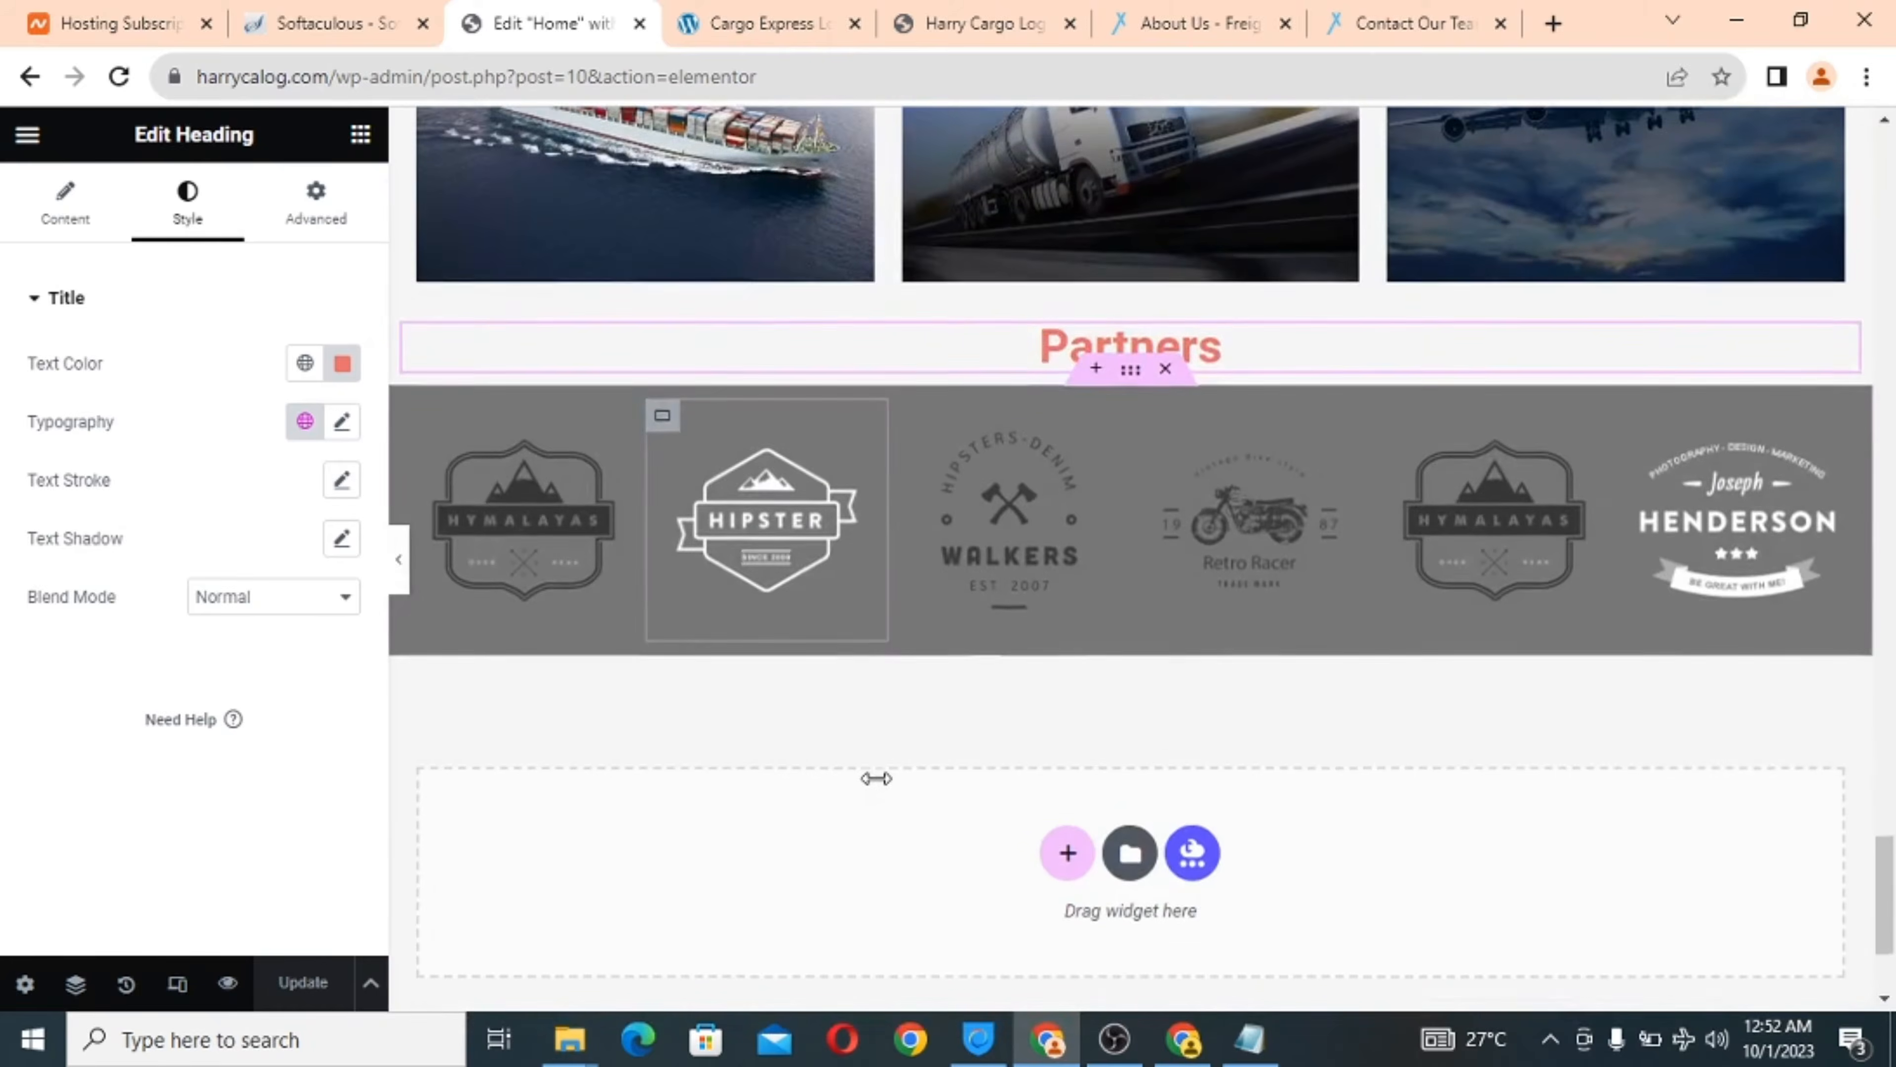
{"action": "scroll", "coordinate": [875, 780], "scroll_direction": "down", "scroll_amount": 5}
{"action": "scroll", "coordinate": [875, 788], "scroll_direction": "up", "scroll_amount": 20}
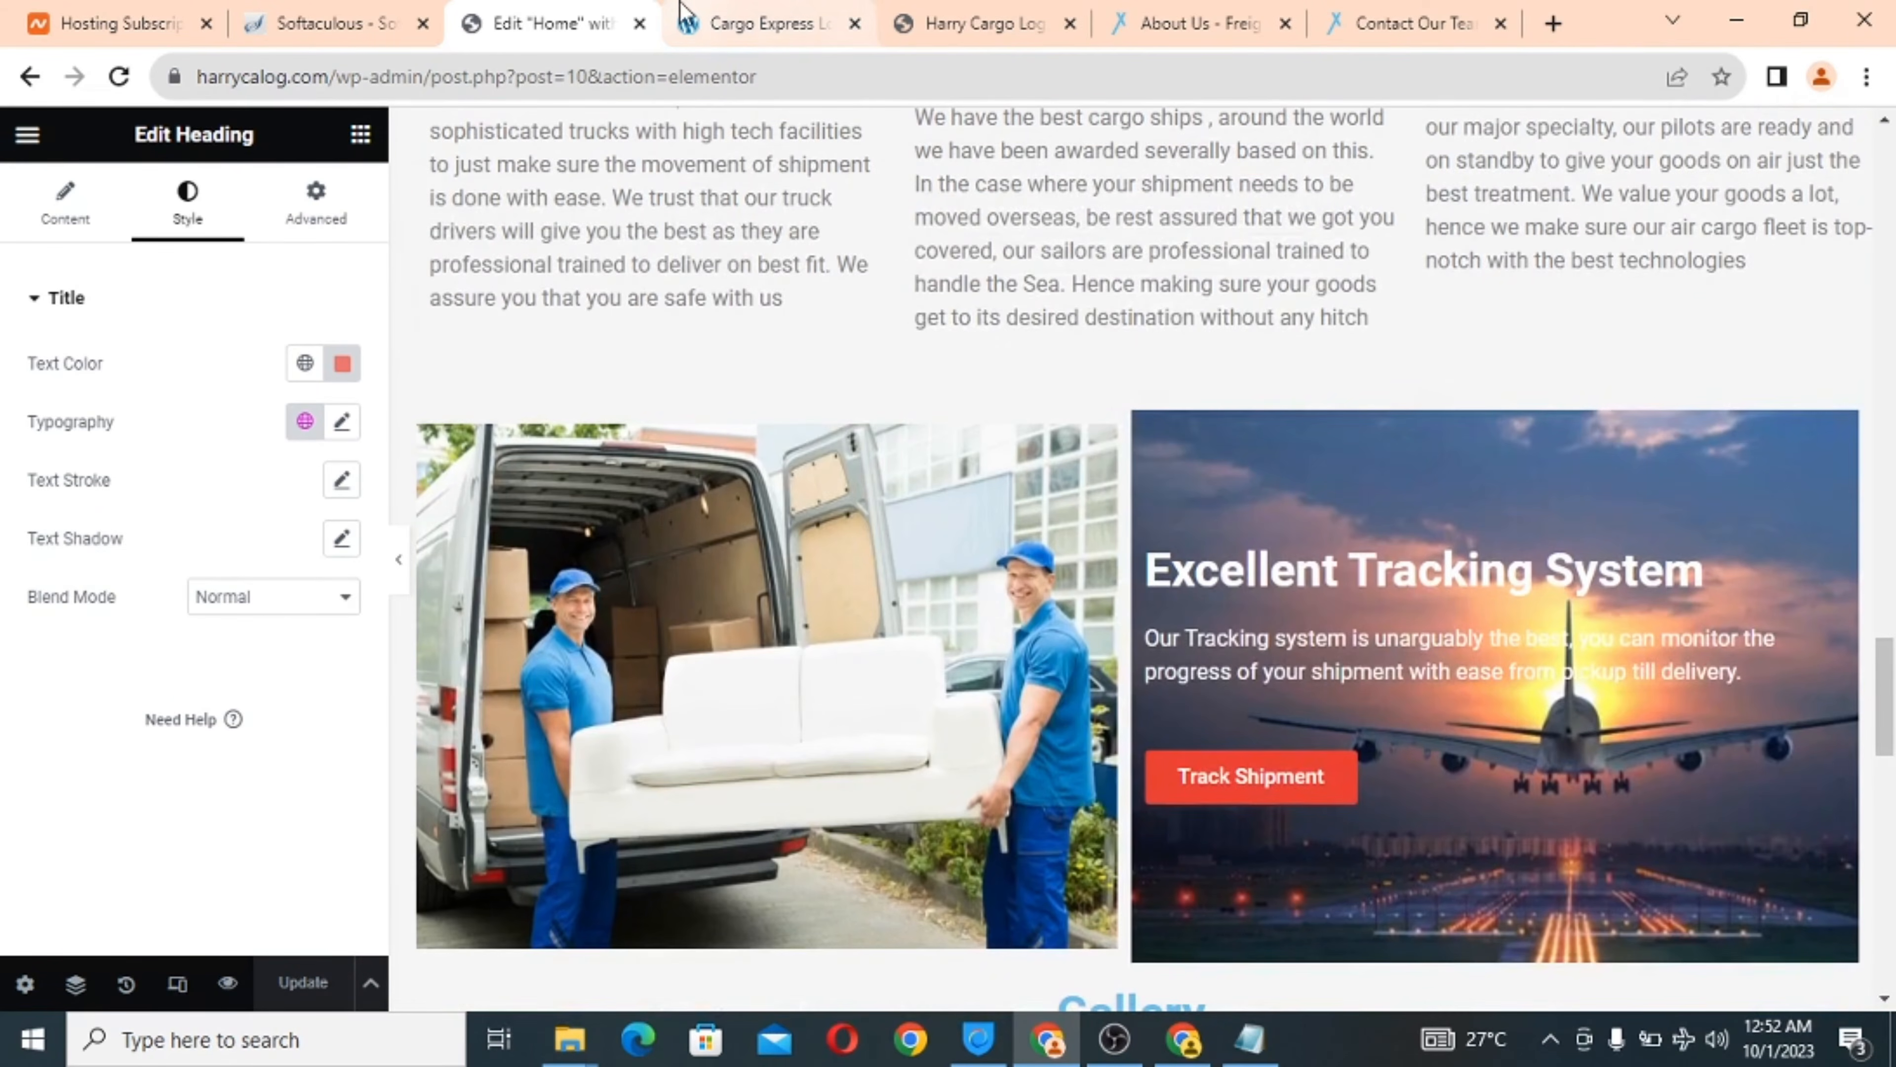
{"action": "left_click", "coordinate": [769, 10]}
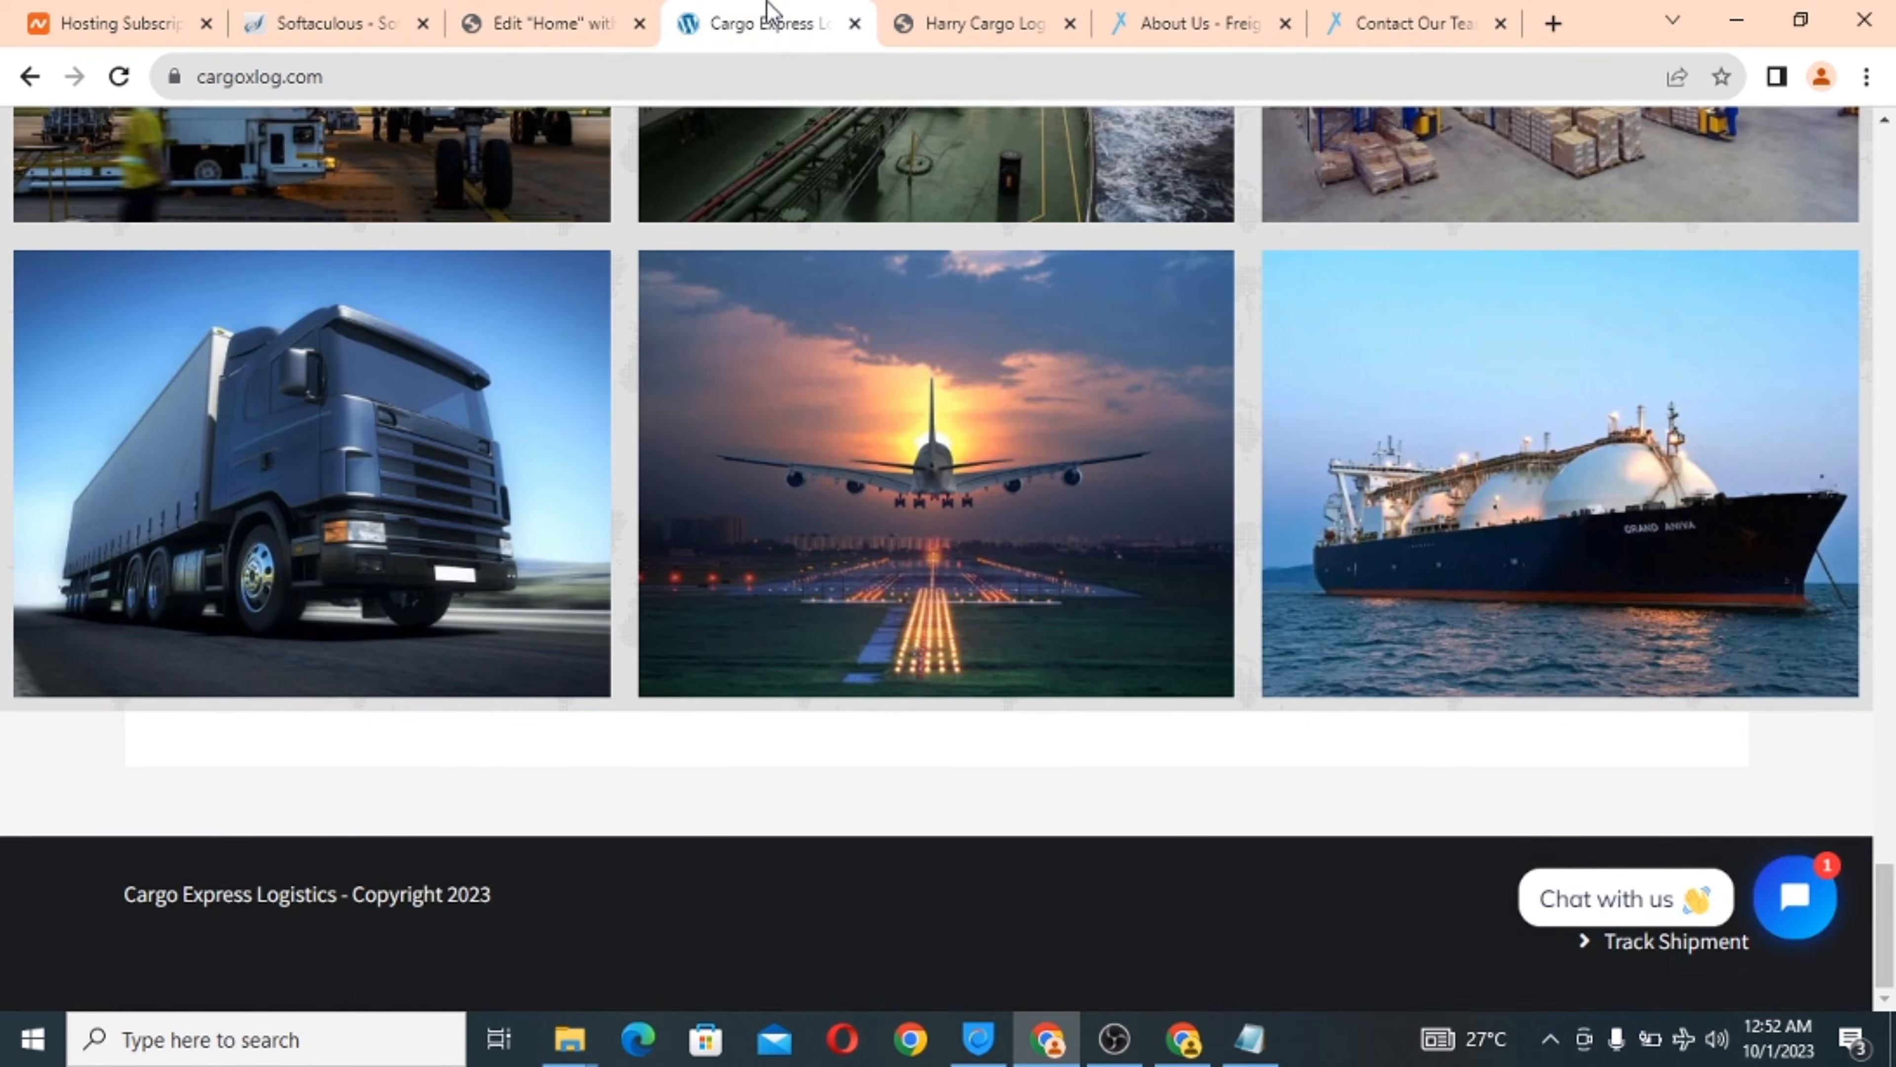
{"action": "left_click", "coordinate": [476, 11]}
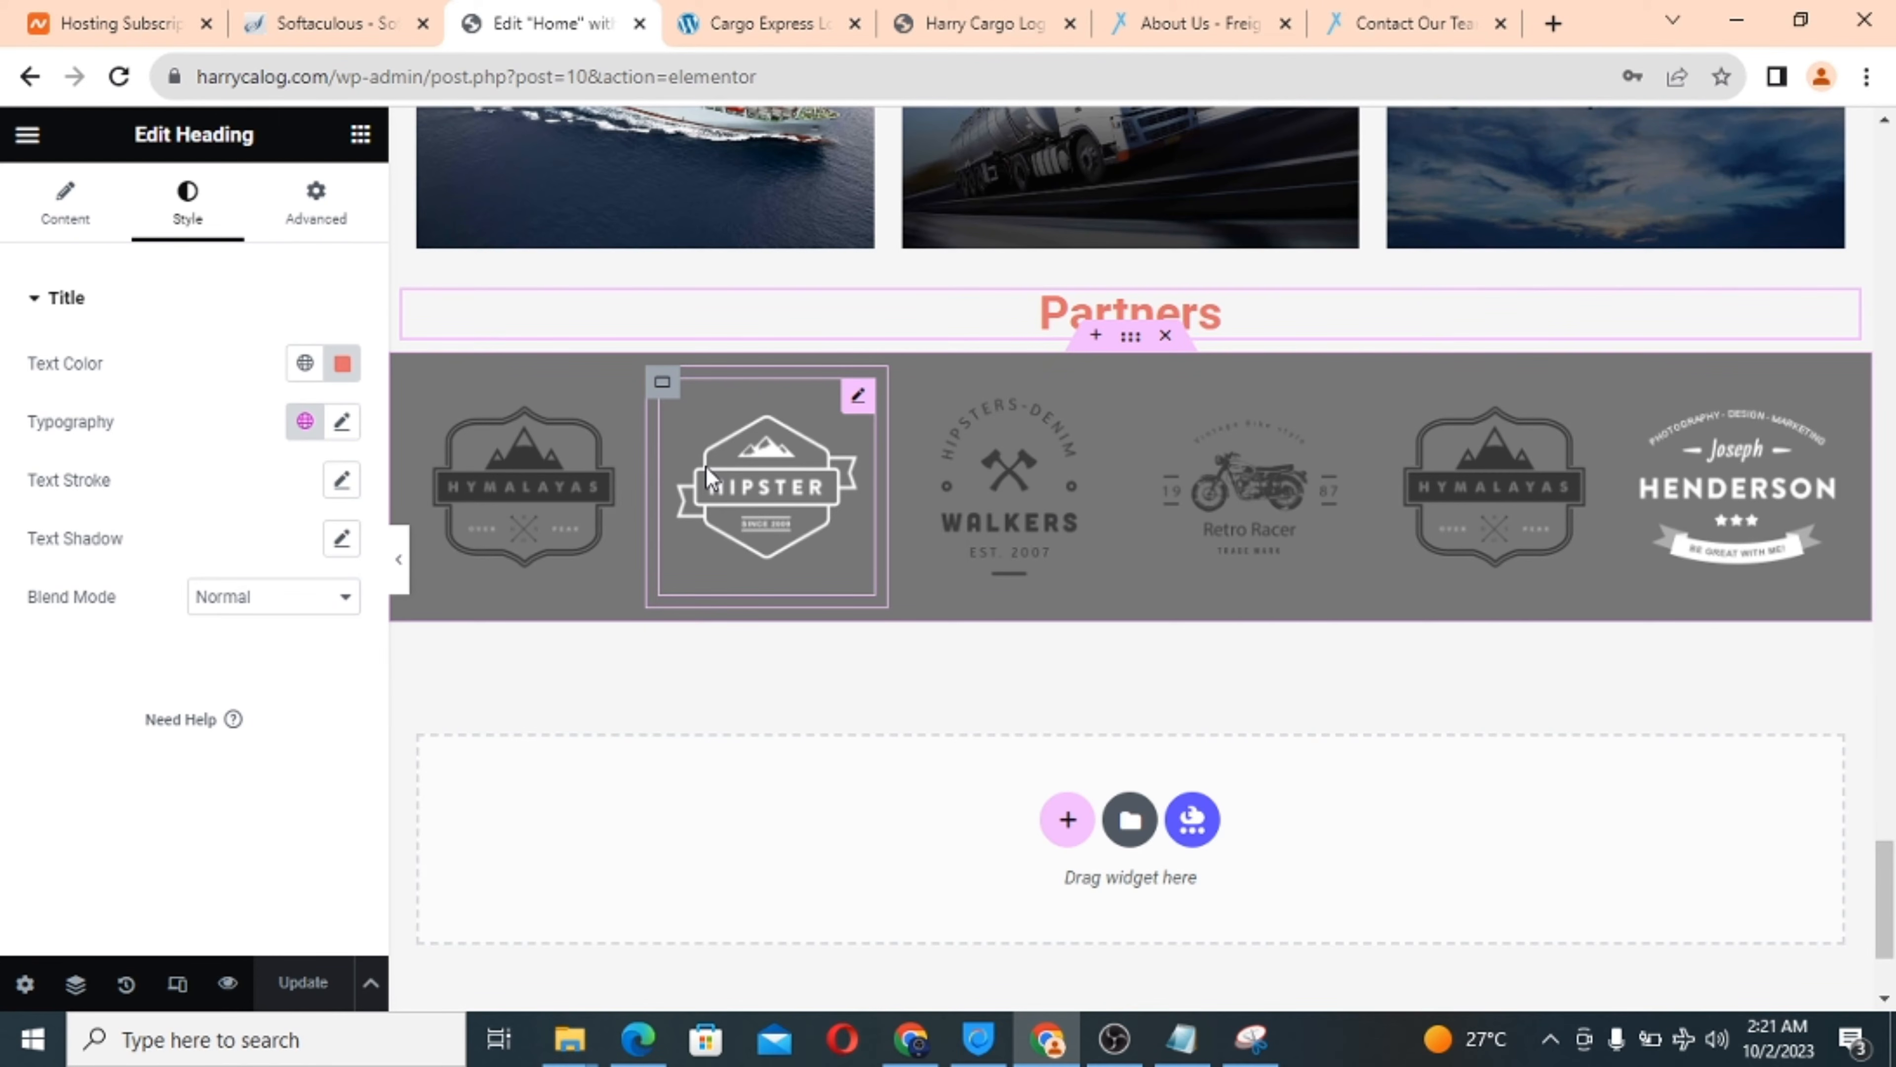
Review the Partners heading and grey six-logo row again, then bring up the Cargo Express site.
{"action": "scroll", "coordinate": [1053, 665], "scroll_direction": "down", "scroll_amount": 3}
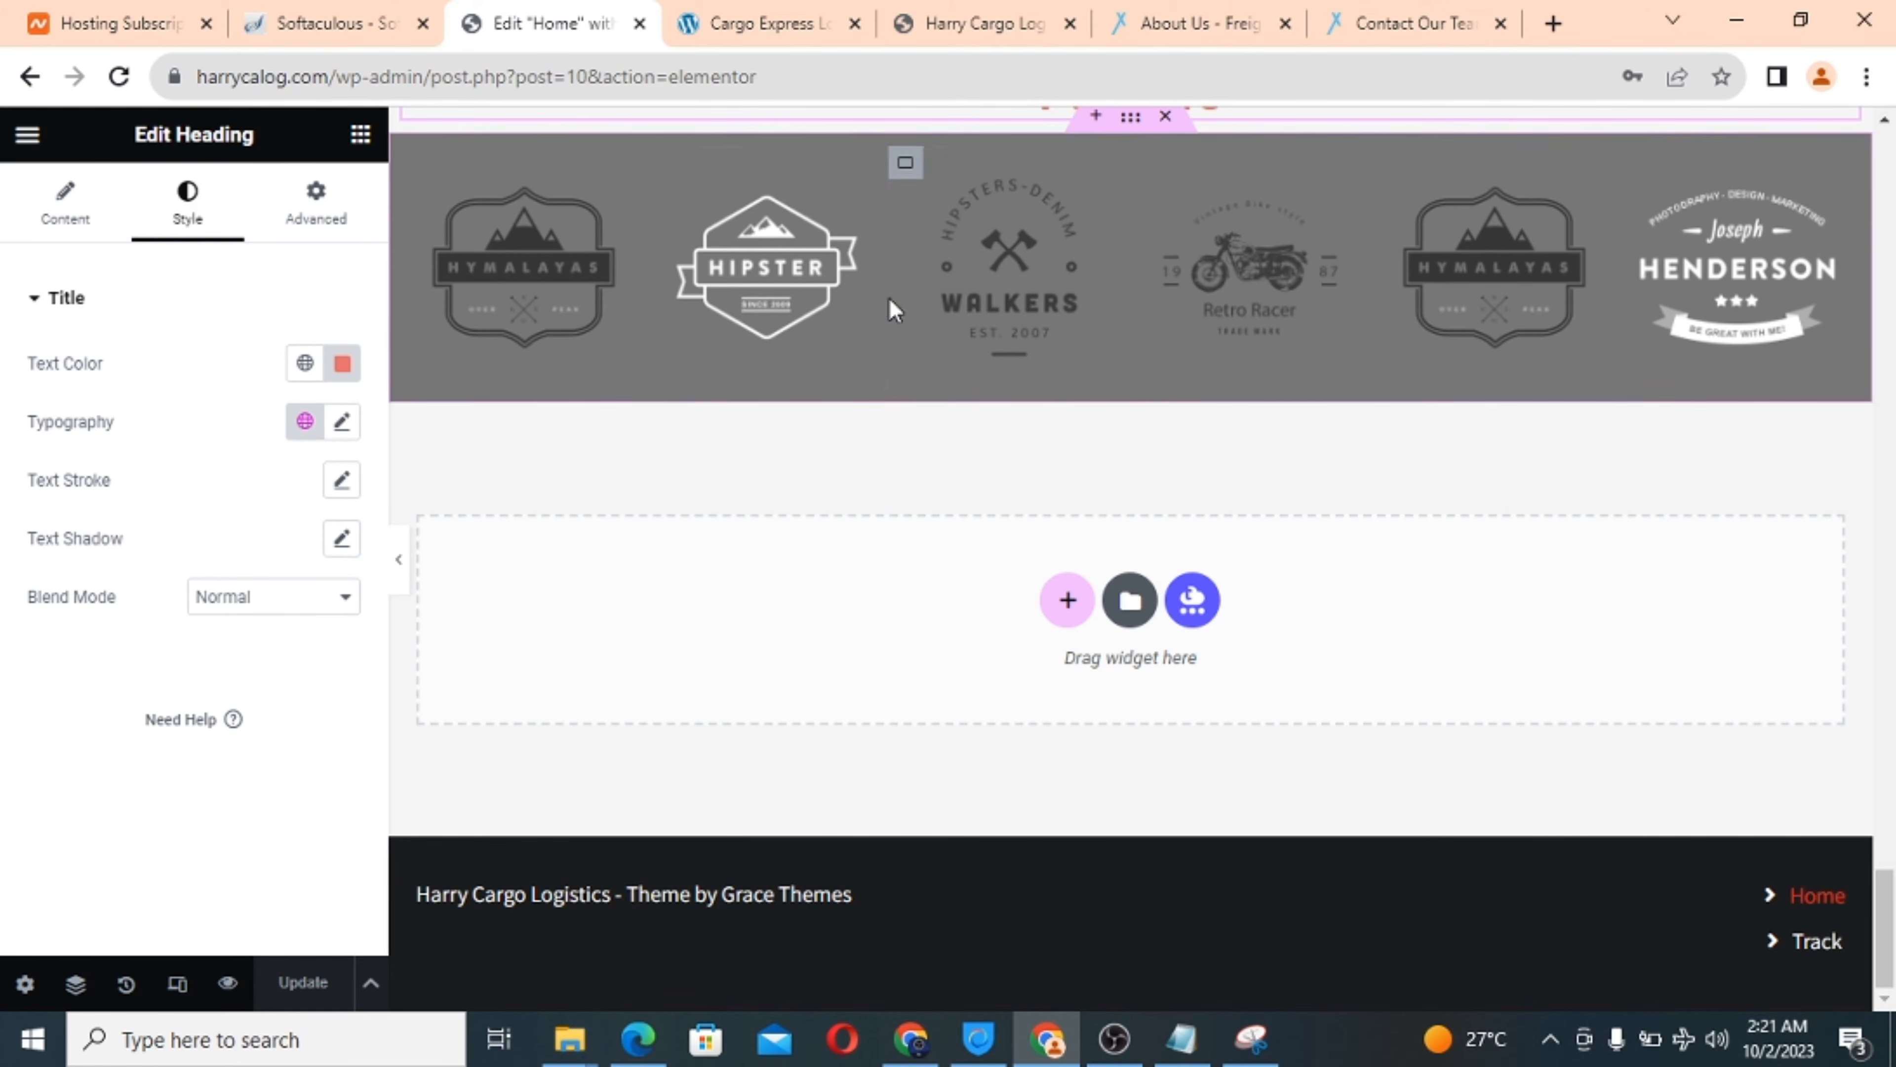
{"action": "scroll", "coordinate": [807, 317], "scroll_direction": "up", "scroll_amount": 3}
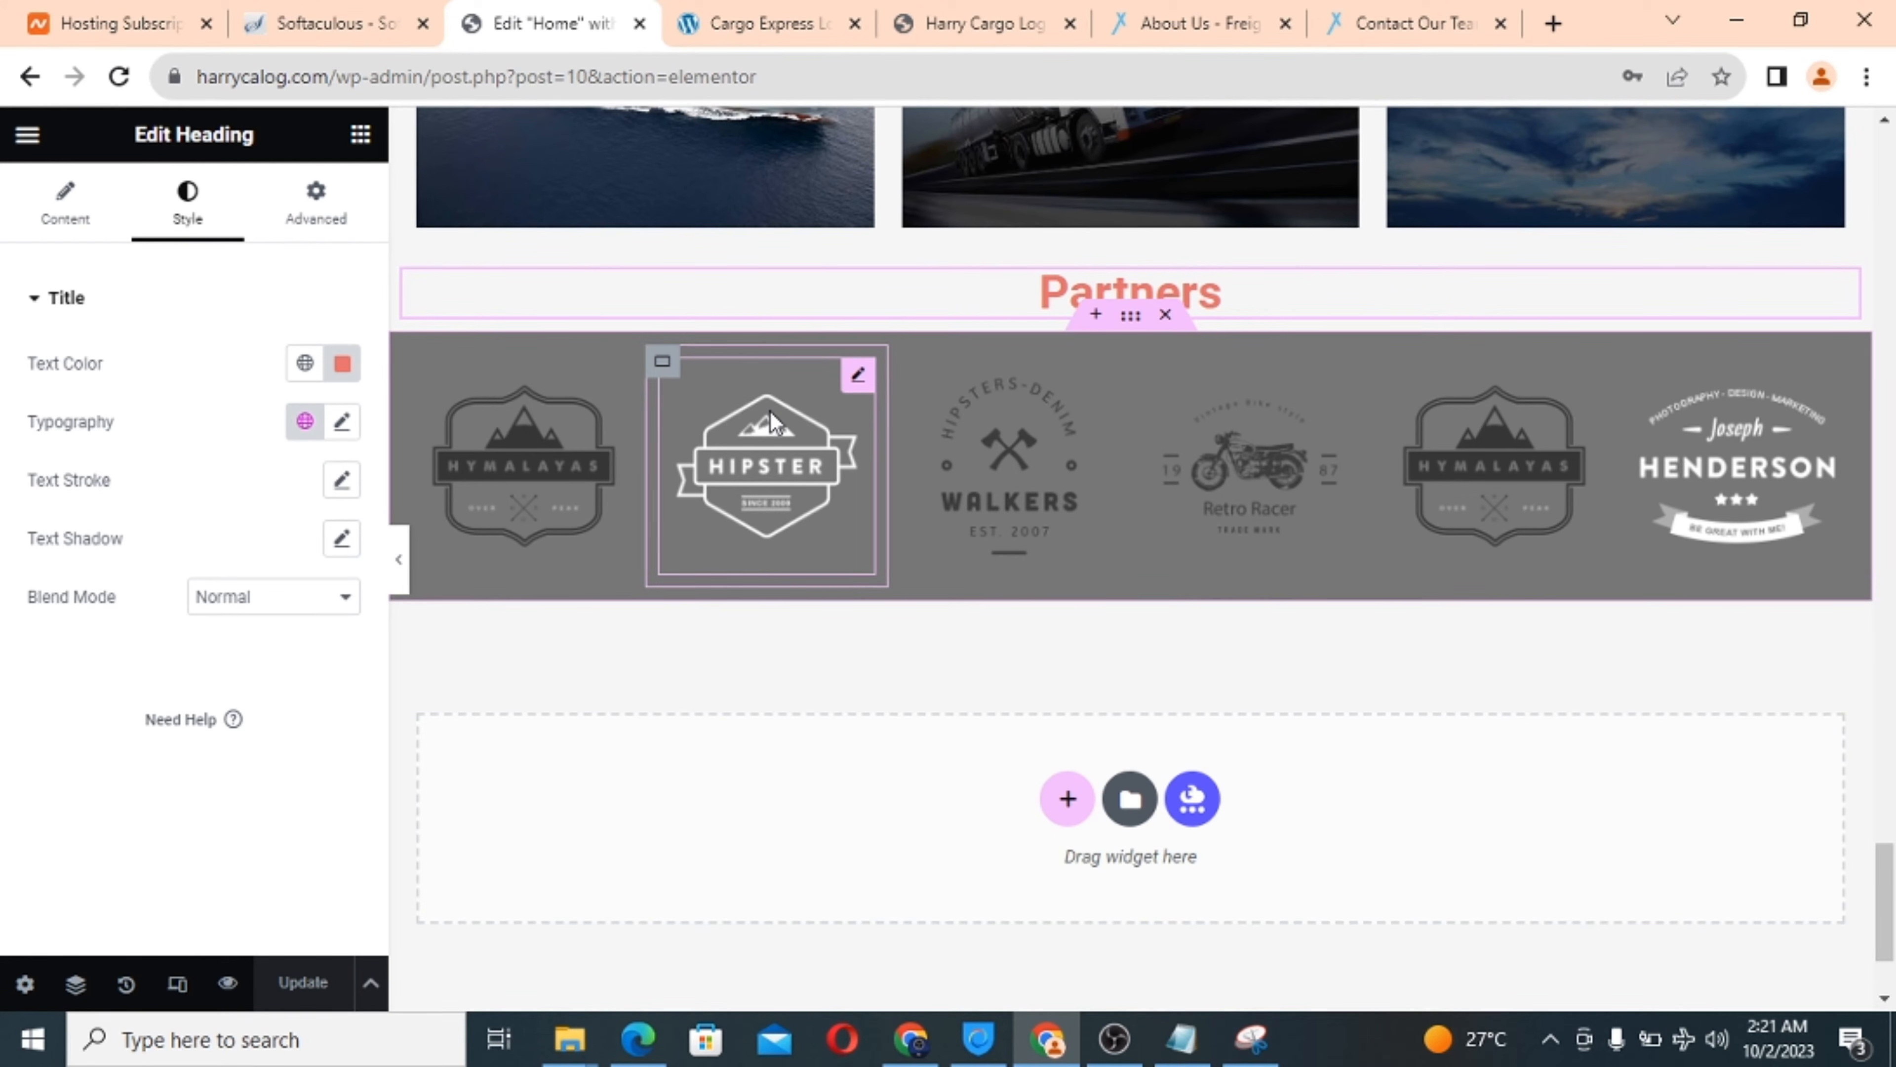
{"action": "scroll", "coordinate": [728, 224], "scroll_direction": "up", "scroll_amount": 4}
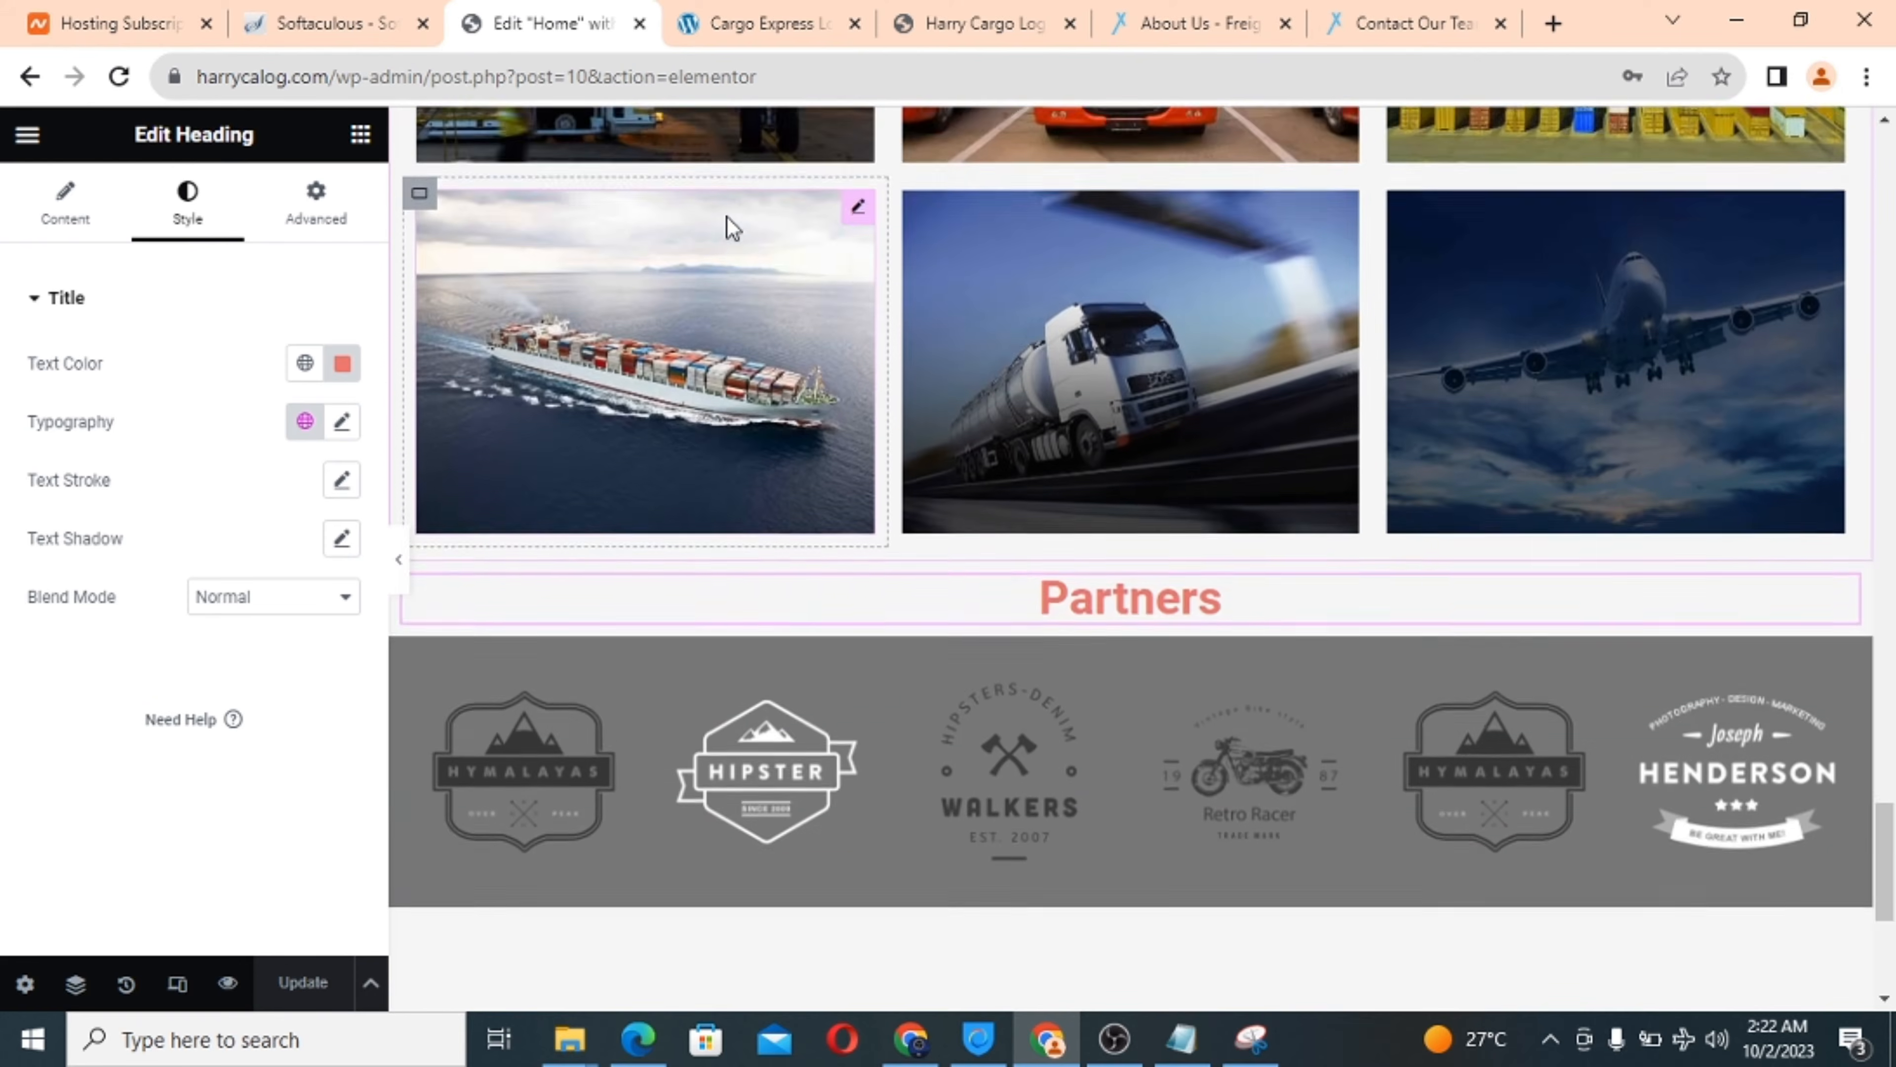
{"action": "scroll", "coordinate": [732, 226], "scroll_direction": "up", "scroll_amount": 20}
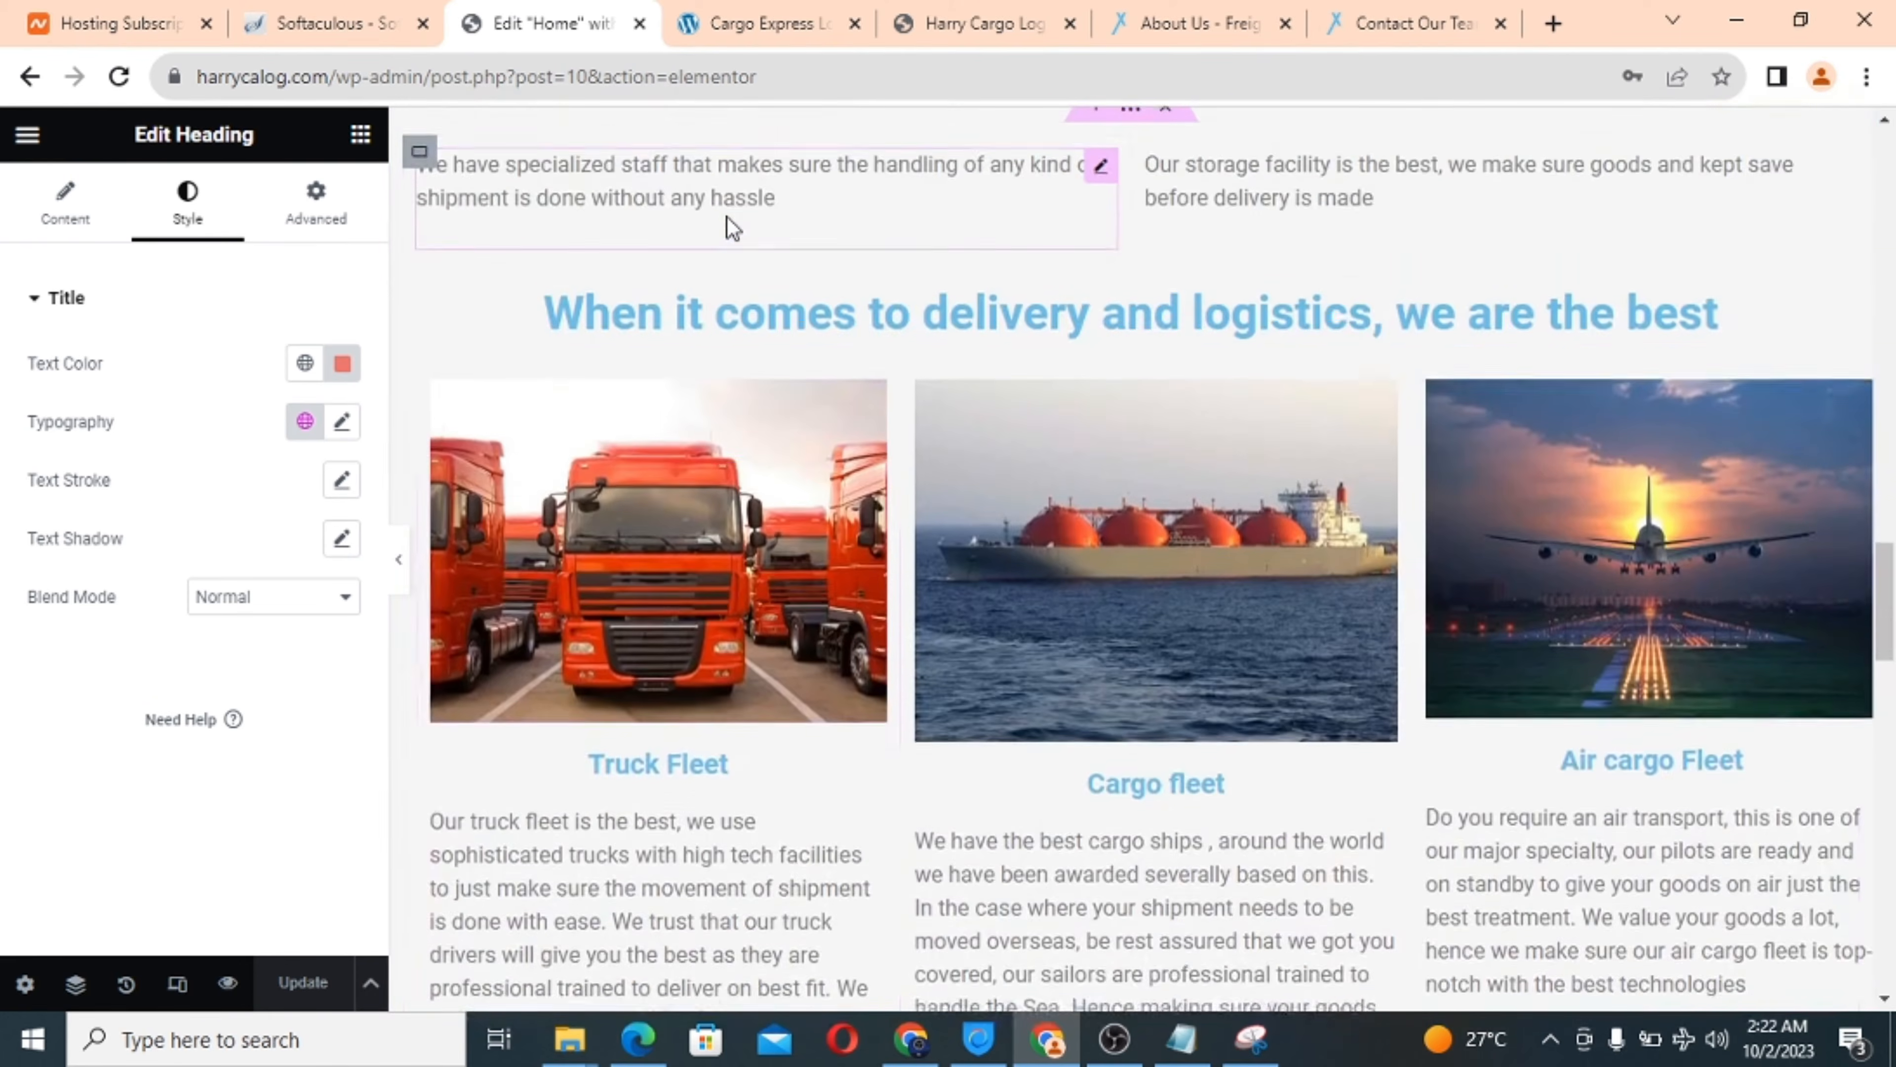
{"action": "scroll", "coordinate": [728, 220], "scroll_direction": "up", "scroll_amount": 20}
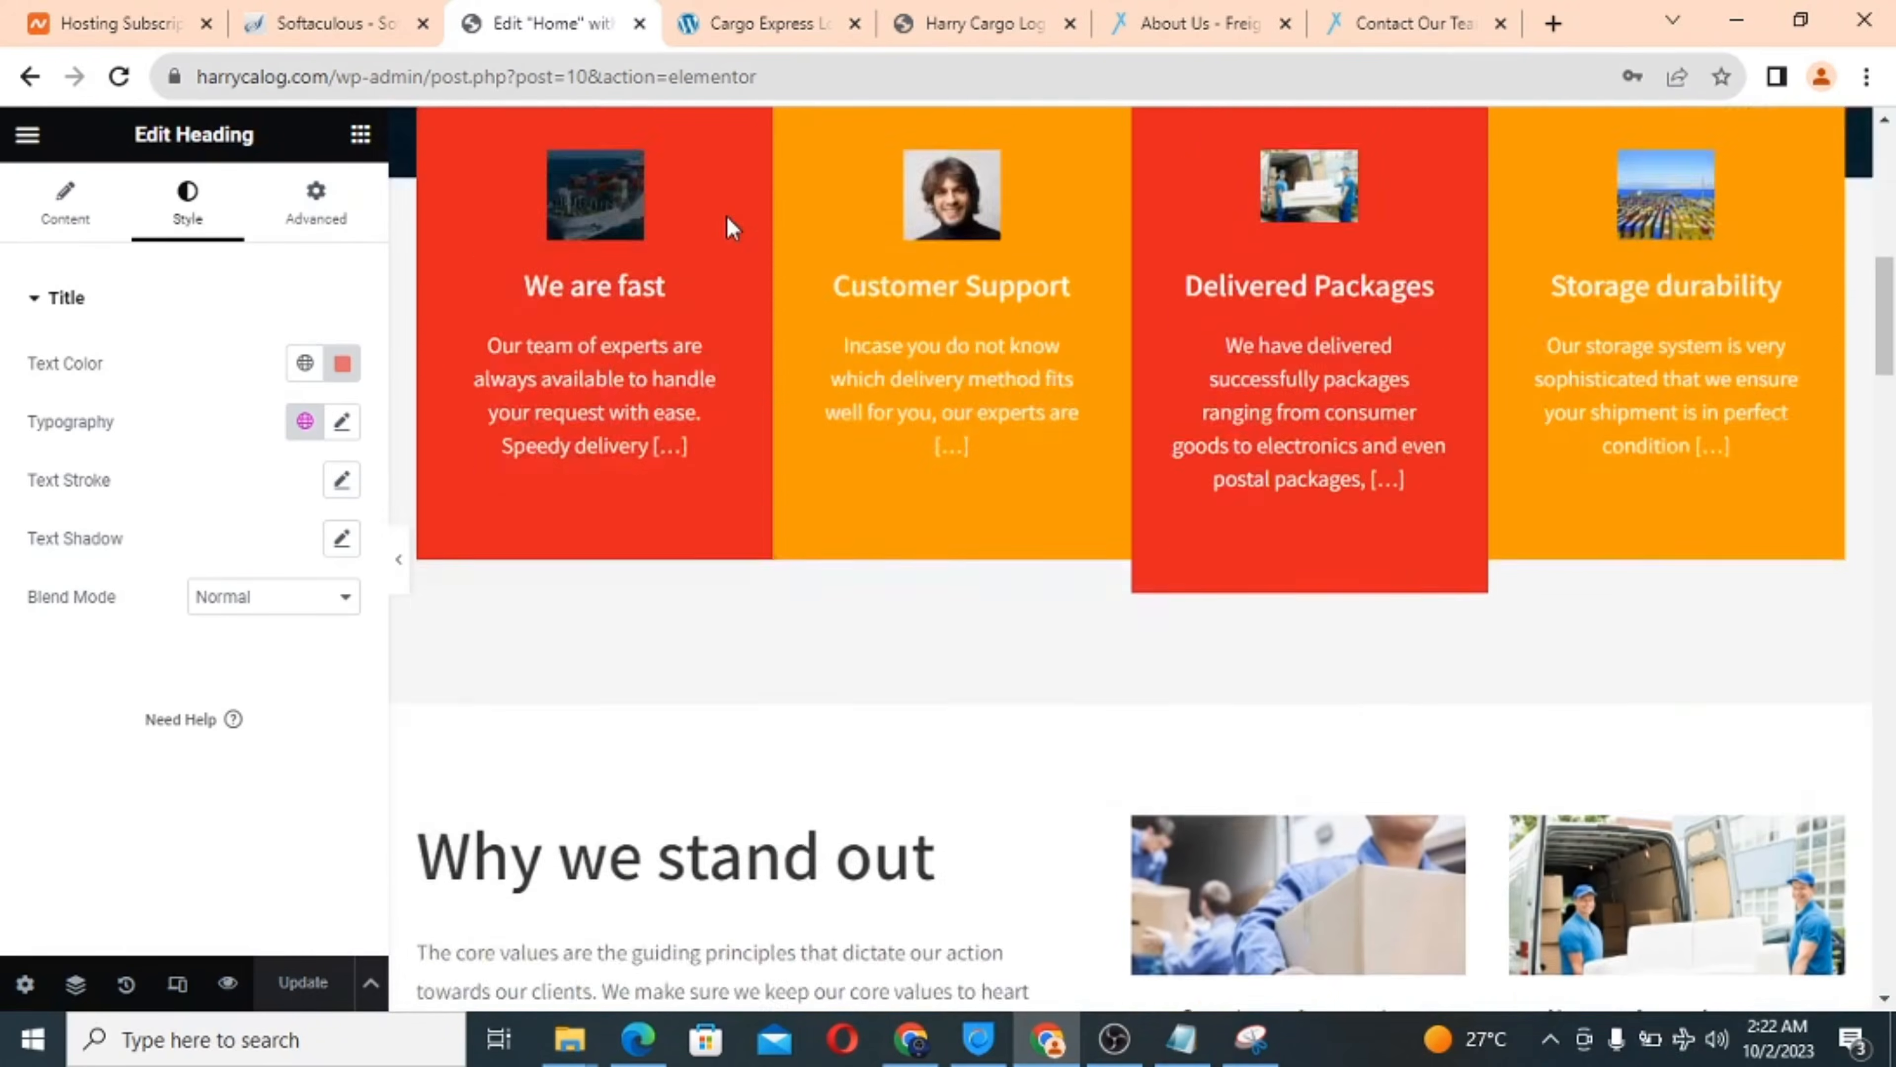
{"action": "scroll", "coordinate": [727, 221], "scroll_direction": "up", "scroll_amount": 4}
{"action": "scroll", "coordinate": [728, 220], "scroll_direction": "down", "scroll_amount": 7}
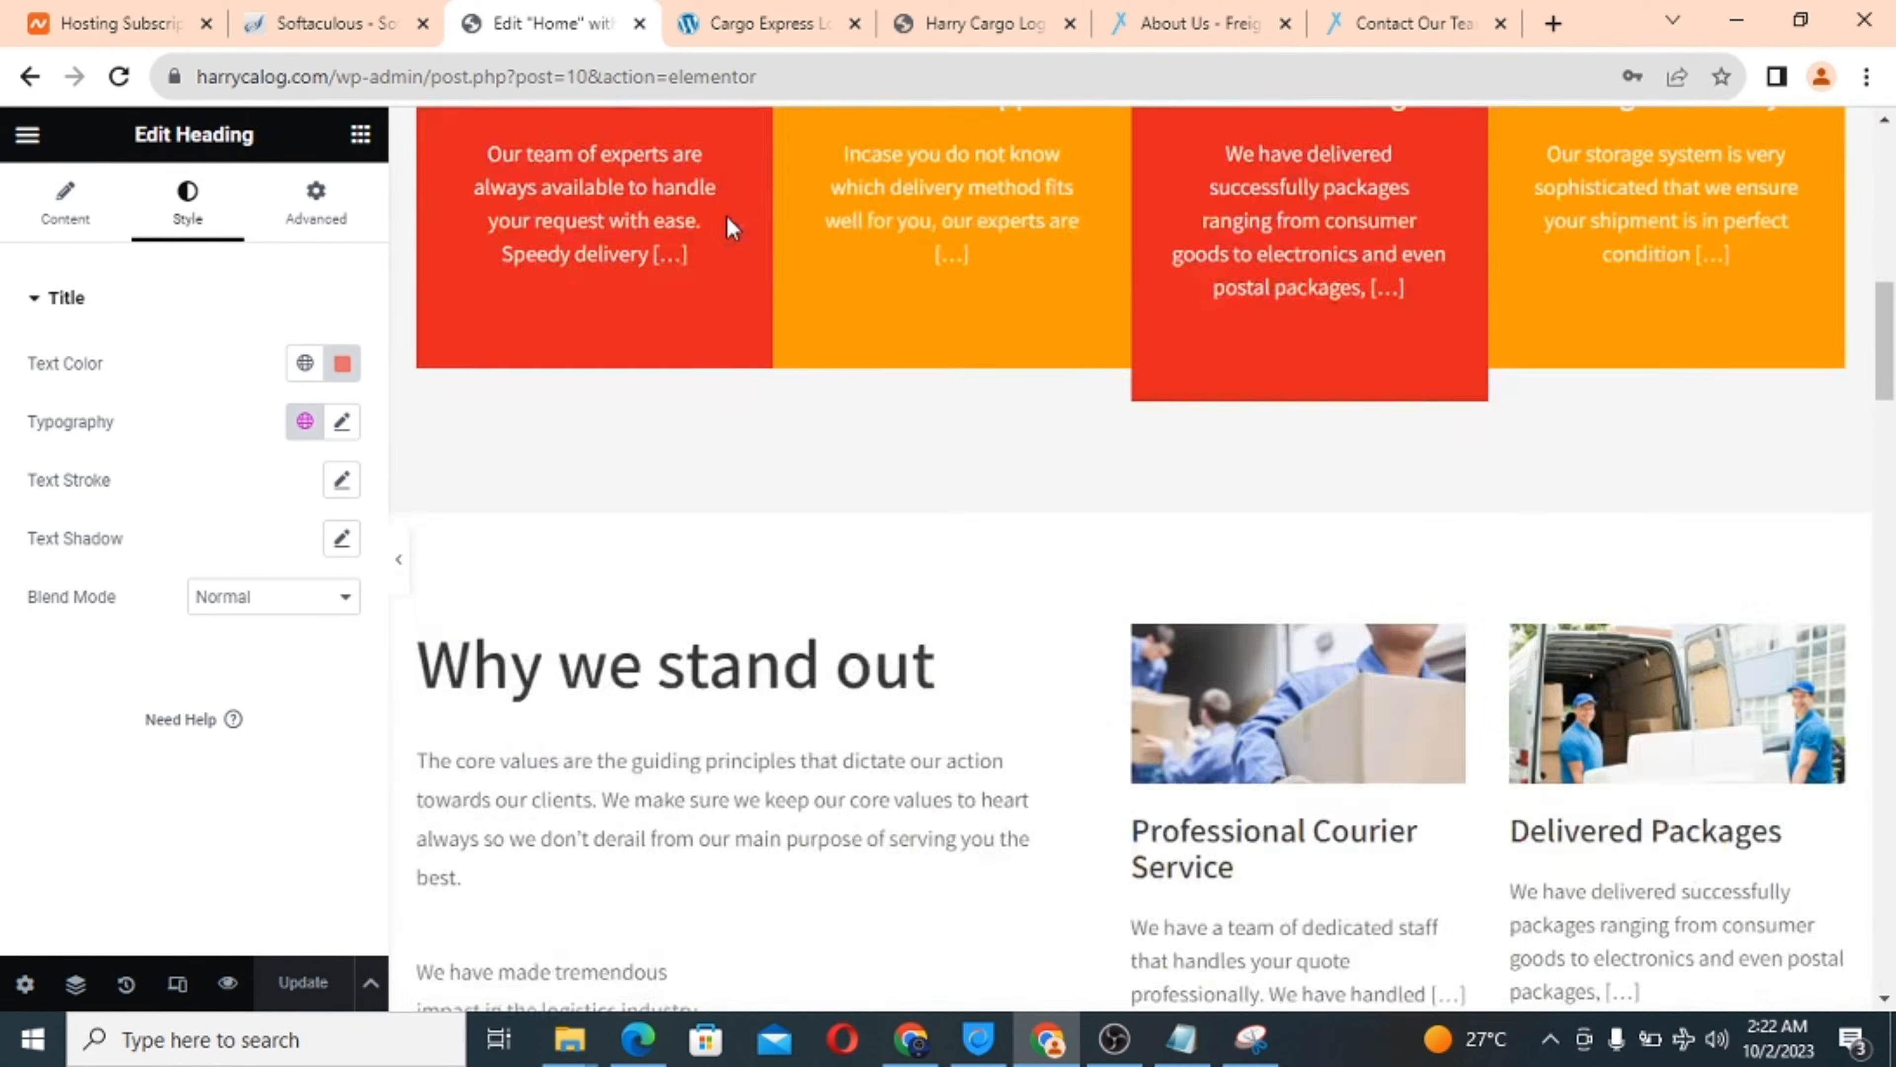
{"action": "scroll", "coordinate": [731, 224], "scroll_direction": "down", "scroll_amount": 20}
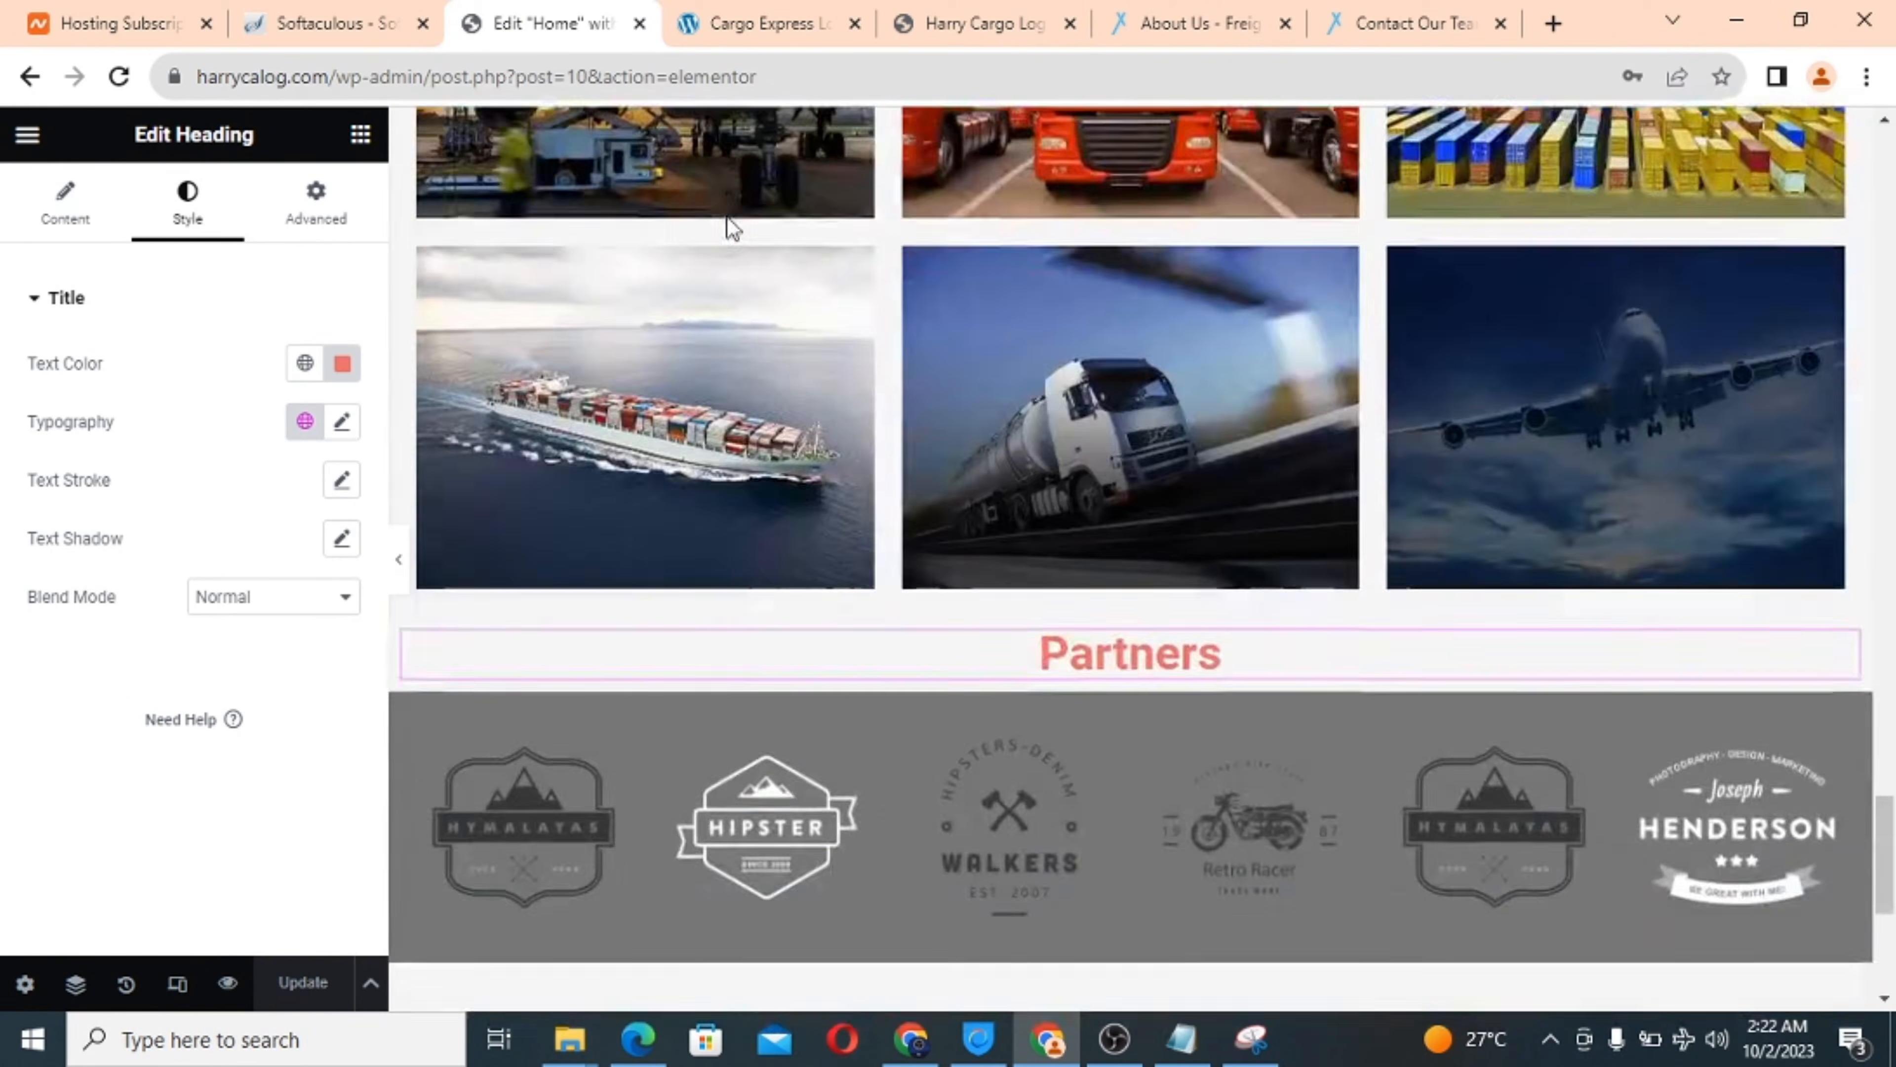
{"action": "scroll", "coordinate": [728, 218], "scroll_direction": "down", "scroll_amount": 7}
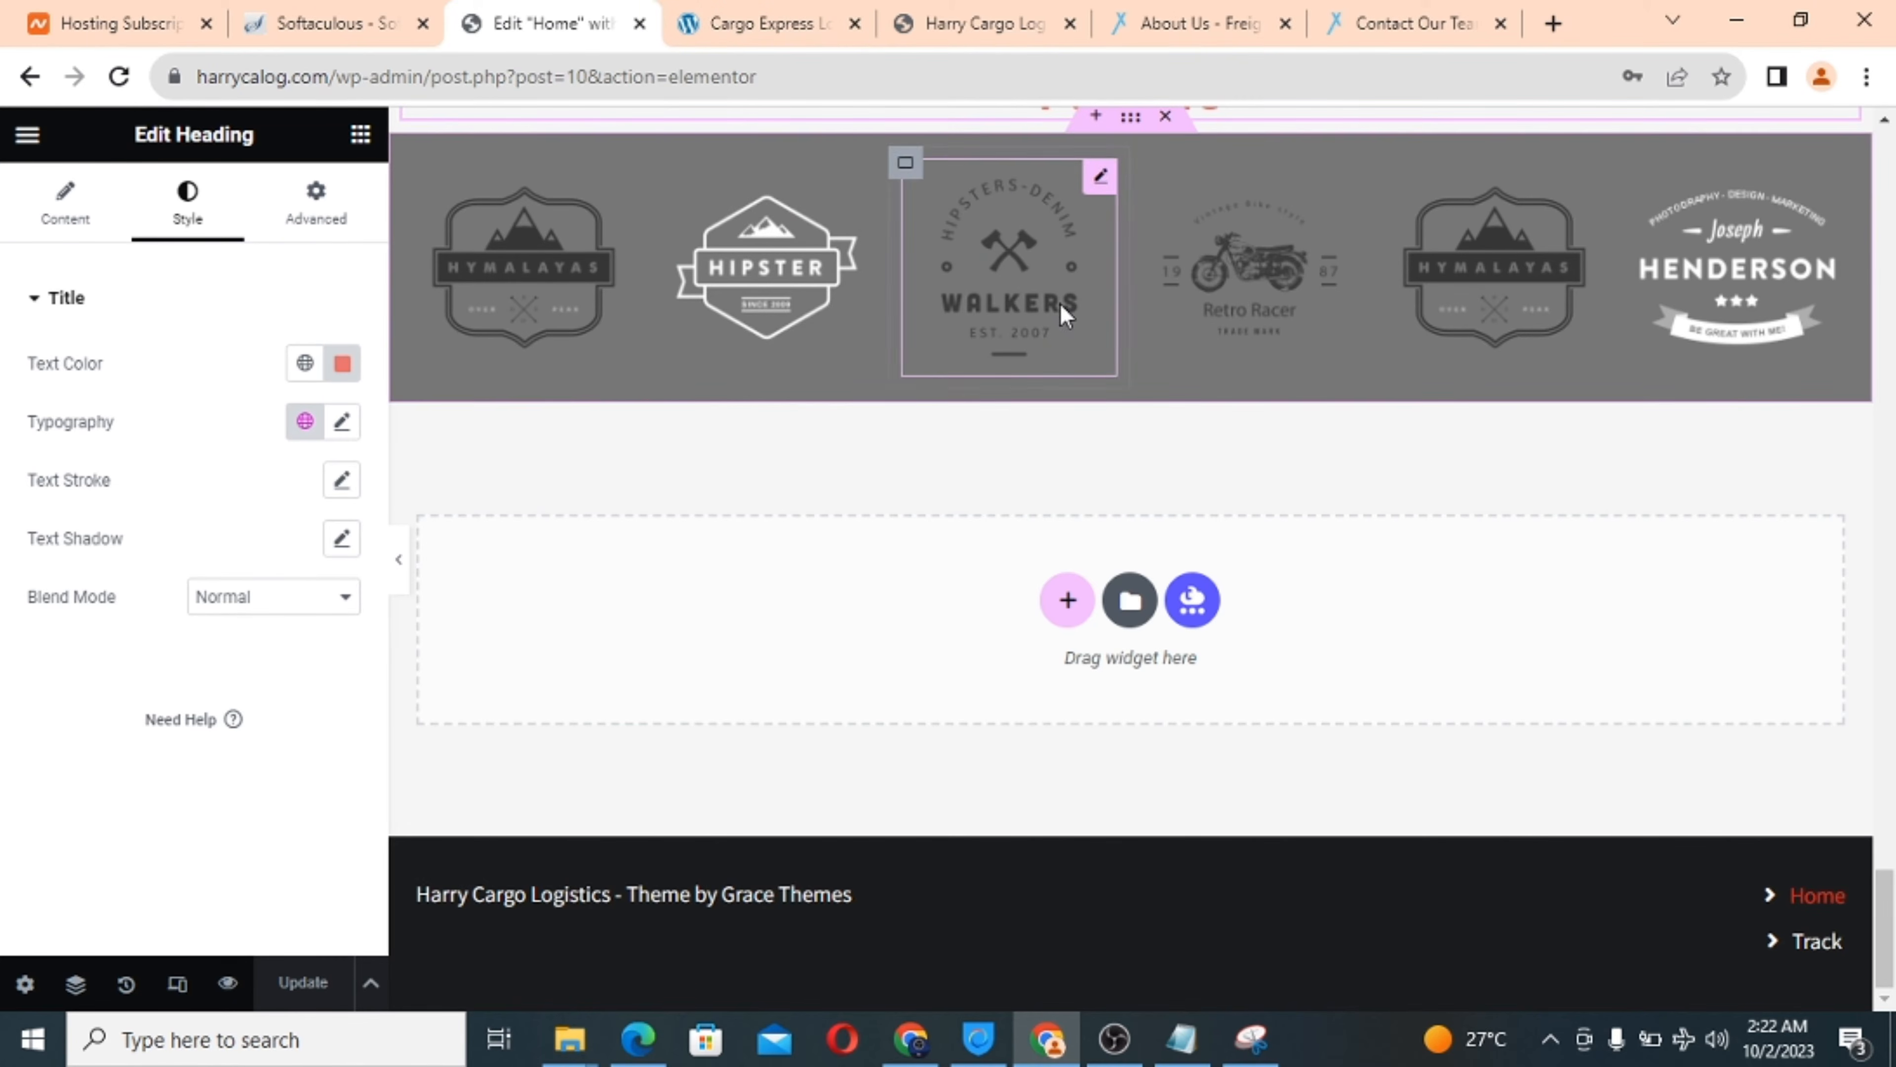
{"action": "scroll", "coordinate": [770, 303], "scroll_direction": "up", "scroll_amount": 1}
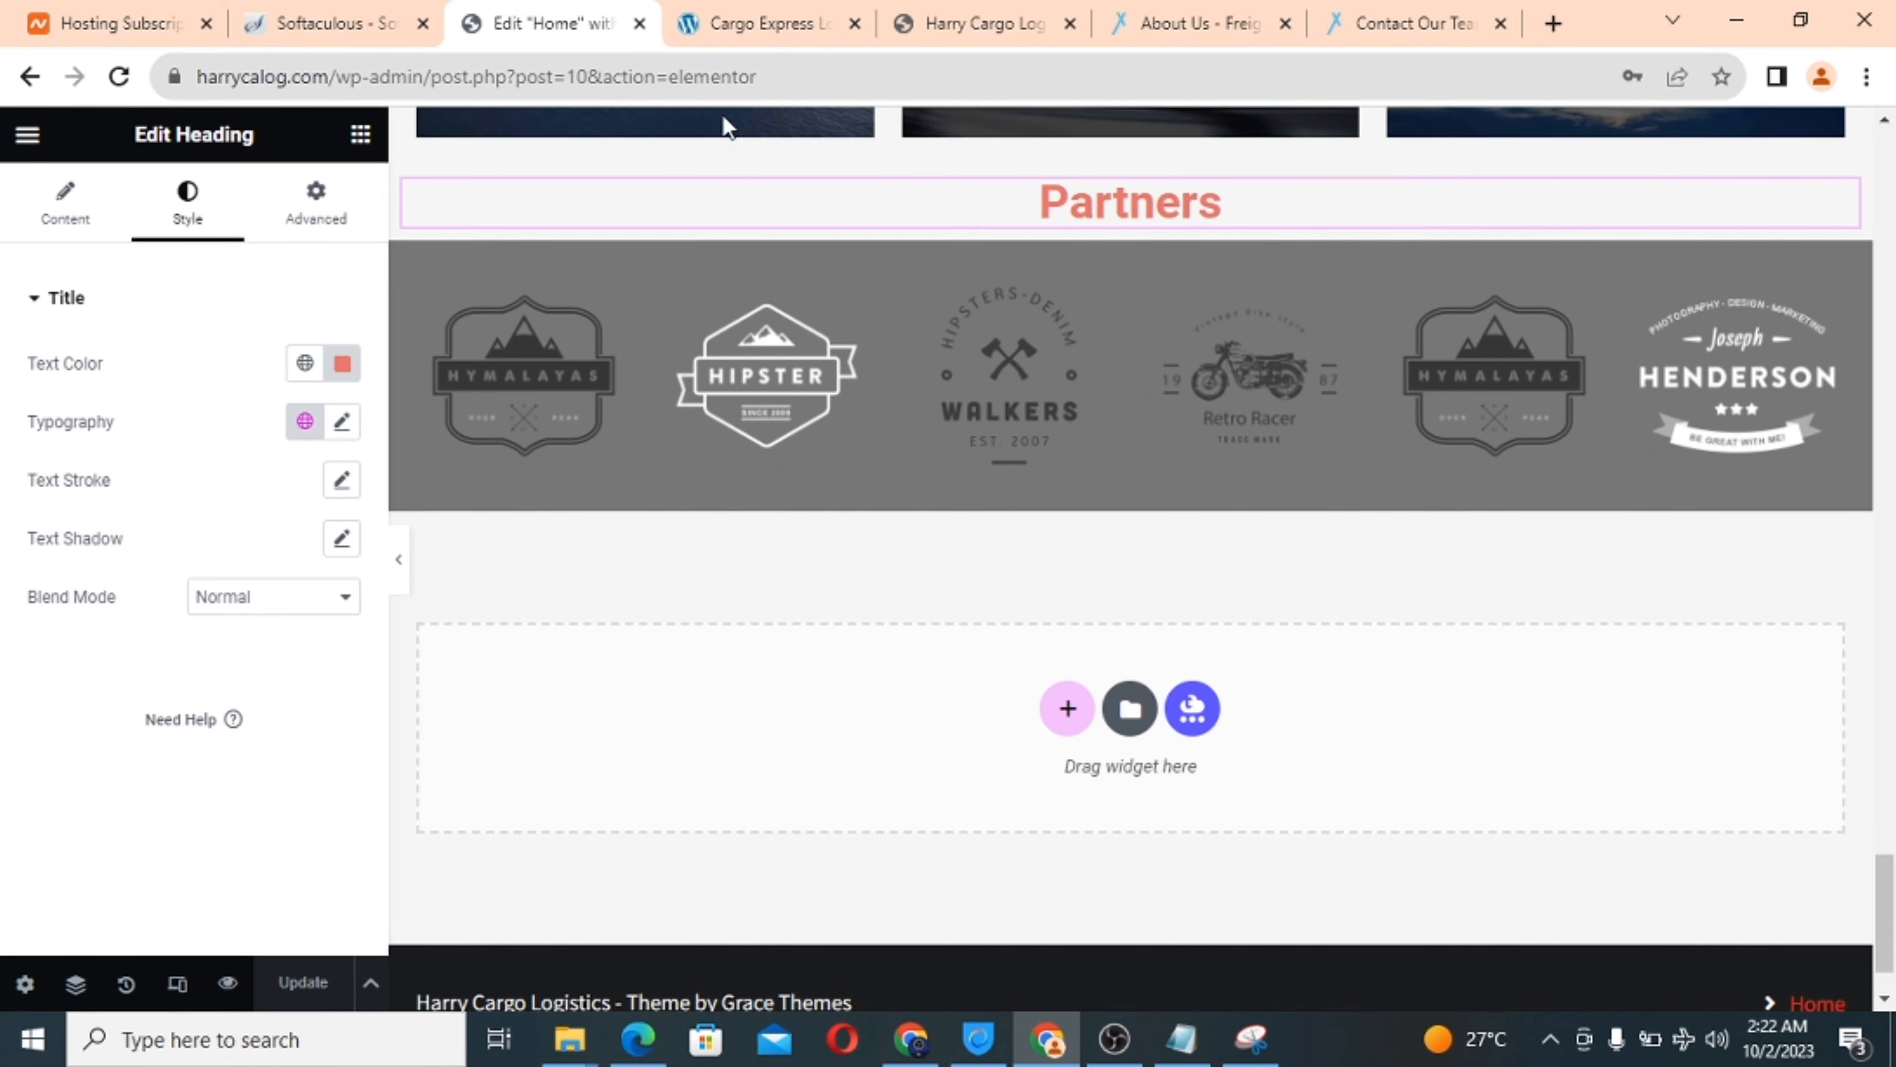
{"action": "left_click", "coordinate": [755, 24]}
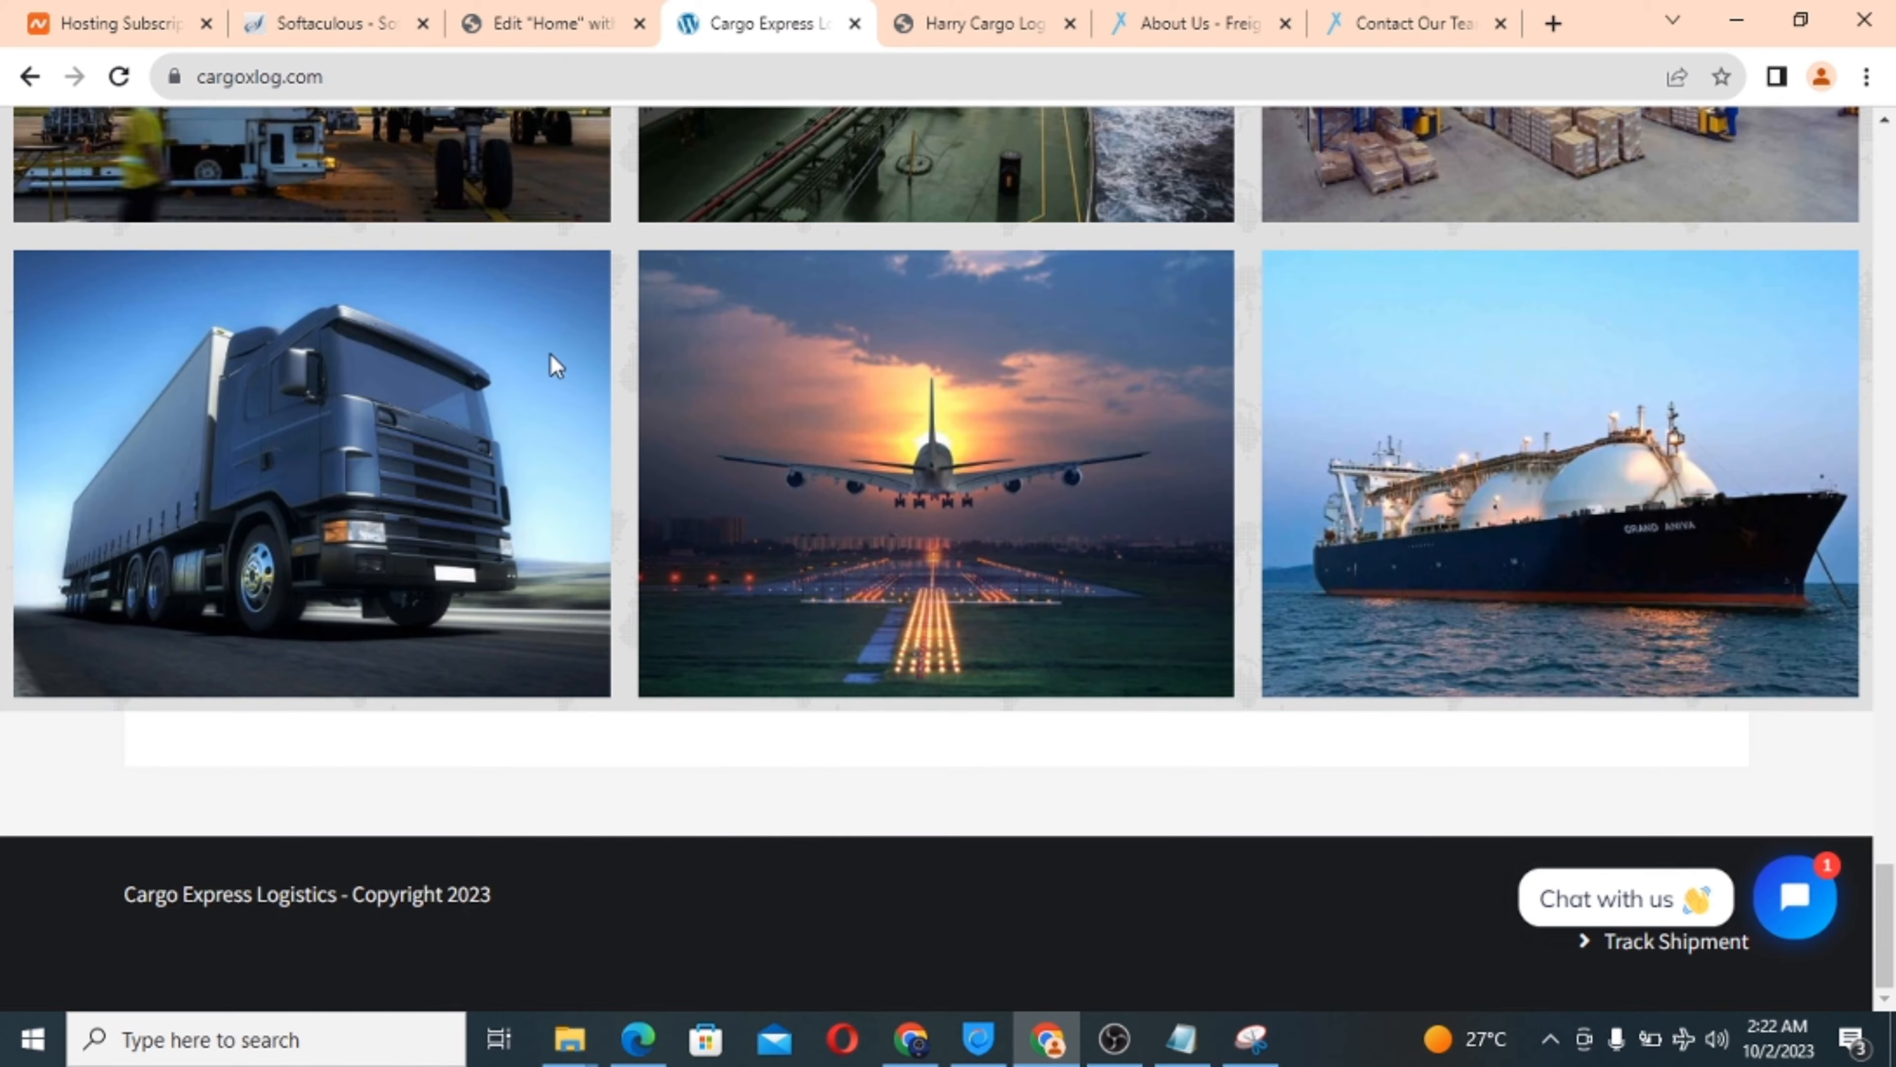
Bring up the live Harry Cargo Logistics tab and place it ahead of Cargo Express.
{"action": "scroll", "coordinate": [565, 345], "scroll_direction": "up", "scroll_amount": 4}
{"action": "scroll", "coordinate": [565, 345], "scroll_direction": "down", "scroll_amount": 1}
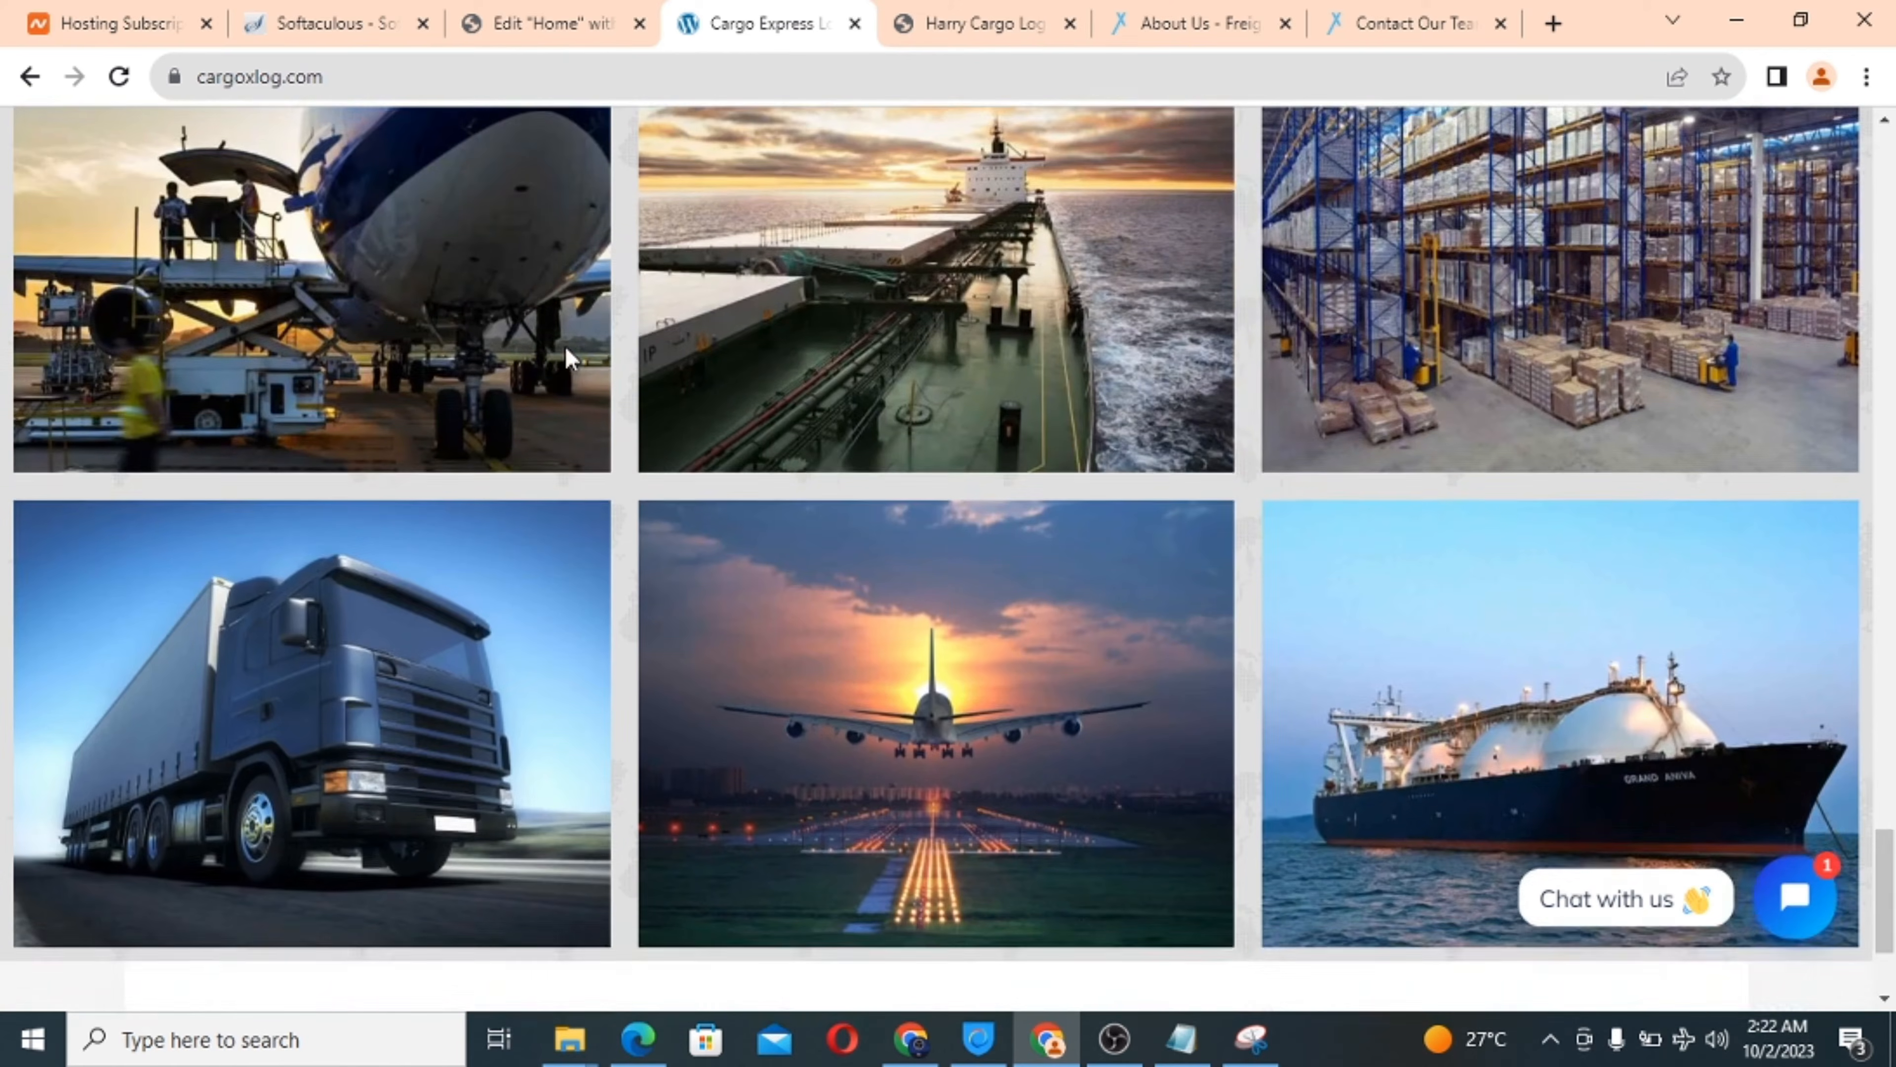
{"action": "scroll", "coordinate": [565, 345], "scroll_direction": "up", "scroll_amount": 20}
{"action": "scroll", "coordinate": [572, 360], "scroll_direction": "up", "scroll_amount": 7}
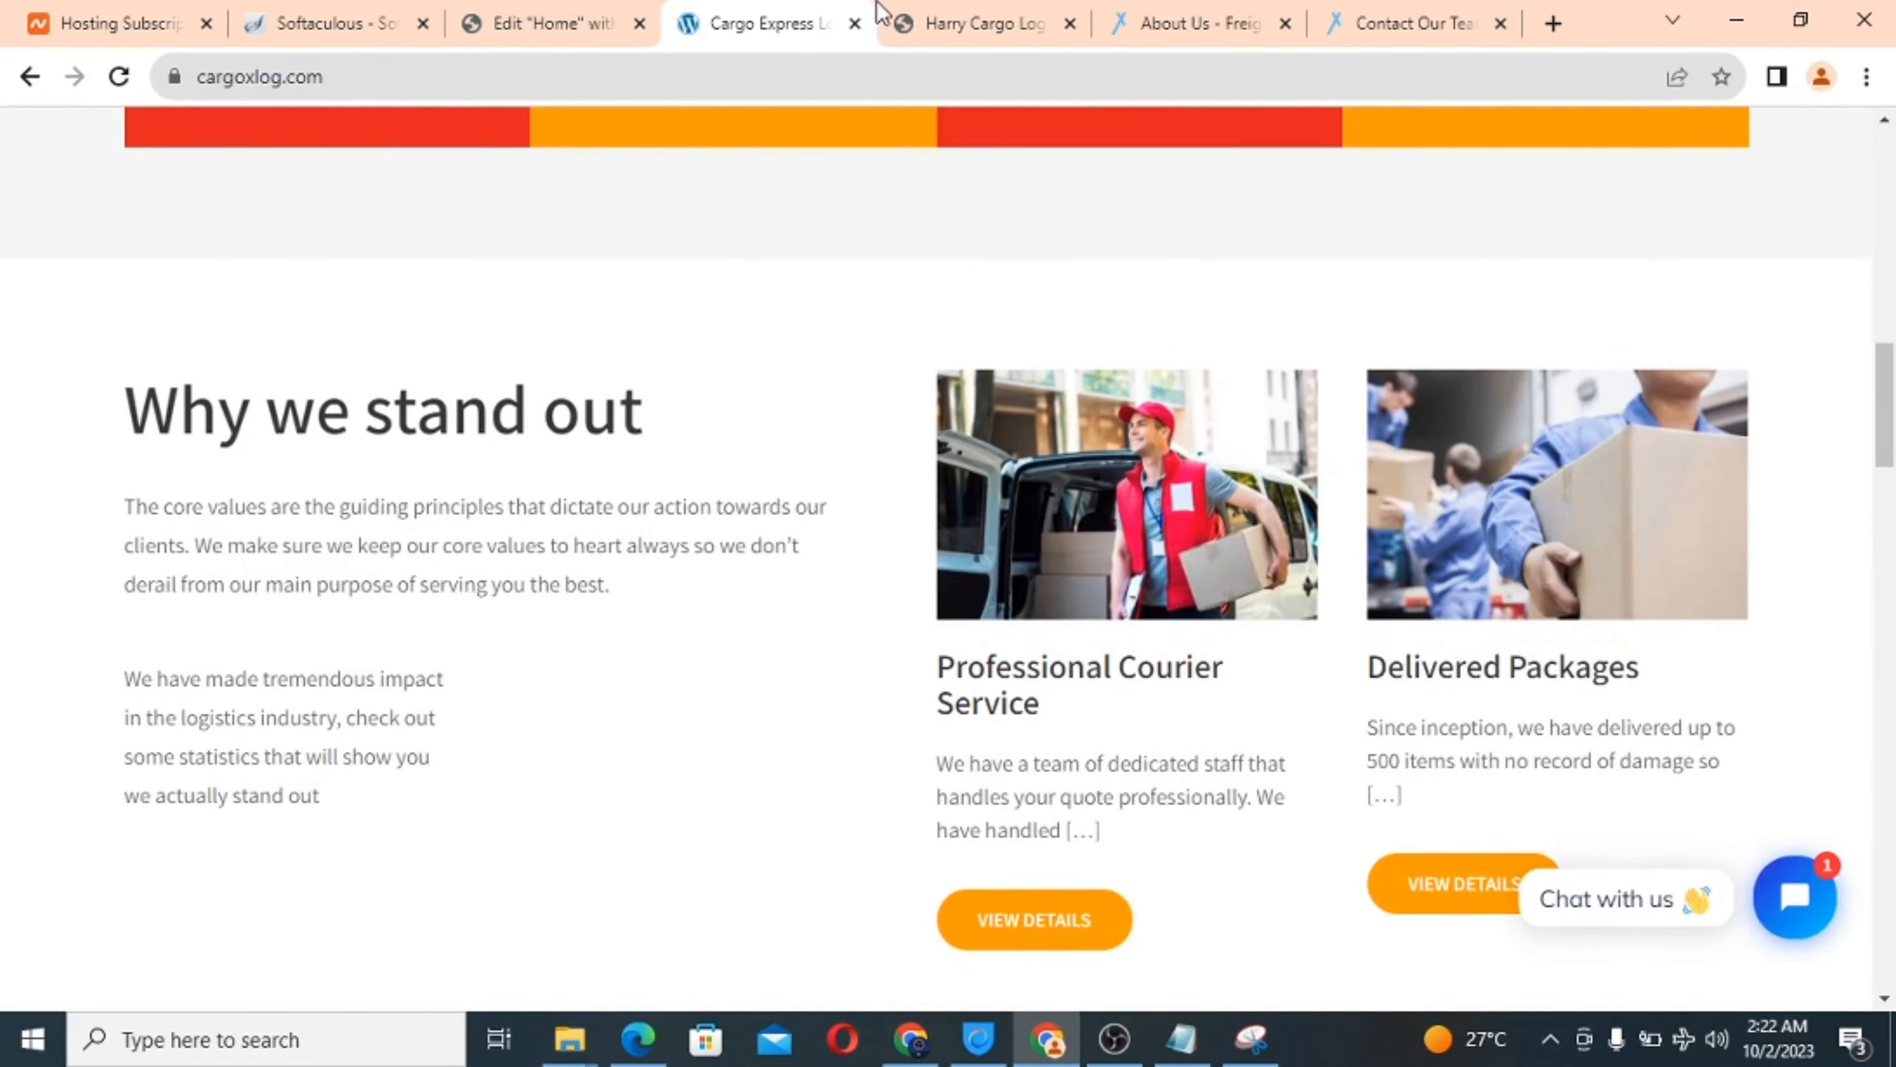
{"action": "left_click", "coordinate": [963, 19]}
{"action": "left_click_drag", "start_coordinate": [963, 19], "coordinate": [739, 16]}
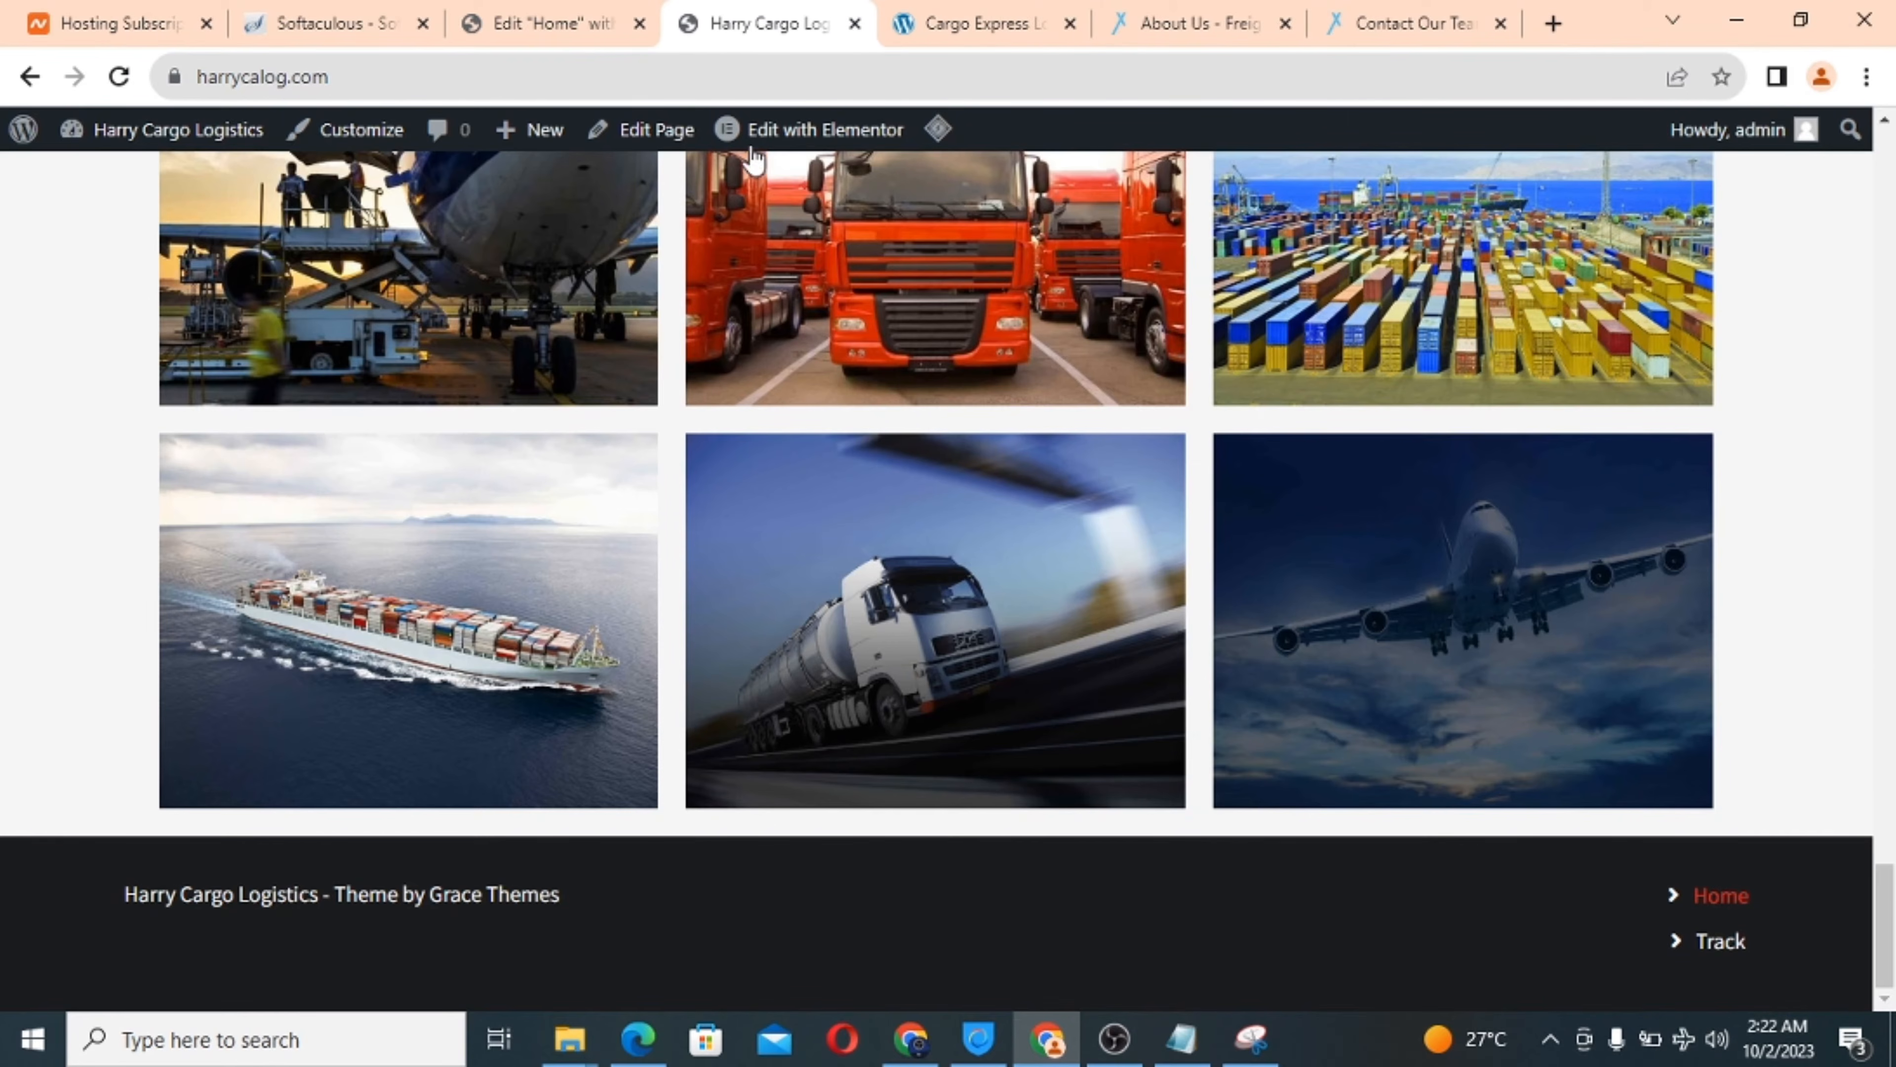
Reload the live homepage and scroll to confirm the red Partners heading above the logo row.
{"action": "scroll", "coordinate": [746, 495], "scroll_direction": "up", "scroll_amount": 5}
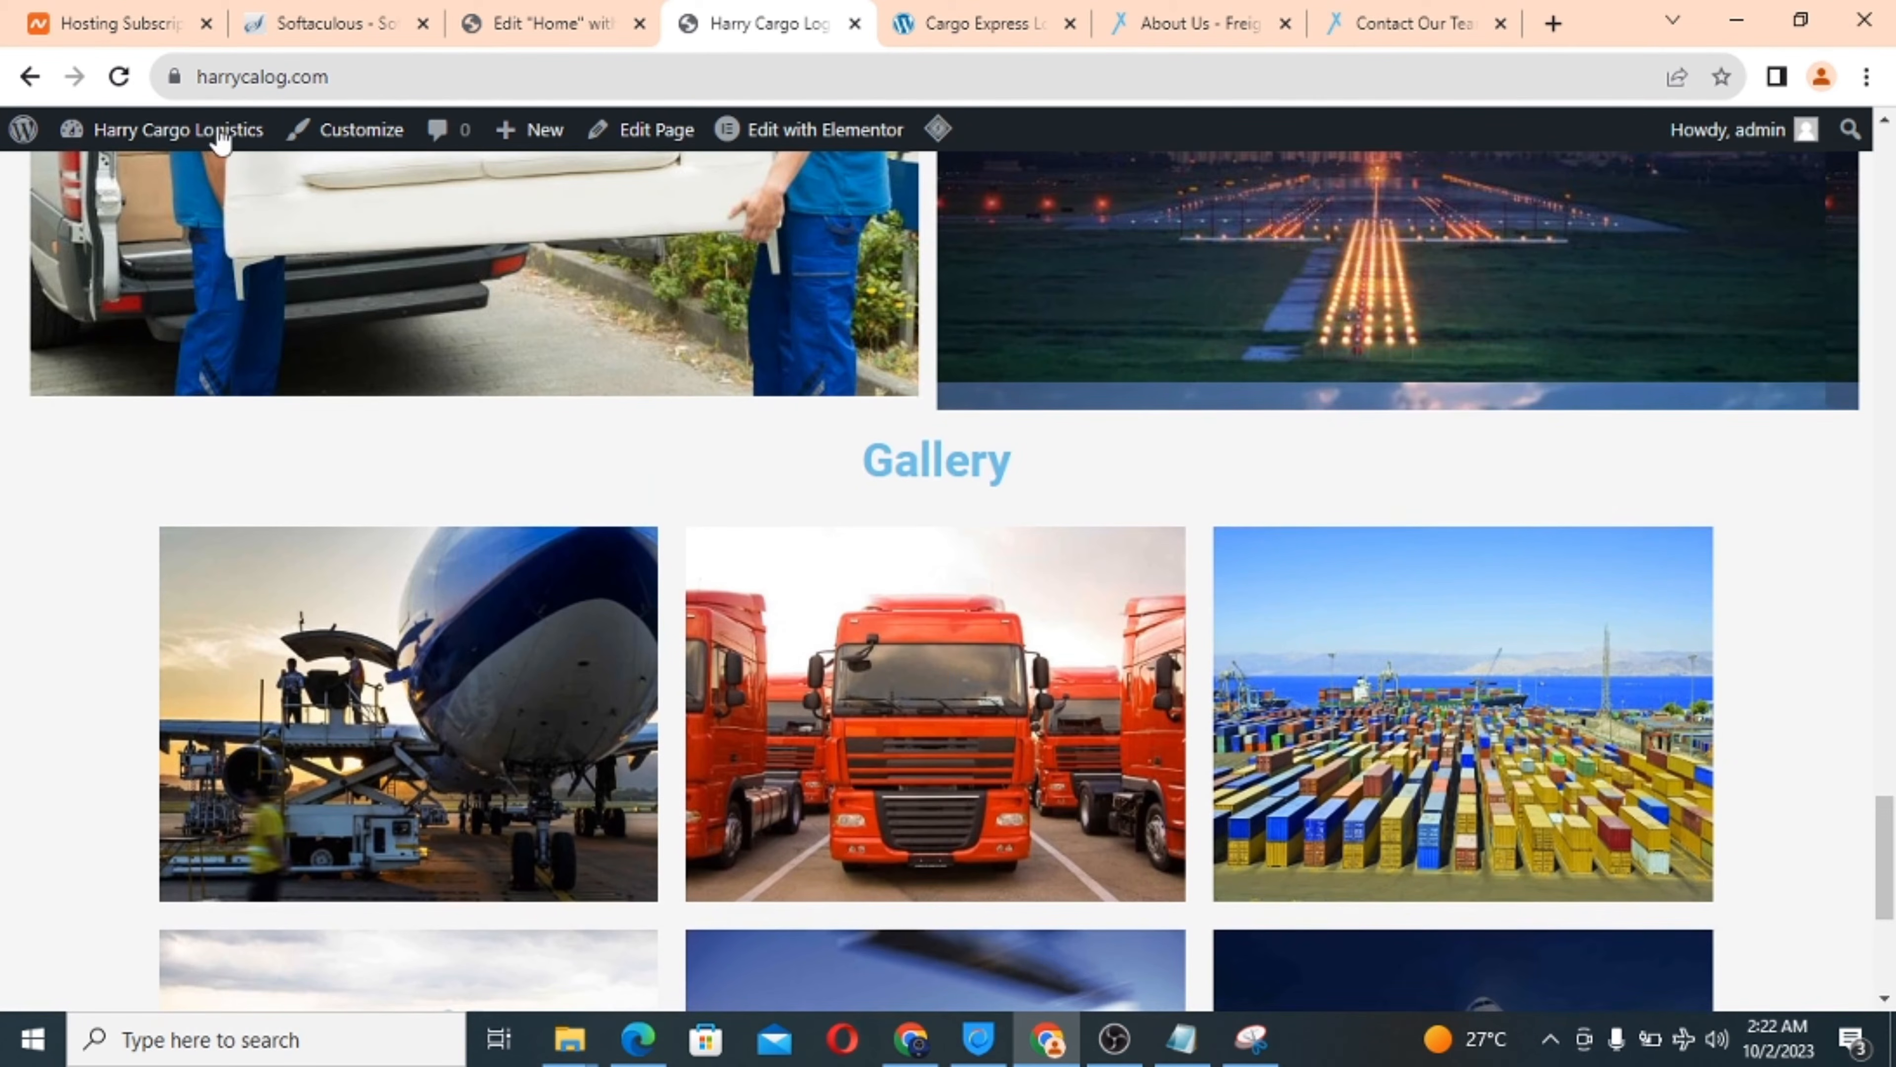
{"action": "left_click", "coordinate": [120, 77]}
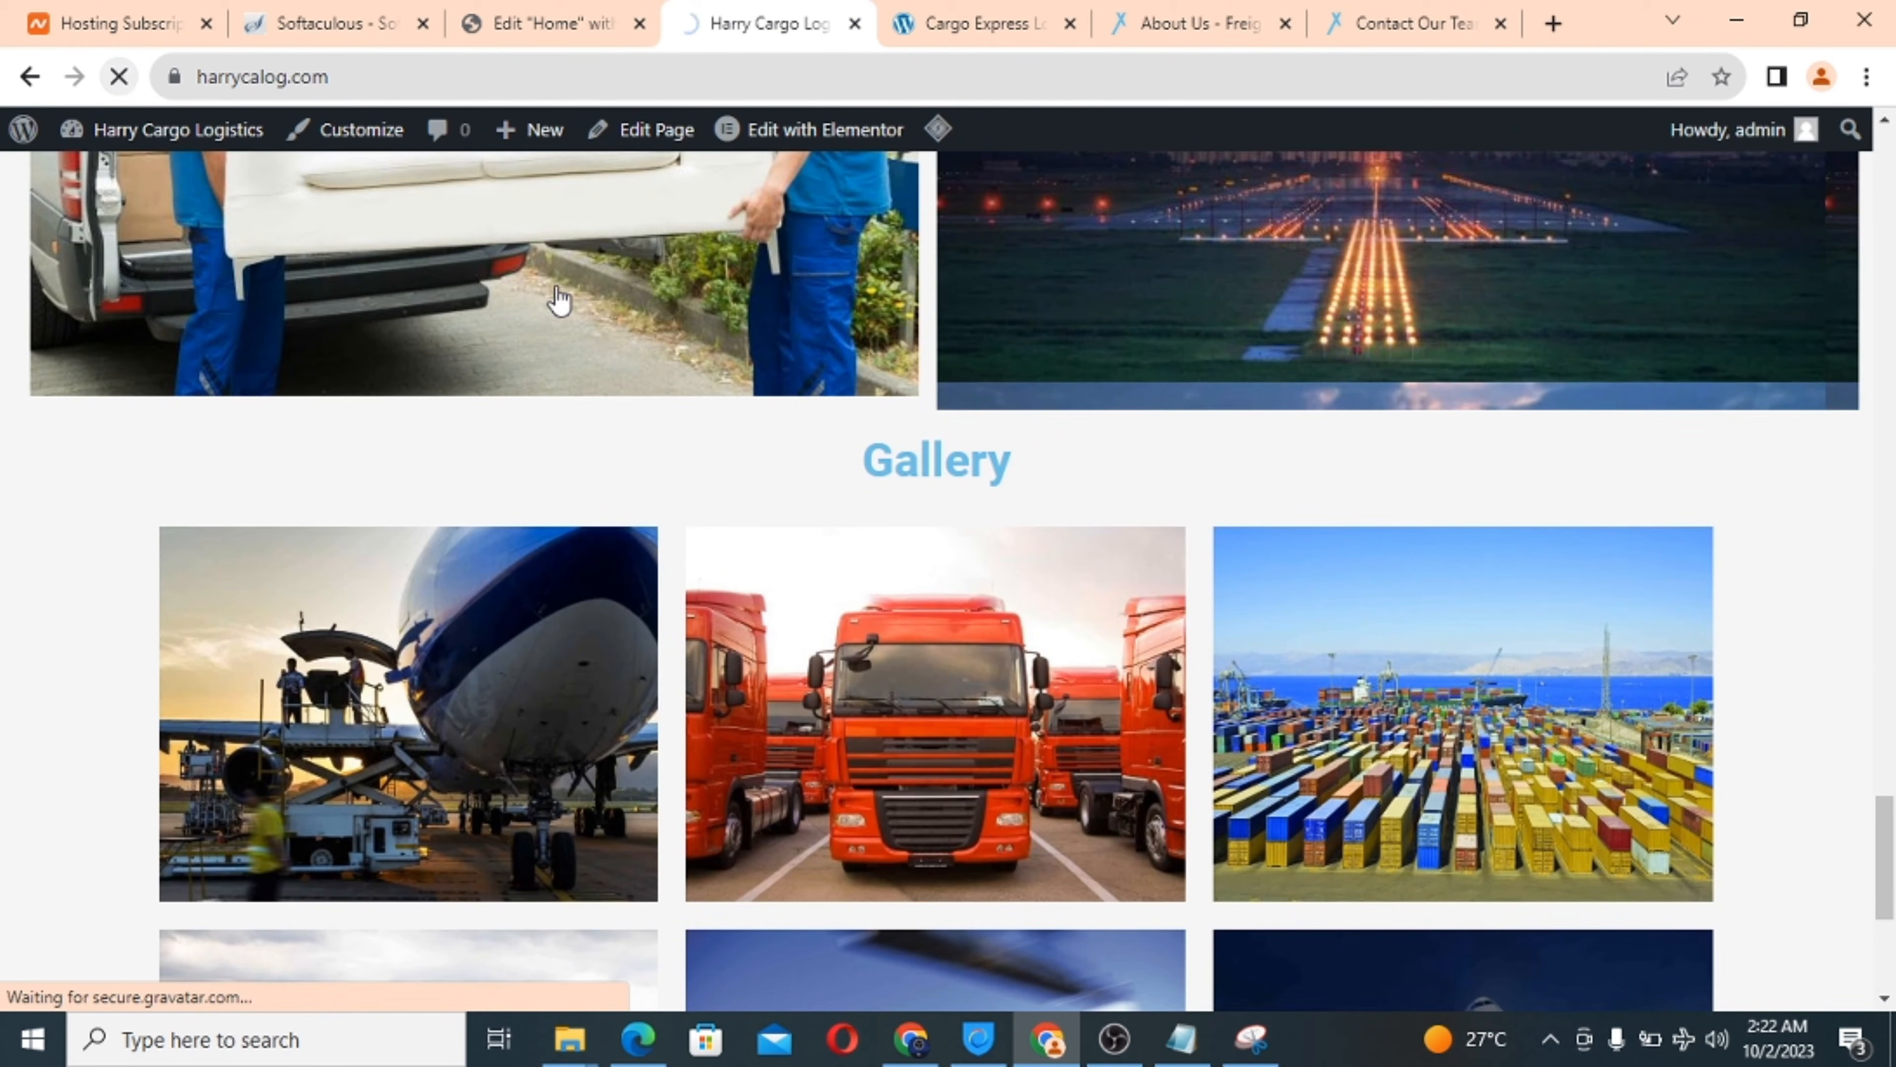
{"action": "scroll", "coordinate": [852, 628], "scroll_direction": "down", "scroll_amount": 10}
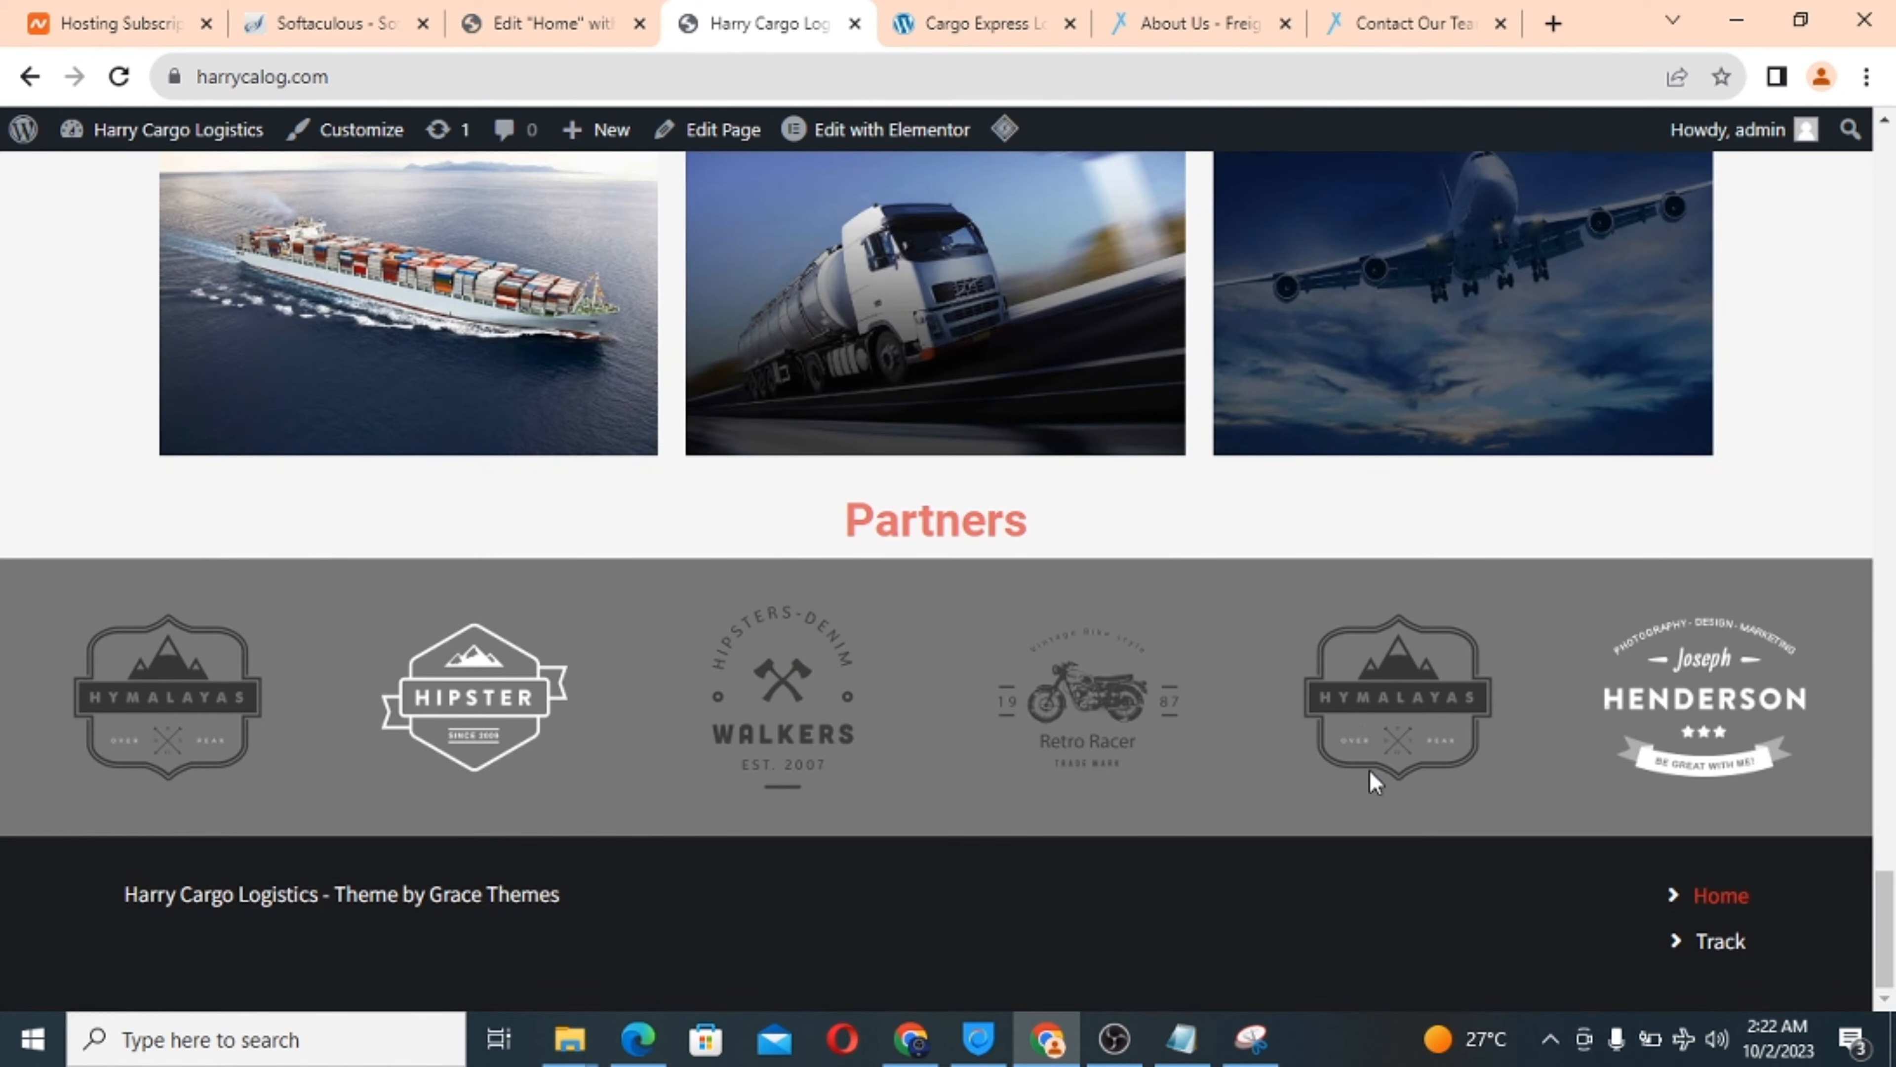
{"action": "scroll", "coordinate": [906, 359], "scroll_direction": "up", "scroll_amount": 15}
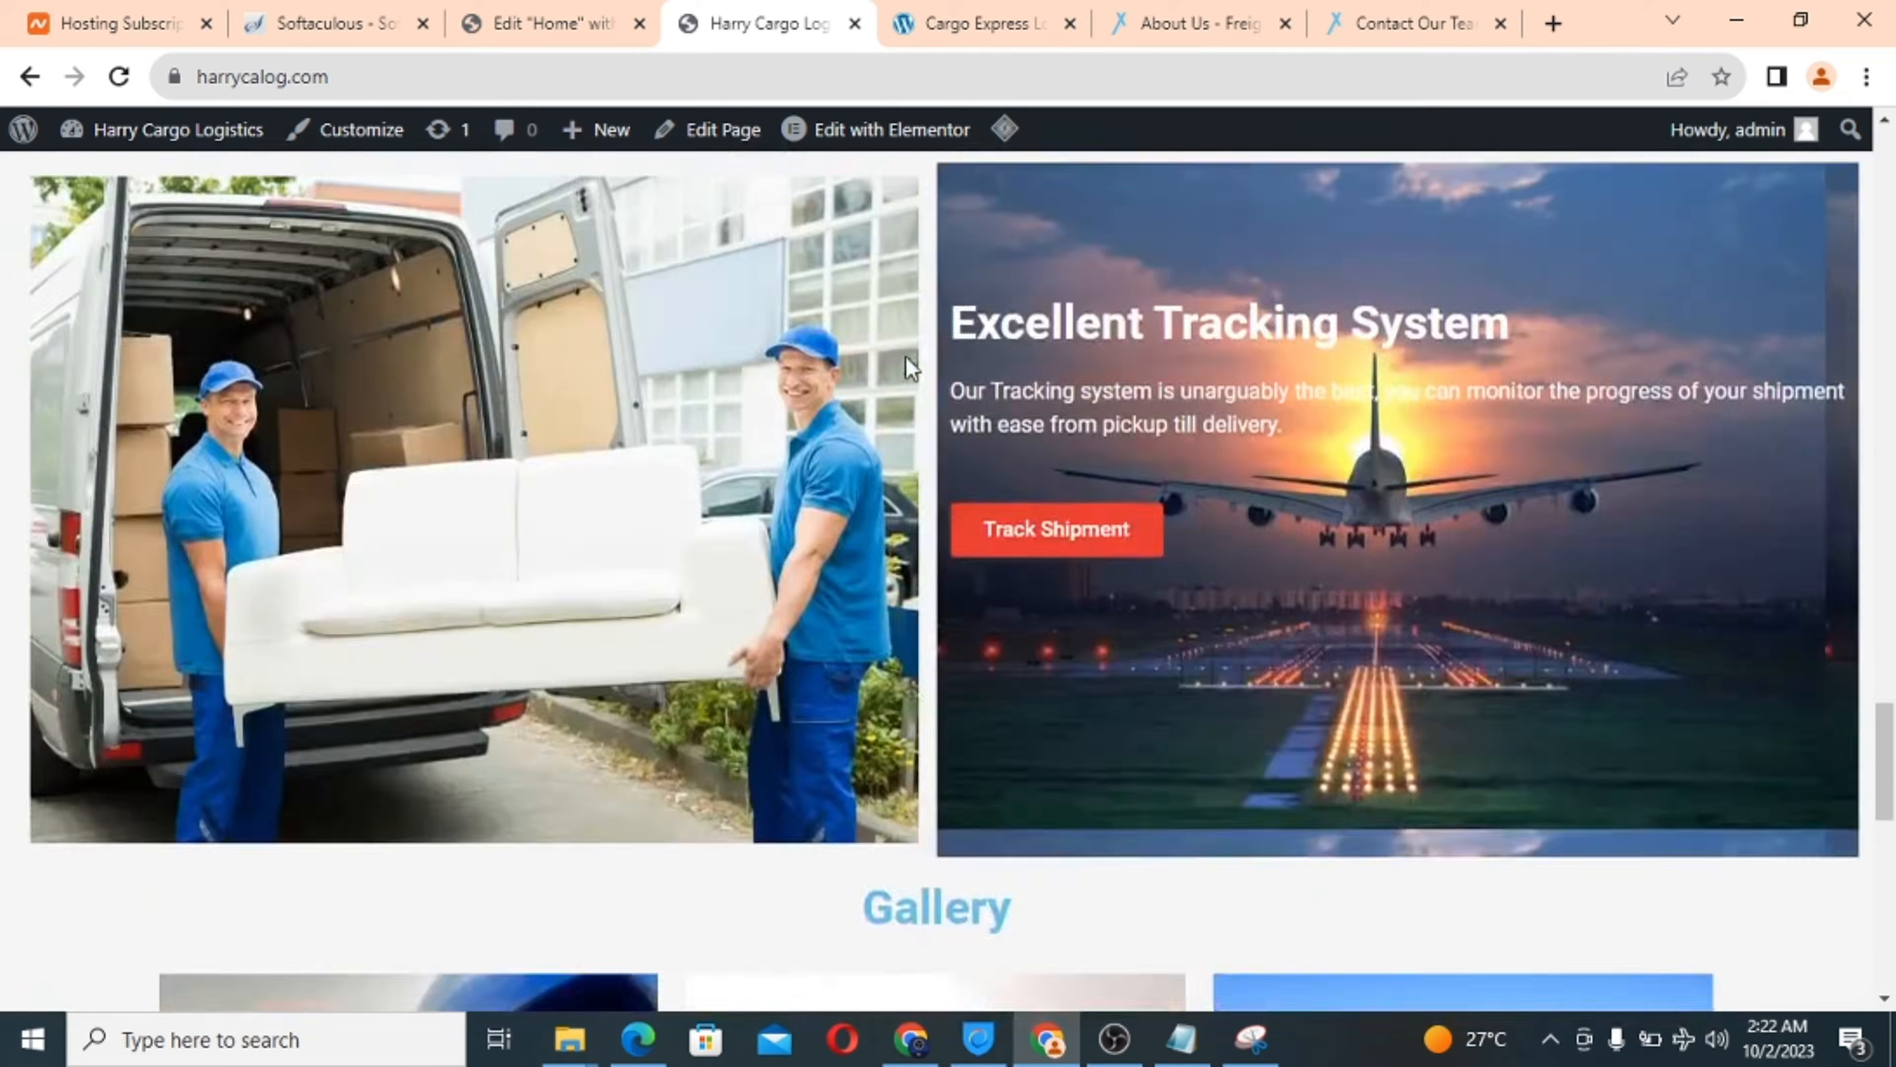
{"action": "scroll", "coordinate": [908, 357], "scroll_direction": "up", "scroll_amount": 20}
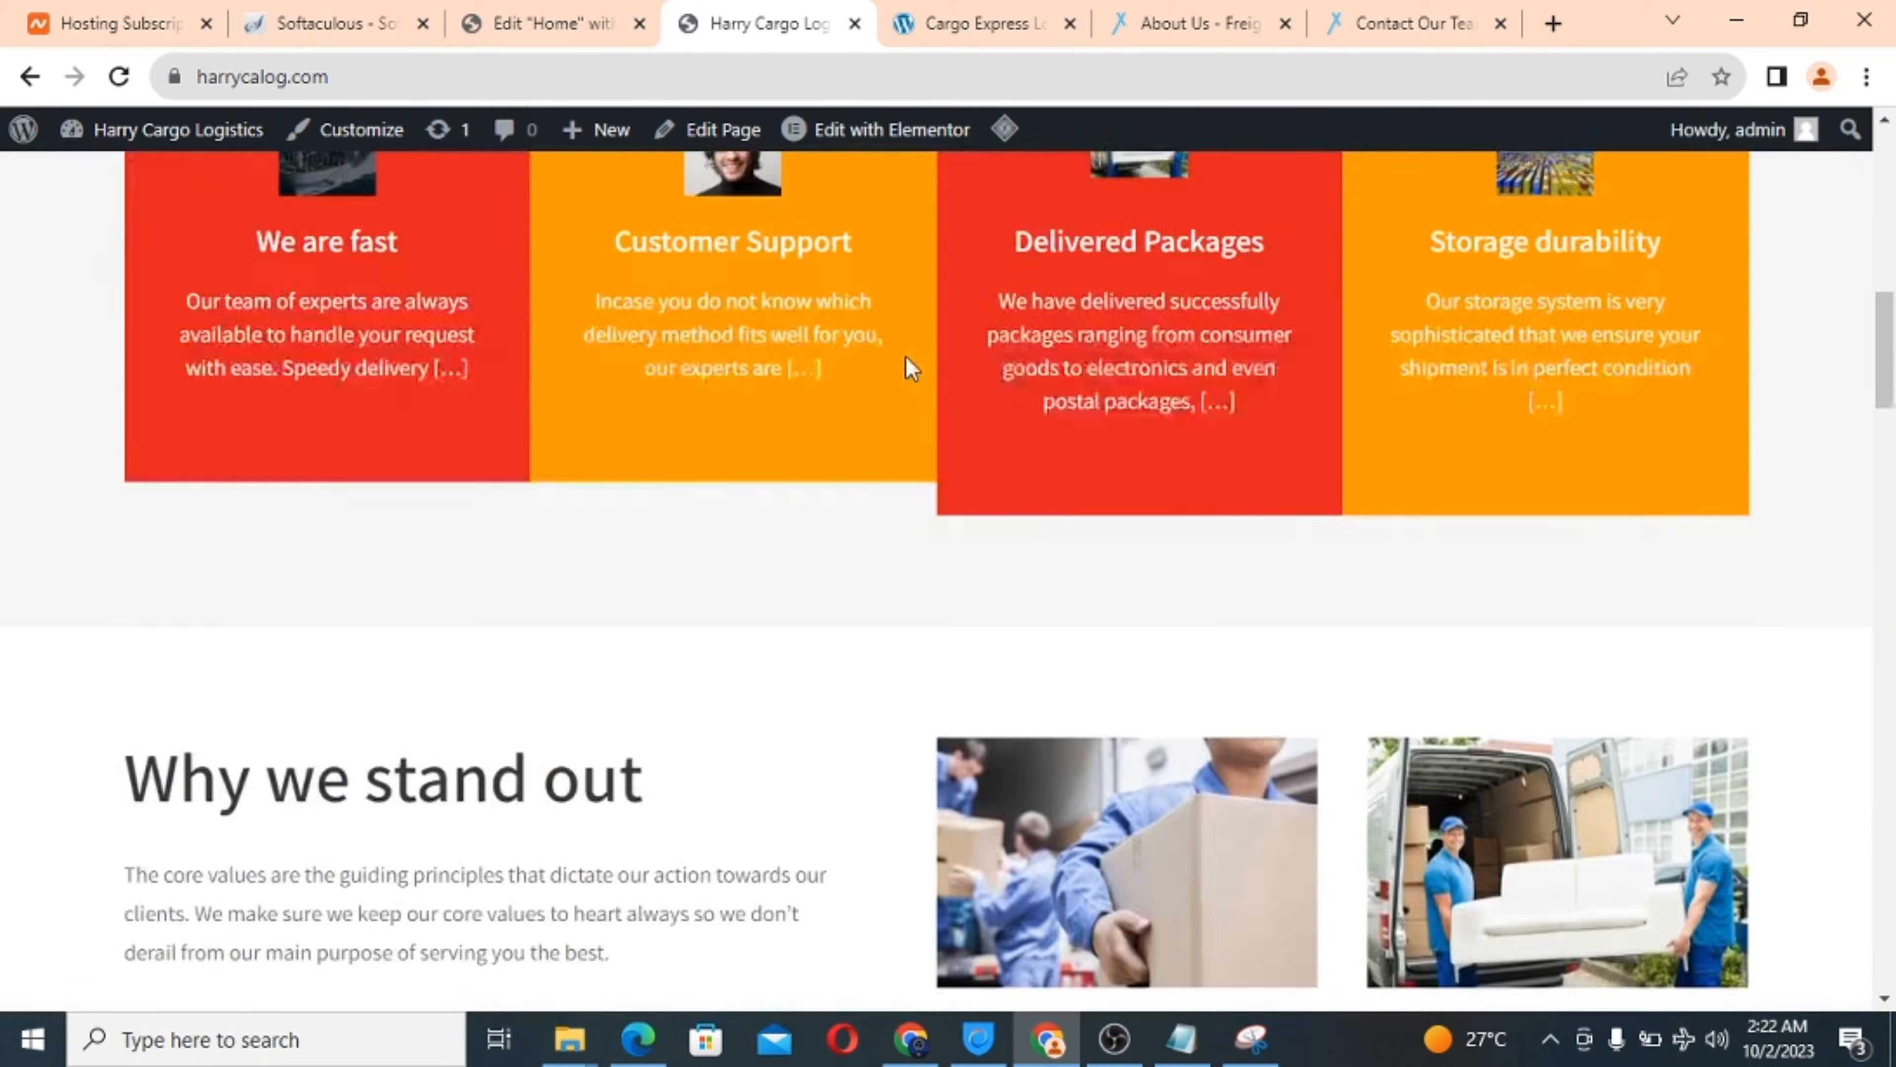
{"action": "scroll", "coordinate": [910, 366], "scroll_direction": "up", "scroll_amount": 5}
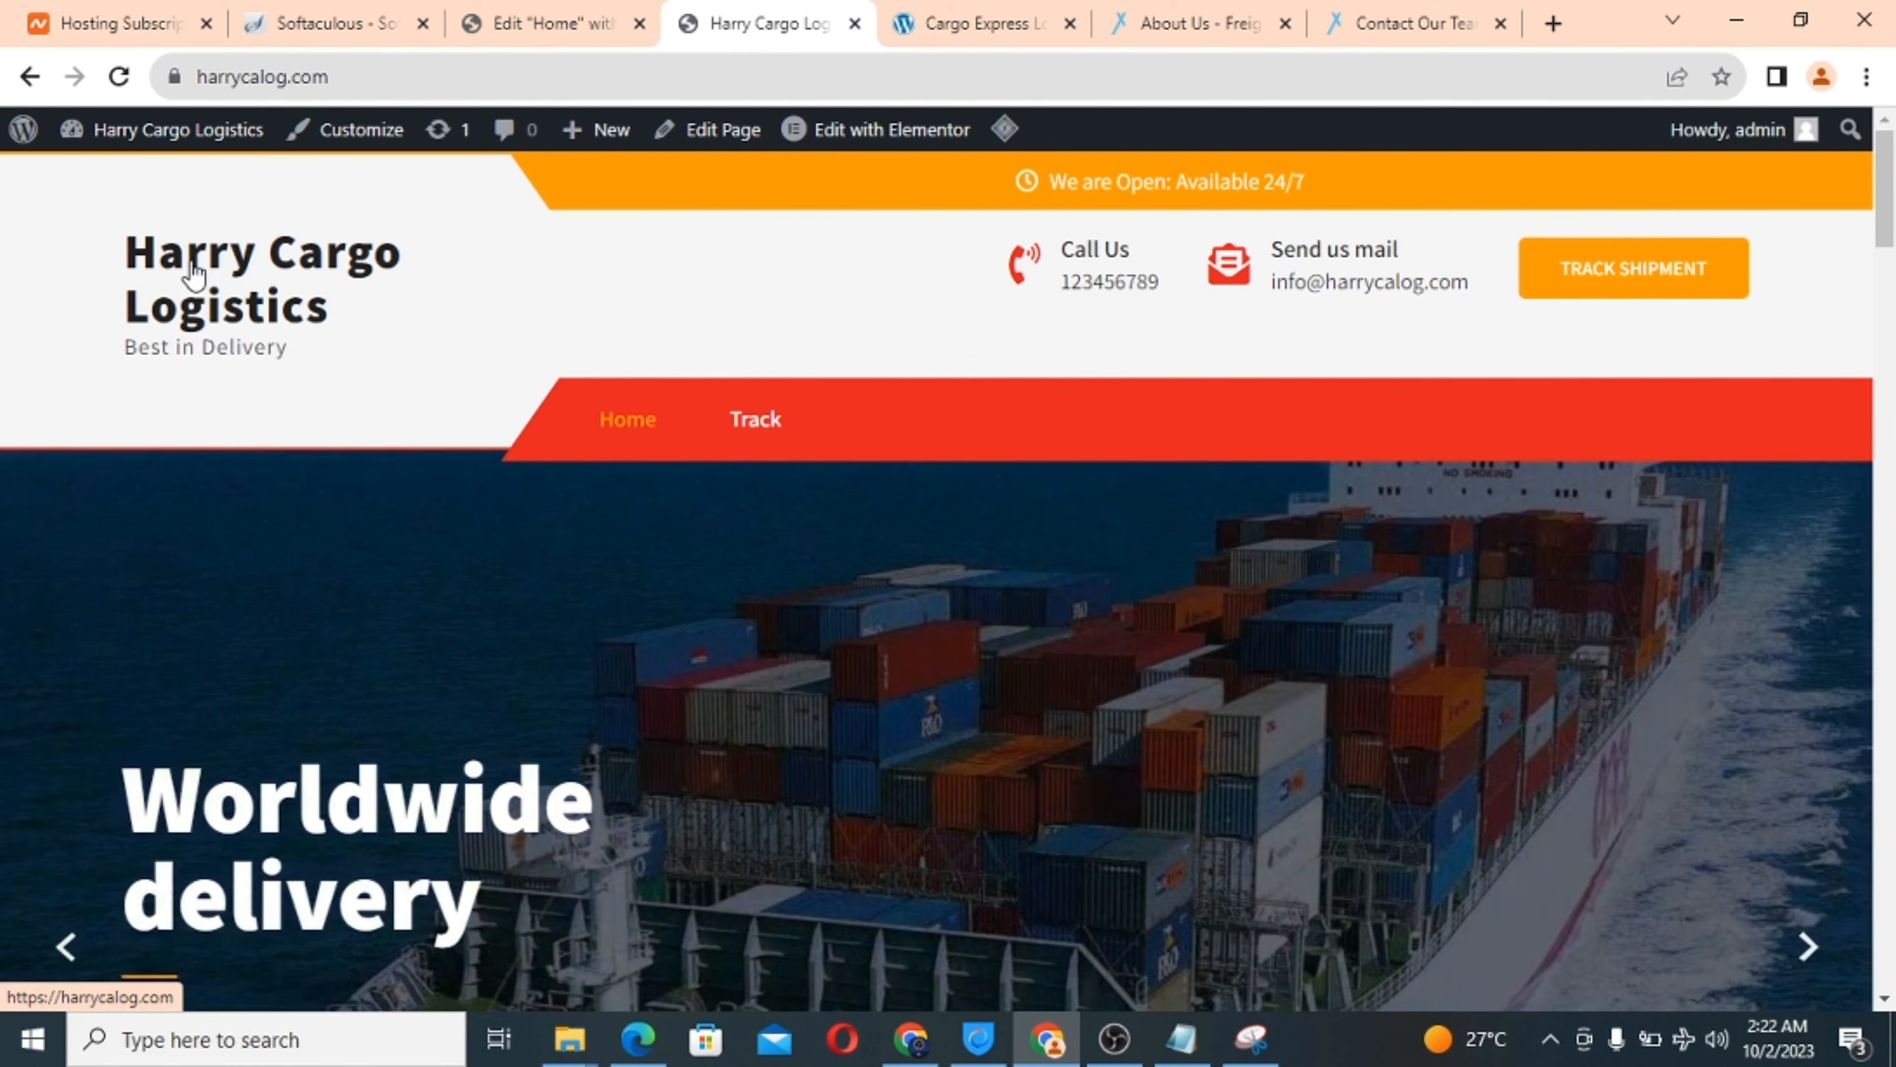
Look over the Softaculous install summary and Namecheap hosting subscriptions, then return to the Elementor Home editor.
{"action": "left_click", "coordinate": [360, 10]}
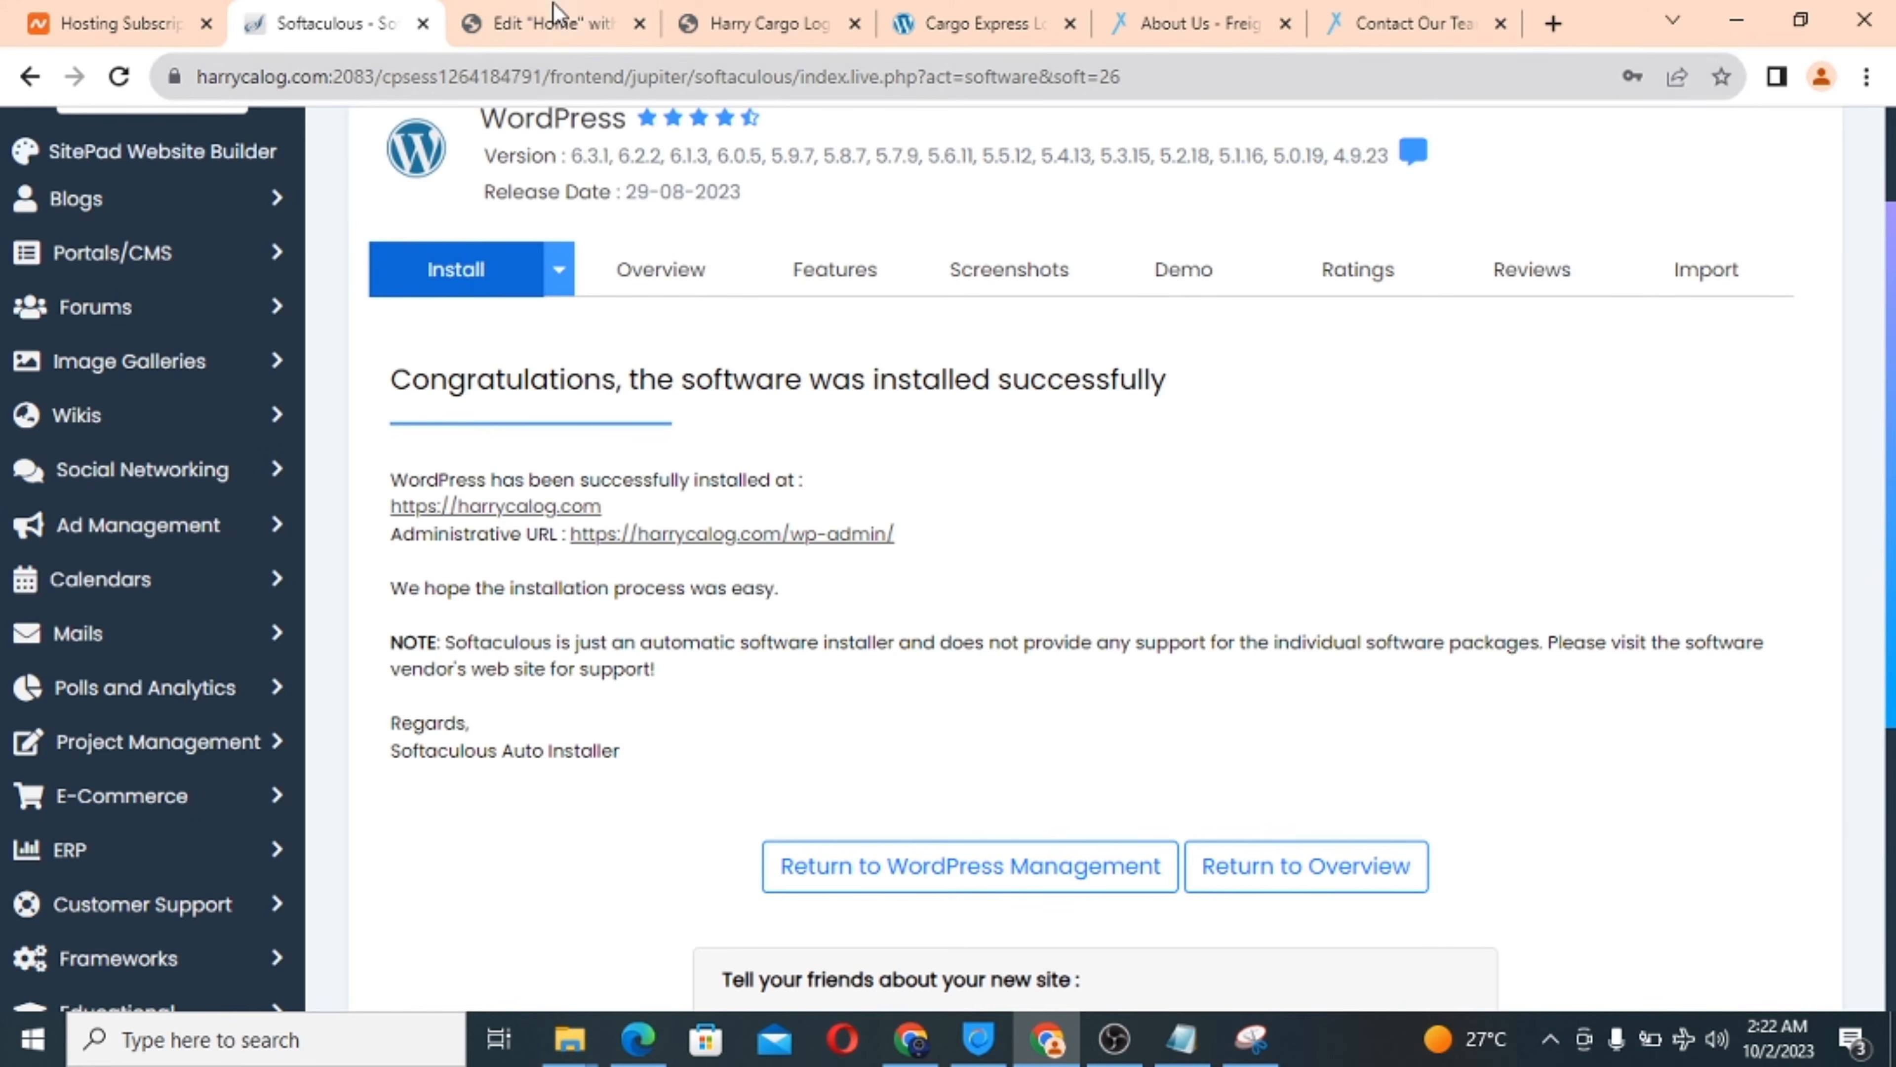
{"action": "left_click", "coordinate": [530, 11]}
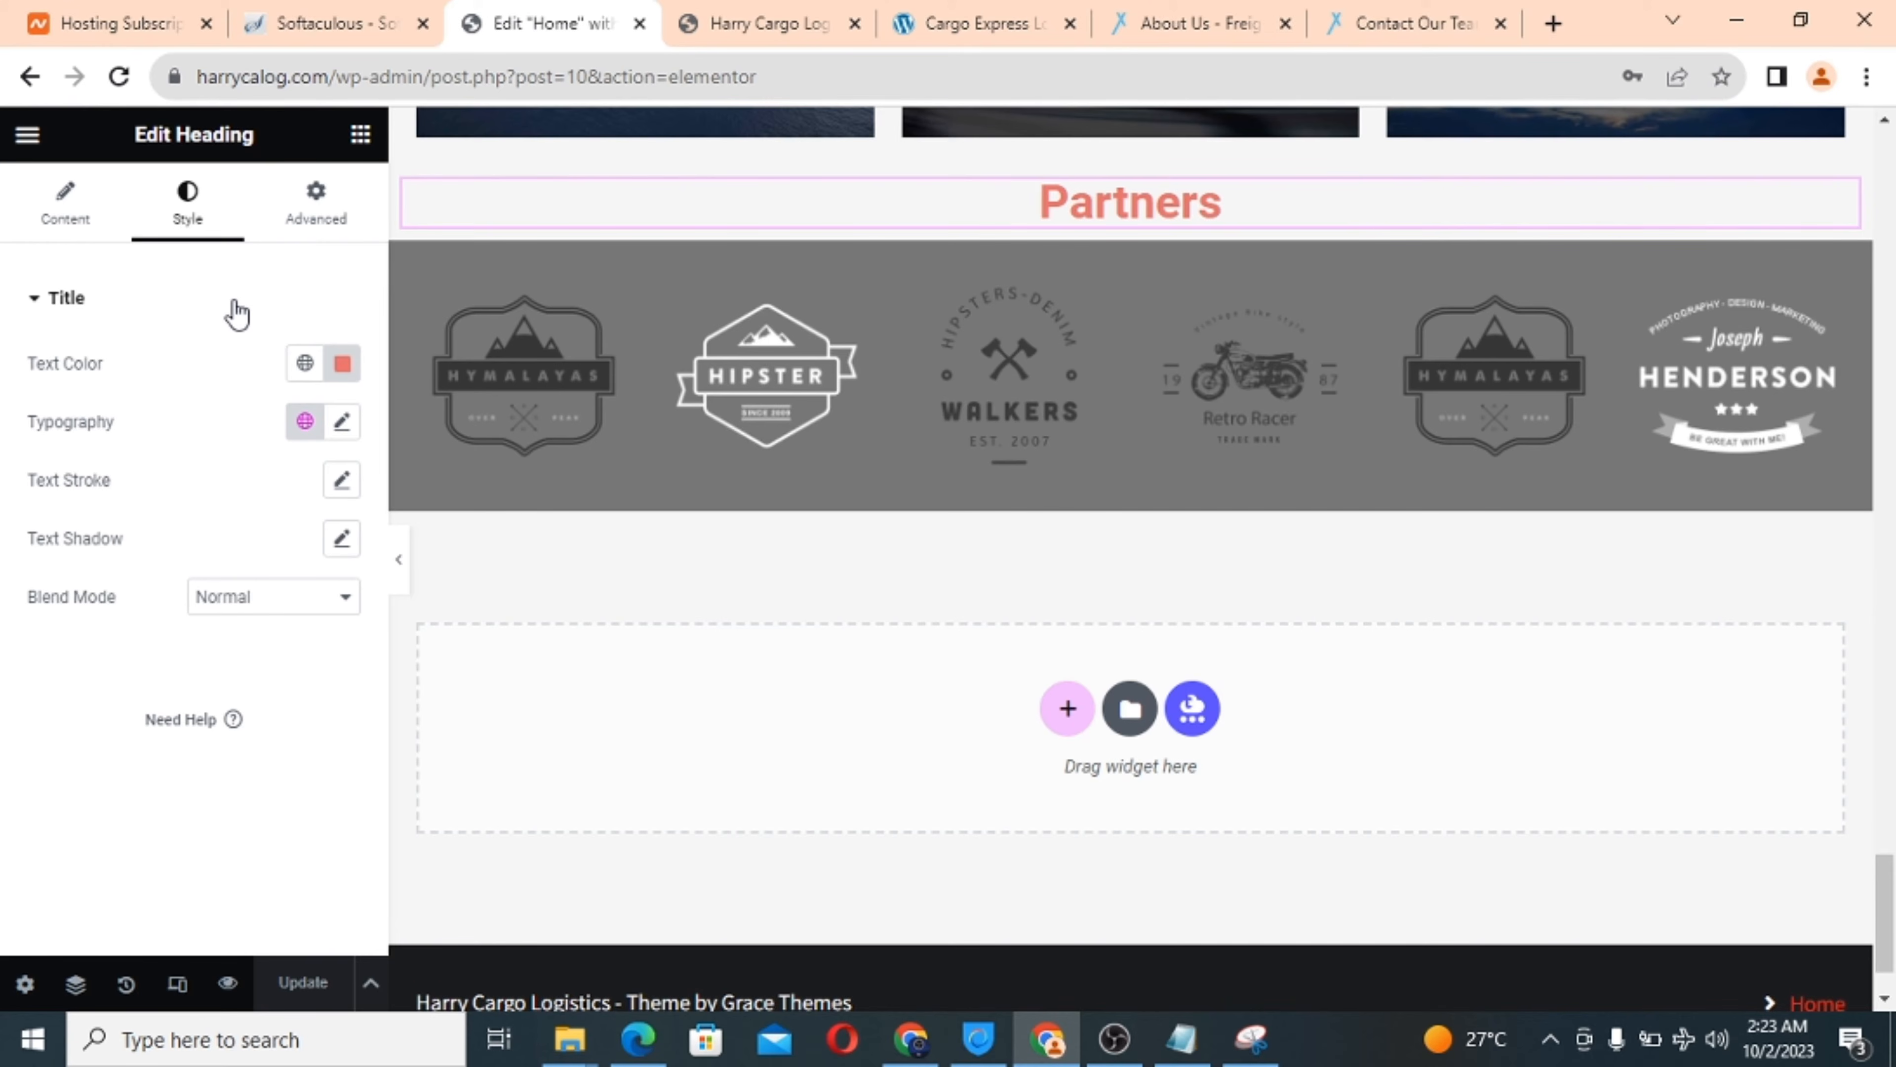
{"action": "left_click", "coordinate": [153, 10]}
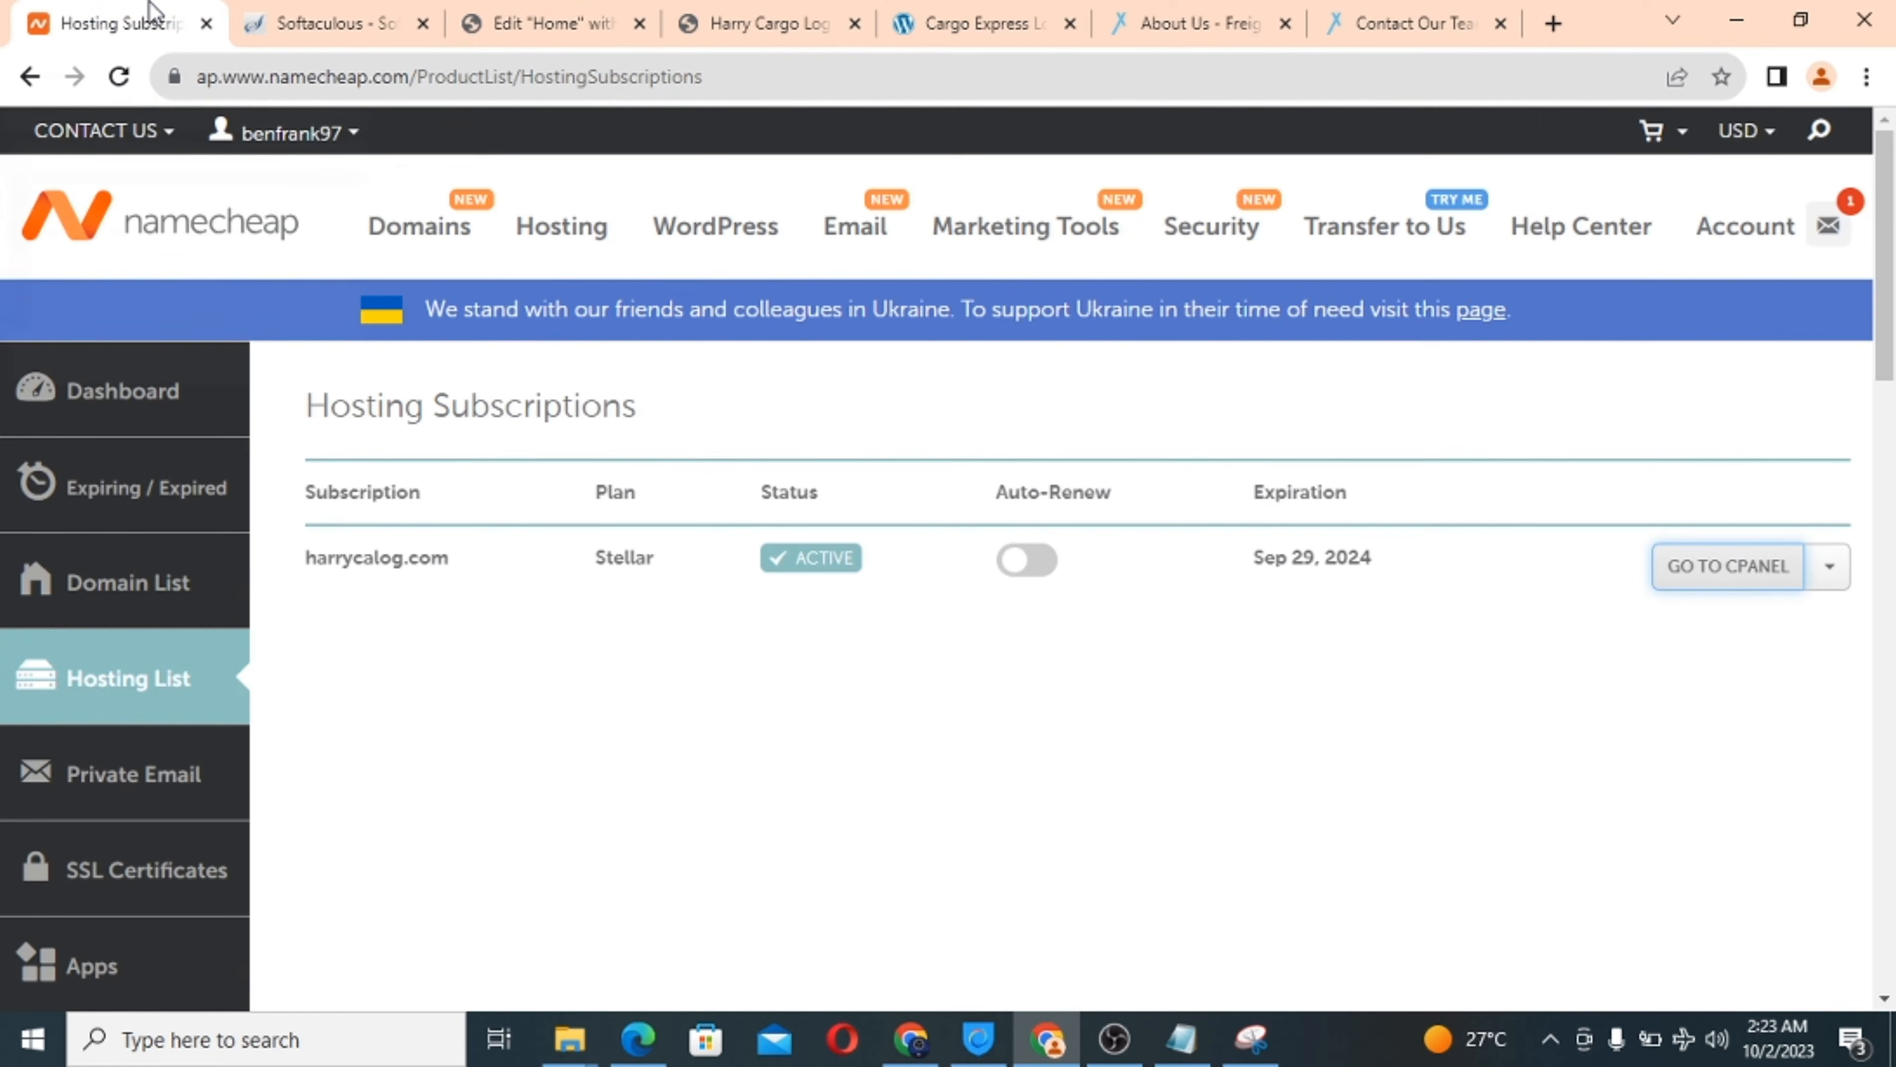
{"action": "left_click", "coordinate": [351, 11]}
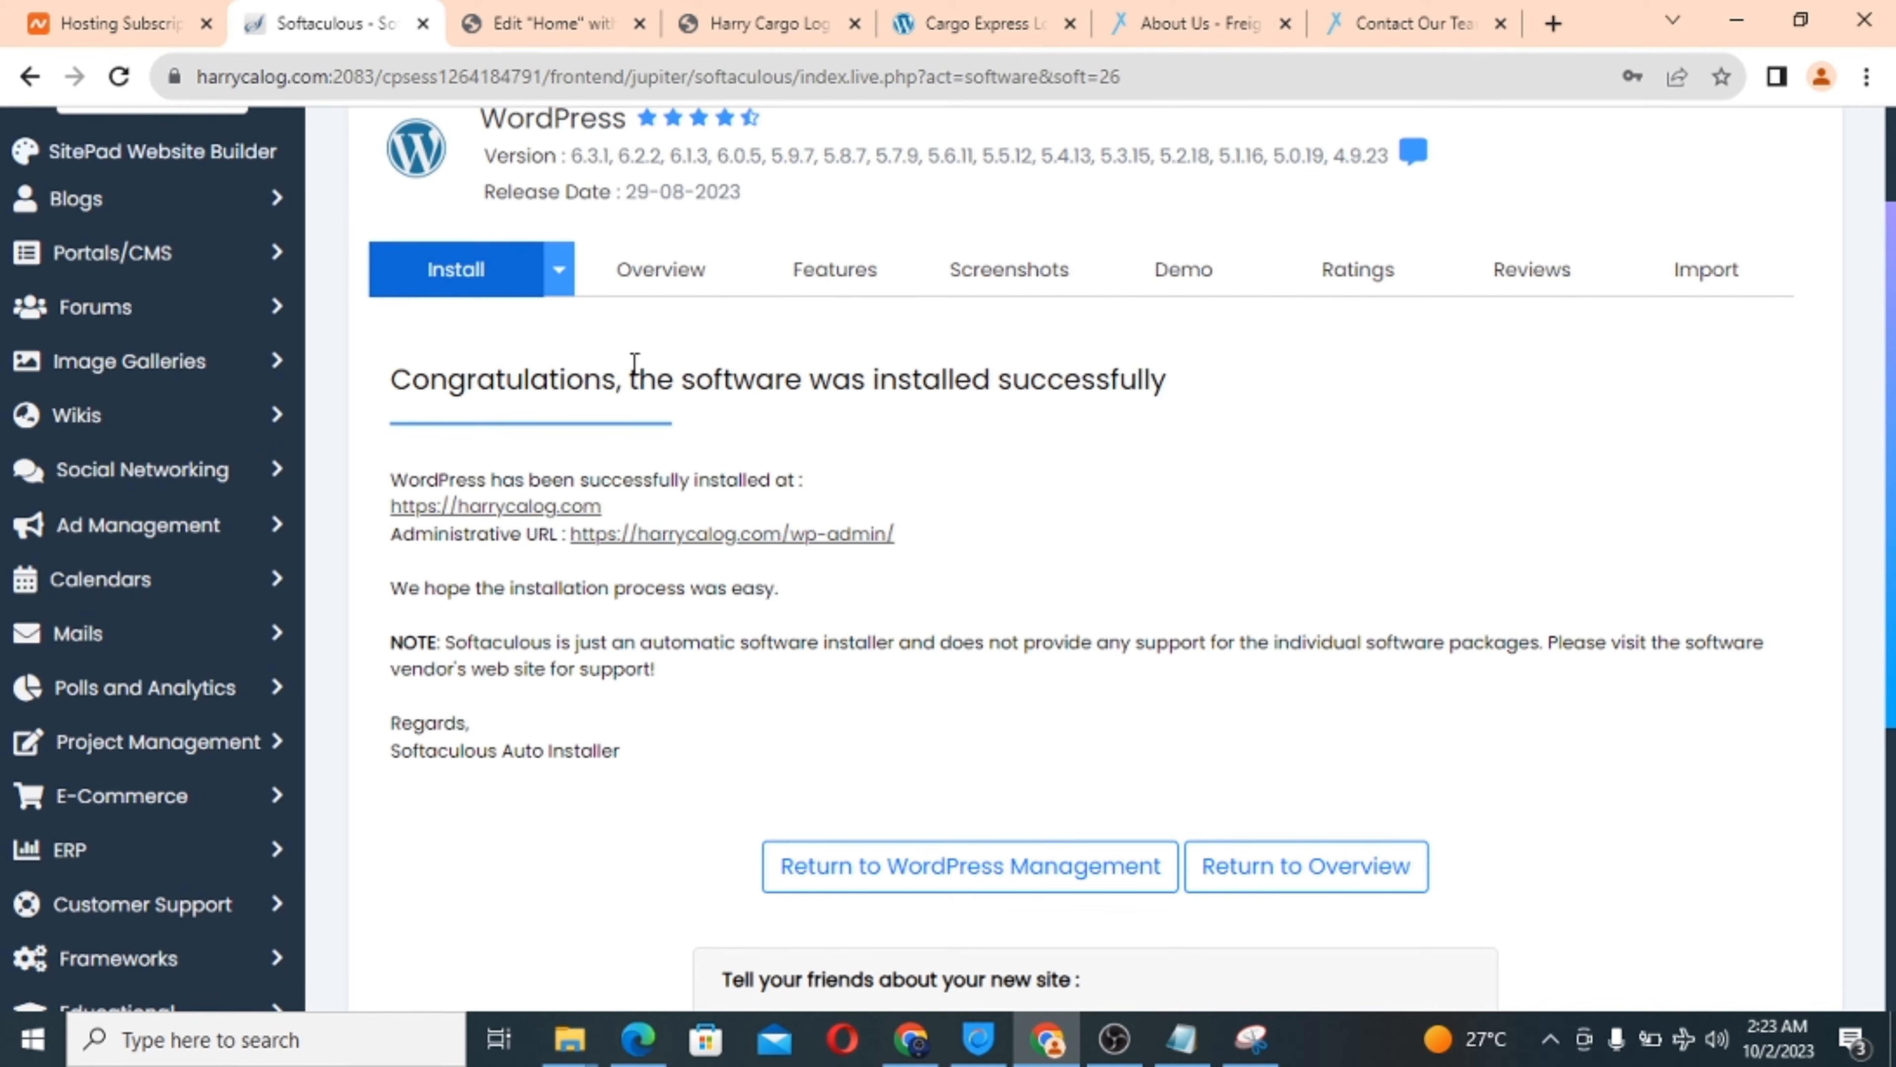
{"action": "left_click", "coordinate": [520, 15]}
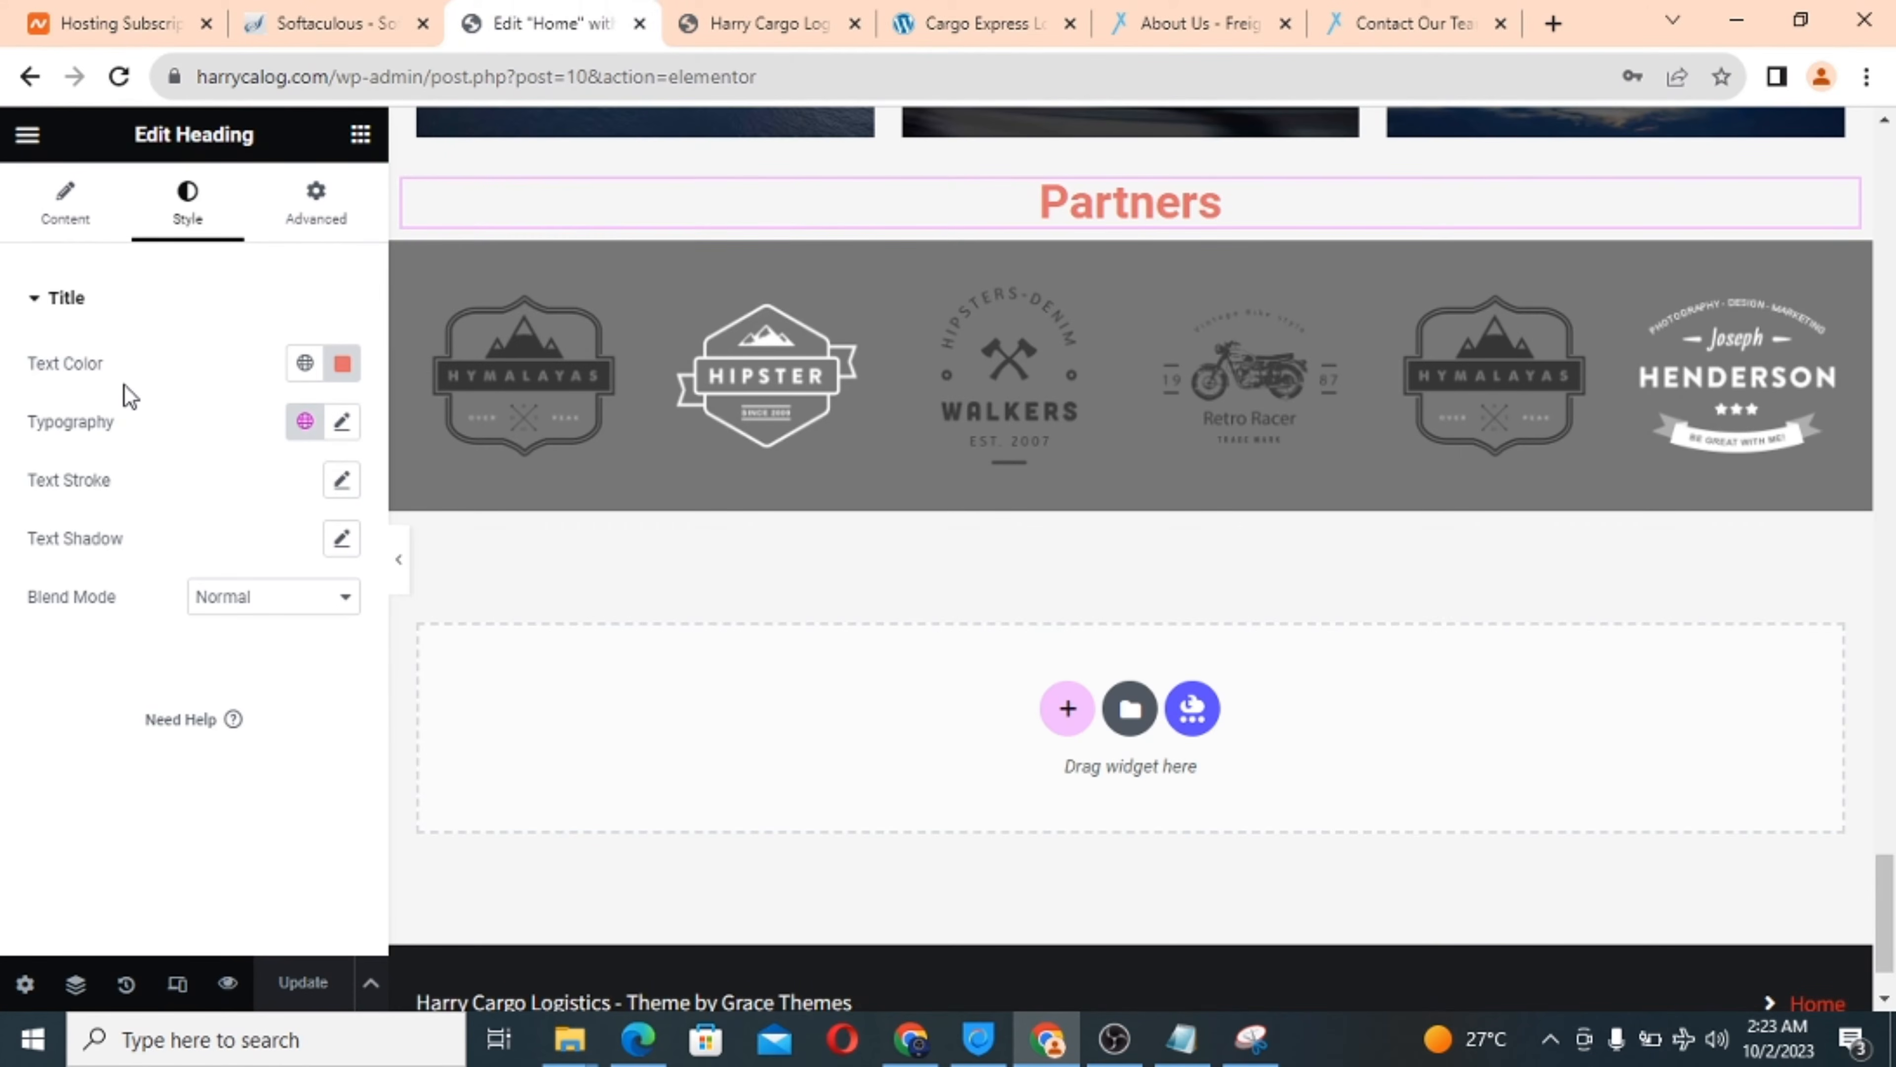
{"action": "scroll", "coordinate": [742, 460], "scroll_direction": "up", "scroll_amount": 15}
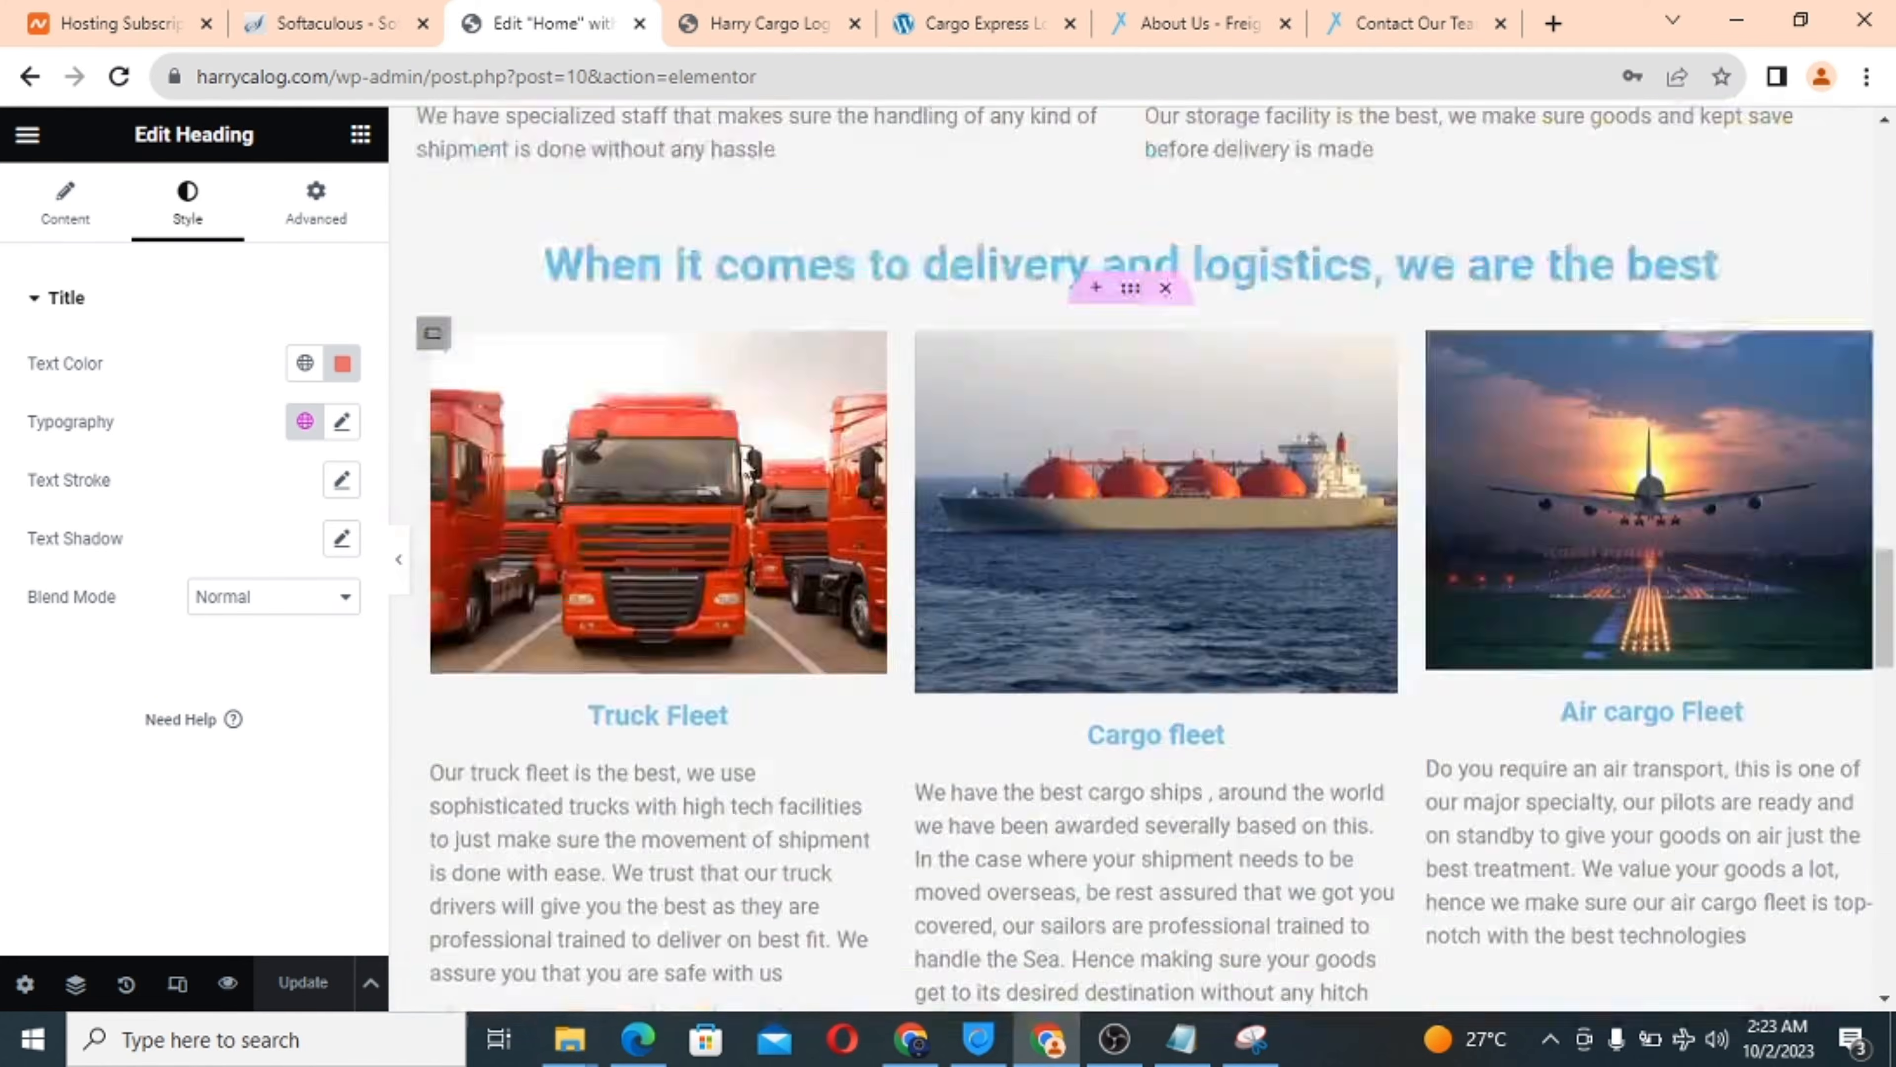
{"action": "scroll", "coordinate": [740, 460], "scroll_direction": "up", "scroll_amount": 15}
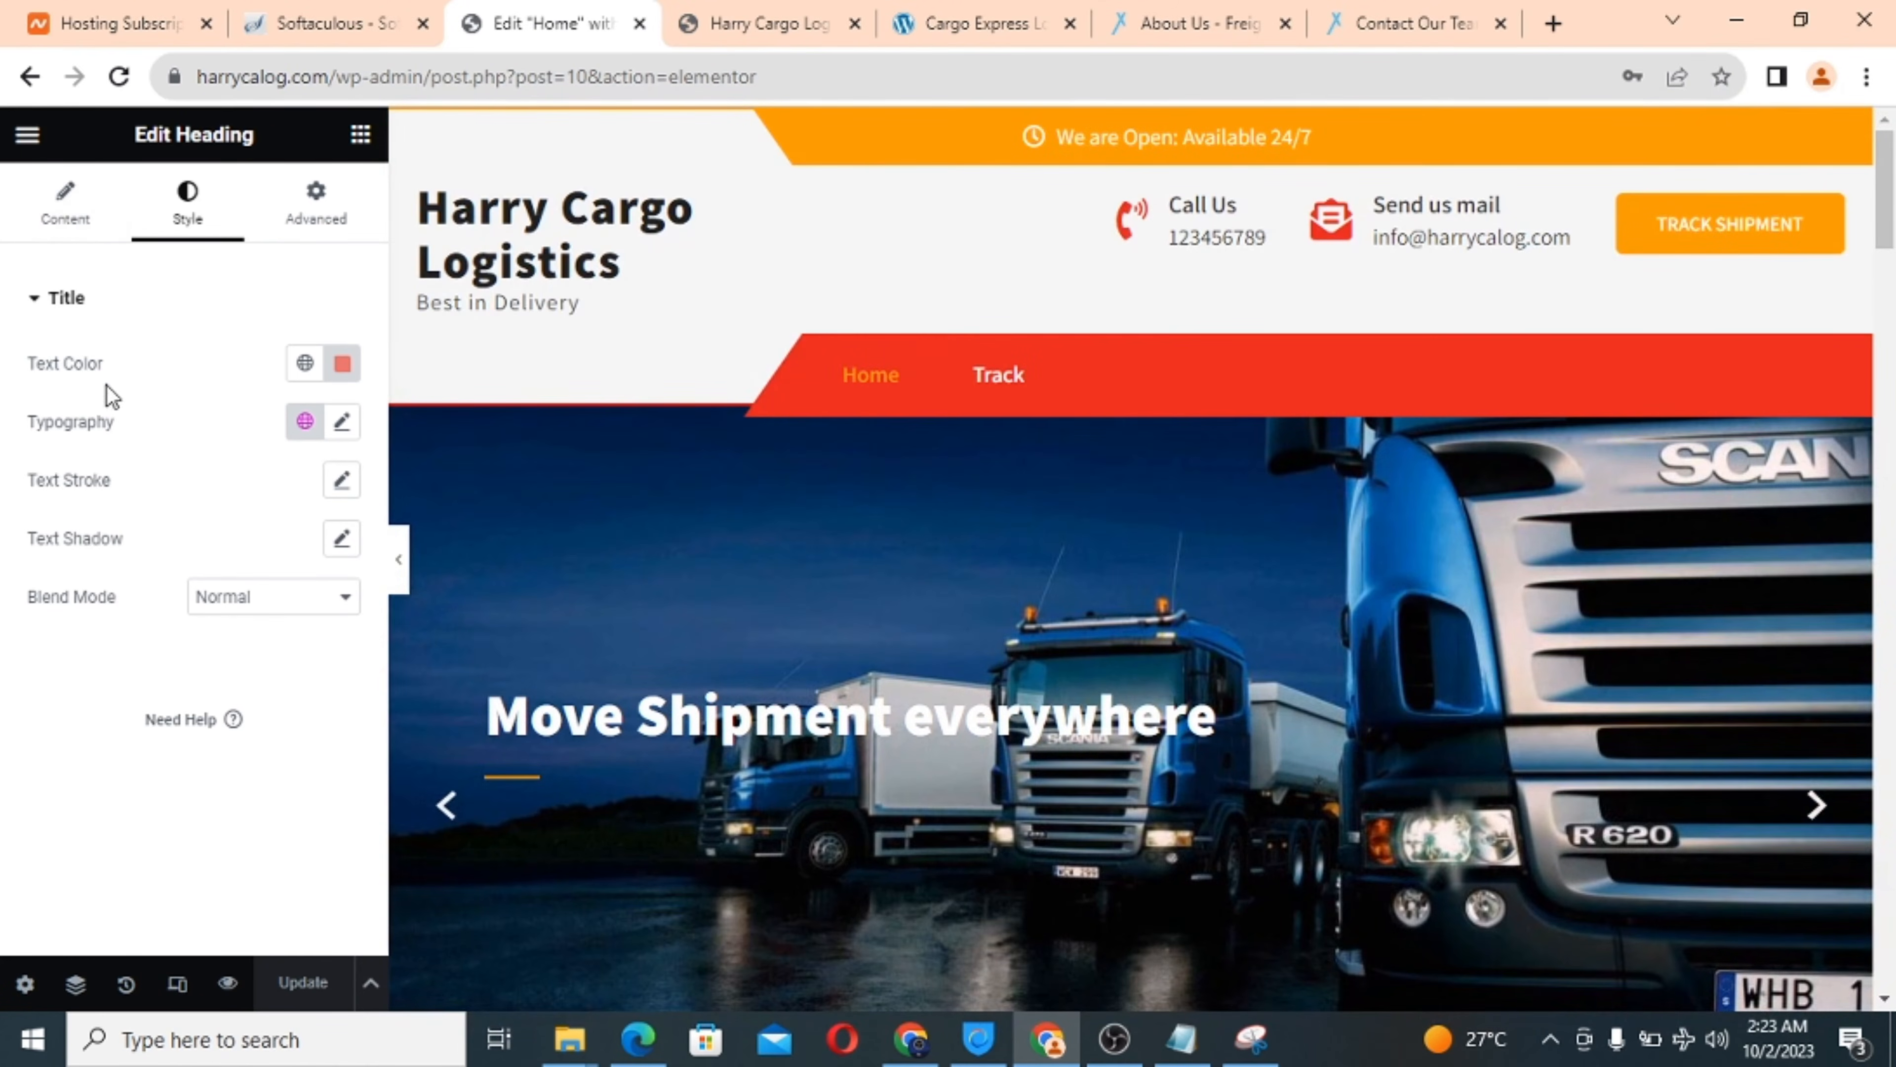
Exit Elementor to the Home page's admin screen, confirming the Exit to dialog and Leave site prompt.
{"action": "left_click", "coordinate": [30, 137]}
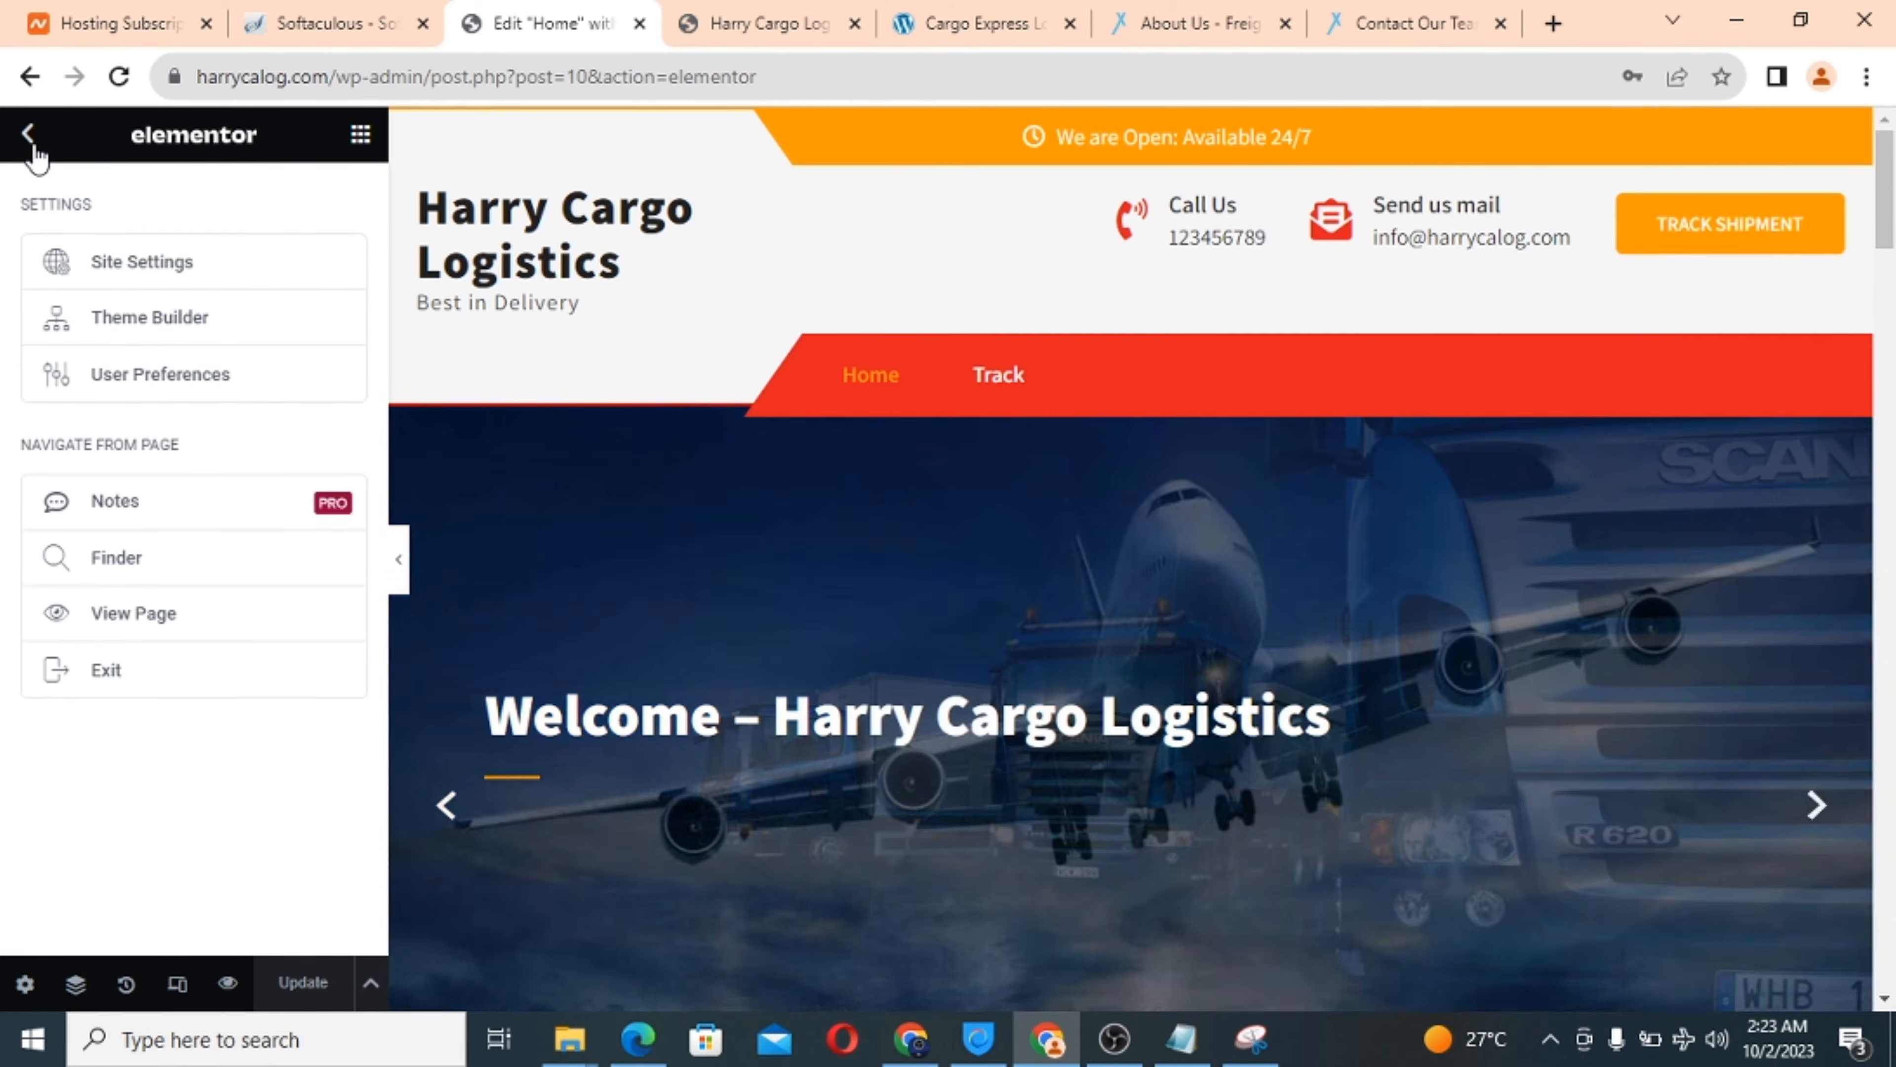
{"action": "left_click", "coordinate": [28, 138]}
{"action": "left_click", "coordinate": [28, 138]}
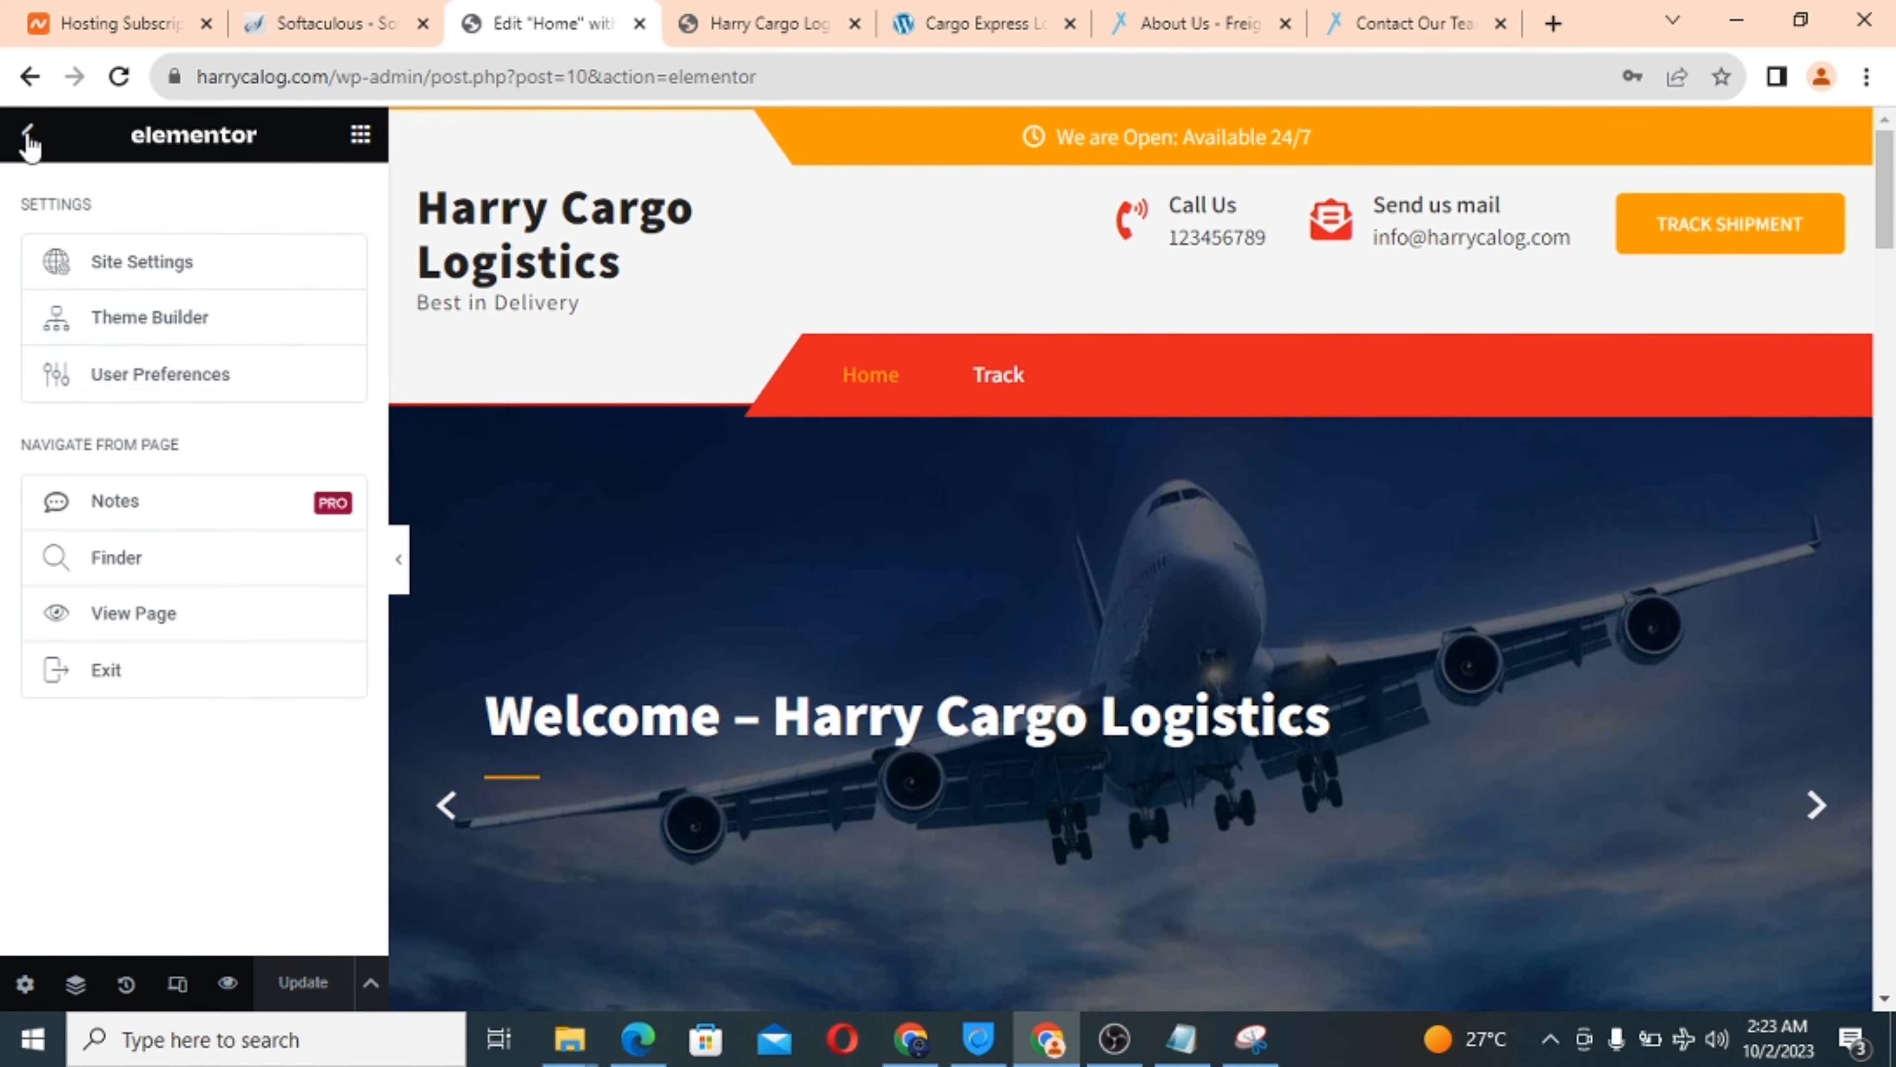
{"action": "left_click", "coordinate": [104, 671]}
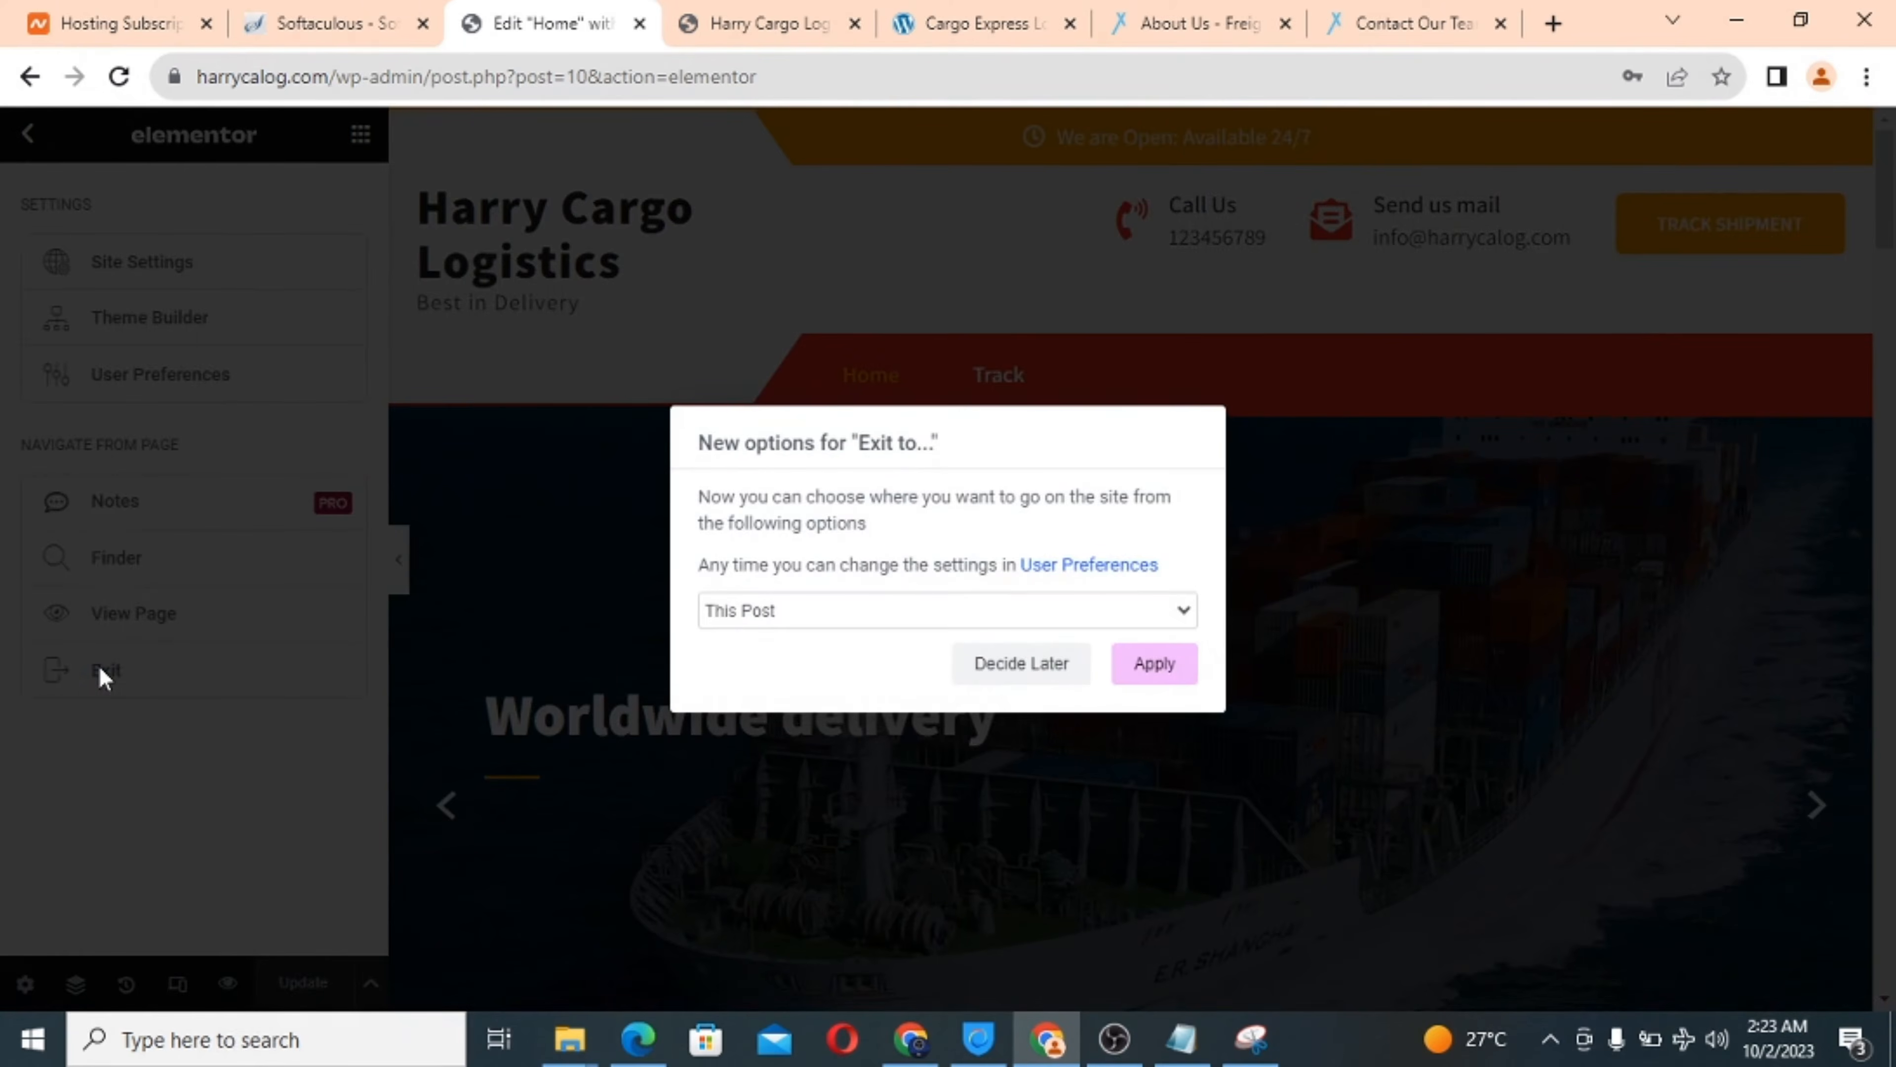
{"action": "left_click", "coordinate": [1149, 667]}
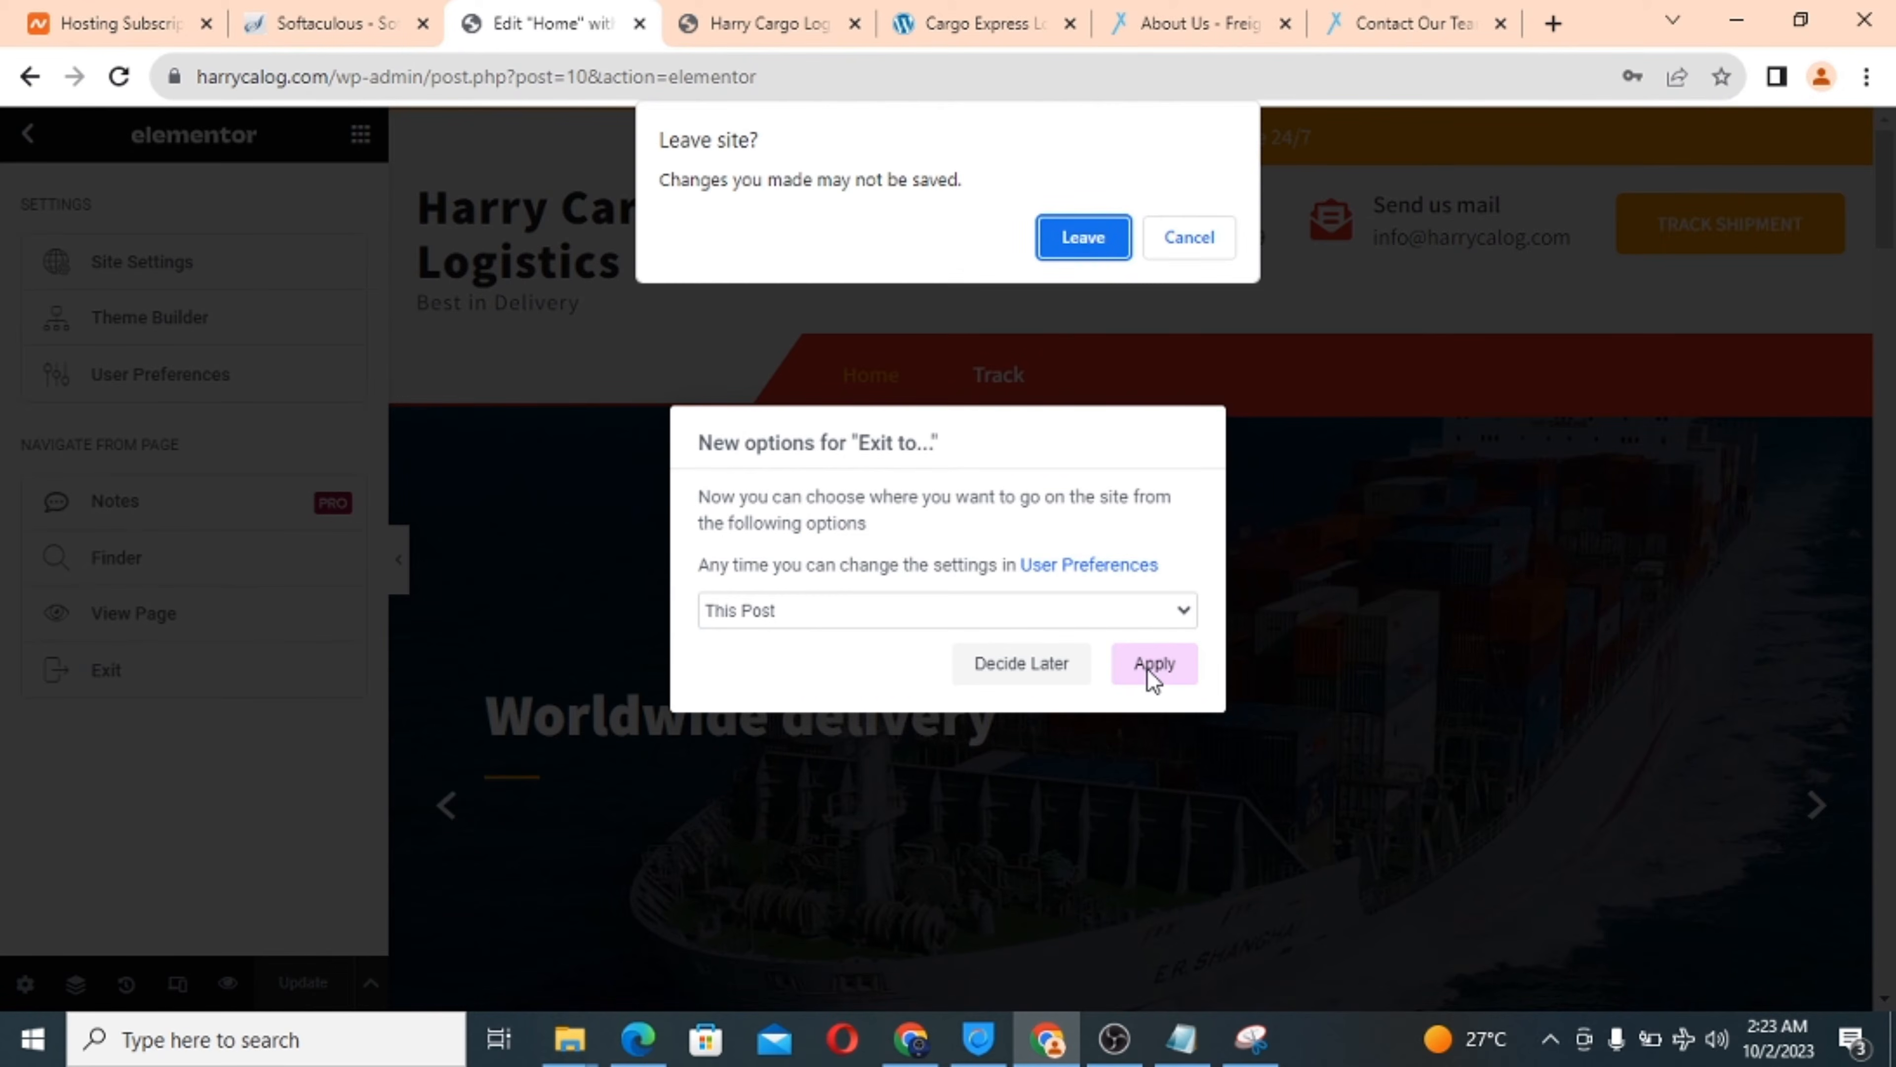
{"action": "left_click", "coordinate": [1083, 239]}
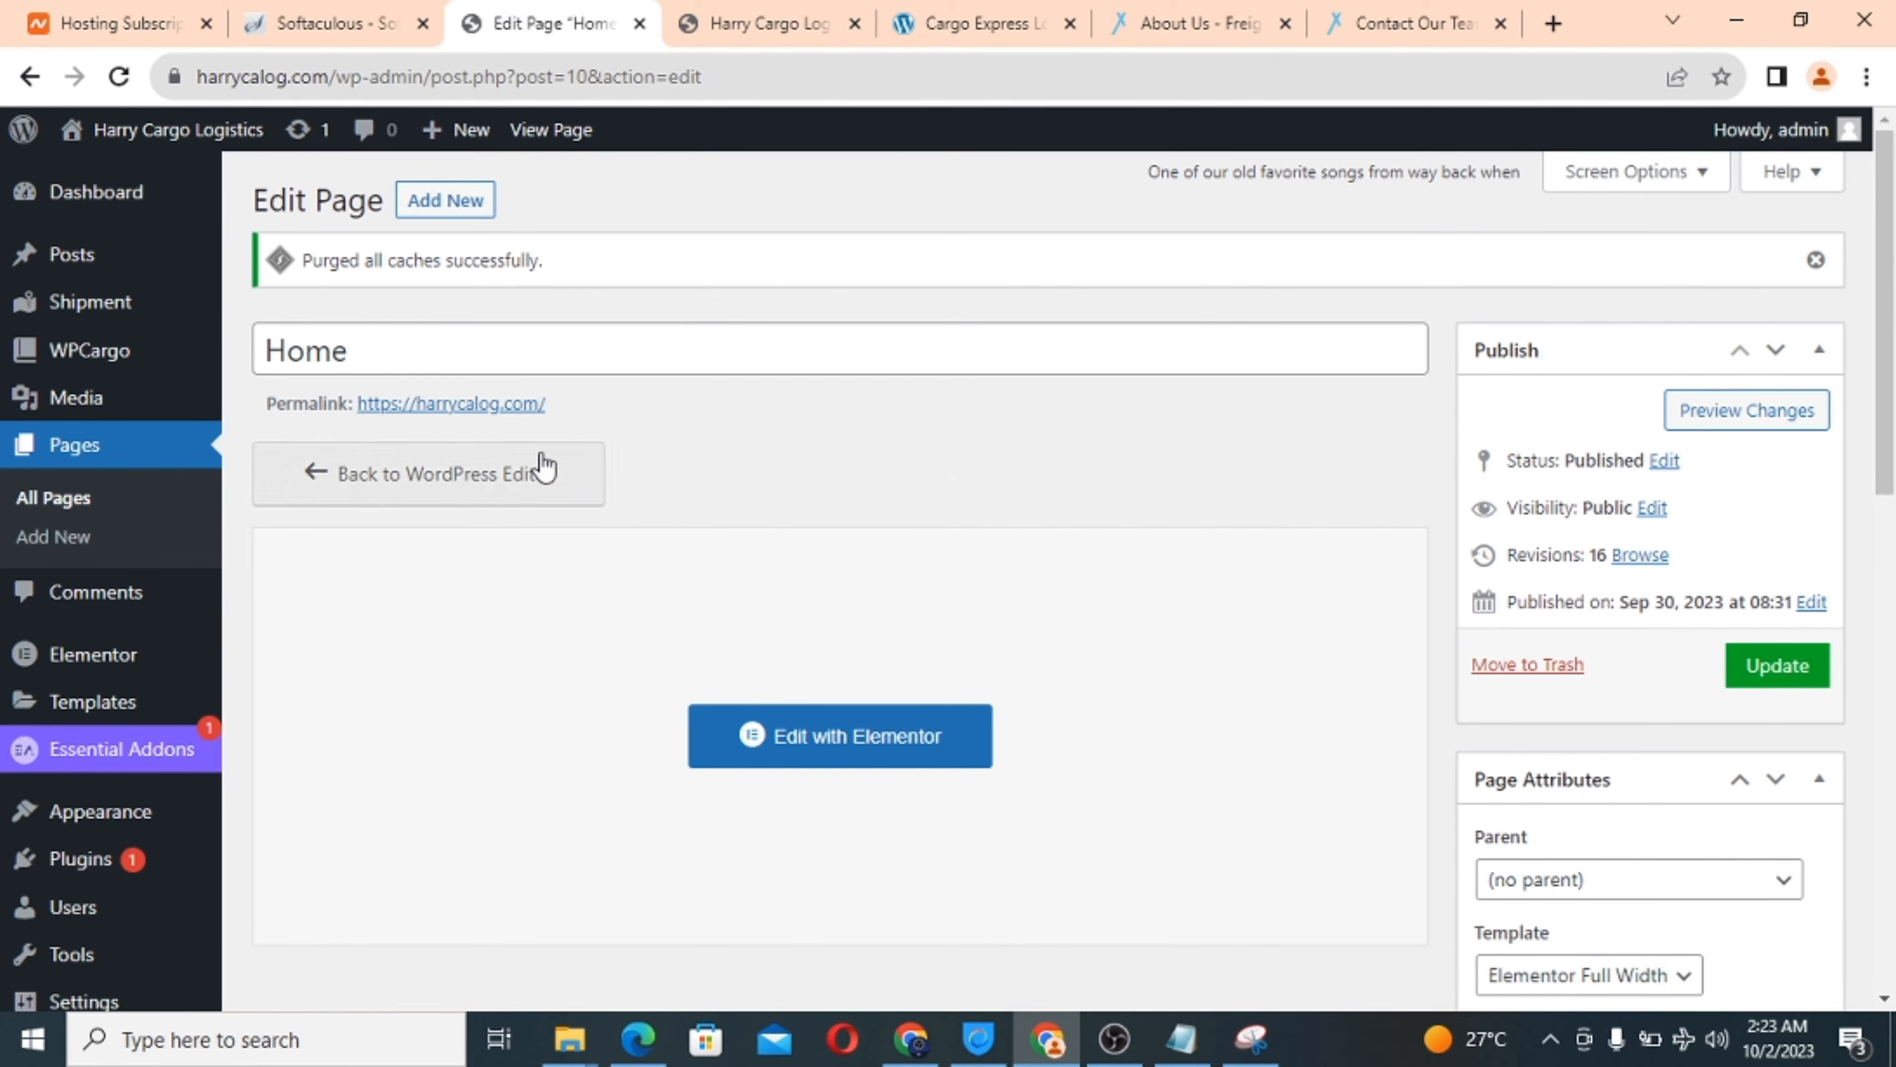
Scroll through the classic Edit Page screen for Home, which reports all caches purged.
{"action": "scroll", "coordinate": [934, 471], "scroll_direction": "down", "scroll_amount": 5}
{"action": "scroll", "coordinate": [933, 471], "scroll_direction": "up", "scroll_amount": 5}
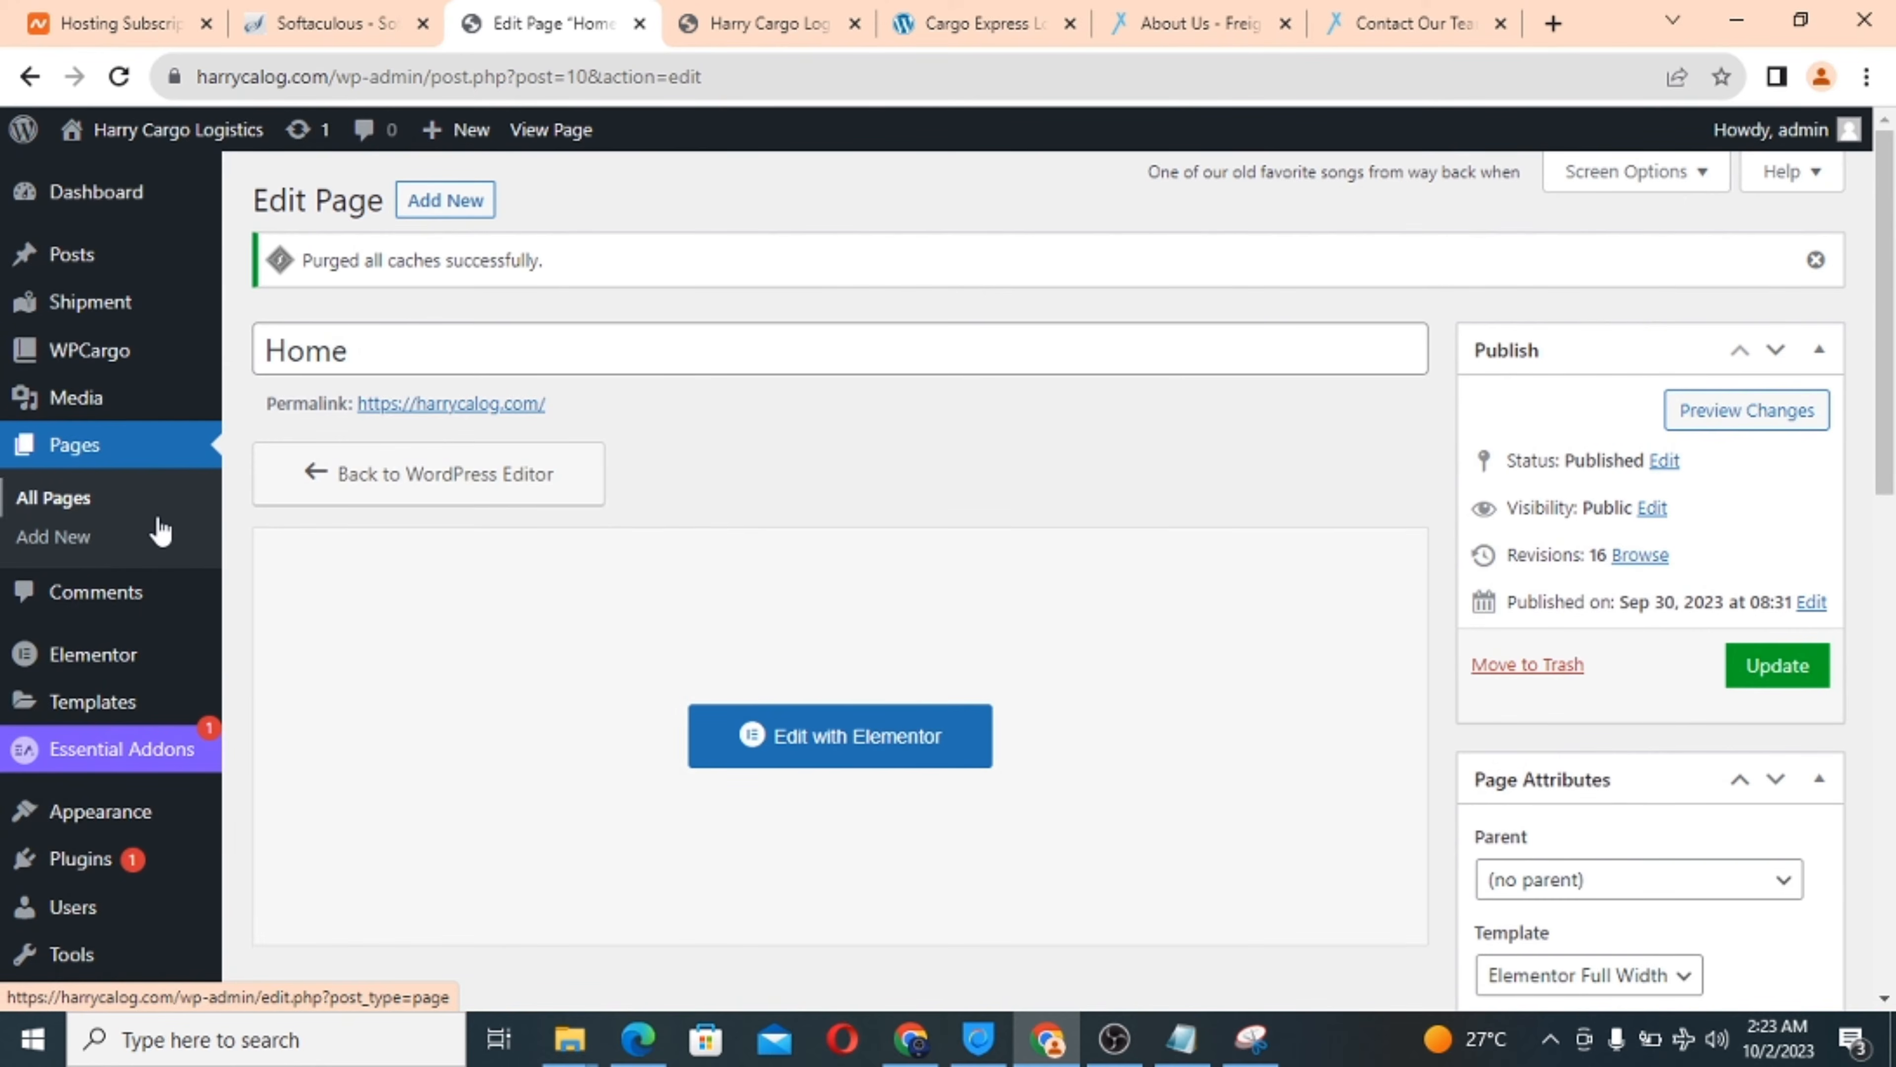
{"action": "scroll", "coordinate": [159, 532], "scroll_direction": "down", "scroll_amount": 3}
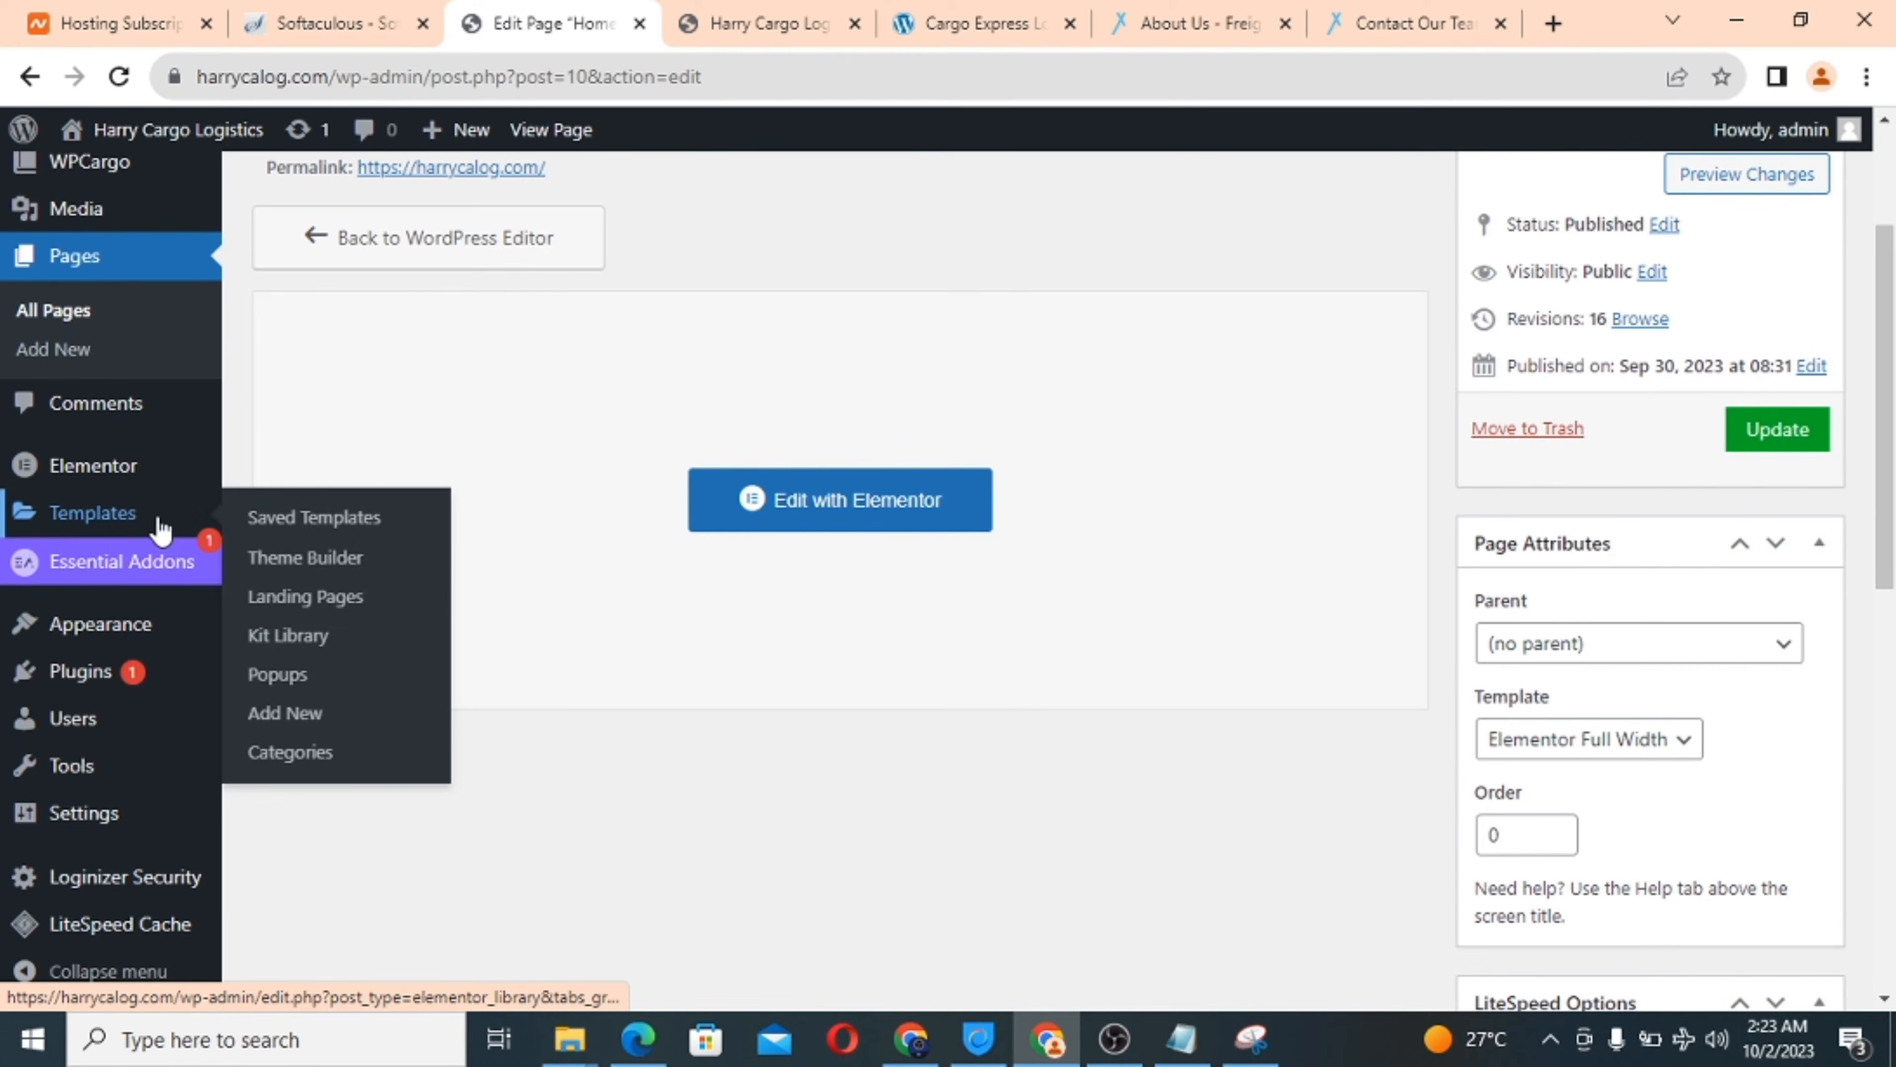
{"action": "scroll", "coordinate": [131, 420], "scroll_direction": "down", "scroll_amount": 2}
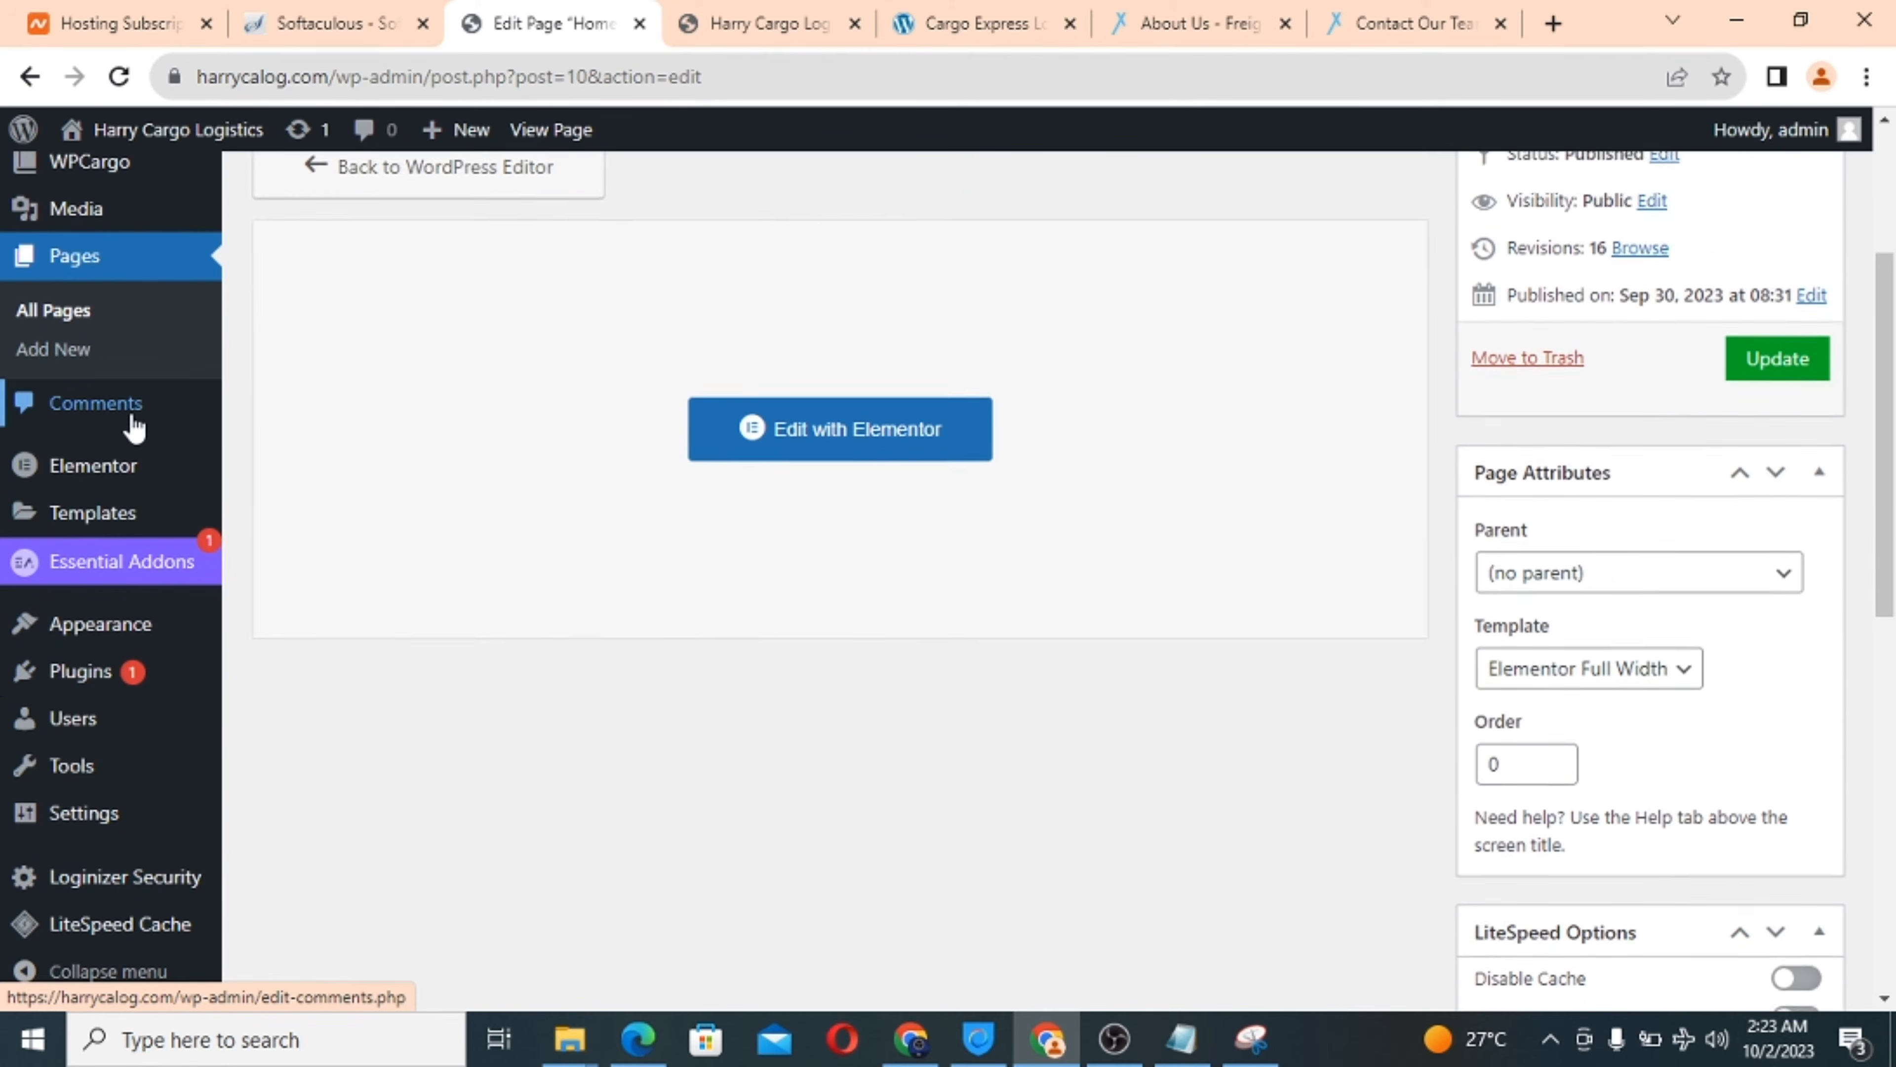
{"action": "mouse_move", "coordinate": [89, 634]}
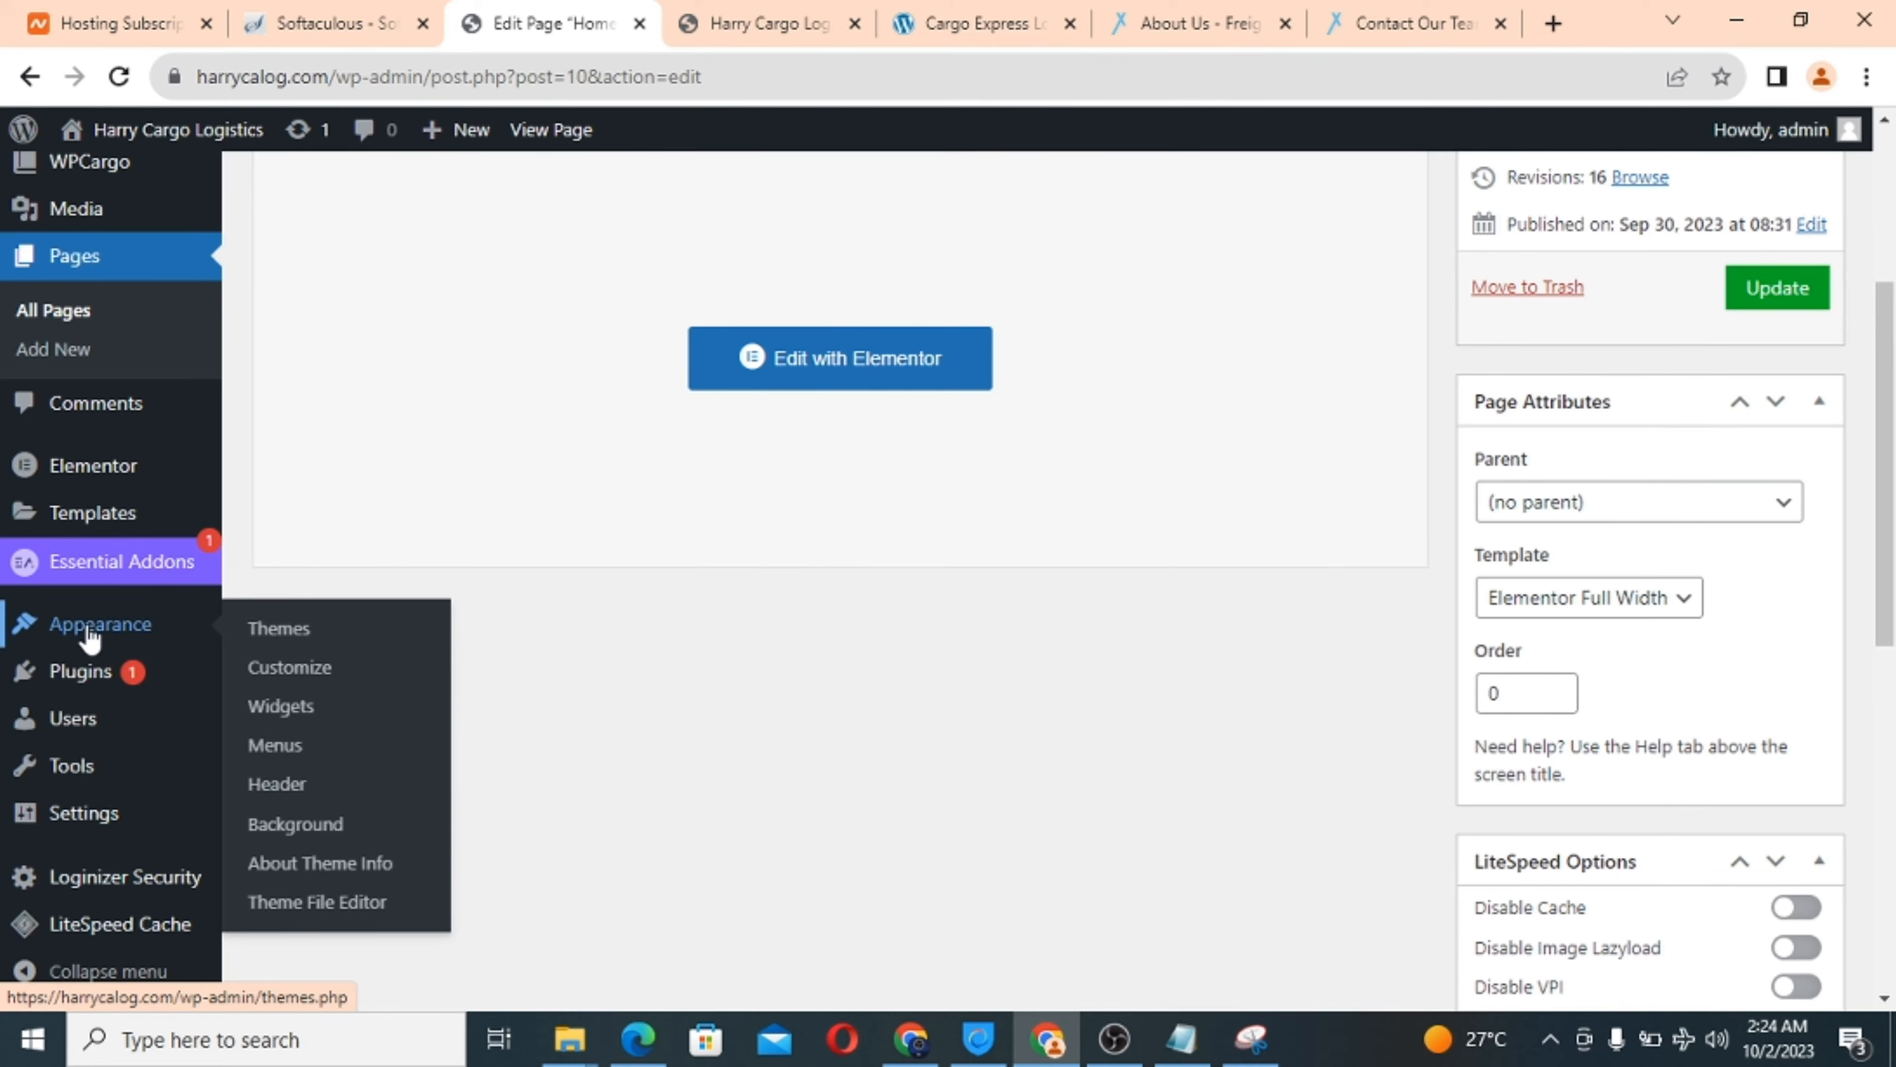
In the Customizer's Site Identity, uncheck Display Site Title and Tagline and begin choosing a logo.
{"action": "left_click", "coordinate": [297, 681]}
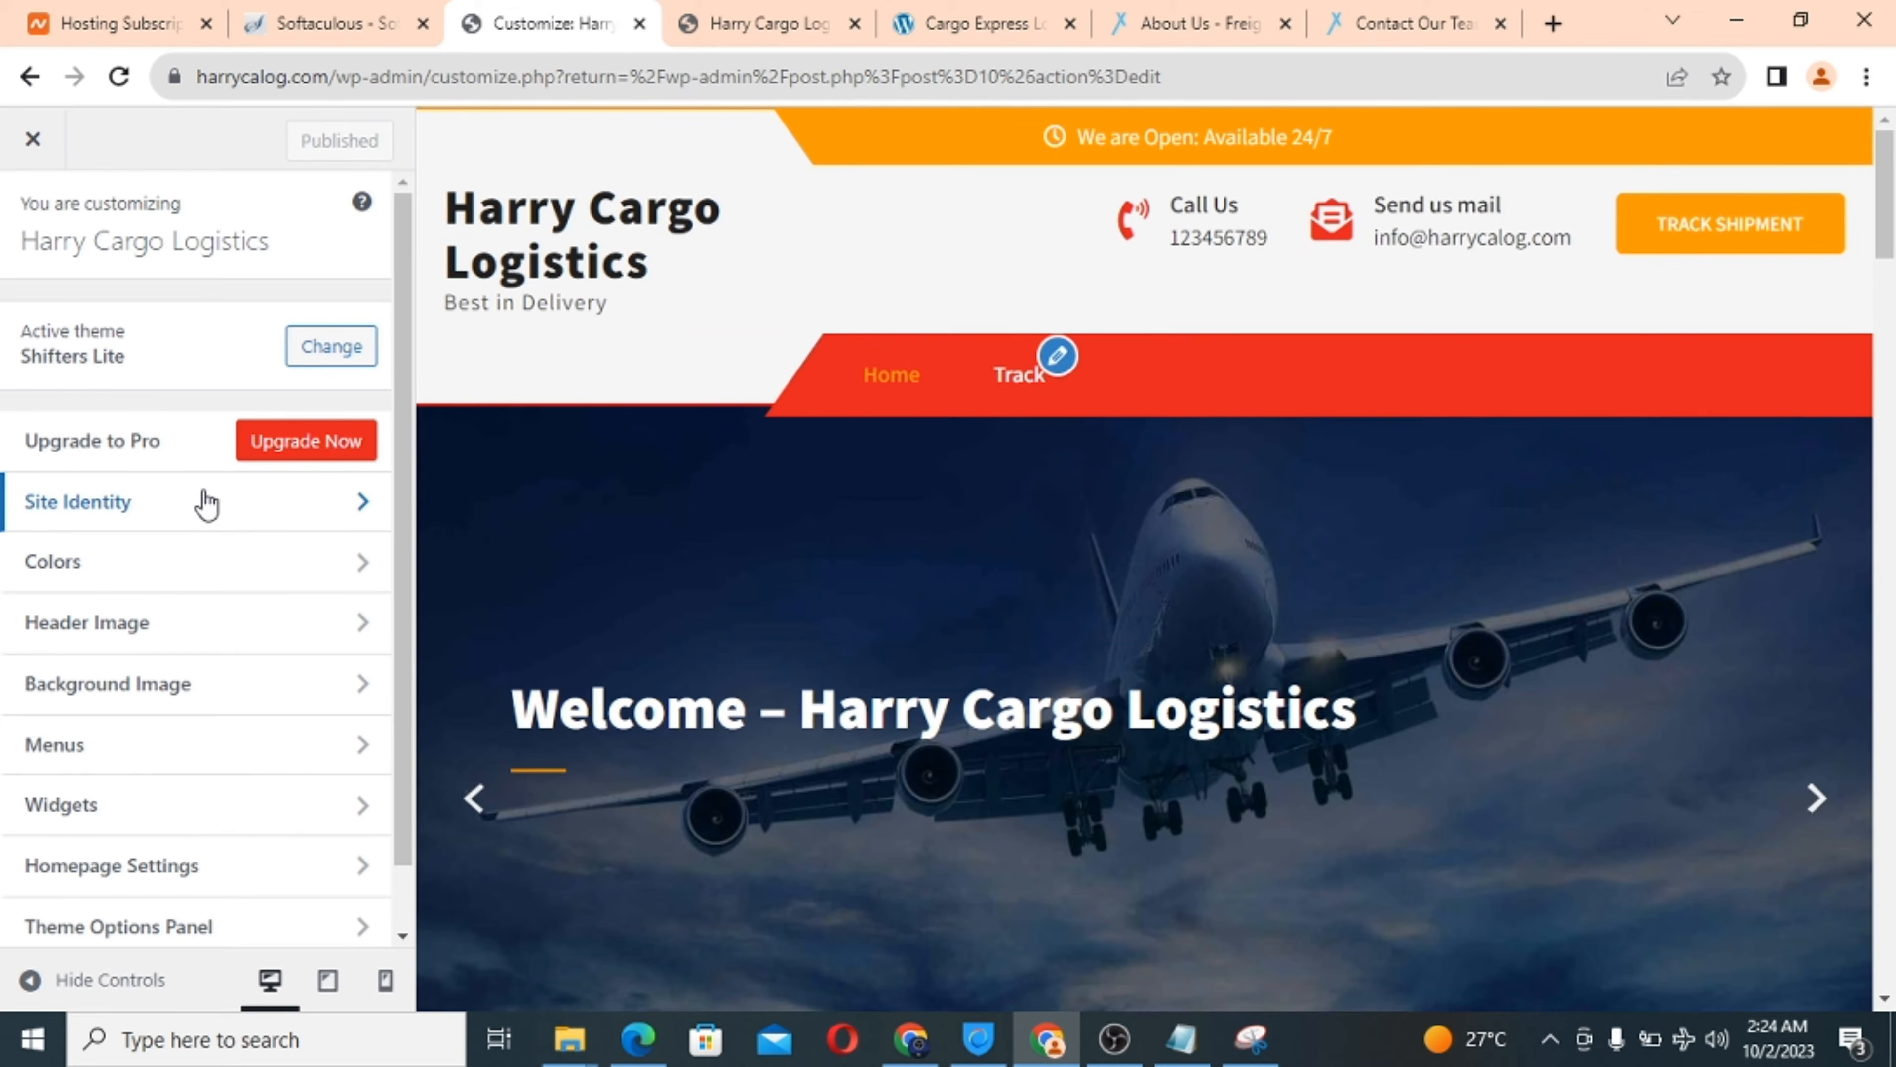
{"action": "left_click", "coordinate": [147, 507]}
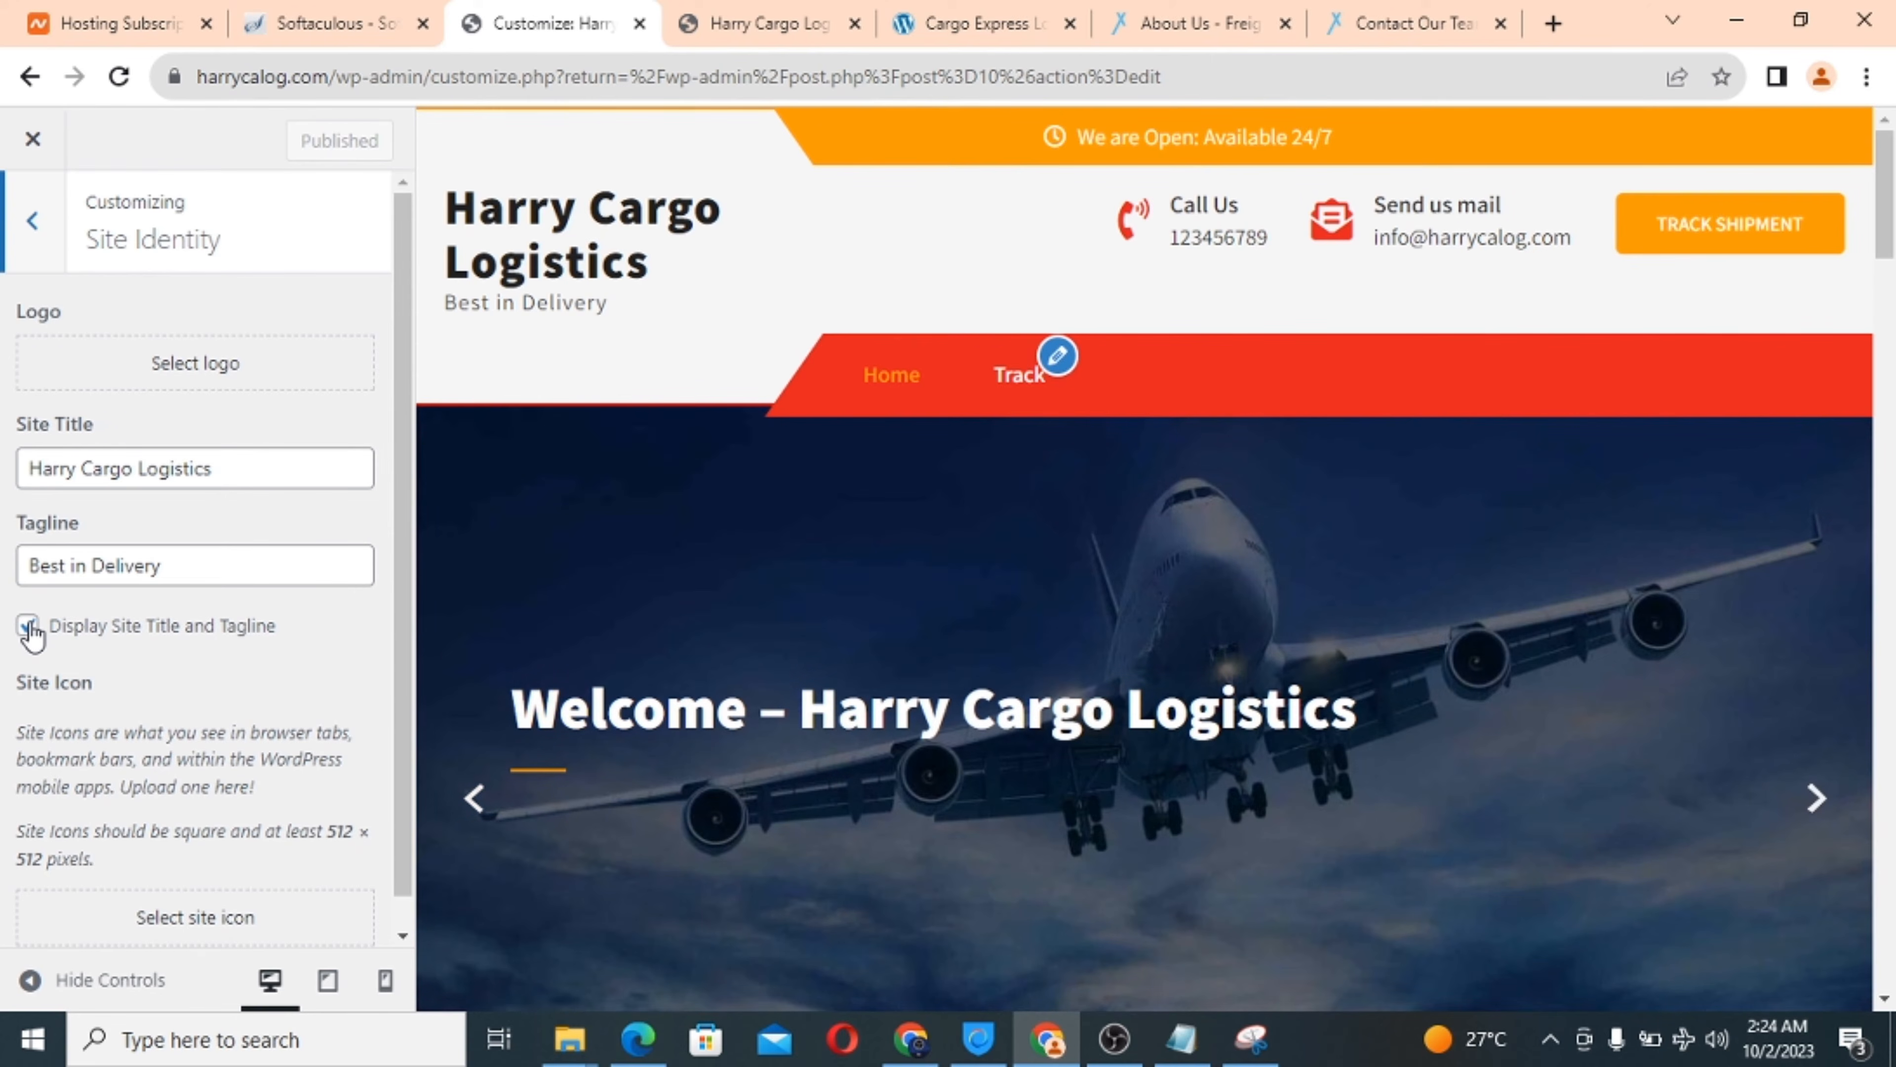
{"action": "left_click", "coordinate": [29, 629]}
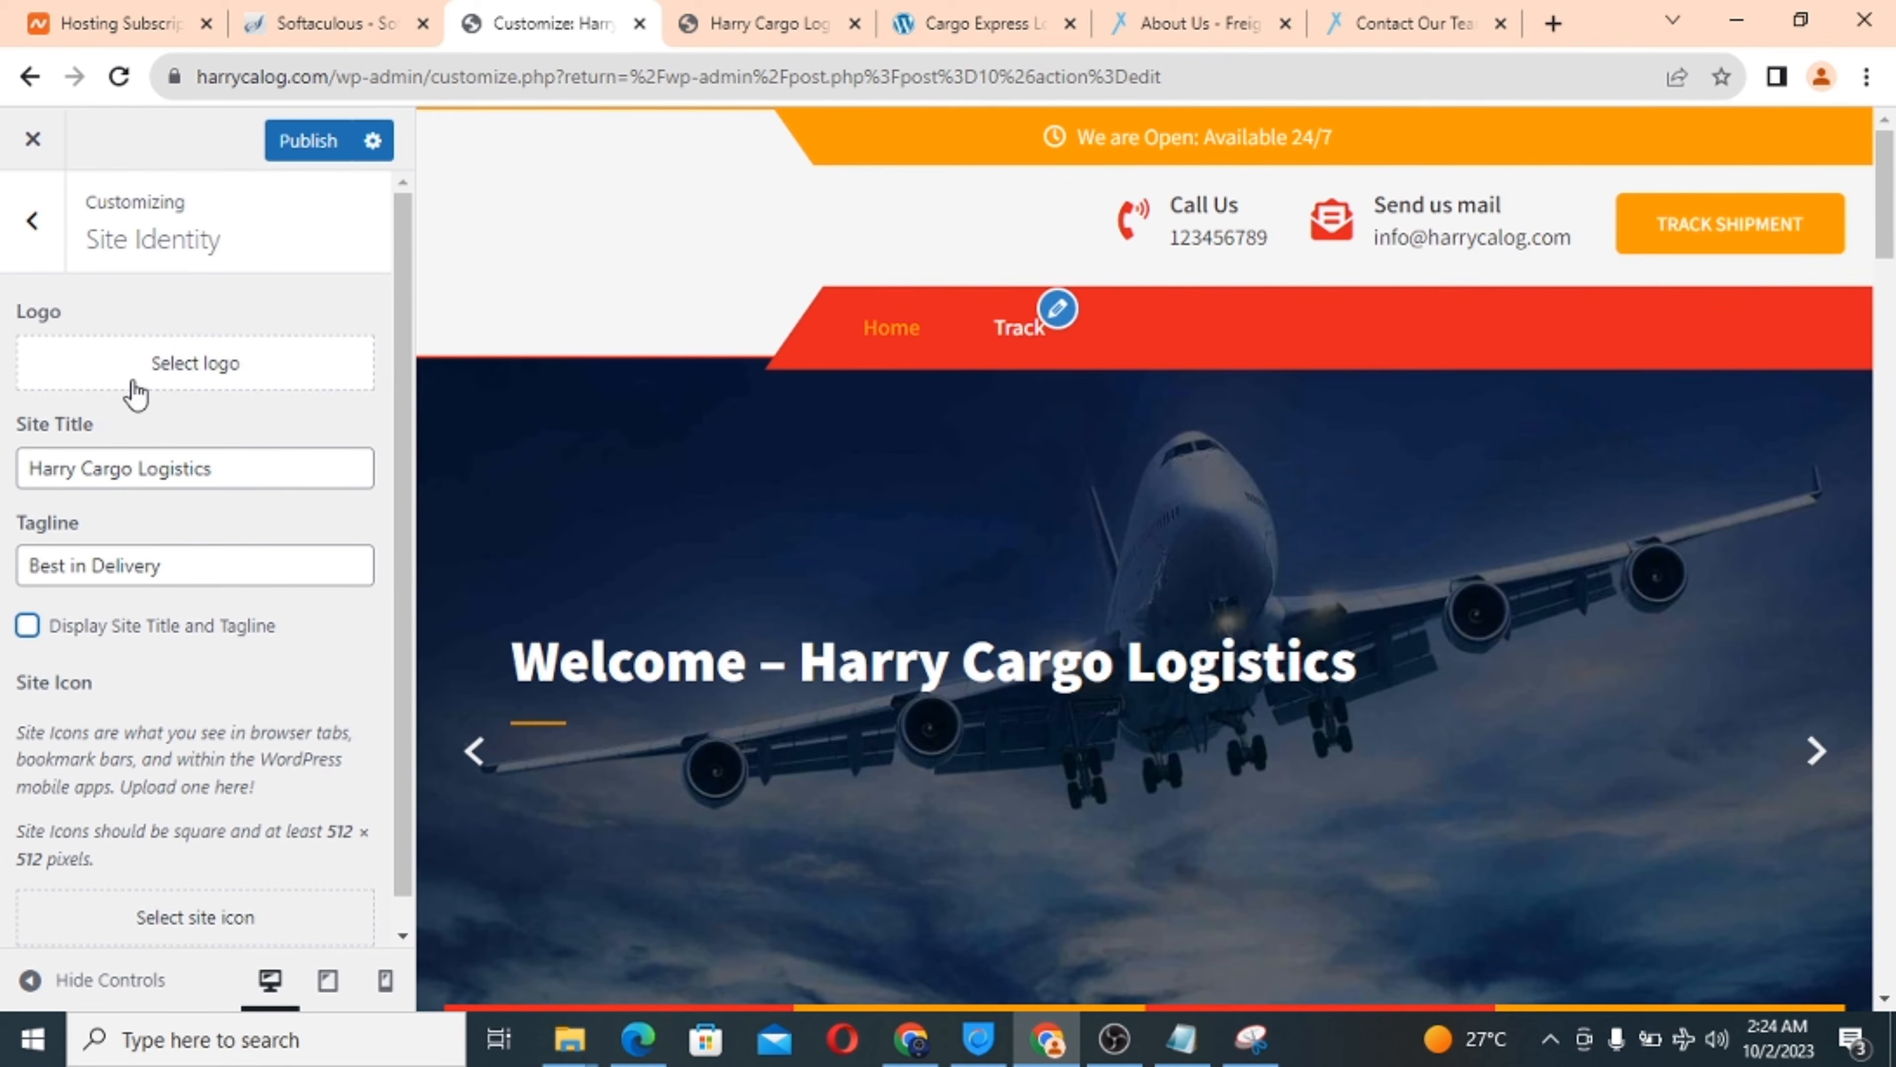
{"action": "left_click", "coordinate": [180, 372]}
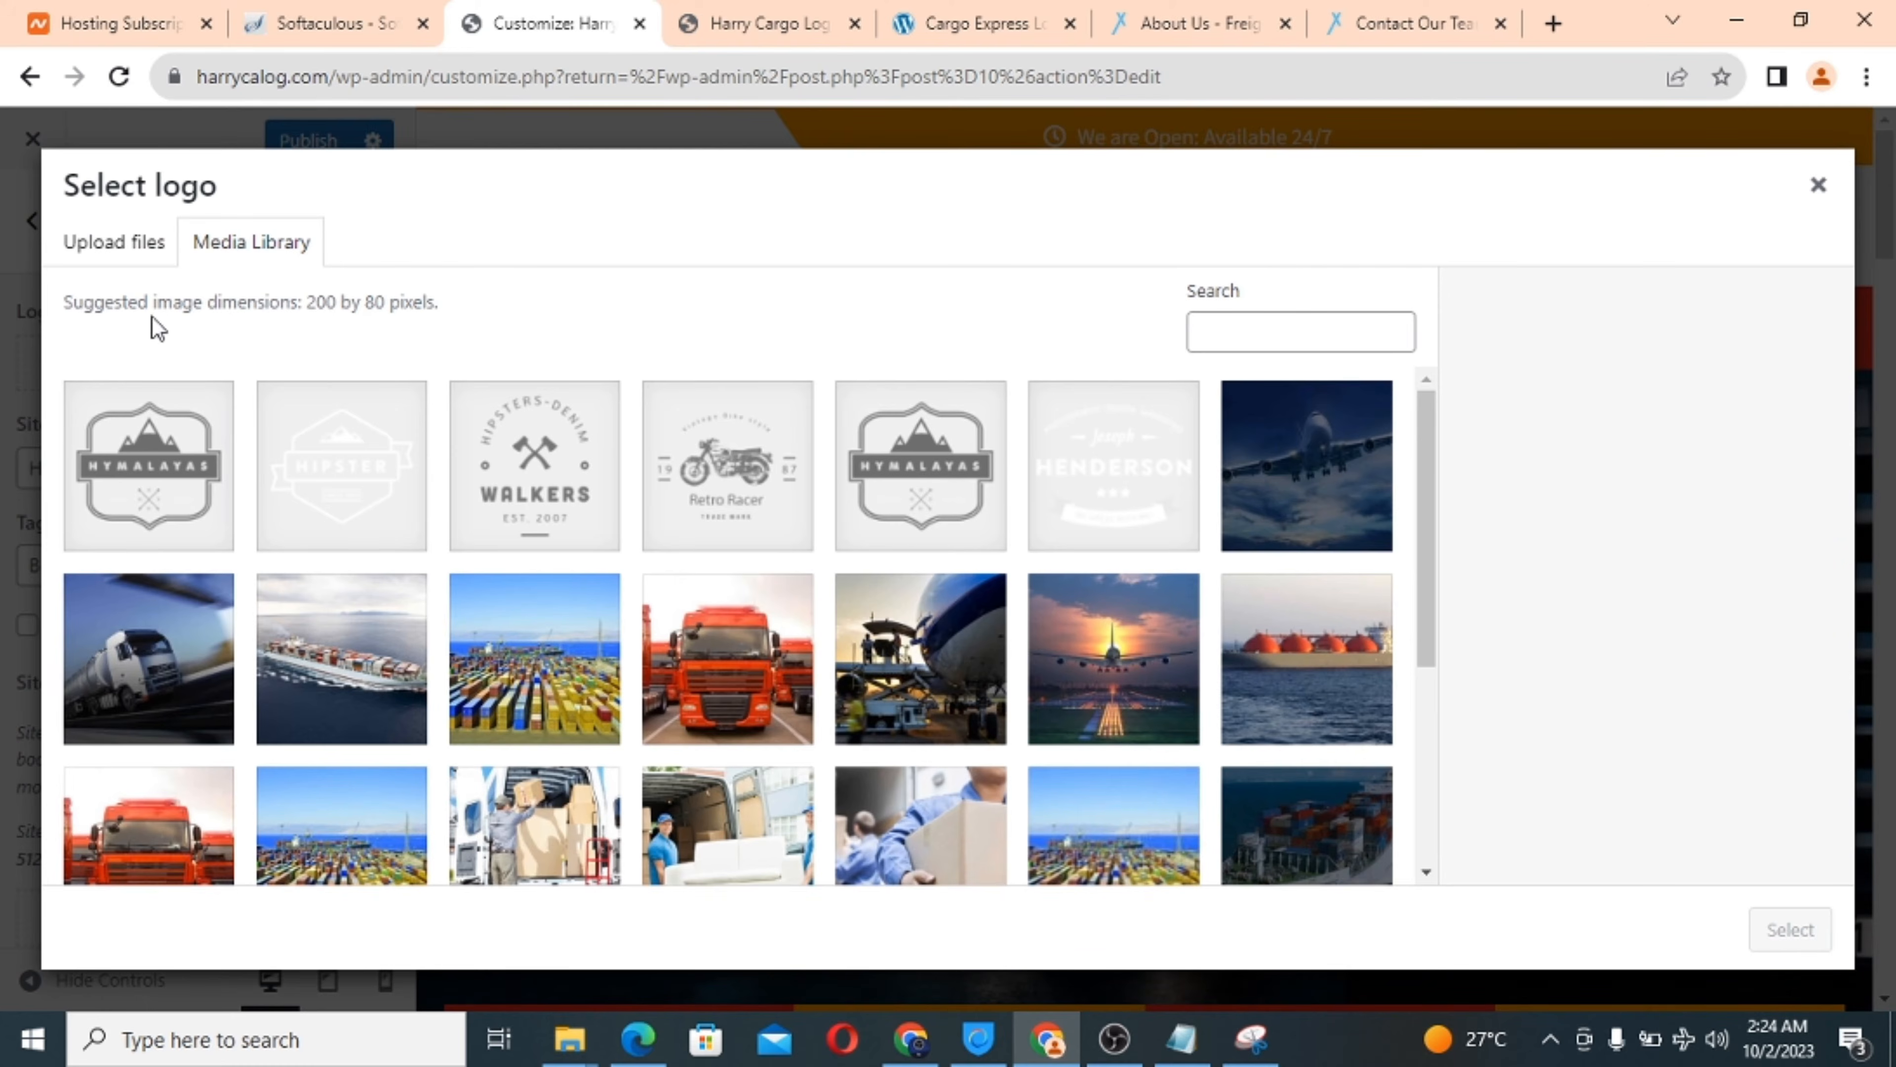
Upload the Harrycalogo image from the Downloads folder to the media library.
{"action": "left_click", "coordinate": [116, 243]}
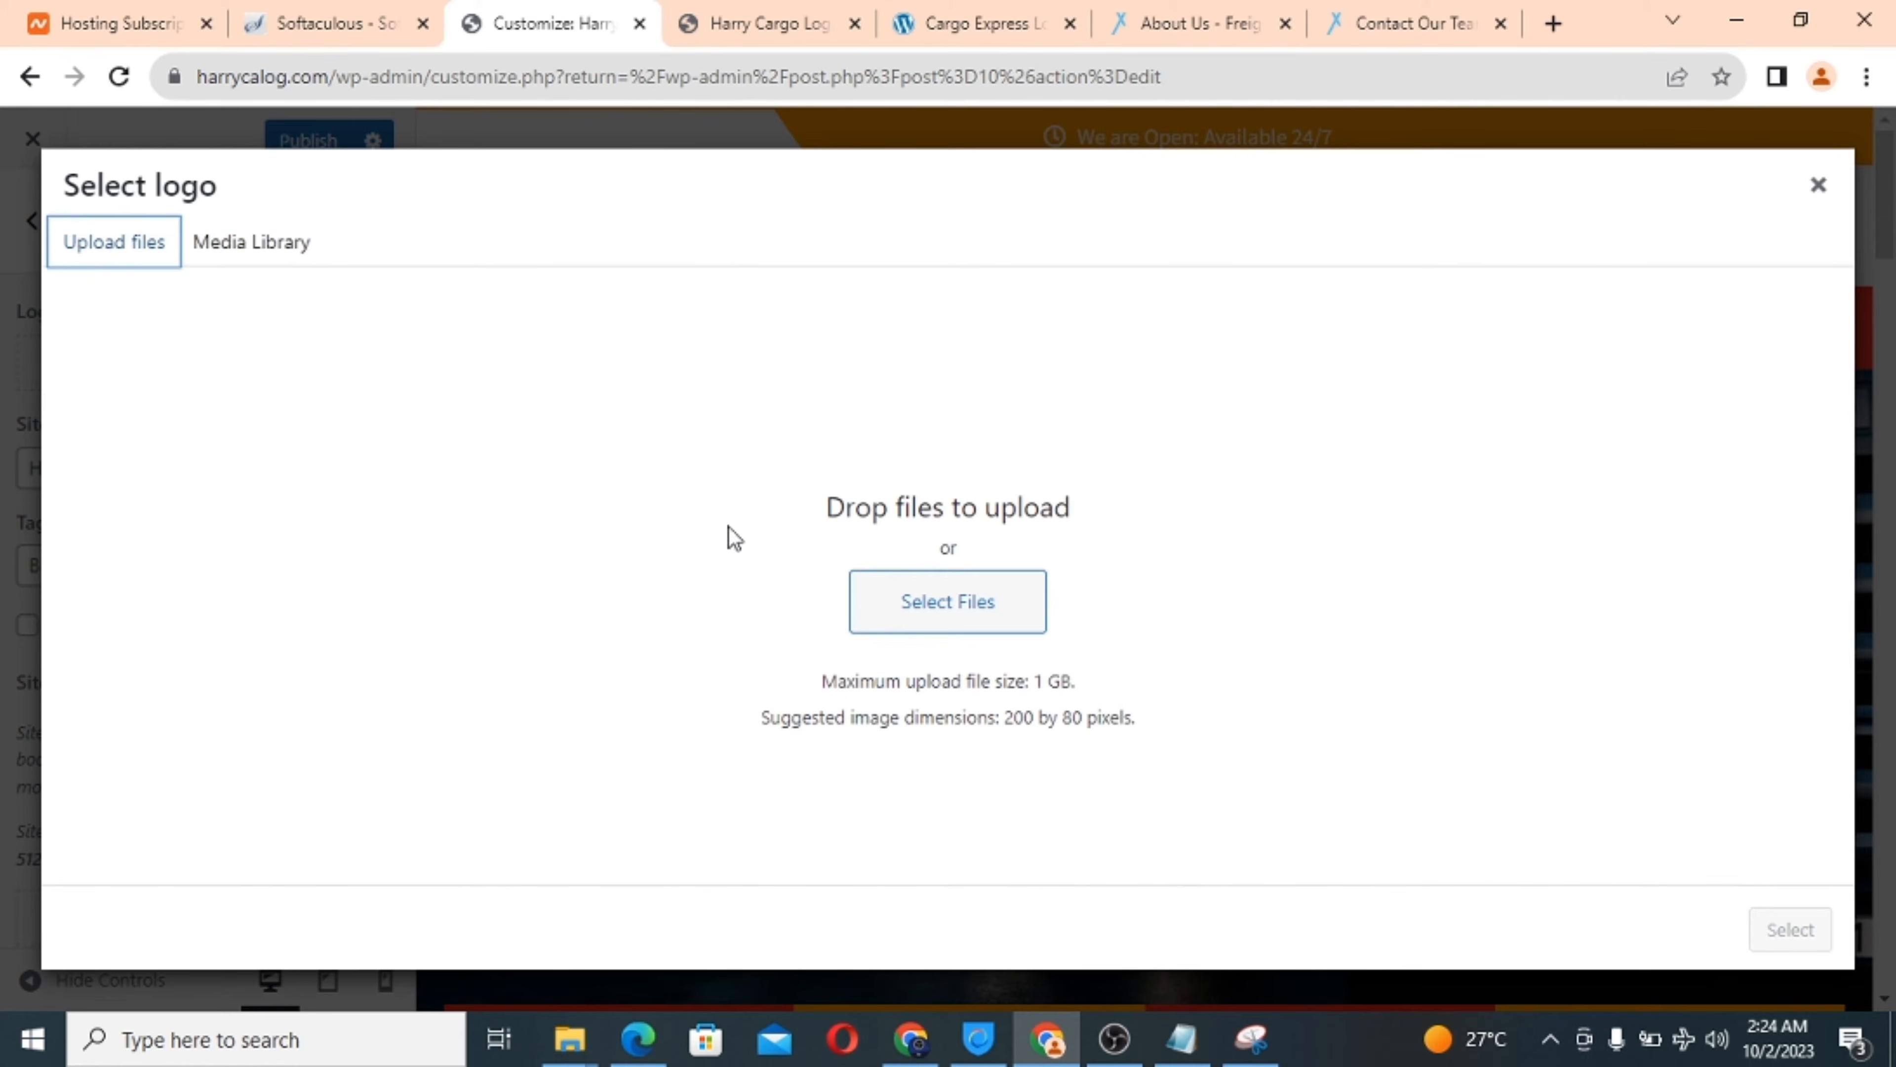
{"action": "left_click", "coordinate": [895, 610]}
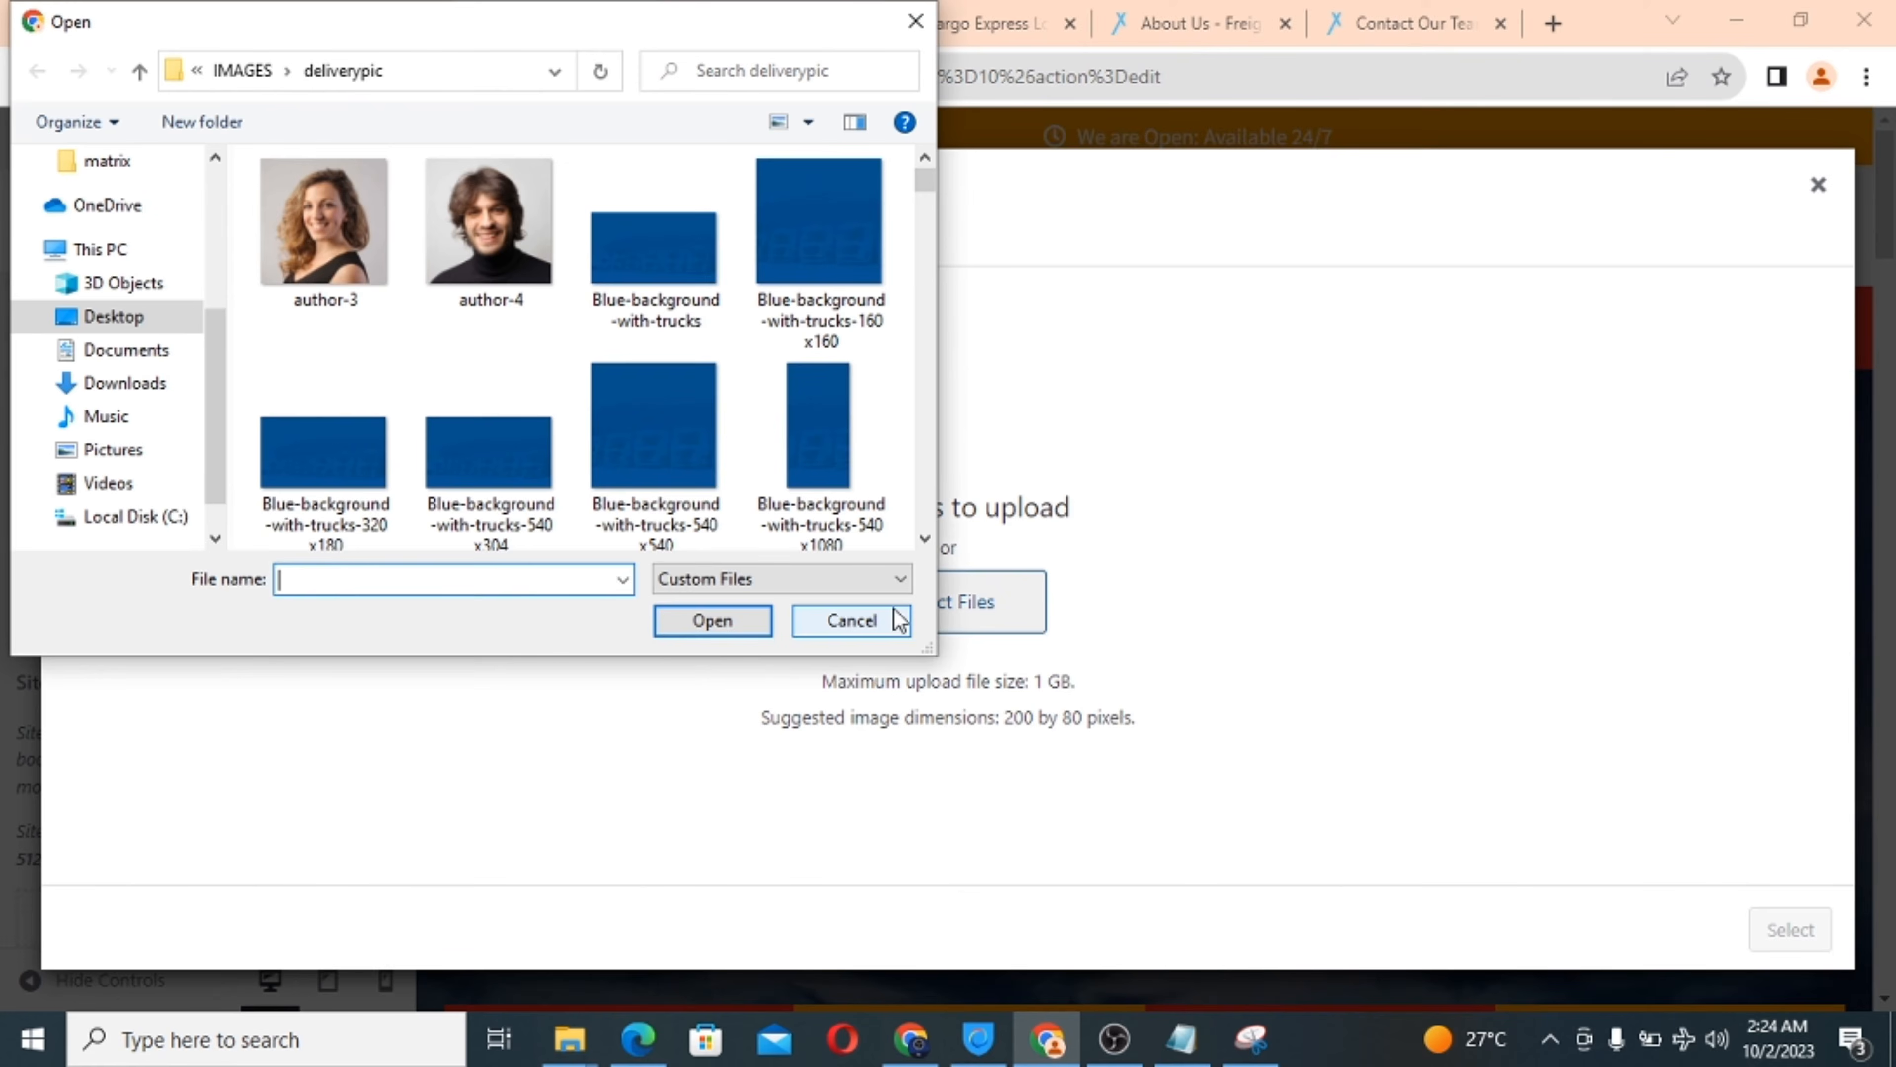
{"action": "left_click", "coordinate": [162, 390]}
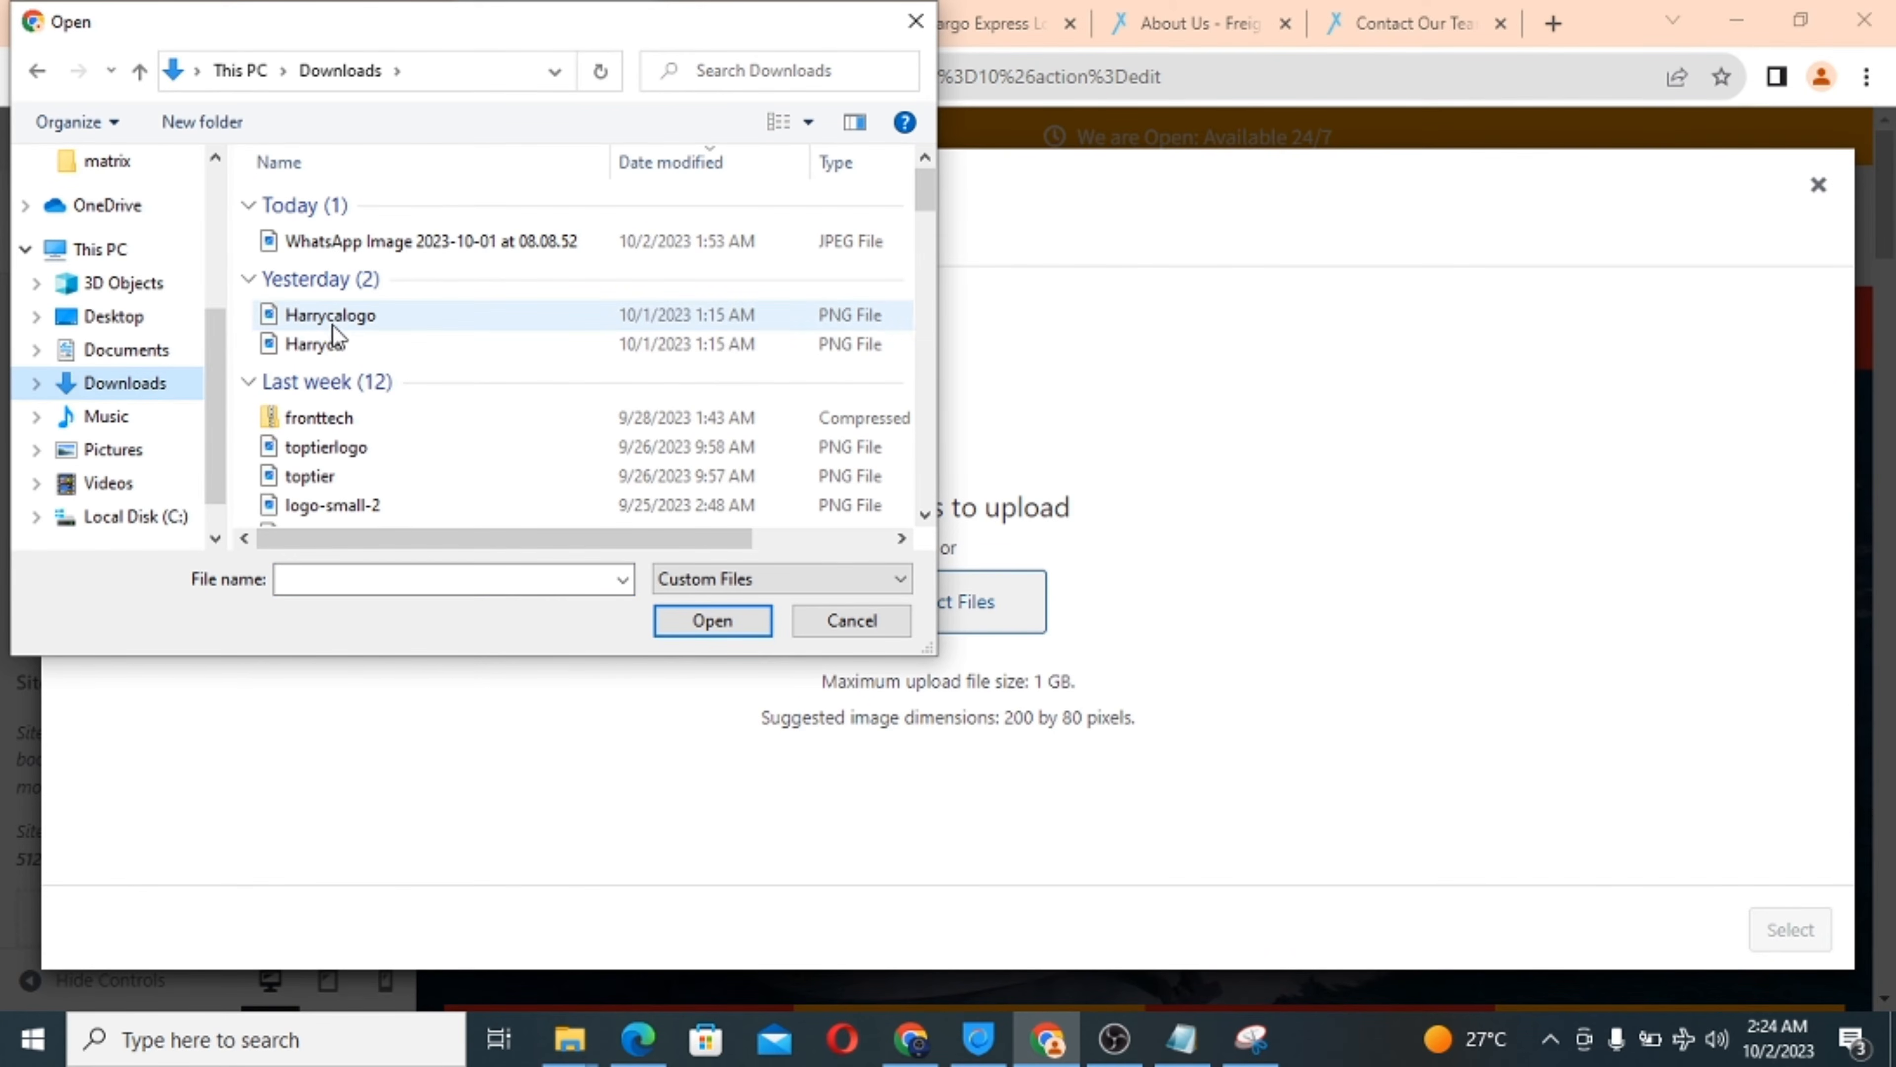
{"action": "left_click", "coordinate": [339, 317]}
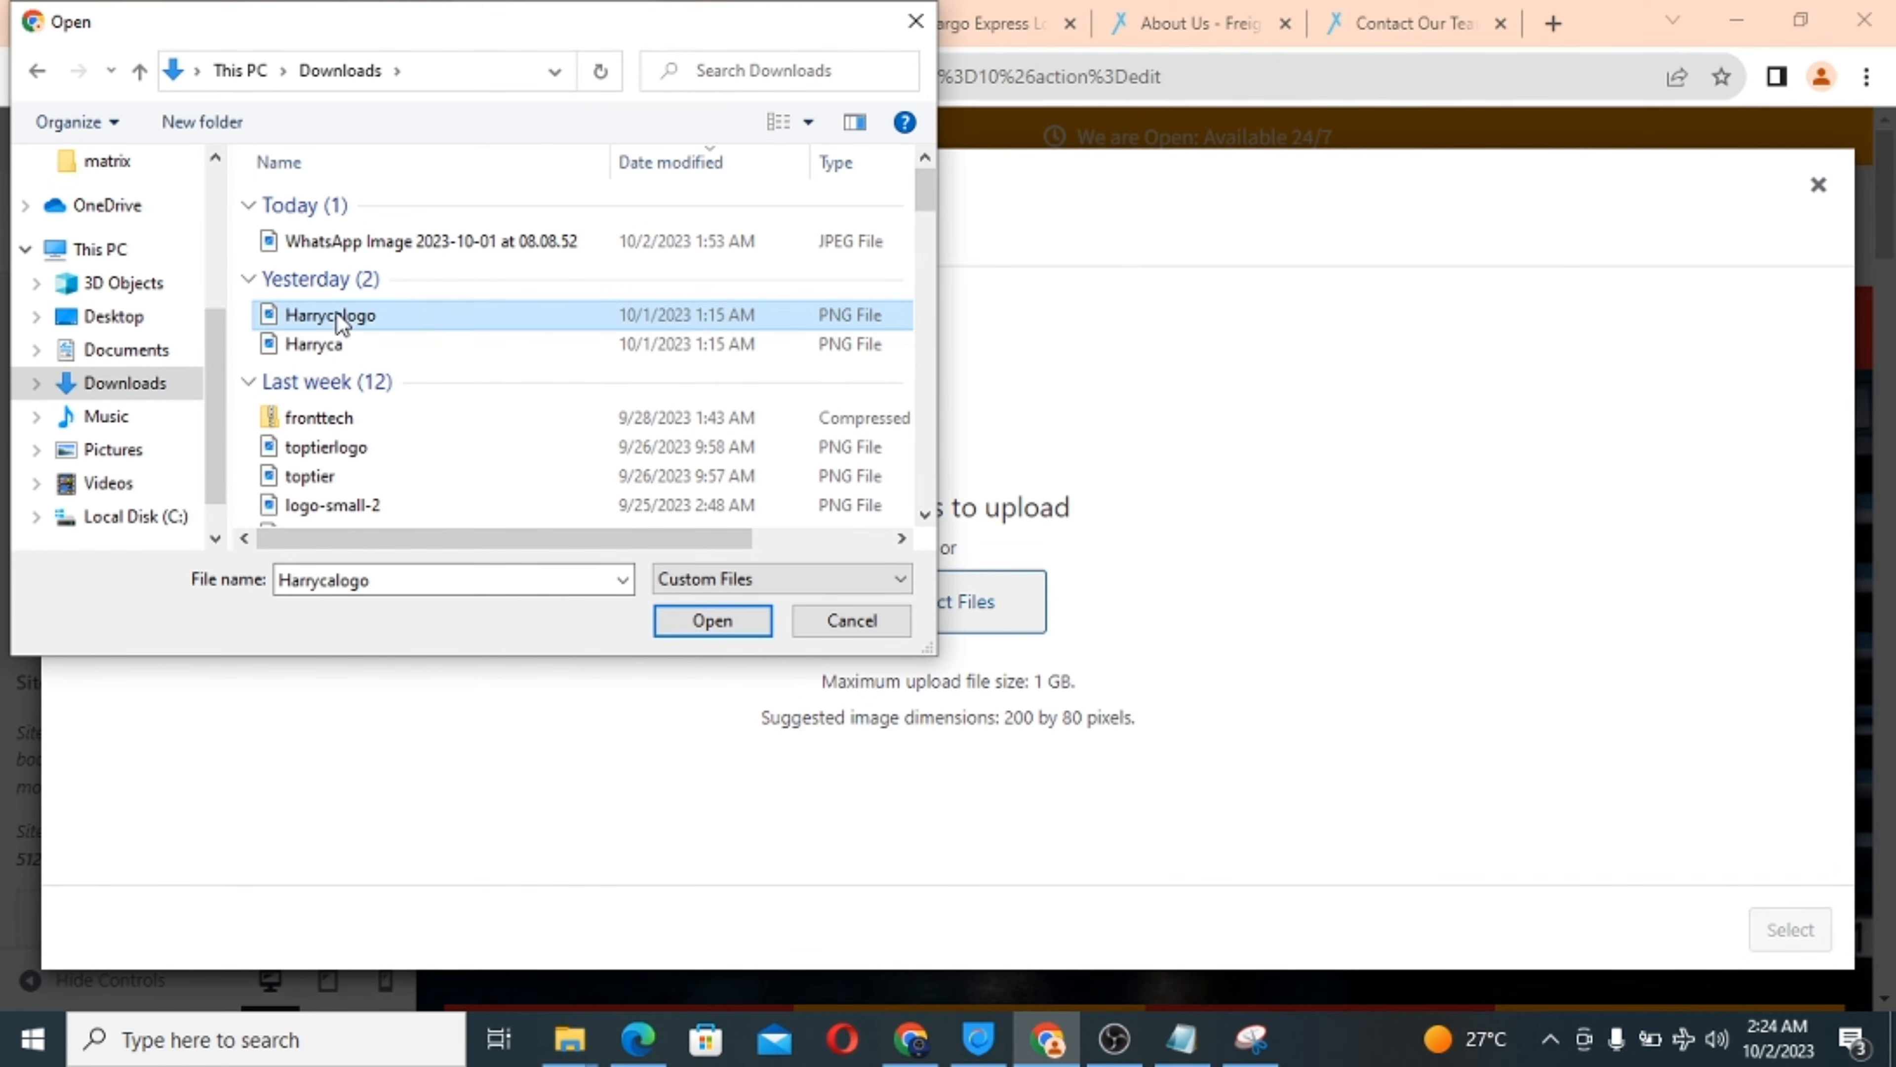
{"action": "left_click", "coordinate": [694, 623]}
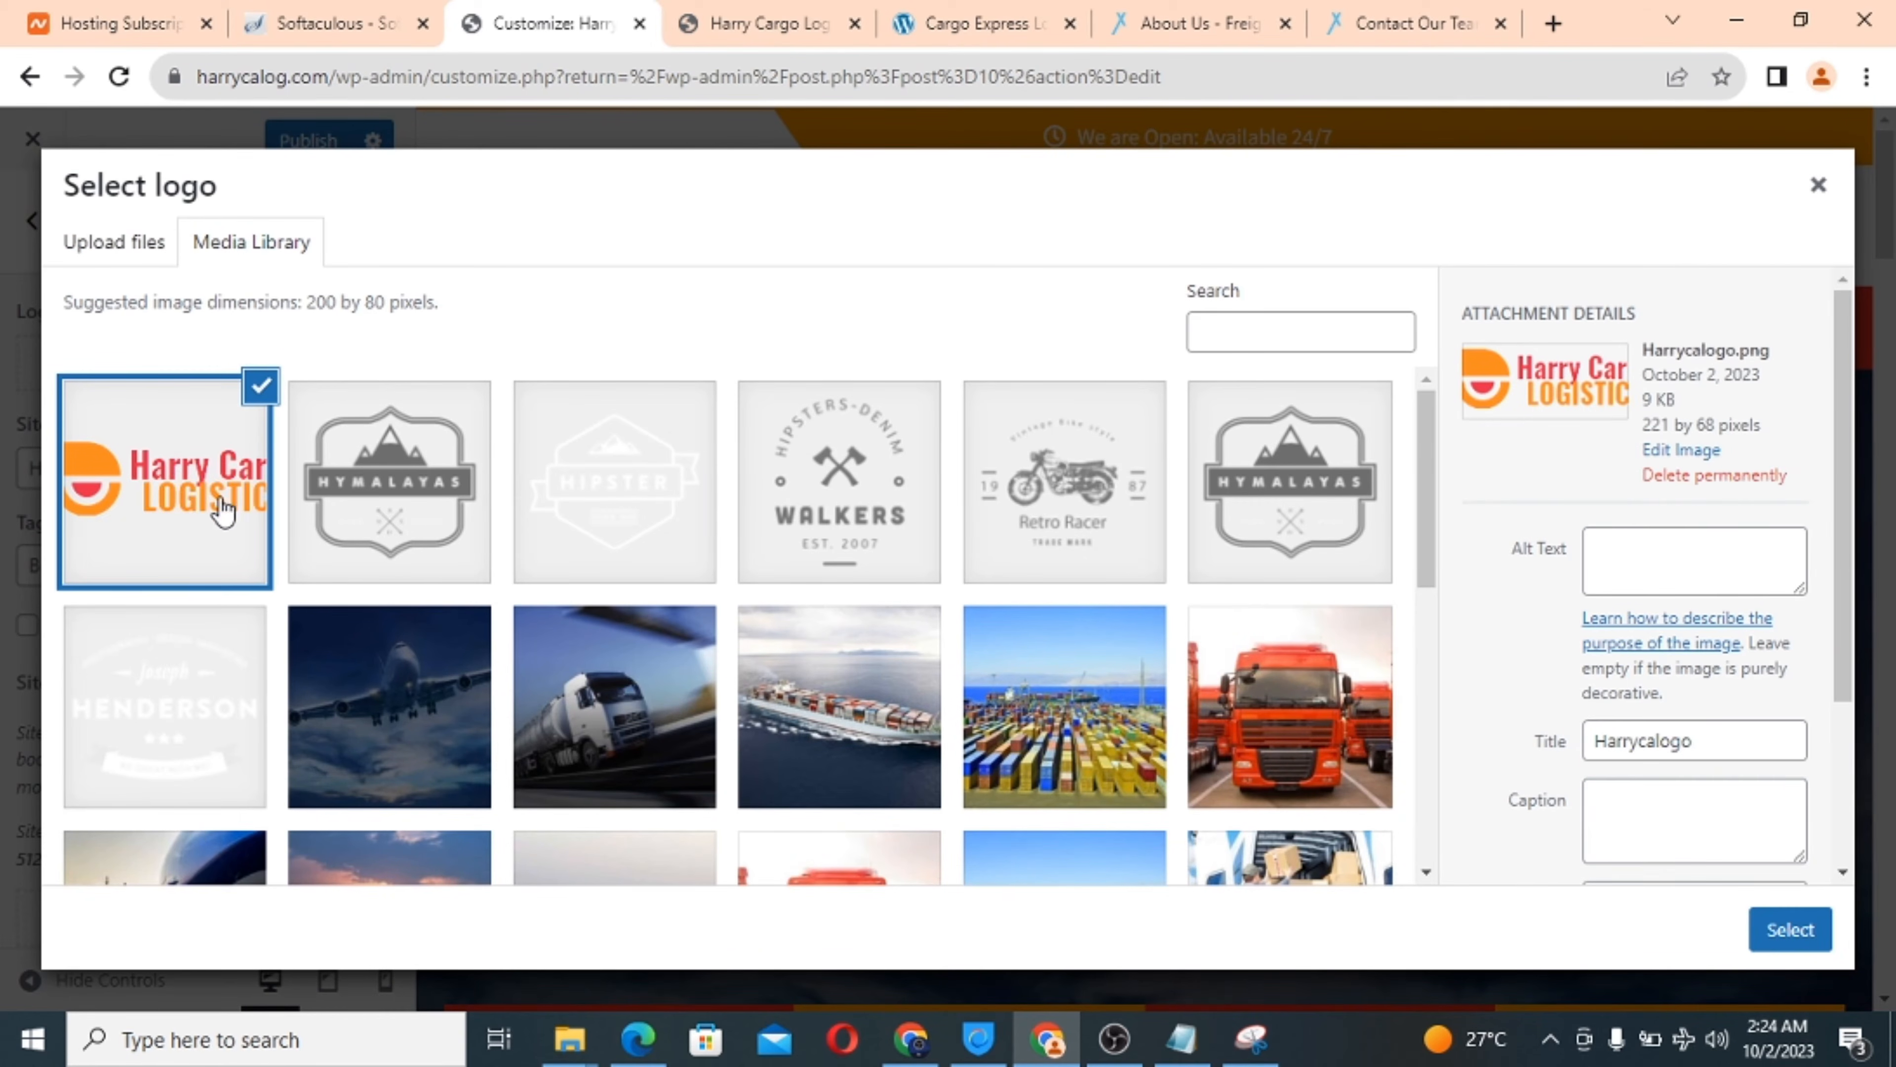
Use Harrycalogo as the logo, widening the crop to both image edges before cropping.
{"action": "left_click", "coordinate": [1789, 915]}
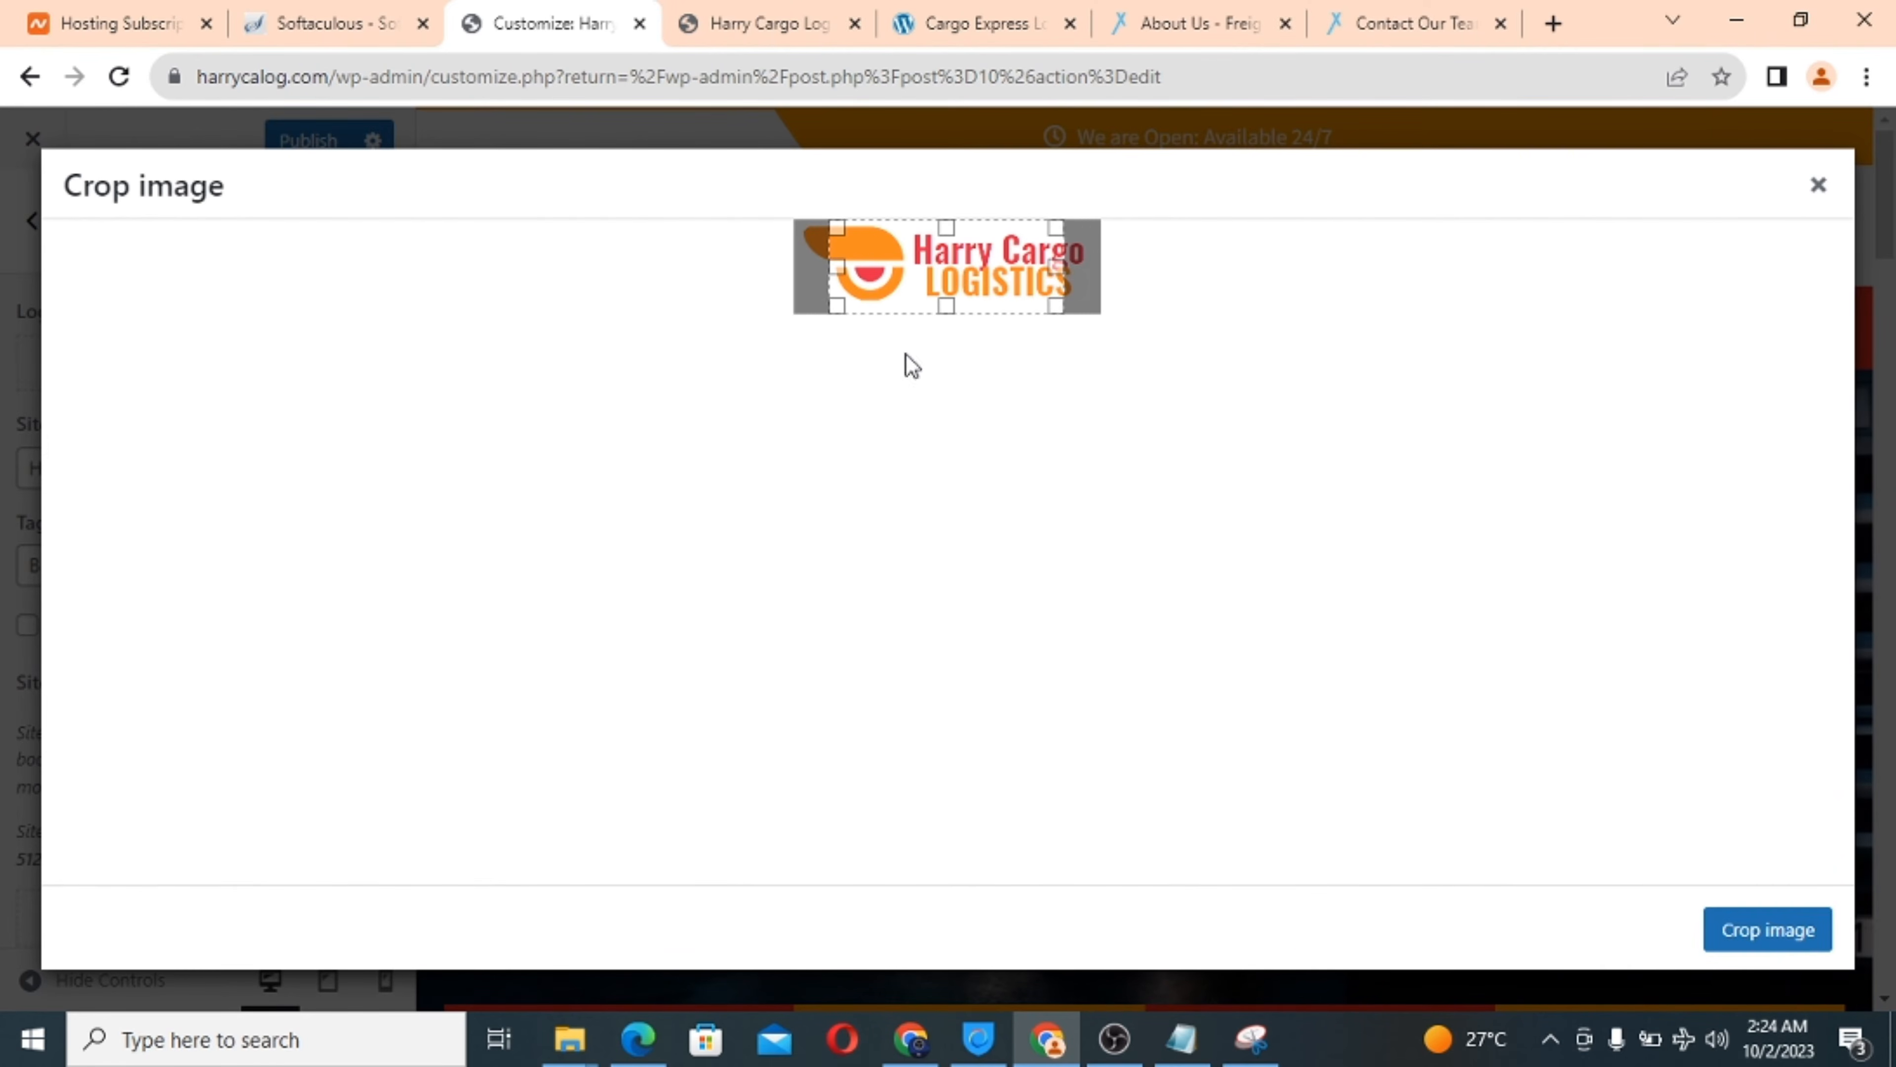
{"action": "left_click_drag", "start_coordinate": [837, 267], "coordinate": [778, 267]}
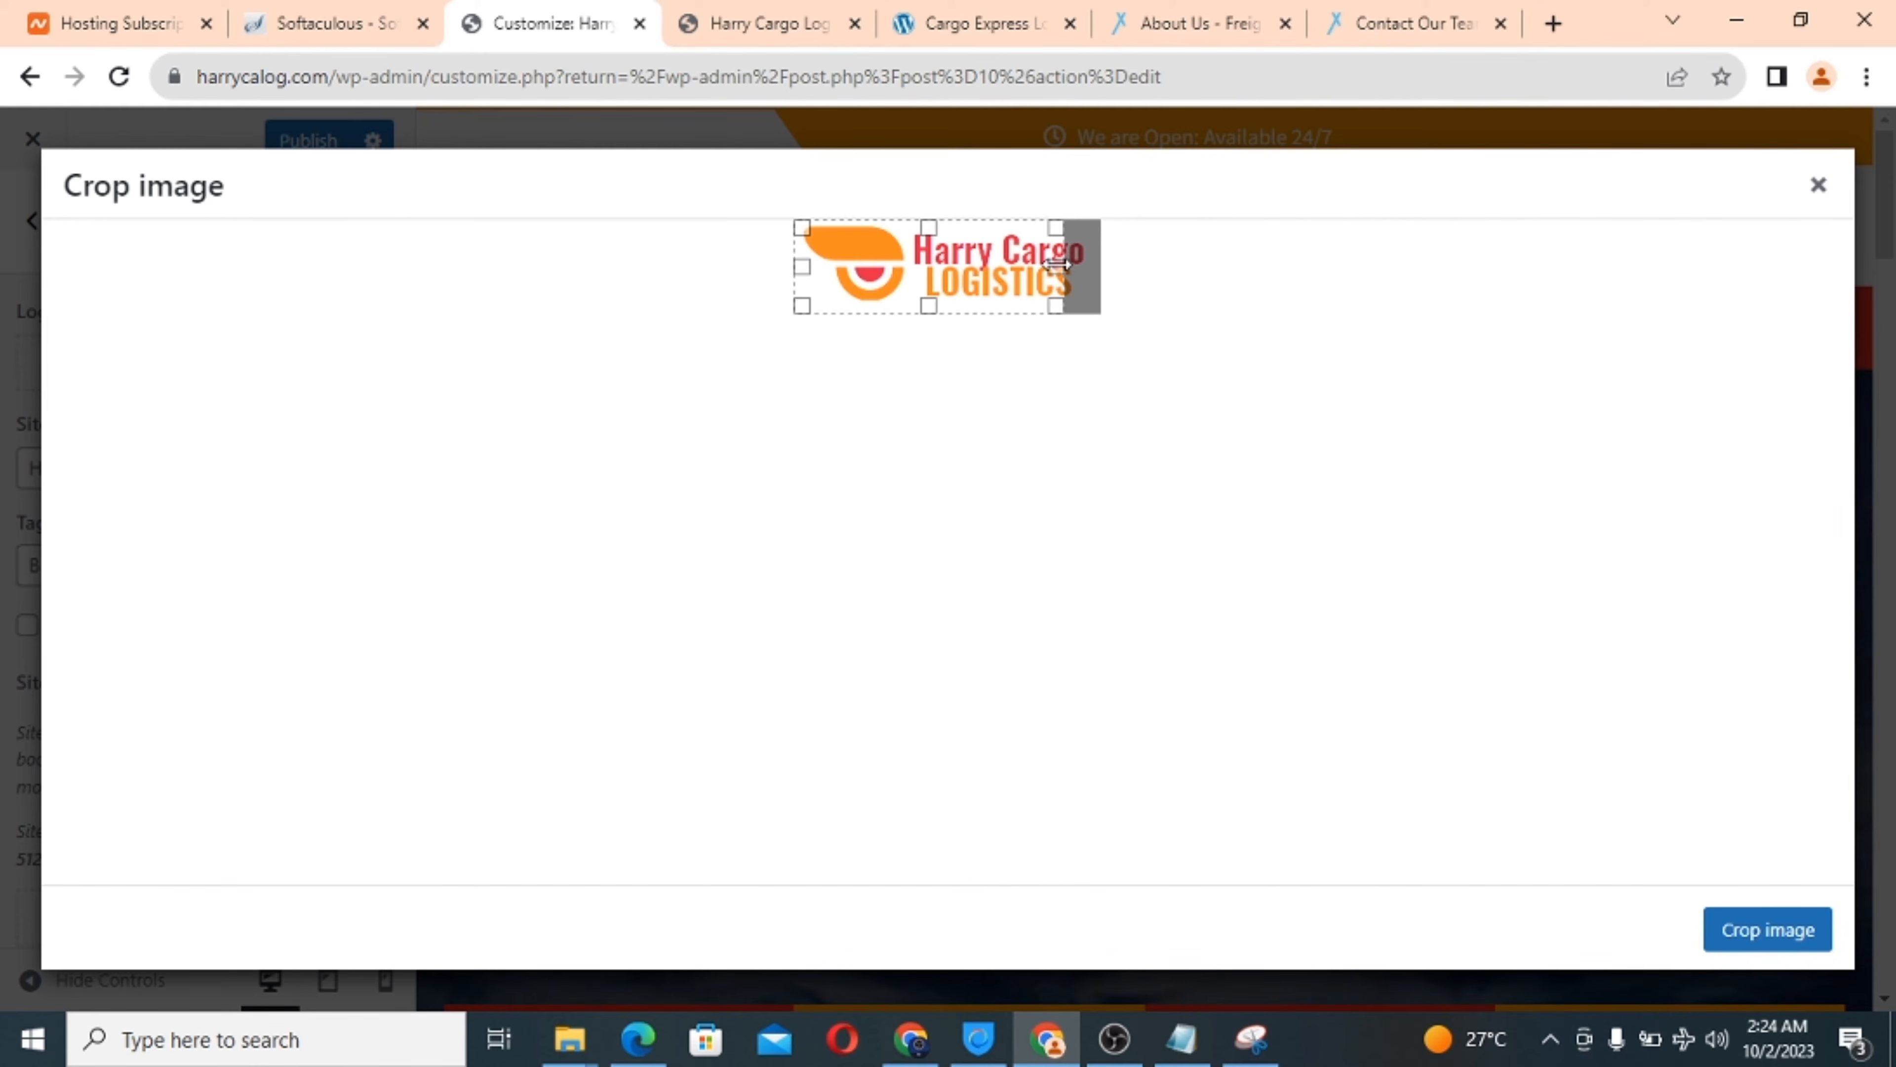
{"action": "left_click_drag", "start_coordinate": [1057, 264], "coordinate": [1132, 265]}
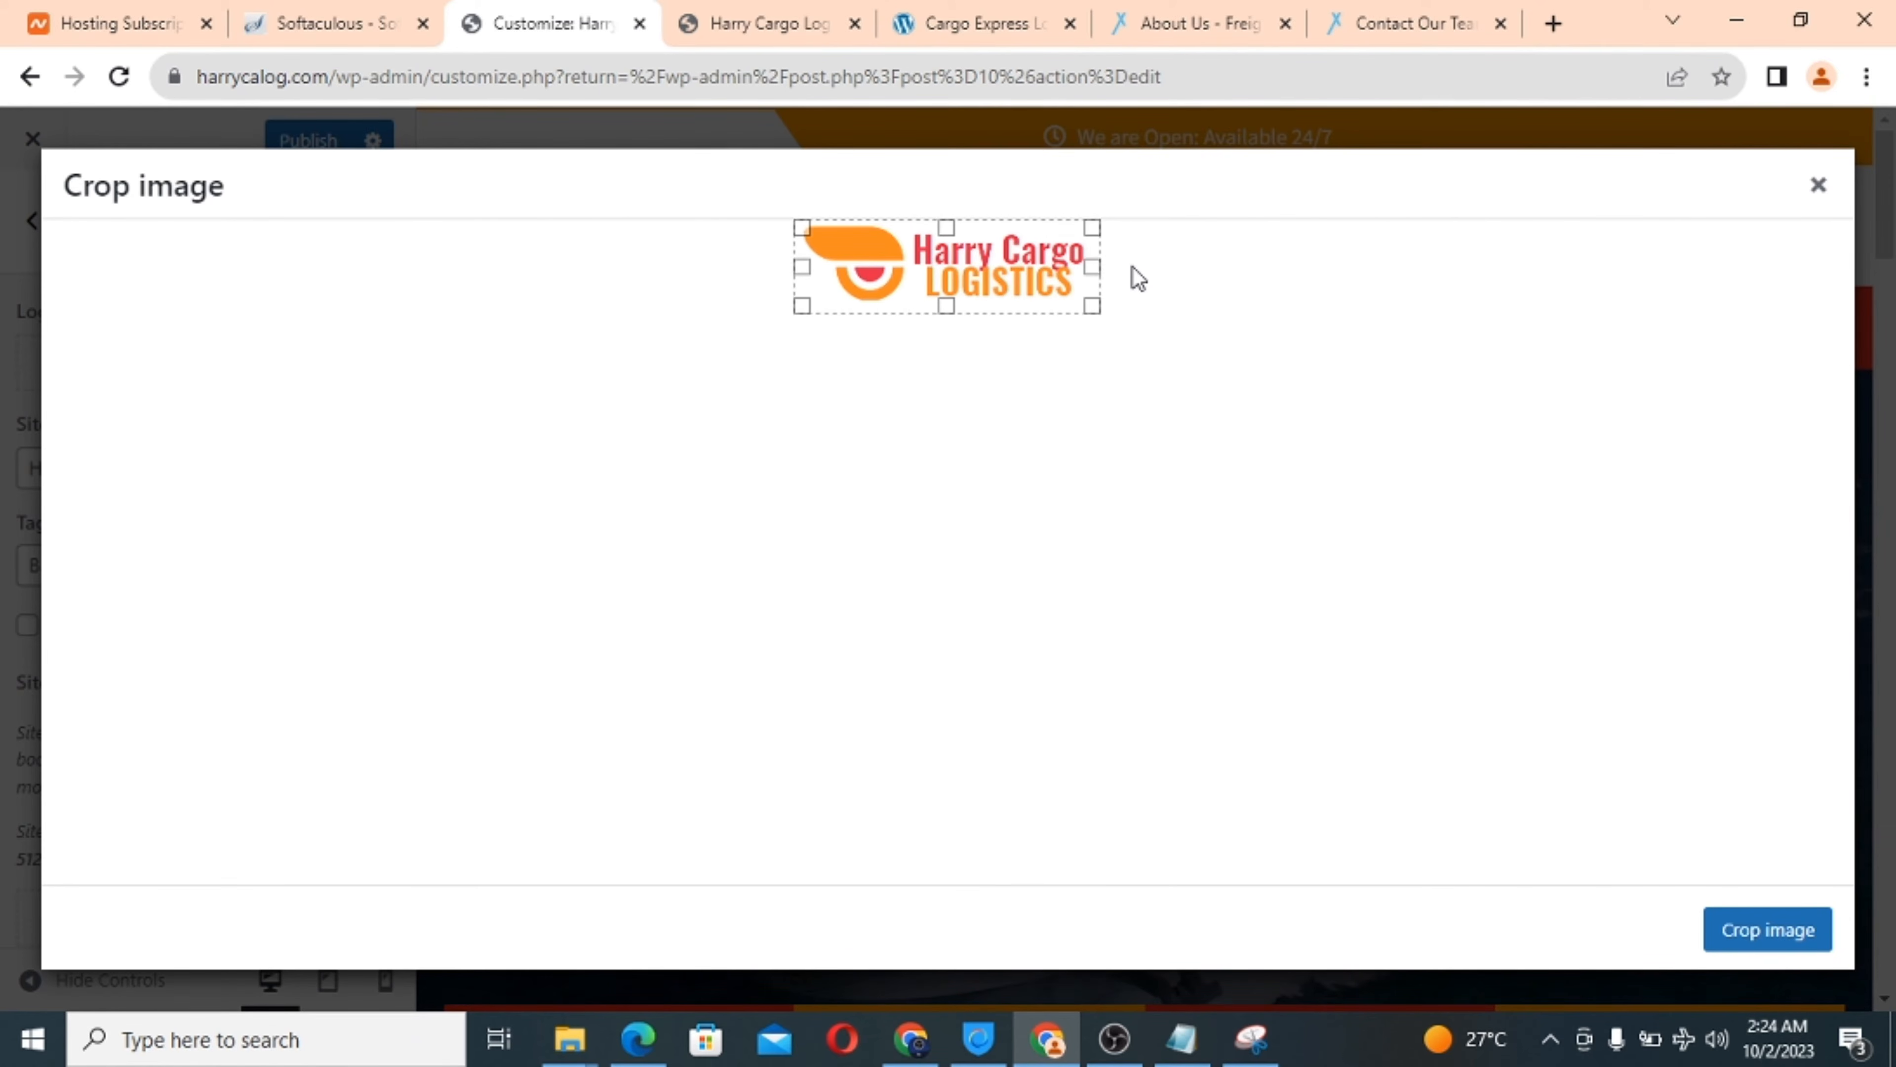
{"action": "left_click", "coordinate": [1758, 929]}
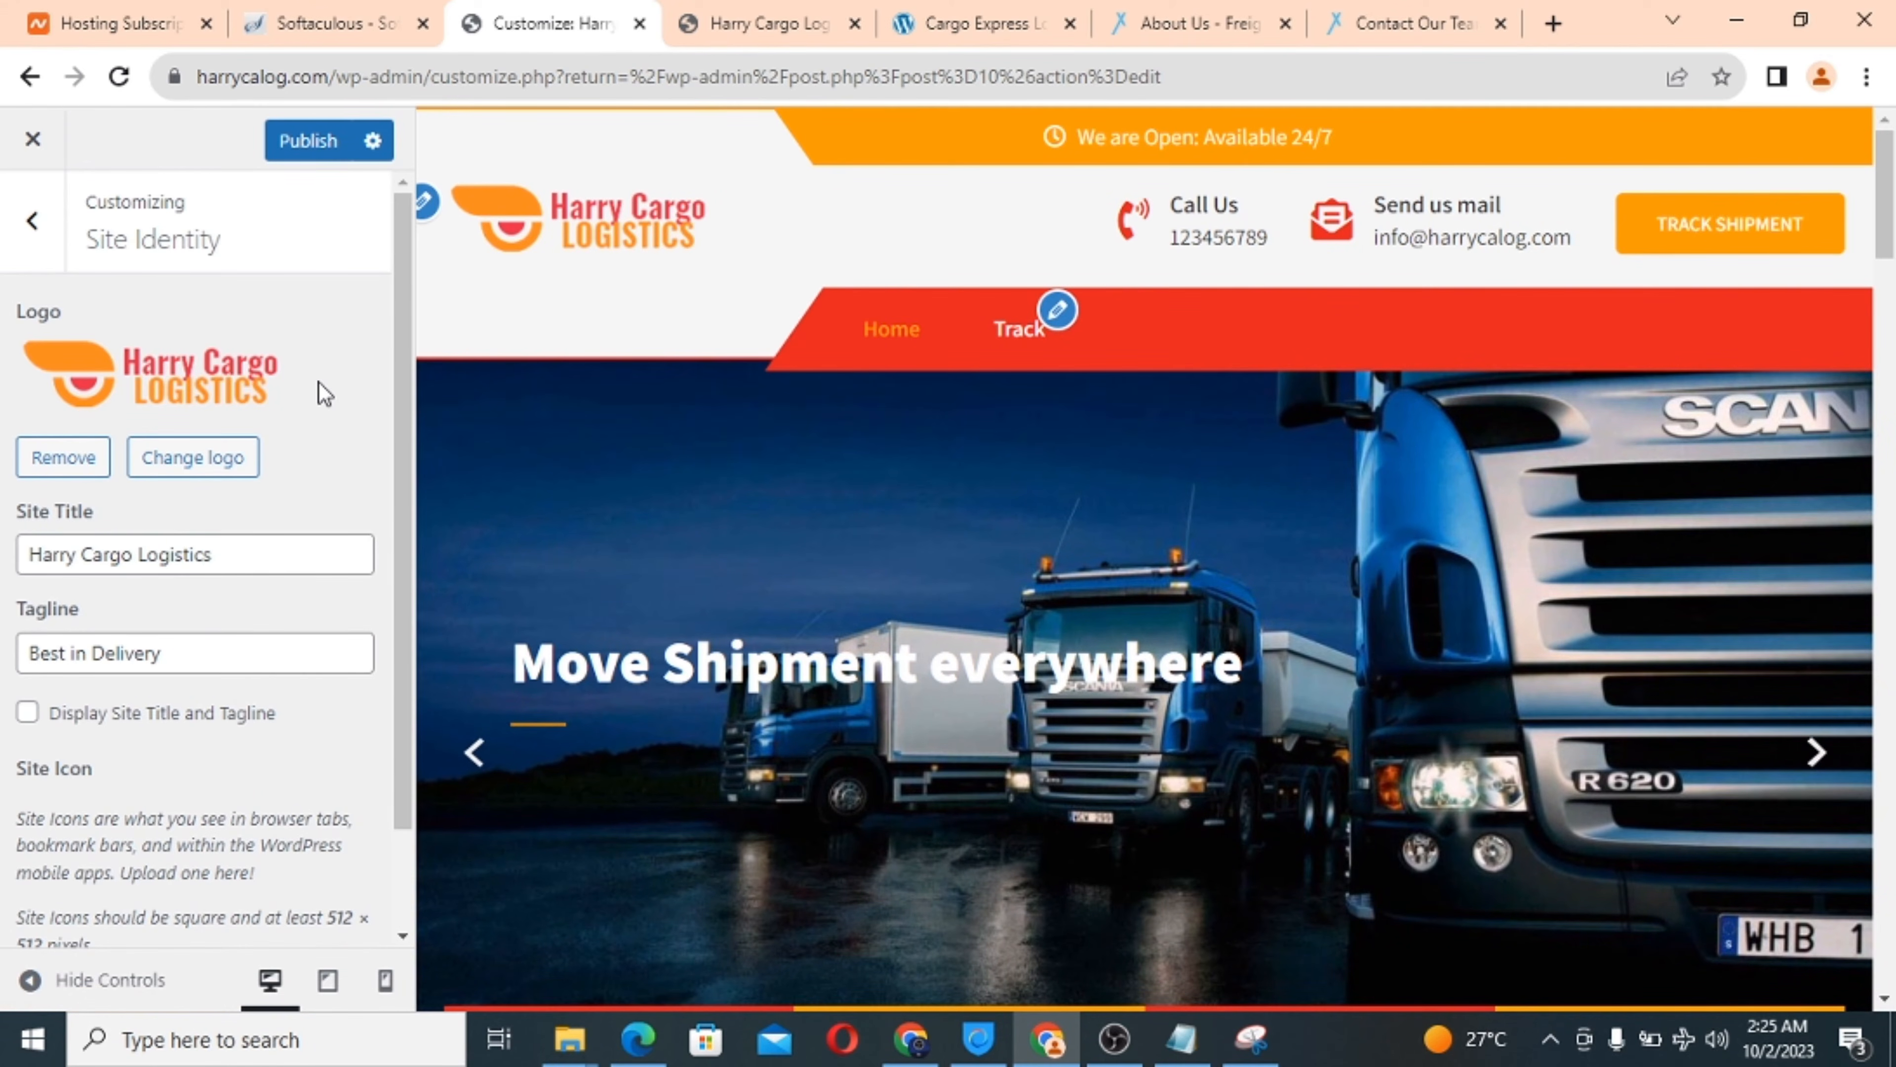
Publish the logo and reload the live homepage to confirm it appears in the header.
{"action": "scroll", "coordinate": [329, 394], "scroll_direction": "down", "scroll_amount": 2}
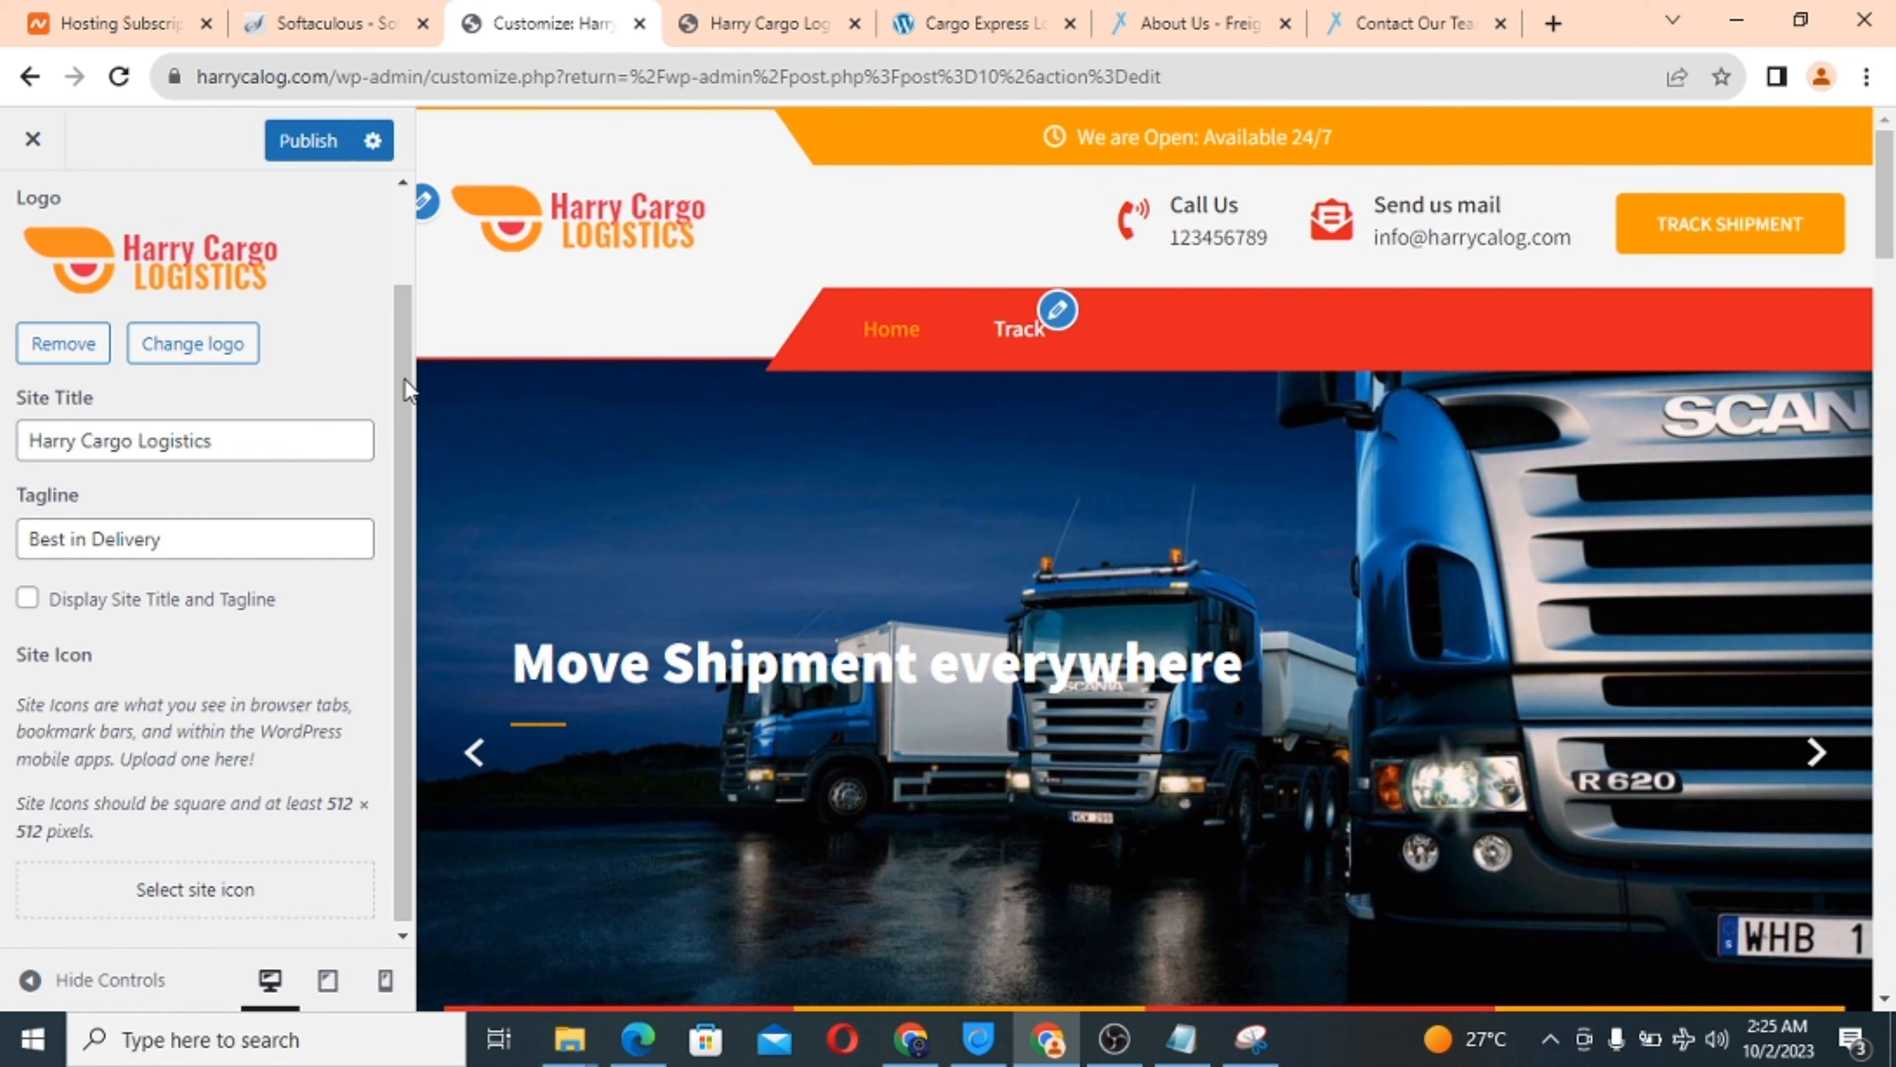
{"action": "left_click_drag", "start_coordinate": [403, 392], "coordinate": [405, 427]}
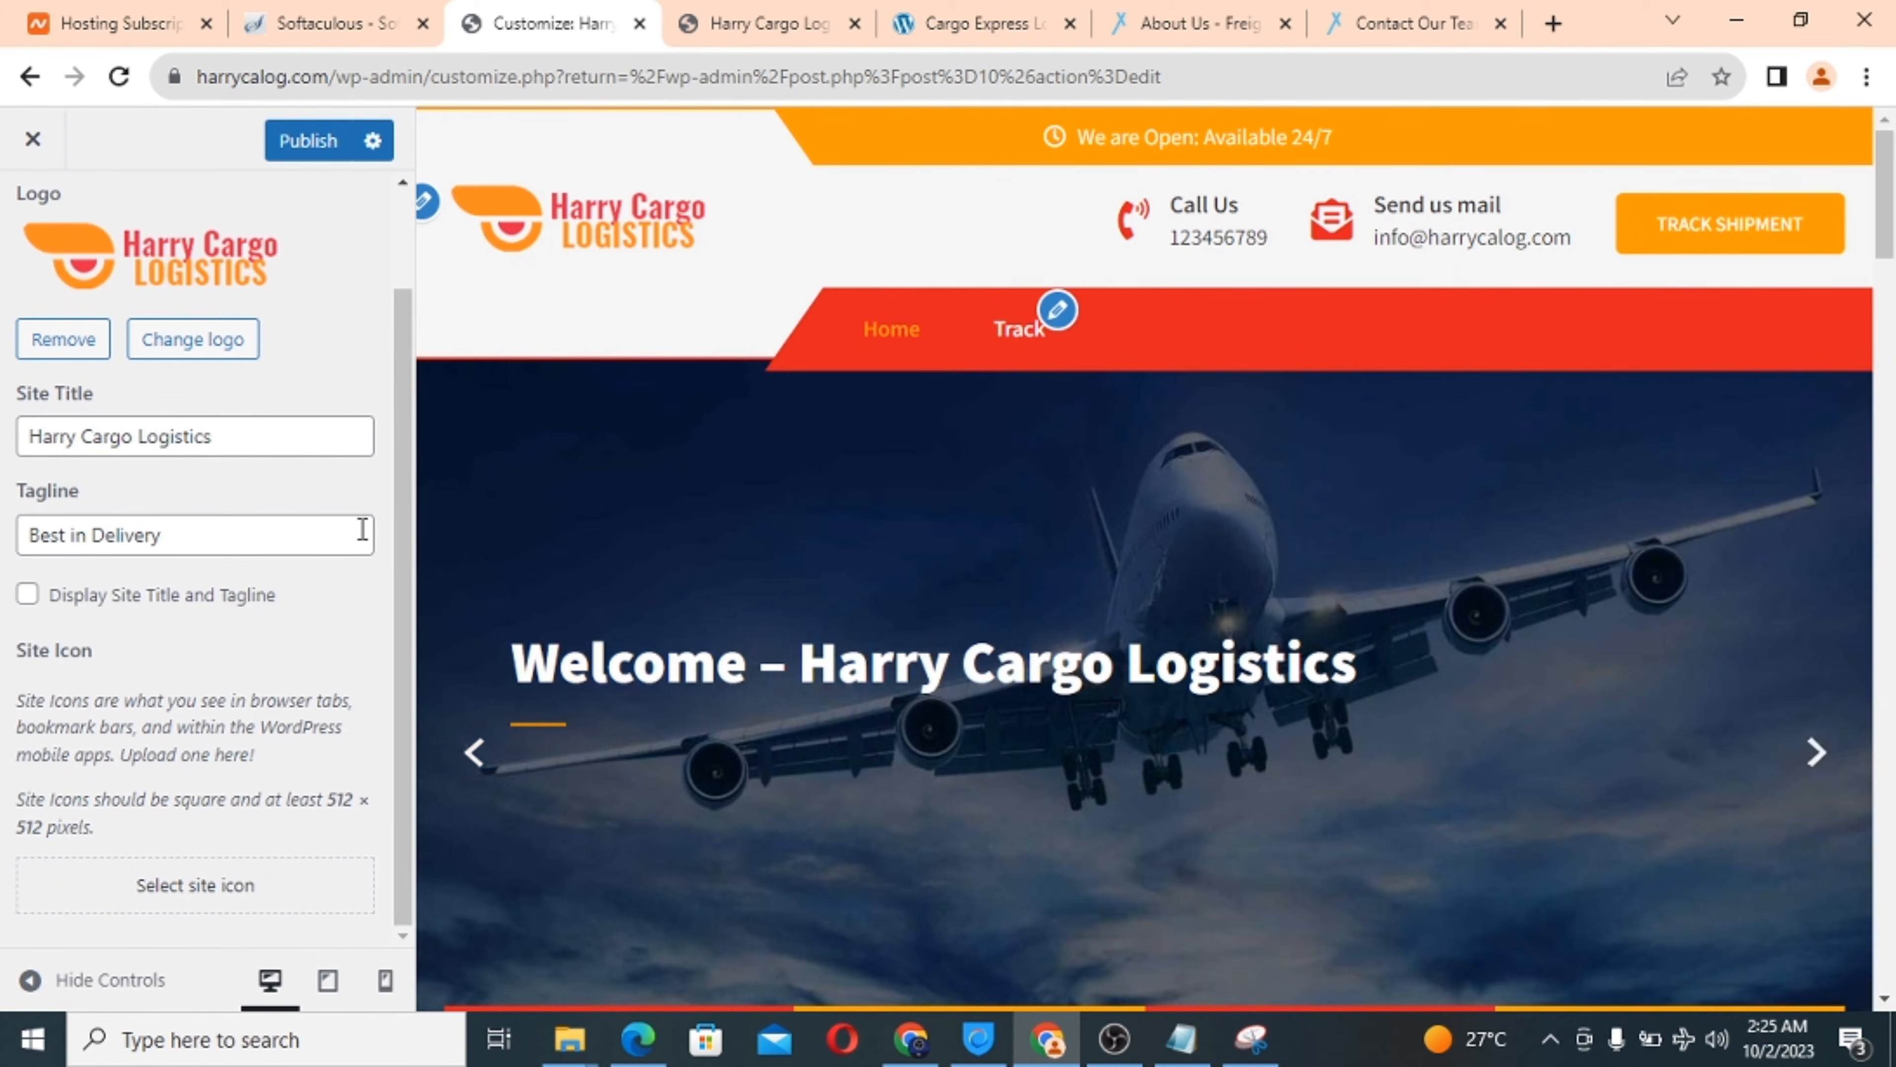
{"action": "mouse_move", "coordinate": [403, 592]}
{"action": "left_mouse_down"}
{"action": "mouse_move", "coordinate": [410, 437]}
{"action": "mouse_move", "coordinate": [394, 591]}
{"action": "left_mouse_up"}
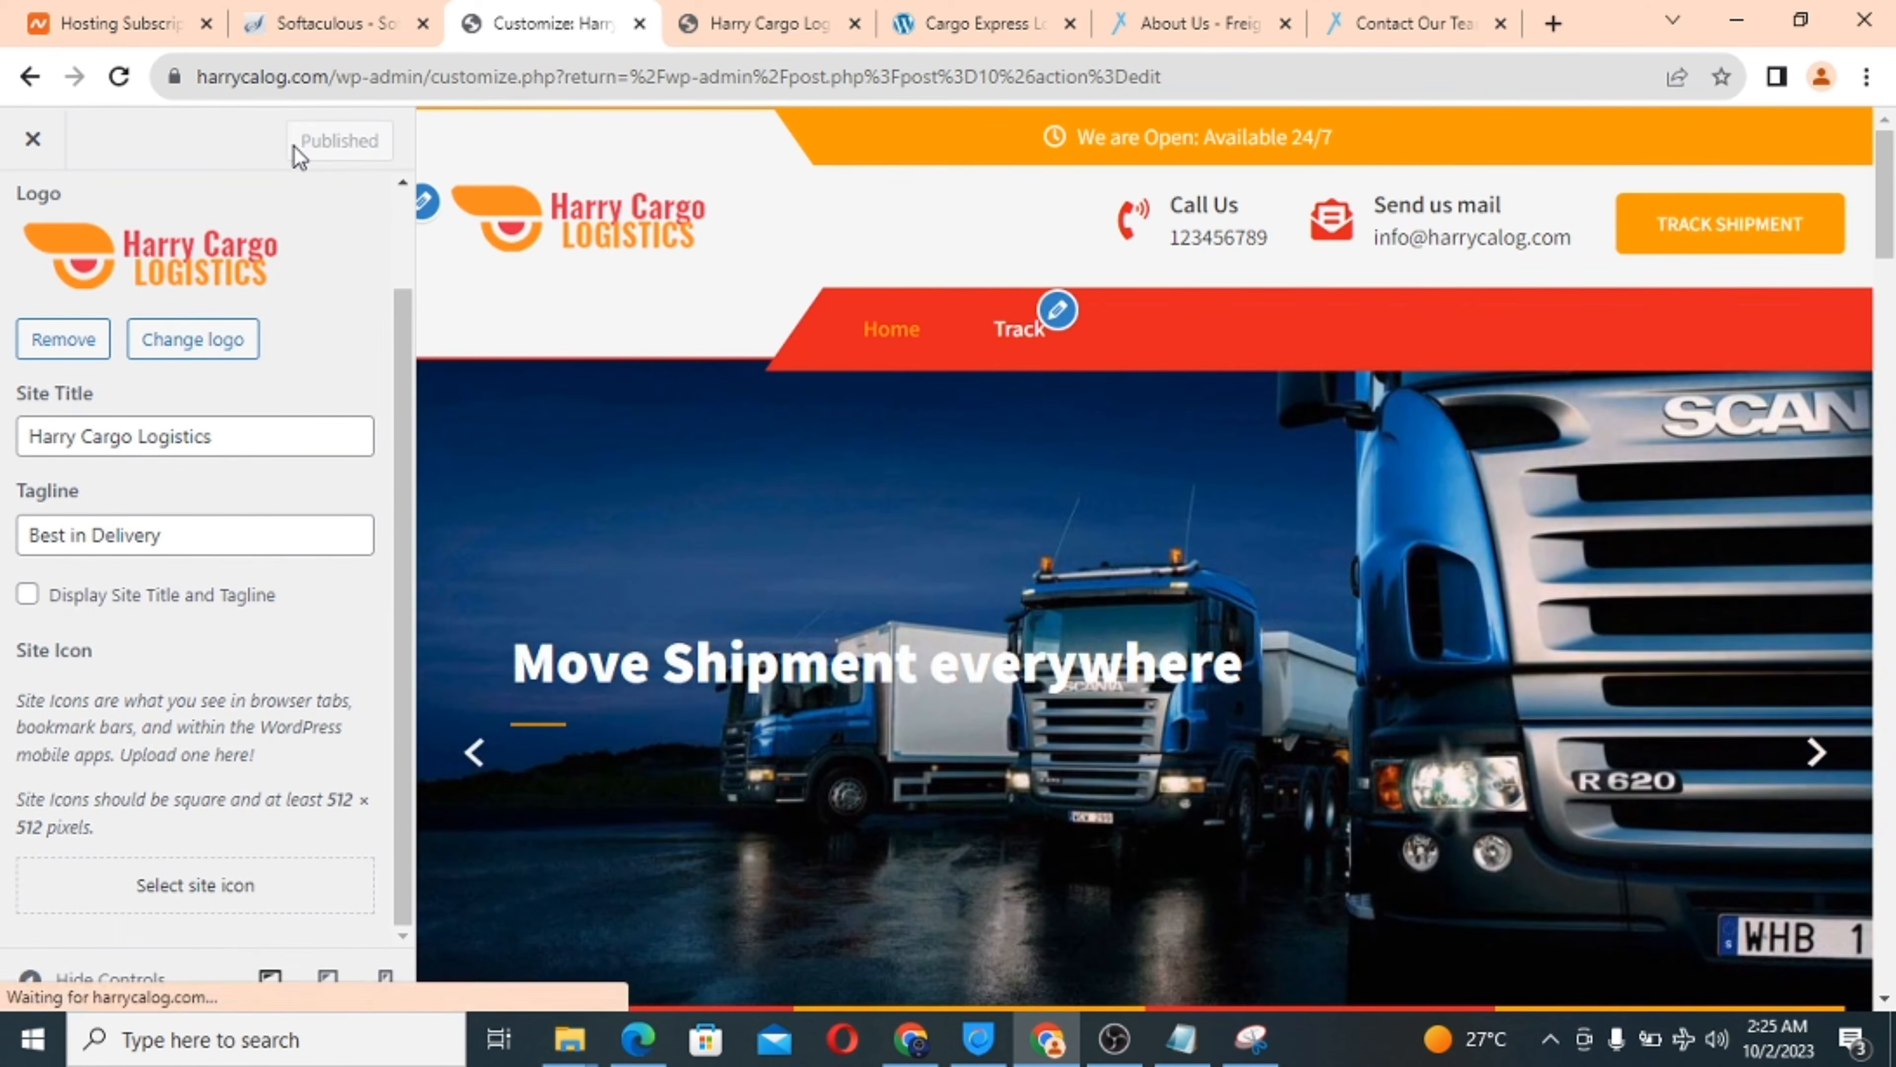
{"action": "left_click", "coordinate": [767, 23]}
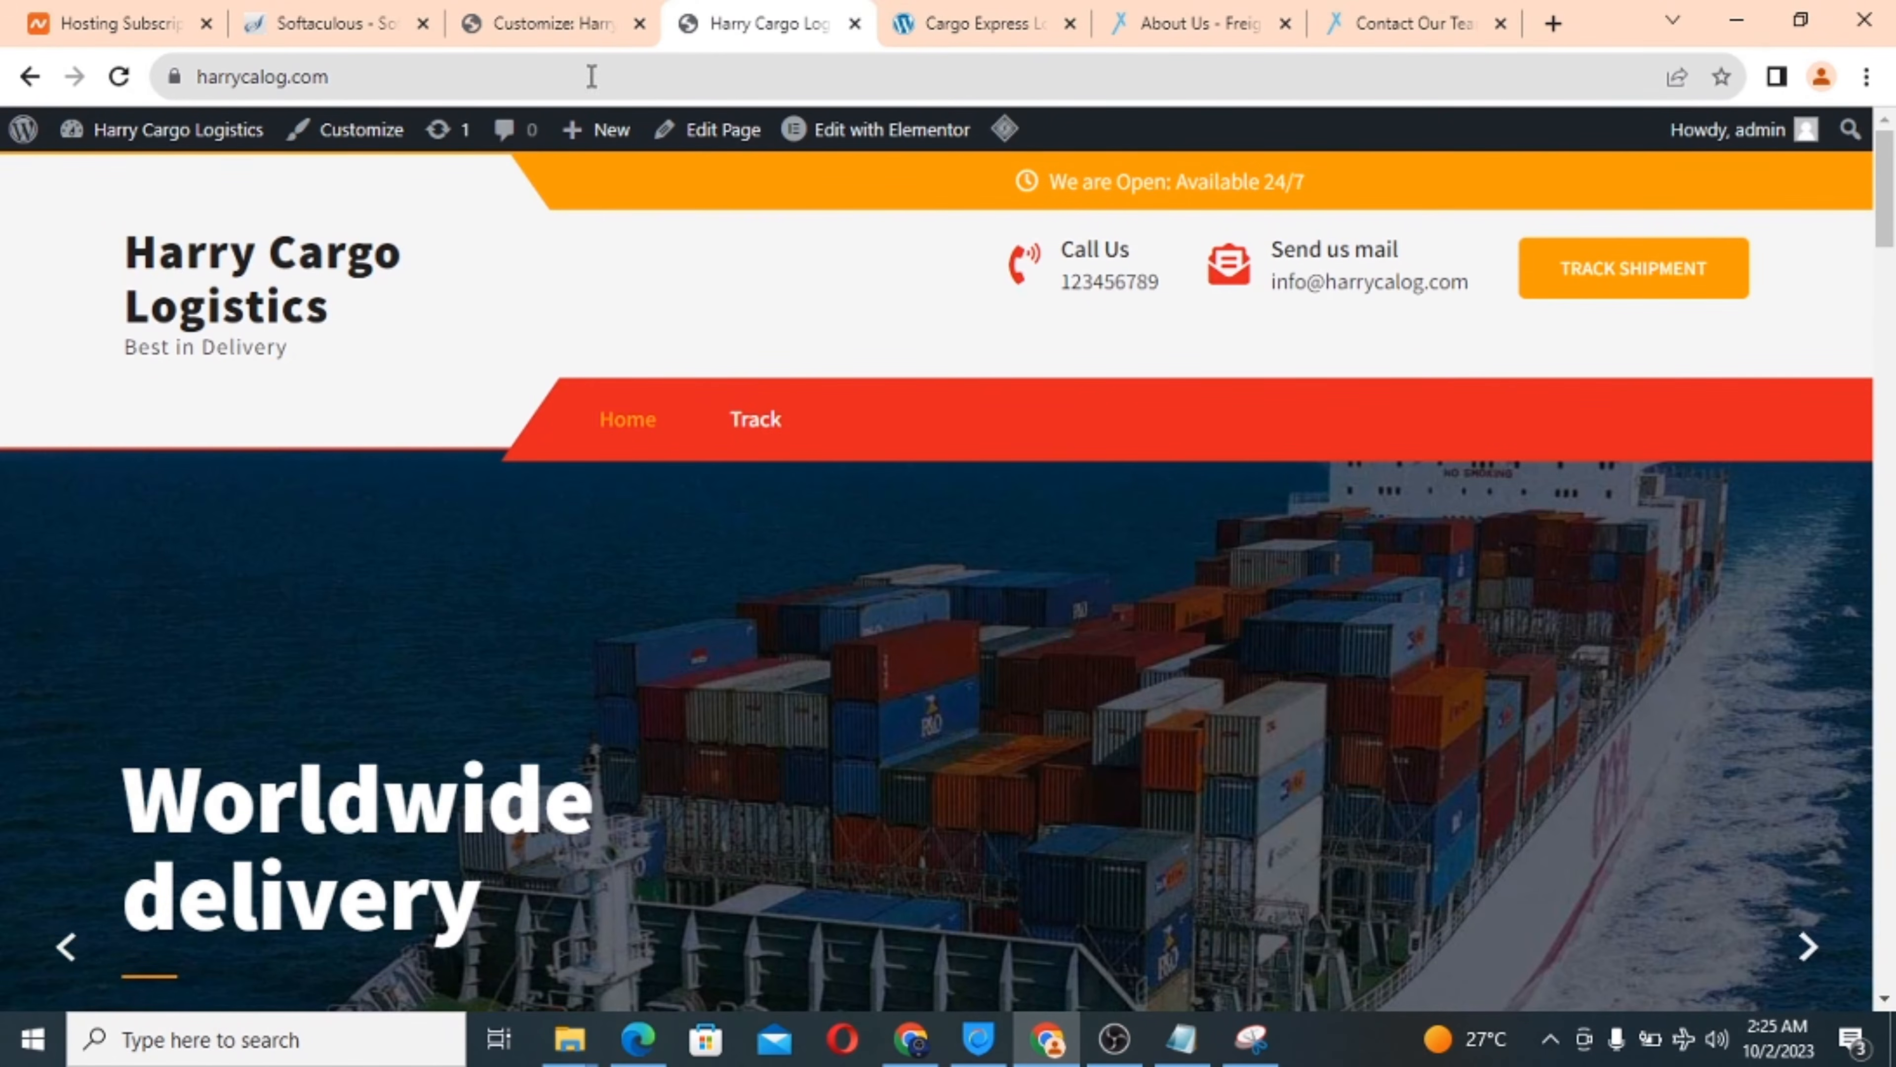
{"action": "left_click", "coordinate": [119, 77]}
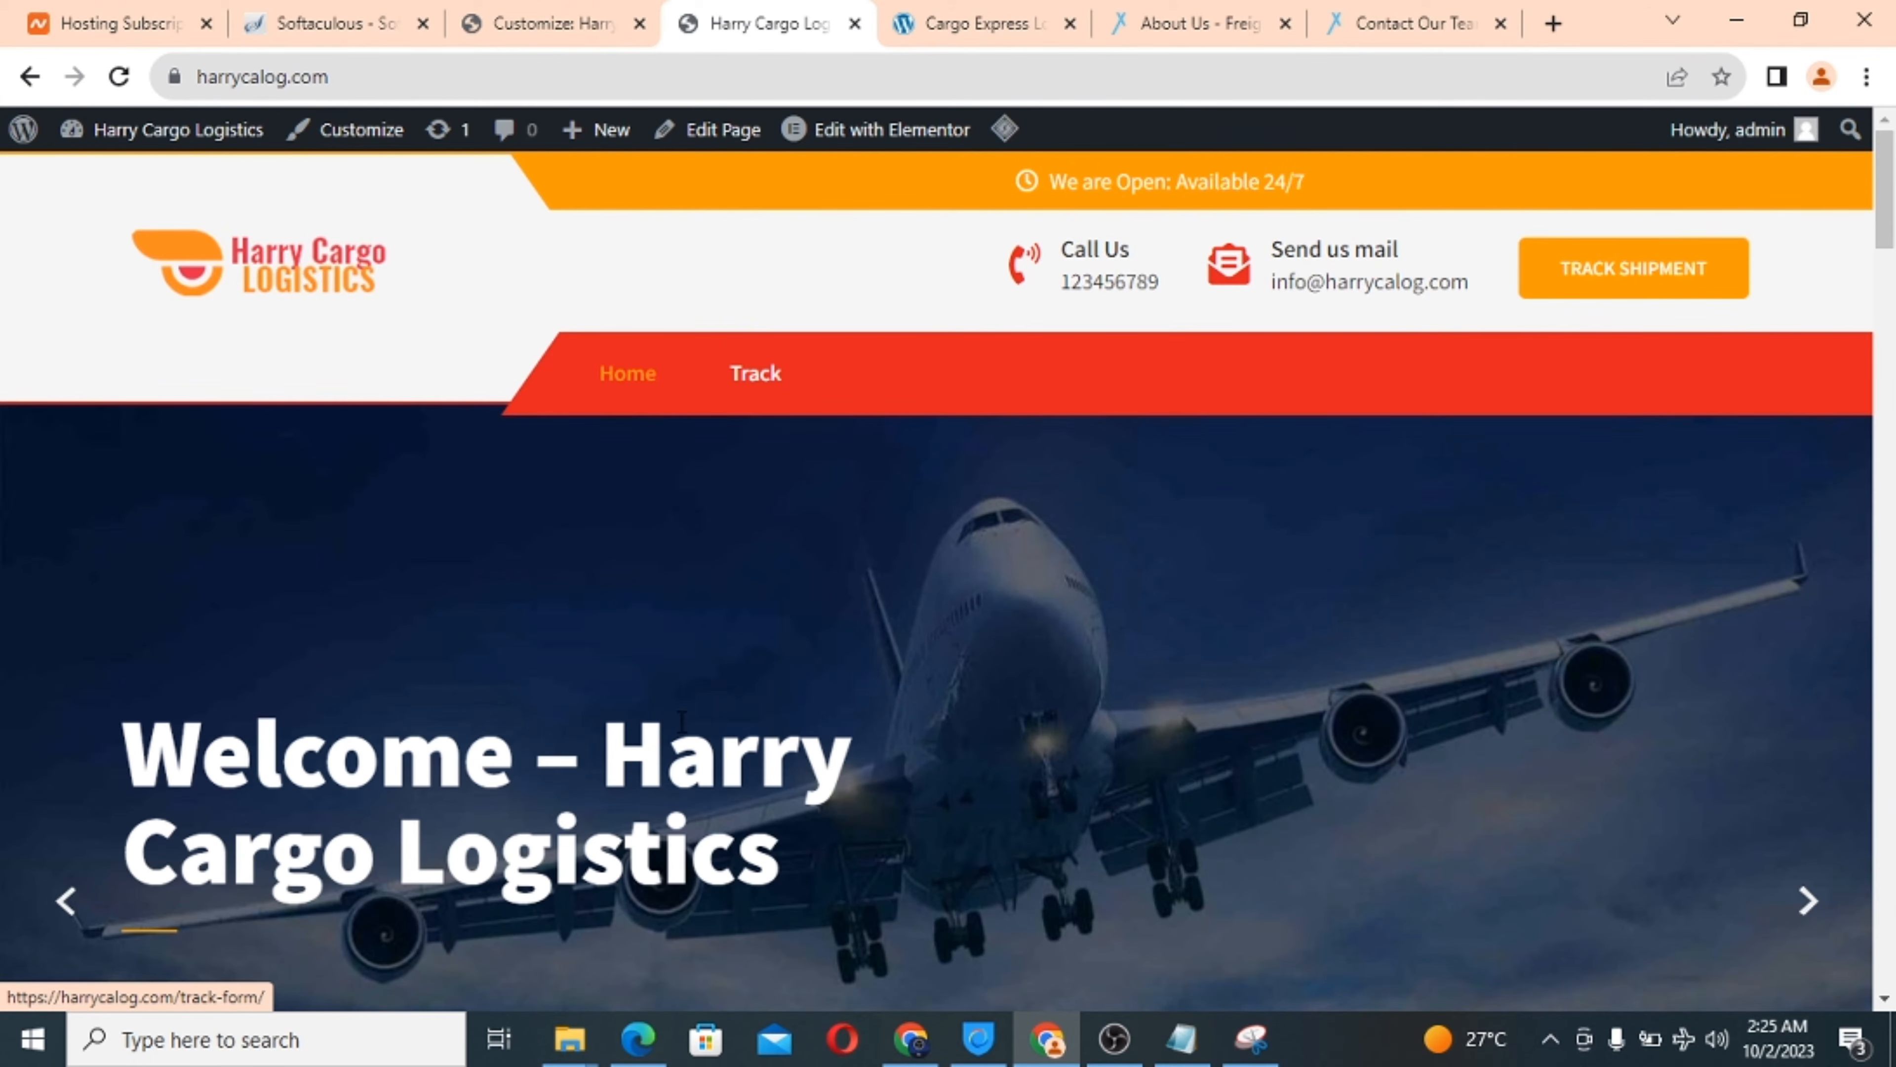
{"action": "scroll", "coordinate": [686, 732], "scroll_direction": "down", "scroll_amount": 10}
{"action": "scroll", "coordinate": [686, 731], "scroll_direction": "down", "scroll_amount": 20}
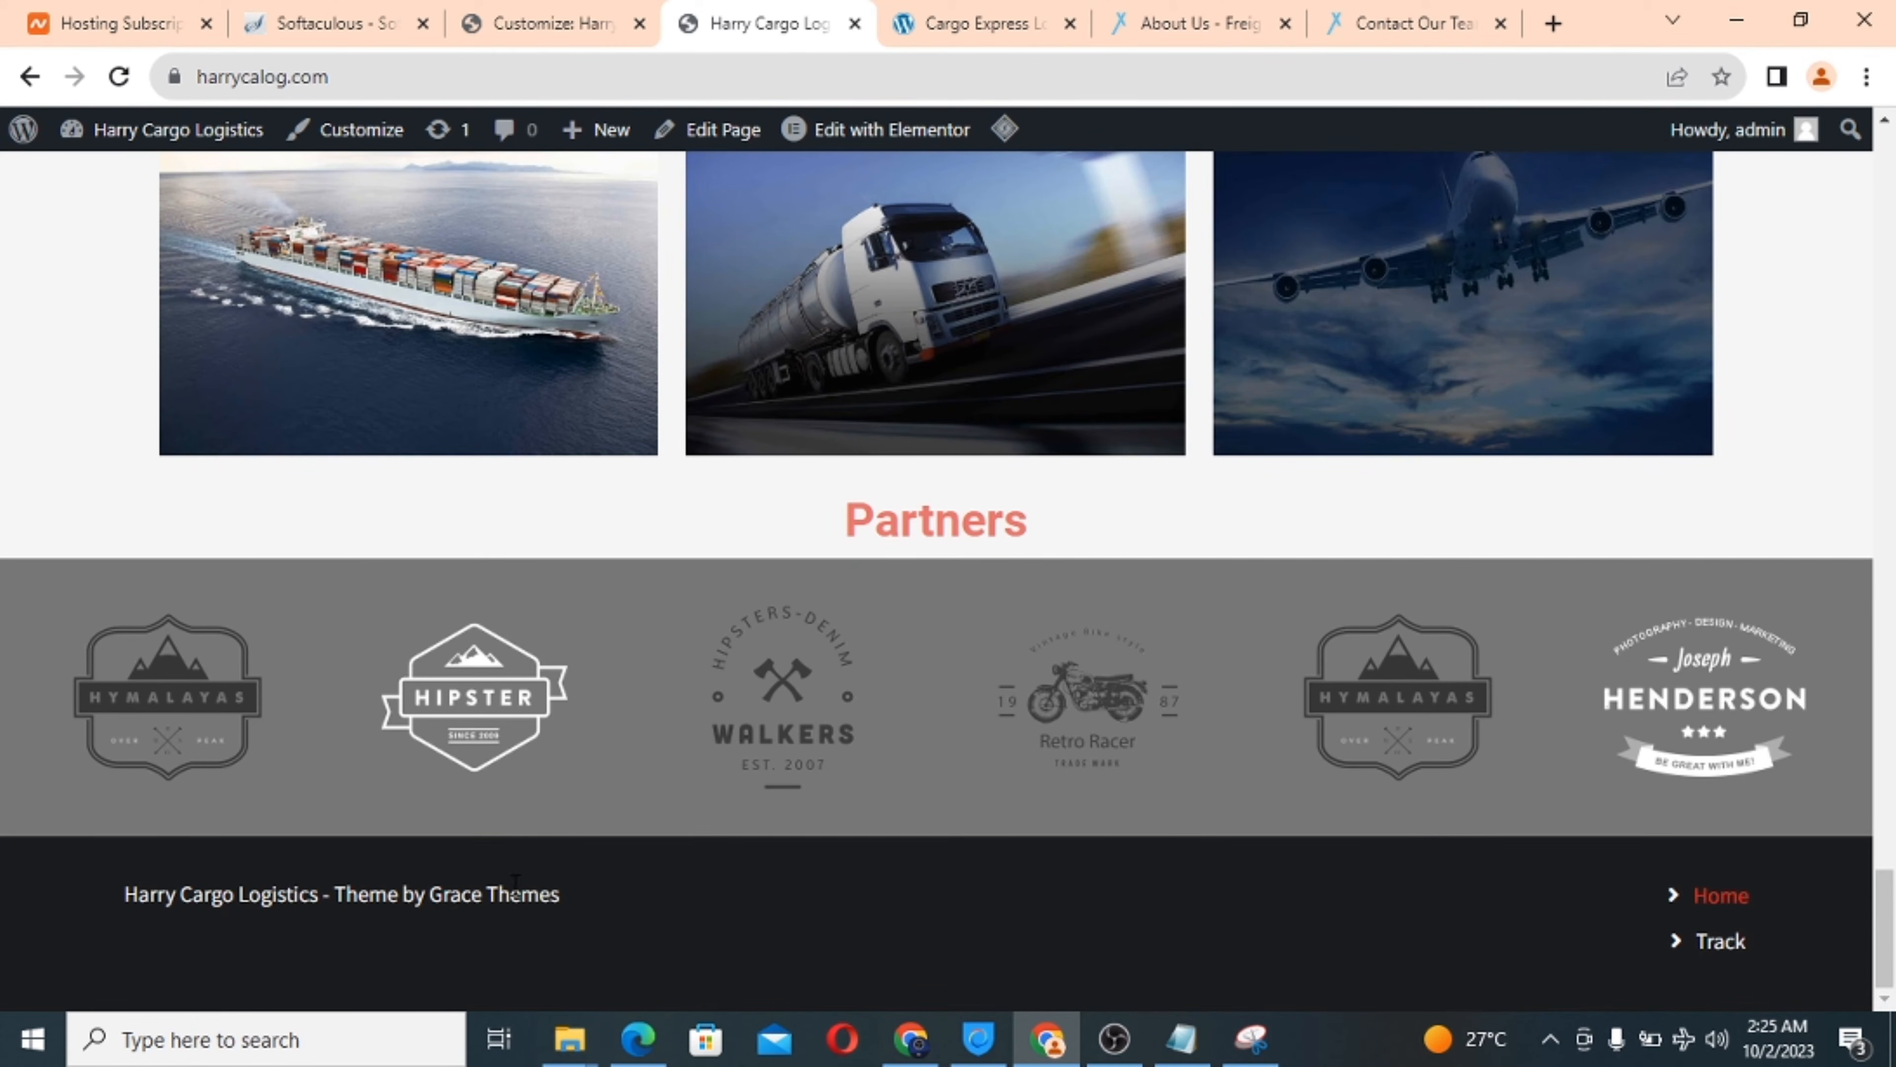
Return to the Customizer and close it to get back to page editing.
{"action": "left_click", "coordinate": [531, 11]}
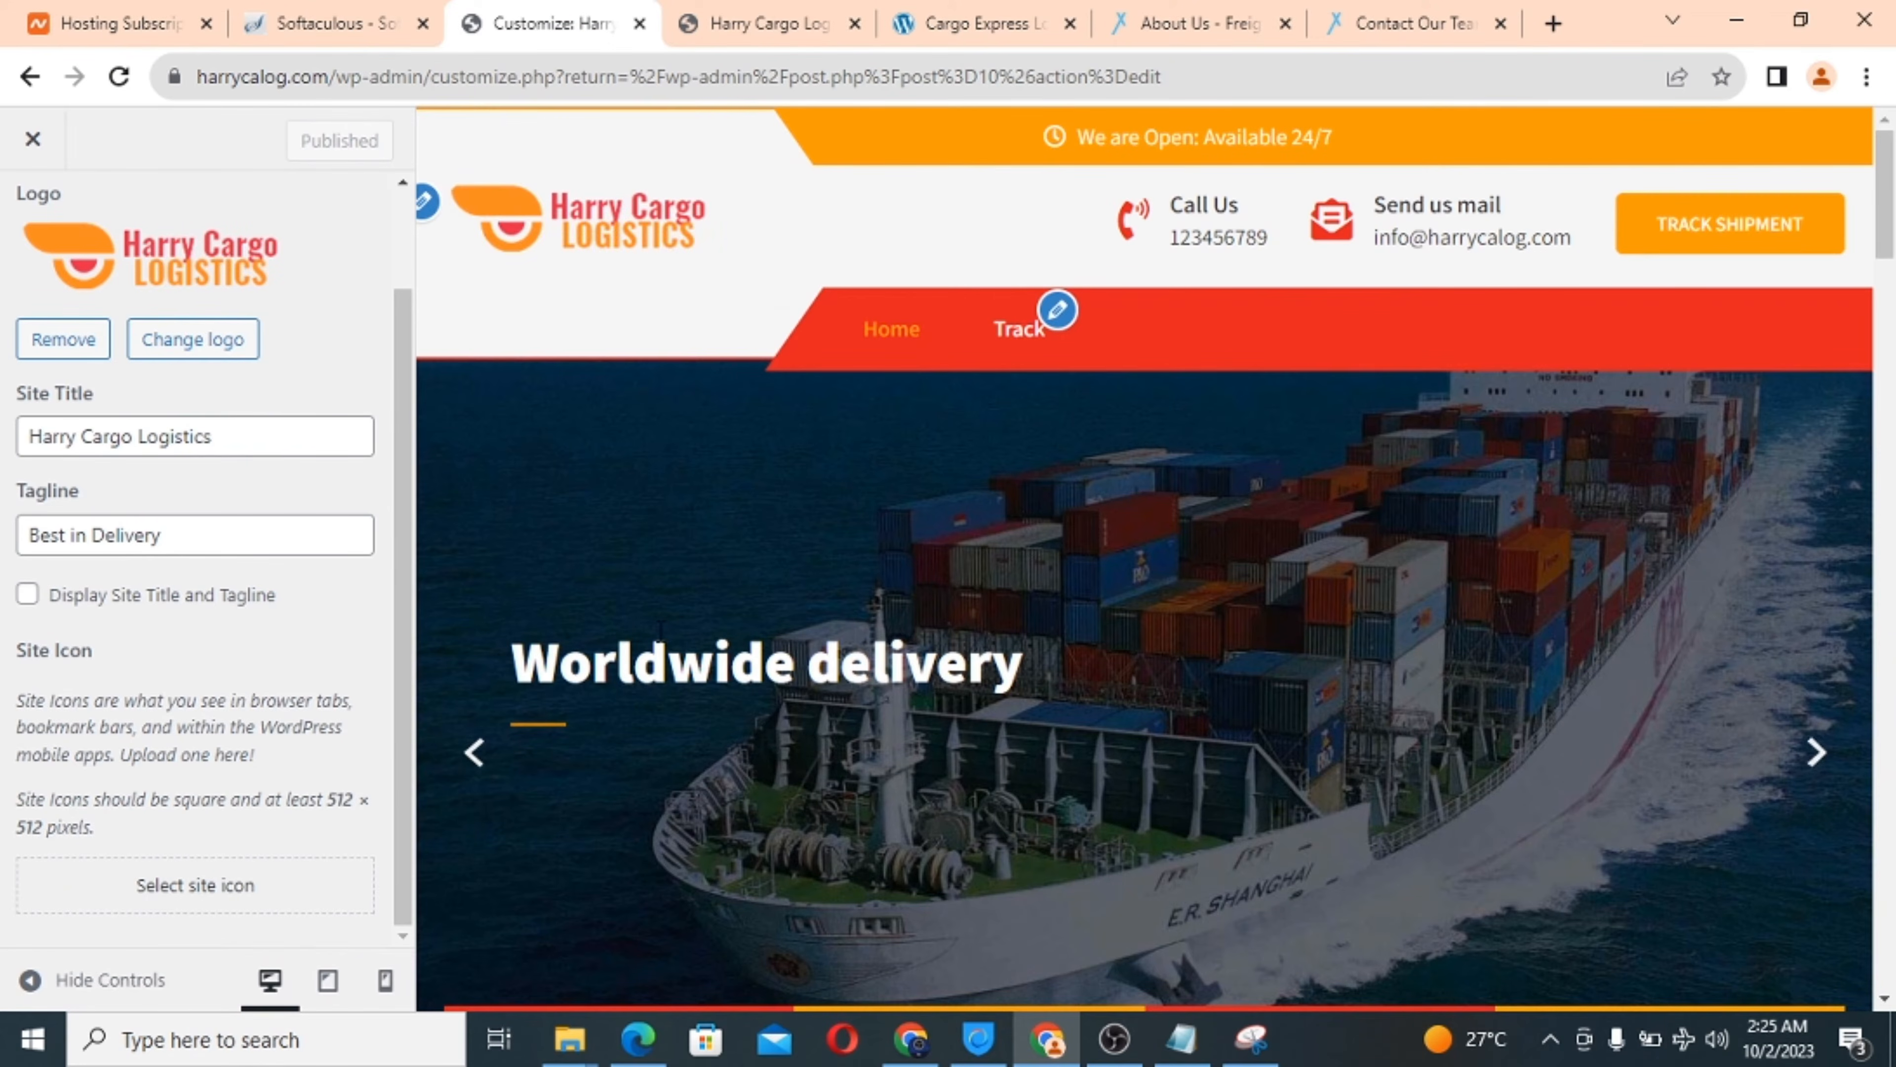
{"action": "scroll", "coordinate": [658, 631], "scroll_direction": "down", "scroll_amount": 8}
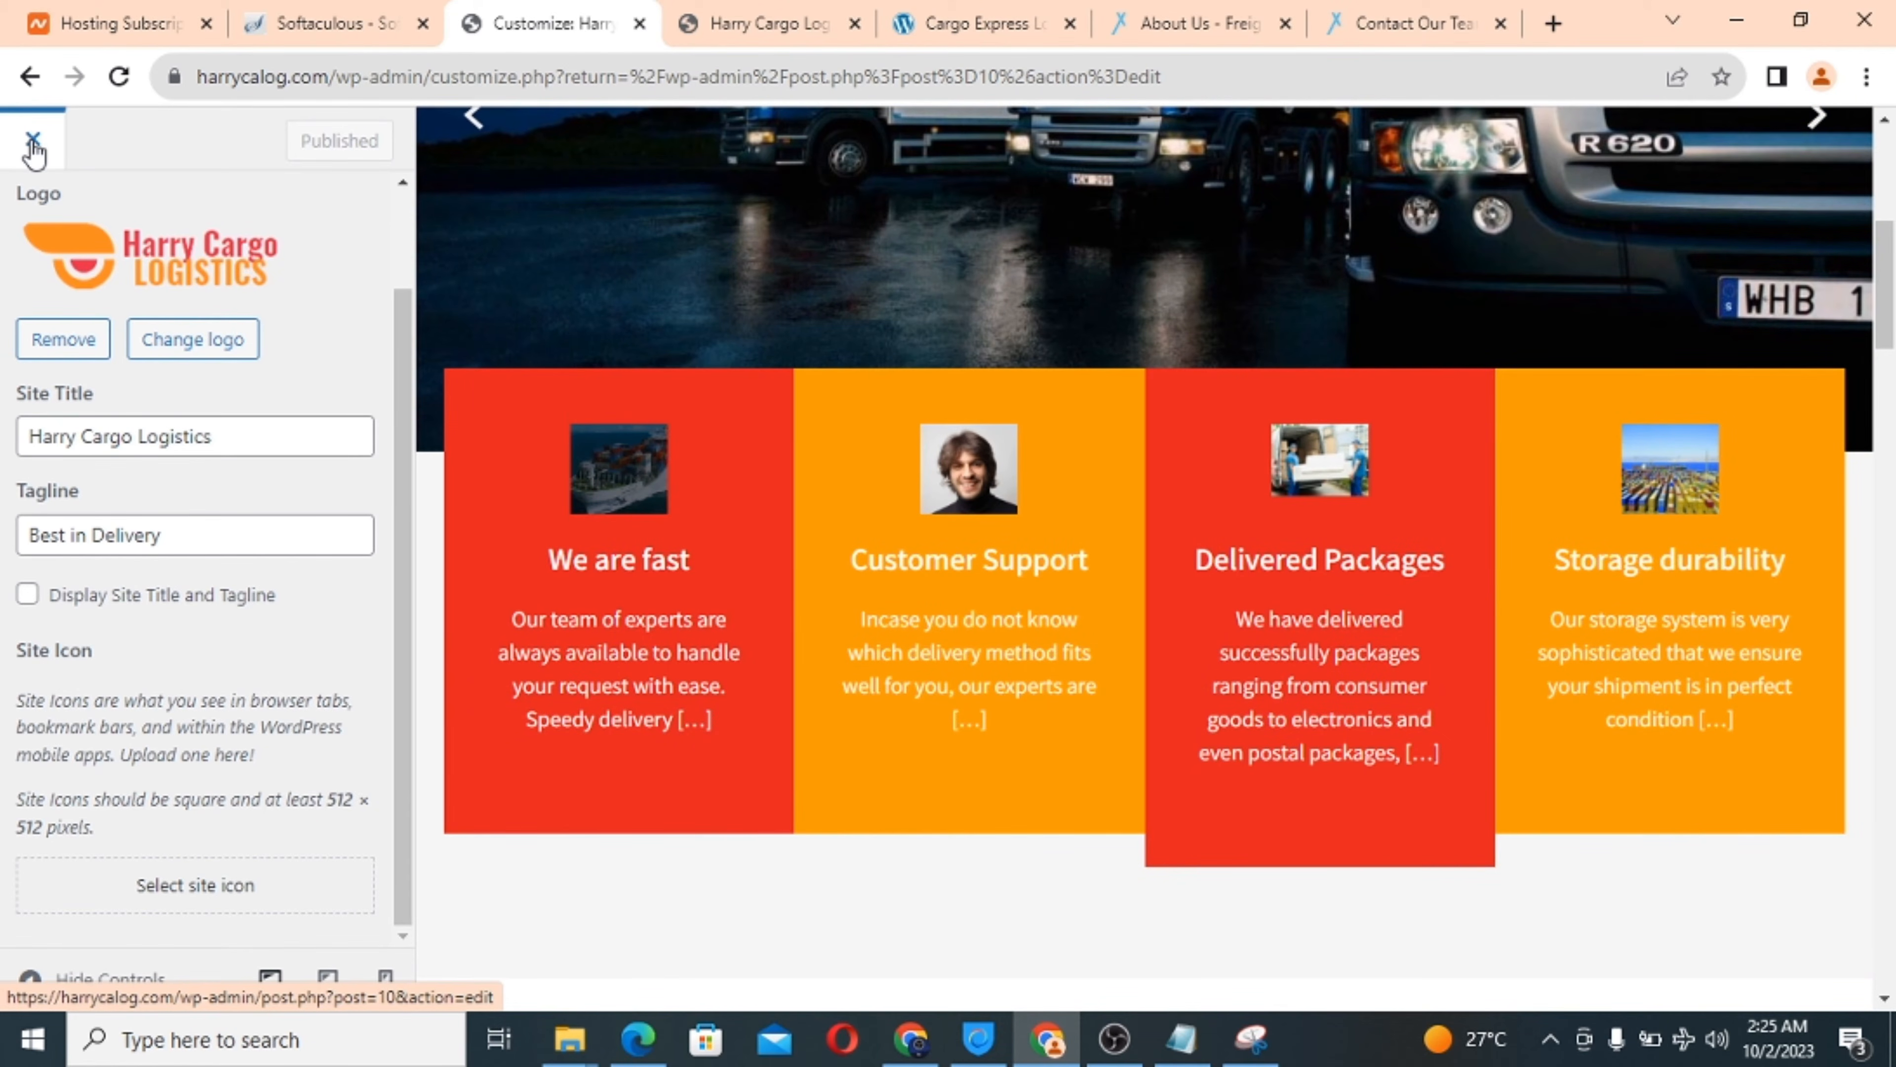
{"action": "left_click", "coordinate": [33, 146]}
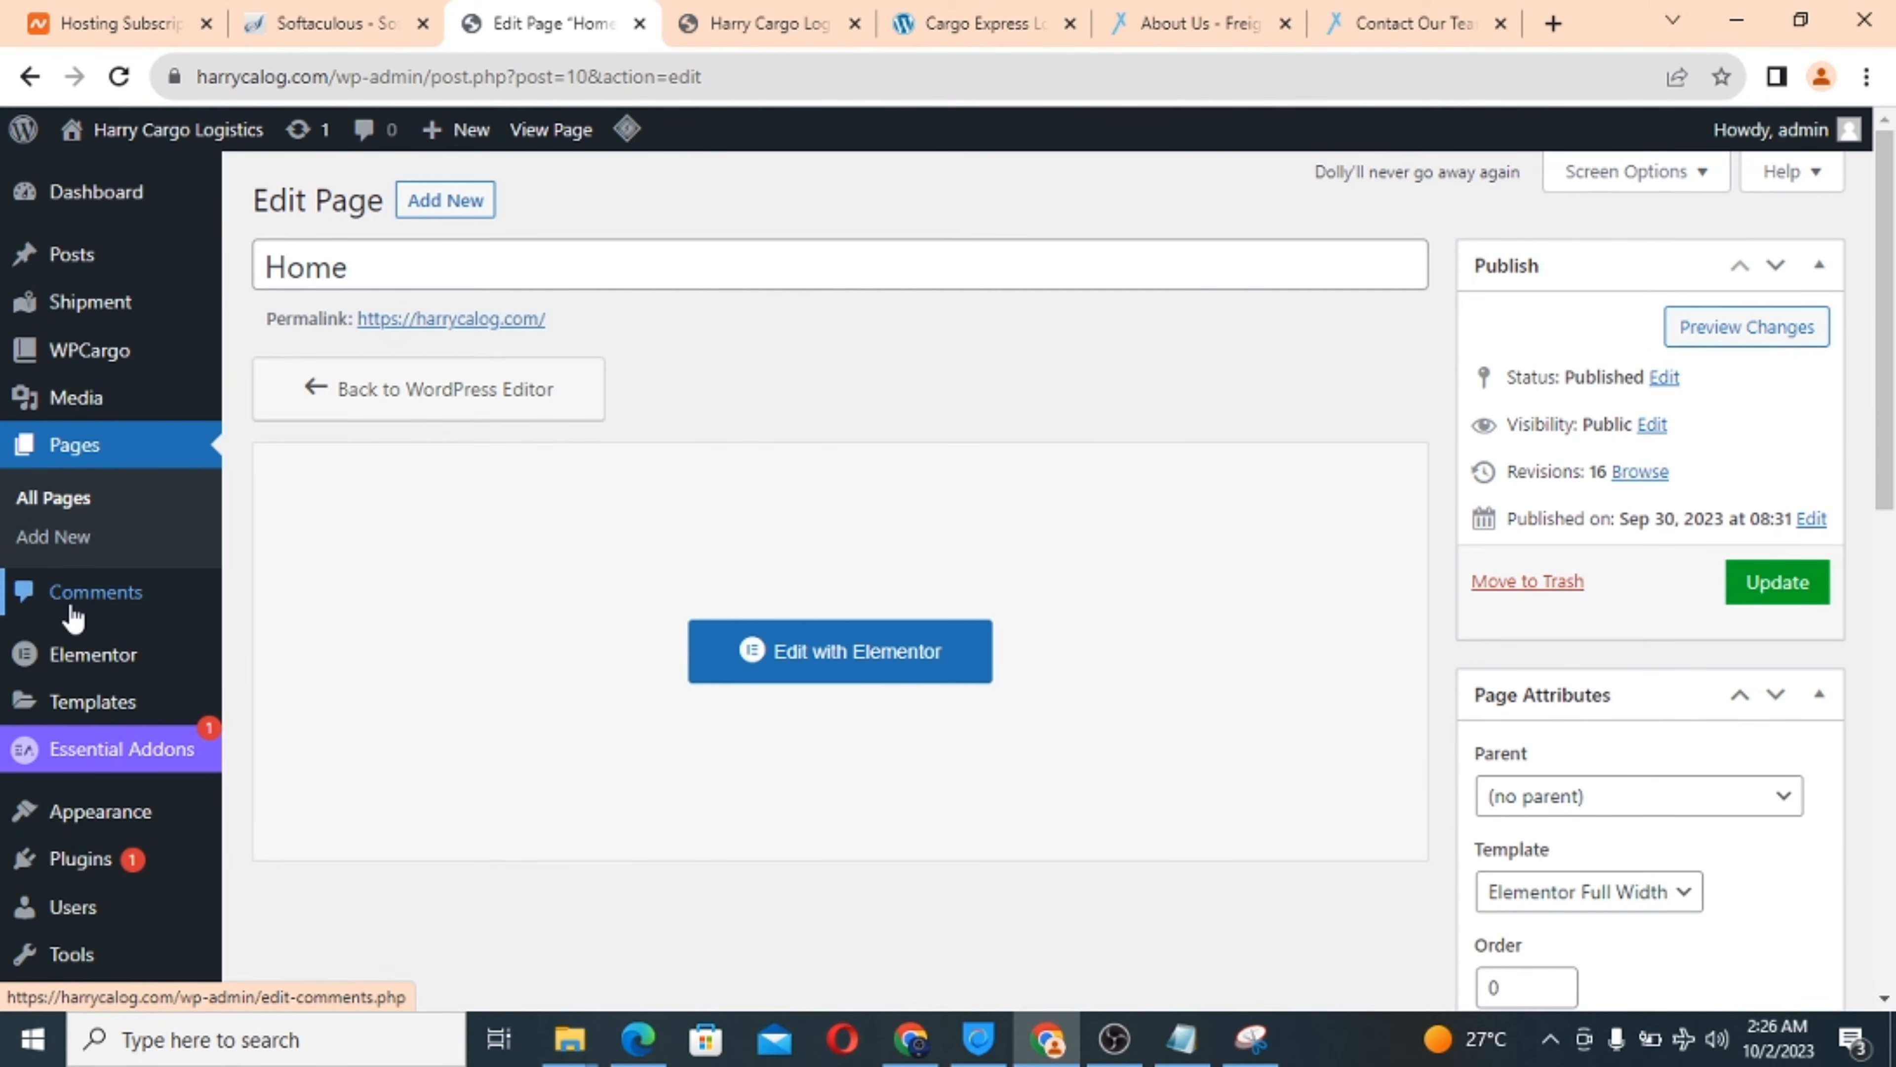
Check the live site's footer, then go back to the WordPress admin.
{"action": "scroll", "coordinate": [73, 618], "scroll_direction": "down", "scroll_amount": 5}
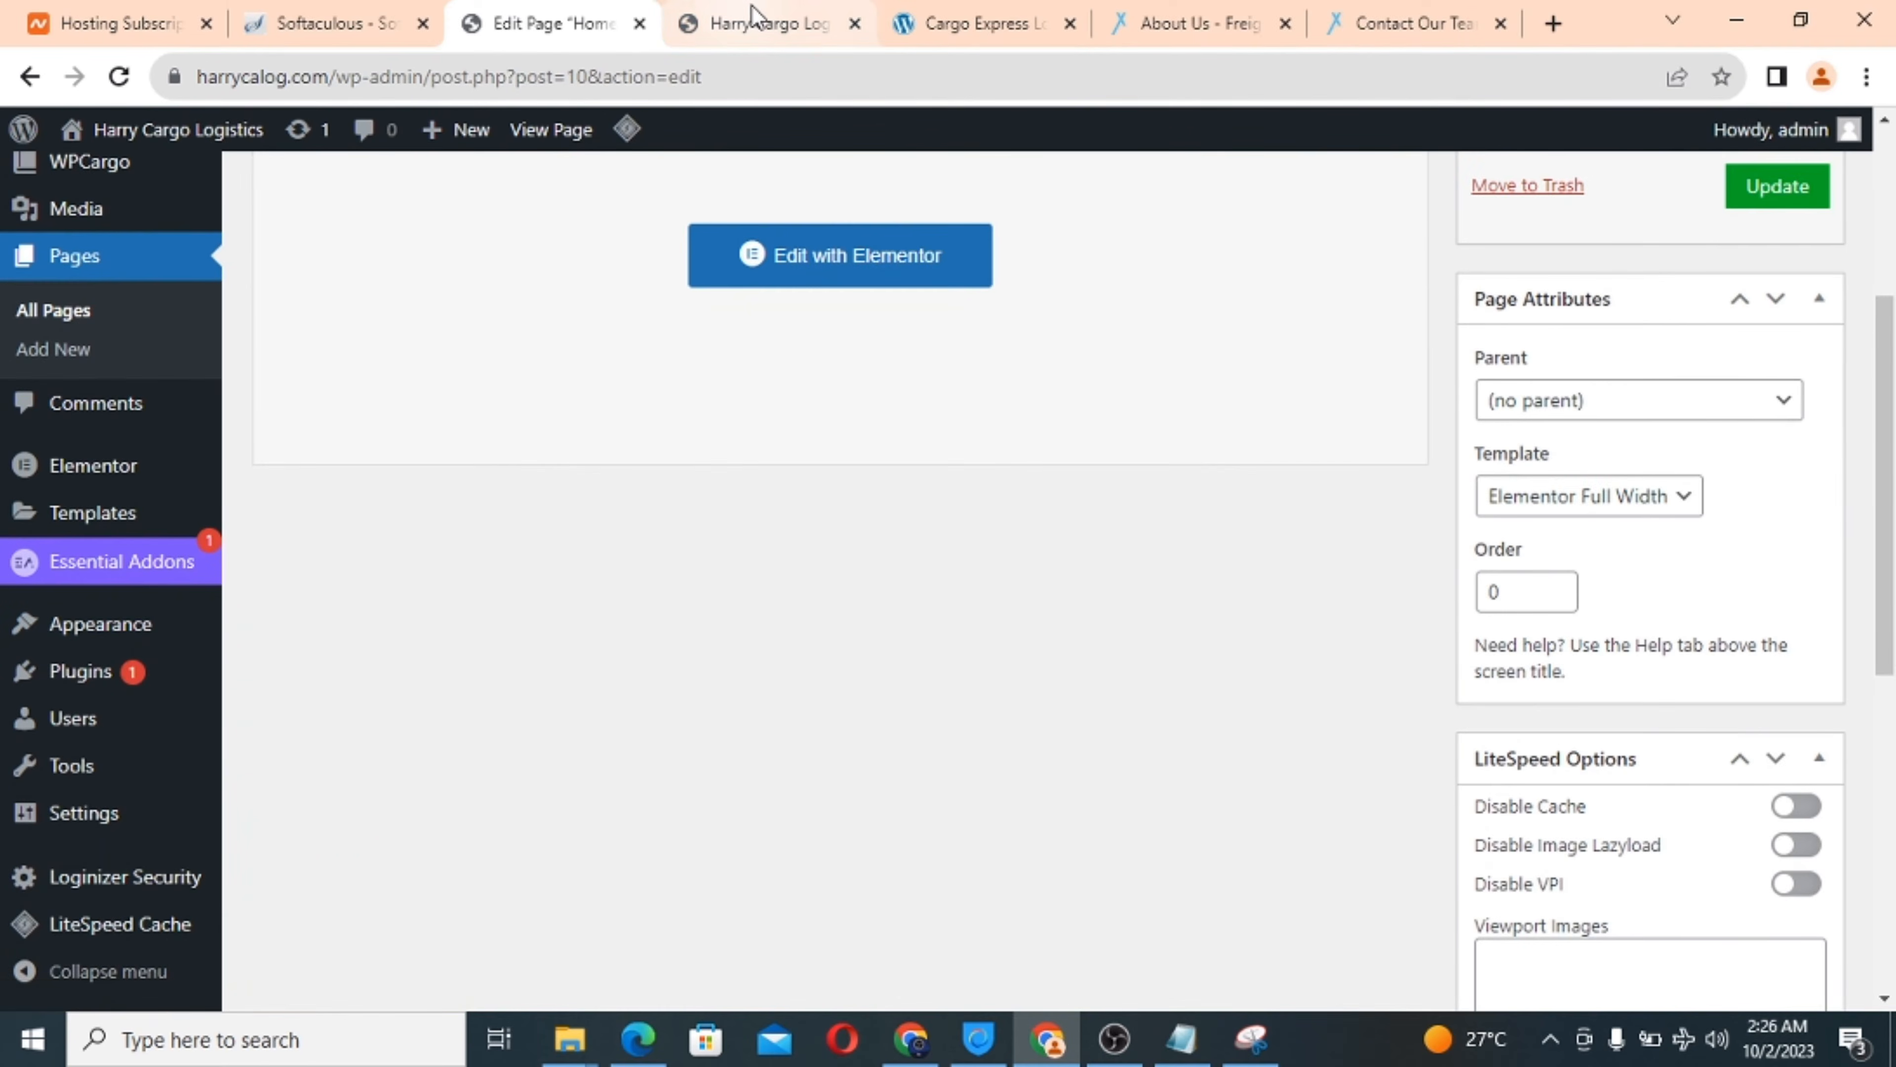
{"action": "left_click", "coordinate": [754, 21]}
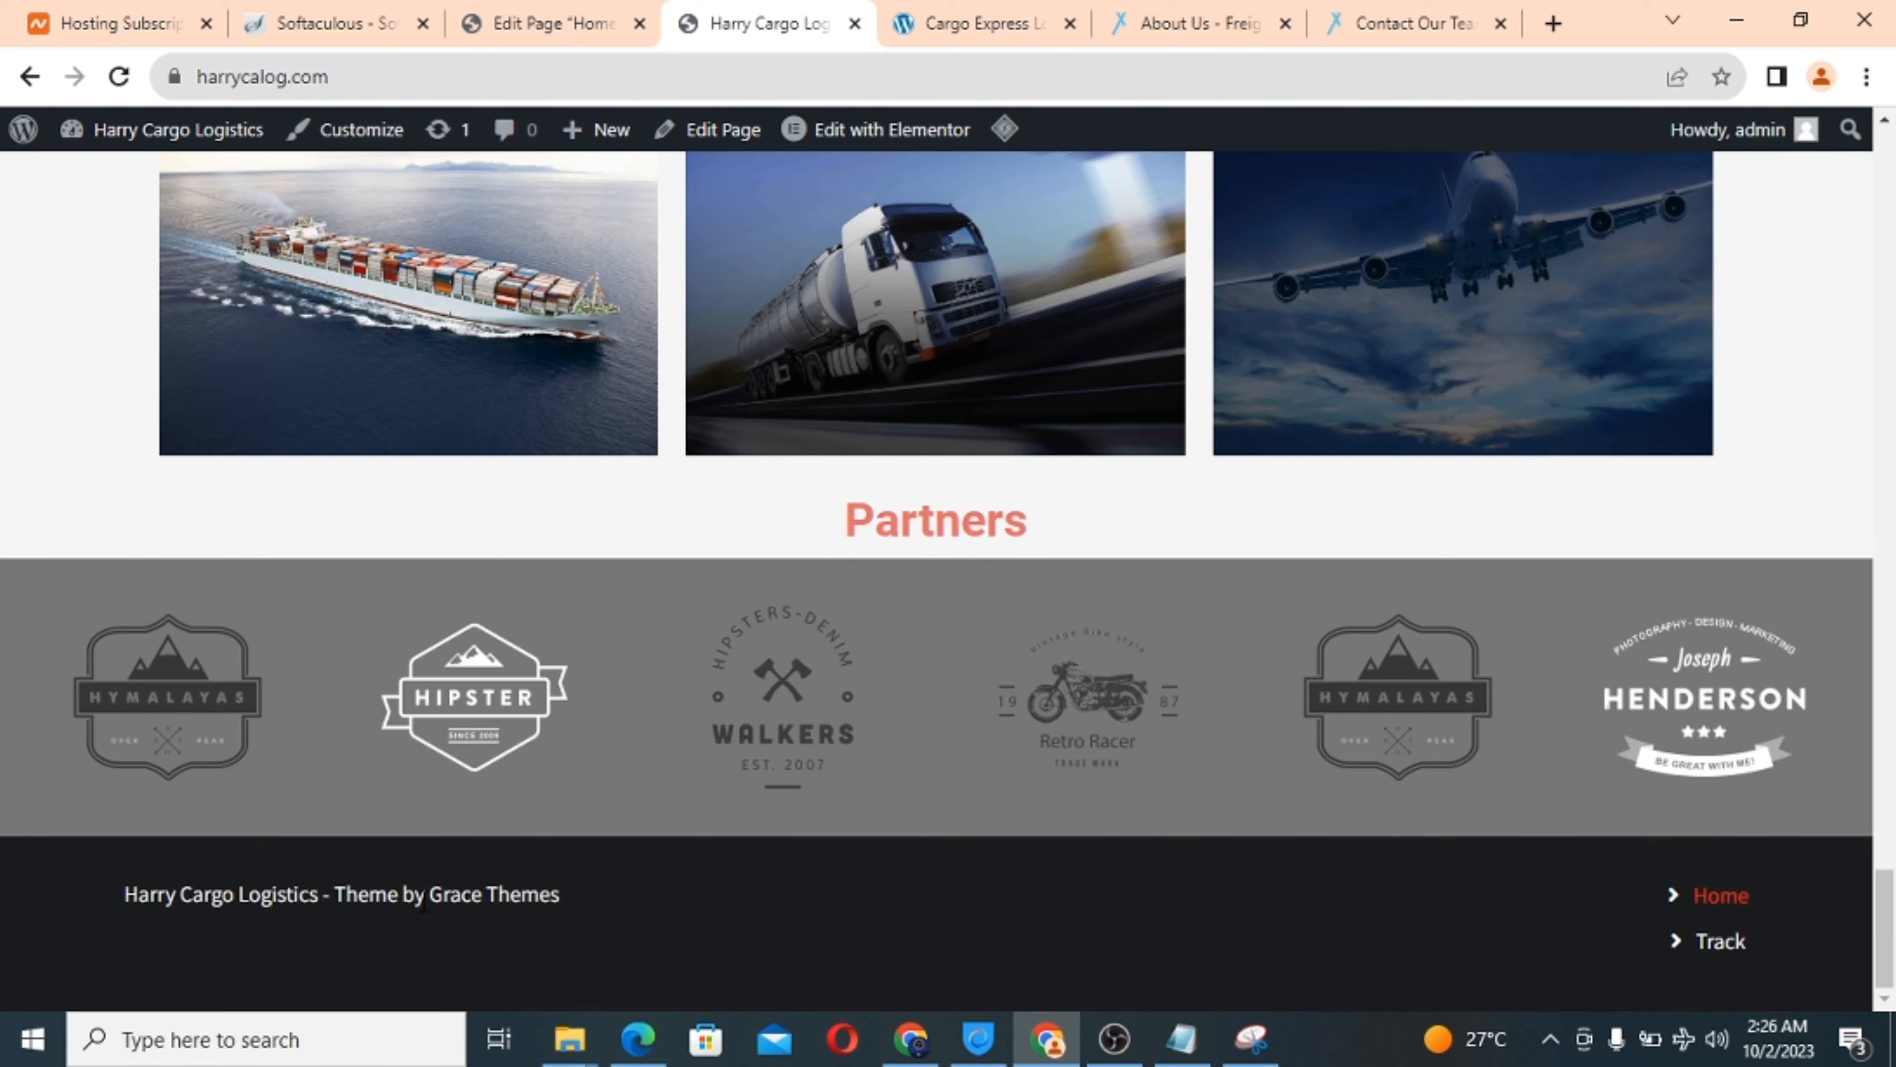
{"action": "left_click", "coordinate": [549, 21]}
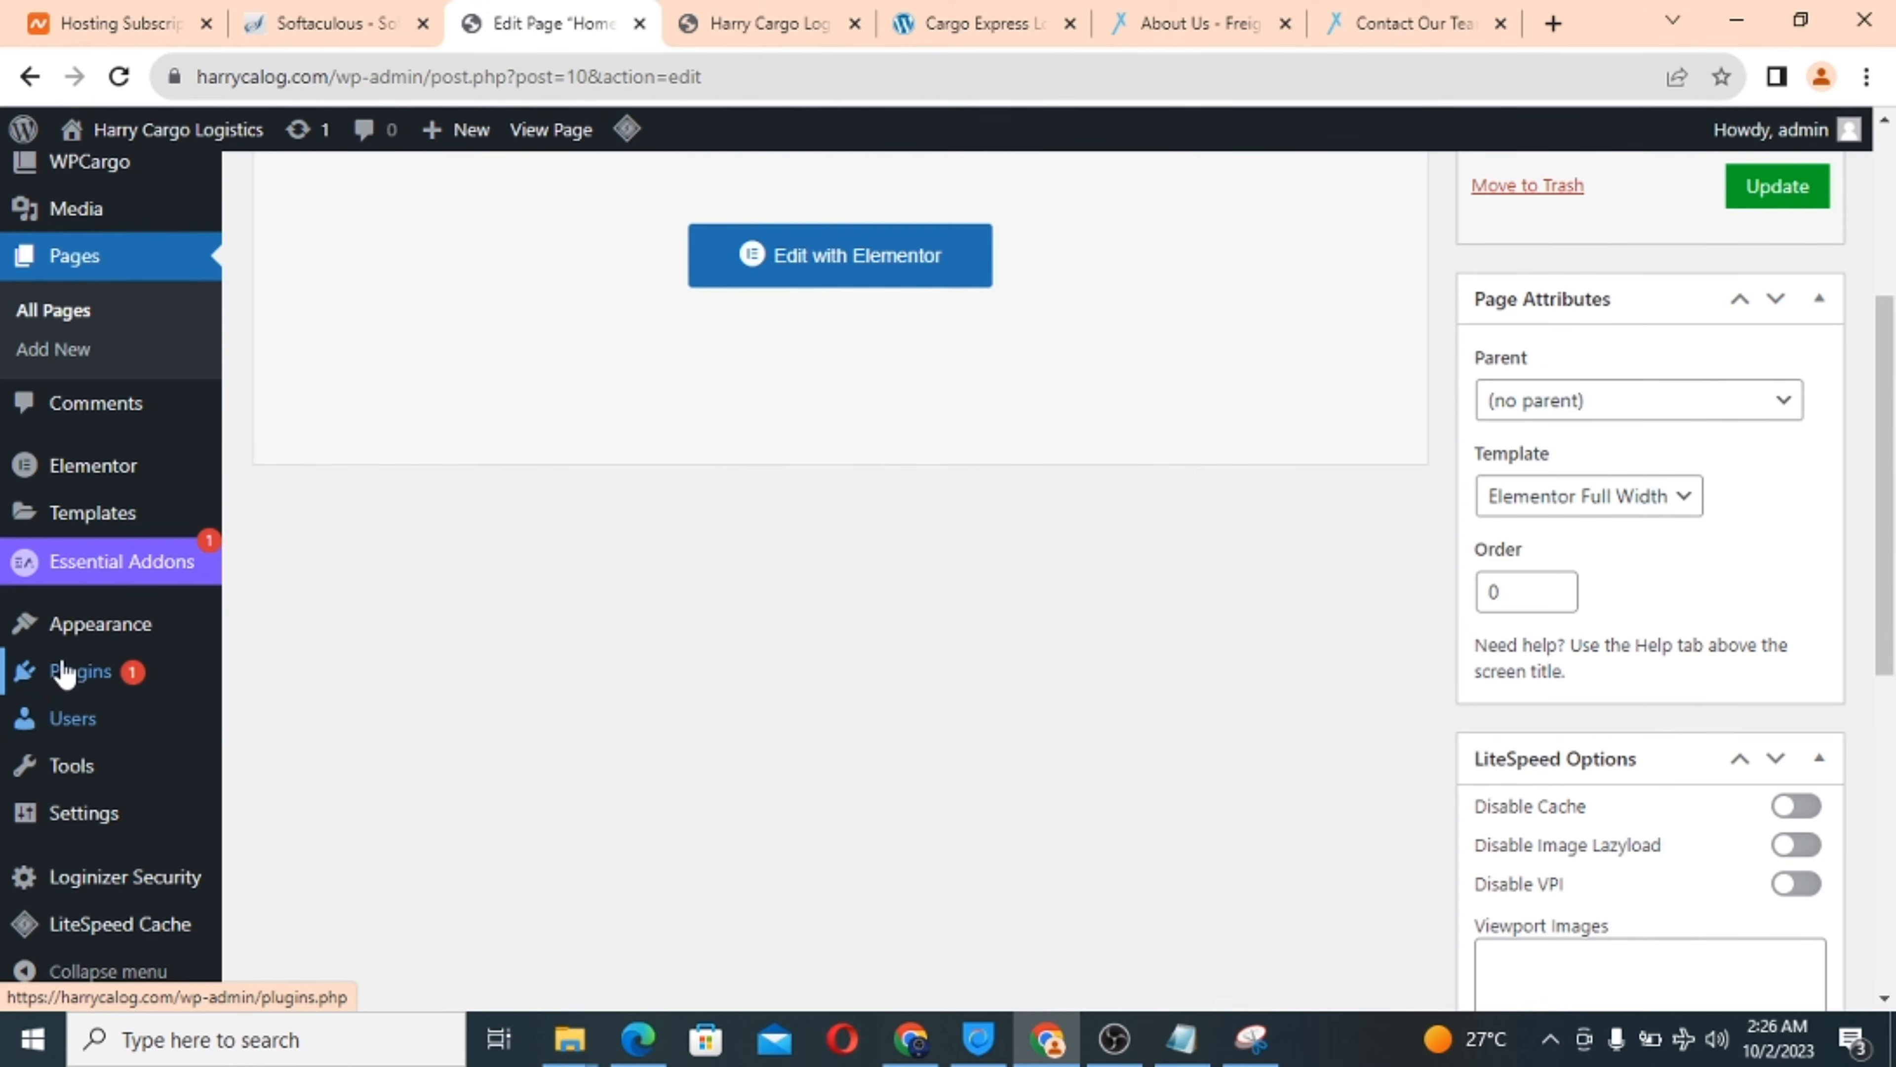
Open Appearance > Theme File Editor, acknowledge the warning, and select Theme Footer (footer.php).
{"action": "mouse_move", "coordinate": [97, 638]}
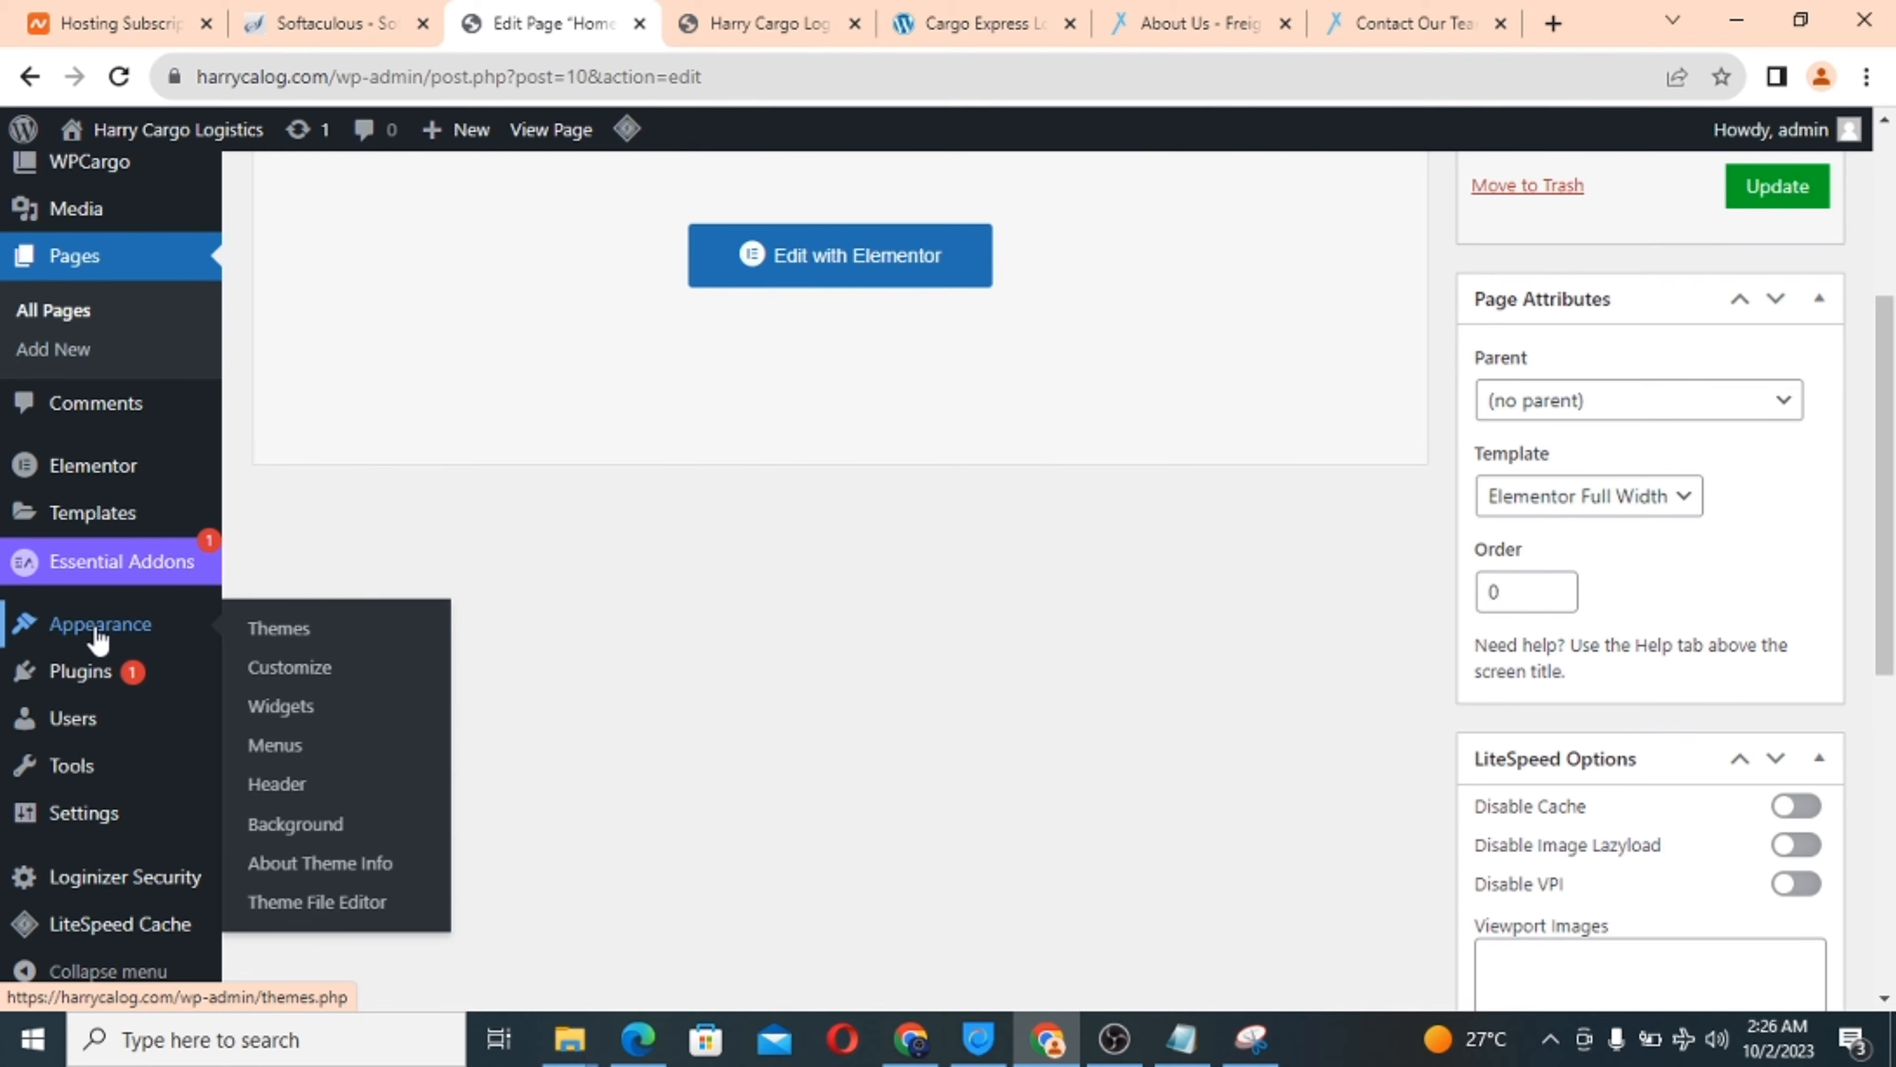
{"action": "left_click", "coordinate": [303, 906]}
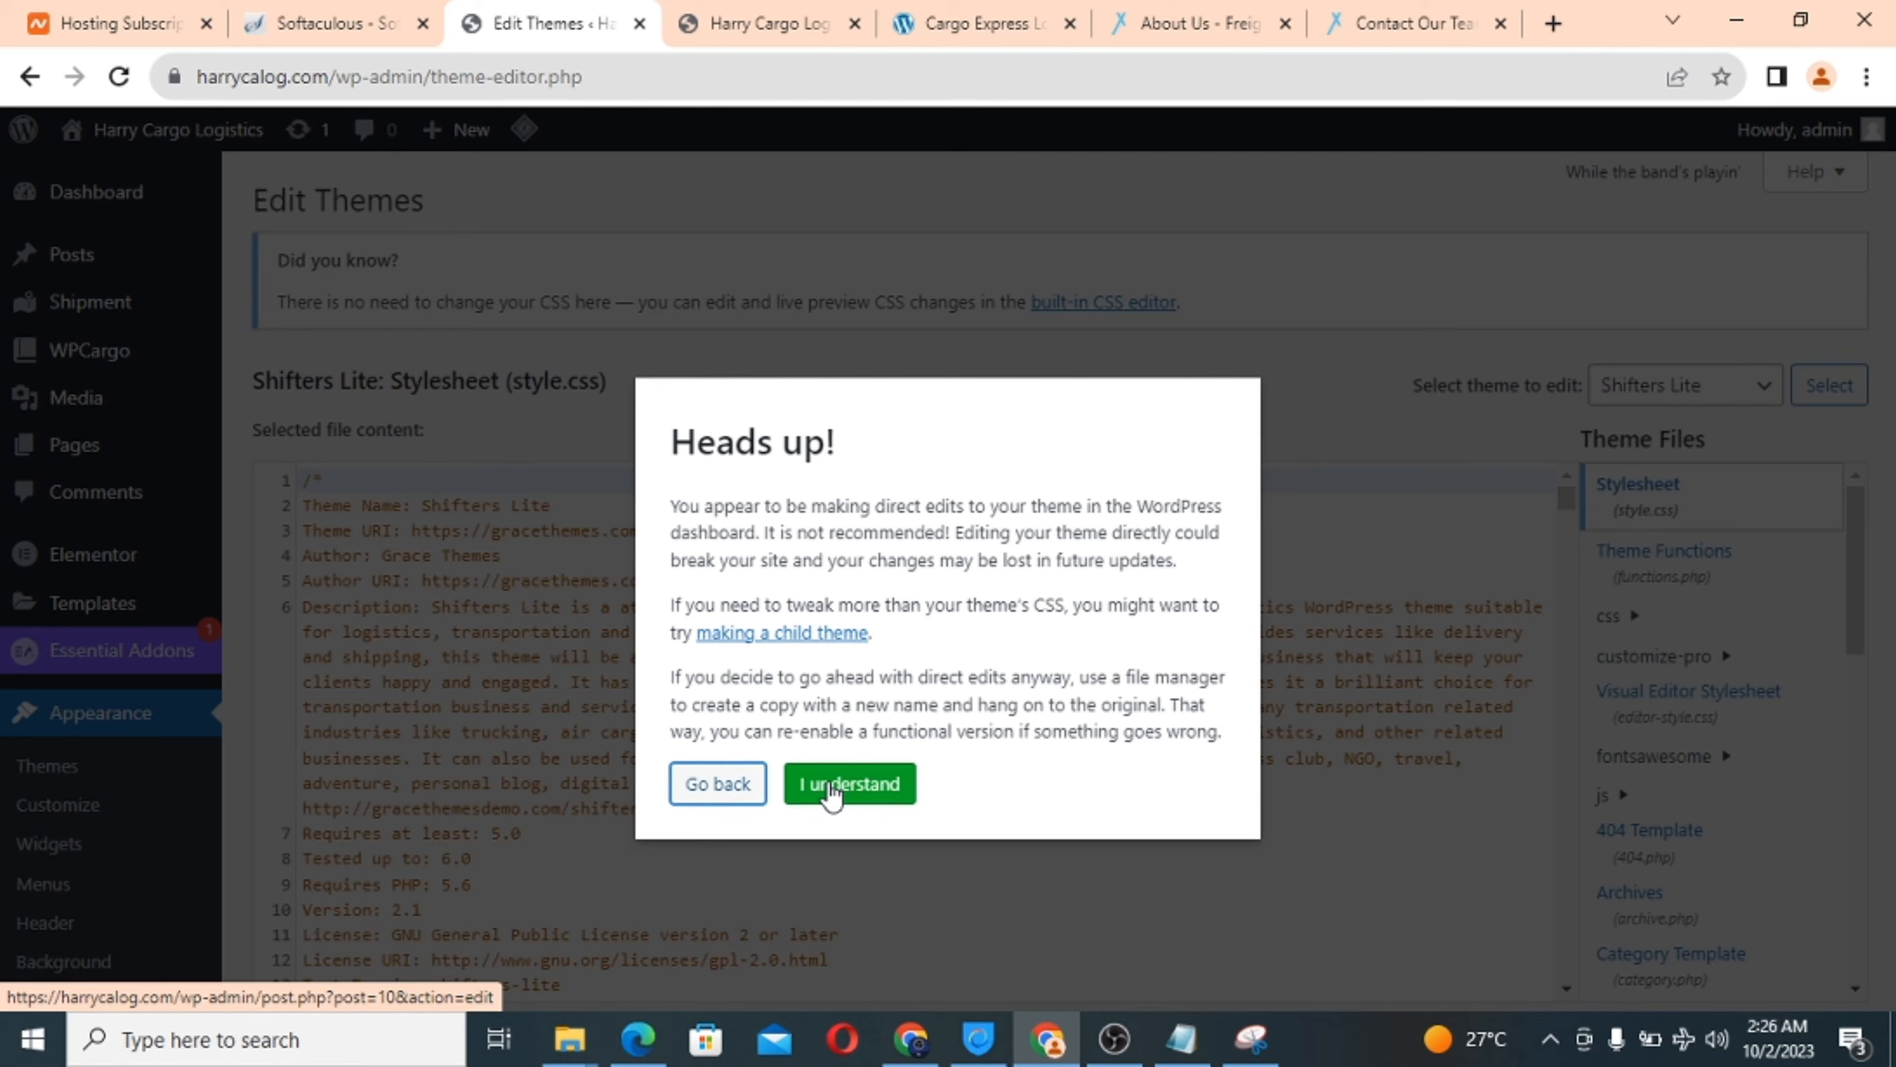
{"action": "left_click", "coordinate": [826, 793]}
{"action": "scroll", "coordinate": [912, 823], "scroll_direction": "down", "scroll_amount": 10}
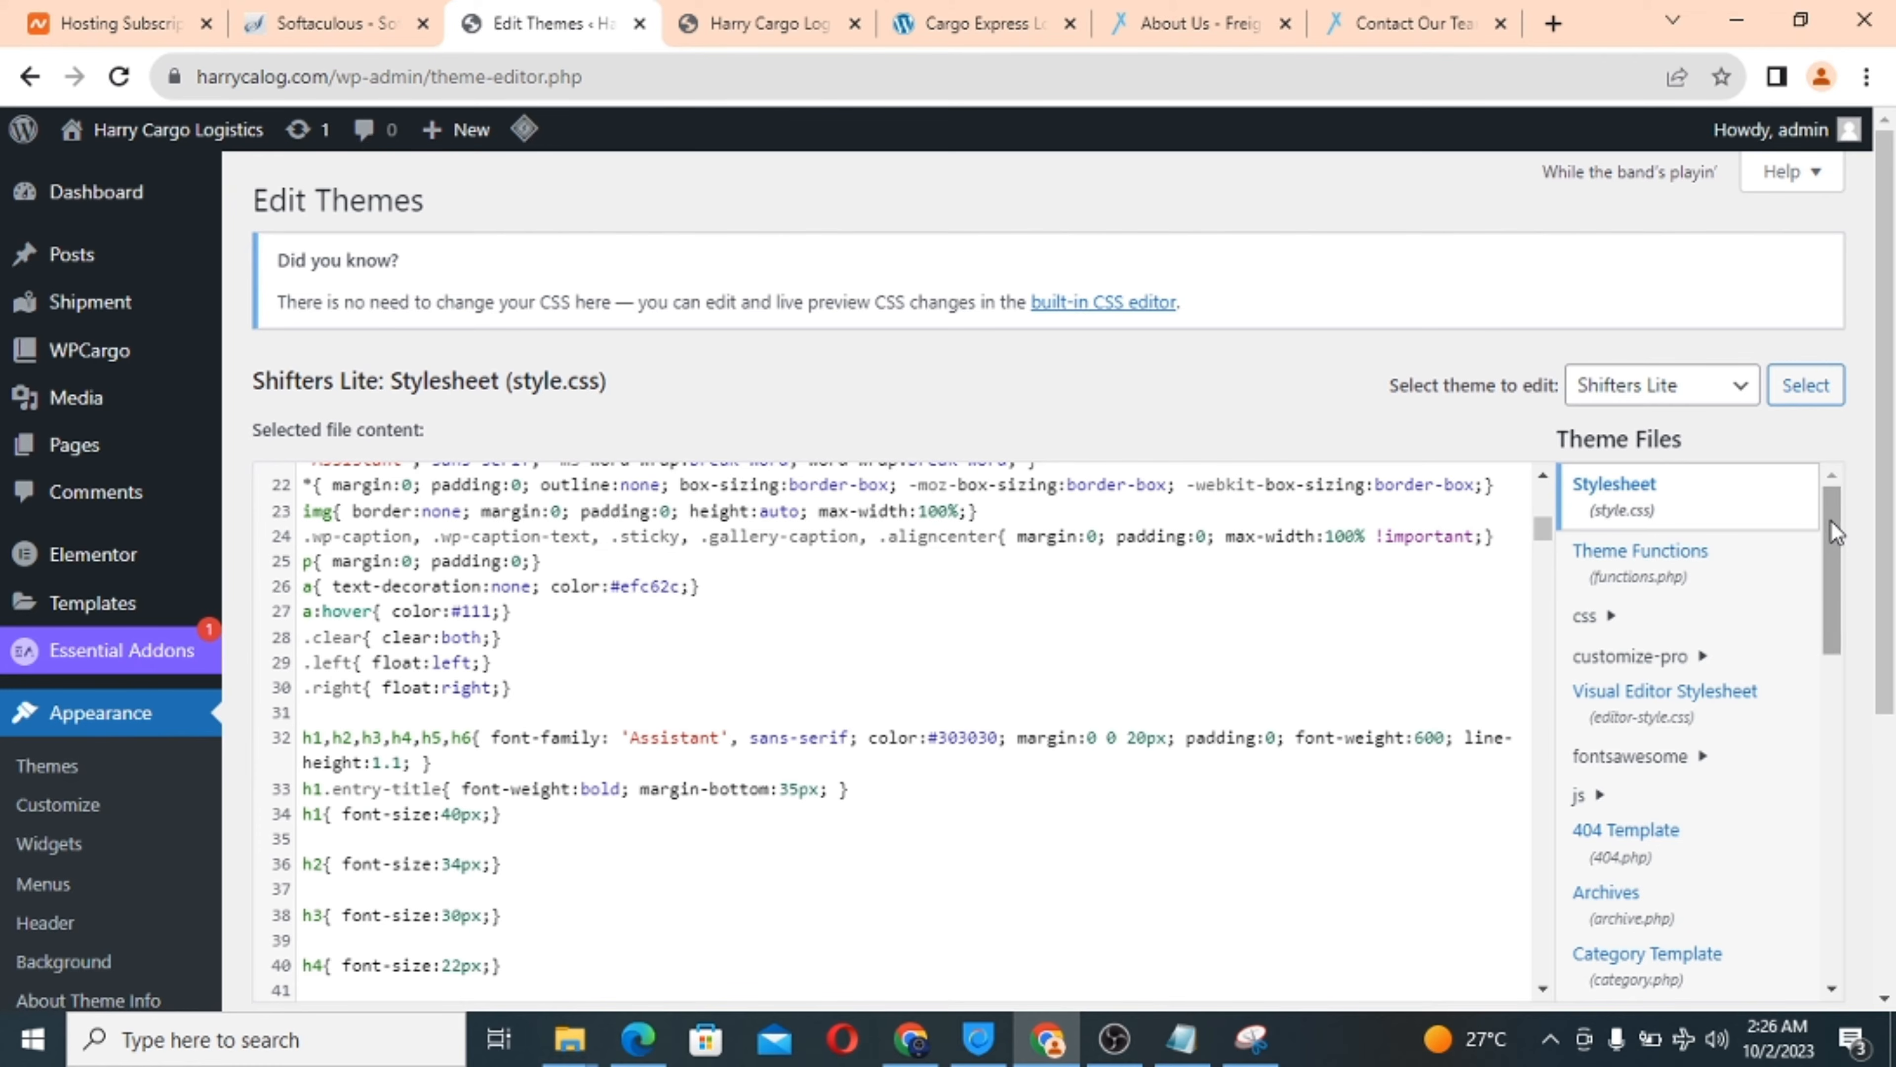
{"action": "left_click_drag", "start_coordinate": [1831, 522], "coordinate": [1817, 689]}
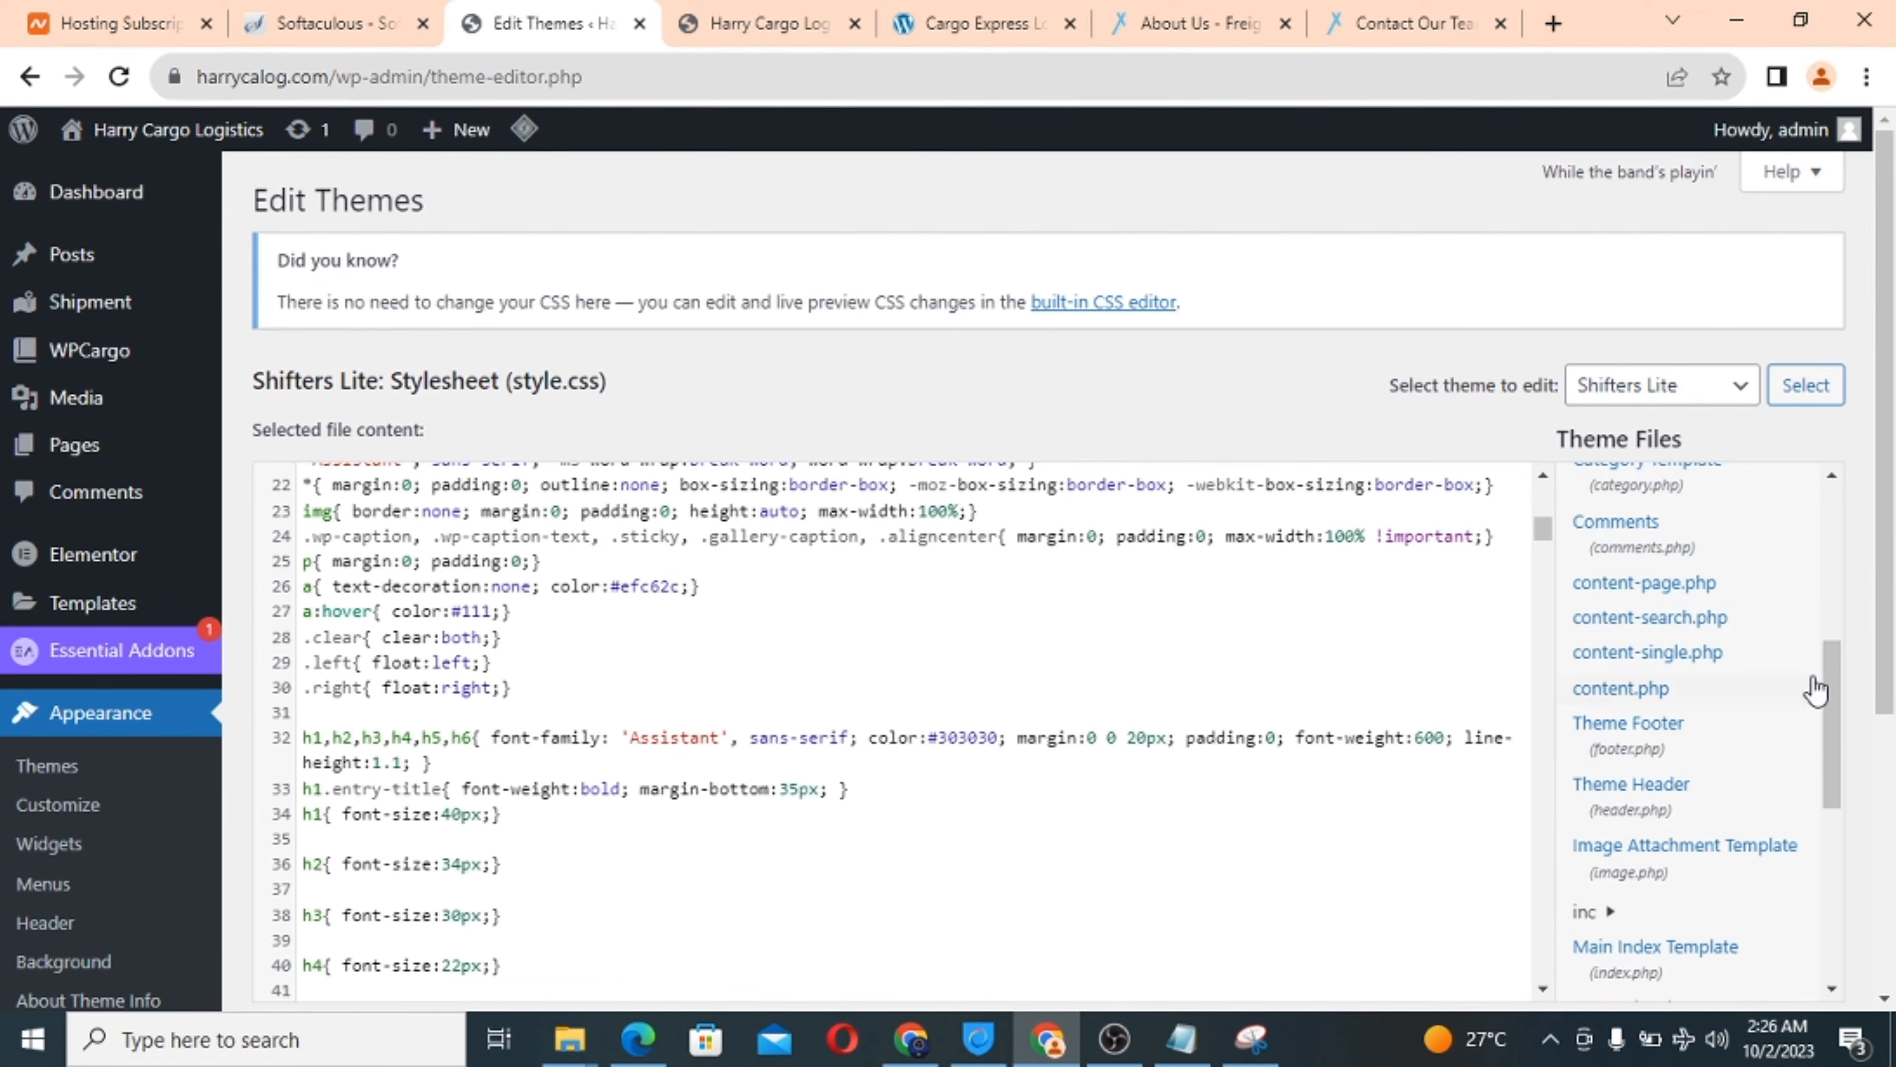
{"action": "left_click", "coordinate": [1643, 738]}
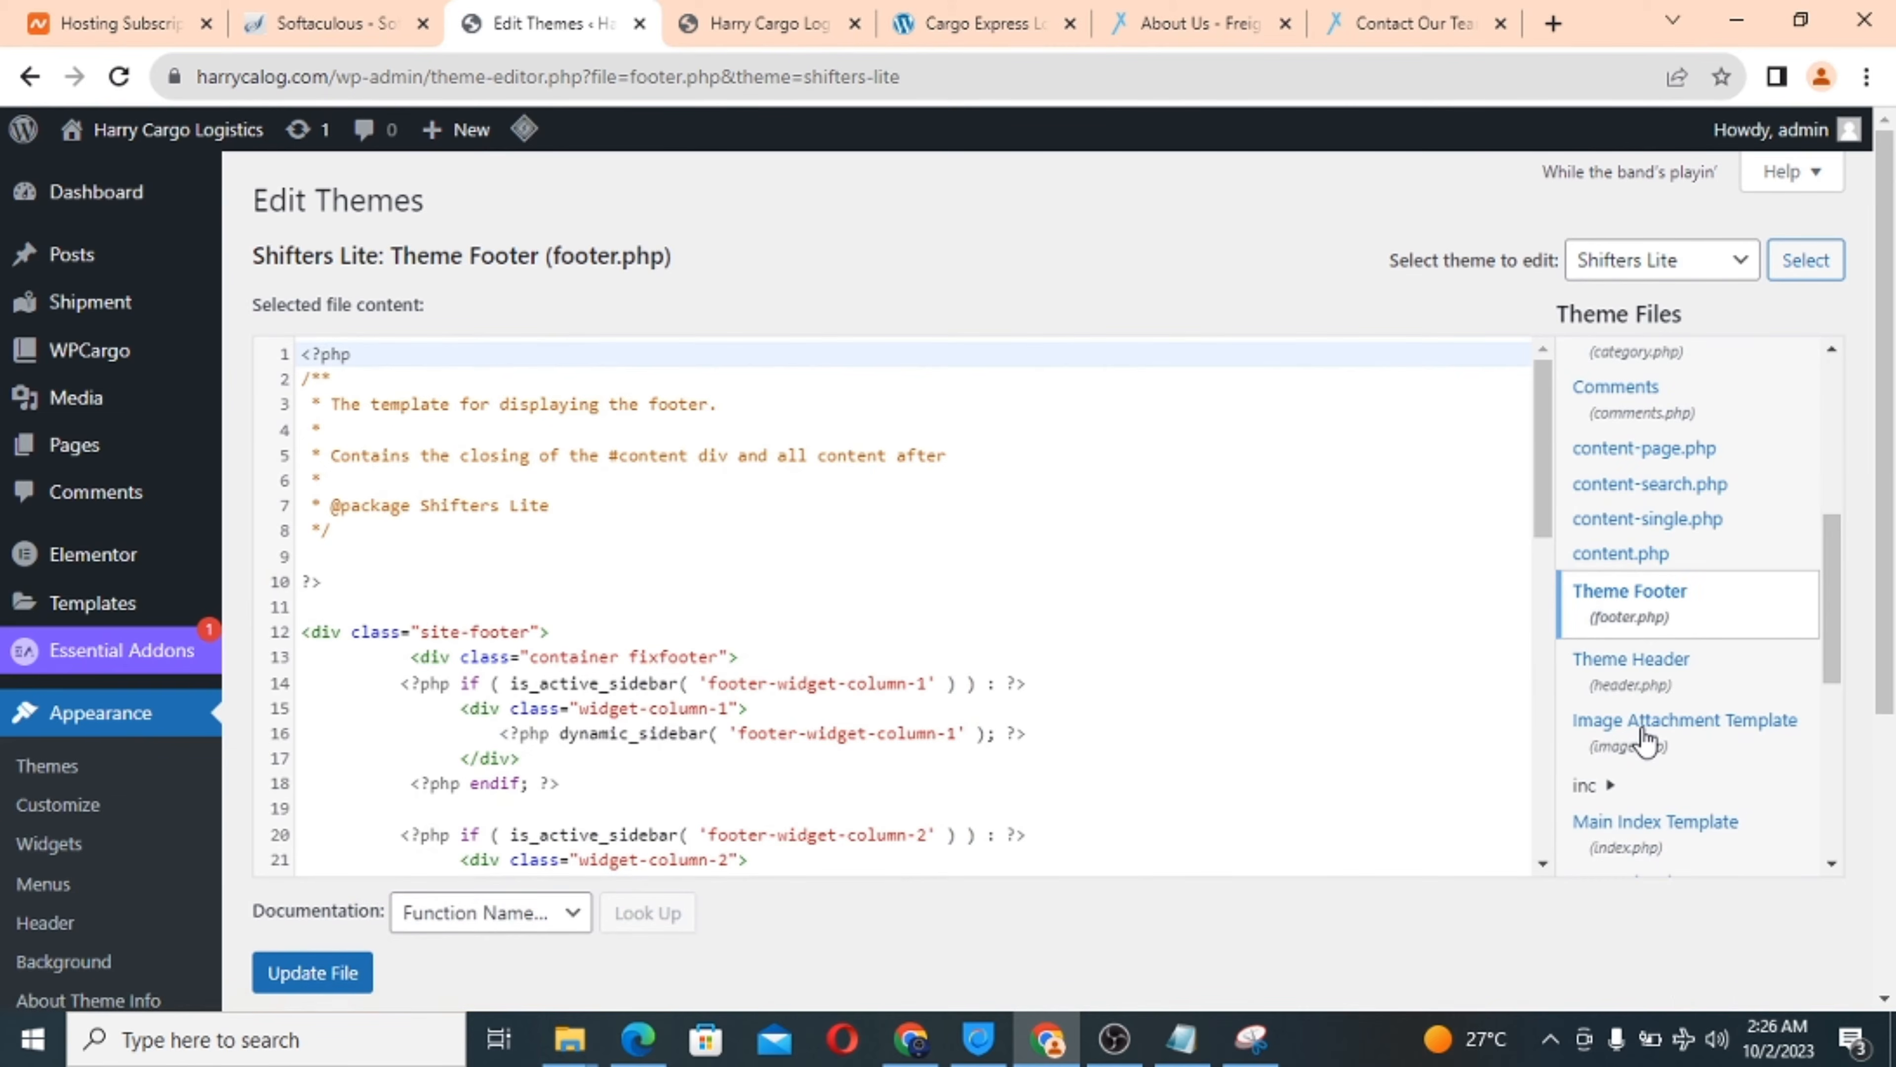
Replace 'Theme by Grace Themes' on footer.php line 44 with 'copyright Harrycalog @ 2023' and update the file.
{"action": "left_click_drag", "start_coordinate": [1545, 462], "coordinate": [1520, 767]}
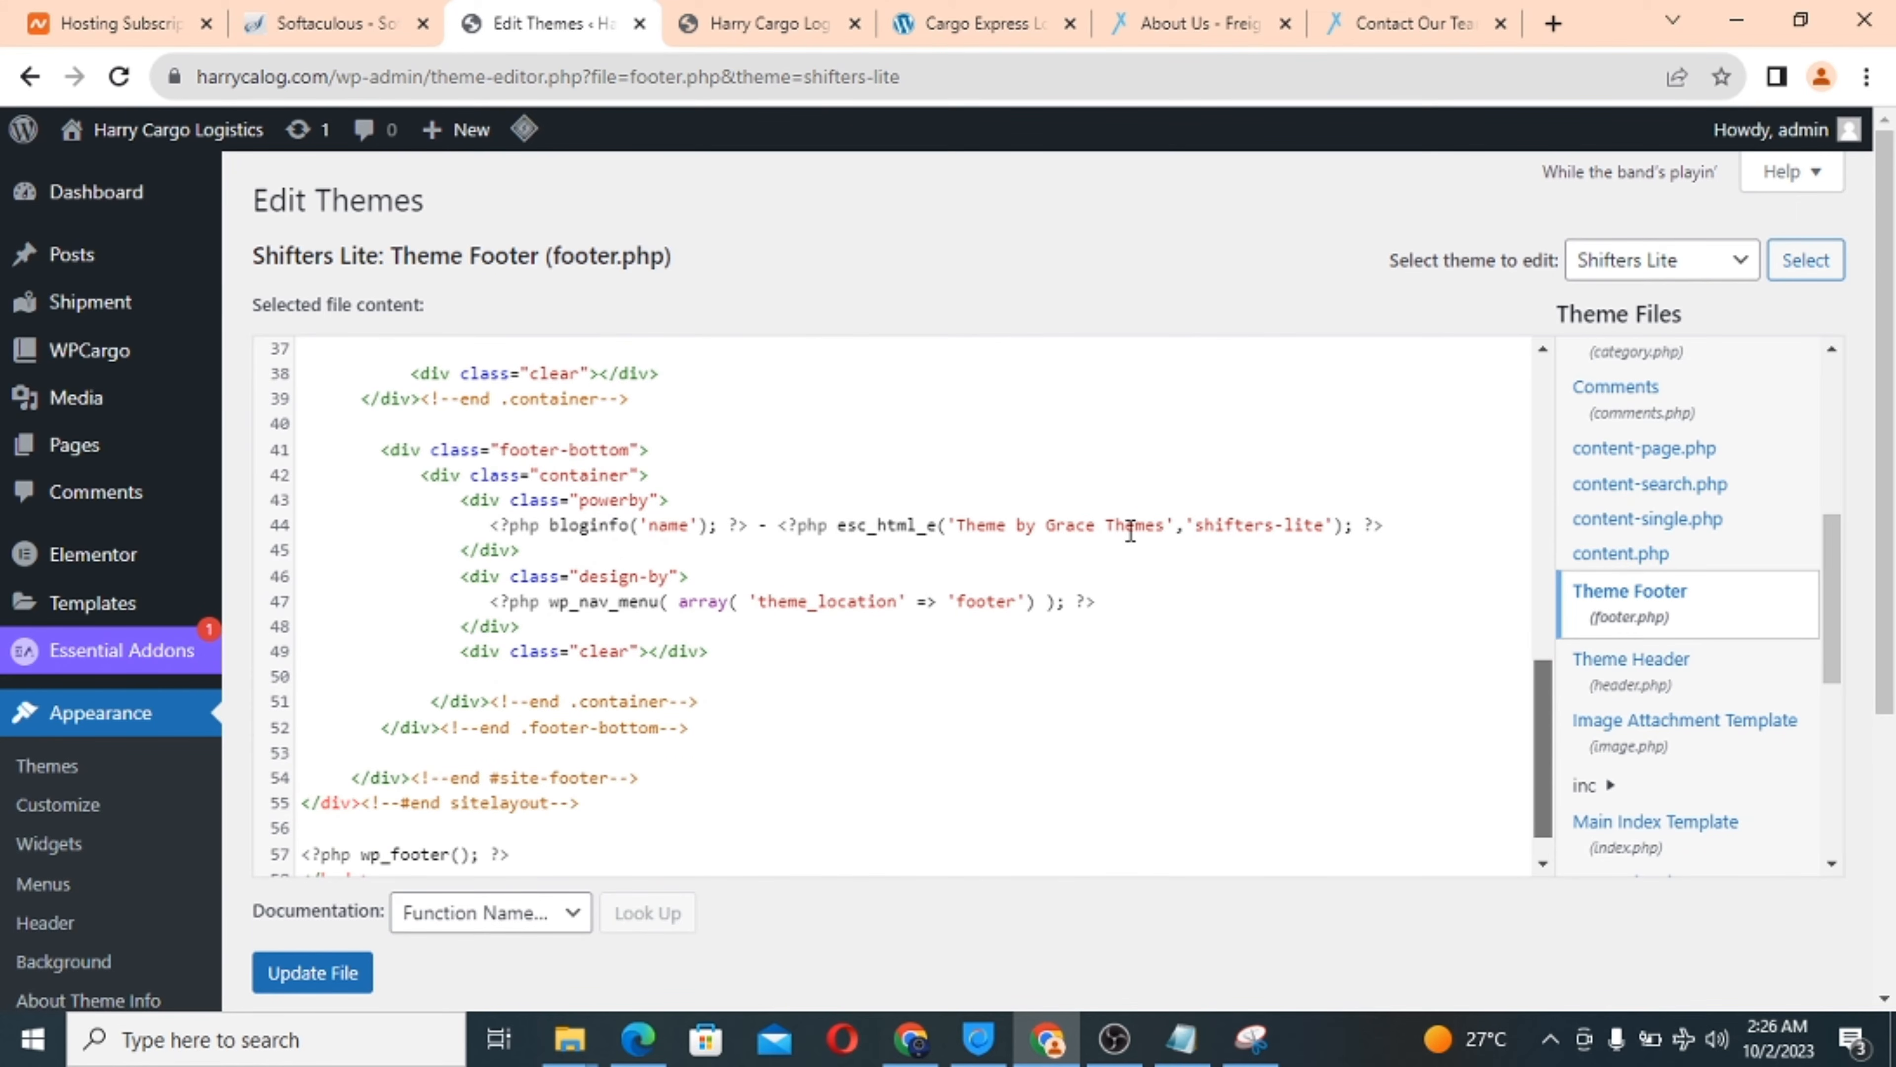
{"action": "left_click_drag", "start_coordinate": [1171, 525], "coordinate": [963, 532]}
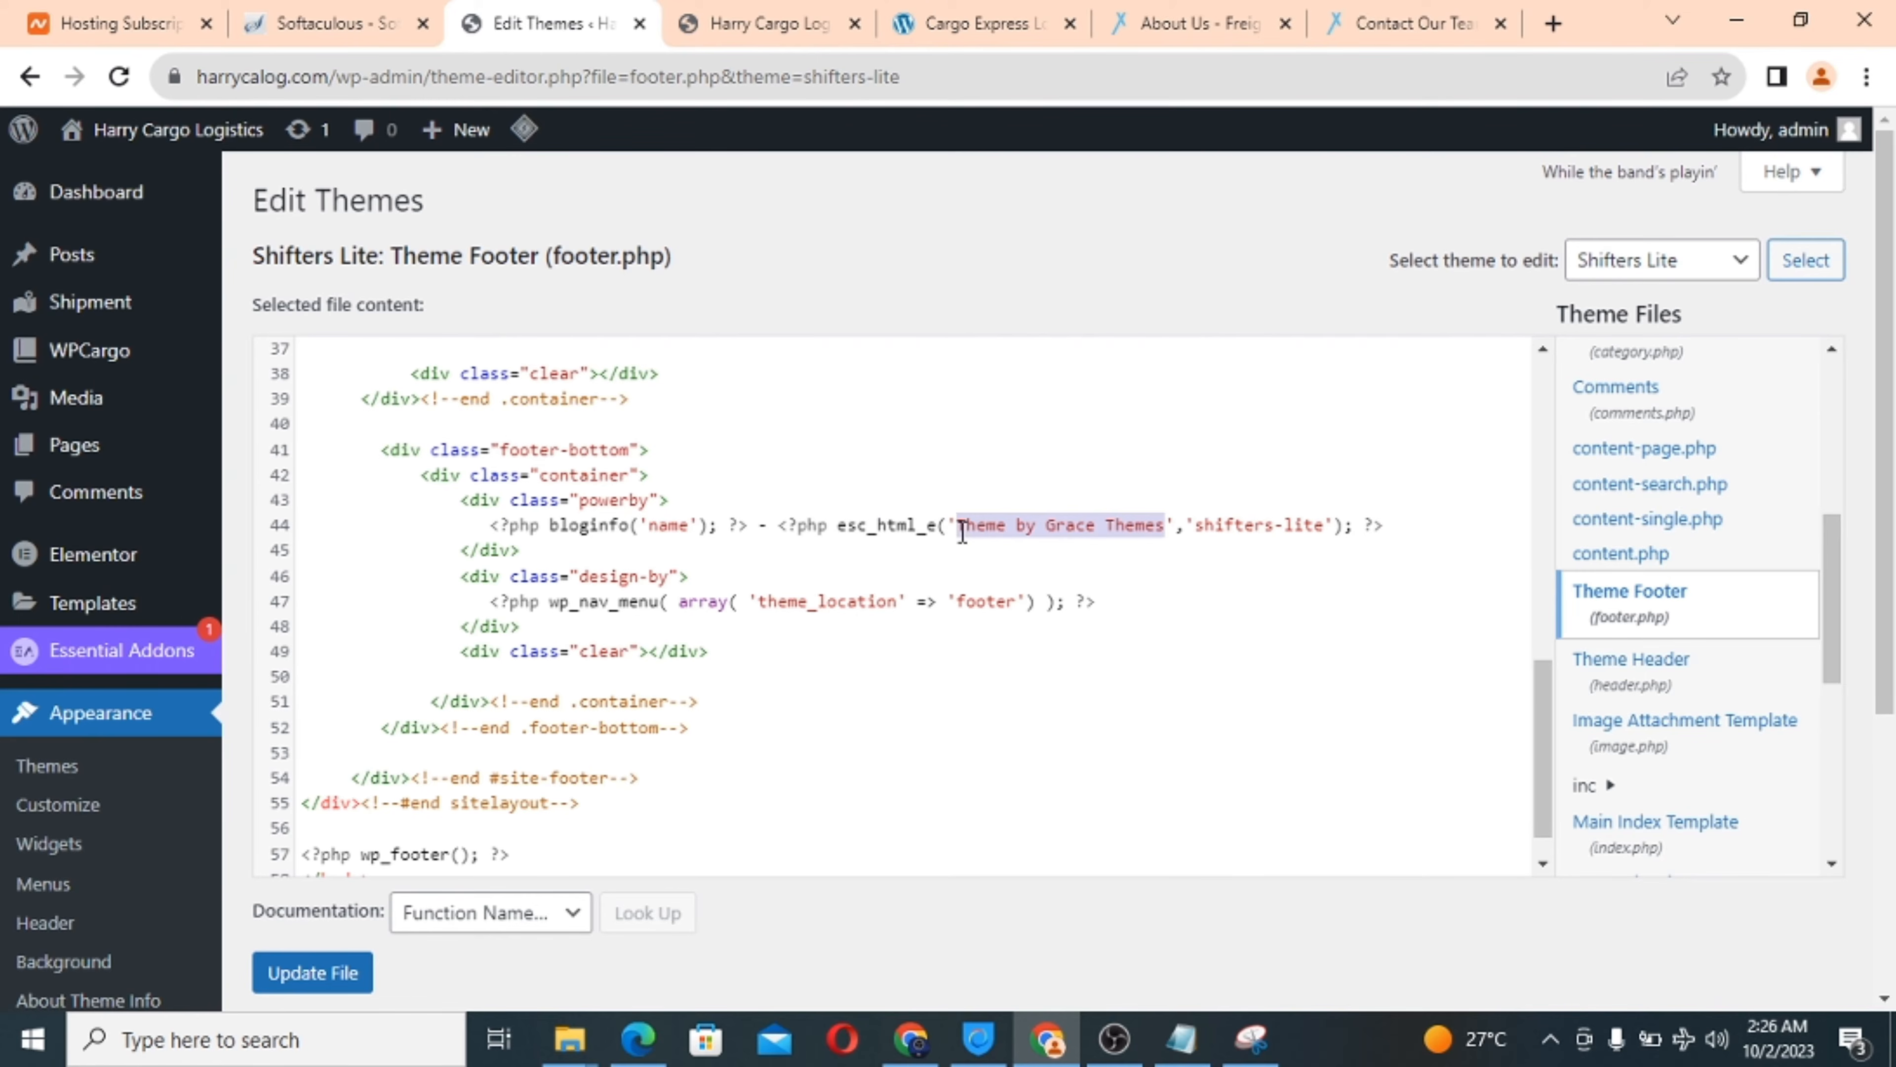
{"action": "type", "text": "copyrig"}
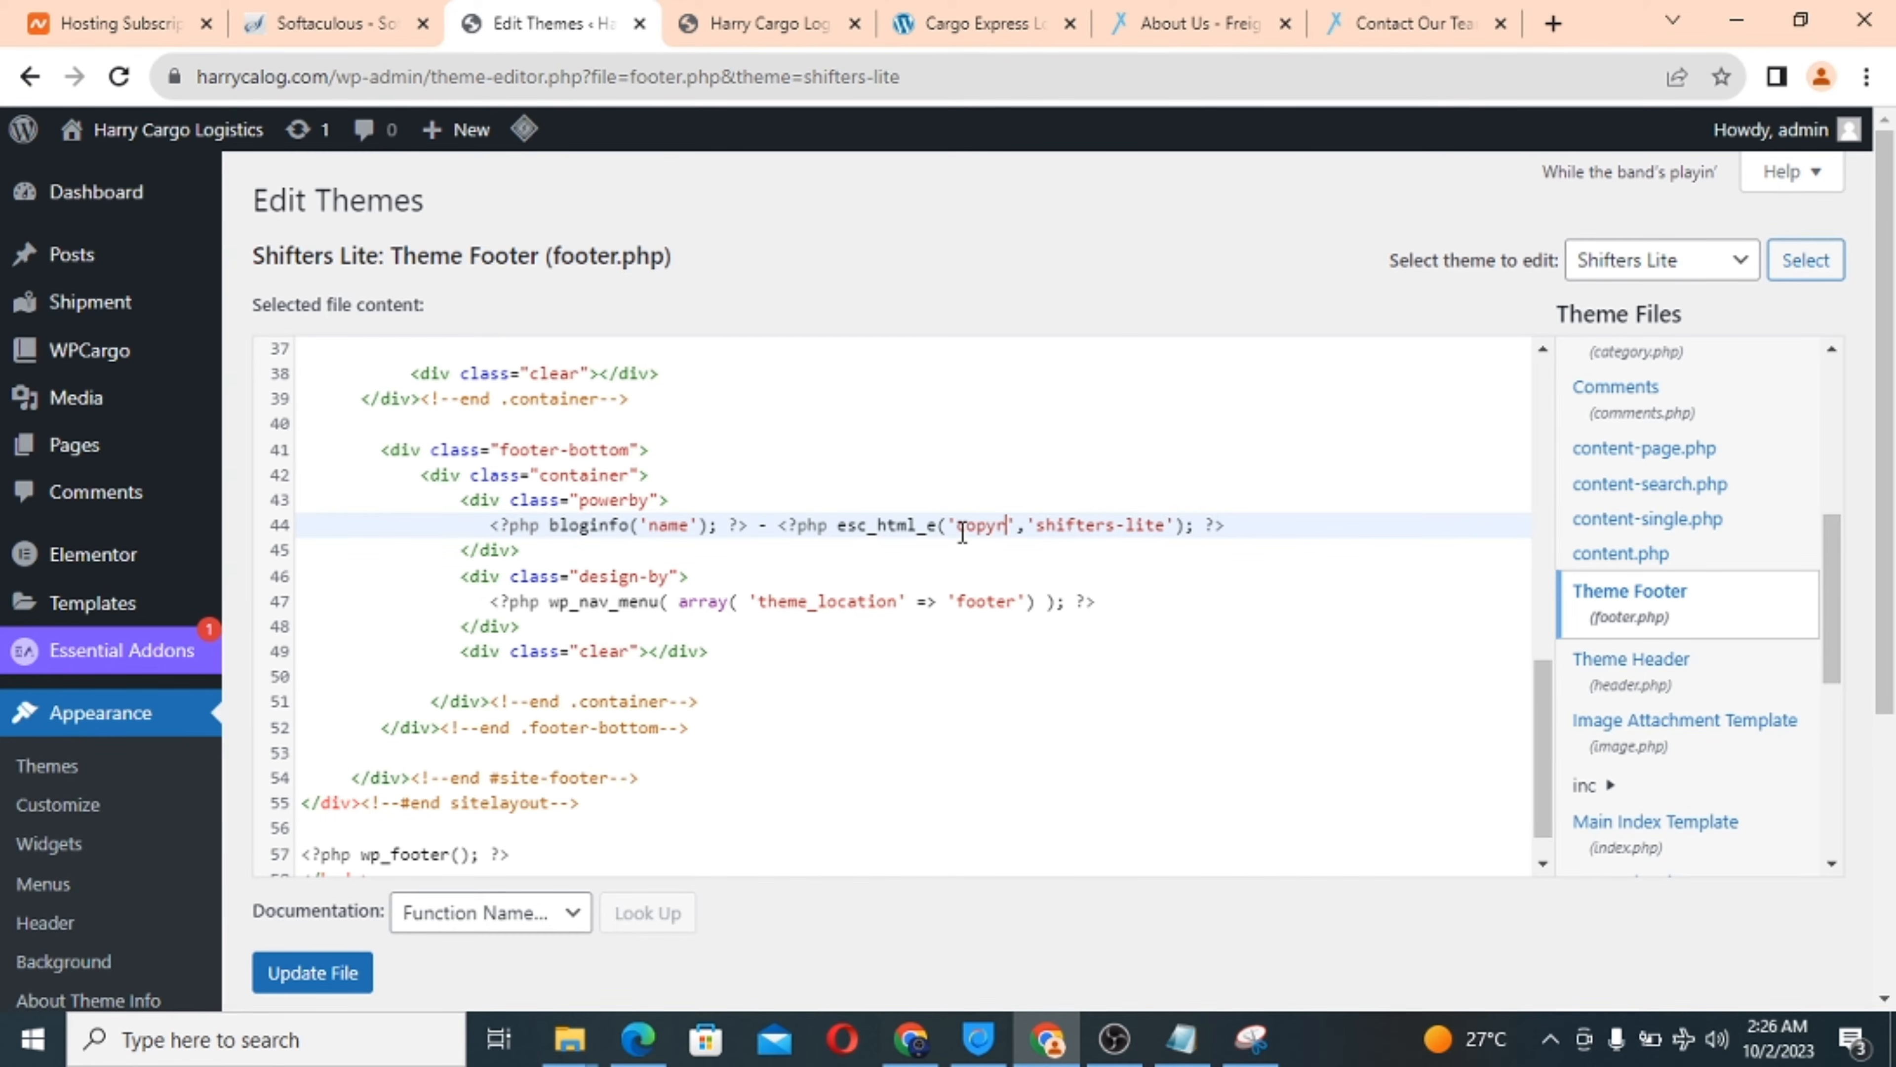
{"action": "type", "text": "ht "}
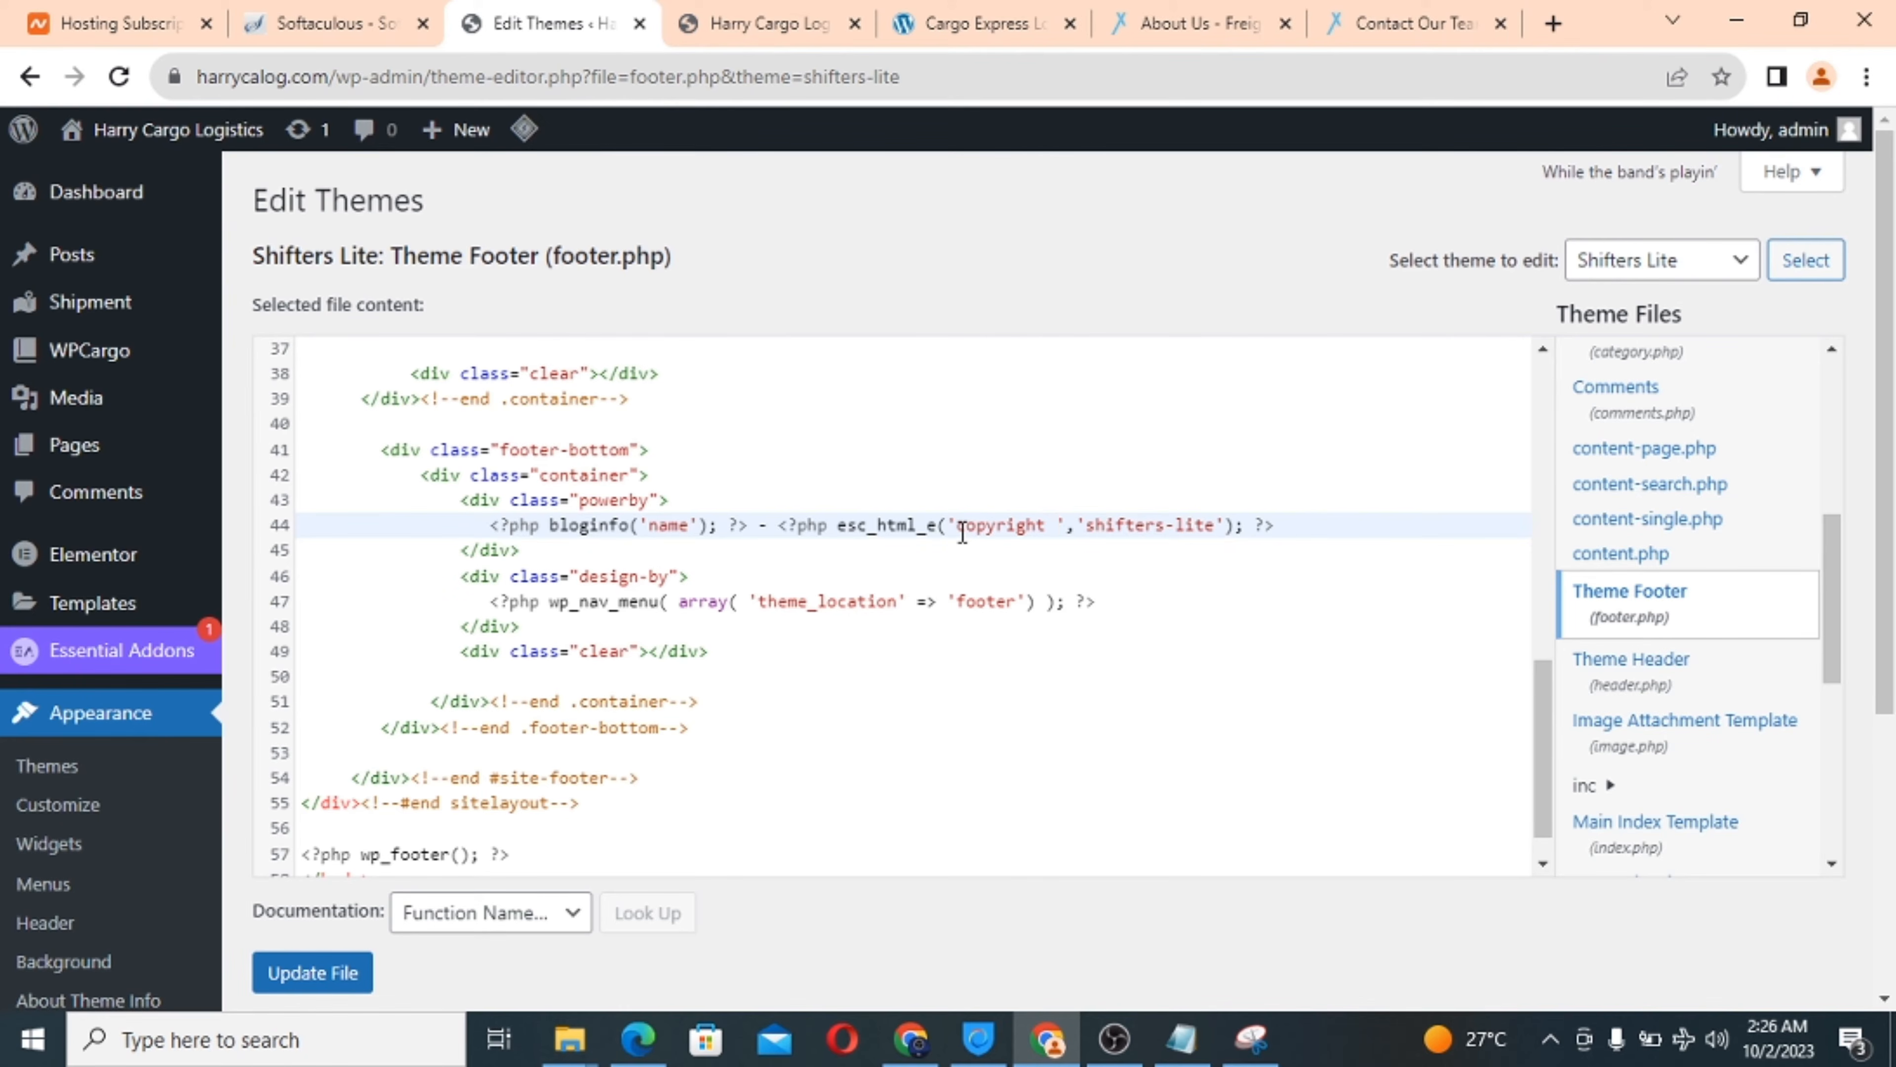
{"action": "type", "text": "Harr"}
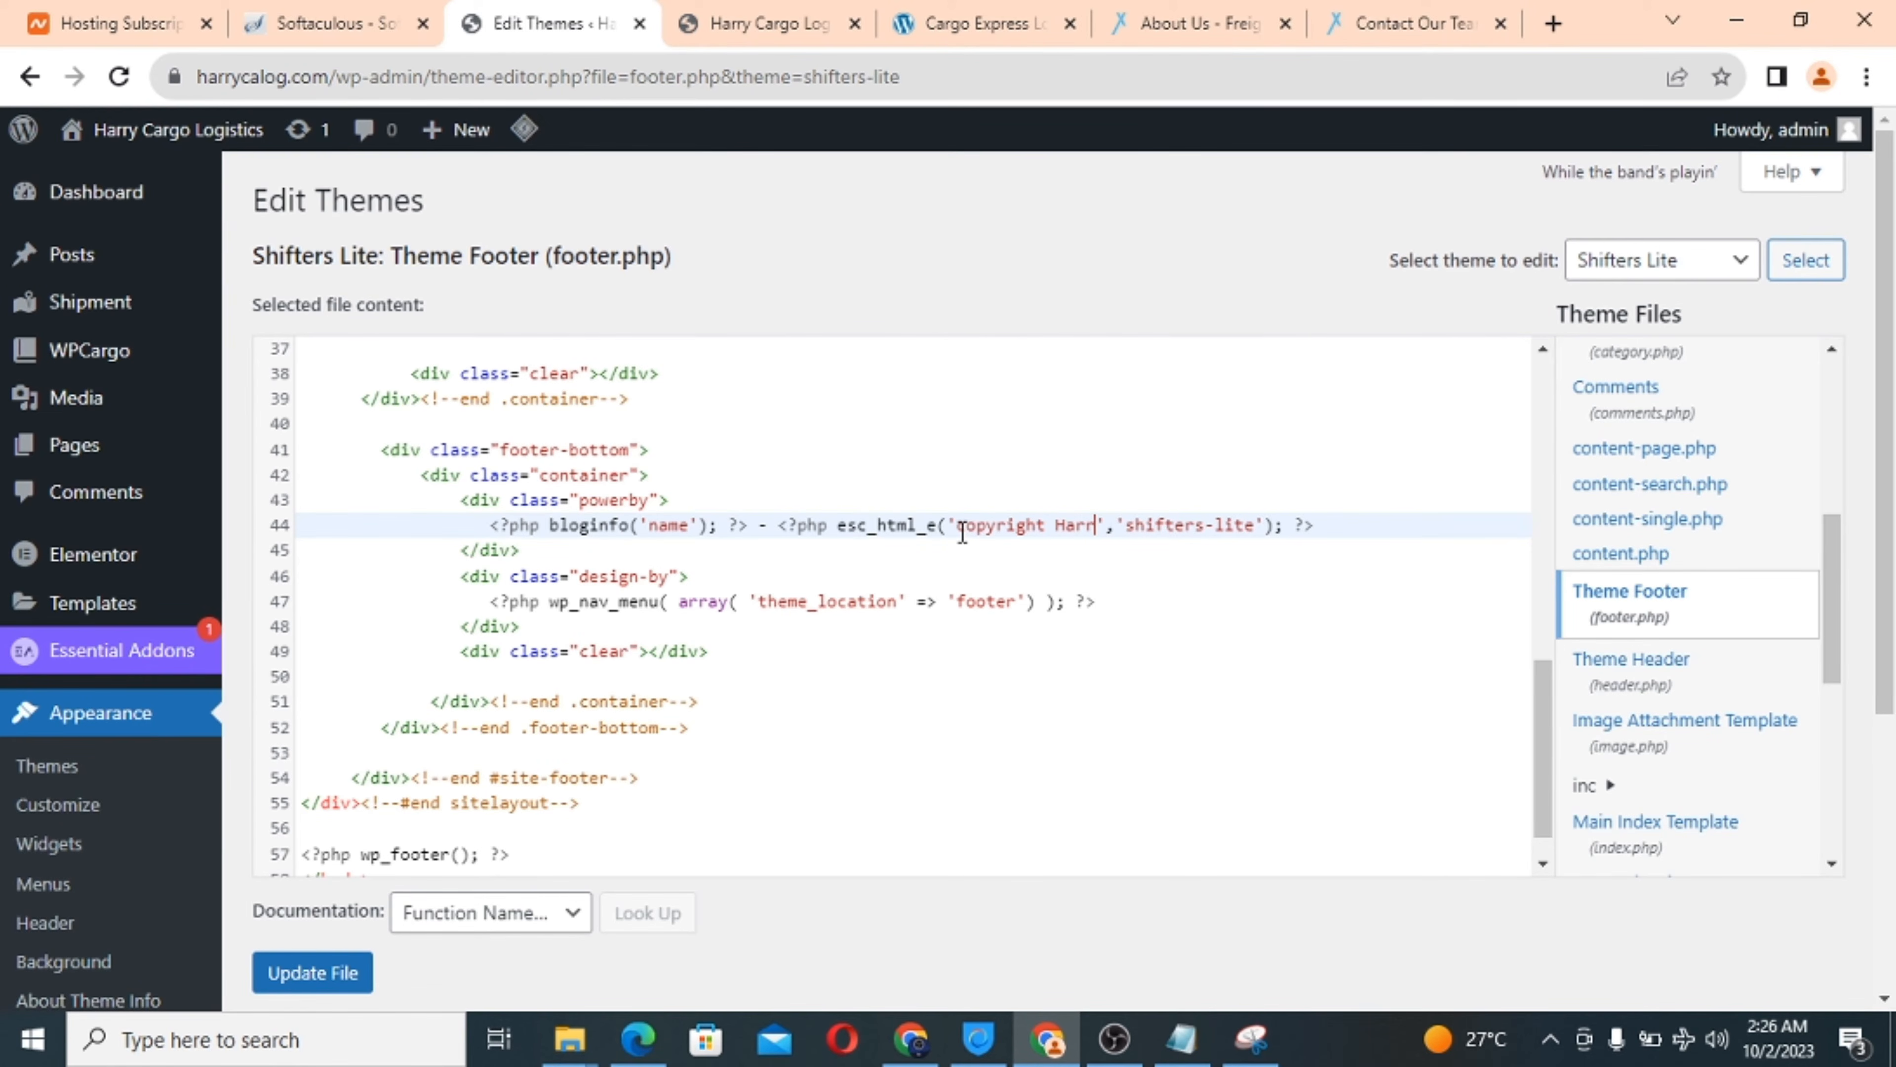
{"action": "type", "text": "ycalo"}
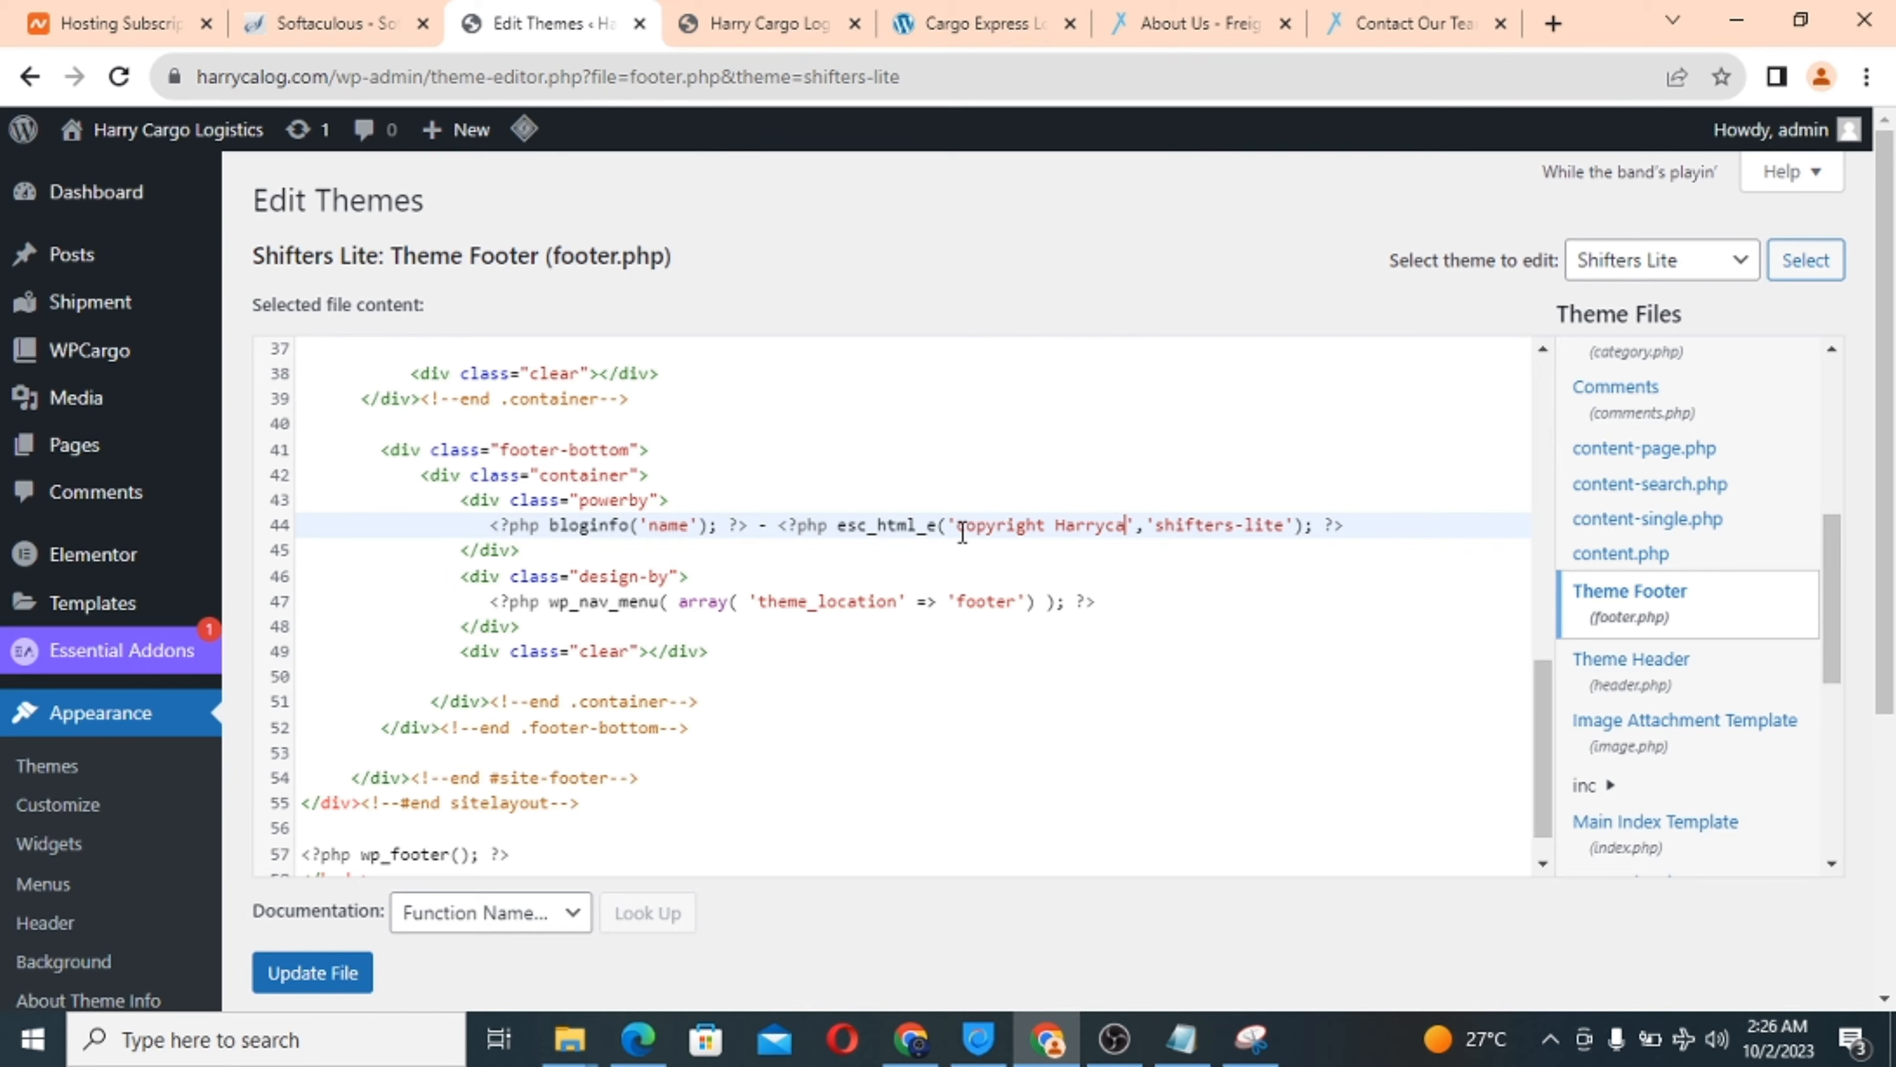
{"action": "type", "text": "g "}
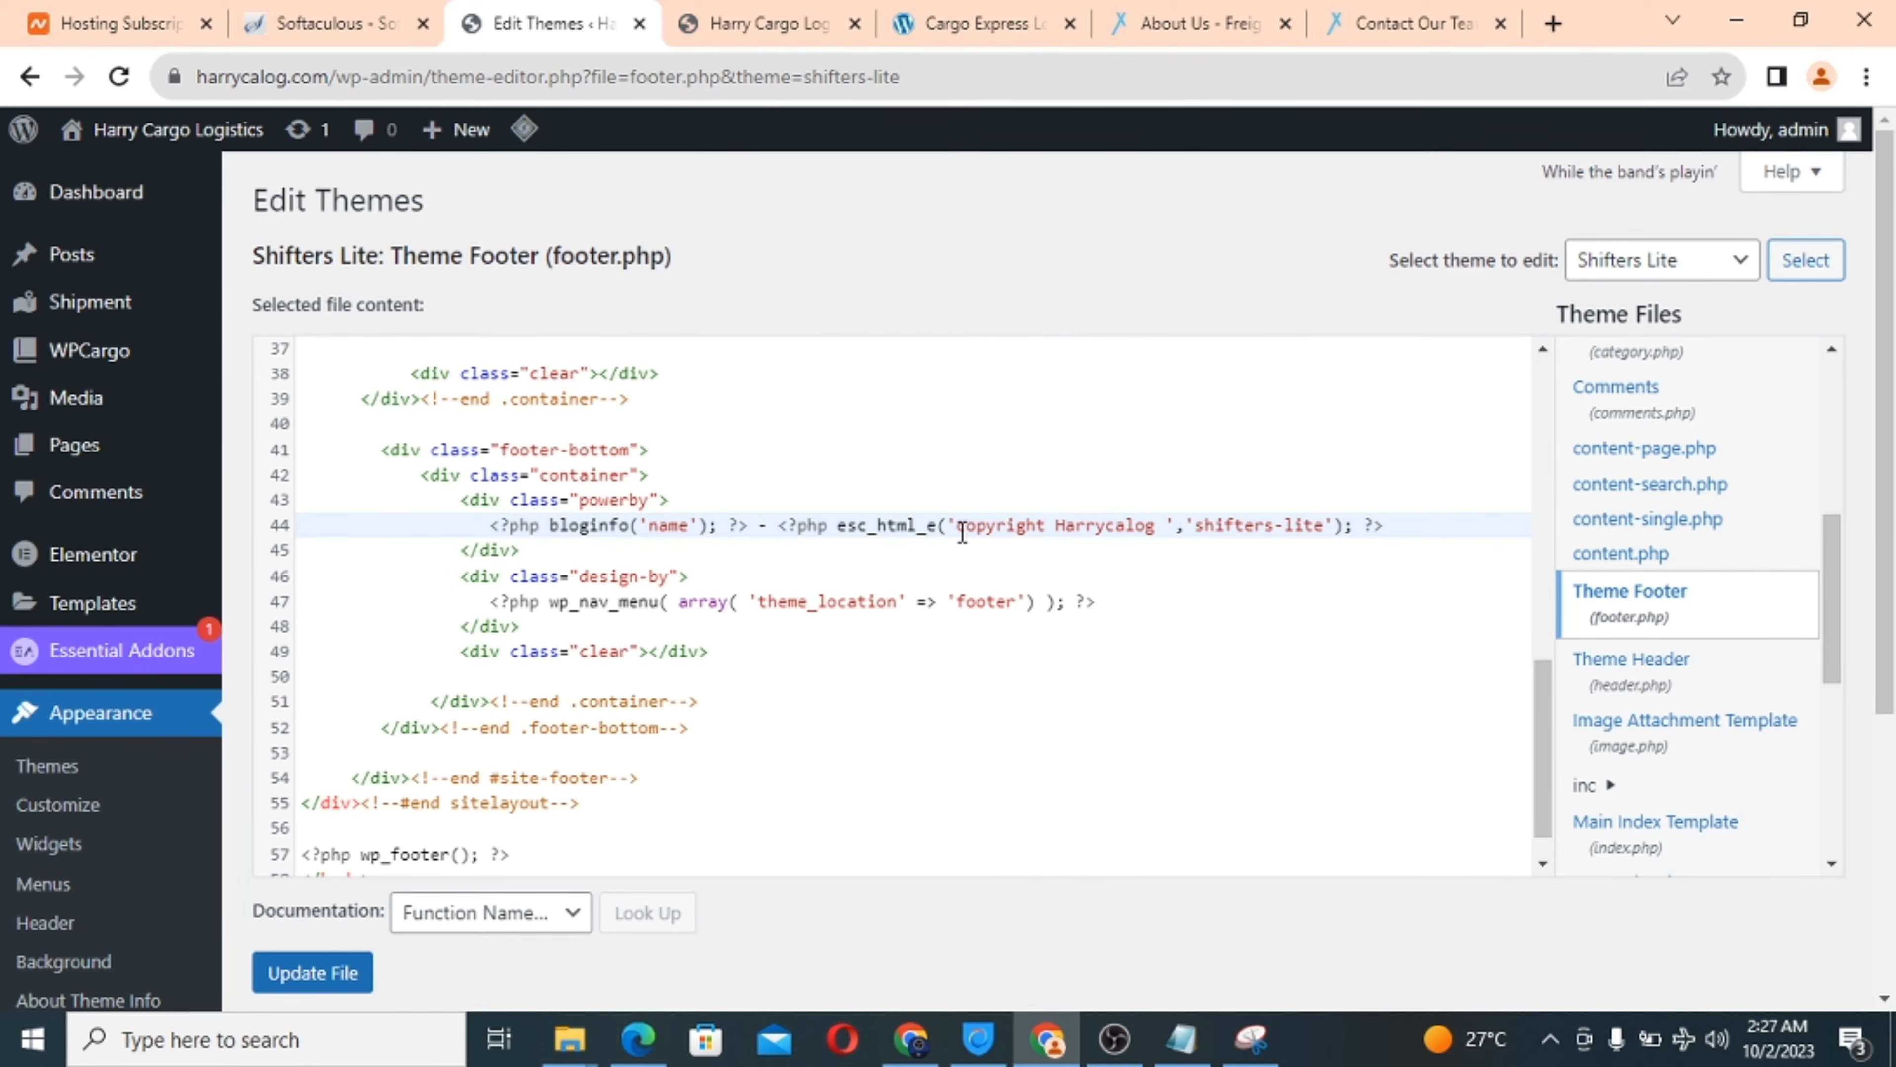
{"action": "type", "text": "@ 2023"}
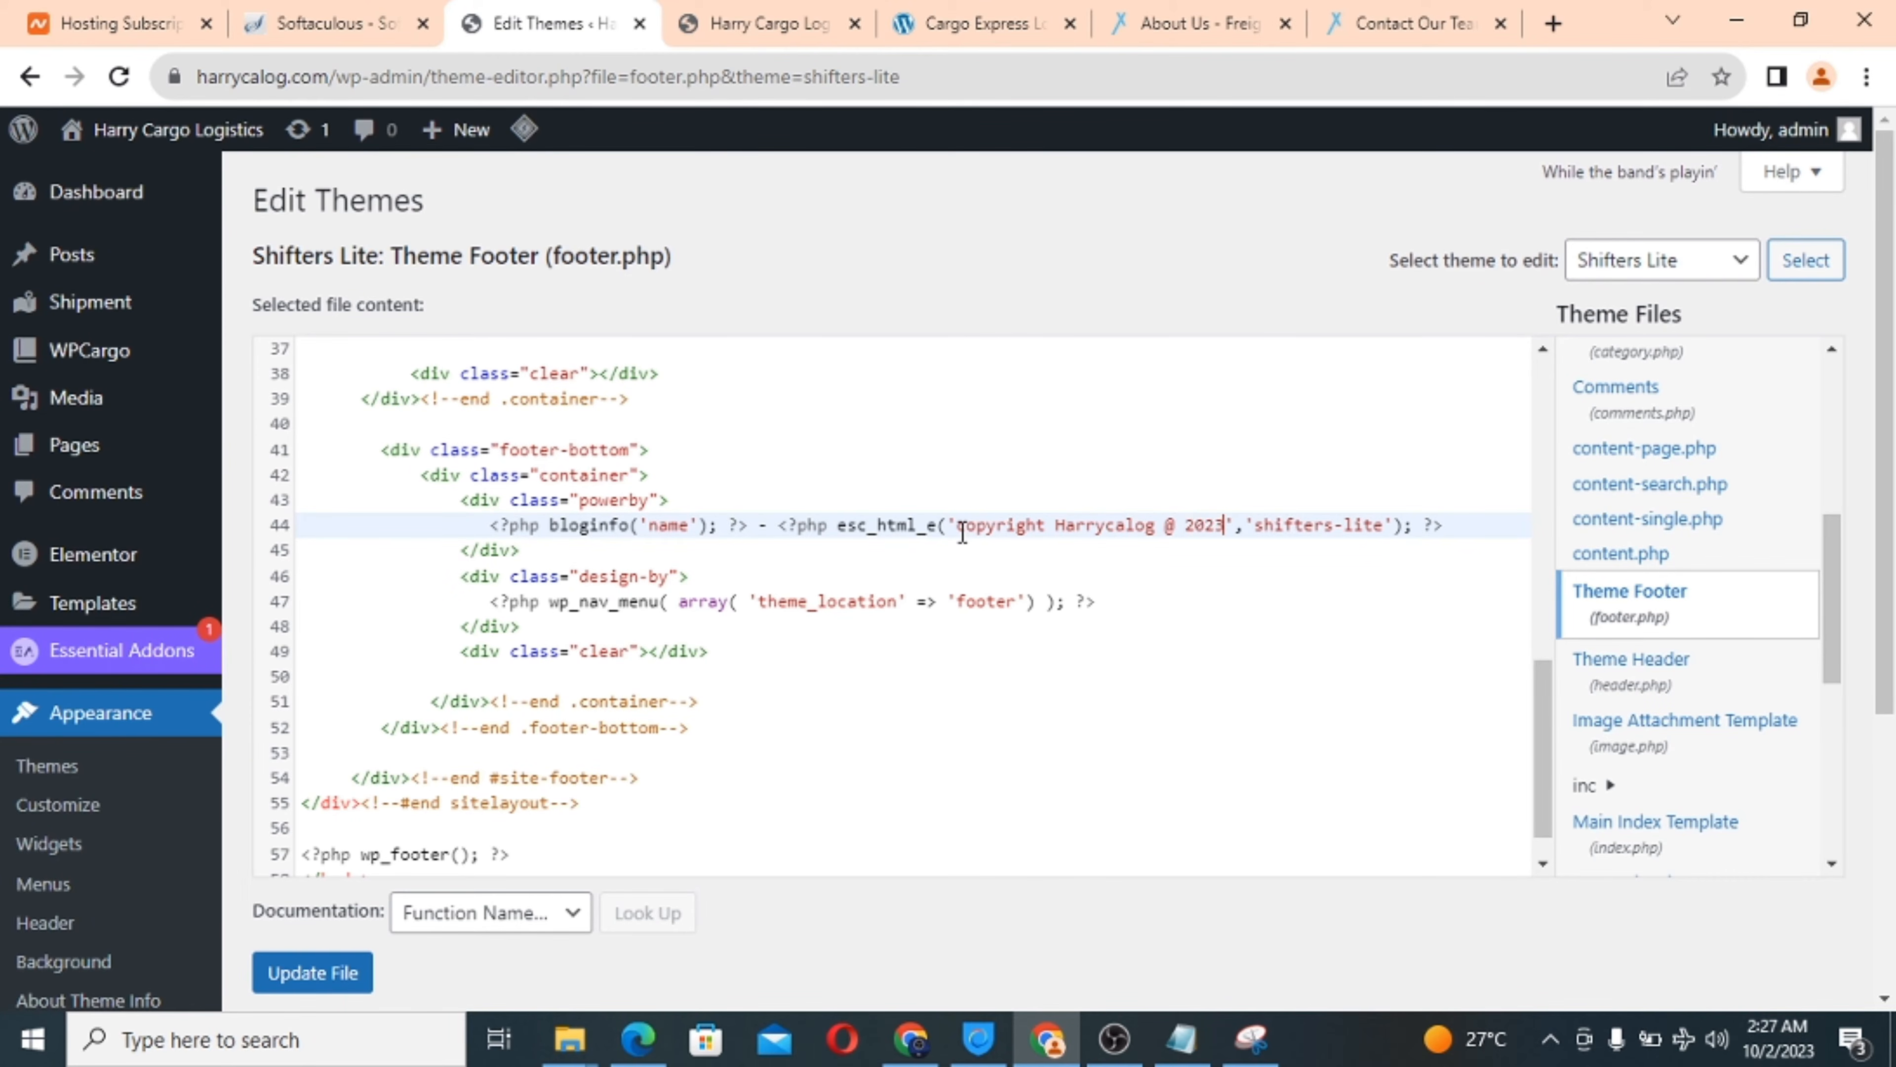
{"action": "scroll", "coordinate": [758, 657], "scroll_direction": "down", "scroll_amount": 1}
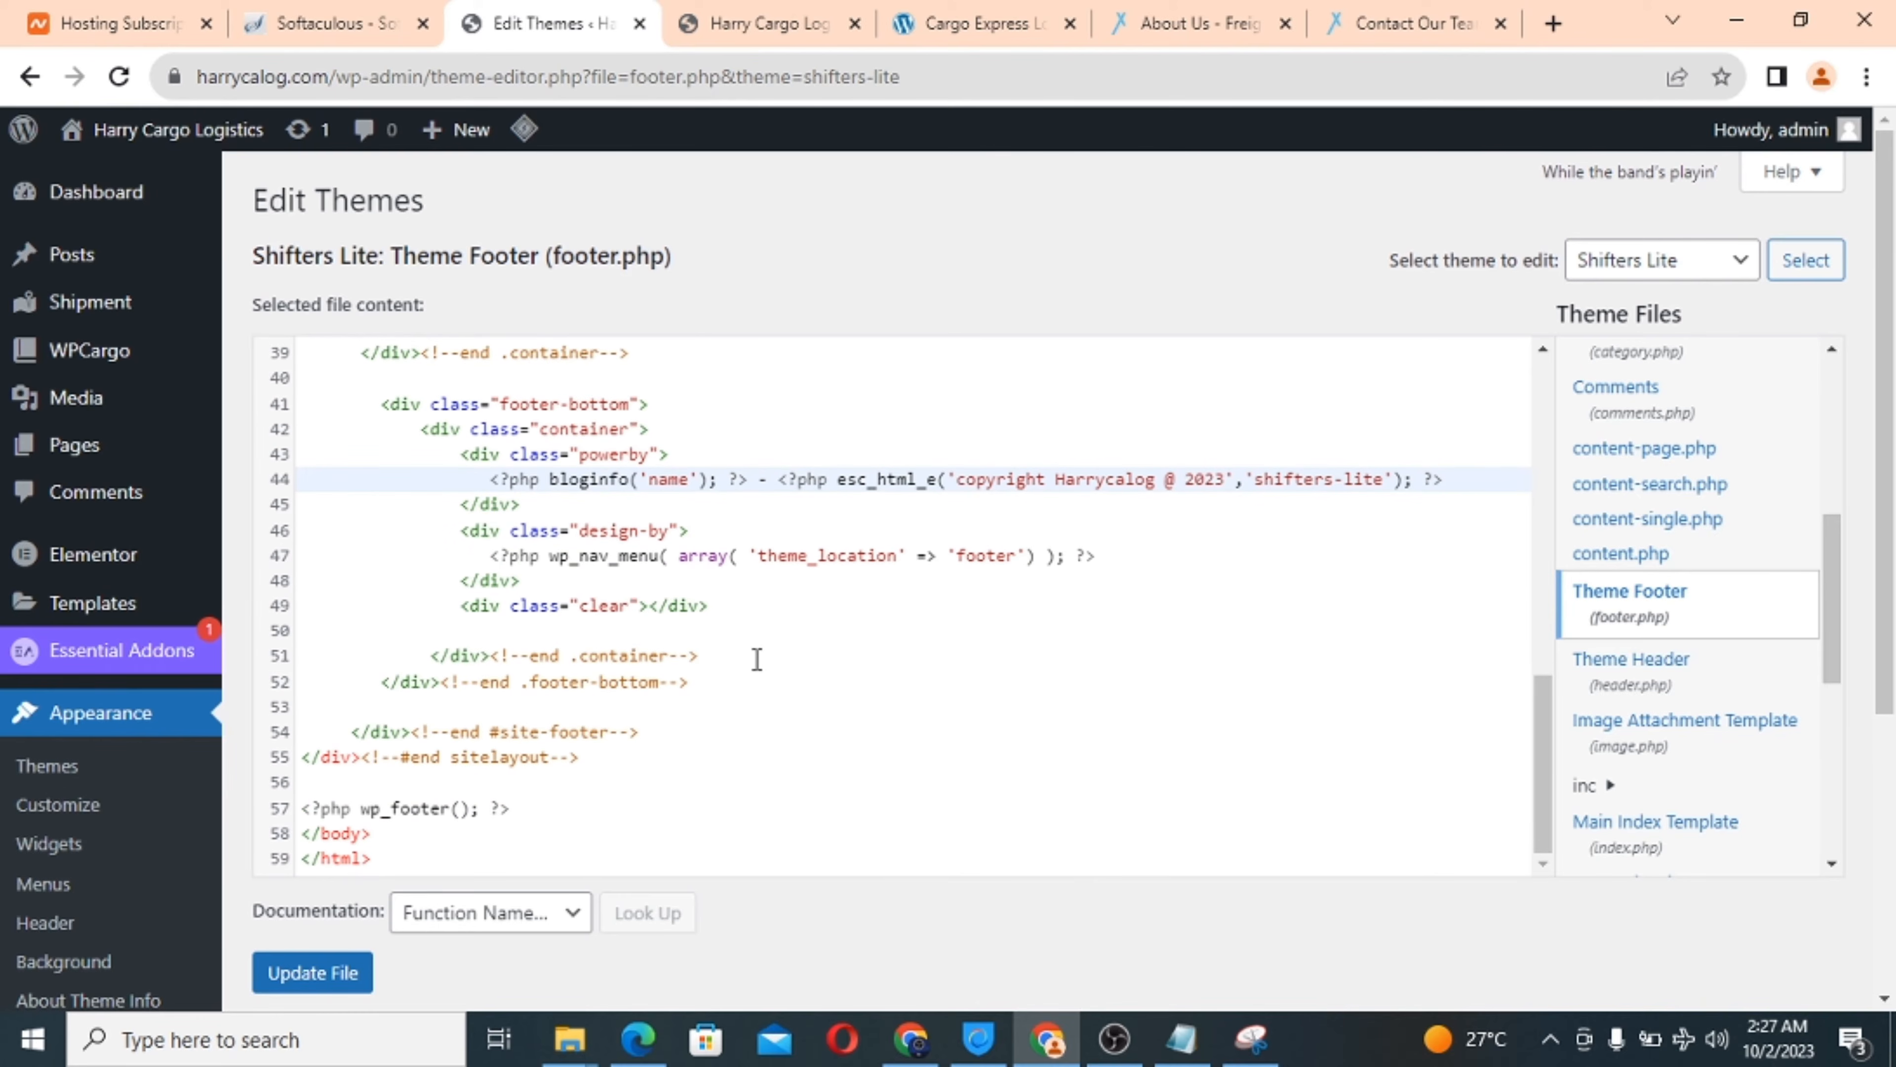
{"action": "left_click", "coordinate": [312, 974]}
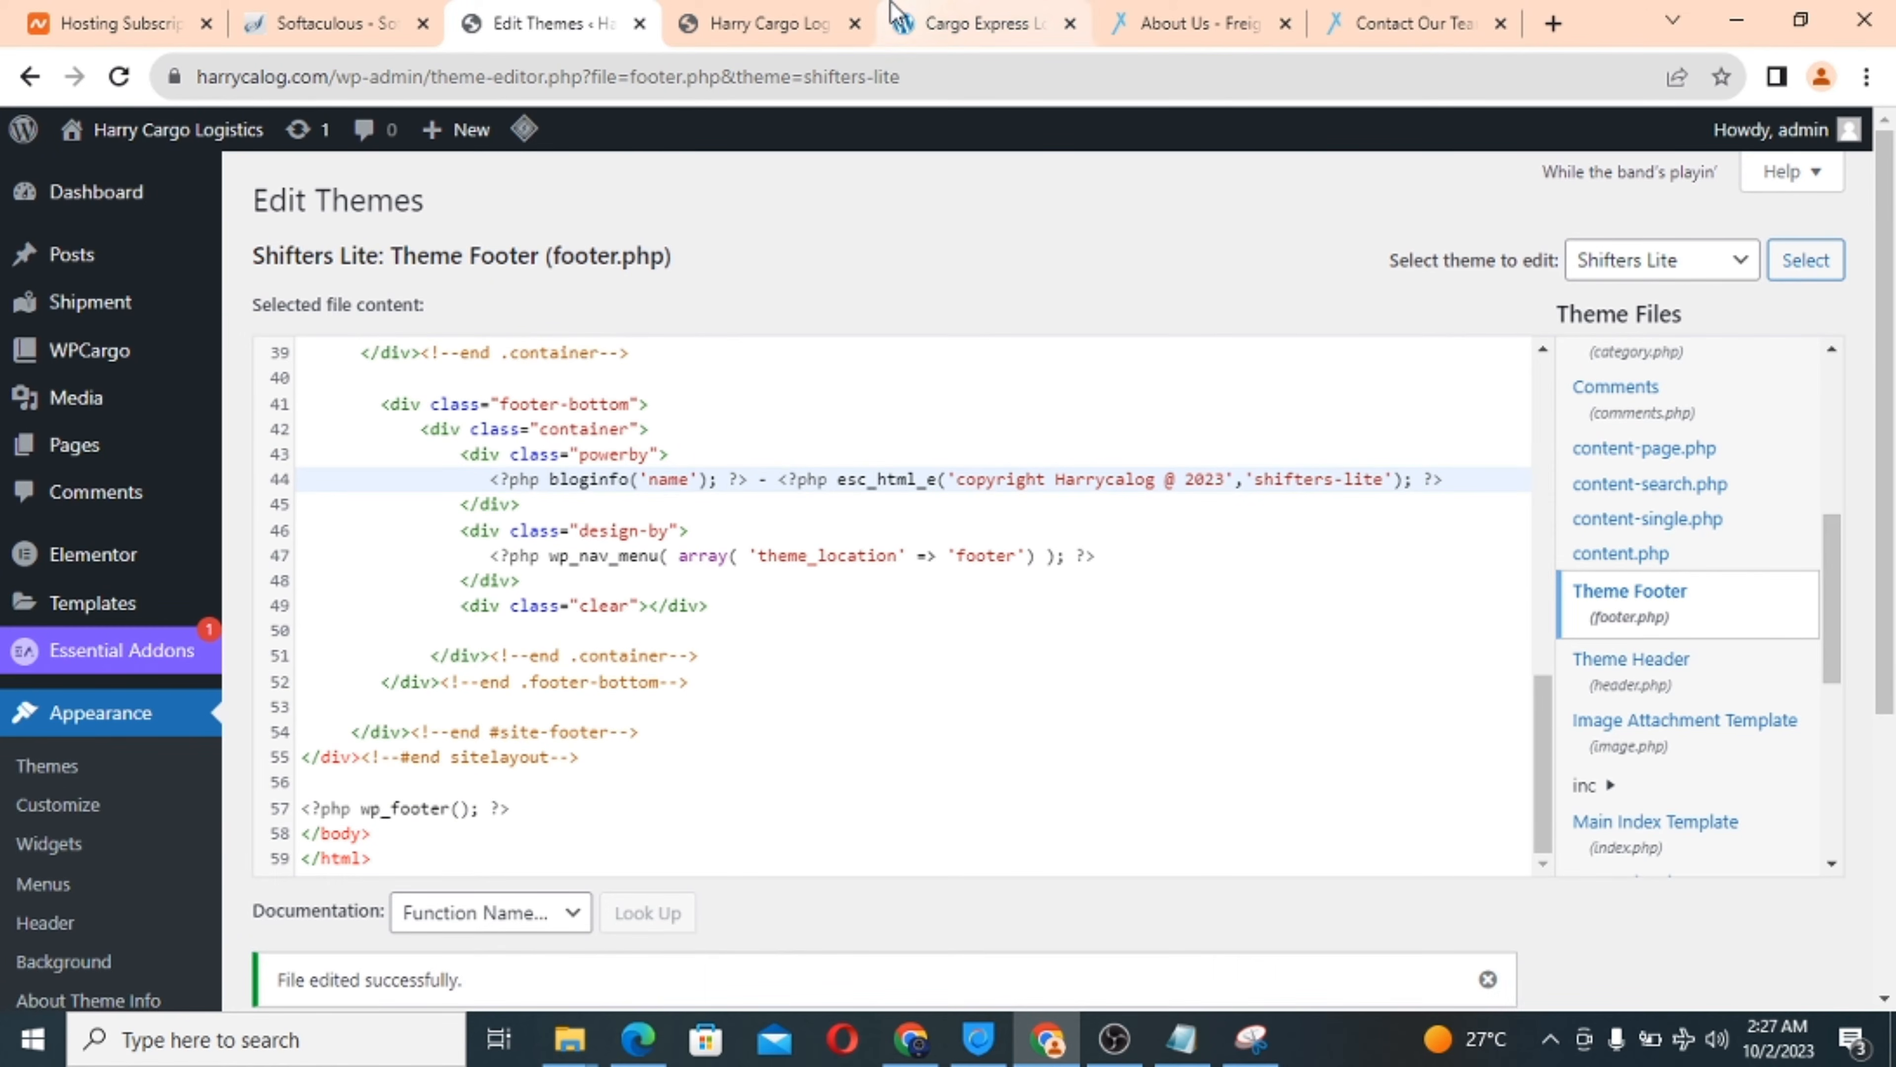
Reload harrycalog.com several times and scroll to its footer, which still shows Theme by Grace Themes.
{"action": "left_click", "coordinate": [961, 15]}
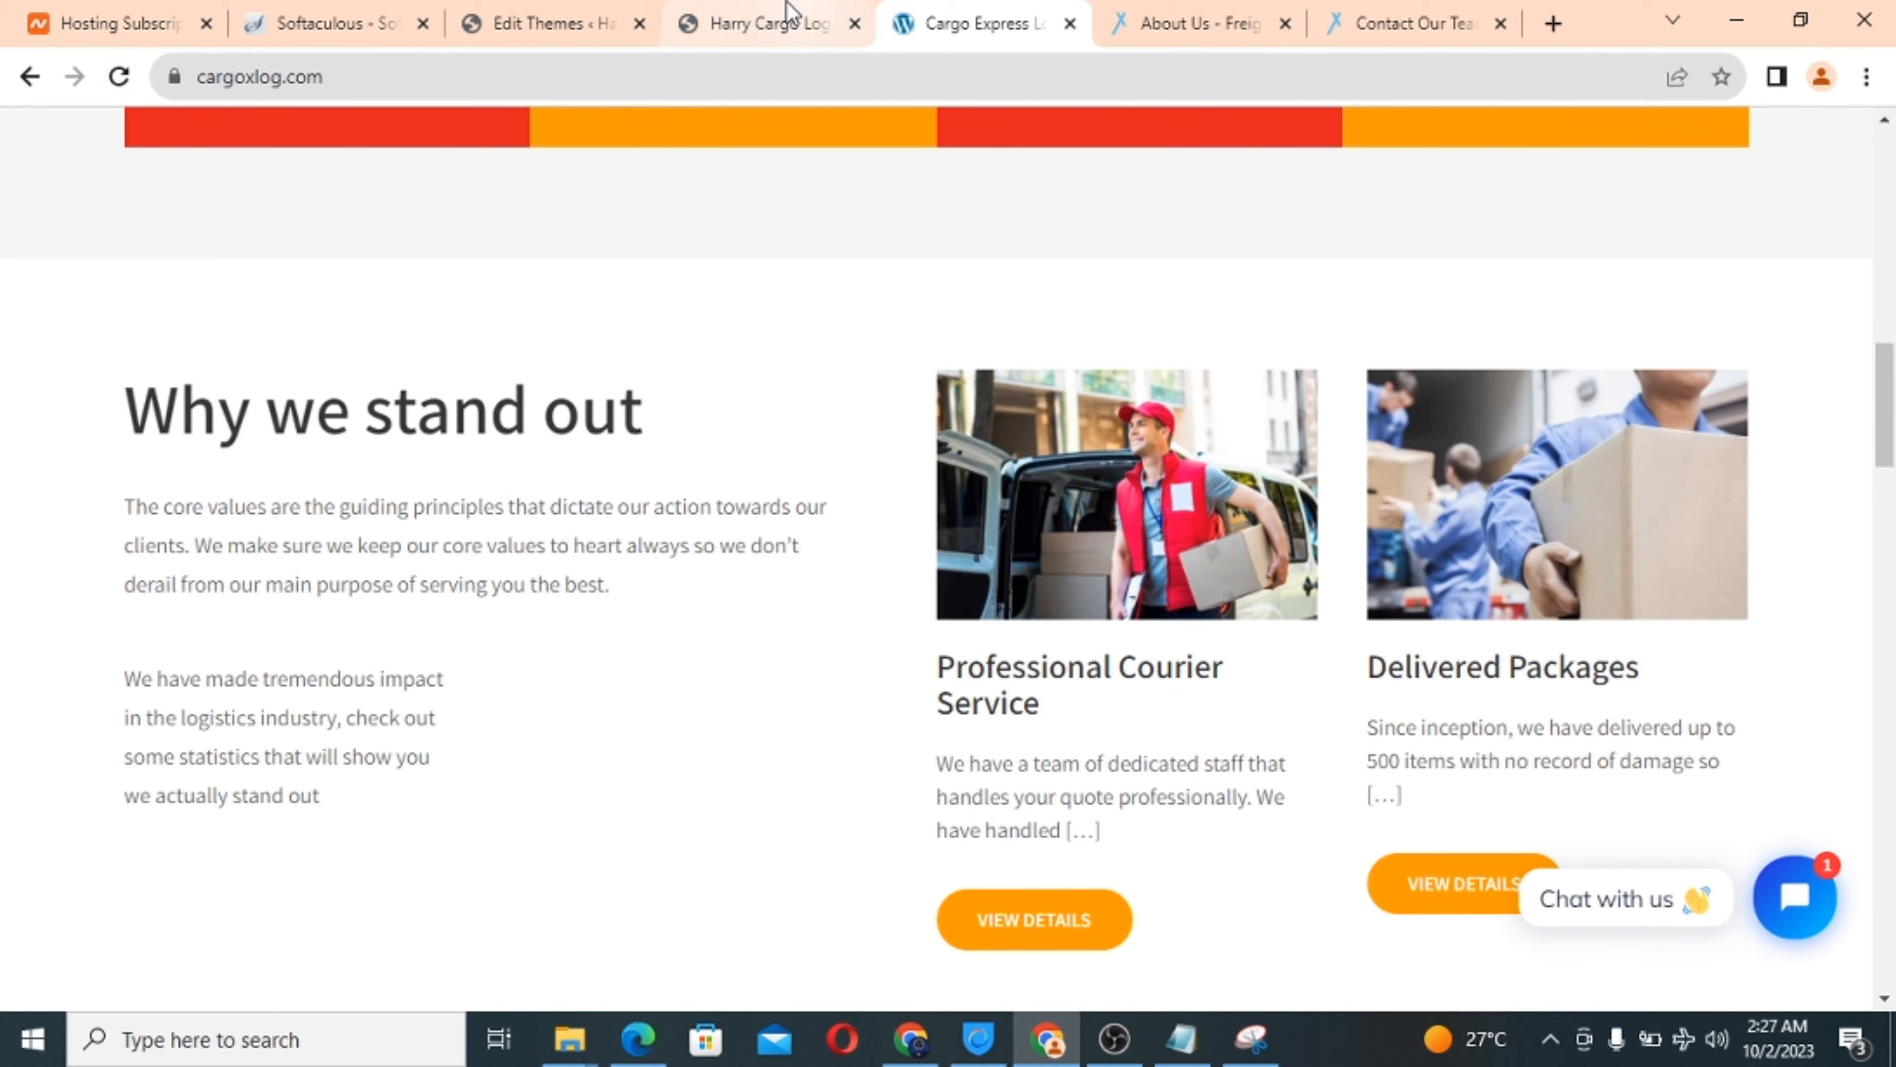
{"action": "left_click", "coordinate": [776, 22]}
{"action": "left_click", "coordinate": [119, 77]}
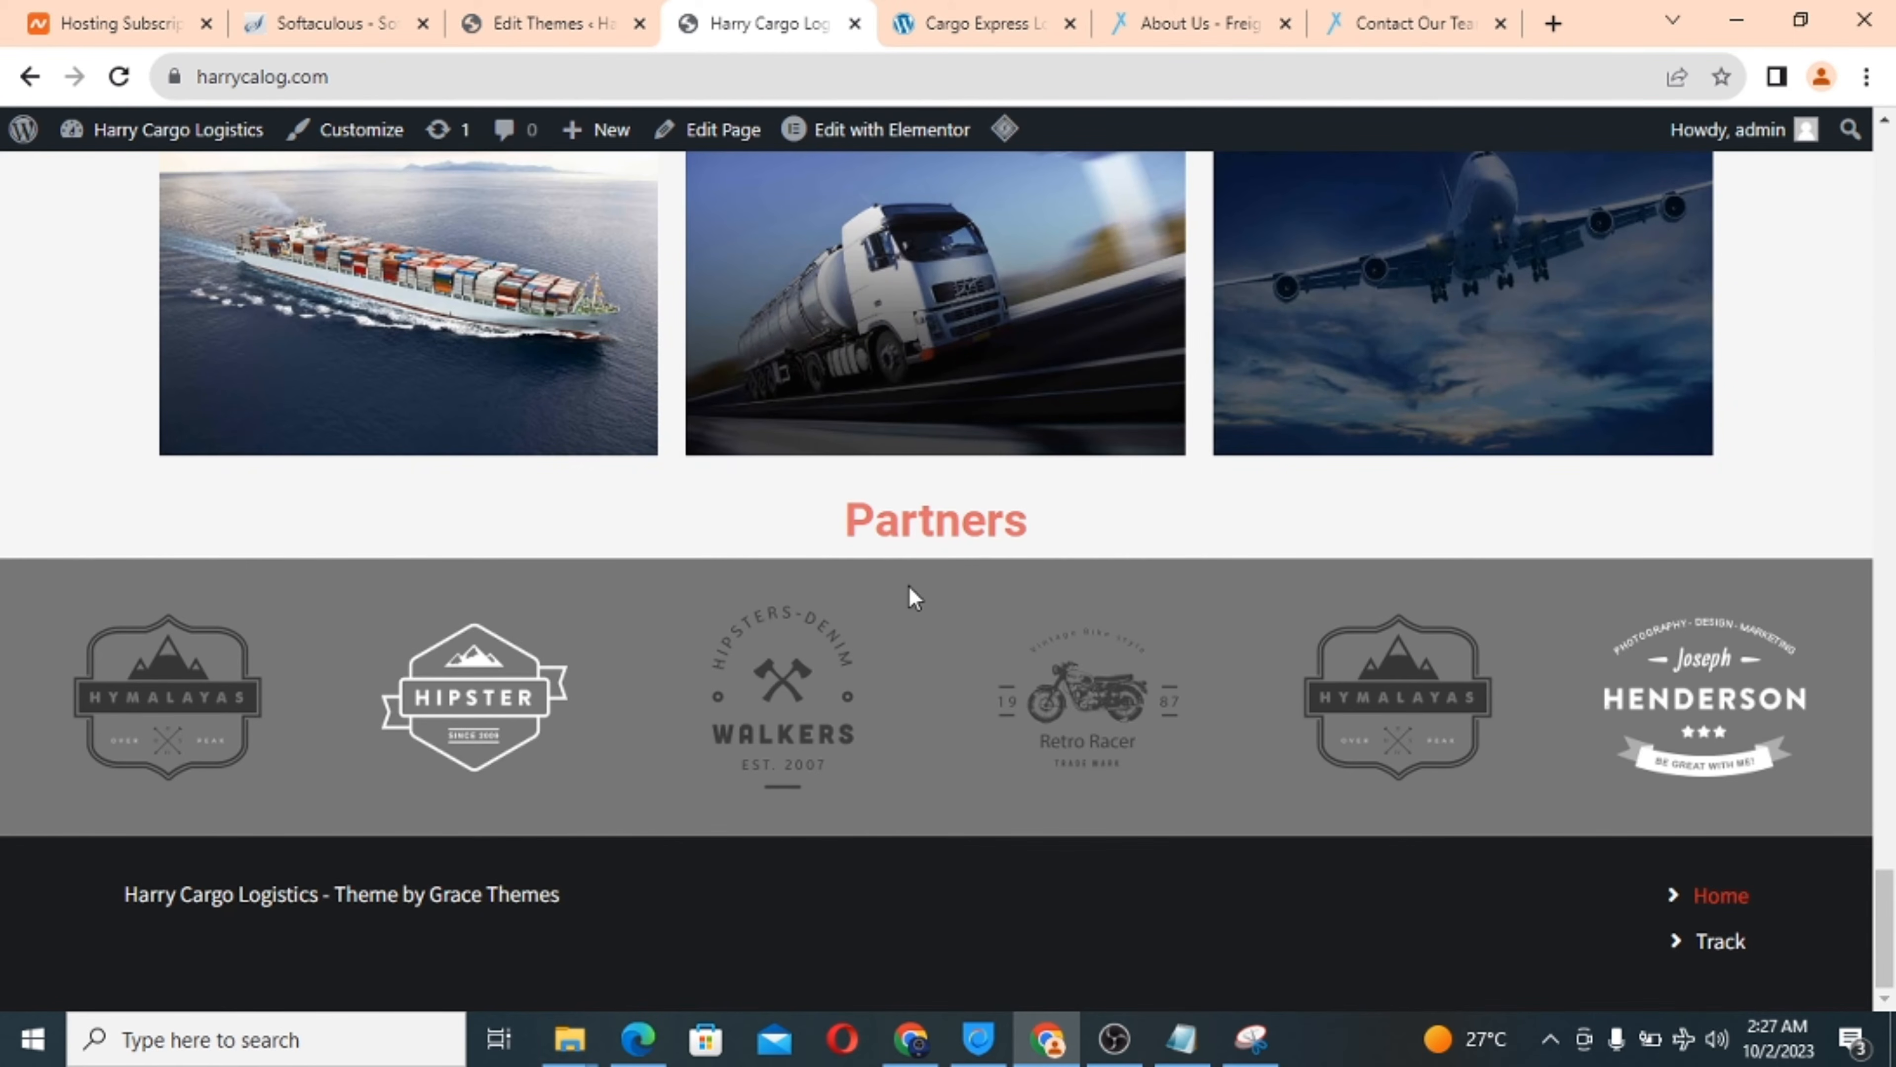
{"action": "left_click", "coordinate": [120, 77]}
{"action": "key", "text": "F5"}
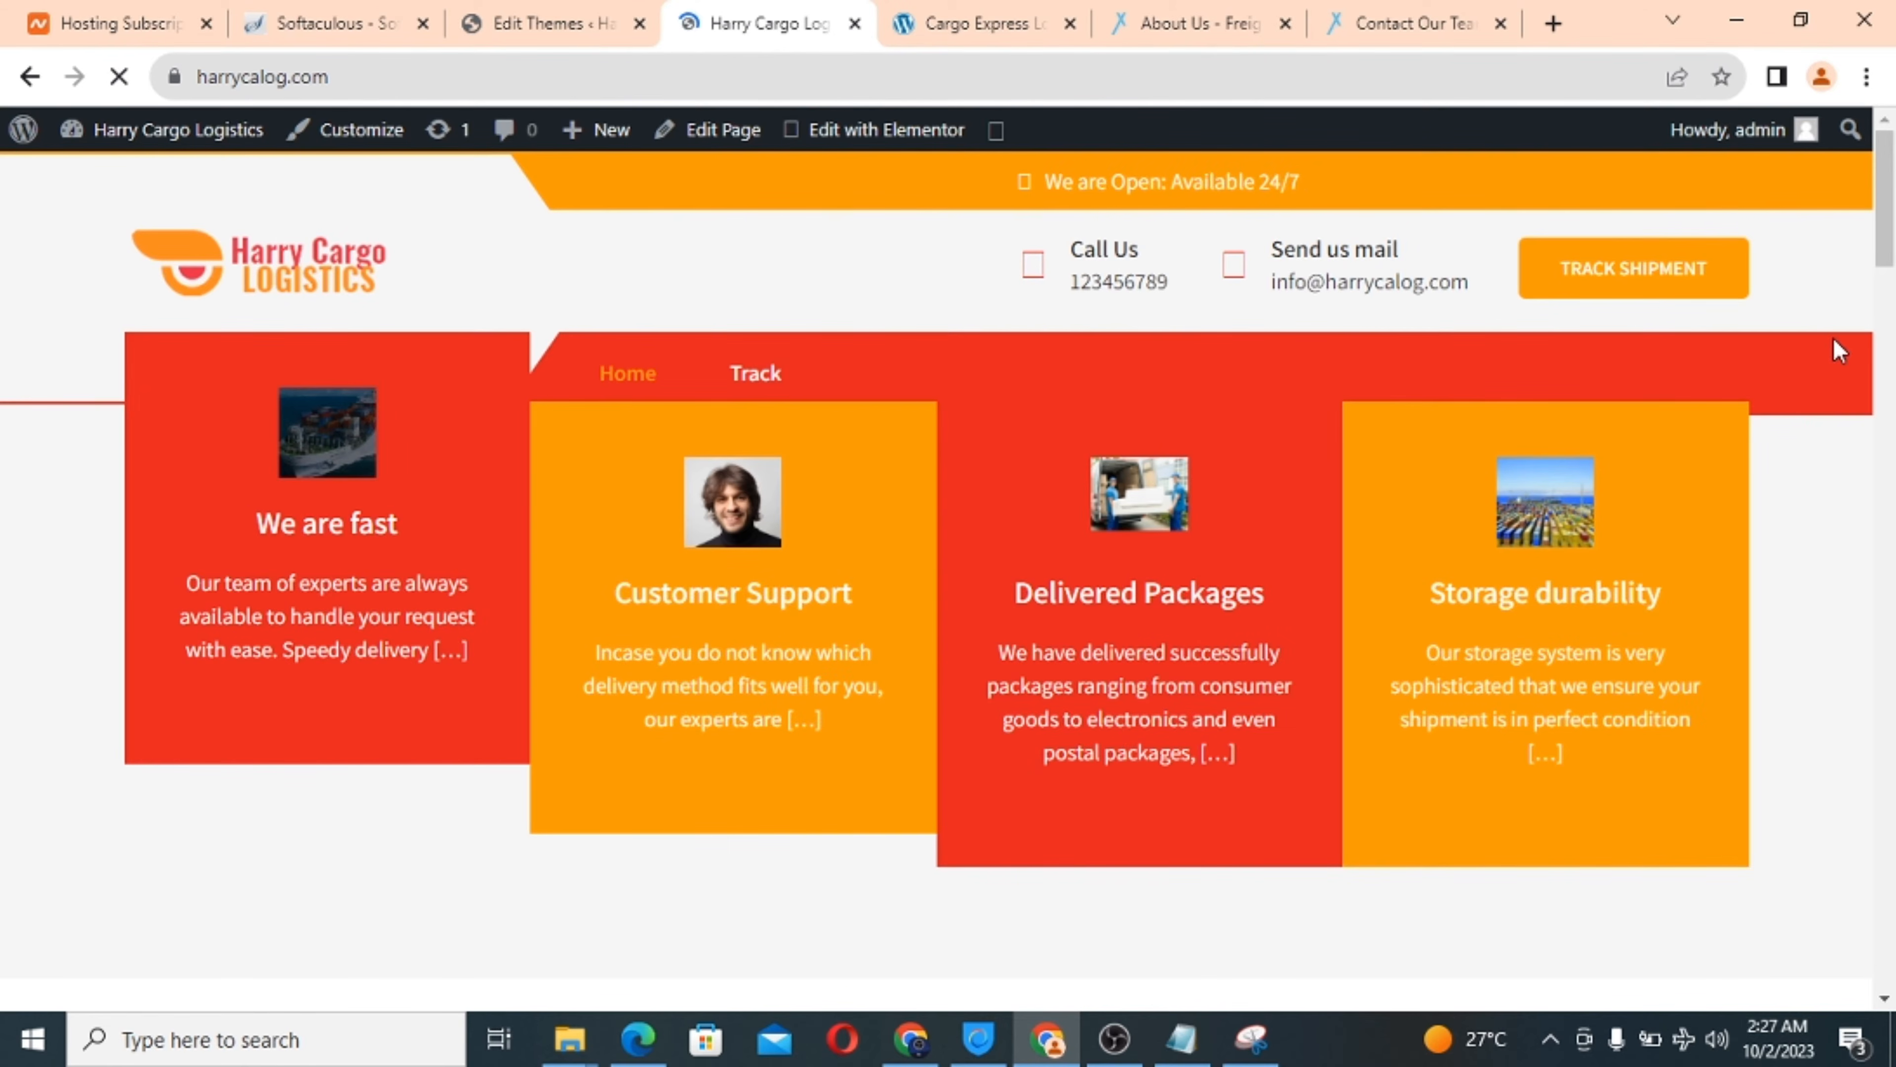
{"action": "left_click_drag", "start_coordinate": [1892, 216], "coordinate": [1892, 971]}
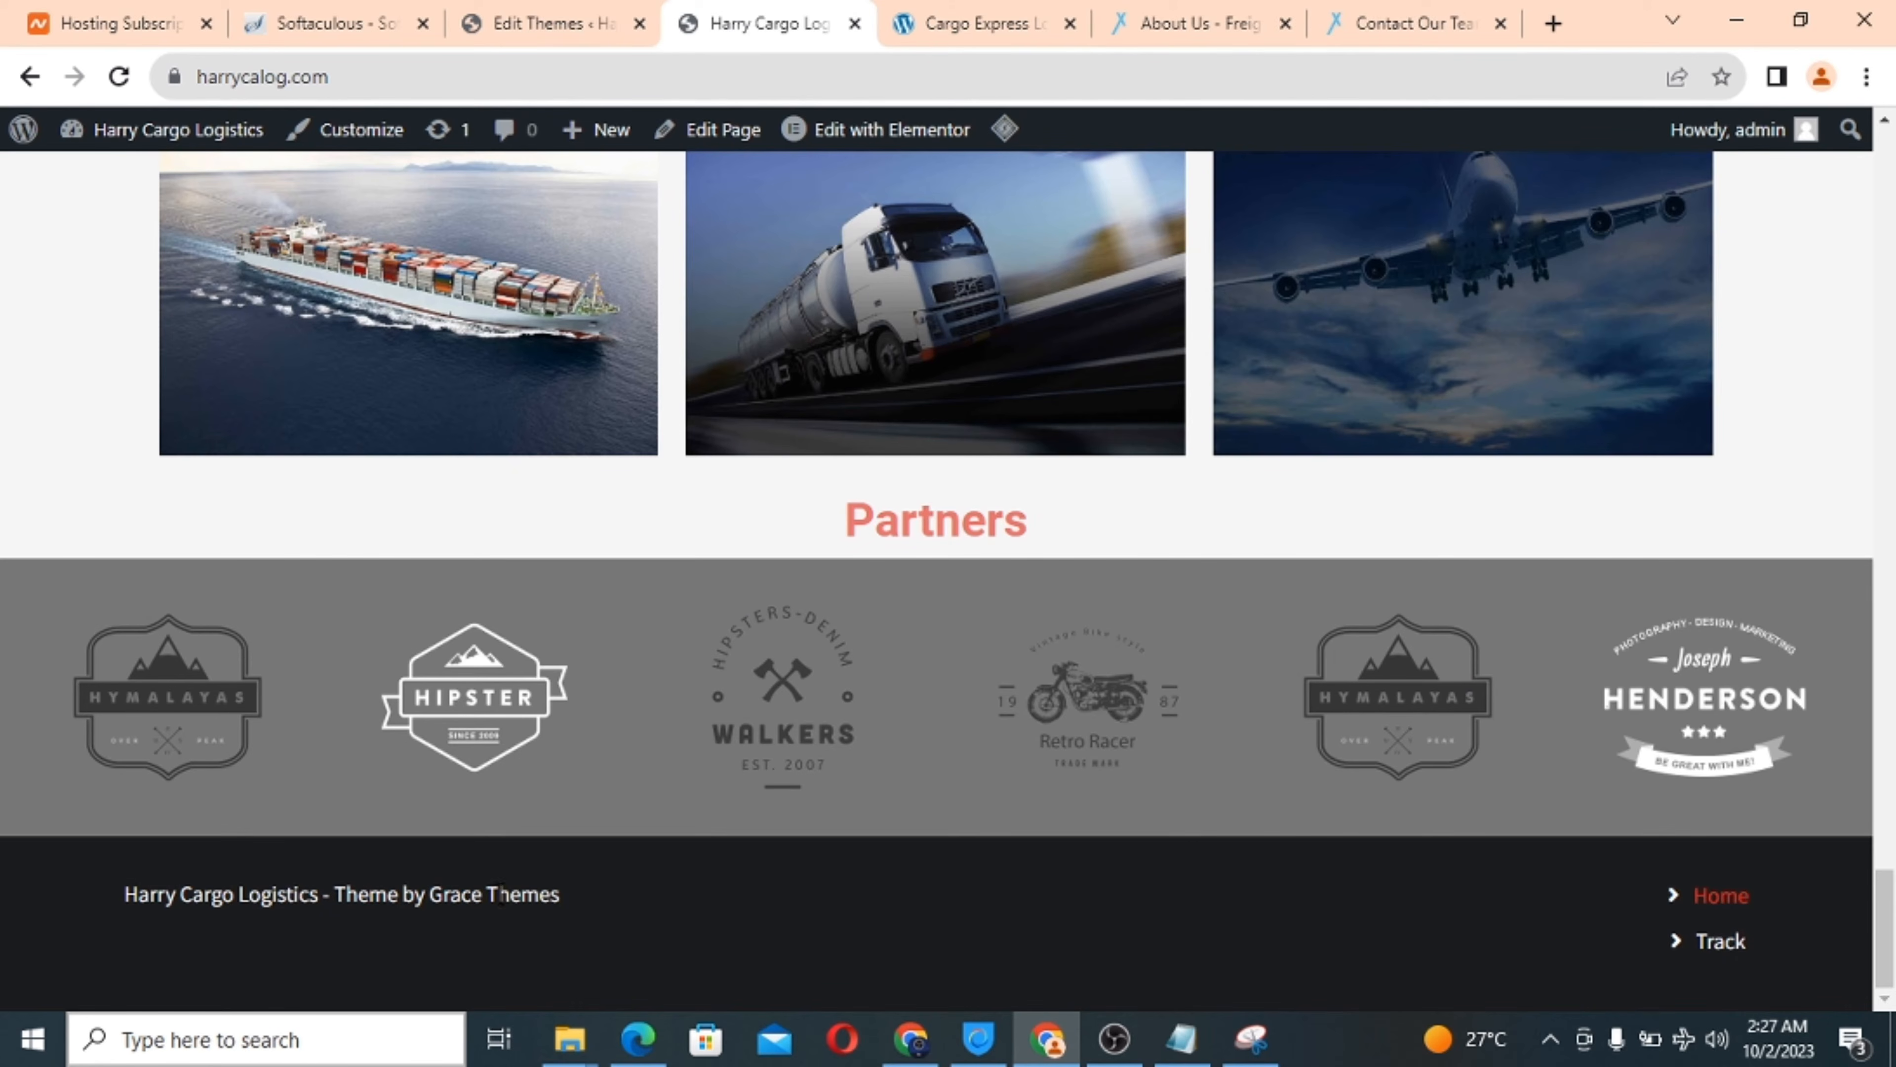
Trim line 44 to 'copyright 2023' by deleting Harrycalog and @, save footer.php, and reload the site.
{"action": "left_click", "coordinate": [550, 22]}
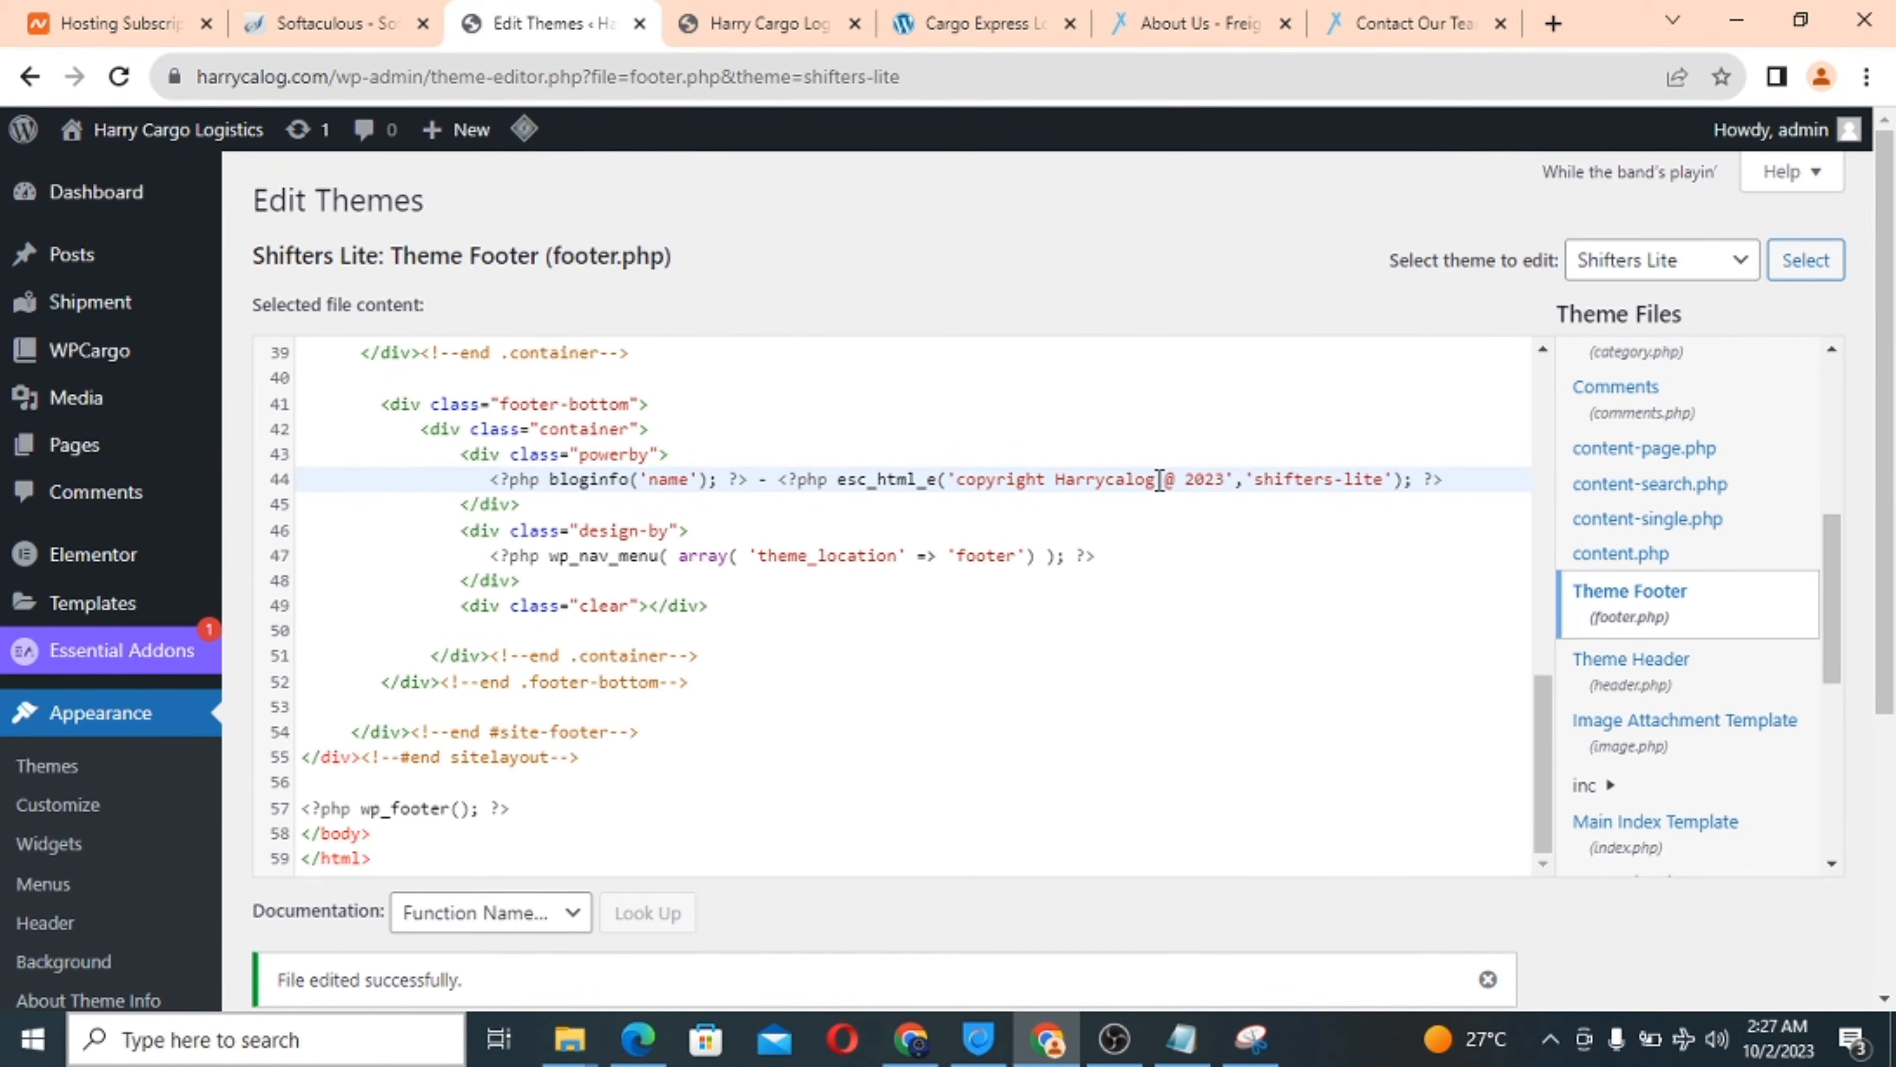
{"action": "left_click_drag", "start_coordinate": [1158, 481], "coordinate": [1059, 484]}
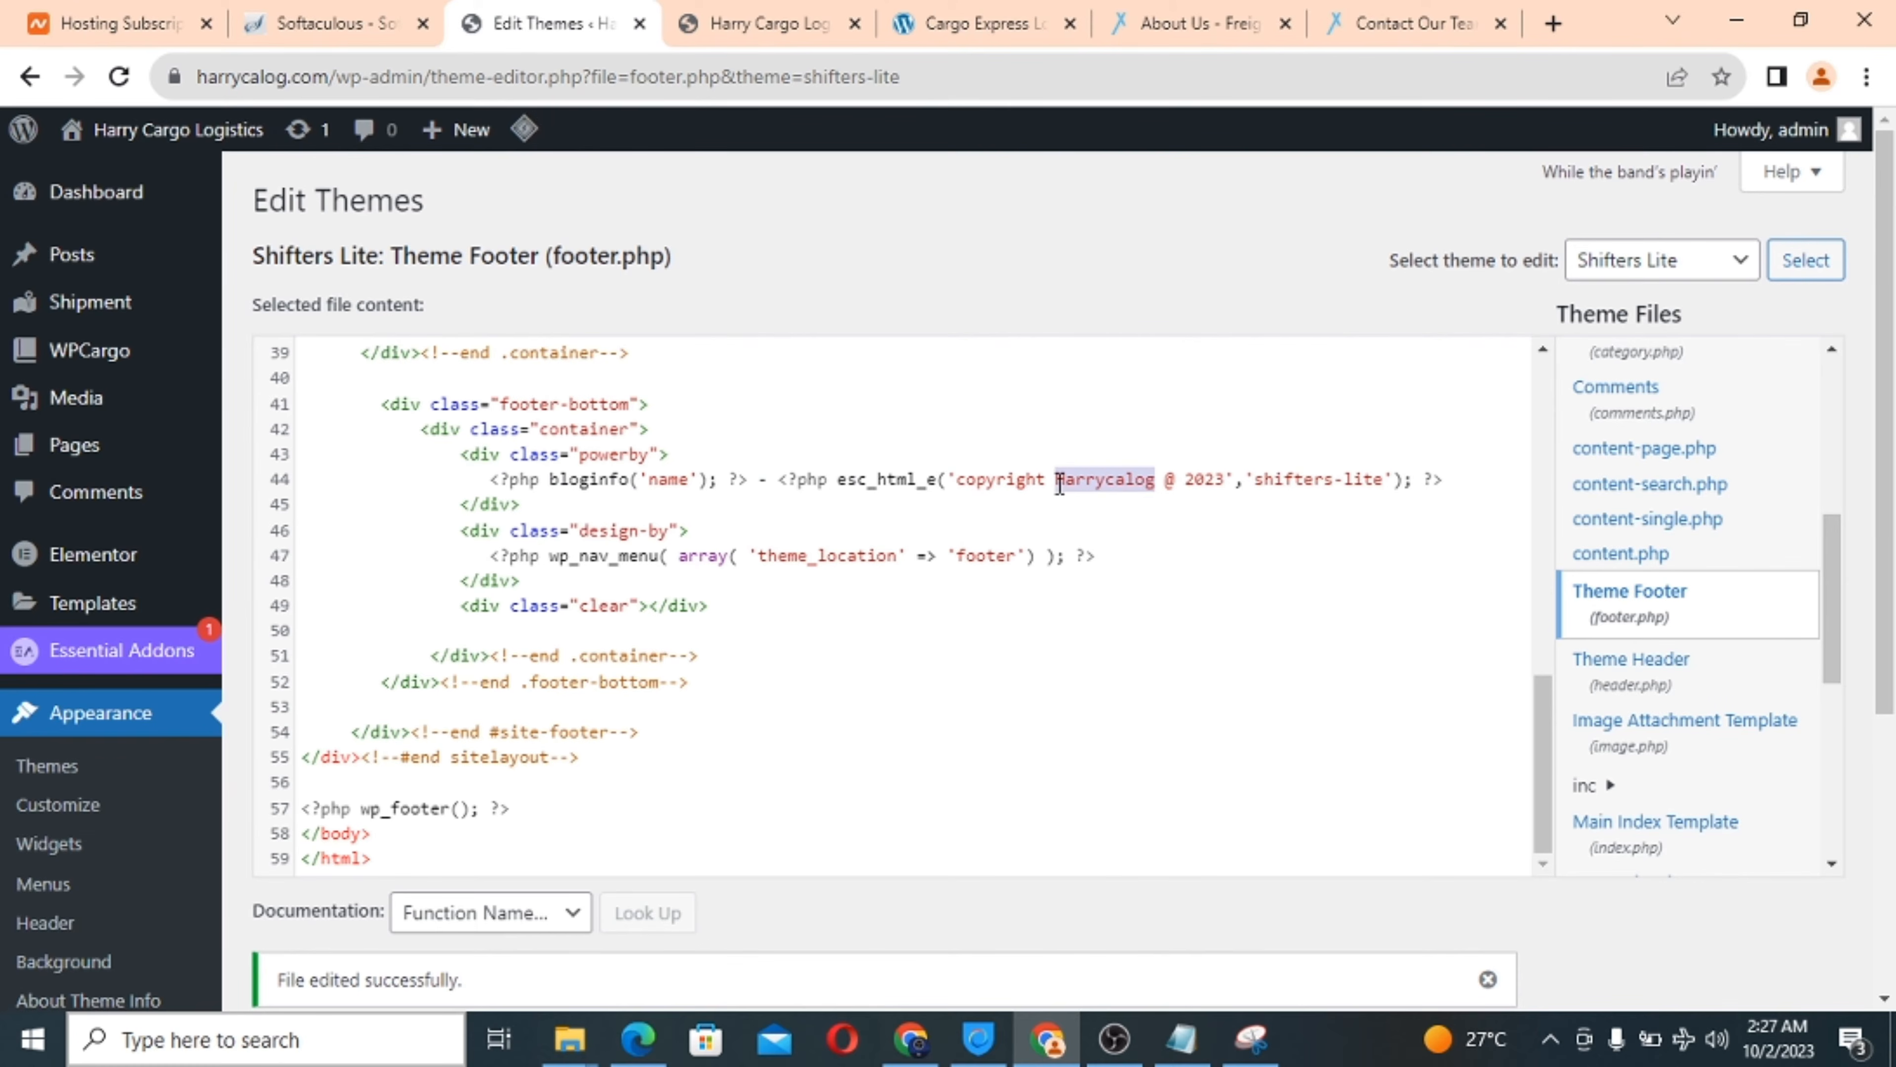
{"action": "key", "text": "BackSpace"}
{"action": "key", "text": "BackSpace"}
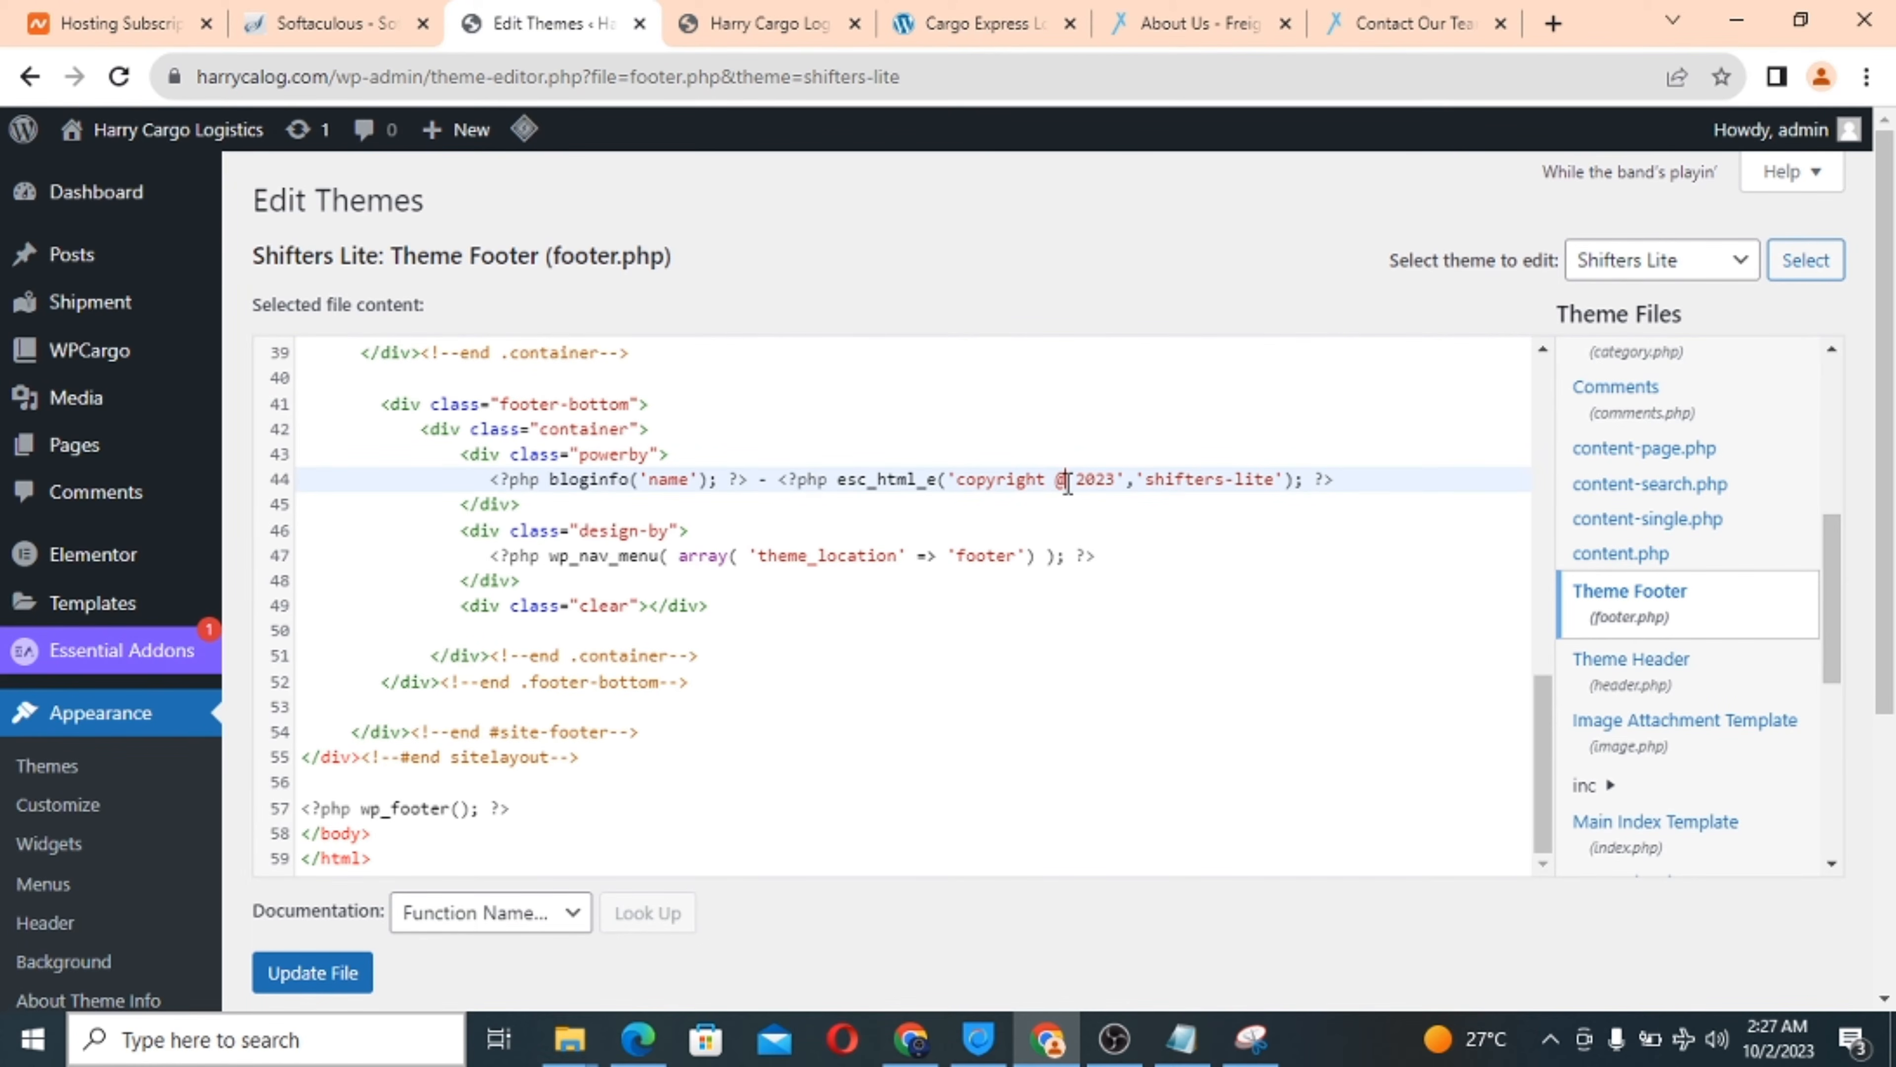
{"action": "key", "text": "BackSpace"}
{"action": "key", "text": "BackSpace"}
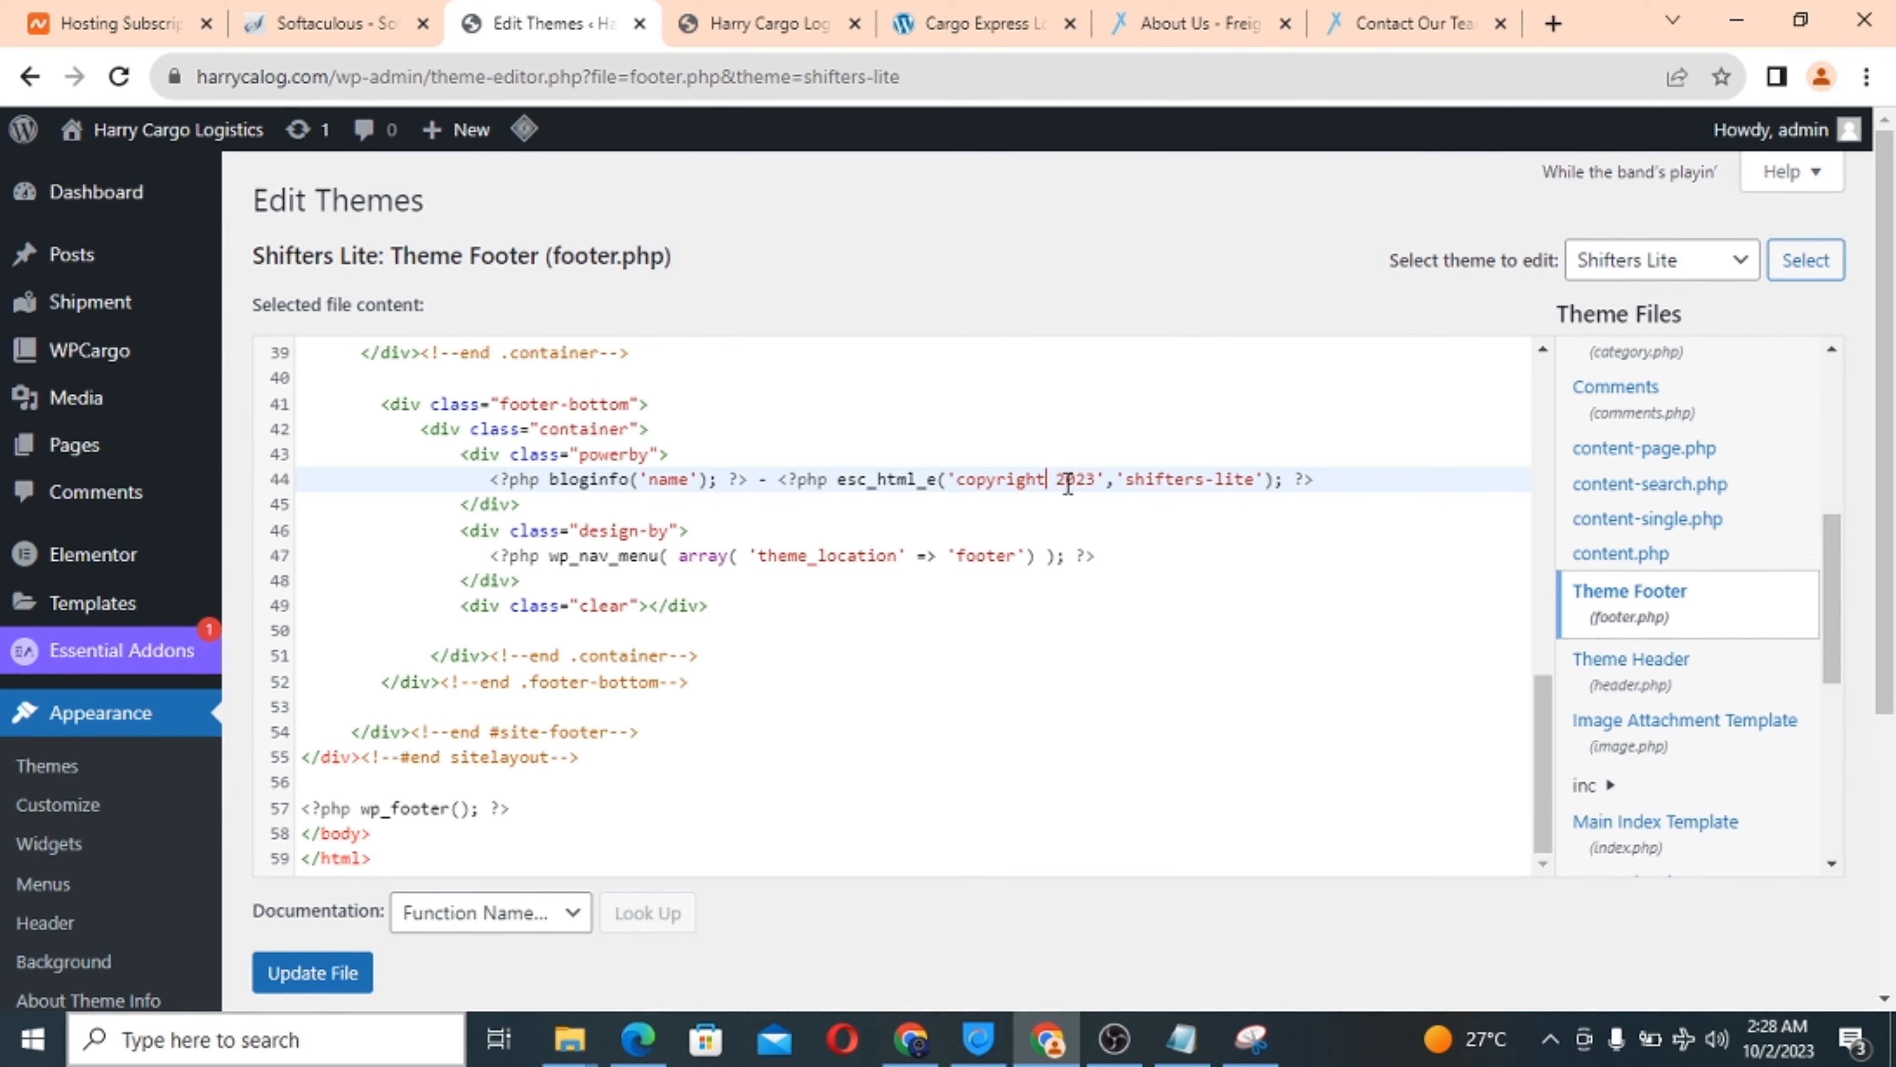
{"action": "left_click", "coordinate": [320, 980]}
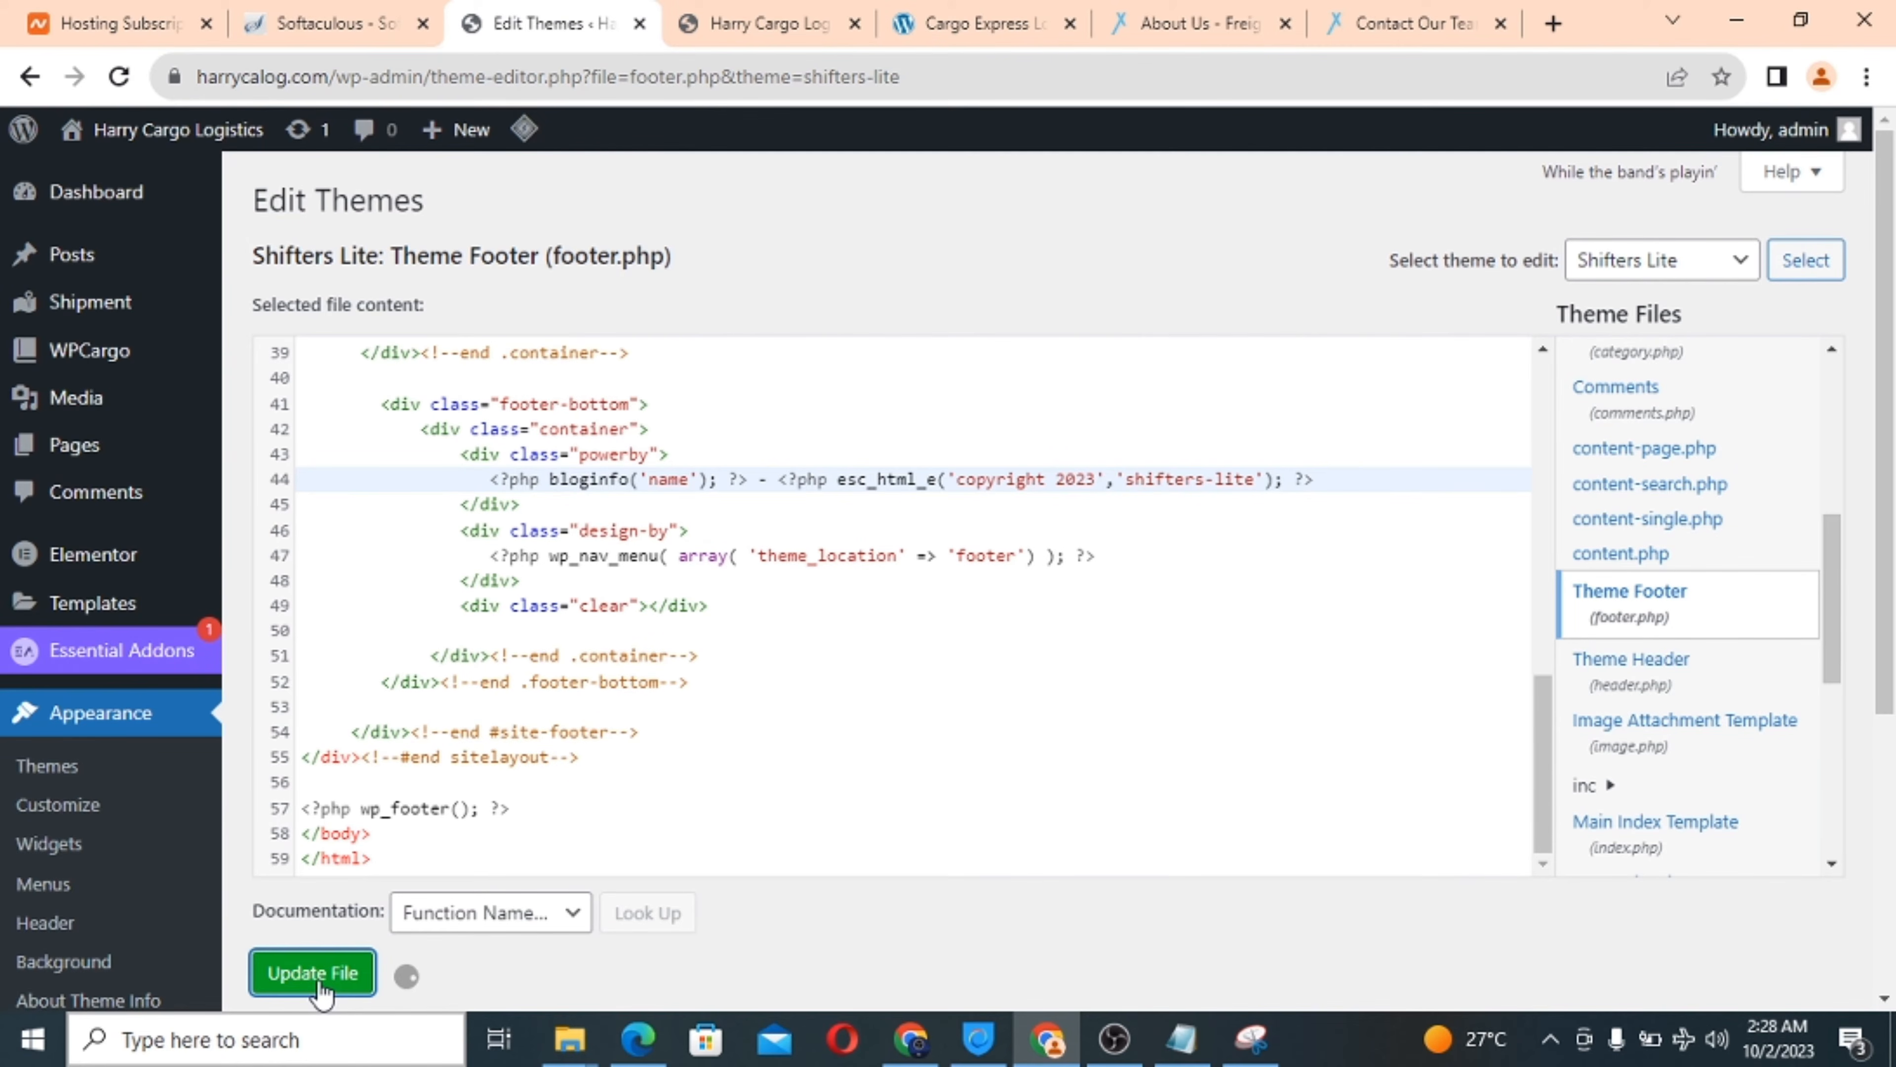
{"action": "left_click", "coordinate": [772, 22]}
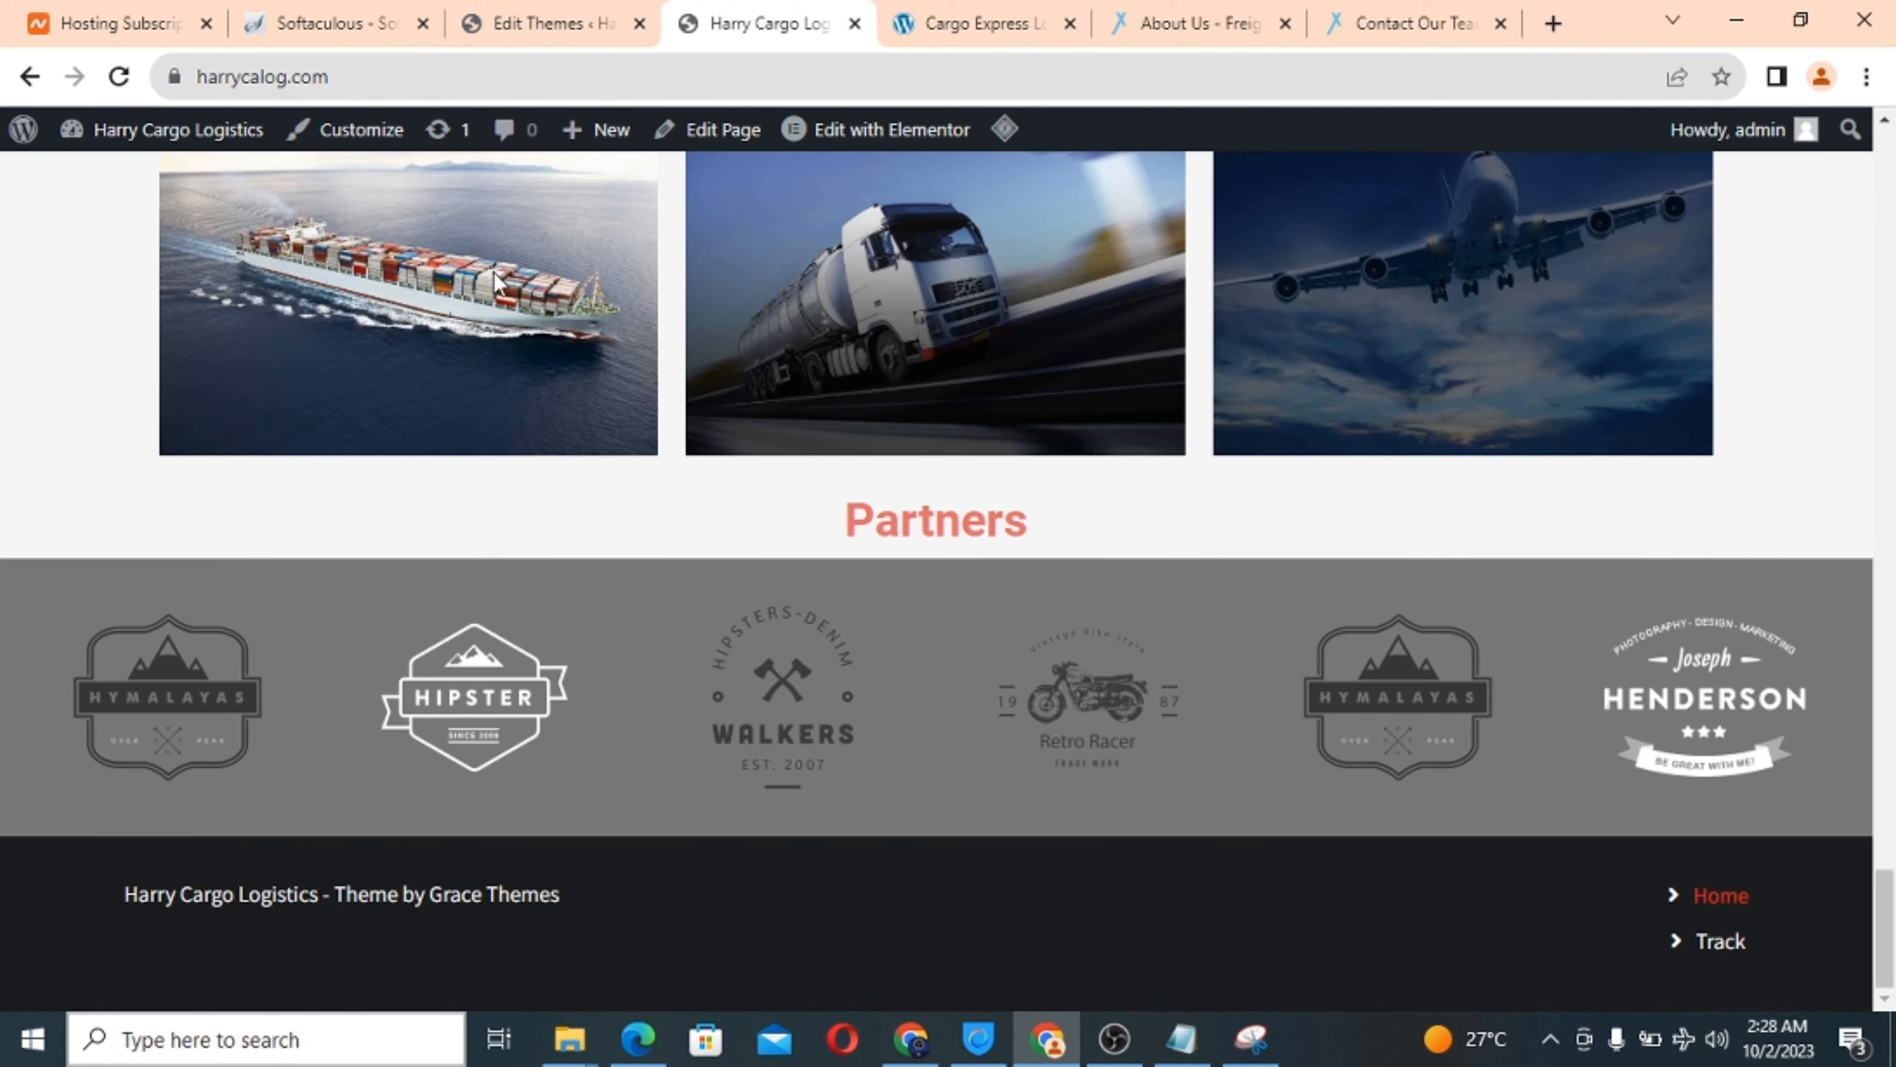
{"action": "left_click", "coordinate": [120, 77]}
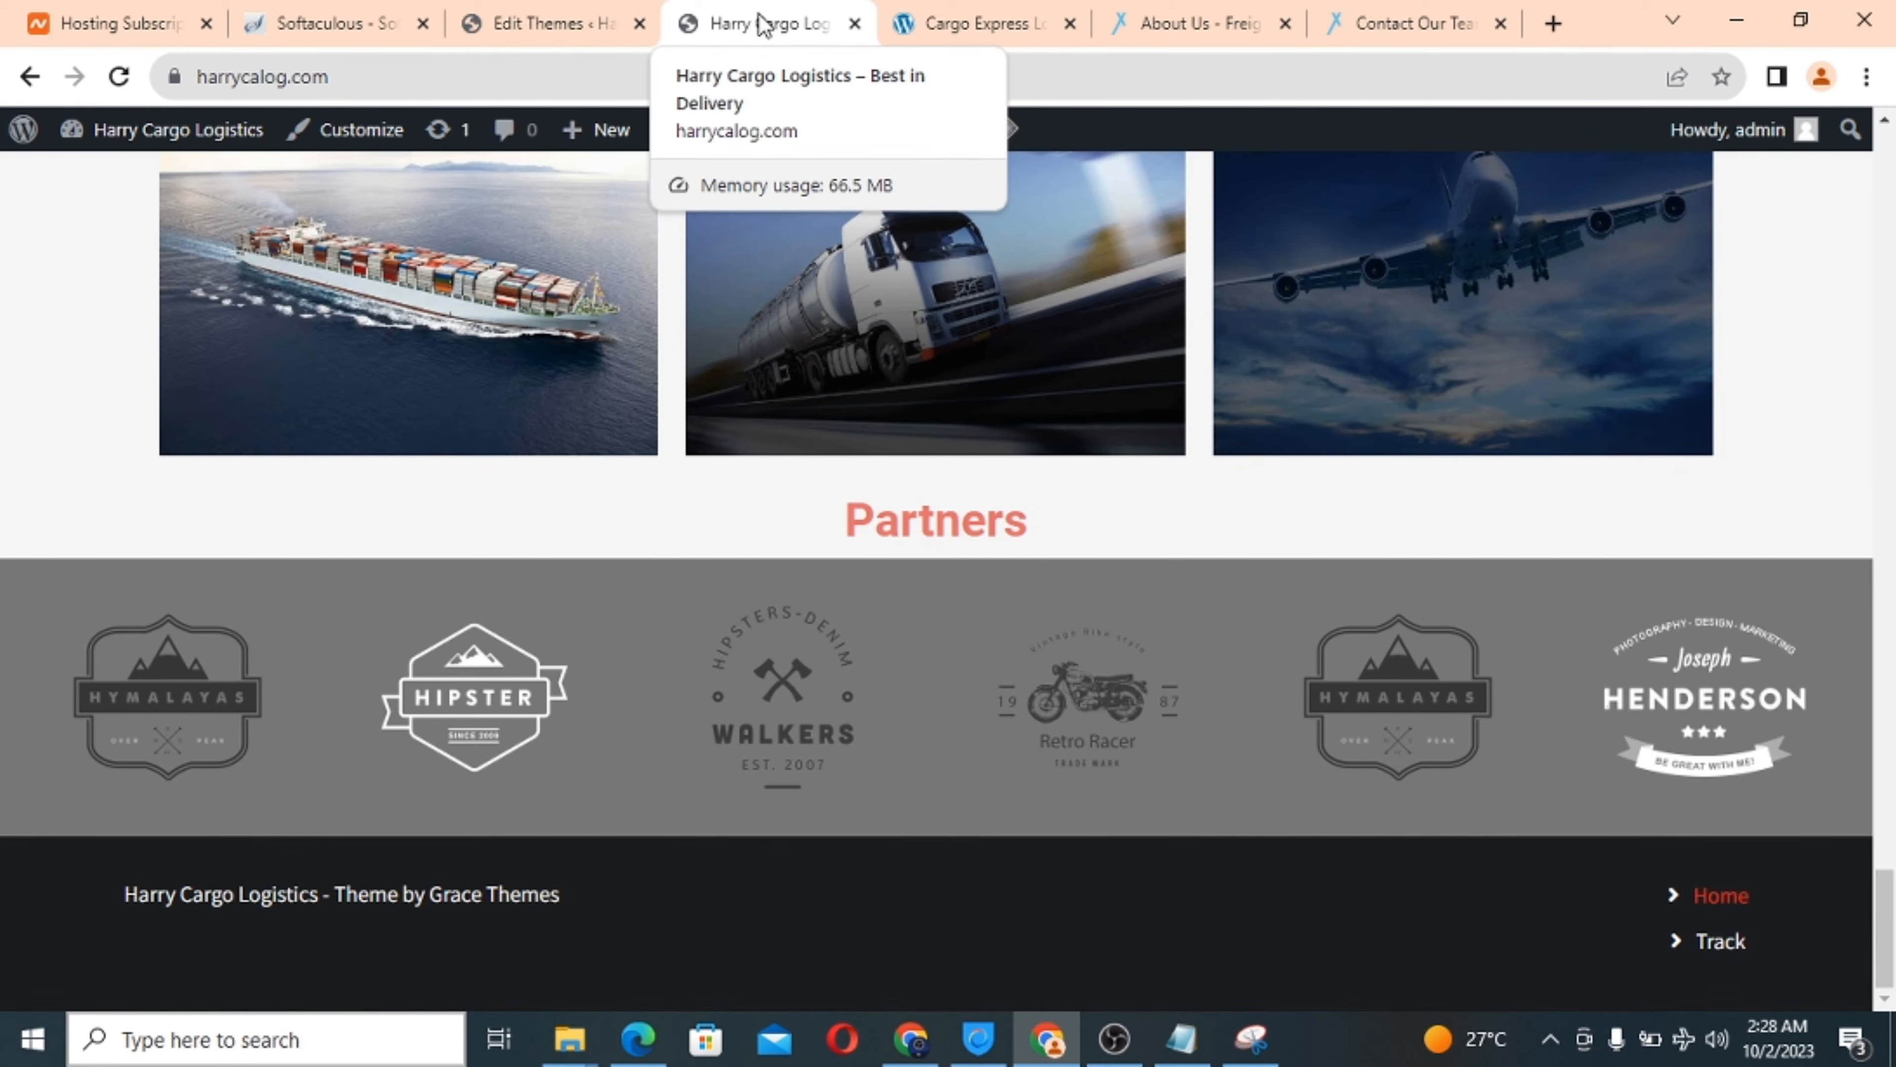
Cut 'shifters-lite' from line 44, save footer.php, and reload the live site to check.
{"action": "left_click", "coordinate": [586, 22]}
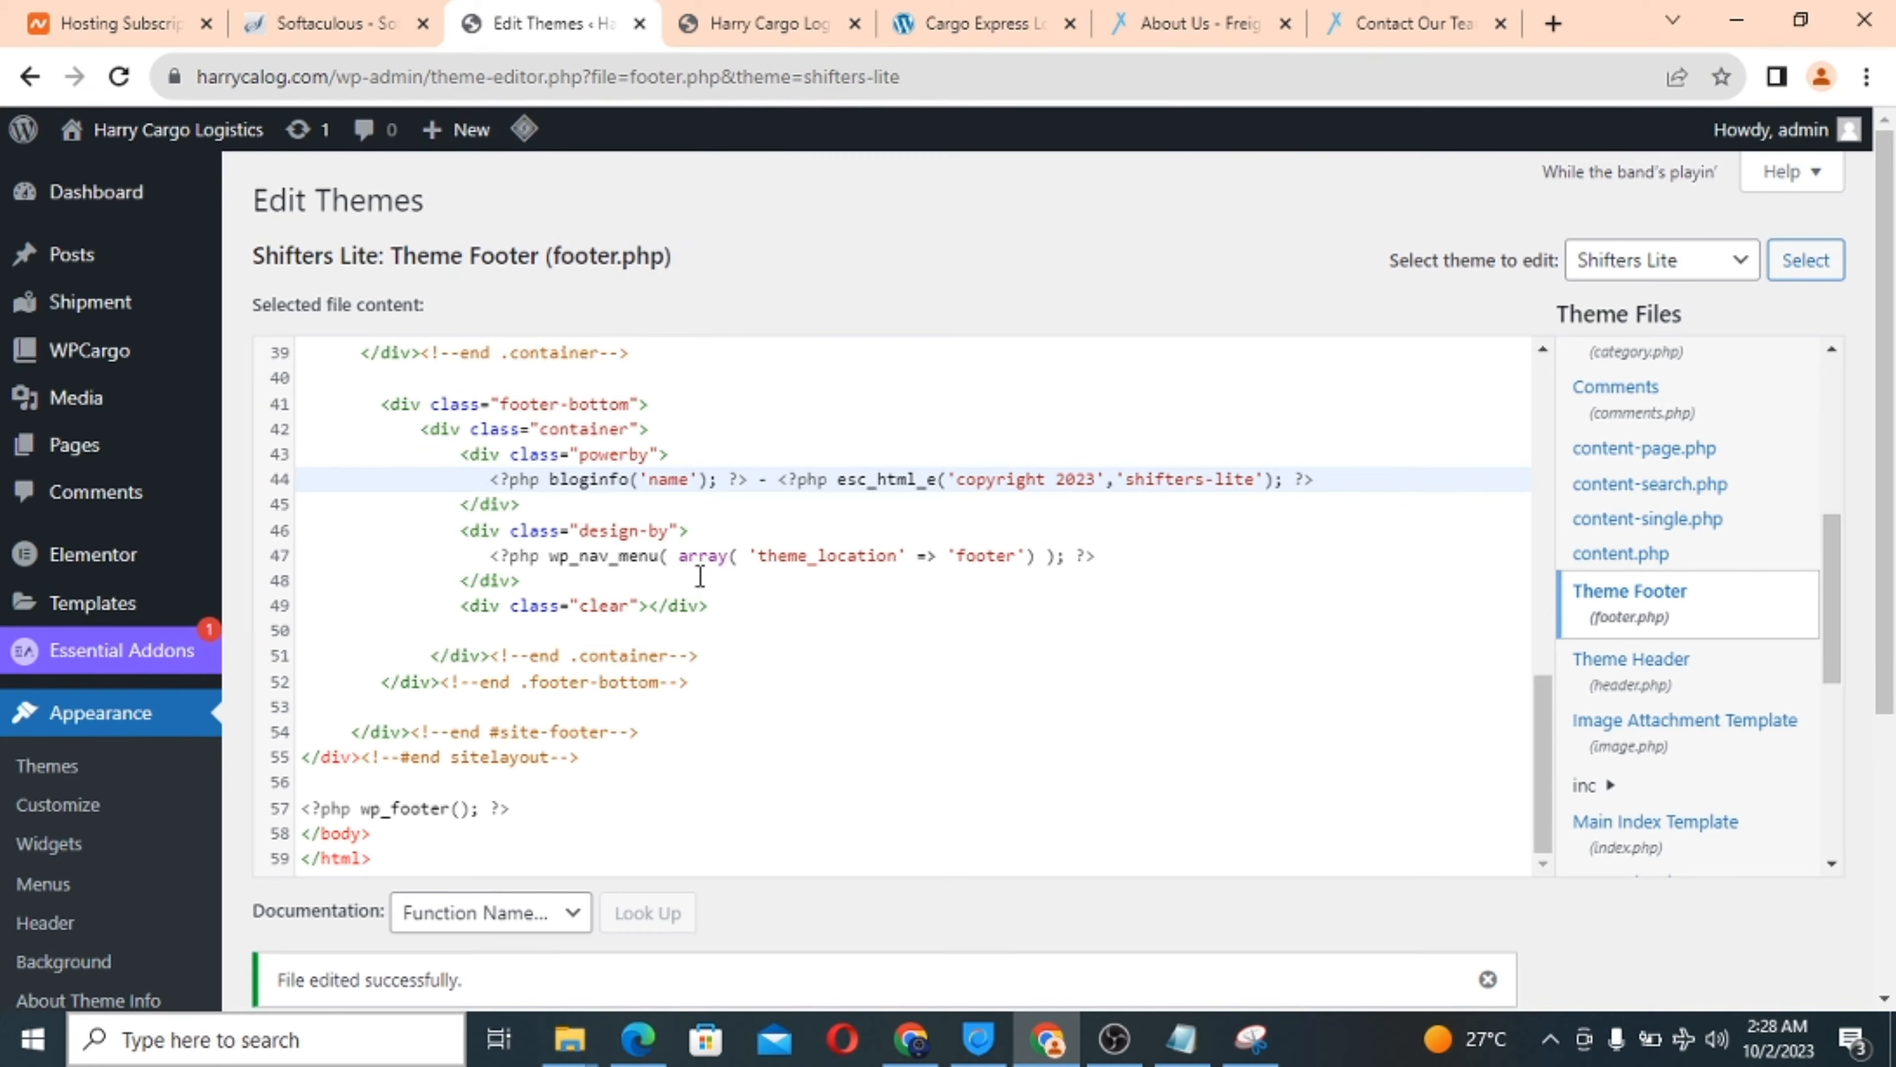
{"action": "scroll", "coordinate": [722, 715], "scroll_direction": "down", "scroll_amount": 2}
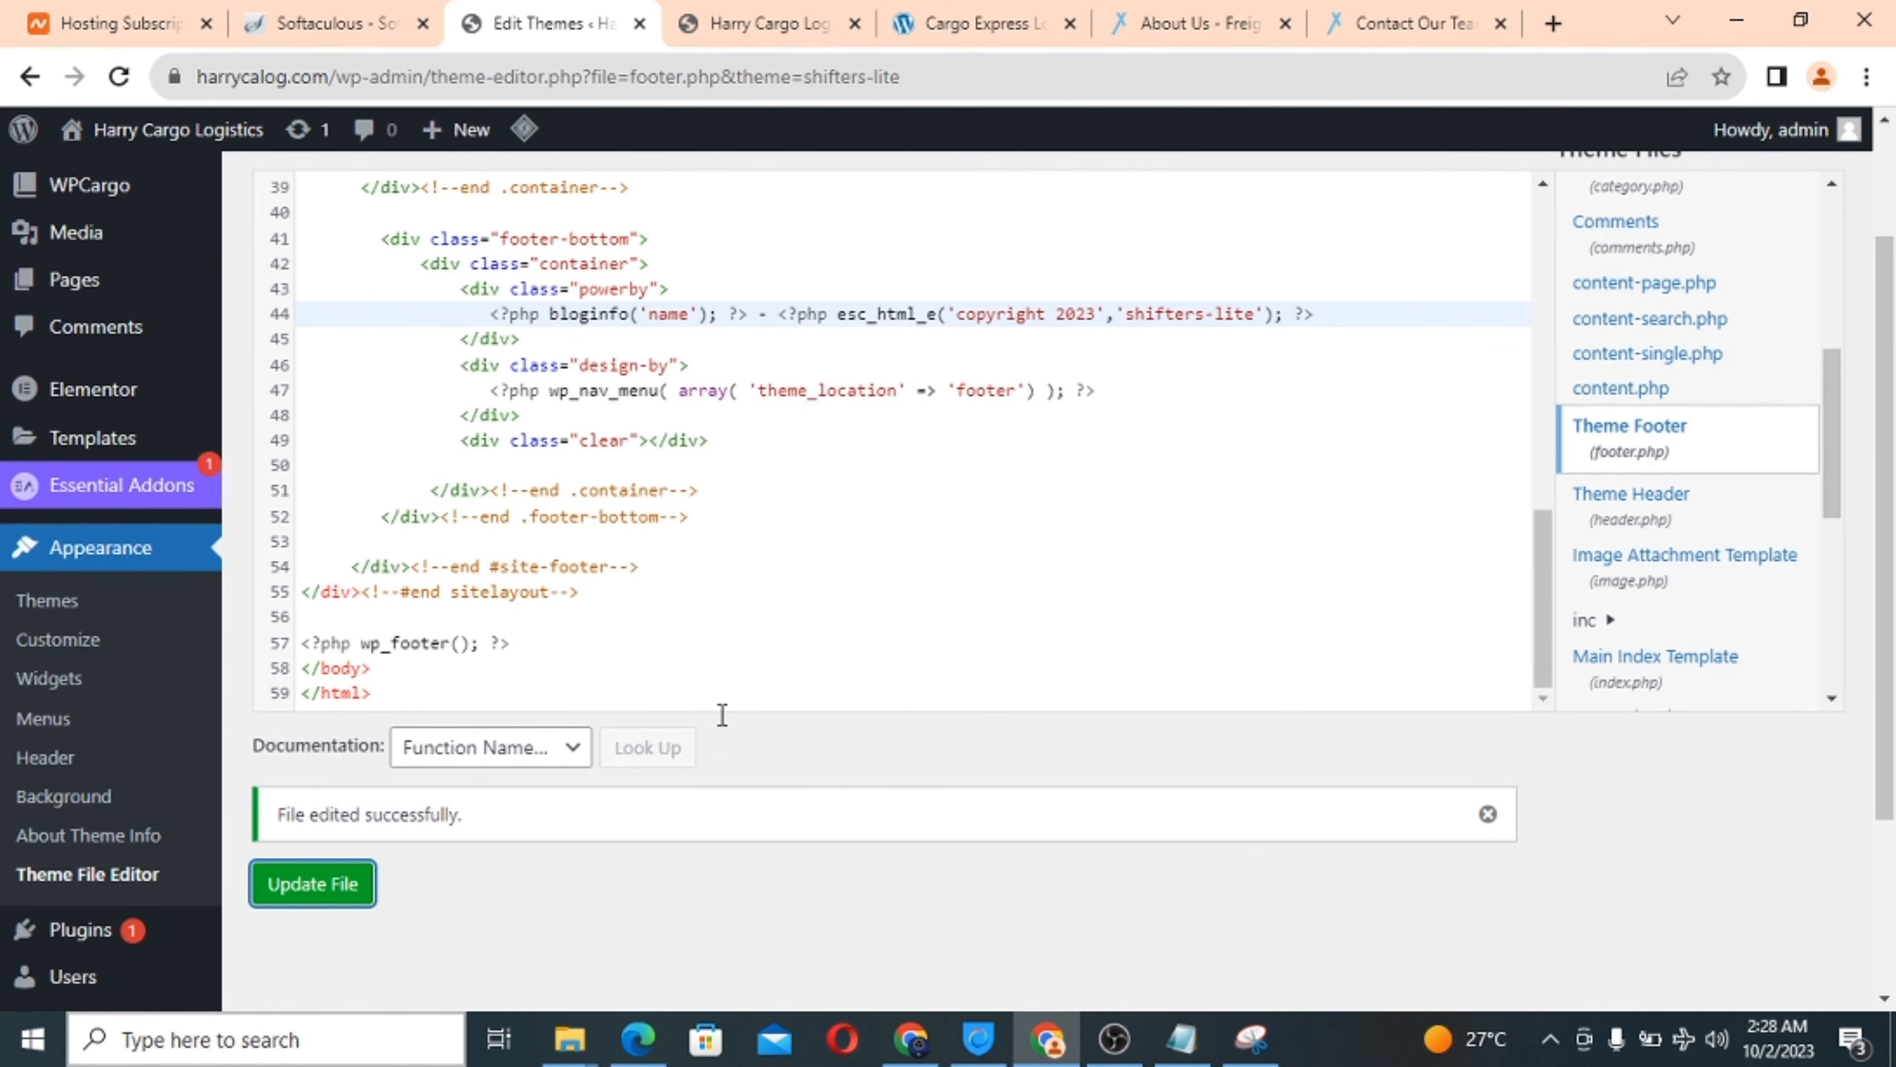
{"action": "scroll", "coordinate": [719, 712], "scroll_direction": "up", "scroll_amount": 2}
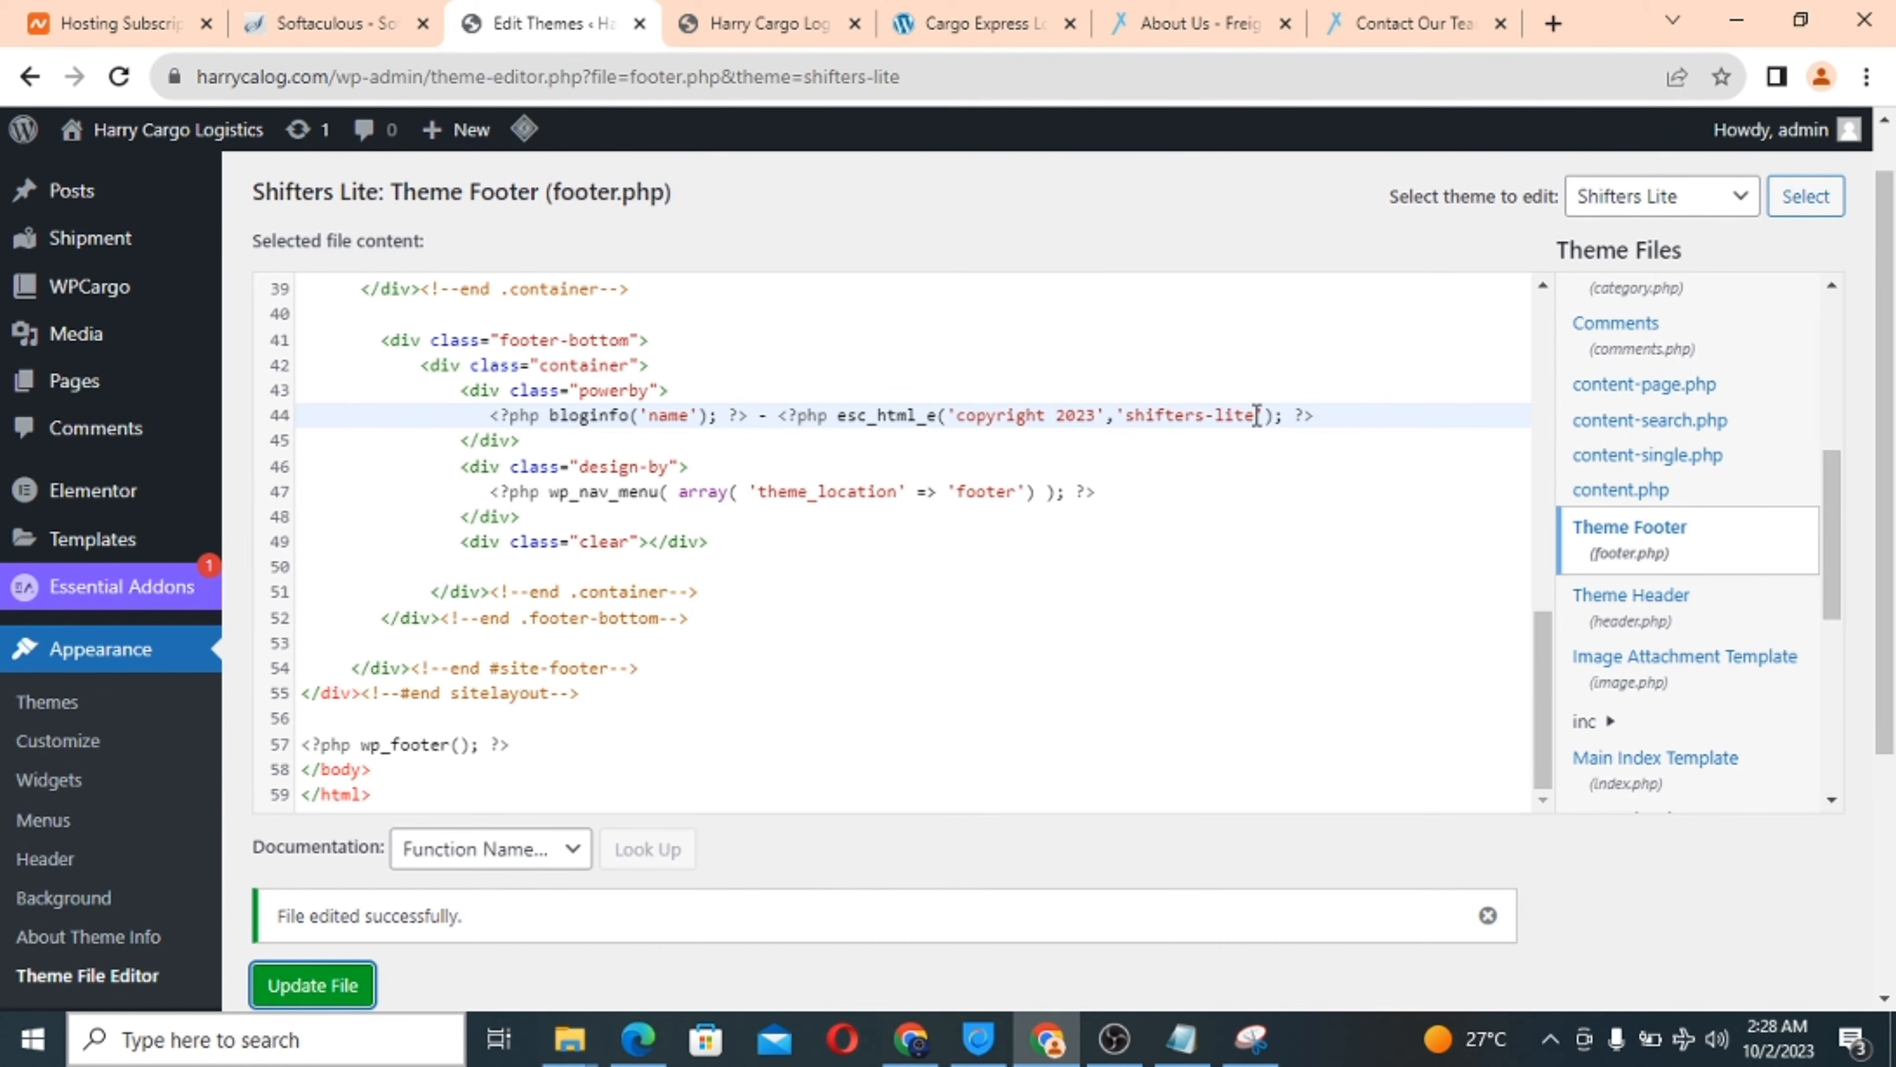
{"action": "left_click_drag", "start_coordinate": [1257, 415], "coordinate": [1130, 422]}
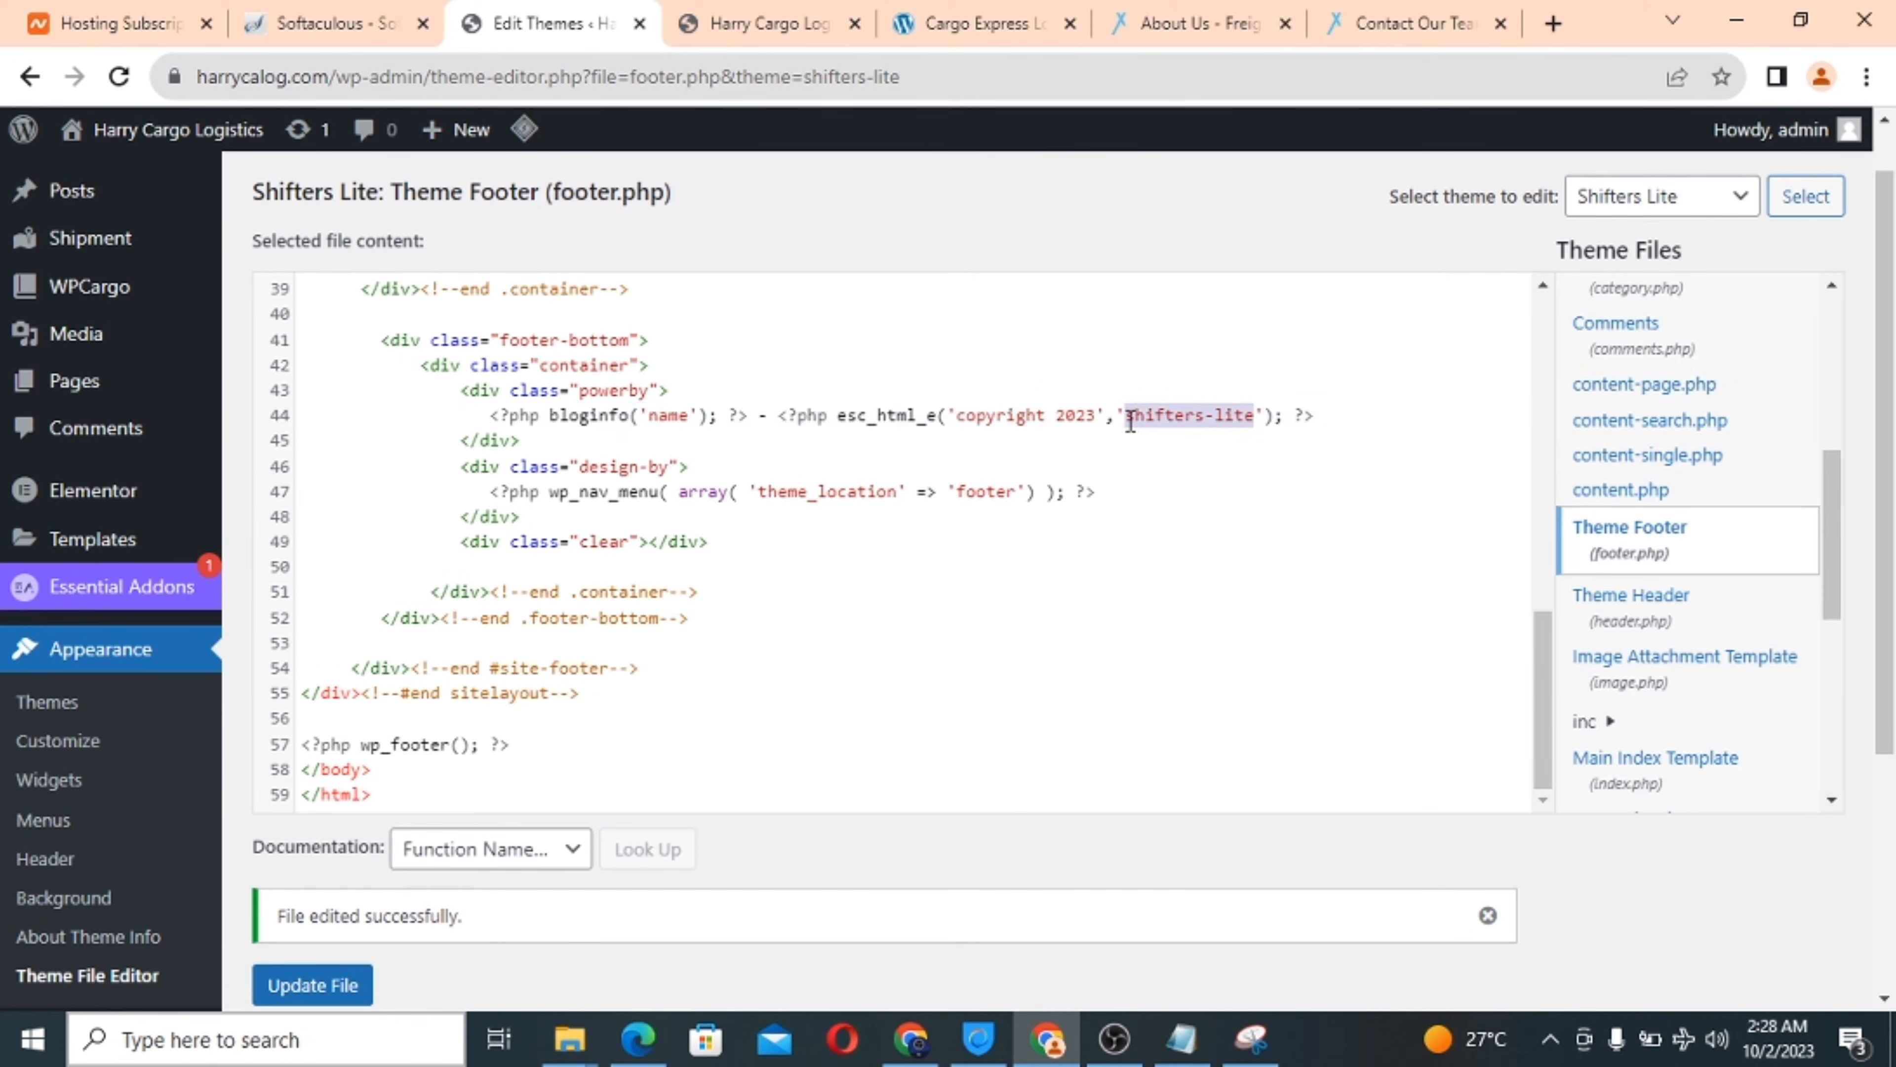
{"action": "right_click", "coordinate": [1168, 416]}
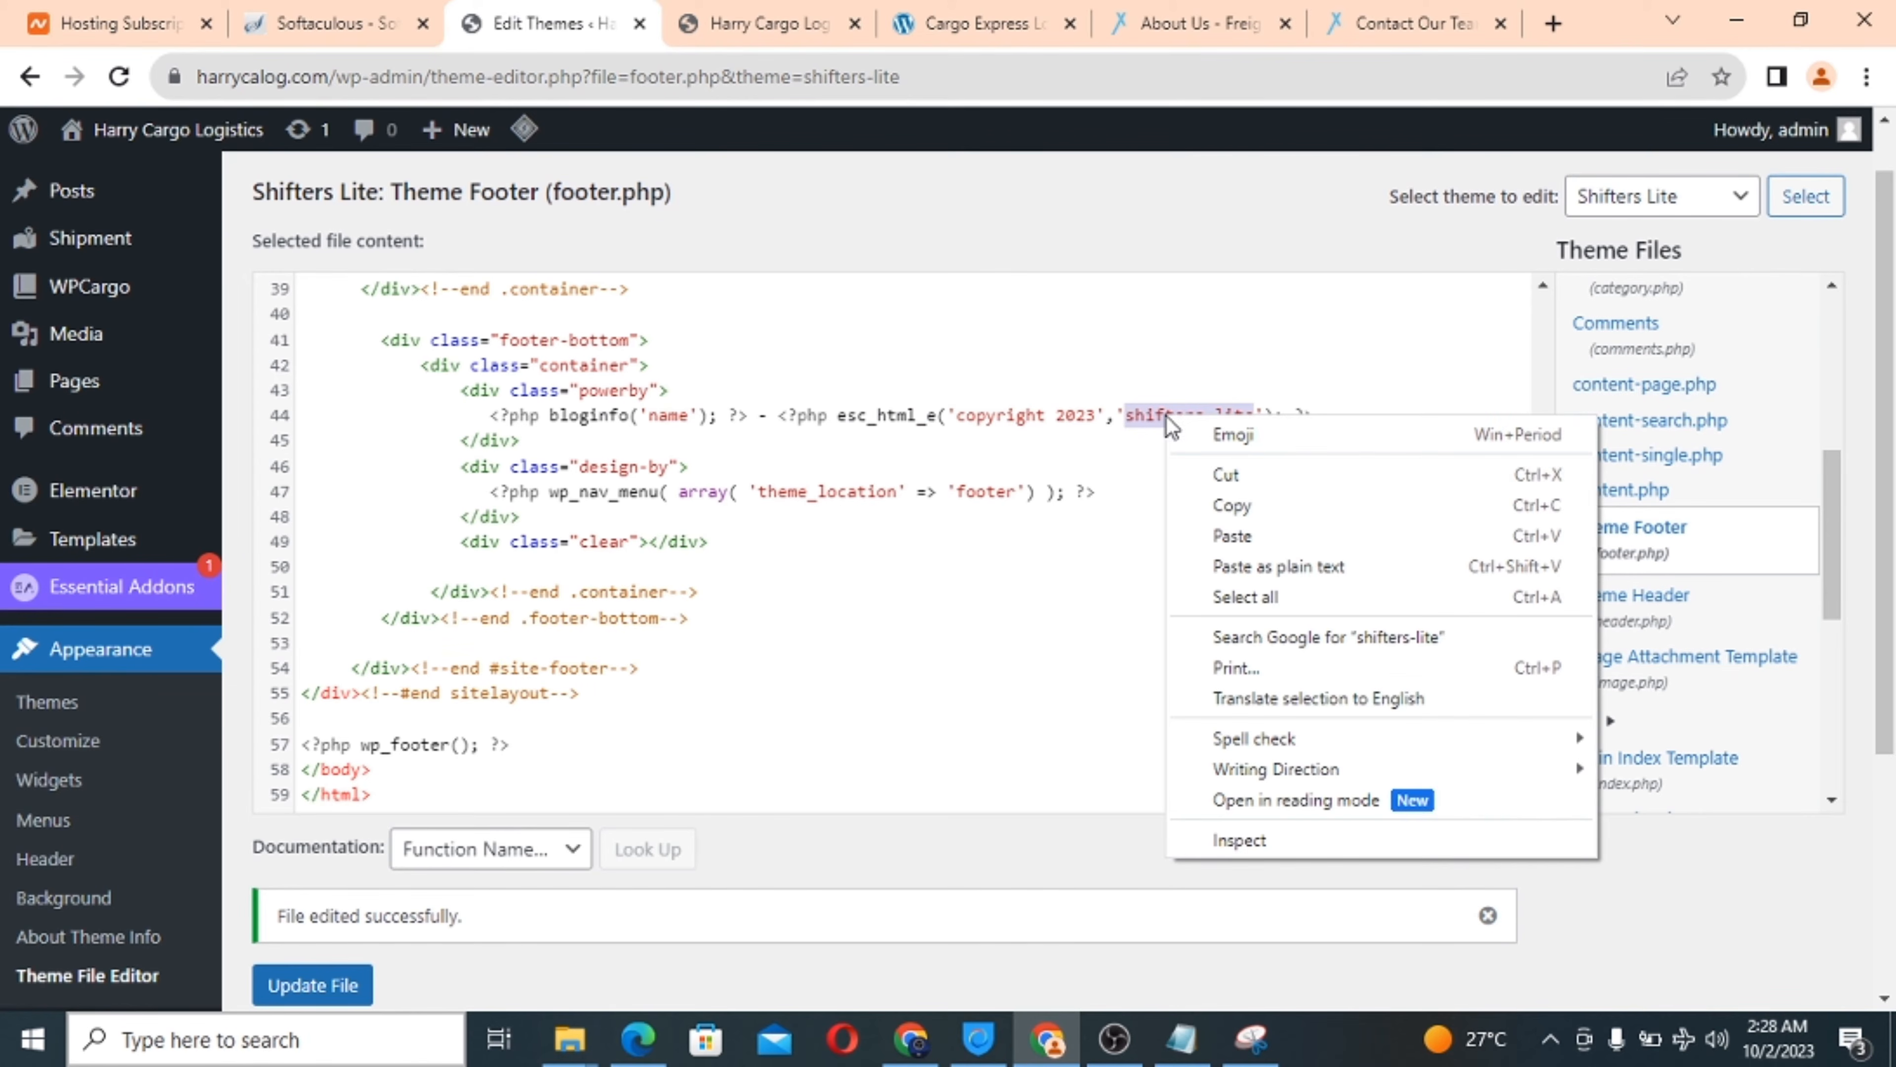
{"action": "left_click", "coordinate": [1235, 475]}
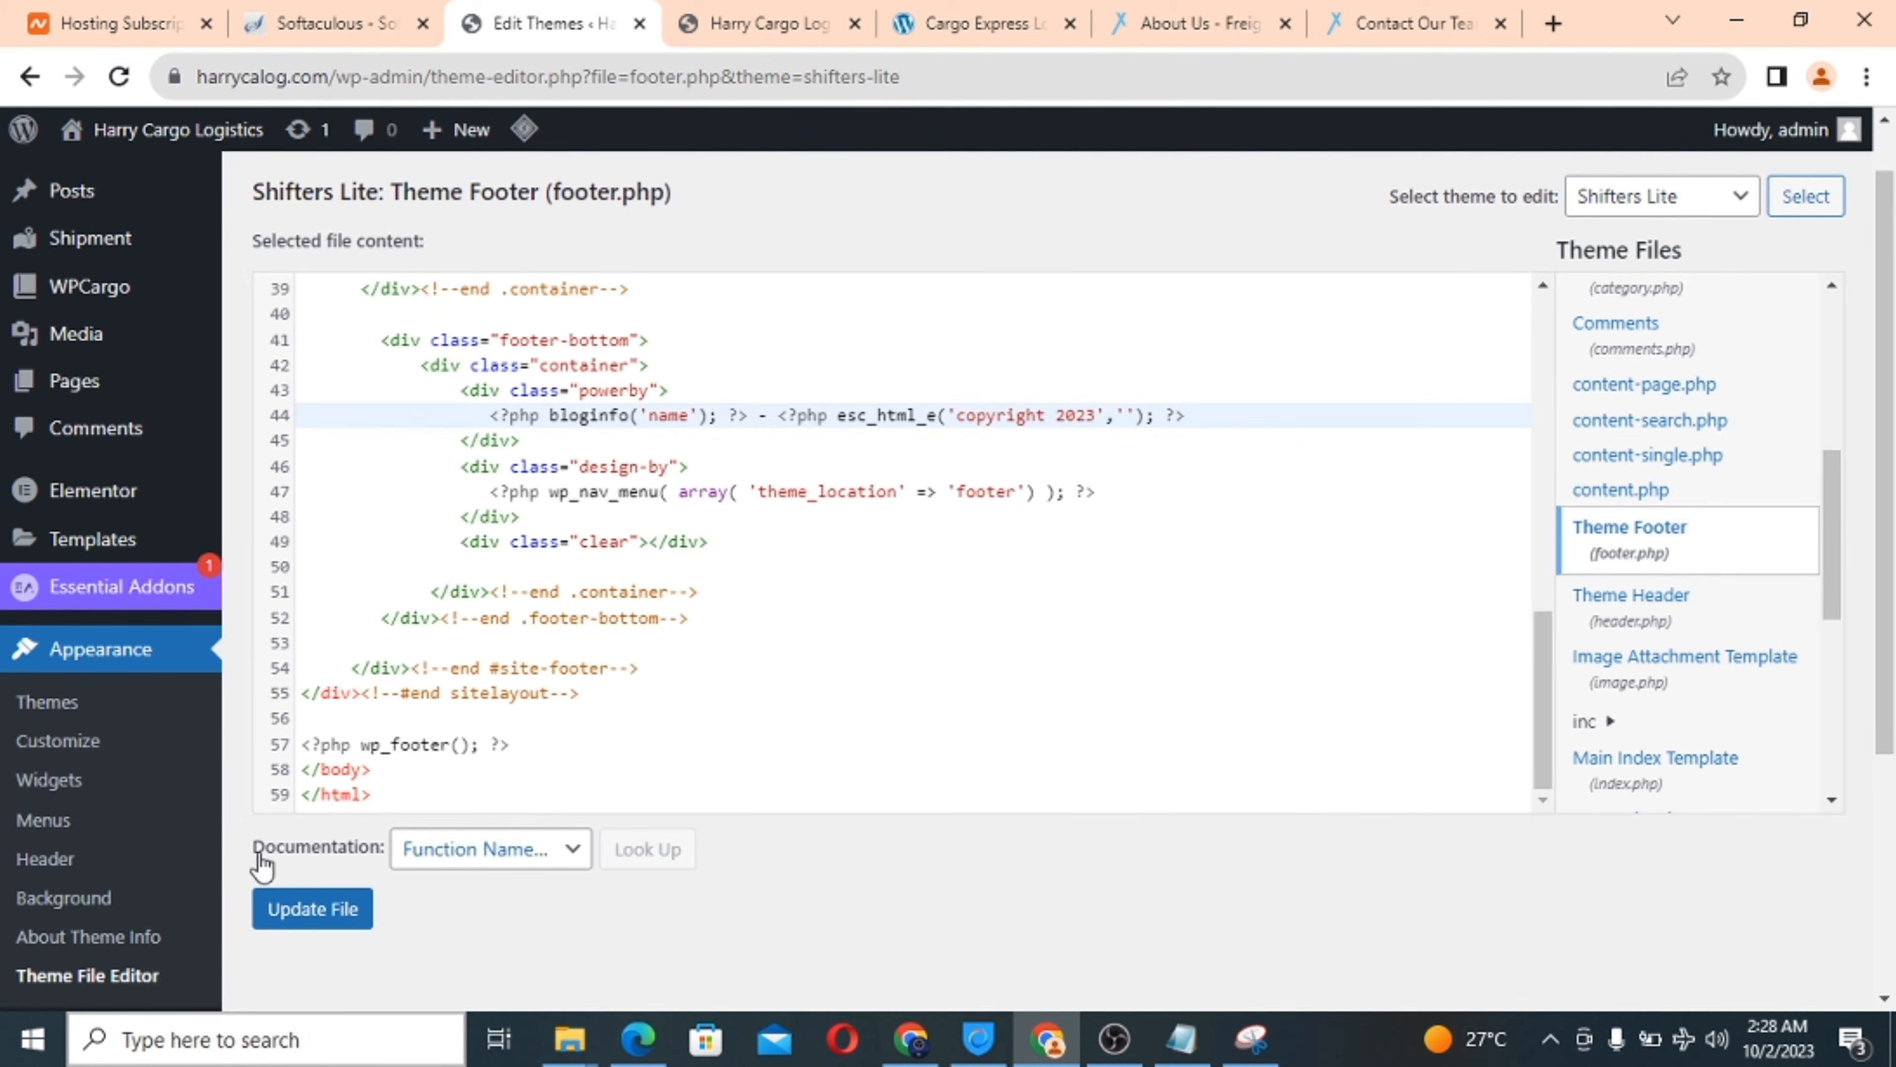
{"action": "left_click", "coordinate": [292, 908]}
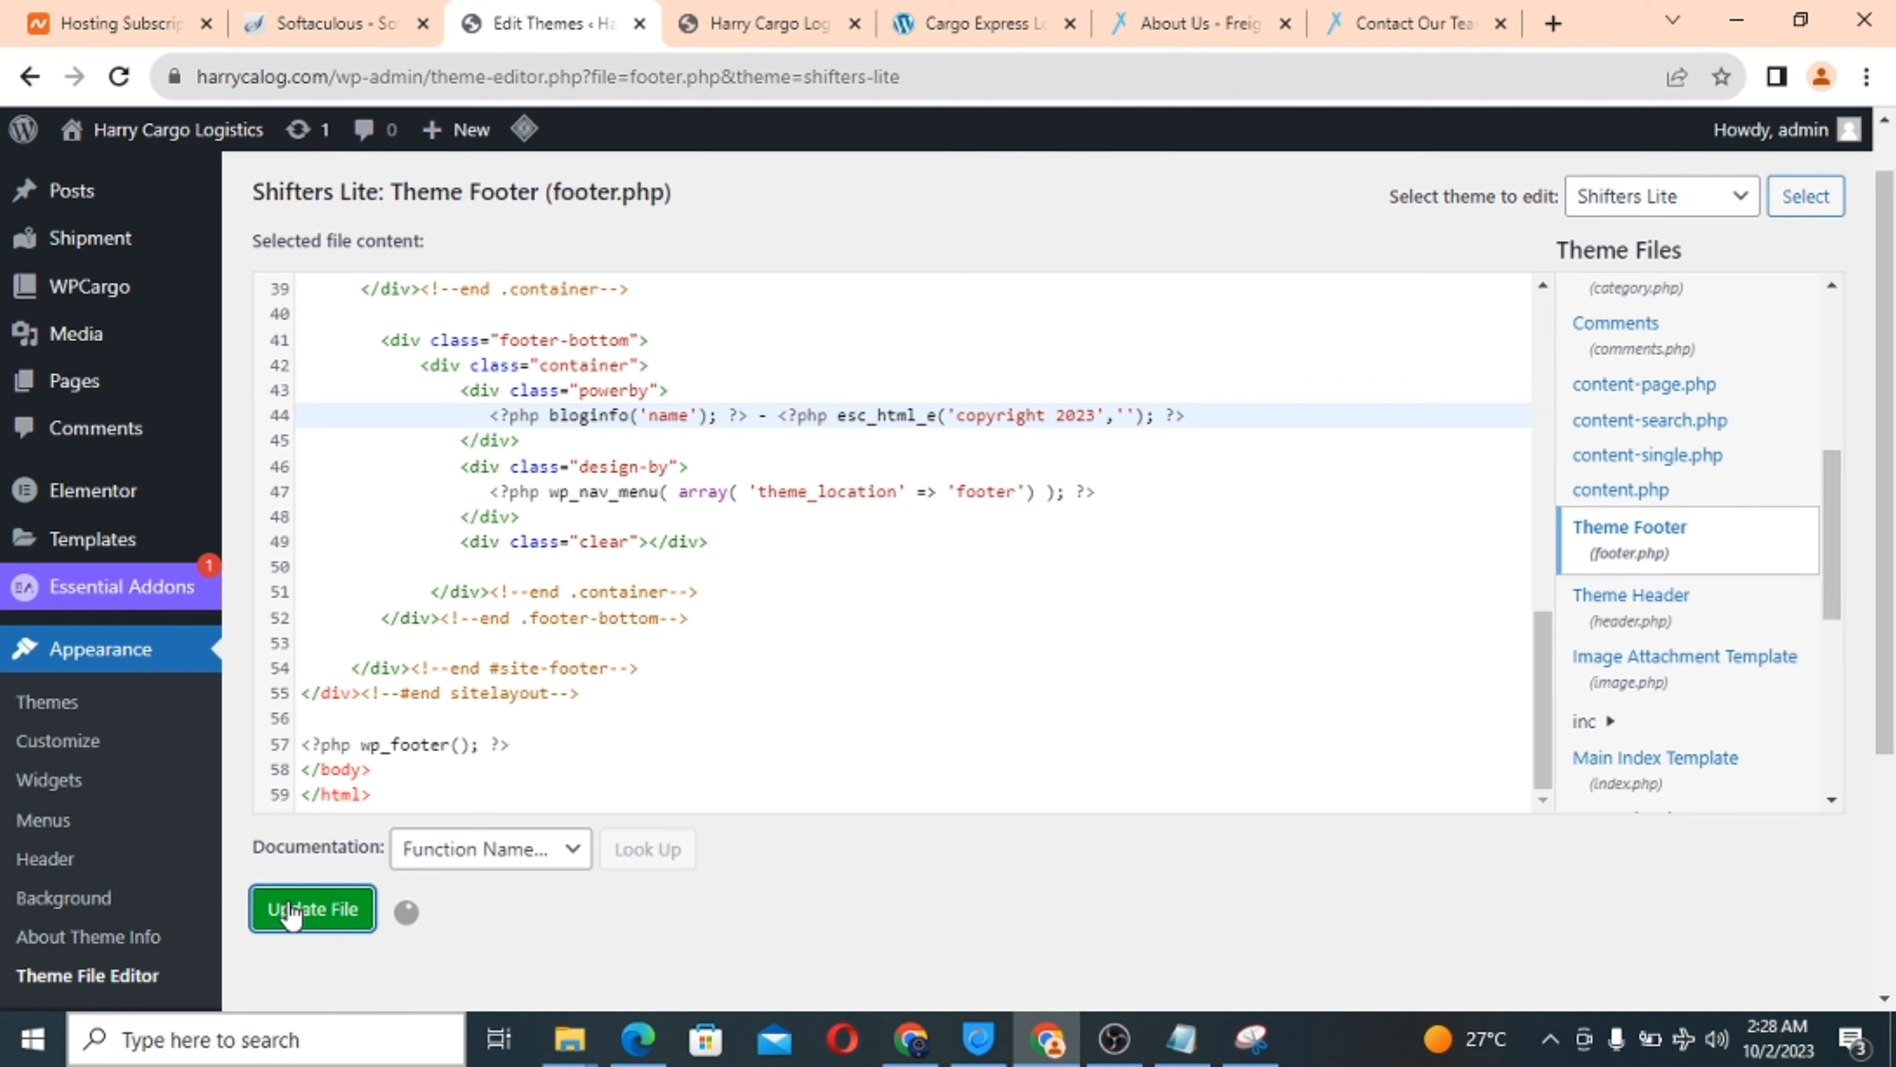
{"action": "left_click", "coordinate": [793, 20]}
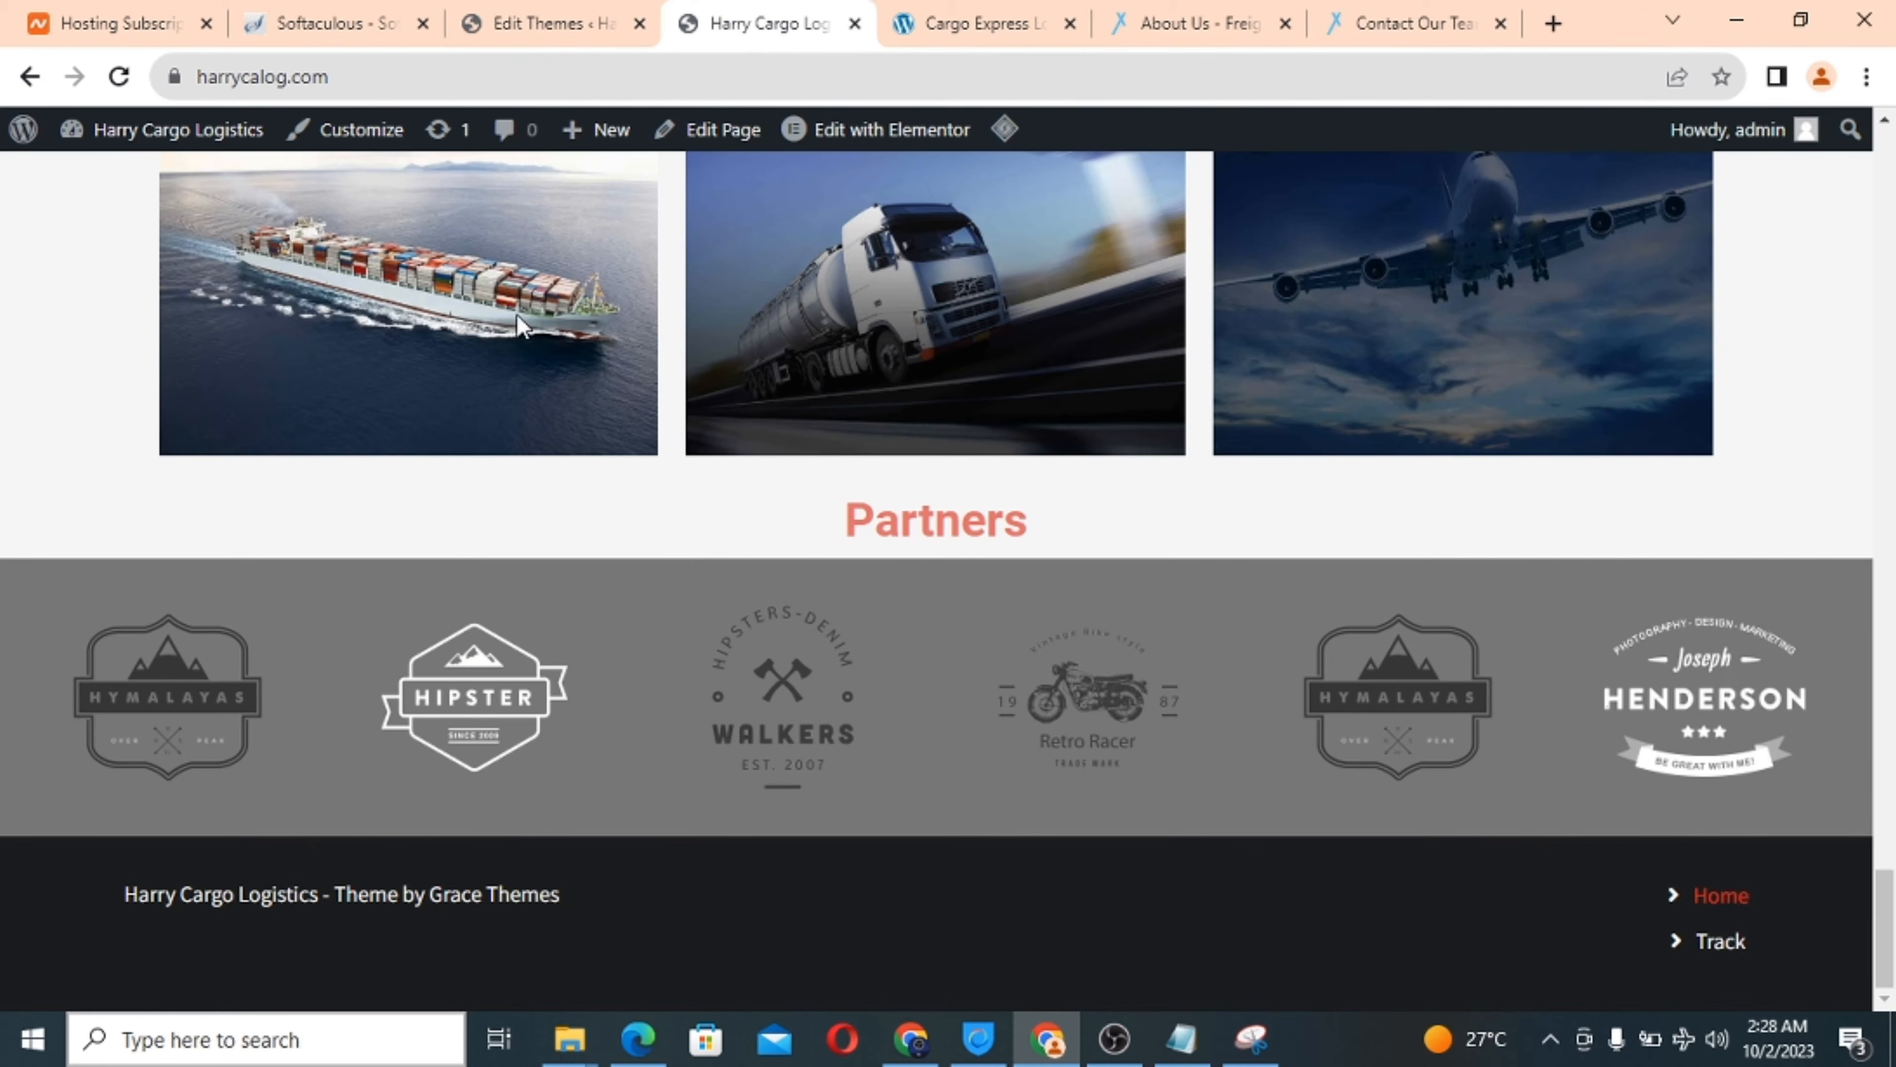
{"action": "left_click", "coordinate": [119, 76]}
Undo the cut to restore 'shifters-lite' on line 44 and save footer.php again.
{"action": "left_click", "coordinate": [536, 23]}
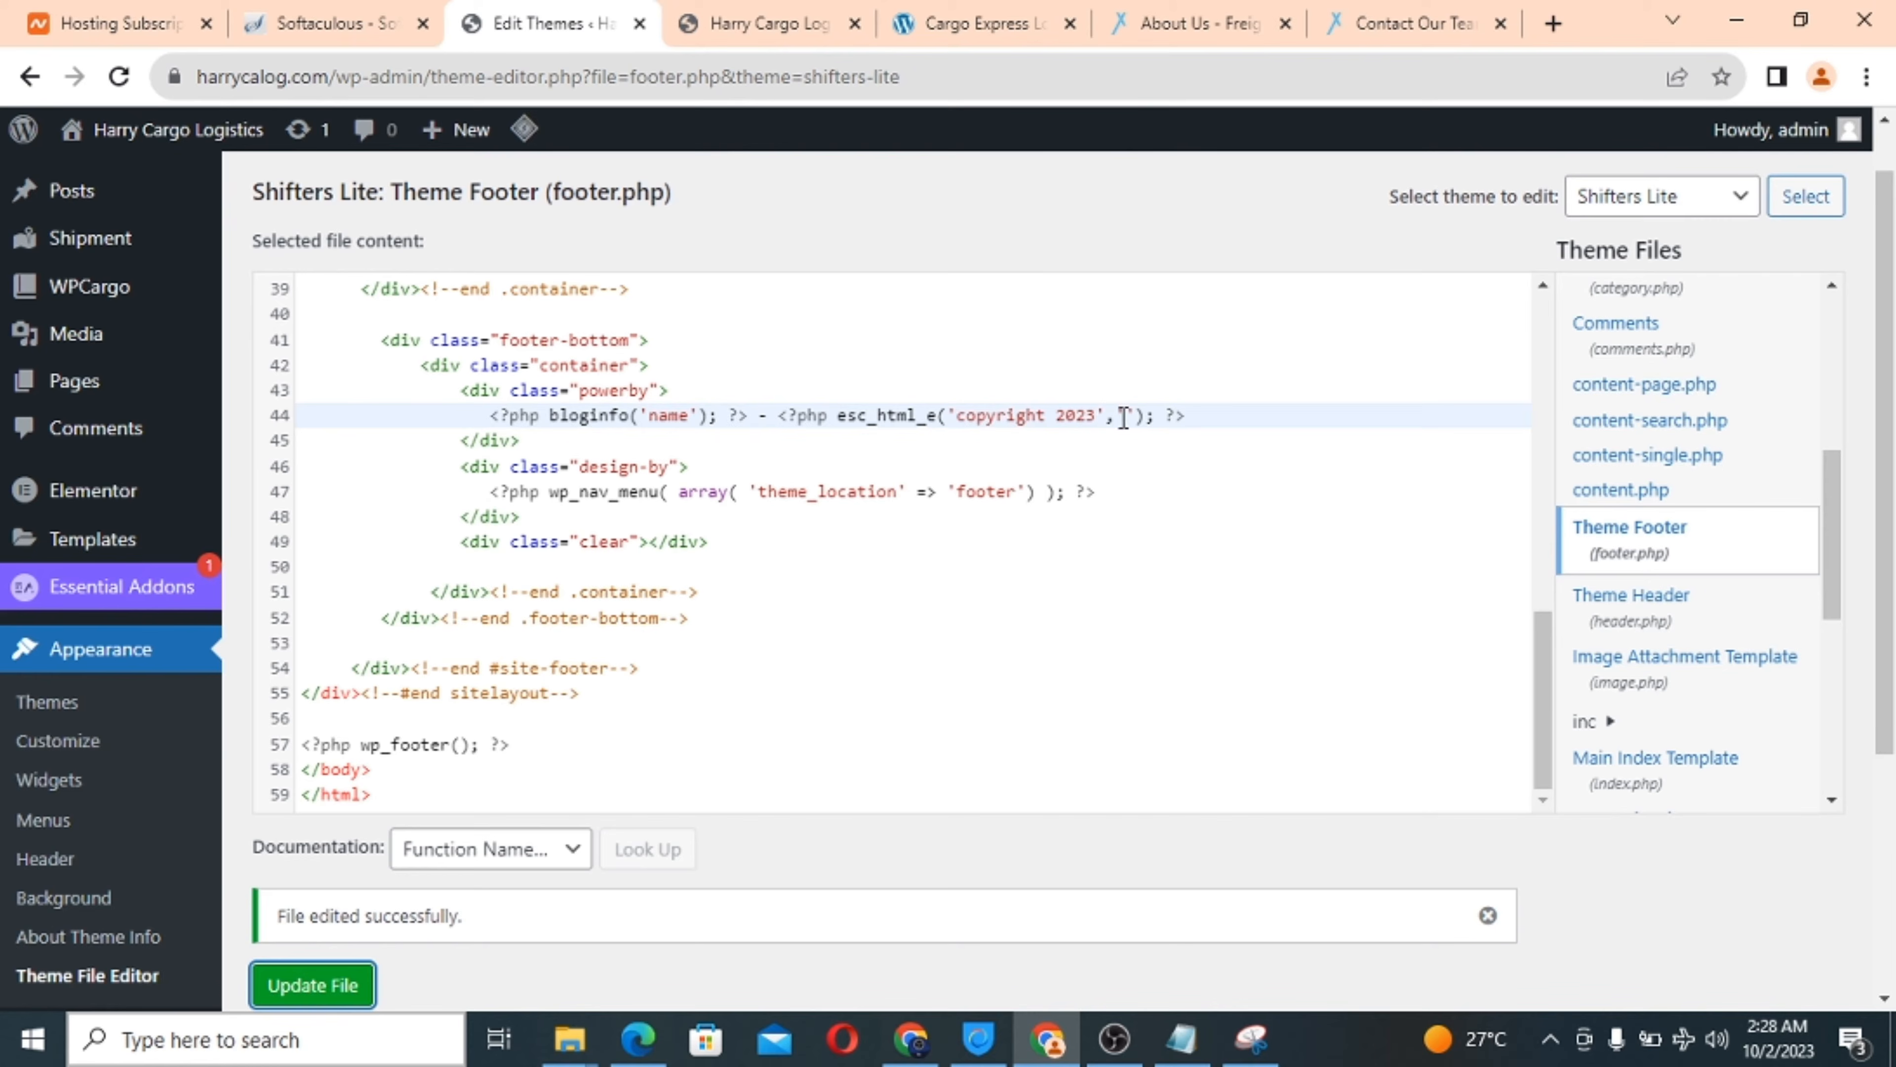
{"action": "key", "text": "ctrl+z"}
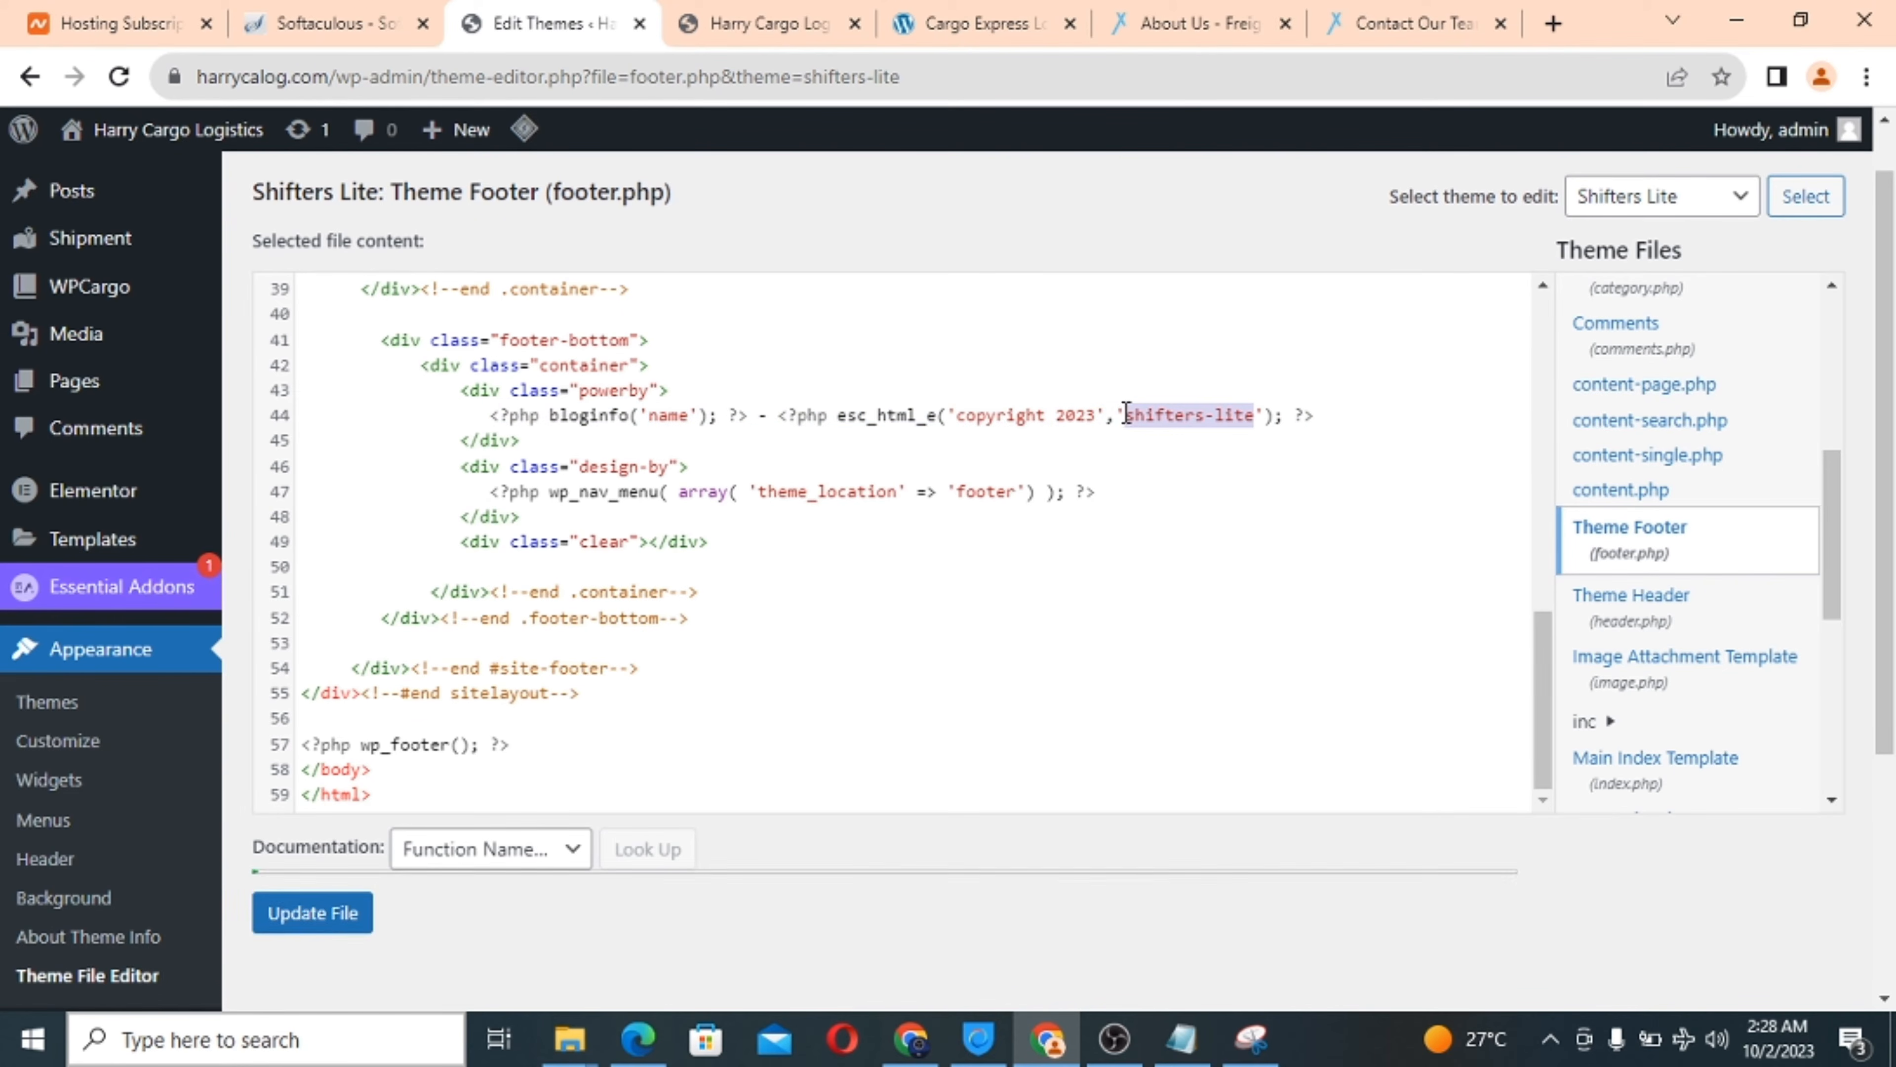
{"action": "left_click", "coordinate": [308, 929]}
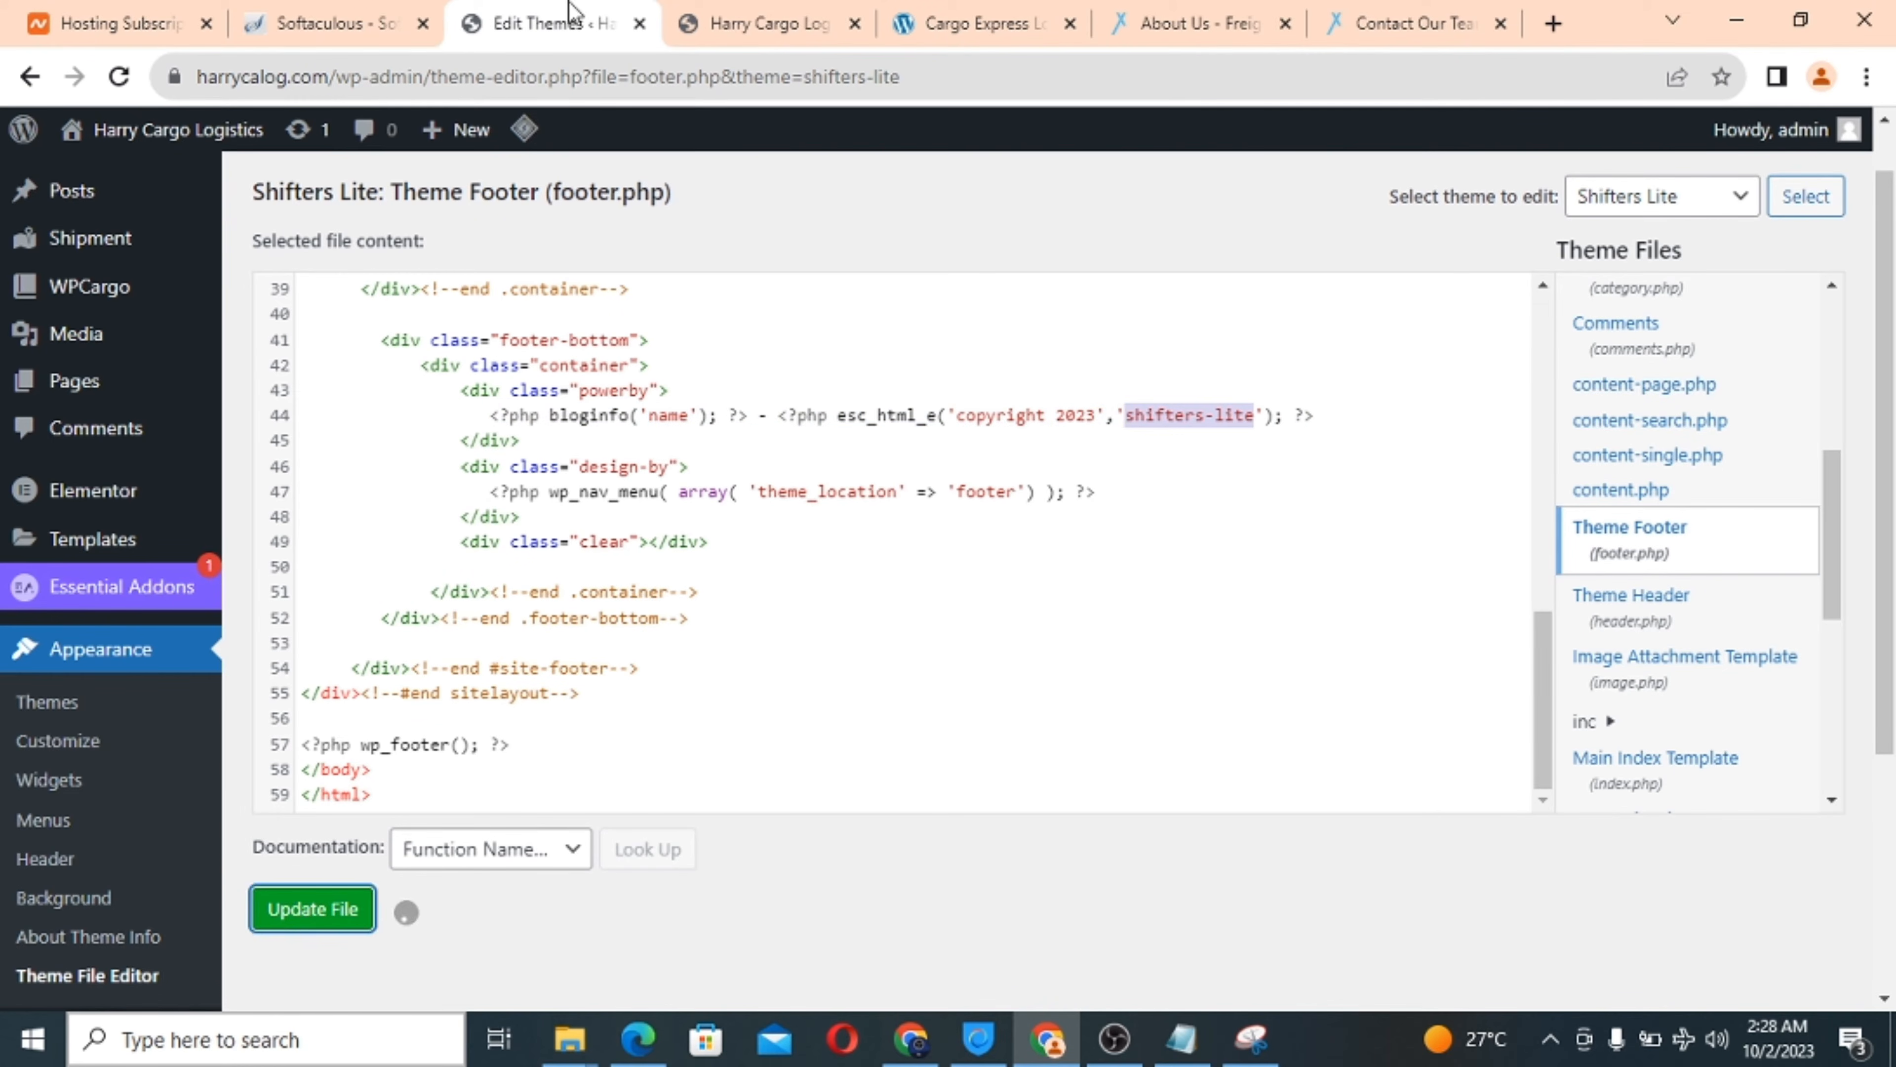
Copy the harrycalog.com address from Chrome's address bar.
{"action": "left_click", "coordinate": [715, 14]}
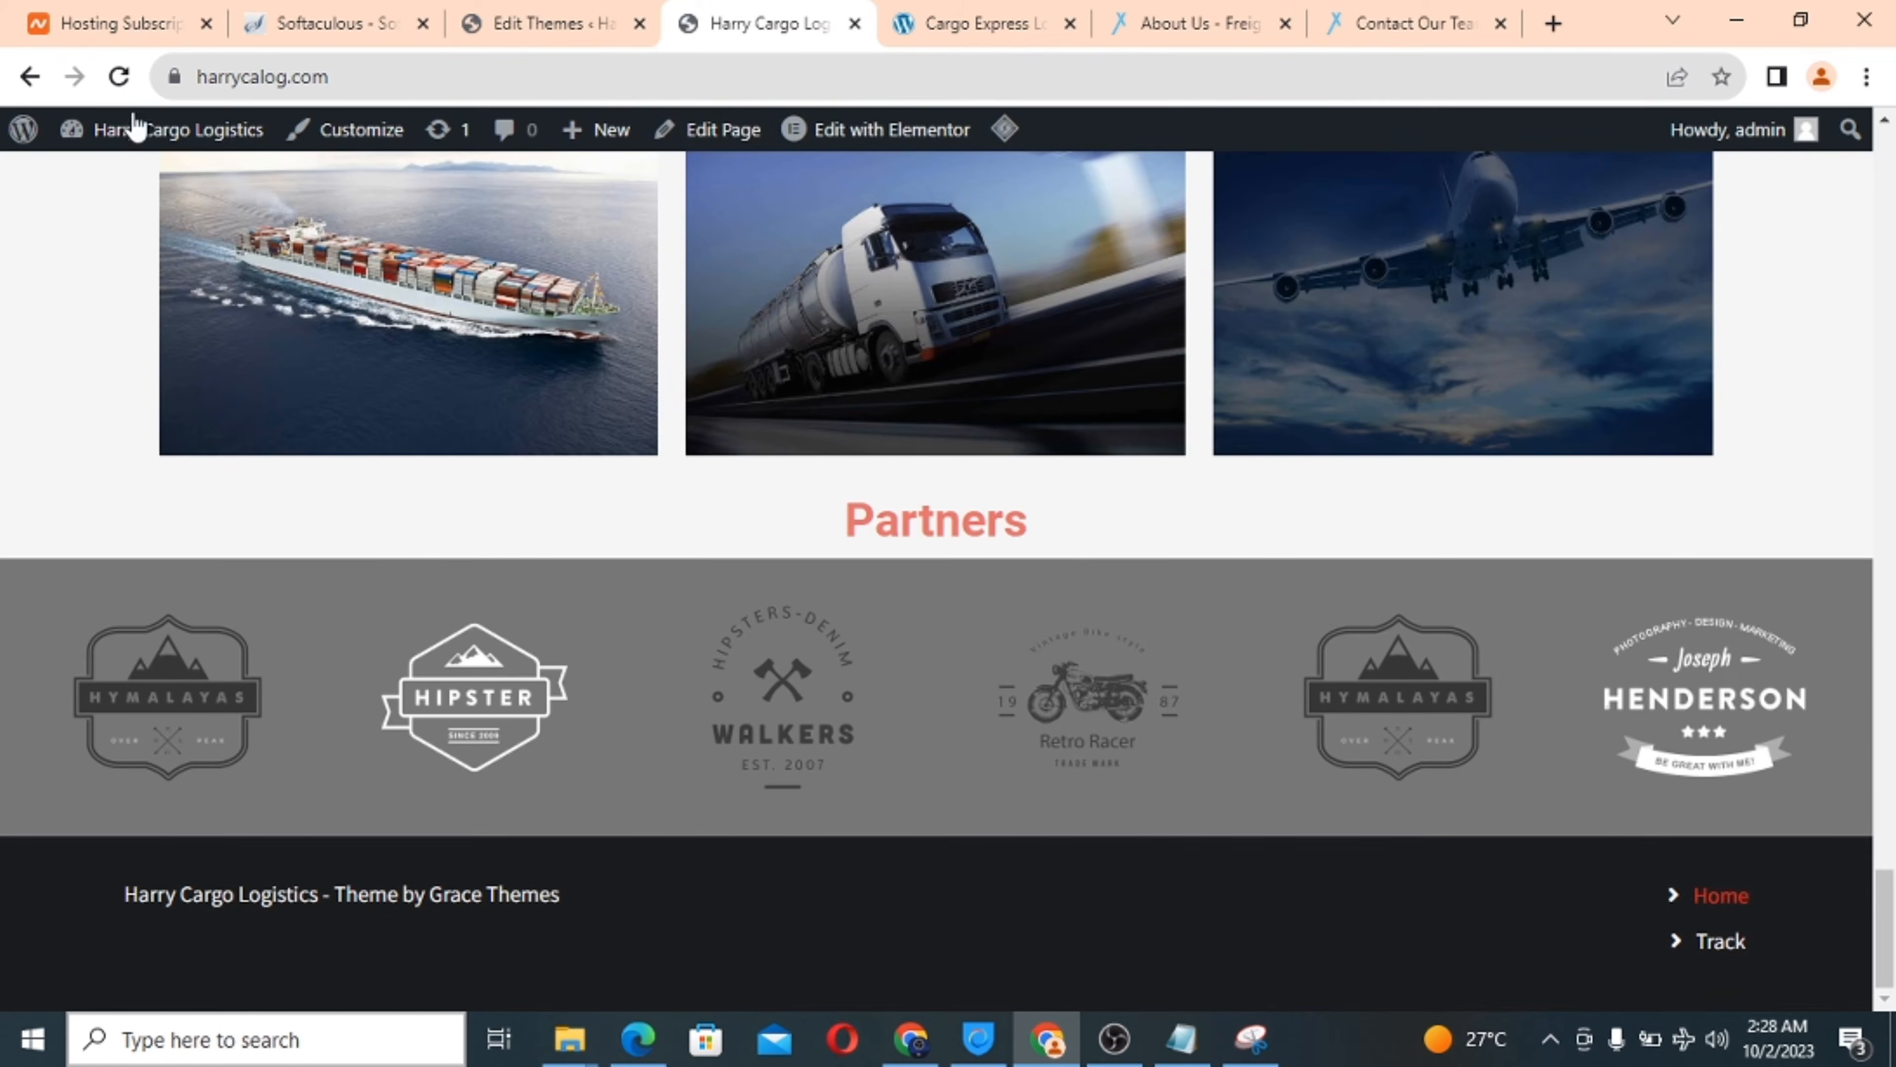
{"action": "left_click", "coordinate": [224, 78]}
{"action": "key", "text": "ctrl+c"}
{"action": "right_click", "coordinate": [228, 83]}
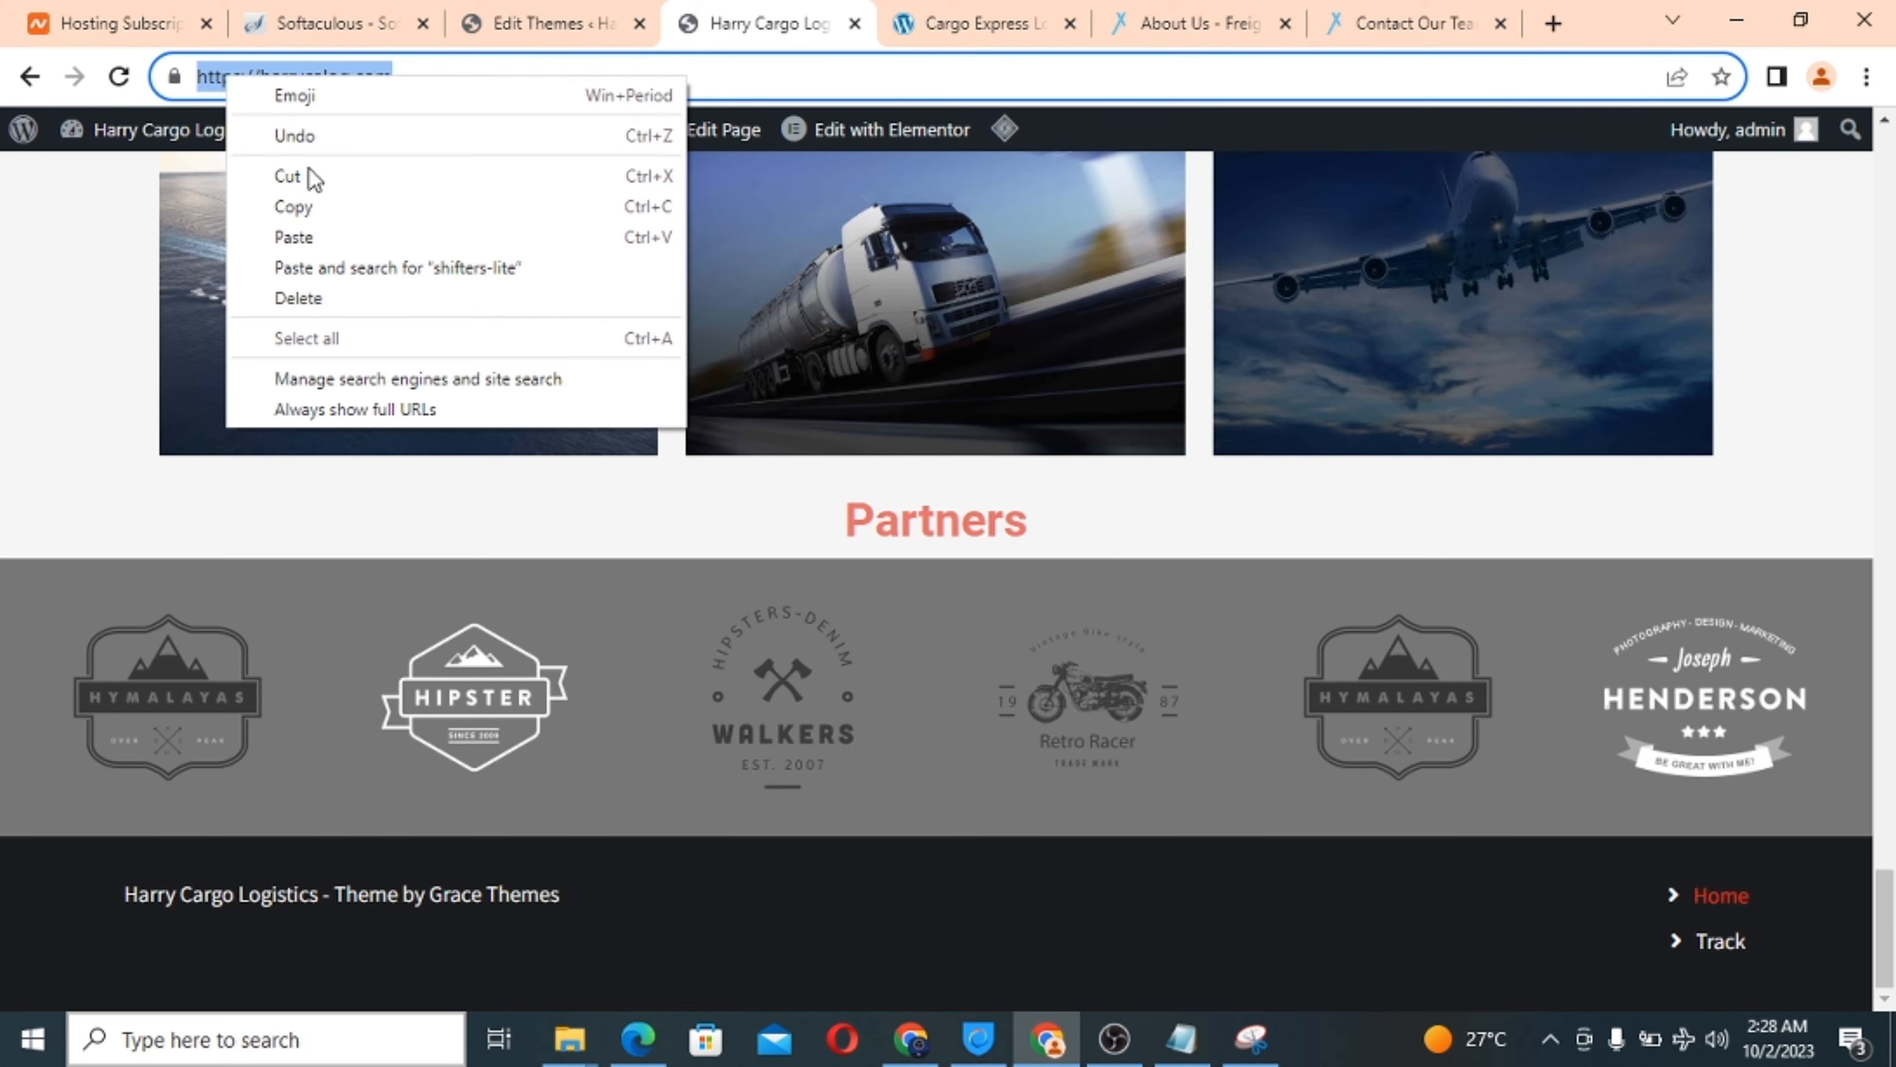
{"action": "left_click", "coordinate": [321, 204]}
Load harrycalog.com in a new Edge tab and confirm the footer reads 'Harry Cargo Logistics - copyright 2023'.
{"action": "left_click", "coordinate": [636, 1033]}
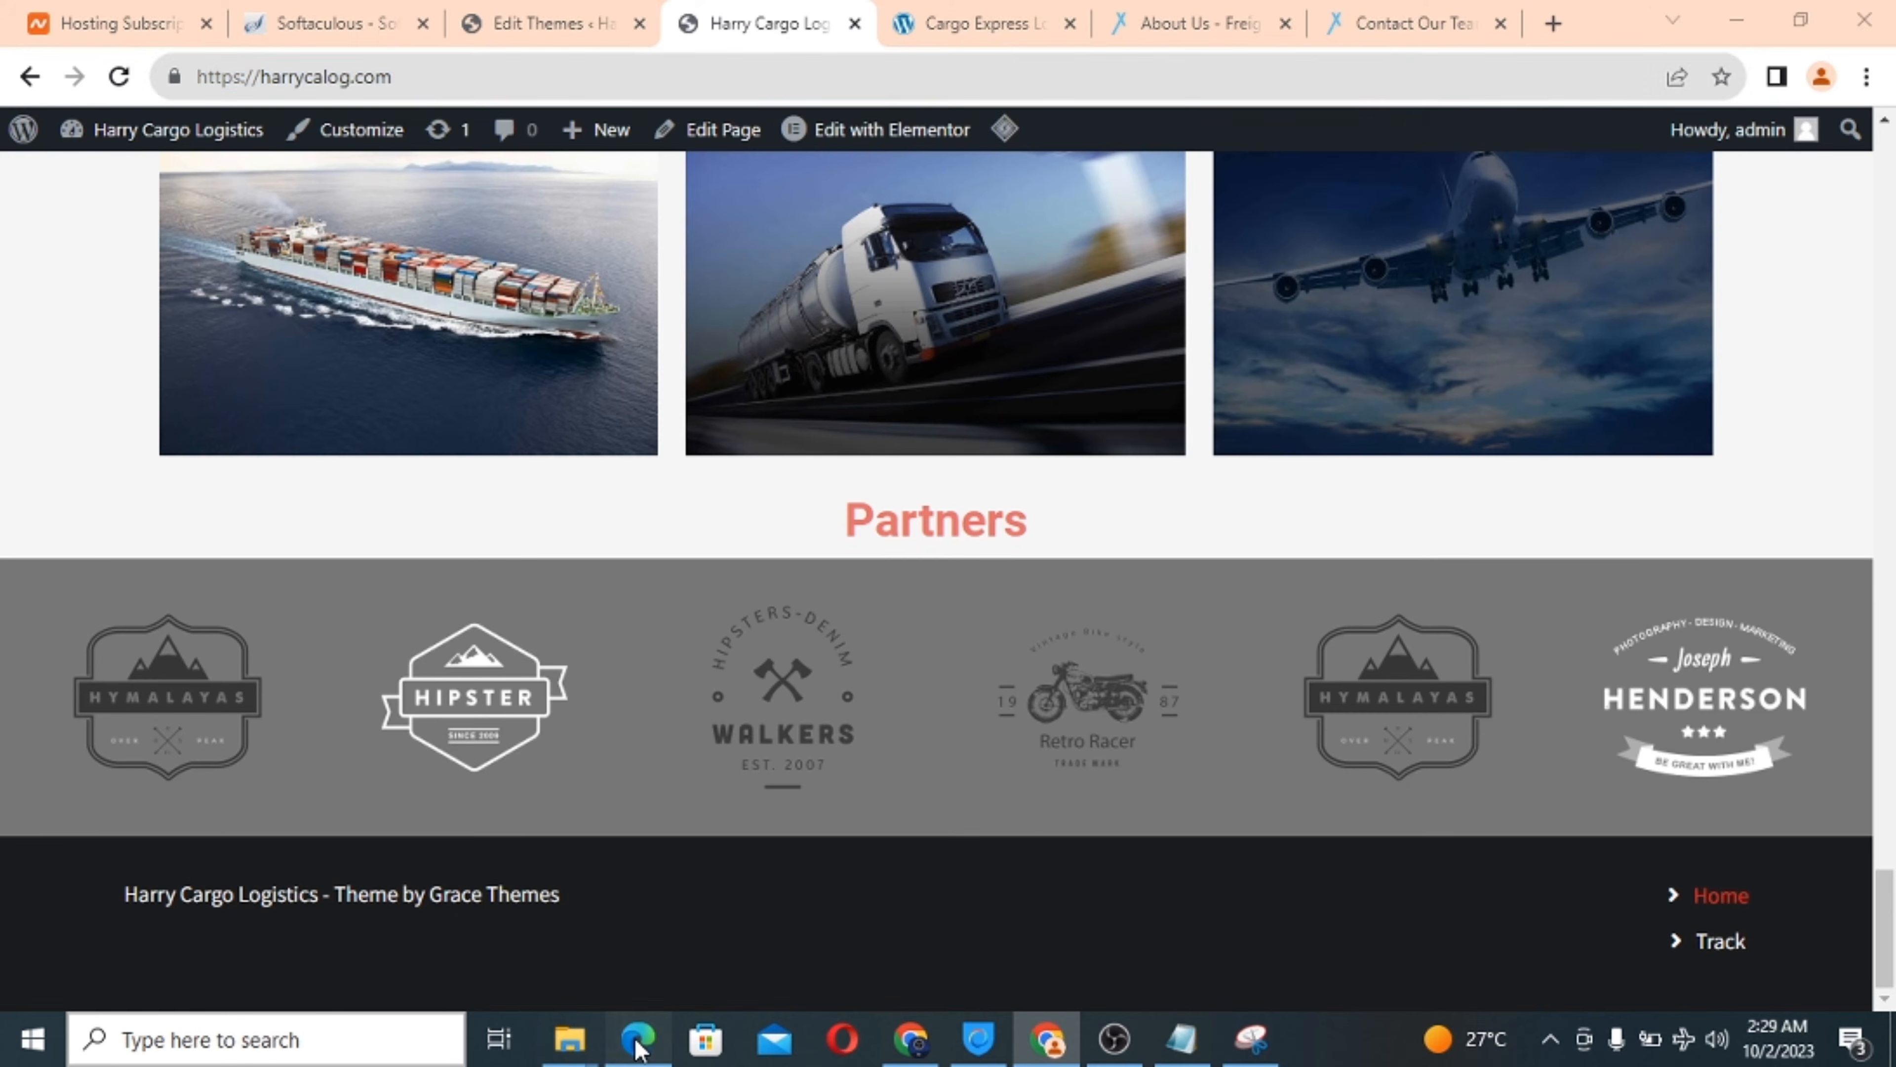
{"action": "left_click", "coordinate": [877, 49]}
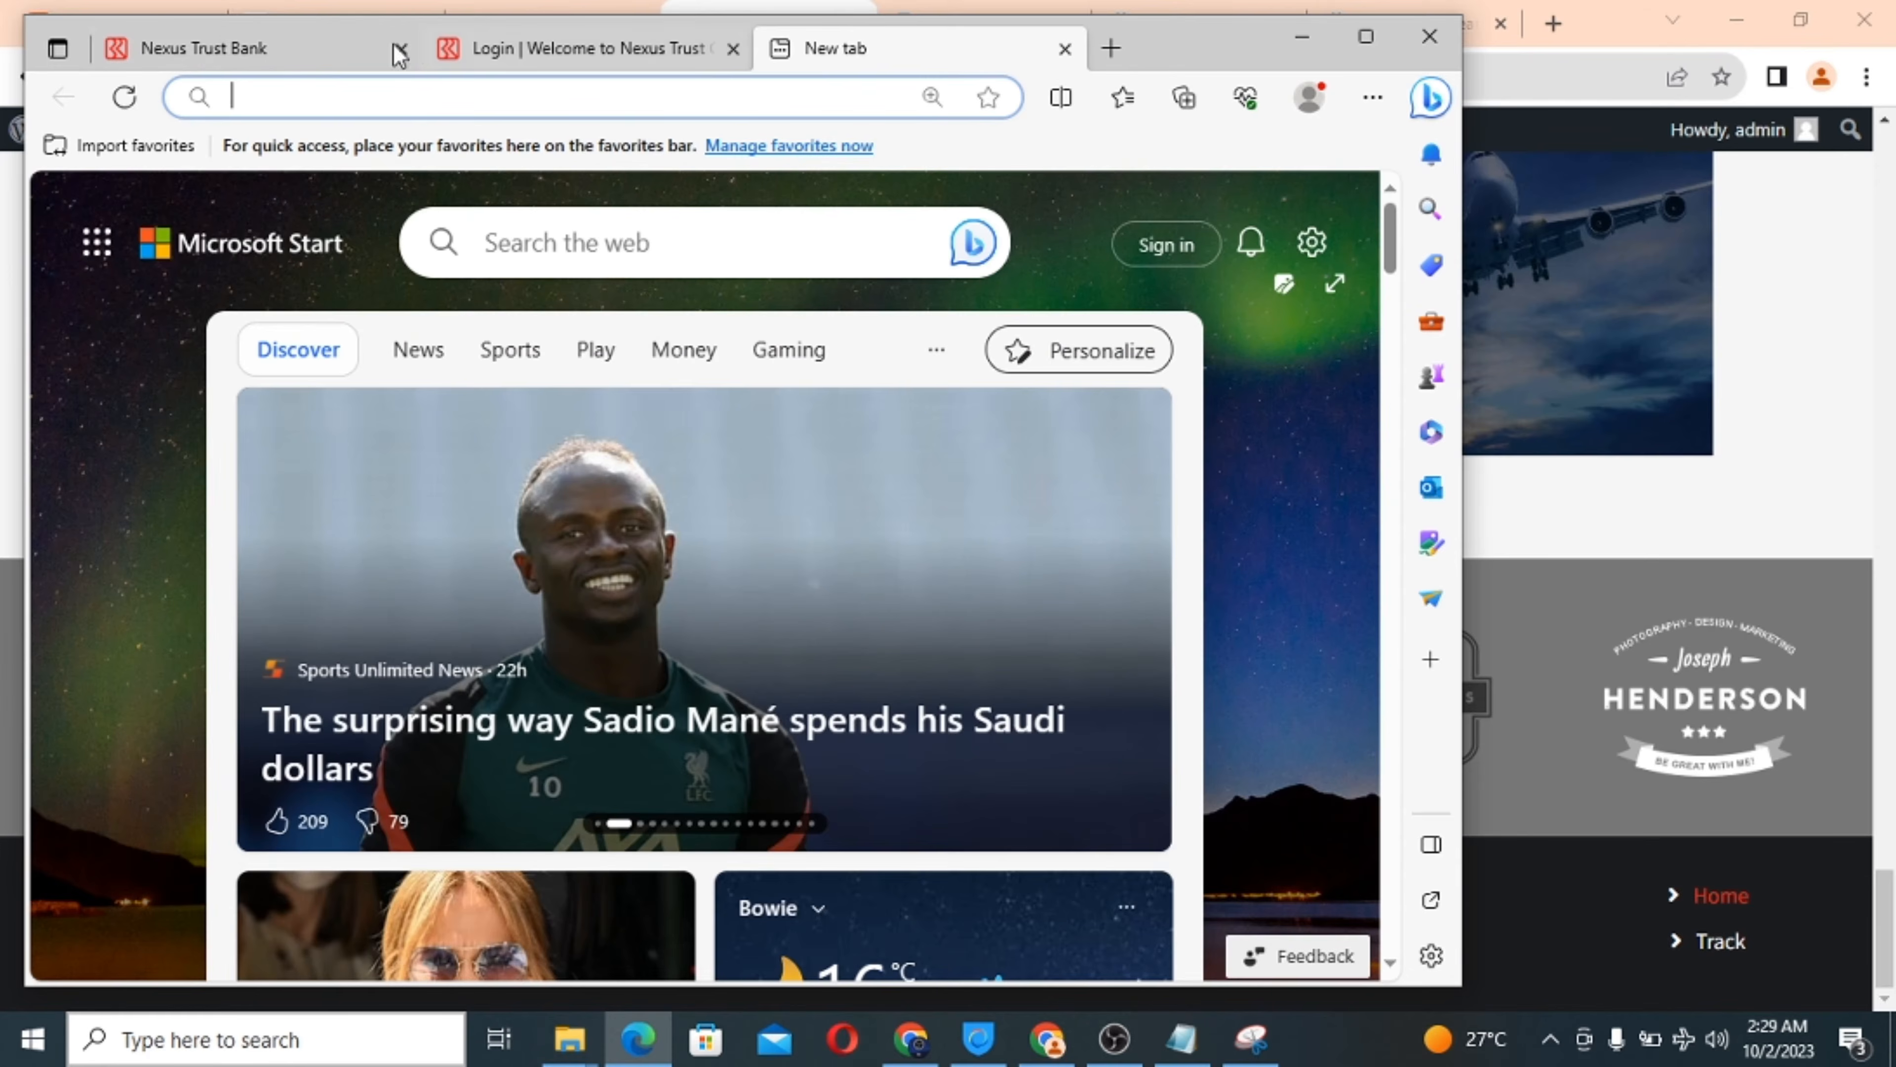
{"action": "key", "text": "ctrl+v"}
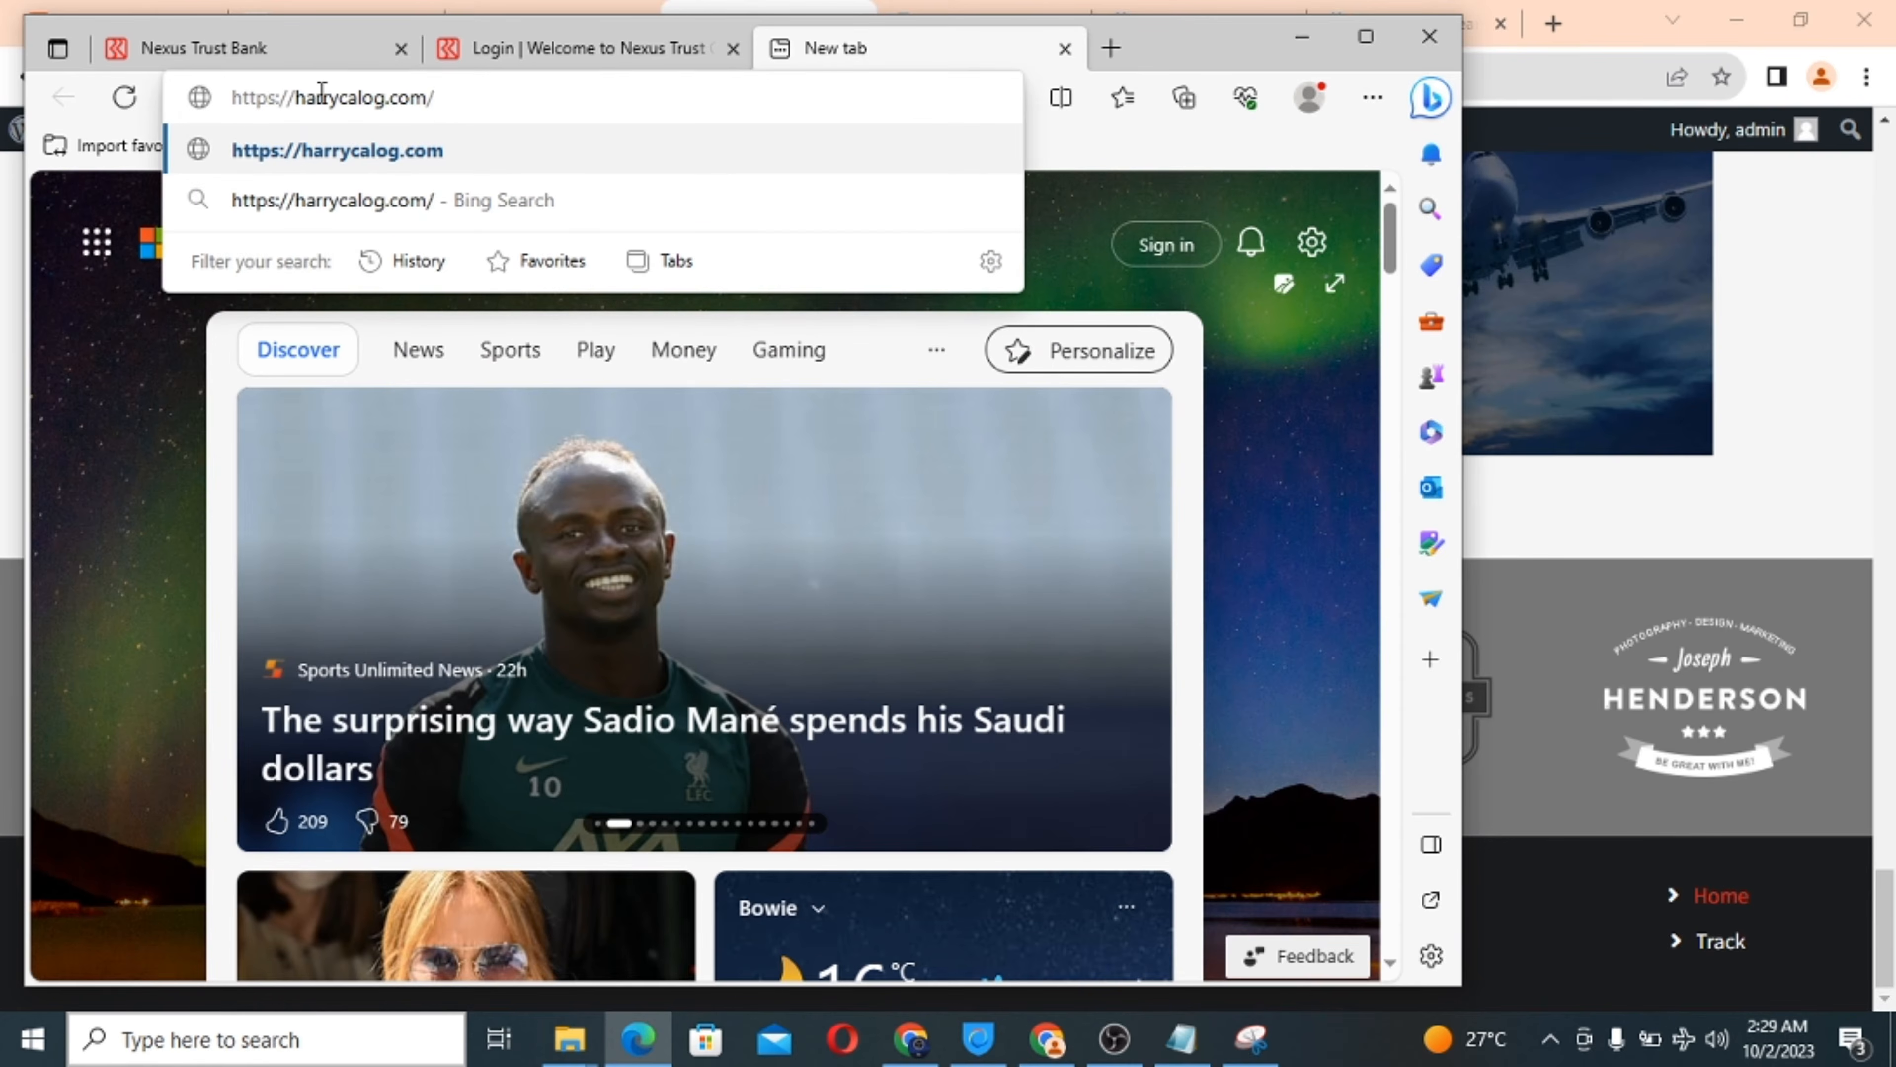
{"action": "key", "text": "Return"}
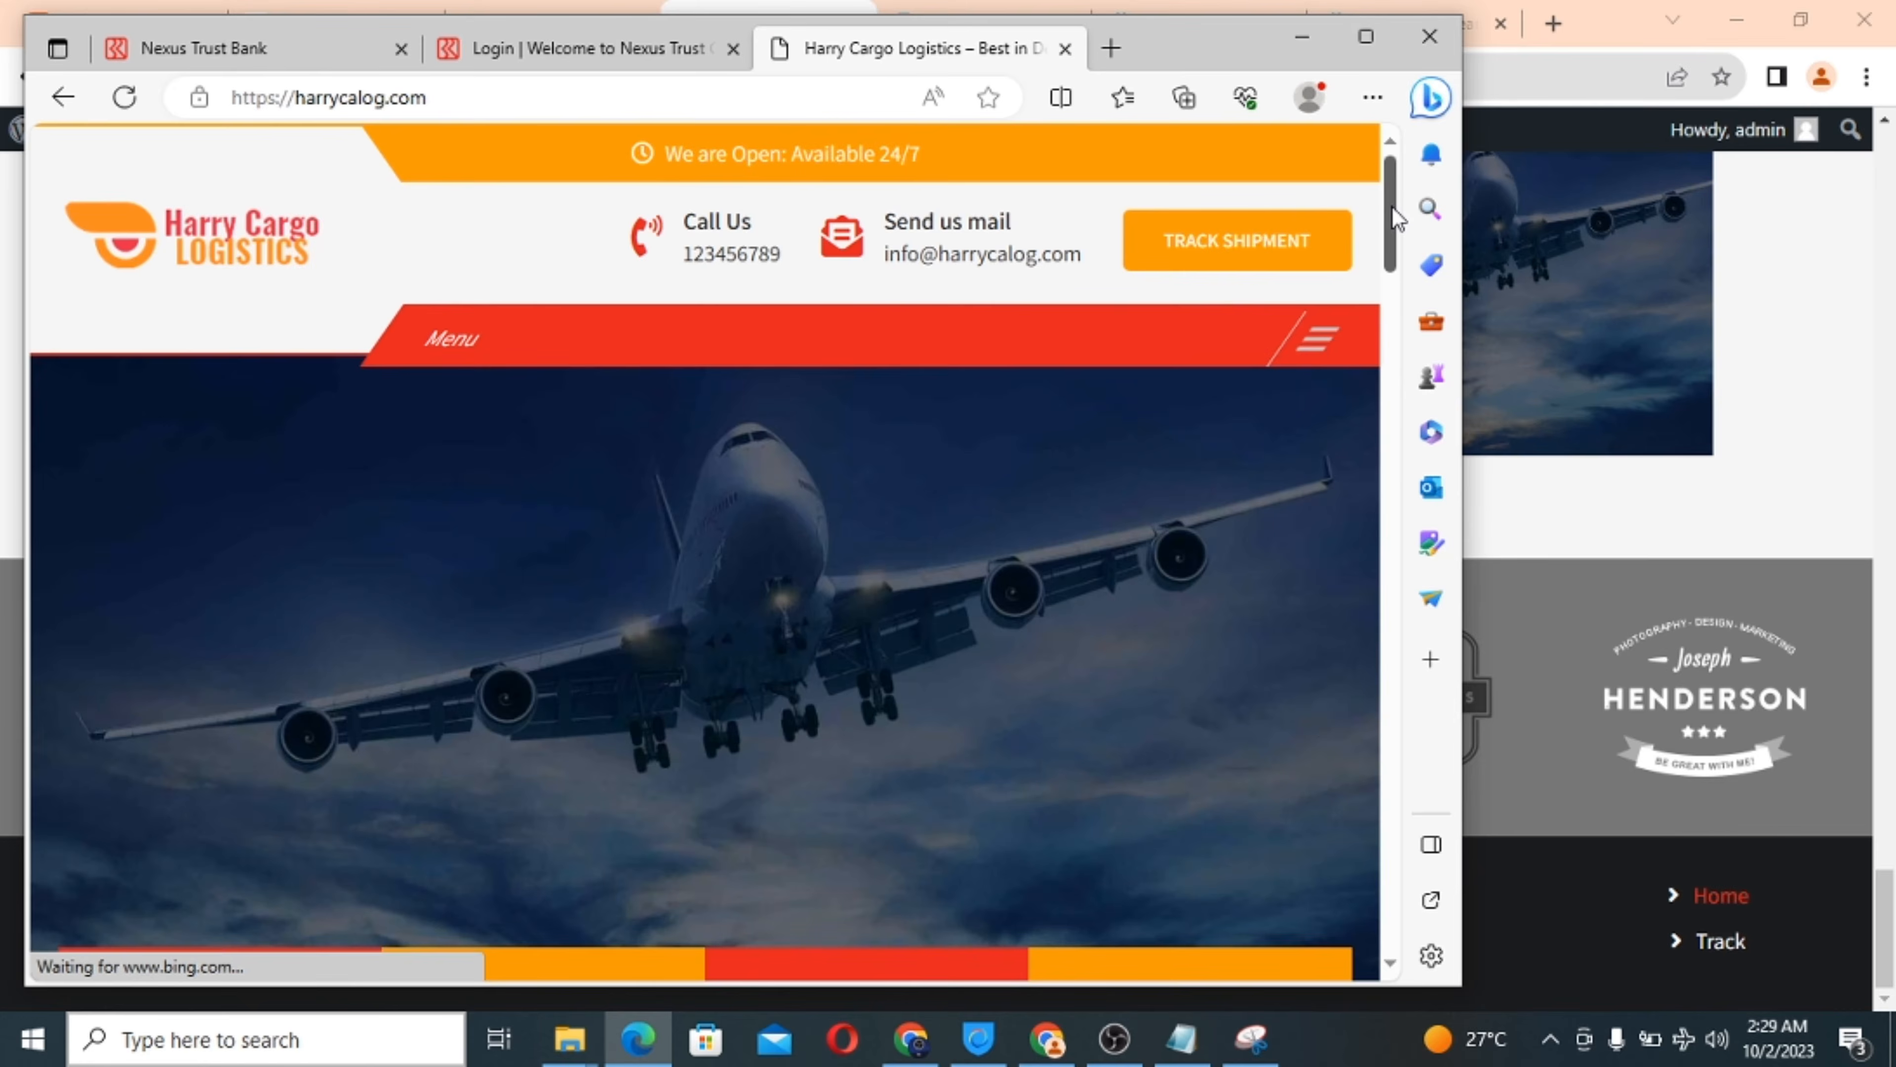
{"action": "left_click_drag", "start_coordinate": [1396, 218], "coordinate": [1362, 997]}
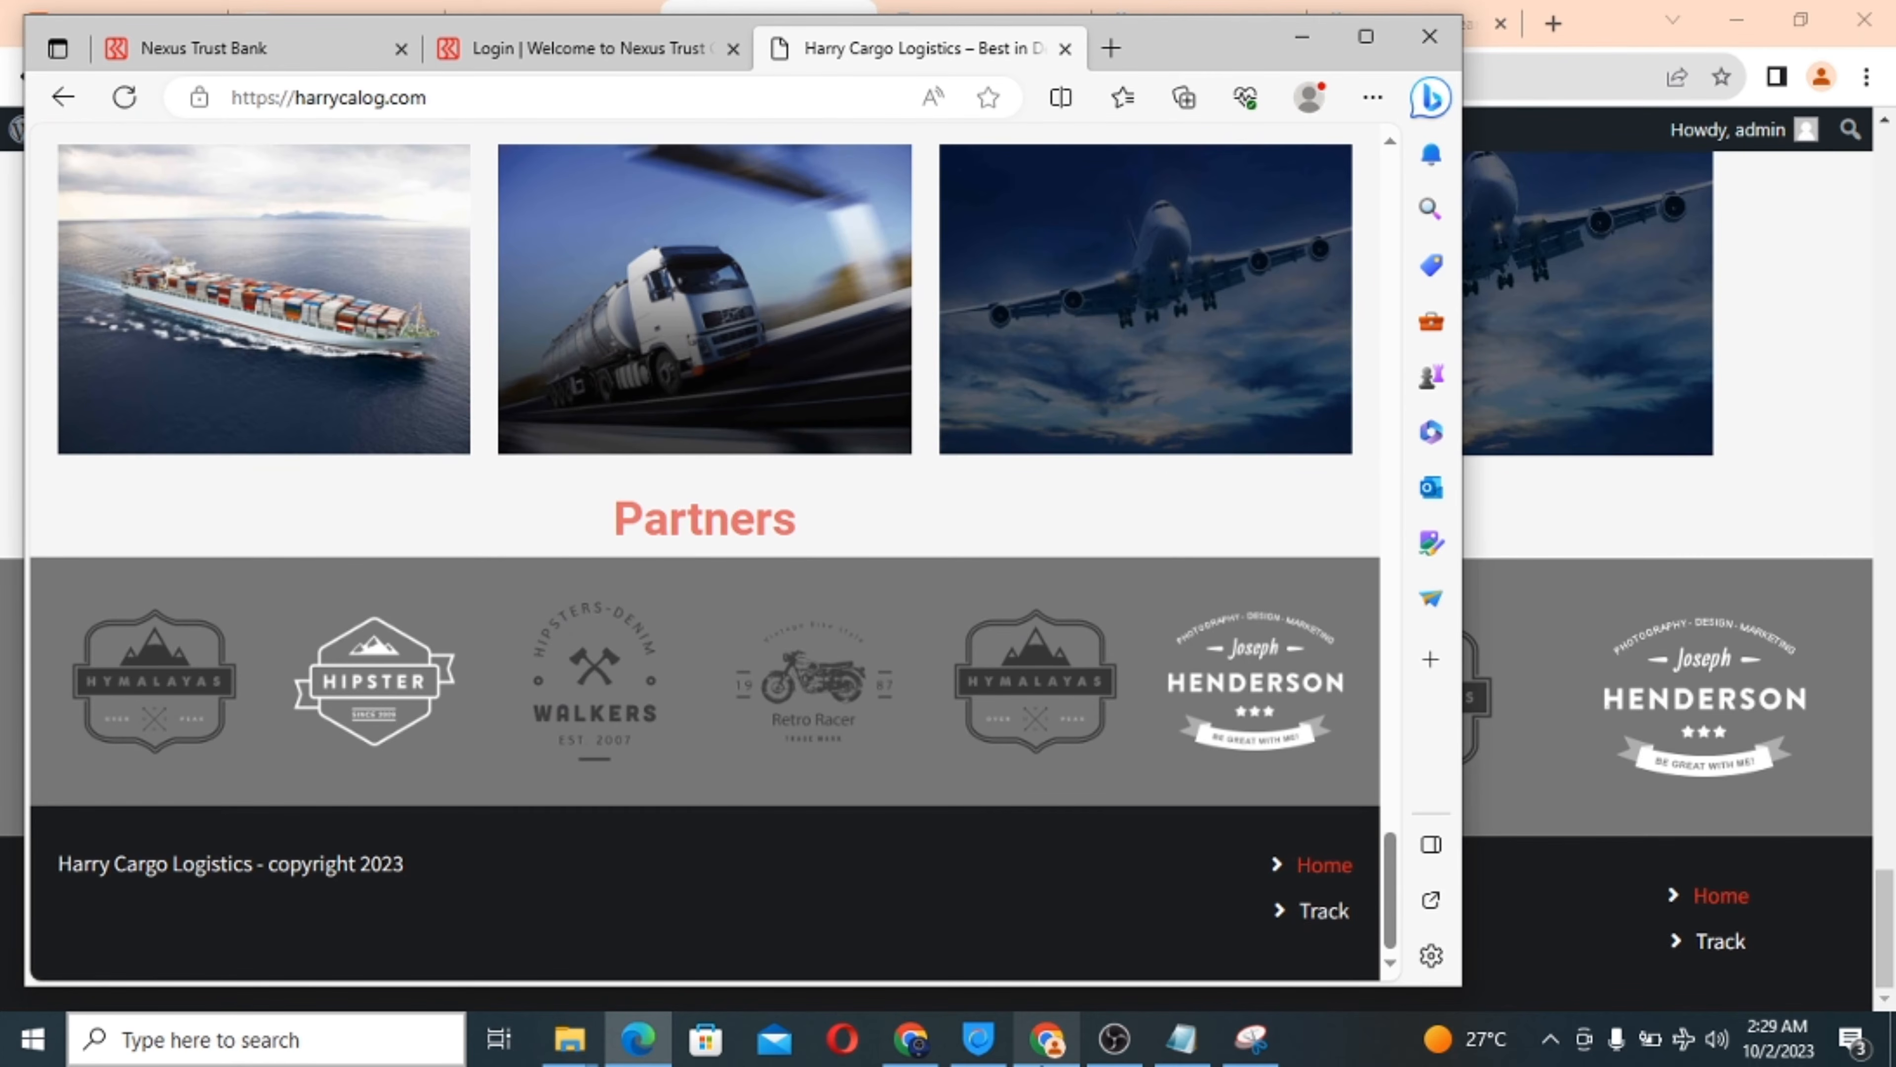
{"action": "mouse_move", "coordinate": [1046, 1055]}
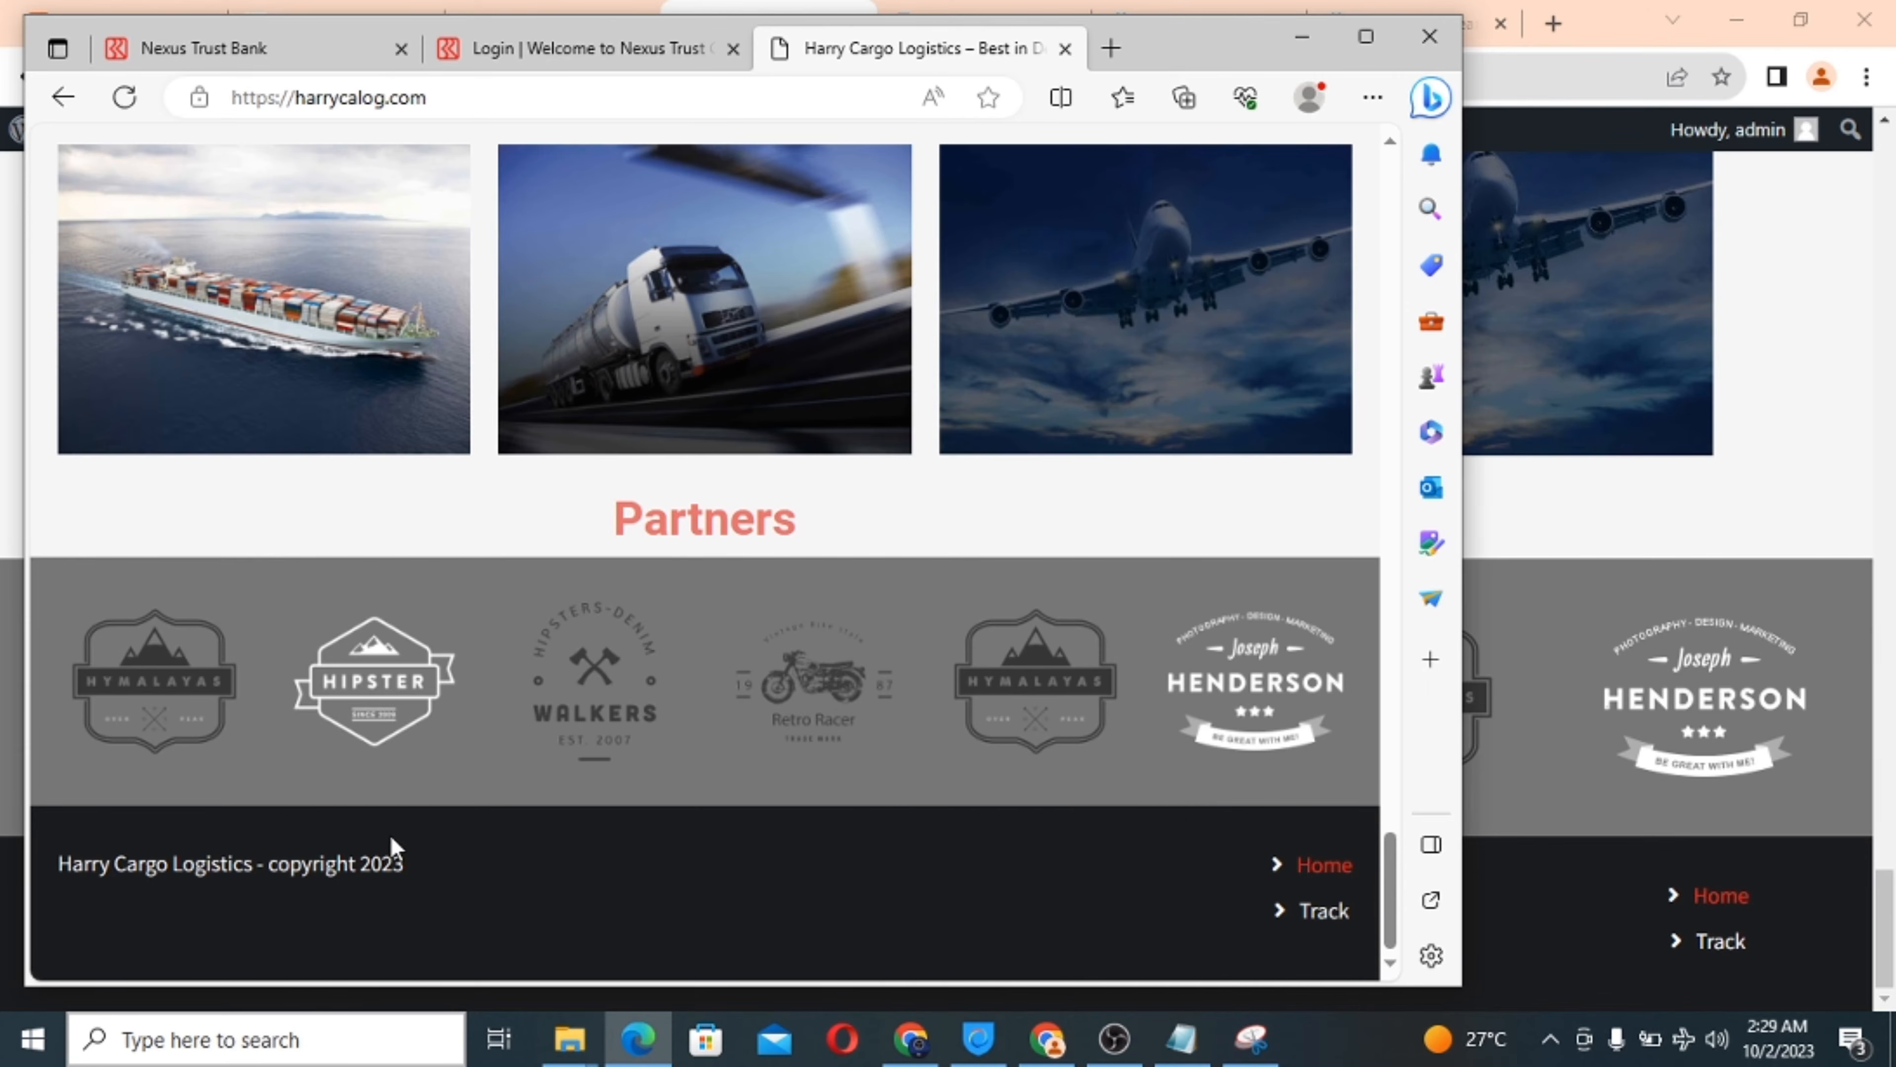
{"action": "left_click", "coordinate": [1042, 1039]}
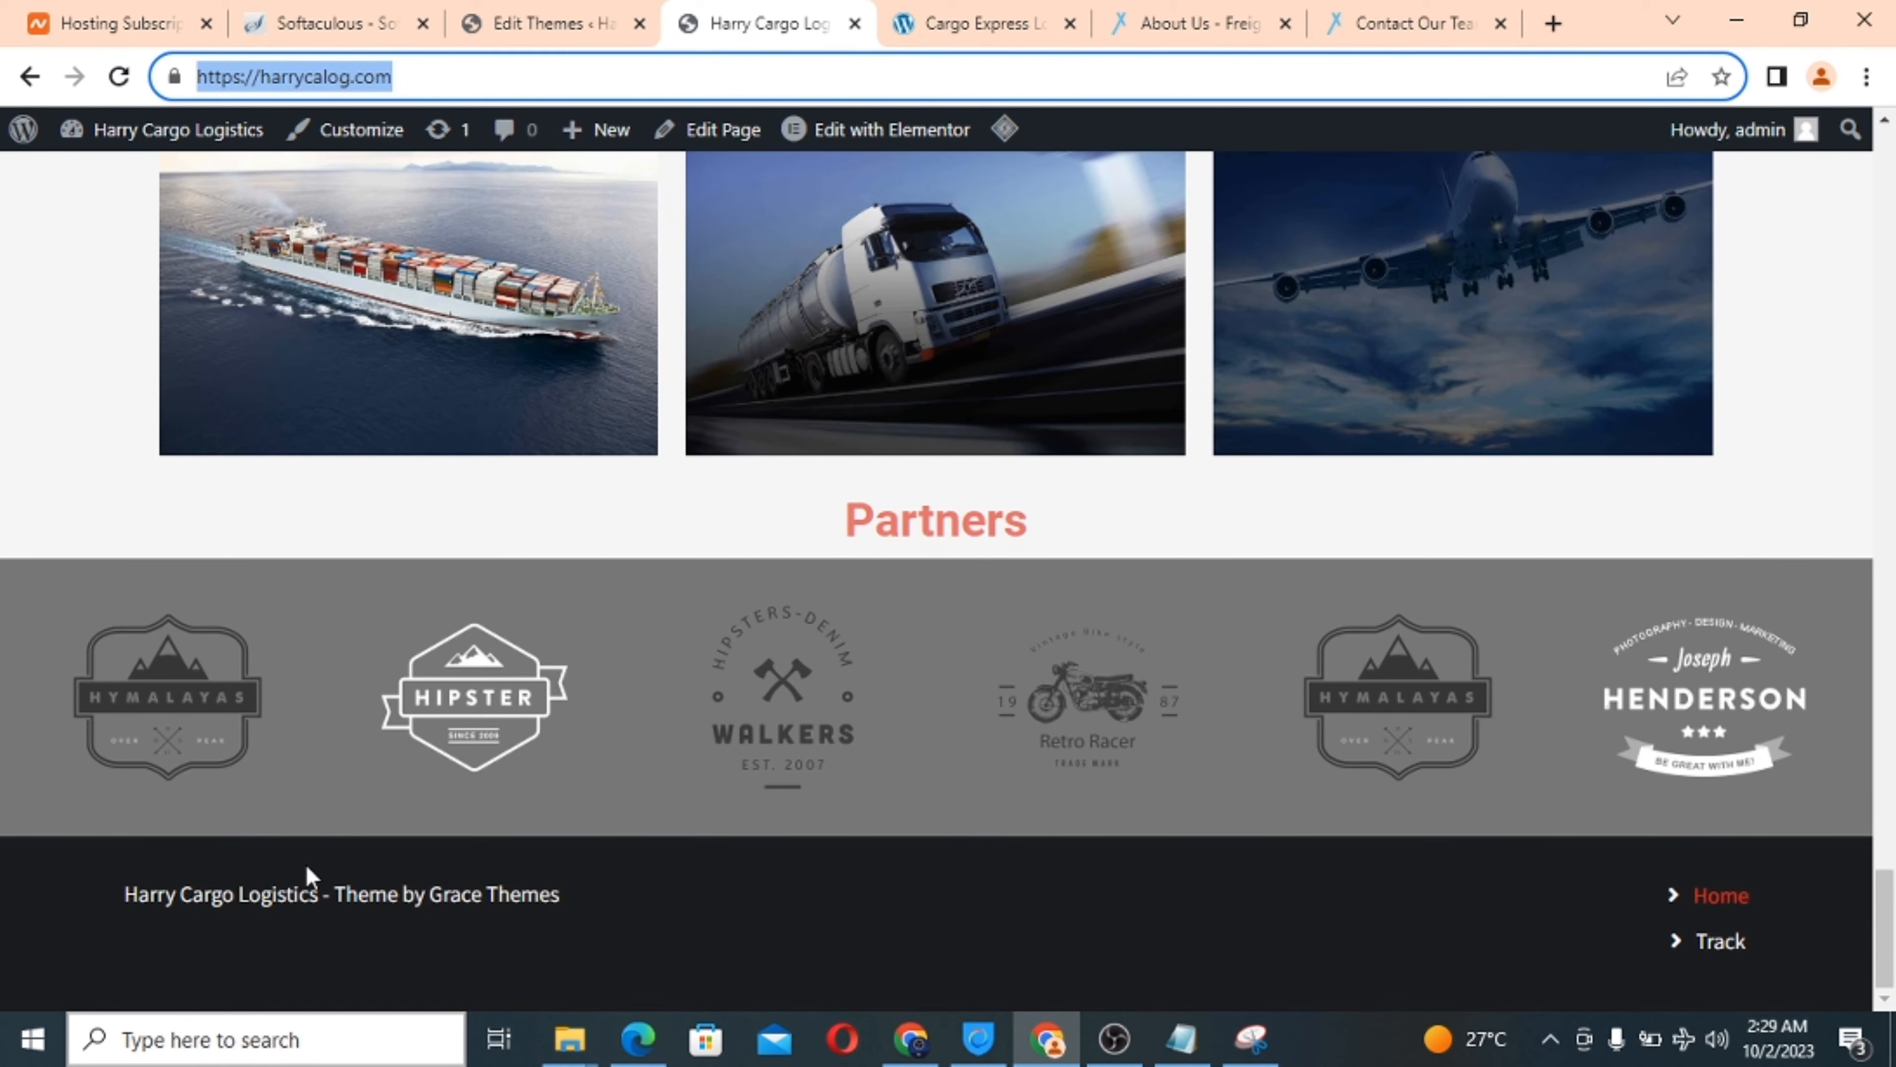
Compare the footer.php editor with the live Harry Cargo and Cargo Express homepages.
{"action": "scroll", "coordinate": [609, 618], "scroll_direction": "up", "scroll_amount": 10}
{"action": "left_click", "coordinate": [578, 23]}
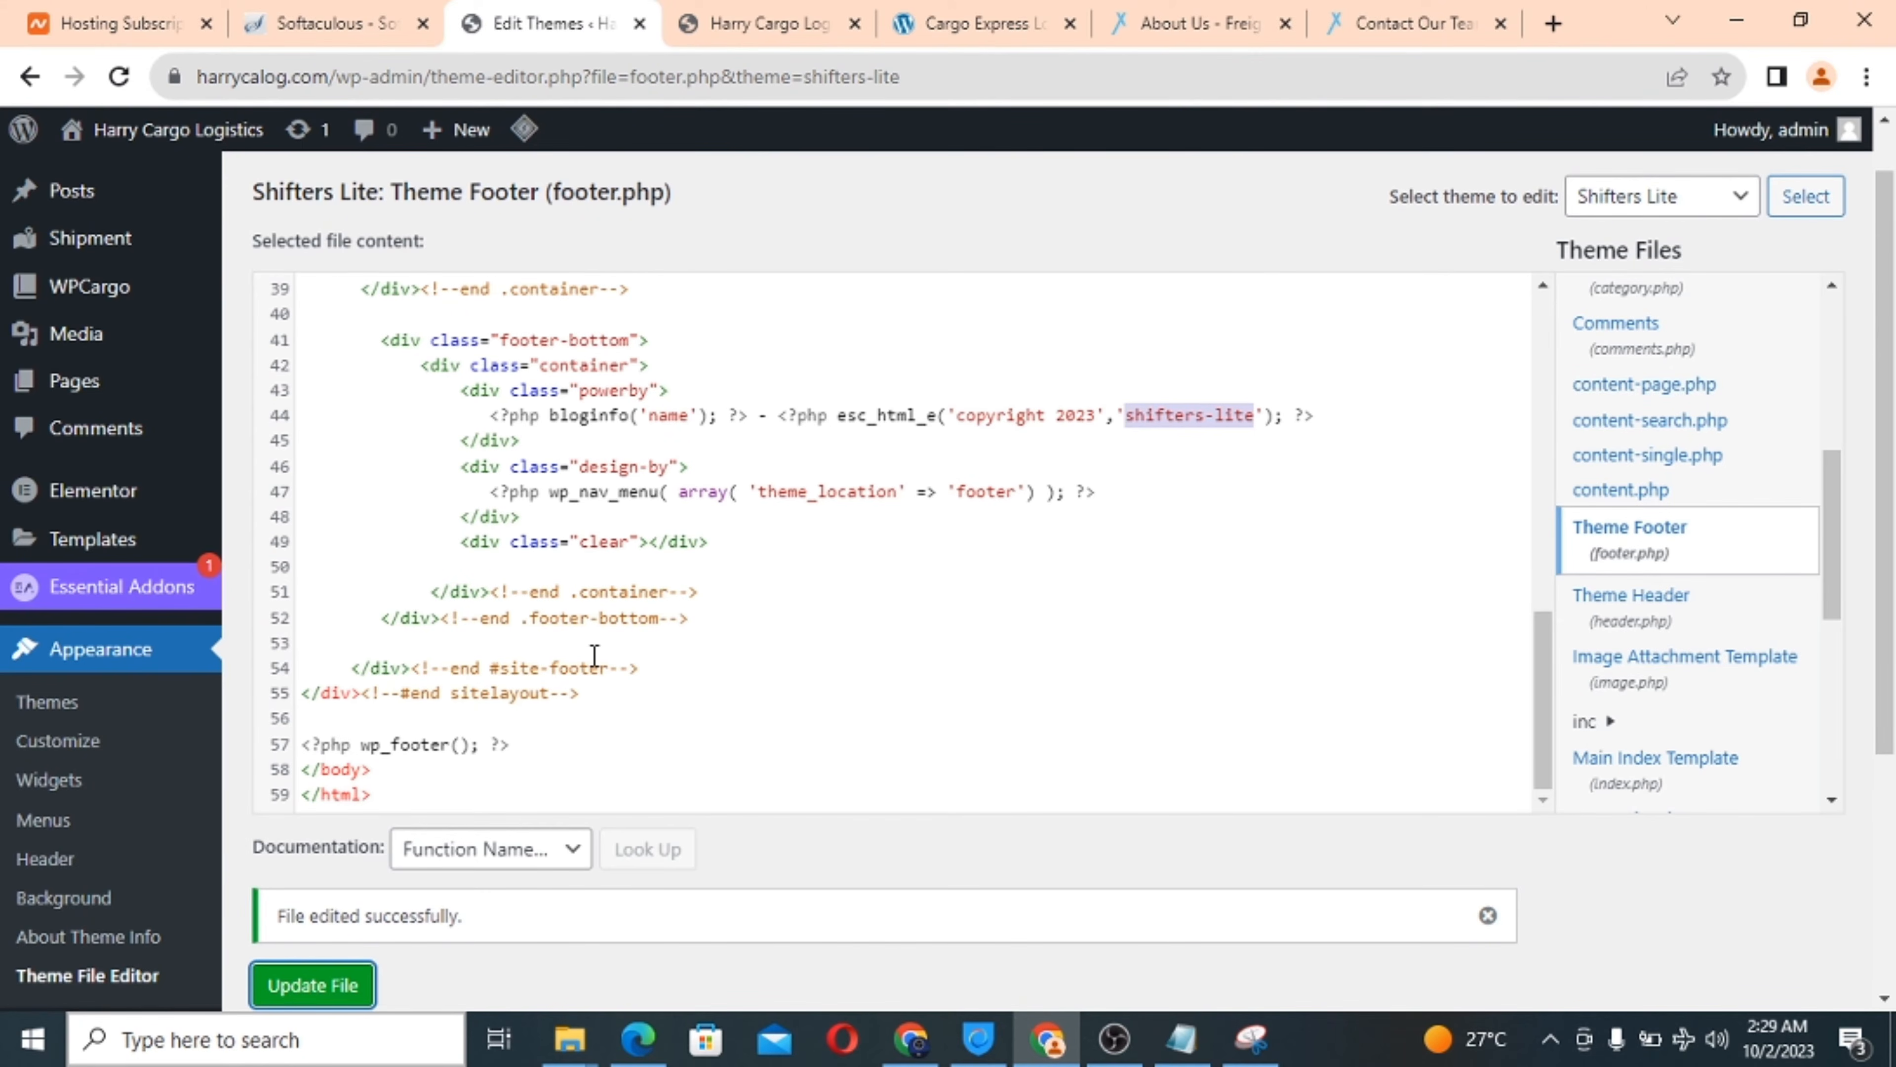
{"action": "scroll", "coordinate": [594, 656], "scroll_direction": "down", "scroll_amount": 4}
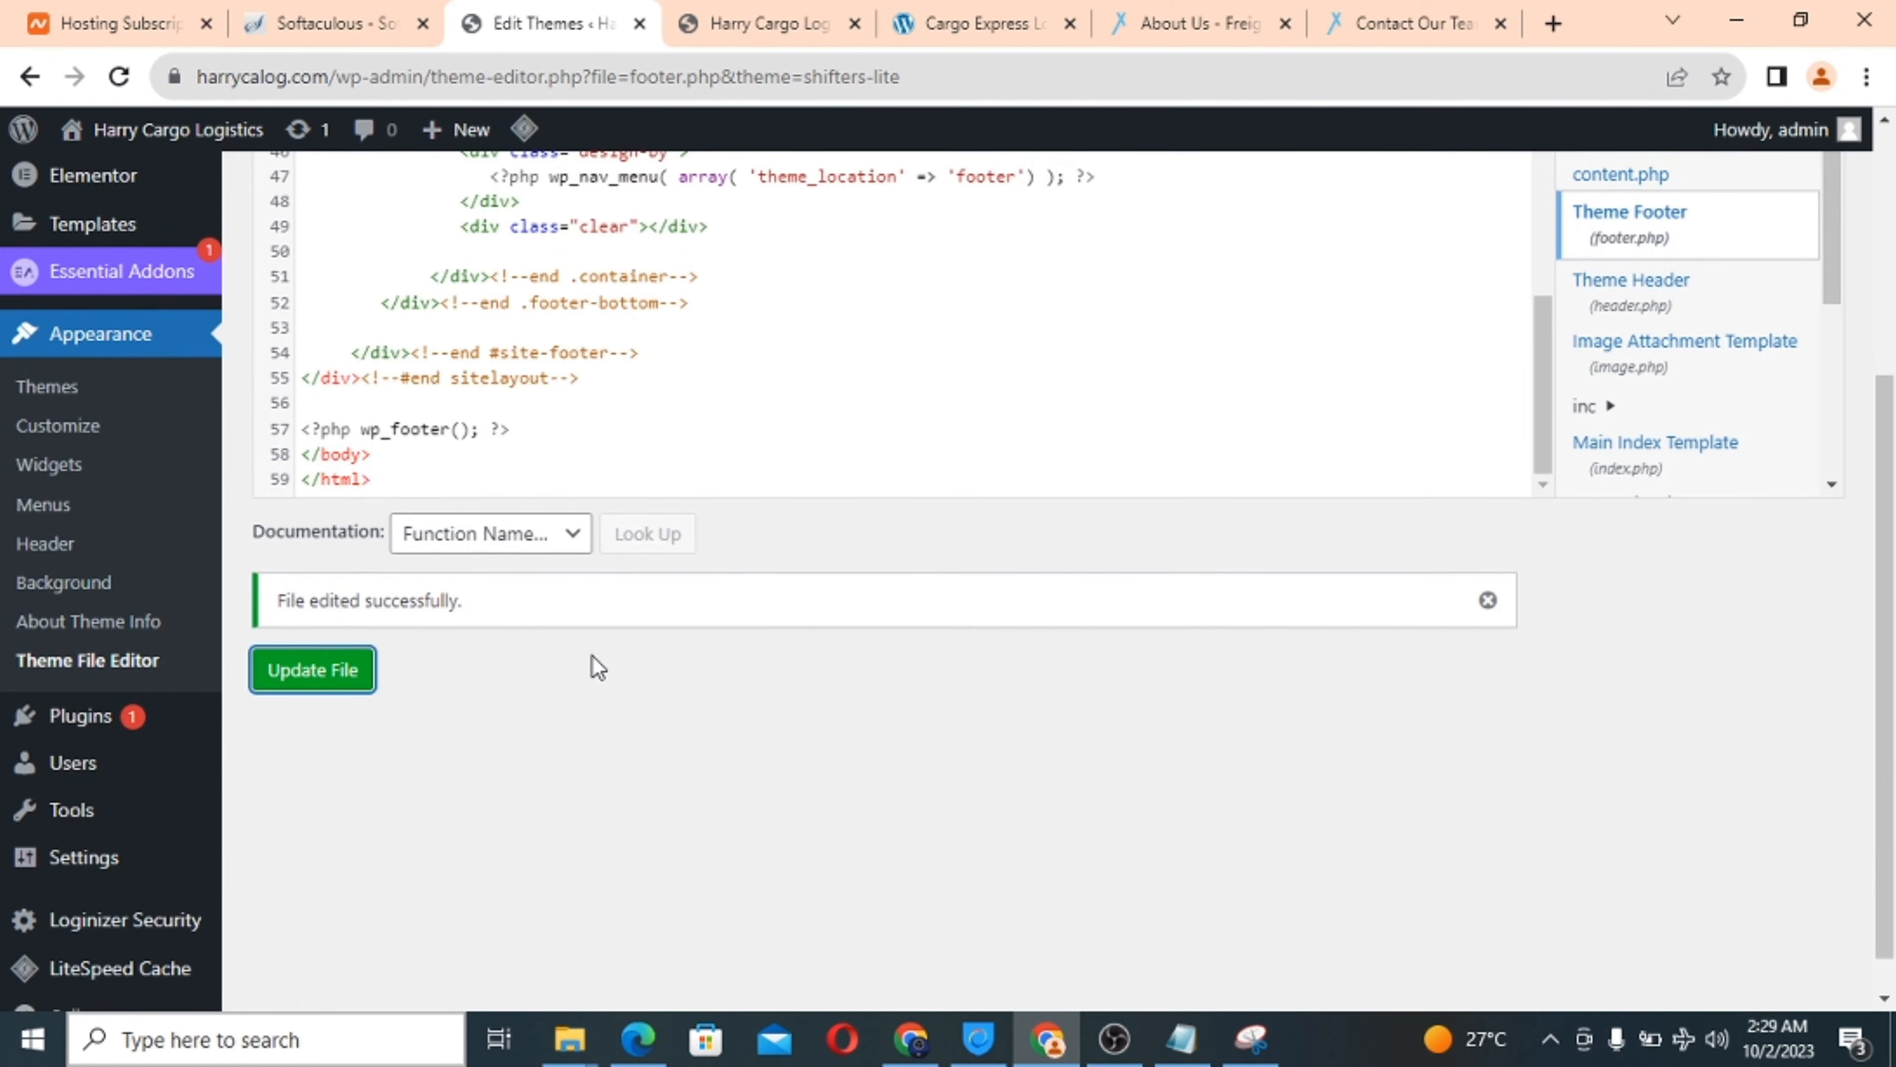
{"action": "scroll", "coordinate": [601, 657], "scroll_direction": "up", "scroll_amount": 4}
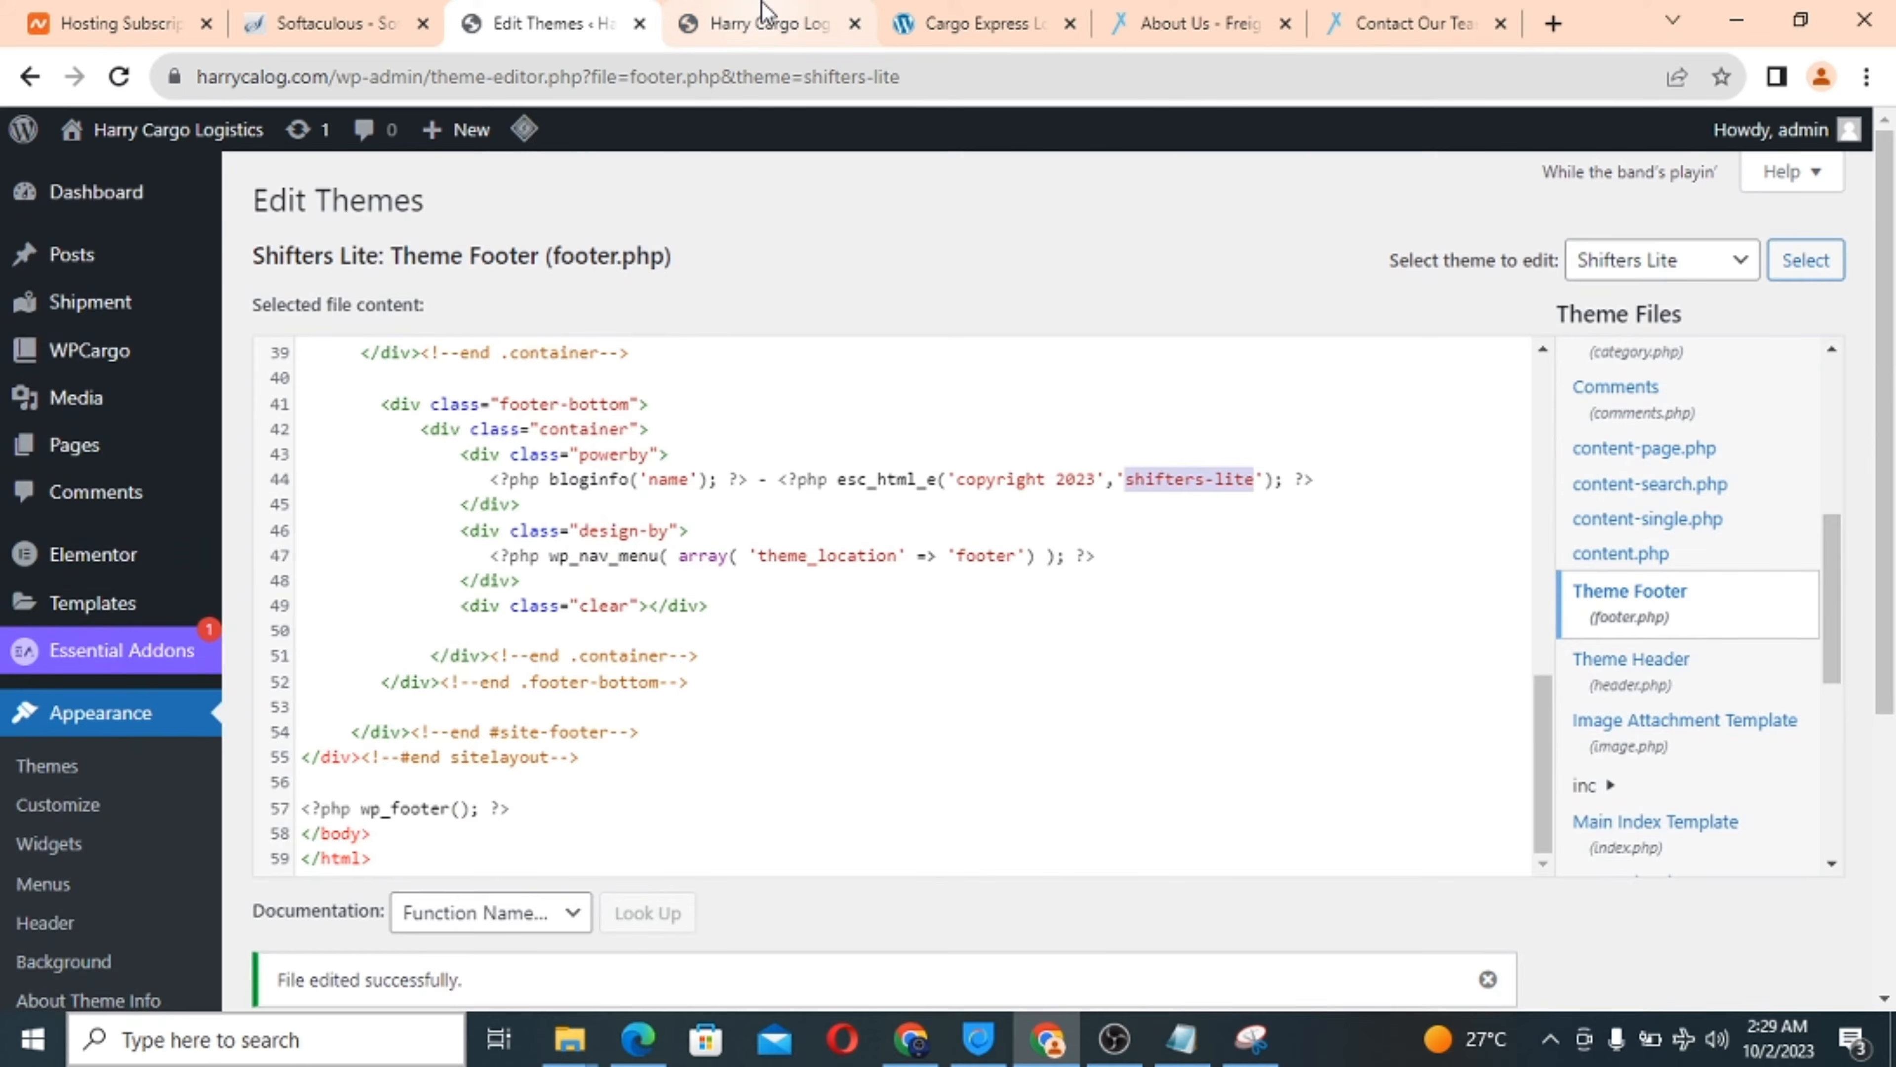
{"action": "left_click", "coordinate": [769, 23]}
{"action": "scroll", "coordinate": [810, 611], "scroll_direction": "up", "scroll_amount": 10}
{"action": "scroll", "coordinate": [810, 611], "scroll_direction": "up", "scroll_amount": 15}
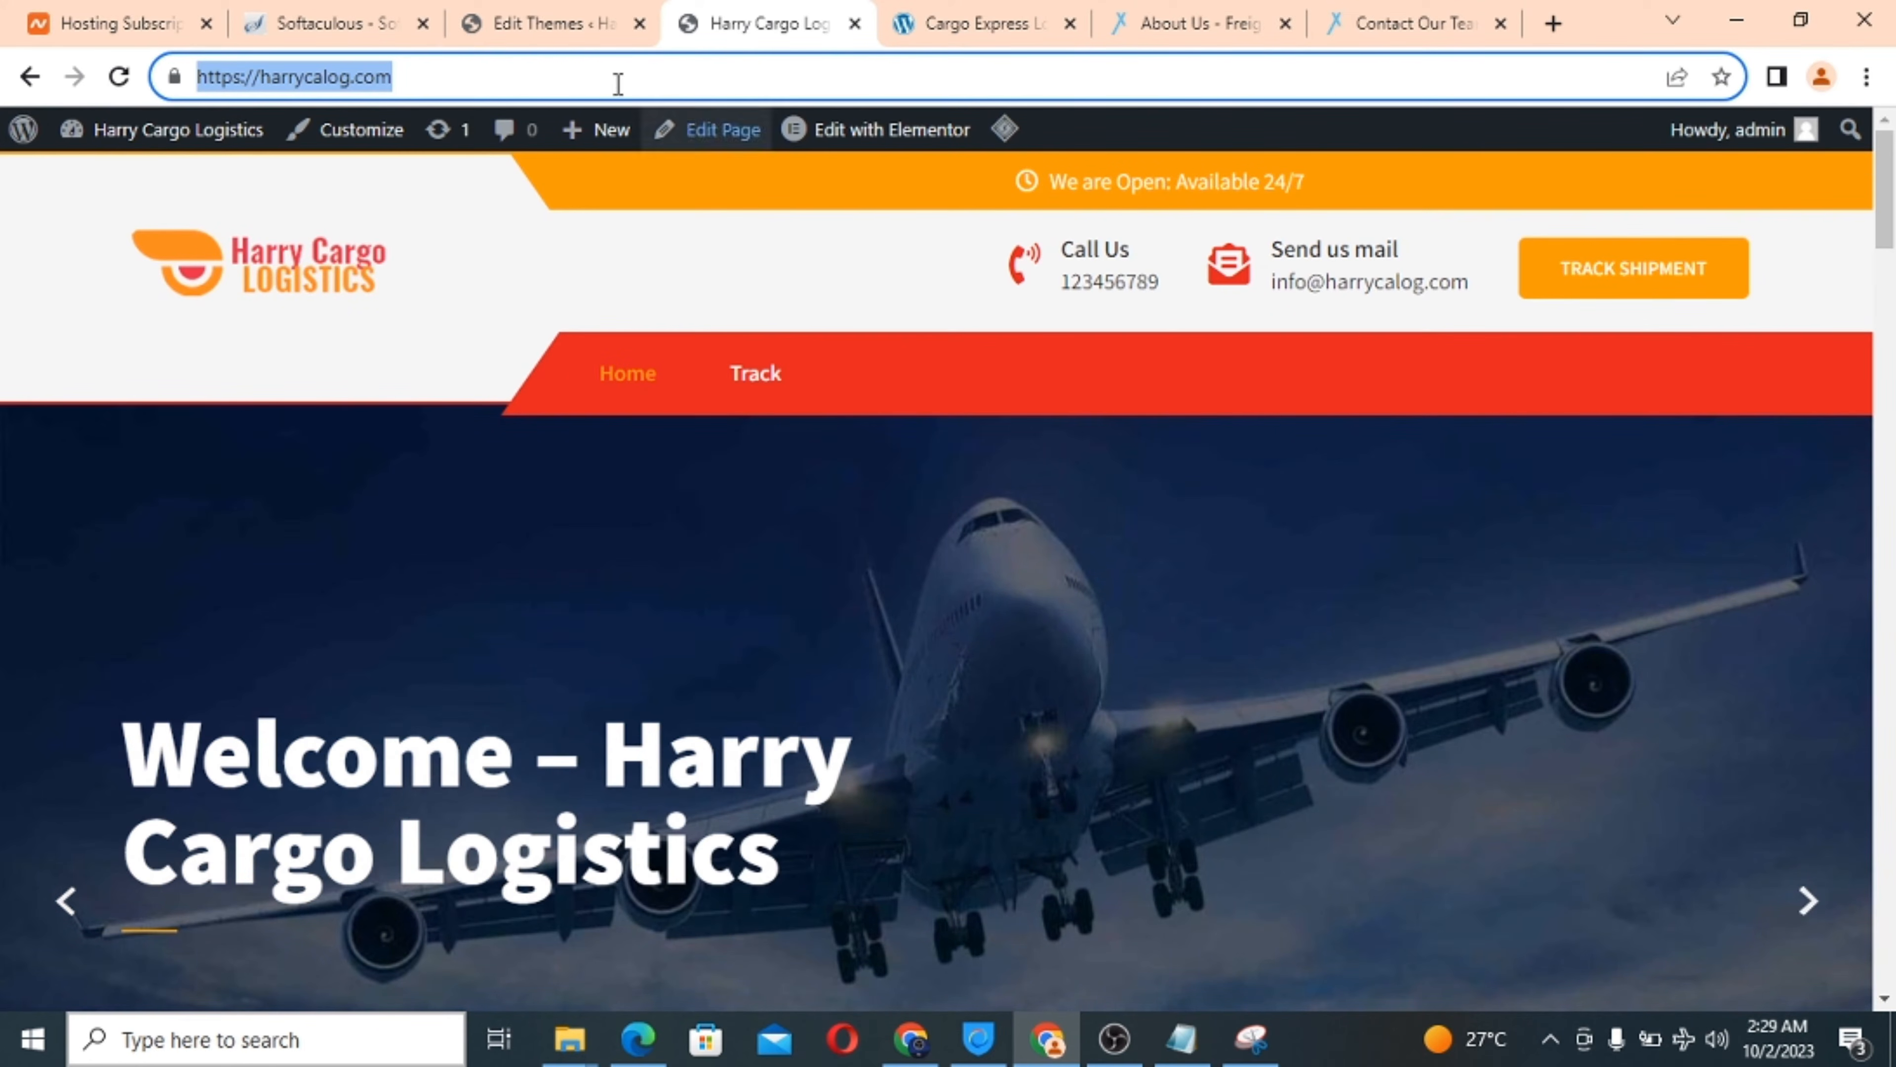
{"action": "left_click", "coordinate": [926, 28]}
{"action": "scroll", "coordinate": [542, 538], "scroll_direction": "up", "scroll_amount": 15}
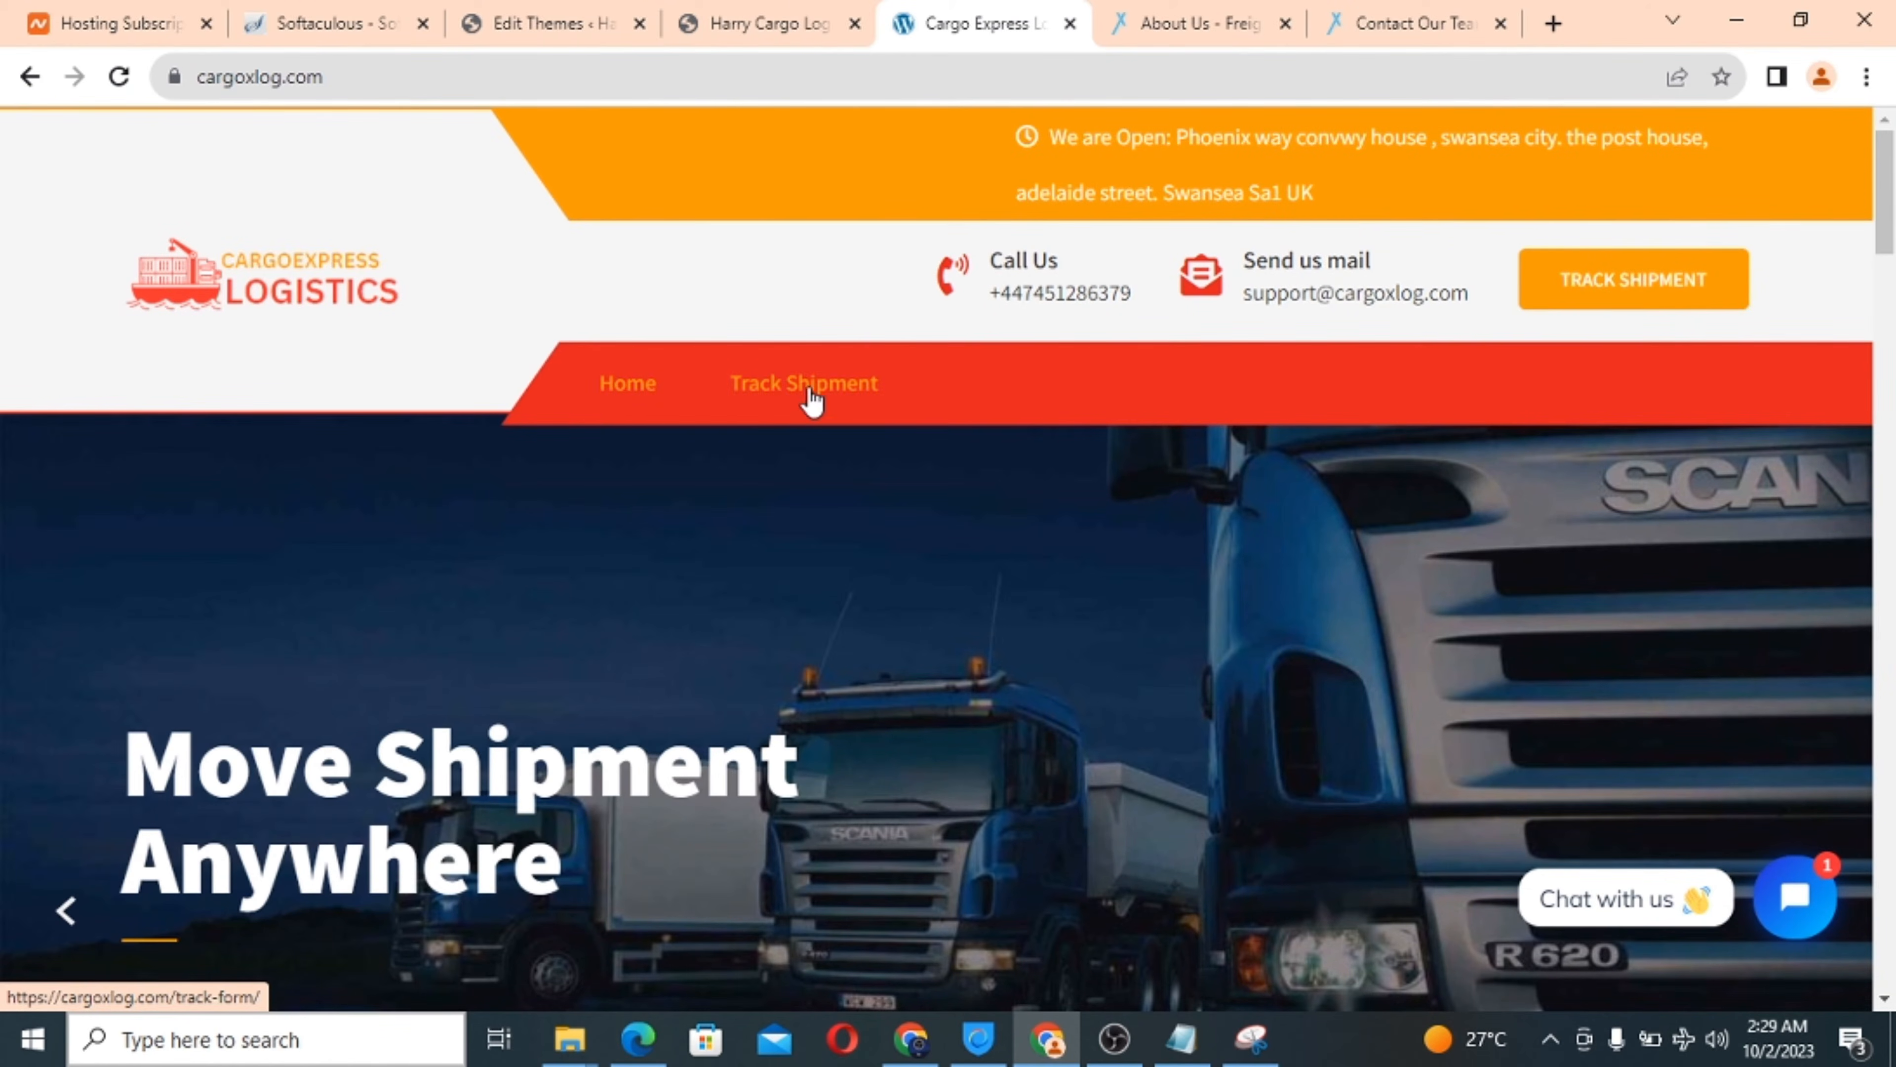
{"action": "left_click", "coordinate": [783, 23]}
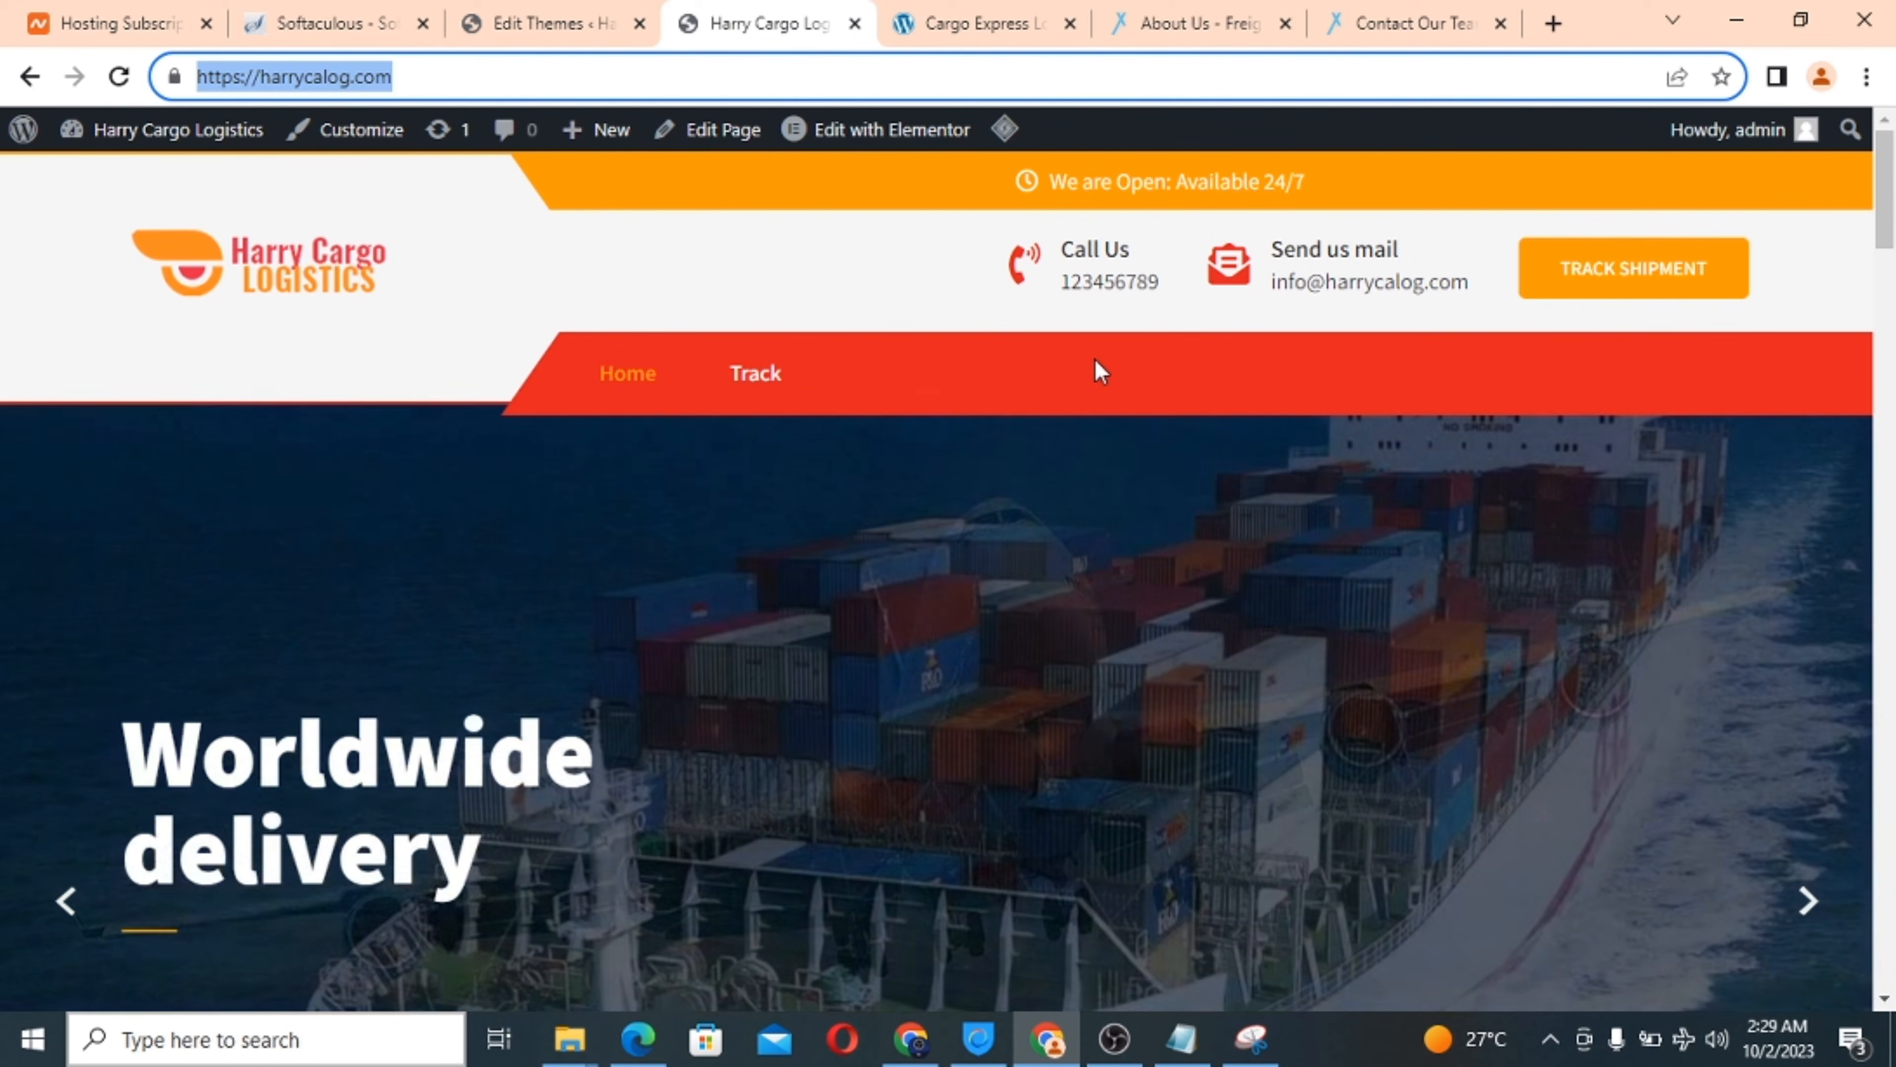
Return to the WordPress admin and start a new page under Pages > Add New.
{"action": "left_click", "coordinate": [480, 10]}
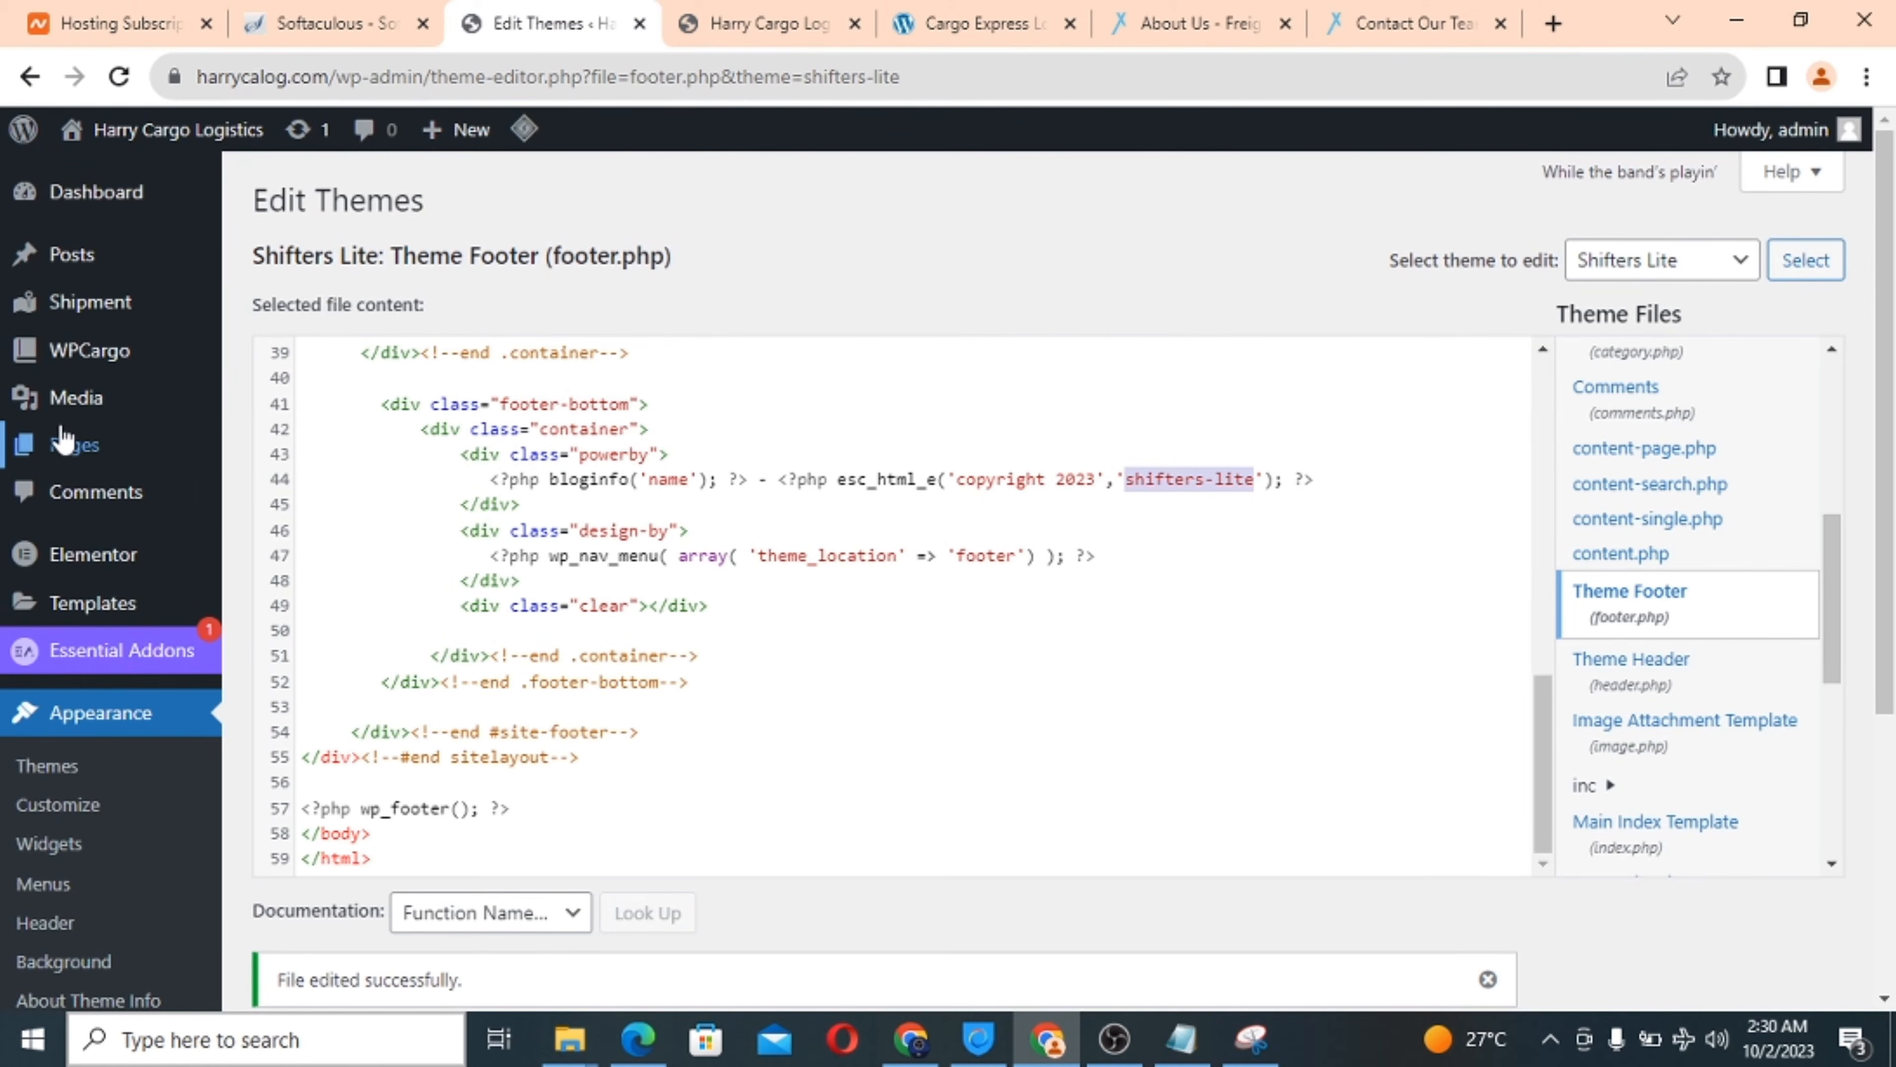
{"action": "mouse_move", "coordinate": [64, 439]}
{"action": "scroll", "coordinate": [292, 340], "scroll_direction": "up", "scroll_amount": 1}
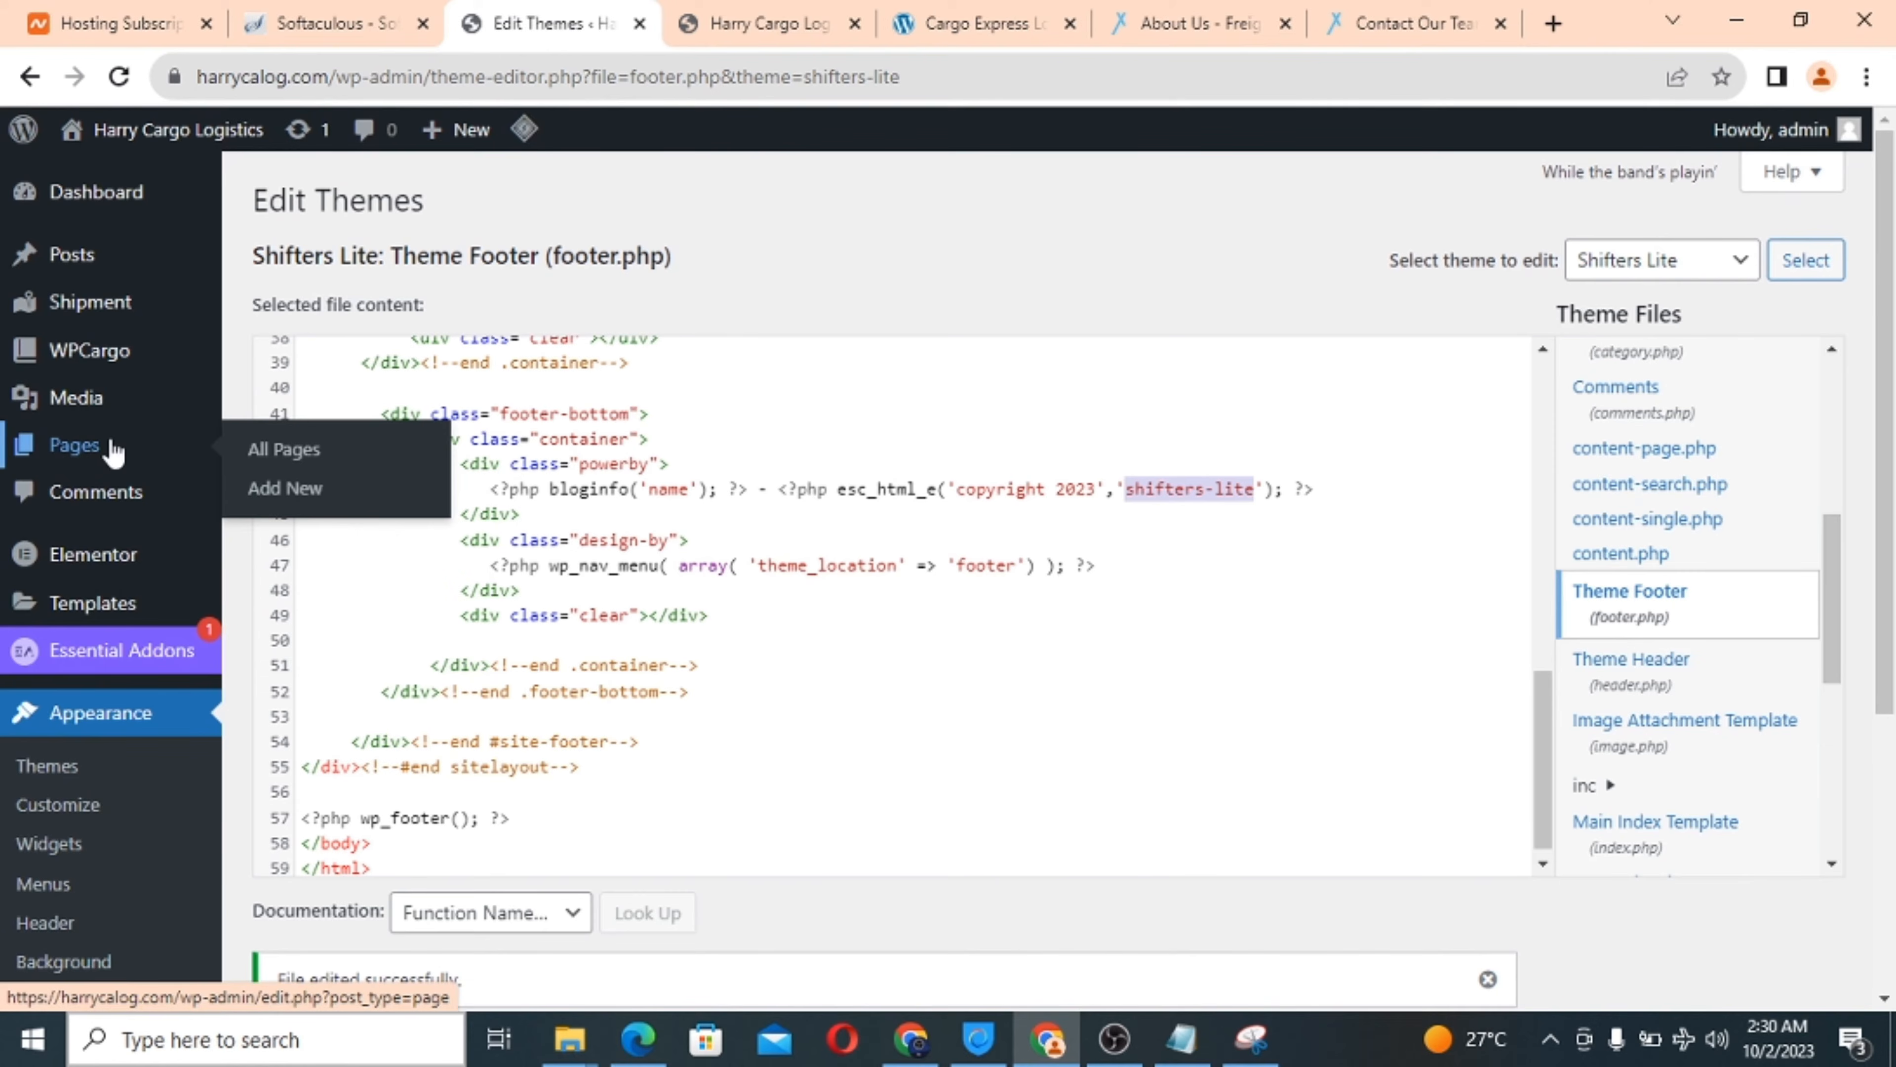
{"action": "left_click", "coordinate": [299, 495]}
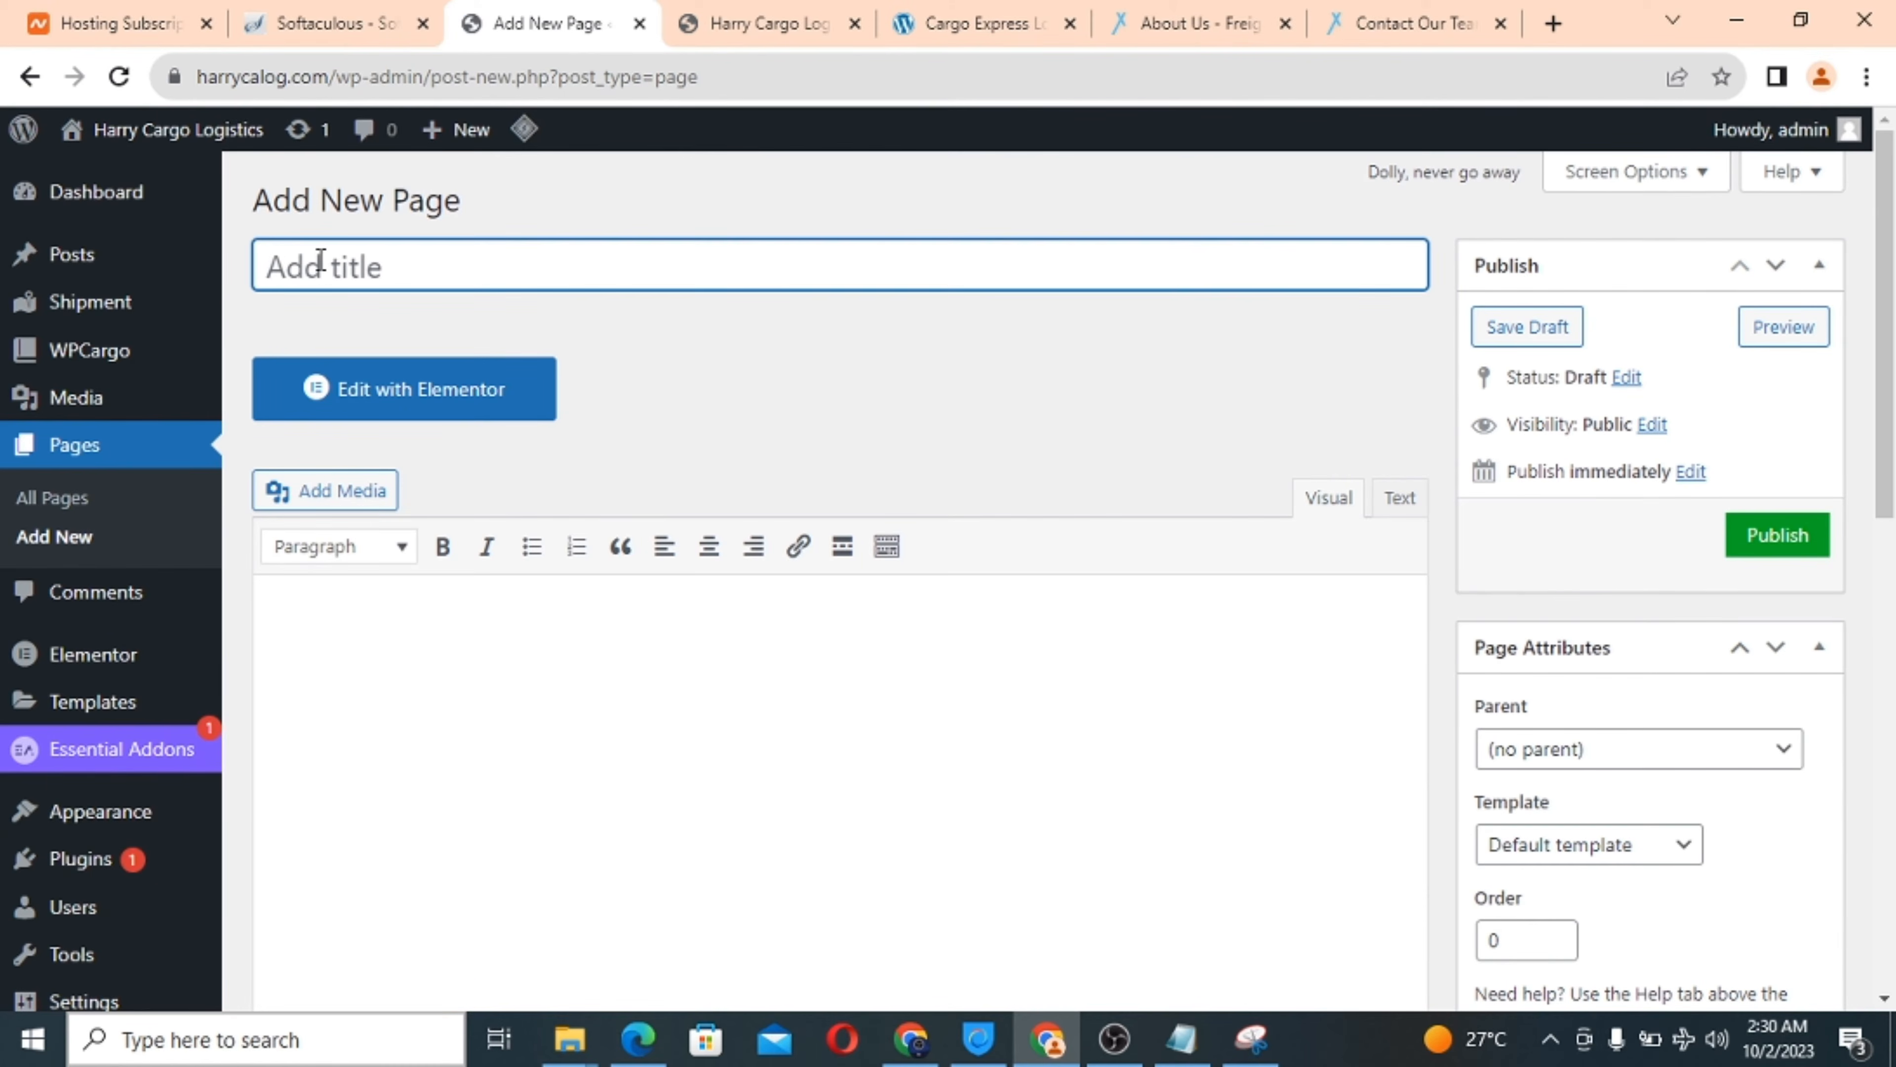
Title the new page 'About us' and set its template to Elementor Full Width.
{"action": "type", "text": "About us"}
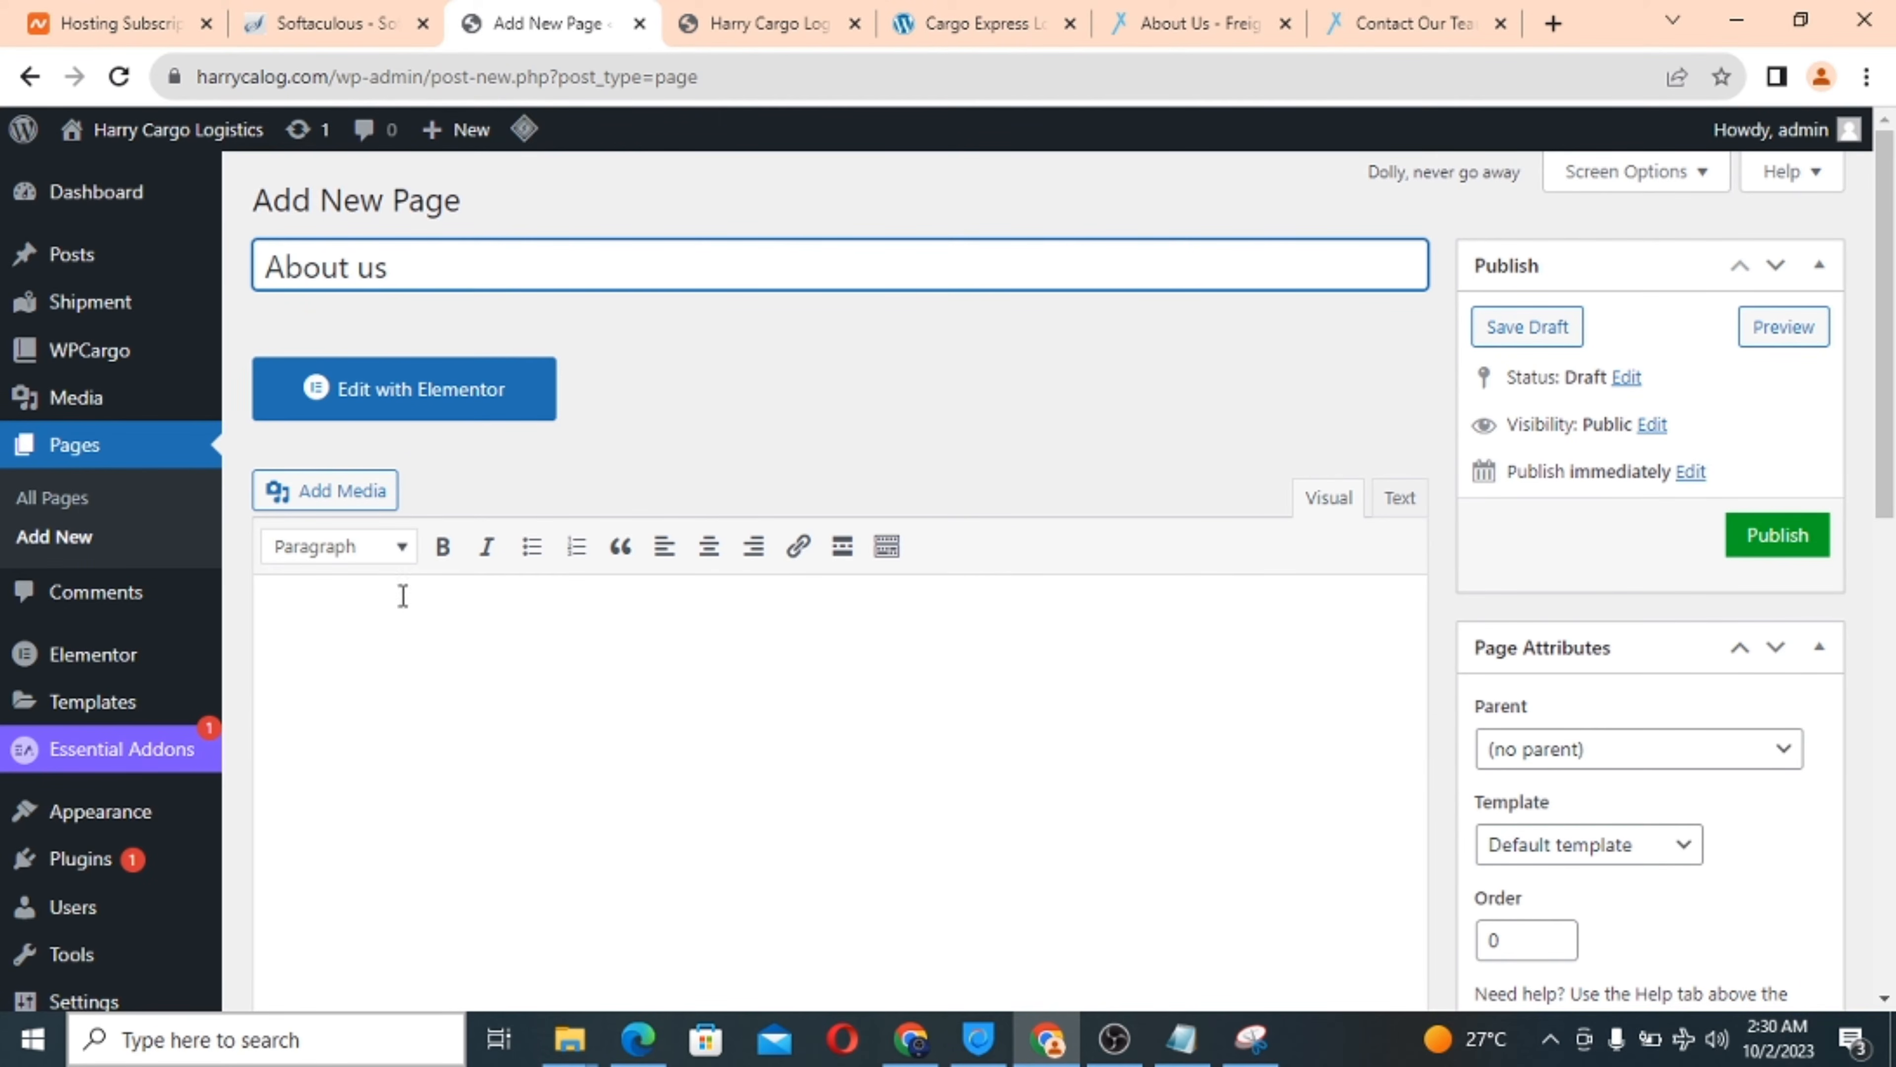
{"action": "scroll", "coordinate": [824, 664], "scroll_direction": "down", "scroll_amount": 10}
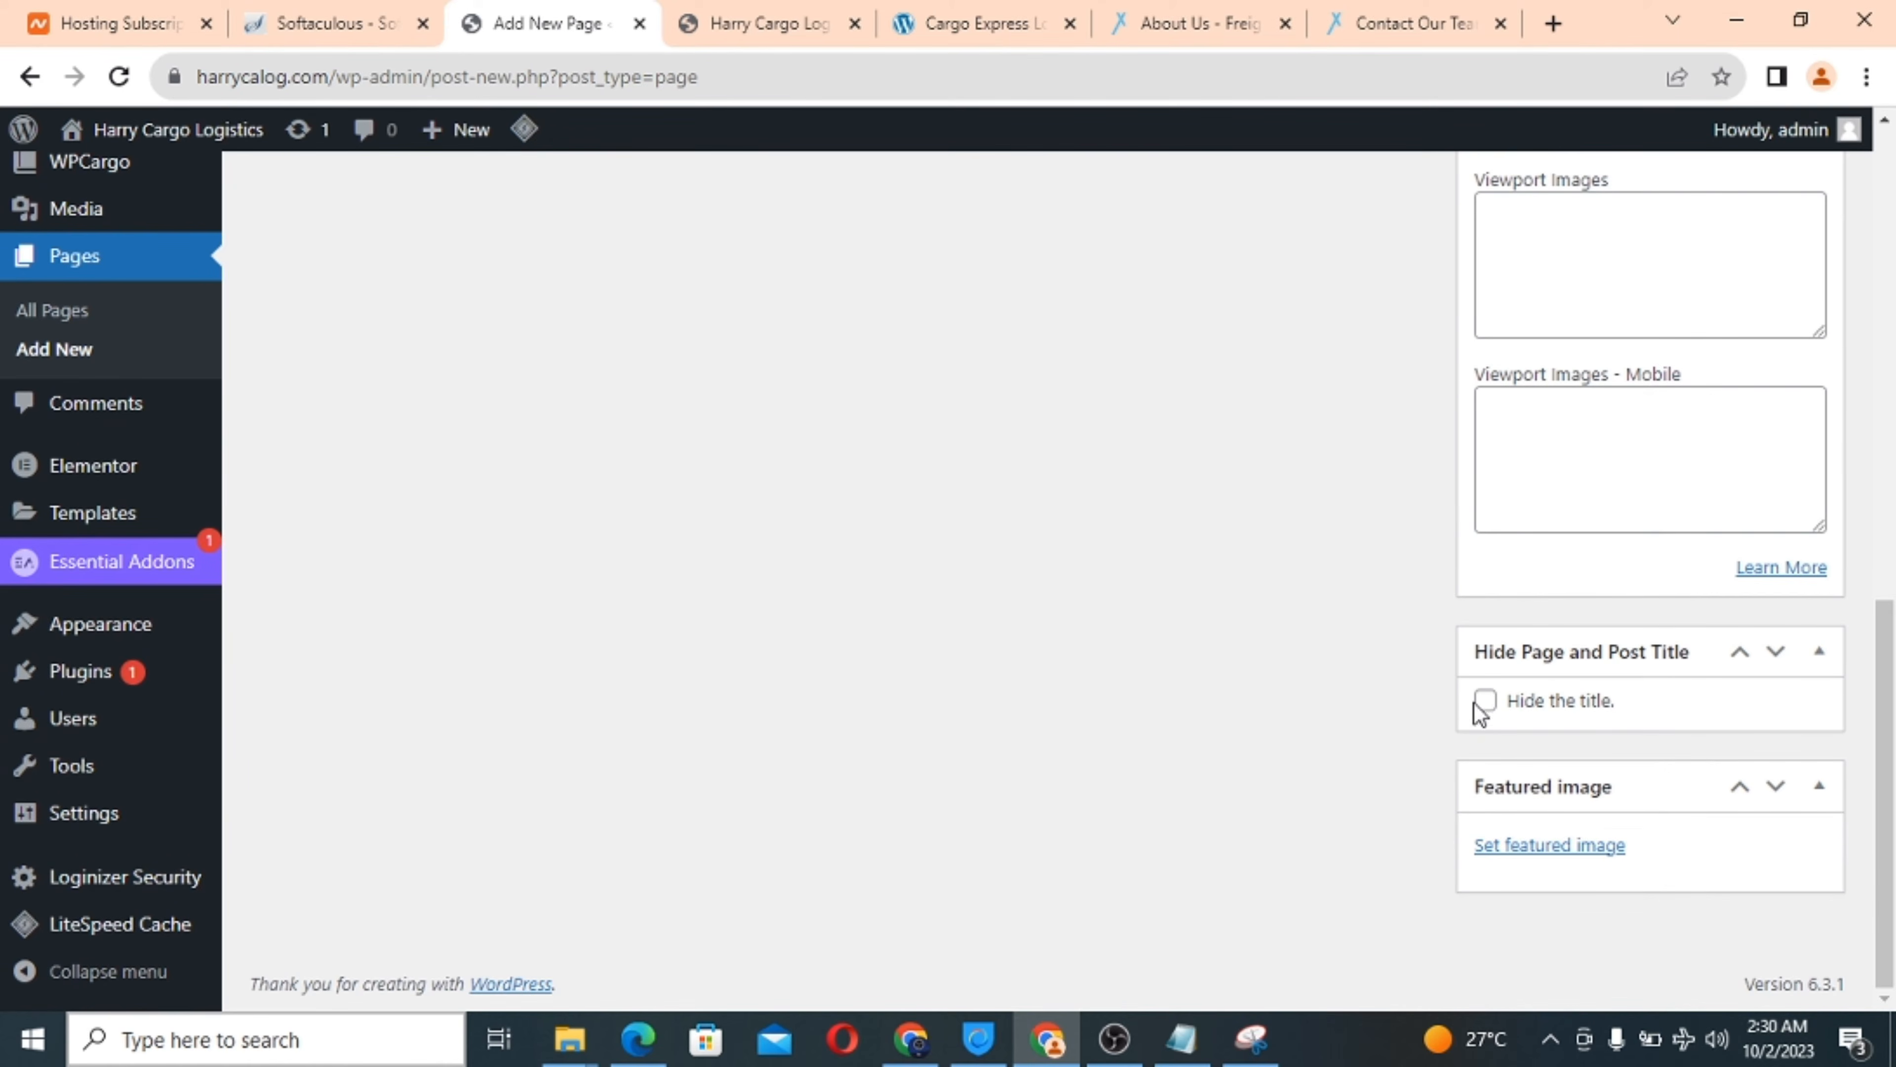
{"action": "scroll", "coordinate": [1275, 491], "scroll_direction": "up", "scroll_amount": 6}
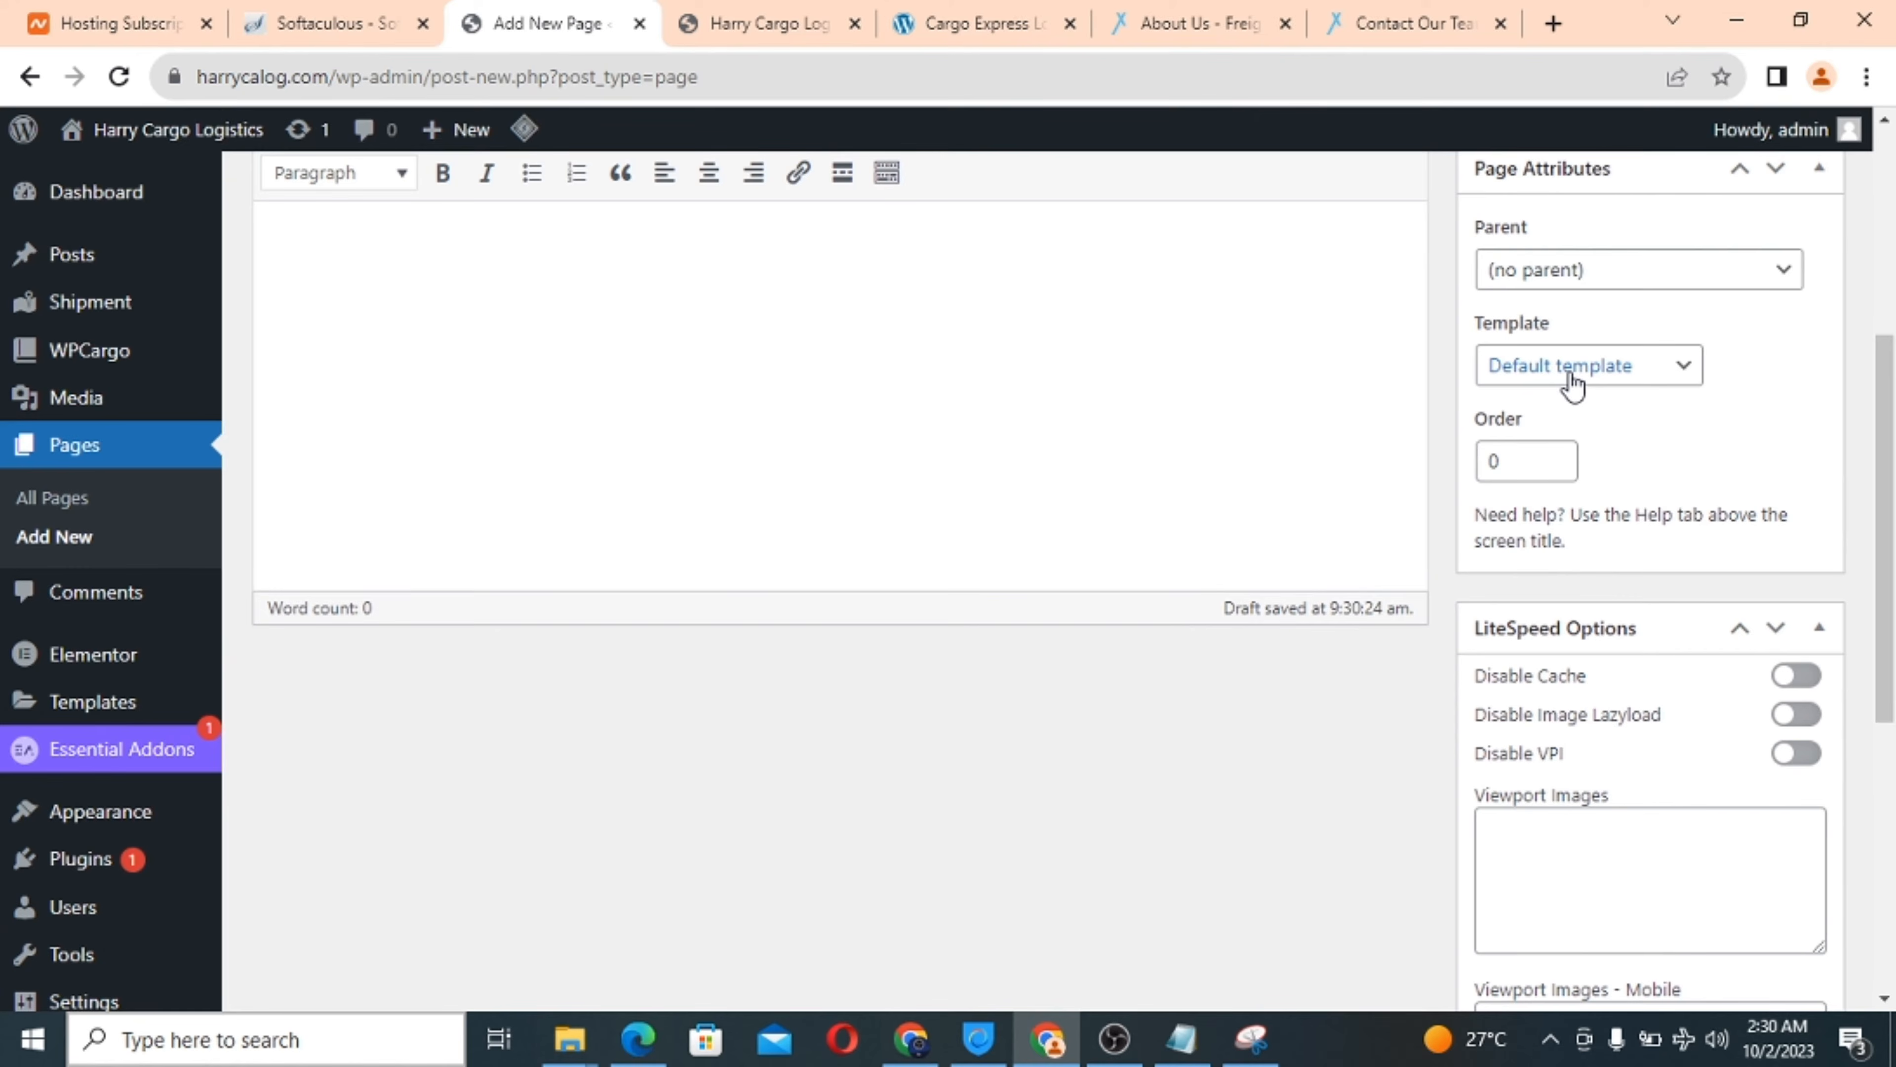
{"action": "left_click", "coordinate": [1573, 381]}
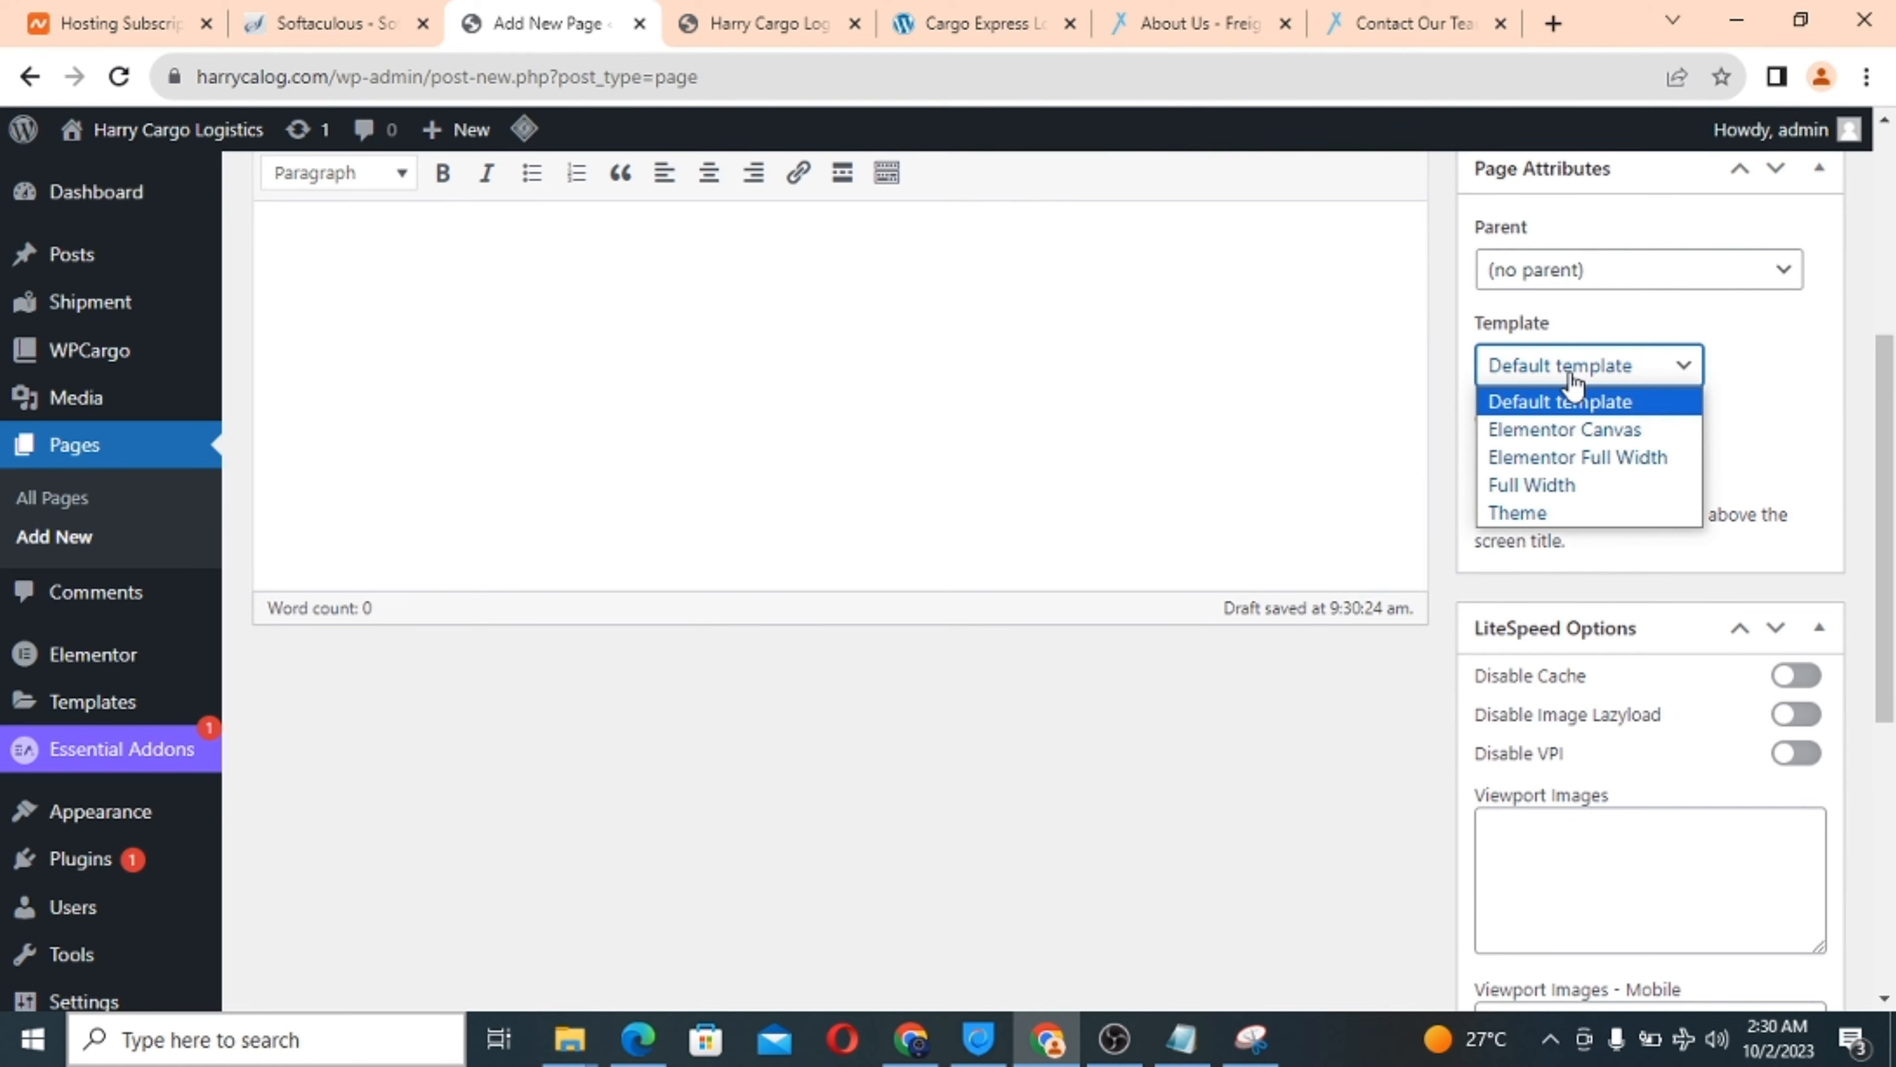
{"action": "left_click", "coordinate": [1553, 453]}
Publish the About us page.
{"action": "scroll", "coordinate": [1303, 449], "scroll_direction": "up", "scroll_amount": 3}
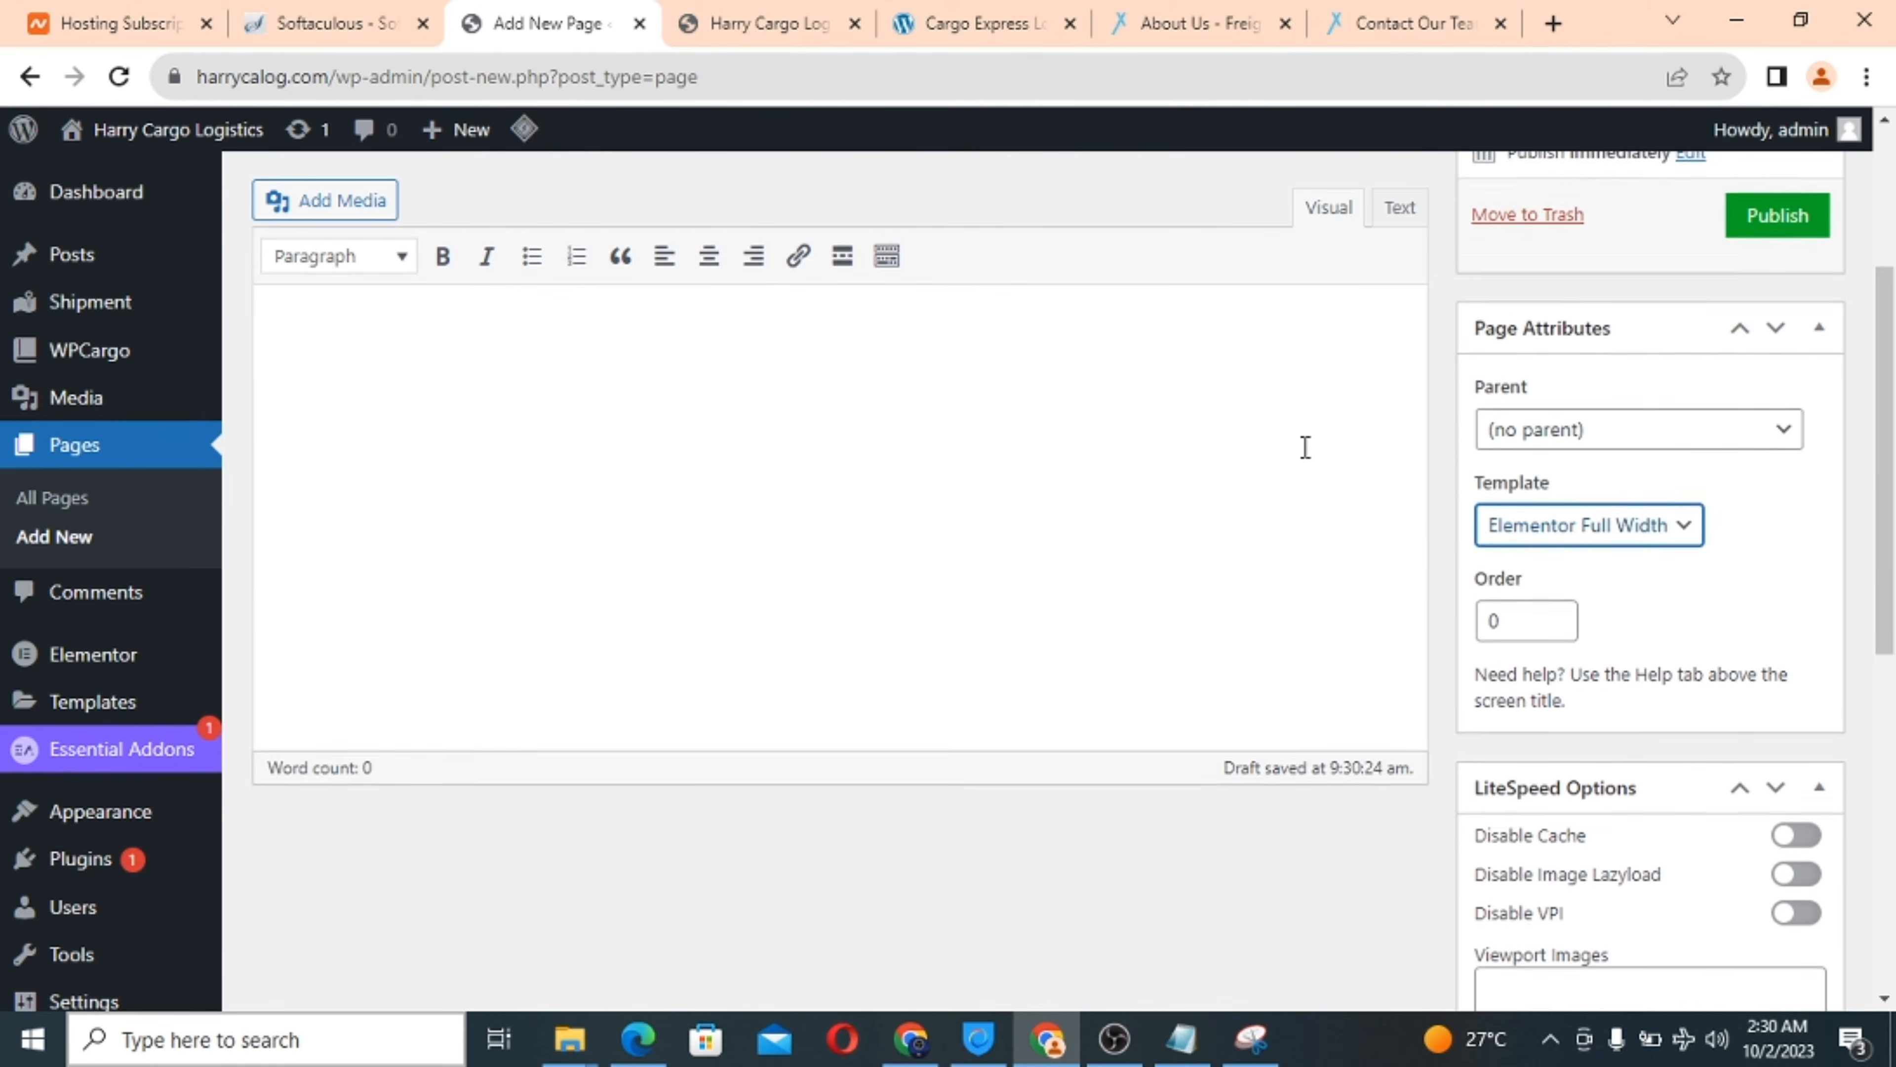
{"action": "scroll", "coordinate": [1304, 449], "scroll_direction": "up", "scroll_amount": 1}
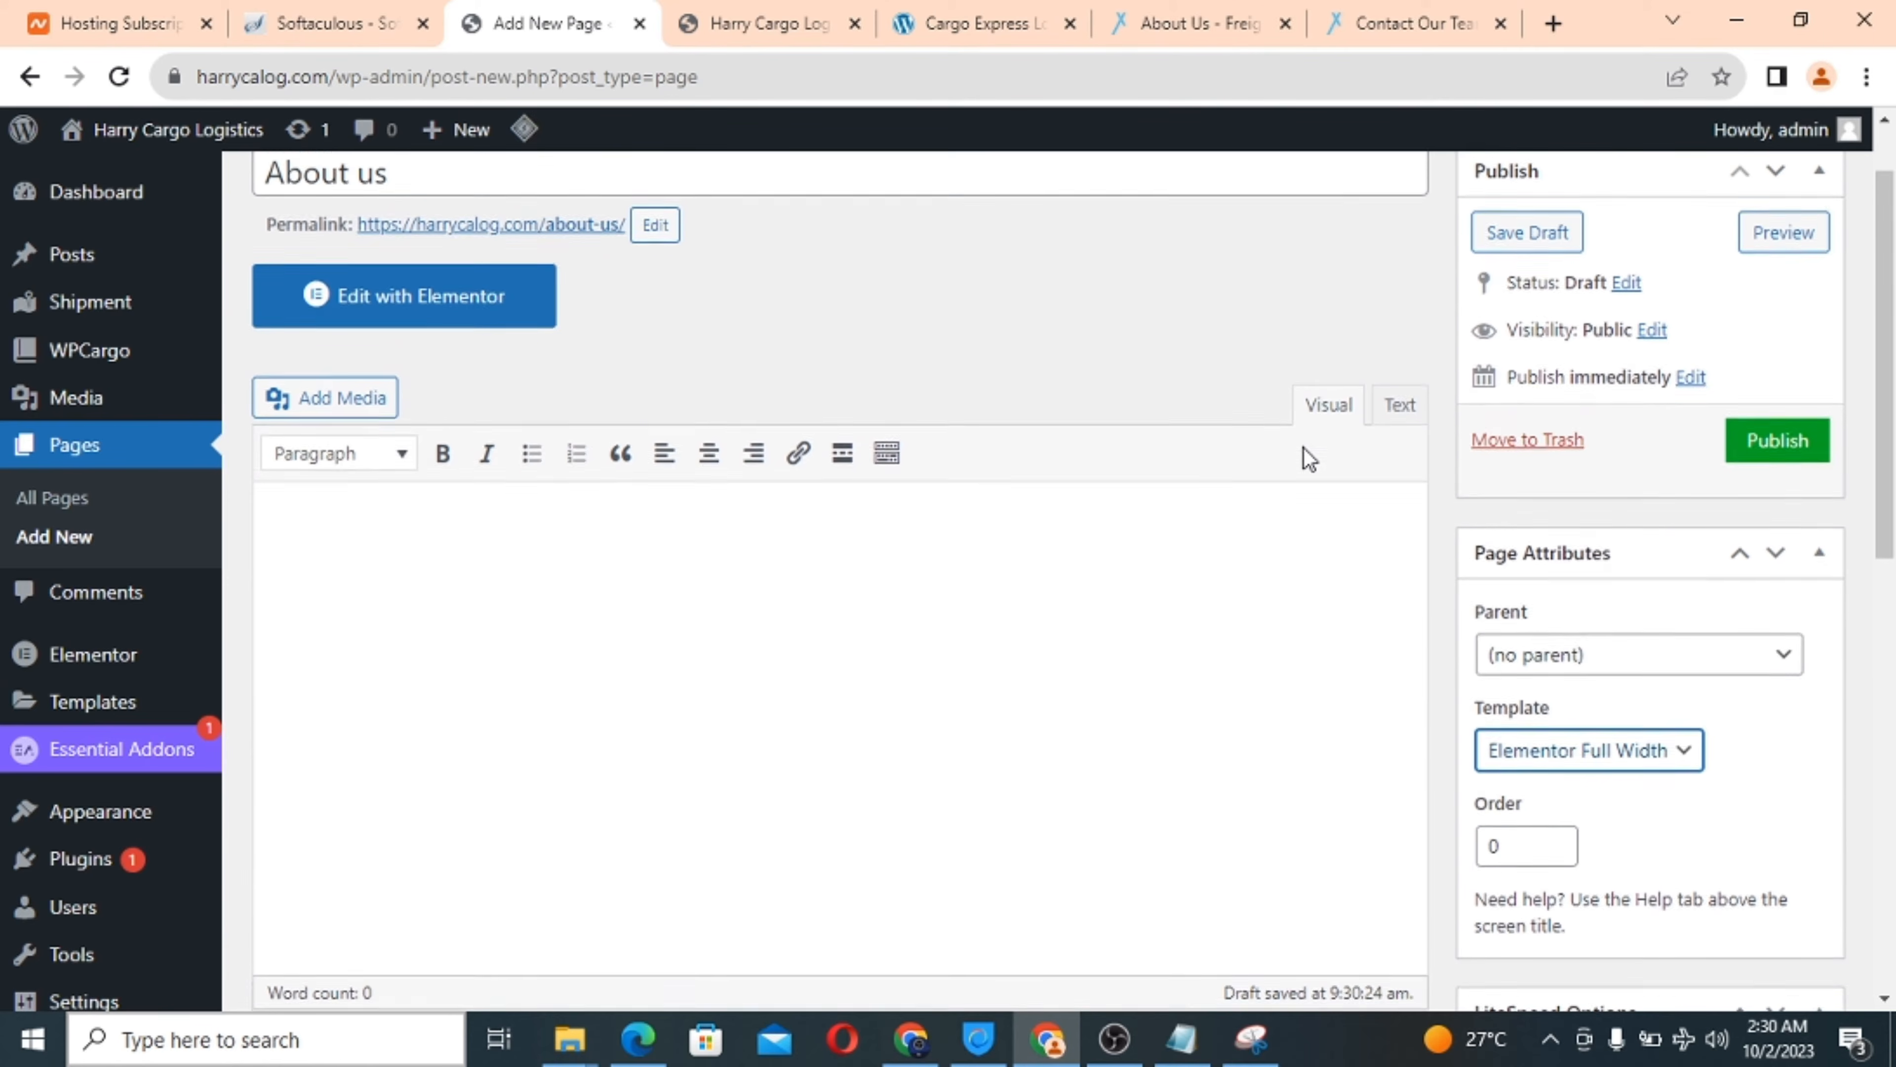
{"action": "left_click", "coordinate": [1760, 457]}
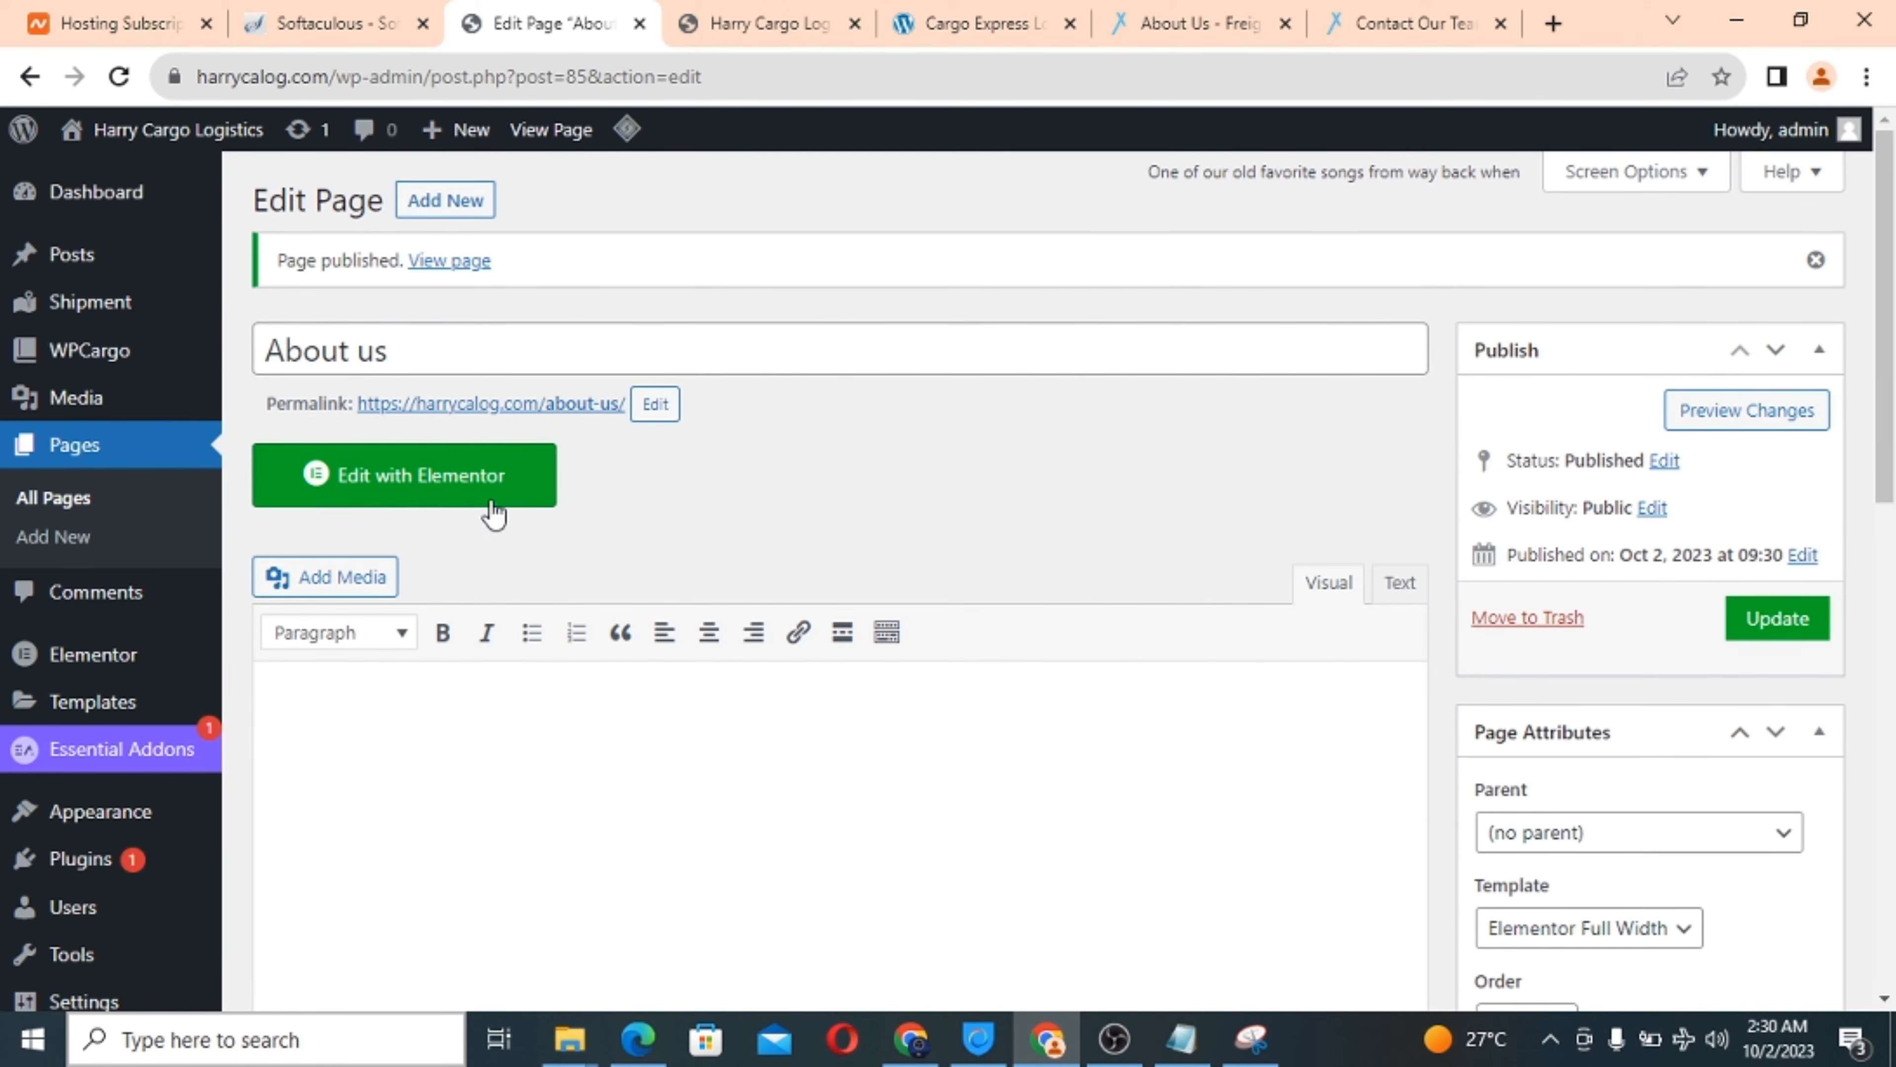
{"action": "scroll", "coordinate": [695, 532], "scroll_direction": "down", "scroll_amount": 2}
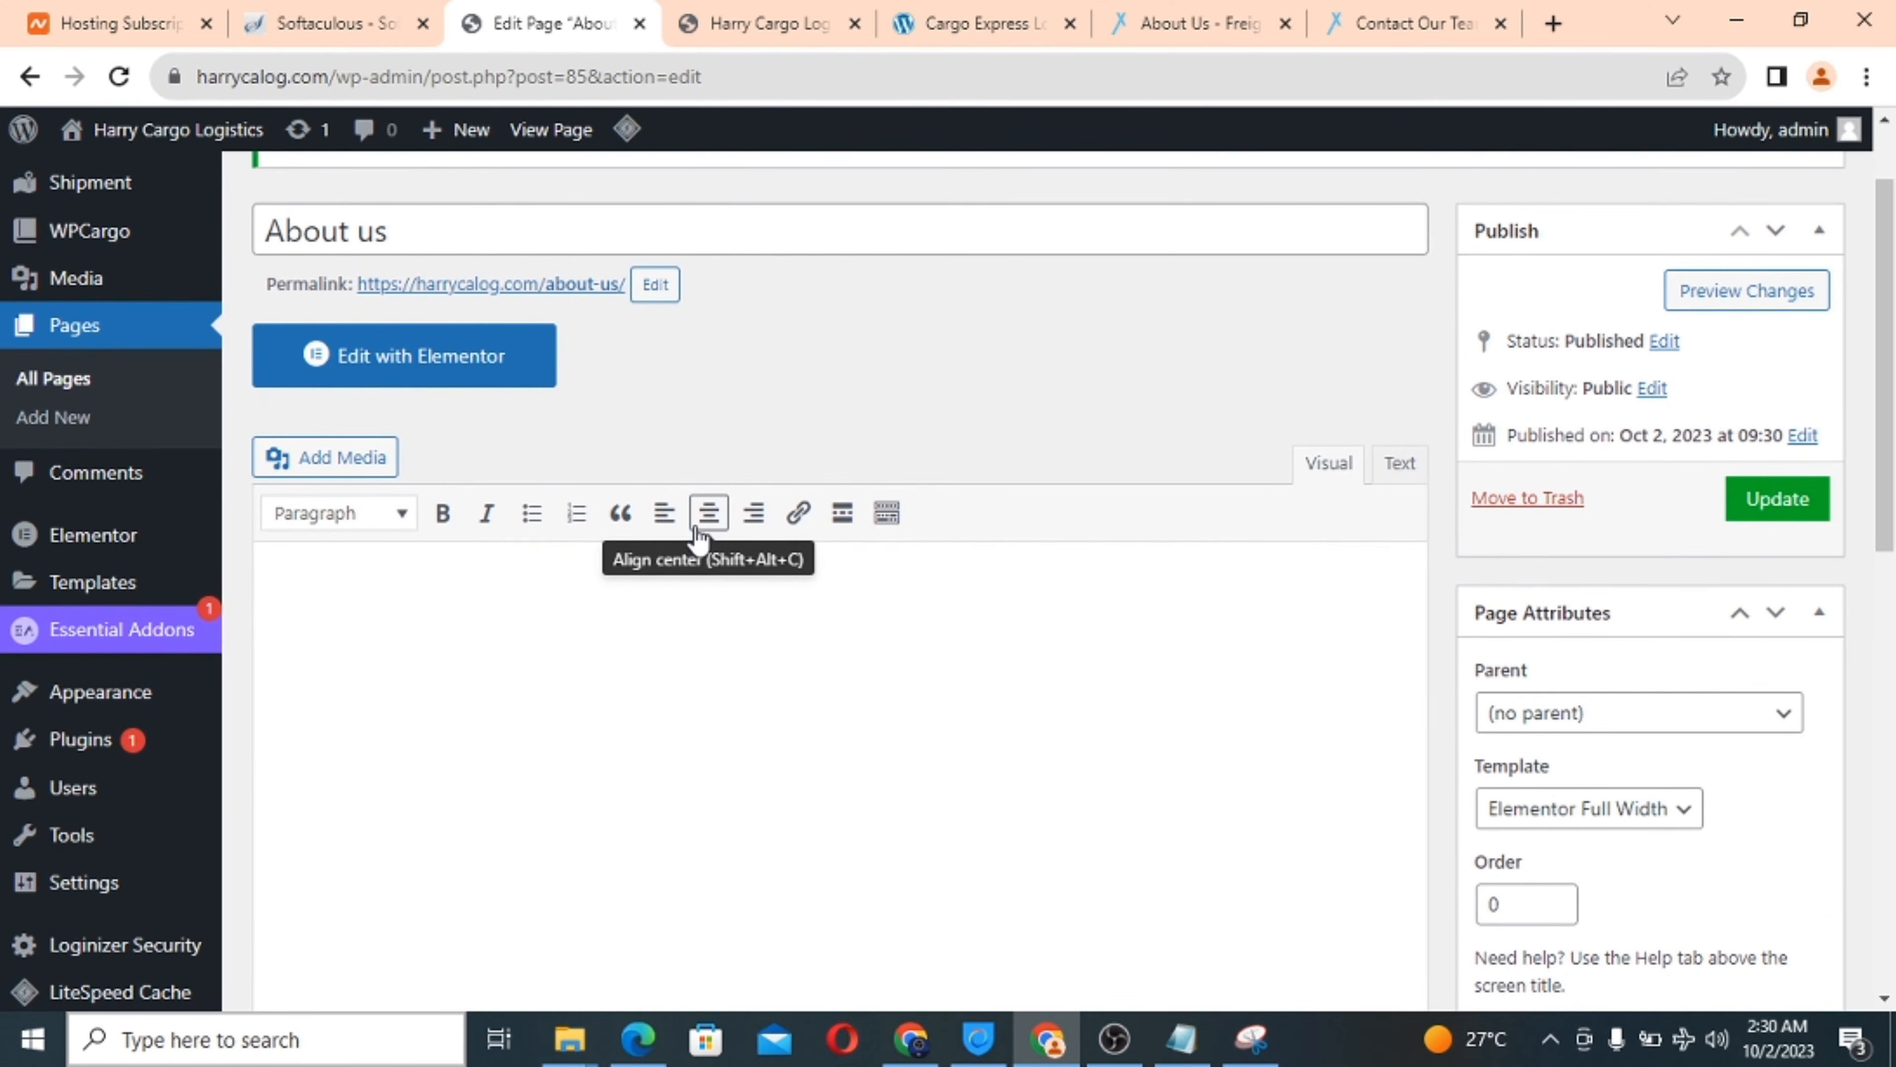
{"action": "mouse_move", "coordinate": [72, 597]}
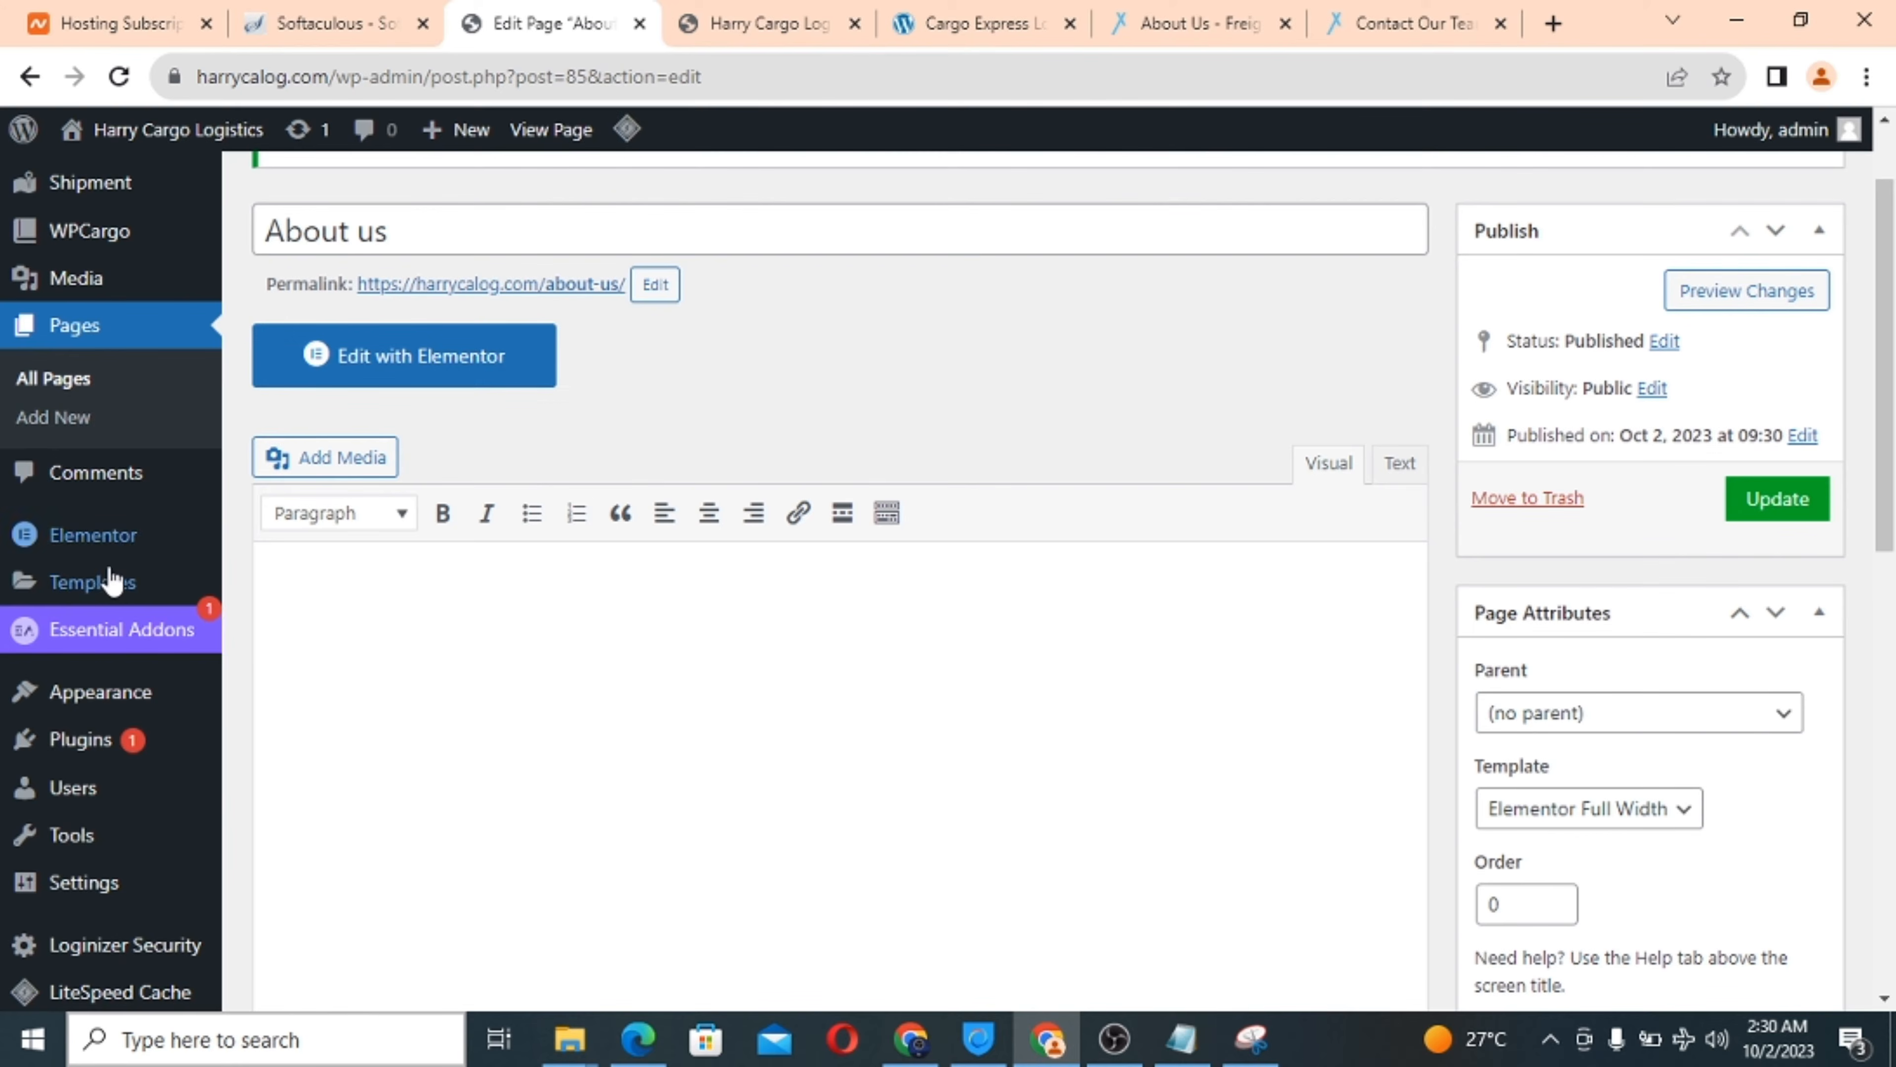
{"action": "mouse_move", "coordinate": [89, 687]}
{"action": "mouse_move", "coordinate": [113, 850]}
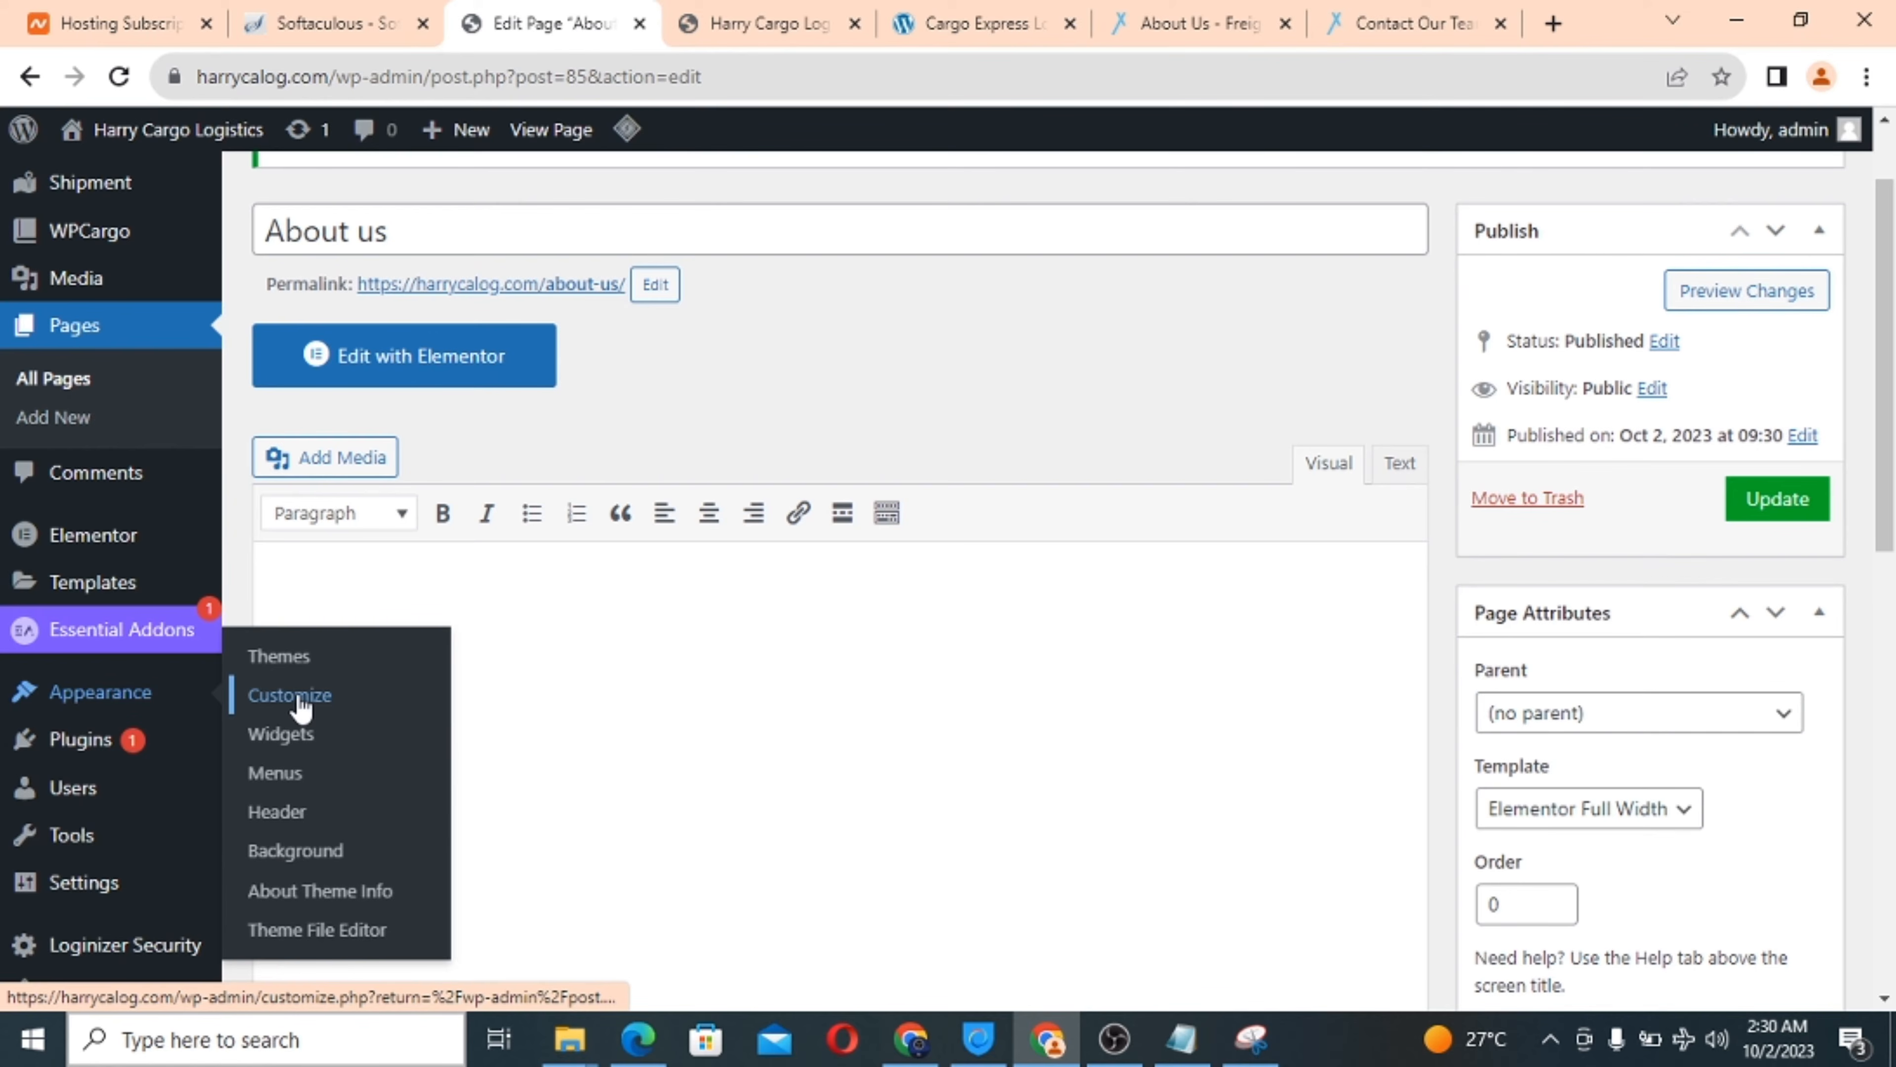
Add the About us page to the main menu.
{"action": "left_click", "coordinate": [274, 773]}
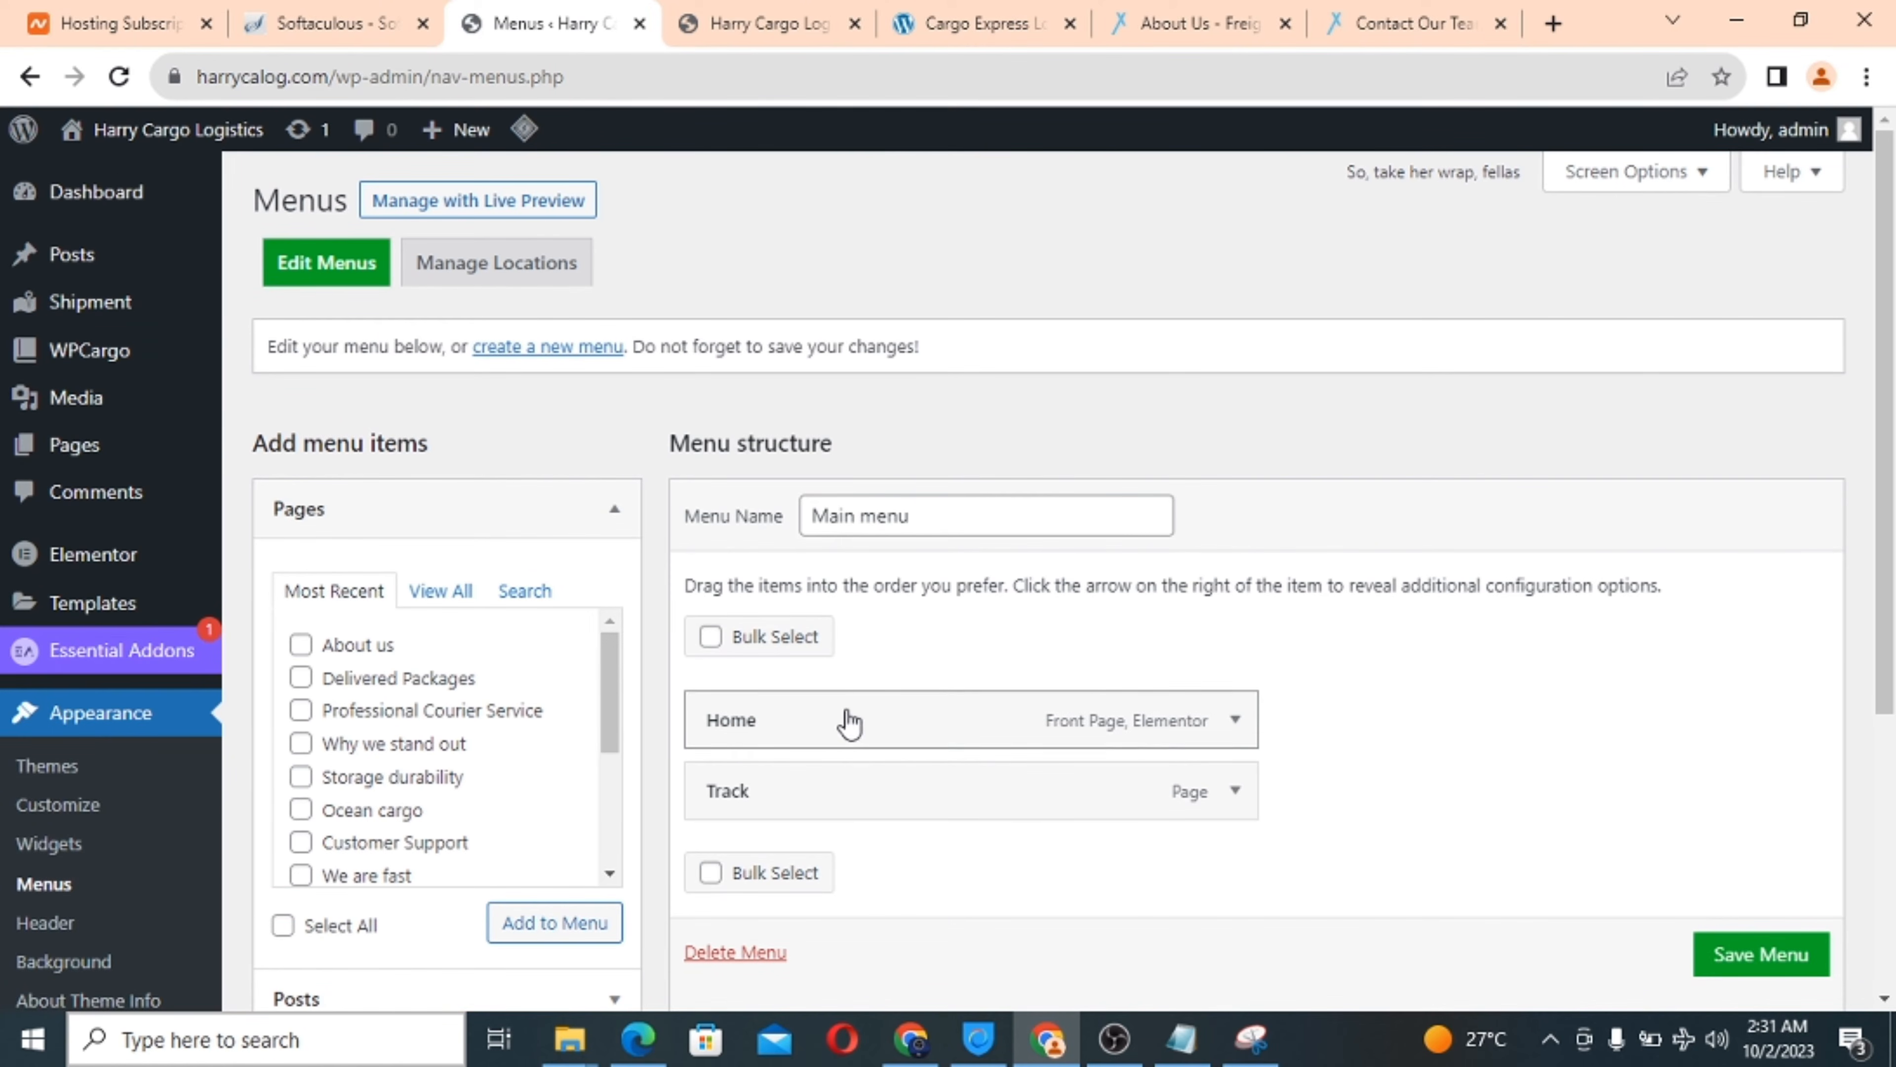
{"action": "scroll", "coordinate": [621, 483], "scroll_direction": "down", "scroll_amount": 1}
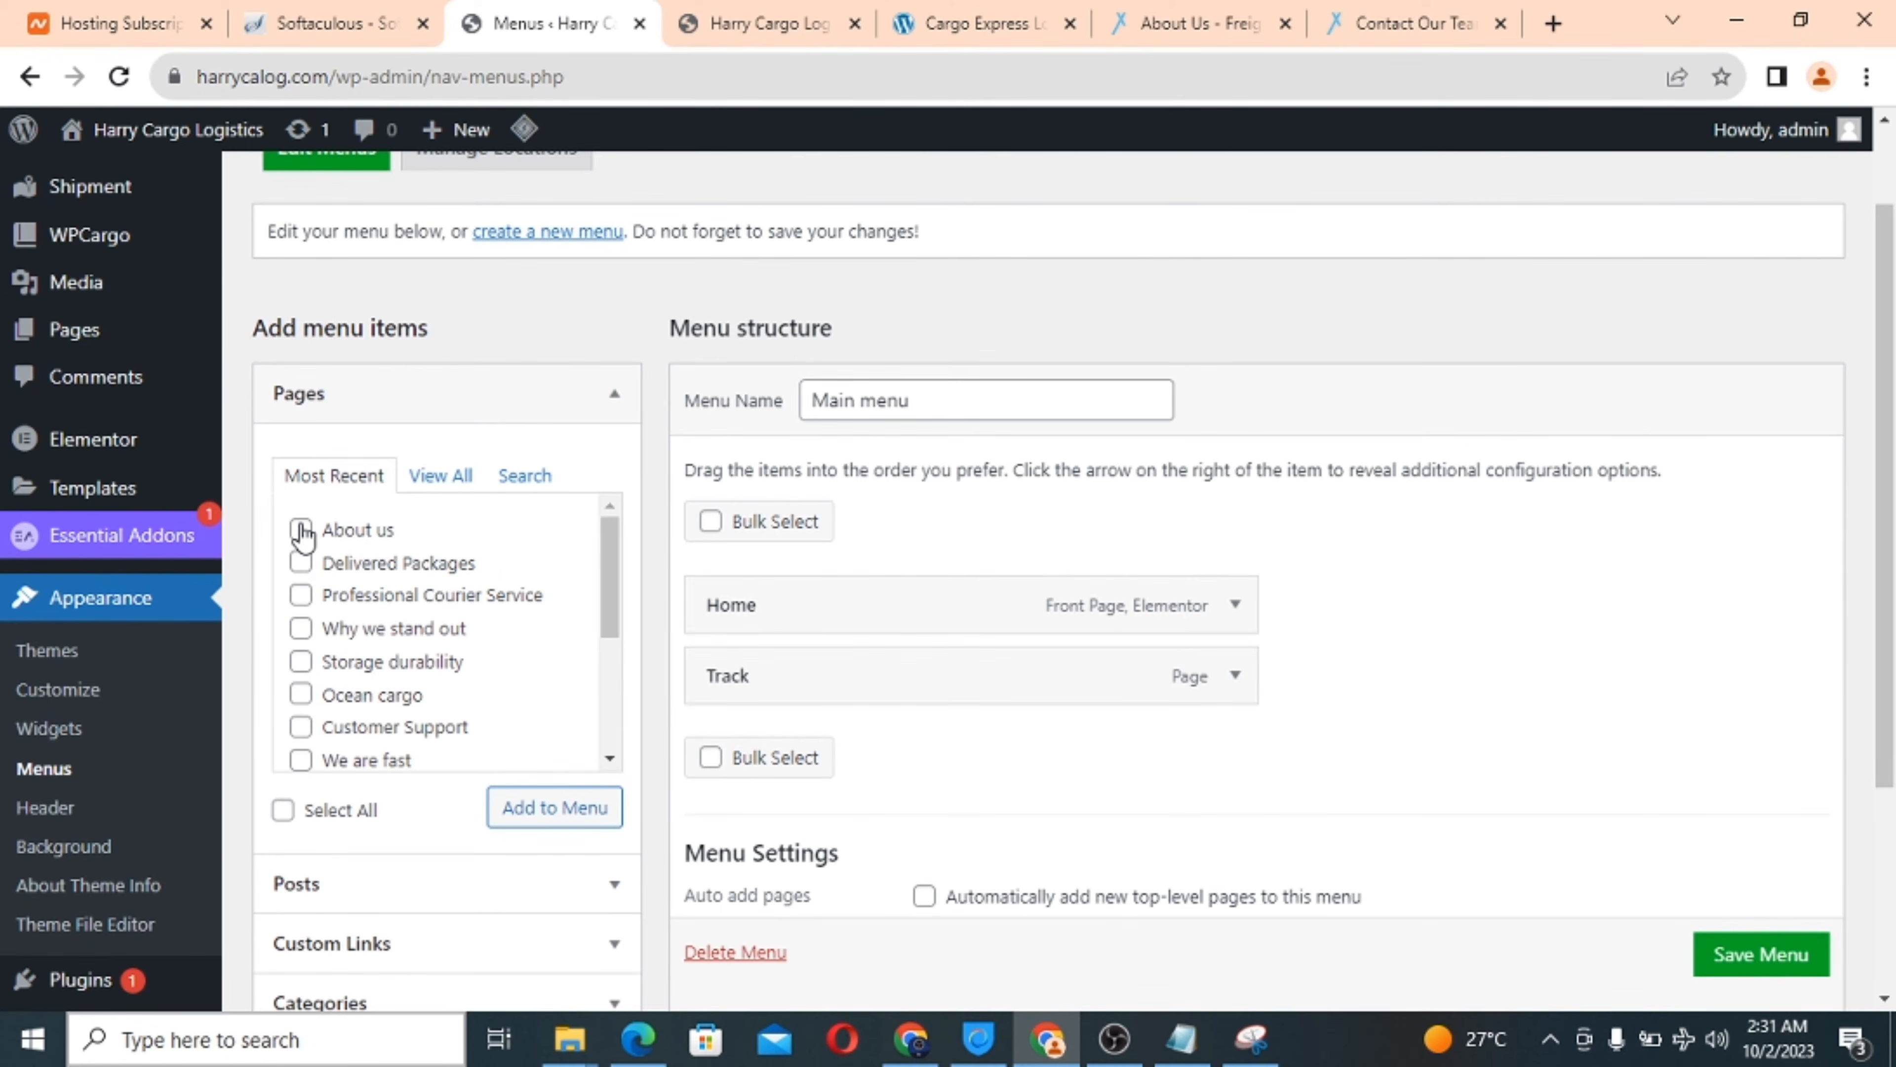
{"action": "left_click", "coordinate": [519, 806]}
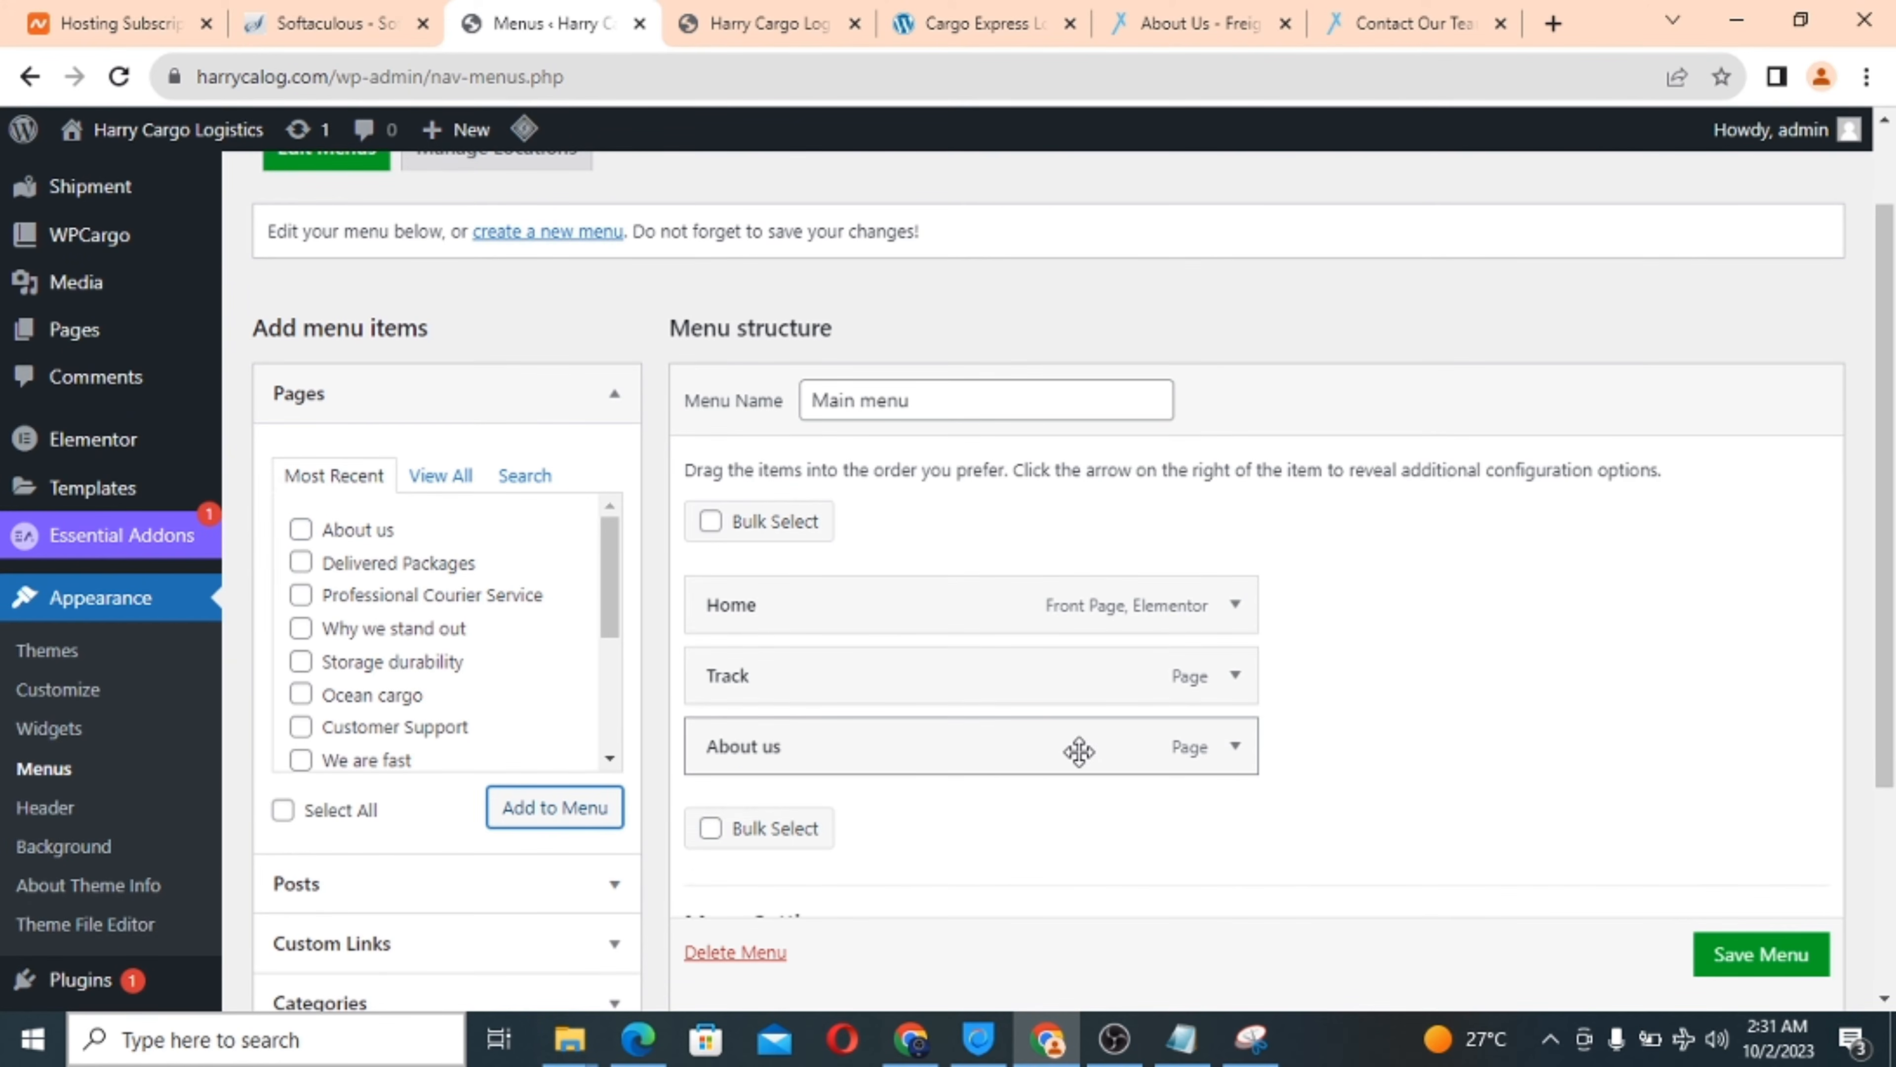
{"action": "scroll", "coordinate": [1083, 754], "scroll_direction": "down", "scroll_amount": 4}
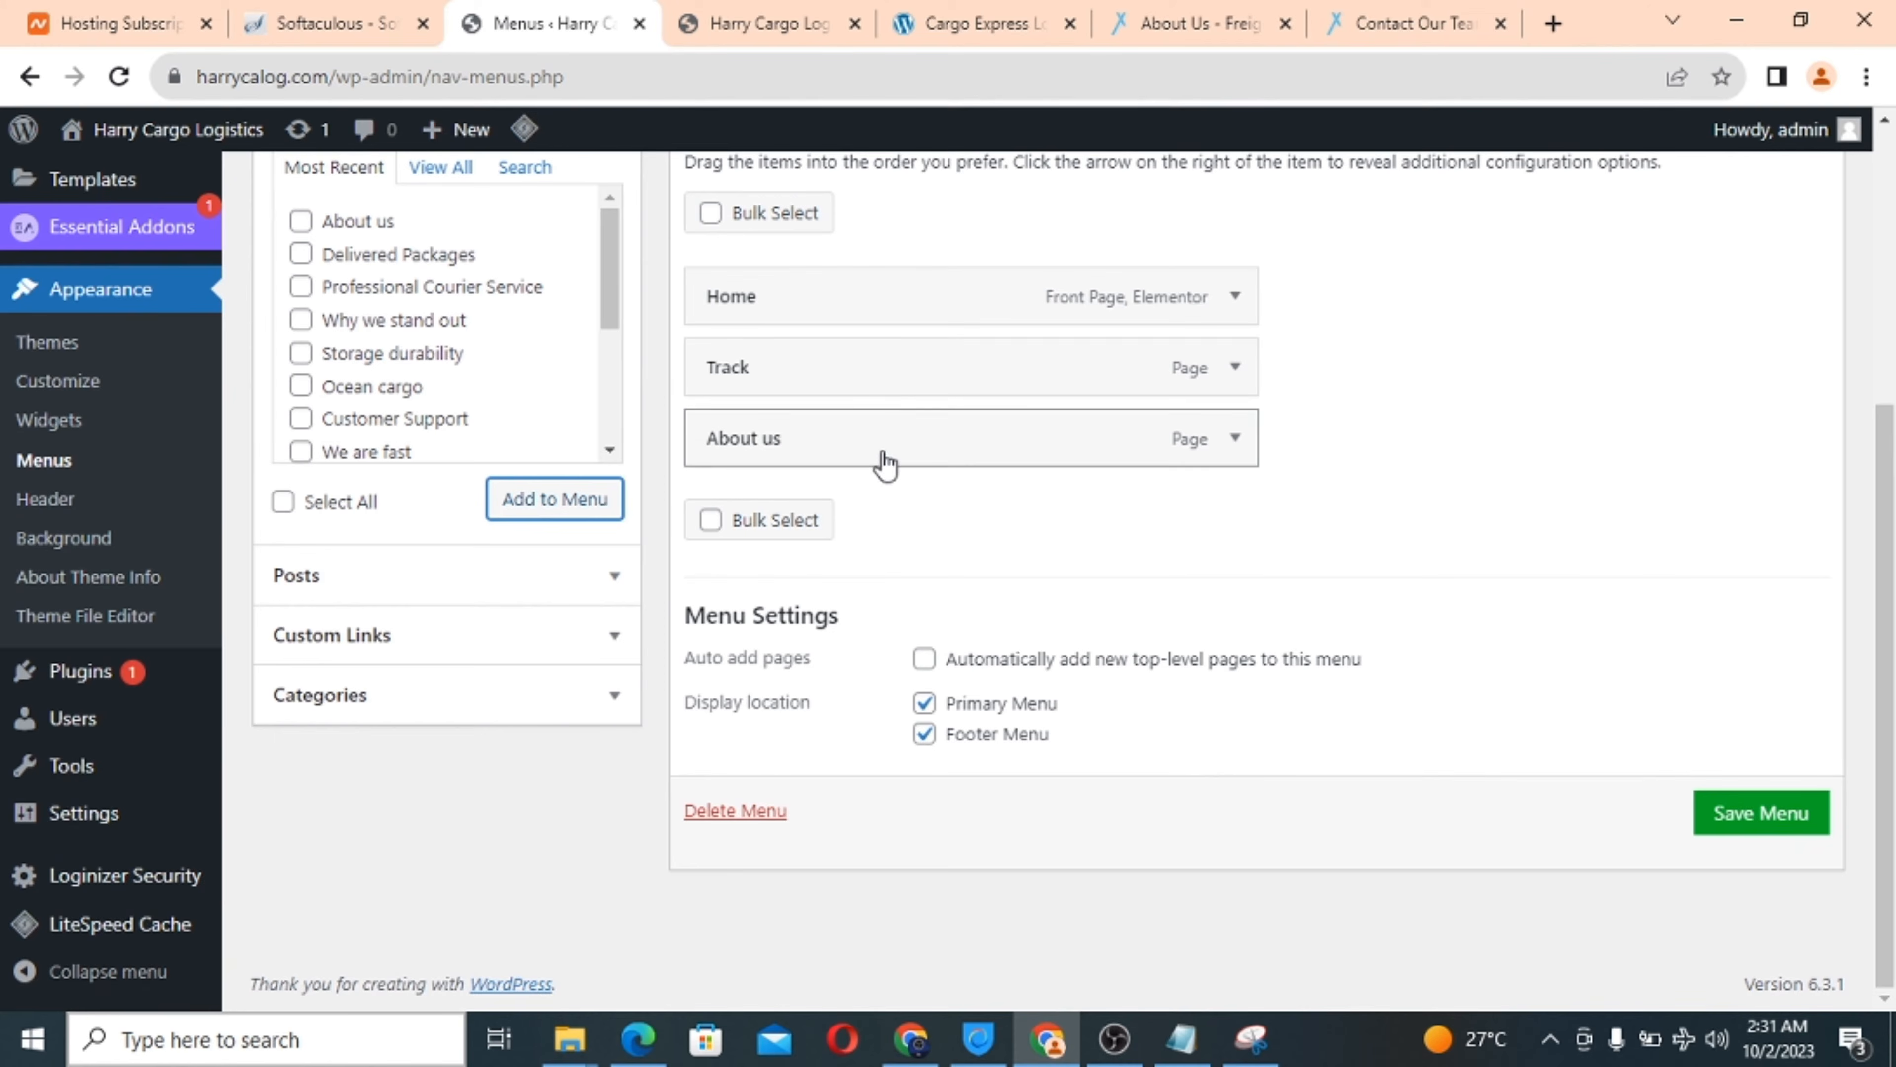
Rename the Track menu item to 'Track Shipment' and save the main menu.
{"action": "left_click", "coordinate": [1236, 367]}
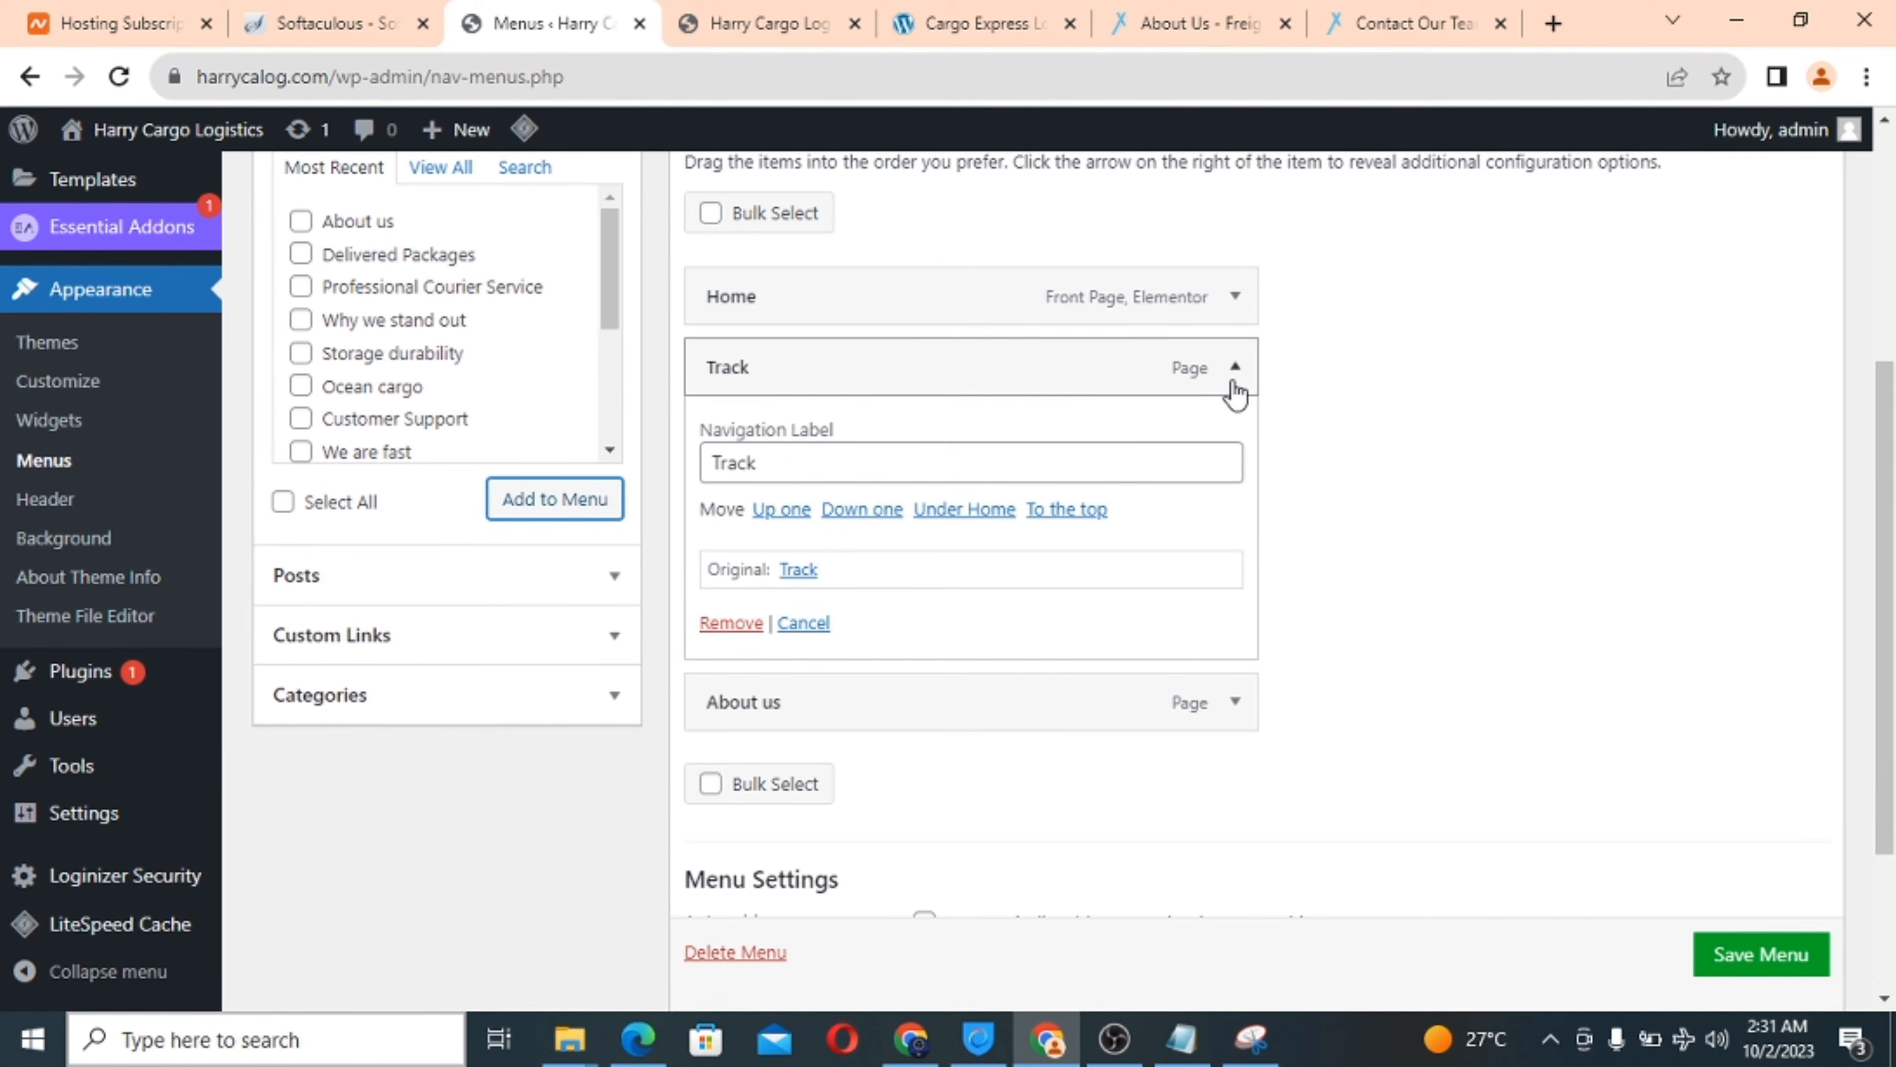
{"action": "left_click", "coordinate": [883, 456]}
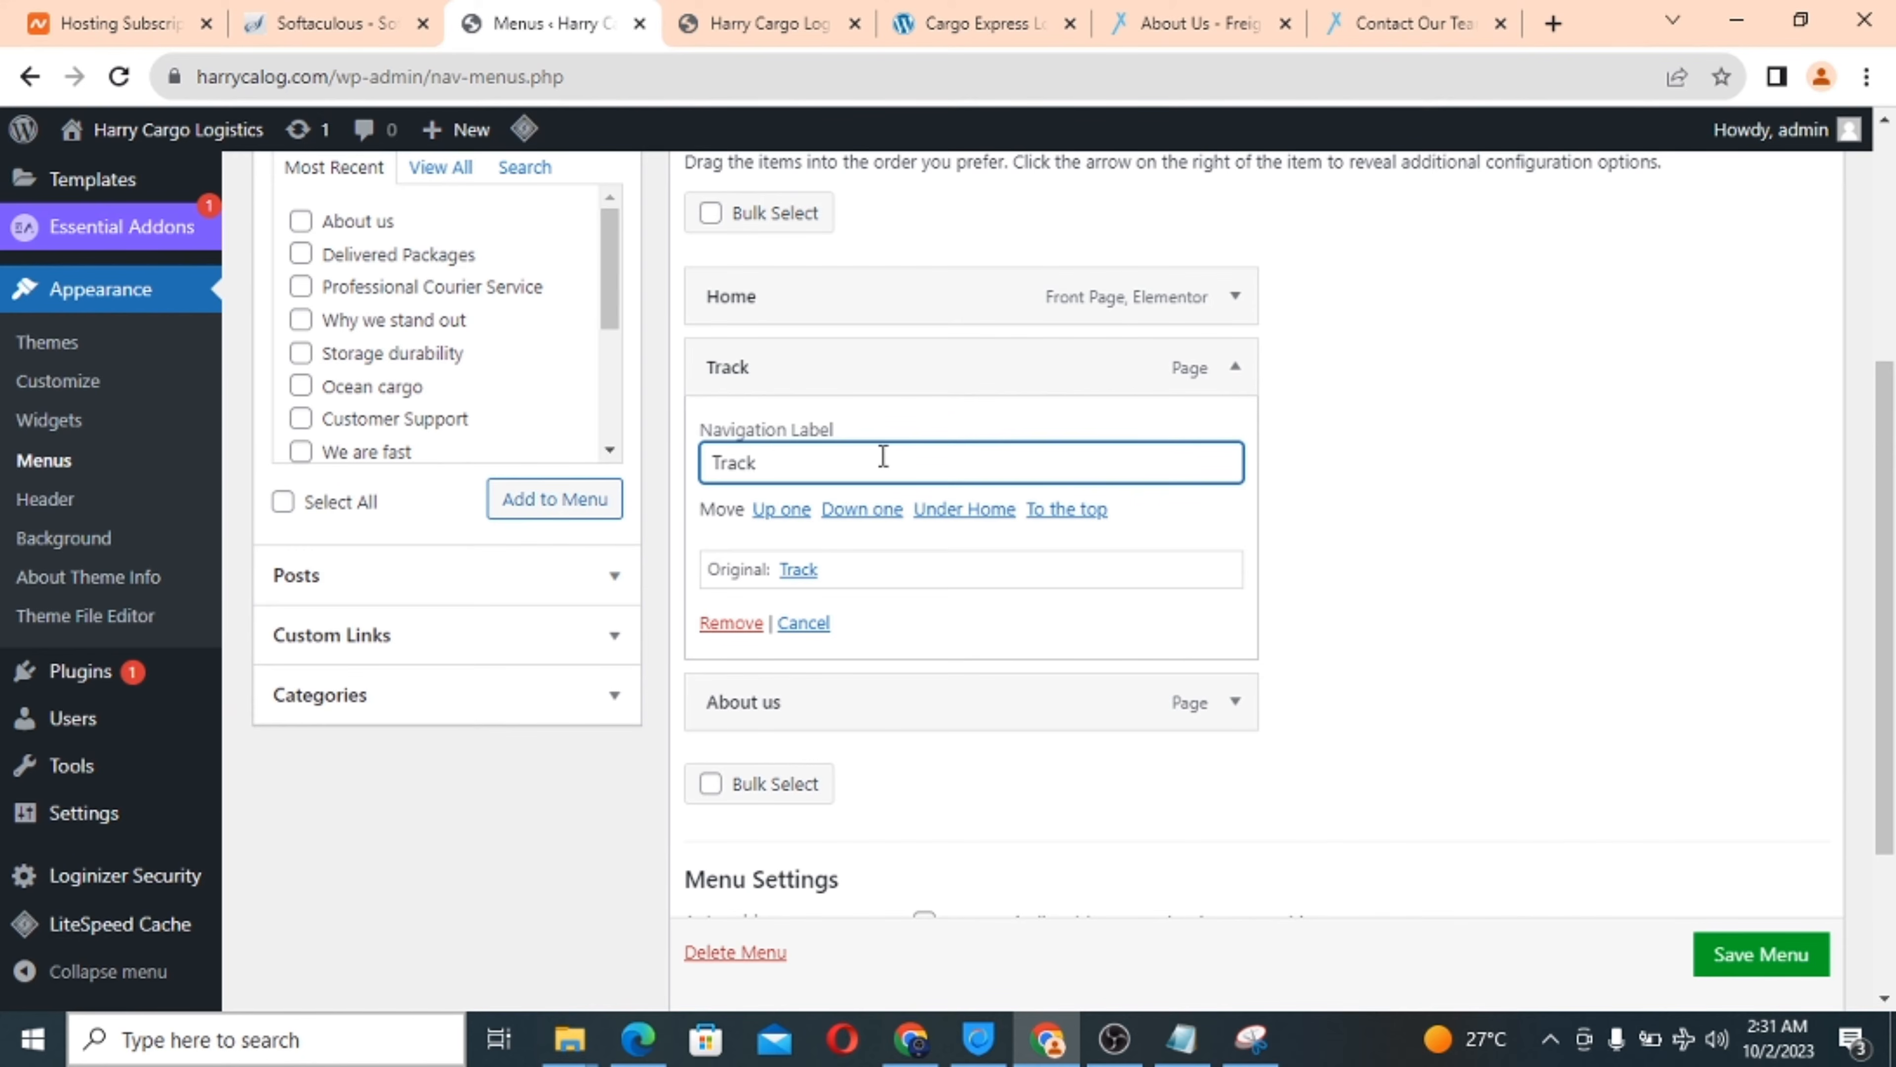
{"action": "type", "text": "Shipment"}
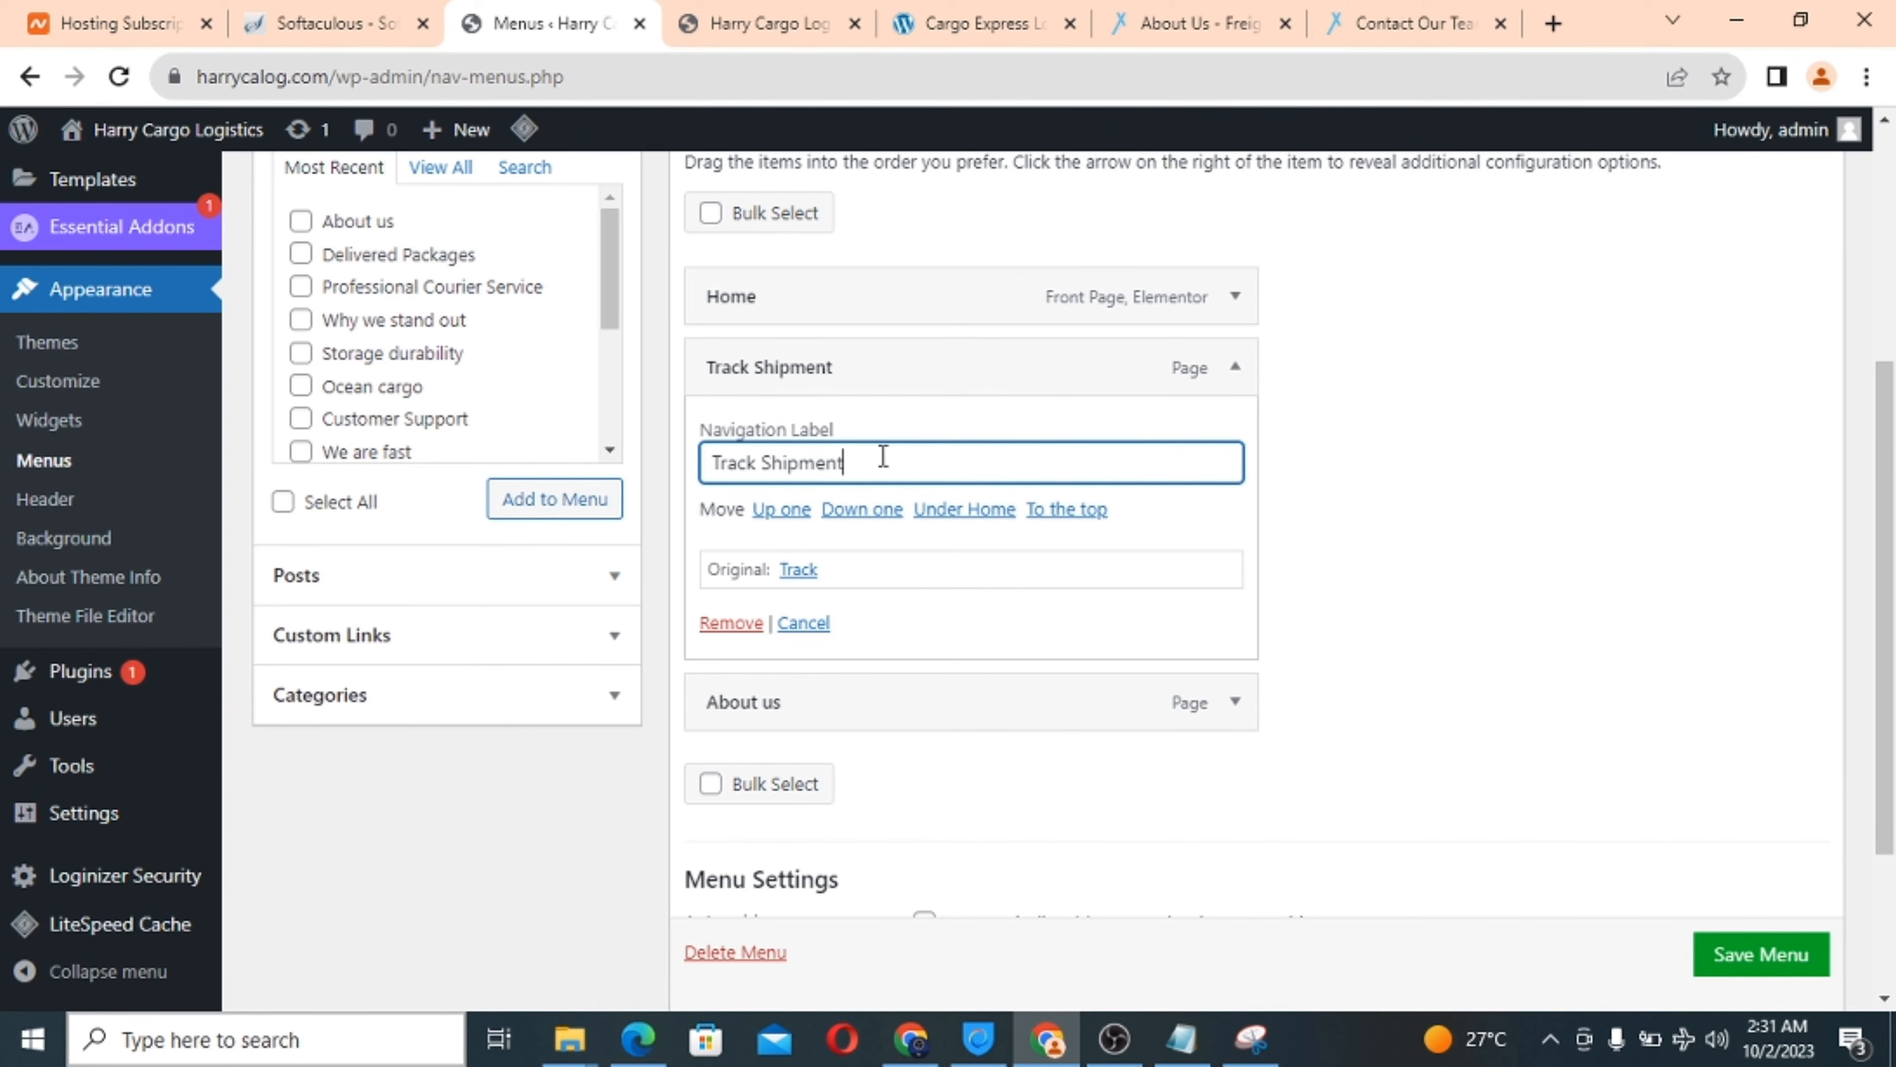
{"action": "left_click", "coordinate": [1235, 367]}
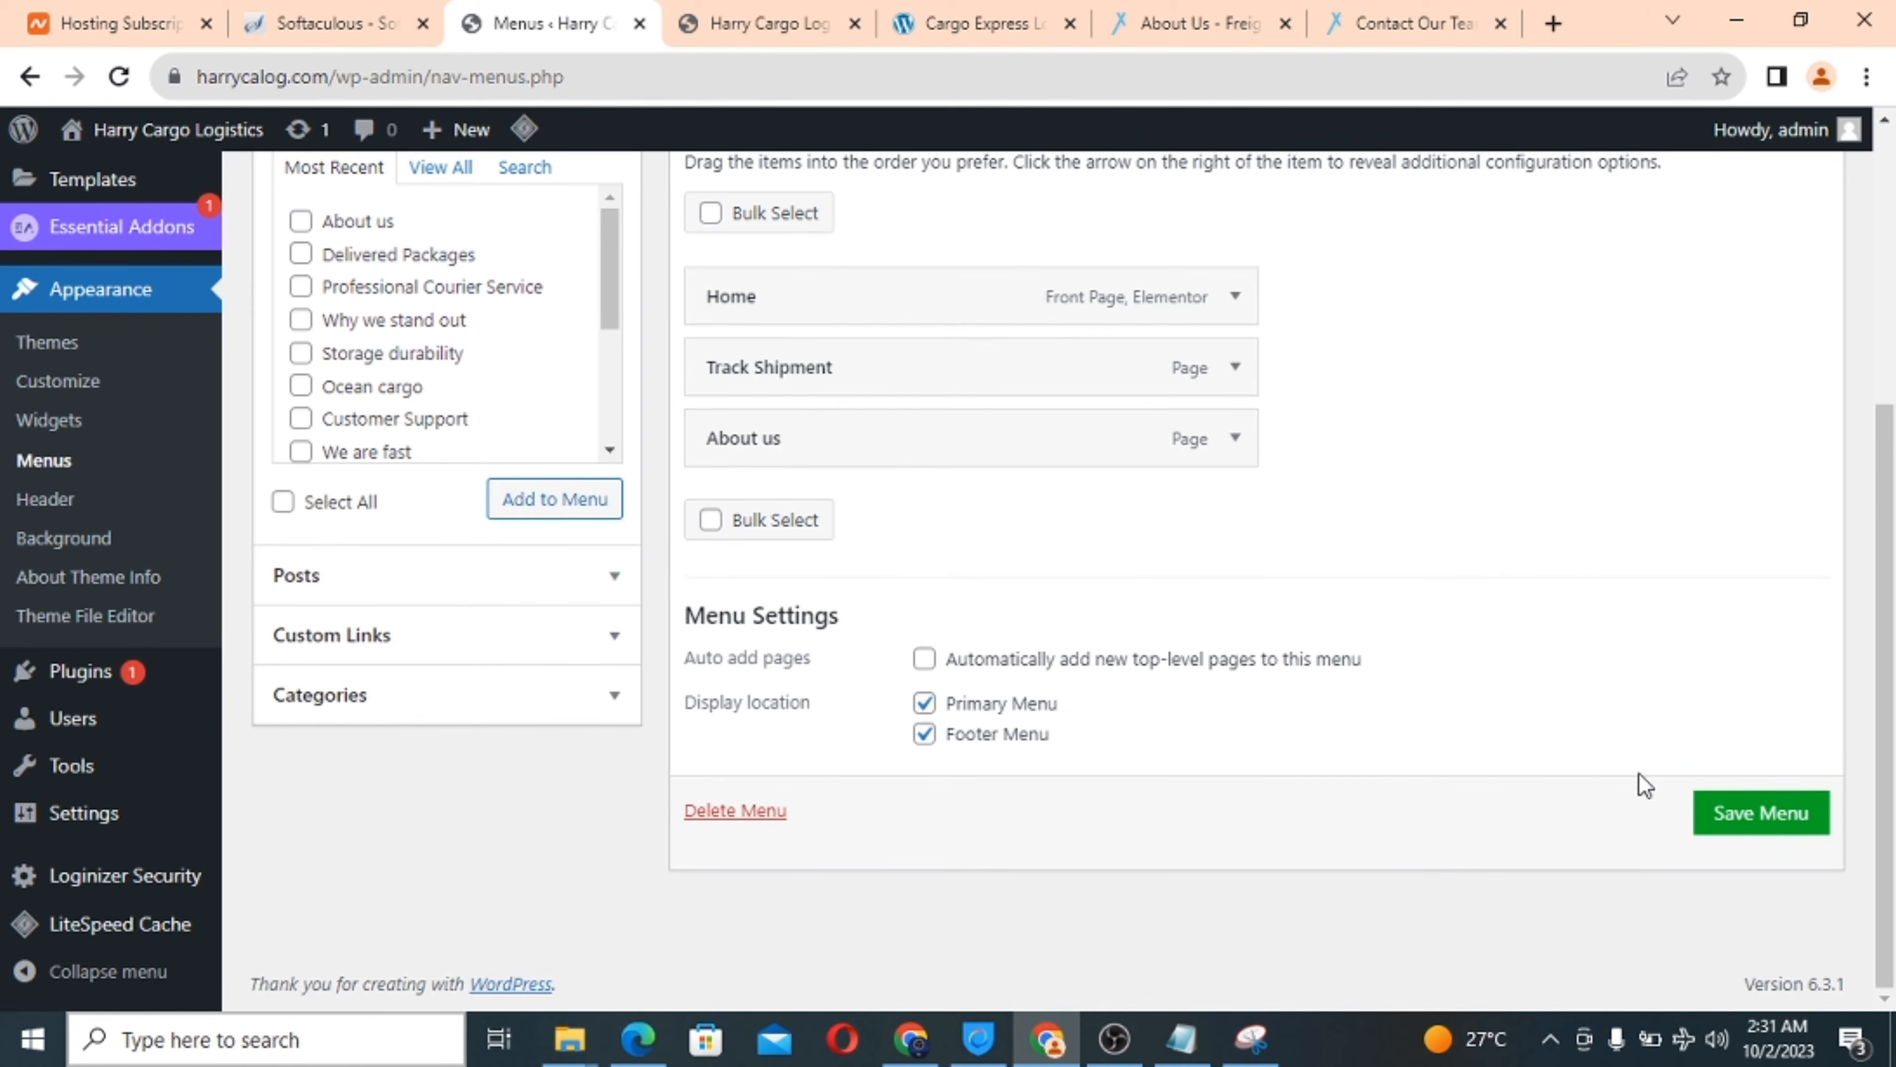
{"action": "left_click", "coordinate": [1762, 814]}
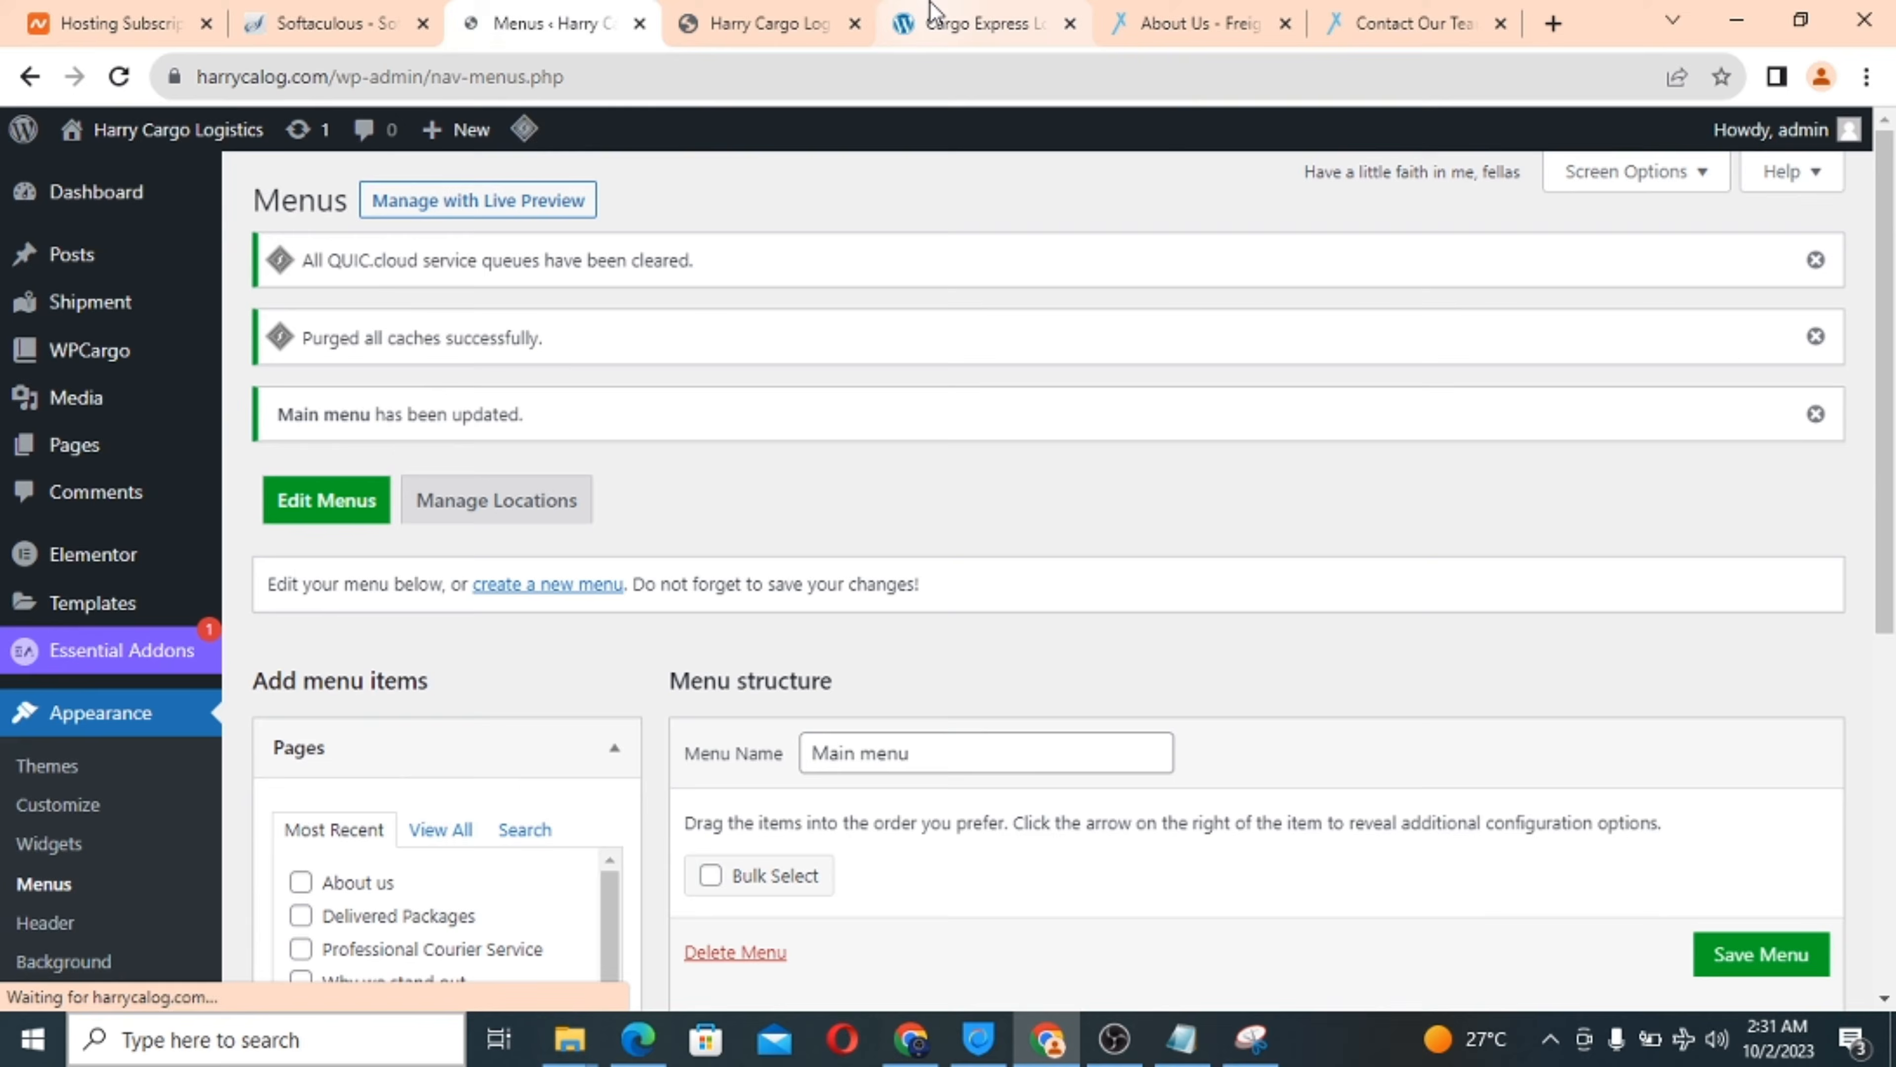
Reload the Cargo Express reference site and compare it with the live Harry Cargo homepage.
{"action": "left_click", "coordinate": [930, 23]}
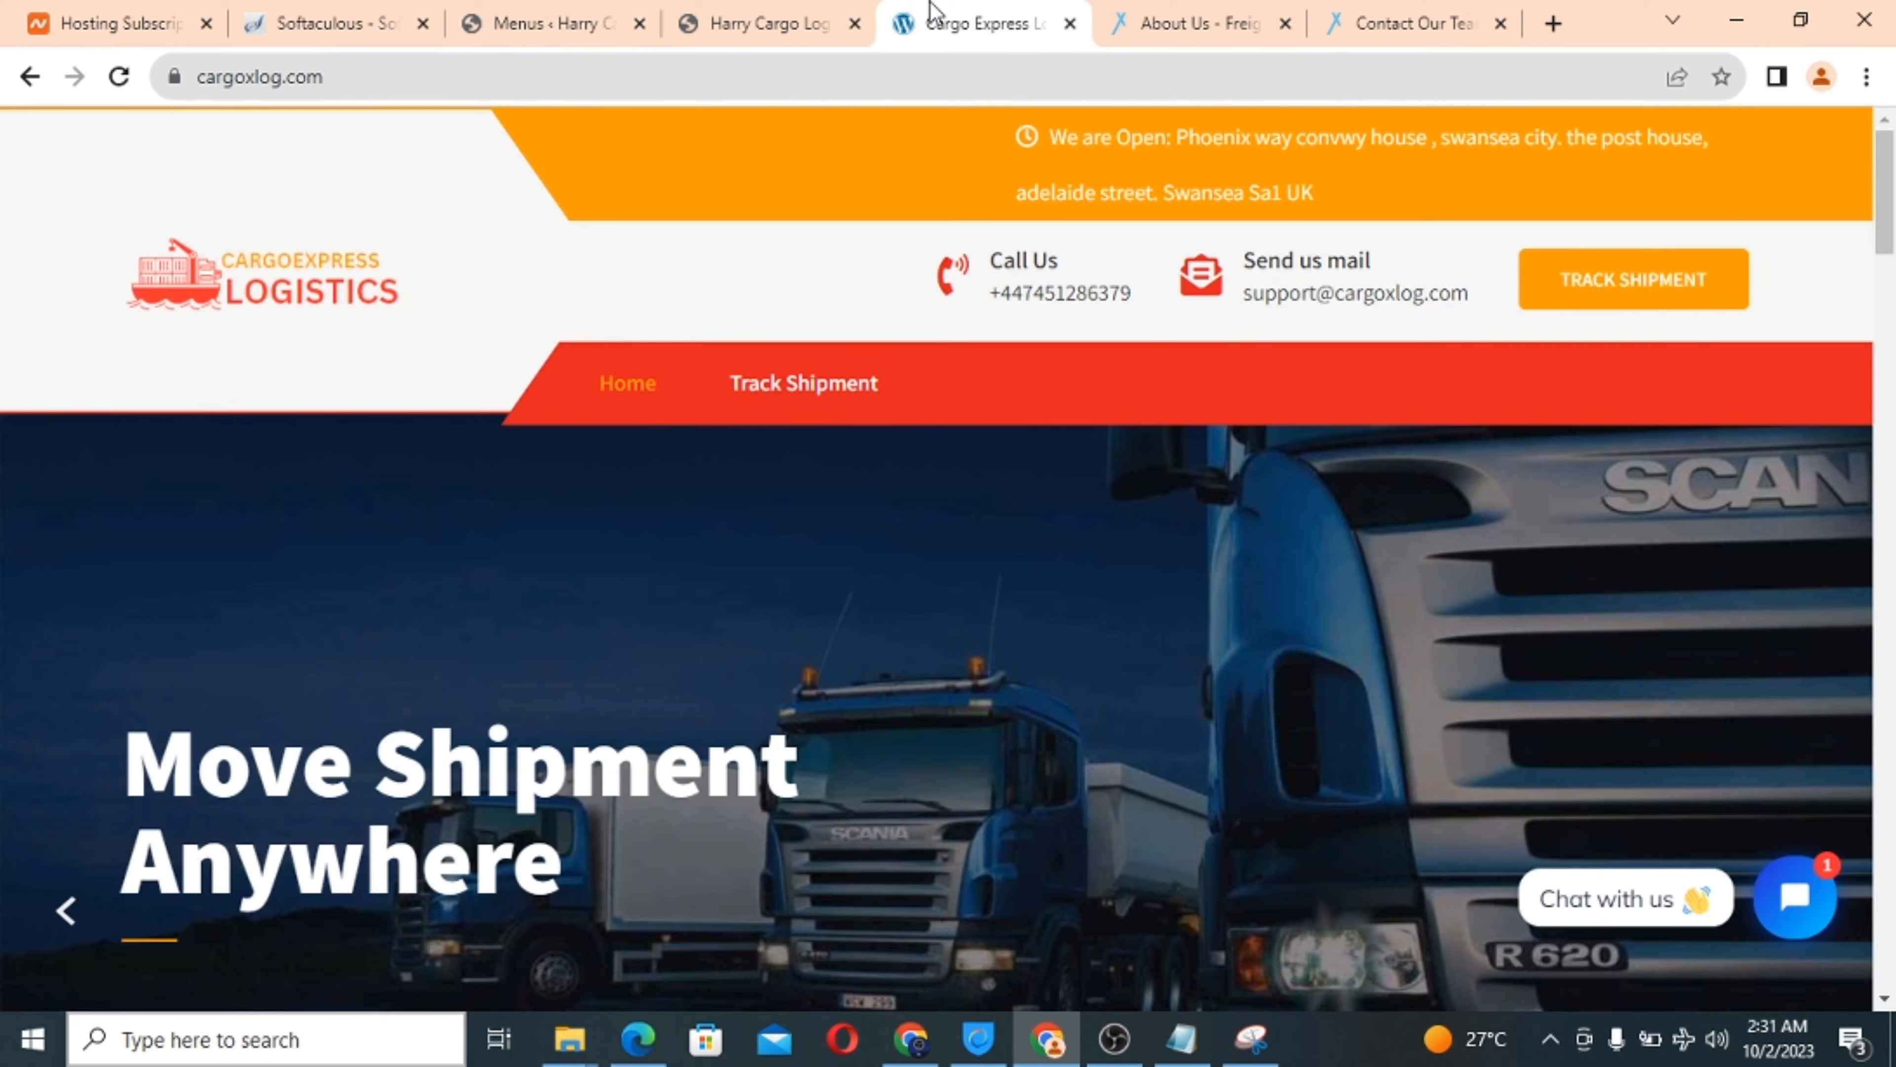
{"action": "left_click", "coordinate": [119, 76]}
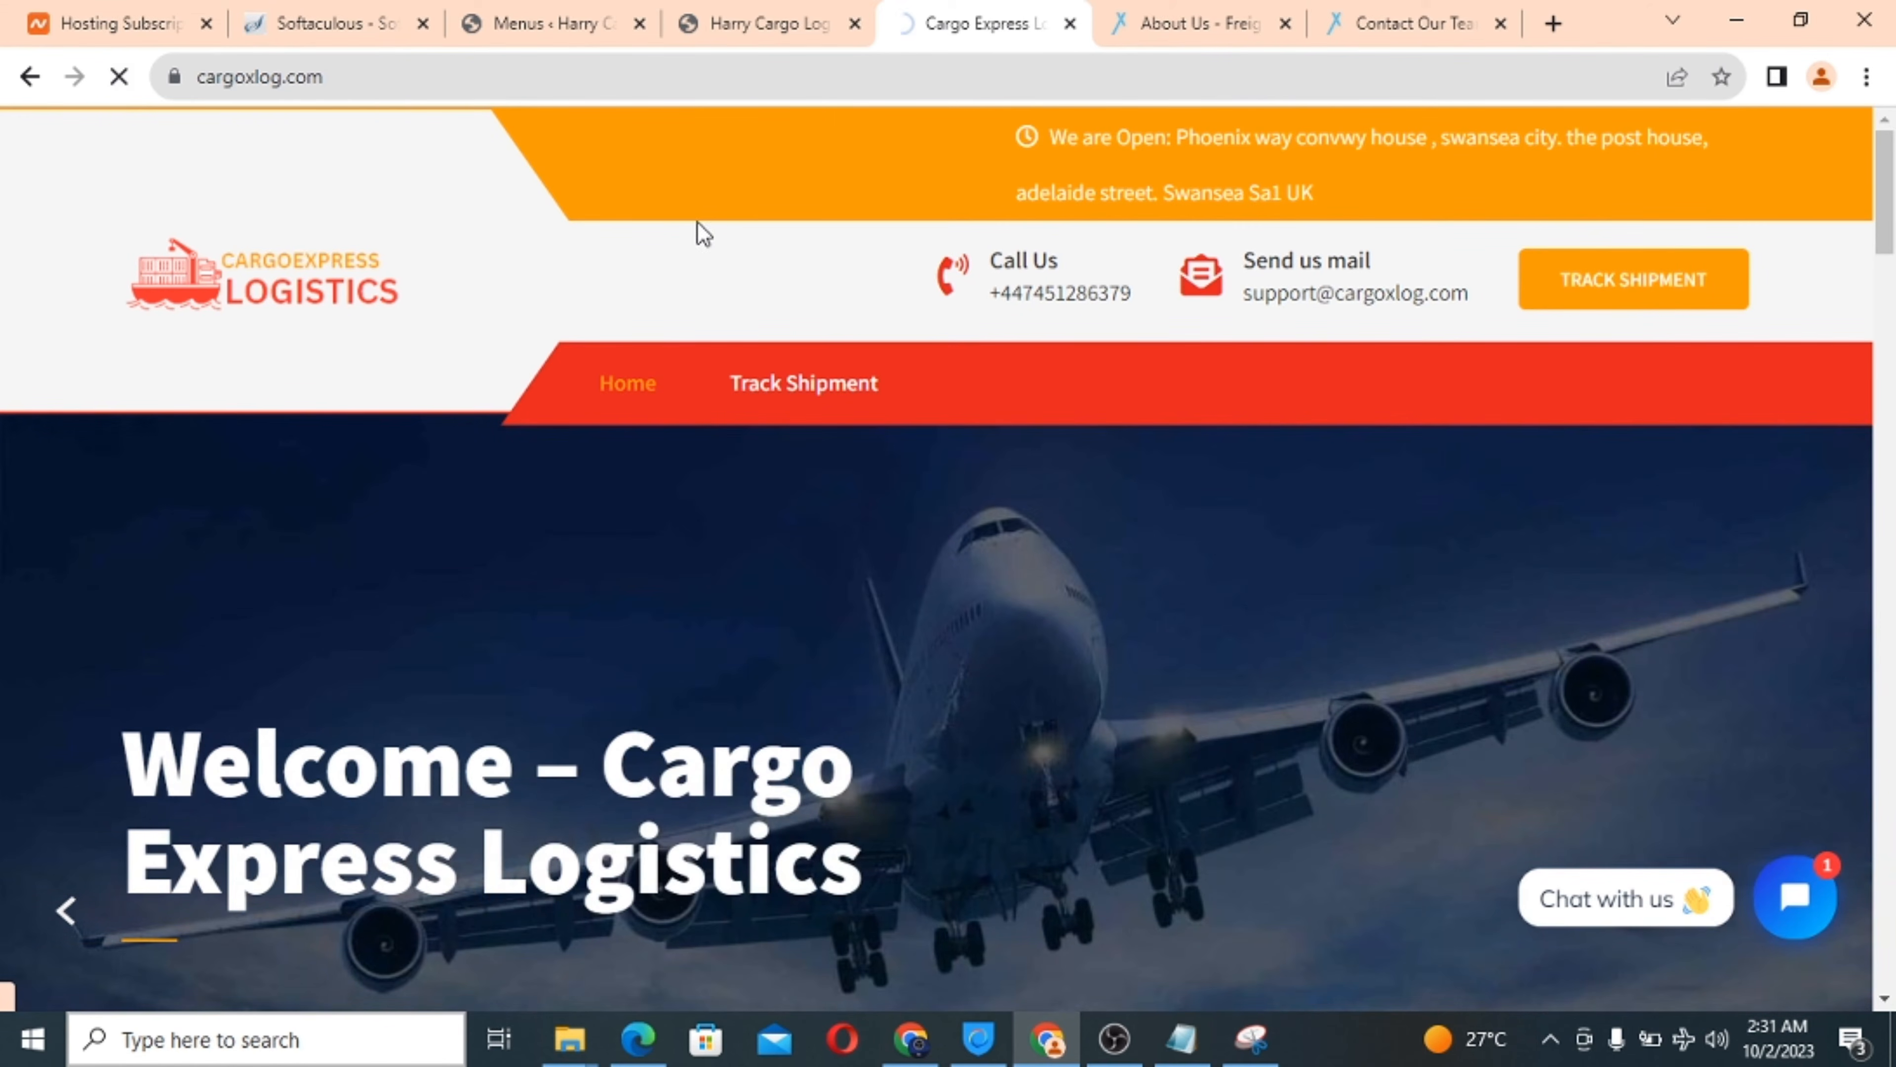
{"action": "left_click", "coordinate": [729, 22]}
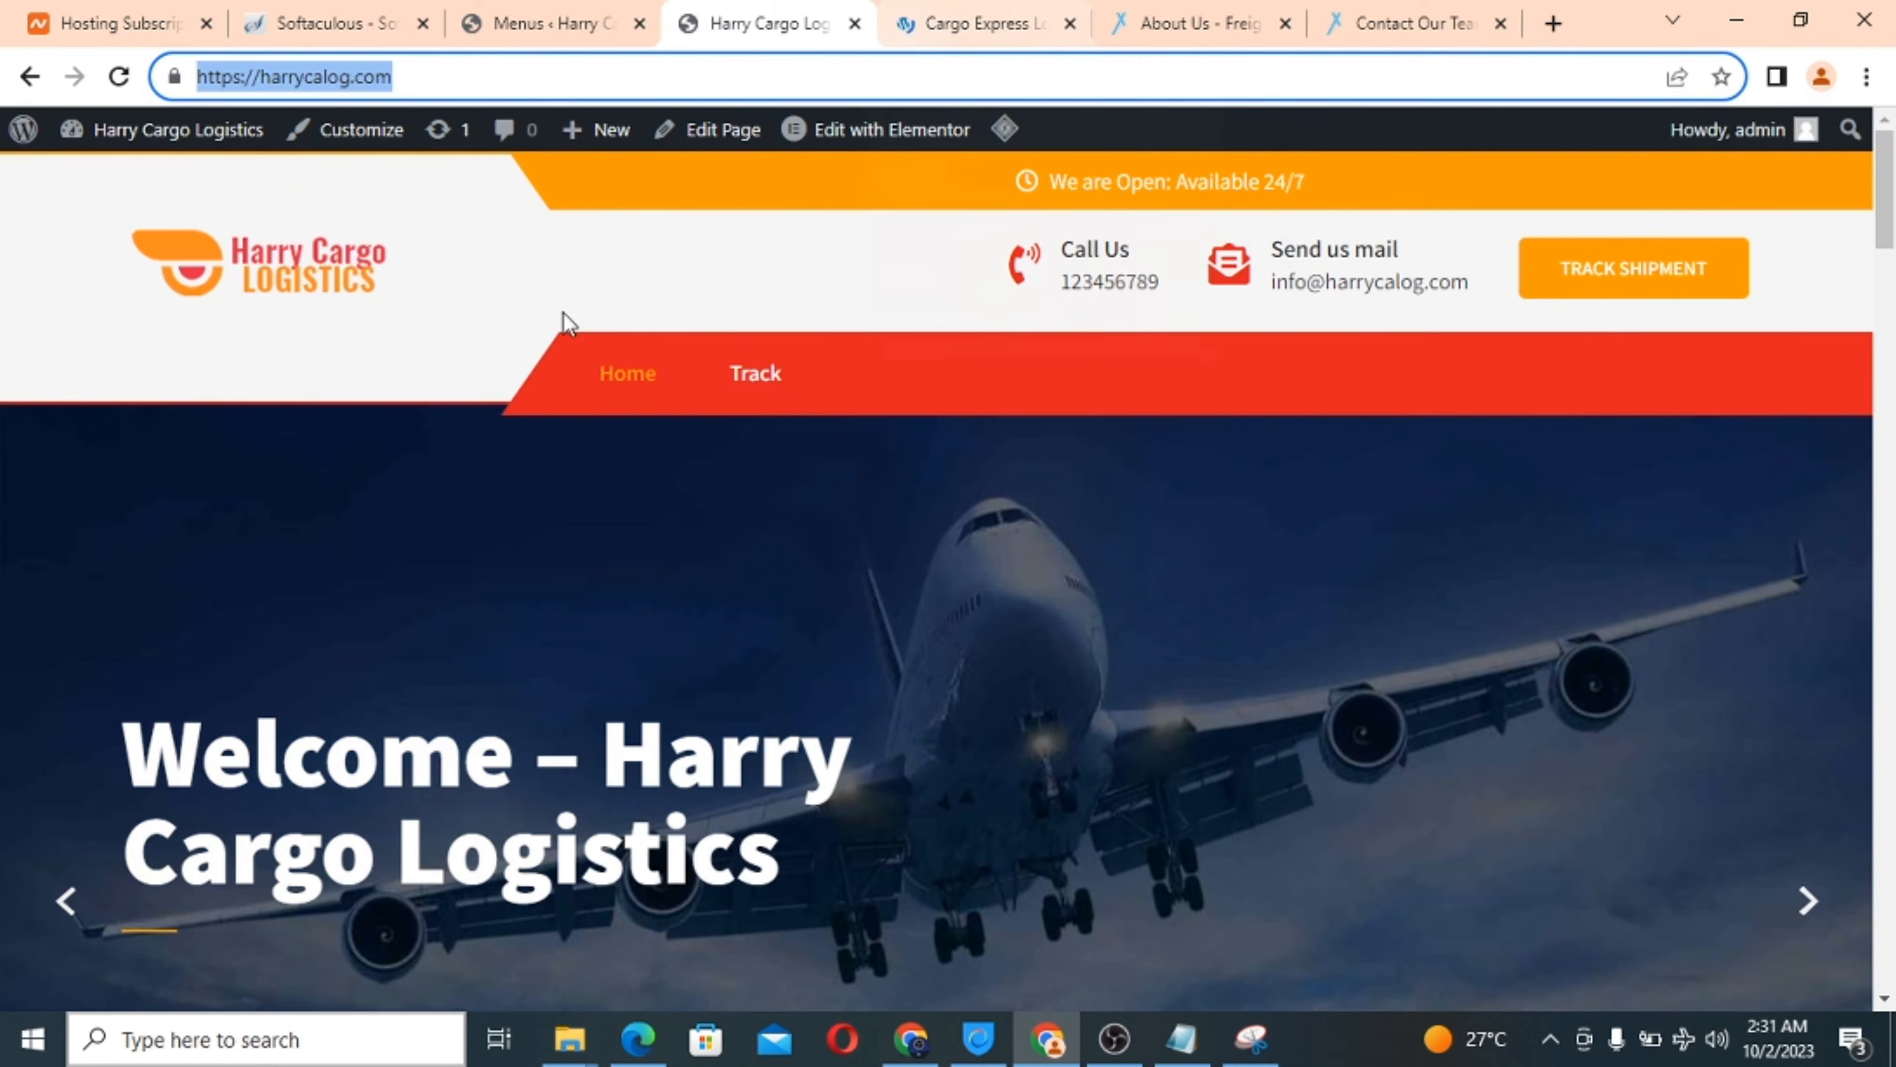
{"action": "scroll", "coordinate": [564, 306], "scroll_direction": "down", "scroll_amount": 3}
{"action": "scroll", "coordinate": [564, 306], "scroll_direction": "up", "scroll_amount": 3}
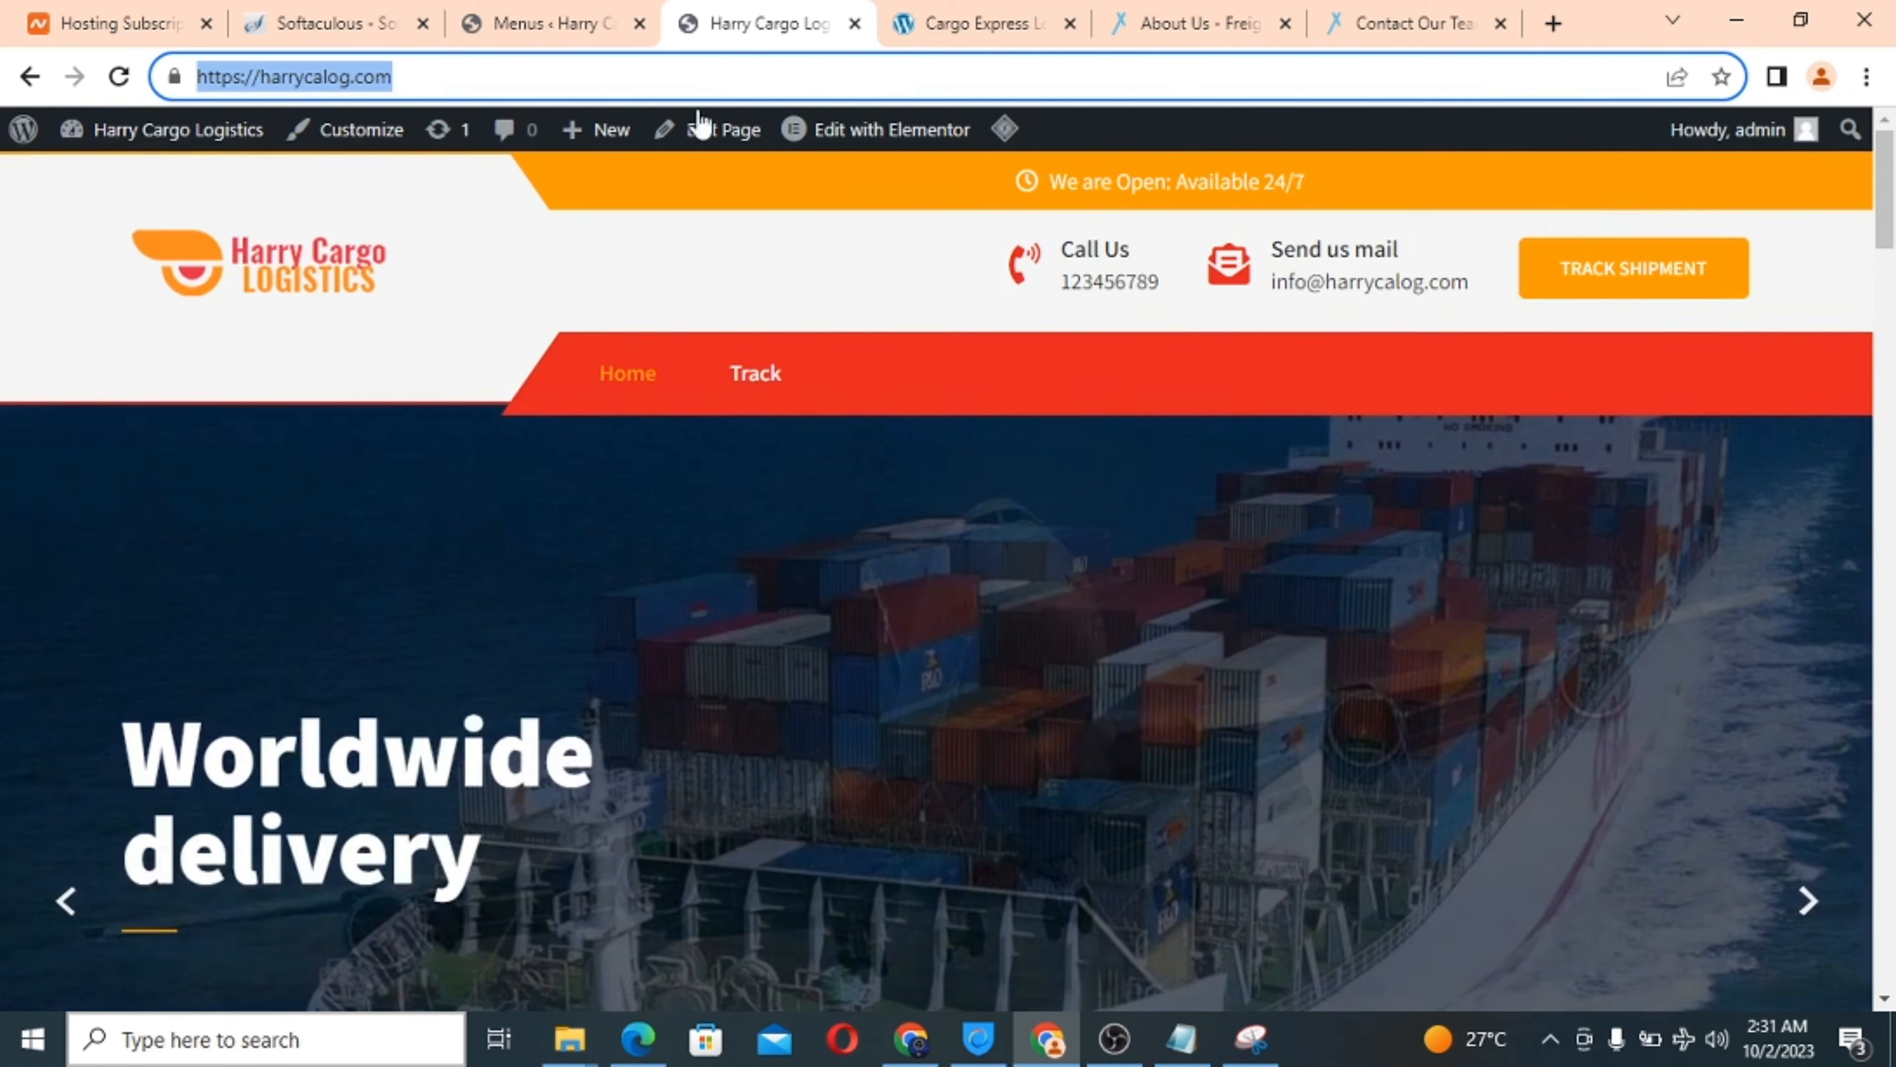
{"action": "left_click", "coordinate": [933, 22]}
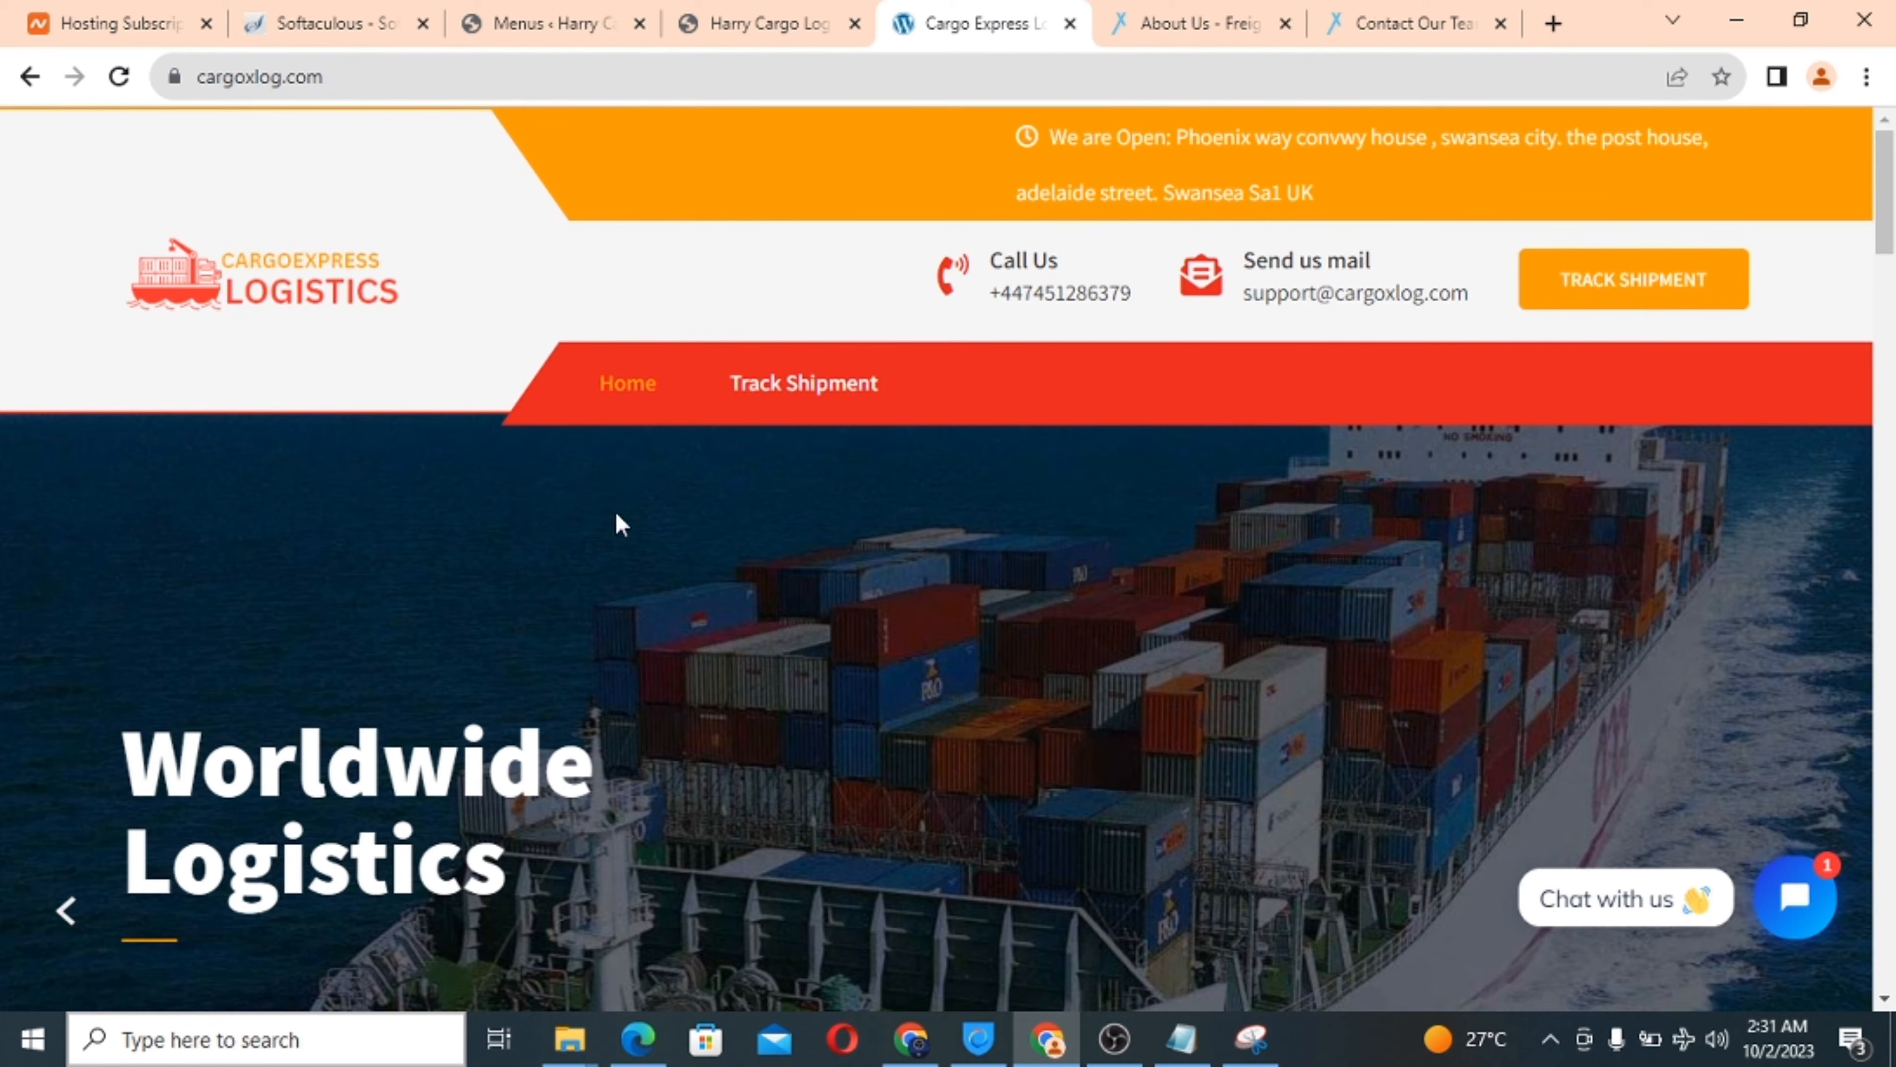
{"action": "scroll", "coordinate": [732, 563], "scroll_direction": "down", "scroll_amount": 10}
{"action": "scroll", "coordinate": [736, 563], "scroll_direction": "up", "scroll_amount": 10}
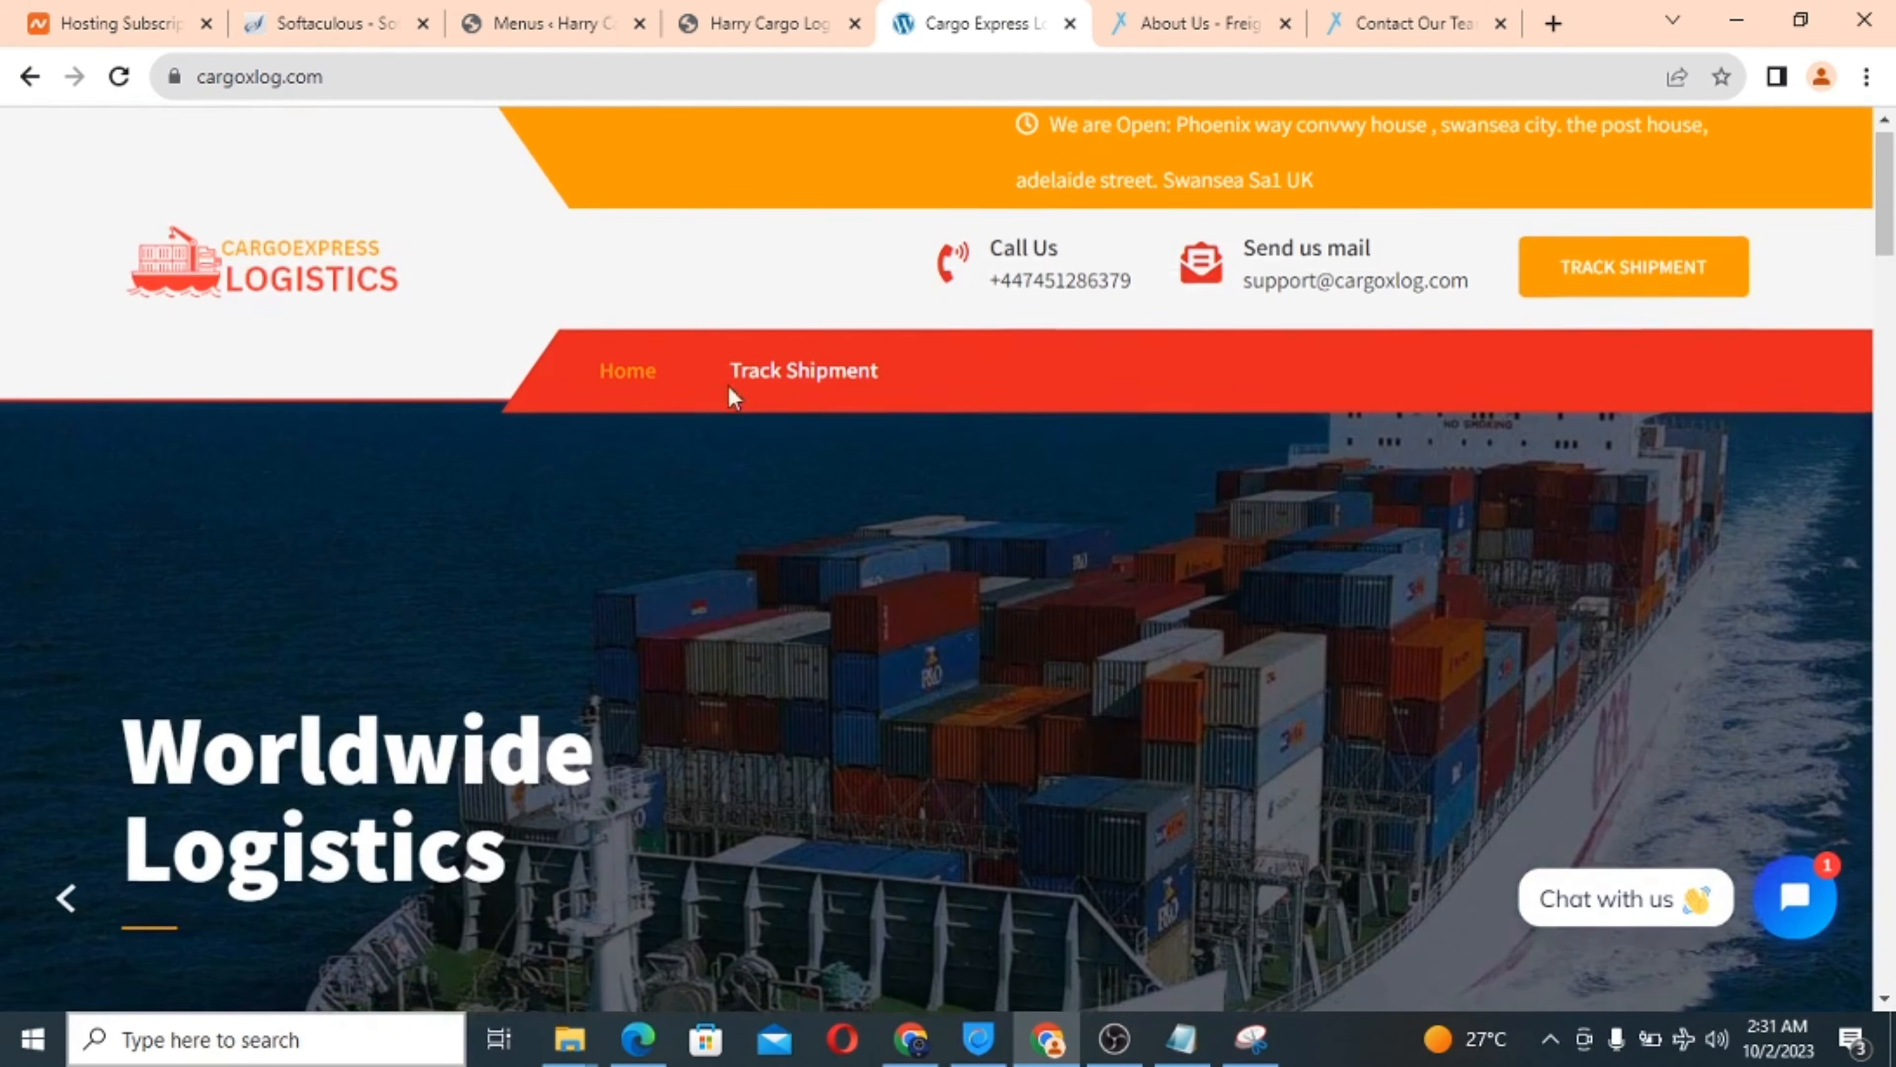
Close the Cargo Express tab, check the Harry Cargo menu, and restore down the browser.
{"action": "left_click", "coordinate": [1069, 23]}
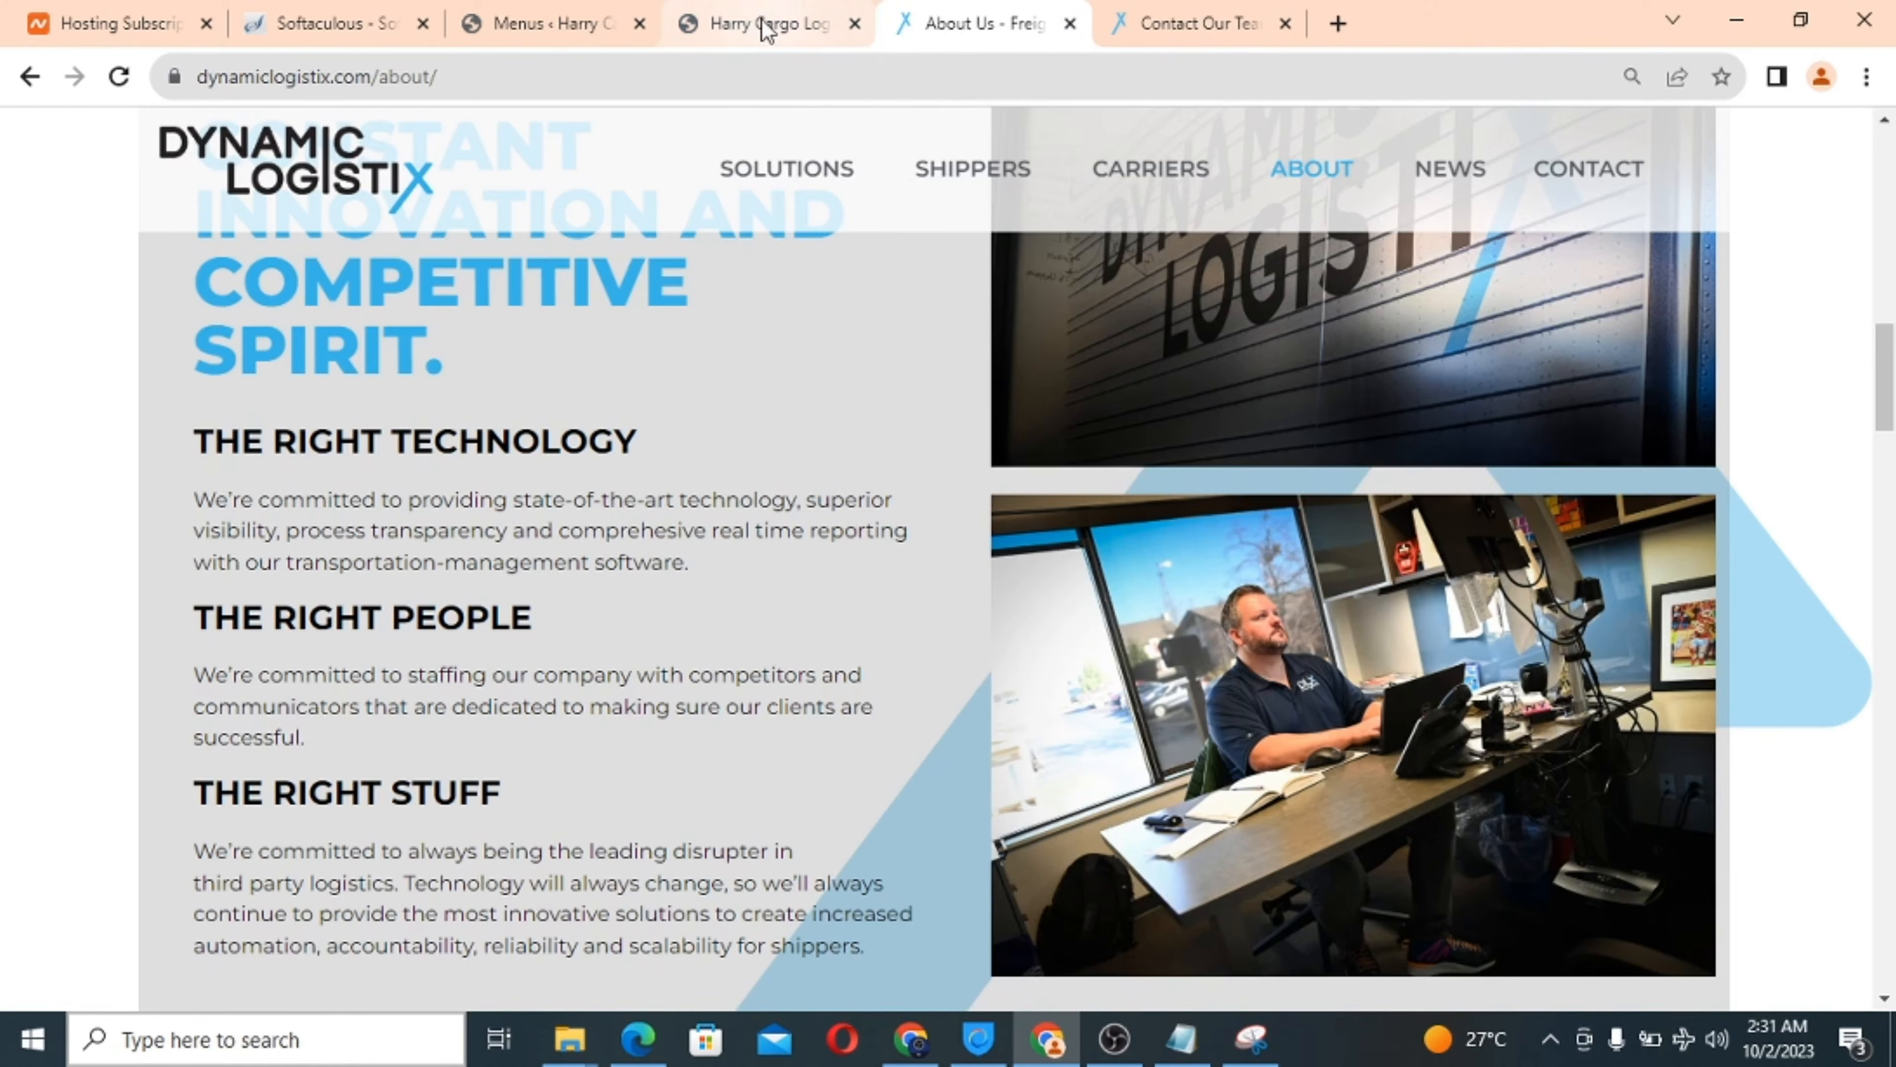
{"action": "left_click", "coordinate": [749, 21]}
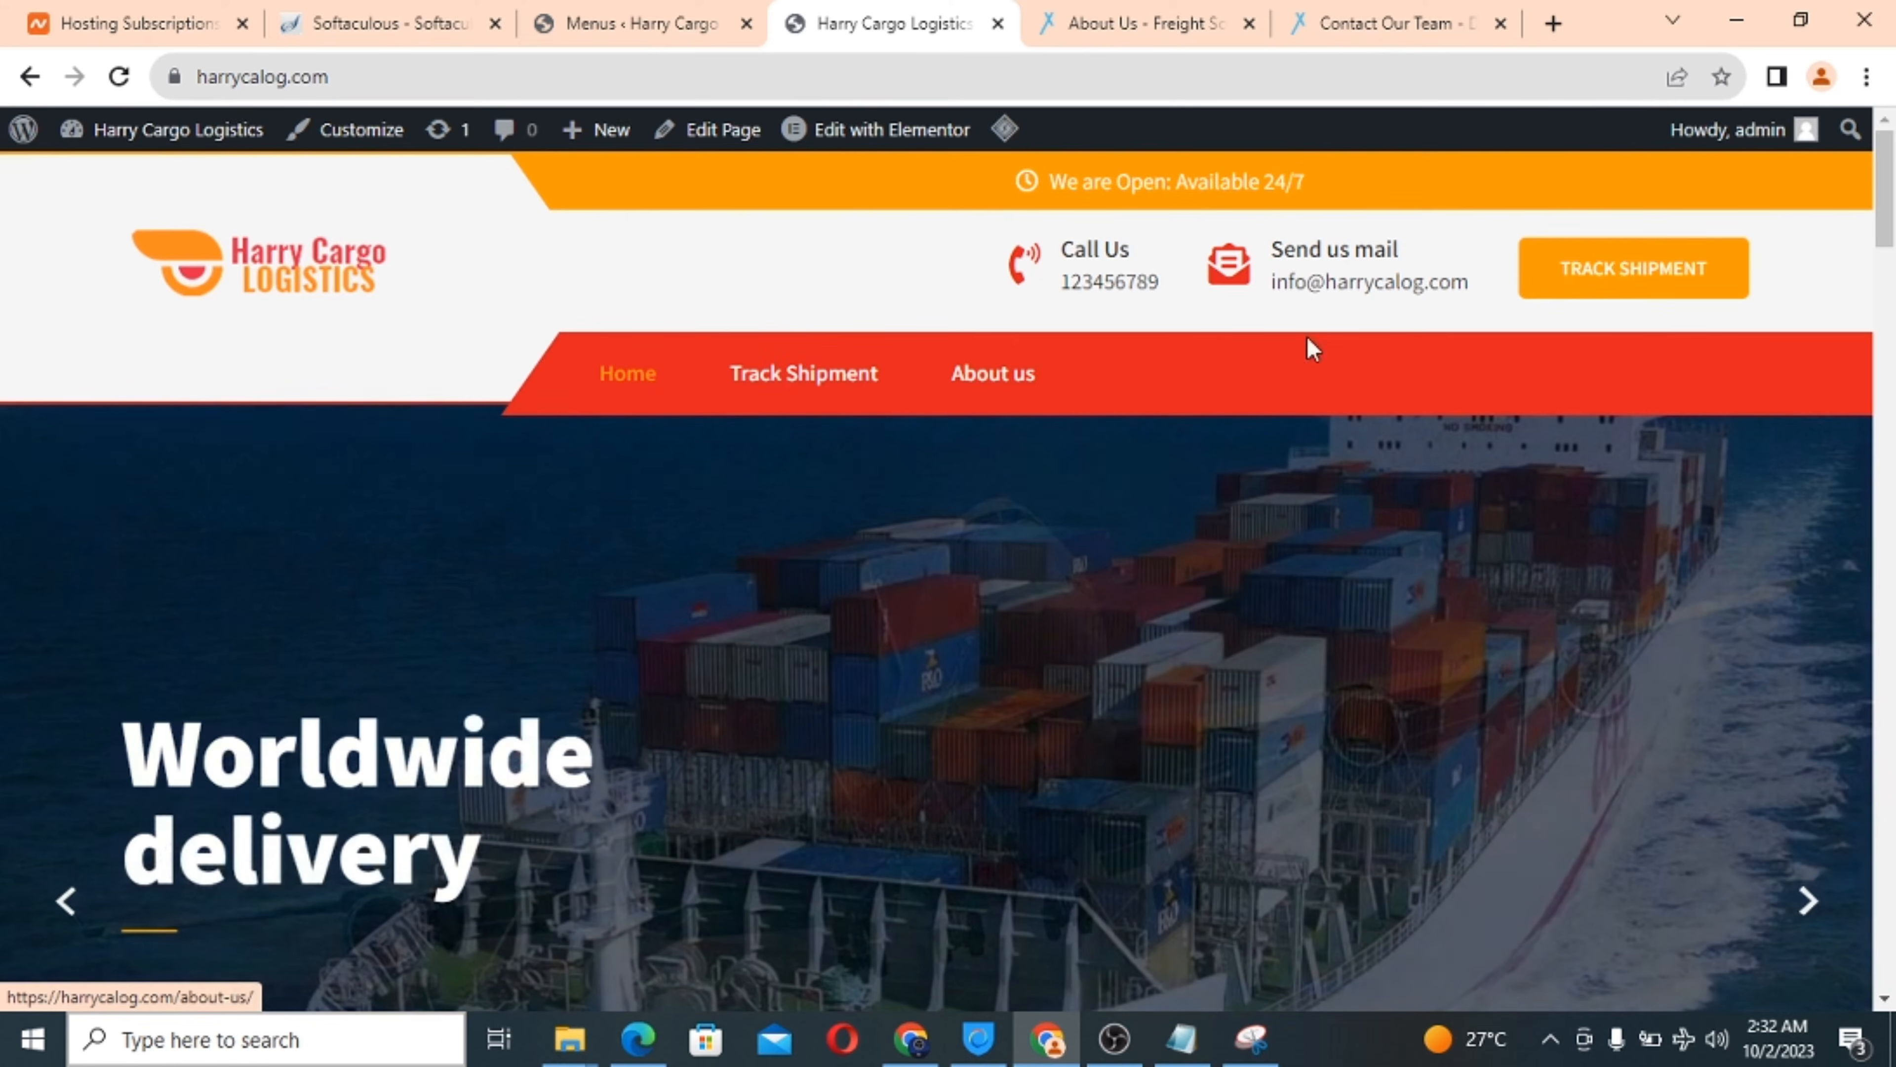
{"action": "scroll", "coordinate": [1893, 314], "scroll_direction": "down", "scroll_amount": 8}
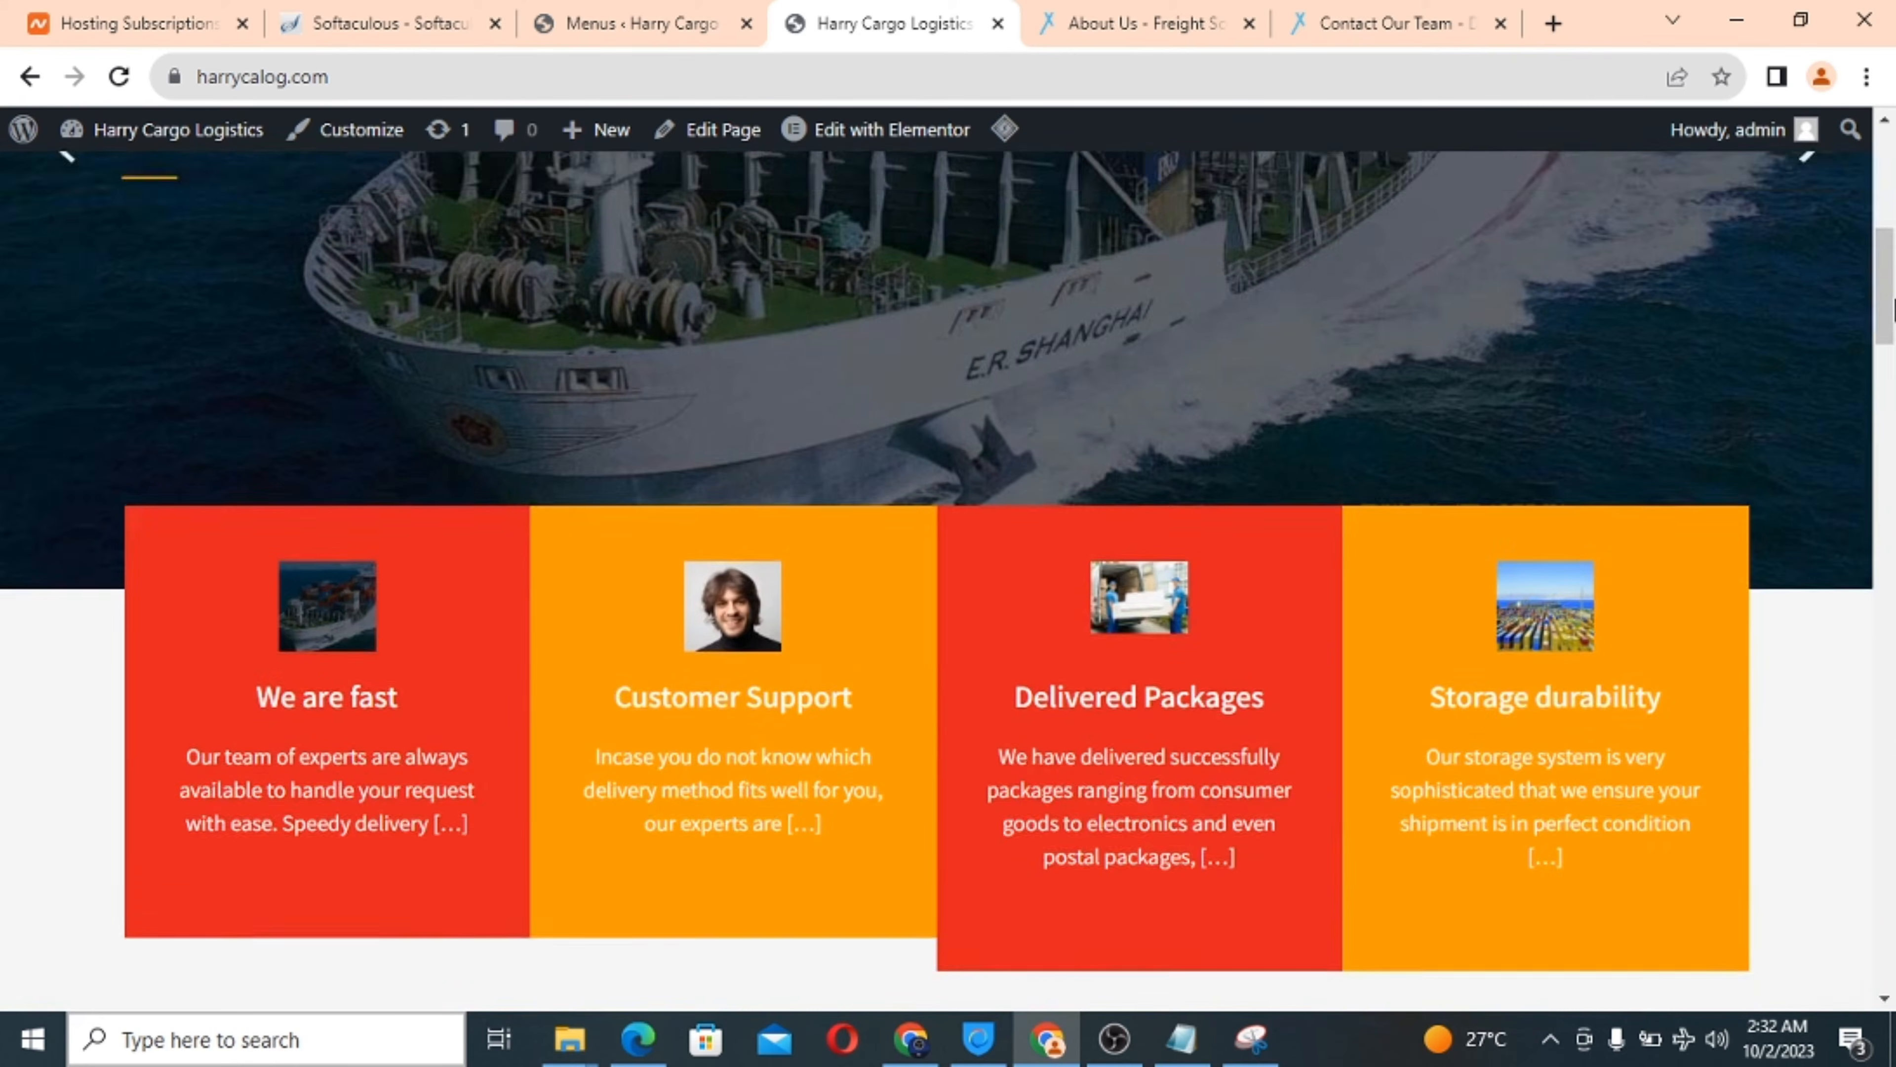
{"action": "left_click", "coordinate": [1807, 17]}
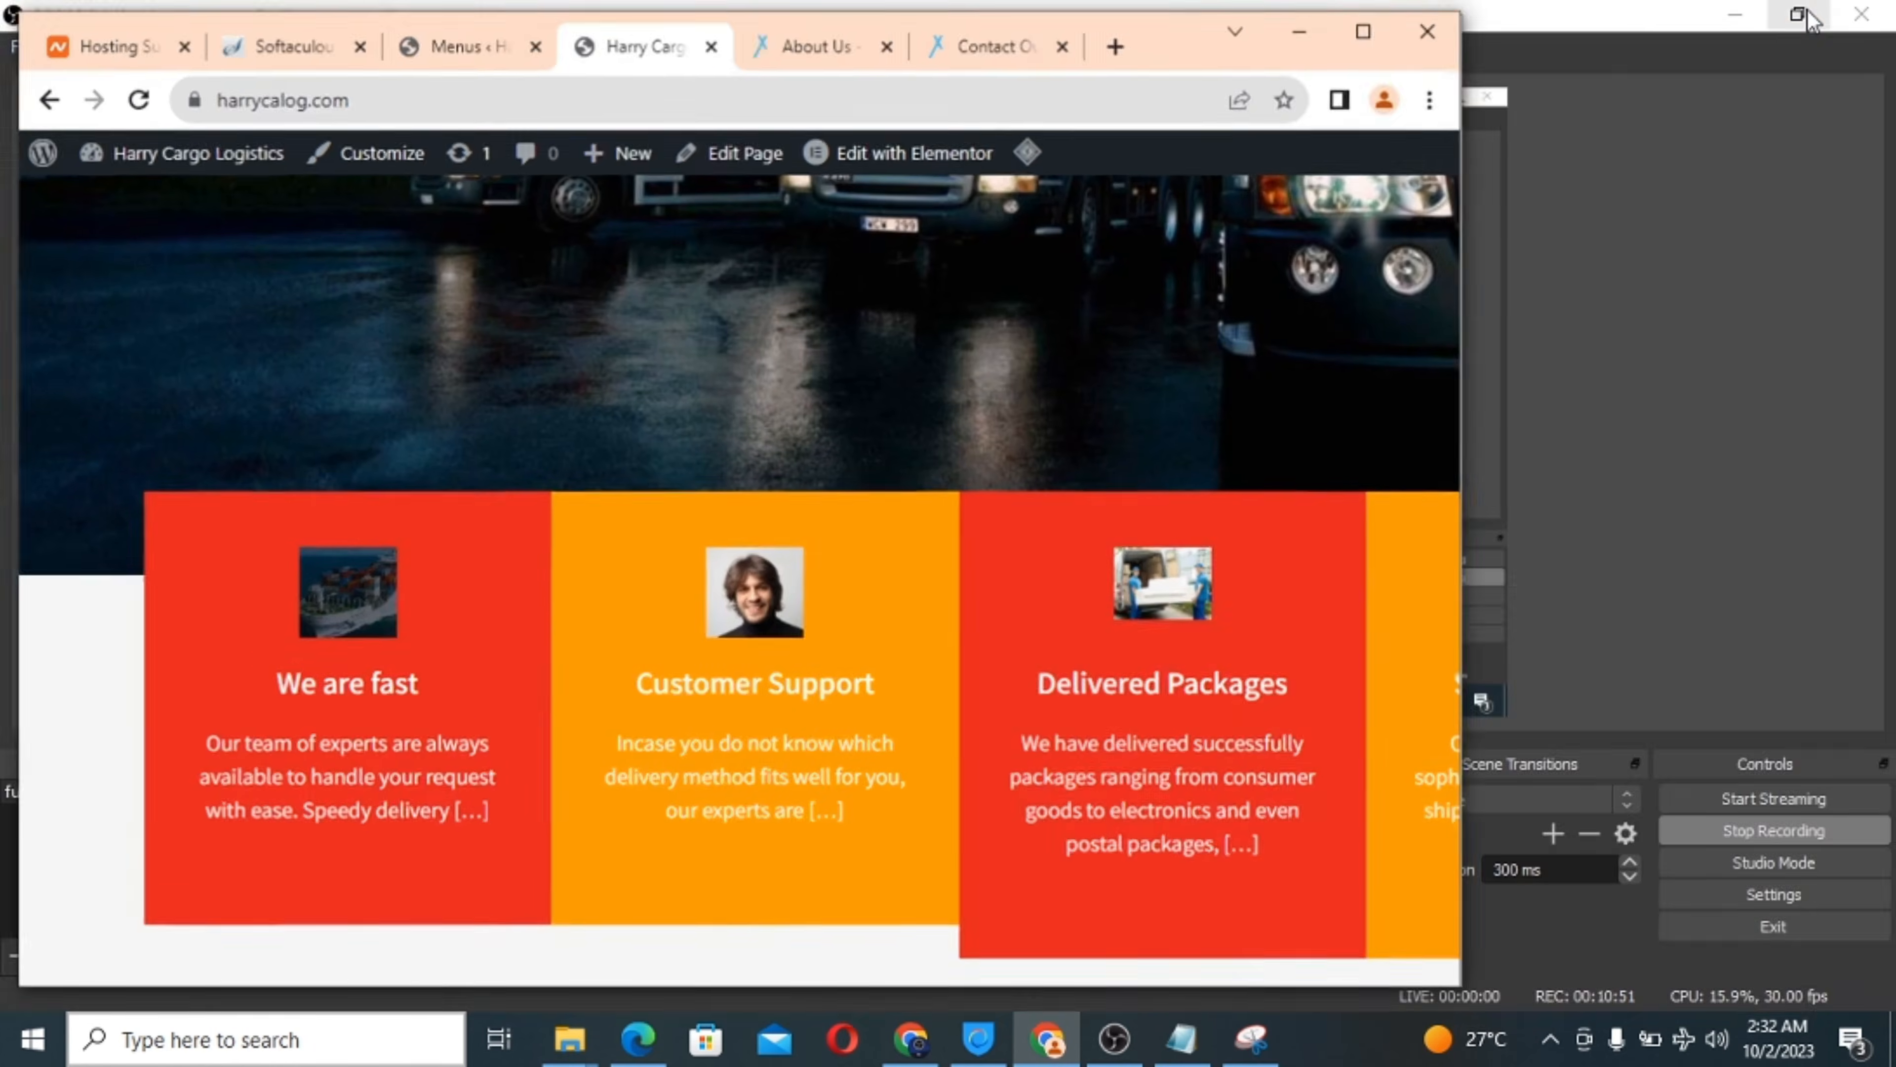
Narrow the browser to phone width and scroll through the mobile layout.
{"action": "scroll", "coordinate": [1009, 505], "scroll_direction": "up", "scroll_amount": 10}
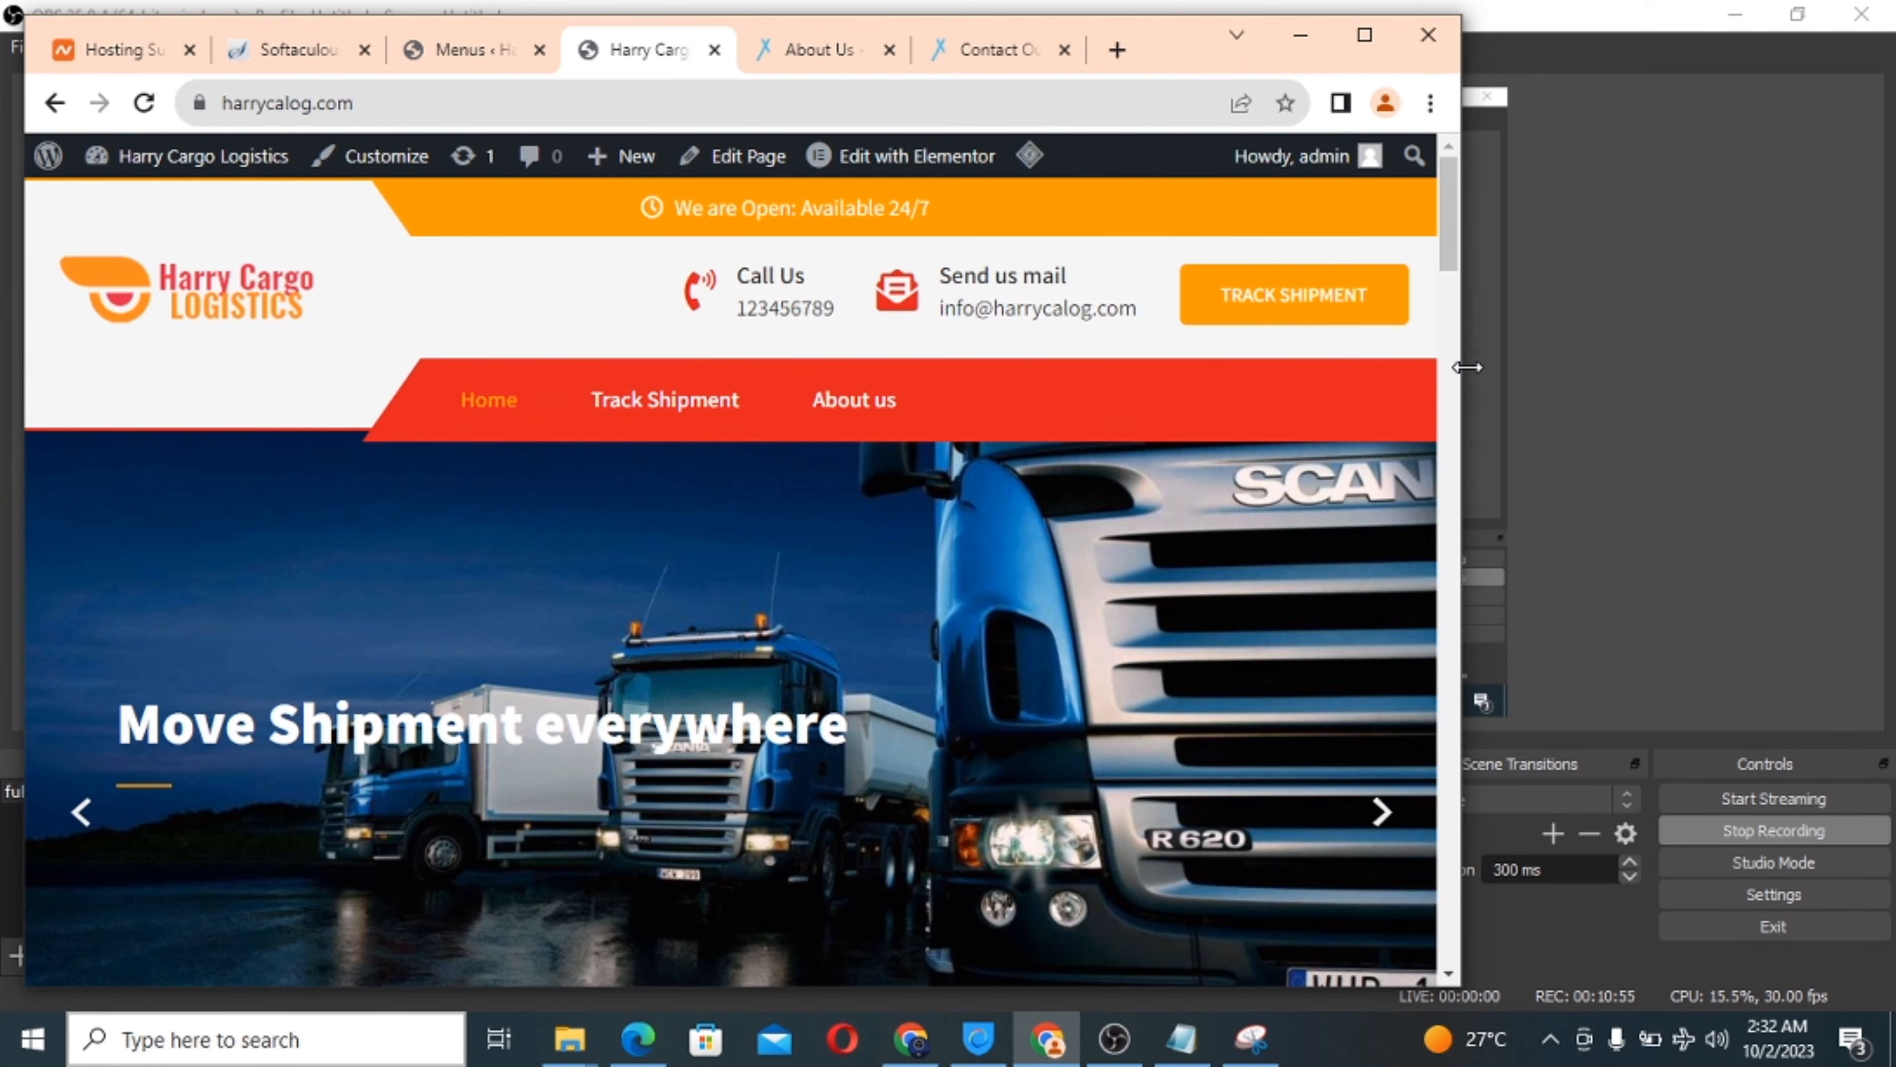
{"action": "left_click_drag", "start_coordinate": [1468, 367], "coordinate": [692, 369]}
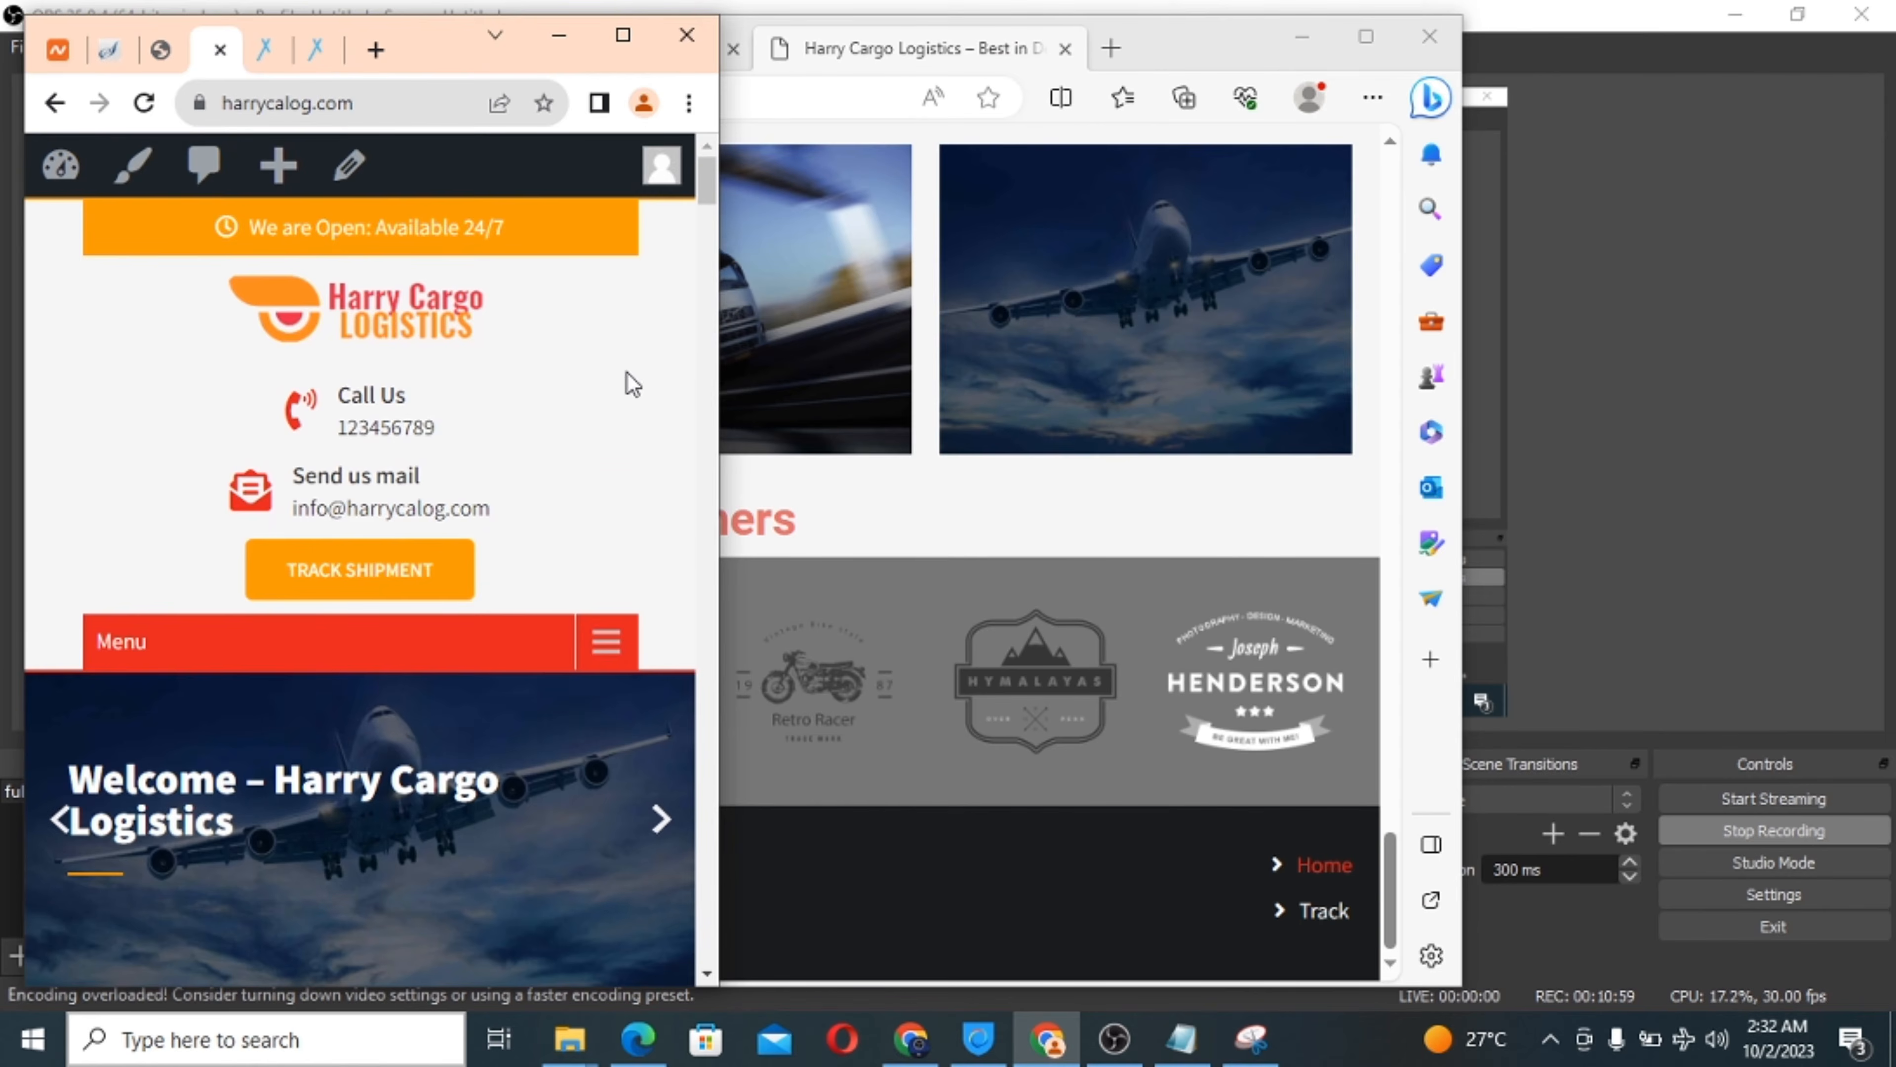
{"action": "scroll", "coordinate": [426, 408], "scroll_direction": "down", "scroll_amount": 15}
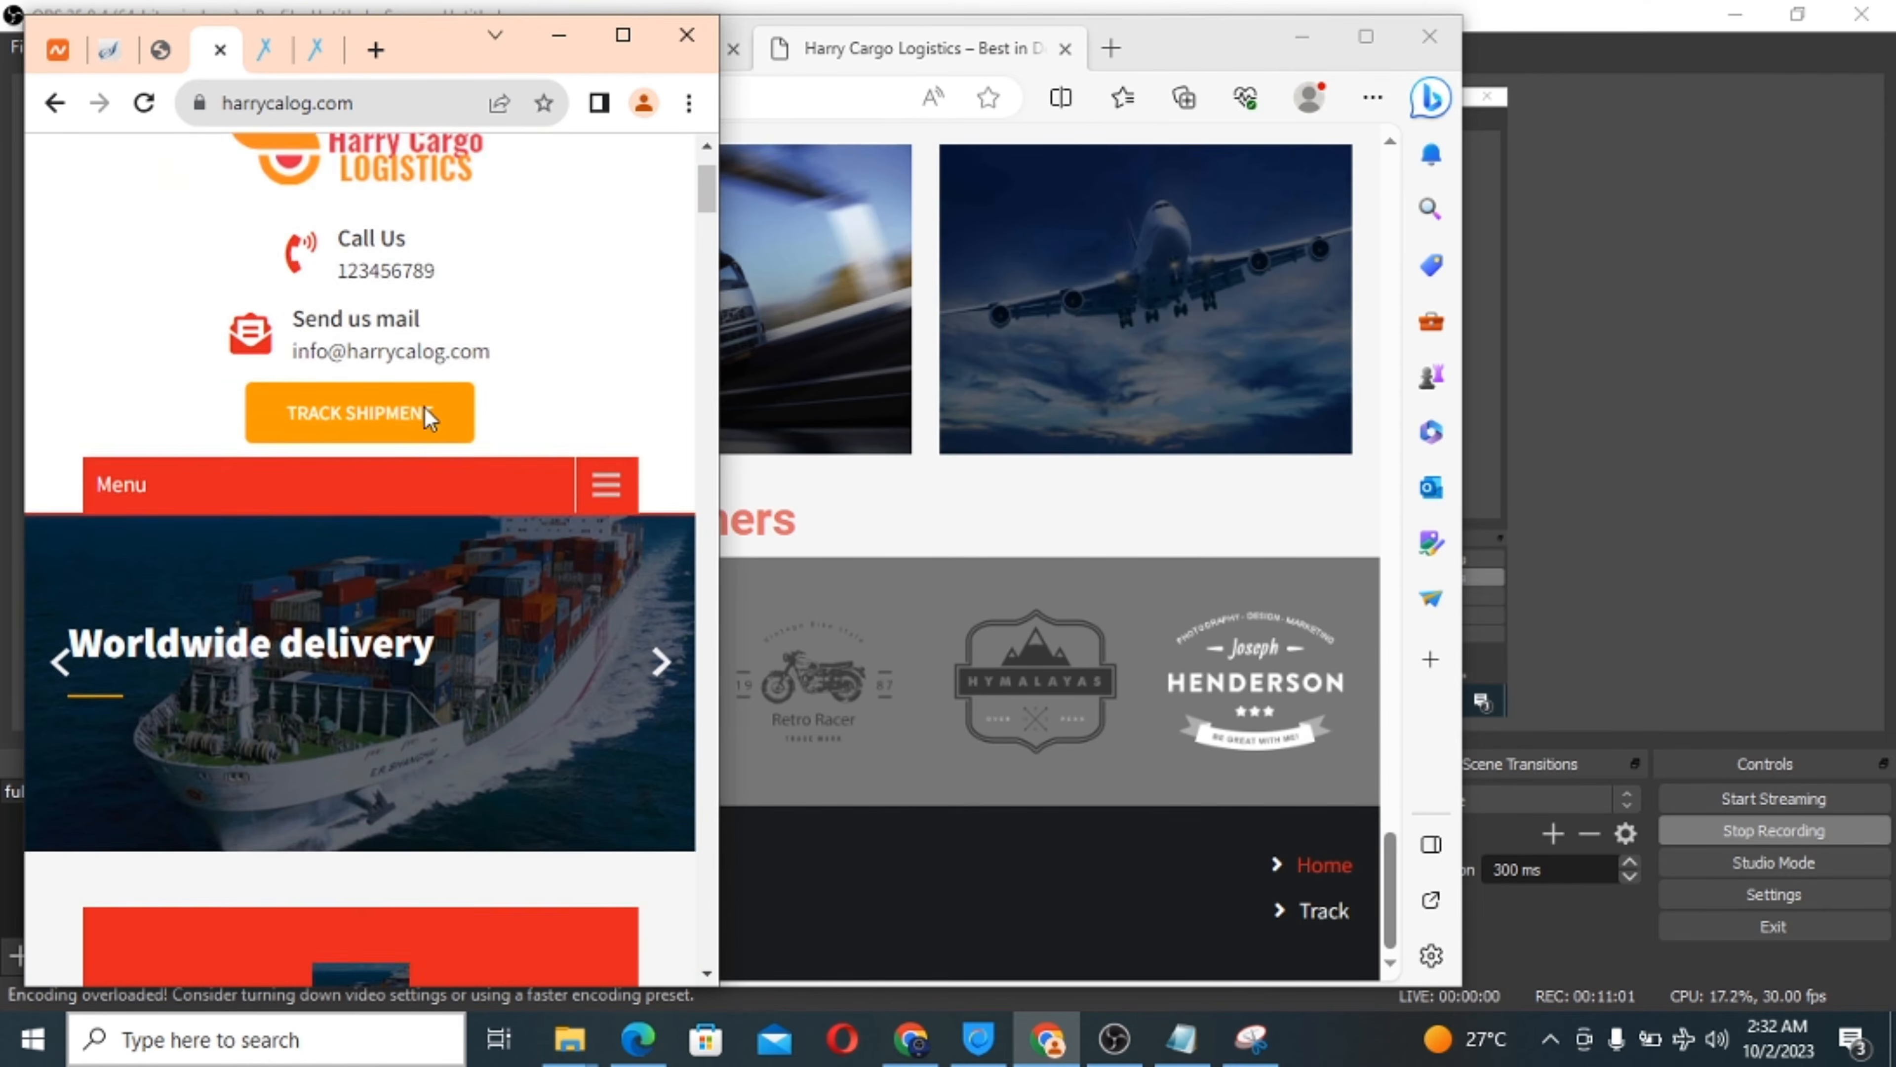
{"action": "scroll", "coordinate": [431, 418], "scroll_direction": "down", "scroll_amount": 20}
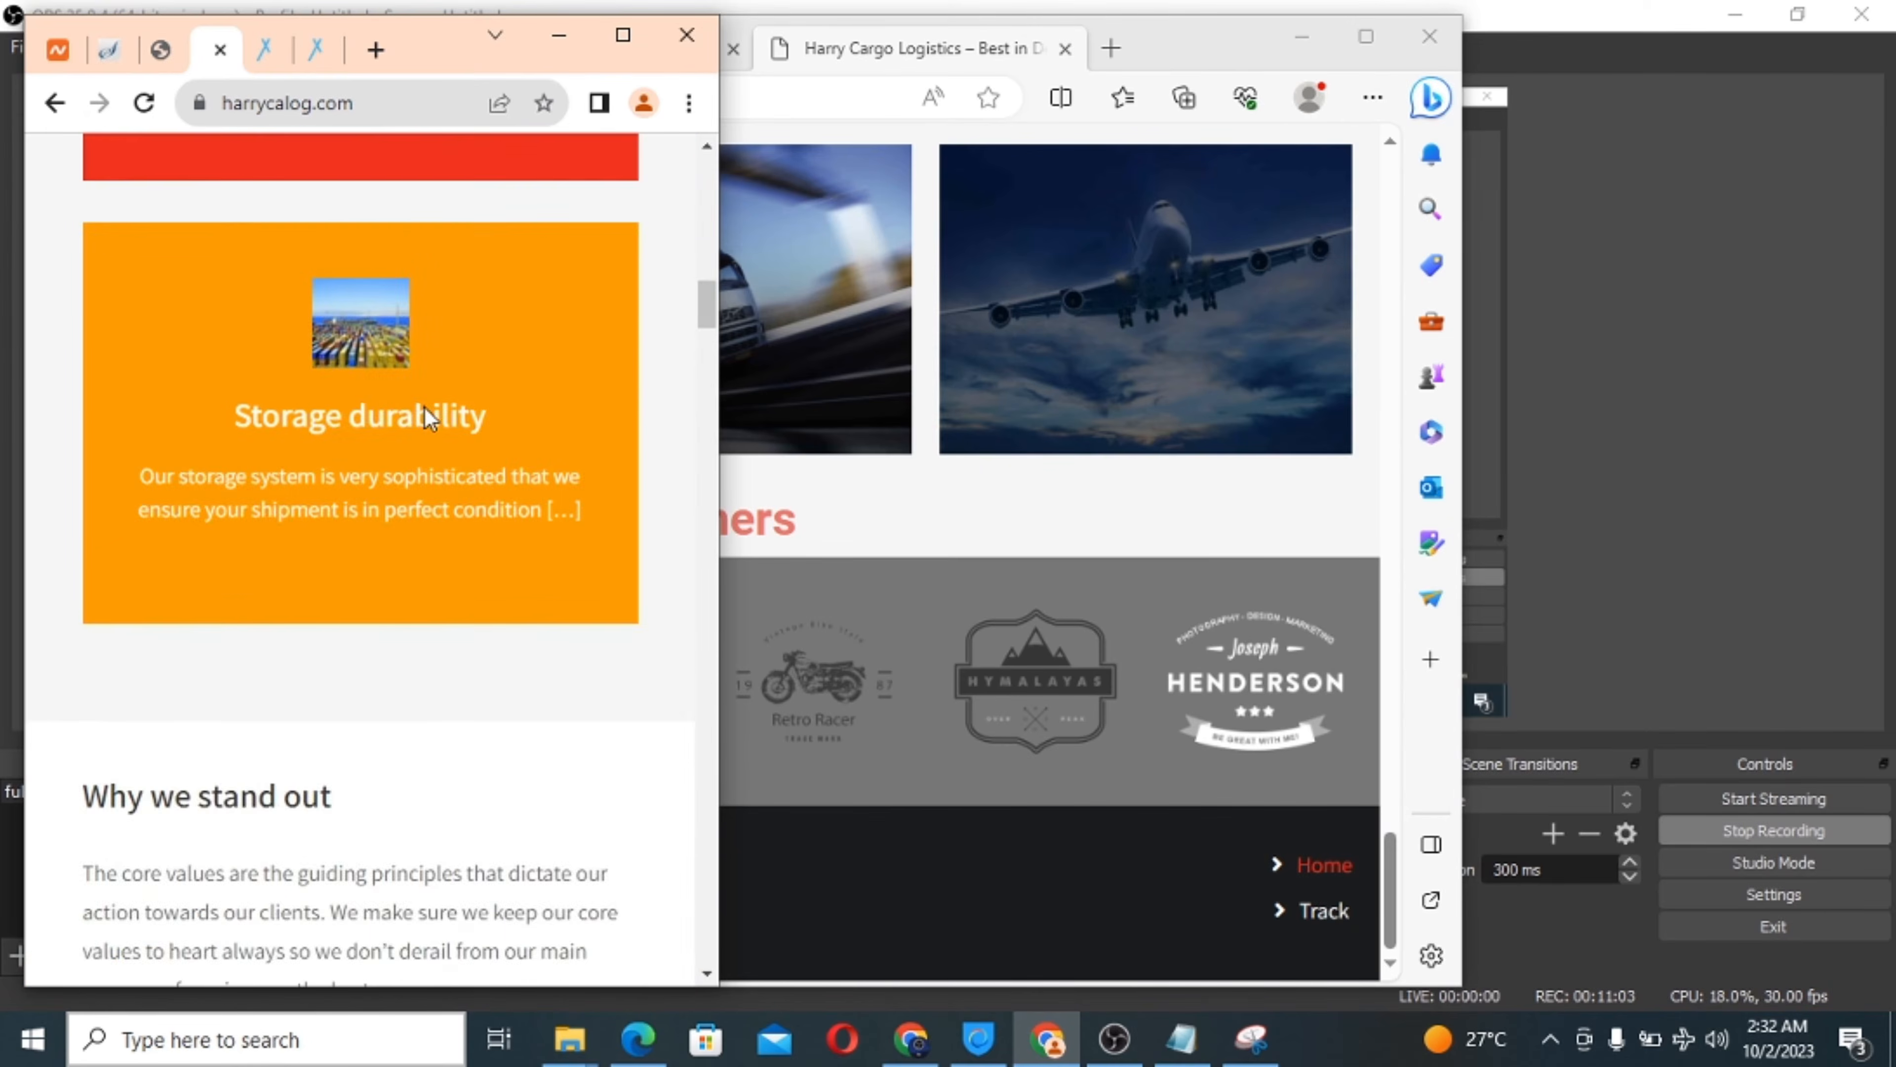
{"action": "scroll", "coordinate": [425, 408], "scroll_direction": "down", "scroll_amount": 15}
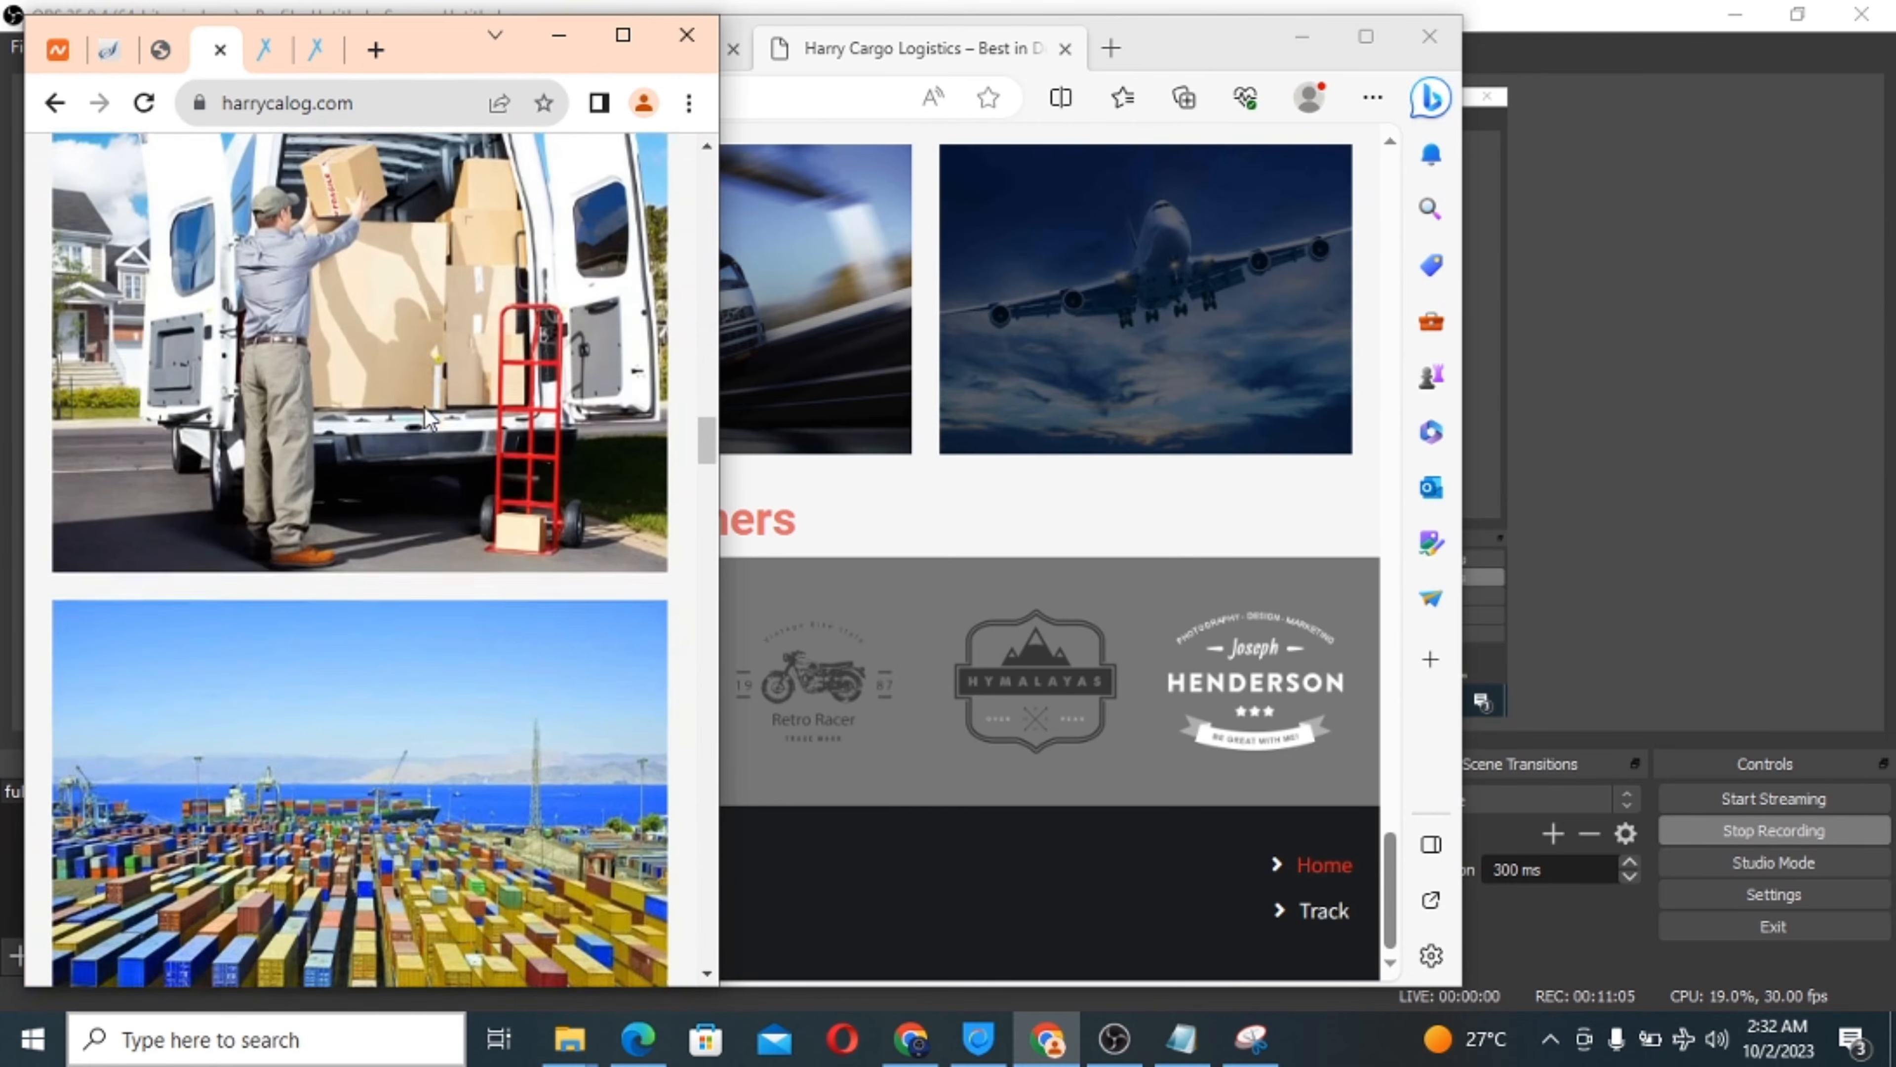
{"action": "scroll", "coordinate": [425, 408], "scroll_direction": "down", "scroll_amount": 15}
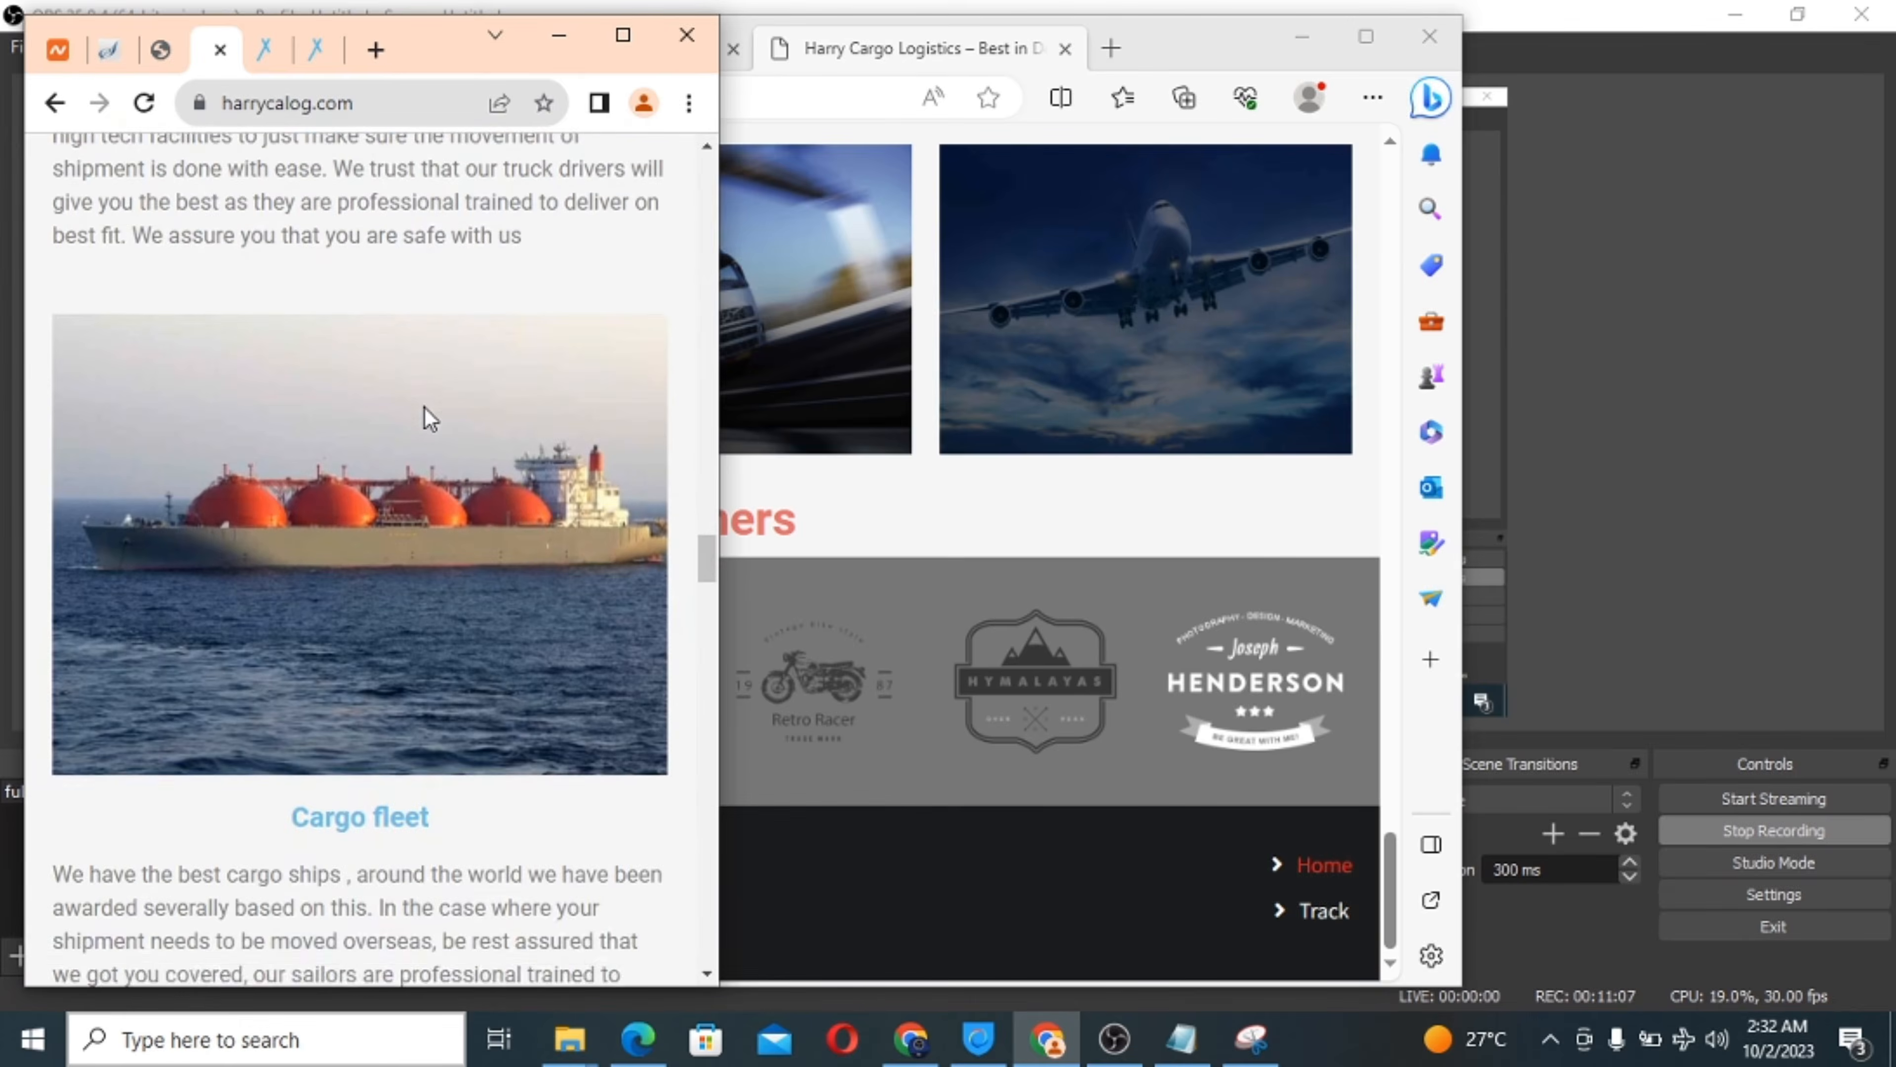
{"action": "scroll", "coordinate": [424, 409], "scroll_direction": "down", "scroll_amount": 15}
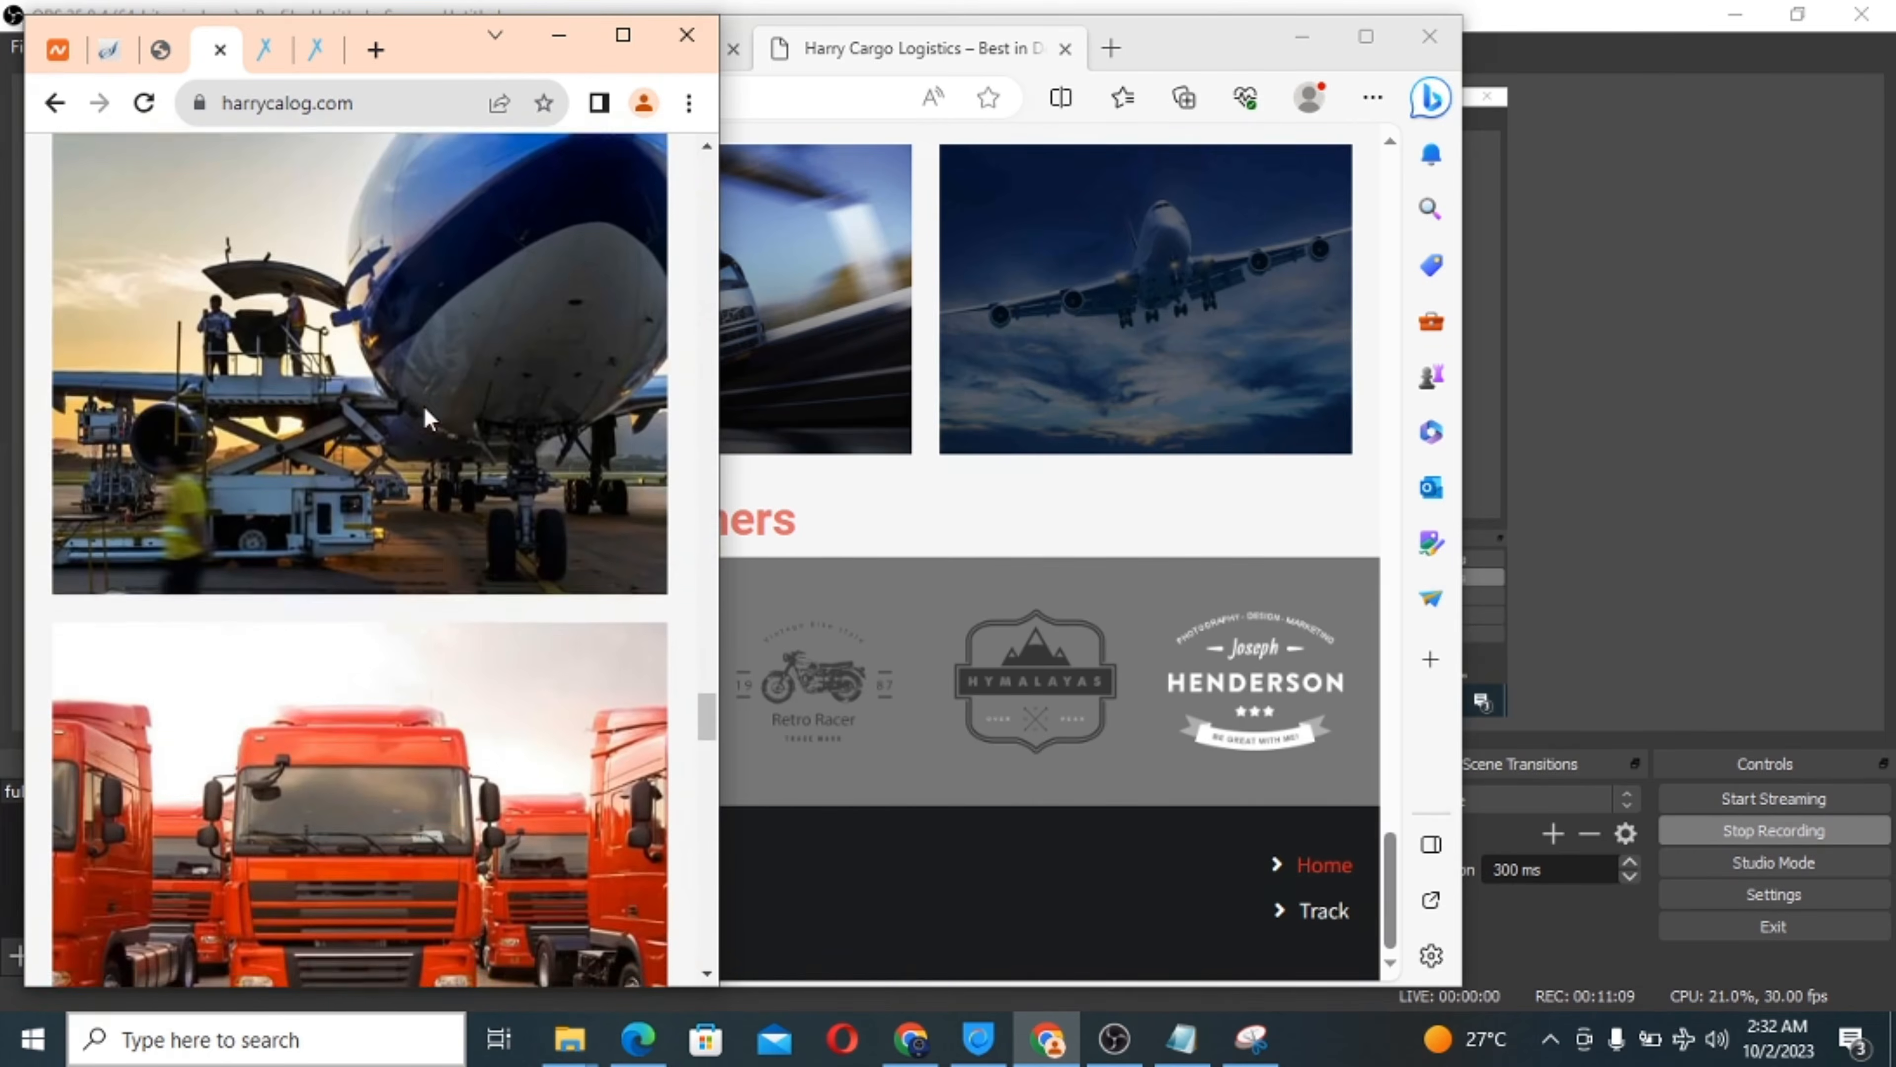
{"action": "scroll", "coordinate": [426, 409], "scroll_direction": "down", "scroll_amount": 15}
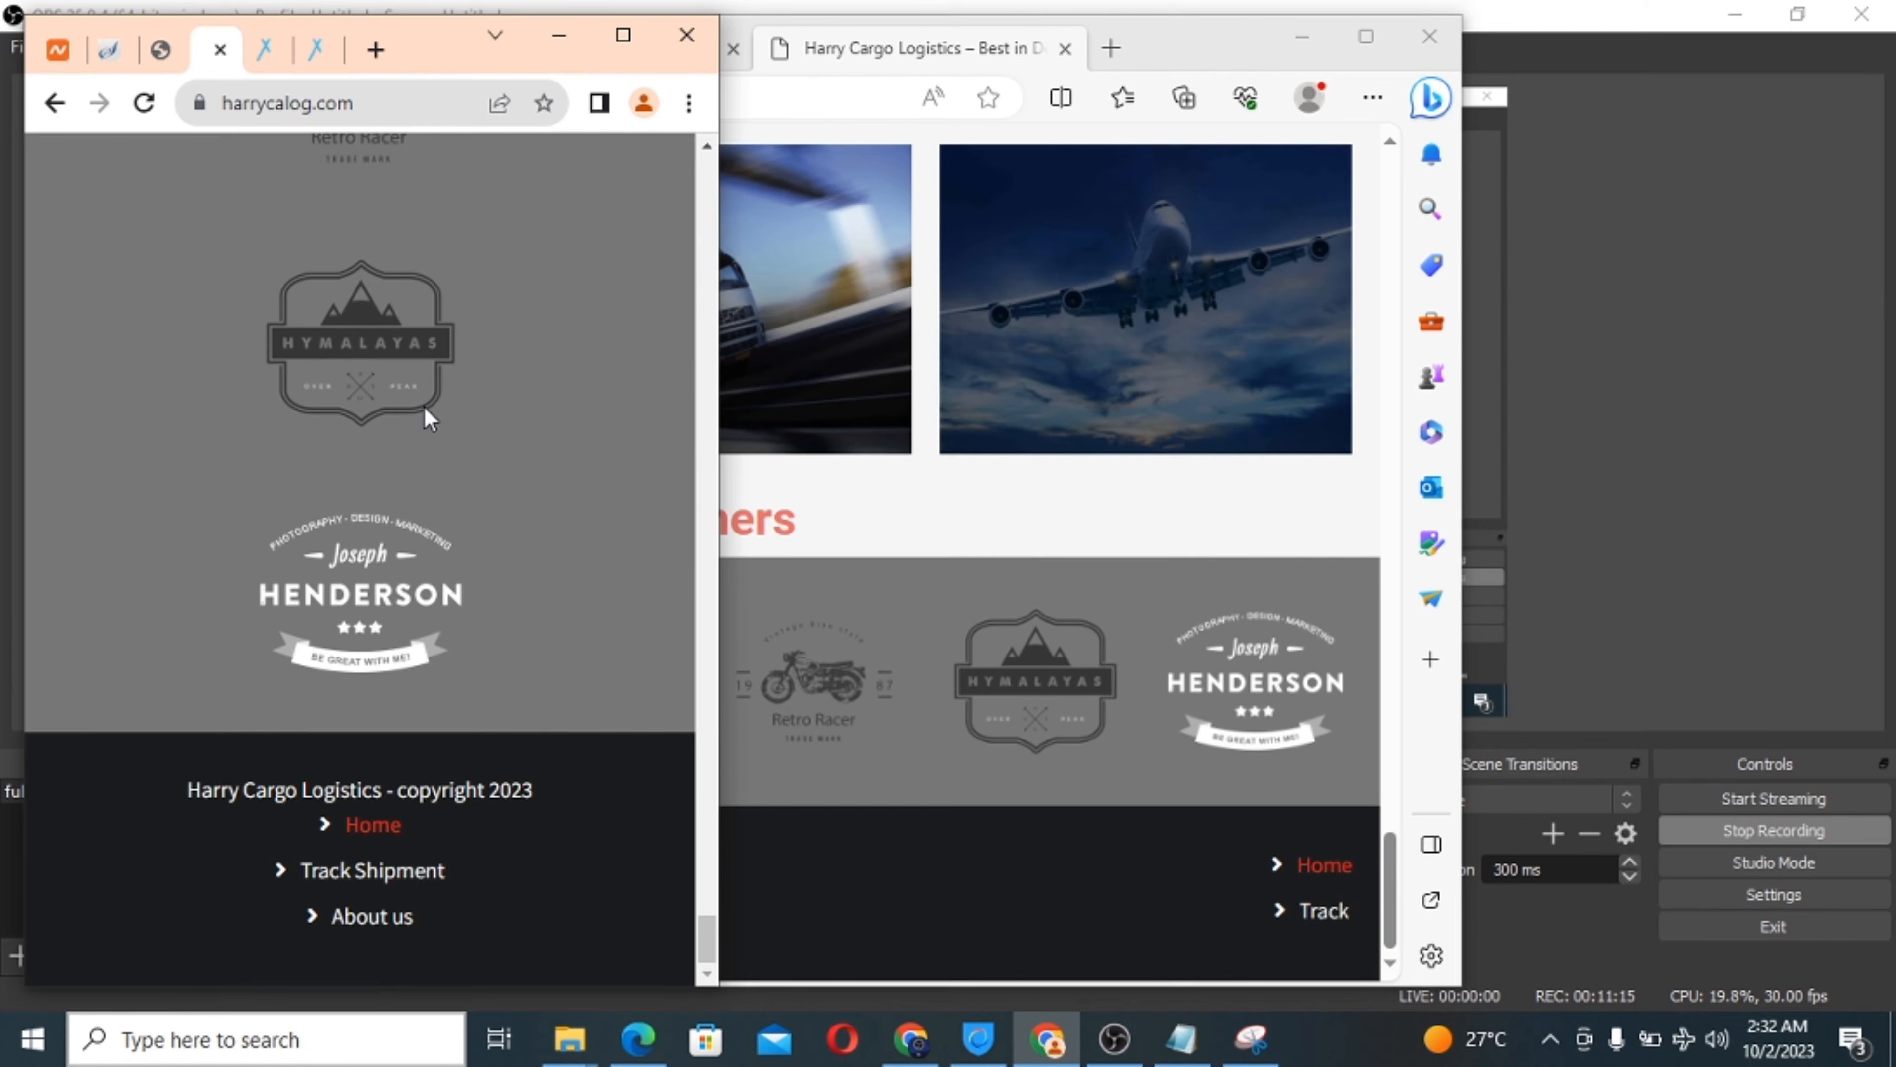
{"action": "scroll", "coordinate": [424, 407], "scroll_direction": "up", "scroll_amount": 20}
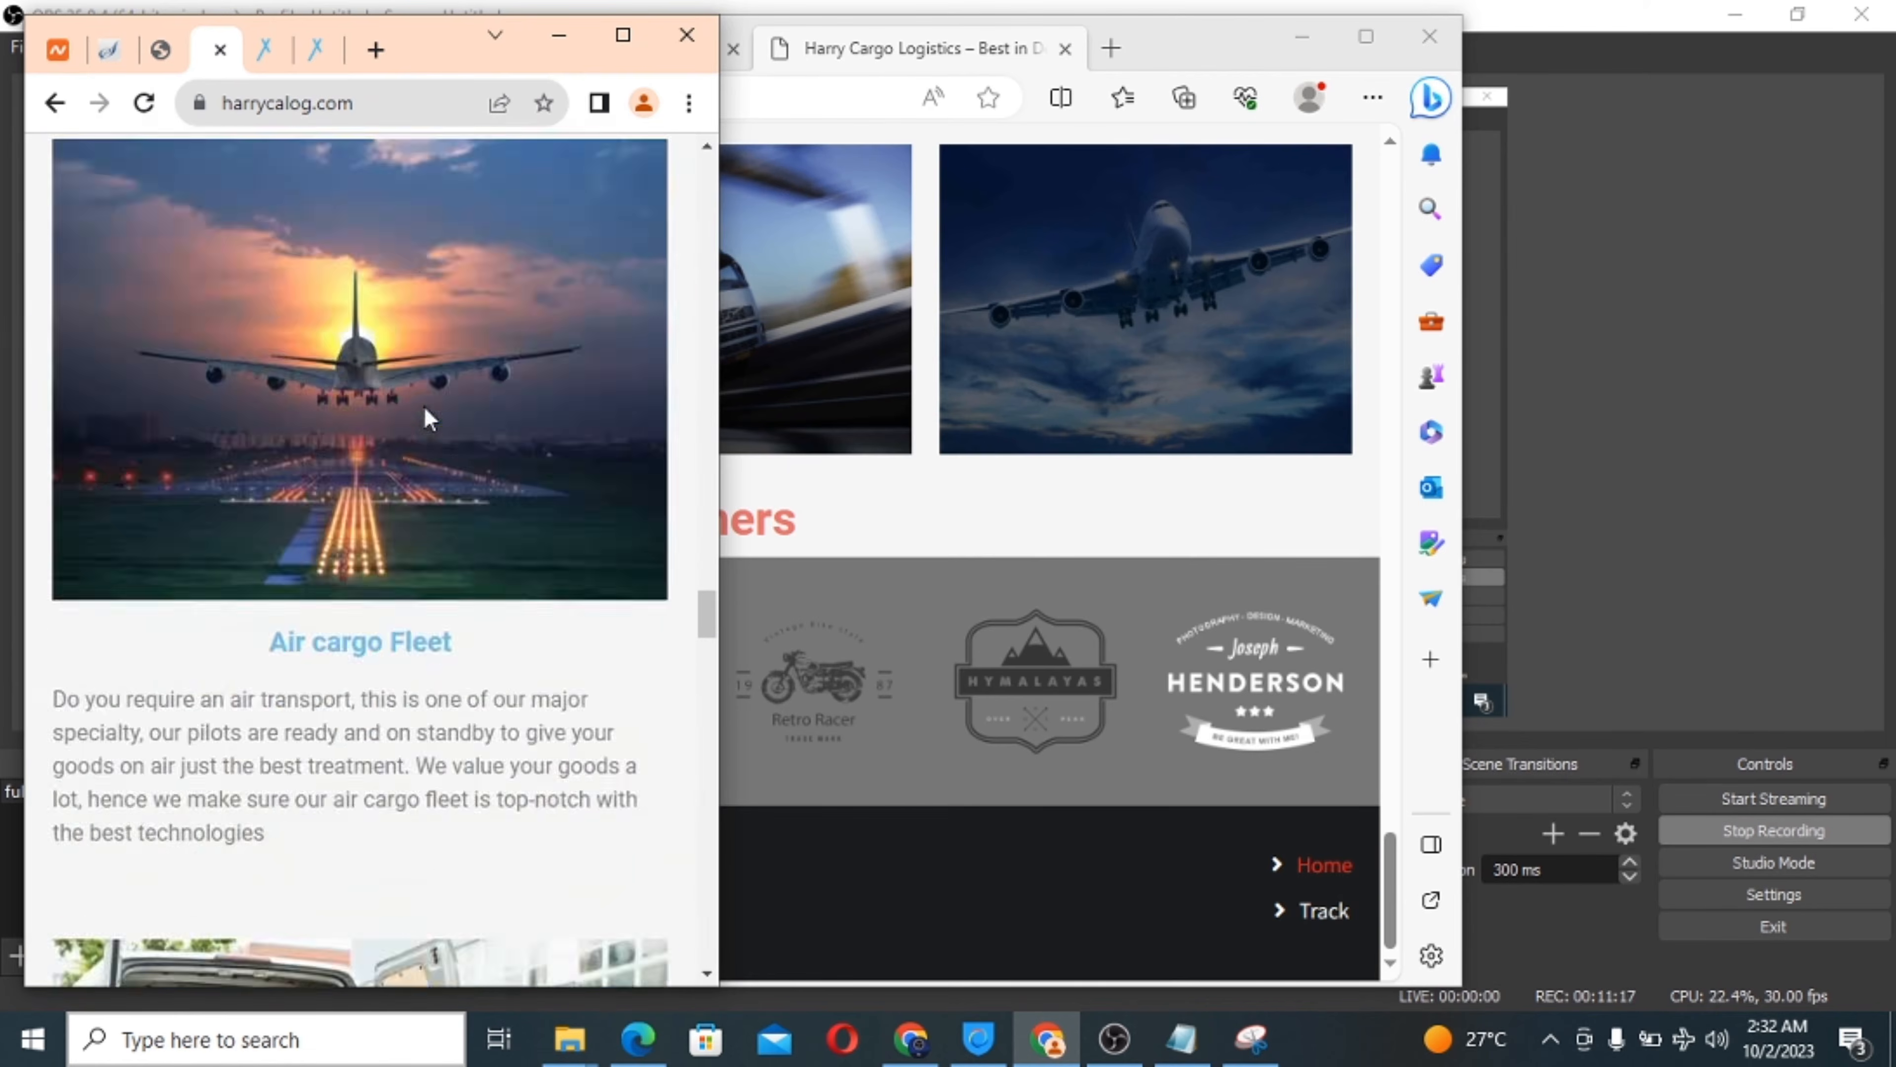
{"action": "scroll", "coordinate": [424, 406], "scroll_direction": "up", "scroll_amount": 20}
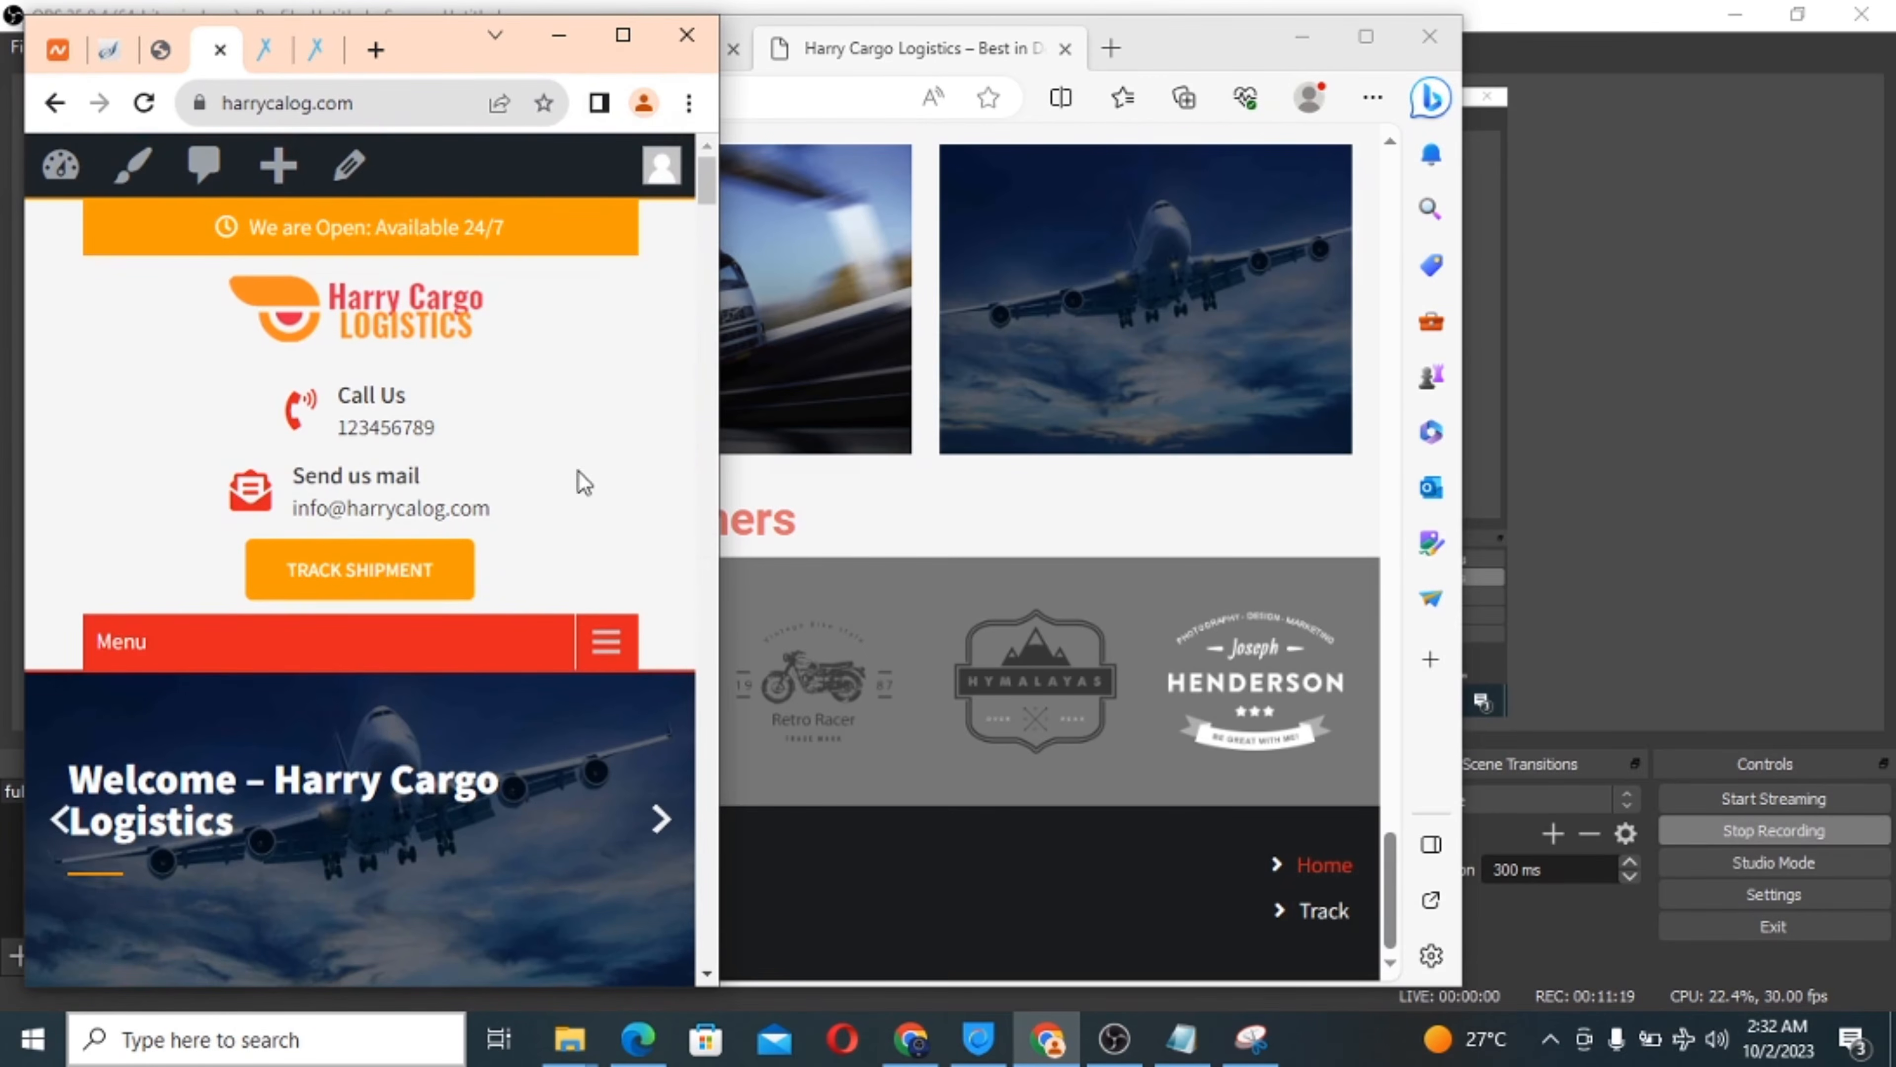
Open and close the mobile hamburger menu, then maximize the browser again.
{"action": "left_click", "coordinate": [606, 642]}
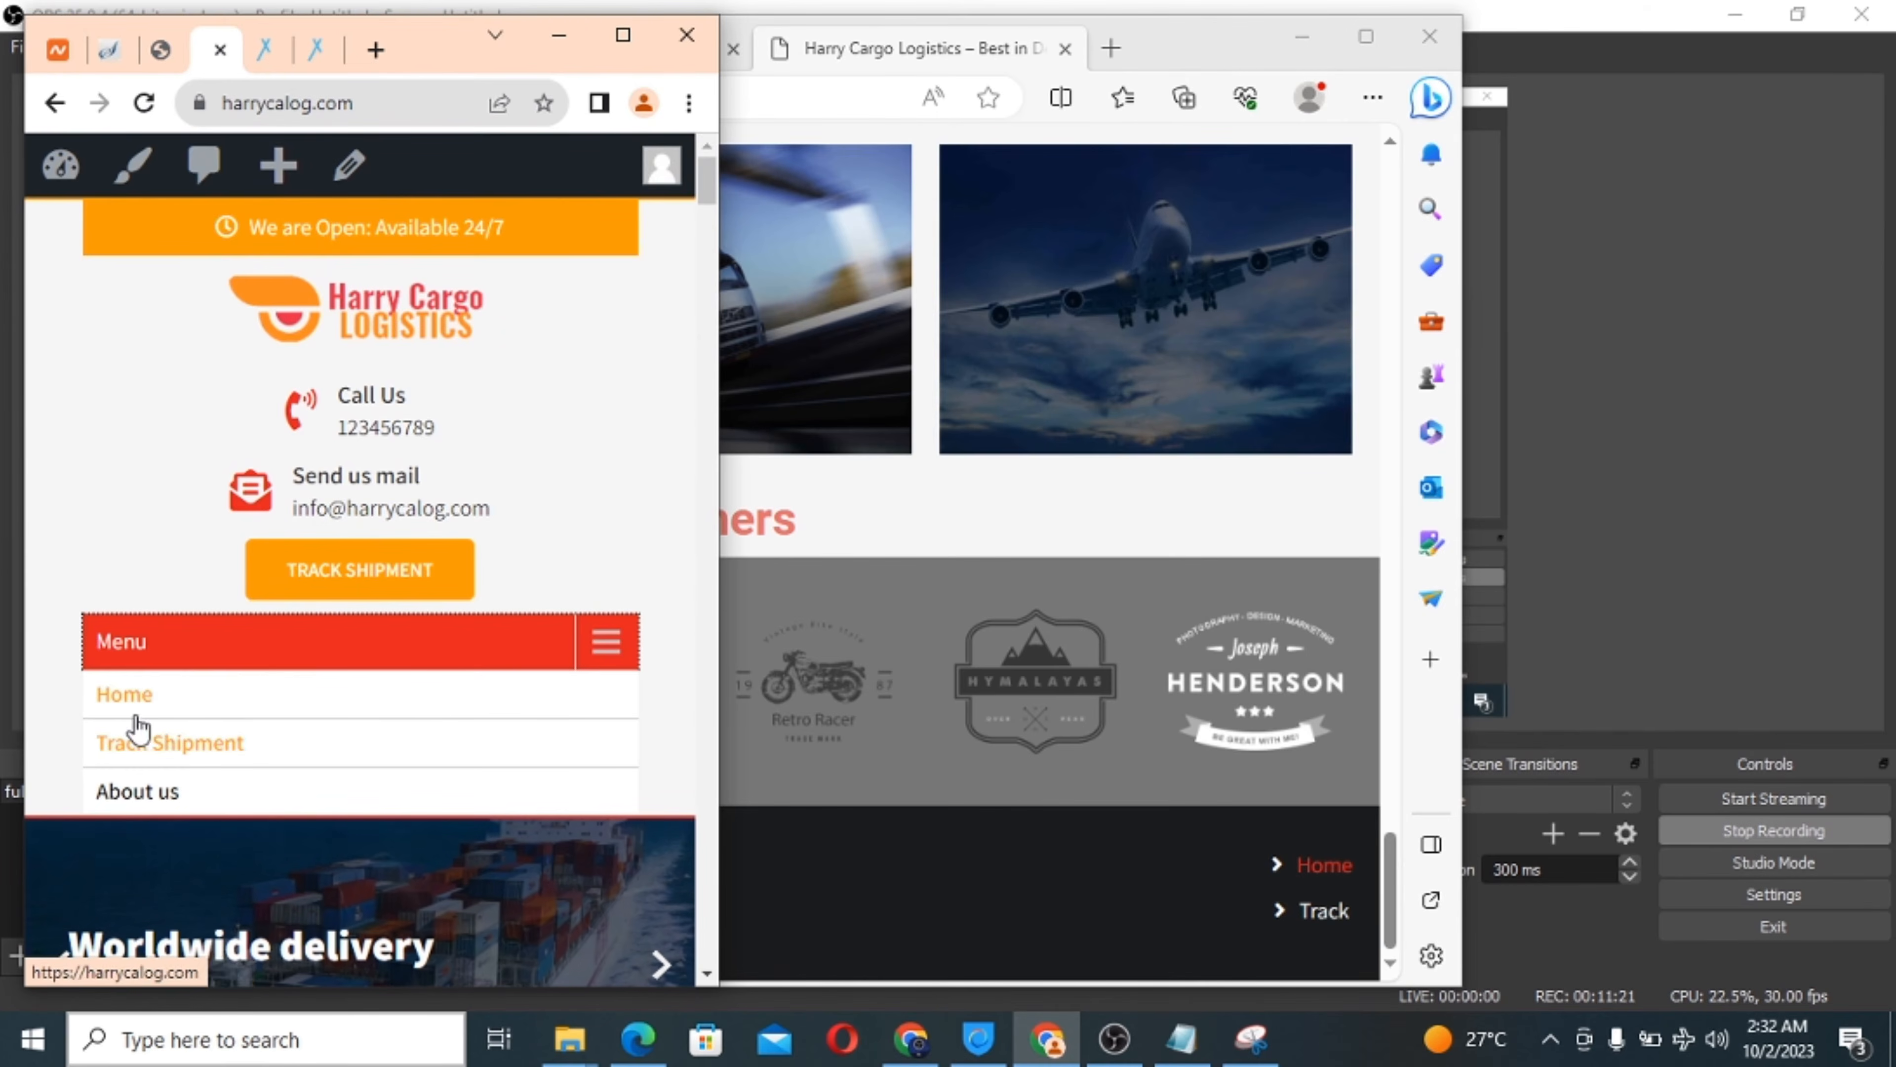
{"action": "left_click", "coordinate": [605, 642]}
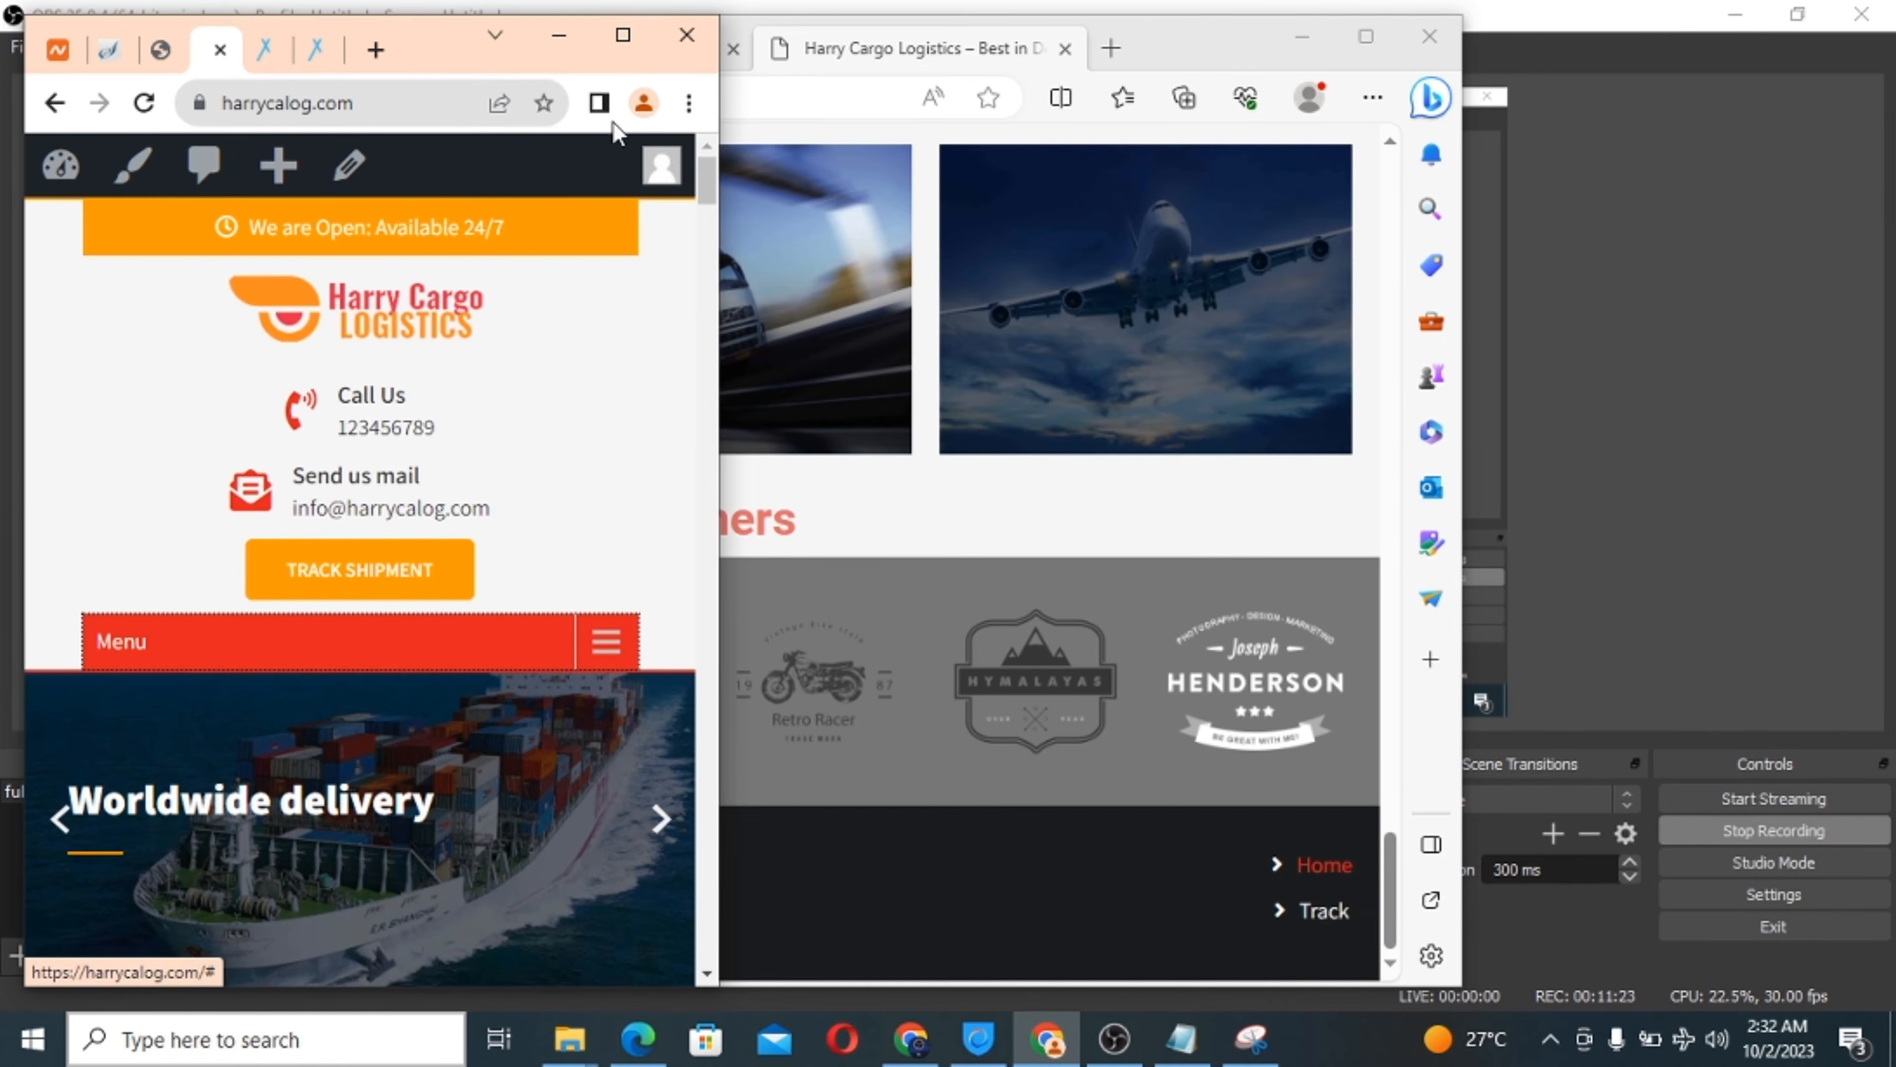
{"action": "left_click", "coordinate": [623, 36]}
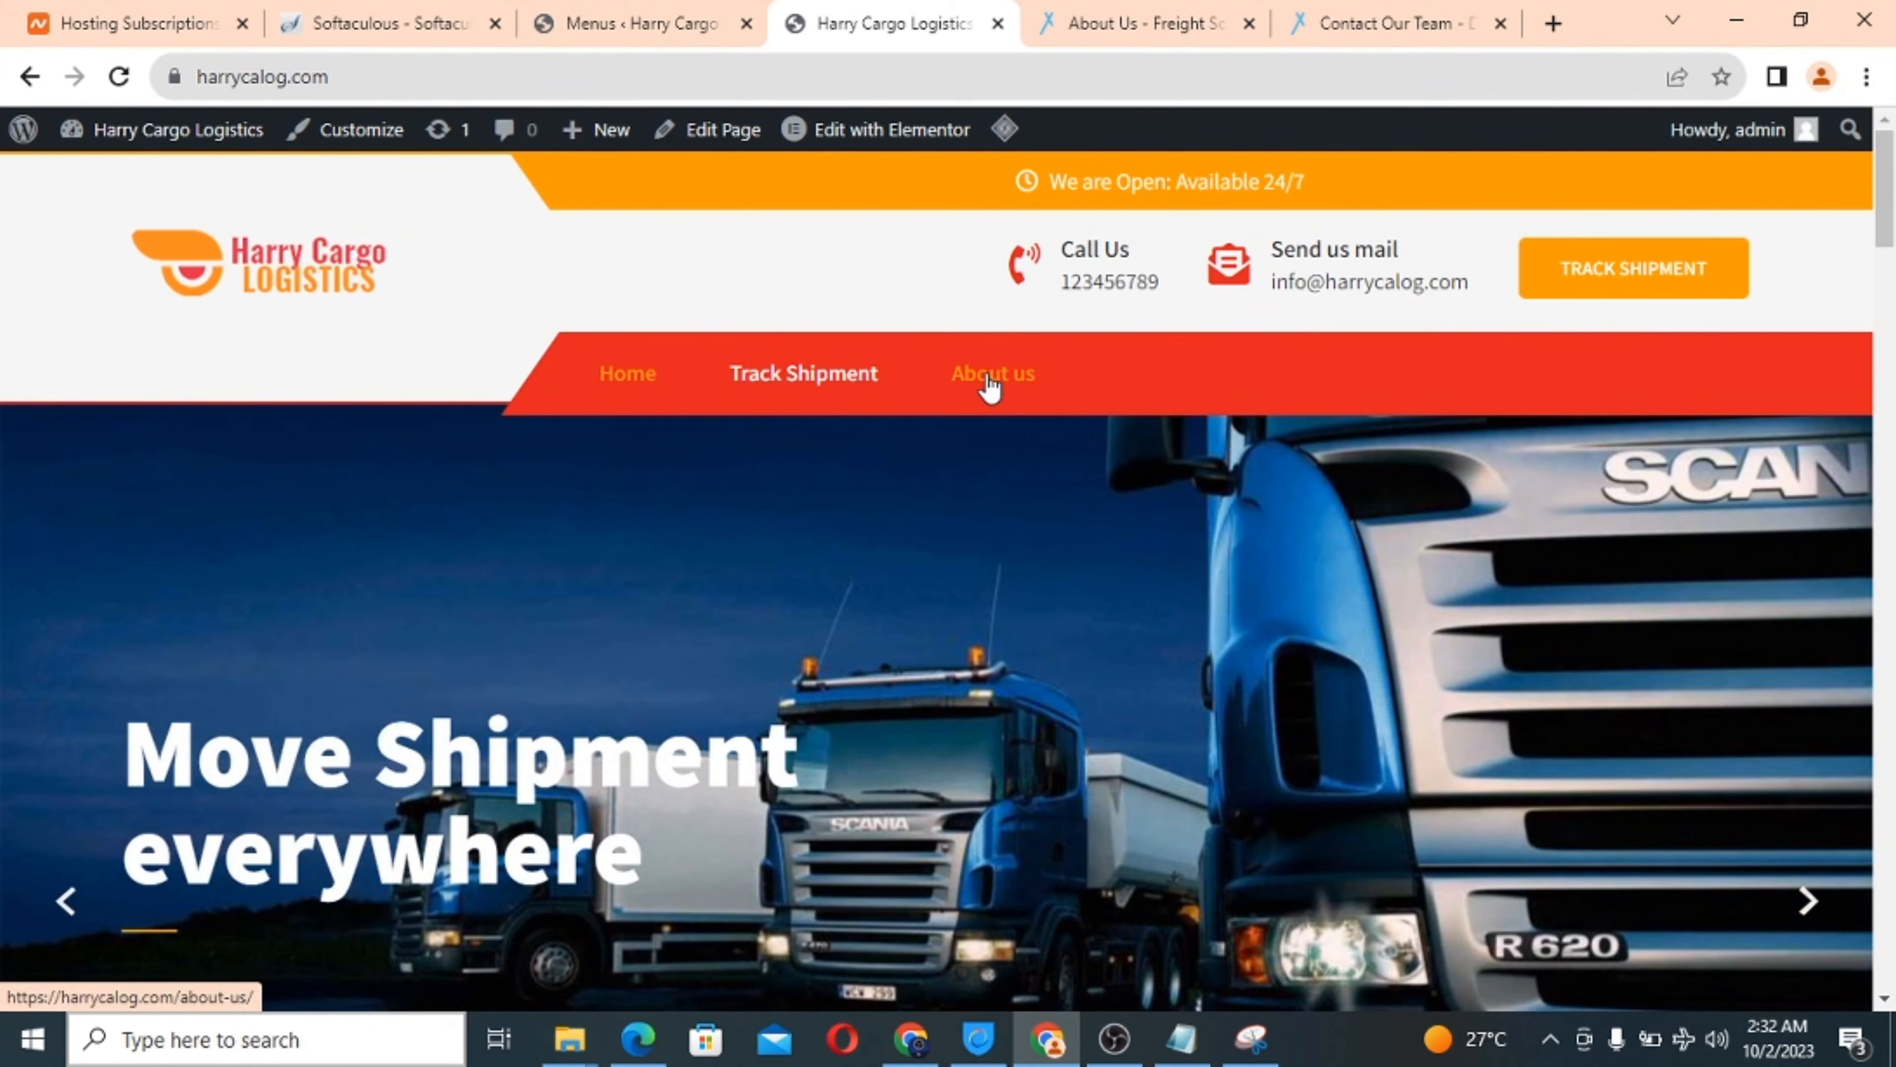
View the About us page, then open it from the Pages list in Elementor.
{"action": "left_click", "coordinate": [990, 378]}
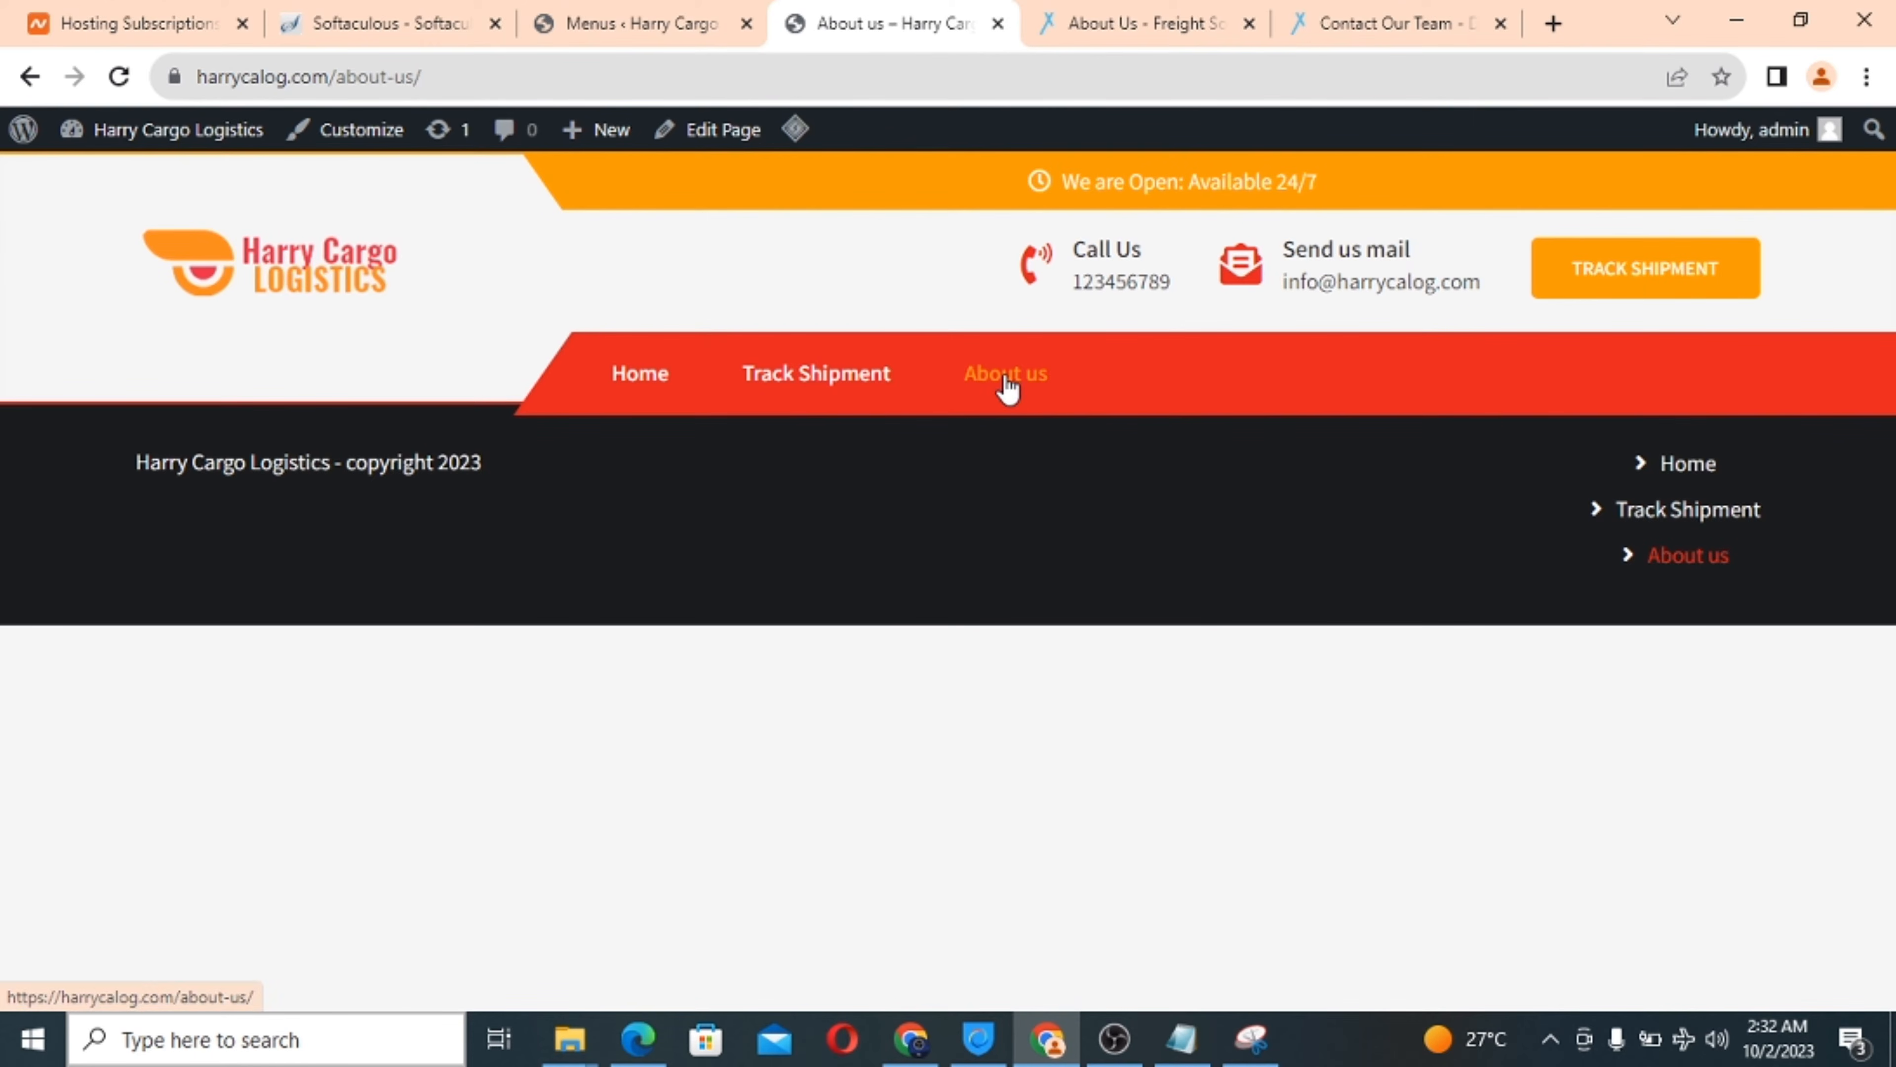
{"action": "mouse_move", "coordinate": [563, 13]}
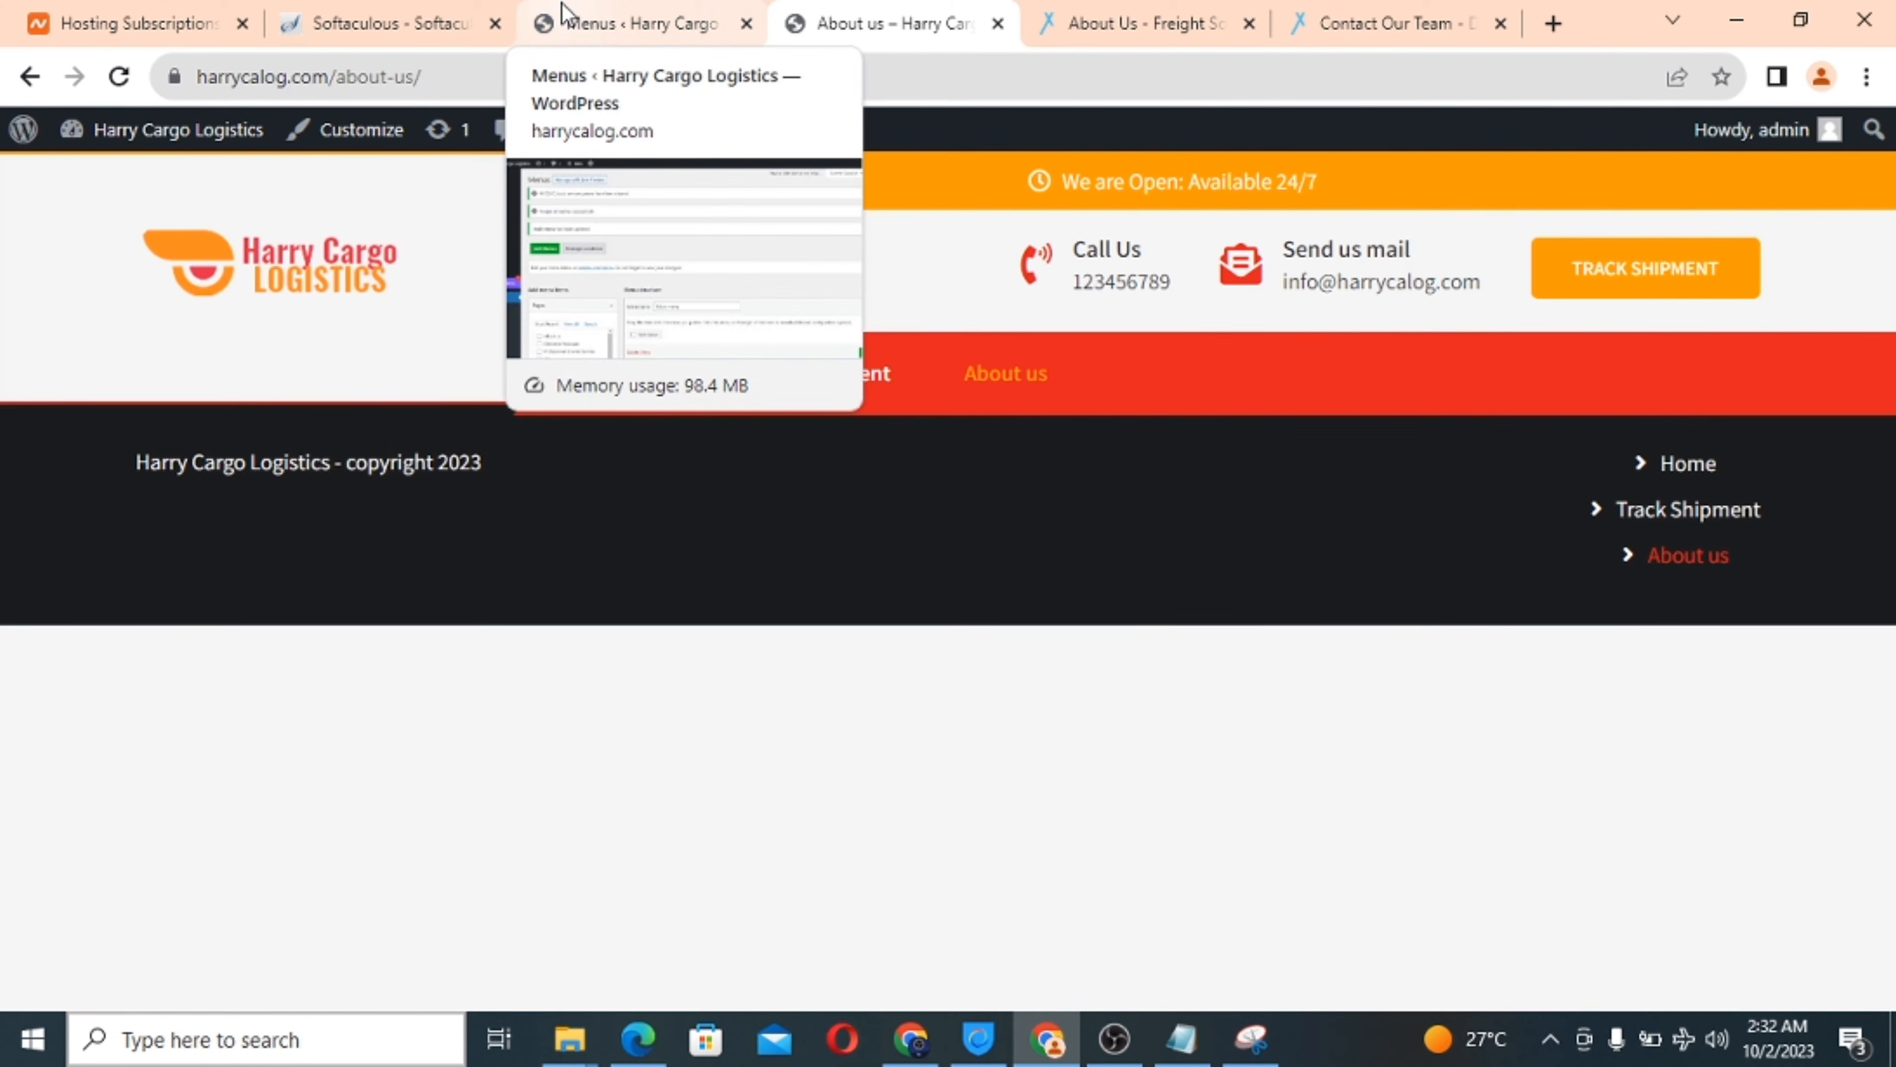
{"action": "left_click", "coordinate": [660, 16]}
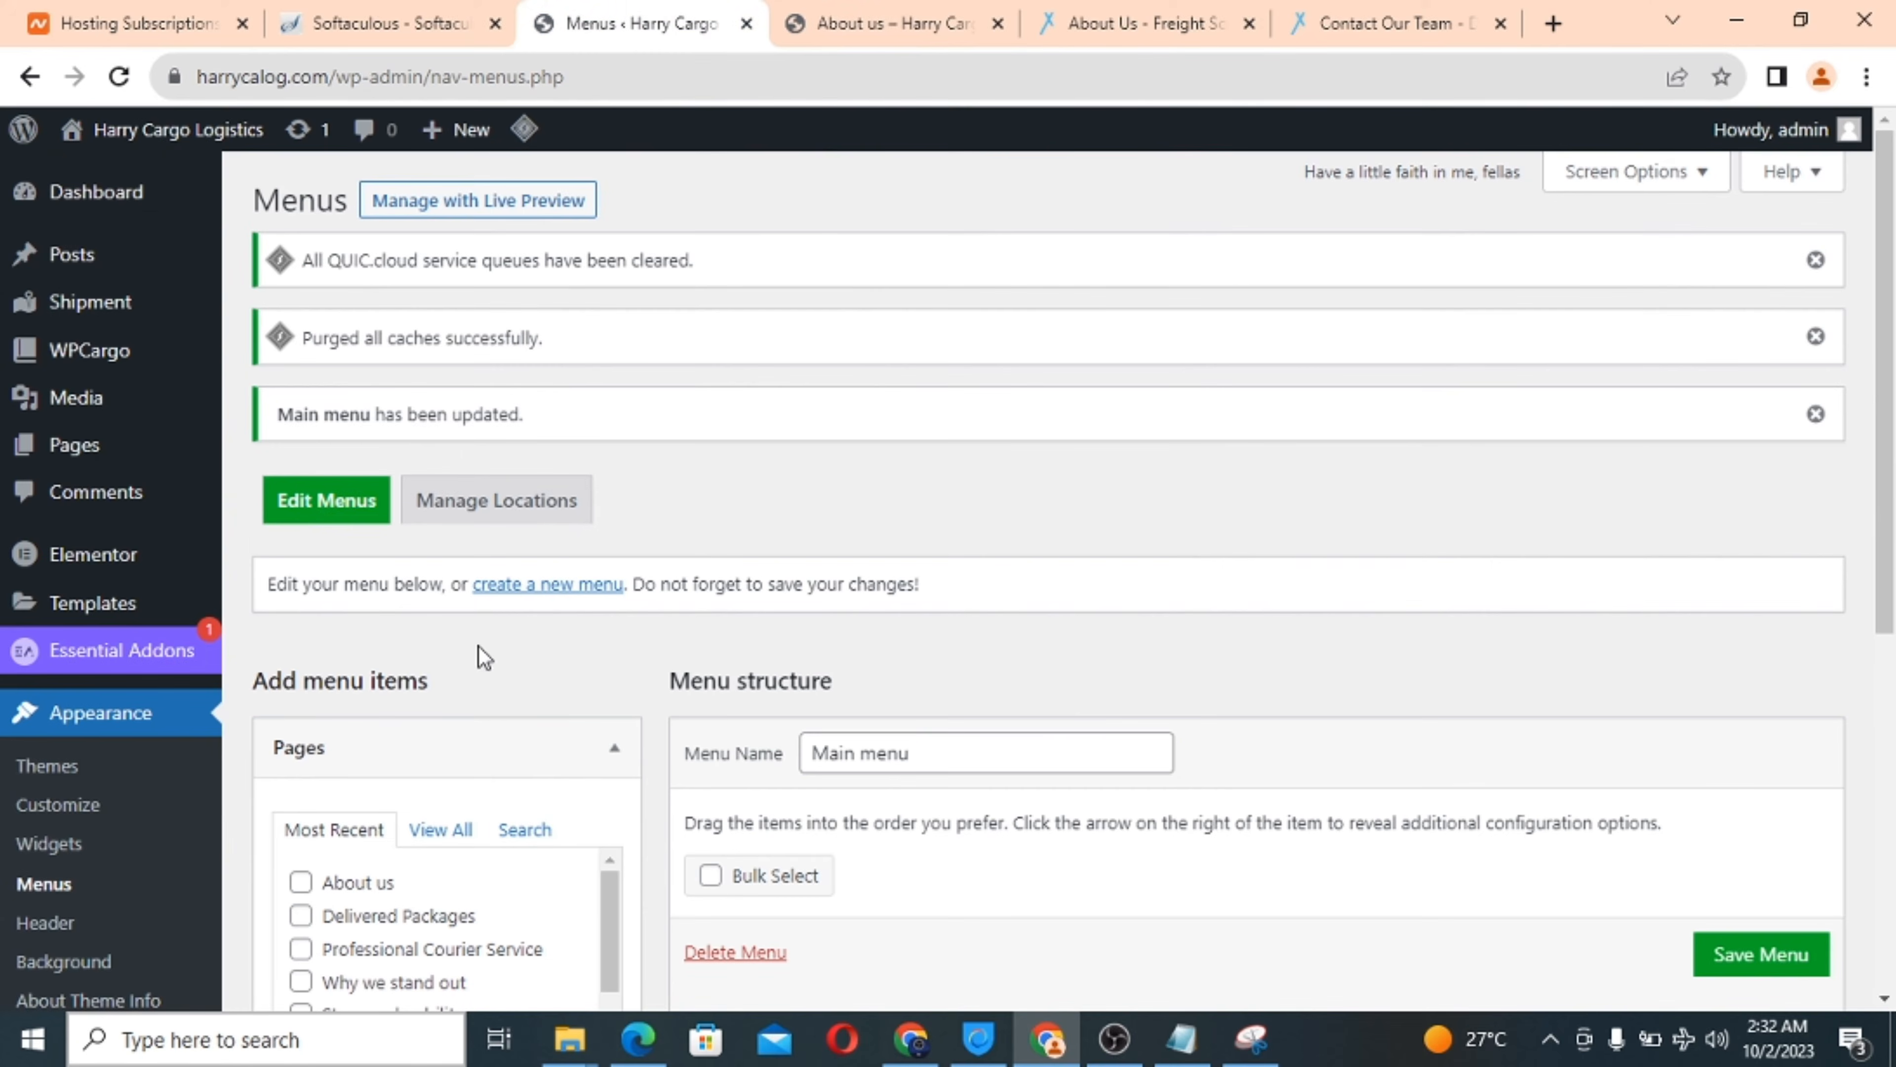
{"action": "mouse_move", "coordinate": [75, 444]}
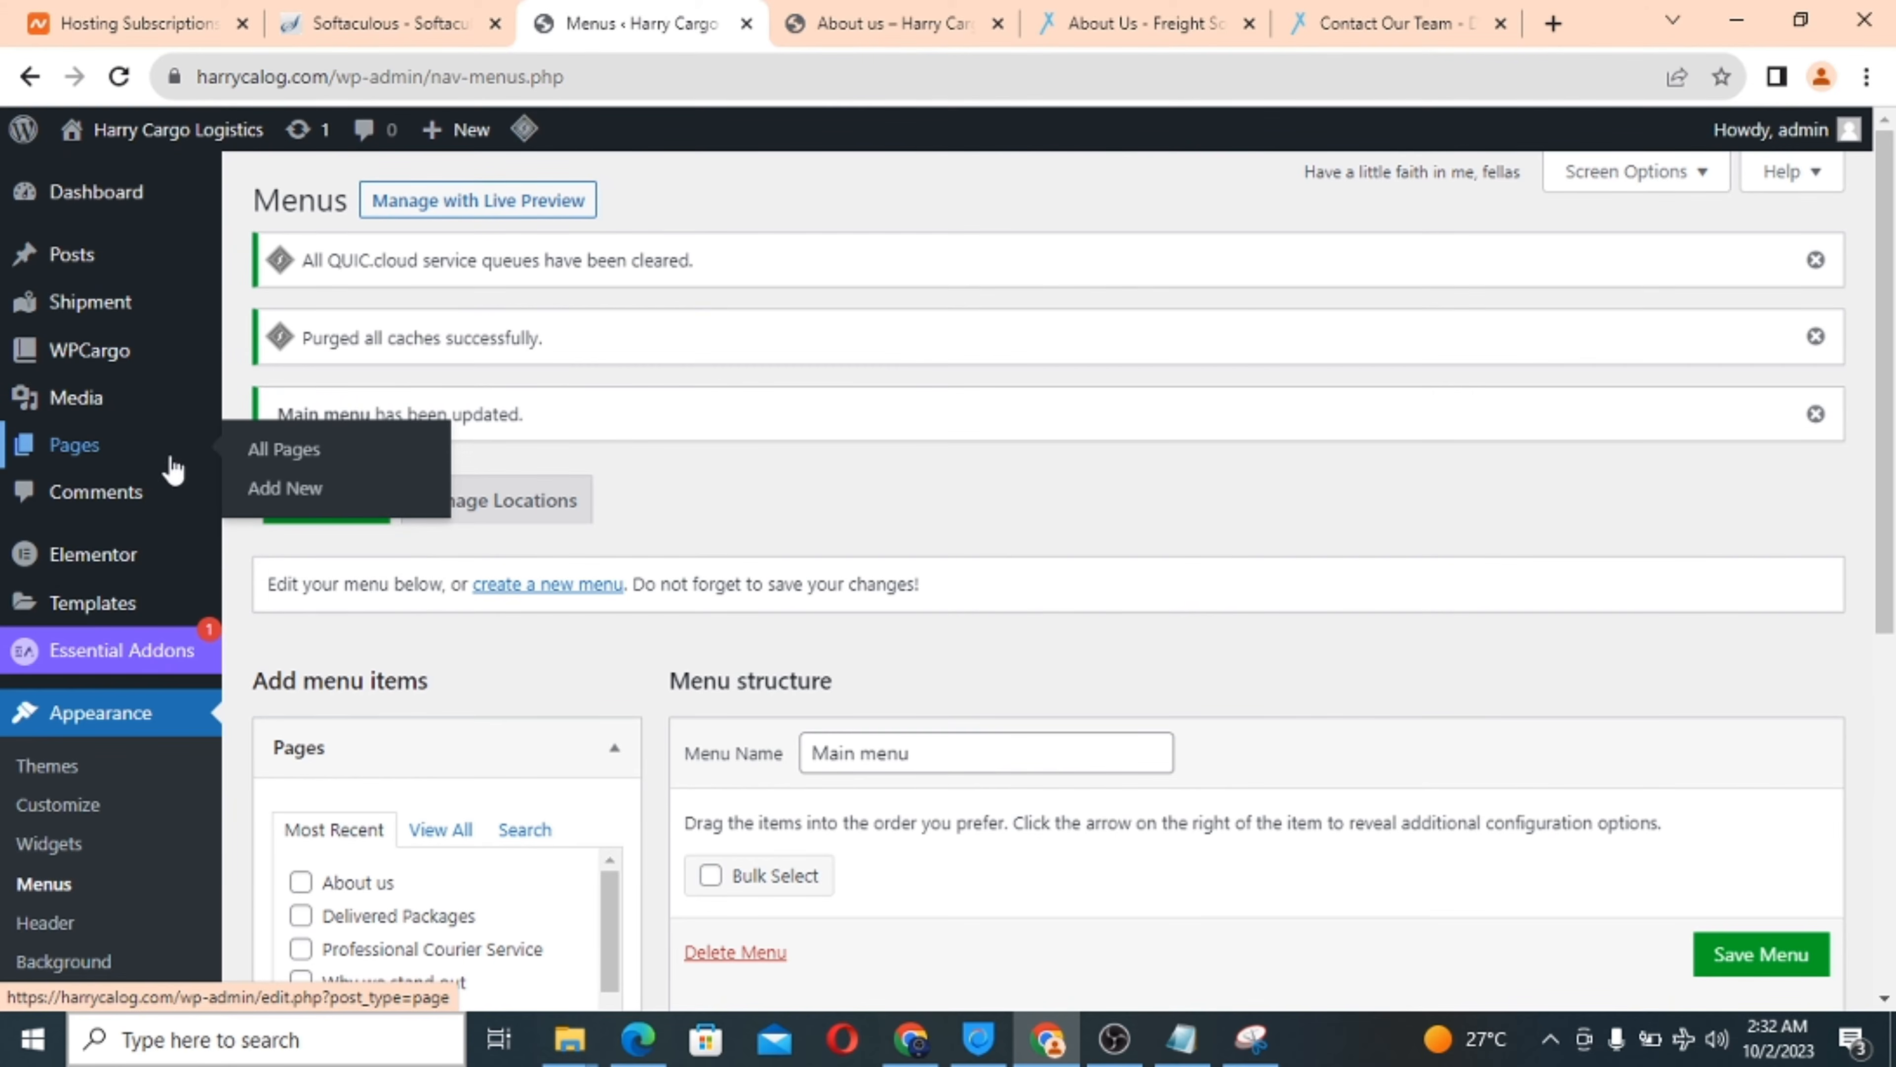
{"action": "left_click", "coordinate": [297, 463]}
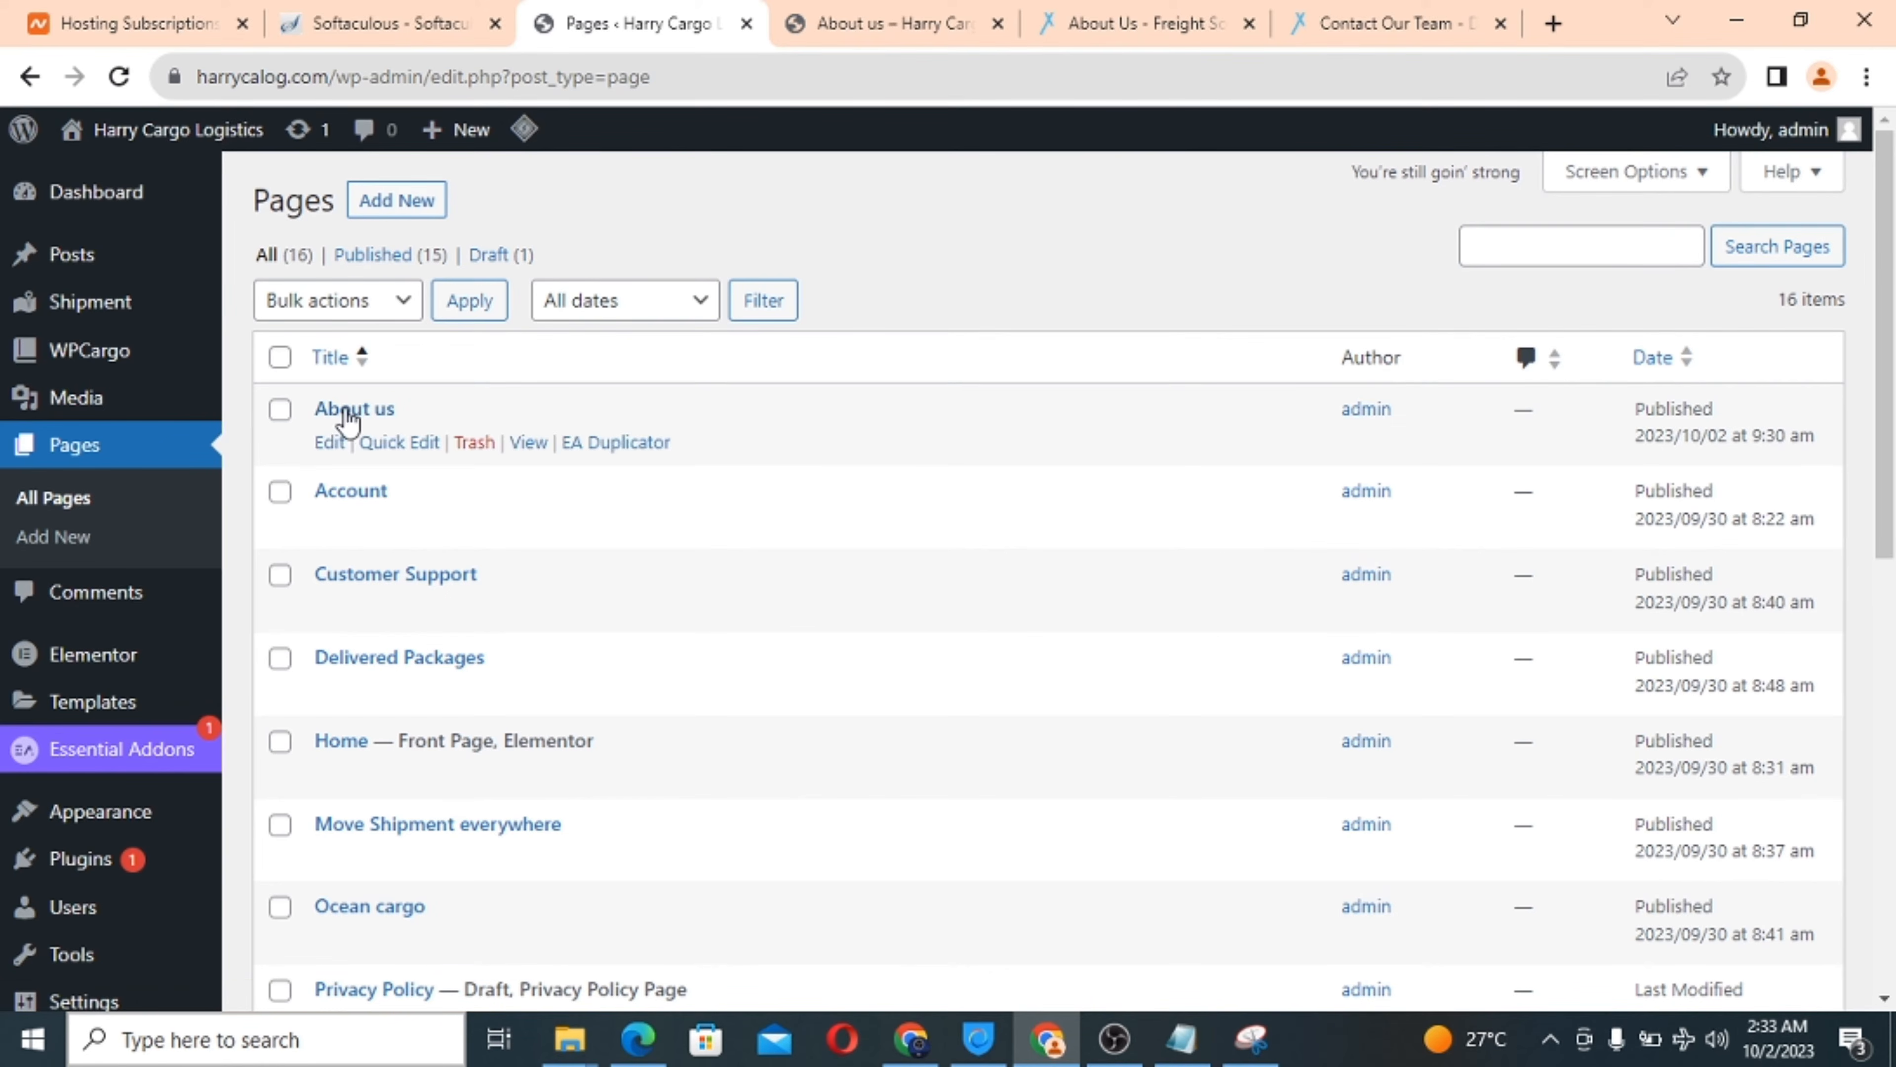
{"action": "left_click", "coordinate": [333, 444]}
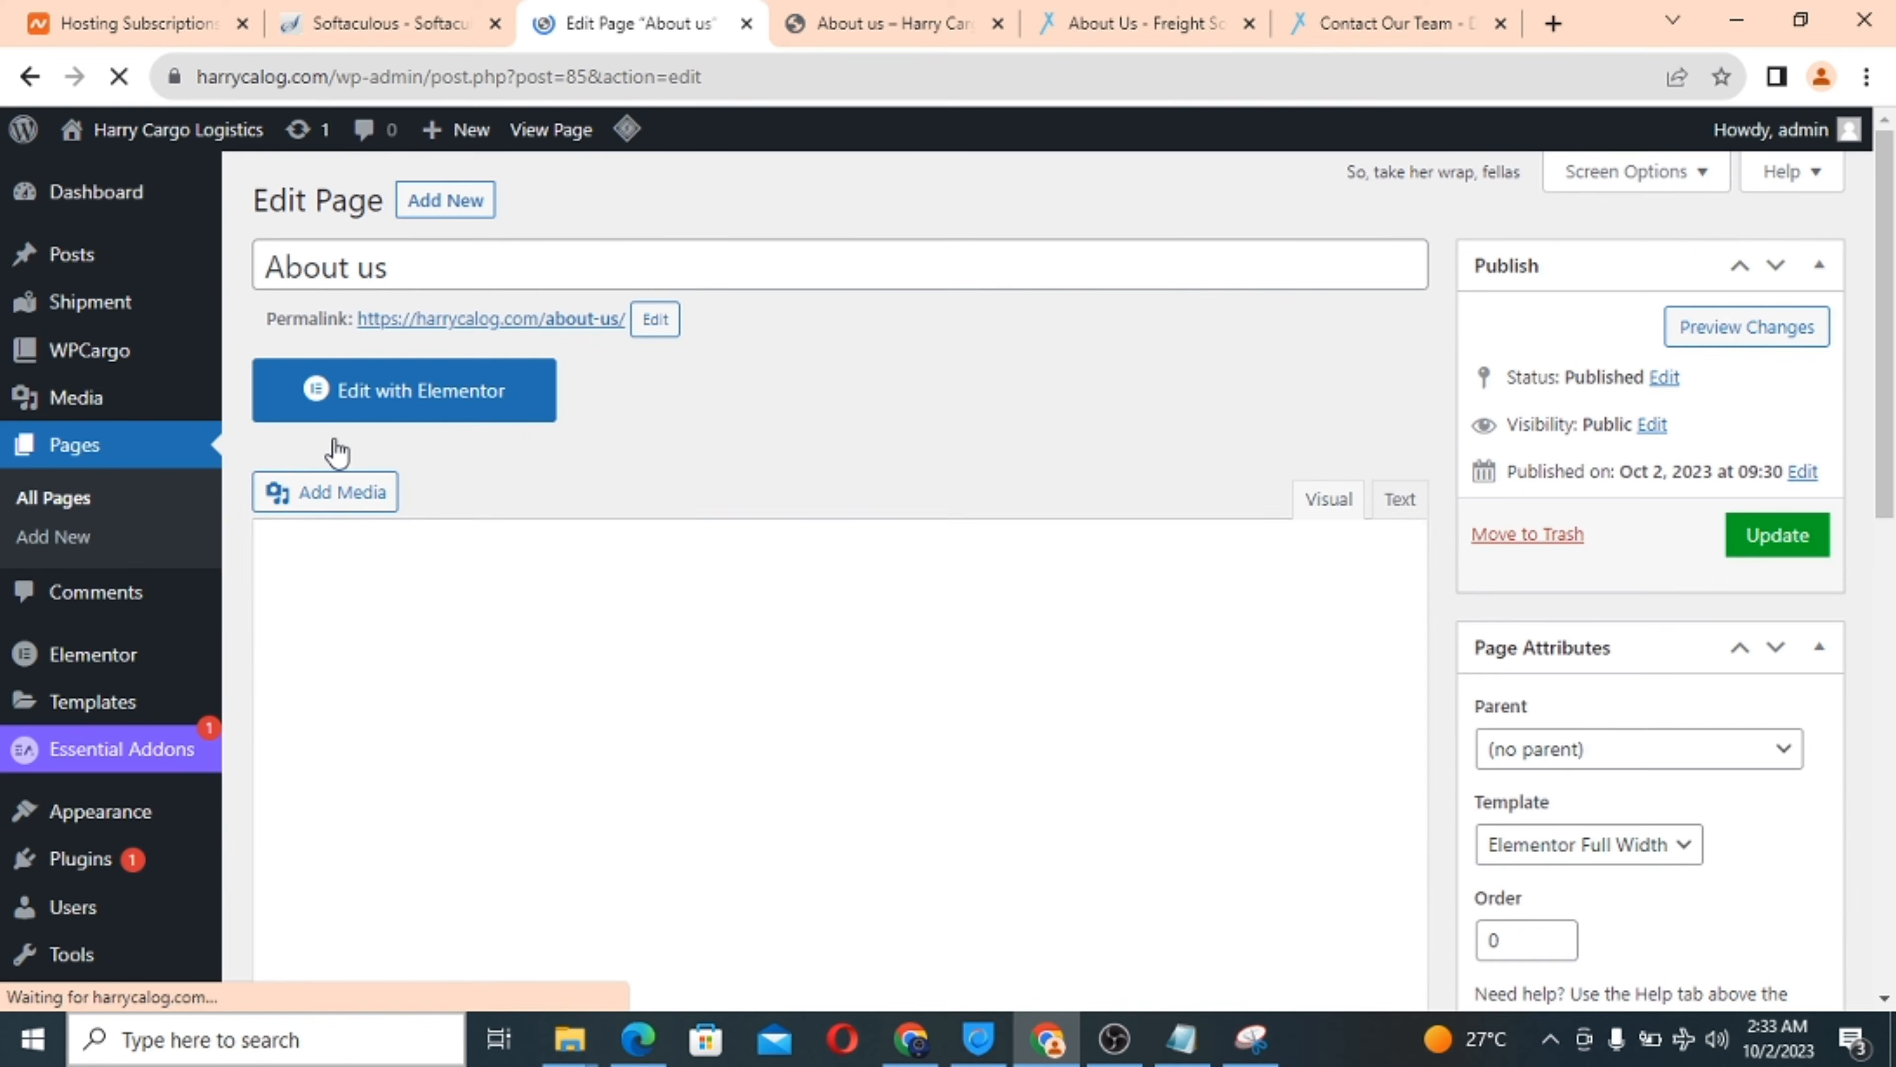
{"action": "left_click", "coordinate": [434, 410]}
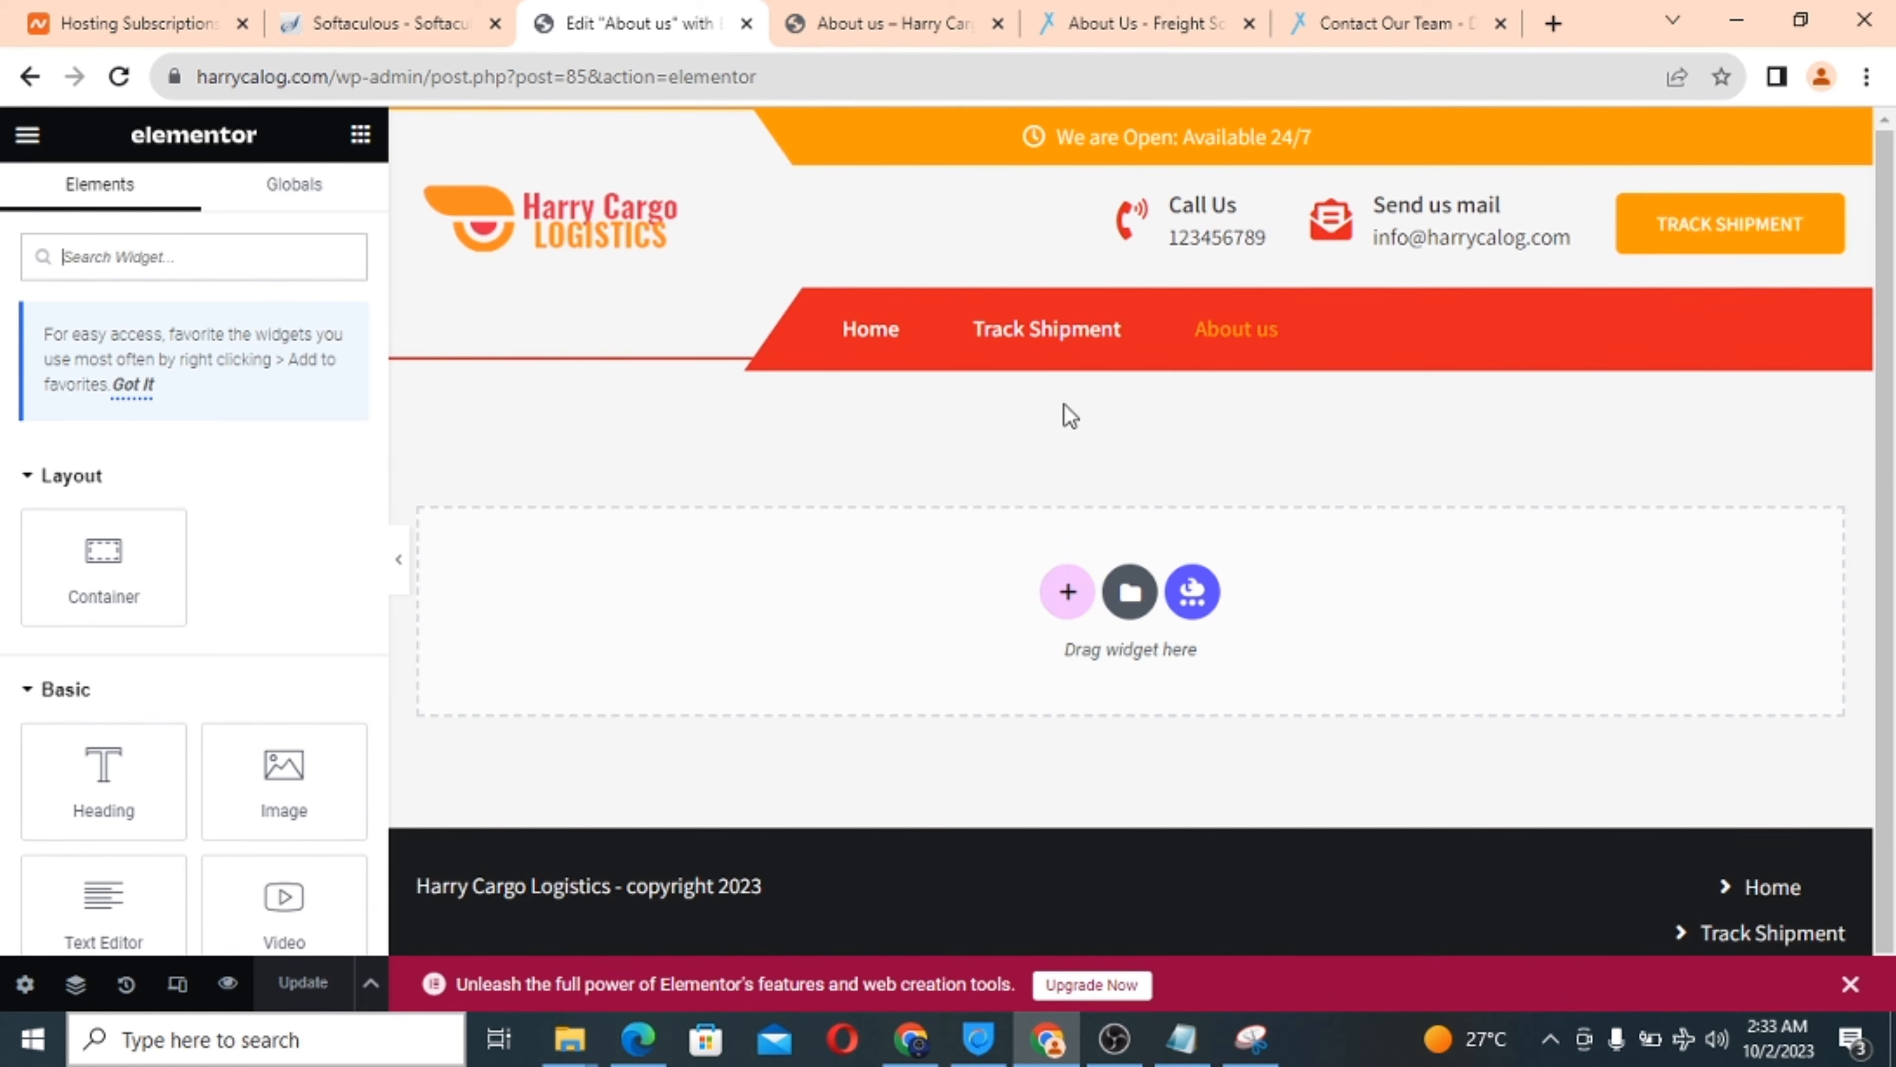
Add a single-column container with a centered 'ABOUT US' heading.
{"action": "left_click", "coordinate": [1068, 593]}
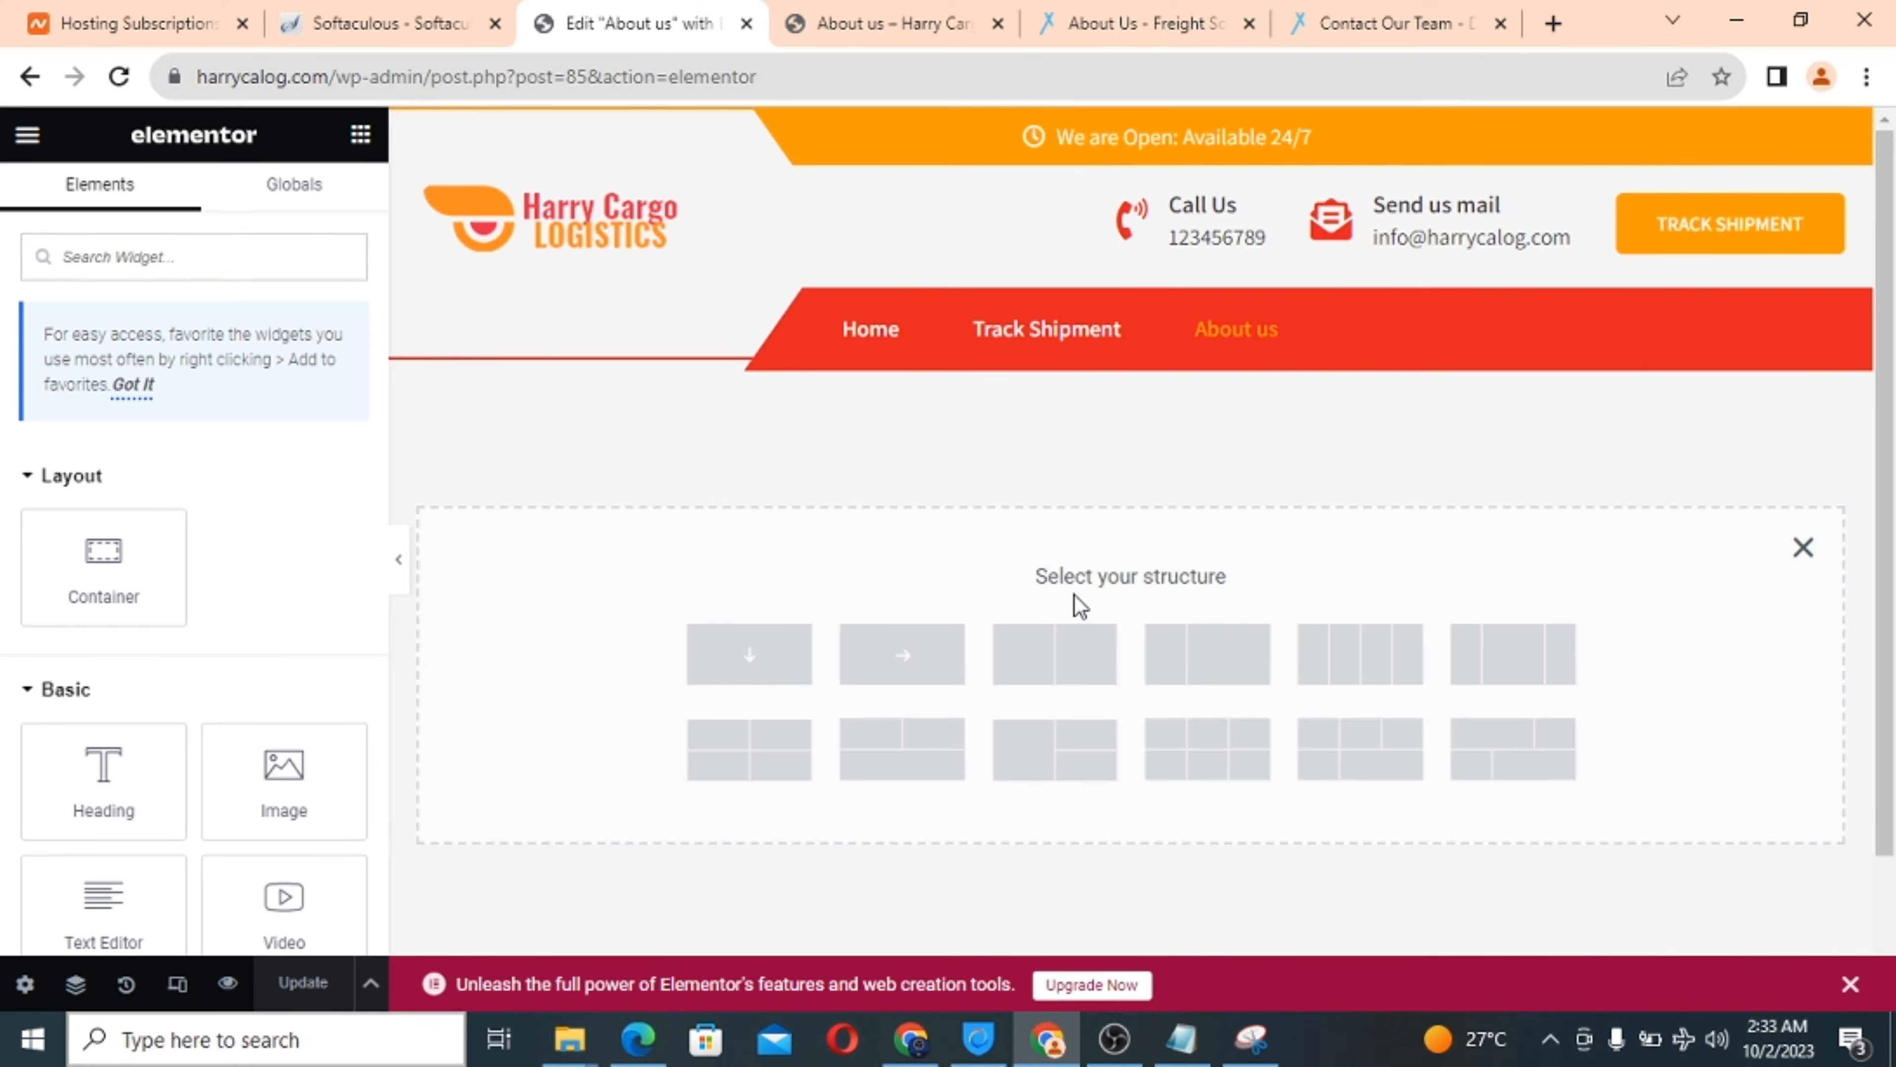
{"action": "left_click", "coordinate": [760, 672]}
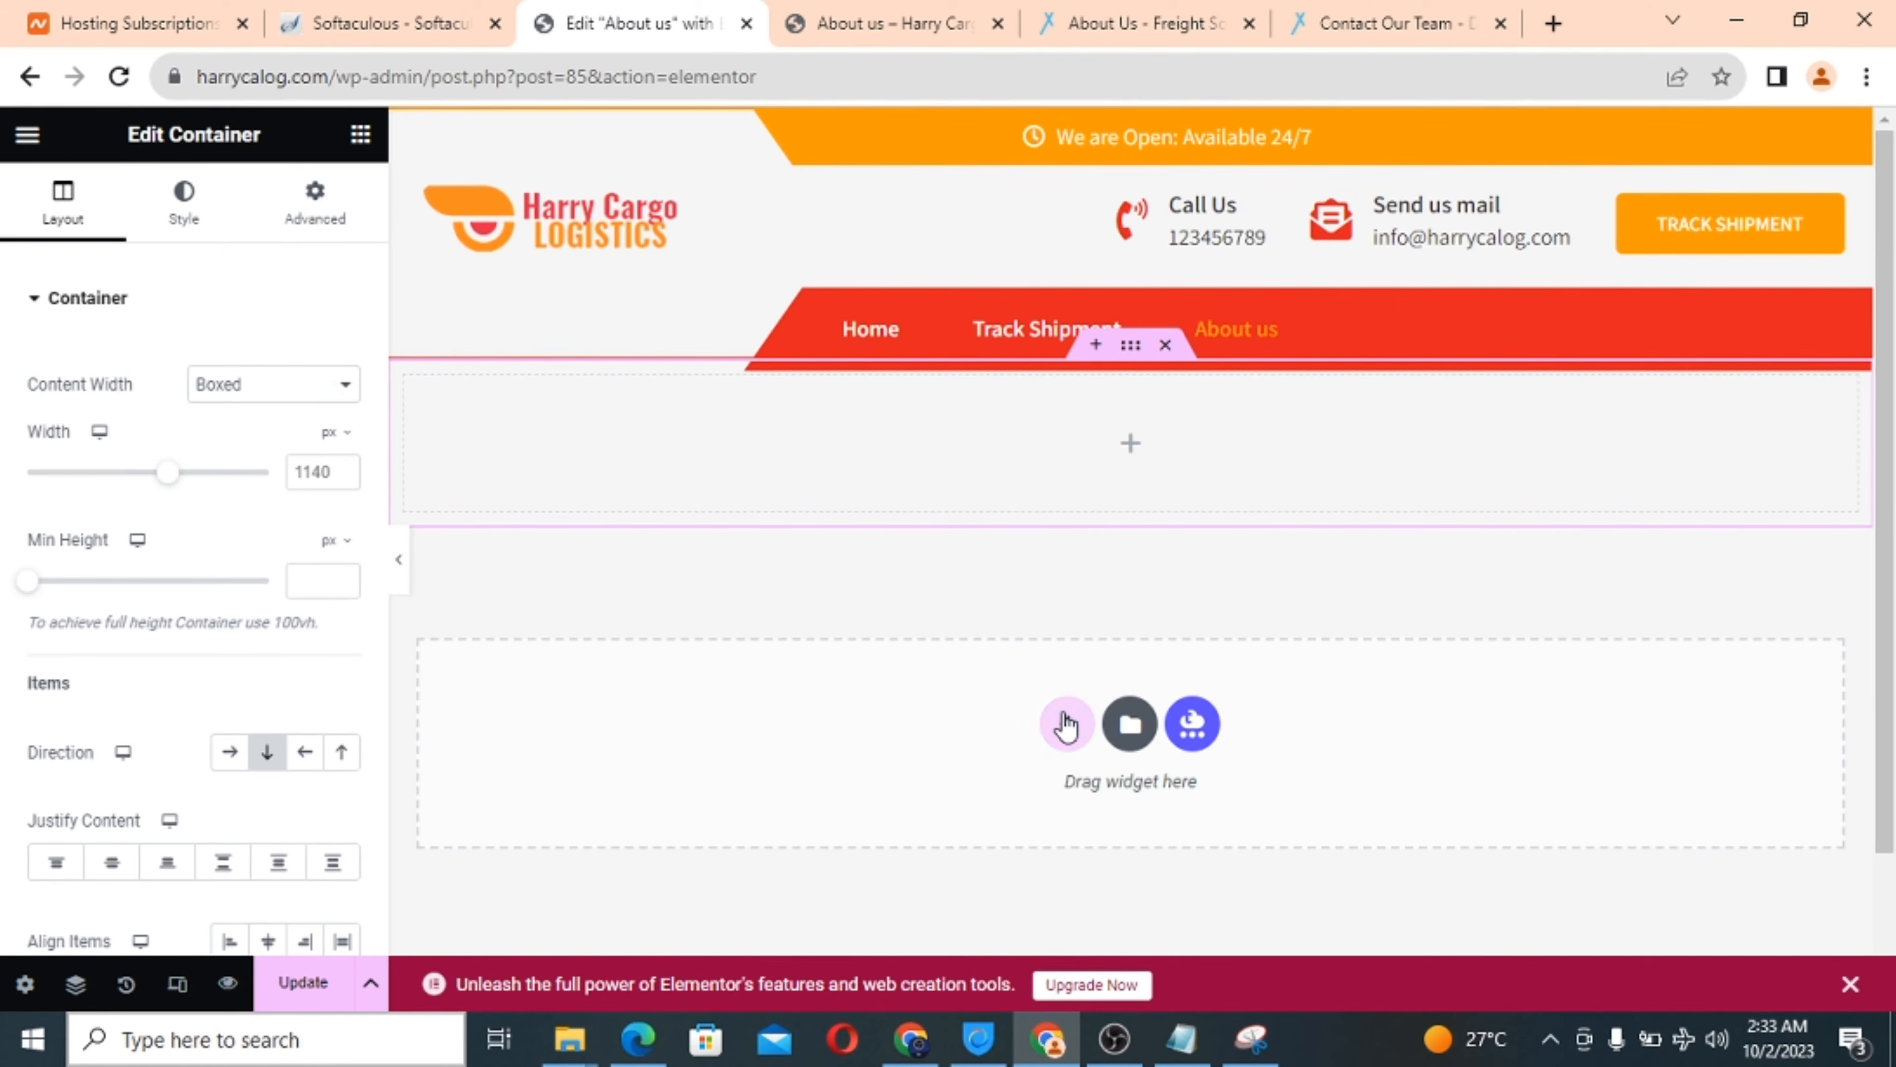
{"action": "left_click", "coordinate": [1137, 459]}
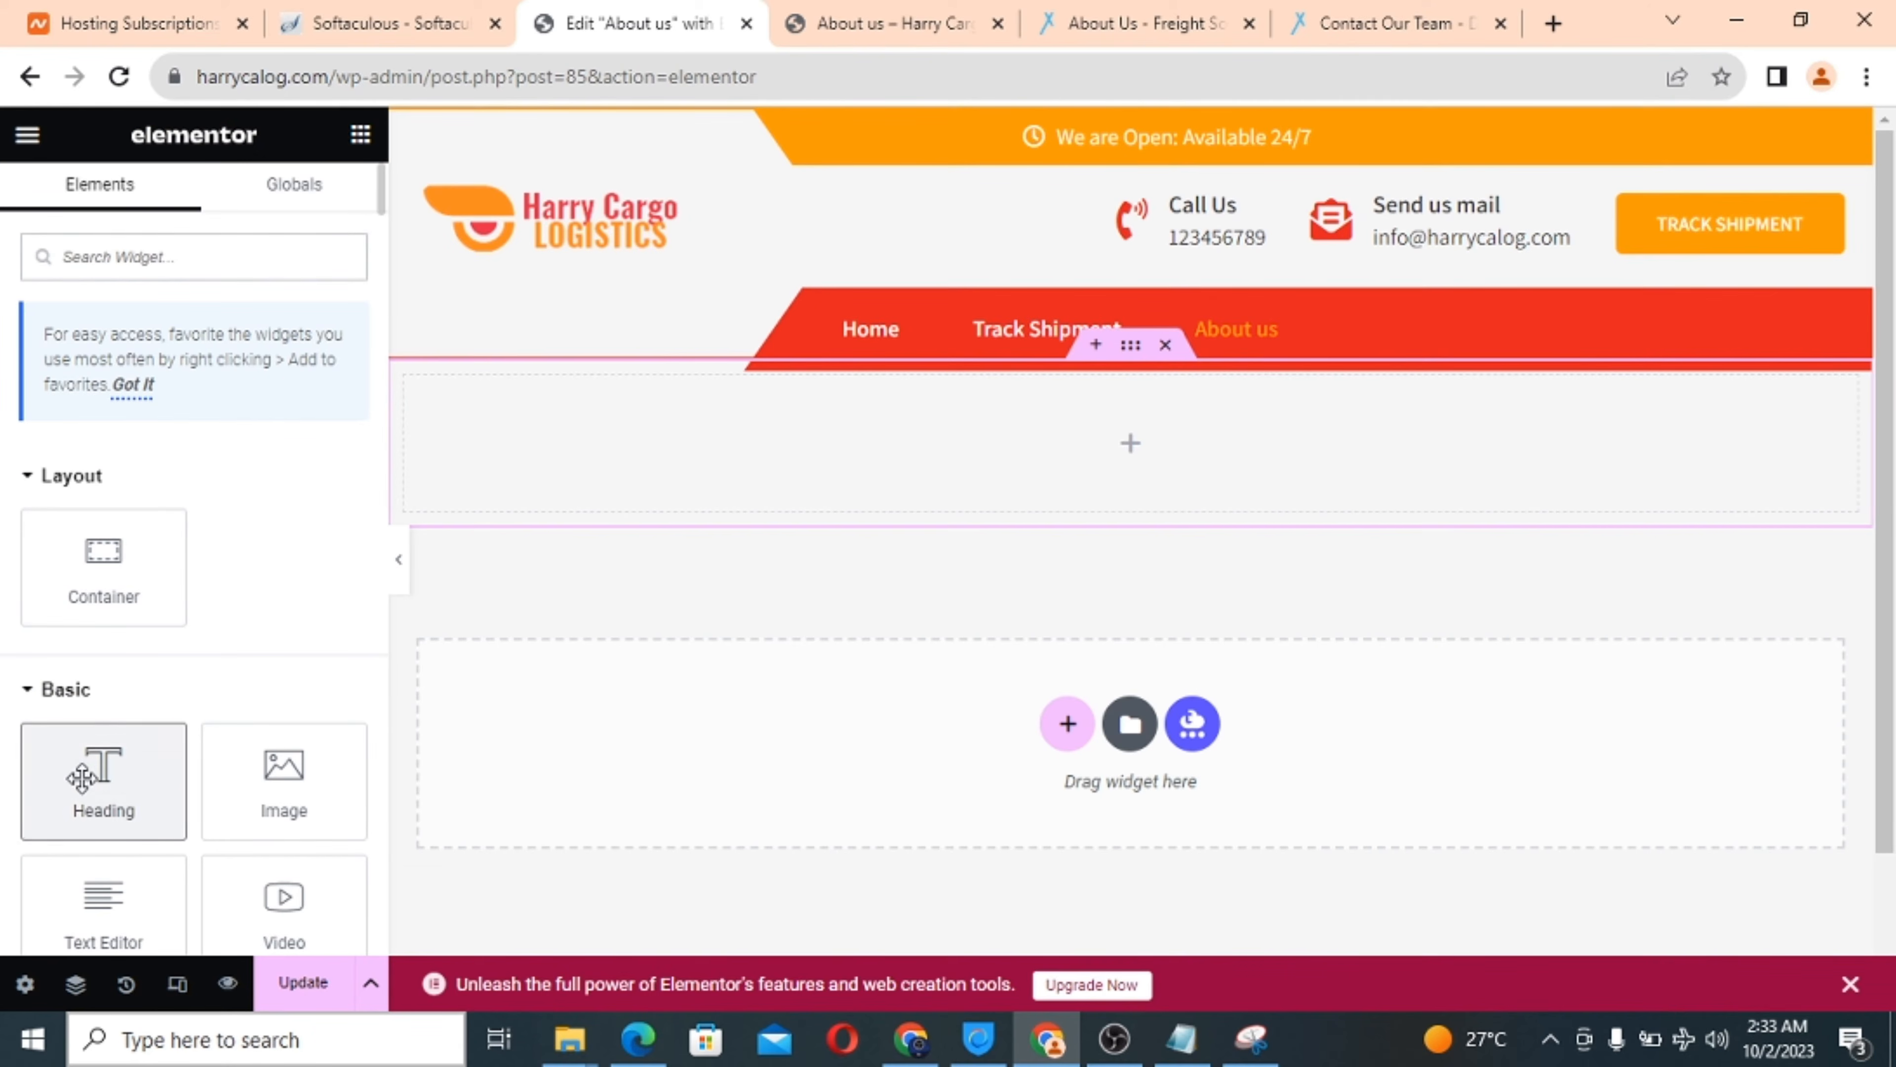
{"action": "left_click_drag", "start_coordinate": [82, 777], "coordinate": [964, 436]}
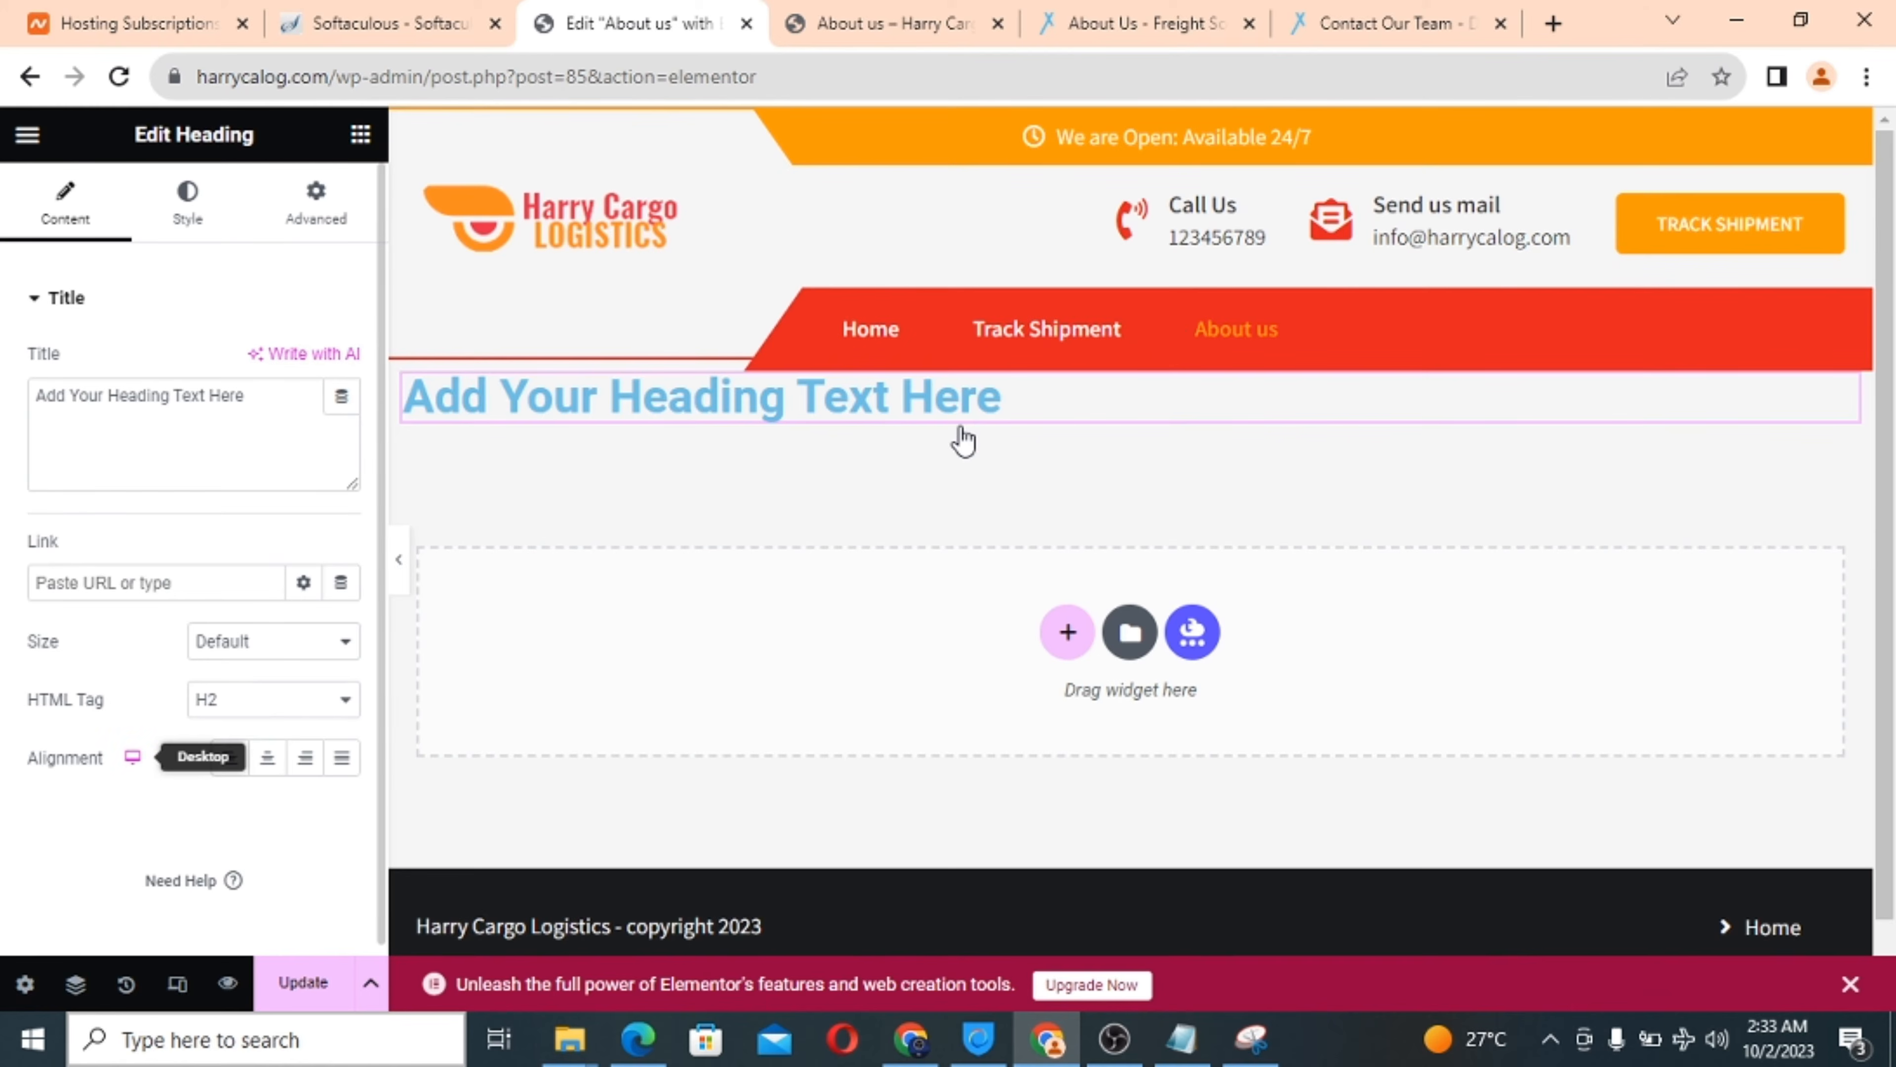
{"action": "triple_click", "coordinate": [175, 403]}
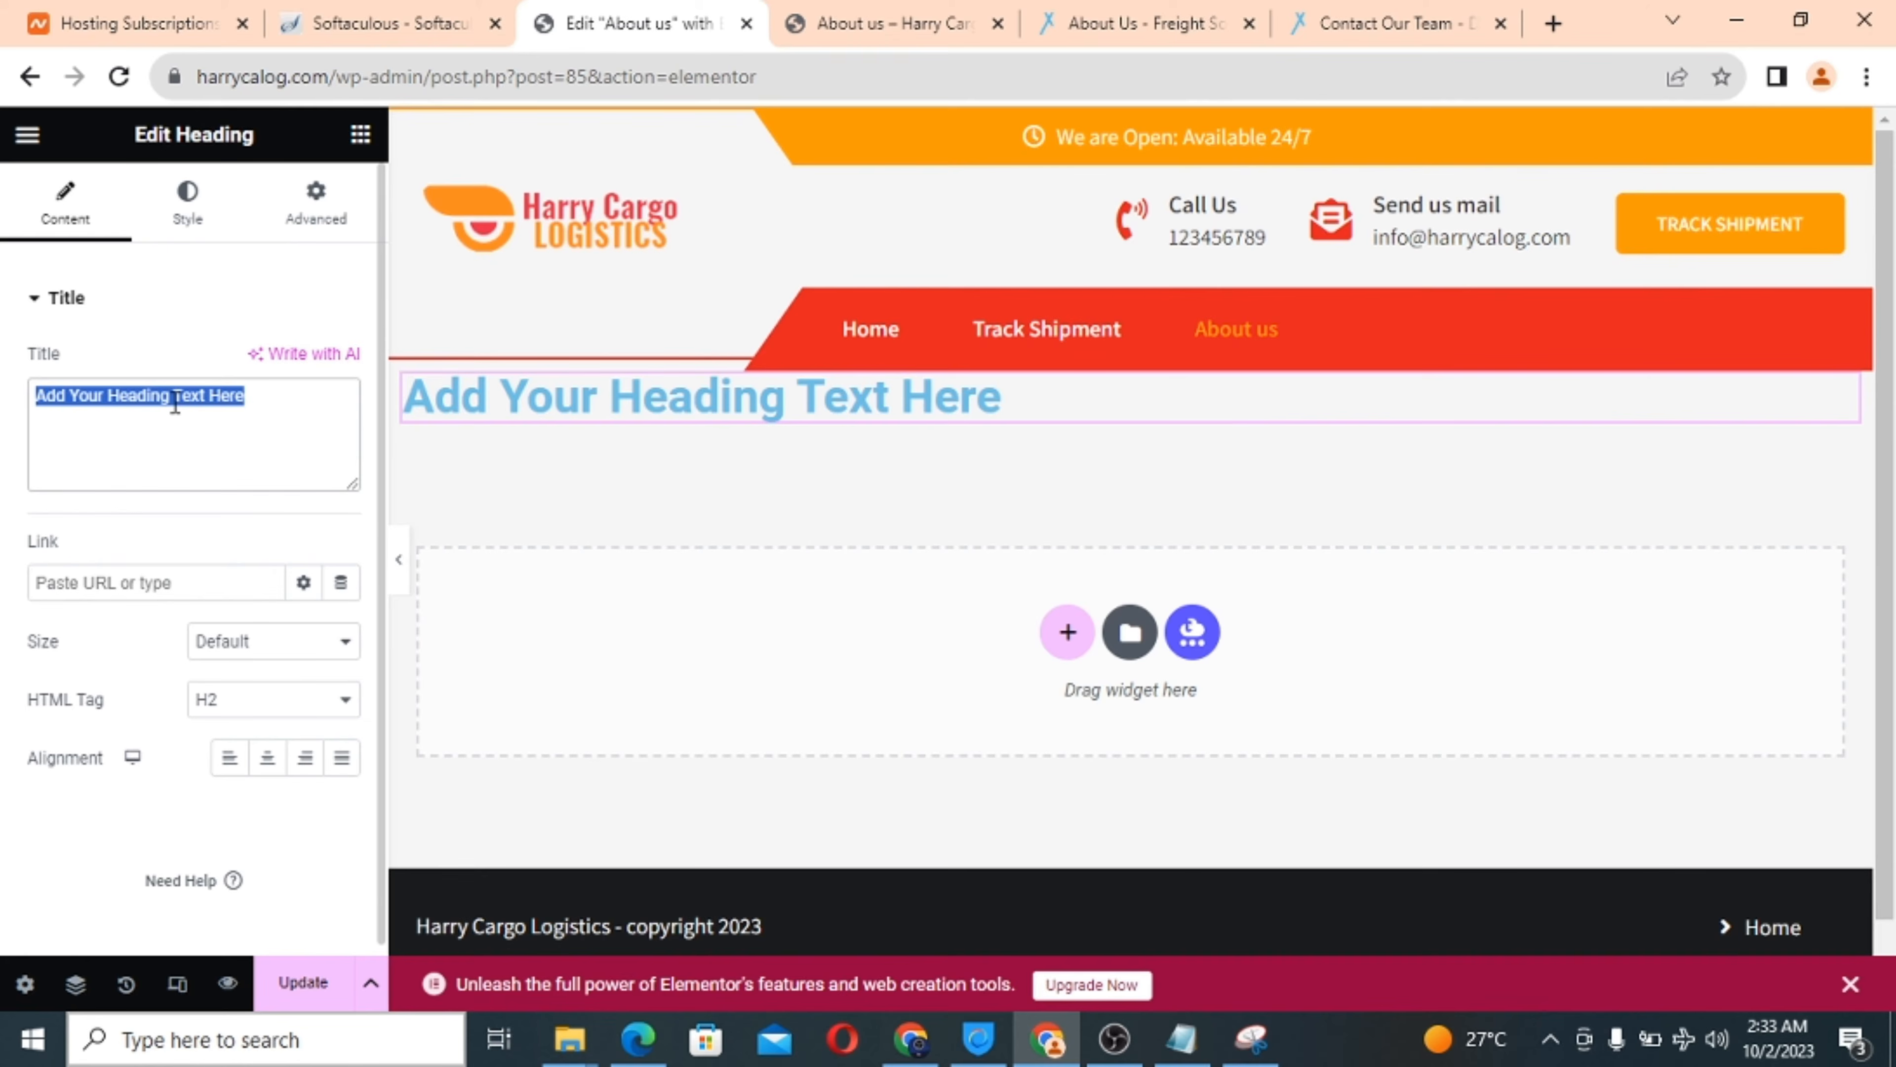
{"action": "type", "text": "A"}
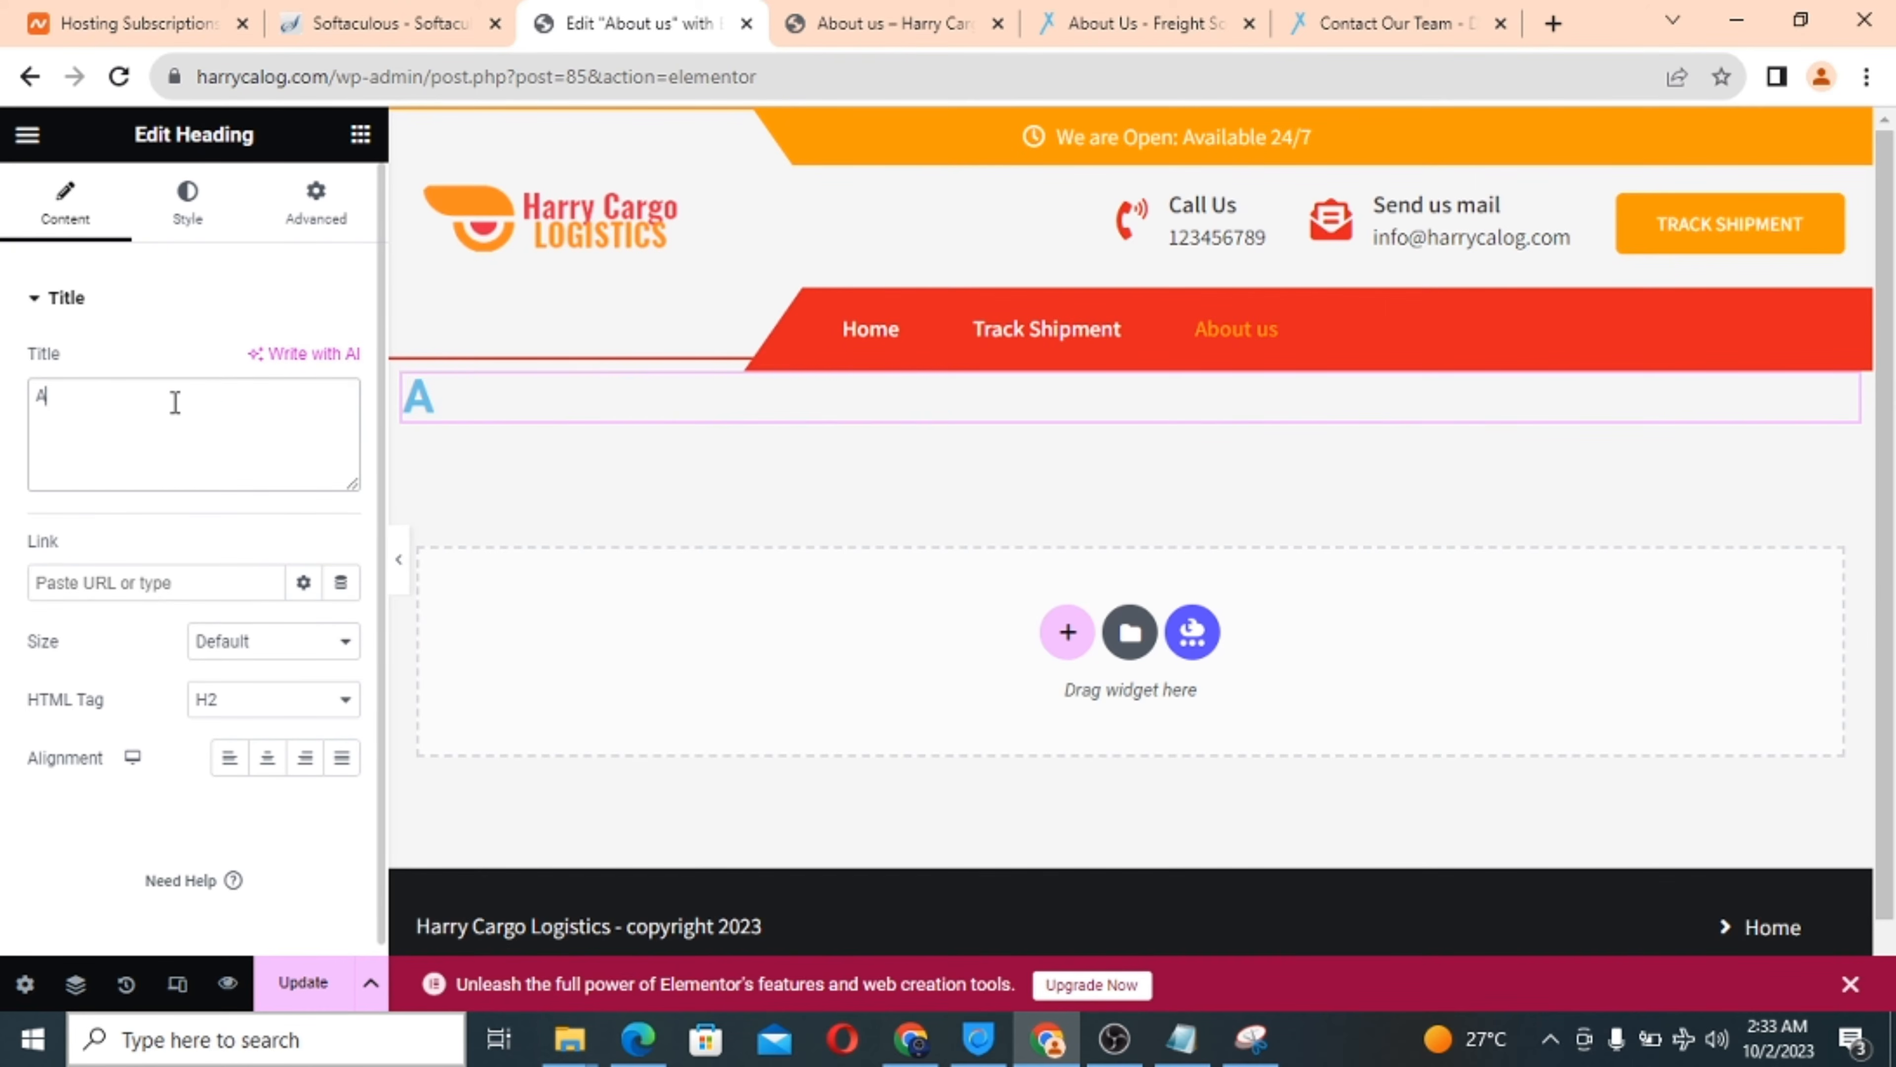
{"action": "type", "text": "BOUT US"}
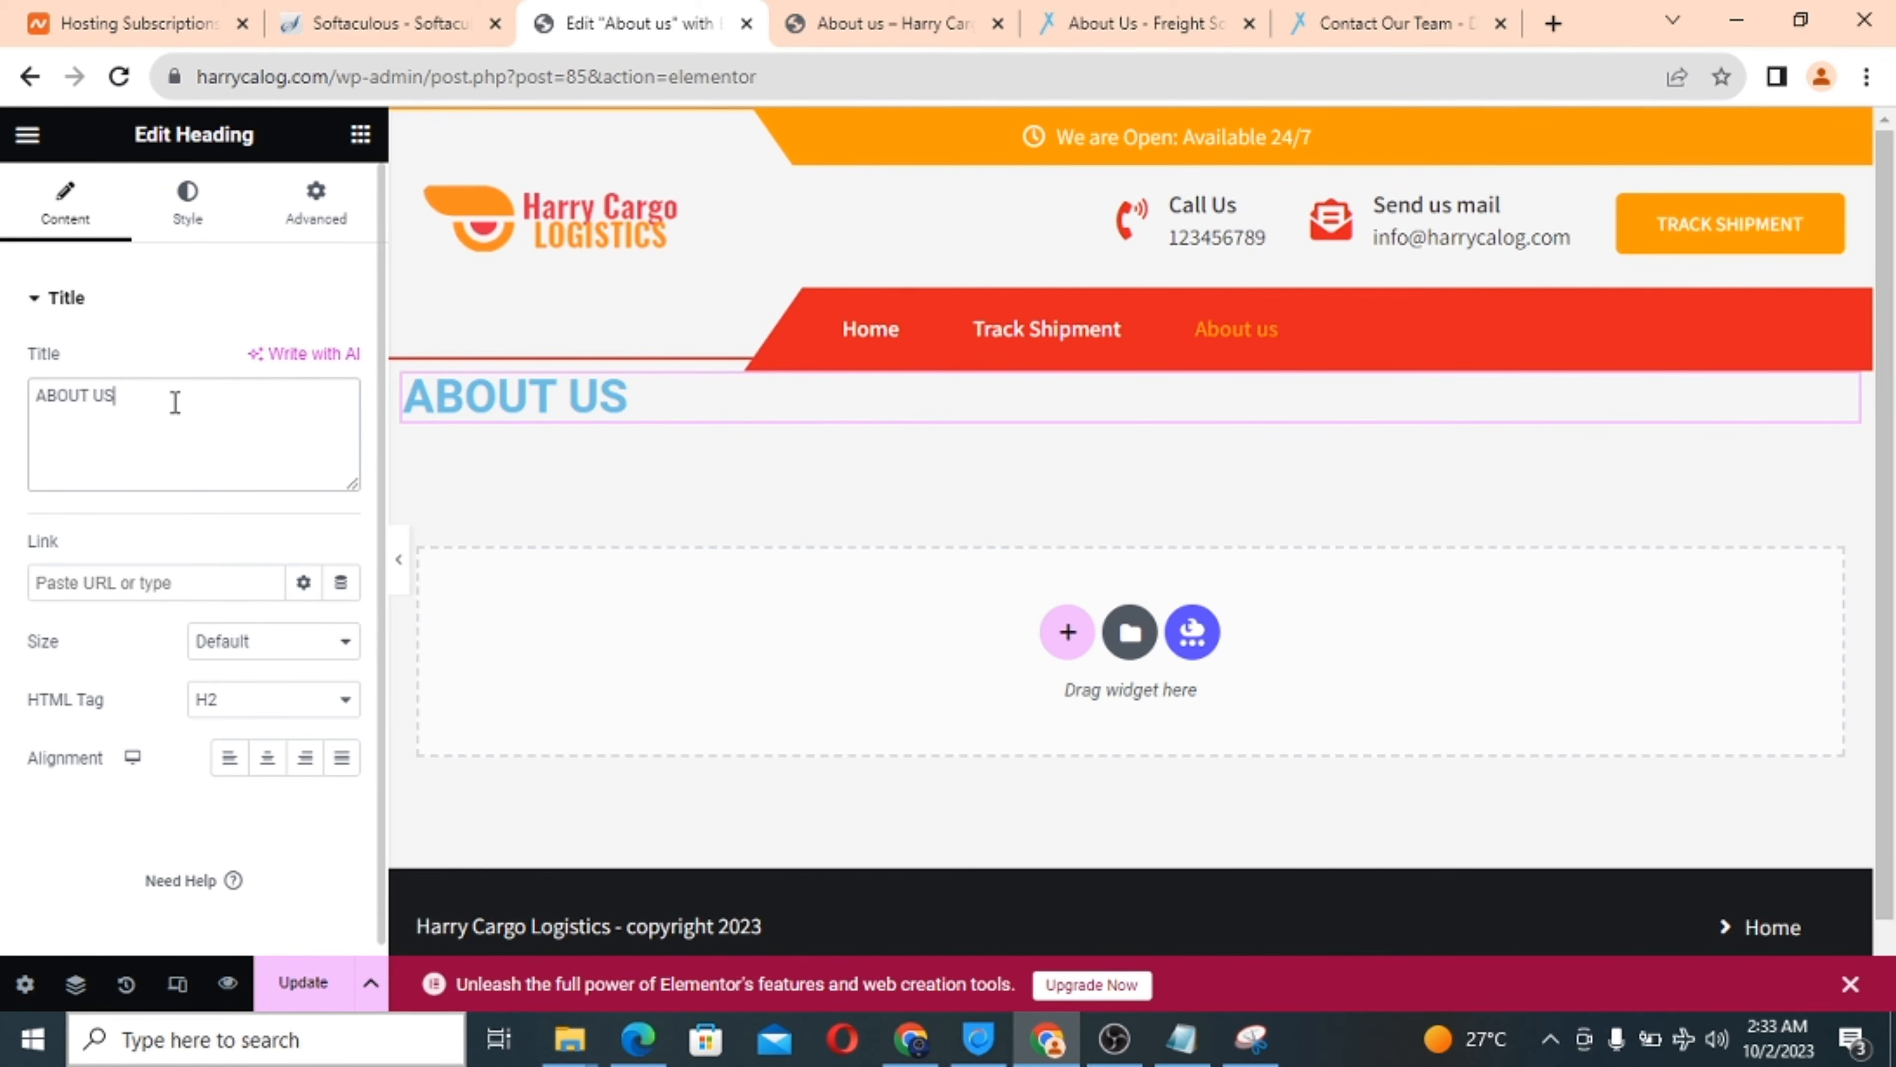
{"action": "left_click", "coordinate": [267, 759]}
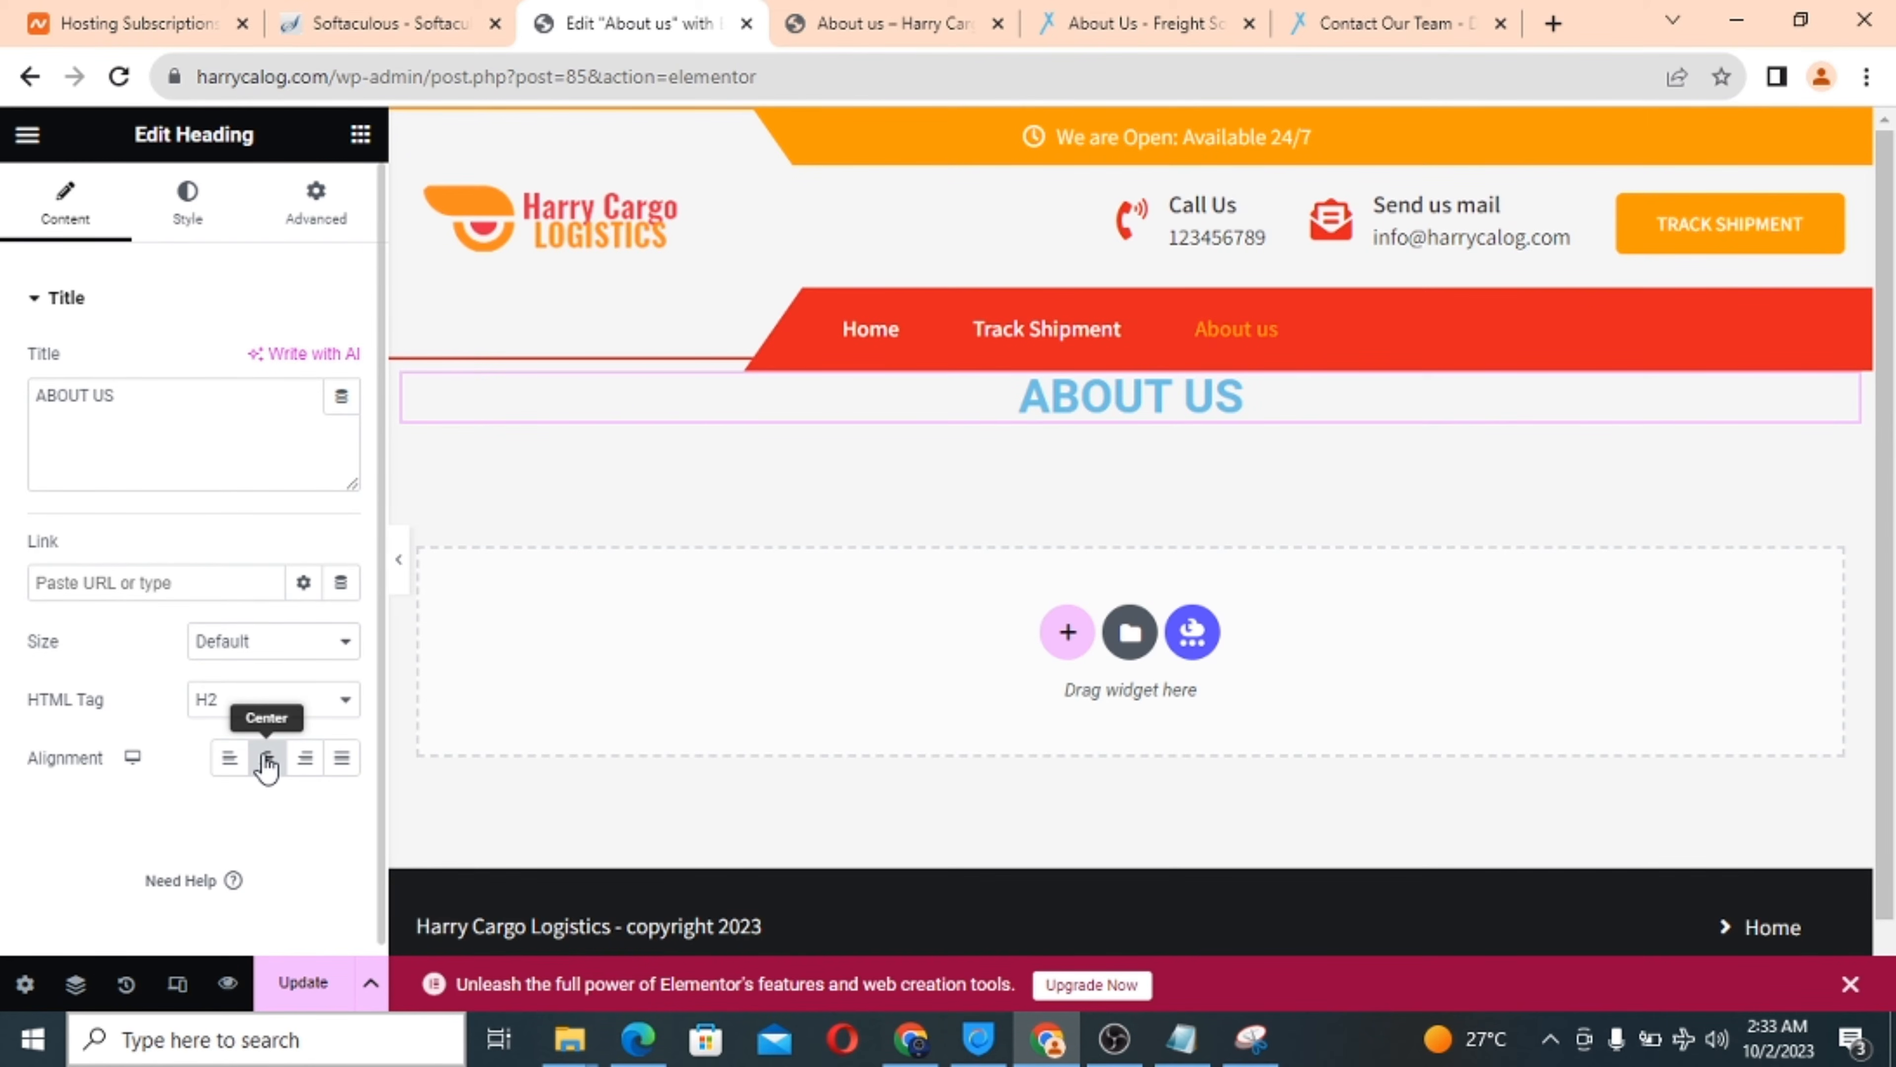
Set the ABOUT US heading's text colour to red #E62222.
{"action": "left_click", "coordinate": [185, 225]}
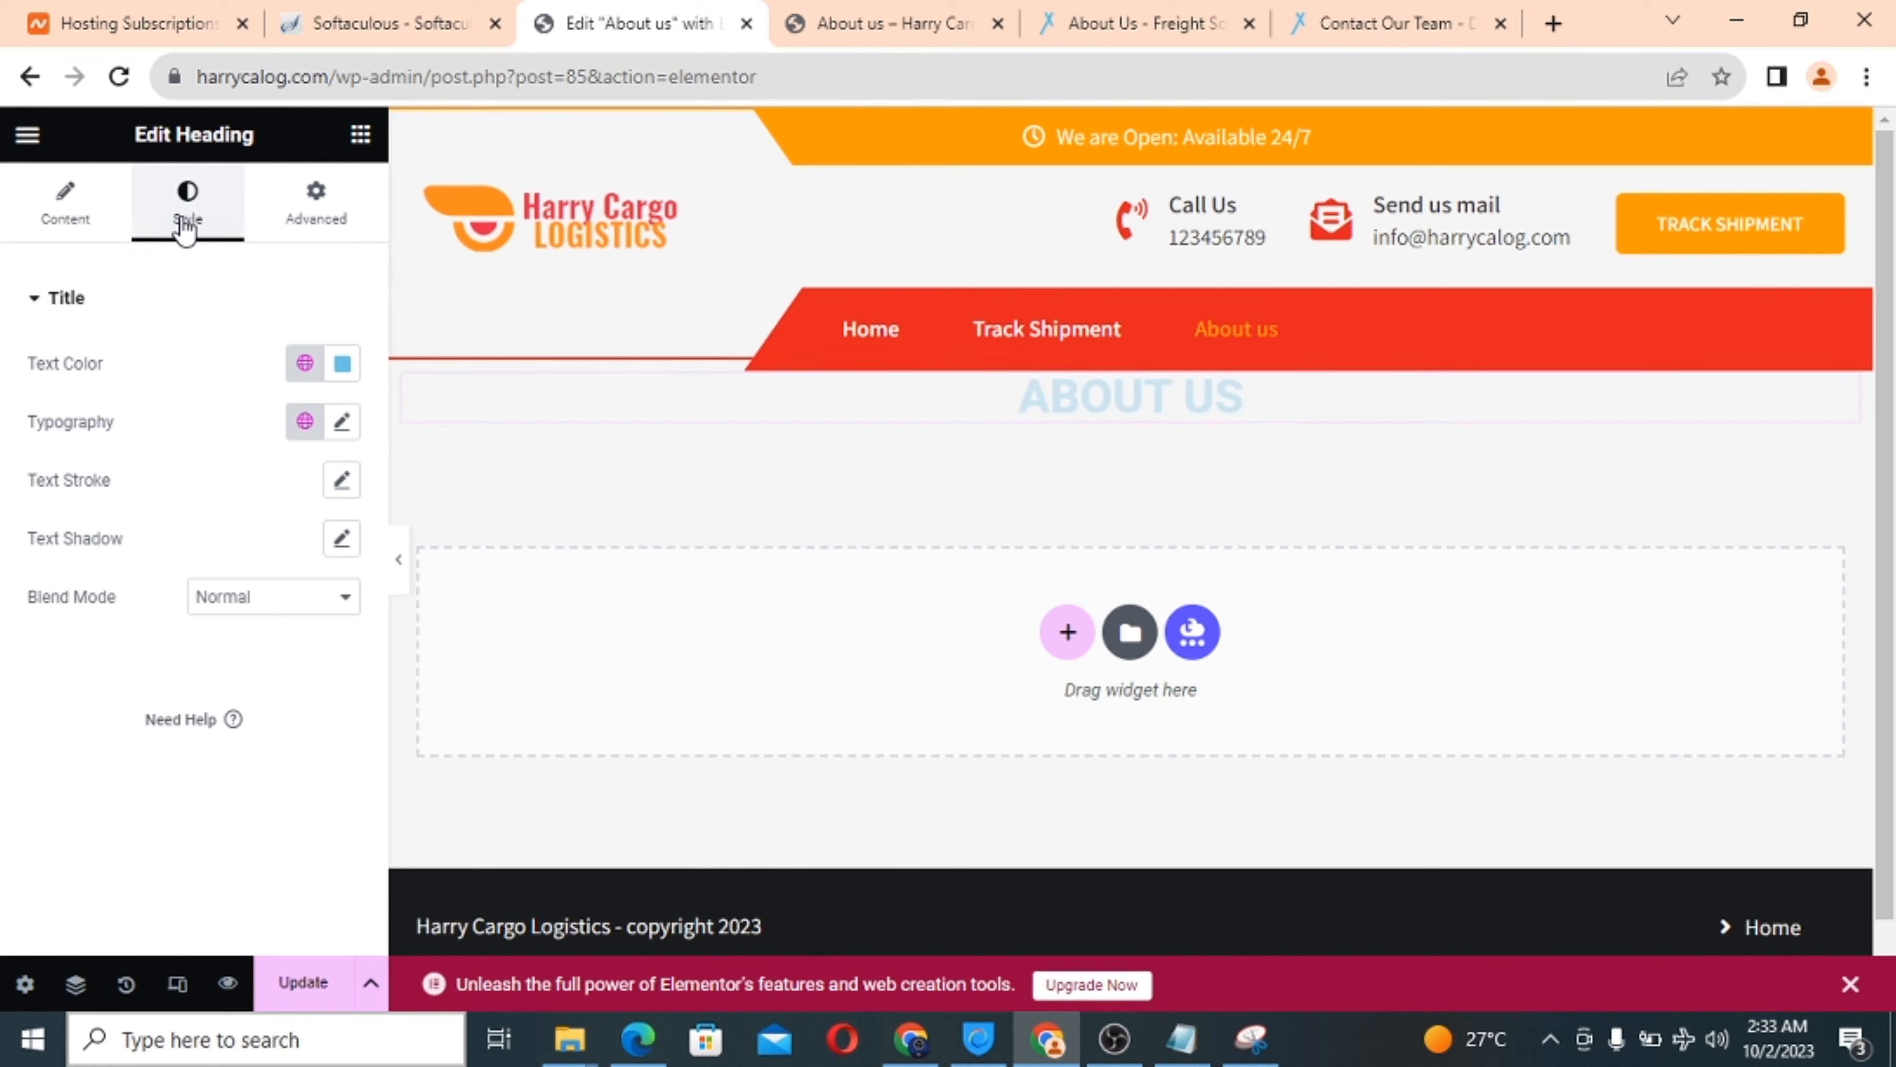
{"action": "left_click", "coordinate": [343, 366]}
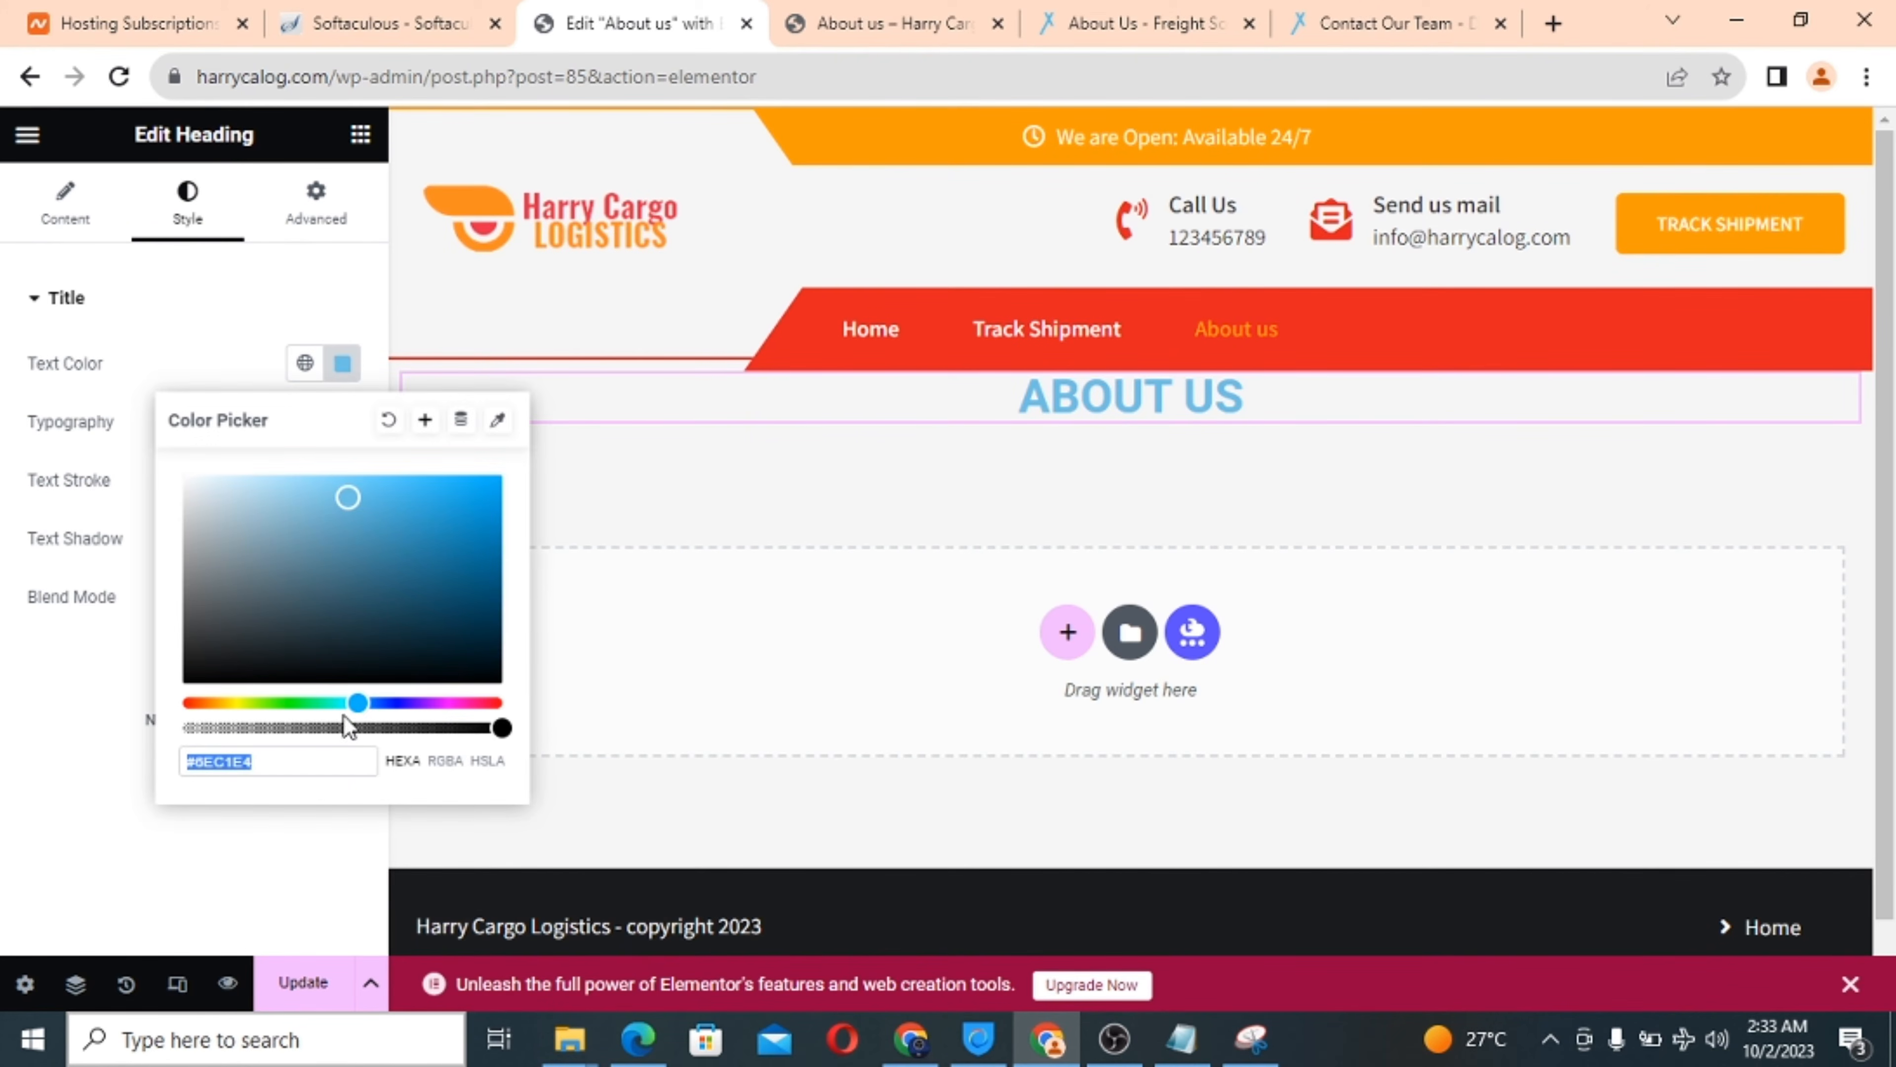
{"action": "left_click_drag", "start_coordinate": [359, 702], "coordinate": [167, 708]}
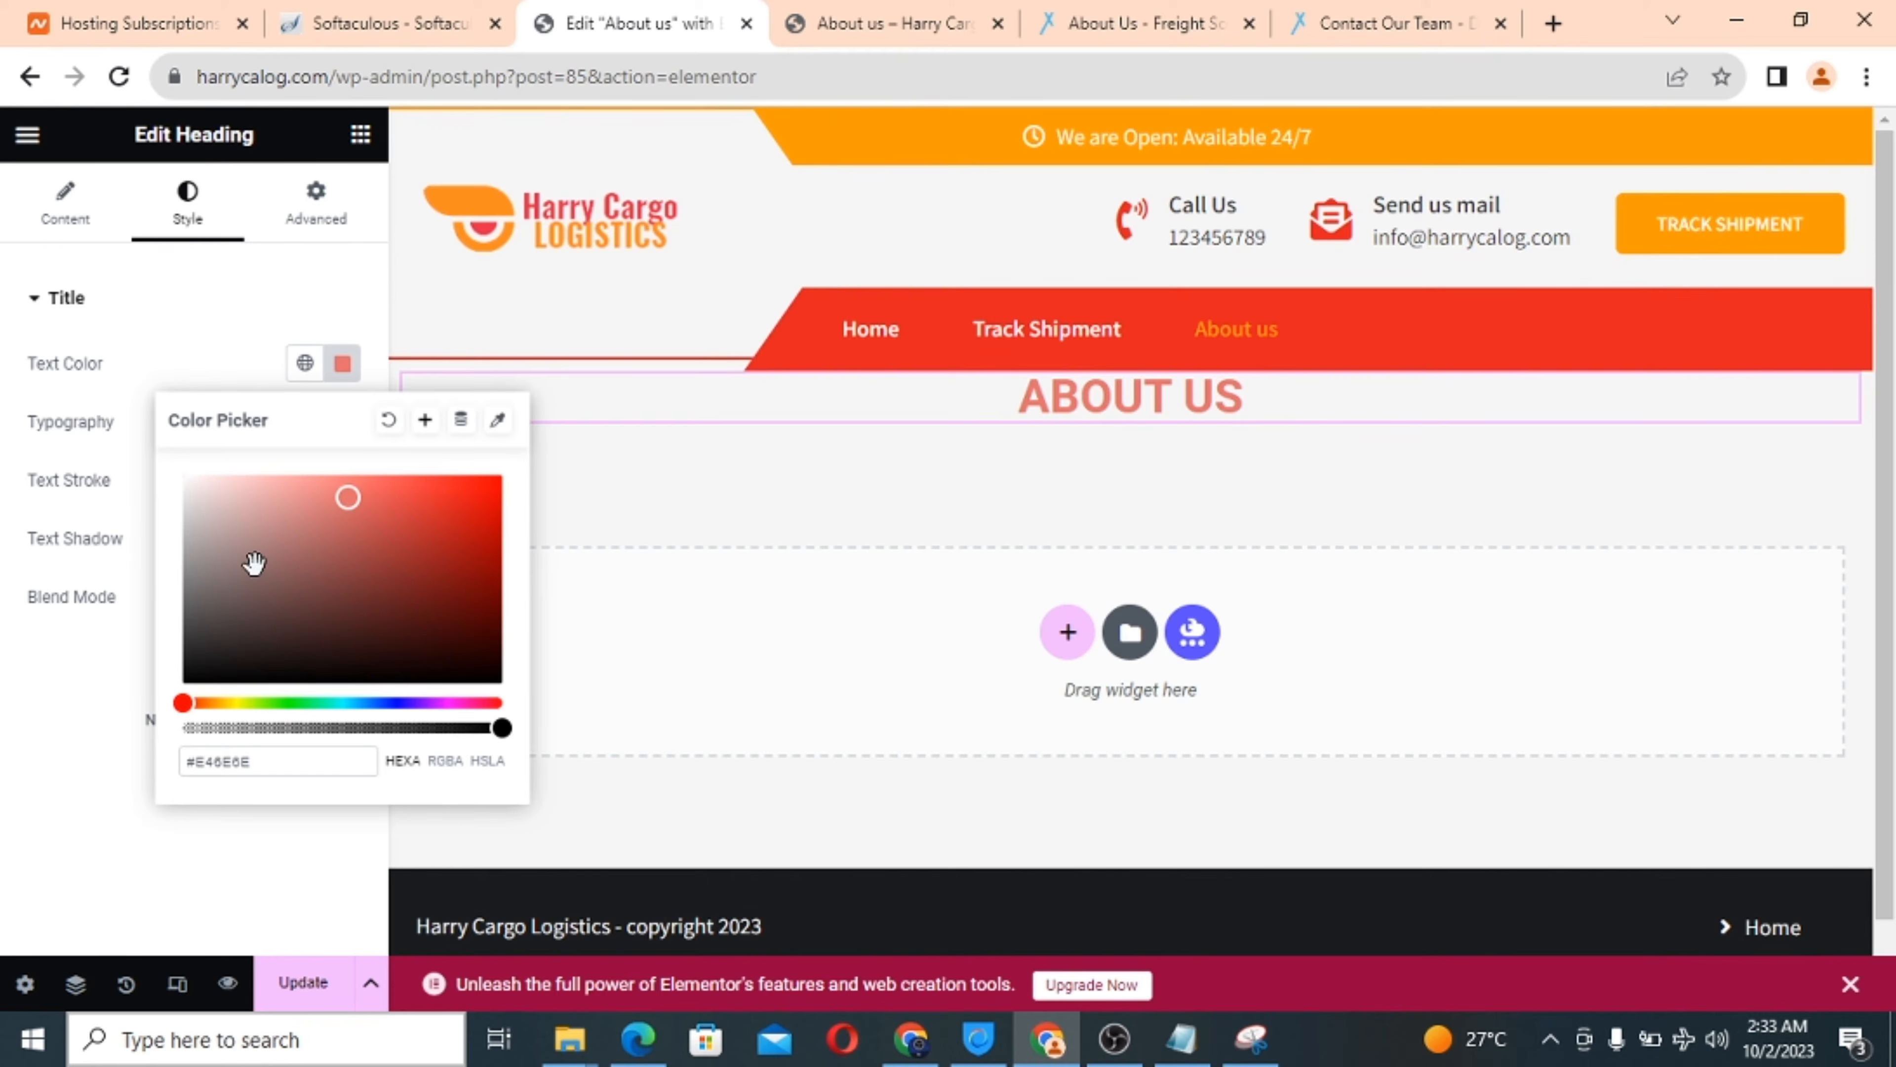
{"action": "mouse_move", "coordinate": [347, 497]}
{"action": "left_mouse_down"}
{"action": "mouse_move", "coordinate": [478, 509]}
{"action": "mouse_move", "coordinate": [453, 496]}
{"action": "left_mouse_up"}
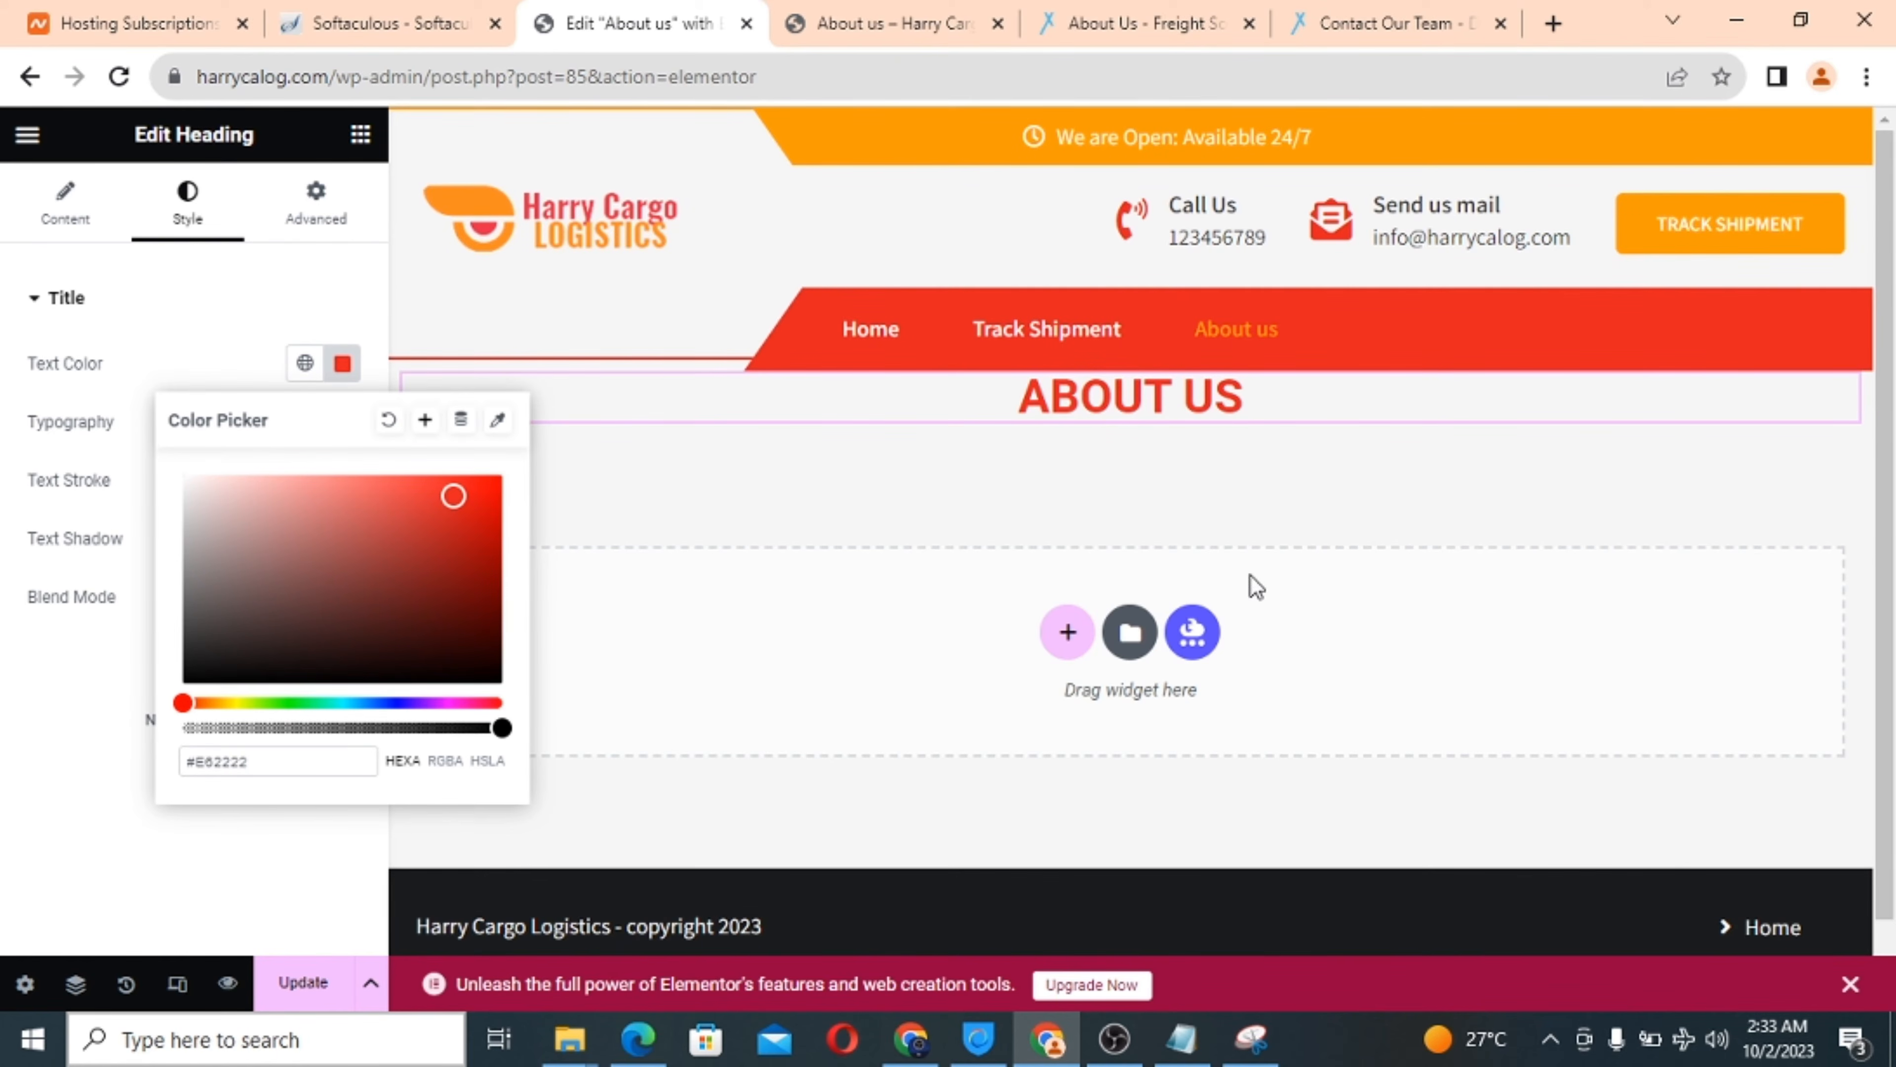
{"action": "left_click", "coordinate": [1351, 542]}
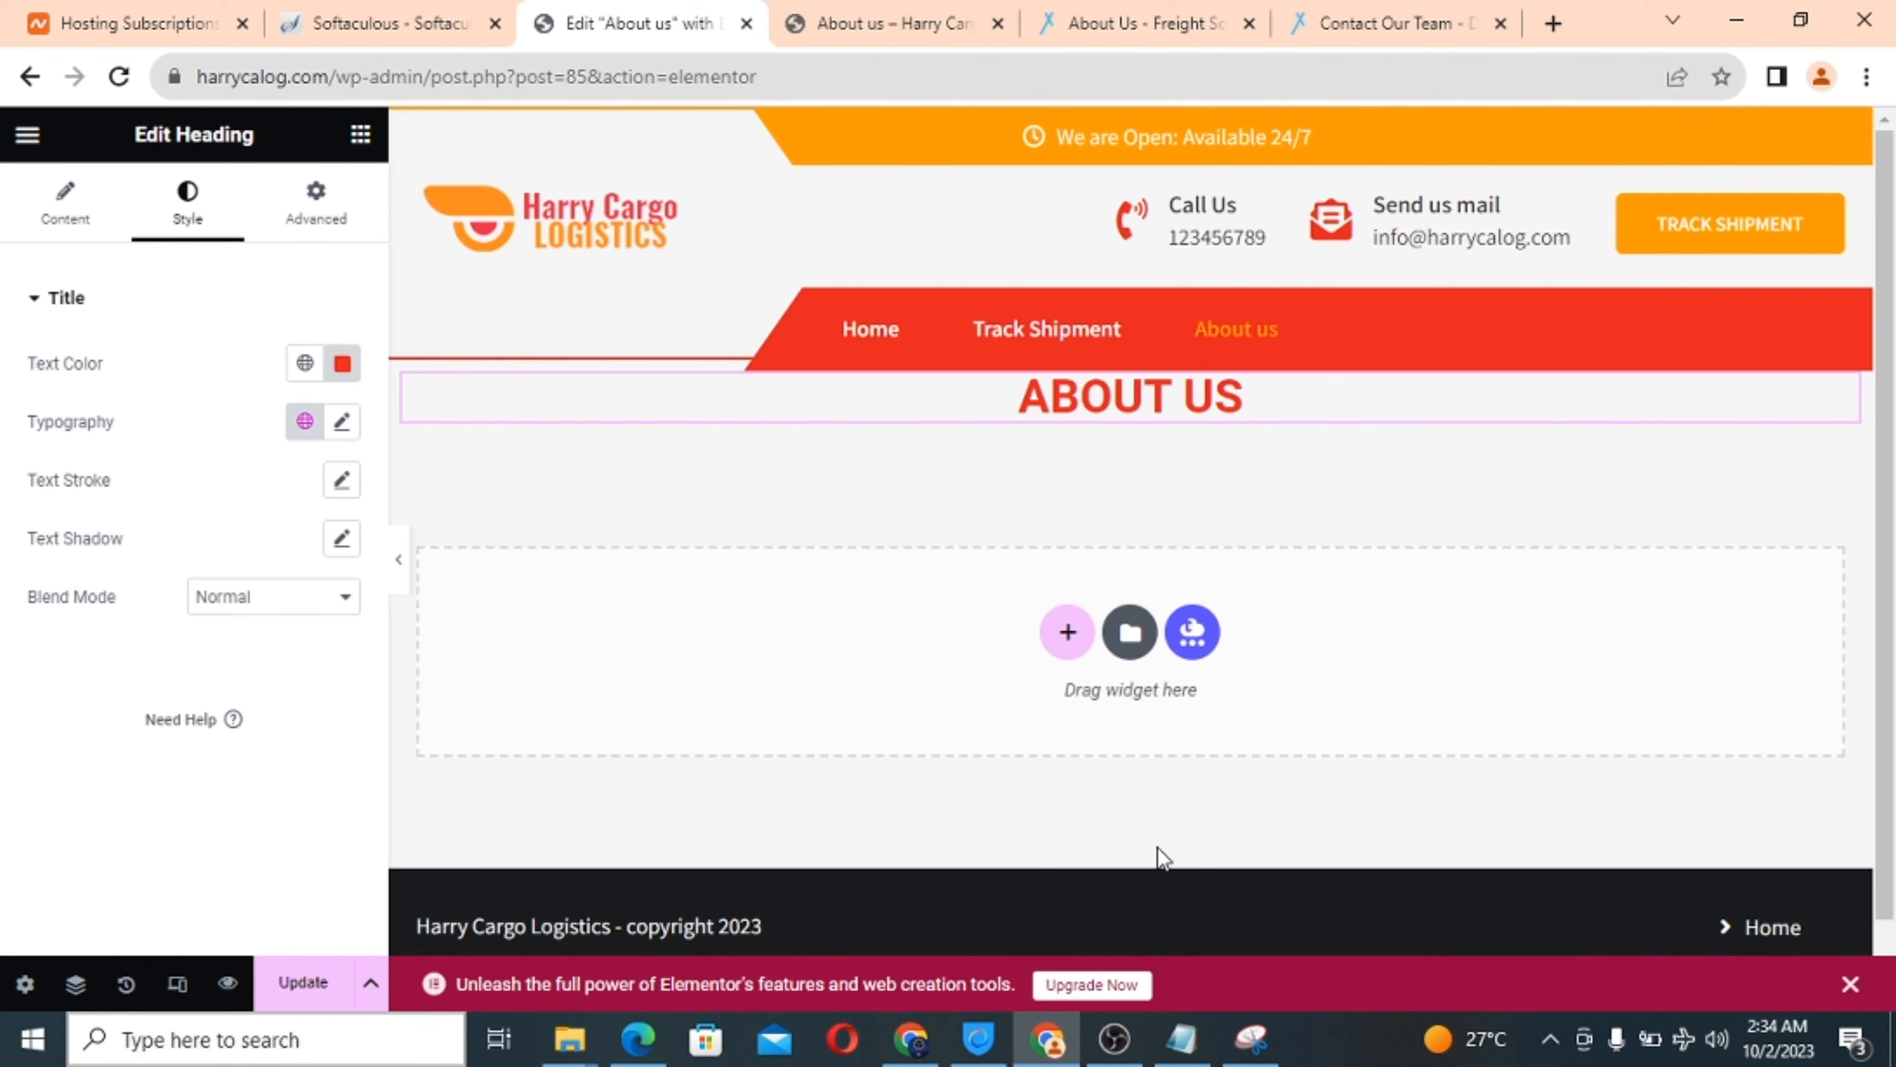
Review the Our History and Our Future copy in the Notepad about notes, then minimize it.
{"action": "left_click", "coordinate": [1168, 1049]}
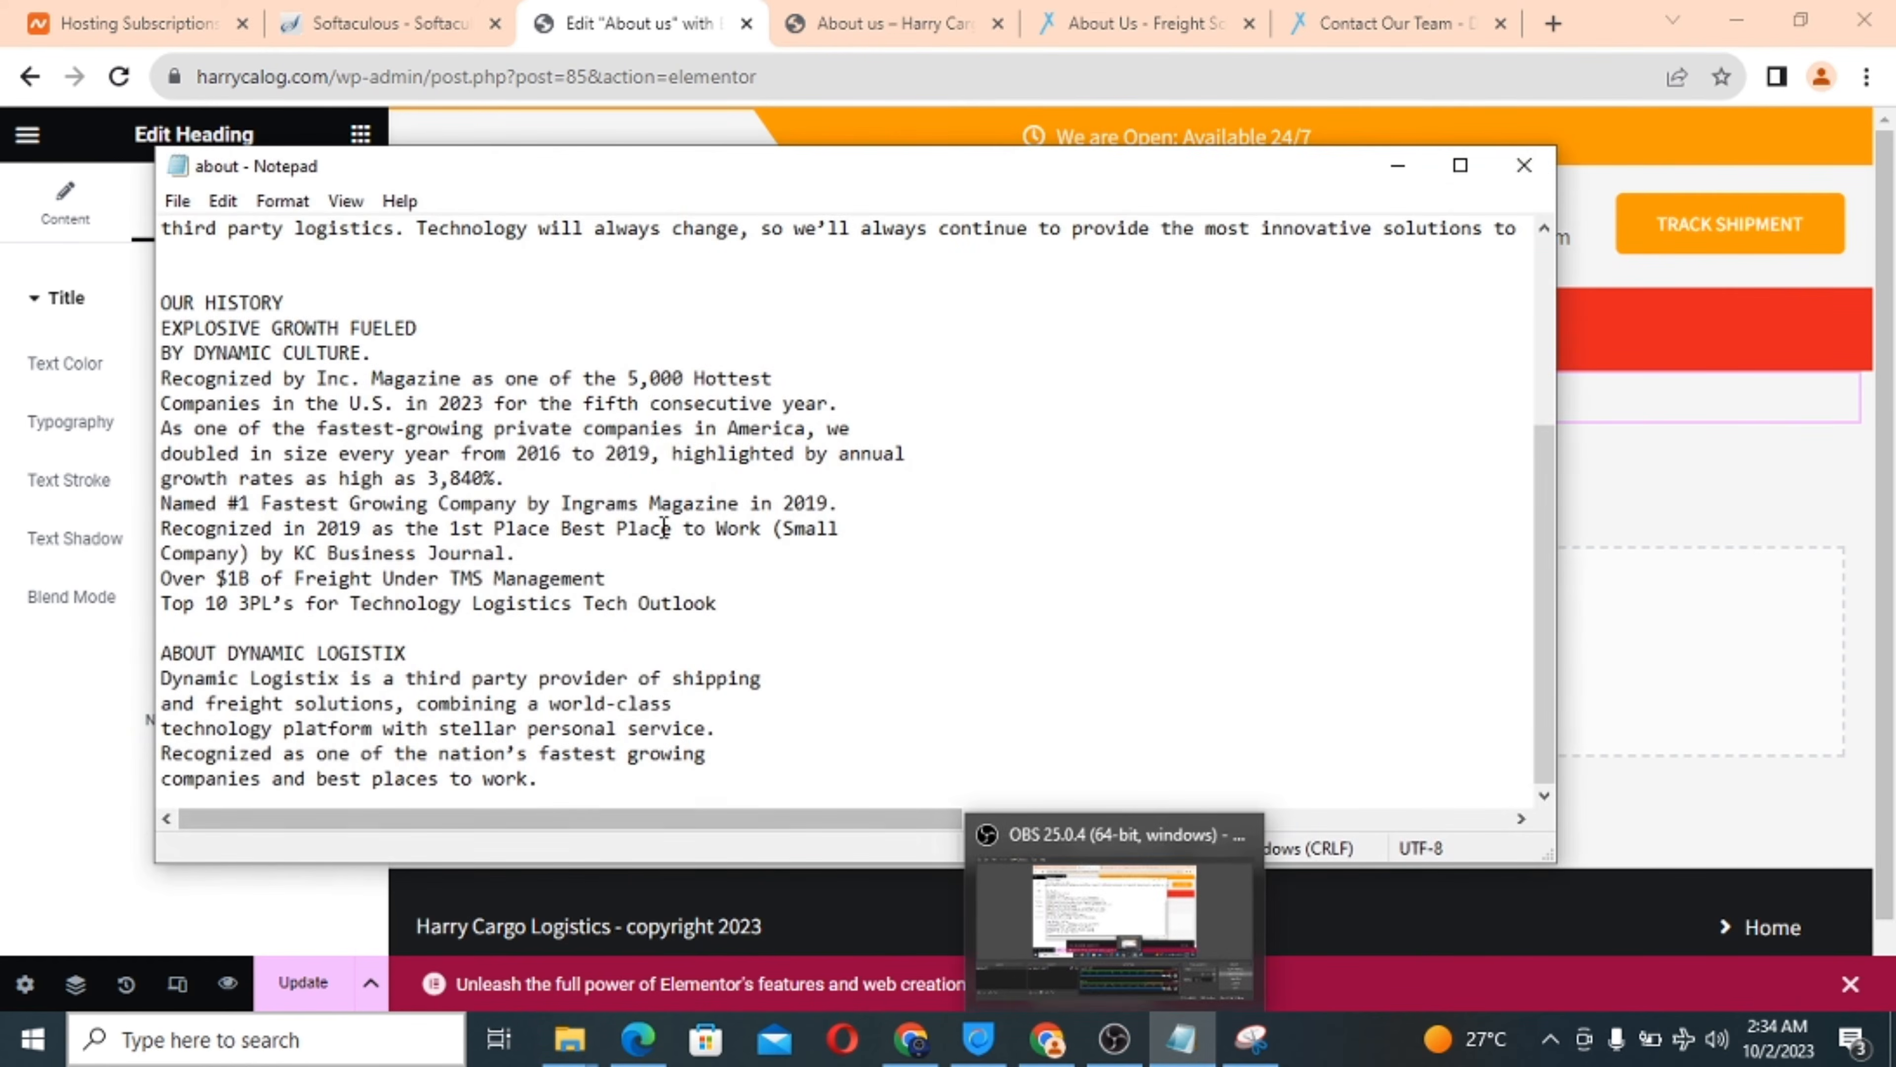
{"action": "scroll", "coordinate": [664, 528], "scroll_direction": "up", "scroll_amount": 4}
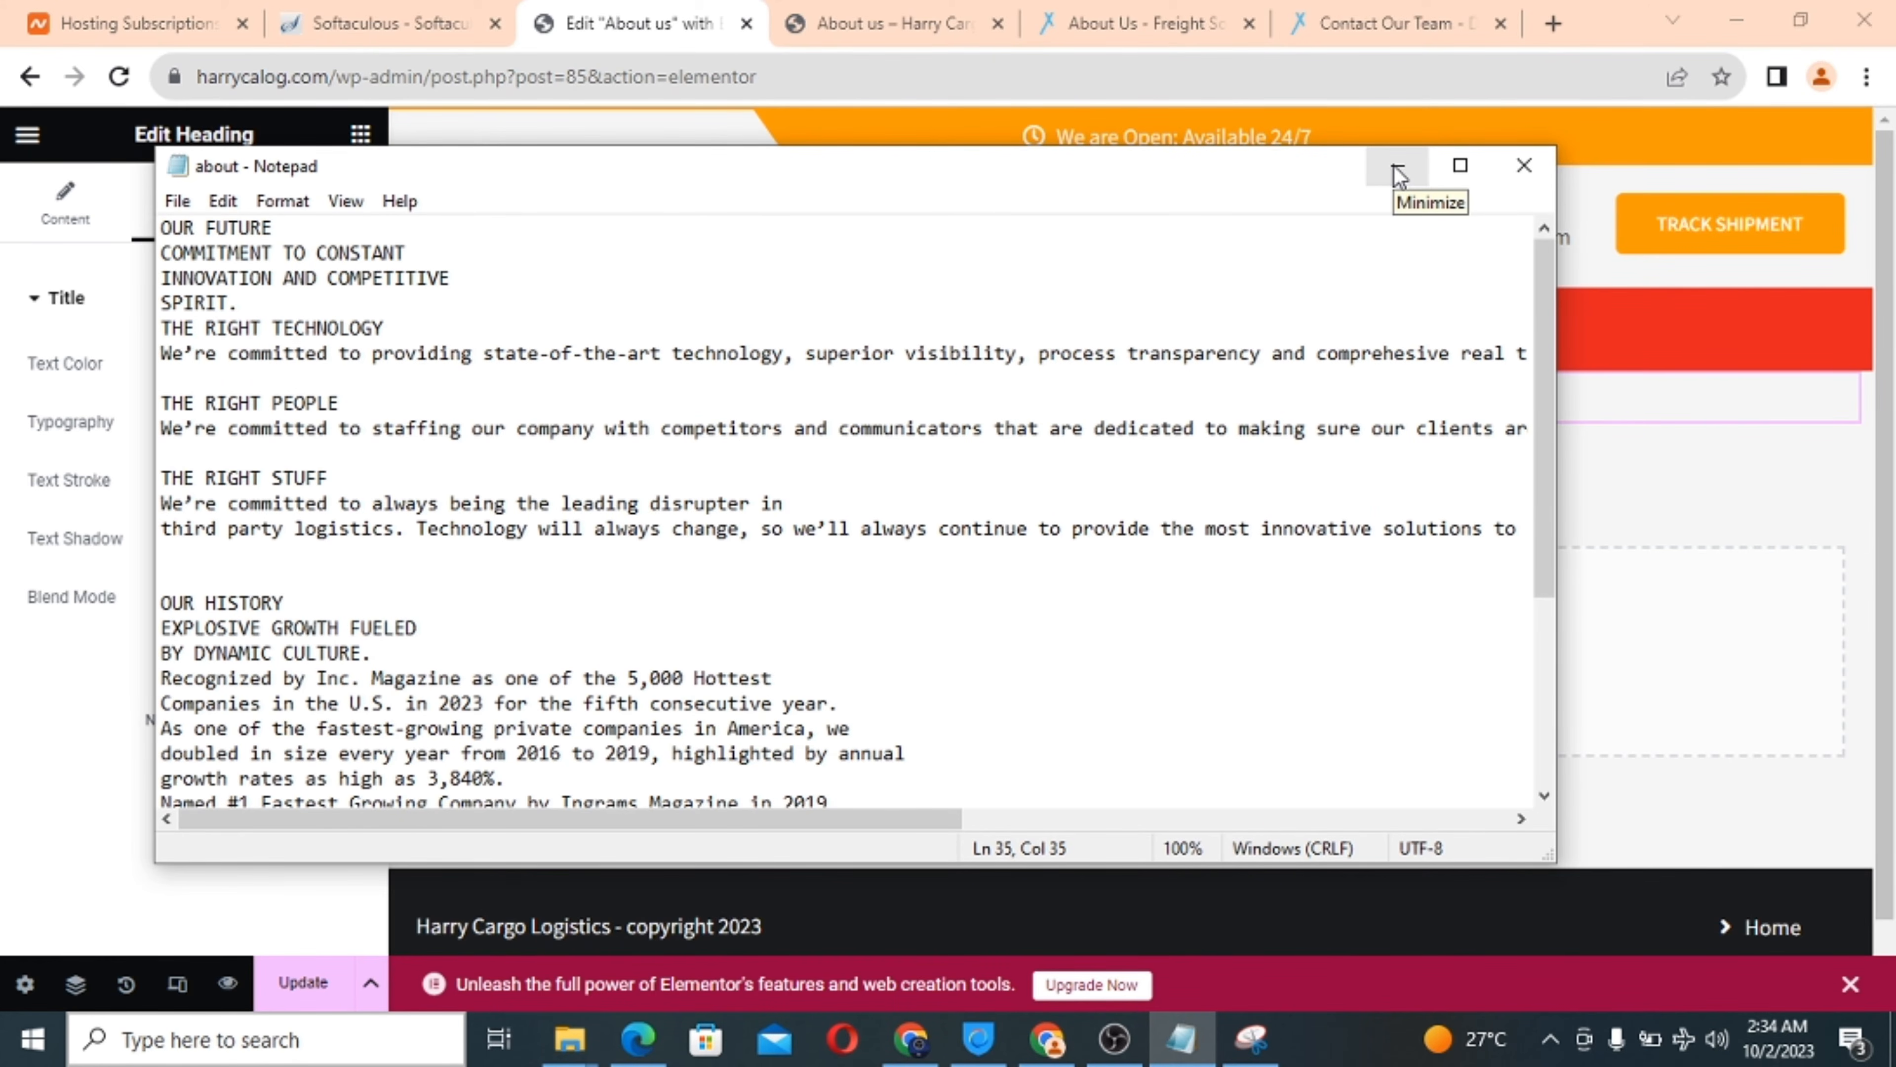
{"action": "scroll", "coordinate": [703, 594], "scroll_direction": "down", "scroll_amount": 4}
{"action": "scroll", "coordinate": [704, 594], "scroll_direction": "up", "scroll_amount": 4}
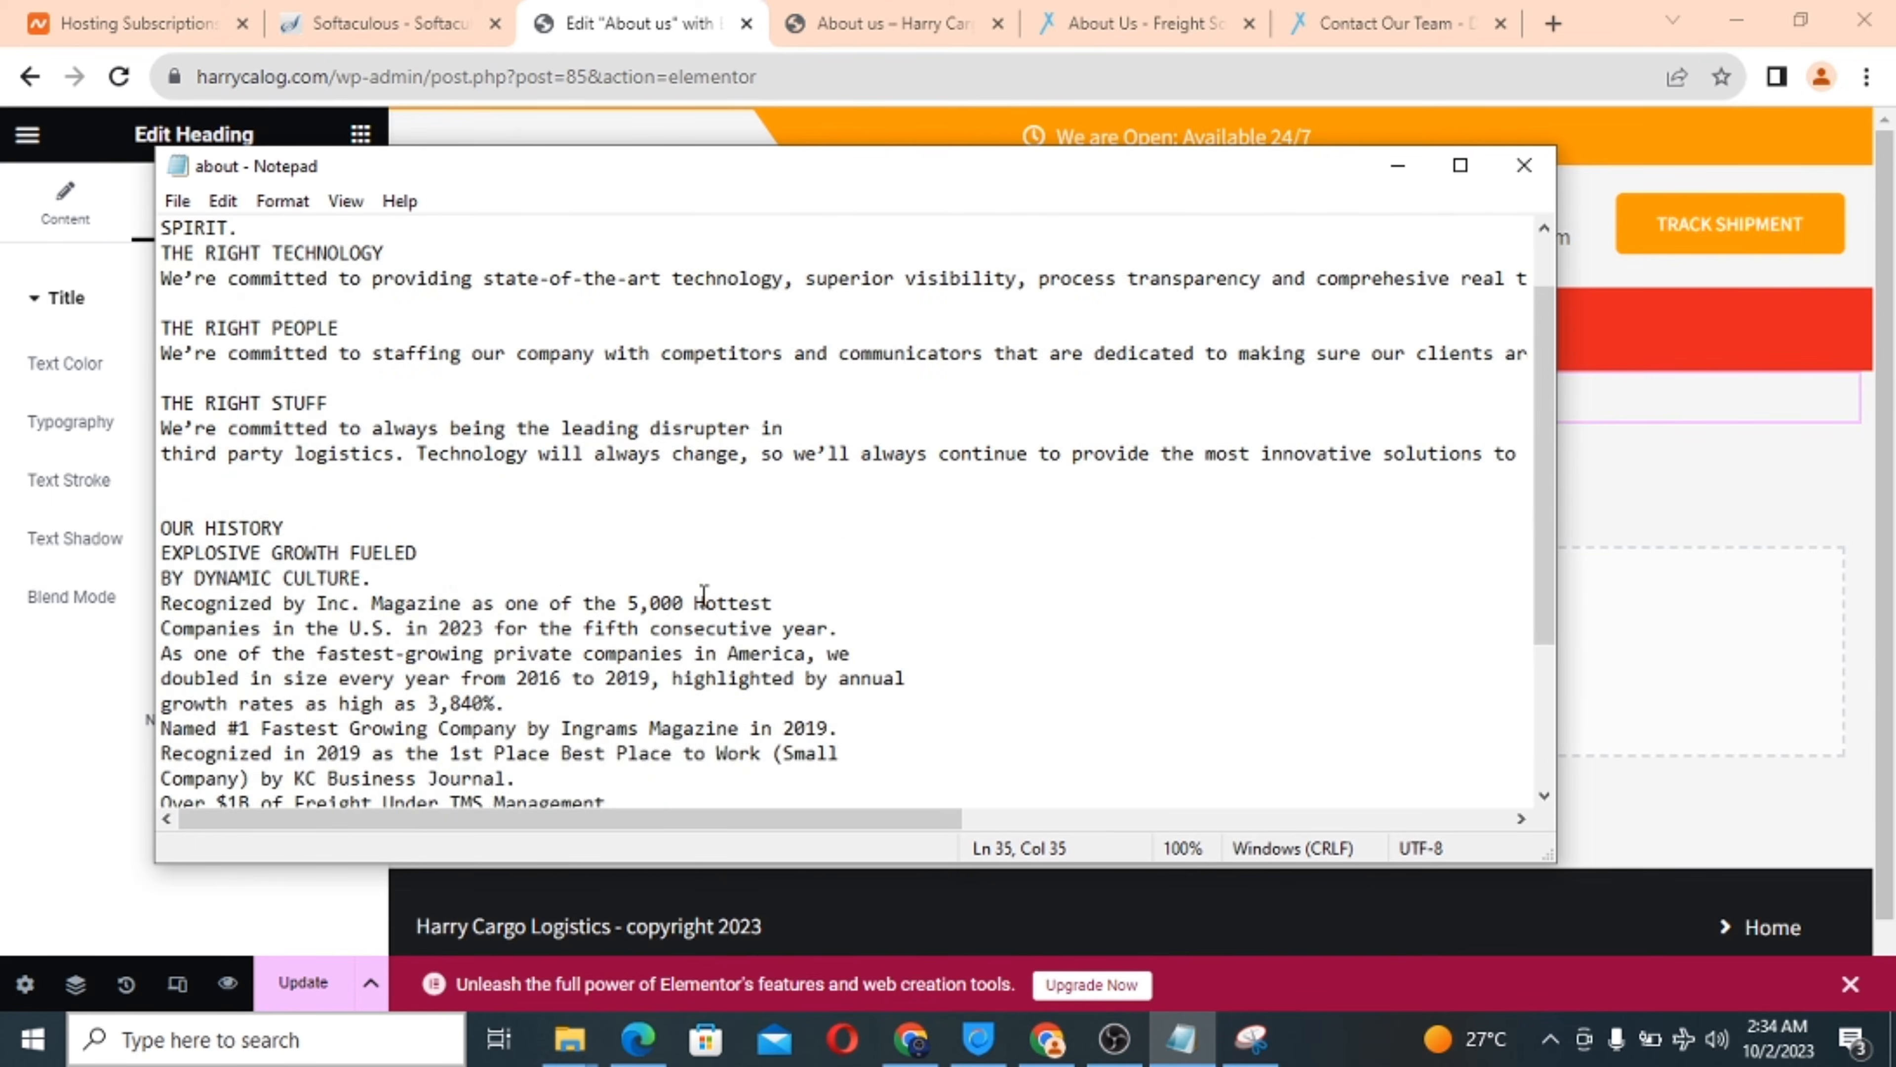
{"action": "scroll", "coordinate": [626, 631], "scroll_direction": "down", "scroll_amount": 2}
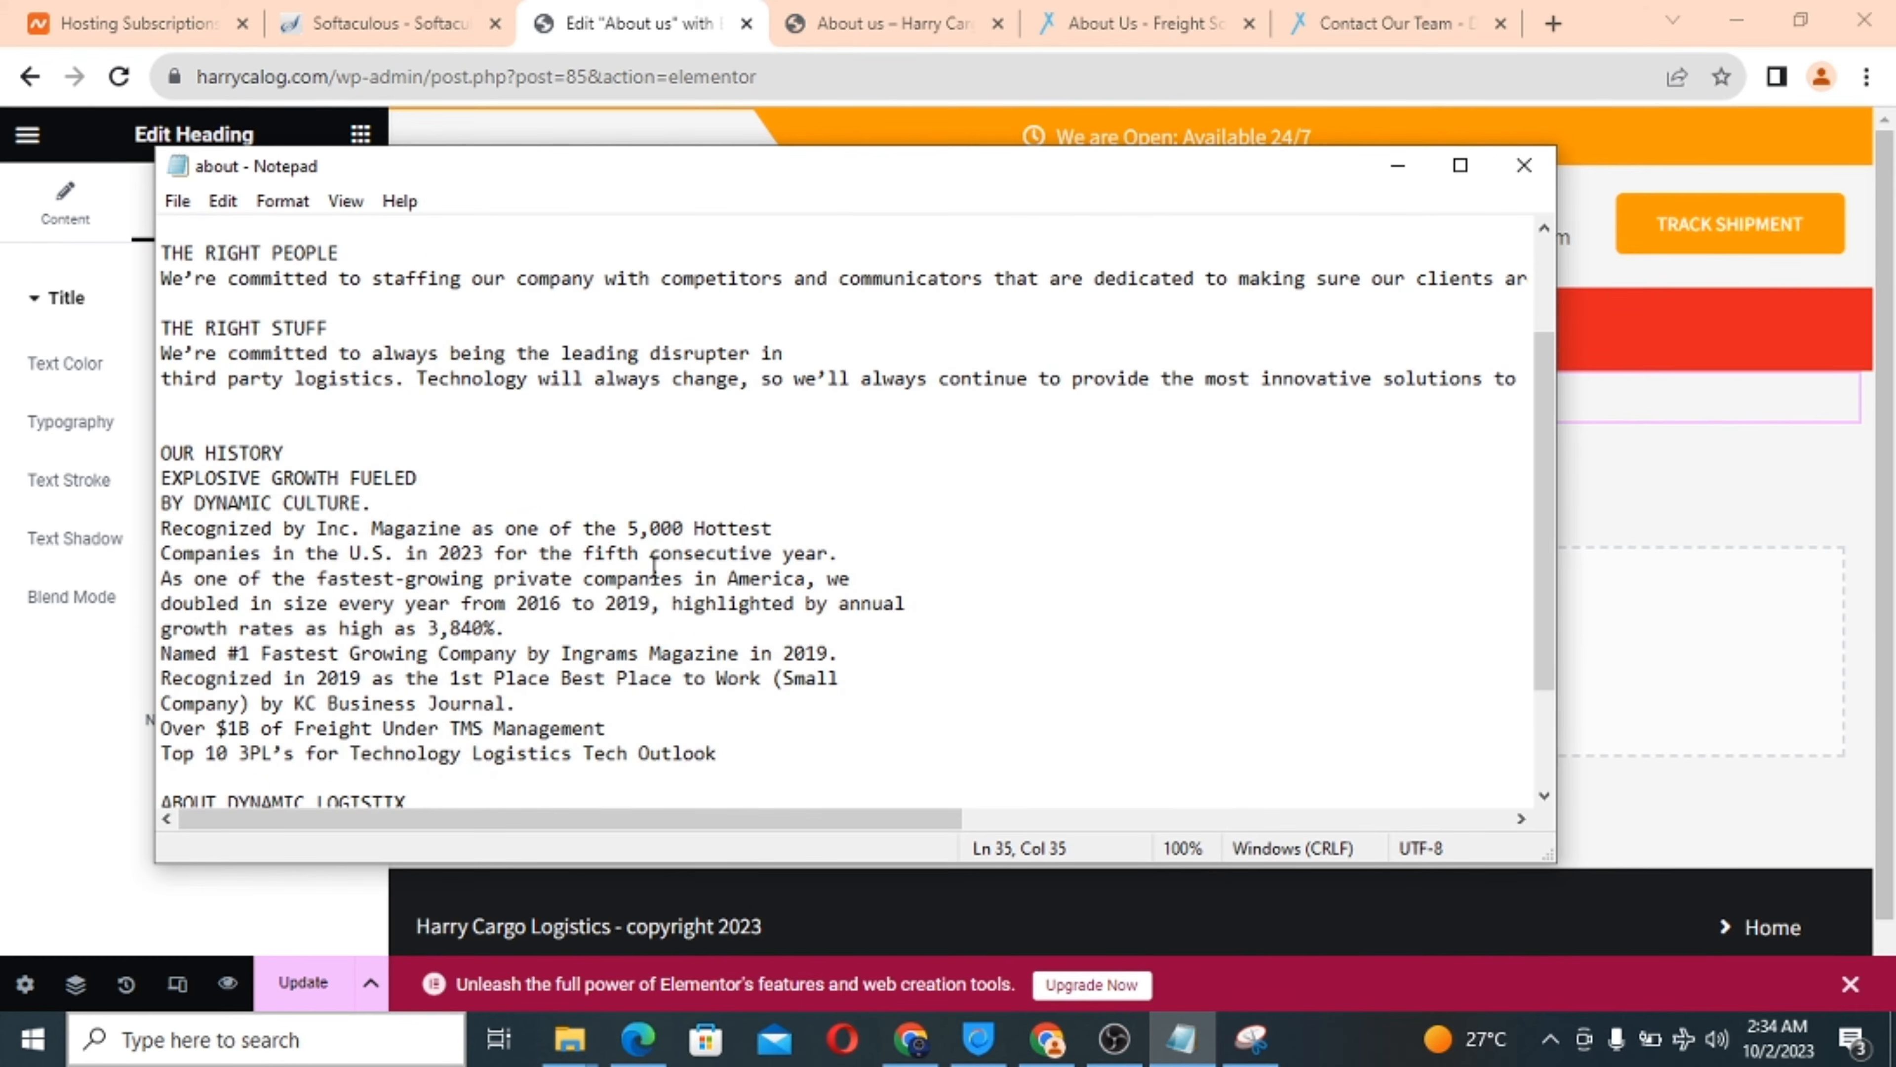
{"action": "left_click", "coordinate": [1401, 177]}
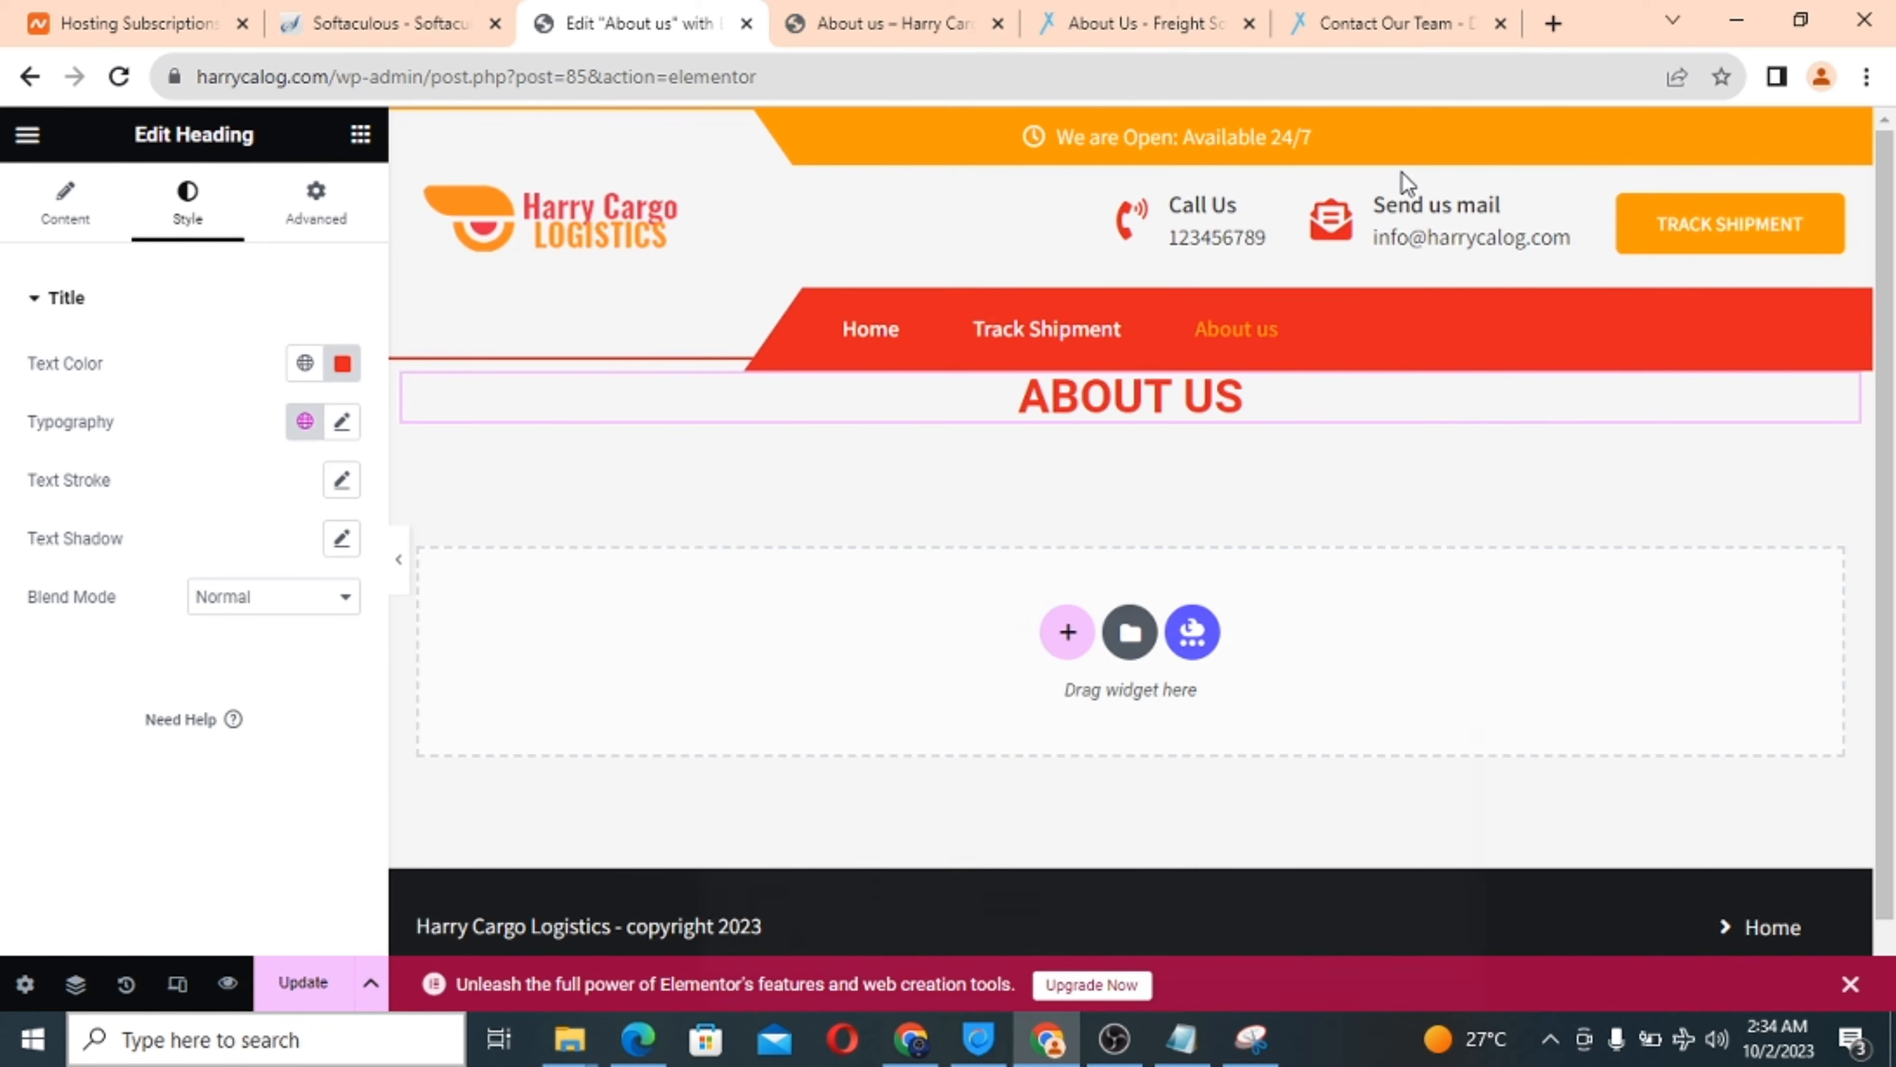
Add a two-column container: Heading and Text Editor widgets left, Image widget right.
{"action": "left_click", "coordinate": [1065, 642]}
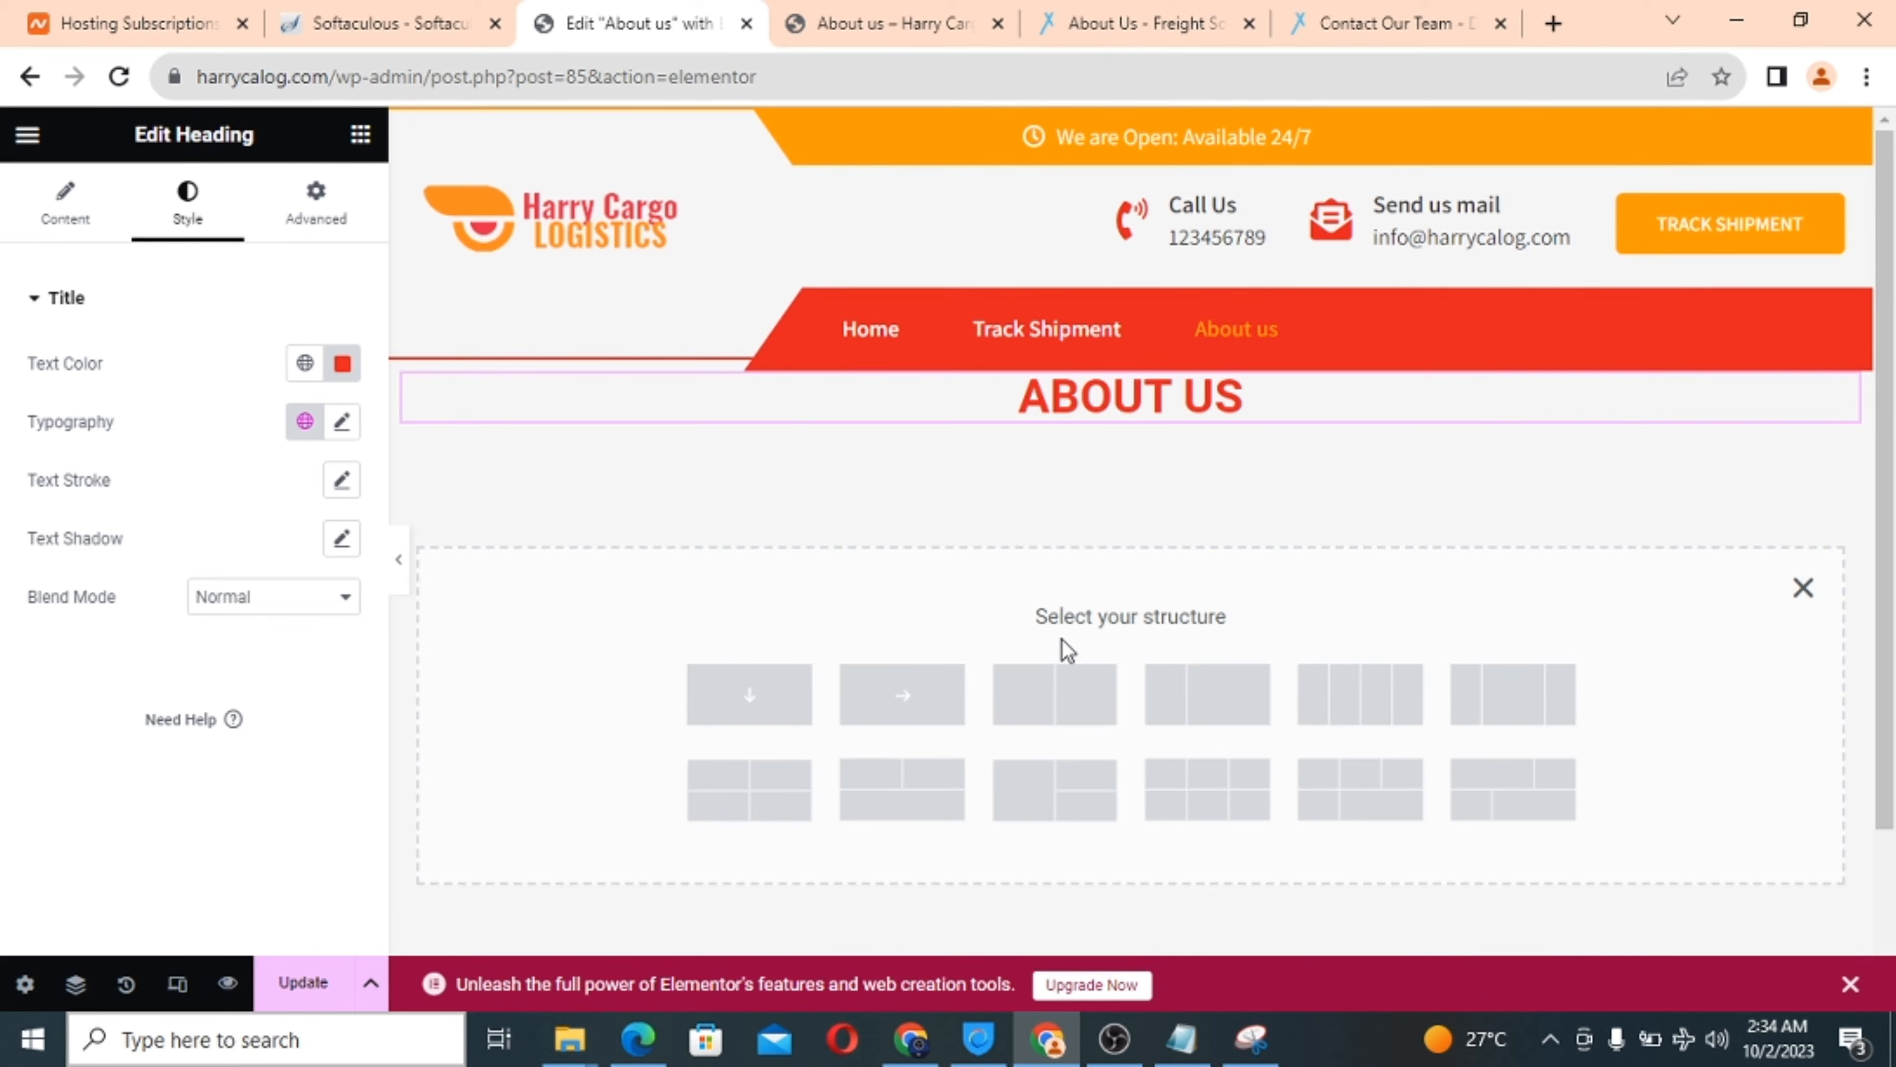
{"action": "left_click", "coordinate": [1045, 720]}
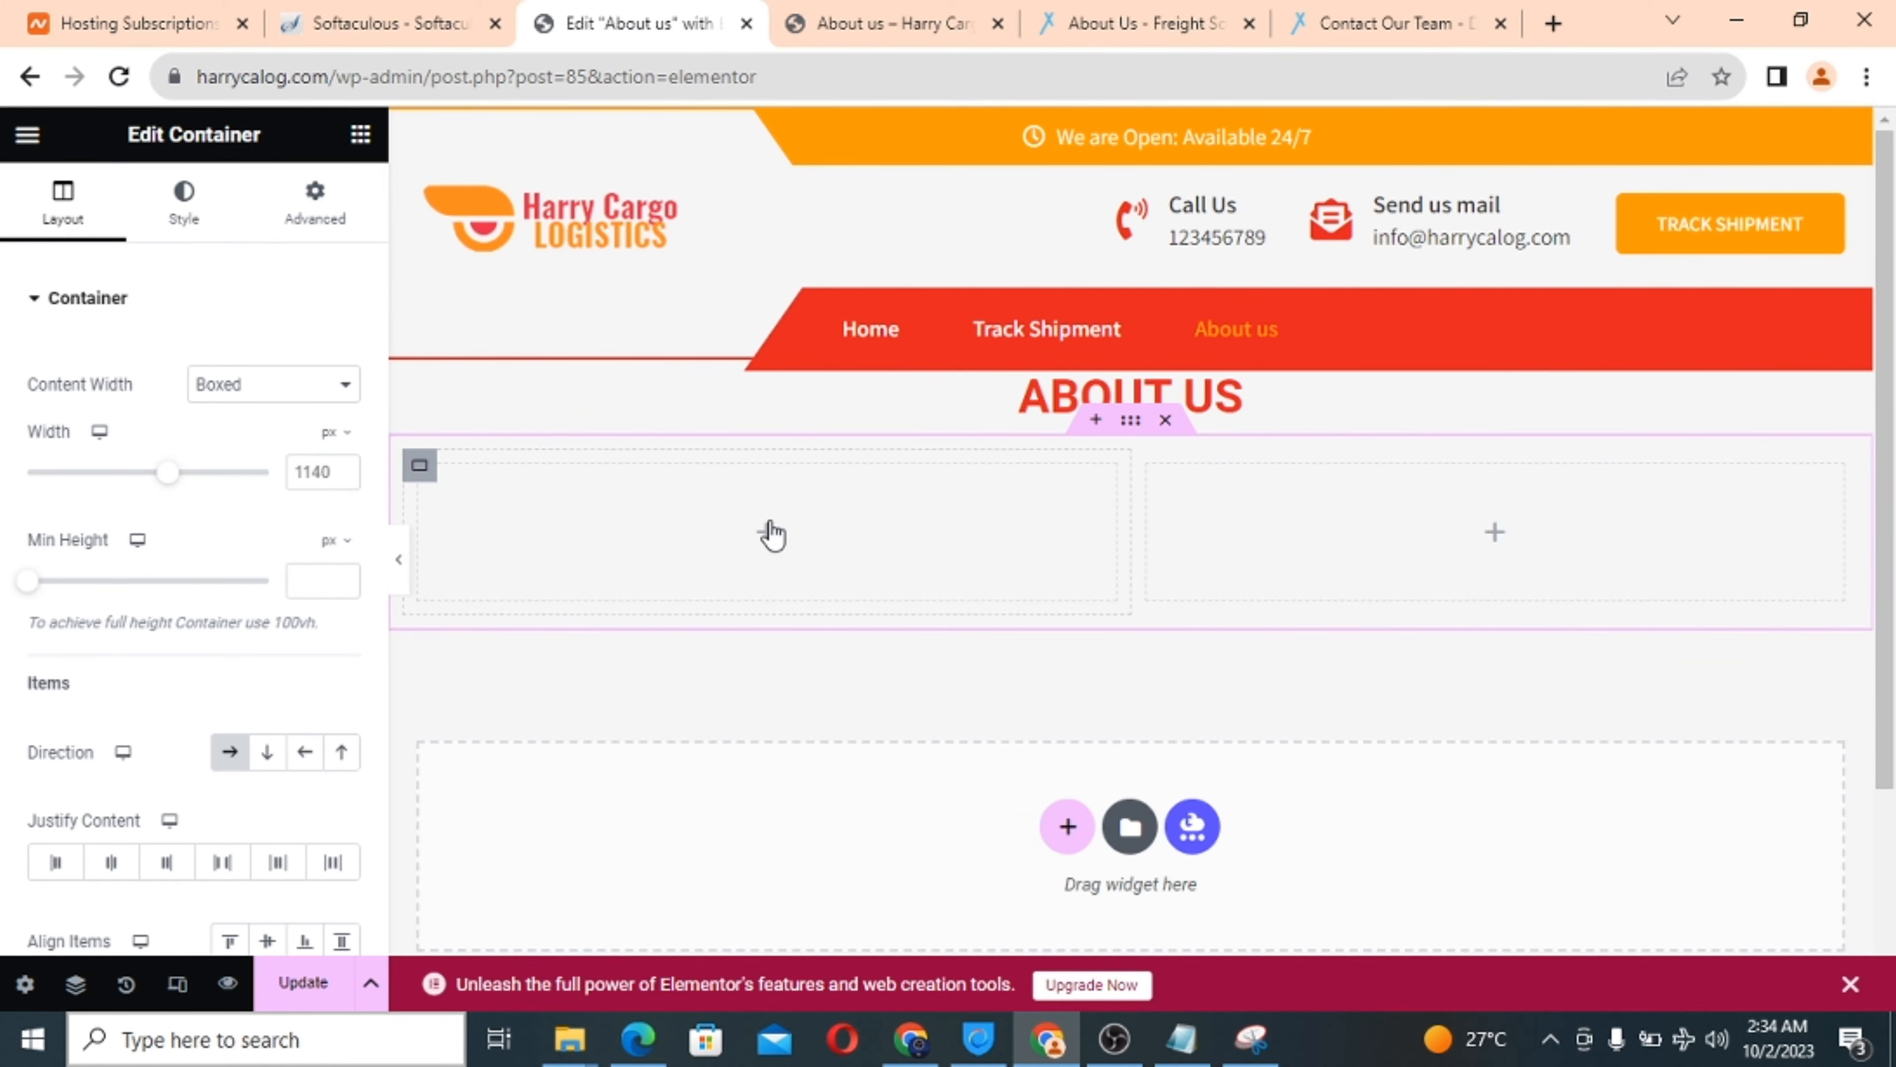
{"action": "left_click", "coordinate": [361, 136]}
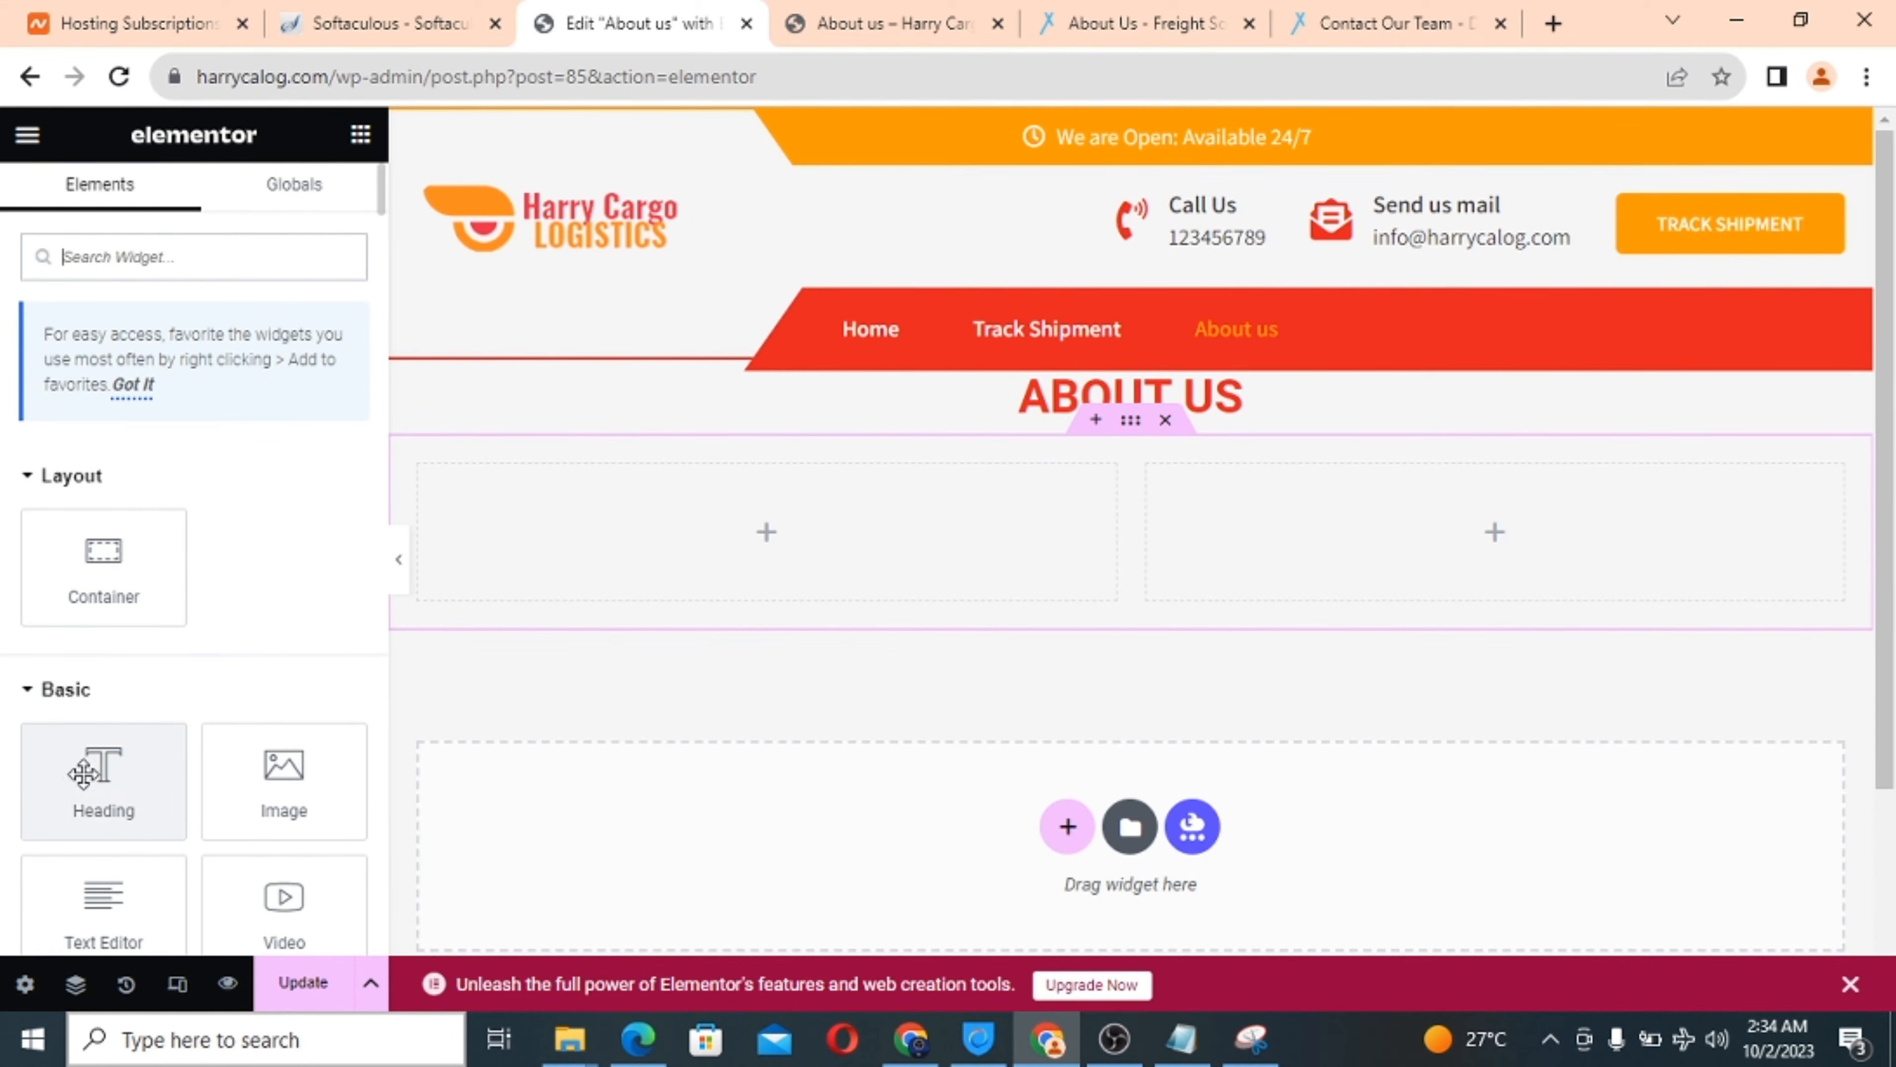
{"action": "left_click_drag", "start_coordinate": [72, 796], "coordinate": [732, 533]}
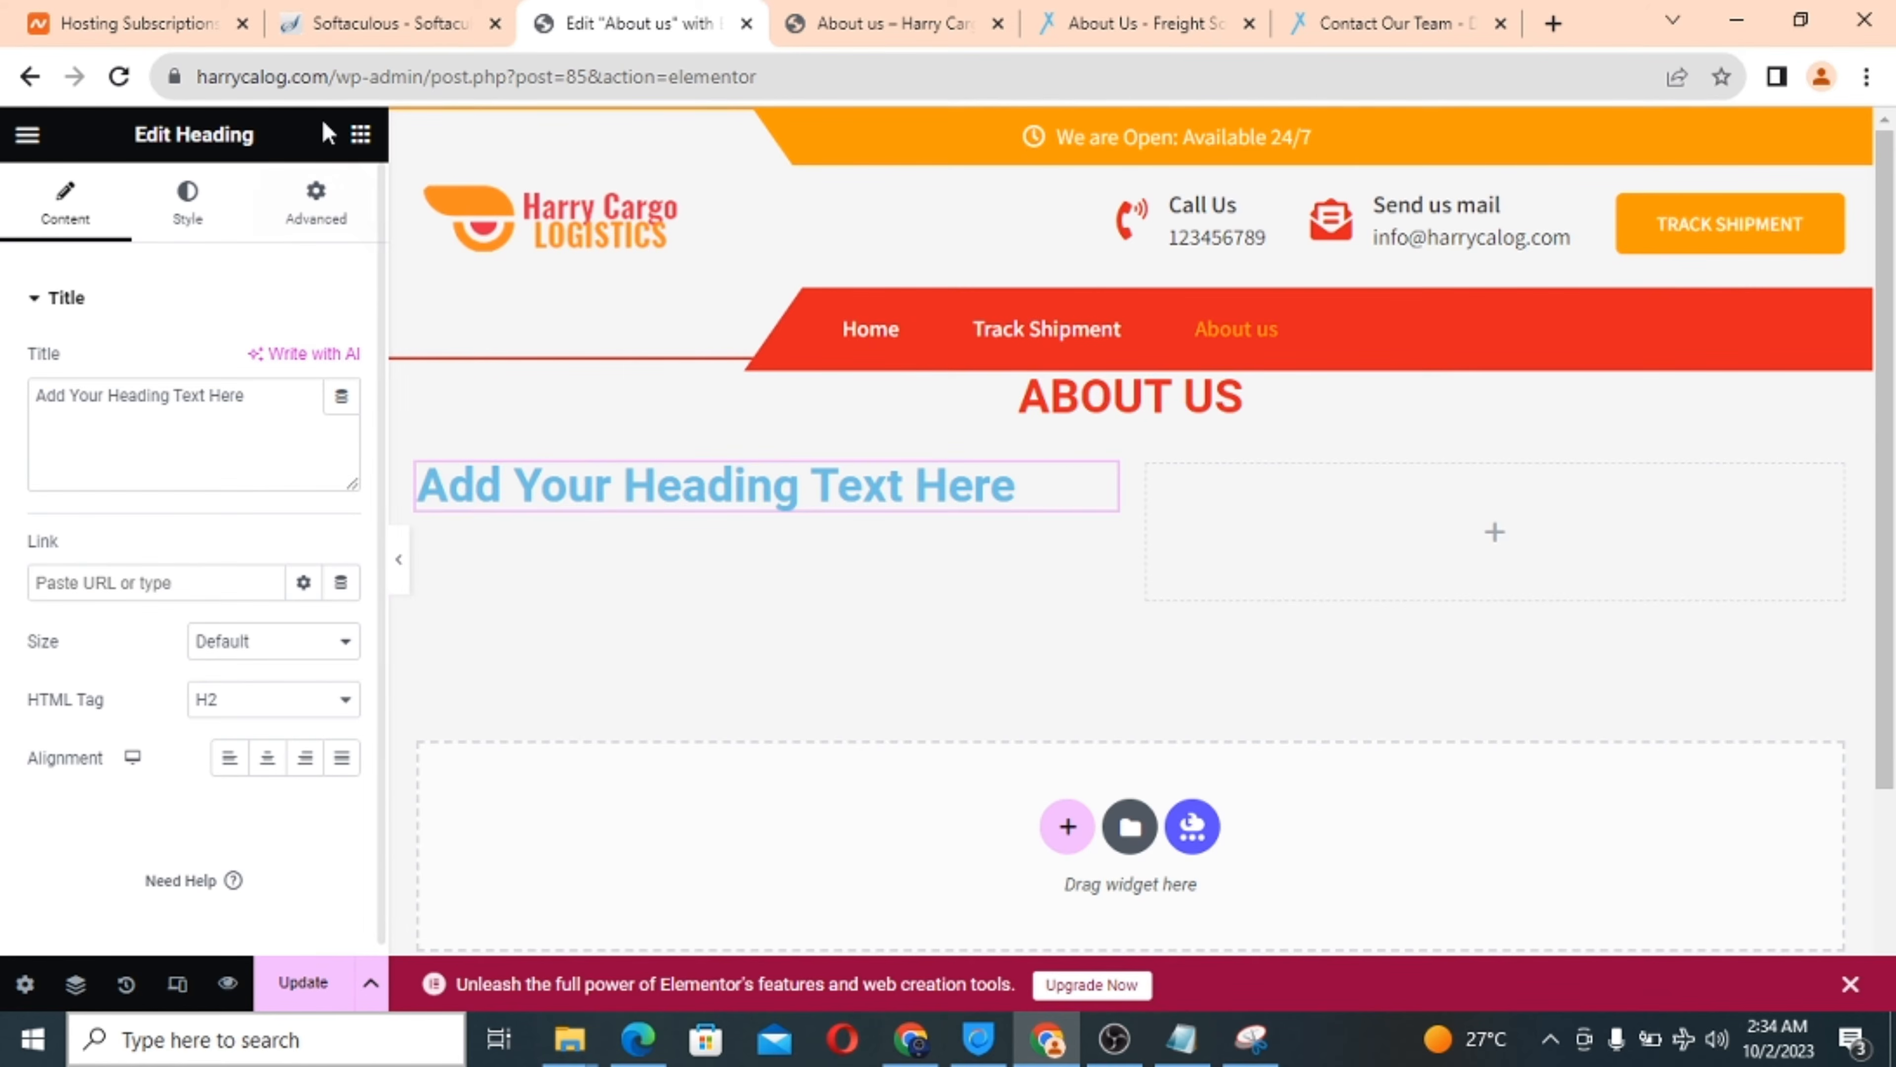
{"action": "left_click", "coordinate": [363, 146]}
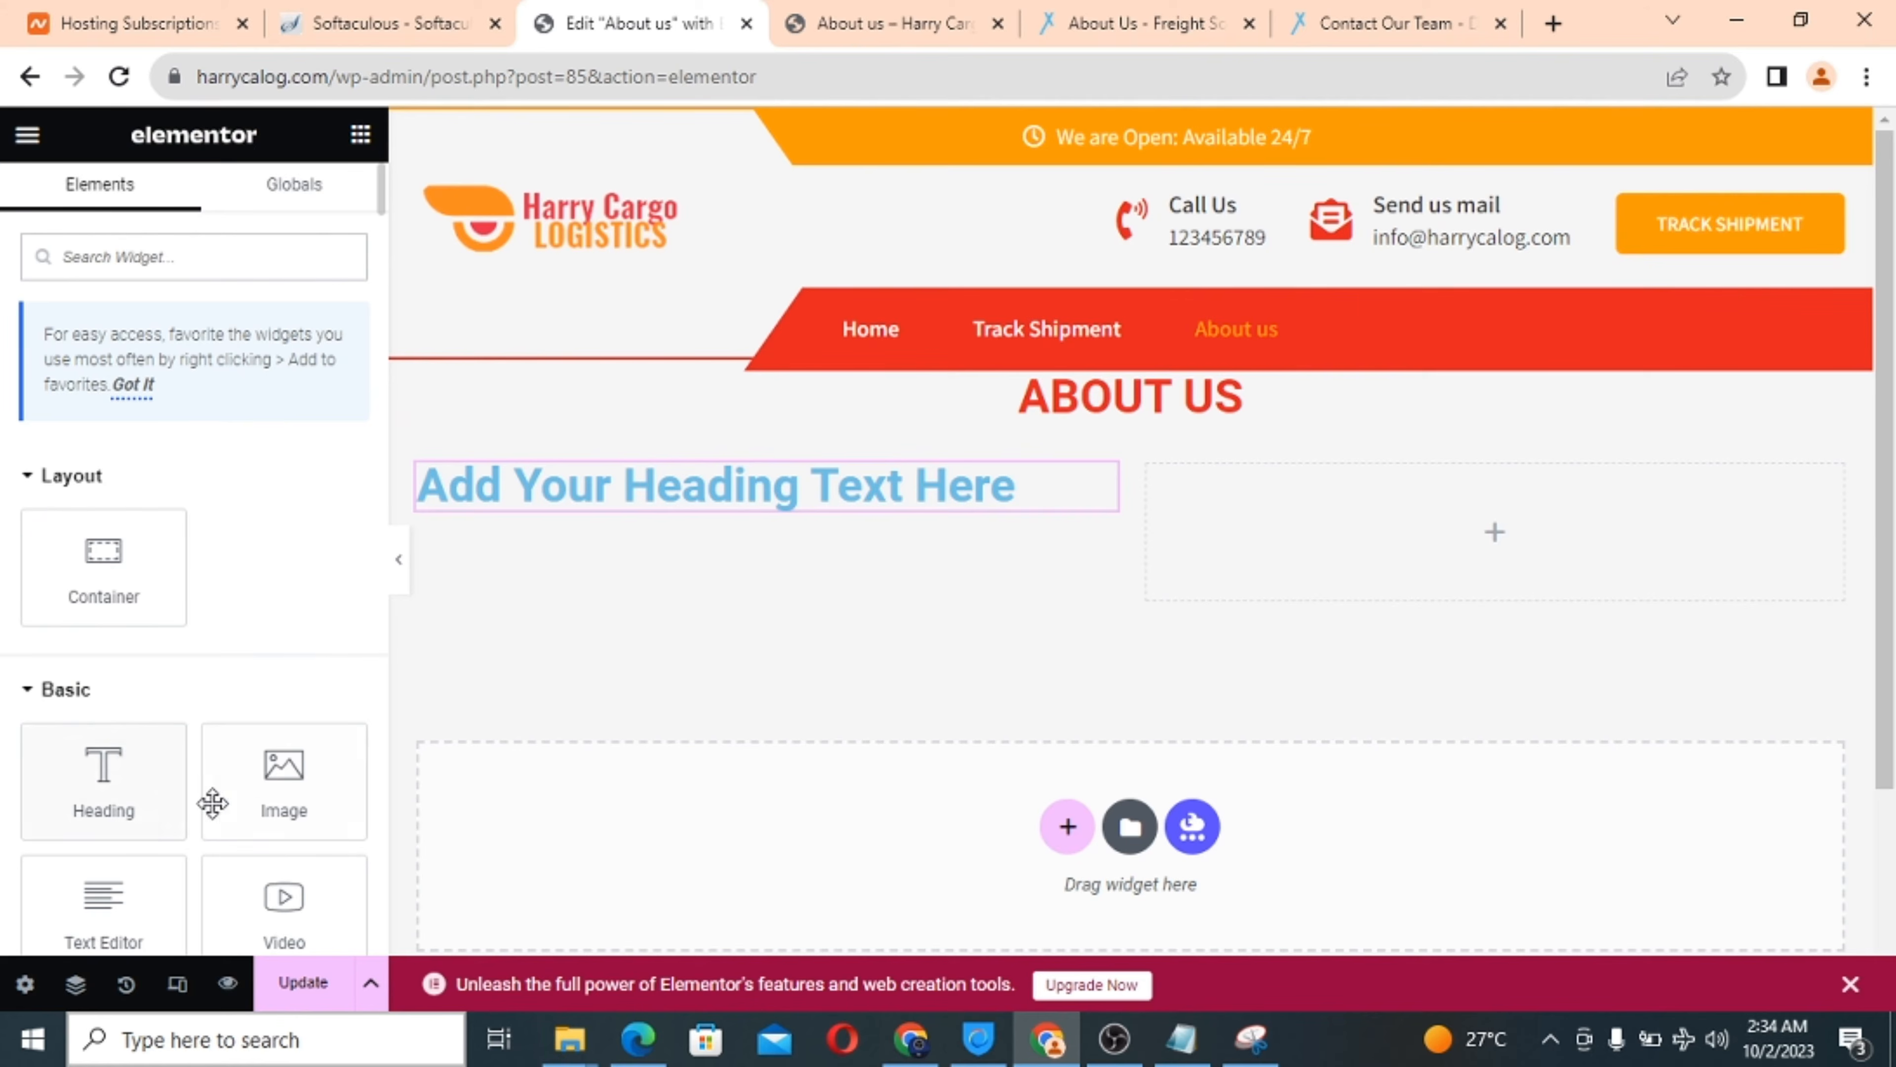
{"action": "left_click_drag", "start_coordinate": [64, 769], "coordinate": [580, 491]}
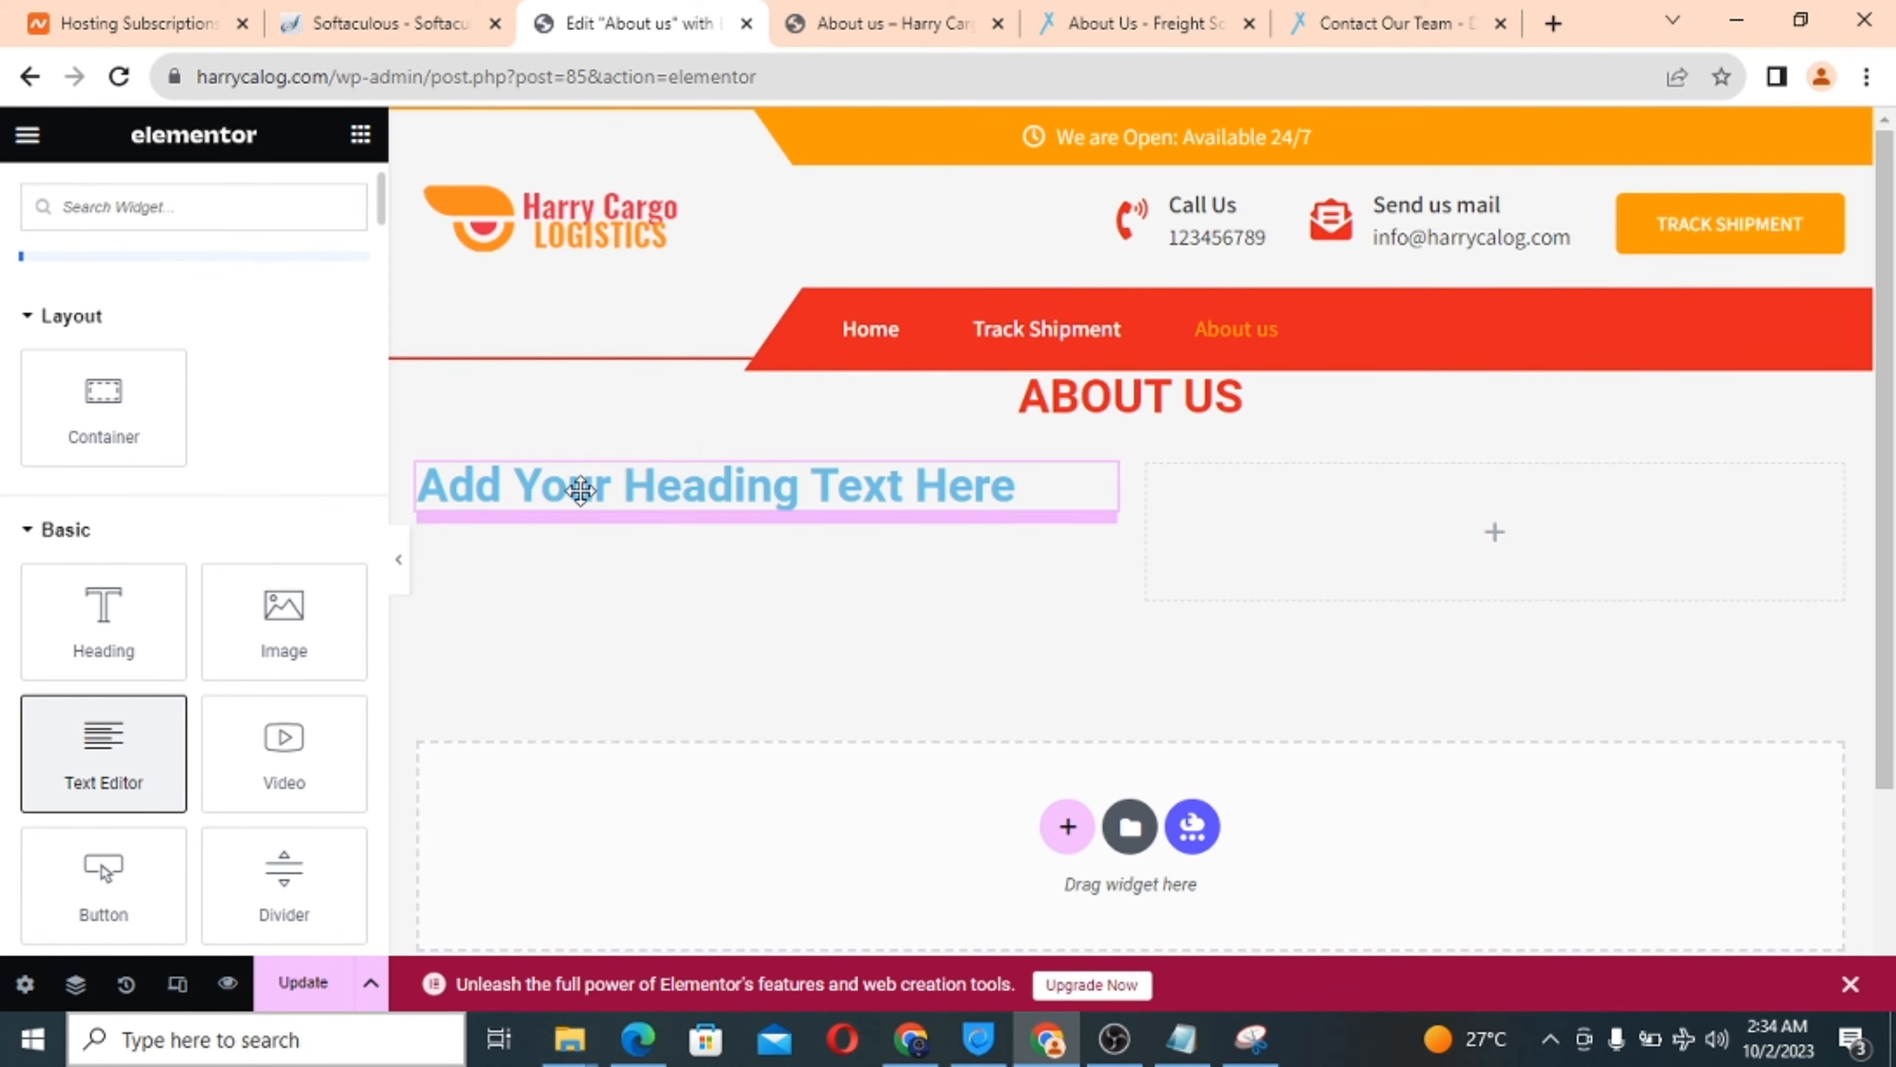
{"action": "left_click", "coordinate": [361, 138]}
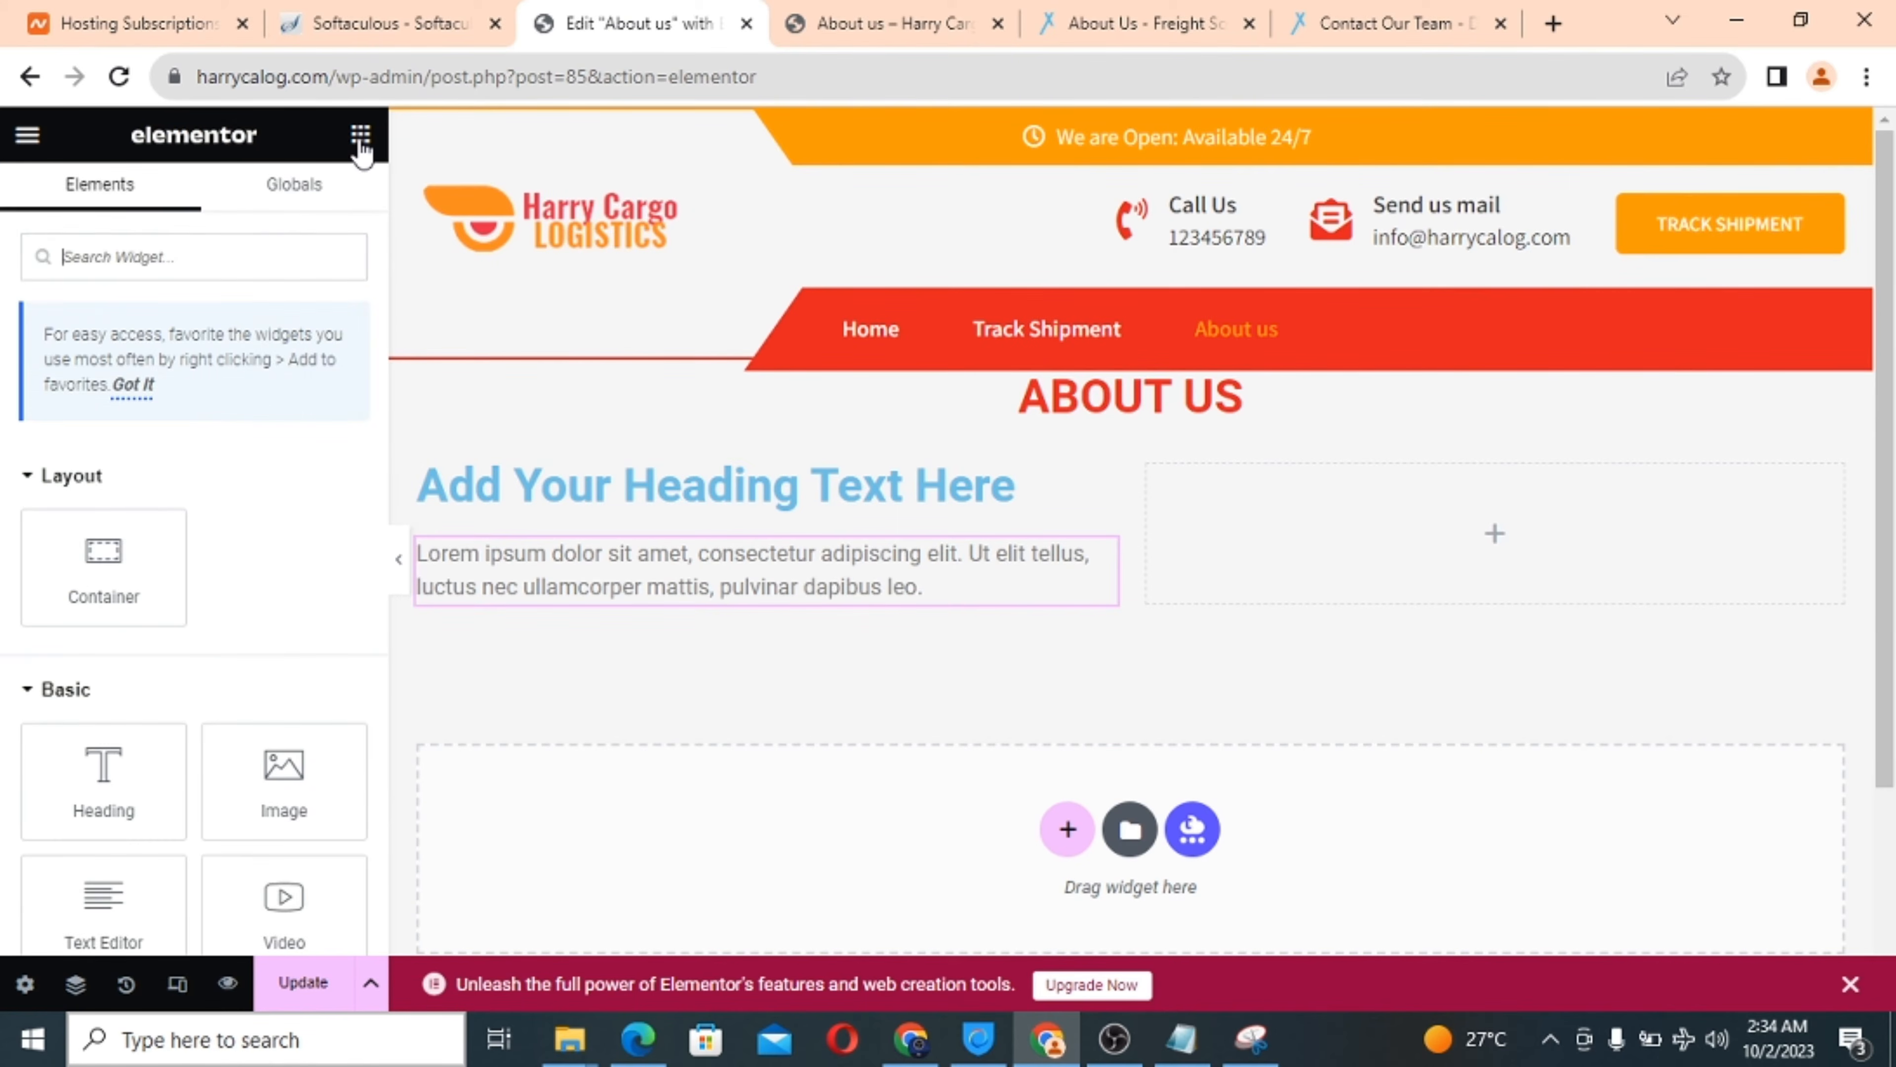
{"action": "left_click_drag", "start_coordinate": [259, 795], "coordinate": [1353, 519]}
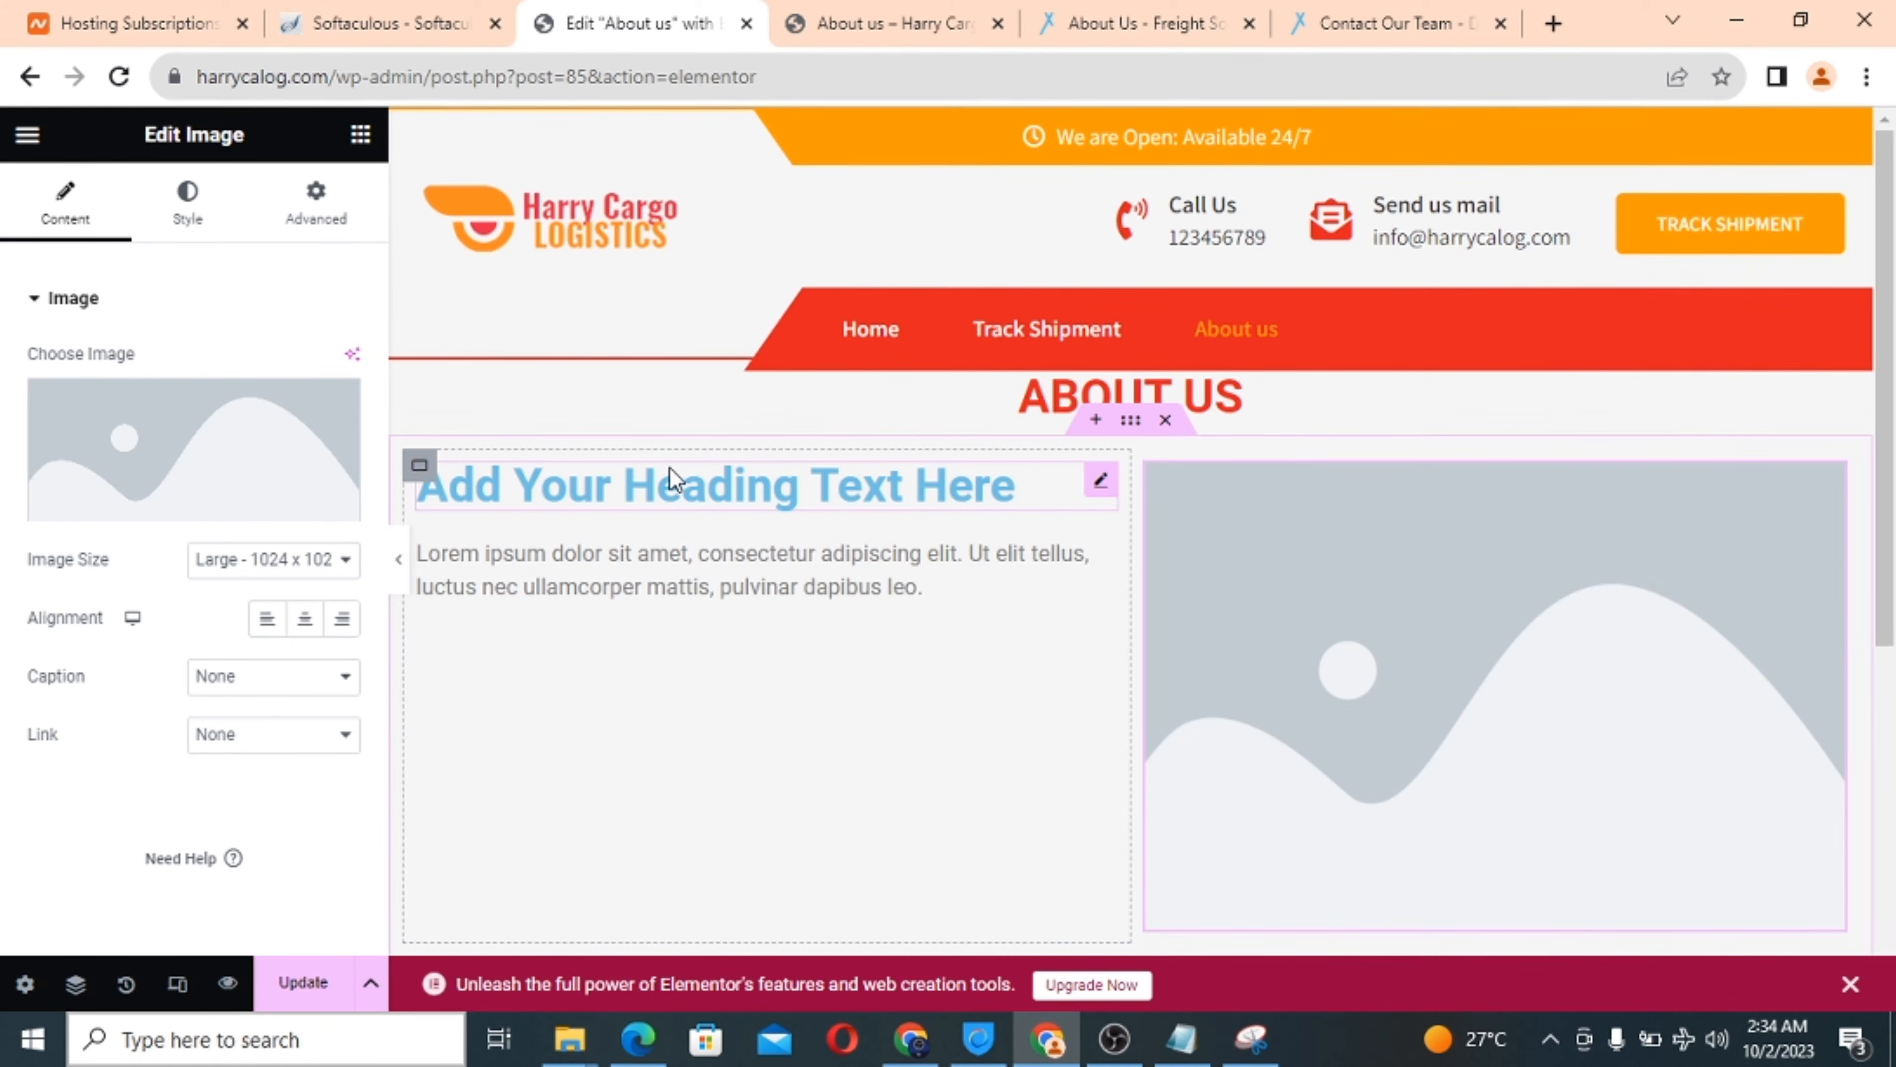
Retitle the left-column heading 'OUR HISTORY' and set its HTML tag to H4.
{"action": "triple_click", "coordinate": [661, 484]}
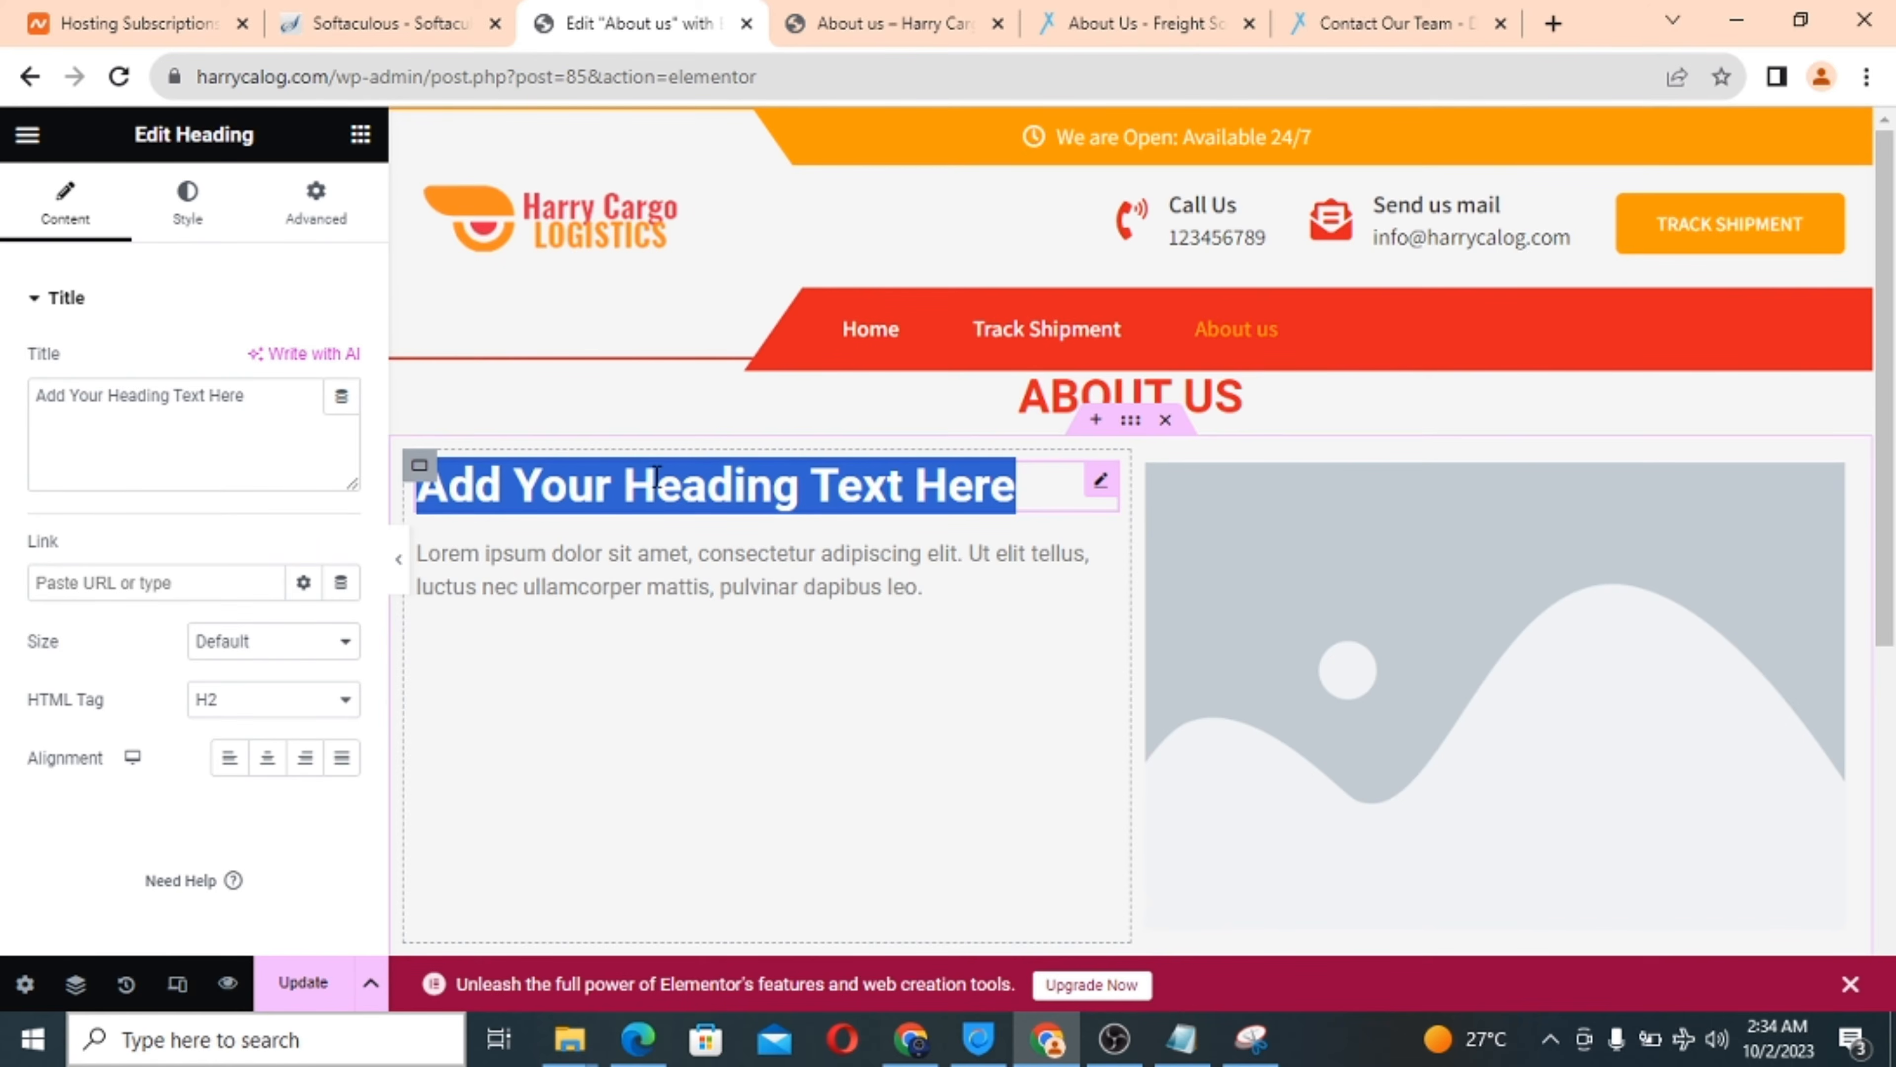
{"action": "triple_click", "coordinate": [133, 395]}
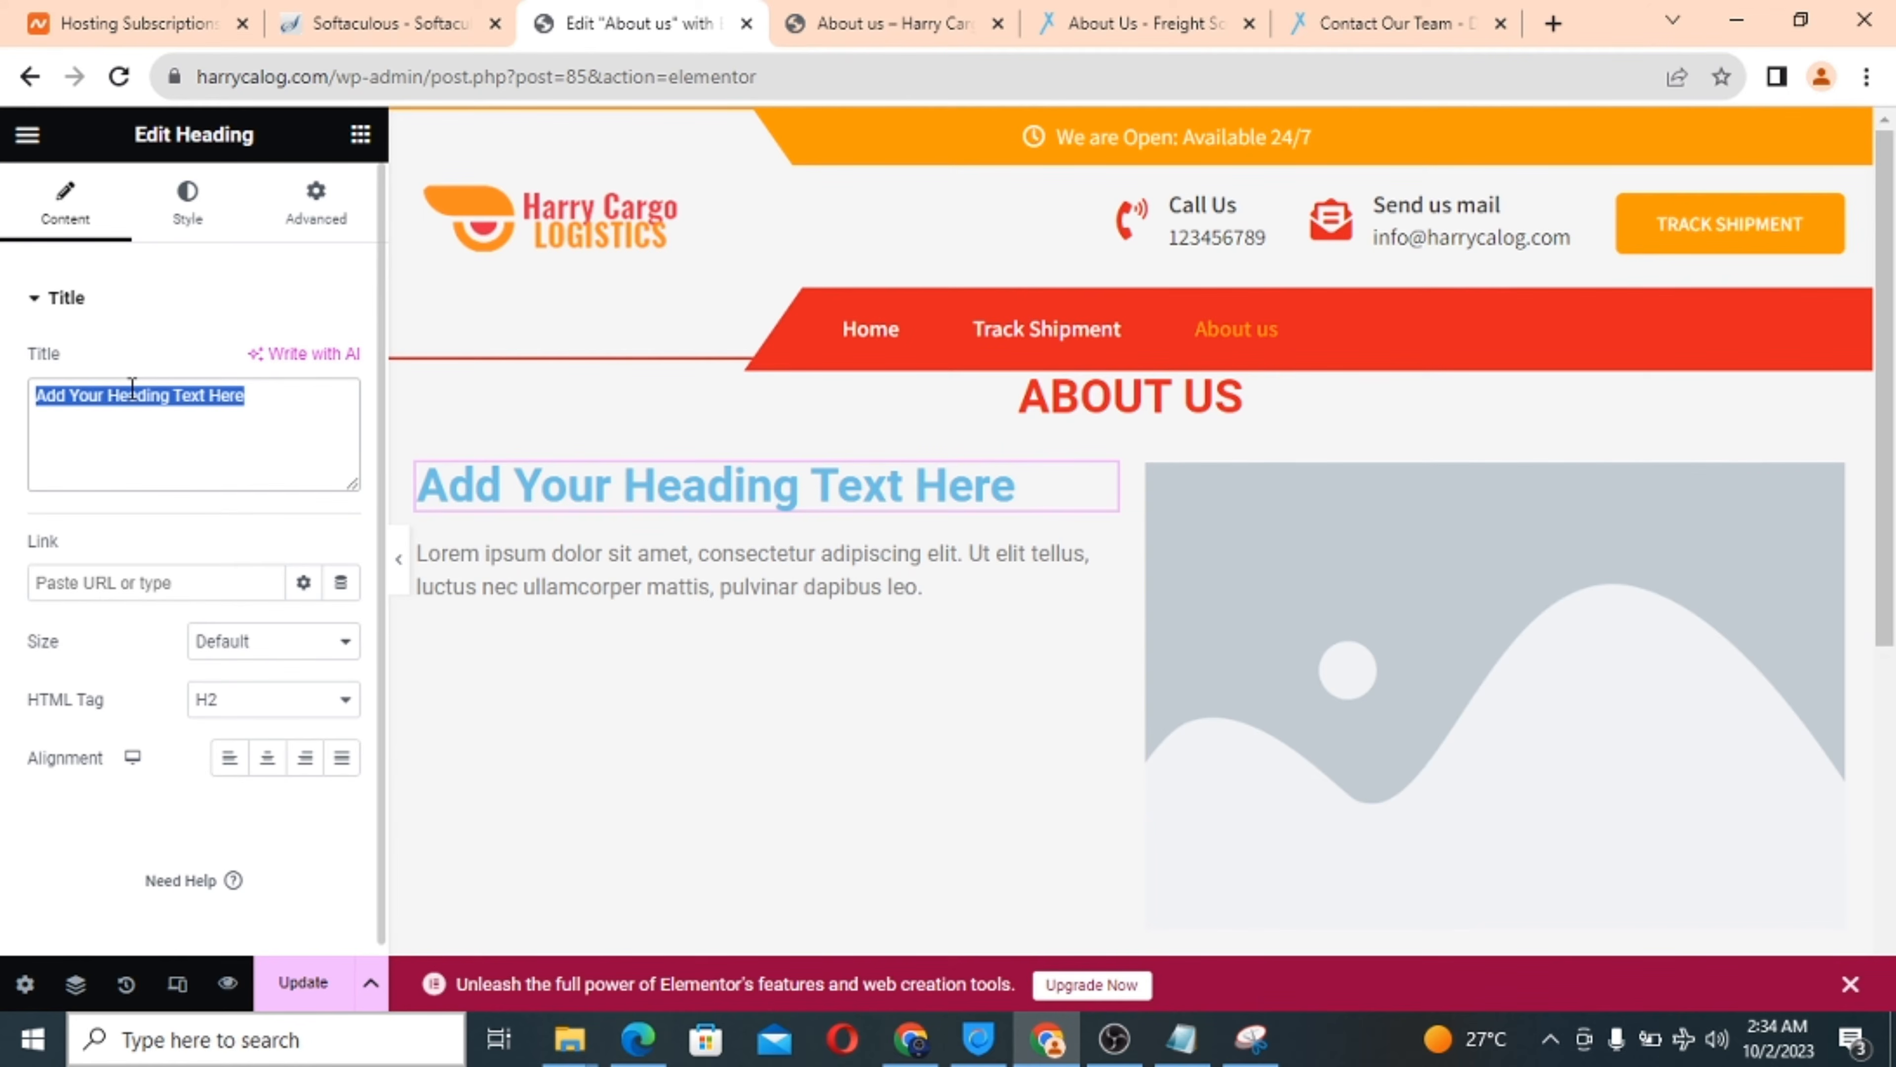
{"action": "type", "text": "OUR H"}
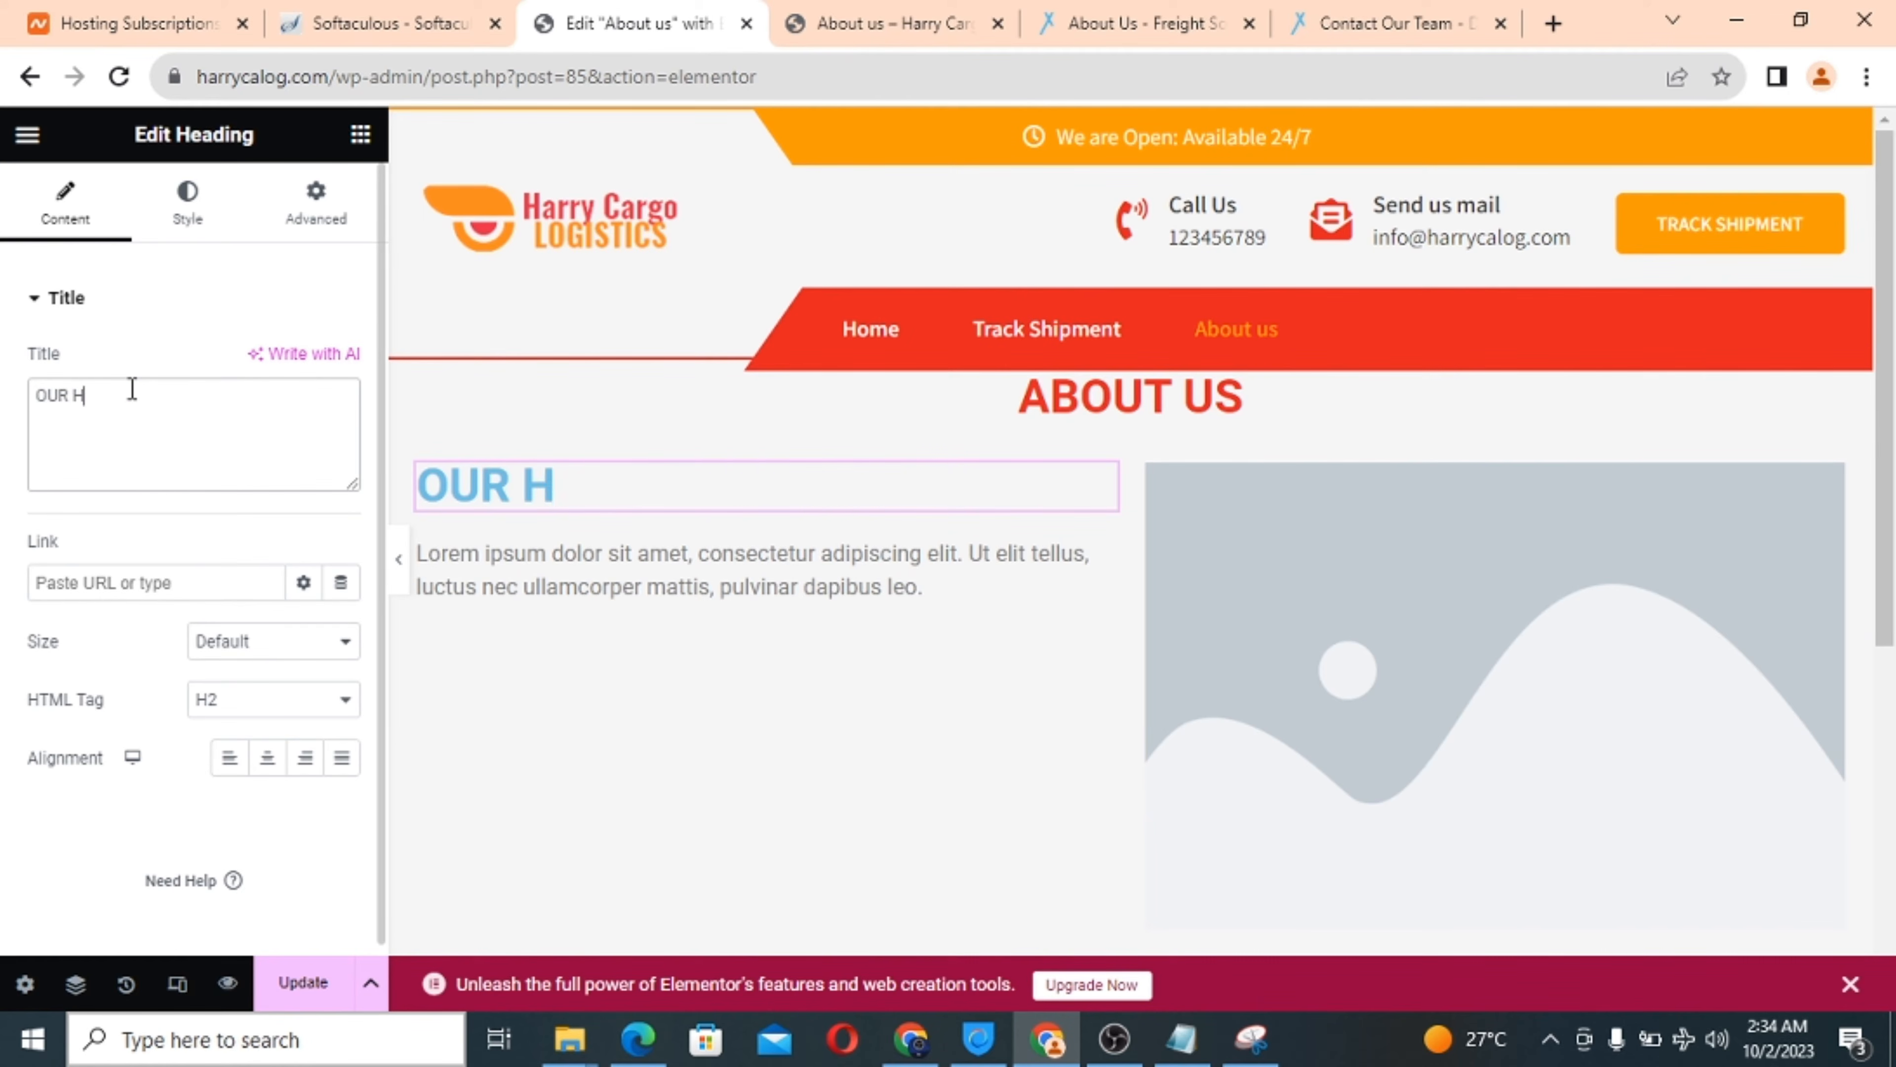
{"action": "type", "text": "ISTORY"}
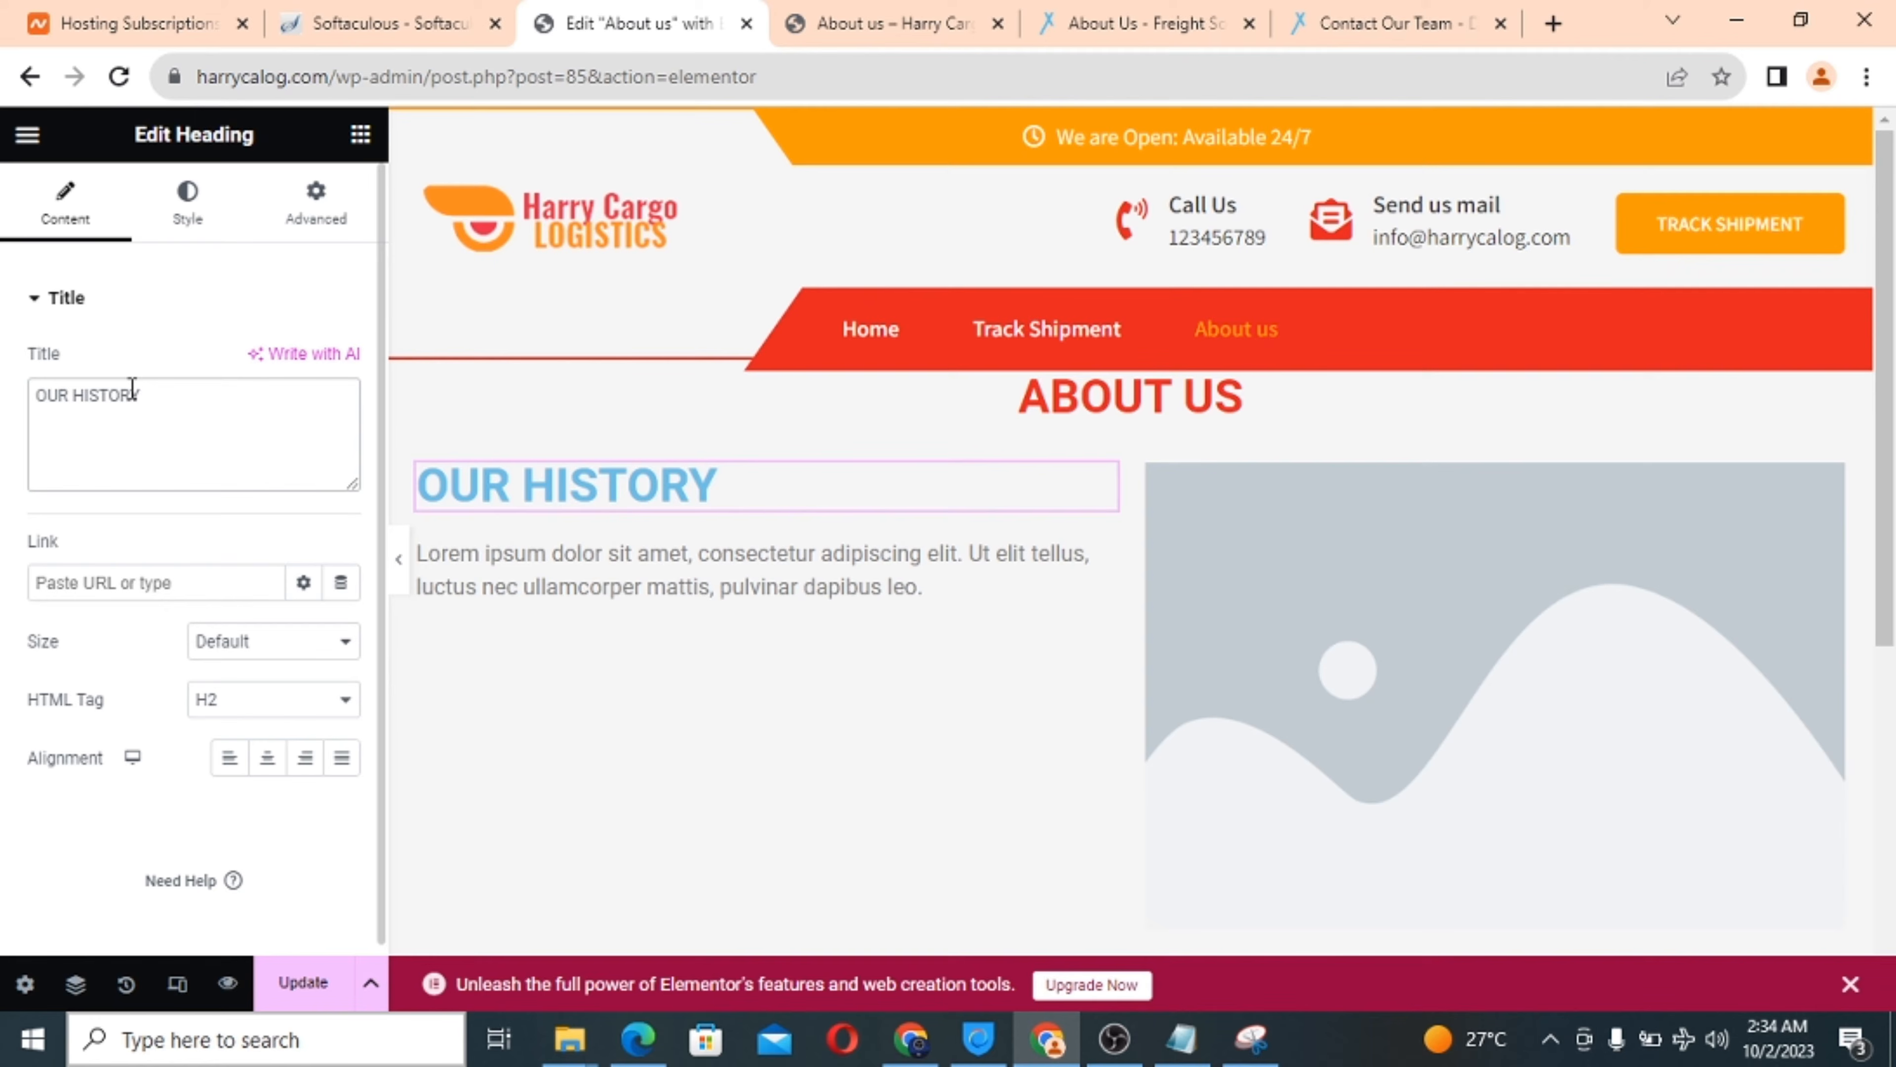
{"action": "left_click", "coordinate": [261, 705]}
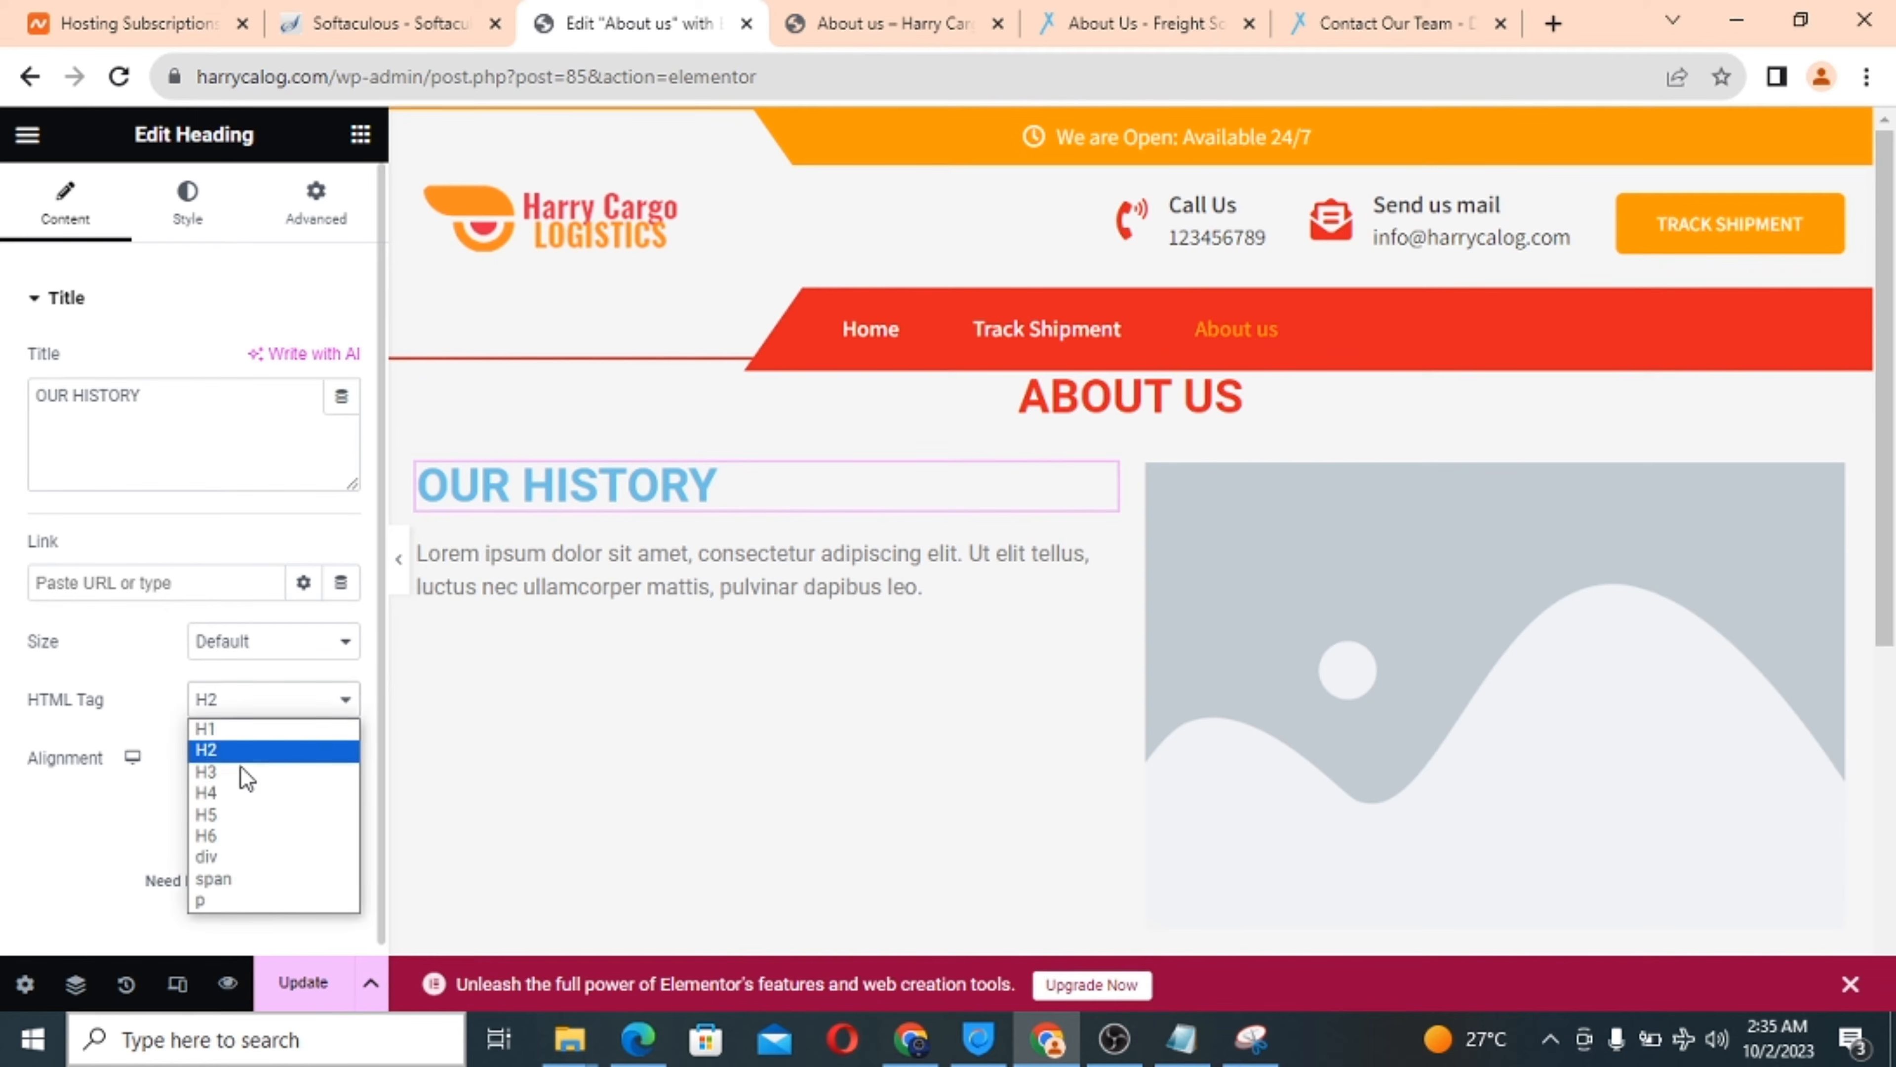
{"action": "left_click", "coordinate": [233, 793]}
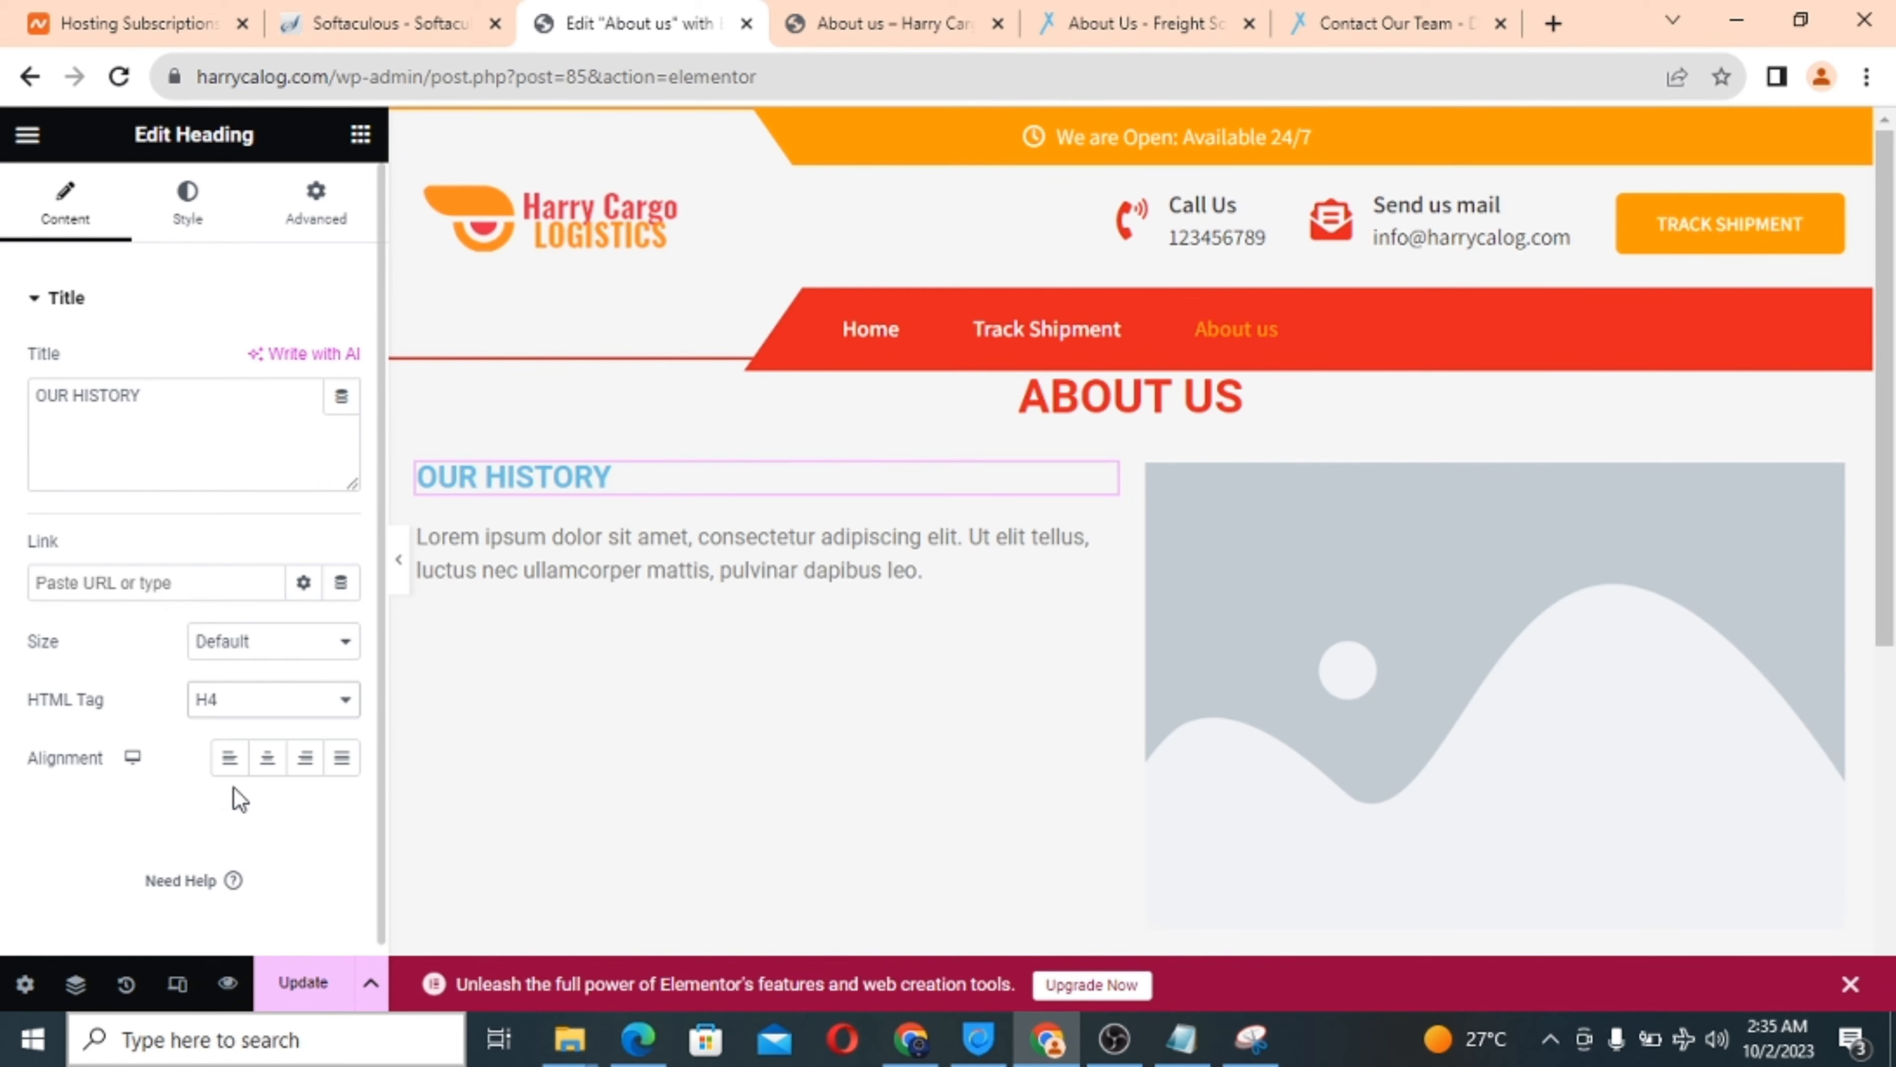
{"action": "left_click", "coordinate": [595, 543]}
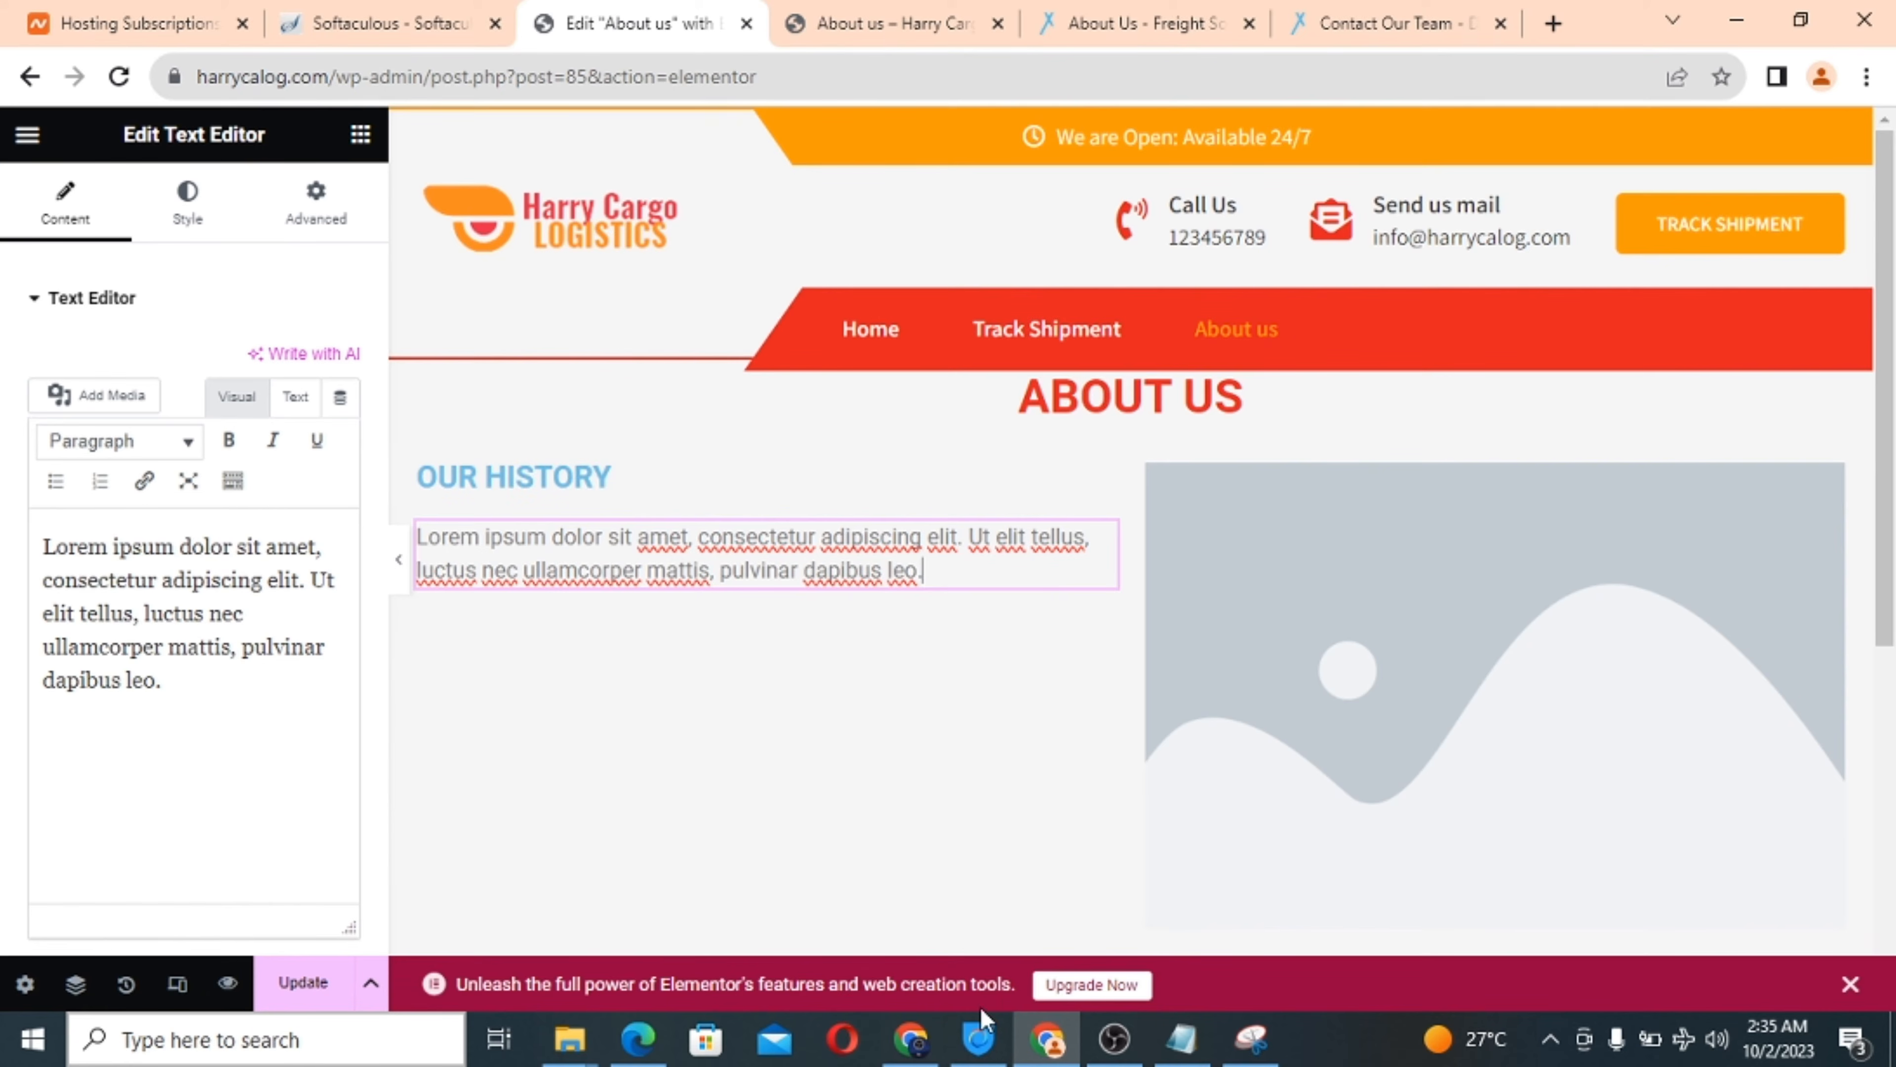
Copy the awards lines under OUR HISTORY from the Notepad about notes.
{"action": "left_click", "coordinate": [1182, 1038]}
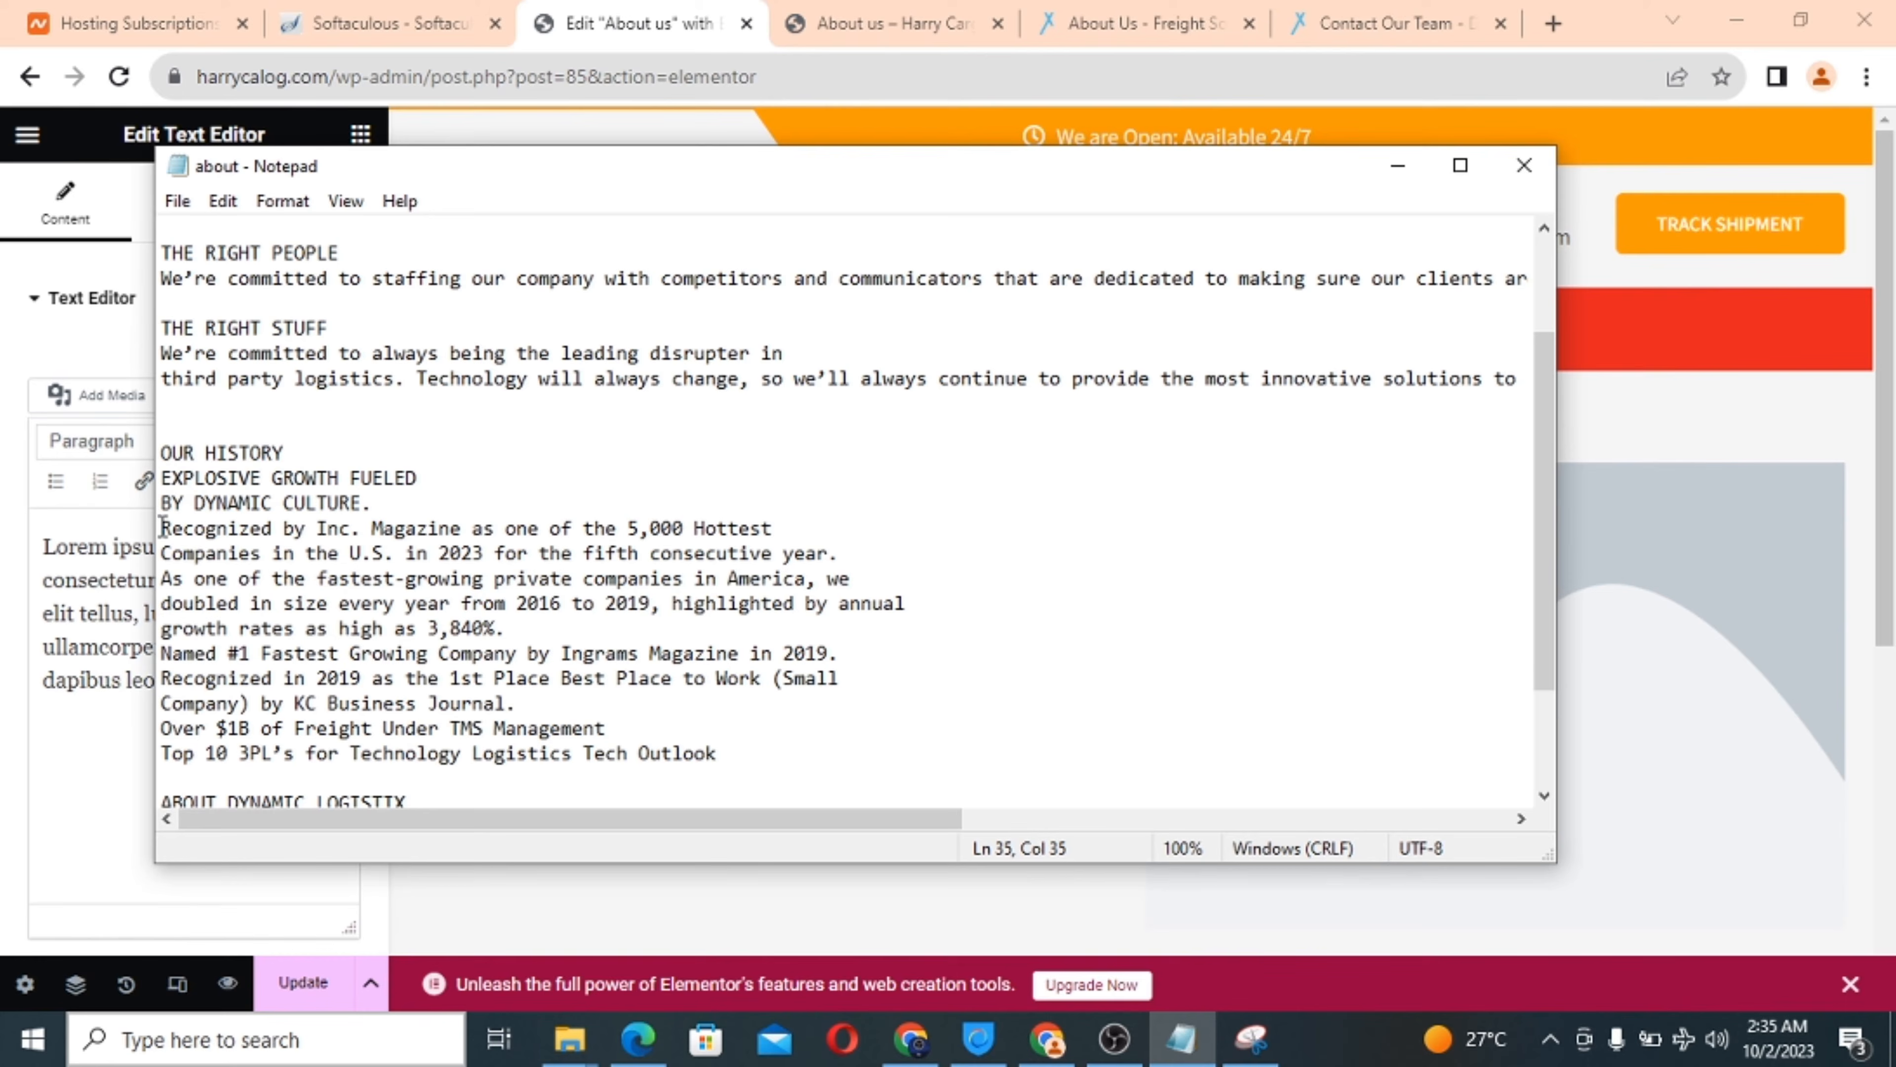
{"action": "left_click_drag", "start_coordinate": [163, 527], "coordinate": [751, 776]}
{"action": "right_click", "coordinate": [277, 573]}
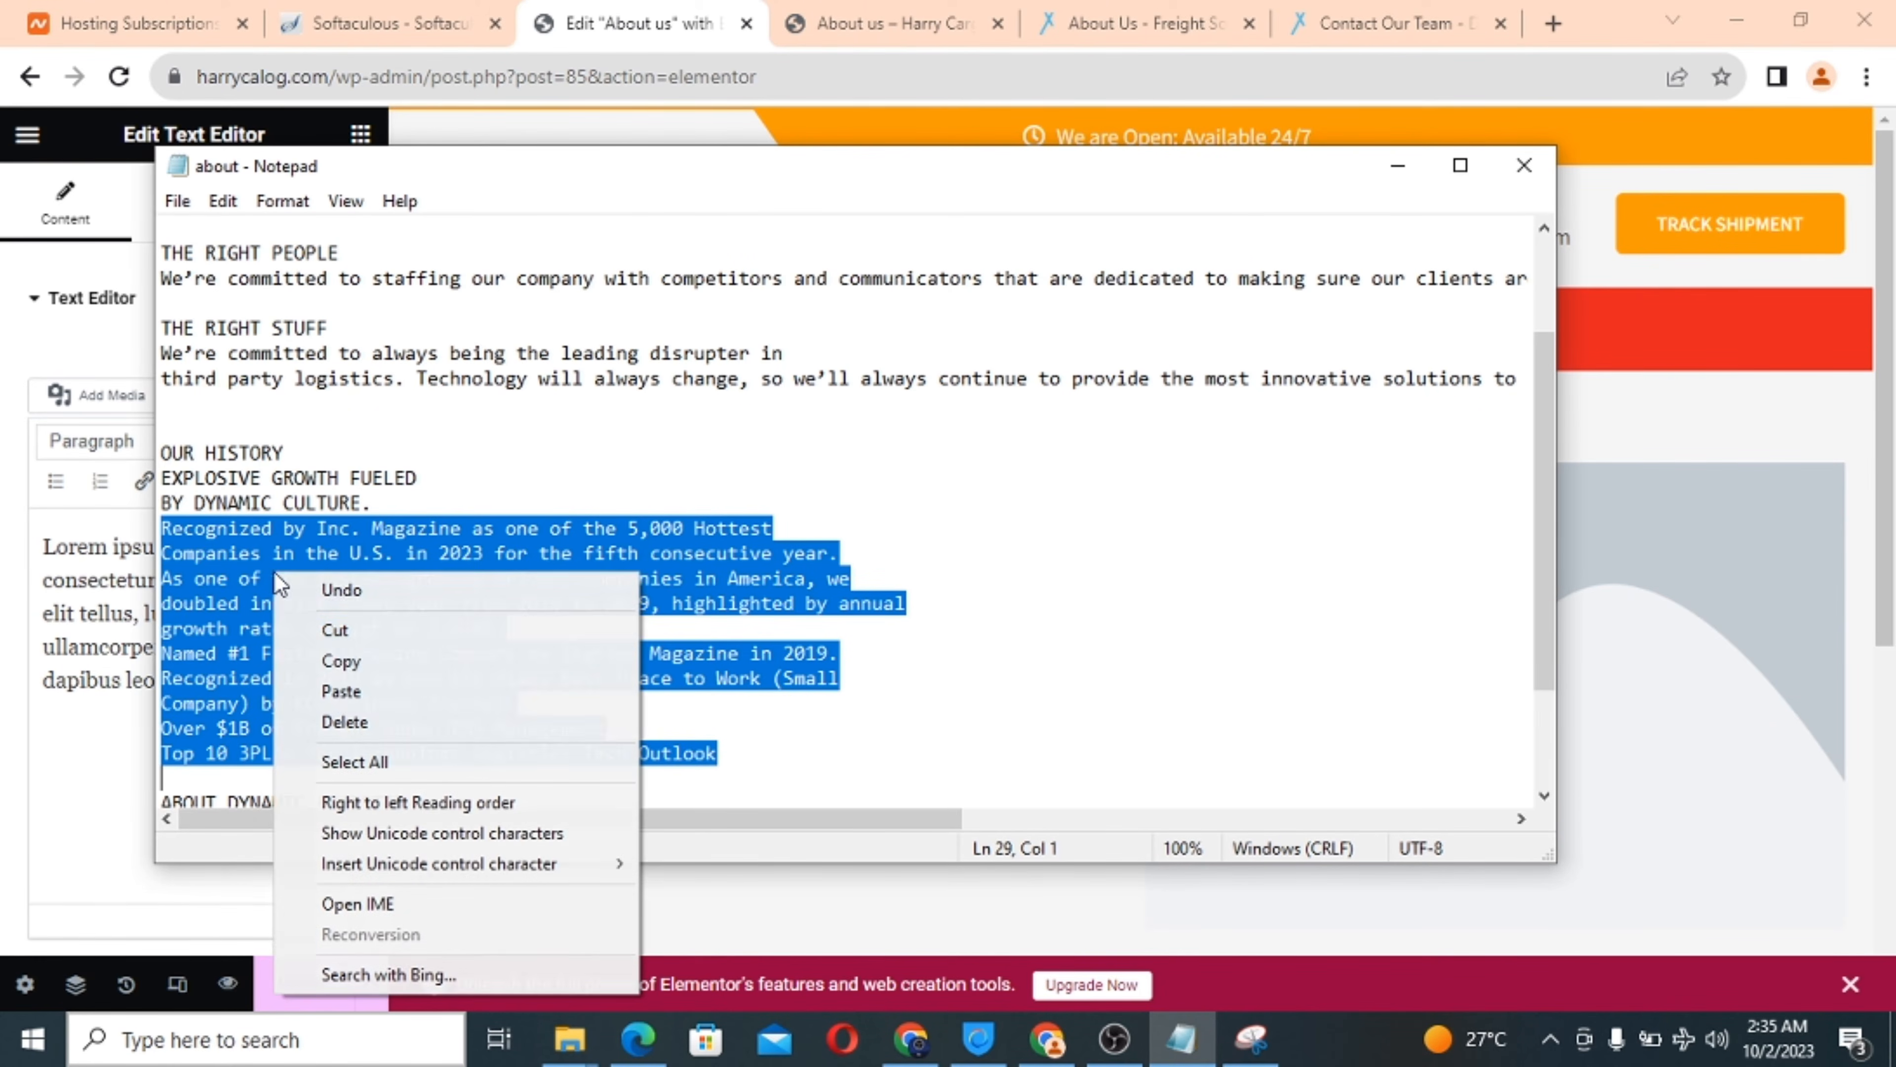
{"action": "left_click", "coordinate": [382, 663]}
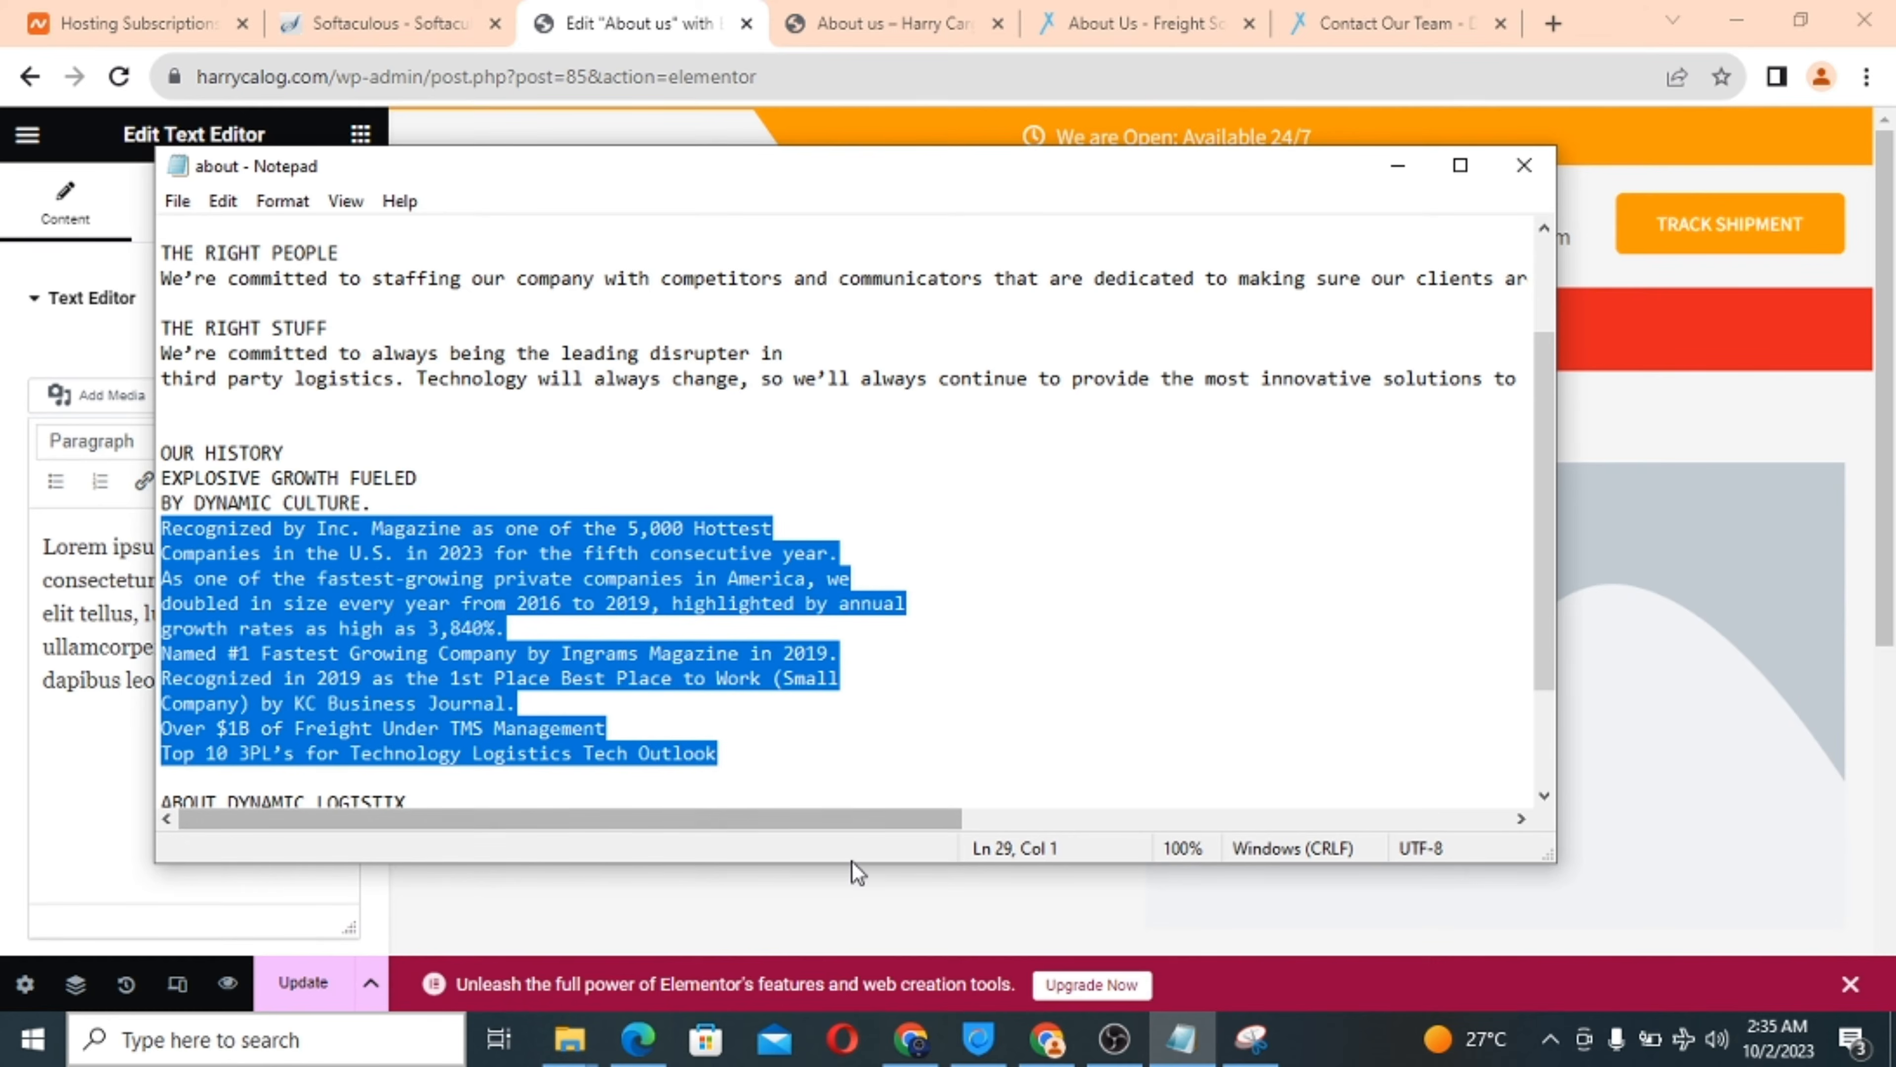
{"action": "scroll", "coordinate": [1012, 620], "scroll_direction": "down", "scroll_amount": 1}
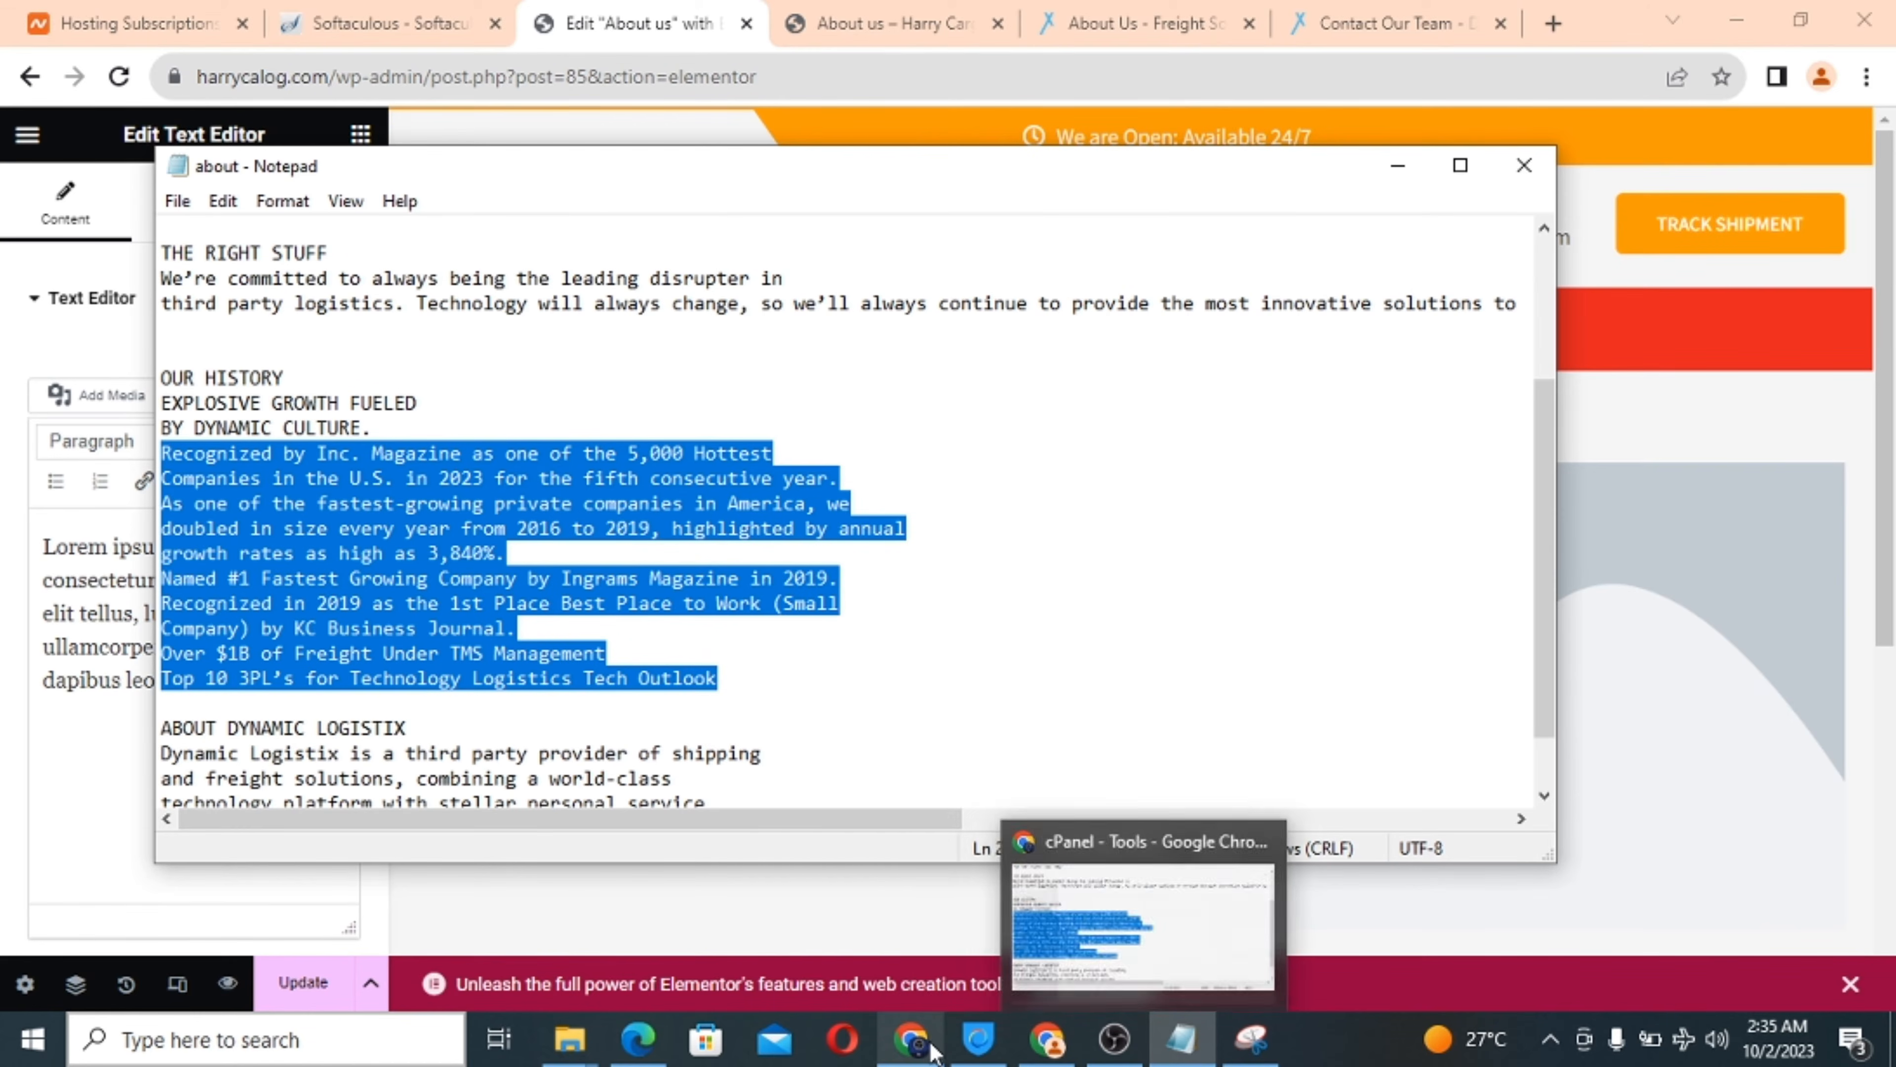
Paste the awards list, Inc. 5,000 Hottest Companies to Top 10 3PL's, over the placeholder paragraph.
{"action": "mouse_move", "coordinate": [926, 1052]}
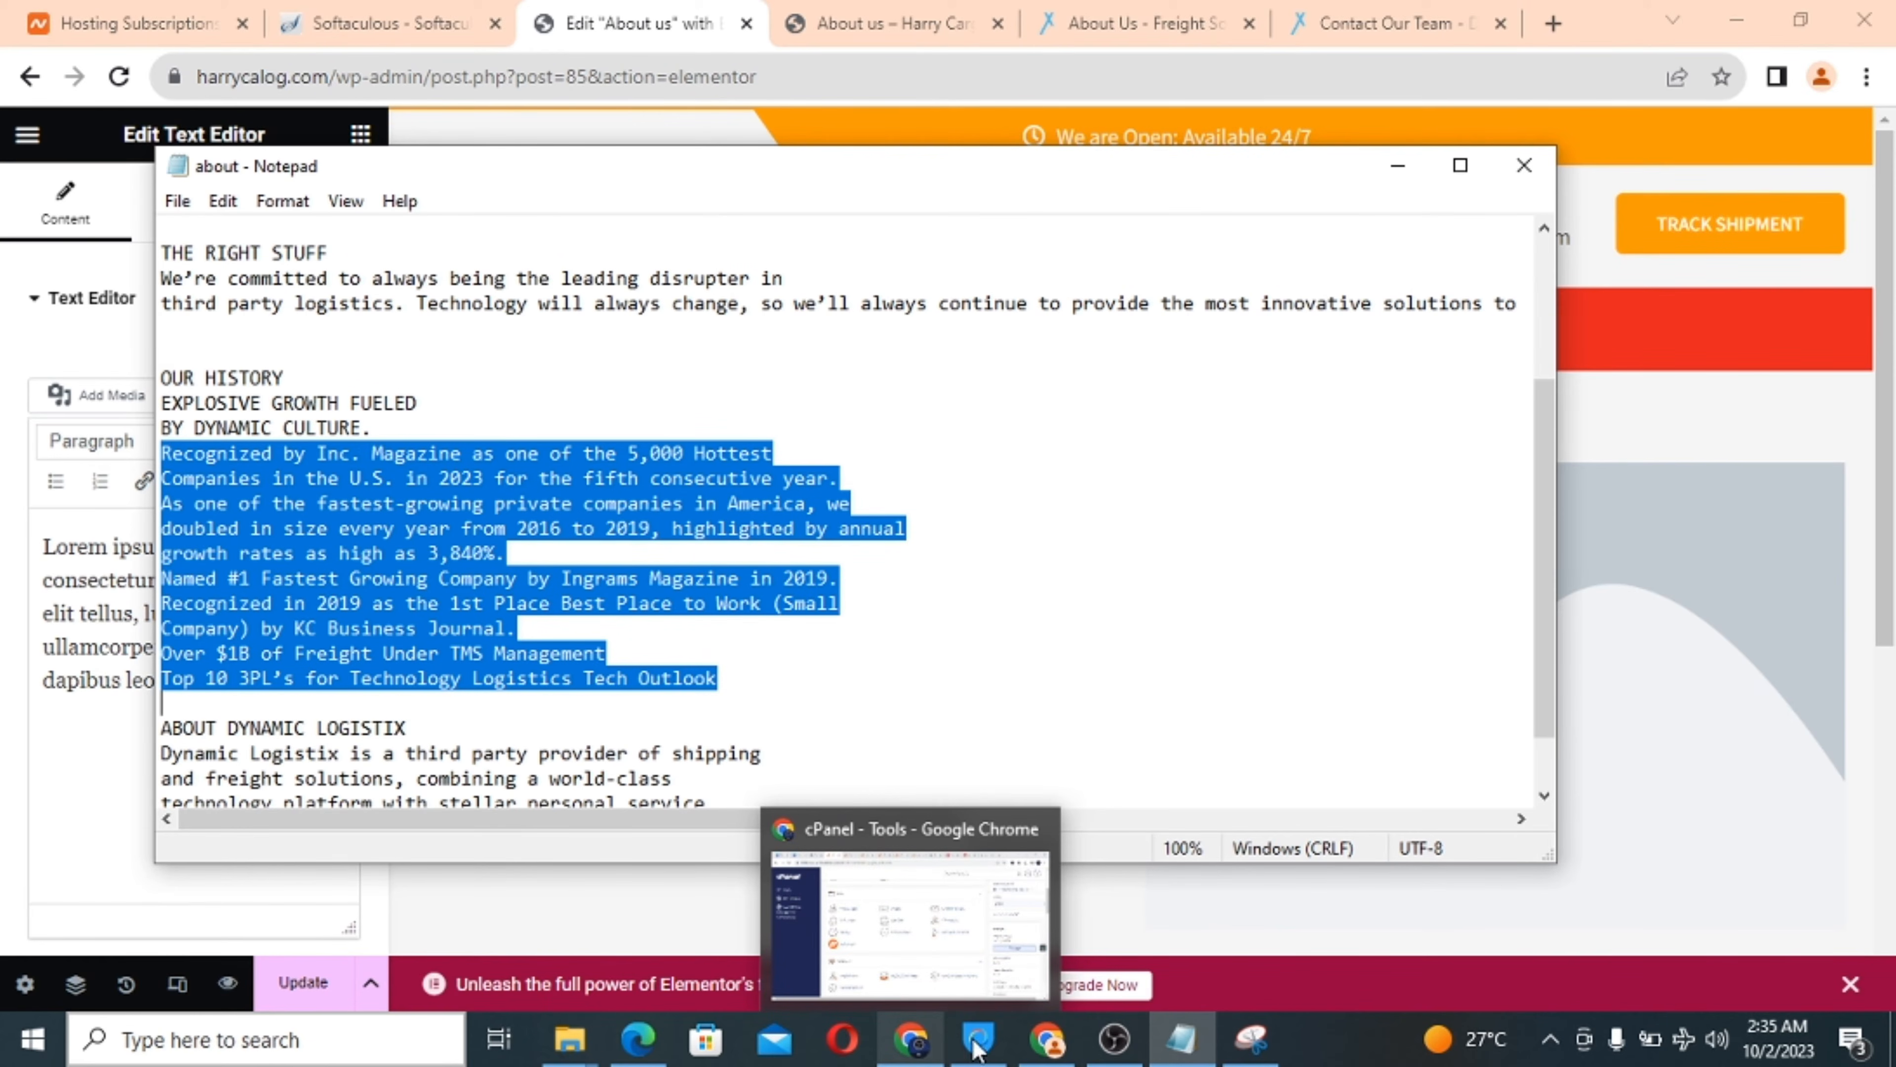
{"action": "left_click", "coordinate": [1047, 1038]}
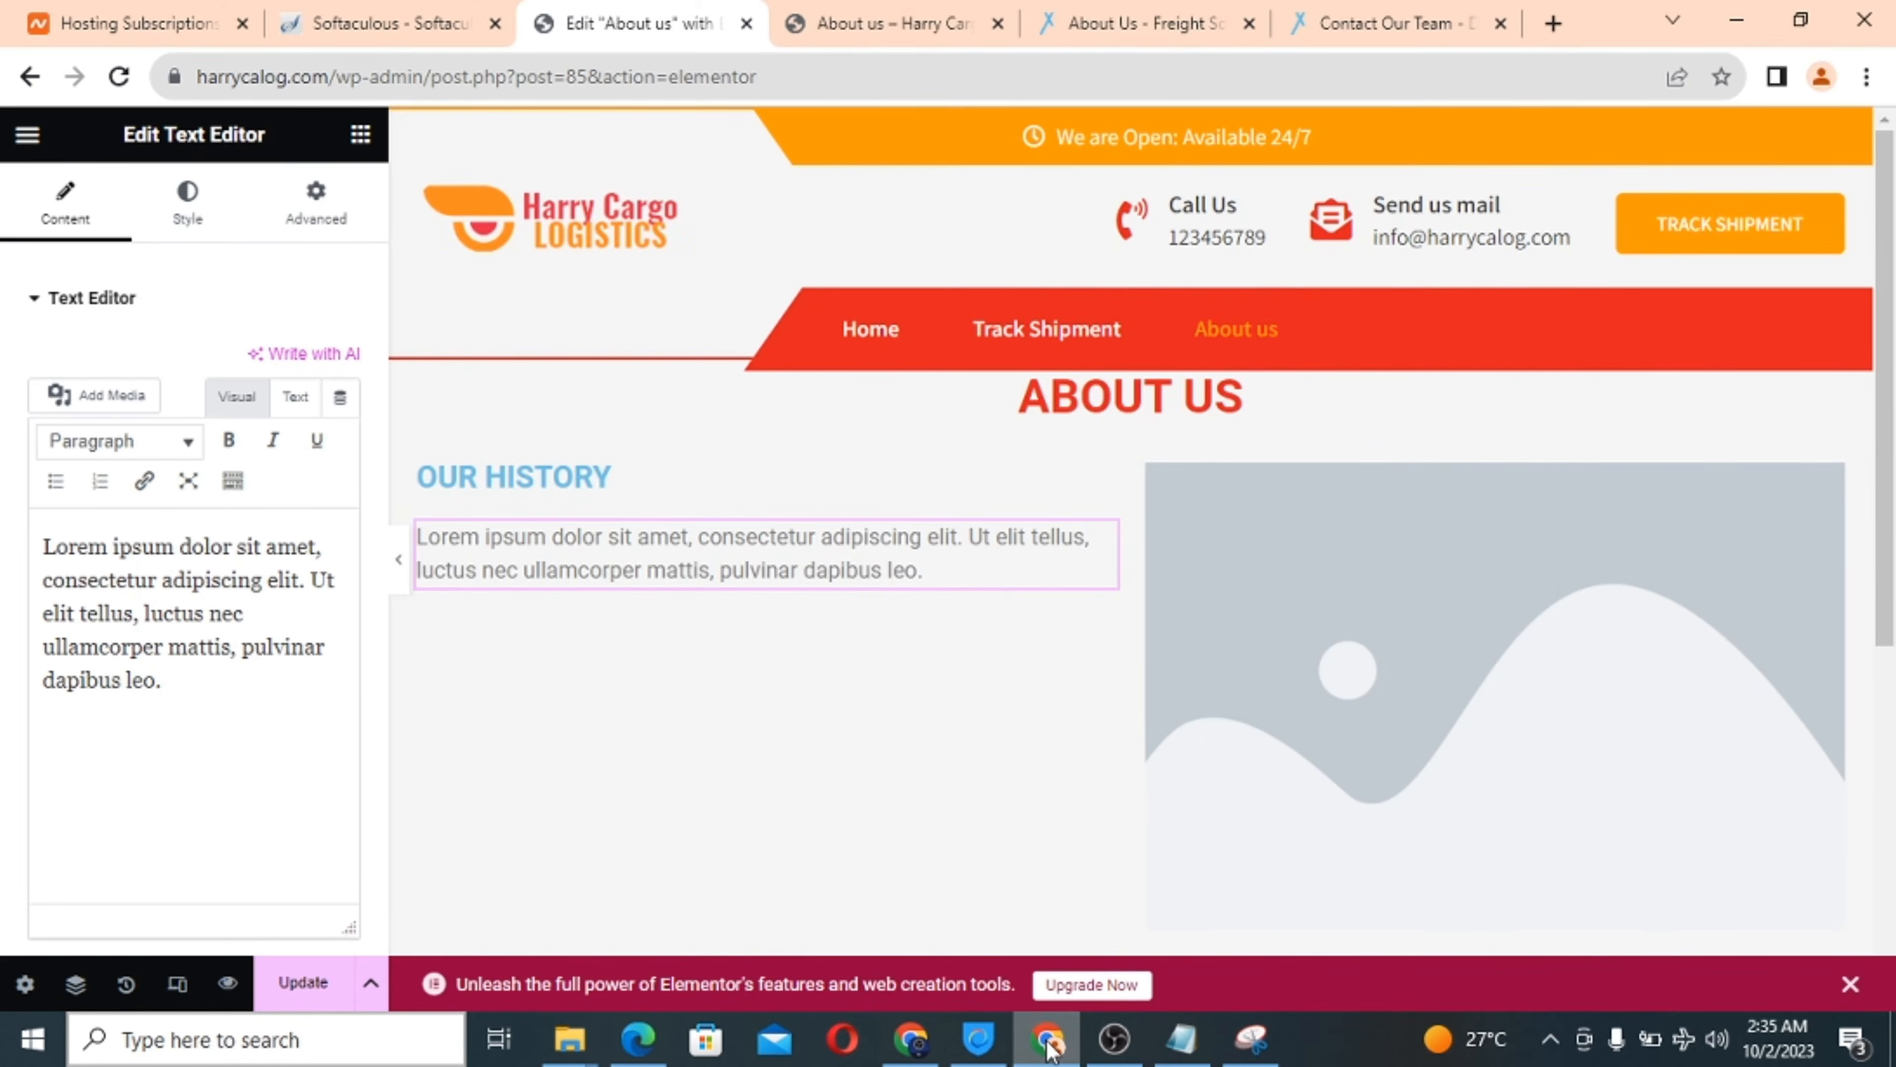
{"action": "triple_click", "coordinate": [221, 595]}
{"action": "key", "text": "ctrl+v"}
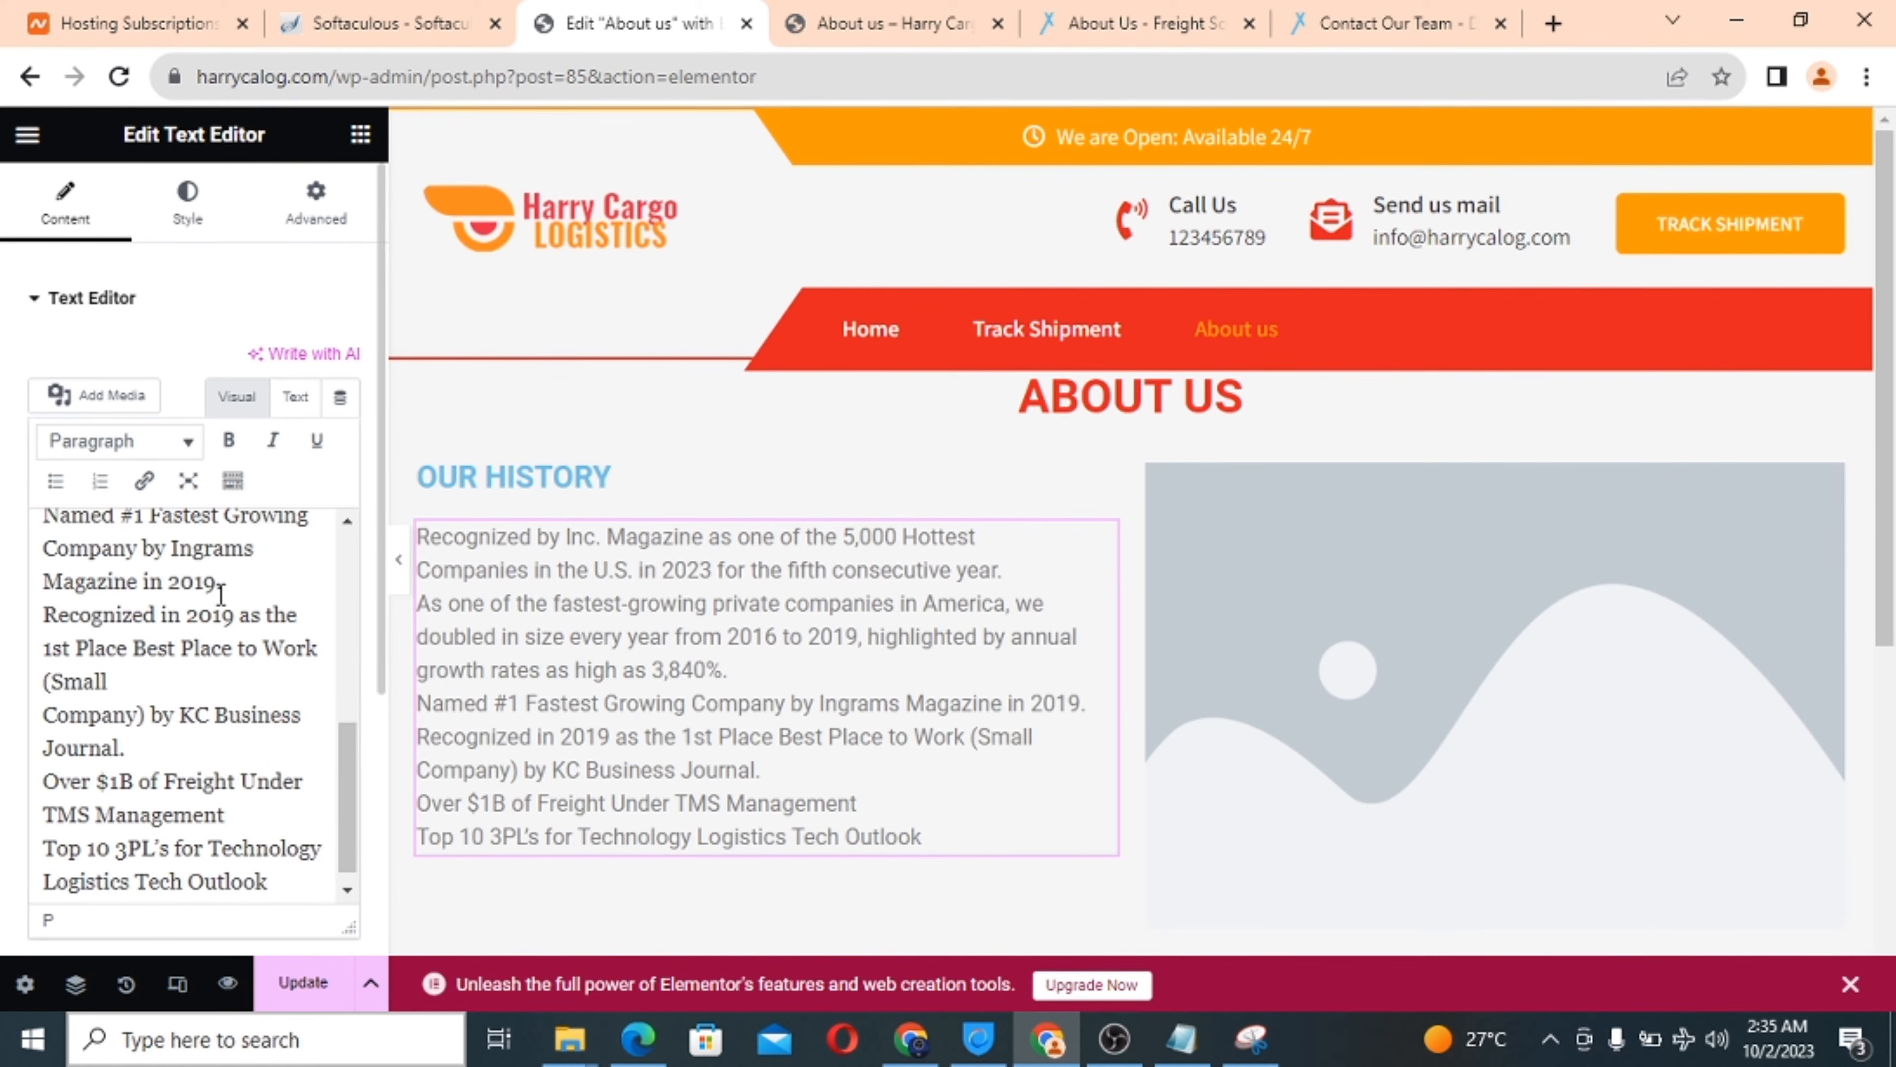
{"action": "scroll", "coordinate": [762, 645], "scroll_direction": "down", "scroll_amount": 2}
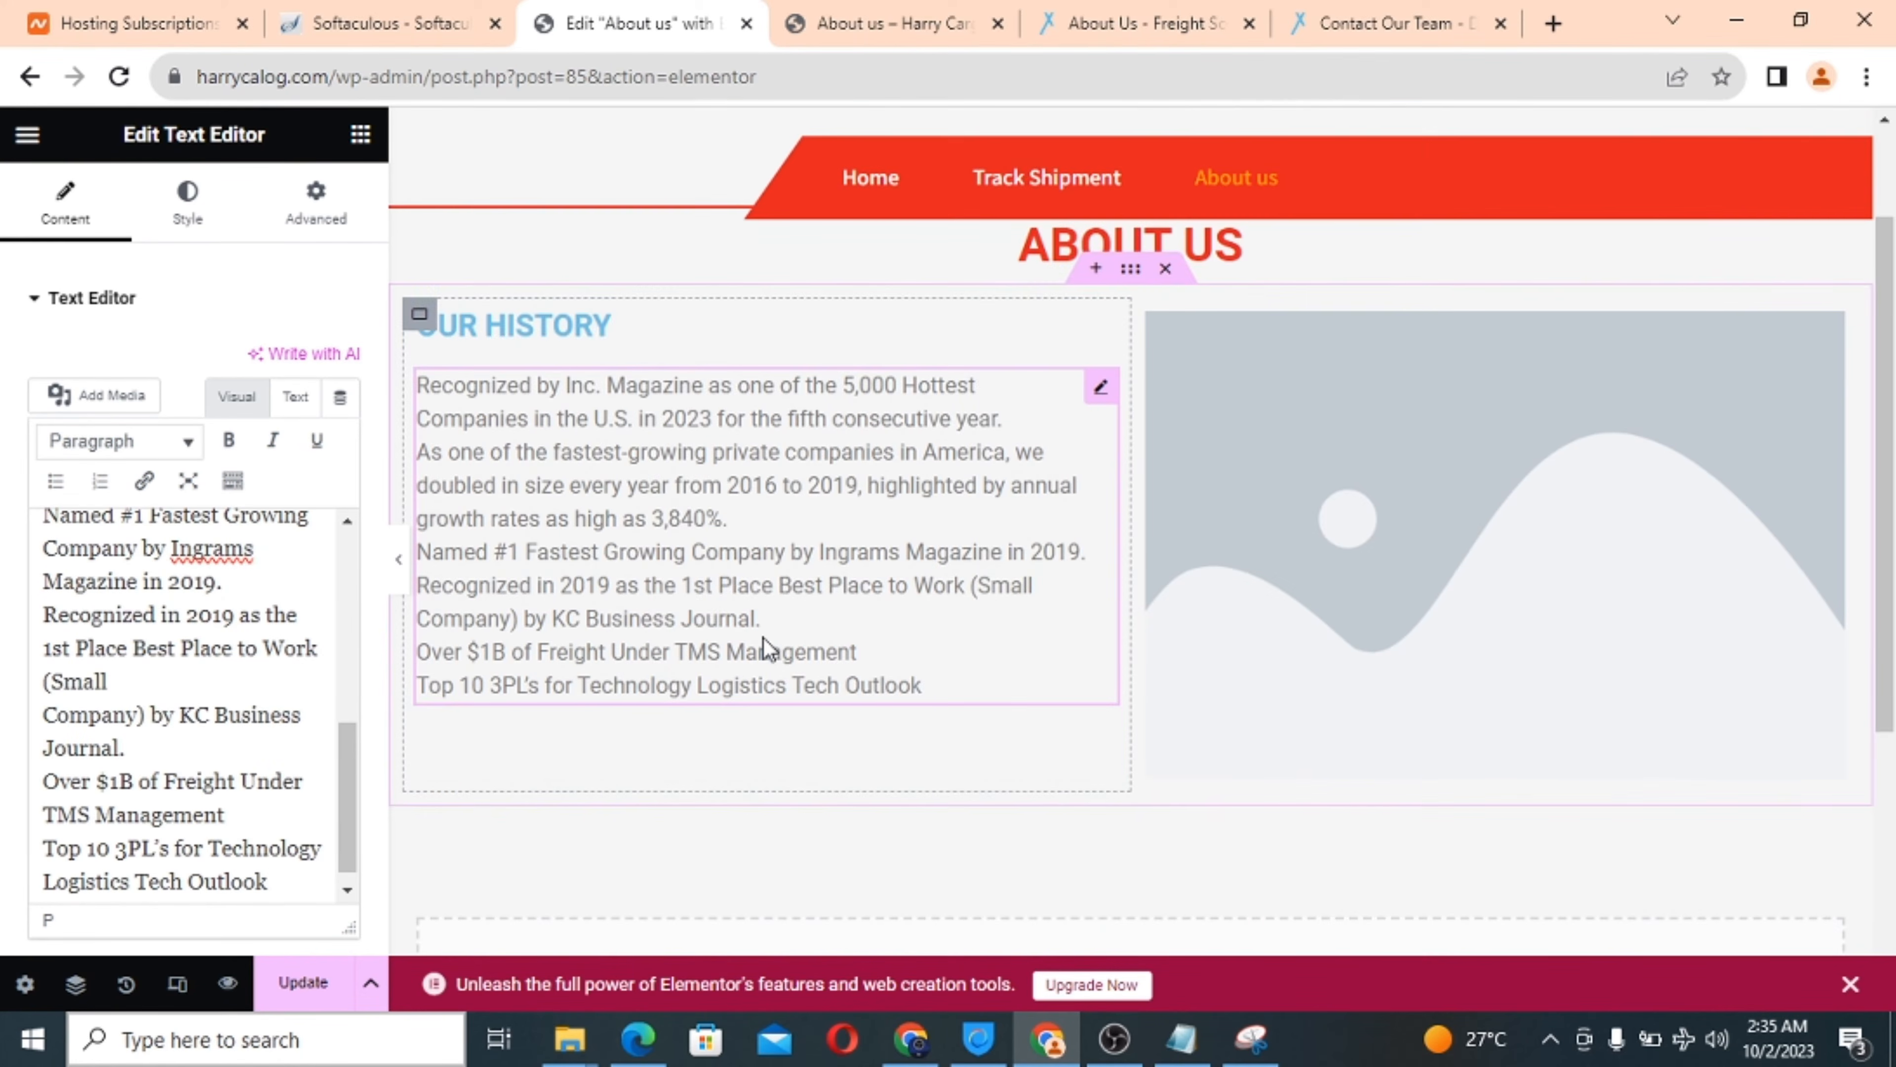
{"action": "scroll", "coordinate": [766, 647], "scroll_direction": "down", "scroll_amount": 1}
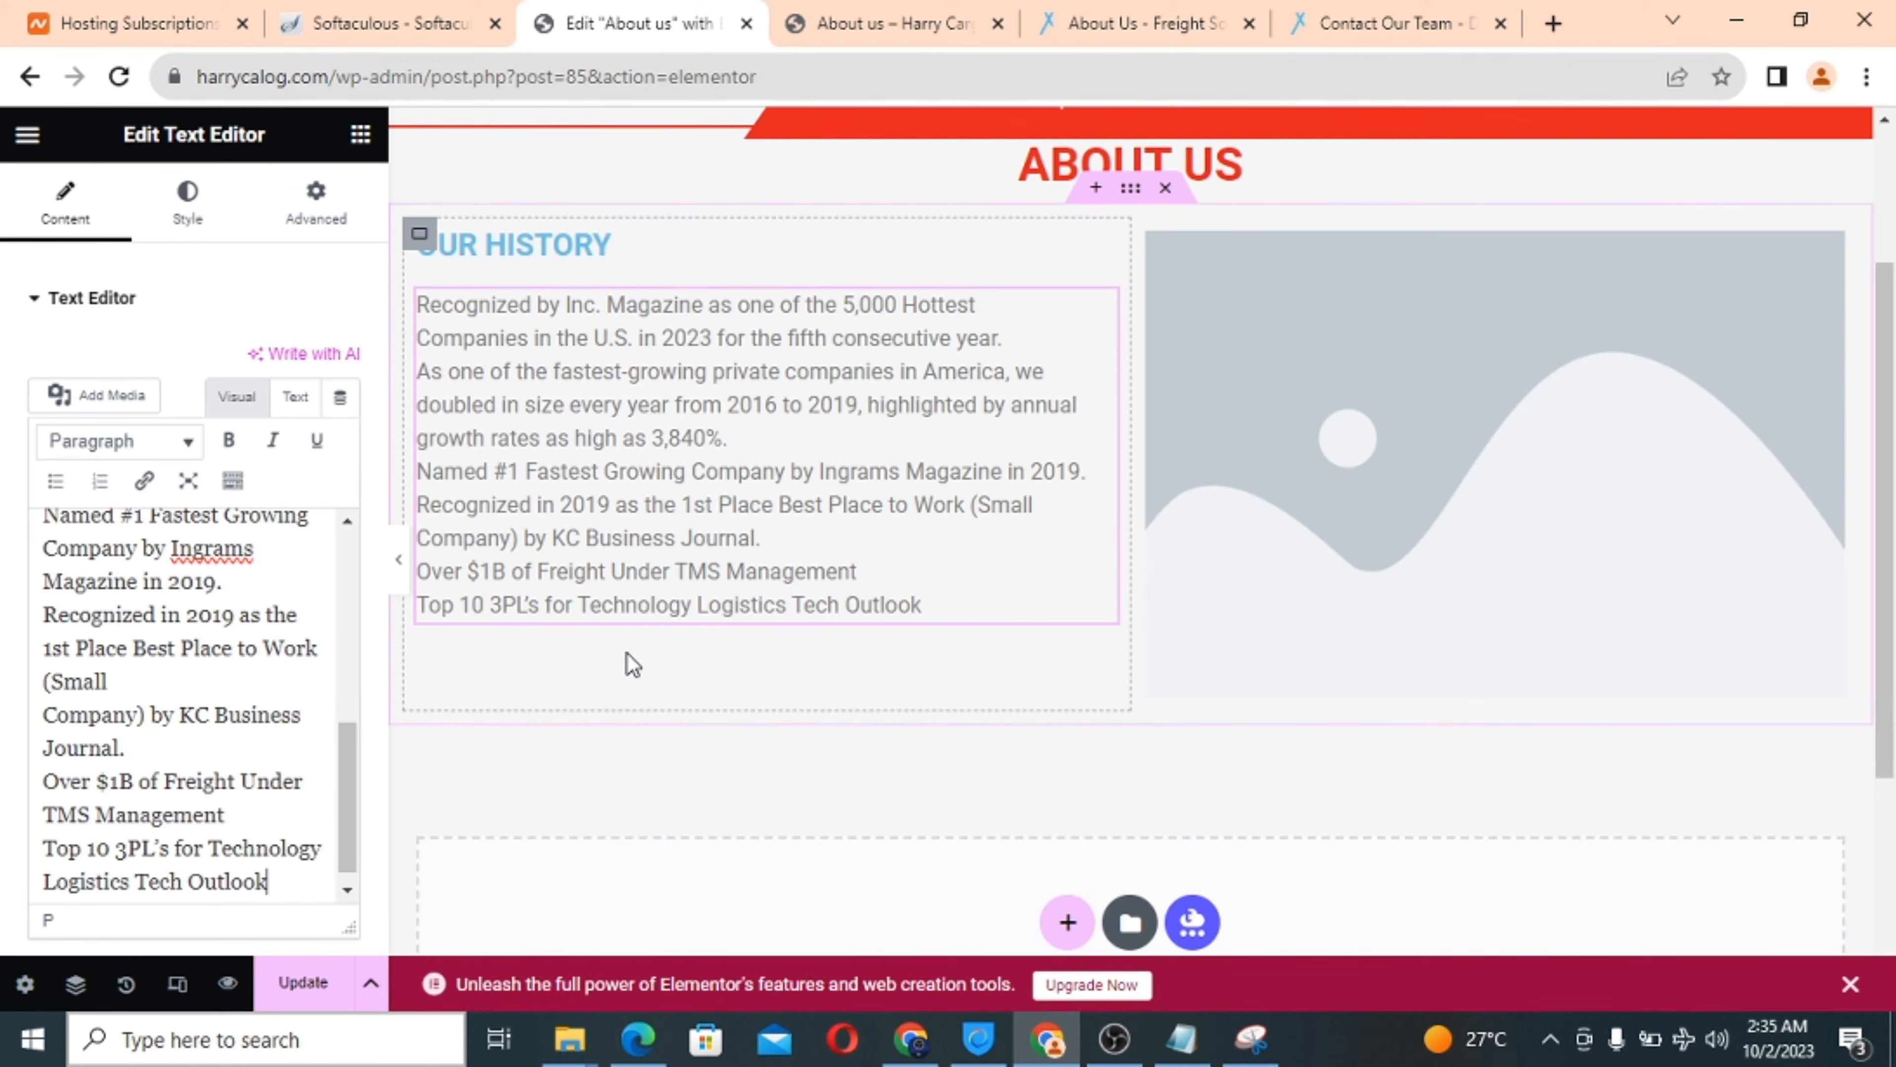
{"action": "scroll", "coordinate": [1082, 690], "scroll_direction": "down", "scroll_amount": 3}
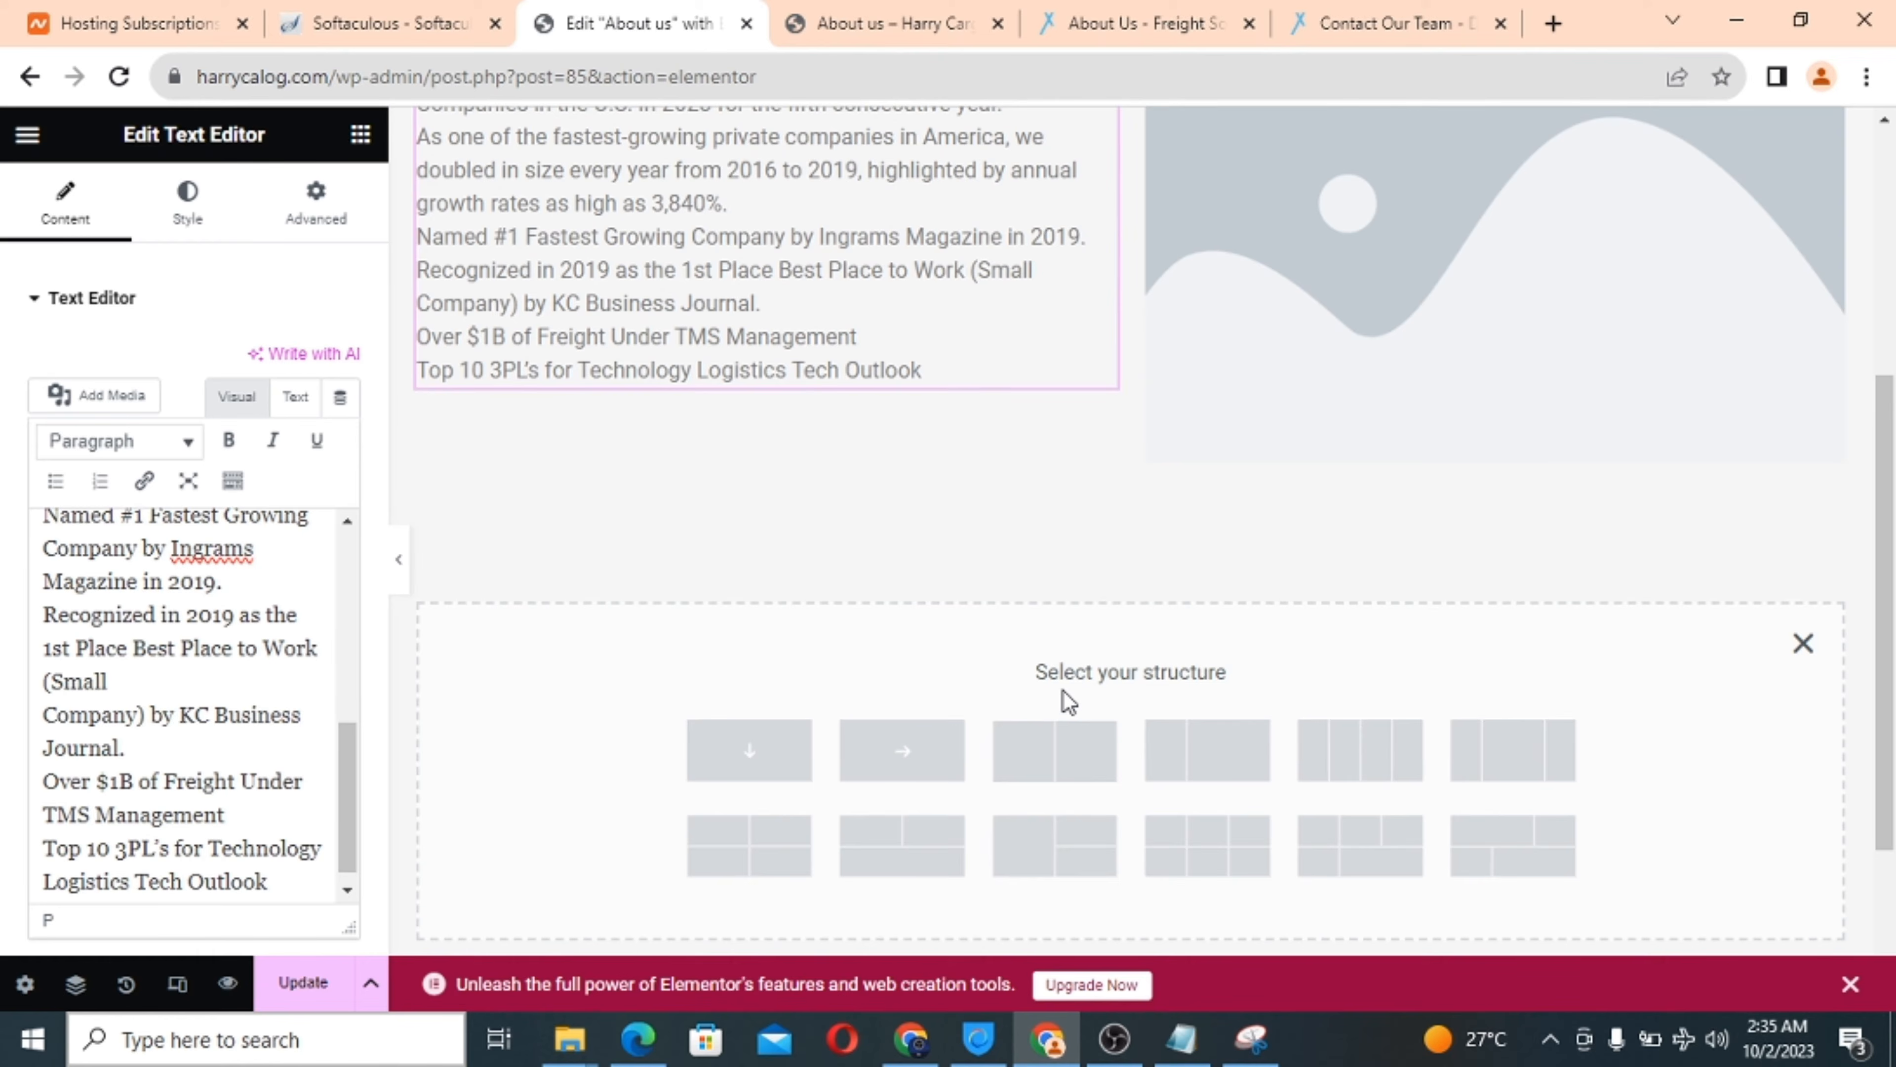
Add a two-column section with a heading and paragraph on the left, heading titled 'About Harry Cargo'.
{"action": "left_click", "coordinate": [1064, 761]}
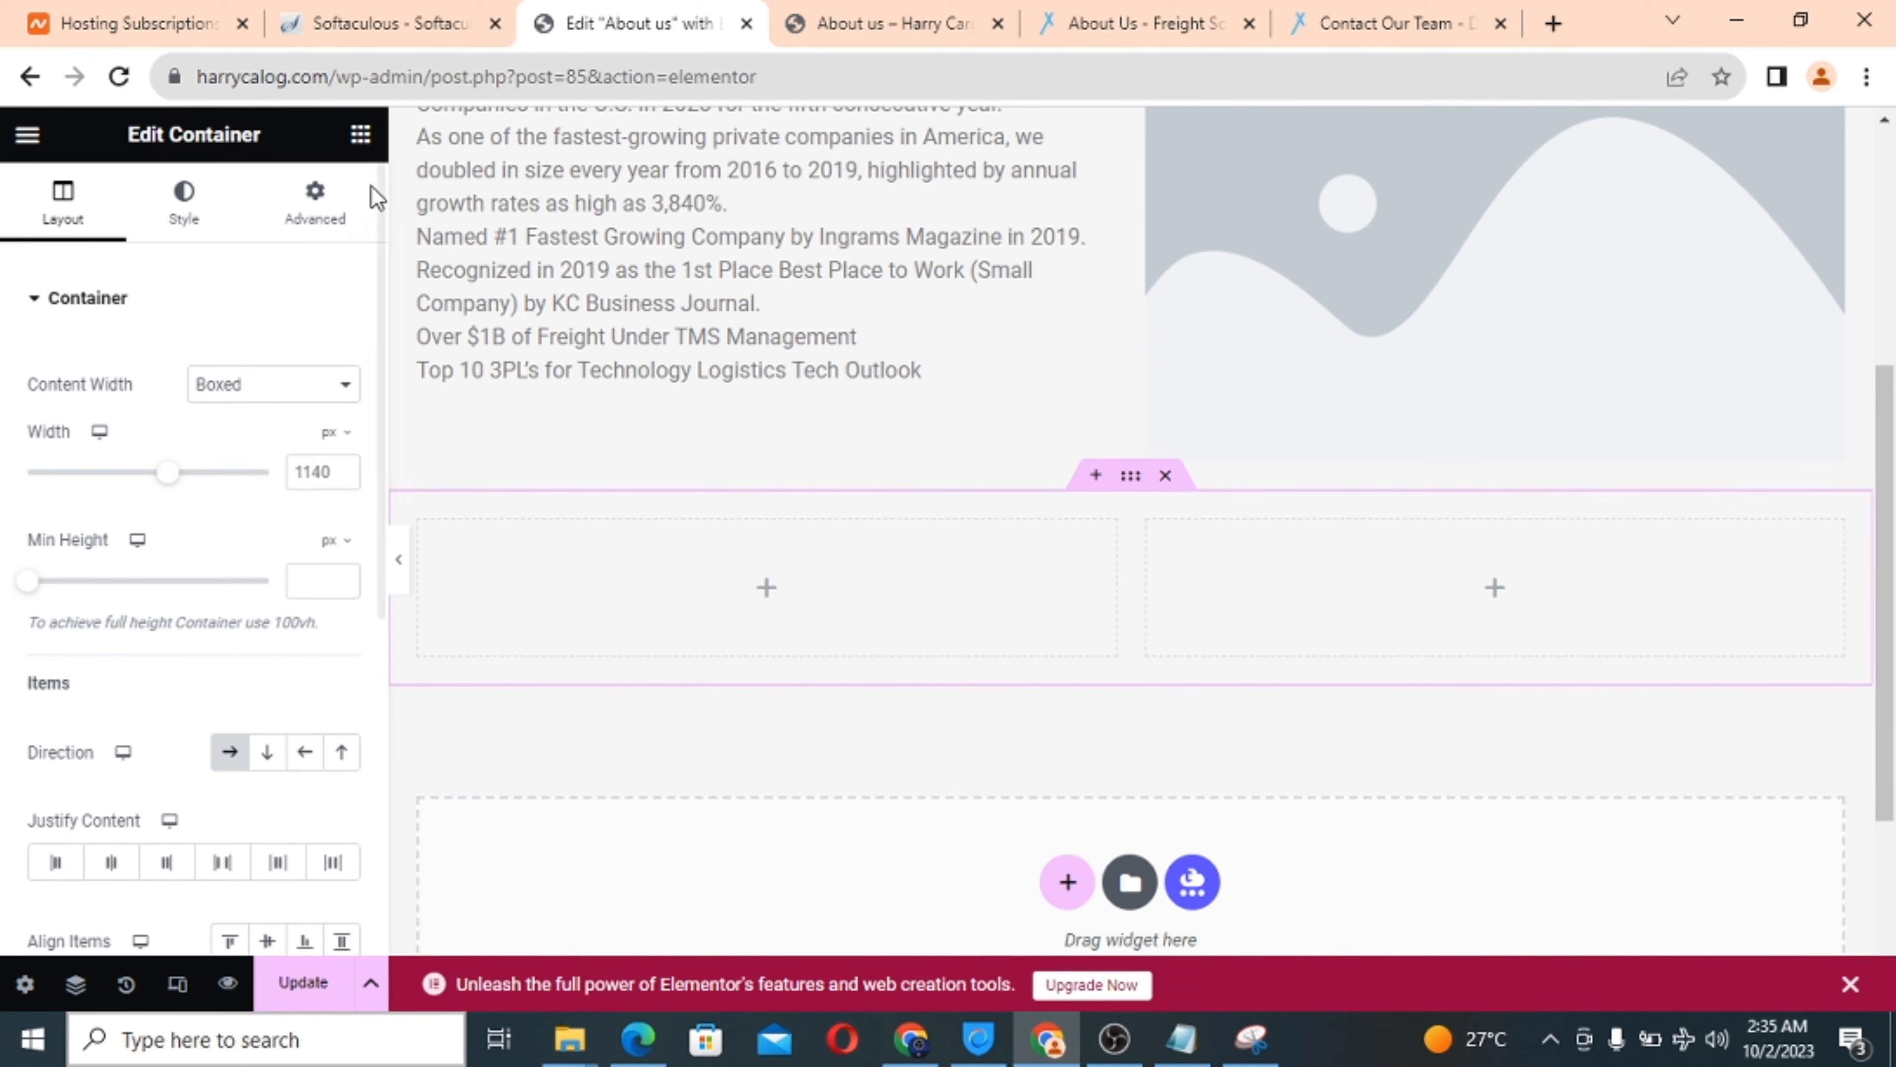
{"action": "left_click", "coordinate": [360, 134]}
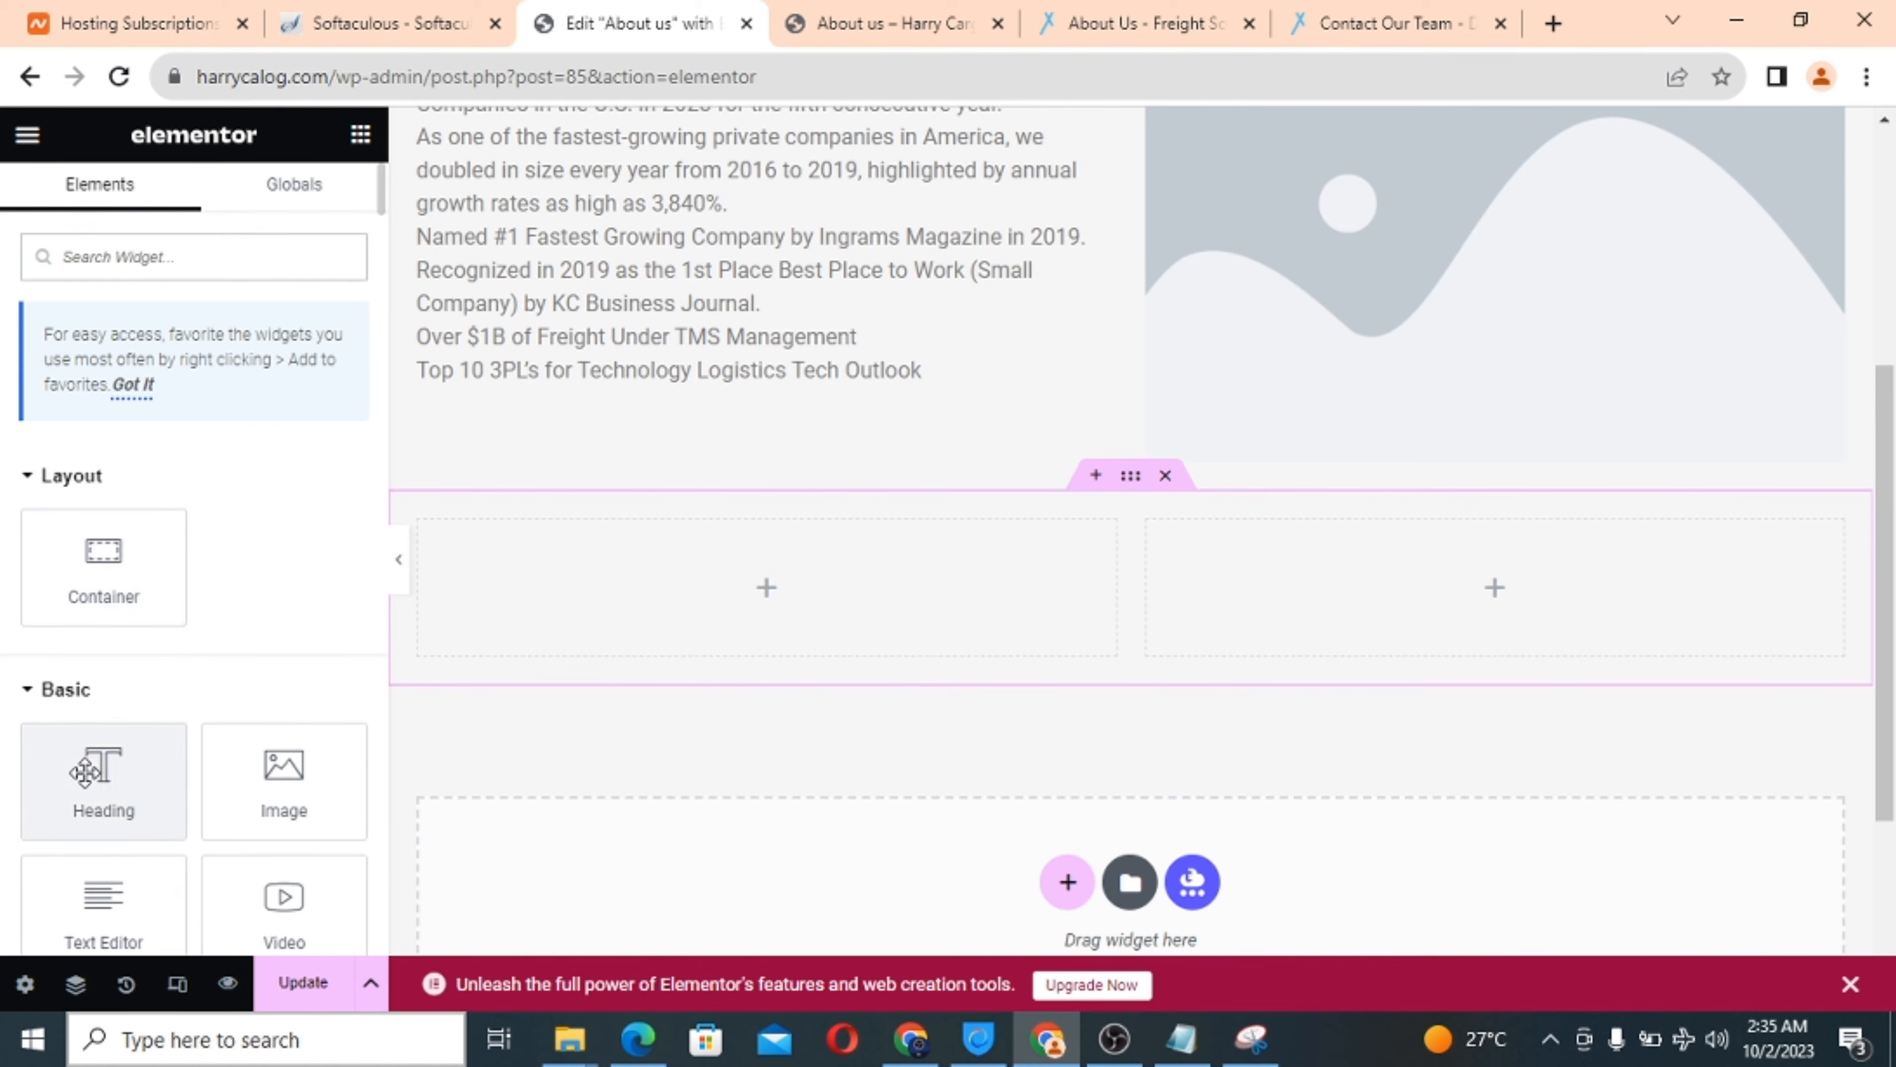
{"action": "left_click_drag", "start_coordinate": [103, 777], "coordinate": [703, 574]}
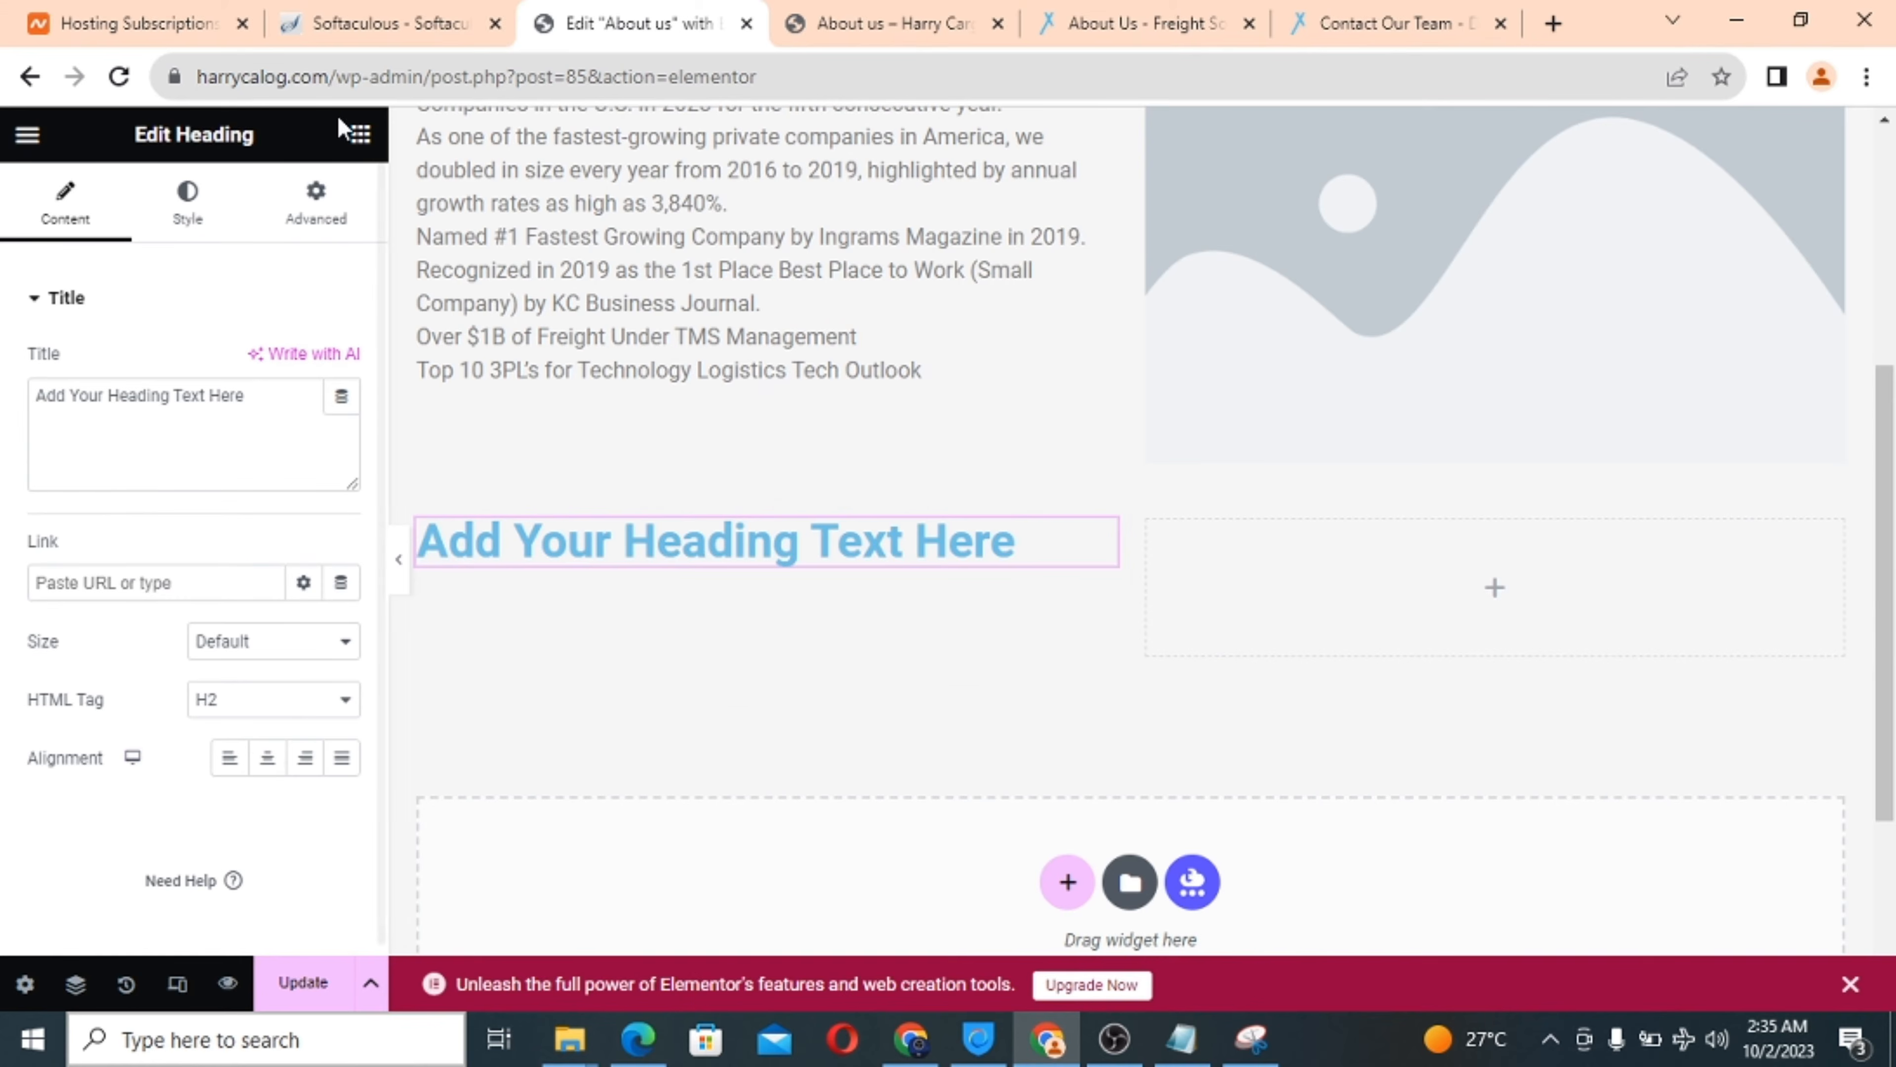
{"action": "left_click", "coordinate": [361, 134]}
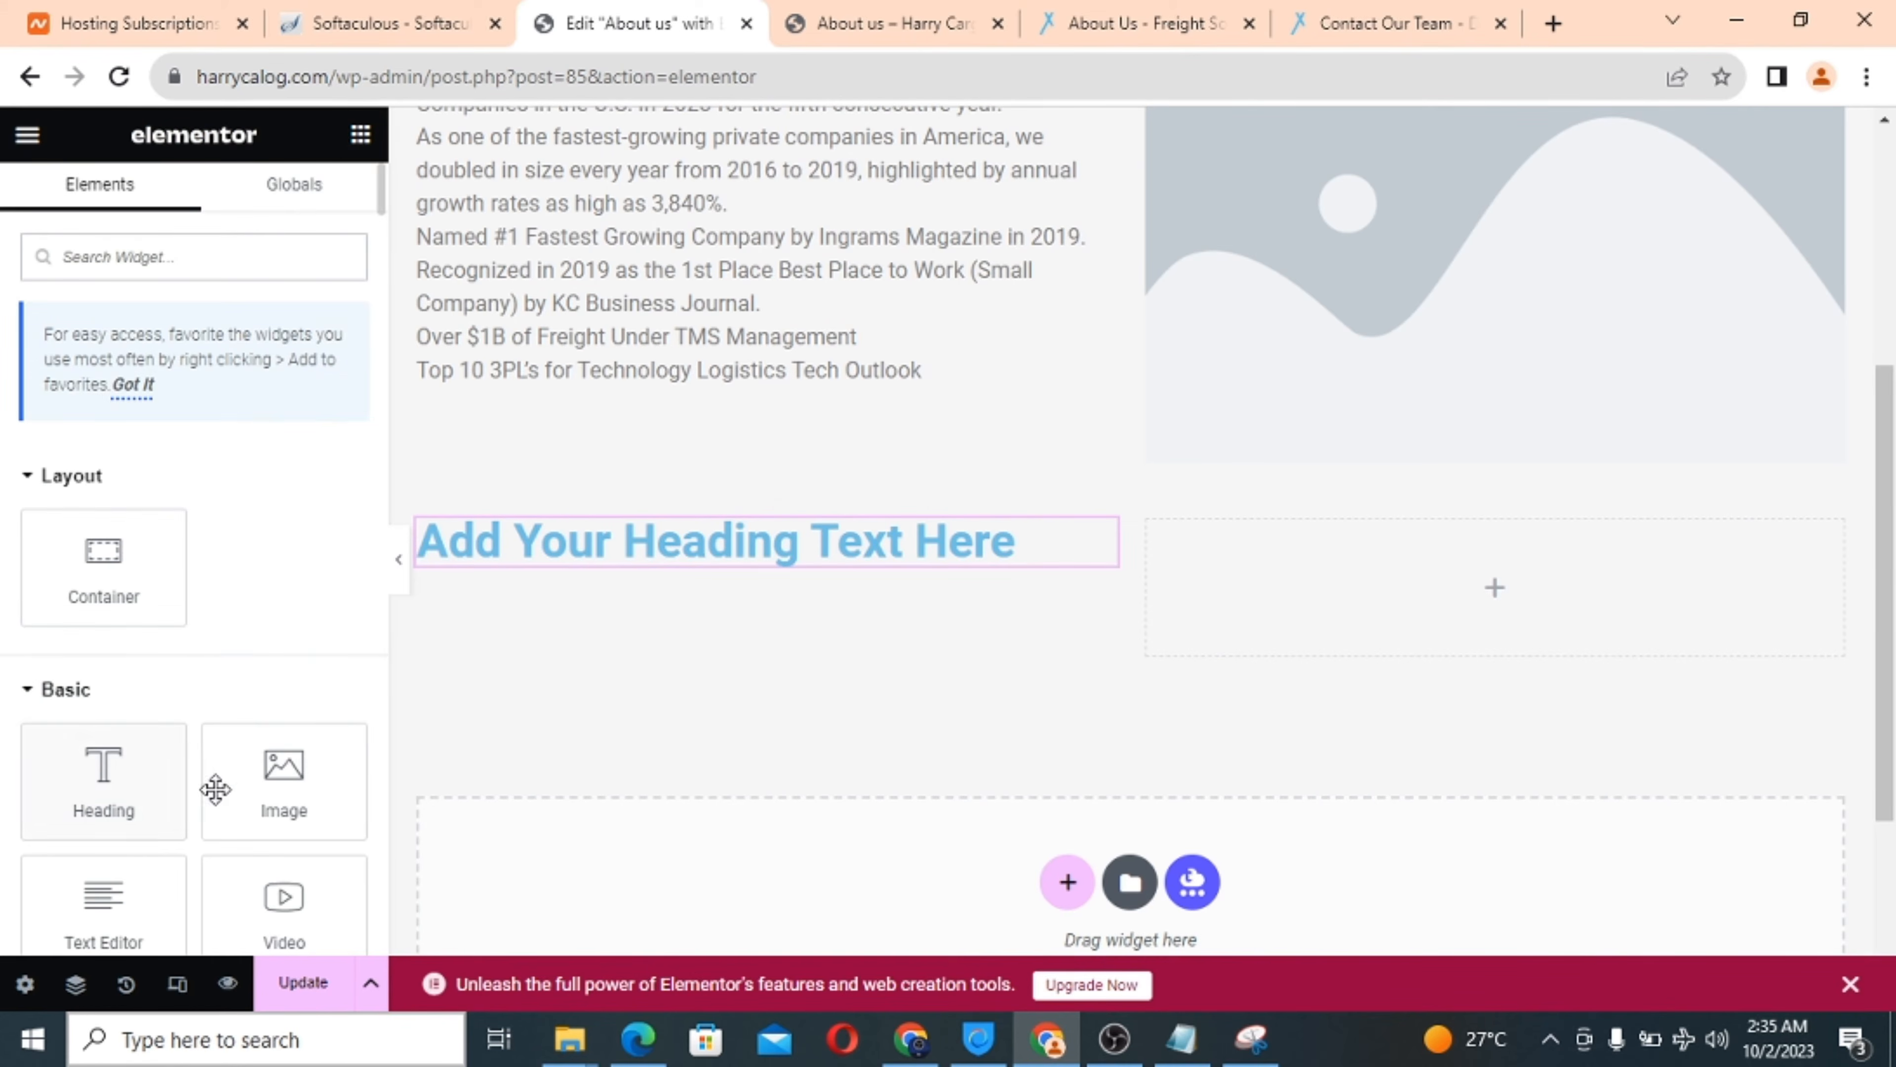
{"action": "scroll", "coordinate": [137, 811], "scroll_direction": "down", "scroll_amount": 1}
{"action": "left_click_drag", "start_coordinate": [138, 810], "coordinate": [605, 563]}
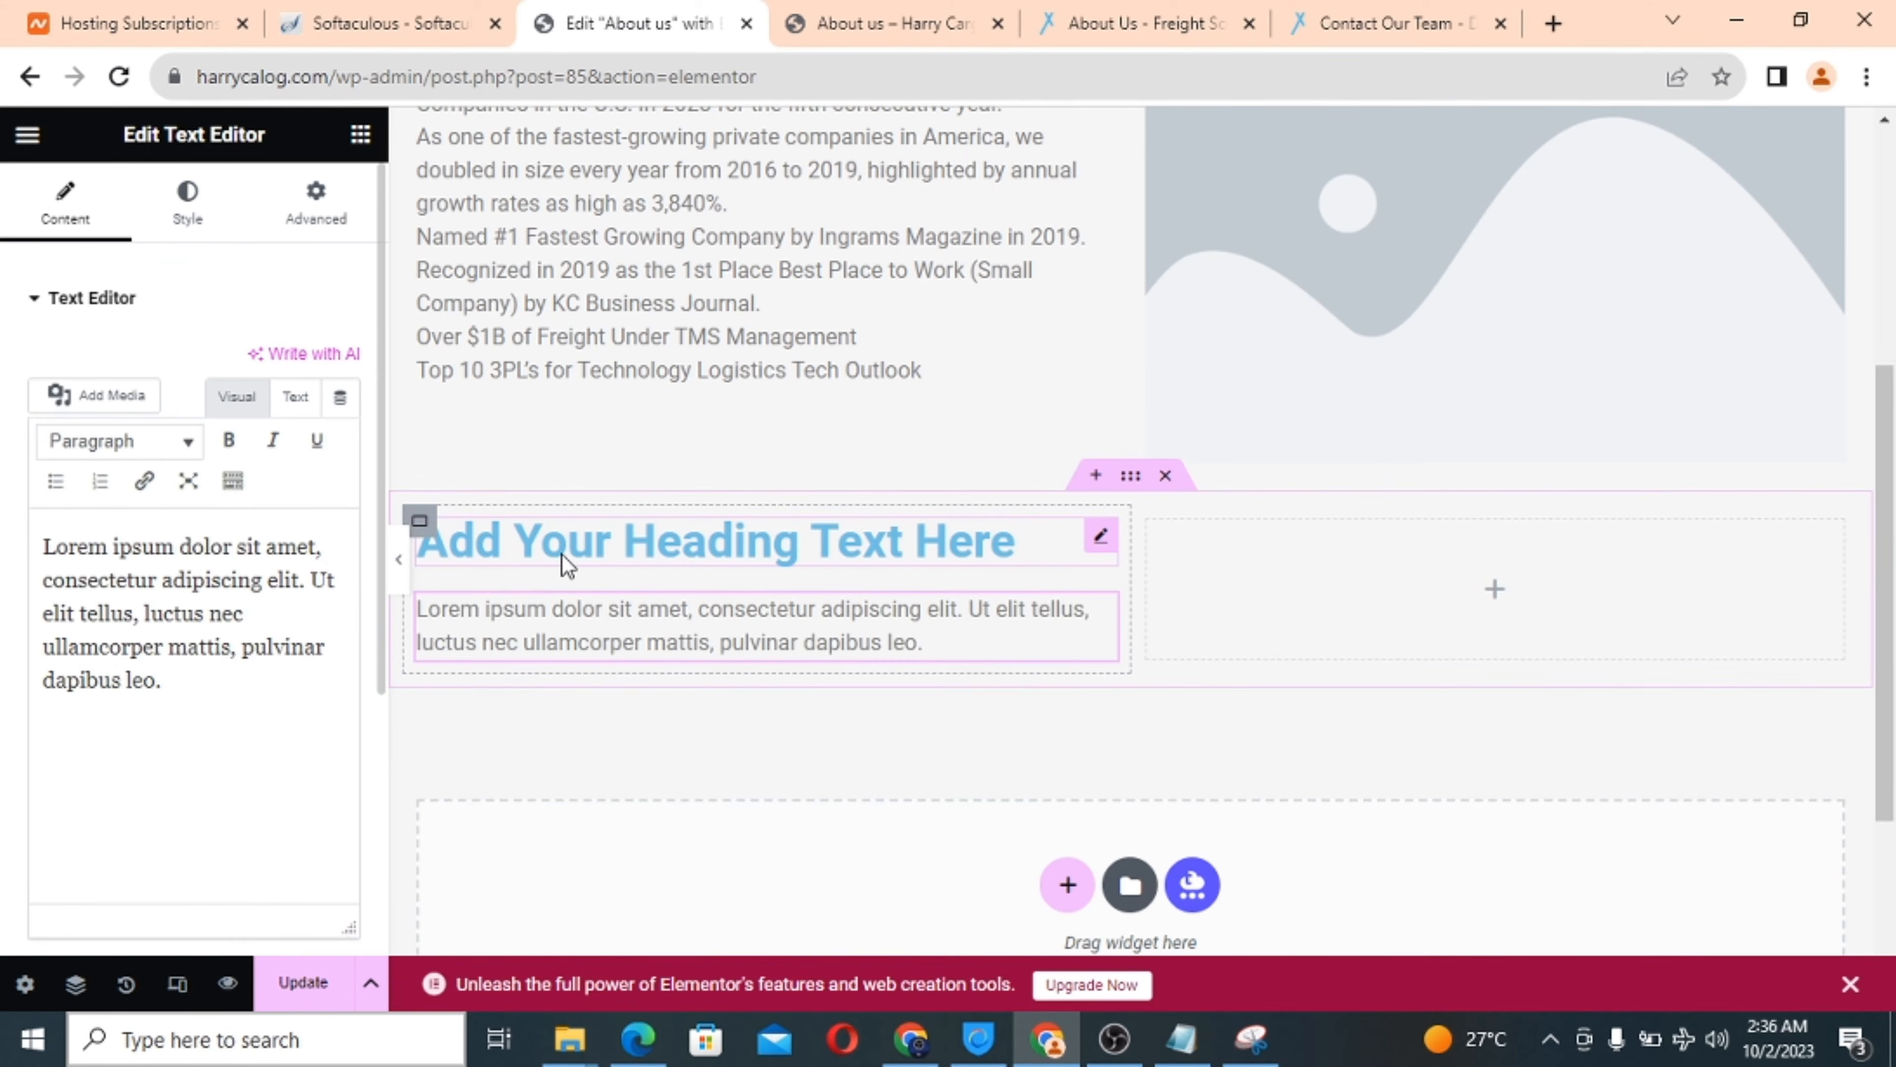
{"action": "left_click", "coordinate": [605, 541]}
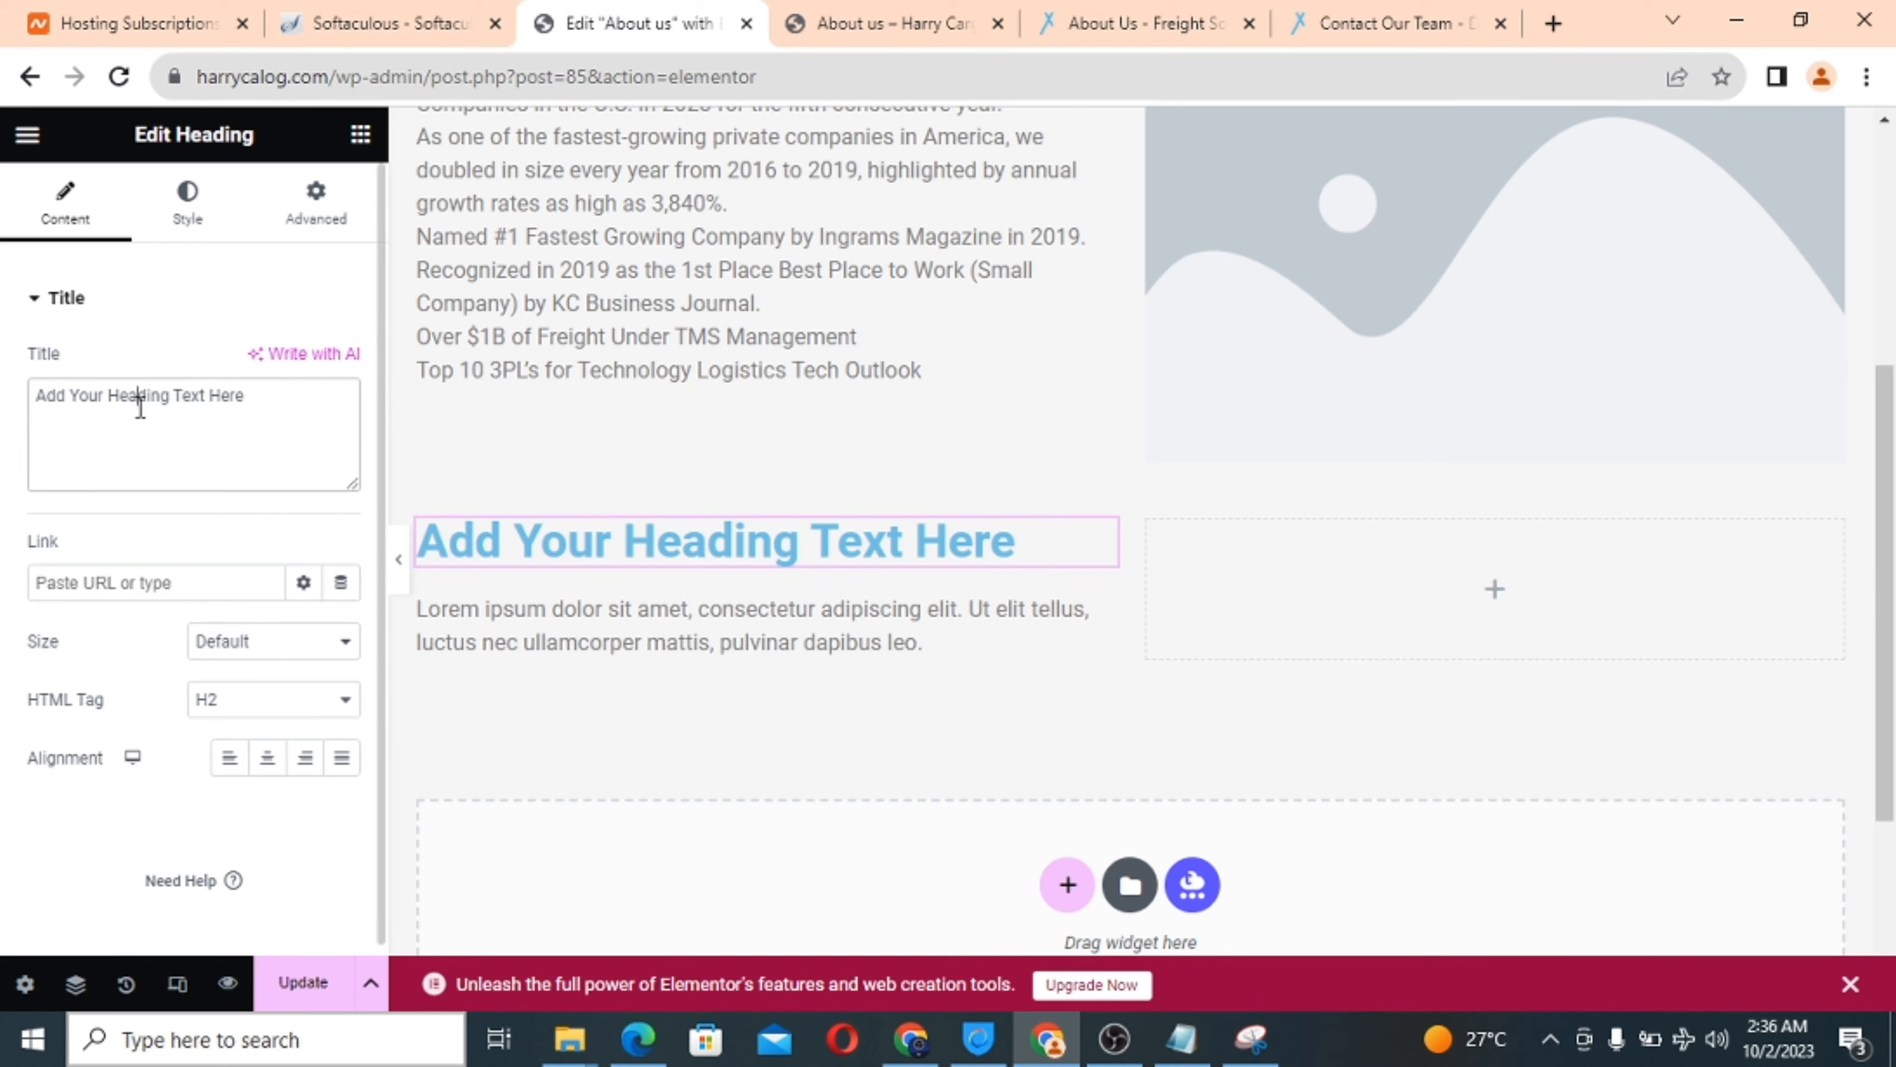
{"action": "triple_click", "coordinate": [140, 407]}
{"action": "type", "text": "About Harry Cargo"}
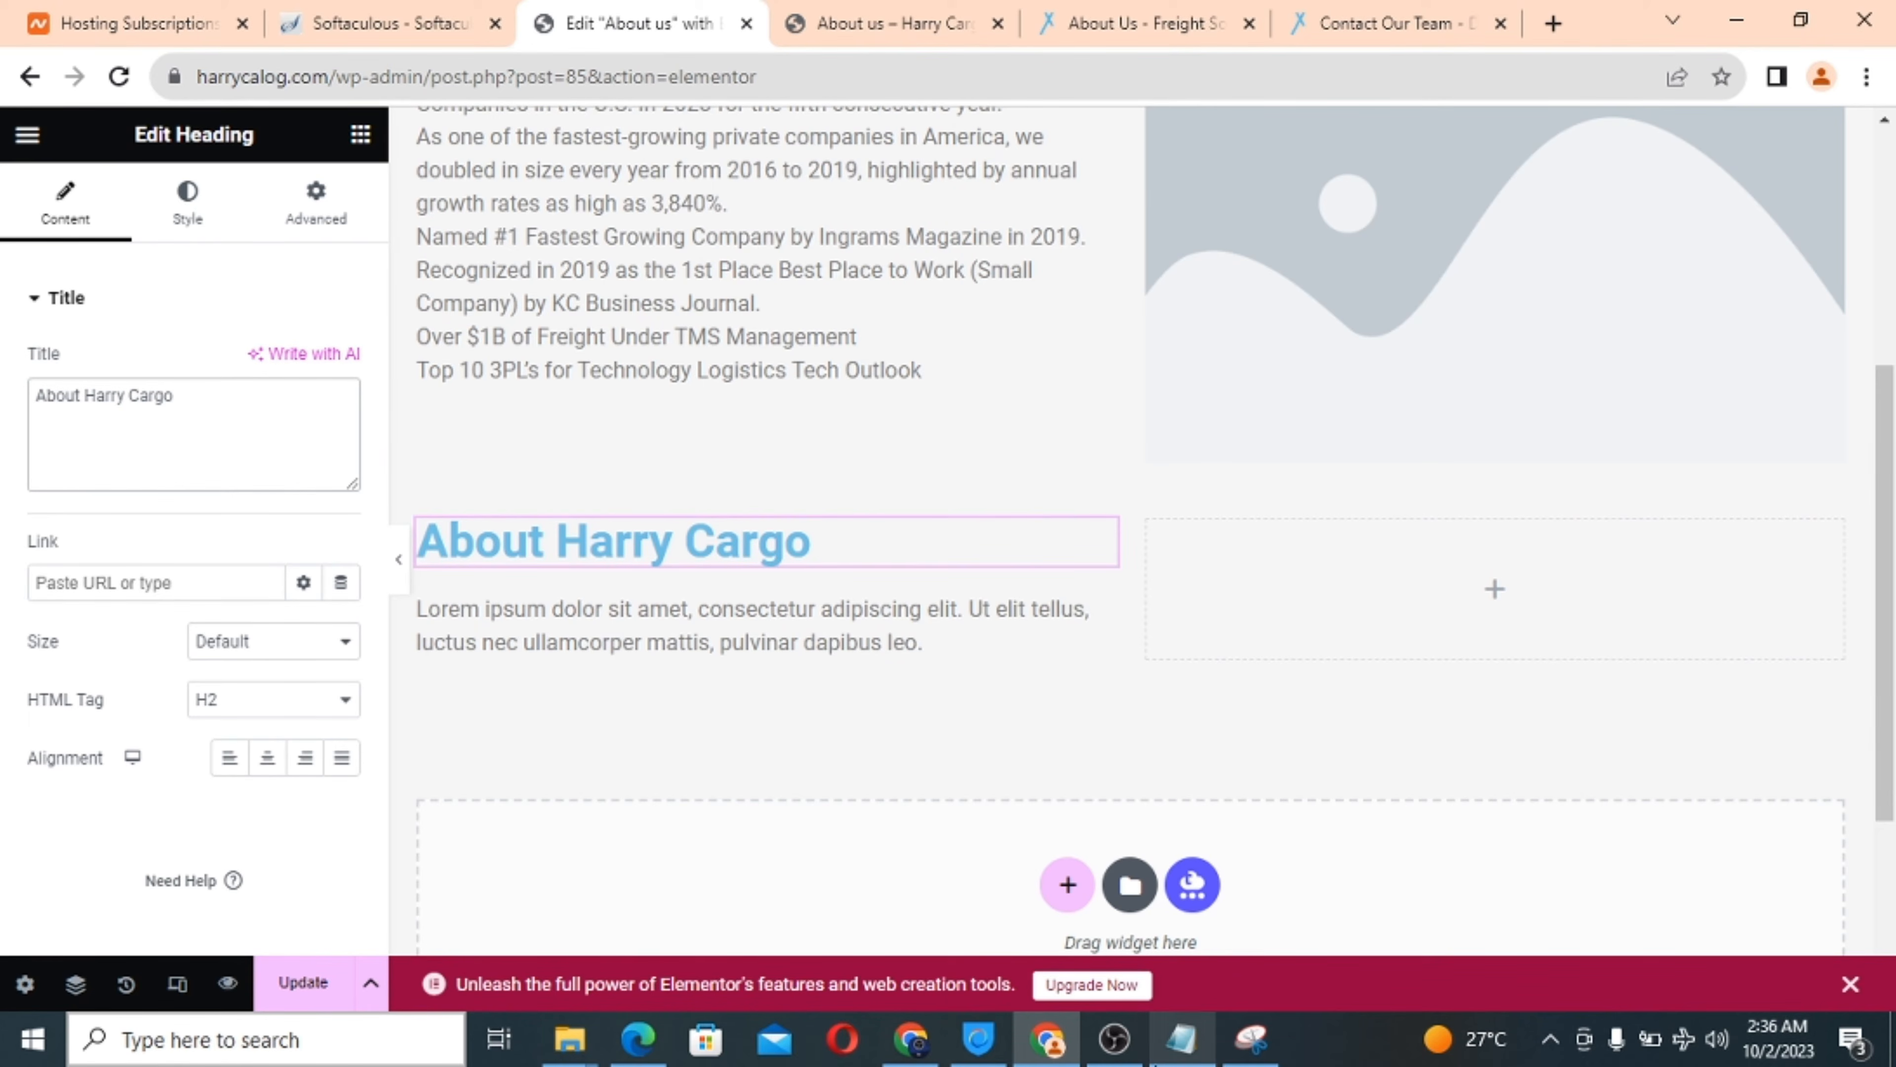
Copy the ABOUT DYNAMIC LOGISTIX paragraph from the Notepad notes.
{"action": "left_click", "coordinate": [1181, 1039]}
{"action": "scroll", "coordinate": [293, 472], "scroll_direction": "down", "scroll_amount": 1}
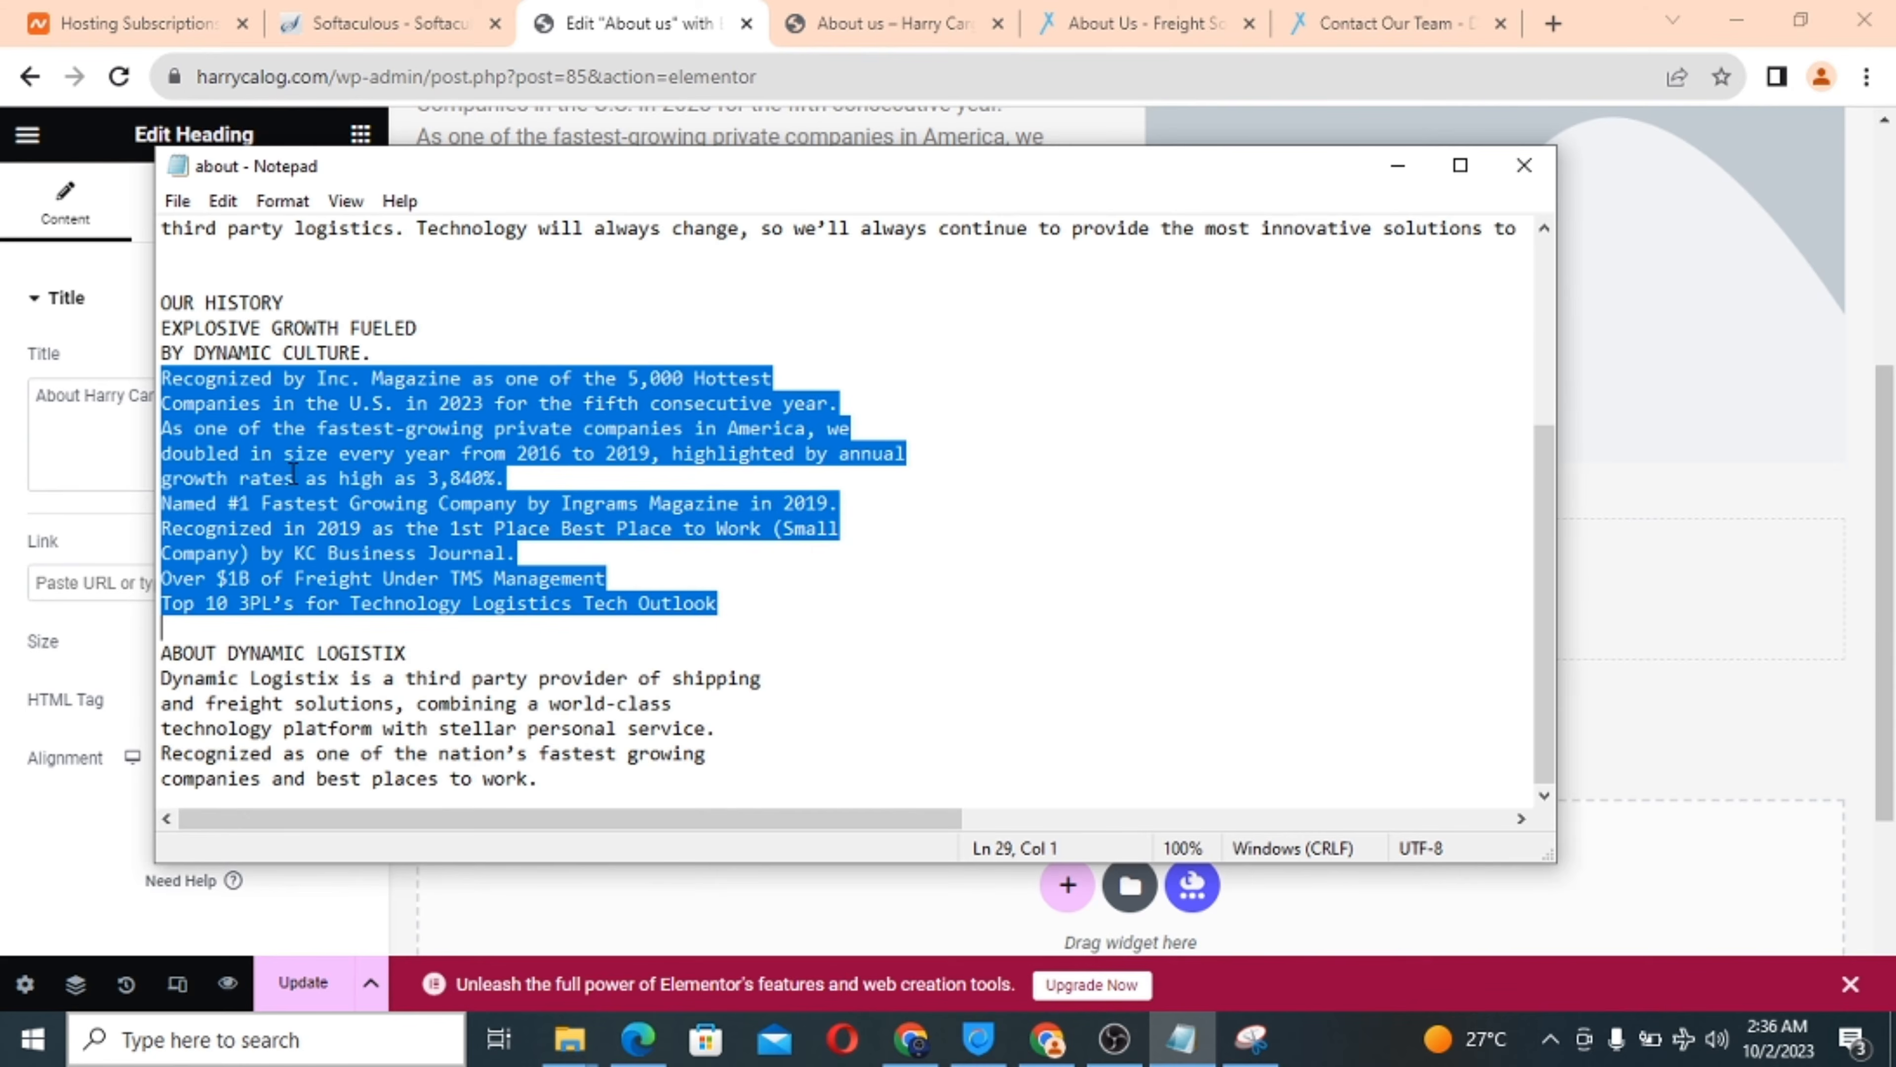
{"action": "left_click_drag", "start_coordinate": [166, 678], "coordinate": [537, 780]}
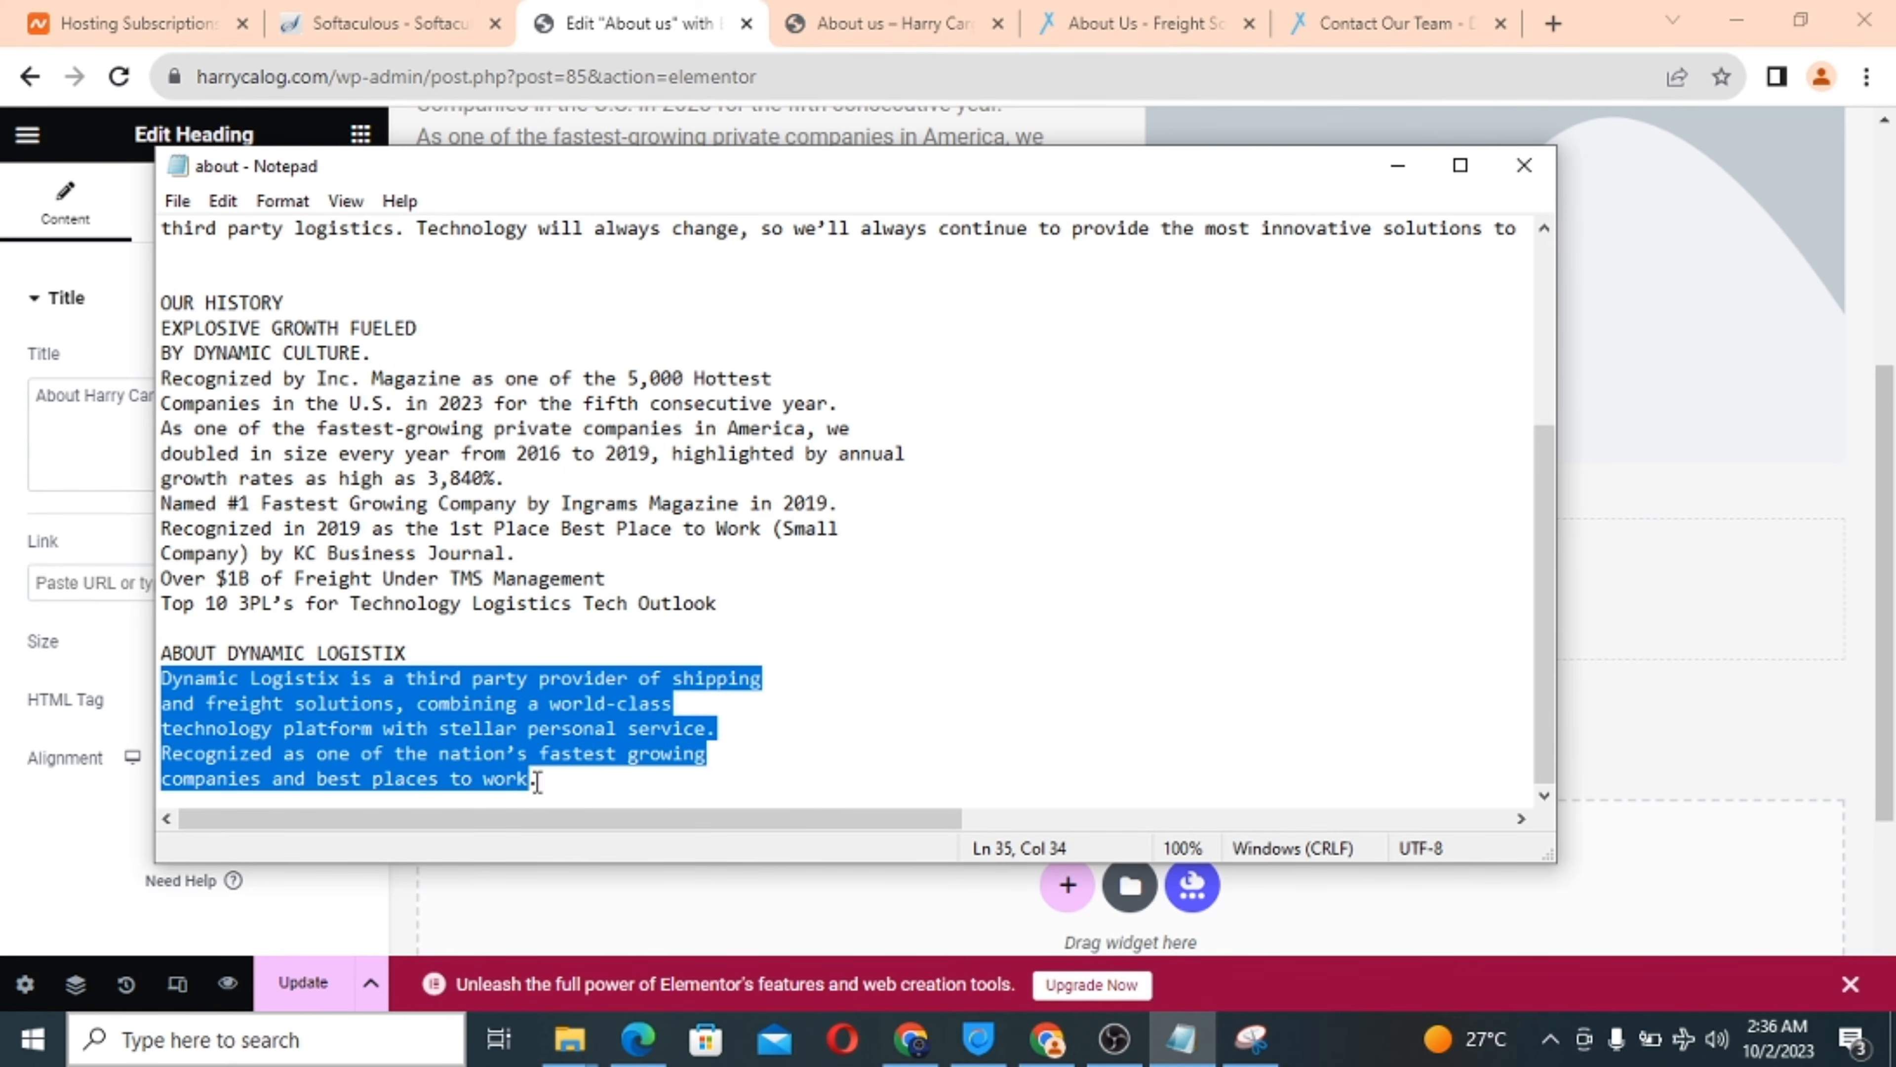
{"action": "right_click", "coordinate": [369, 730]}
{"action": "left_click", "coordinate": [645, 396]}
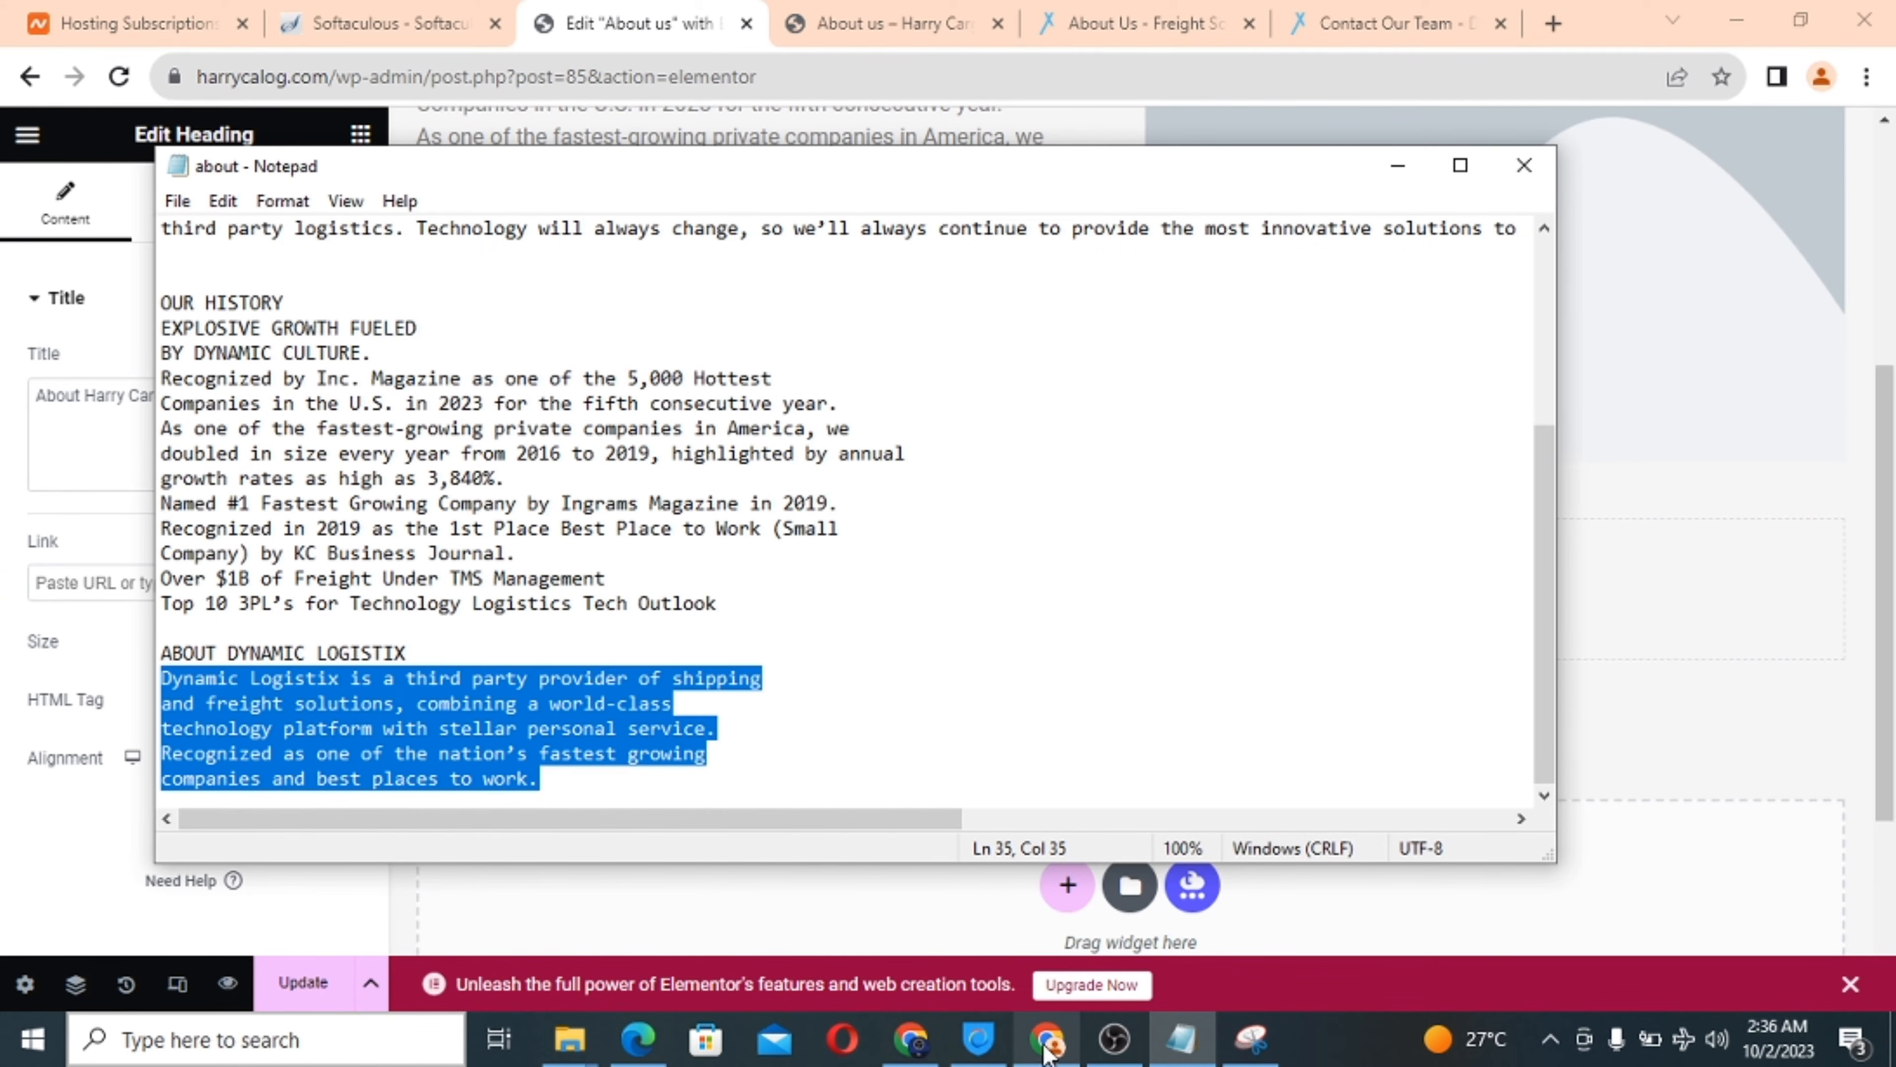
Paste the description over the placeholder text and start retyping Dynamic Logistix as Harry Cargo.
{"action": "mouse_move", "coordinate": [1049, 1055]}
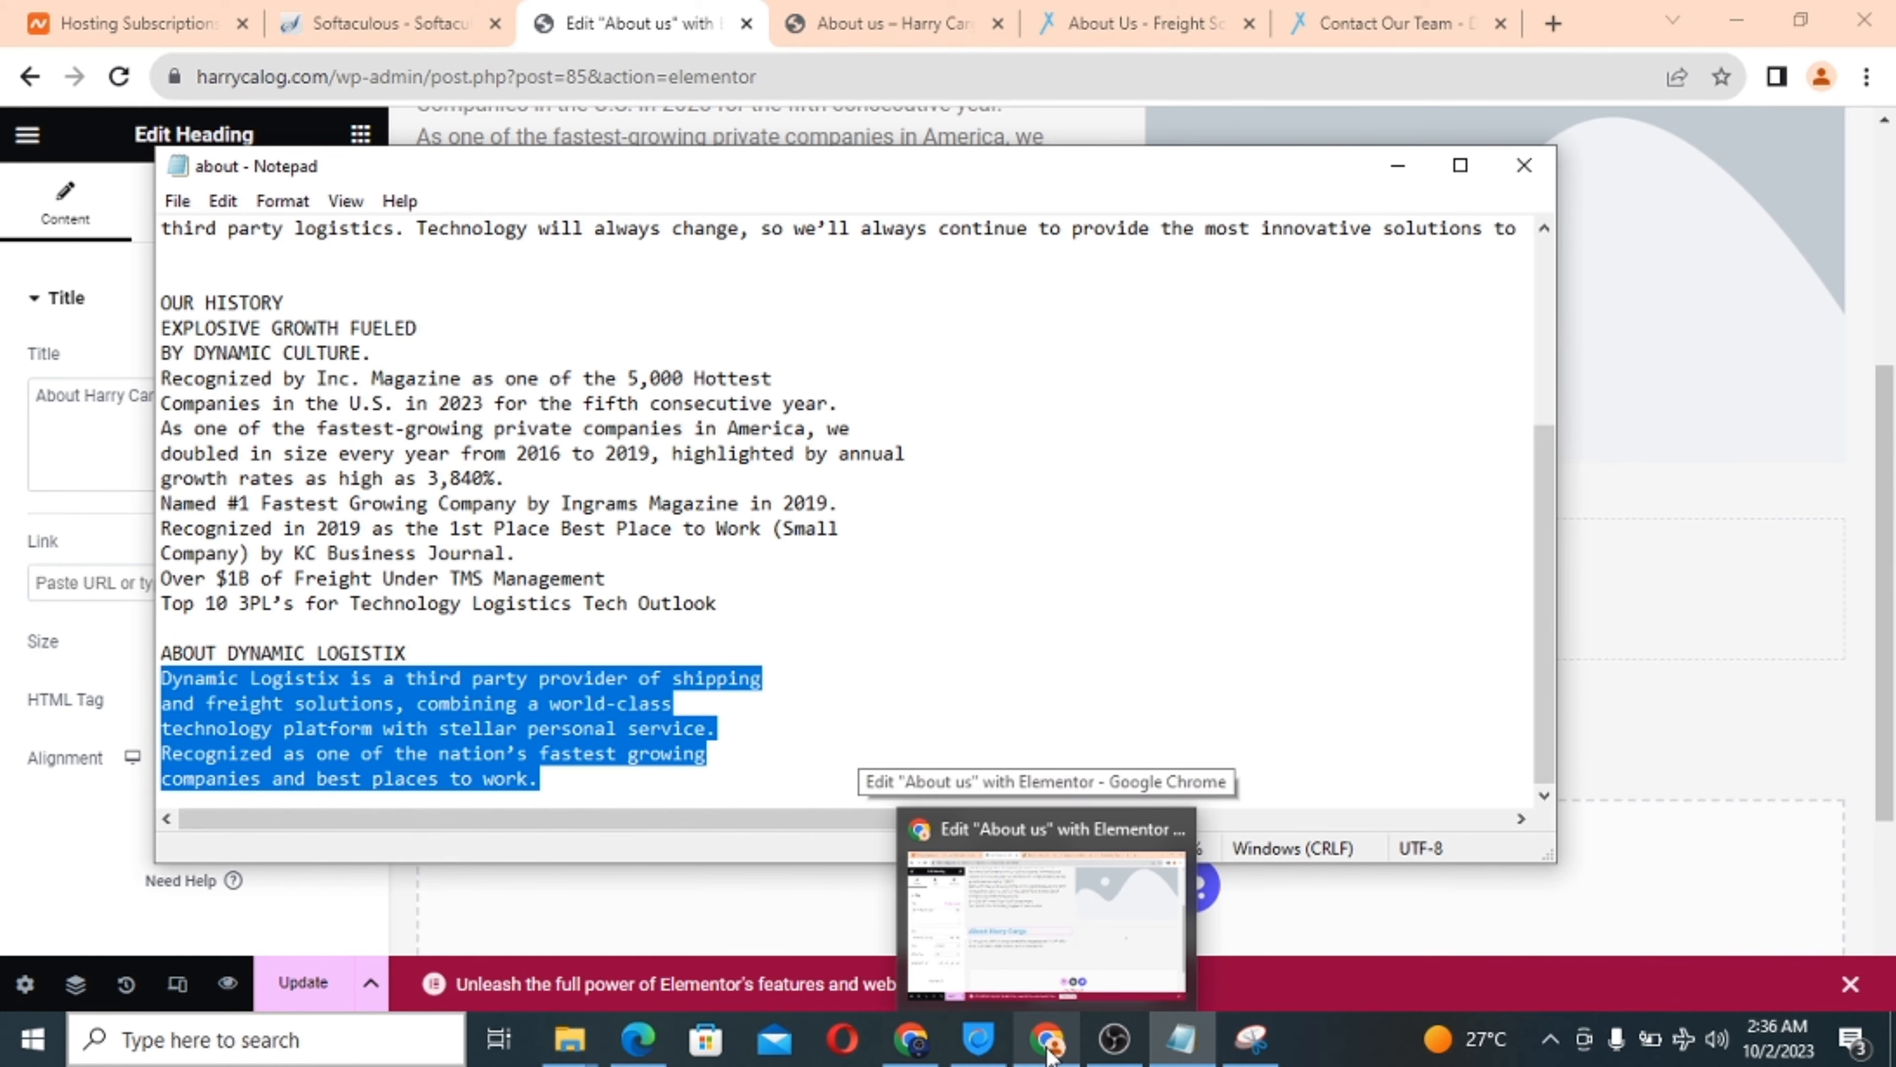
{"action": "left_click", "coordinate": [1049, 1055]}
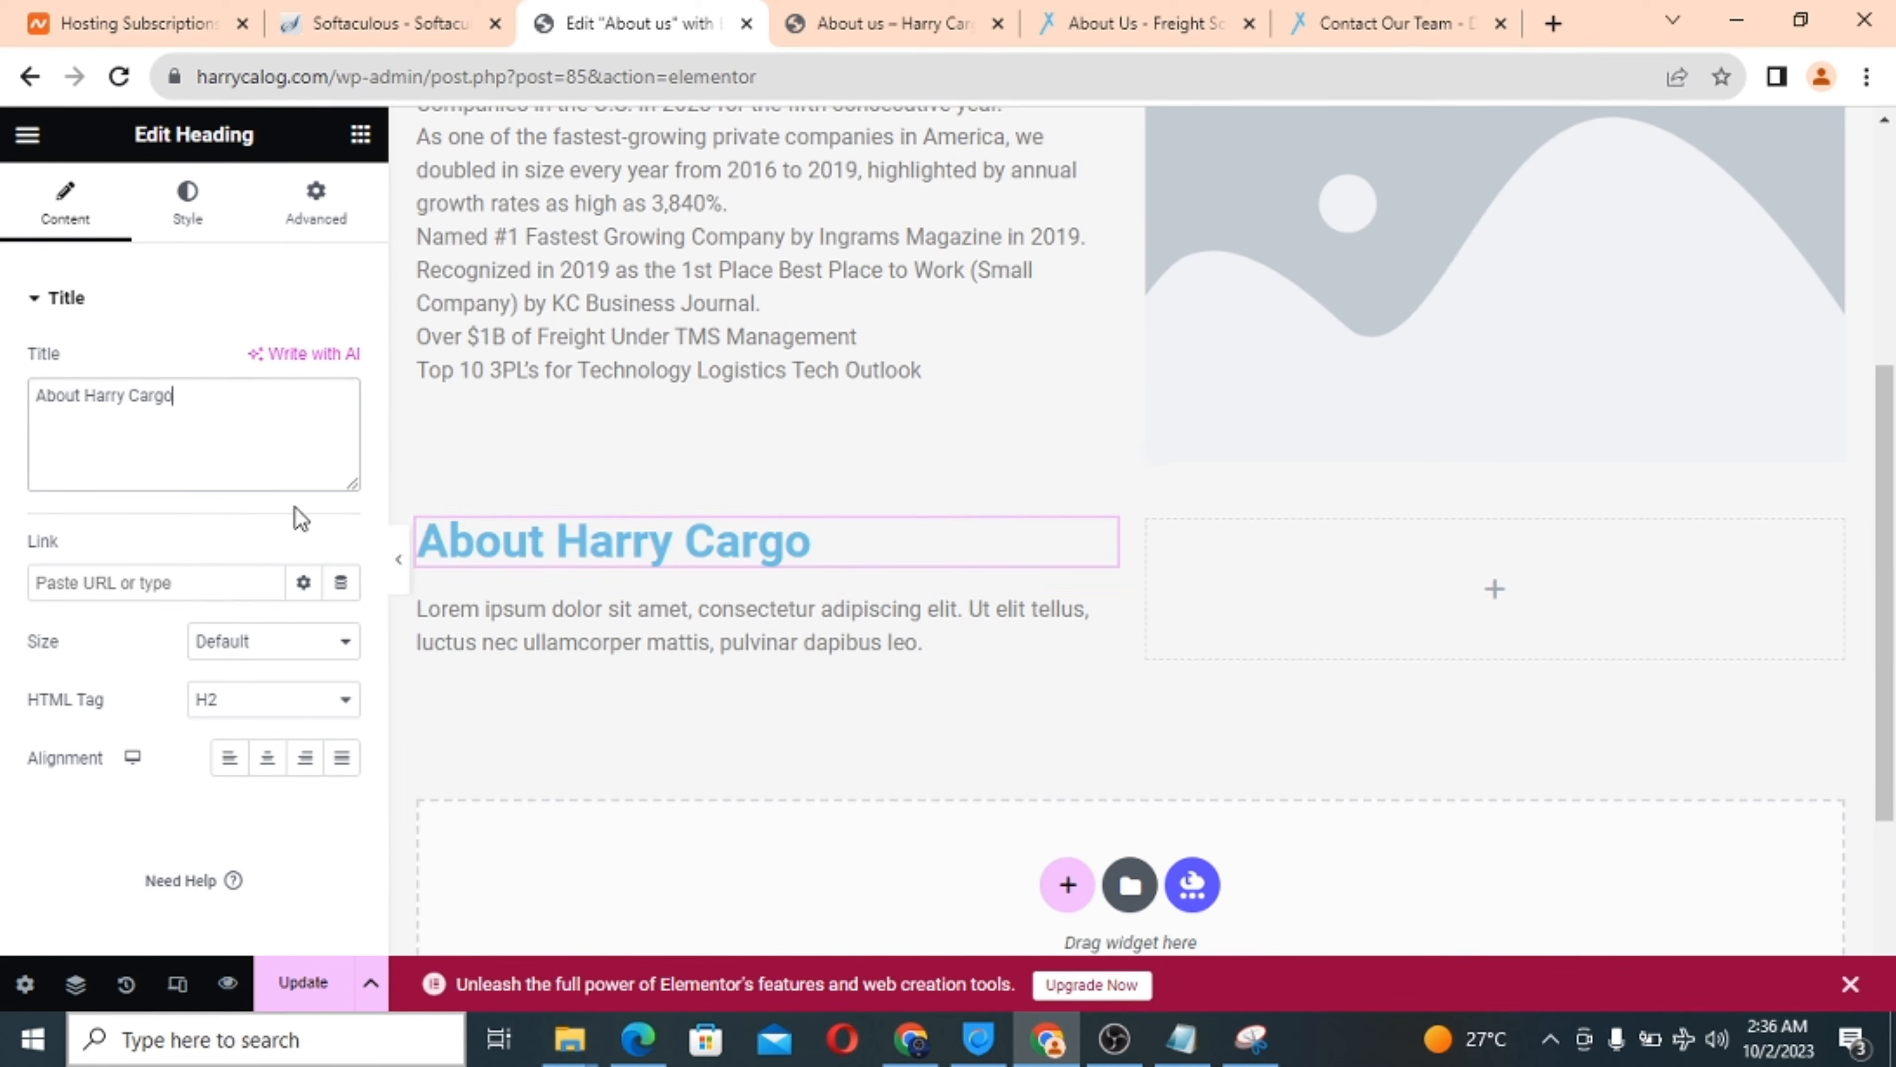
{"action": "left_click", "coordinate": [646, 646]}
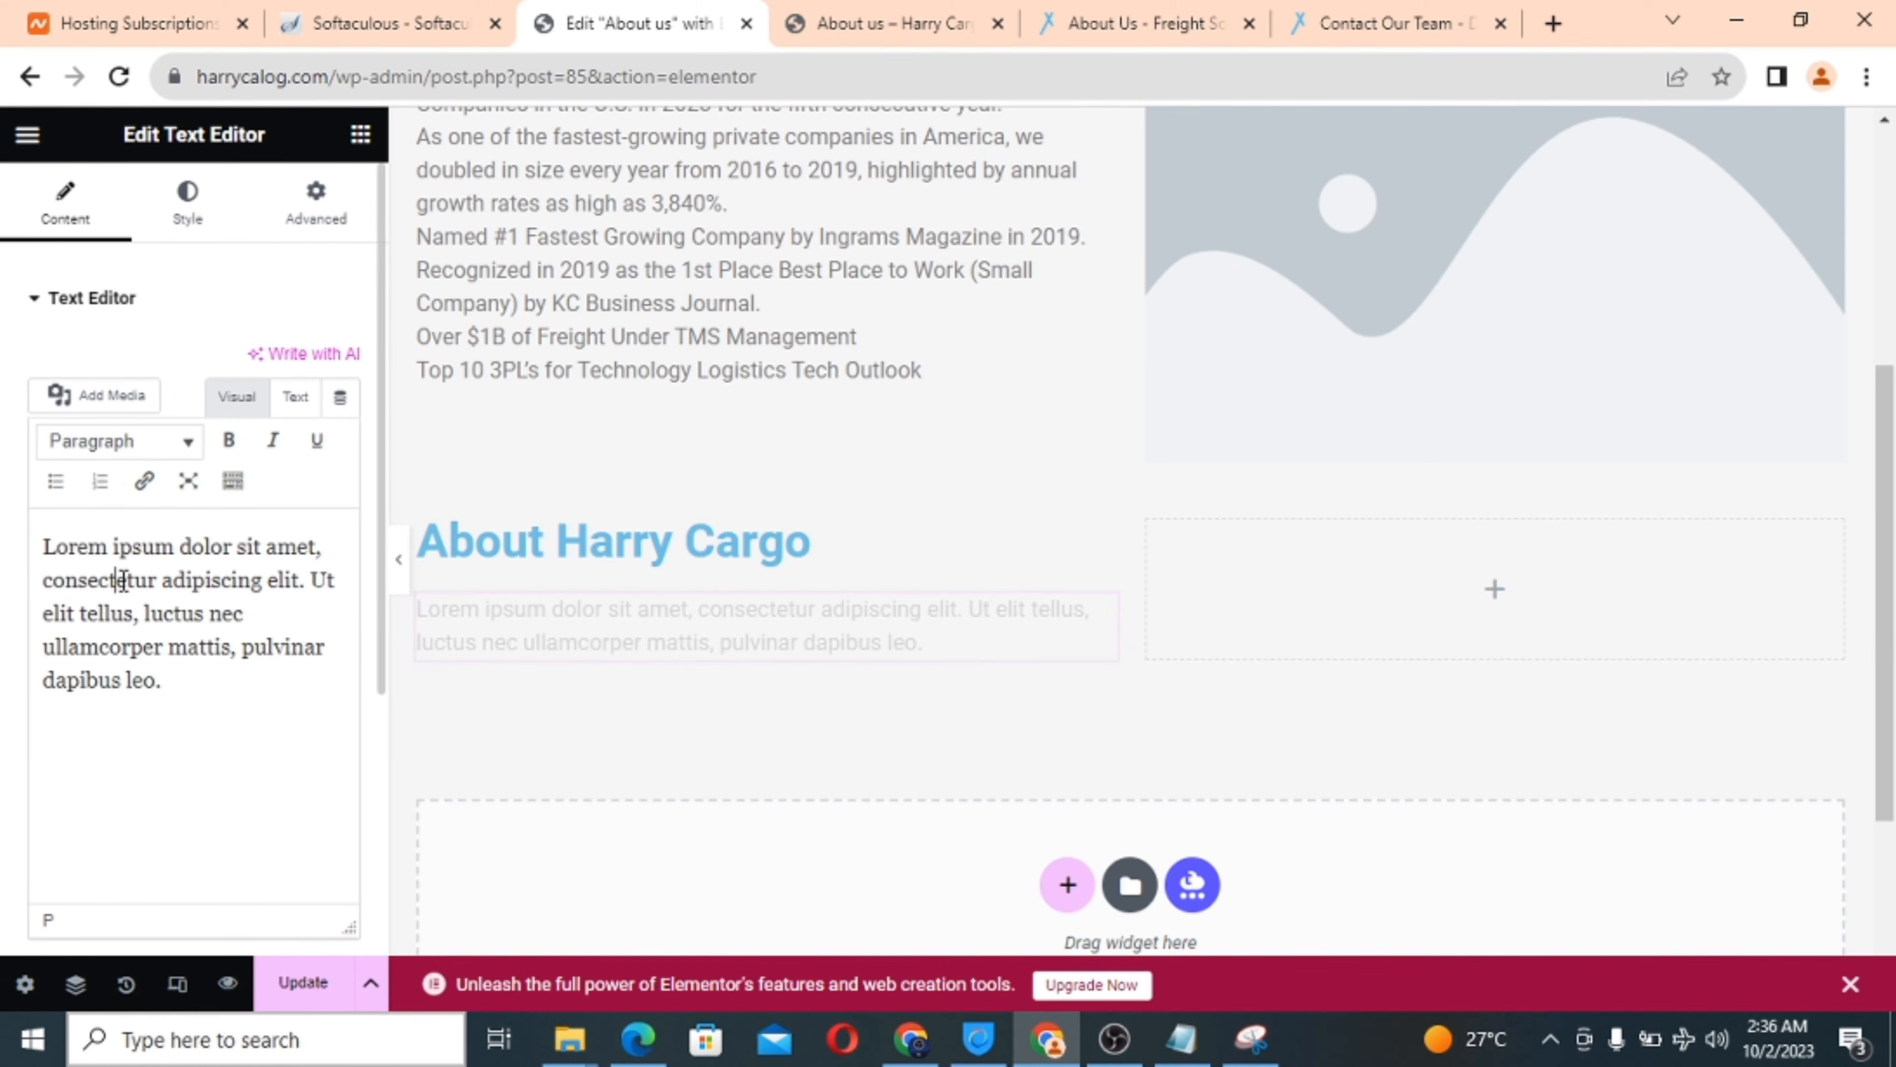
{"action": "triple_click", "coordinate": [124, 581]}
{"action": "key", "text": "ctrl+v"}
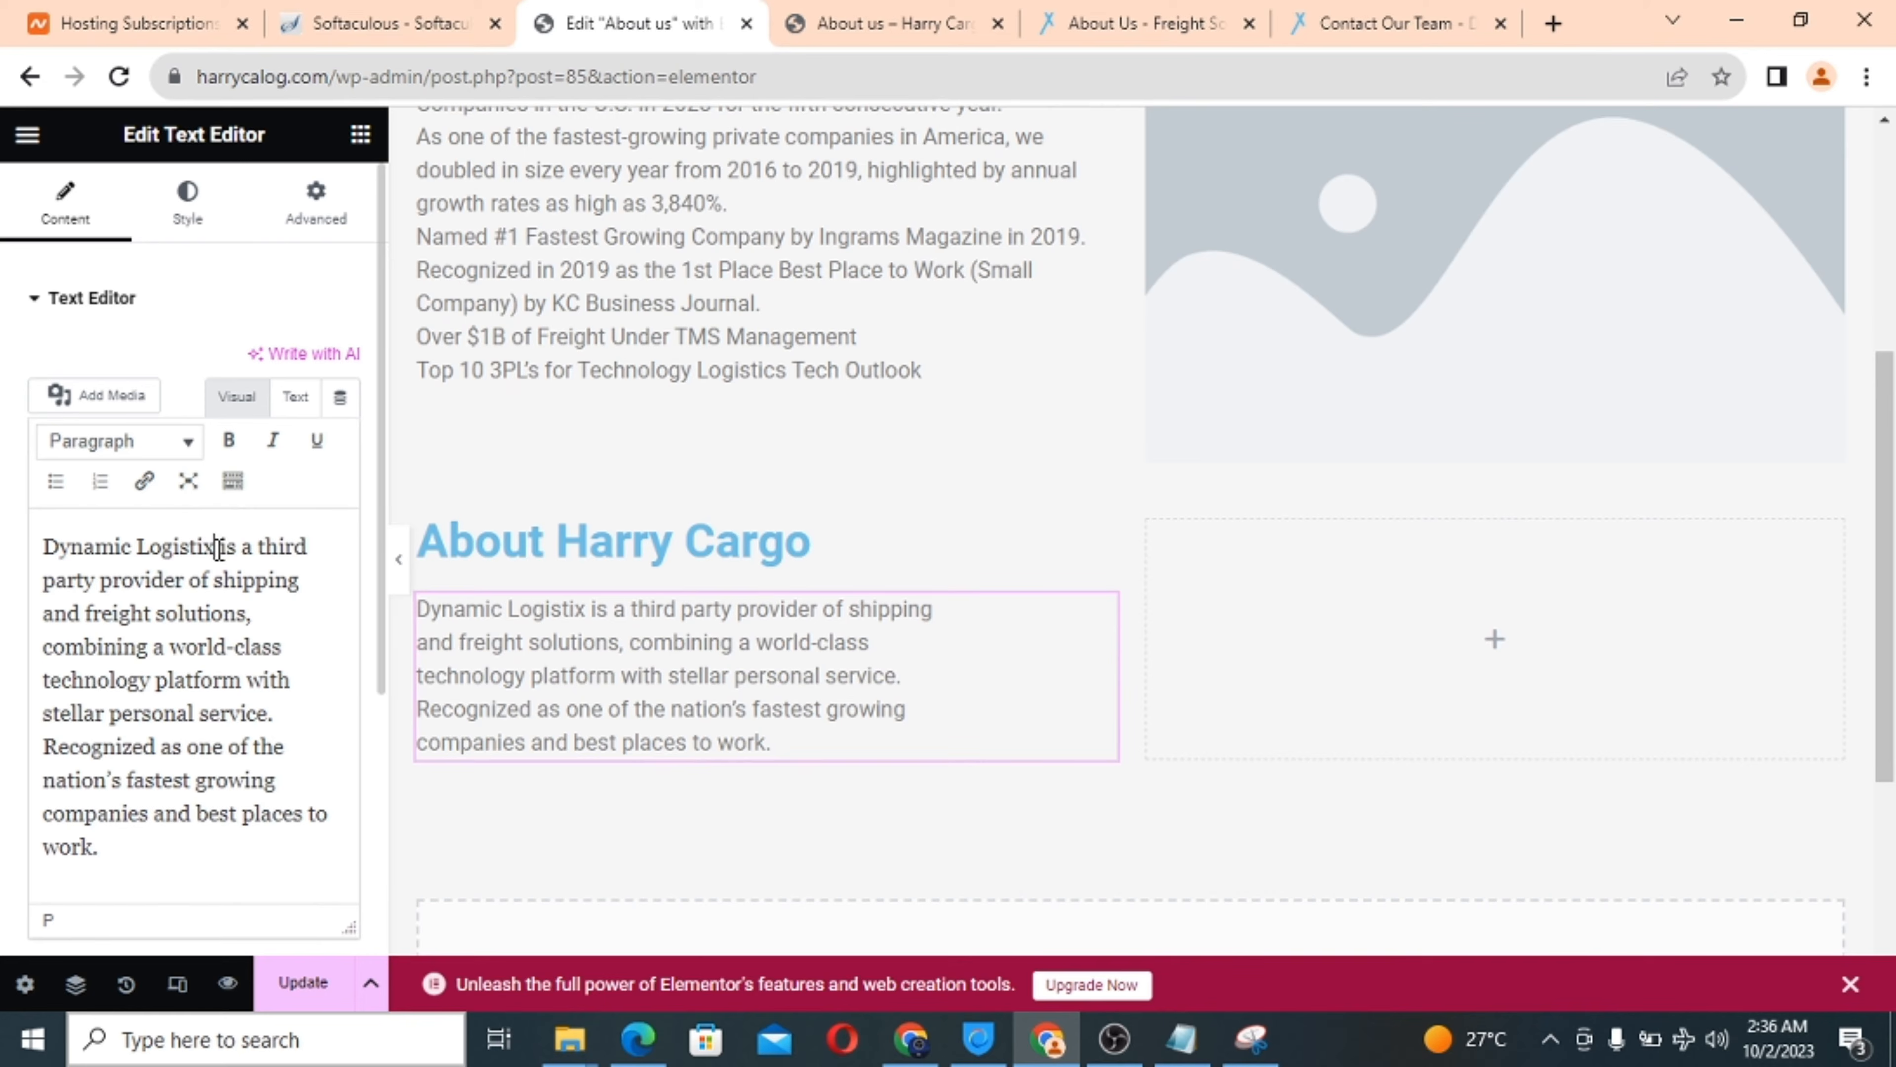
{"action": "left_click_drag", "start_coordinate": [217, 547], "coordinate": [28, 549]}
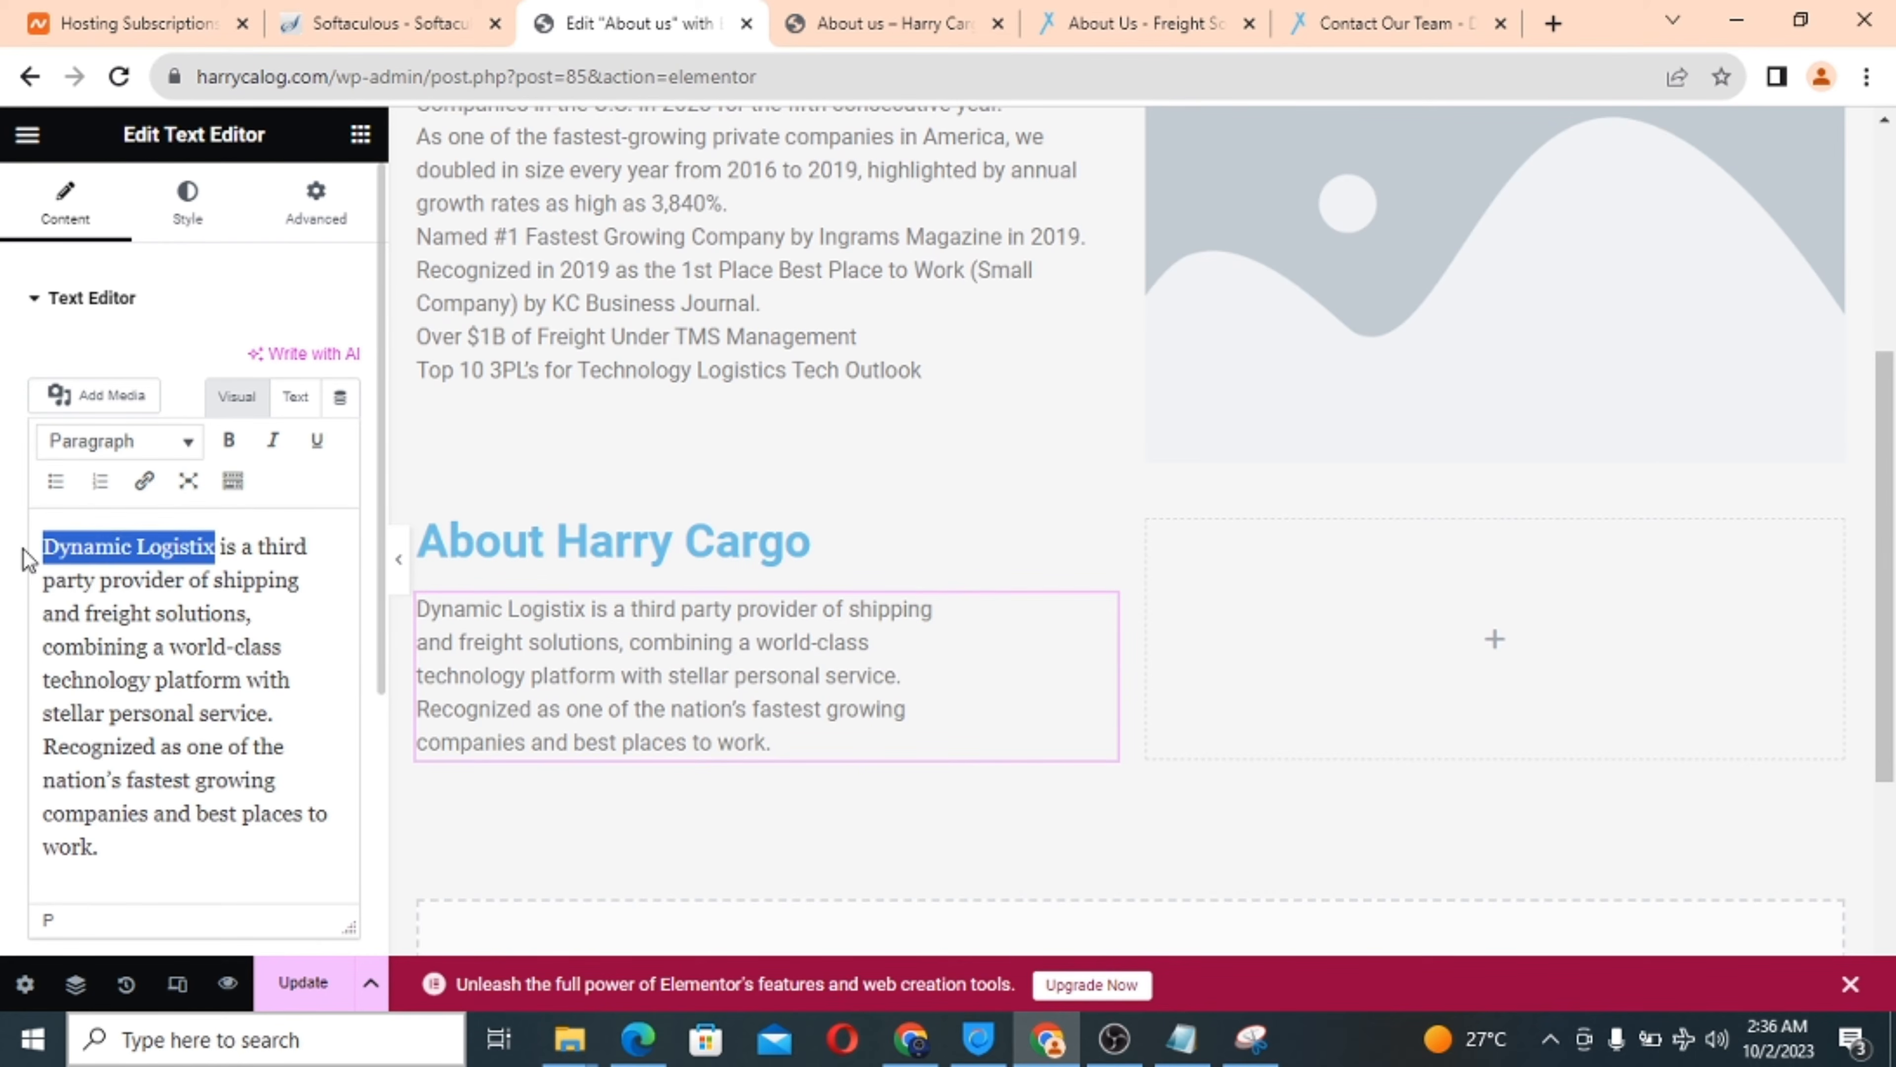
{"action": "type", "text": "Harr"}
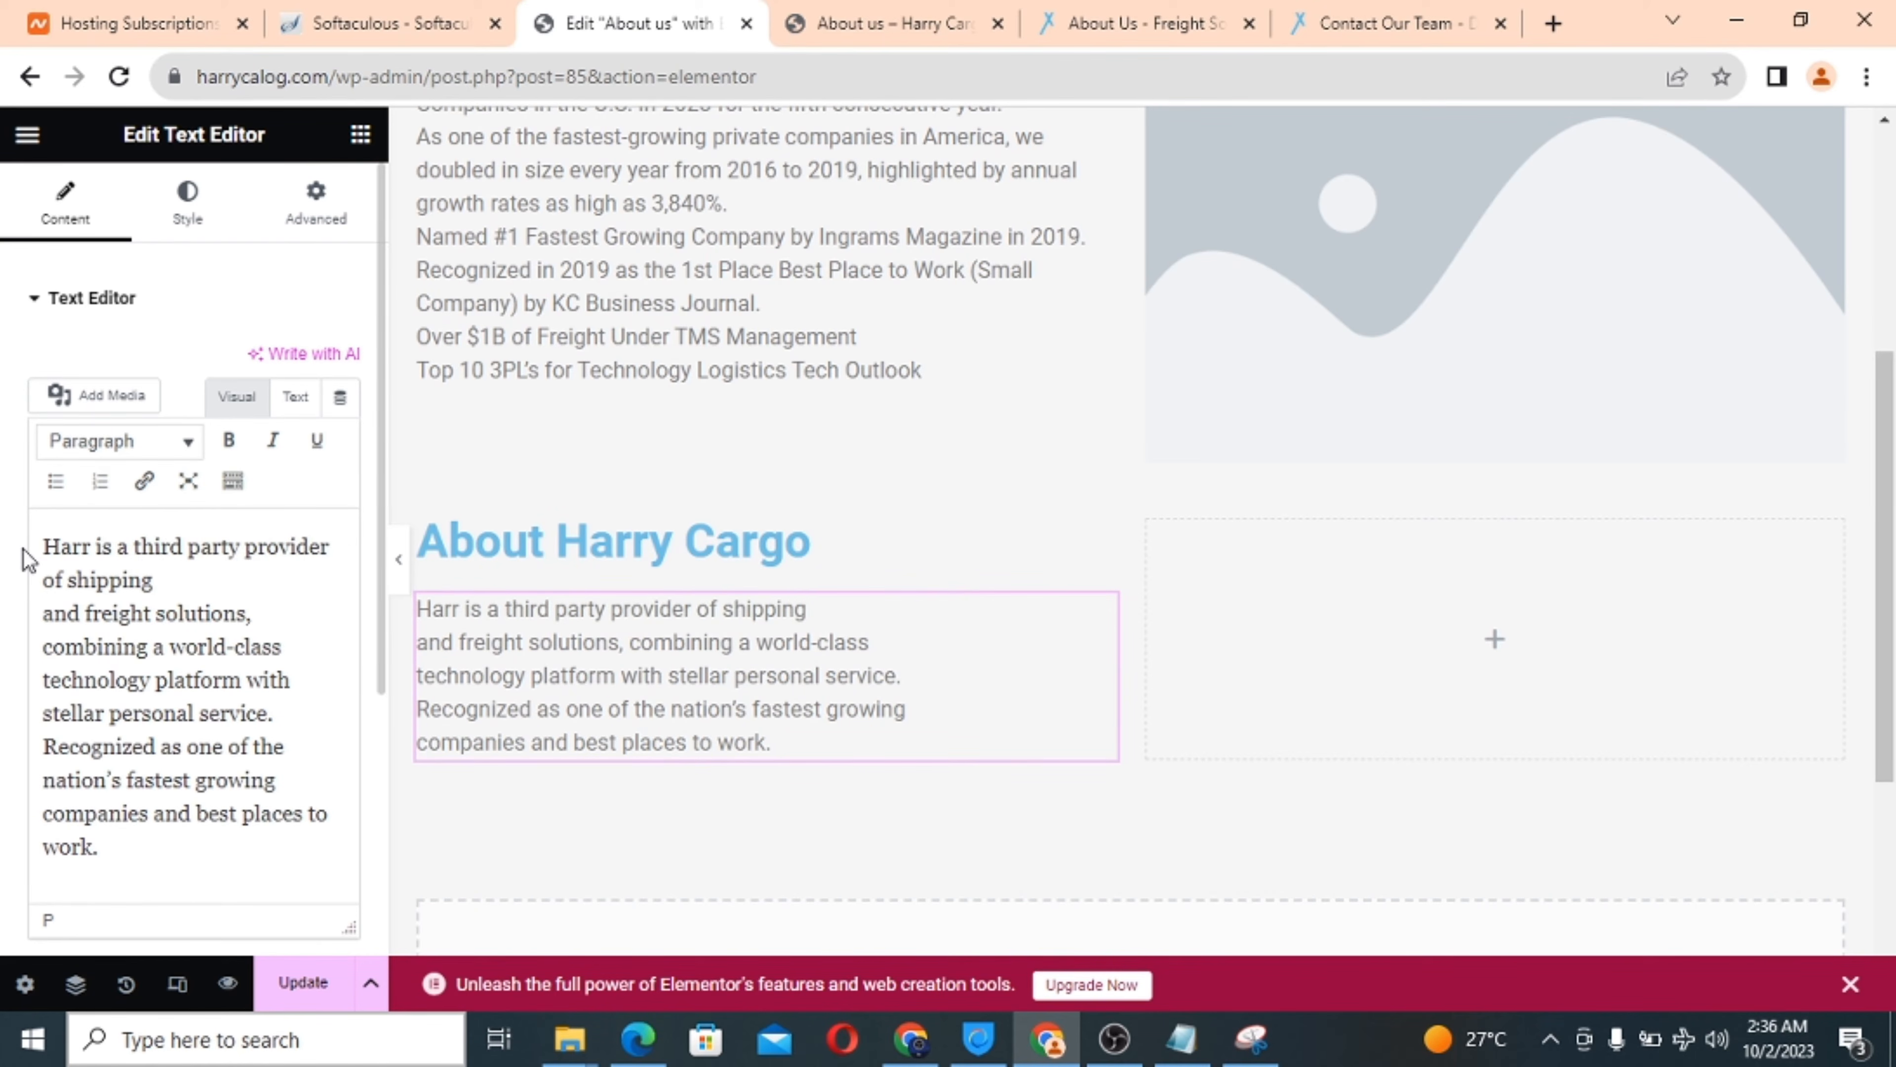
{"action": "type", "text": "y cA"}
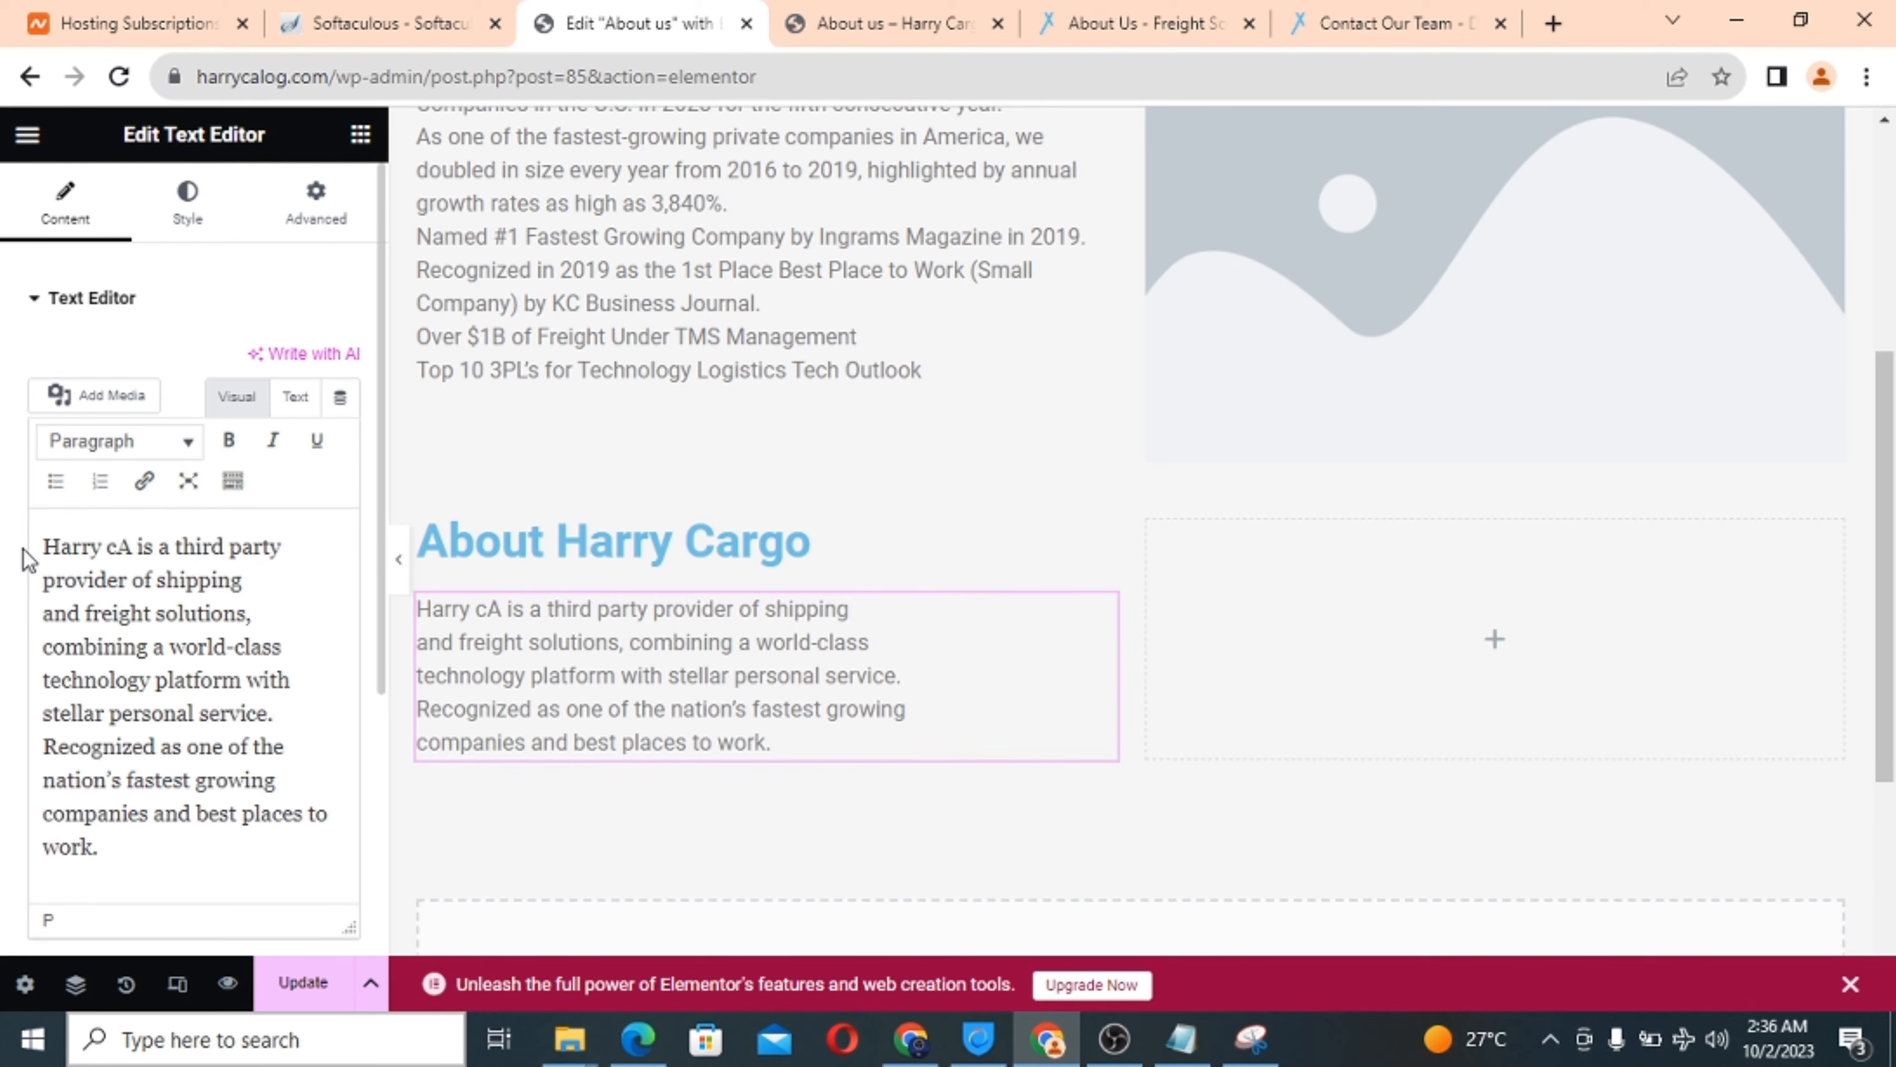
{"action": "type", "text": "RG"}
{"action": "key", "text": "BackSpace"}
{"action": "key", "text": "BackSpace"}
{"action": "key", "text": "BackSpace"}
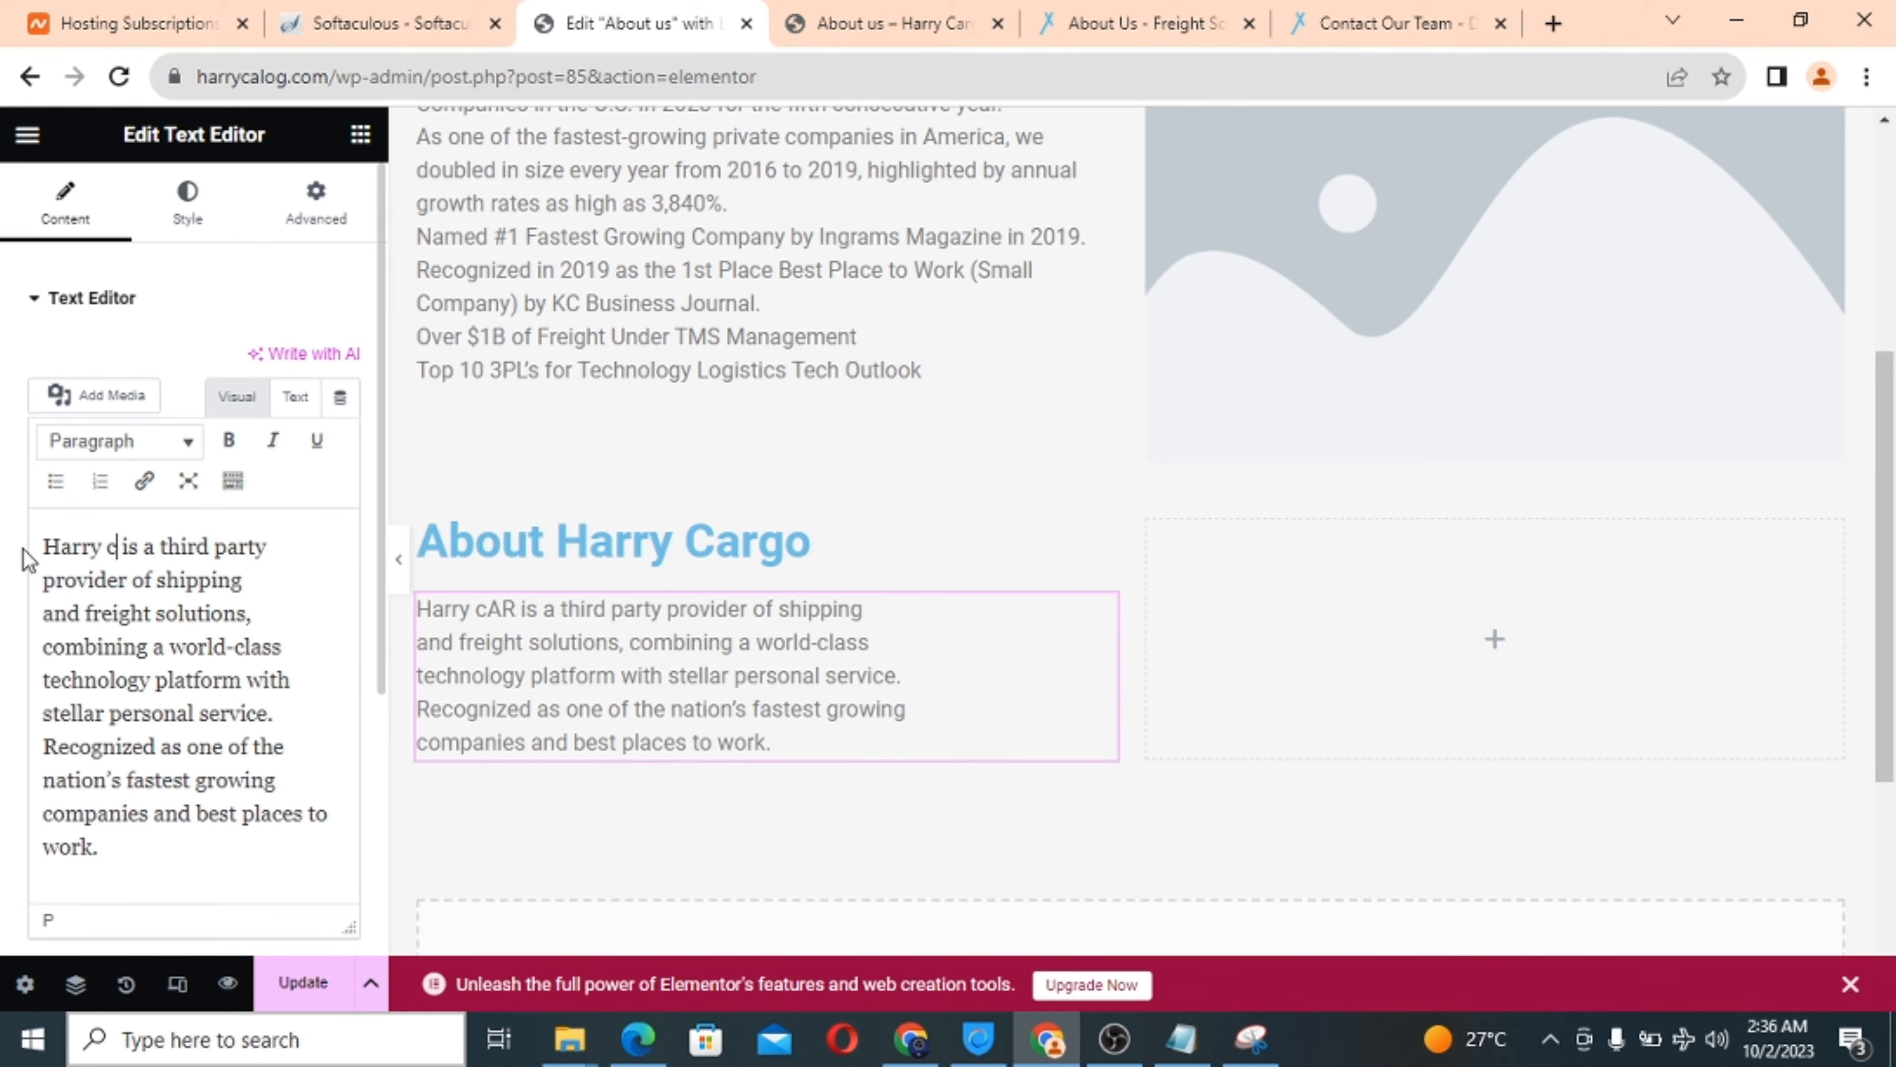
{"action": "type", "text": "arg"}
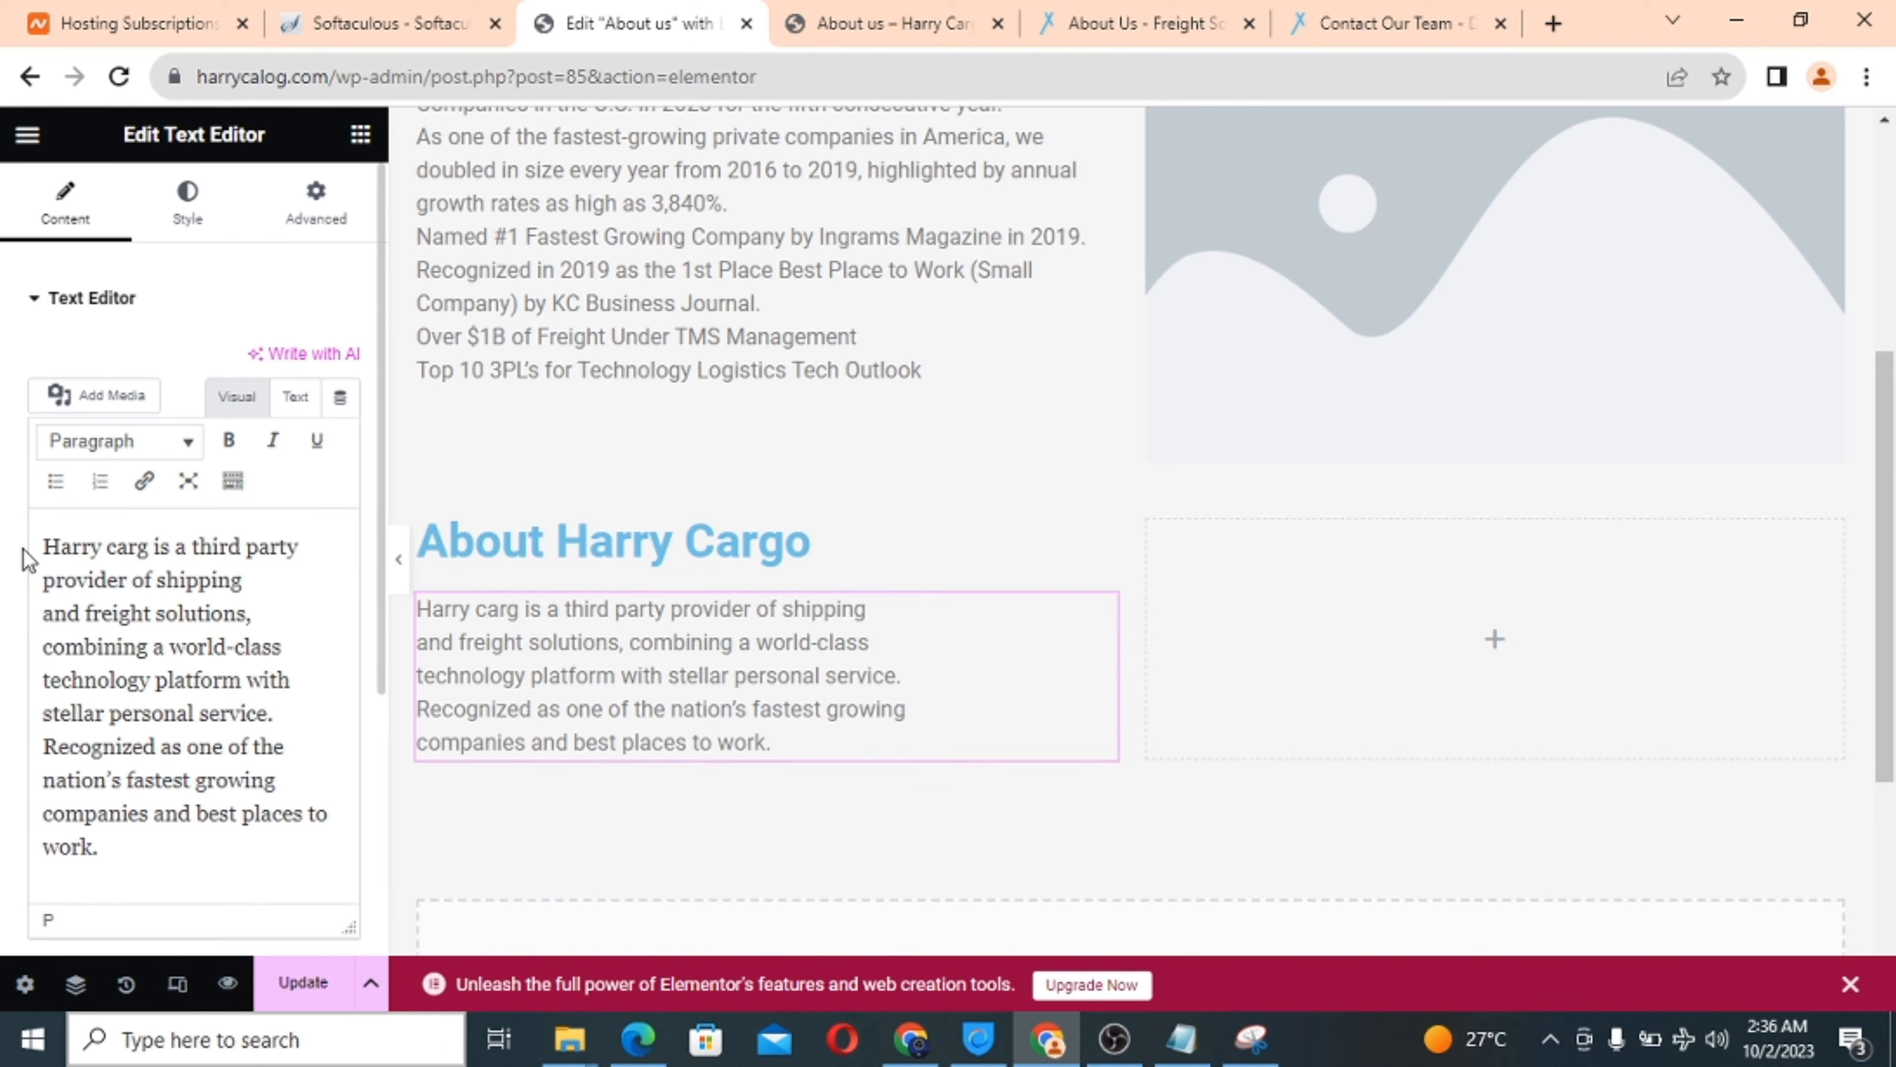
{"action": "type", "text": "o"}
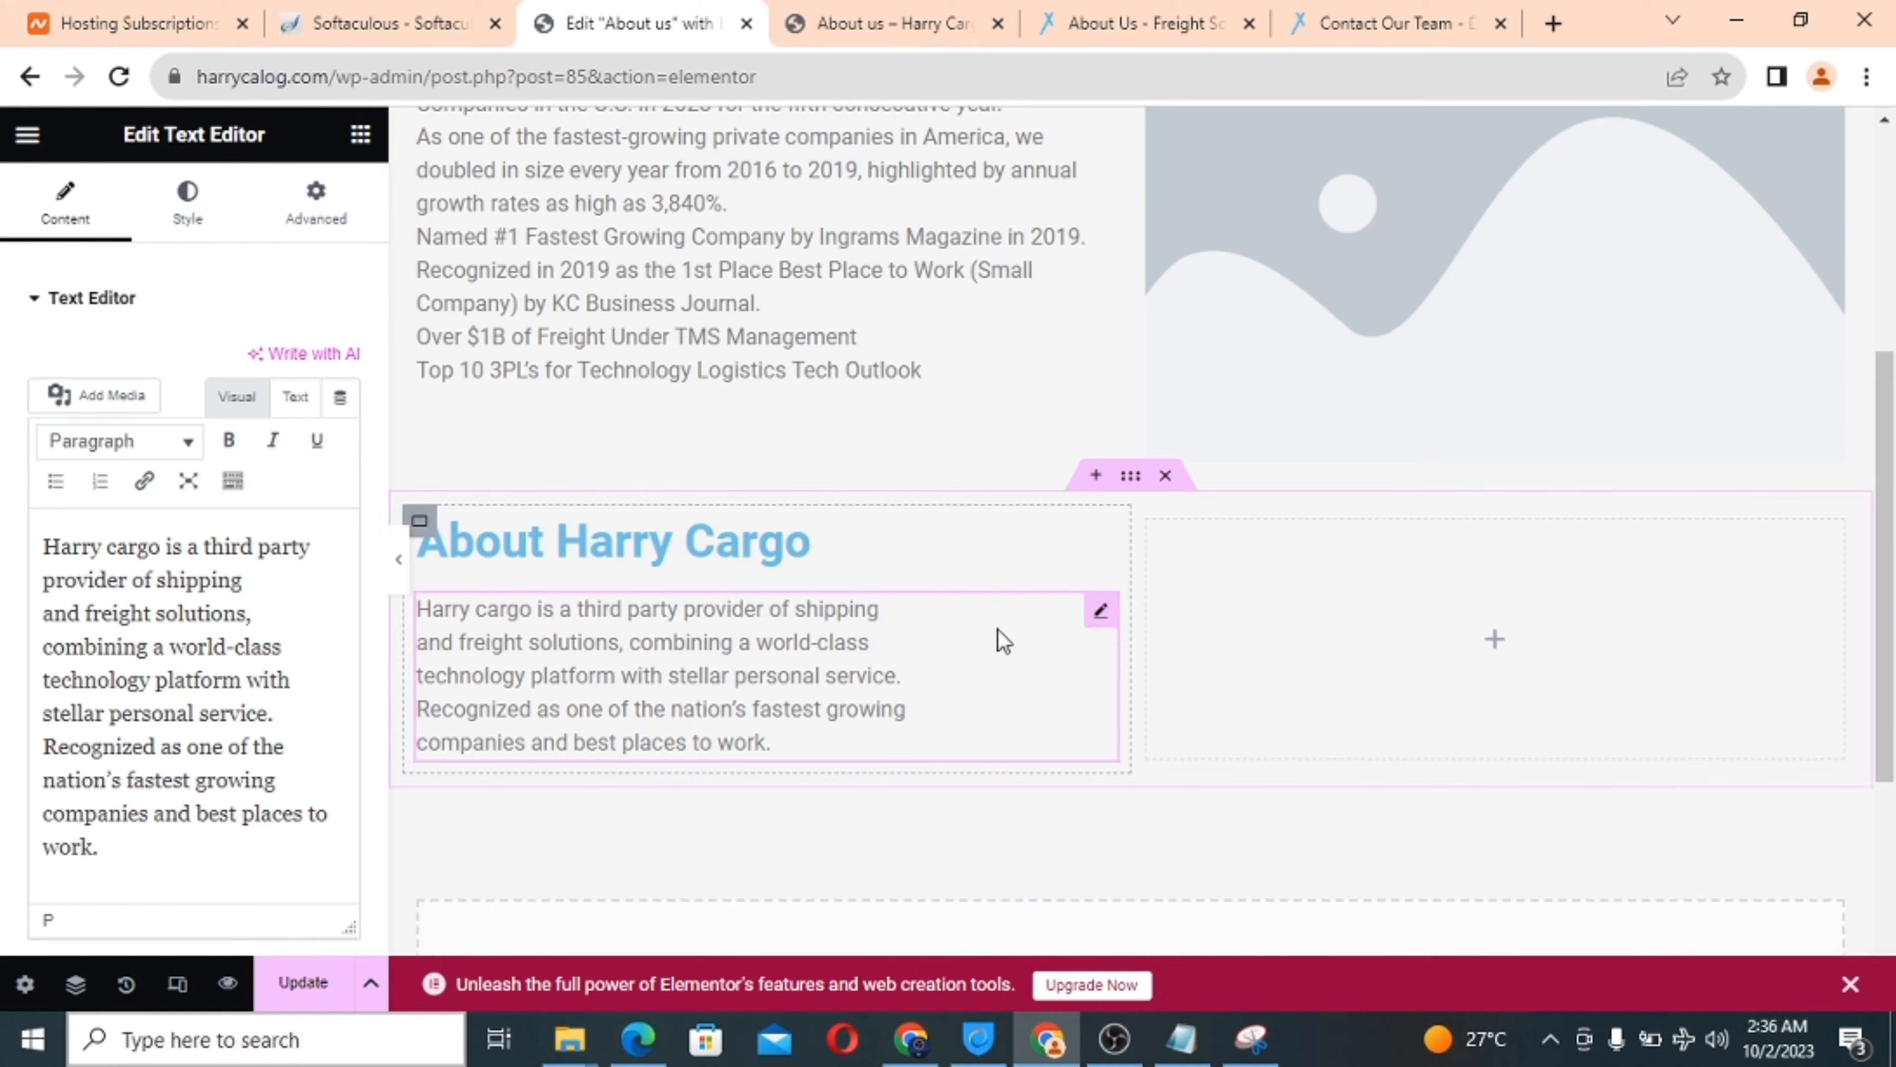
Add an Image widget to the empty column beside the About Harry Cargo text.
{"action": "scroll", "coordinate": [1004, 640], "scroll_direction": "up", "scroll_amount": 4}
{"action": "scroll", "coordinate": [1003, 640], "scroll_direction": "down", "scroll_amount": 3}
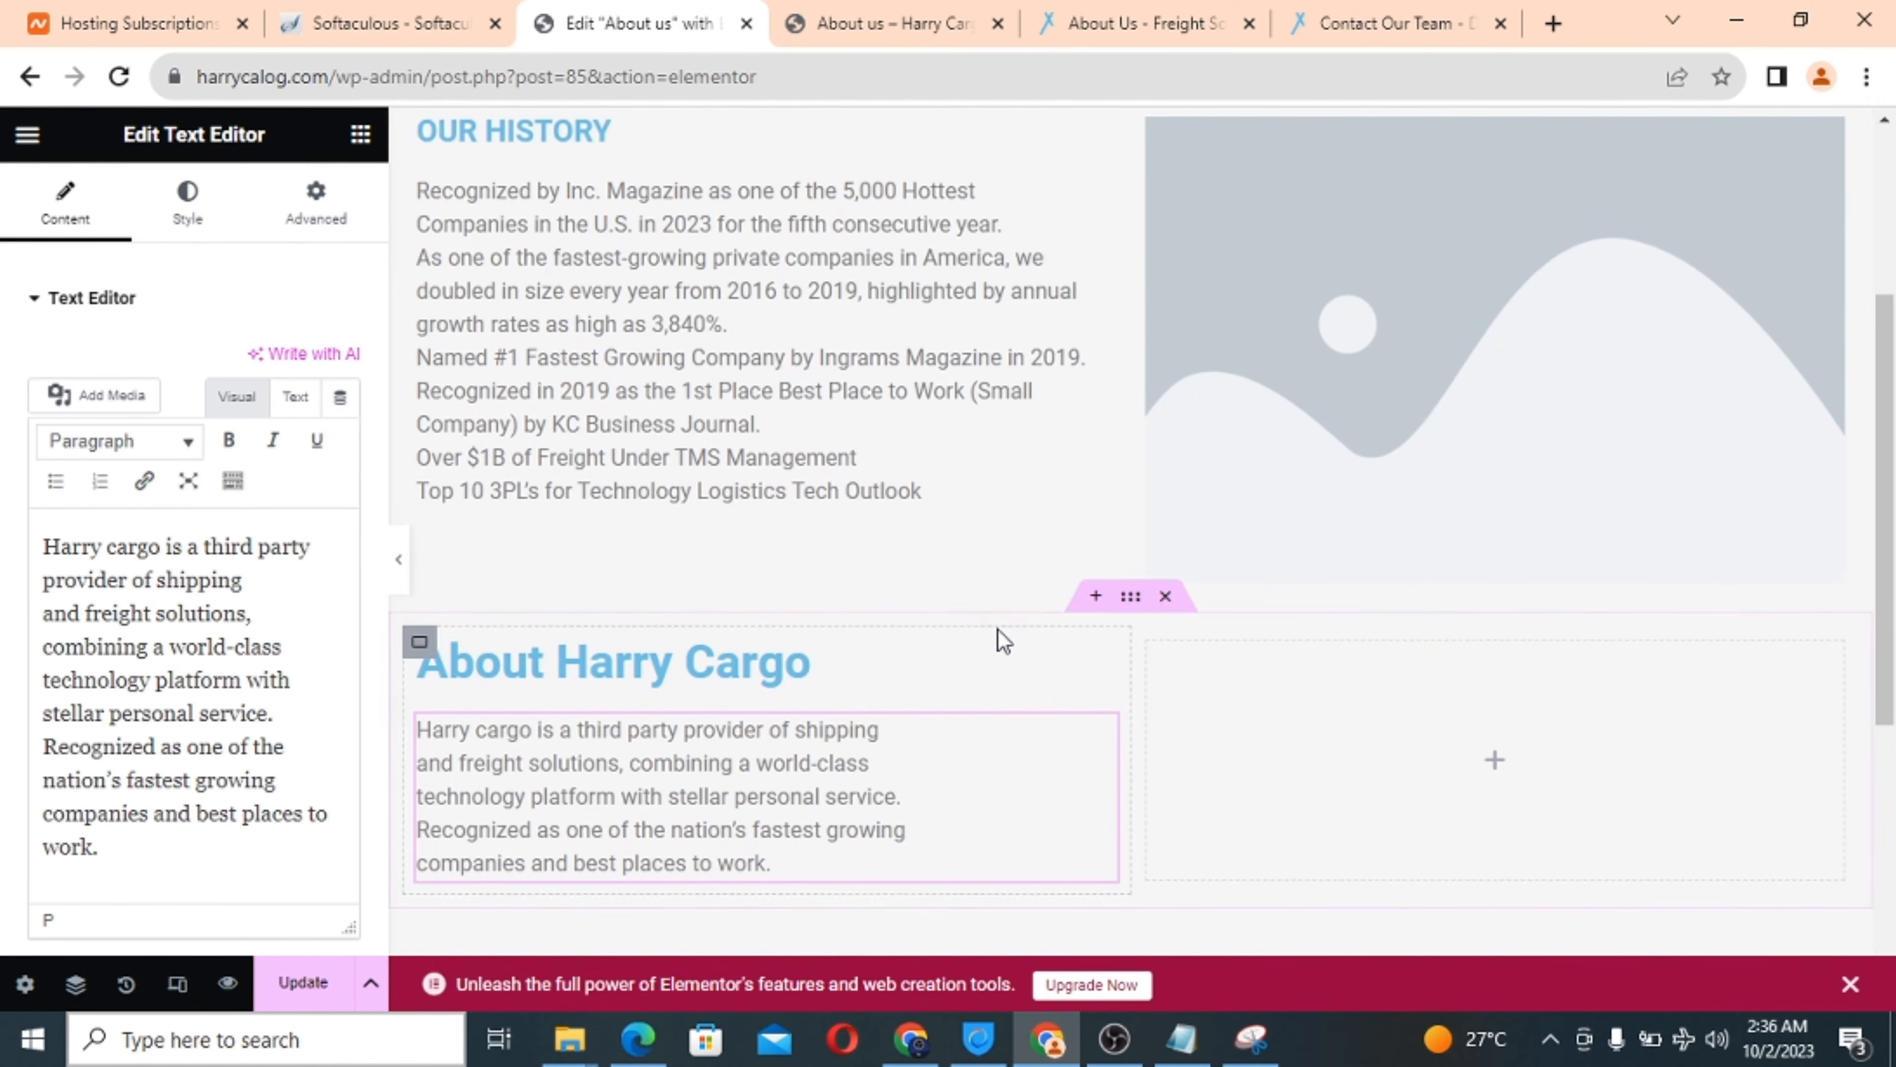
{"action": "scroll", "coordinate": [792, 601], "scroll_direction": "down", "scroll_amount": 5}
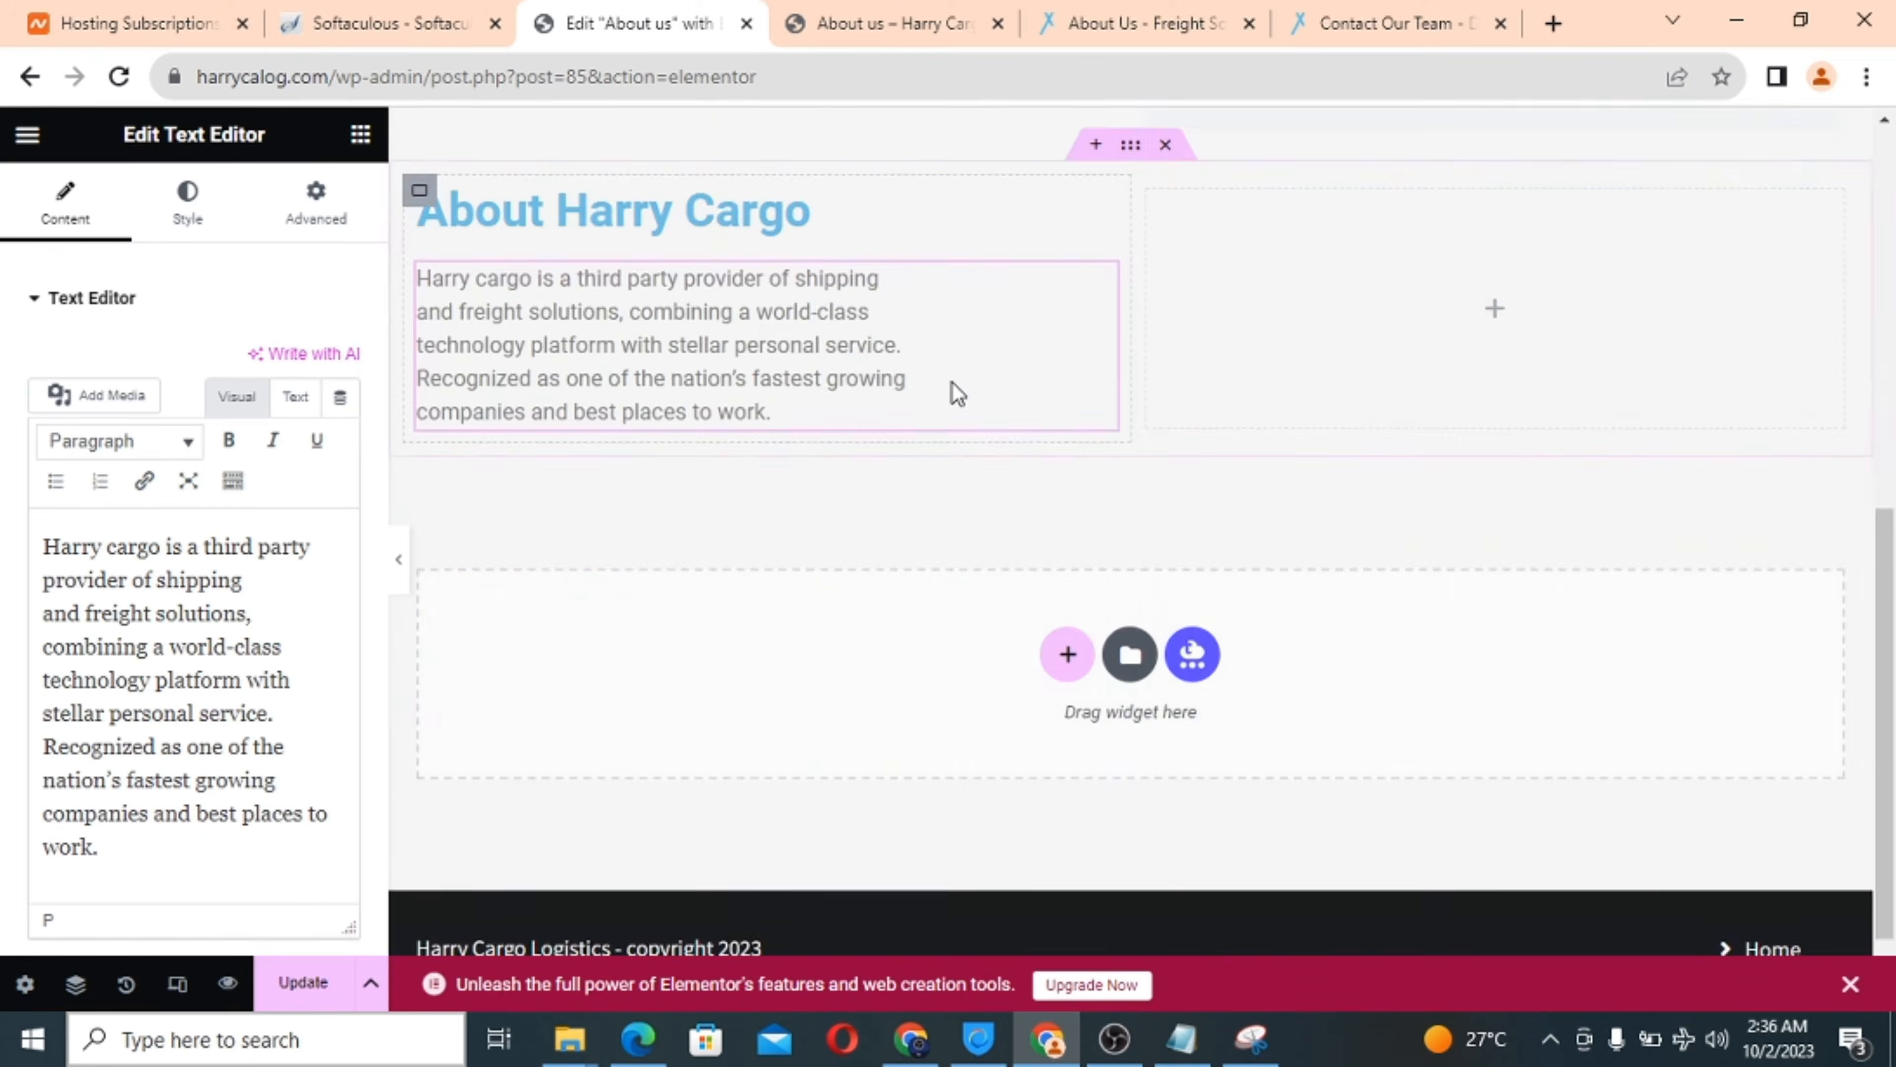
{"action": "scroll", "coordinate": [957, 400], "scroll_direction": "up", "scroll_amount": 7}
{"action": "scroll", "coordinate": [1392, 741], "scroll_direction": "down", "scroll_amount": 5}
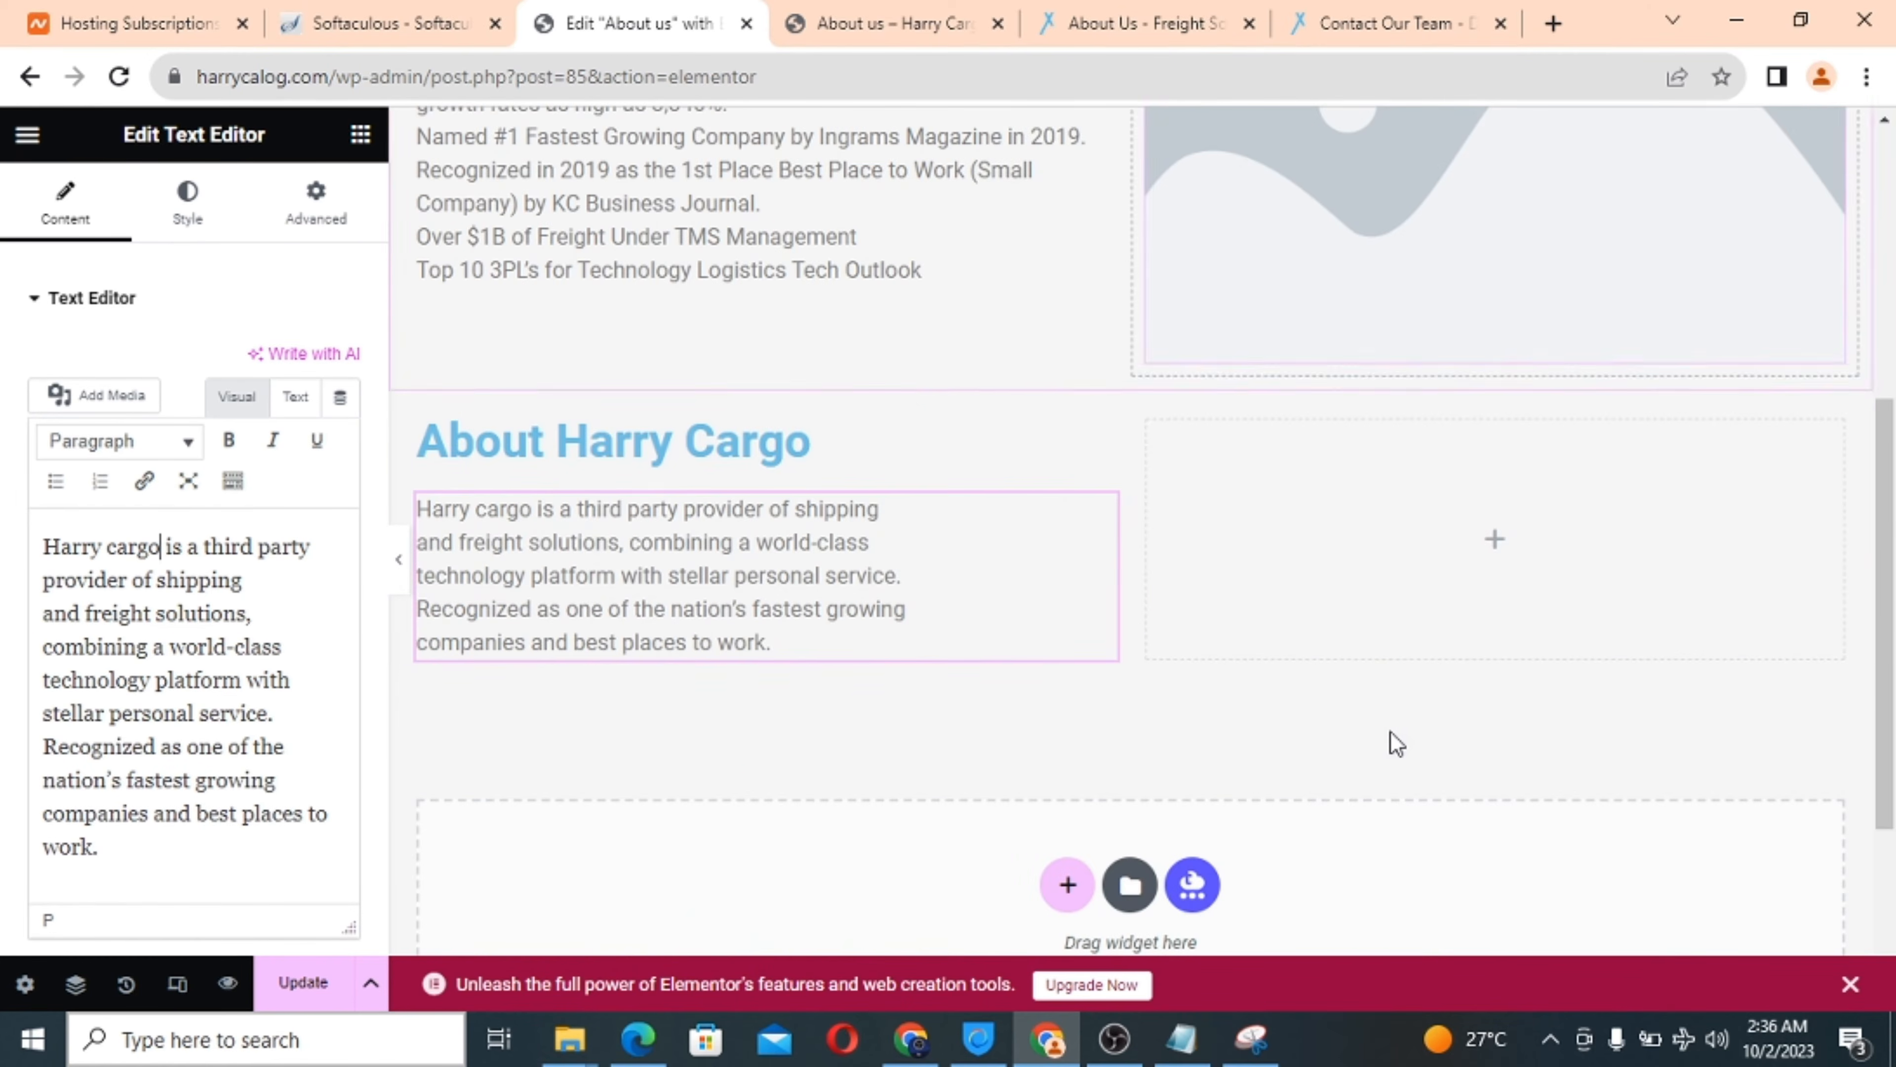
{"action": "left_click", "coordinate": [1503, 545]}
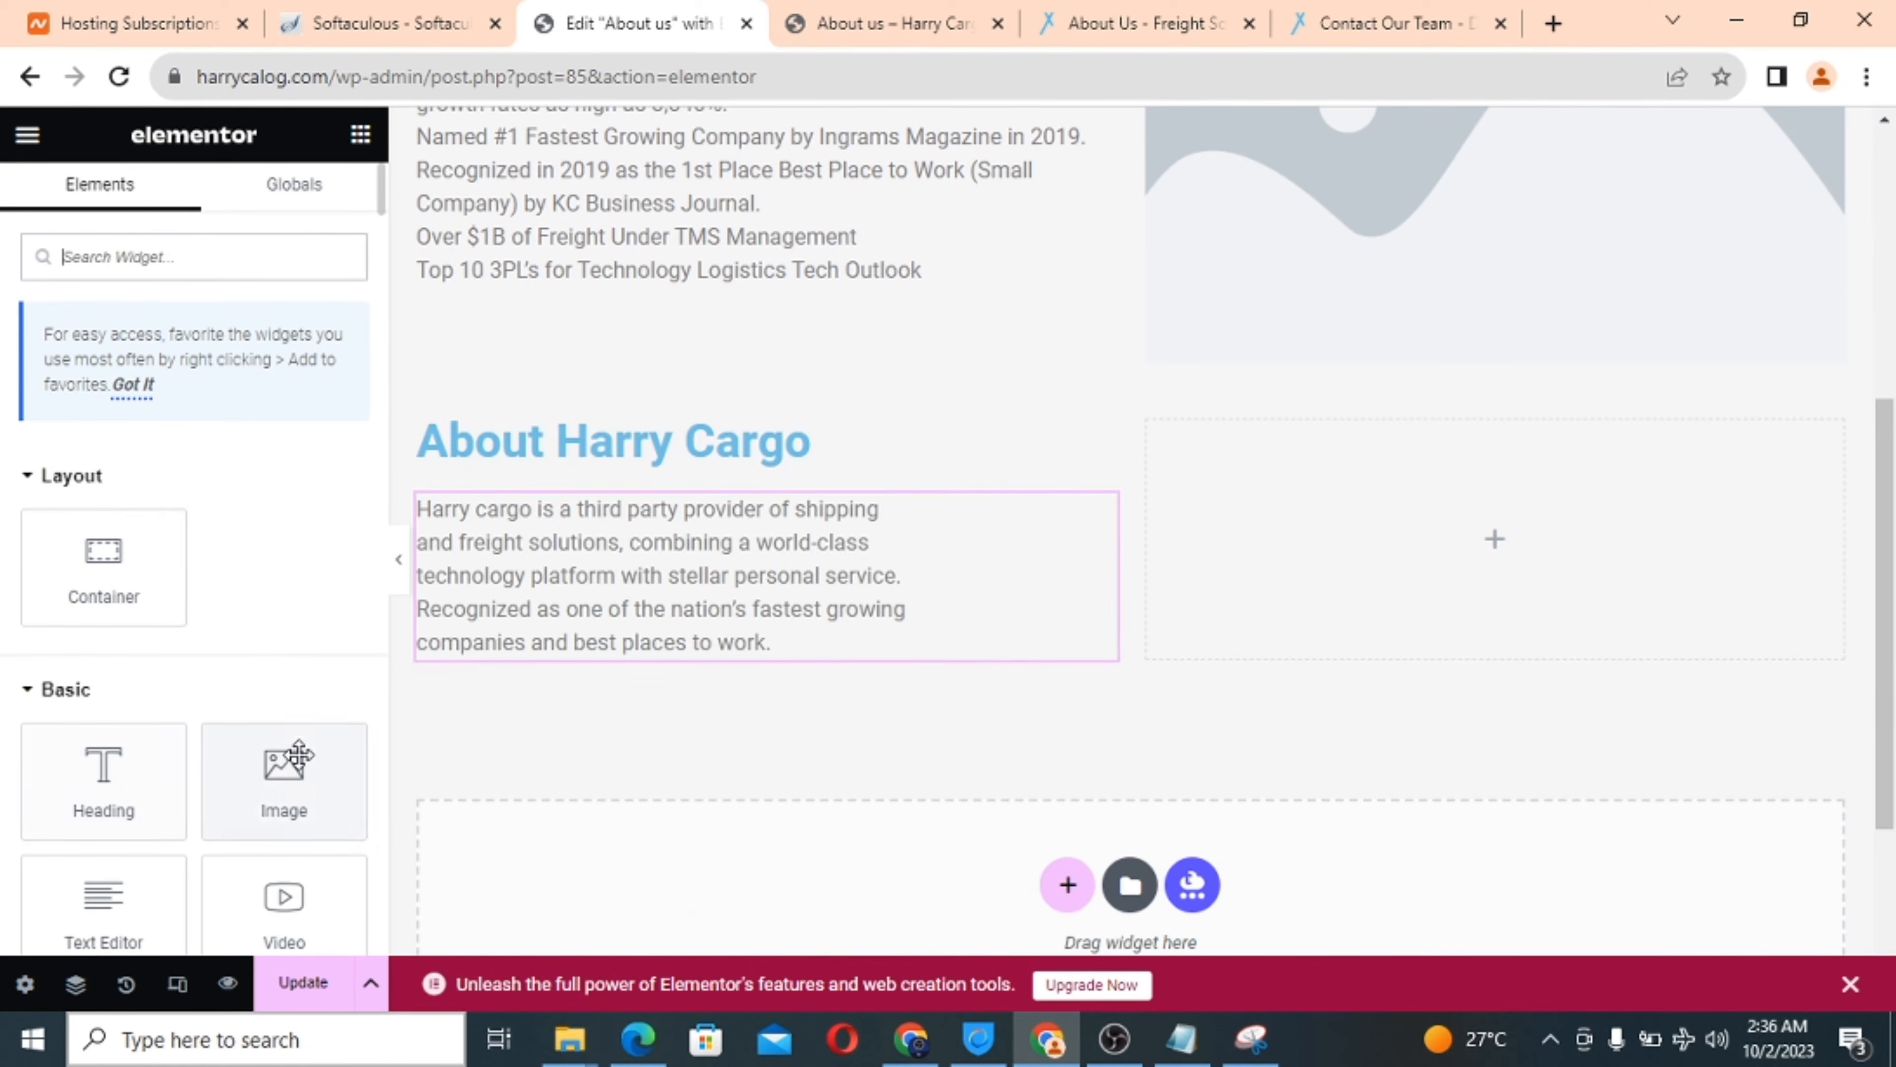
{"action": "left_click_drag", "start_coordinate": [271, 794], "coordinate": [1349, 544]}
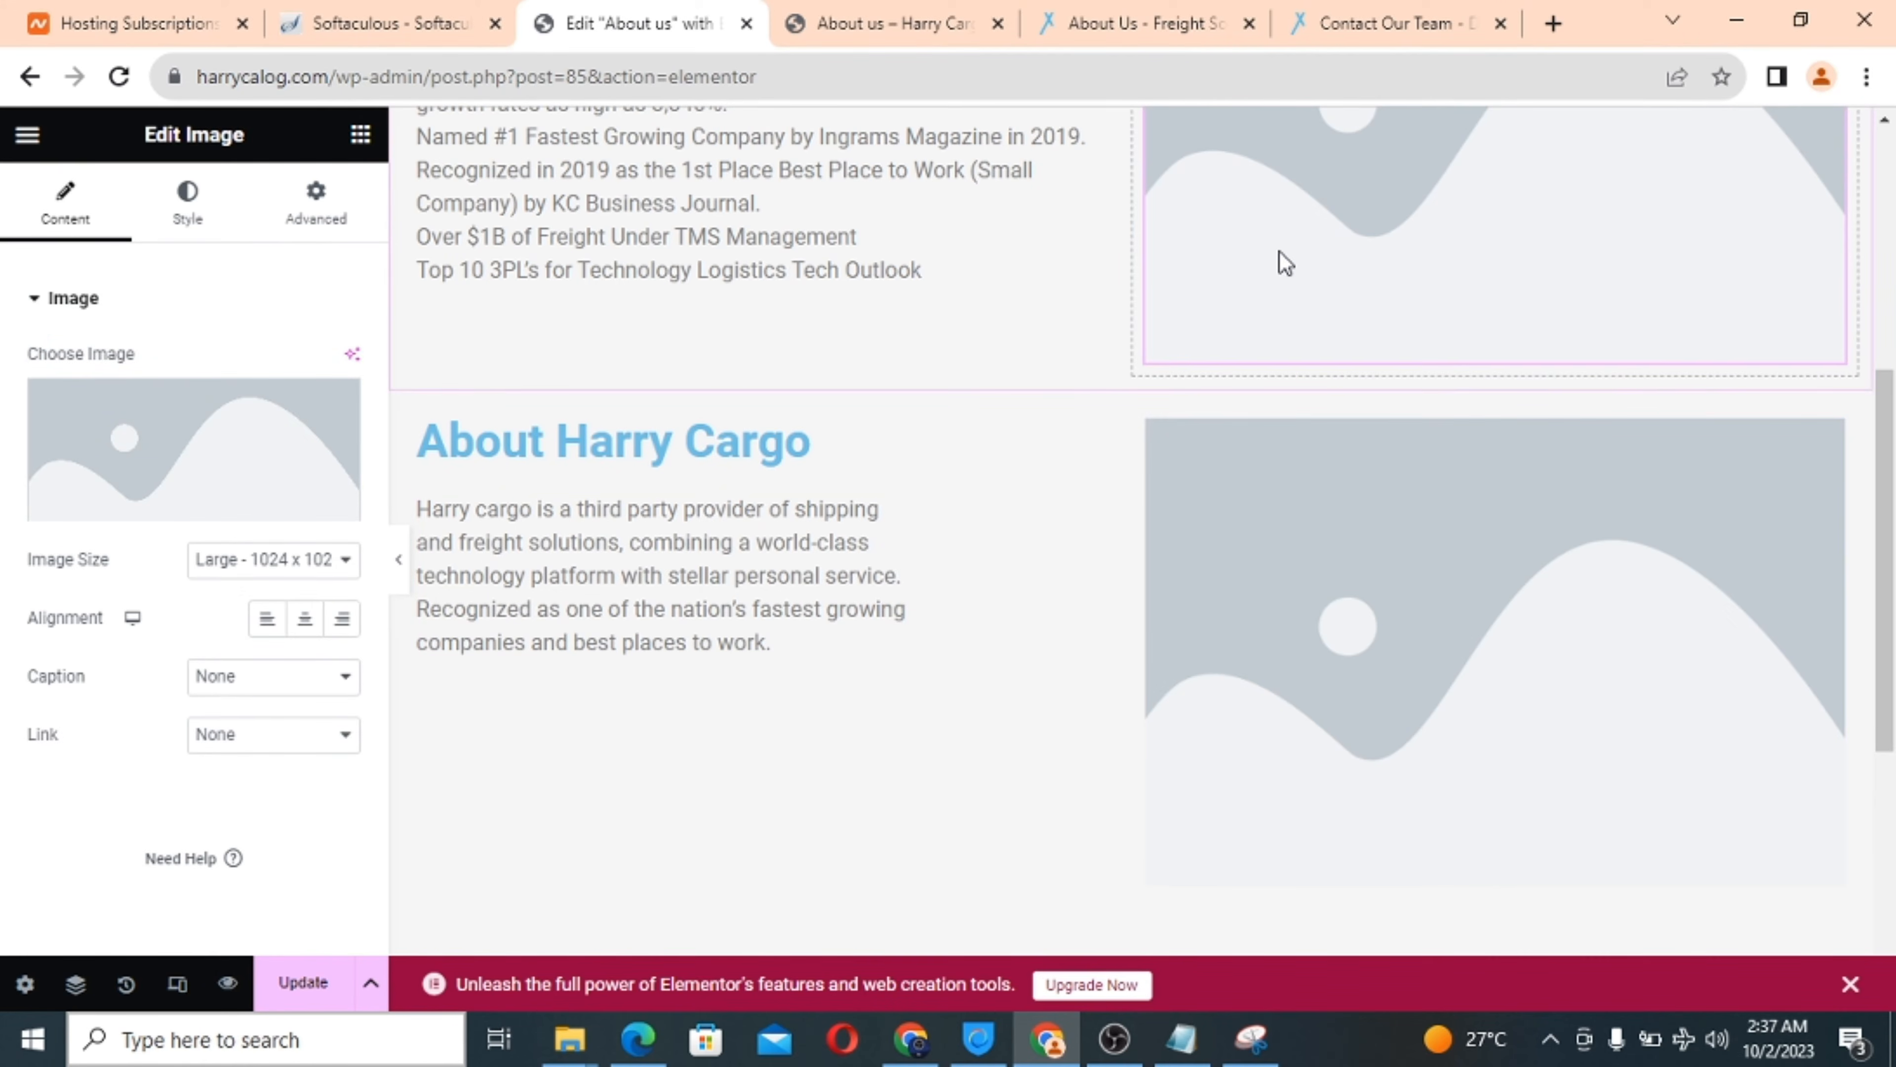
Set the OUR HISTORY image to the Dark_Plane photo from the media library.
{"action": "scroll", "coordinate": [1364, 224], "scroll_direction": "up", "scroll_amount": 3}
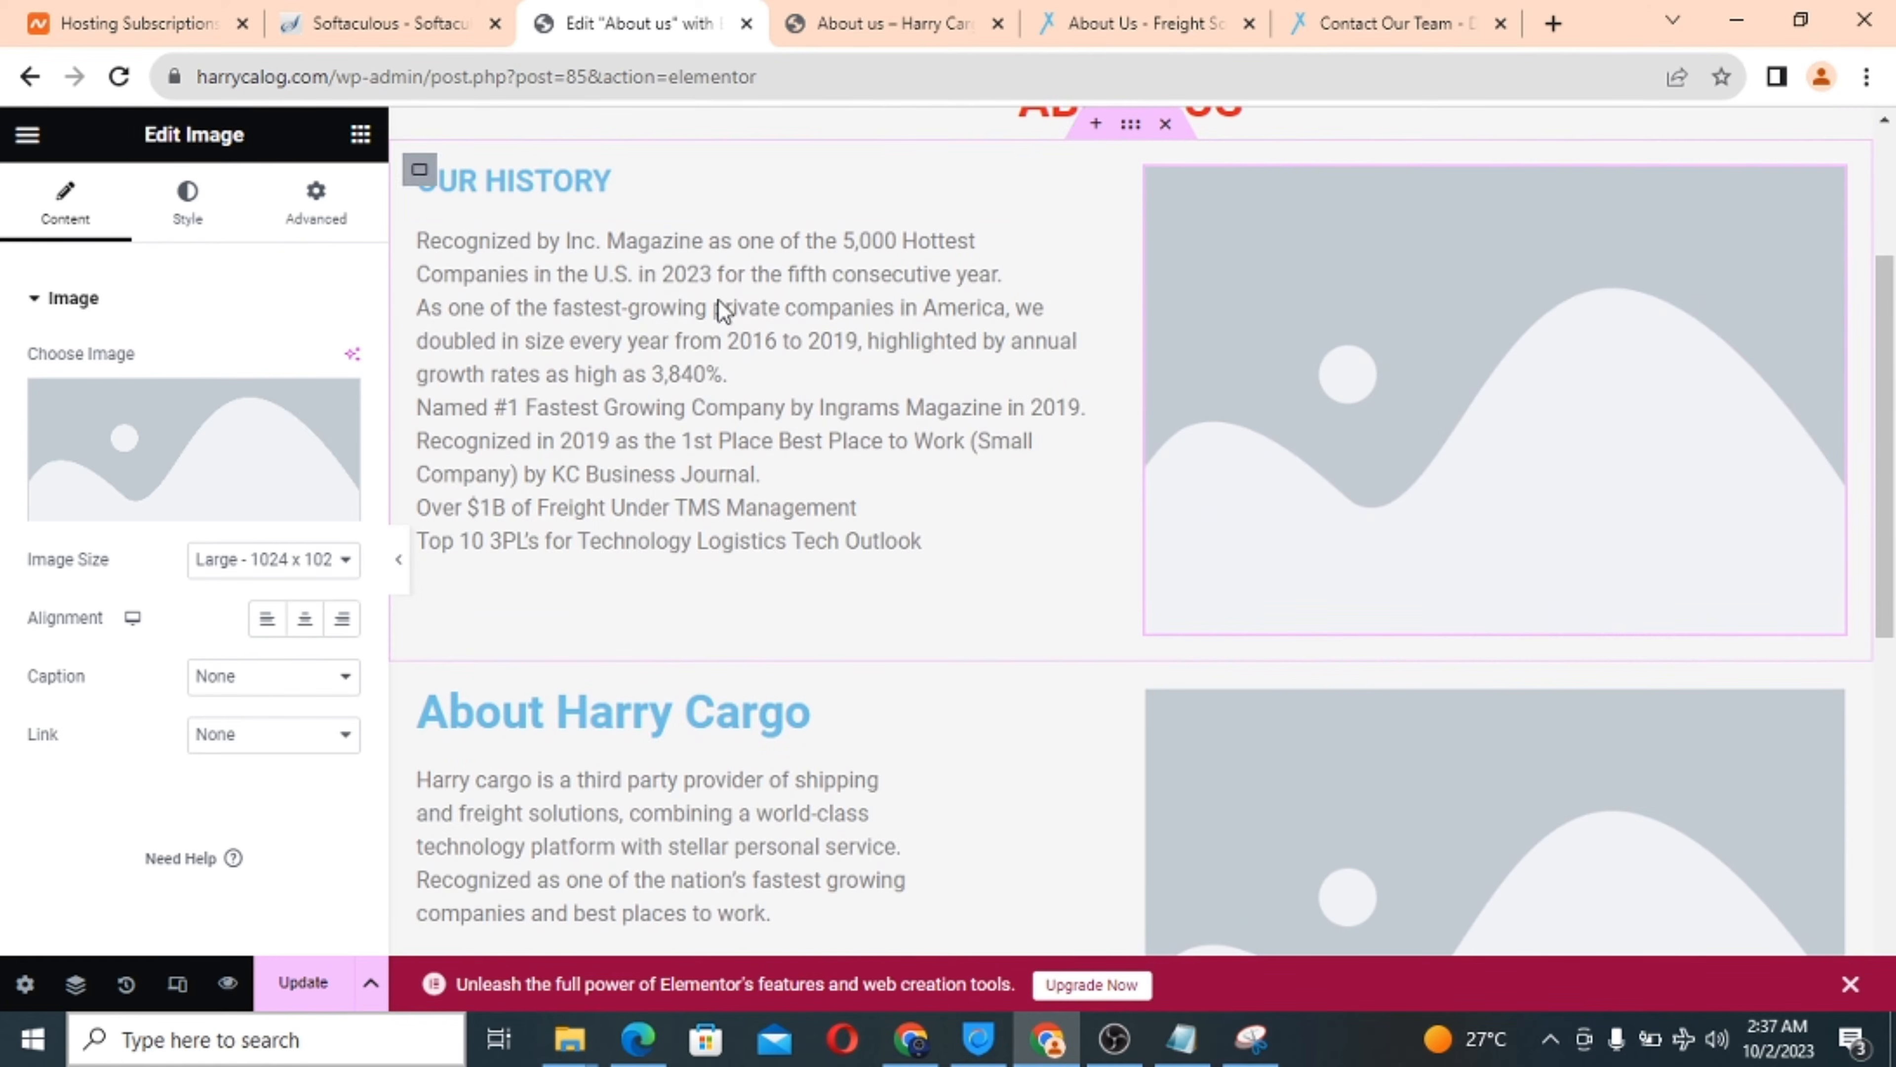
{"action": "left_click", "coordinate": [164, 452]}
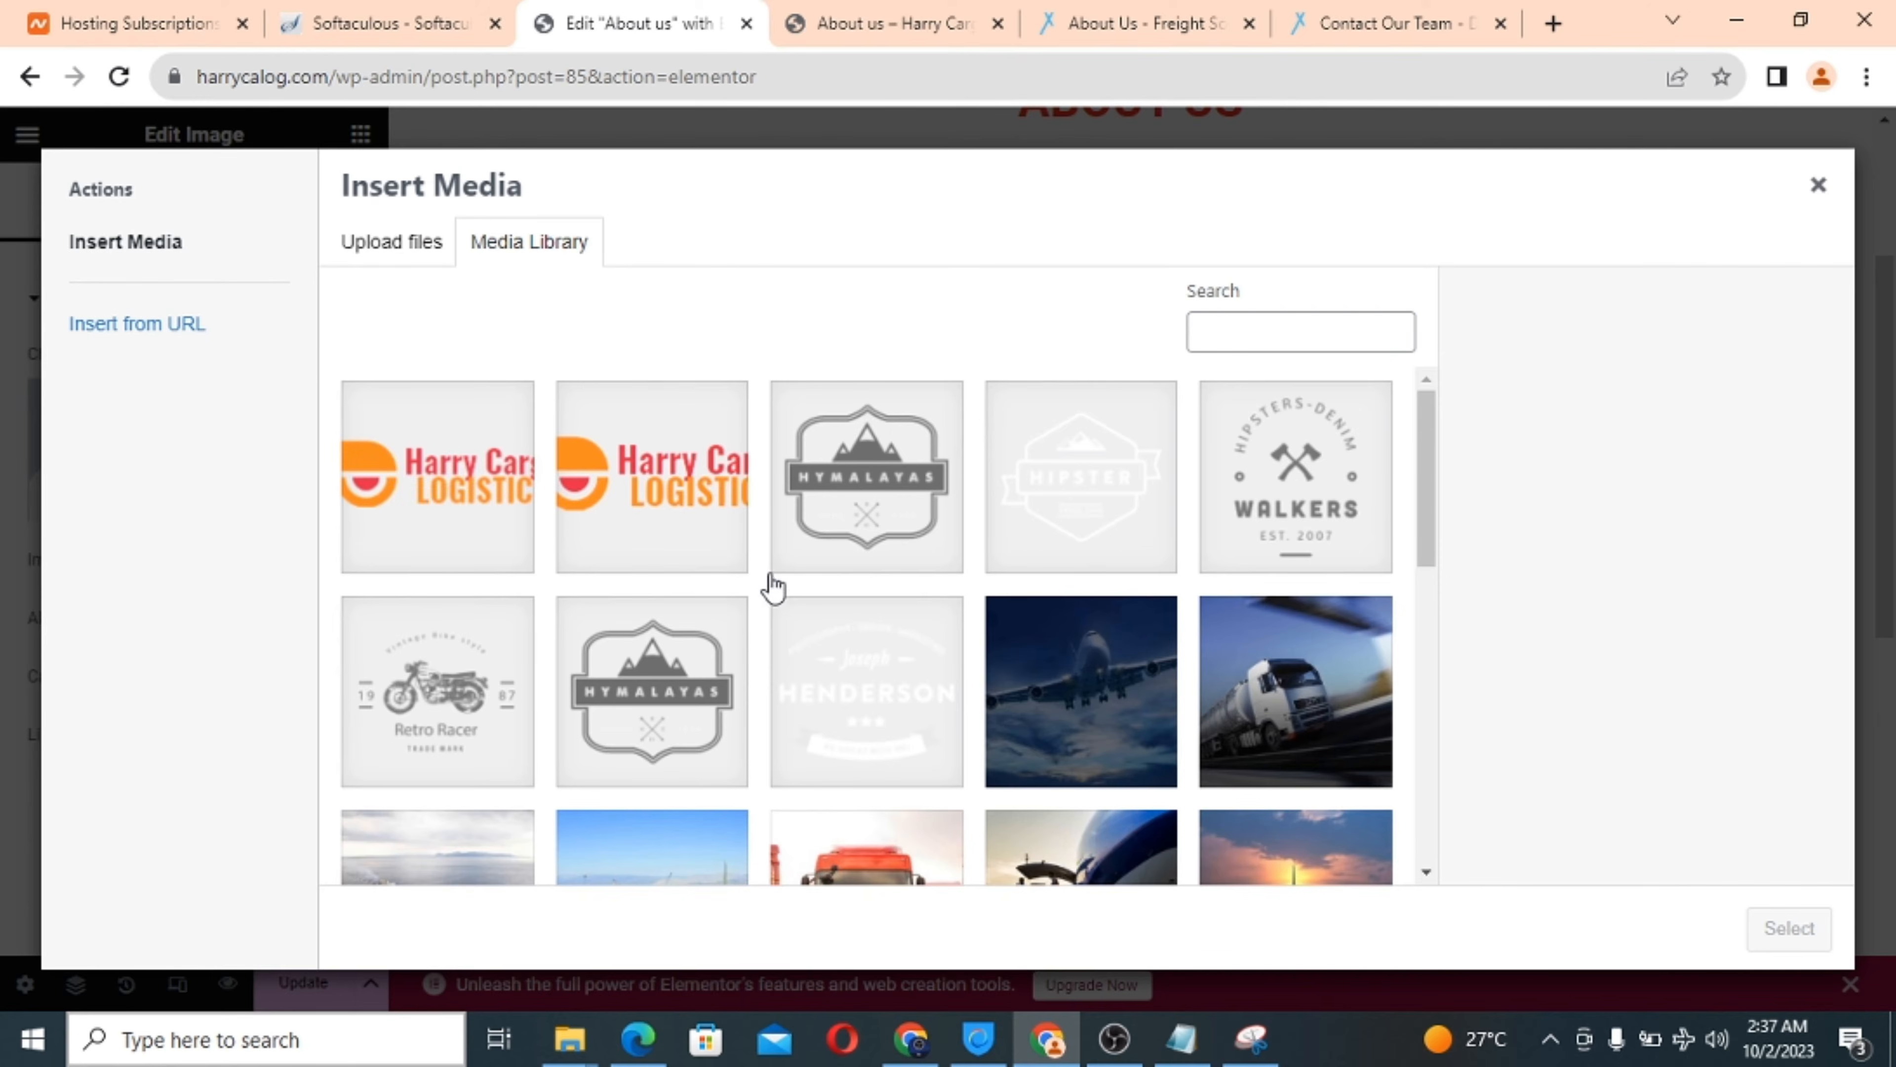
{"action": "scroll", "coordinate": [807, 594], "scroll_direction": "down", "scroll_amount": 1}
{"action": "left_click", "coordinate": [1104, 602]}
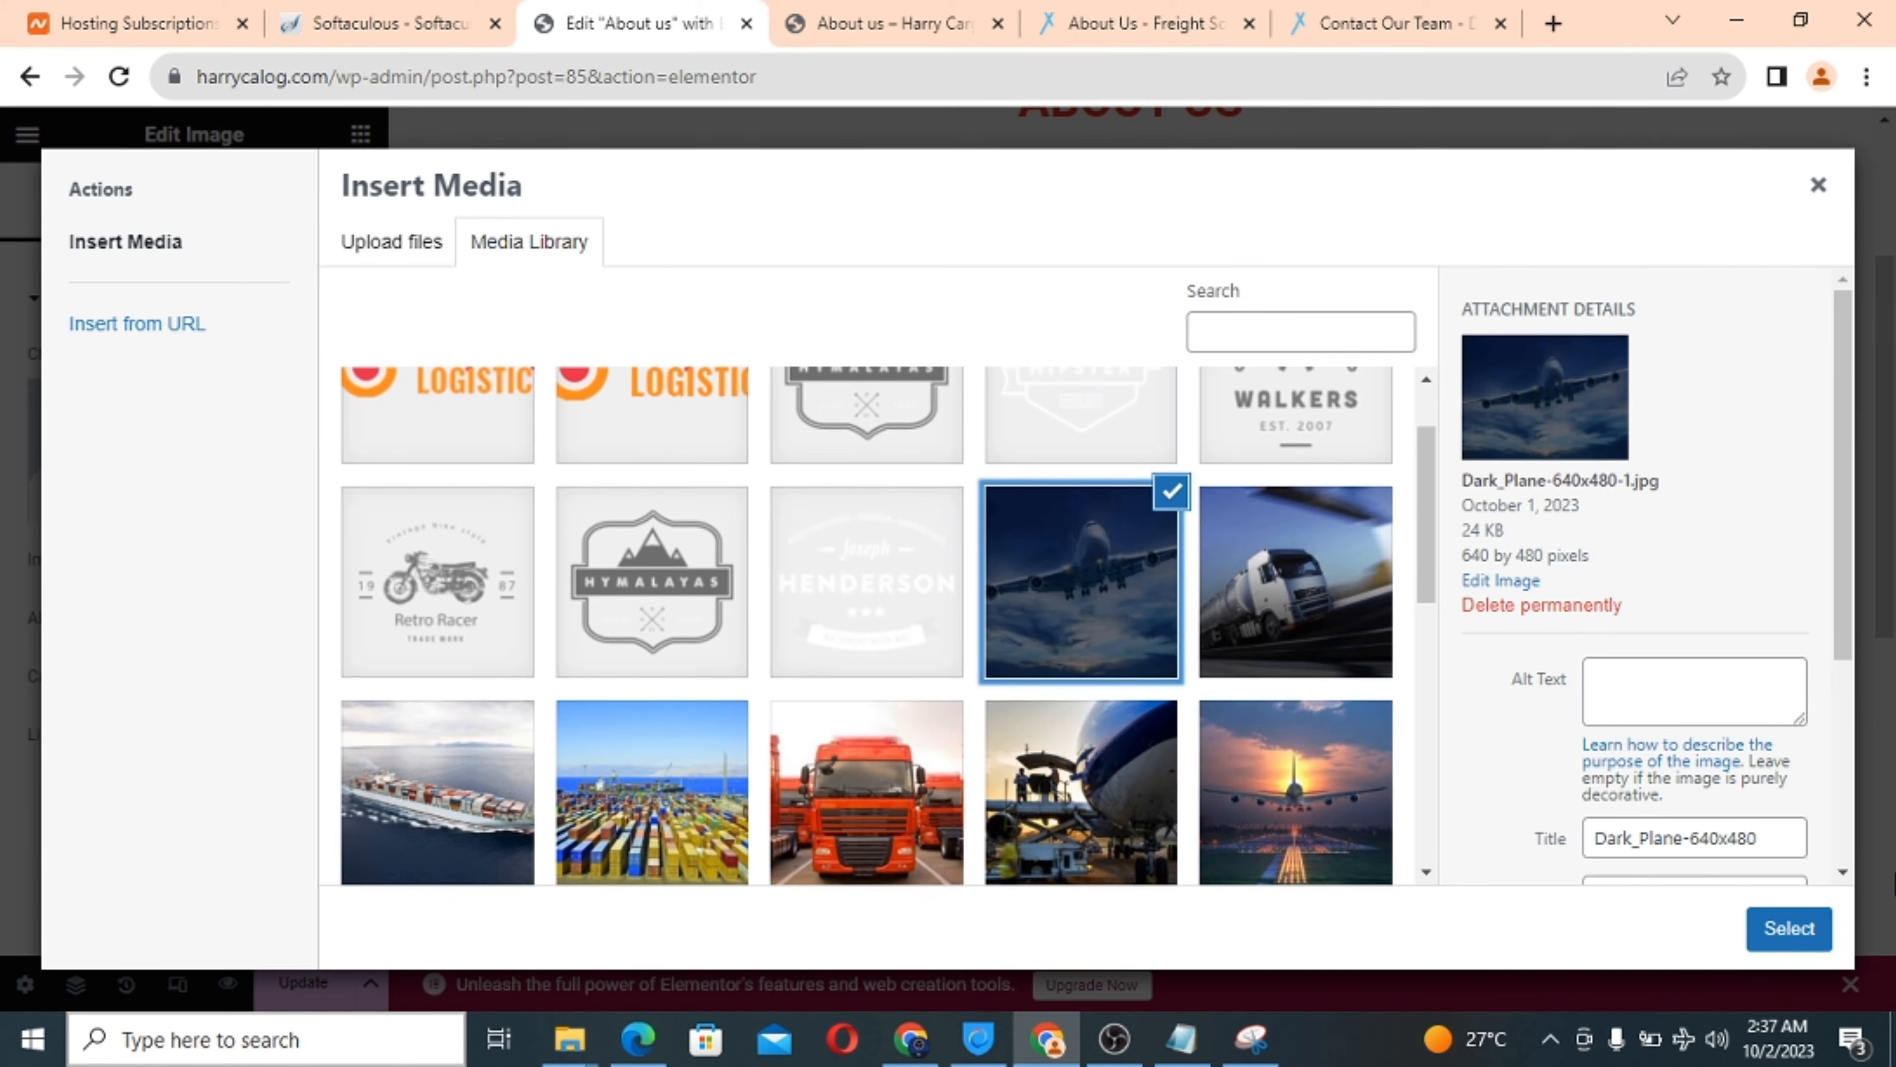
{"action": "left_click", "coordinate": [1790, 932]}
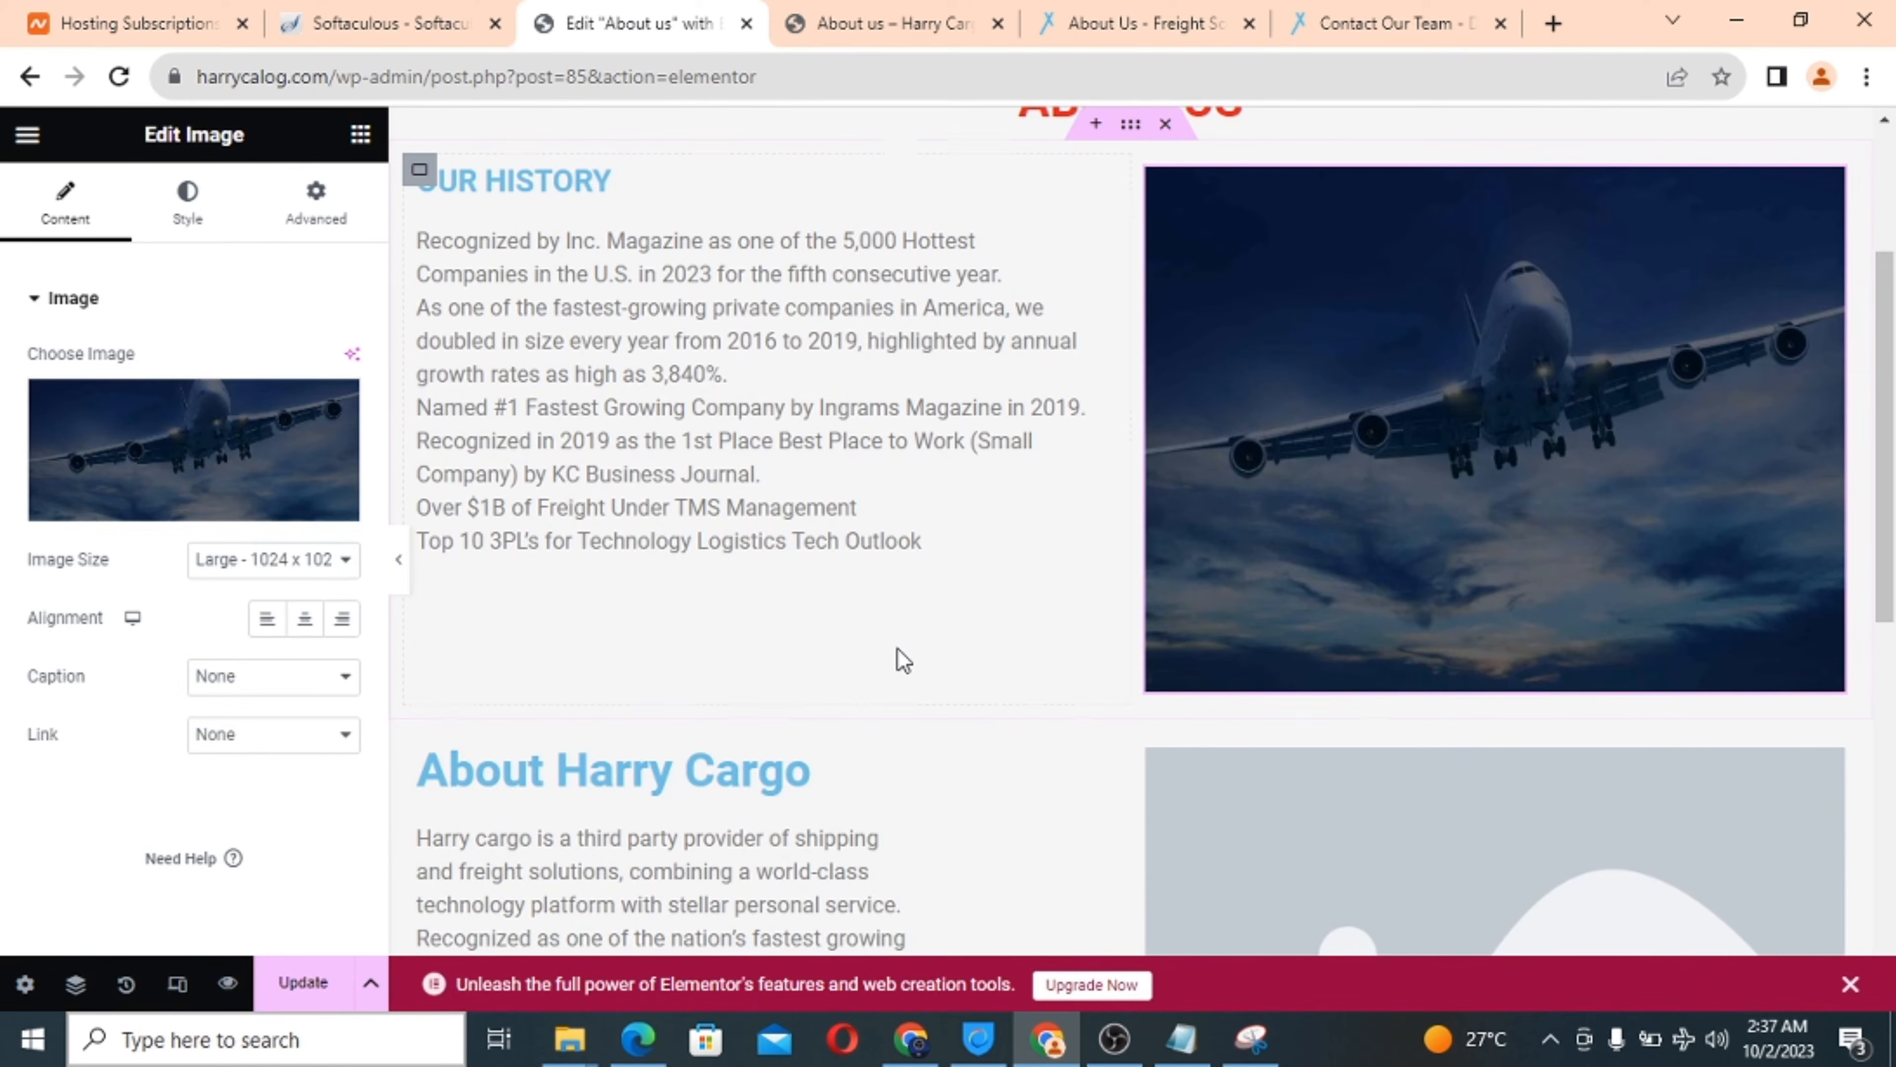
Set the new image beside About Harry Cargo to the Dark_Boat container-ship photo.
{"action": "scroll", "coordinate": [900, 657], "scroll_direction": "down", "scroll_amount": 3}
{"action": "left_click", "coordinate": [1318, 609]}
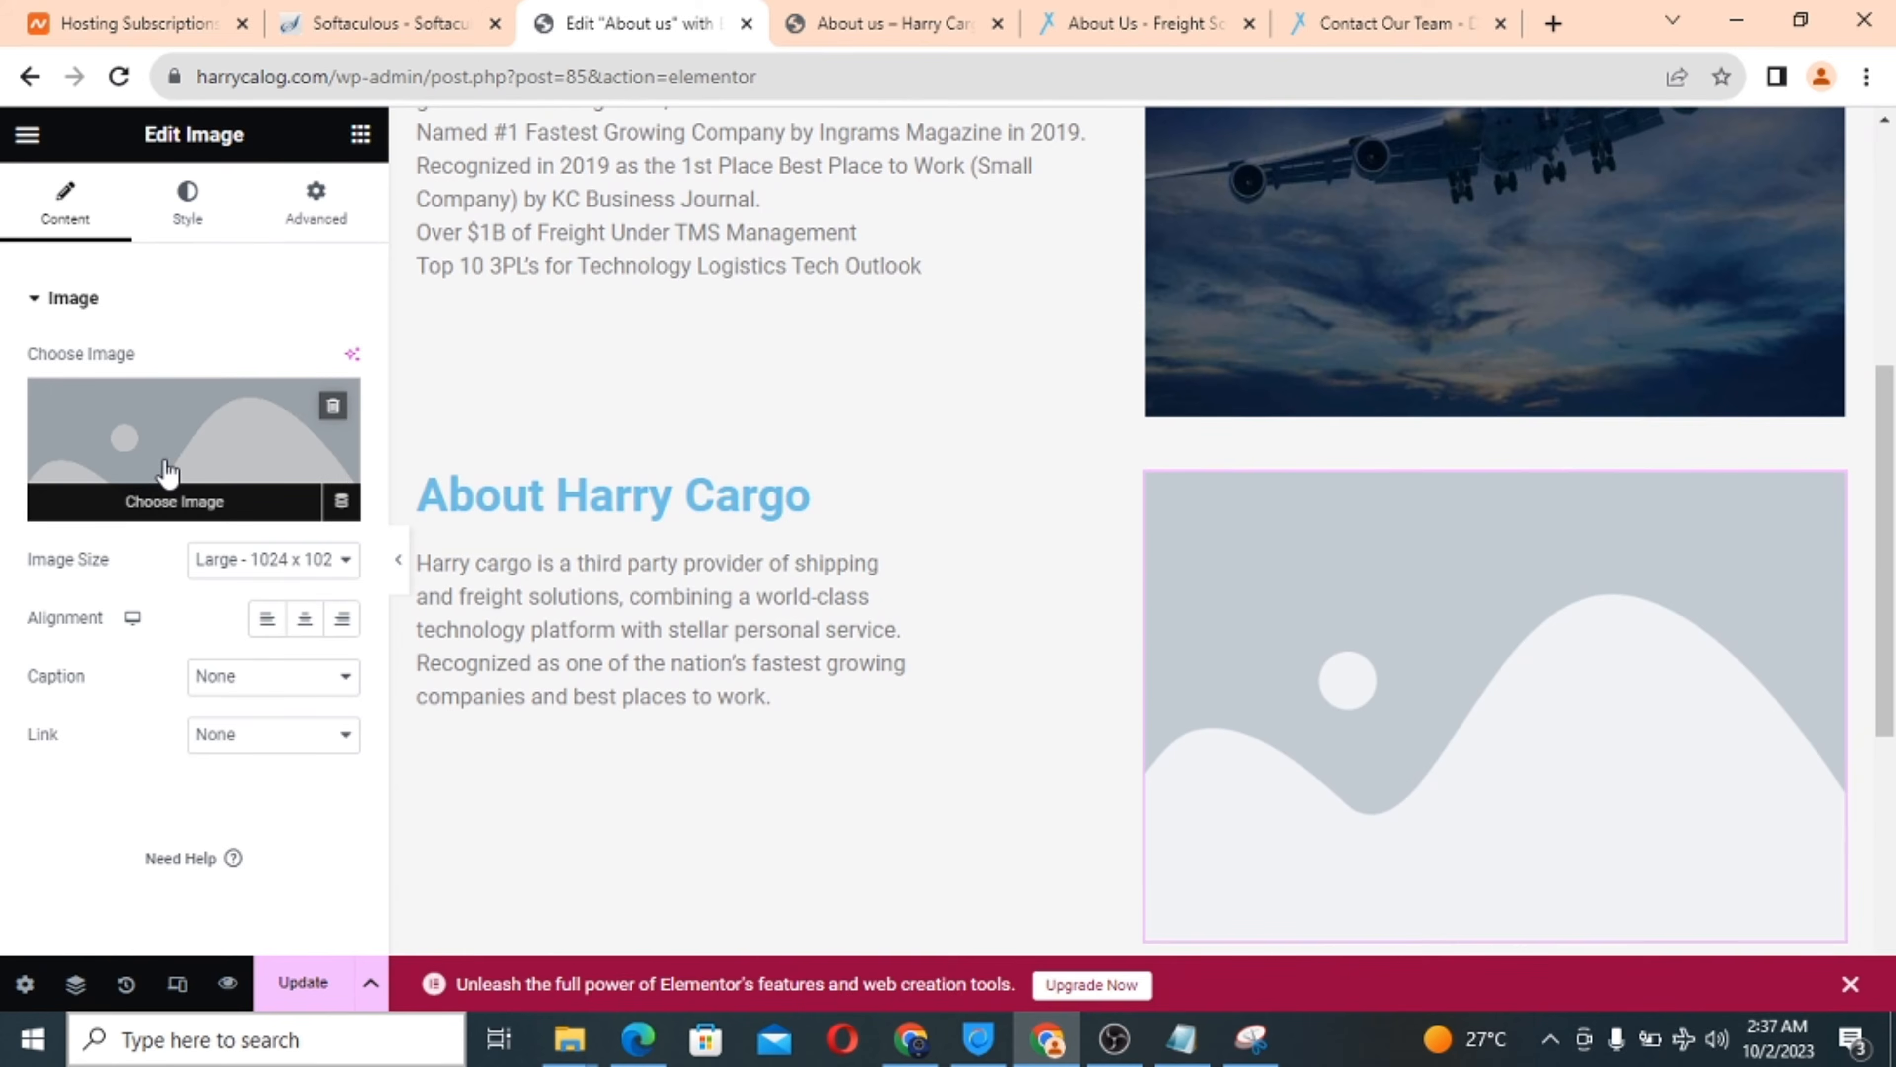
{"action": "left_click", "coordinate": [161, 472]}
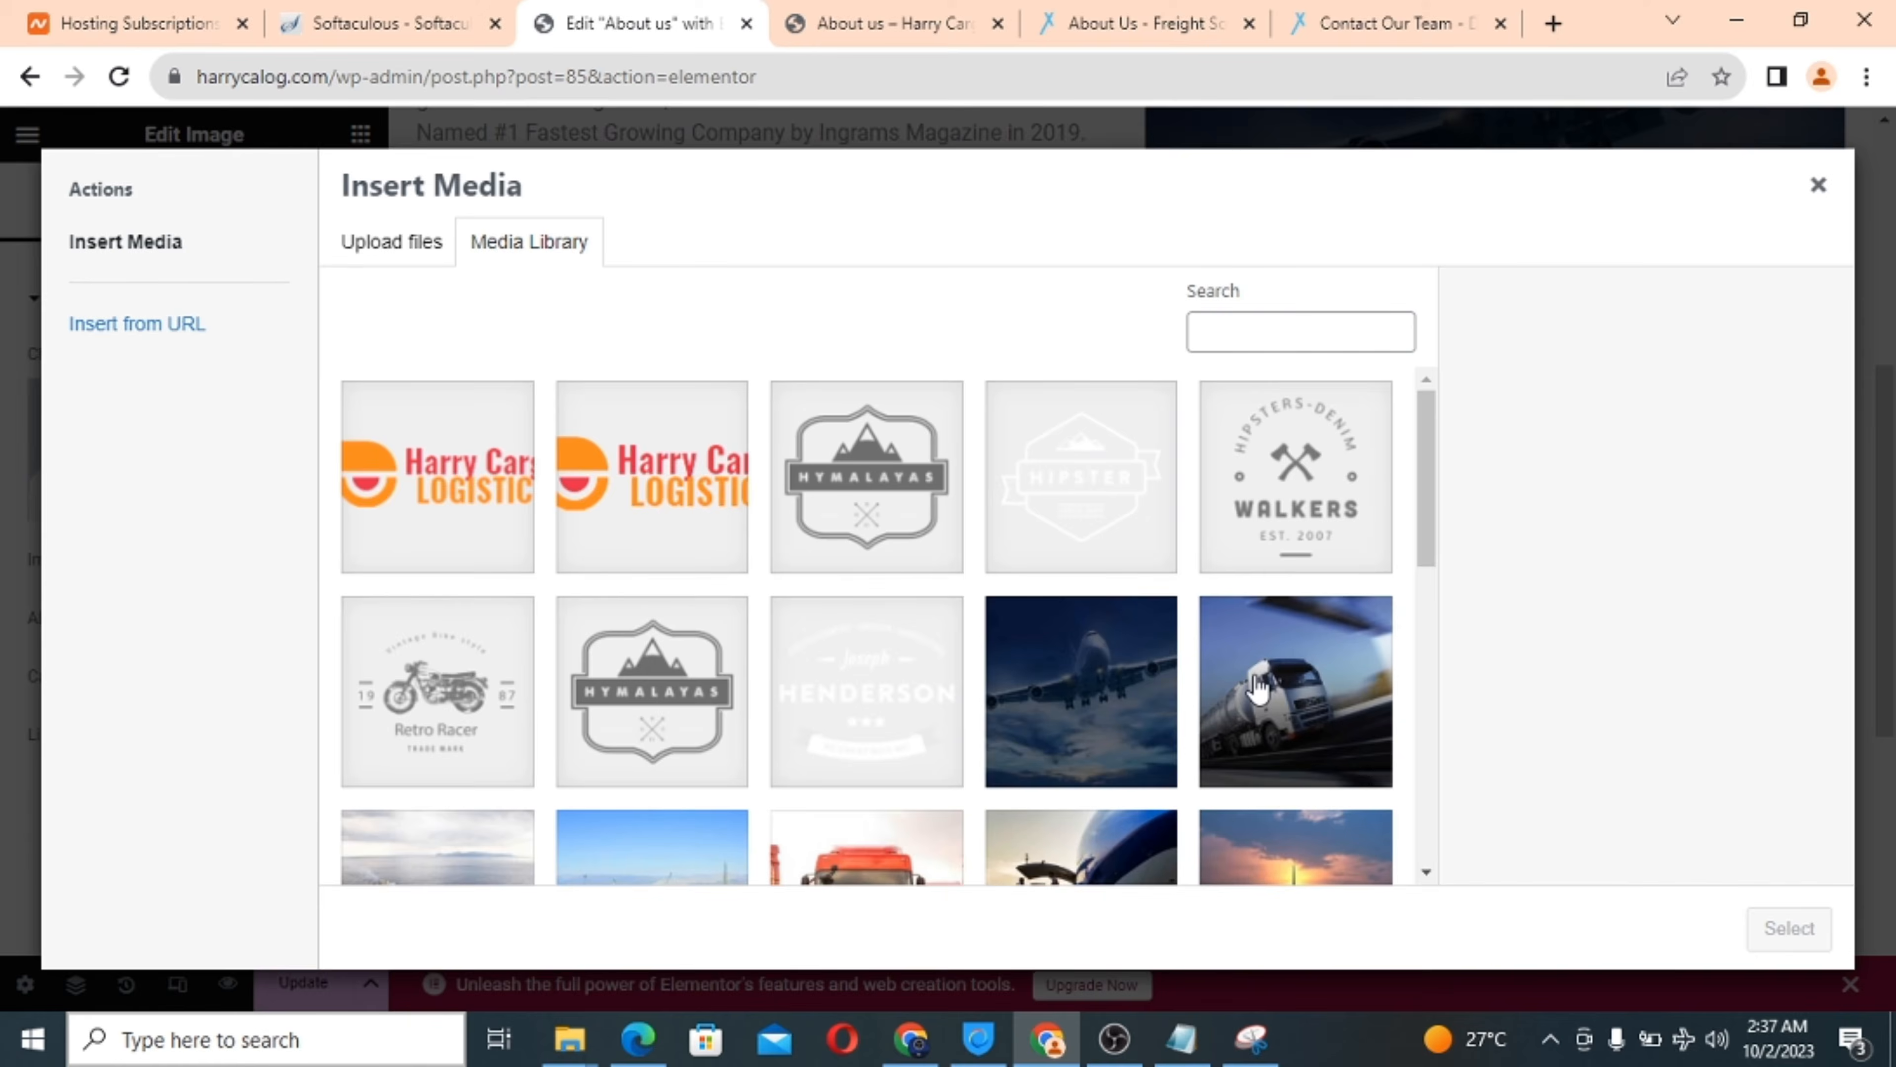
{"action": "scroll", "coordinate": [1254, 676], "scroll_direction": "down", "scroll_amount": 6}
{"action": "scroll", "coordinate": [1256, 689], "scroll_direction": "down", "scroll_amount": 1}
{"action": "scroll", "coordinate": [1256, 689], "scroll_direction": "up", "scroll_amount": 3}
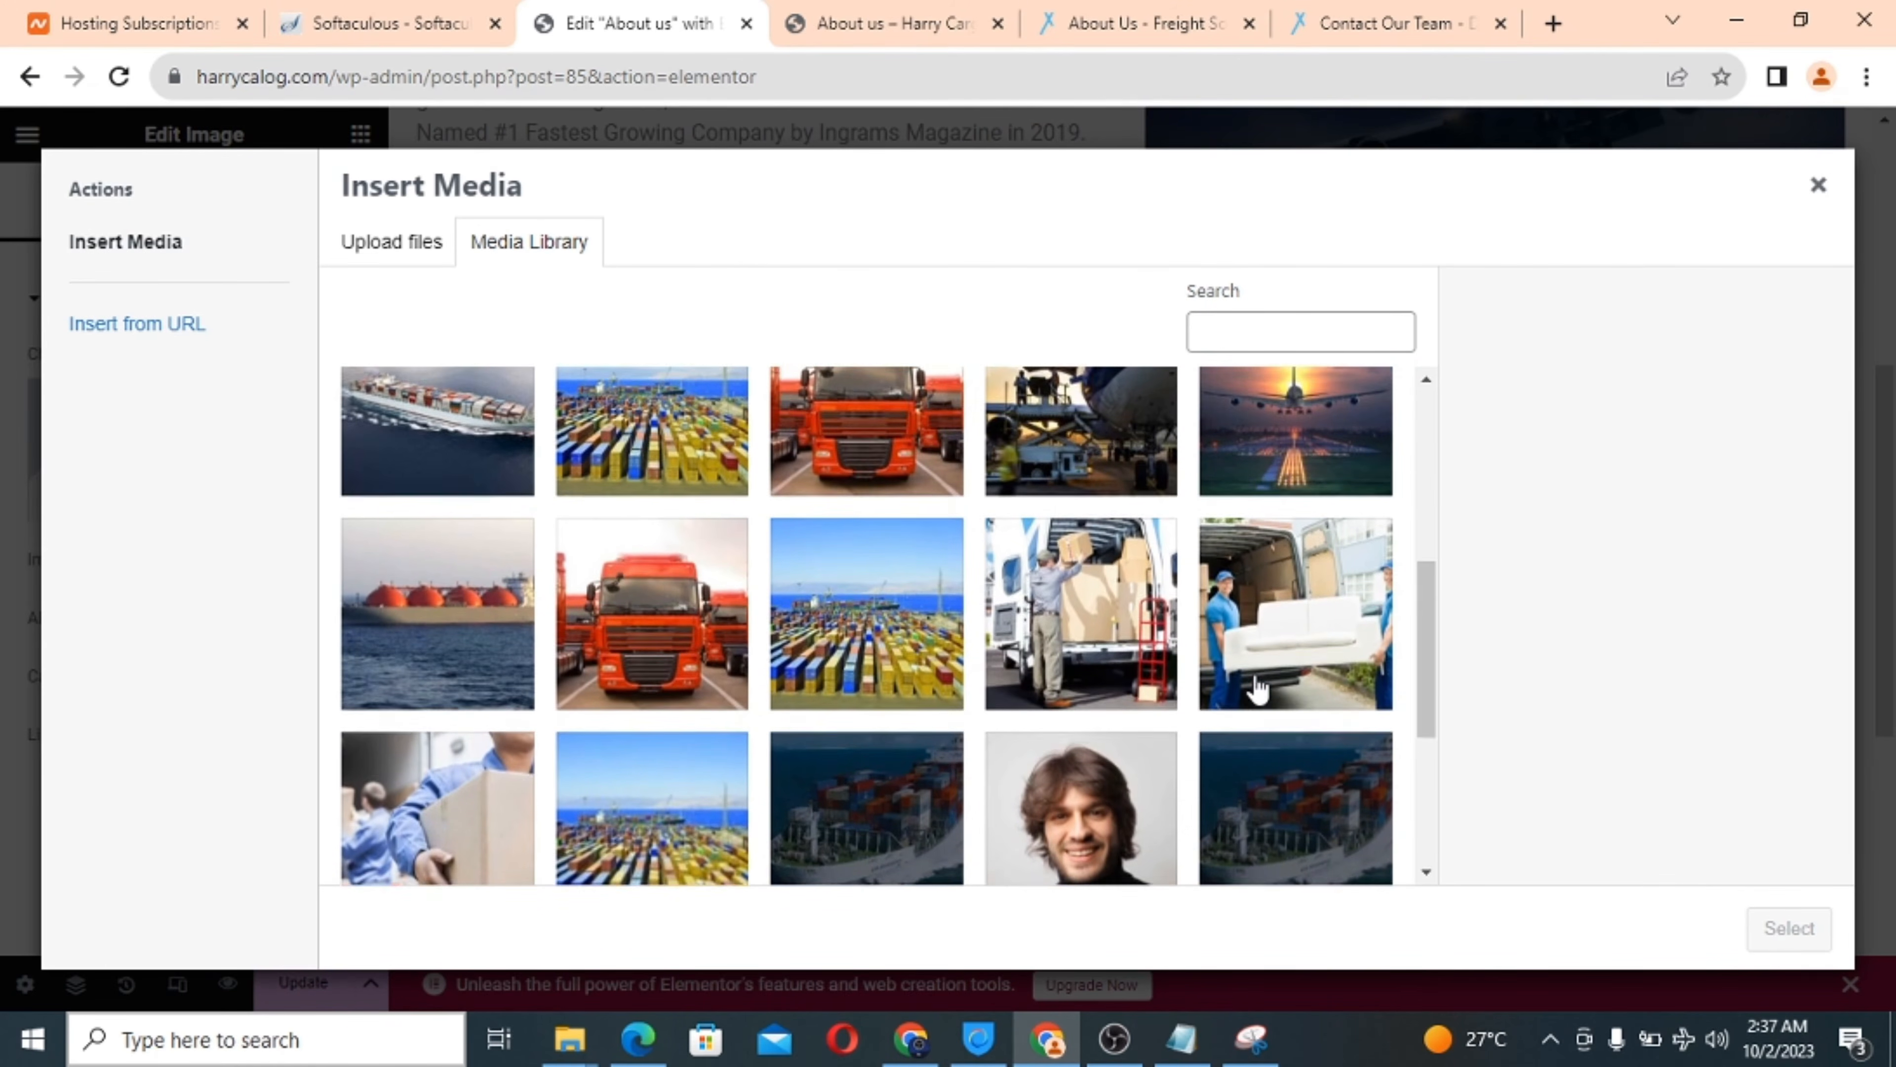
{"action": "scroll", "coordinate": [1258, 687], "scroll_direction": "down", "scroll_amount": 2}
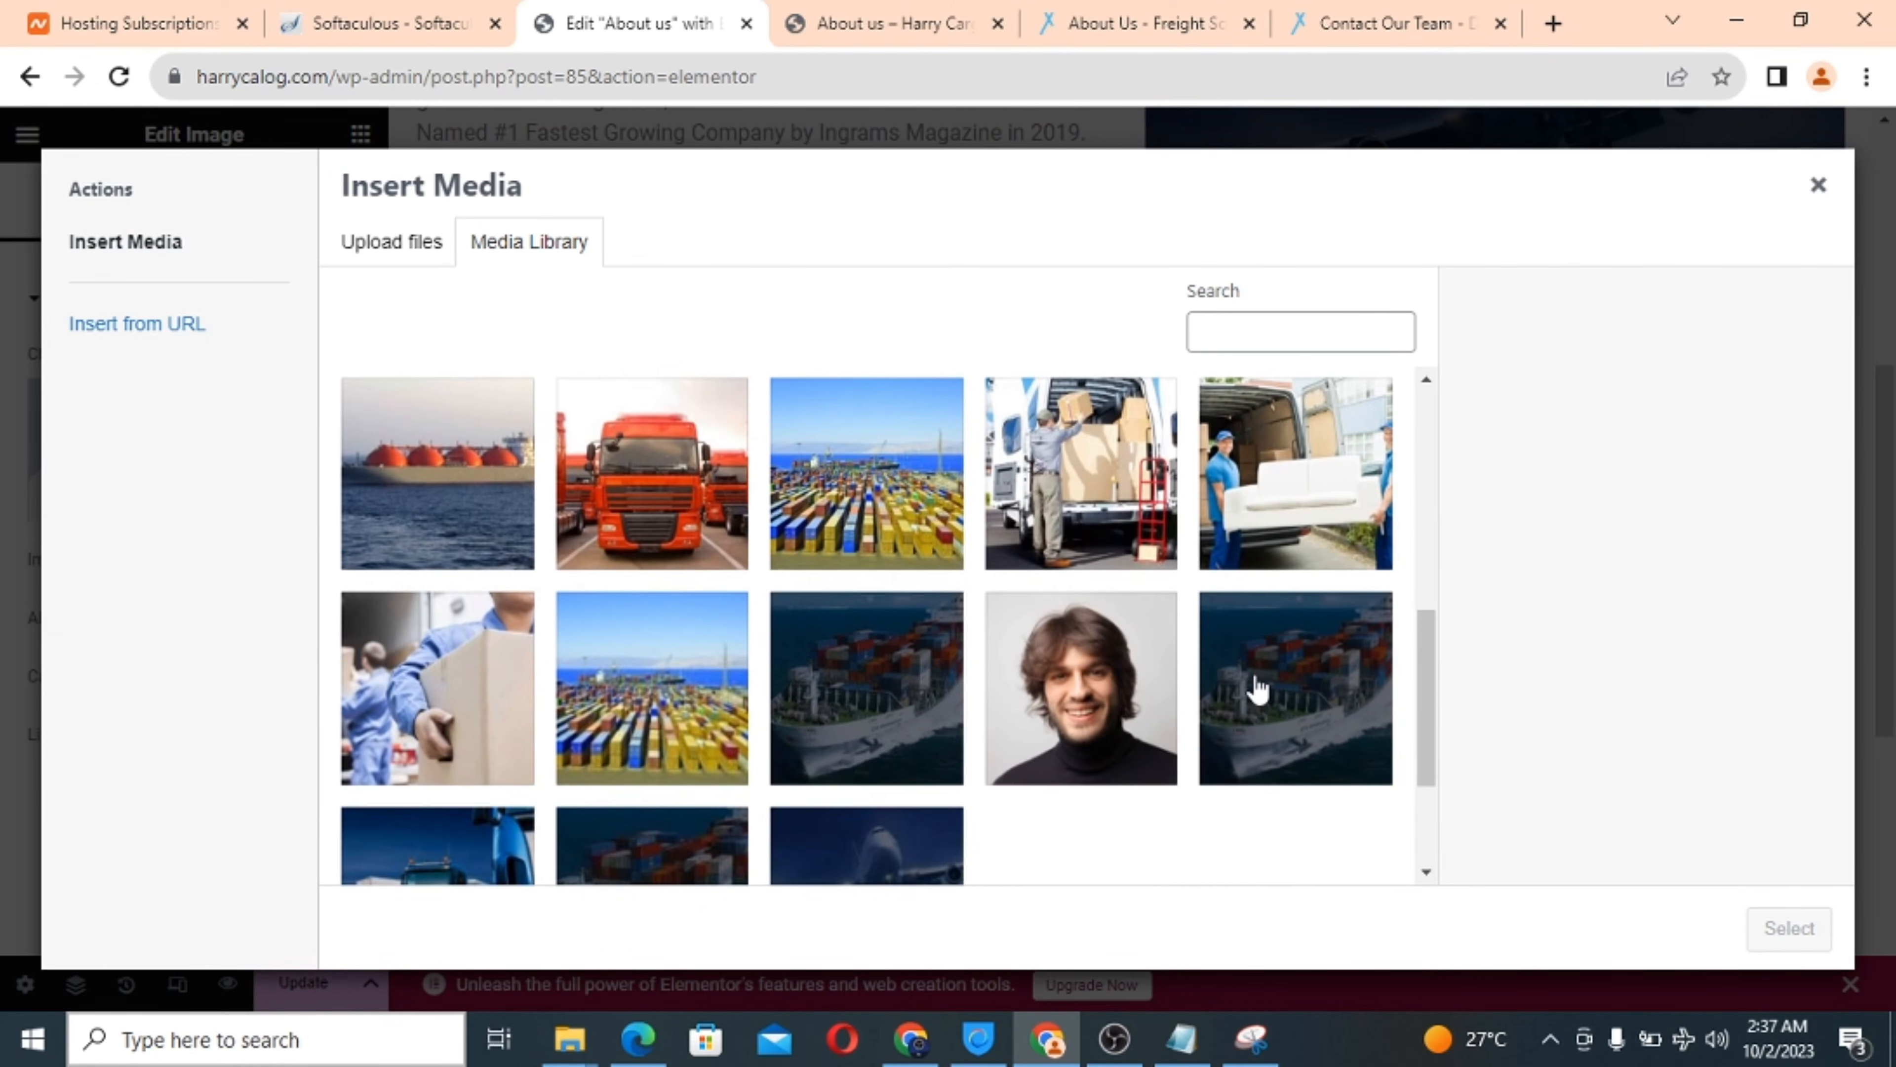
{"action": "left_click", "coordinate": [831, 696]}
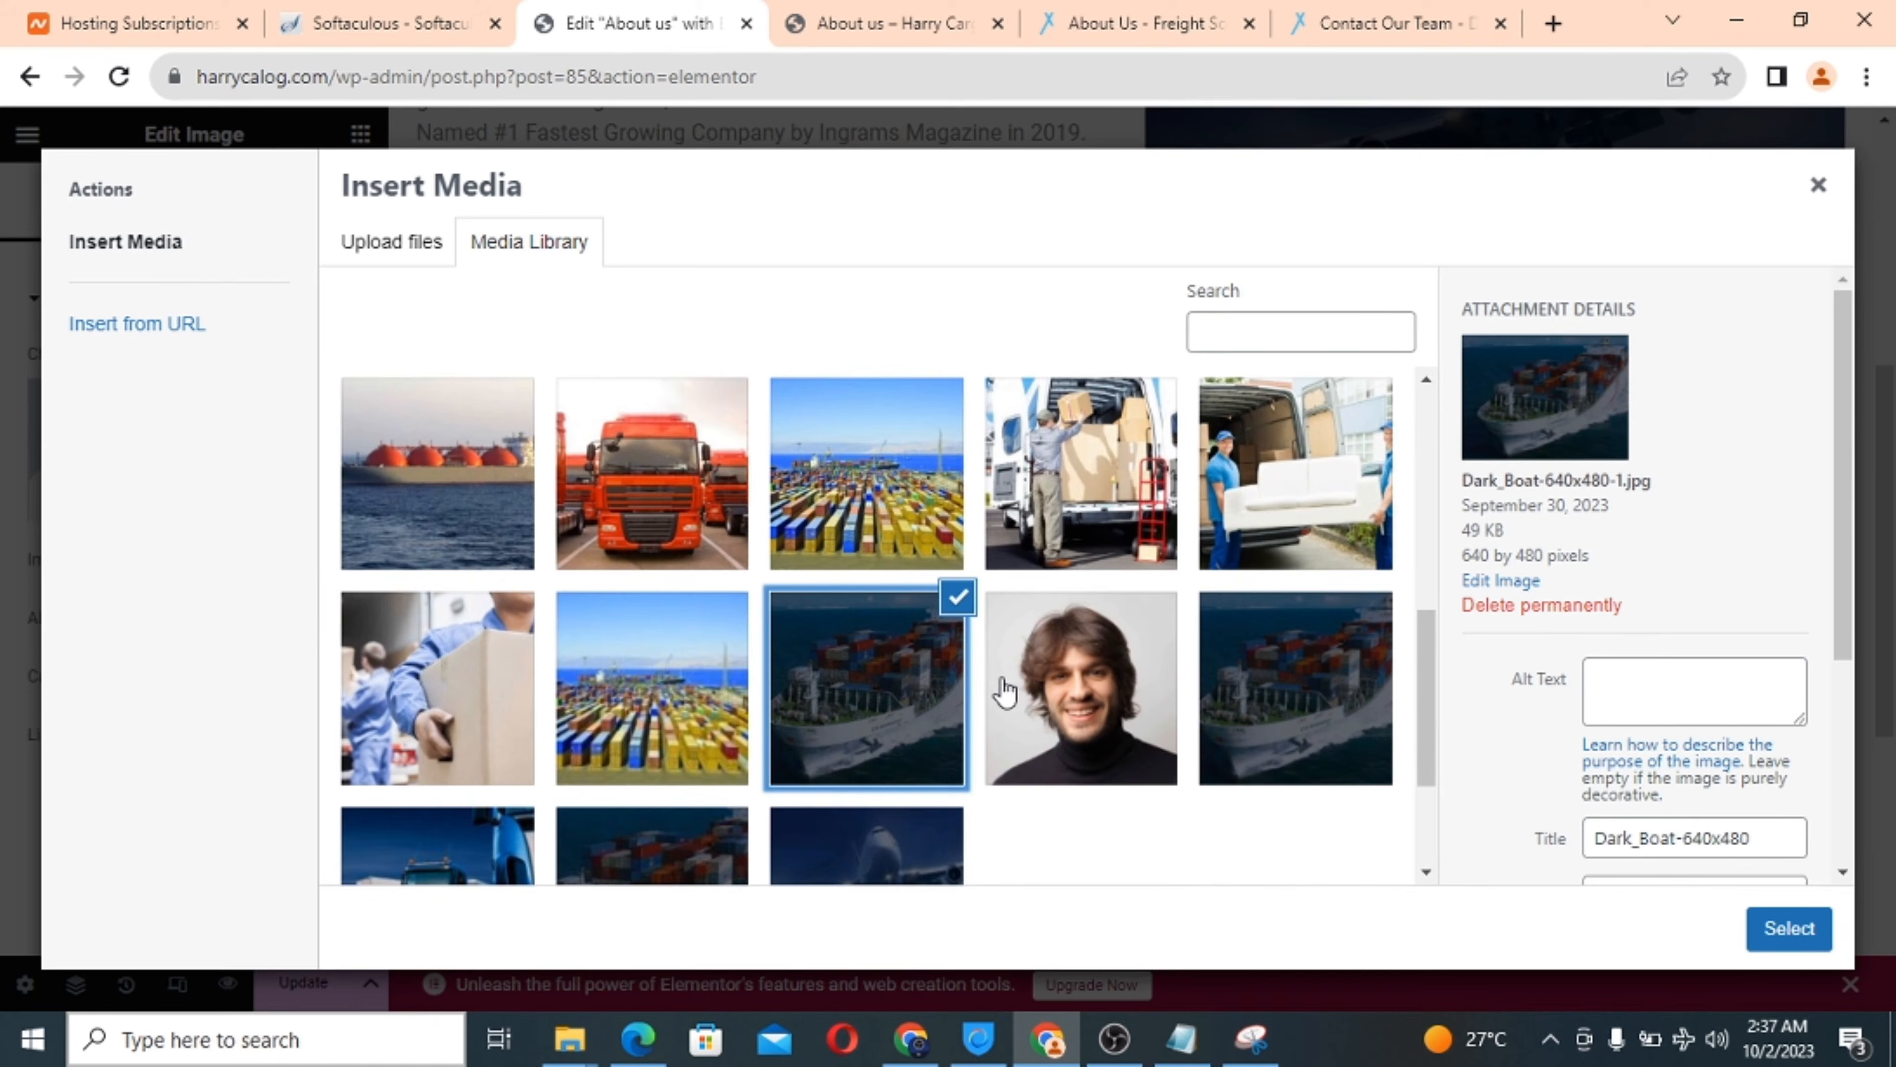
{"action": "left_click", "coordinate": [1791, 934]}
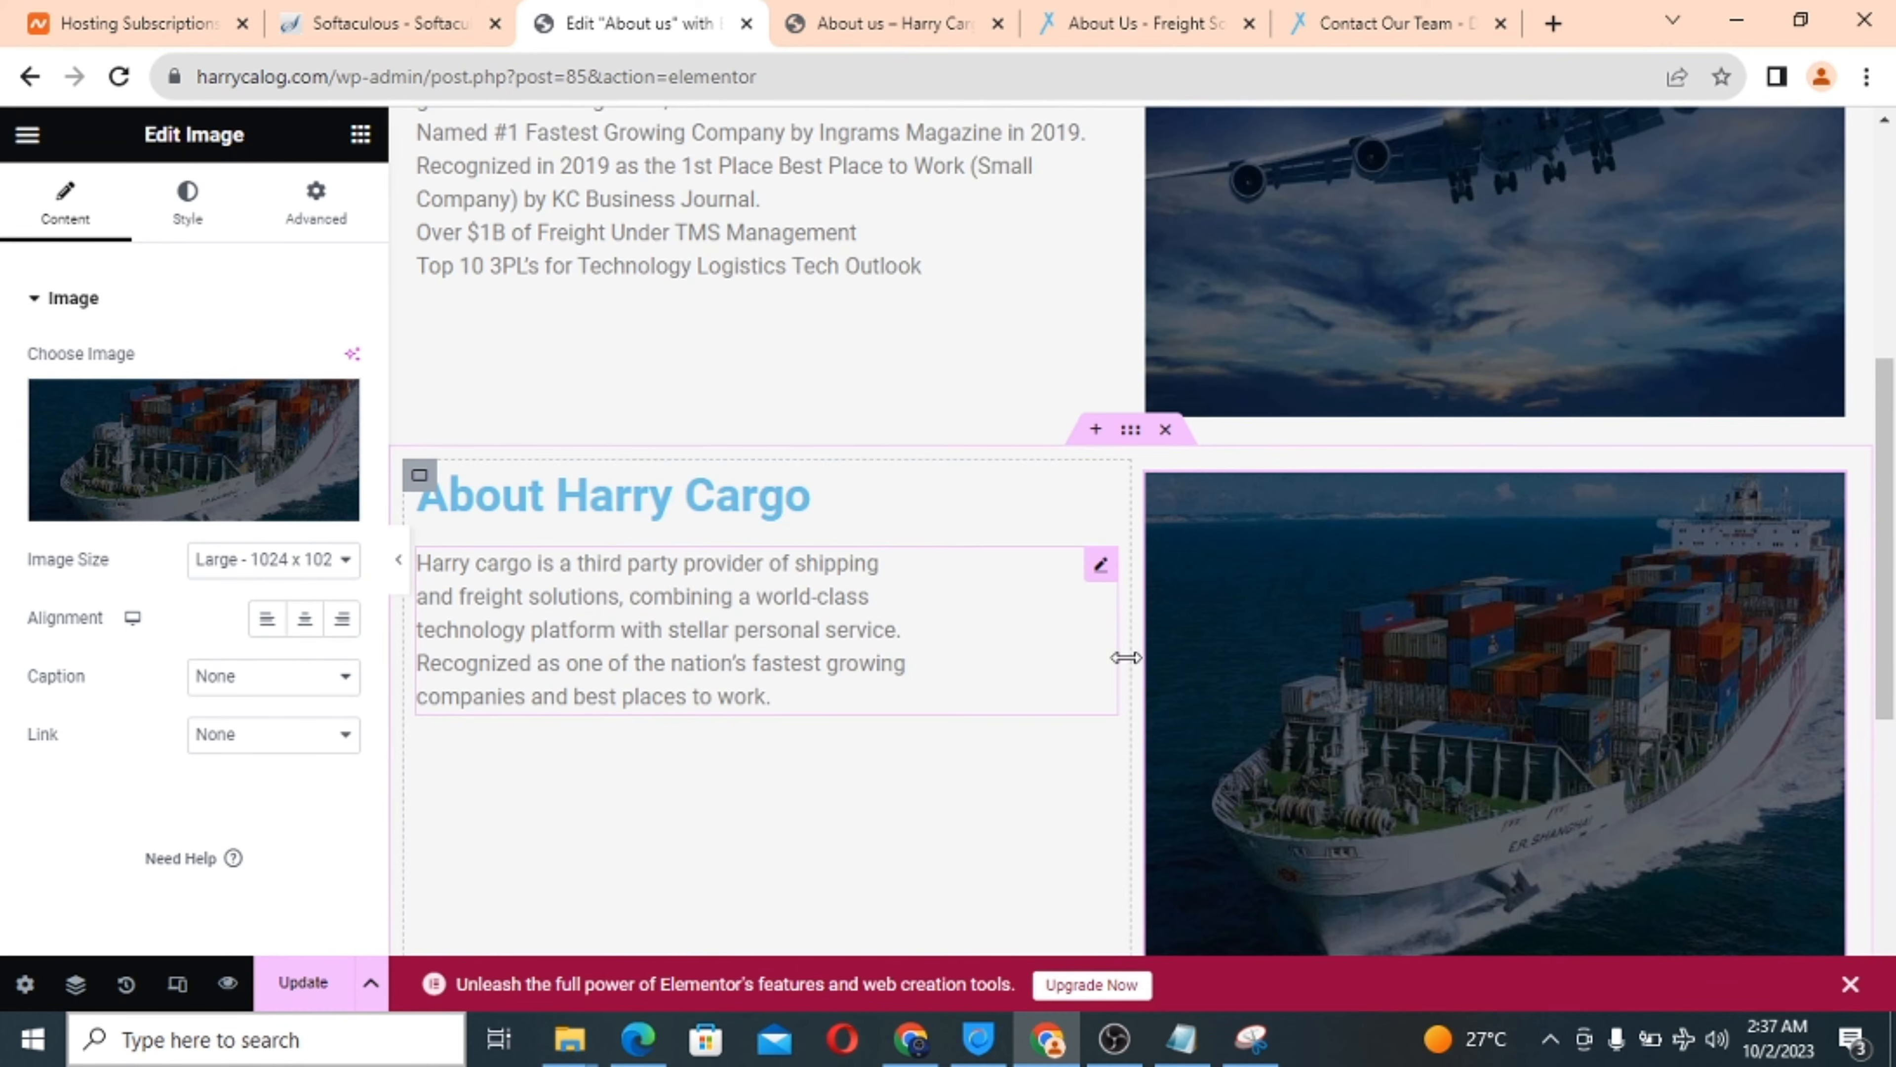
{"action": "scroll", "coordinate": [971, 684], "scroll_direction": "down", "scroll_amount": 5}
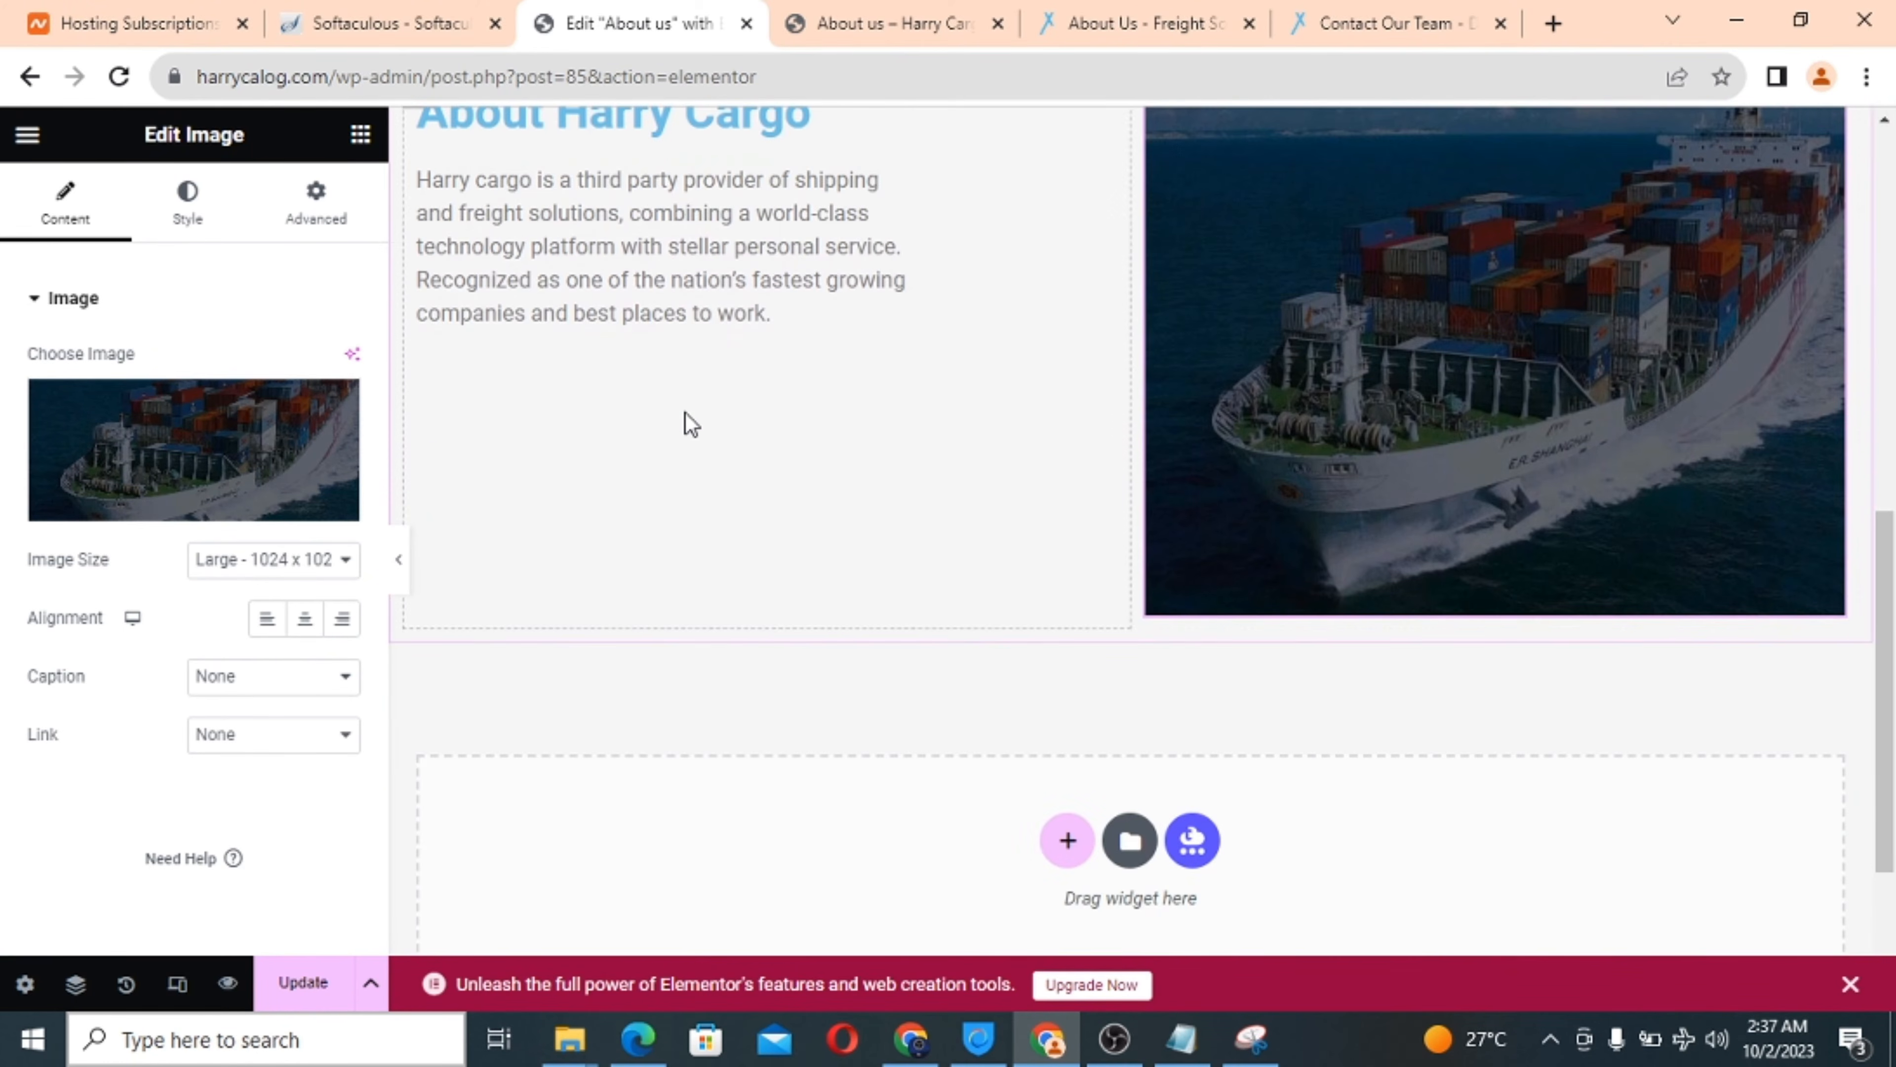
{"action": "scroll", "coordinate": [689, 422], "scroll_direction": "up", "scroll_amount": 3}
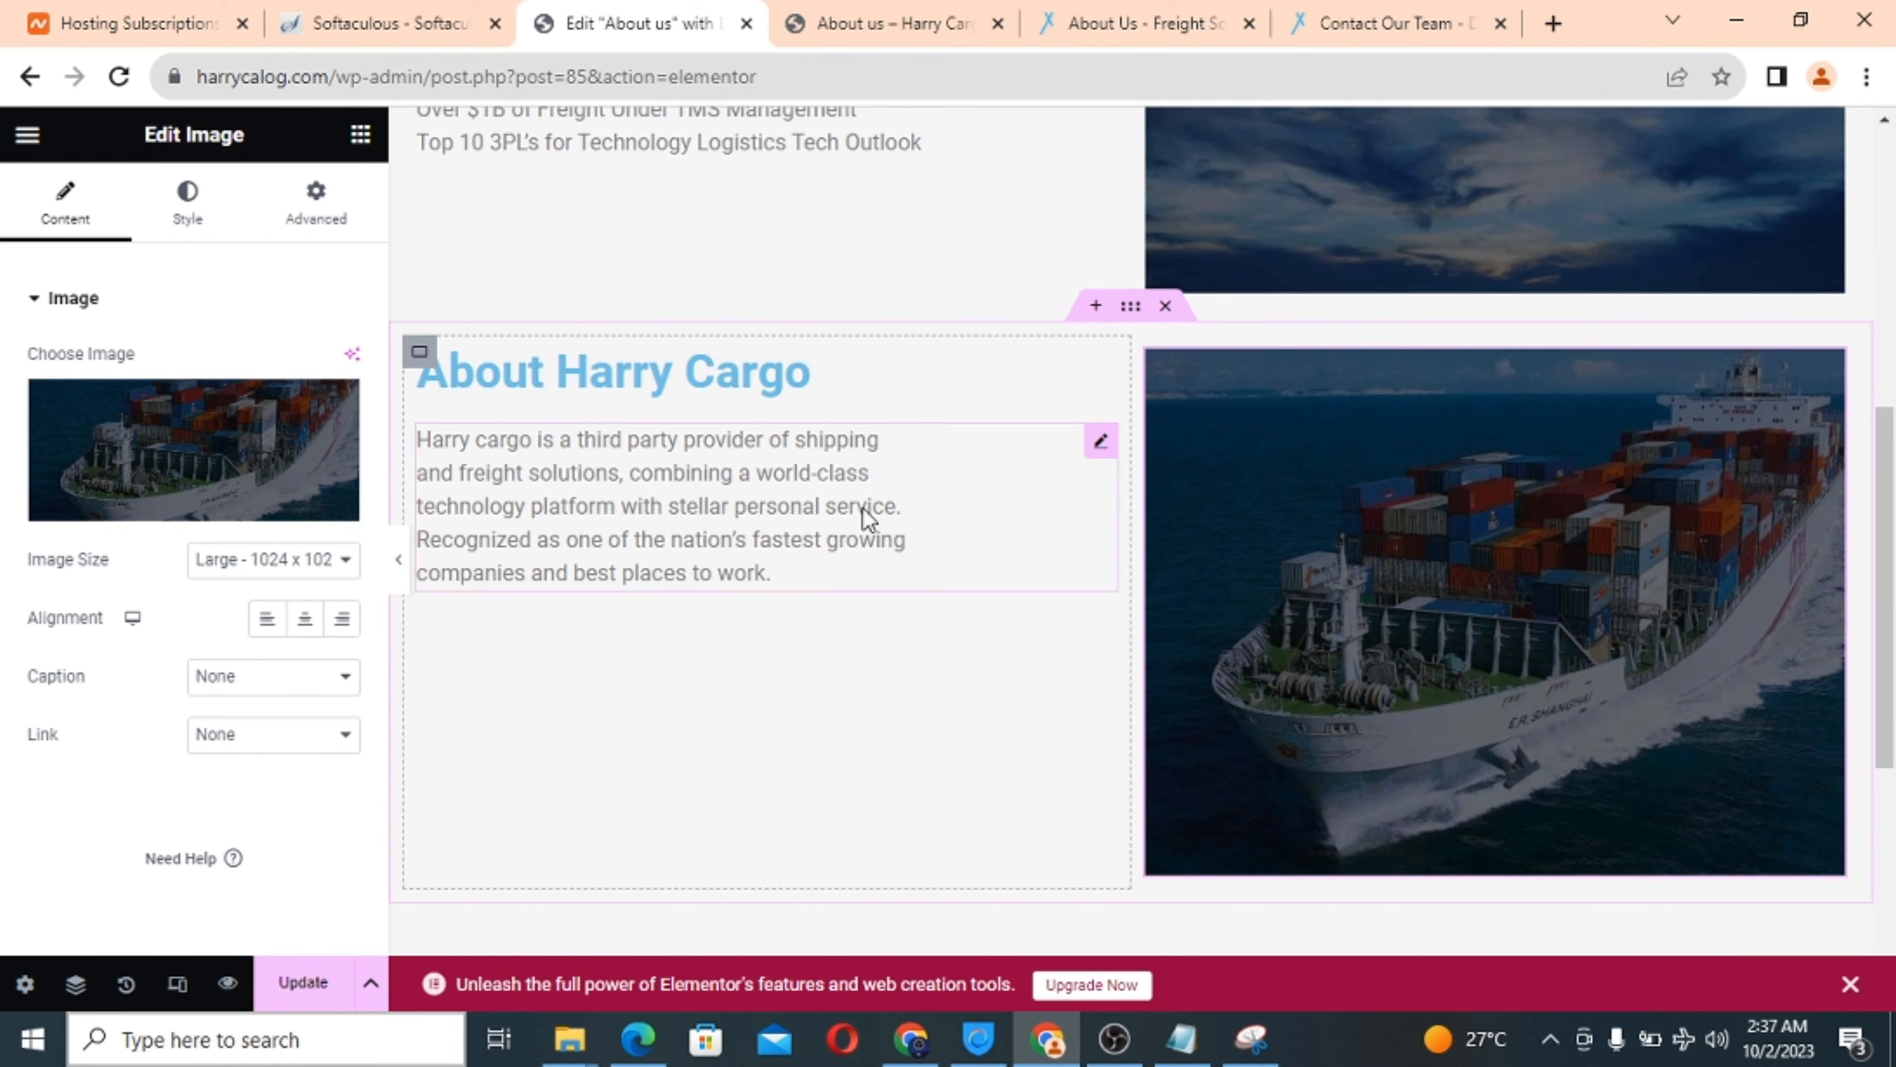
{"action": "scroll", "coordinate": [924, 498], "scroll_direction": "up", "scroll_amount": 1}
{"action": "scroll", "coordinate": [923, 508], "scroll_direction": "down", "scroll_amount": 3}
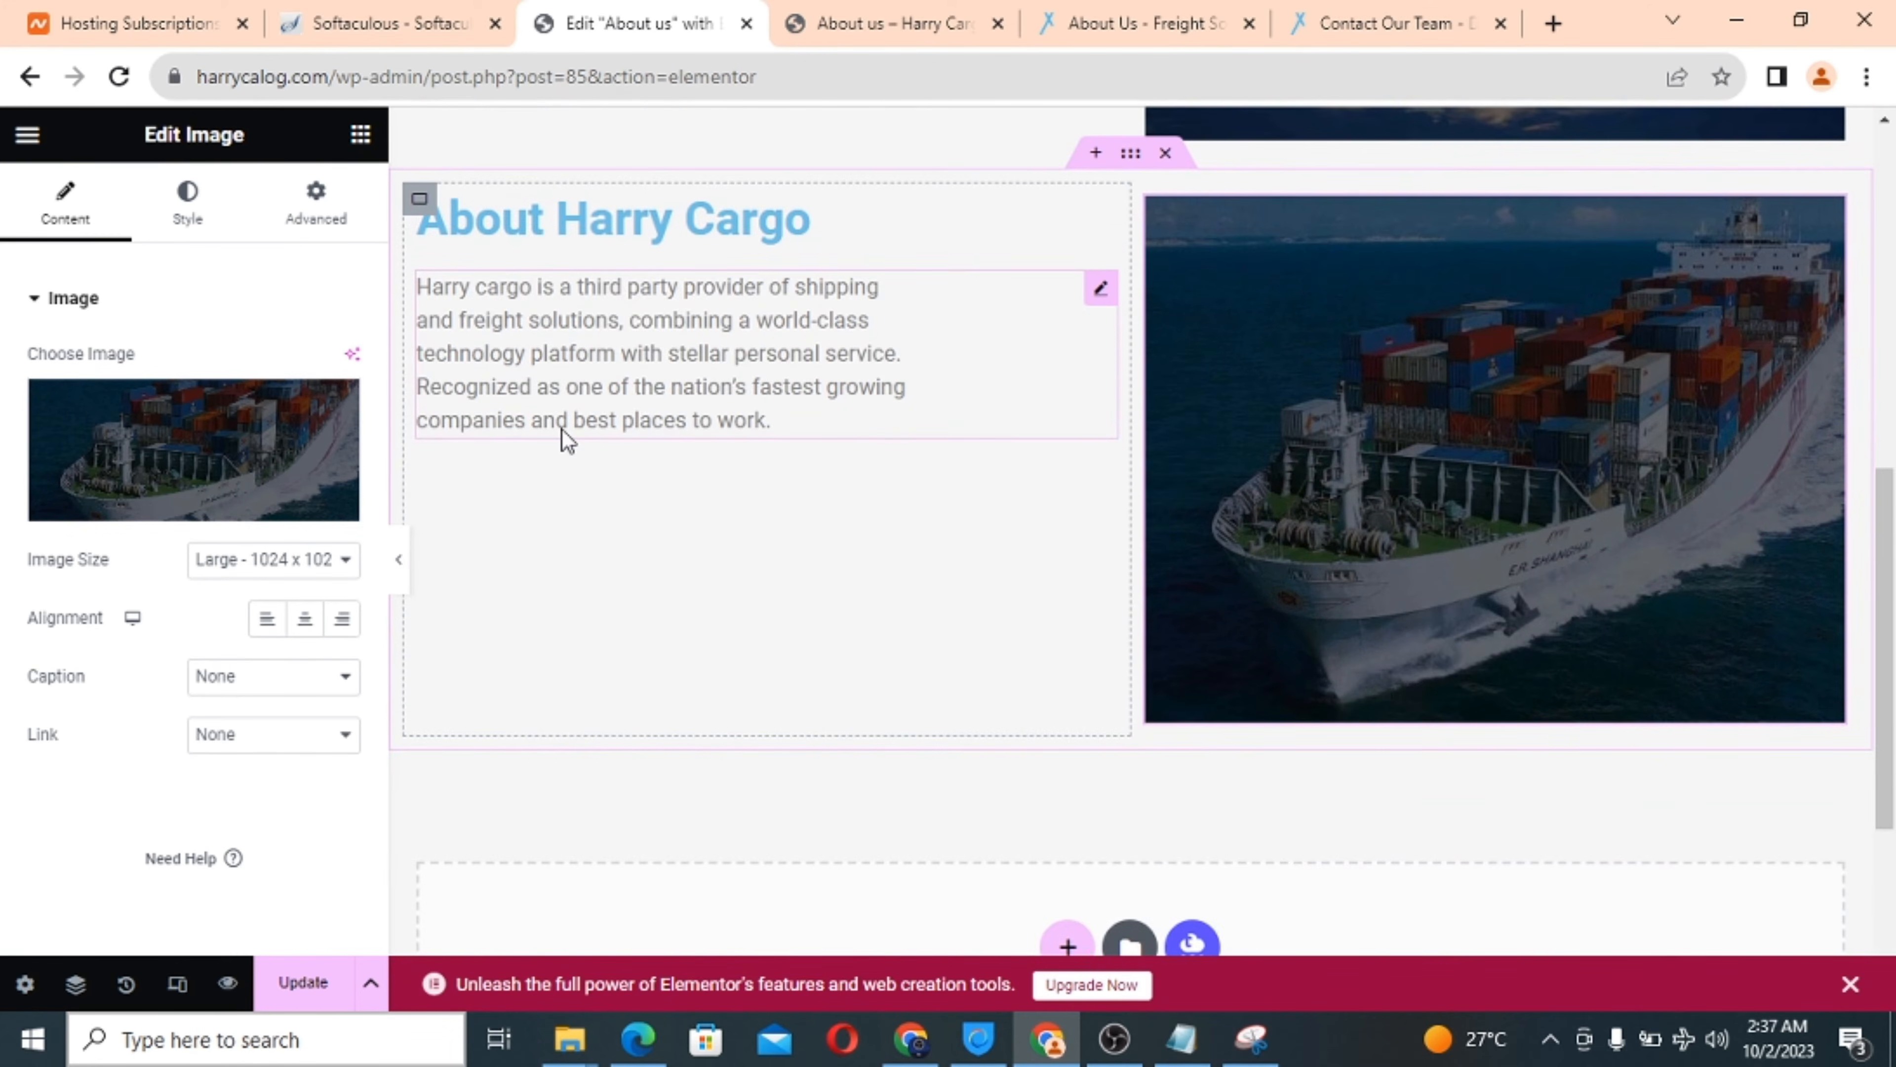
Add a Text Editor widget below the About Harry Cargo paragraph.
{"action": "left_click", "coordinate": [360, 135]}
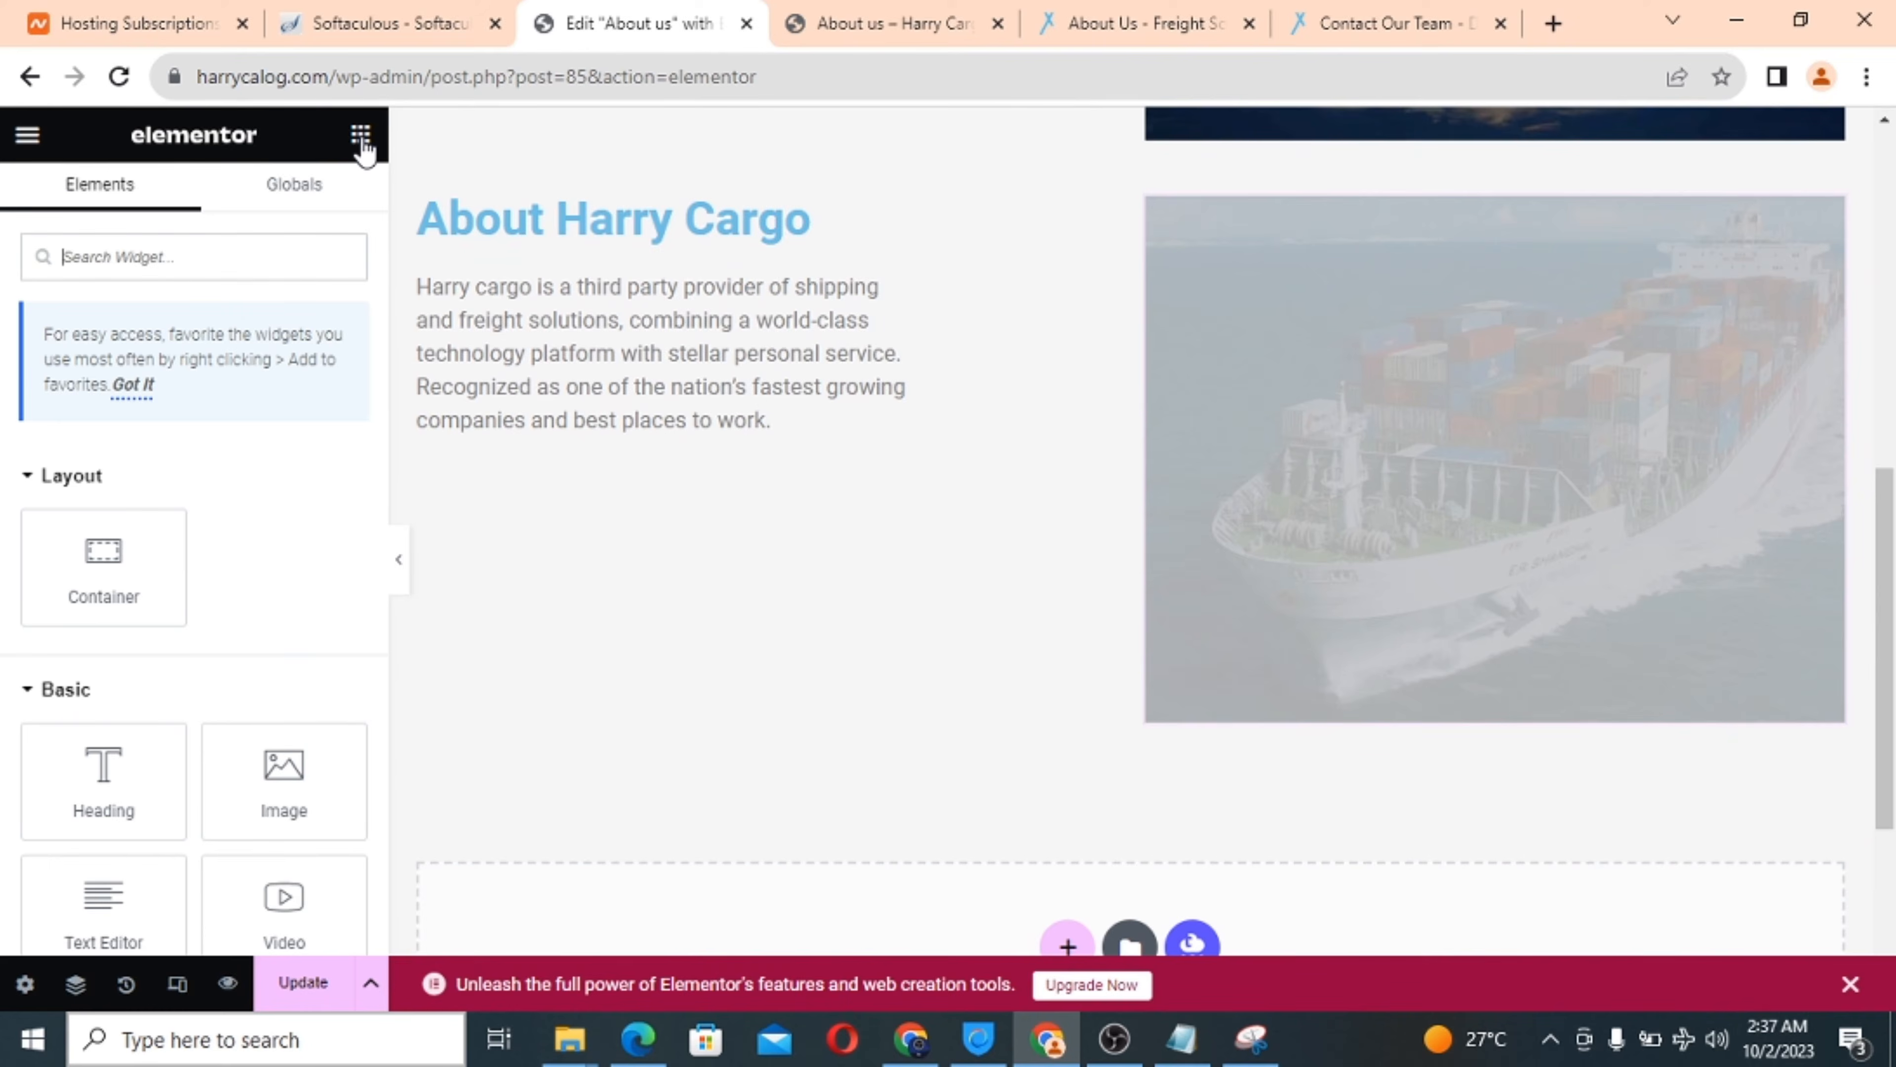
{"action": "scroll", "coordinate": [283, 539], "scroll_direction": "down", "scroll_amount": 3}
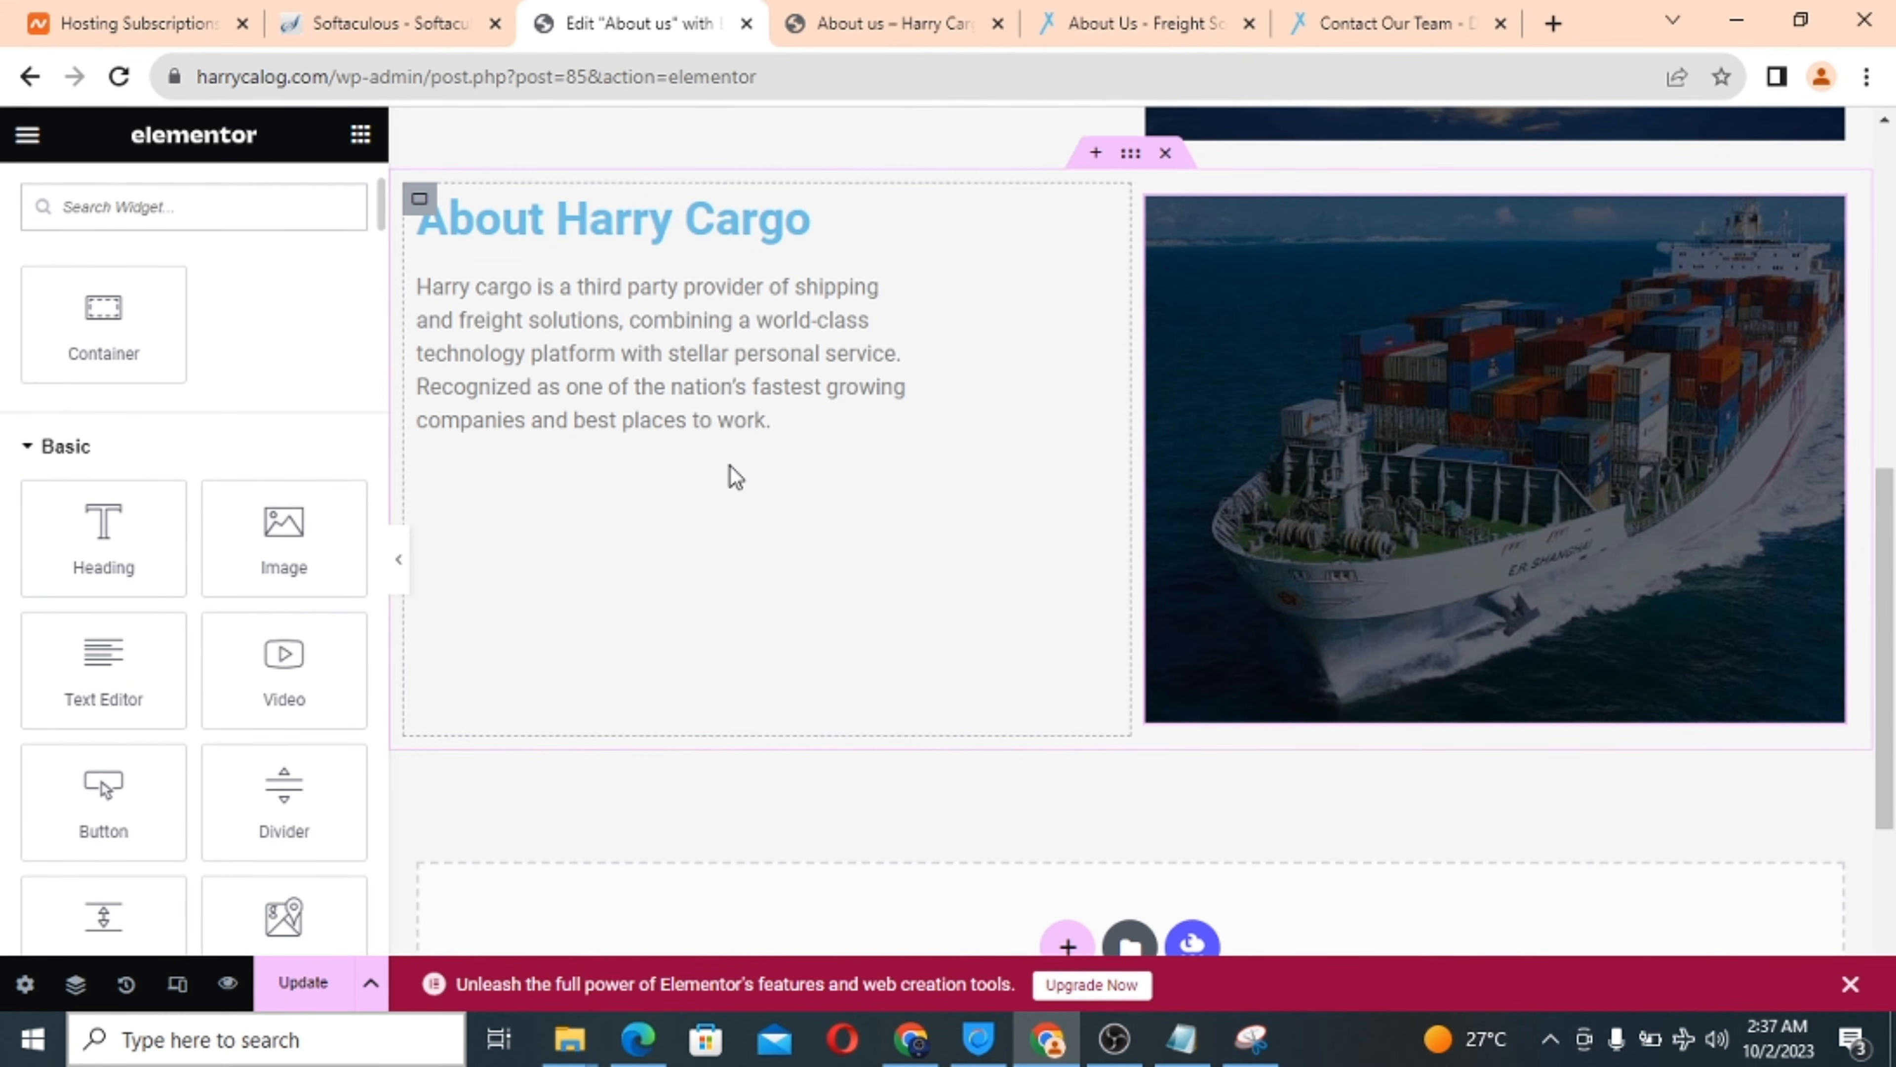
{"action": "left_click_drag", "start_coordinate": [97, 657], "coordinate": [552, 418]}
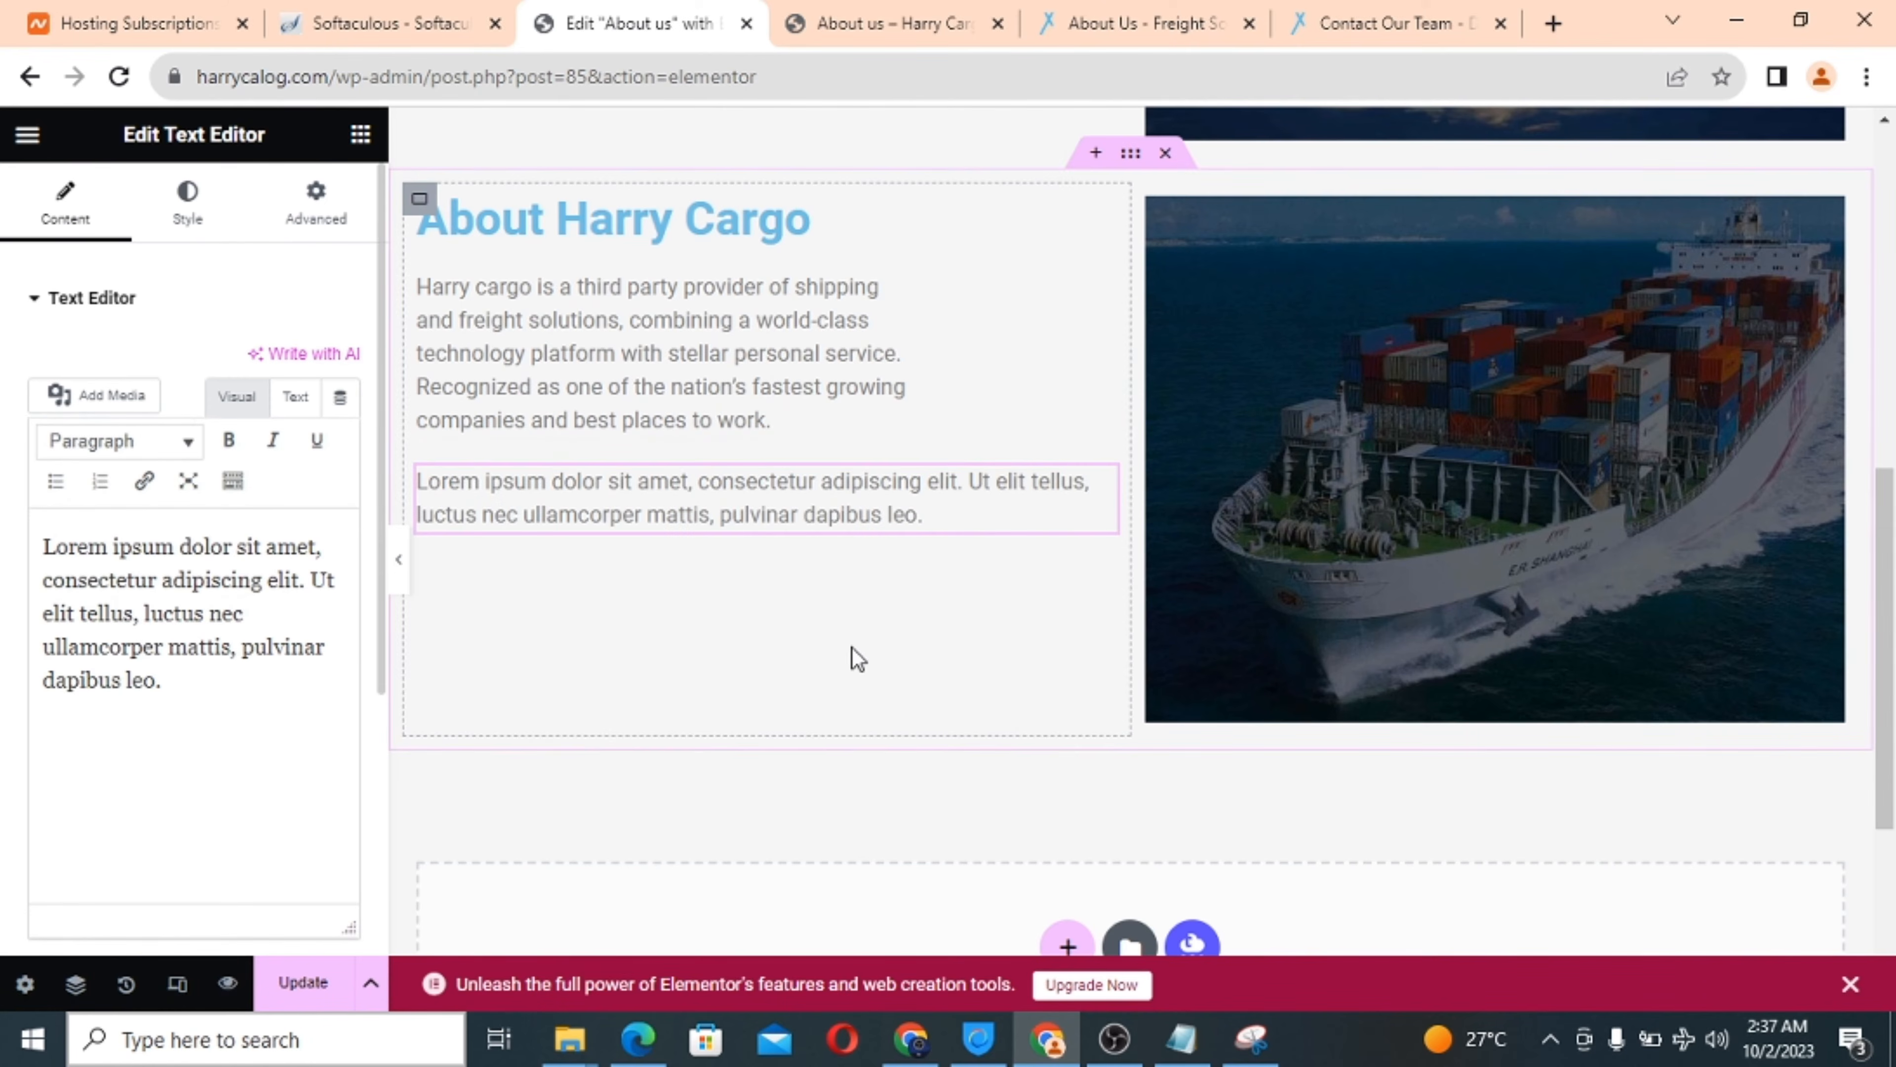
Replace its Lorem ipsum with the THE RIGHT STUFF paragraph copied from the notes.
{"action": "left_click", "coordinate": [1181, 1039]}
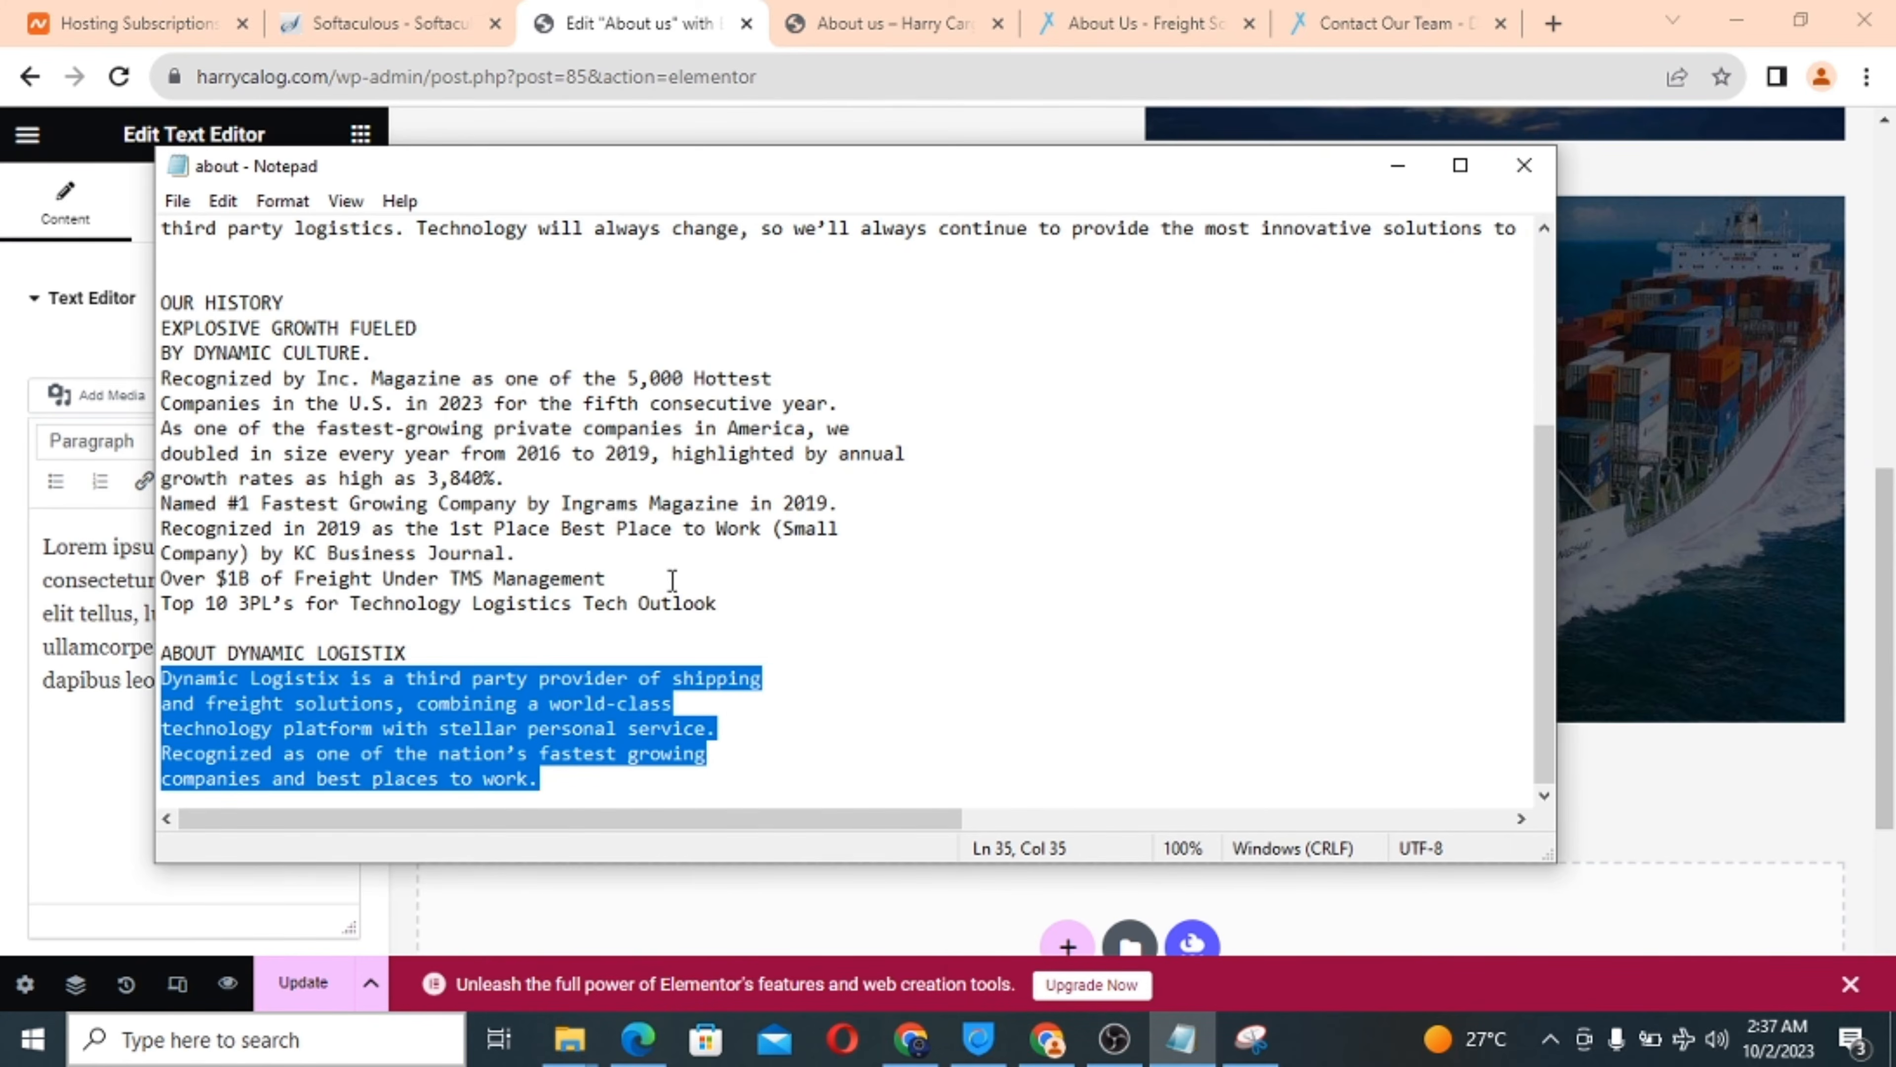
{"action": "scroll", "coordinate": [672, 580], "scroll_direction": "up", "scroll_amount": 2}
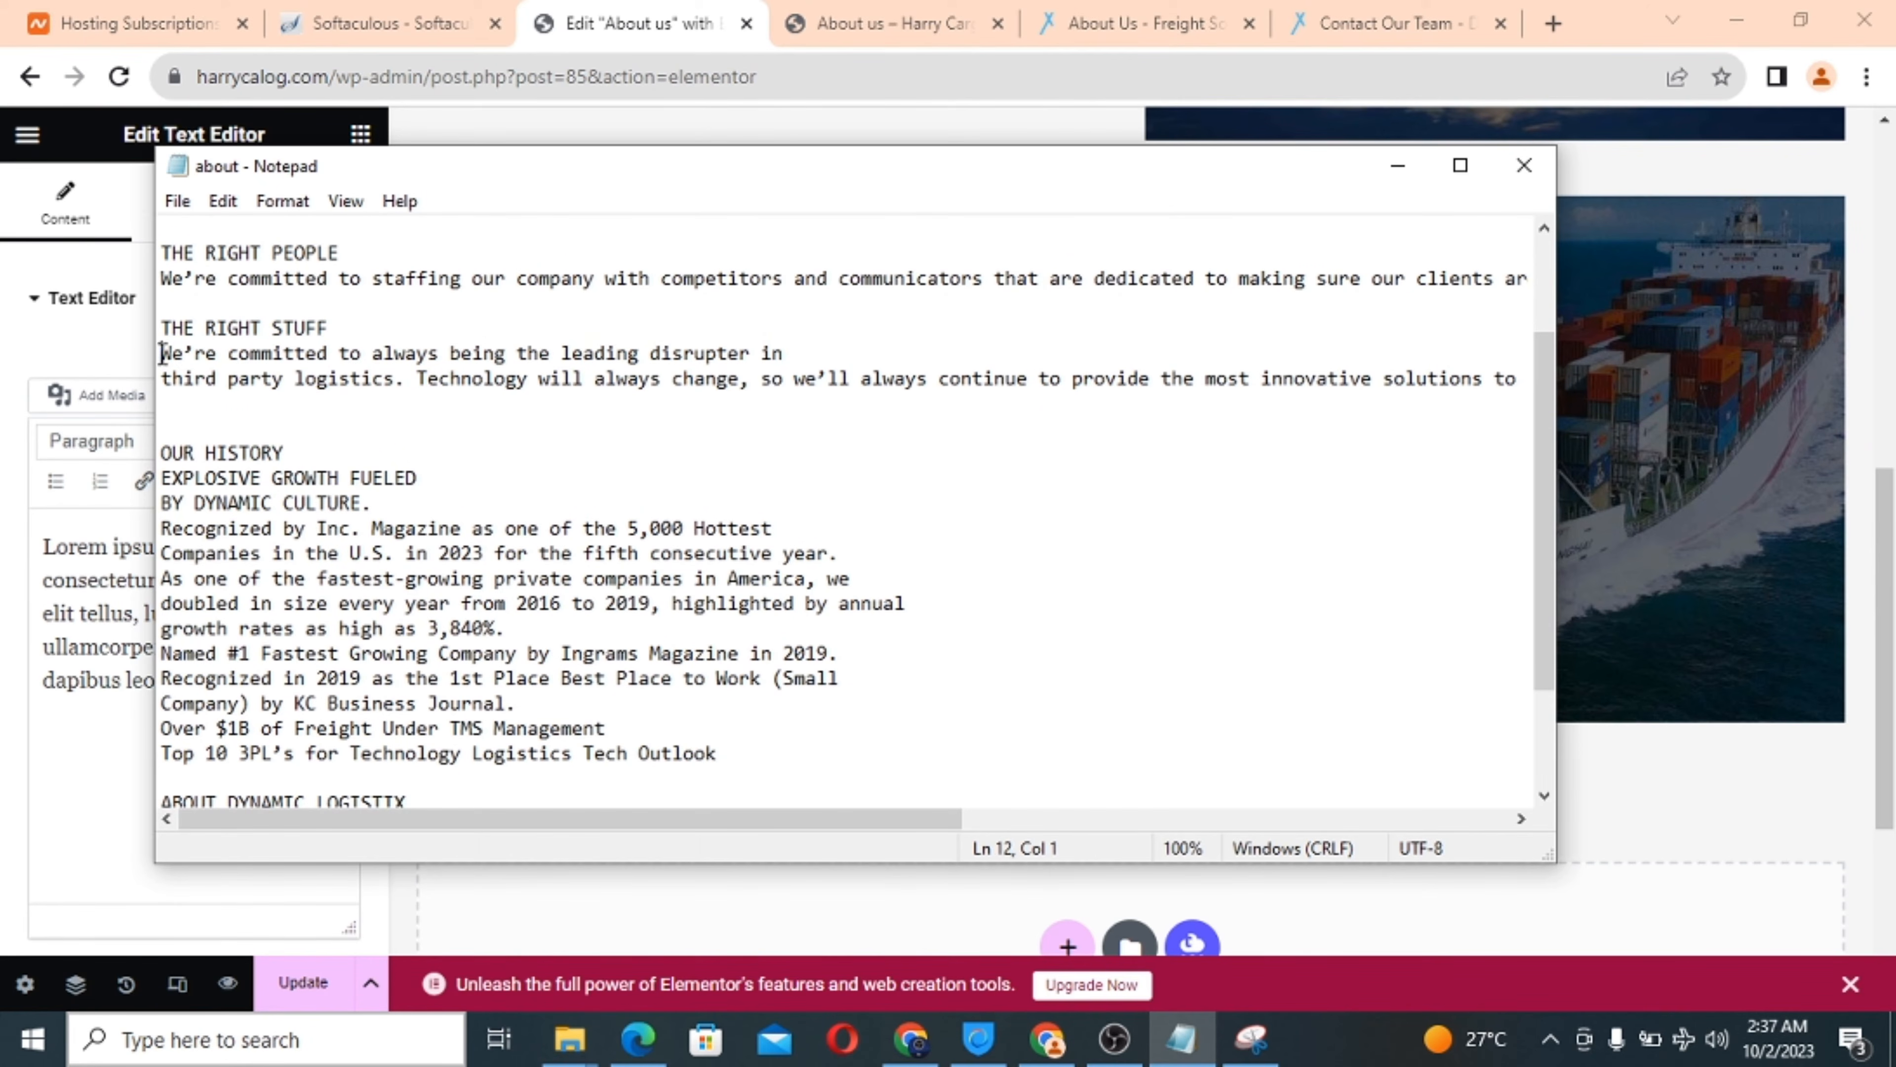
{"action": "left_click_drag", "start_coordinate": [162, 353], "coordinate": [707, 418]}
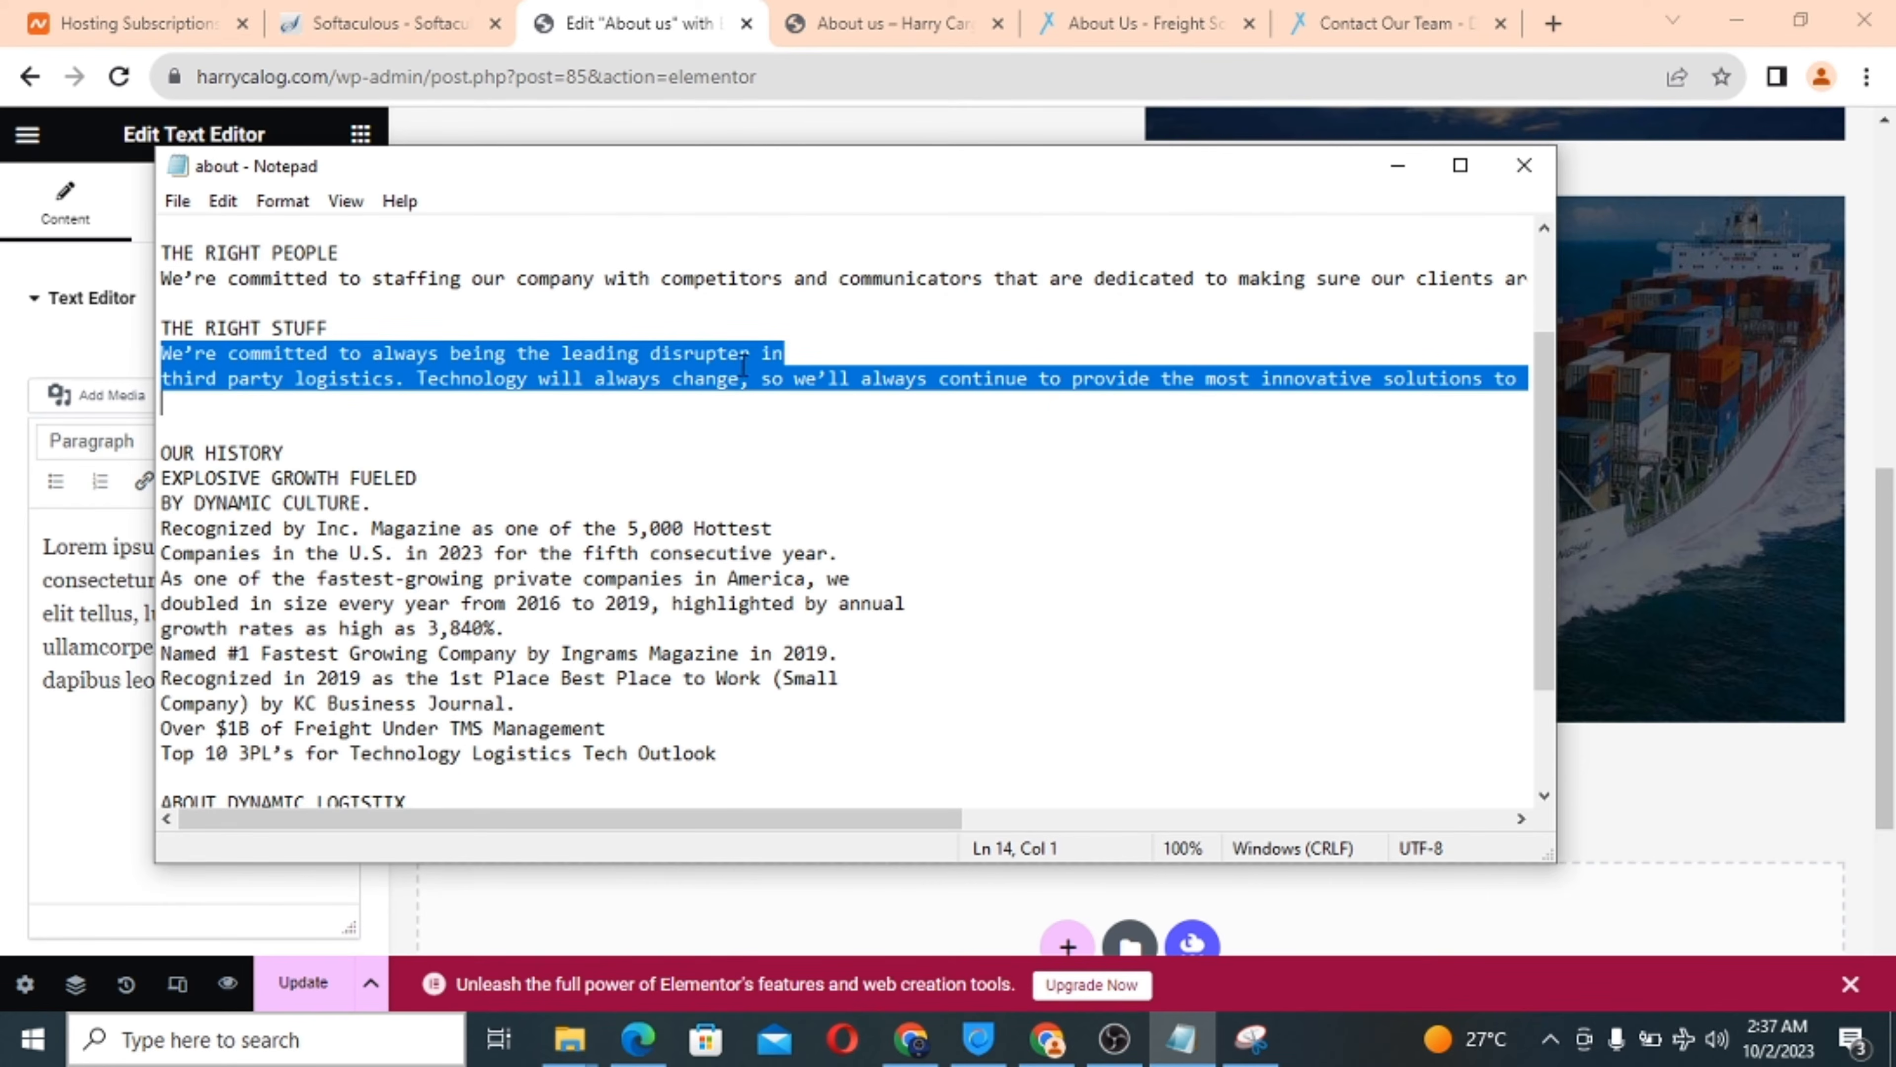
{"action": "right_click", "coordinate": [724, 364]}
{"action": "left_click", "coordinate": [821, 456]}
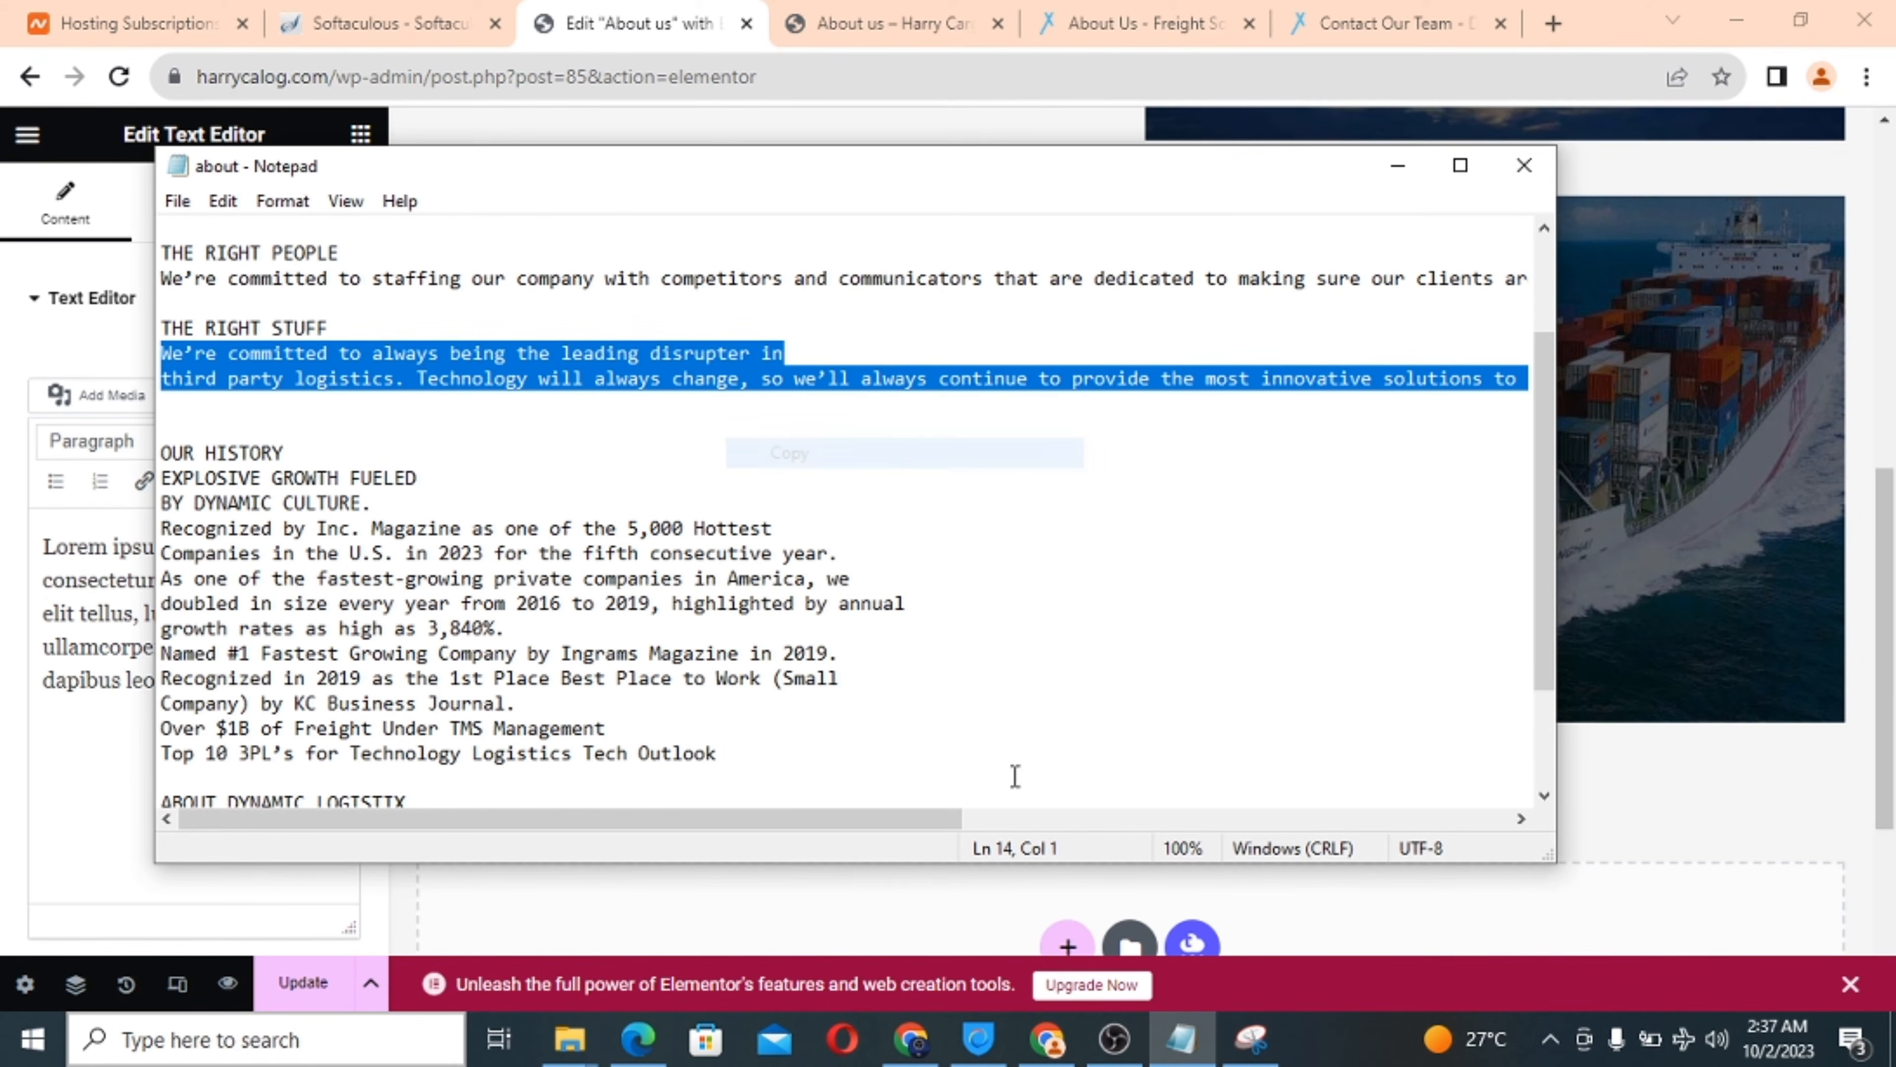
{"action": "left_click", "coordinate": [1047, 1038]}
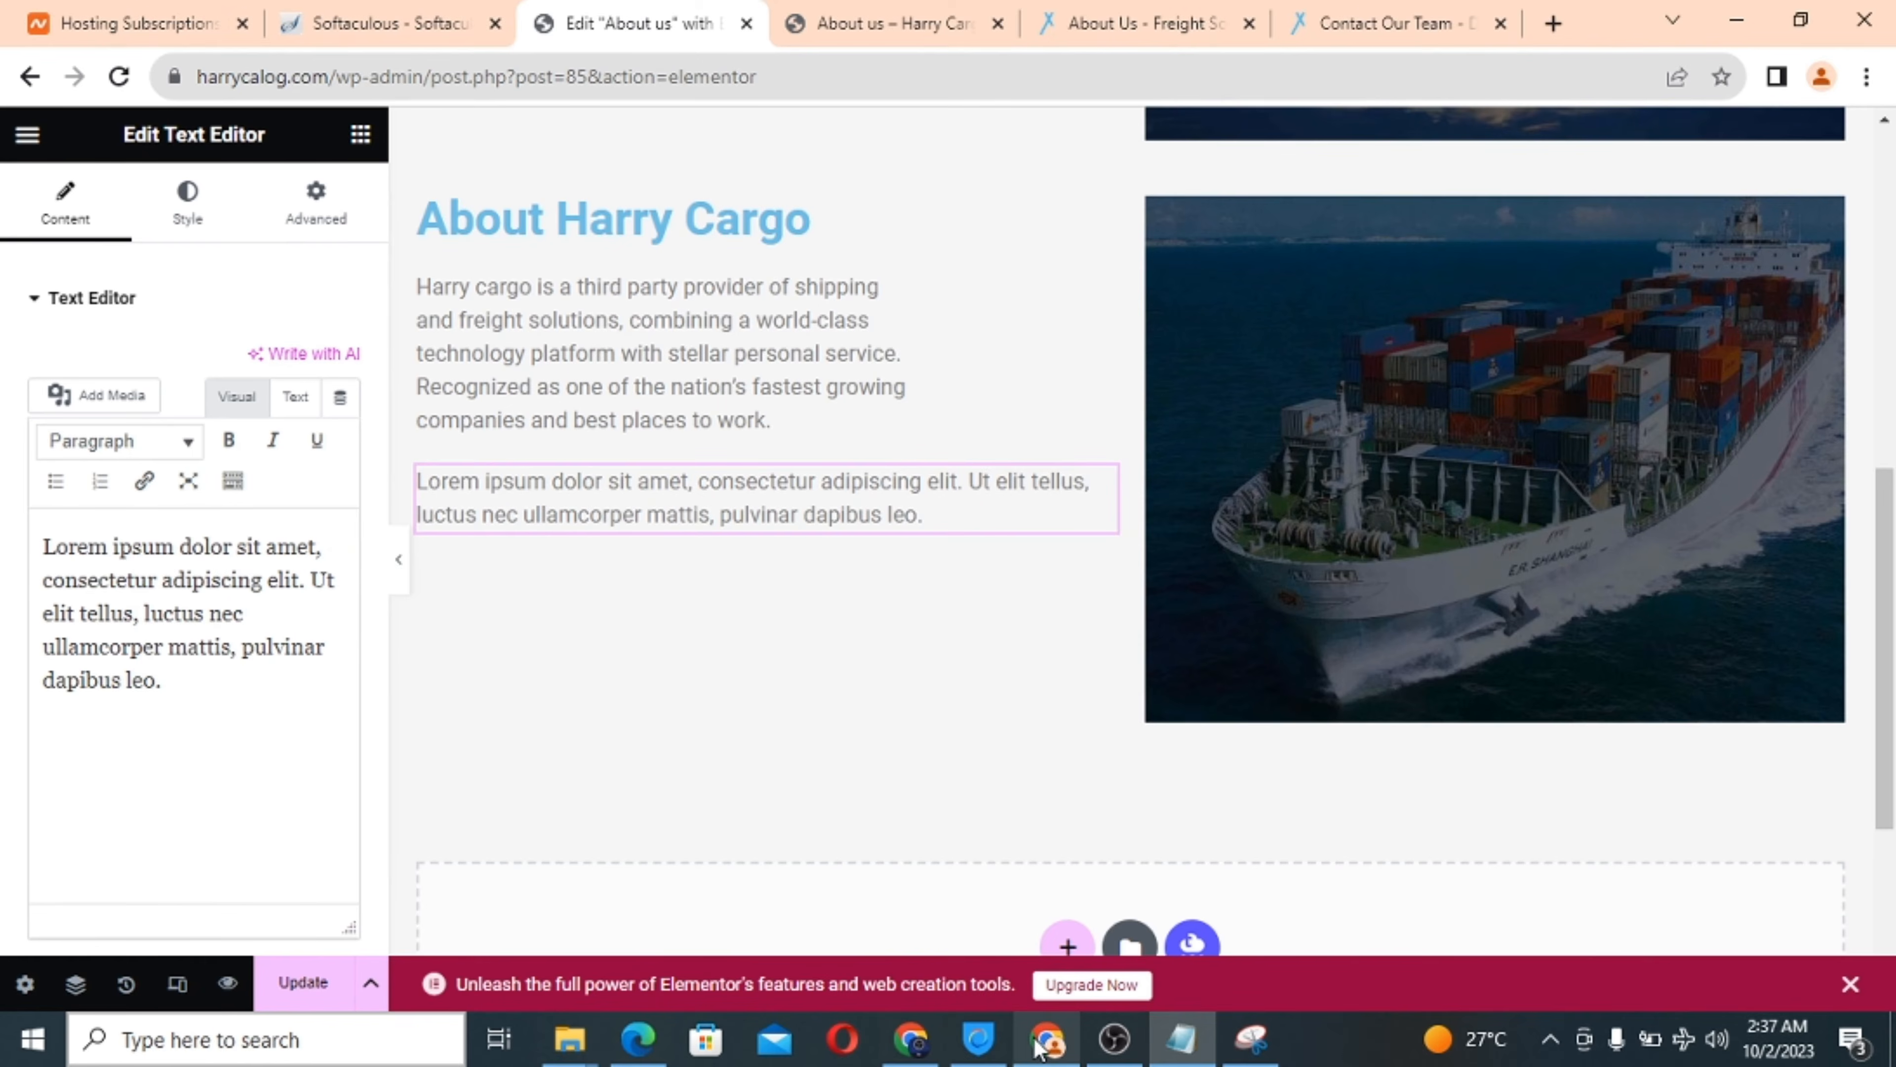
{"action": "left_click", "coordinate": [186, 584]}
{"action": "key", "text": "ctrl+a"}
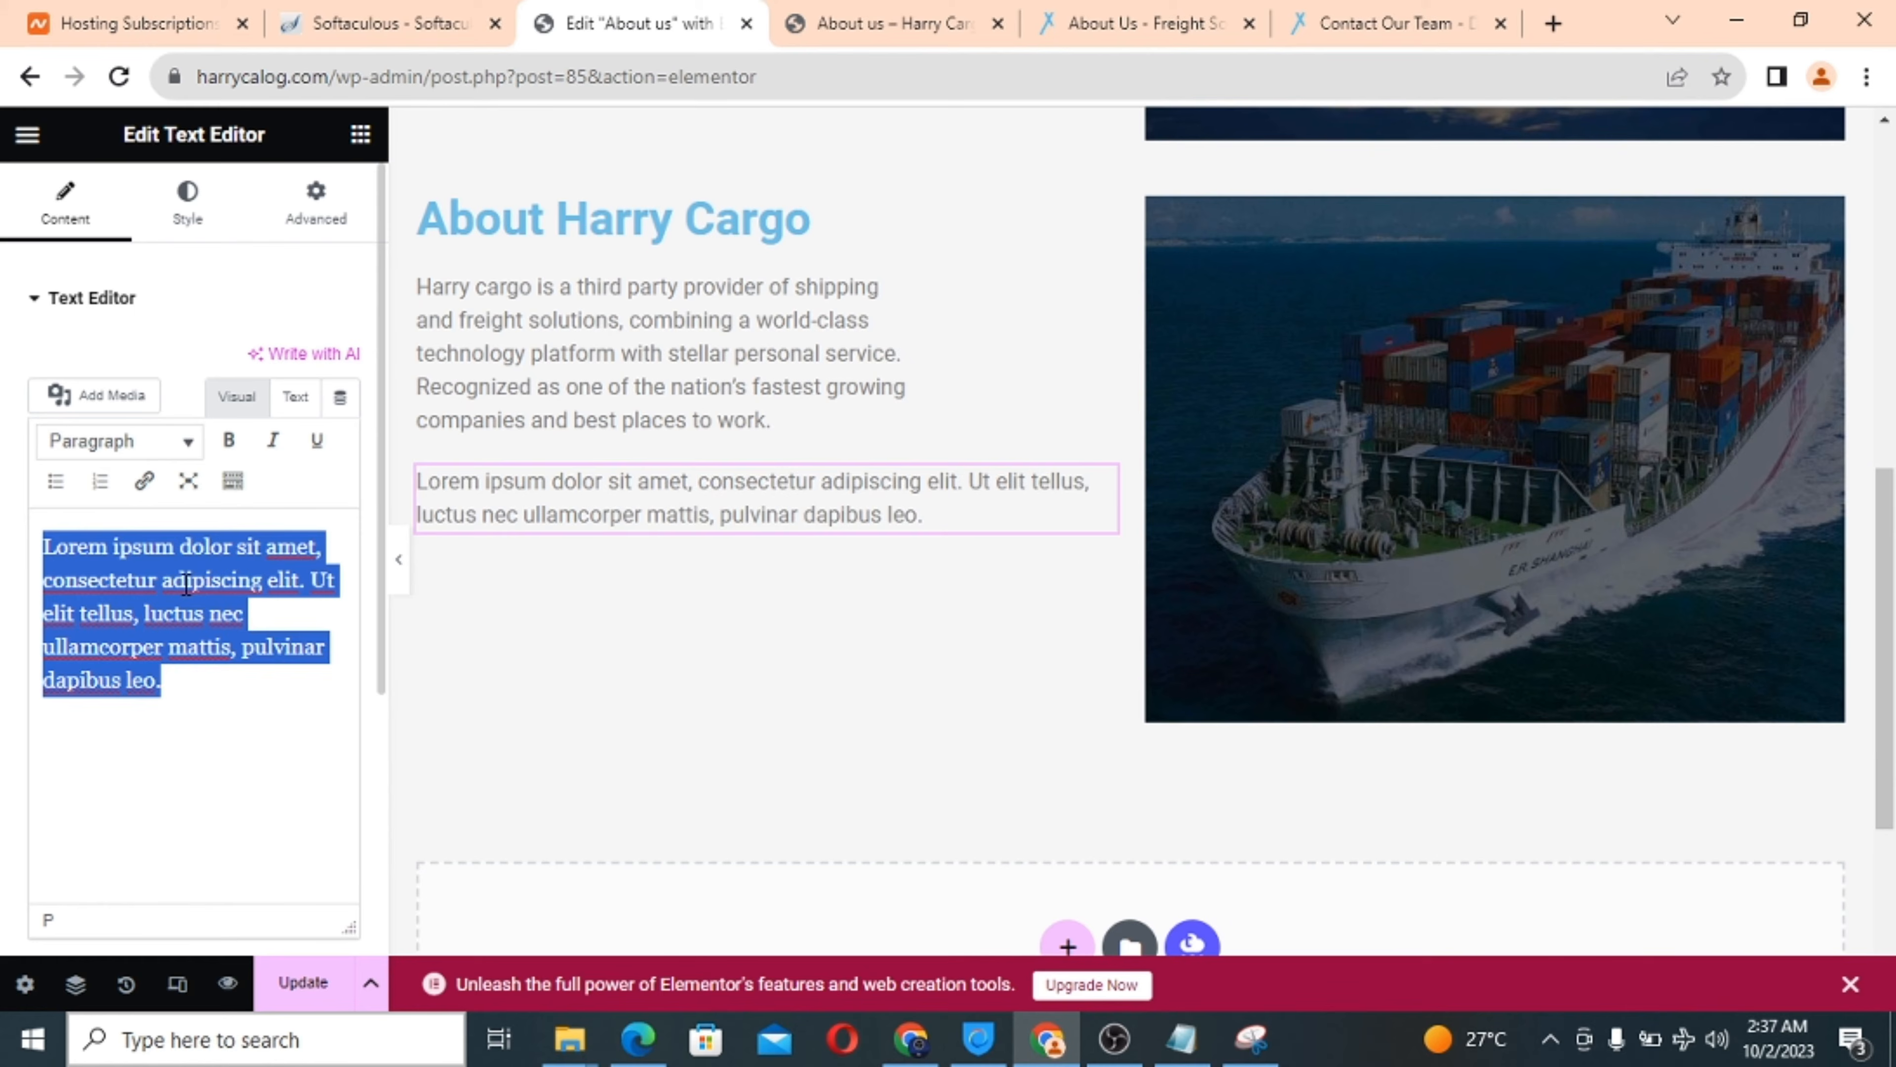
{"action": "key", "text": "ctrl+v"}
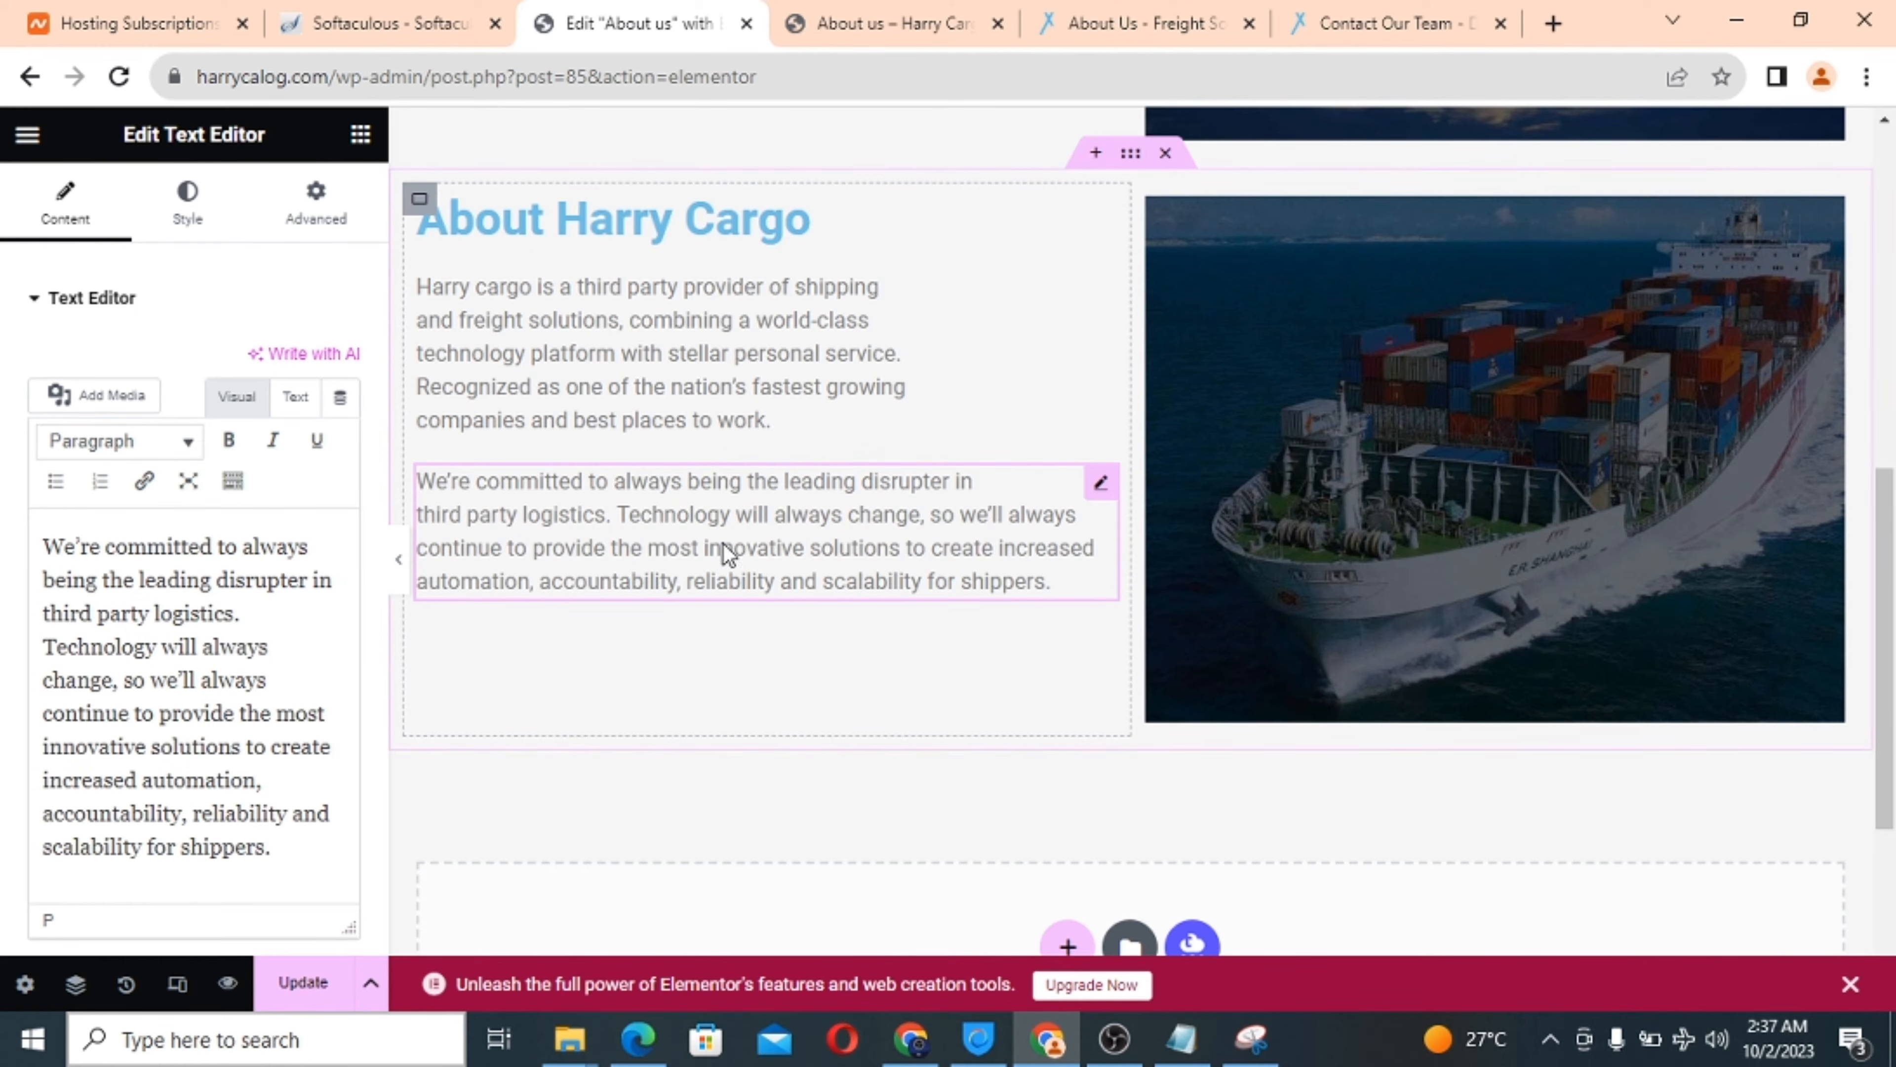
Look over the edited About section and place the cursor at the new paragraph's end.
{"action": "scroll", "coordinate": [728, 672], "scroll_direction": "up", "scroll_amount": 2}
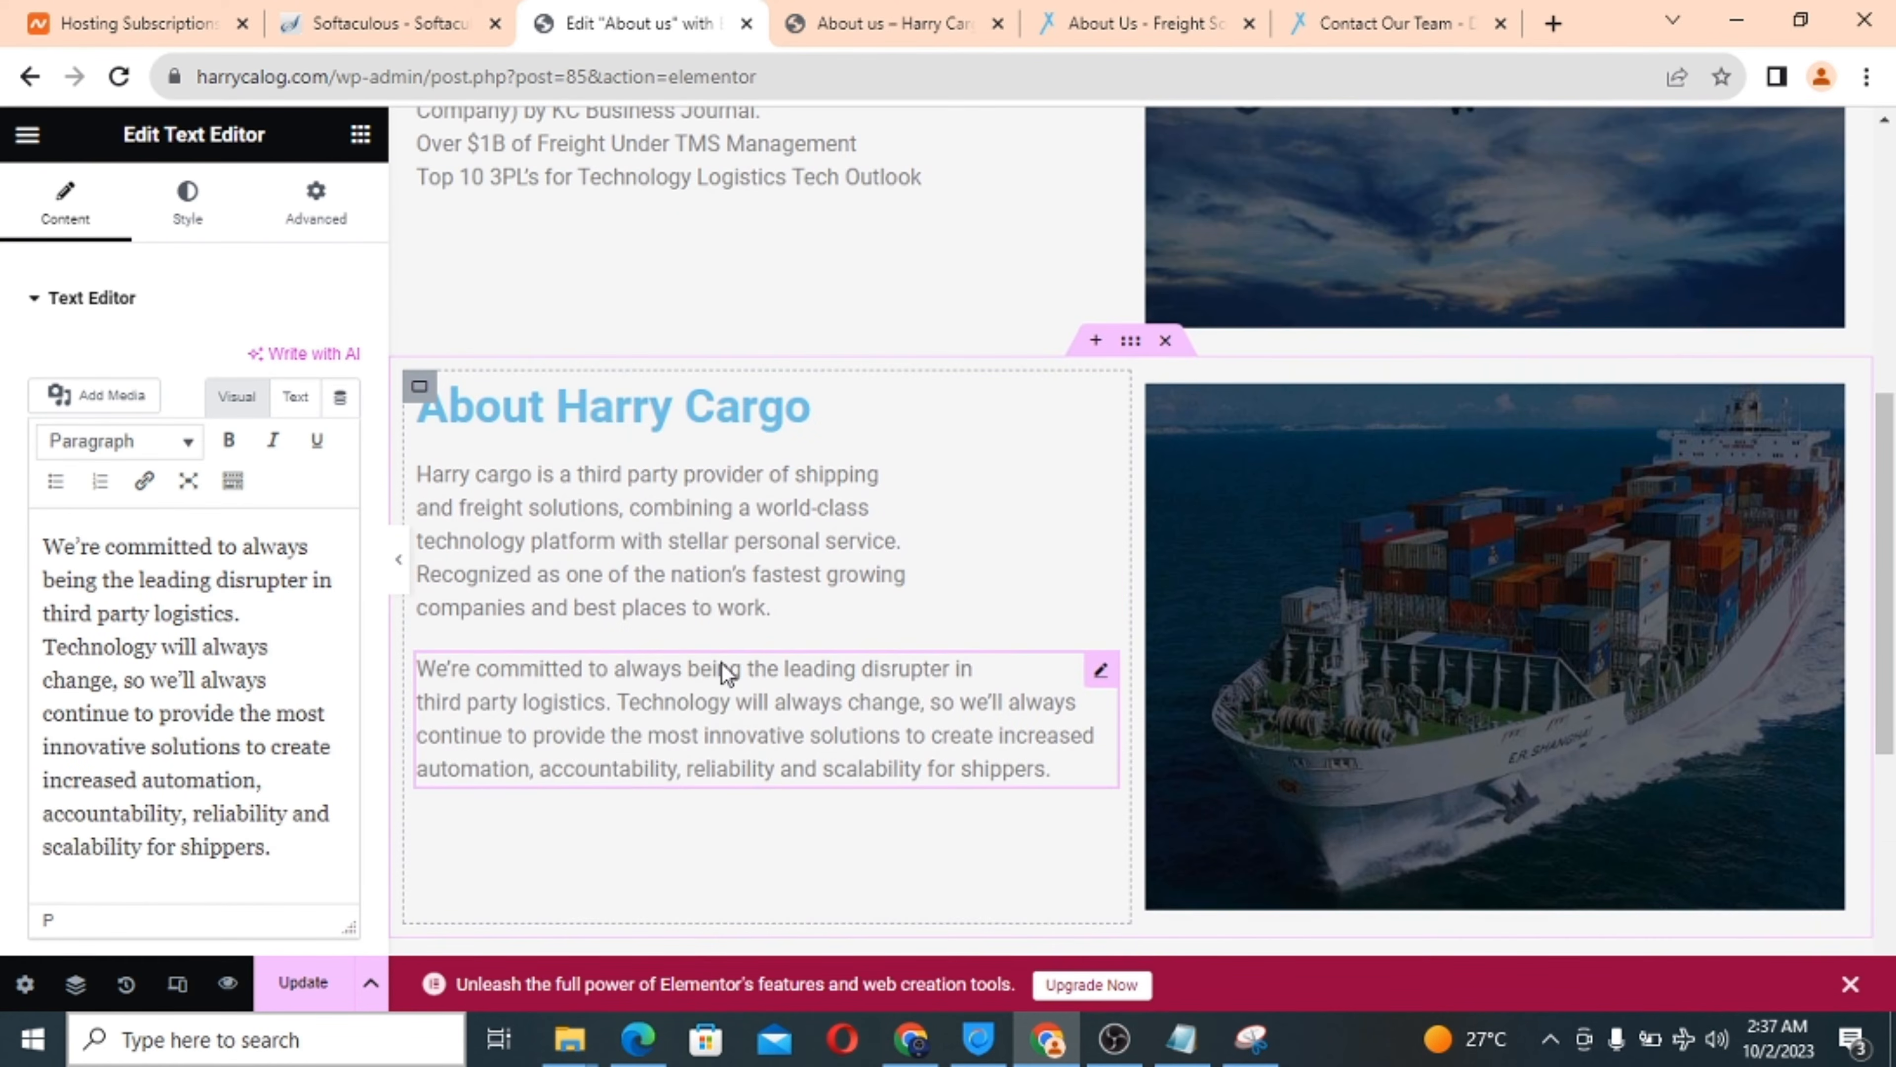
{"action": "scroll", "coordinate": [825, 643], "scroll_direction": "up", "scroll_amount": 7}
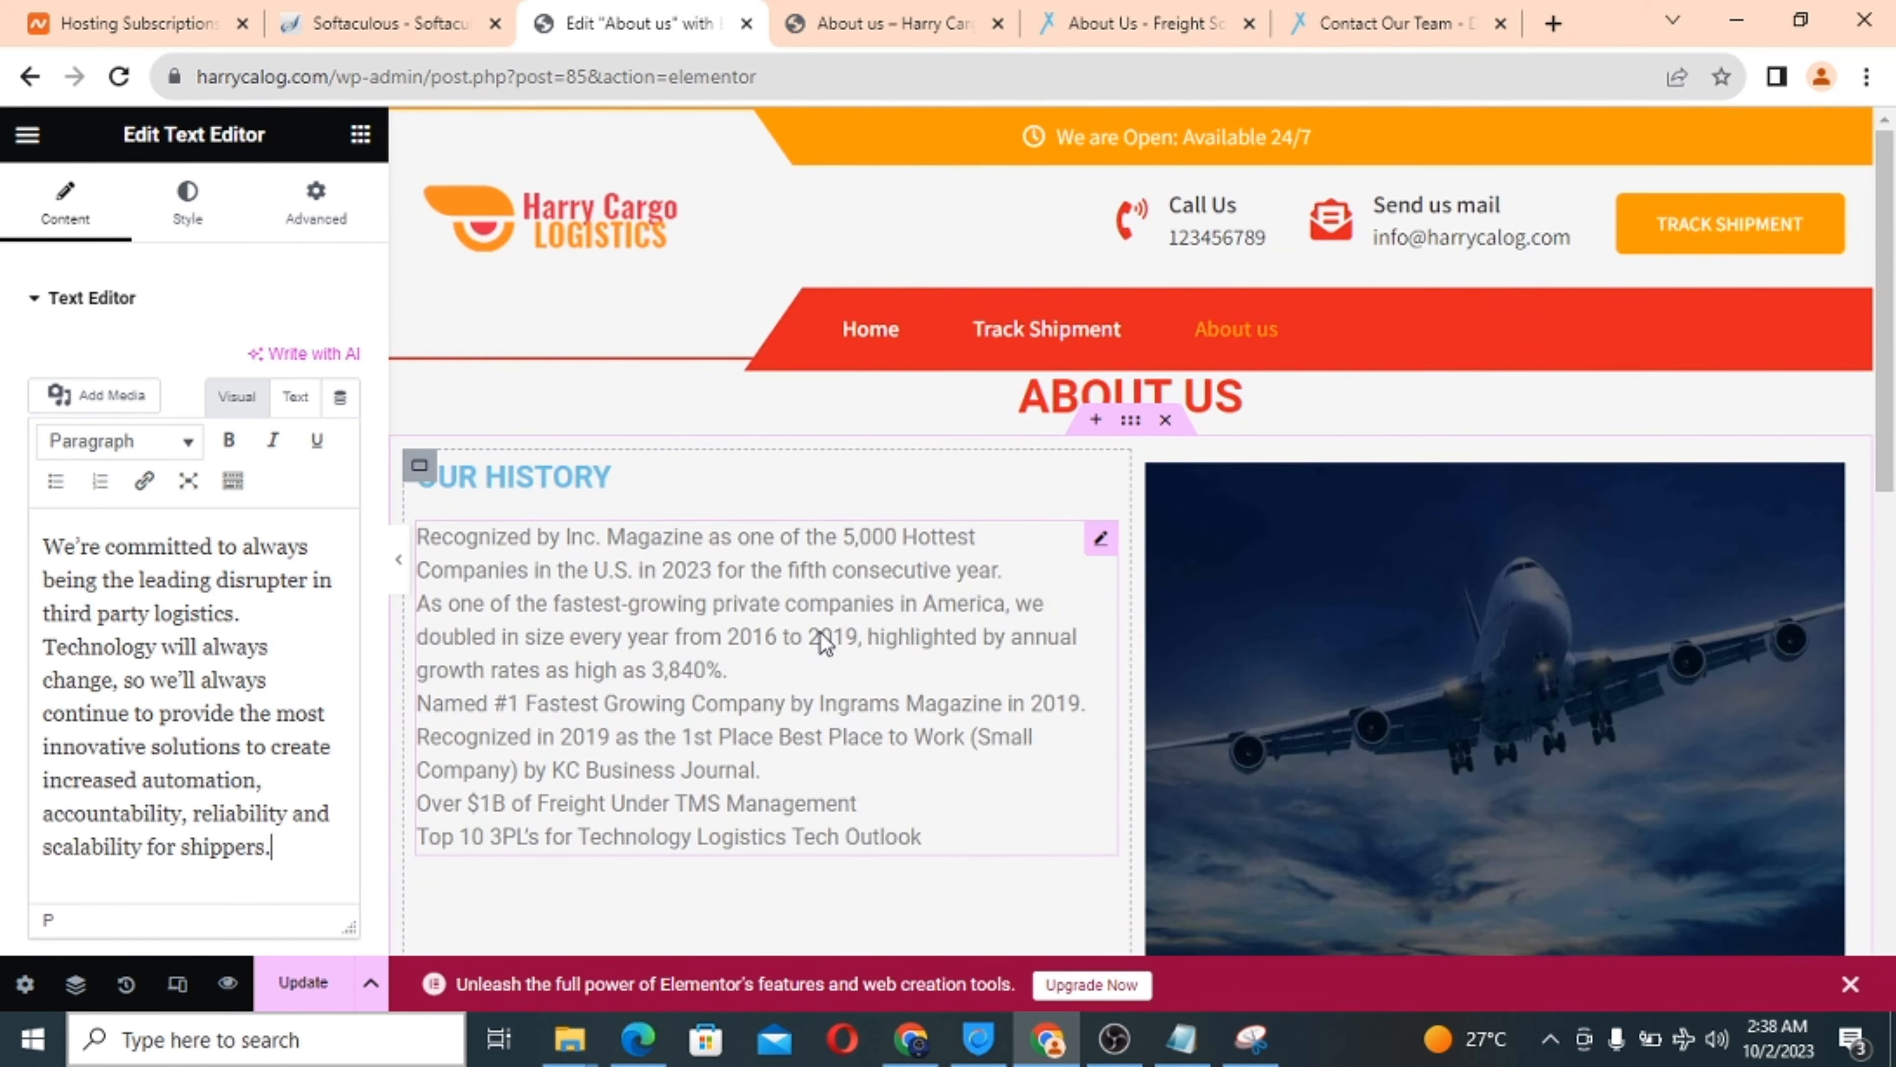
{"action": "scroll", "coordinate": [825, 643], "scroll_direction": "down", "scroll_amount": 7}
{"action": "scroll", "coordinate": [825, 642], "scroll_direction": "down", "scroll_amount": 8}
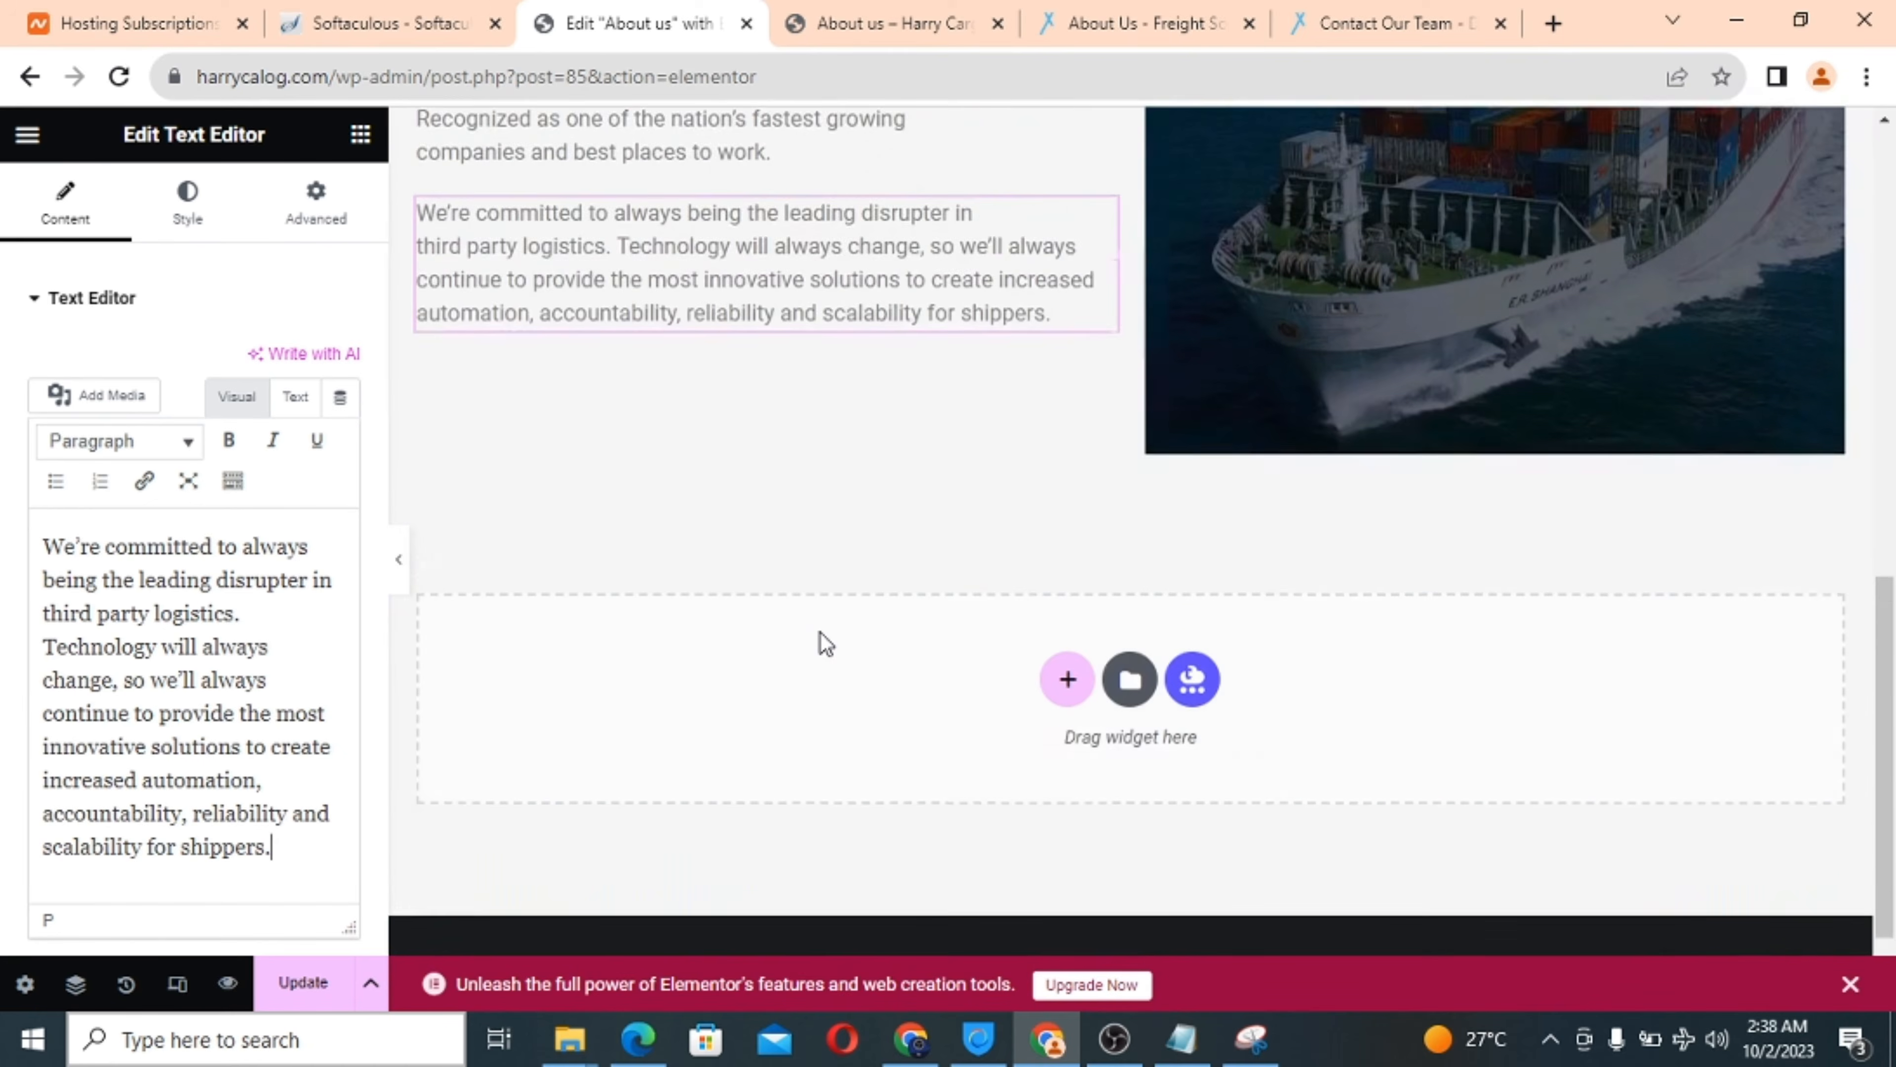
{"action": "scroll", "coordinate": [821, 639], "scroll_direction": "up", "scroll_amount": 10}
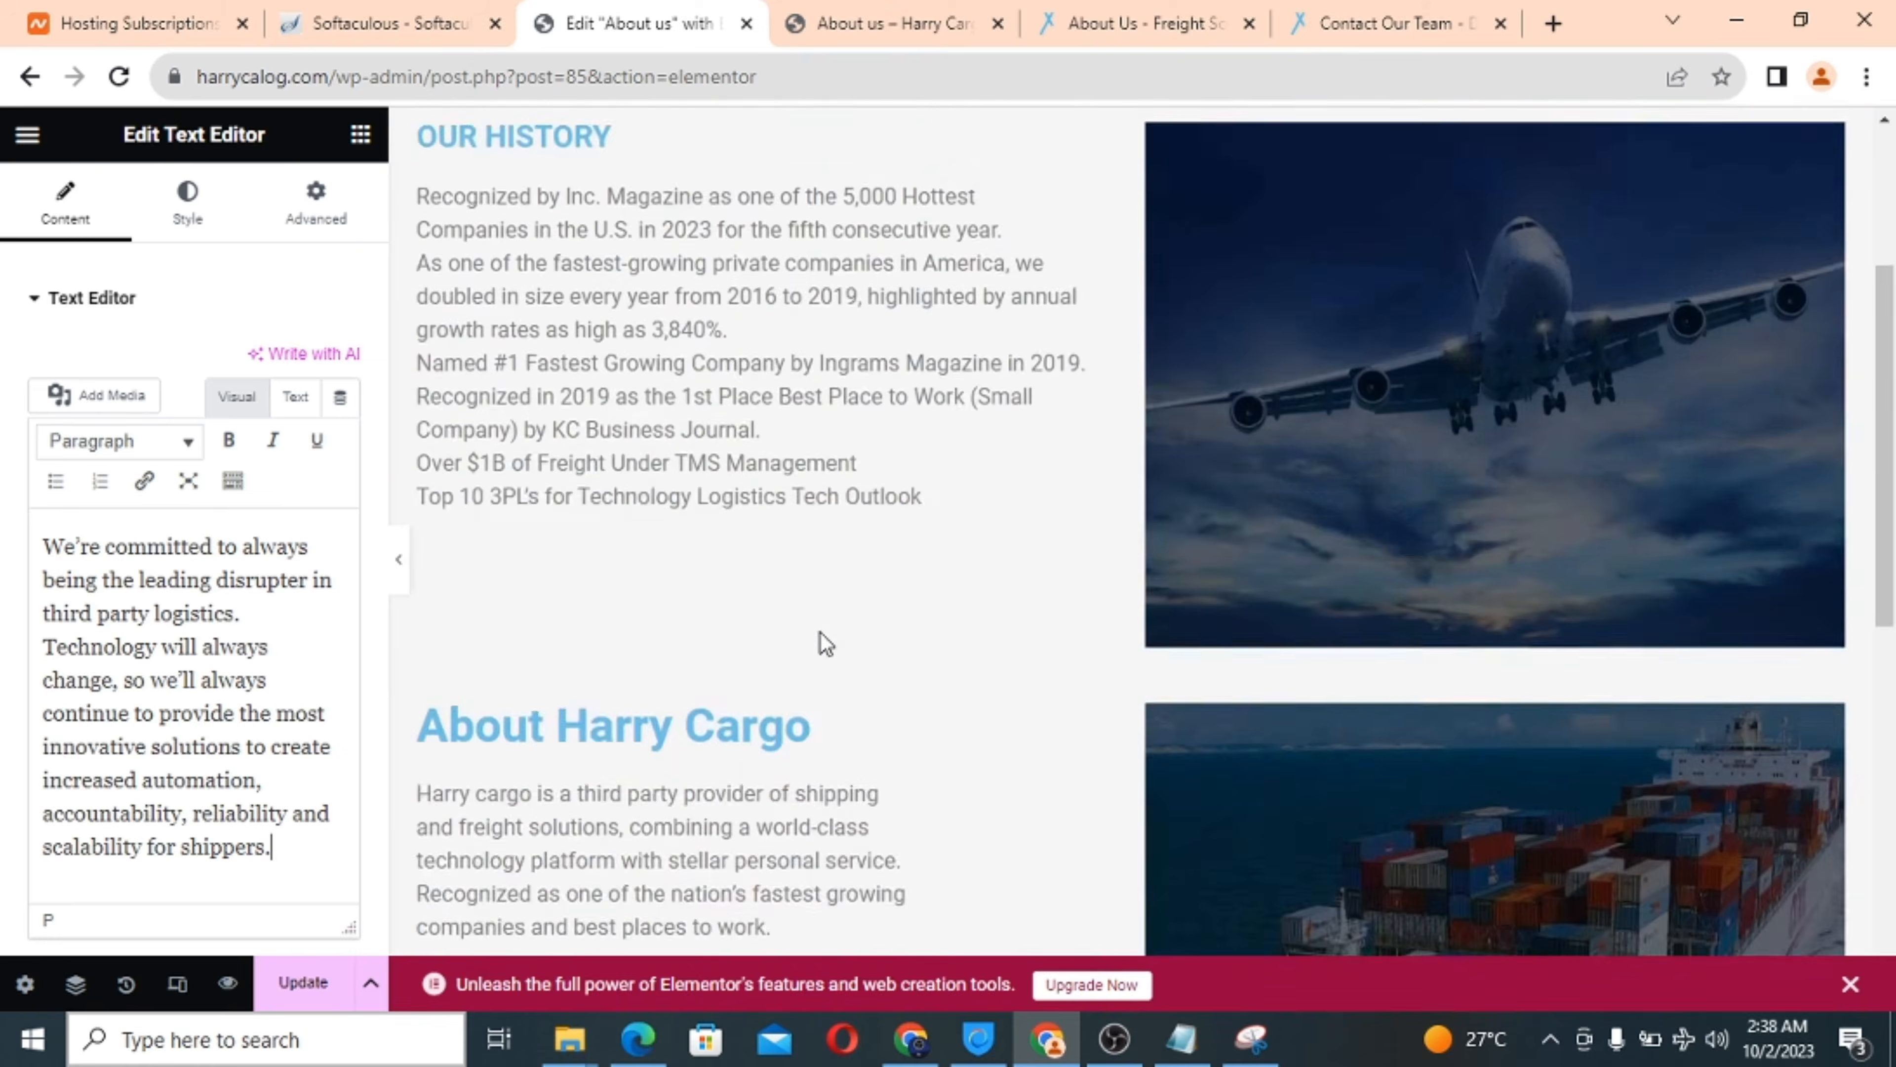
{"action": "left_click", "coordinate": [304, 876]}
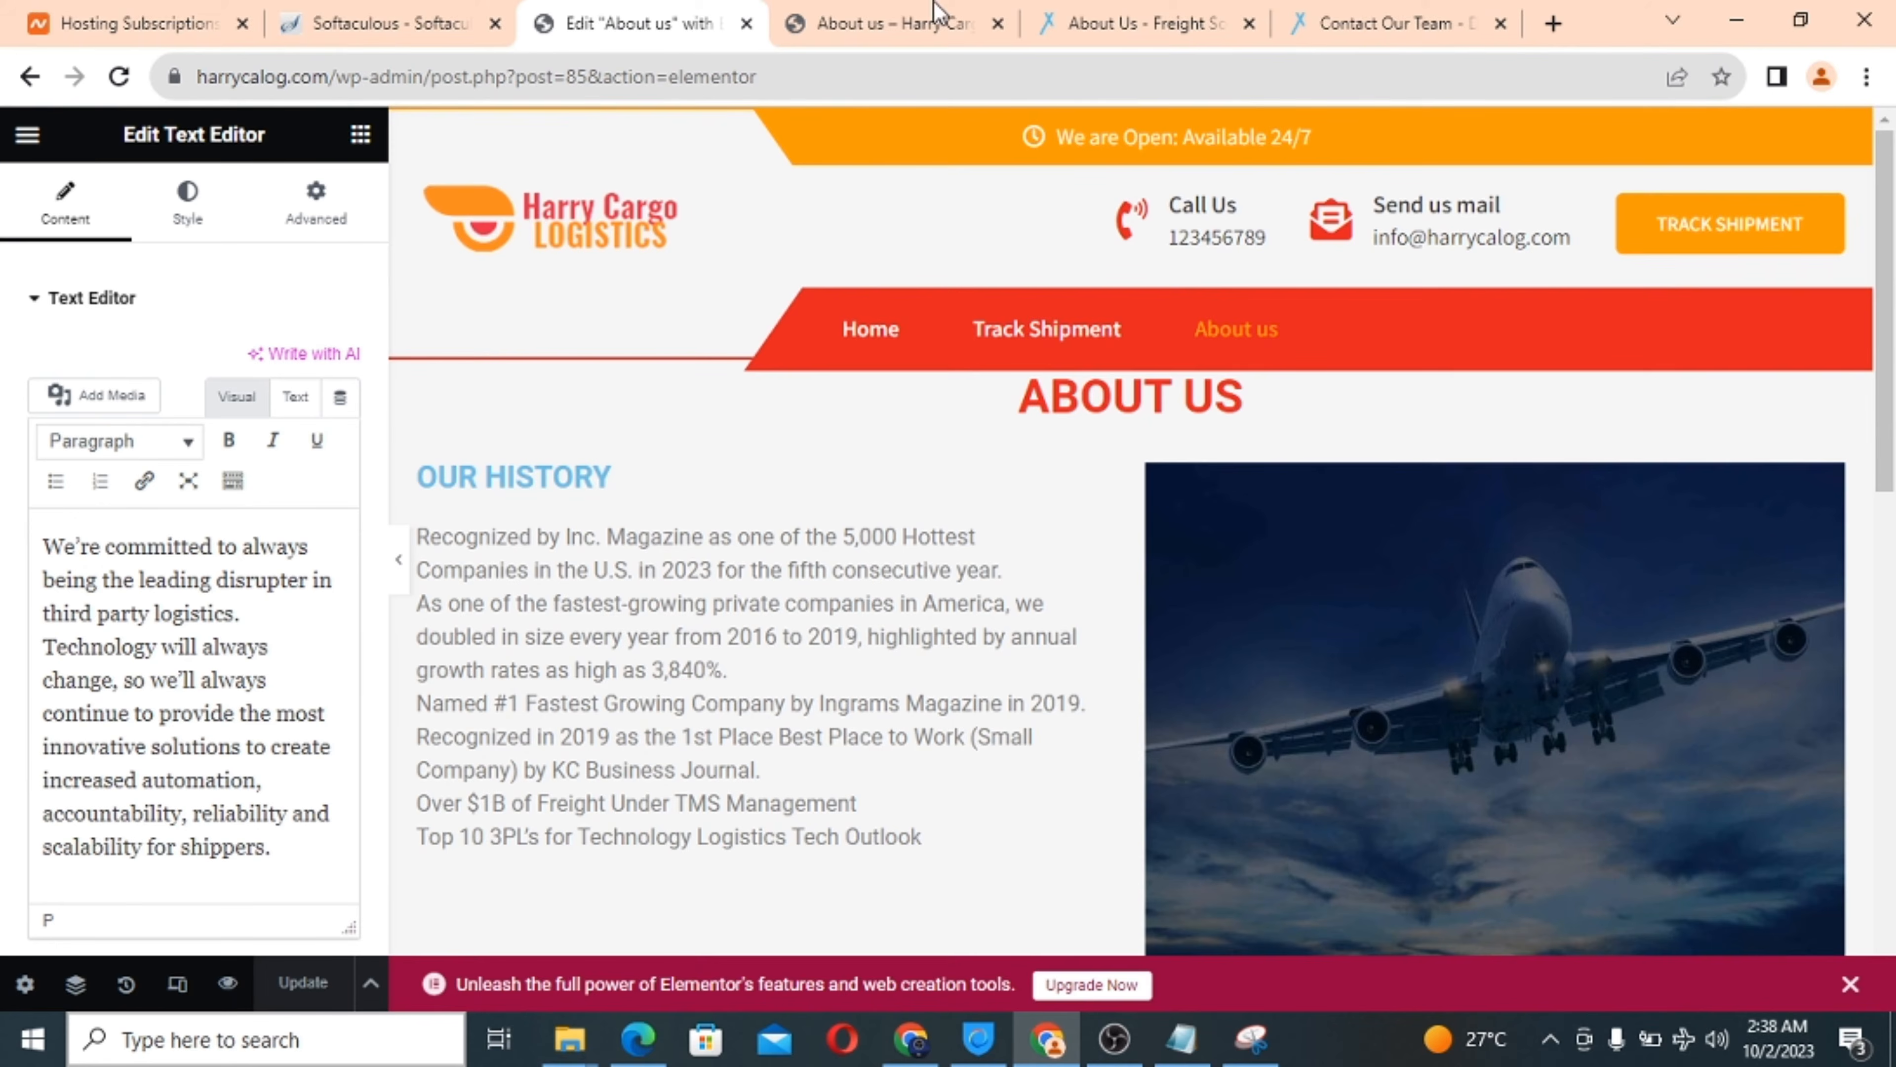
Scroll through the live About us page to check OUR HISTORY and About Harry Cargo.
{"action": "left_click", "coordinate": [900, 23]}
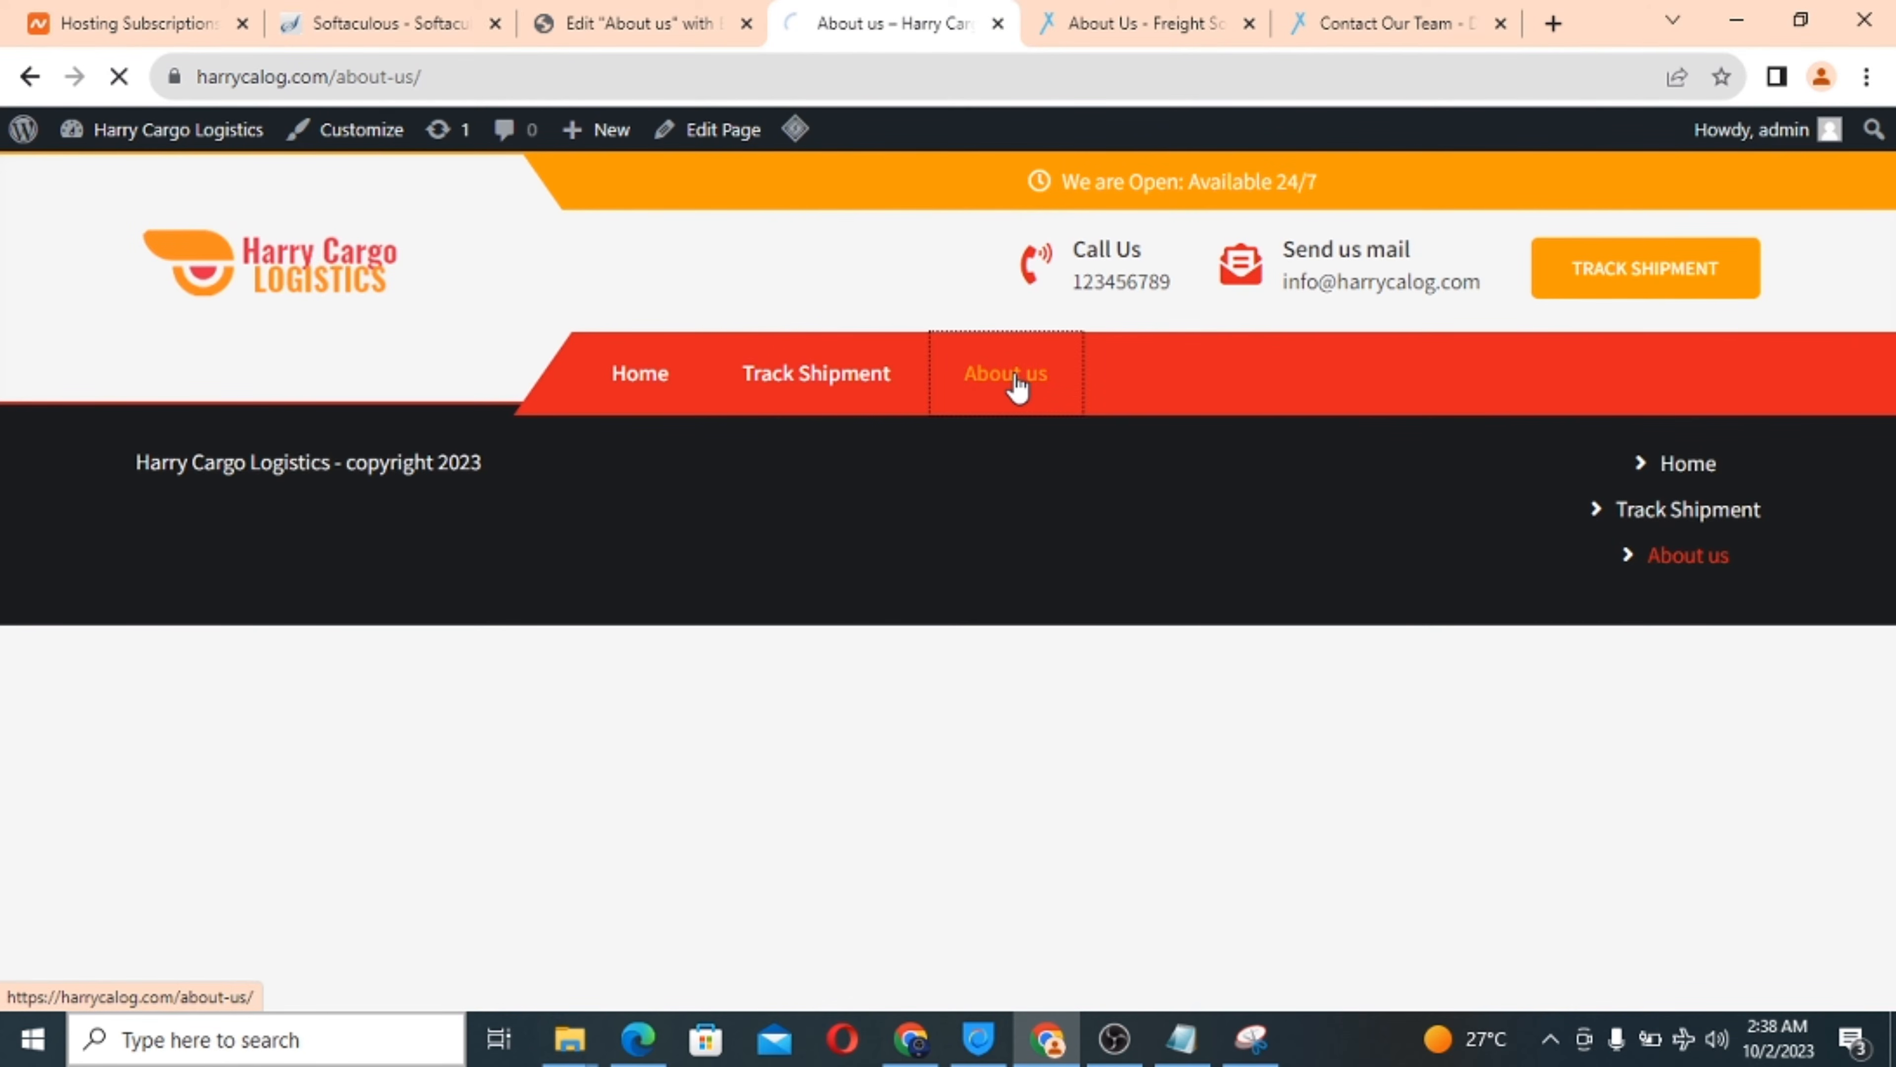
{"action": "scroll", "coordinate": [735, 747], "scroll_direction": "down", "scroll_amount": 1}
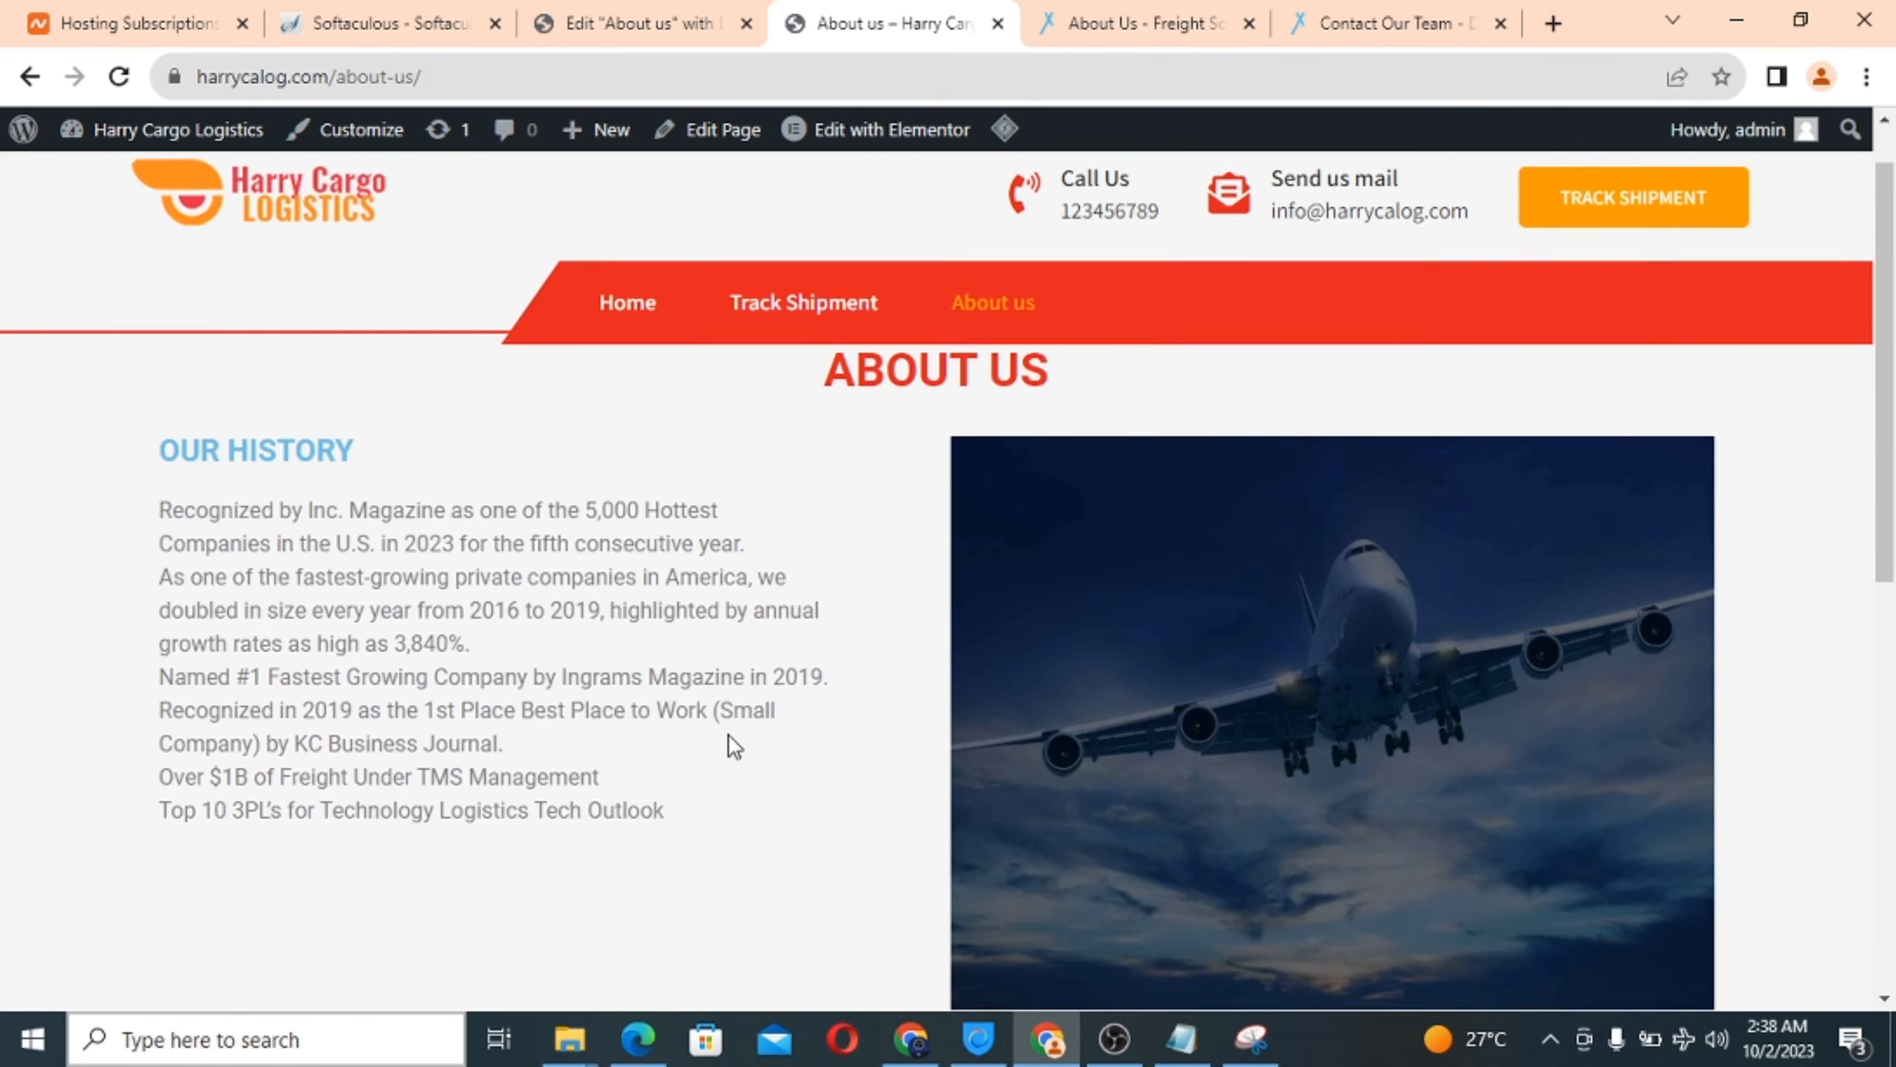
{"action": "scroll", "coordinate": [735, 747], "scroll_direction": "down", "scroll_amount": 2}
{"action": "scroll", "coordinate": [1121, 520], "scroll_direction": "down", "scroll_amount": 5}
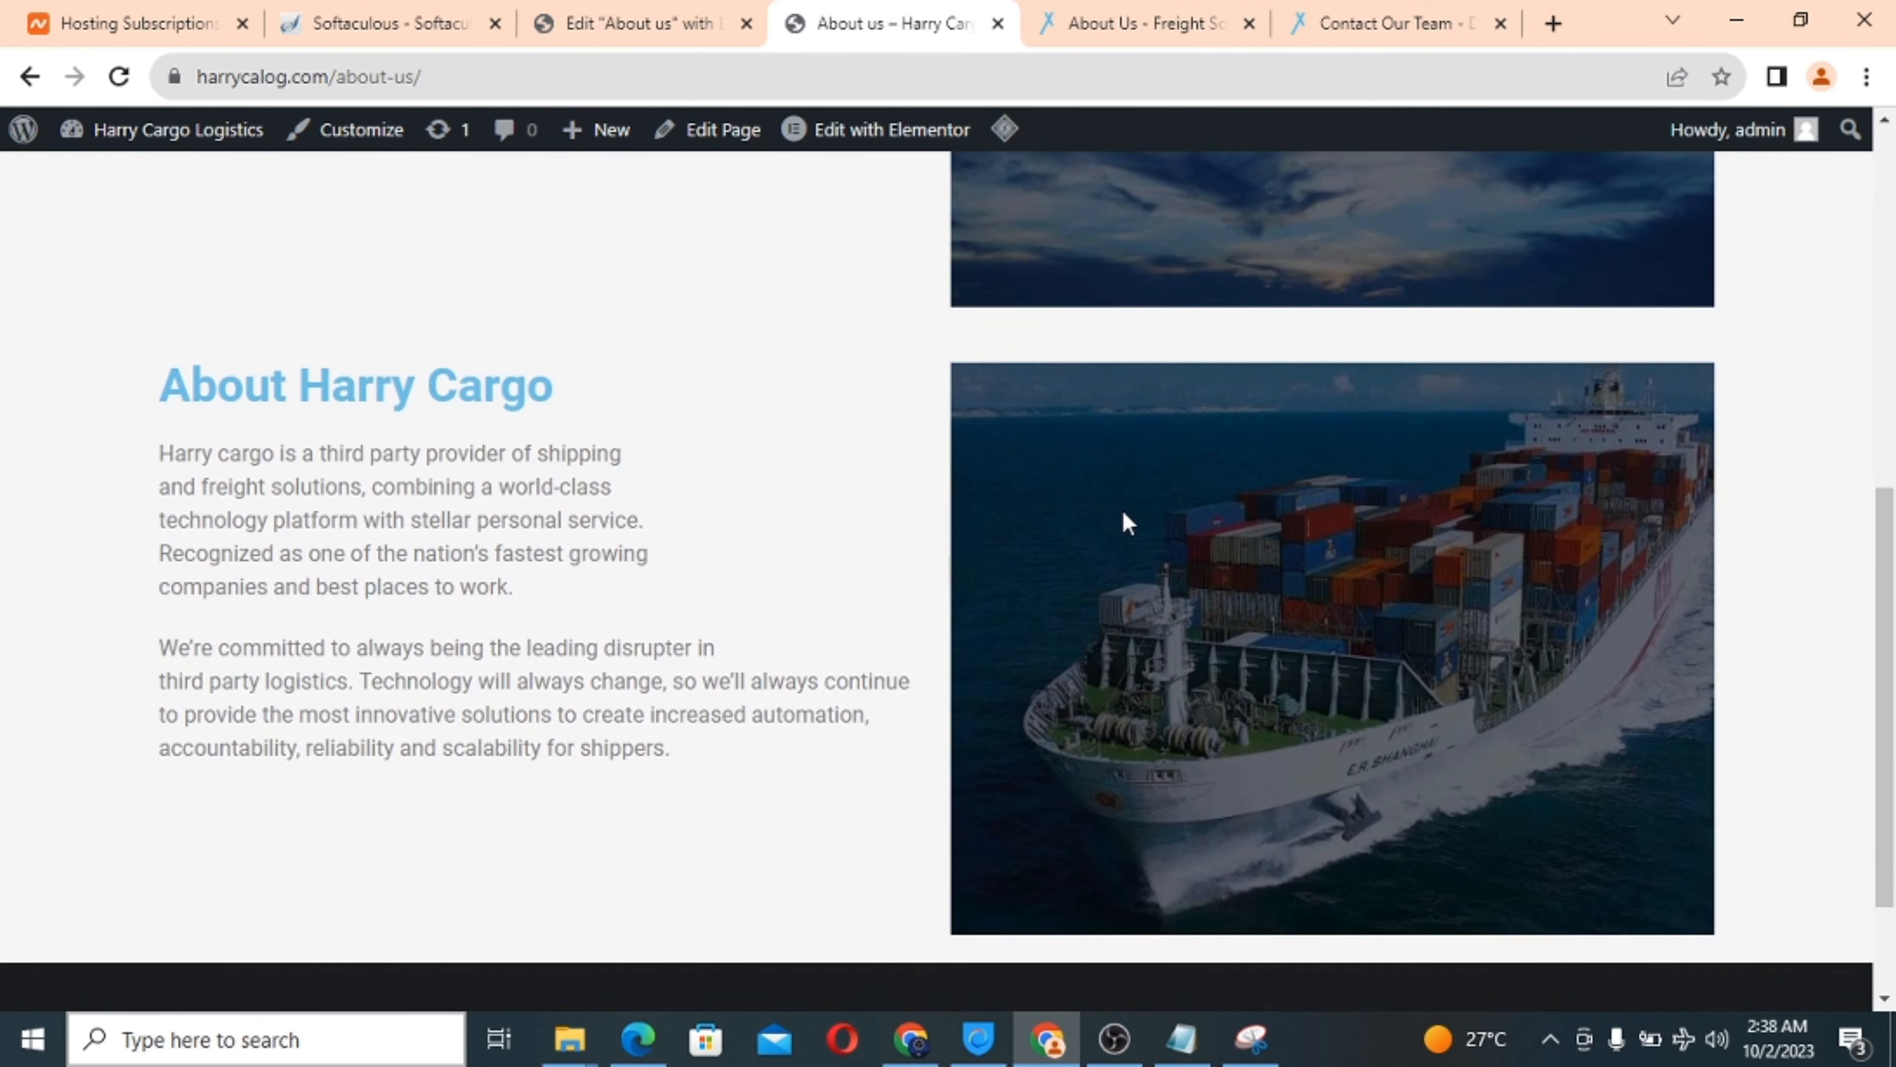
{"action": "scroll", "coordinate": [848, 500], "scroll_direction": "down", "scroll_amount": 2}
{"action": "scroll", "coordinate": [847, 500], "scroll_direction": "up", "scroll_amount": 10}
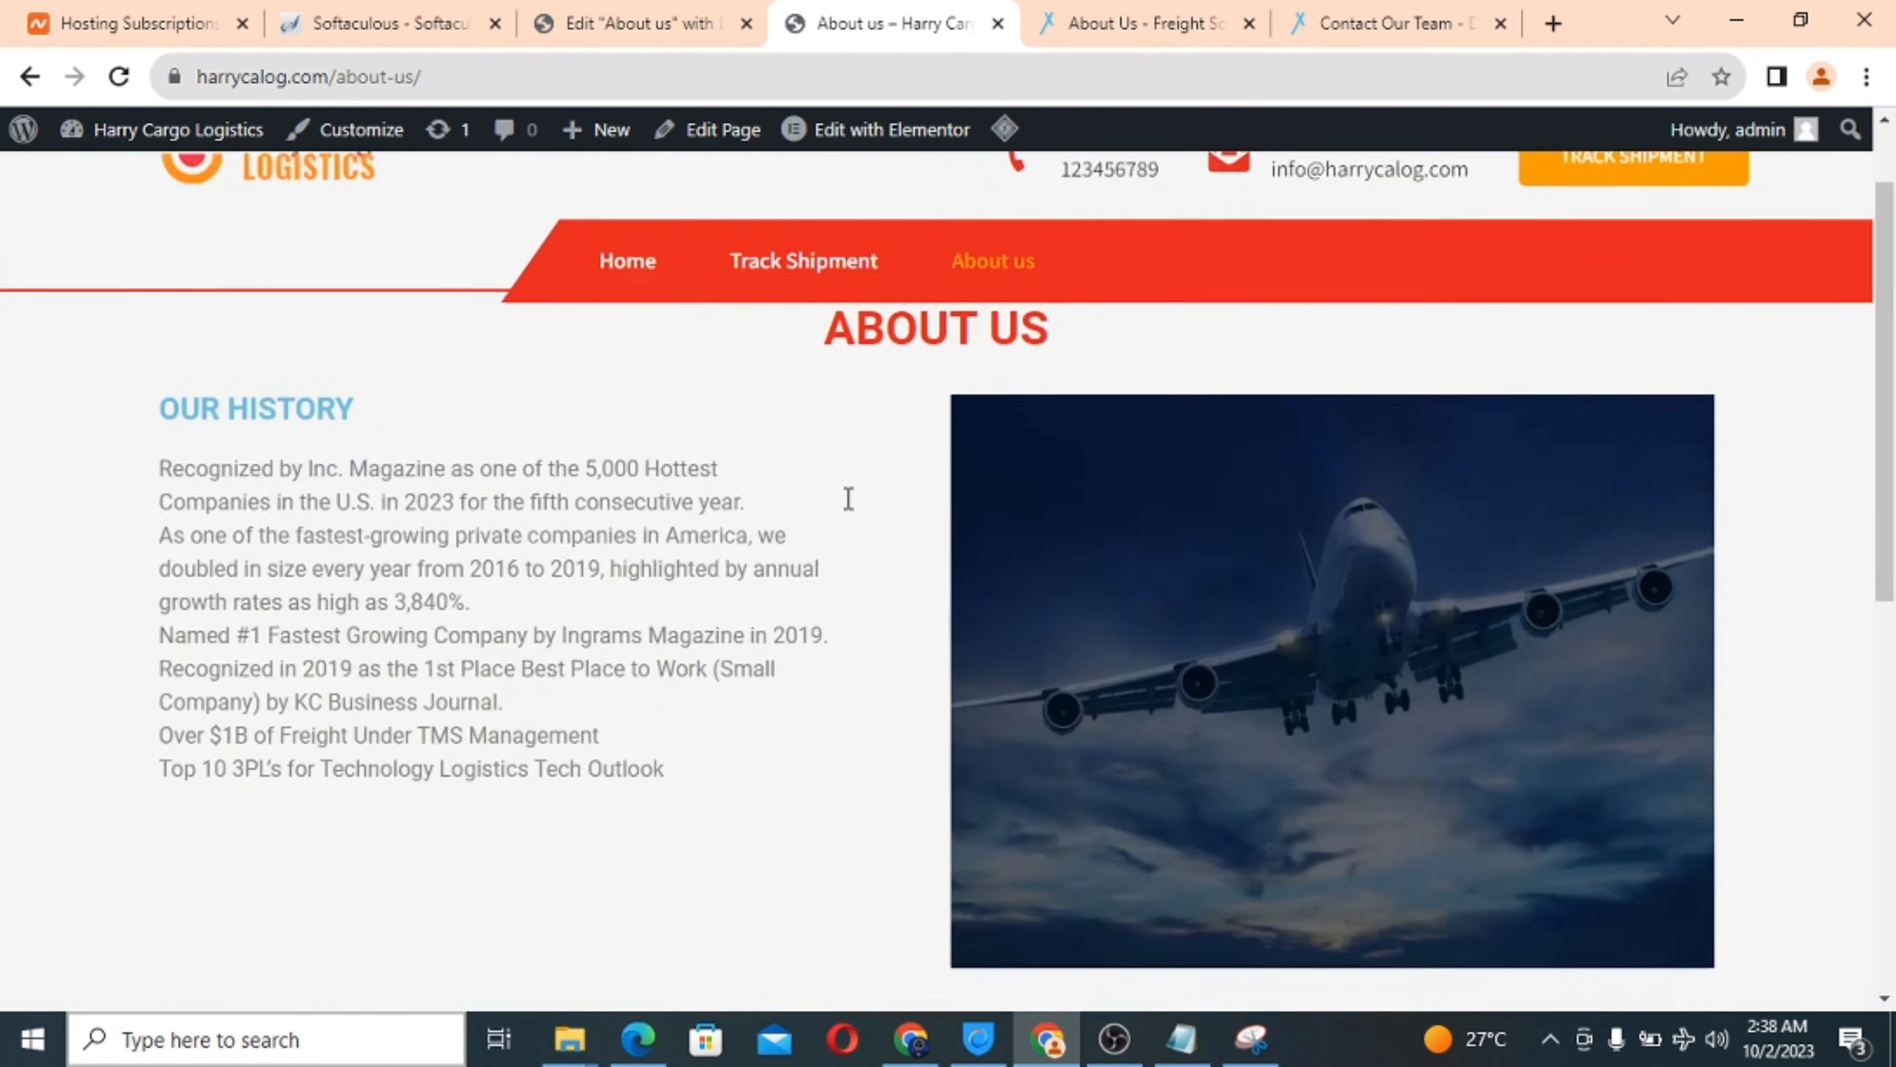
{"action": "scroll", "coordinate": [847, 500], "scroll_direction": "down", "scroll_amount": 4}
{"action": "scroll", "coordinate": [847, 500], "scroll_direction": "down", "scroll_amount": 2}
{"action": "scroll", "coordinate": [847, 500], "scroll_direction": "up", "scroll_amount": 6}
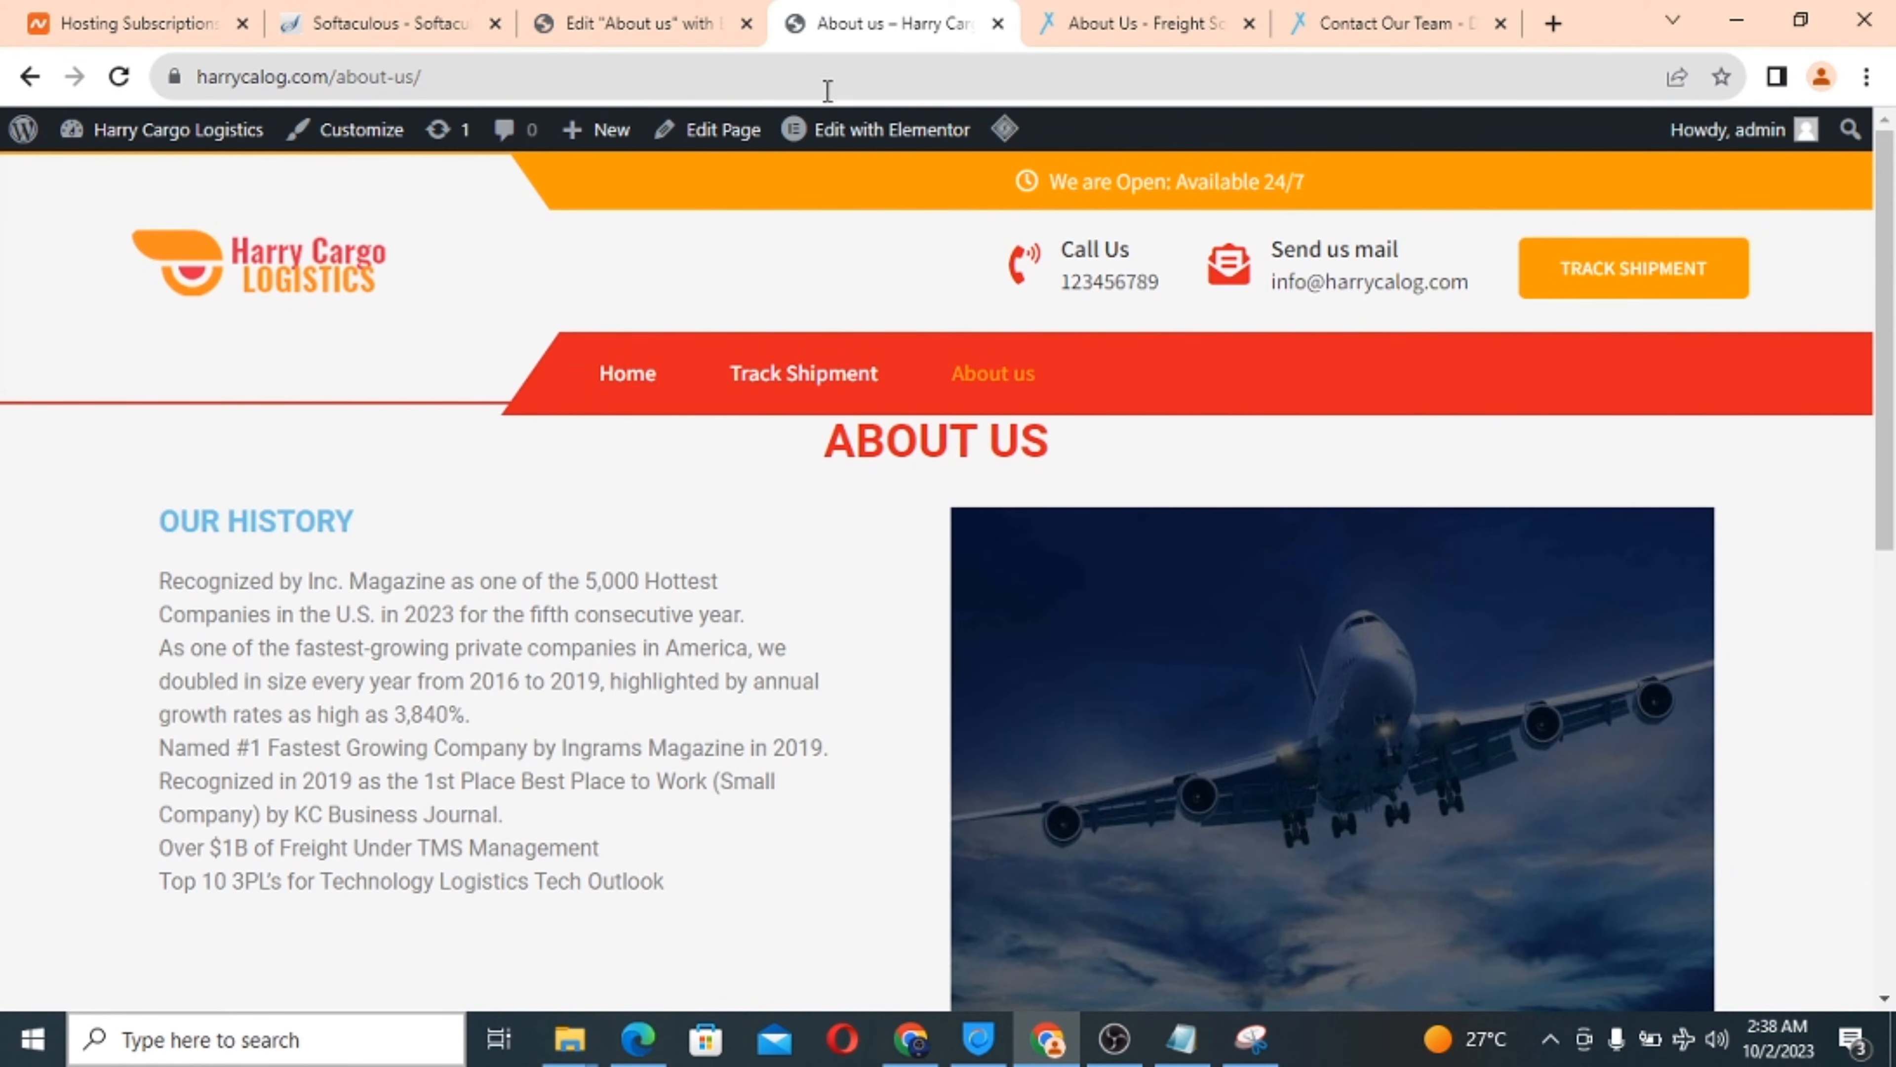
Exit the Elementor editor for About us back to the WordPress dashboard.
{"action": "left_click", "coordinate": [665, 11]}
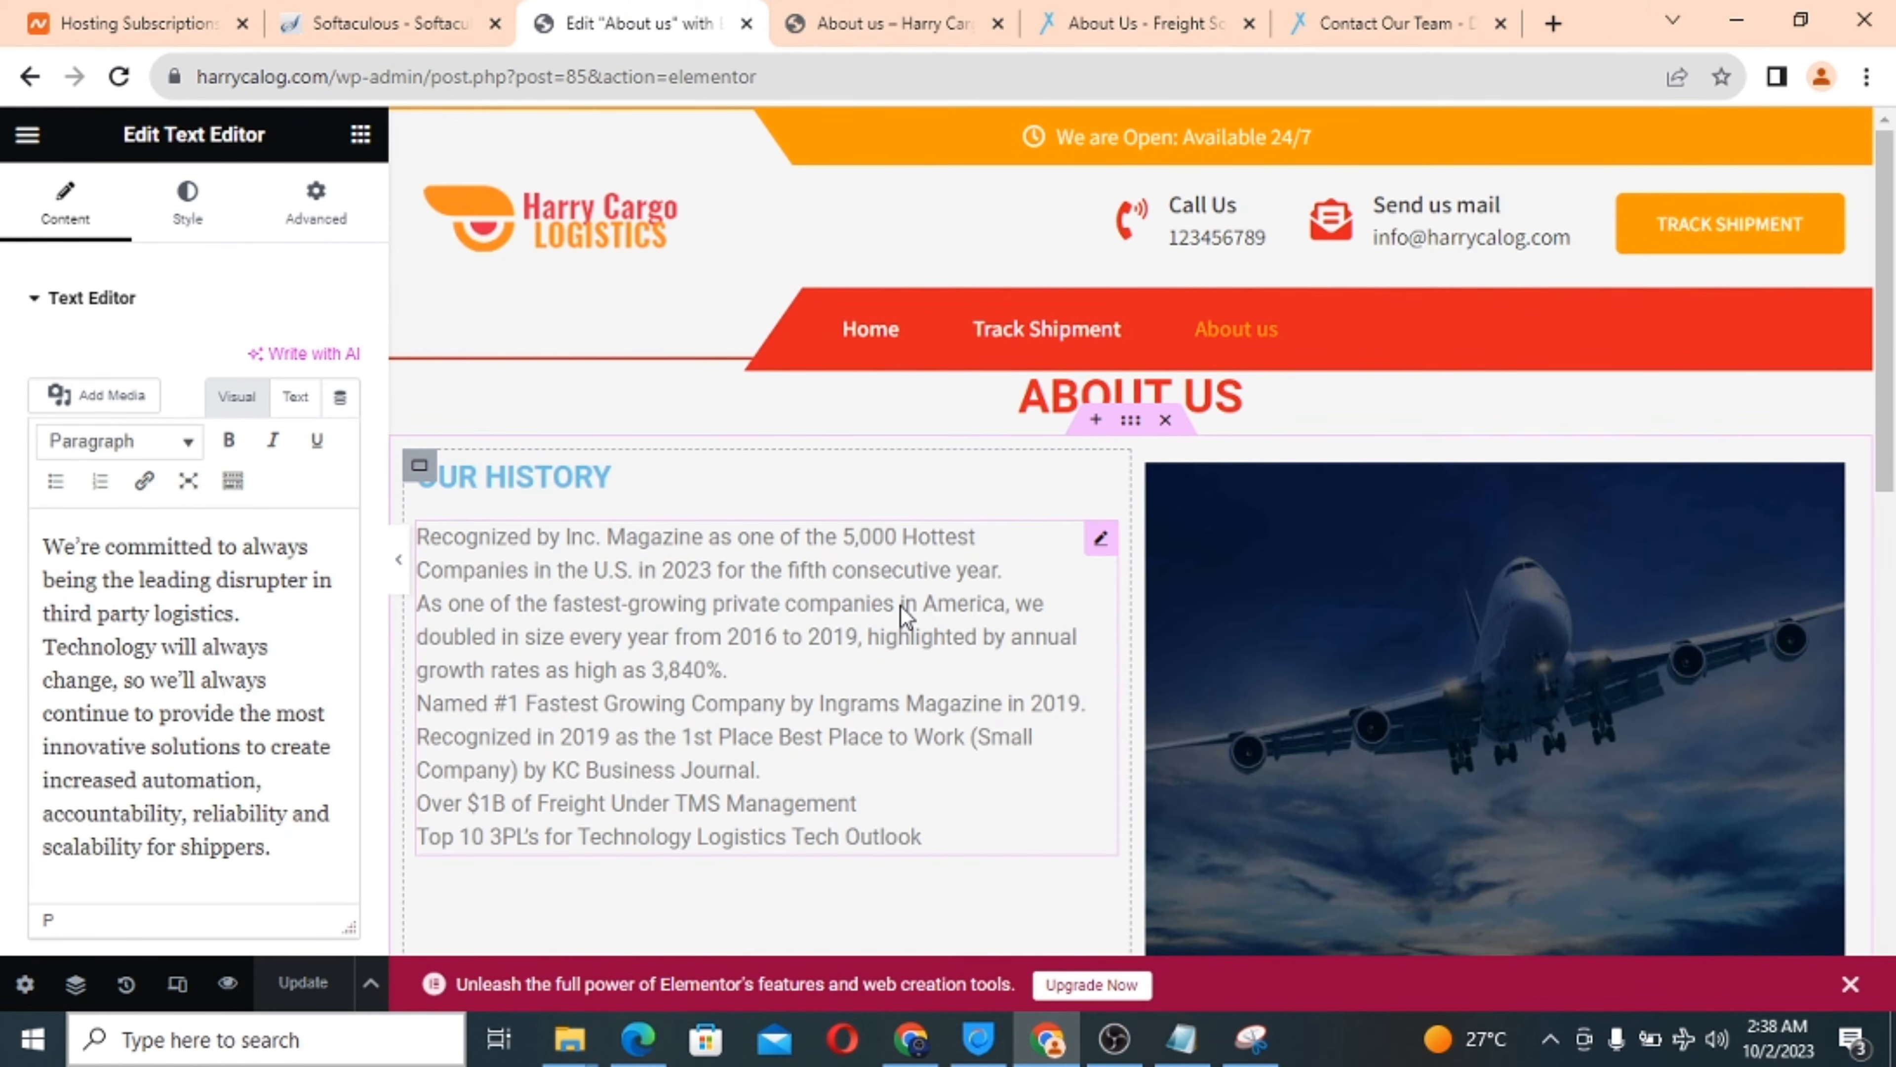
{"action": "scroll", "coordinate": [903, 617], "scroll_direction": "down", "scroll_amount": 10}
{"action": "scroll", "coordinate": [902, 618], "scroll_direction": "up", "scroll_amount": 10}
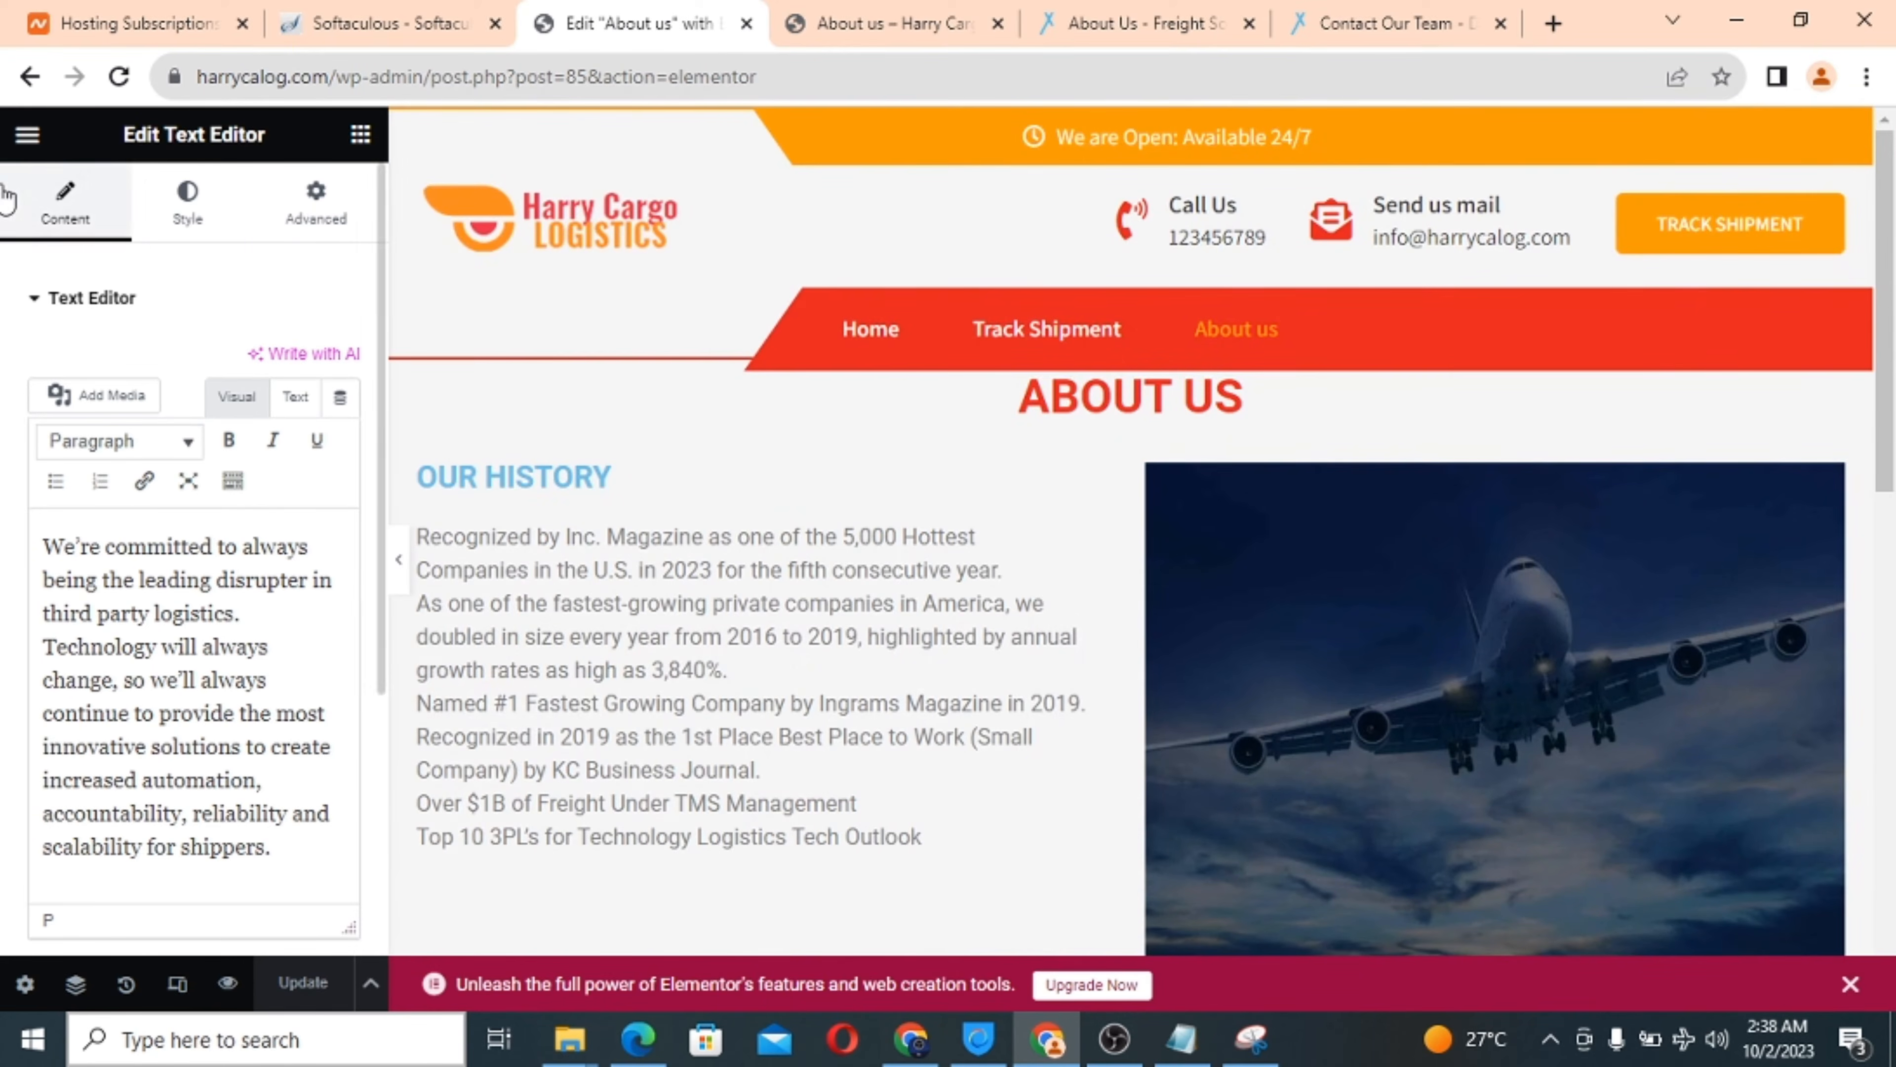
{"action": "left_click", "coordinate": [26, 137]}
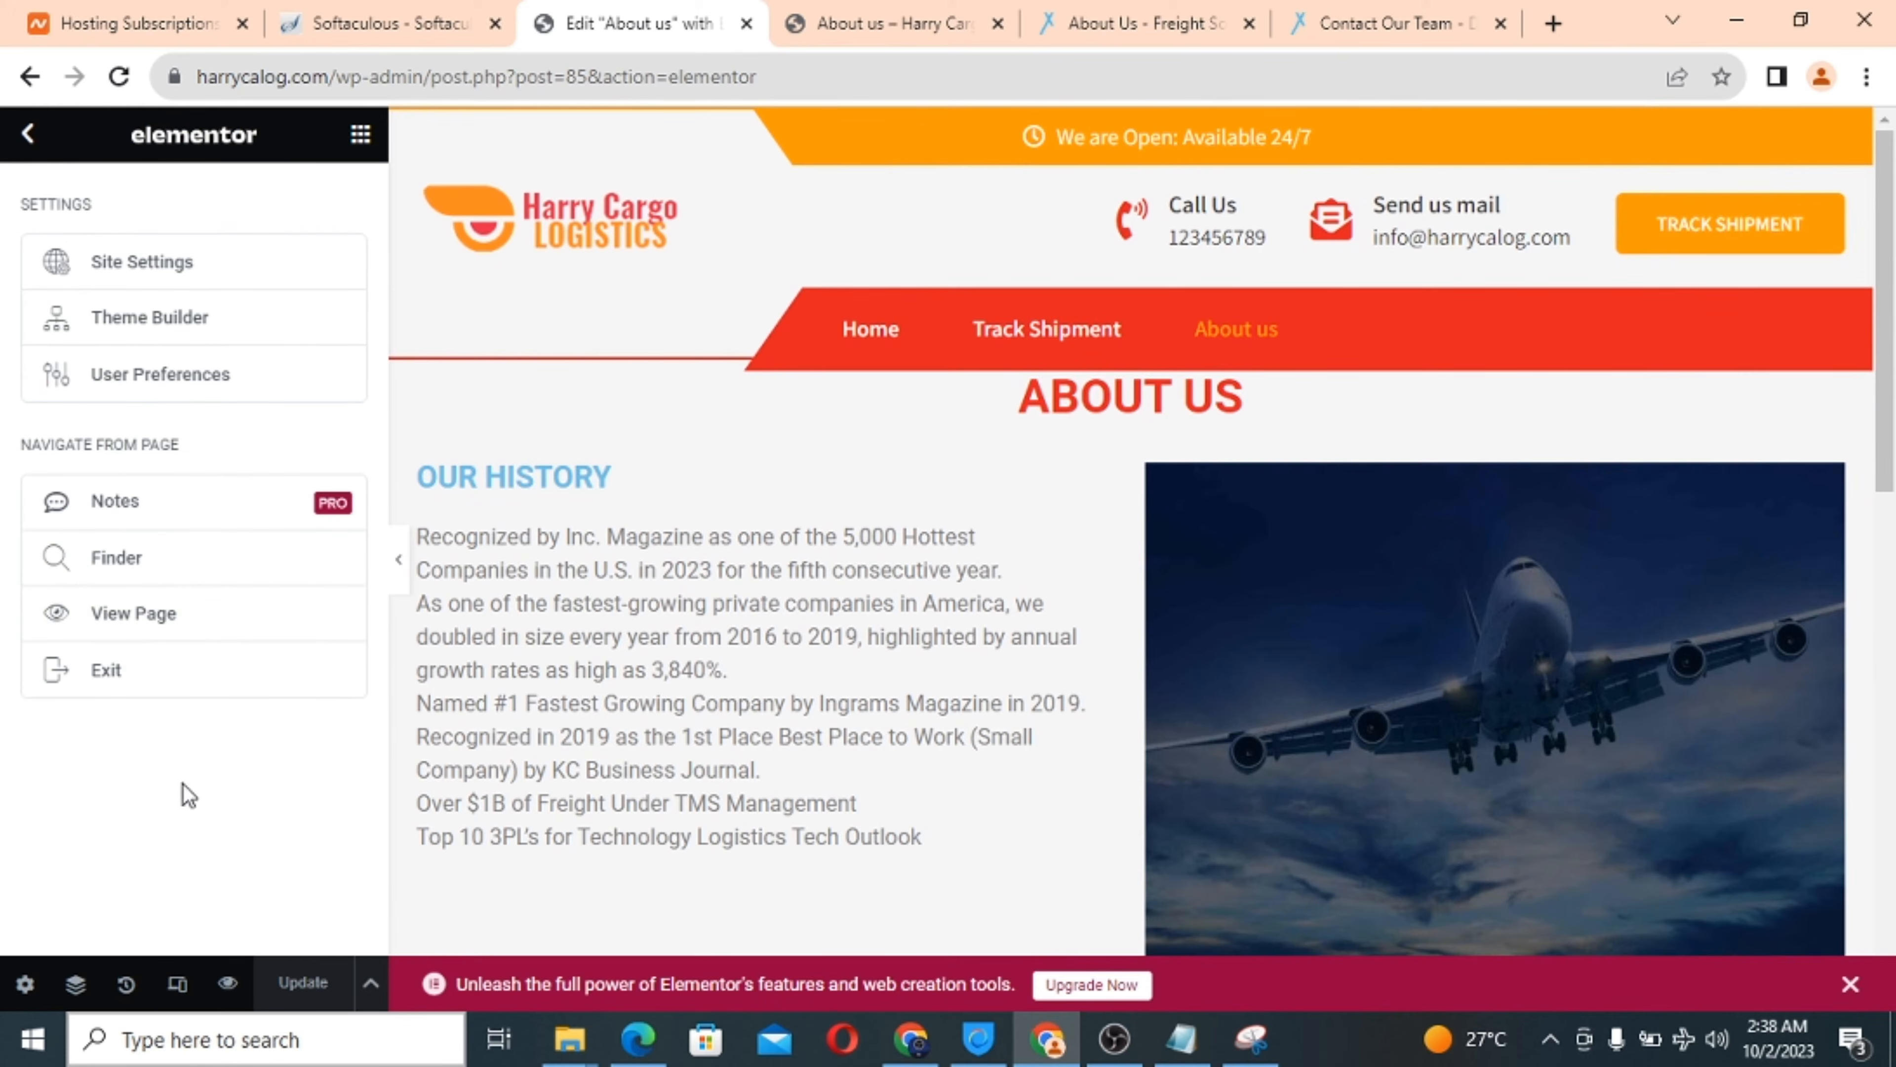
{"action": "left_click", "coordinate": [124, 669]}
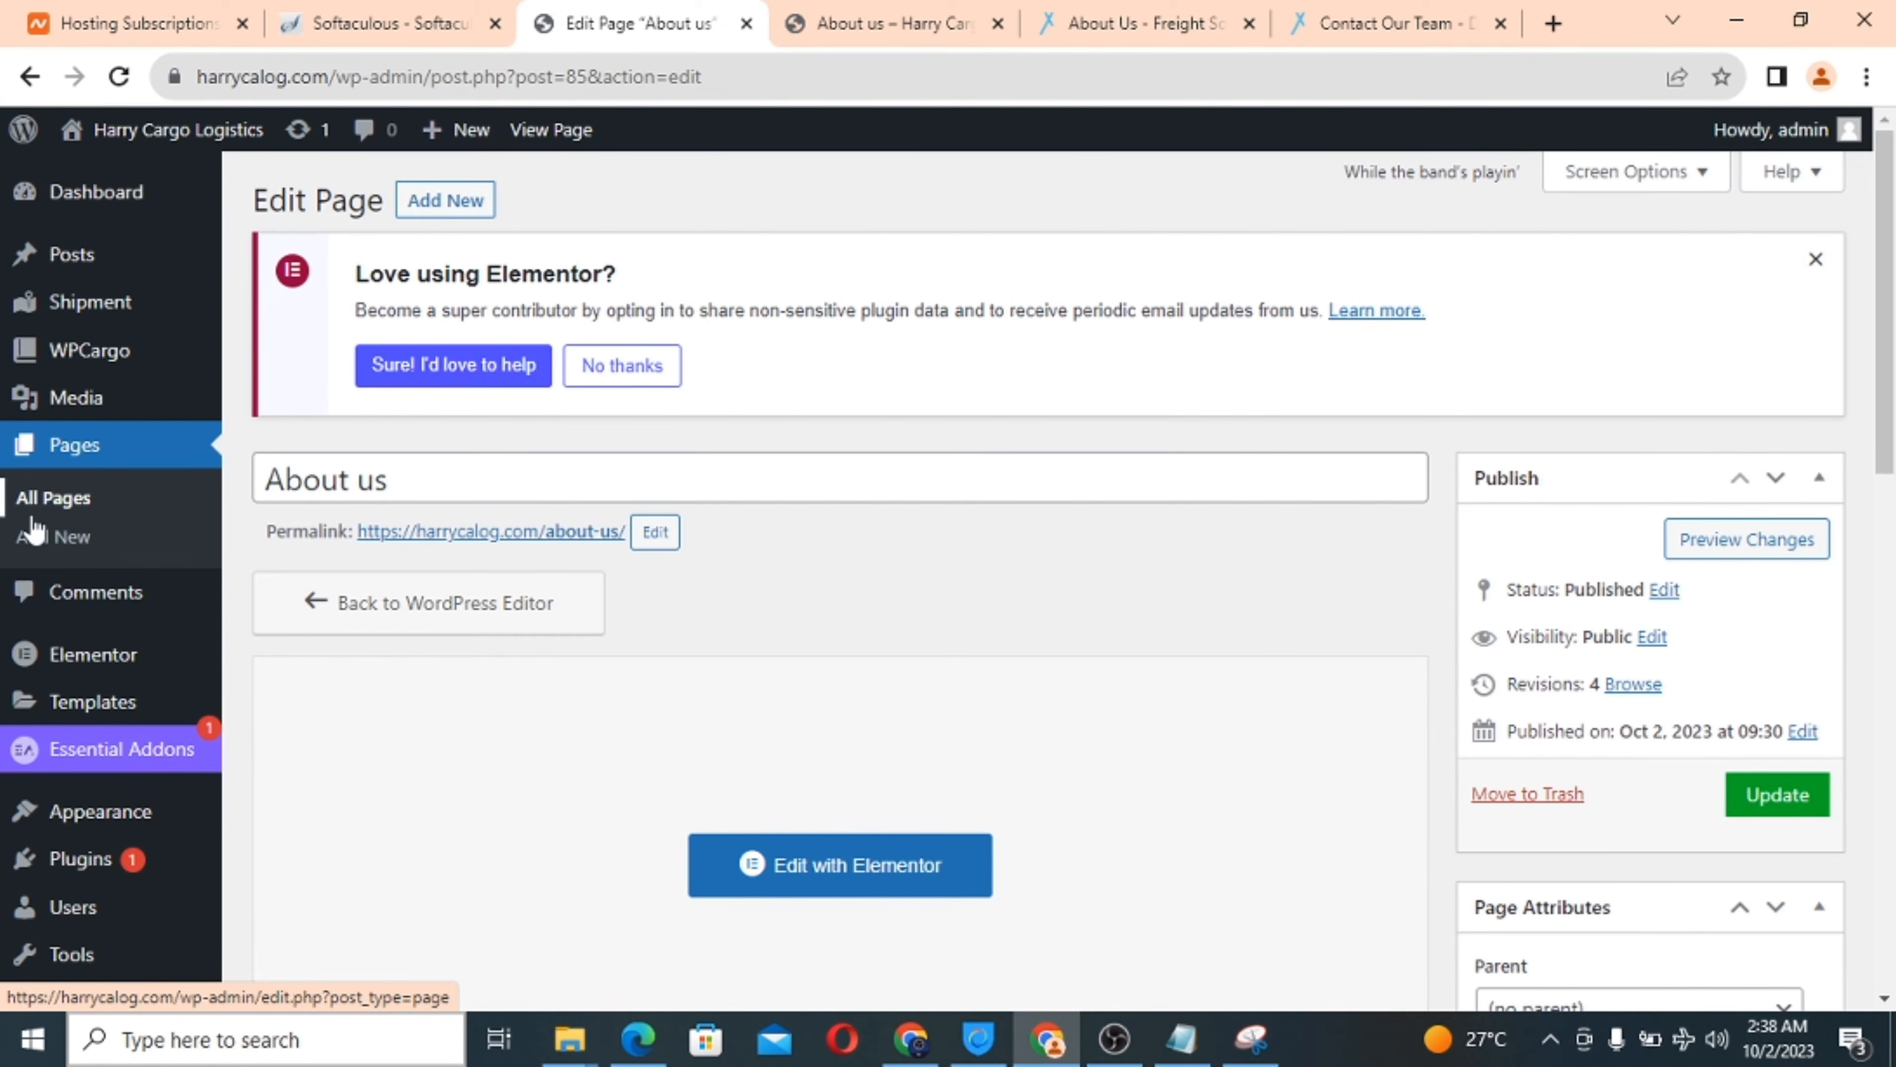
Create a new page titled 'Contact us'.
{"action": "left_click", "coordinate": [51, 538]}
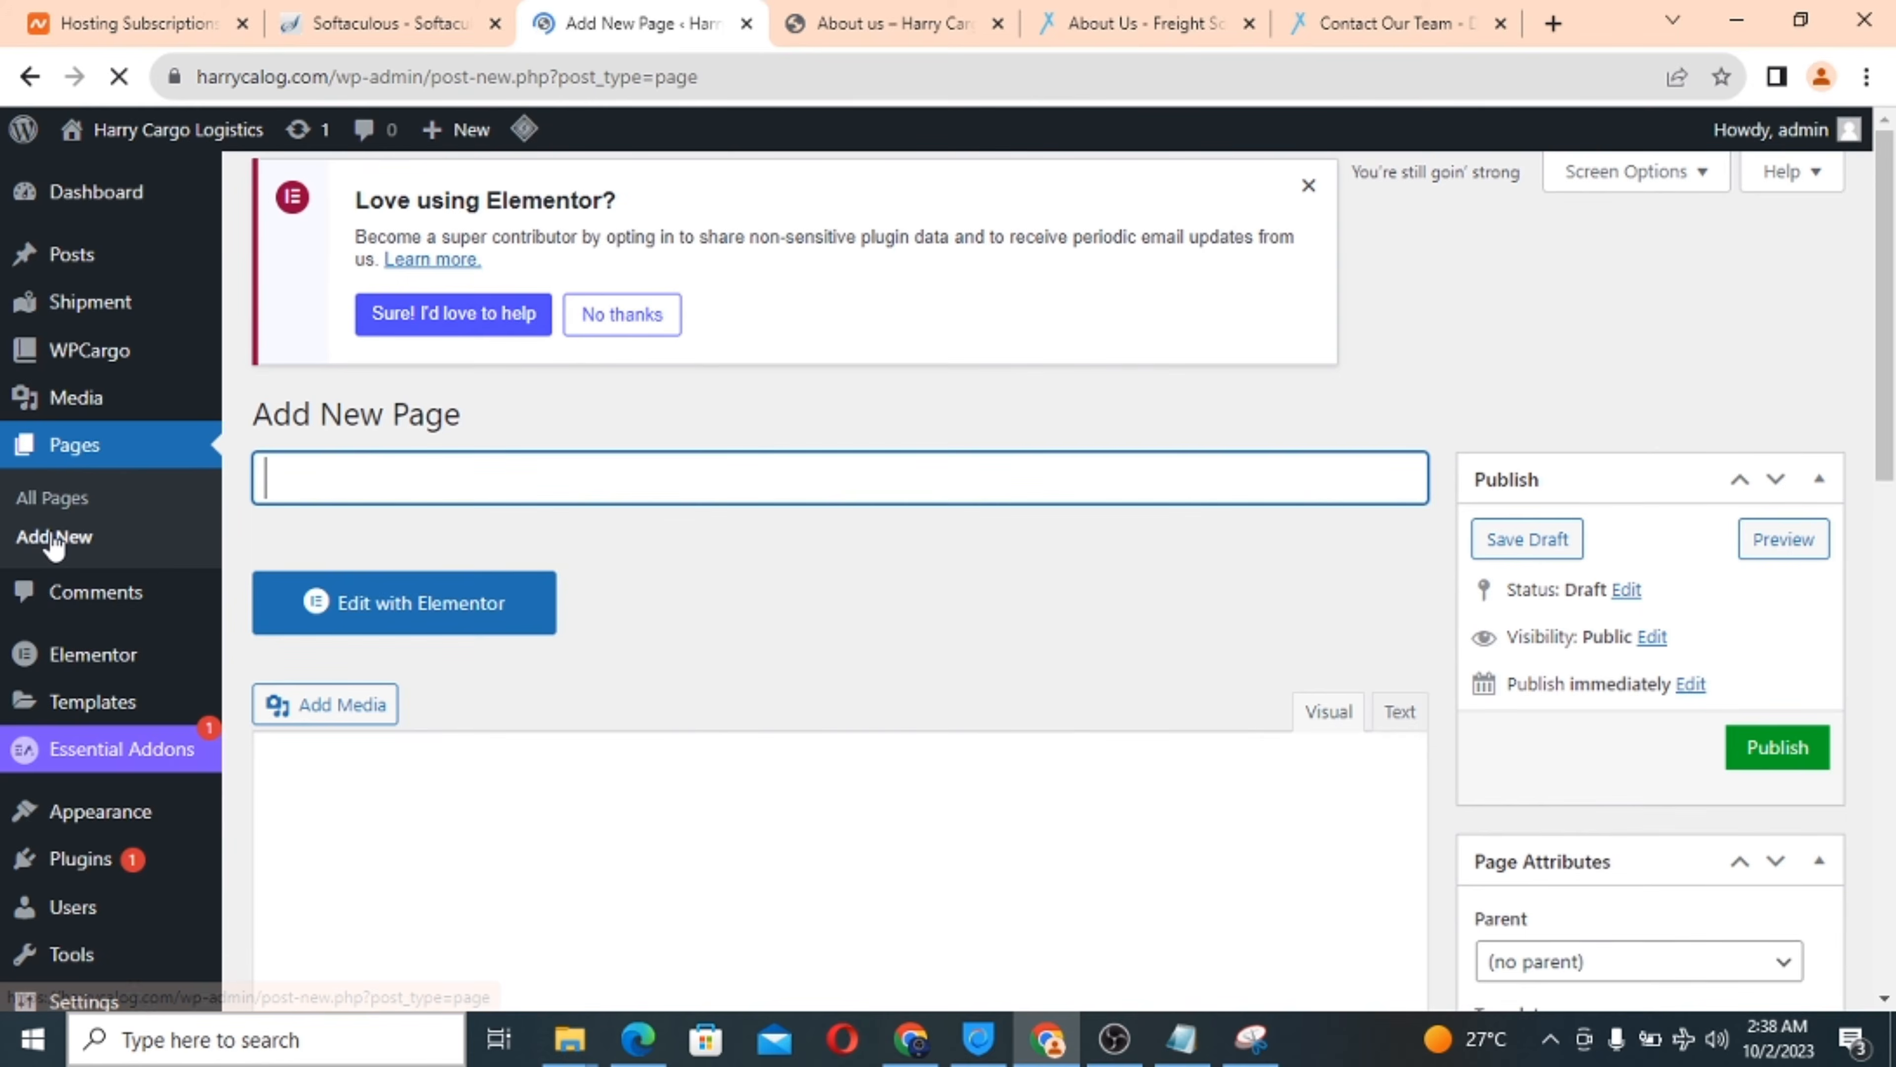
{"action": "type", "text": "Contact us"}
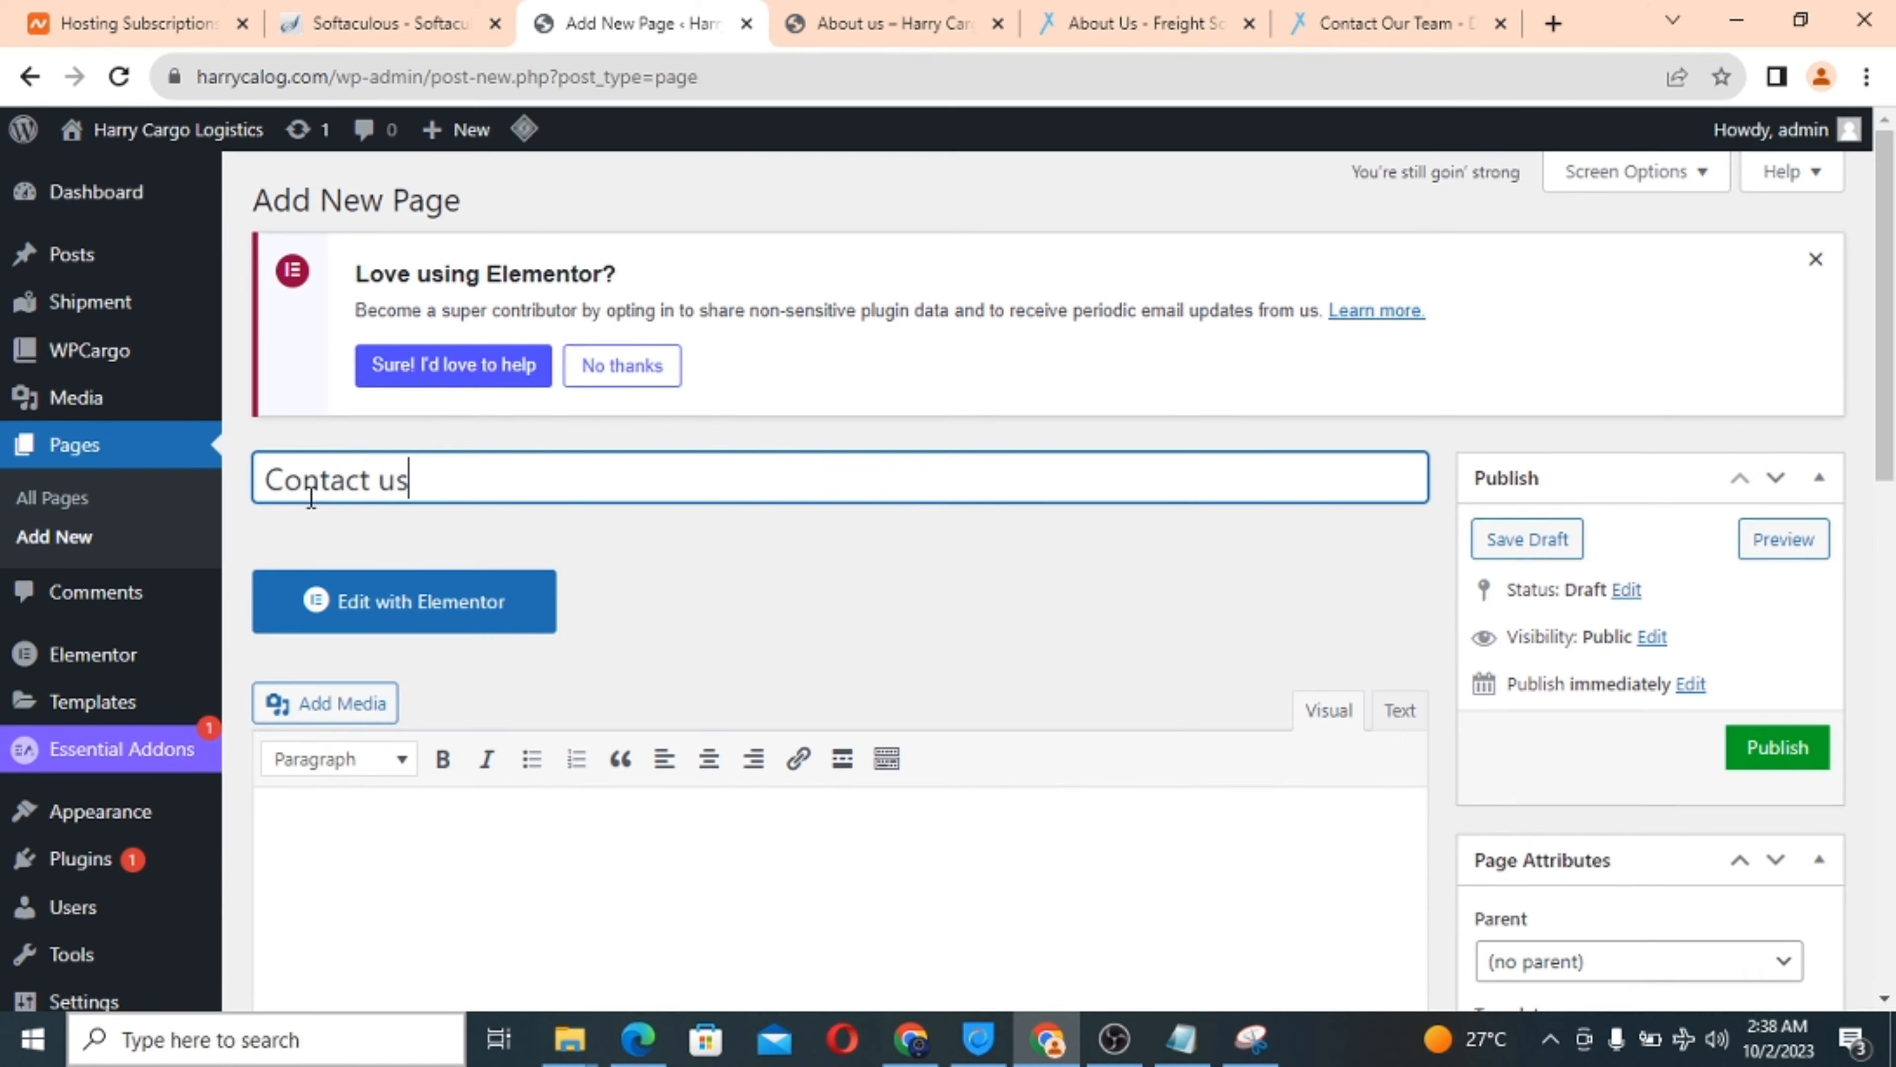
{"action": "scroll", "coordinate": [764, 544], "scroll_direction": "down", "scroll_amount": 2}
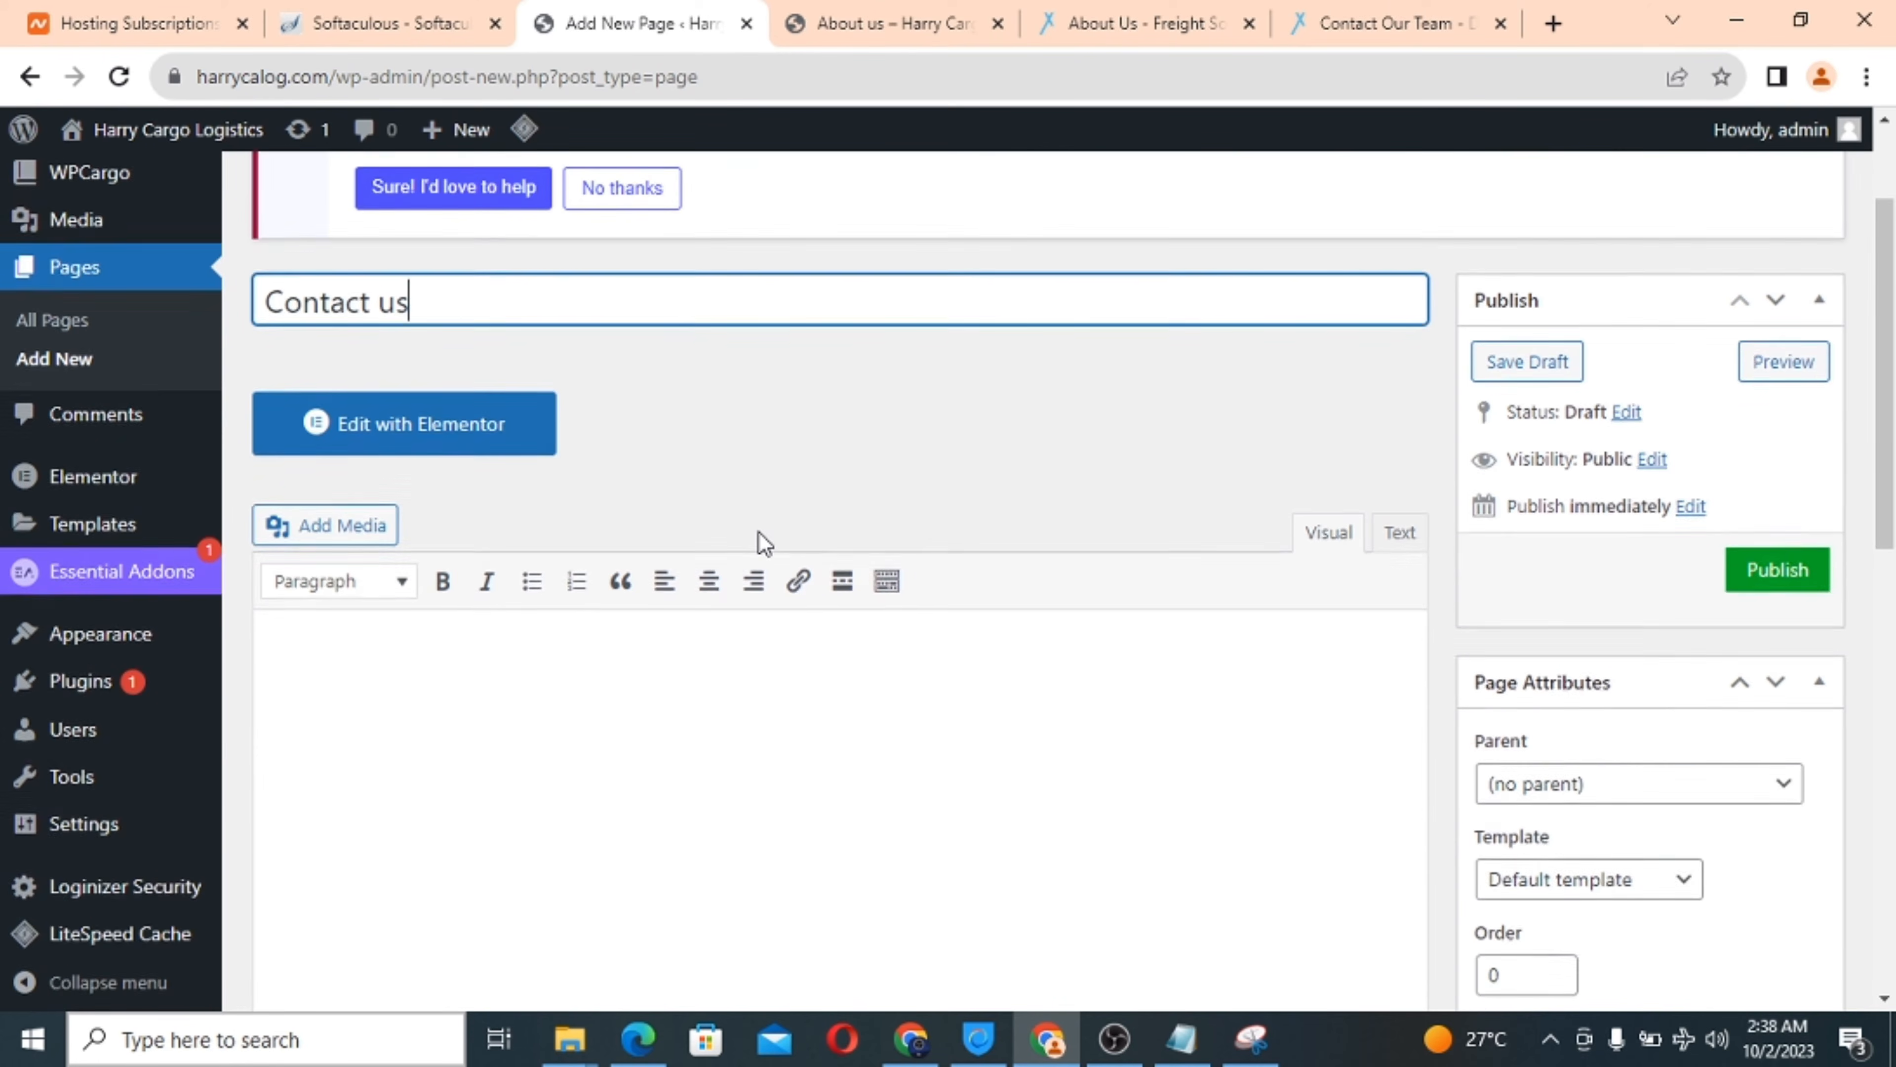
{"action": "scroll", "coordinate": [765, 544], "scroll_direction": "up", "scroll_amount": 2}
{"action": "scroll", "coordinate": [765, 543], "scroll_direction": "down", "scroll_amount": 3}
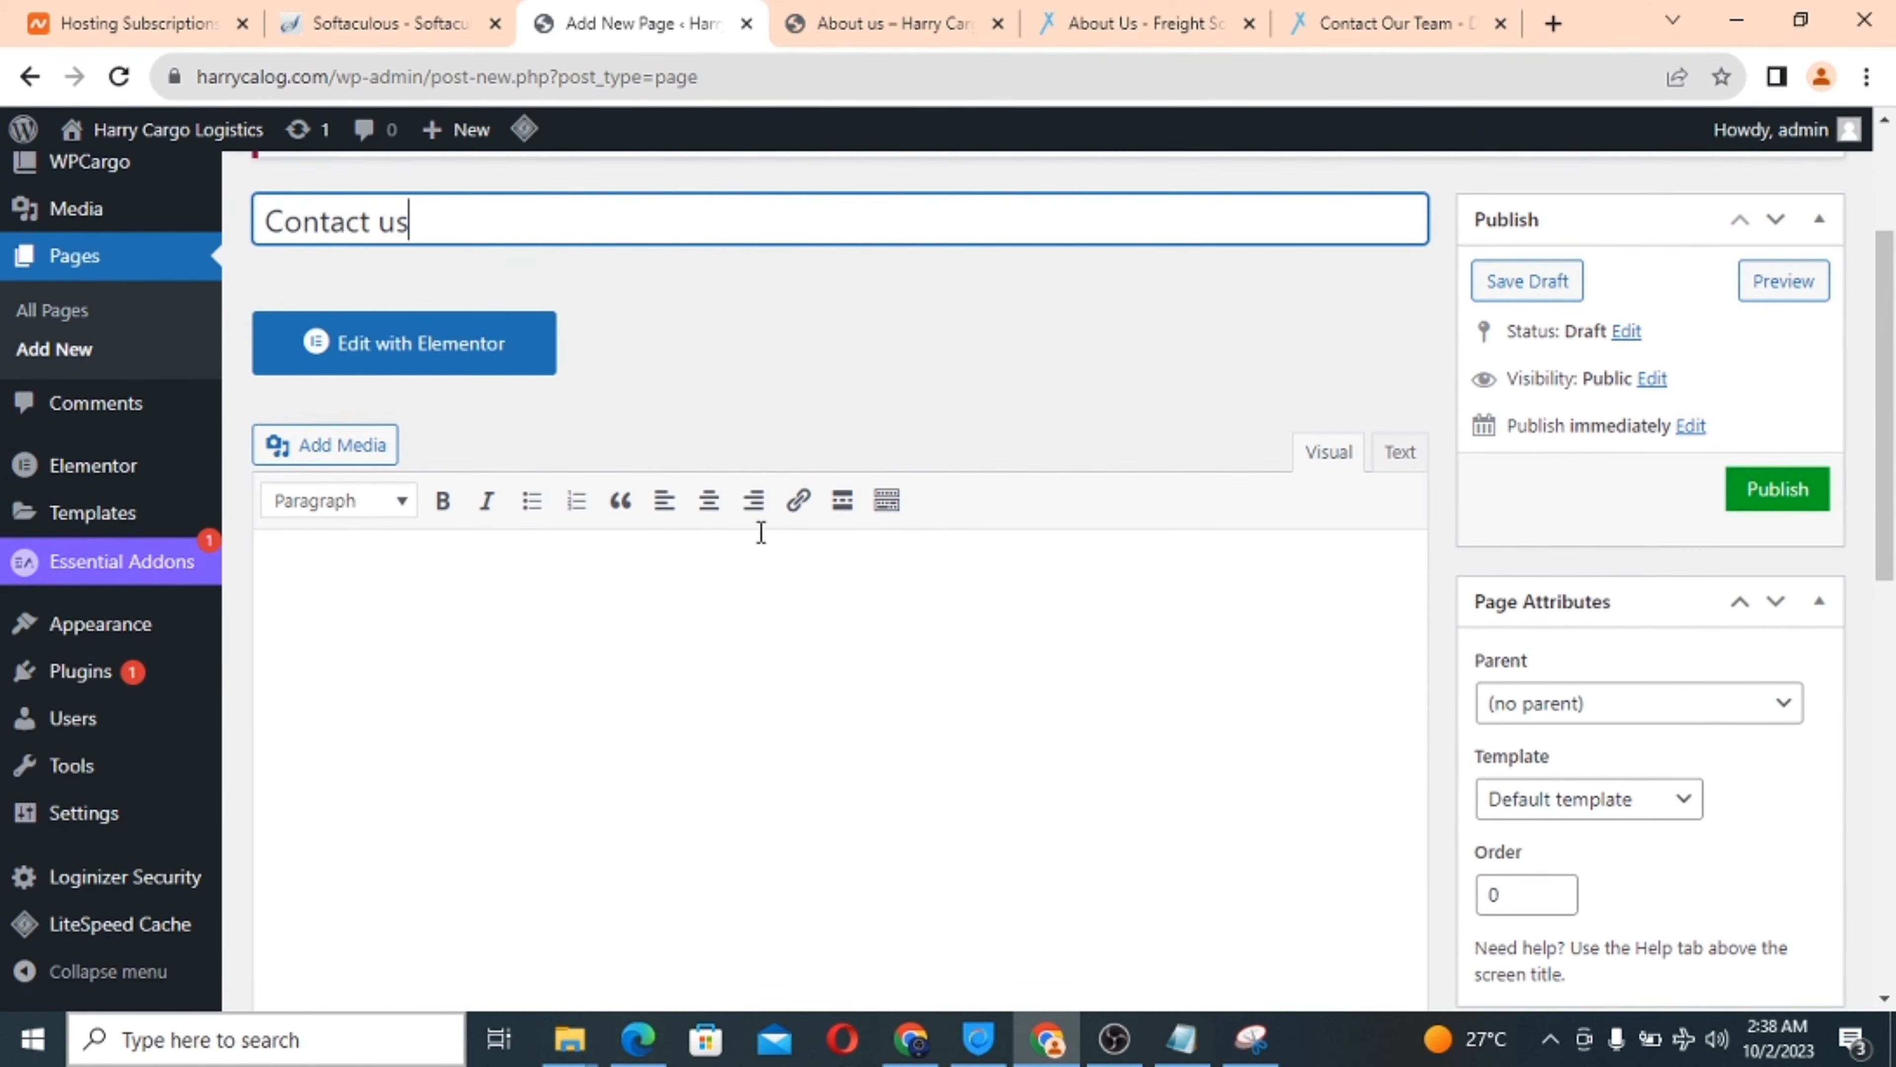
{"action": "scroll", "coordinate": [850, 626], "scroll_direction": "down", "scroll_amount": 3}
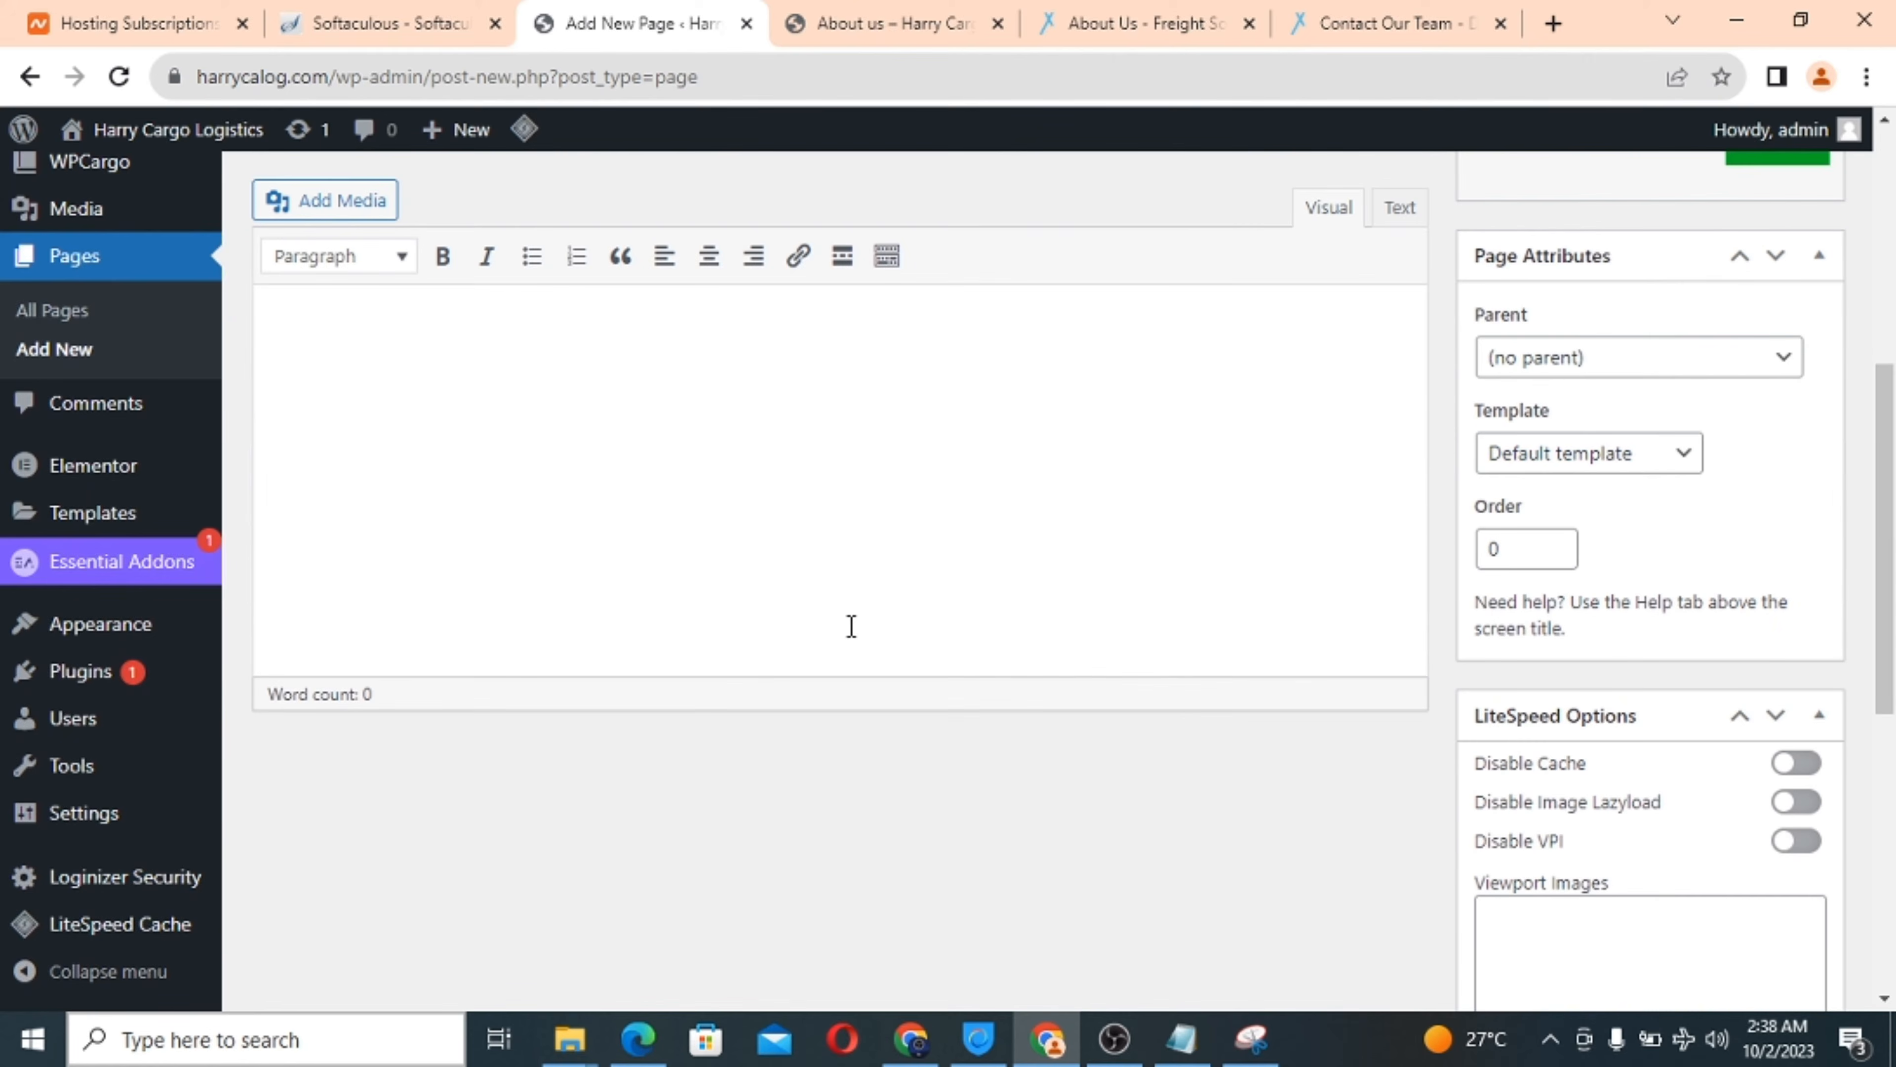
Set its template to Elementor Full Width and open it in Elementor.
{"action": "left_click", "coordinate": [1641, 470]}
{"action": "left_click", "coordinate": [1566, 543]}
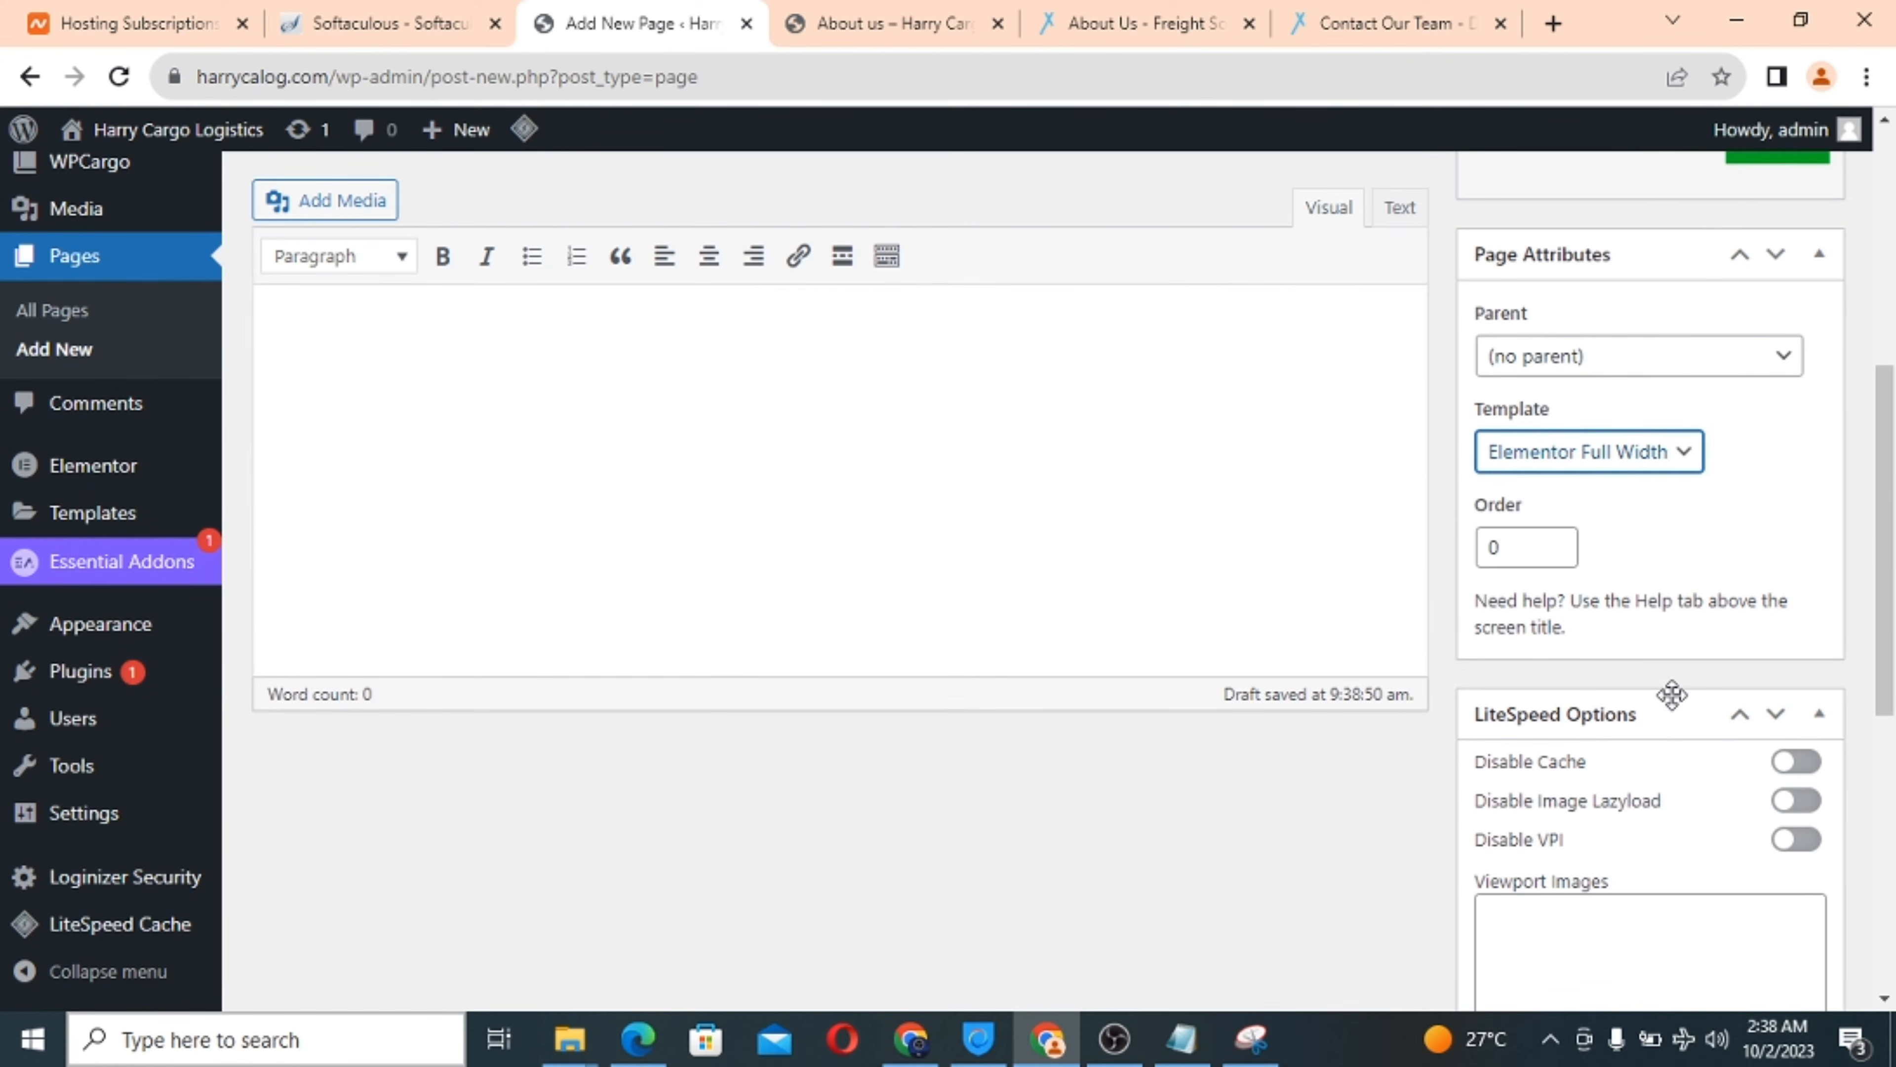
{"action": "scroll", "coordinate": [1672, 694], "scroll_direction": "down", "scroll_amount": 4}
{"action": "scroll", "coordinate": [1638, 682], "scroll_direction": "down", "scroll_amount": 5}
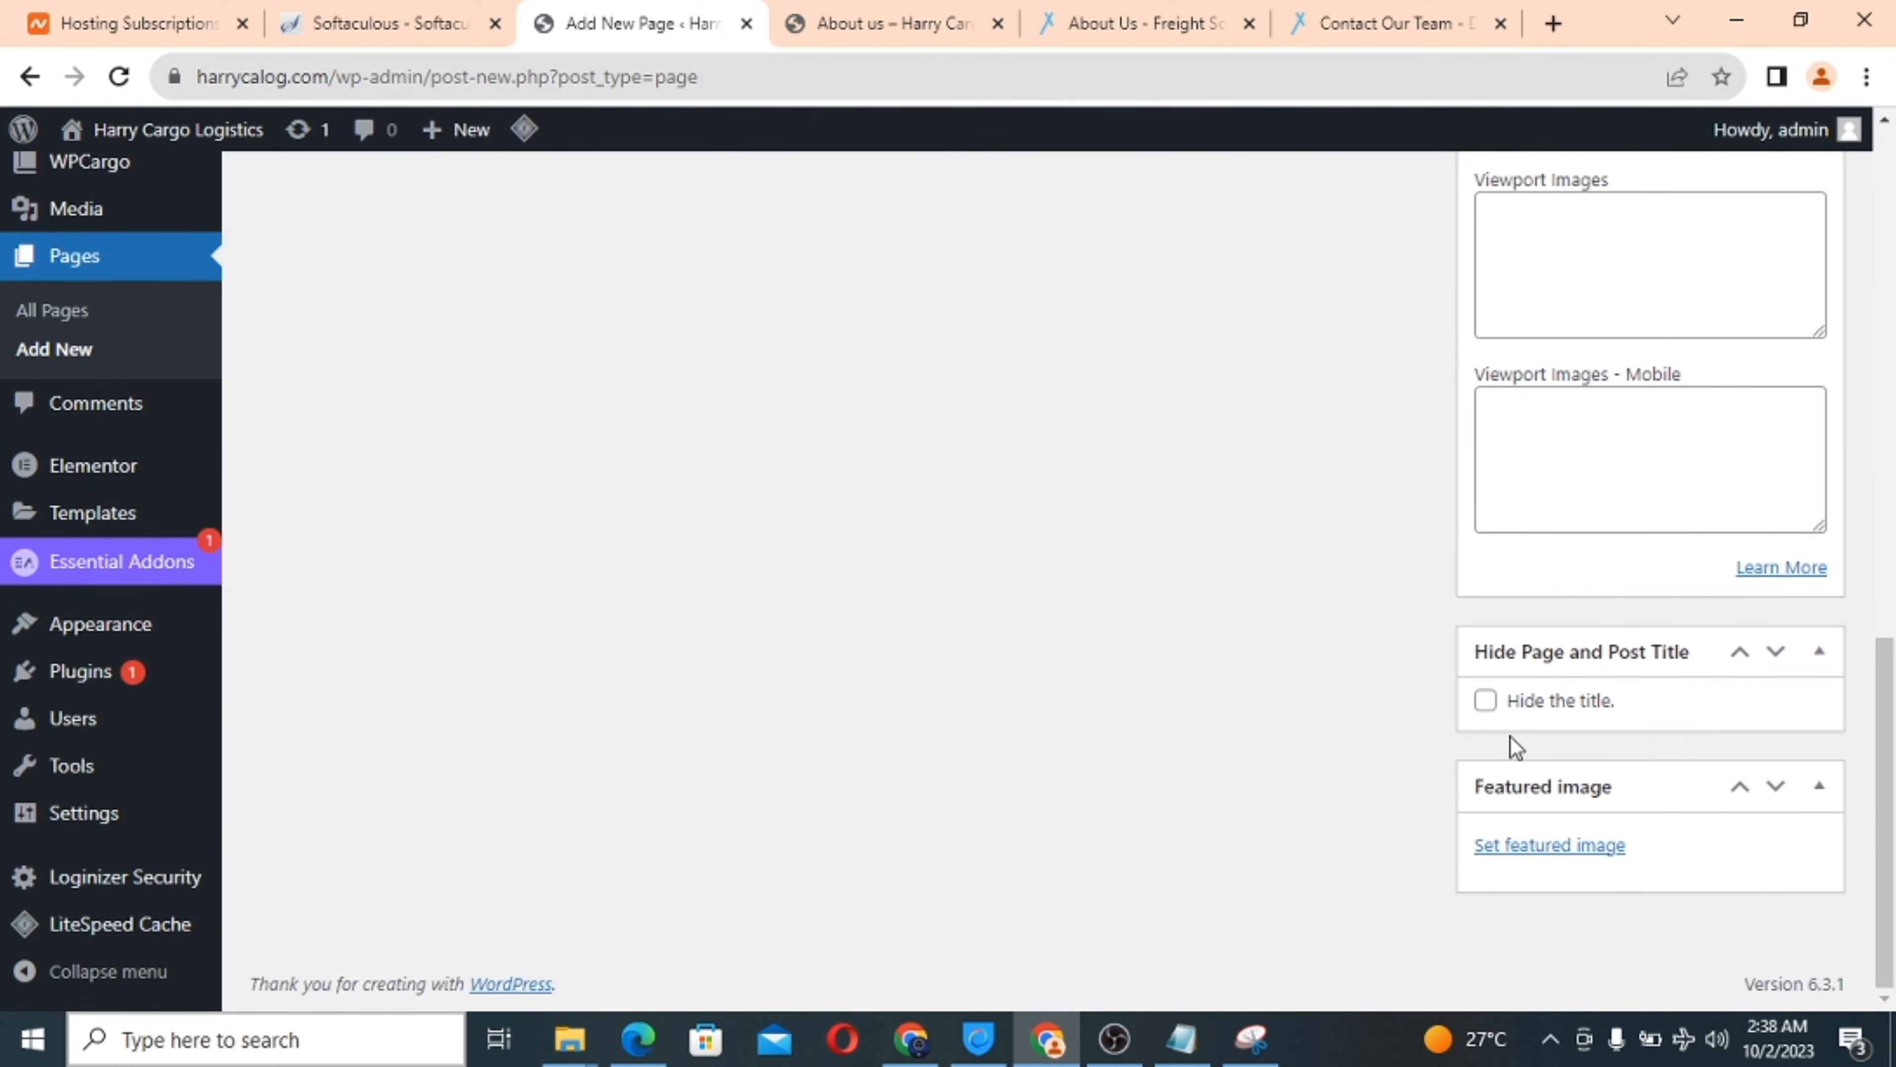
{"action": "scroll", "coordinate": [1101, 532], "scroll_direction": "up", "scroll_amount": 12}
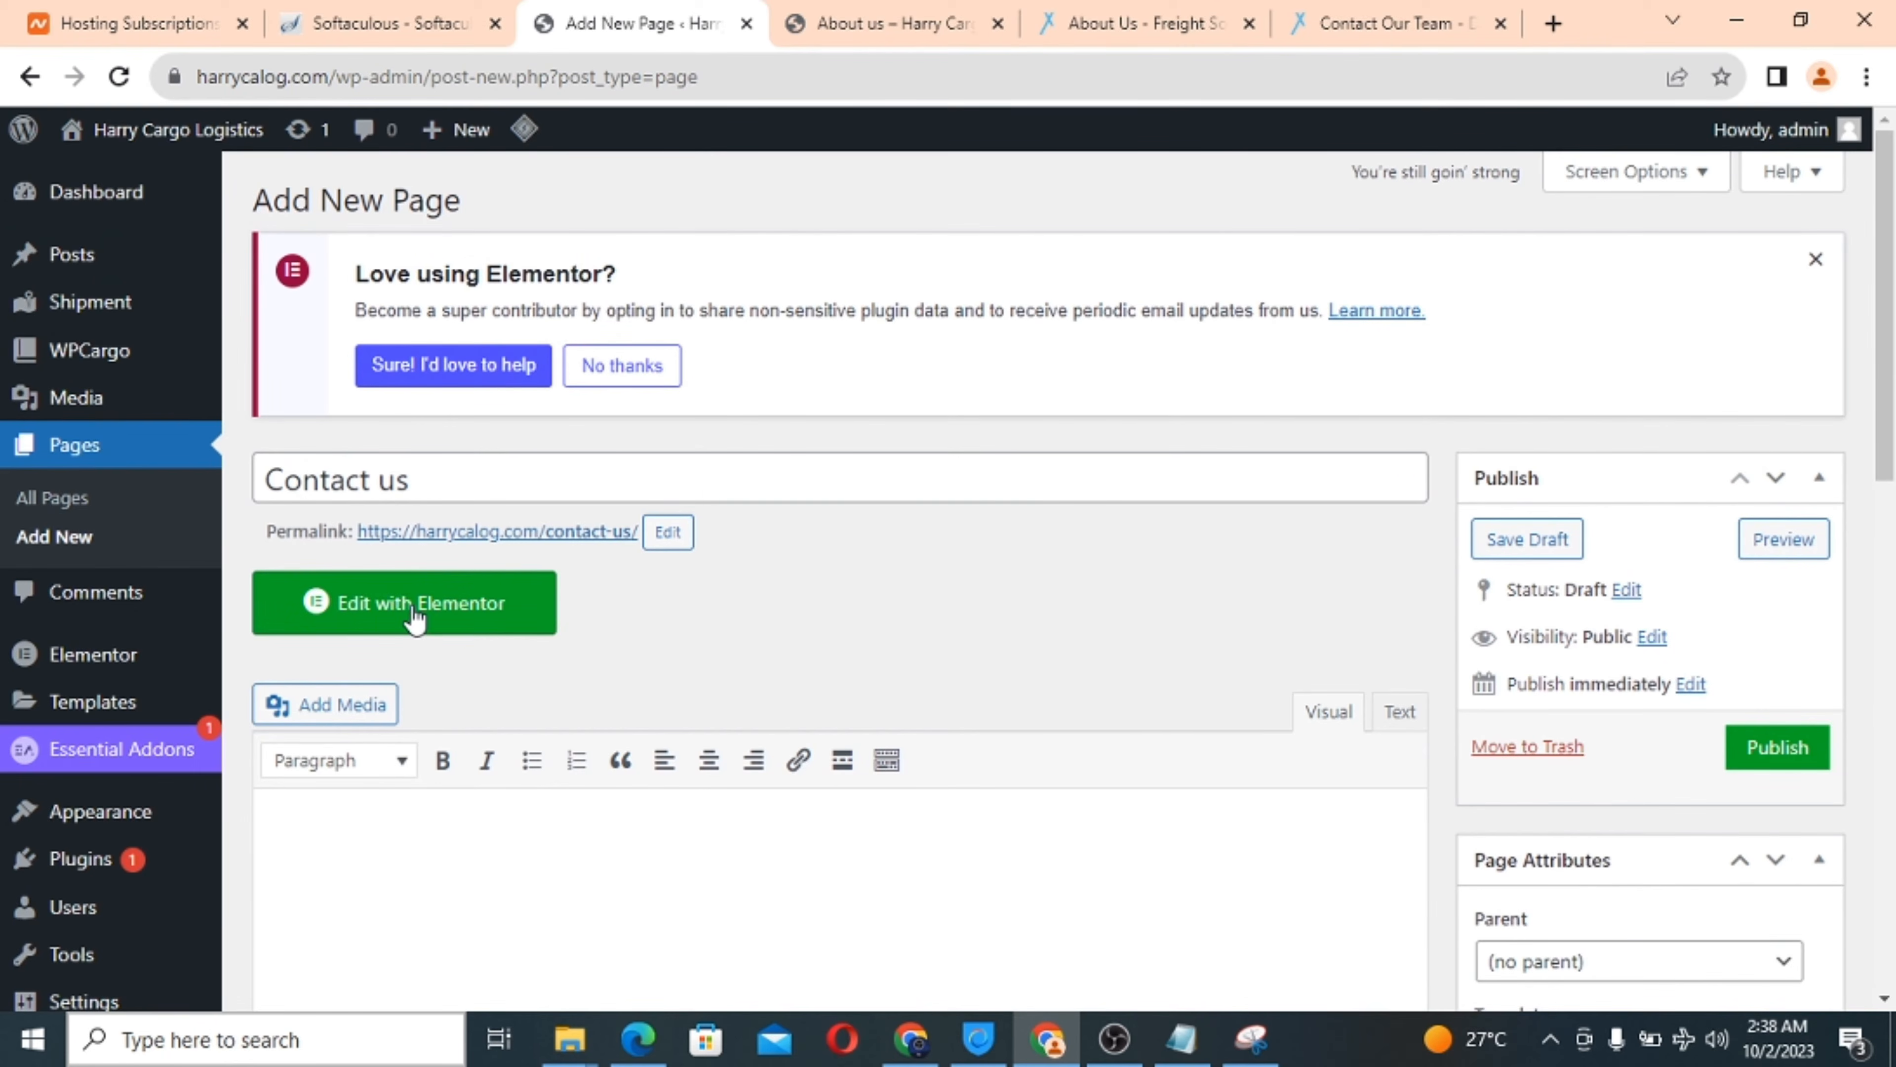
{"action": "left_click", "coordinate": [415, 620]}
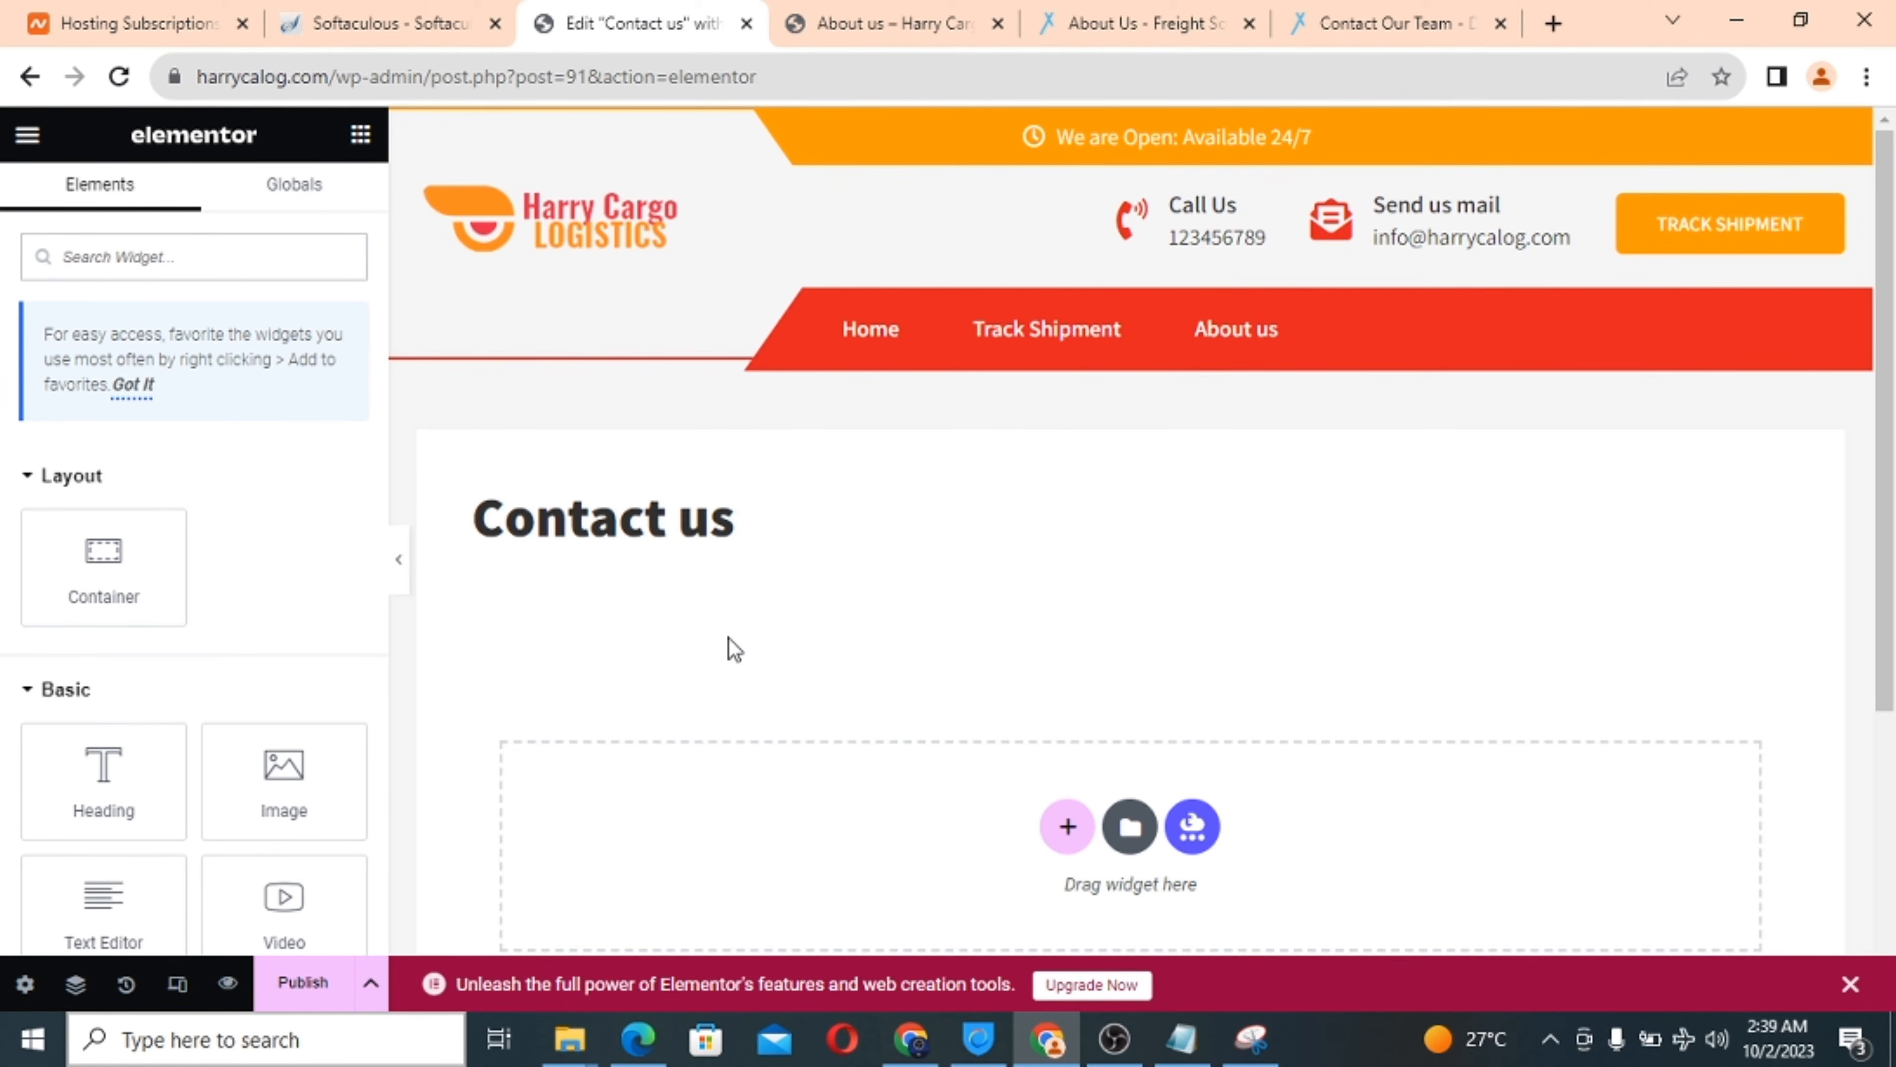
Exit the blank Contact us page's Elementor editor back to WordPress's Edit Page screen.
{"action": "scroll", "coordinate": [731, 648], "scroll_direction": "down", "scroll_amount": 1}
{"action": "scroll", "coordinate": [732, 648], "scroll_direction": "down", "scroll_amount": 1}
{"action": "scroll", "coordinate": [730, 647], "scroll_direction": "up", "scroll_amount": 2}
{"action": "left_click", "coordinate": [22, 139]}
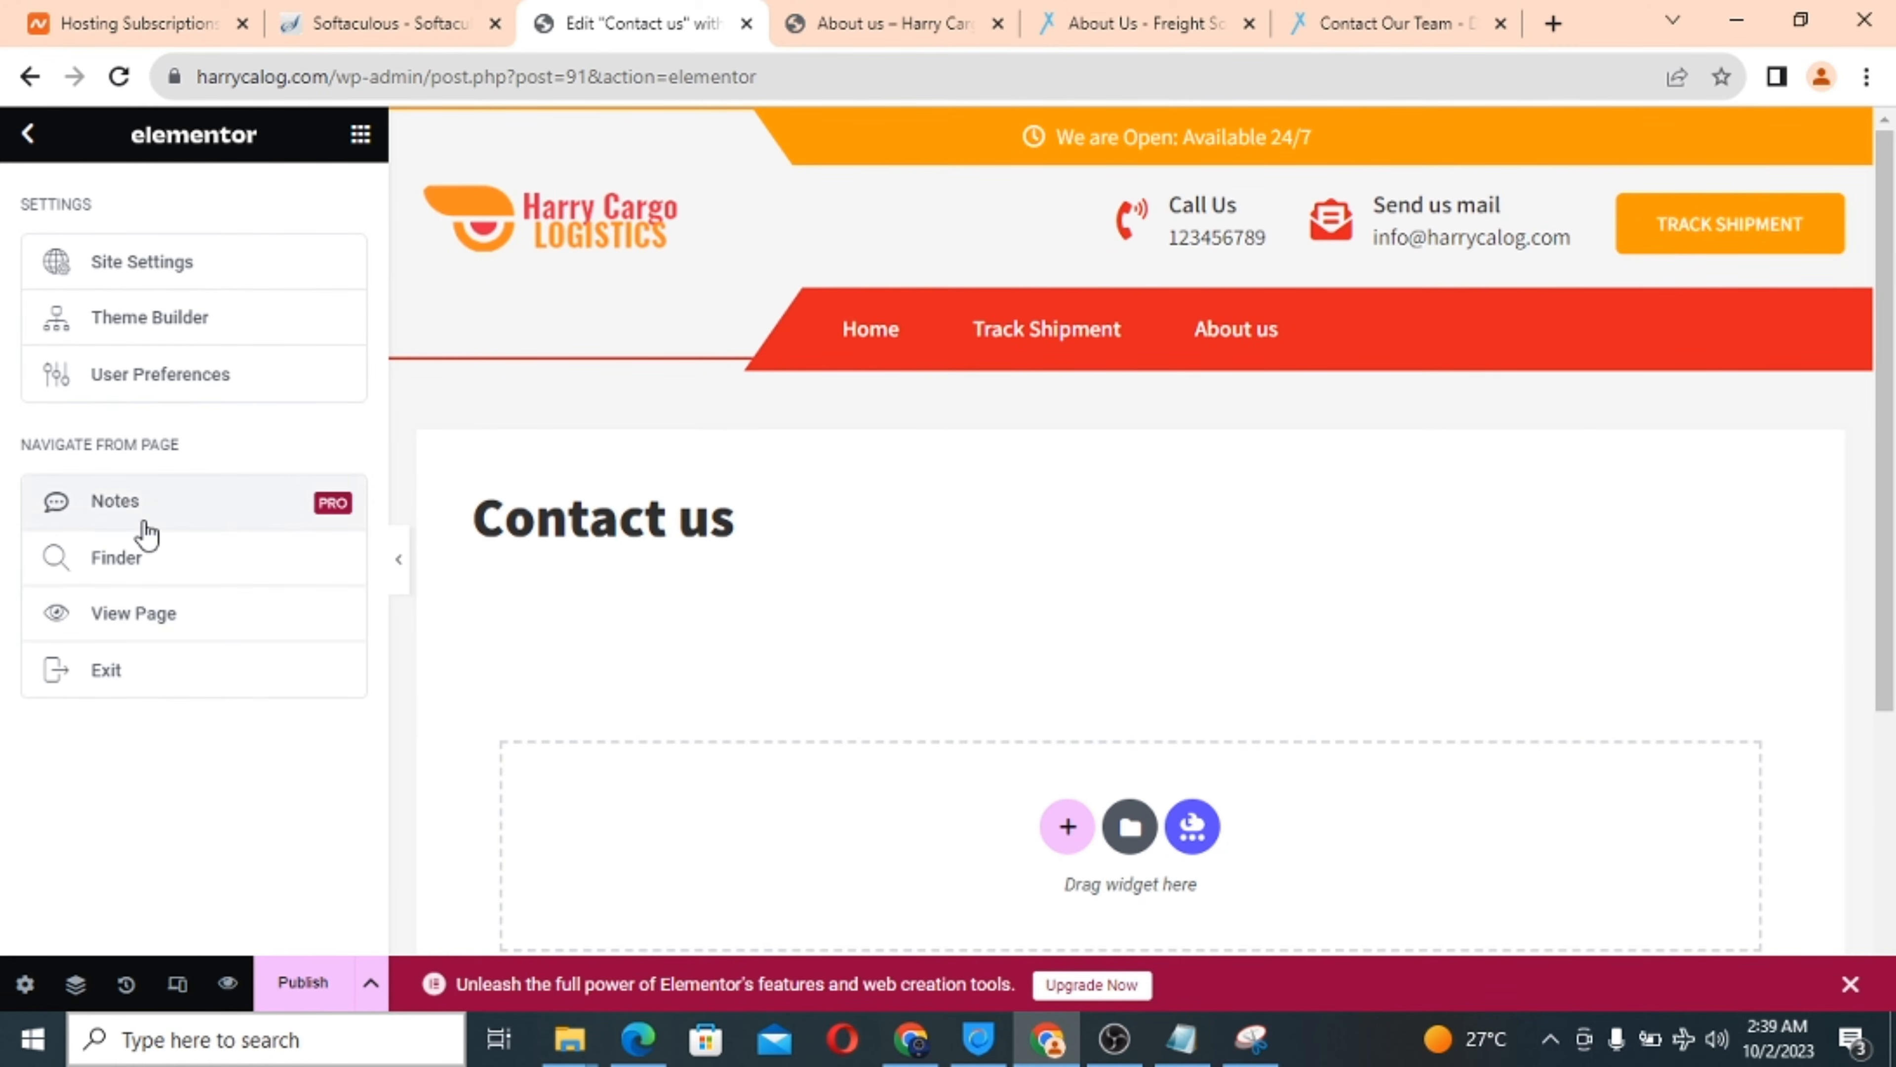
{"action": "left_click", "coordinate": [142, 689]}
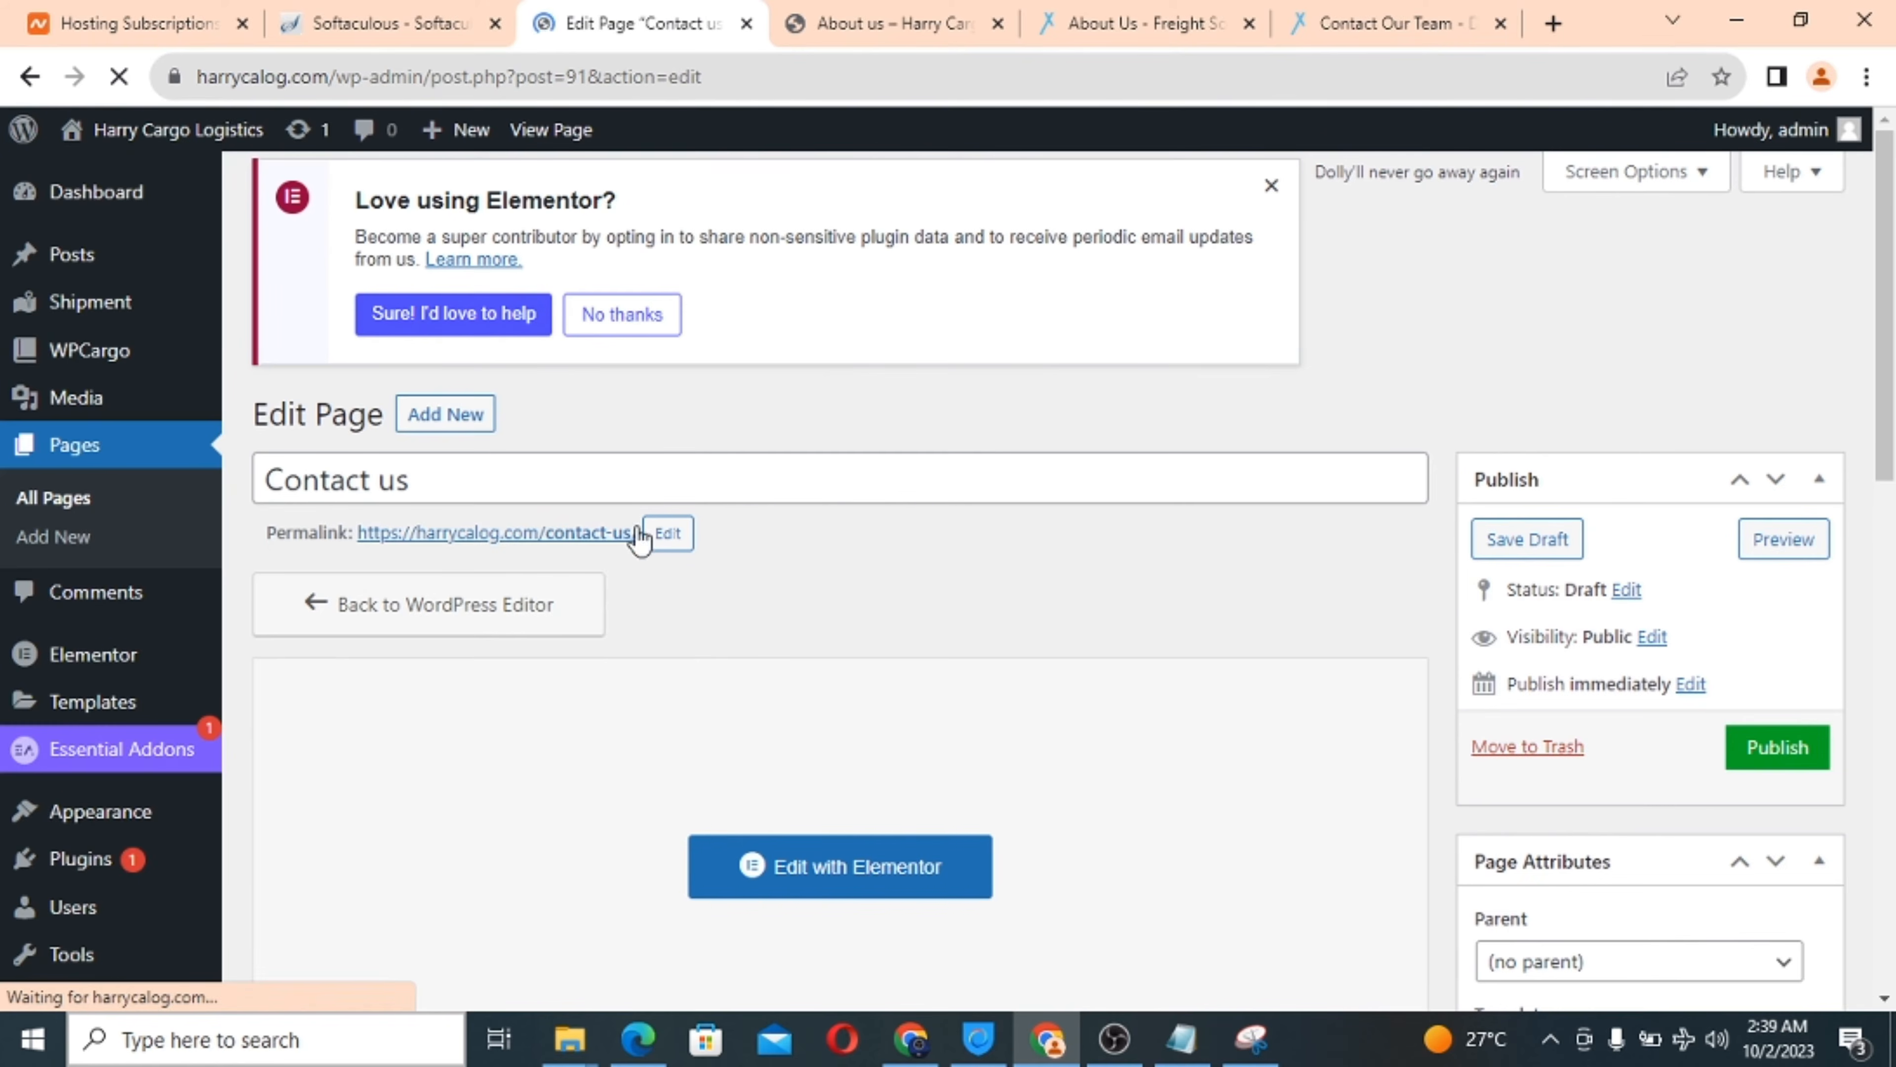
Tick 'Hide the title.' for the Contact us page and publish it.
{"action": "scroll", "coordinate": [903, 498], "scroll_direction": "down", "scroll_amount": 15}
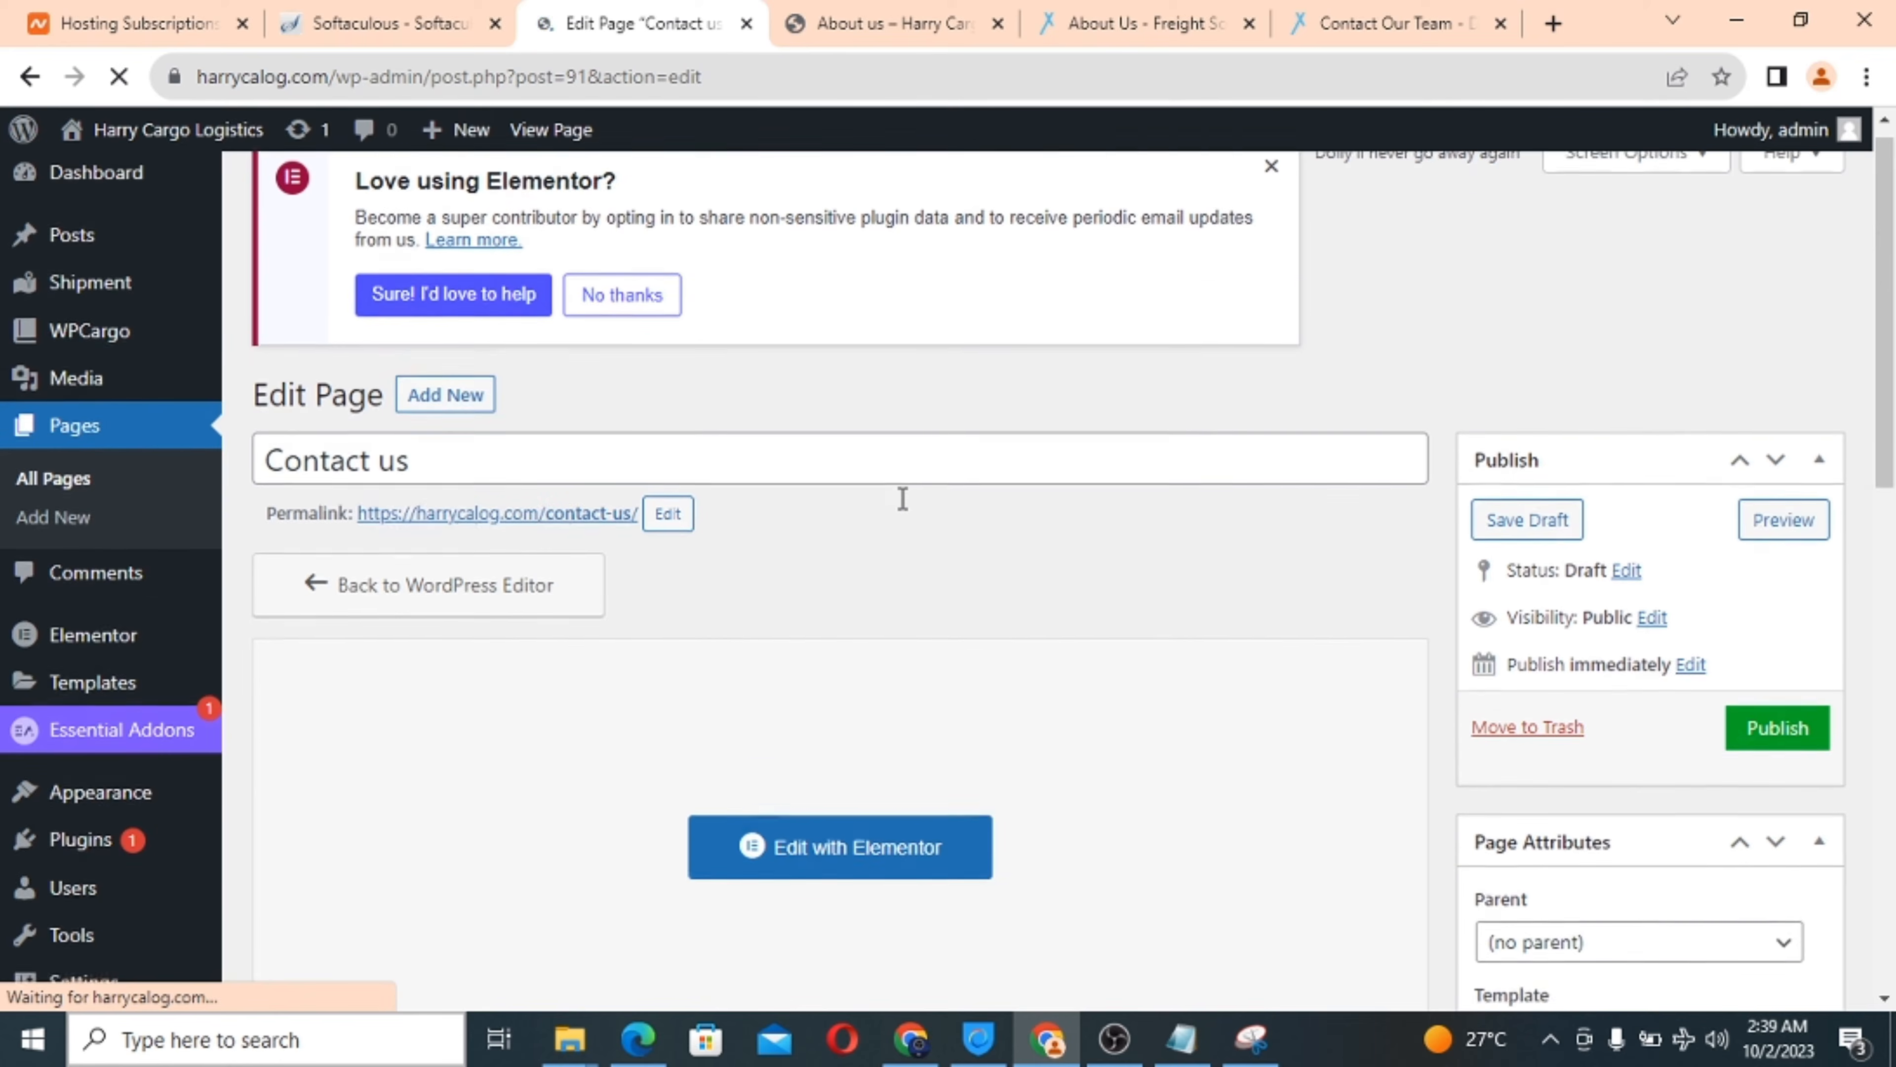
{"action": "scroll", "coordinate": [1494, 694], "scroll_direction": "up", "scroll_amount": 10}
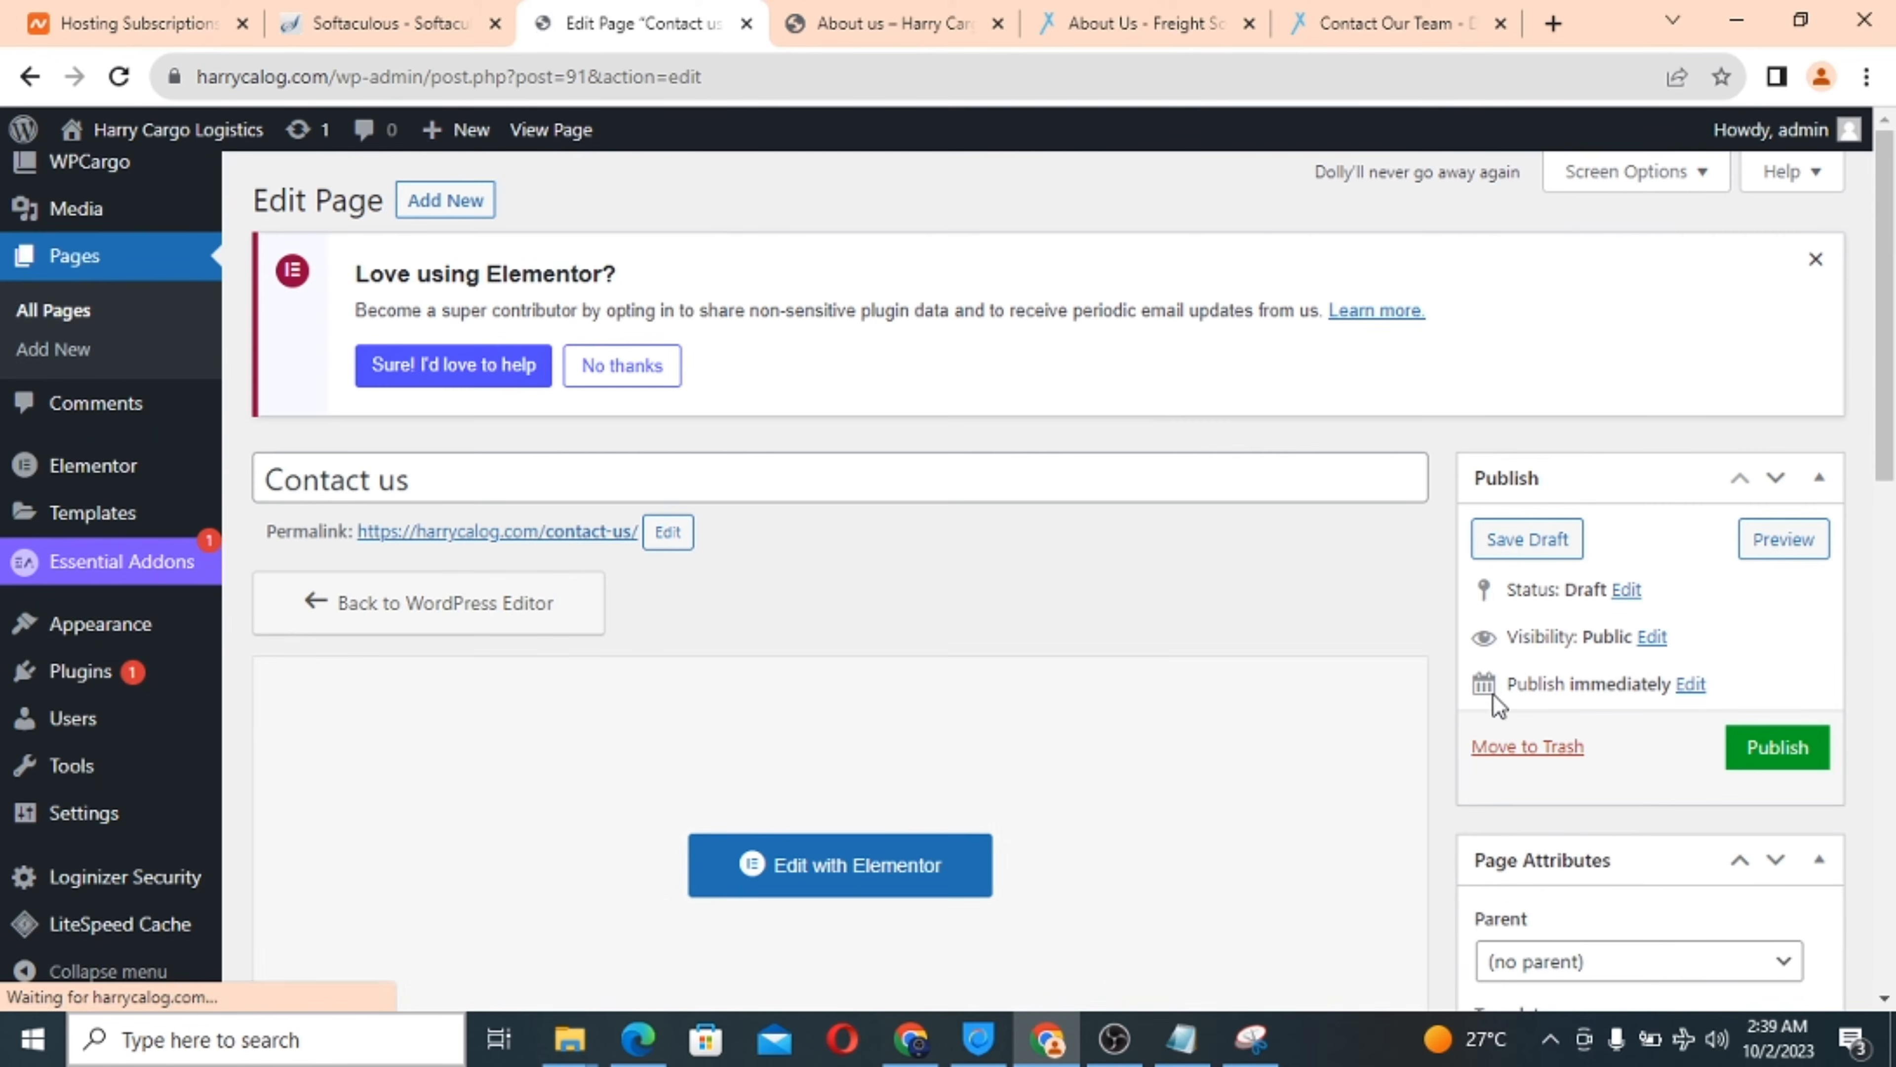
{"action": "scroll", "coordinate": [1004, 836], "scroll_direction": "down", "scroll_amount": 10}
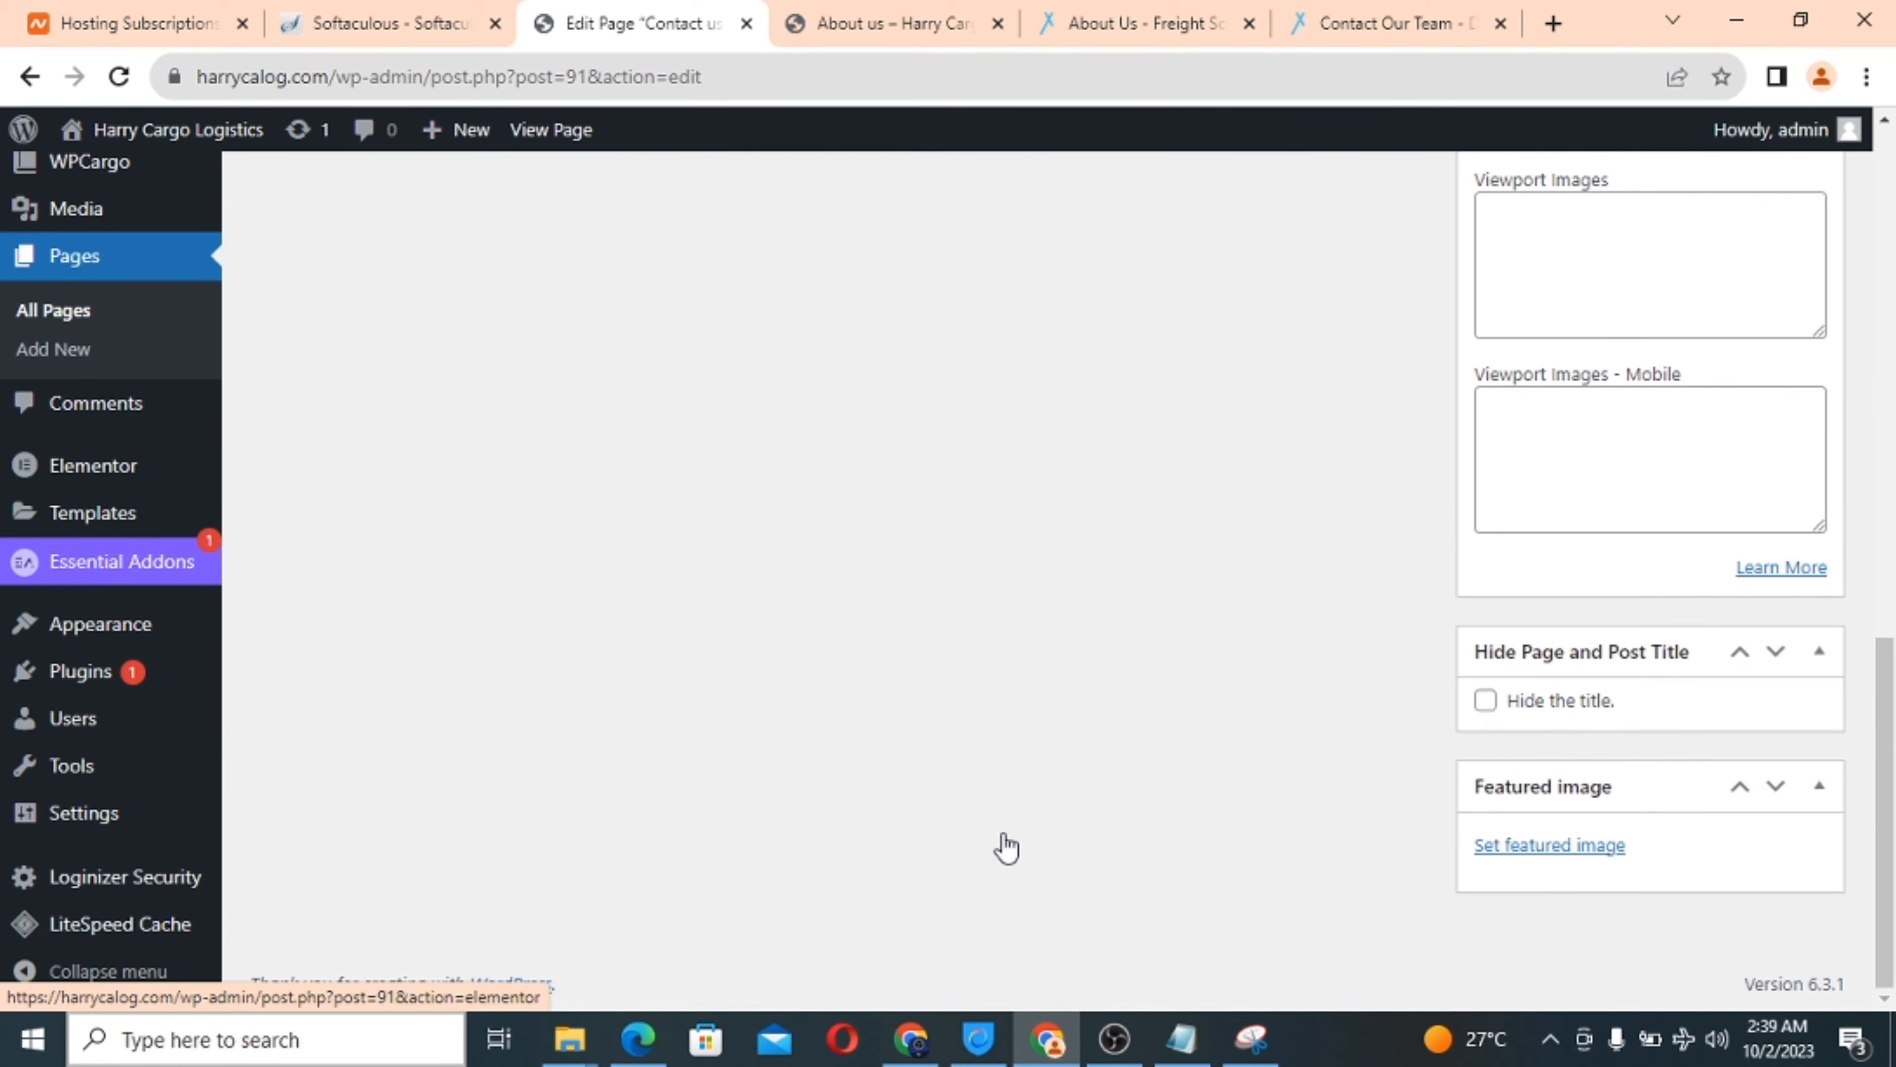
{"action": "left_click", "coordinate": [1486, 700]}
{"action": "scroll", "coordinate": [1231, 613], "scroll_direction": "up", "scroll_amount": 10}
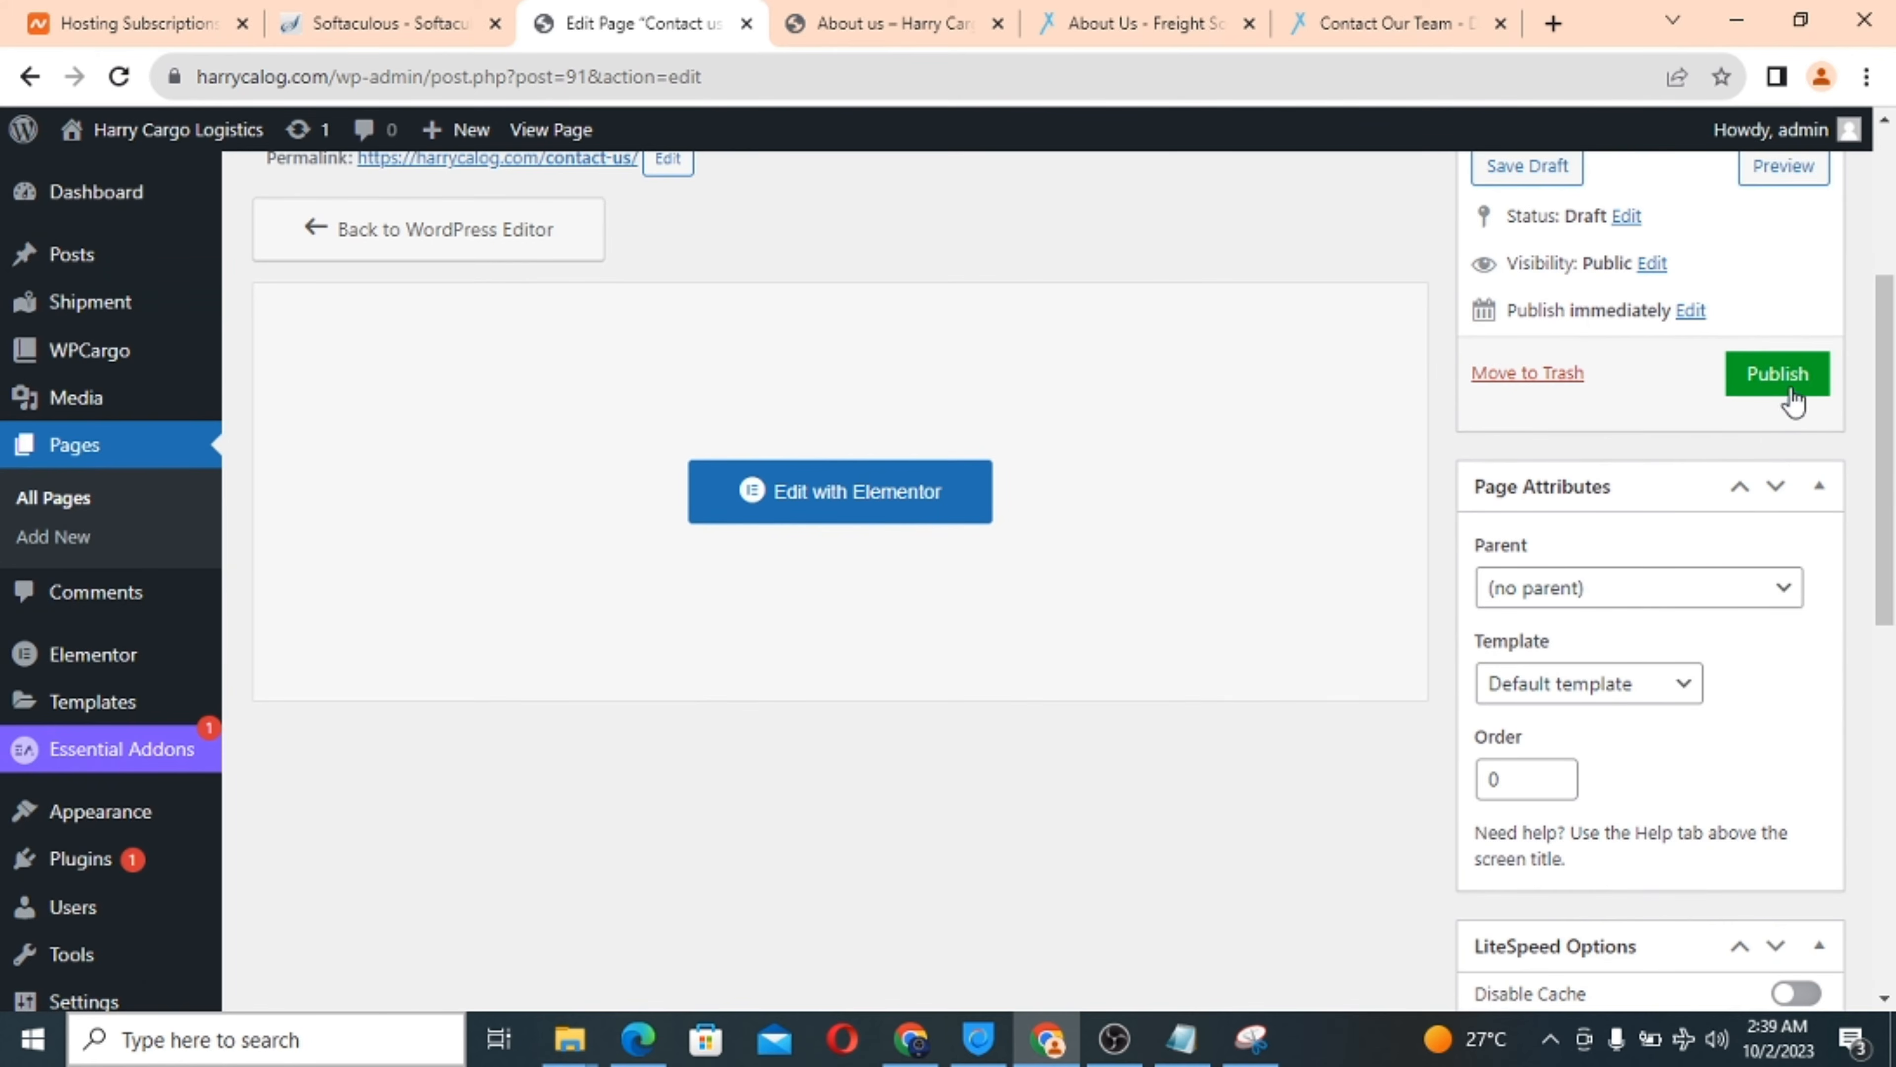
{"action": "left_click", "coordinate": [1778, 374]}
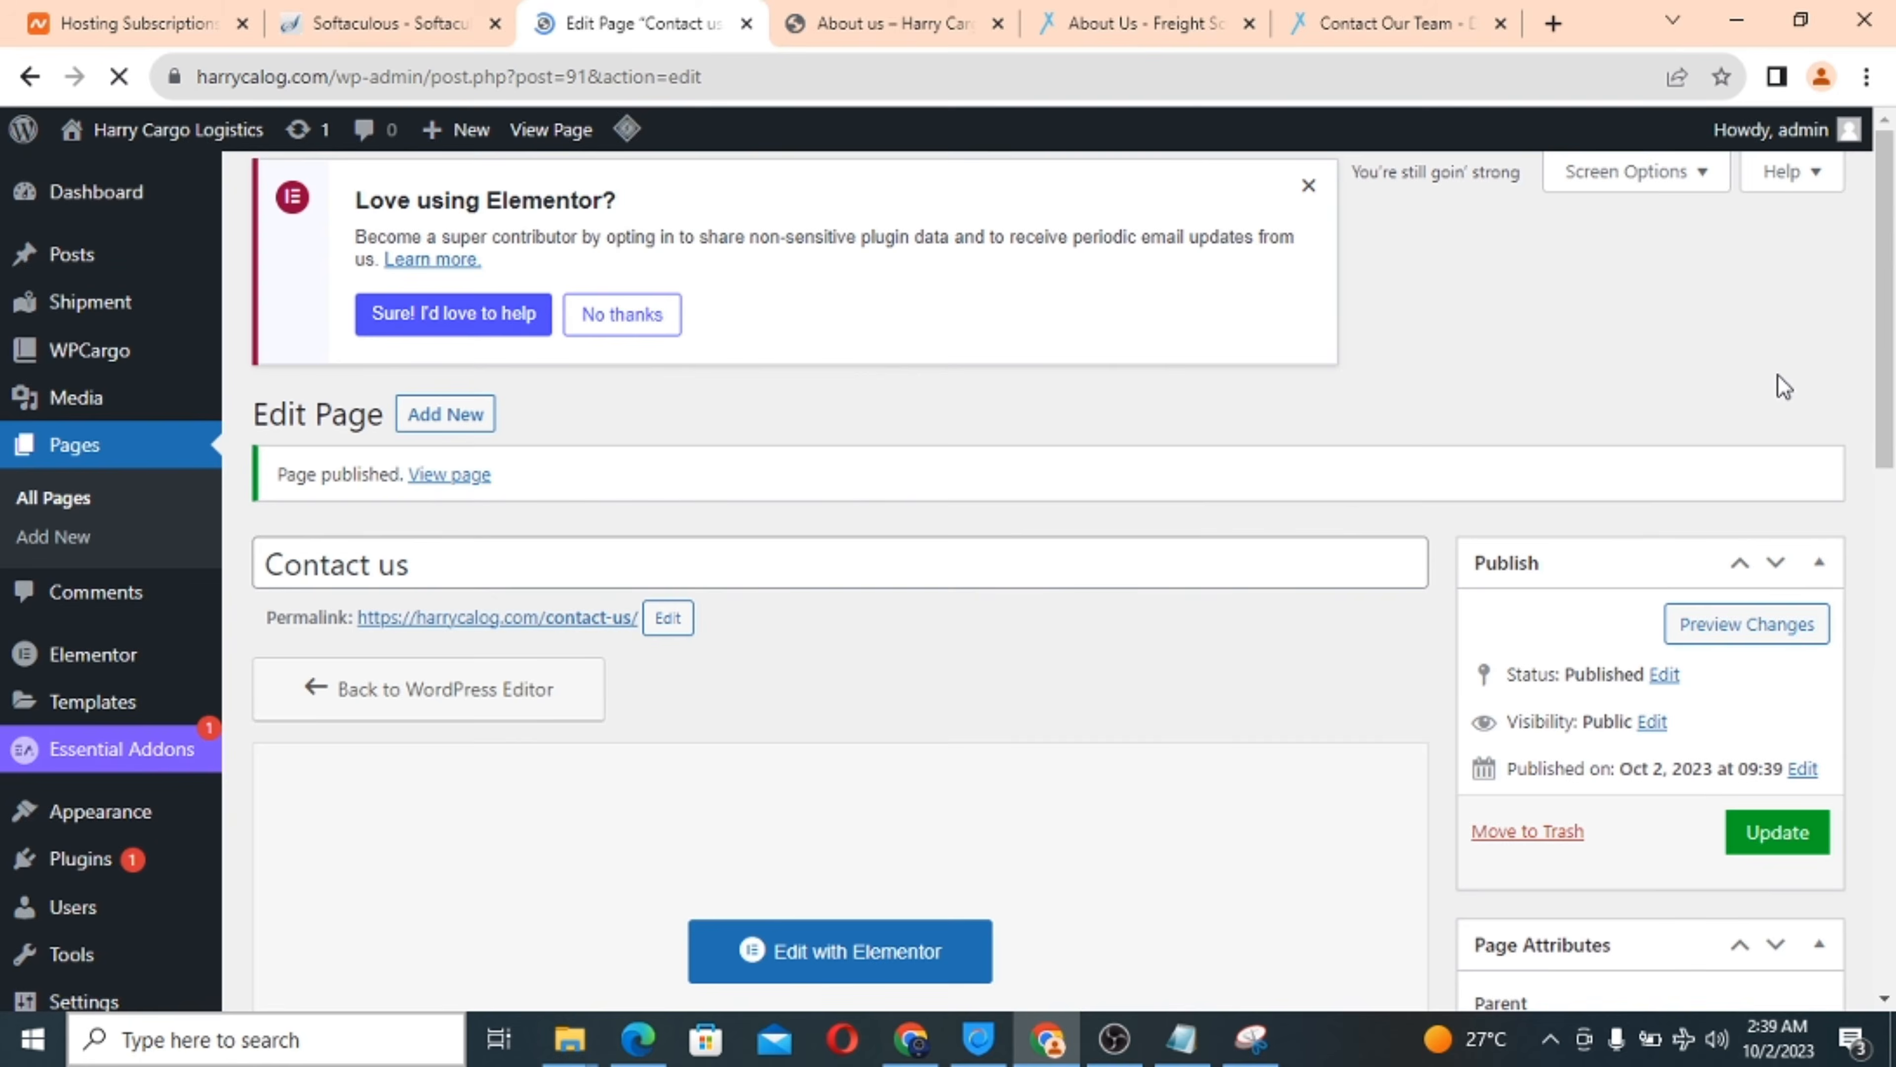
{"action": "scroll", "coordinate": [1073, 517], "scroll_direction": "down", "scroll_amount": 5}
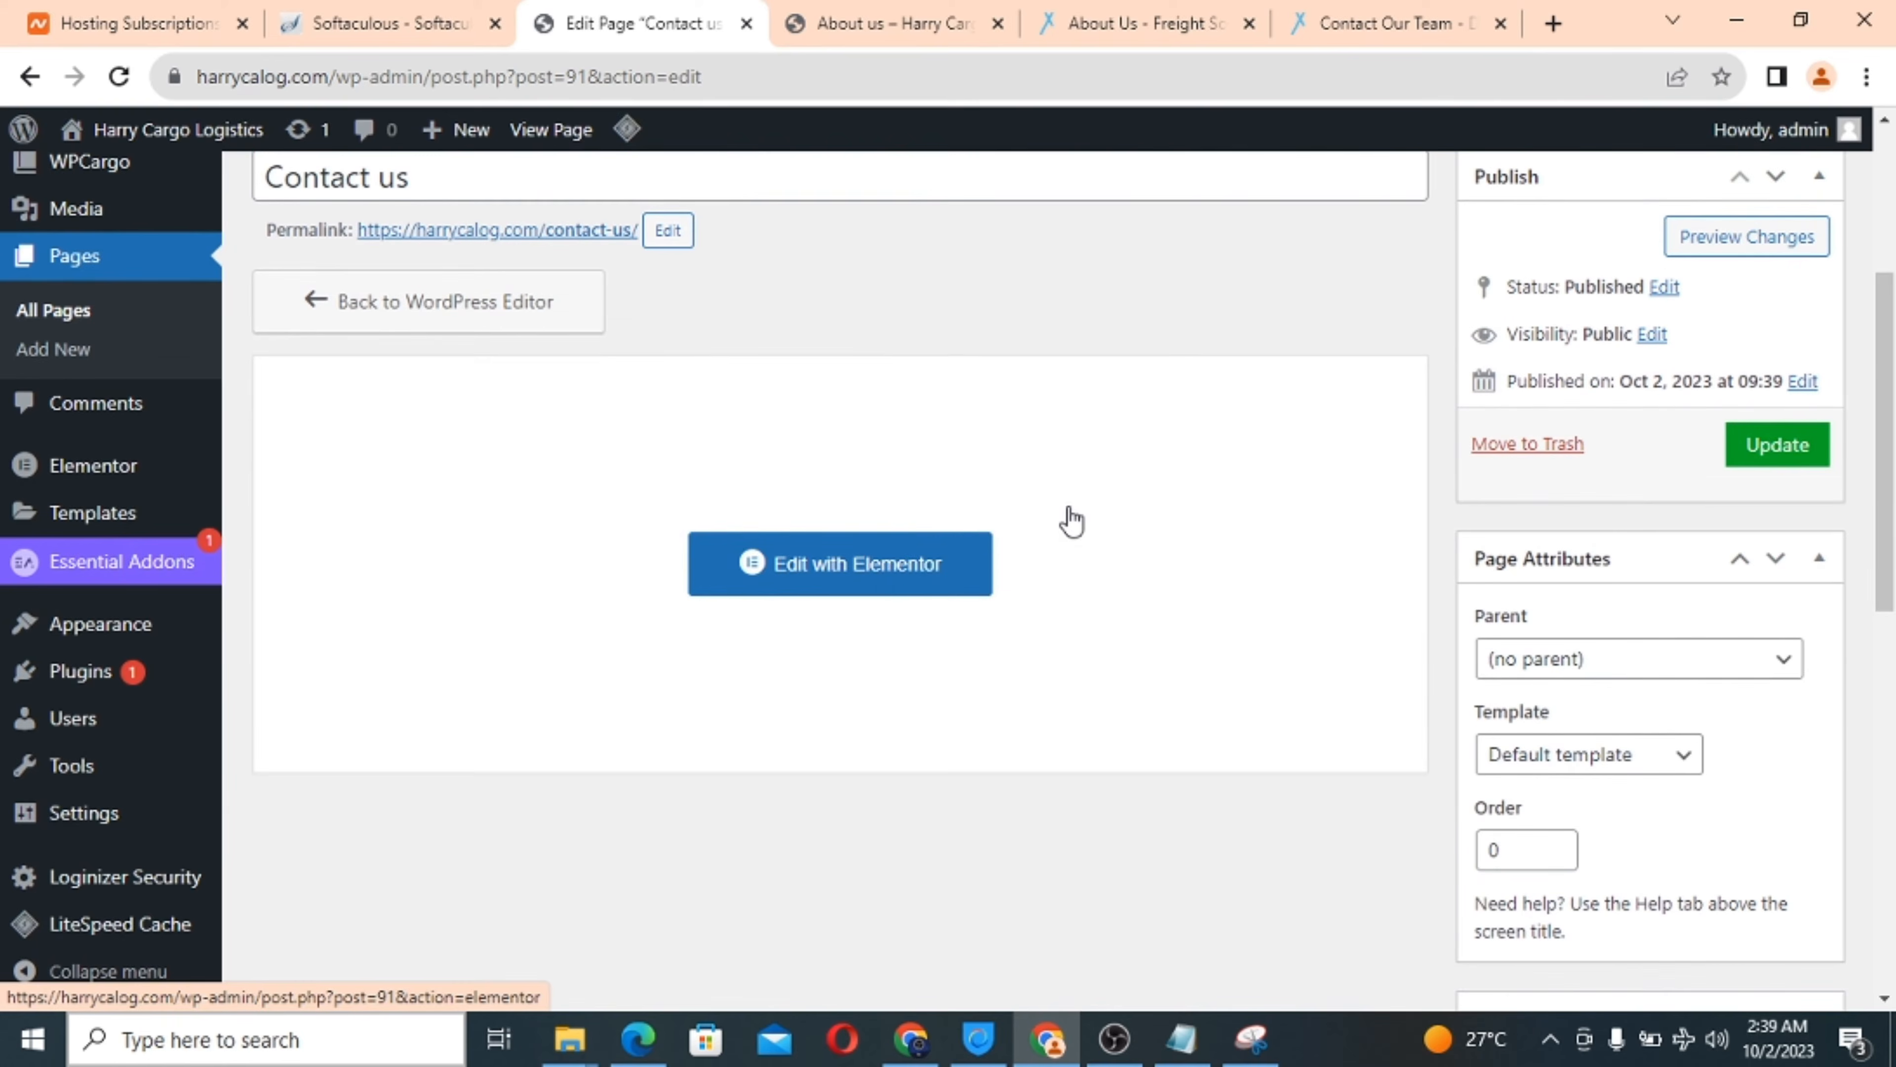
Launch Elementor for Contact us while browsing the live About us and home pages.
{"action": "left_click", "coordinate": [853, 579]}
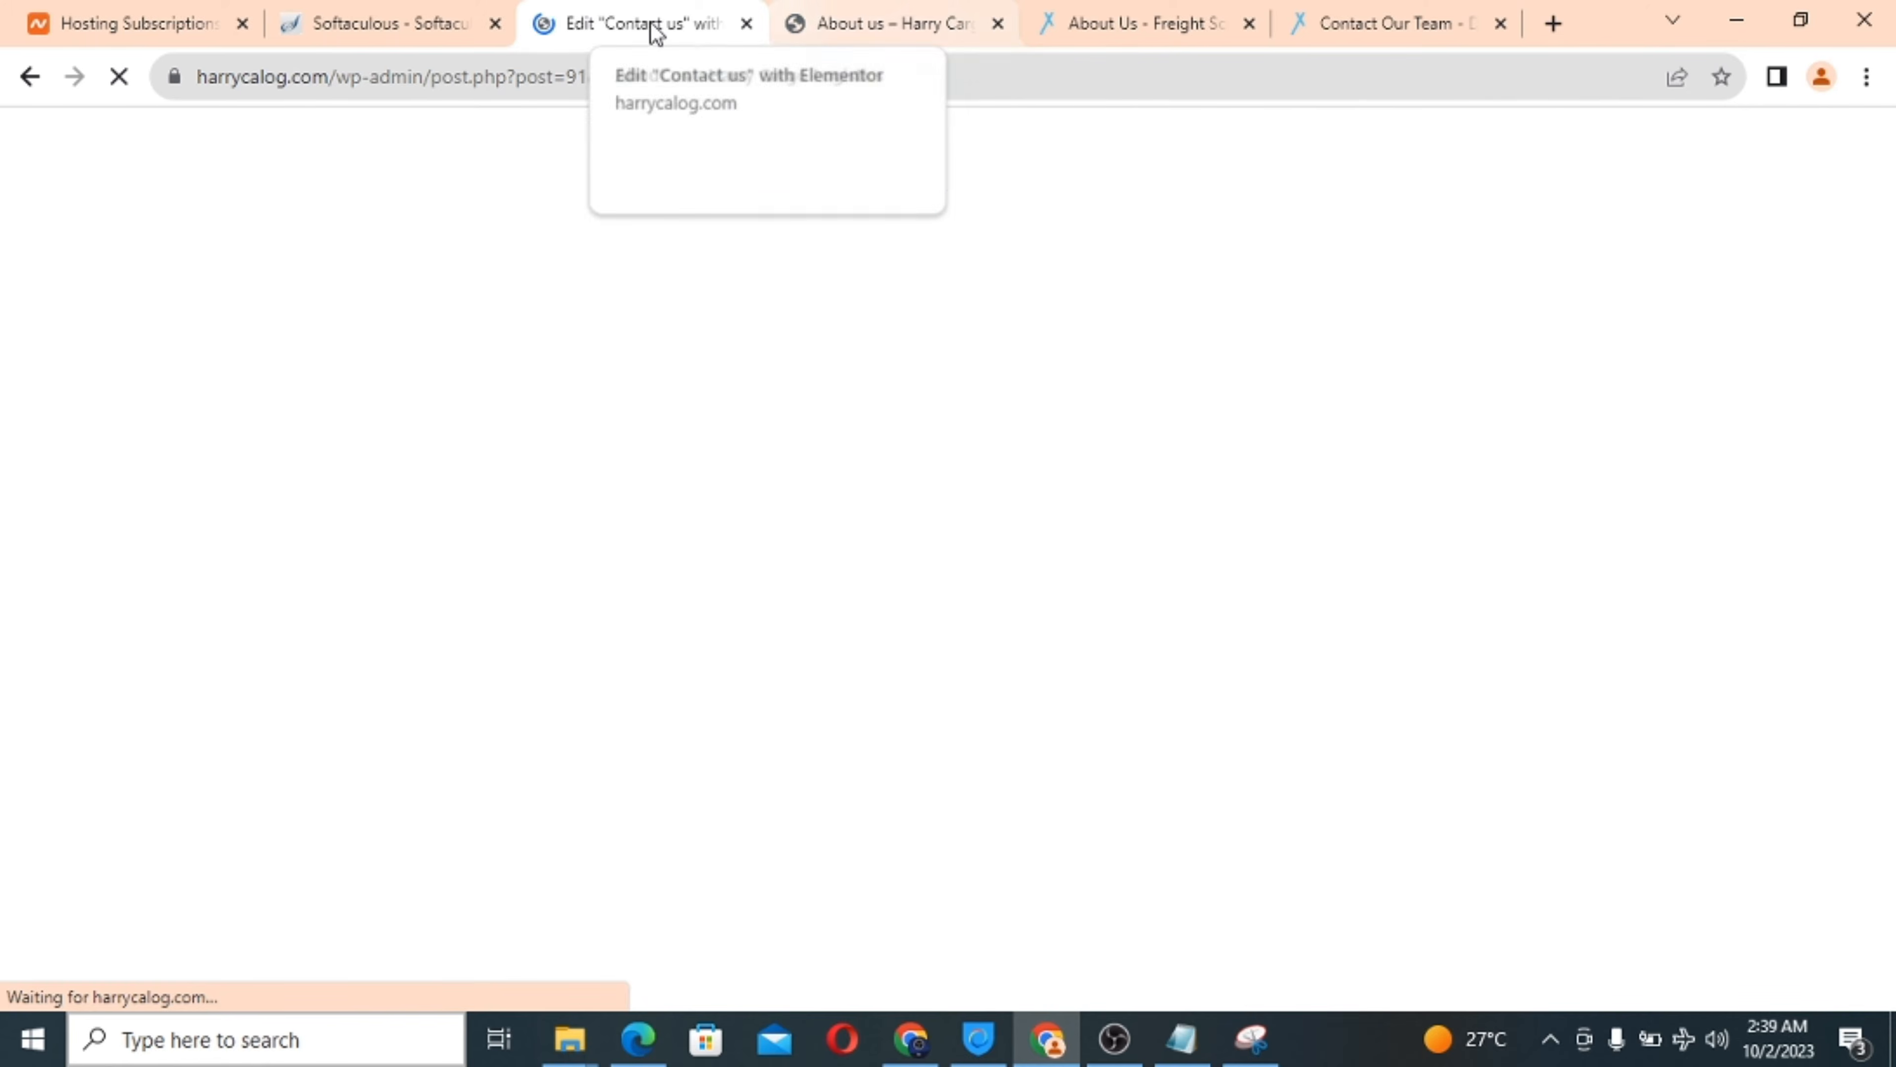
{"action": "left_click", "coordinate": [841, 9]}
{"action": "scroll", "coordinate": [725, 480], "scroll_direction": "down", "scroll_amount": 10}
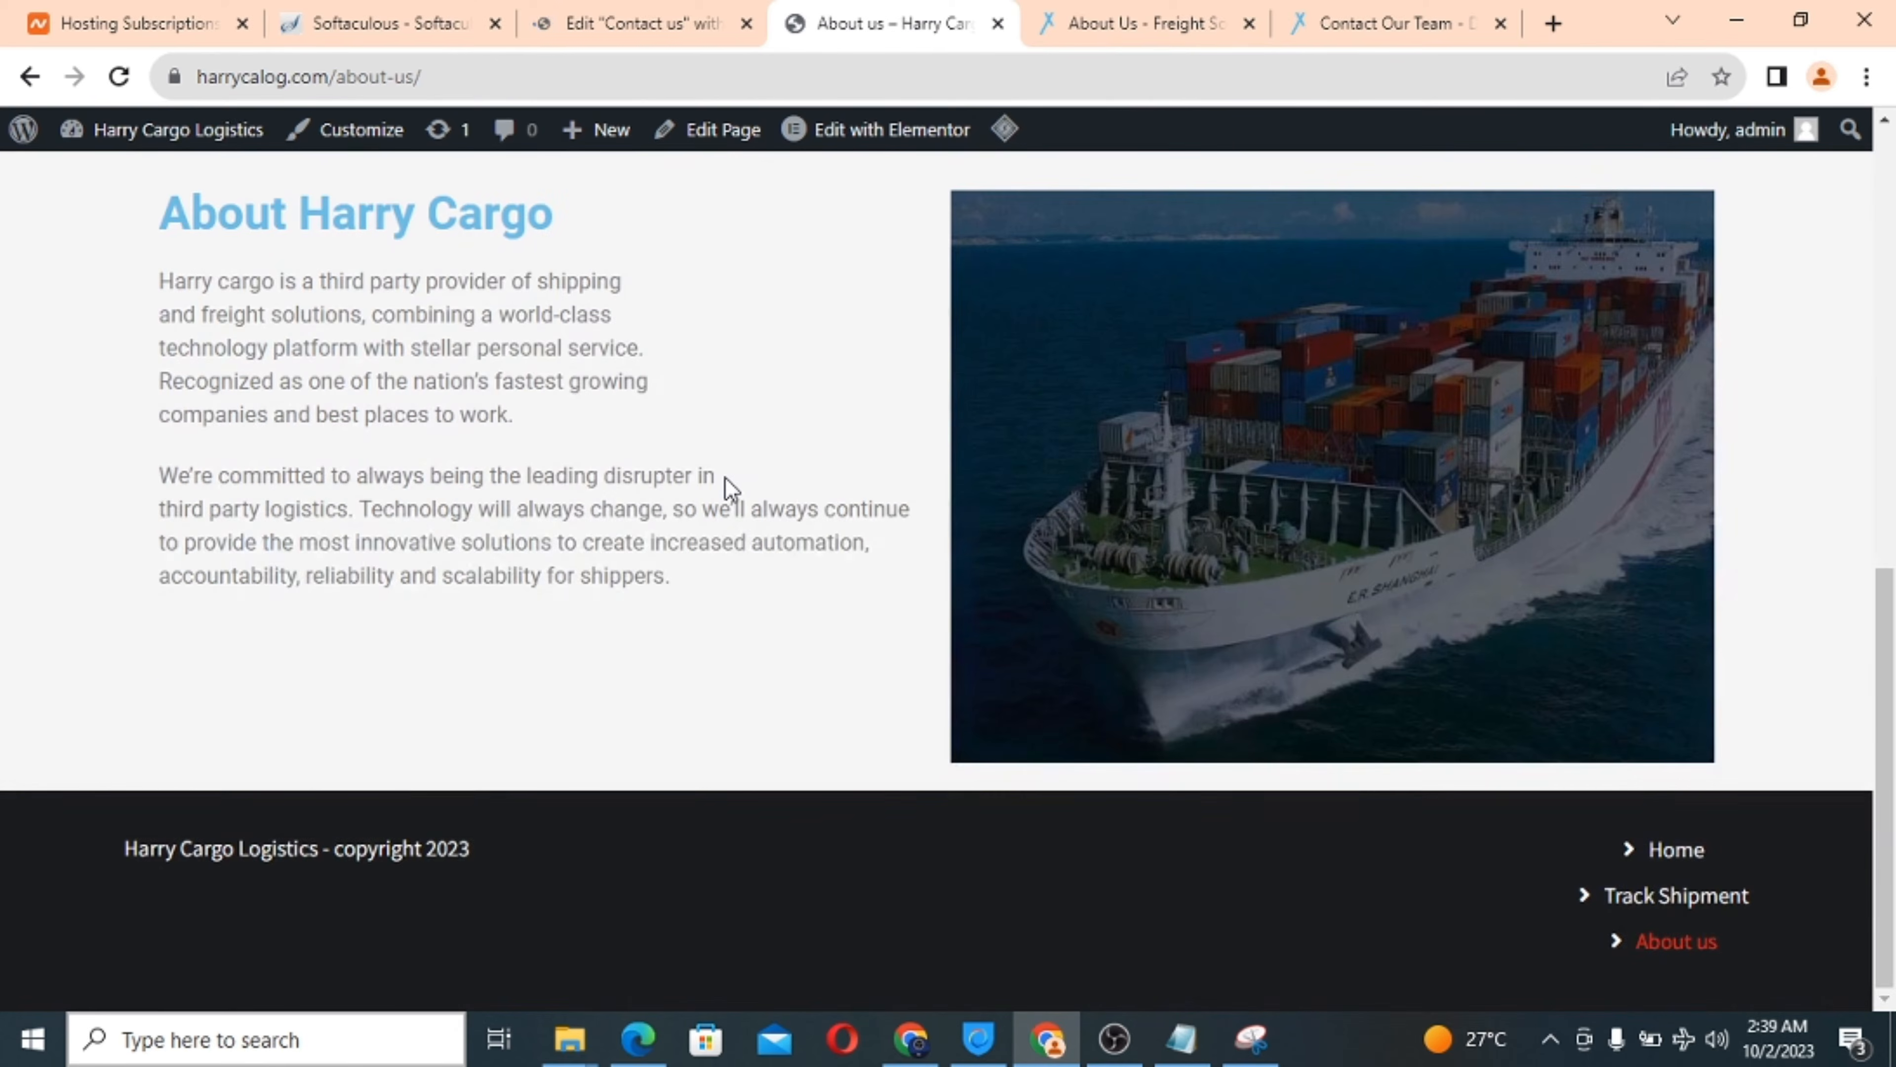
{"action": "scroll", "coordinate": [726, 479], "scroll_direction": "up", "scroll_amount": 7}
{"action": "scroll", "coordinate": [730, 489], "scroll_direction": "up", "scroll_amount": 4}
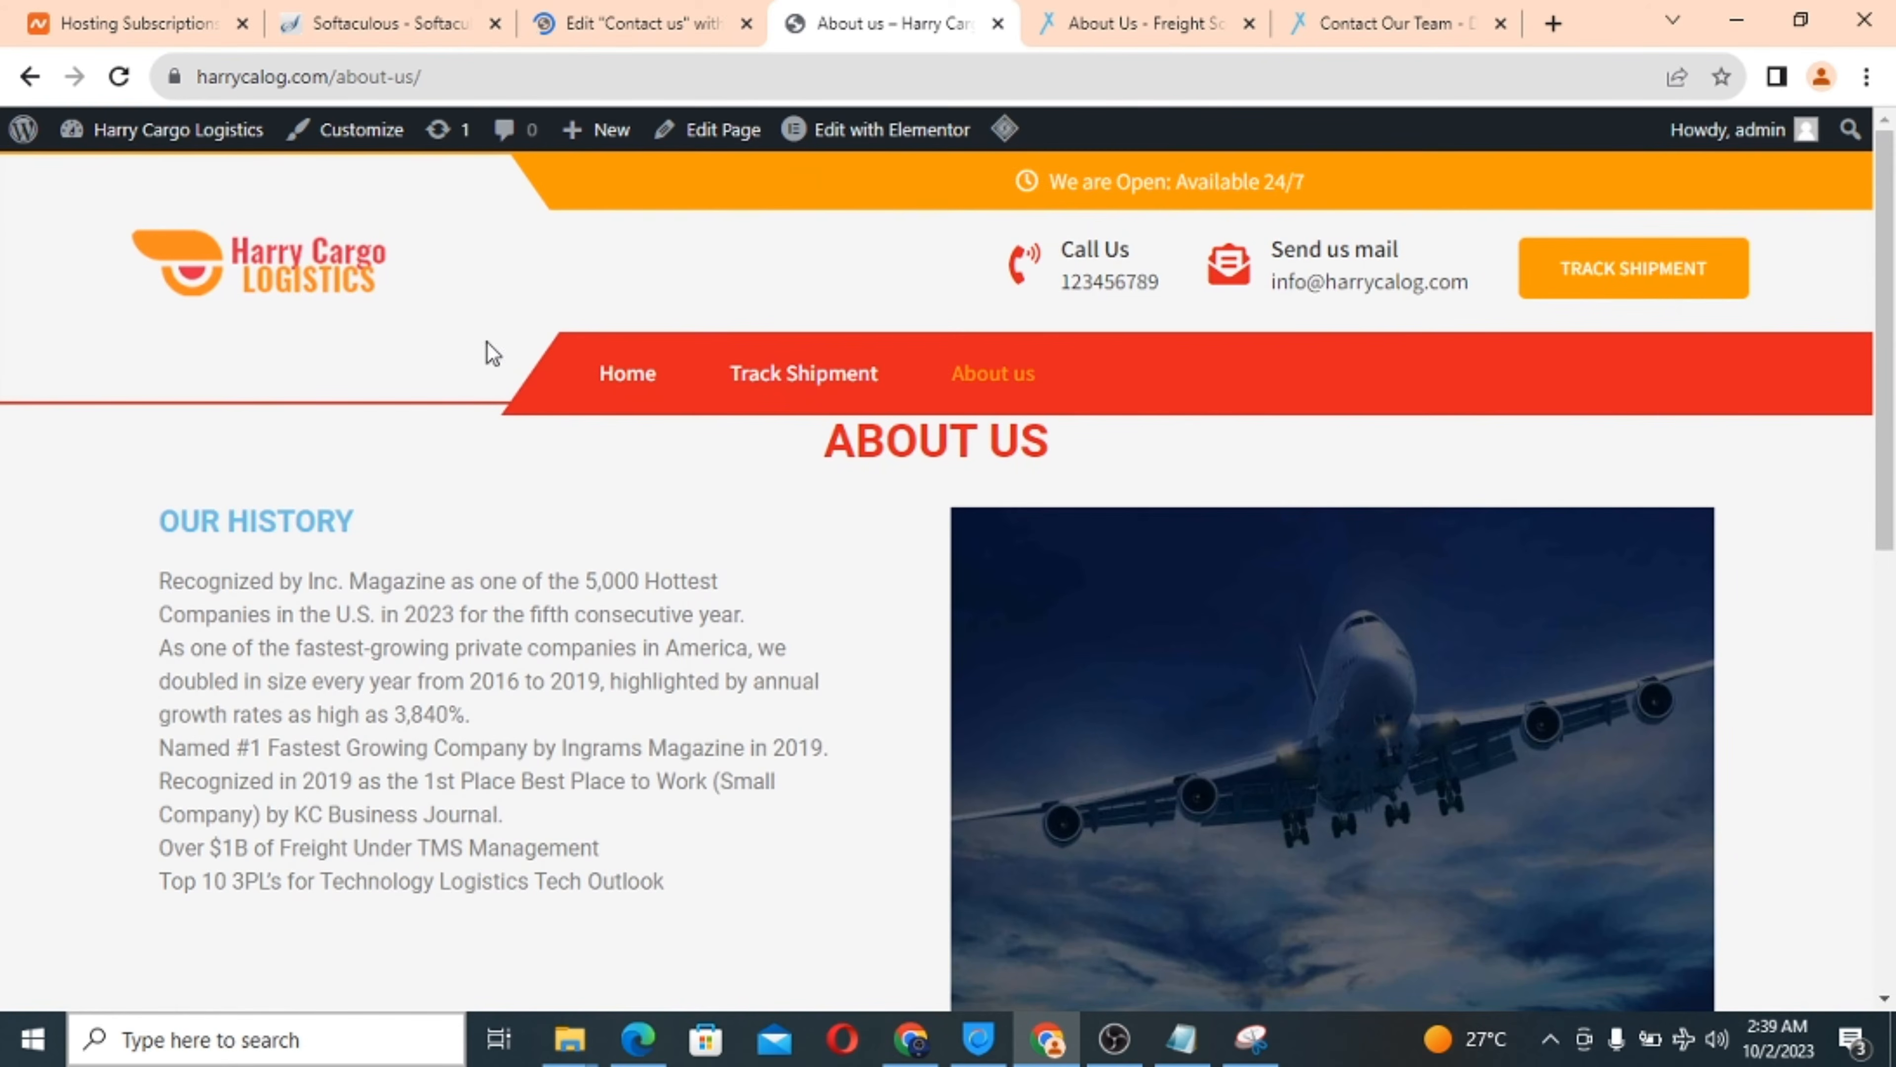
{"action": "left_click", "coordinate": [298, 275]}
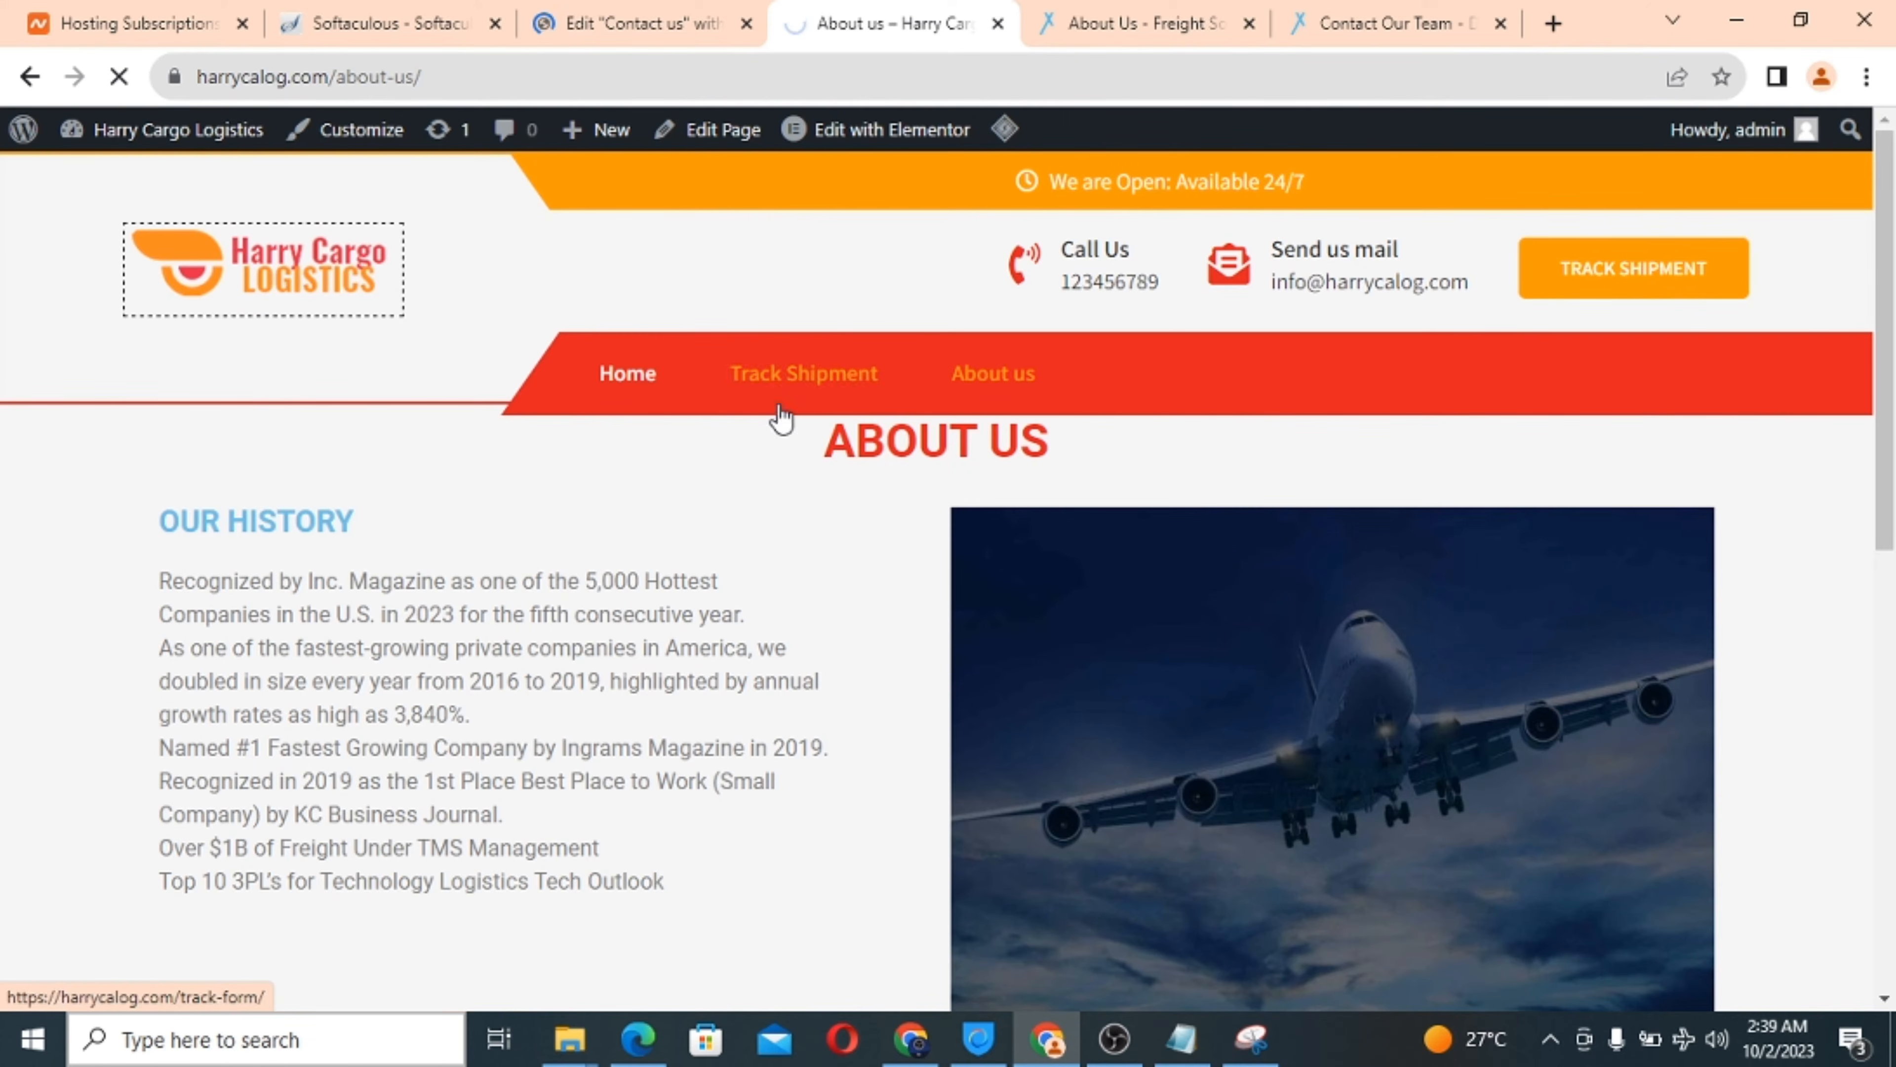
{"action": "scroll", "coordinate": [766, 623], "scroll_direction": "down", "scroll_amount": 10}
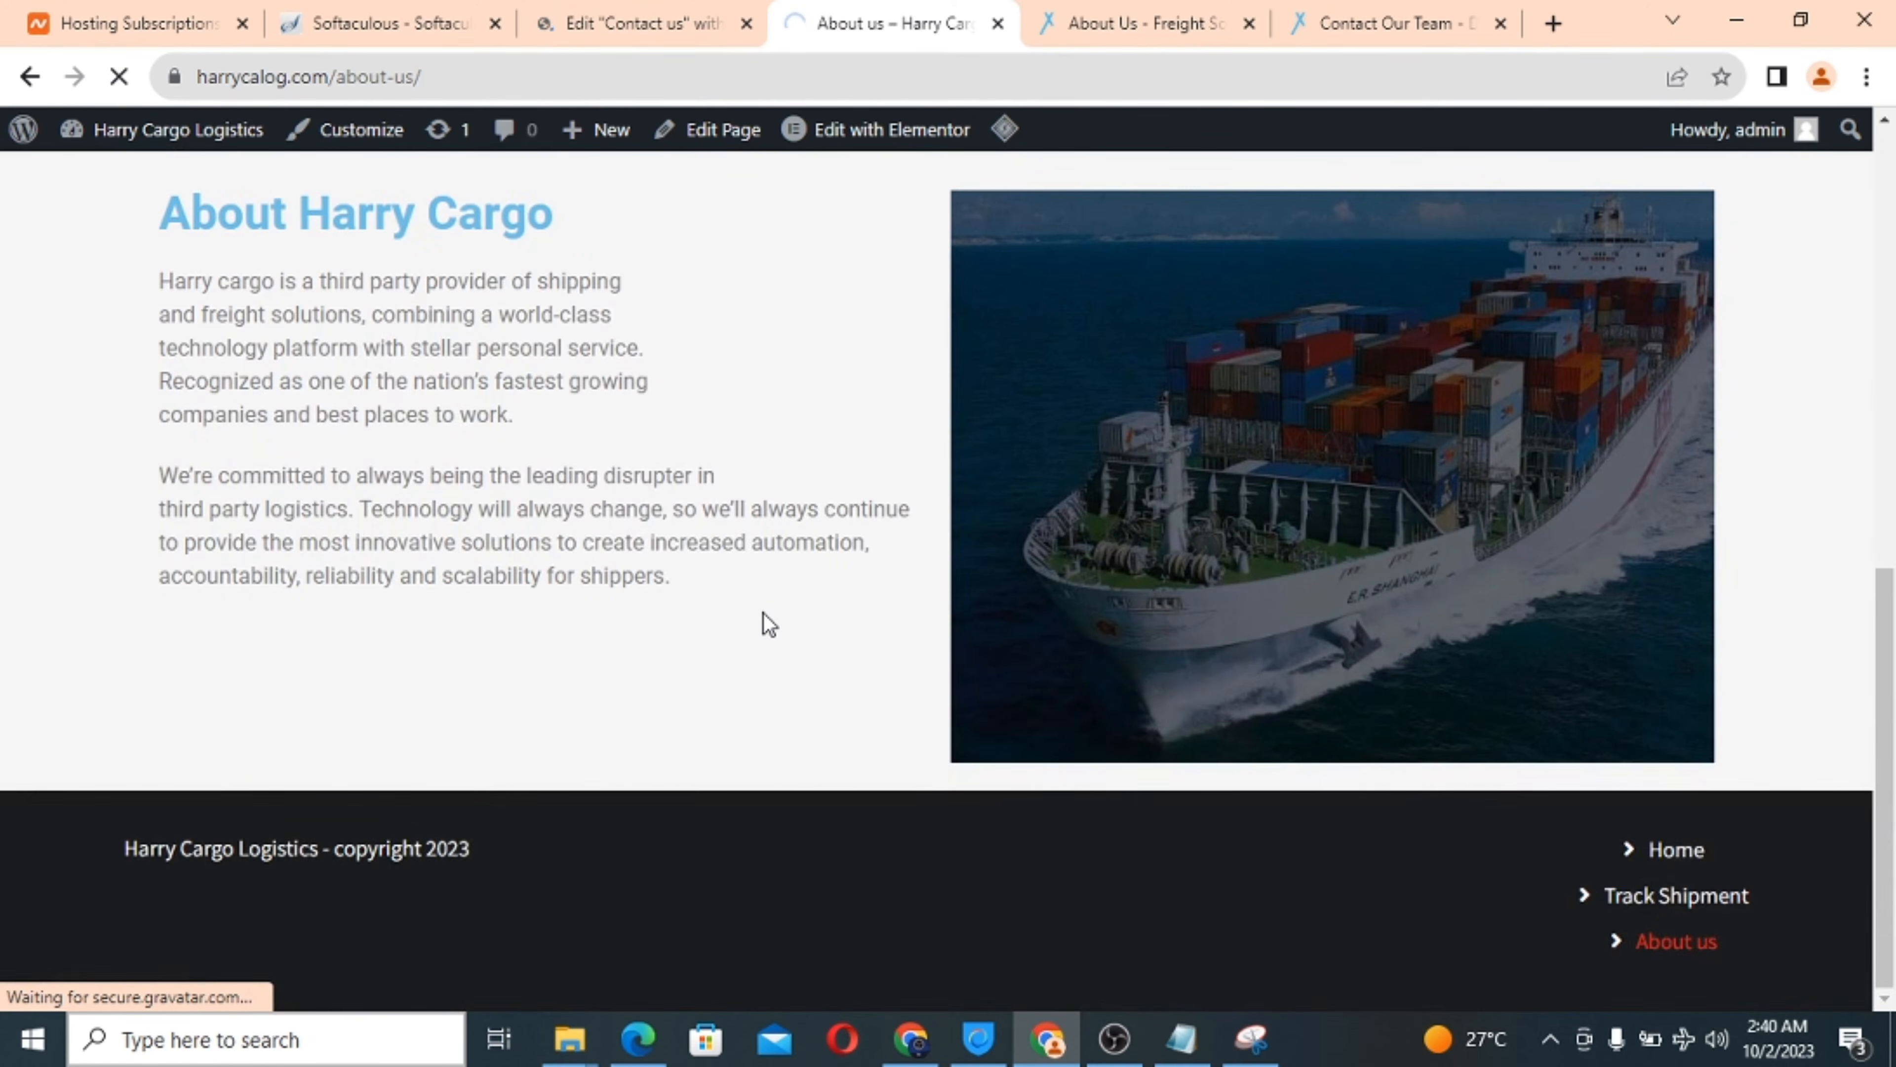
{"action": "scroll", "coordinate": [763, 614], "scroll_direction": "up", "scroll_amount": 10}
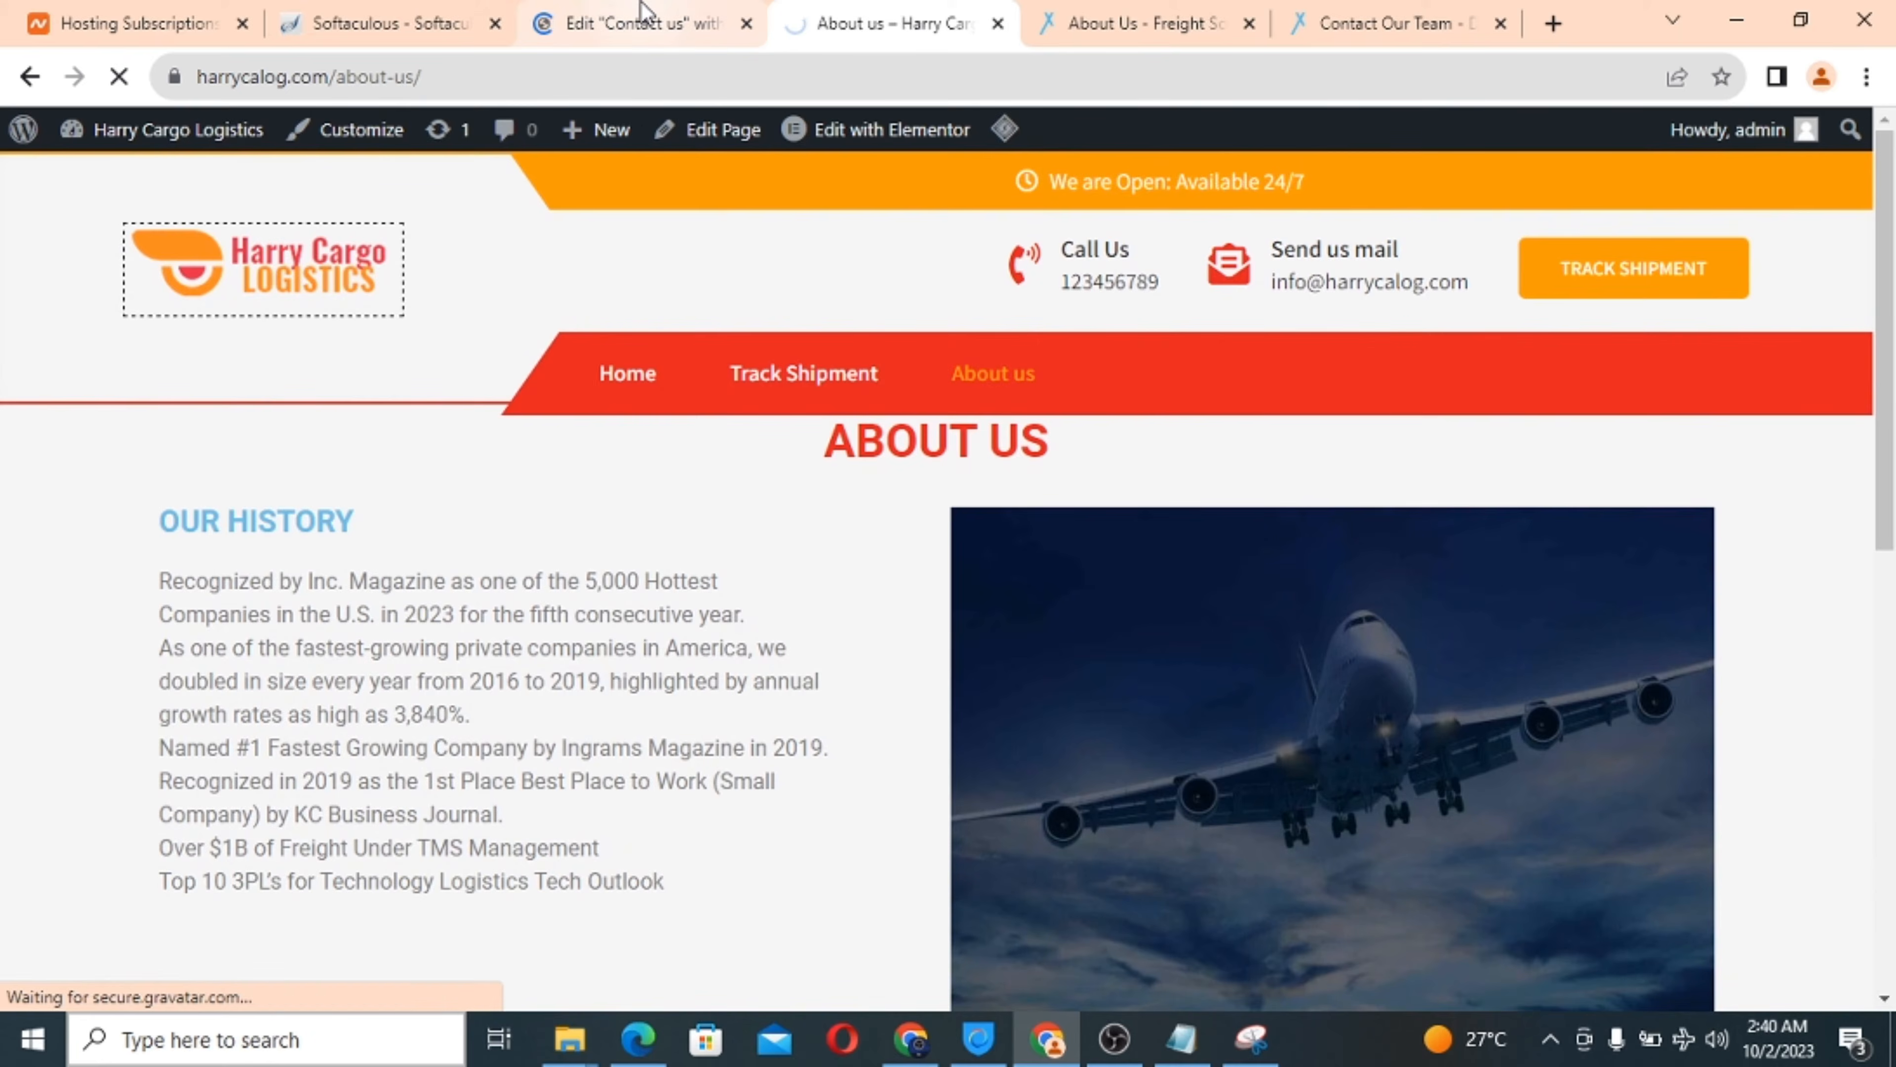
Switch back to the Contact us editor tab as Elementor finishes loading.
{"action": "left_click", "coordinate": [643, 21]}
{"action": "left_click", "coordinate": [887, 10]}
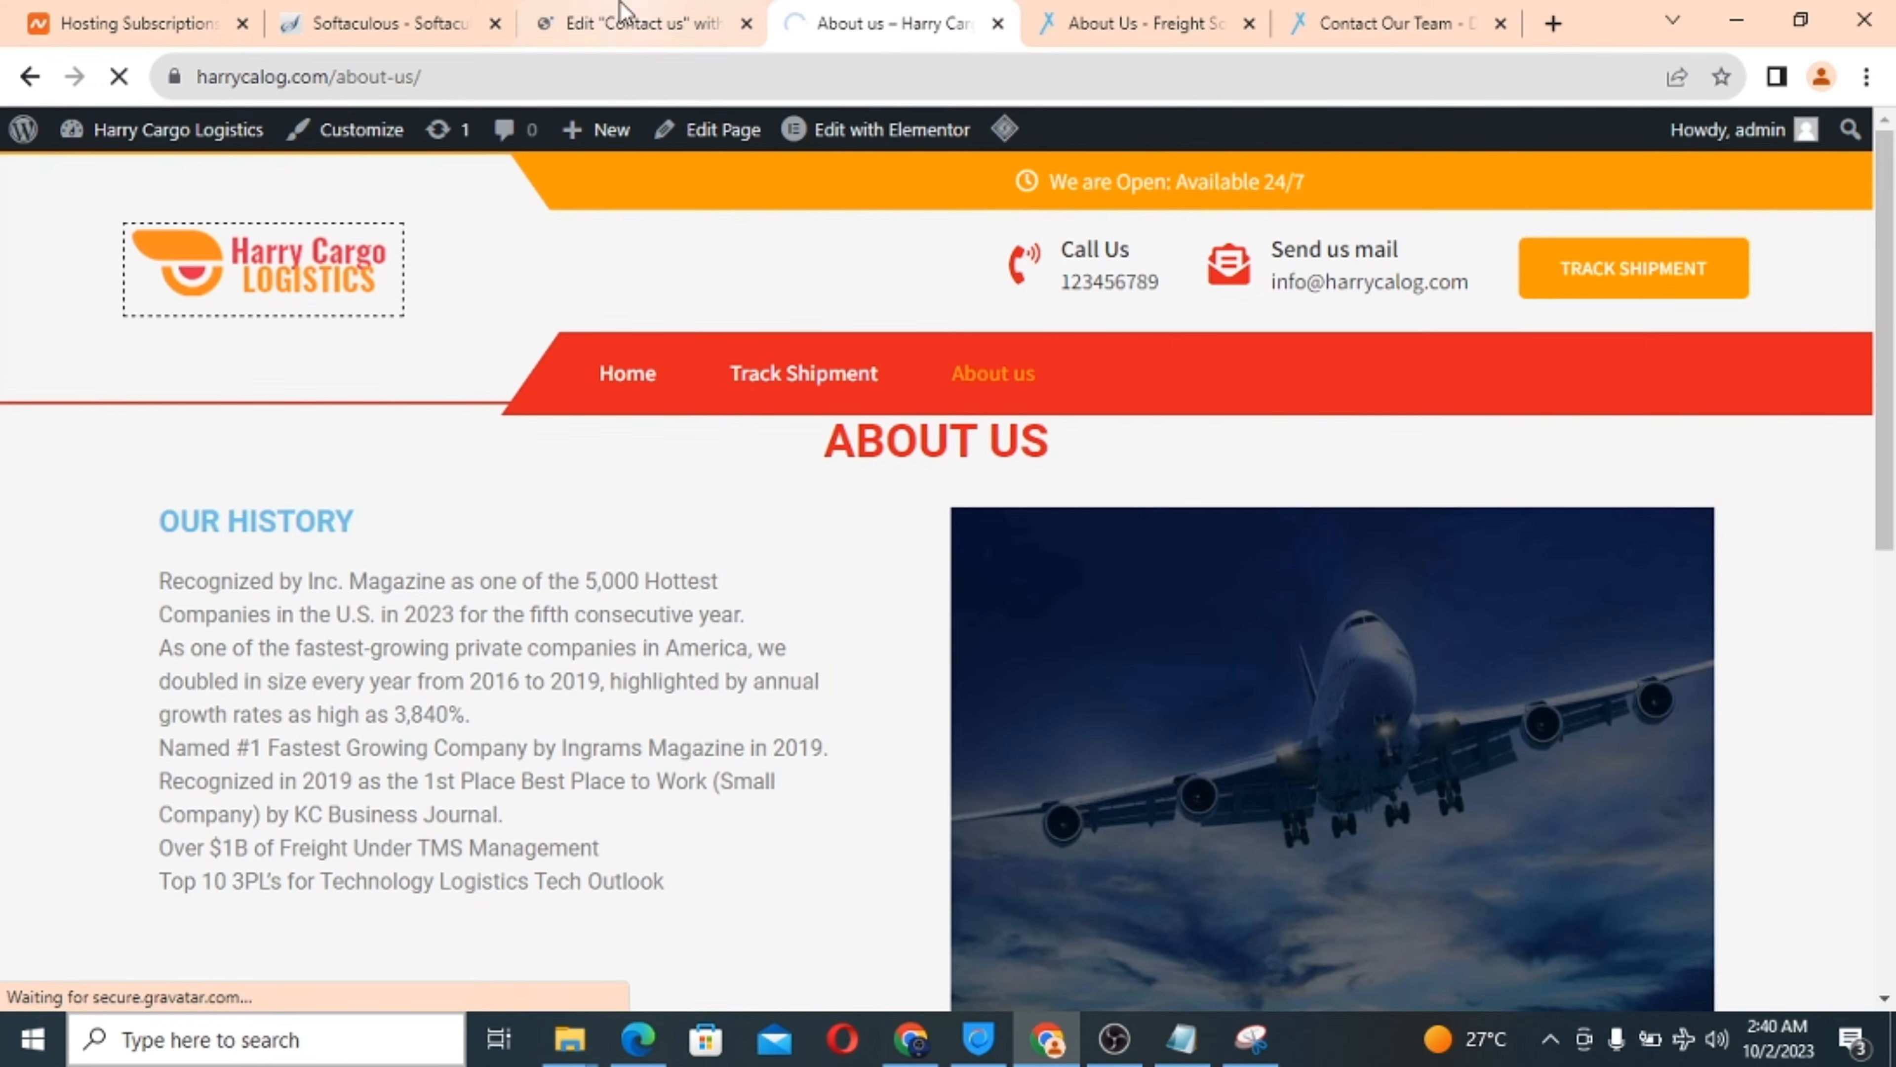
{"action": "left_click", "coordinate": [614, 15]}
{"action": "left_click", "coordinate": [810, 14]}
{"action": "left_click", "coordinate": [608, 21]}
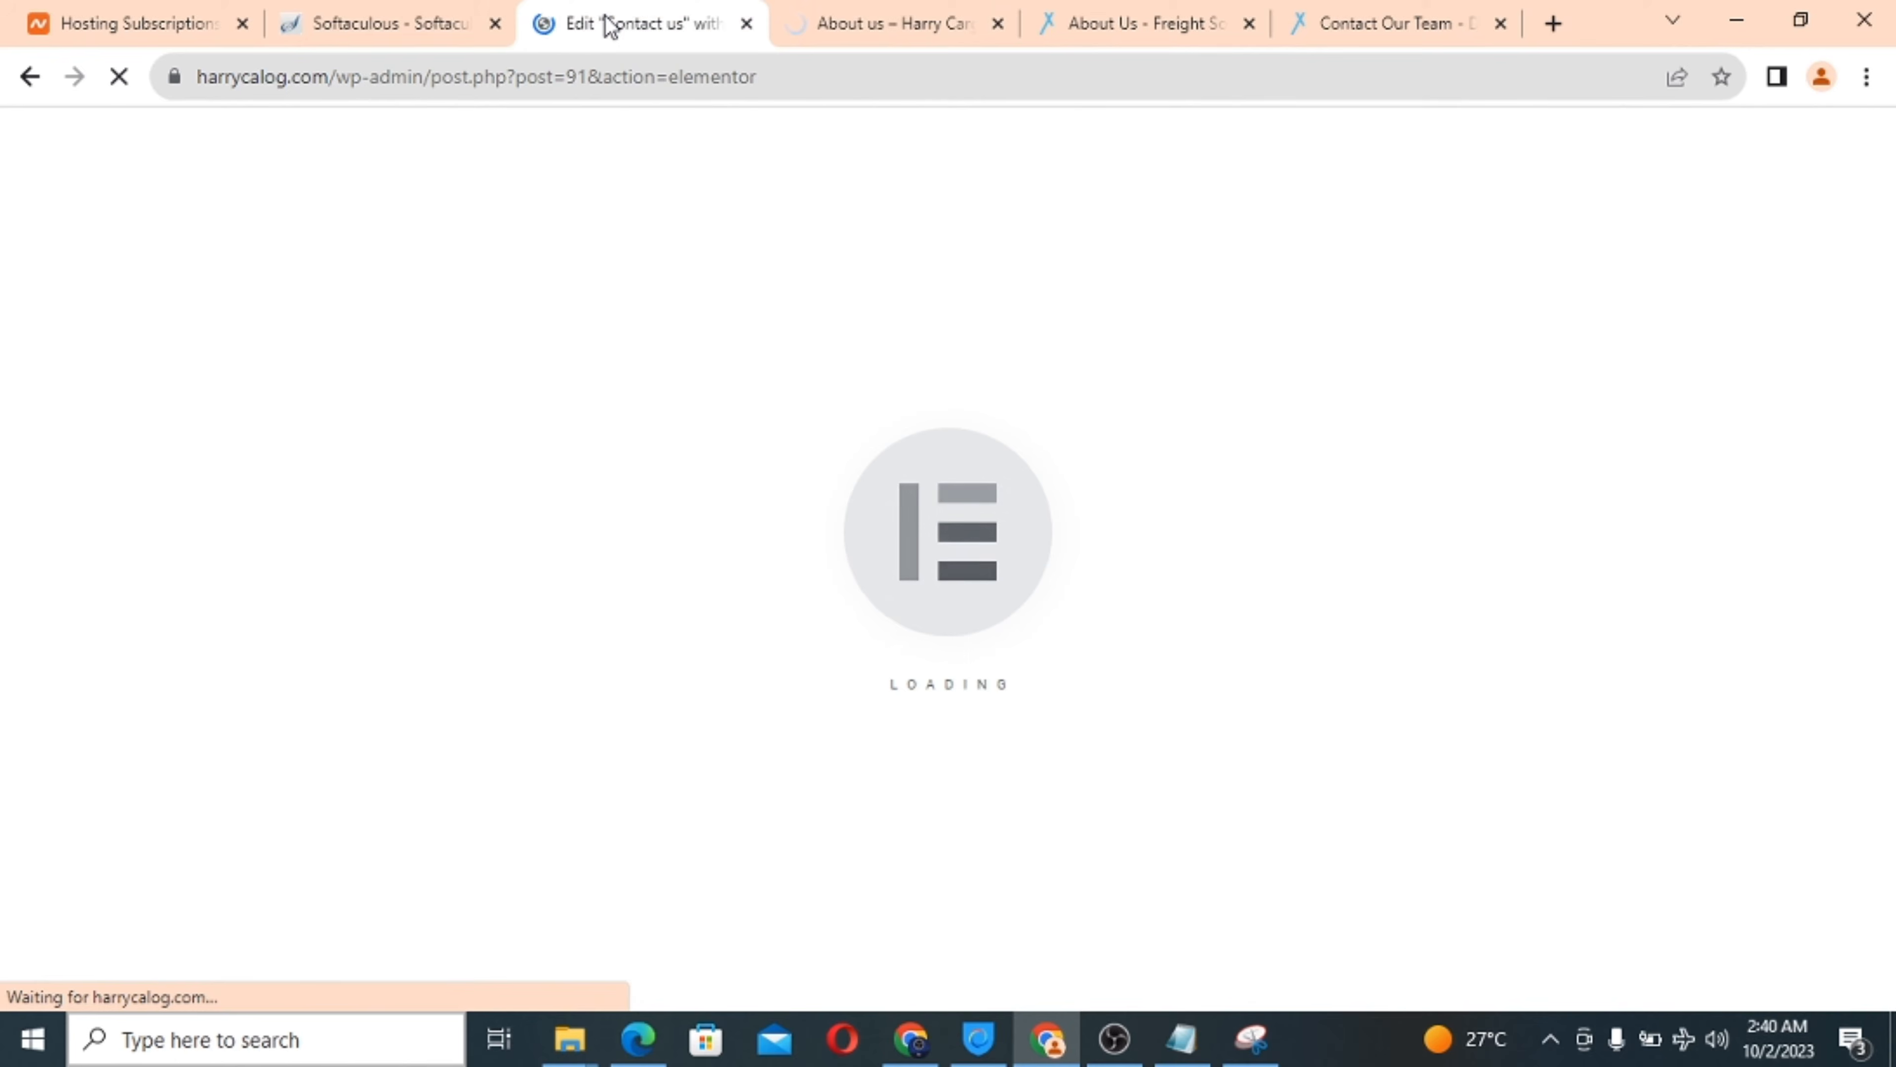
{"action": "left_click", "coordinate": [817, 13]}
{"action": "left_click", "coordinate": [608, 13]}
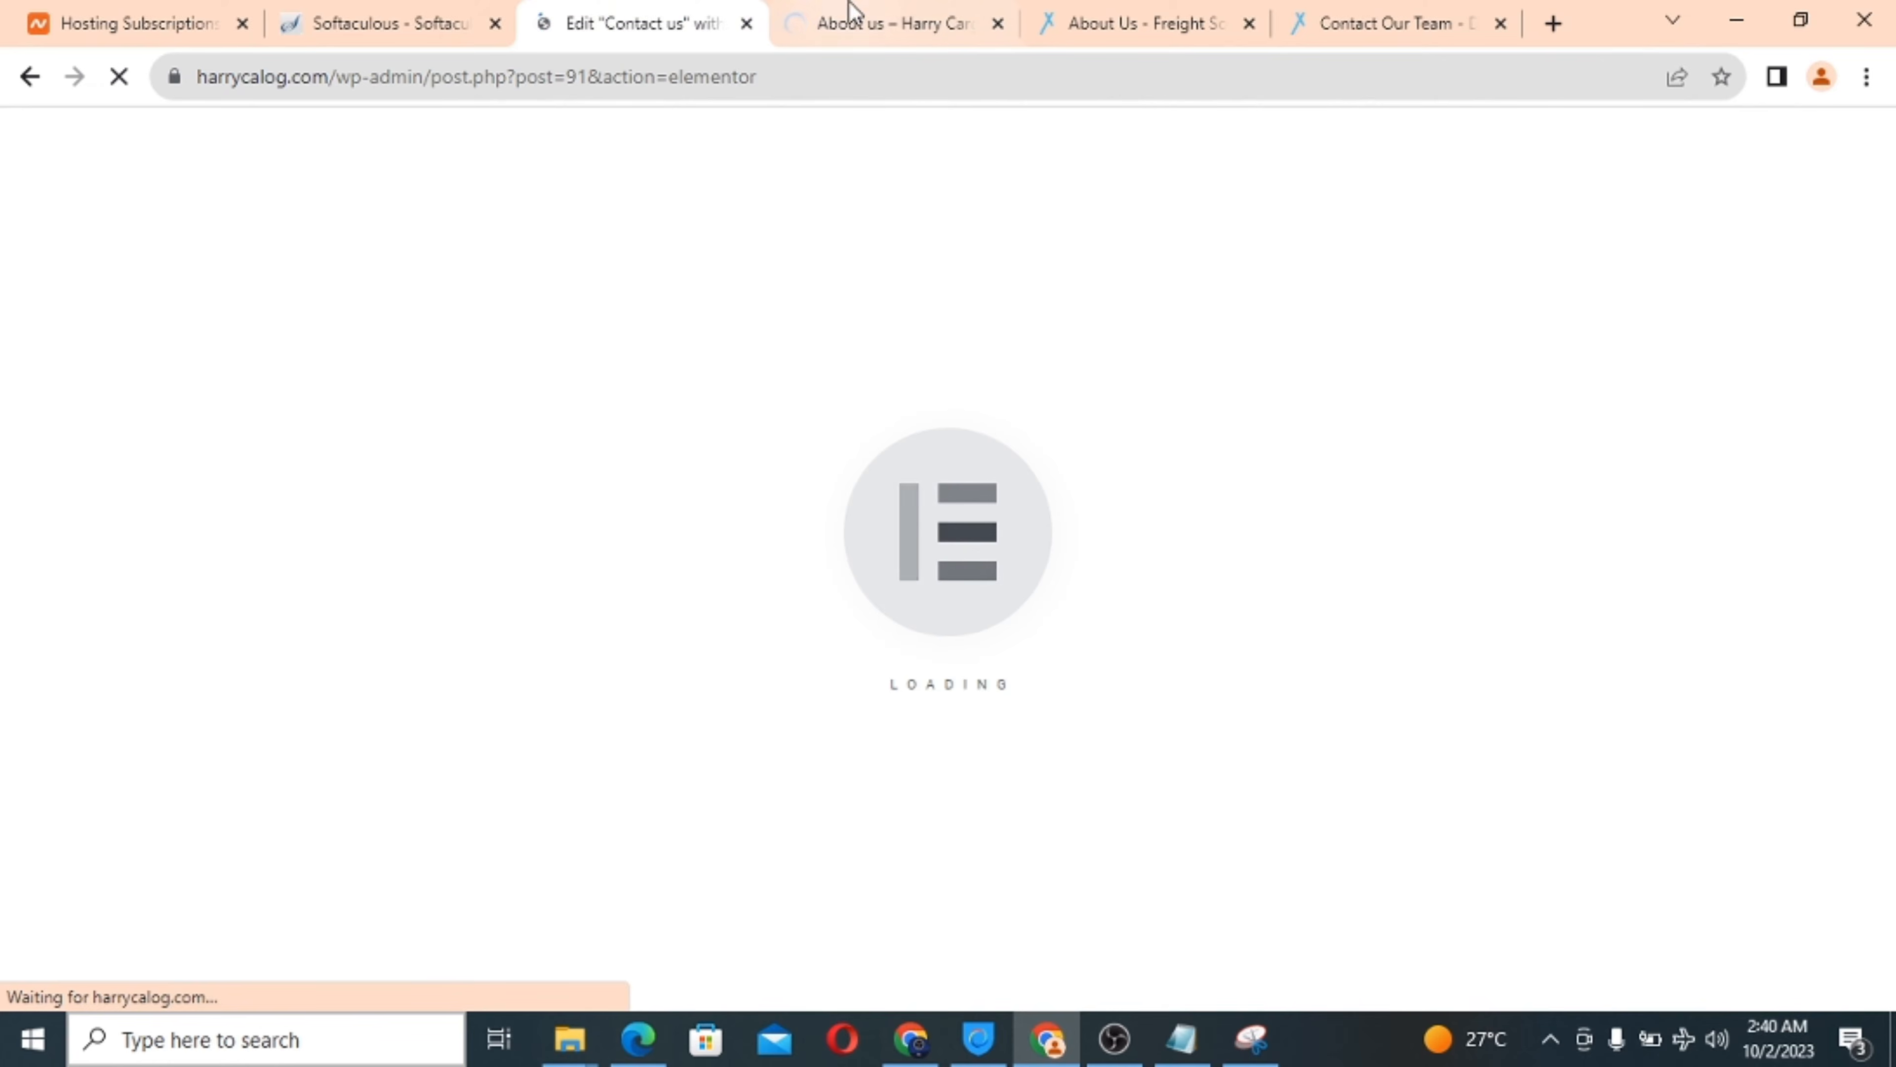
{"action": "left_click", "coordinate": [856, 12]}
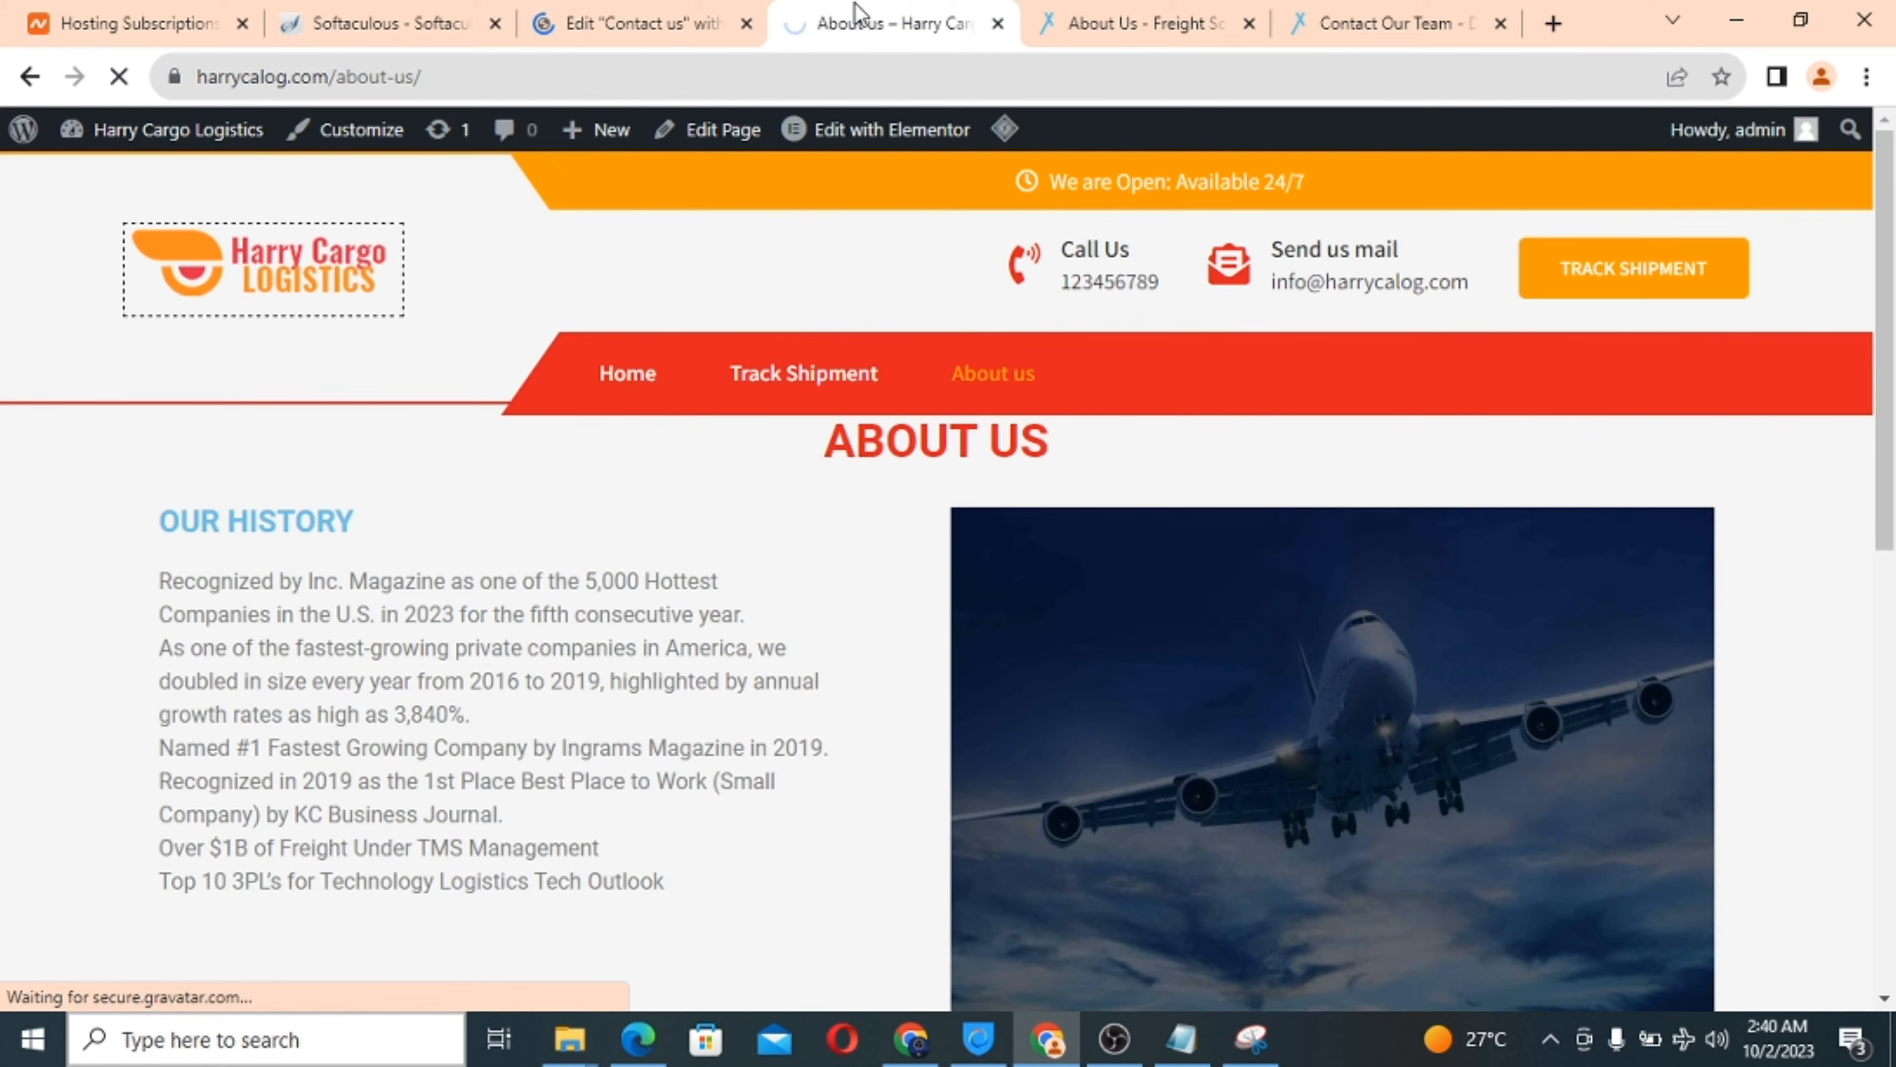
{"action": "left_click", "coordinate": [631, 15]}
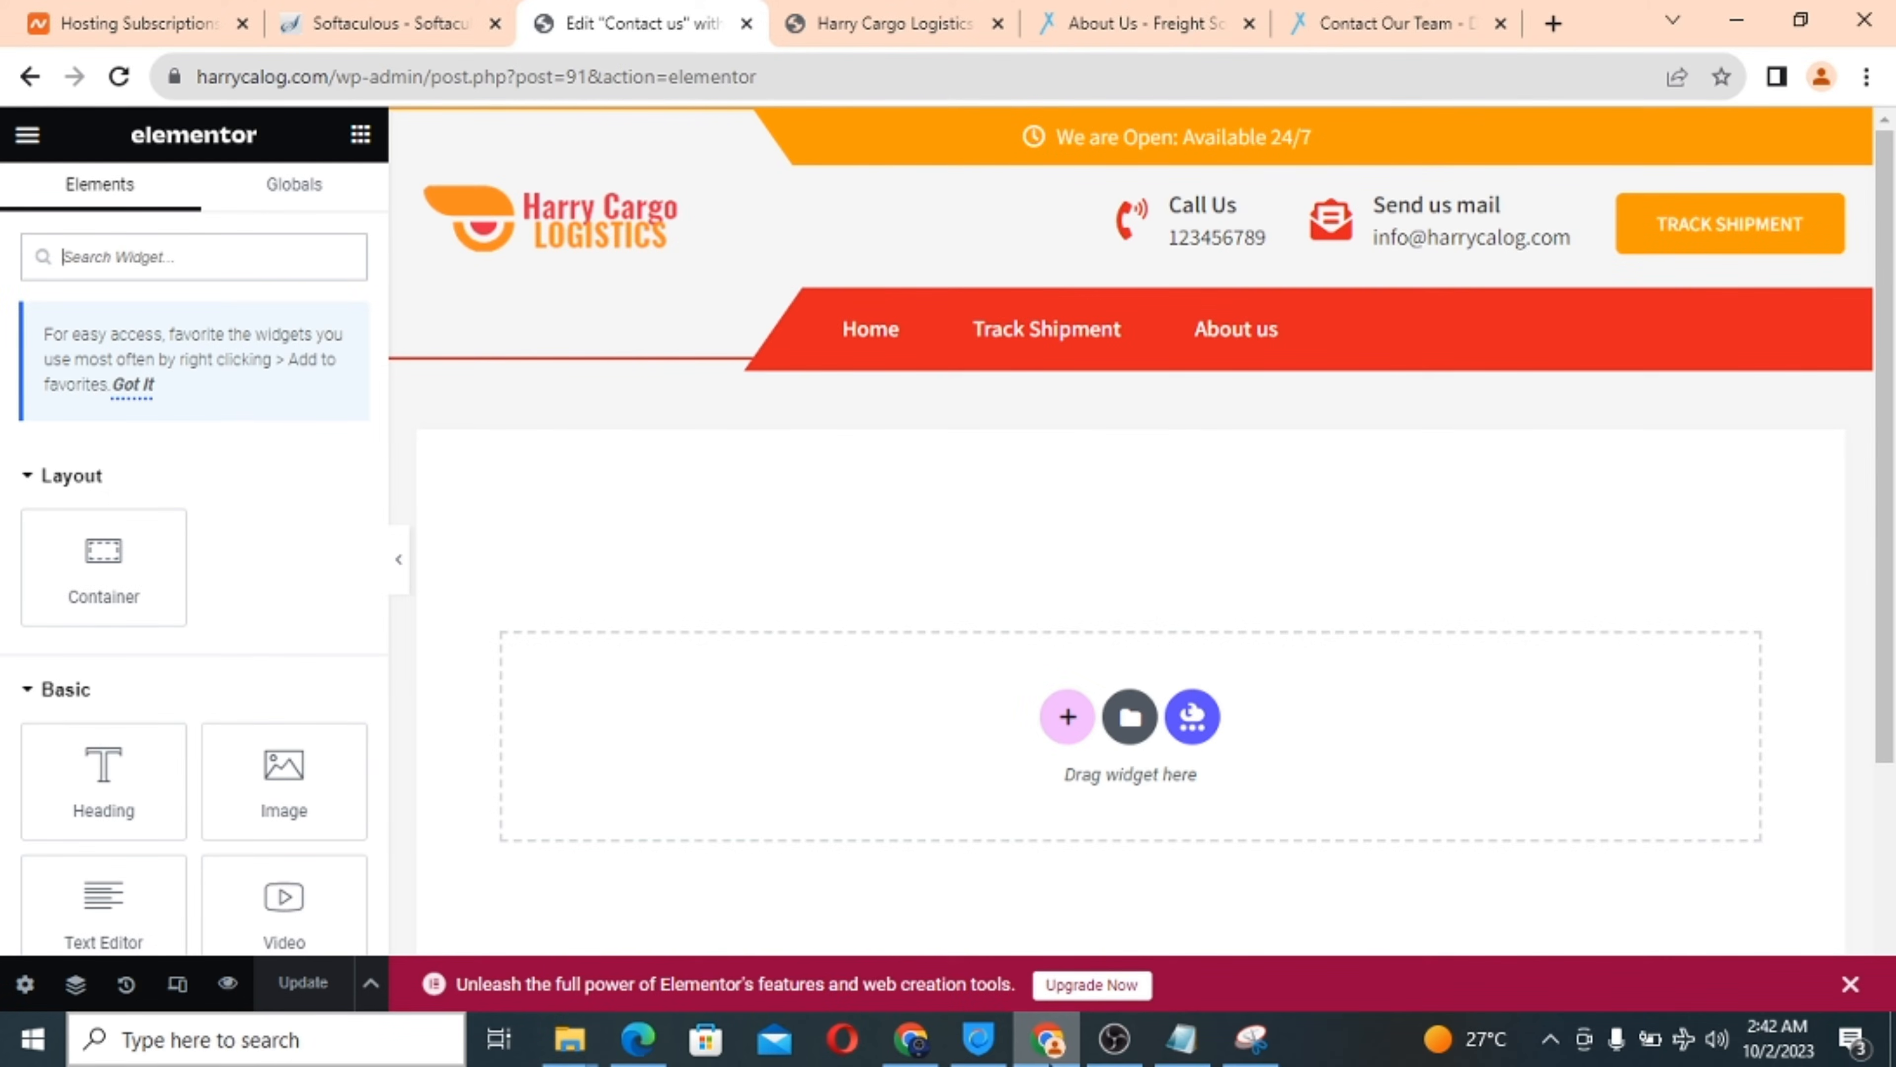
Add a single-column container at the top of the Contact us page.
{"action": "scroll", "coordinate": [689, 542], "scroll_direction": "down", "scroll_amount": 2}
{"action": "scroll", "coordinate": [690, 543], "scroll_direction": "up", "scroll_amount": 2}
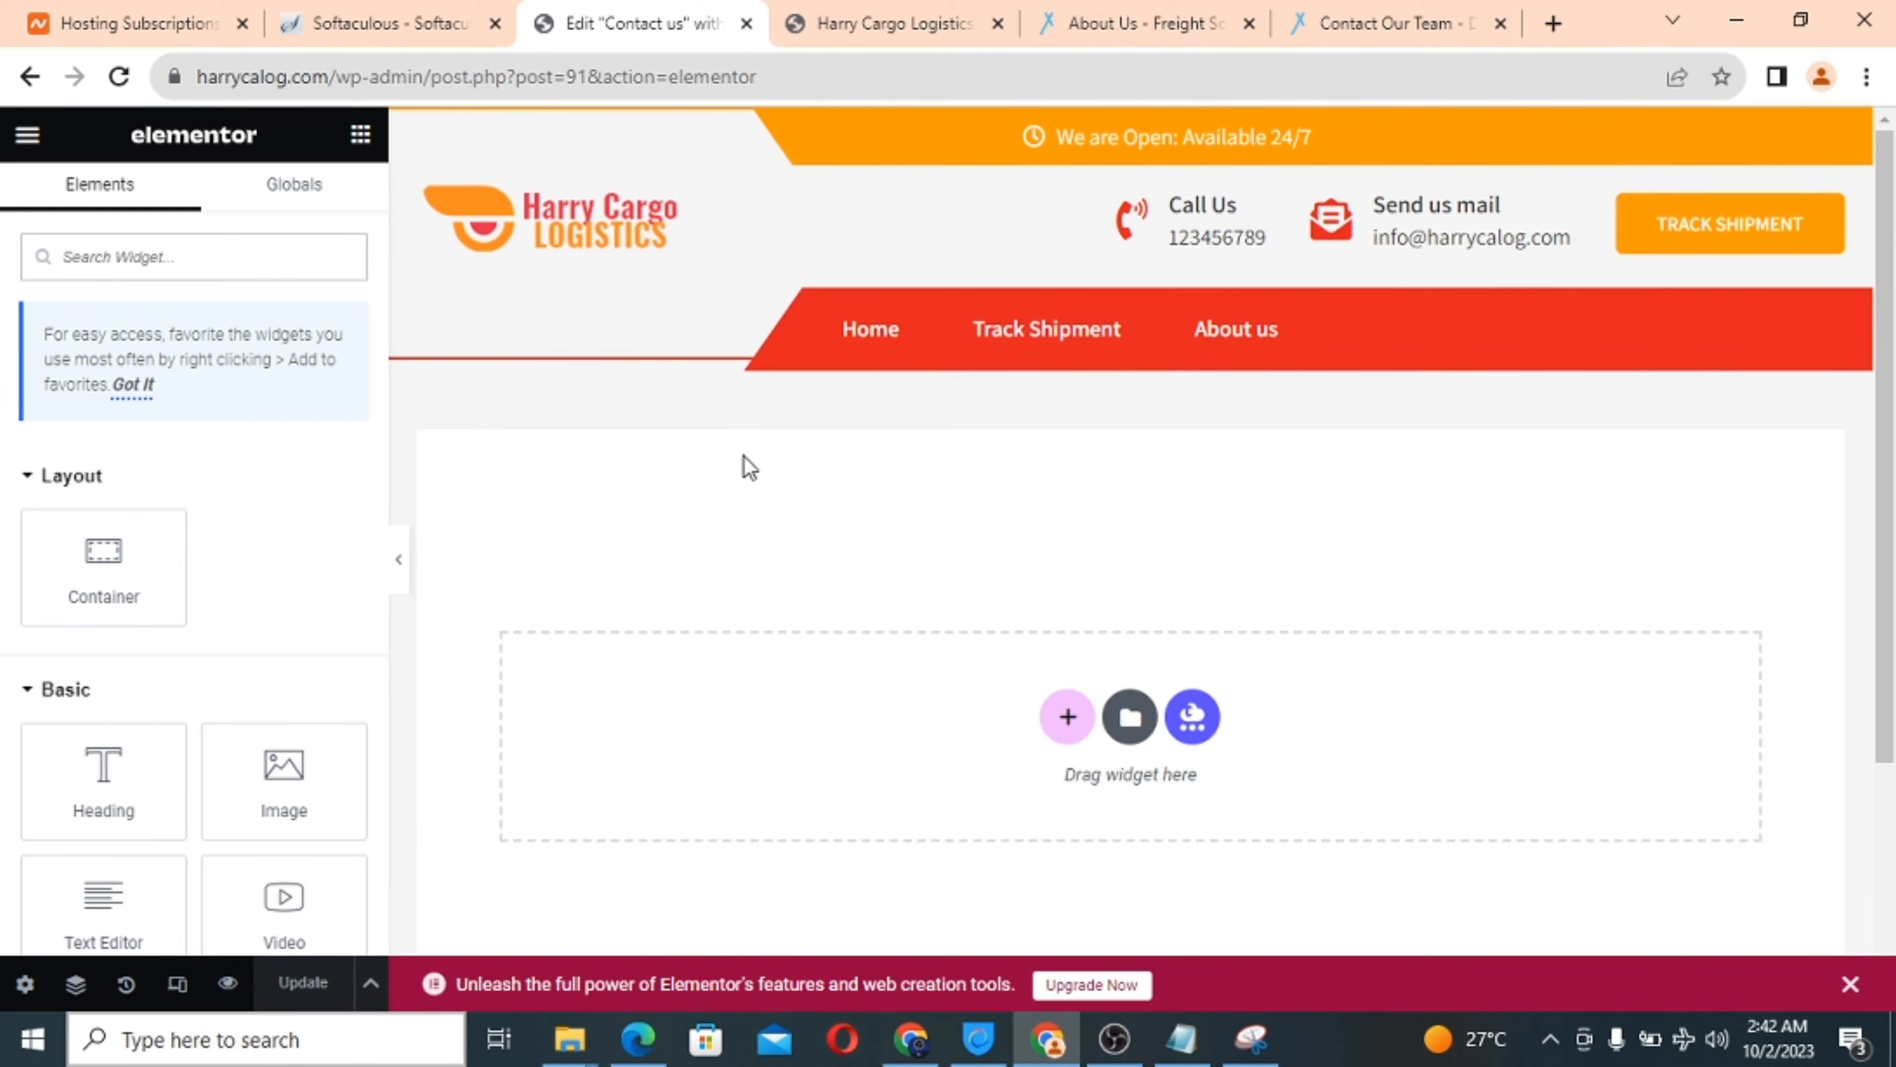
{"action": "scroll", "coordinate": [779, 466], "scroll_direction": "down", "scroll_amount": 4}
{"action": "scroll", "coordinate": [779, 466], "scroll_direction": "up", "scroll_amount": 3}
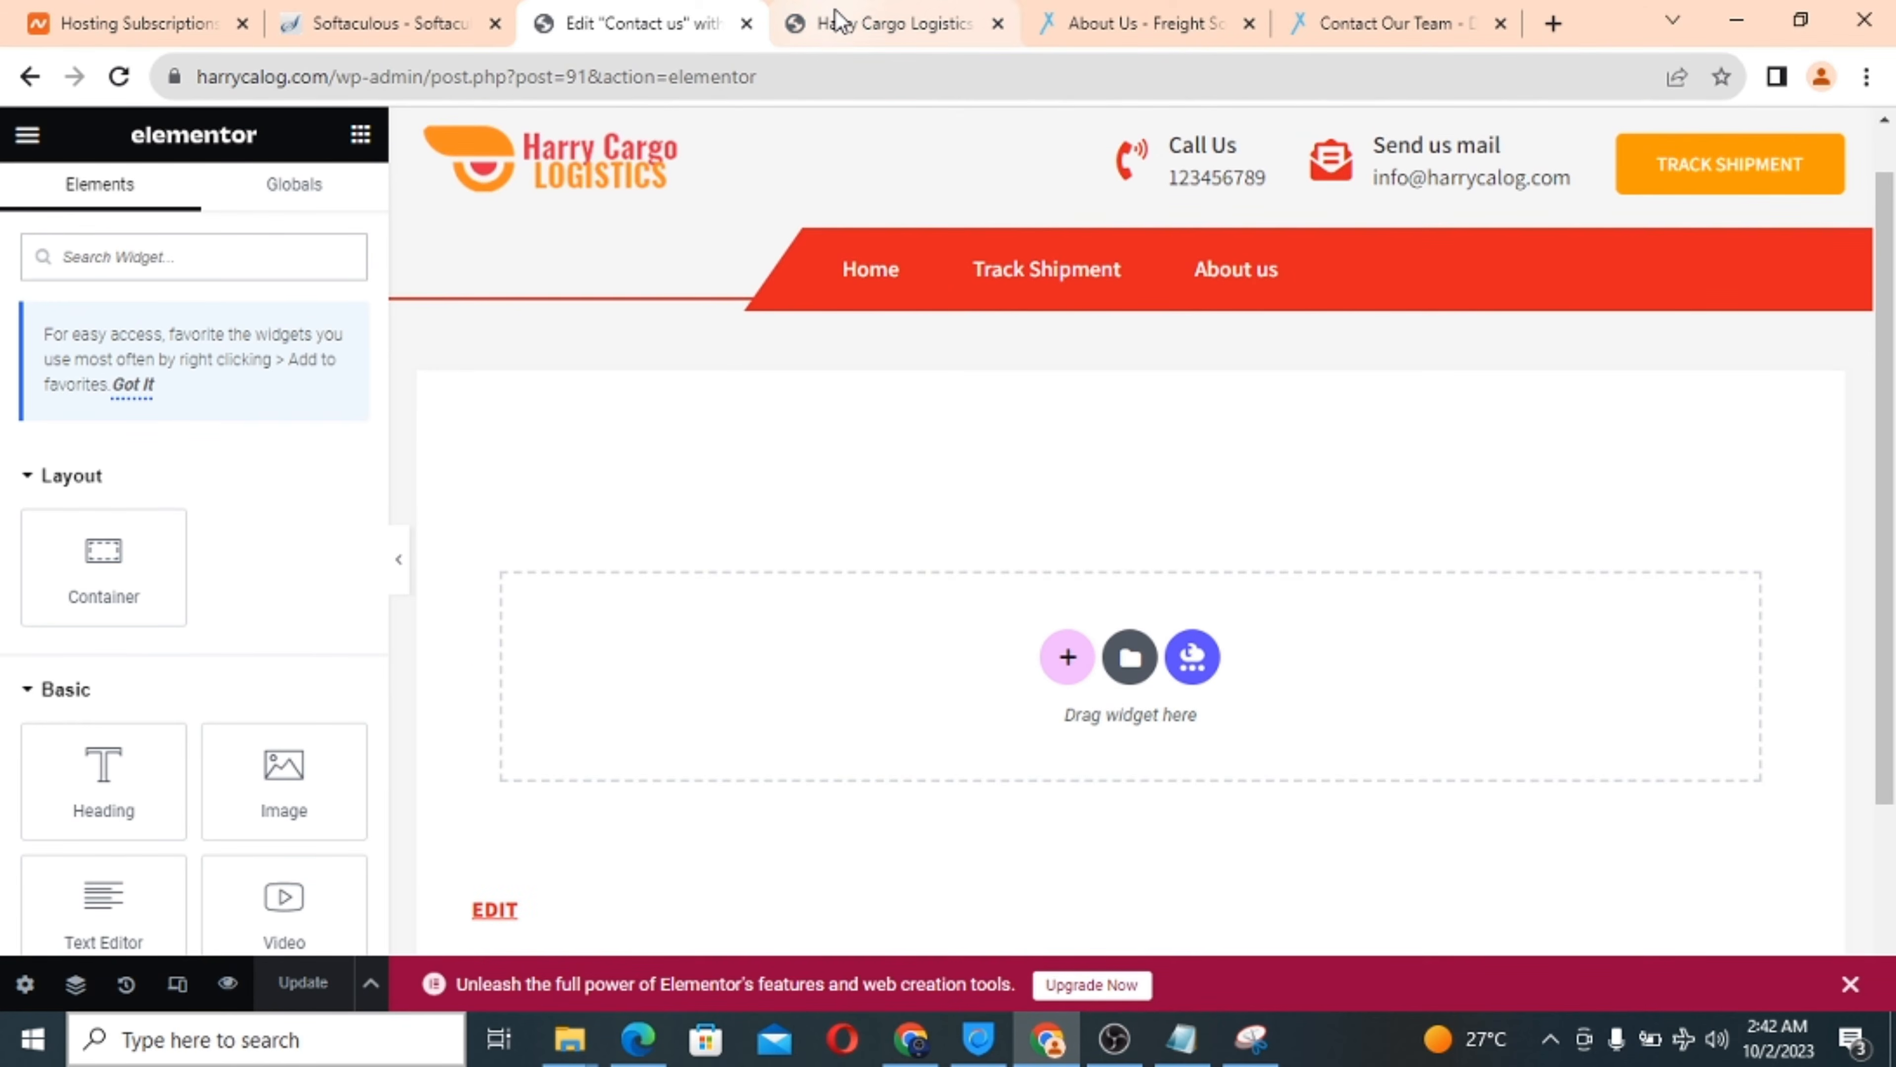
{"action": "left_click", "coordinate": [837, 21]}
{"action": "left_click", "coordinate": [626, 17]}
{"action": "scroll", "coordinate": [912, 532], "scroll_direction": "down", "scroll_amount": 3}
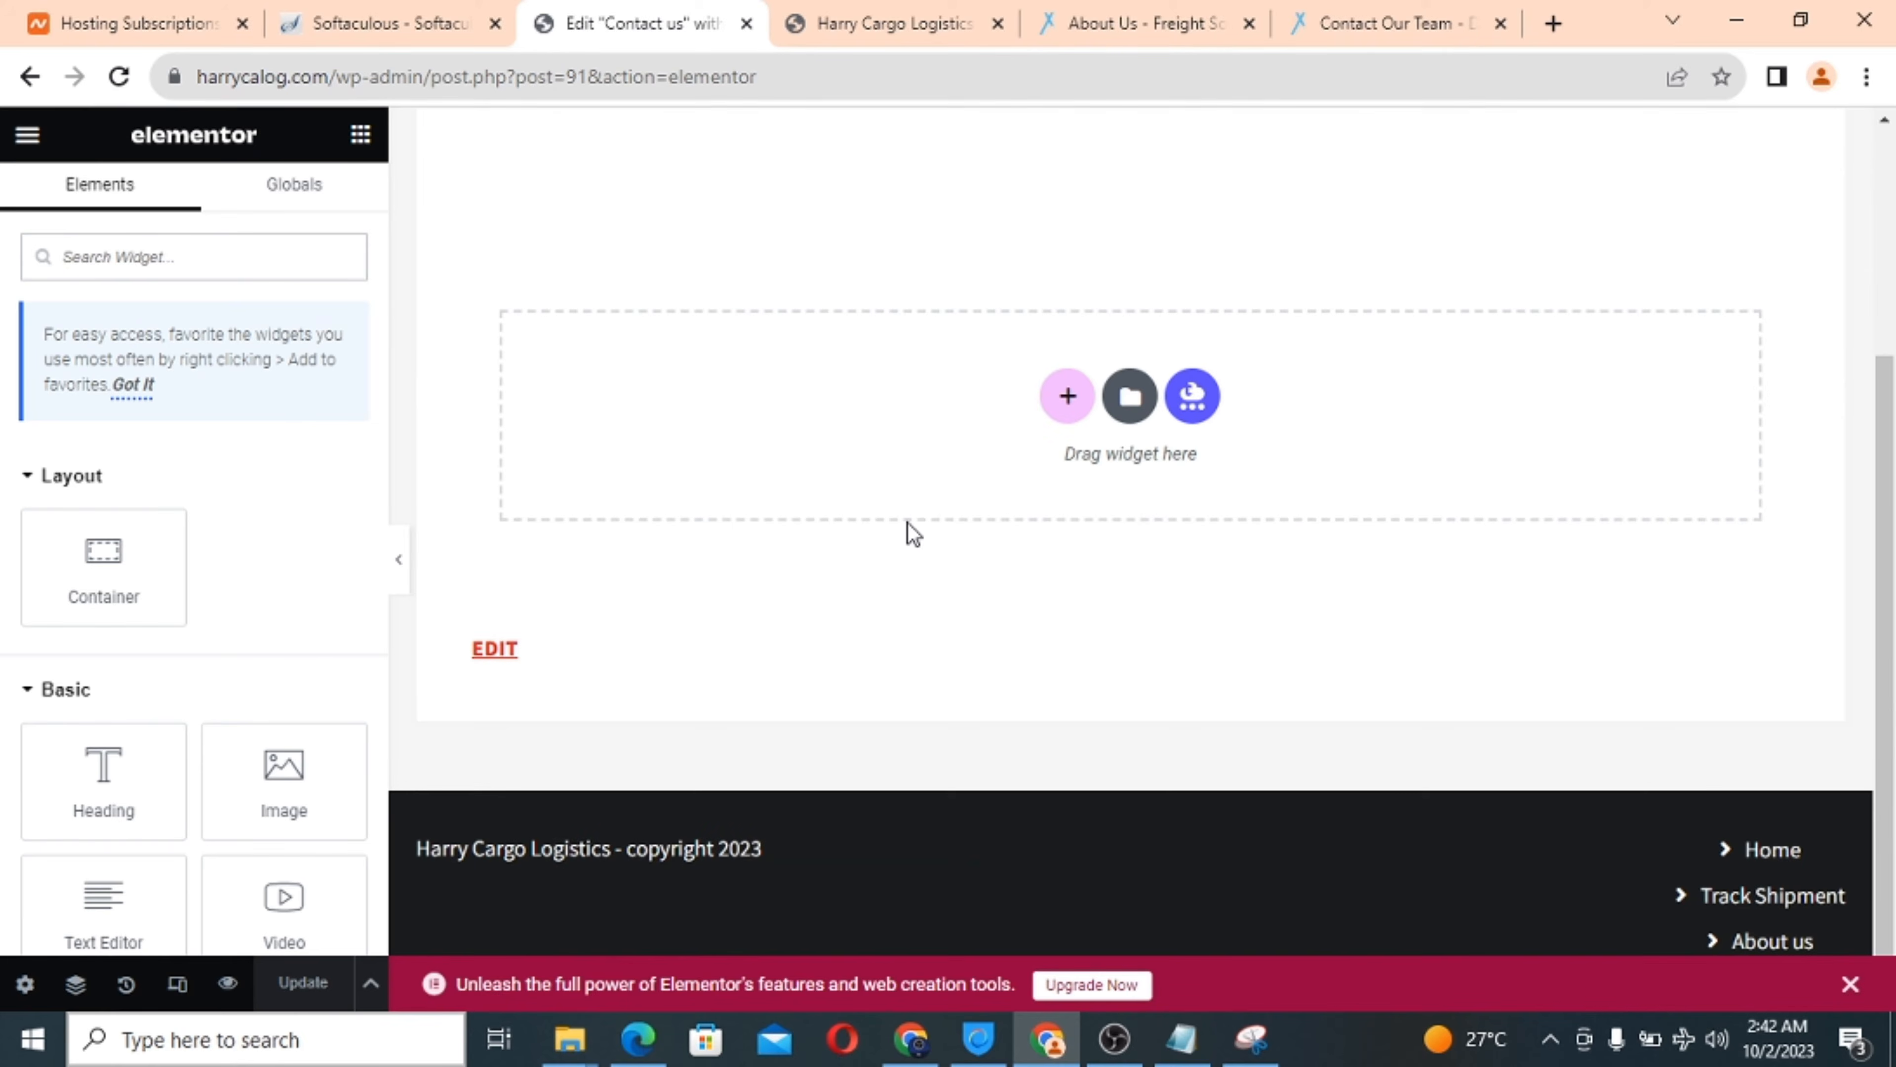
{"action": "scroll", "coordinate": [636, 347], "scroll_direction": "up", "scroll_amount": 4}
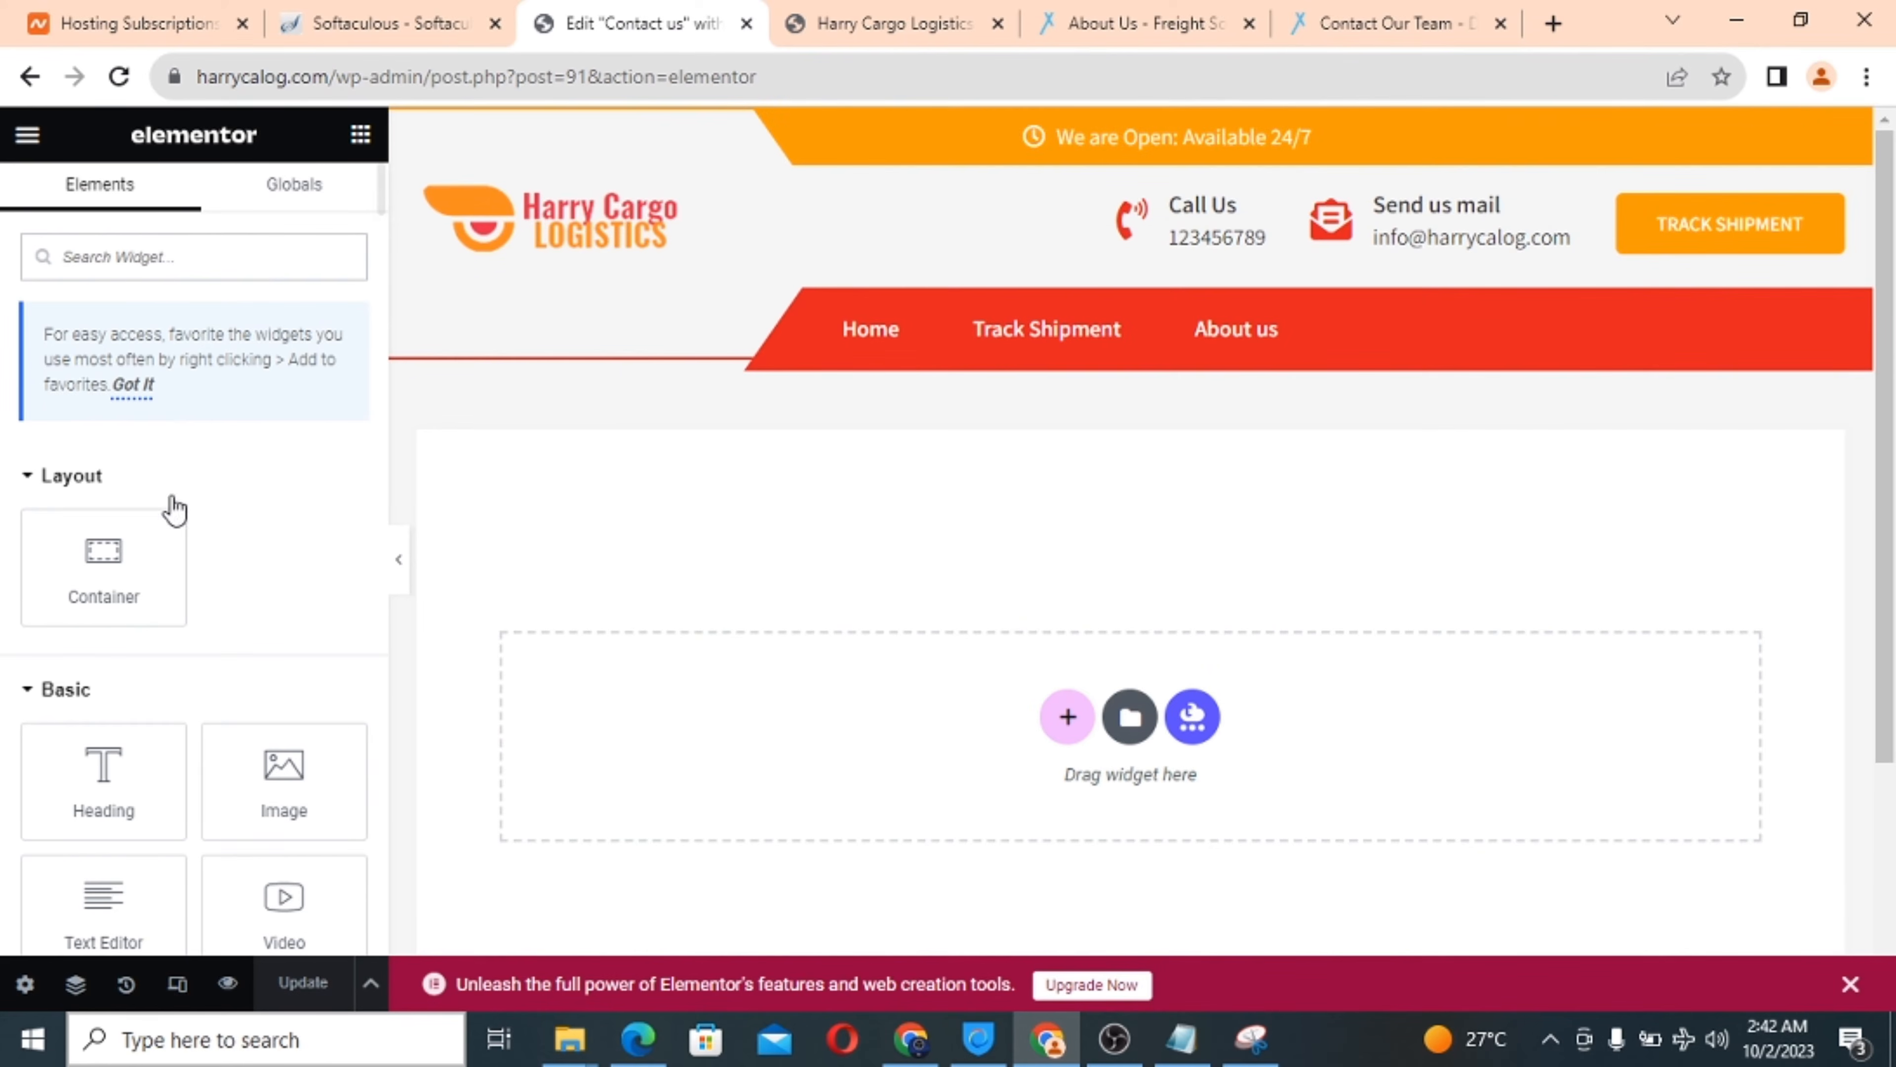
{"action": "left_click", "coordinate": [1068, 736]}
{"action": "left_click", "coordinate": [782, 790]}
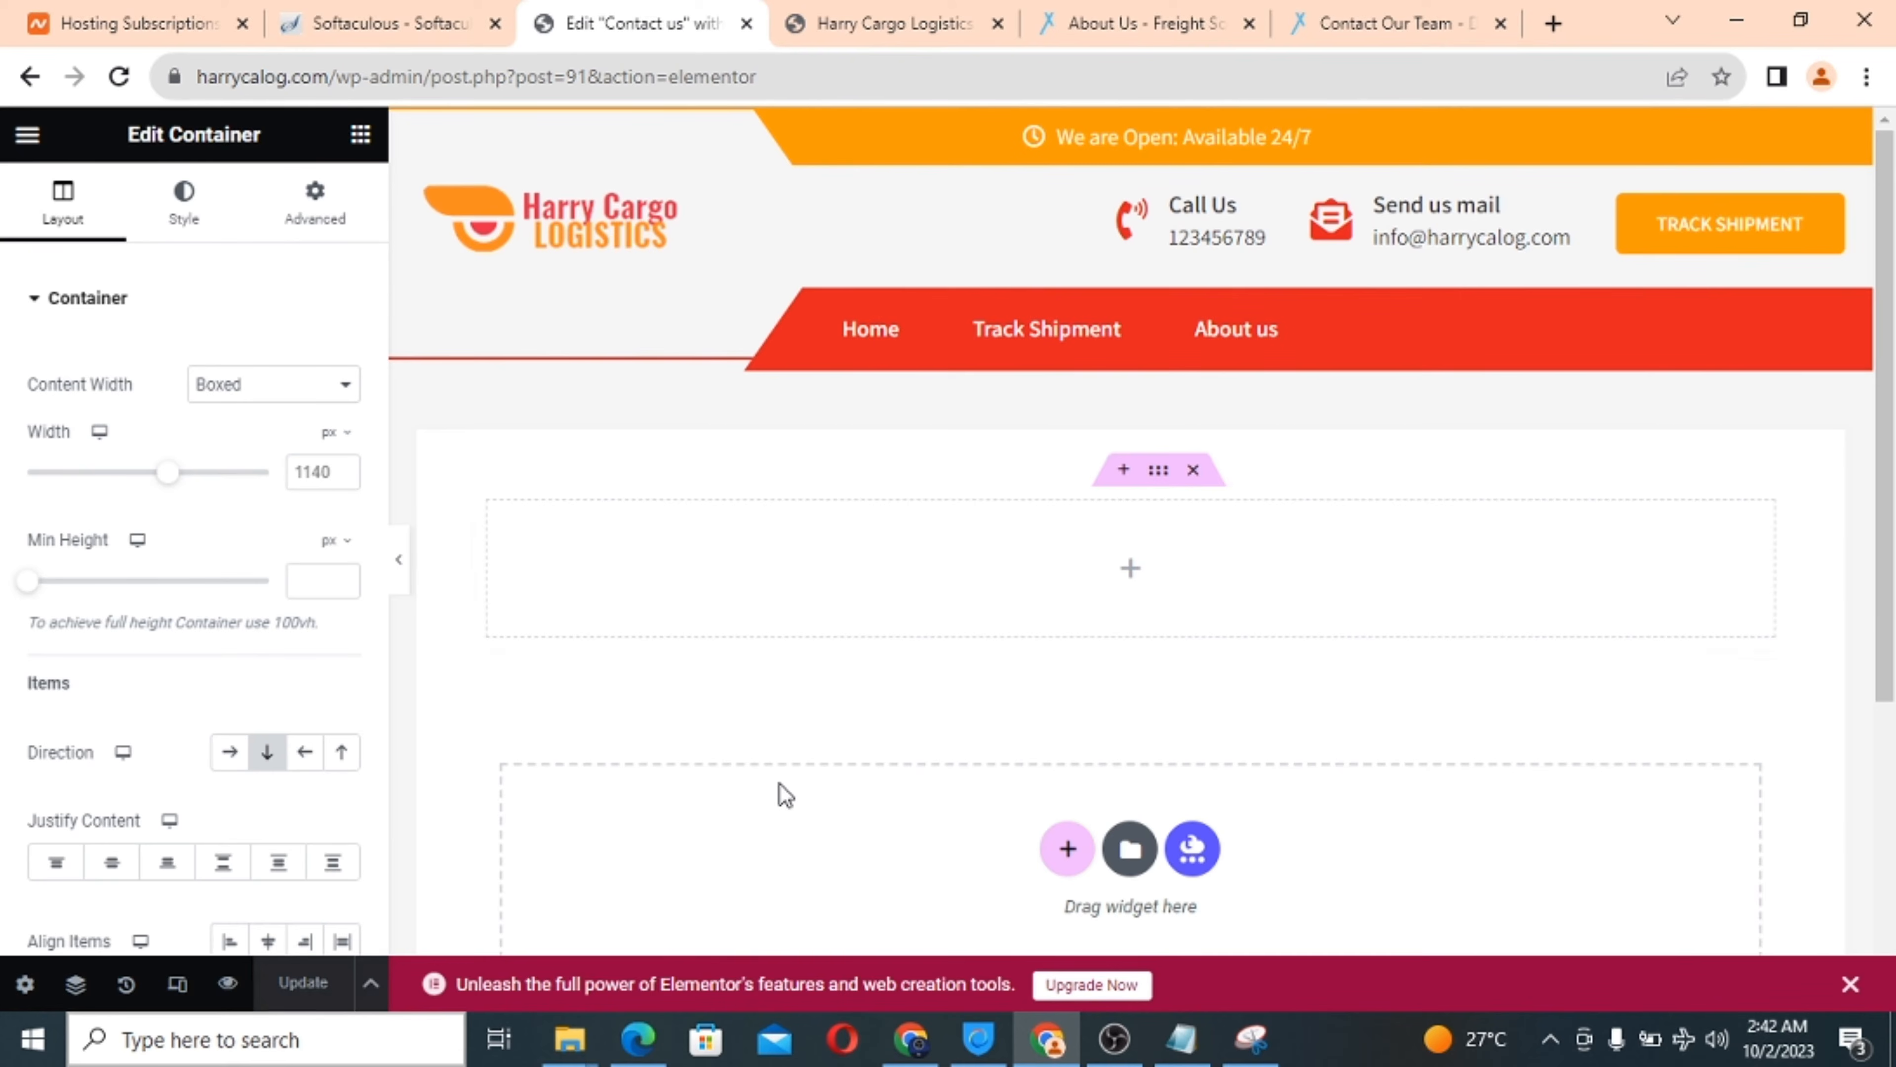
Drop a Heading widget into it, centre it and change its text to CONTACT US.
{"action": "left_click", "coordinate": [1131, 570]}
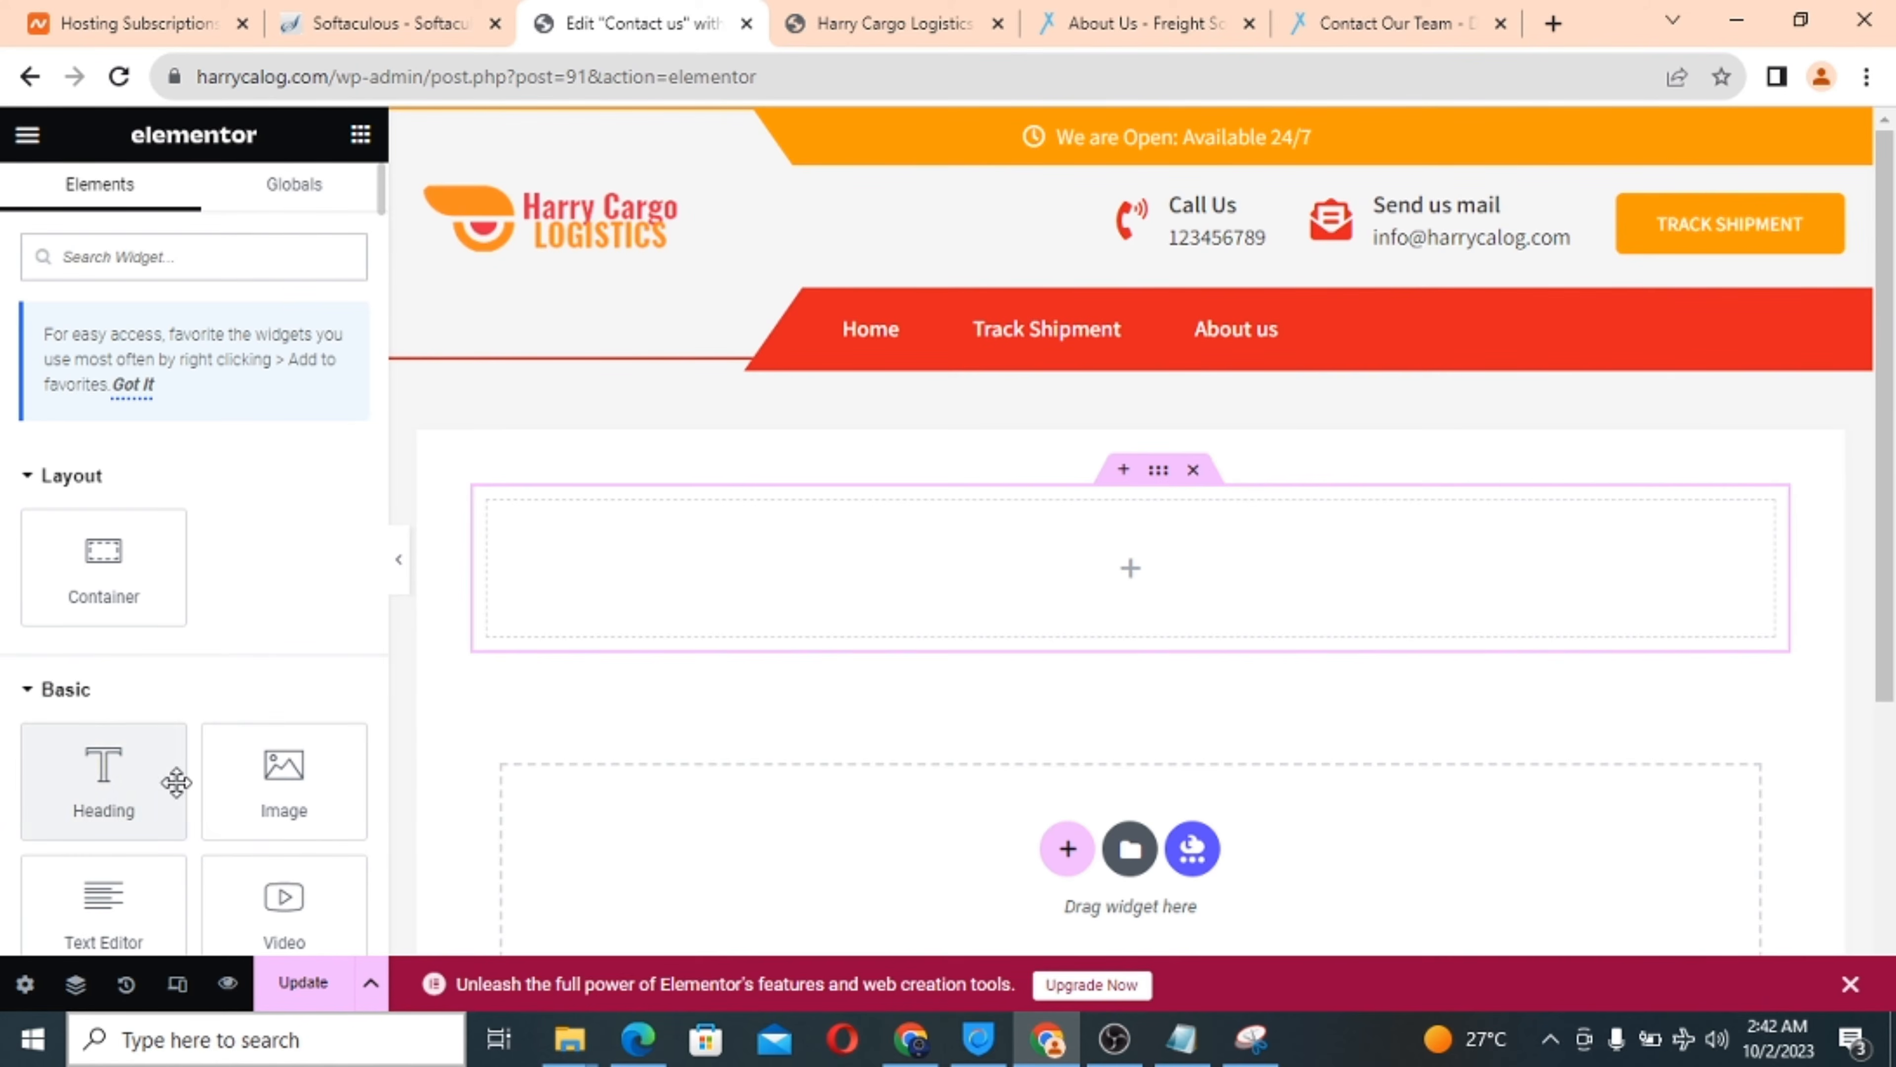
{"action": "left_click_drag", "start_coordinate": [63, 784], "coordinate": [781, 579]}
{"action": "left_click", "coordinate": [269, 758]}
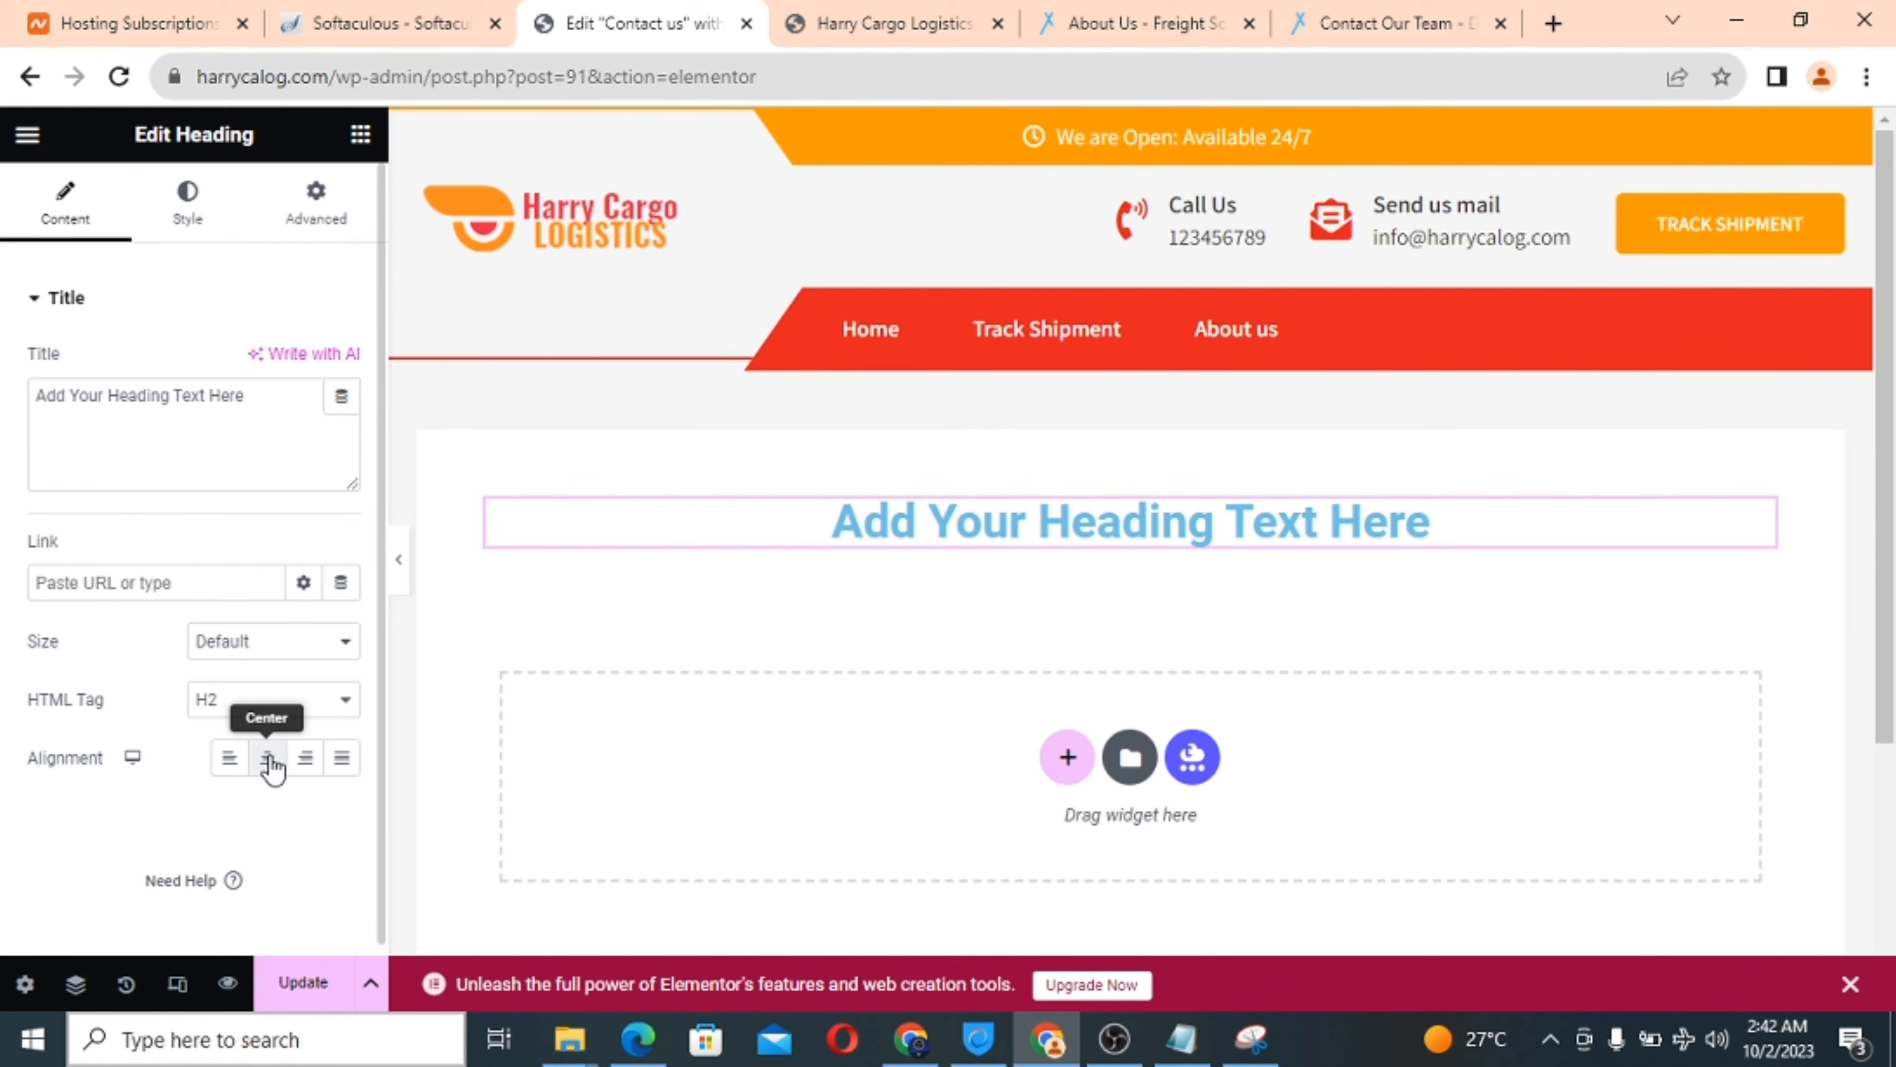
{"action": "triple_click", "coordinate": [163, 402]}
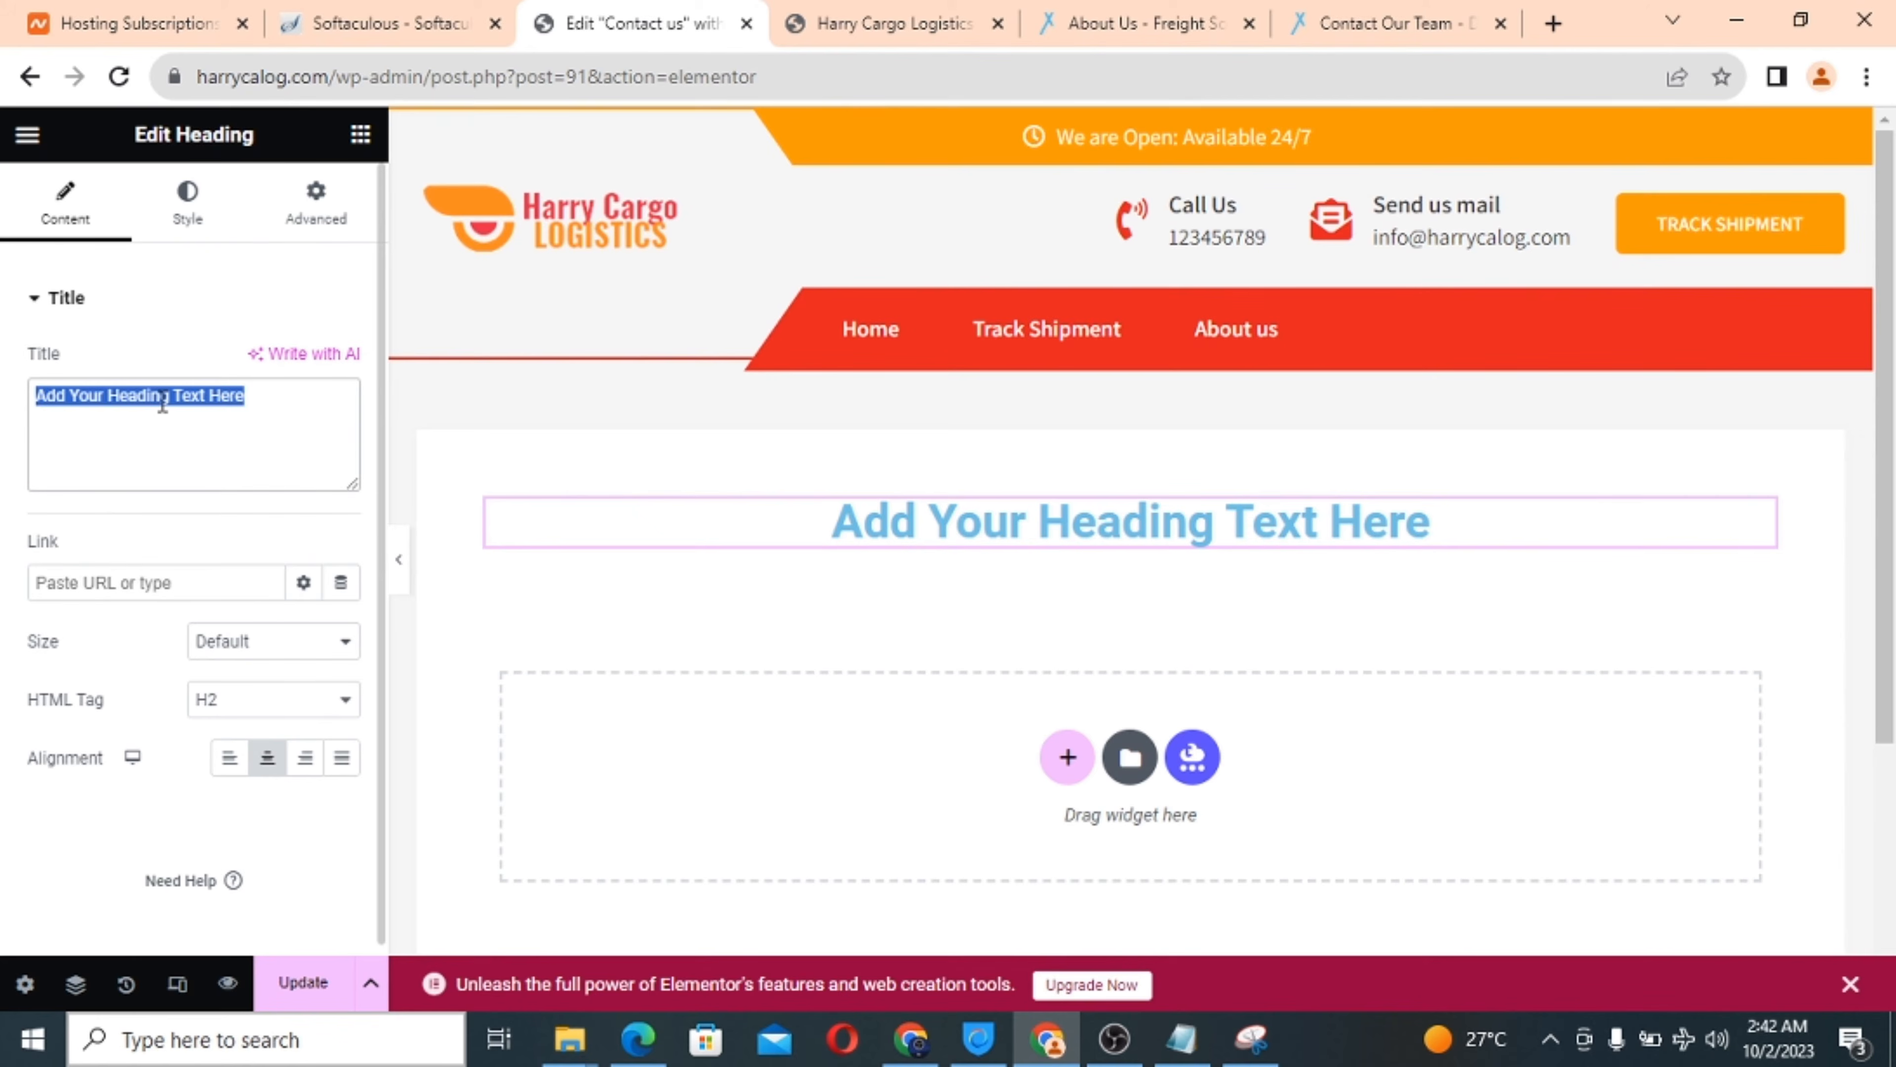
{"action": "type", "text": "C"}
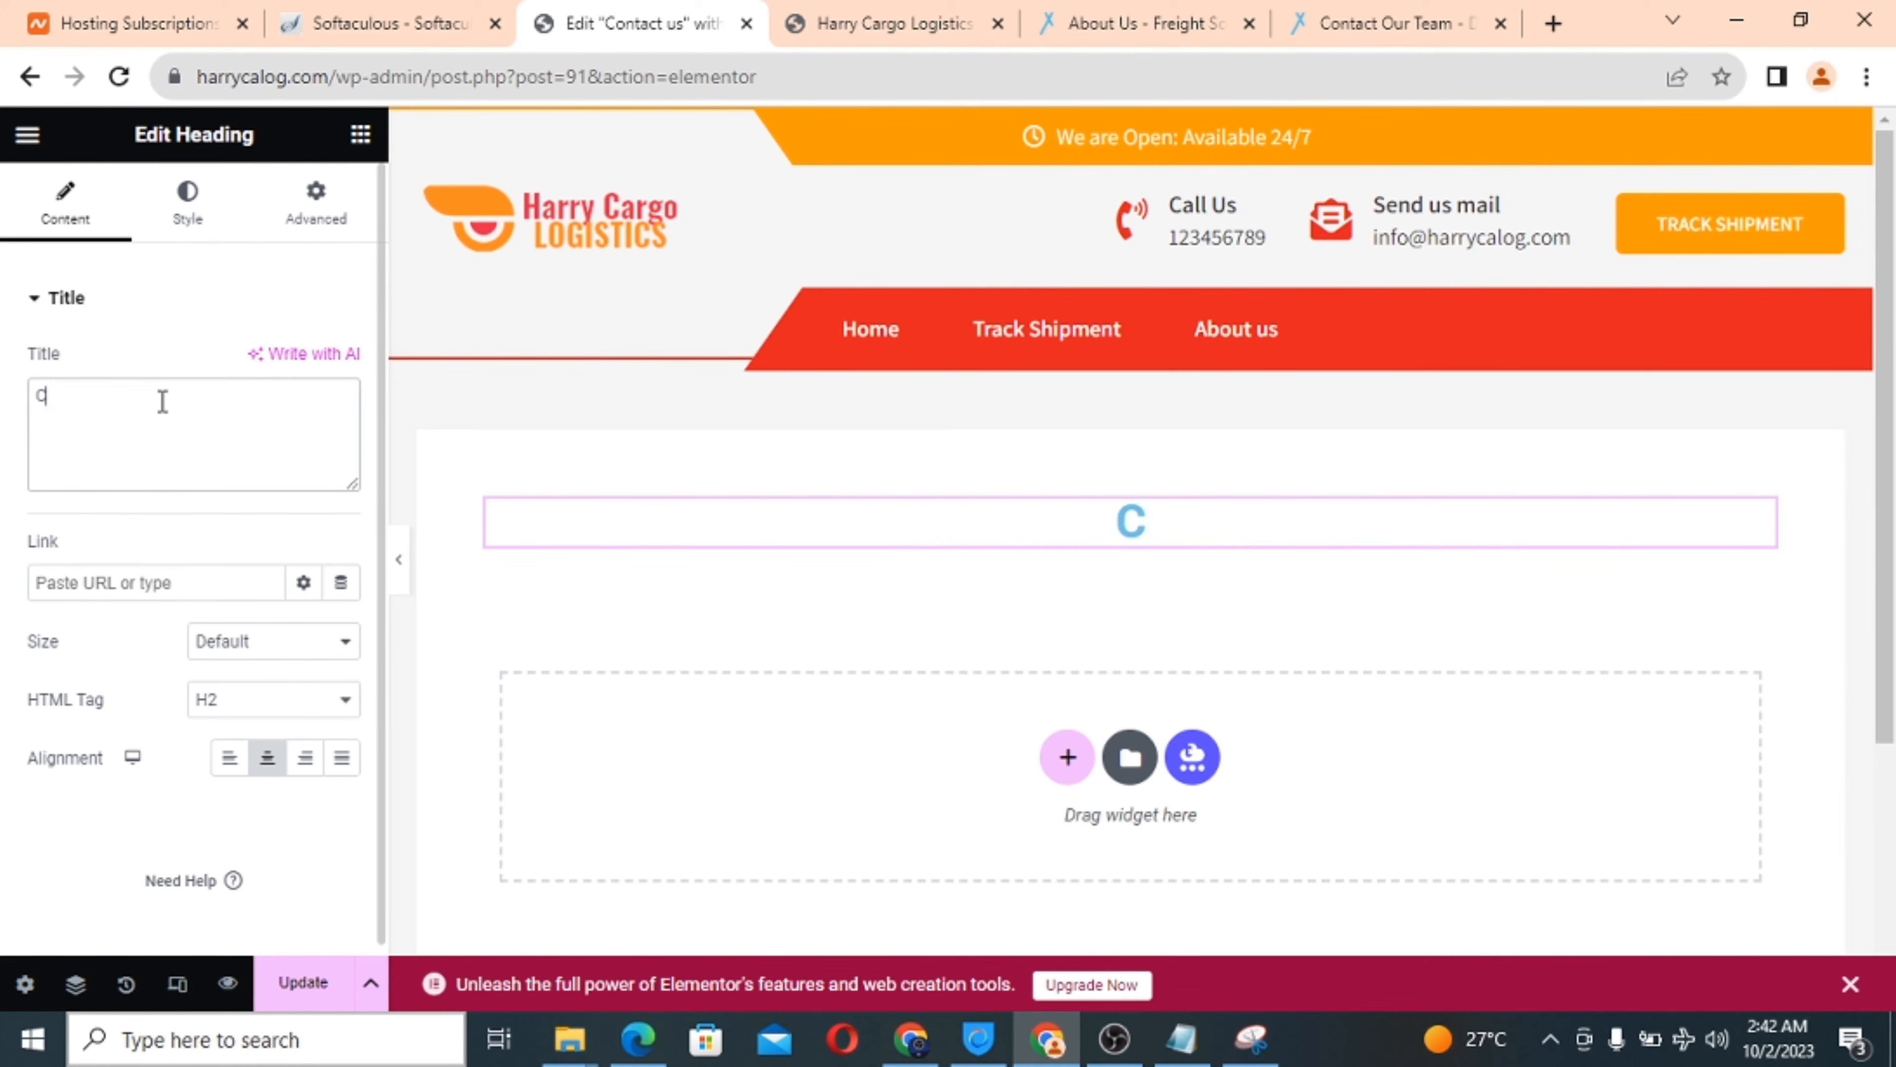
{"action": "type", "text": "ONTACT US"}
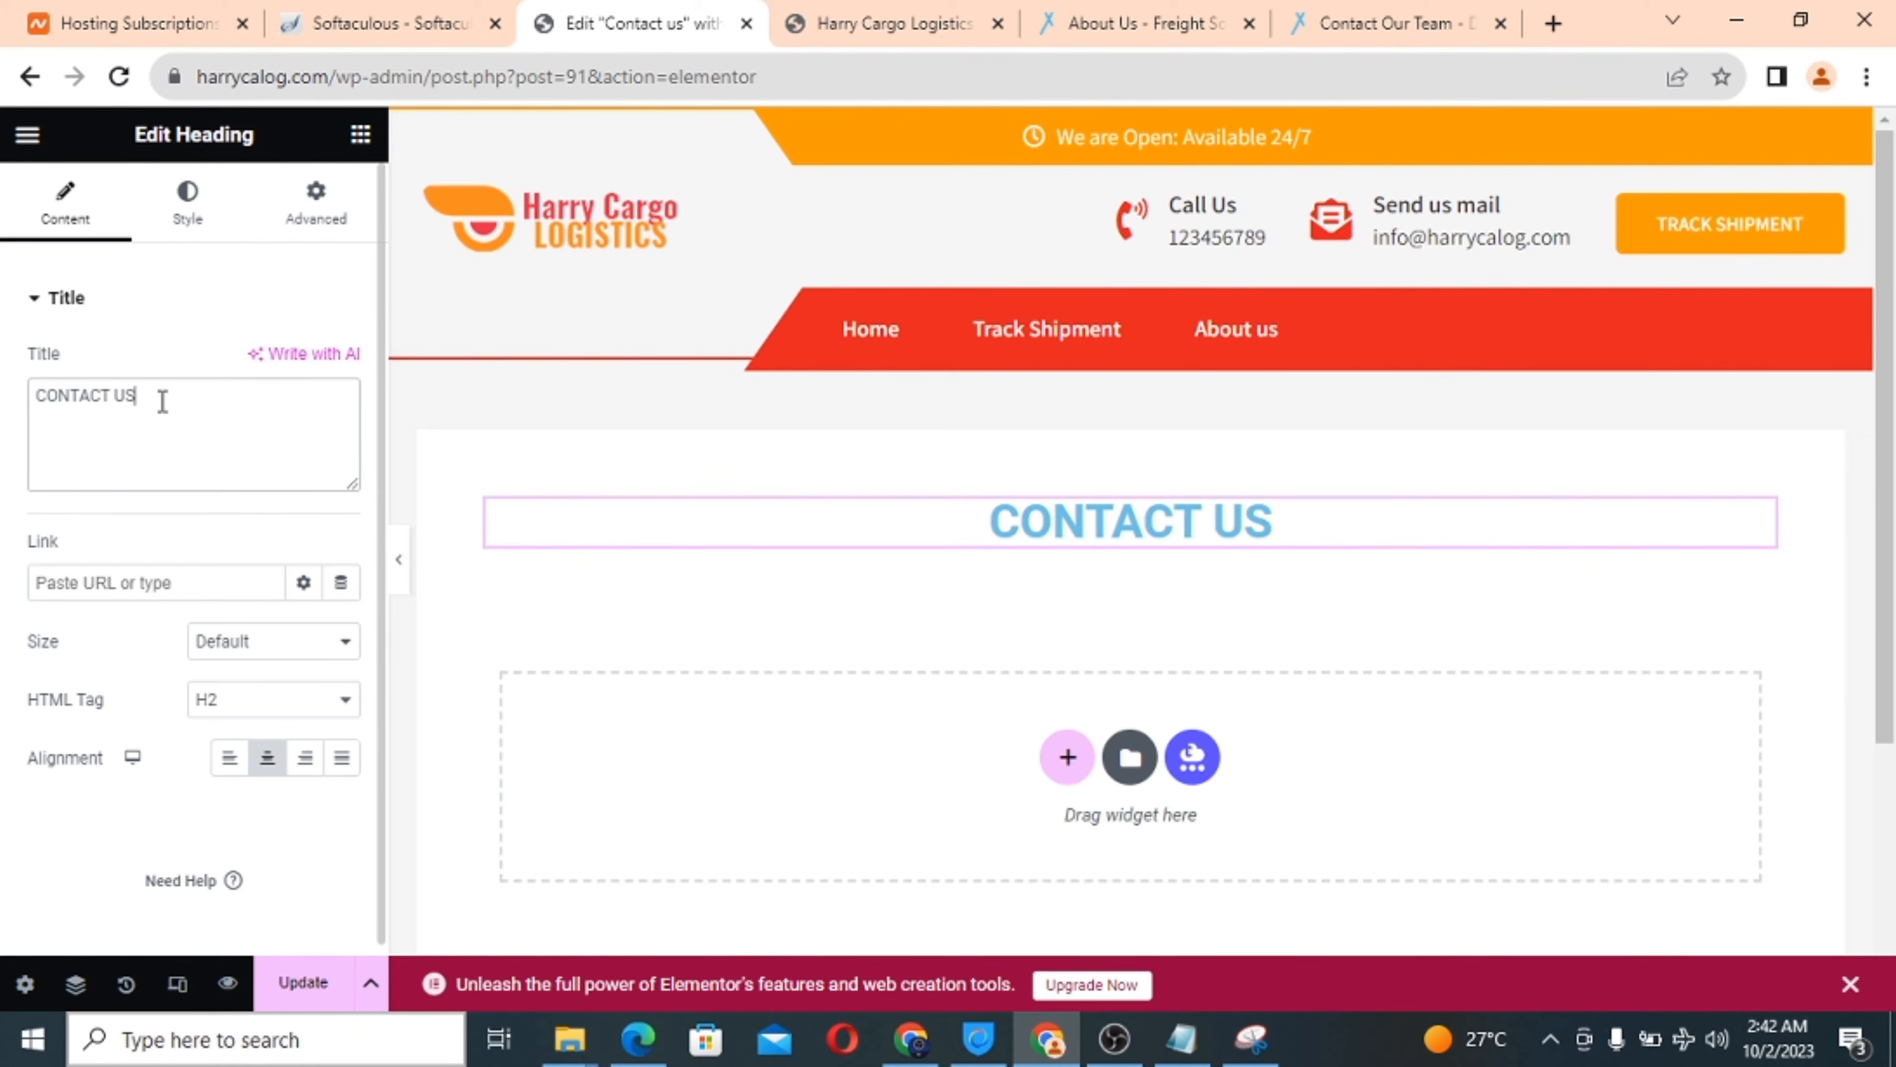
{"action": "left_click", "coordinate": [868, 19]}
{"action": "scroll", "coordinate": [567, 411], "scroll_direction": "up", "scroll_amount": 15}
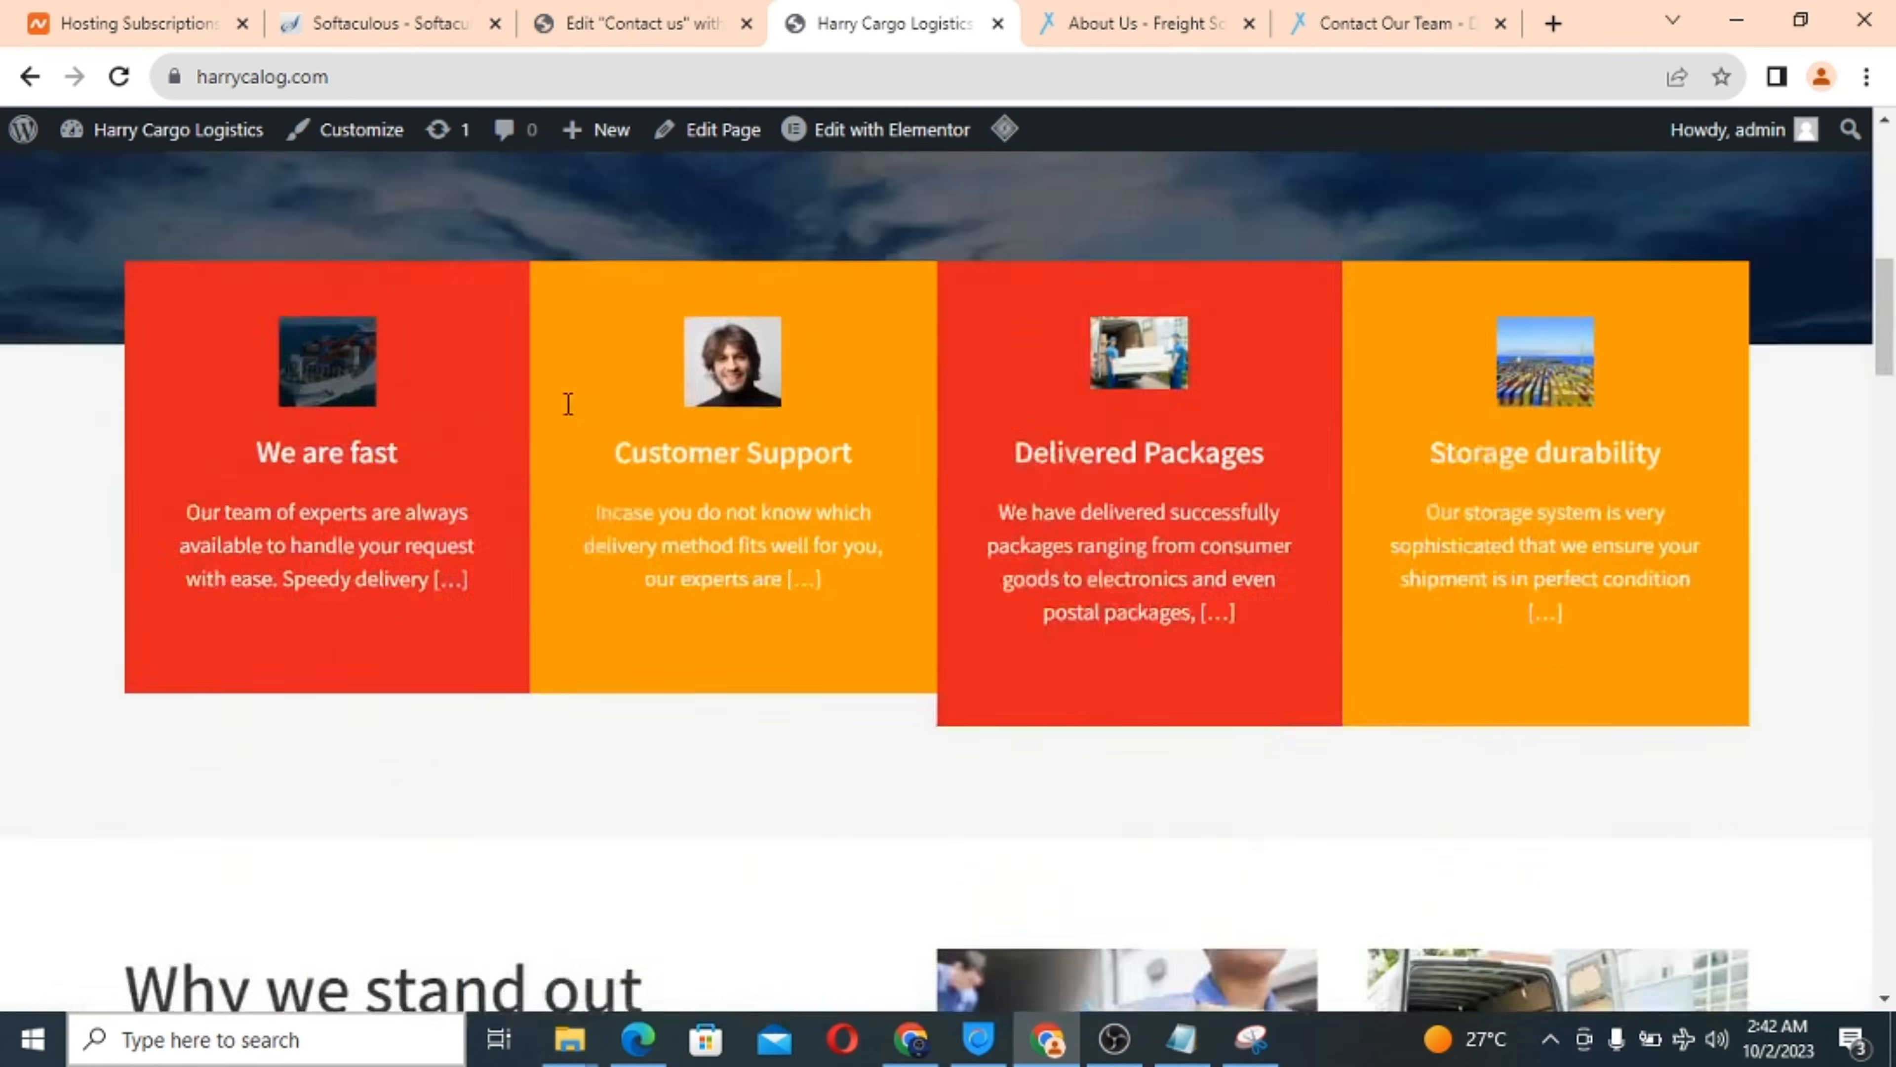
{"action": "left_click", "coordinate": [992, 382]}
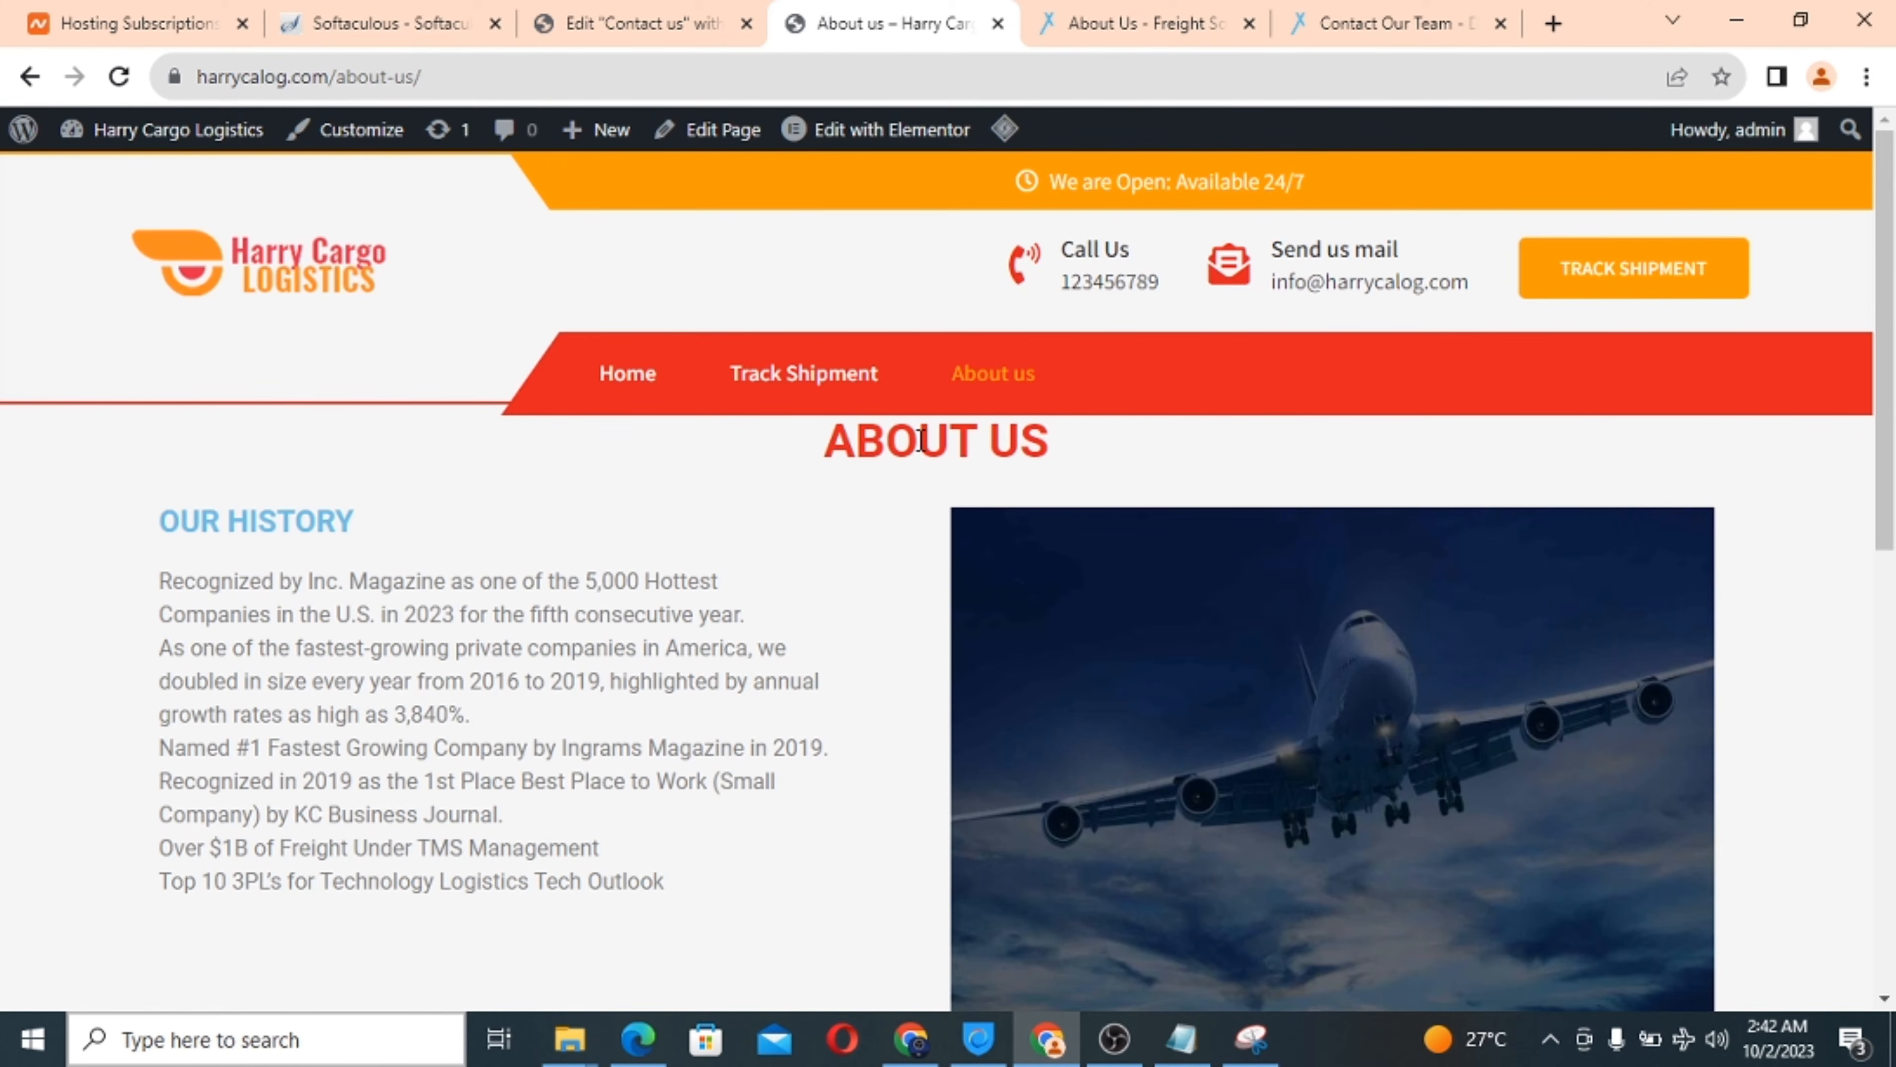
{"action": "left_click", "coordinate": [640, 14]}
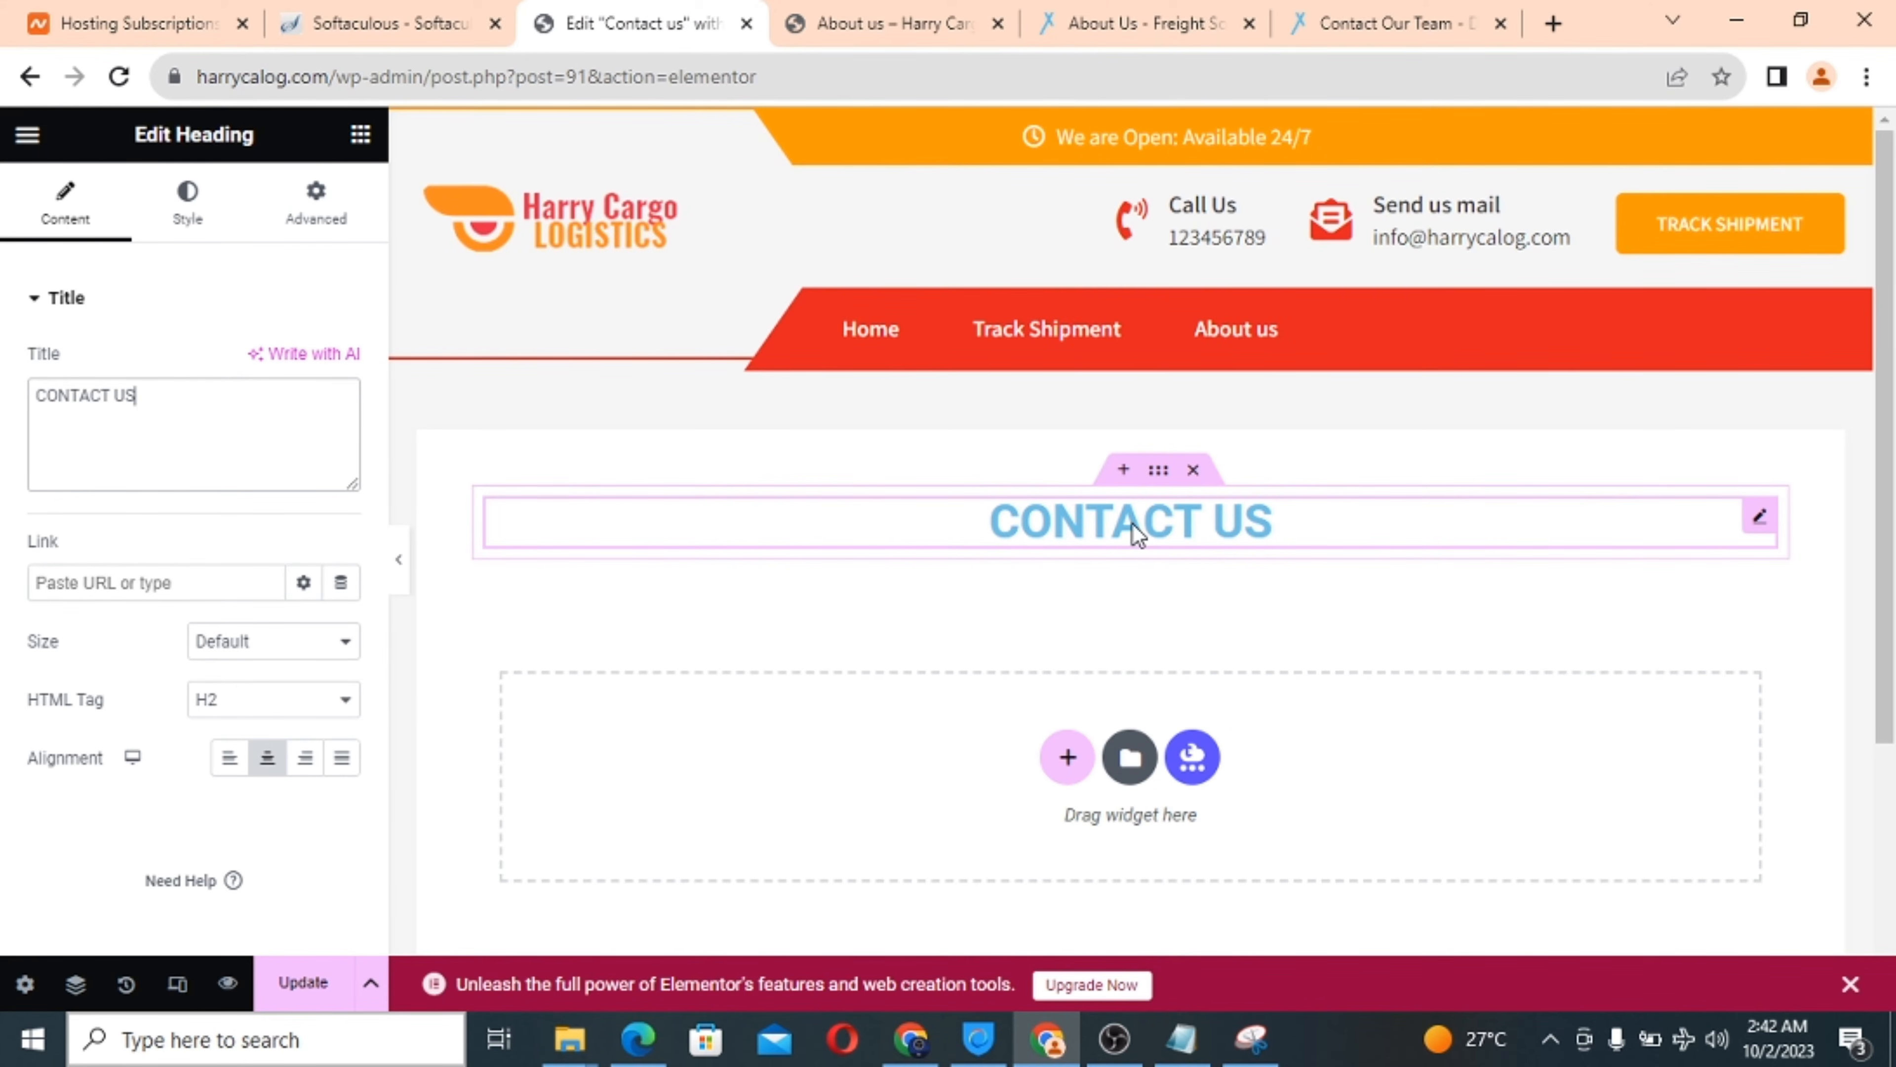
Unlink the heading's margin sides and set a 30 px top margin.
{"action": "left_click", "coordinate": [321, 222]}
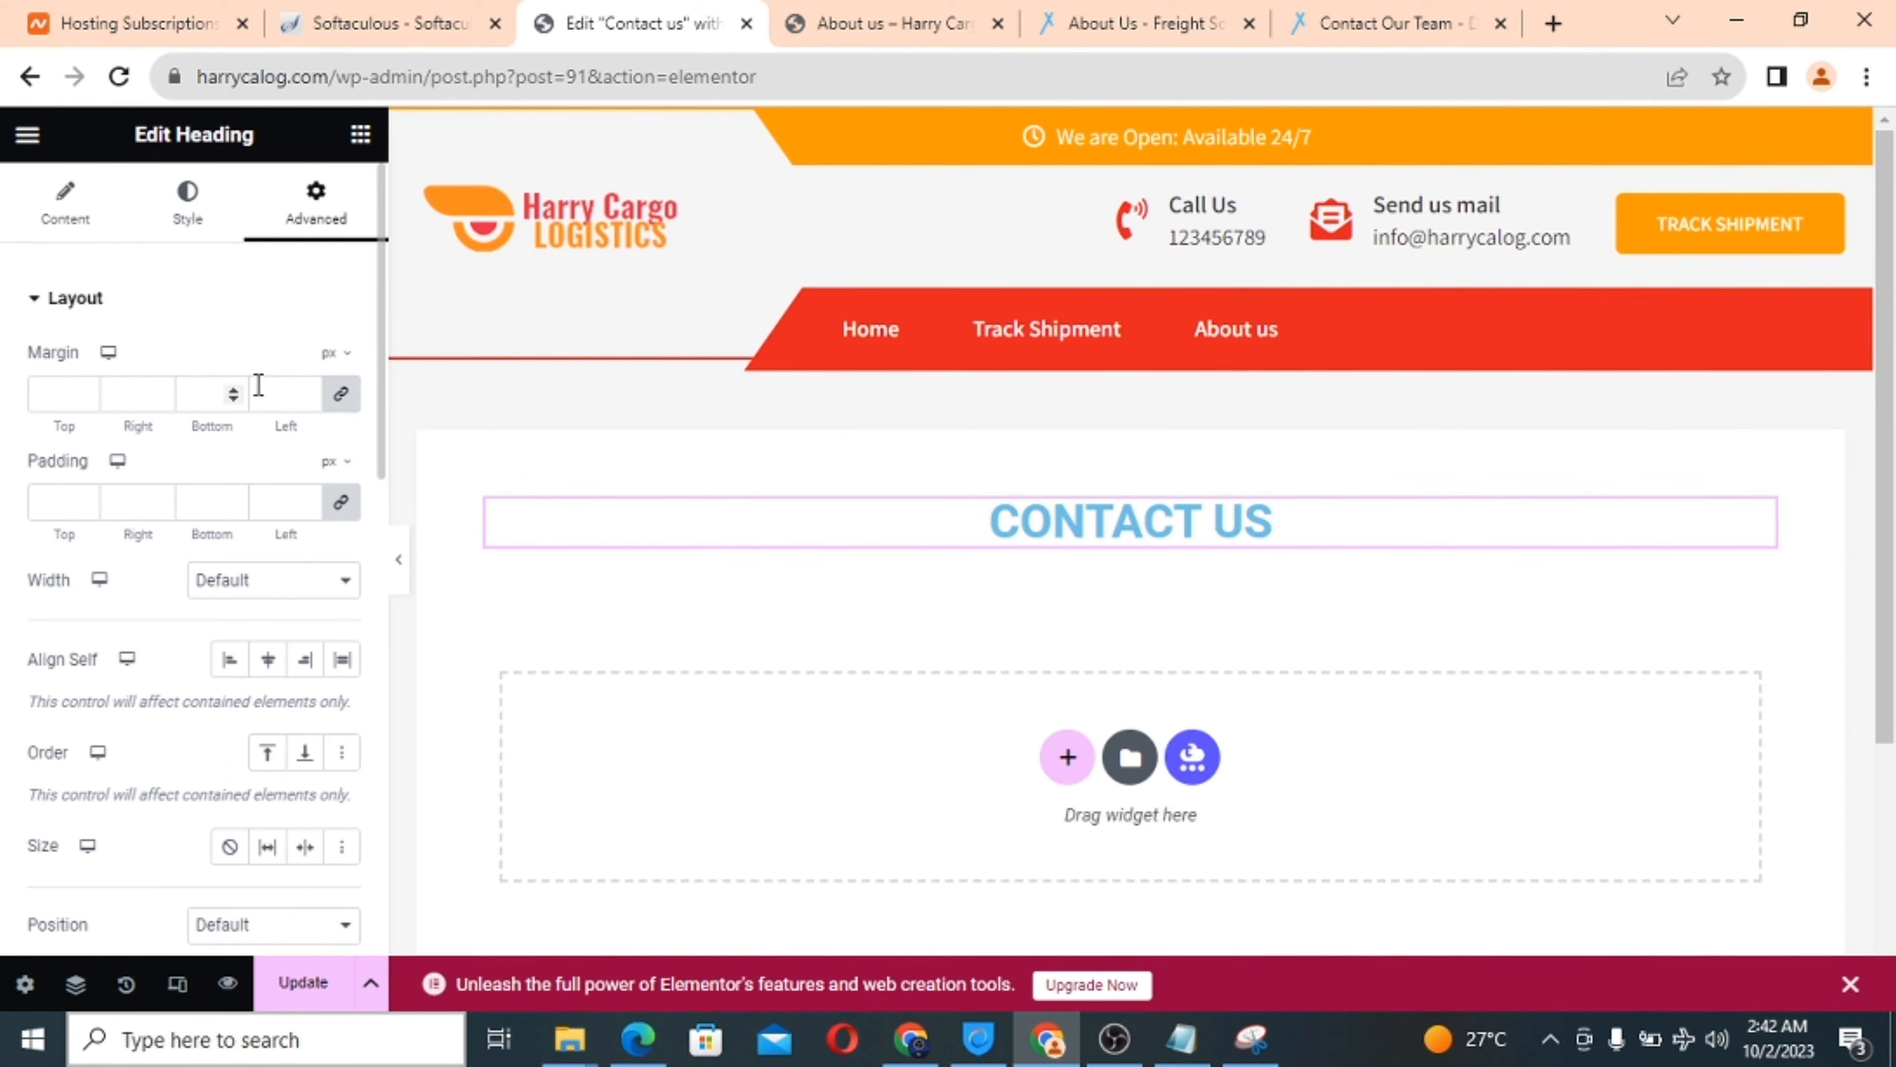
{"action": "left_click", "coordinate": [342, 403]}
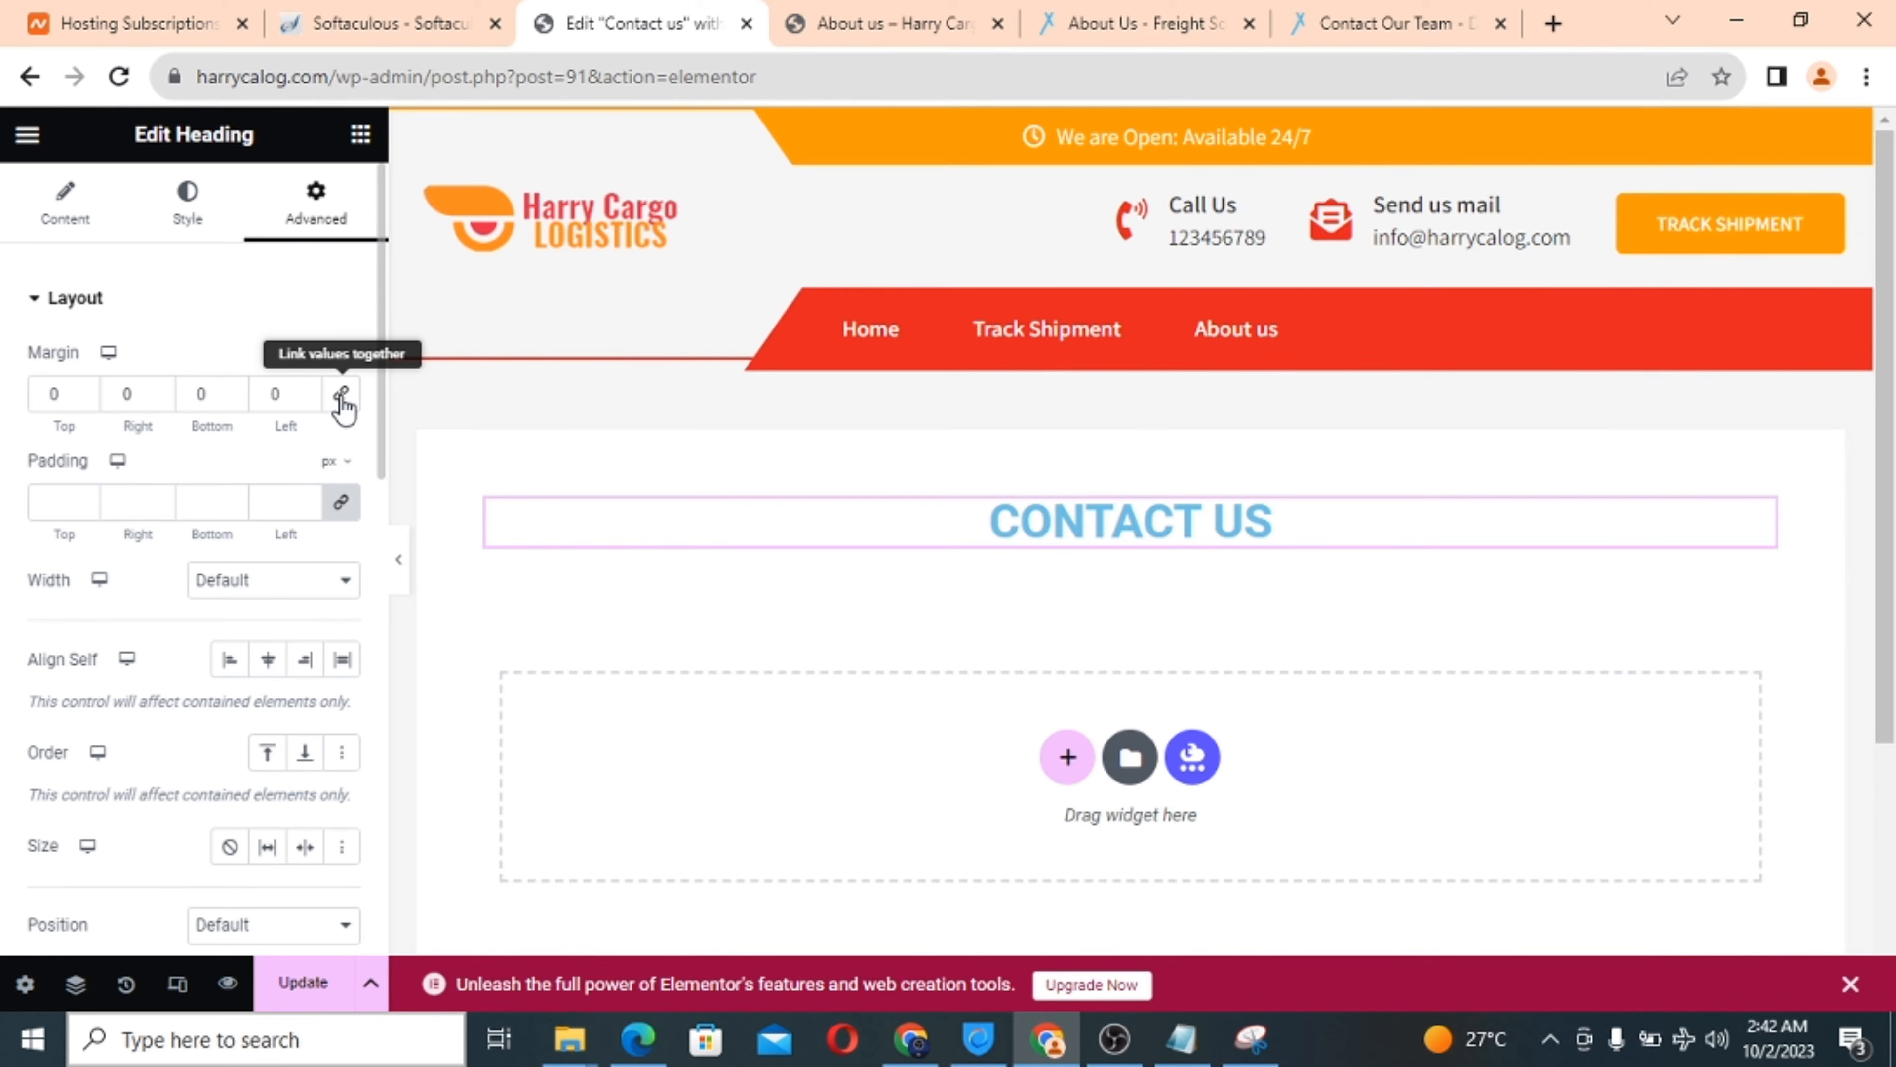
{"action": "left_click", "coordinate": [79, 401]}
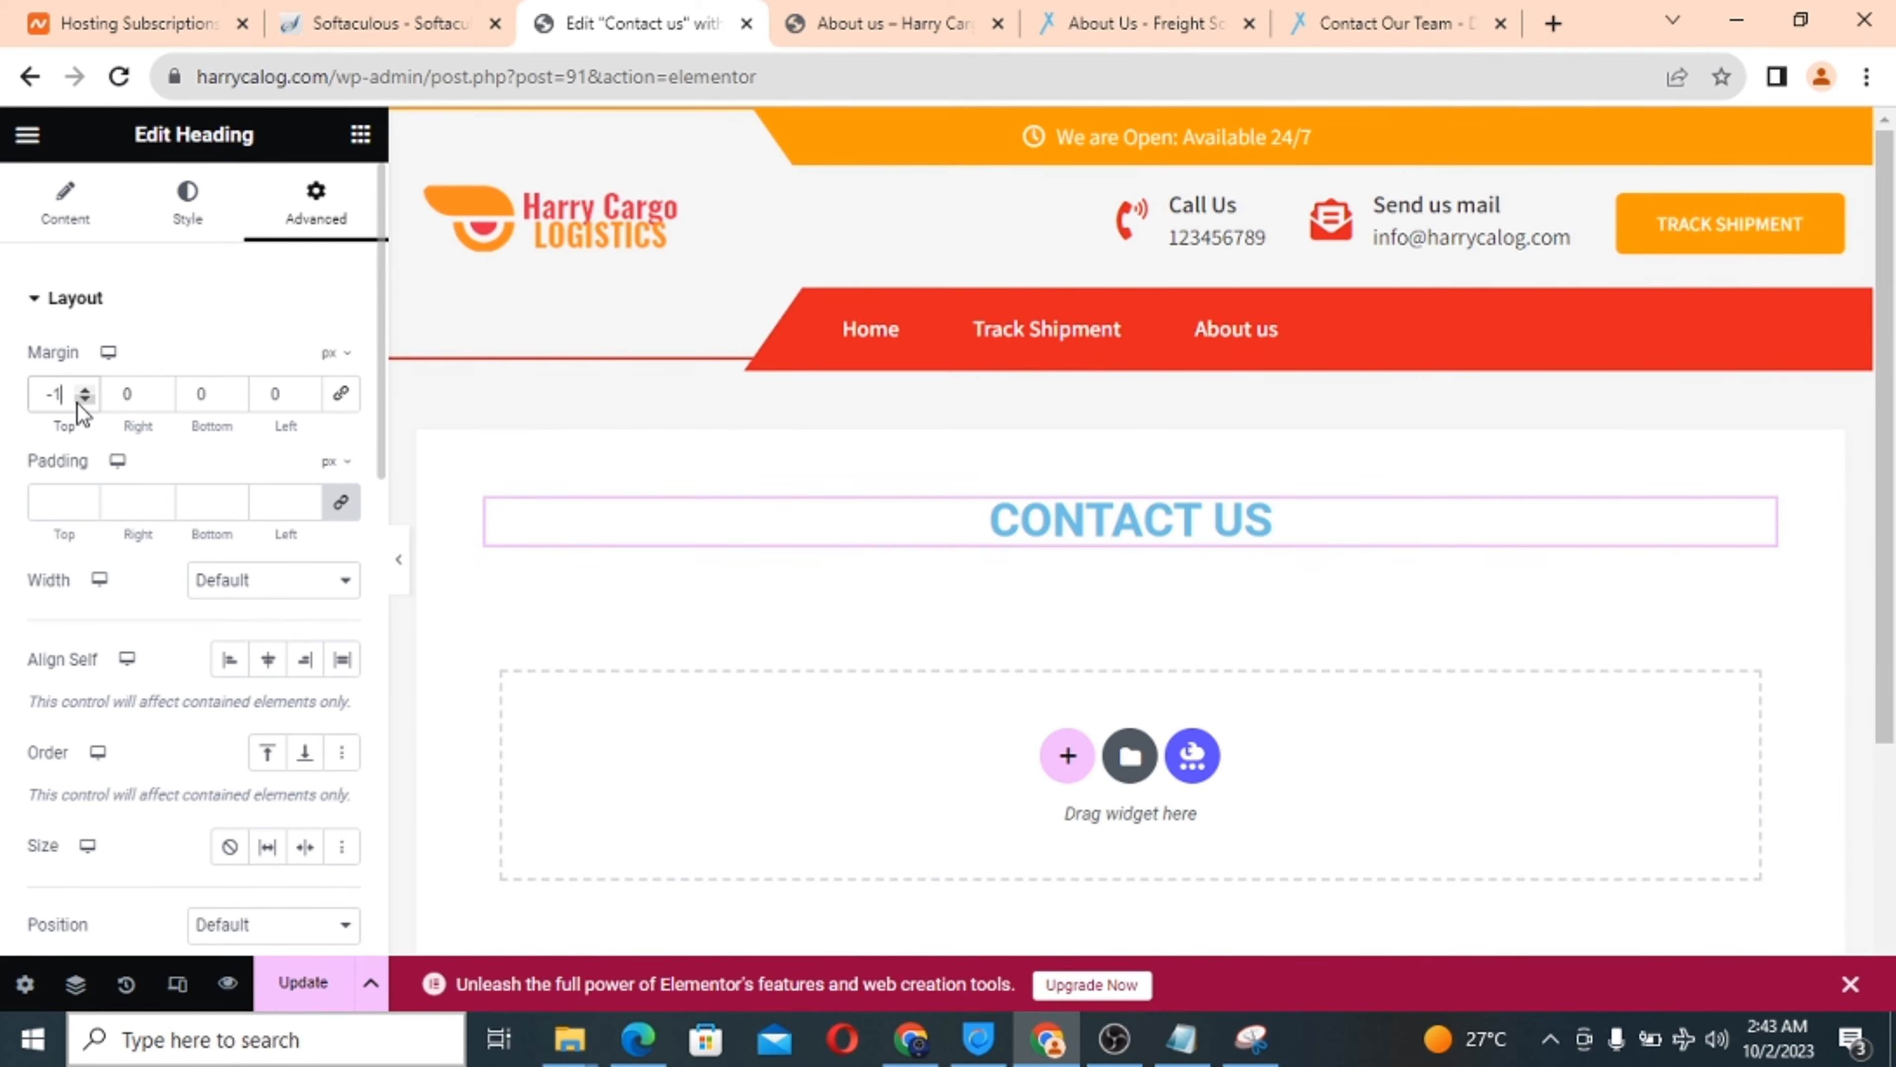
{"action": "left_click_drag", "start_coordinate": [81, 391], "coordinate": [85, 401]}
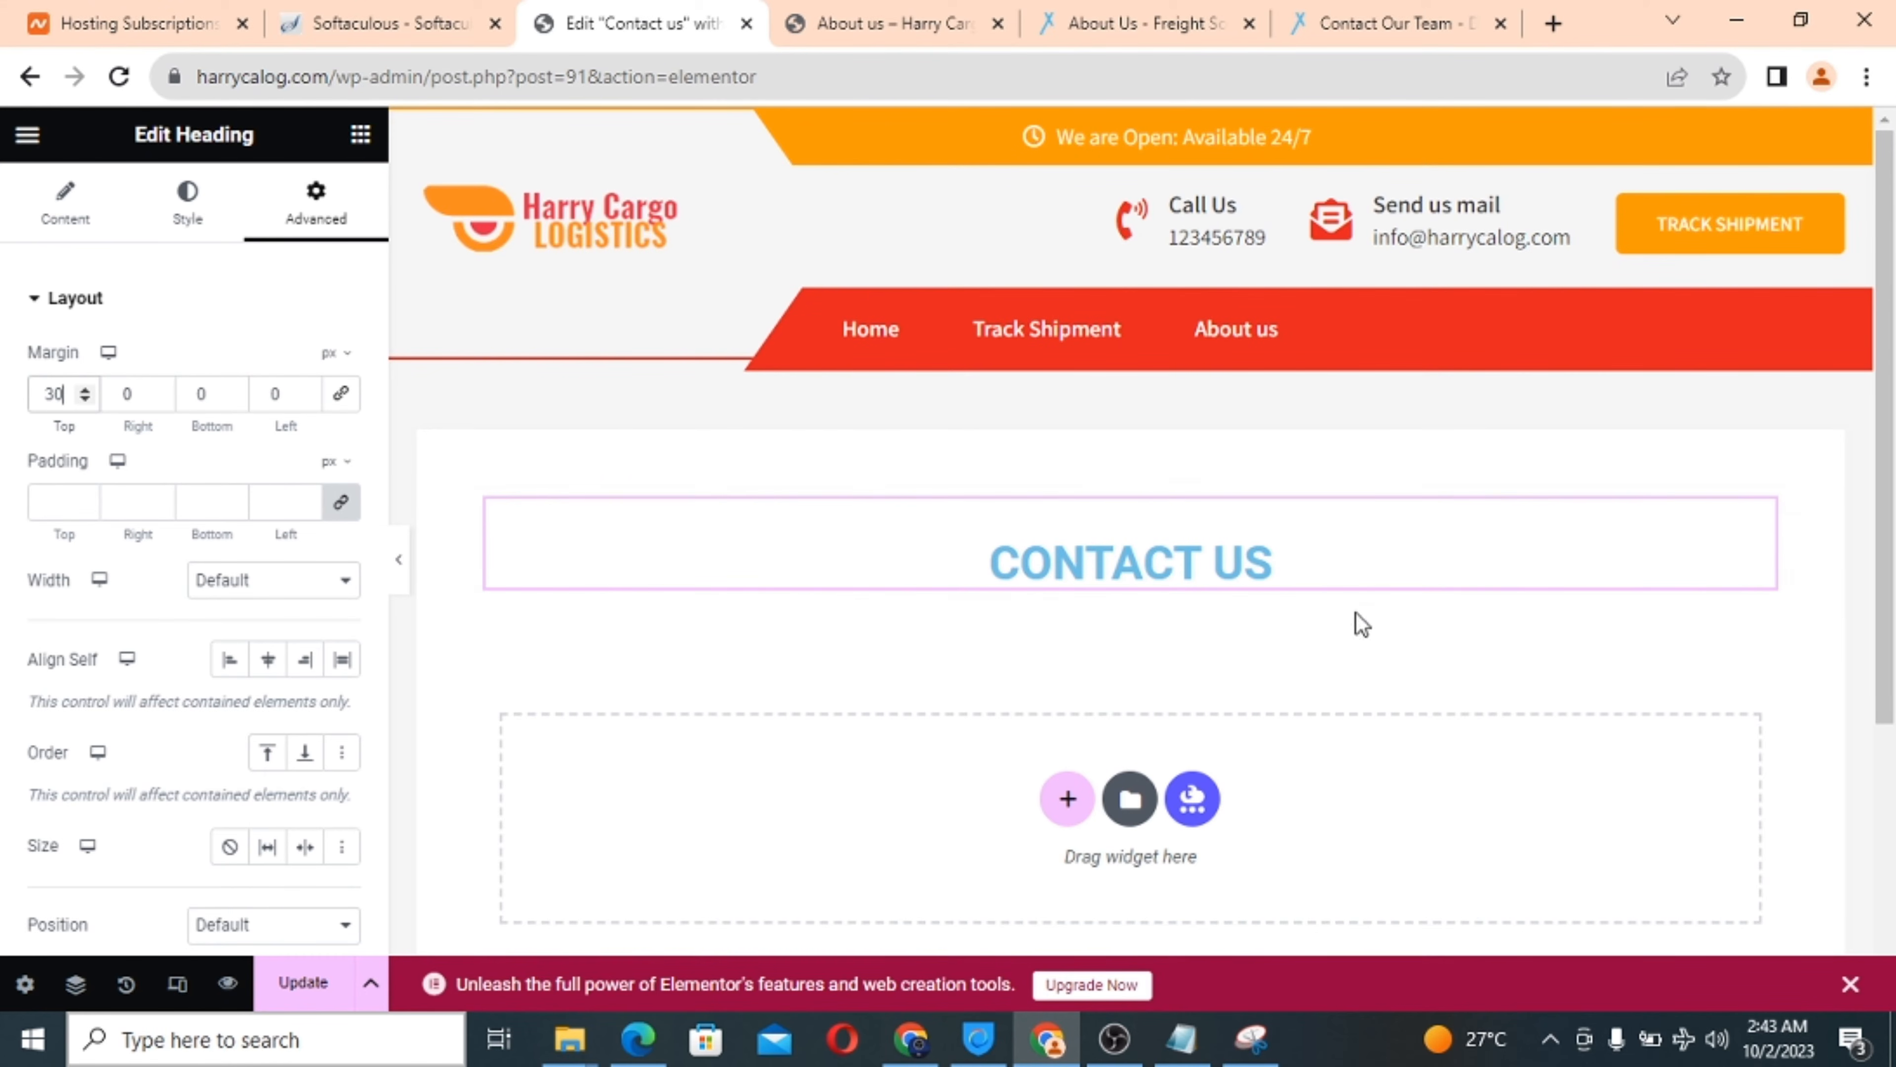
Unlink the padding sides and set 18 px top and 35 px bottom padding.
{"action": "left_click", "coordinate": [341, 501]}
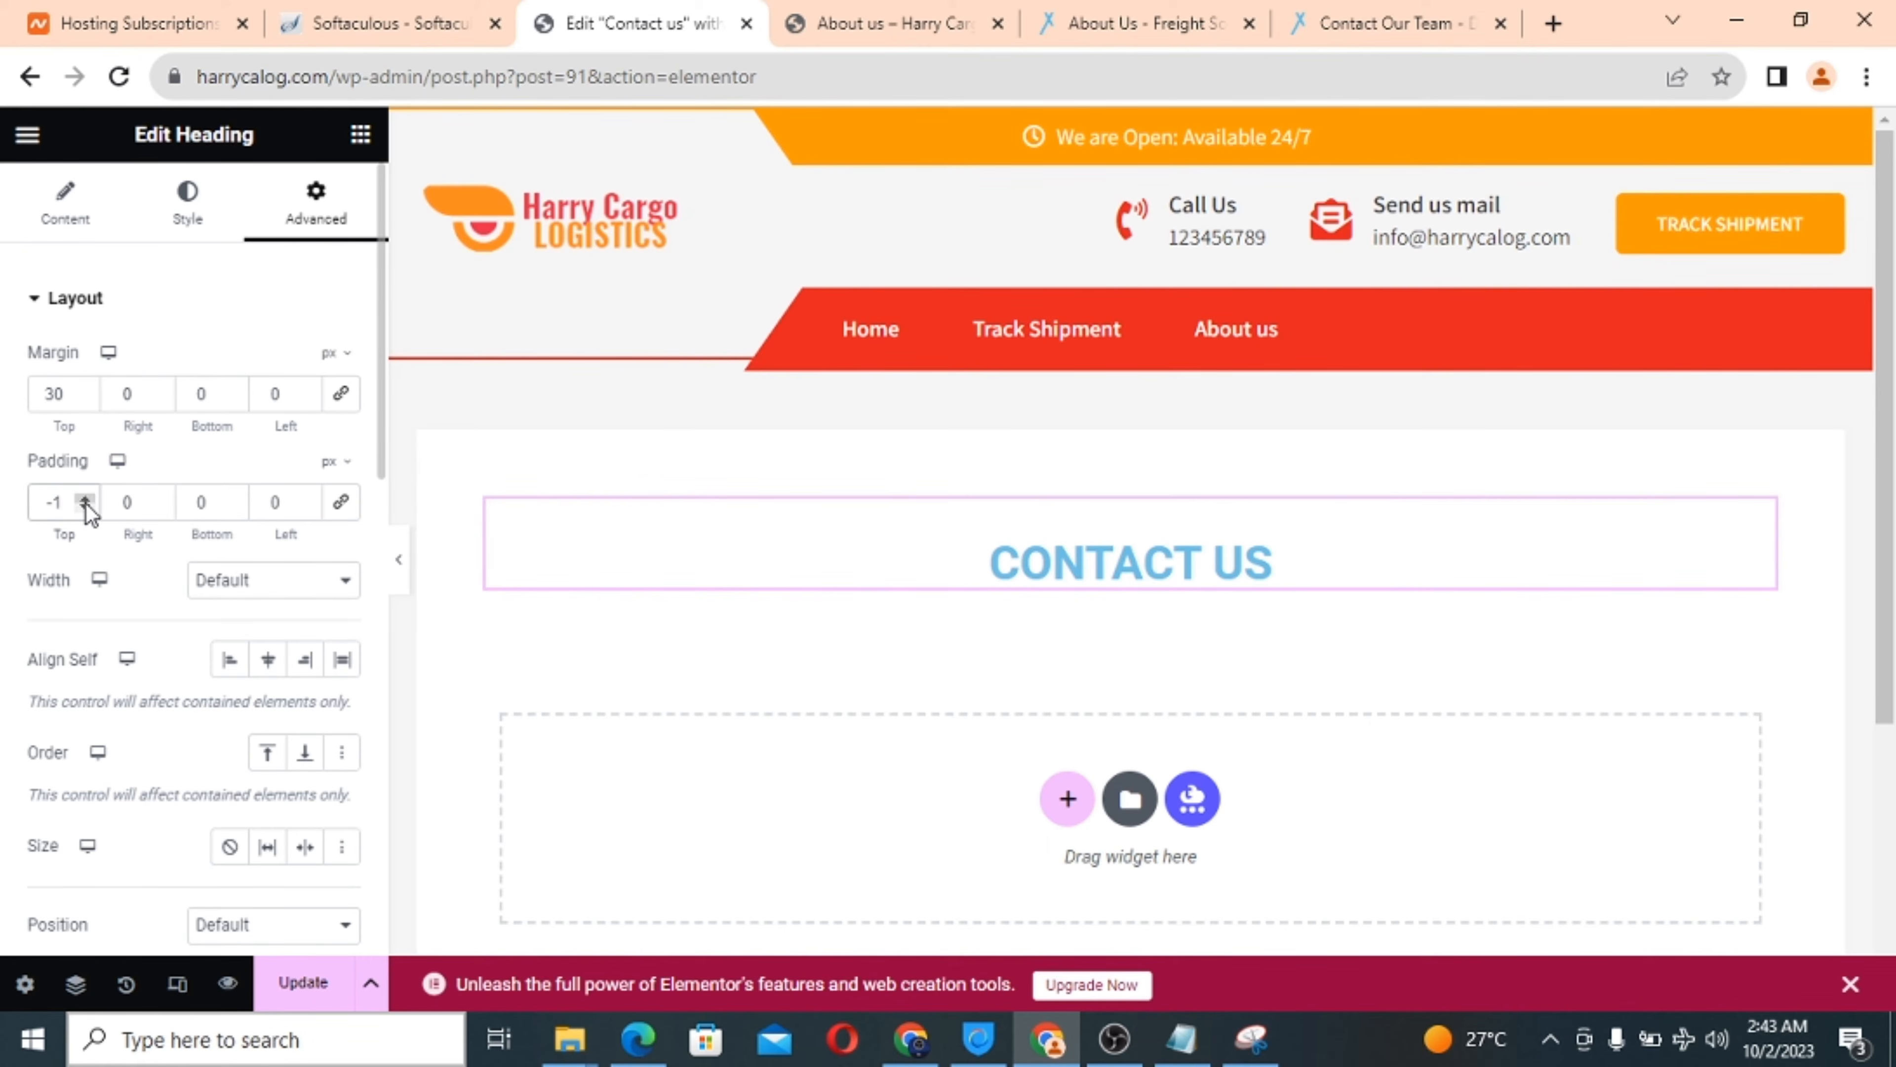
{"action": "left_click_drag", "start_coordinate": [86, 499], "coordinate": [86, 500]}
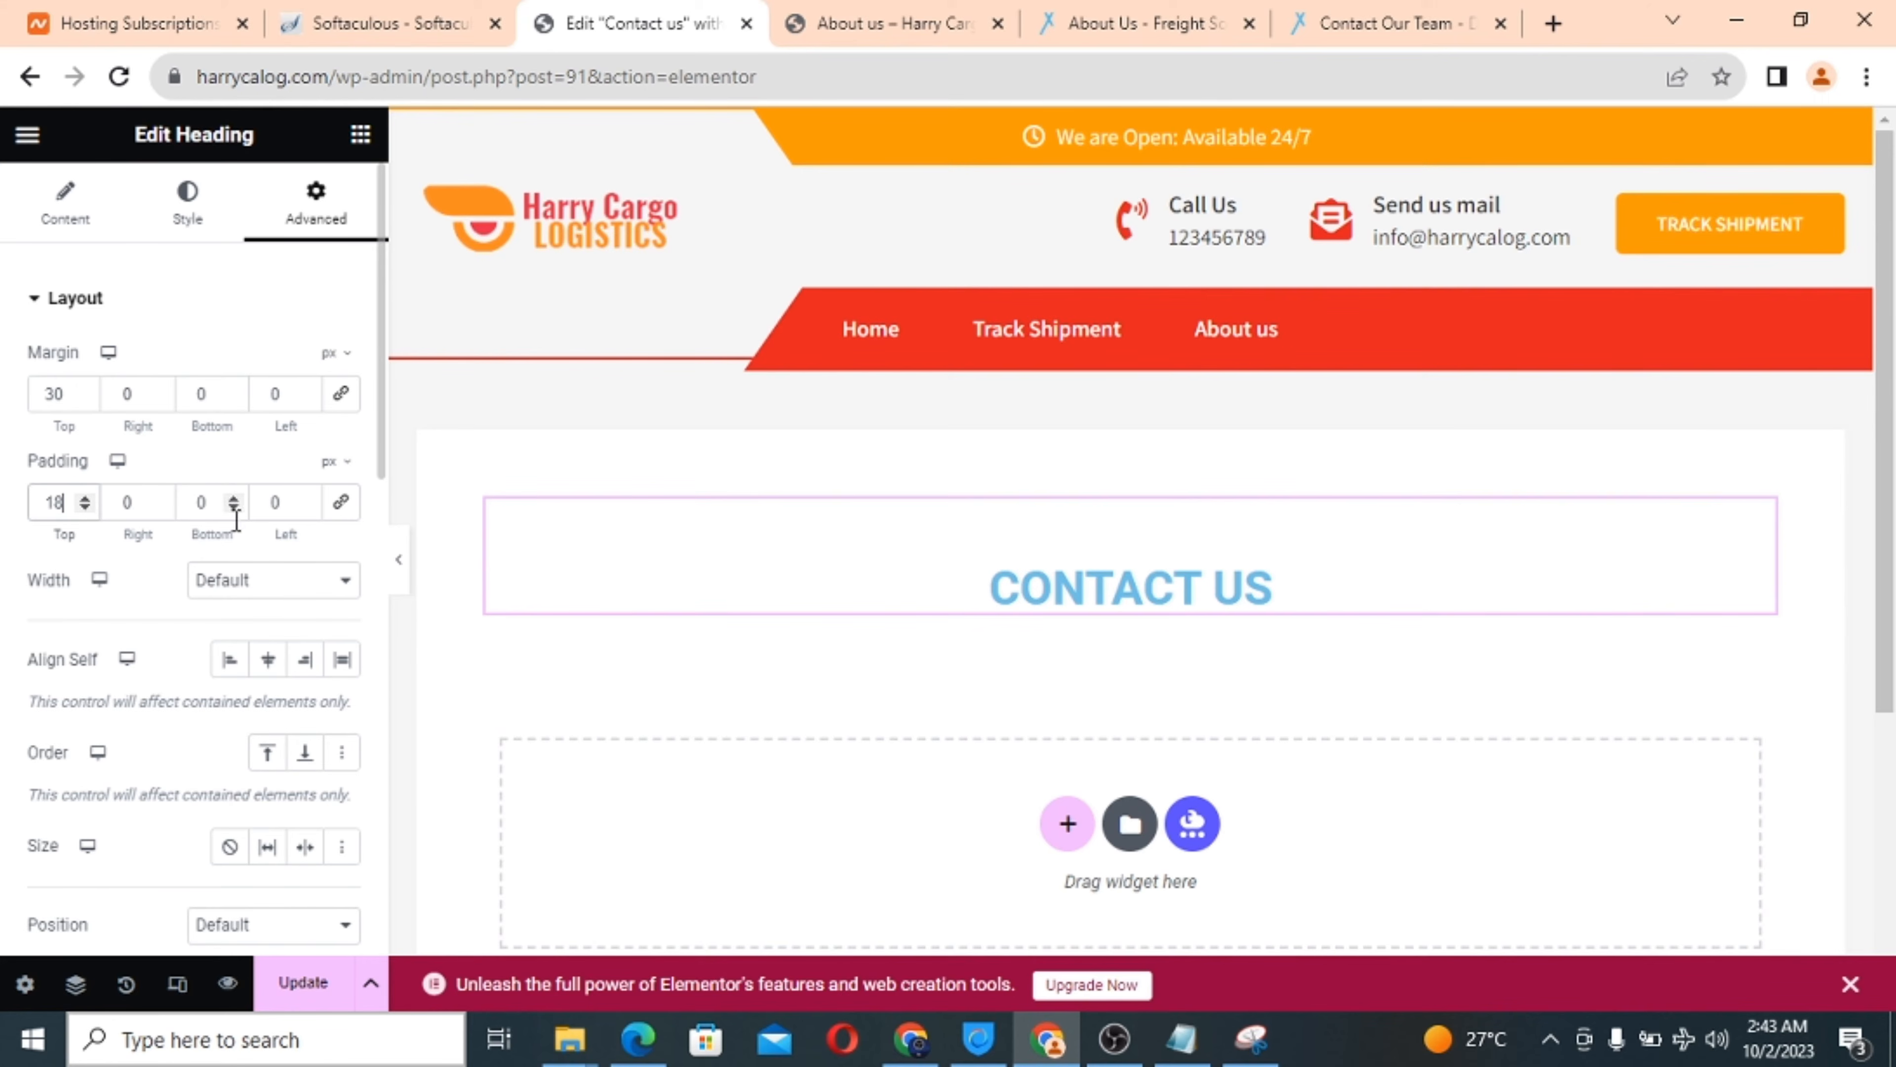
{"action": "left_click_drag", "start_coordinate": [233, 497], "coordinate": [234, 497]}
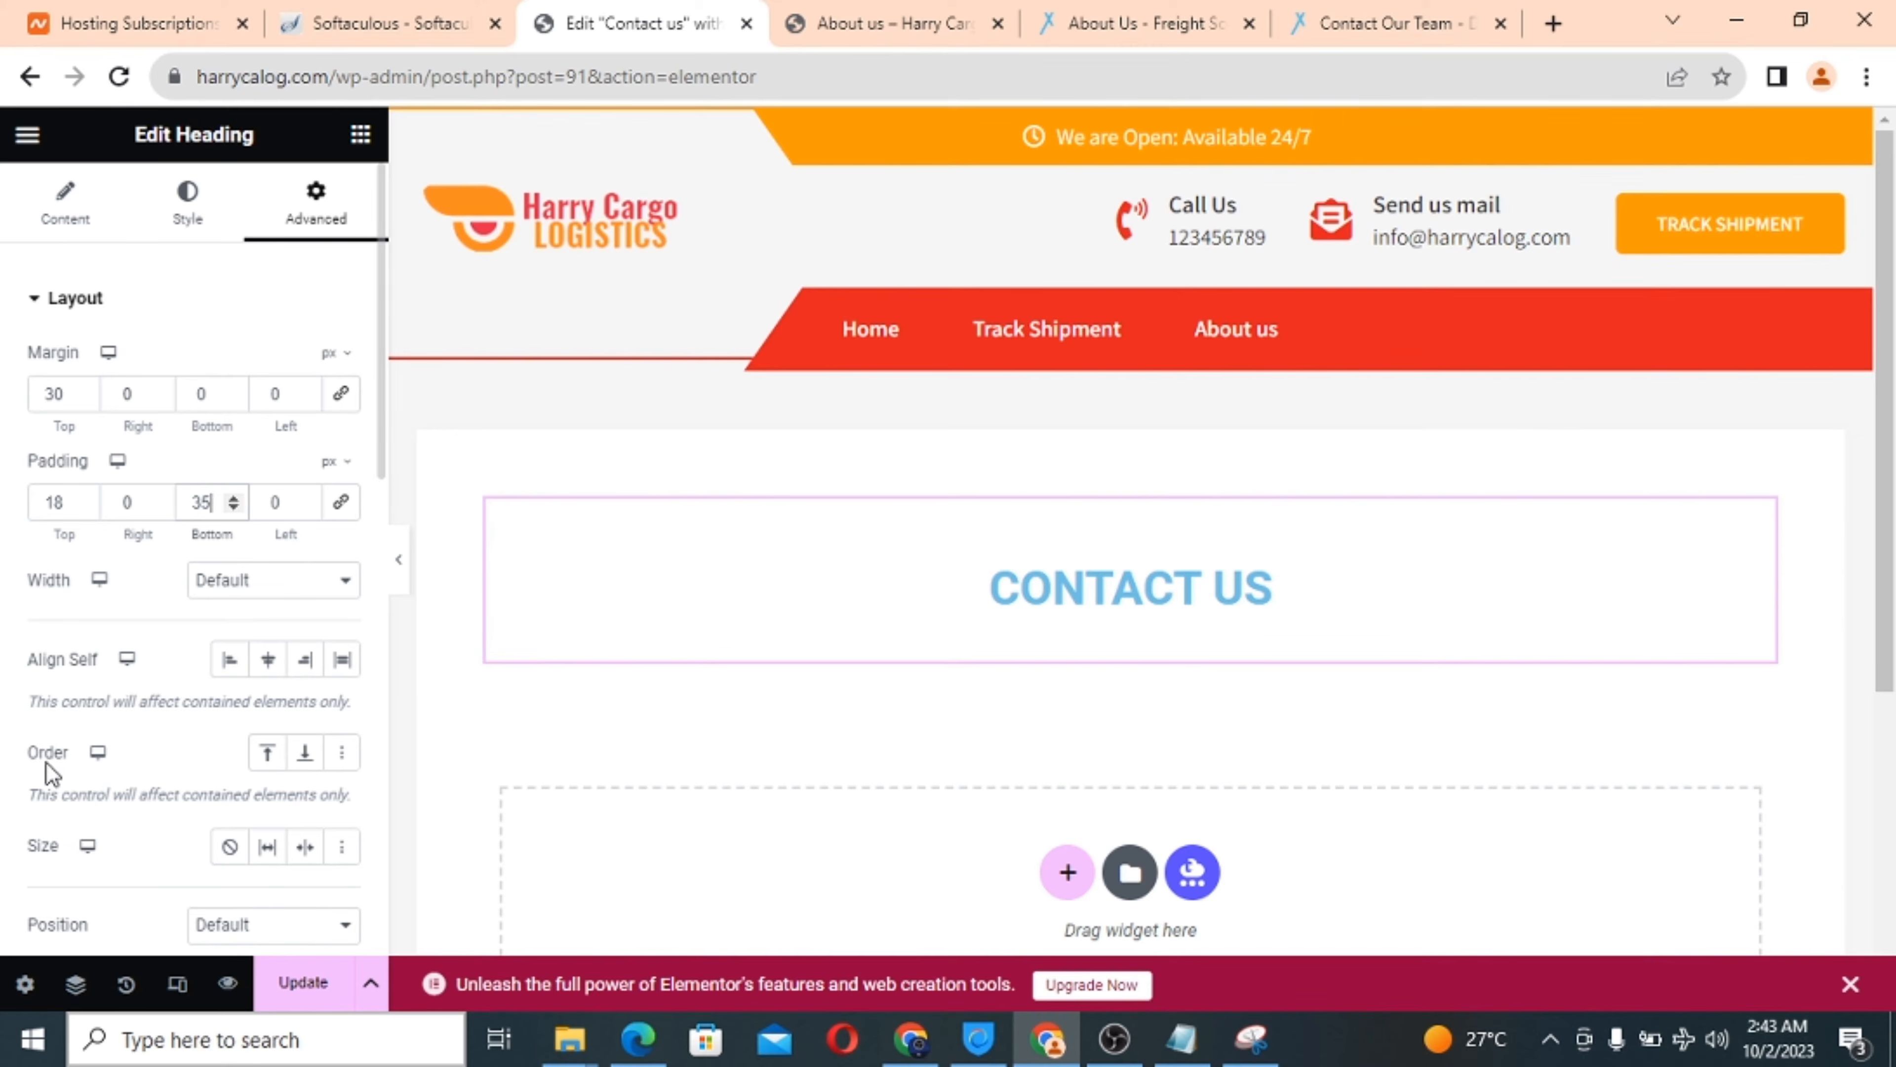
{"action": "scroll", "coordinate": [156, 717], "scroll_direction": "down", "scroll_amount": 10}
{"action": "scroll", "coordinate": [157, 717], "scroll_direction": "down", "scroll_amount": 2}
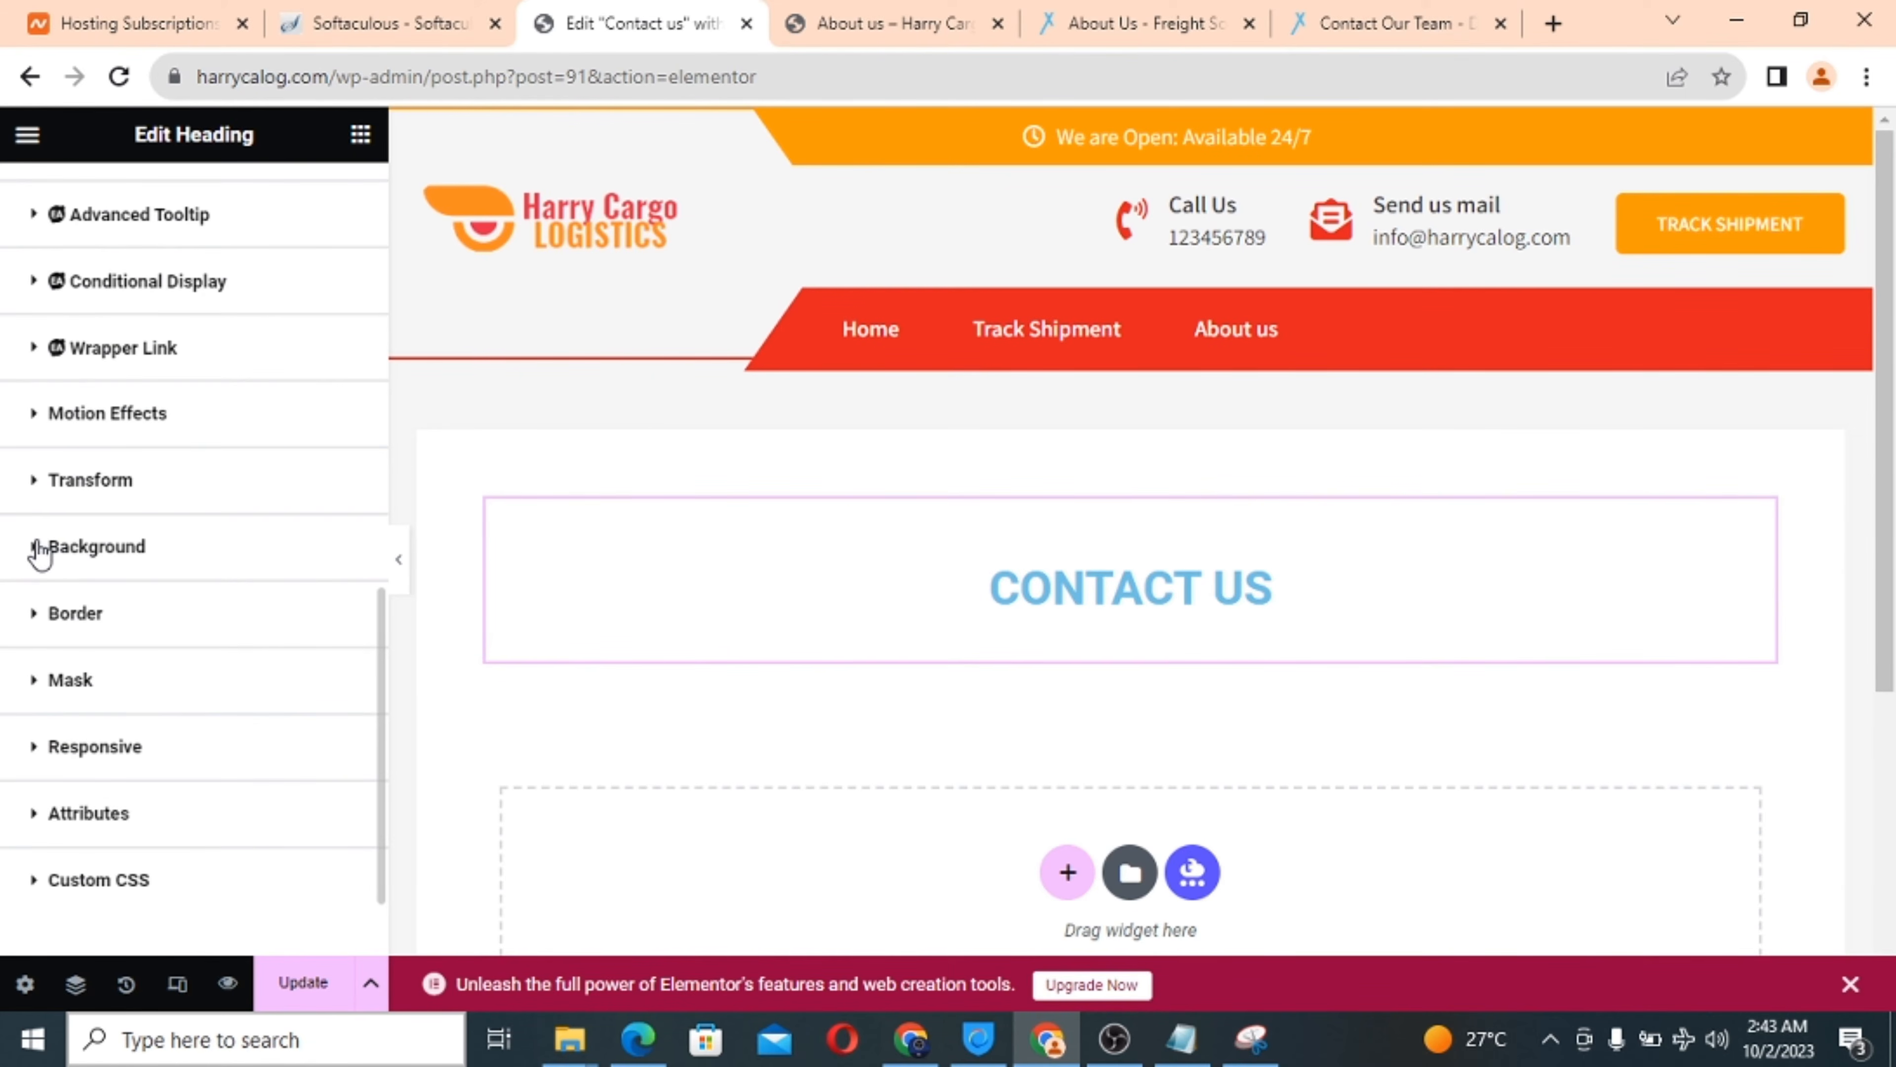
{"action": "left_click", "coordinate": [39, 549]}
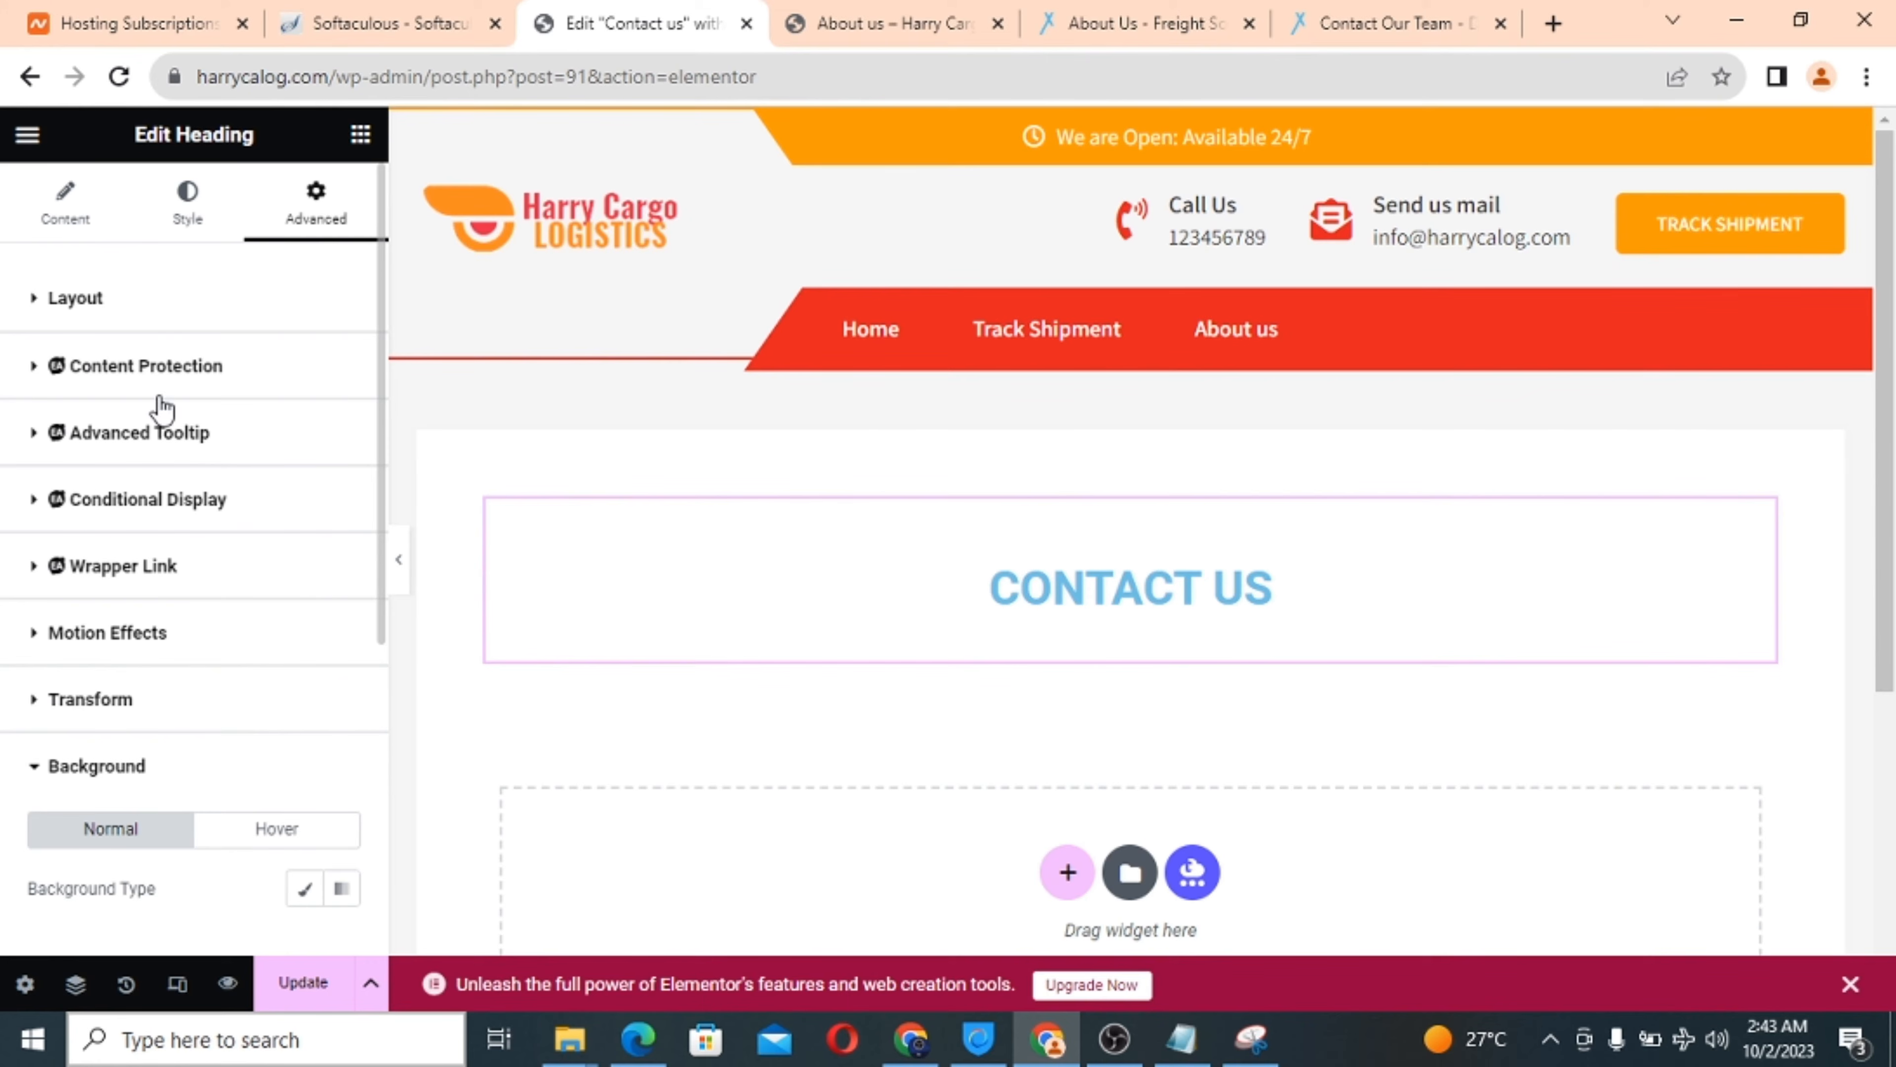
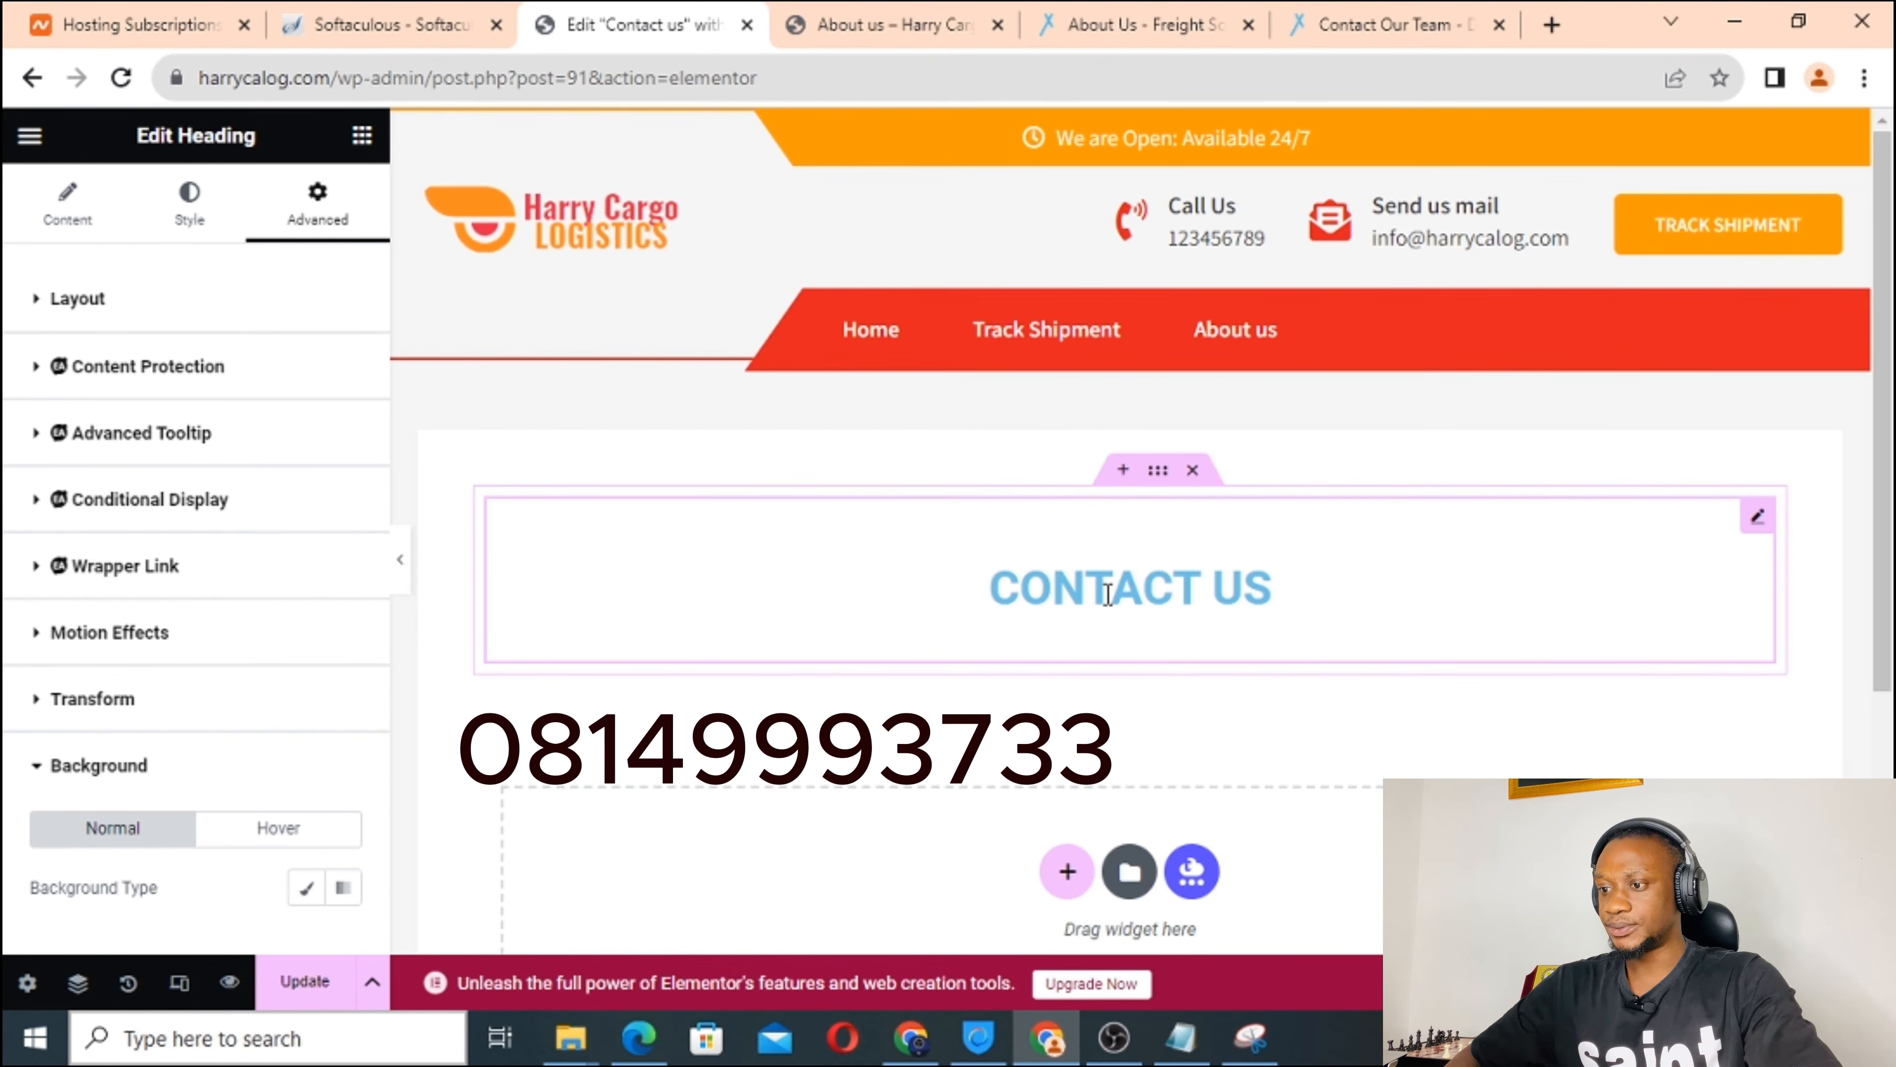
Change the CONTACT US heading's text colour from light blue to red #E42020.
{"action": "left_click", "coordinate": [195, 219]}
{"action": "left_click", "coordinate": [344, 364]}
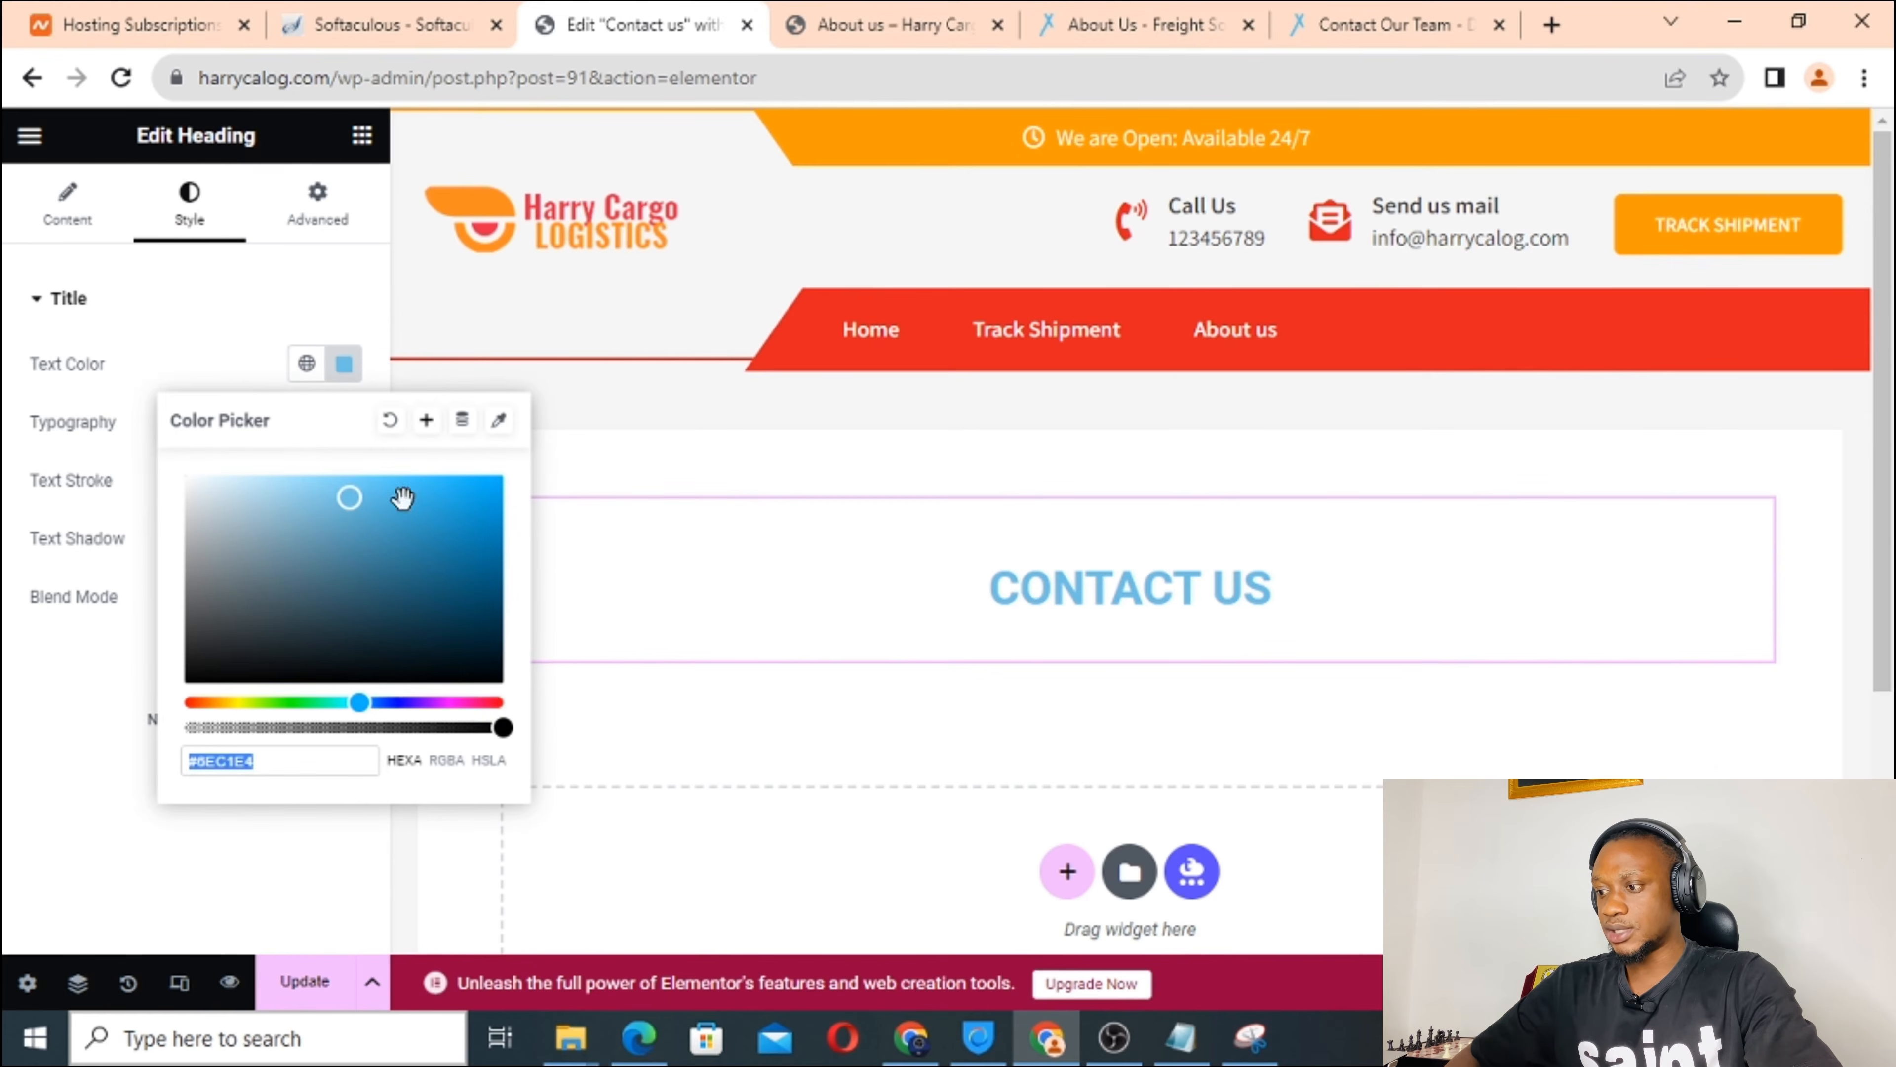
{"action": "left_click_drag", "start_coordinate": [357, 703], "coordinate": [174, 690]}
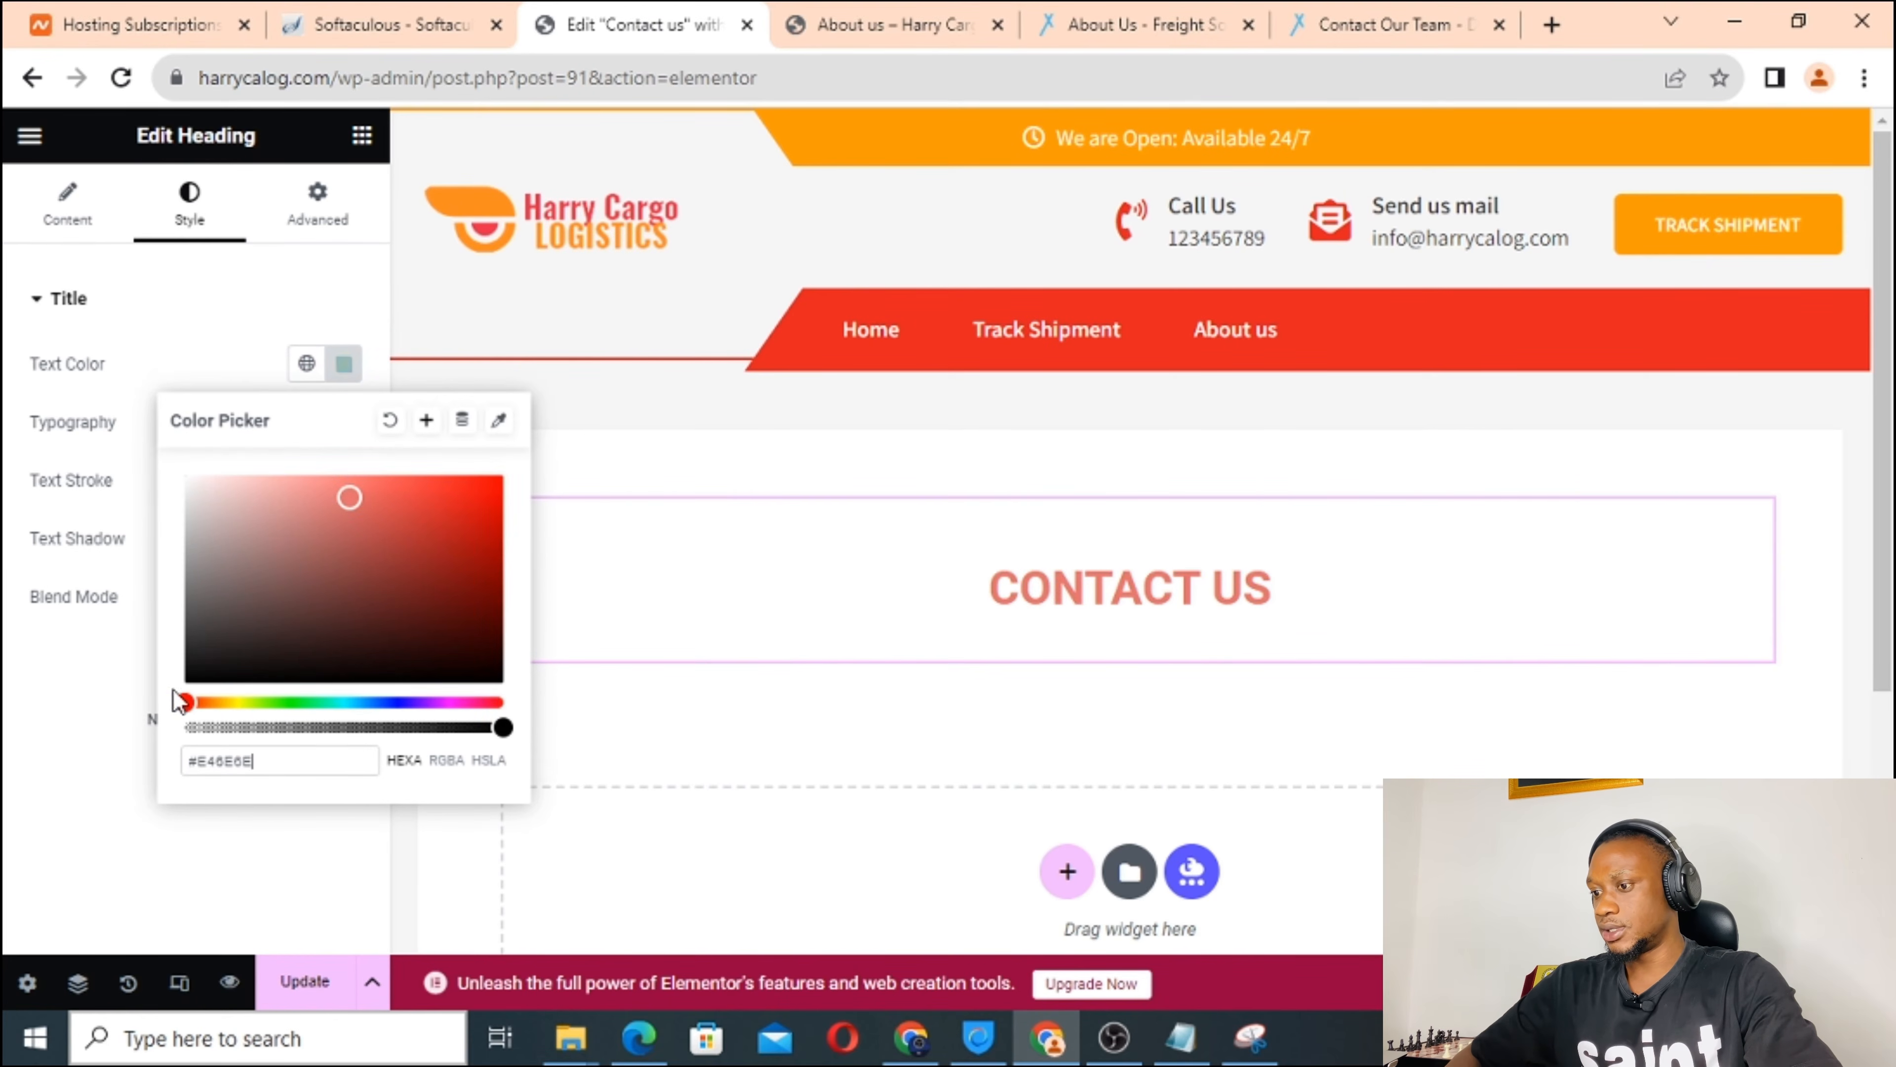
{"action": "mouse_move", "coordinate": [348, 498]}
{"action": "left_mouse_down"}
{"action": "mouse_move", "coordinate": [389, 513]}
{"action": "mouse_move", "coordinate": [470, 483]}
{"action": "mouse_move", "coordinate": [458, 497]}
{"action": "left_mouse_up"}
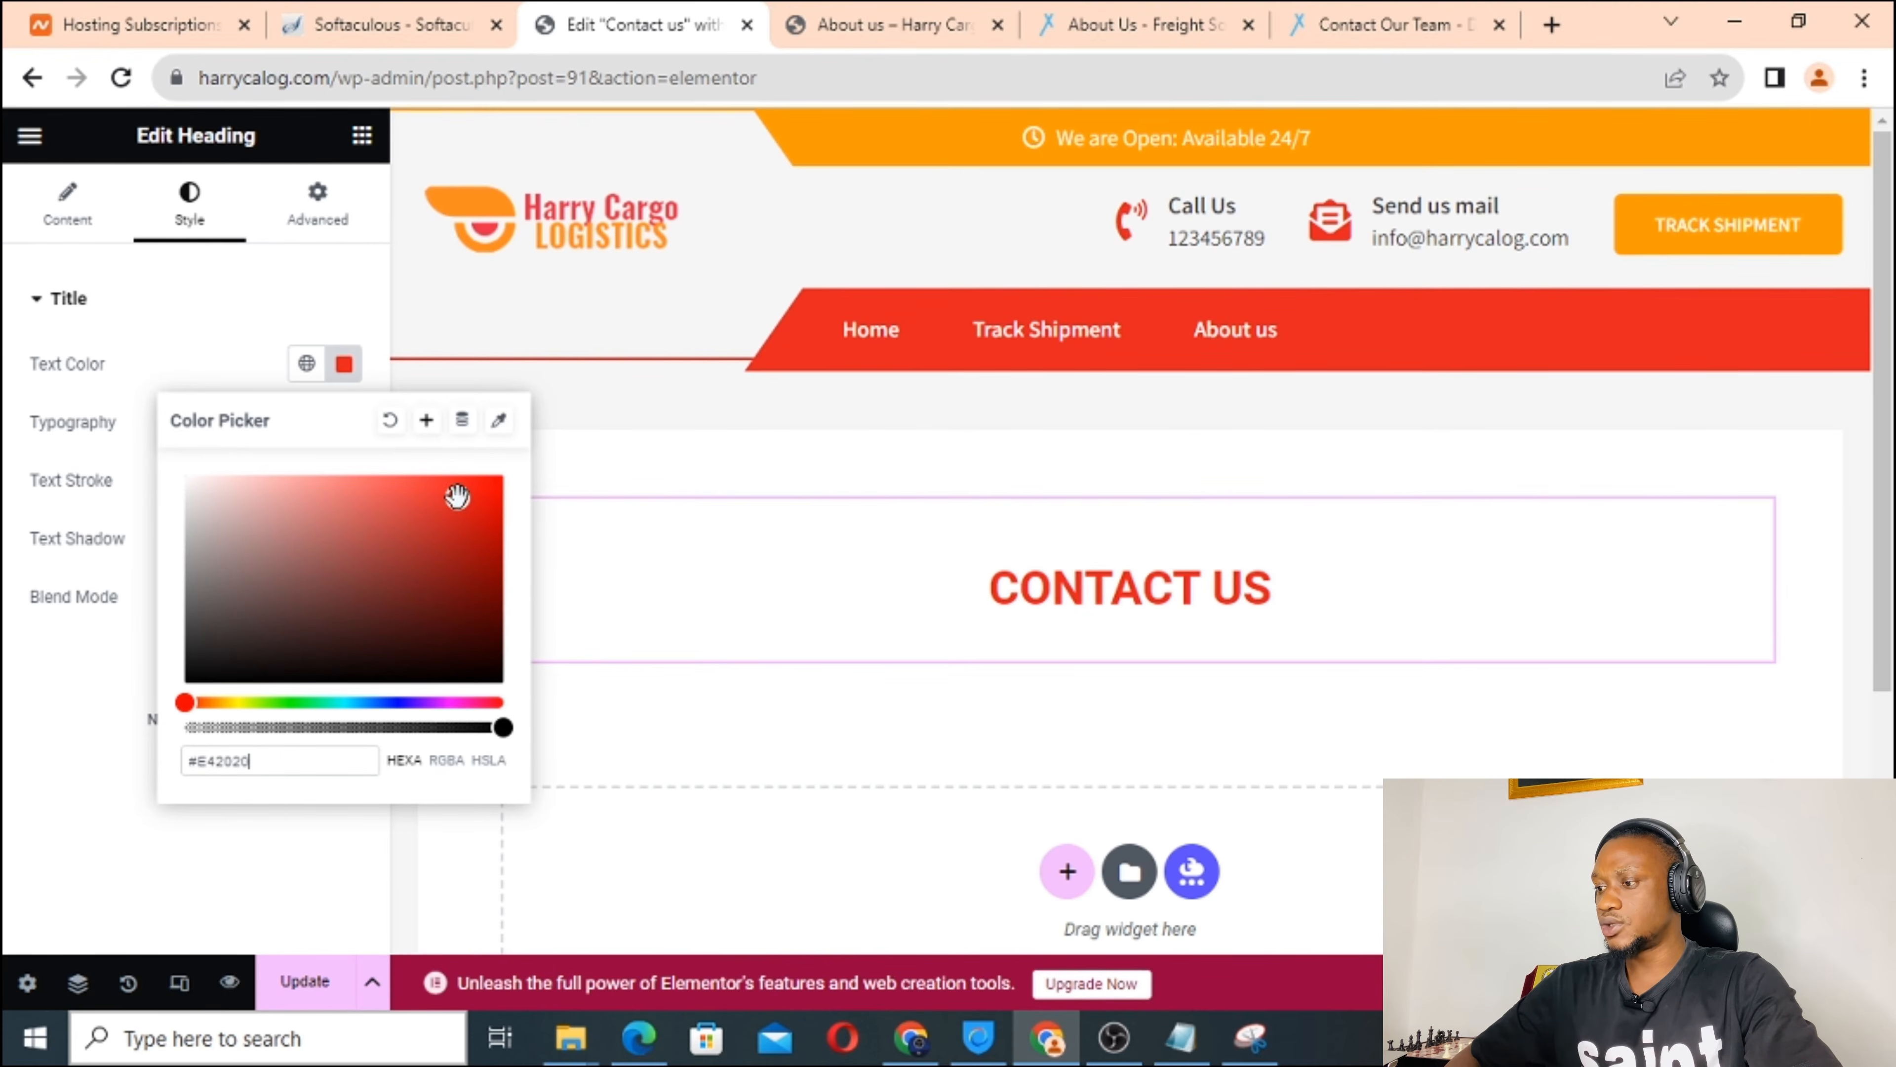
{"action": "scroll", "coordinate": [987, 593], "scroll_direction": "down", "scroll_amount": 4}
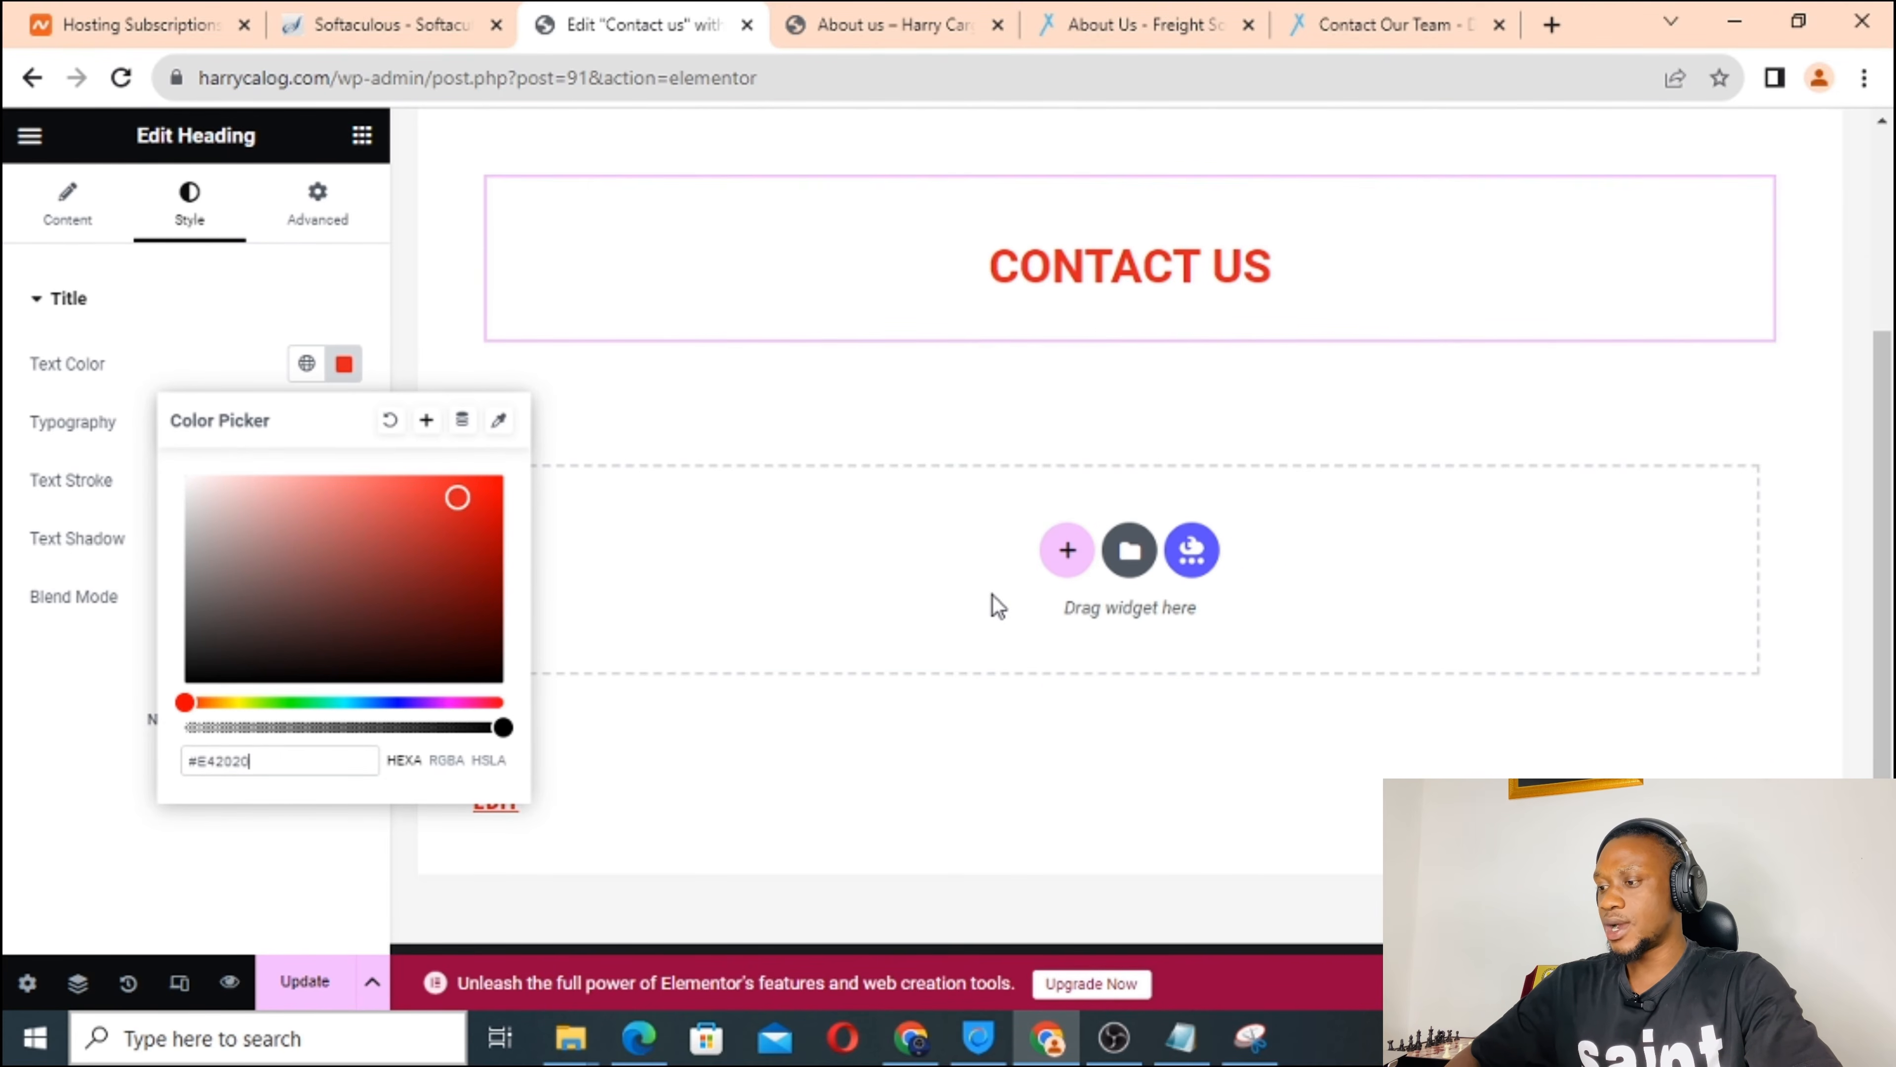
Add a two-column container with an H4 heading titled 'Address' in the left column.
{"action": "left_click", "coordinate": [1067, 551]}
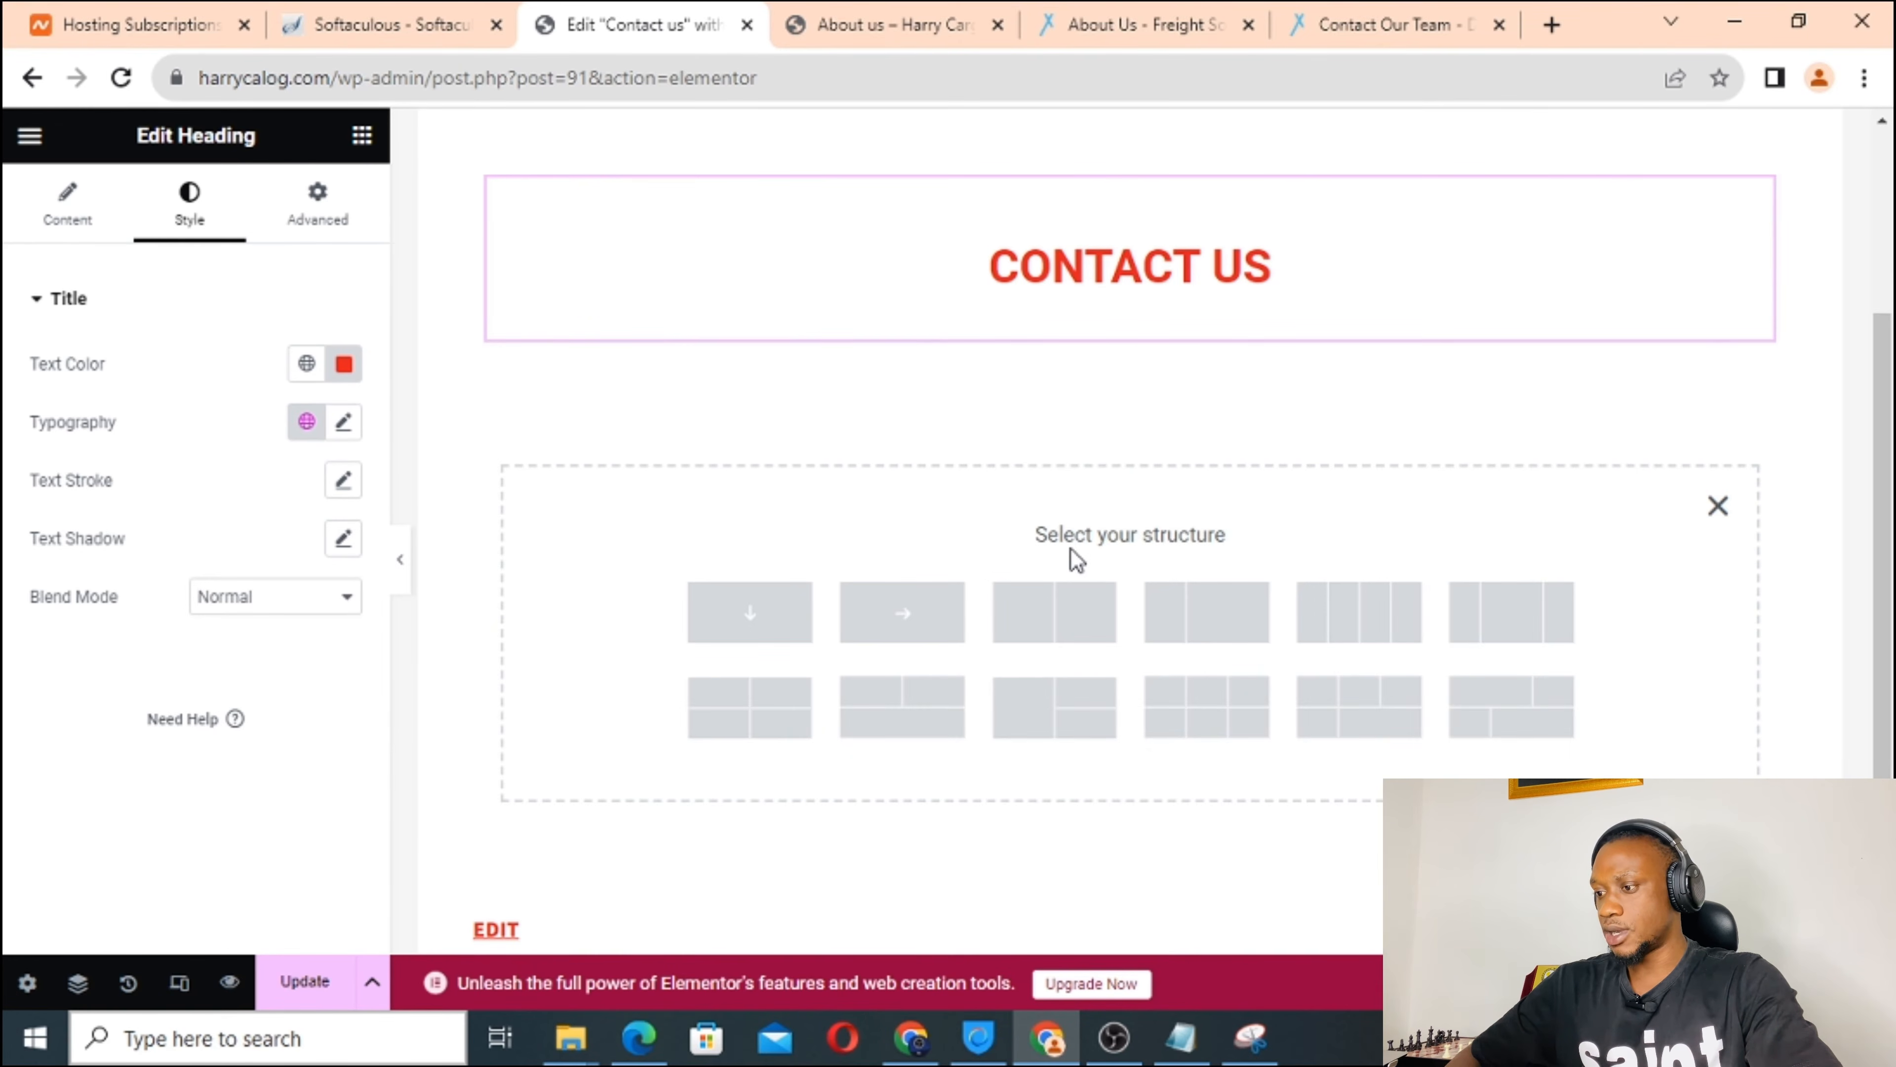
{"action": "left_click", "coordinate": [1049, 623]}
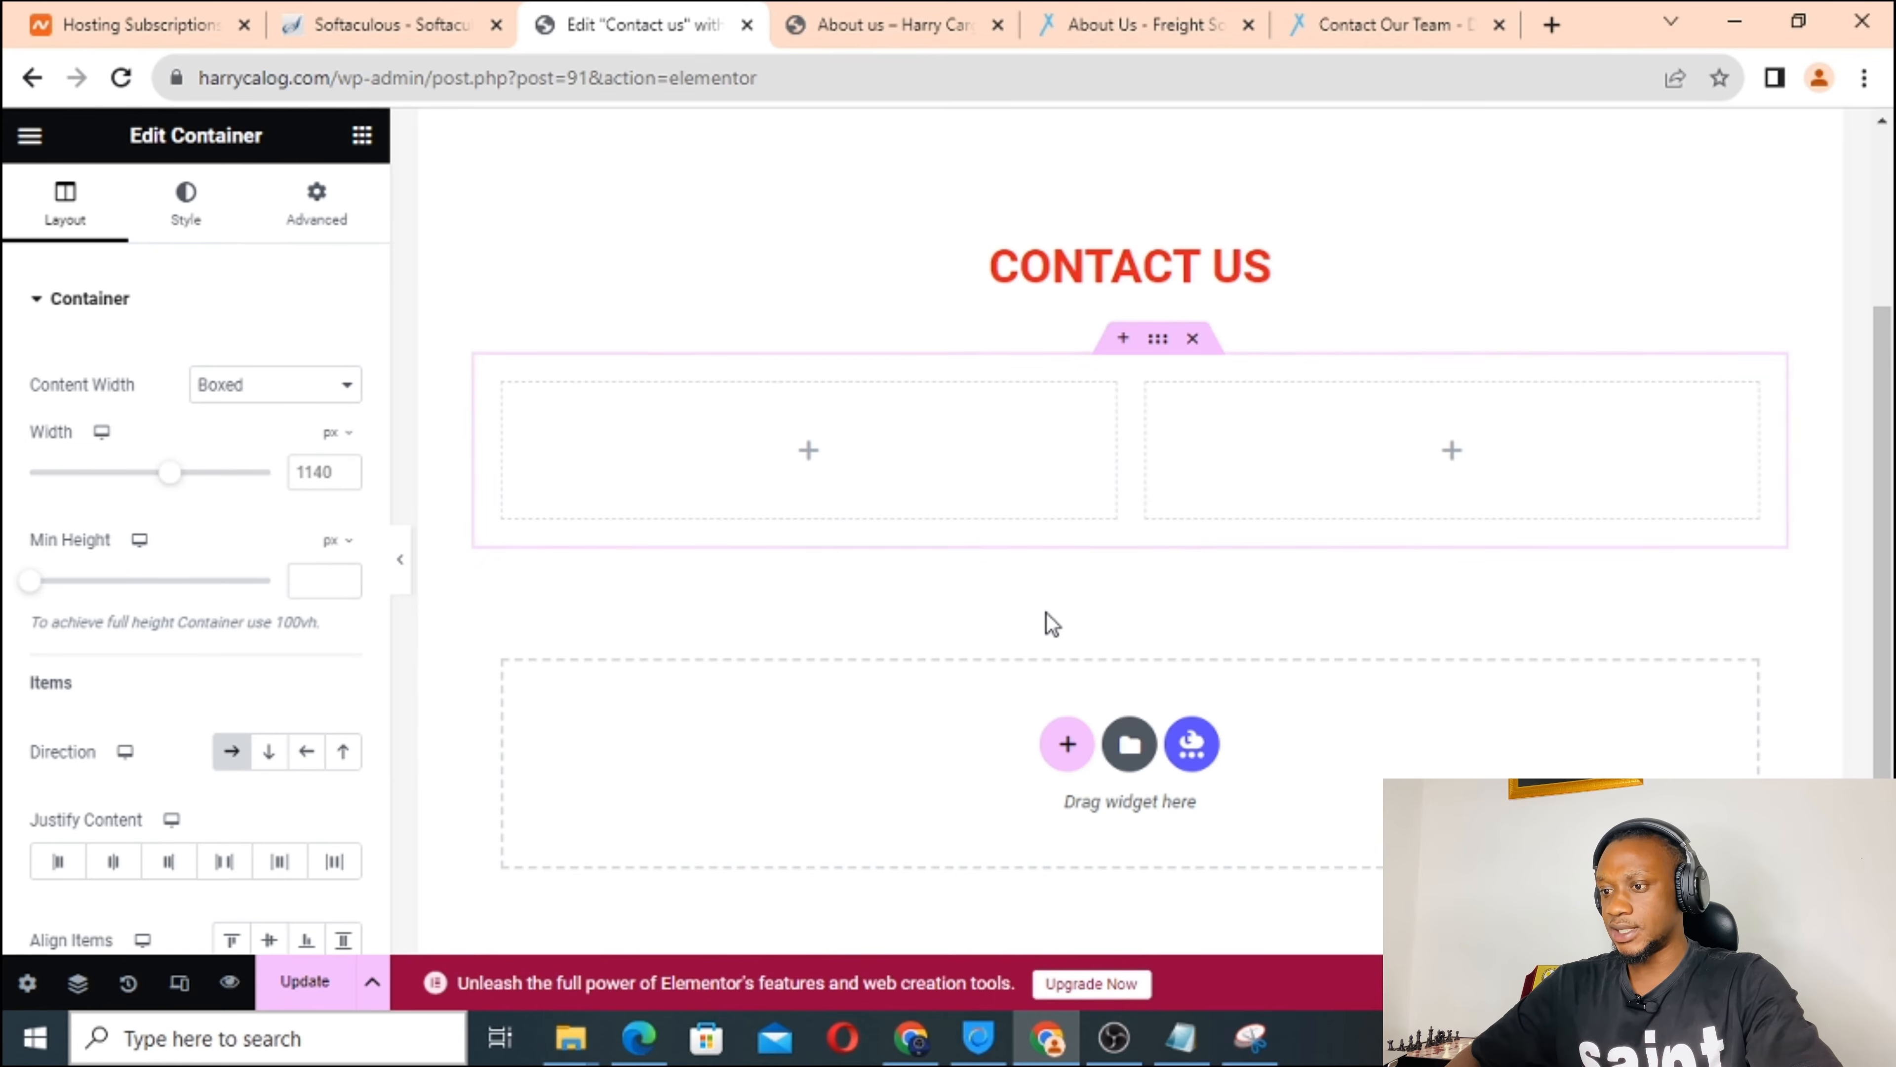
{"action": "left_click", "coordinate": [809, 454]}
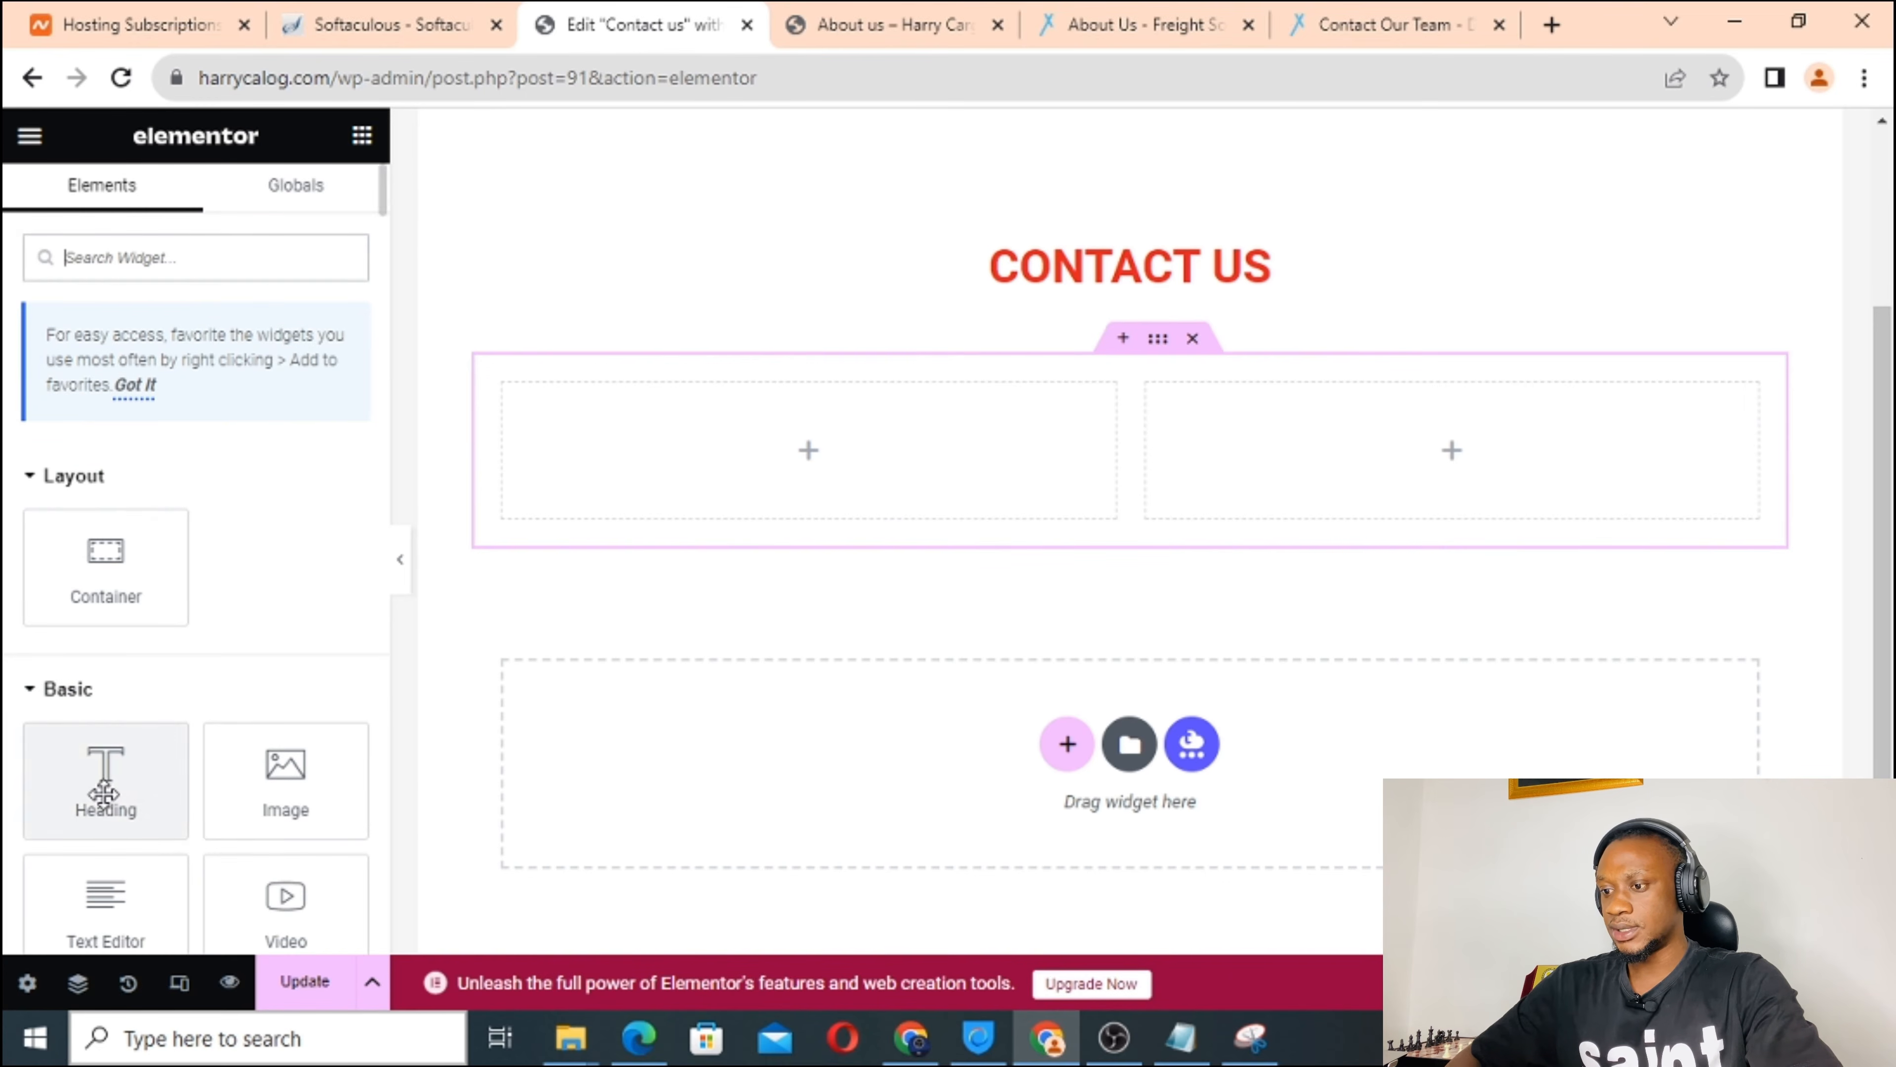
{"action": "left_click_drag", "start_coordinate": [105, 793], "coordinate": [669, 473]}
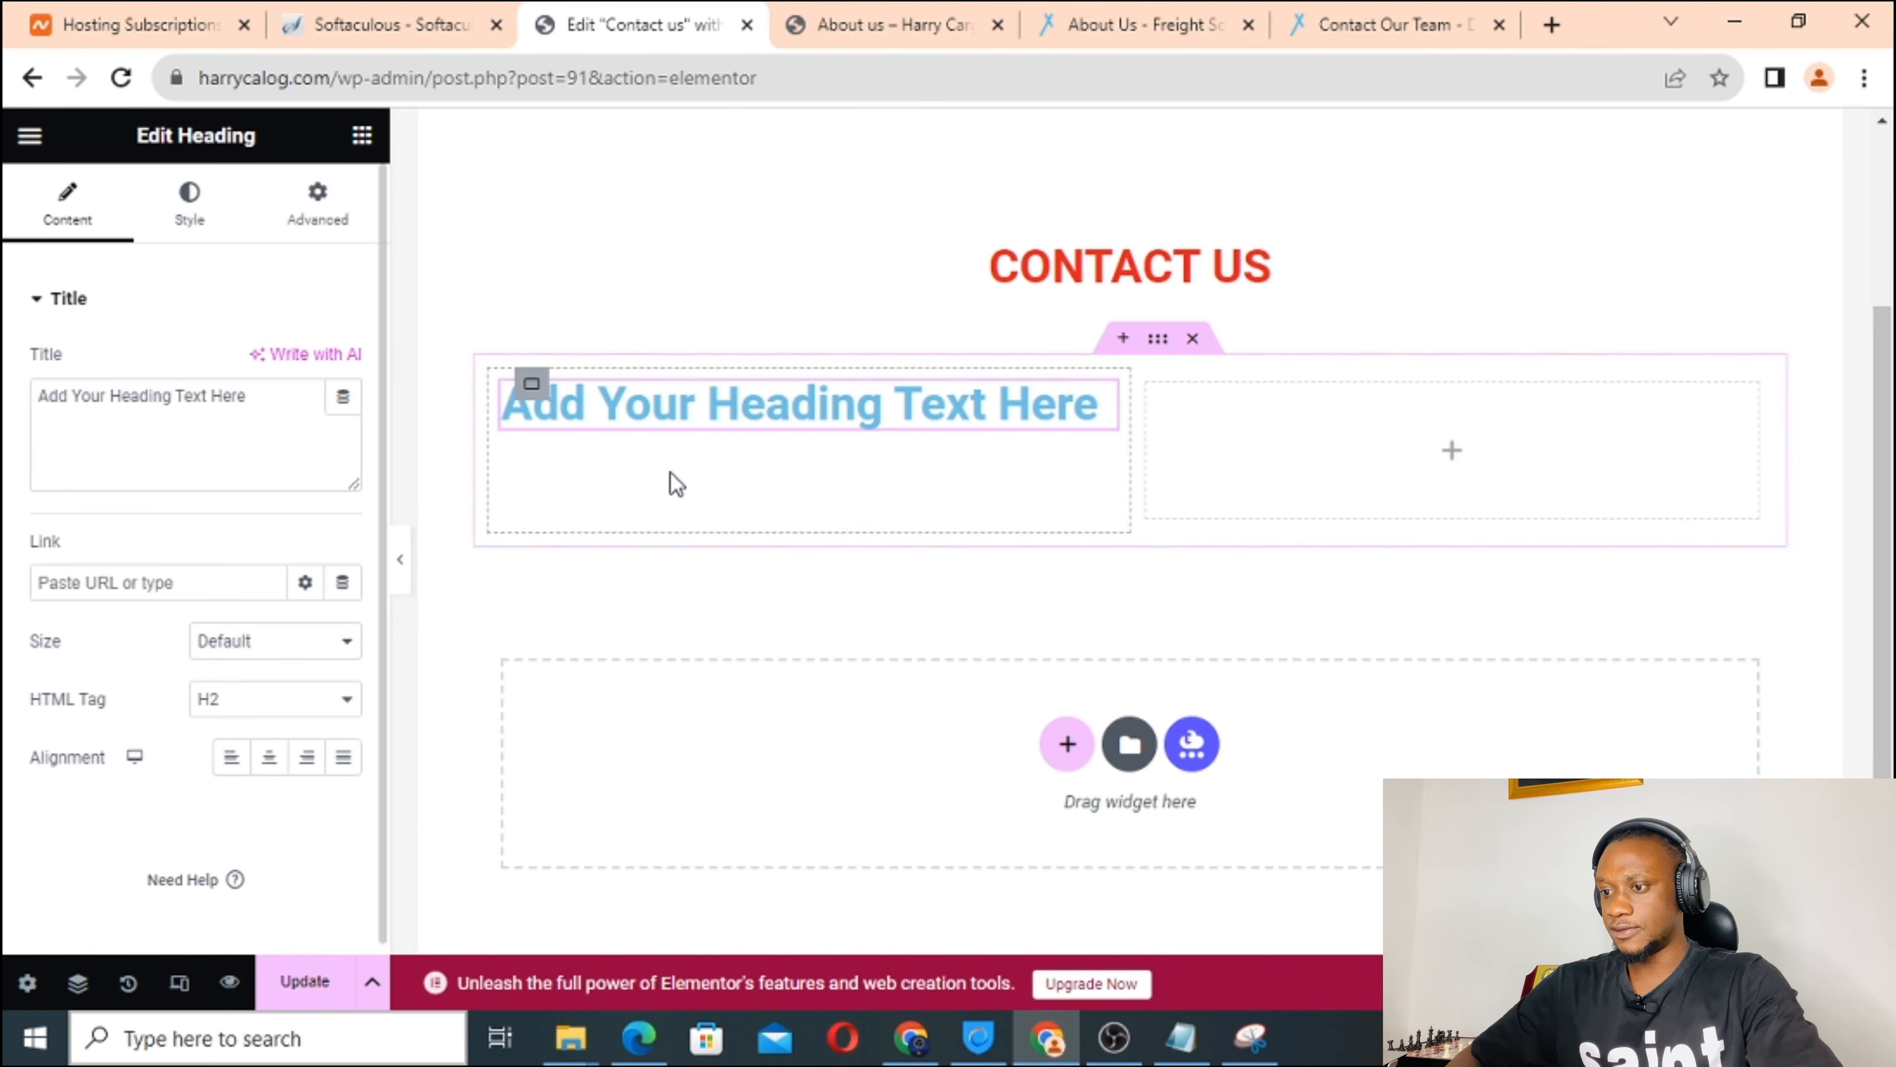
{"action": "left_click", "coordinate": [246, 699]}
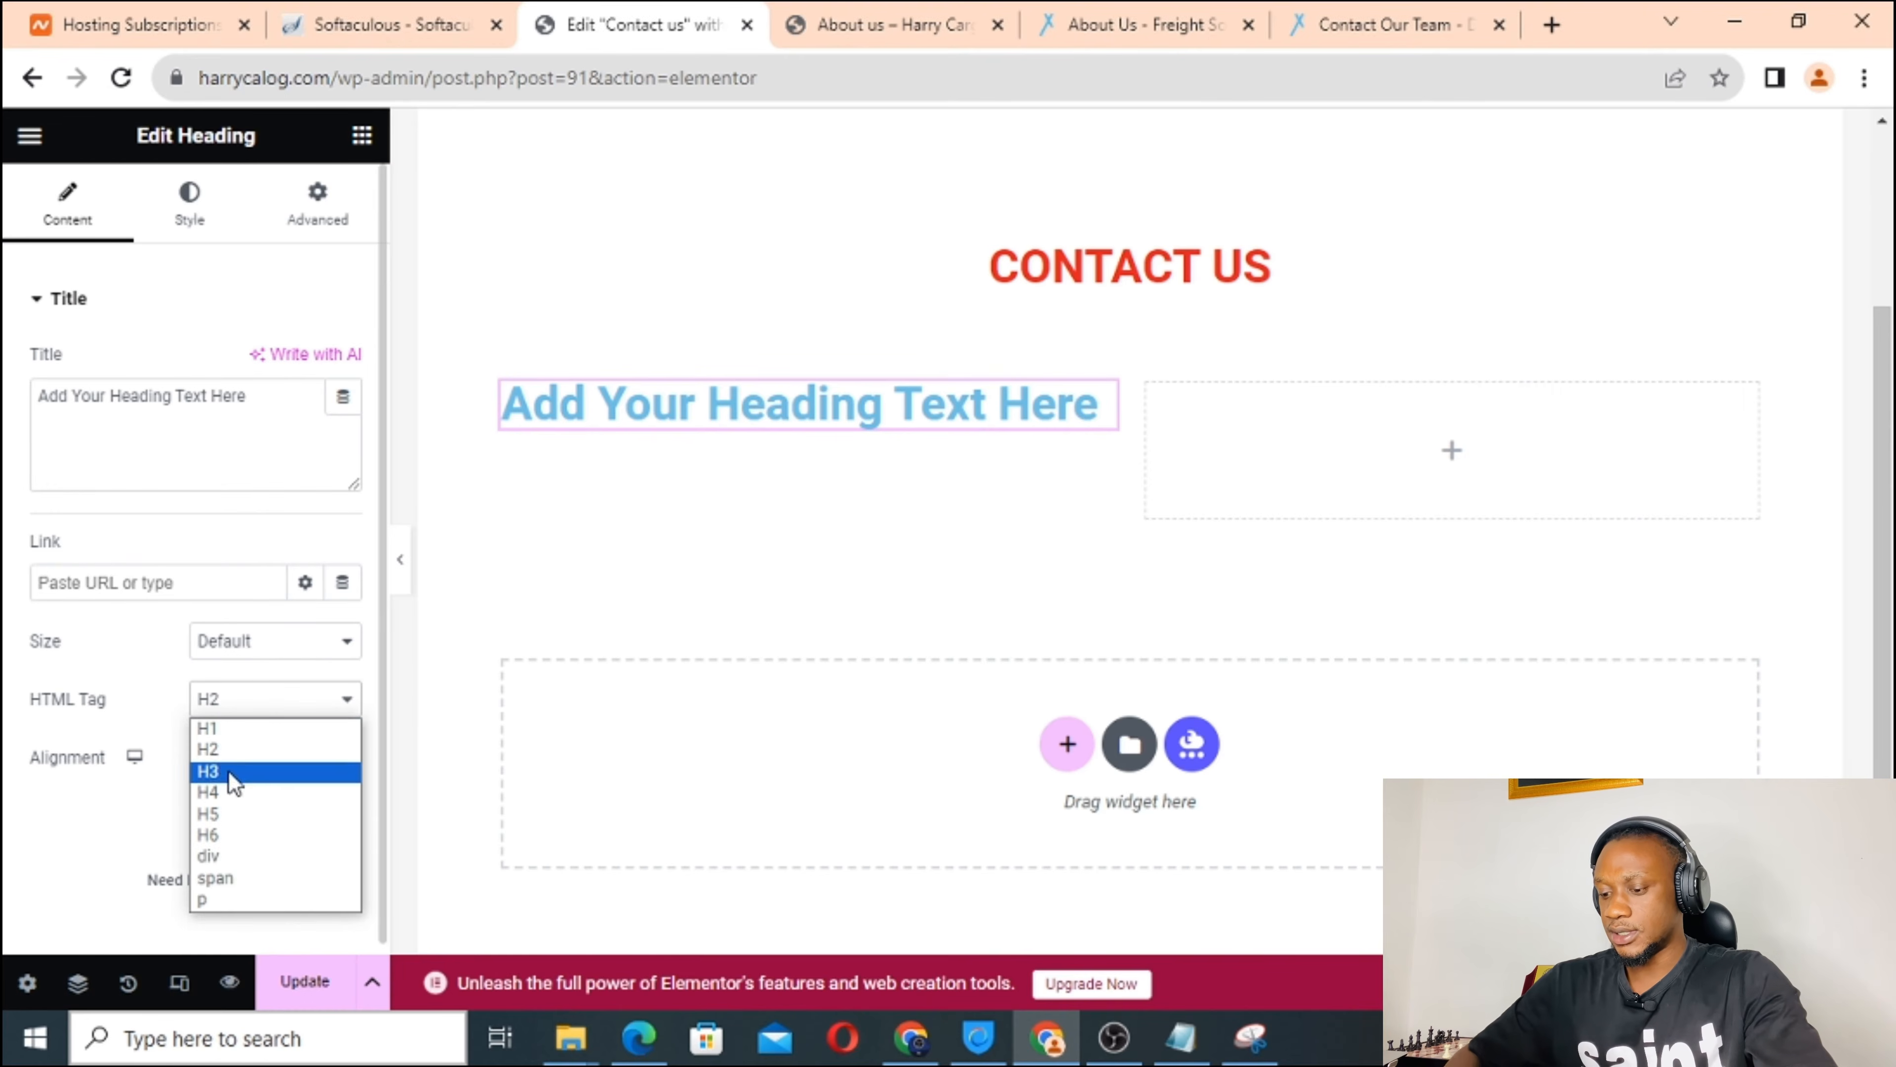
{"action": "left_click", "coordinate": [227, 796]}
{"action": "left_click", "coordinate": [109, 396]}
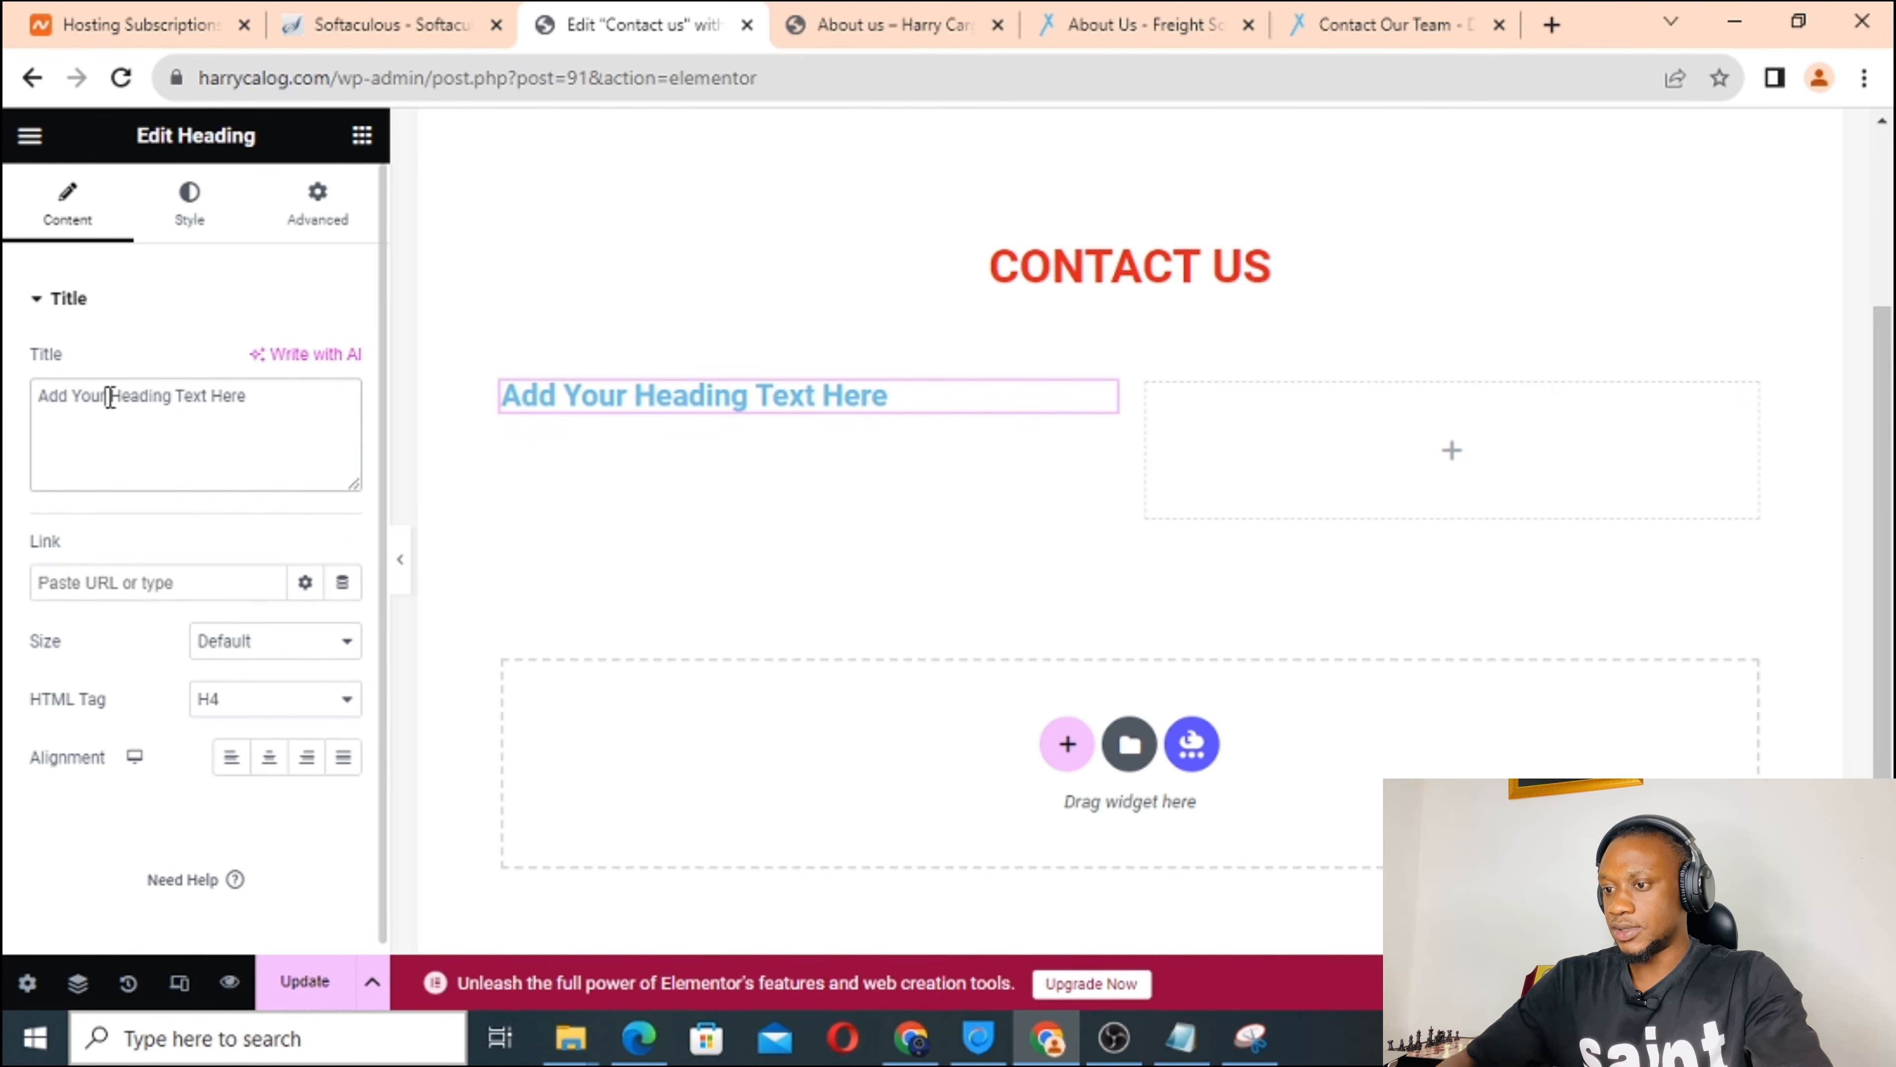
{"action": "key", "text": "ctrl+a"}
{"action": "type", "text": "Address"}
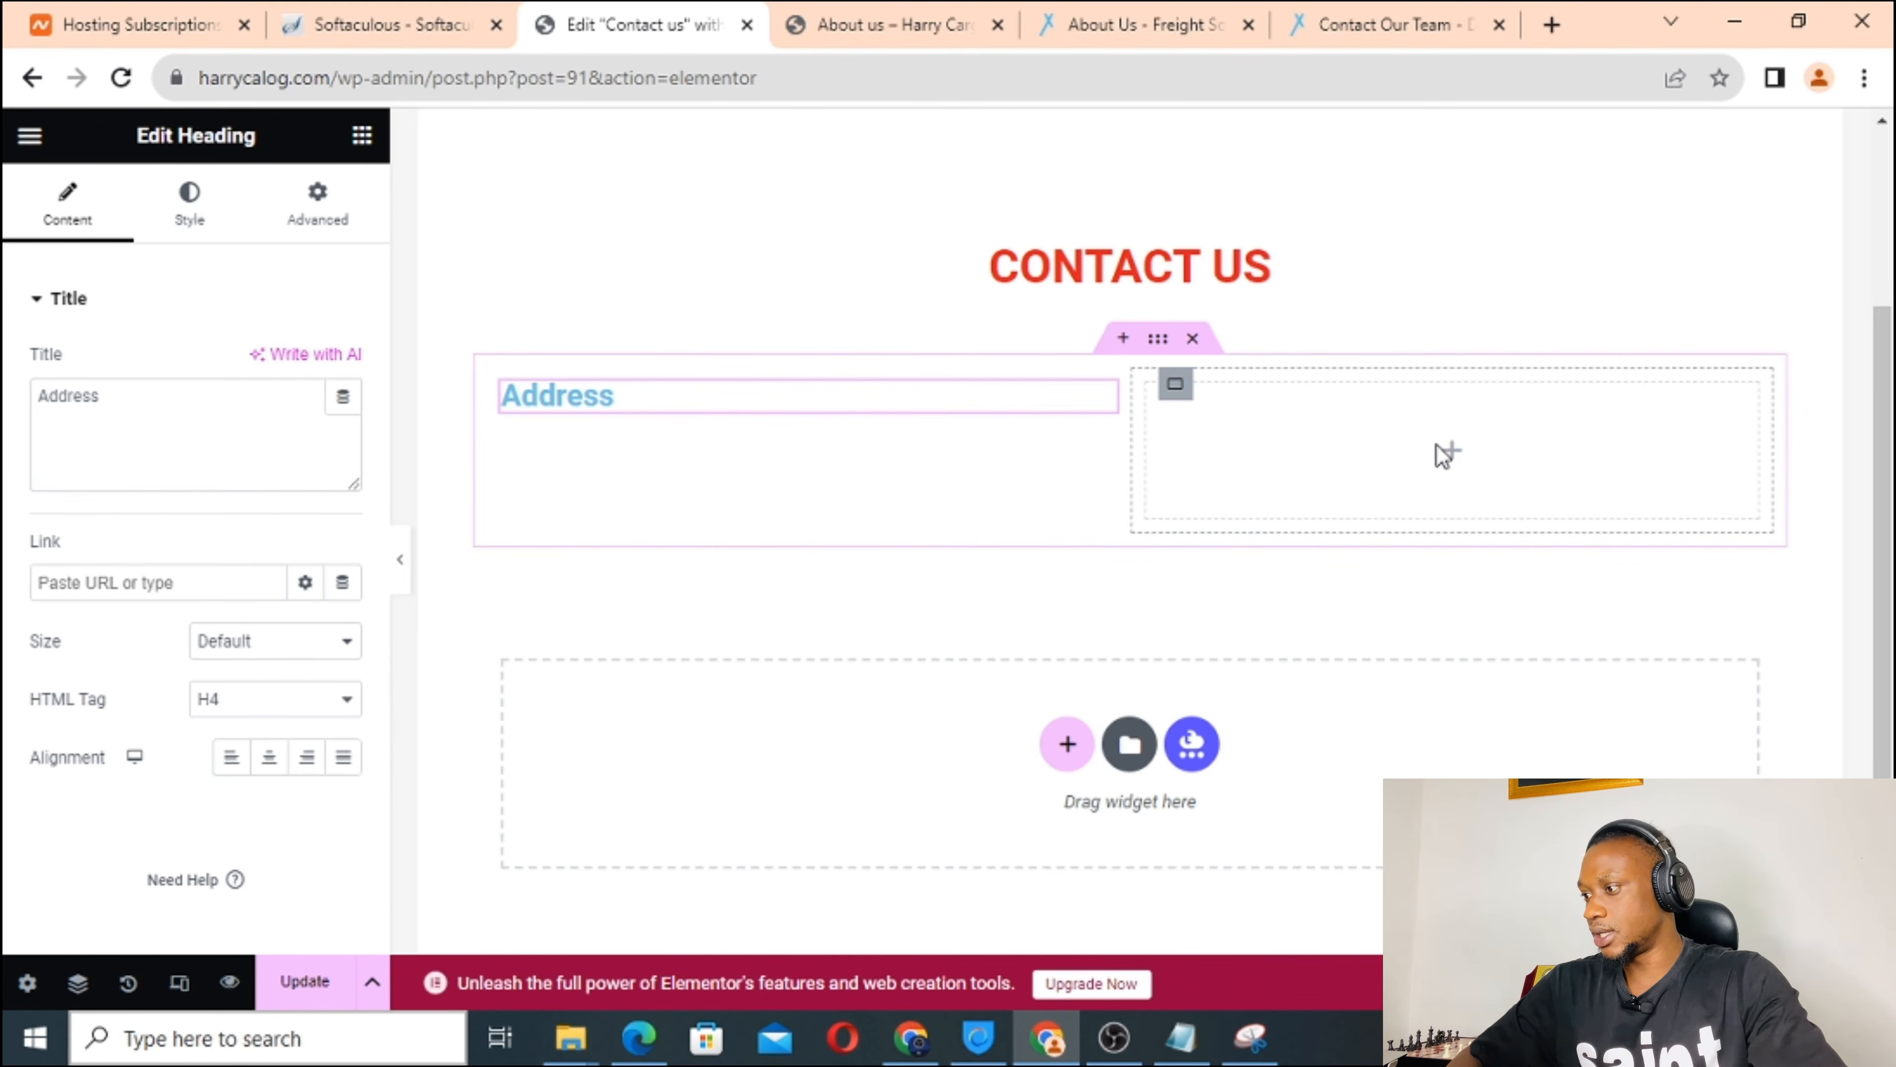
Duplicate the right column to make three columns and put a 'Satander' text block under Address.
{"action": "right_click", "coordinate": [1449, 454]}
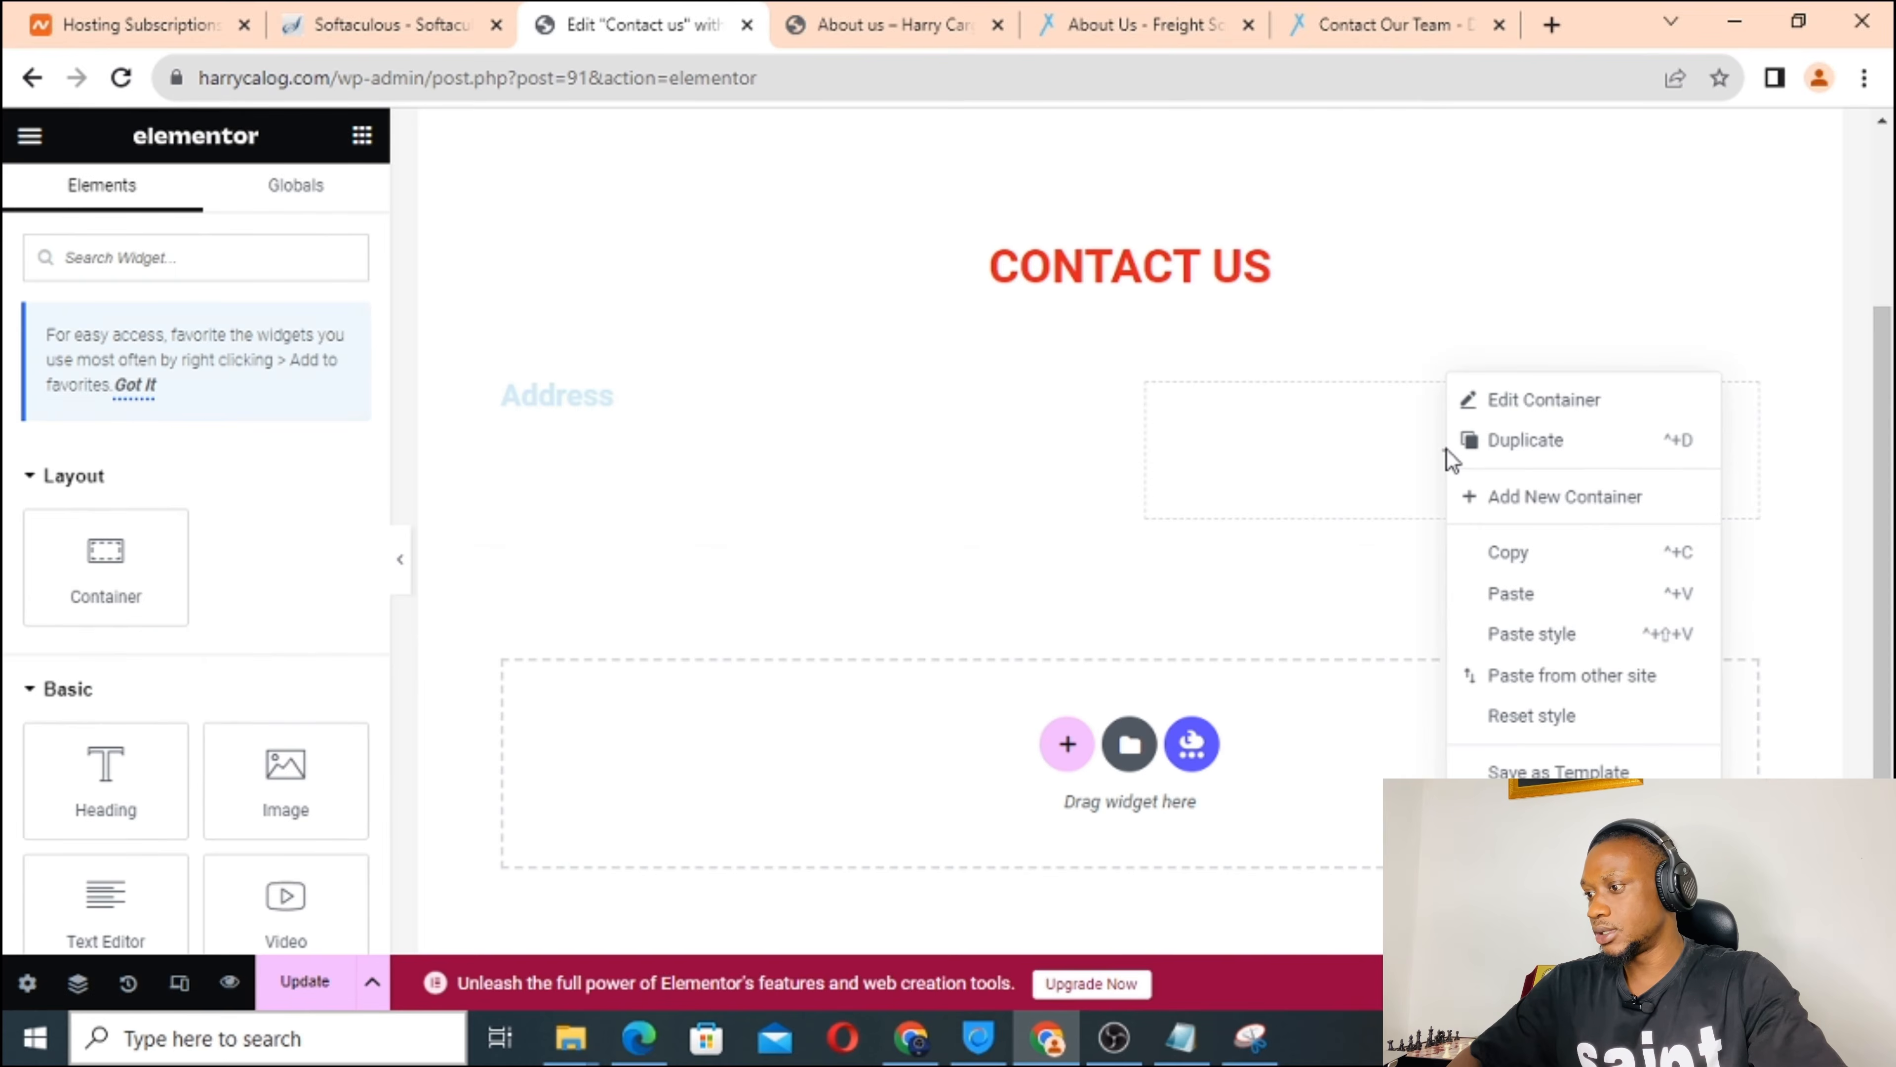
{"action": "left_click", "coordinate": [1553, 442]}
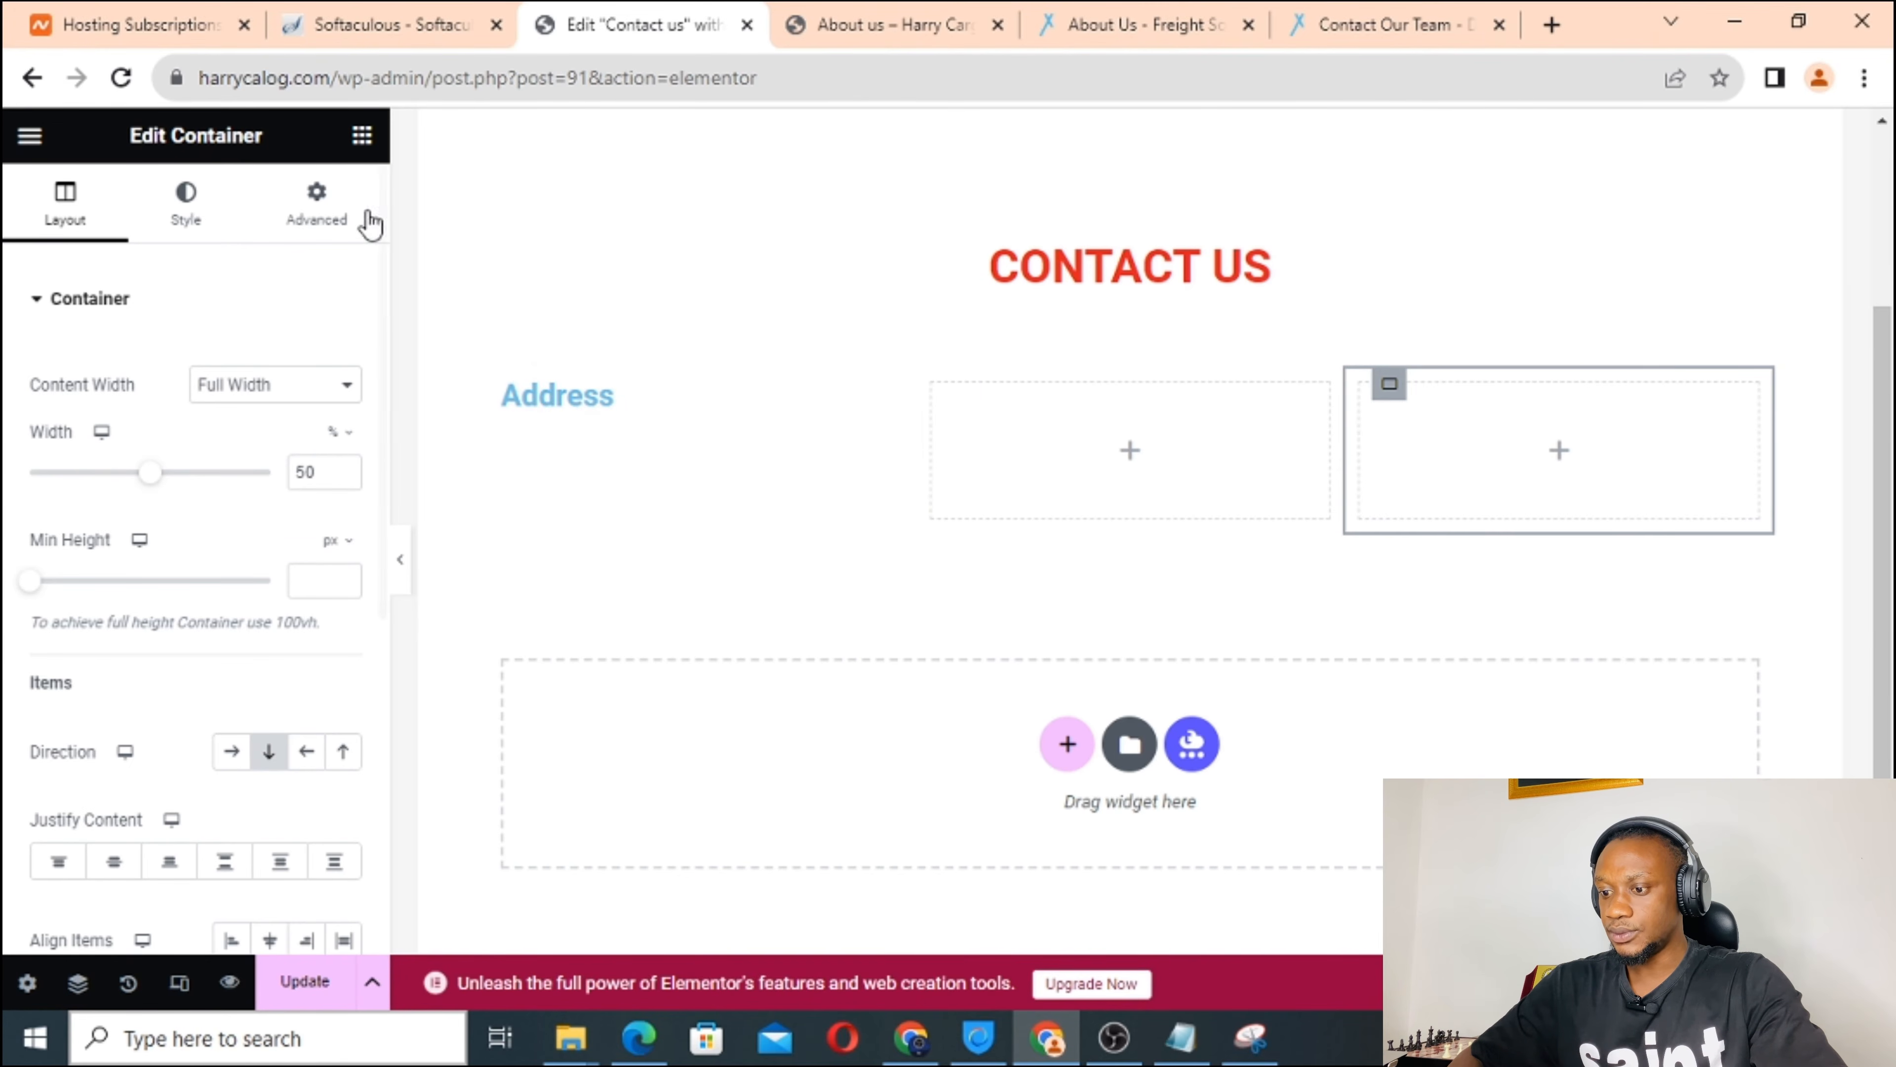
{"action": "left_click", "coordinate": [362, 136]}
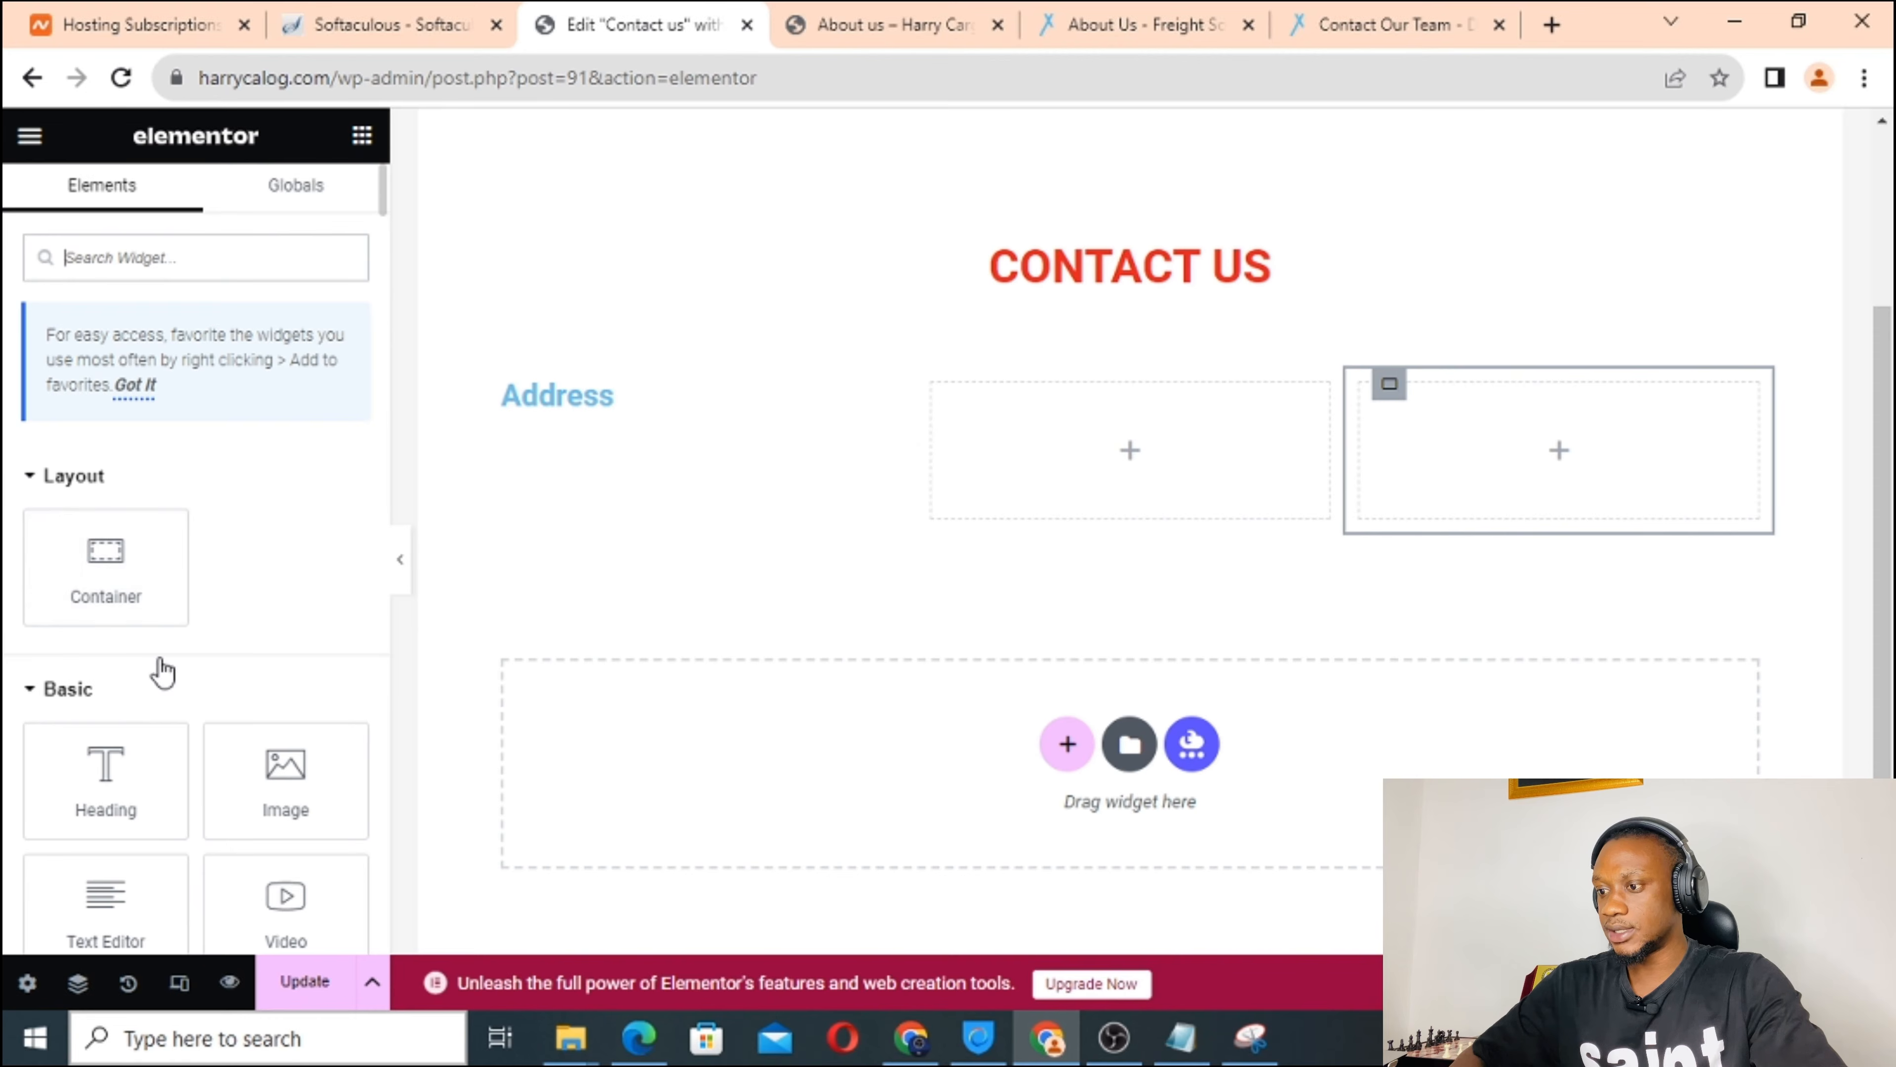
{"action": "left_click_drag", "start_coordinate": [106, 897], "coordinate": [613, 428]}
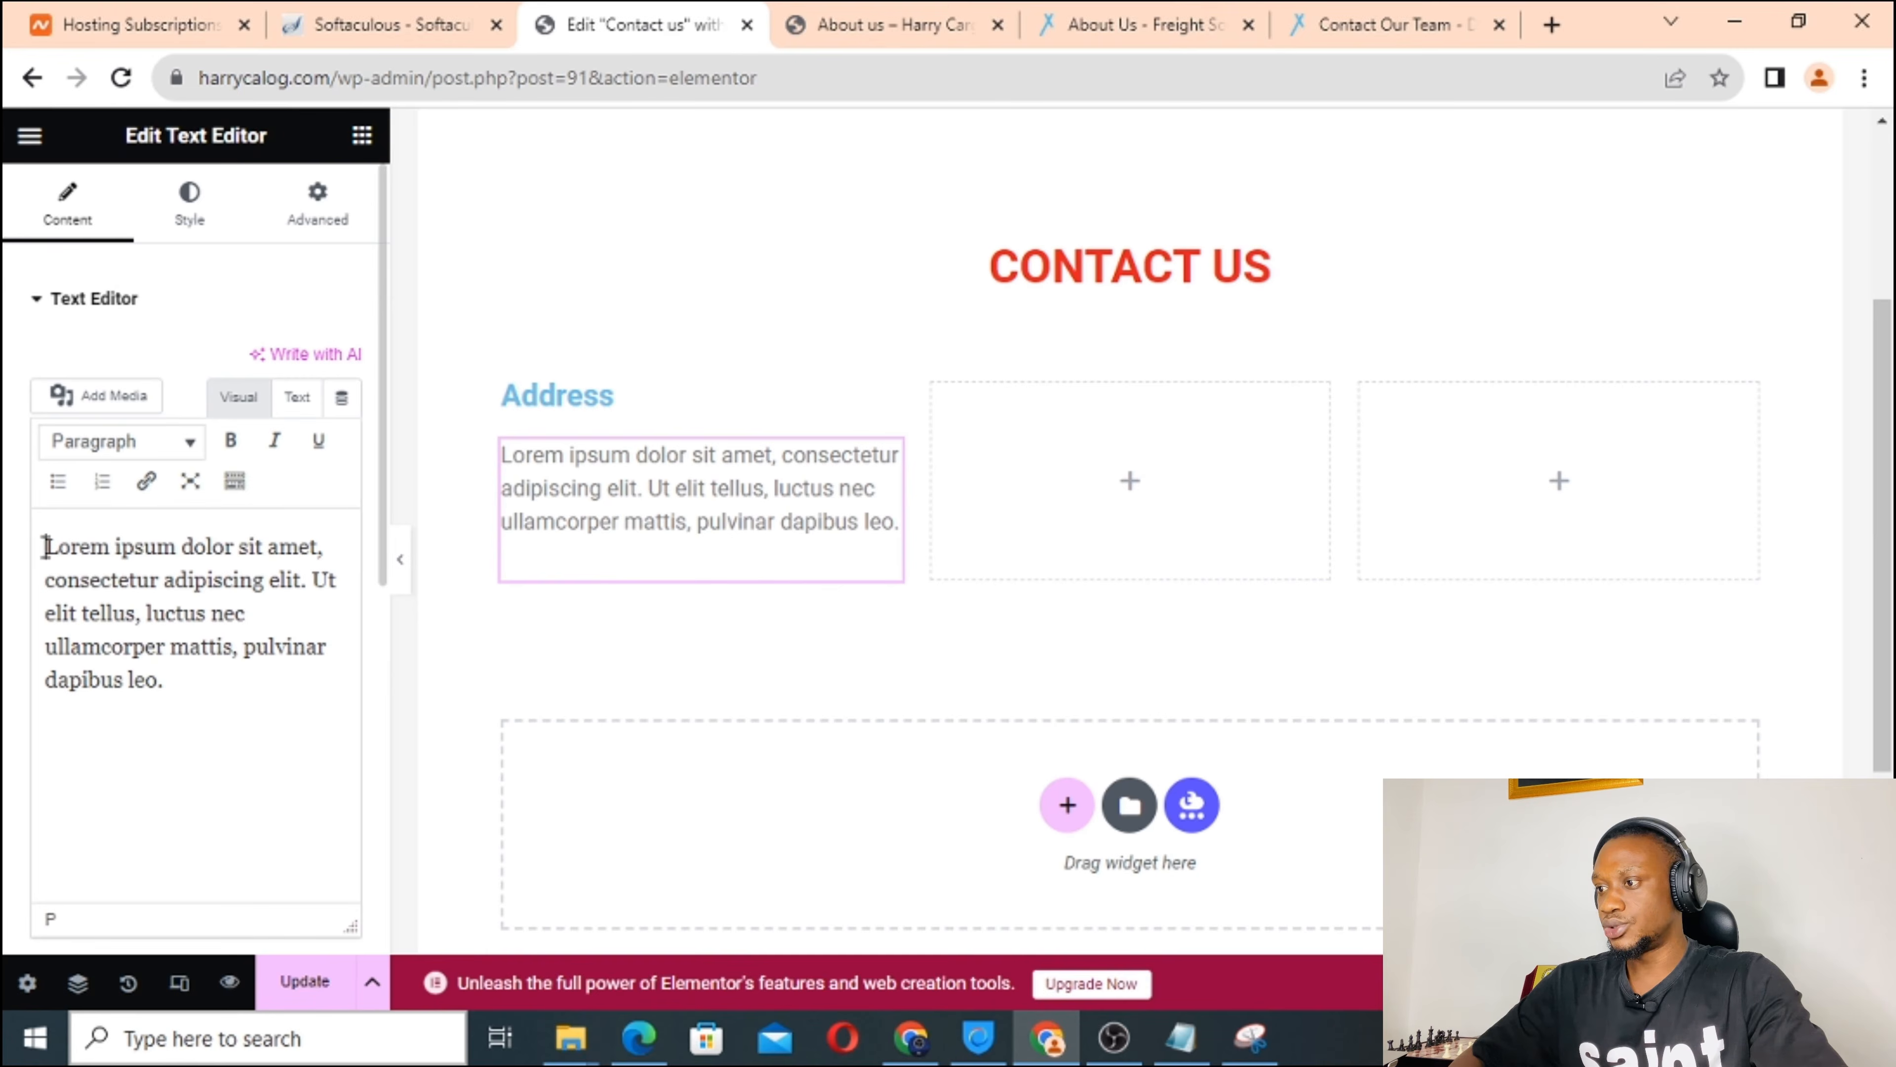
{"action": "left_click_drag", "start_coordinate": [46, 547], "coordinate": [238, 695]}
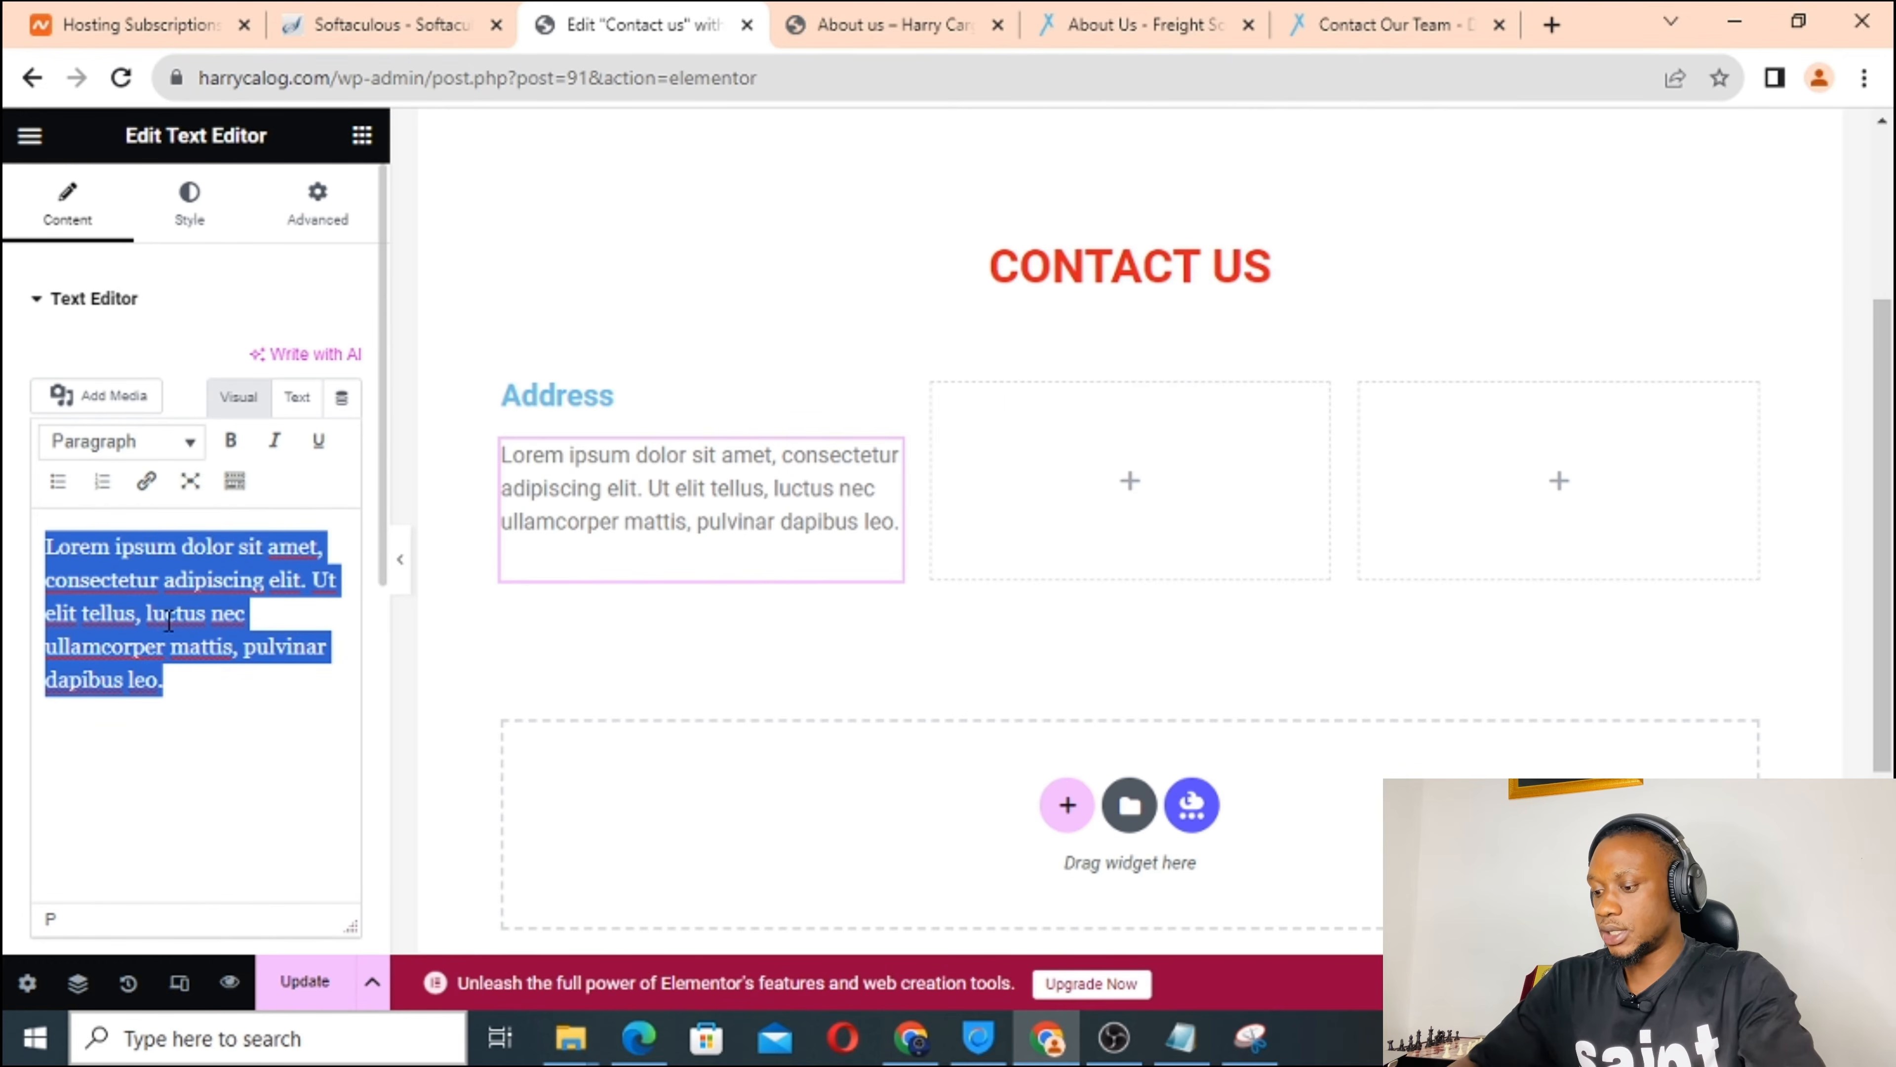
{"action": "type", "text": "Sat"}
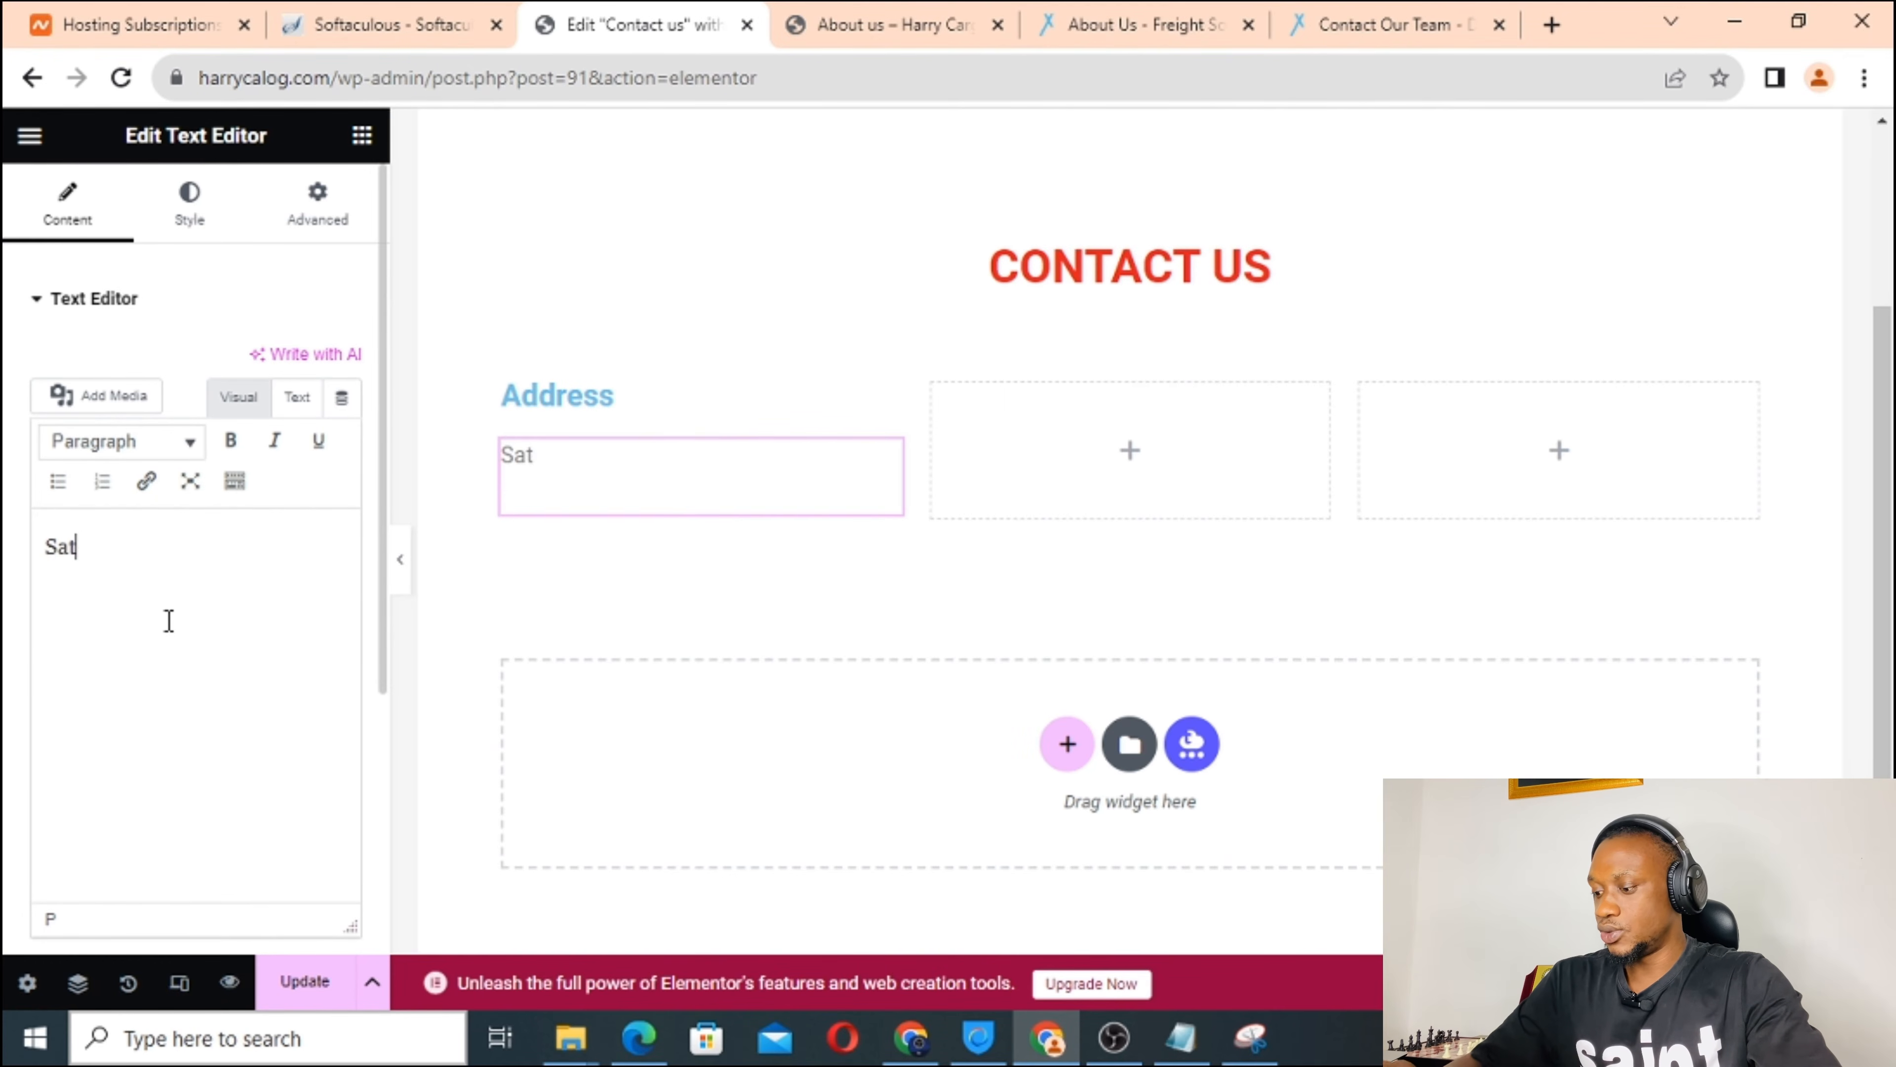
{"action": "type", "text": "ander , UK"}
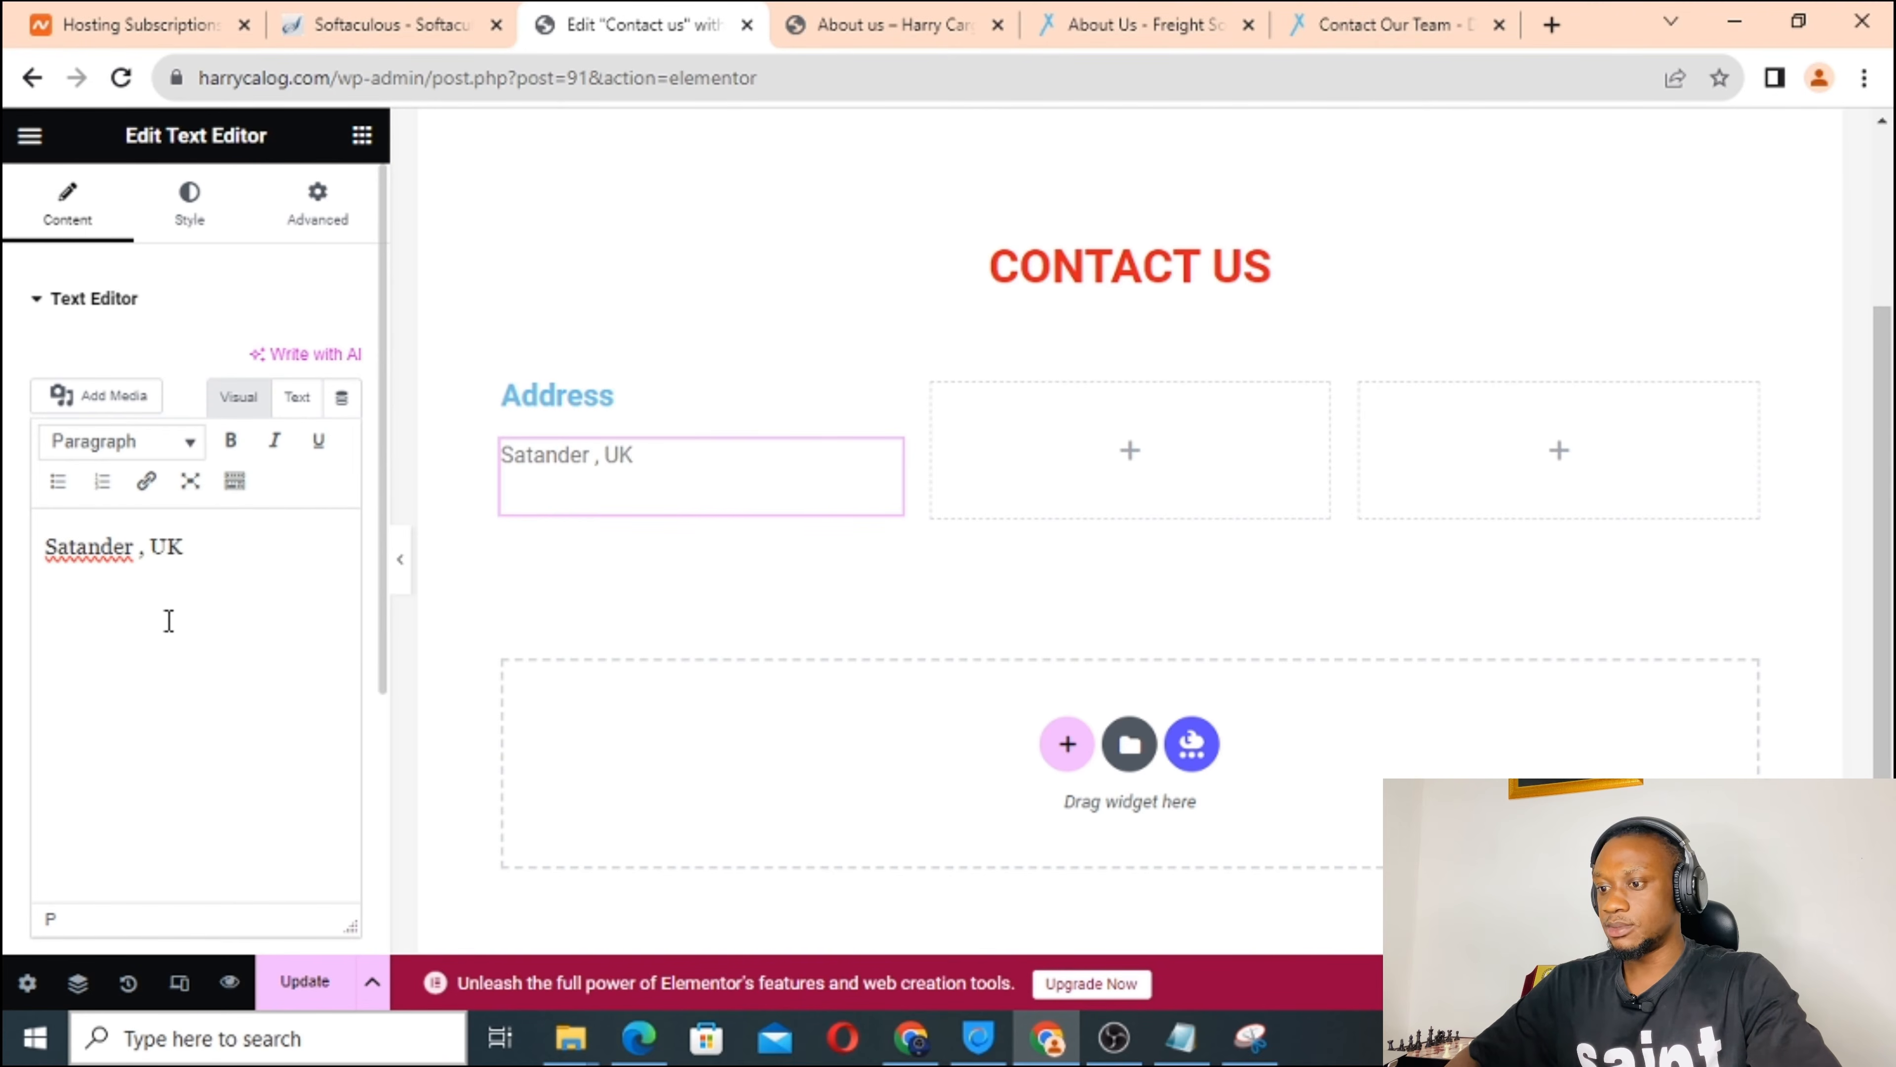
{"action": "left_click", "coordinate": [1133, 454]}
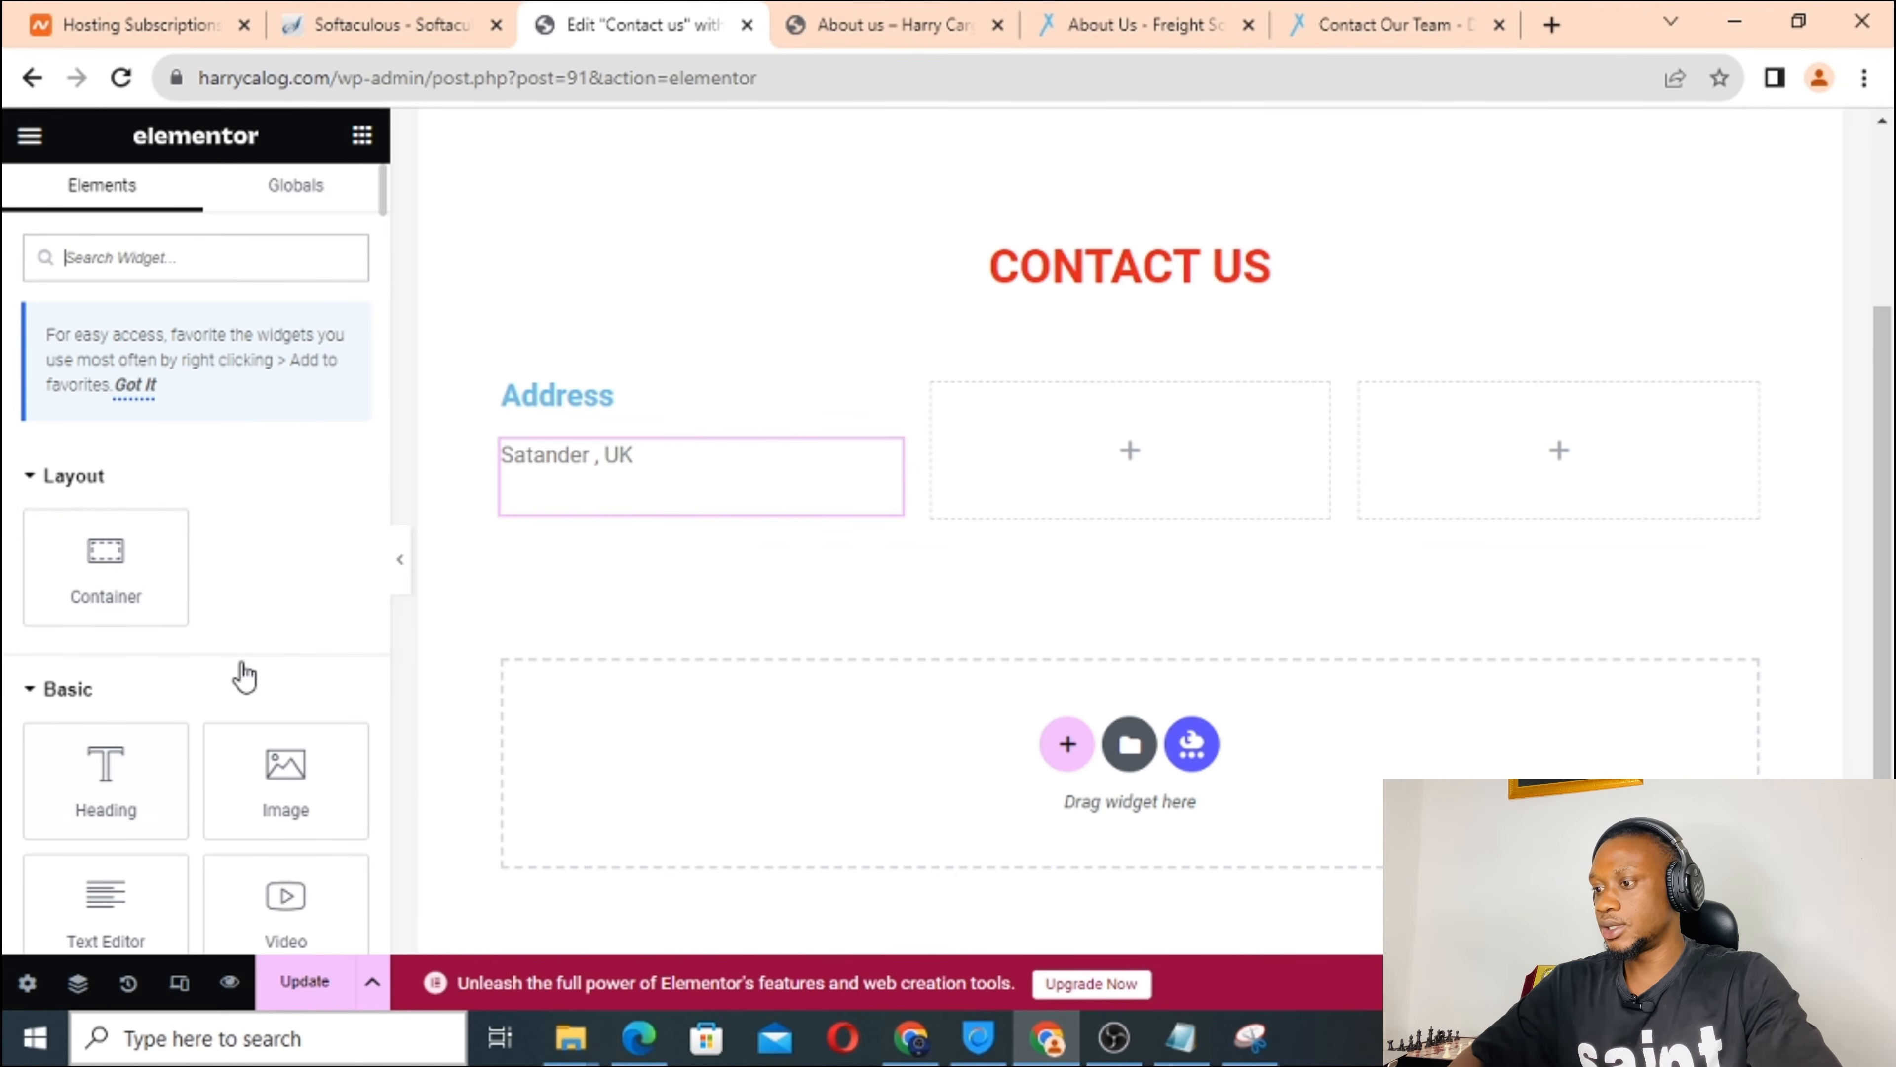
{"action": "scroll", "coordinate": [244, 676], "scroll_direction": "down", "scroll_amount": 2}
Add an H4 heading titled 'Phone number' to the middle column.
{"action": "left_click_drag", "start_coordinate": [108, 607], "coordinate": [1040, 433]}
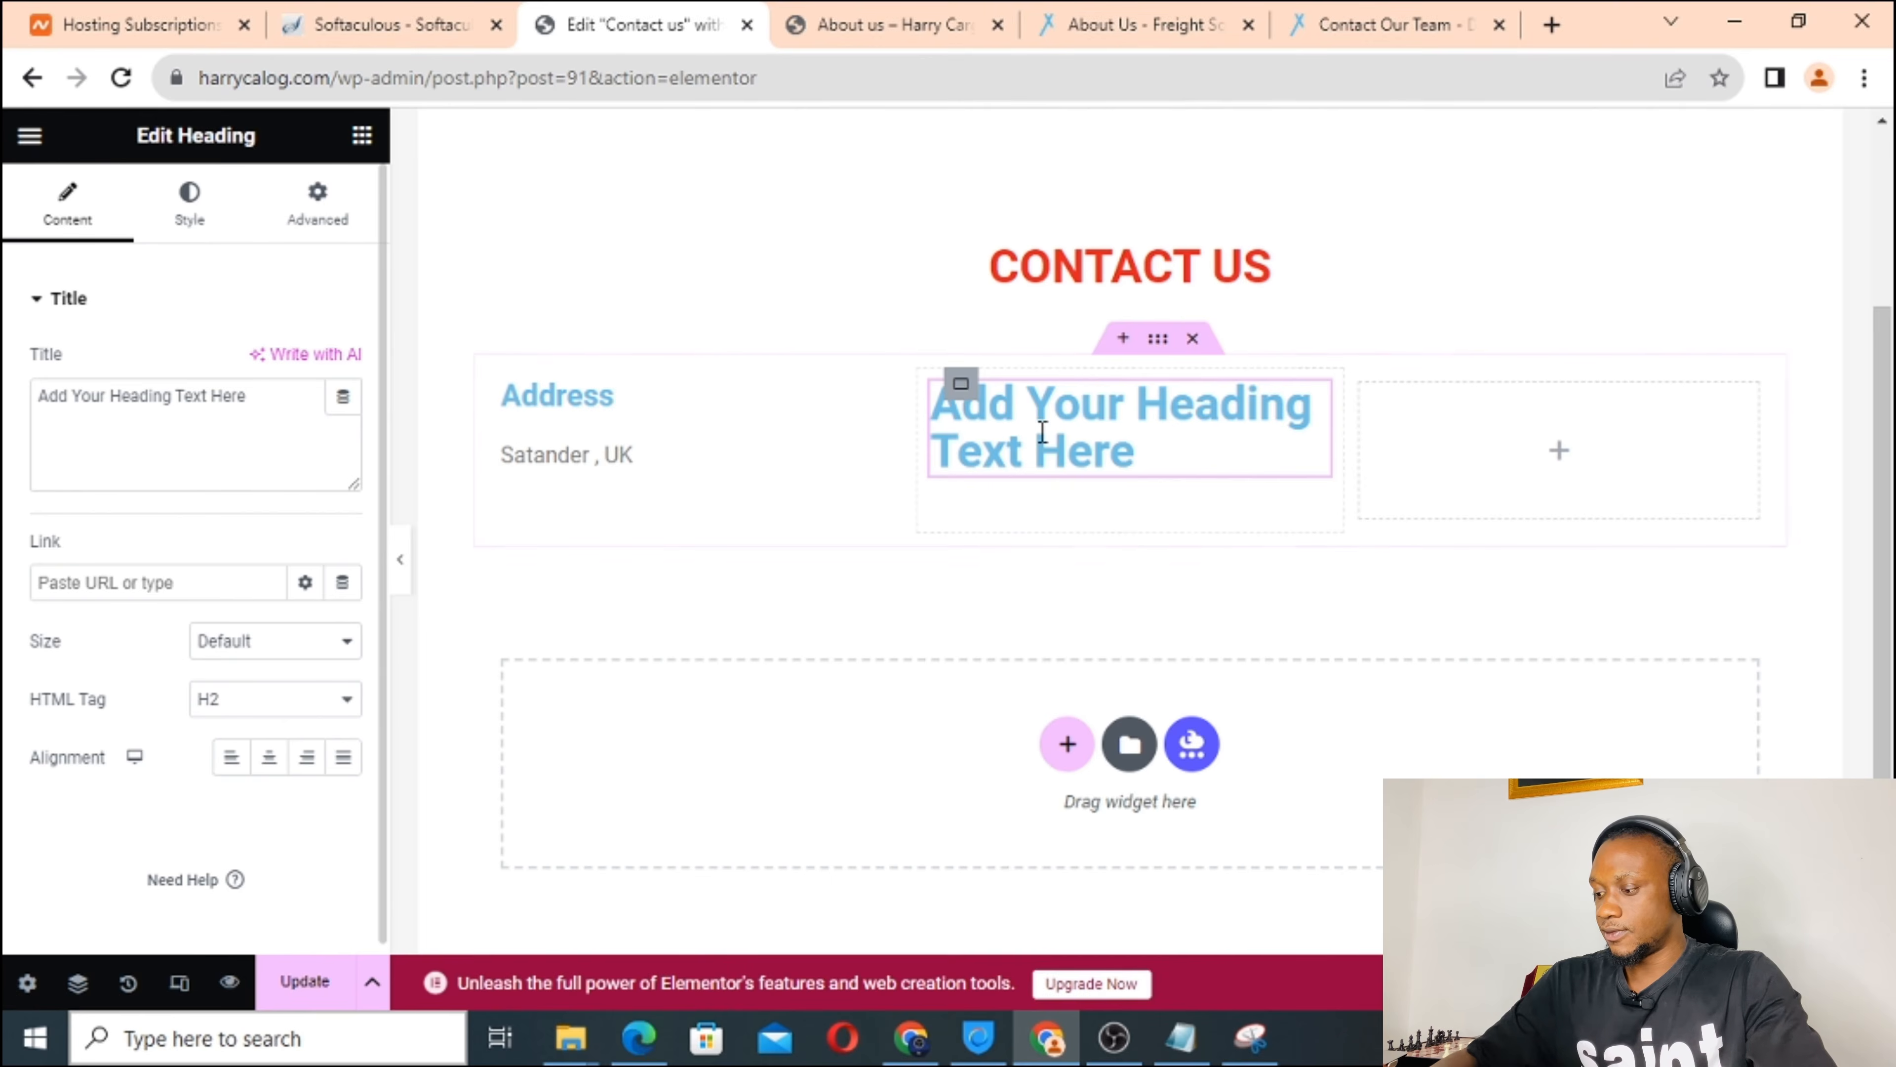
{"action": "triple_click", "coordinate": [127, 394]}
{"action": "type", "text": "P"}
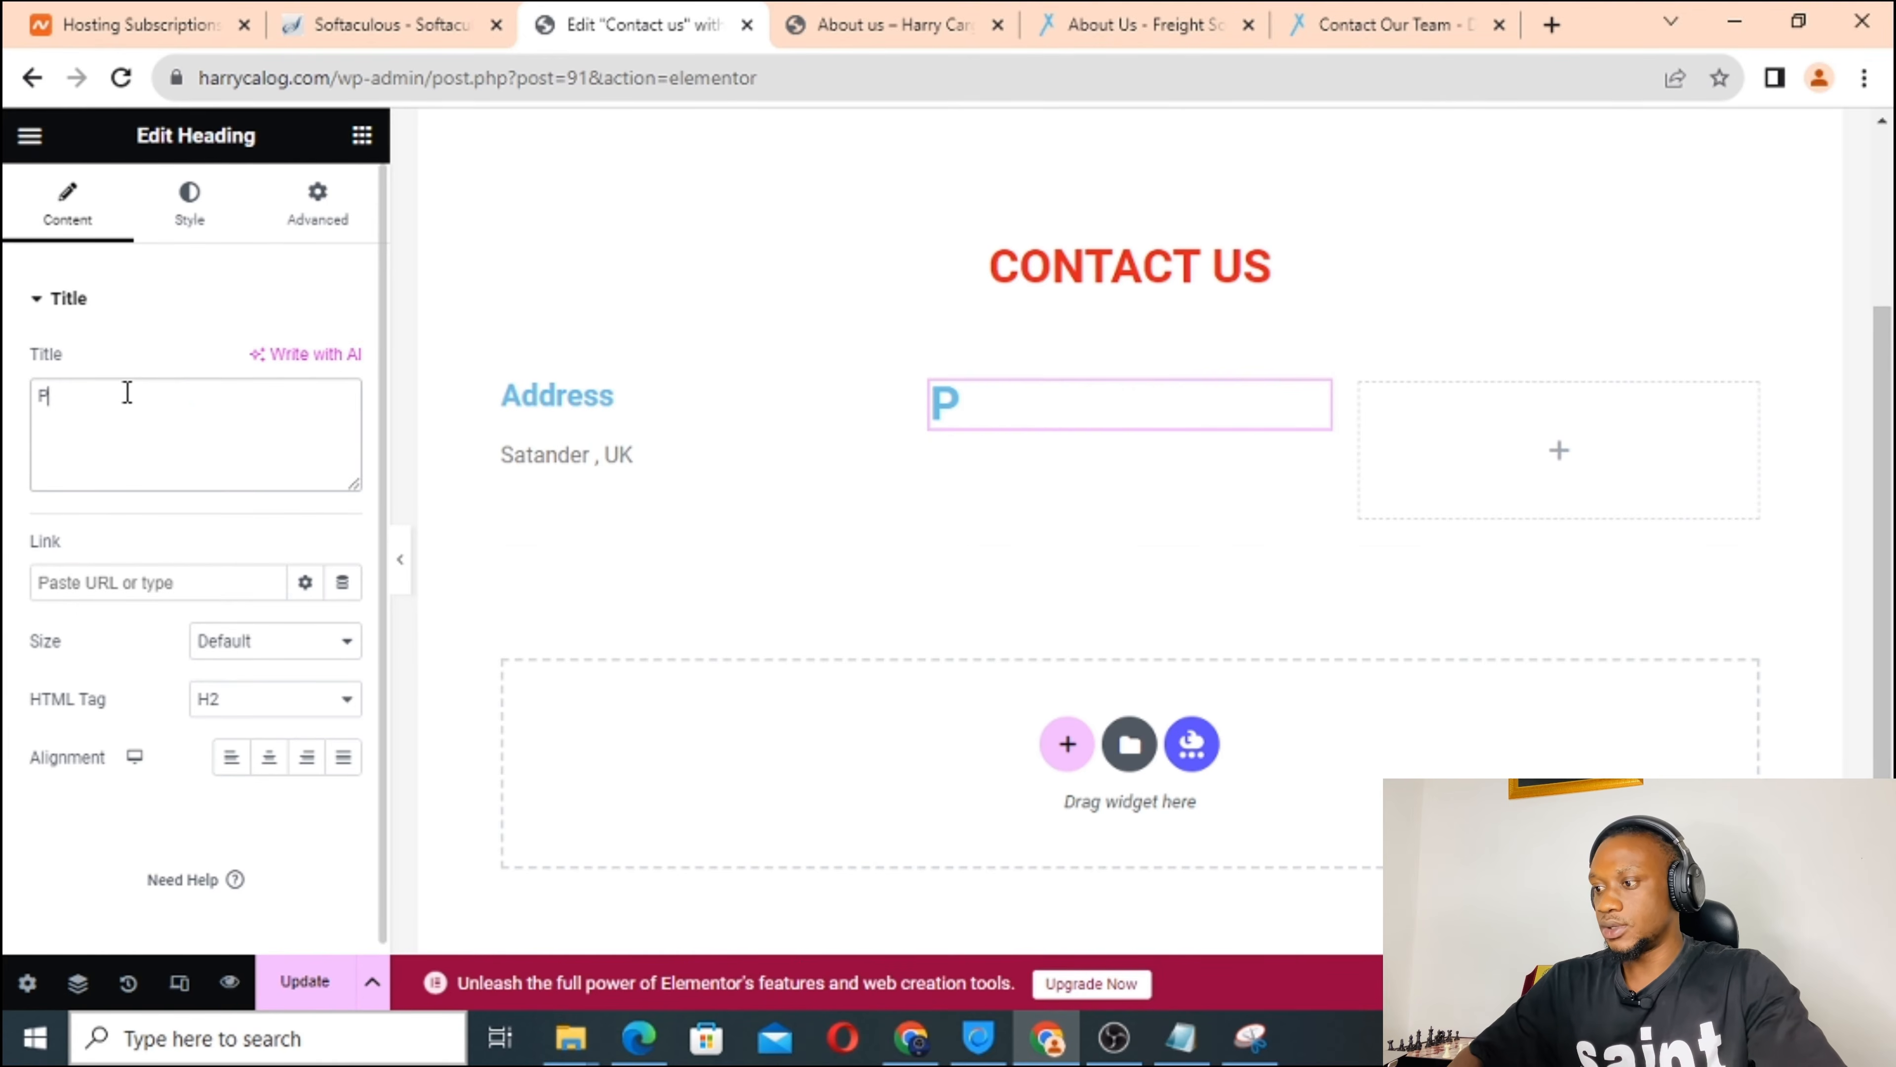
{"action": "type", "text": "hone number"}
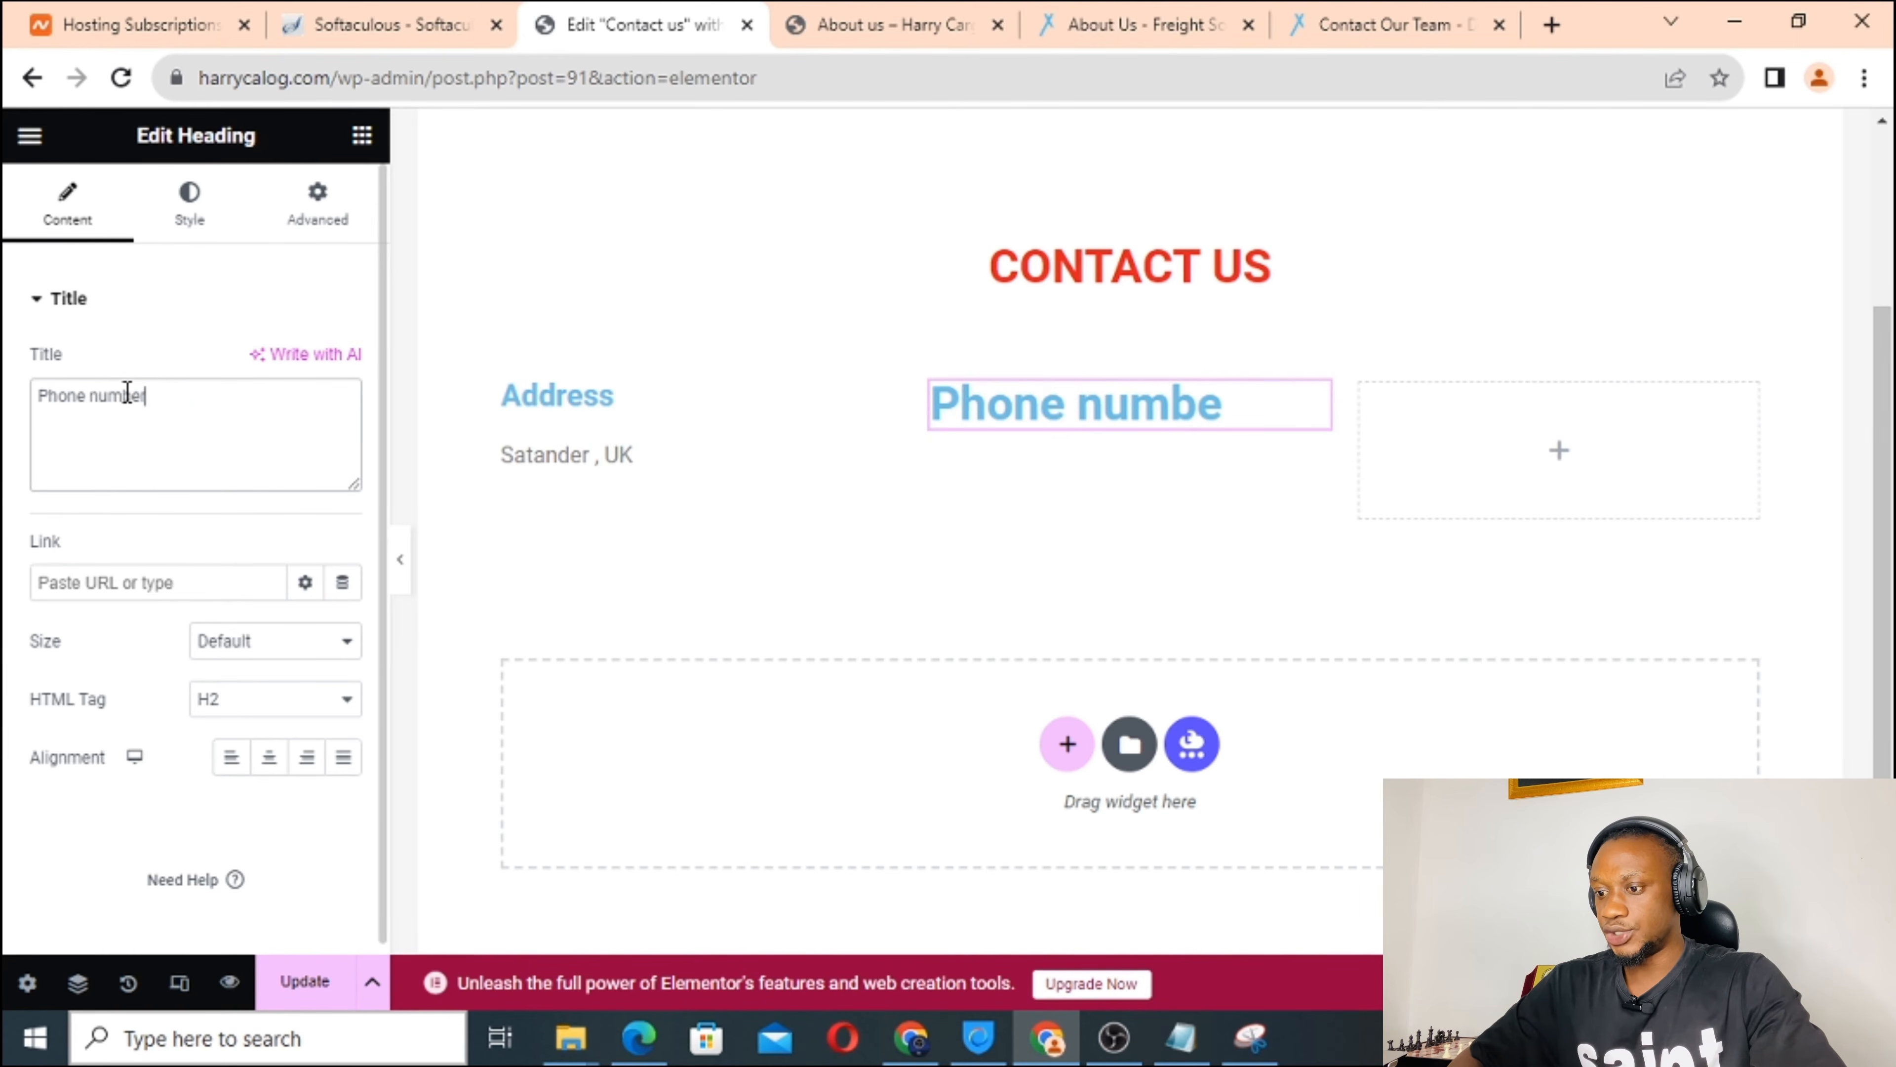
{"action": "left_click", "coordinate": [257, 700]}
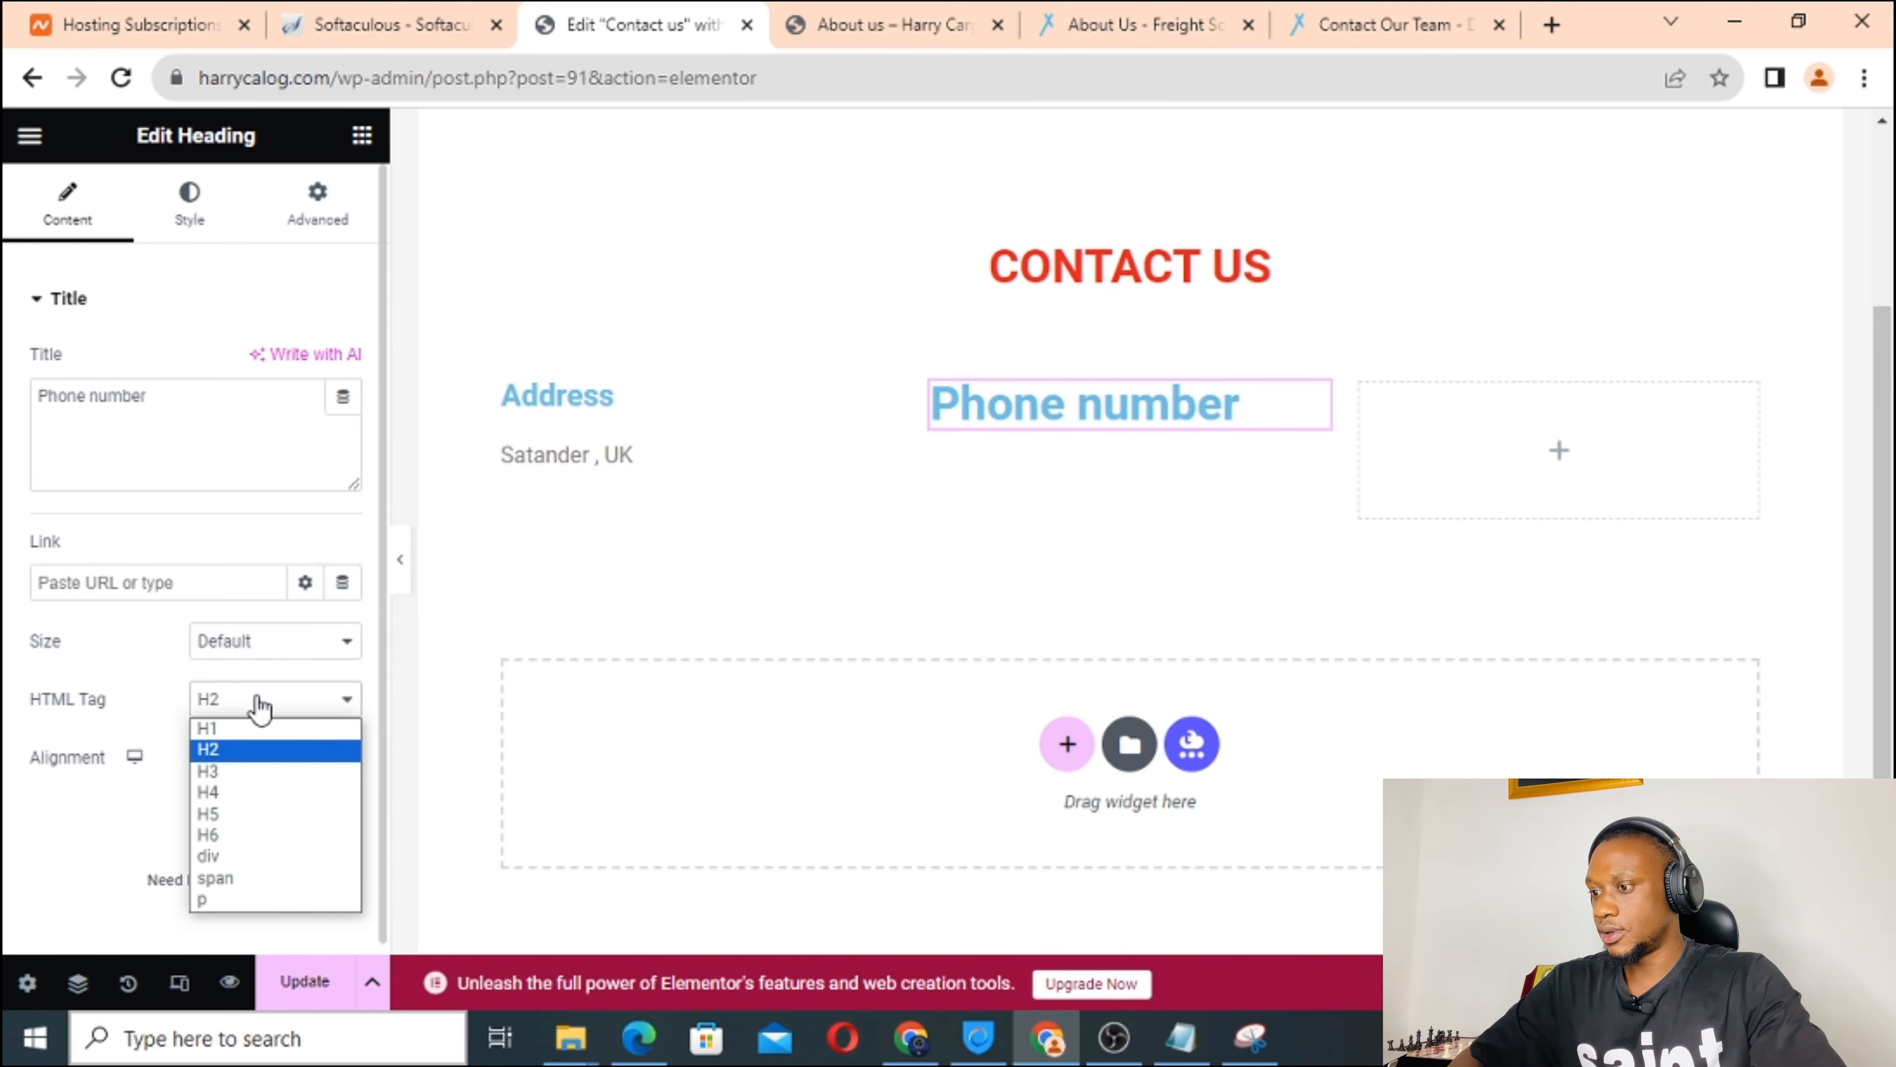
{"action": "left_click", "coordinate": [241, 794]}
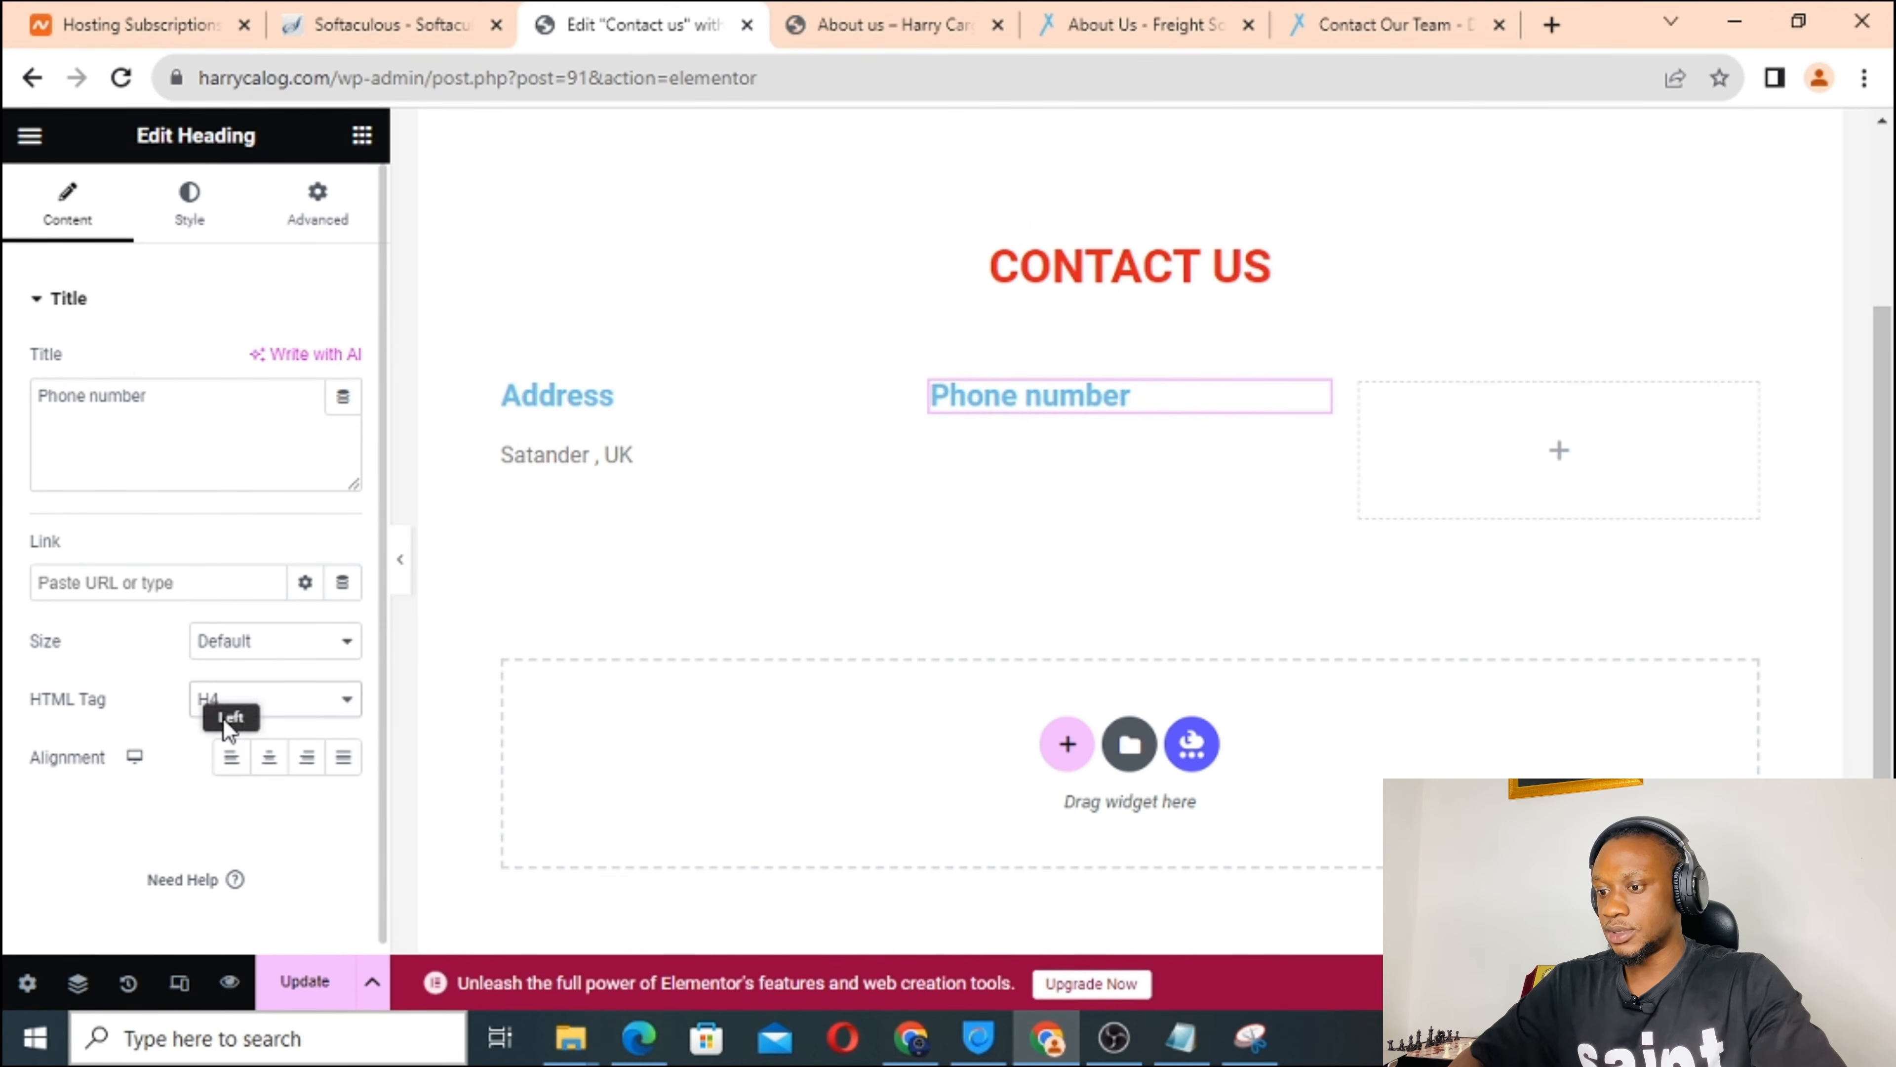
Put a text block with a placeholder phone number under the Phone number heading.
{"action": "left_click", "coordinate": [363, 136]}
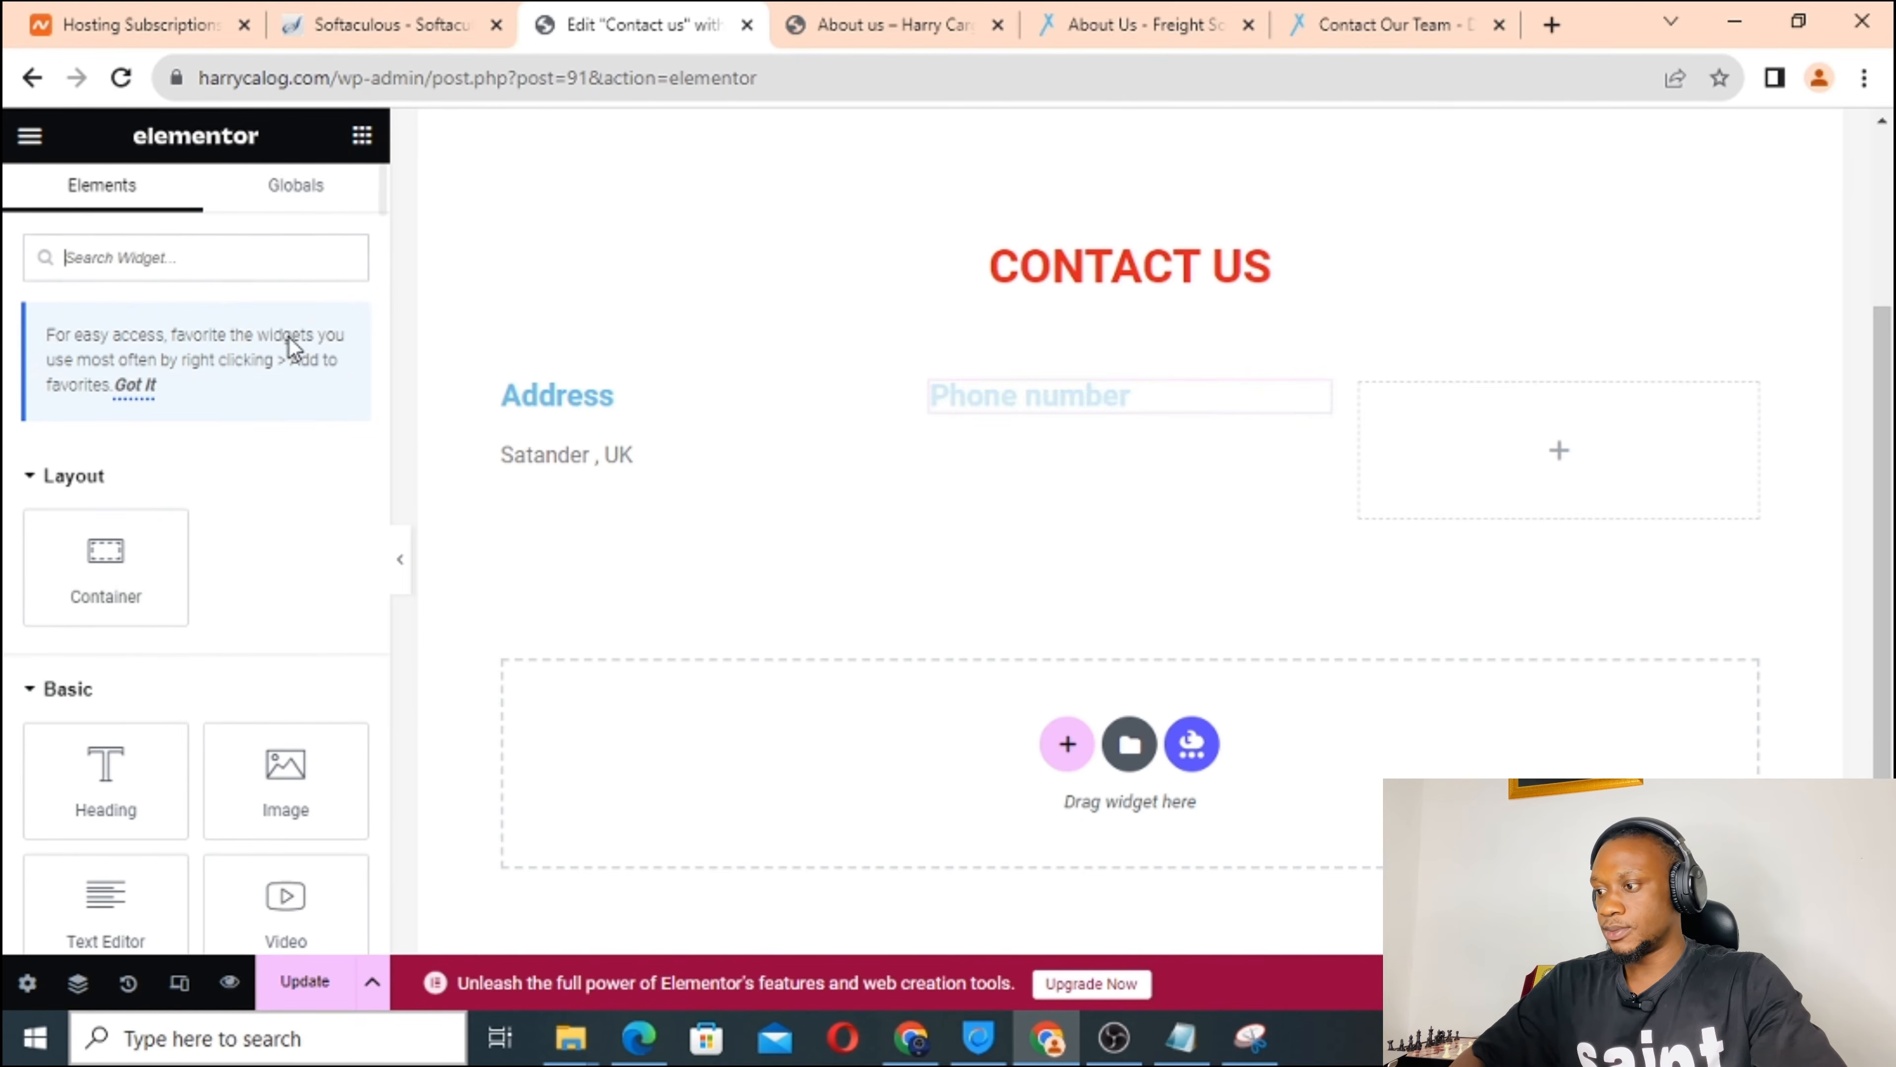
{"action": "scroll", "coordinate": [243, 633], "scroll_direction": "down", "scroll_amount": 3}
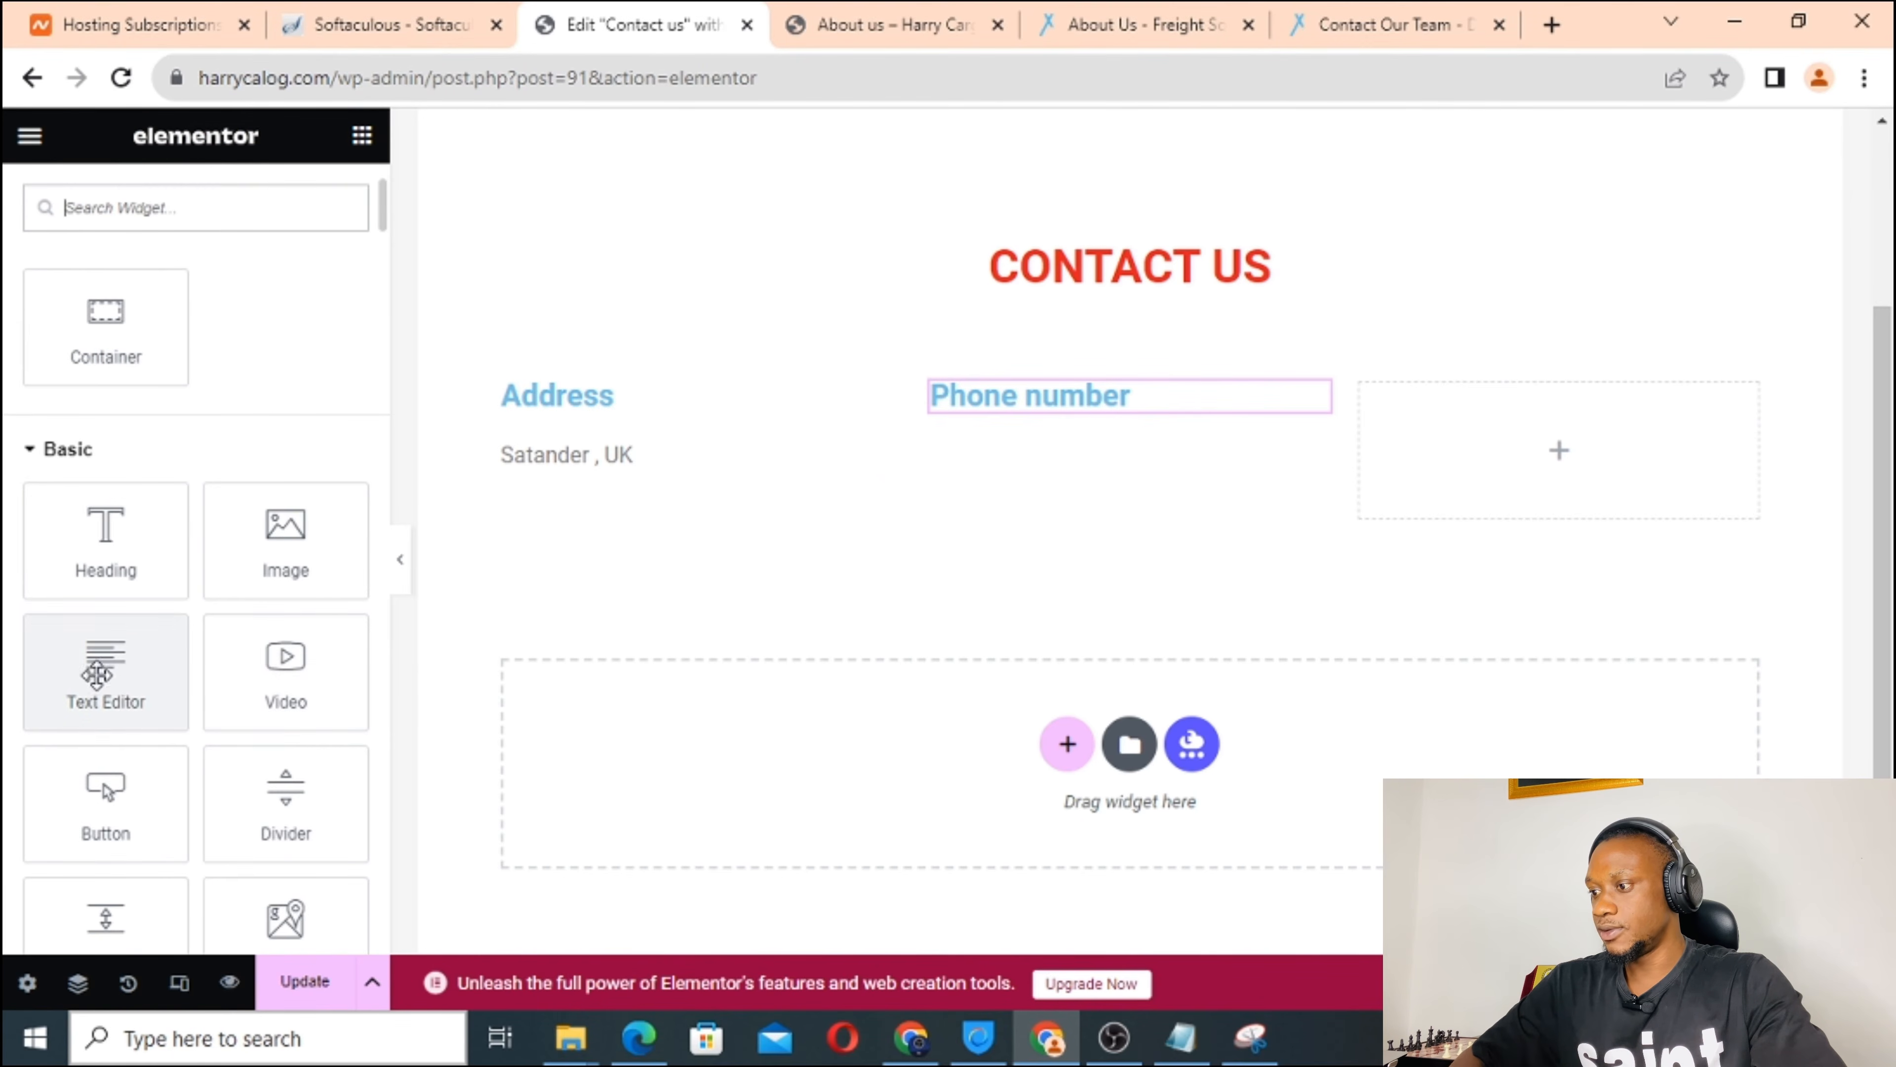
{"action": "left_click_drag", "start_coordinate": [105, 676], "coordinate": [1029, 427]}
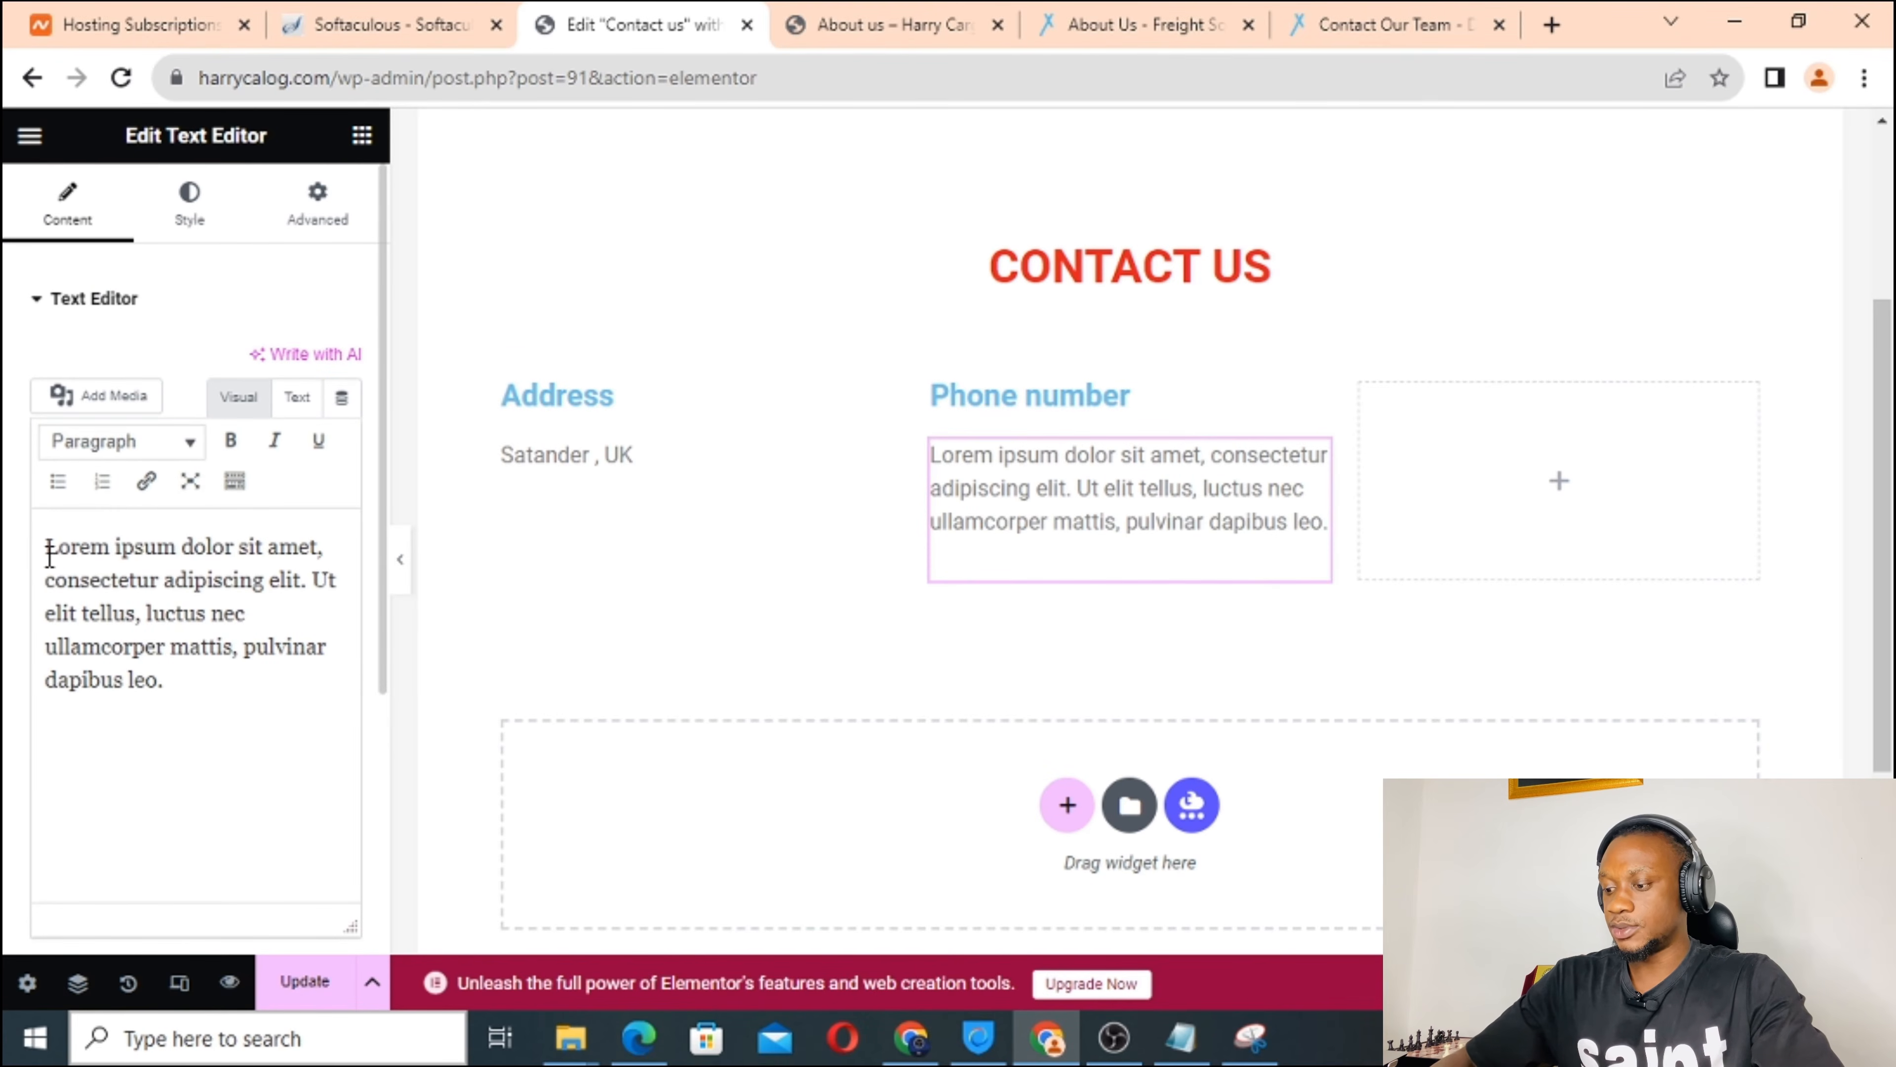
{"action": "left_click_drag", "start_coordinate": [50, 552], "coordinate": [269, 742]}
{"action": "type", "text": "1"}
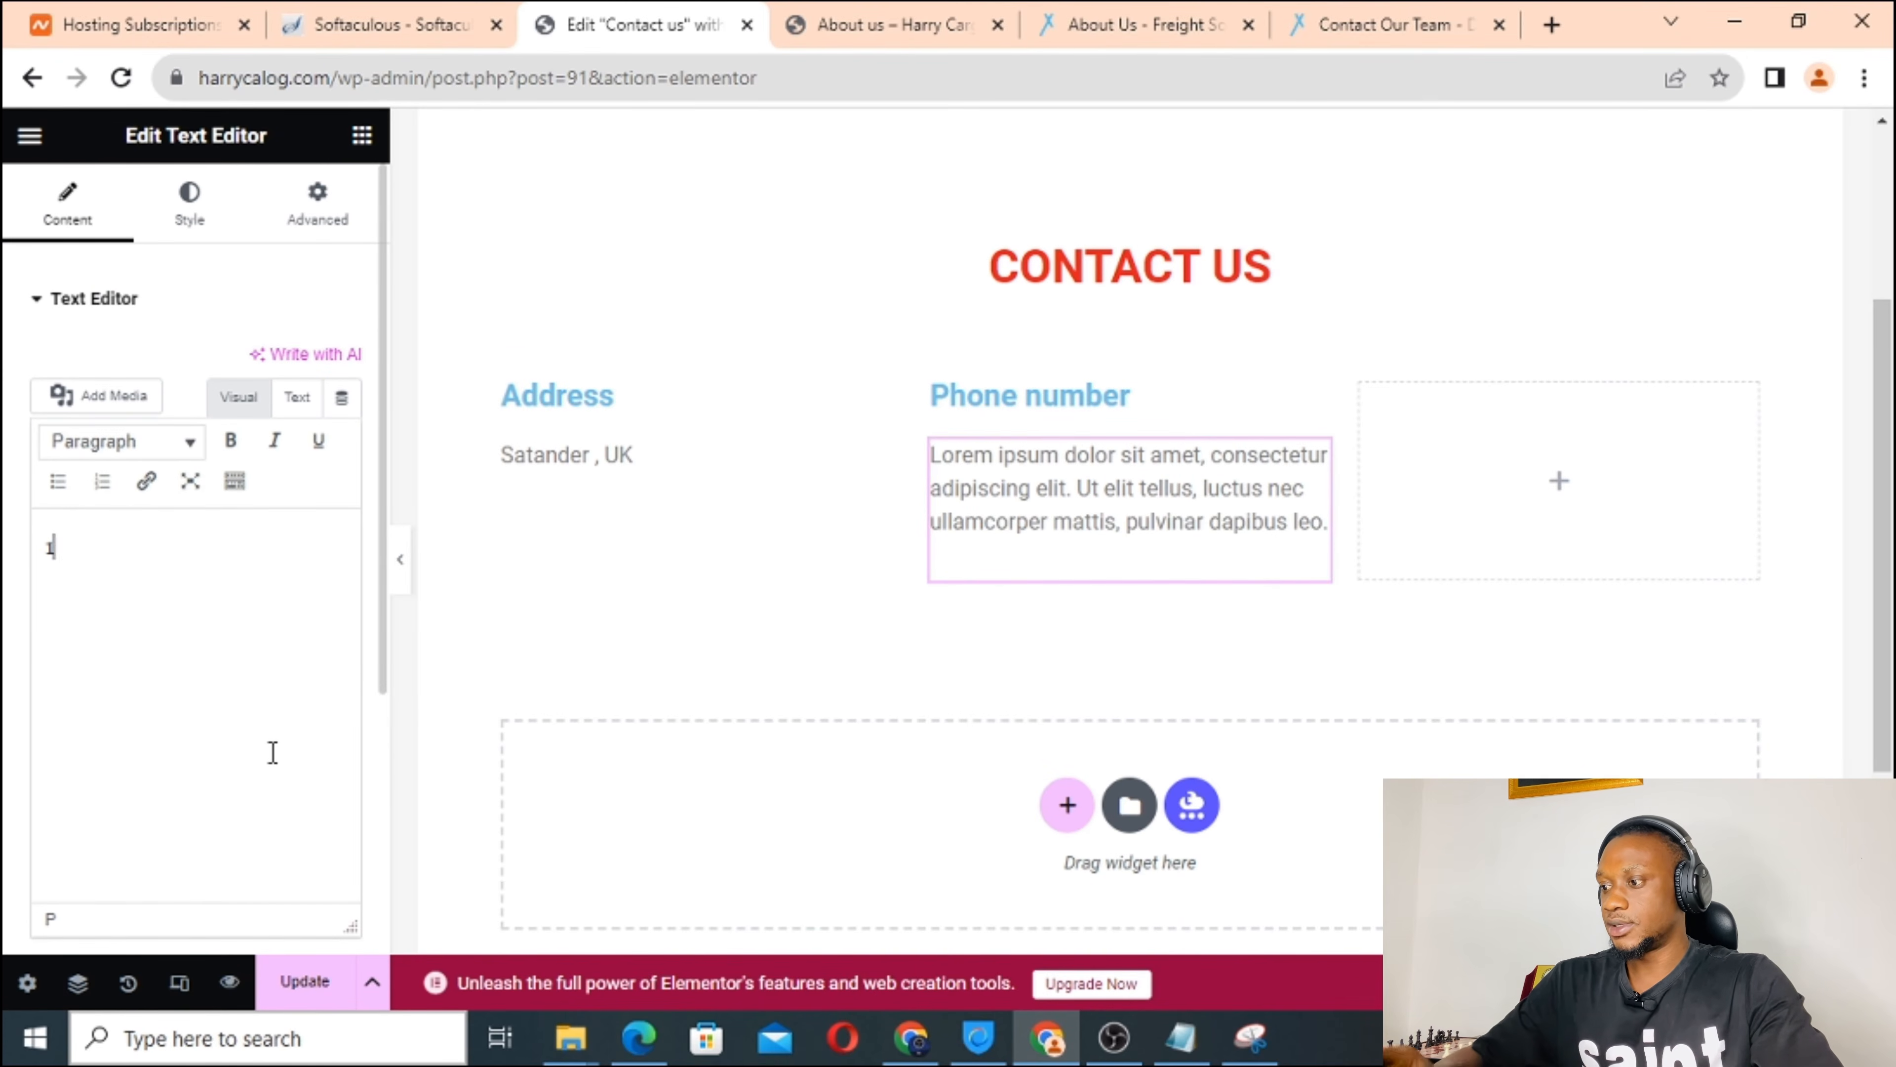
{"action": "type", "text": "2345678"}
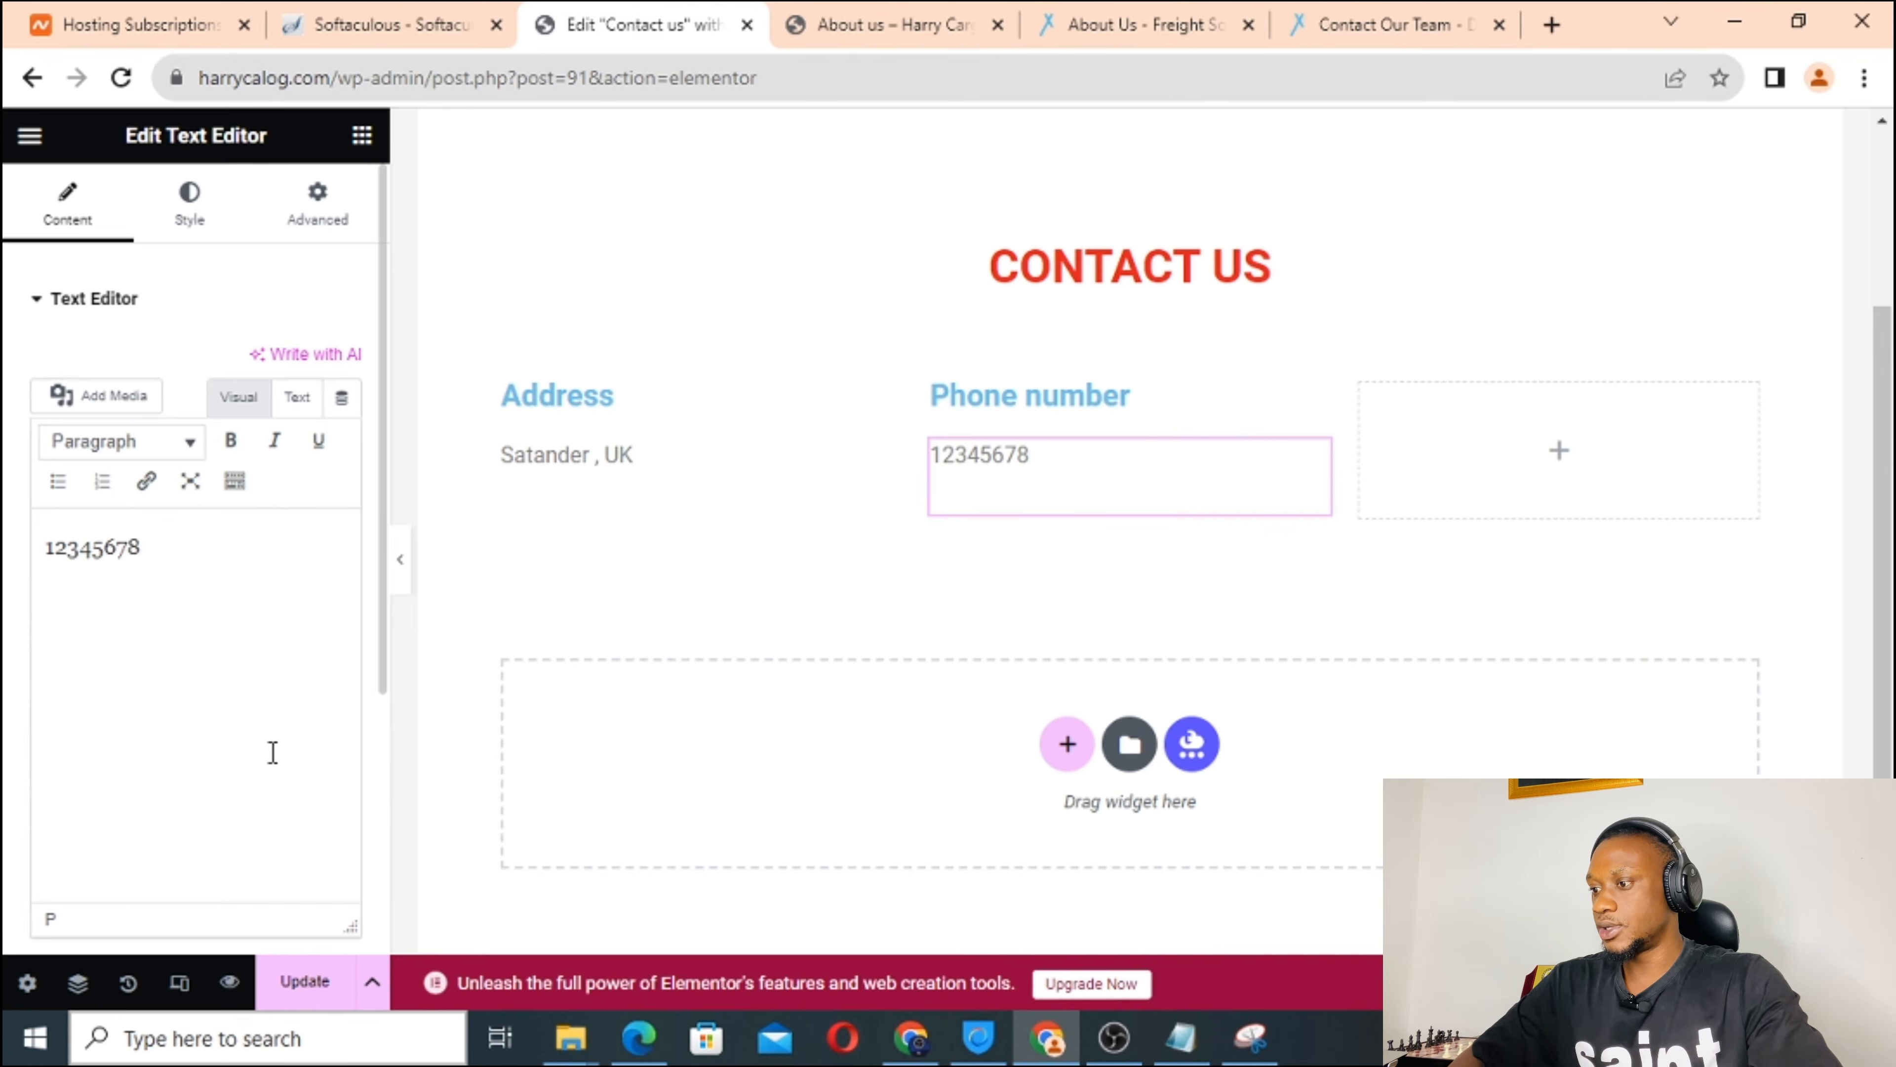
{"action": "type", "text": "89"}
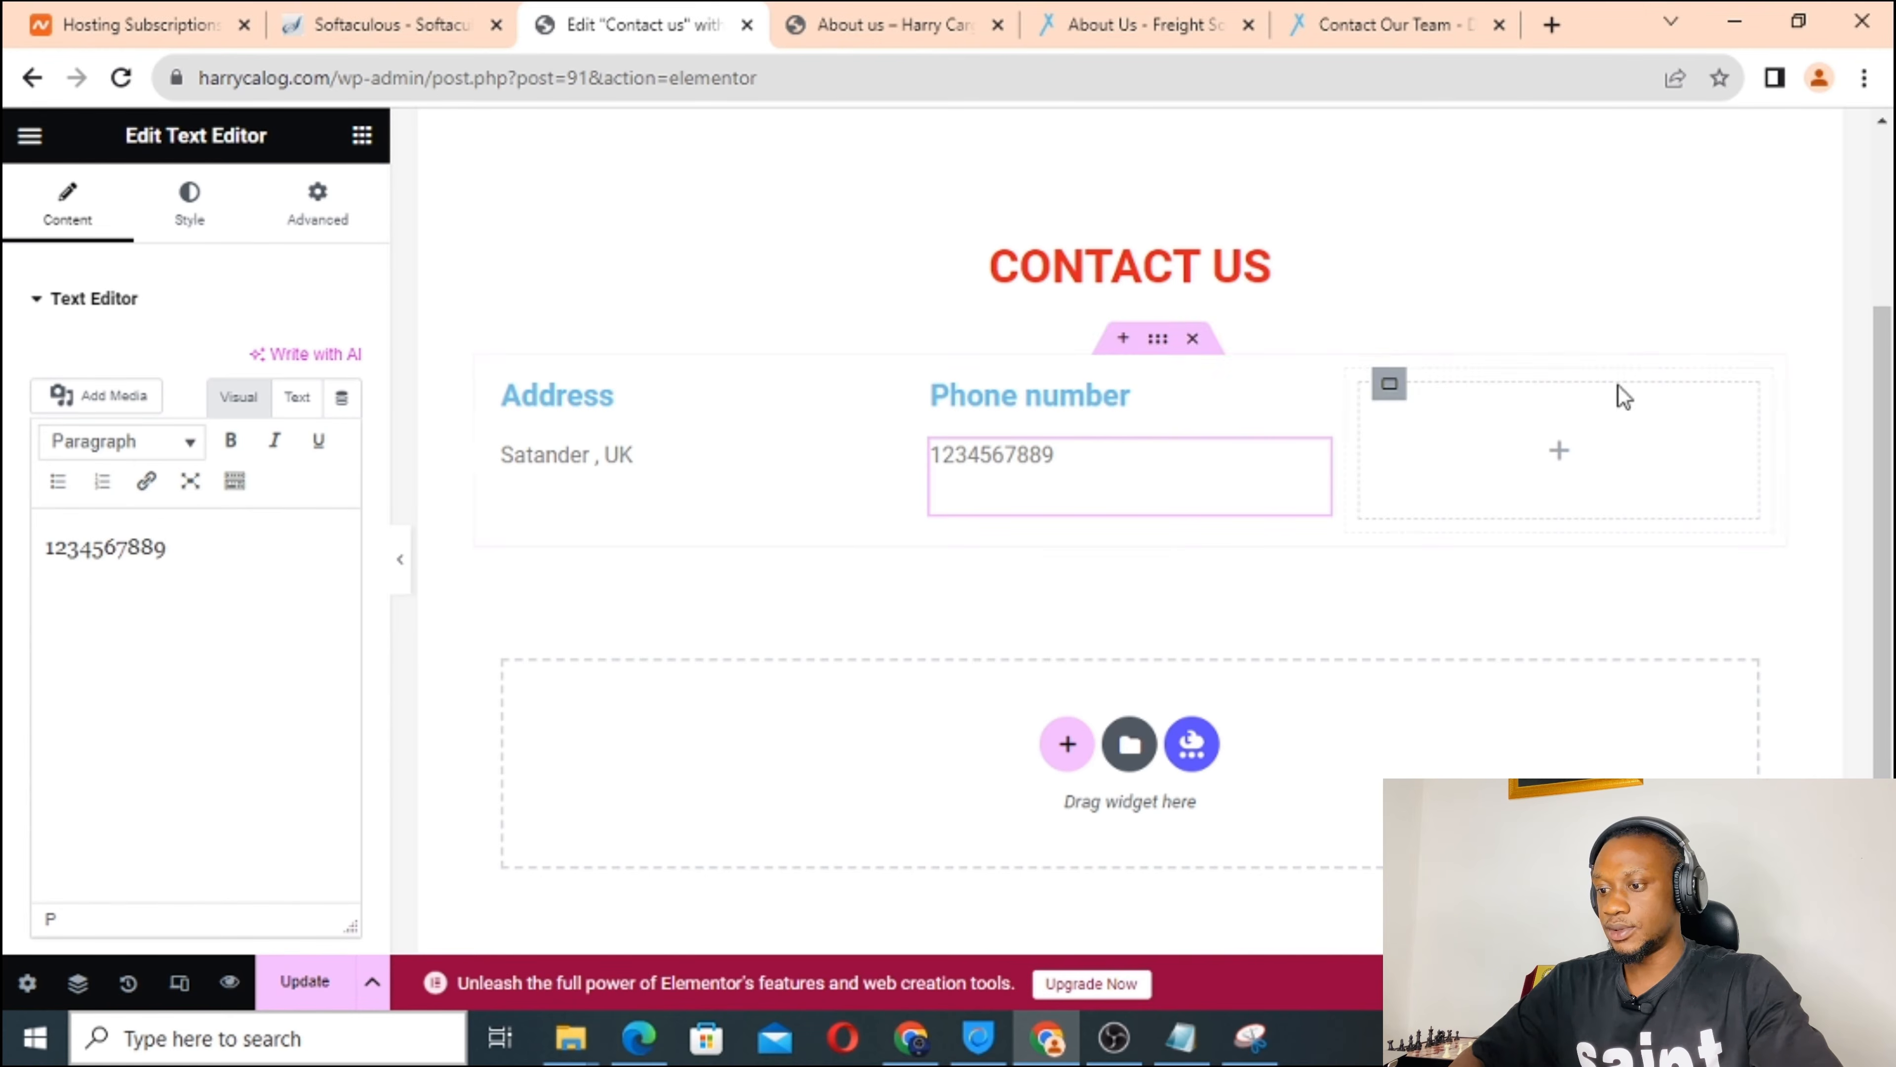
{"action": "left_click", "coordinate": [1562, 457]}
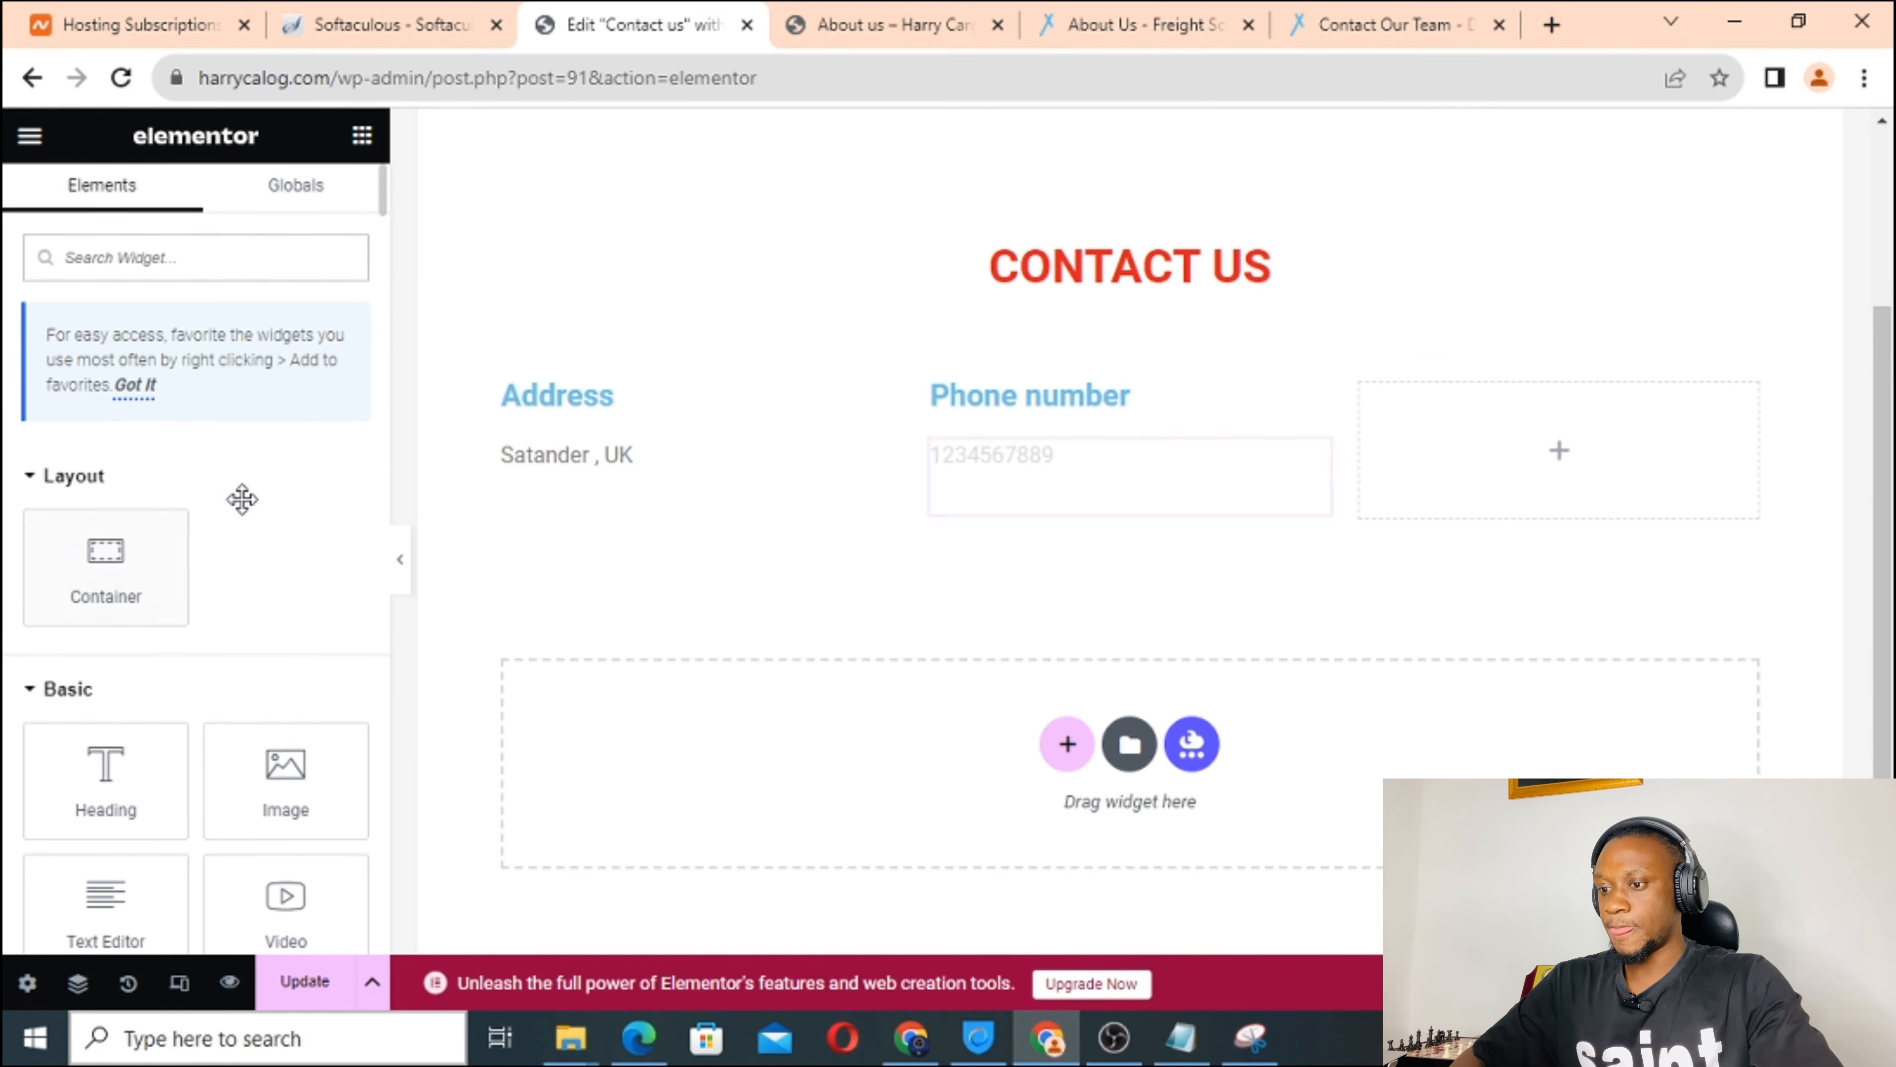
Add an H4 heading titled 'Email' to the third column.
{"action": "scroll", "coordinate": [214, 547], "scroll_direction": "down", "scroll_amount": 3}
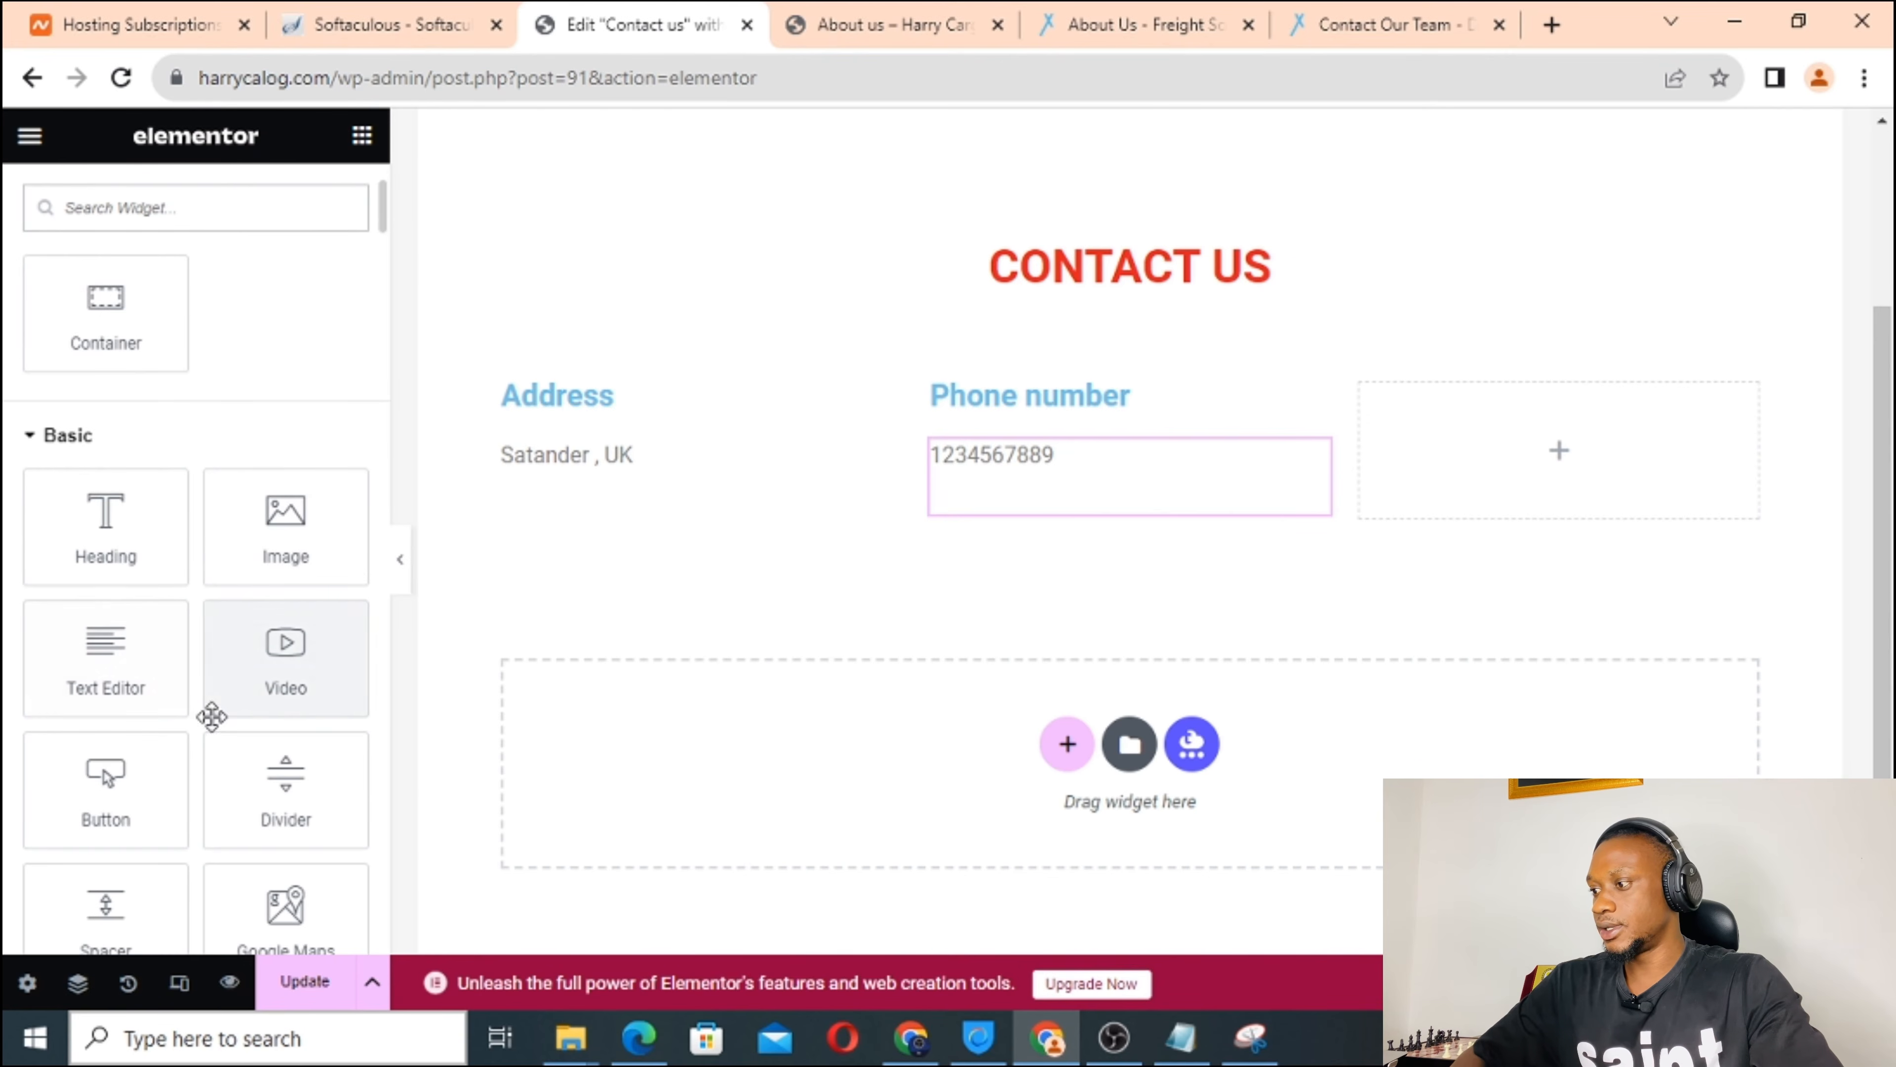
{"action": "left_click_drag", "start_coordinate": [102, 538], "coordinate": [1460, 416]}
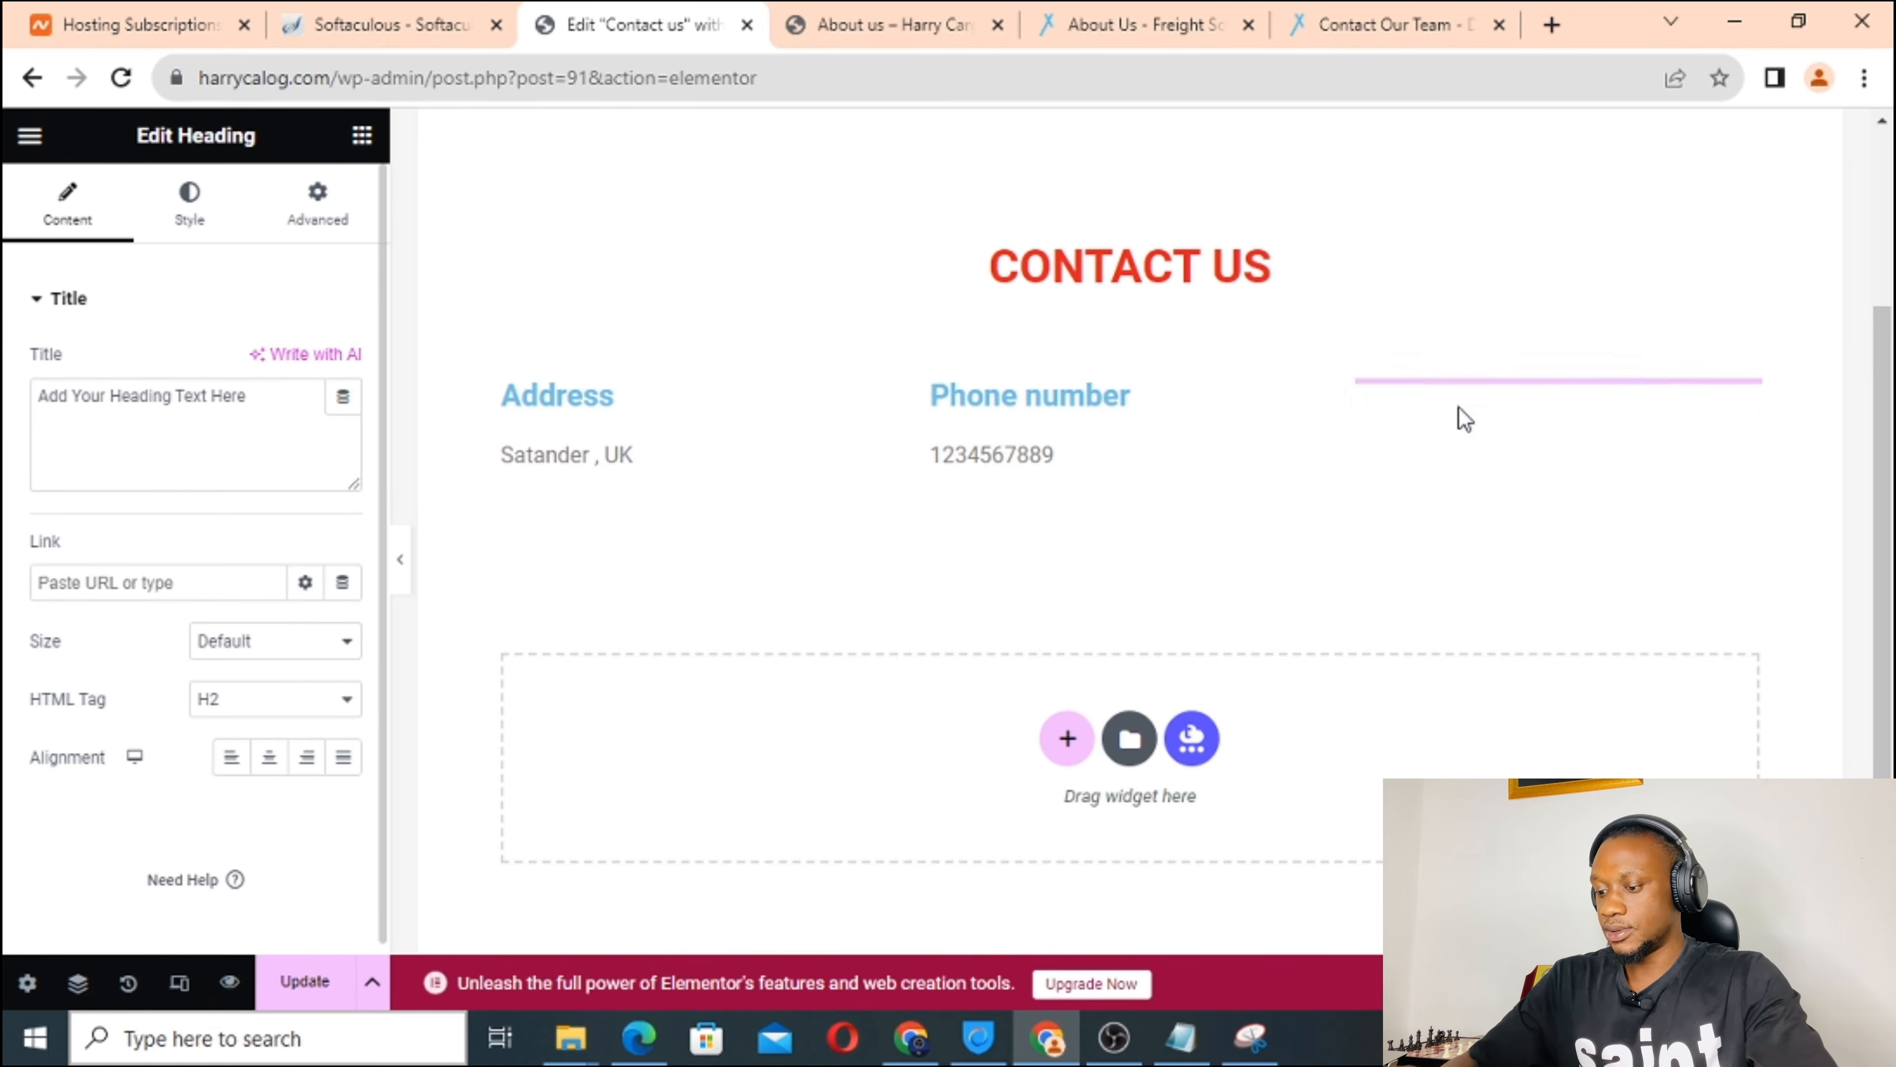
{"action": "triple_click", "coordinate": [134, 396]}
{"action": "type", "text": "Email"}
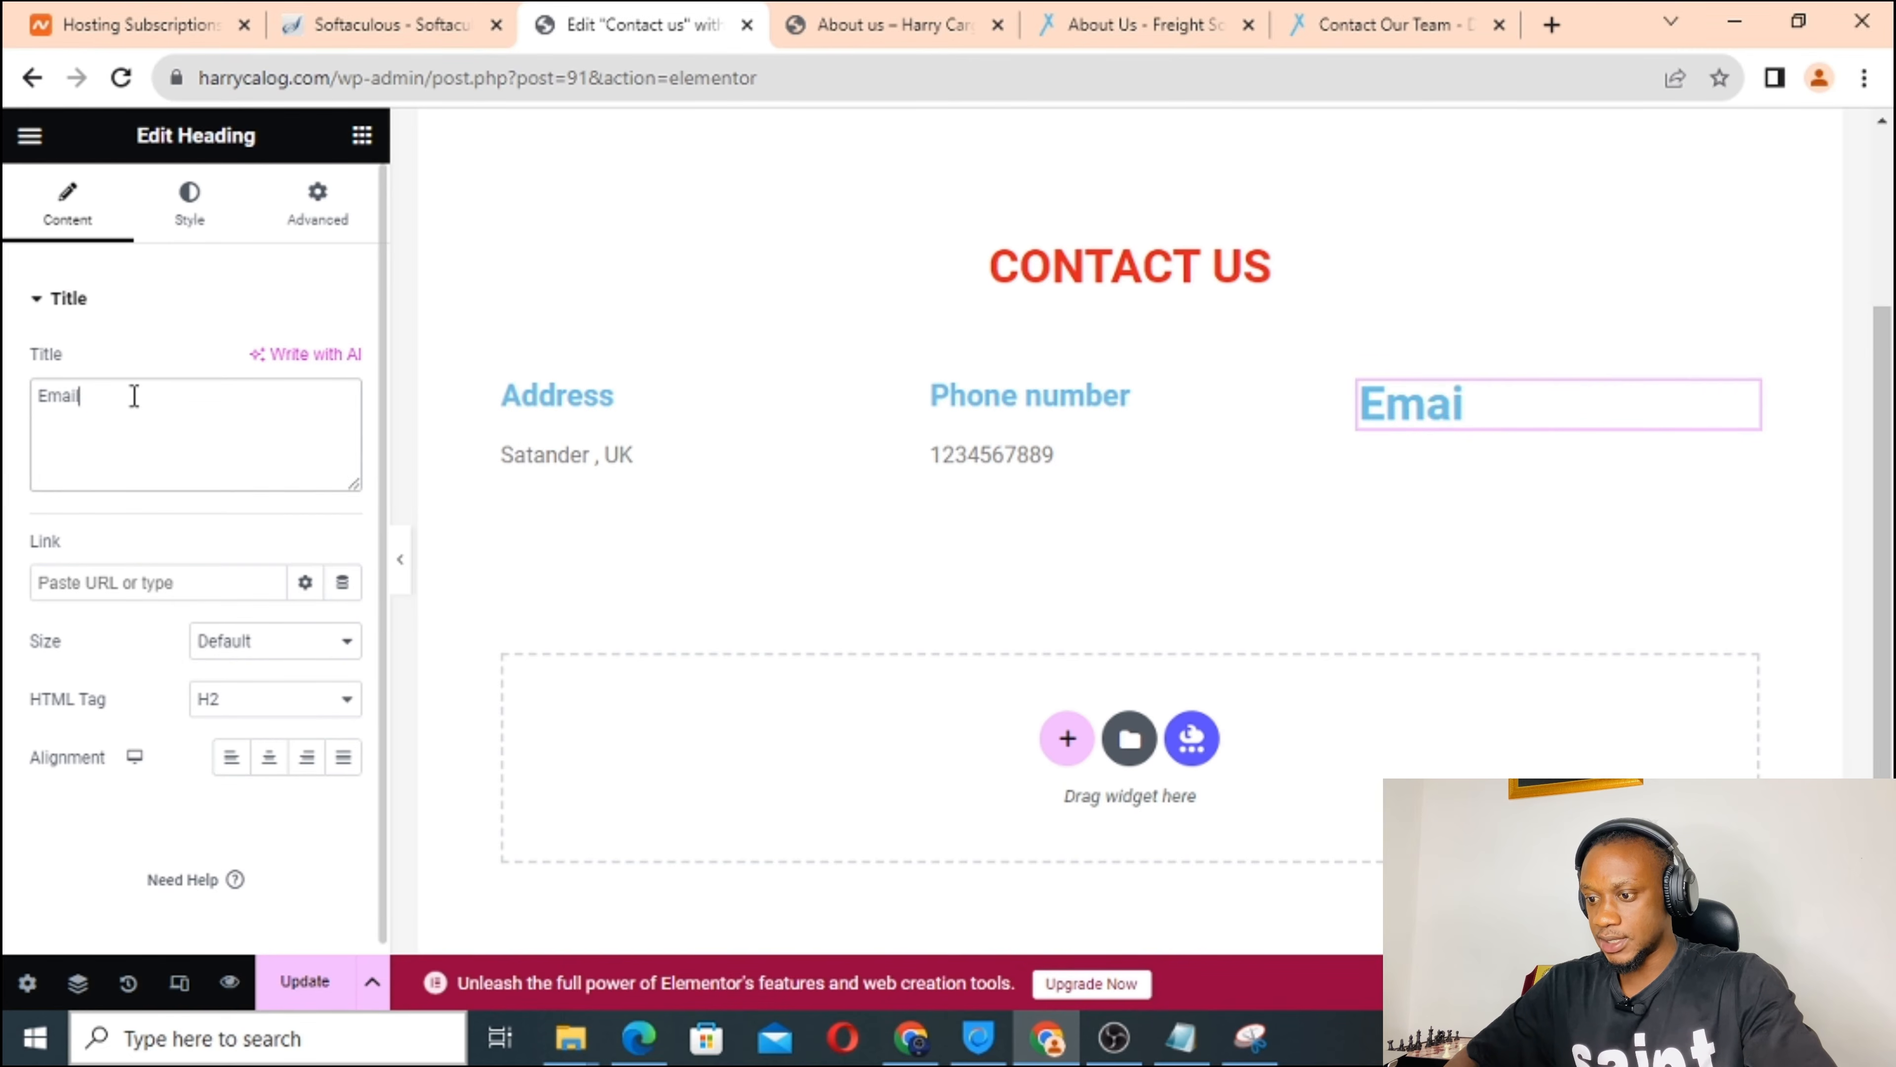
{"action": "left_click", "coordinate": [252, 714]}
{"action": "left_click", "coordinate": [241, 793]}
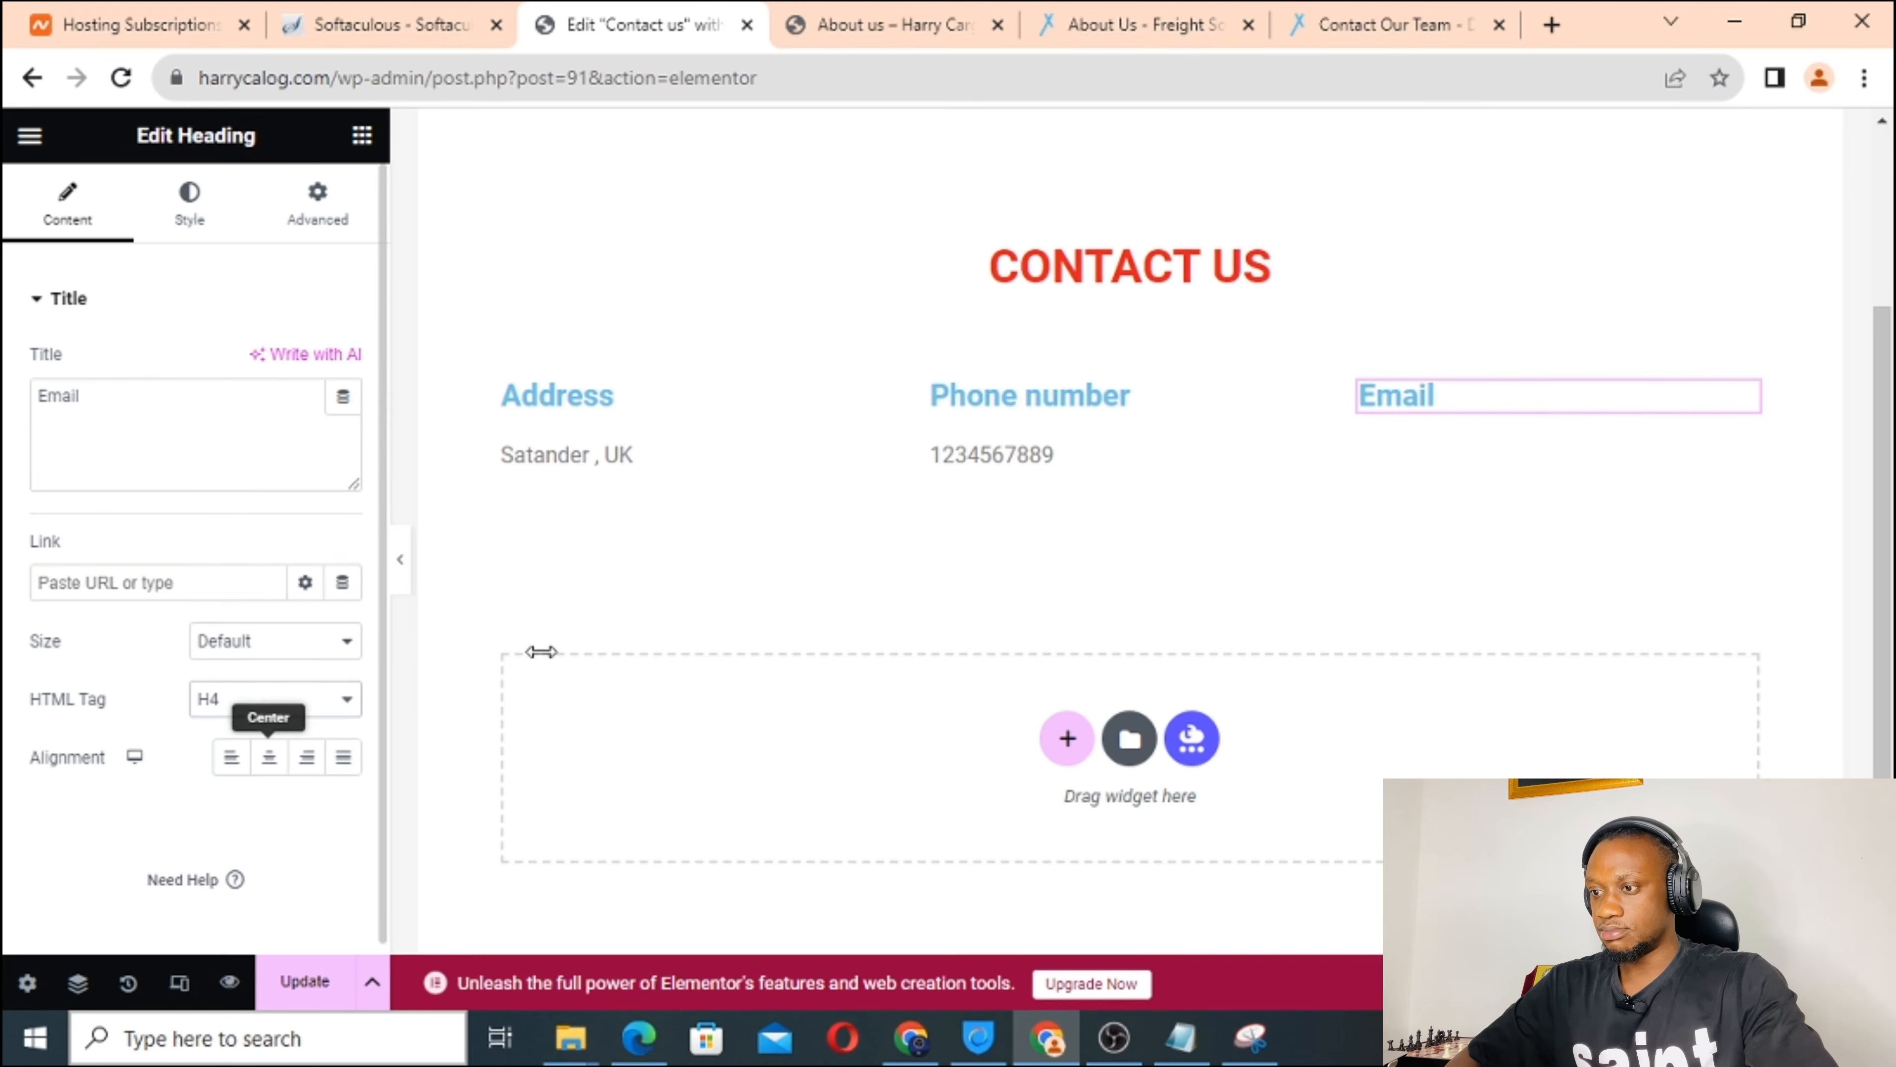
Put a text block under the Email heading and begin the info address.
{"action": "left_click", "coordinate": [362, 136]}
{"action": "scroll", "coordinate": [265, 598], "scroll_direction": "down", "scroll_amount": 5}
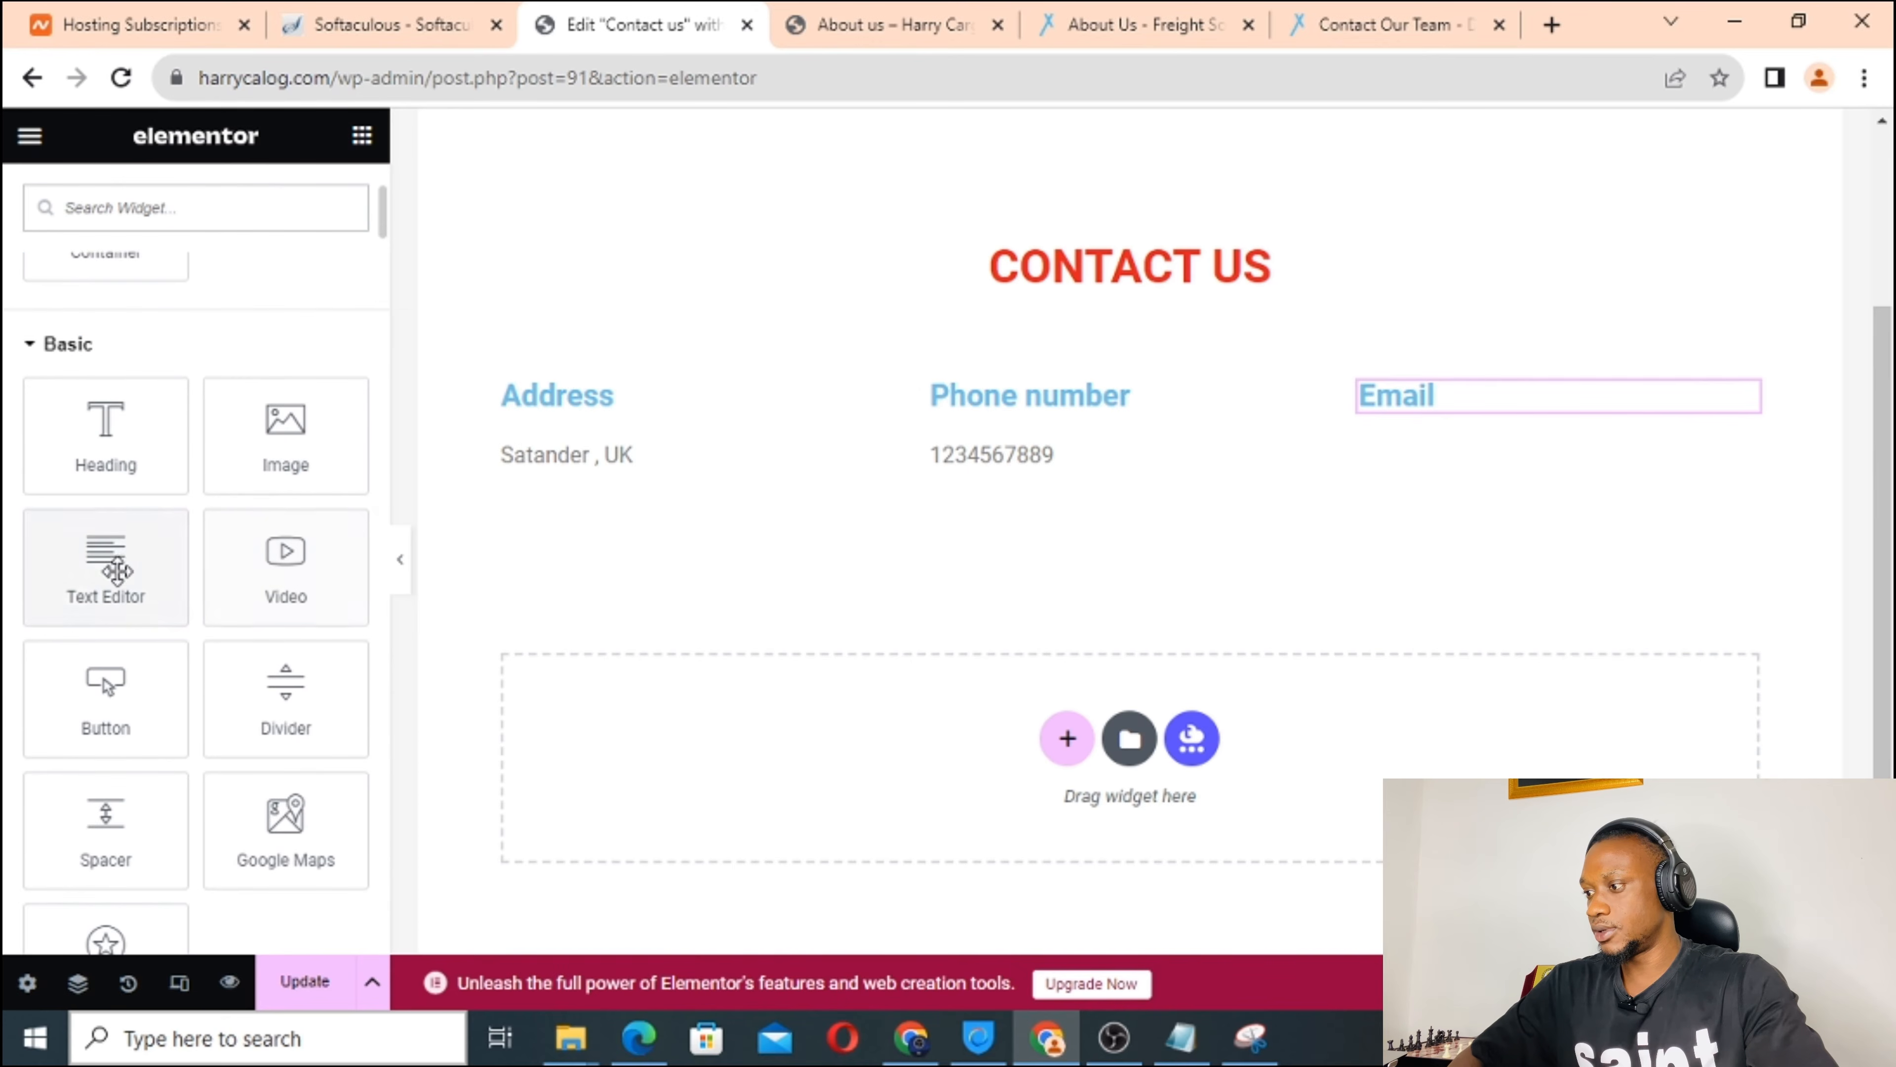
{"action": "left_click_drag", "start_coordinate": [117, 571], "coordinate": [1428, 403]}
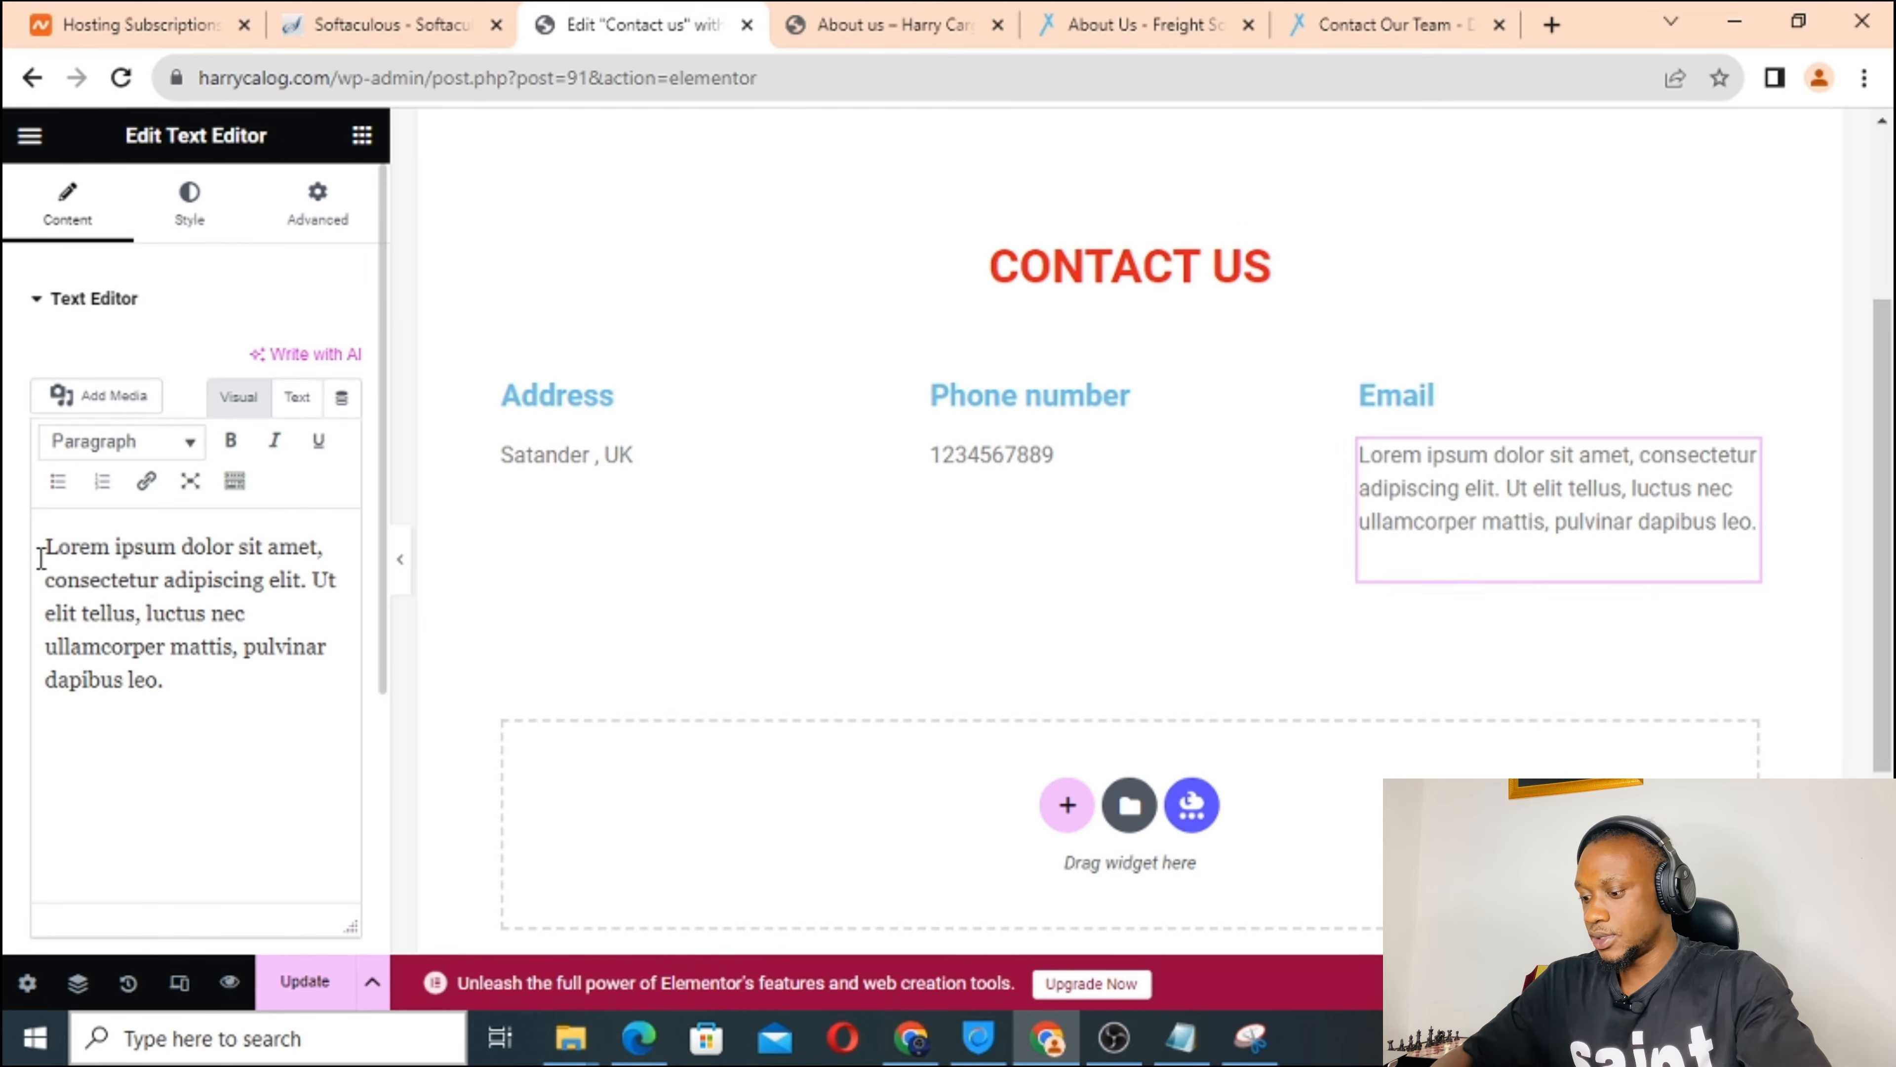
{"action": "left_click_drag", "start_coordinate": [48, 551], "coordinate": [259, 704]}
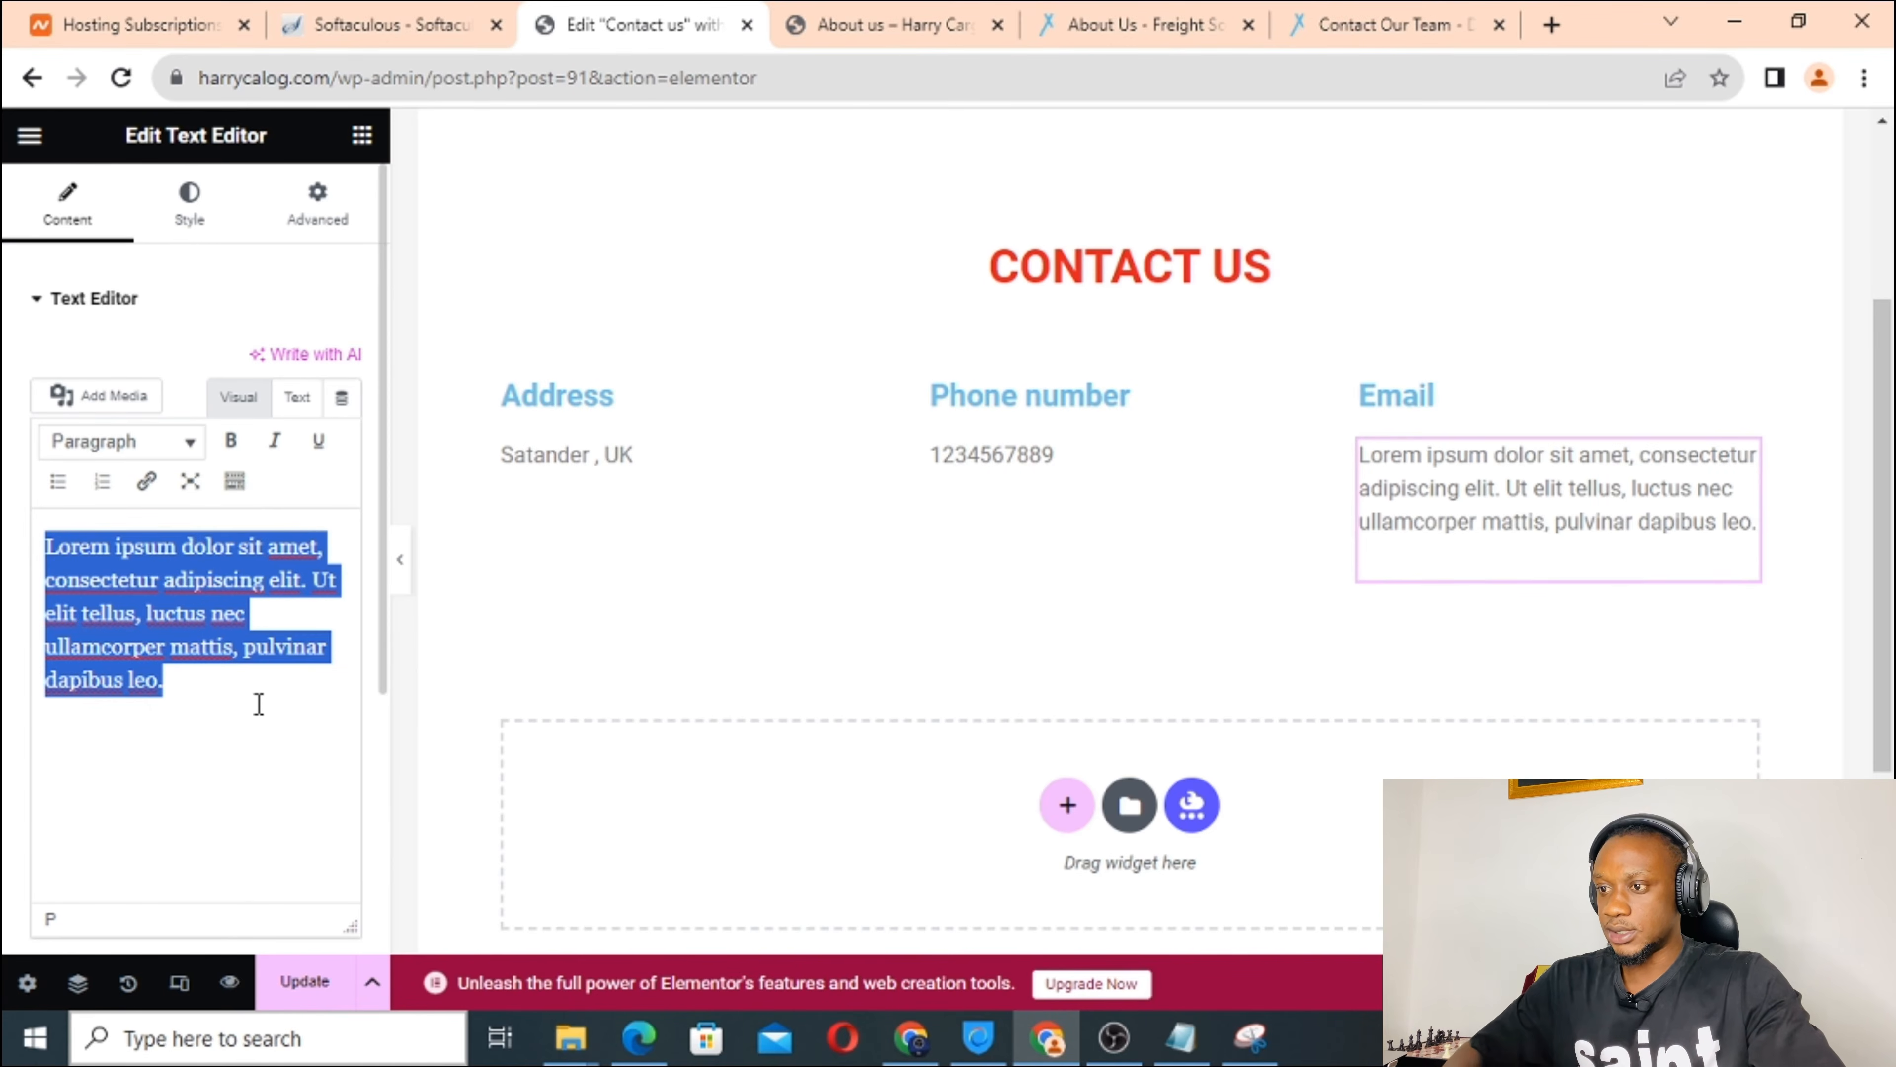
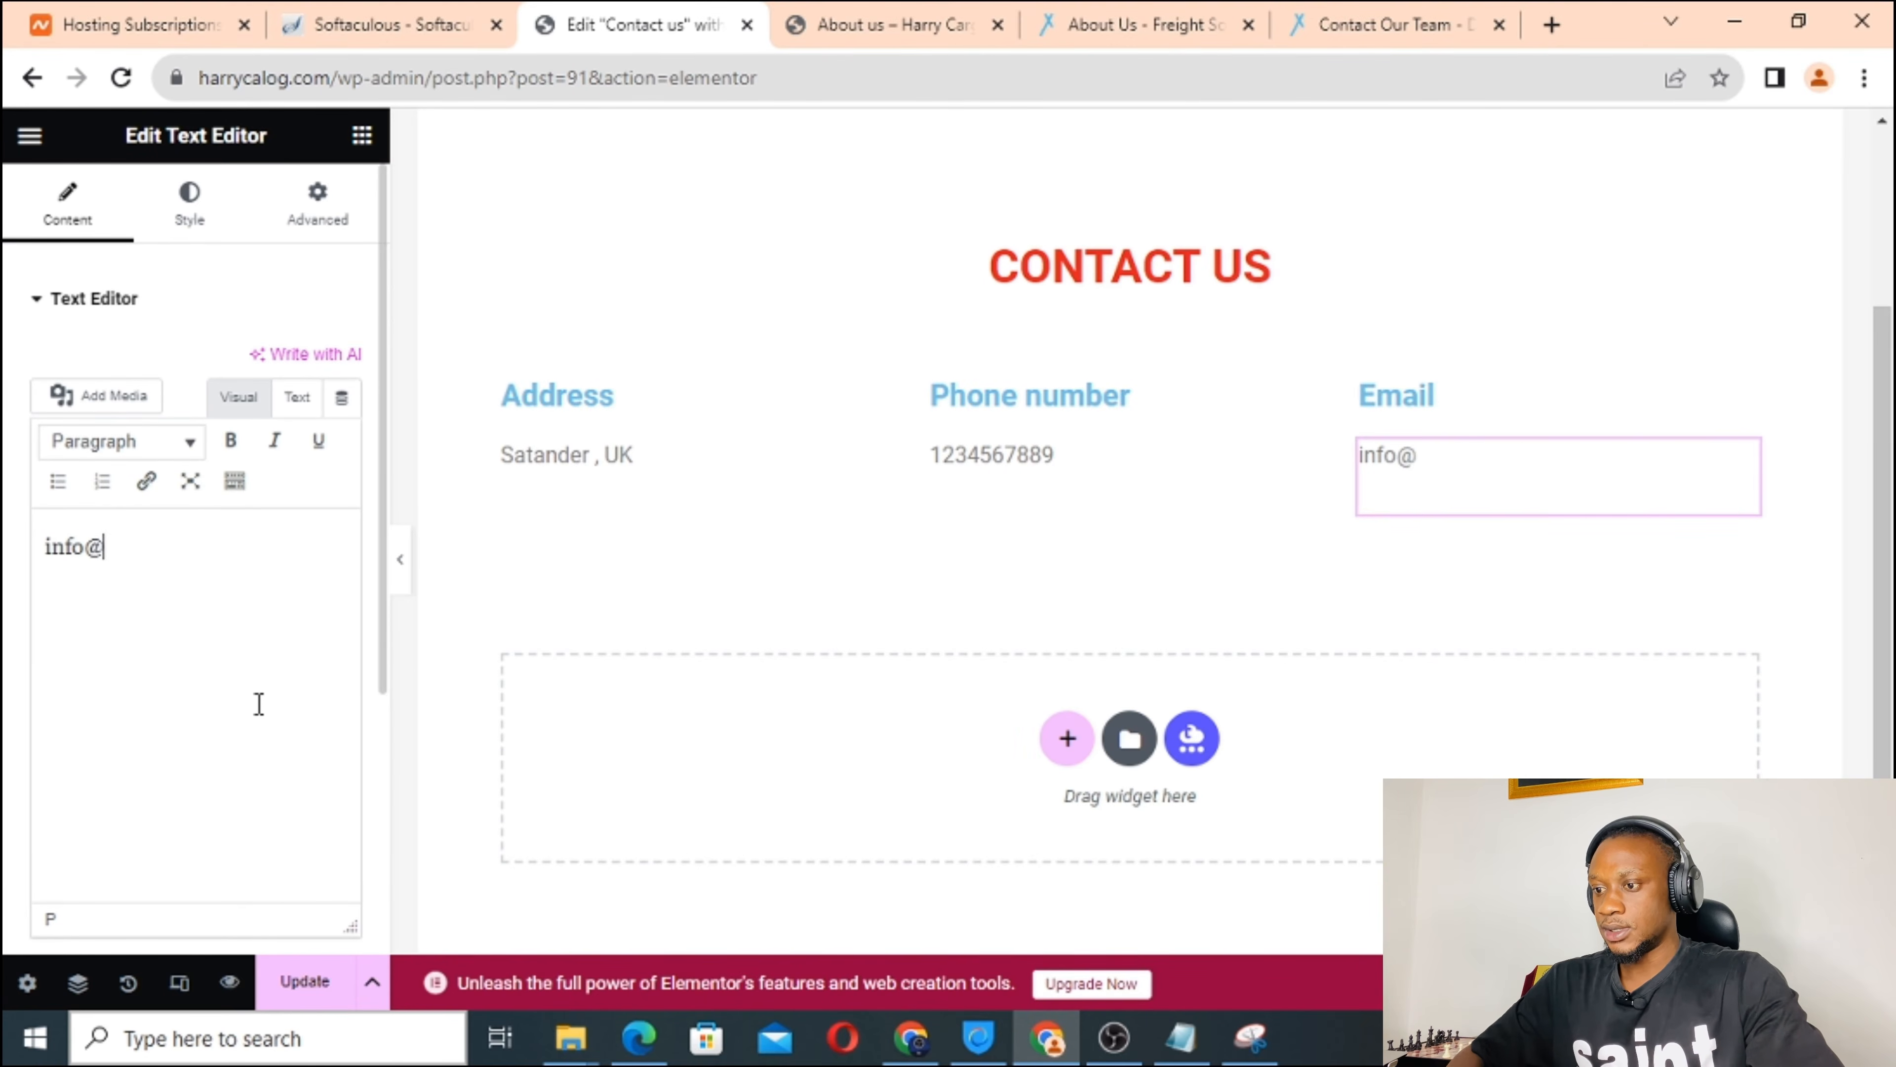
Complete the info address with the copied site name and add the support address.
{"action": "double_click", "coordinate": [268, 78]}
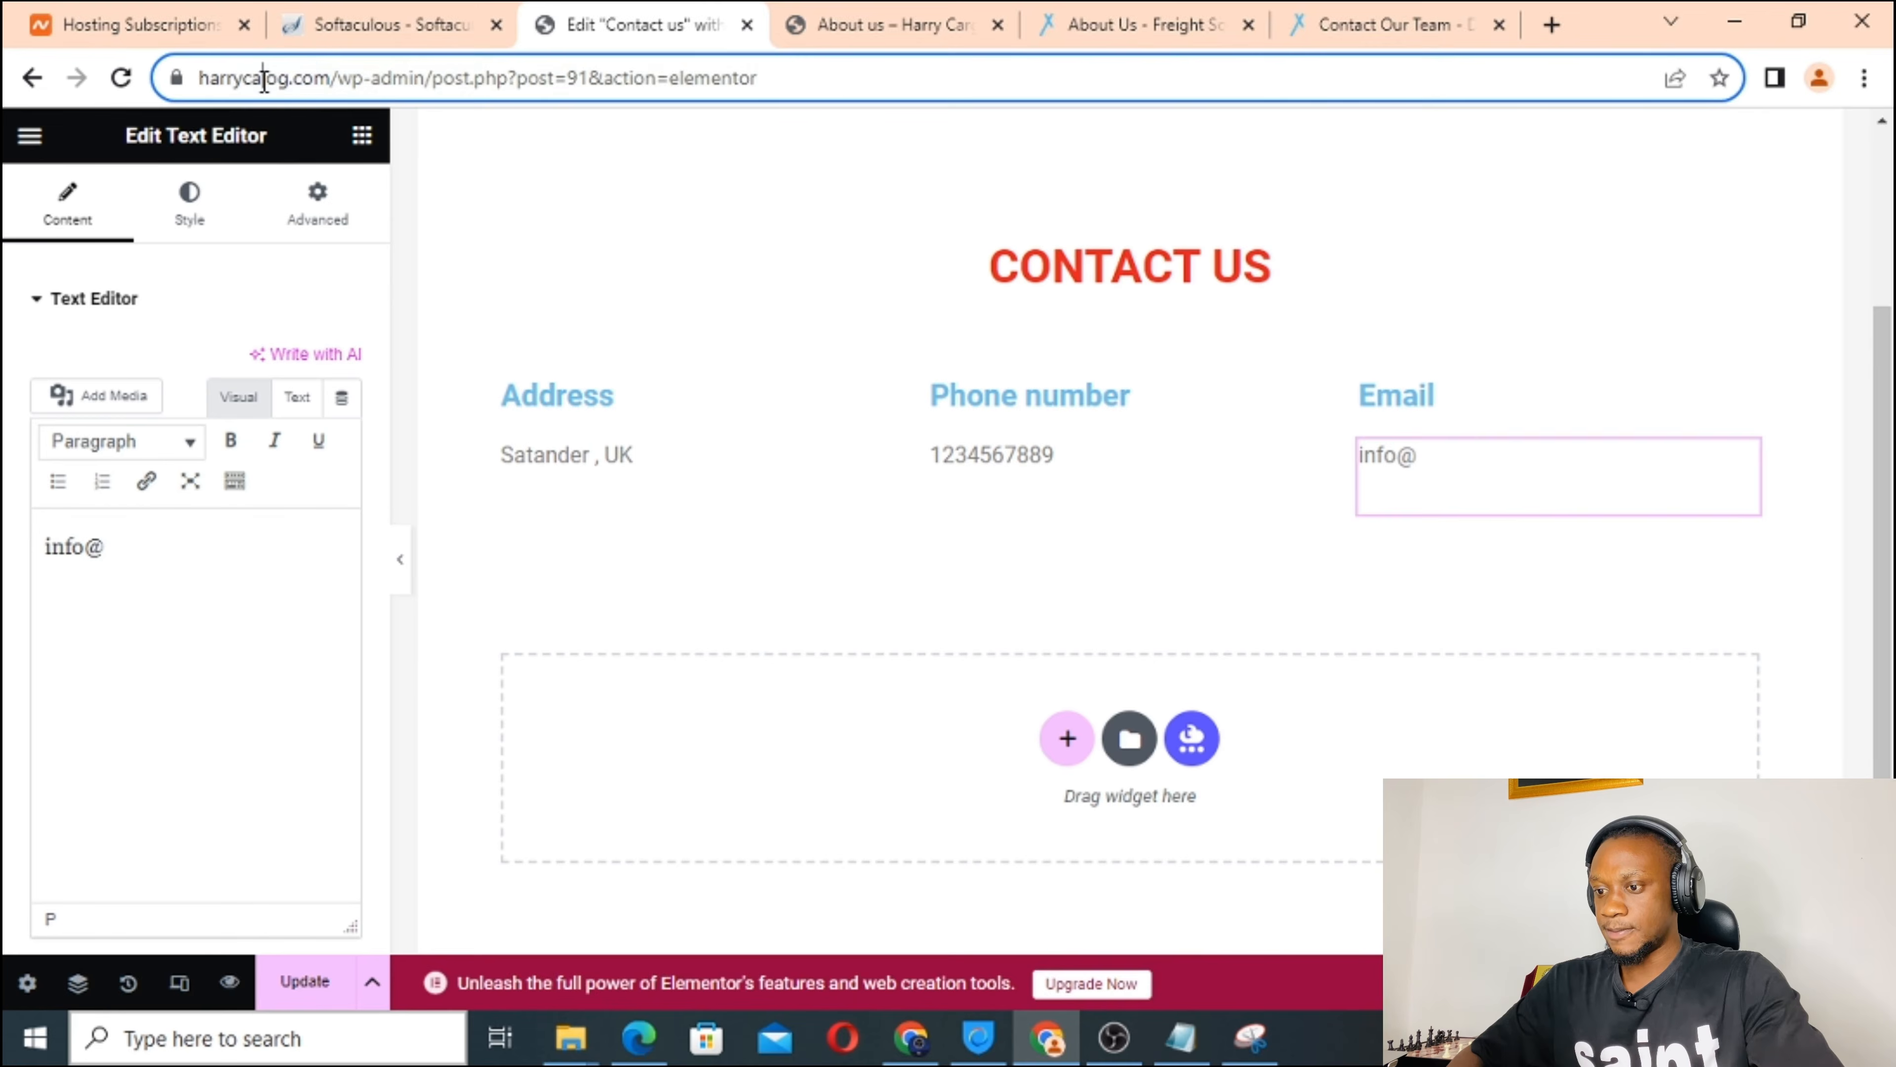
{"action": "right_click", "coordinate": [301, 85]}
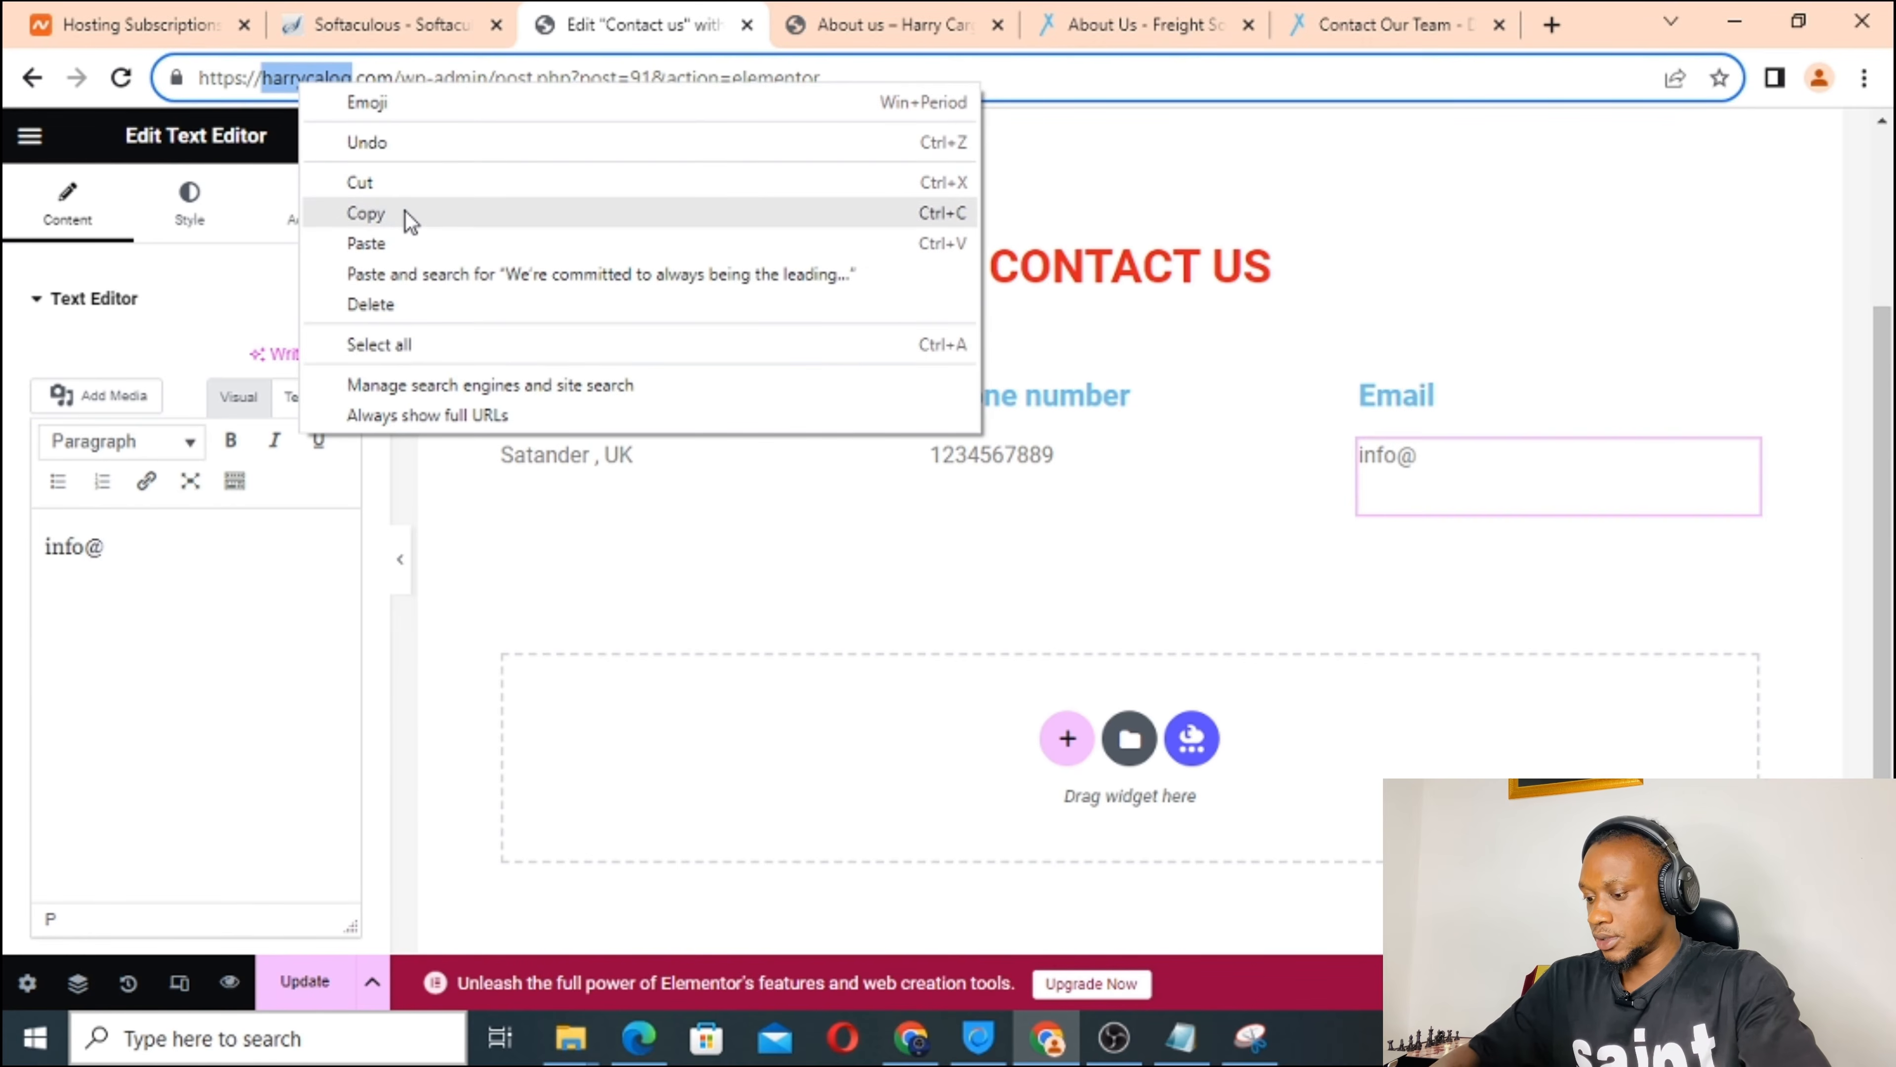
{"action": "left_click", "coordinate": [366, 214]}
{"action": "left_click", "coordinate": [134, 548]}
{"action": "key", "text": "ctrl+v"}
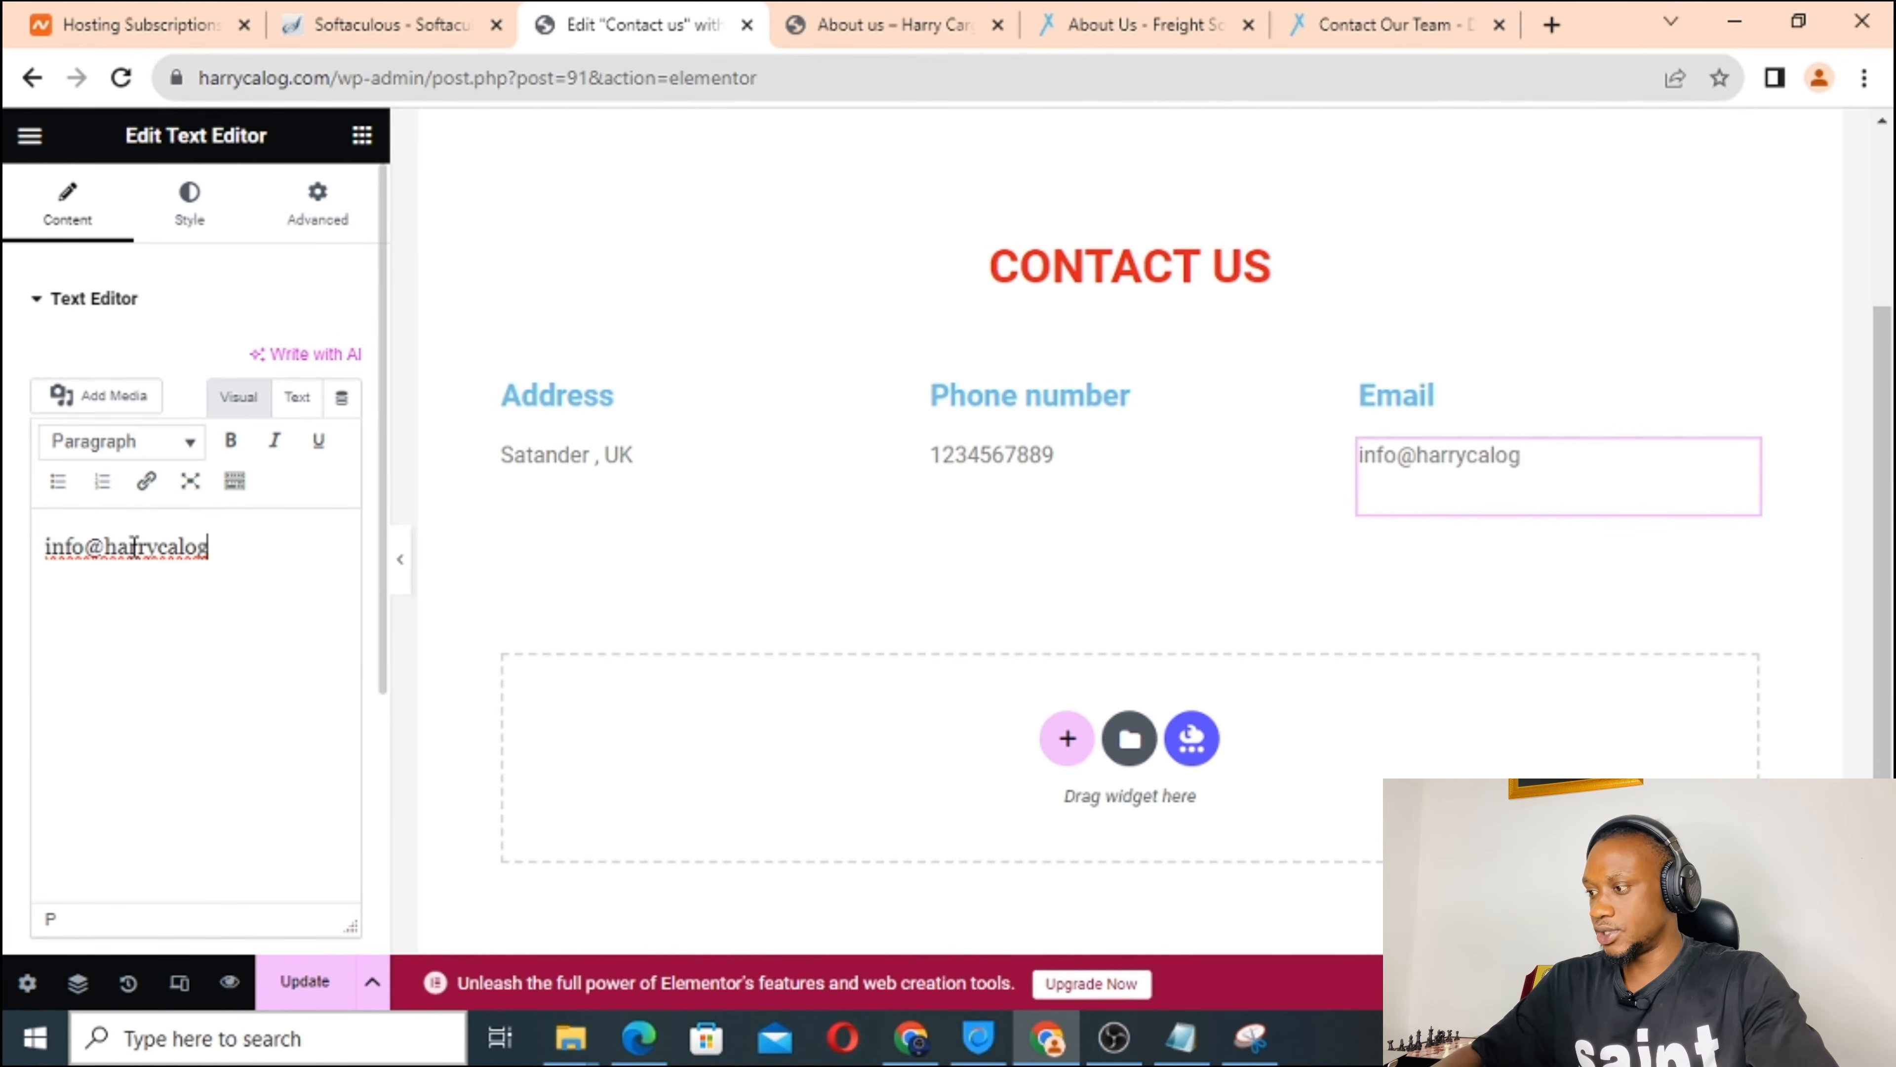
{"action": "type", "text": ".com"}
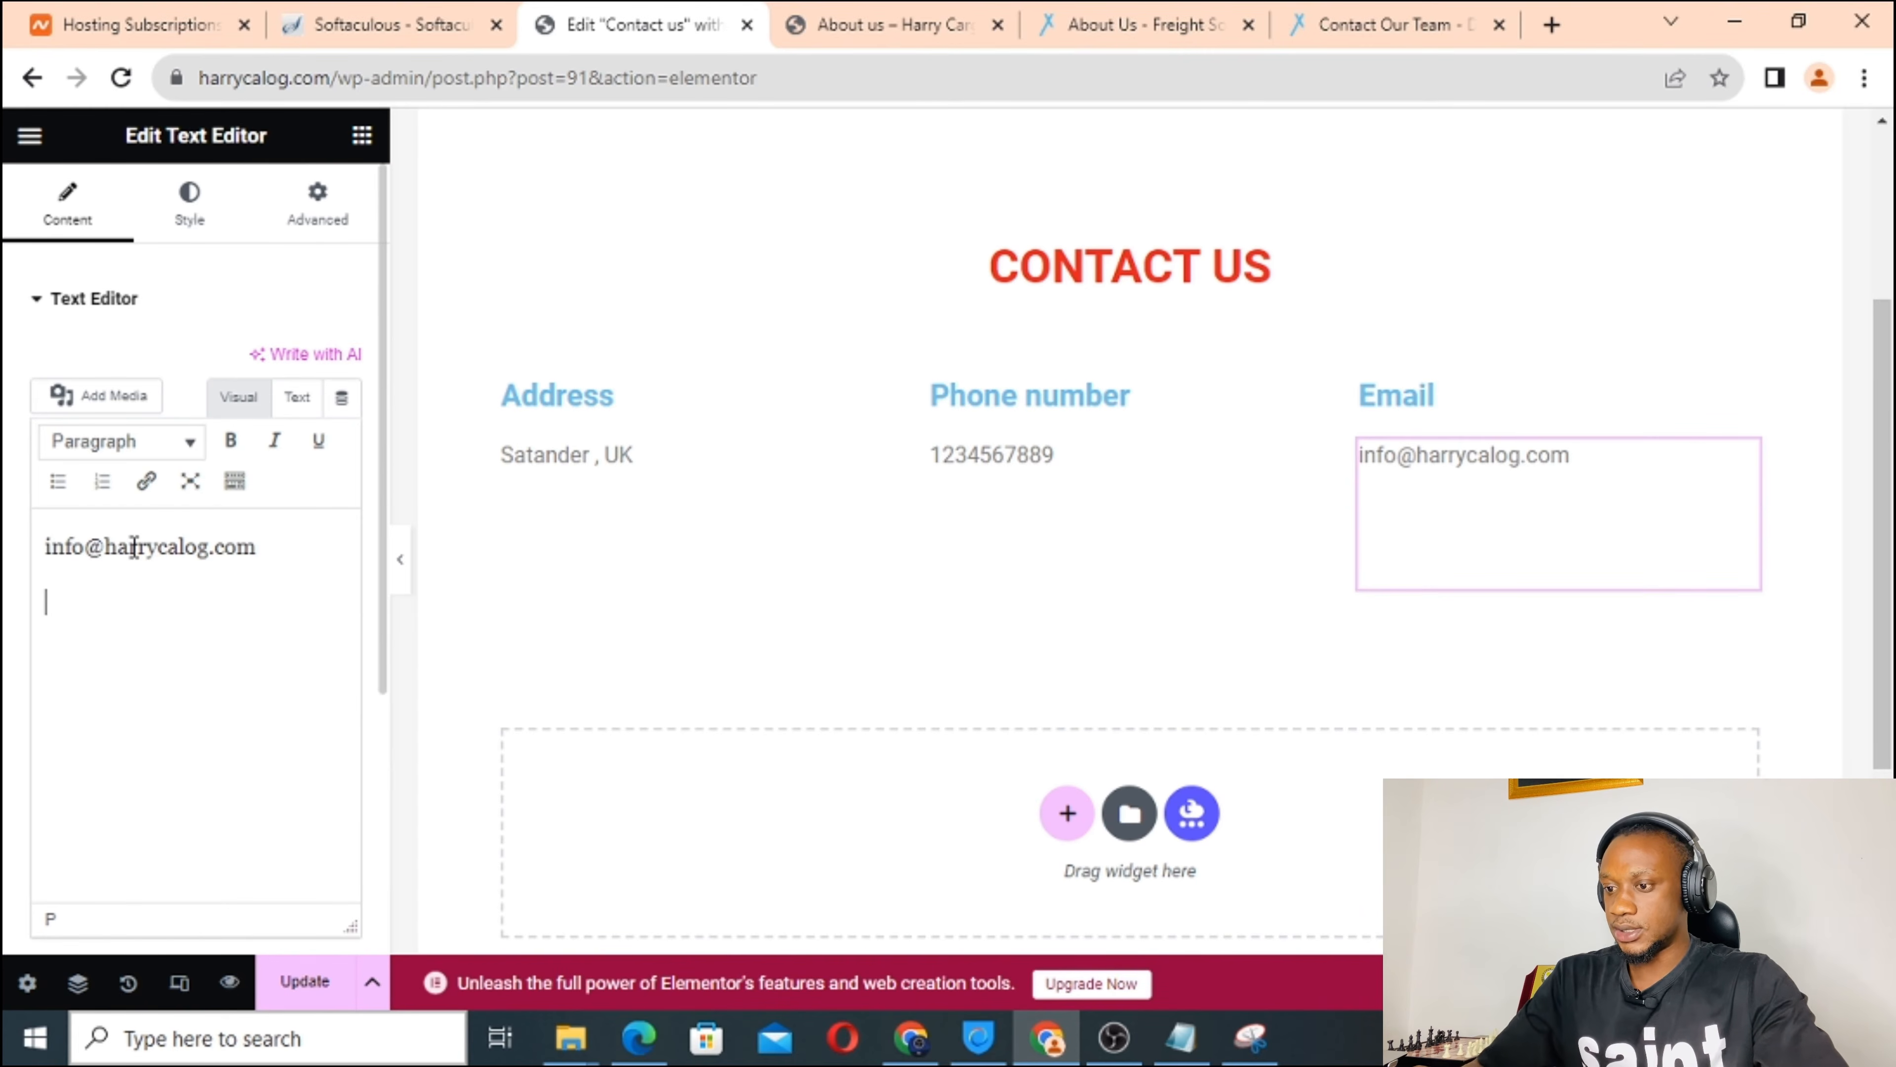
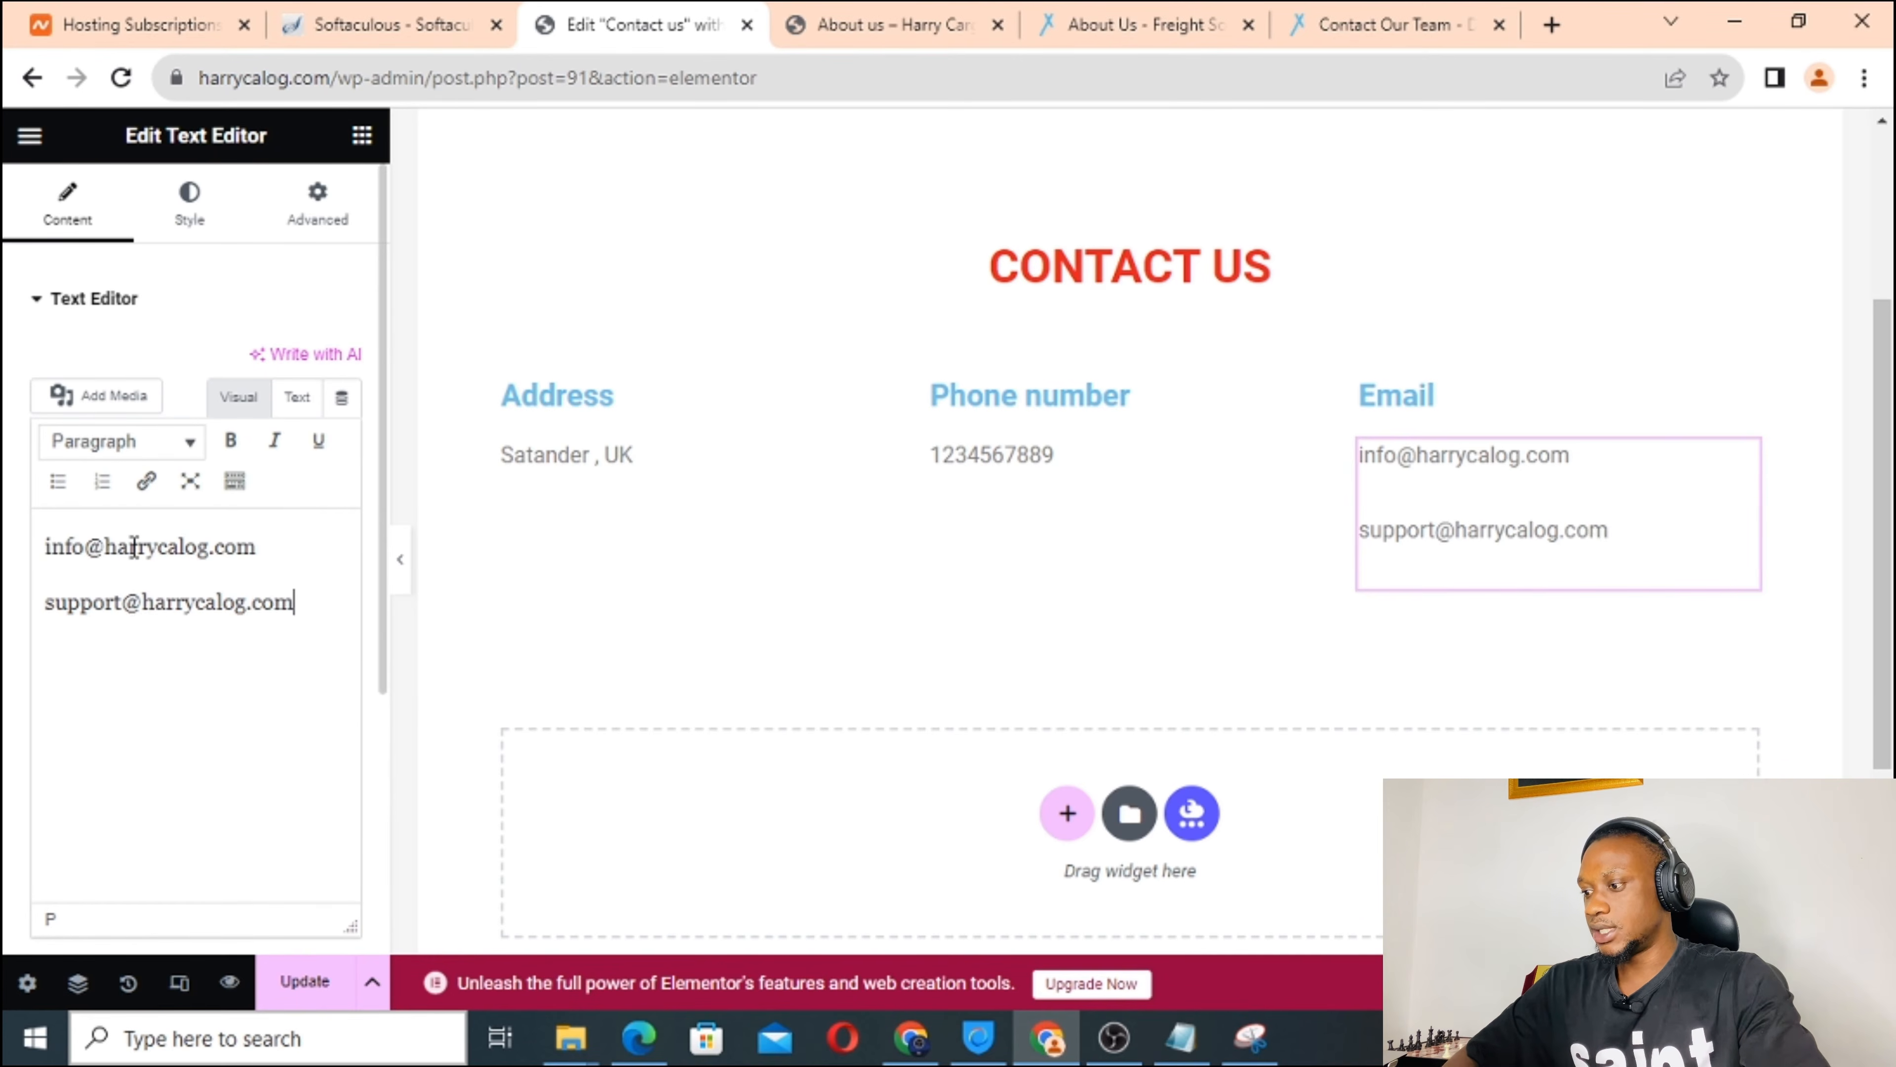
{"action": "scroll", "coordinate": [920, 699], "scroll_direction": "down", "scroll_amount": 2}
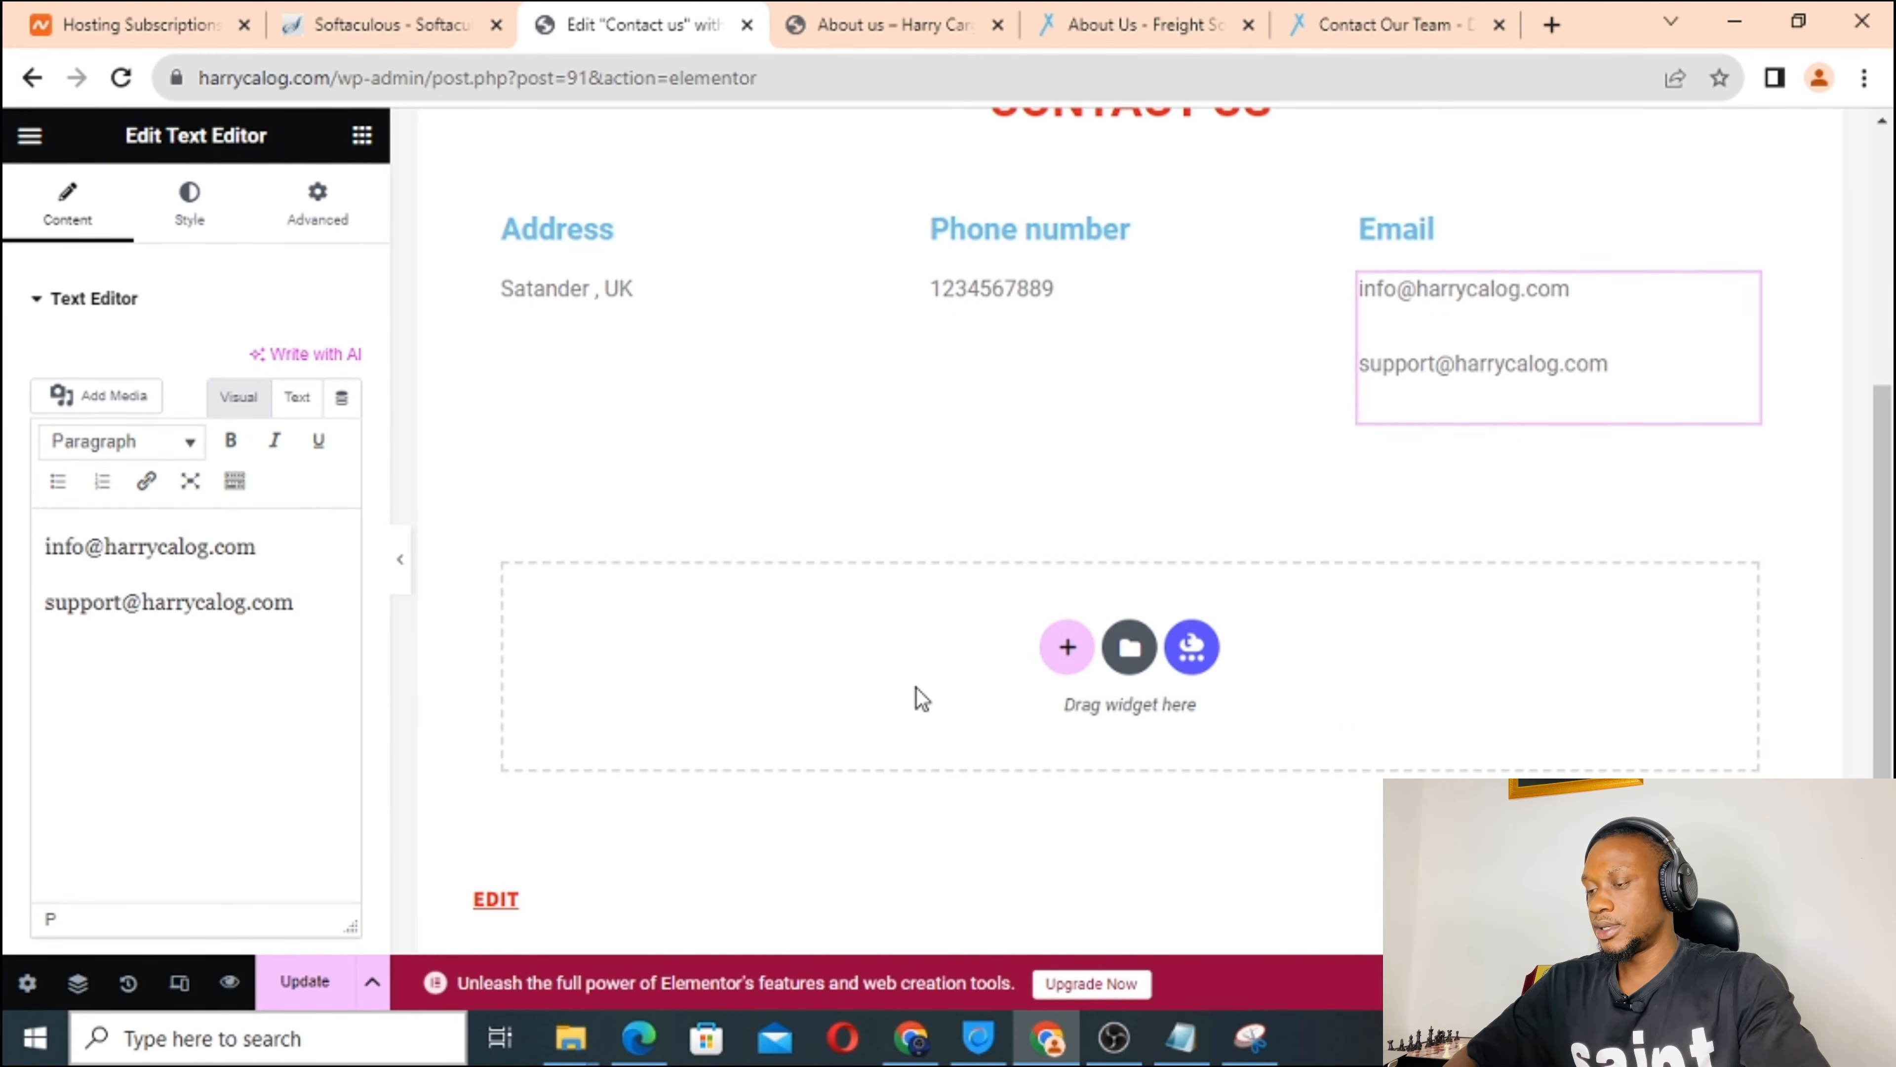
Add a single-column section below the contact details containing a Google Maps widget.
{"action": "left_click", "coordinate": [1069, 655]}
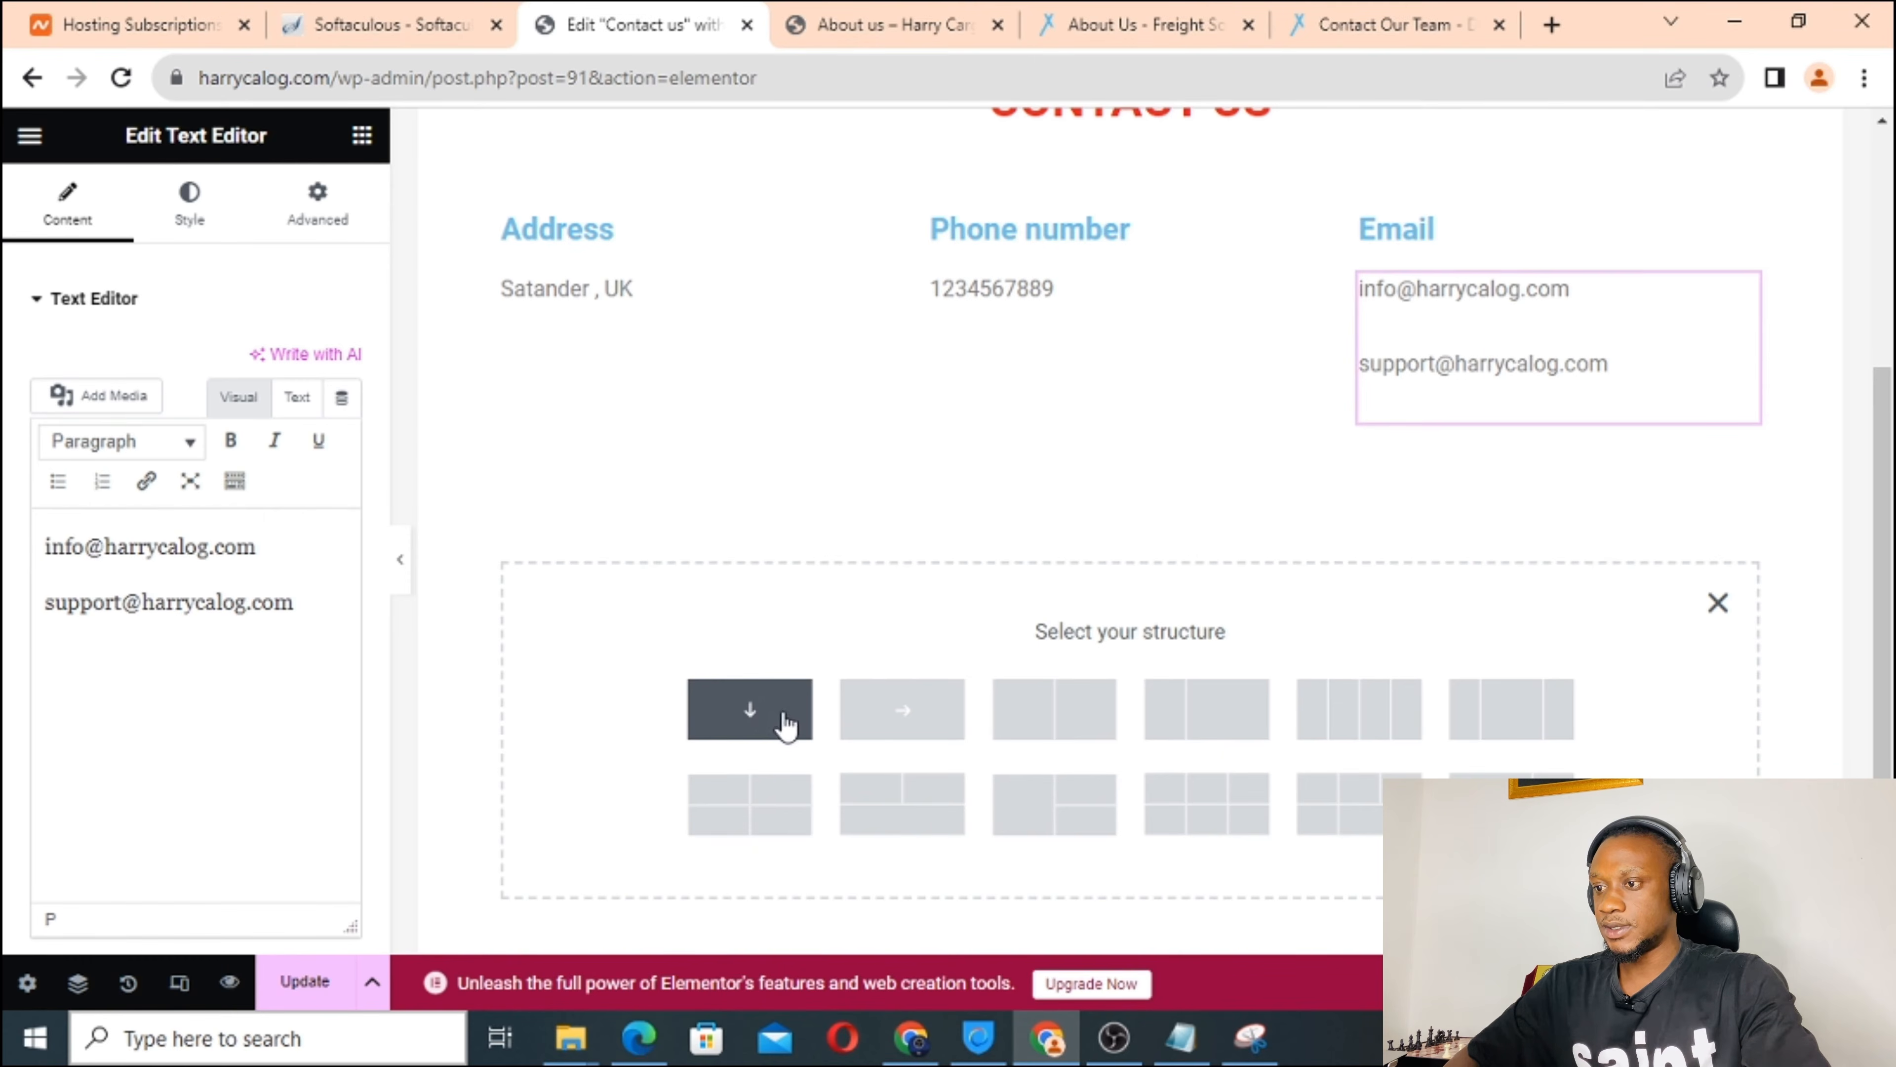
{"action": "left_click", "coordinate": [783, 729]}
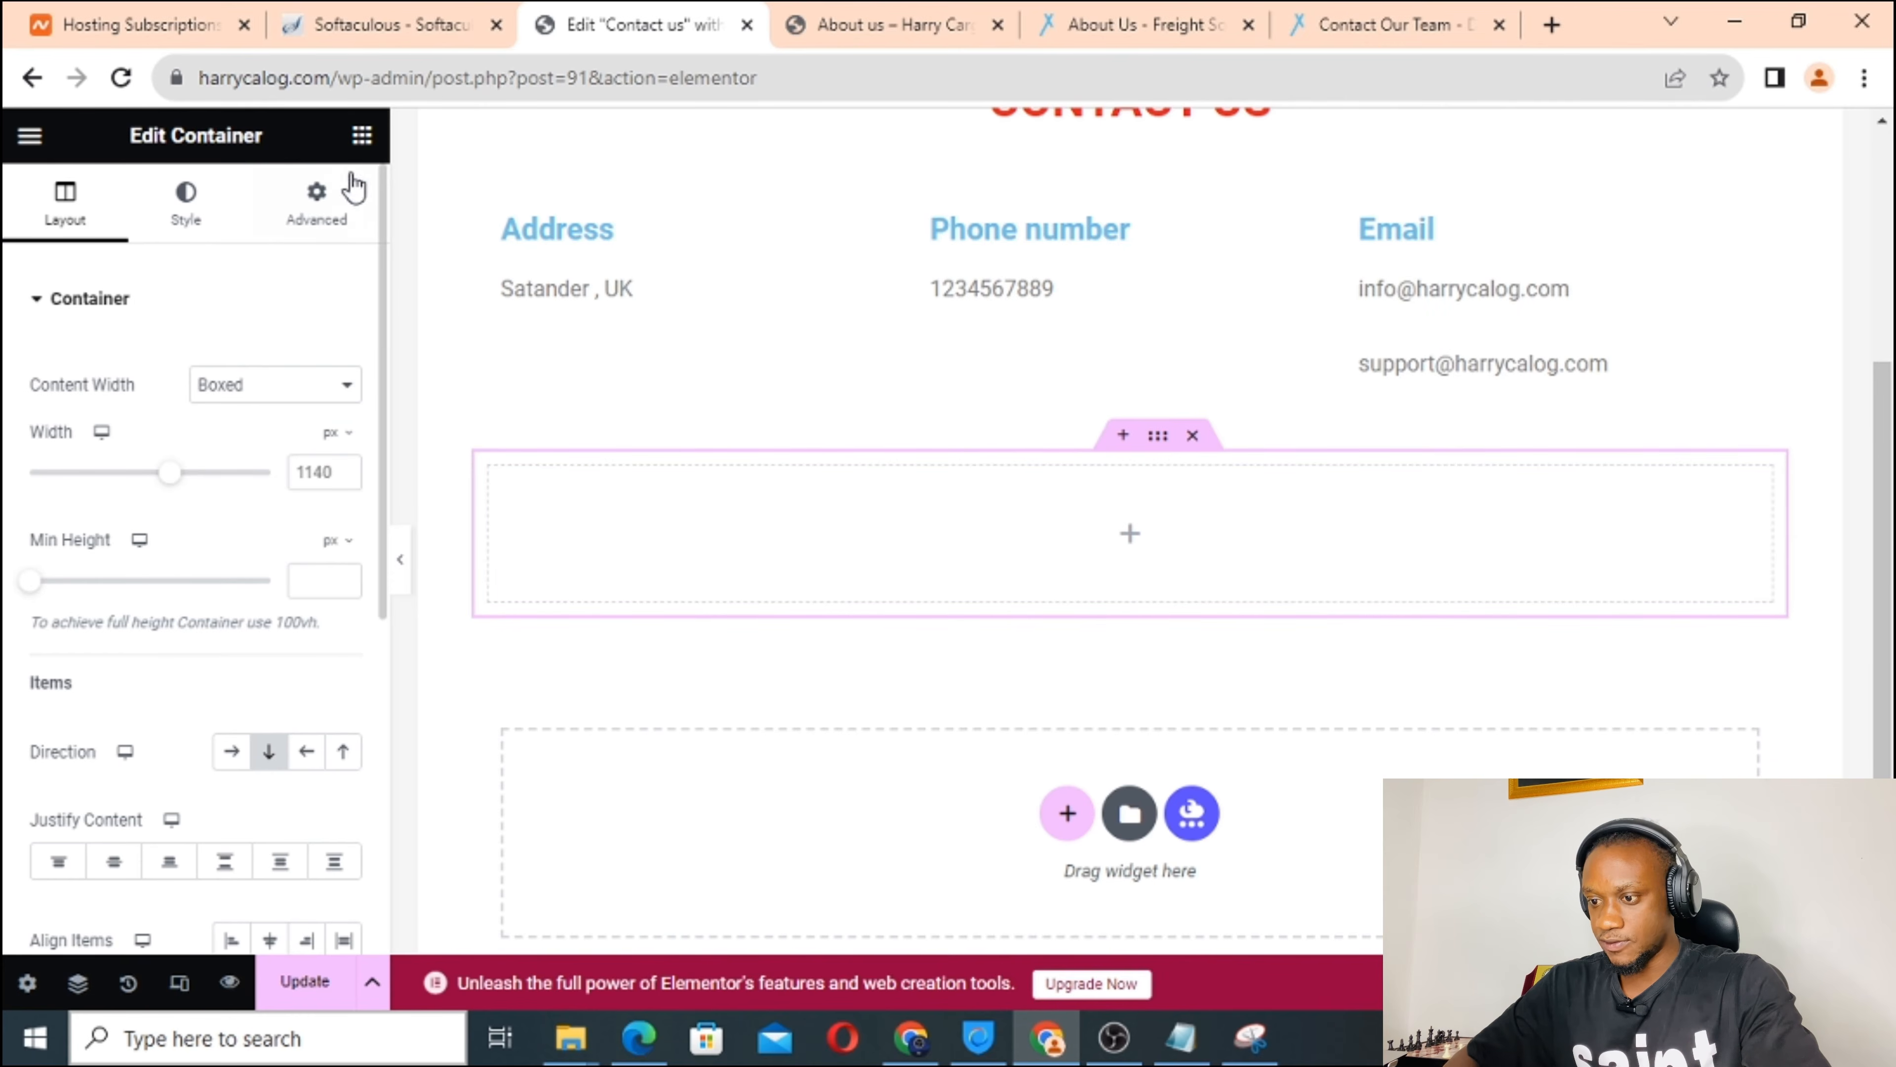
{"action": "left_click", "coordinate": [362, 135]}
{"action": "scroll", "coordinate": [202, 590], "scroll_direction": "down", "scroll_amount": 4}
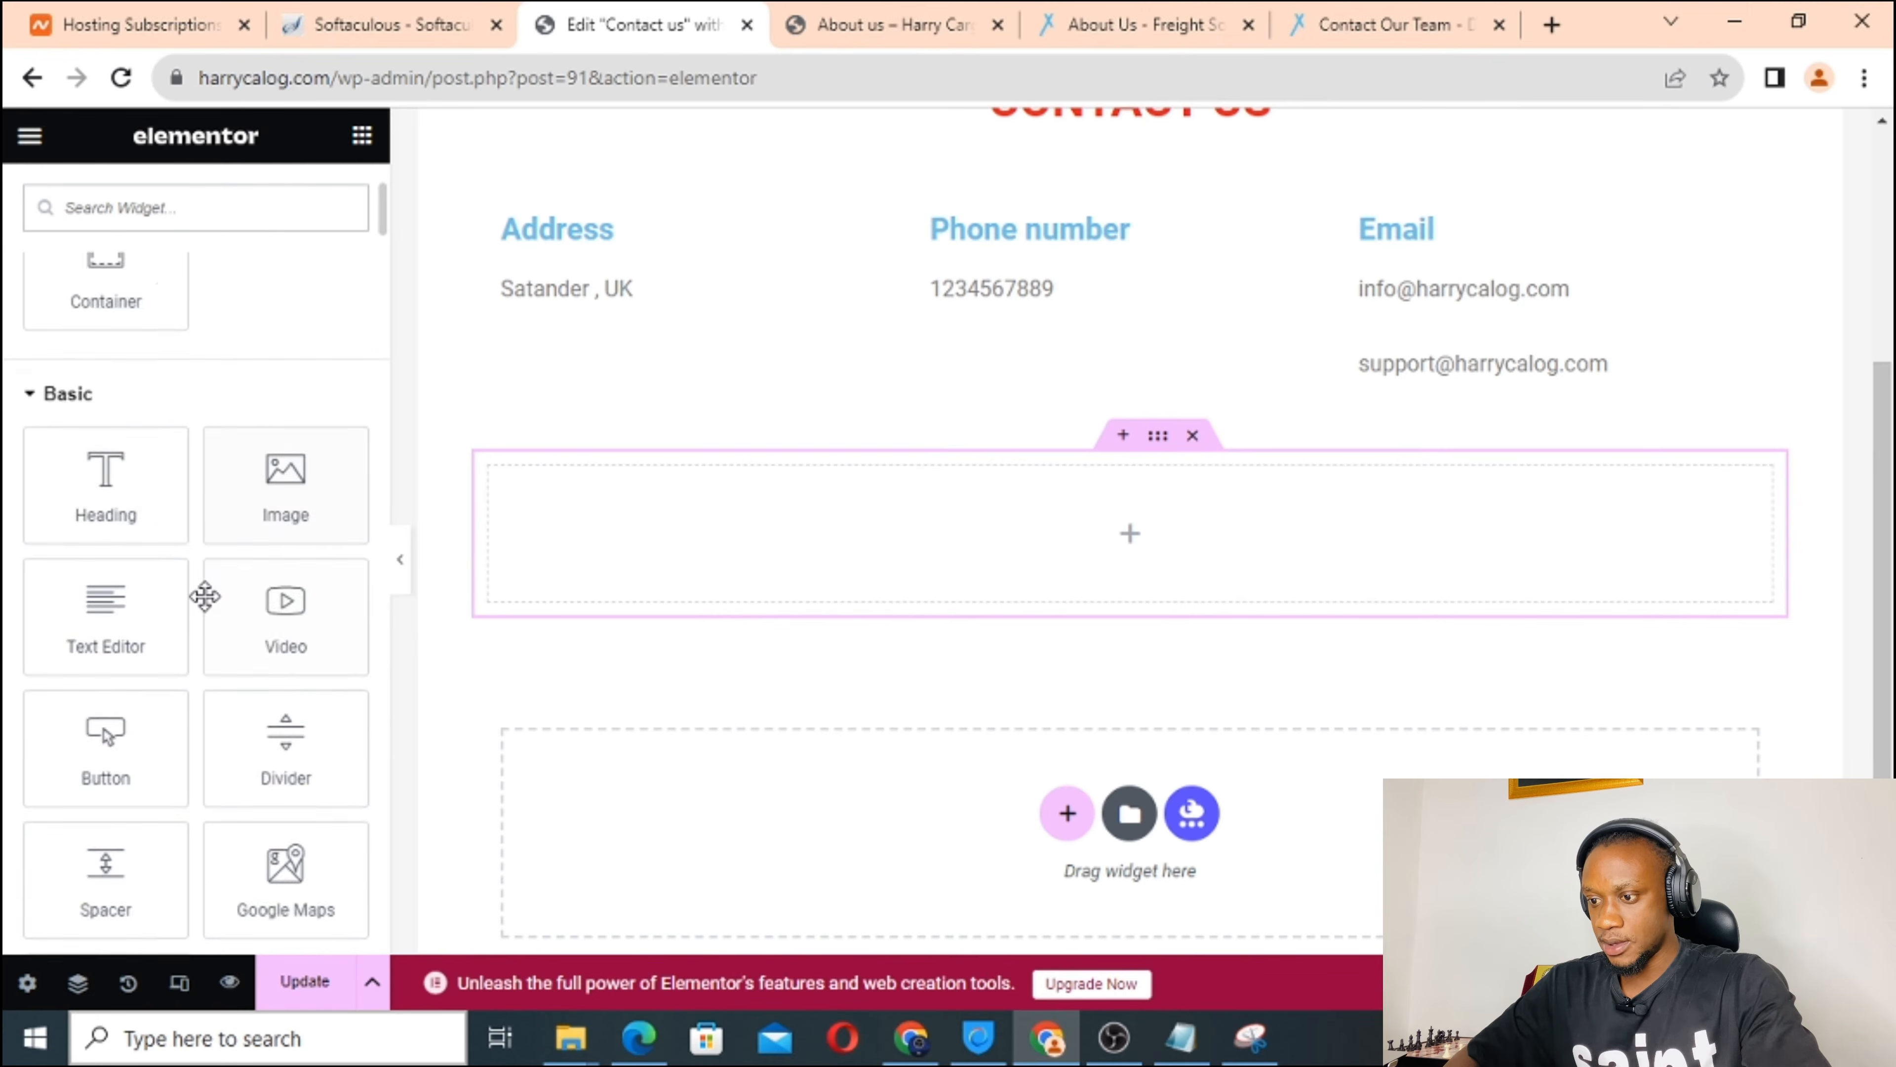
{"action": "scroll", "coordinate": [204, 596], "scroll_direction": "down", "scroll_amount": 2}
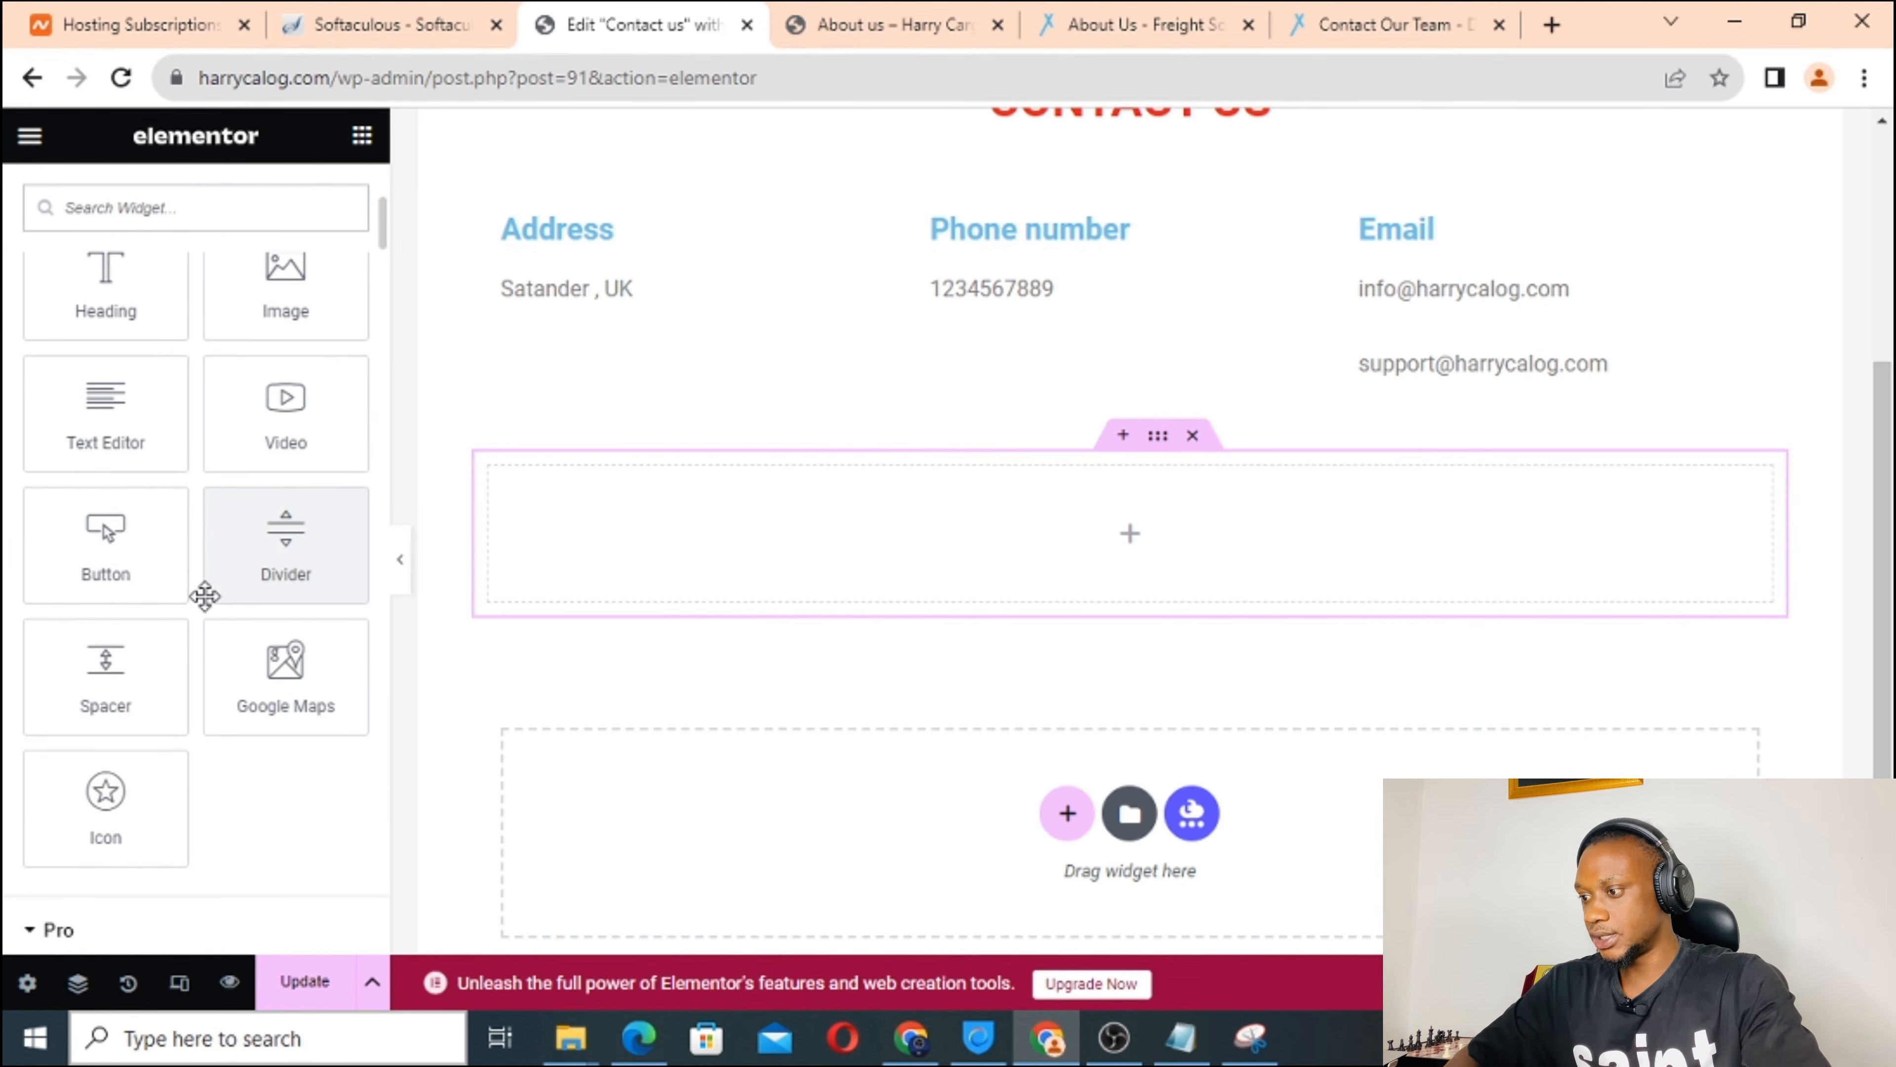
{"action": "scroll", "coordinate": [203, 593], "scroll_direction": "down", "scroll_amount": 1}
{"action": "left_click_drag", "start_coordinate": [258, 590], "coordinate": [1004, 562]}
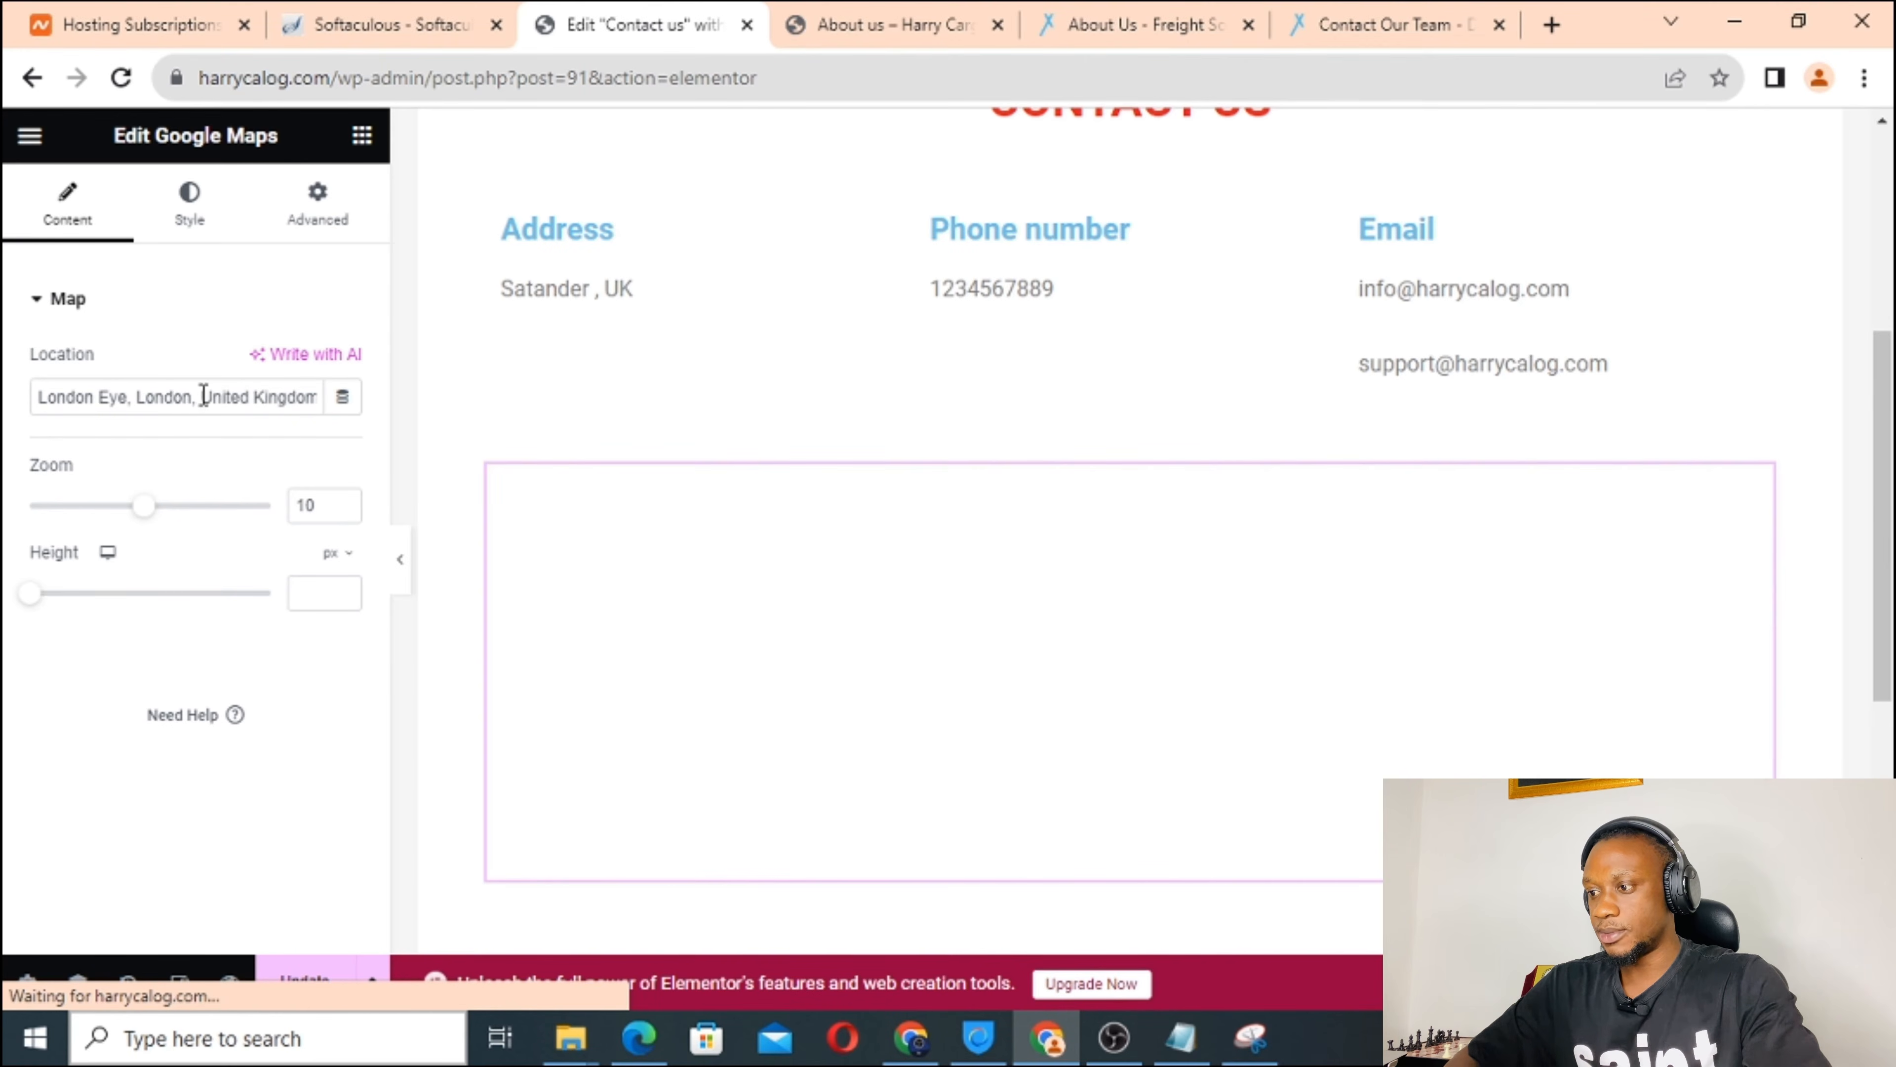
{"action": "scroll", "coordinate": [991, 685], "scroll_direction": "down", "scroll_amount": 3}
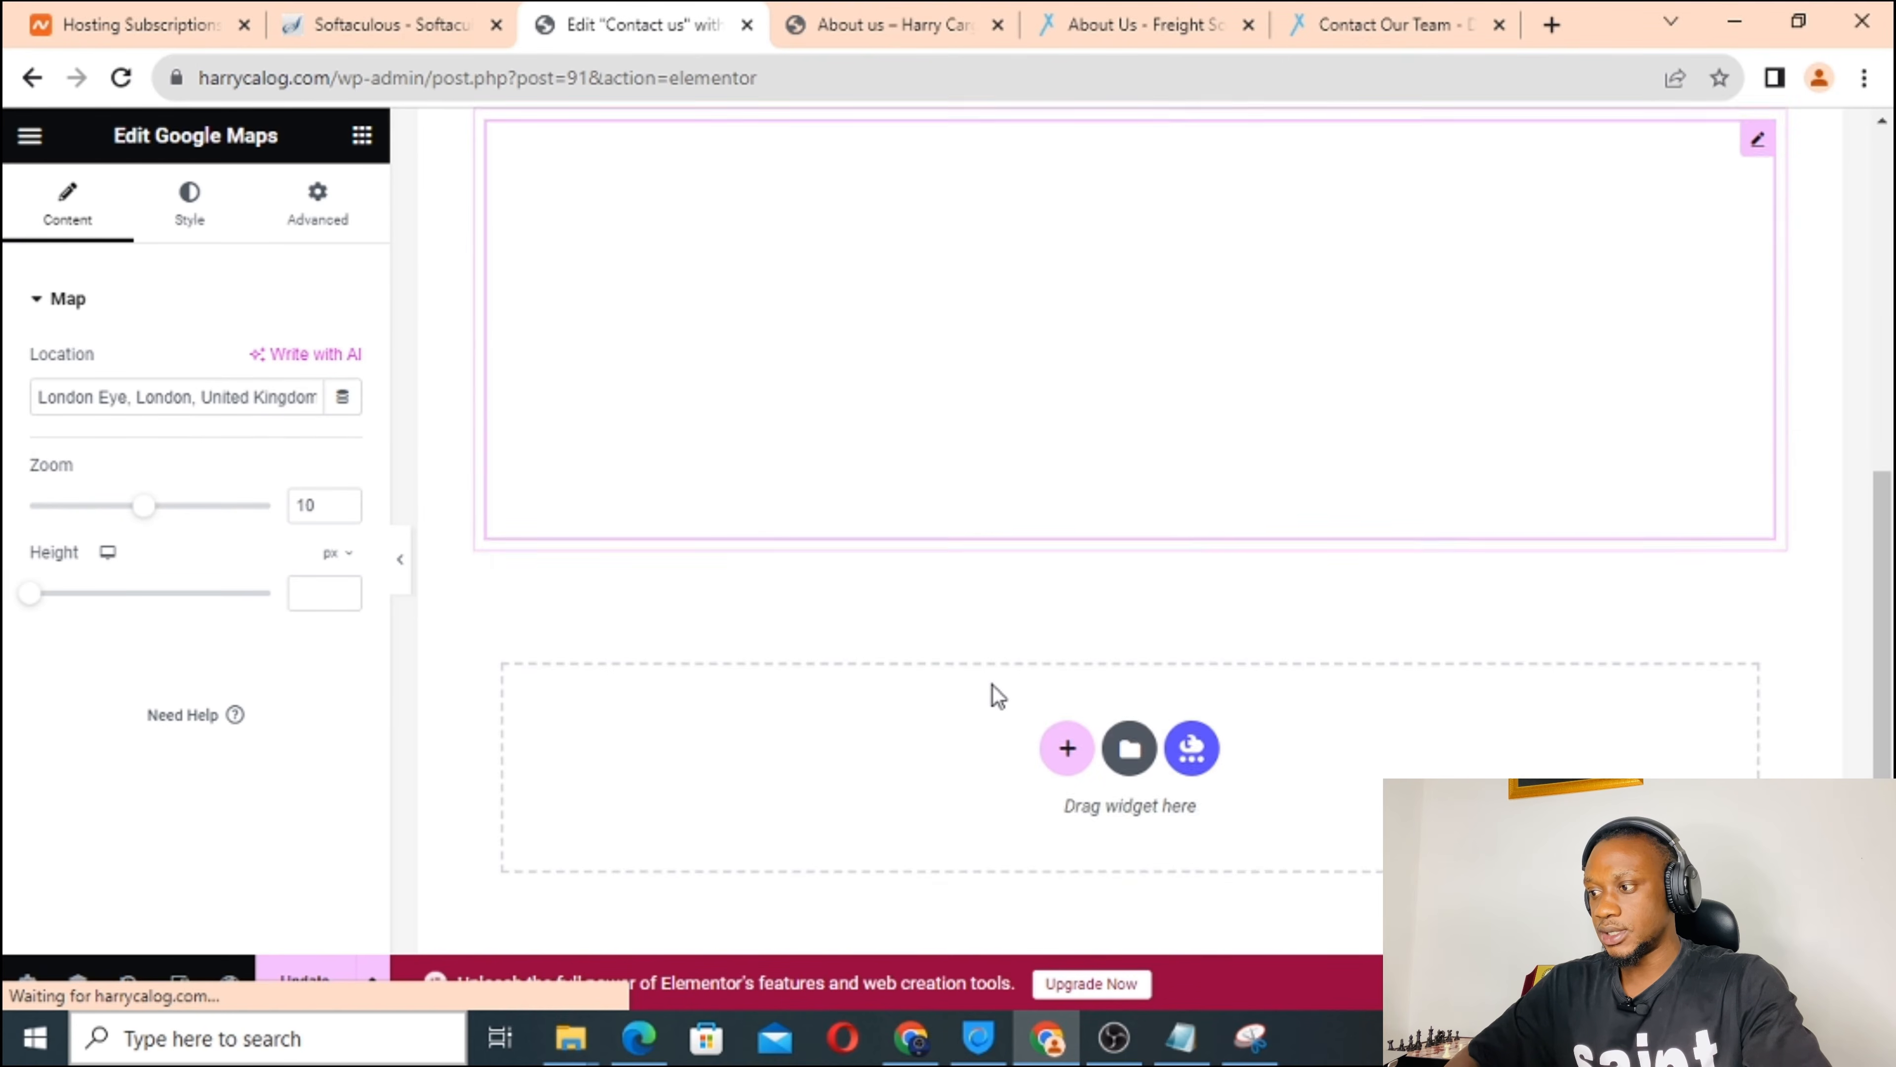
{"action": "scroll", "coordinate": [992, 685], "scroll_direction": "up", "scroll_amount": 2}
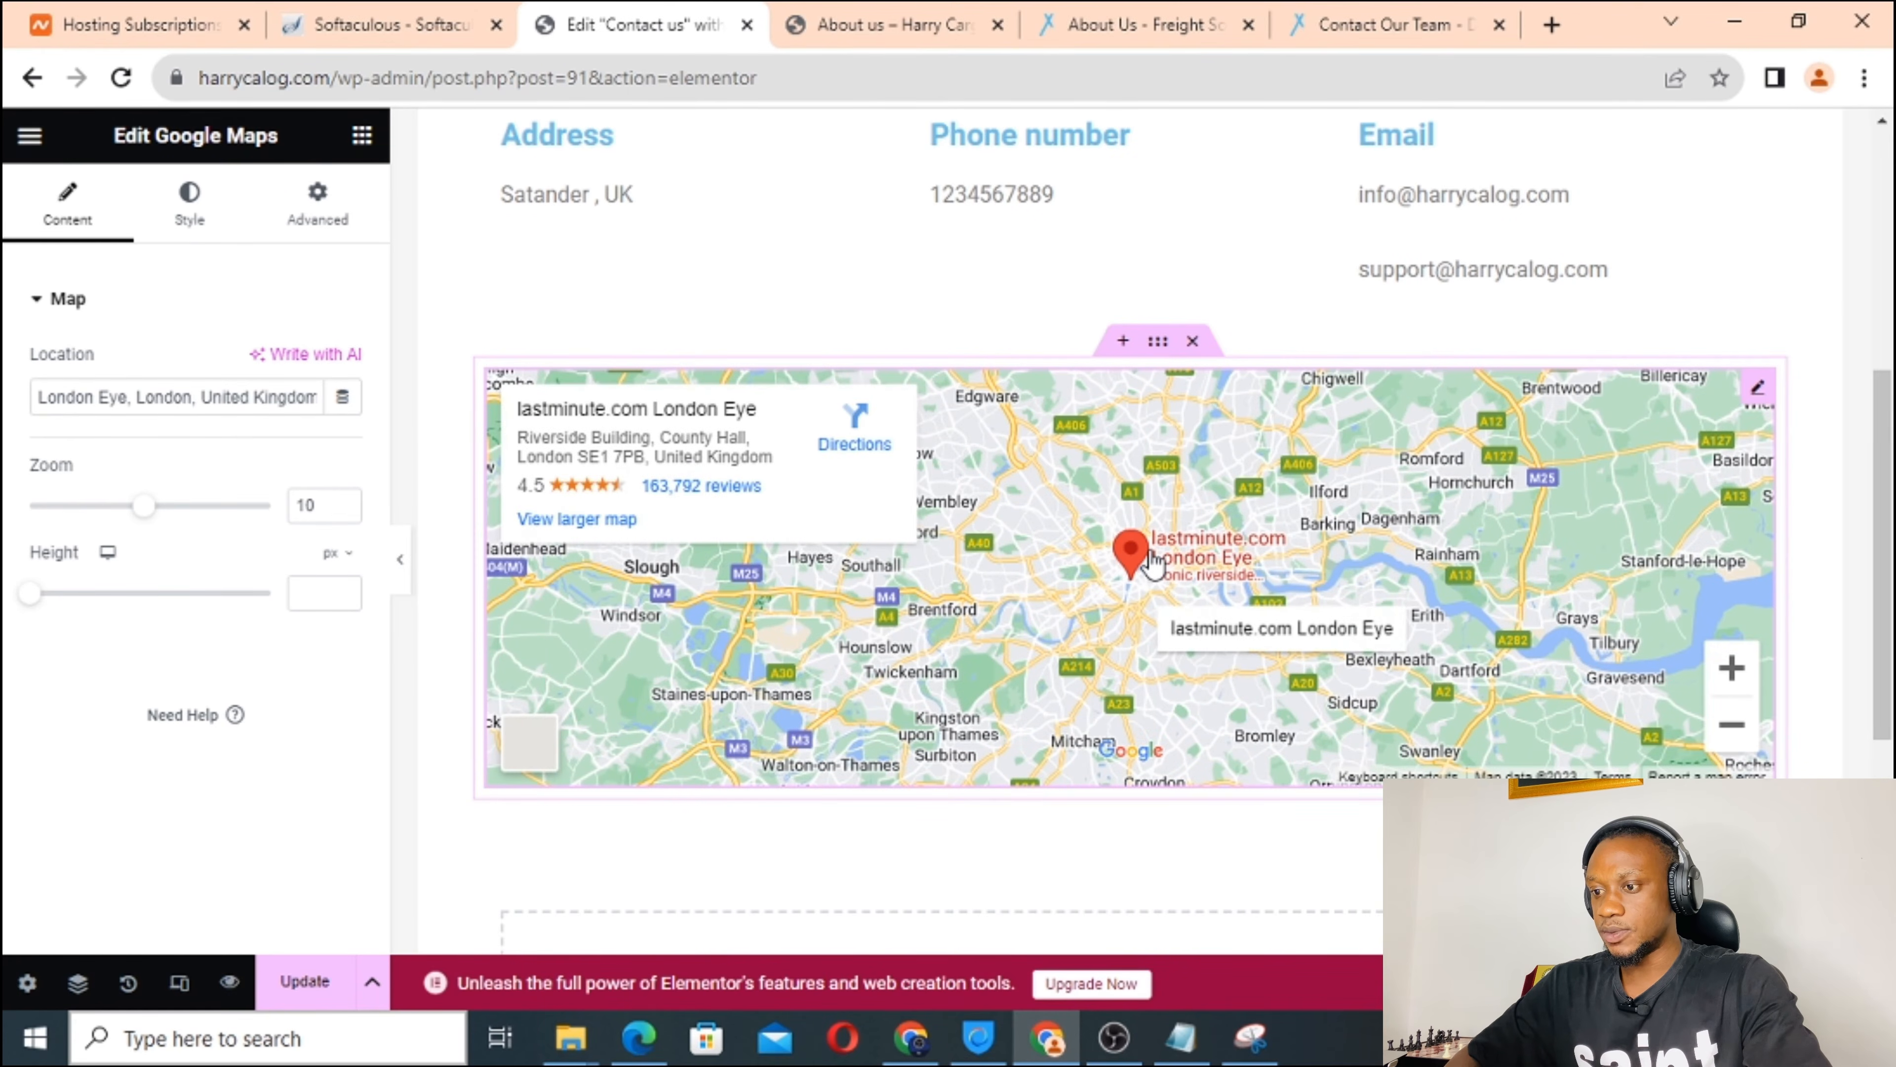
Set the map location to London Eye, zoom 11 and height 595 px, then check it.
{"action": "left_click", "coordinate": [272, 396]}
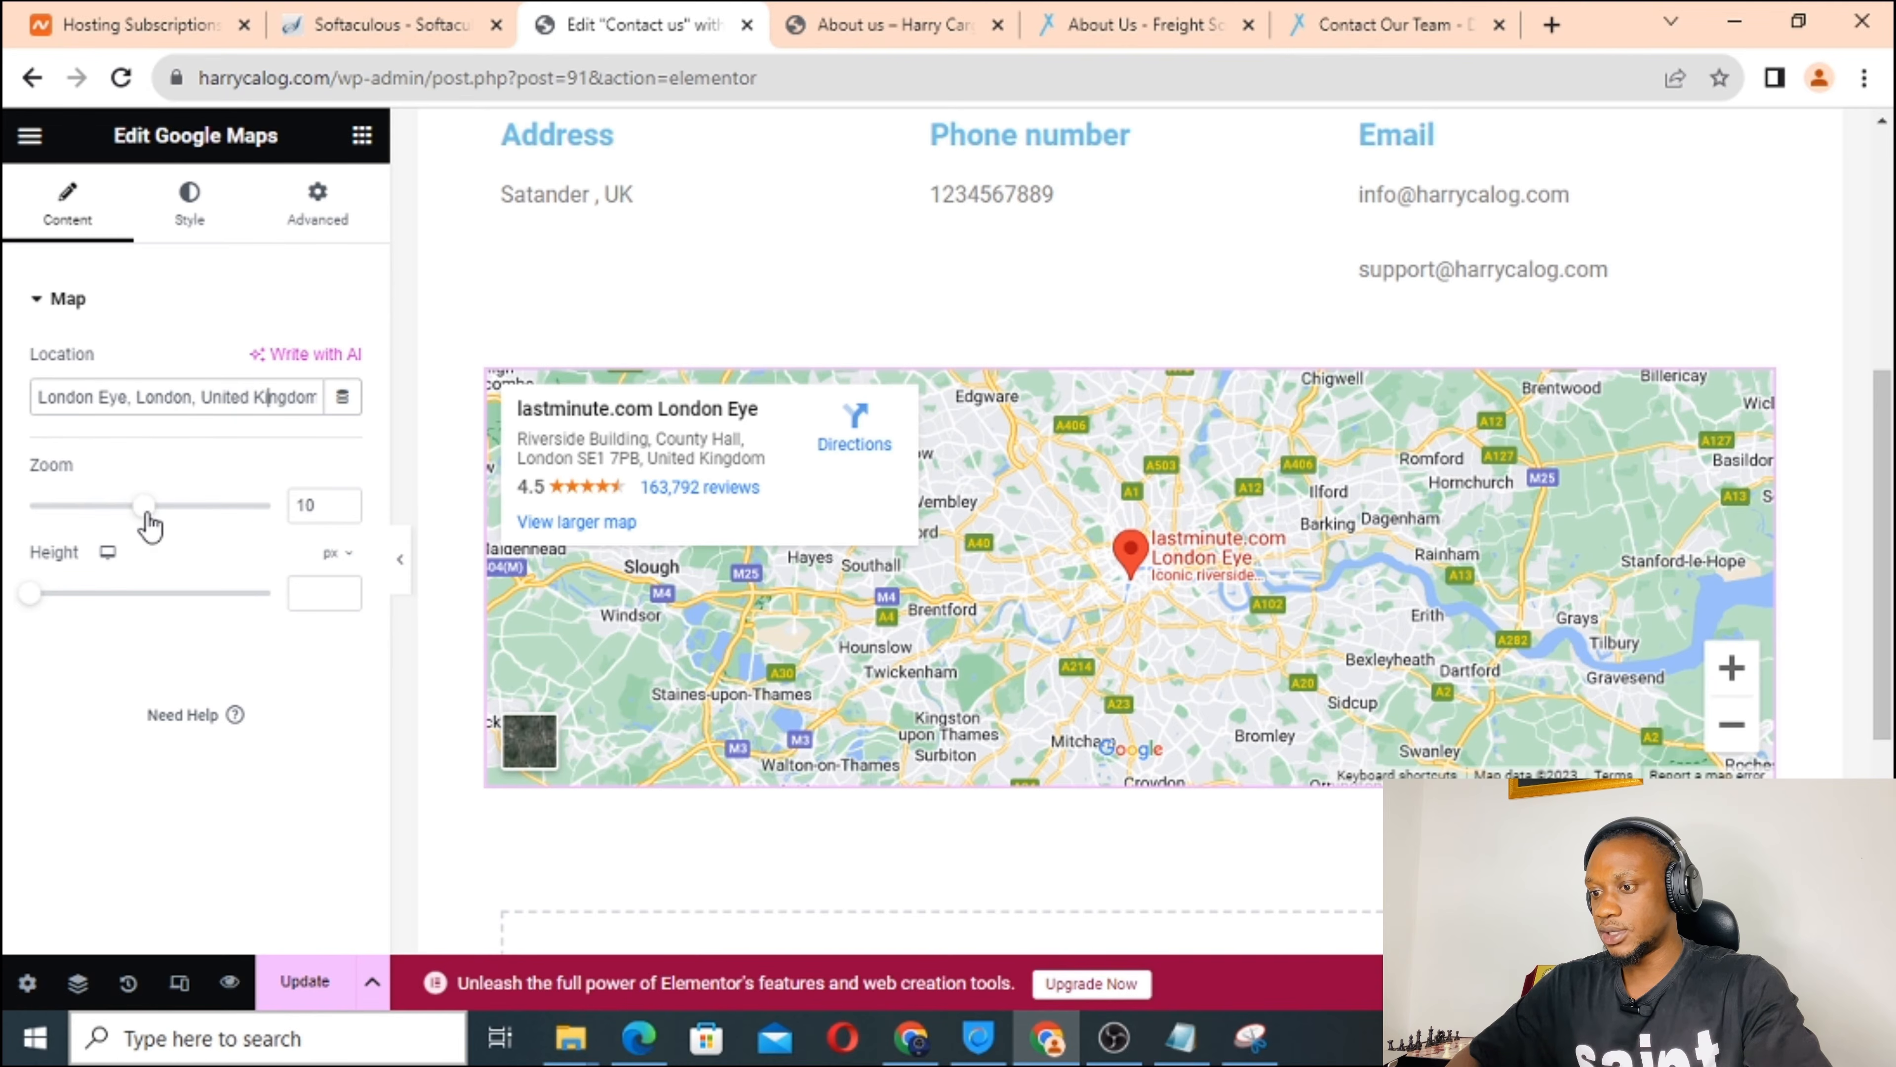
{"action": "left_click_drag", "start_coordinate": [147, 514], "coordinate": [159, 516]}
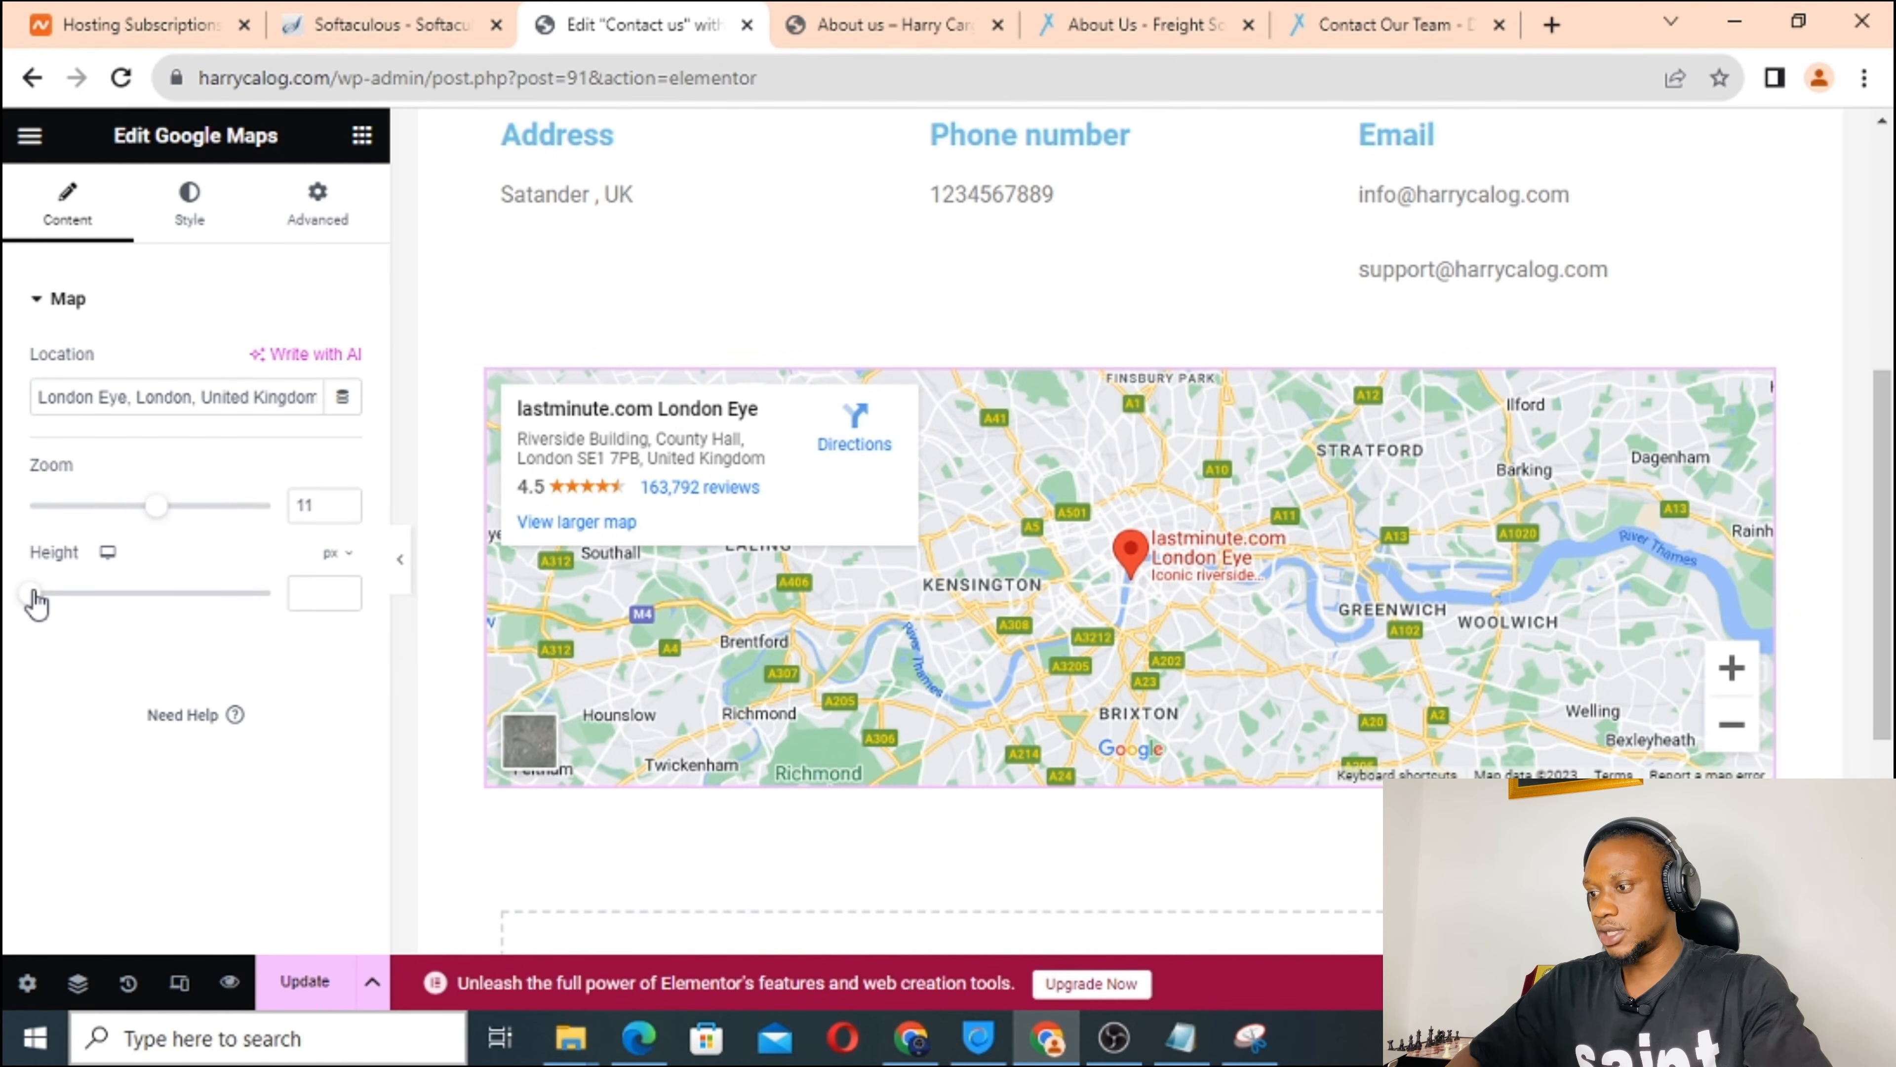
{"action": "left_click_drag", "start_coordinate": [35, 603], "coordinate": [127, 614]}
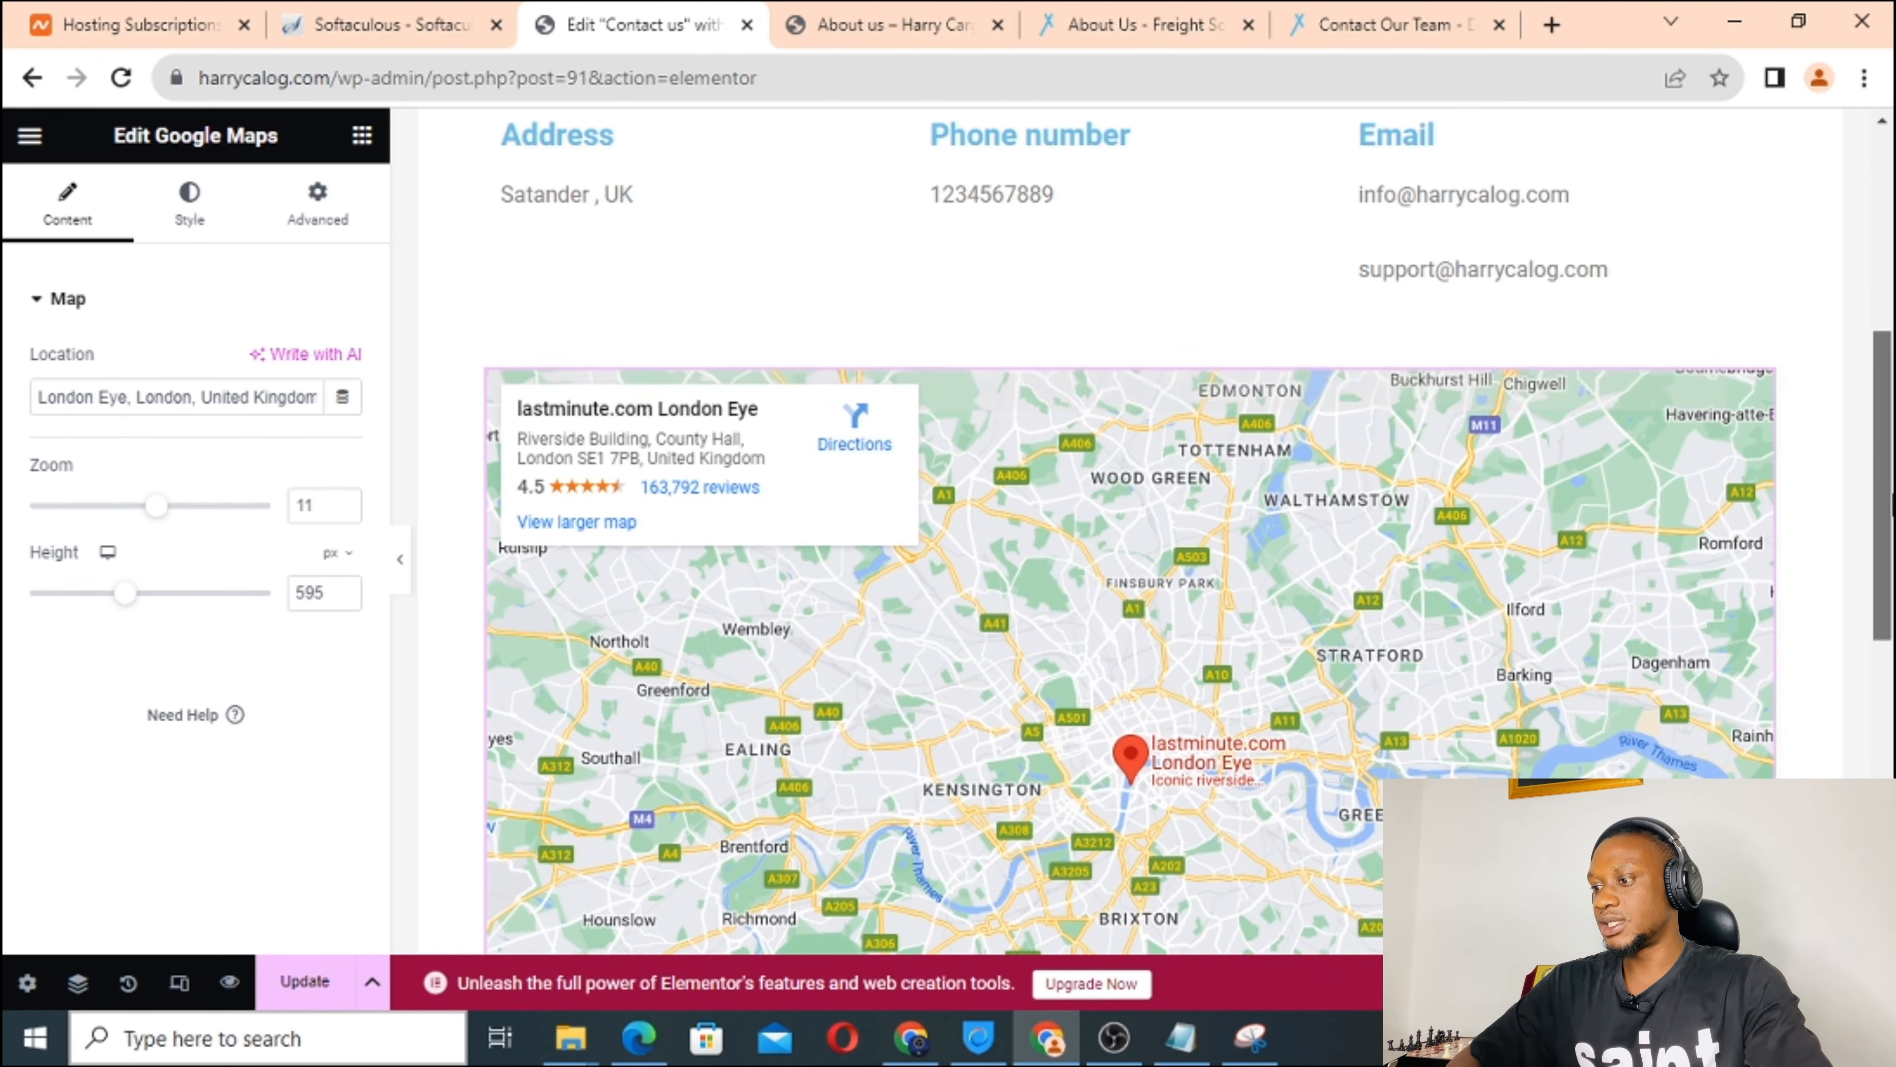
{"action": "scroll", "coordinate": [1889, 620], "scroll_direction": "down", "scroll_amount": 3}
{"action": "scroll", "coordinate": [1889, 620], "scroll_direction": "down", "scroll_amount": 3}
{"action": "scroll", "coordinate": [1866, 352], "scroll_direction": "up", "scroll_amount": 10}
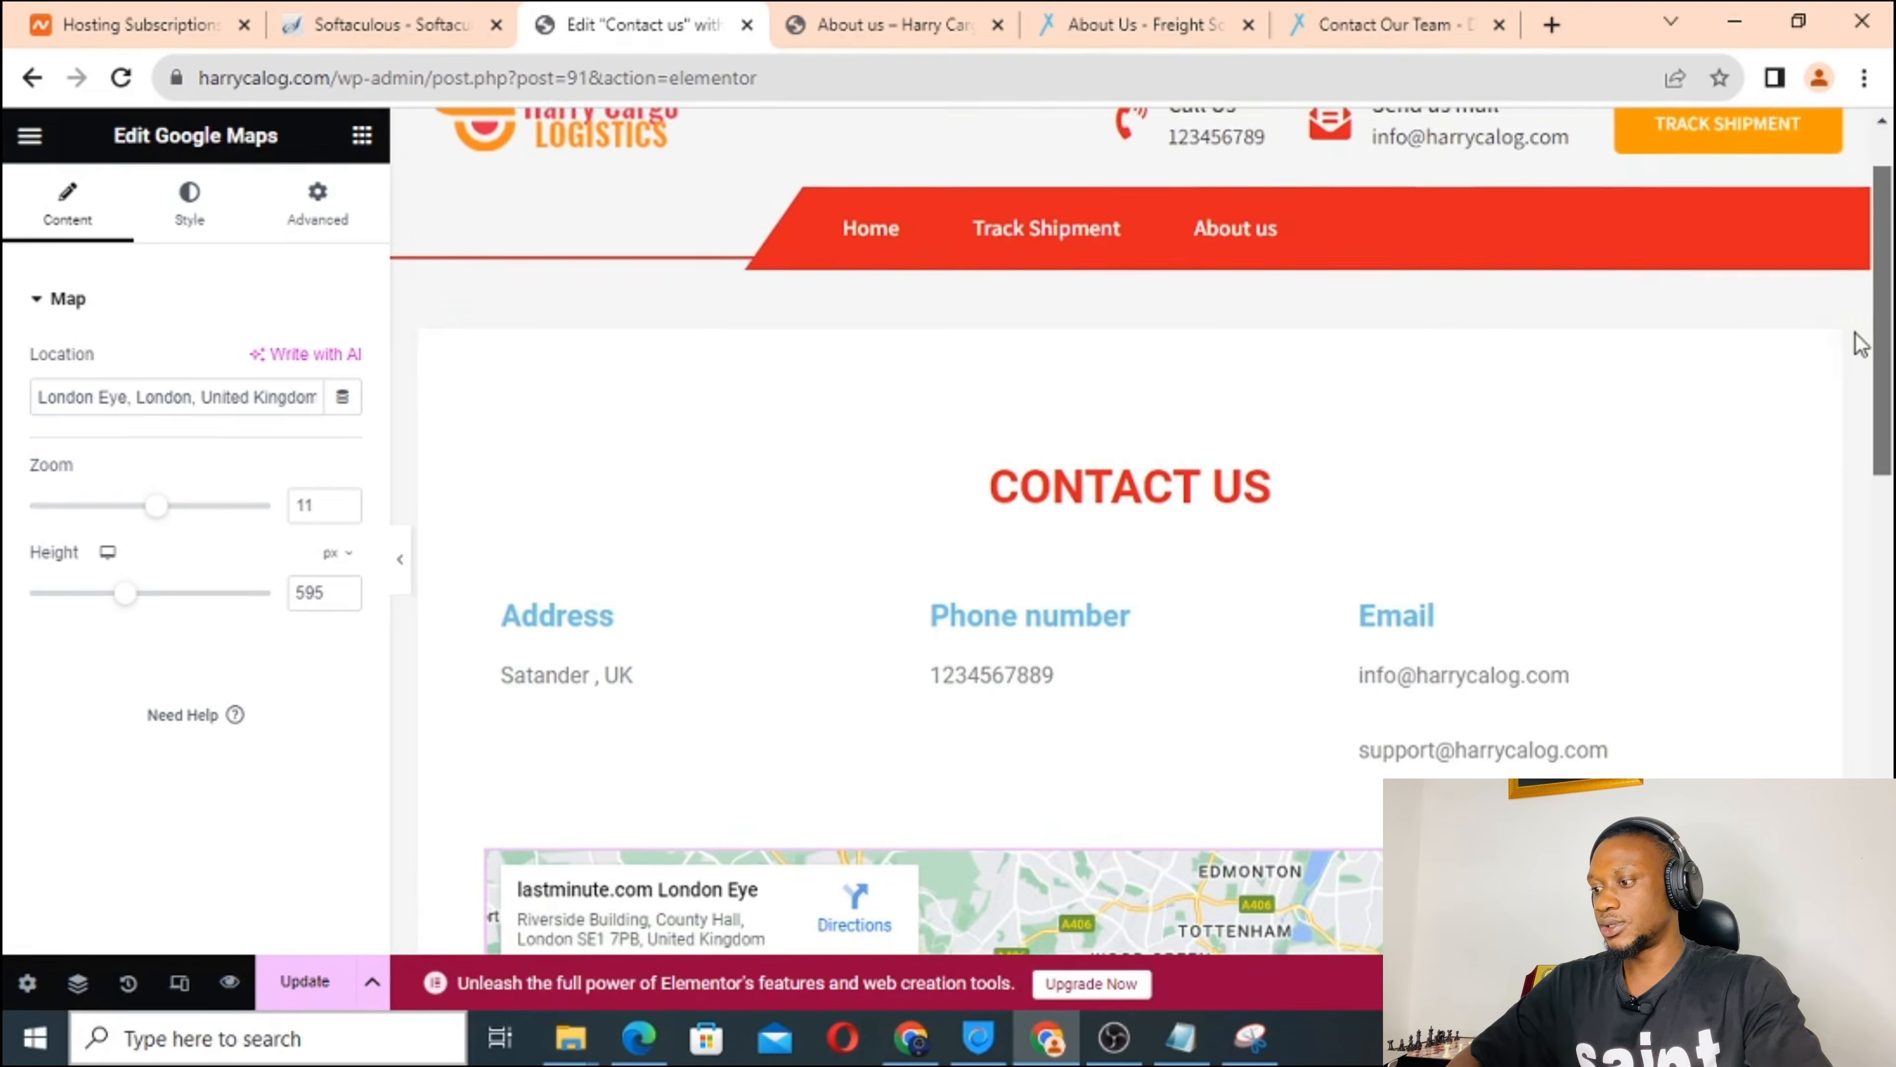
{"action": "scroll", "coordinate": [1858, 338], "scroll_direction": "down", "scroll_amount": 2}
{"action": "scroll", "coordinate": [1870, 336], "scroll_direction": "up", "scroll_amount": 3}
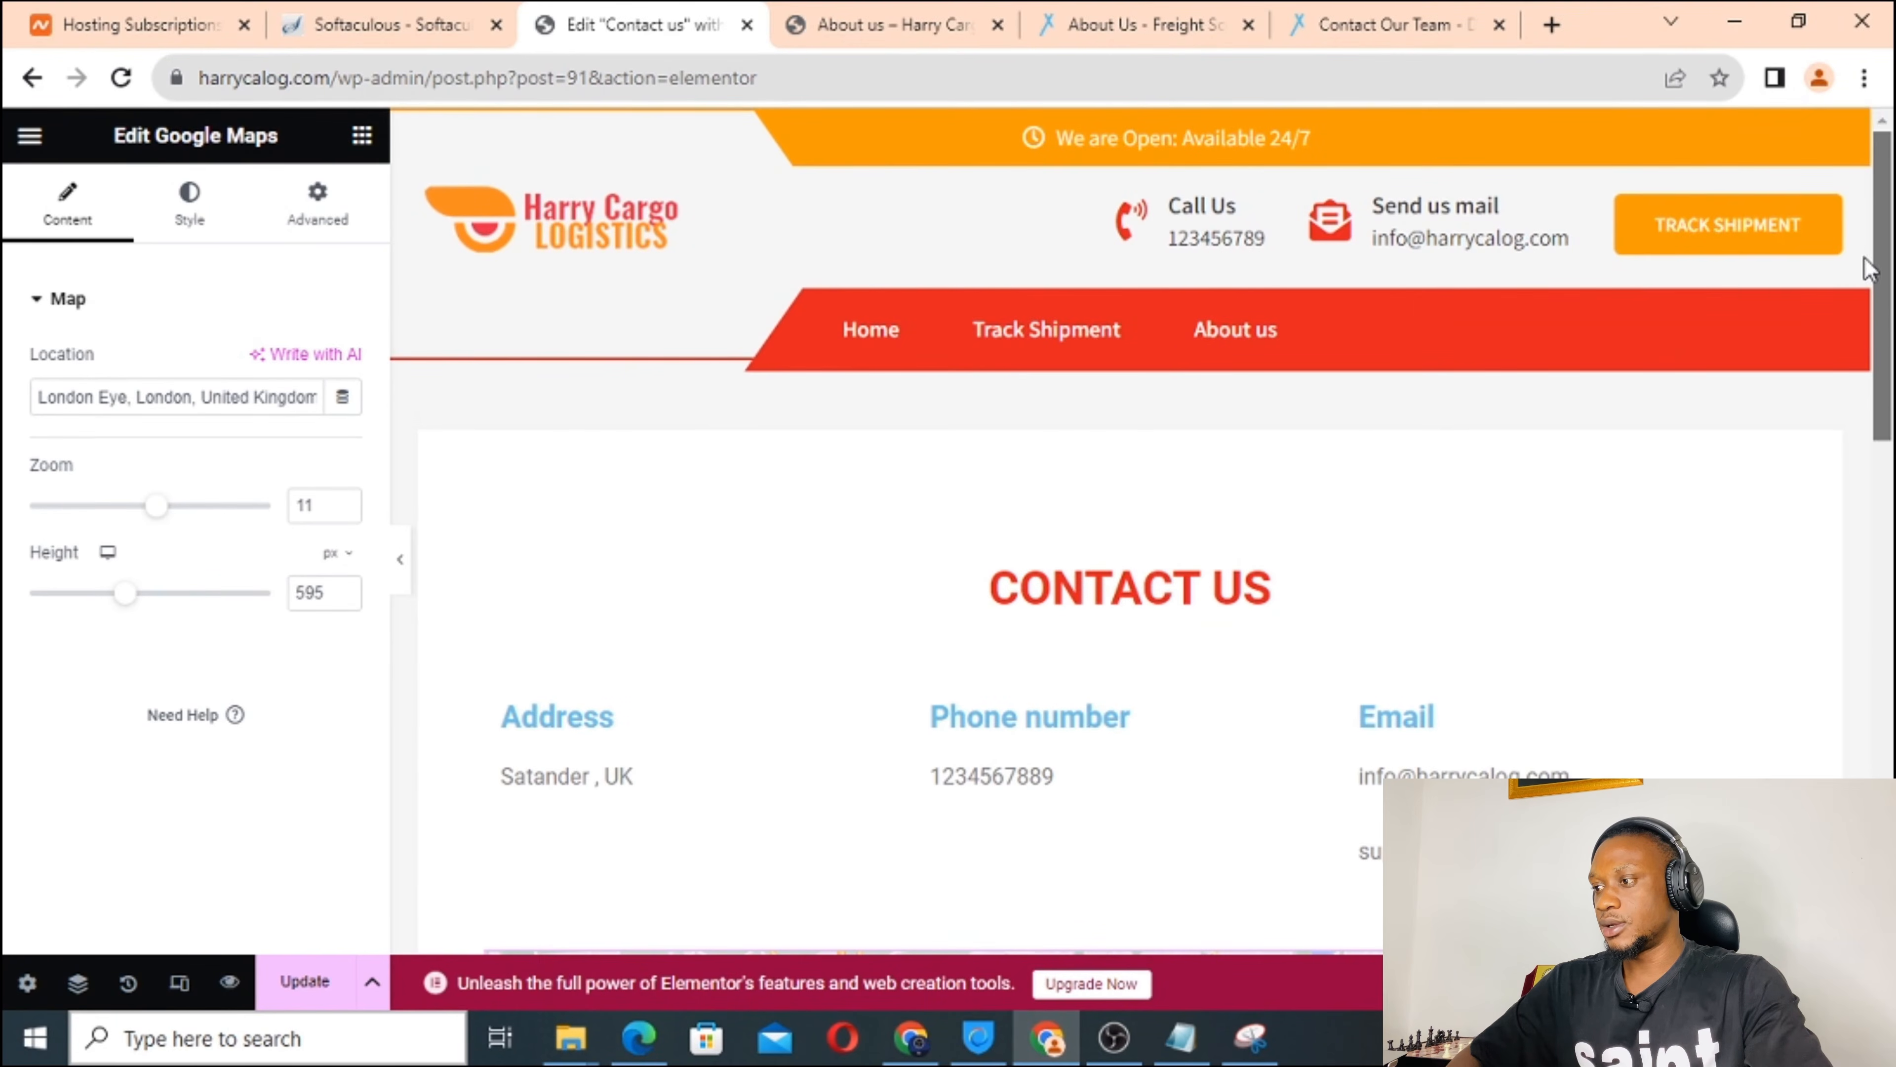
{"action": "scroll", "coordinate": [1863, 256], "scroll_direction": "down", "scroll_amount": 5}
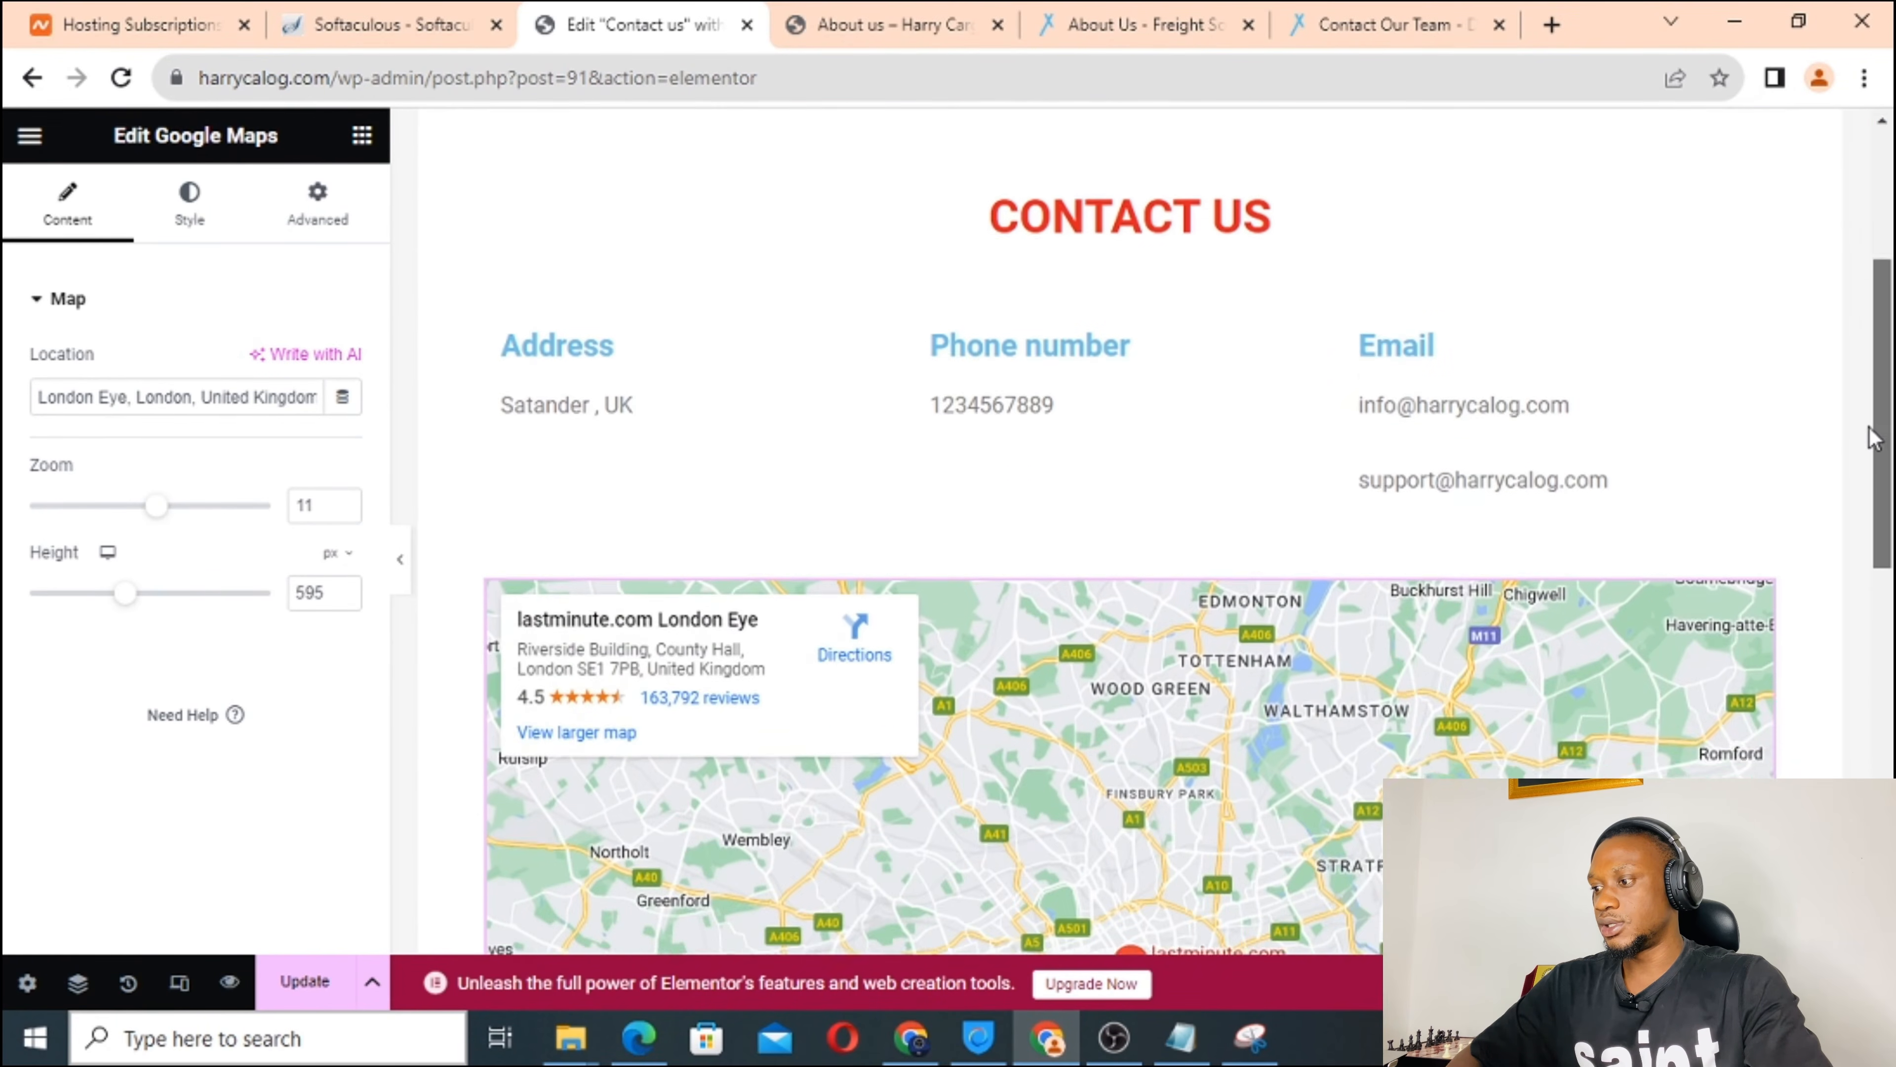
{"action": "scroll", "coordinate": [1874, 437], "scroll_direction": "down", "scroll_amount": 1}
{"action": "scroll", "coordinate": [1862, 373], "scroll_direction": "up", "scroll_amount": 5}
{"action": "scroll", "coordinate": [1866, 447], "scroll_direction": "down", "scroll_amount": 4}
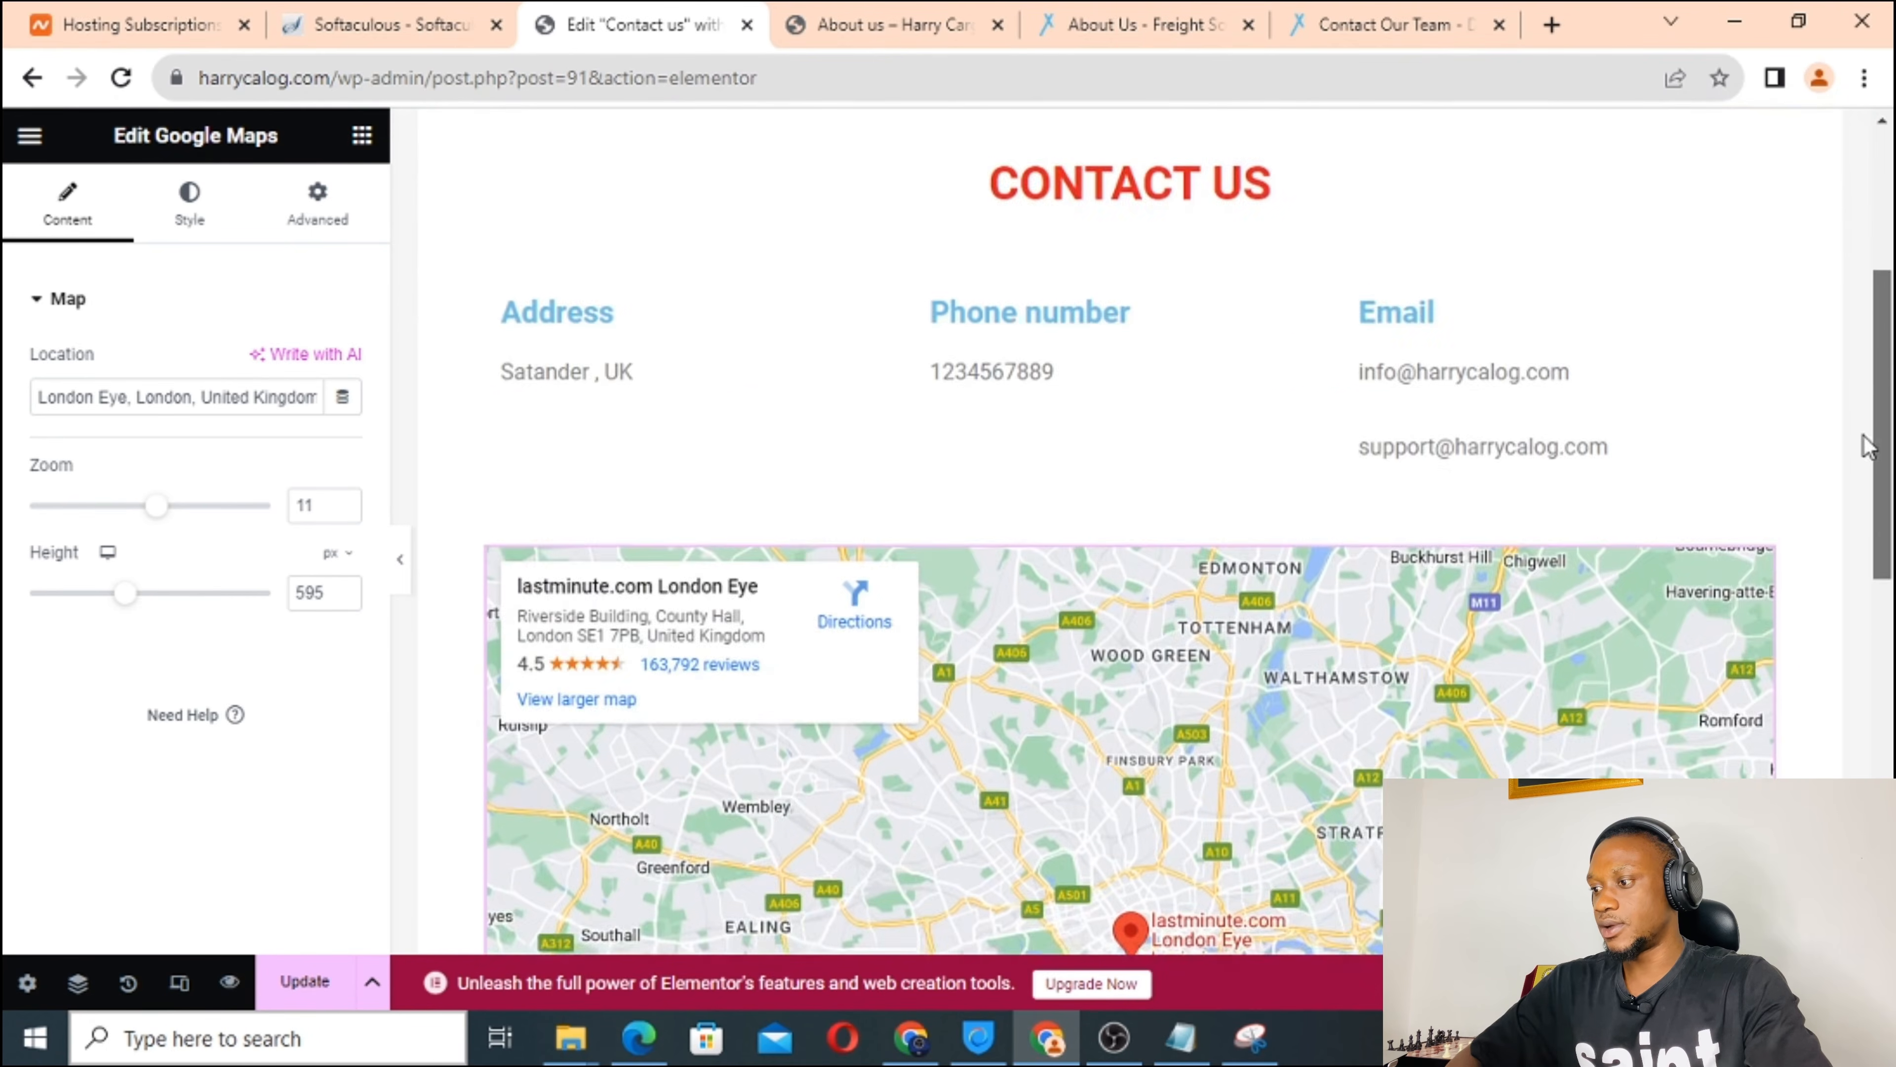
{"action": "scroll", "coordinate": [1867, 447], "scroll_direction": "down", "scroll_amount": 3}
{"action": "scroll", "coordinate": [1867, 404], "scroll_direction": "up", "scroll_amount": 5}
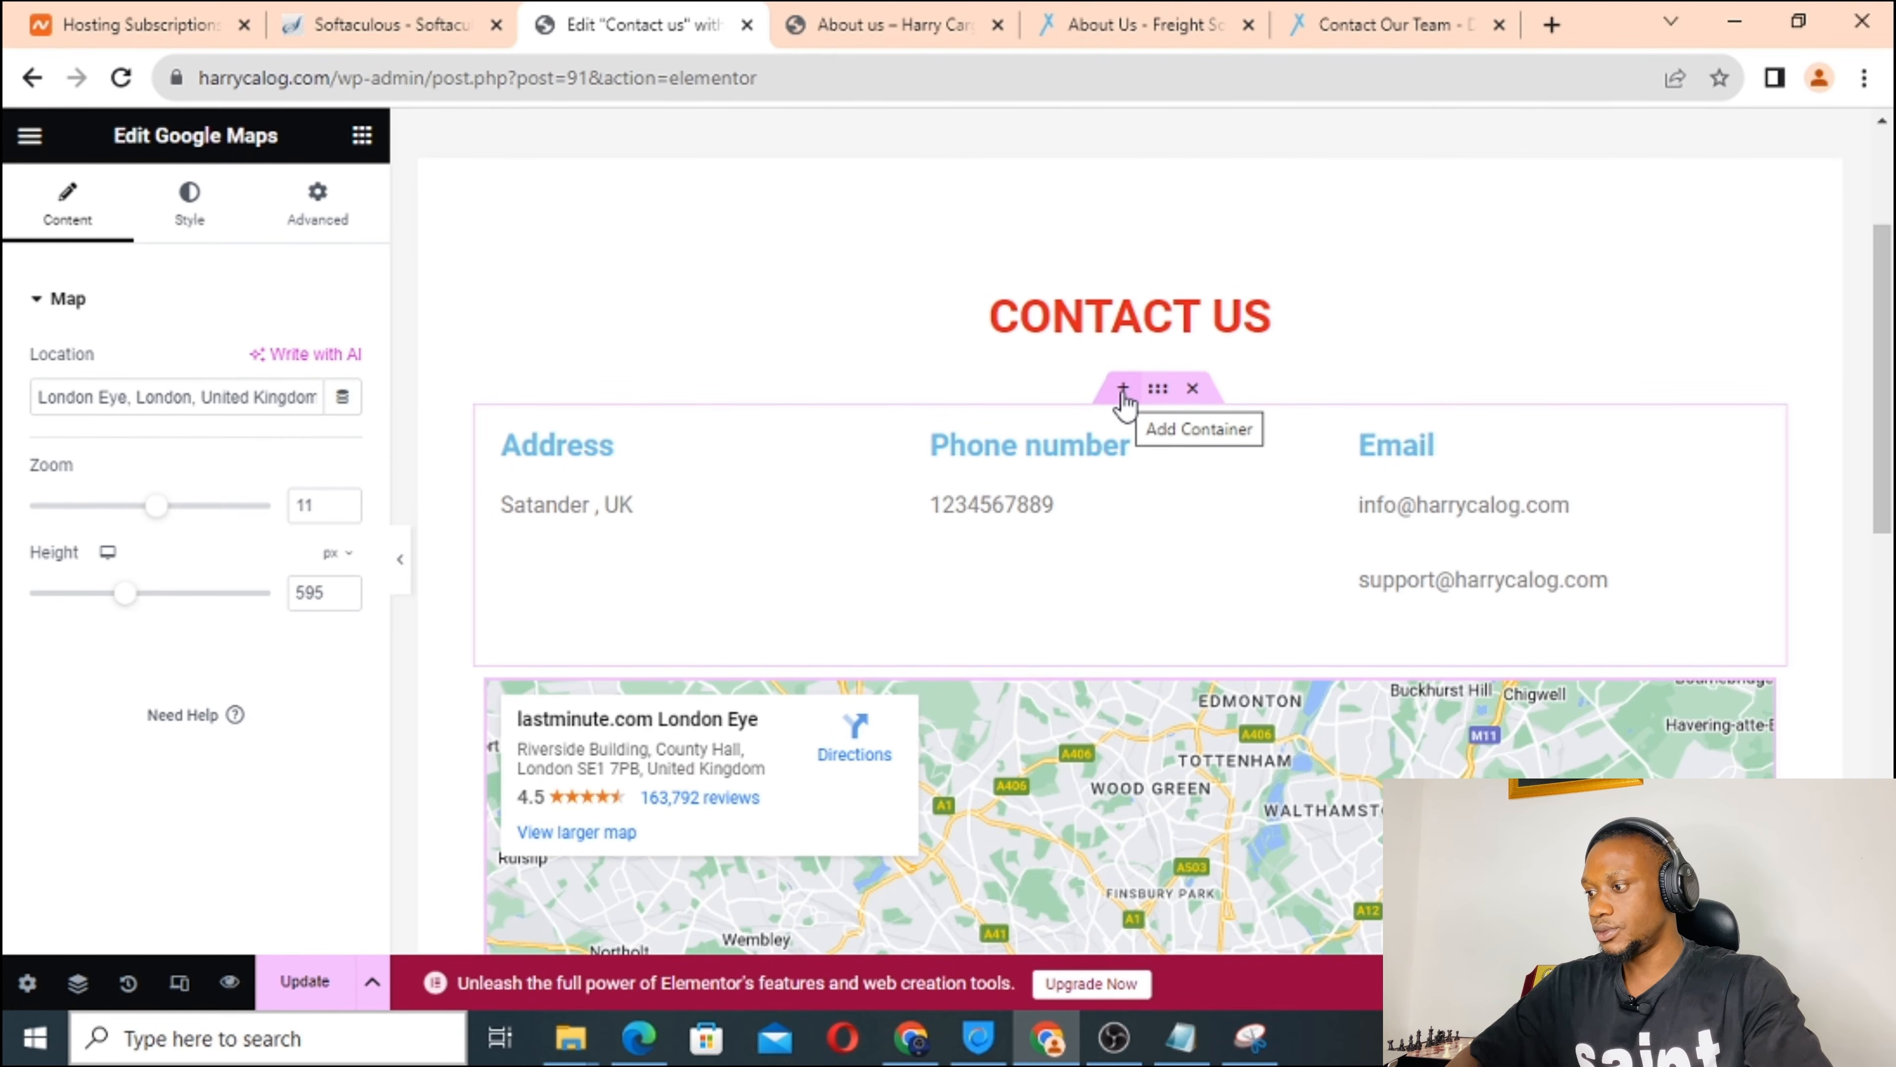
Add a single-column section above the contact details with an Image widget showing the cargo ship photo.
{"action": "left_click", "coordinate": [1123, 395]}
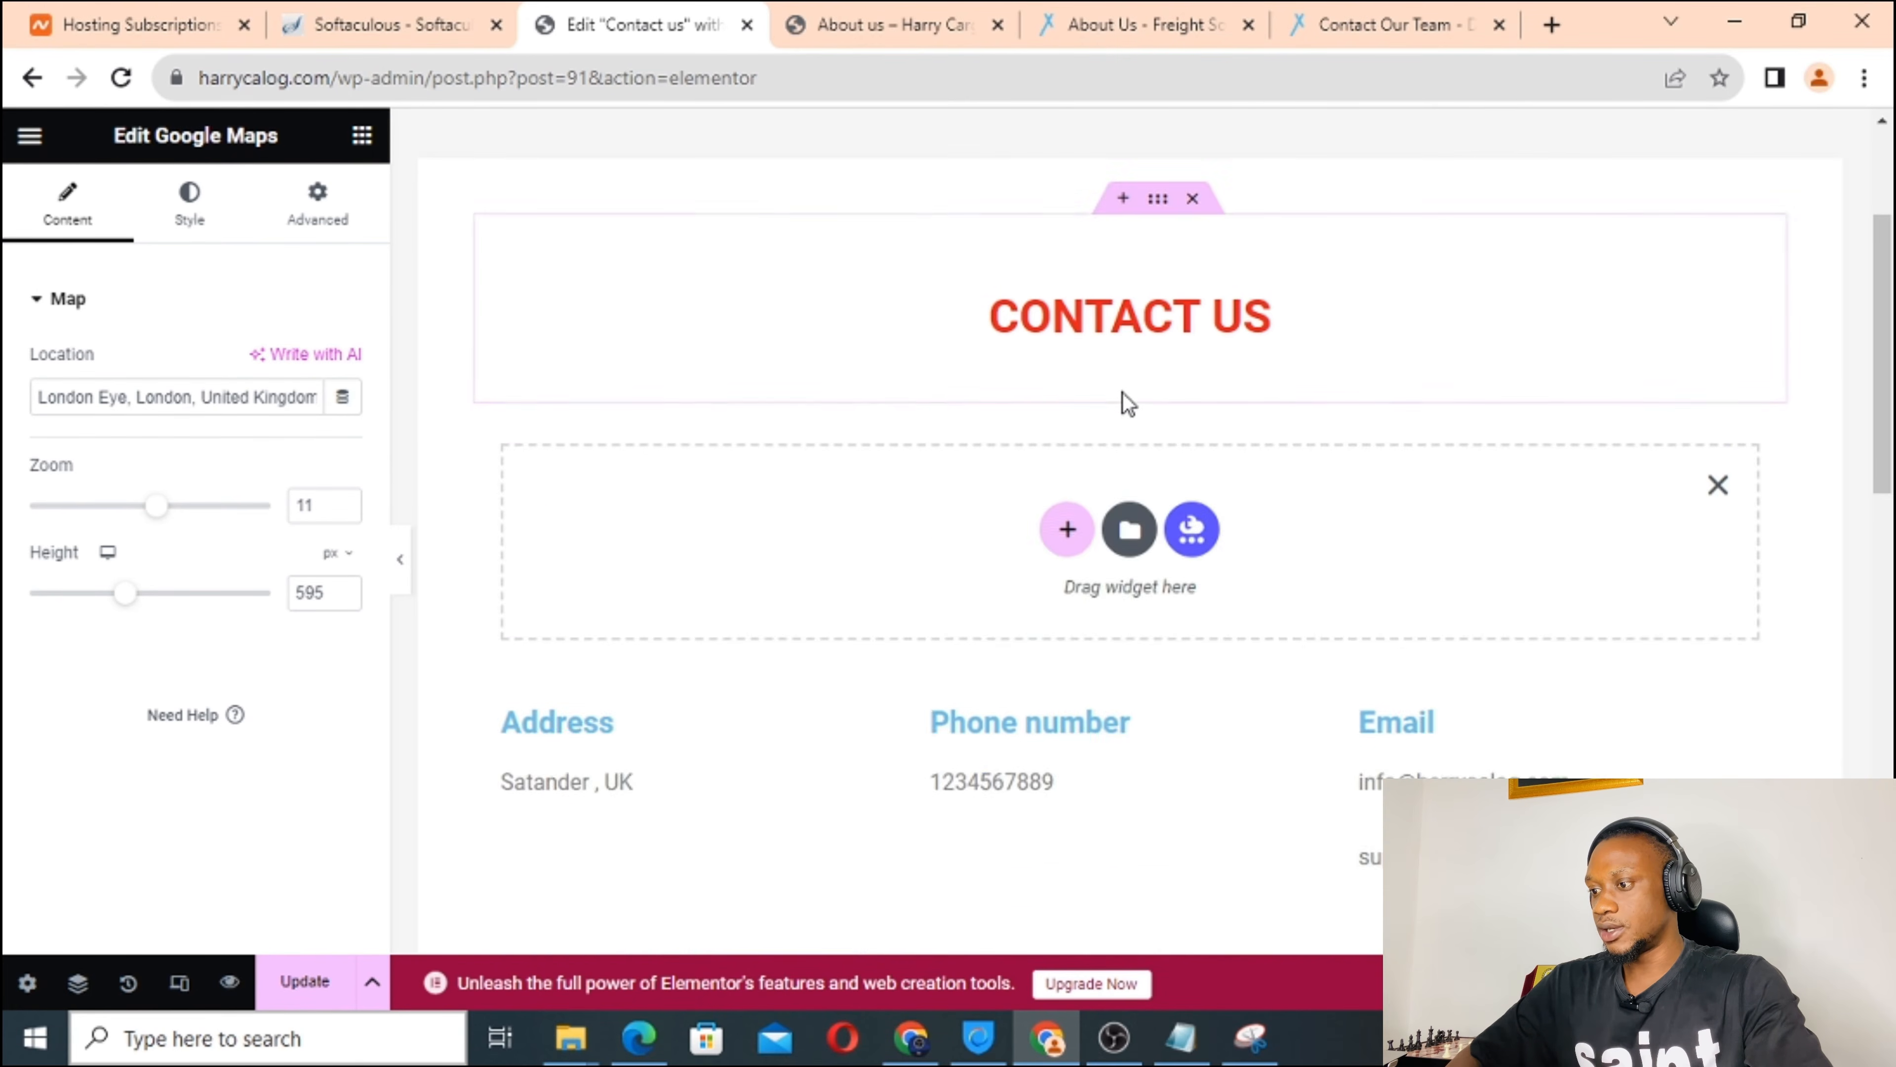
{"action": "left_click", "coordinate": [1072, 536]}
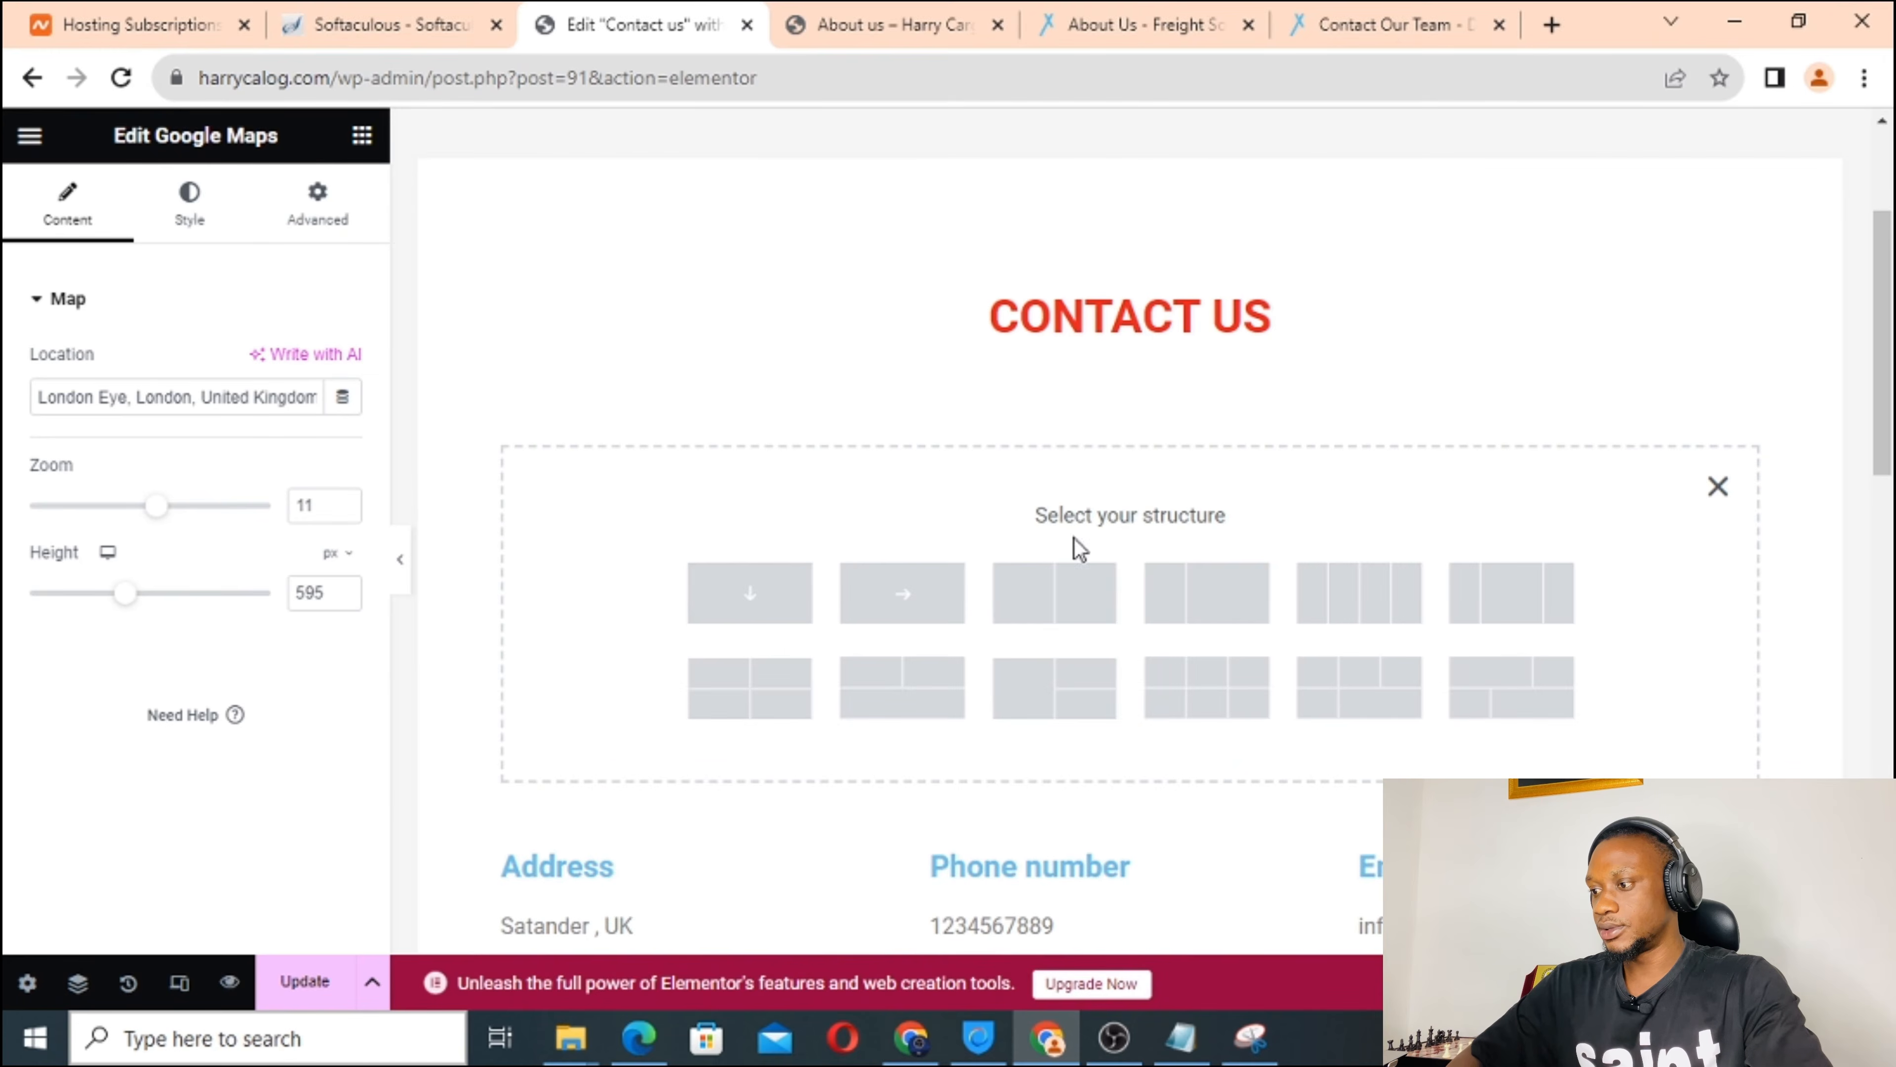
{"action": "left_click", "coordinate": [747, 596]}
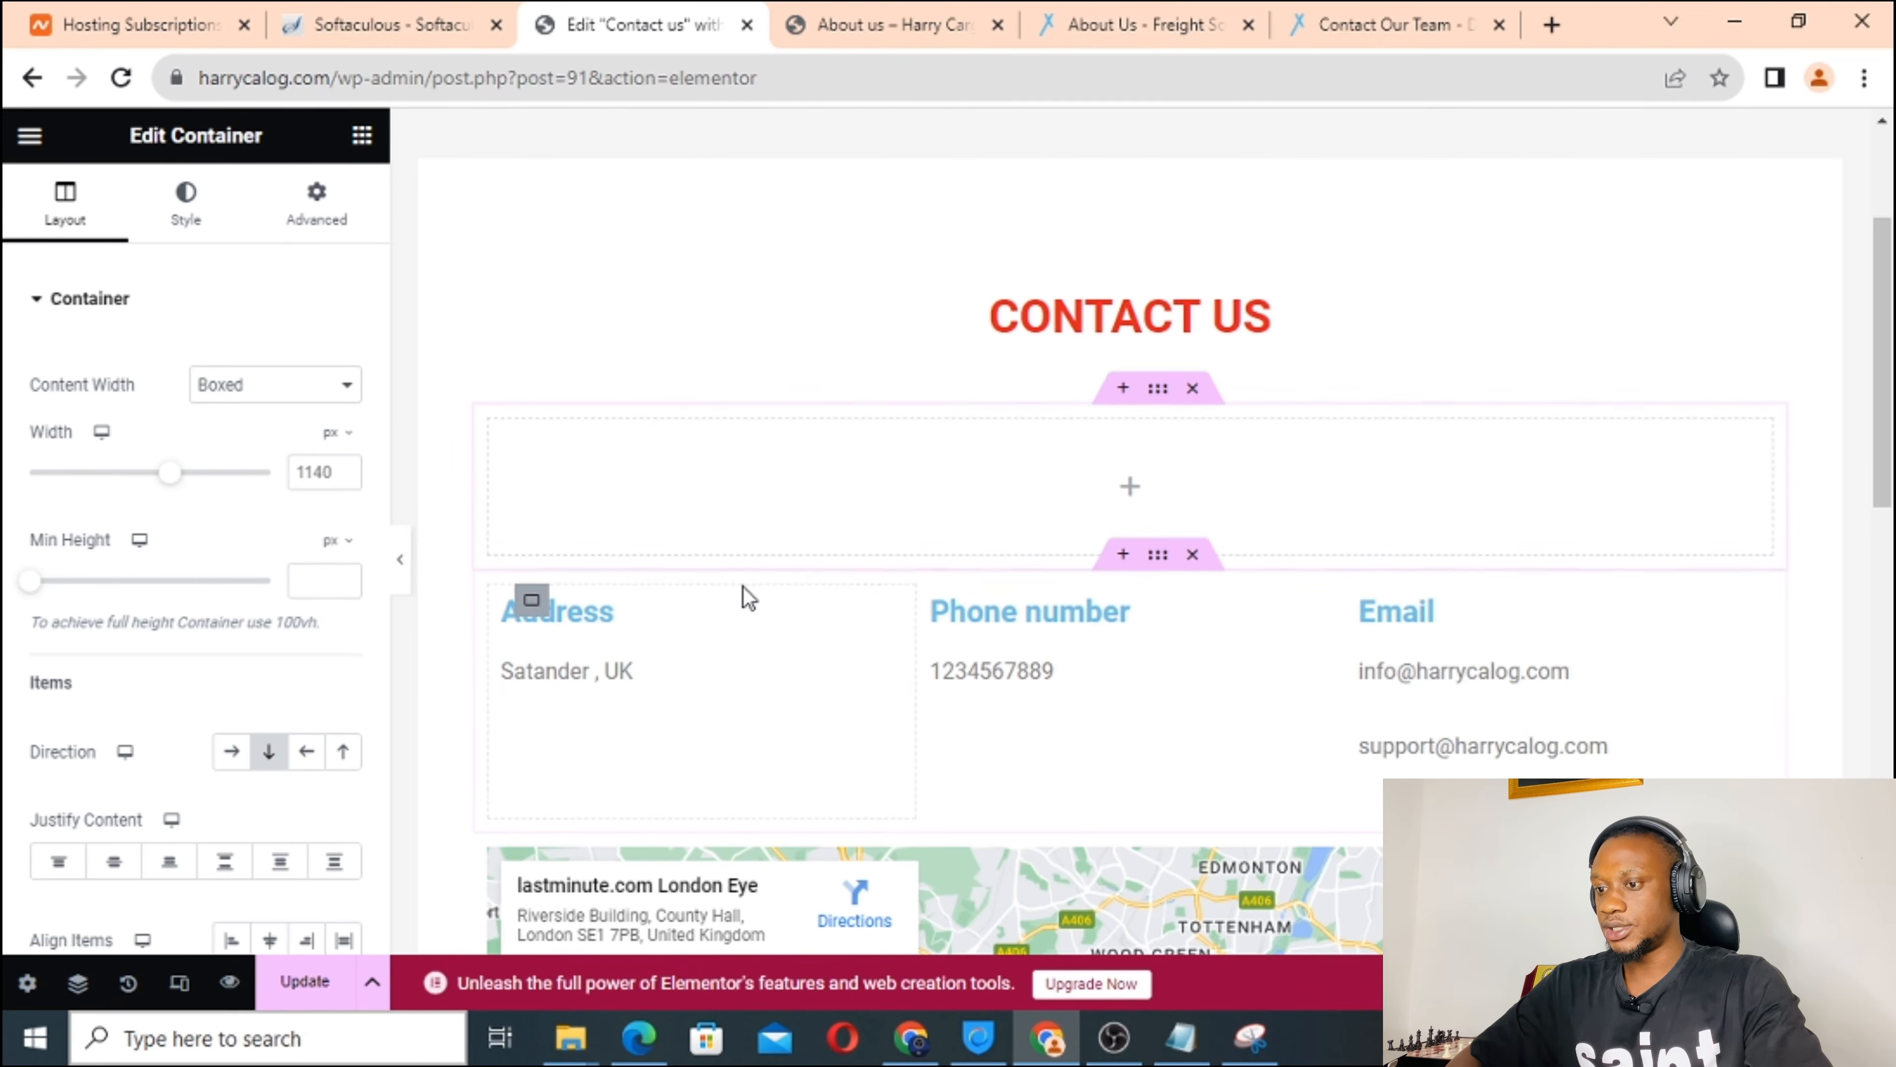
{"action": "left_click", "coordinate": [1131, 487]}
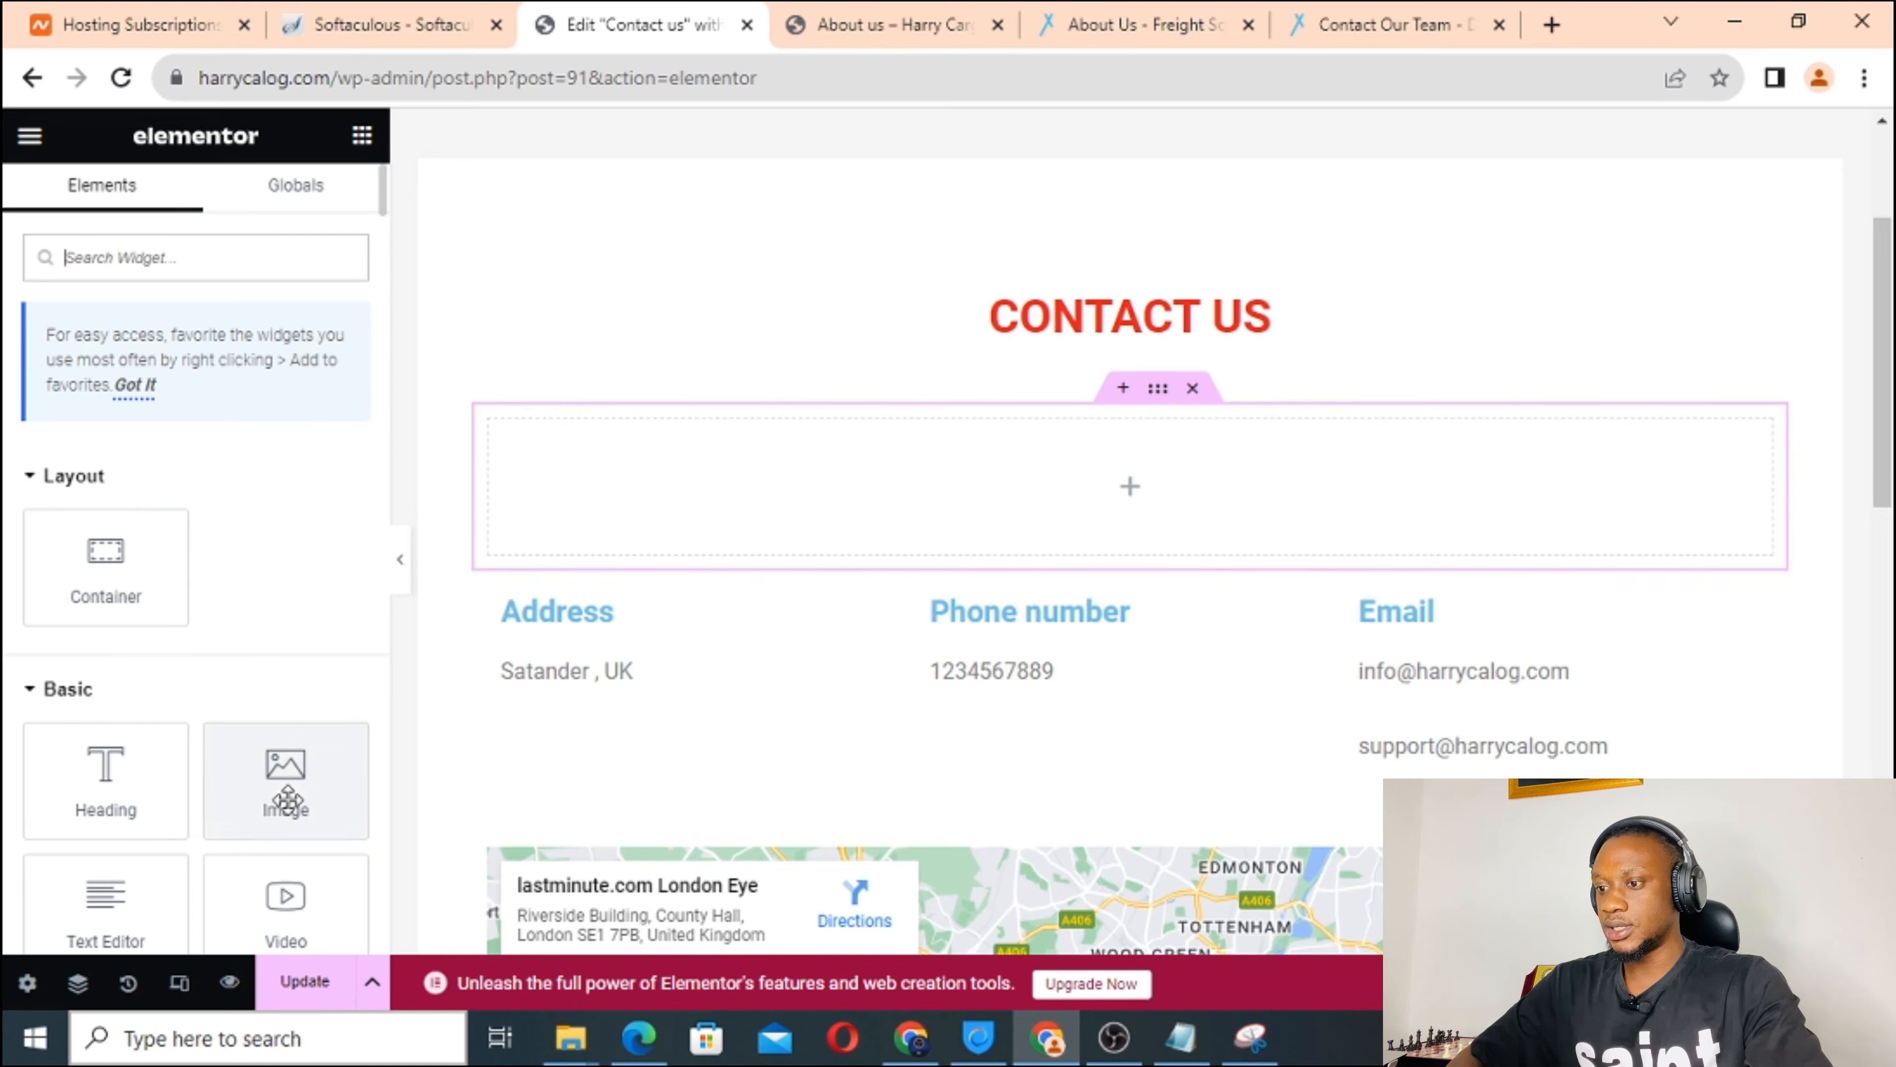
{"action": "left_click_drag", "start_coordinate": [286, 773], "coordinate": [919, 482]}
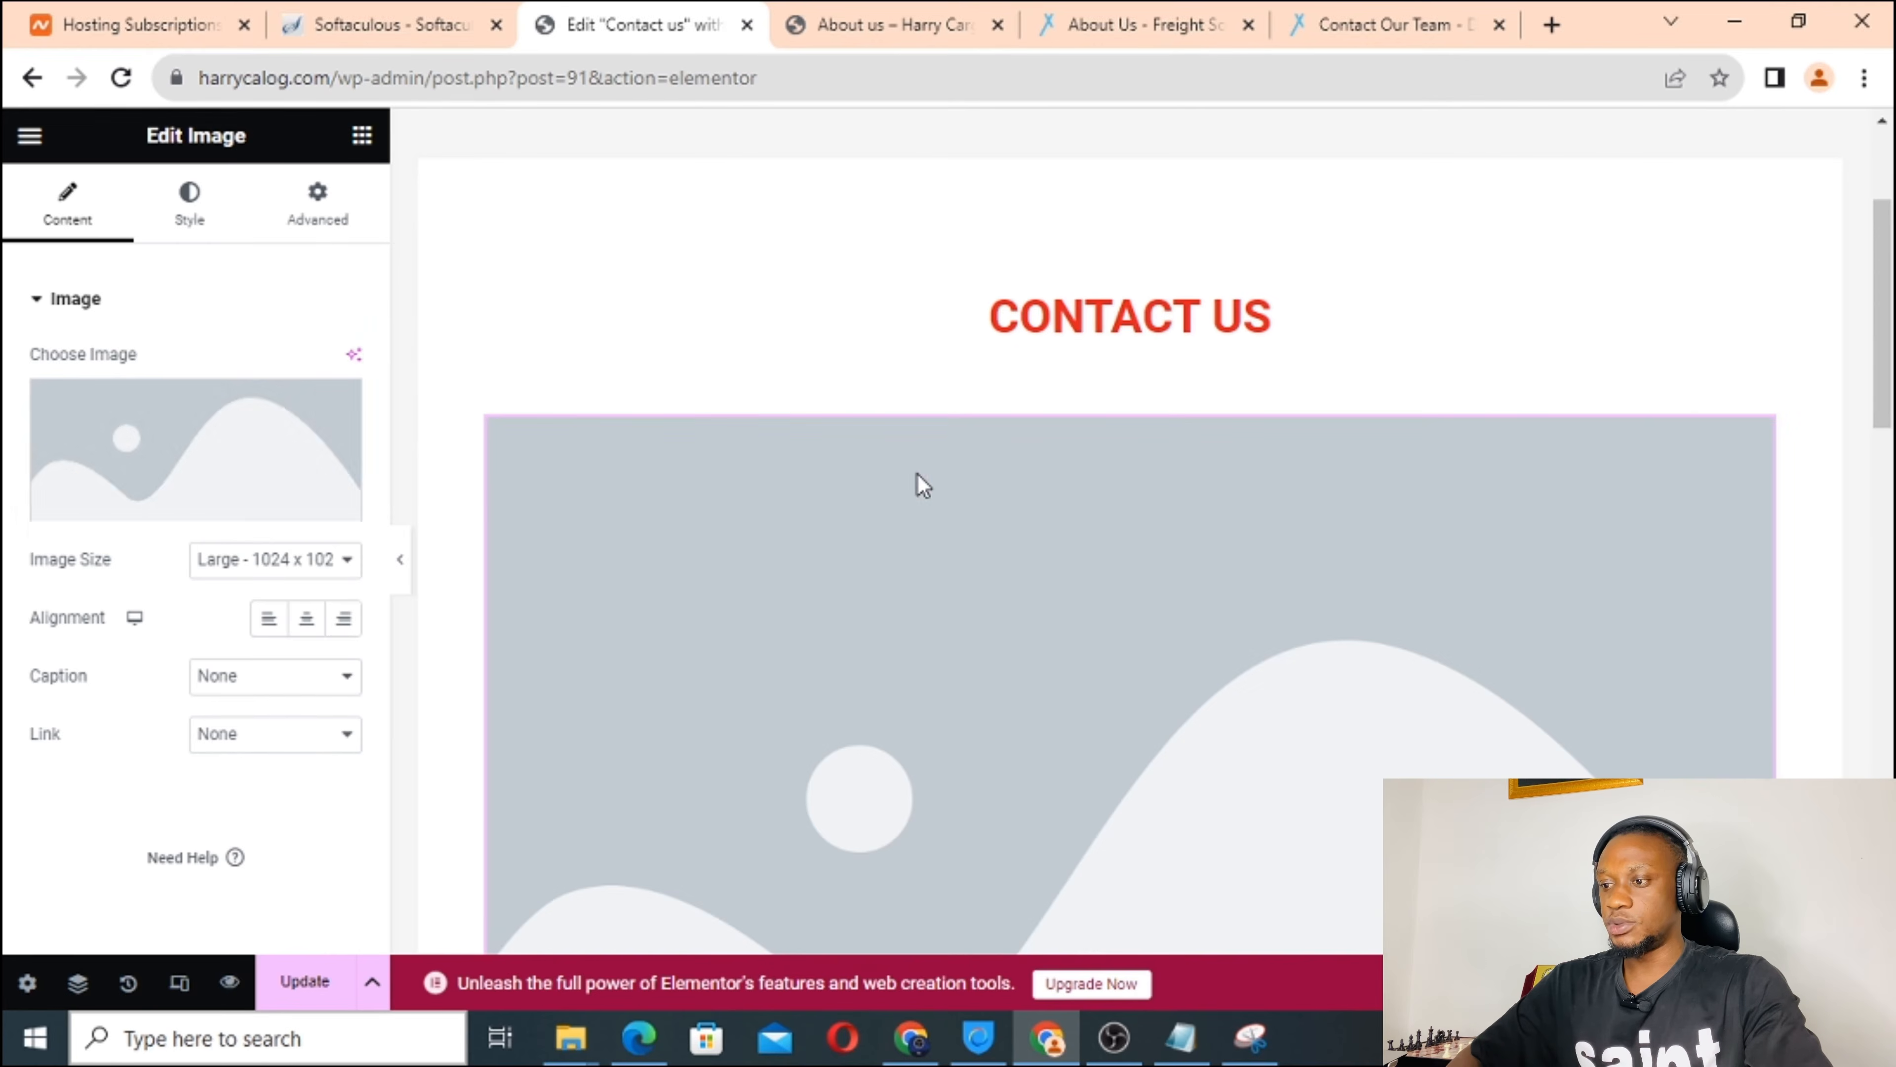
{"action": "left_click", "coordinate": [186, 461]}
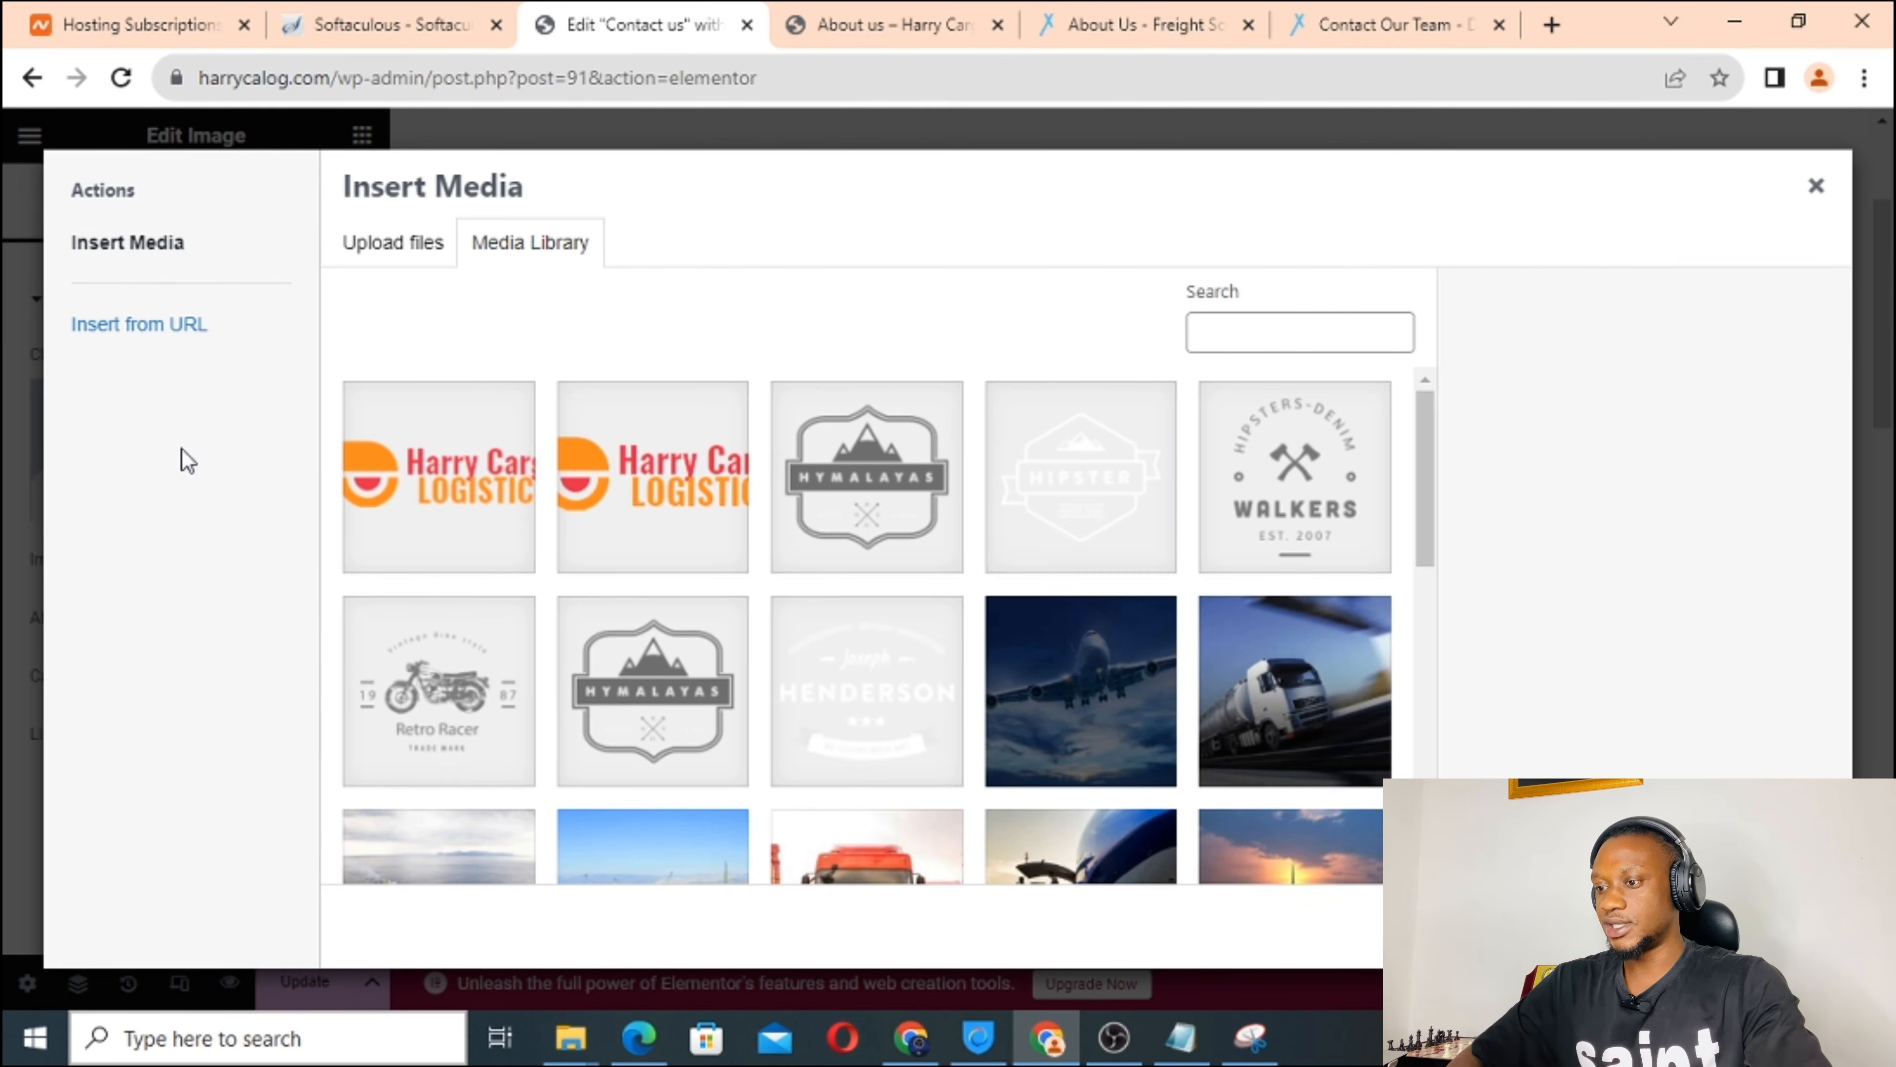
{"action": "scroll", "coordinate": [898, 614], "scroll_direction": "down", "scroll_amount": 5}
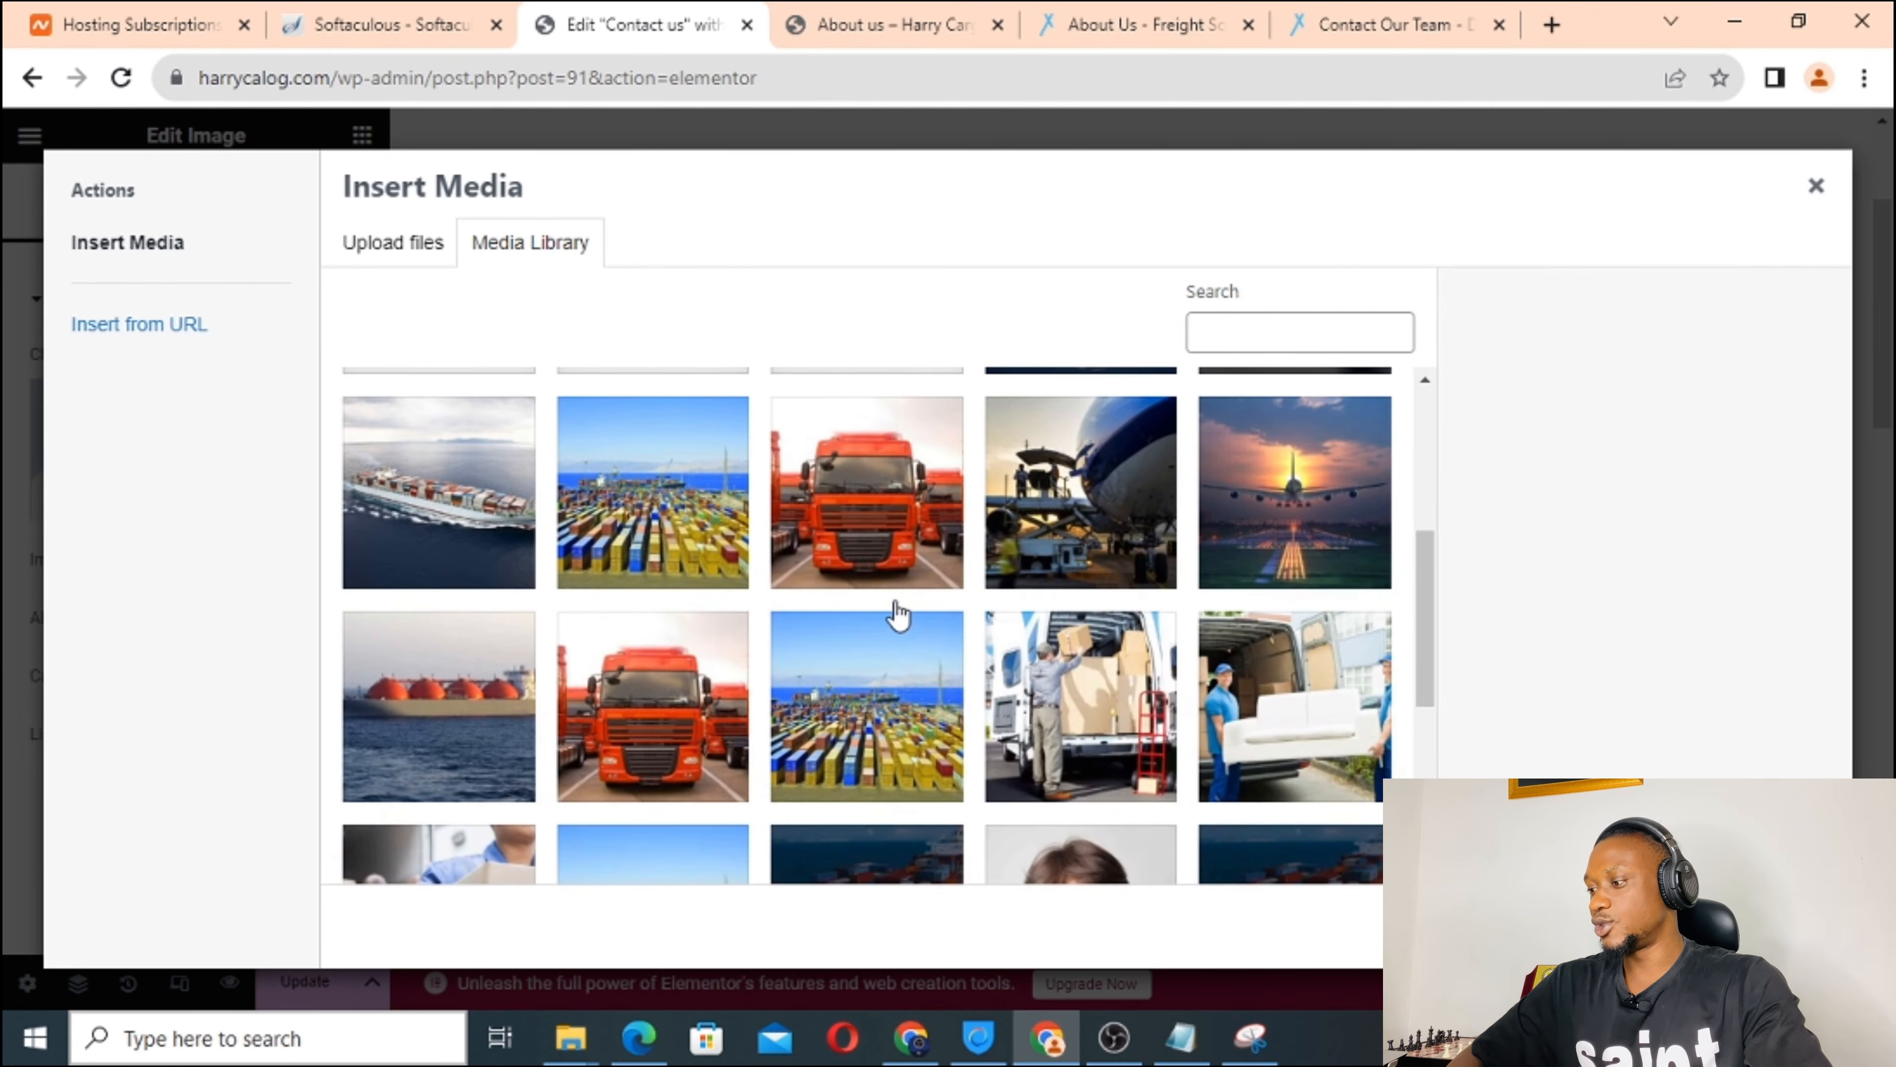
{"action": "left_click", "coordinate": [457, 499]}
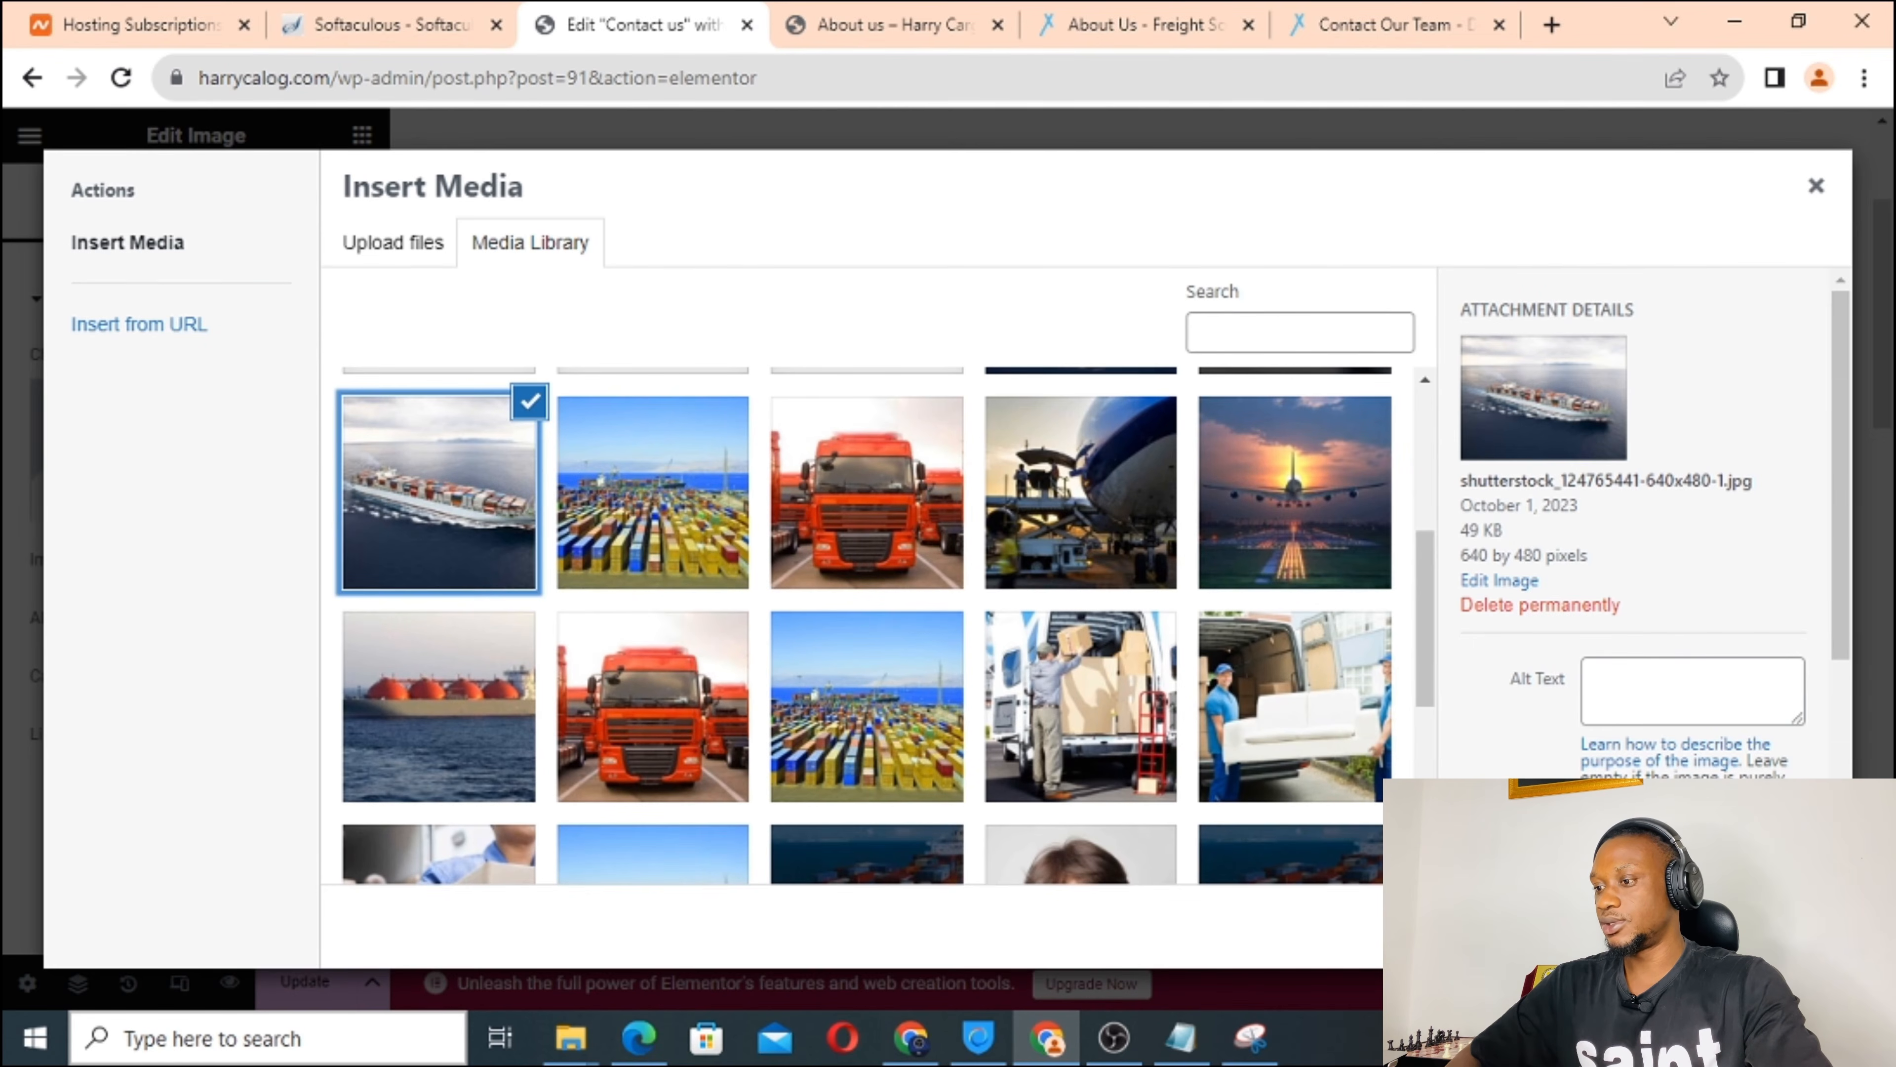
{"action": "left_click", "coordinate": [1783, 926]}
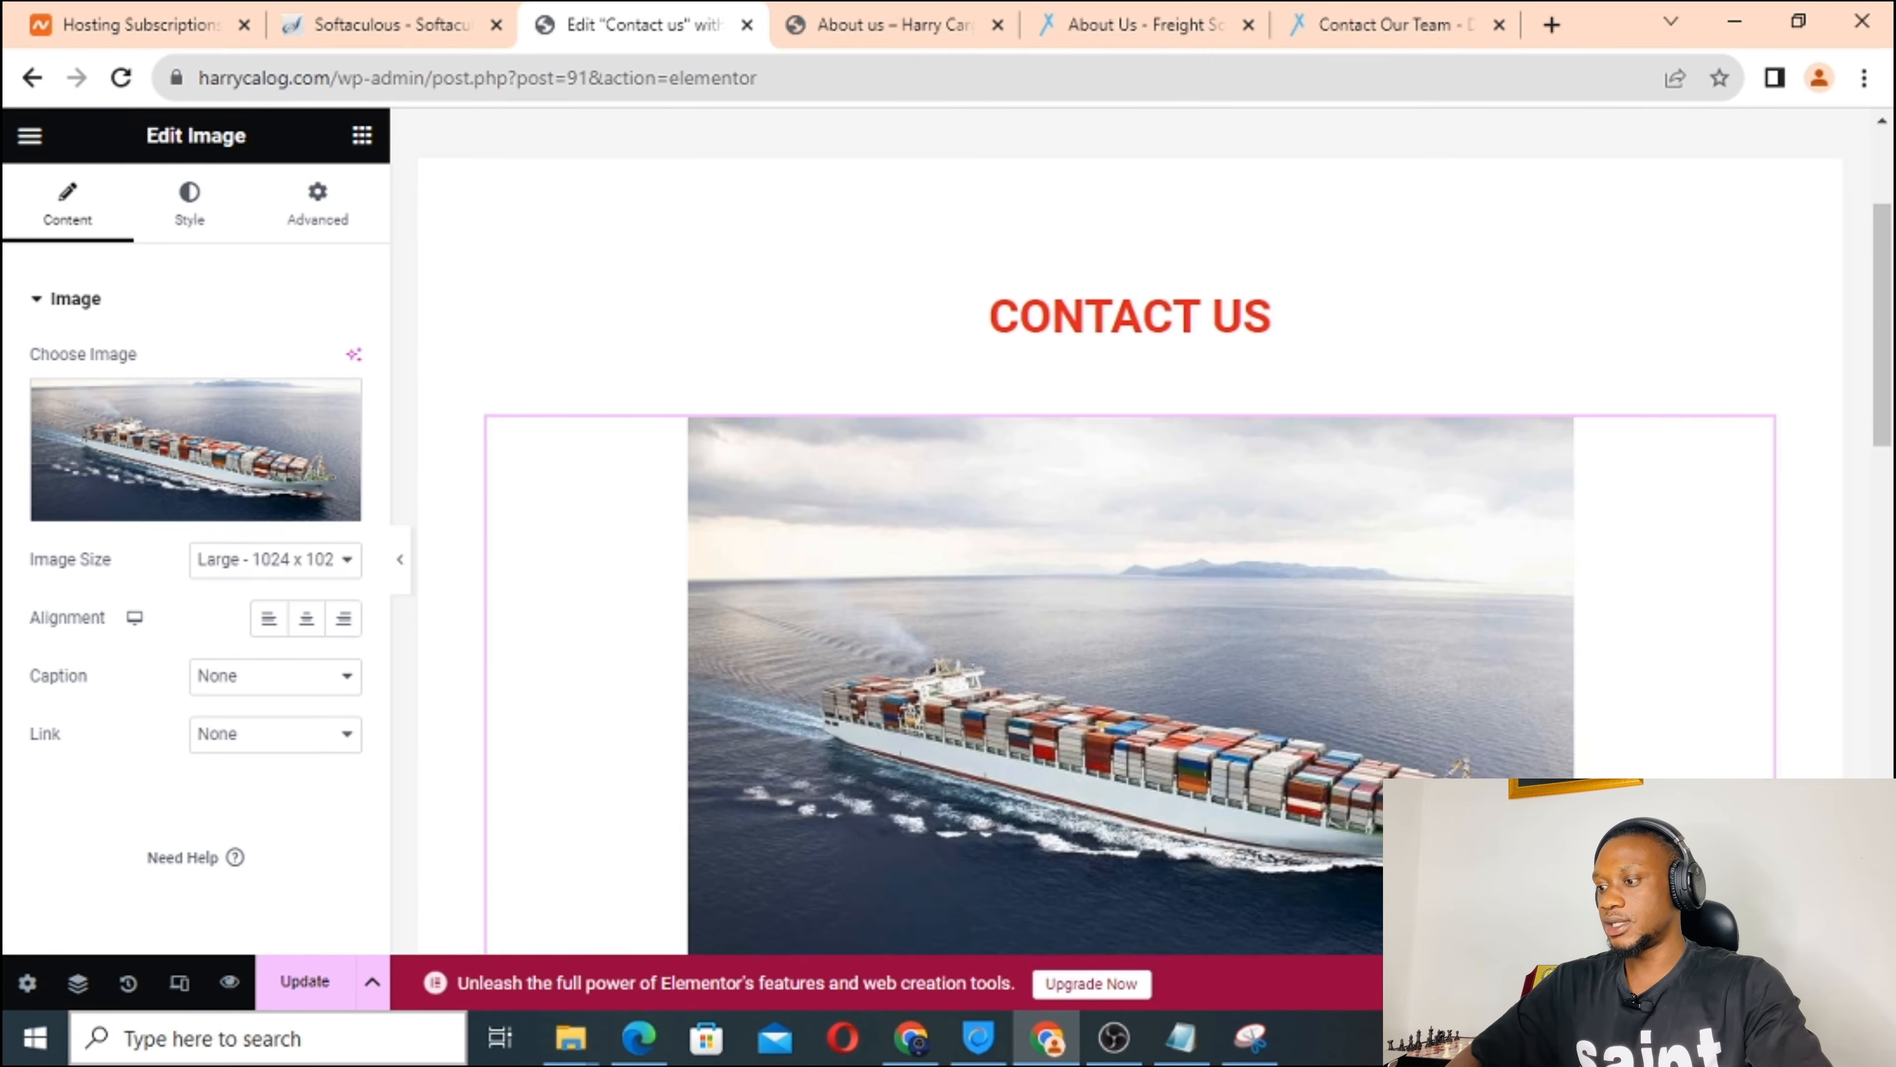
{"action": "scroll", "coordinate": [1016, 564], "scroll_direction": "down", "scroll_amount": 5}
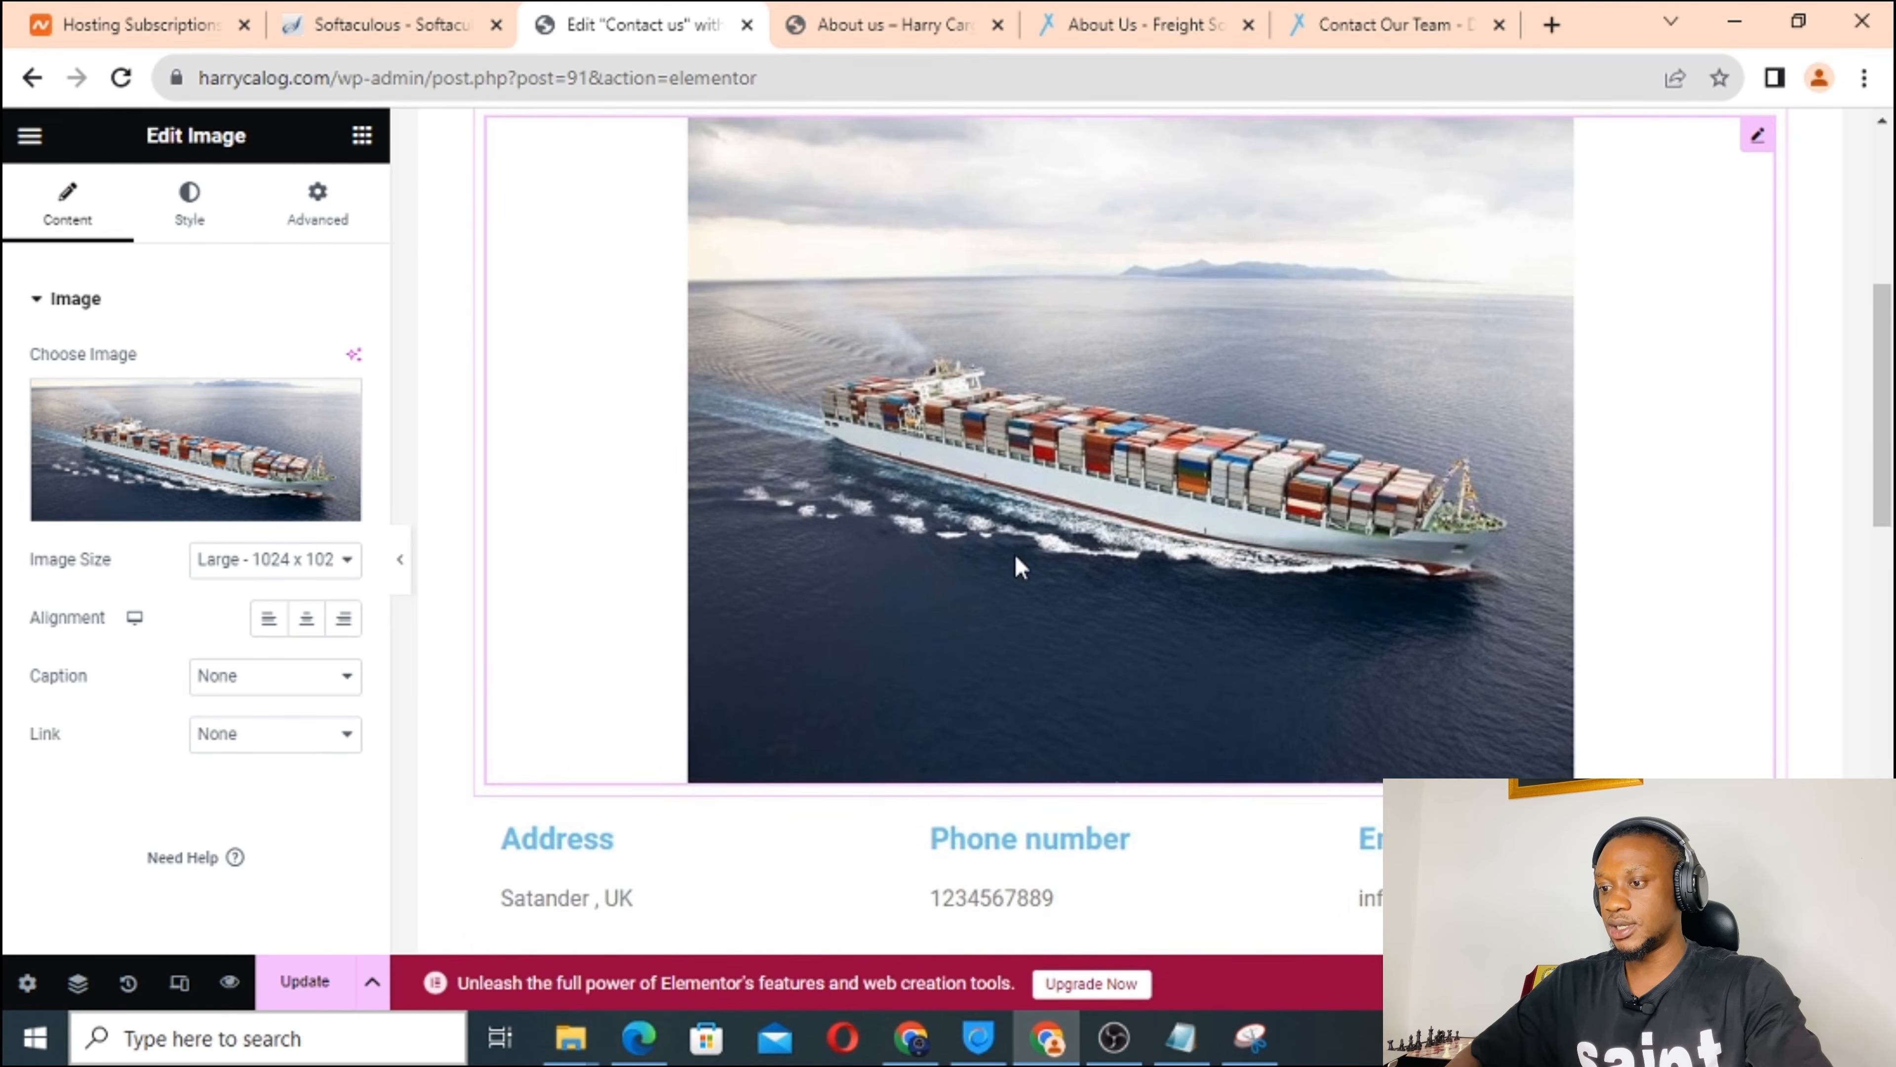
{"action": "scroll", "coordinate": [1016, 563], "scroll_direction": "up", "scroll_amount": 2}
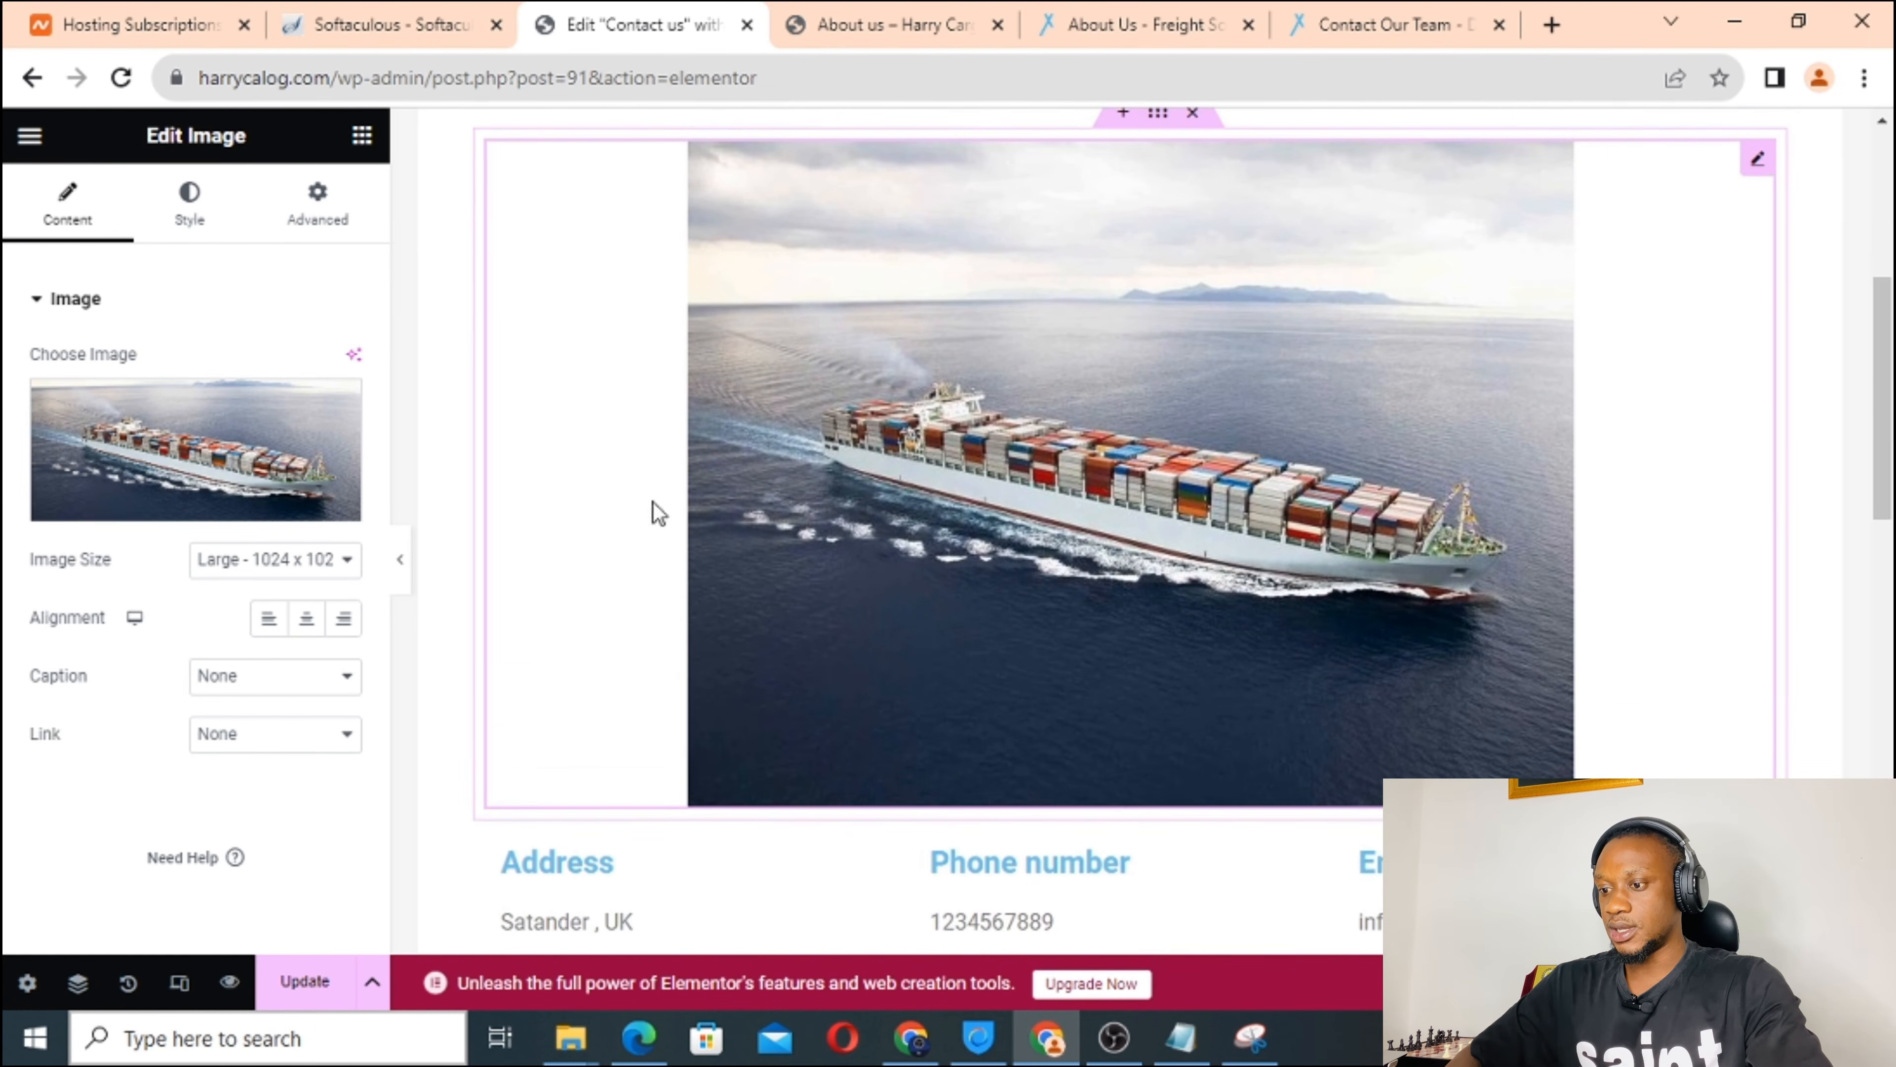
Set the cargo ship image size to Custom.
{"action": "left_click", "coordinate": [290, 579]}
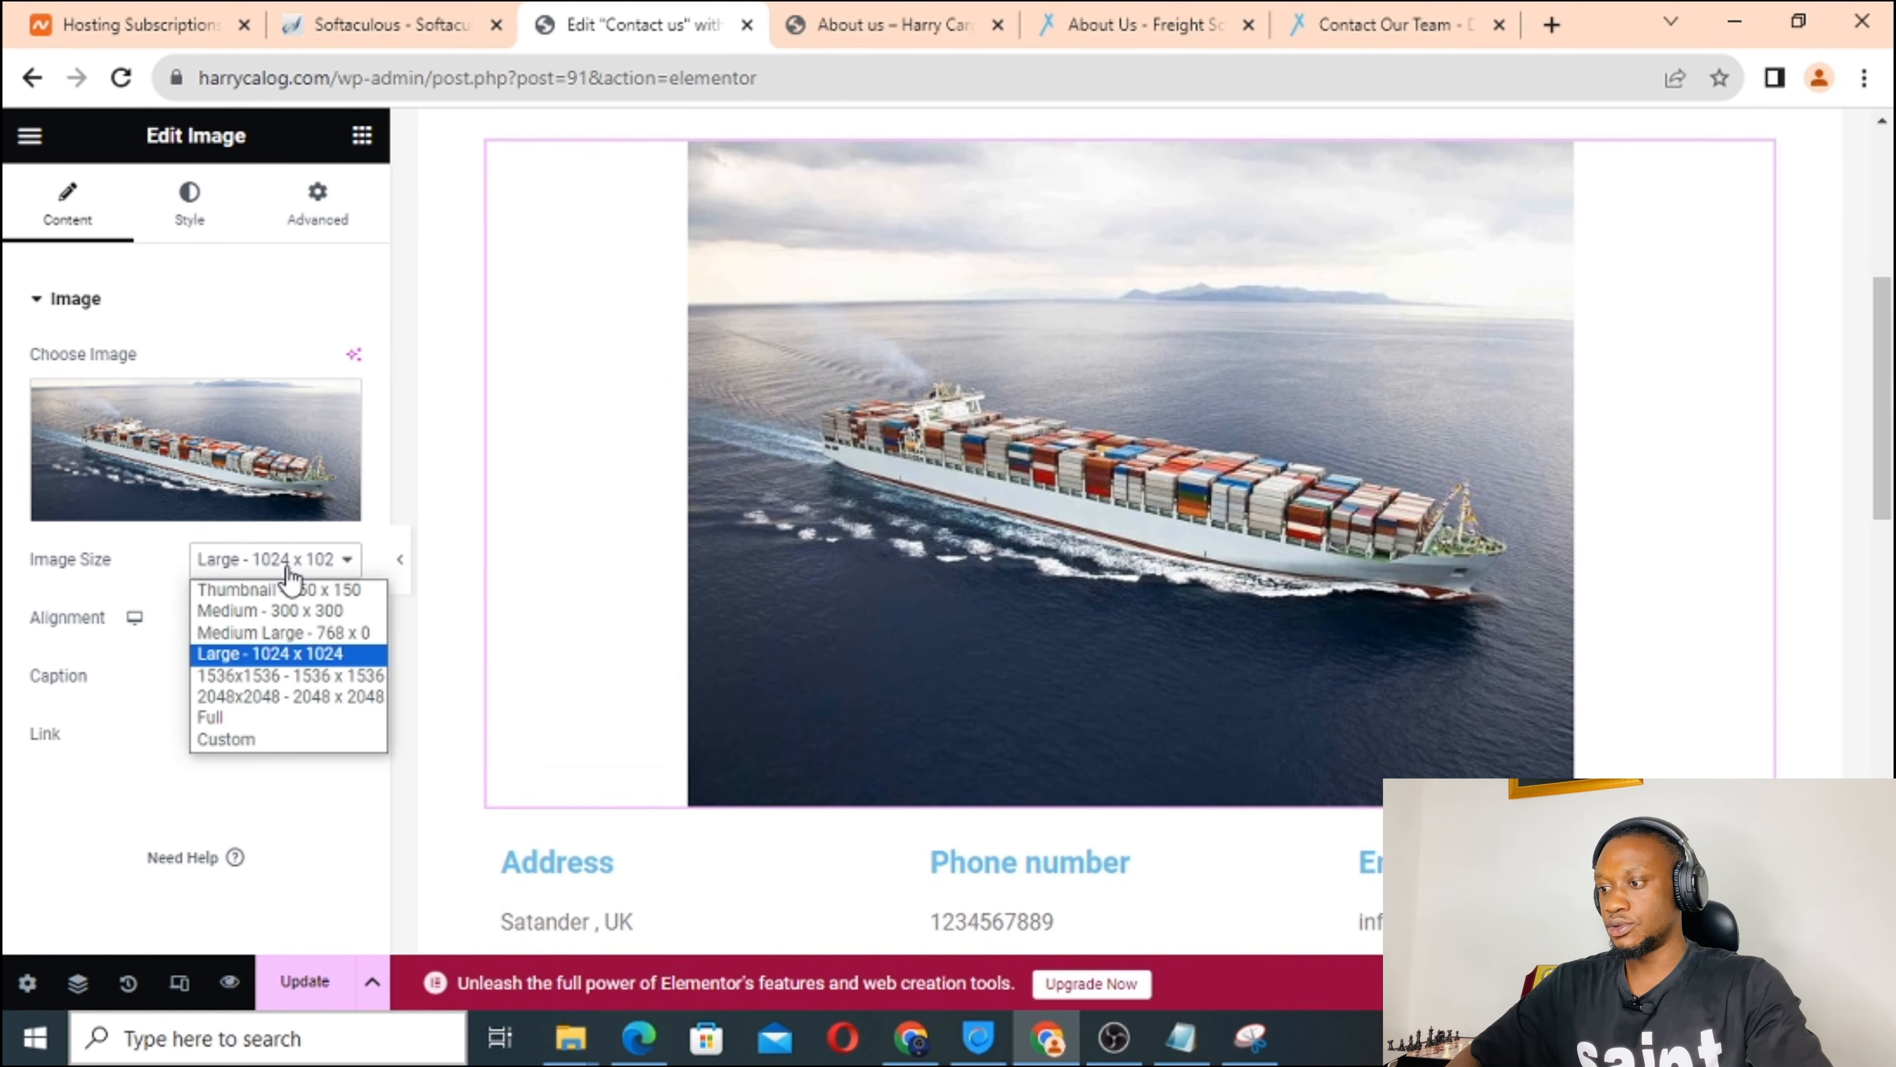
{"action": "left_click", "coordinate": [245, 723]}
{"action": "left_click", "coordinate": [267, 569]}
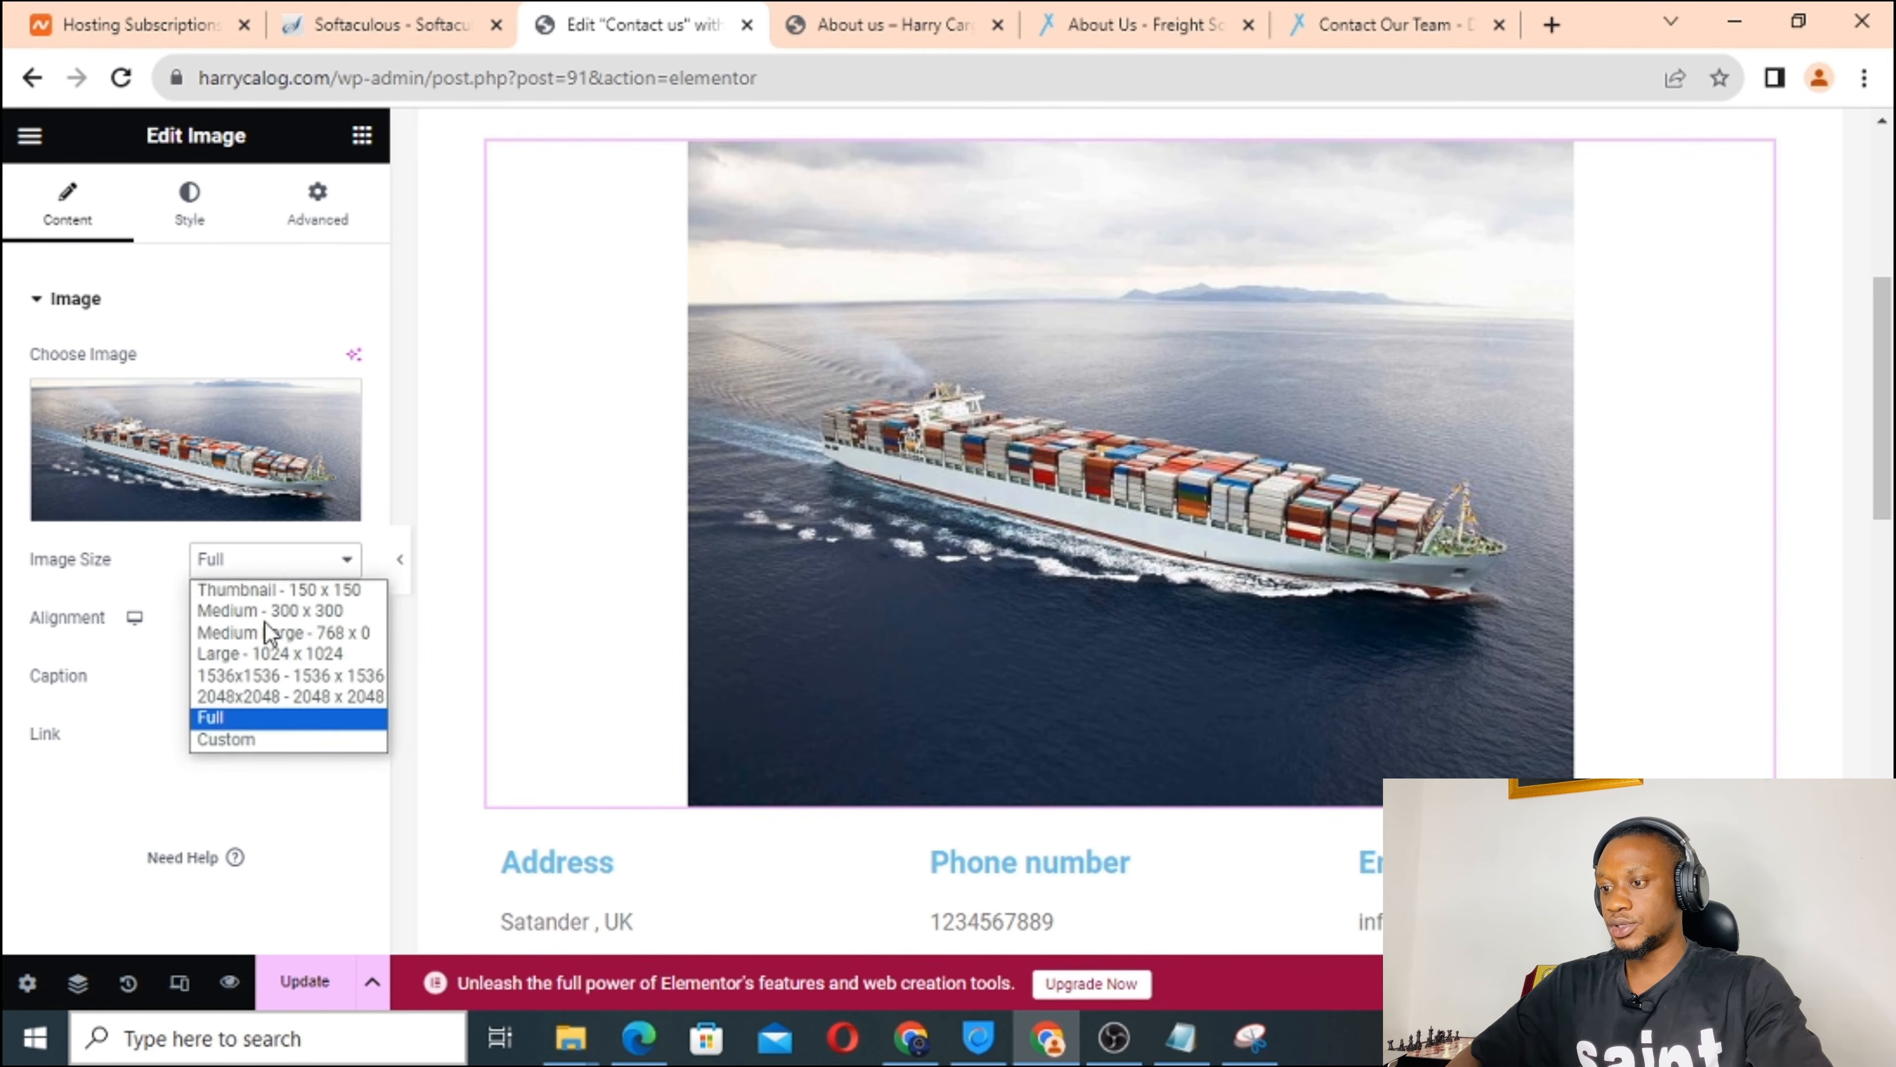
{"action": "left_click", "coordinate": [266, 747]}
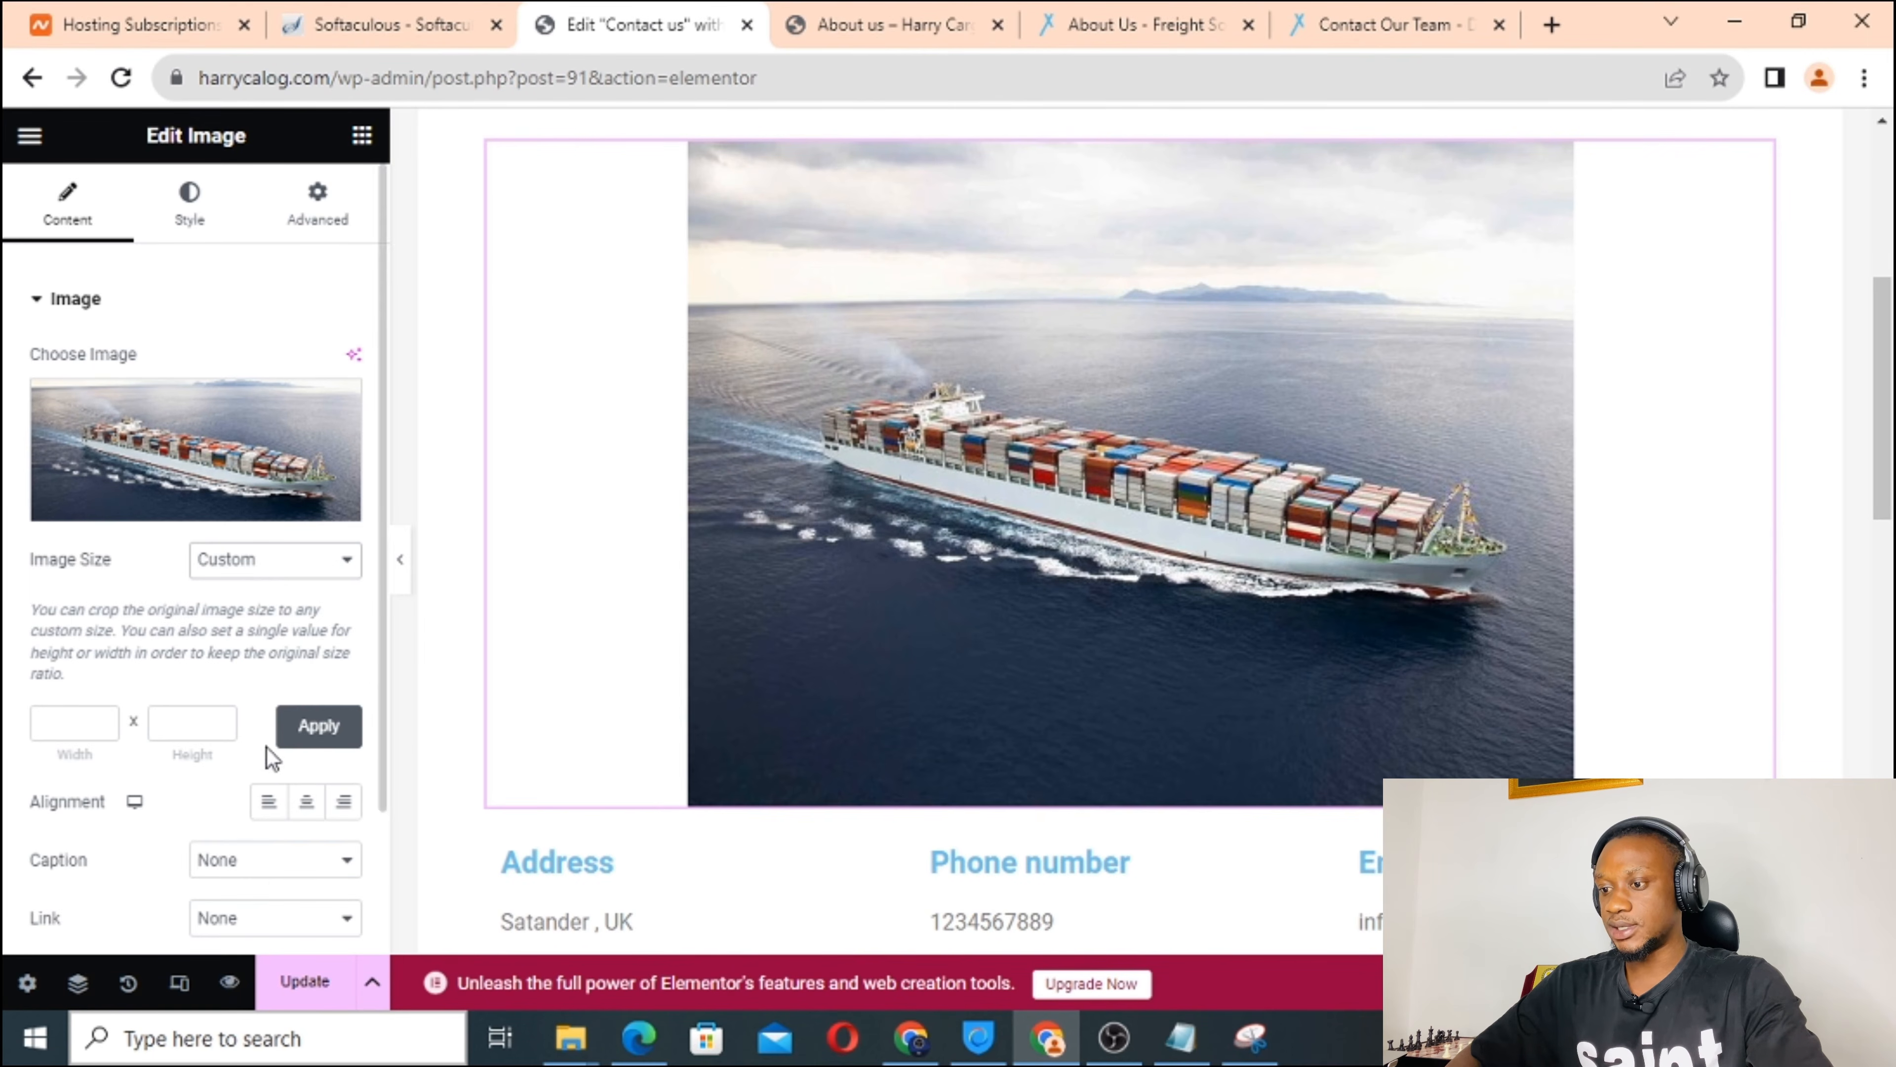
{"action": "left_click", "coordinate": [279, 561]}
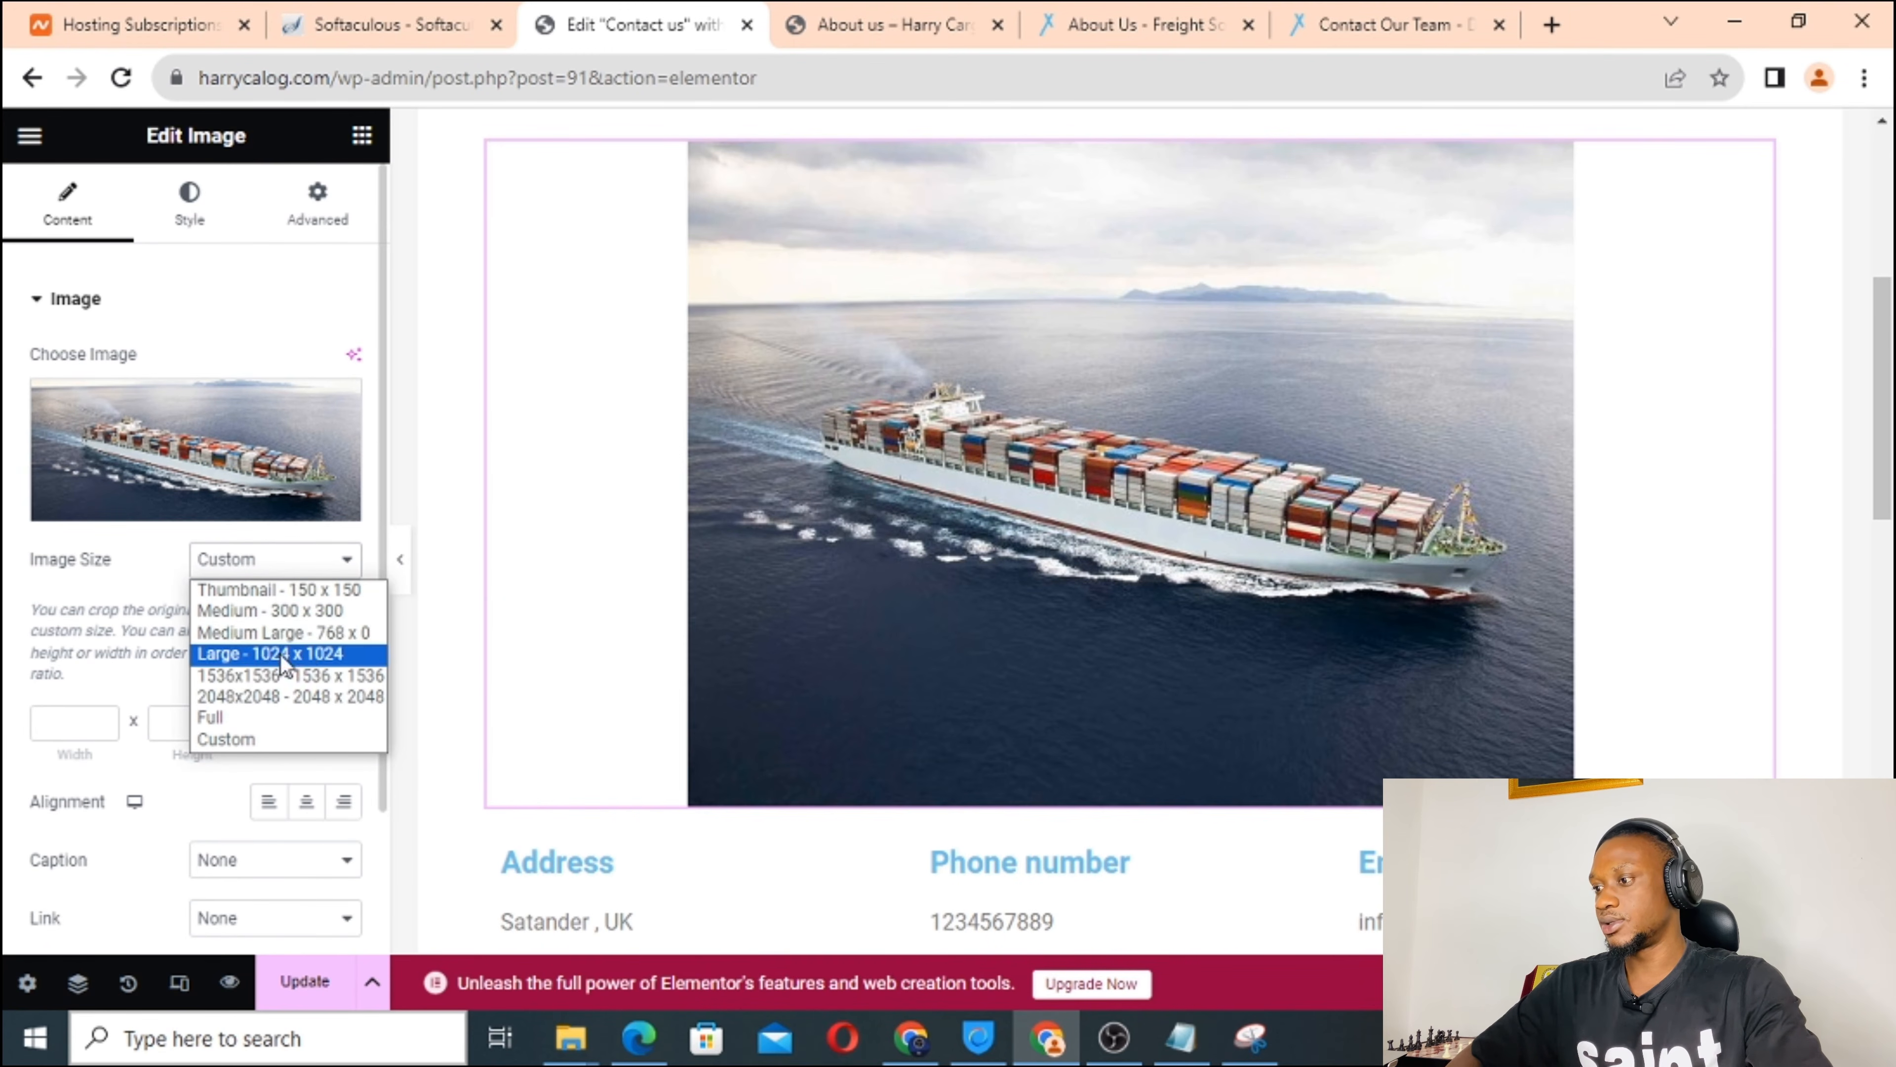
{"action": "left_click", "coordinate": [1427, 445]}
{"action": "scroll", "coordinate": [1428, 447], "scroll_direction": "down", "scroll_amount": 5}
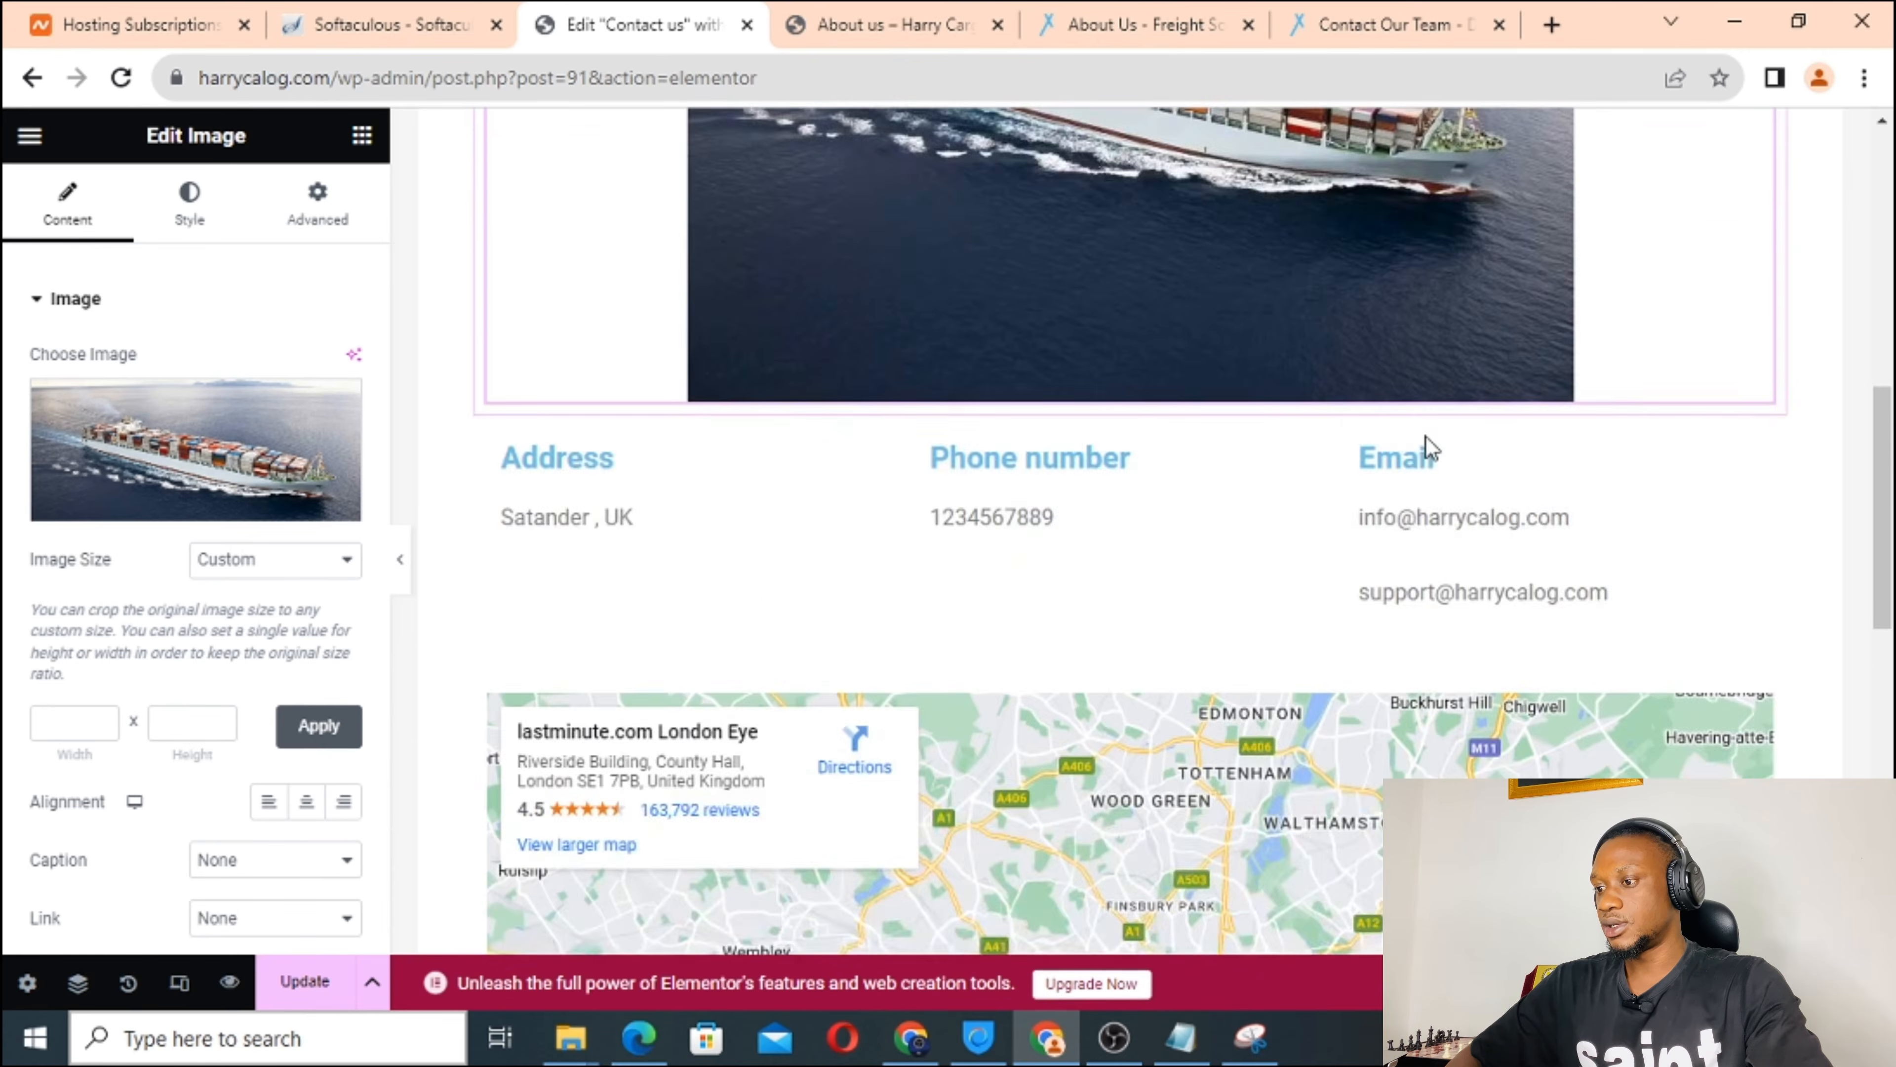
{"action": "scroll", "coordinate": [1427, 447], "scroll_direction": "down", "scroll_amount": 3}
{"action": "scroll", "coordinate": [1427, 447], "scroll_direction": "up", "scroll_amount": 4}
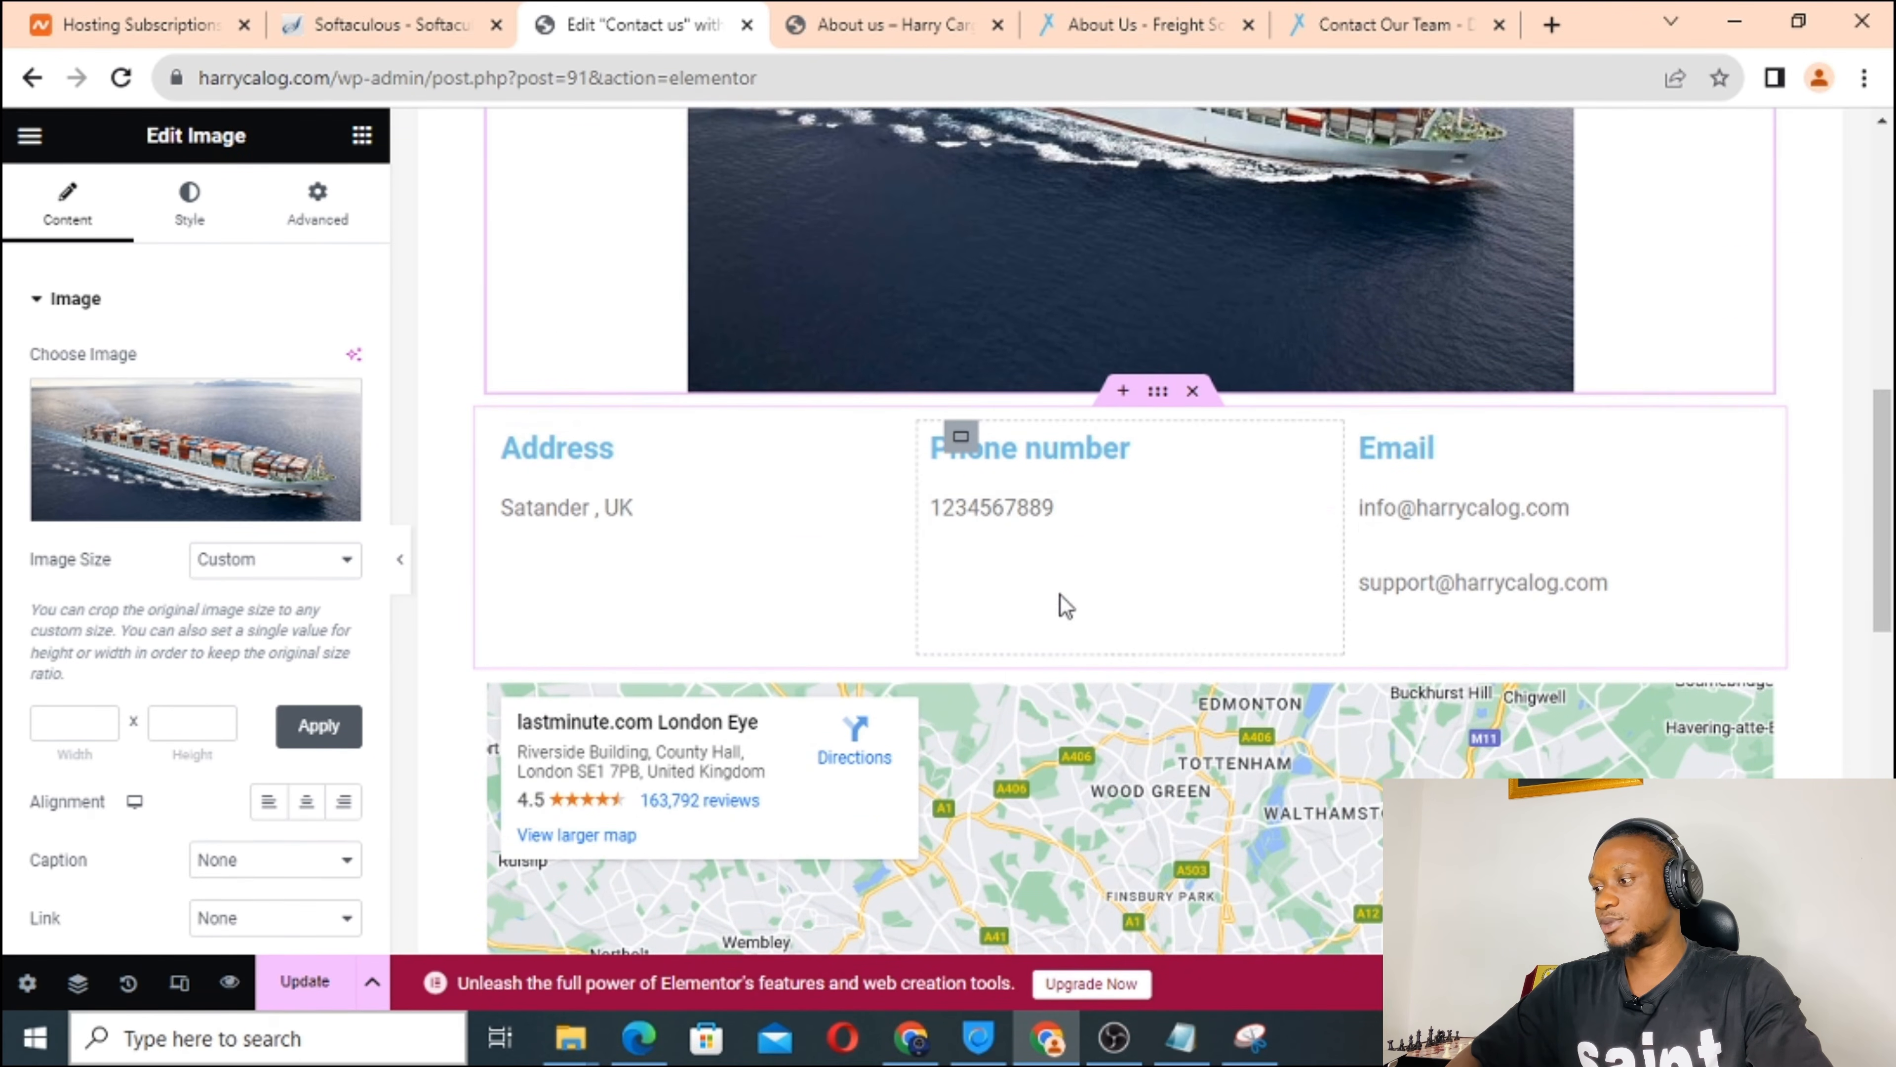
{"action": "scroll", "coordinate": [1045, 576], "scroll_direction": "down", "scroll_amount": 6}
{"action": "scroll", "coordinate": [1040, 557], "scroll_direction": "up", "scroll_amount": 5}
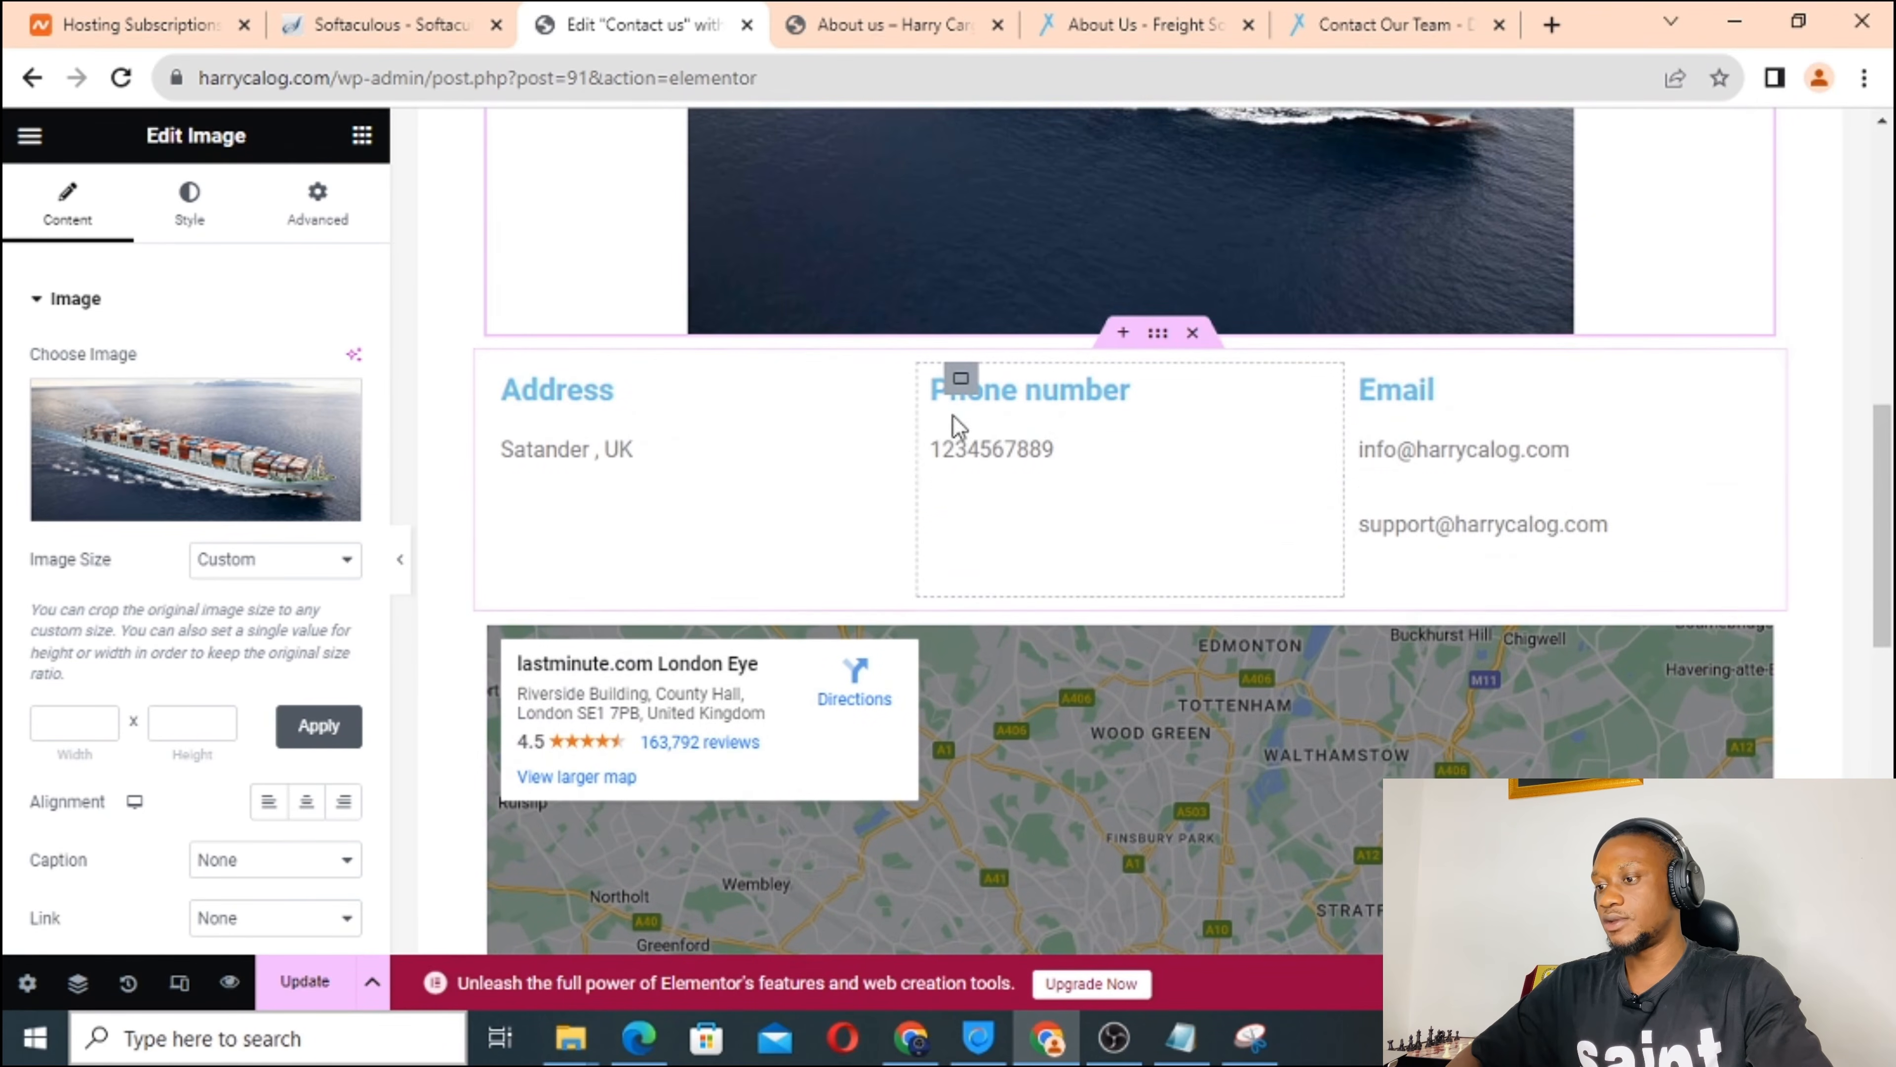
{"action": "scroll", "coordinate": [890, 601], "scroll_direction": "down", "scroll_amount": 10}
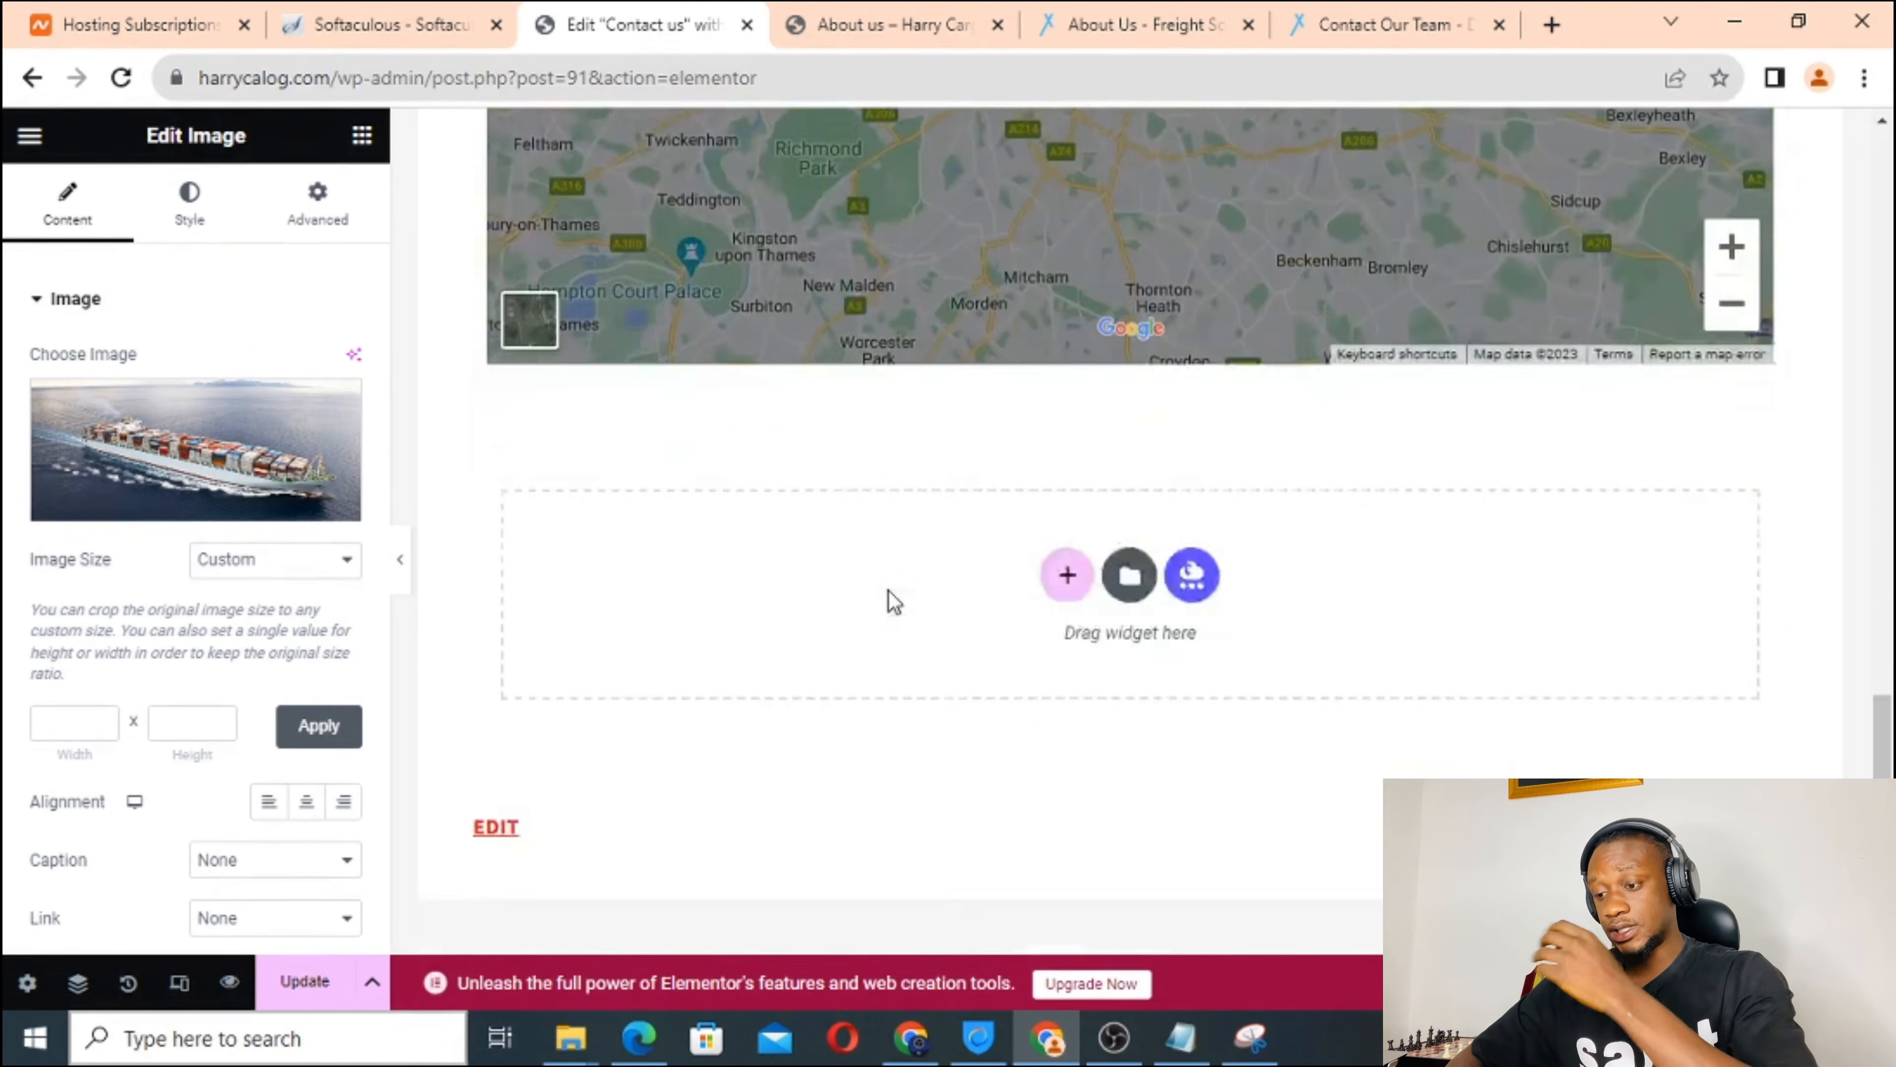
{"action": "scroll", "coordinate": [894, 602], "scroll_direction": "down", "scroll_amount": 2}
{"action": "scroll", "coordinate": [889, 597], "scroll_direction": "up", "scroll_amount": 1}
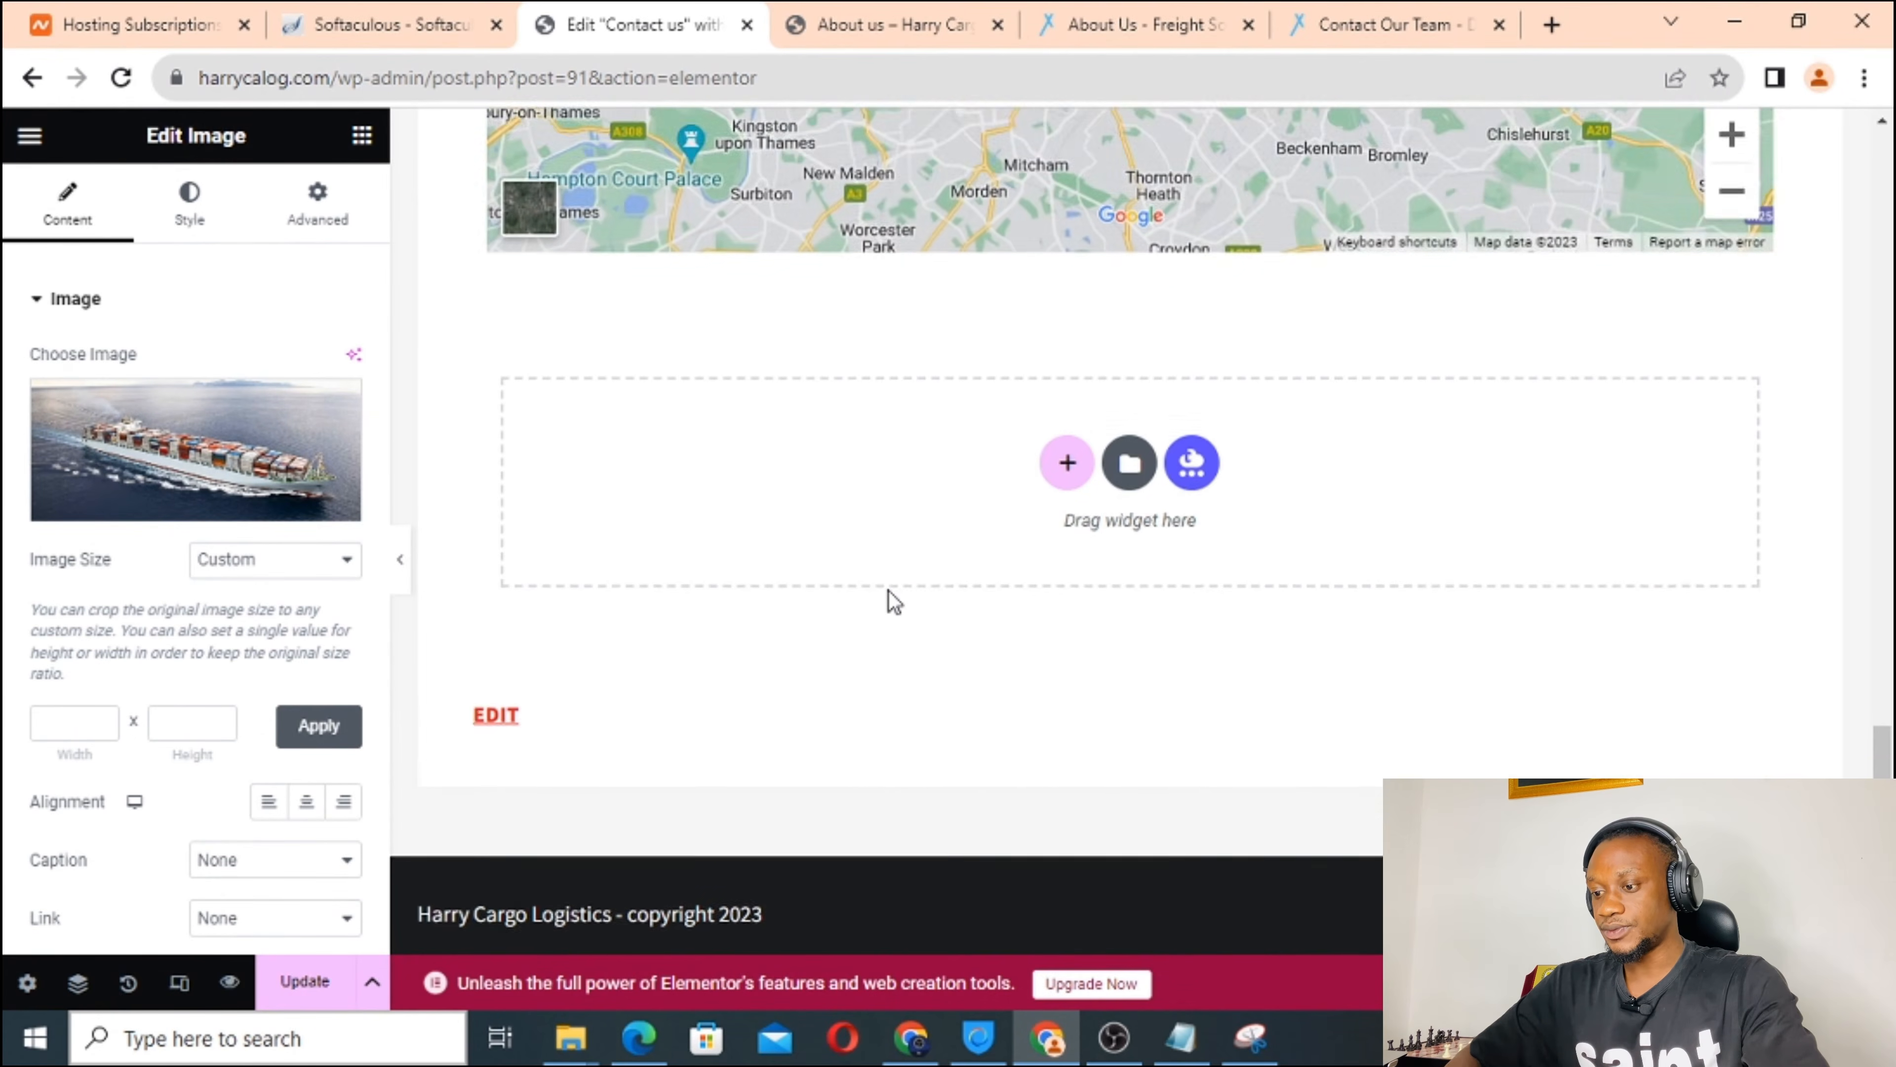
{"action": "scroll", "coordinate": [889, 598], "scroll_direction": "down", "scroll_amount": 1}
Save the Contact us page with Update.
{"action": "left_click", "coordinate": [304, 983]}
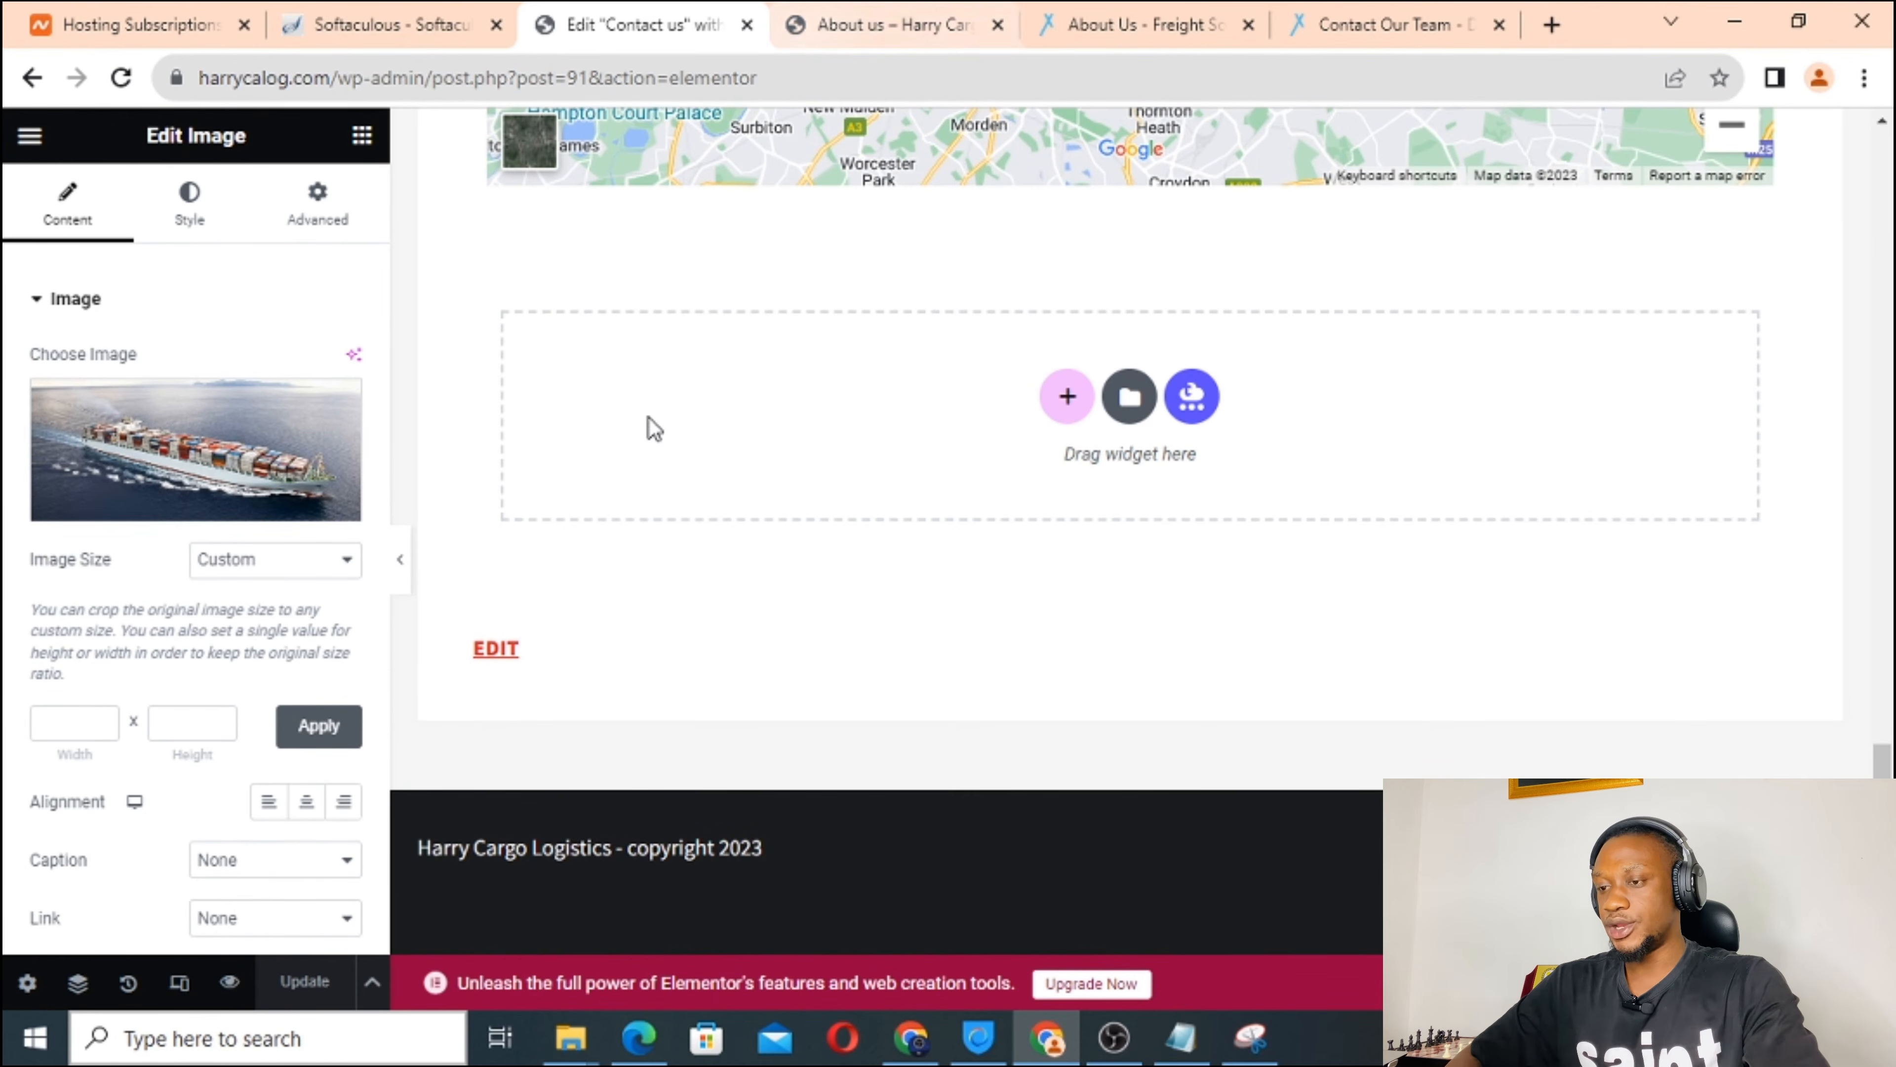
{"action": "scroll", "coordinate": [649, 425], "scroll_direction": "up", "scroll_amount": 9}
{"action": "scroll", "coordinate": [649, 426], "scroll_direction": "up", "scroll_amount": 10}
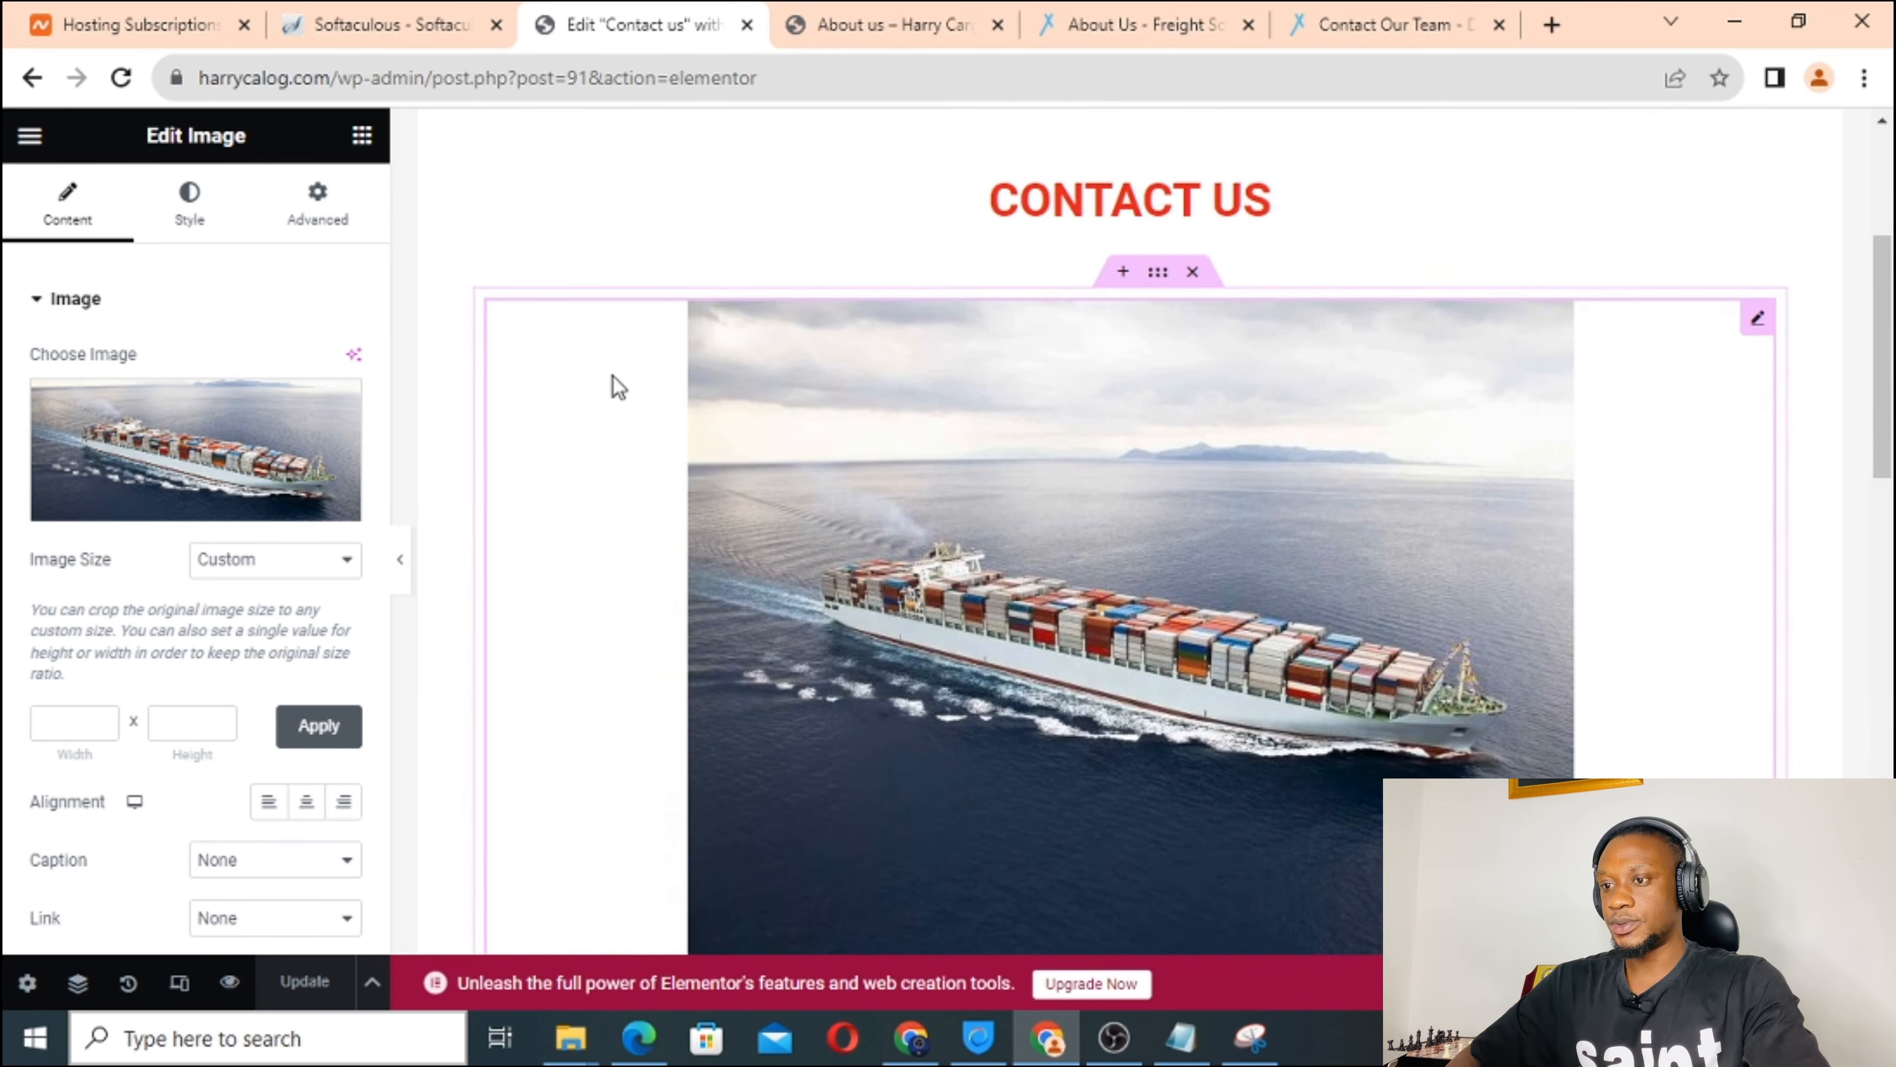
{"action": "scroll", "coordinate": [563, 393], "scroll_direction": "up", "scroll_amount": 4}
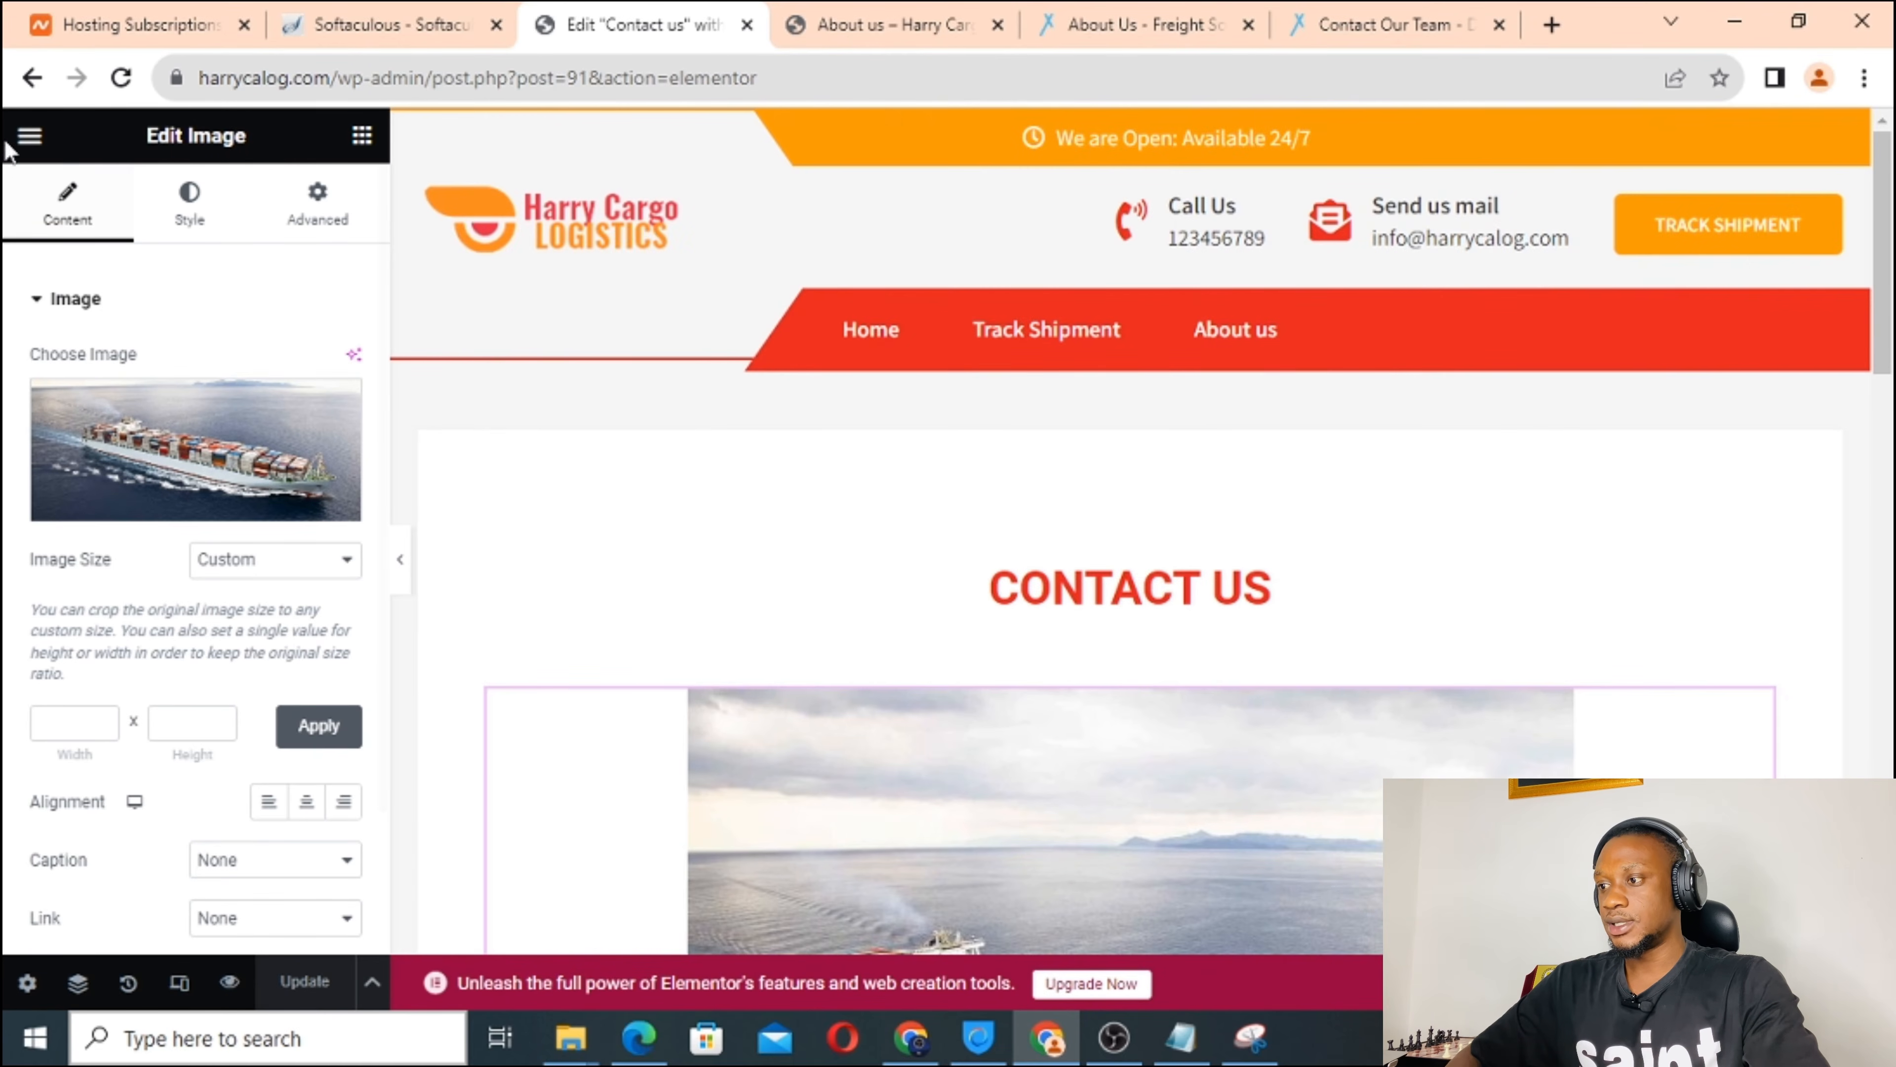
Exit the Elementor editor and return to the WordPress admin tab.
{"action": "left_click", "coordinate": [27, 139]}
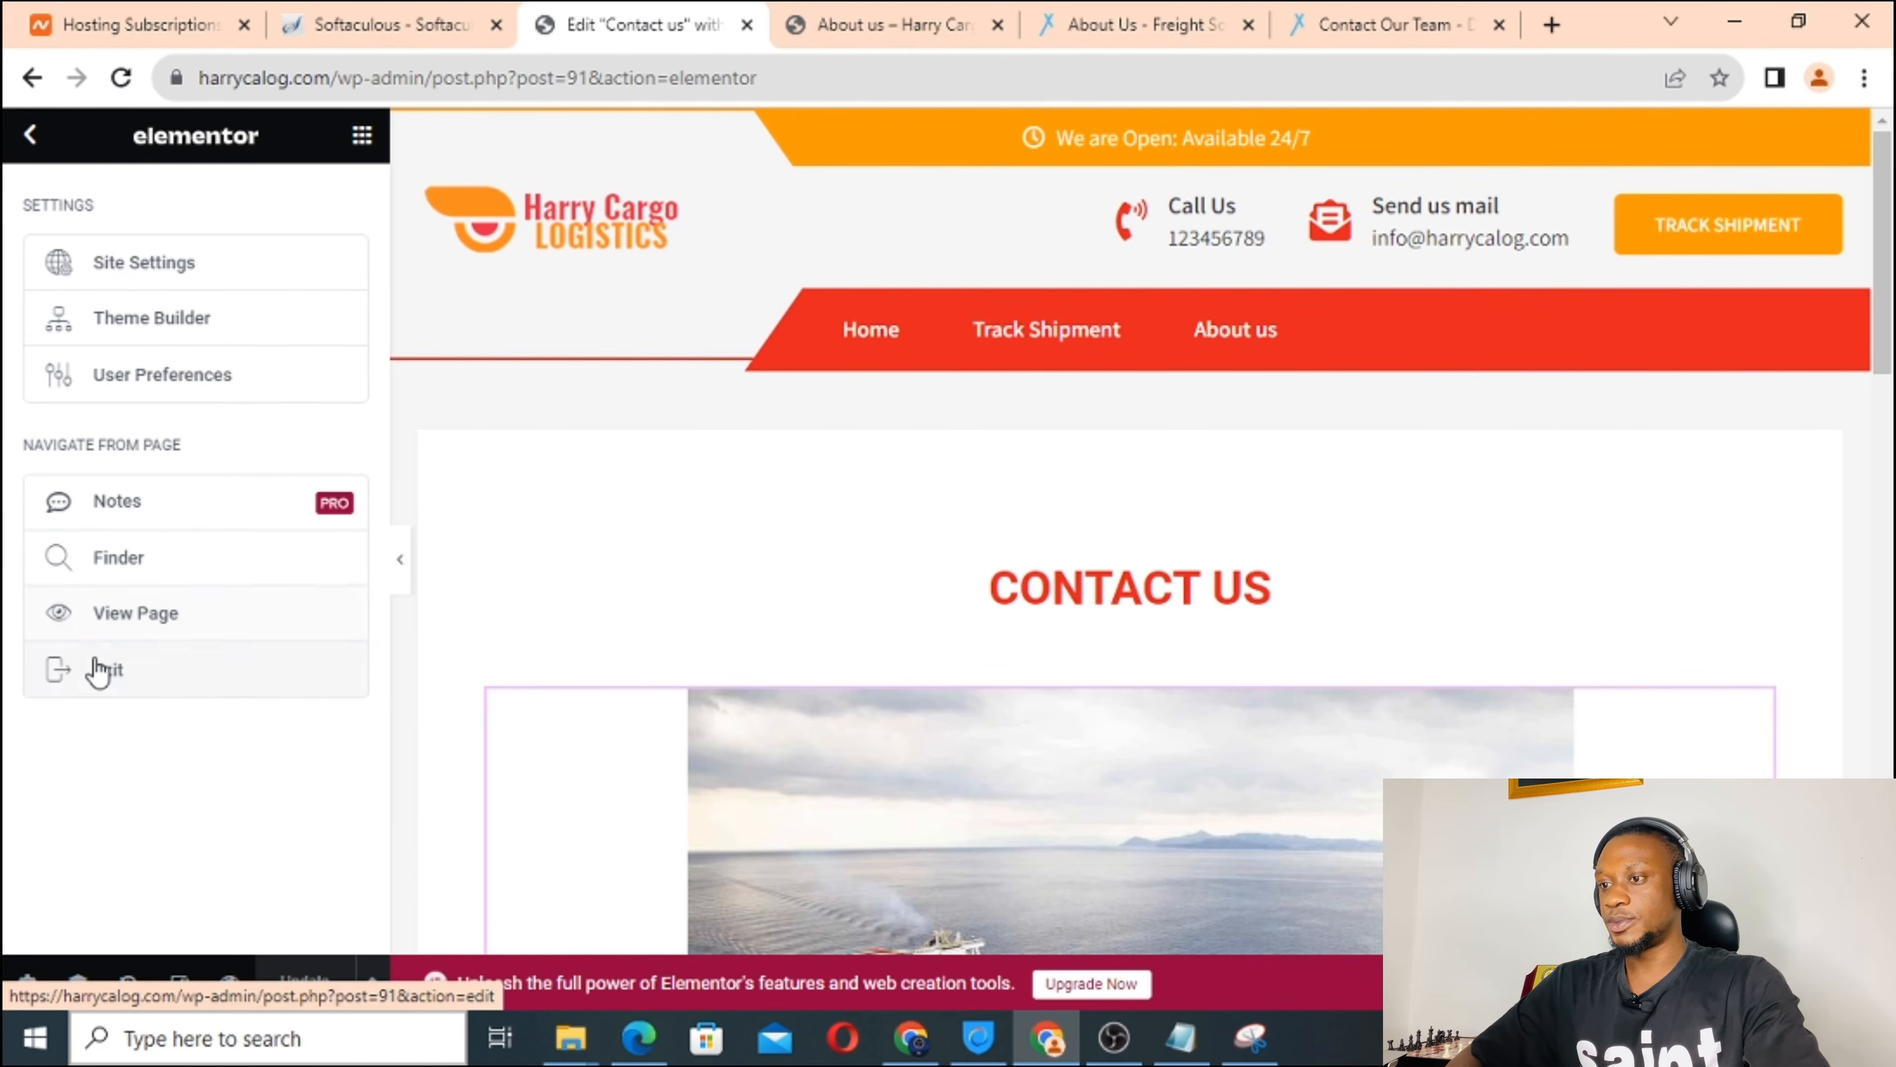
{"action": "left_click", "coordinate": [95, 673]}
{"action": "left_click", "coordinate": [887, 16]}
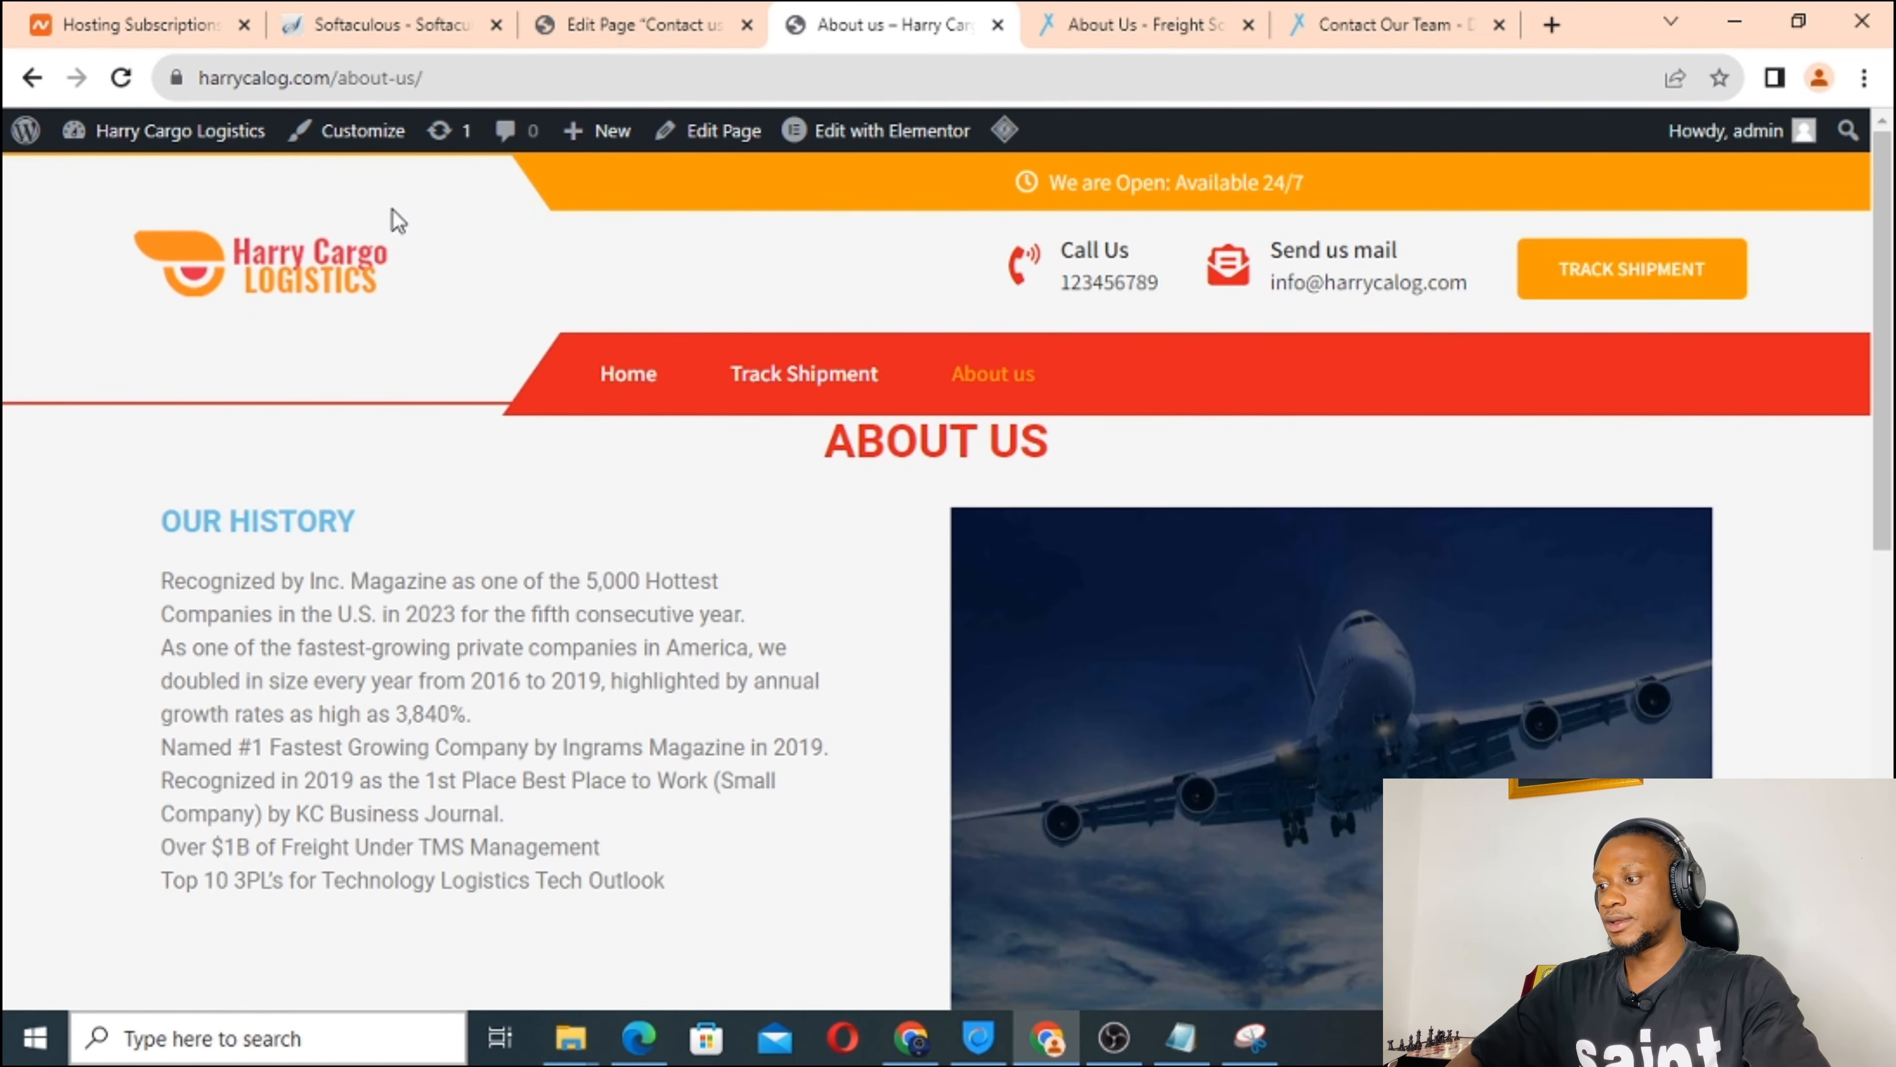
{"action": "left_click", "coordinate": [287, 267]}
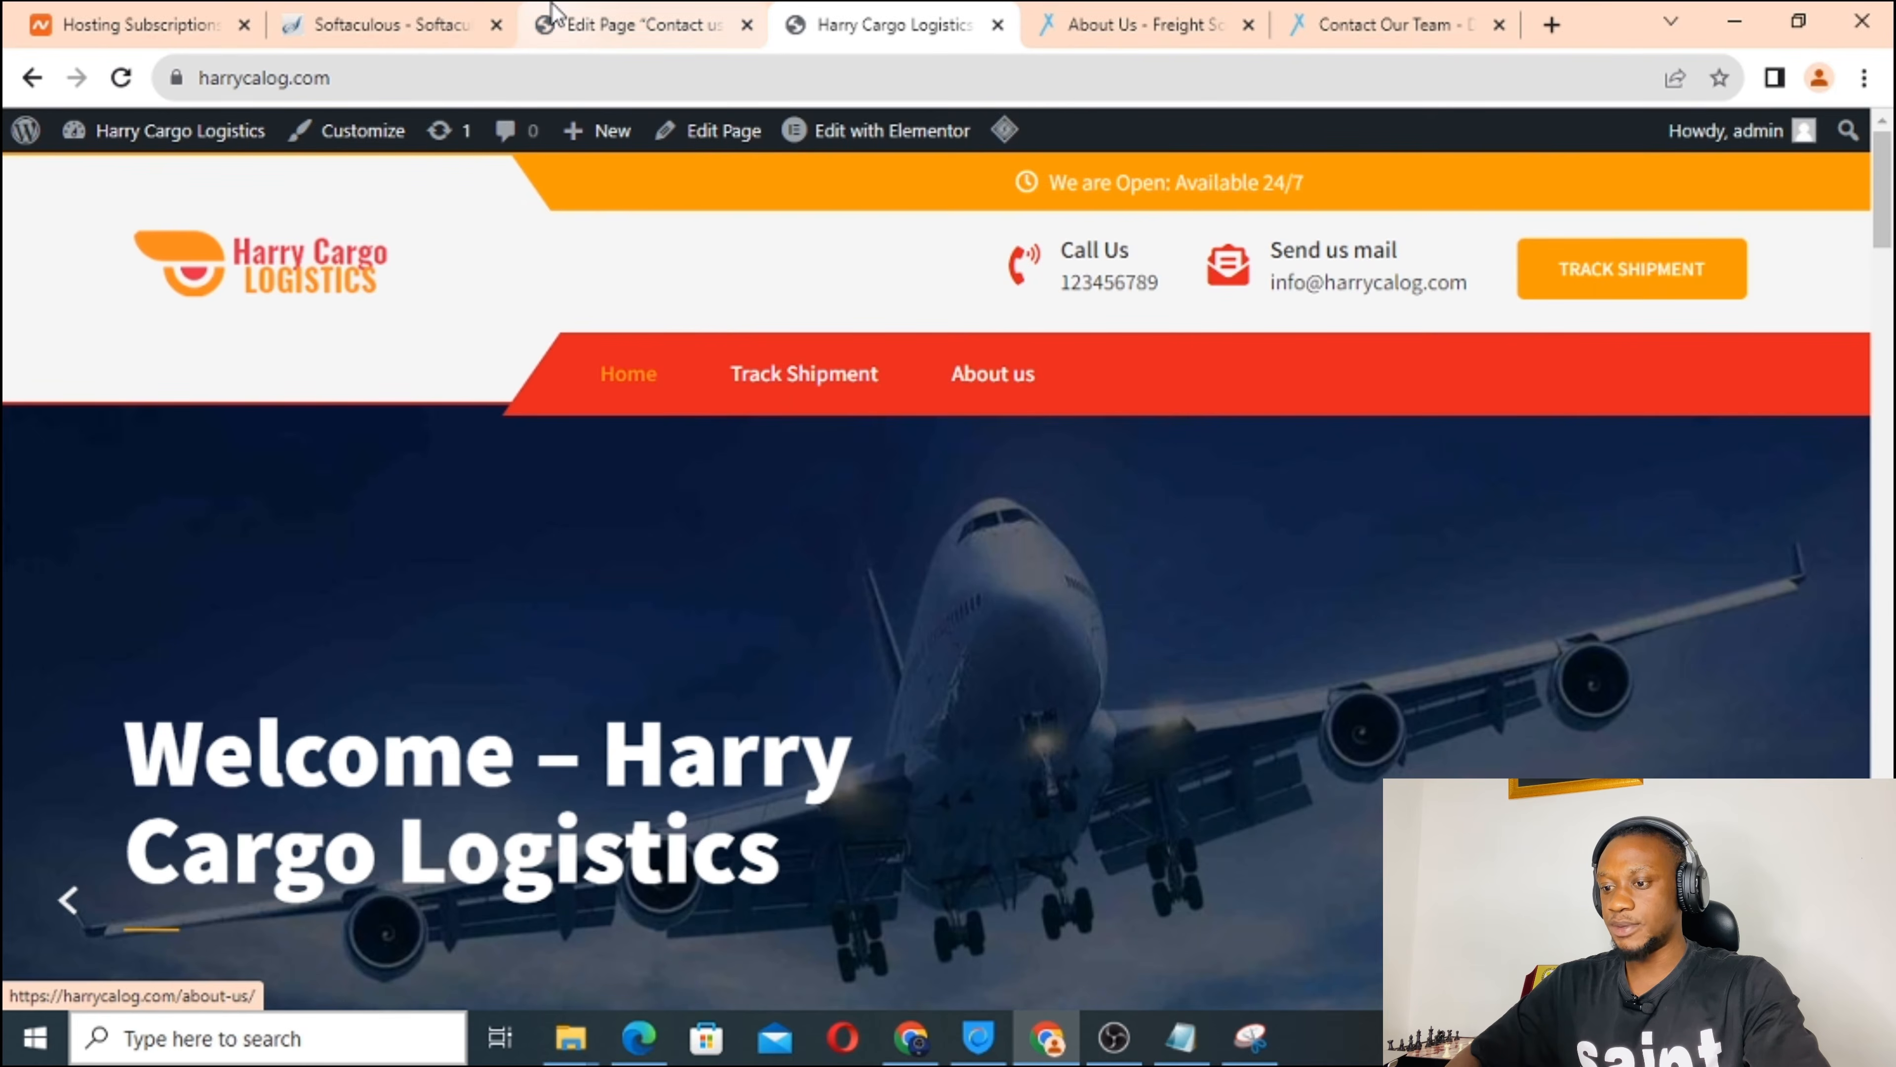
{"action": "left_click", "coordinate": [553, 12]}
Open Appearance > Menus on Main menu and tick Contact us under Pages.
{"action": "scroll", "coordinate": [112, 635], "scroll_direction": "down", "scroll_amount": 10}
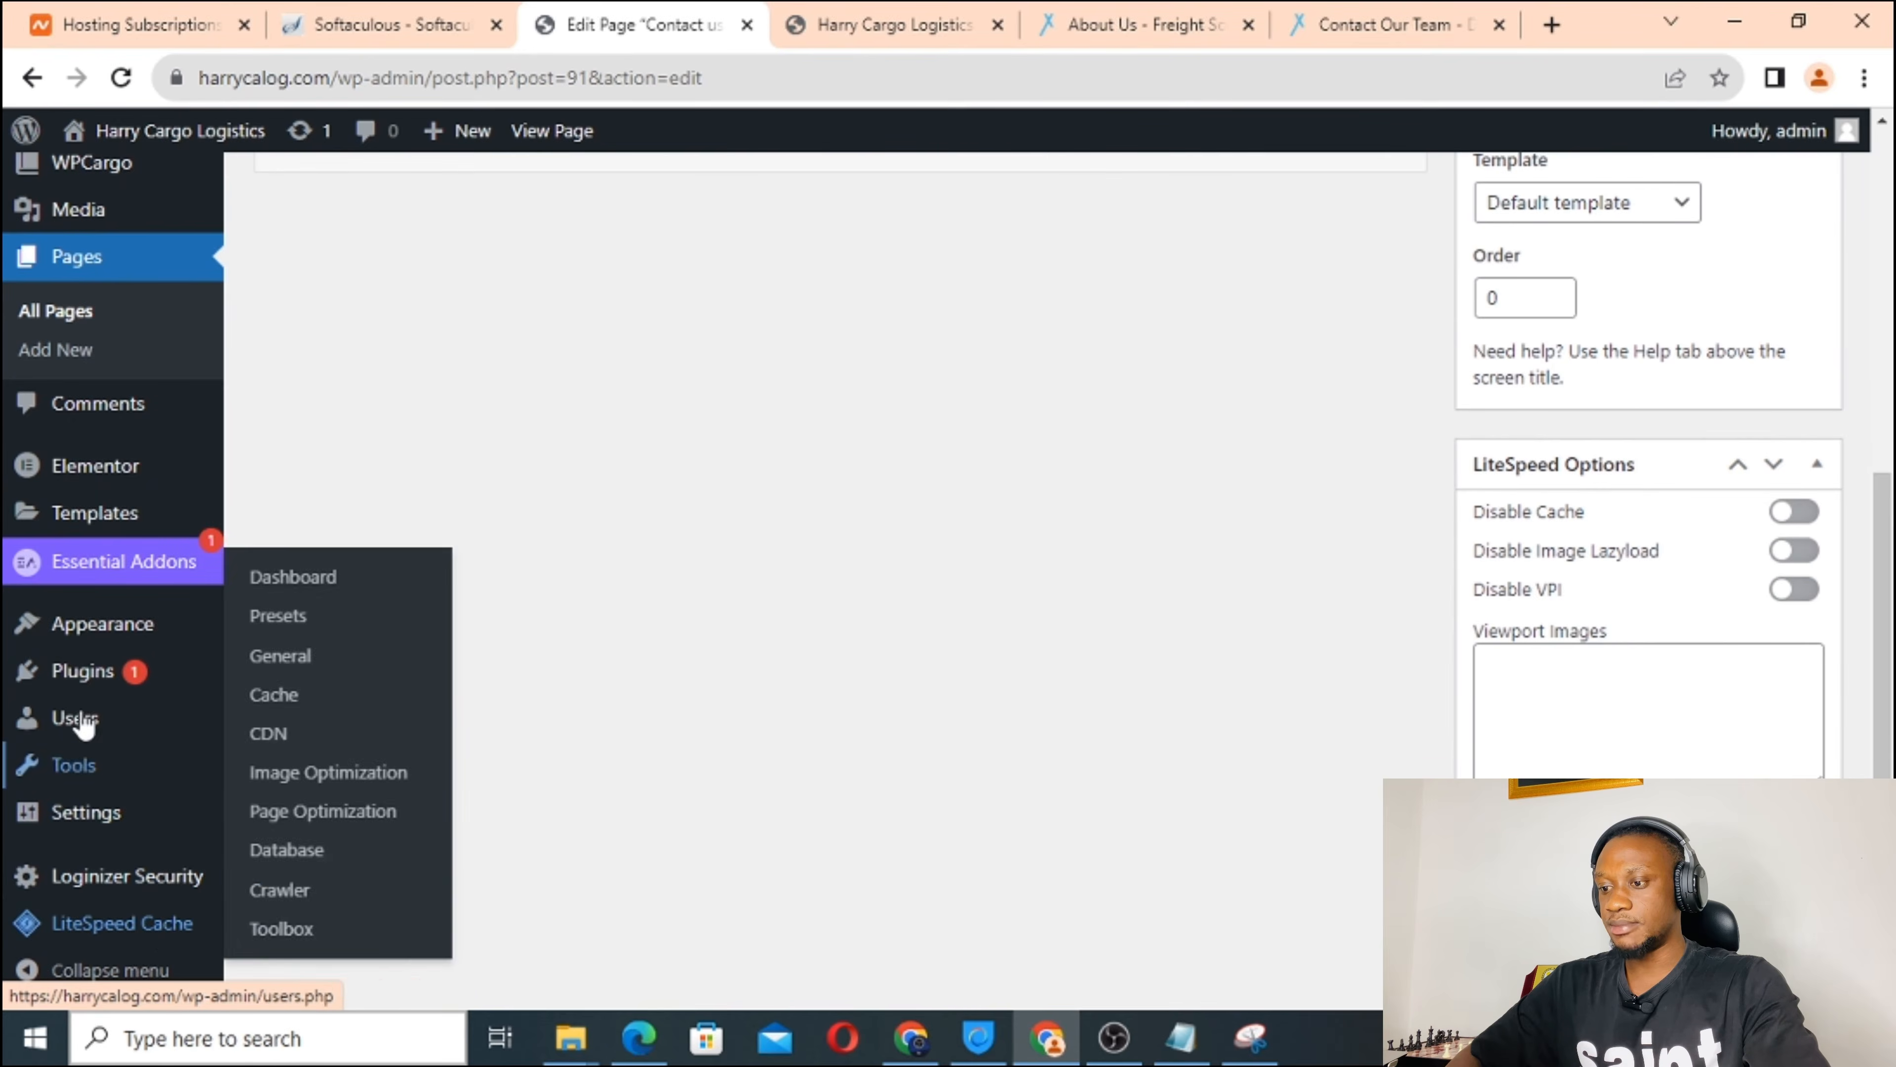
{"action": "mouse_move", "coordinate": [66, 638]}
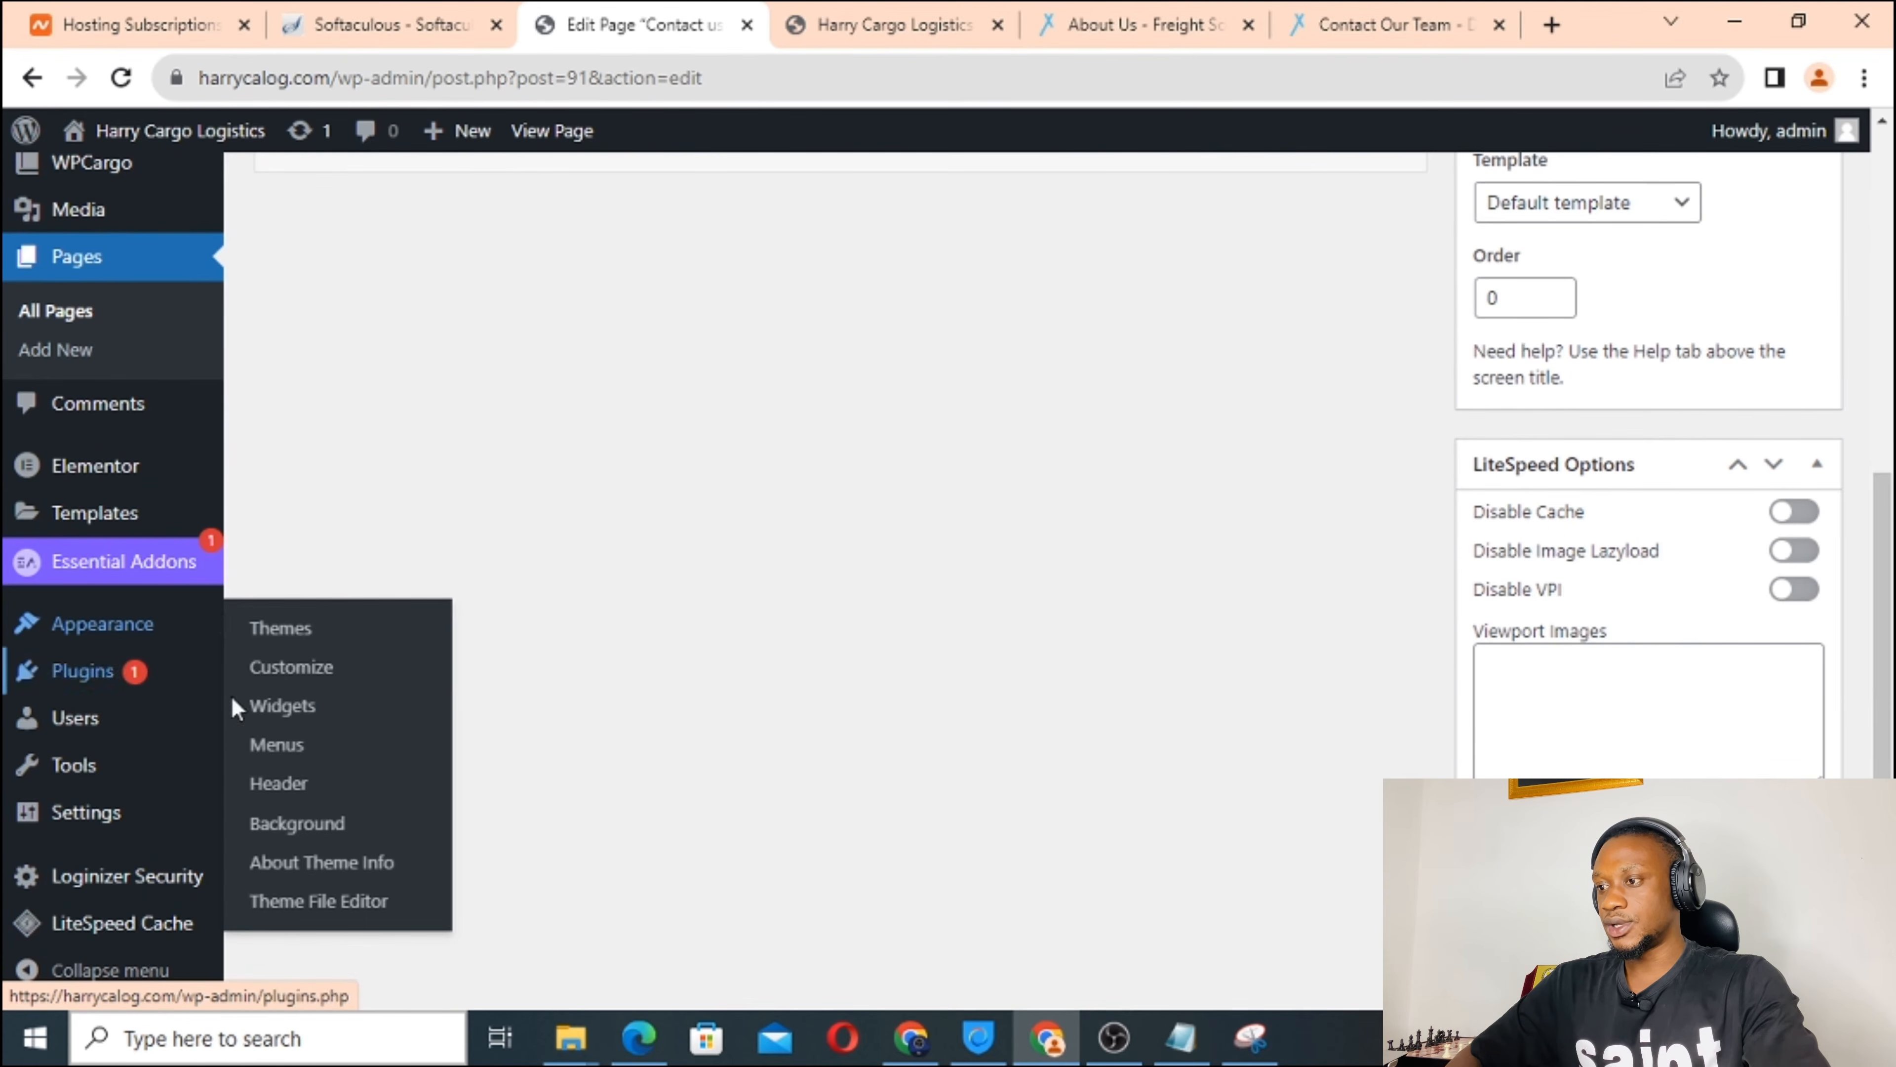
{"action": "left_click", "coordinate": [277, 747]}
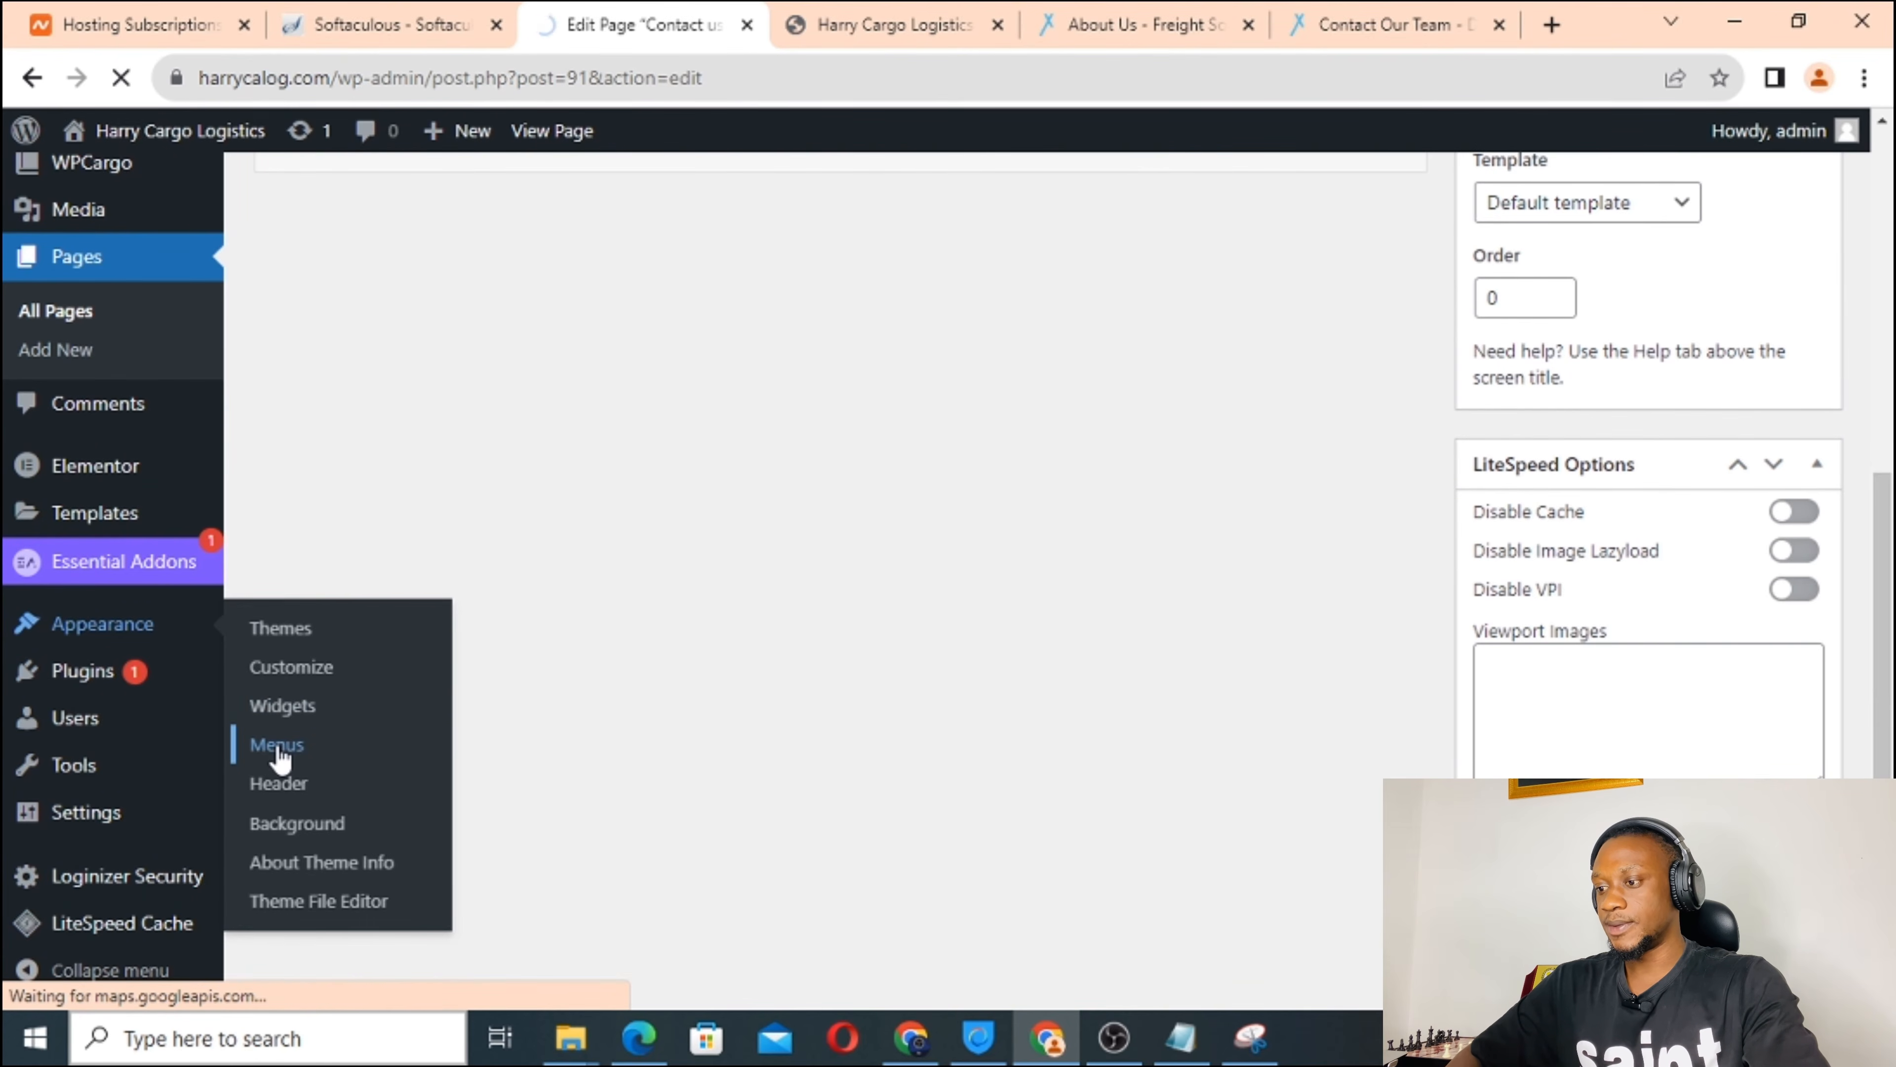
{"action": "scroll", "coordinate": [859, 653], "scroll_direction": "down", "scroll_amount": 5}
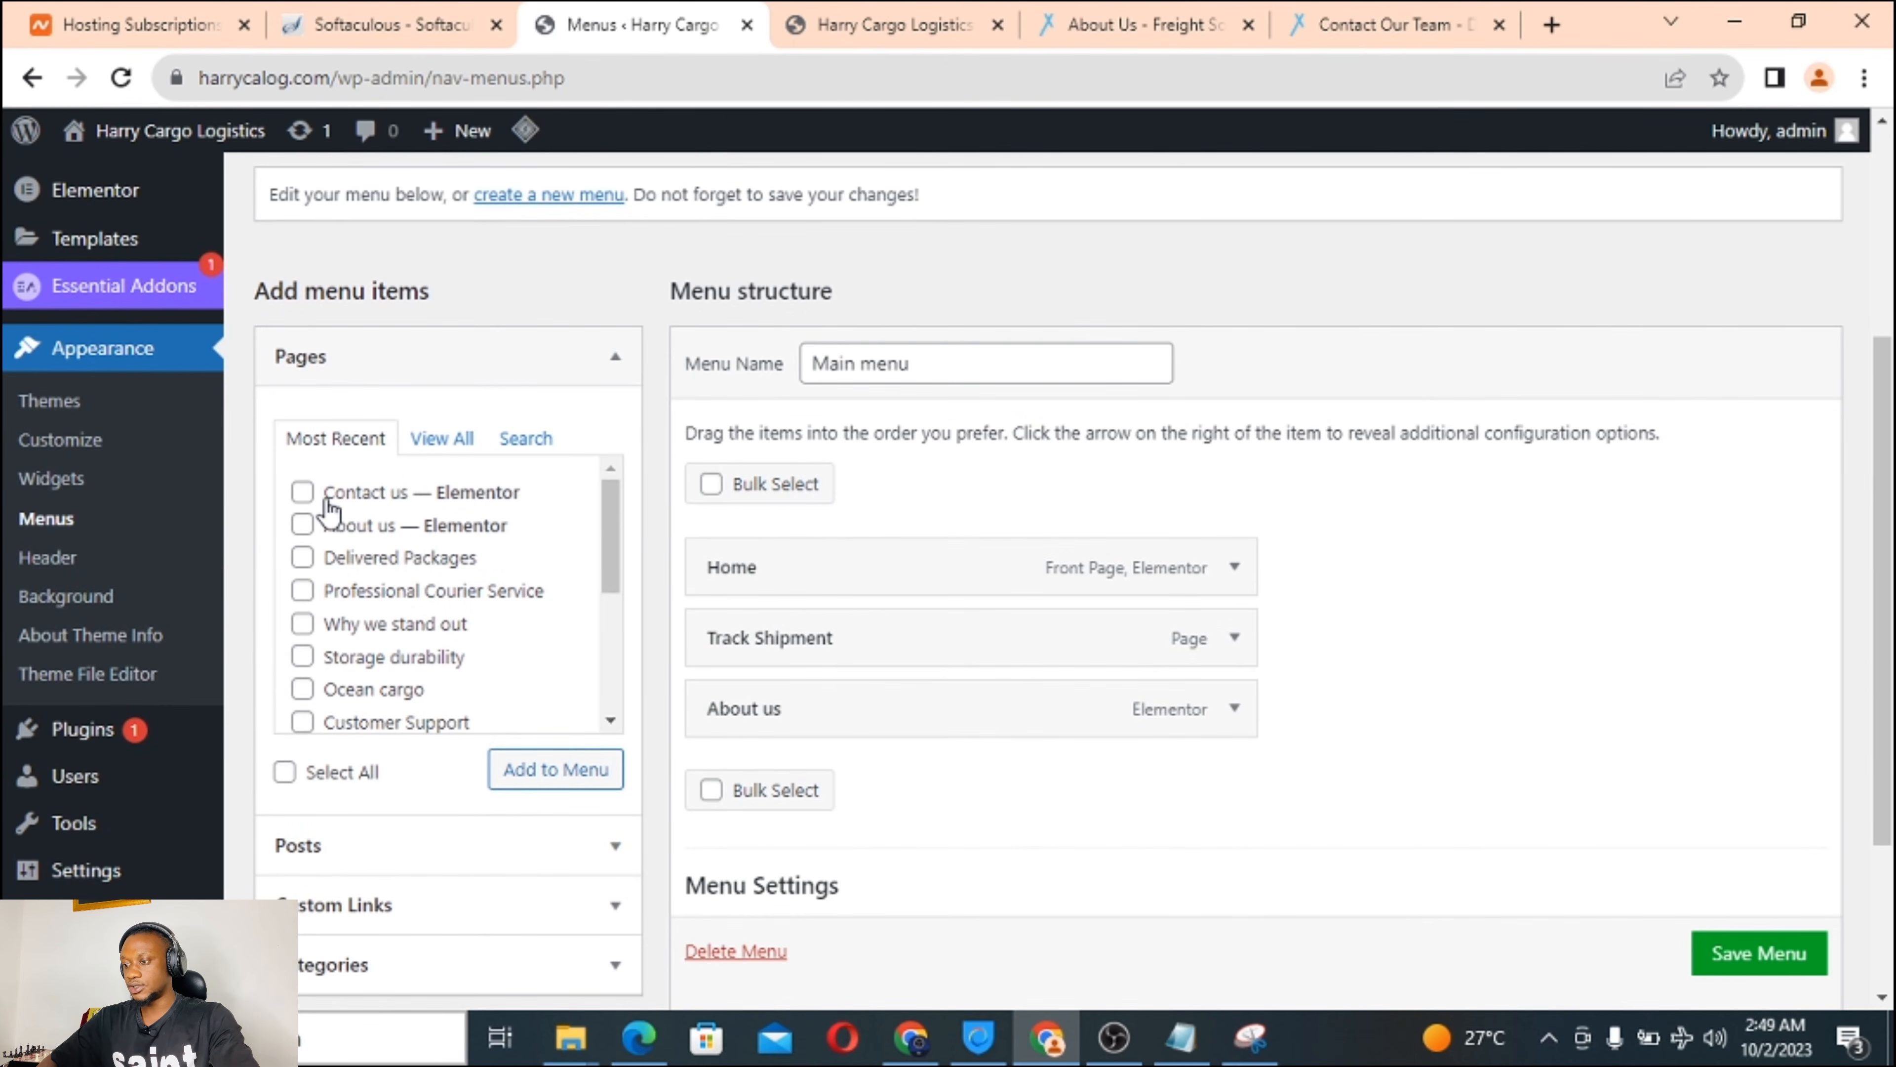
{"action": "left_click", "coordinate": [303, 492]}
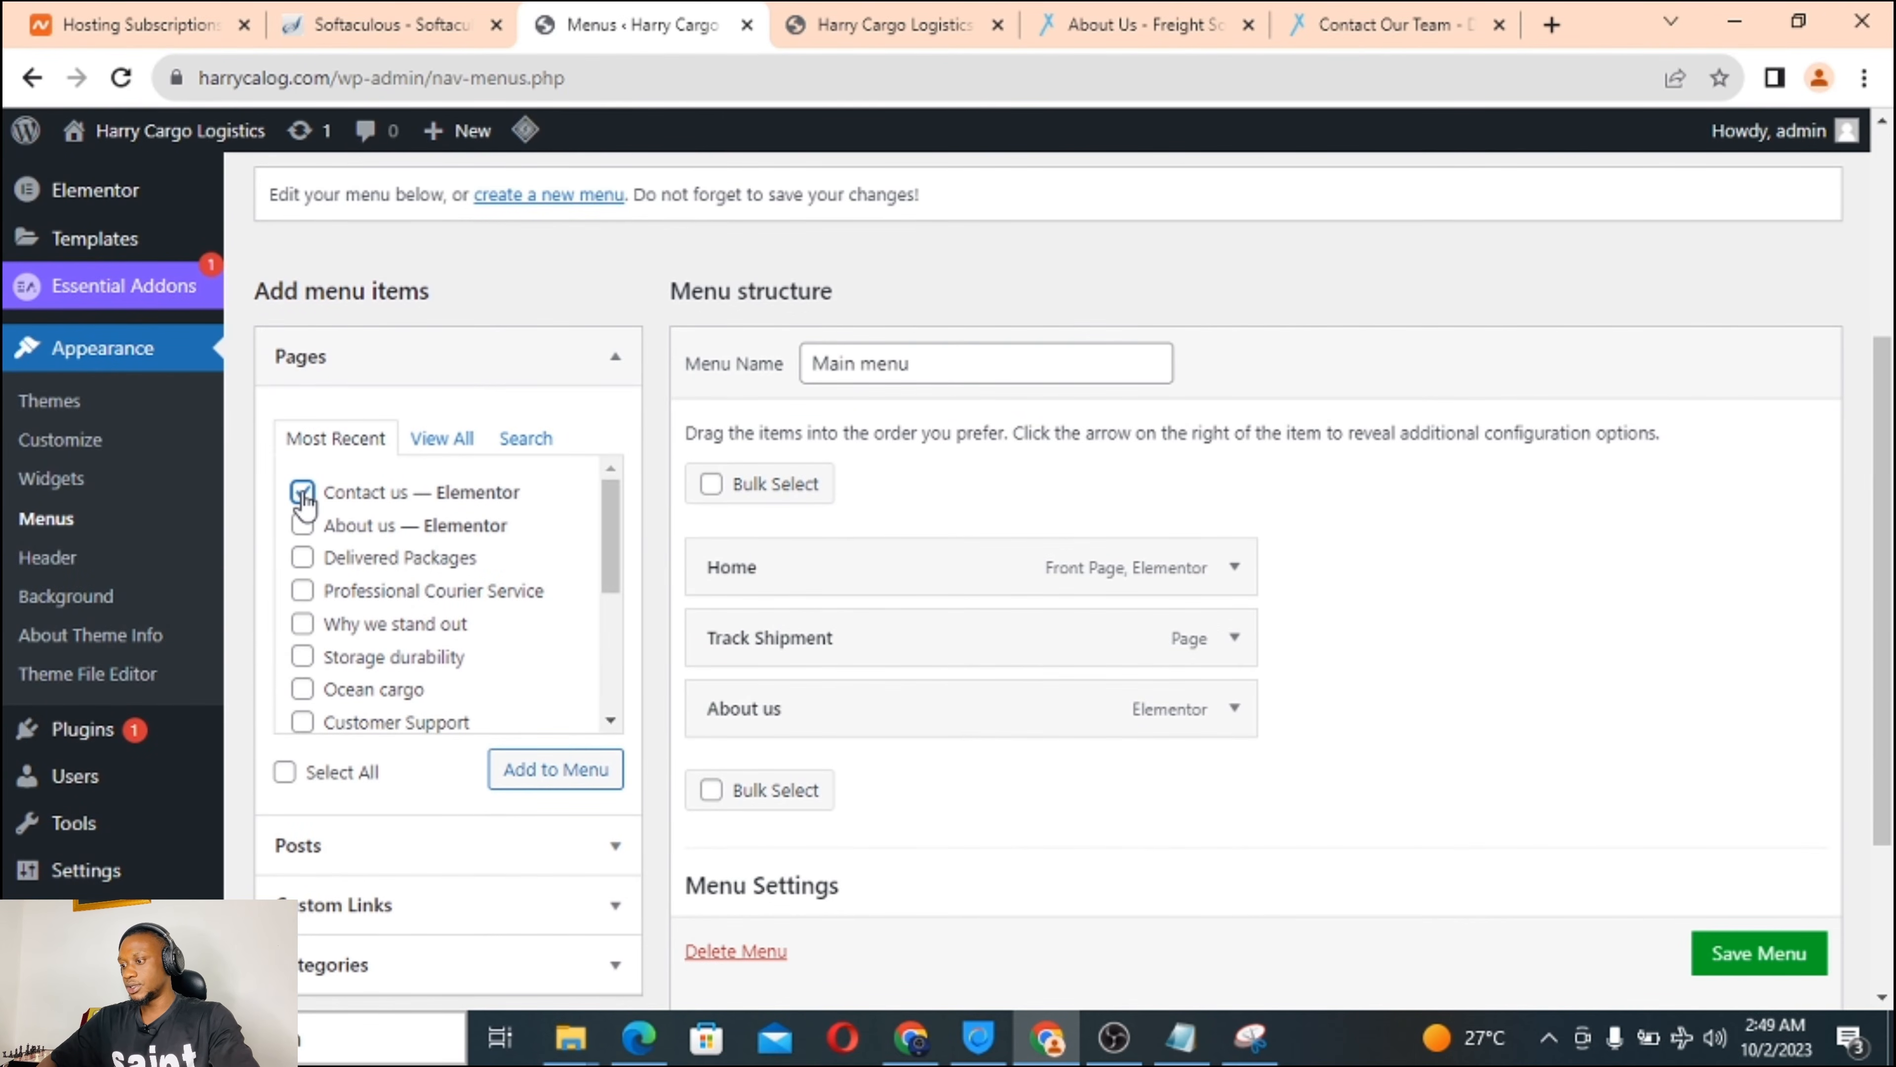
Add Contact us to Main menu, save it, and reload the live homepage.
{"action": "left_click", "coordinate": [556, 773]}
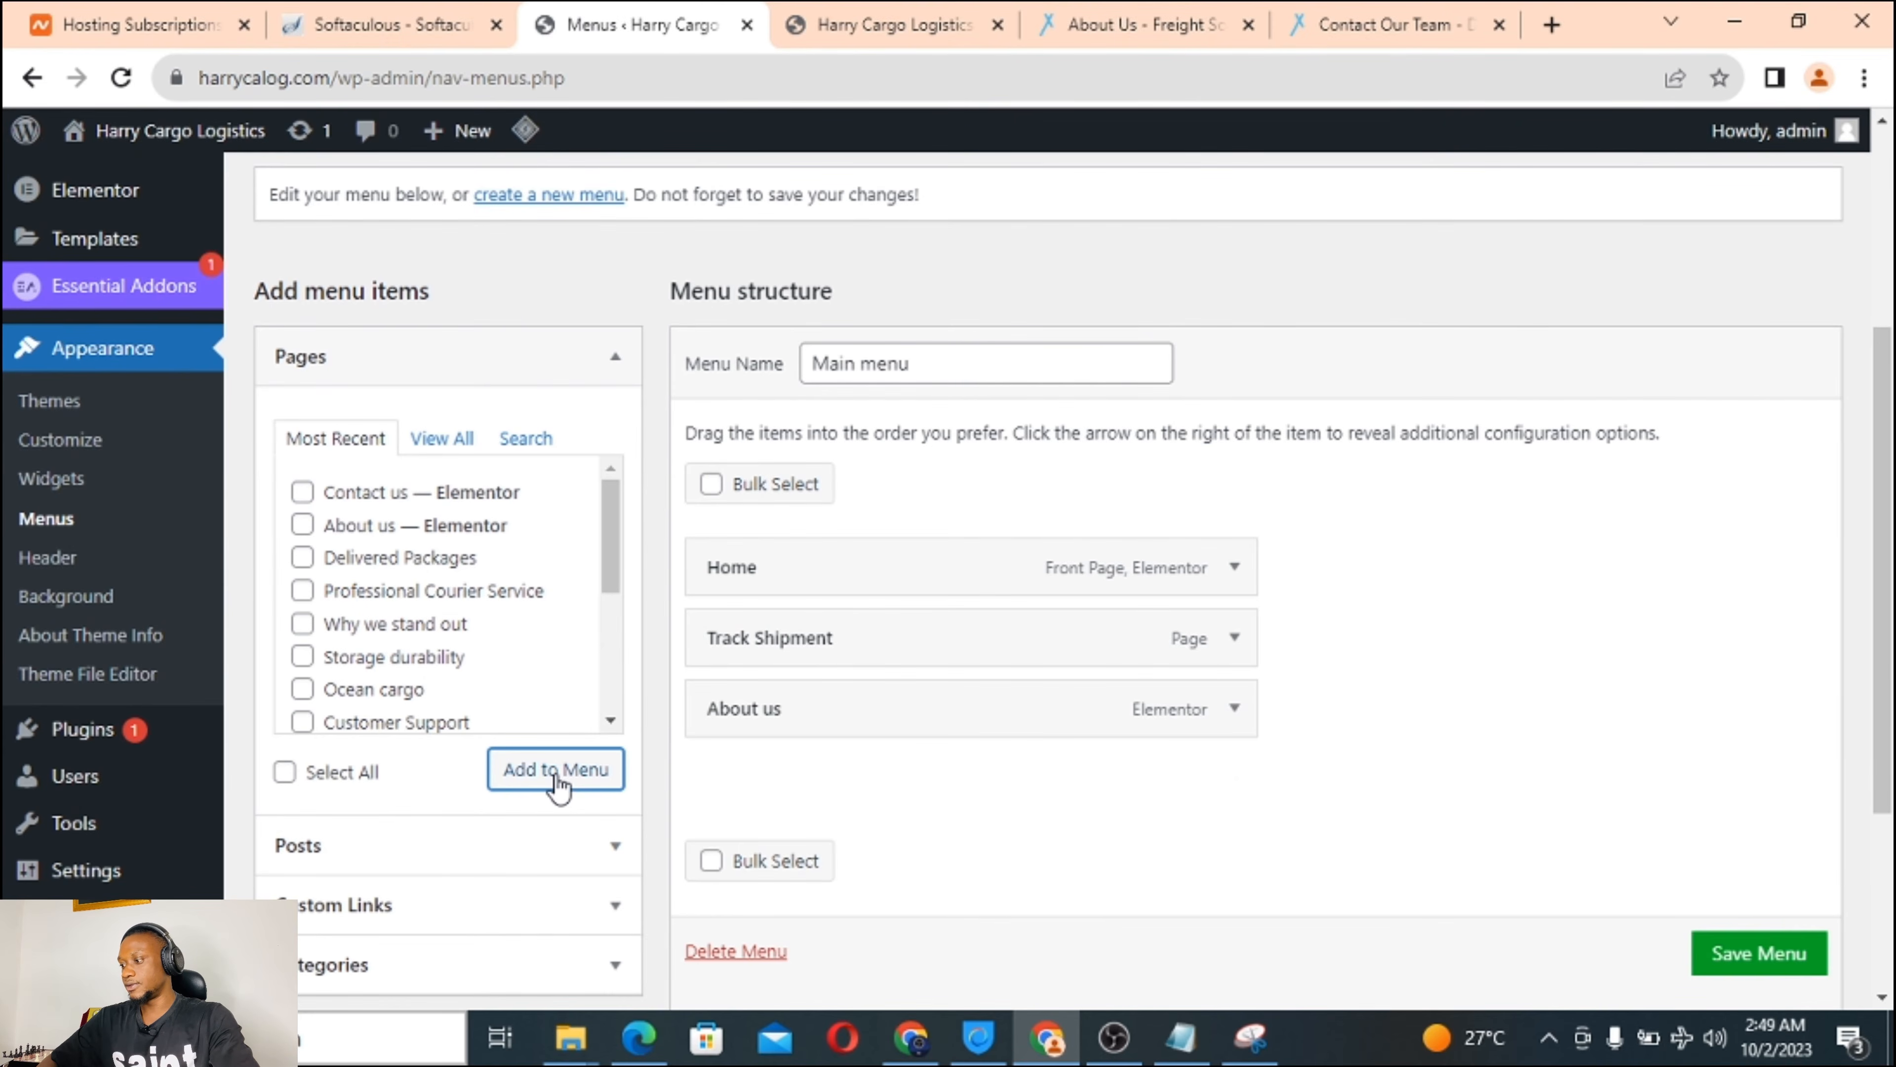
{"action": "left_click", "coordinate": [1725, 964]}
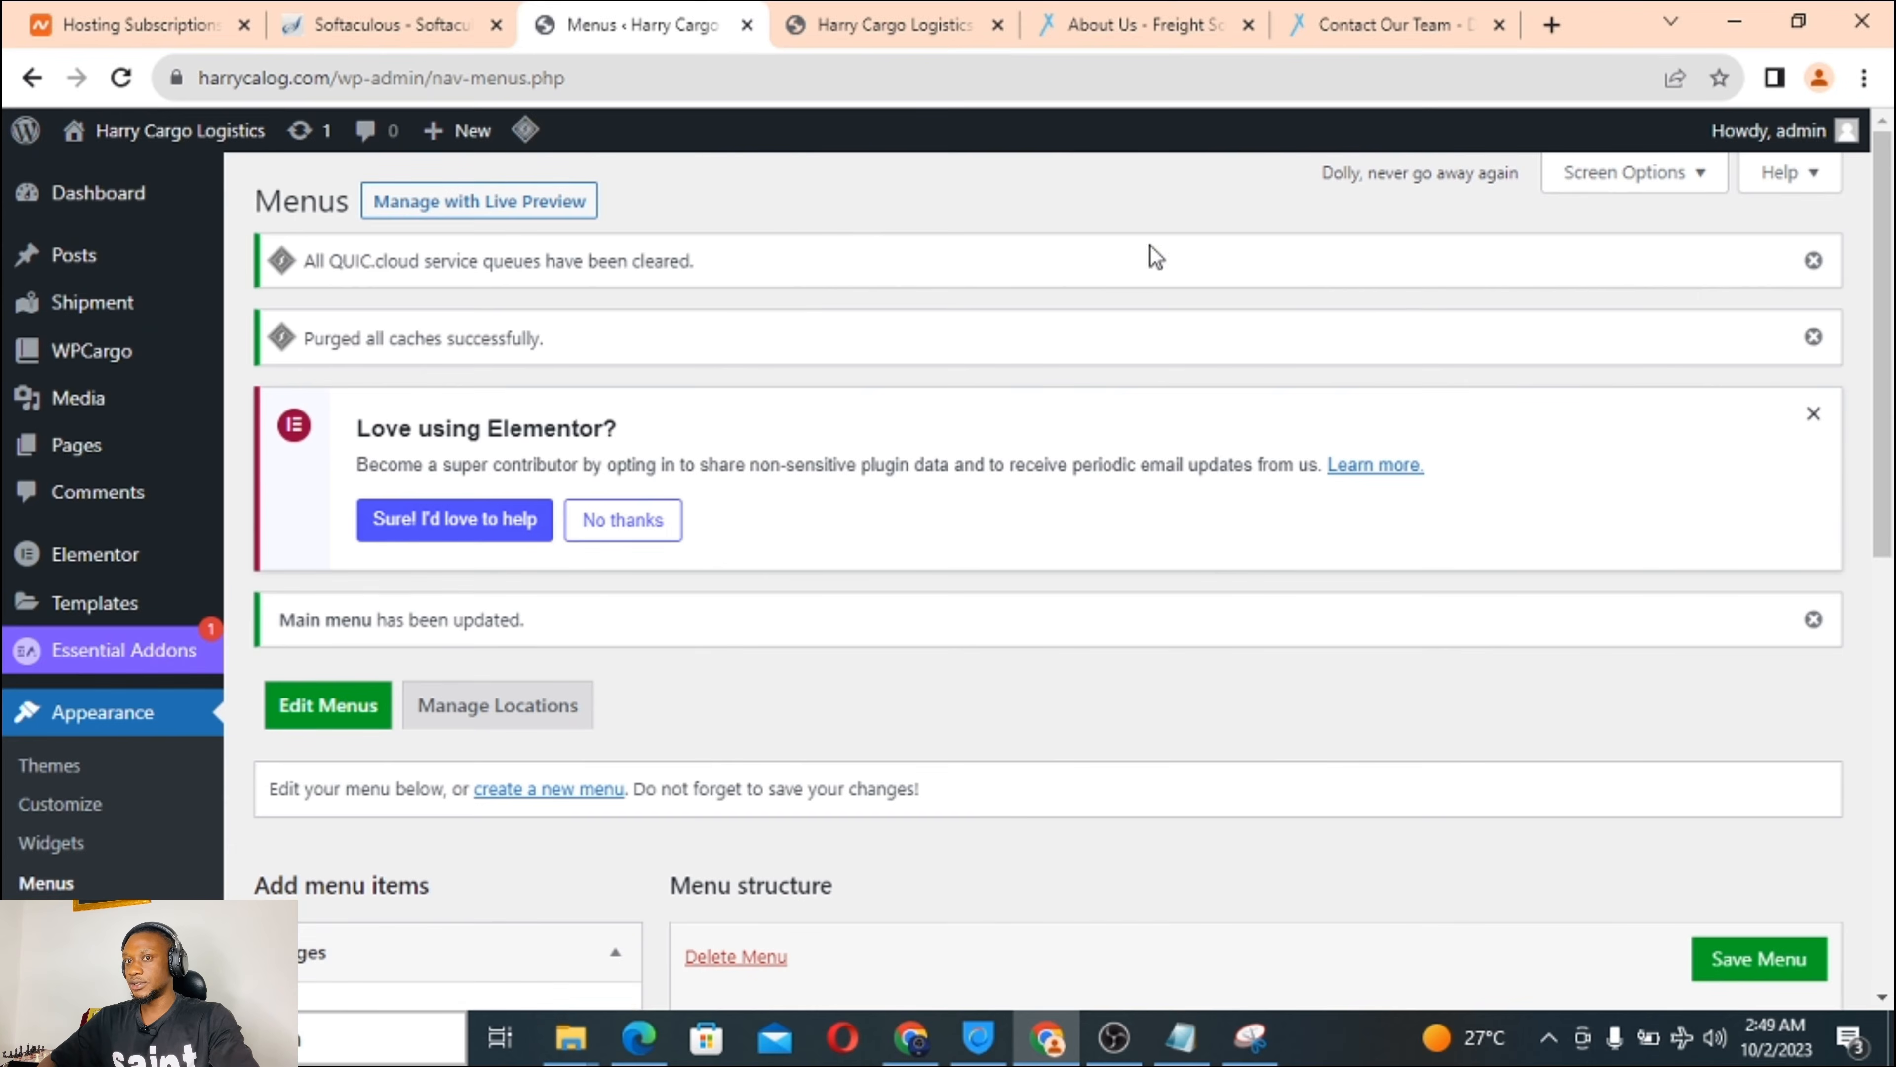
{"action": "left_click", "coordinate": [872, 24]}
{"action": "left_click", "coordinate": [122, 77]}
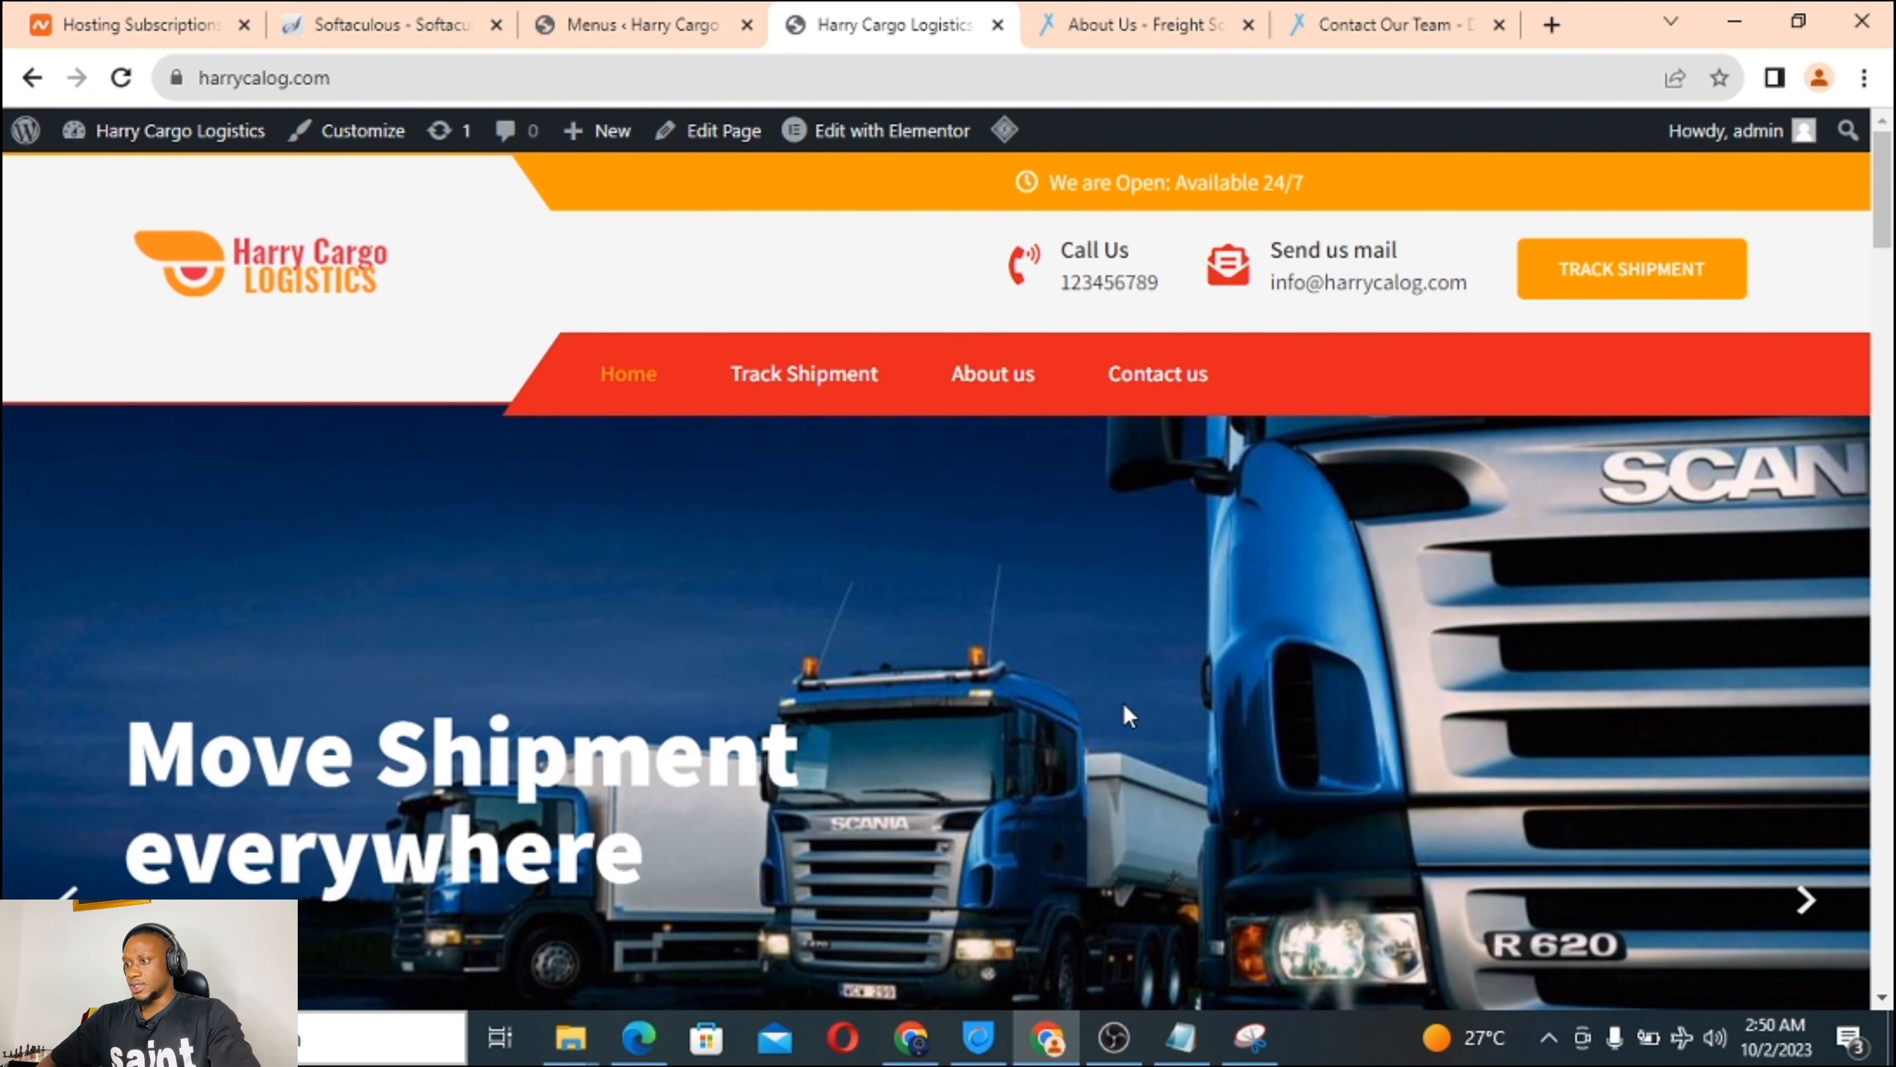
Open Contact us from the live navigation and review its heading, ship photo, contact columns and map.
{"action": "left_click", "coordinate": [1146, 381]}
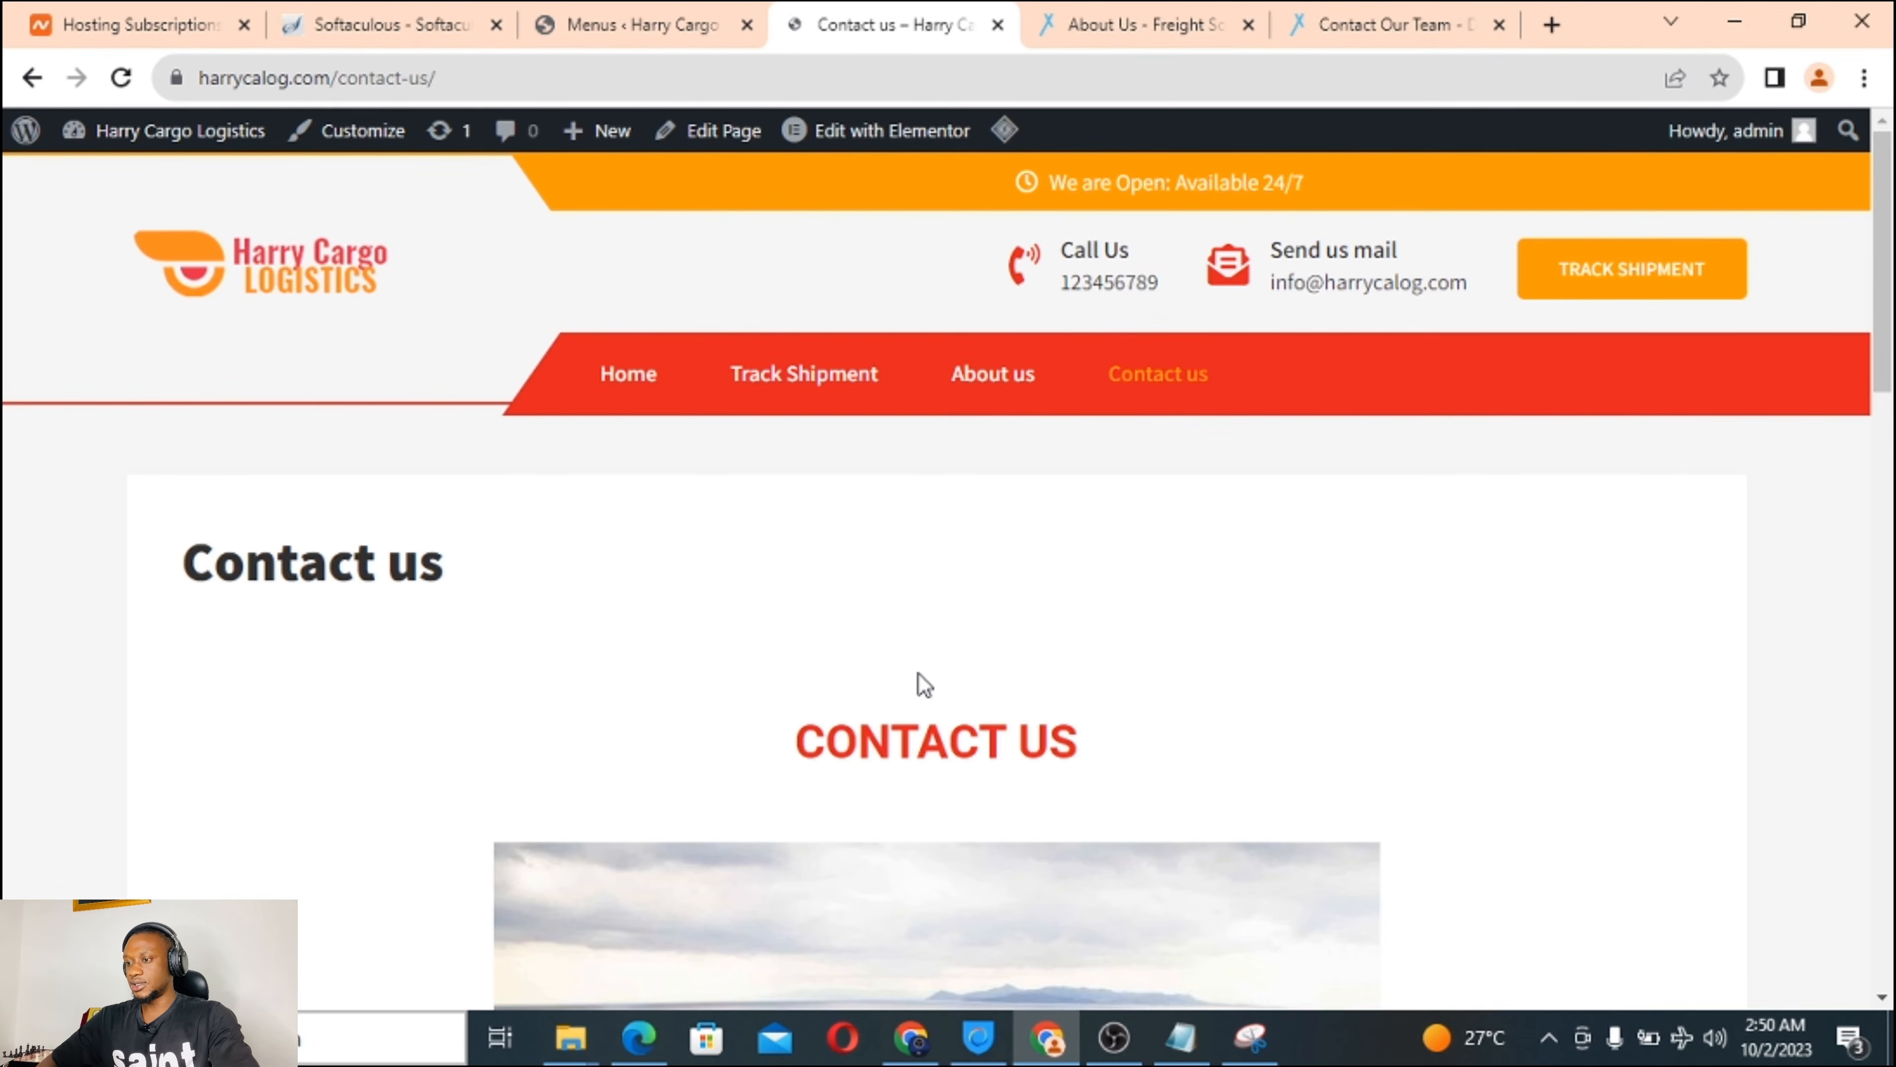
{"action": "scroll", "coordinate": [920, 680], "scroll_direction": "down", "scroll_amount": 5}
{"action": "scroll", "coordinate": [920, 679], "scroll_direction": "up", "scroll_amount": 3}
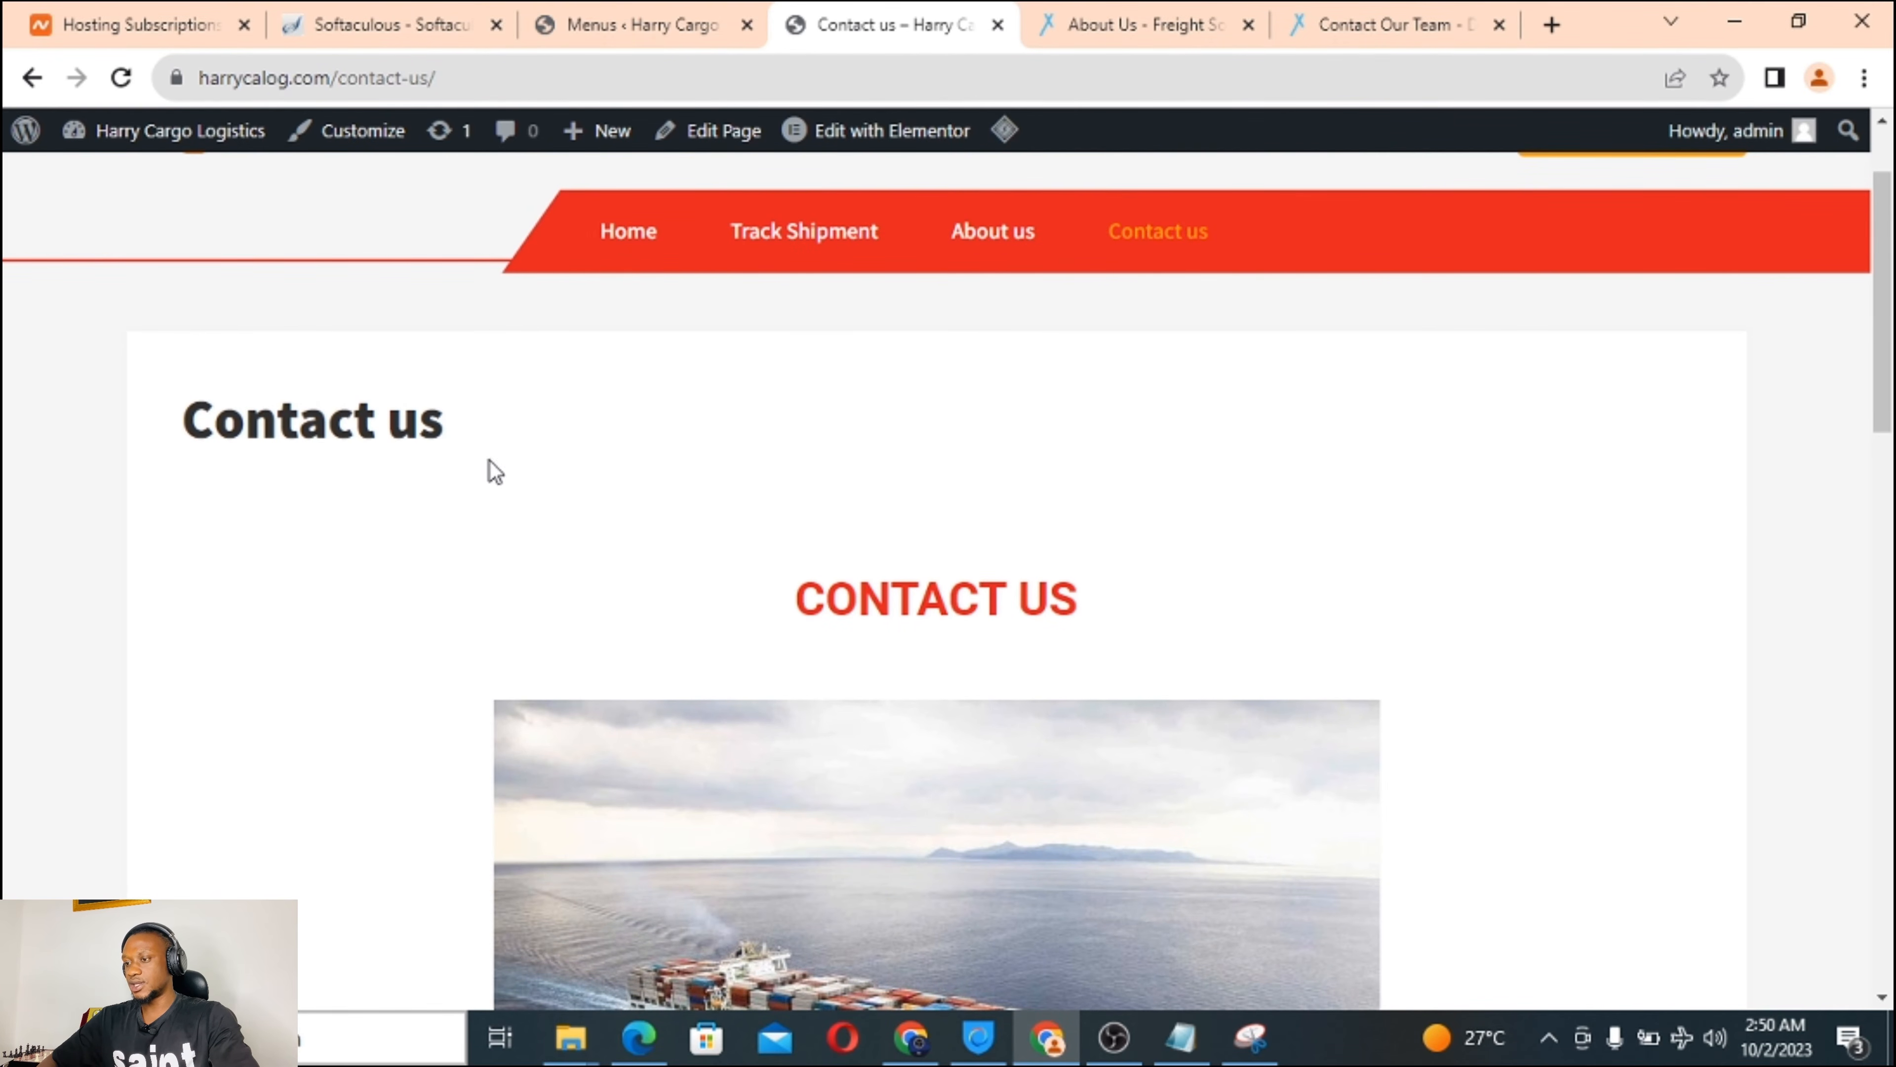
{"action": "scroll", "coordinate": [605, 579], "scroll_direction": "down", "scroll_amount": 2}
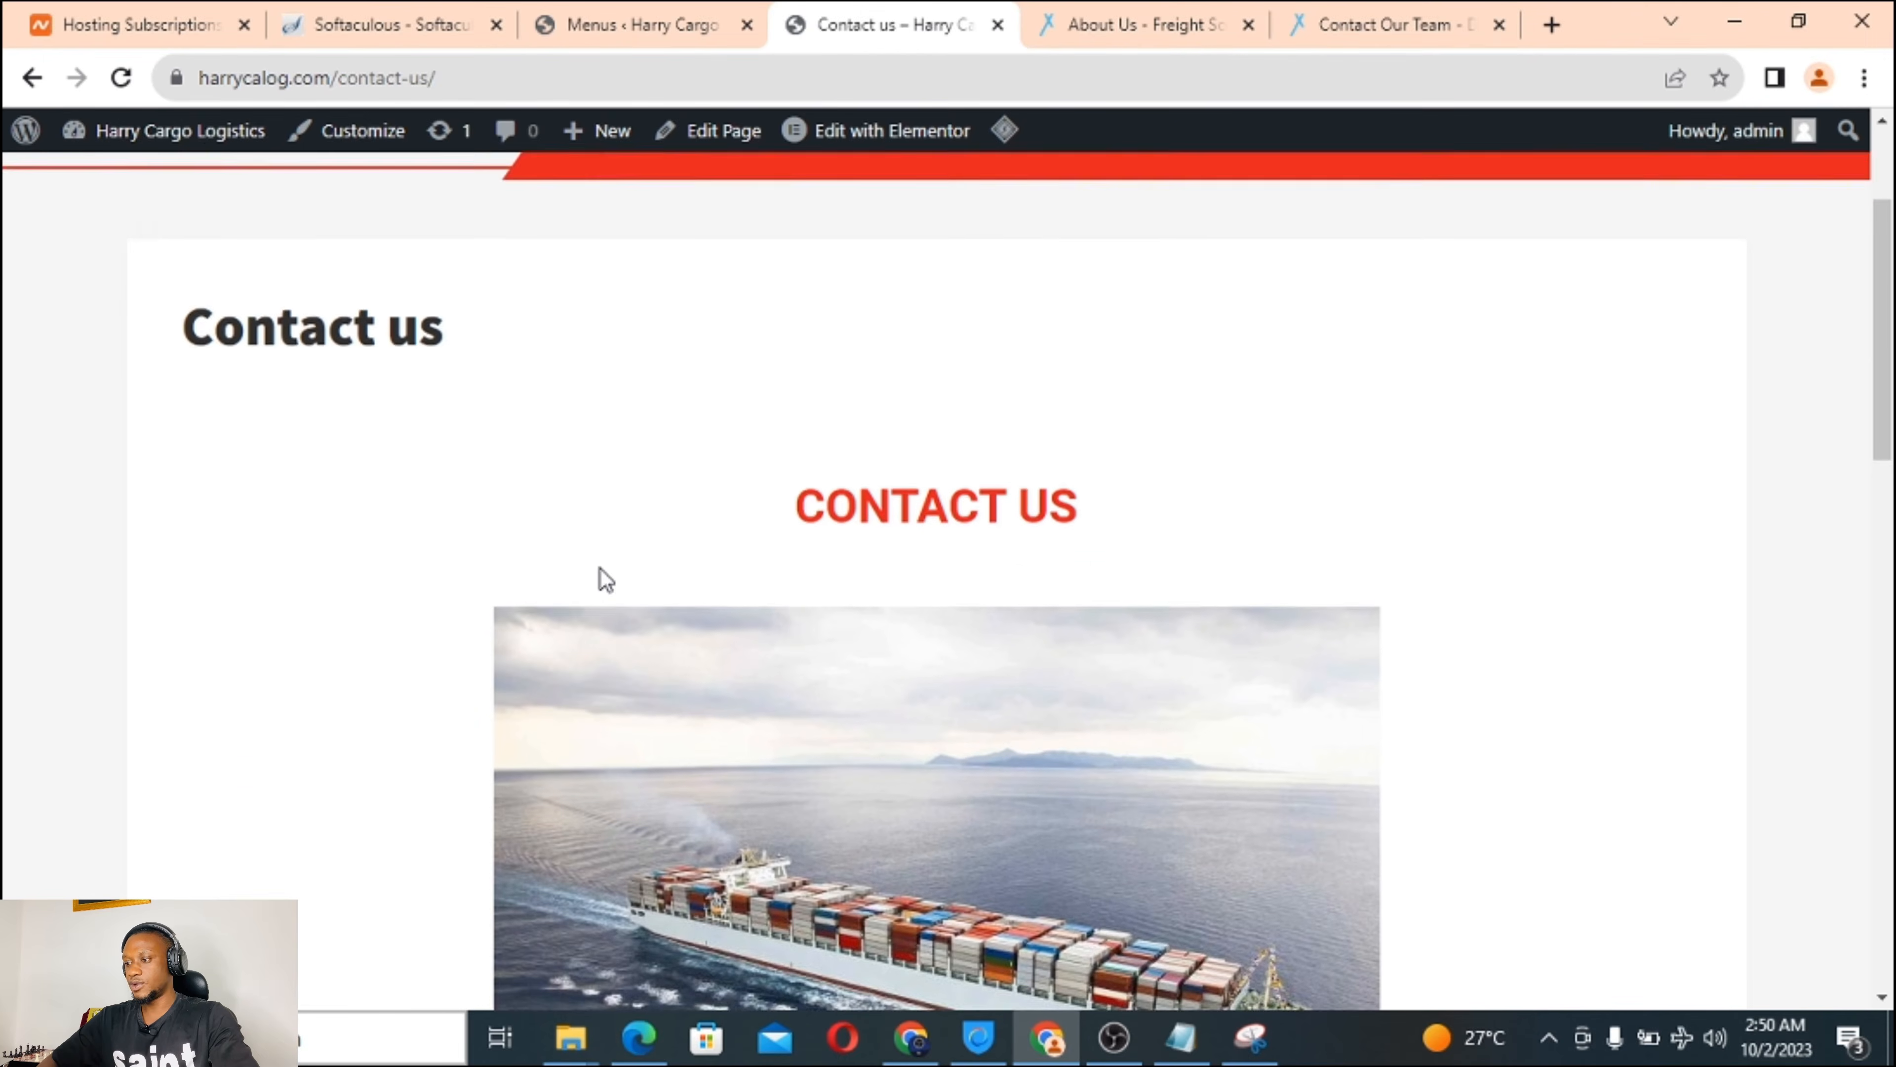
{"action": "scroll", "coordinate": [605, 579], "scroll_direction": "down", "scroll_amount": 8}
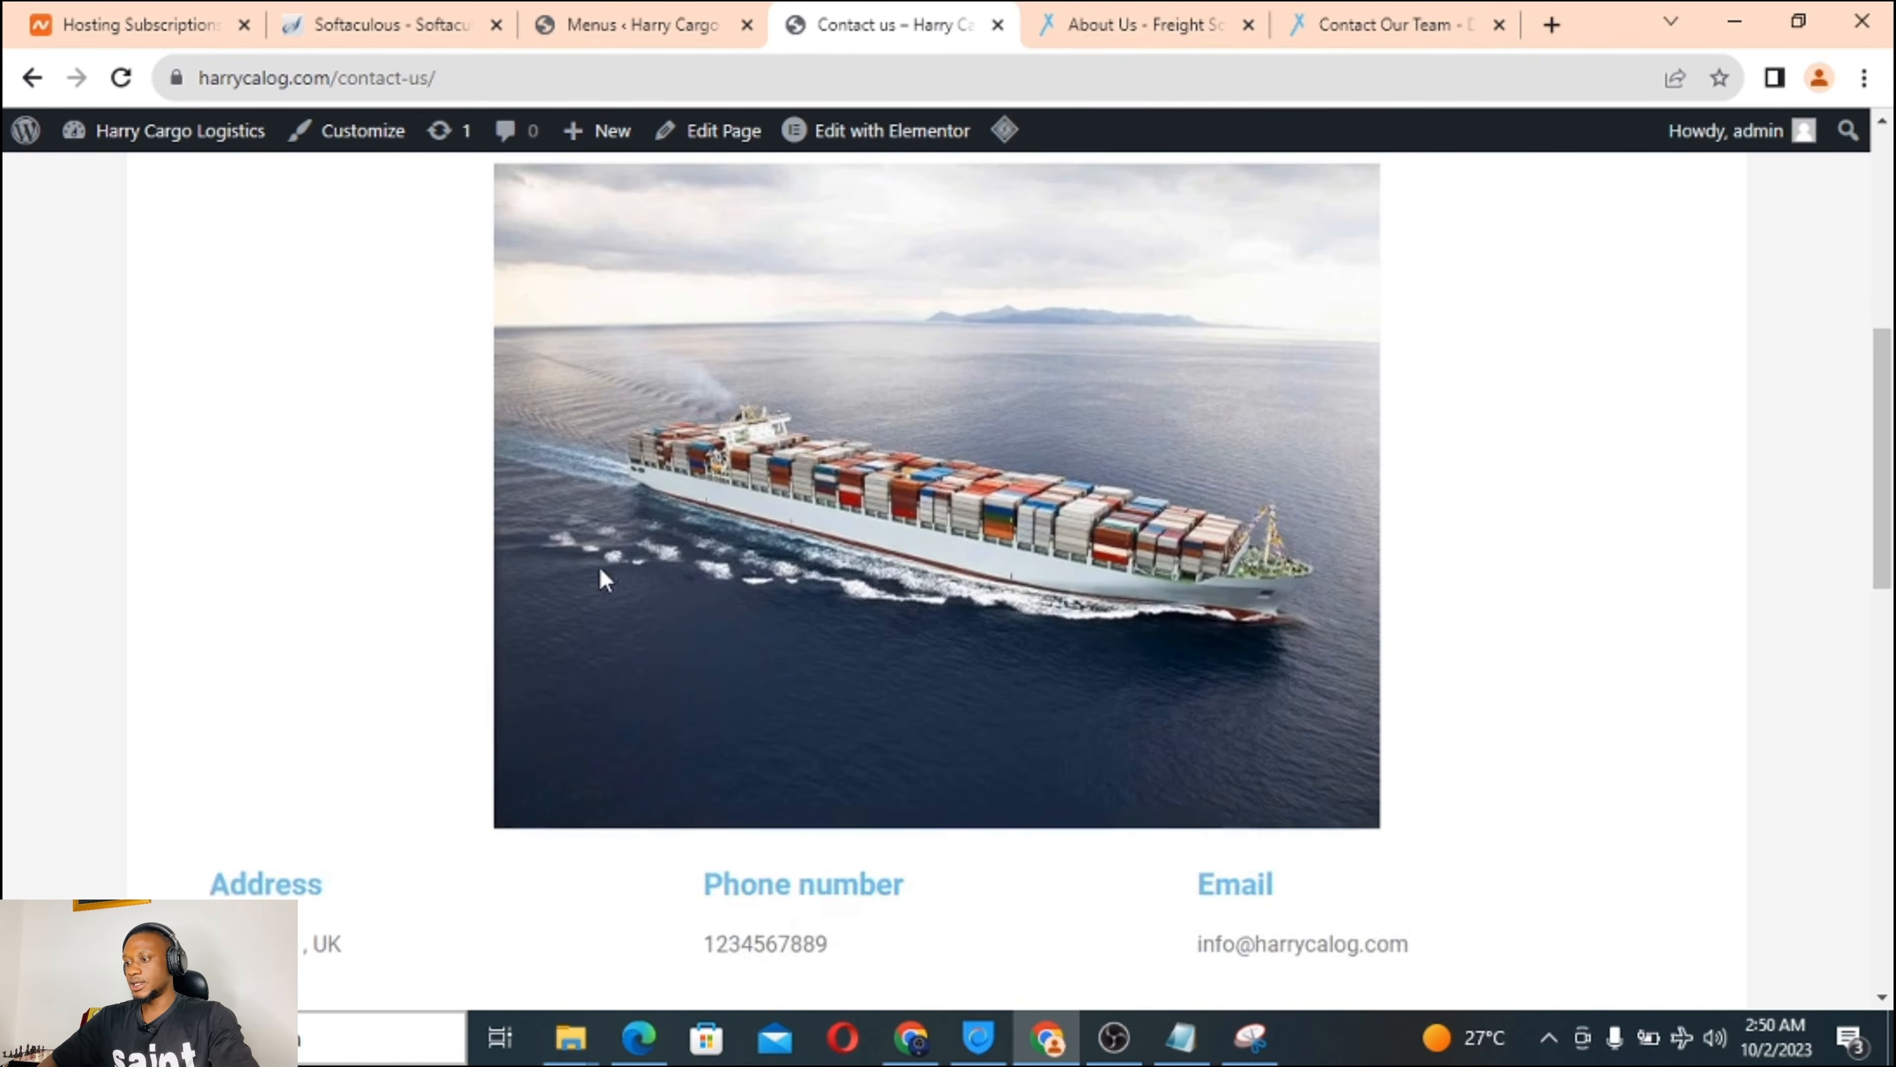
{"action": "scroll", "coordinate": [605, 579], "scroll_direction": "down", "scroll_amount": 7}
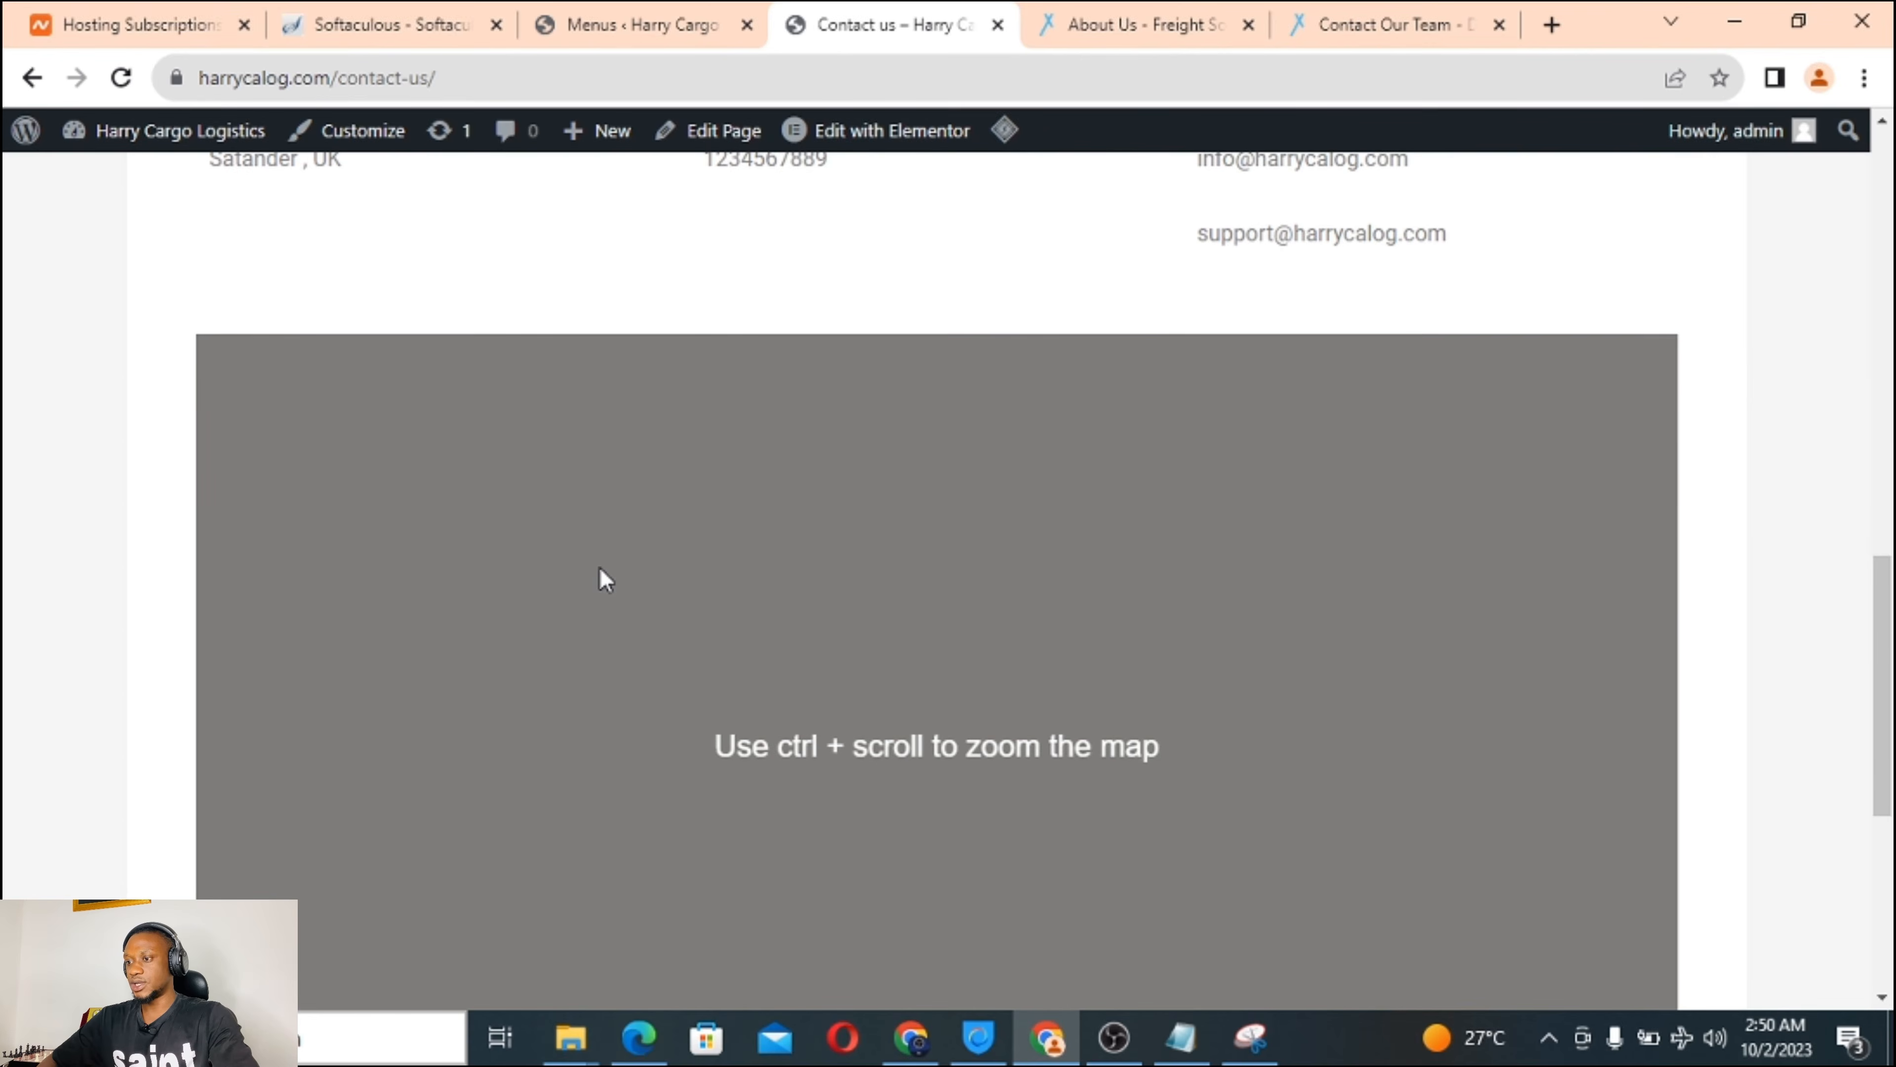
{"action": "scroll", "coordinate": [605, 579], "scroll_direction": "up", "scroll_amount": 4}
{"action": "scroll", "coordinate": [605, 578], "scroll_direction": "up", "scroll_amount": 9}
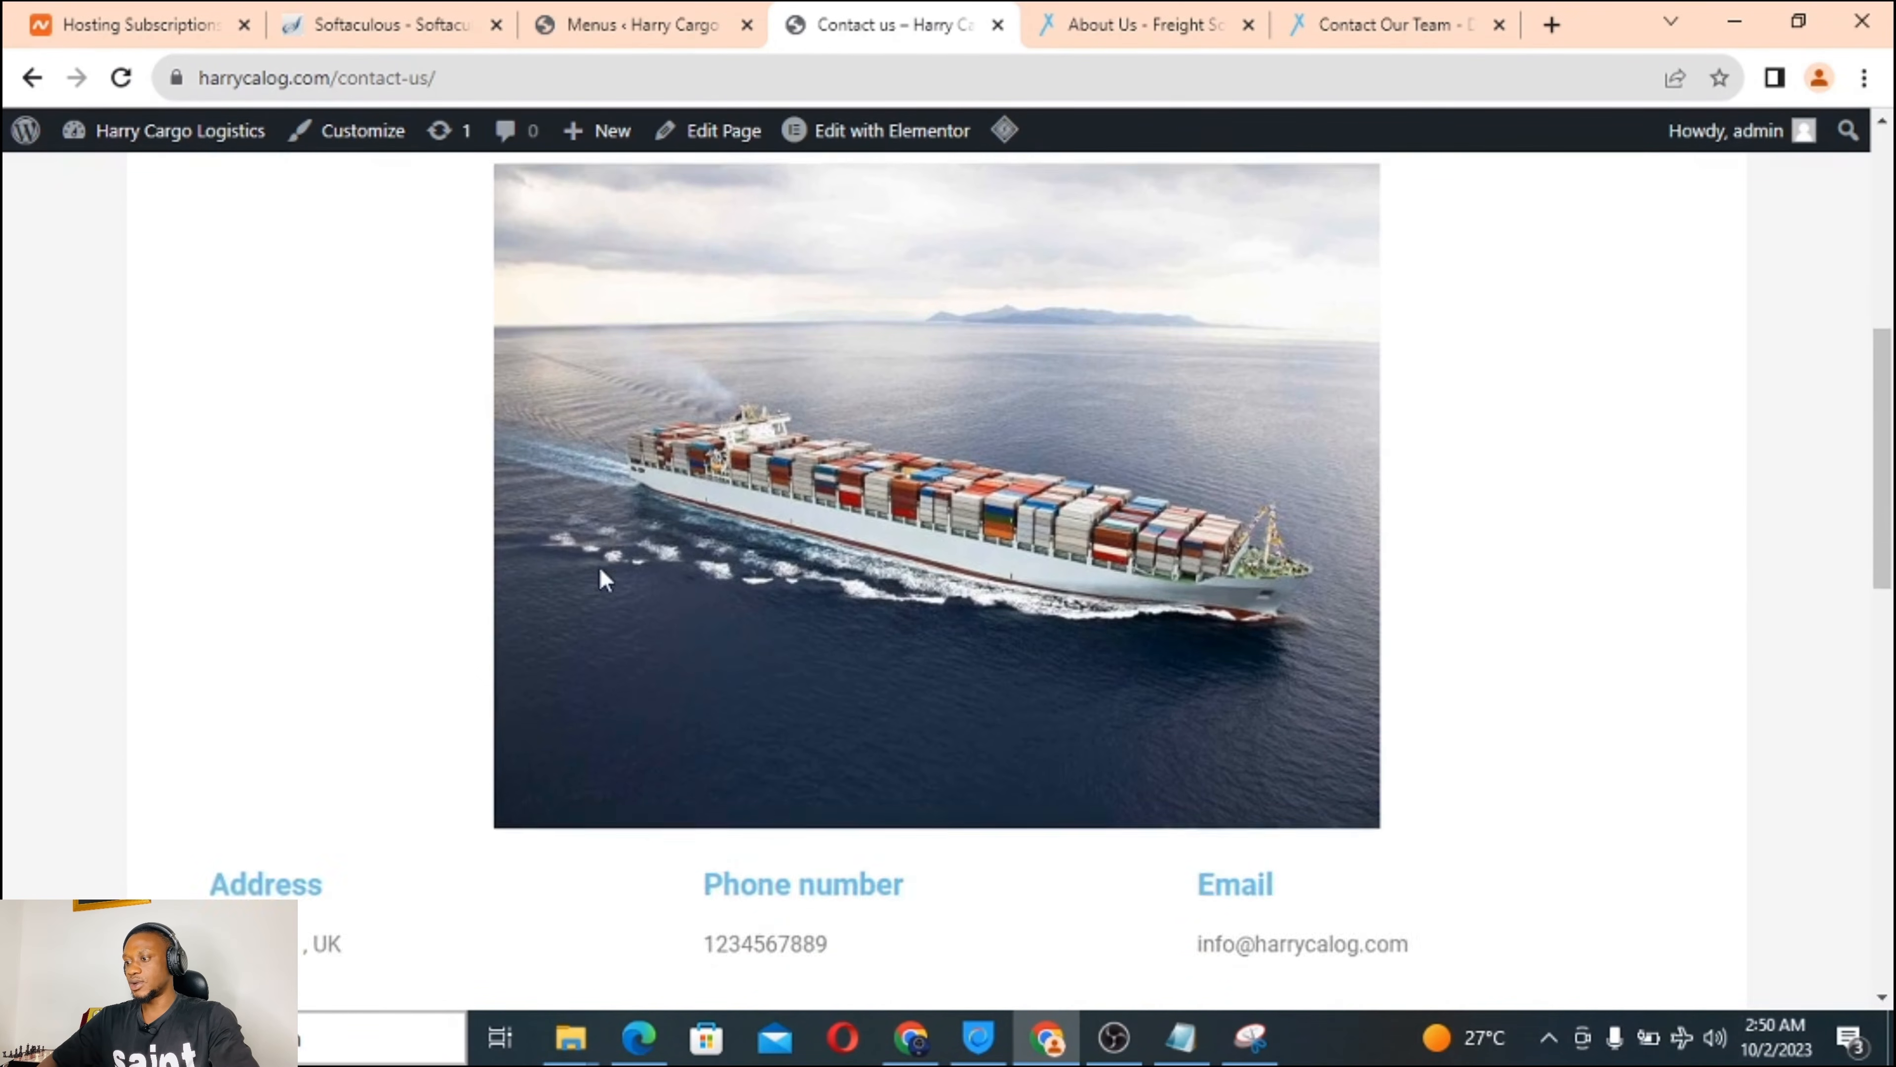
{"action": "scroll", "coordinate": [351, 381], "scroll_direction": "up", "scroll_amount": 3}
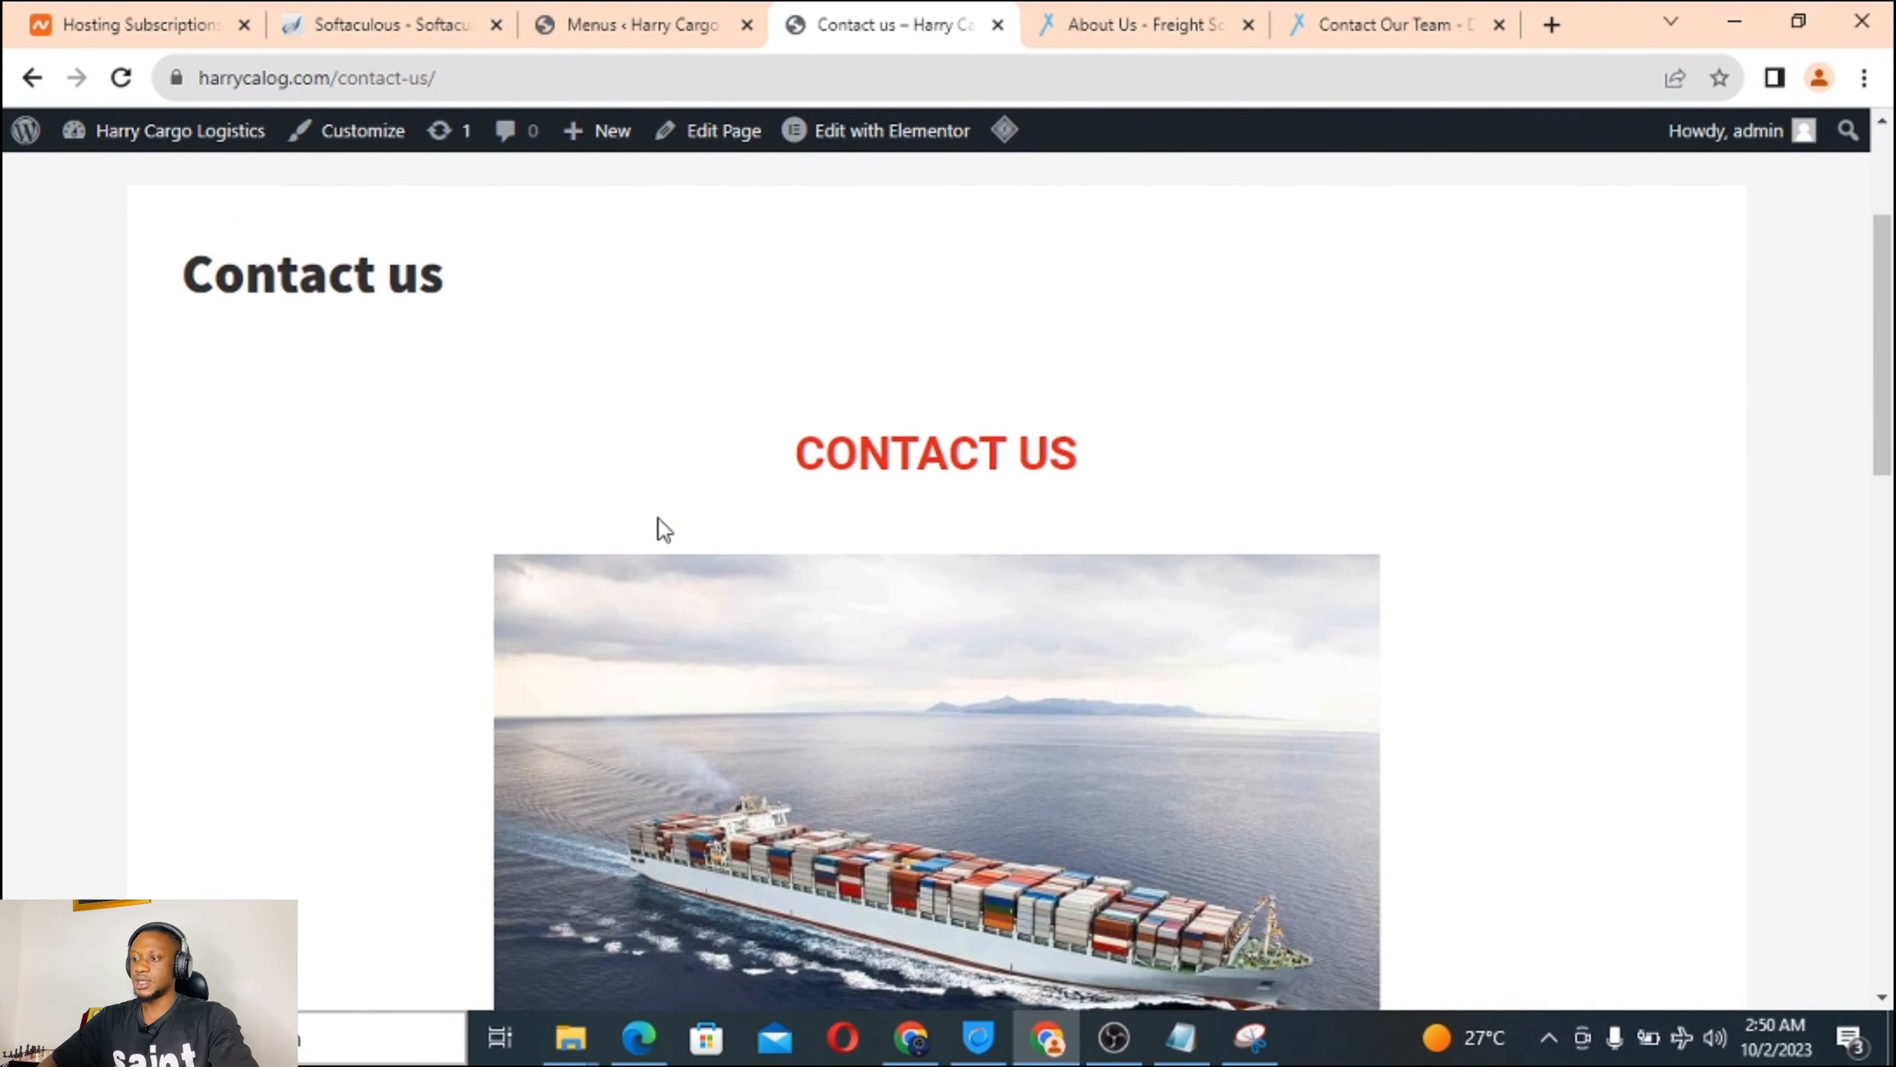
{"action": "scroll", "coordinate": [656, 527], "scroll_direction": "down", "scroll_amount": 7}
{"action": "scroll", "coordinate": [658, 527], "scroll_direction": "down", "scroll_amount": 8}
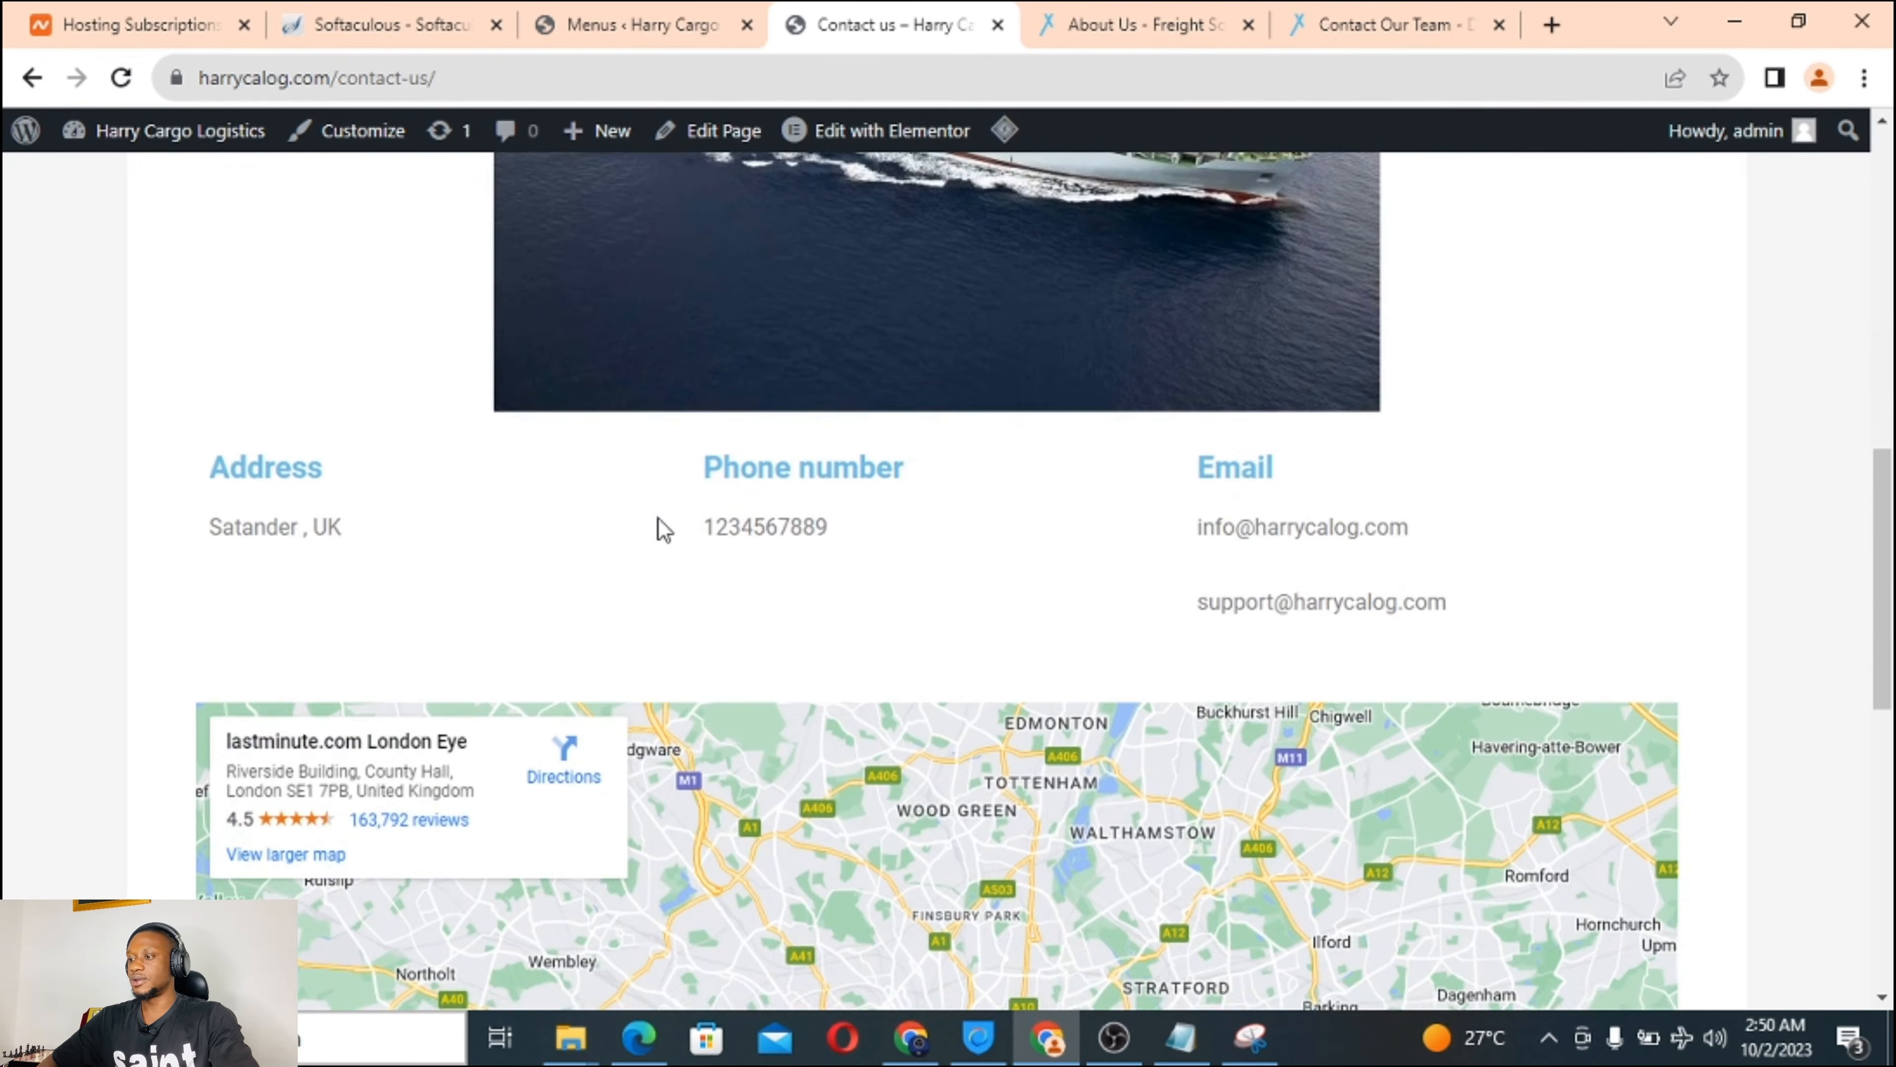
{"action": "scroll", "coordinate": [657, 518], "scroll_direction": "down", "scroll_amount": 5}
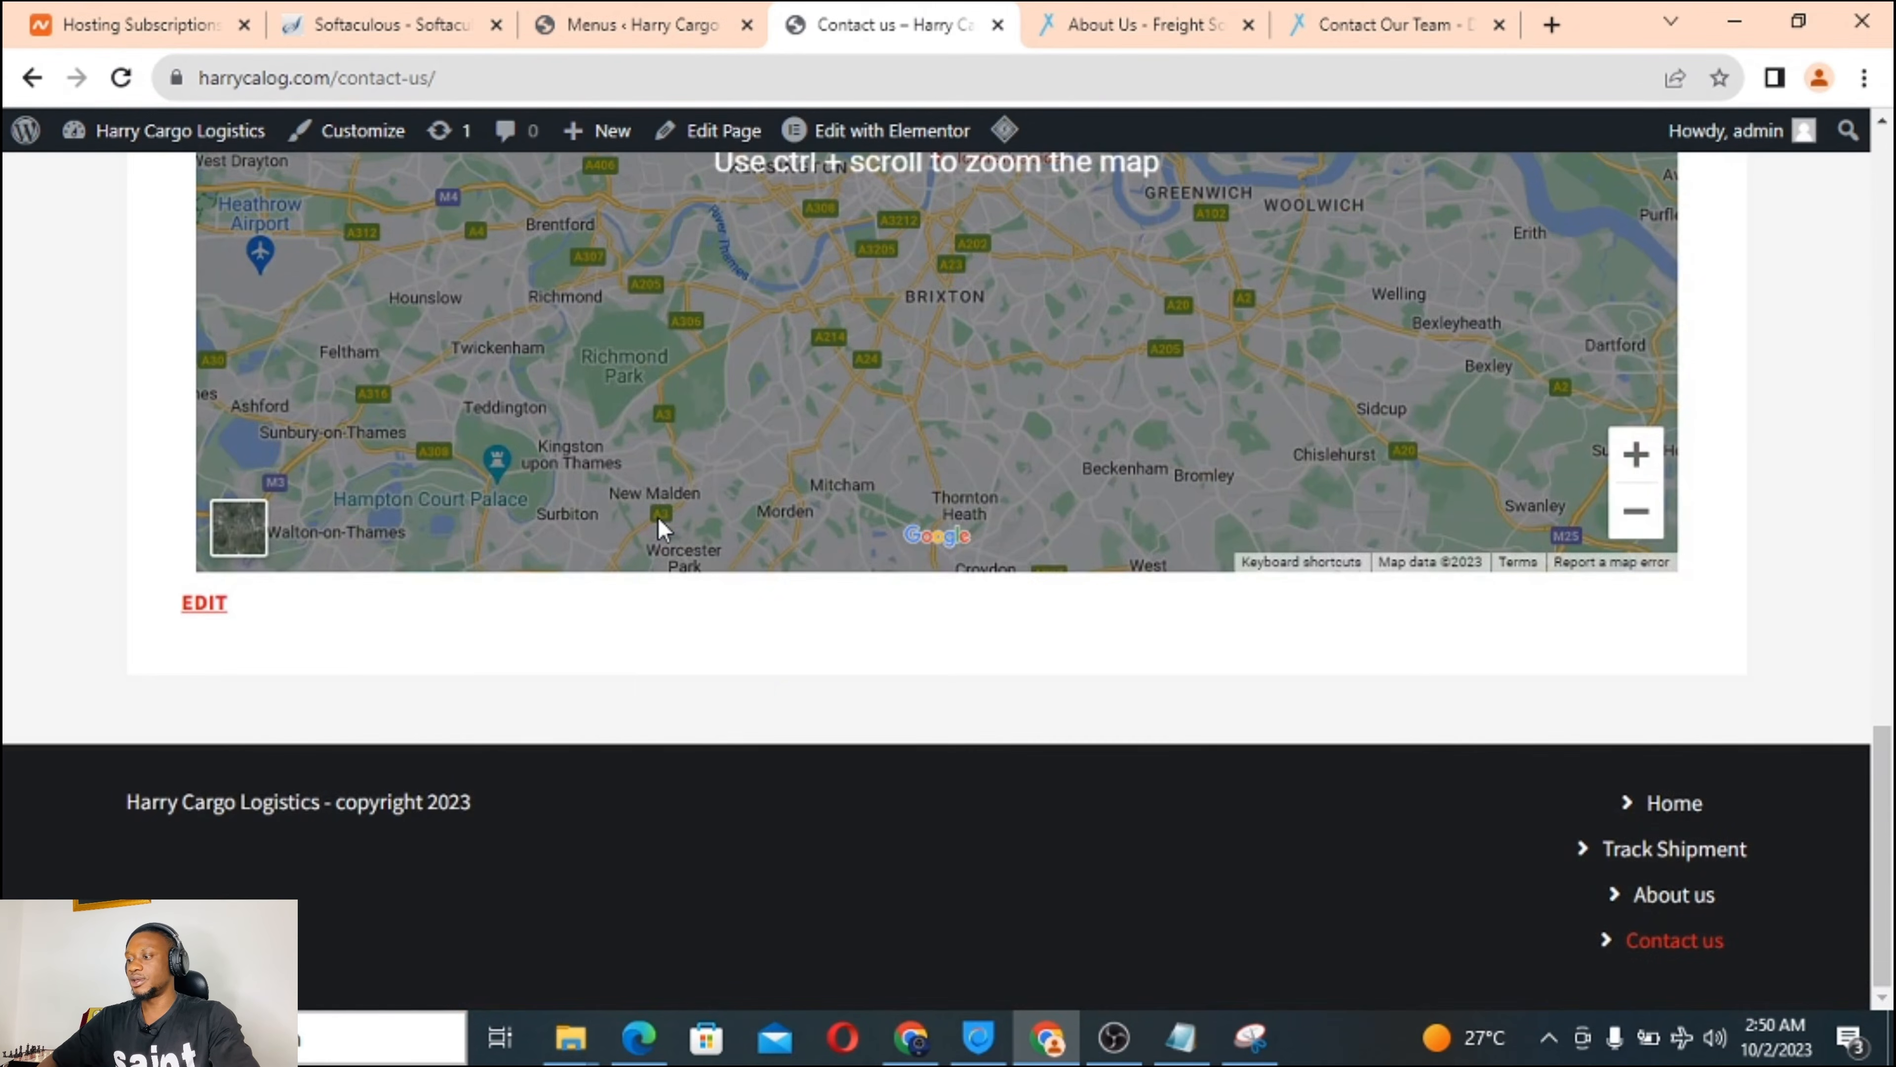
{"action": "scroll", "coordinate": [658, 517], "scroll_direction": "up", "scroll_amount": 12}
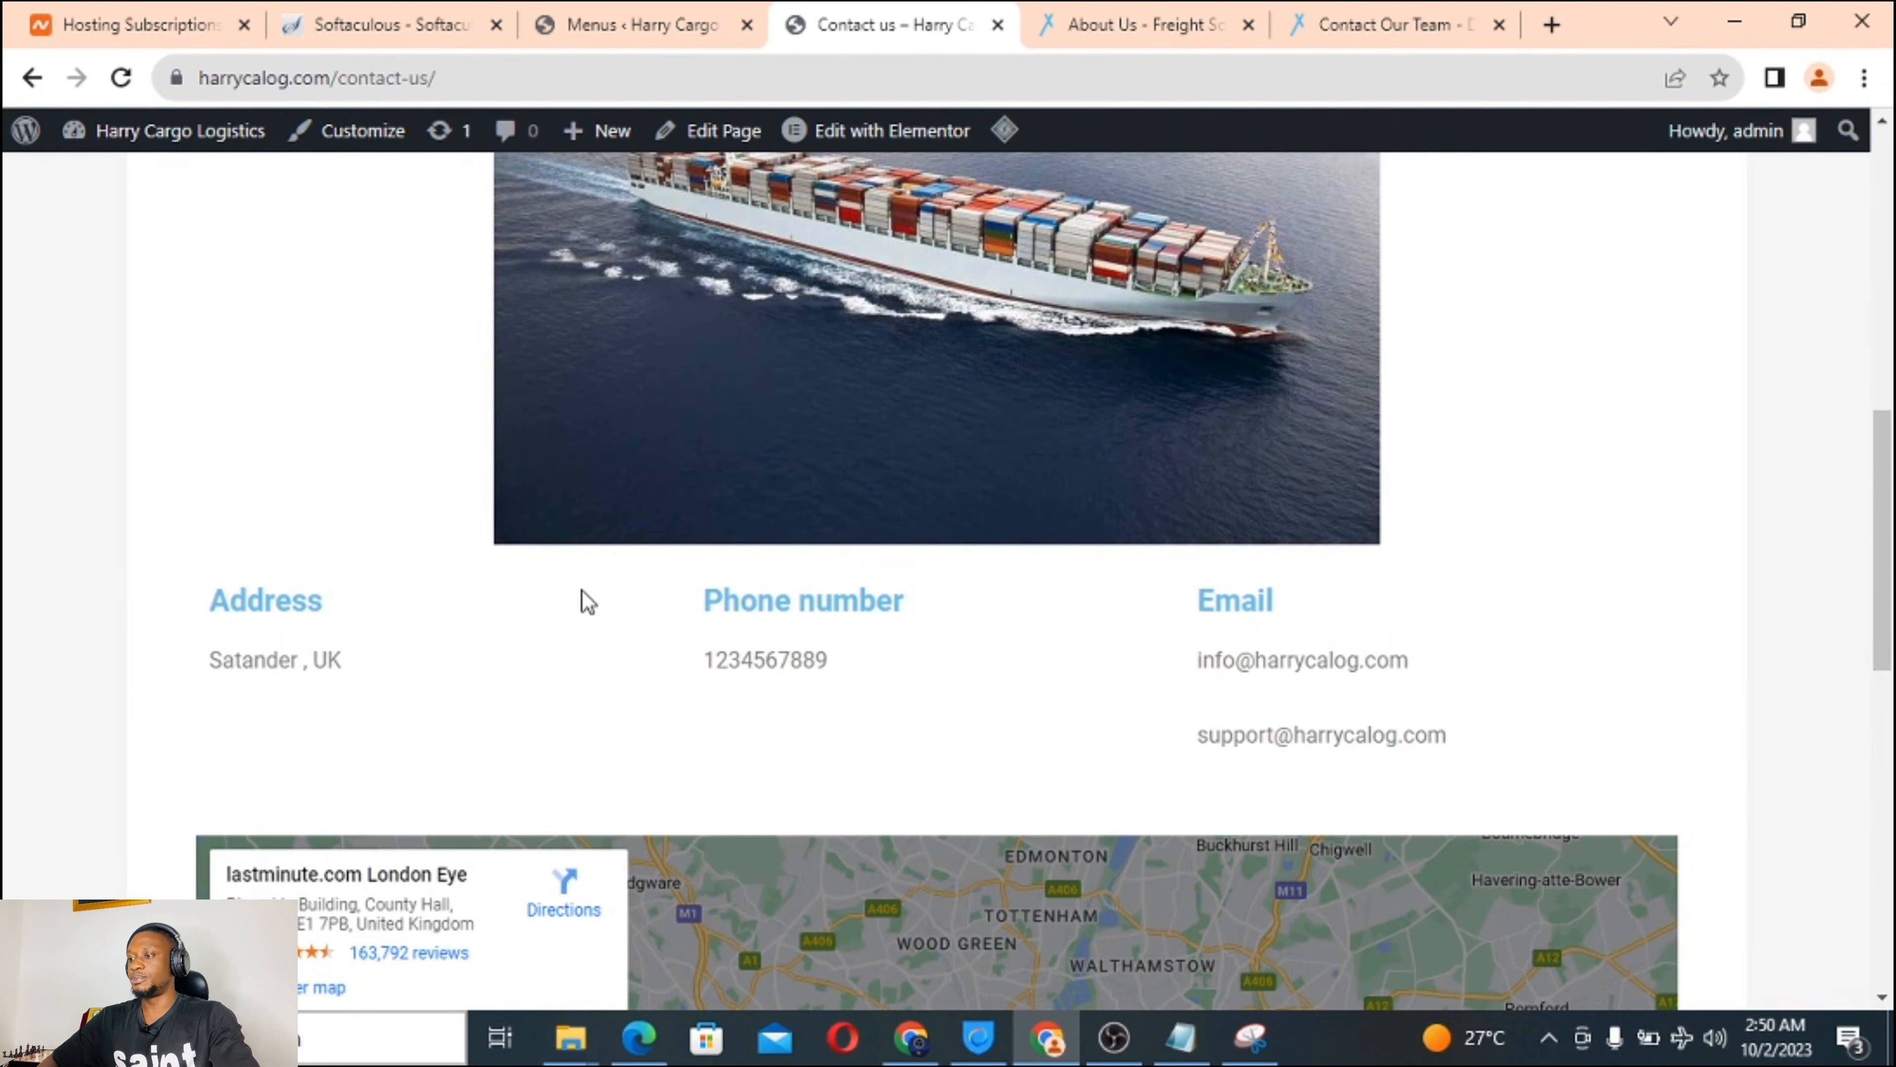
{"action": "scroll", "coordinate": [1054, 693], "scroll_direction": "down", "scroll_amount": 5}
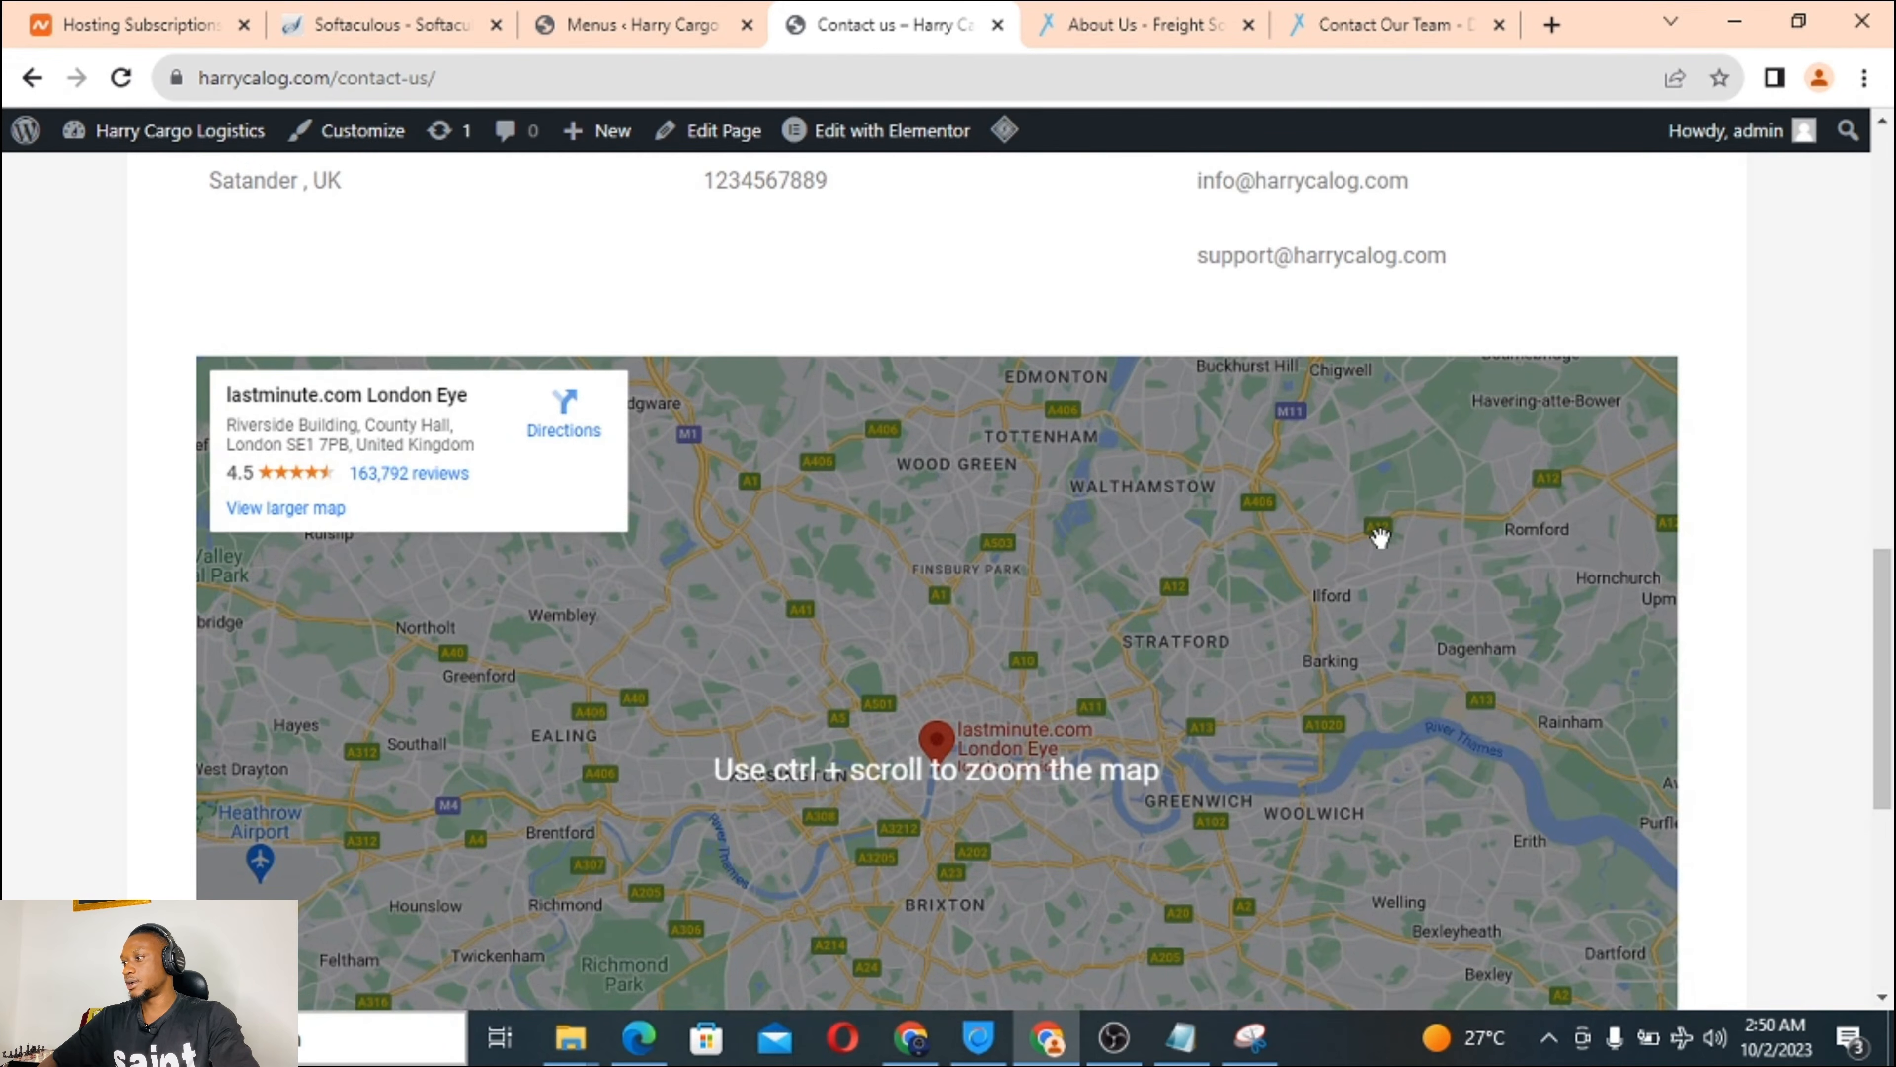
{"action": "scroll", "coordinate": [1380, 538], "scroll_direction": "up", "scroll_amount": 15}
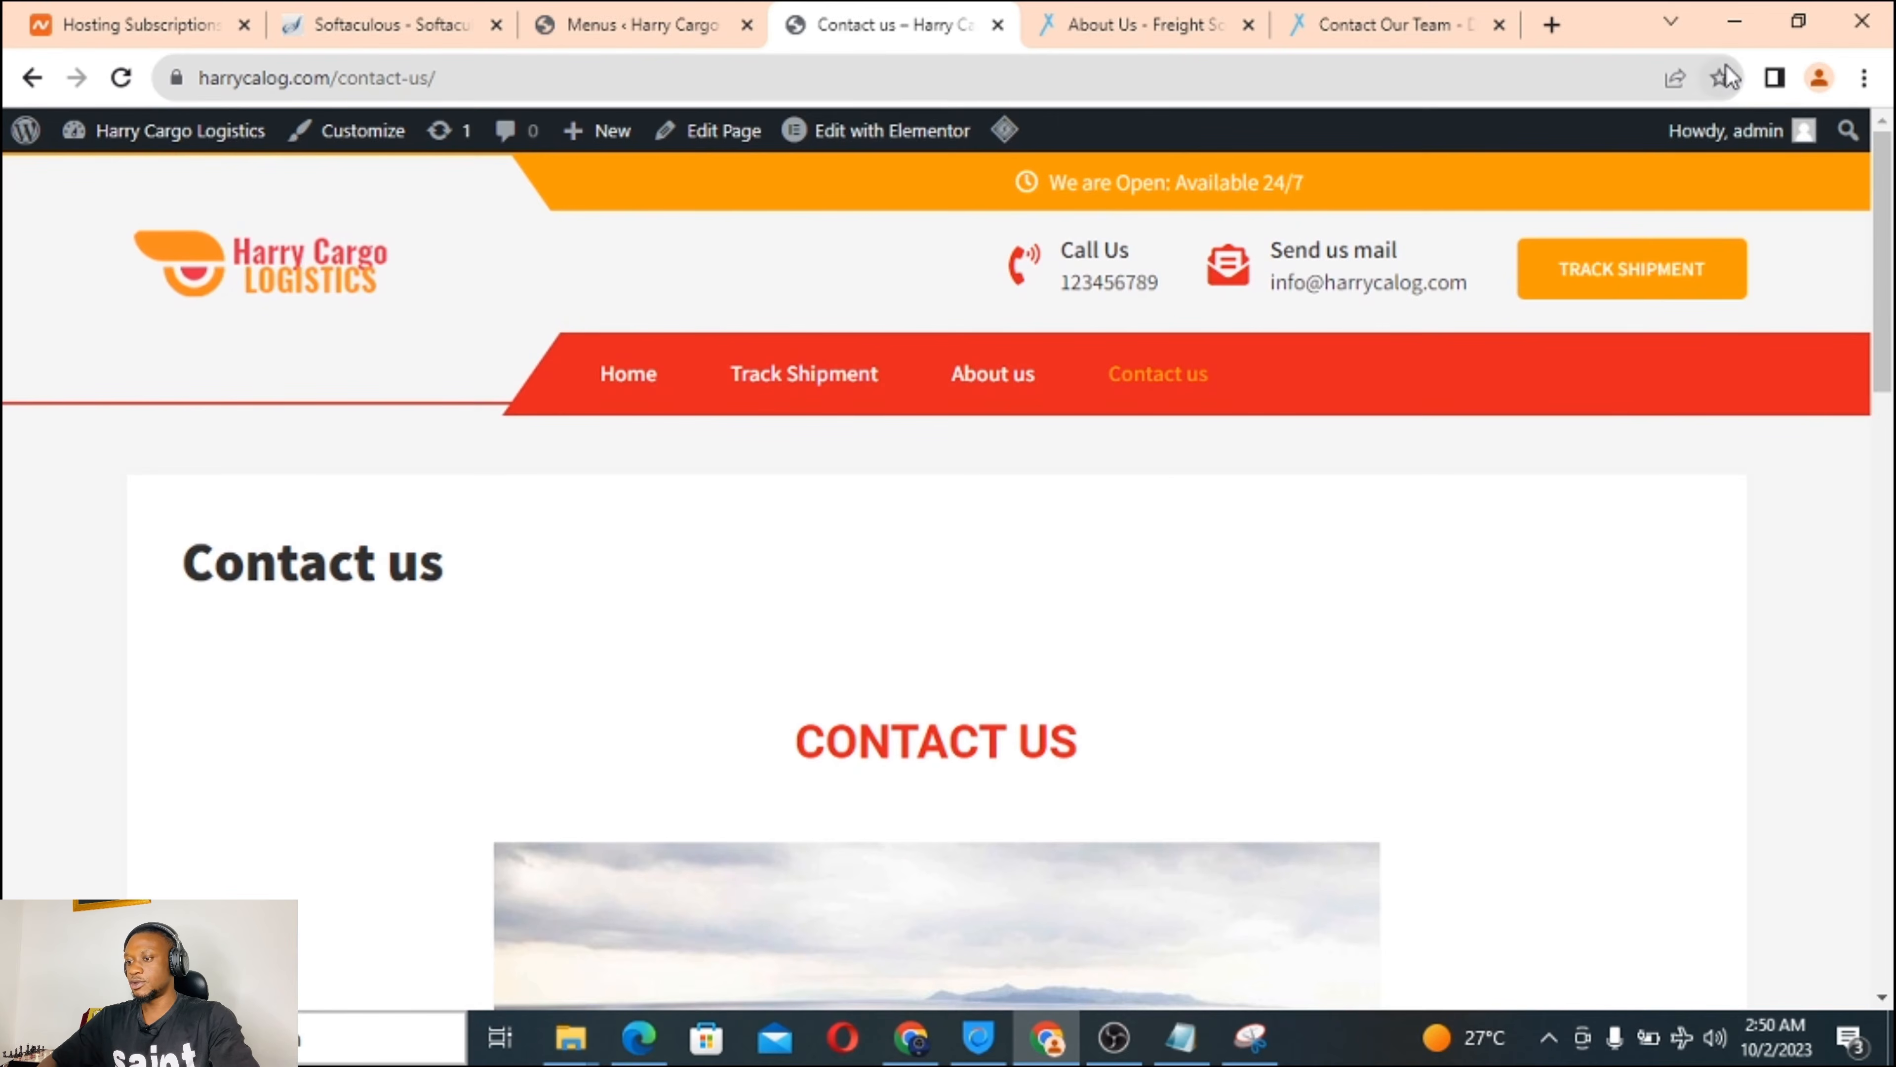
{"action": "left_click", "coordinate": [1797, 21]}
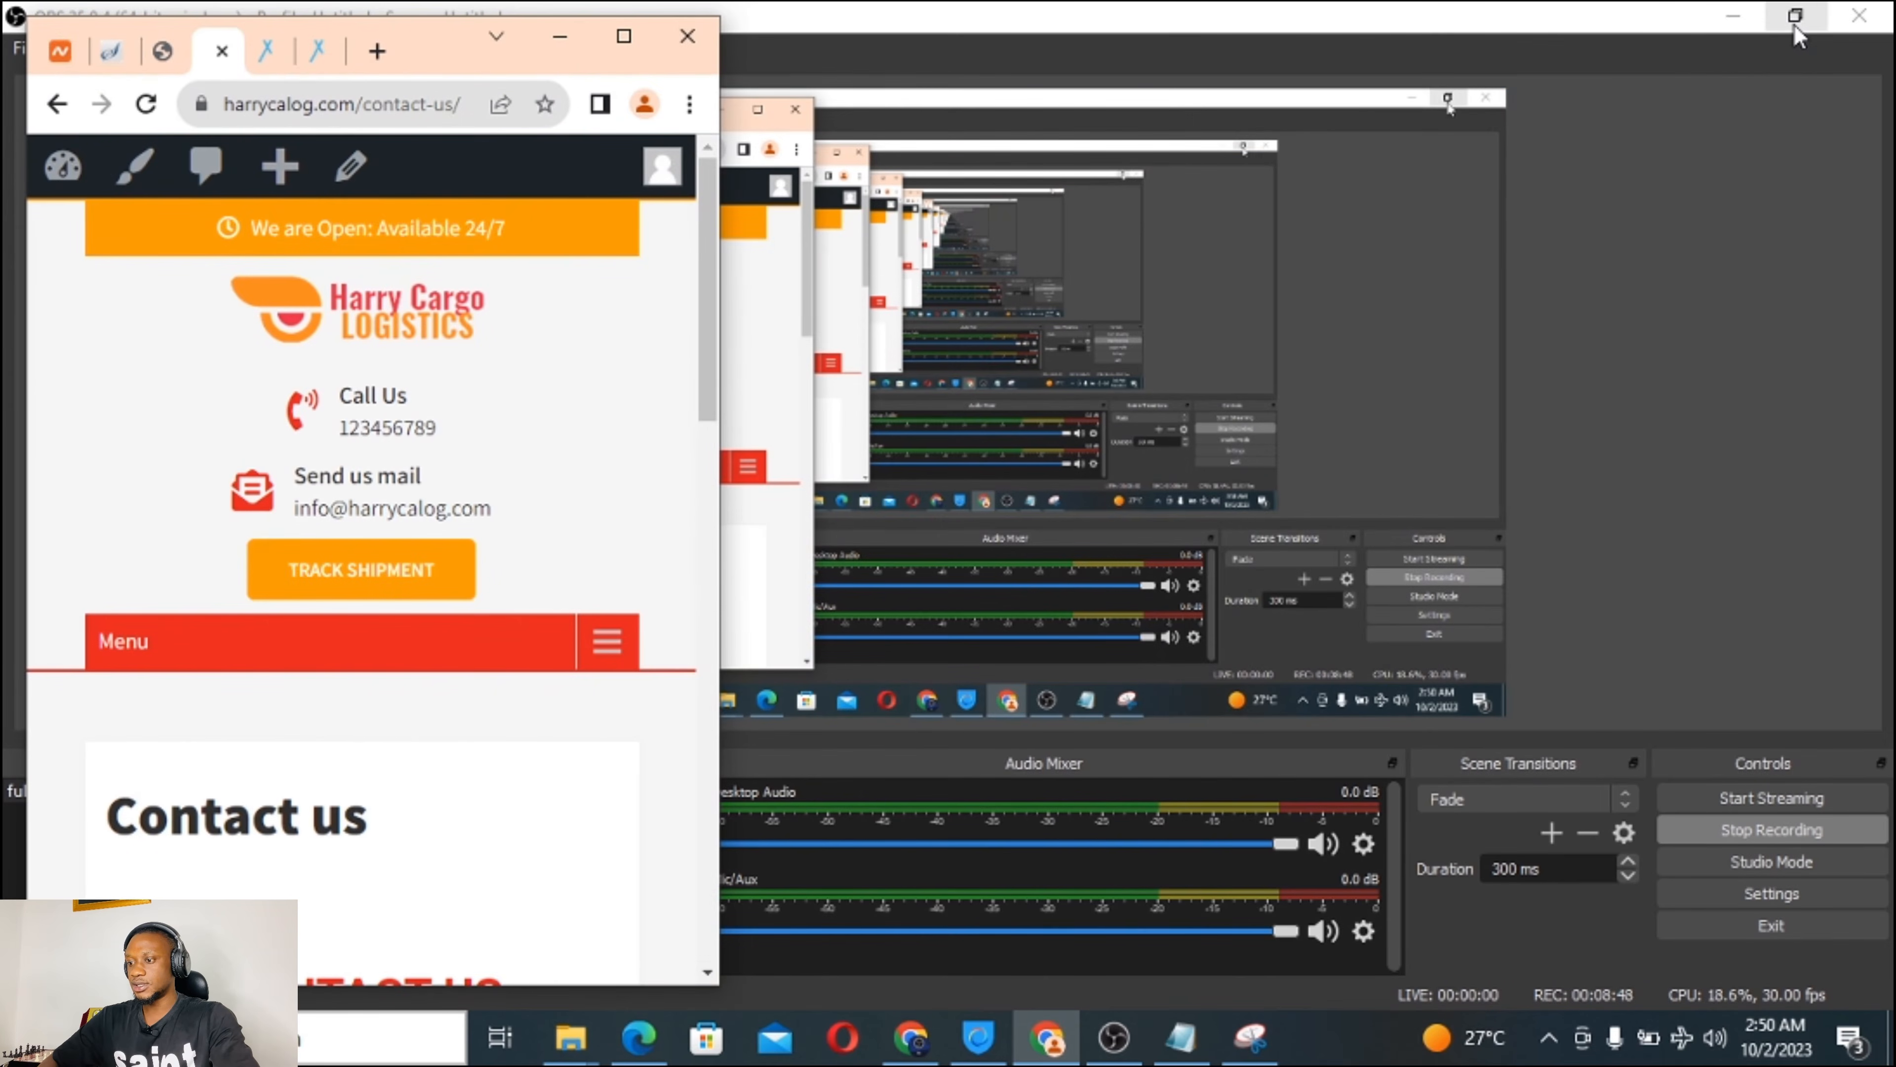
{"action": "scroll", "coordinate": [285, 546], "scroll_direction": "down", "scroll_amount": 10}
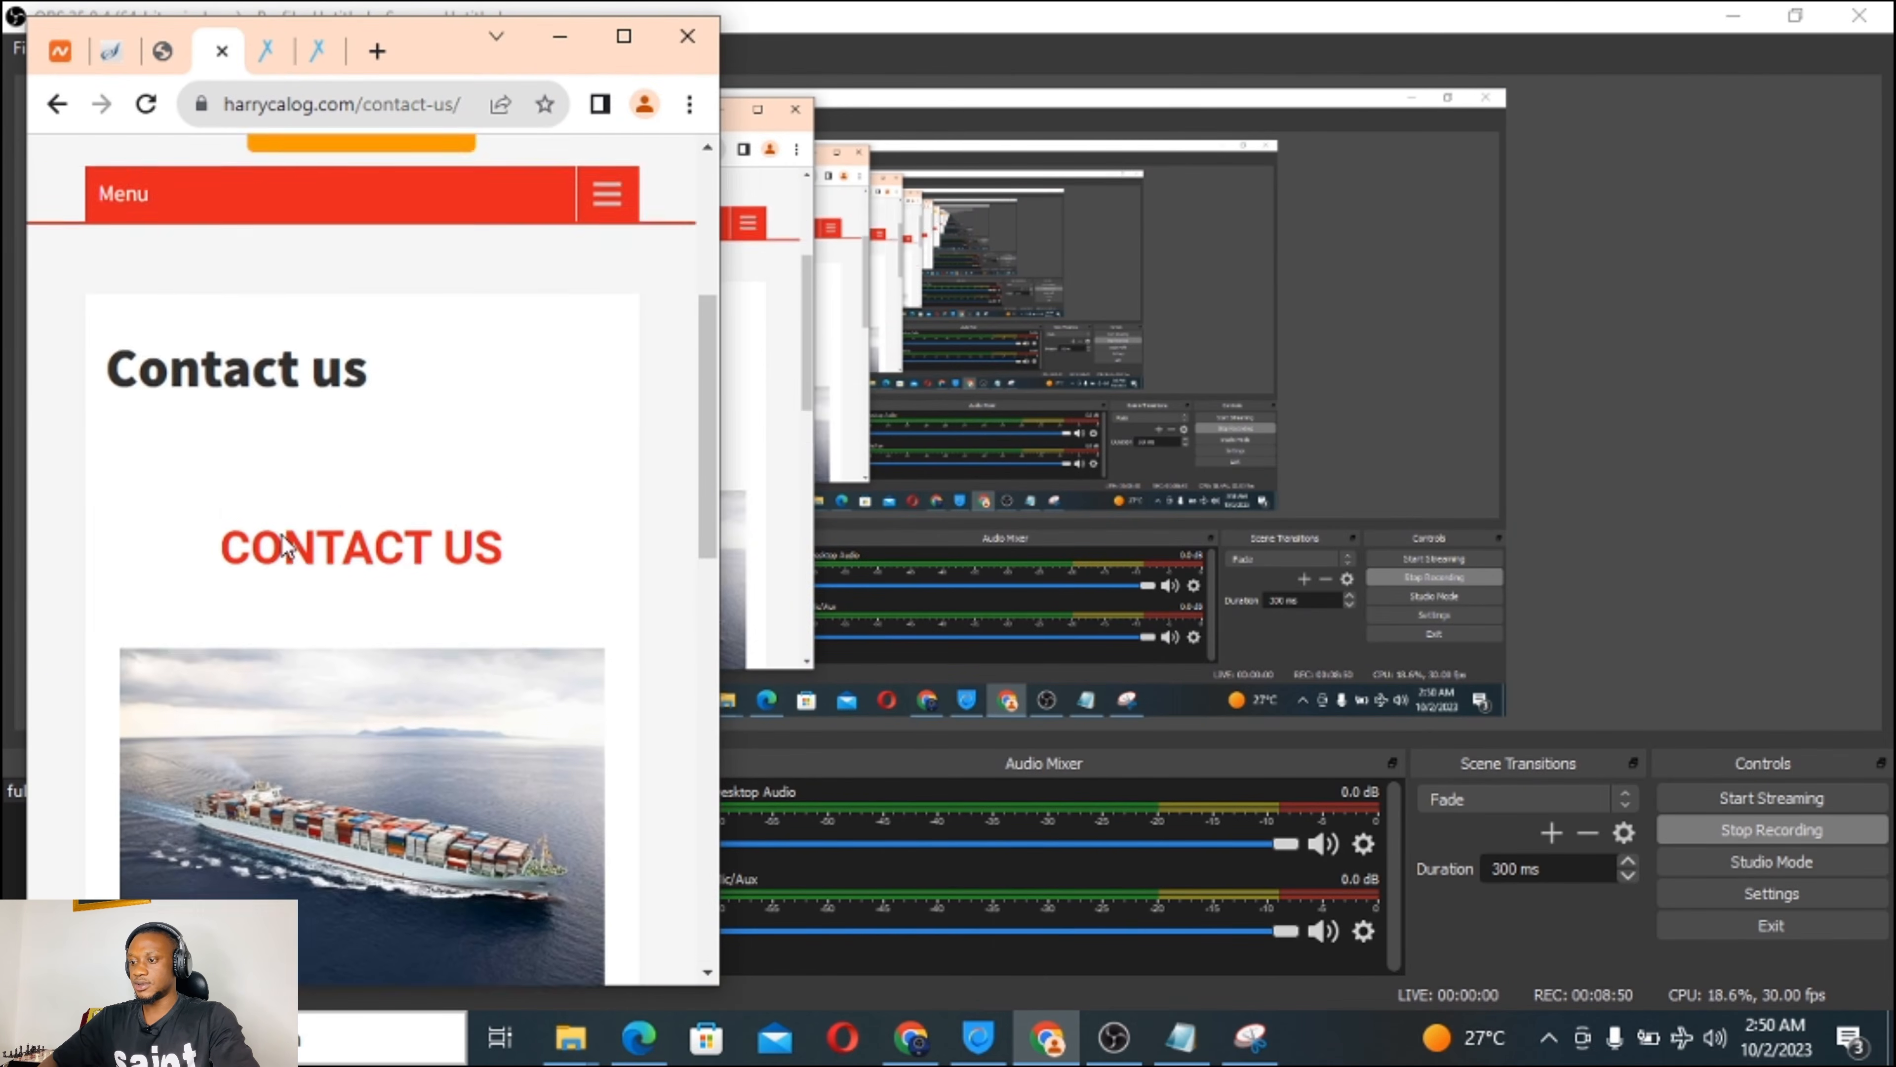
{"action": "scroll", "coordinate": [286, 546], "scroll_direction": "down", "scroll_amount": 8}
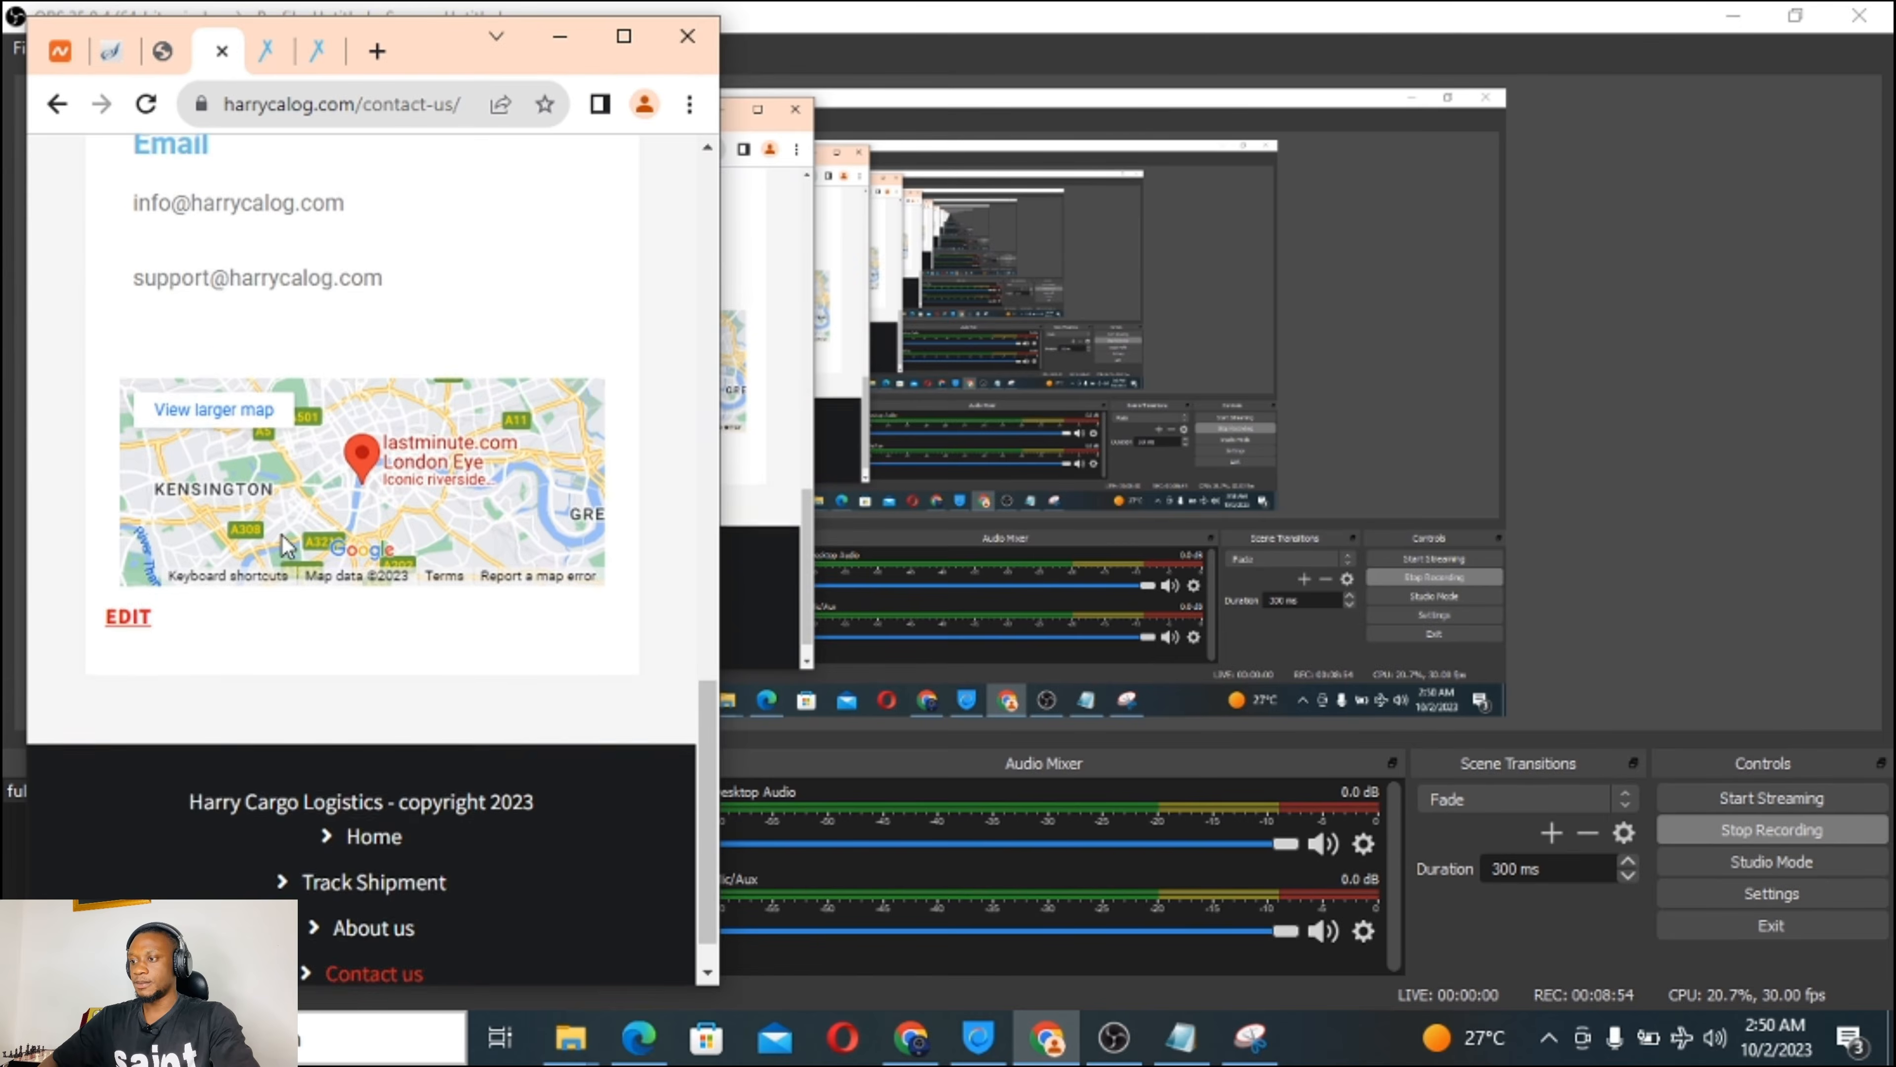
{"action": "scroll", "coordinate": [286, 546], "scroll_direction": "up", "scroll_amount": 8}
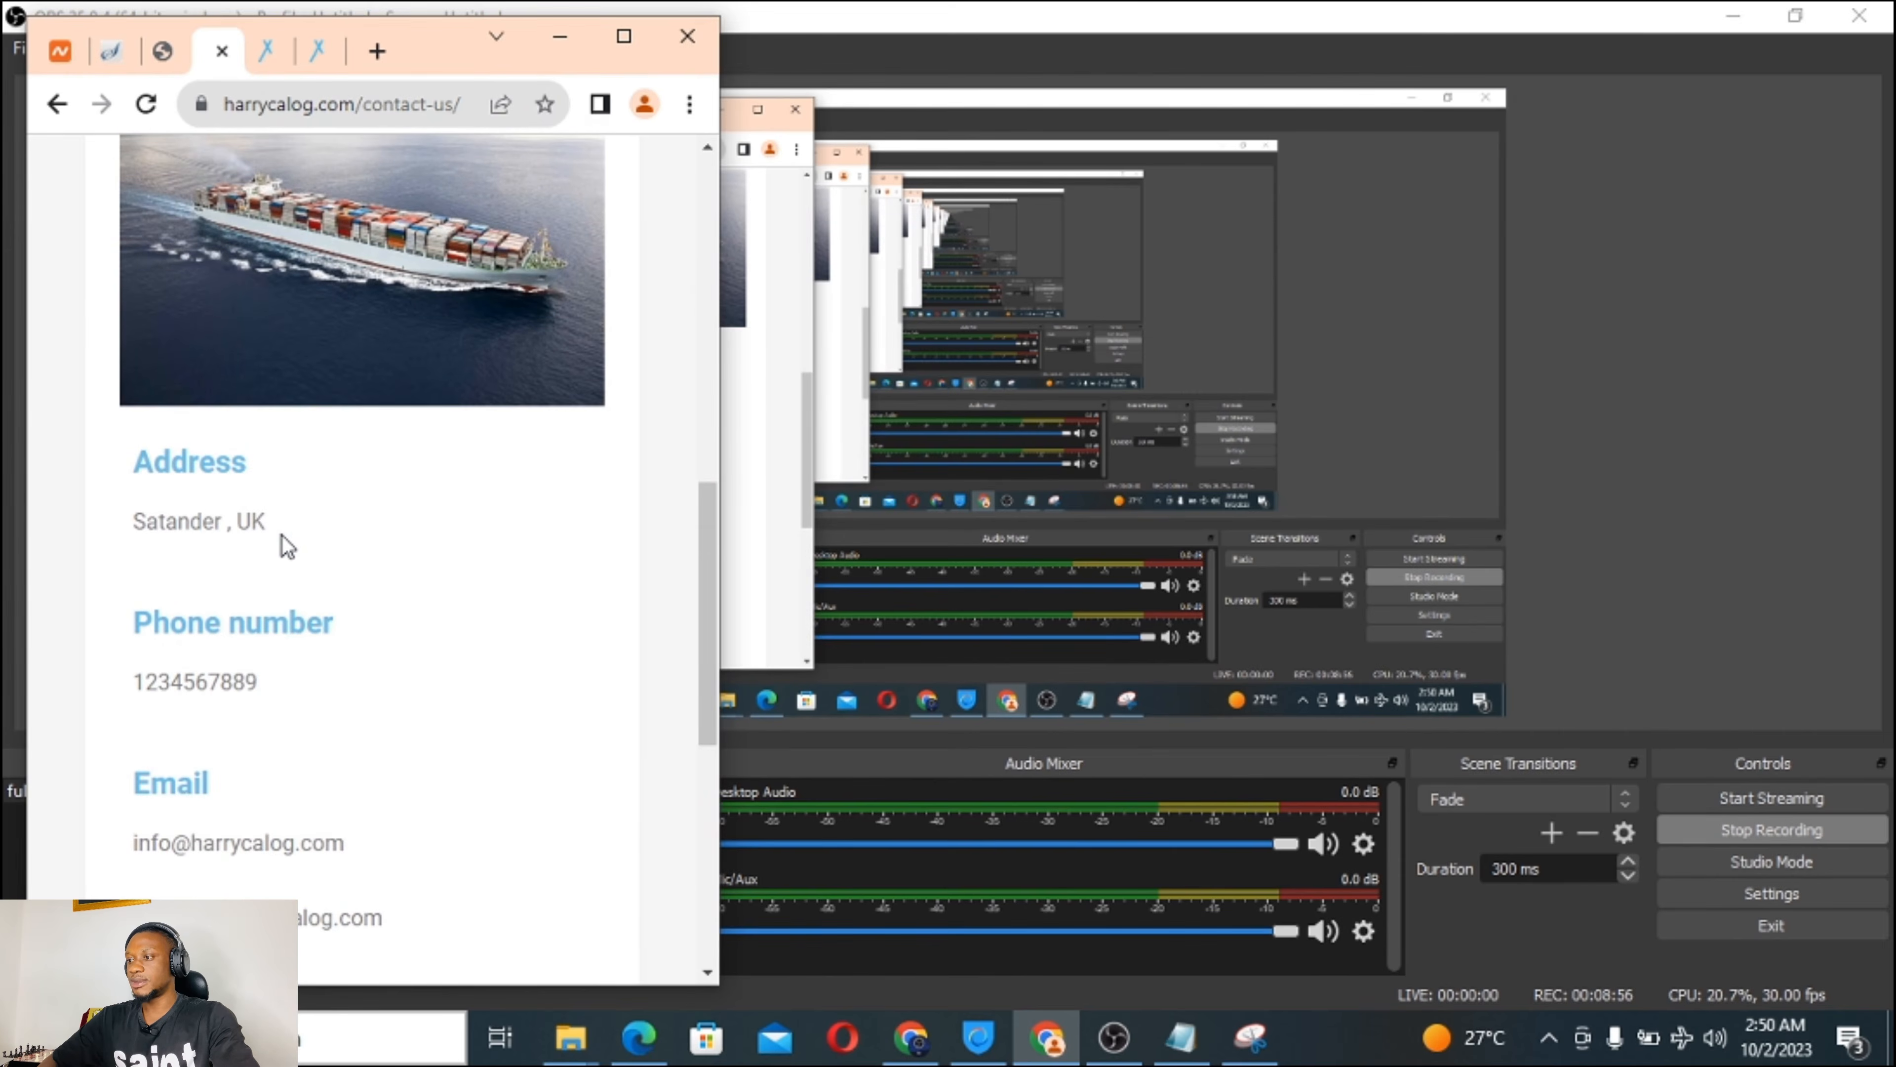
{"action": "scroll", "coordinate": [286, 546], "scroll_direction": "up", "scroll_amount": 10}
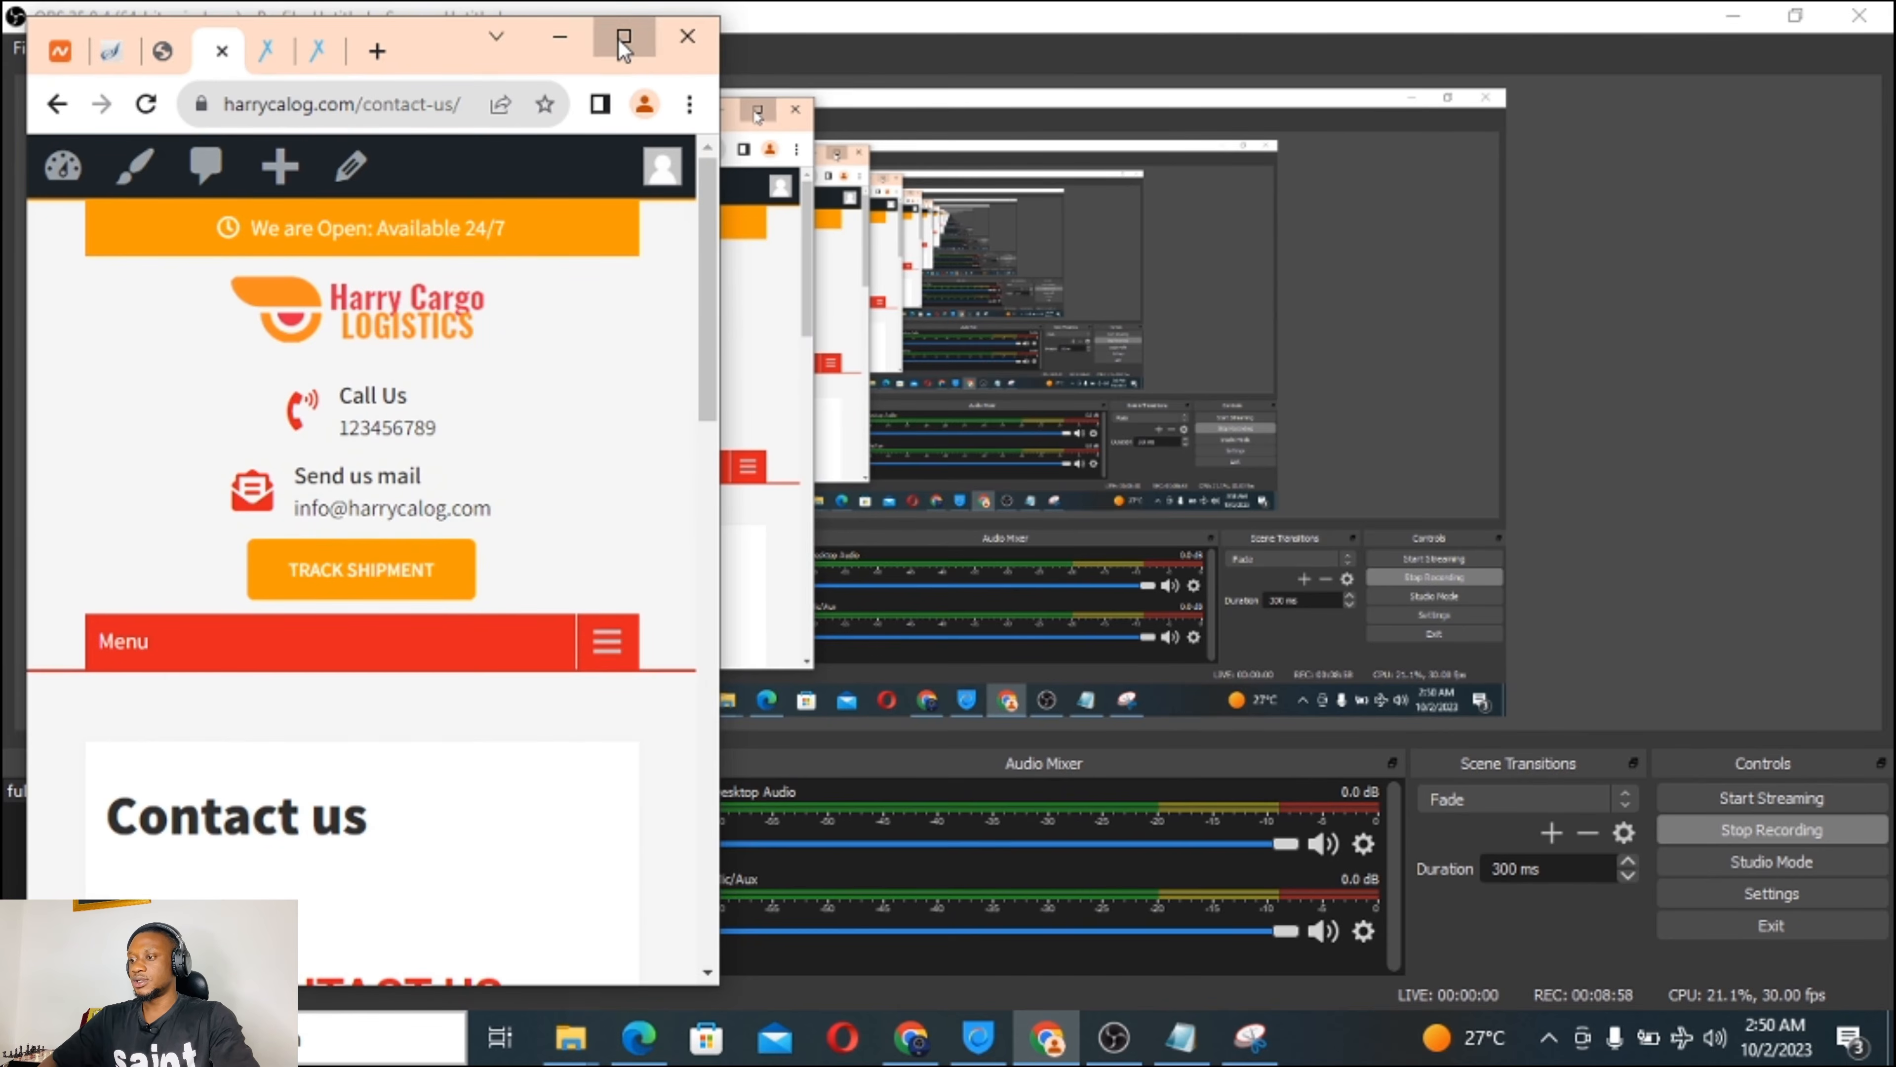
{"action": "left_click", "coordinate": [623, 36]}
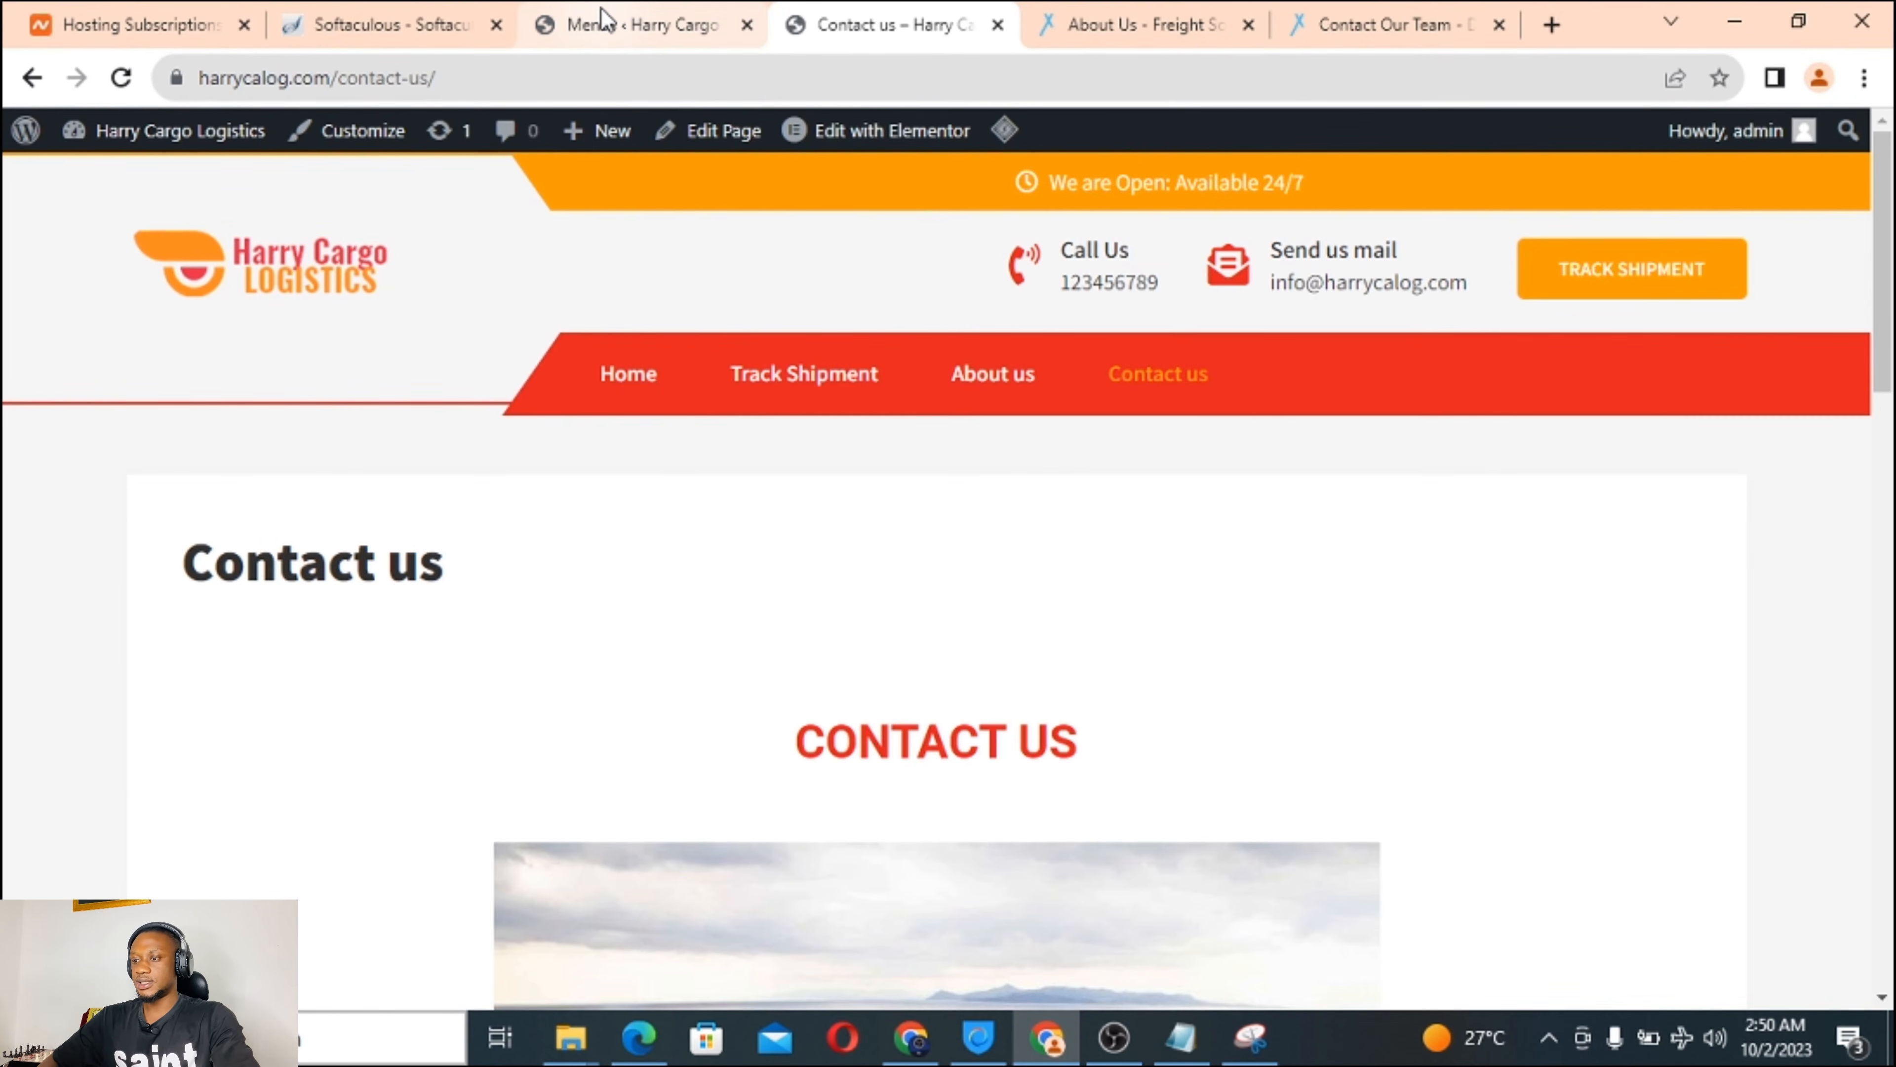
Return to the Menus screen and bring up the WPCargo submenu in the admin sidebar.
{"action": "left_click", "coordinate": [602, 21]}
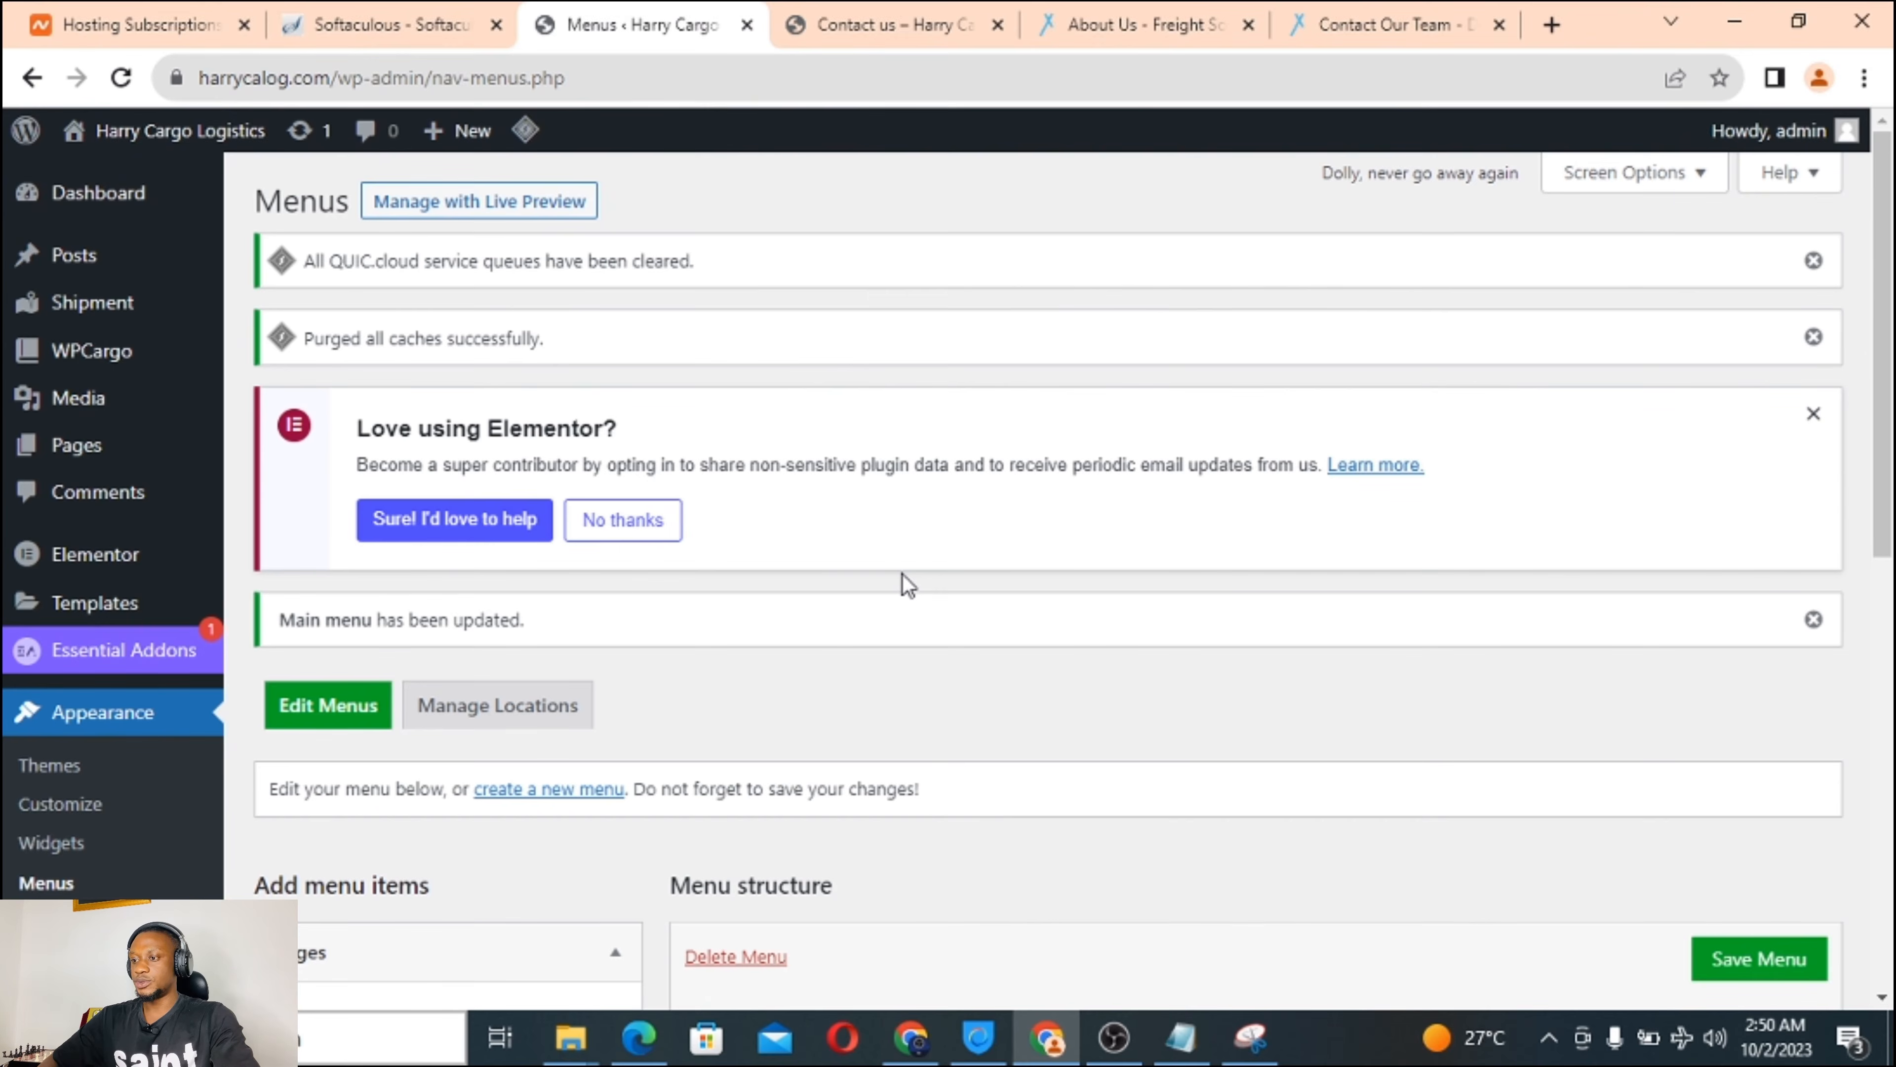
{"action": "scroll", "coordinate": [821, 691], "scroll_direction": "down", "scroll_amount": 3}
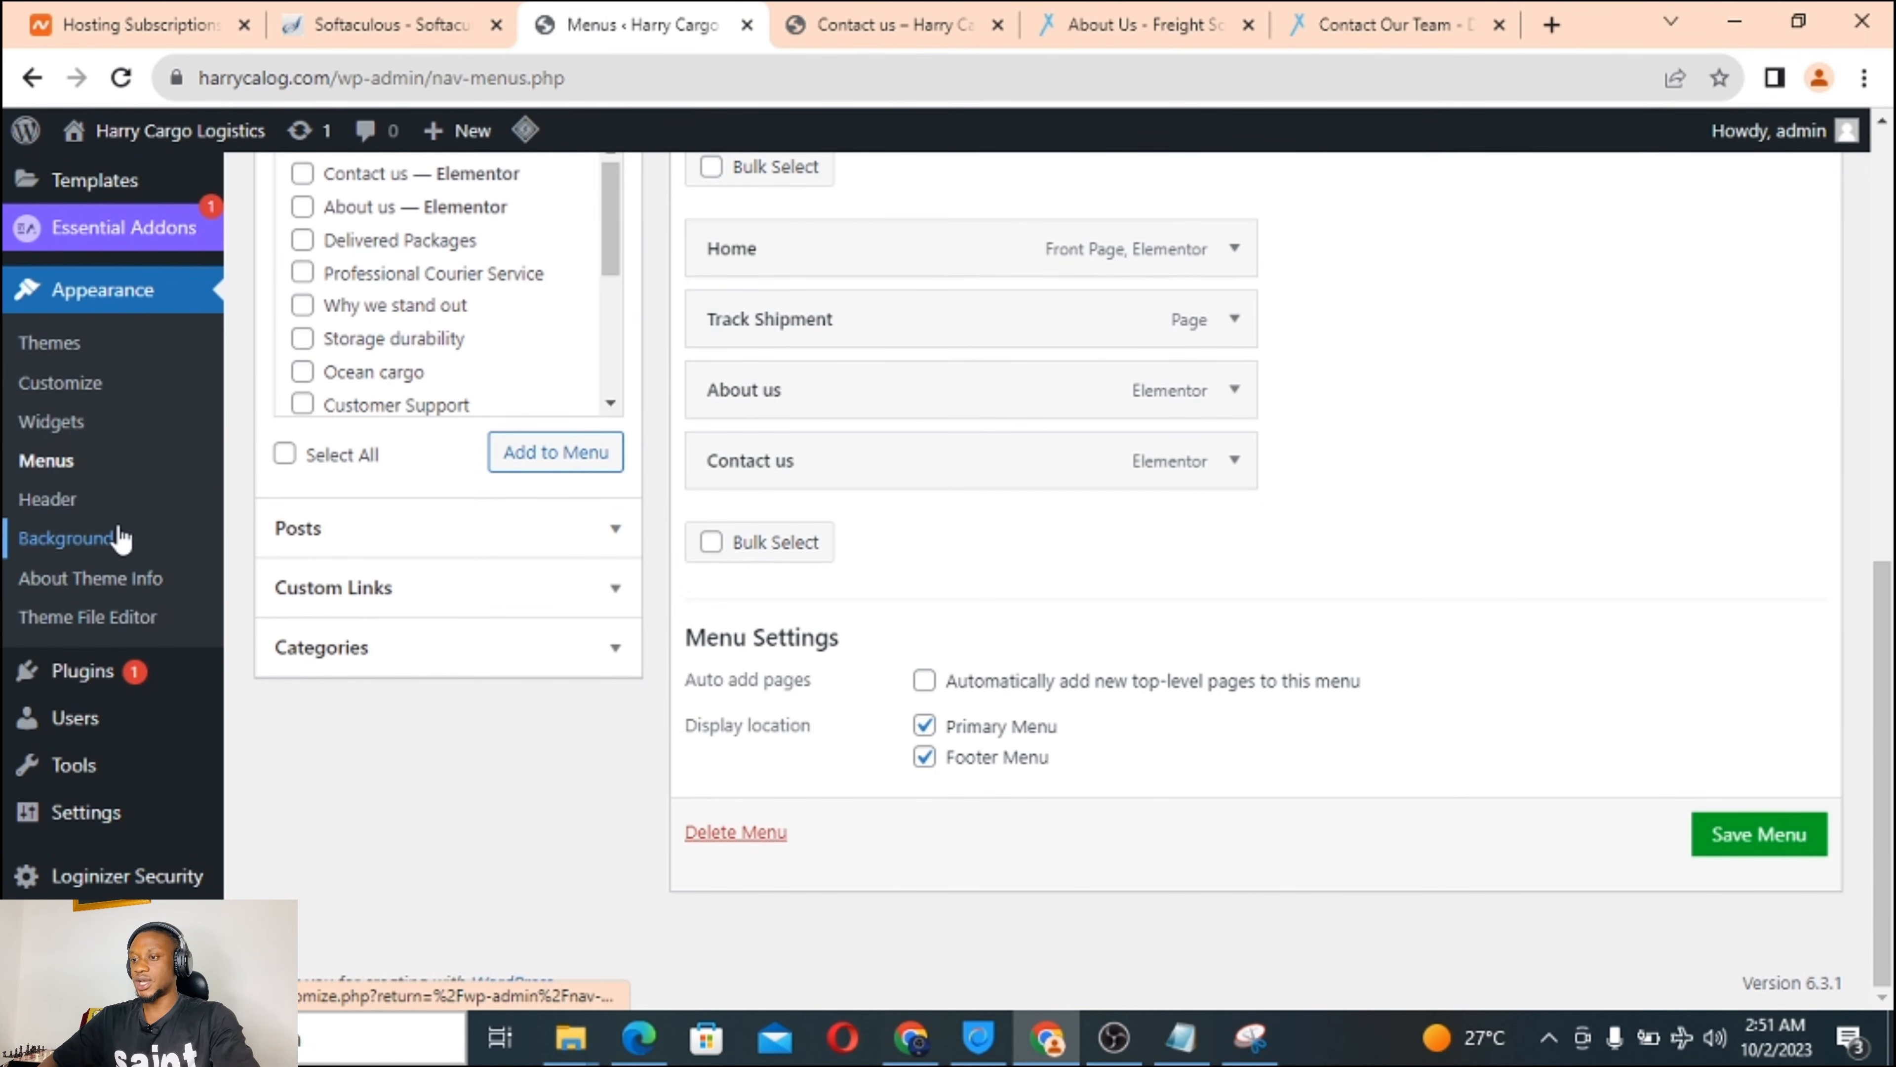
{"action": "scroll", "coordinate": [119, 536], "scroll_direction": "up", "scroll_amount": 5}
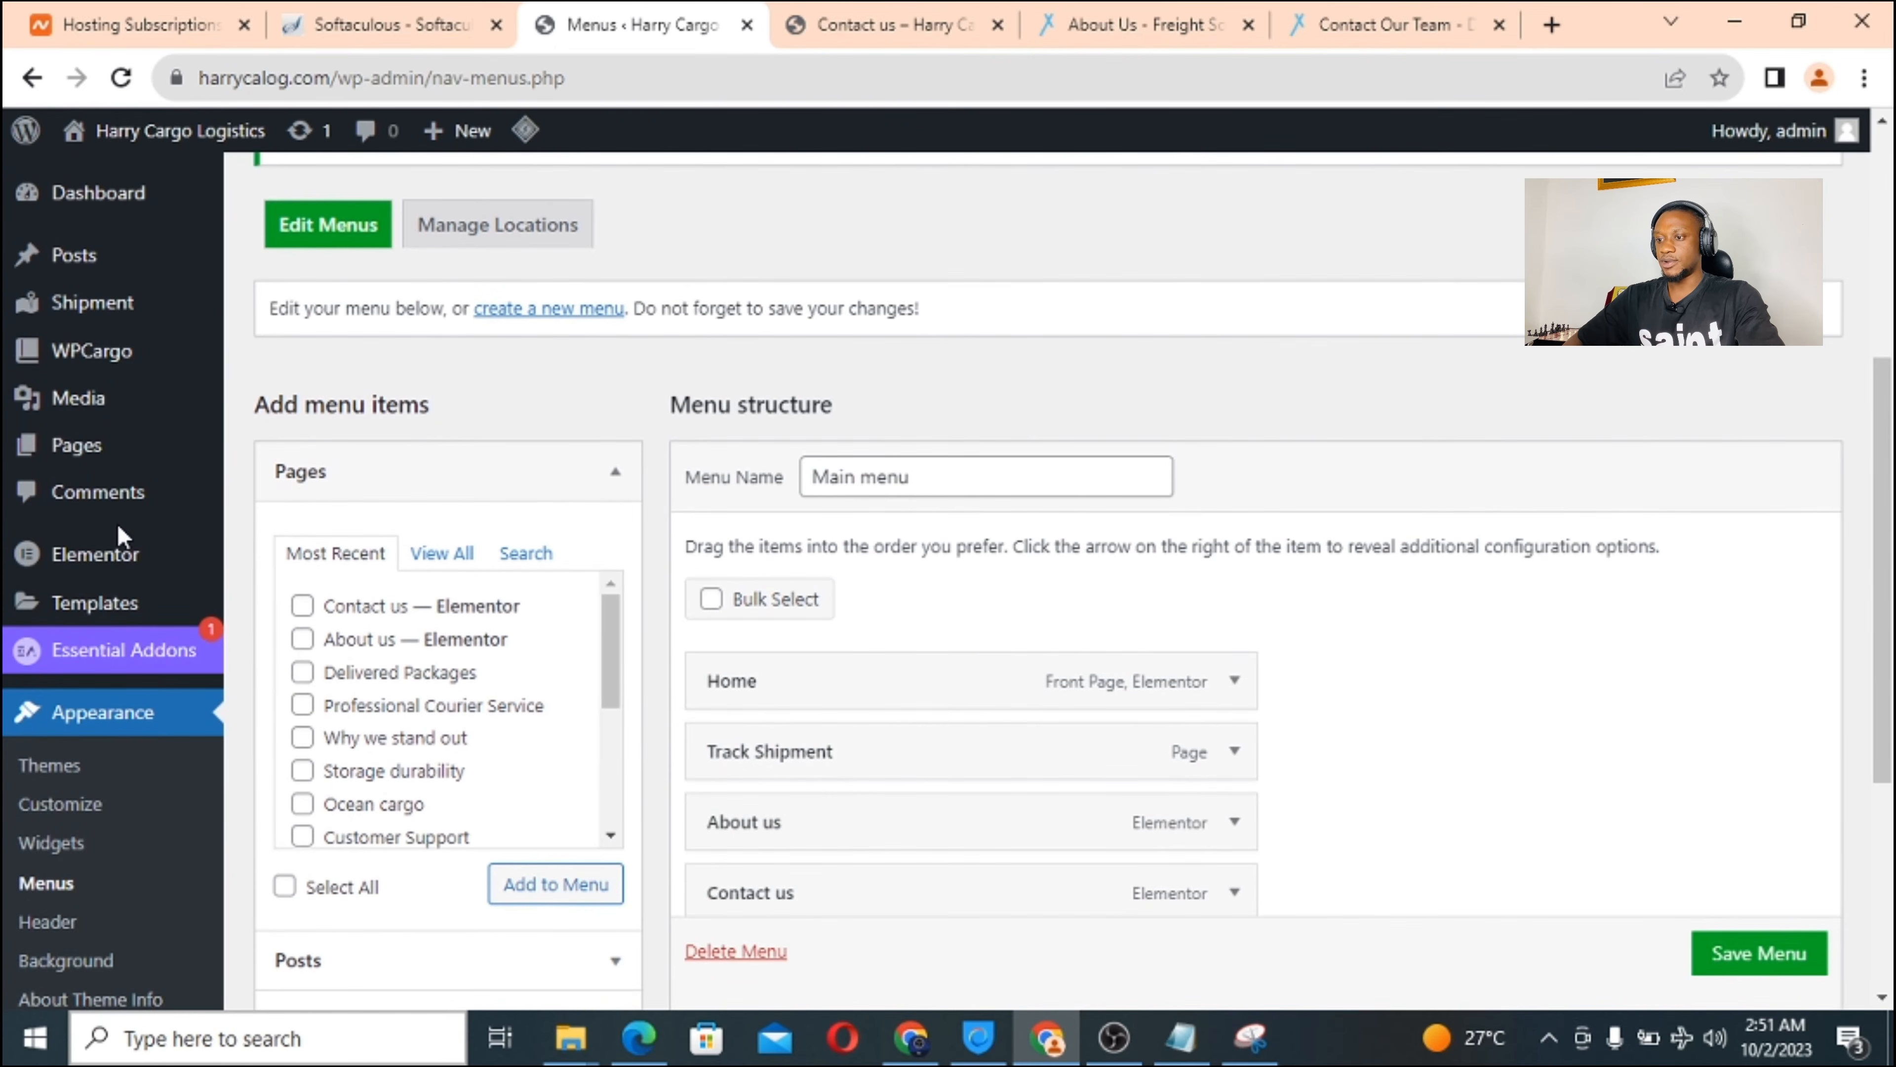
{"action": "scroll", "coordinate": [120, 536], "scroll_direction": "up", "scroll_amount": 1}
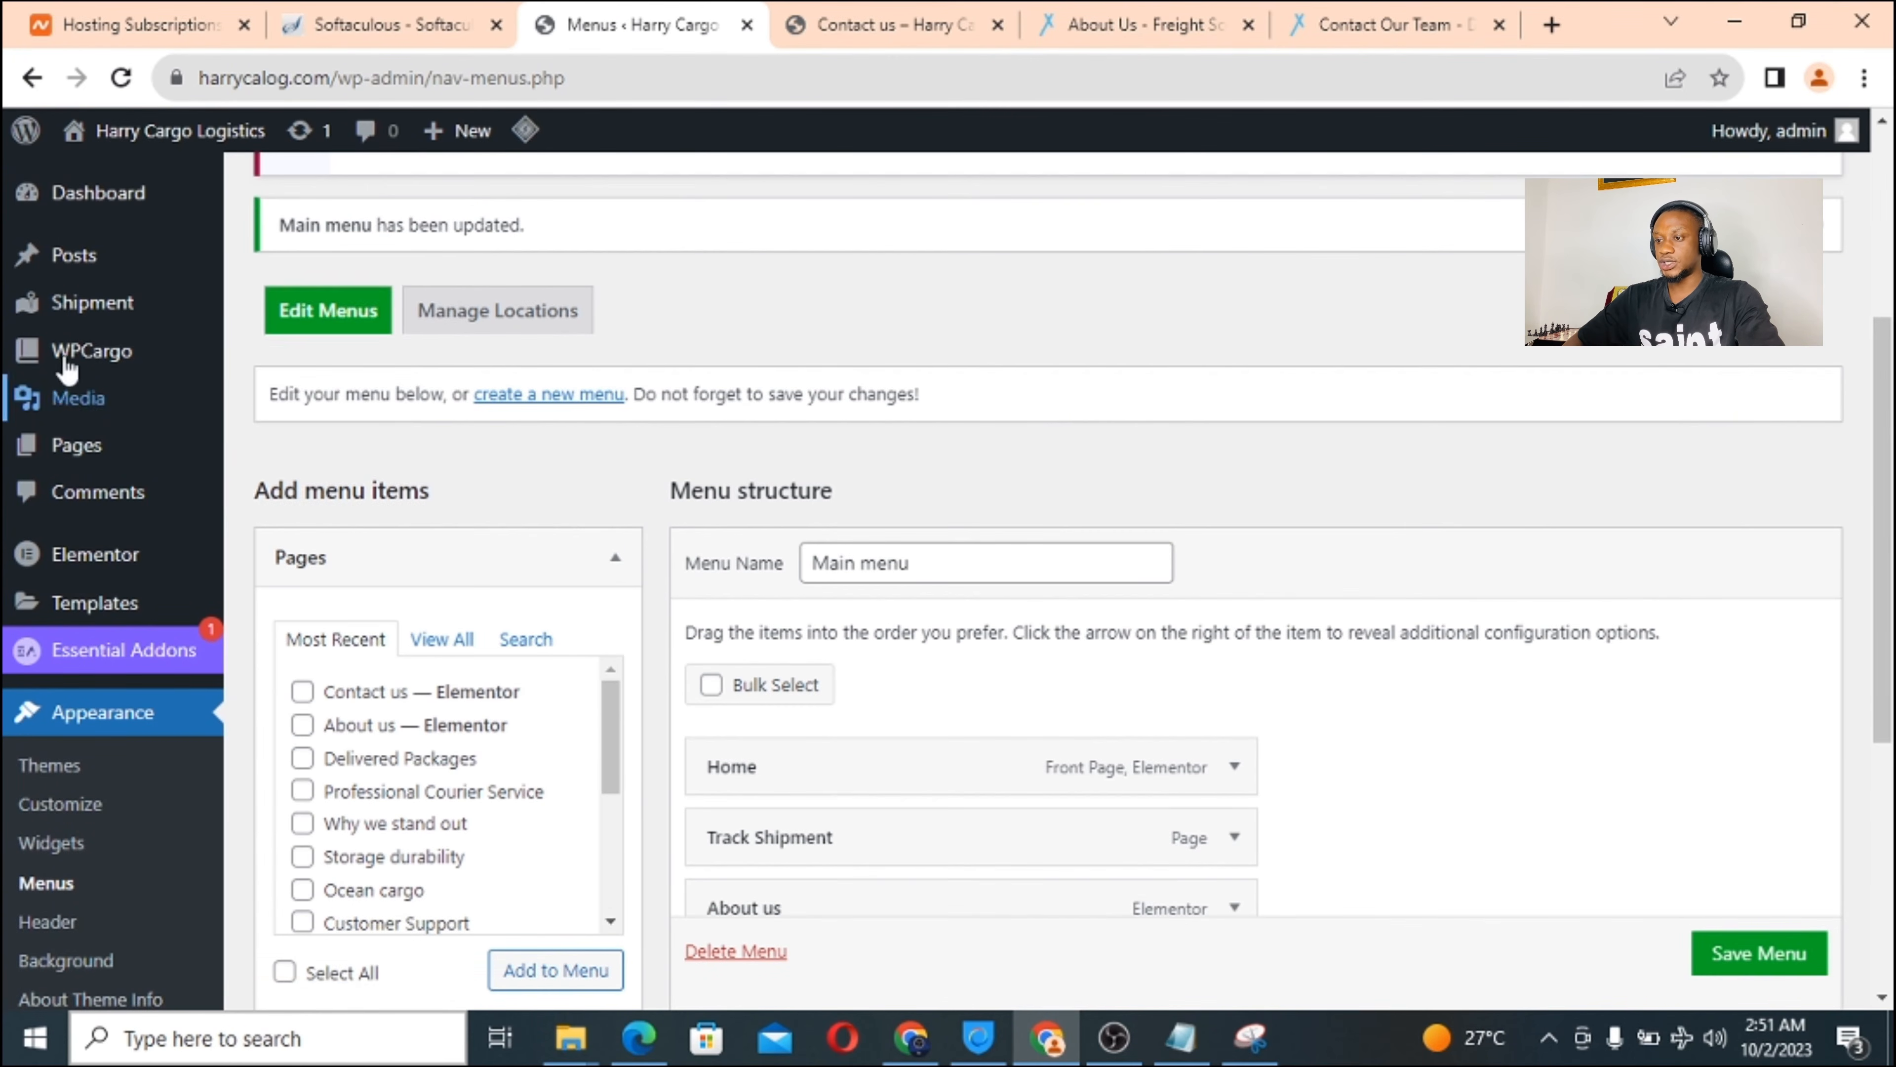
{"action": "mouse_move", "coordinate": [93, 353]}
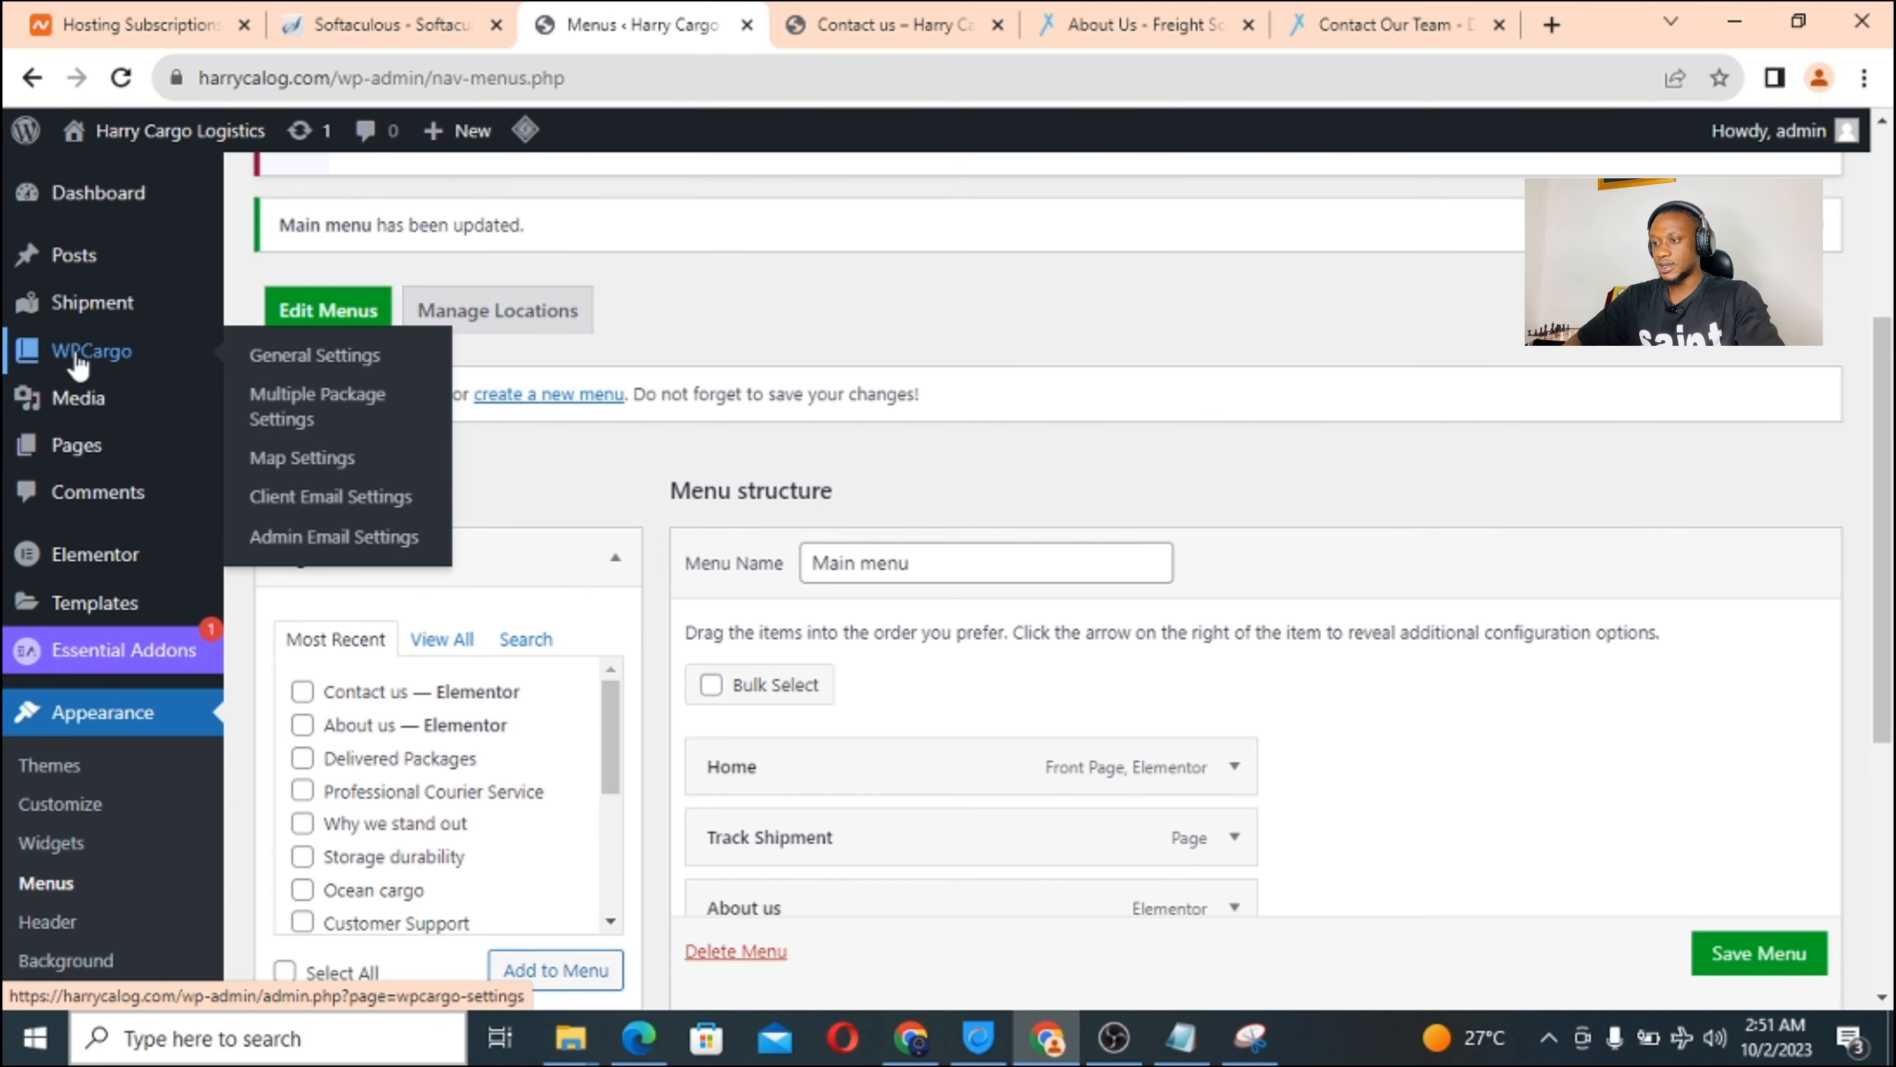
Open WPCargo General Settings and scroll through the shipment type, mode, location, carrier and status lists.
{"action": "left_click", "coordinate": [326, 366]}
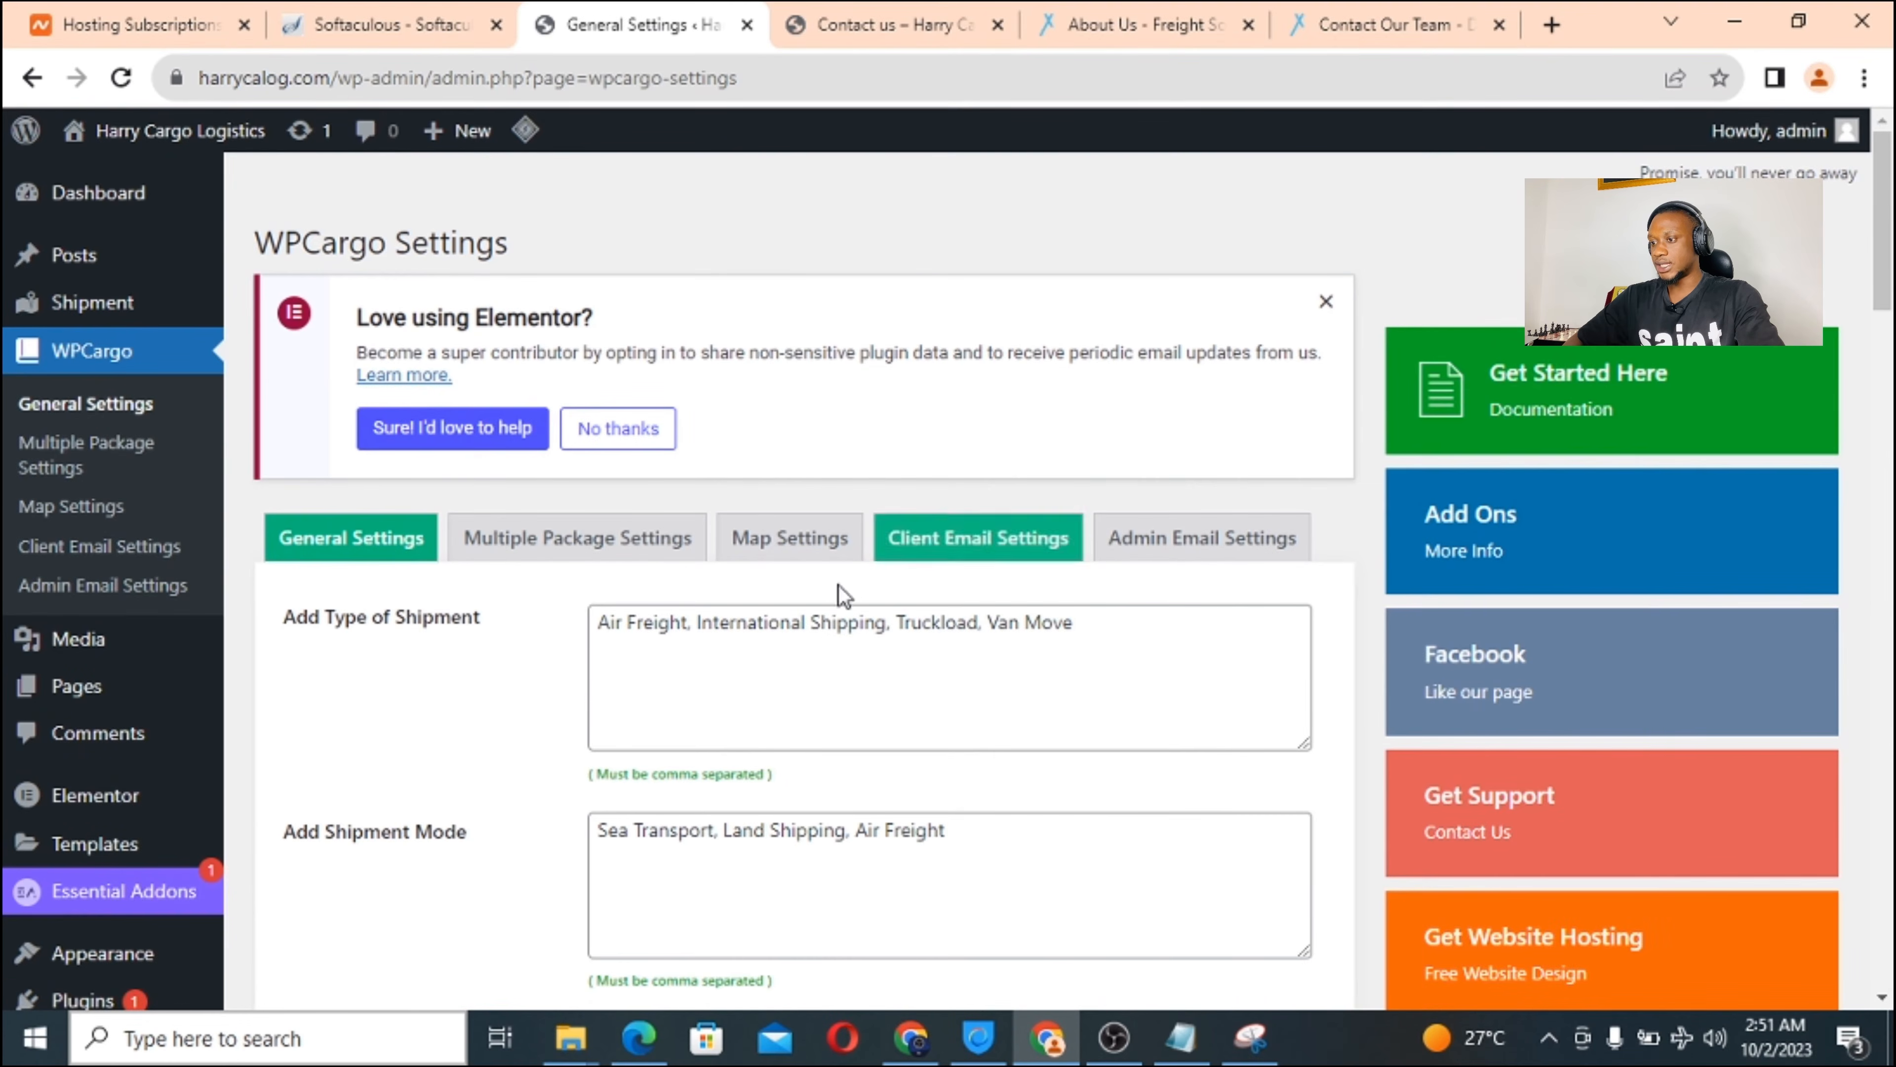
{"action": "scroll", "coordinate": [781, 442], "scroll_direction": "down", "scroll_amount": 3}
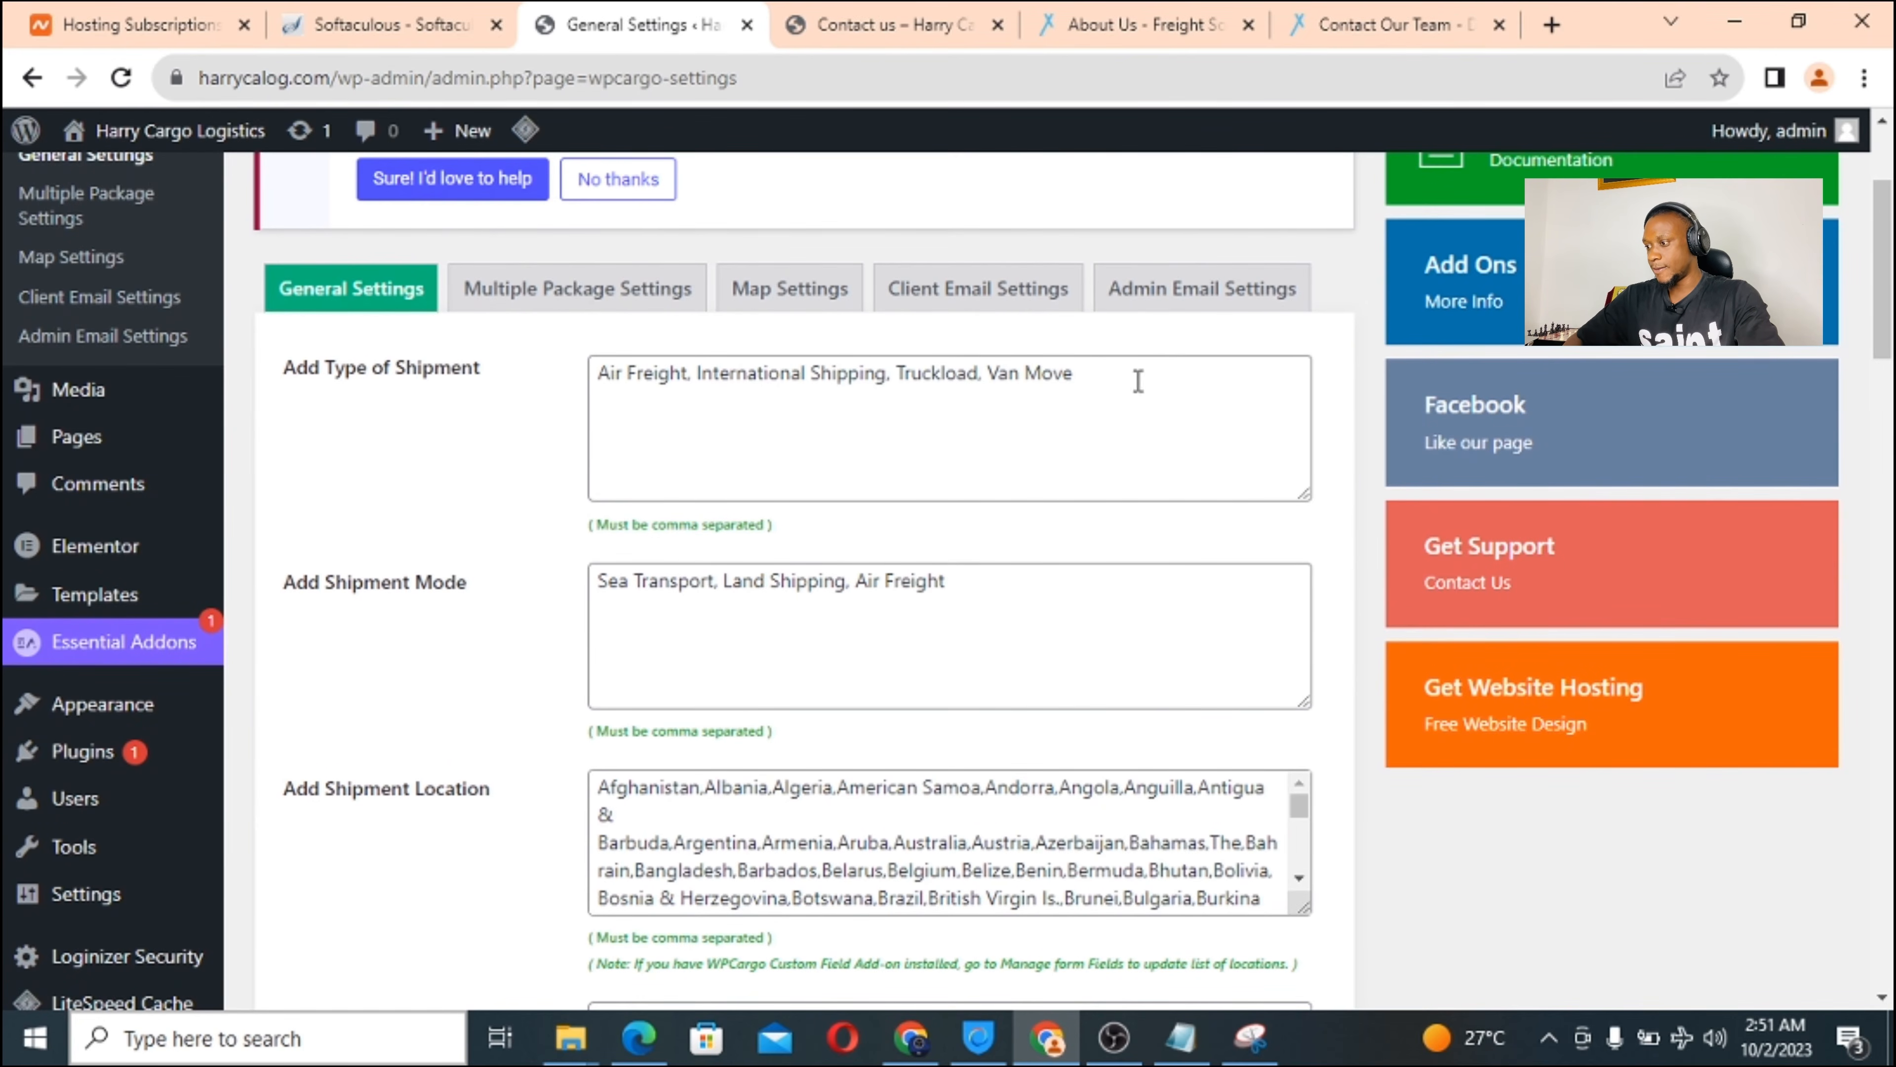
{"action": "left_click", "coordinate": [1082, 374]}
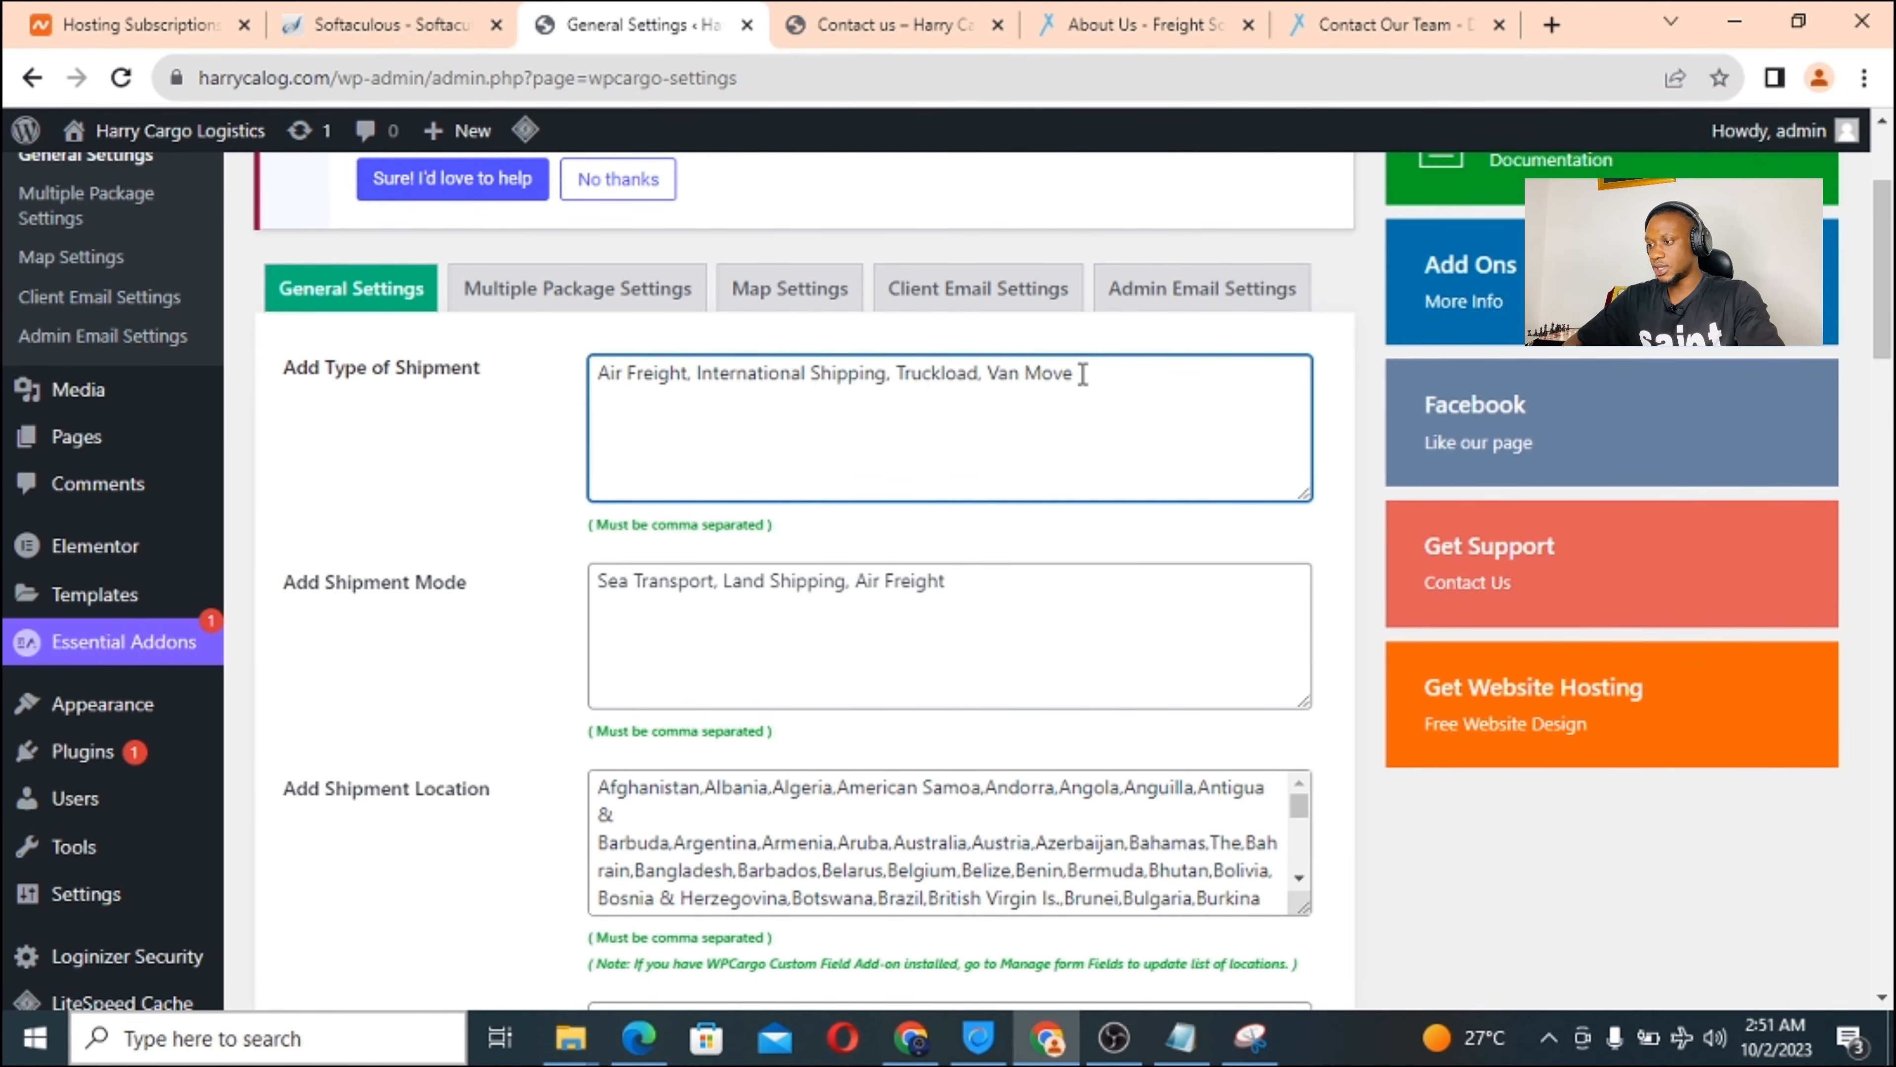
{"action": "scroll", "coordinate": [784, 611], "scroll_direction": "down", "scroll_amount": 2}
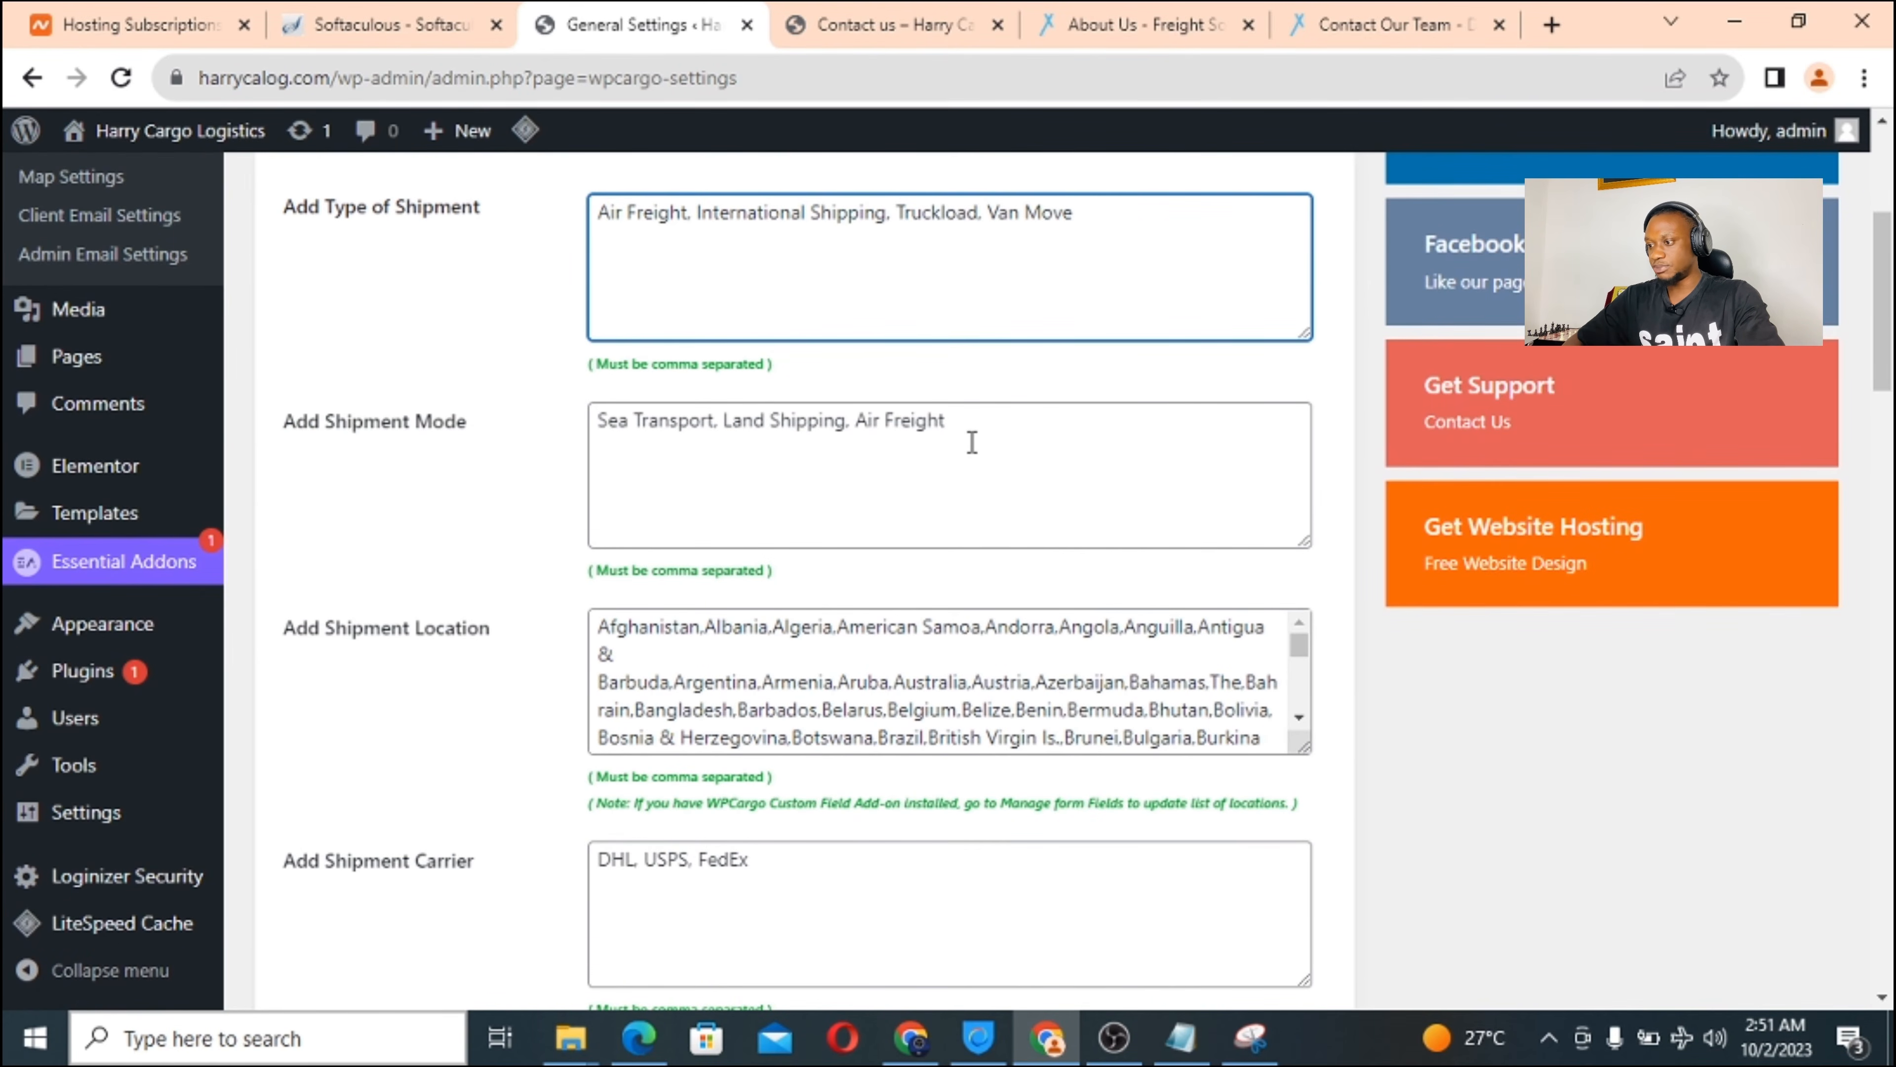
{"action": "scroll", "coordinate": [970, 440], "scroll_direction": "down", "scroll_amount": 3}
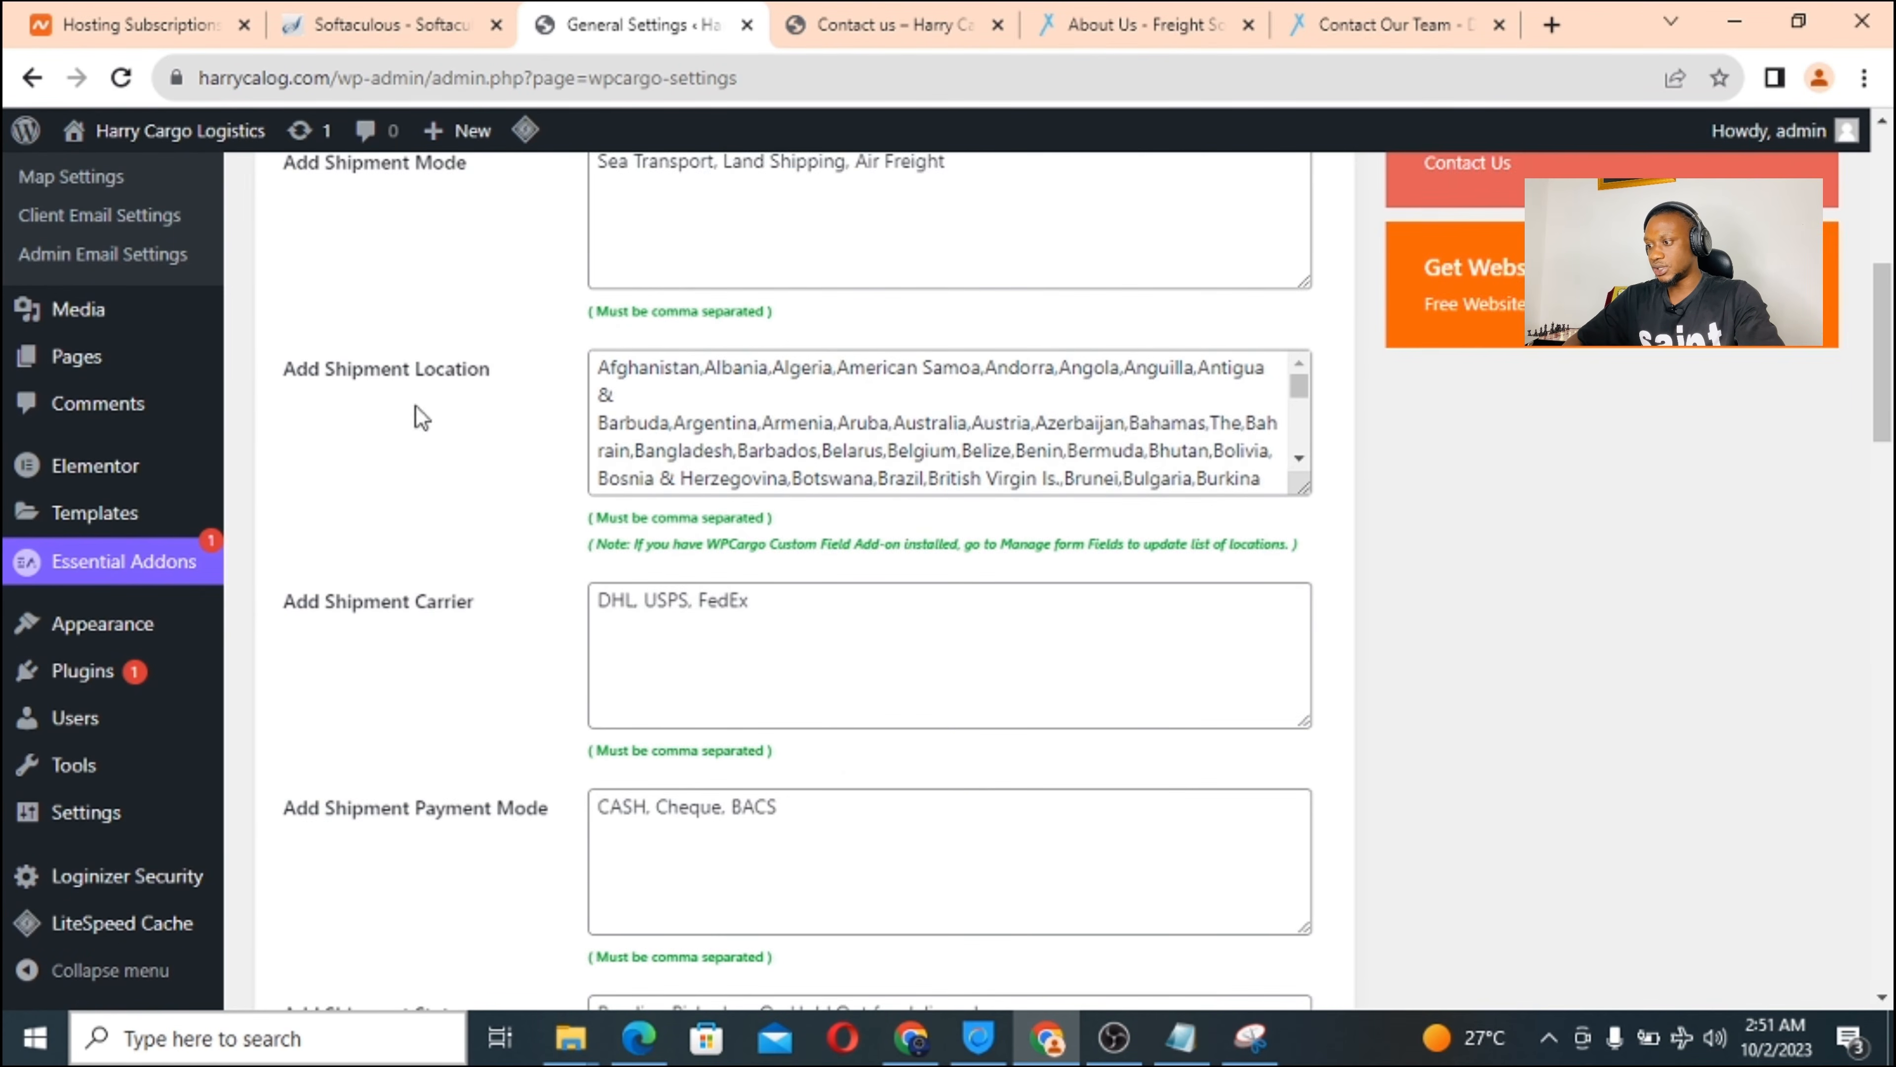
{"action": "scroll", "coordinate": [839, 440], "scroll_direction": "down", "scroll_amount": 5}
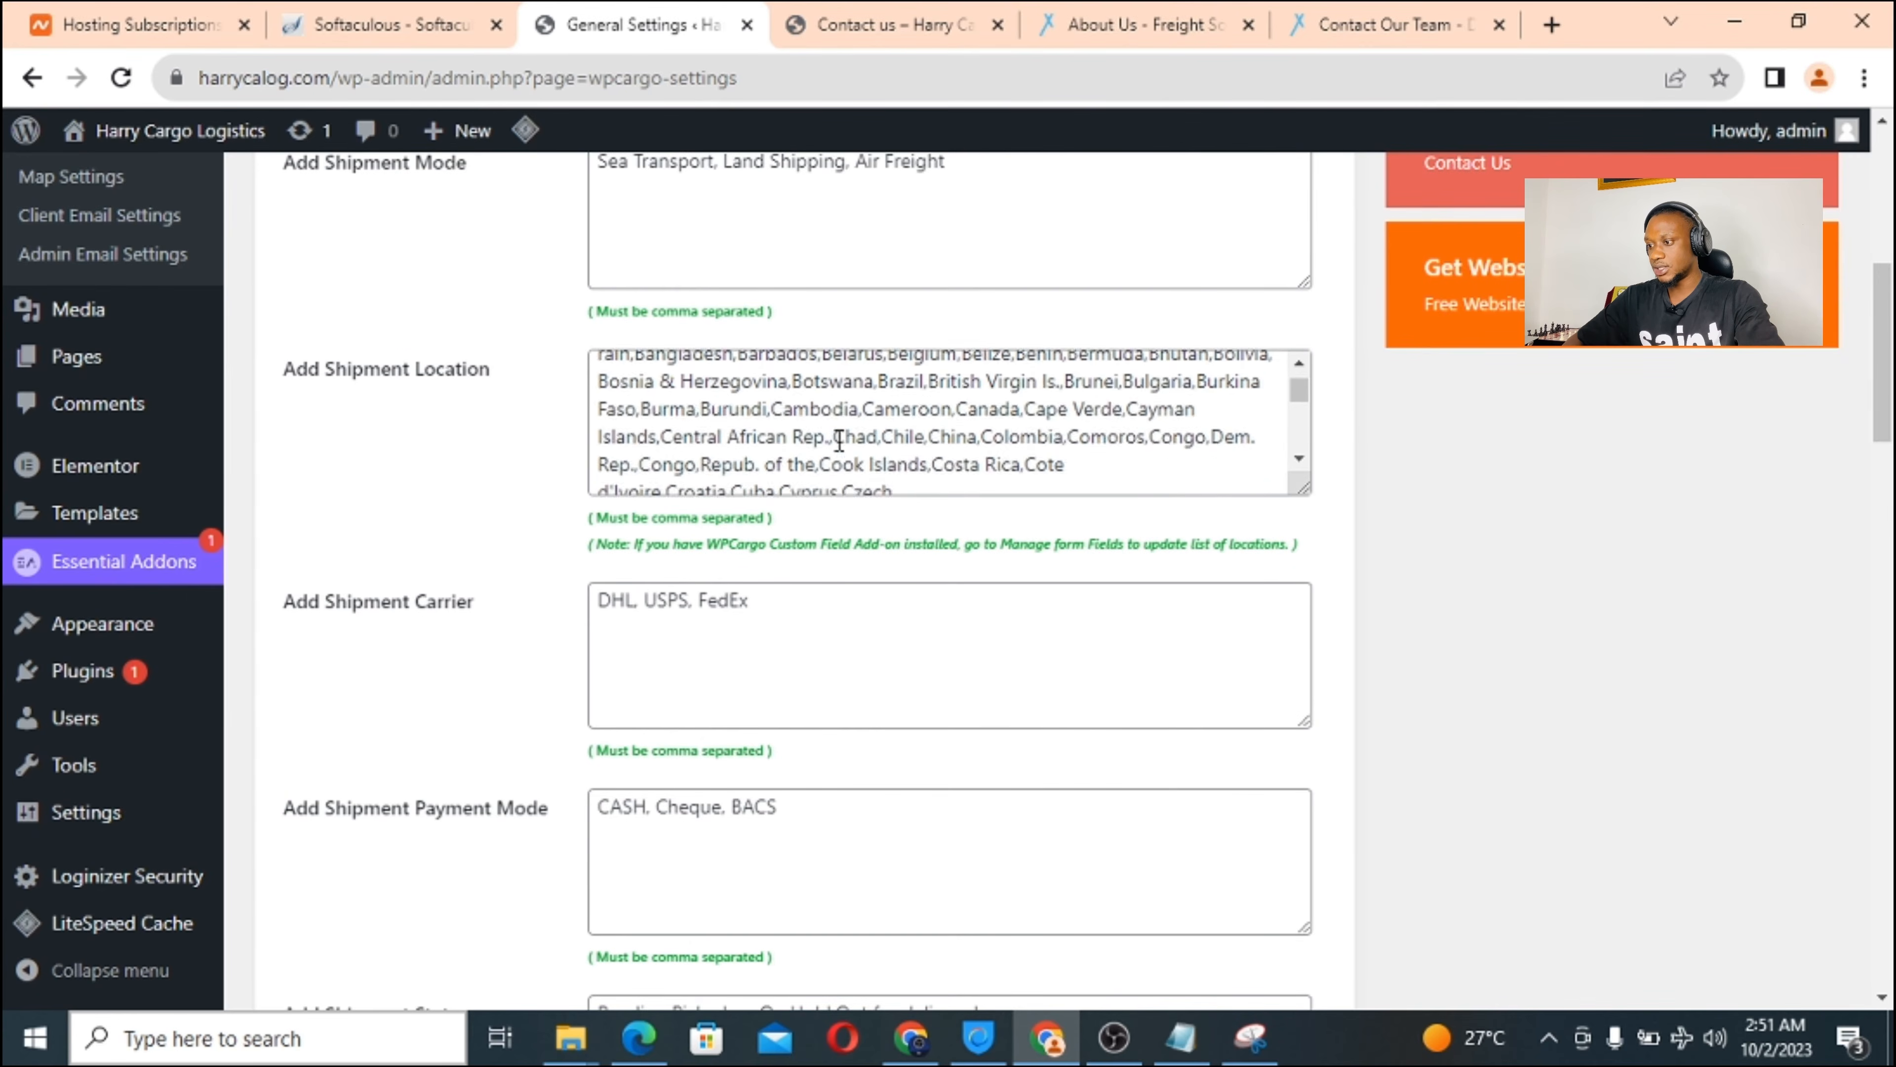
{"action": "scroll", "coordinate": [839, 440], "scroll_direction": "down", "scroll_amount": 8}
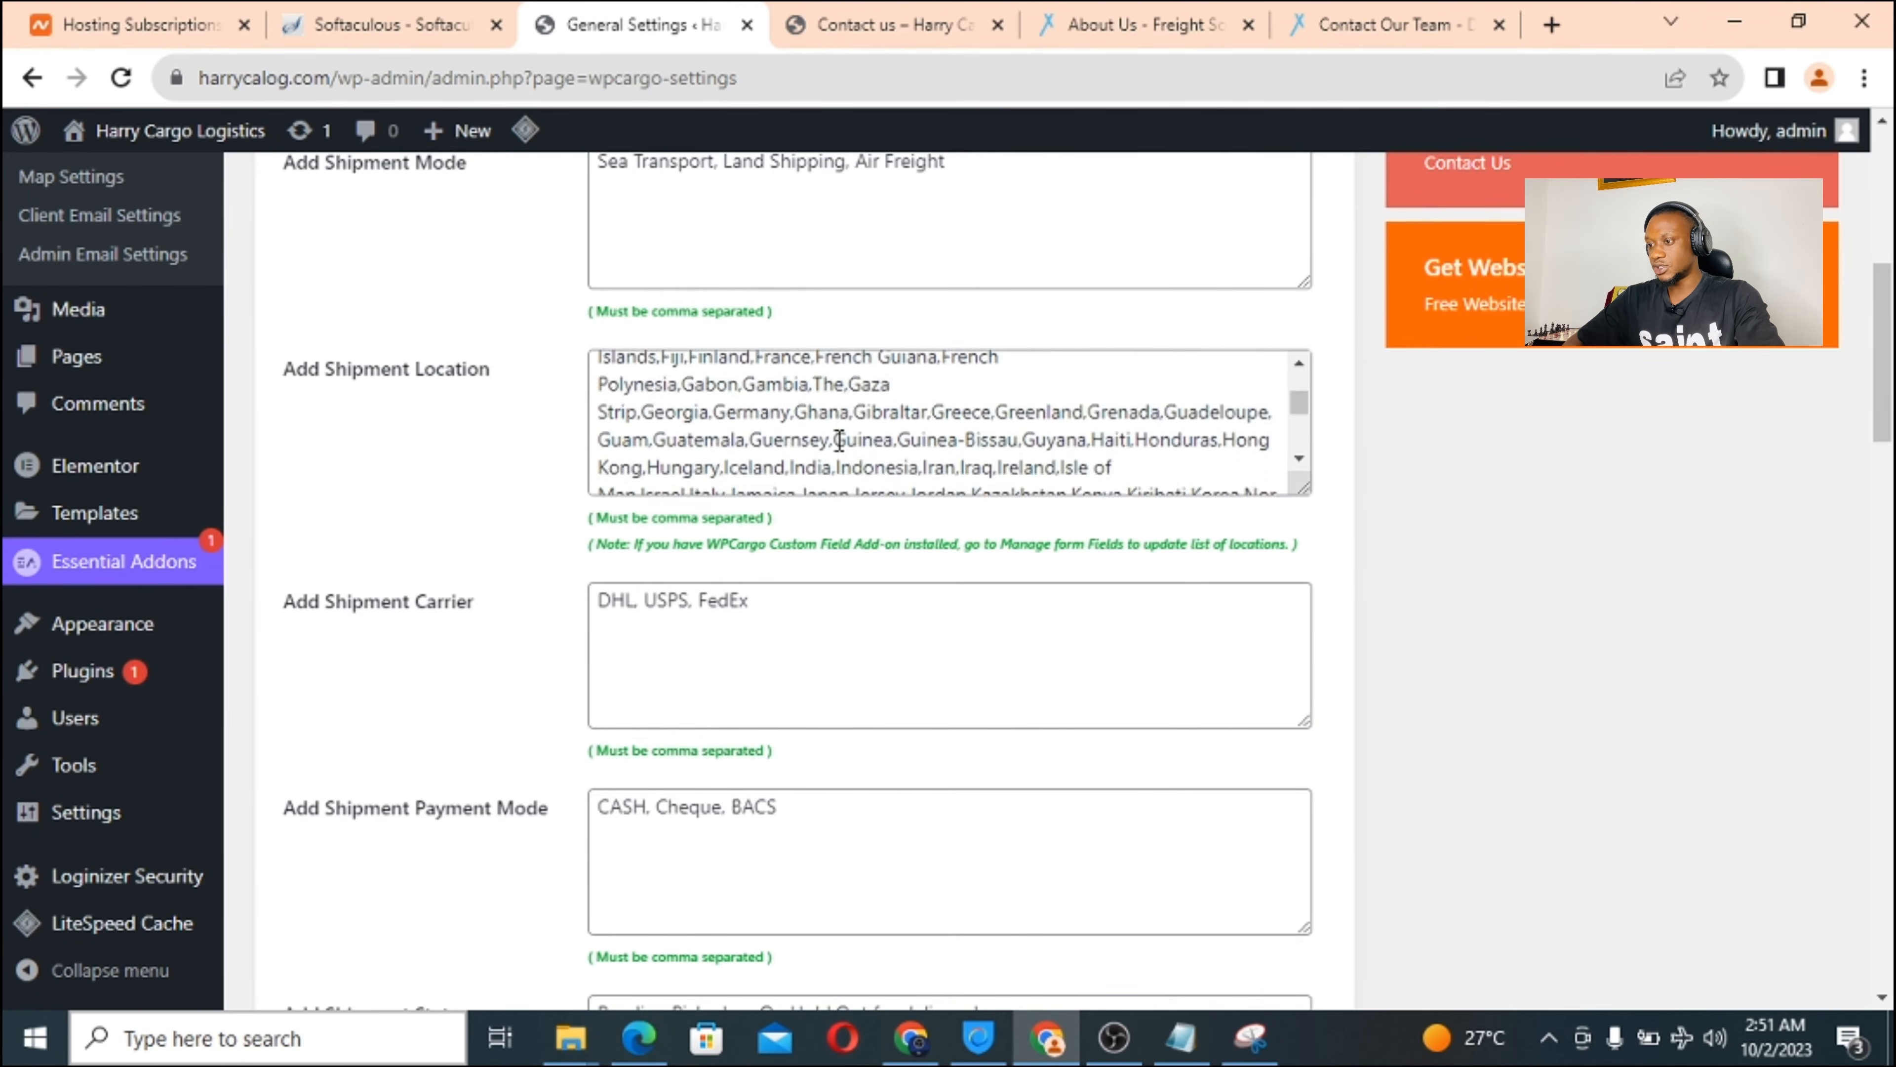
{"action": "scroll", "coordinate": [839, 441], "scroll_direction": "down", "scroll_amount": 8}
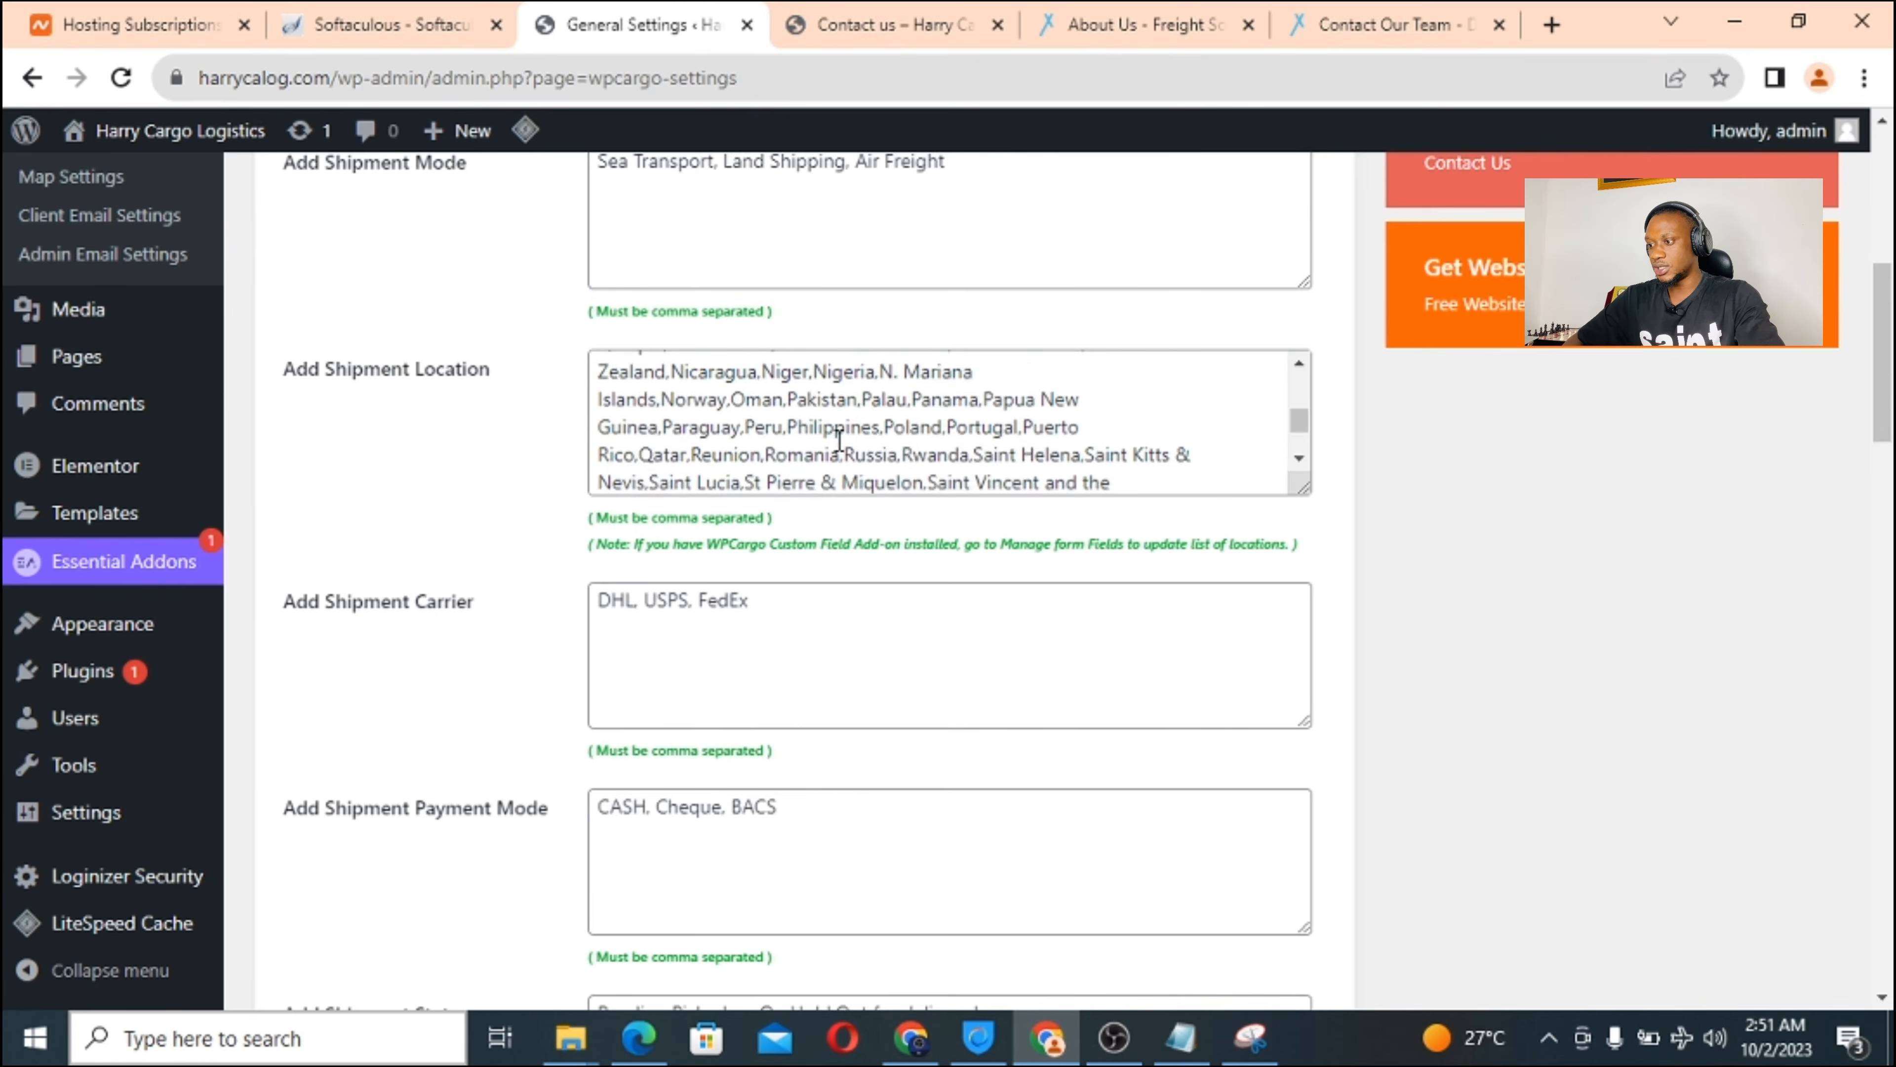
{"action": "scroll", "coordinate": [839, 440], "scroll_direction": "down", "scroll_amount": 4}
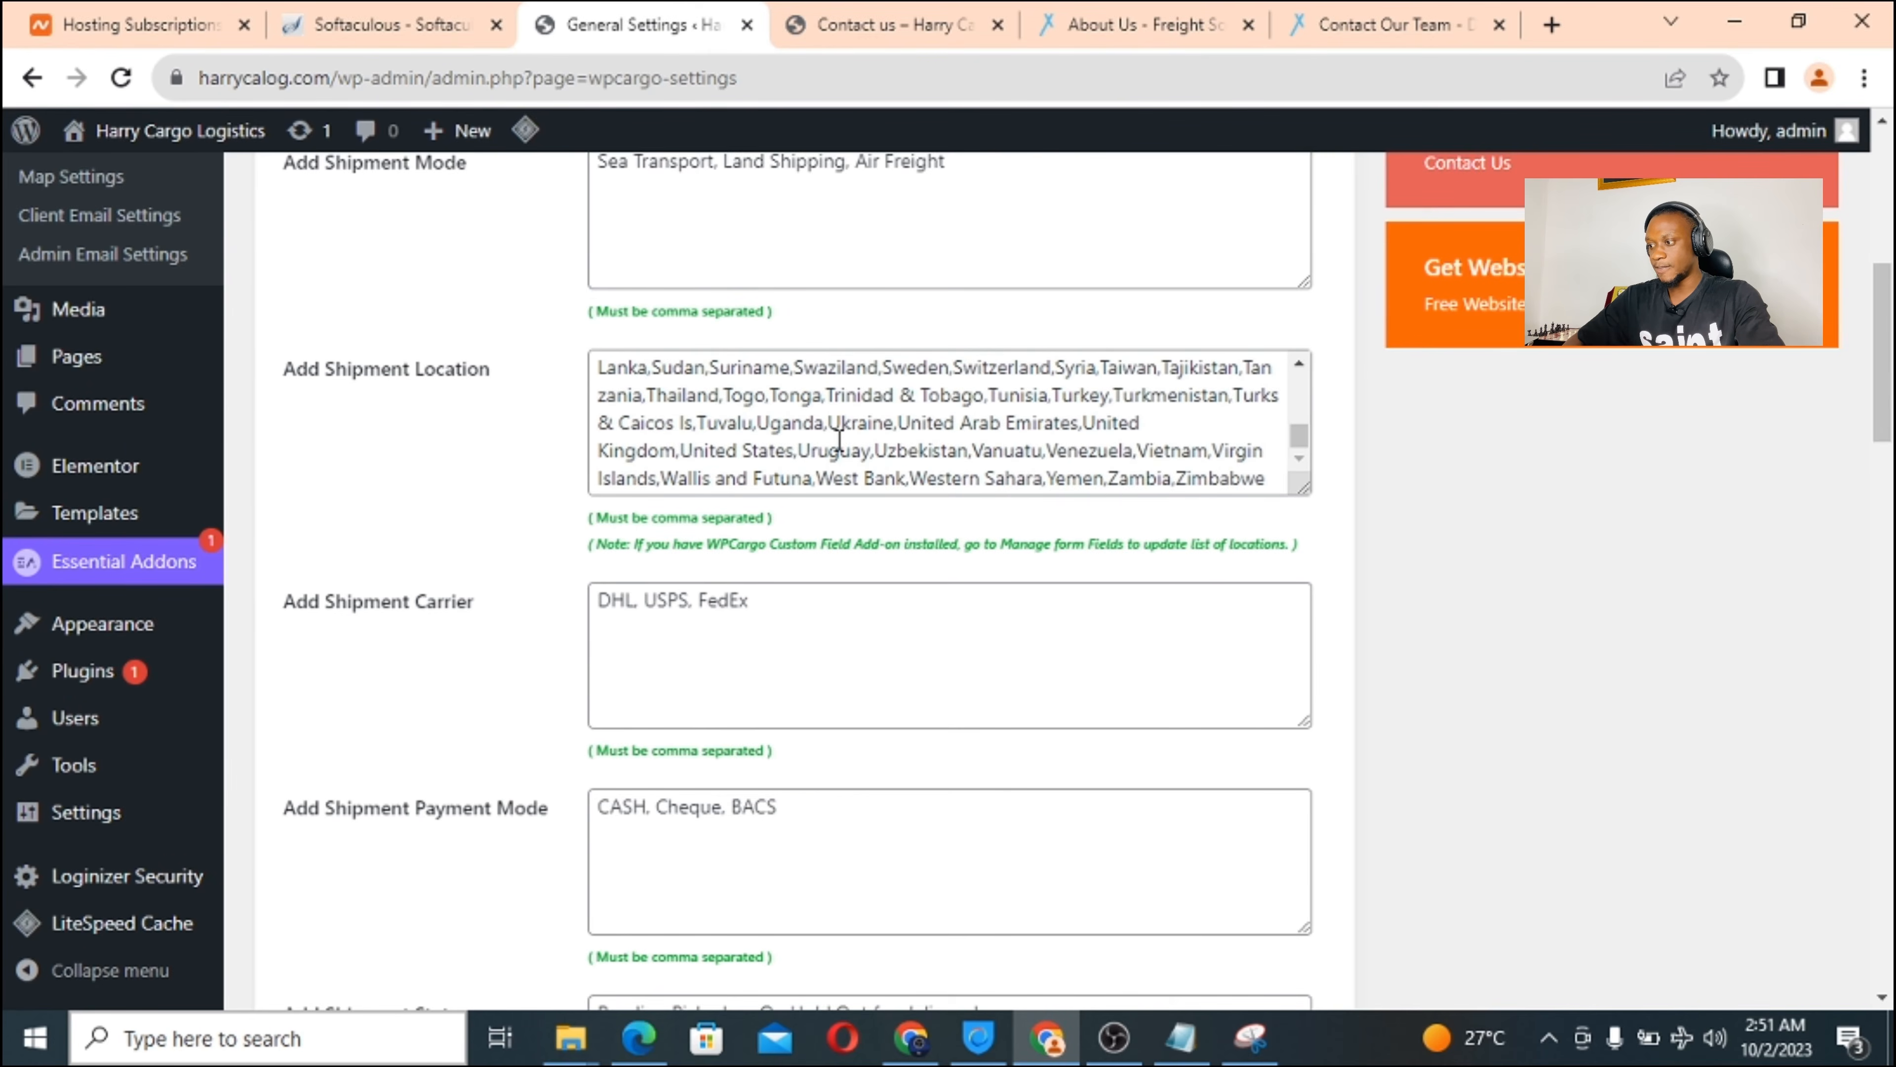
{"action": "scroll", "coordinate": [839, 441], "scroll_direction": "down", "scroll_amount": 1}
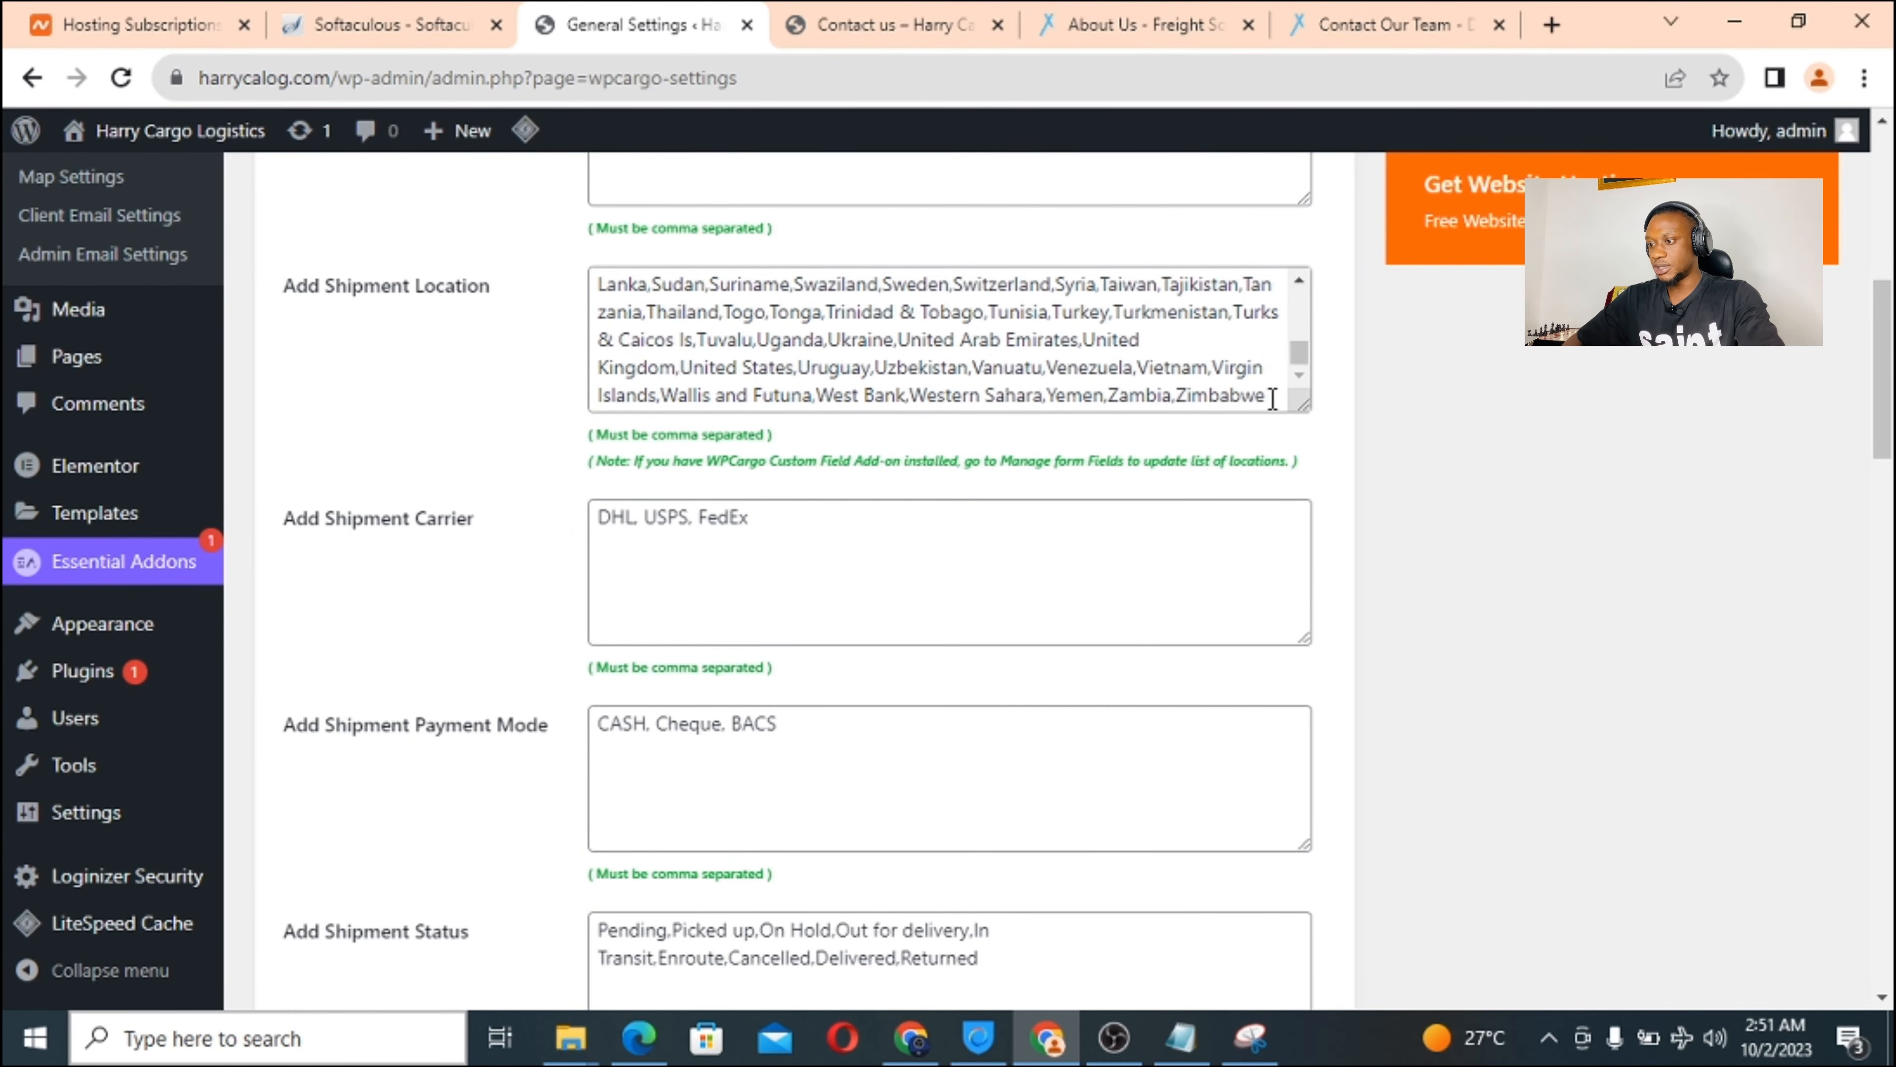
{"action": "scroll", "coordinate": [889, 500], "scroll_direction": "down", "scroll_amount": 1}
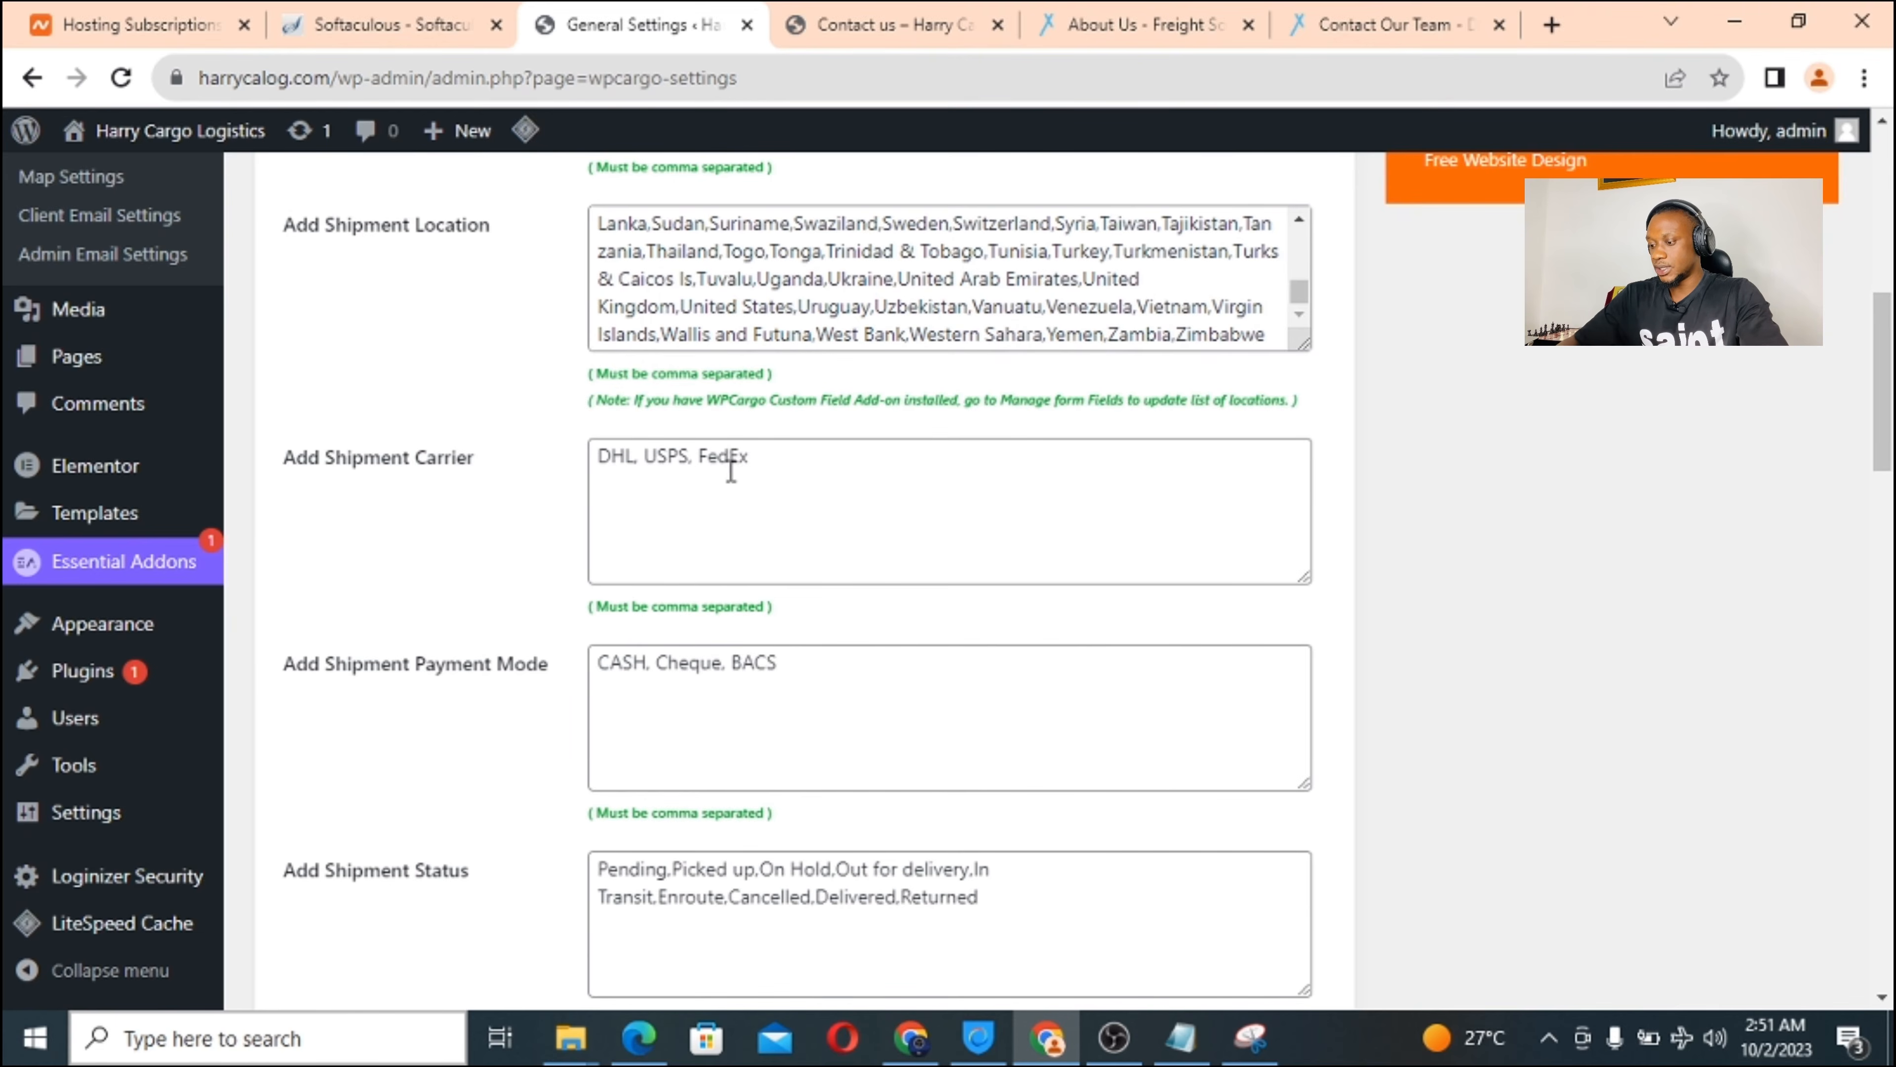
Add Harrycargo as a carrier and bank transfer, payment on delivery and bitcoin as payment modes.
{"action": "left_click", "coordinate": [779, 464]}
{"action": "type", "text": ", "}
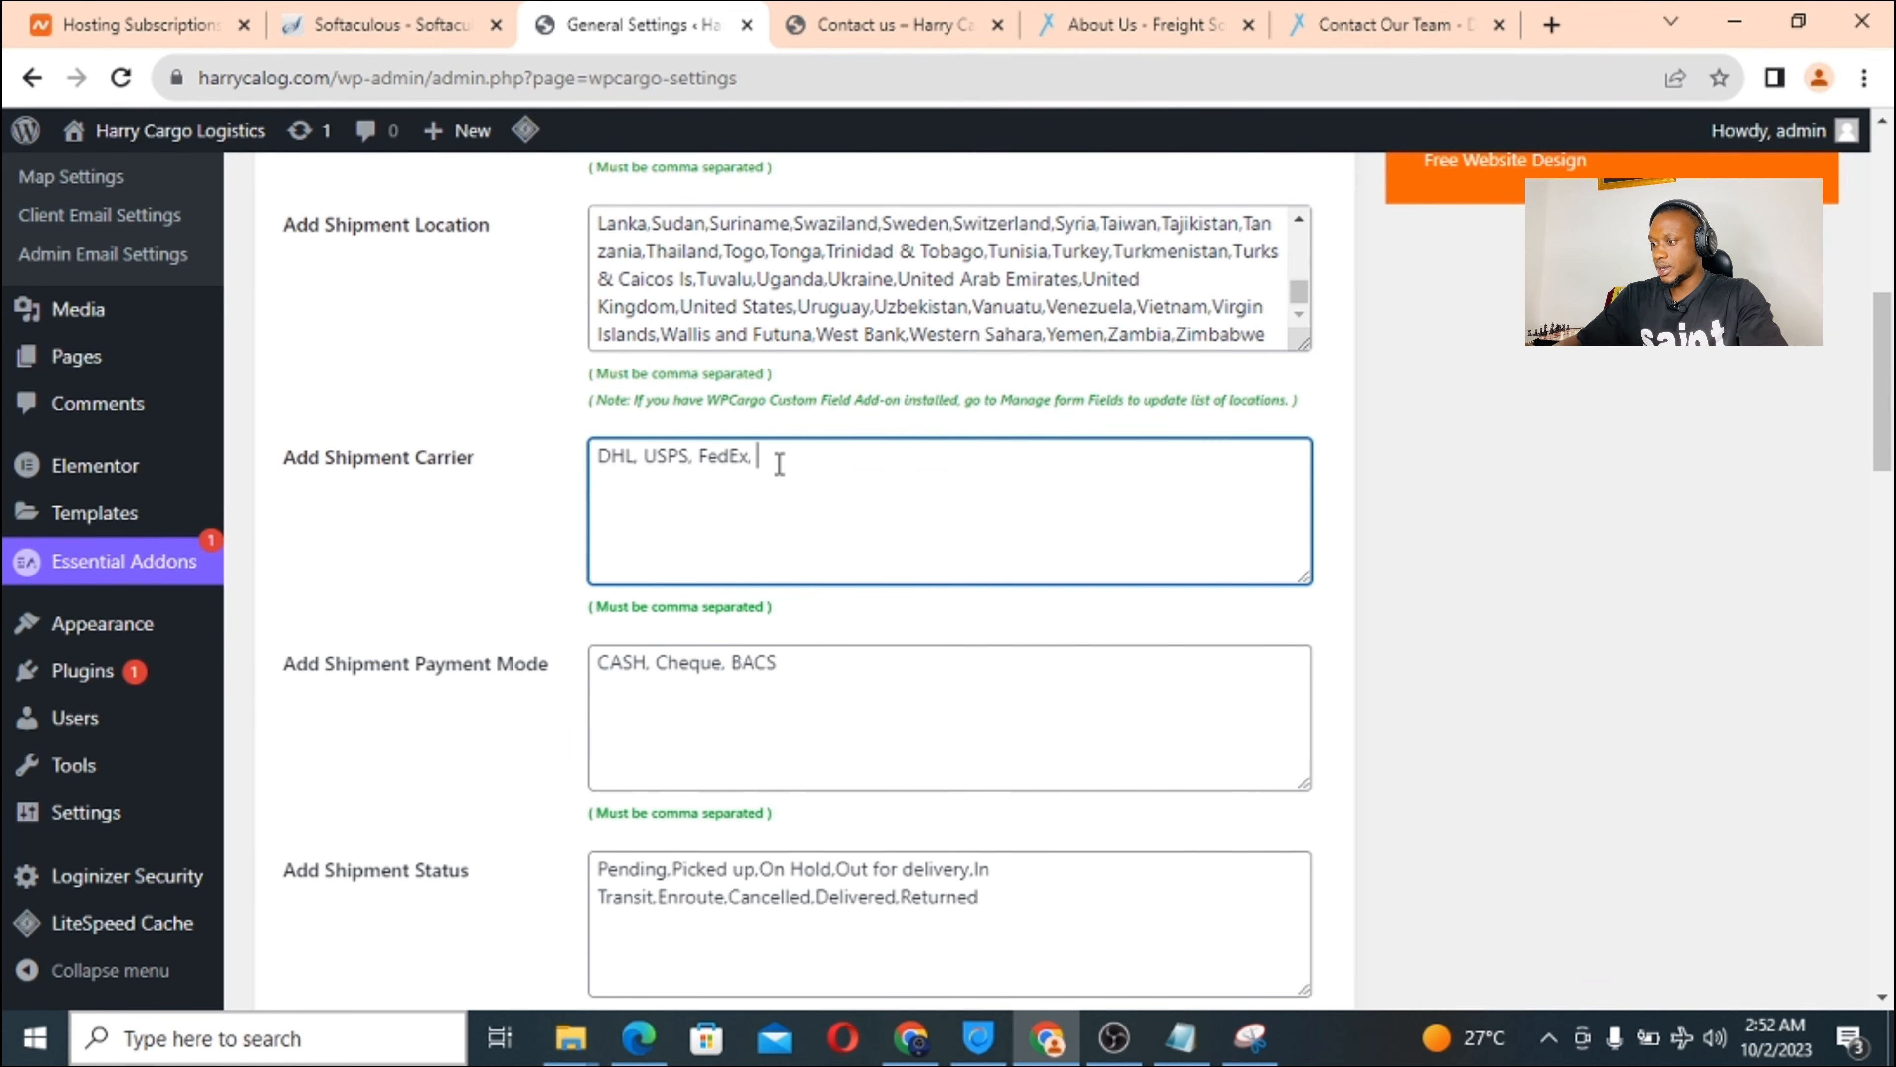
{"action": "type", "text": "Harrty"}
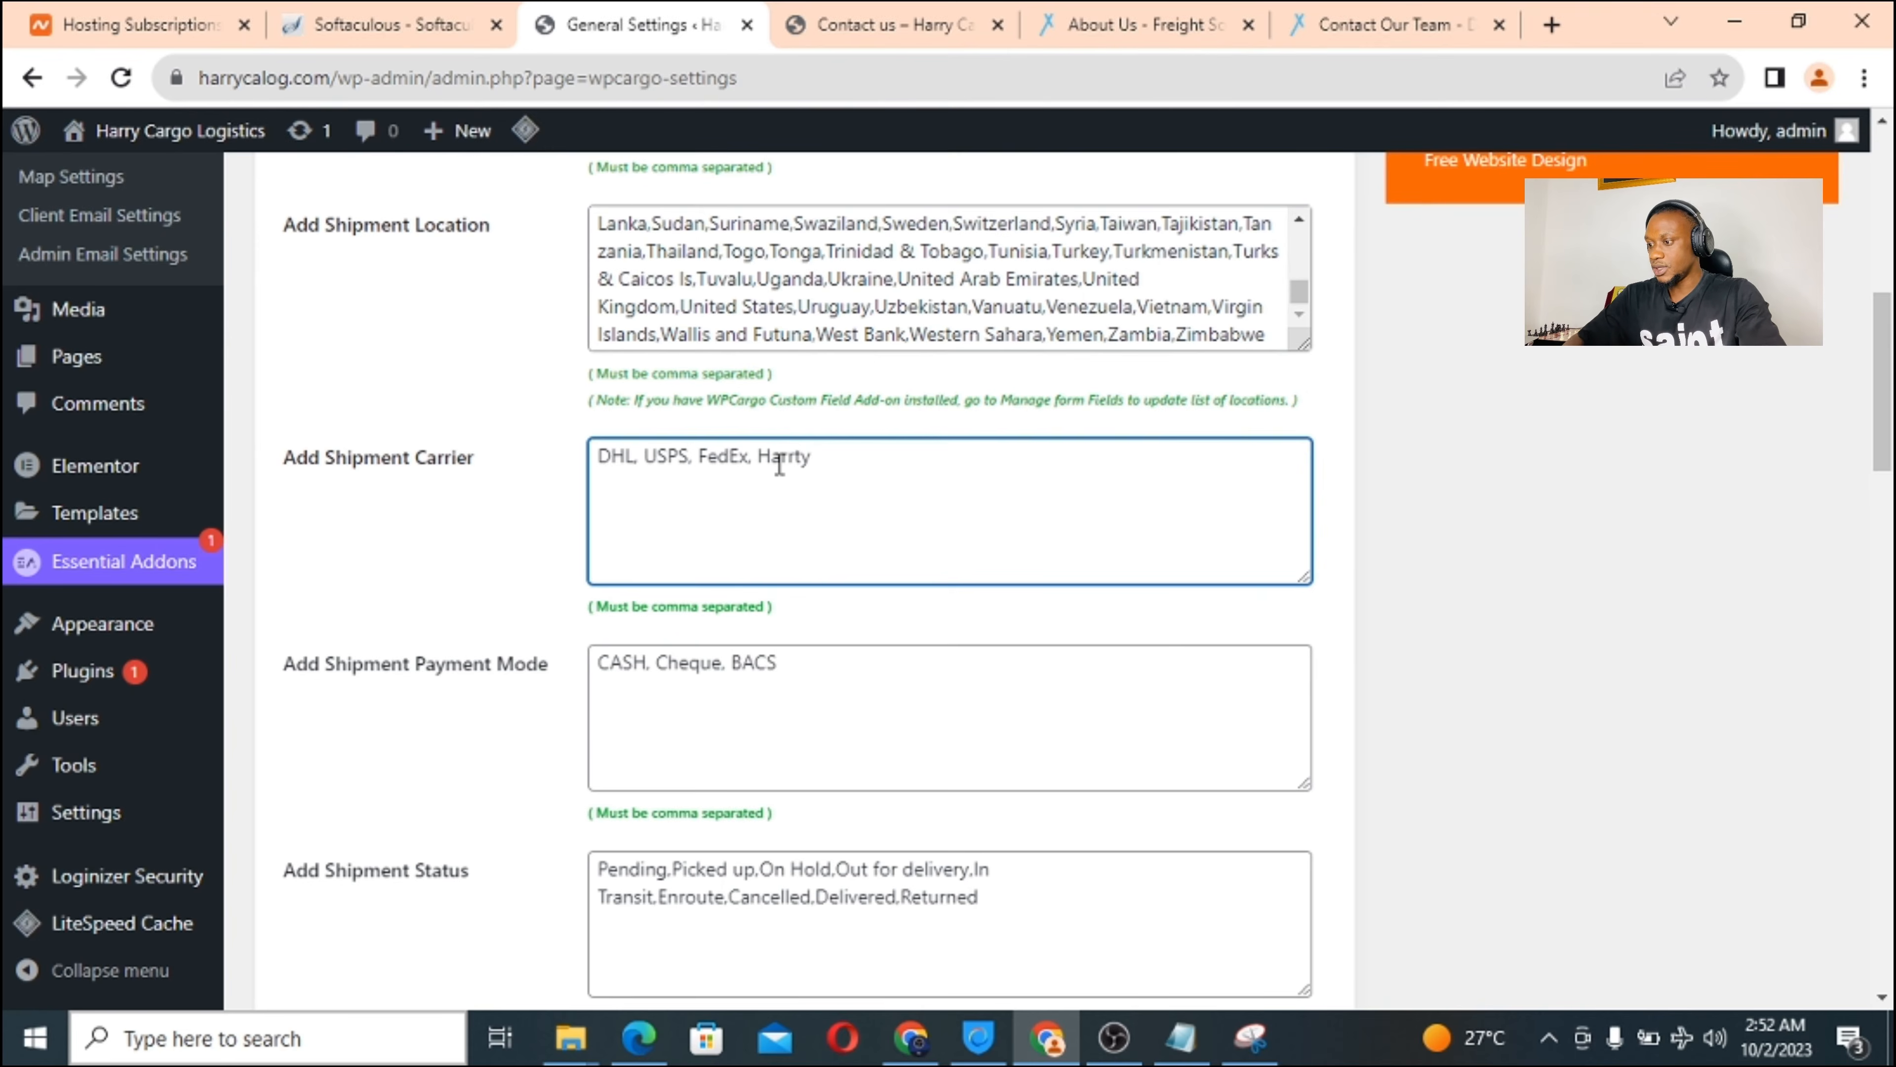
{"action": "key", "text": "BackSpace"}
{"action": "key", "text": "BackSpace"}
{"action": "type", "text": "ycargo"}
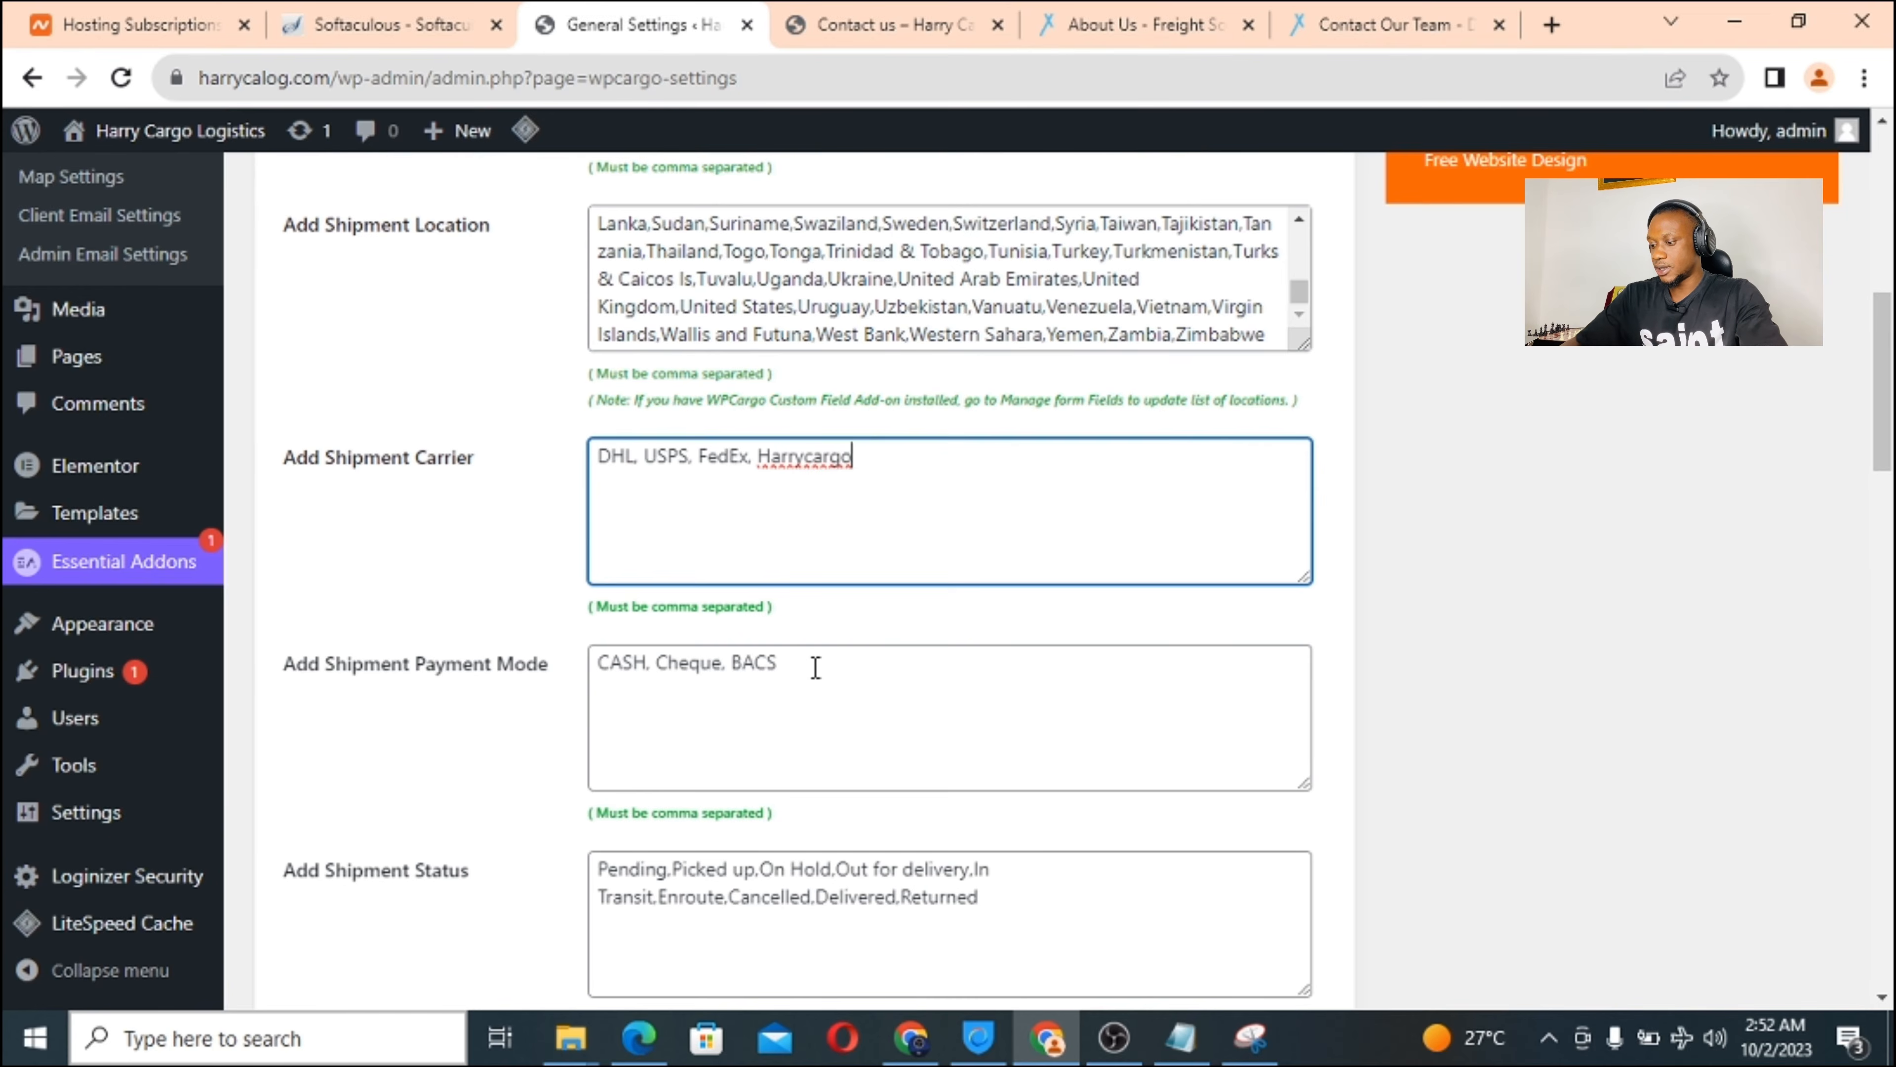
{"action": "left_click", "coordinate": [816, 667]}
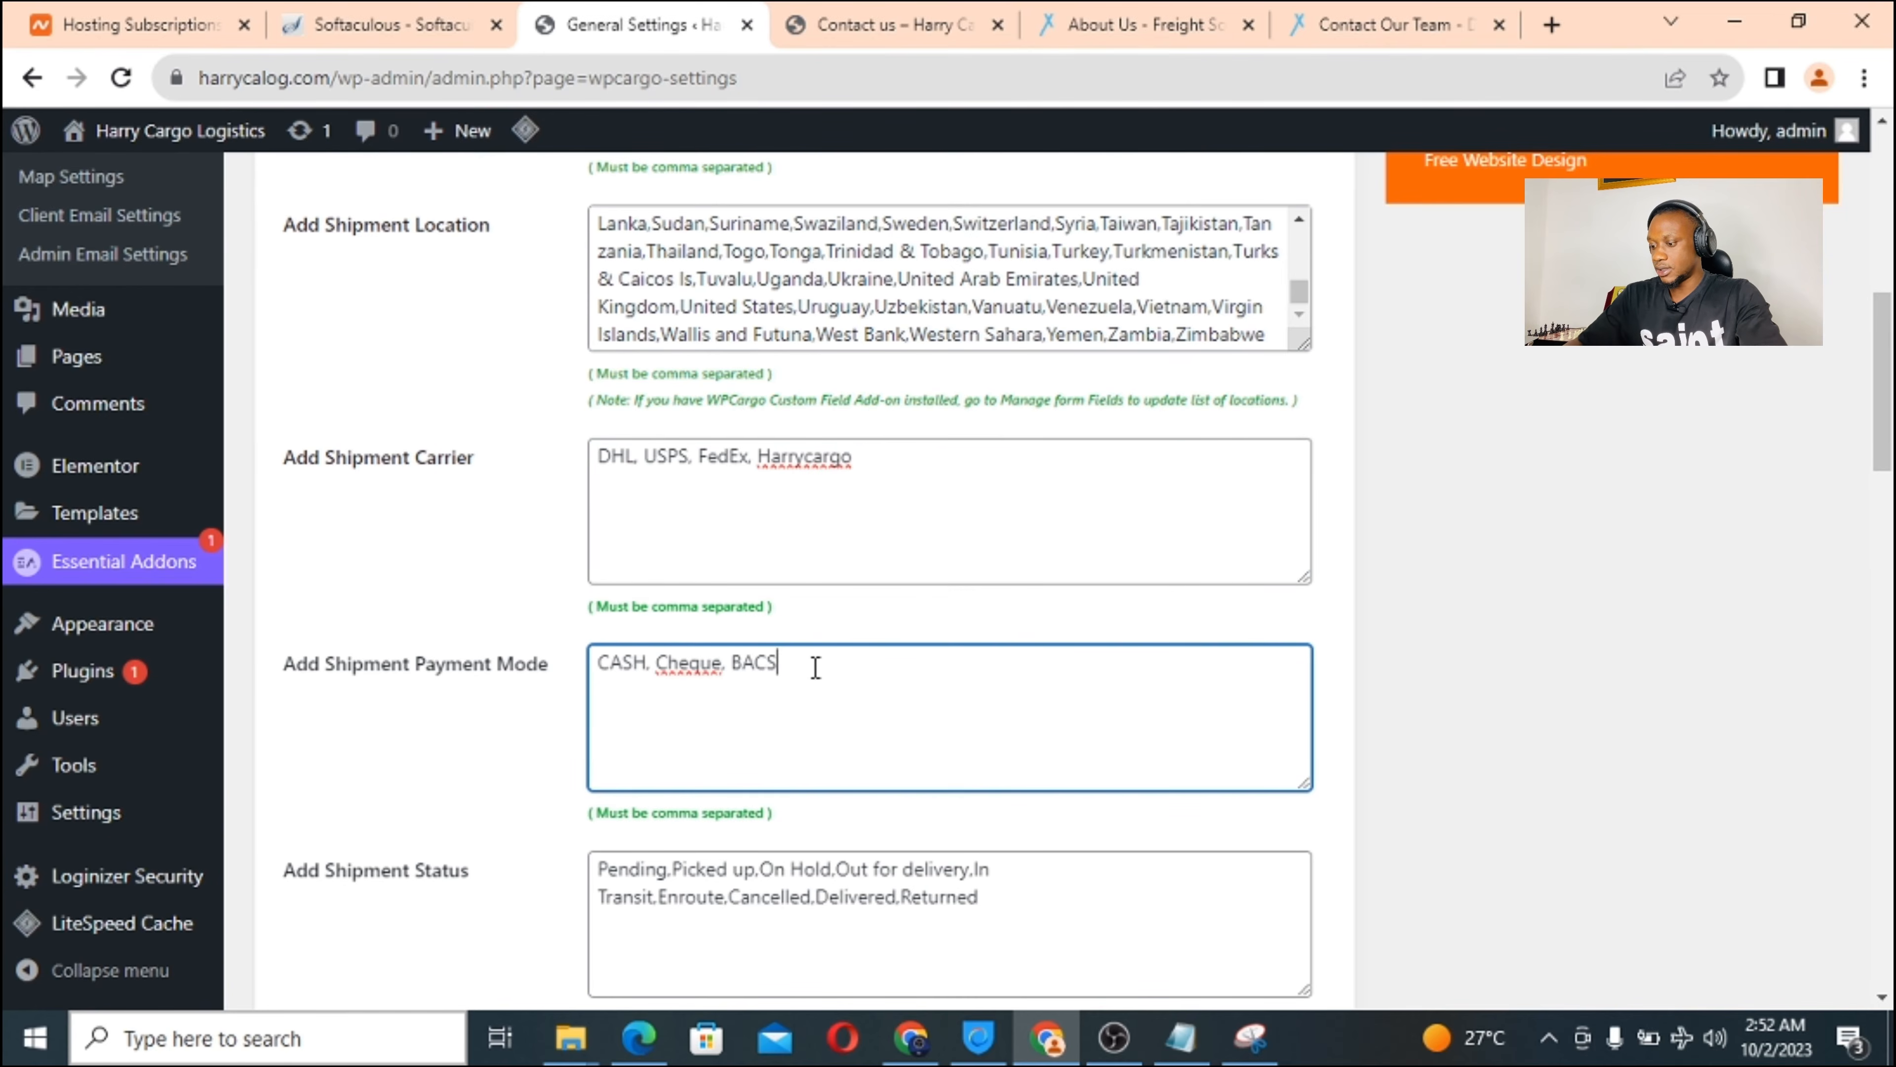
{"action": "type", "text": ", bank"}
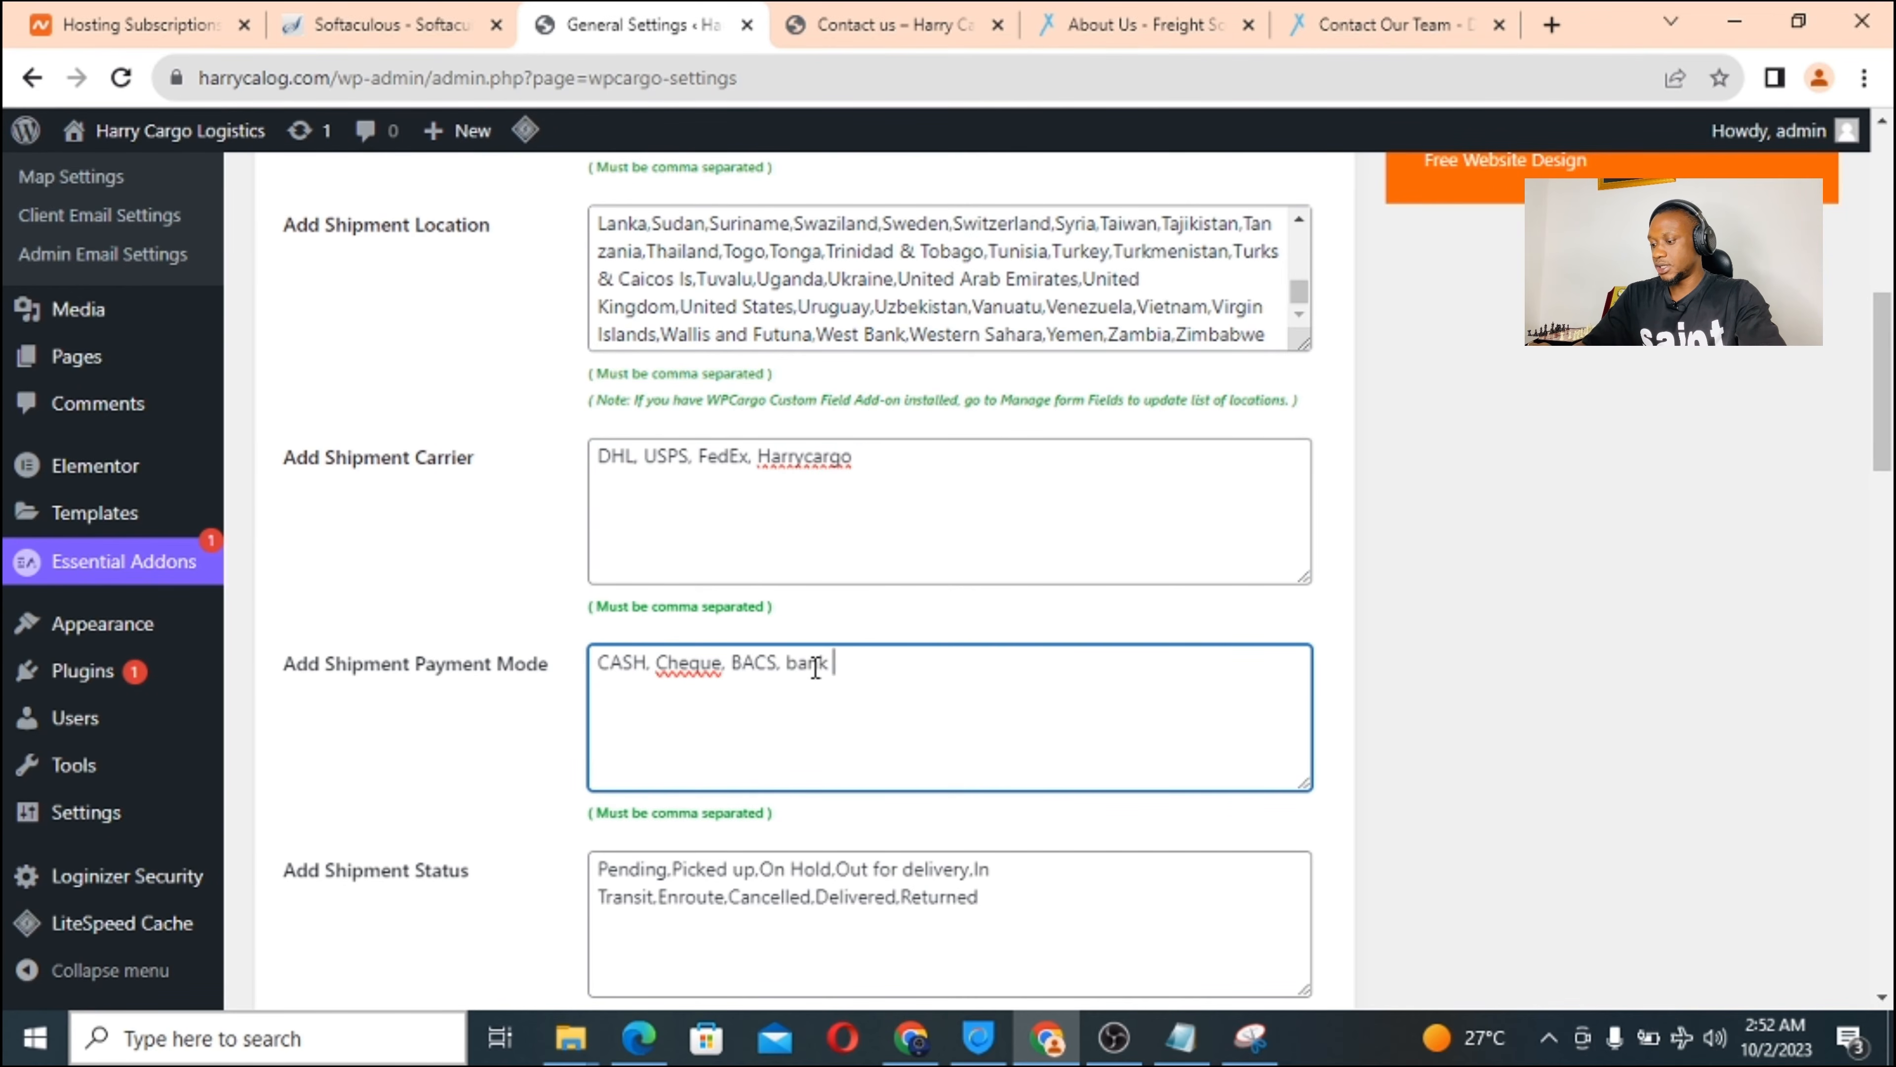
{"action": "type", "text": " transfer, pAY"}
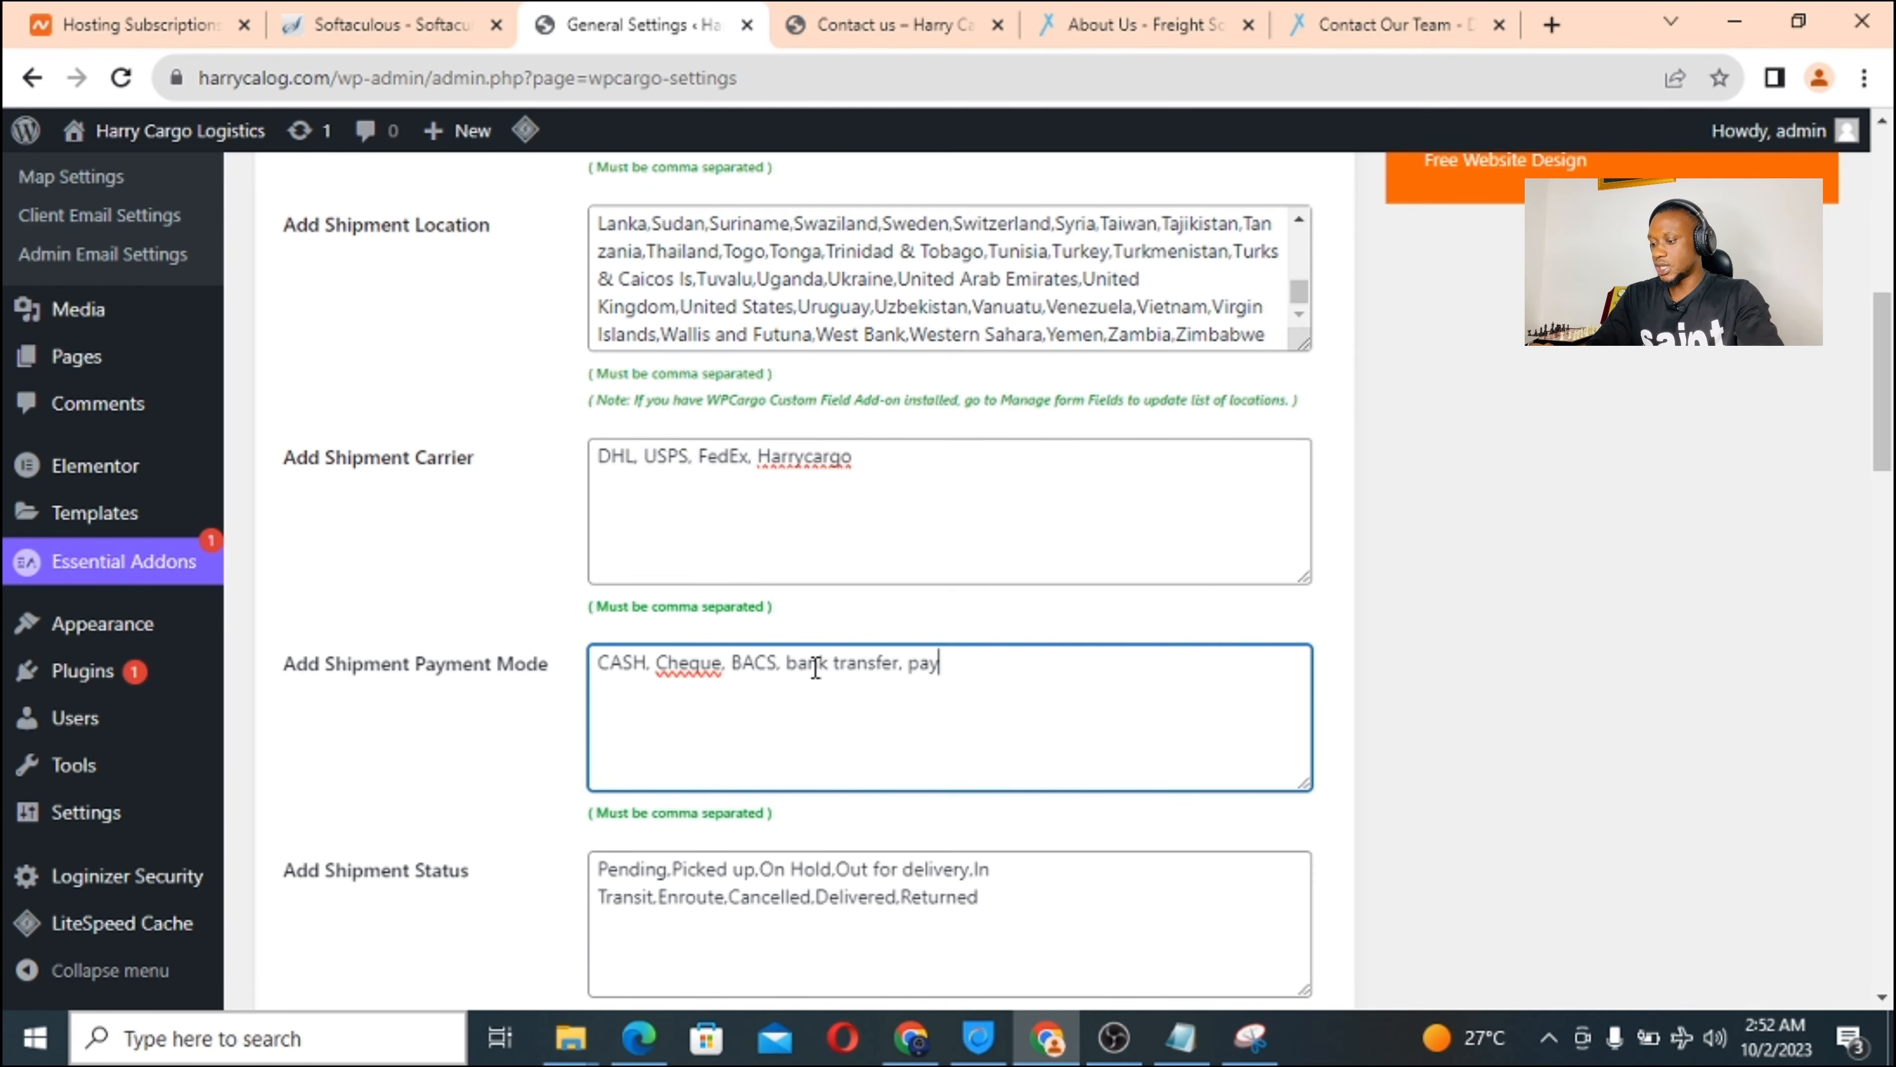
{"action": "type", "text": "ment"}
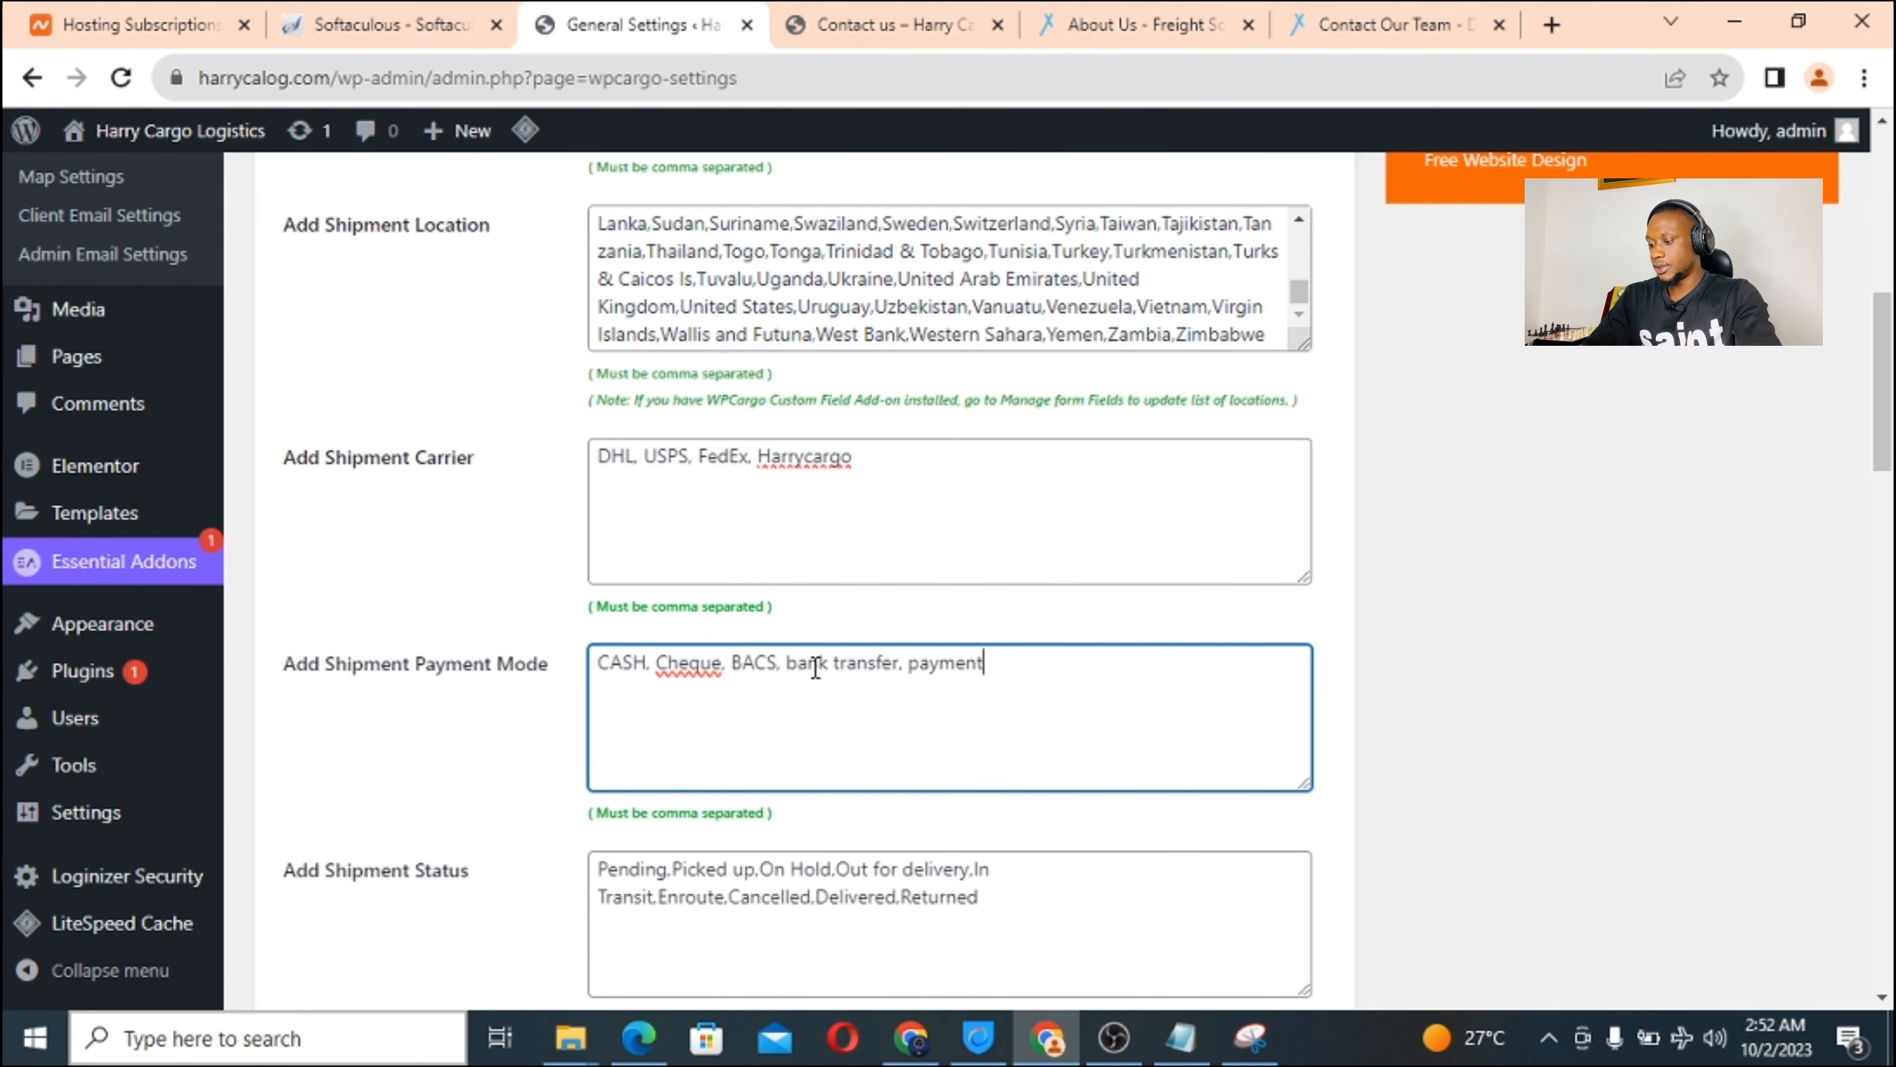
{"action": "type", "text": "r on delivery."}
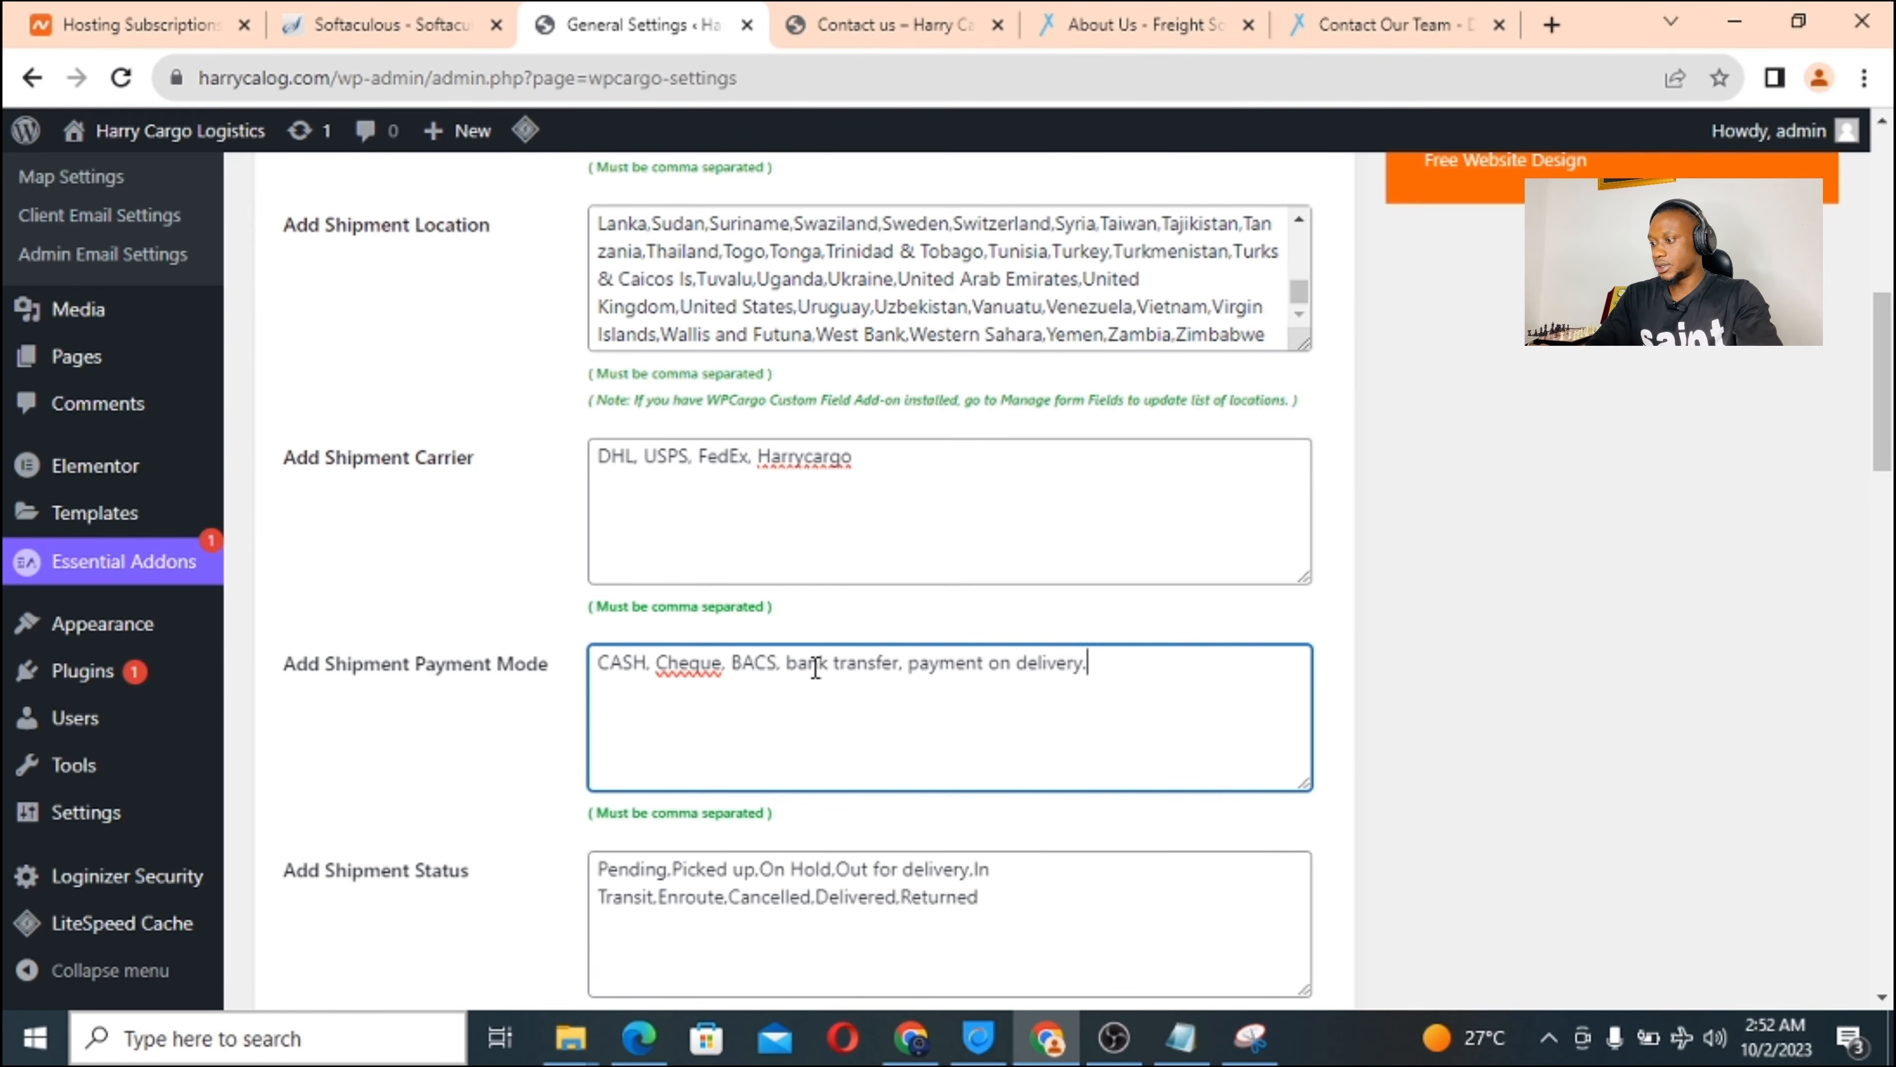
{"action": "type", "text": " bitcoin"}
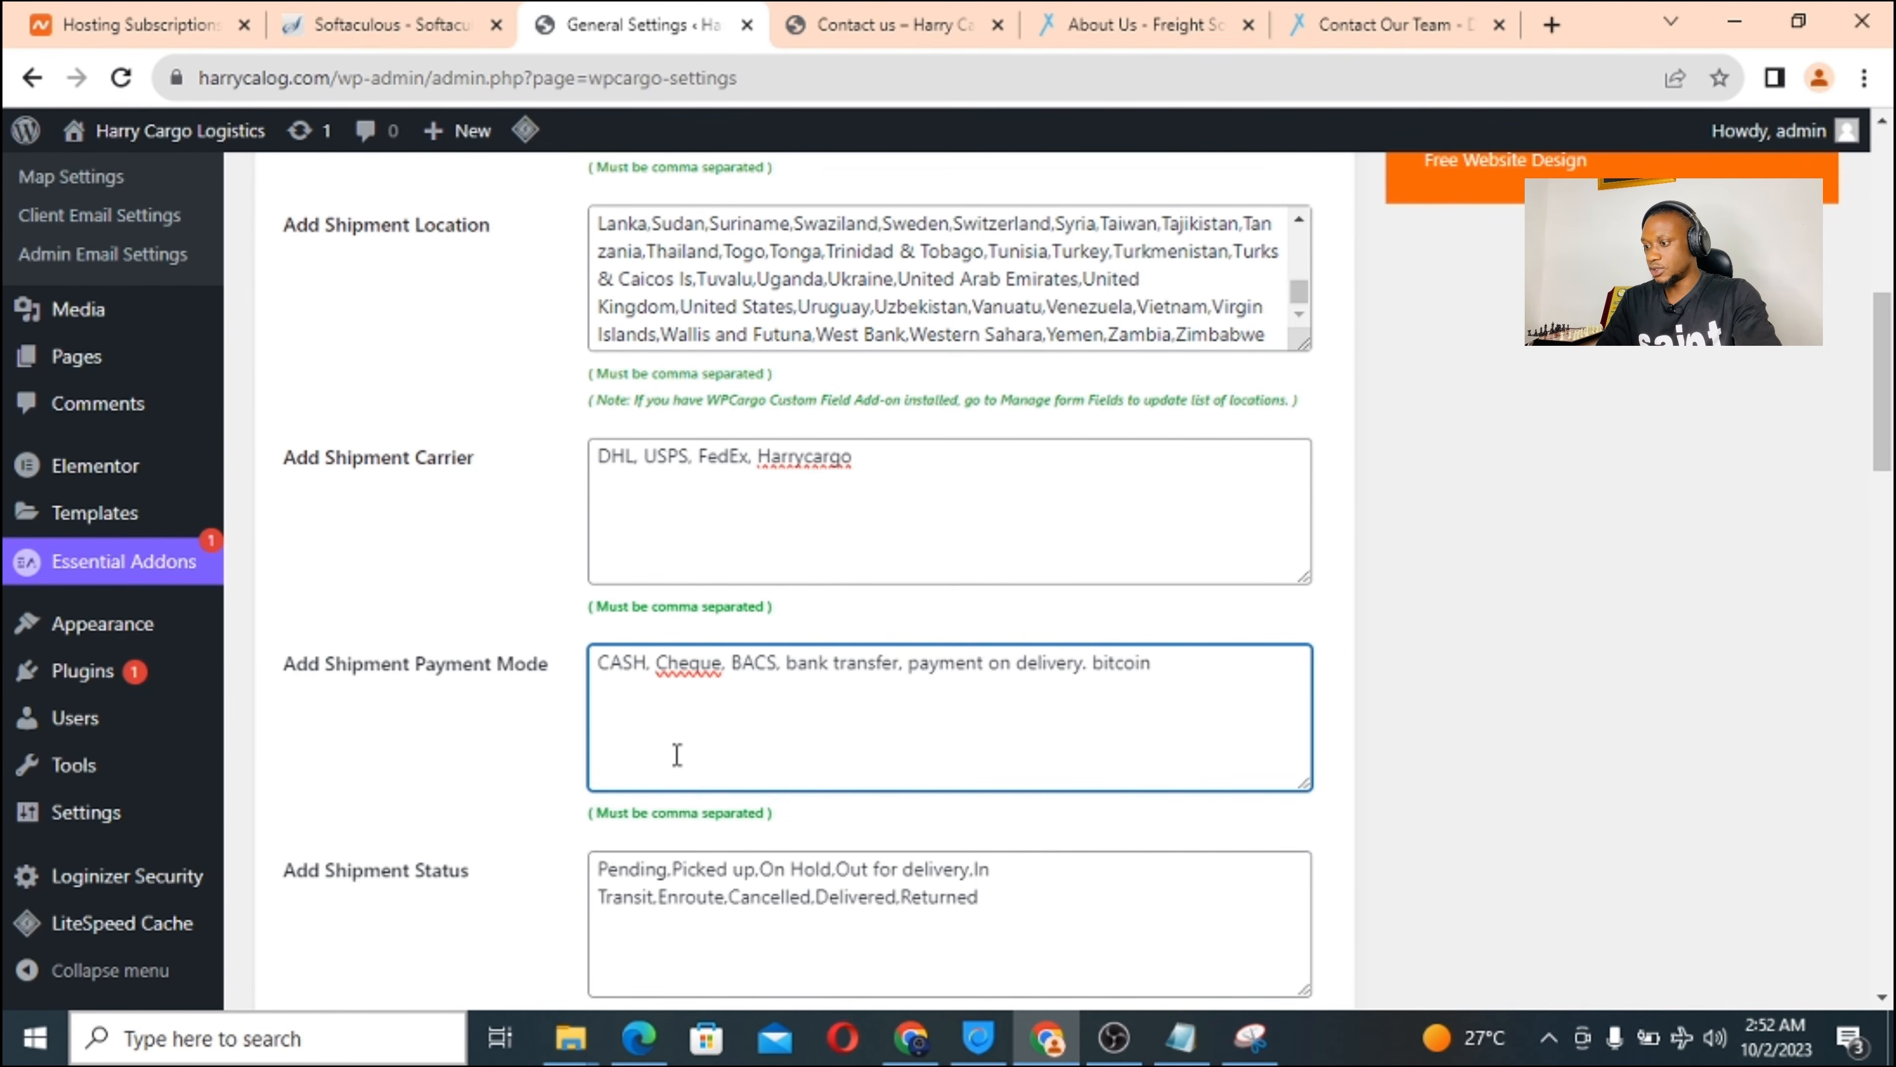
Append custom hold to the Shipment Status list.
{"action": "scroll", "coordinate": [677, 755], "scroll_direction": "down", "scroll_amount": 3}
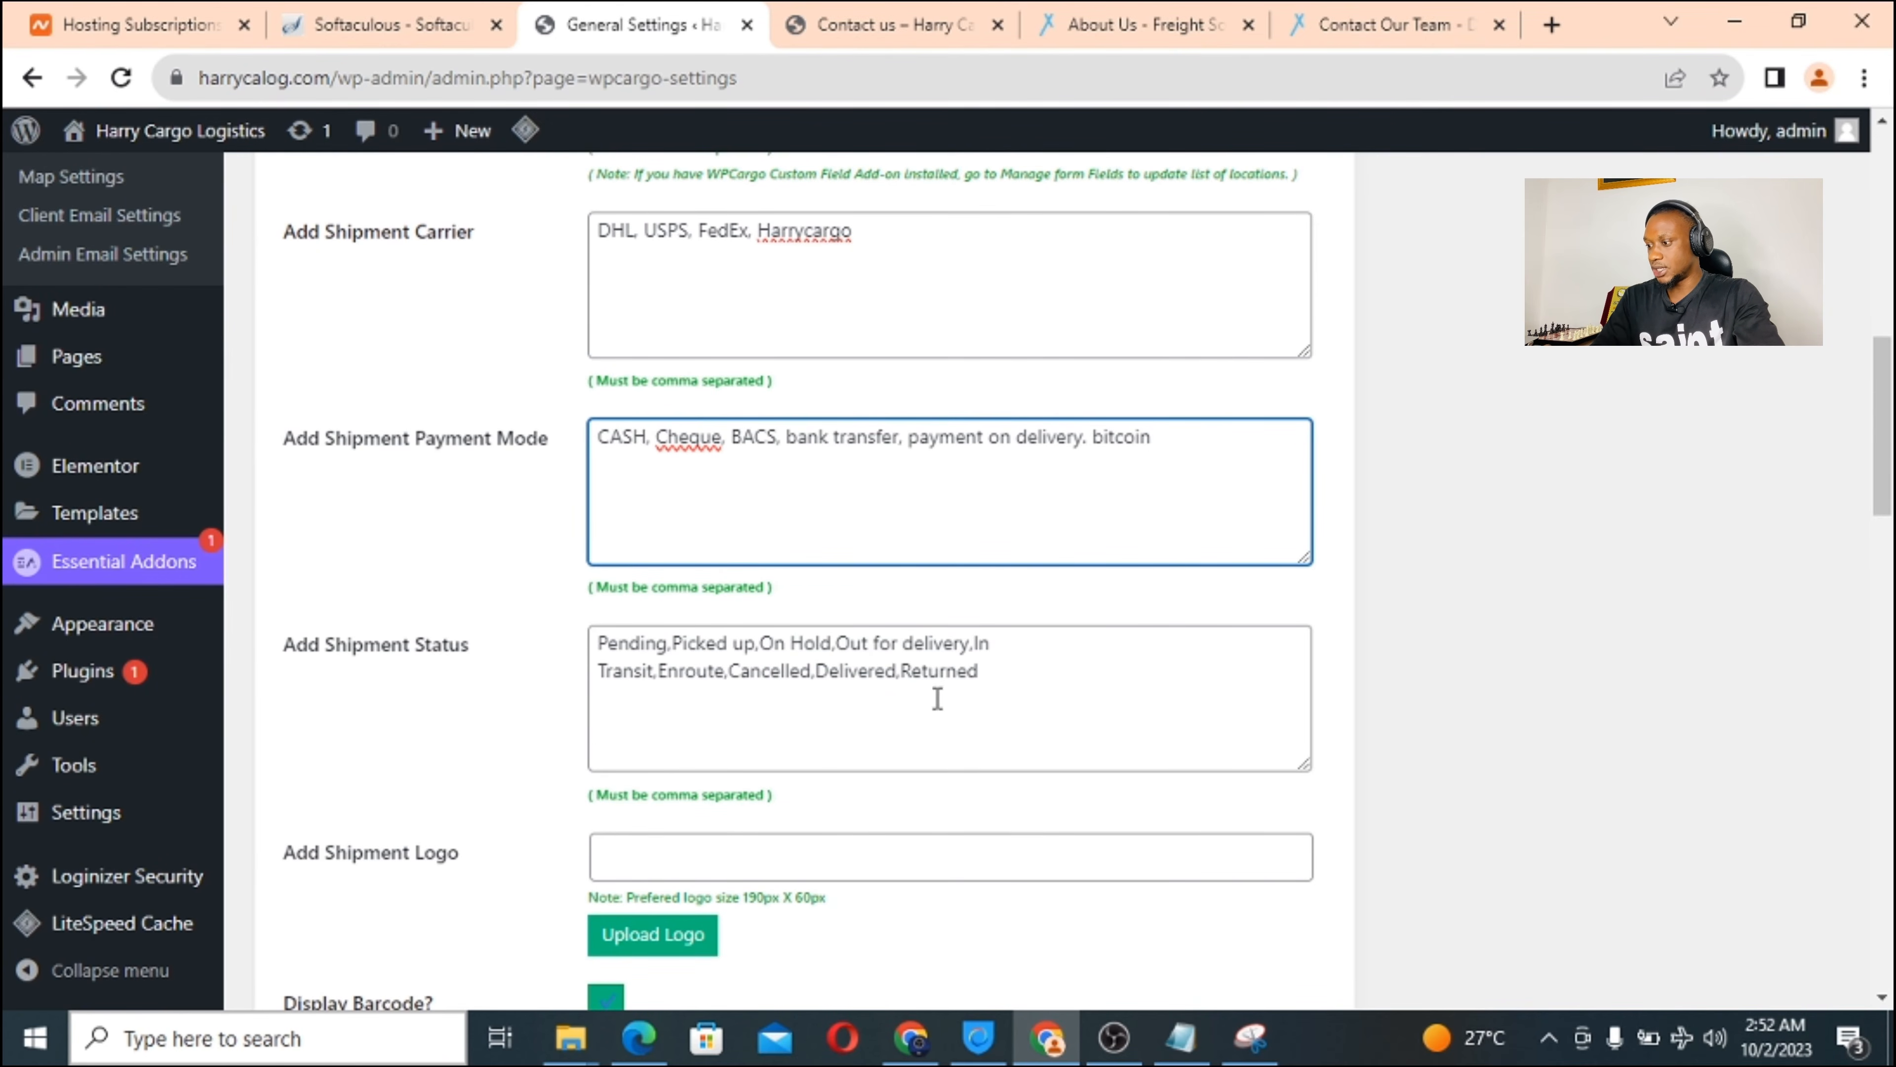
{"action": "left_click", "coordinate": [1012, 680]}
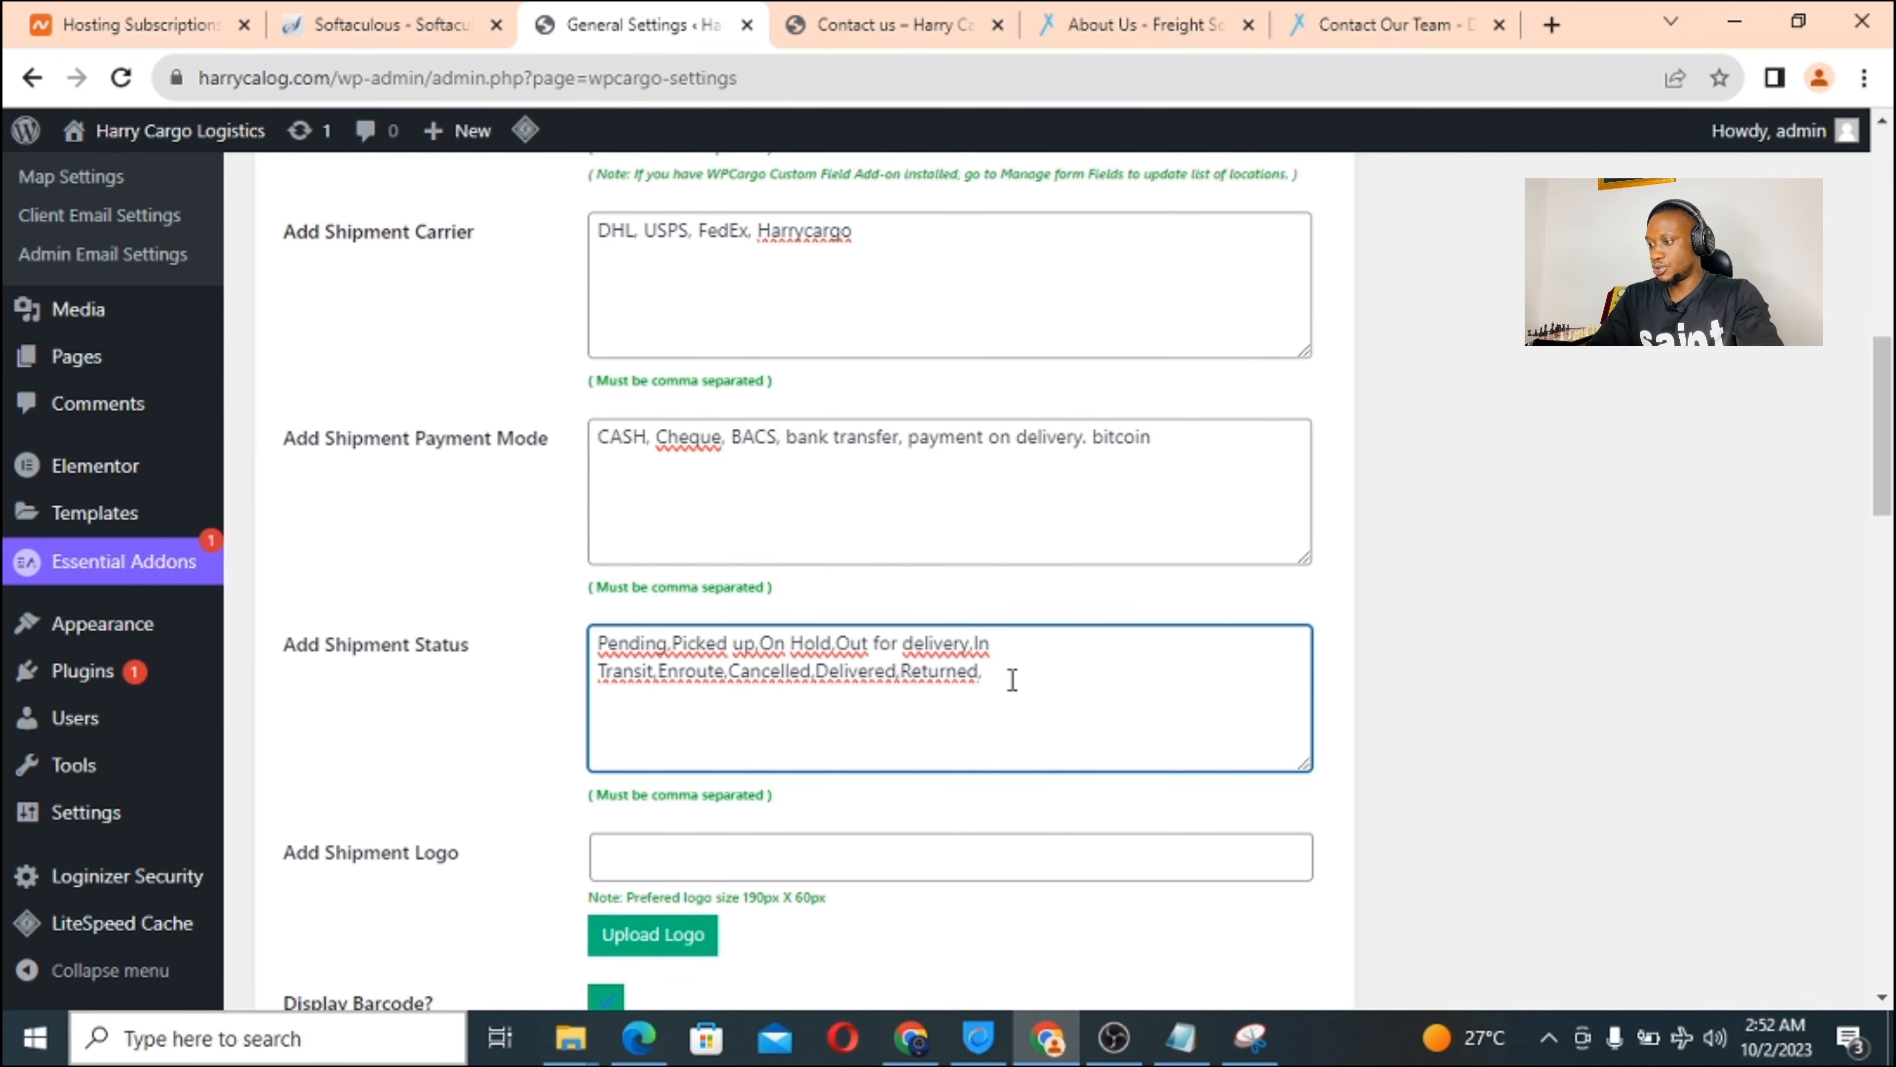
{"action": "type", "text": ",custom H"}
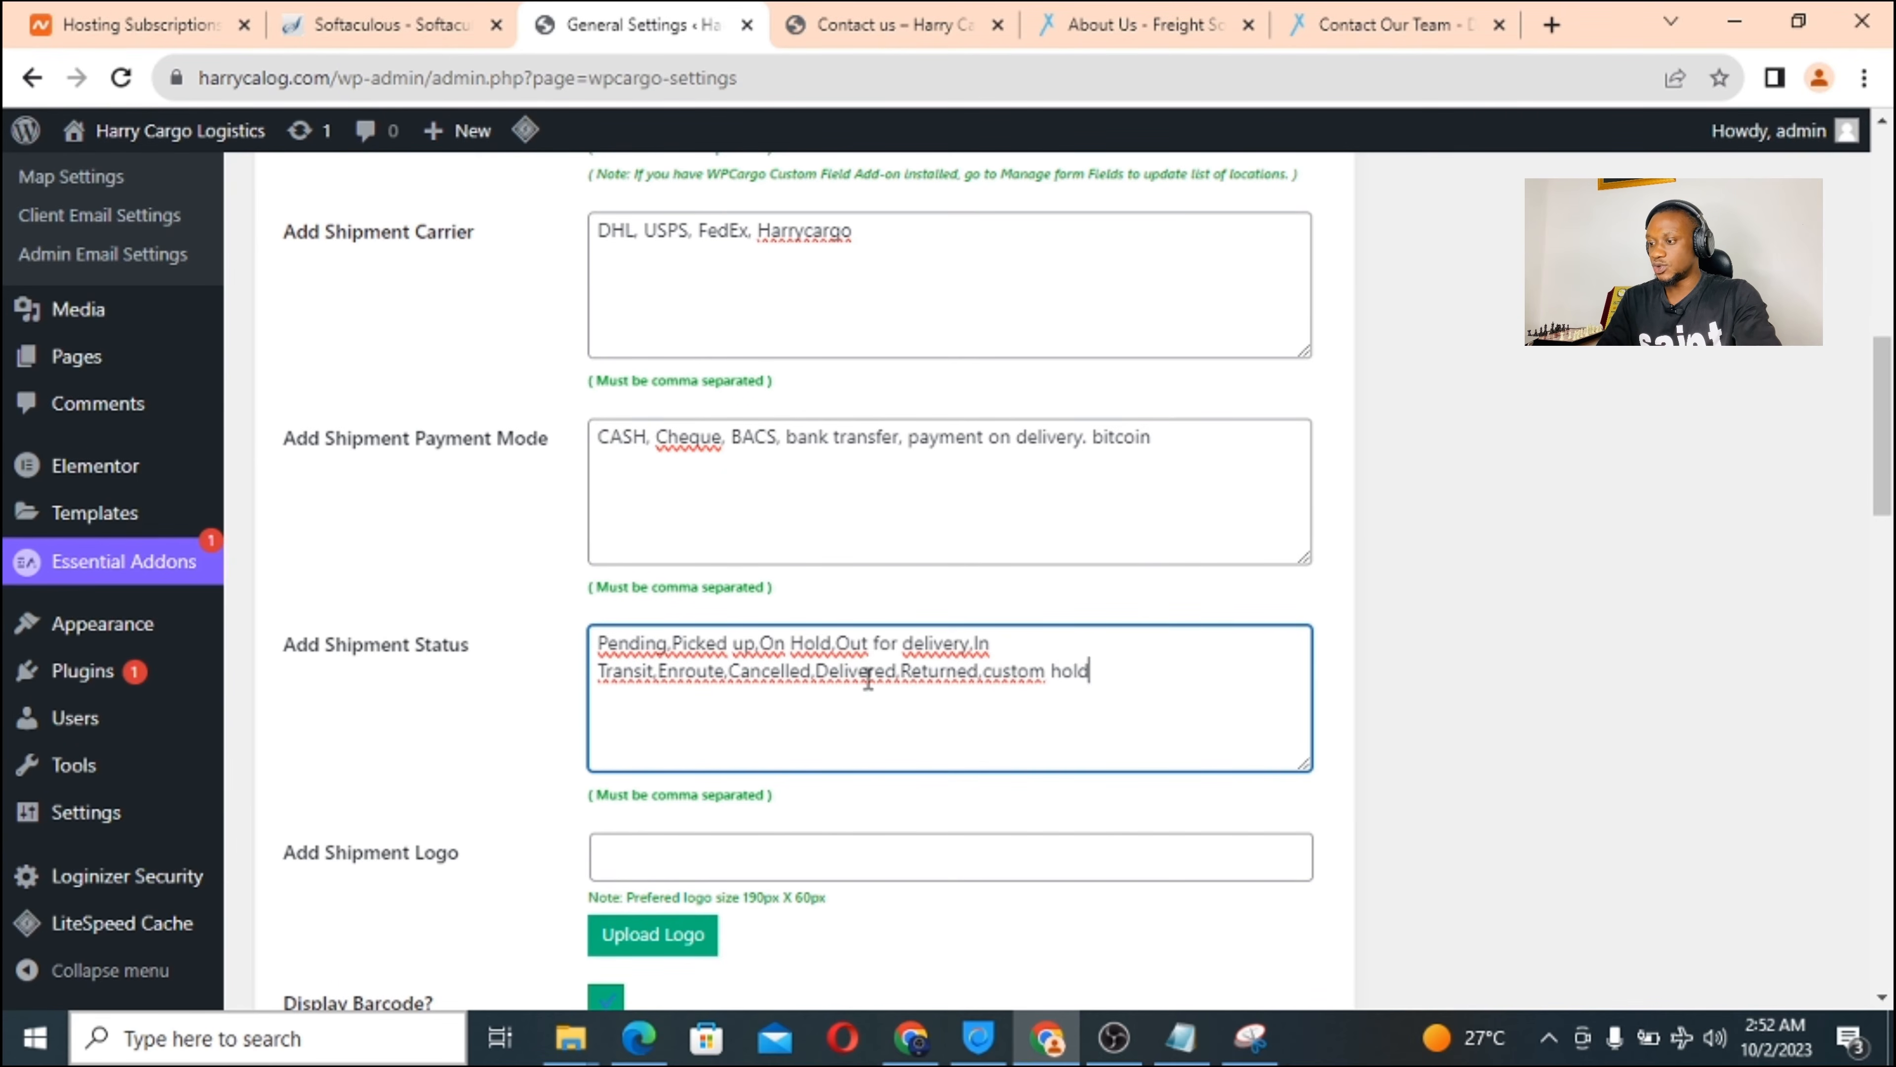
{"action": "scroll", "coordinate": [690, 794], "scroll_direction": "down", "scroll_amount": 3}
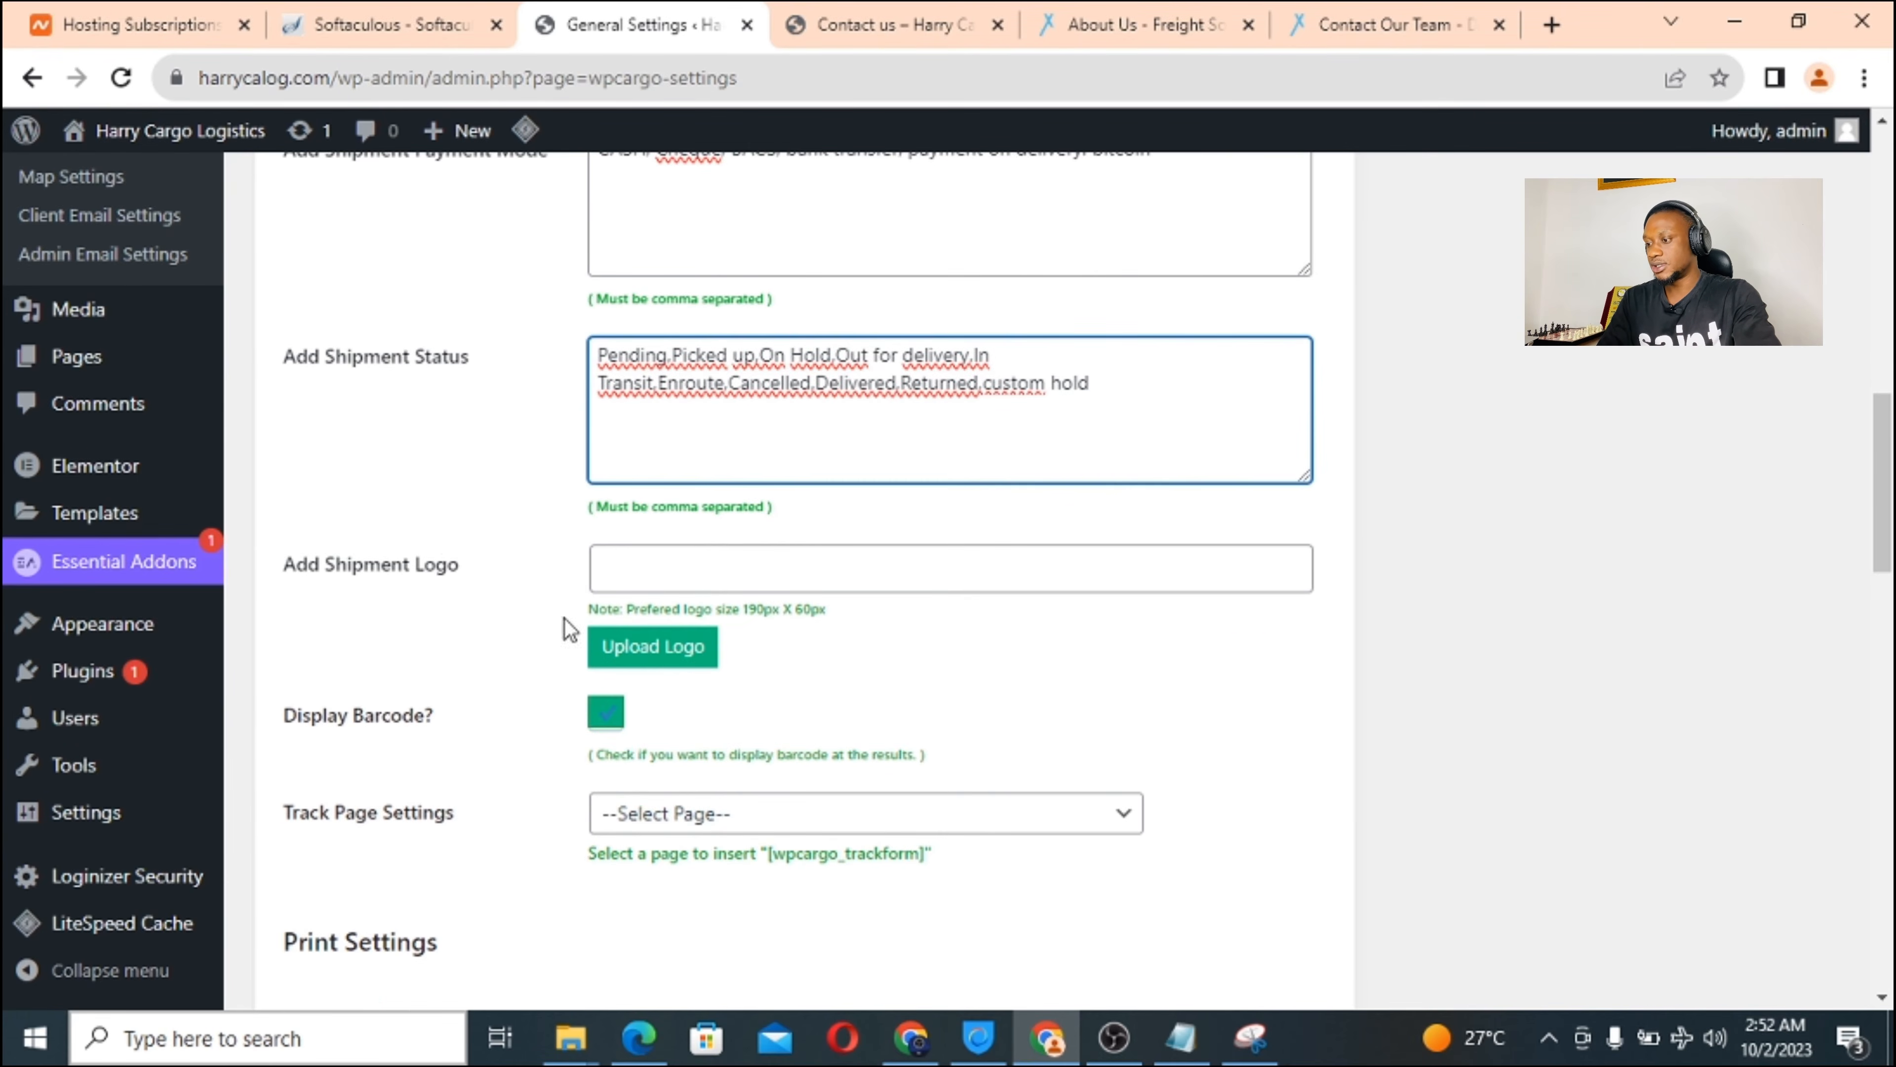
Start choosing a shipment logo image, then return to the WPCargo settings browser tab.
{"action": "left_click", "coordinate": [647, 657]}
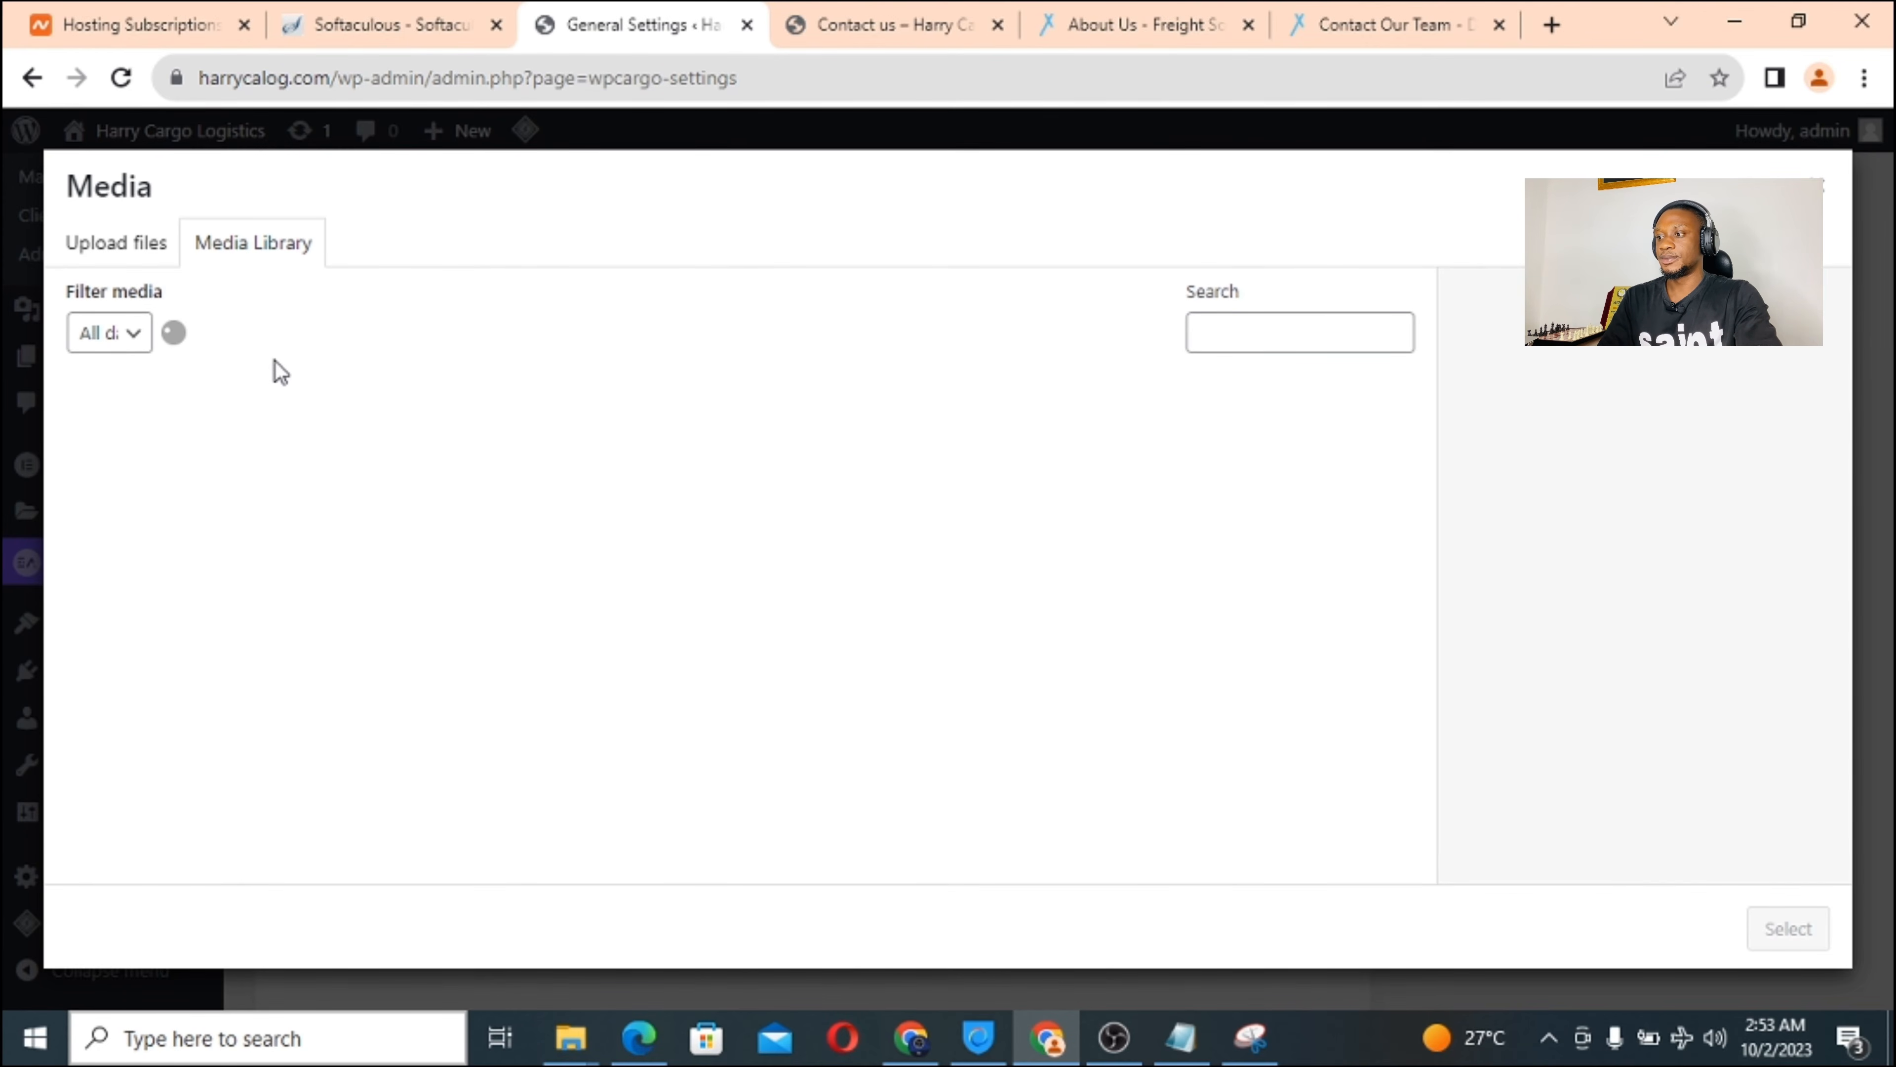
{"action": "left_click", "coordinate": [362, 31]}
{"action": "left_click", "coordinate": [676, 23]}
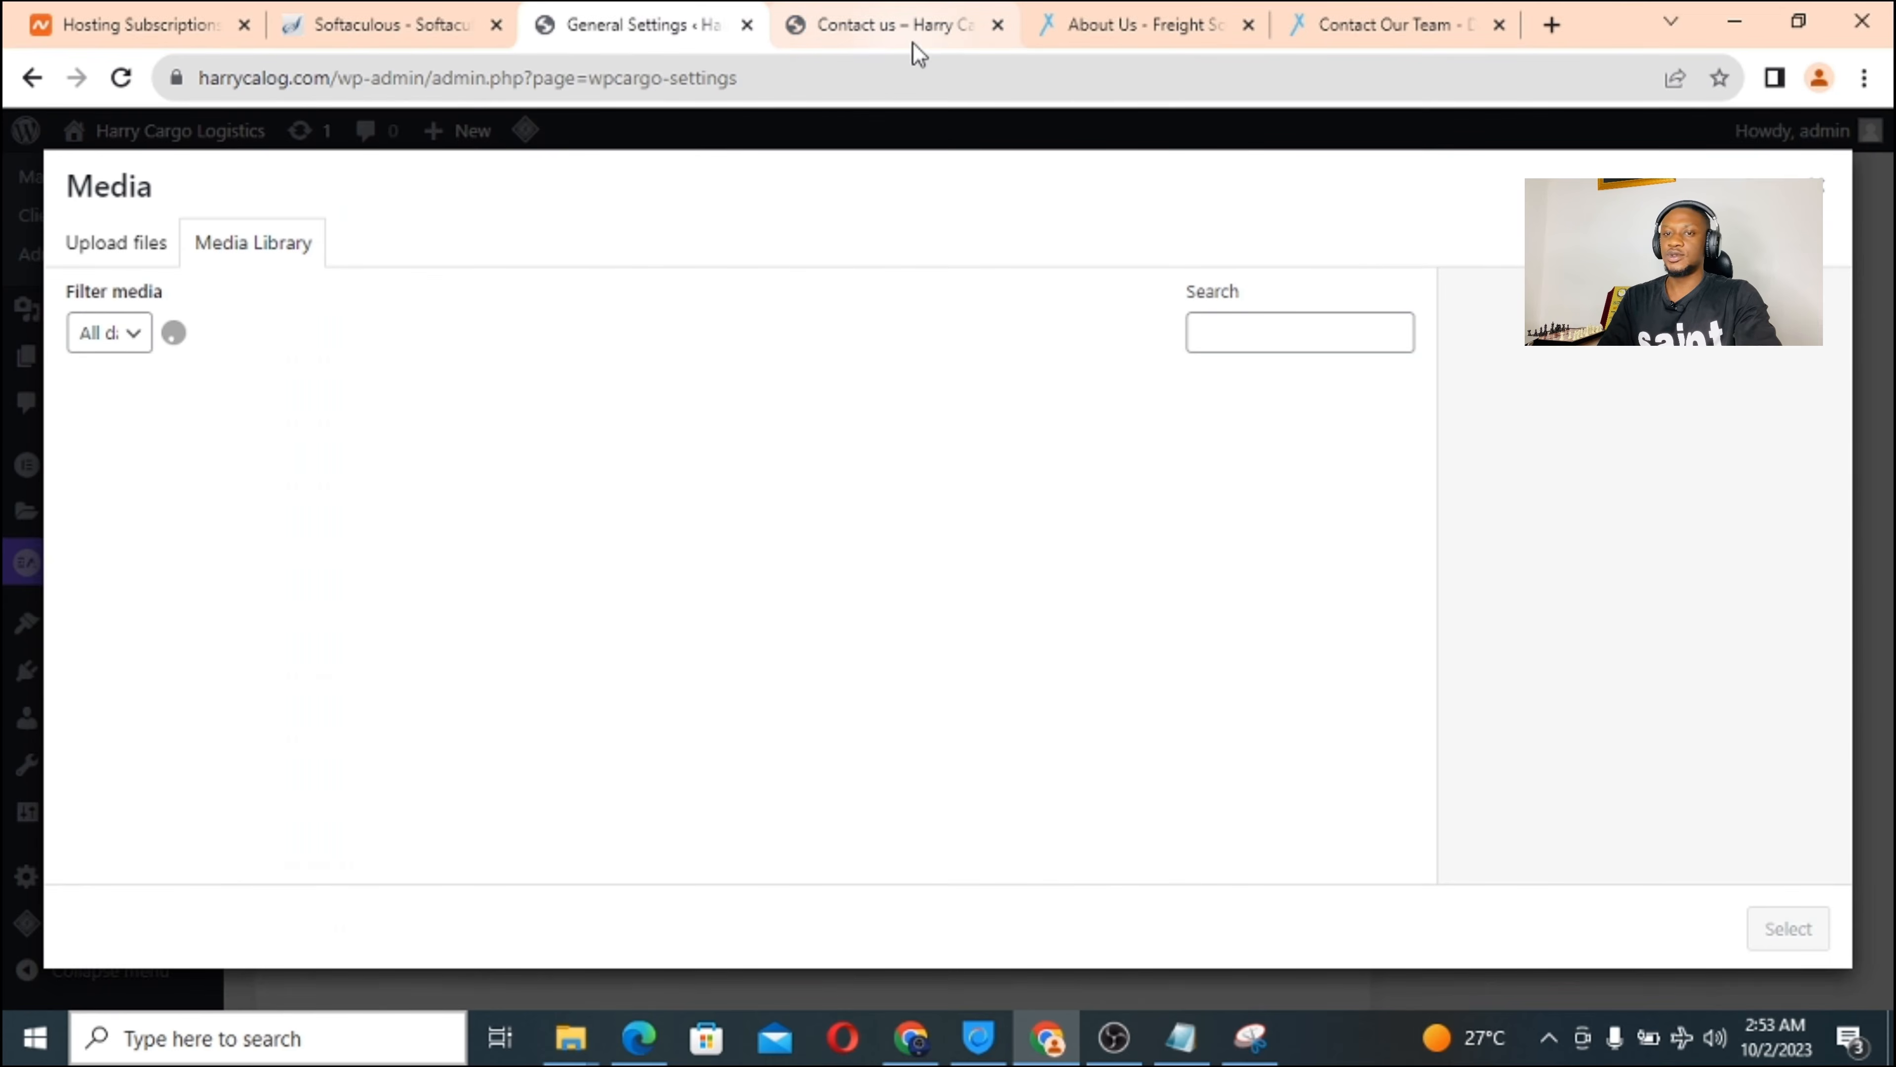
{"action": "left_click", "coordinate": [926, 20]}
{"action": "left_click", "coordinate": [552, 22]}
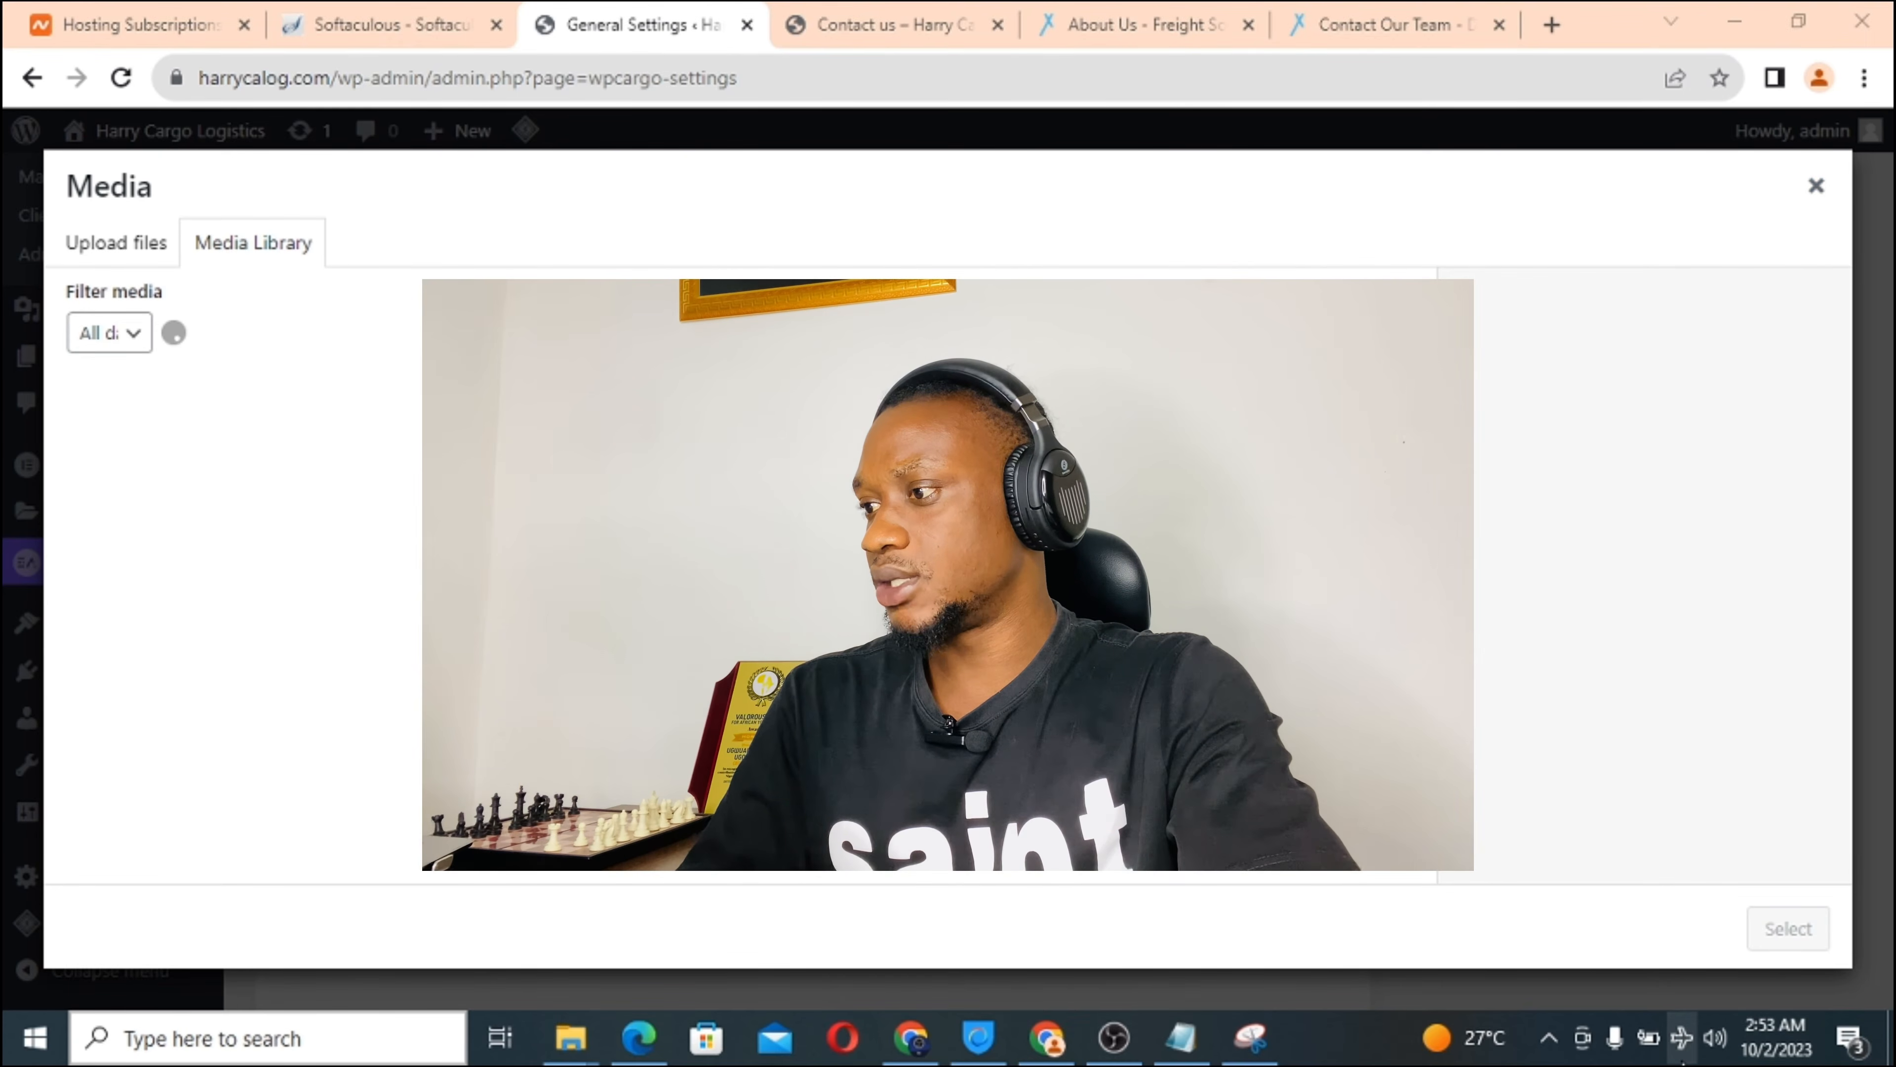
Check the available Wi-Fi networks, view the Web oracle network's details, then dismiss the list.
{"action": "left_click", "coordinate": [1682, 1039]}
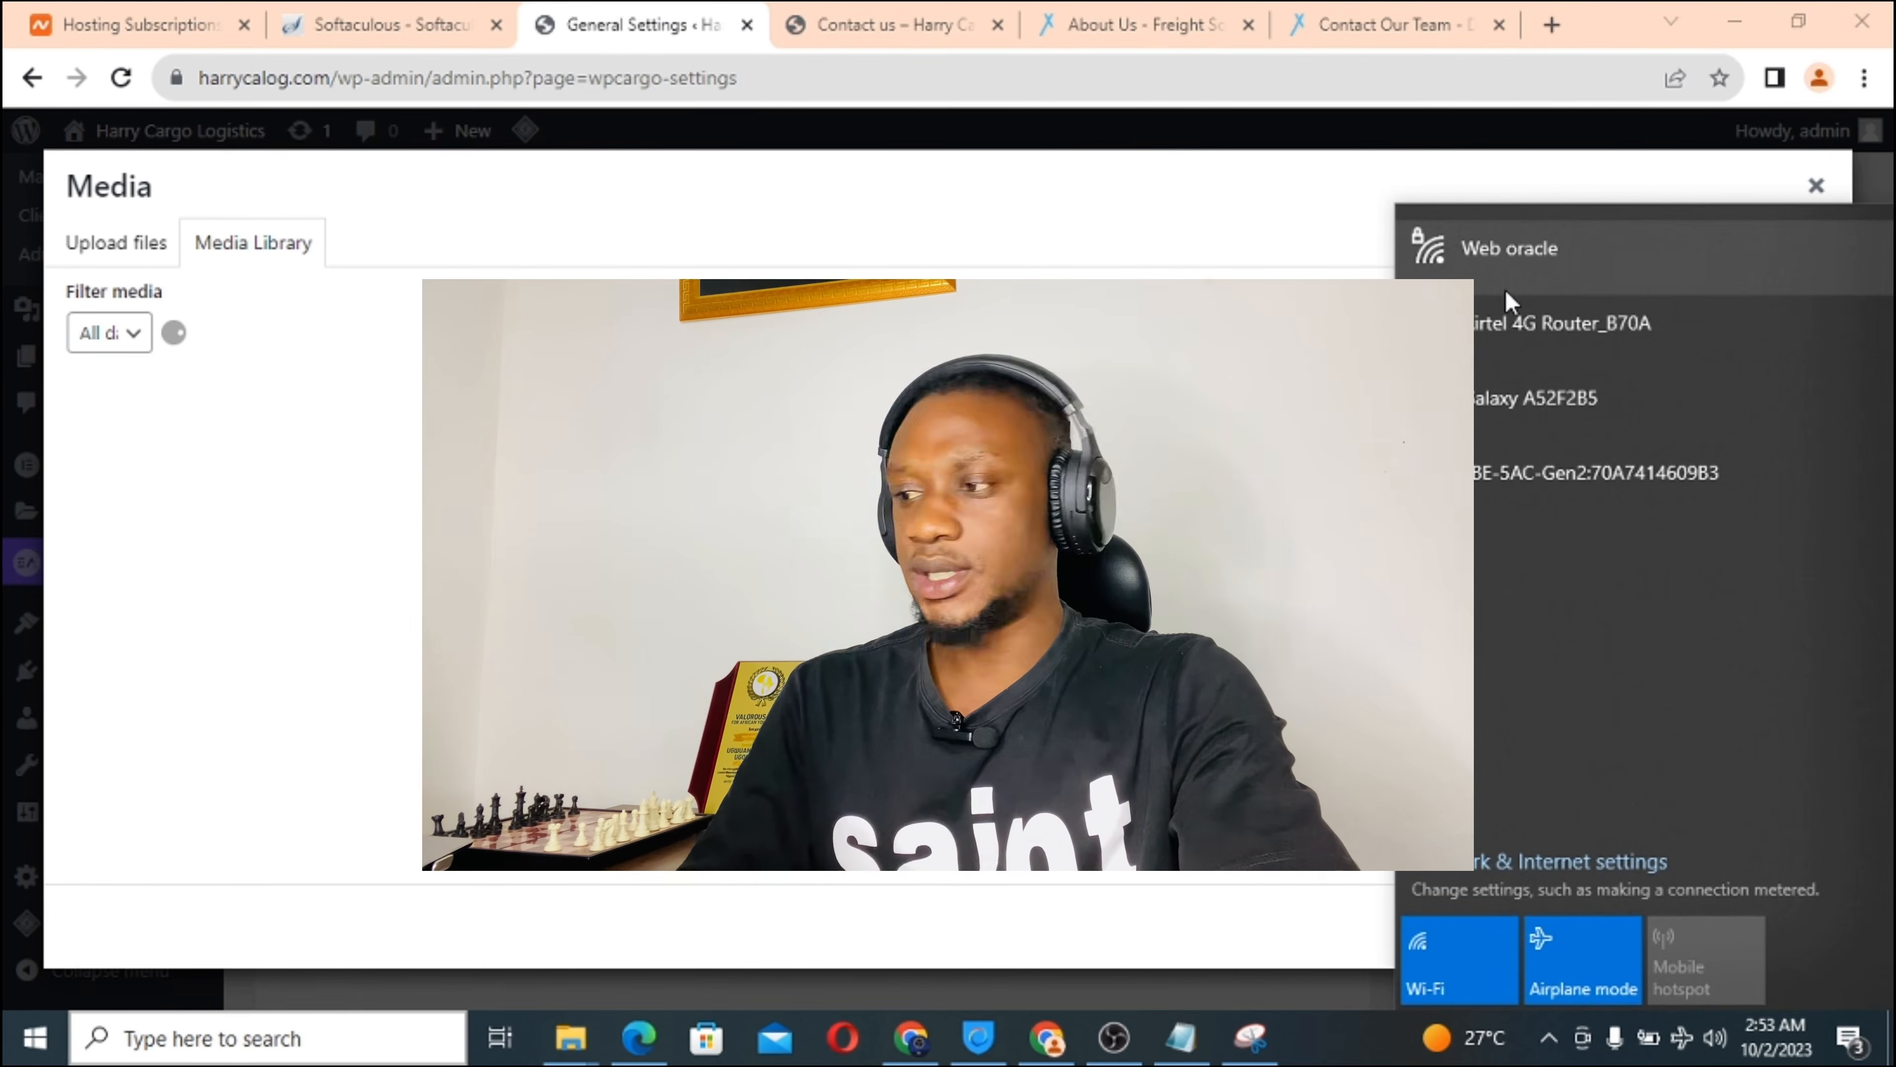
{"action": "left_click", "coordinate": [1513, 257]}
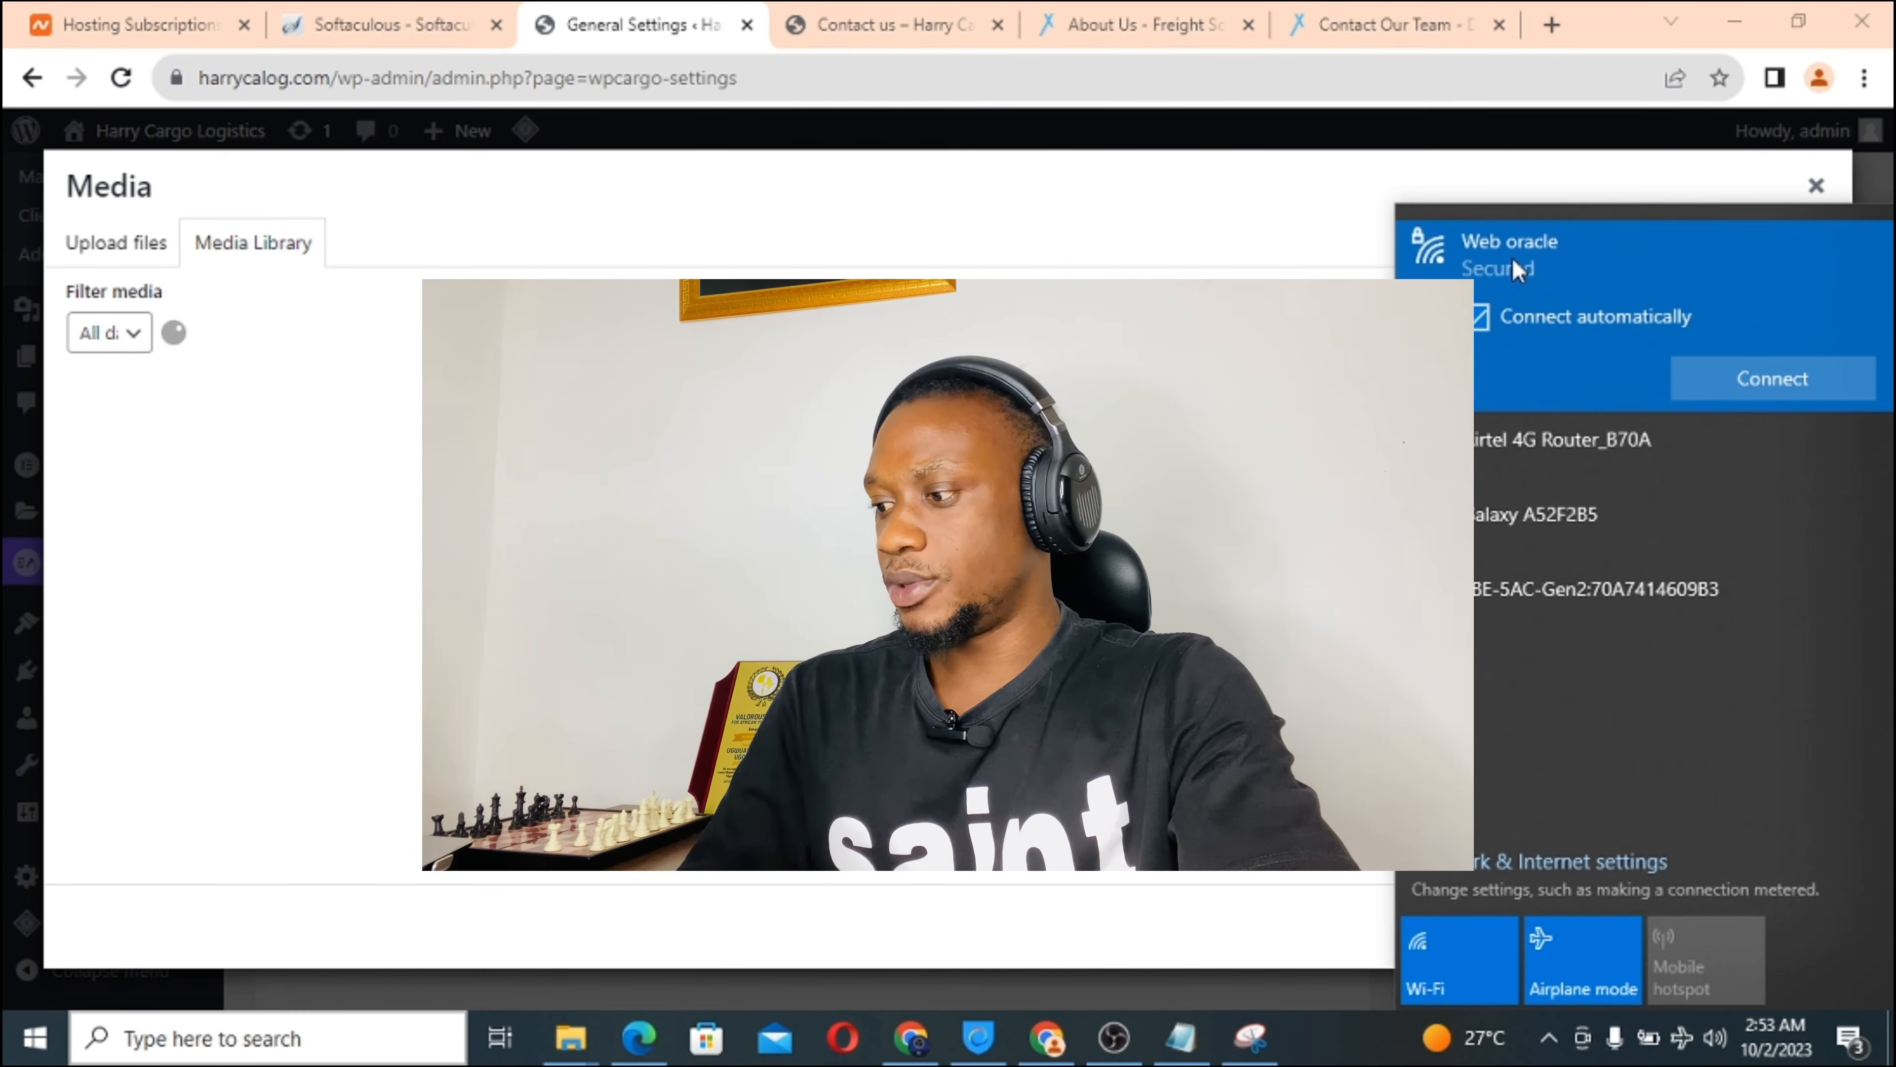
{"action": "key", "text": "Escape"}
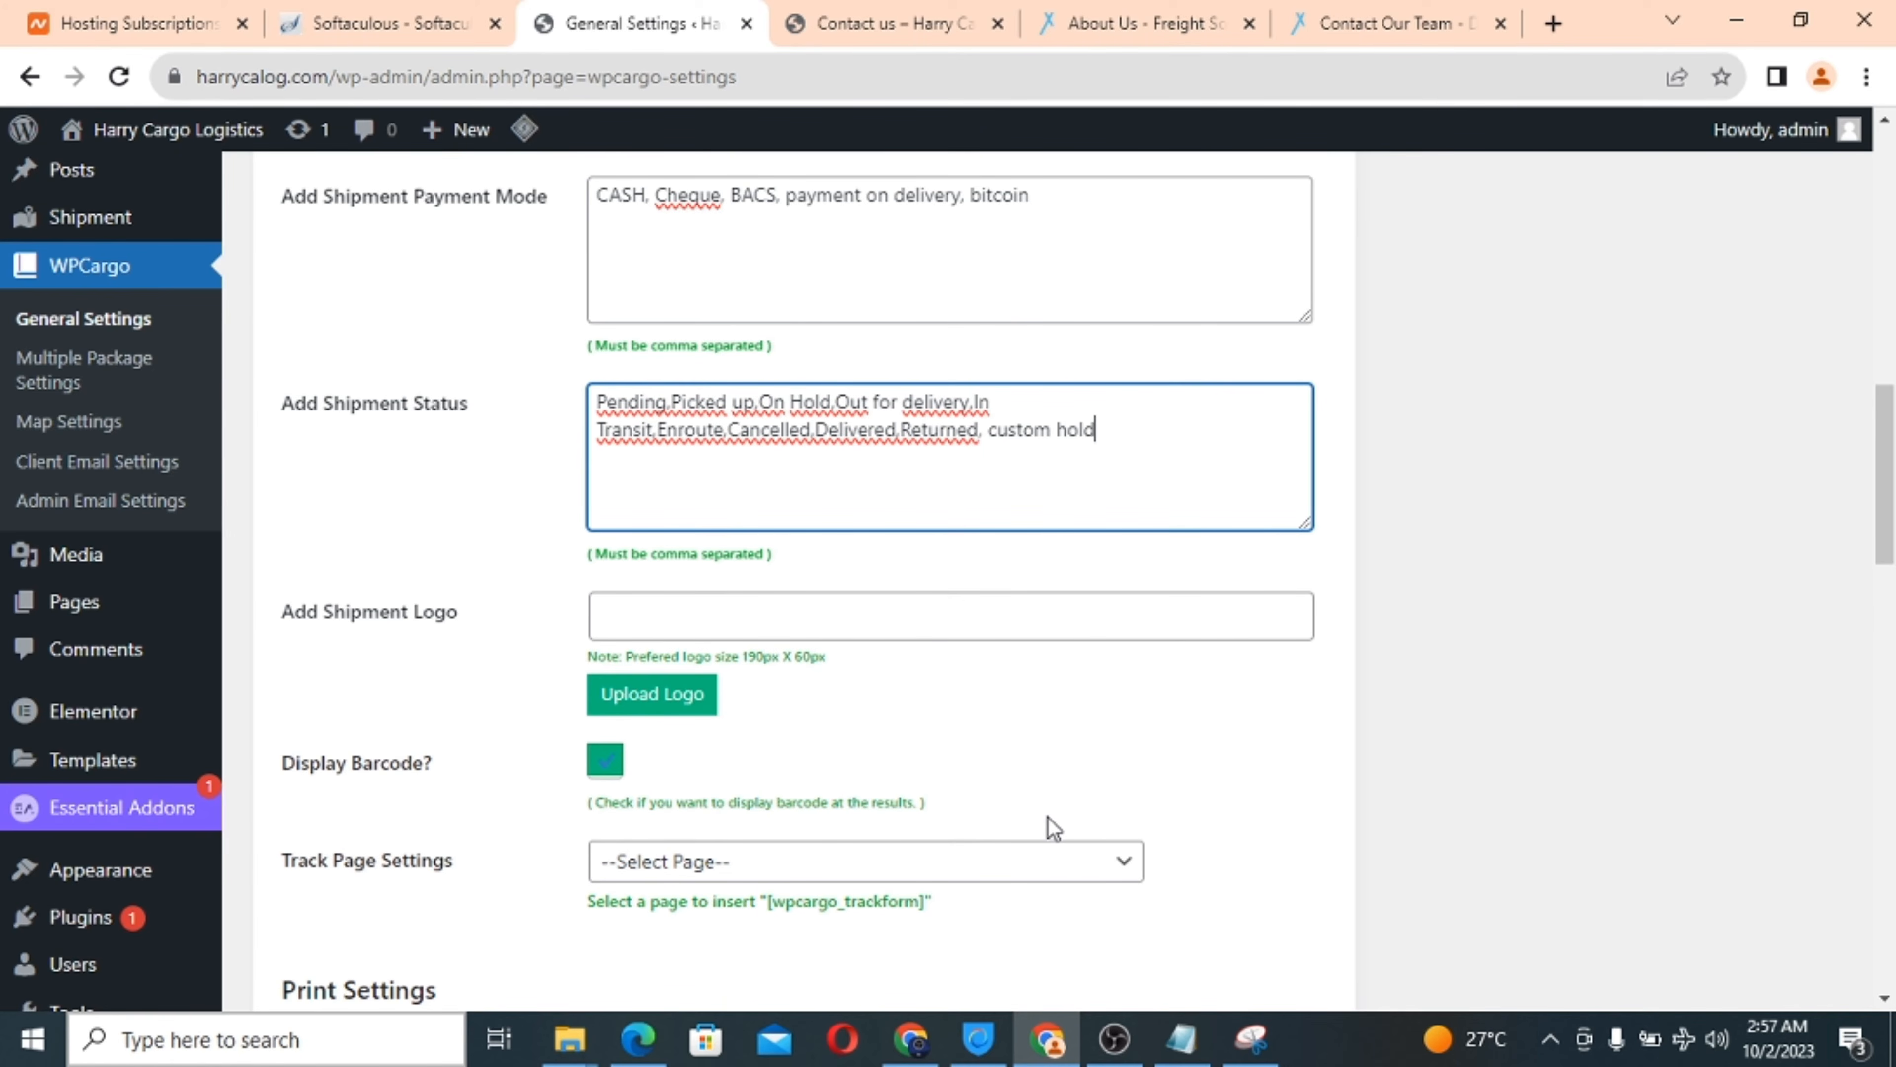
Set the Harry Cargo Logistics image (Harrycalogo.png) as shipment logo and list available tracking pages.
{"action": "scroll", "coordinate": [1049, 822], "scroll_direction": "down", "scroll_amount": 5}
{"action": "scroll", "coordinate": [1049, 822], "scroll_direction": "up", "scroll_amount": 4}
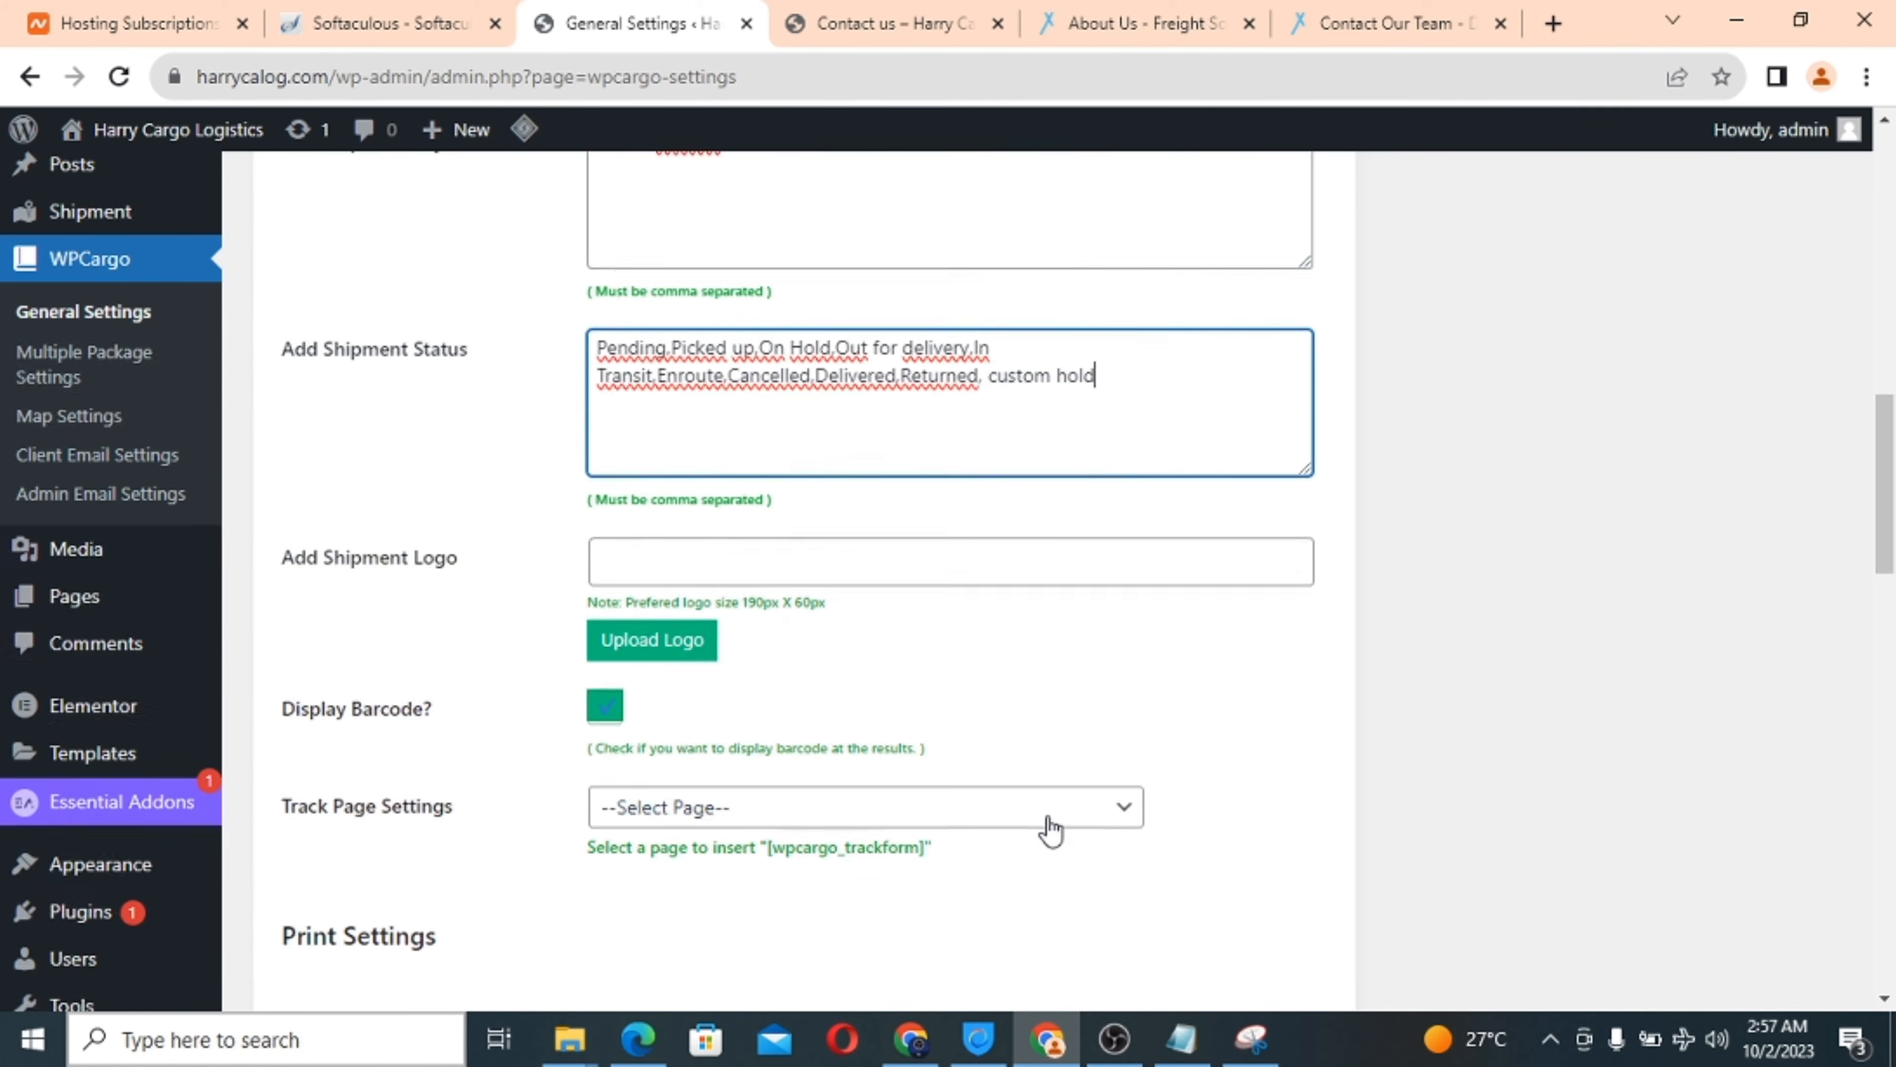
{"action": "left_click", "coordinate": [674, 644]}
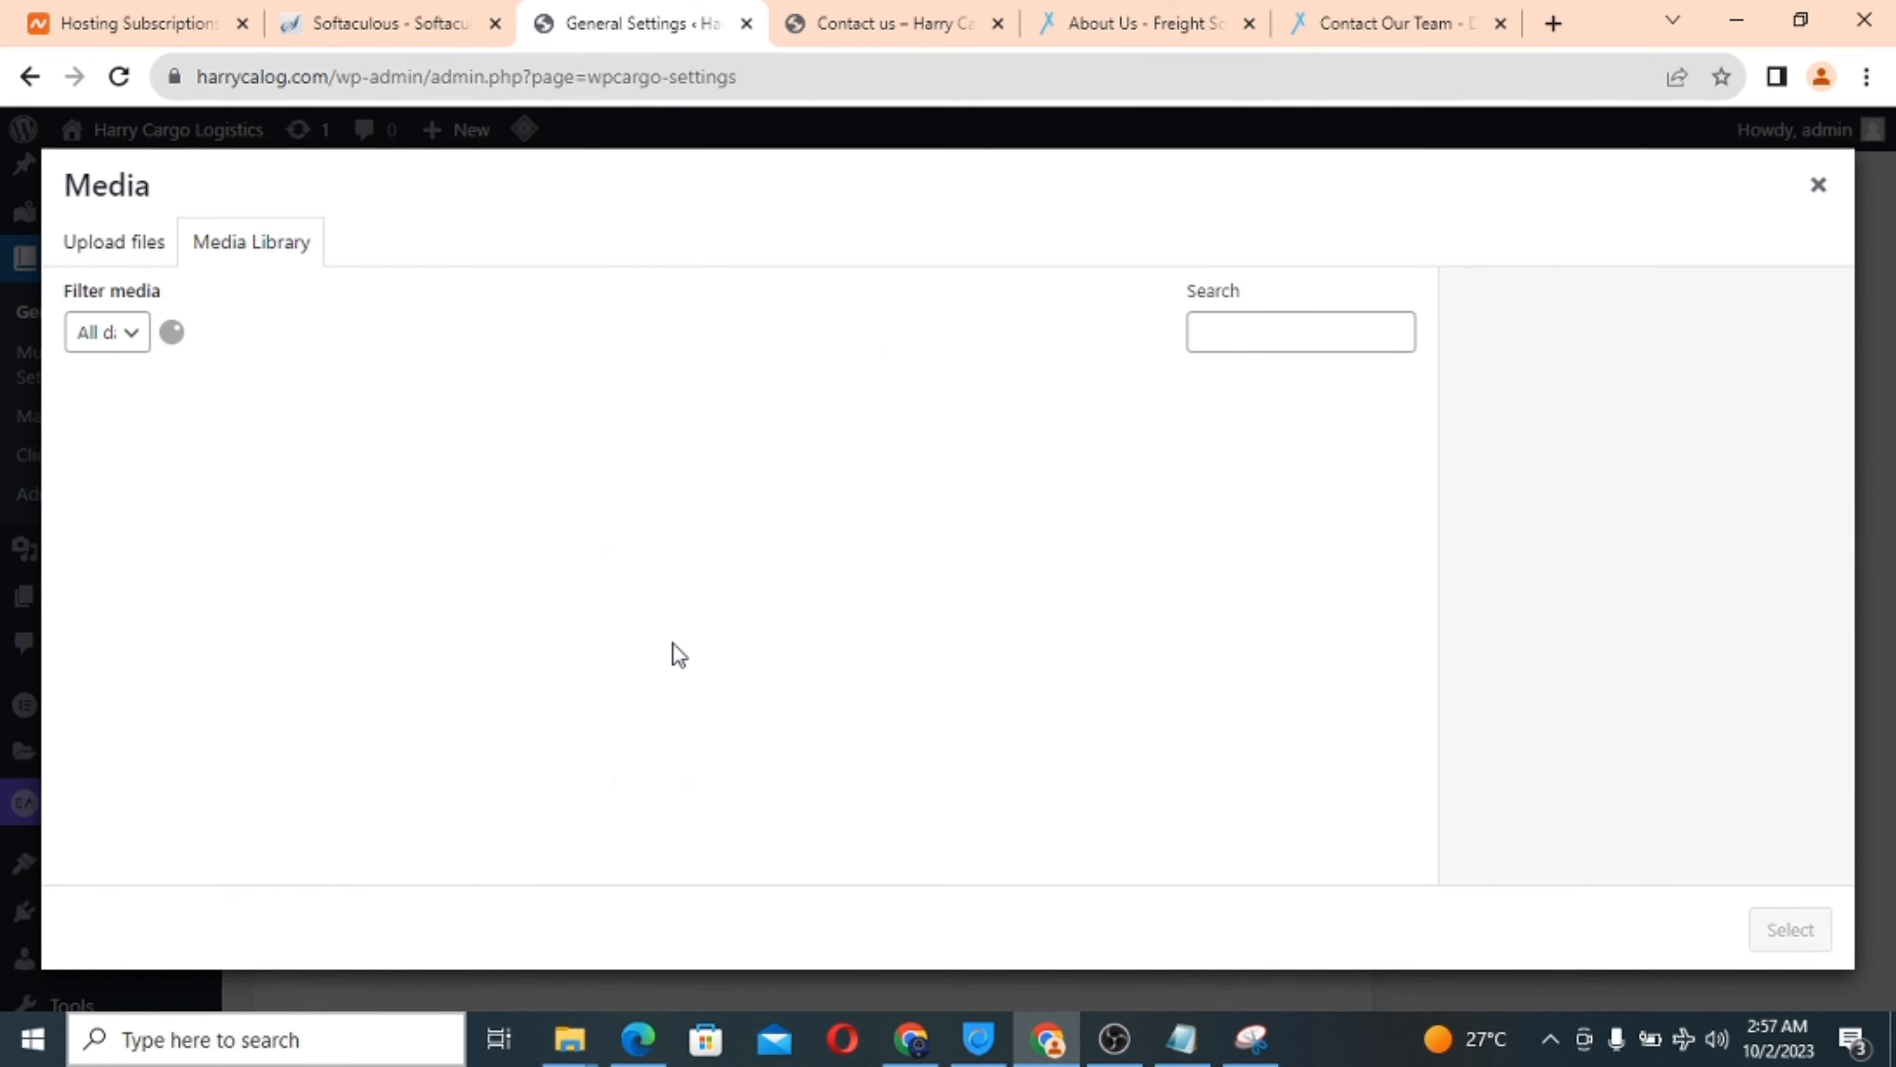
{"action": "left_click", "coordinate": [191, 482]}
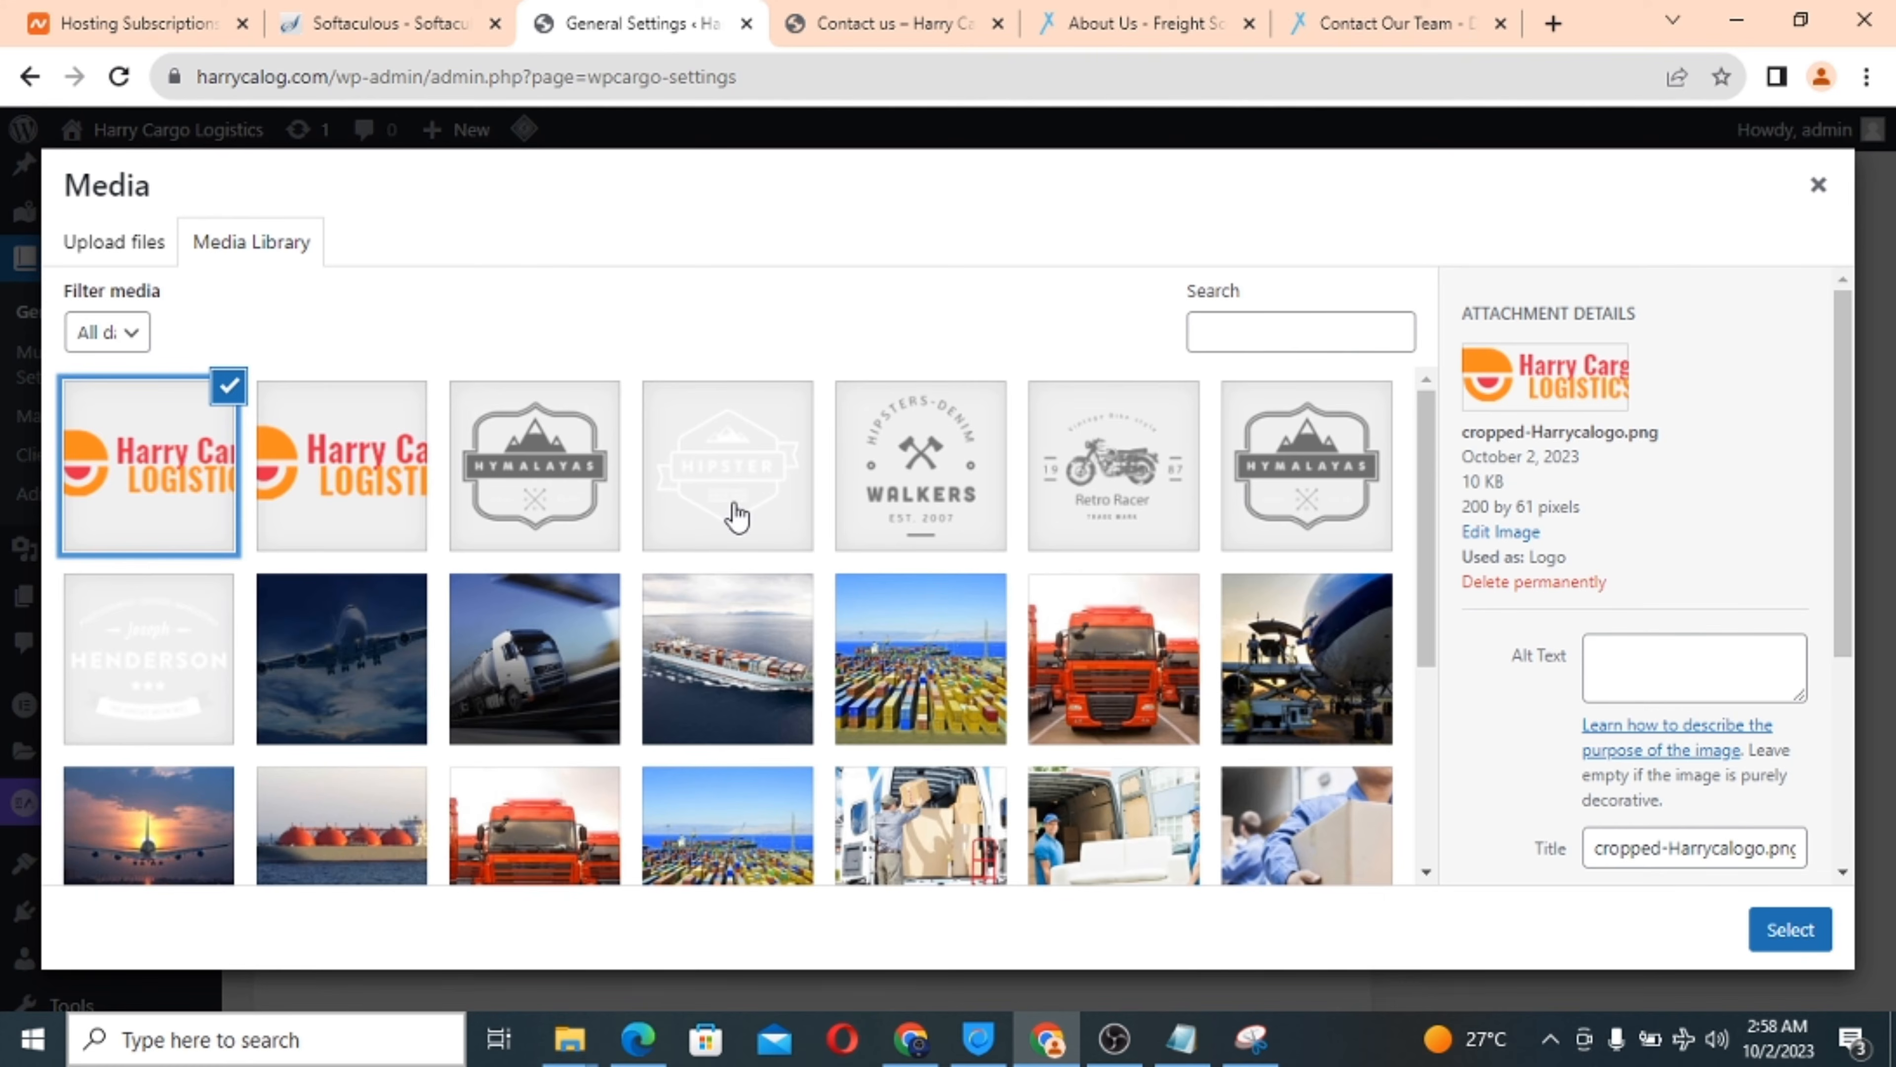
{"action": "left_click", "coordinate": [1791, 932]}
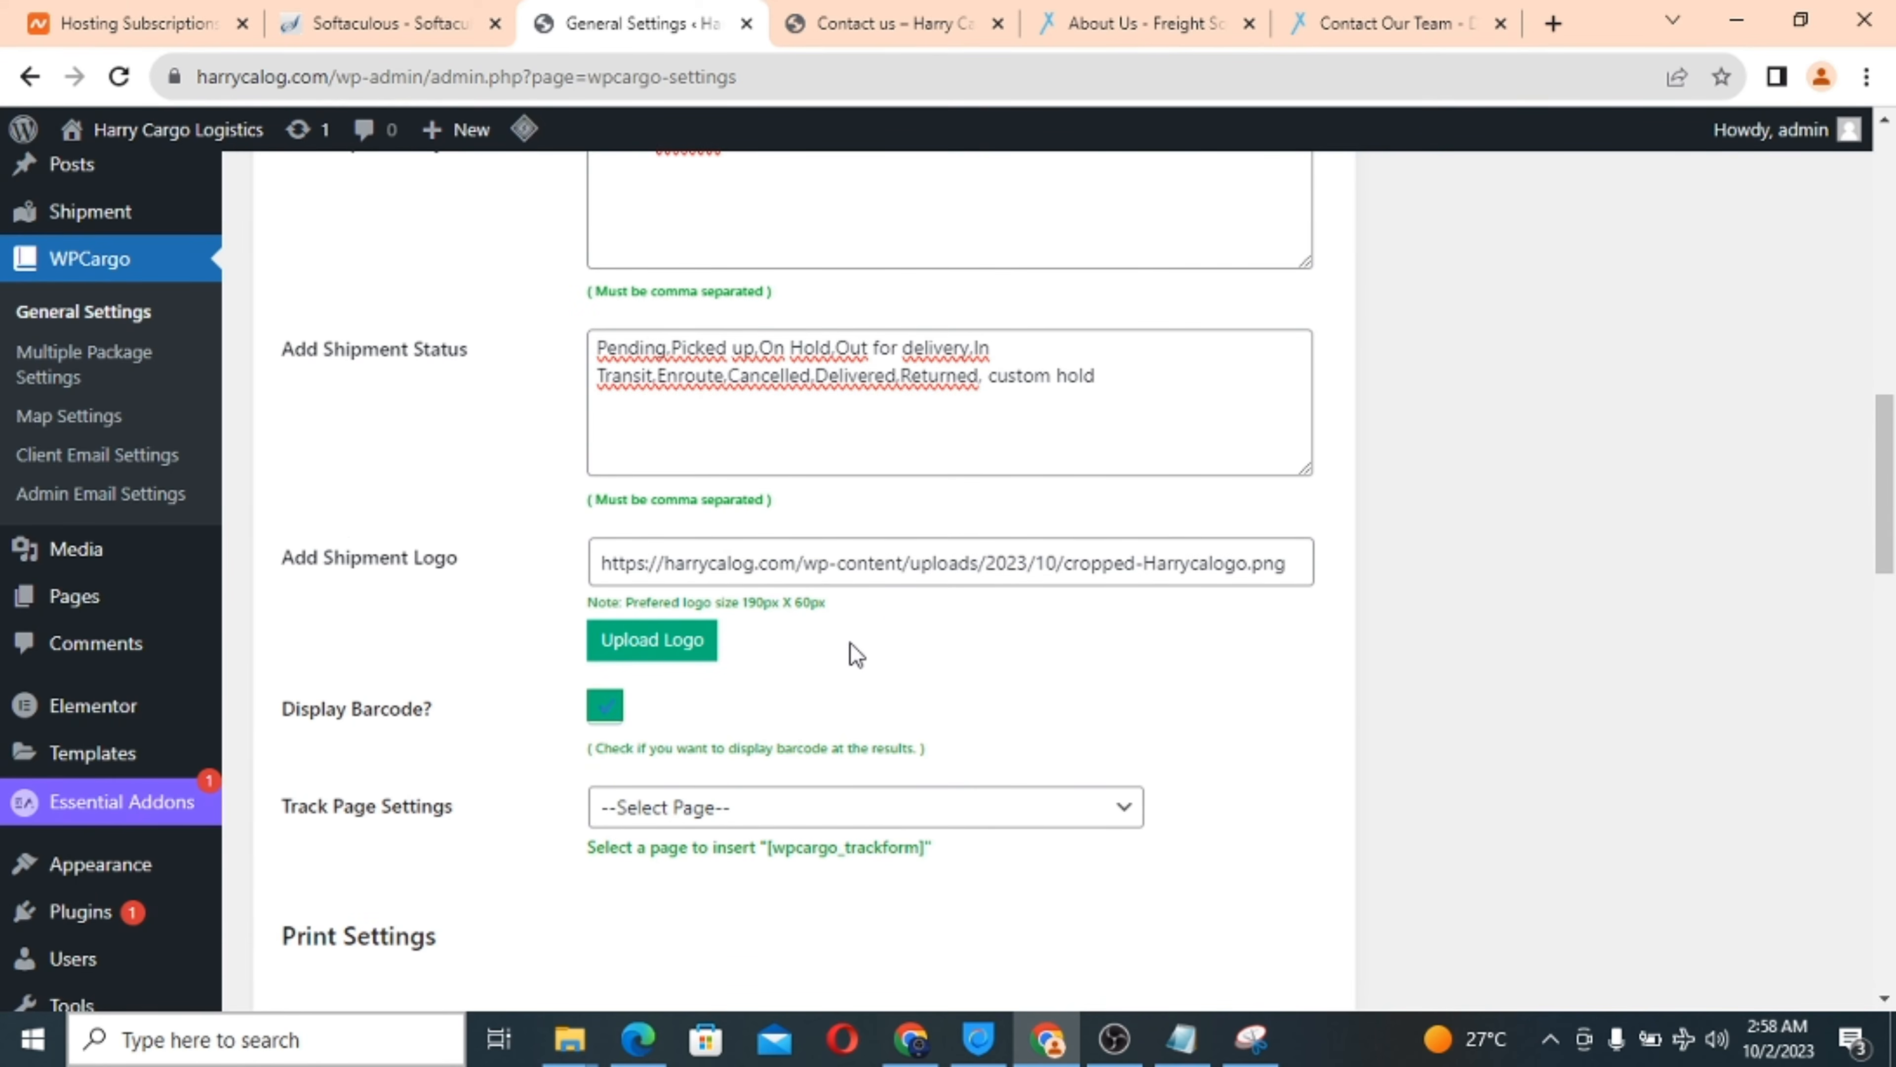
{"action": "scroll", "coordinate": [851, 652], "scroll_direction": "down", "scroll_amount": 3}
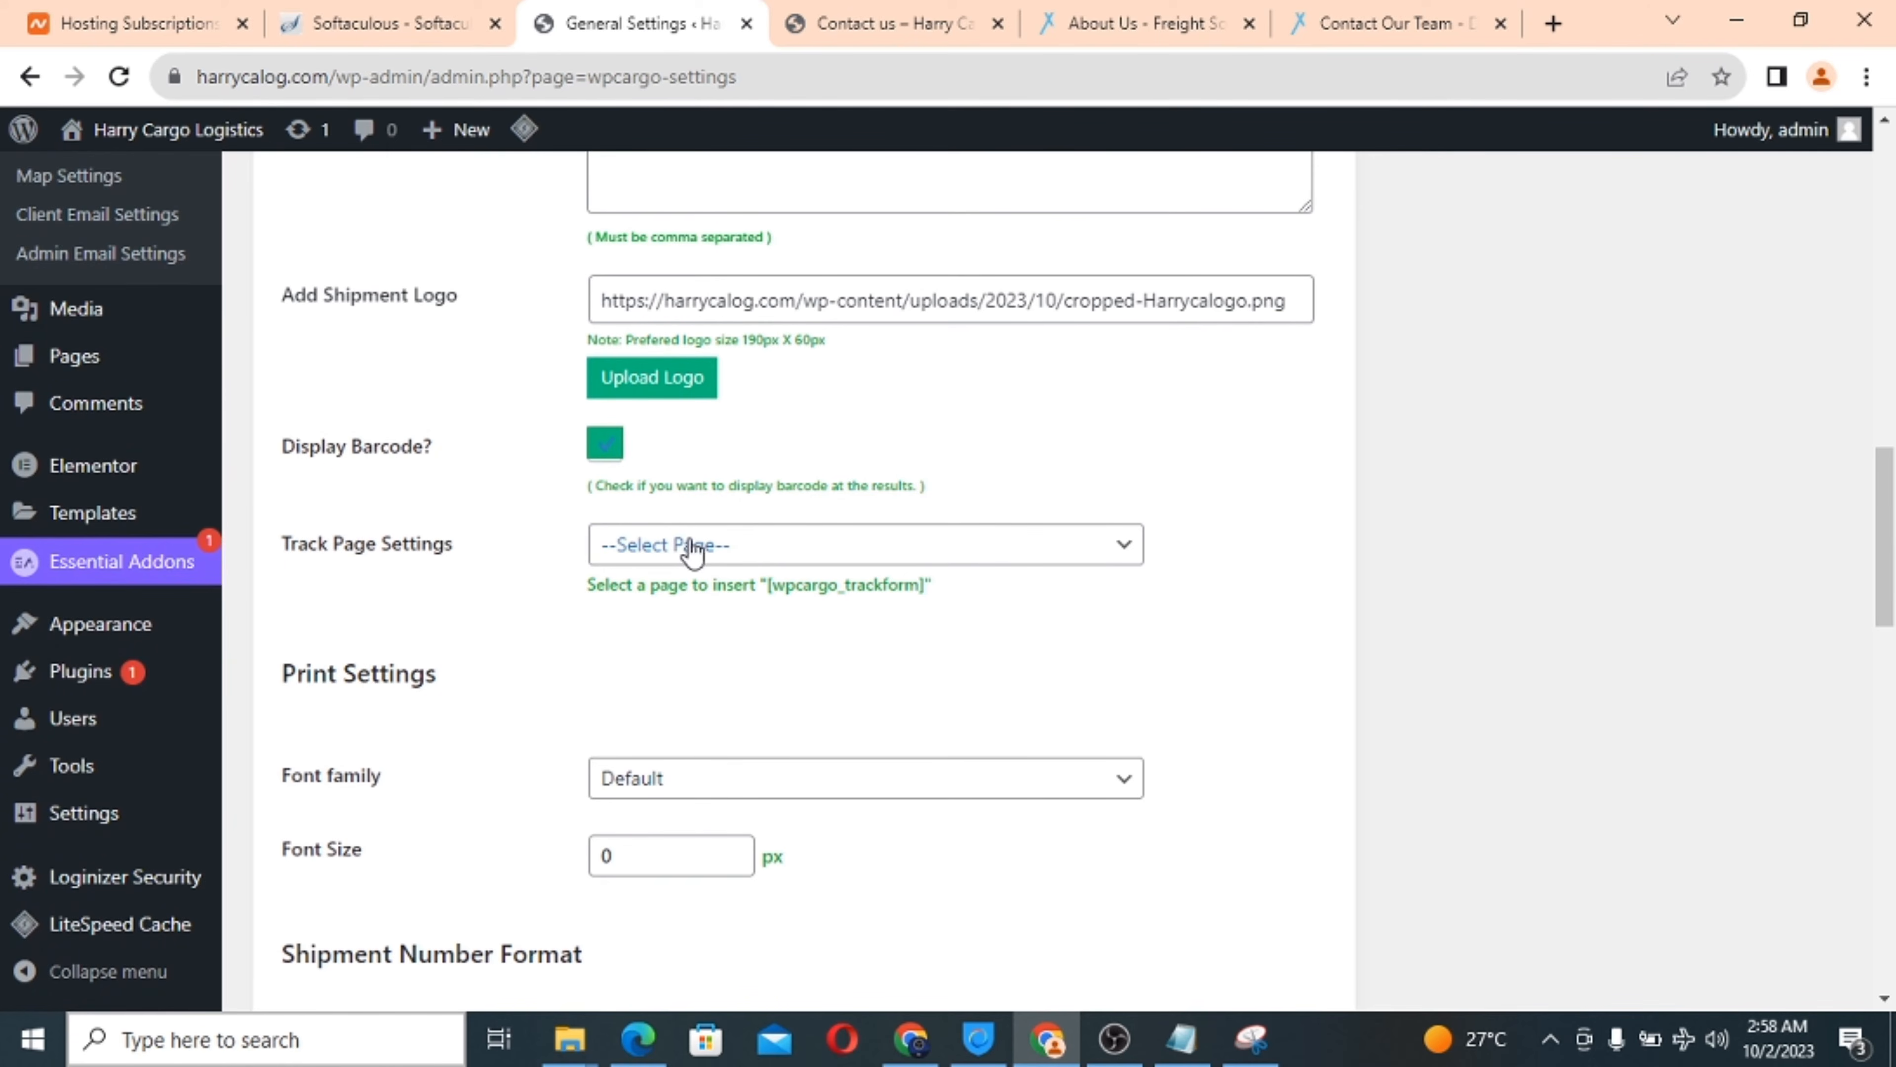
{"action": "left_click", "coordinate": [745, 551]}
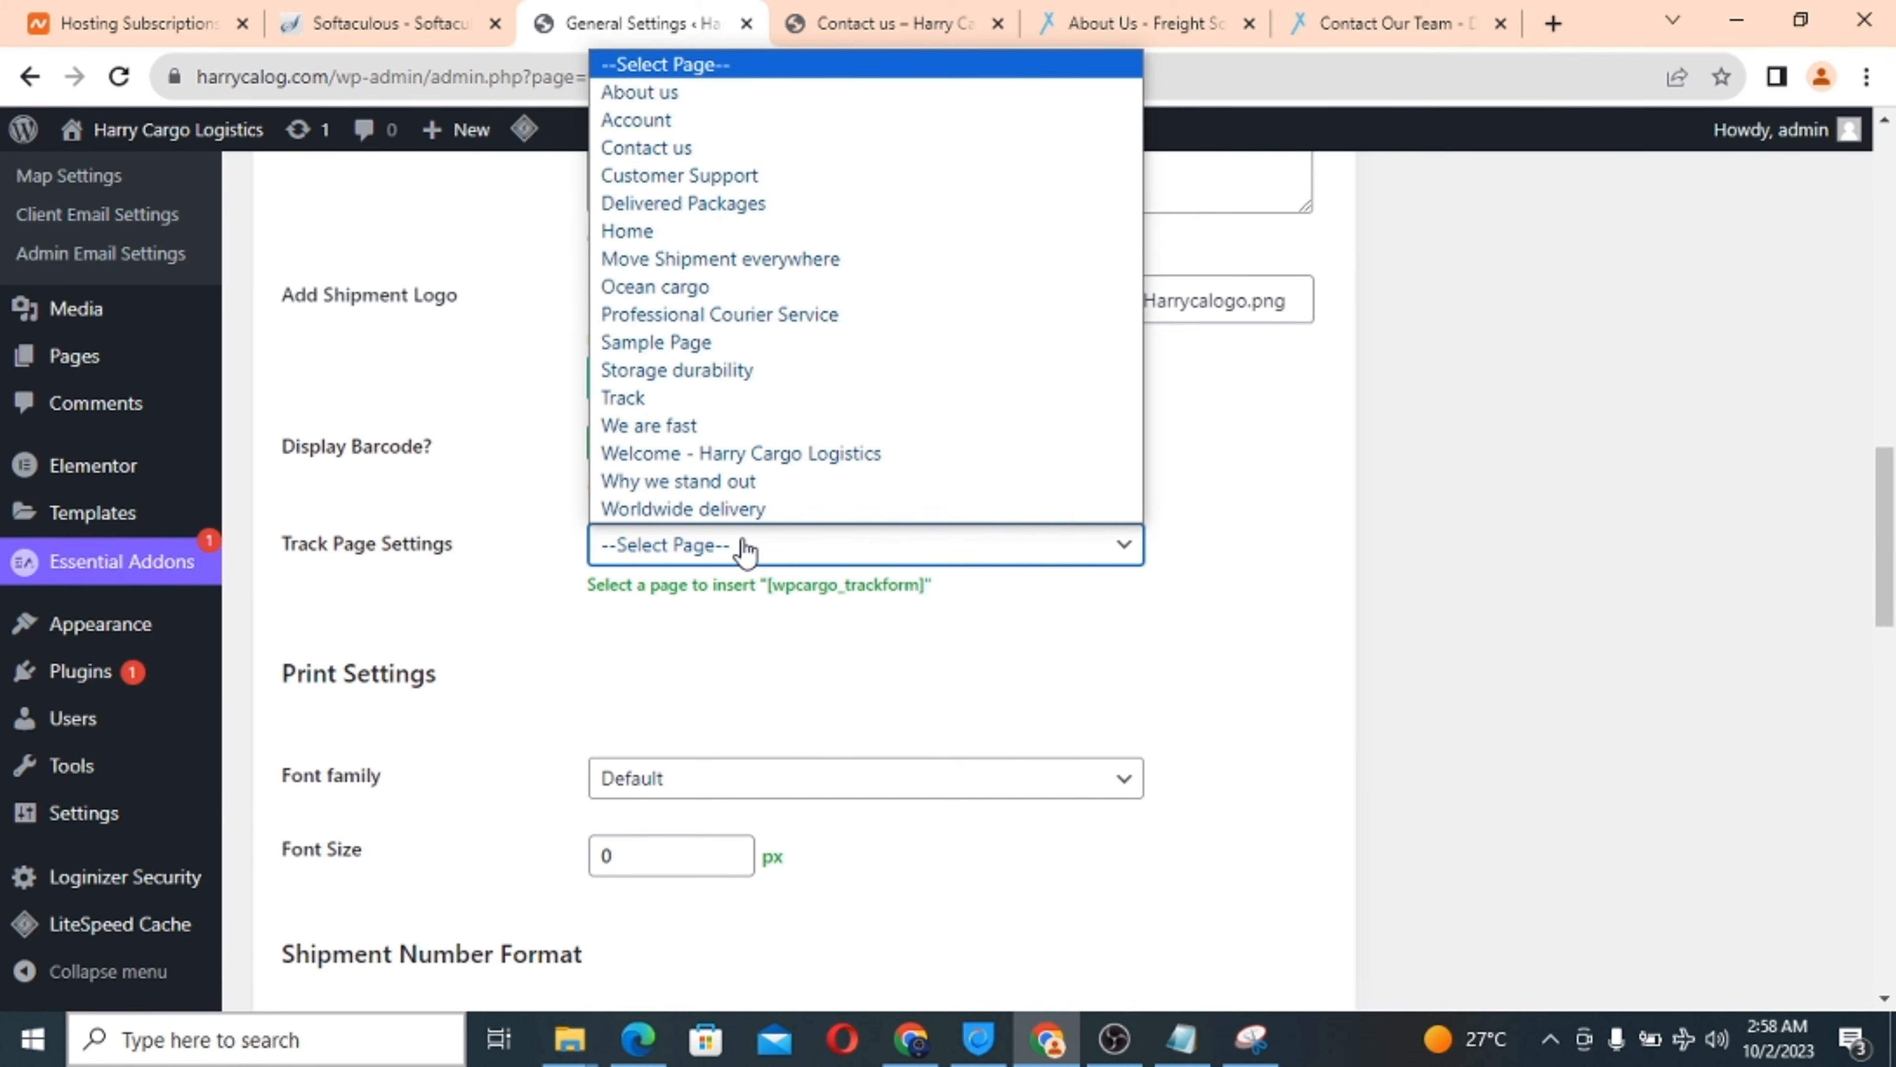
Make Track the tracking page and enter 1 in the print font size field.
{"action": "left_click", "coordinate": [655, 399]}
{"action": "scroll", "coordinate": [811, 648], "scroll_direction": "down", "scroll_amount": 3}
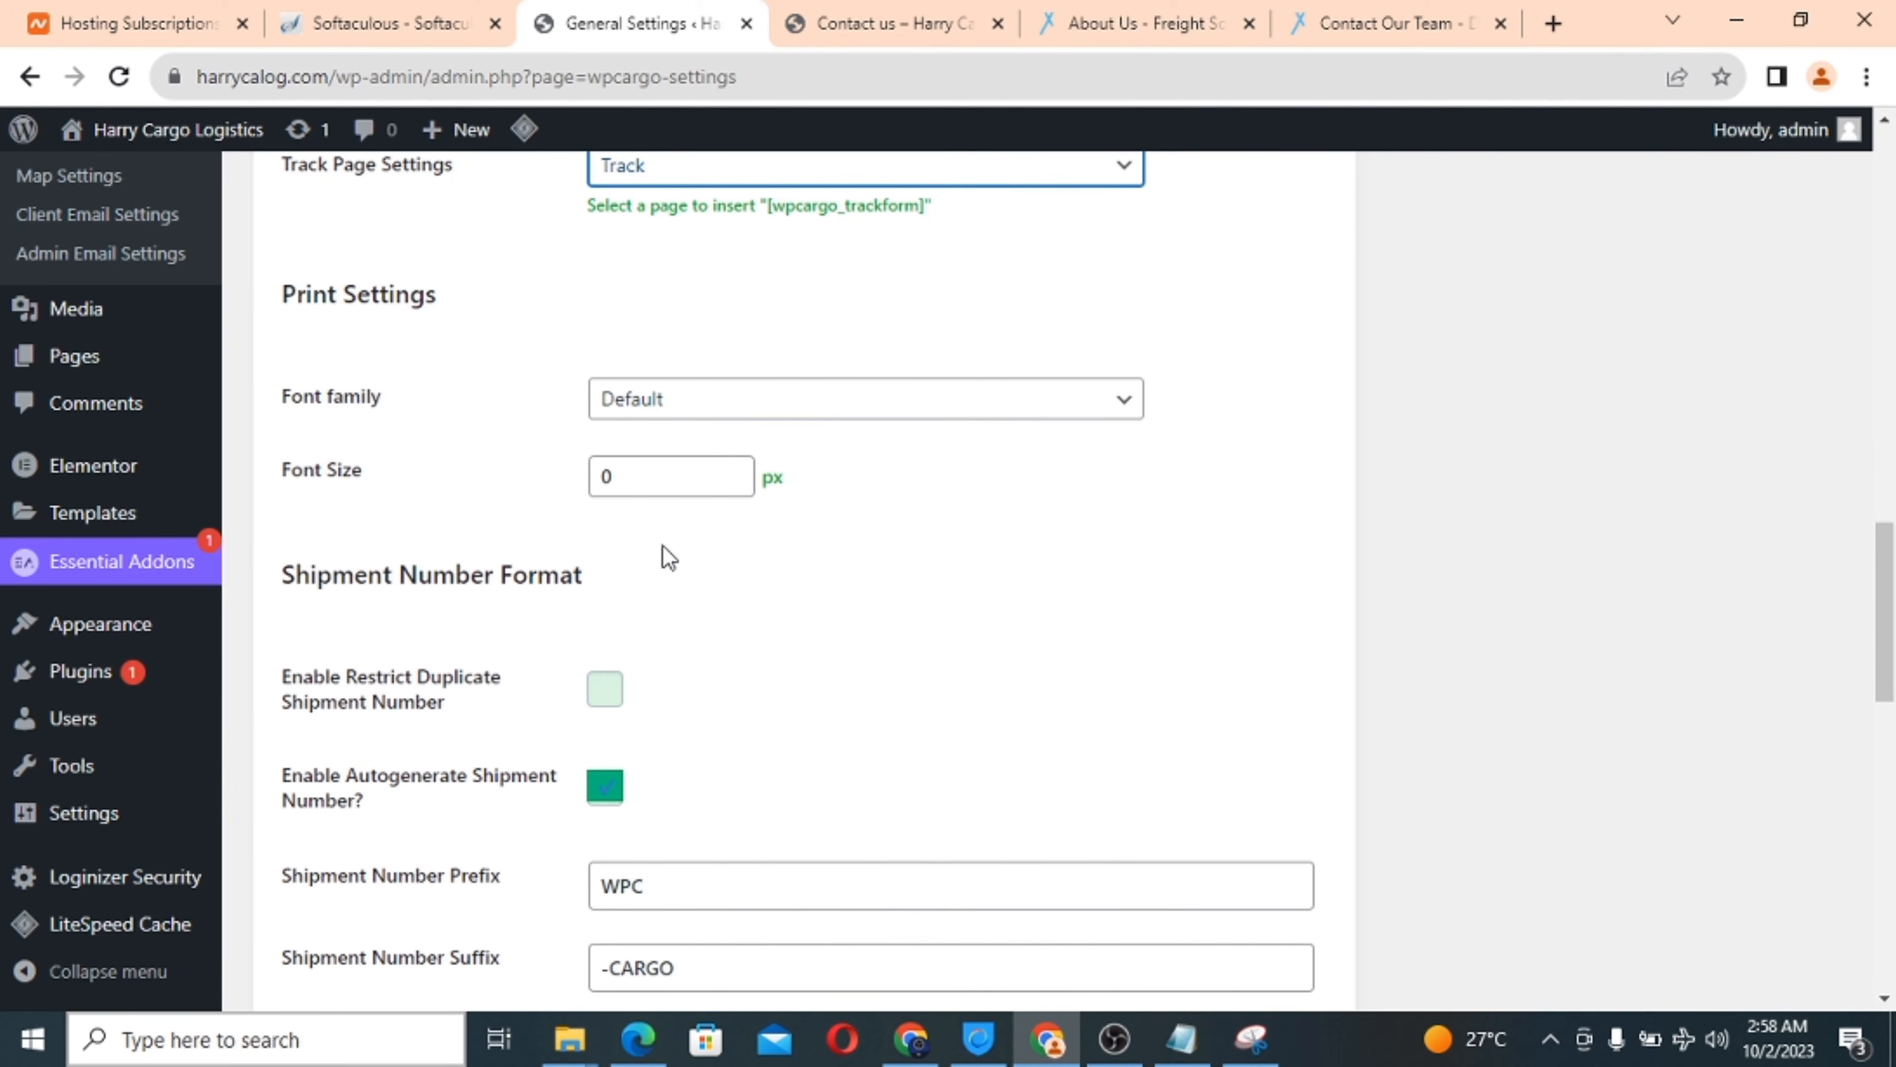
{"action": "left_click", "coordinate": [646, 483]}
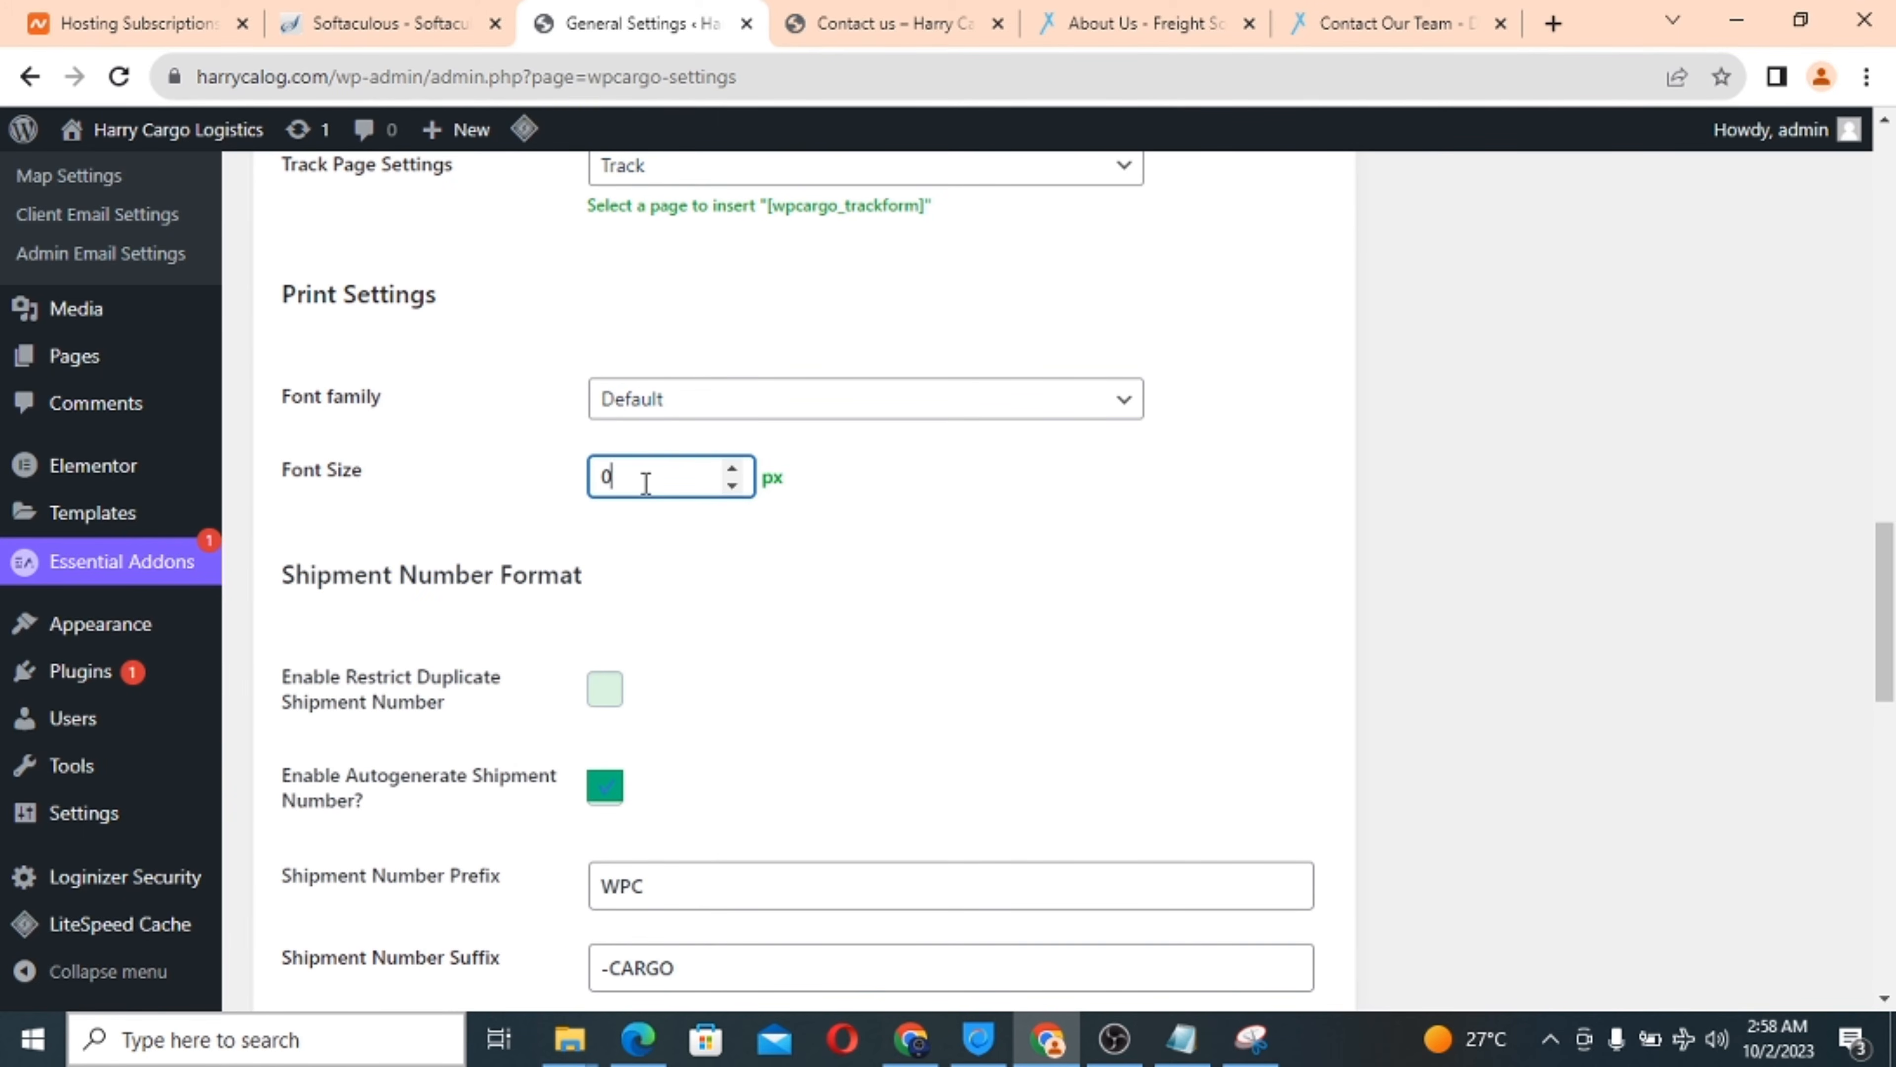
{"action": "type", "text": "12"}
Change the shipment number prefix from WPC to HCL and clear the -CARGO suffix.
{"action": "scroll", "coordinate": [784, 655], "scroll_direction": "down", "scroll_amount": 5}
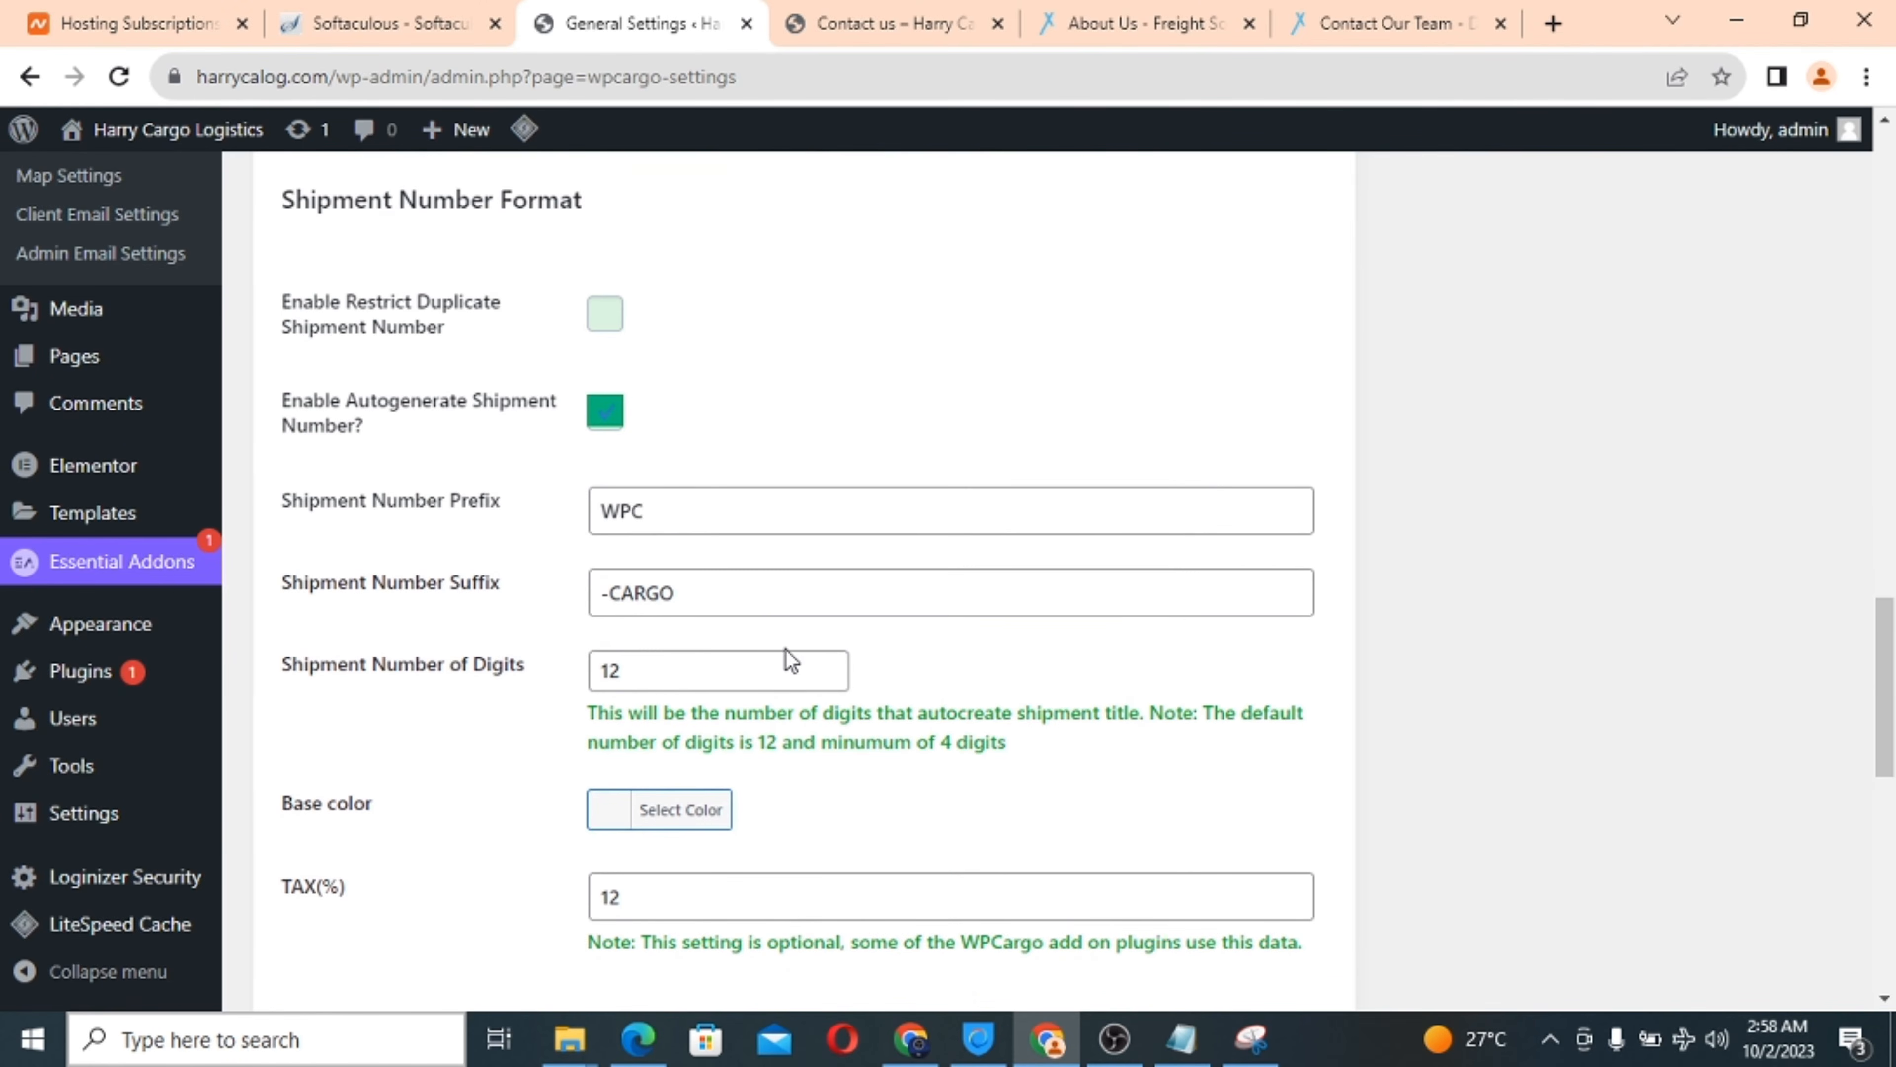
{"action": "double_click", "coordinate": [626, 513]}
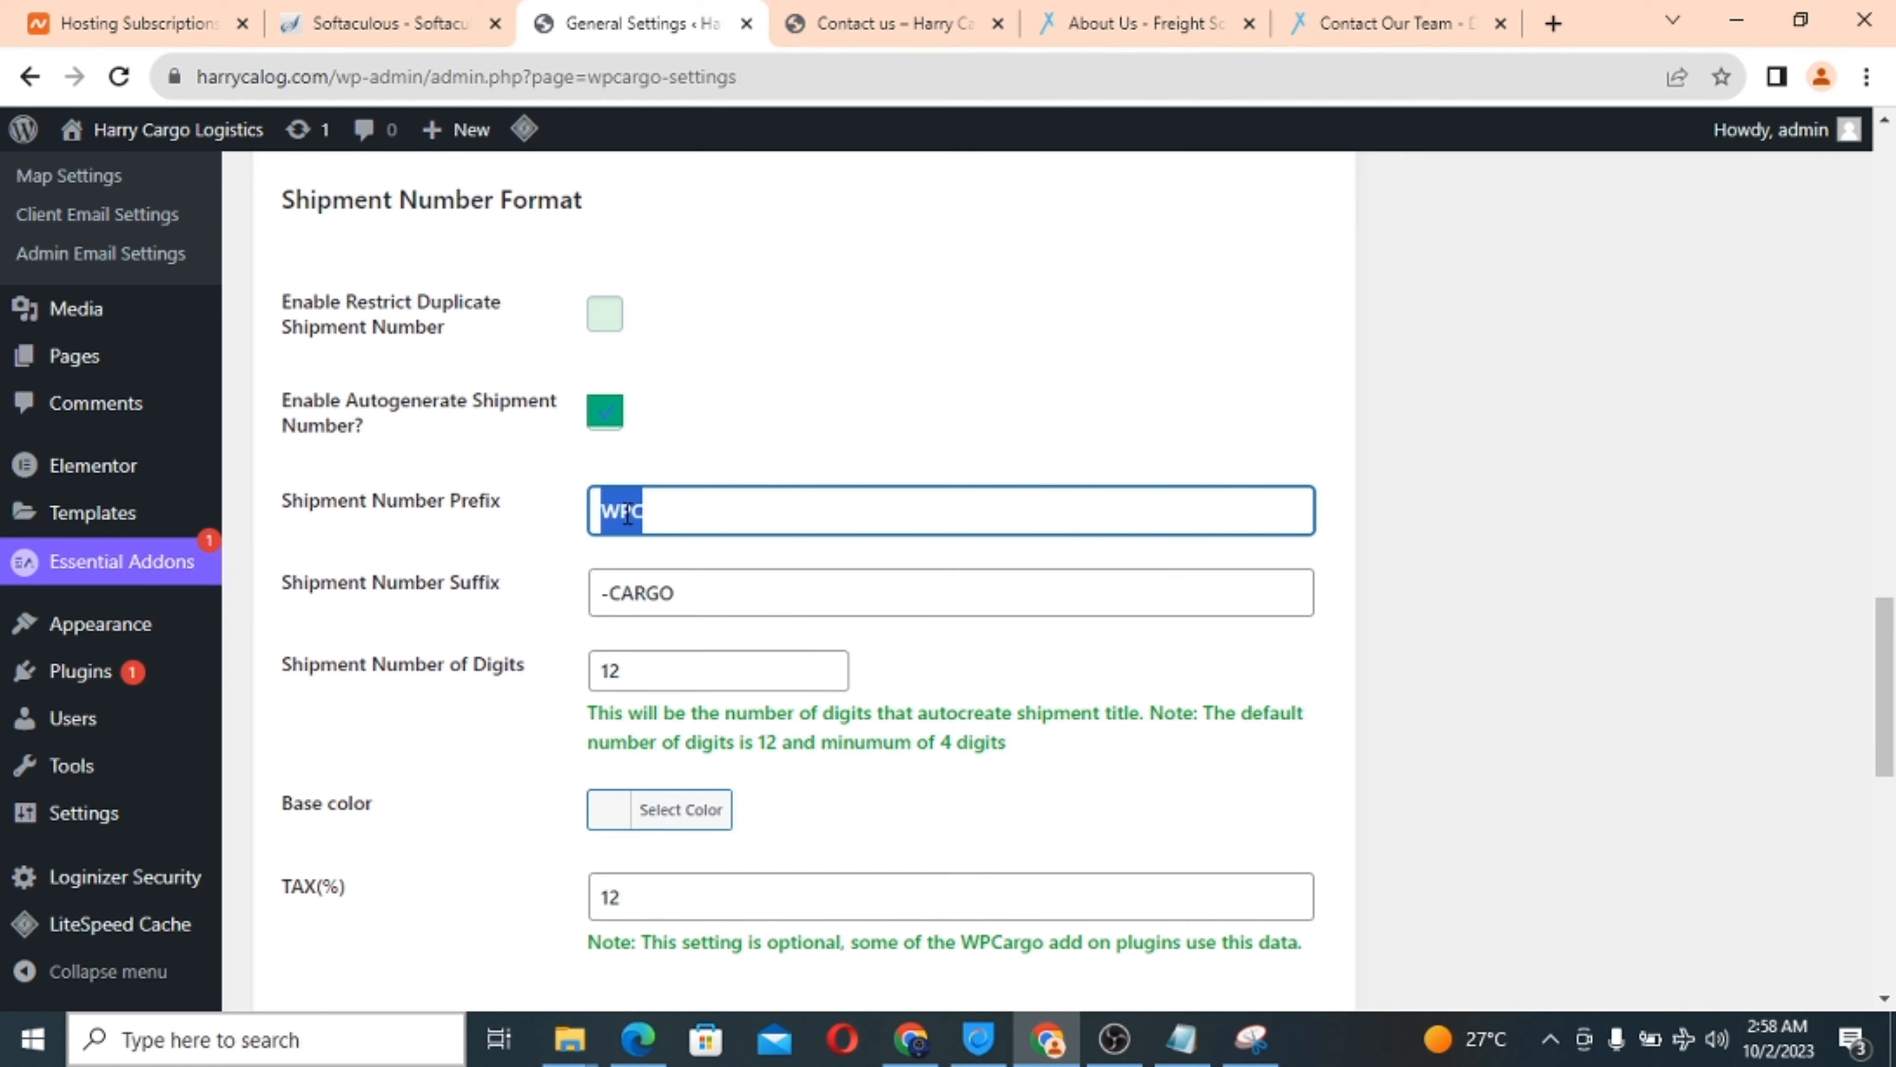
{"action": "type", "text": "HCL"}
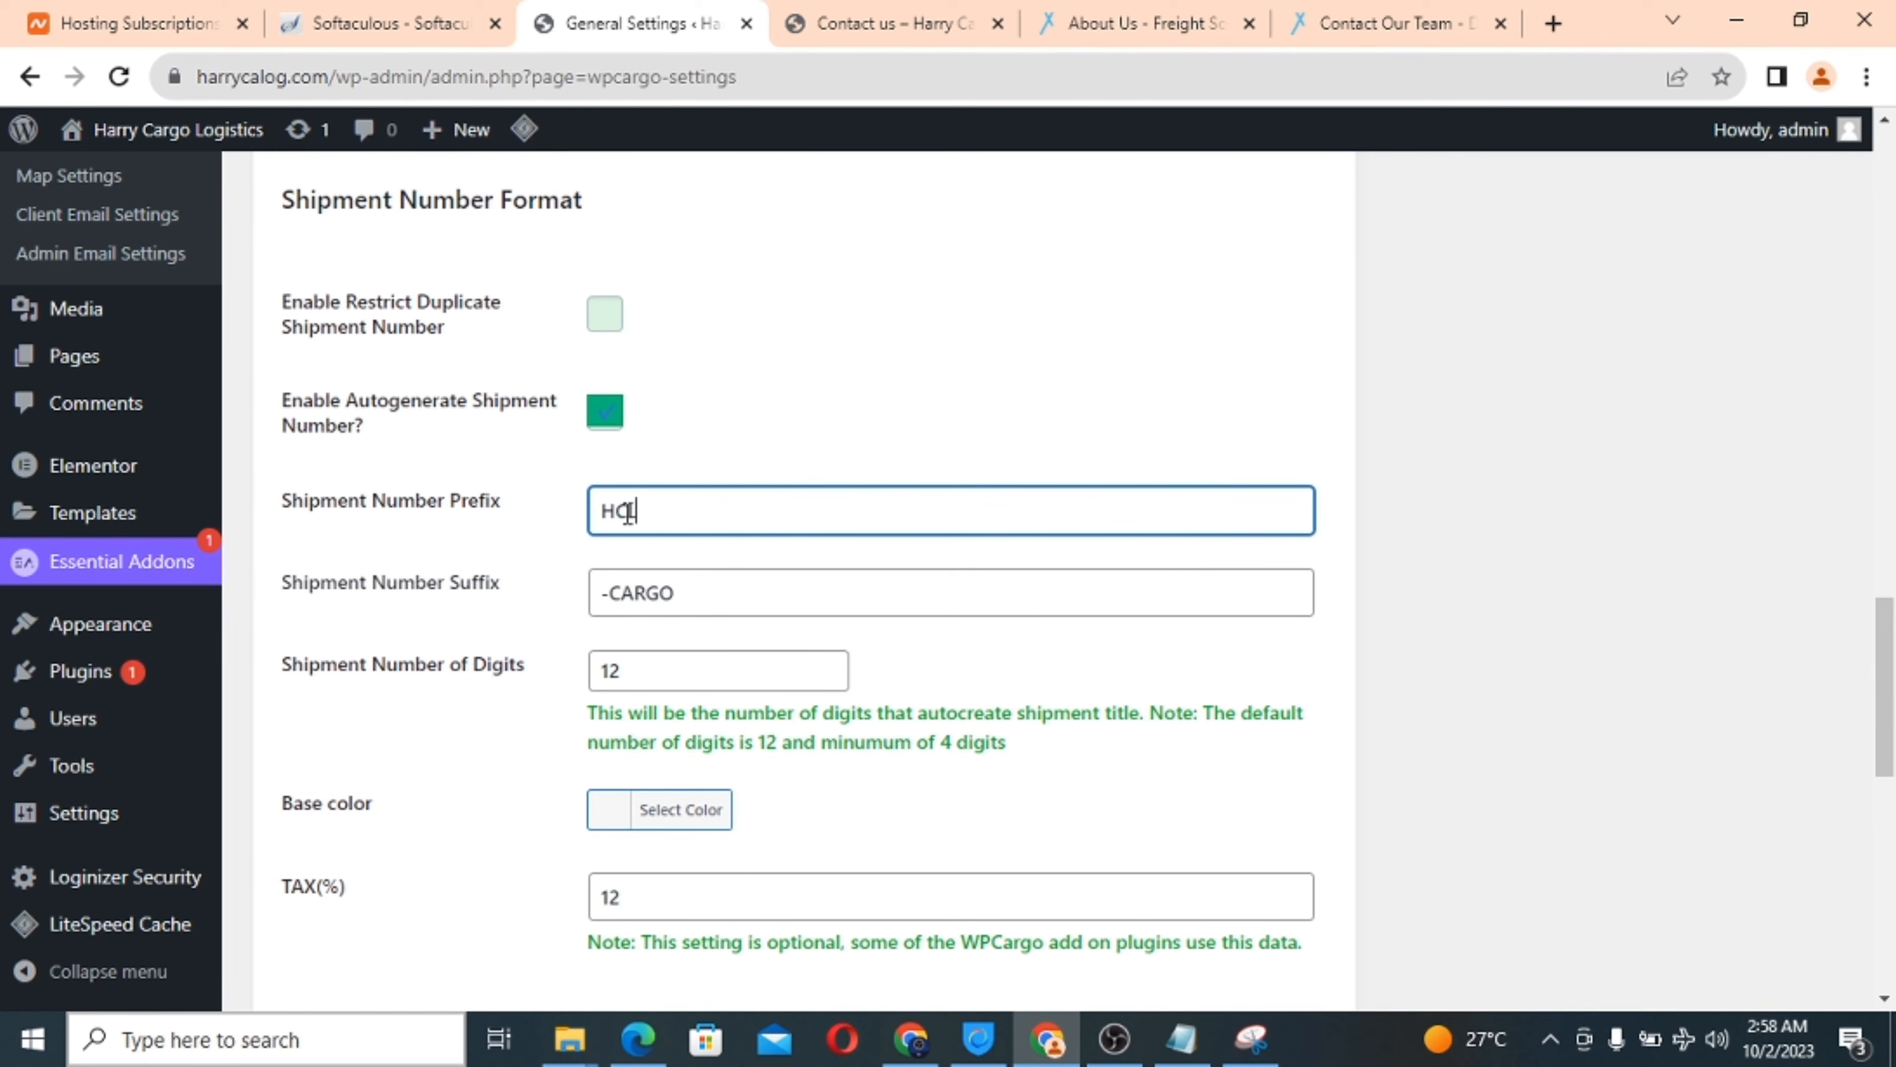
{"action": "triple_click", "coordinate": [665, 598]}
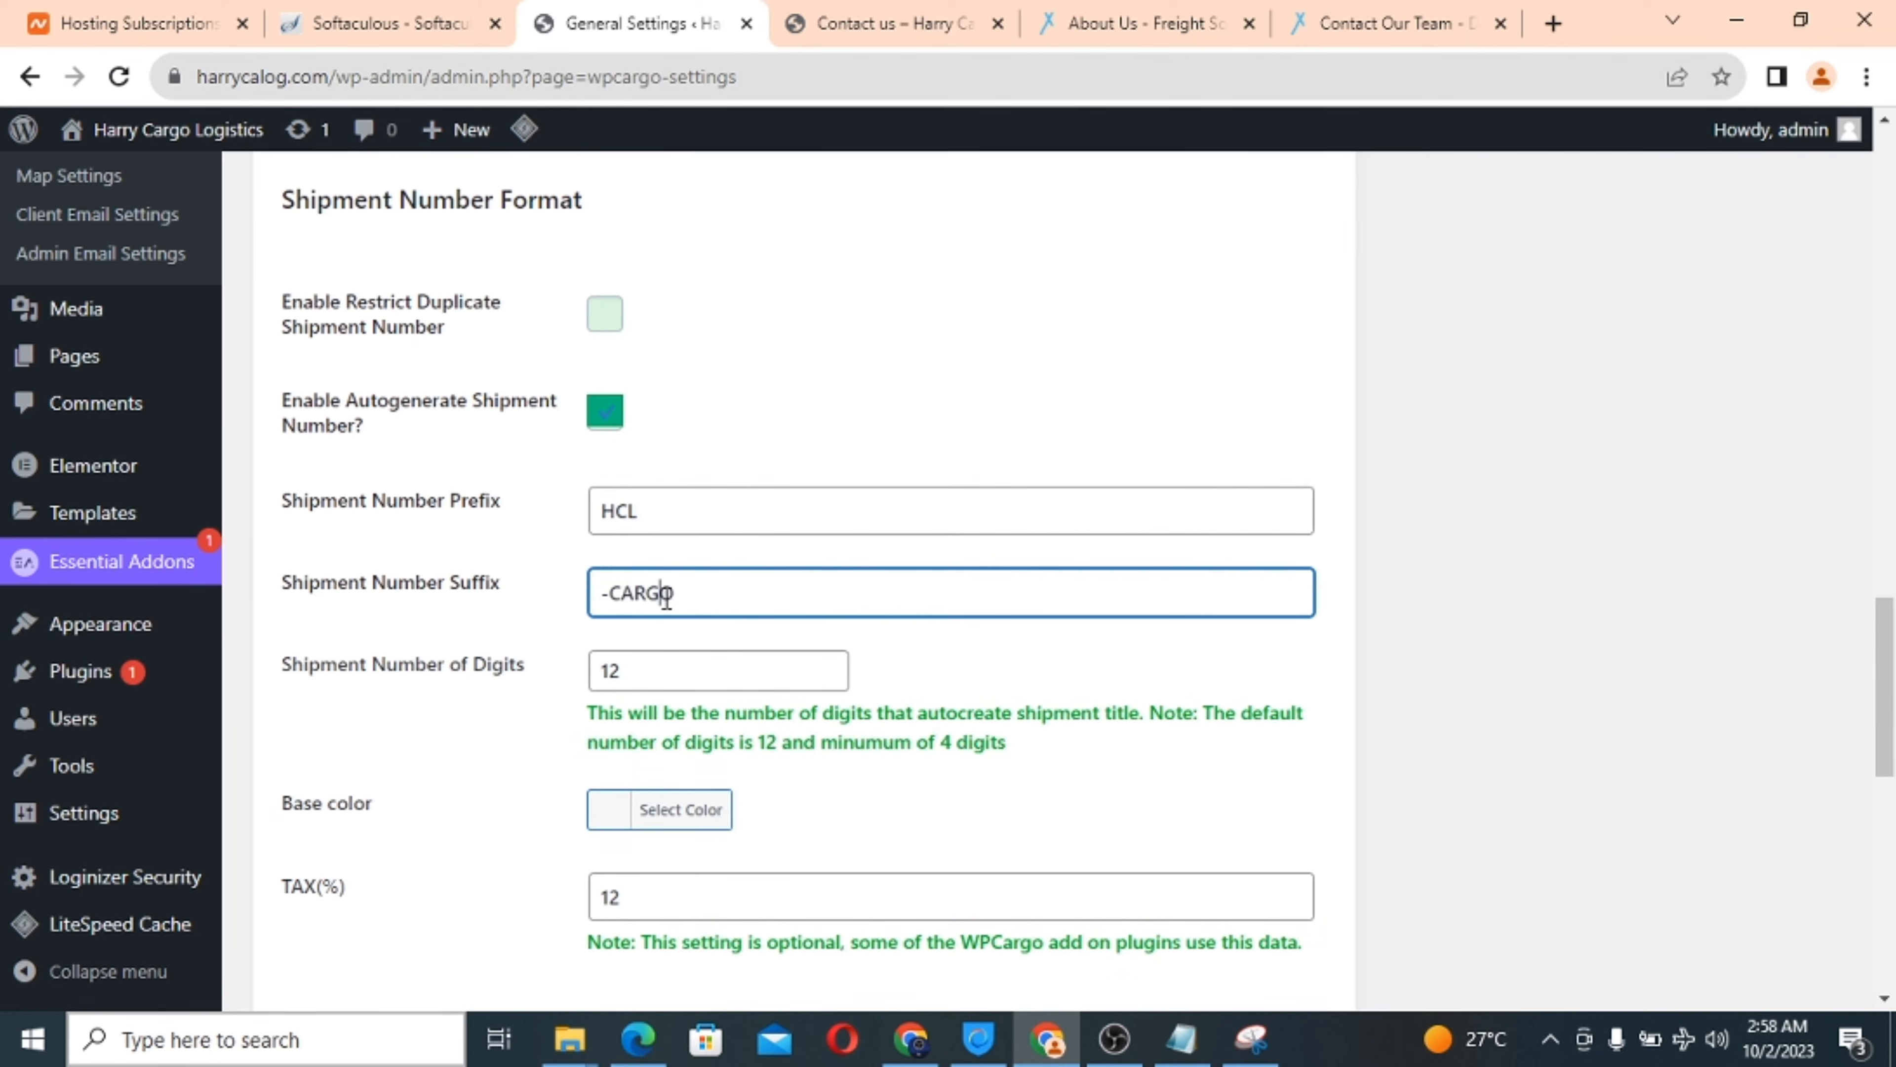
{"action": "key", "text": "BackSpace"}
Save the WPCargo general settings.
{"action": "scroll", "coordinate": [728, 635], "scroll_direction": "down", "scroll_amount": 2}
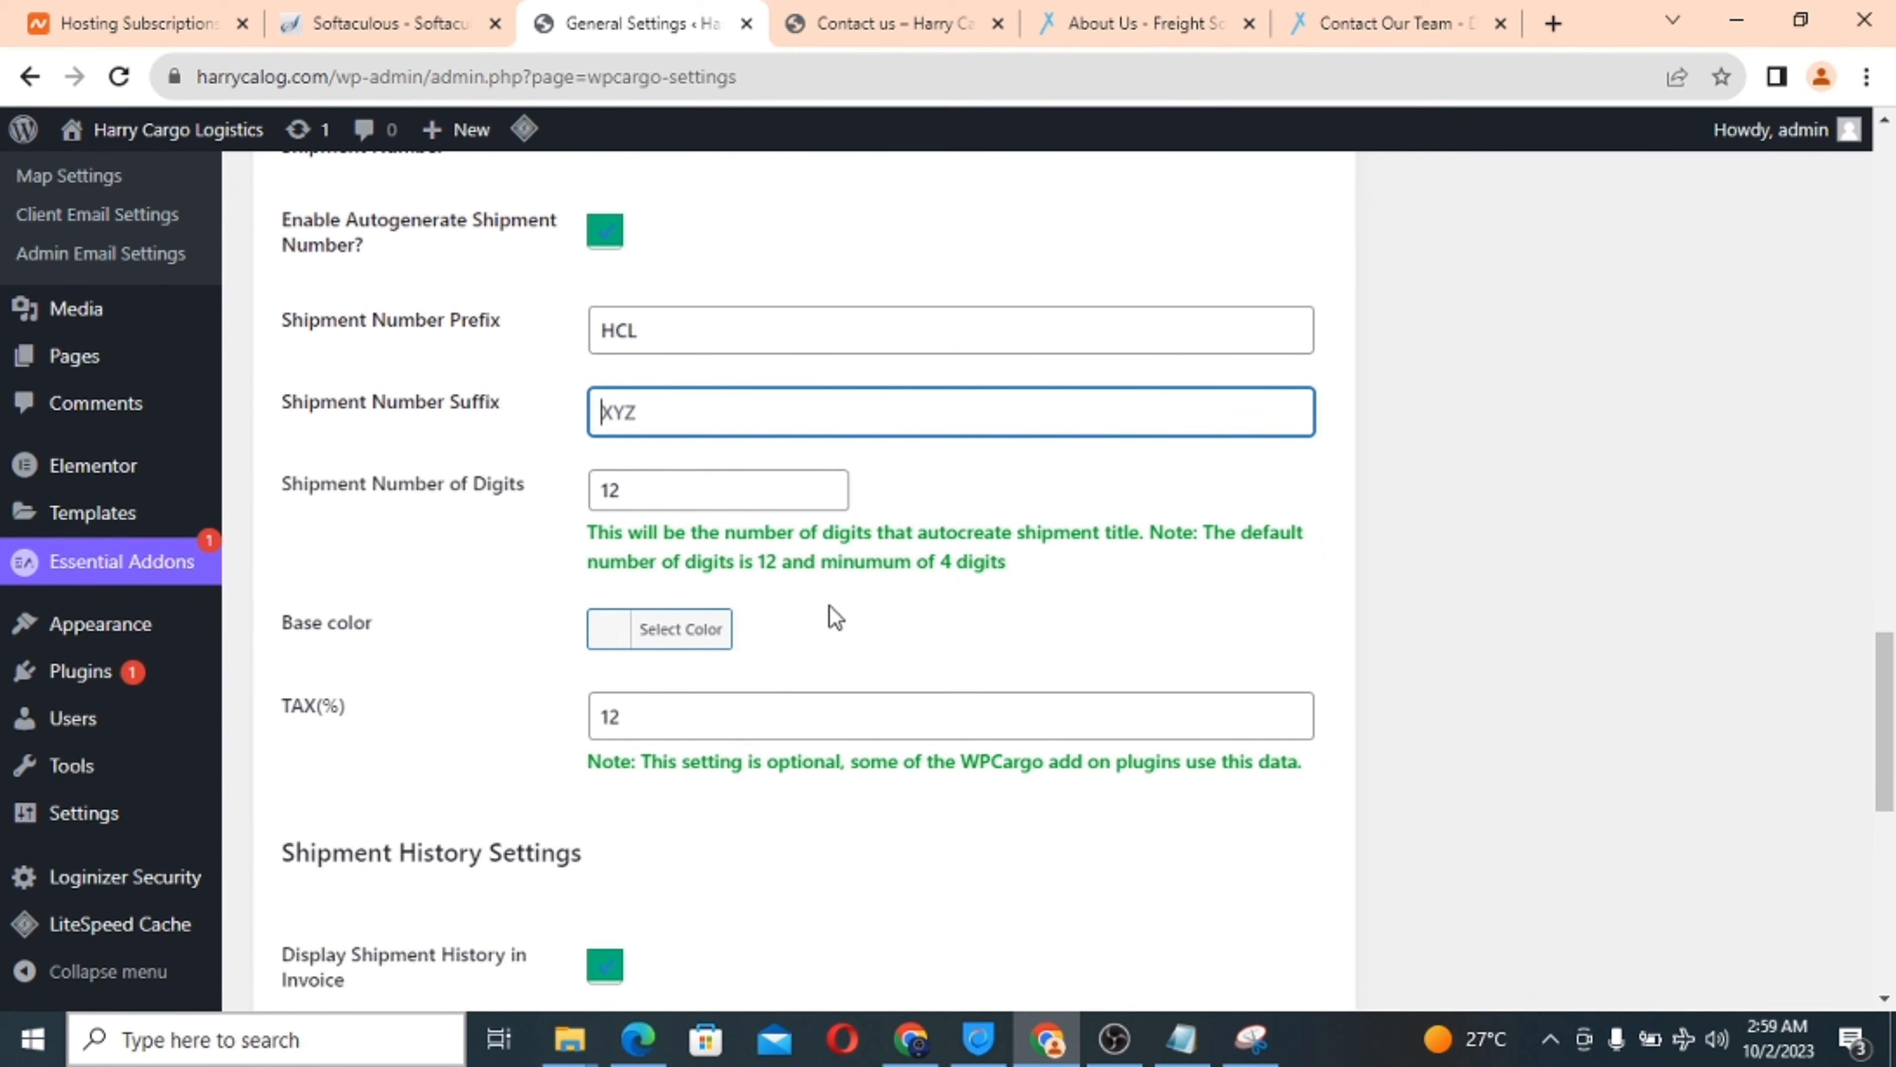
{"action": "scroll", "coordinate": [835, 616], "scroll_direction": "down", "scroll_amount": 2}
{"action": "scroll", "coordinate": [834, 616], "scroll_direction": "down", "scroll_amount": 3}
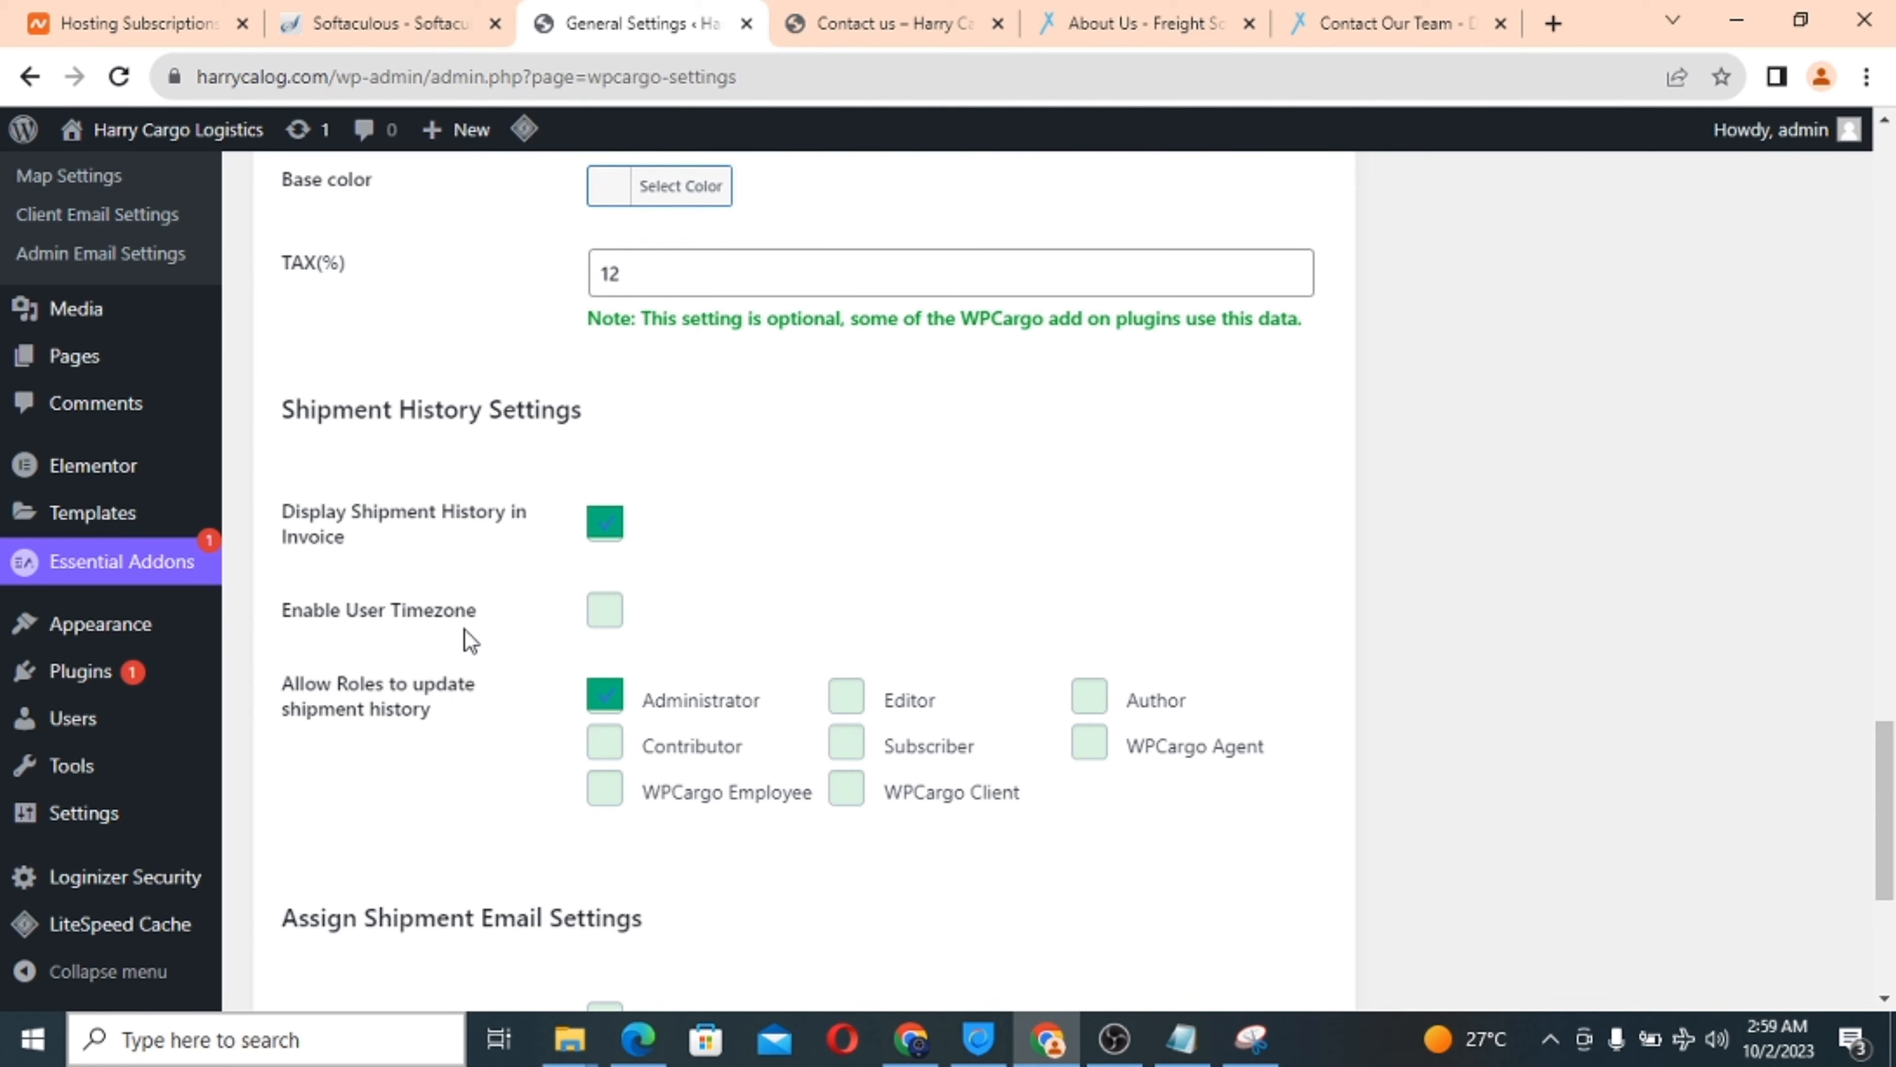
{"action": "scroll", "coordinate": [779, 566], "scroll_direction": "down", "scroll_amount": 2}
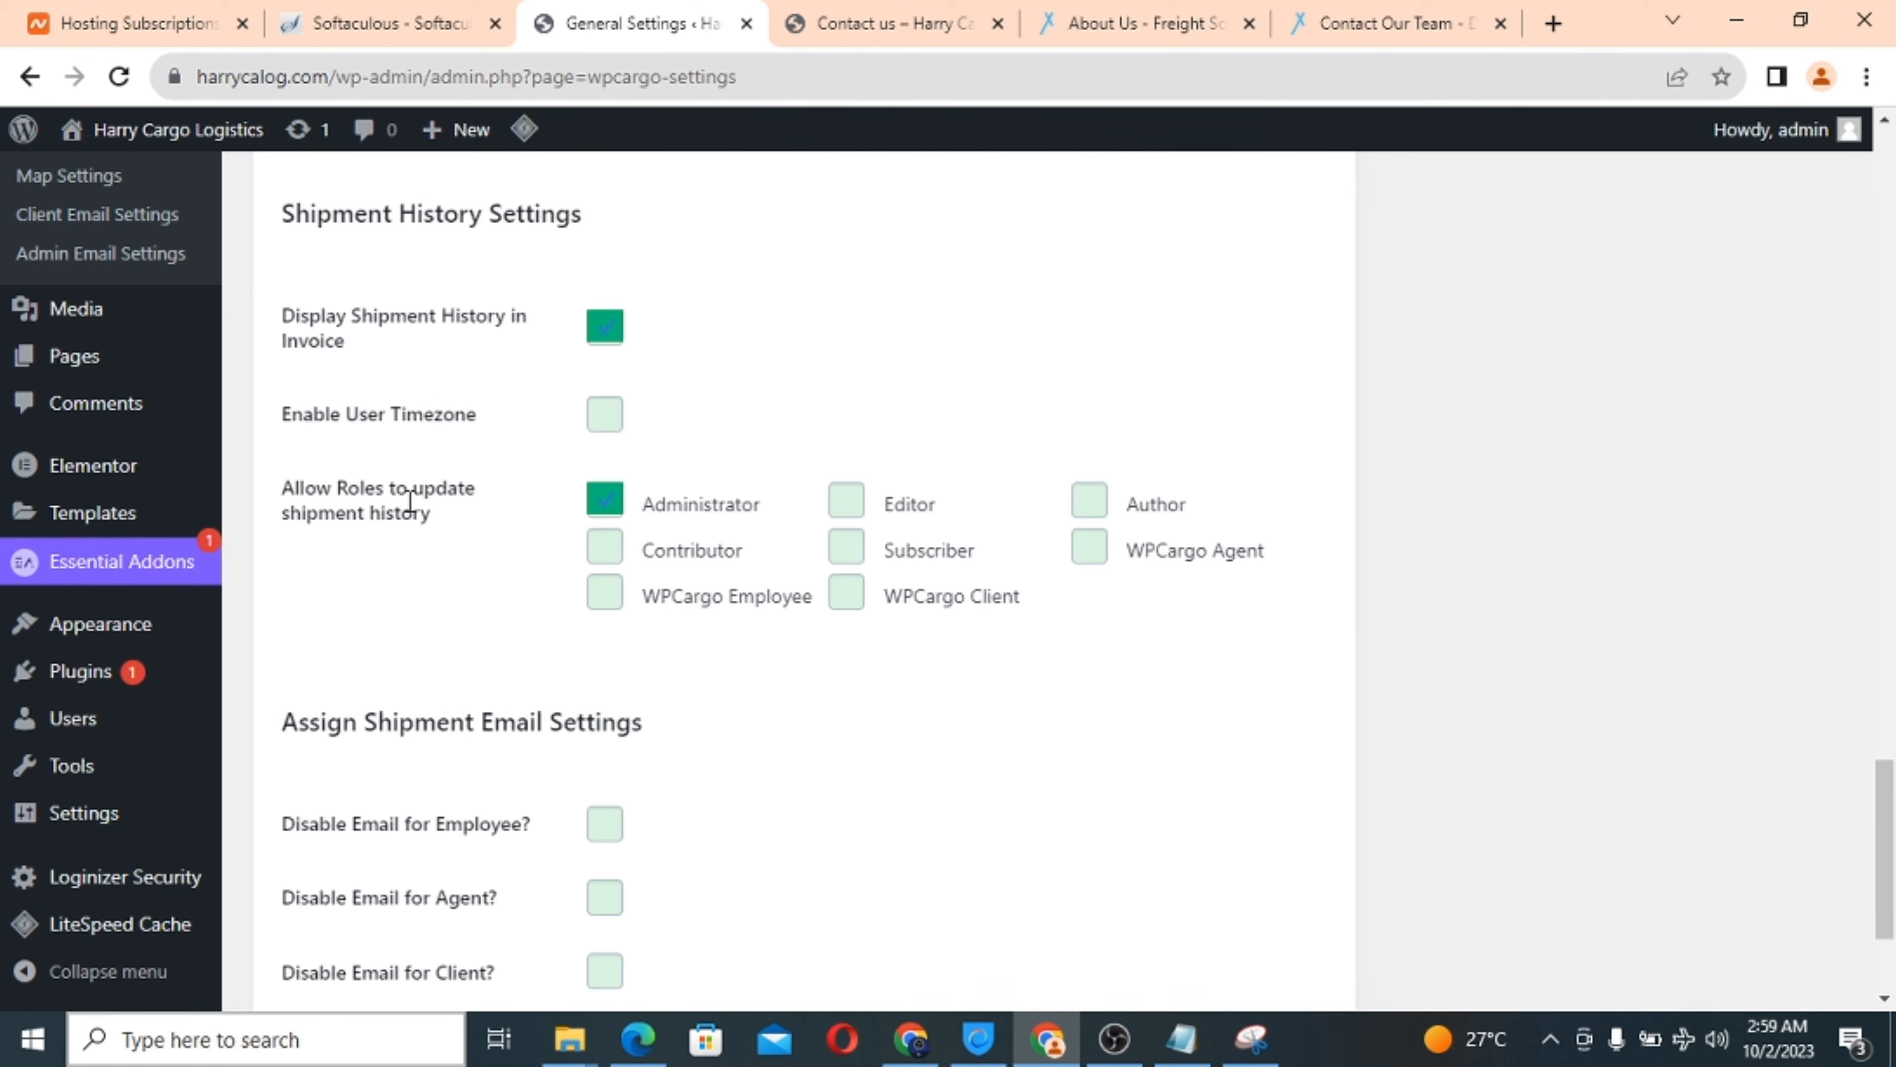
{"action": "scroll", "coordinate": [768, 710], "scroll_direction": "down", "scroll_amount": 3}
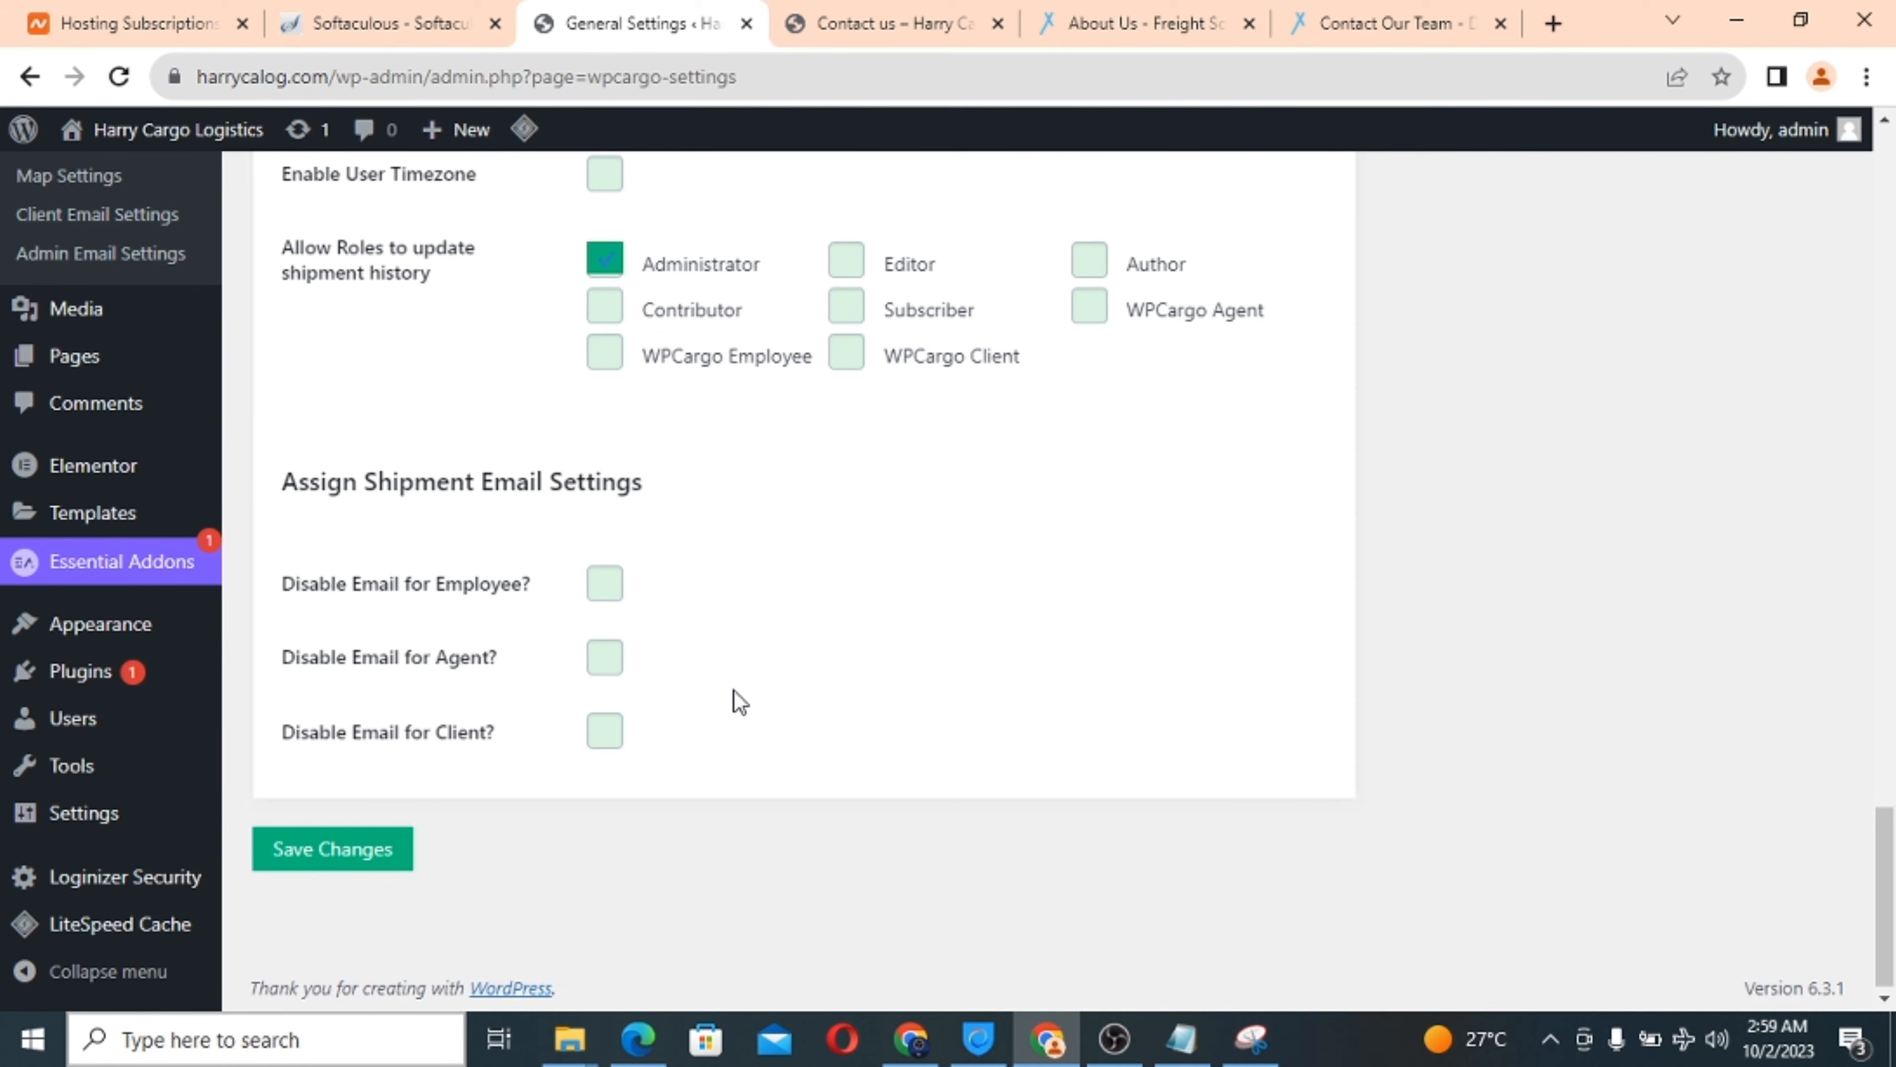
{"action": "scroll", "coordinate": [735, 693], "scroll_direction": "down", "scroll_amount": 1}
{"action": "left_click", "coordinate": [332, 845]}
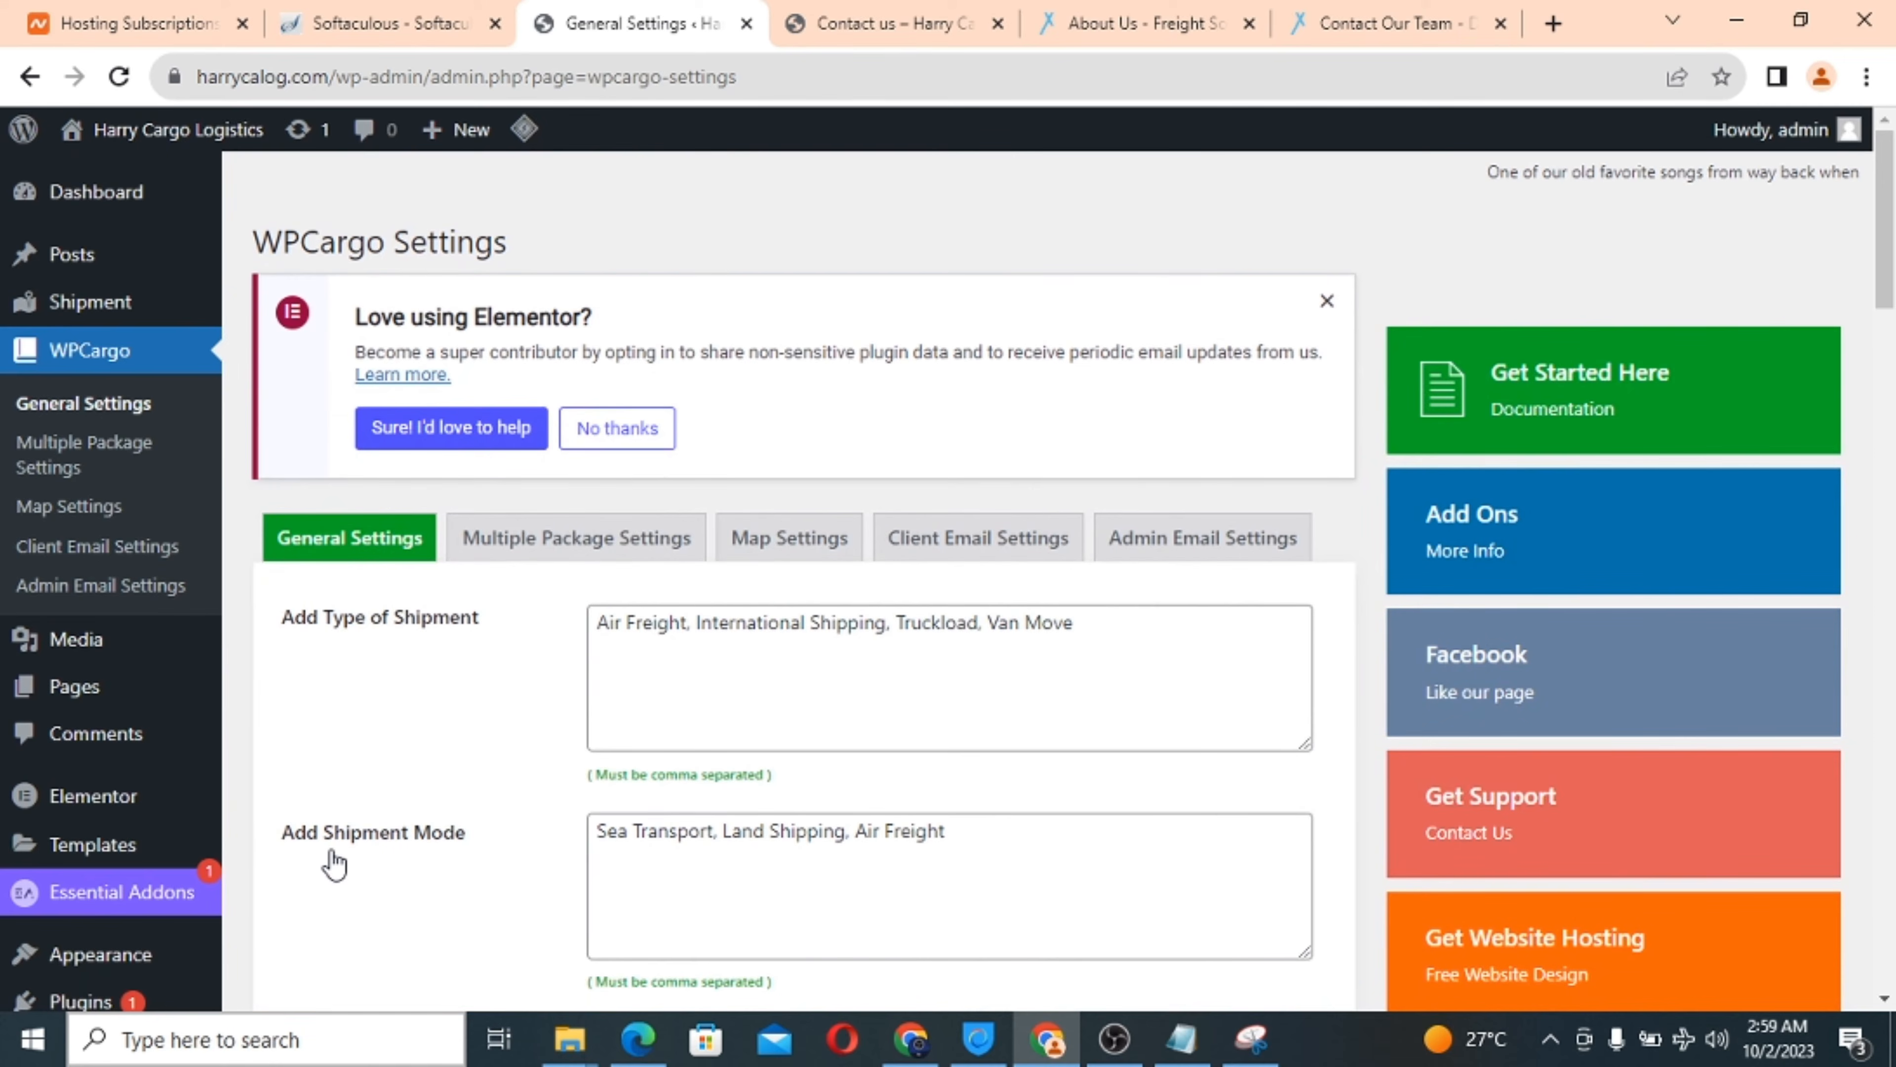
{"action": "left_click", "coordinate": [1115, 1038]}
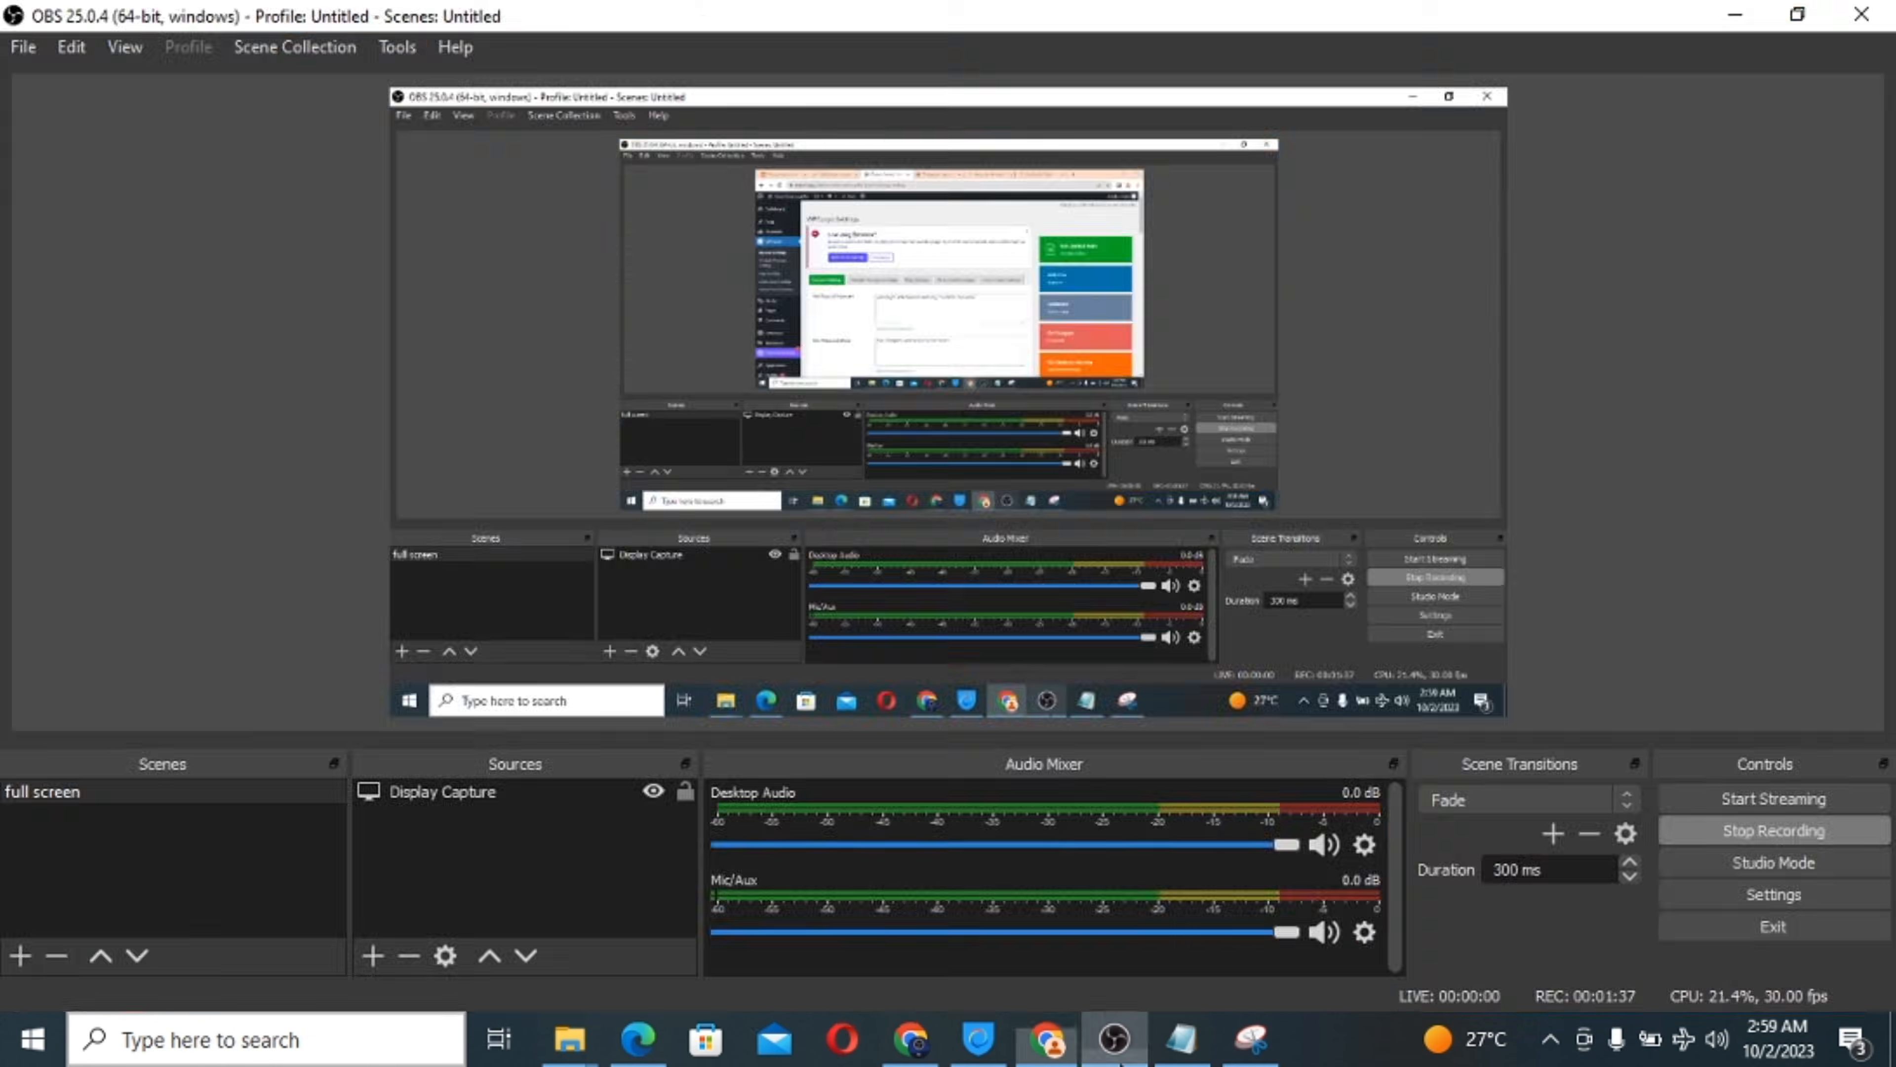
{"action": "left_click", "coordinate": [1115, 1039]}
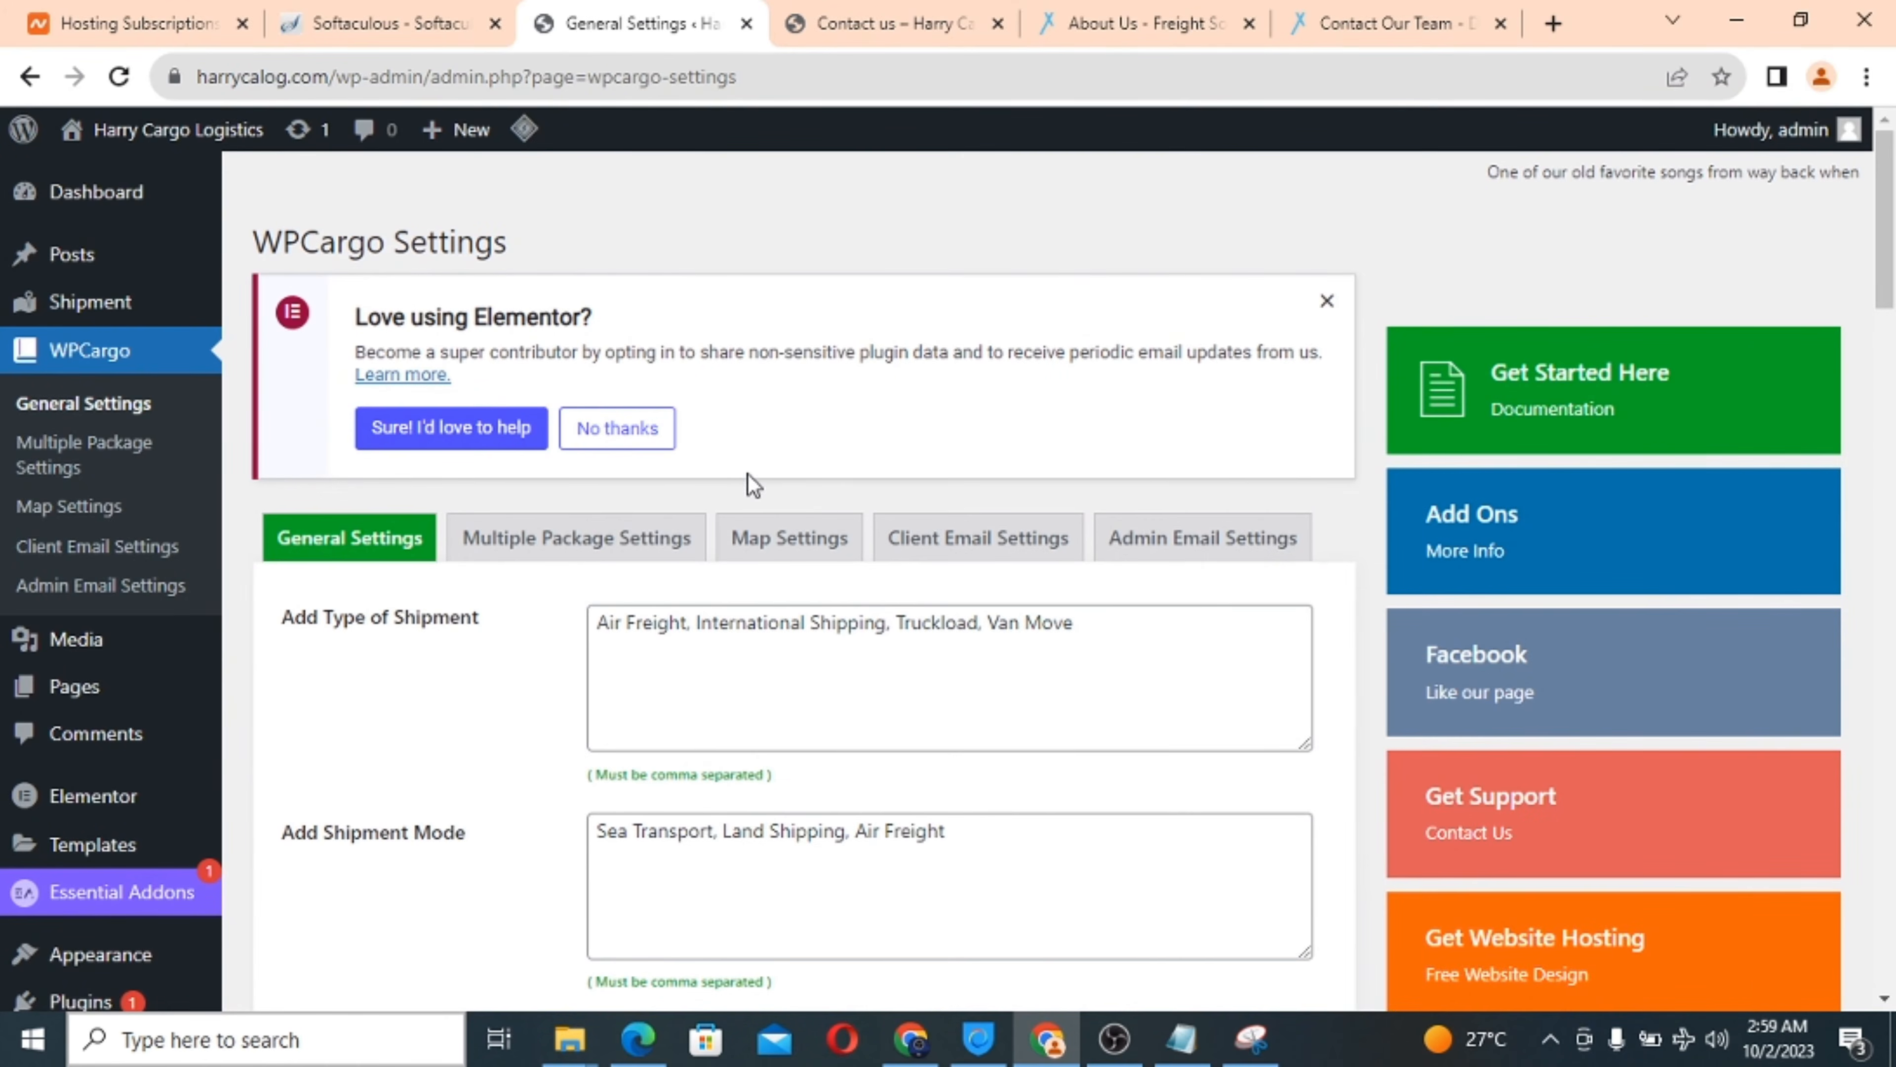
{"action": "scroll", "coordinate": [756, 611], "scroll_direction": "down", "scroll_amount": 5}
{"action": "scroll", "coordinate": [756, 611], "scroll_direction": "up", "scroll_amount": 3}
{"action": "scroll", "coordinate": [756, 611], "scroll_direction": "down", "scroll_amount": 3}
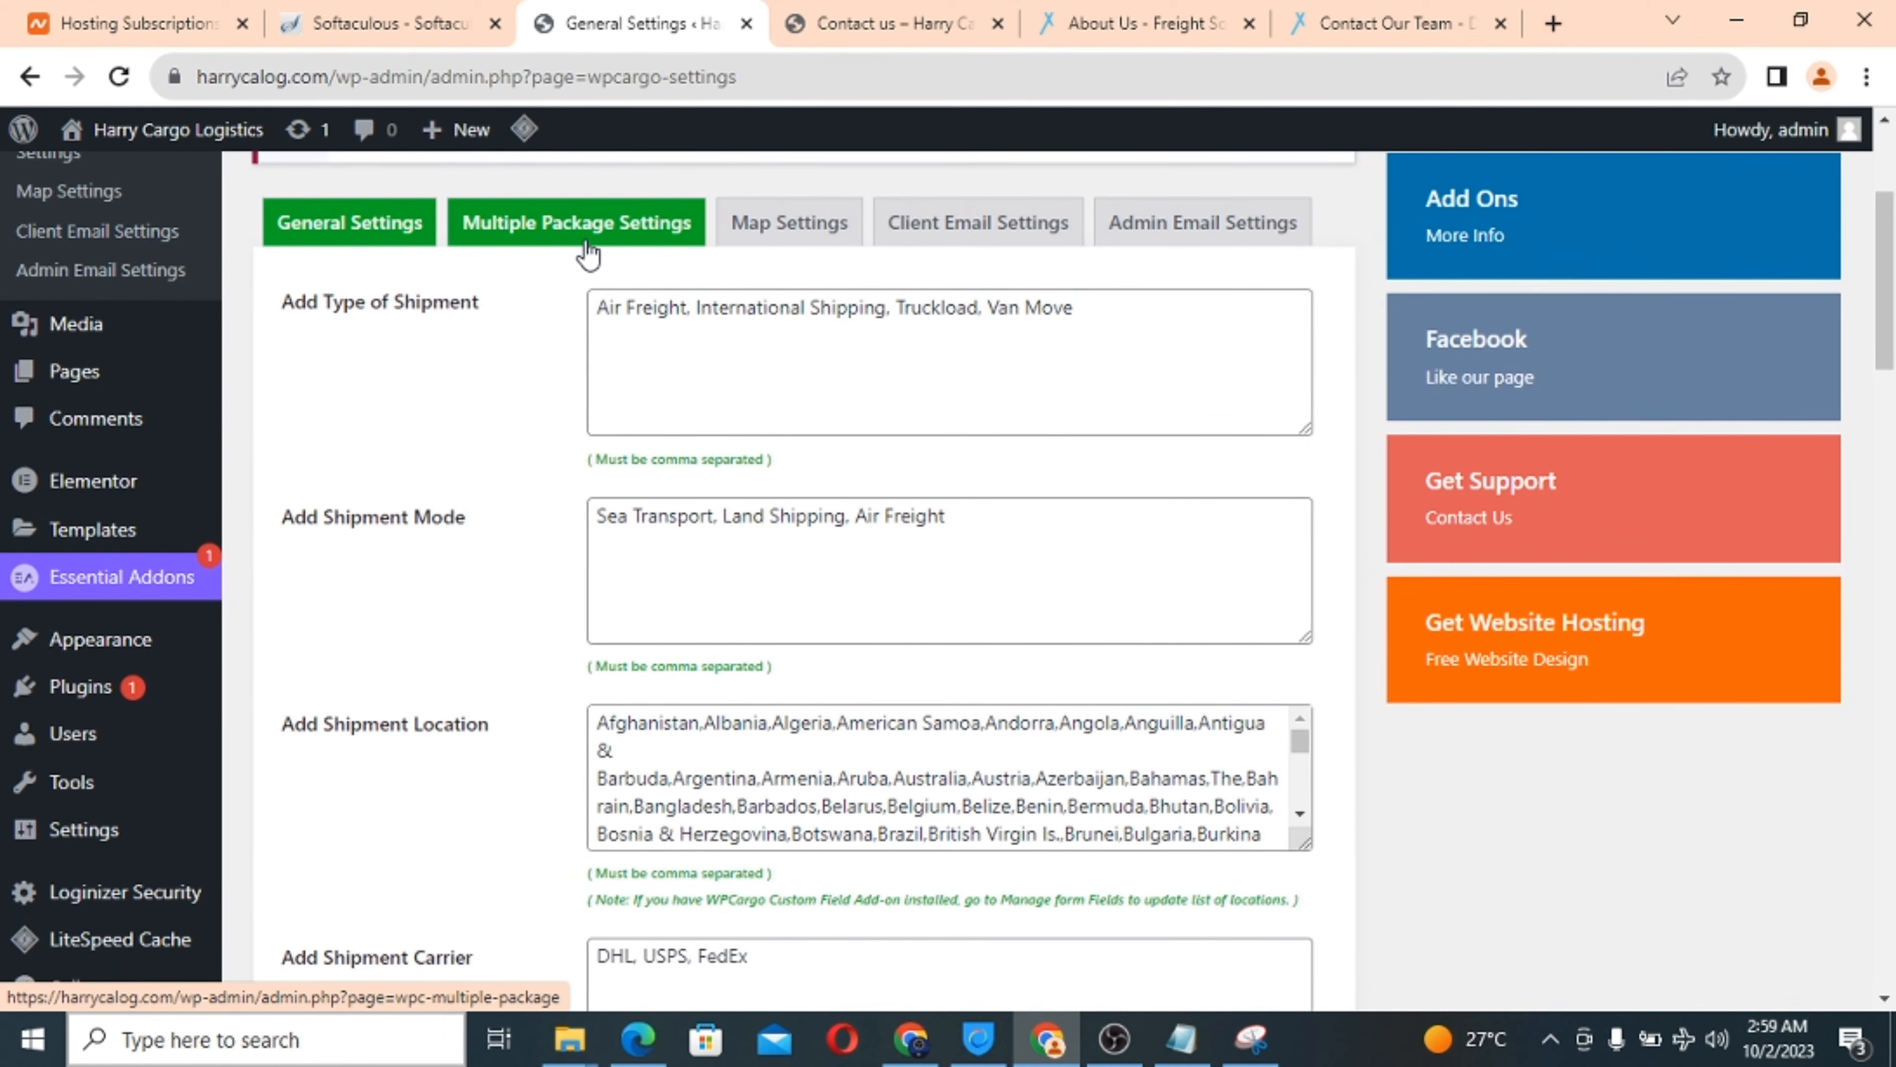
{"action": "left_click", "coordinate": [586, 224]}
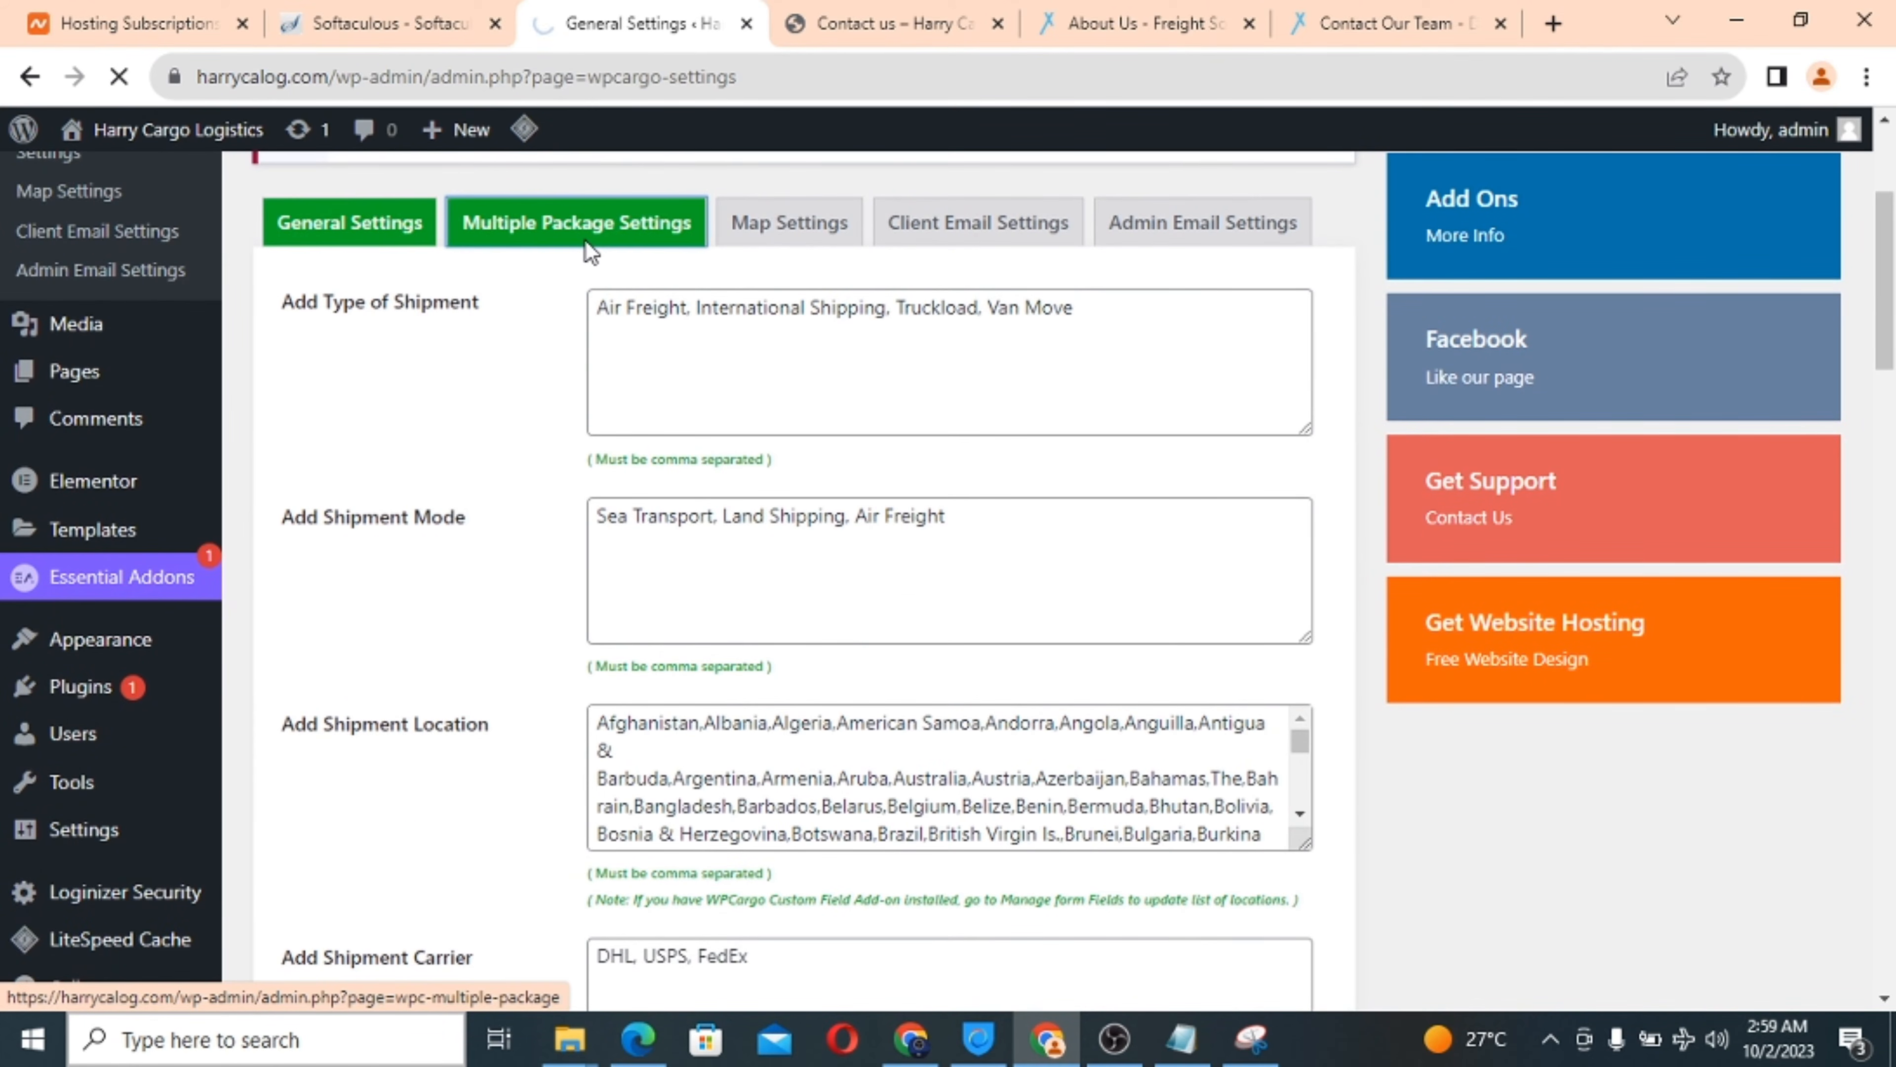
{"action": "scroll", "coordinate": [829, 729], "scroll_direction": "down", "scroll_amount": 5}
{"action": "scroll", "coordinate": [830, 729], "scroll_direction": "up", "scroll_amount": 4}
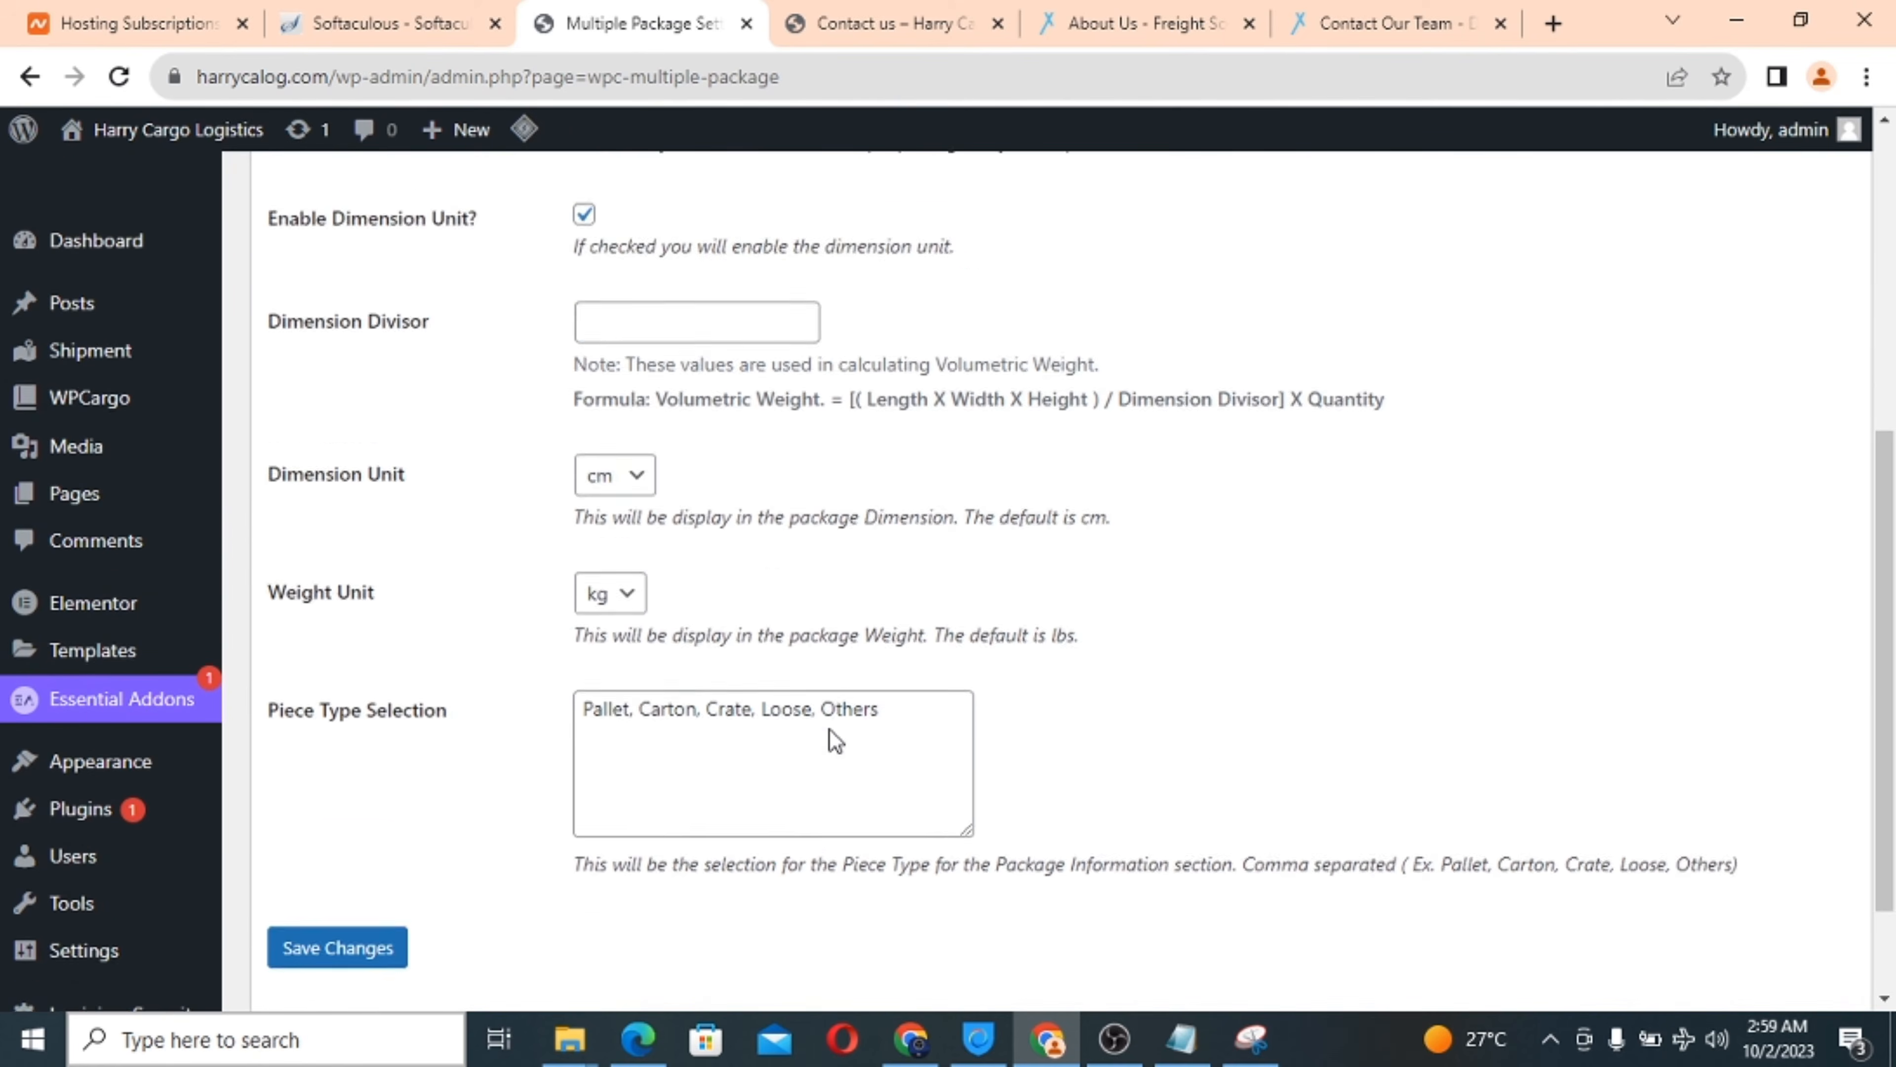
{"action": "scroll", "coordinate": [831, 728], "scroll_direction": "up", "scroll_amount": 2}
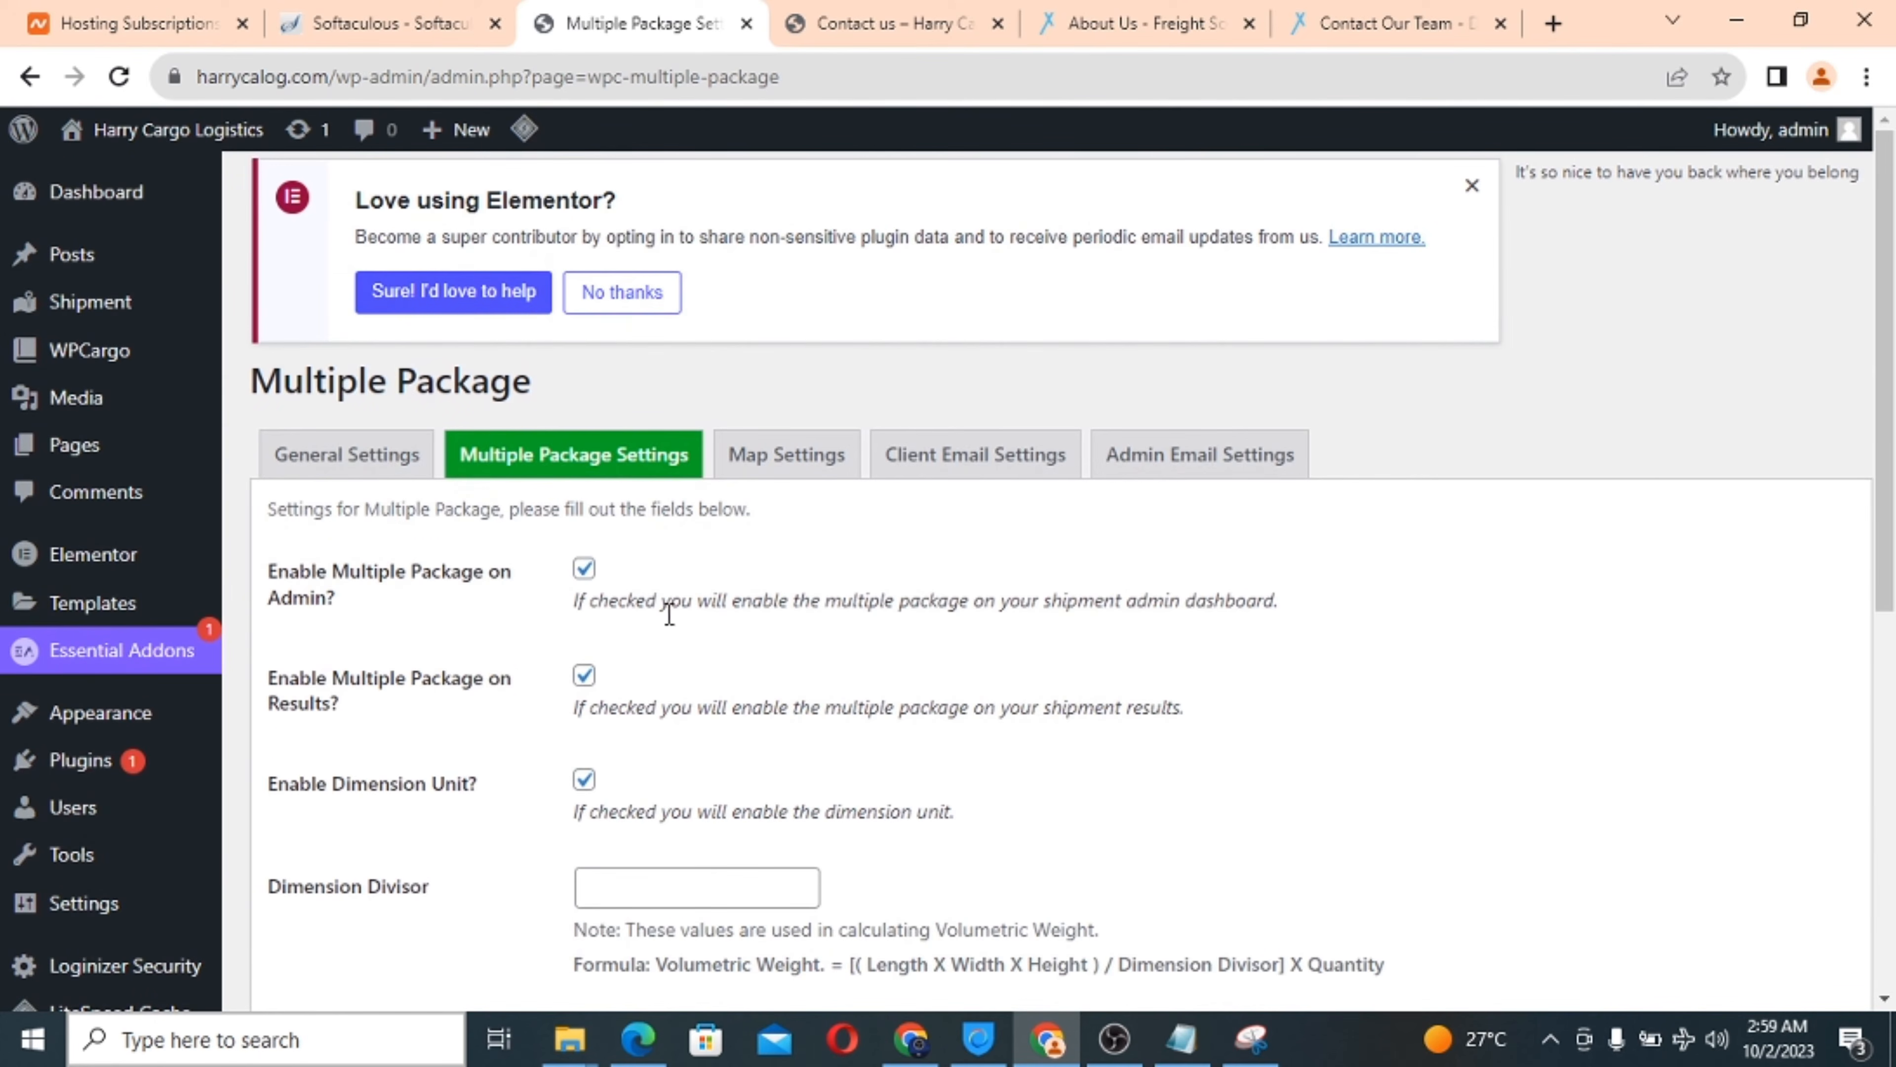
{"action": "left_click", "coordinate": [769, 476]}
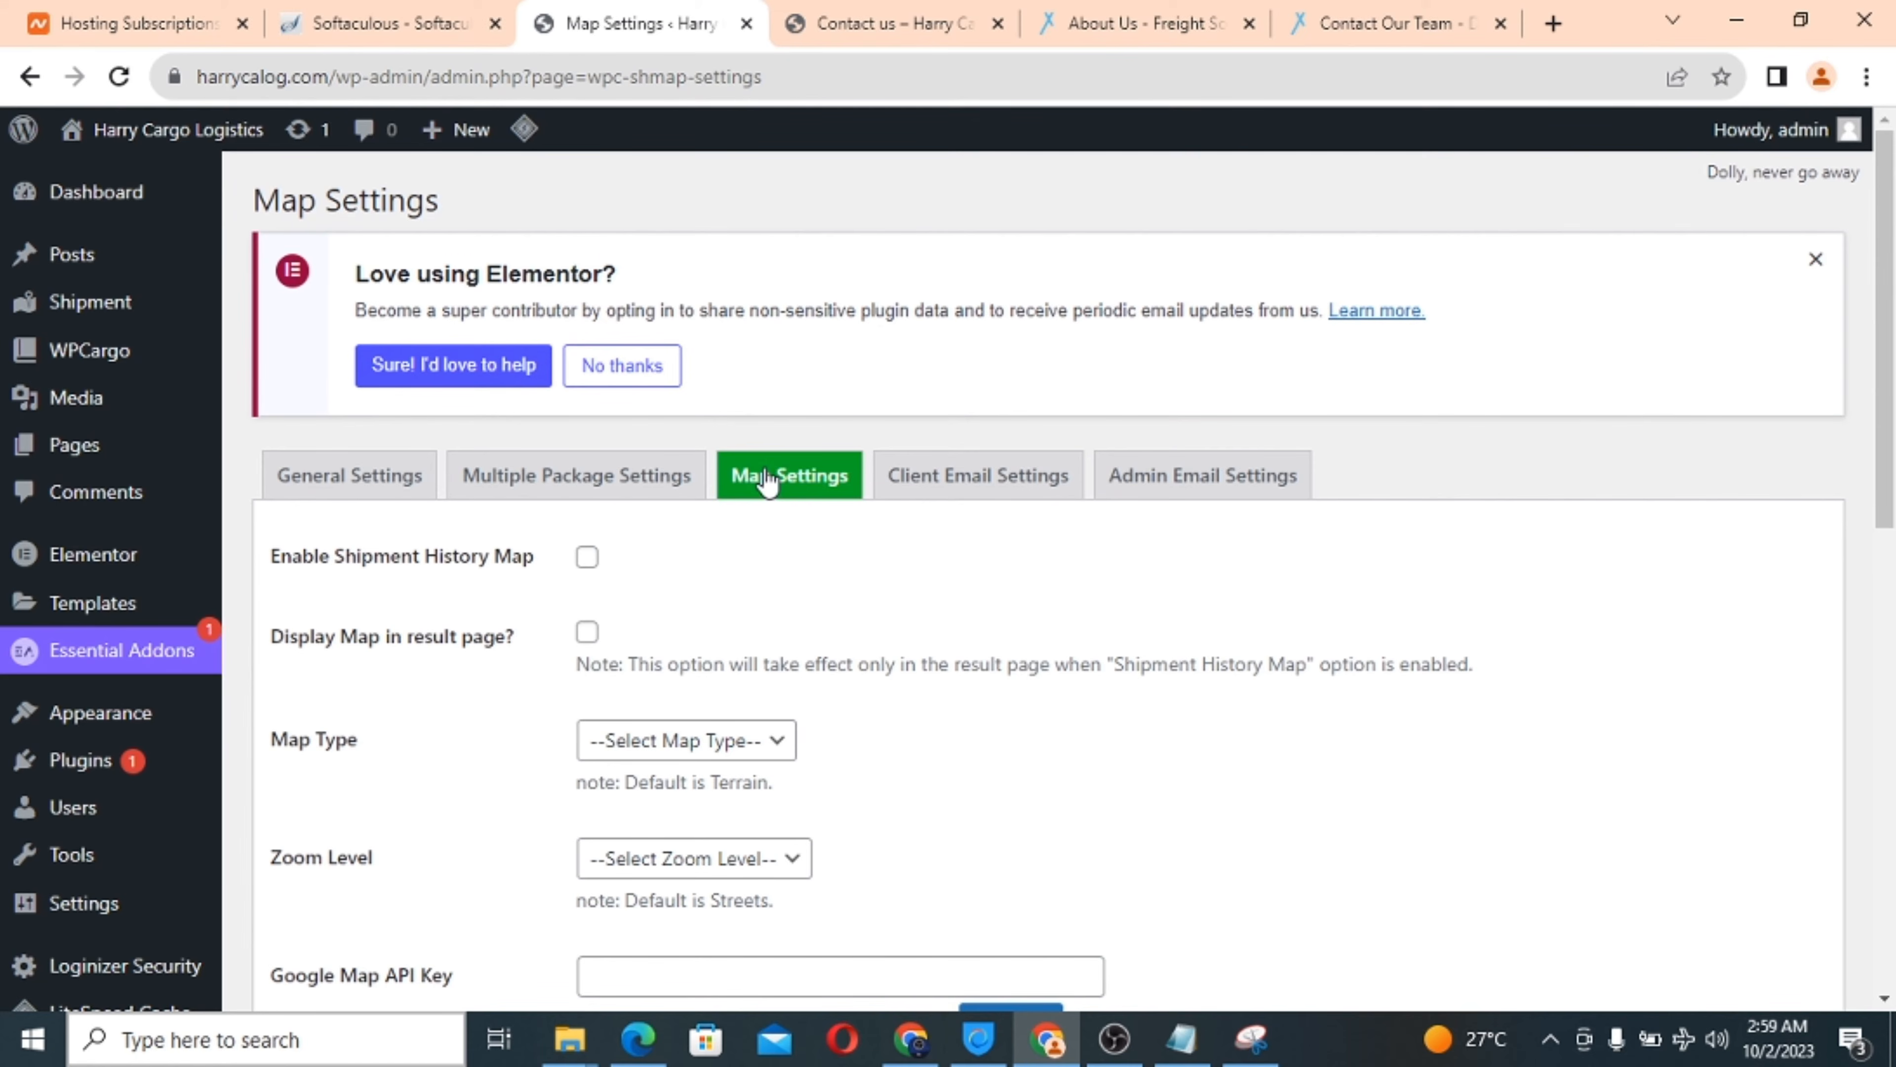
{"action": "scroll", "coordinate": [897, 756], "scroll_direction": "down", "scroll_amount": 4}
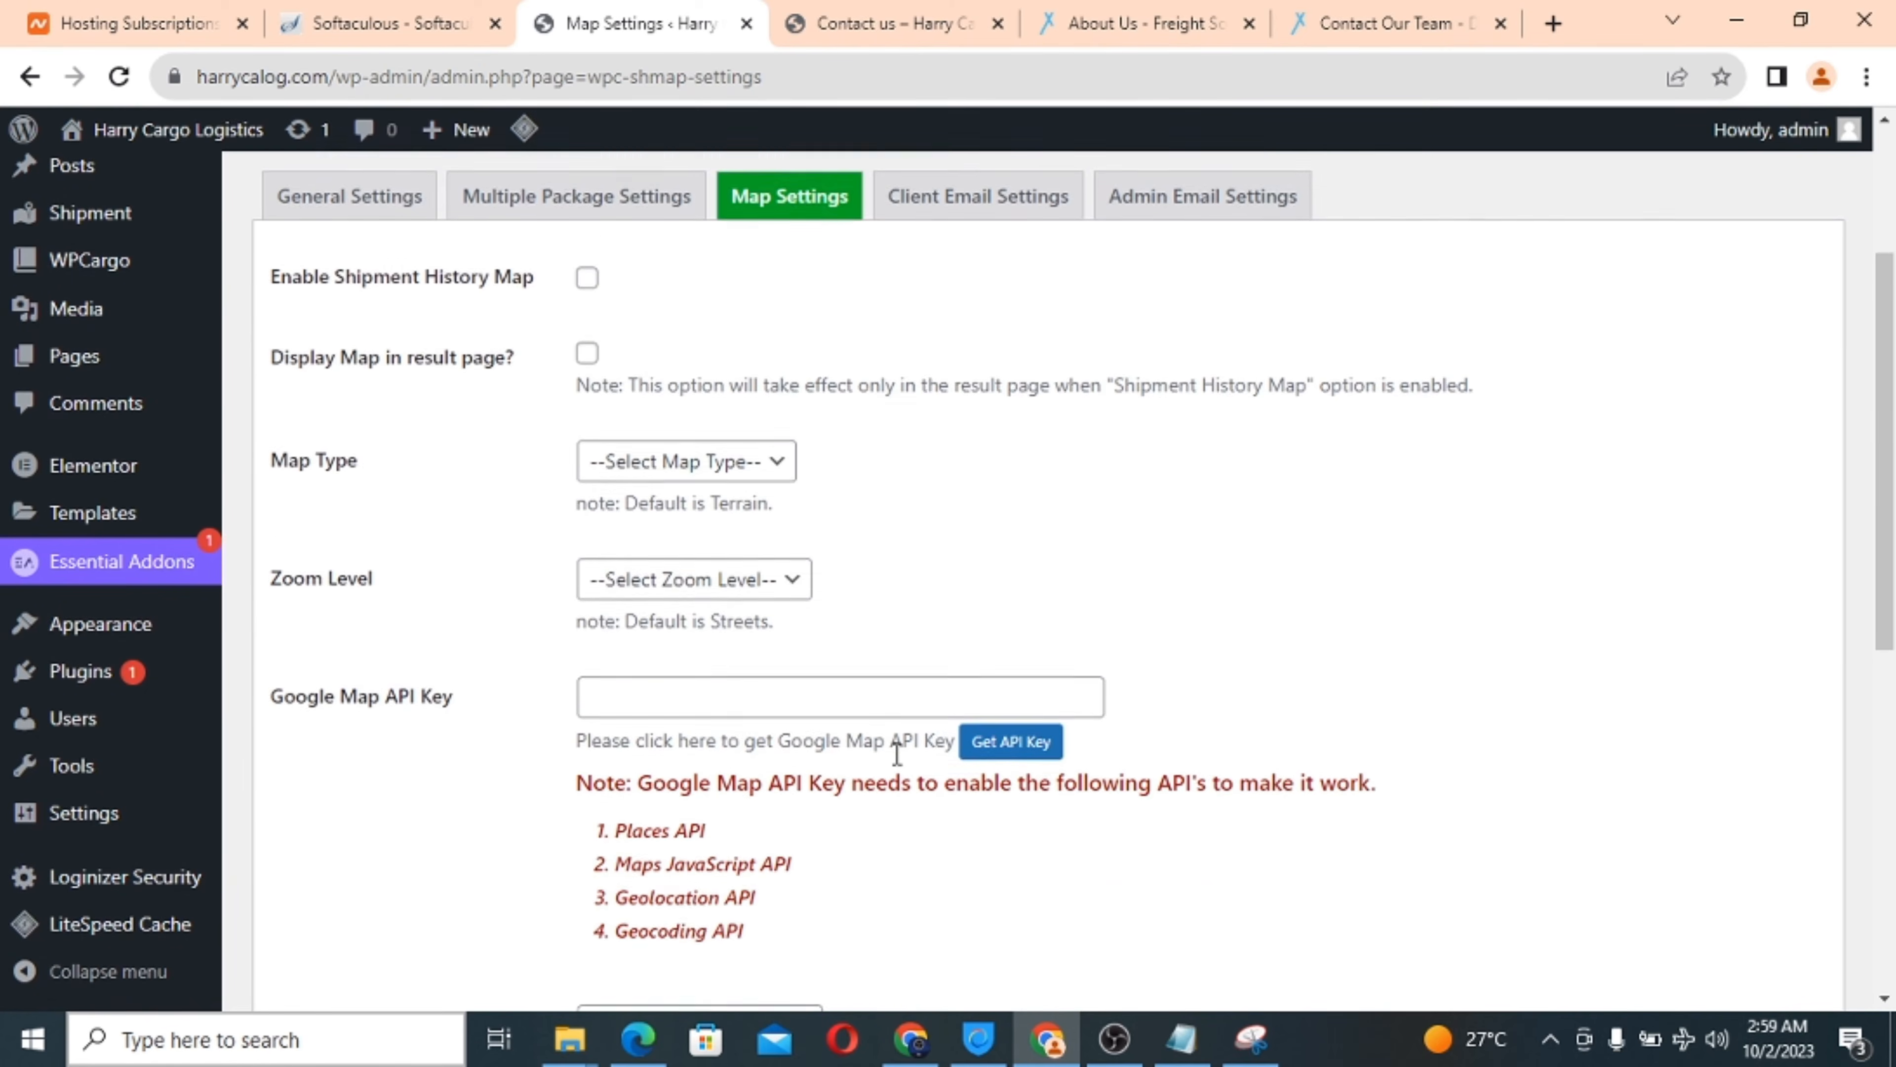
{"action": "scroll", "coordinate": [896, 753], "scroll_direction": "down", "scroll_amount": 1}
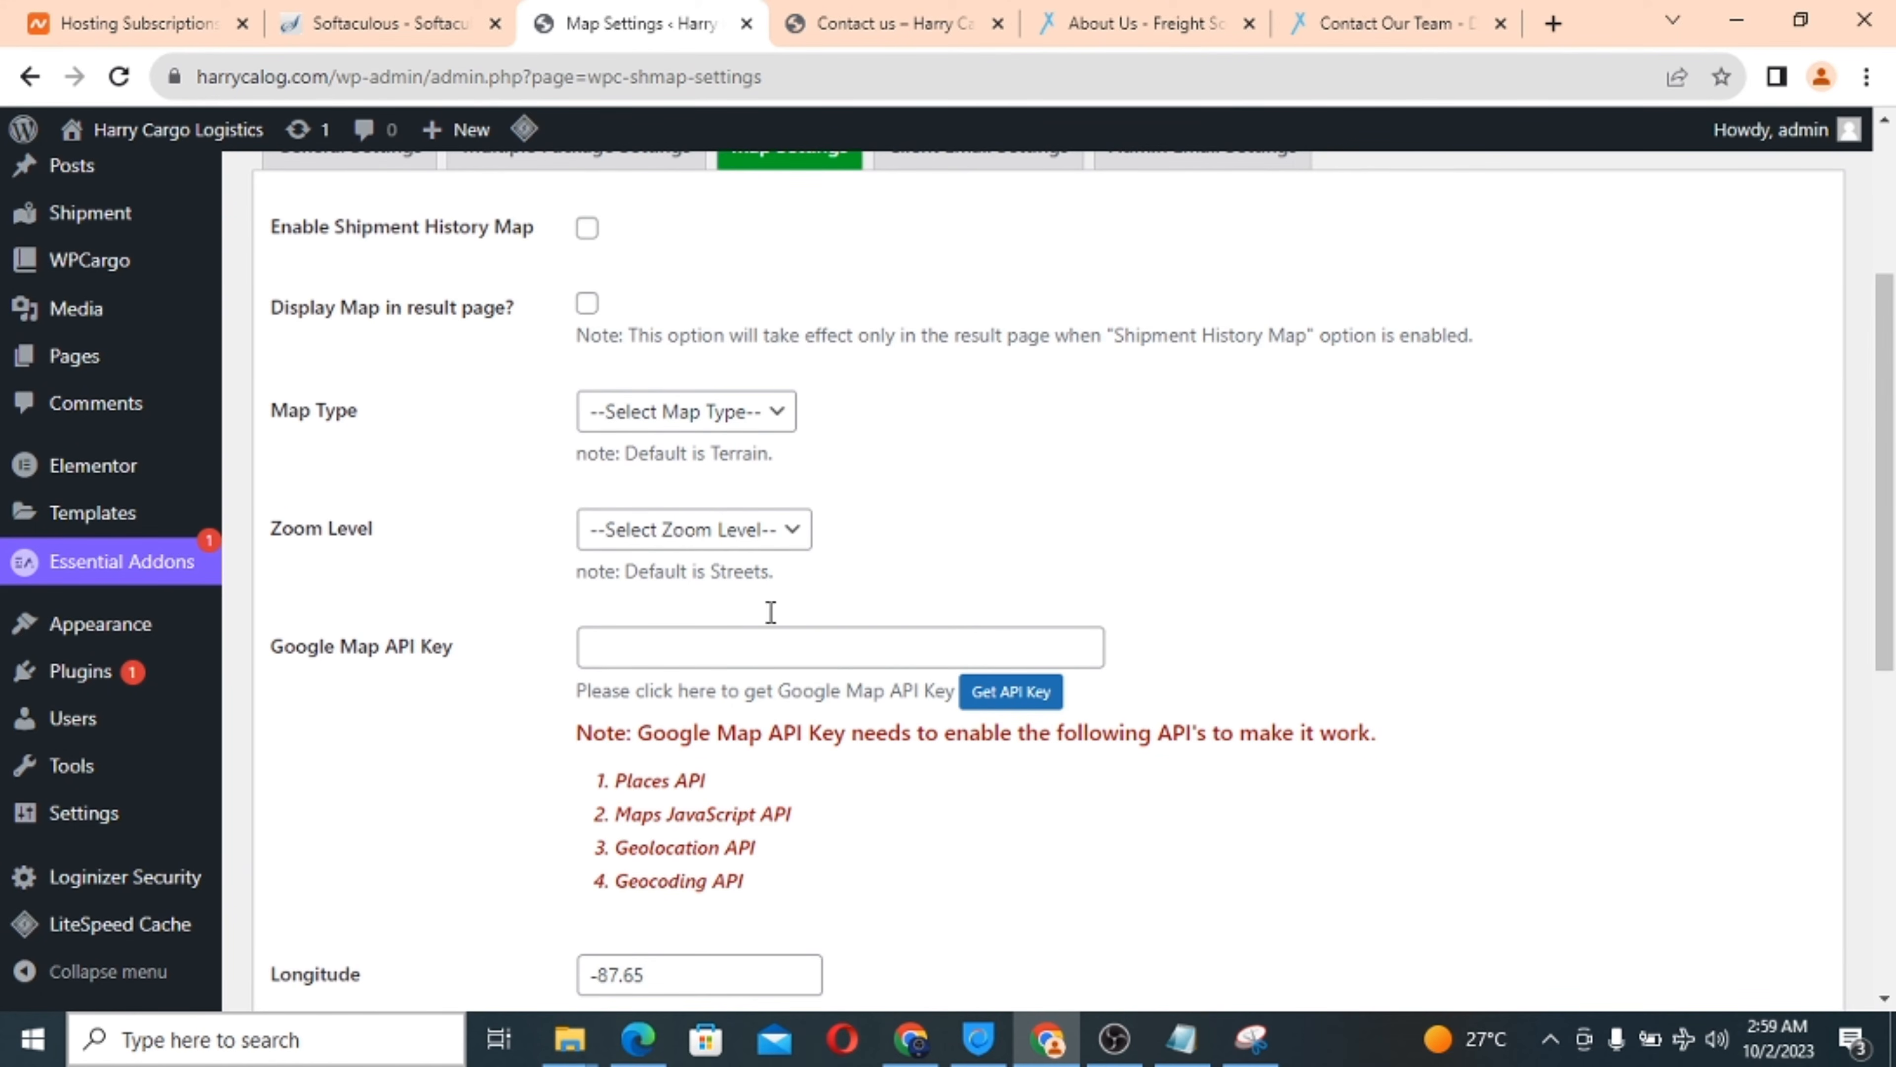
{"action": "scroll", "coordinate": [1023, 550], "scroll_direction": "down", "scroll_amount": 3}
{"action": "left_click", "coordinate": [1011, 543]}
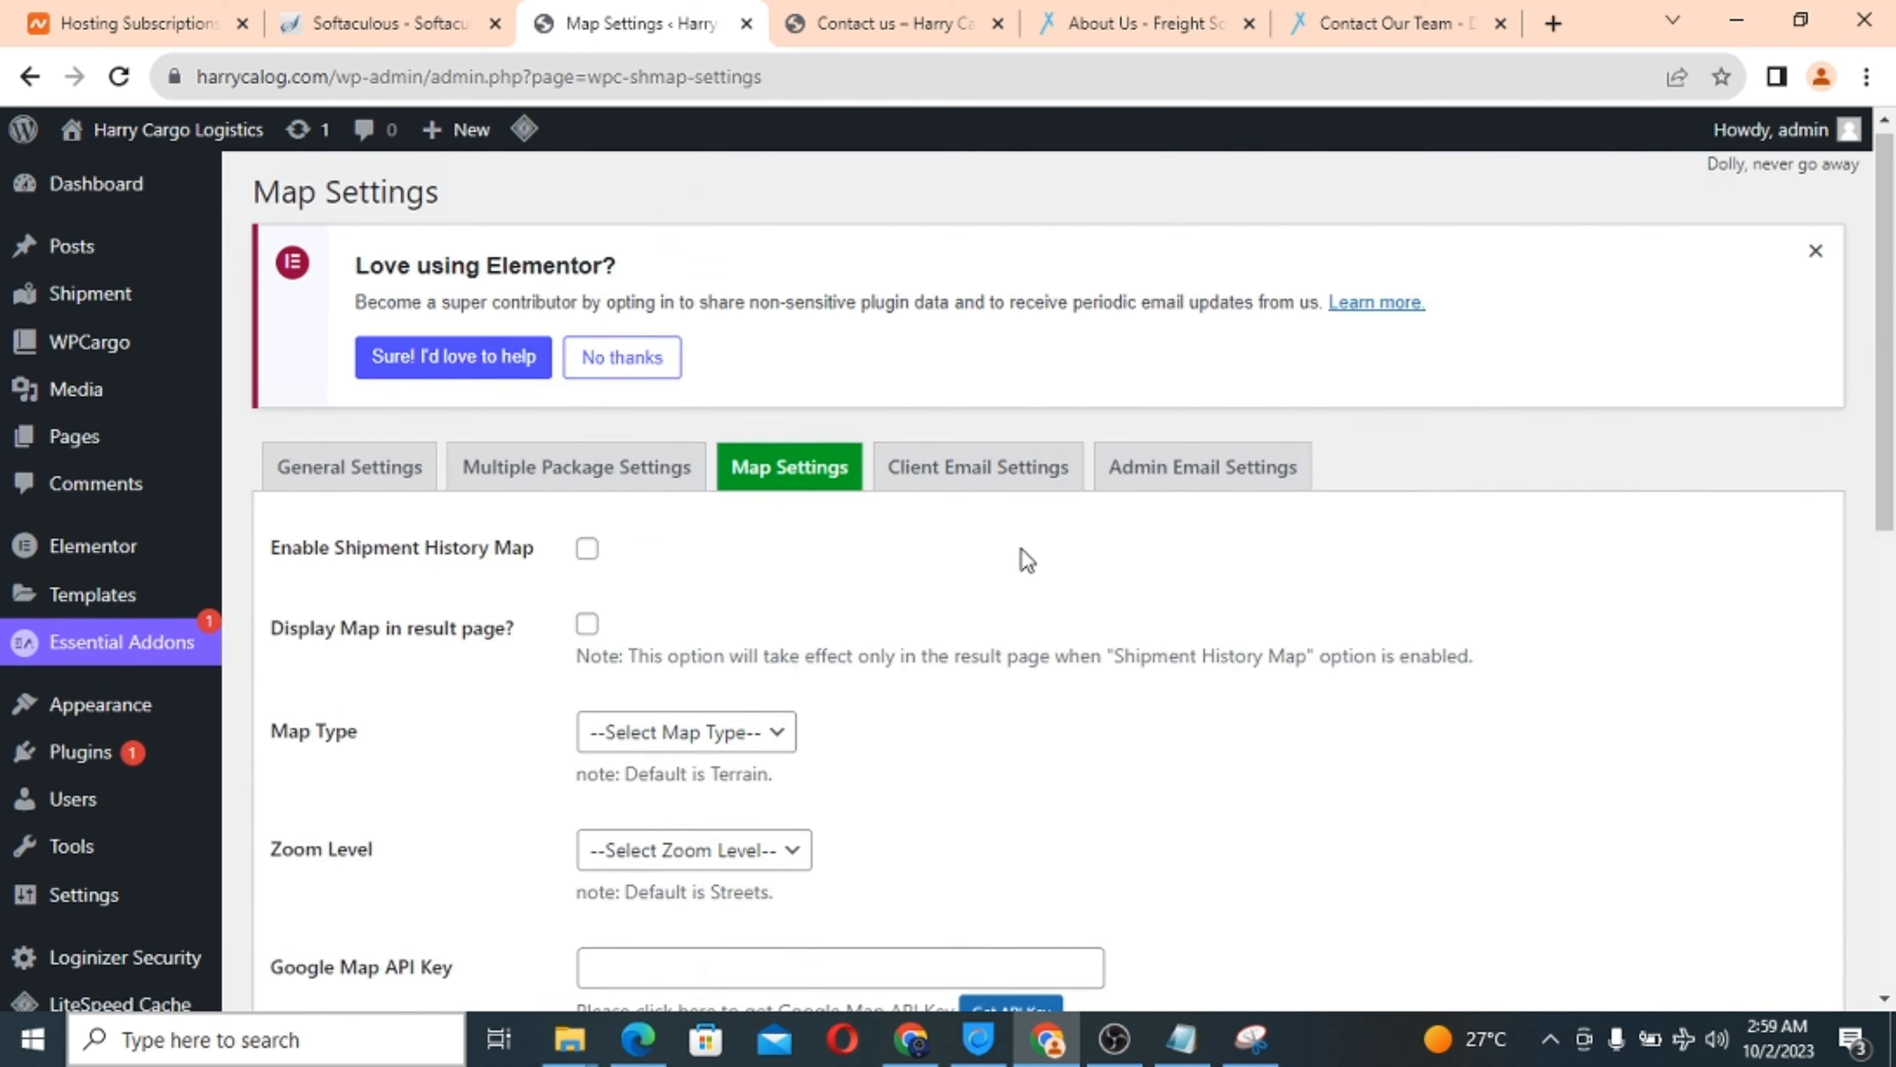
{"action": "scroll", "coordinate": [1022, 549], "scroll_direction": "down", "scroll_amount": 10}
{"action": "scroll", "coordinate": [1022, 550], "scroll_direction": "up", "scroll_amount": 10}
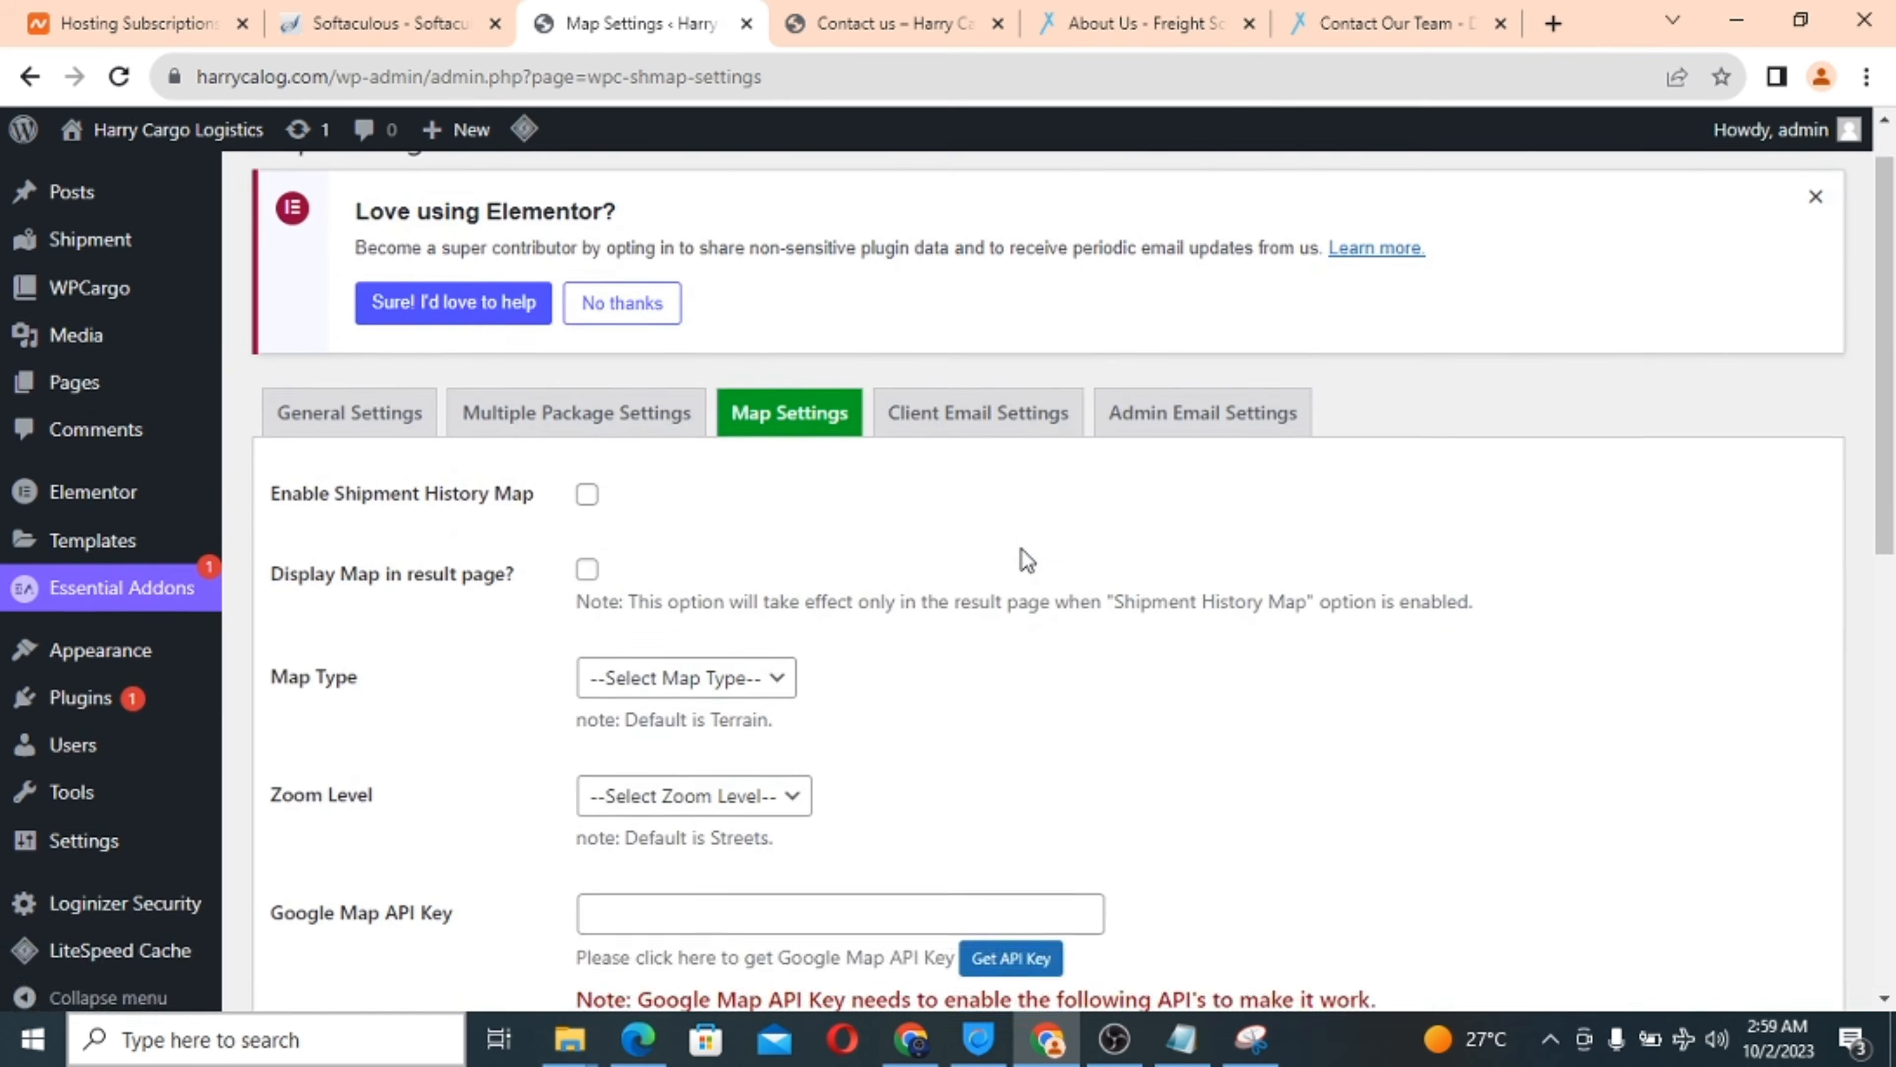
{"action": "scroll", "coordinate": [1022, 549], "scroll_direction": "down", "scroll_amount": 2}
{"action": "scroll", "coordinate": [1022, 550], "scroll_direction": "up", "scroll_amount": 1}
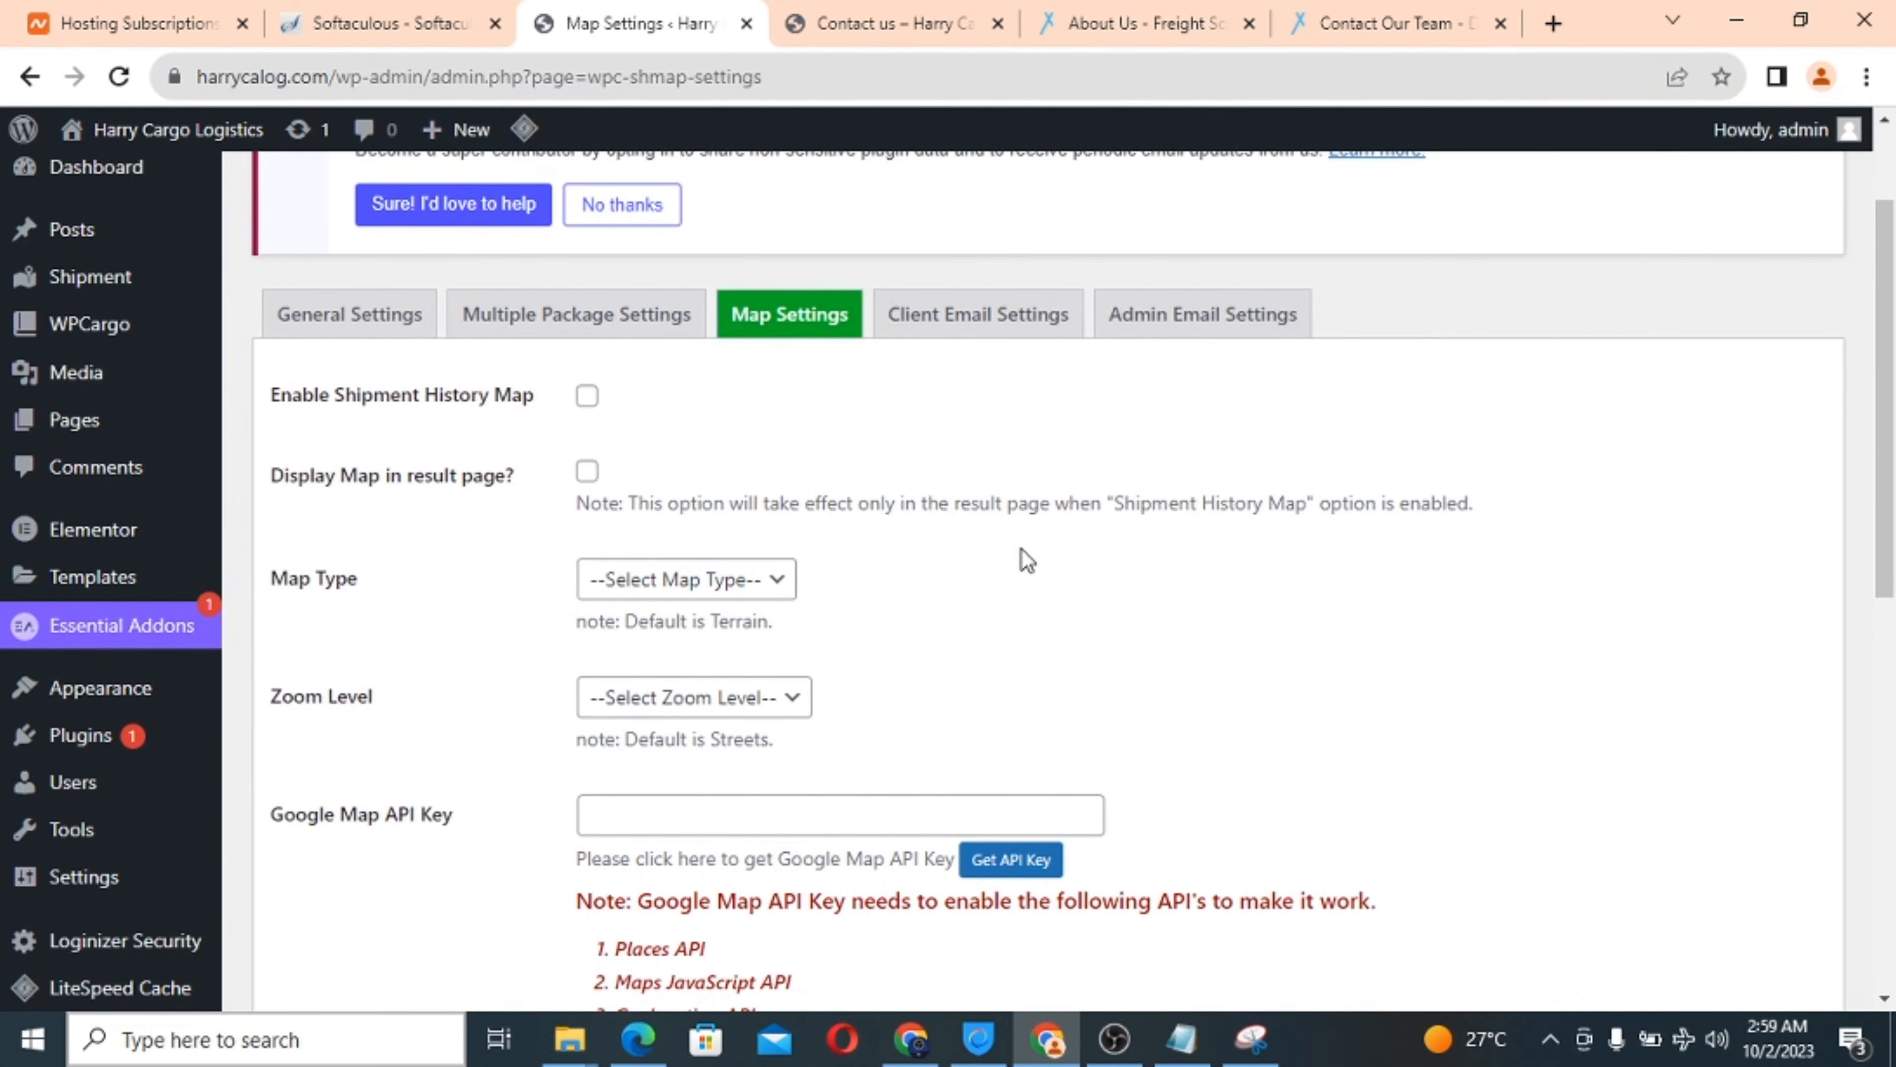
In Client Email Settings, tick all ten shipment statuses, from Pending through custom hold and Returned.
{"action": "left_click", "coordinate": [970, 323]}
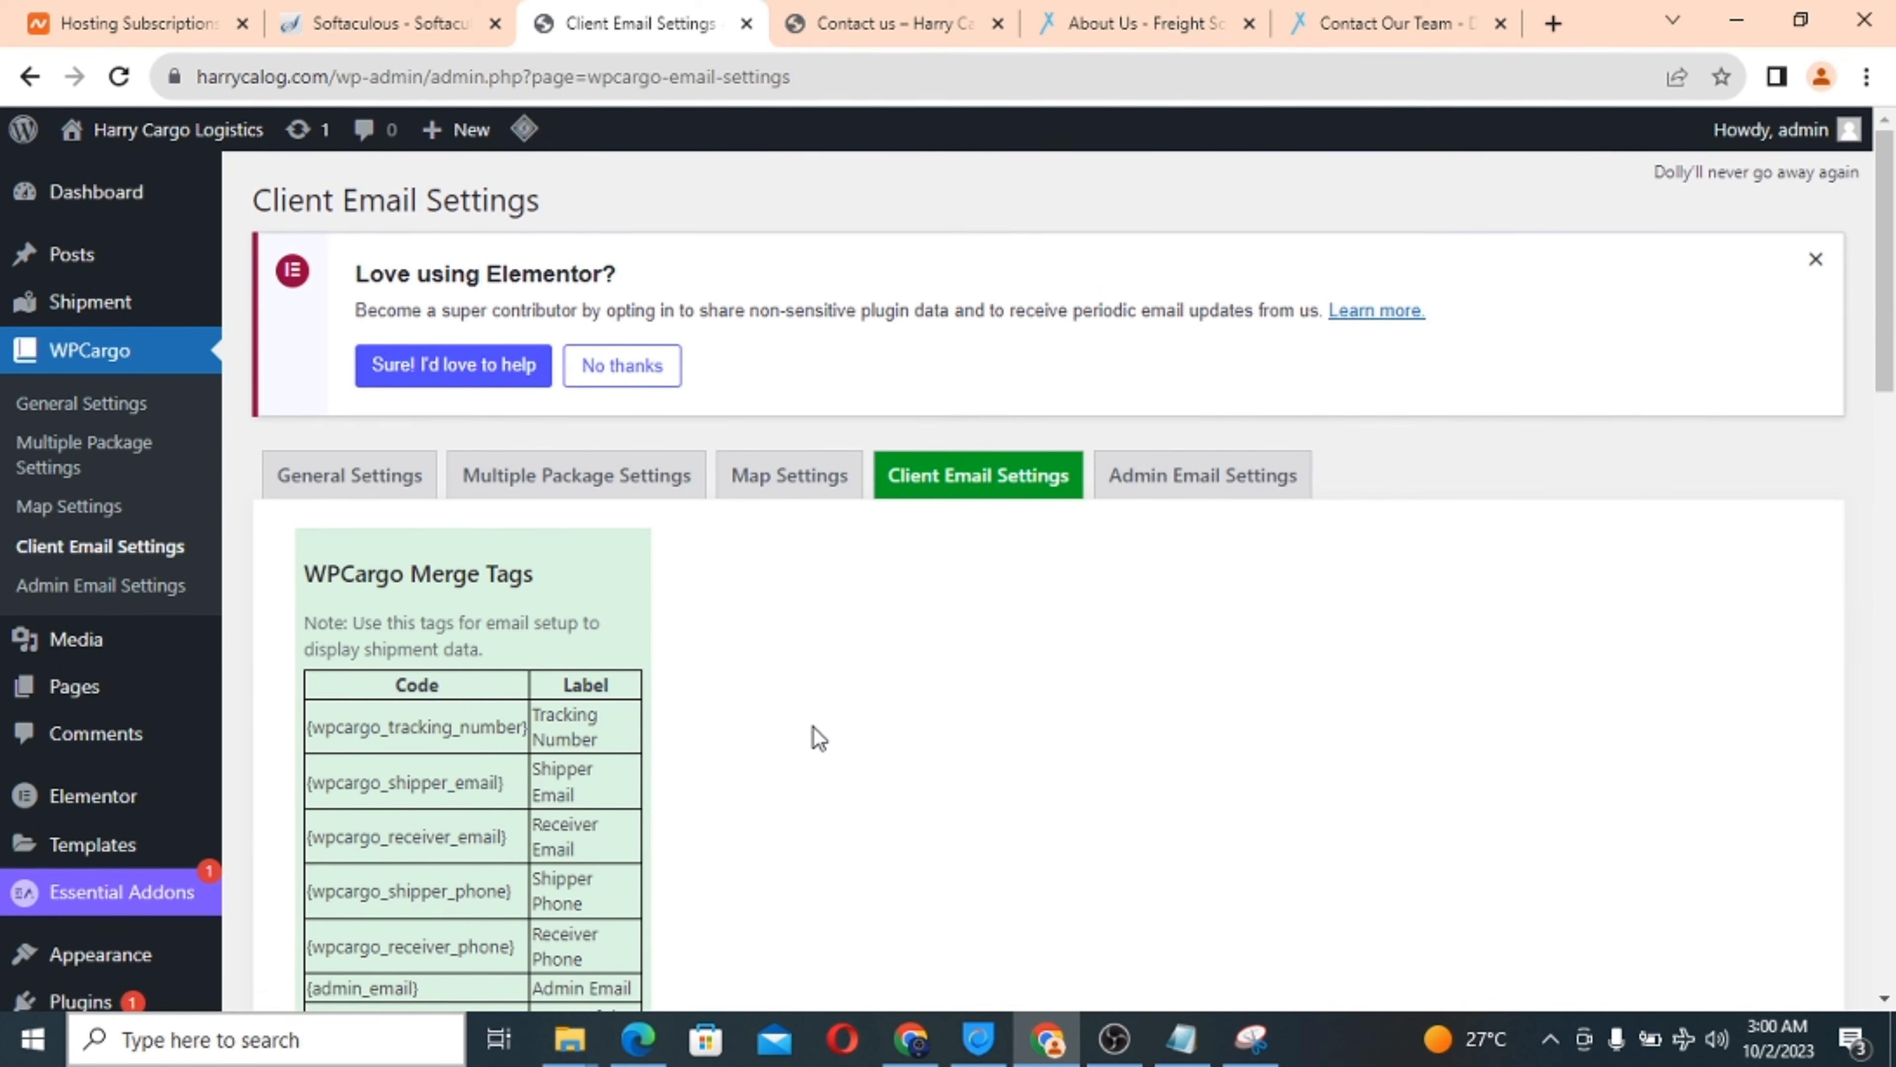
{"action": "scroll", "coordinate": [812, 725], "scroll_direction": "down", "scroll_amount": 10}
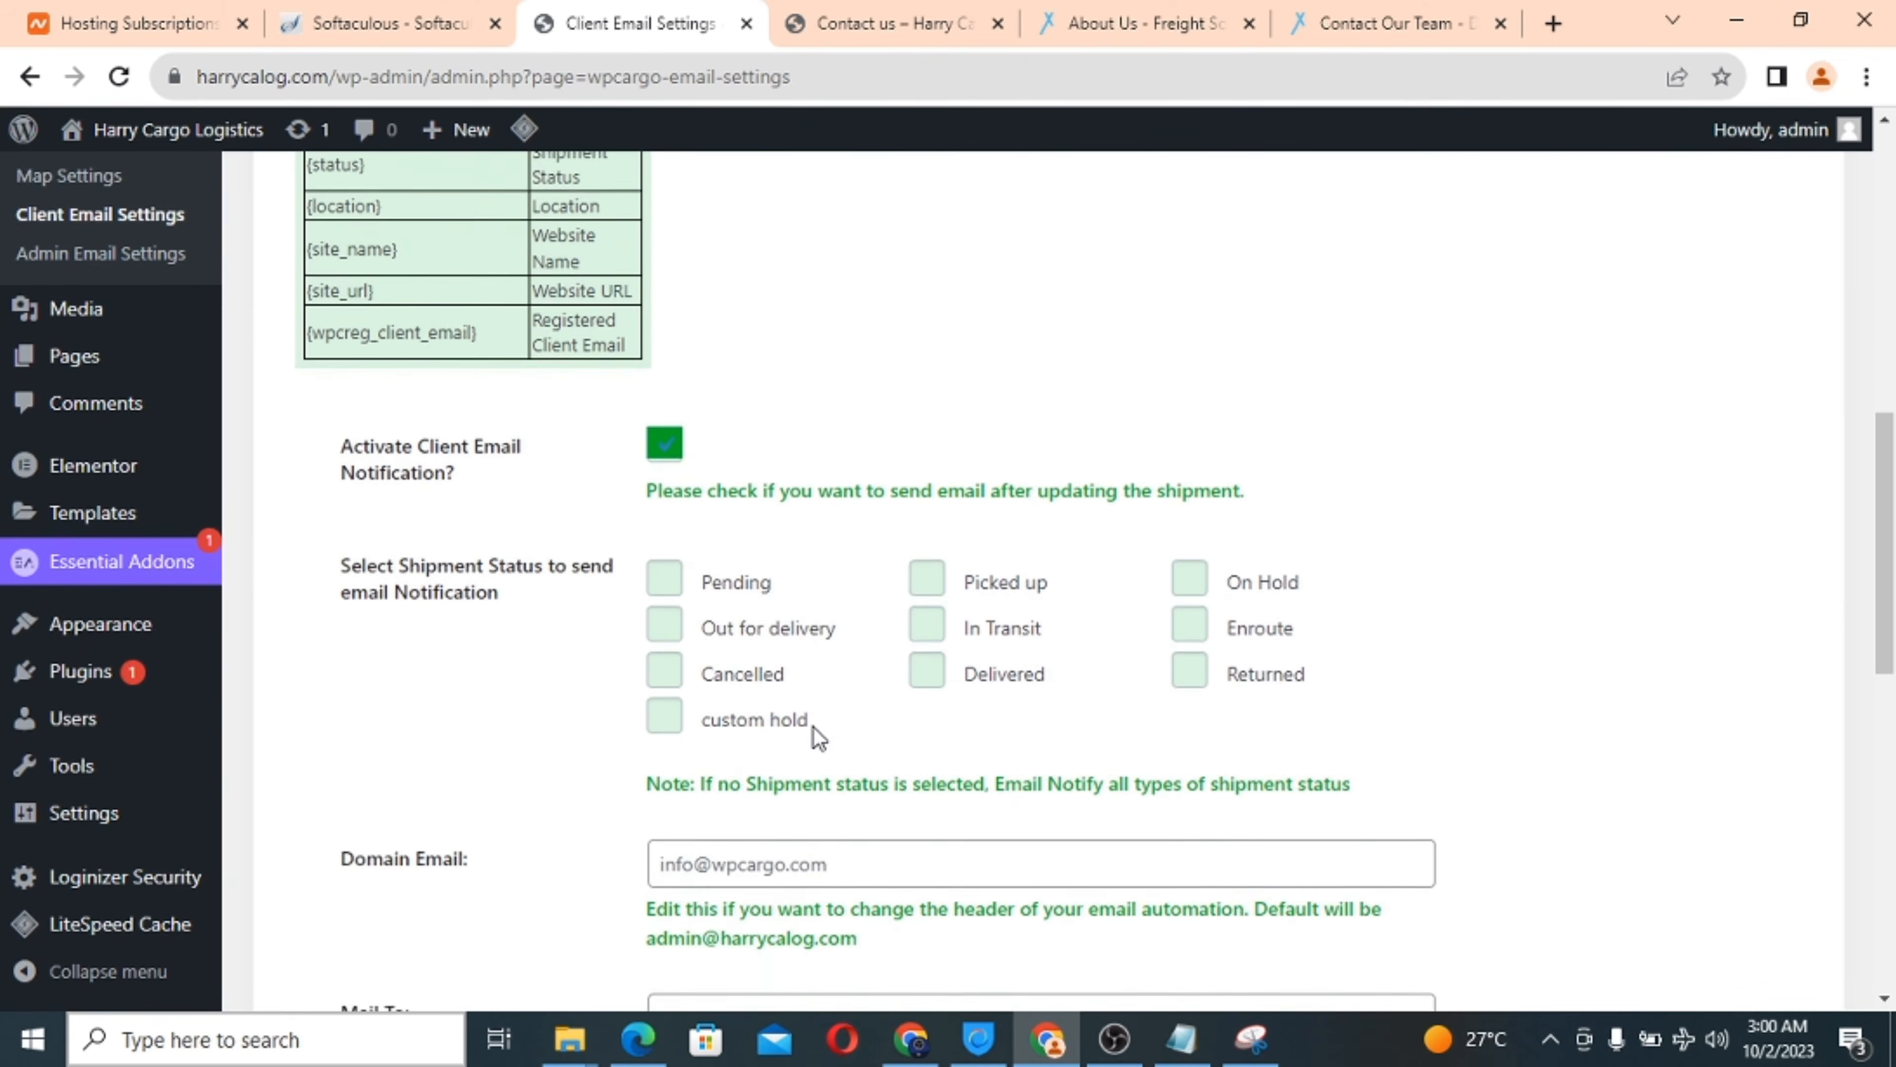
{"action": "scroll", "coordinate": [813, 728], "scroll_direction": "down", "scroll_amount": 1}
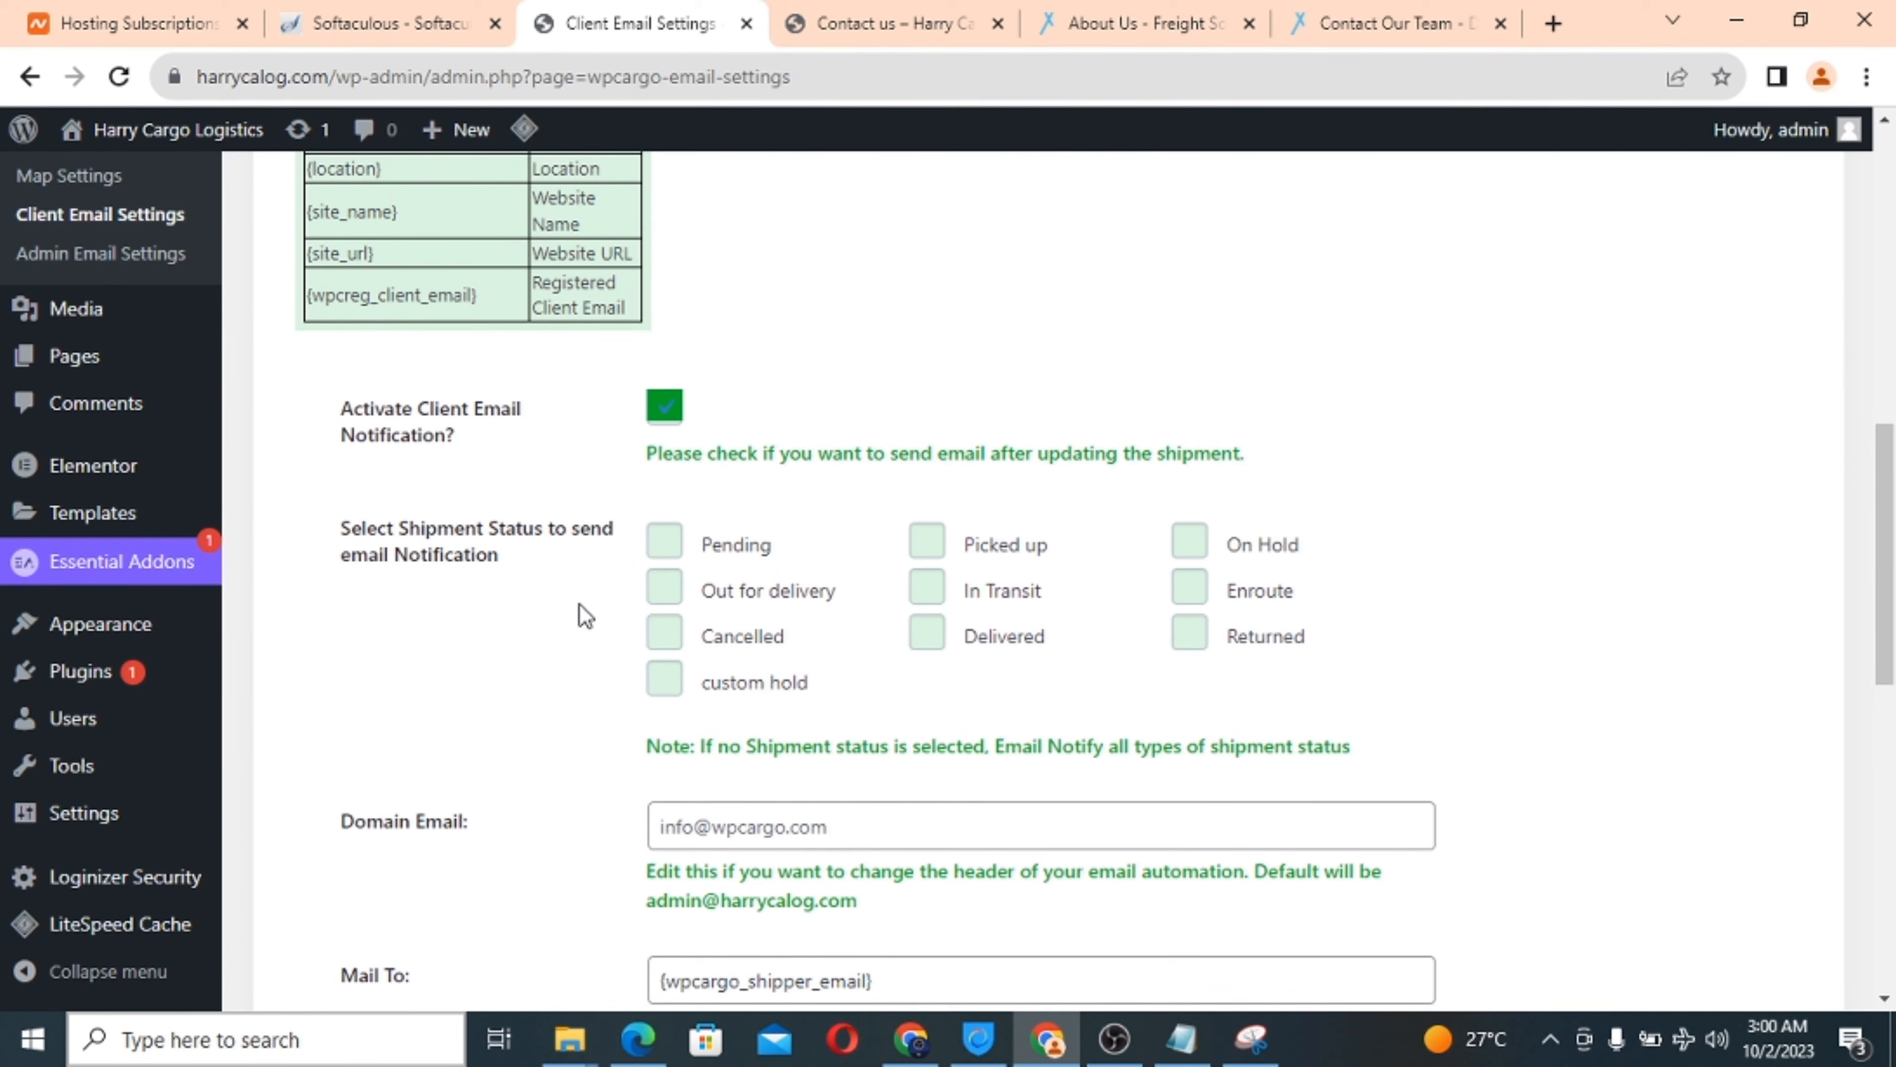
{"action": "left_click", "coordinate": [665, 545]}
{"action": "left_click", "coordinate": [665, 589]}
{"action": "left_click", "coordinate": [665, 633]}
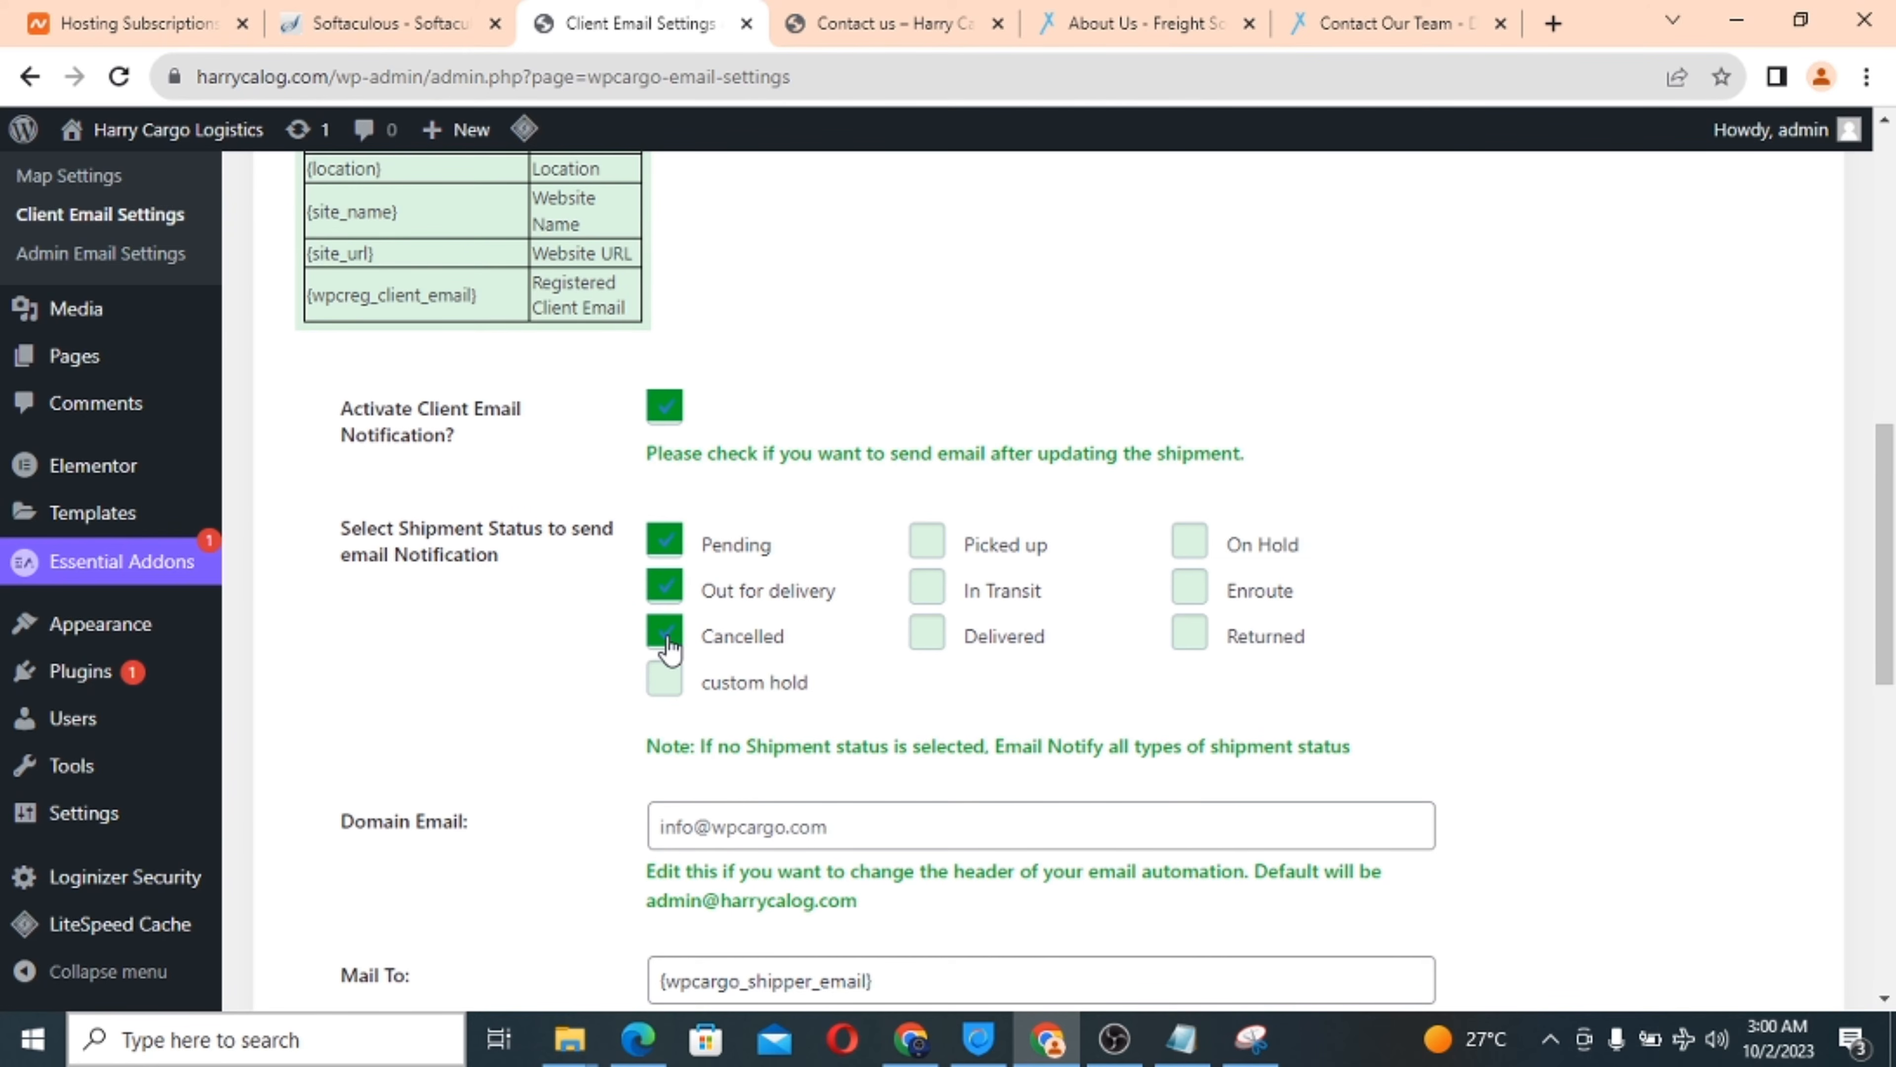
{"action": "left_click", "coordinate": [664, 679]}
{"action": "left_click", "coordinate": [928, 542]}
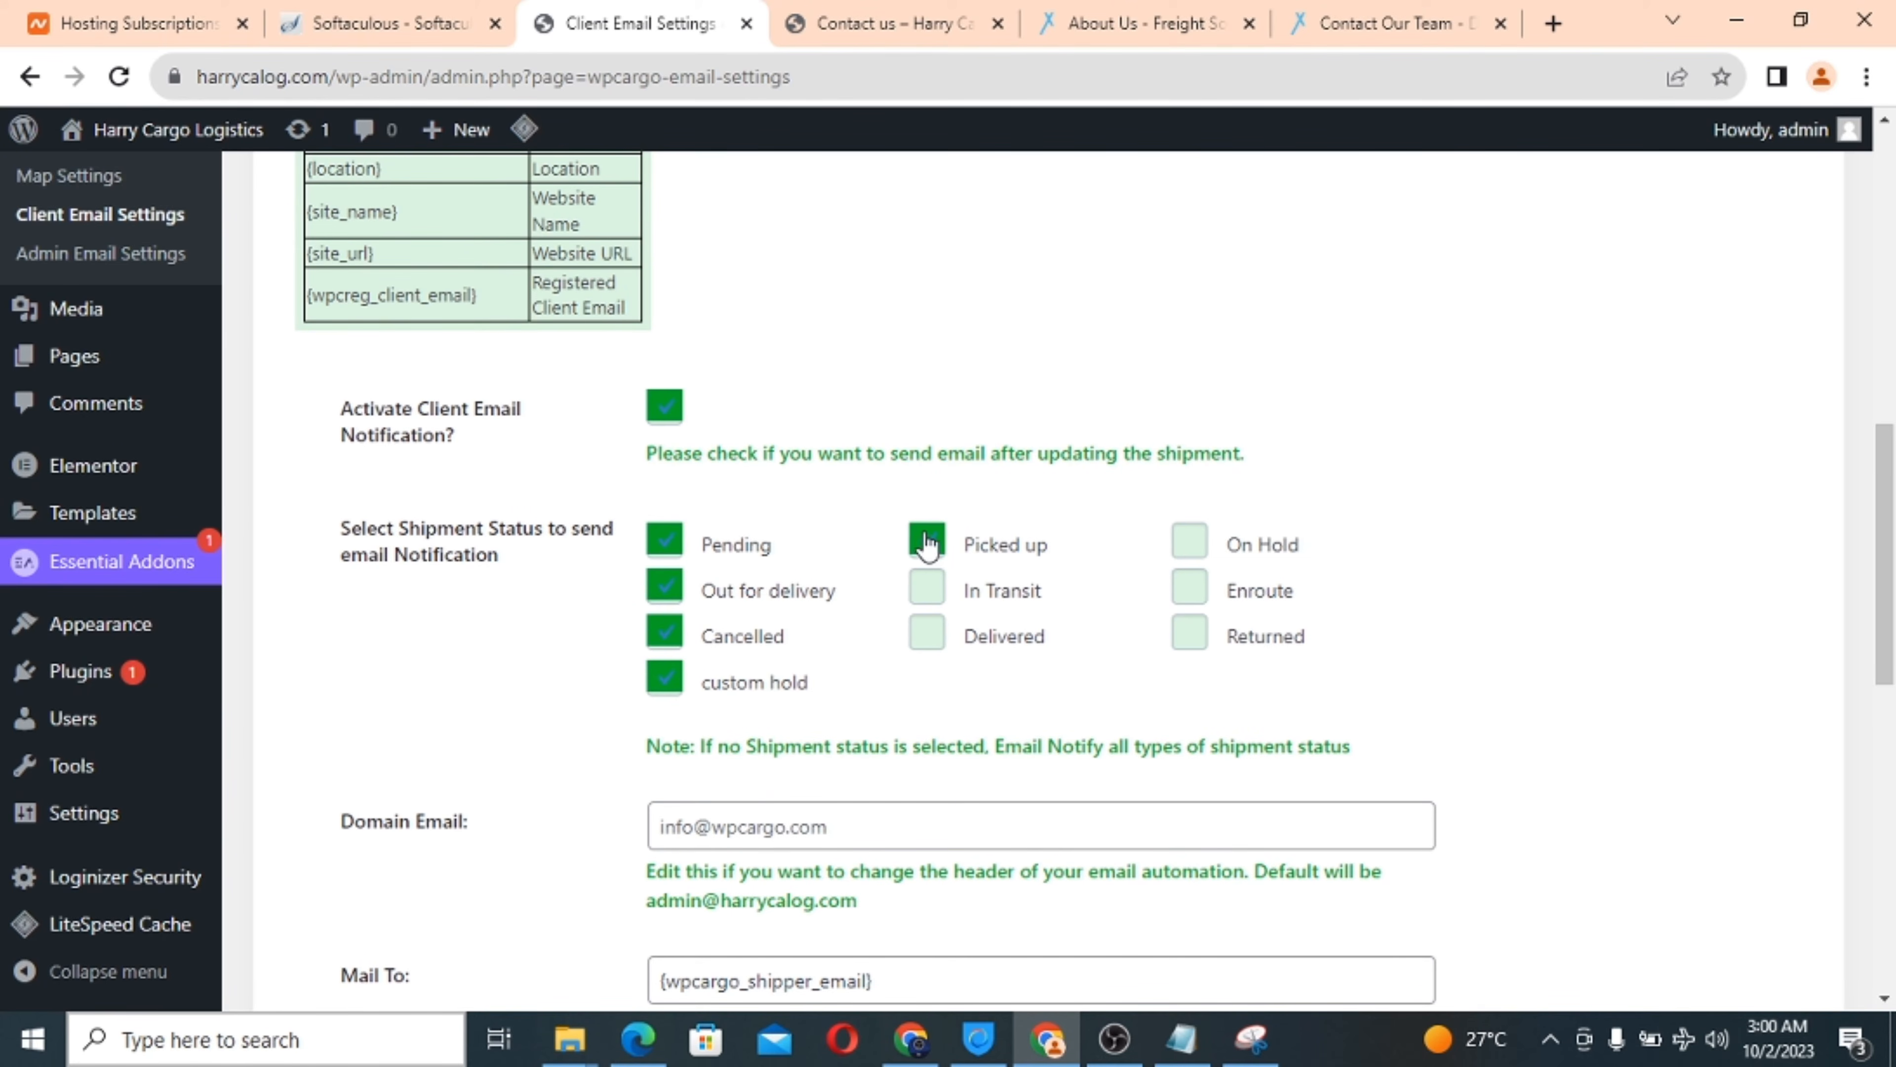
{"action": "left_click", "coordinate": [927, 587]}
{"action": "left_click", "coordinate": [927, 630]}
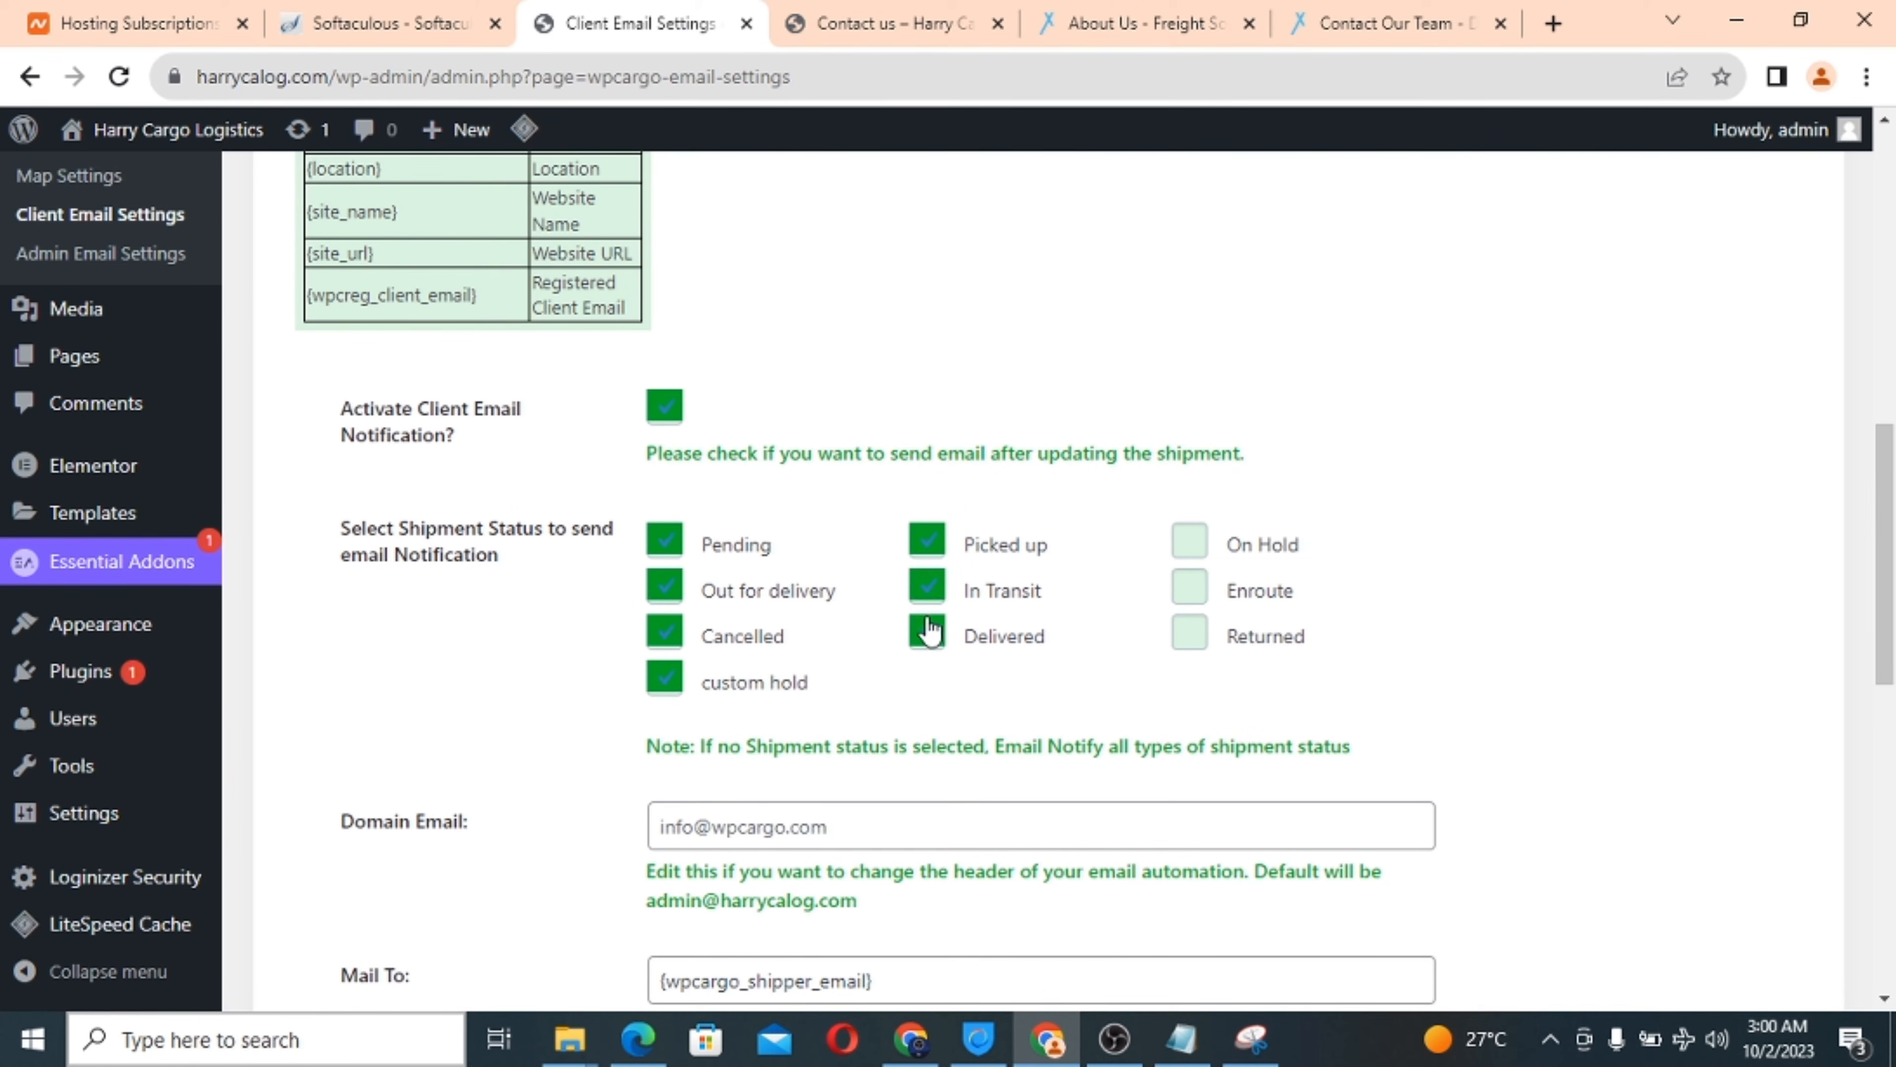
{"action": "left_click", "coordinate": [1188, 542]}
{"action": "left_click", "coordinate": [1190, 589]}
{"action": "left_click", "coordinate": [1188, 636]}
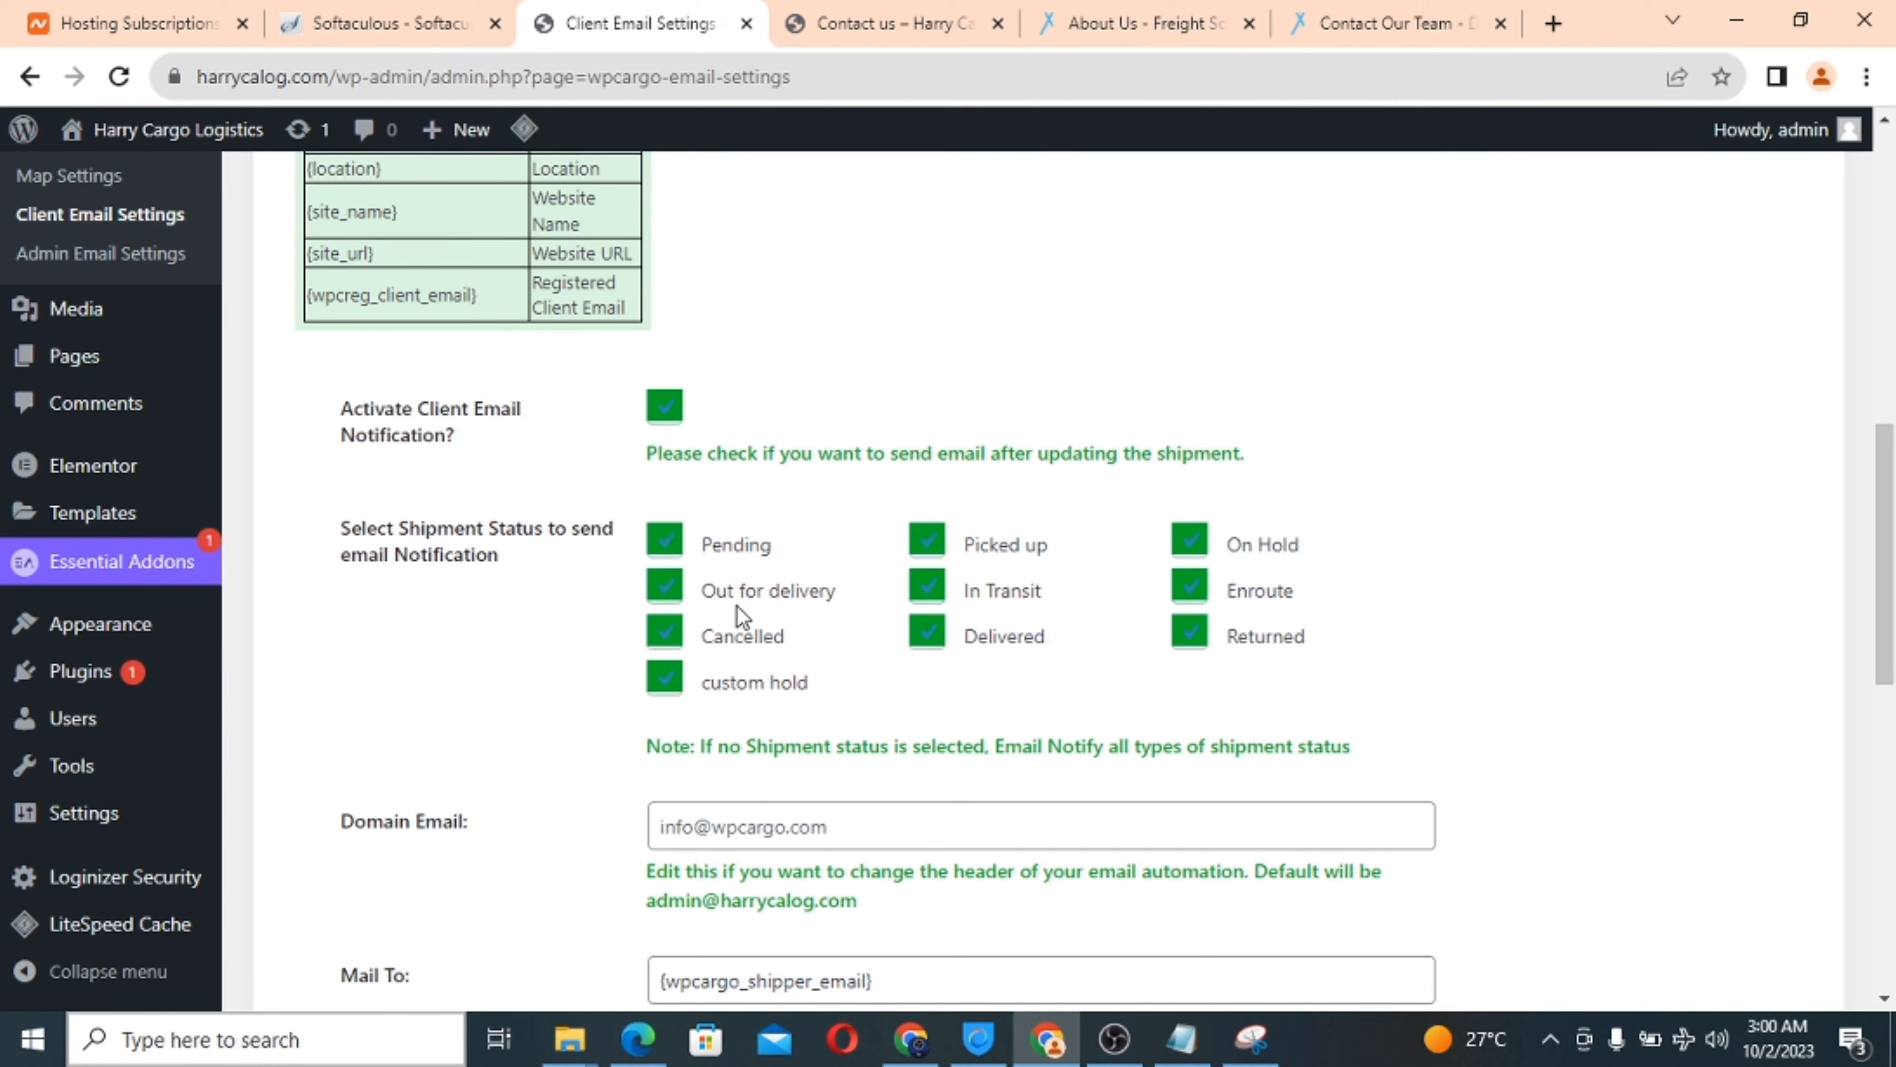
Set the client Domain Email to info@ followed by the copied site domain and .com.
{"action": "scroll", "coordinate": [797, 635], "scroll_direction": "down", "scroll_amount": 1}
{"action": "scroll", "coordinate": [797, 627], "scroll_direction": "down", "scroll_amount": 3}
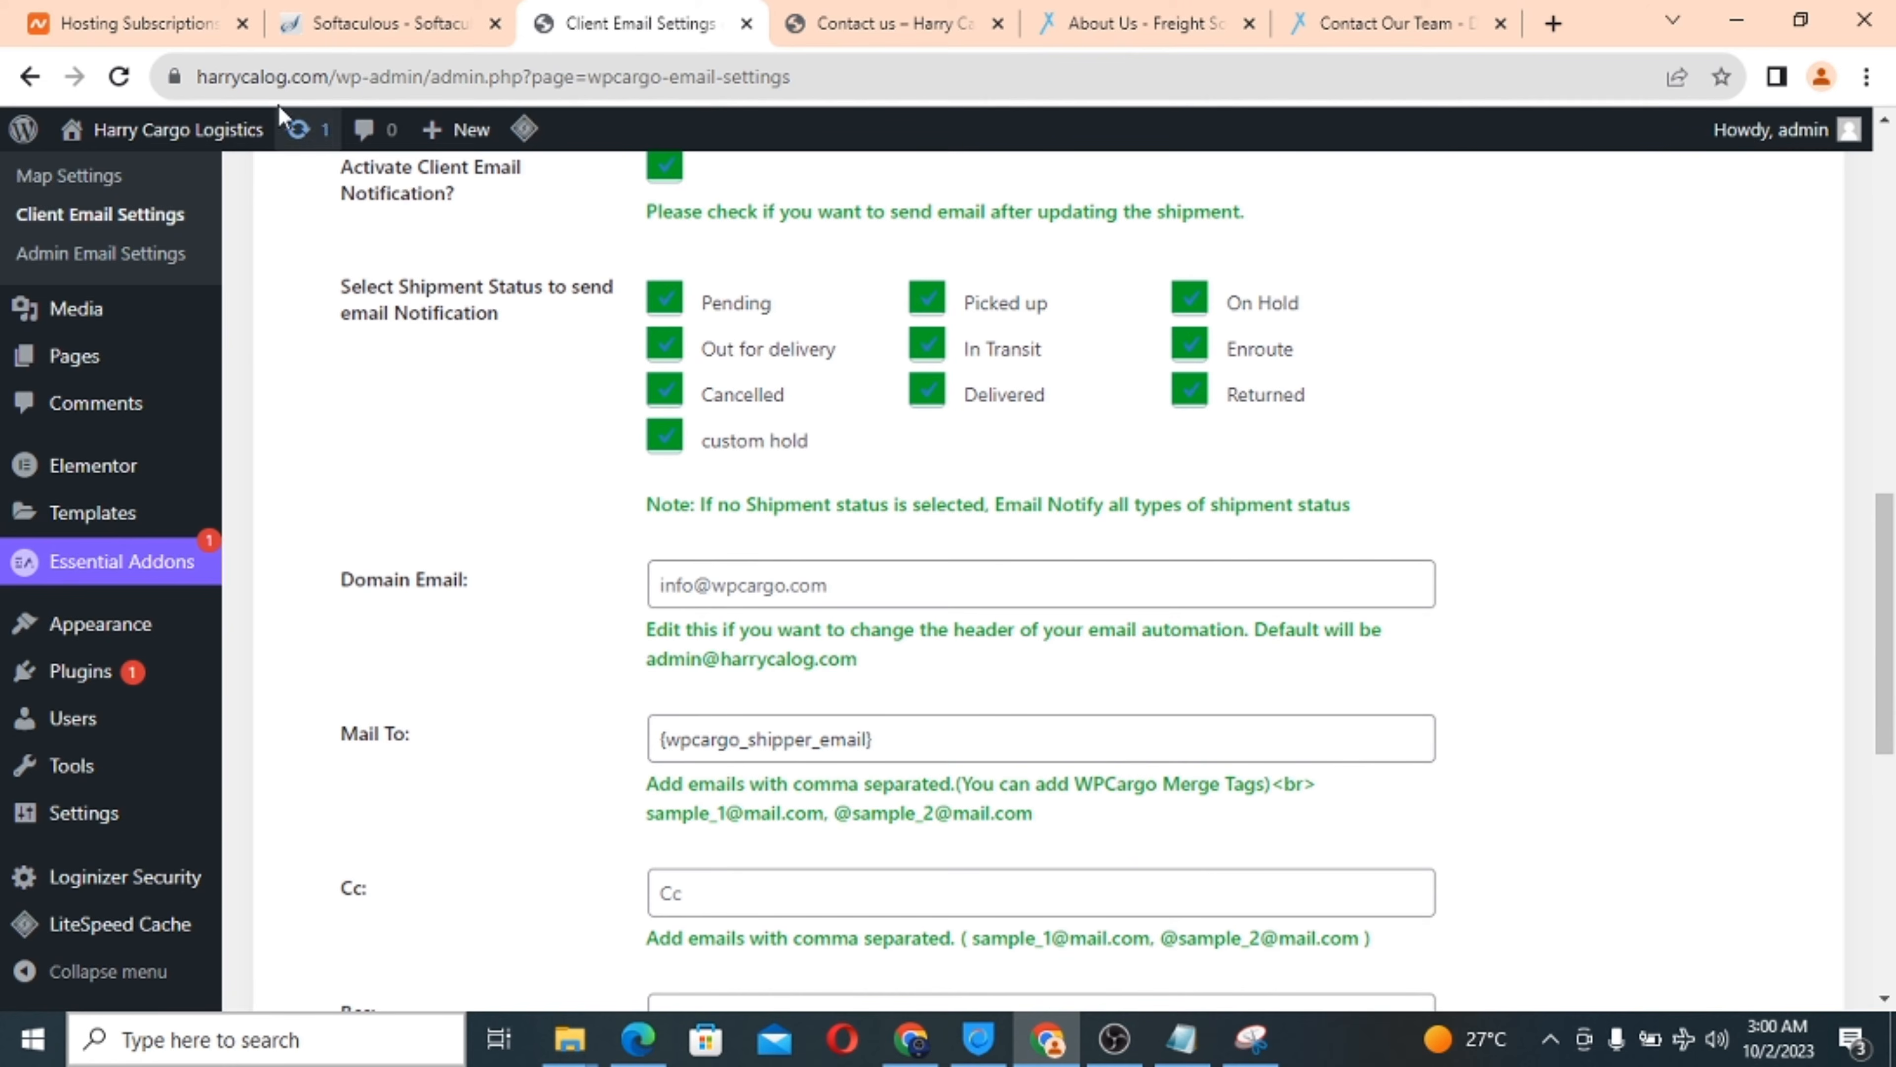
{"action": "double_click", "coordinate": [273, 82]}
{"action": "right_click", "coordinate": [282, 85]}
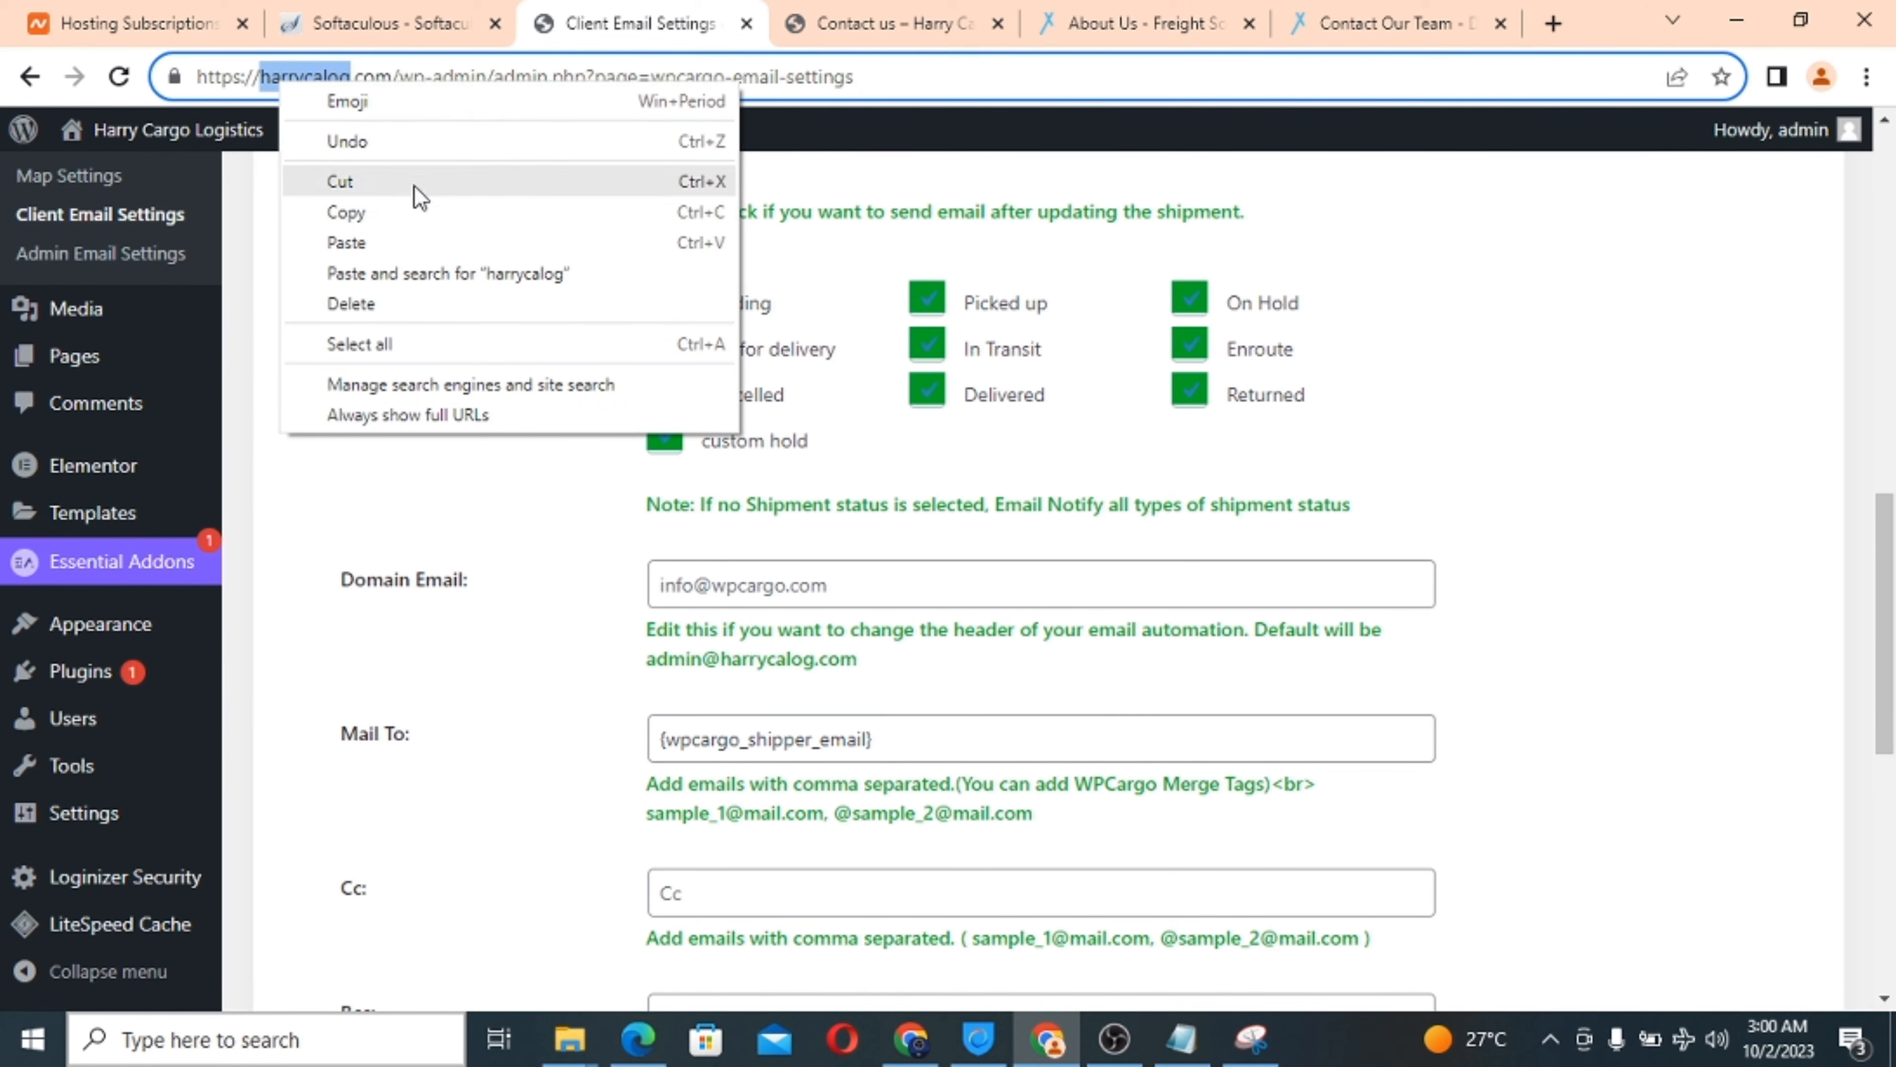
{"action": "left_click", "coordinate": [426, 217]}
{"action": "left_click", "coordinate": [753, 581]}
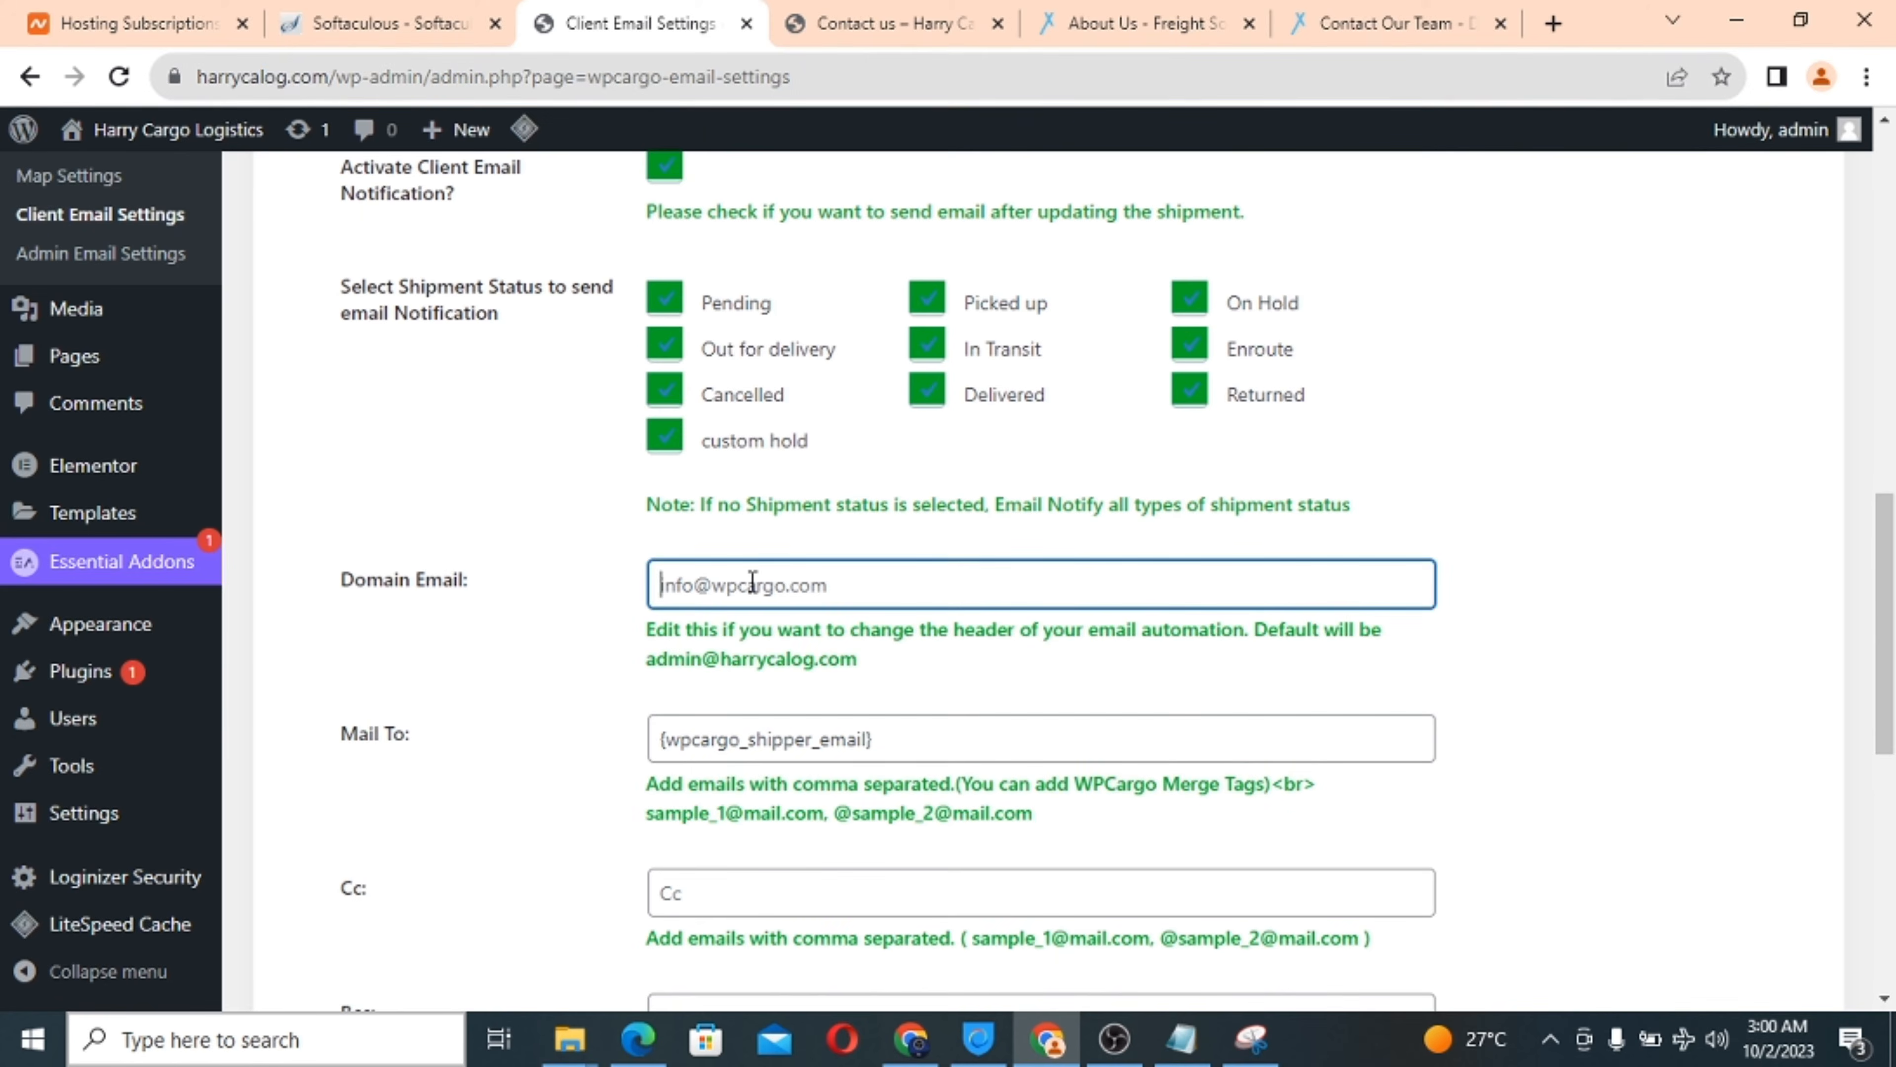
{"action": "key", "text": "ctrl+v"}
Save the client email settings.
{"action": "scroll", "coordinate": [926, 713], "scroll_direction": "down", "scroll_amount": 1}
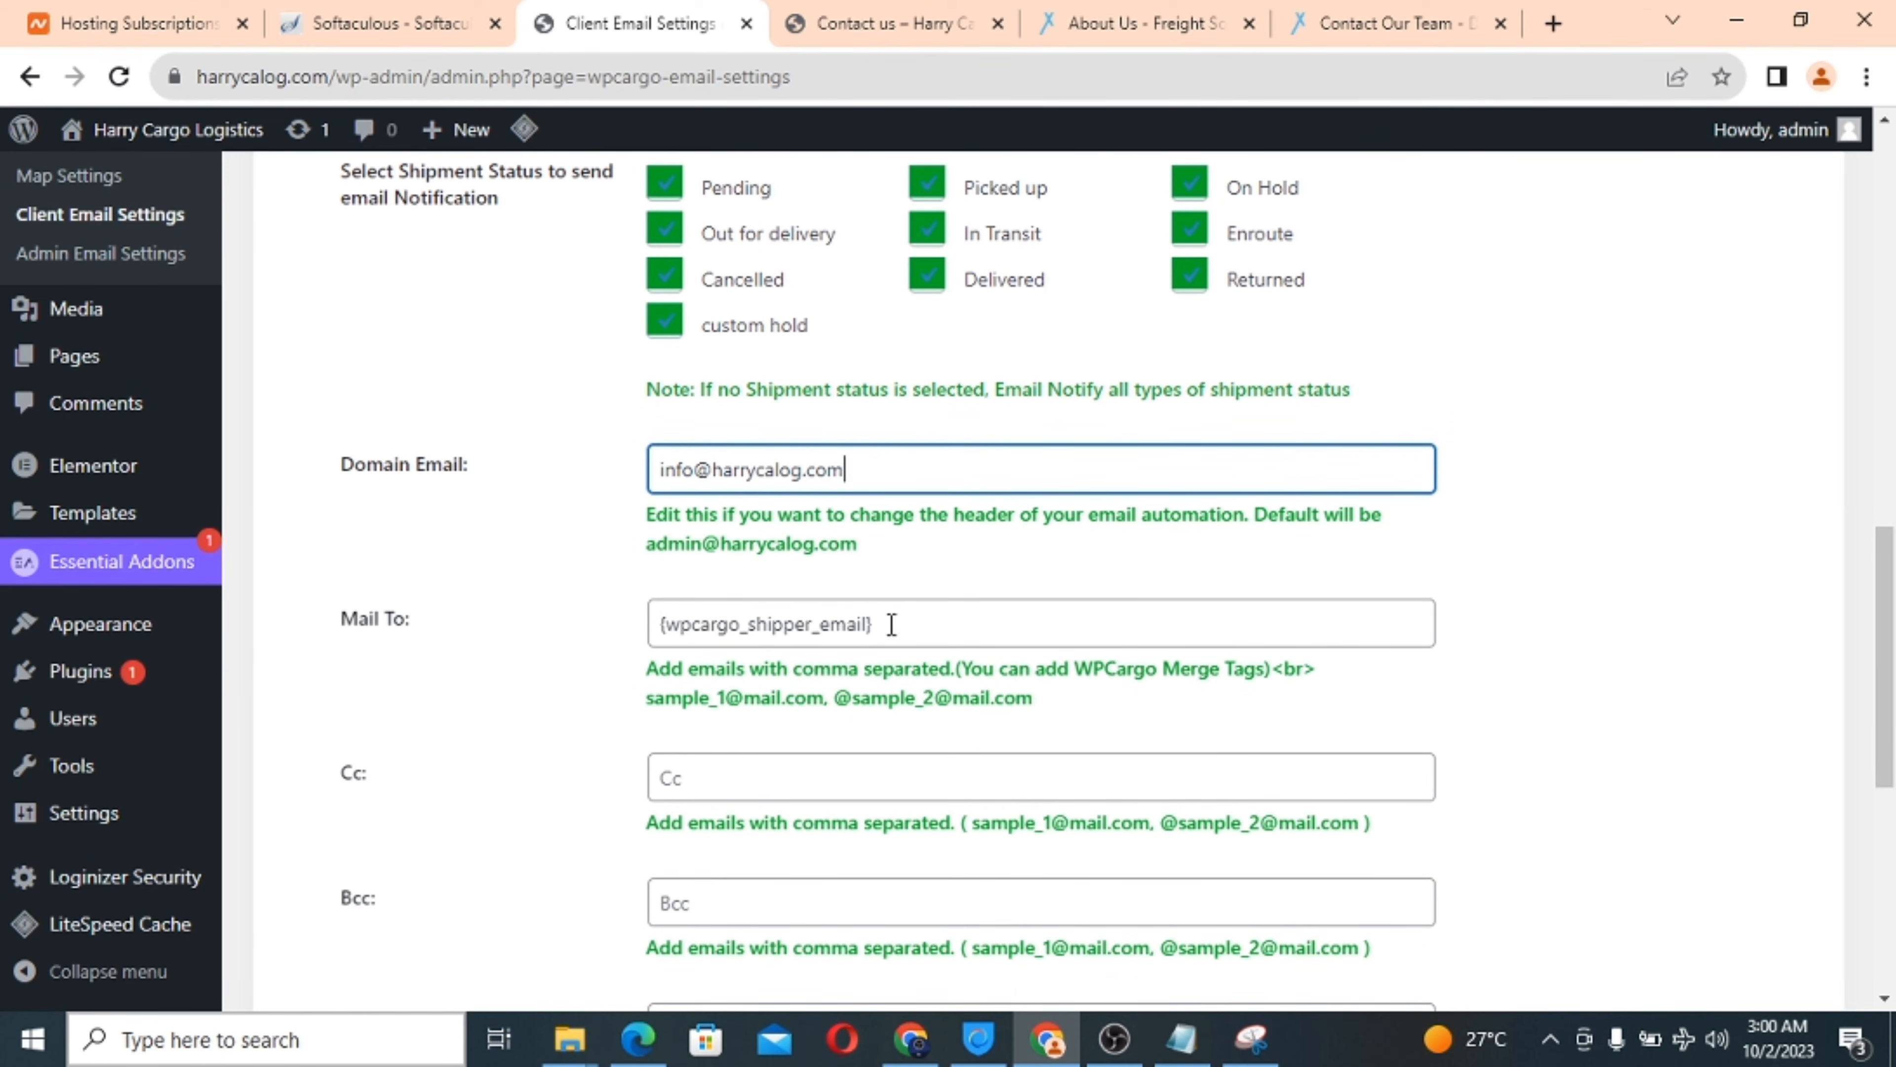
{"action": "scroll", "coordinate": [921, 617], "scroll_direction": "down", "scroll_amount": 2}
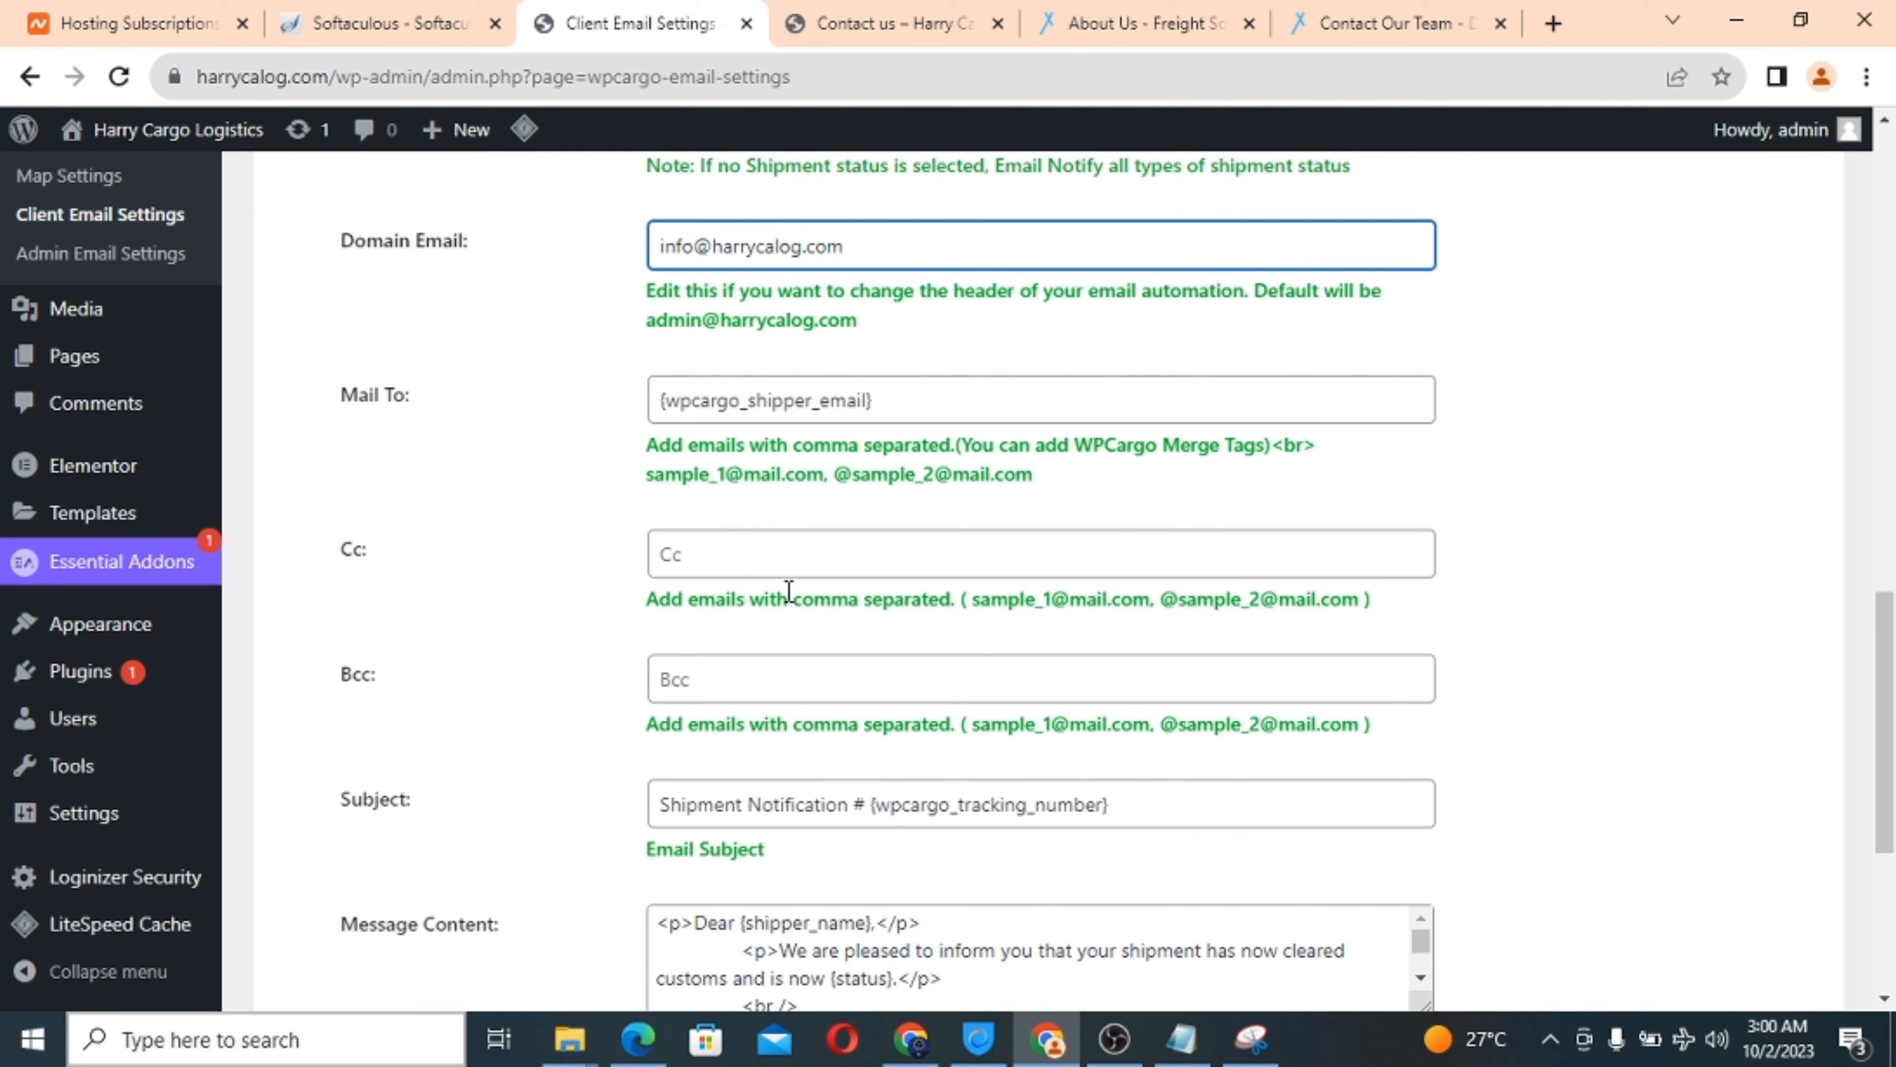
{"action": "scroll", "coordinate": [653, 661], "scroll_direction": "down", "scroll_amount": 2}
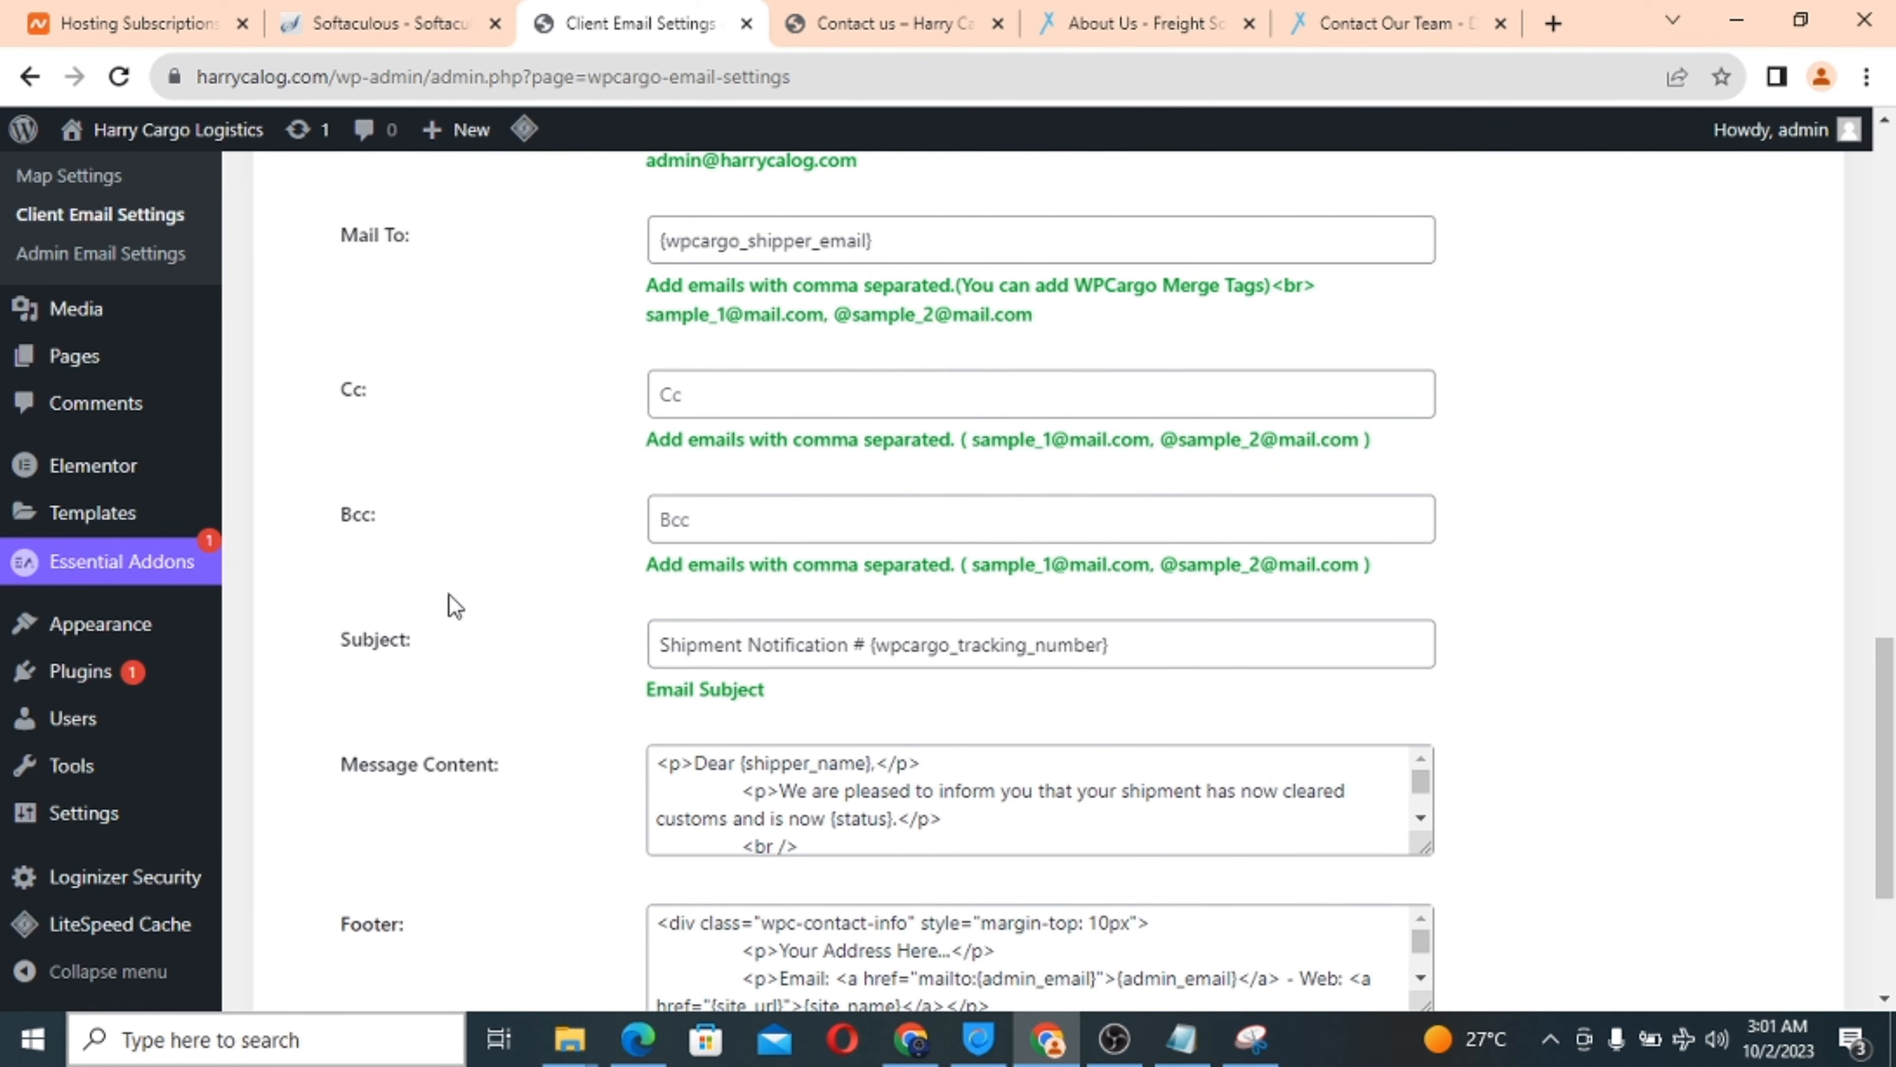
{"action": "scroll", "coordinate": [857, 687], "scroll_direction": "down", "scroll_amount": 4}
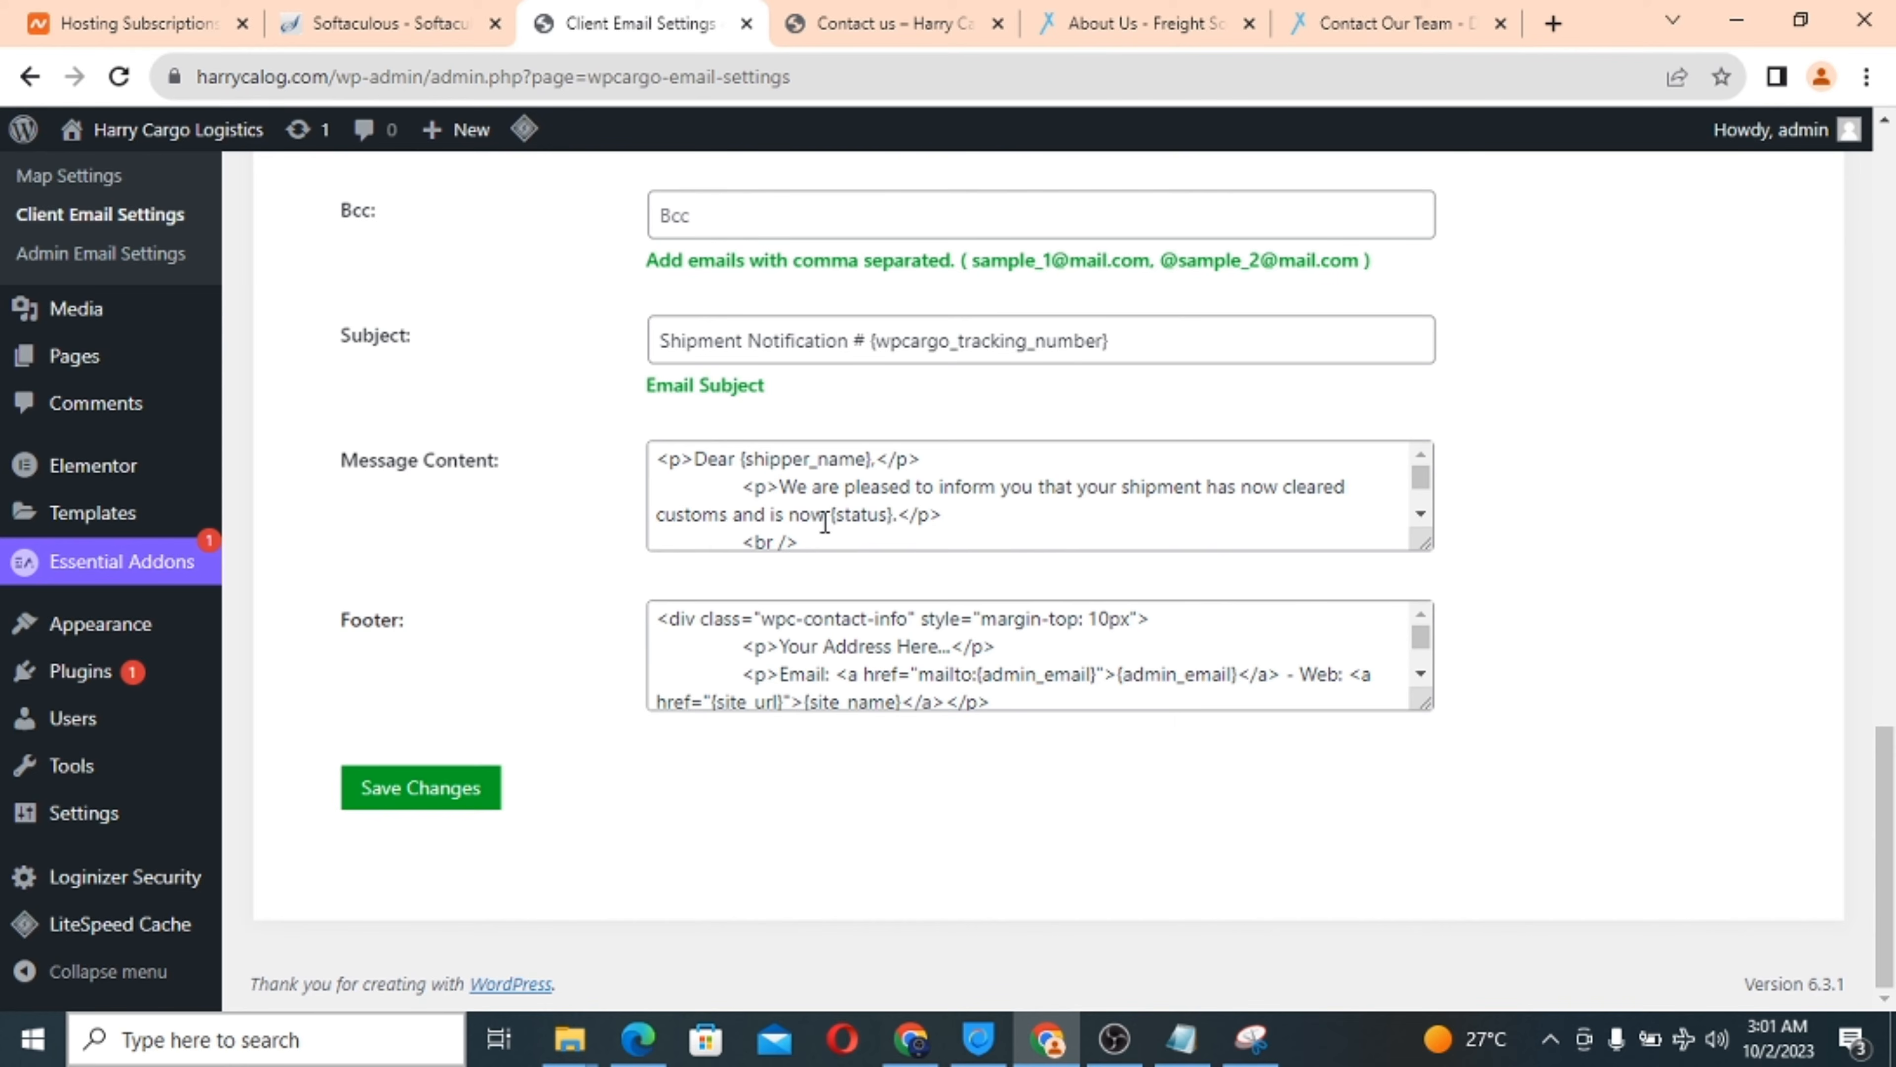
{"action": "scroll", "coordinate": [807, 477], "scroll_direction": "down", "scroll_amount": 5}
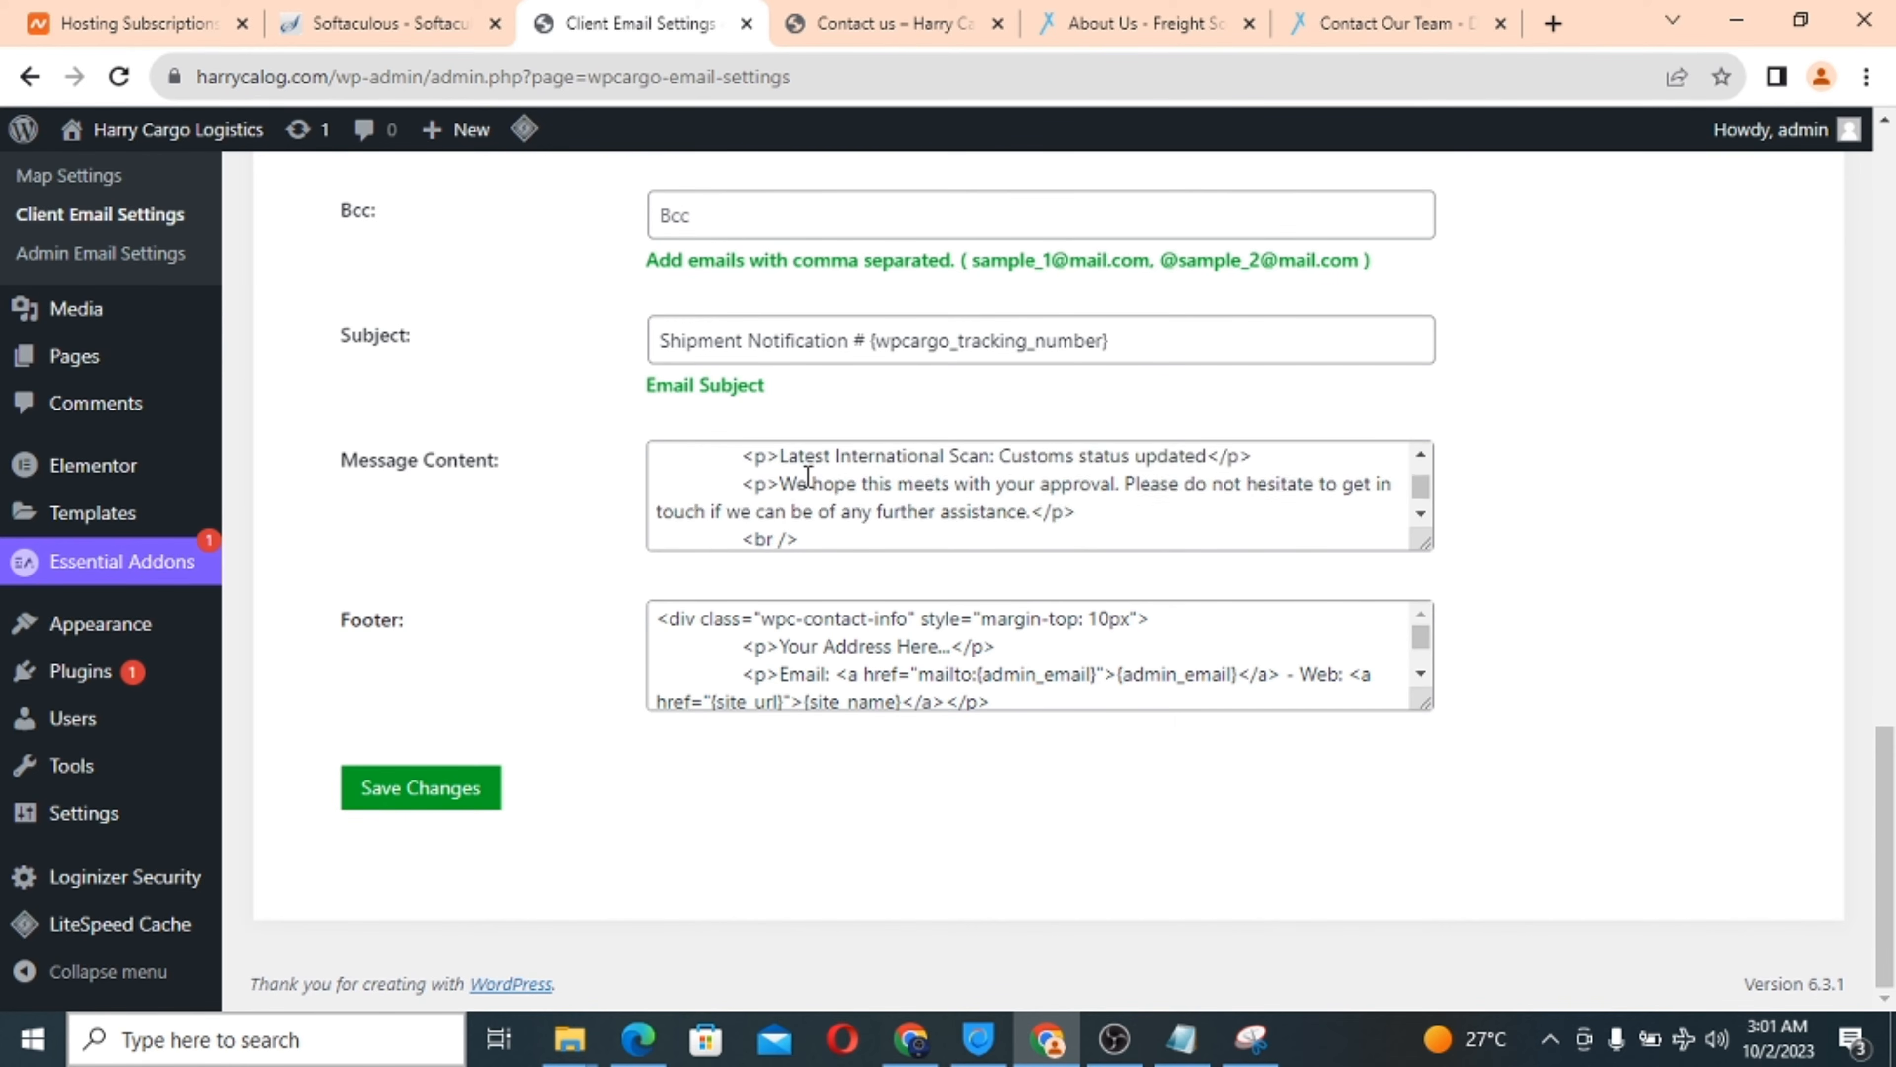
{"action": "scroll", "coordinate": [808, 476], "scroll_direction": "up", "scroll_amount": 5}
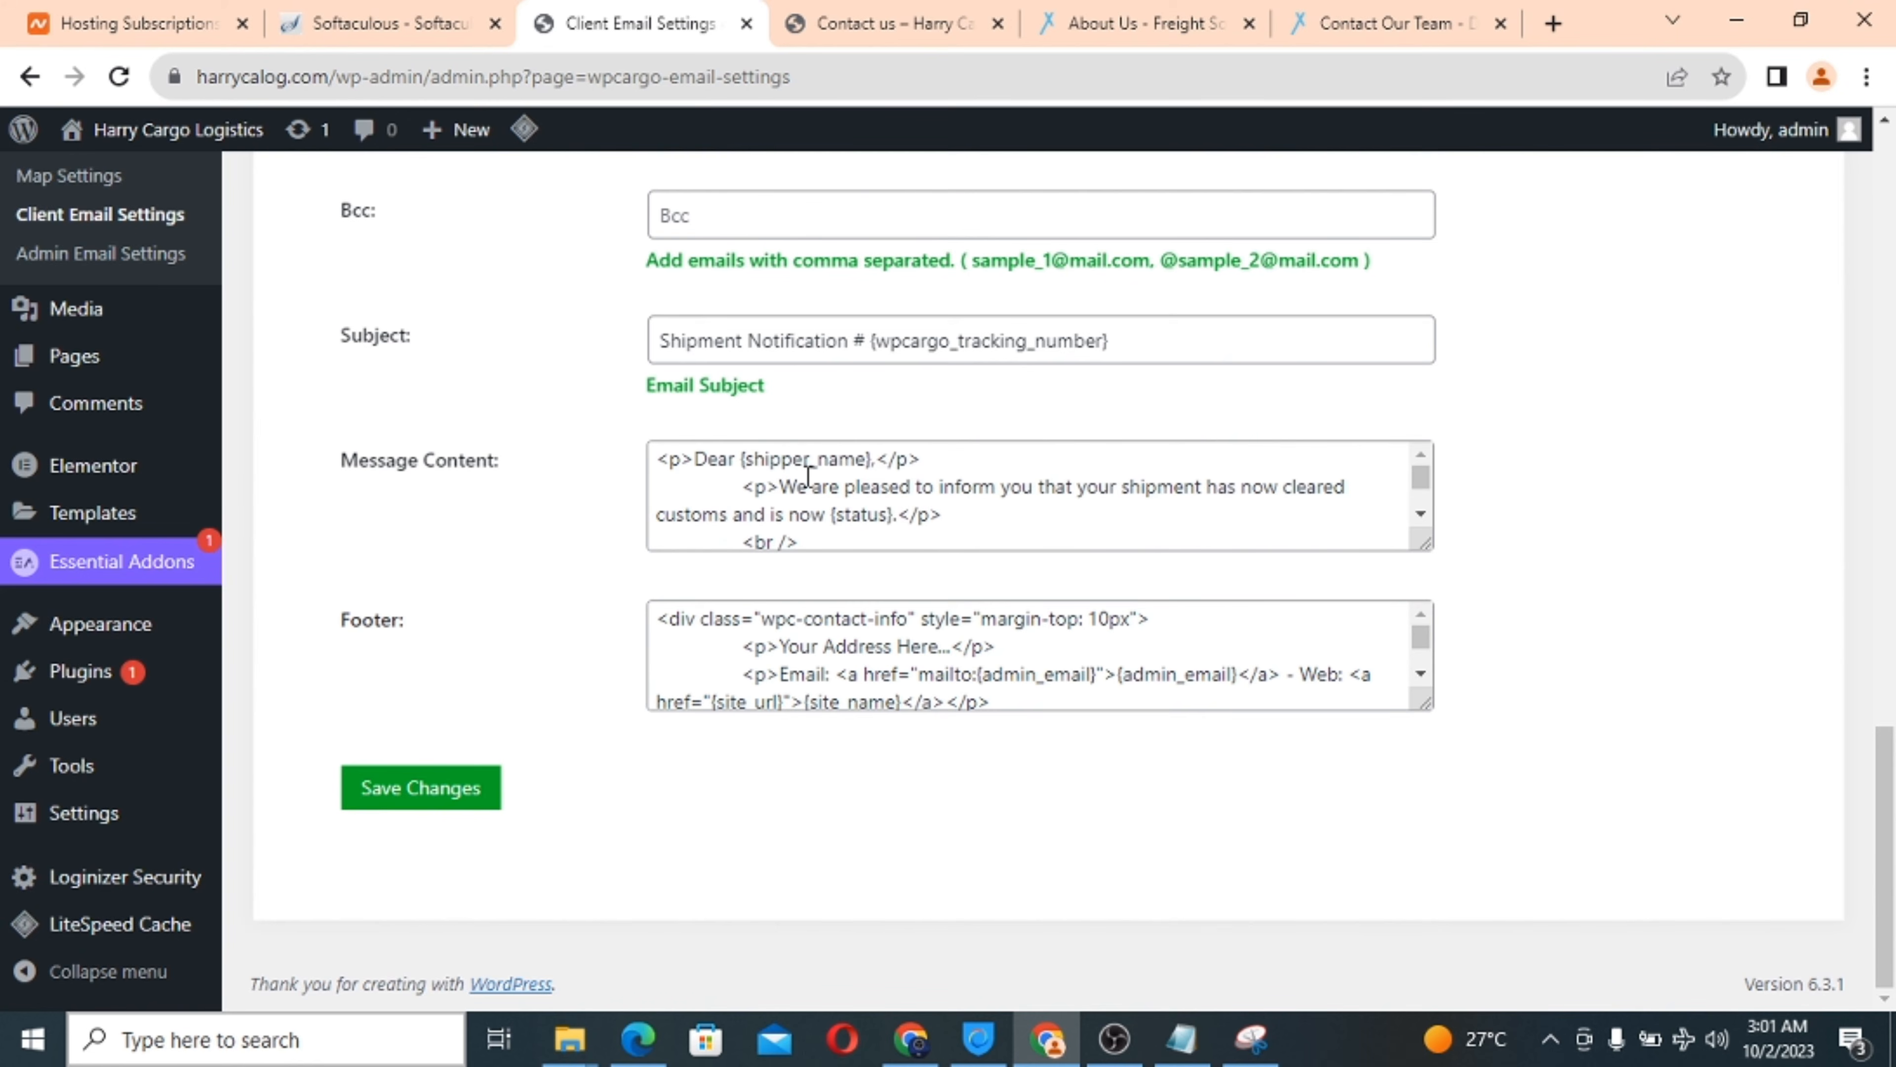
{"action": "scroll", "coordinate": [984, 400], "scroll_direction": "up", "scroll_amount": 10}
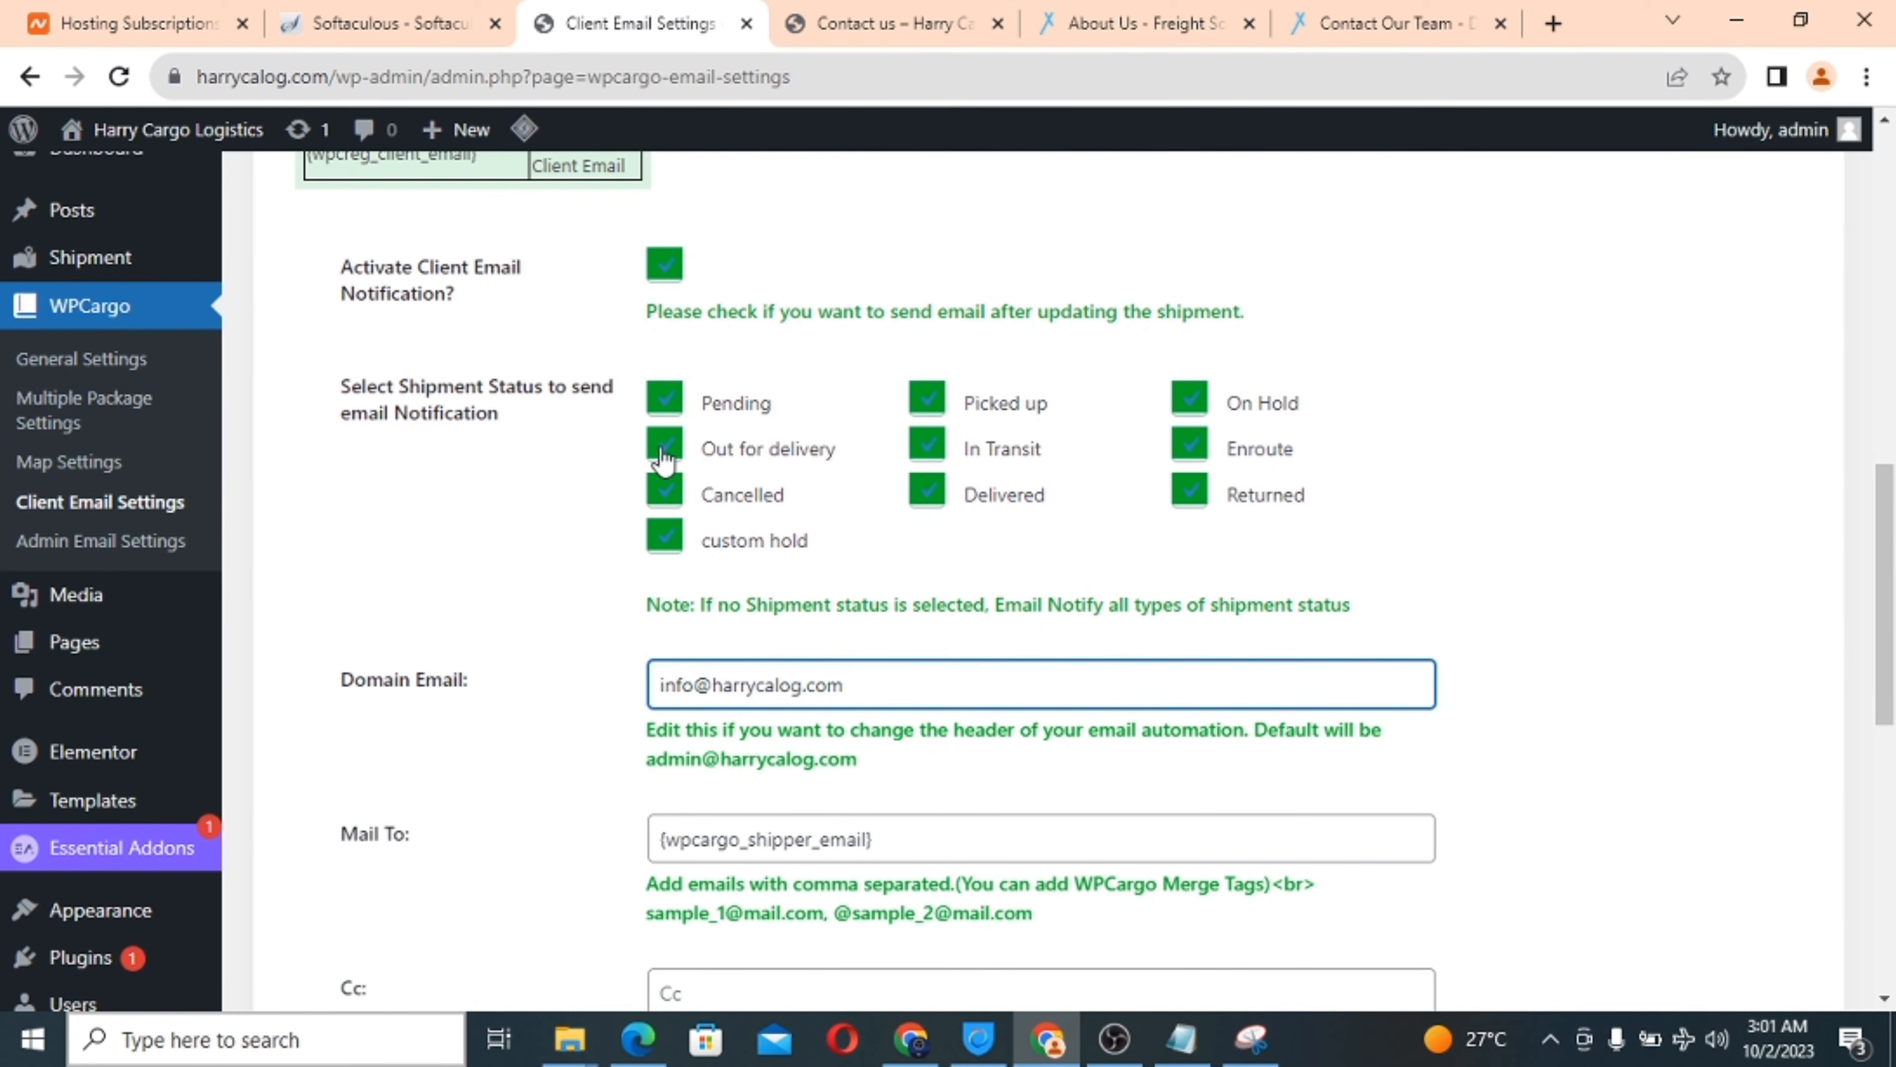
{"action": "scroll", "coordinate": [859, 564], "scroll_direction": "down", "scroll_amount": 10}
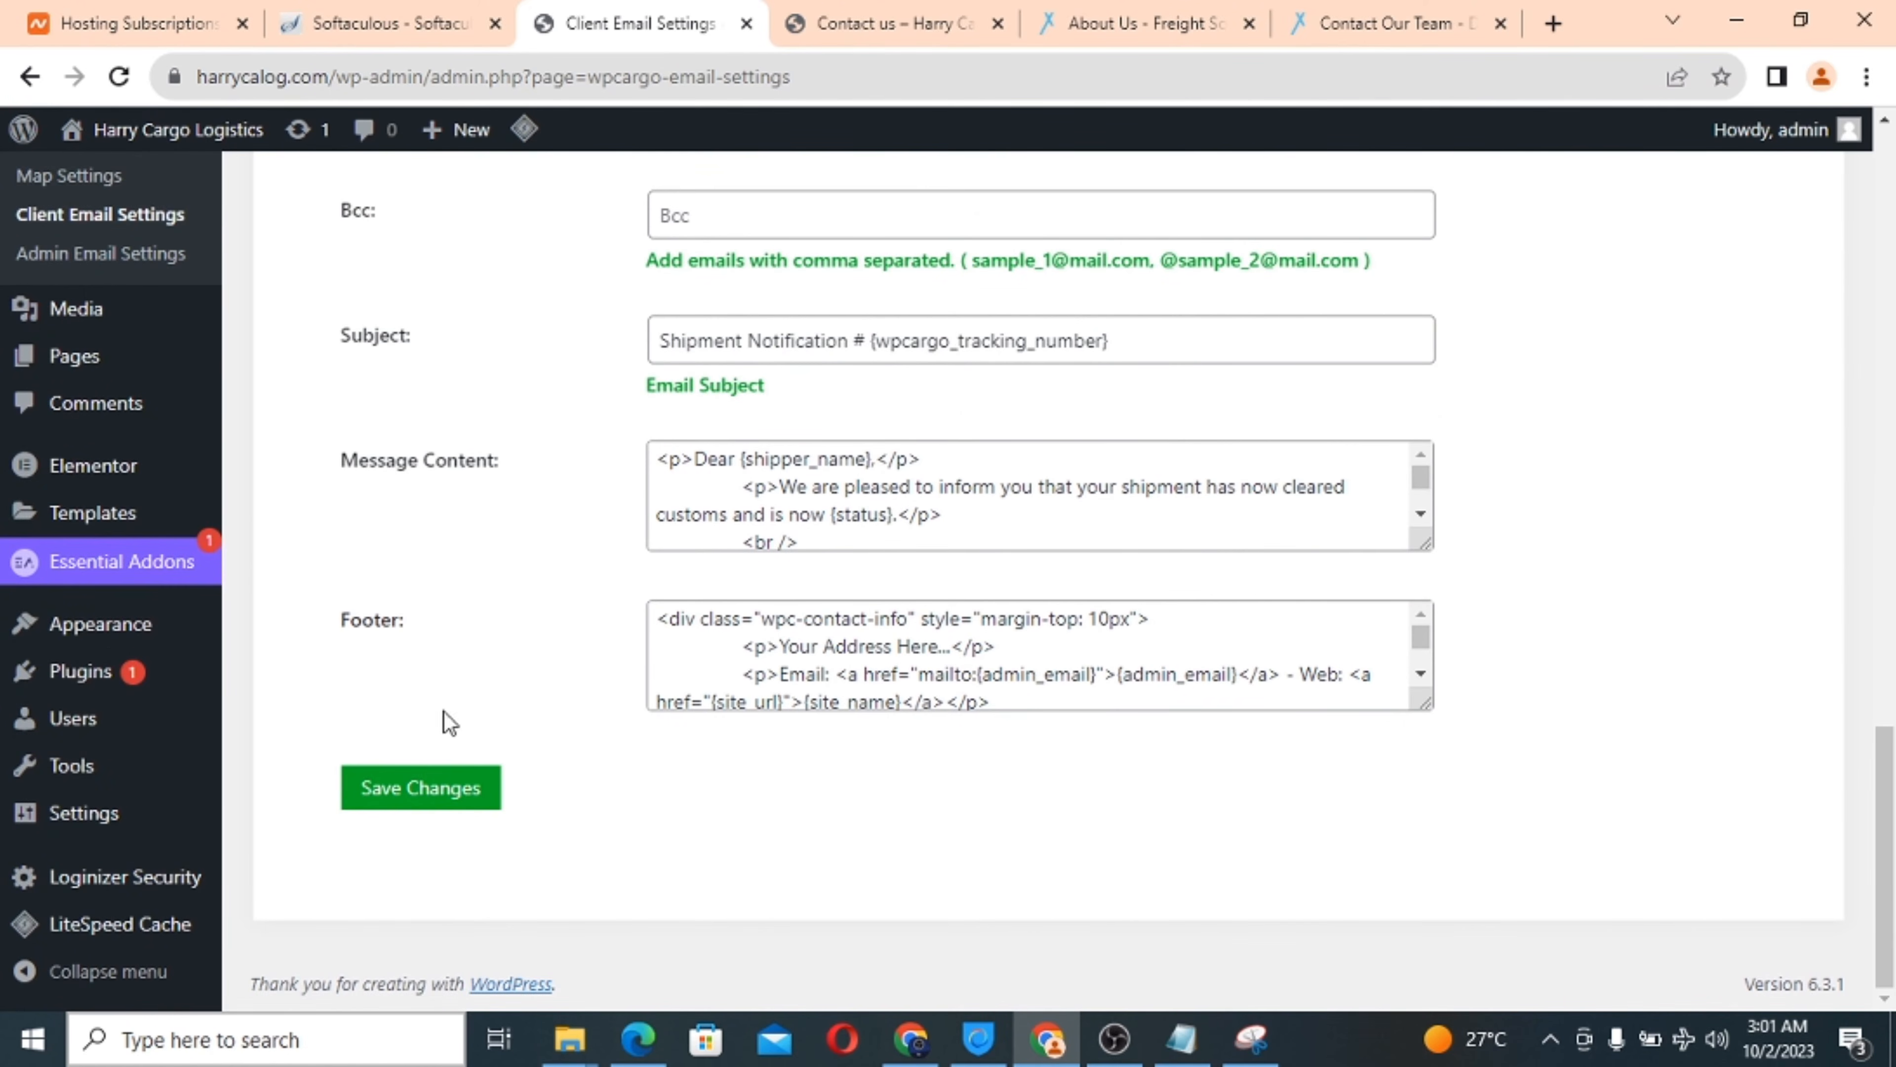
{"action": "left_click", "coordinate": [426, 794]}
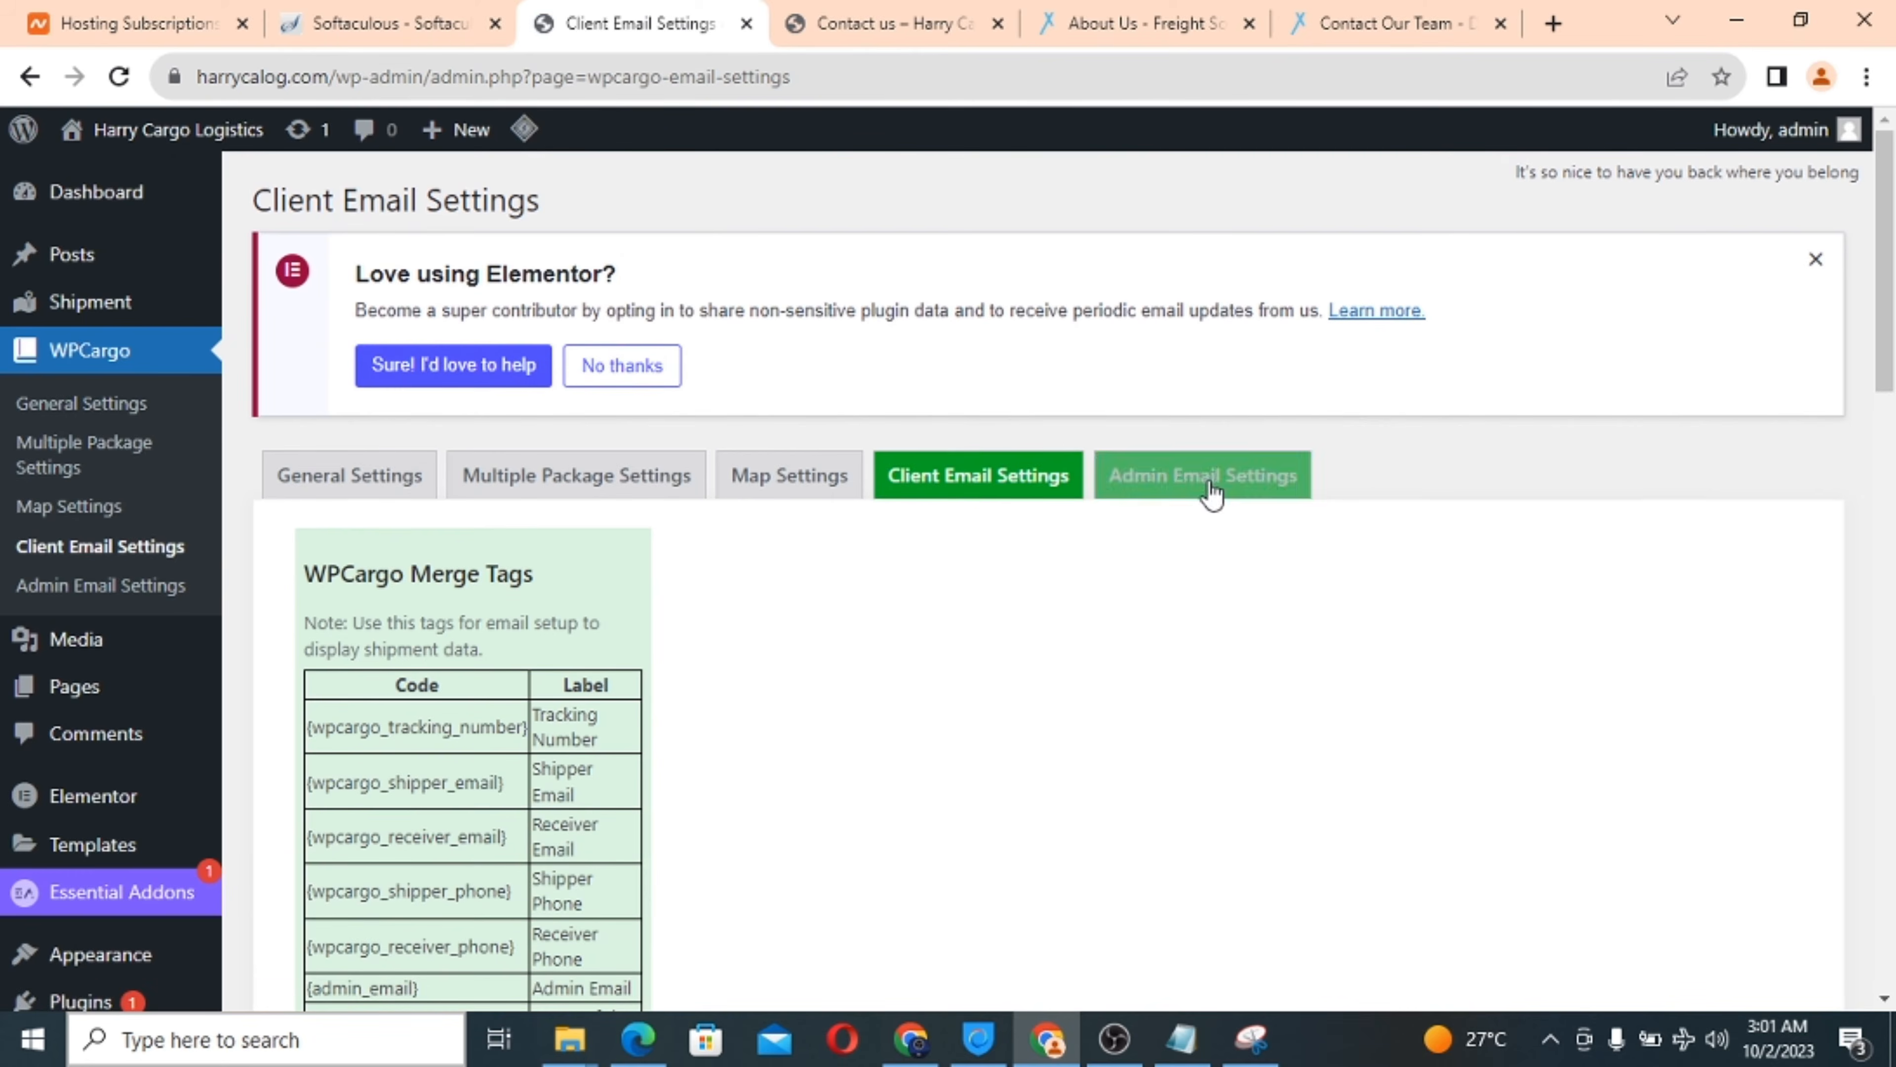
In Admin Email Settings, tick all ten shipment statuses, from Pending through custom hold and Returned.
{"action": "left_click", "coordinate": [1218, 484]}
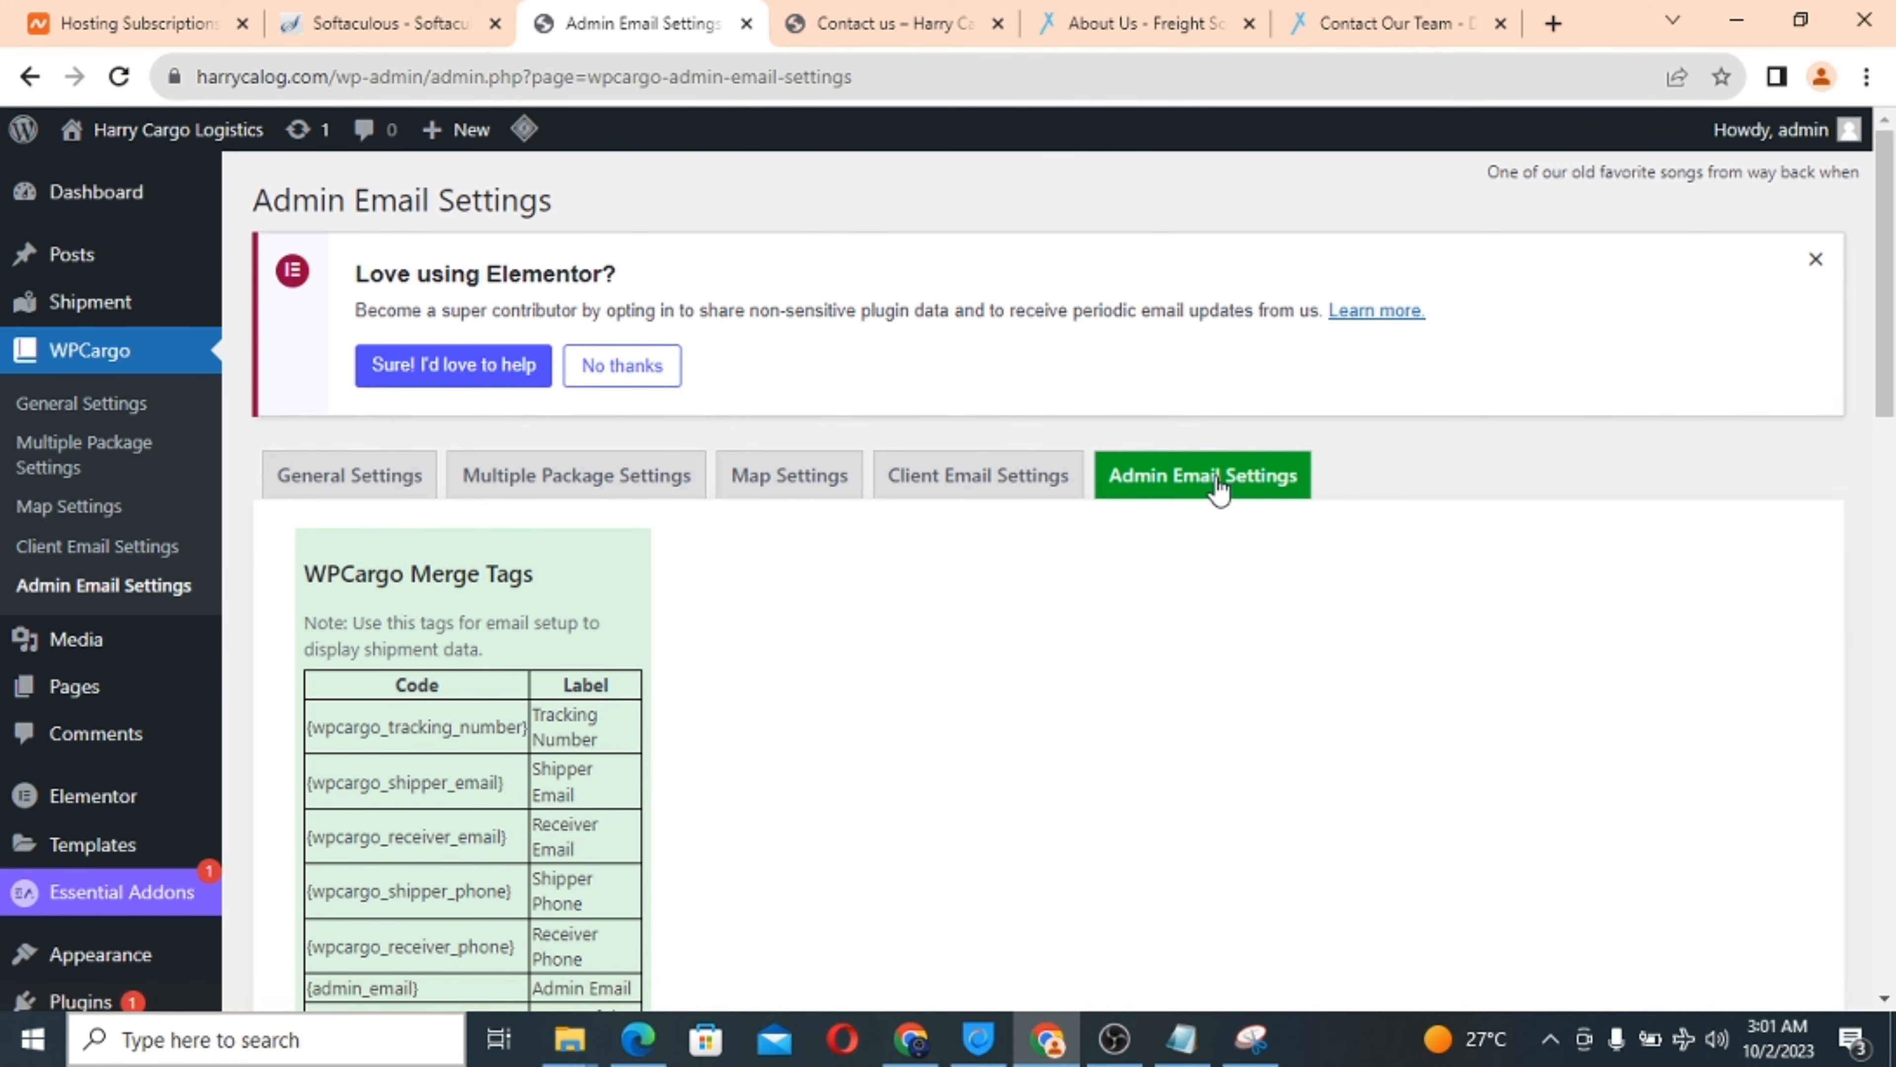
{"action": "scroll", "coordinate": [919, 708], "scroll_direction": "down", "scroll_amount": 10}
{"action": "scroll", "coordinate": [921, 699], "scroll_direction": "down", "scroll_amount": 3}
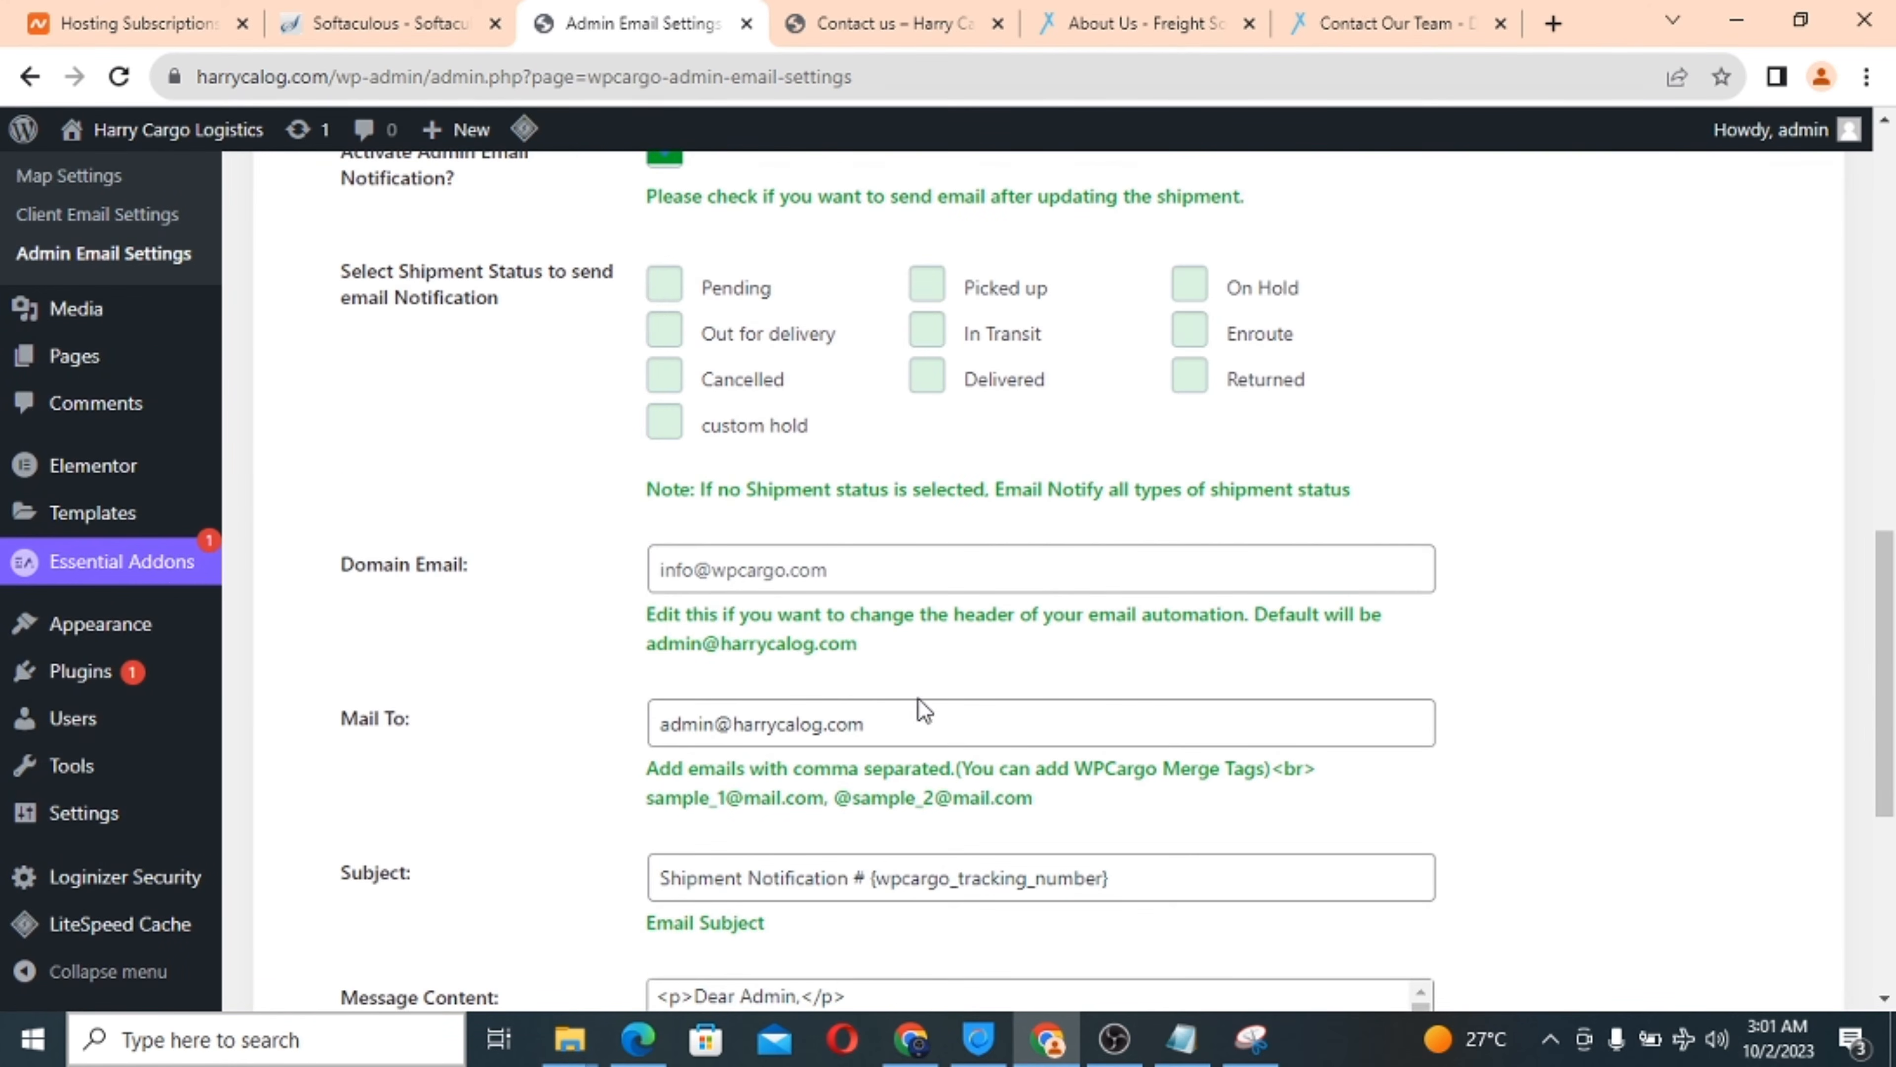
{"action": "left_click", "coordinate": [664, 303]}
{"action": "left_click", "coordinate": [665, 330]}
{"action": "left_click", "coordinate": [665, 381]}
{"action": "left_click", "coordinate": [665, 420]}
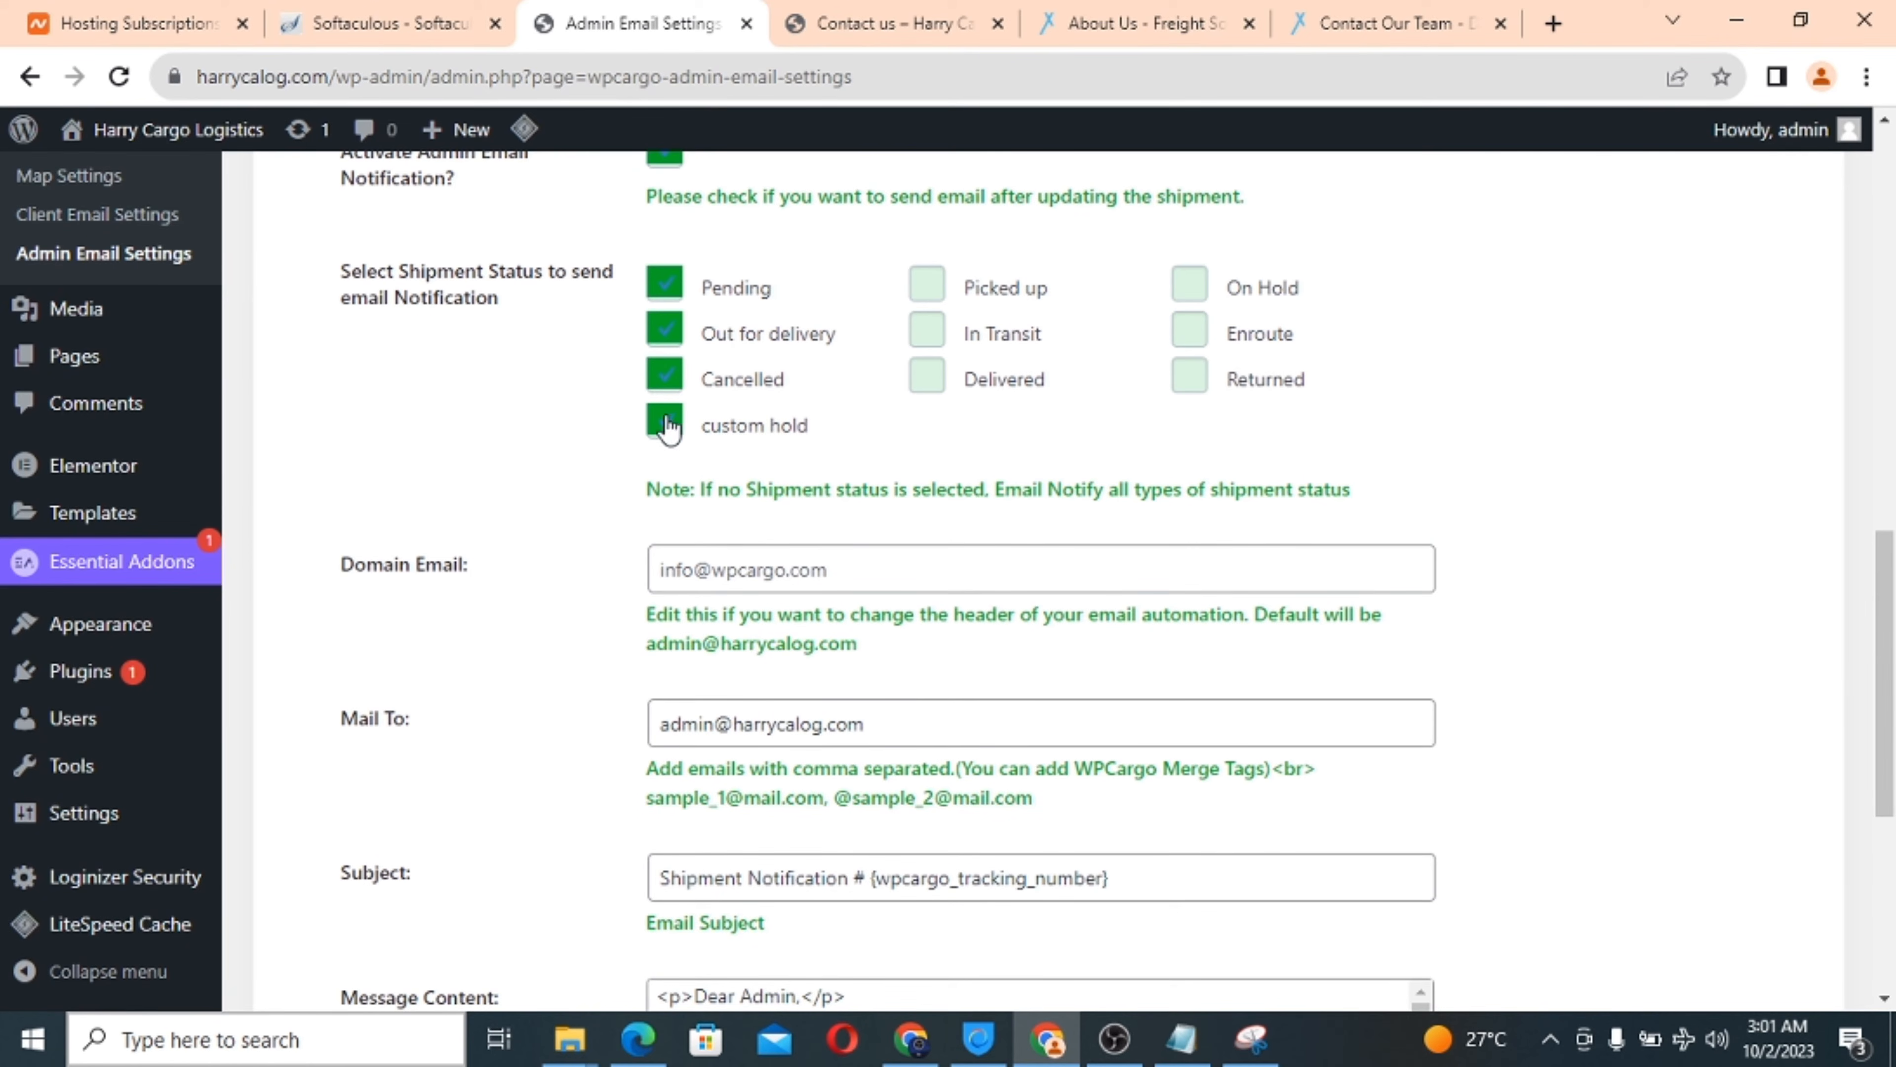
{"action": "left_click", "coordinate": [926, 298]}
{"action": "left_click", "coordinate": [927, 333]}
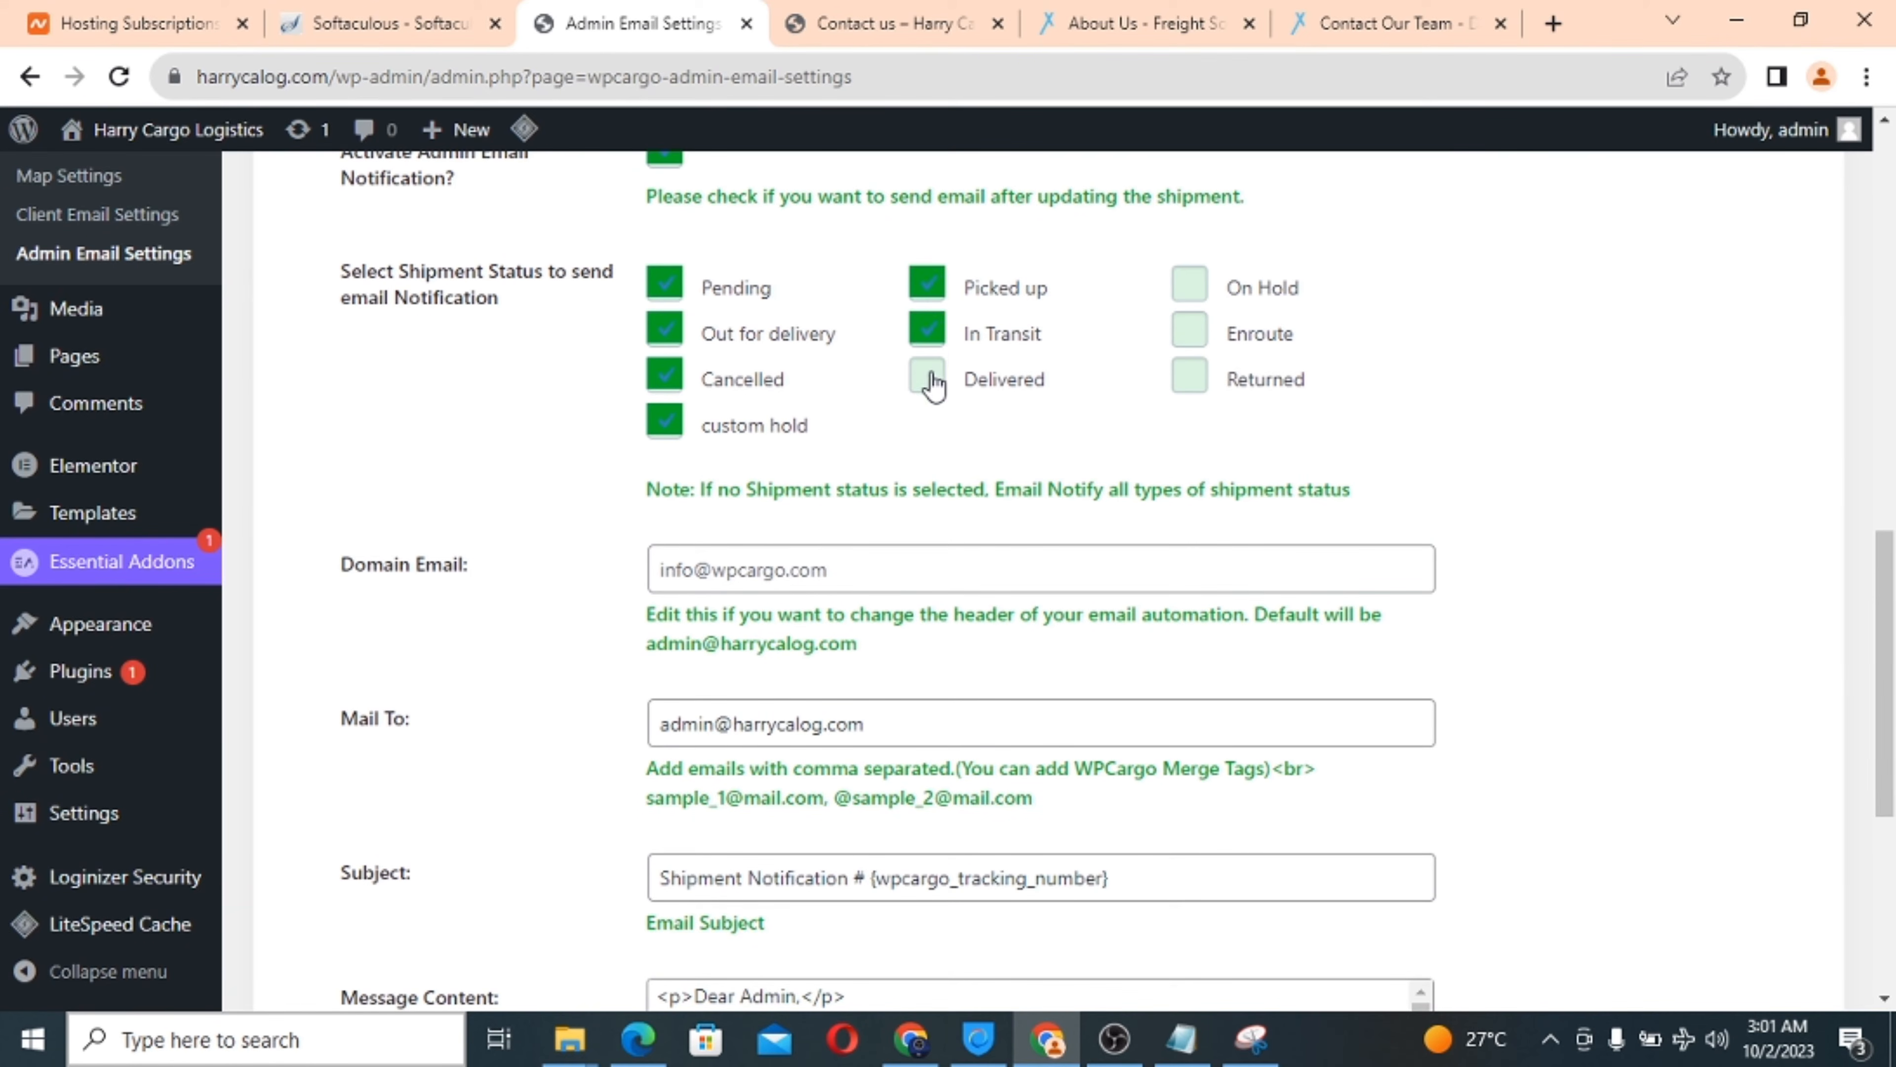
{"action": "left_click", "coordinate": [929, 377]}
{"action": "left_click", "coordinate": [1187, 290]}
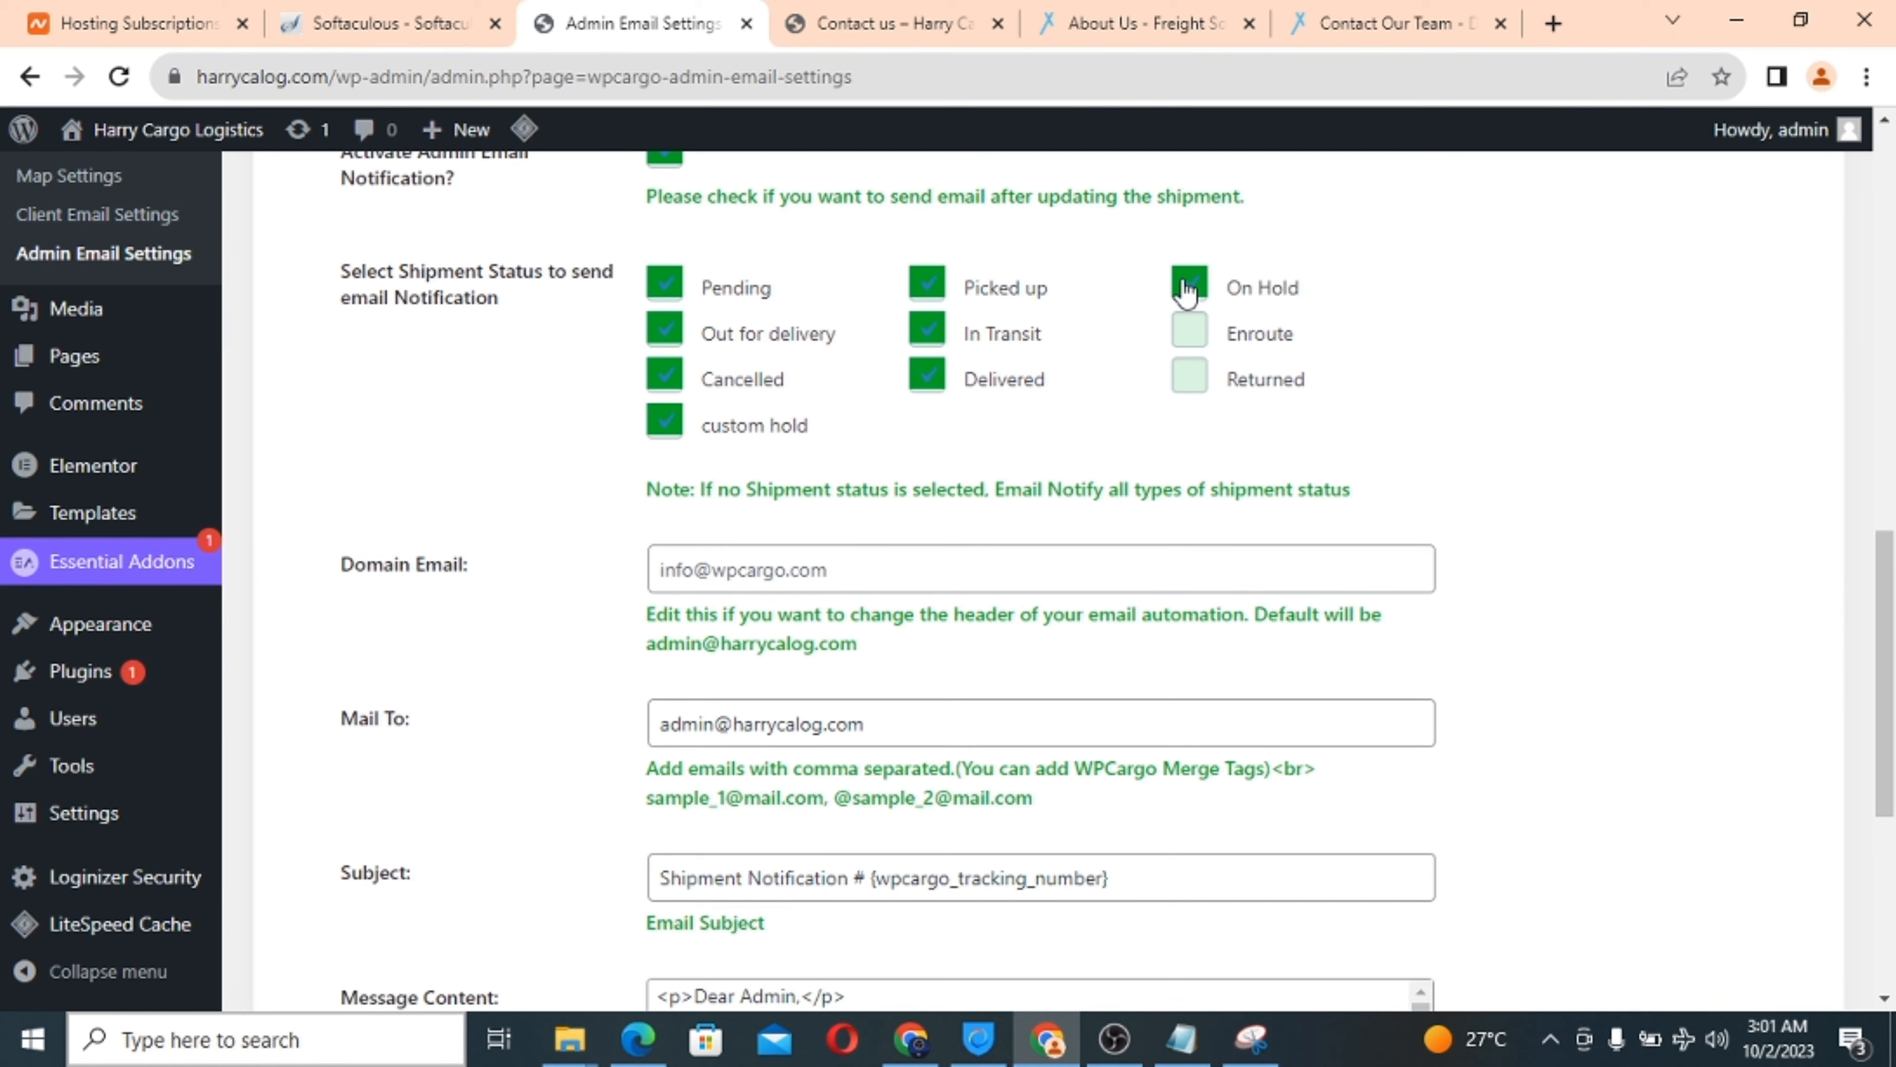
{"action": "left_click", "coordinate": [1189, 335]}
{"action": "left_click", "coordinate": [1189, 379]}
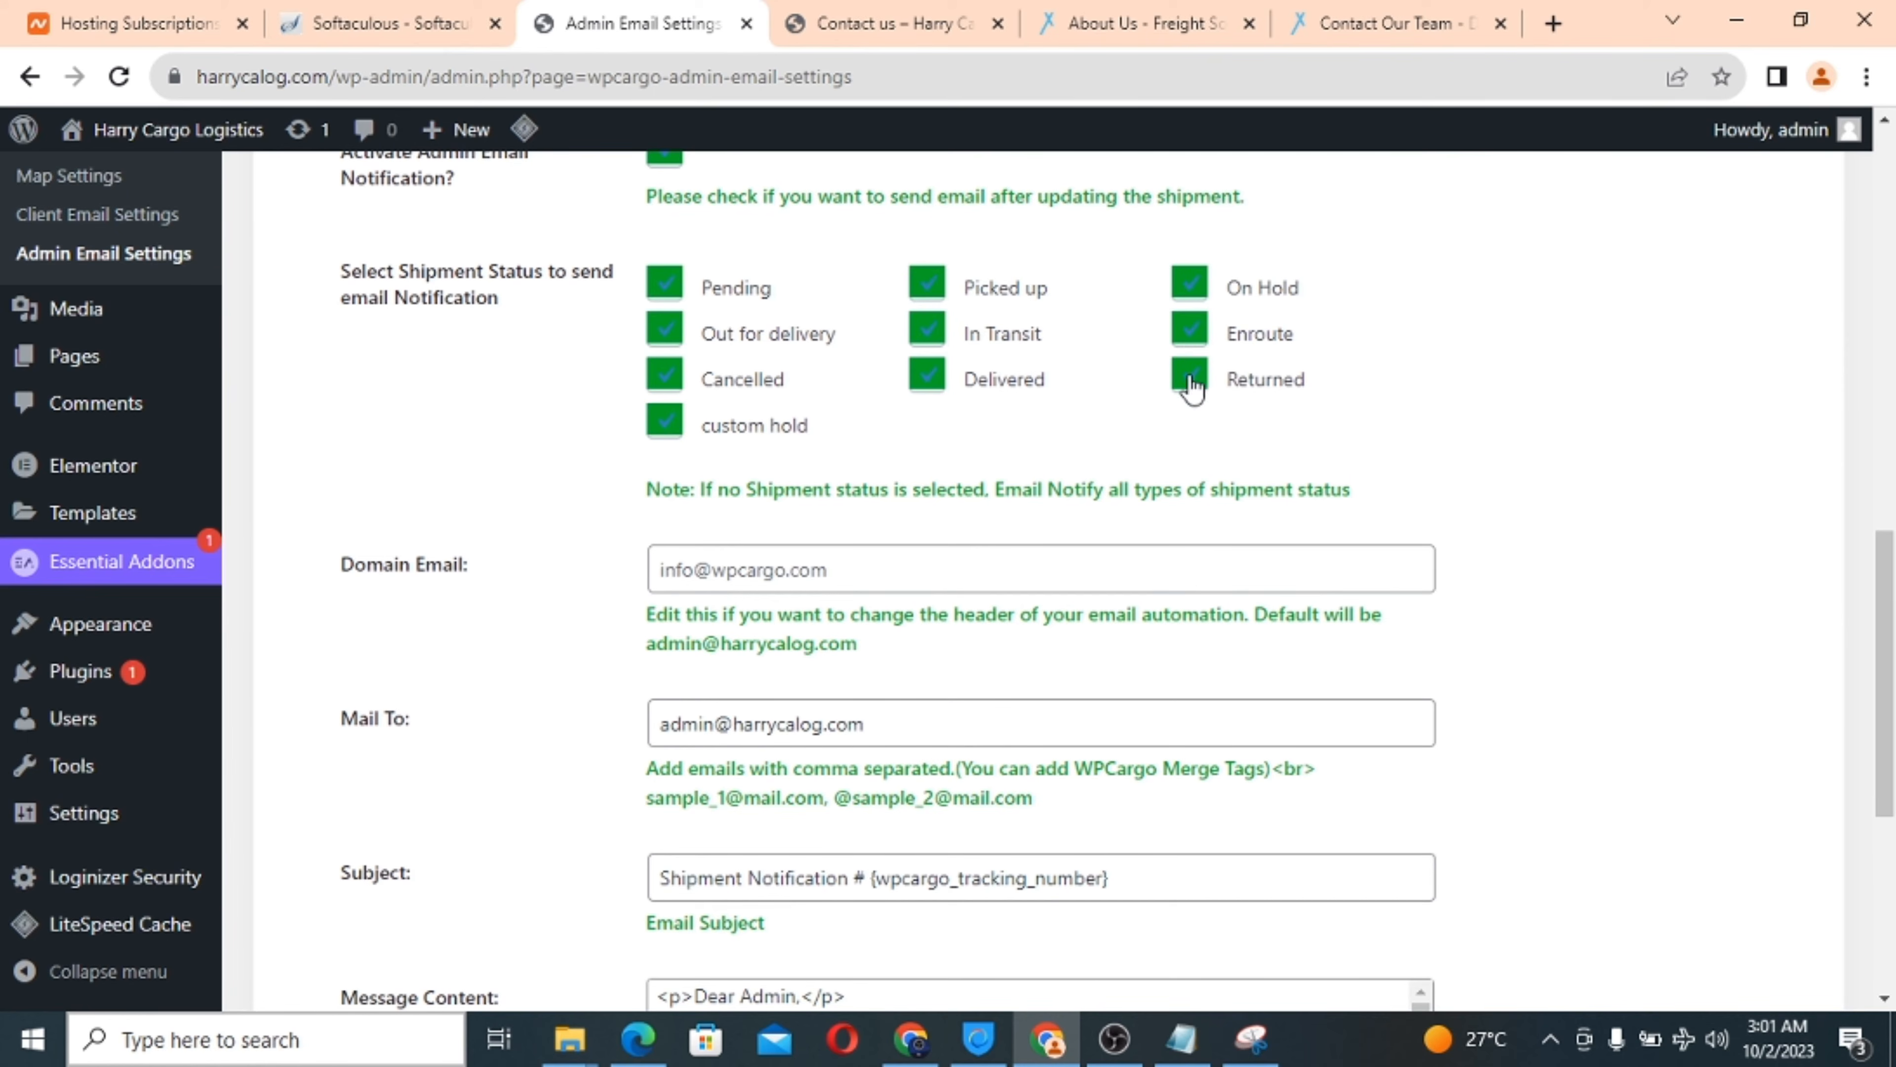
Set the admin Domain Email to the site's info address and change Mail To from admin to support.
{"action": "left_click", "coordinate": [742, 572]}
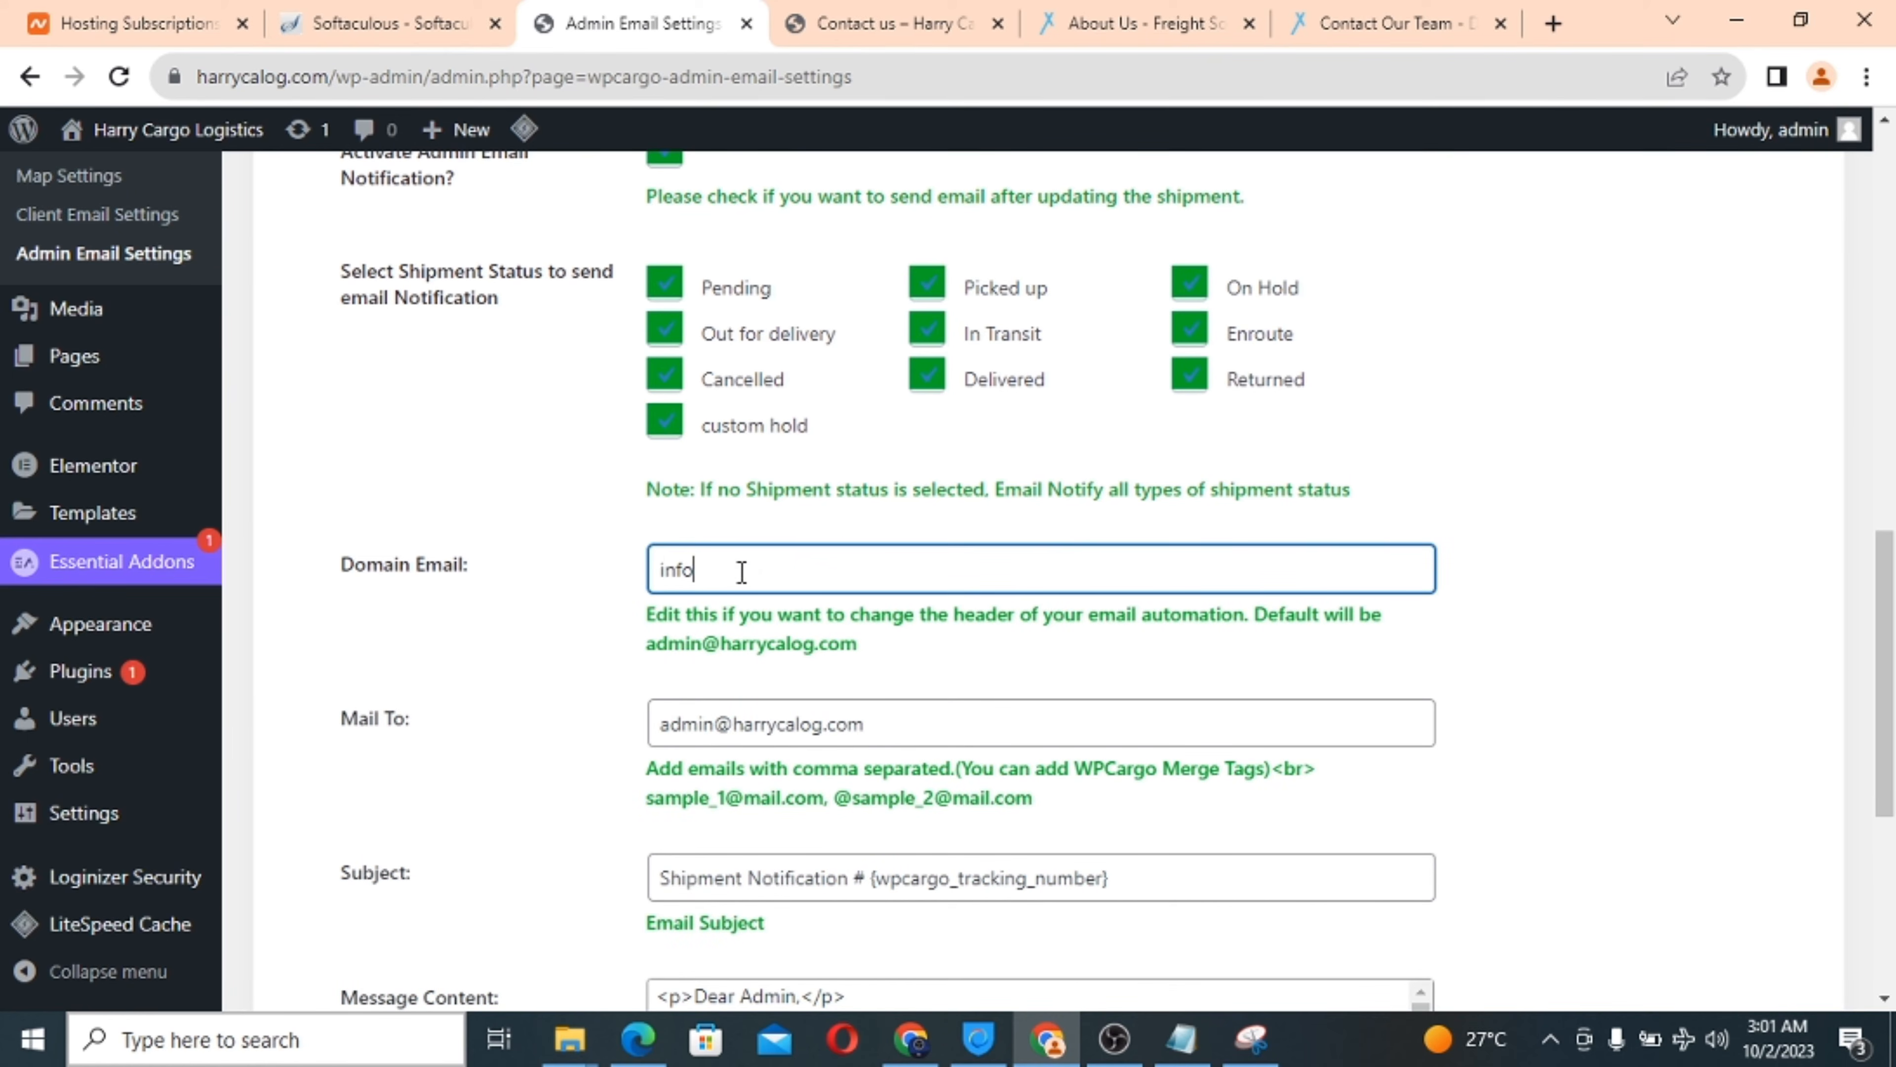
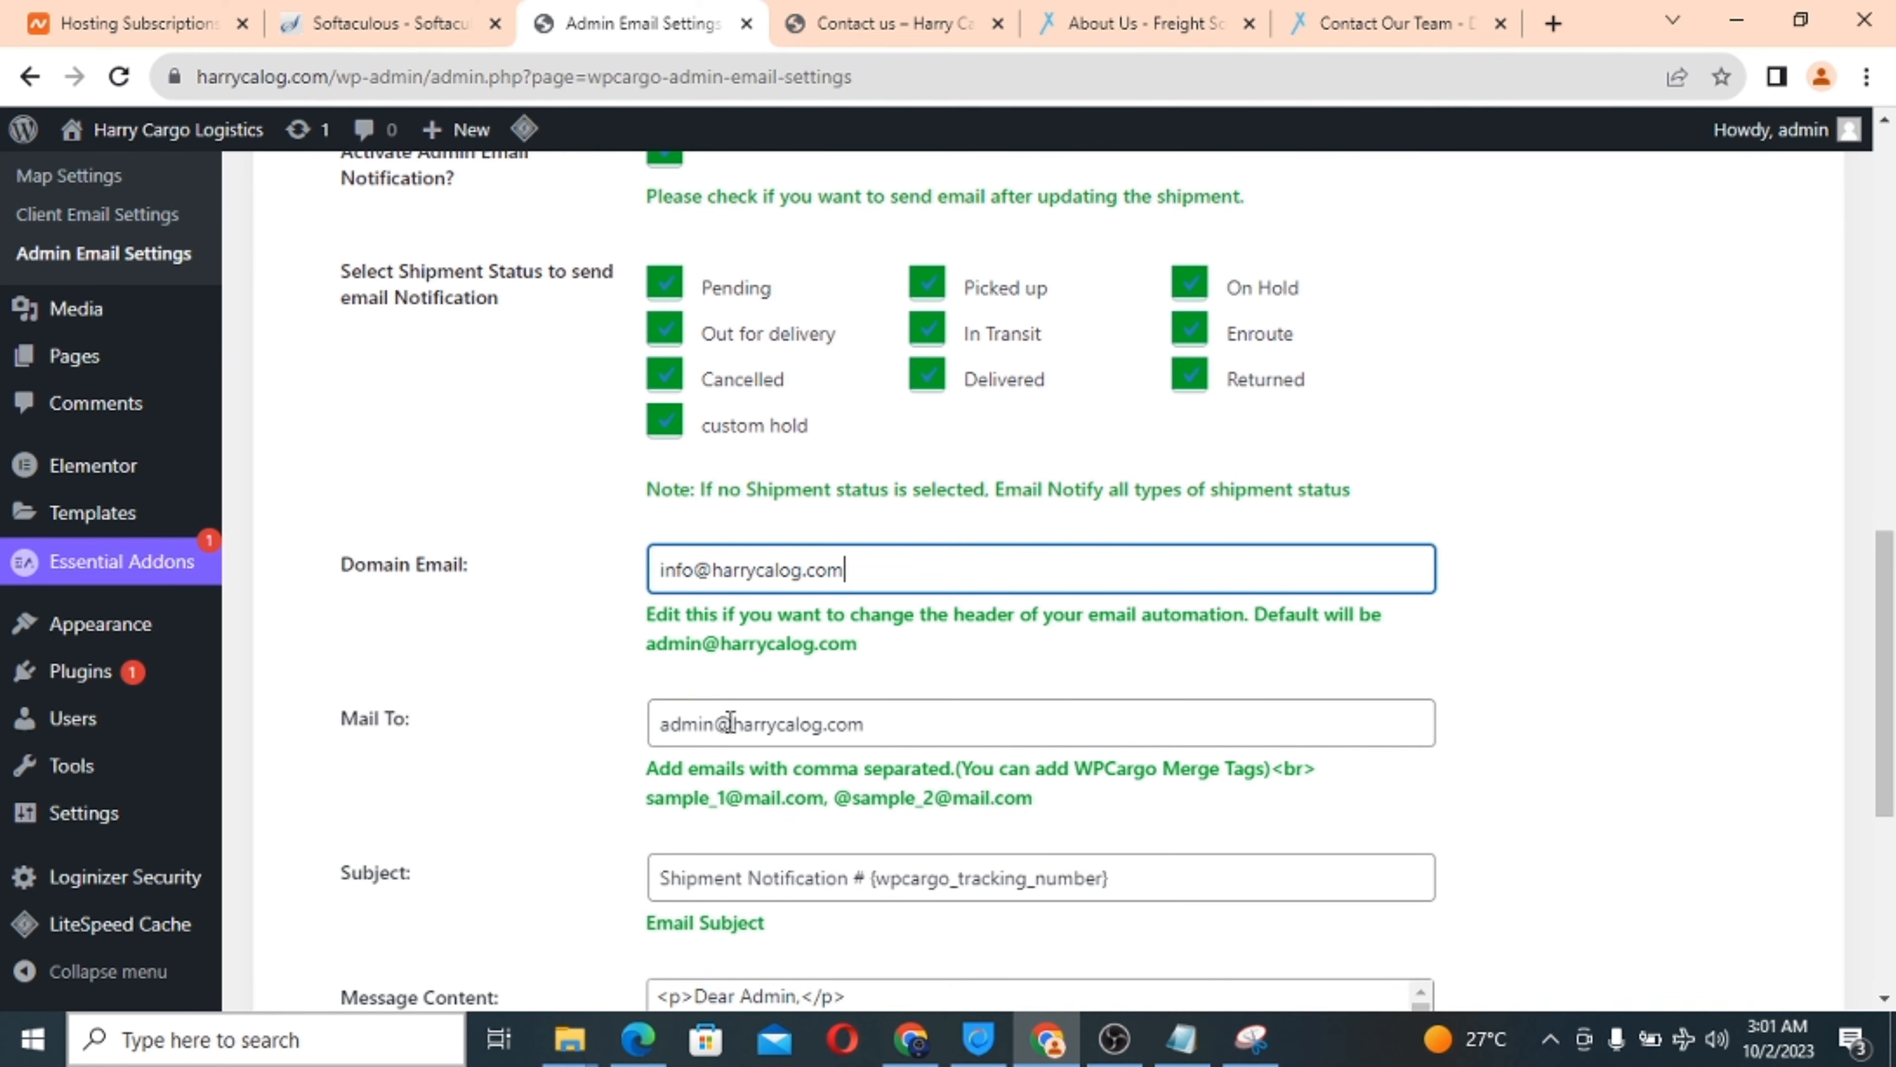
{"action": "scroll", "coordinate": [730, 722], "scroll_direction": "down", "scroll_amount": 2}
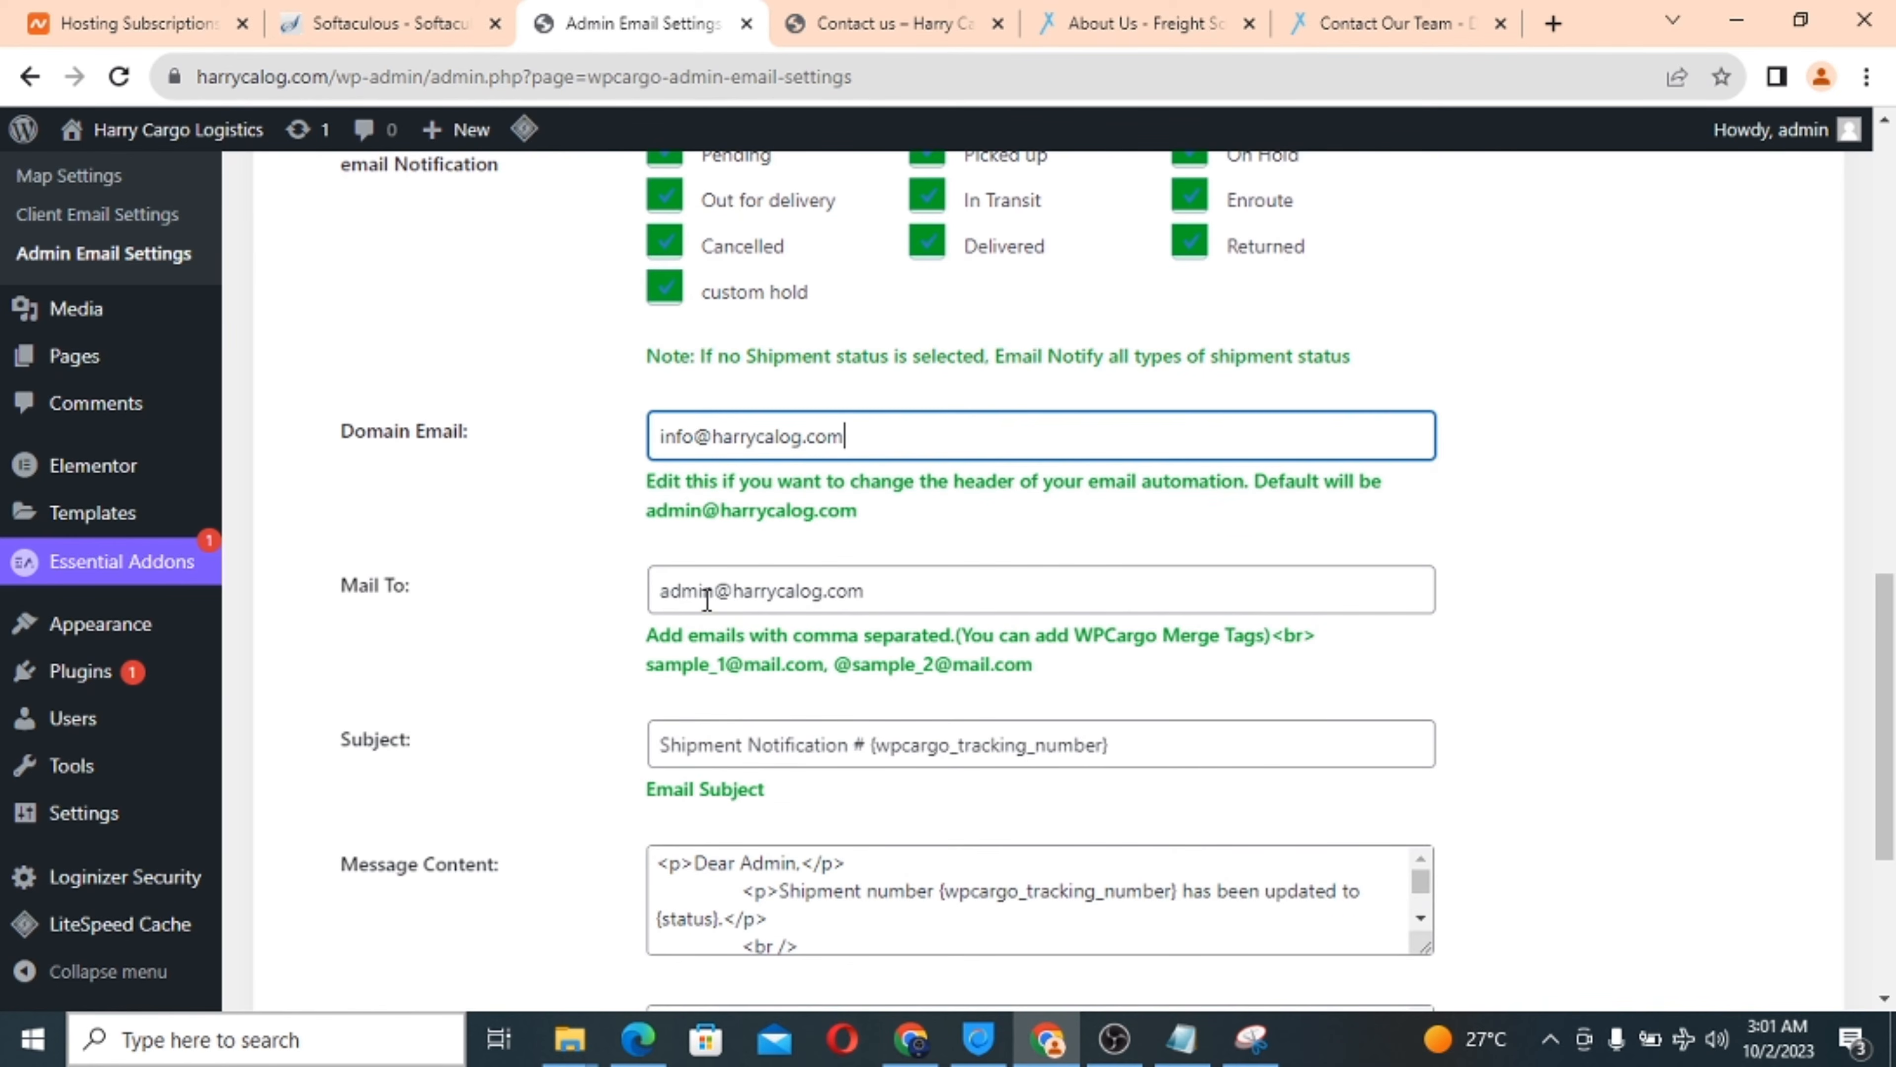
{"action": "double_click", "coordinate": [706, 591]}
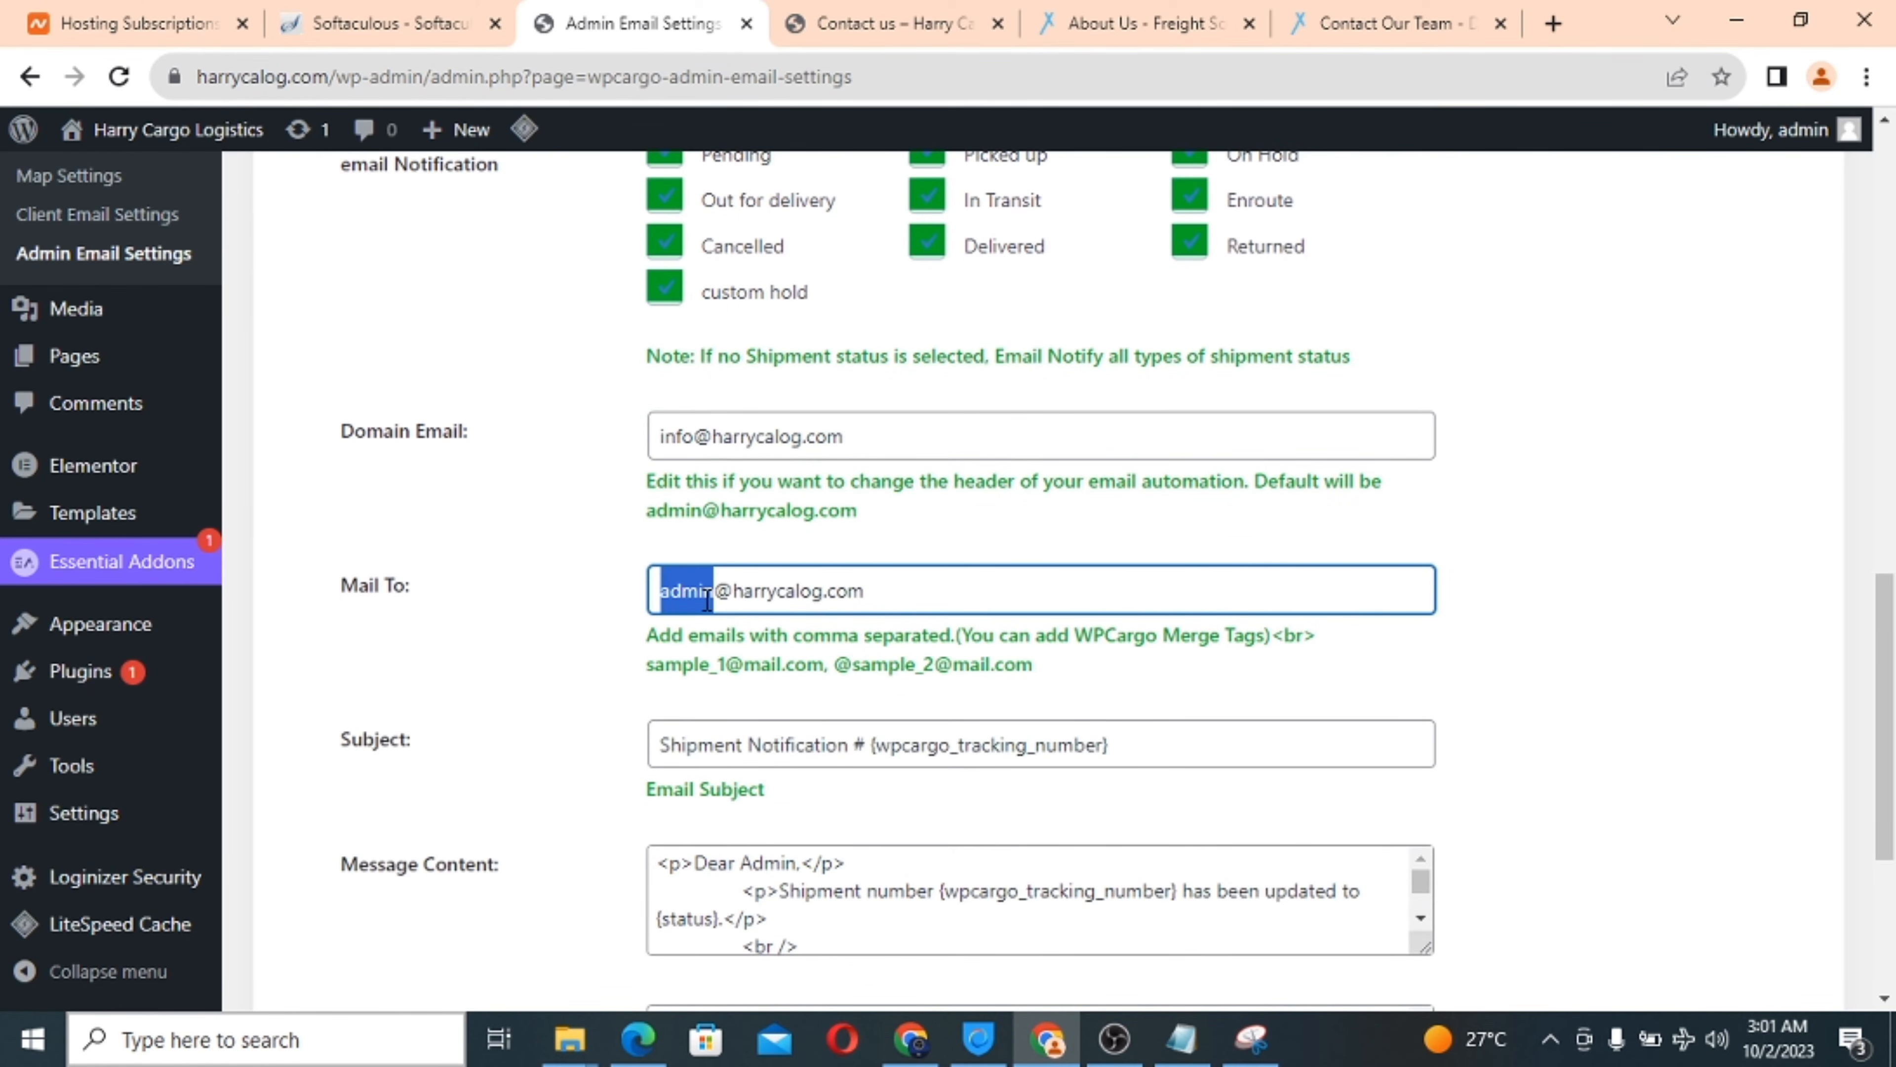
{"action": "key", "text": "BackSpace"}
{"action": "type", "text": "su"}
{"action": "type", "text": "pport"}
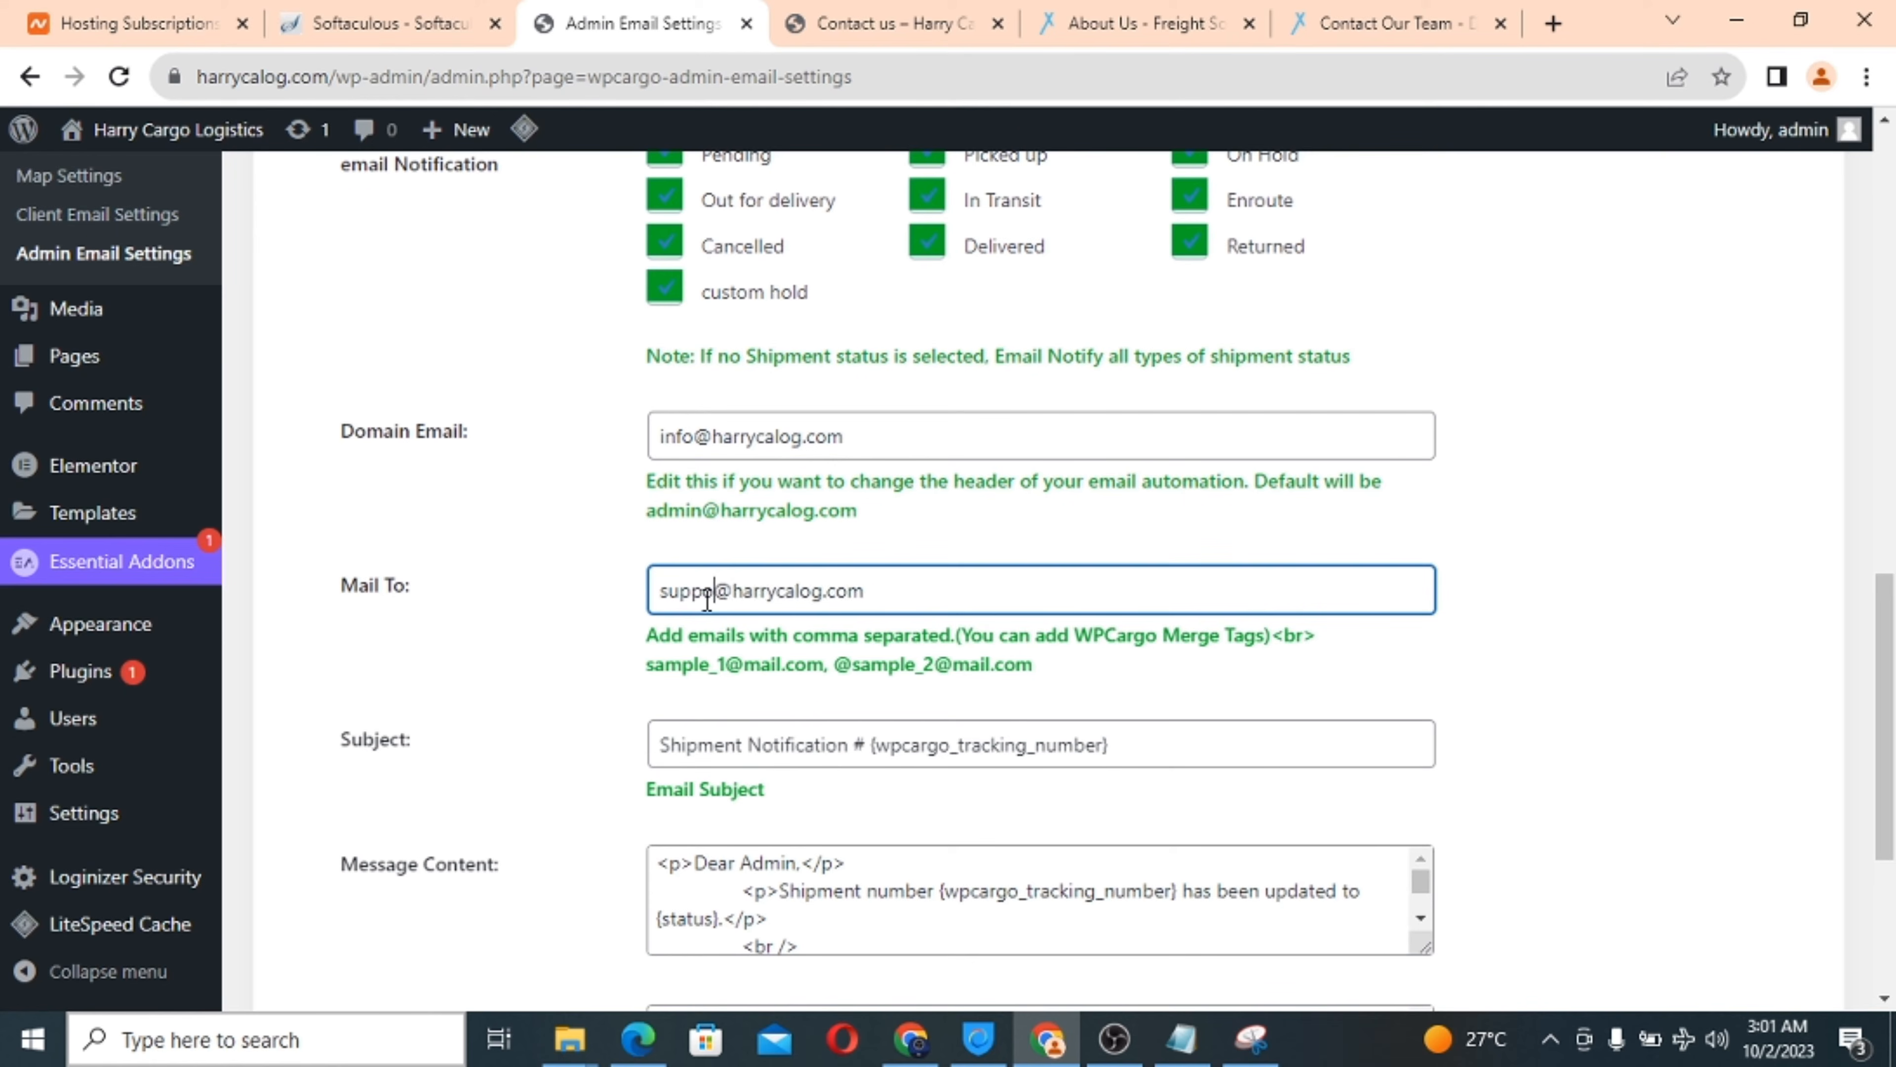
Save the admin email settings.
{"action": "scroll", "coordinate": [892, 643], "scroll_direction": "down", "scroll_amount": 2}
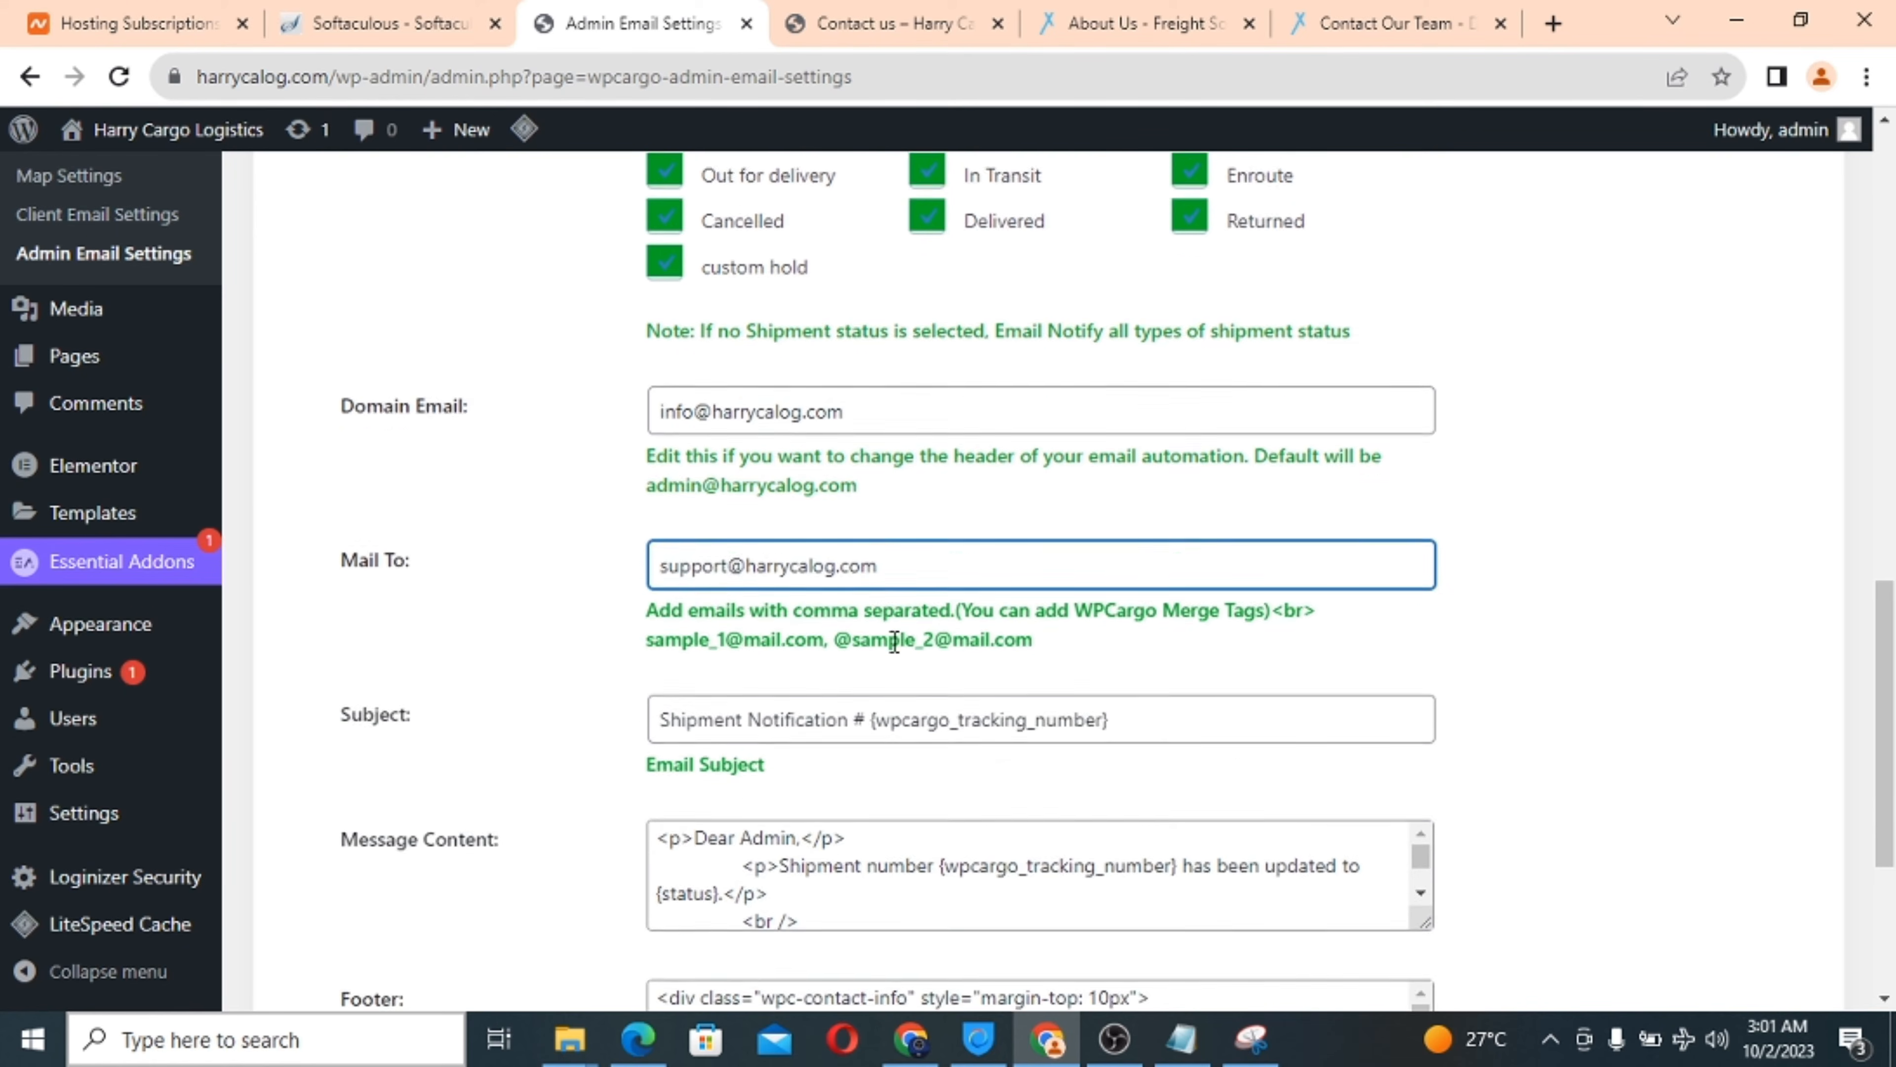
{"action": "scroll", "coordinate": [902, 657], "scroll_direction": "down", "scroll_amount": 2}
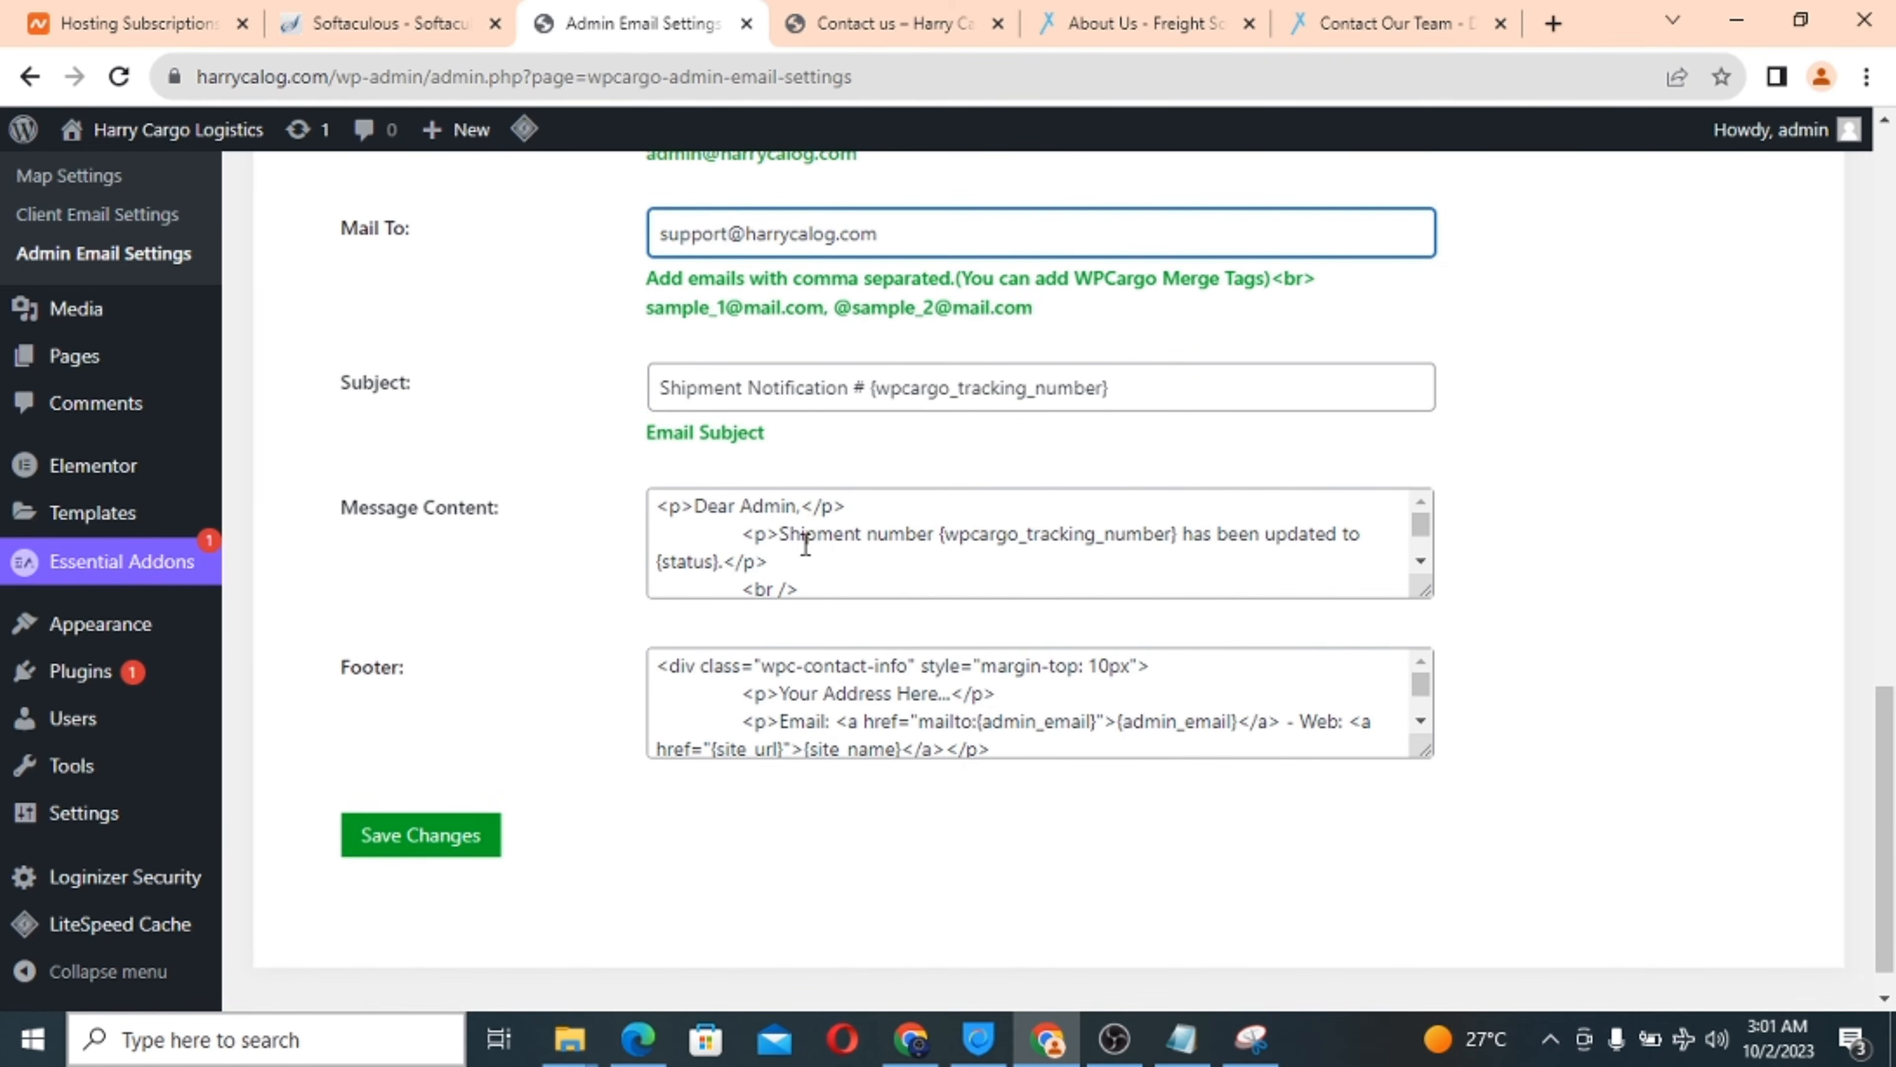
{"action": "scroll", "coordinate": [857, 568], "scroll_direction": "down", "scroll_amount": 1}
{"action": "scroll", "coordinate": [857, 568], "scroll_direction": "down", "scroll_amount": 1}
{"action": "scroll", "coordinate": [857, 568], "scroll_direction": "up", "scroll_amount": 2}
{"action": "scroll", "coordinate": [1053, 545], "scroll_direction": "down", "scroll_amount": 1}
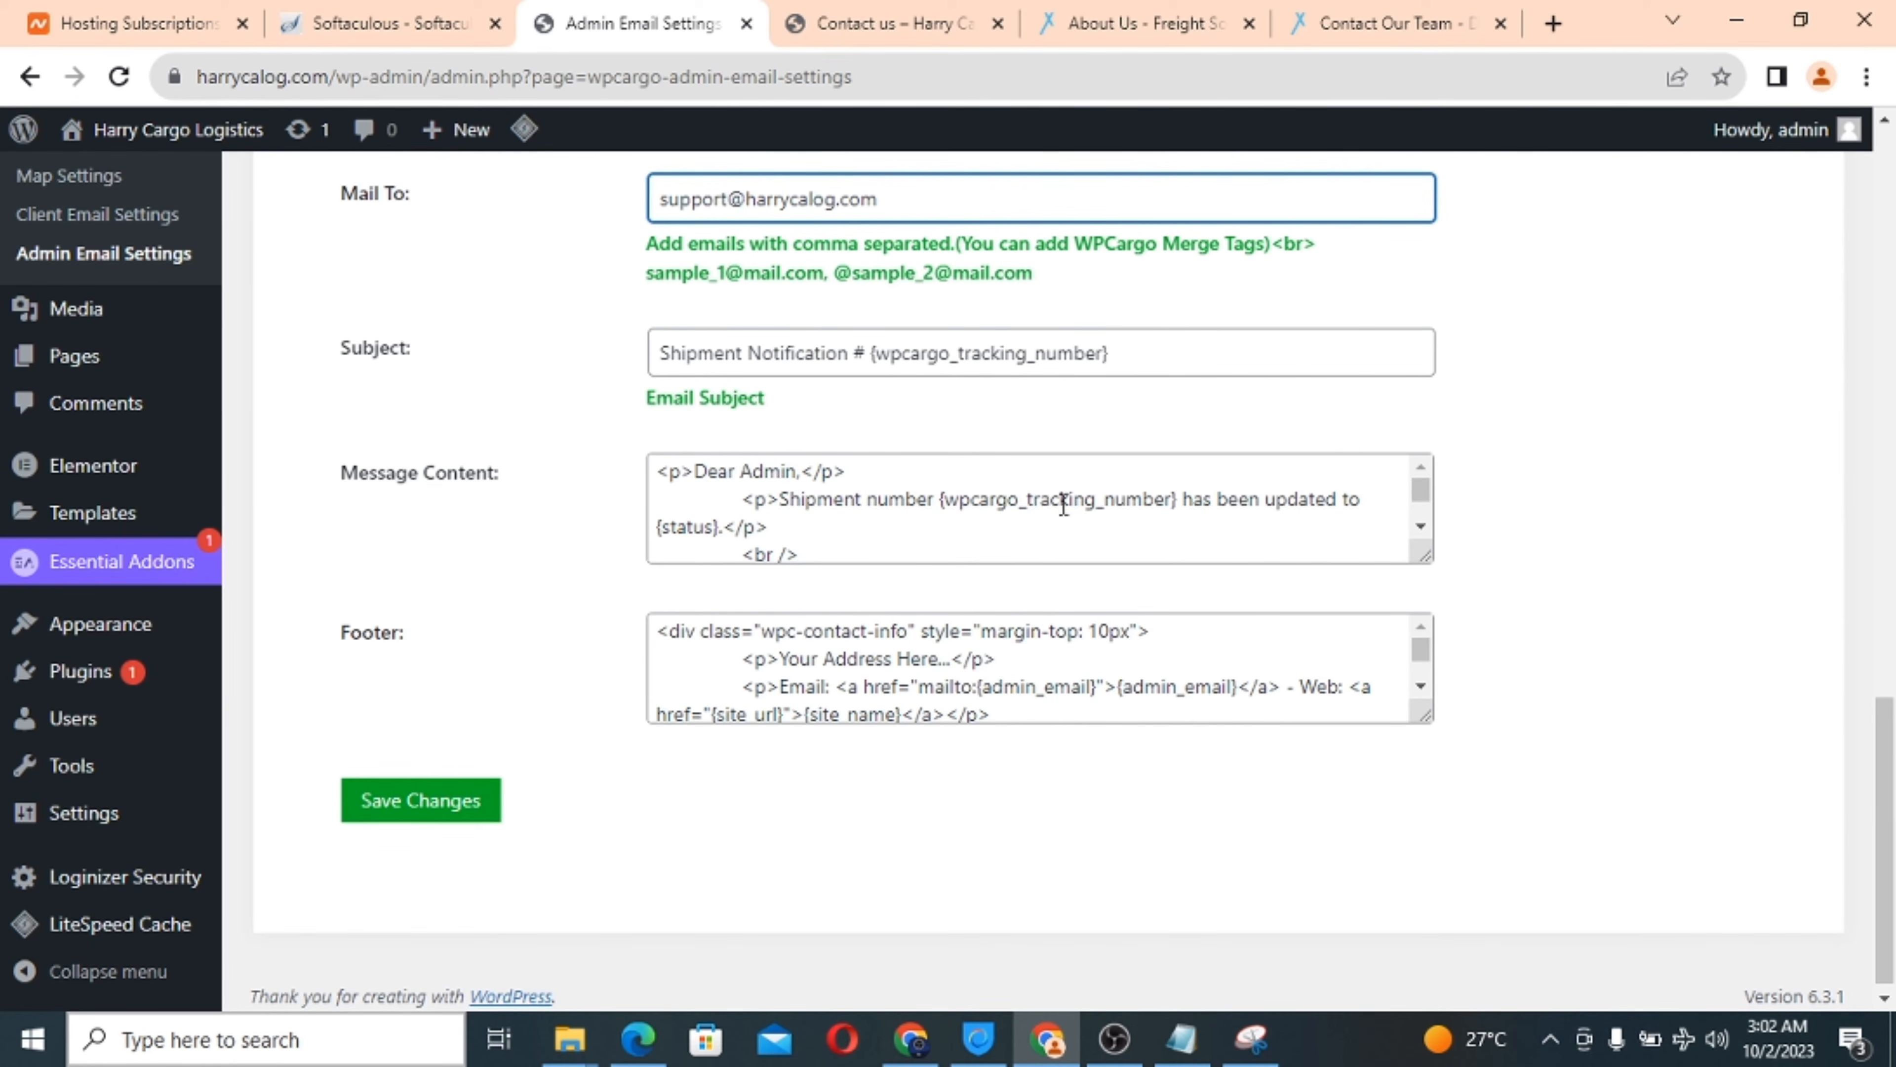
{"action": "scroll", "coordinate": [929, 696], "scroll_direction": "down", "scroll_amount": 3}
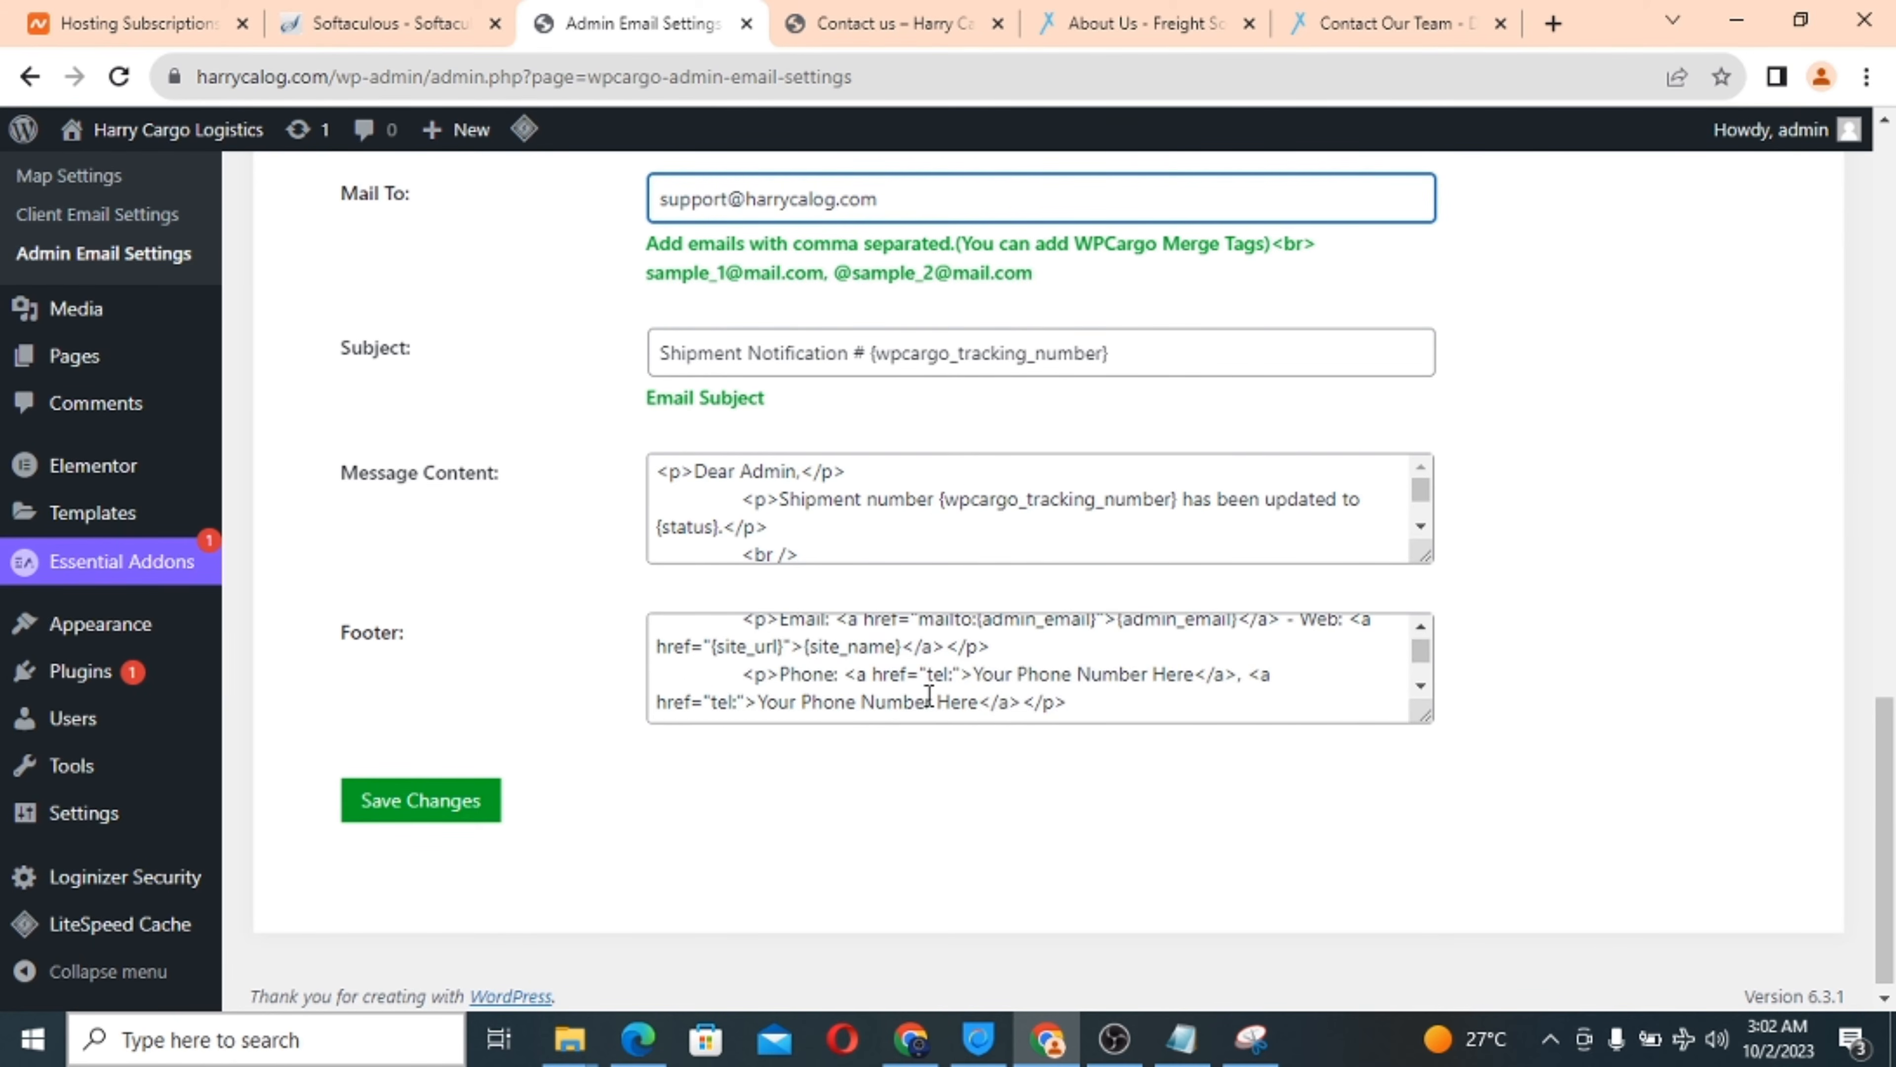
{"action": "scroll", "coordinate": [929, 696], "scroll_direction": "up", "scroll_amount": 3}
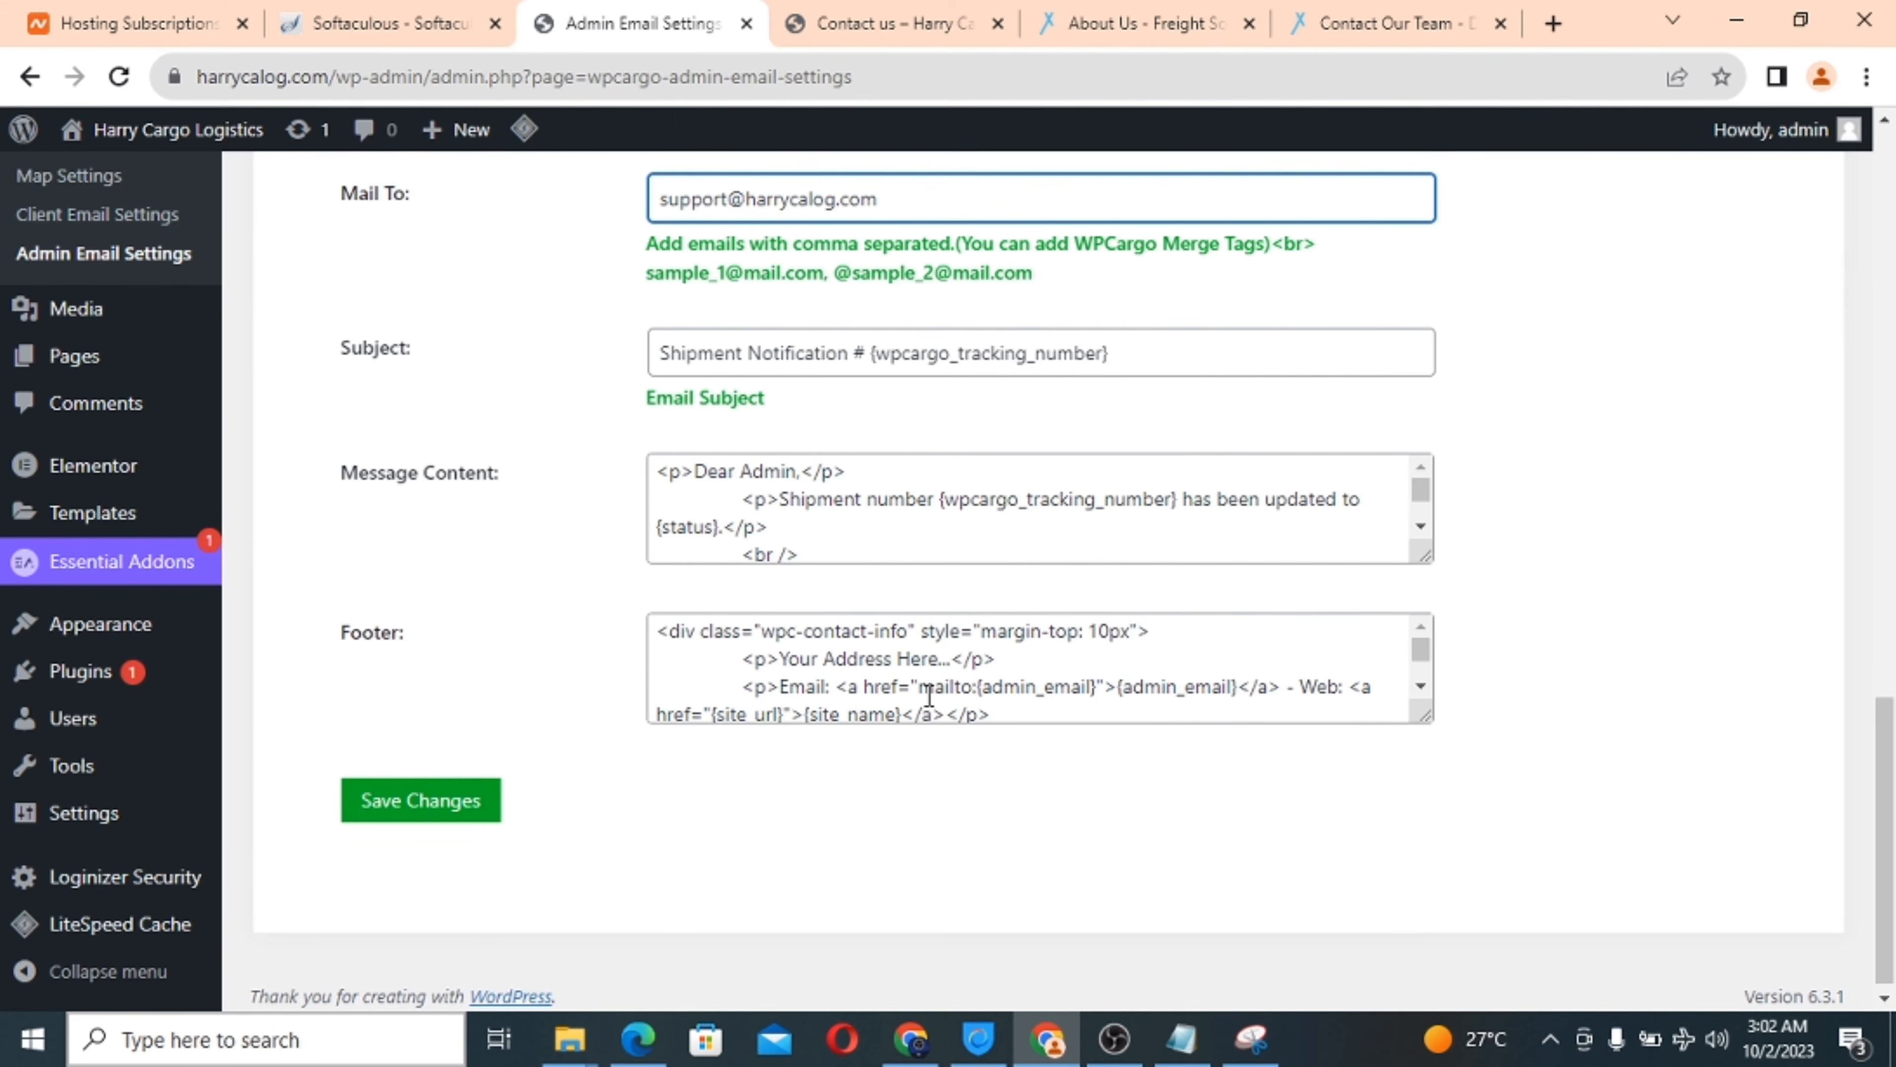
{"action": "scroll", "coordinate": [928, 697], "scroll_direction": "down", "scroll_amount": 6}
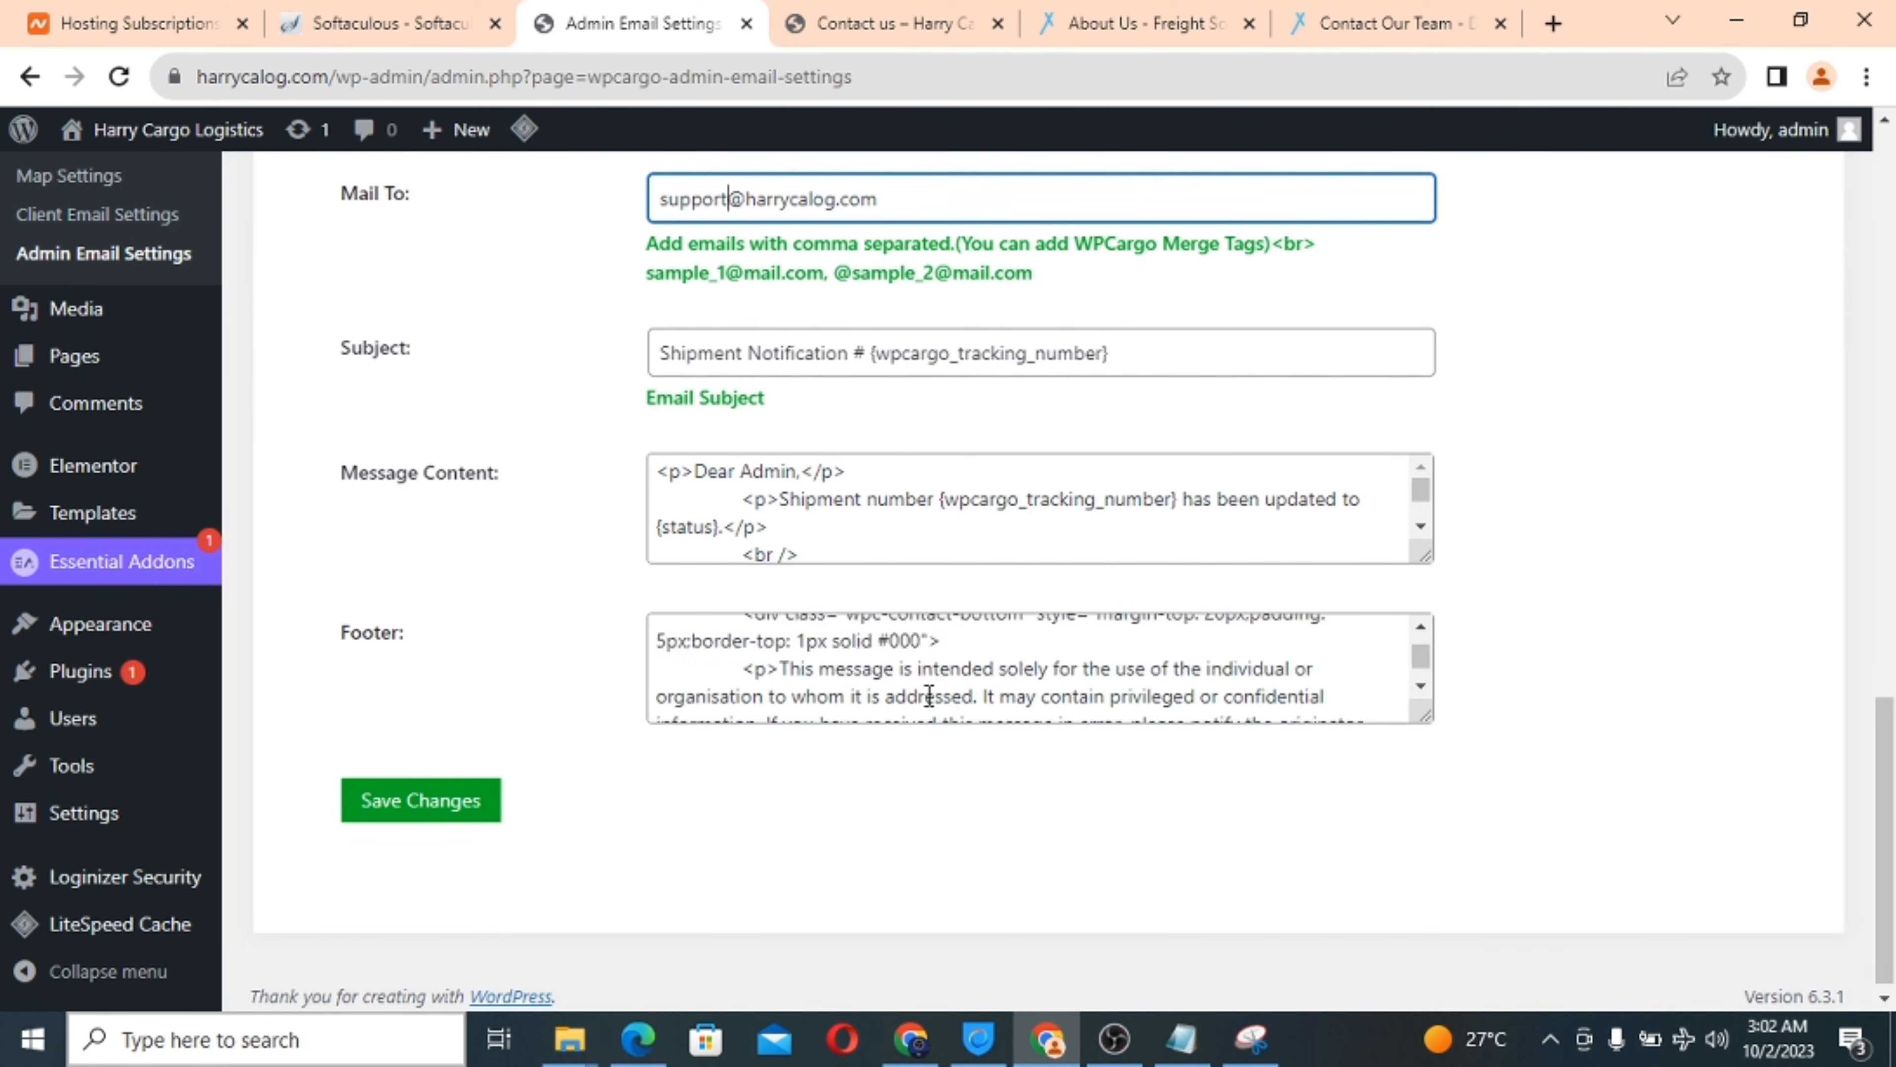
{"action": "left_click", "coordinate": [385, 805]}
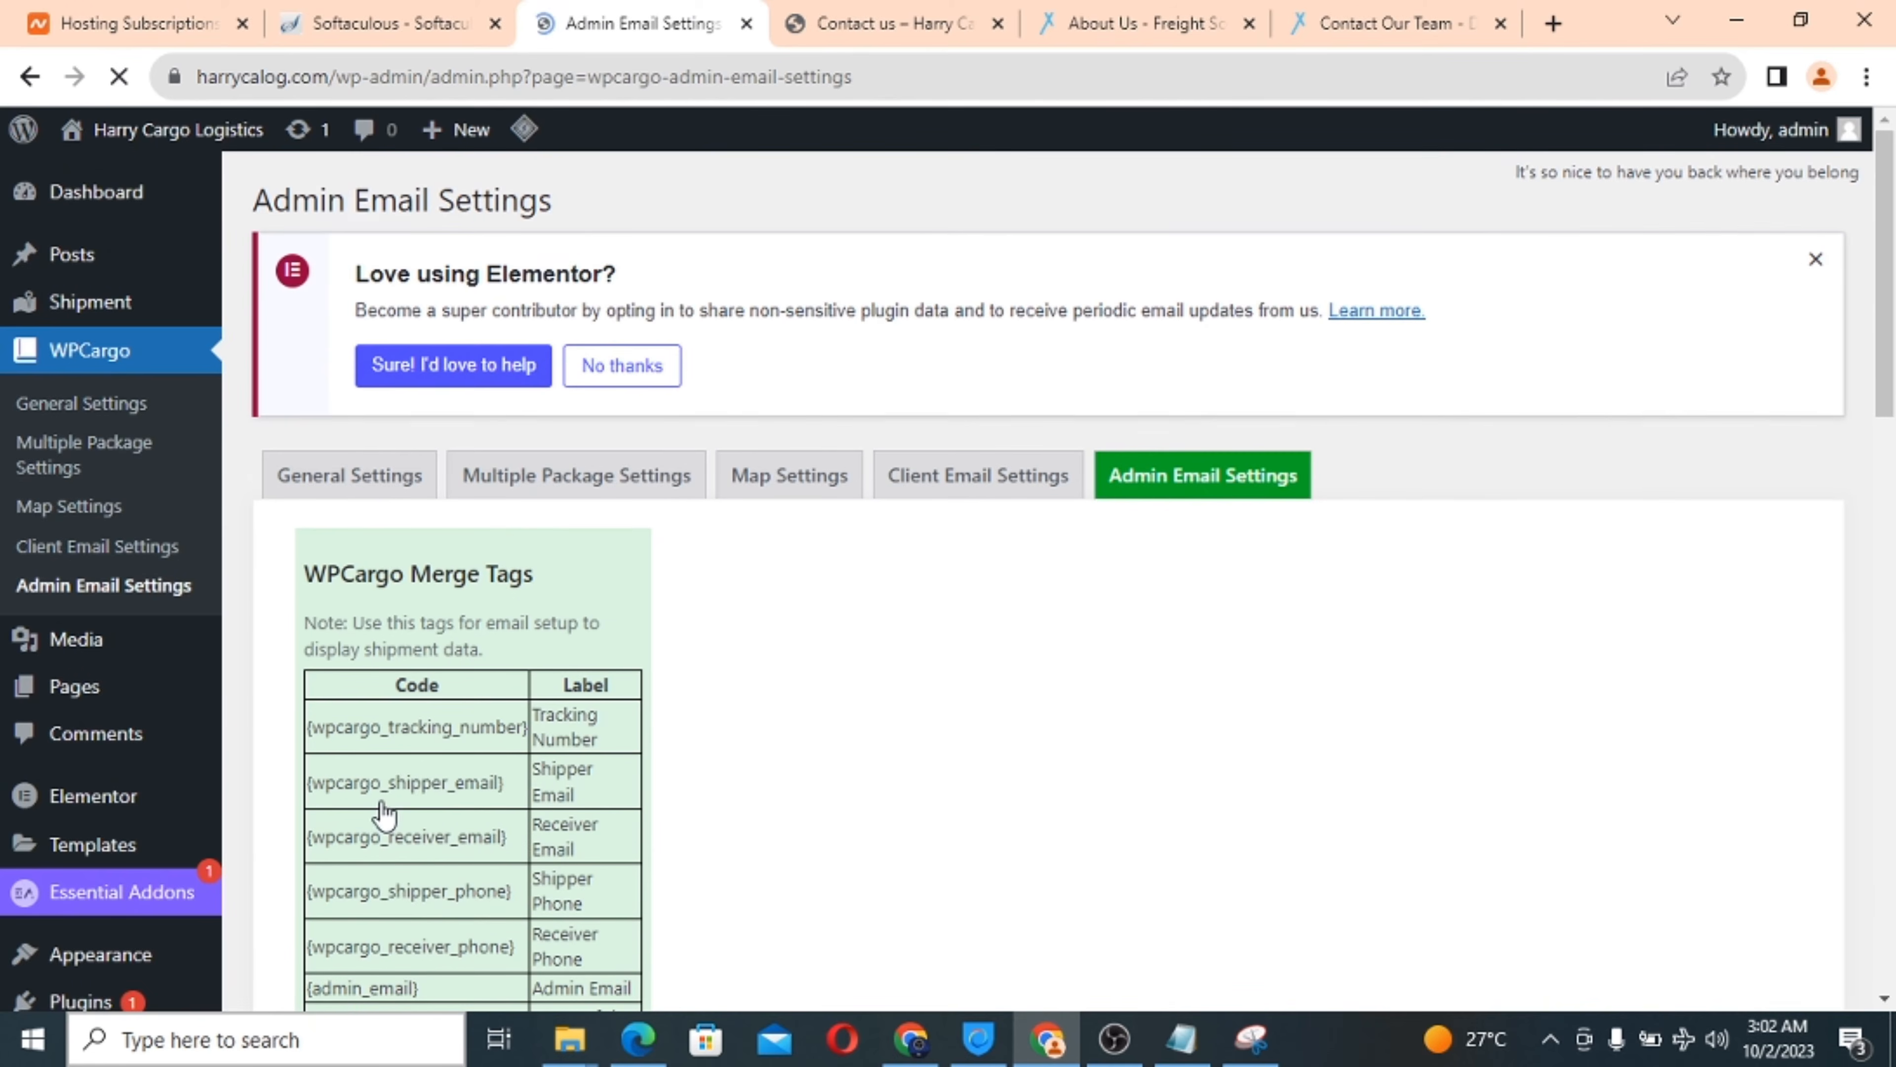
{"action": "scroll", "coordinate": [1341, 686], "scroll_direction": "down", "scroll_amount": 5}
{"action": "scroll", "coordinate": [1340, 681], "scroll_direction": "down", "scroll_amount": 8}
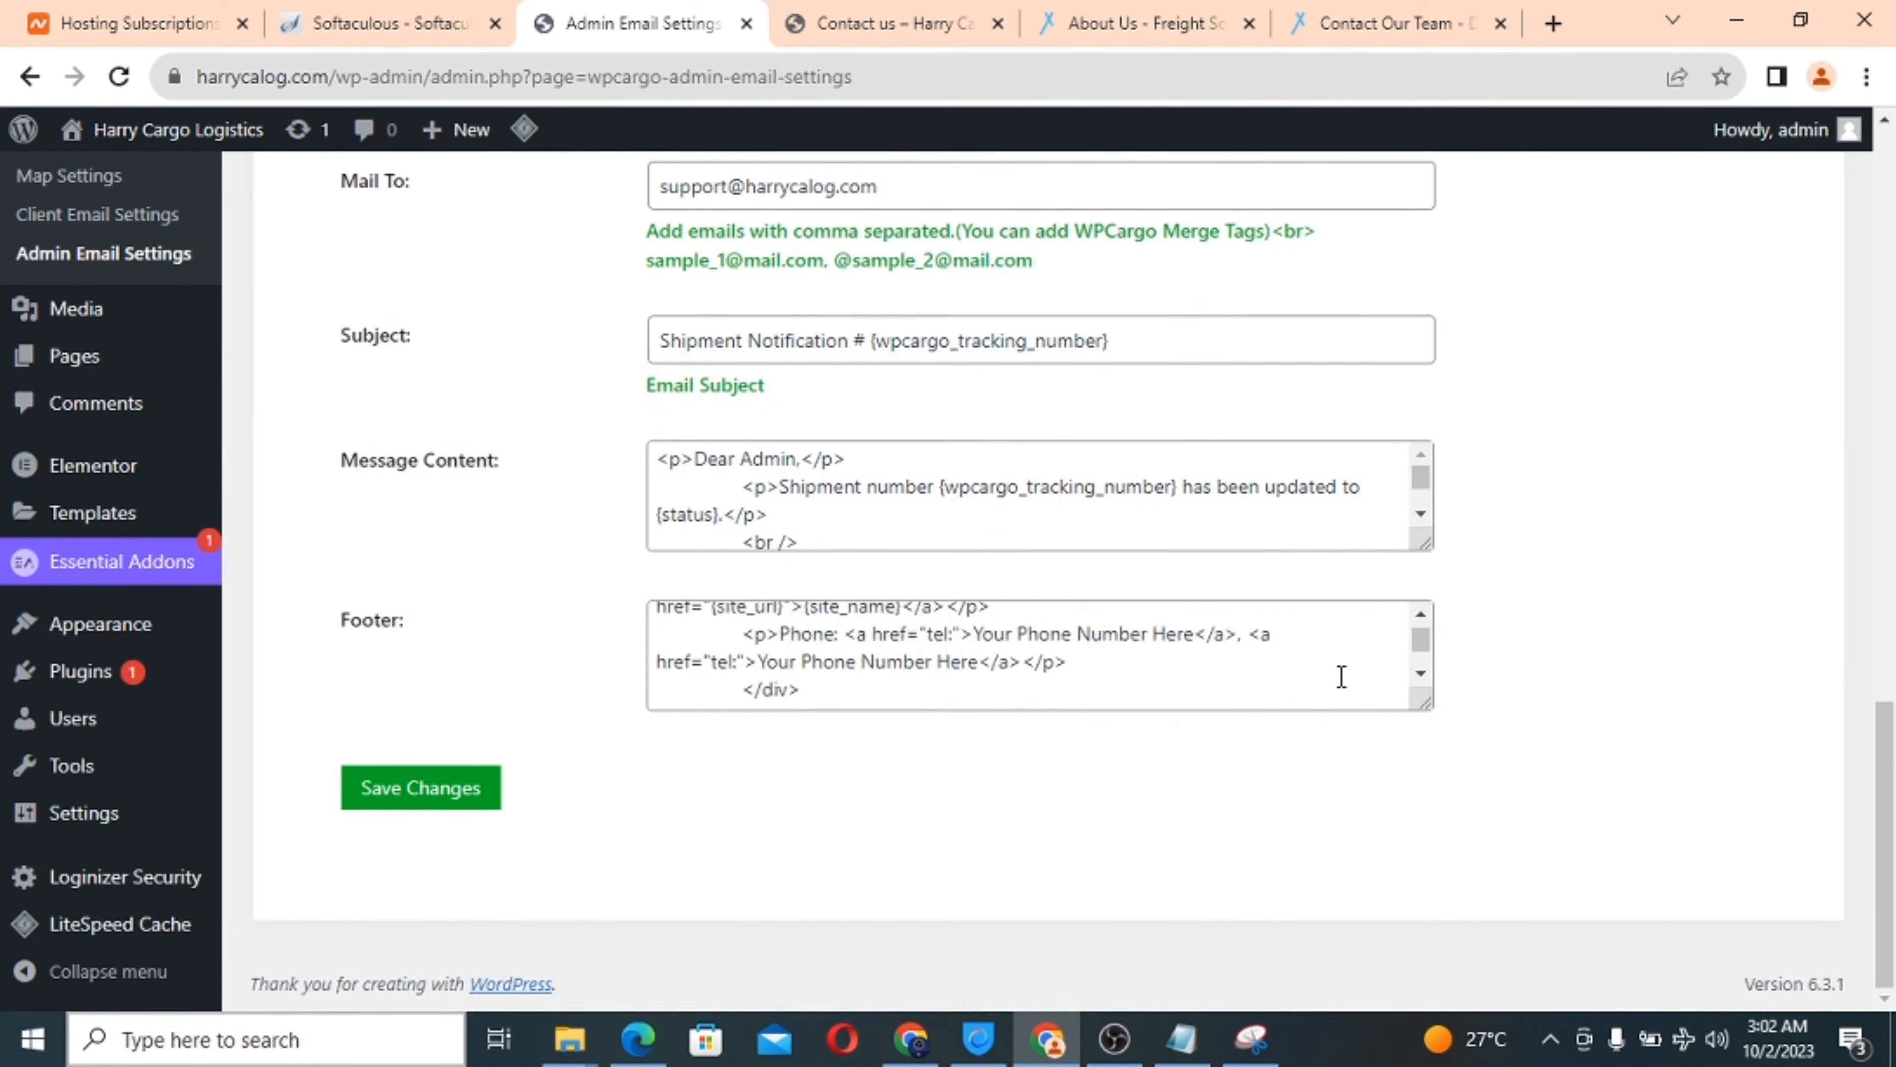
{"action": "scroll", "coordinate": [1339, 677], "scroll_direction": "up", "scroll_amount": 6}
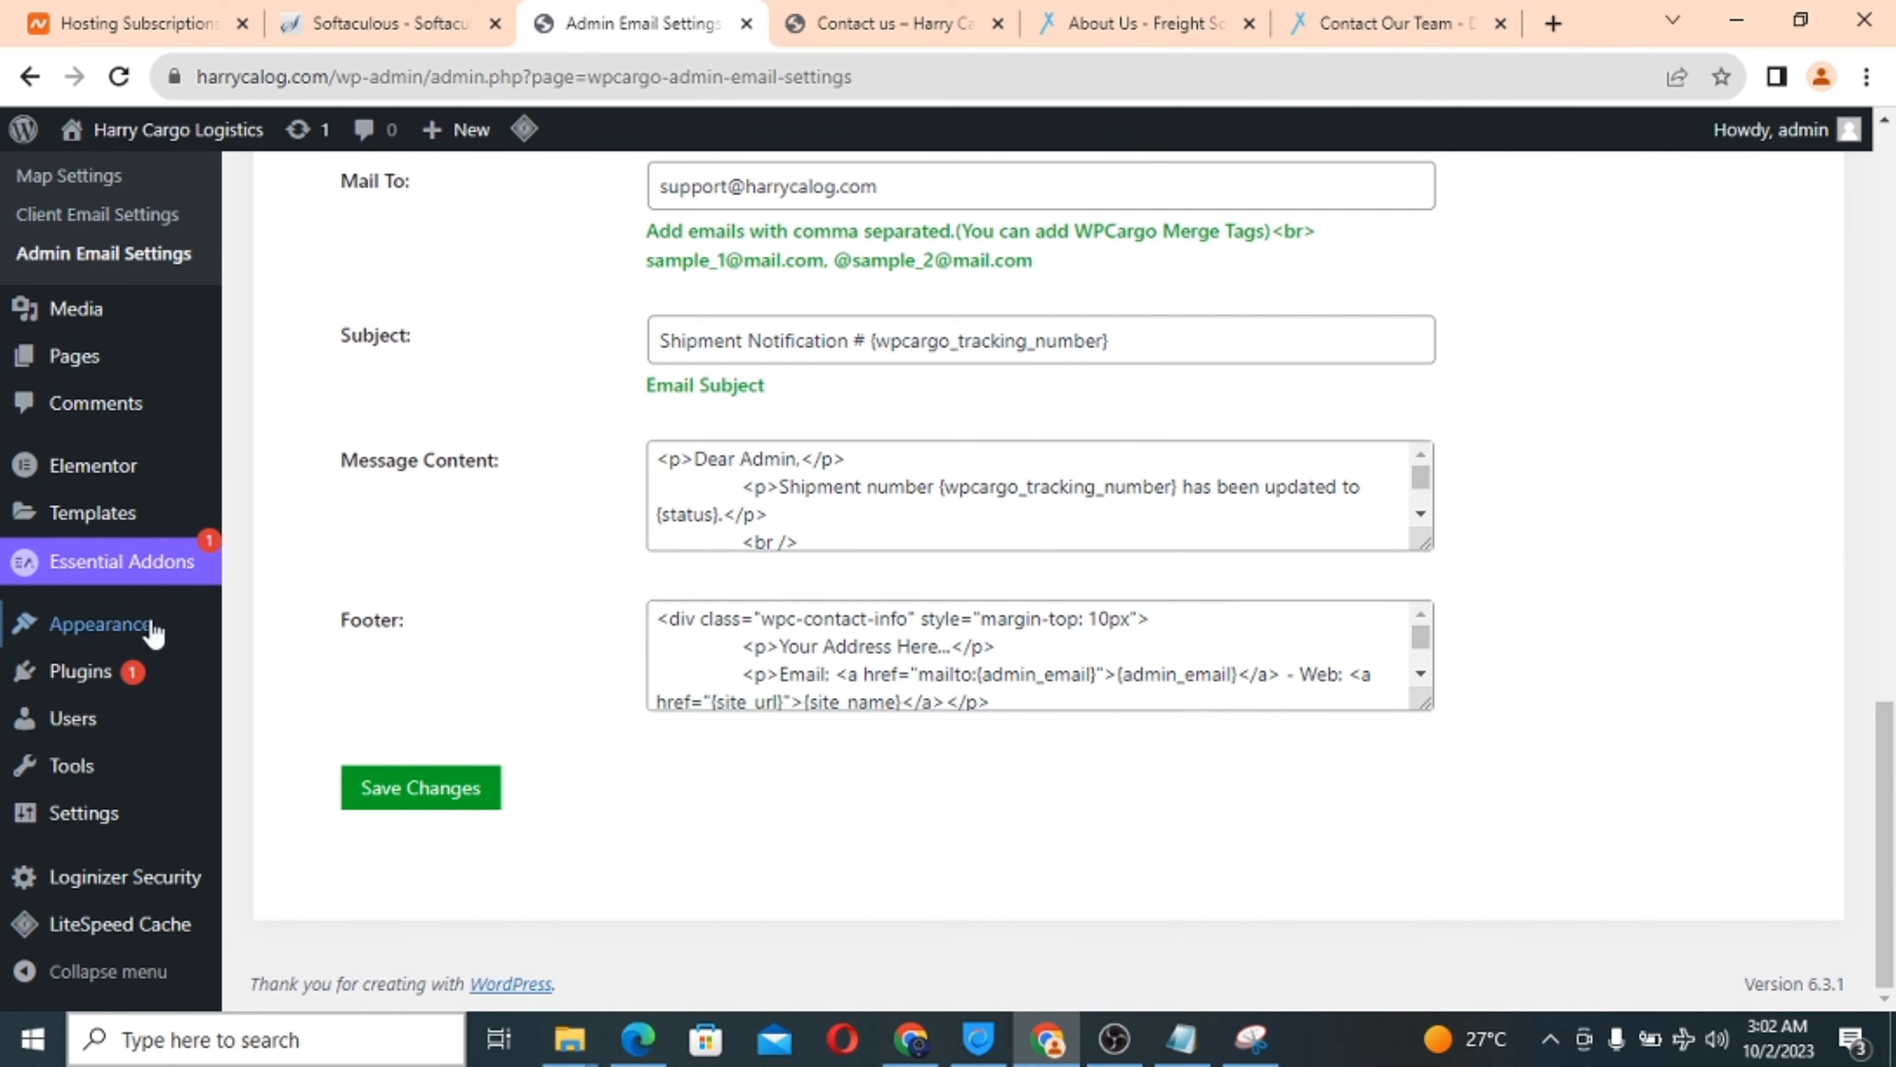
{"action": "scroll", "coordinate": [412, 601], "scroll_direction": "up", "scroll_amount": 15}
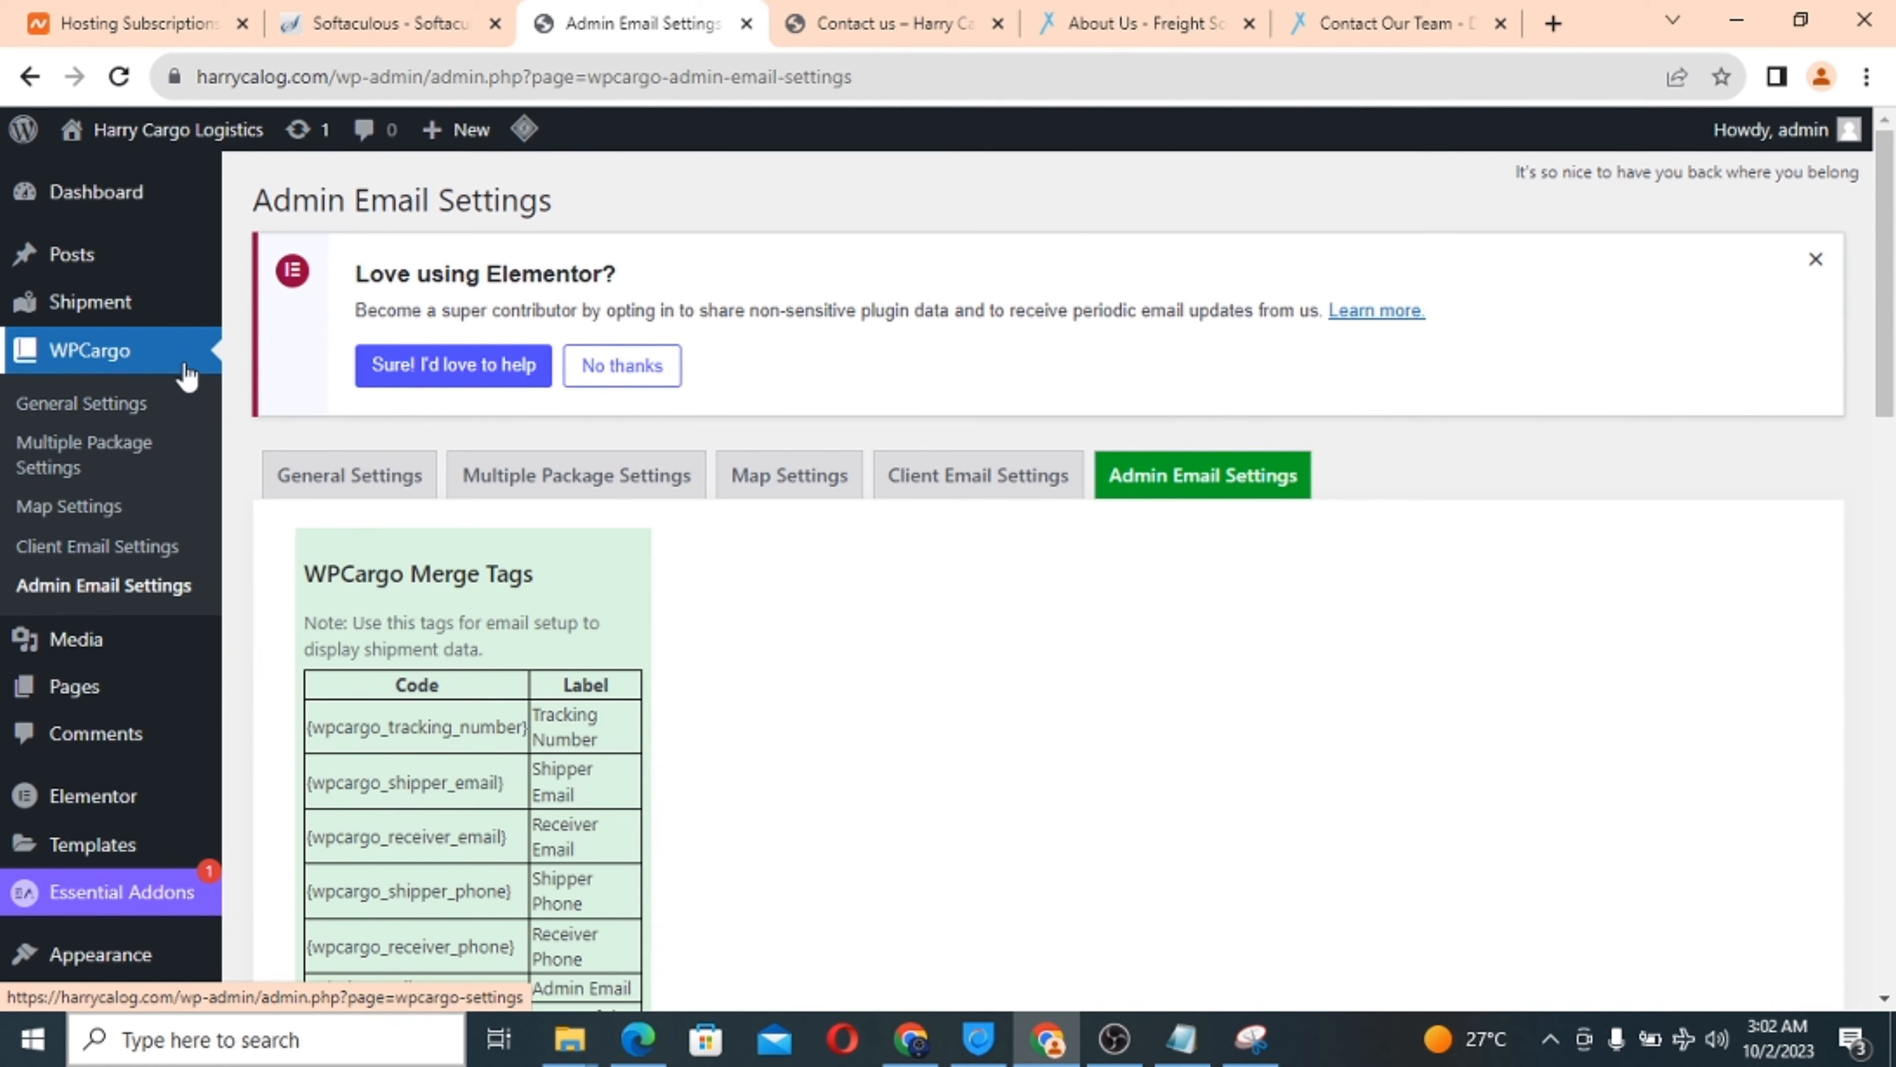
{"action": "left_click", "coordinate": [859, 18]}
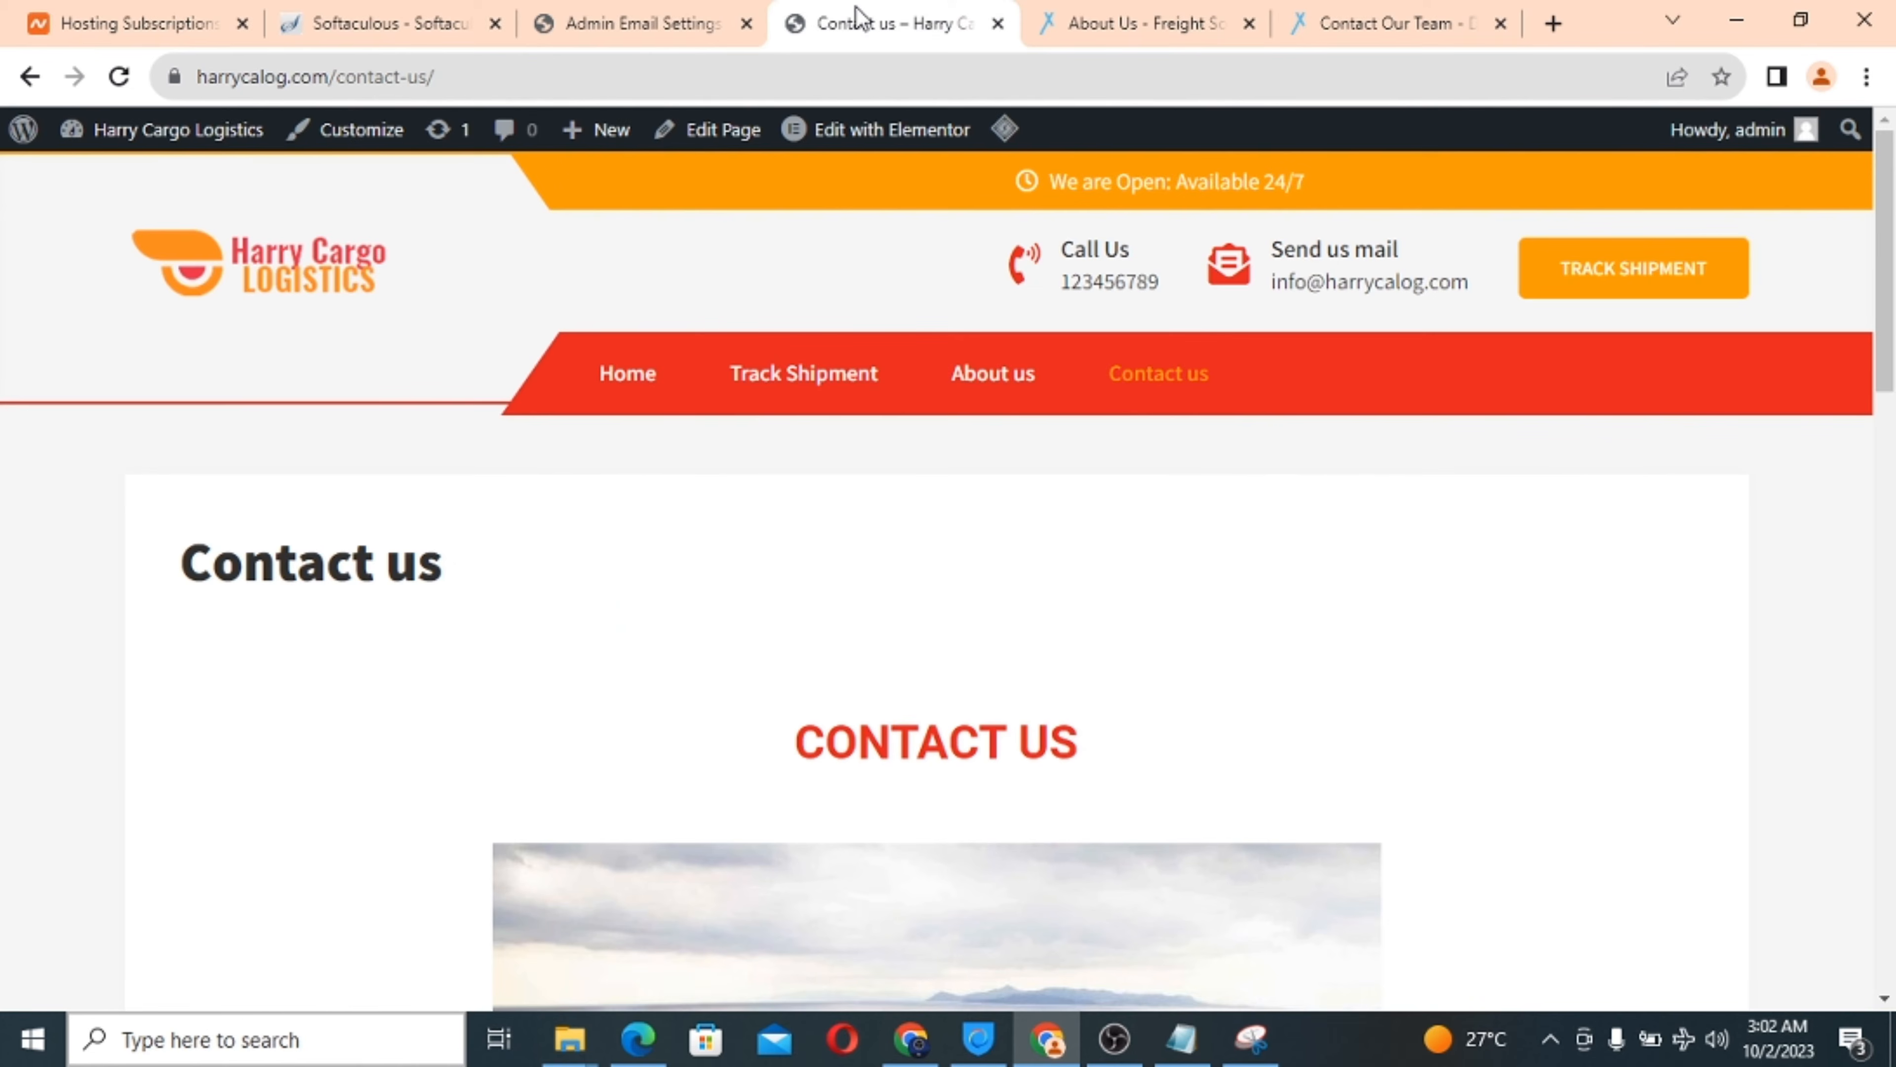
{"action": "left_click", "coordinate": [308, 288]}
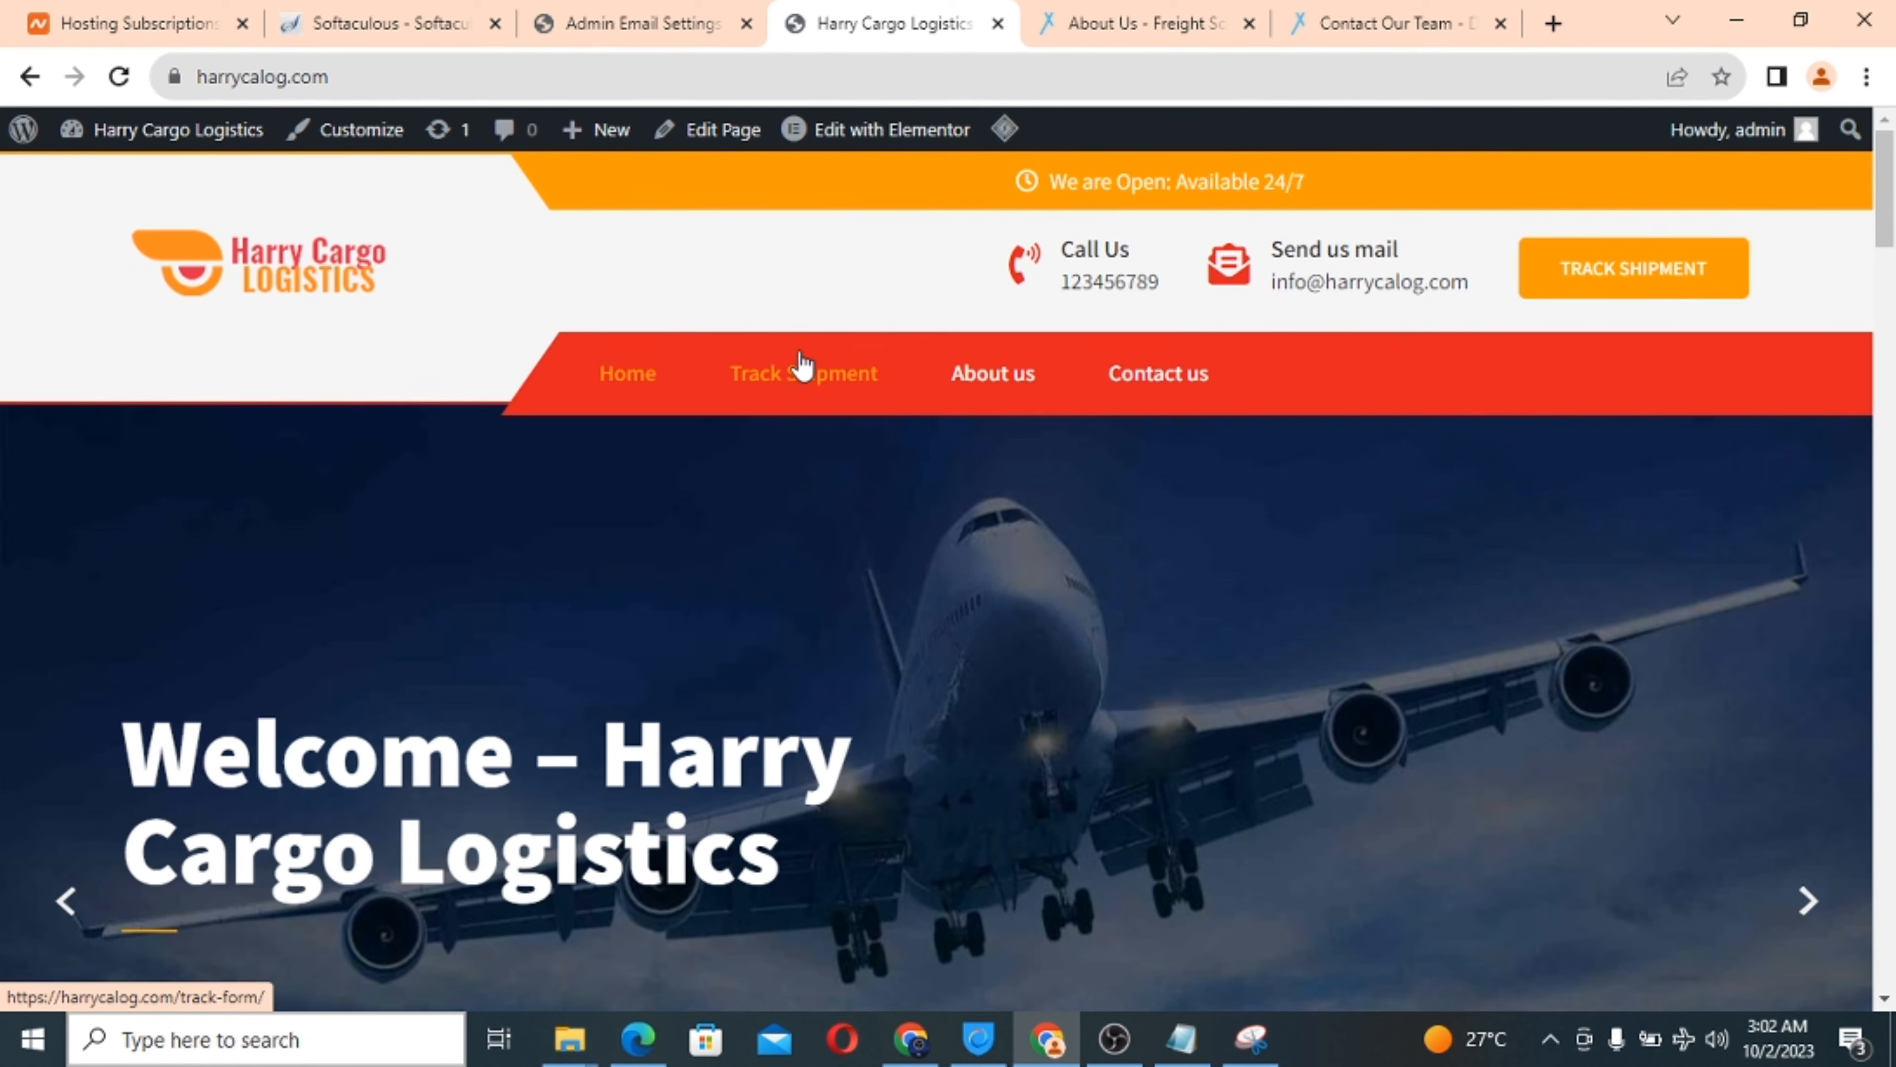
{"action": "left_click", "coordinate": [793, 376]}
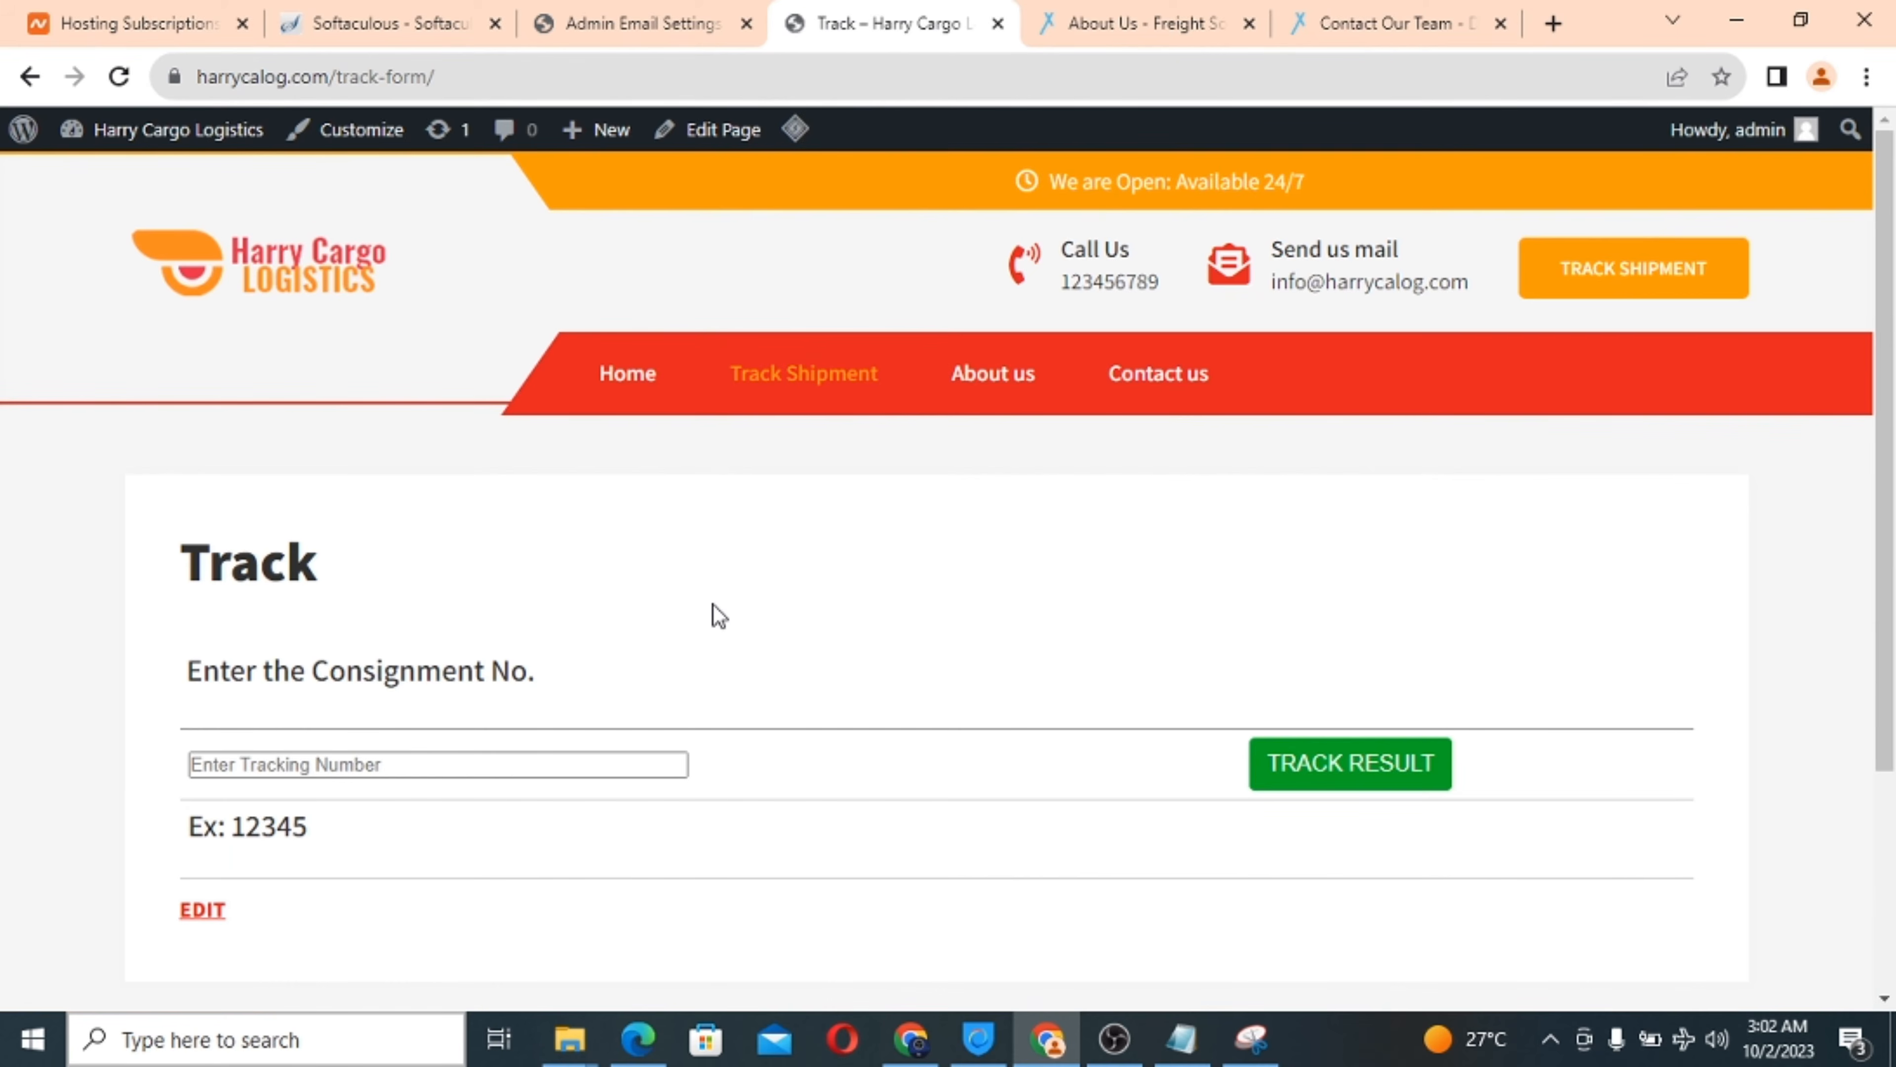
{"action": "left_click", "coordinate": [268, 756]}
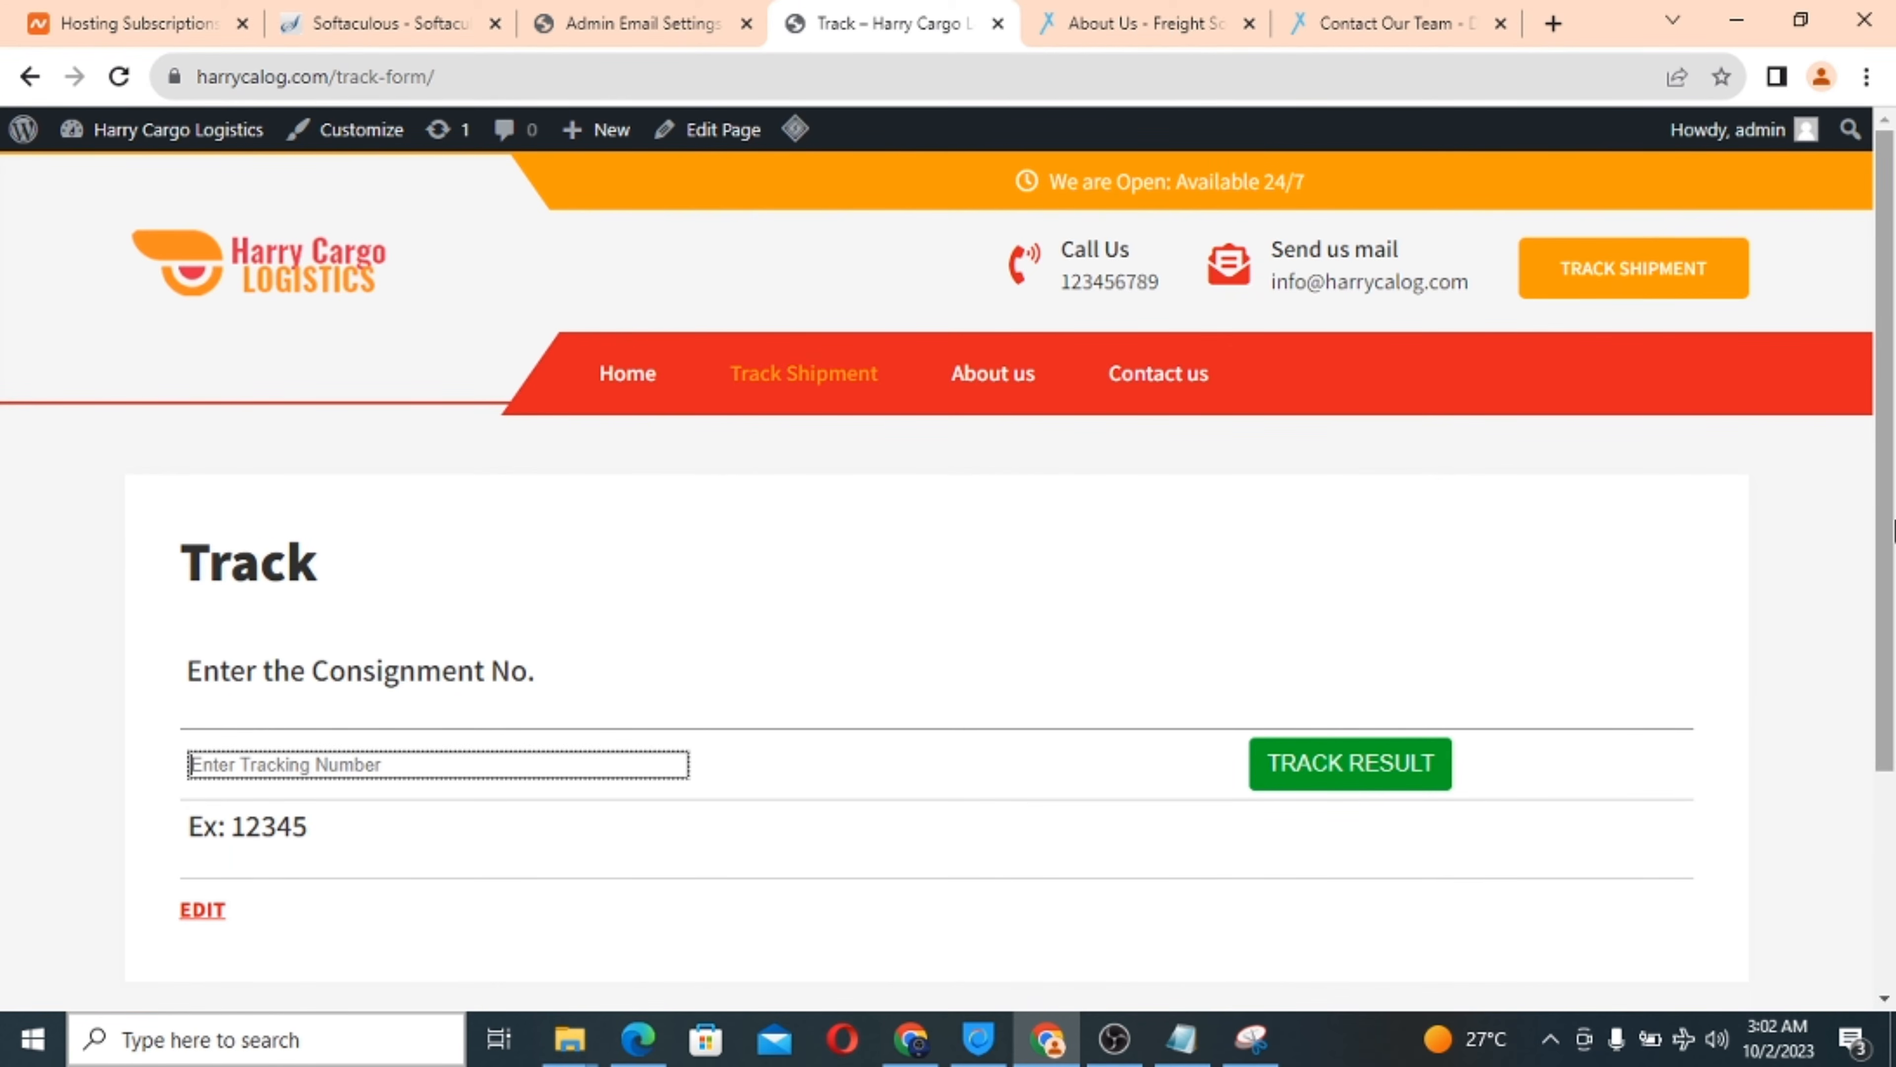
{"action": "left_click", "coordinate": [1804, 25]}
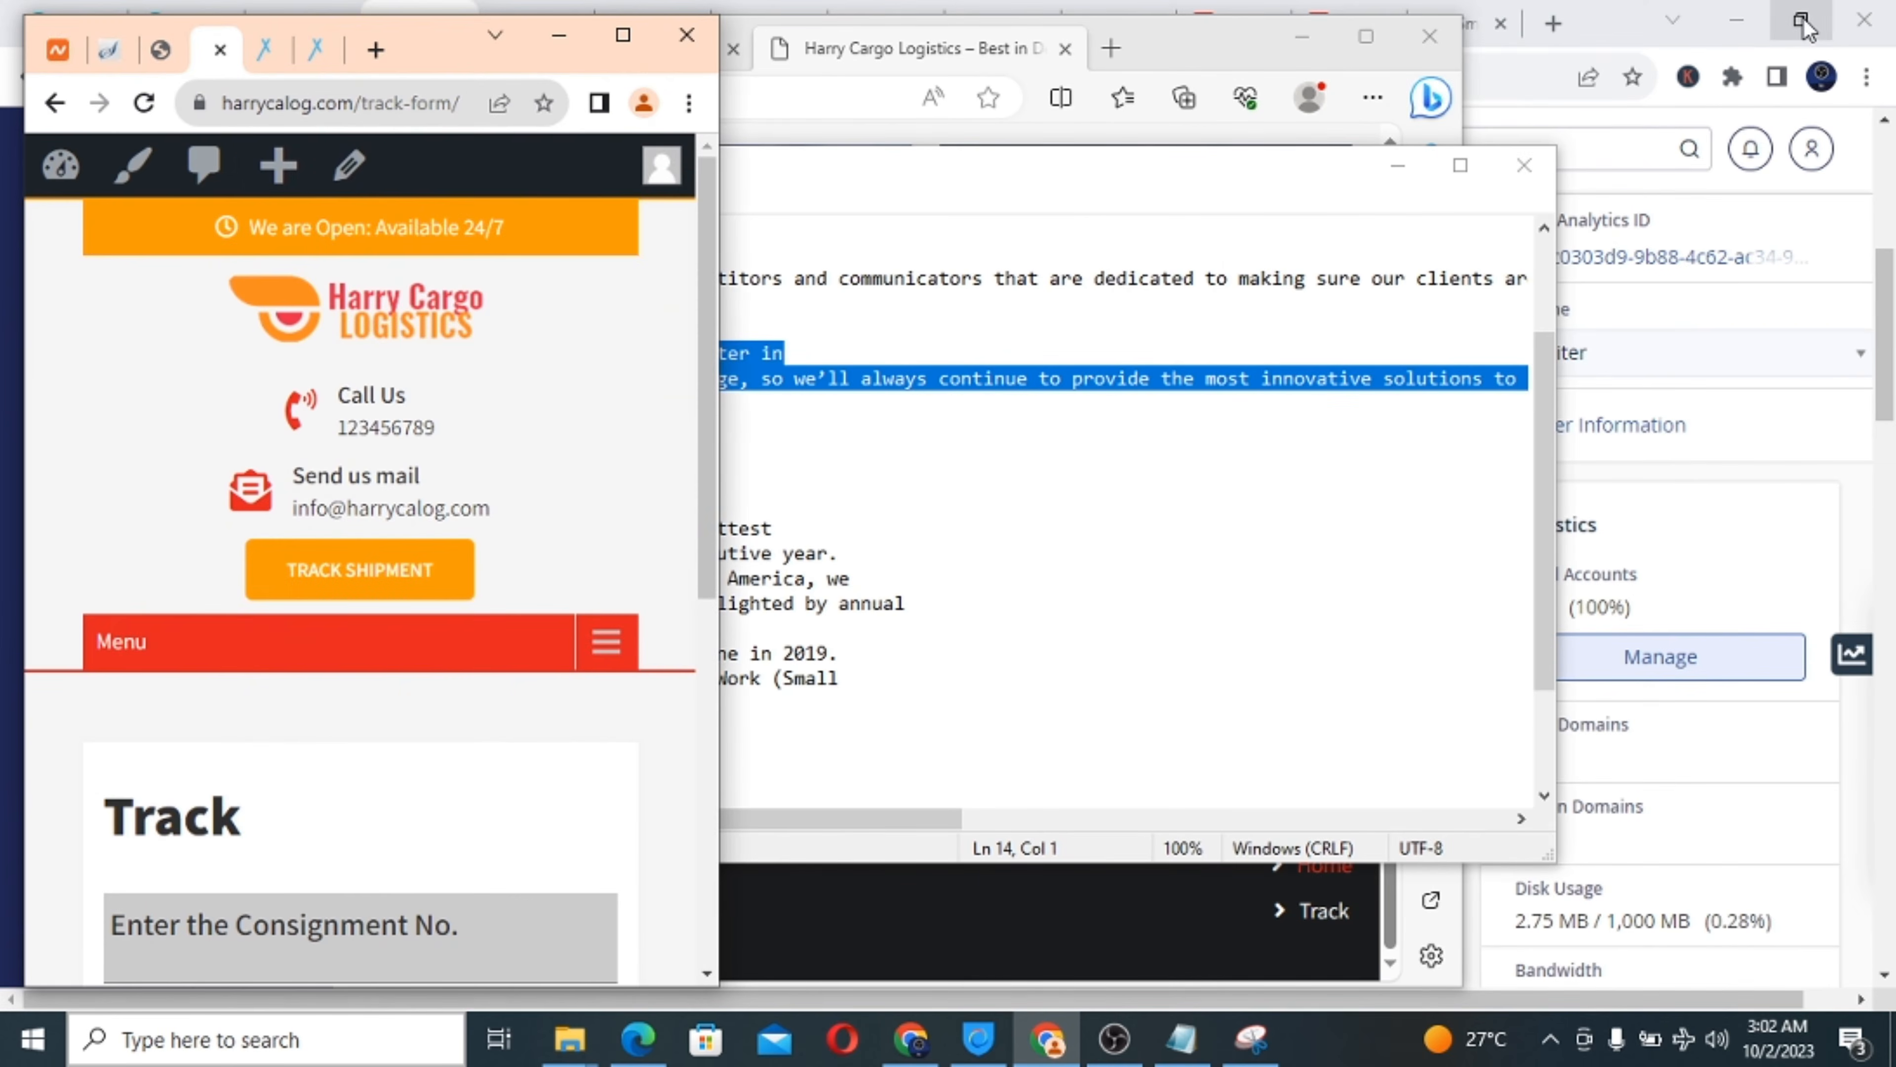
{"action": "scroll", "coordinate": [403, 726], "scroll_direction": "down", "scroll_amount": 7}
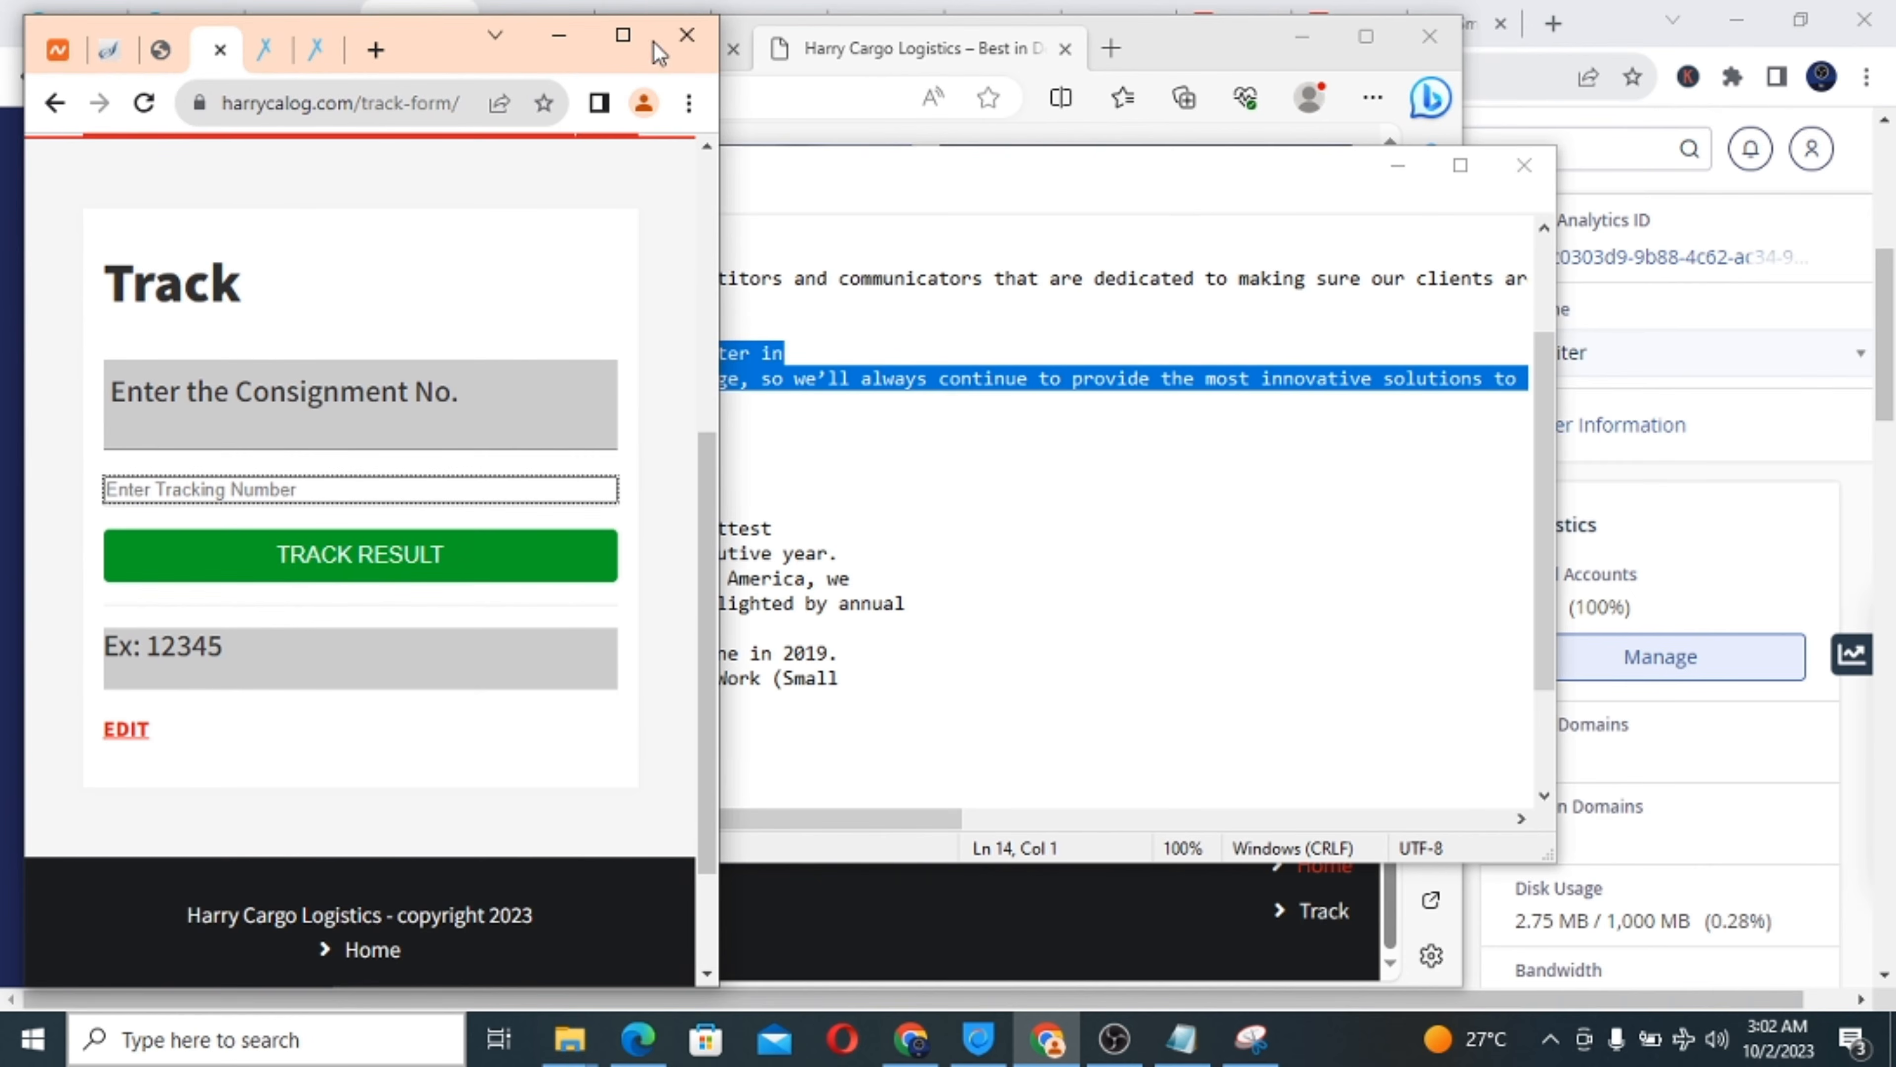
{"action": "left_click", "coordinate": [622, 50]}
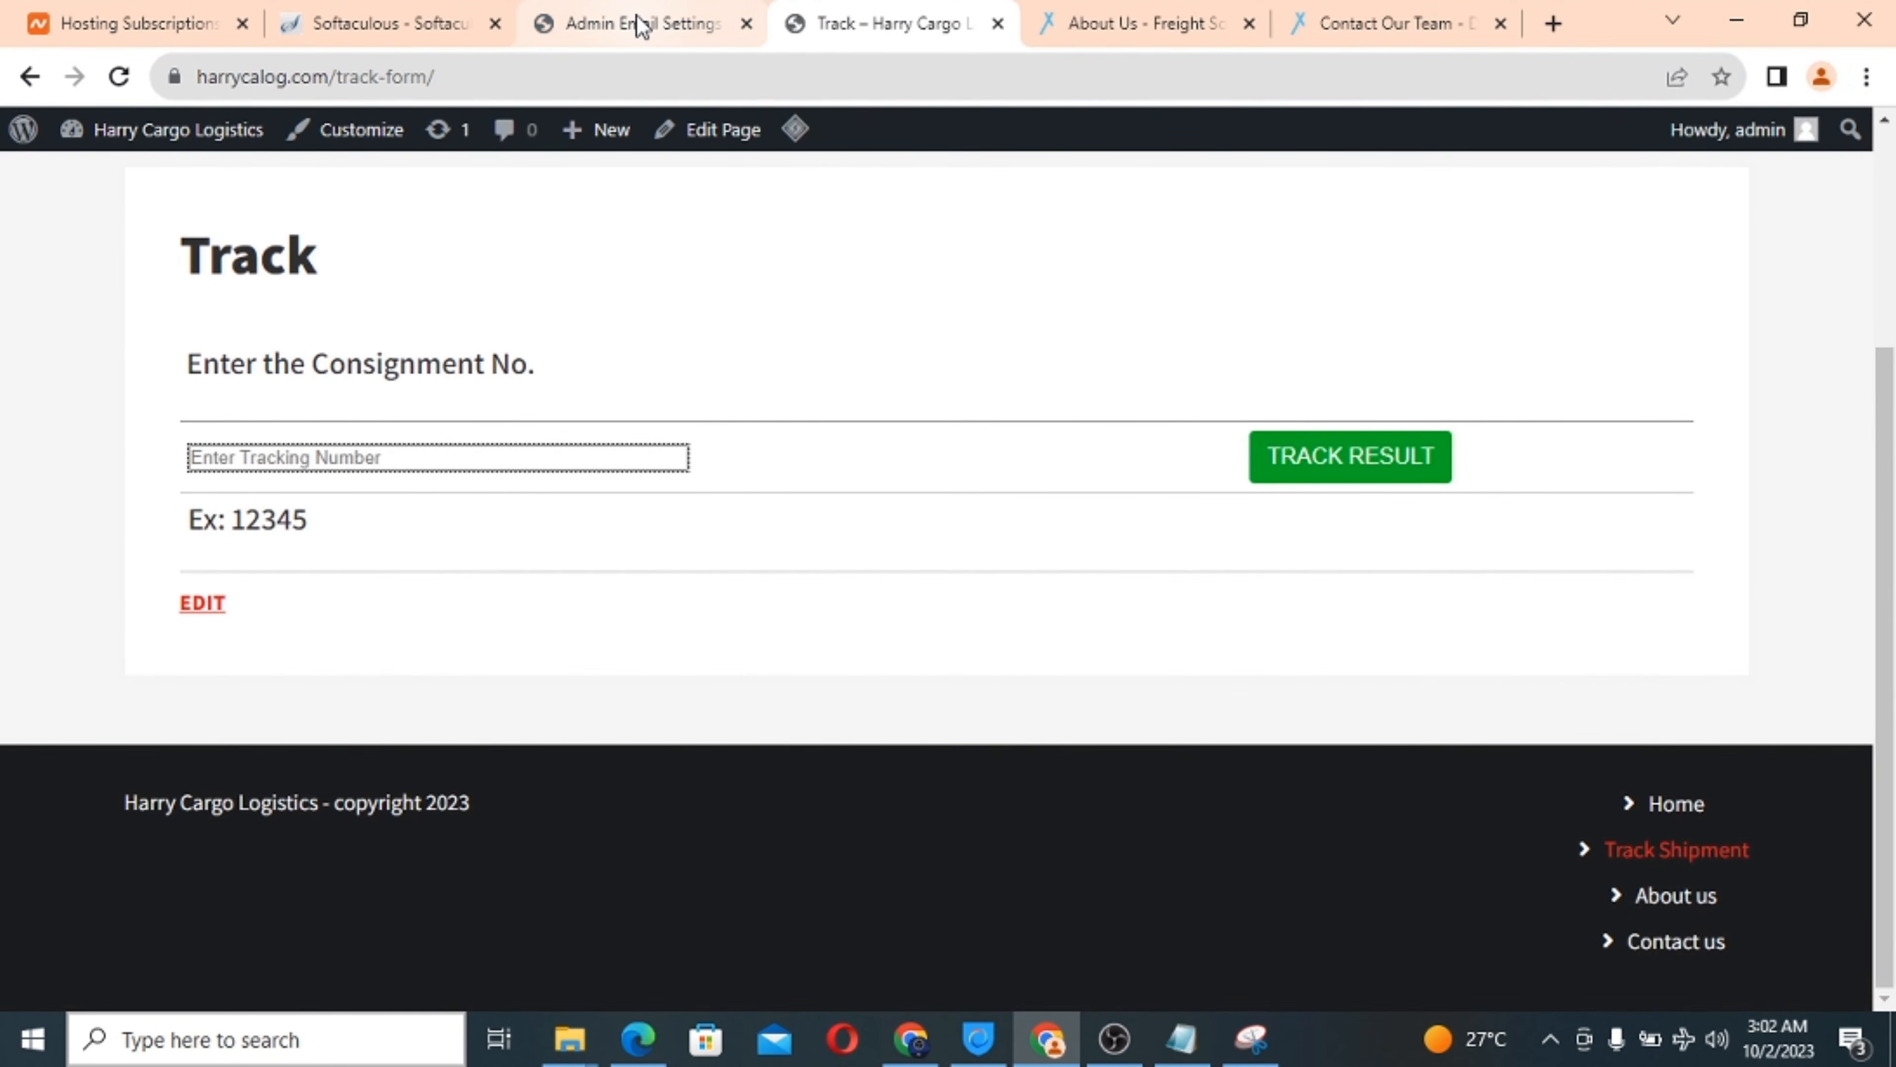
{"action": "left_click", "coordinate": [638, 18]}
{"action": "scroll", "coordinate": [640, 577], "scroll_direction": "down", "scroll_amount": 1}
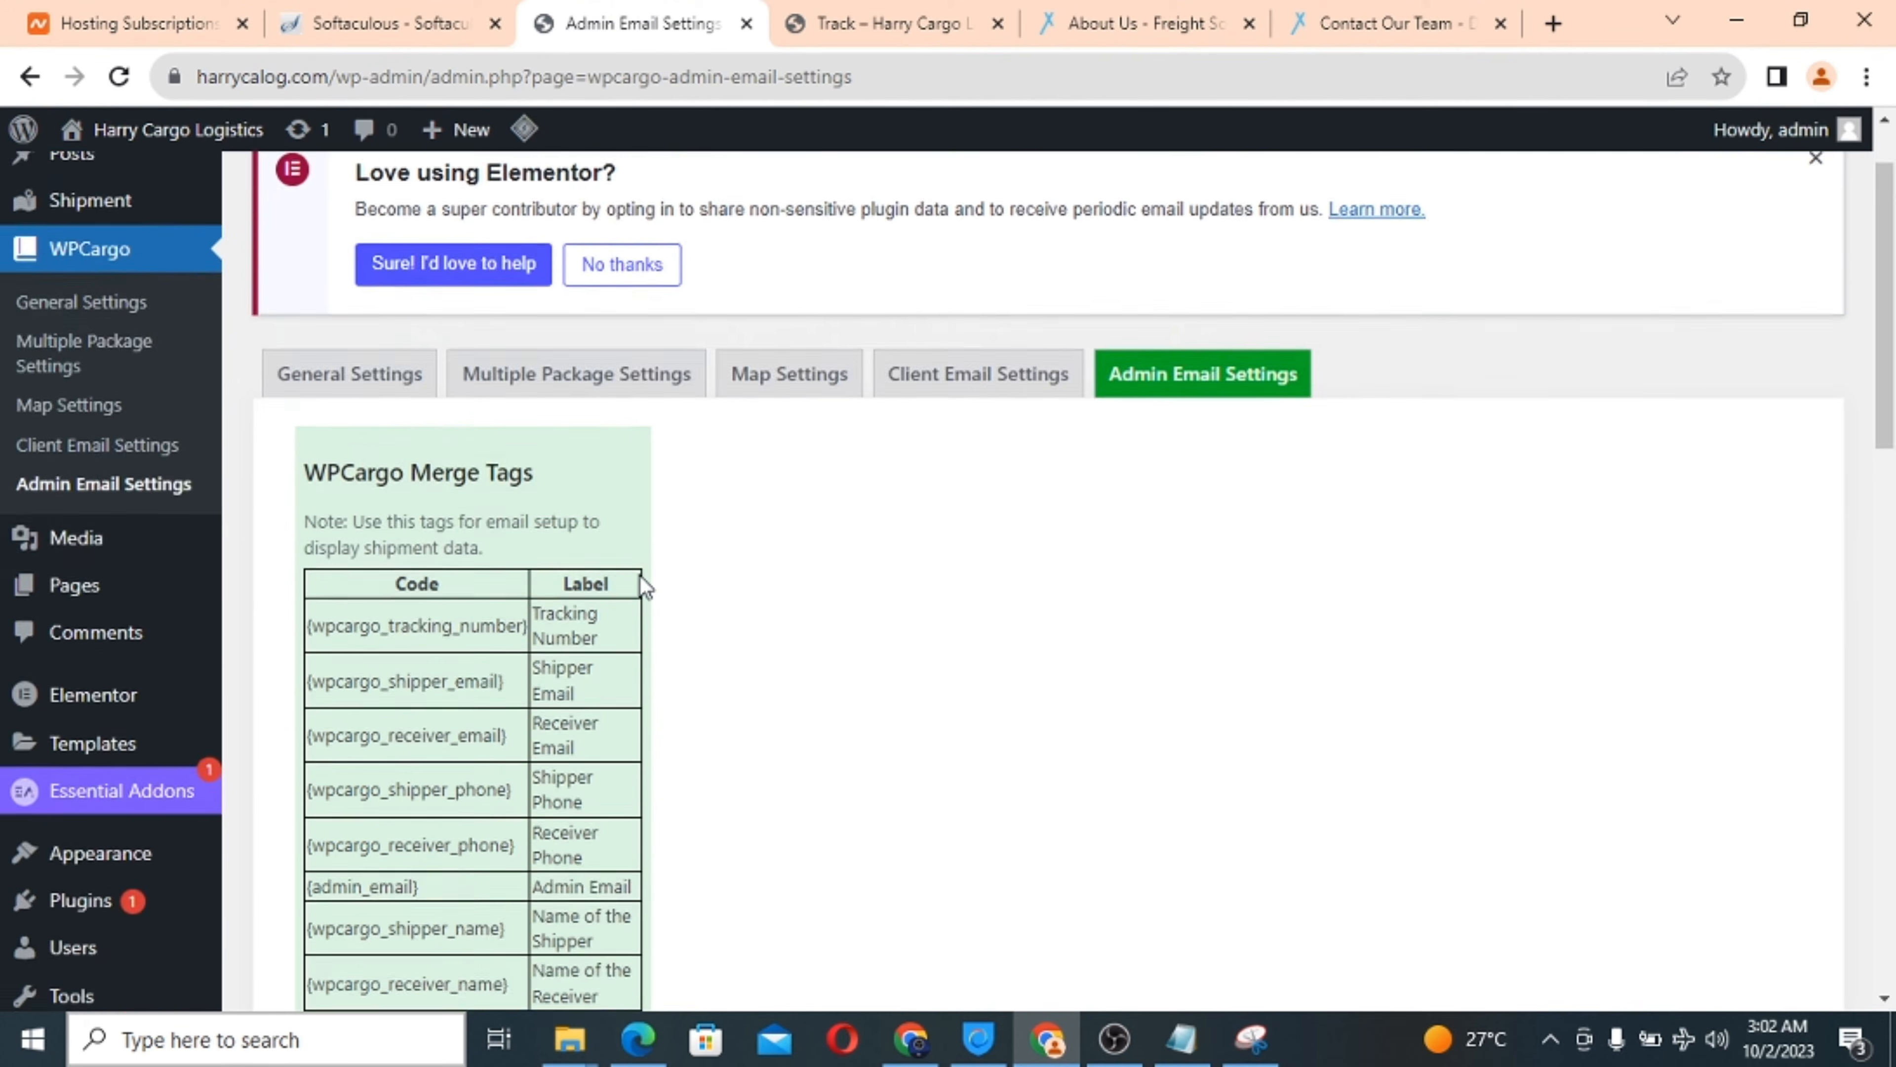
{"action": "scroll", "coordinate": [640, 577], "scroll_direction": "up", "scroll_amount": 1}
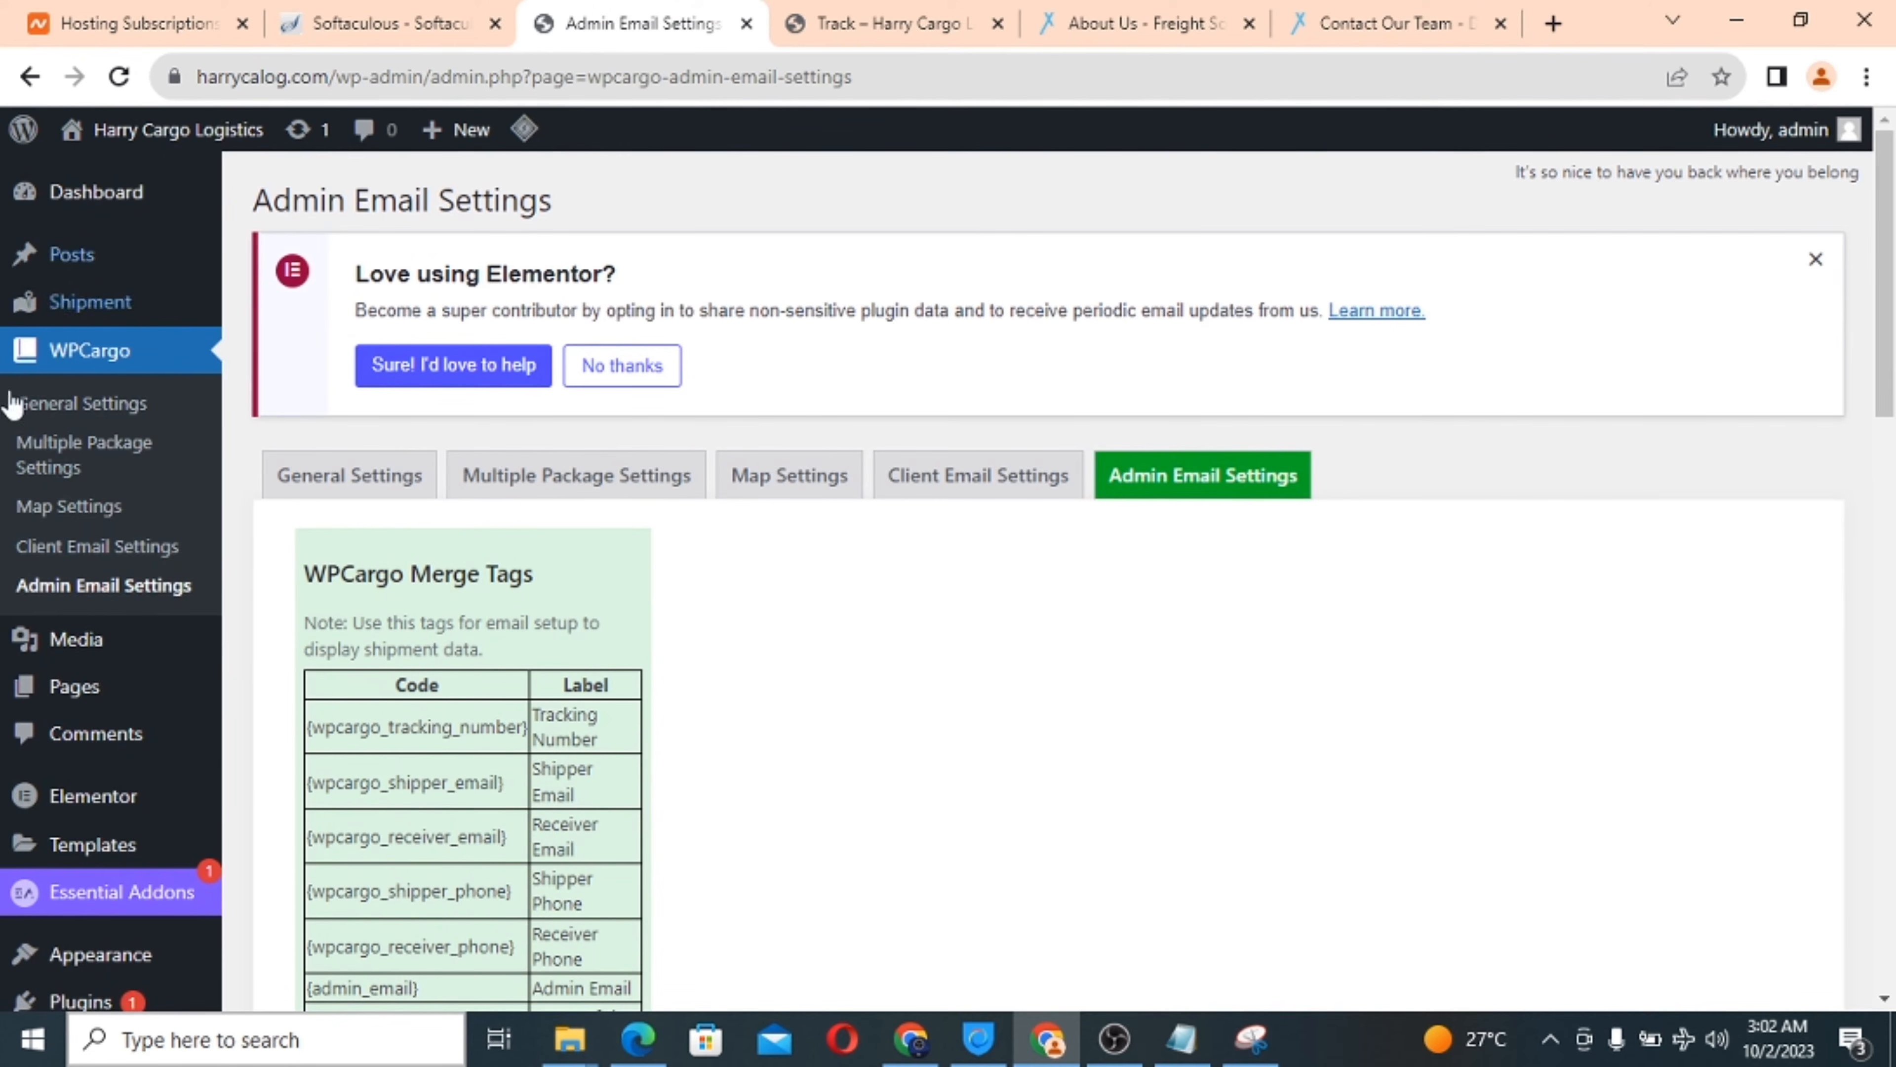
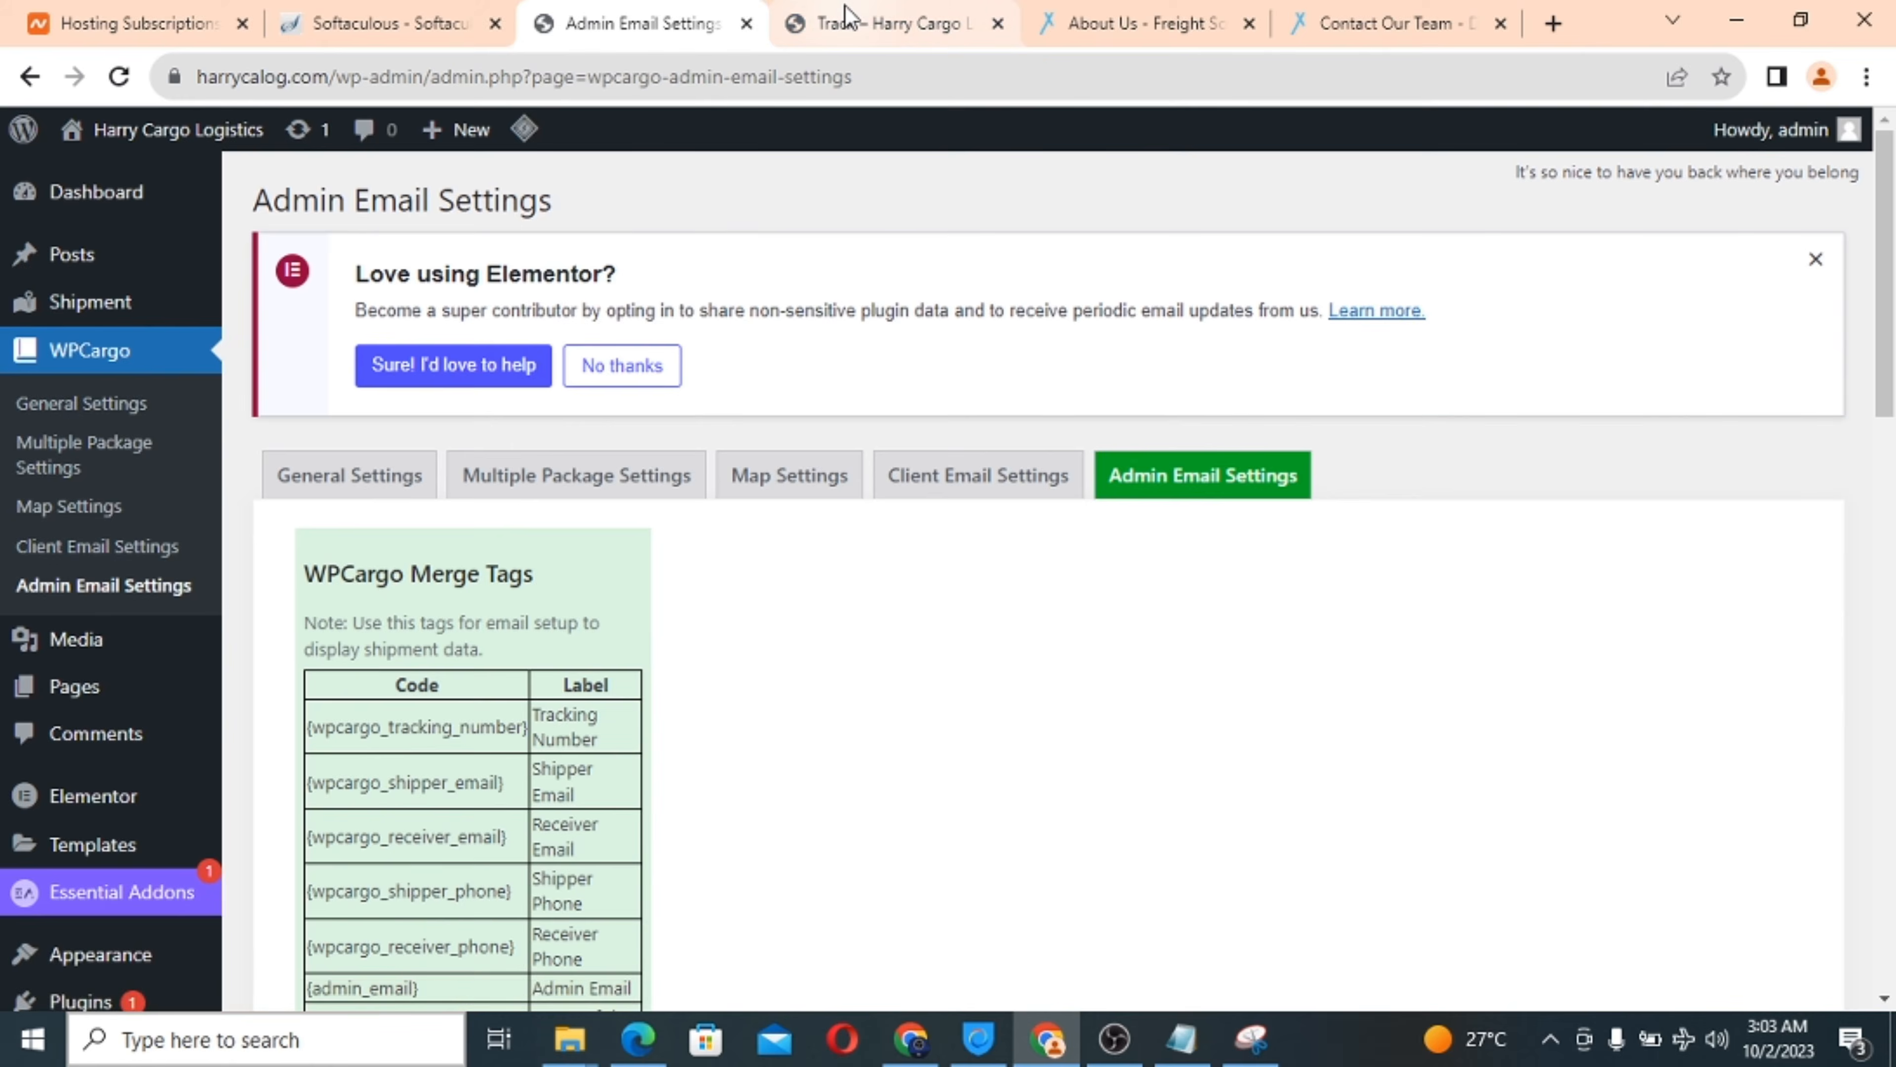
Glance at the front-end shipment tracking page, then return to the admin email settings.
{"action": "left_click", "coordinate": [847, 21]}
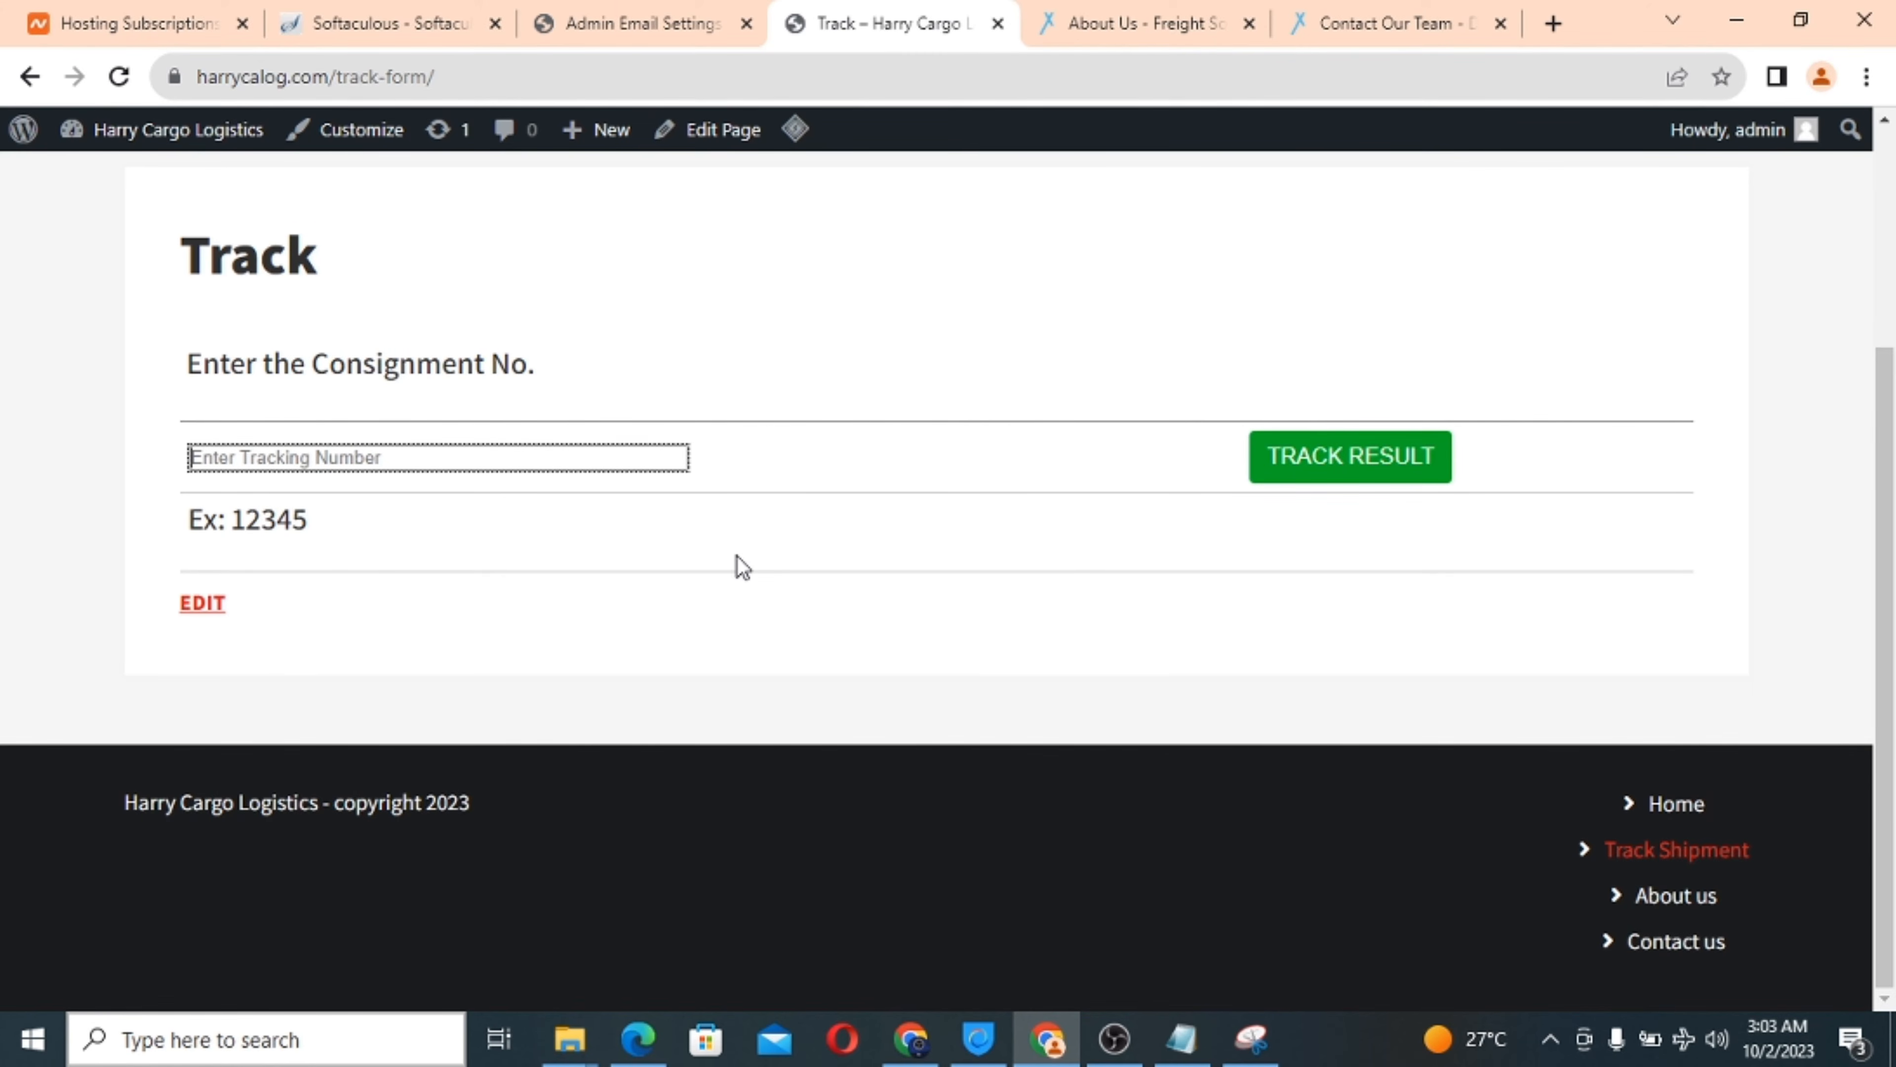
{"action": "scroll", "coordinate": [931, 456], "scroll_direction": "up", "scroll_amount": 3}
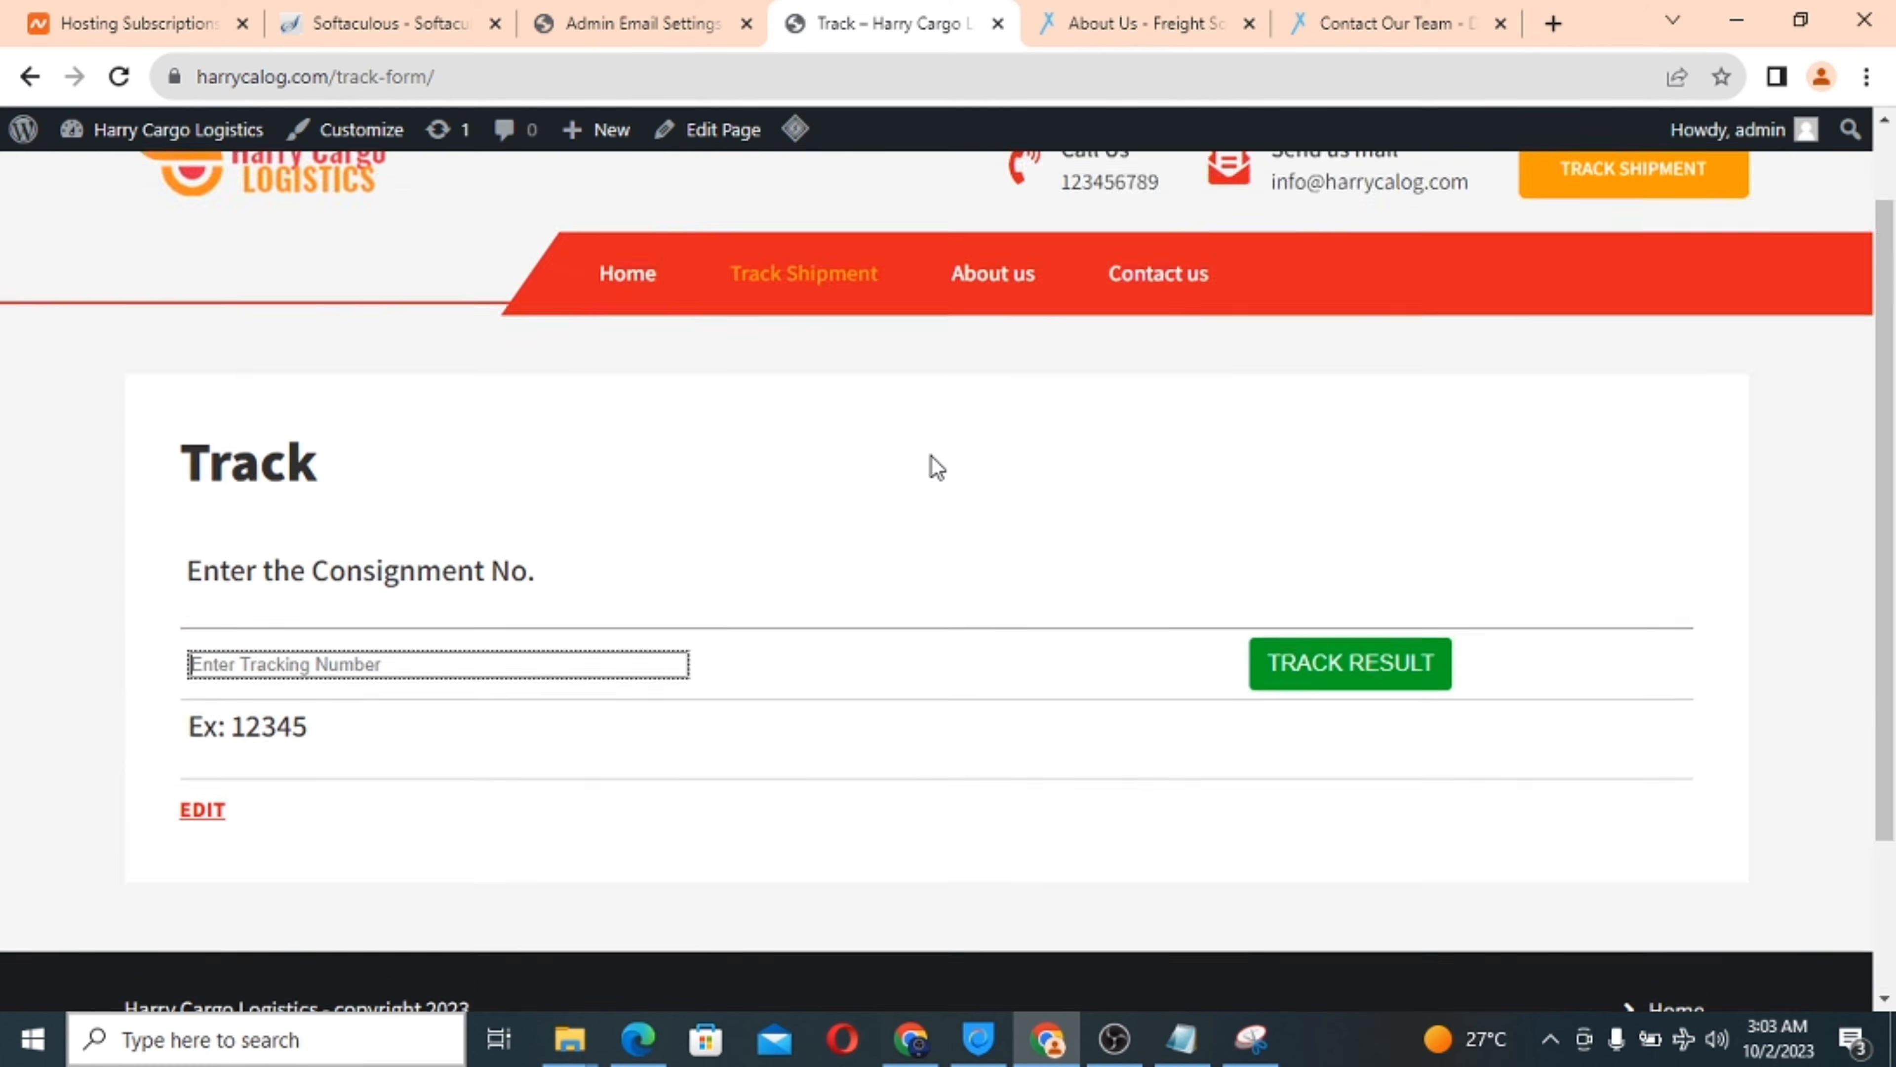
{"action": "left_click", "coordinate": [590, 14]}
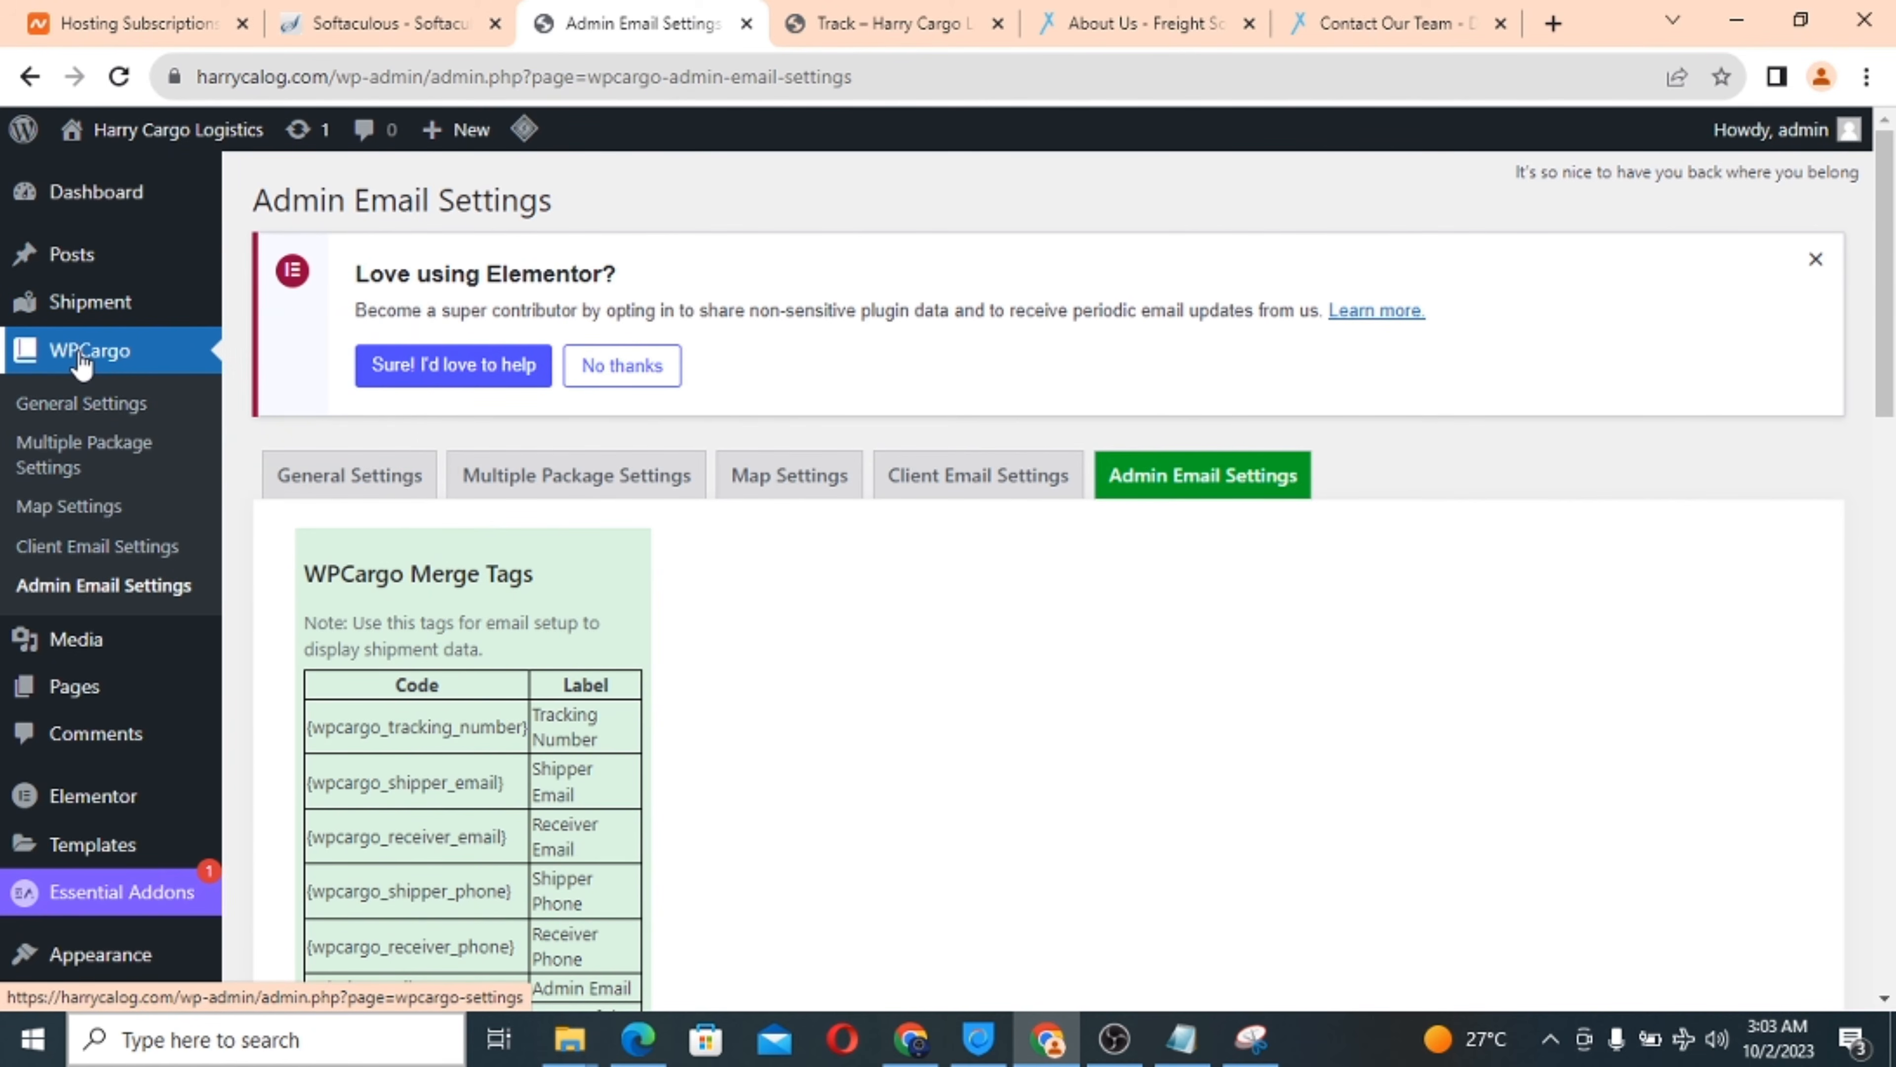
Open the empty All Shipments list (All 0) and begin adding a new shipment.
{"action": "mouse_move", "coordinate": [86, 312]}
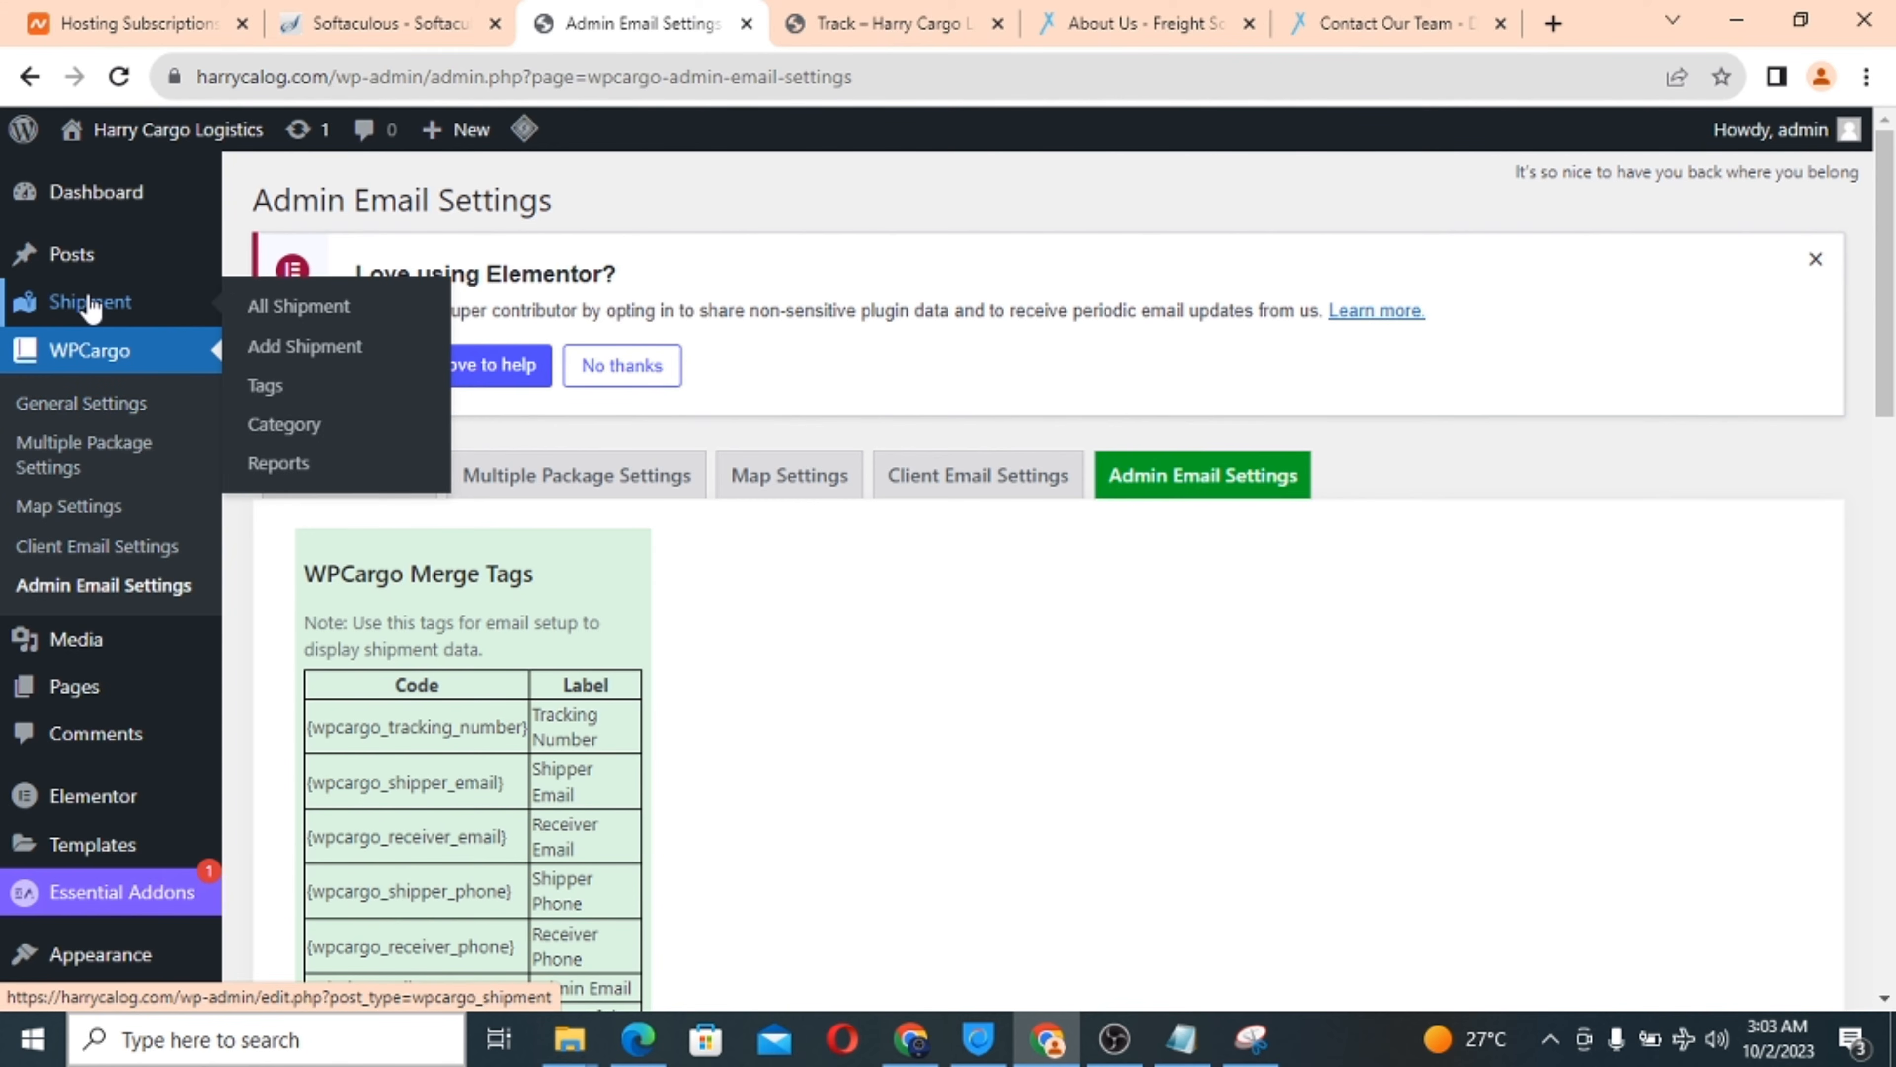
{"action": "left_click", "coordinate": [291, 308]}
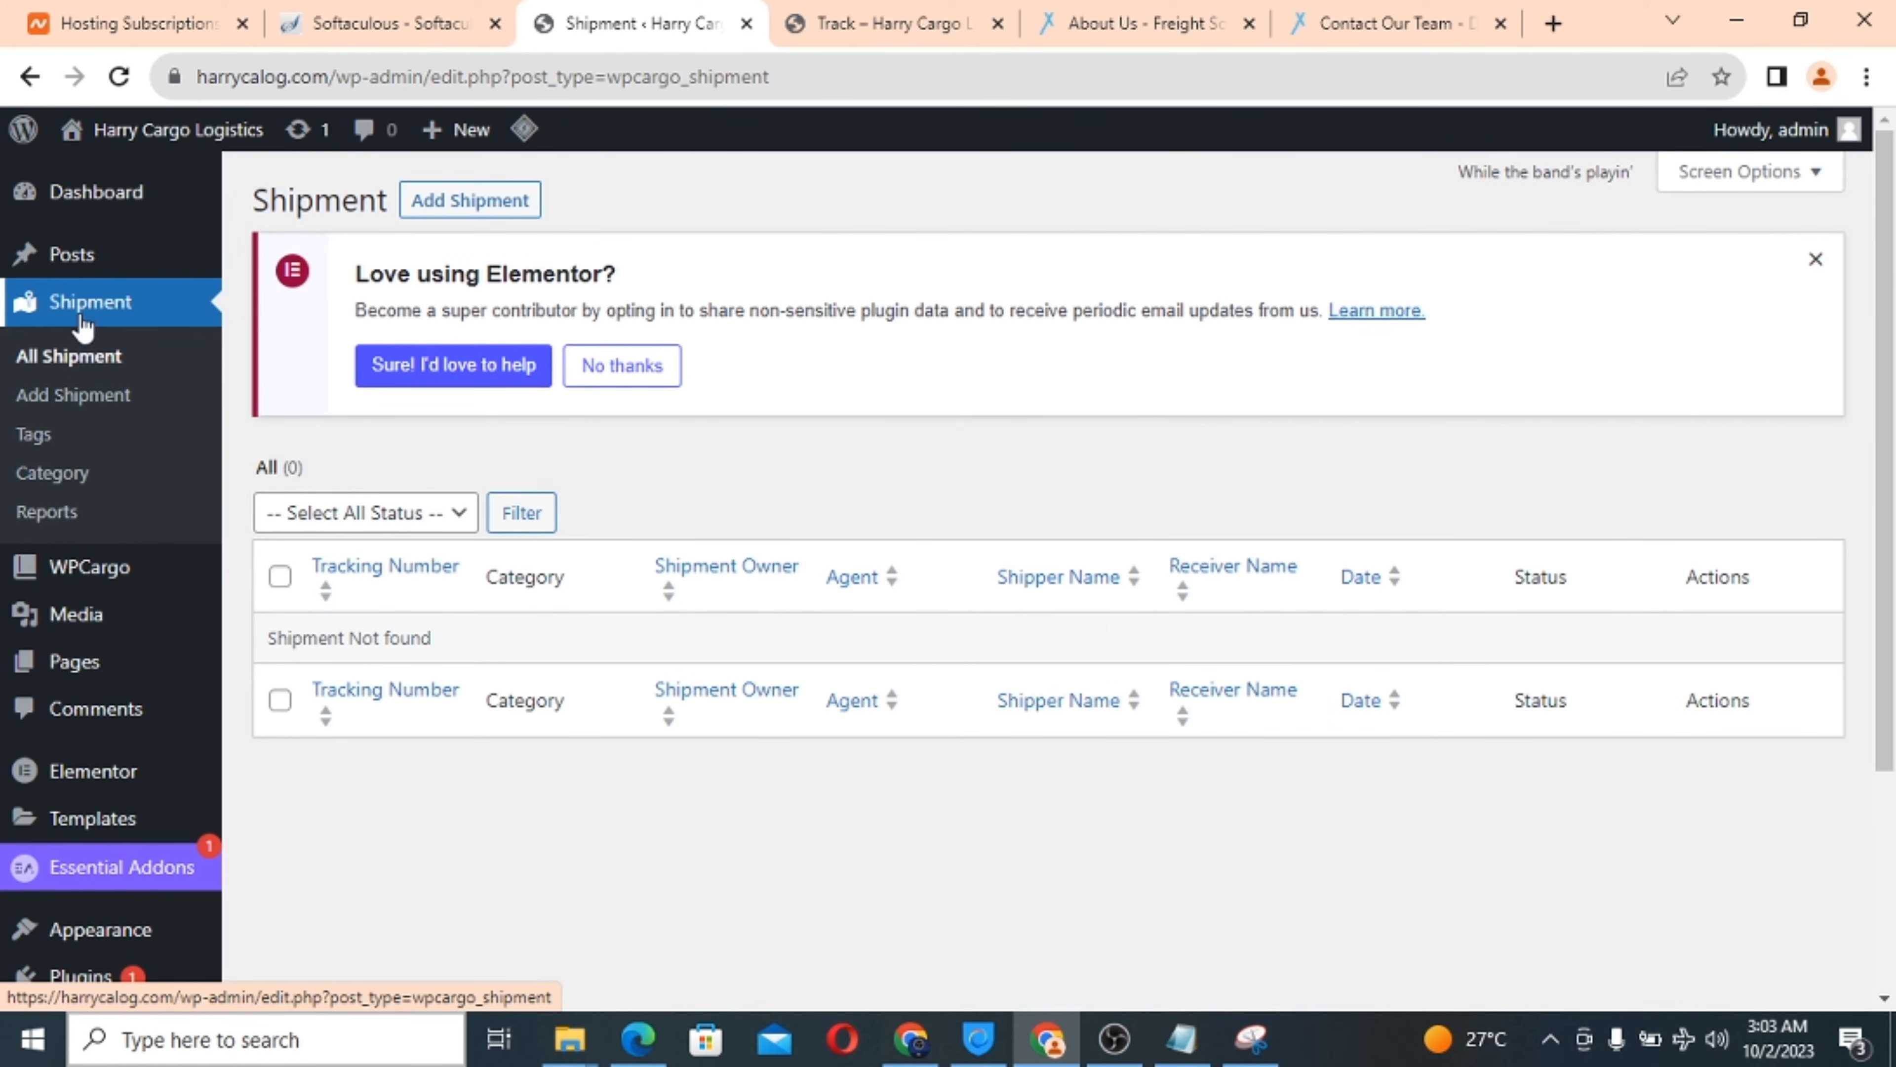
{"action": "left_click", "coordinate": [69, 396]}
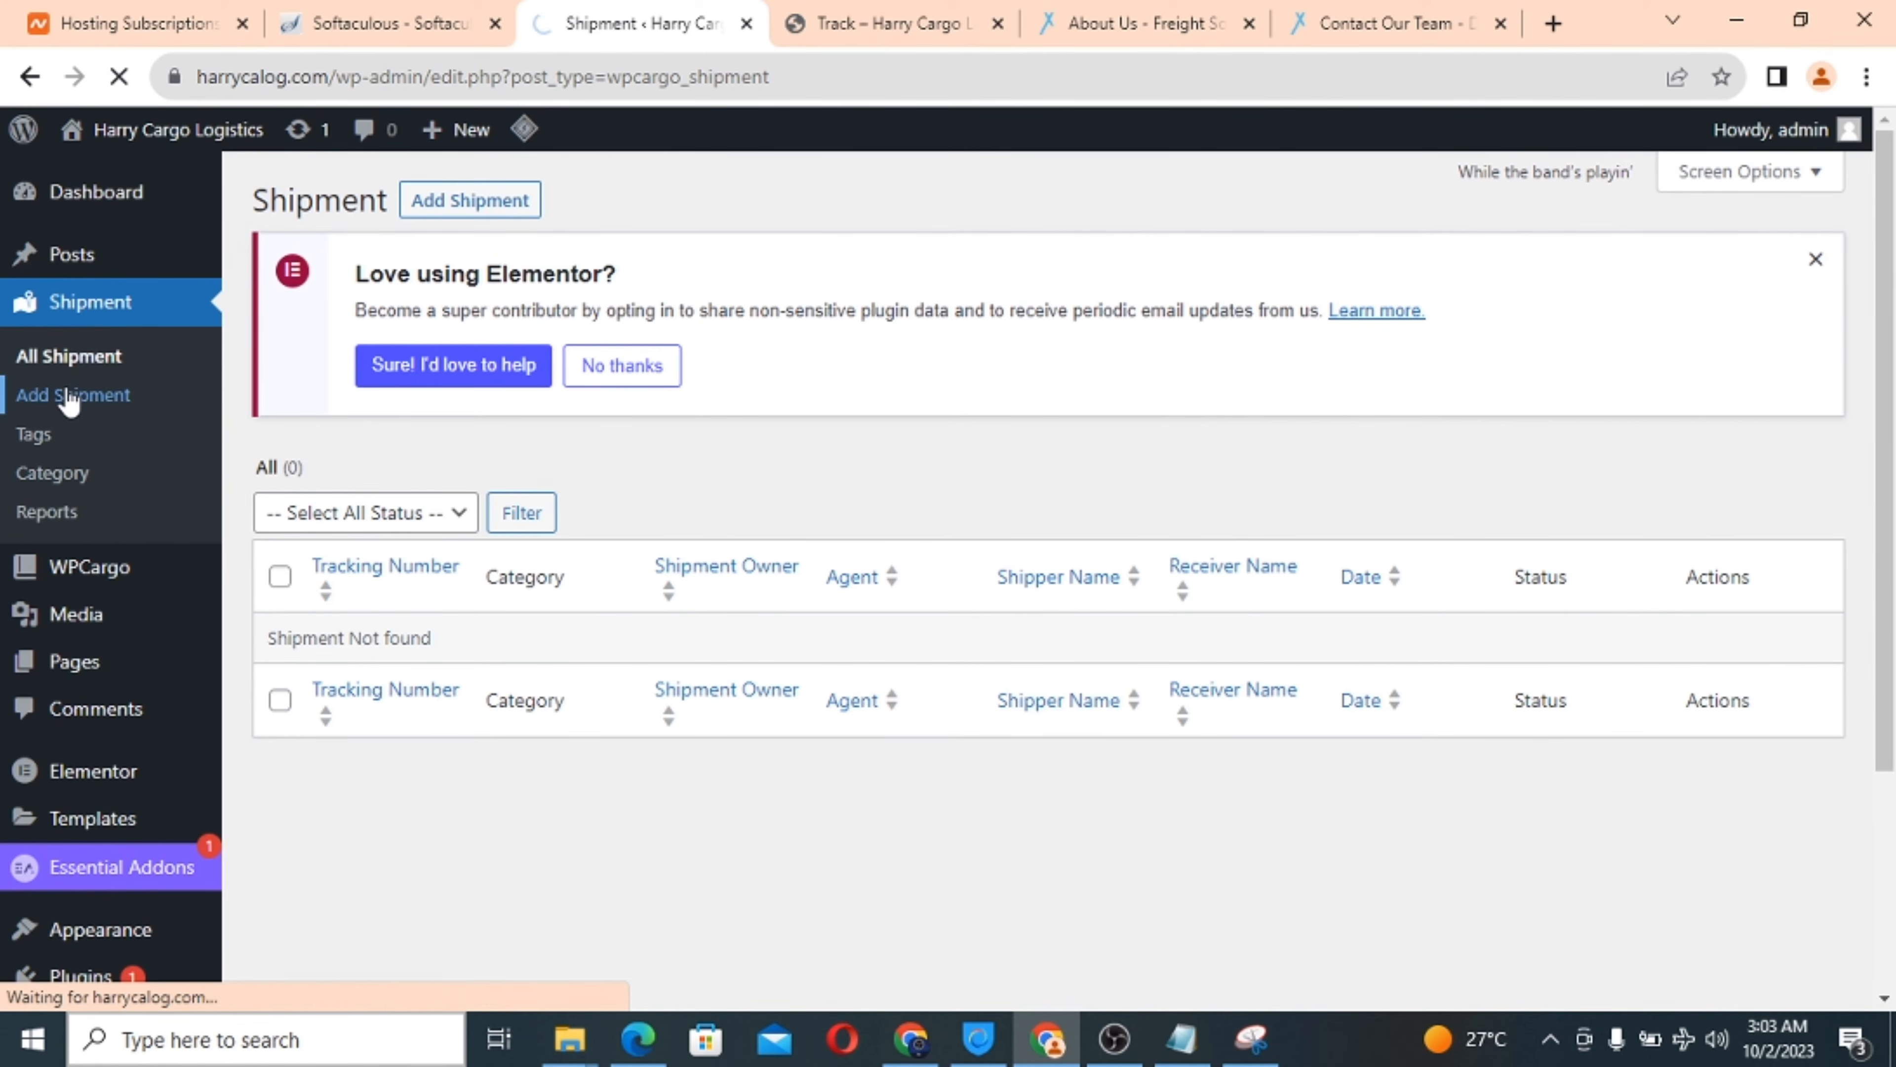
Scroll the new shipment form and review the Type of Shipment, Mode and Payment Mode choices.
{"action": "scroll", "coordinate": [655, 612], "scroll_direction": "down", "scroll_amount": 1}
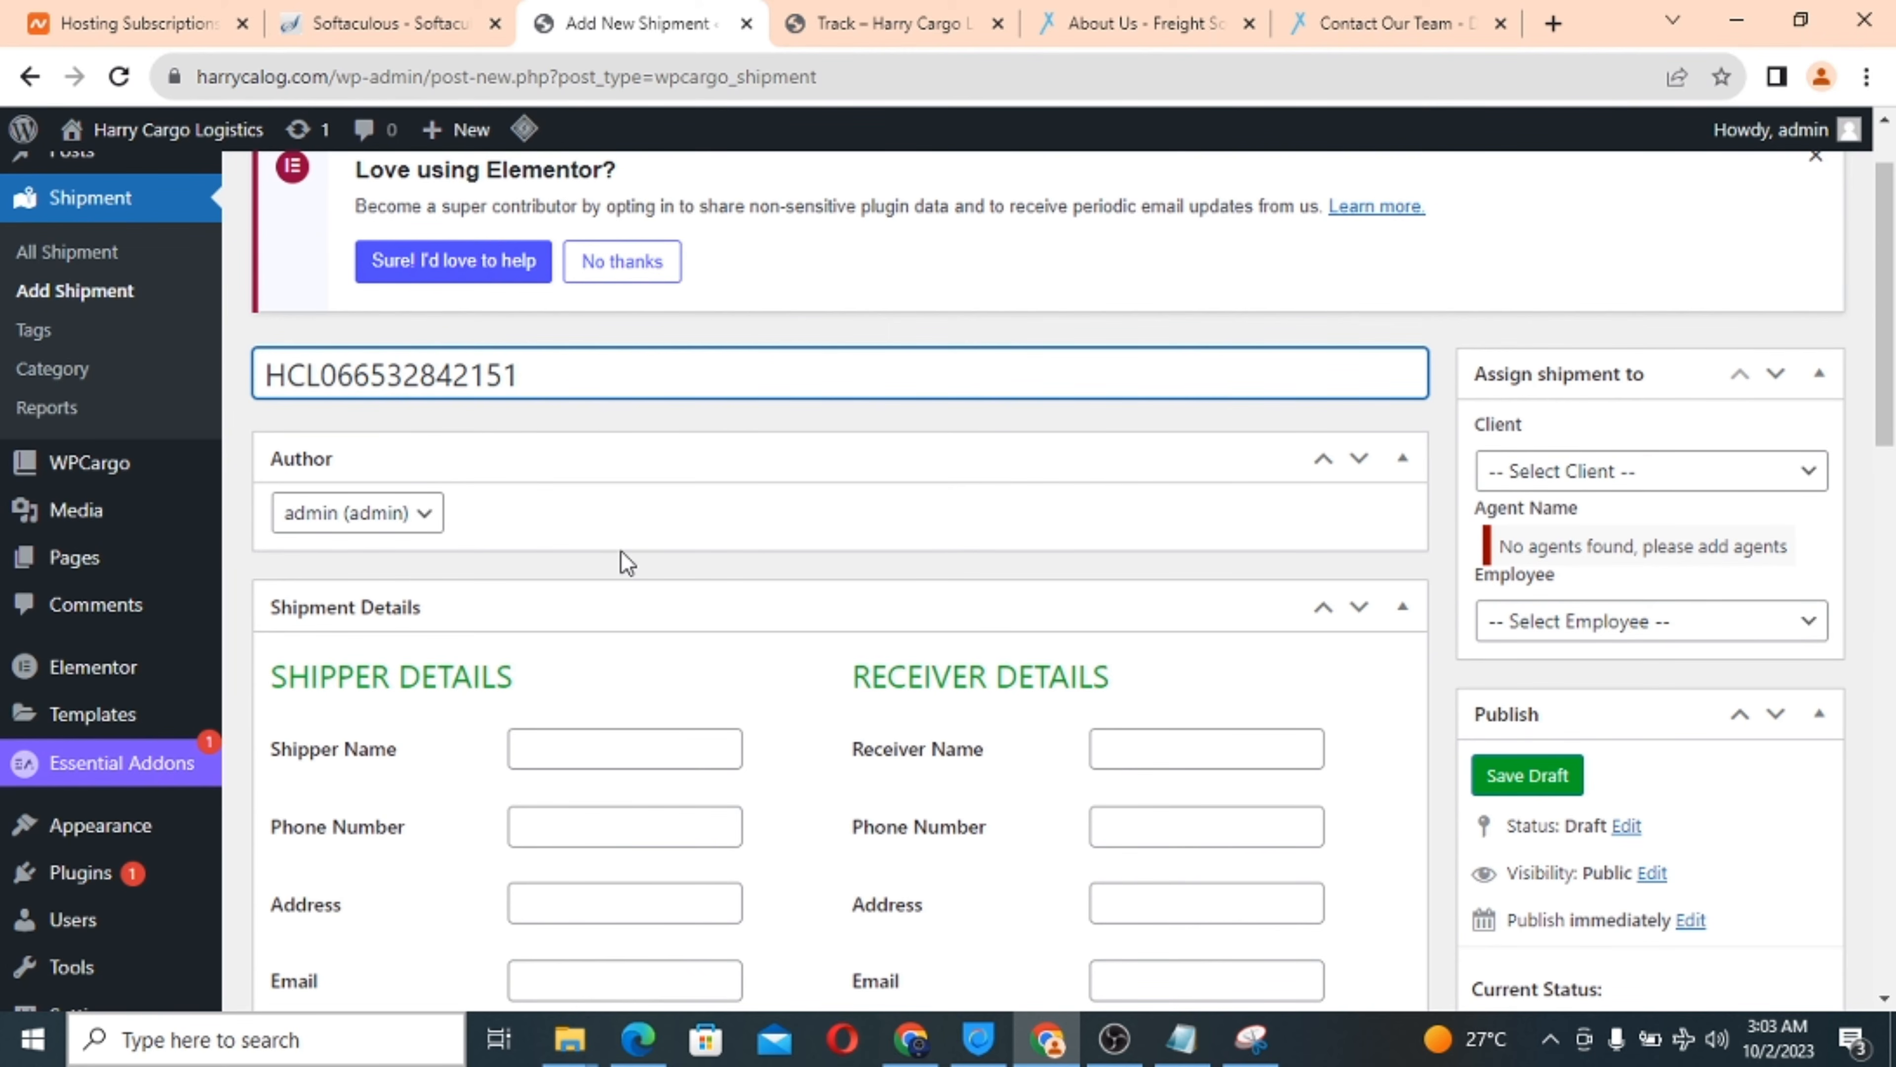
{"action": "scroll", "coordinate": [620, 551], "scroll_direction": "down", "scroll_amount": 2}
{"action": "scroll", "coordinate": [621, 550], "scroll_direction": "down", "scroll_amount": 1}
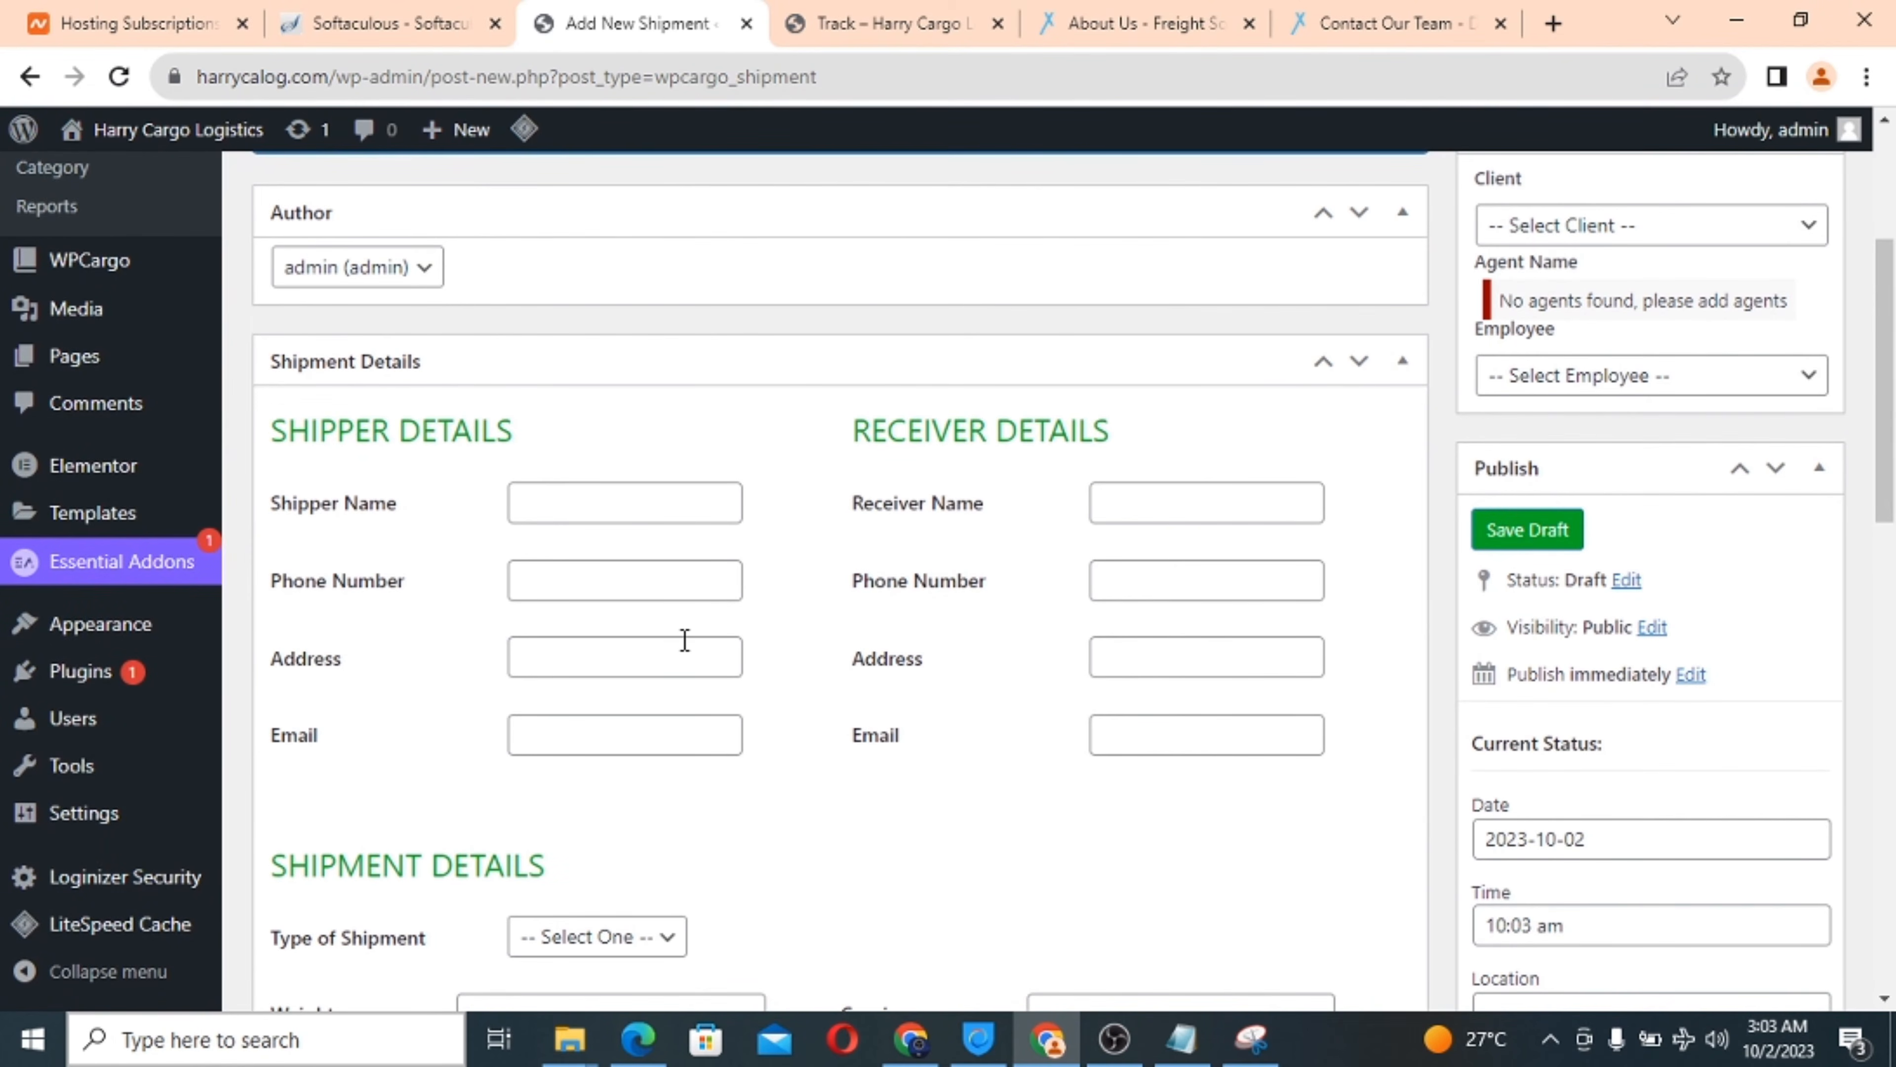
{"action": "scroll", "coordinate": [682, 639], "scroll_direction": "down", "scroll_amount": 3}
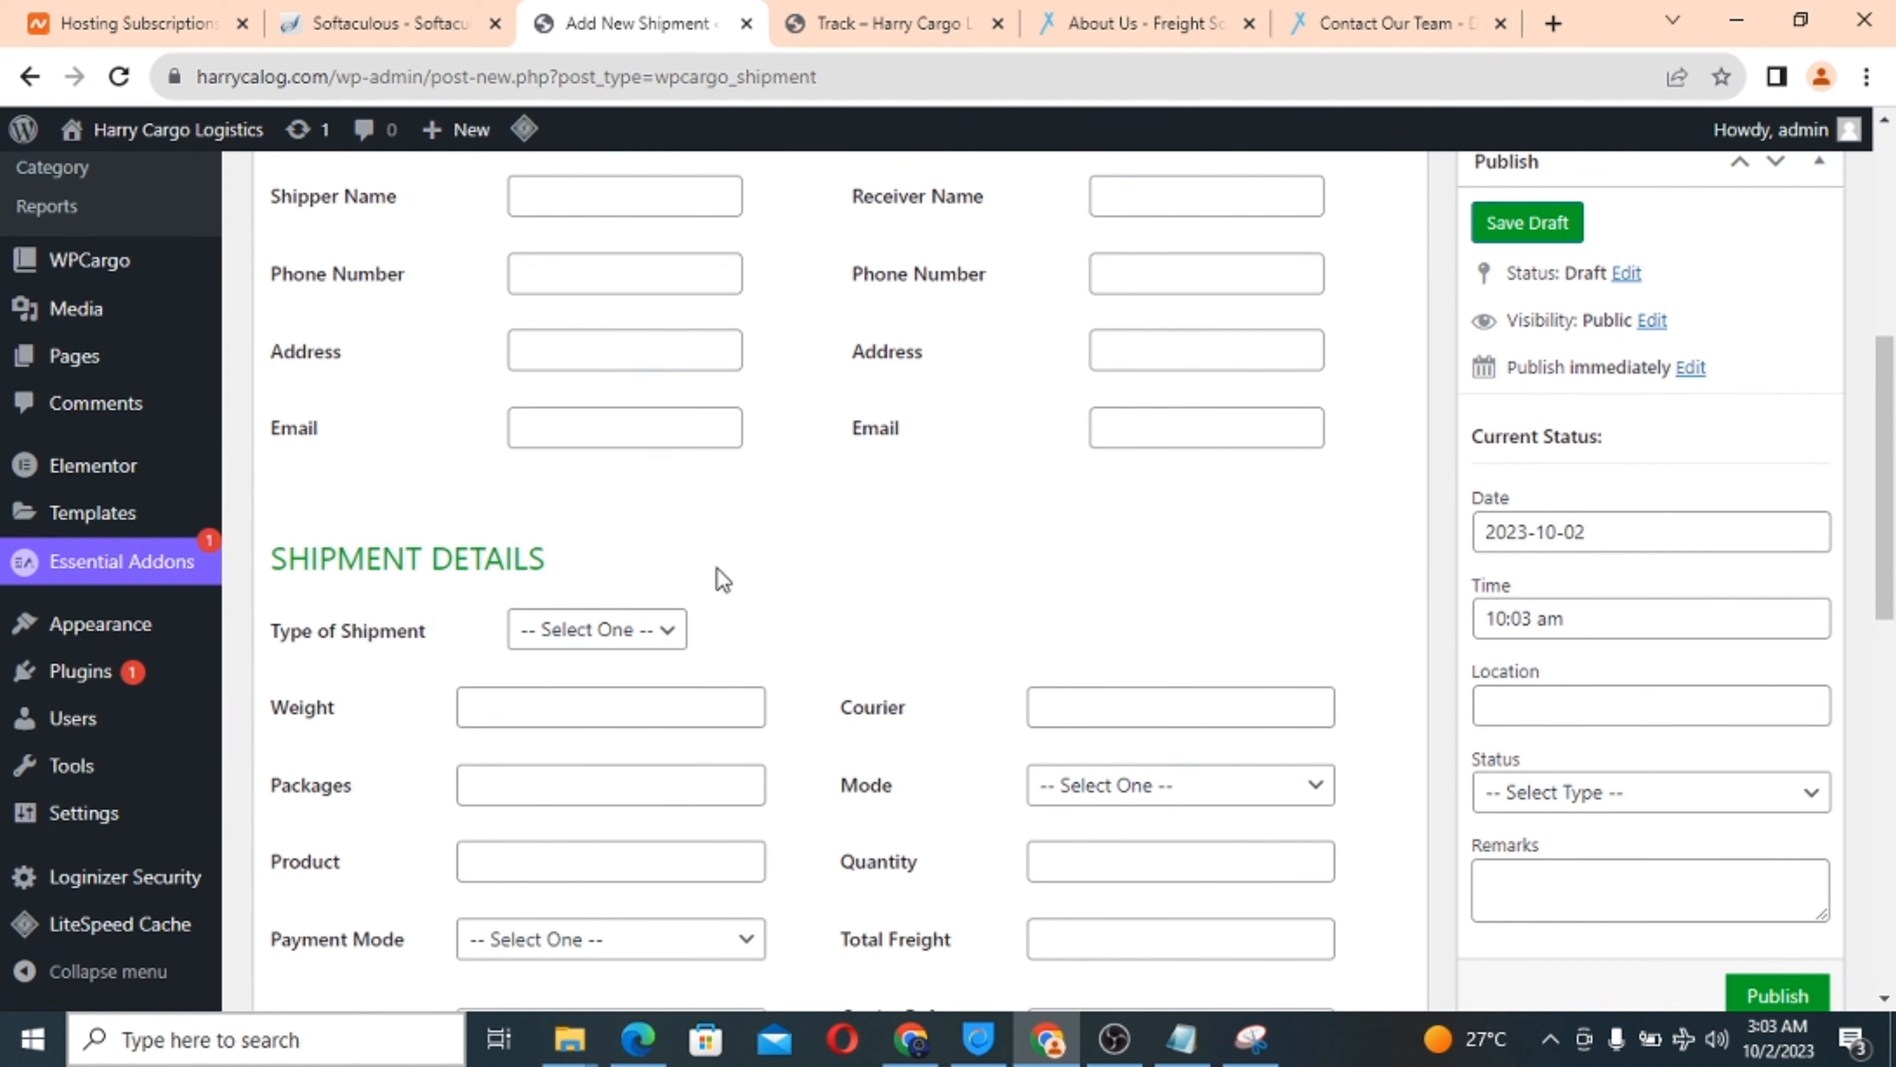
{"action": "scroll", "coordinate": [389, 535], "scroll_direction": "up", "scroll_amount": 2}
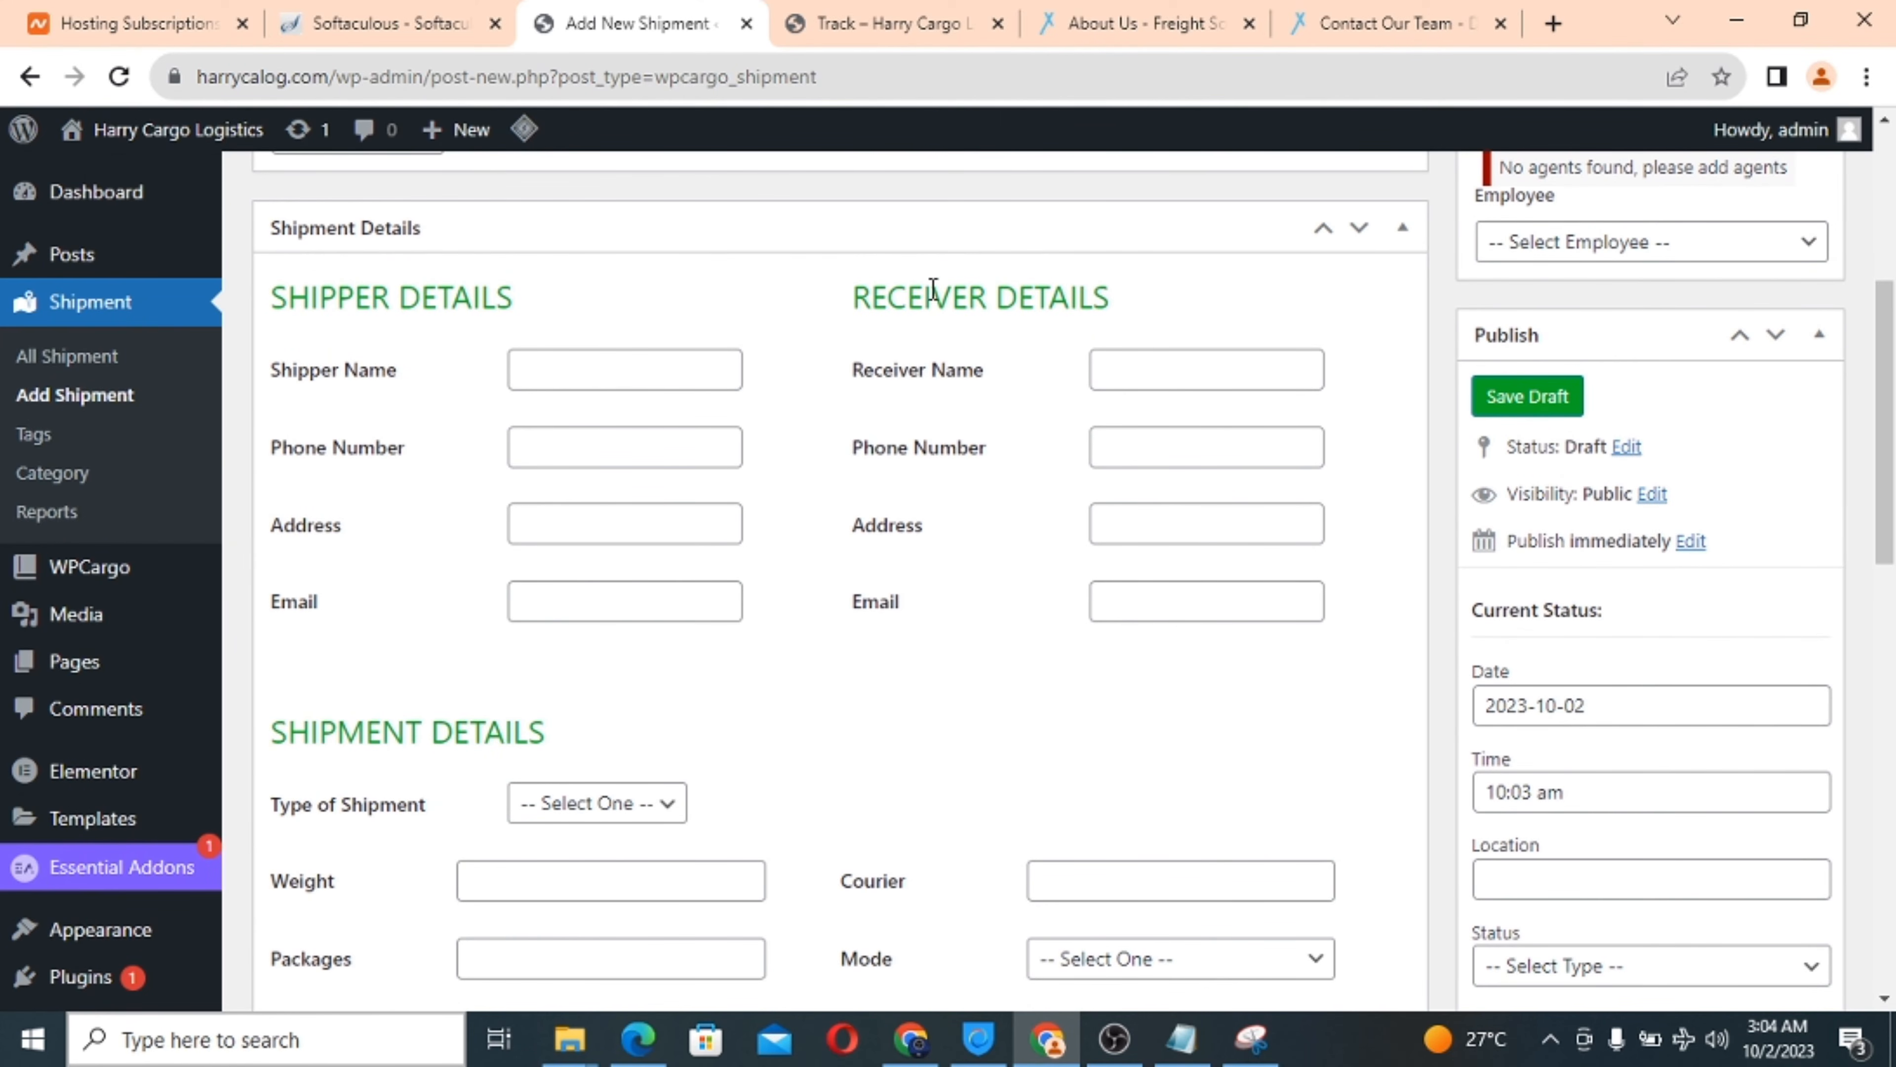
{"action": "scroll", "coordinate": [771, 631], "scroll_direction": "down", "scroll_amount": 4}
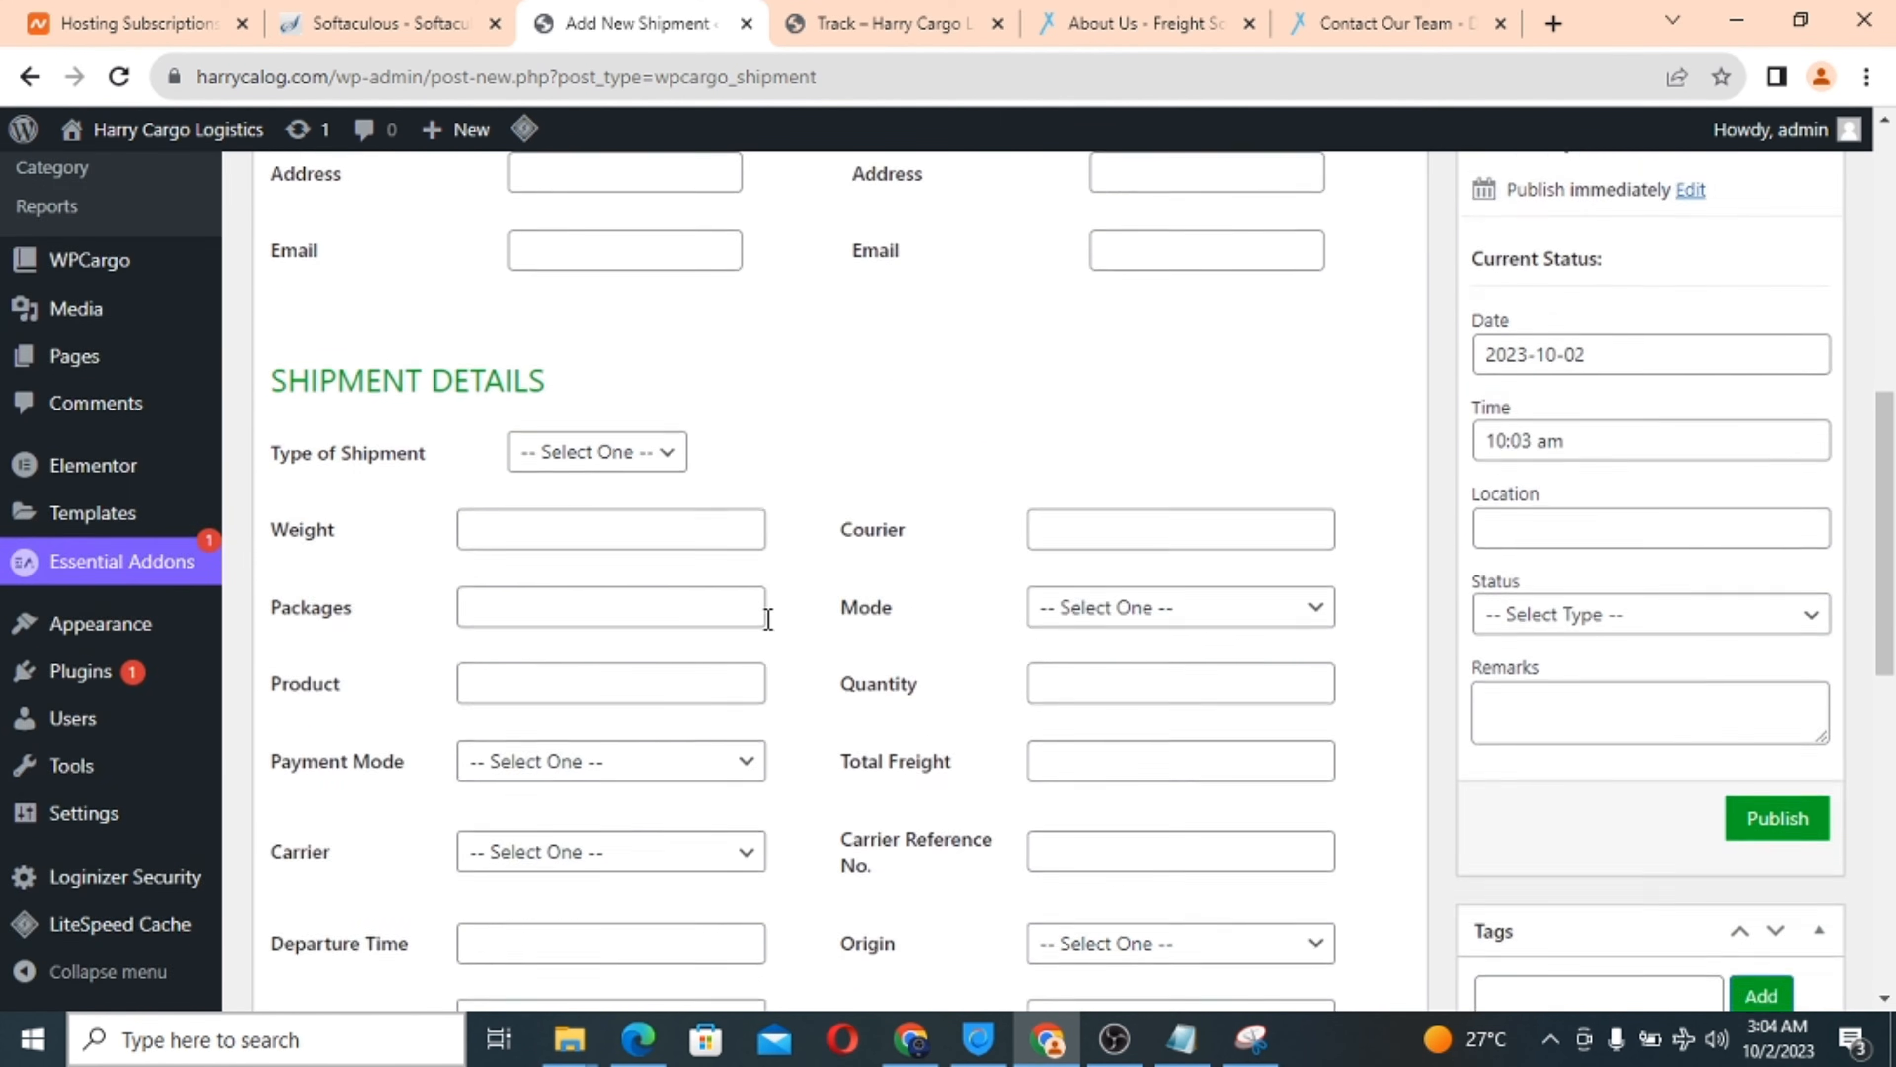
{"action": "left_click", "coordinate": [608, 469]}
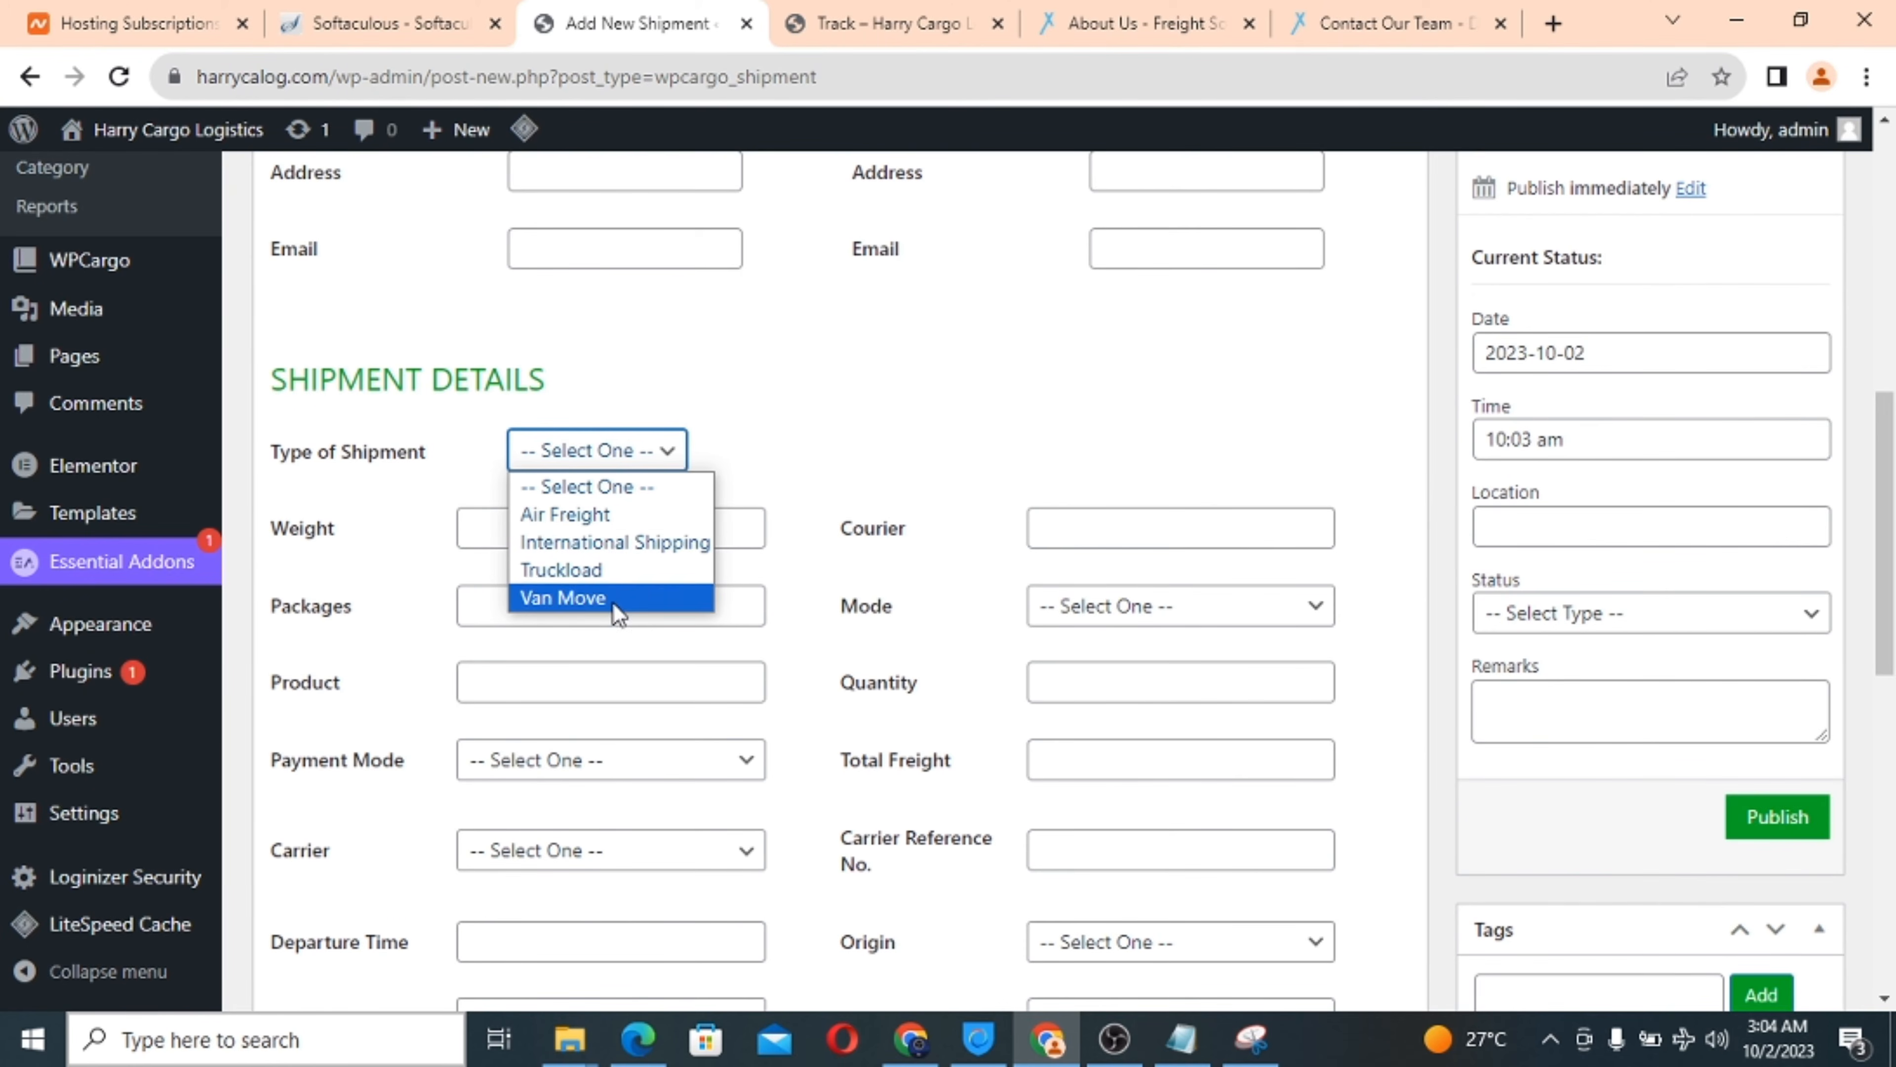
{"action": "left_click", "coordinate": [757, 453]}
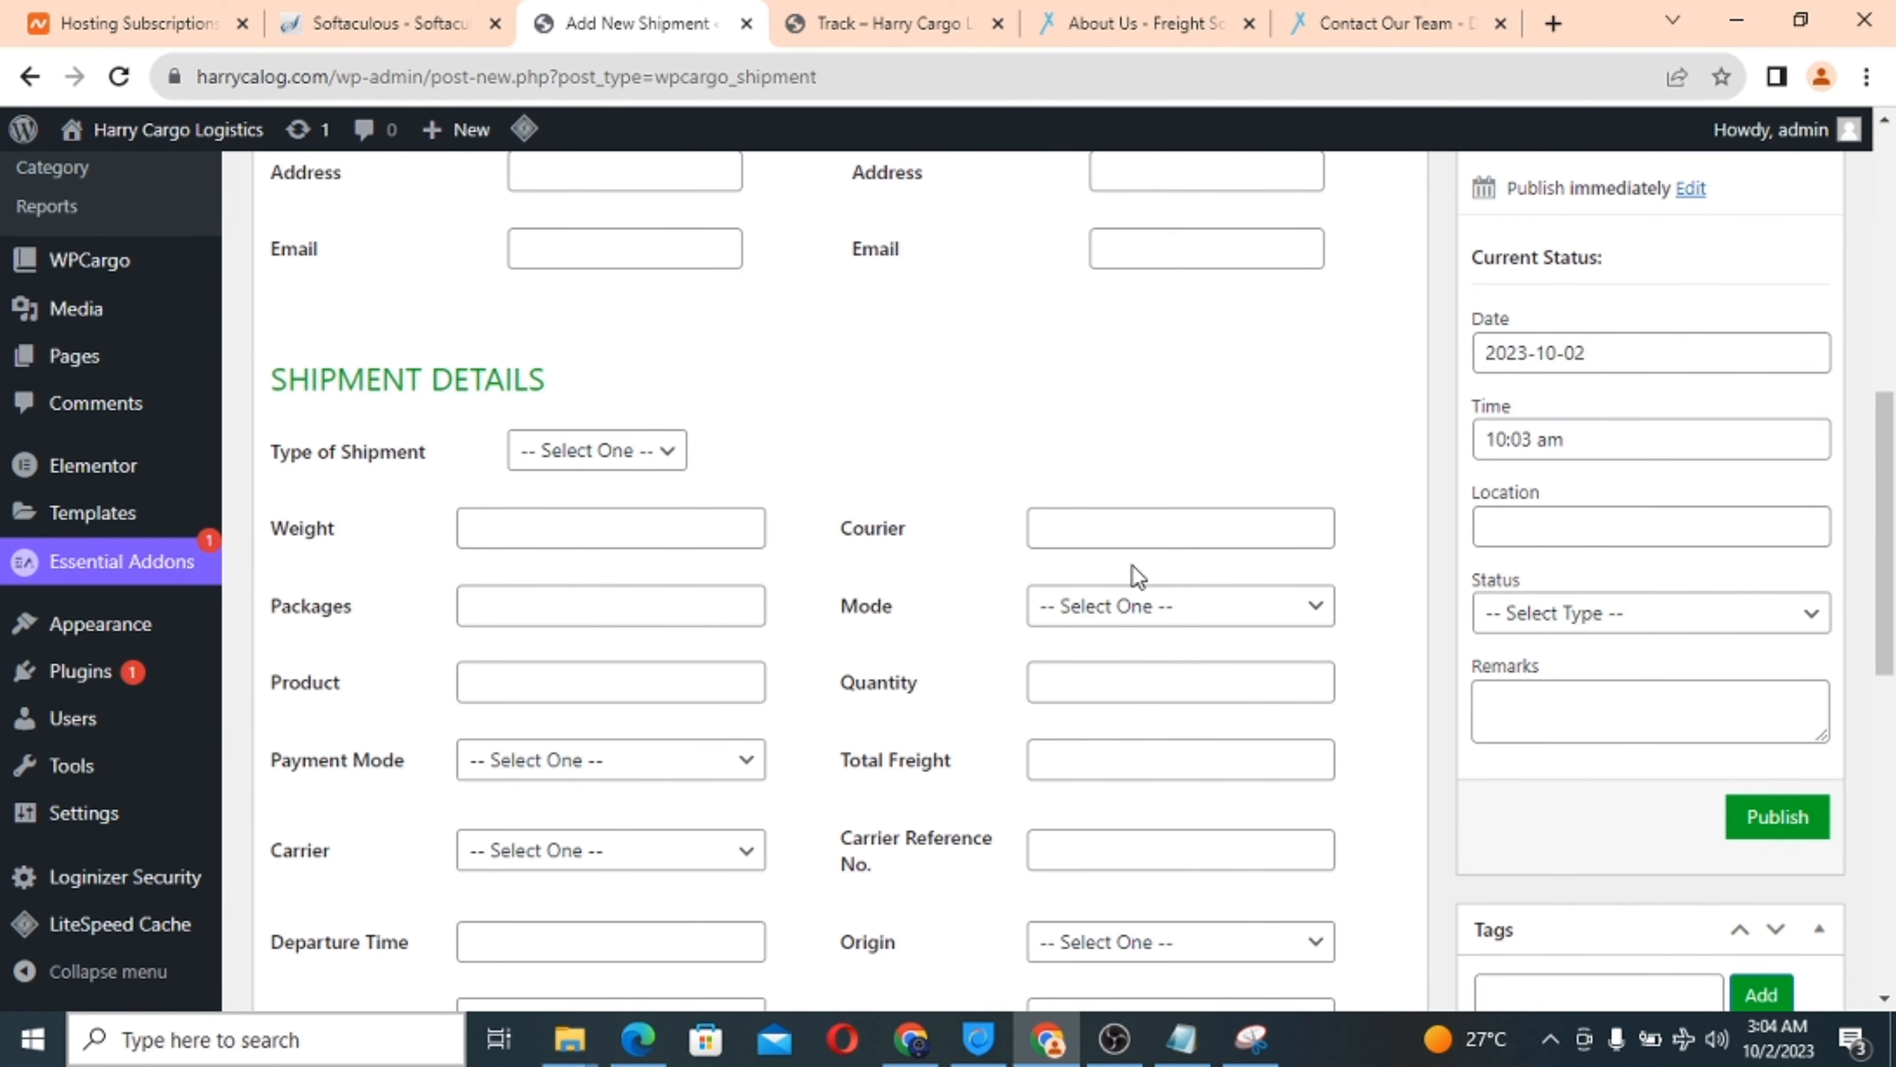
{"action": "scroll", "coordinate": [833, 649], "scroll_direction": "down", "scroll_amount": 3}
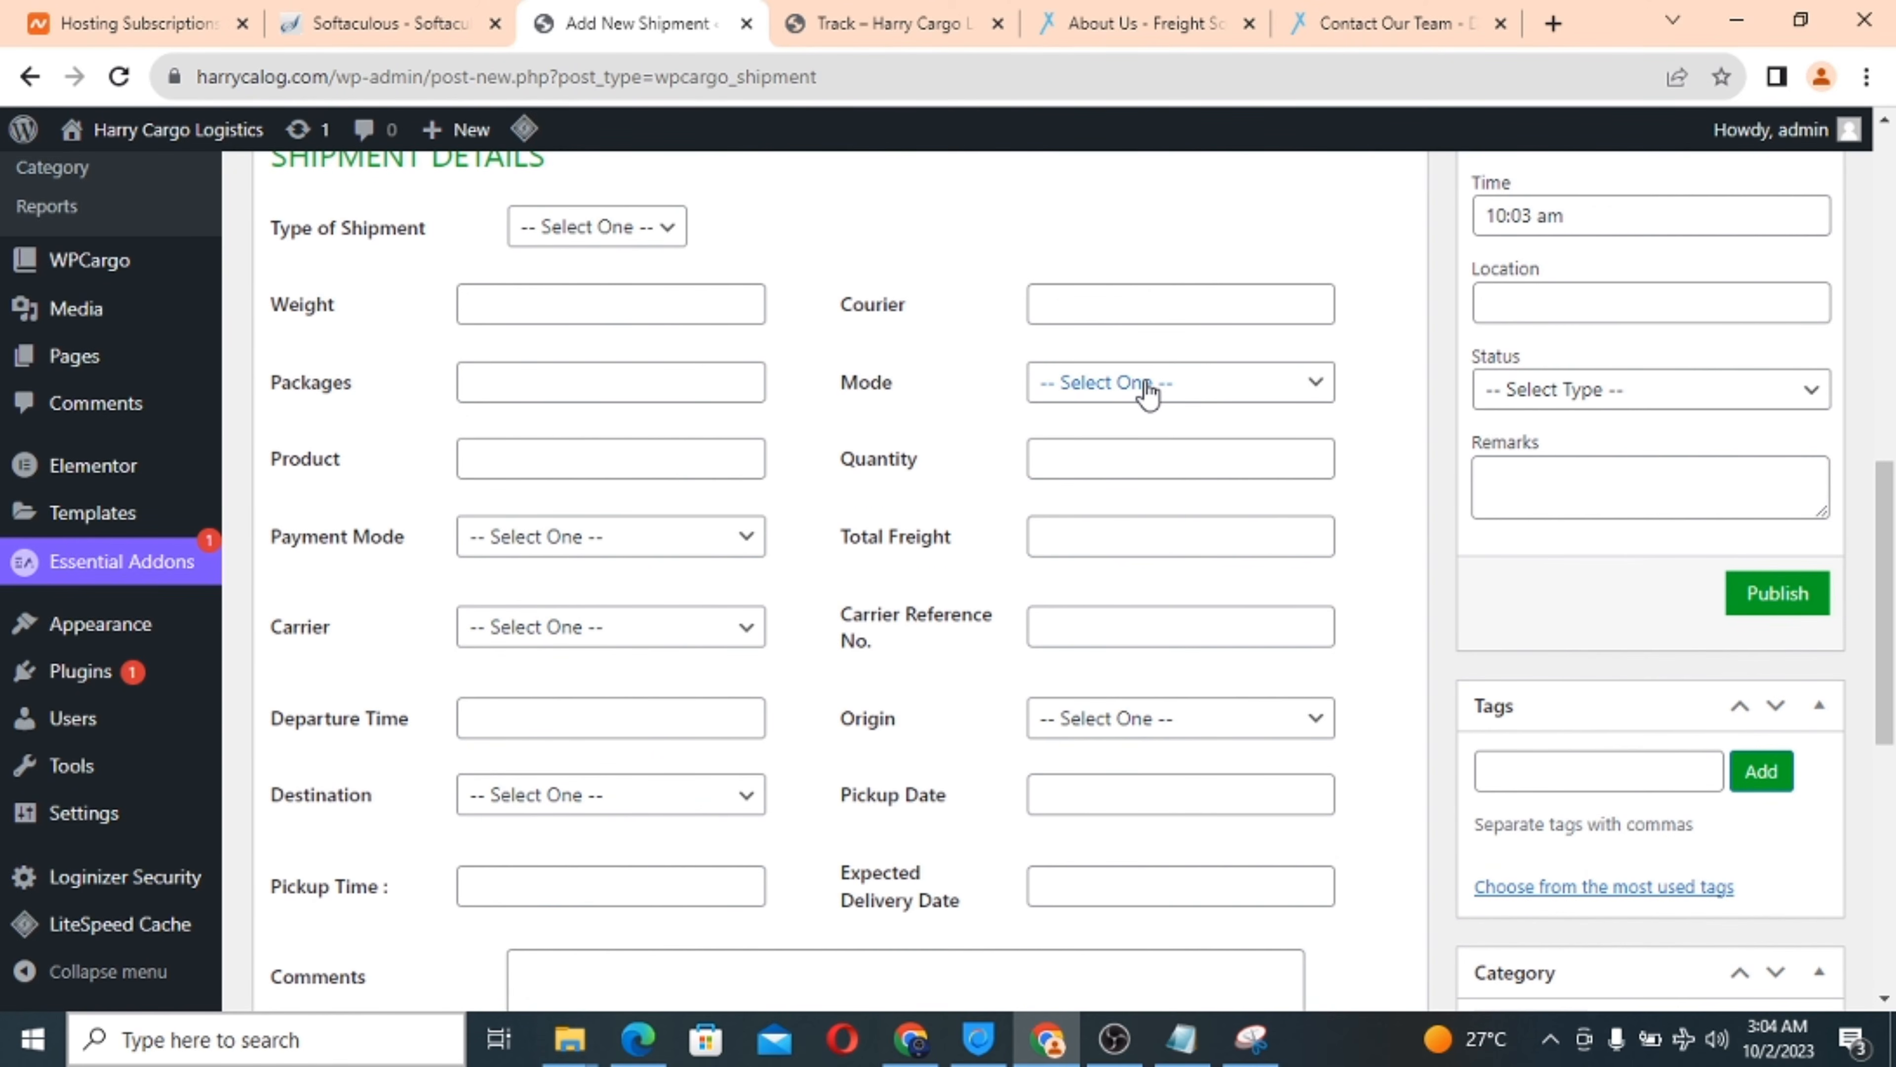
{"action": "left_click", "coordinate": [1147, 384]}
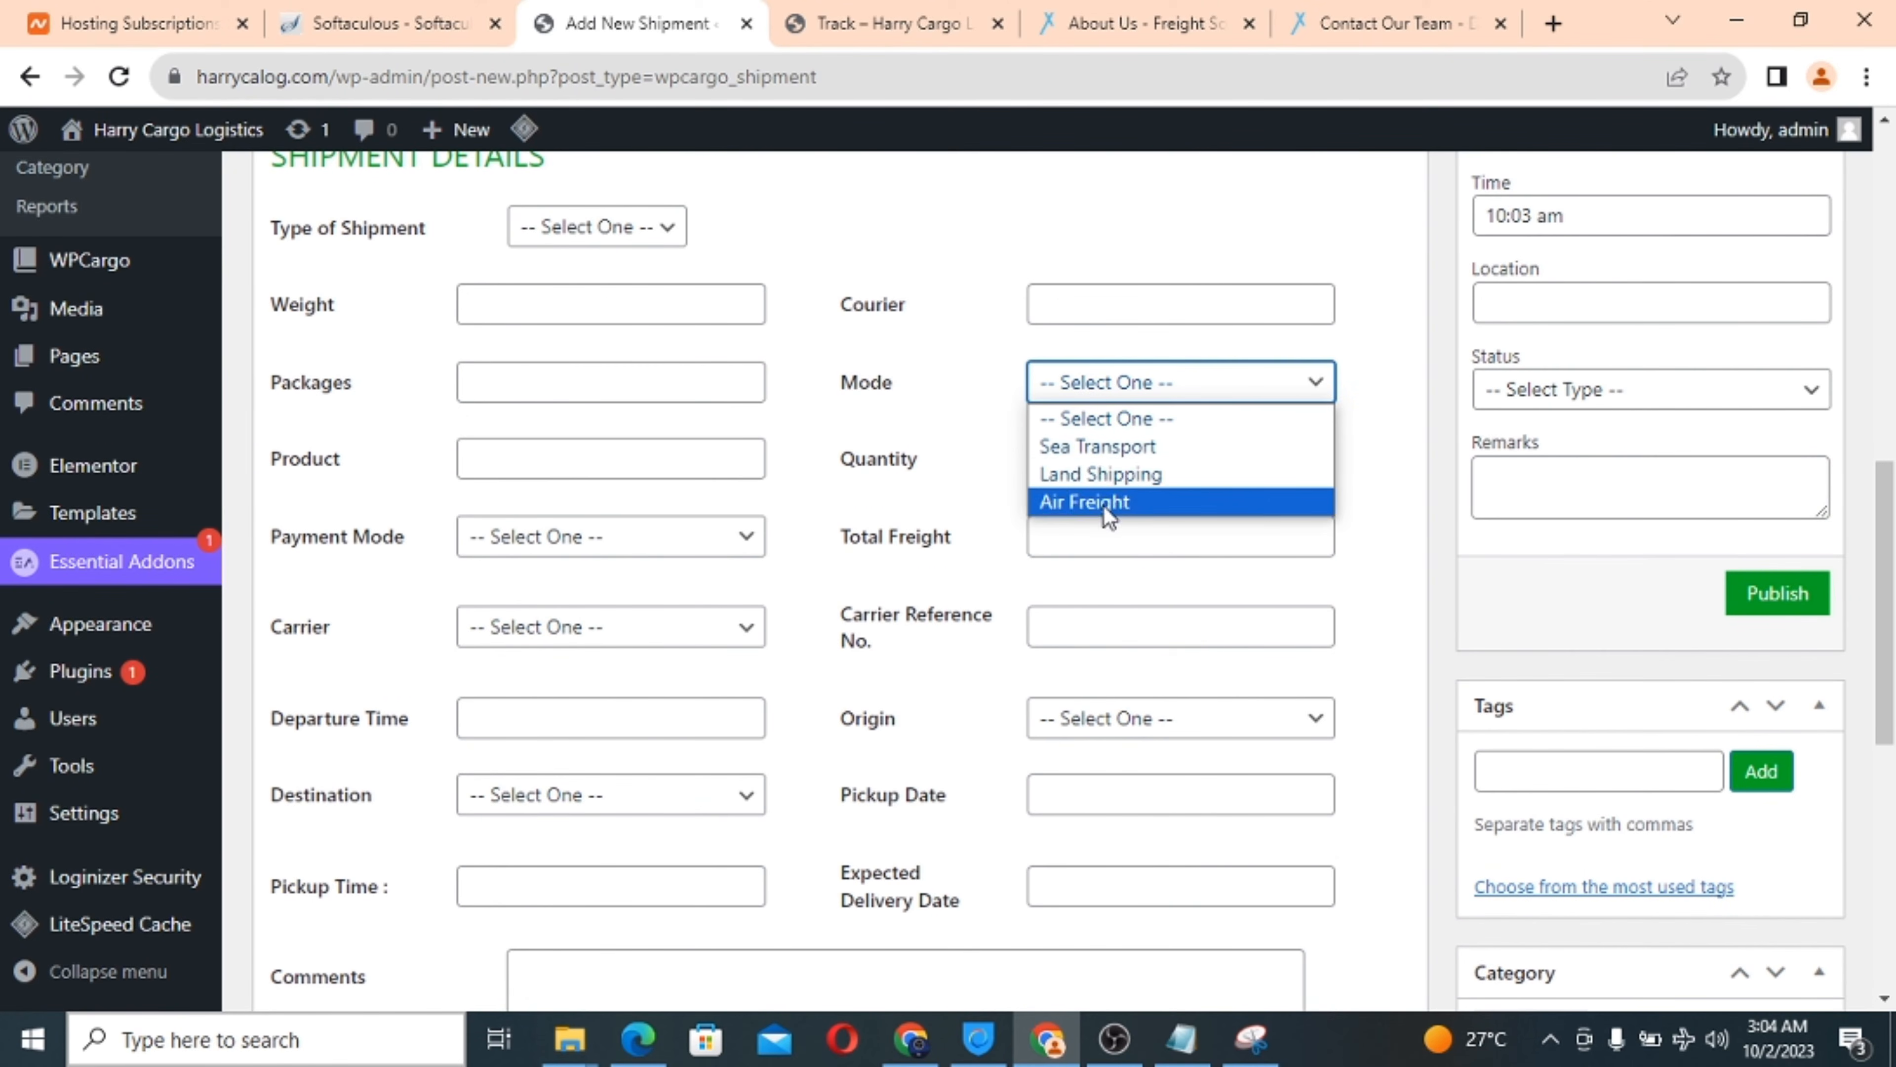
{"action": "left_click", "coordinate": [875, 438]}
{"action": "left_click", "coordinate": [686, 537]}
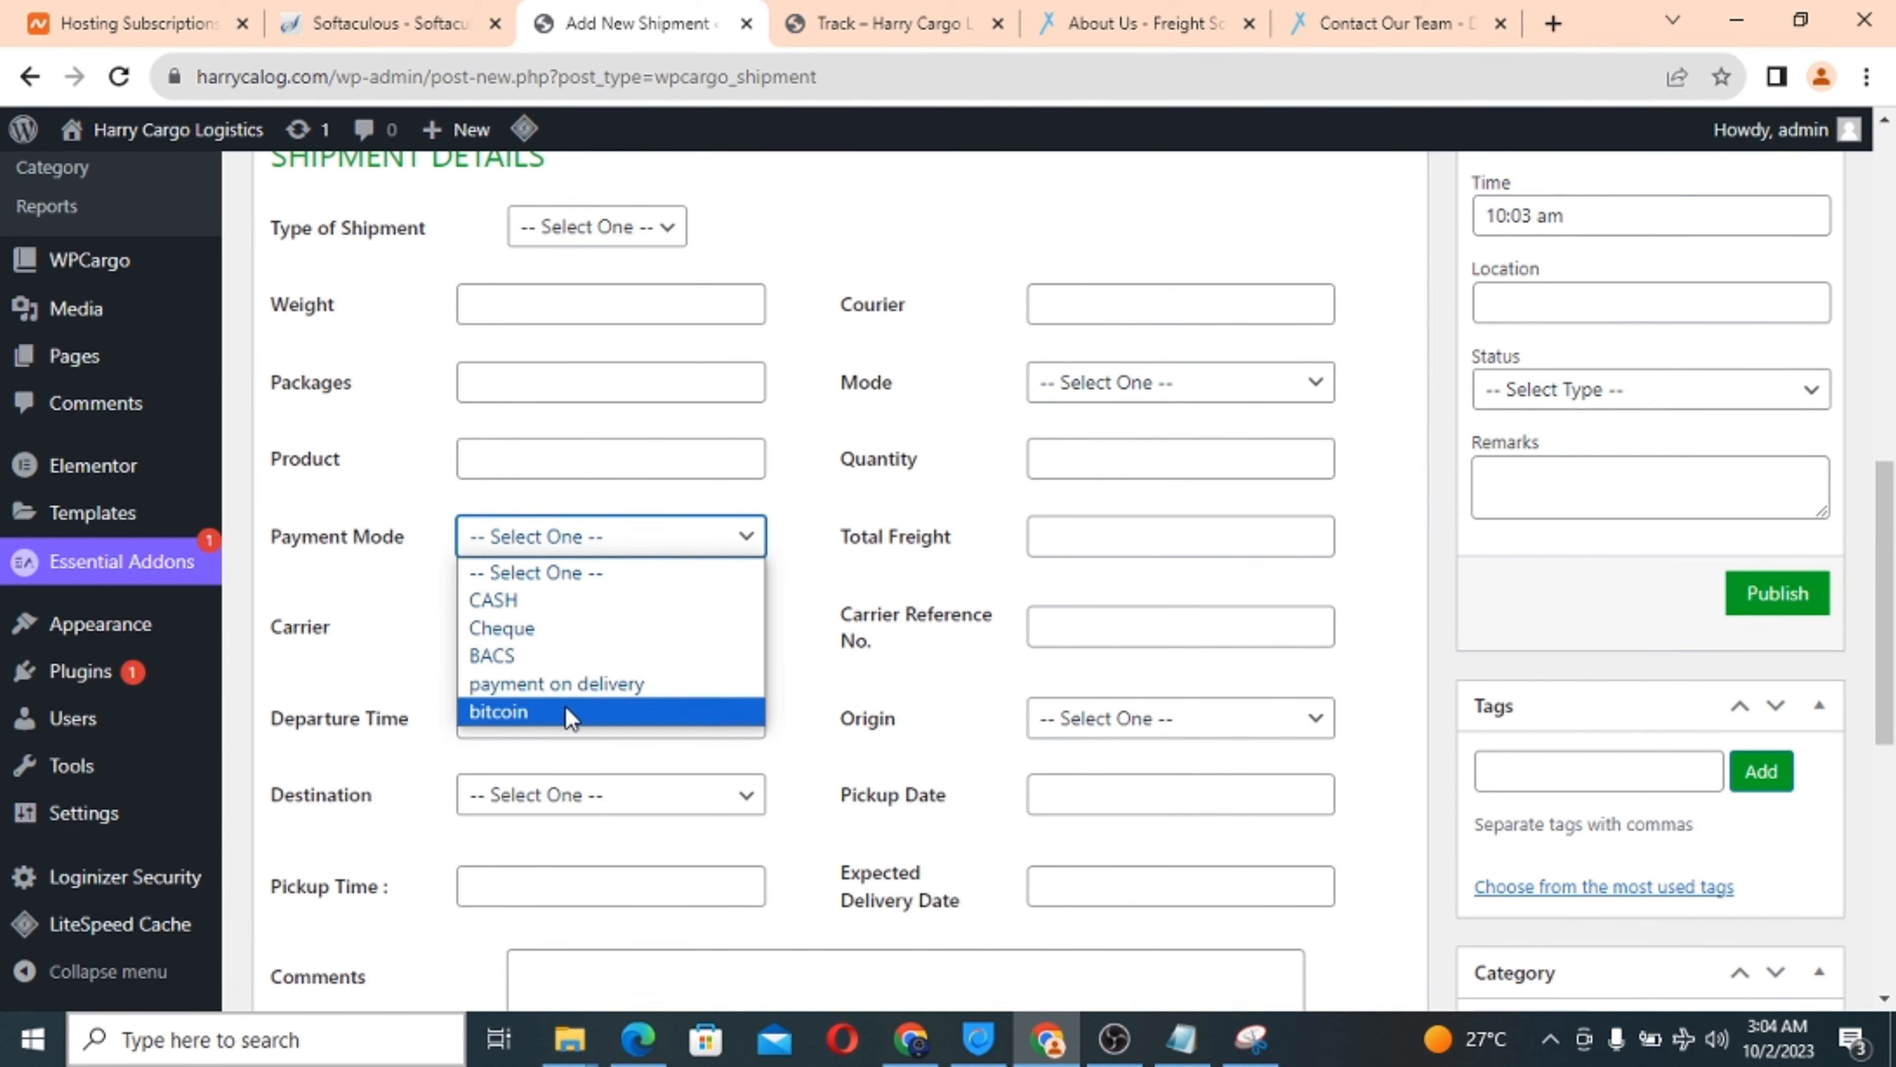
{"action": "left_click", "coordinate": [739, 543]}
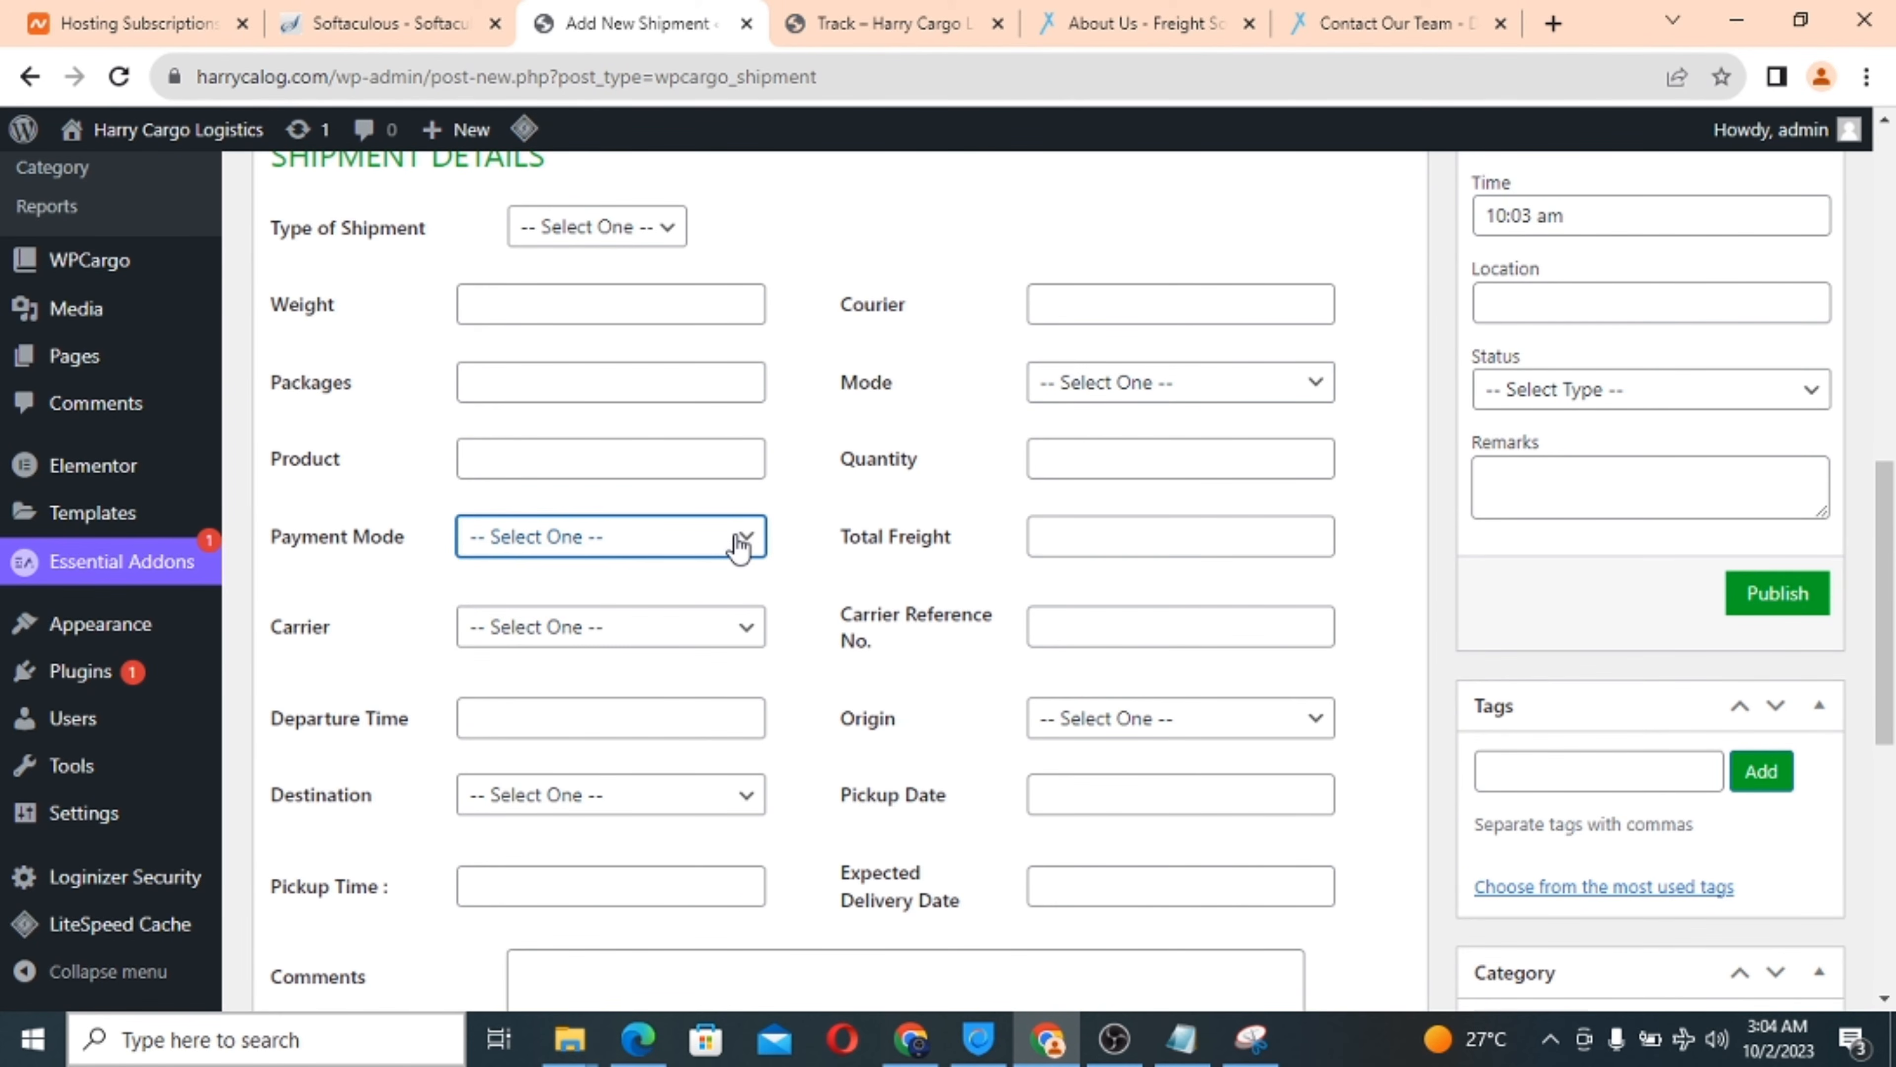
Review the origin and destination country lists, departure and pickup times, and the date calendars.
{"action": "left_click", "coordinate": [1157, 721]}
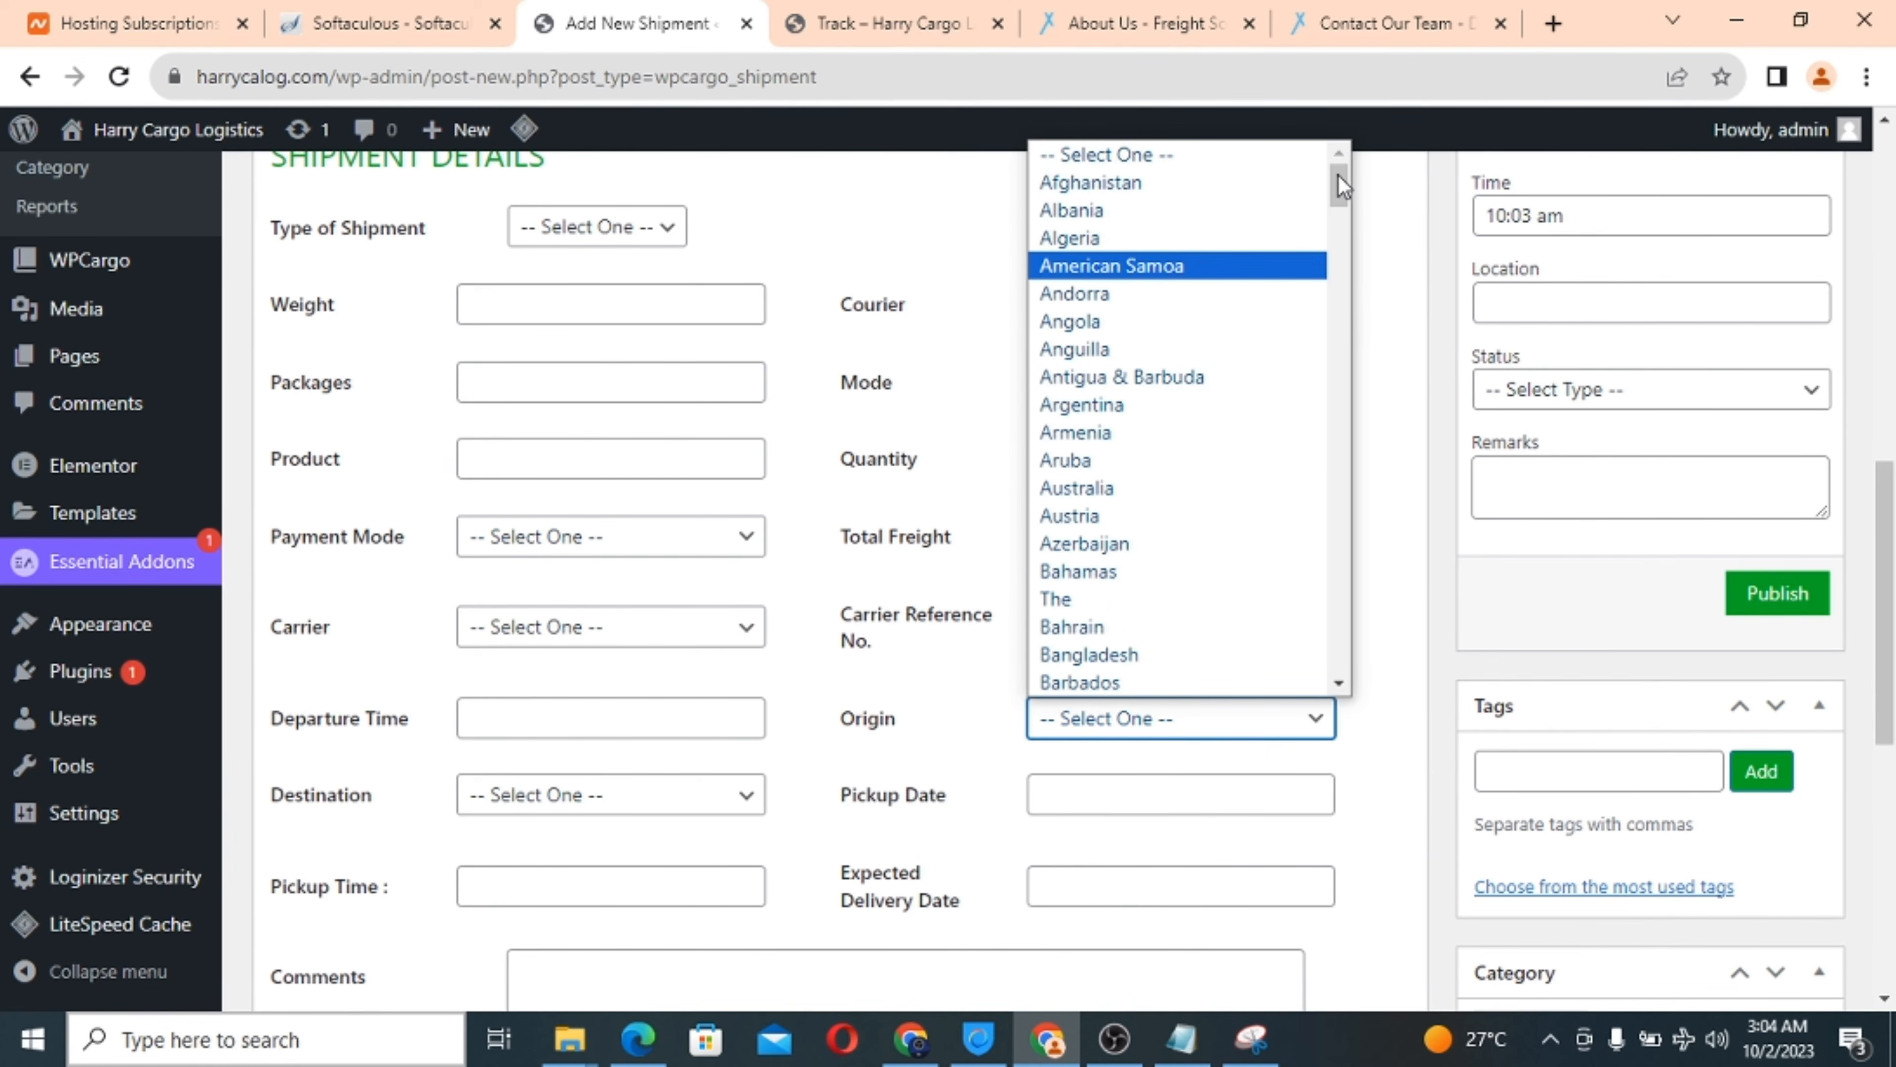
{"action": "left_click_drag", "start_coordinate": [1339, 185], "coordinate": [582, 721]}
{"action": "left_click", "coordinate": [553, 714]}
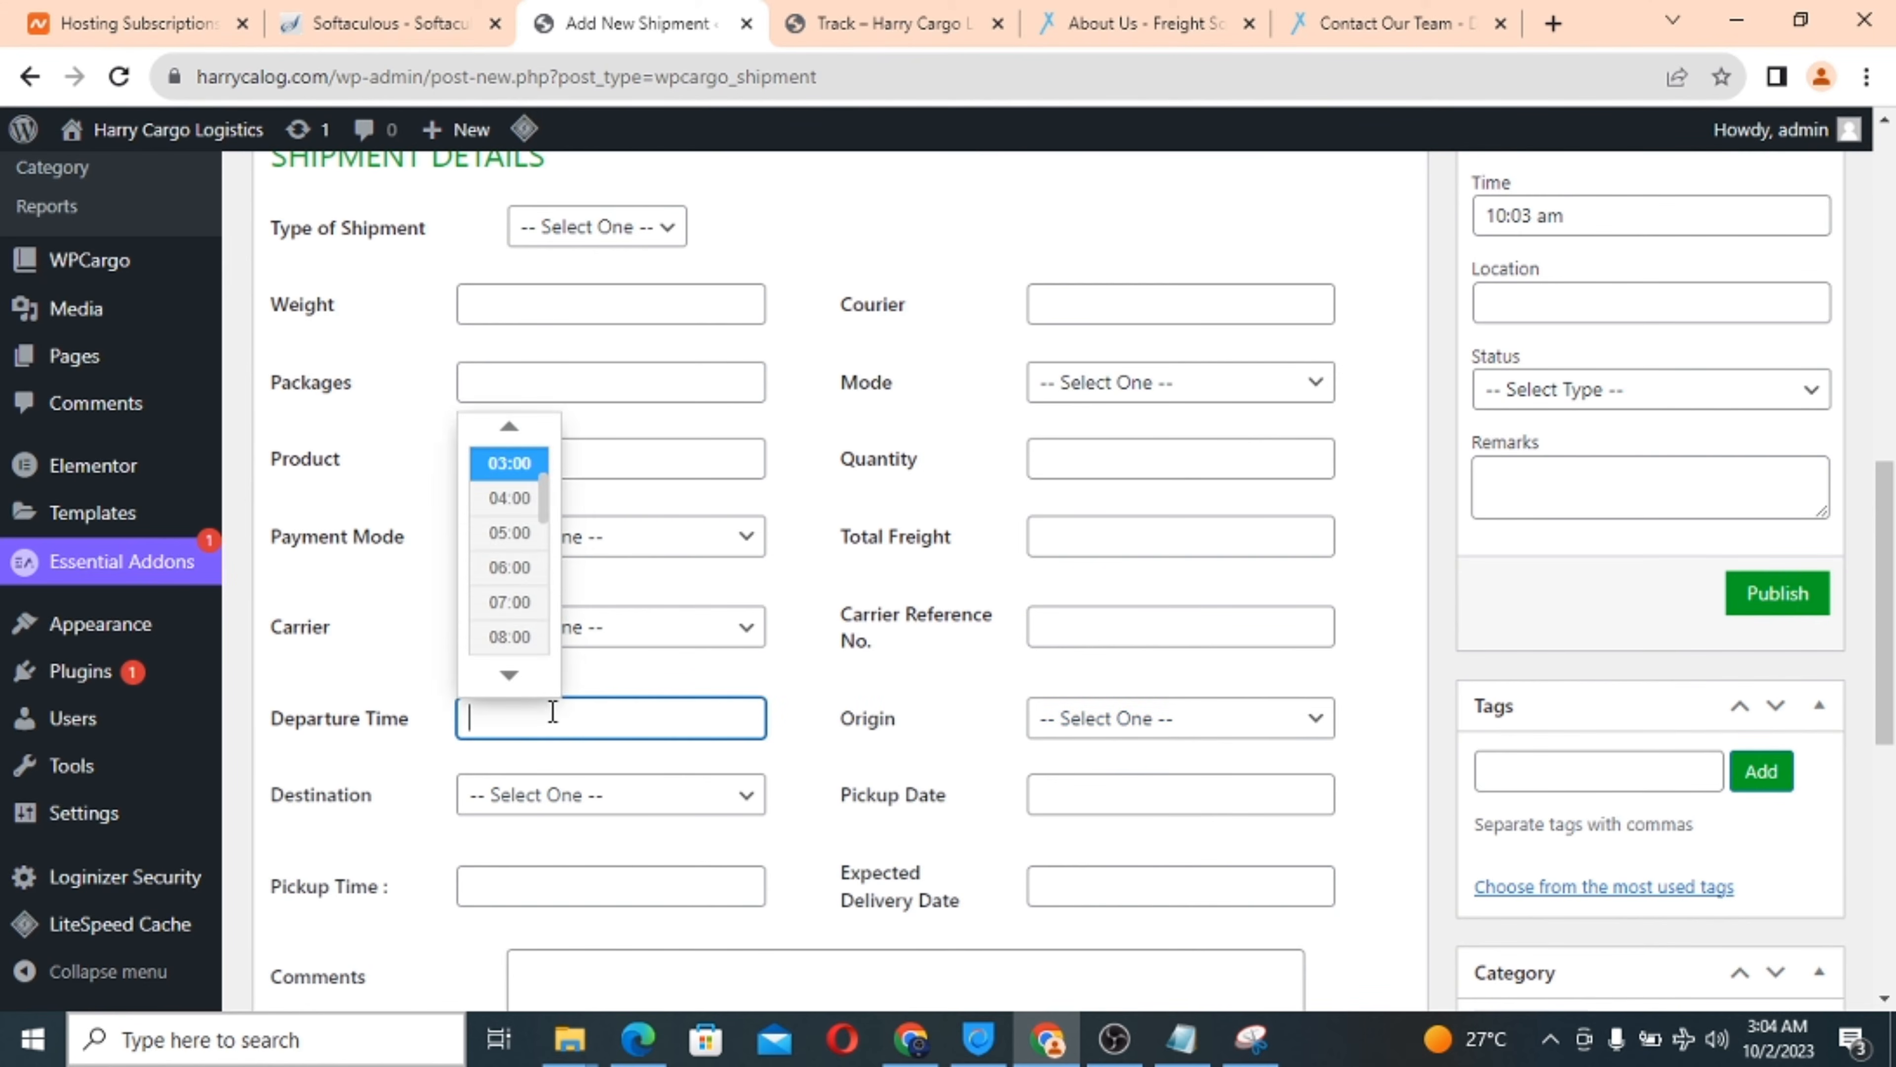
{"action": "scroll", "coordinate": [746, 680], "scroll_direction": "down", "scroll_amount": 3}
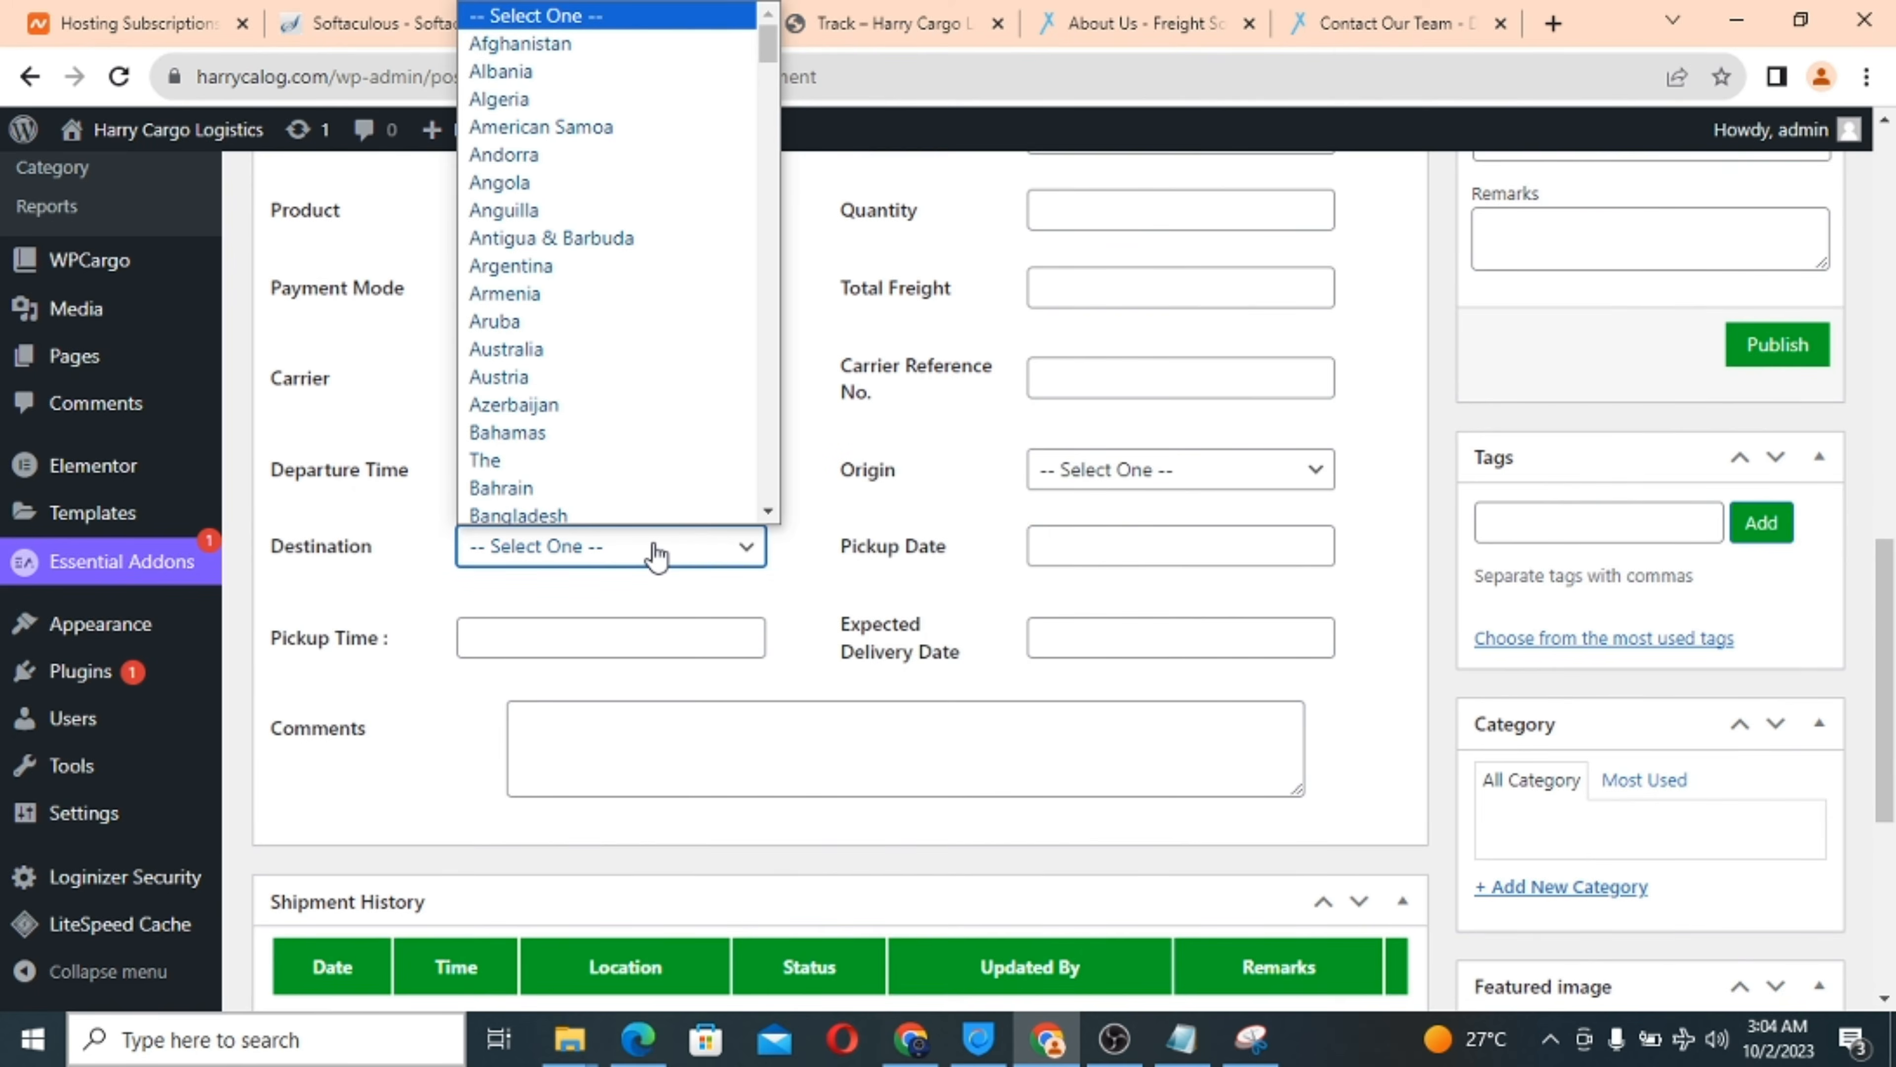
{"action": "left_click", "coordinate": [1060, 537]}
{"action": "left_click", "coordinate": [1070, 551]}
{"action": "left_click", "coordinate": [571, 635]}
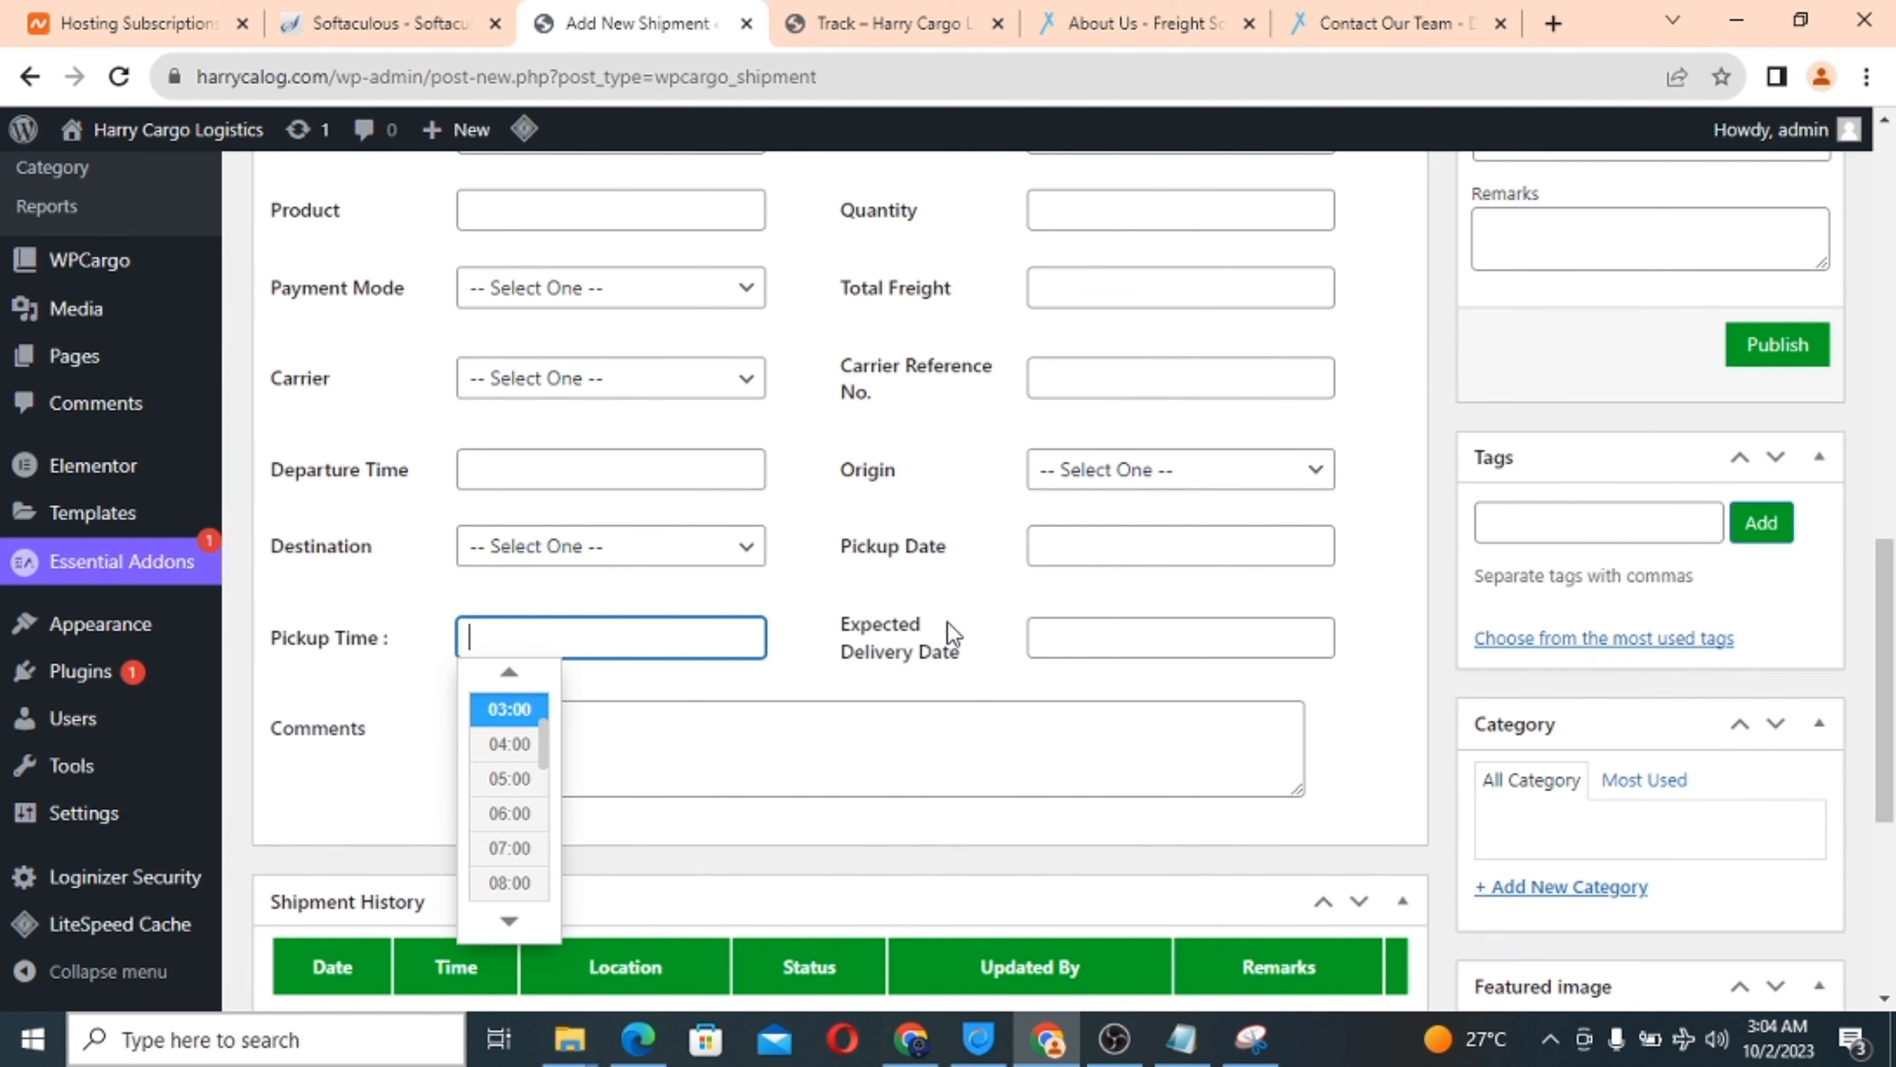
{"action": "left_click", "coordinate": [1077, 636]}
{"action": "scroll", "coordinate": [625, 722], "scroll_direction": "down", "scroll_amount": 3}
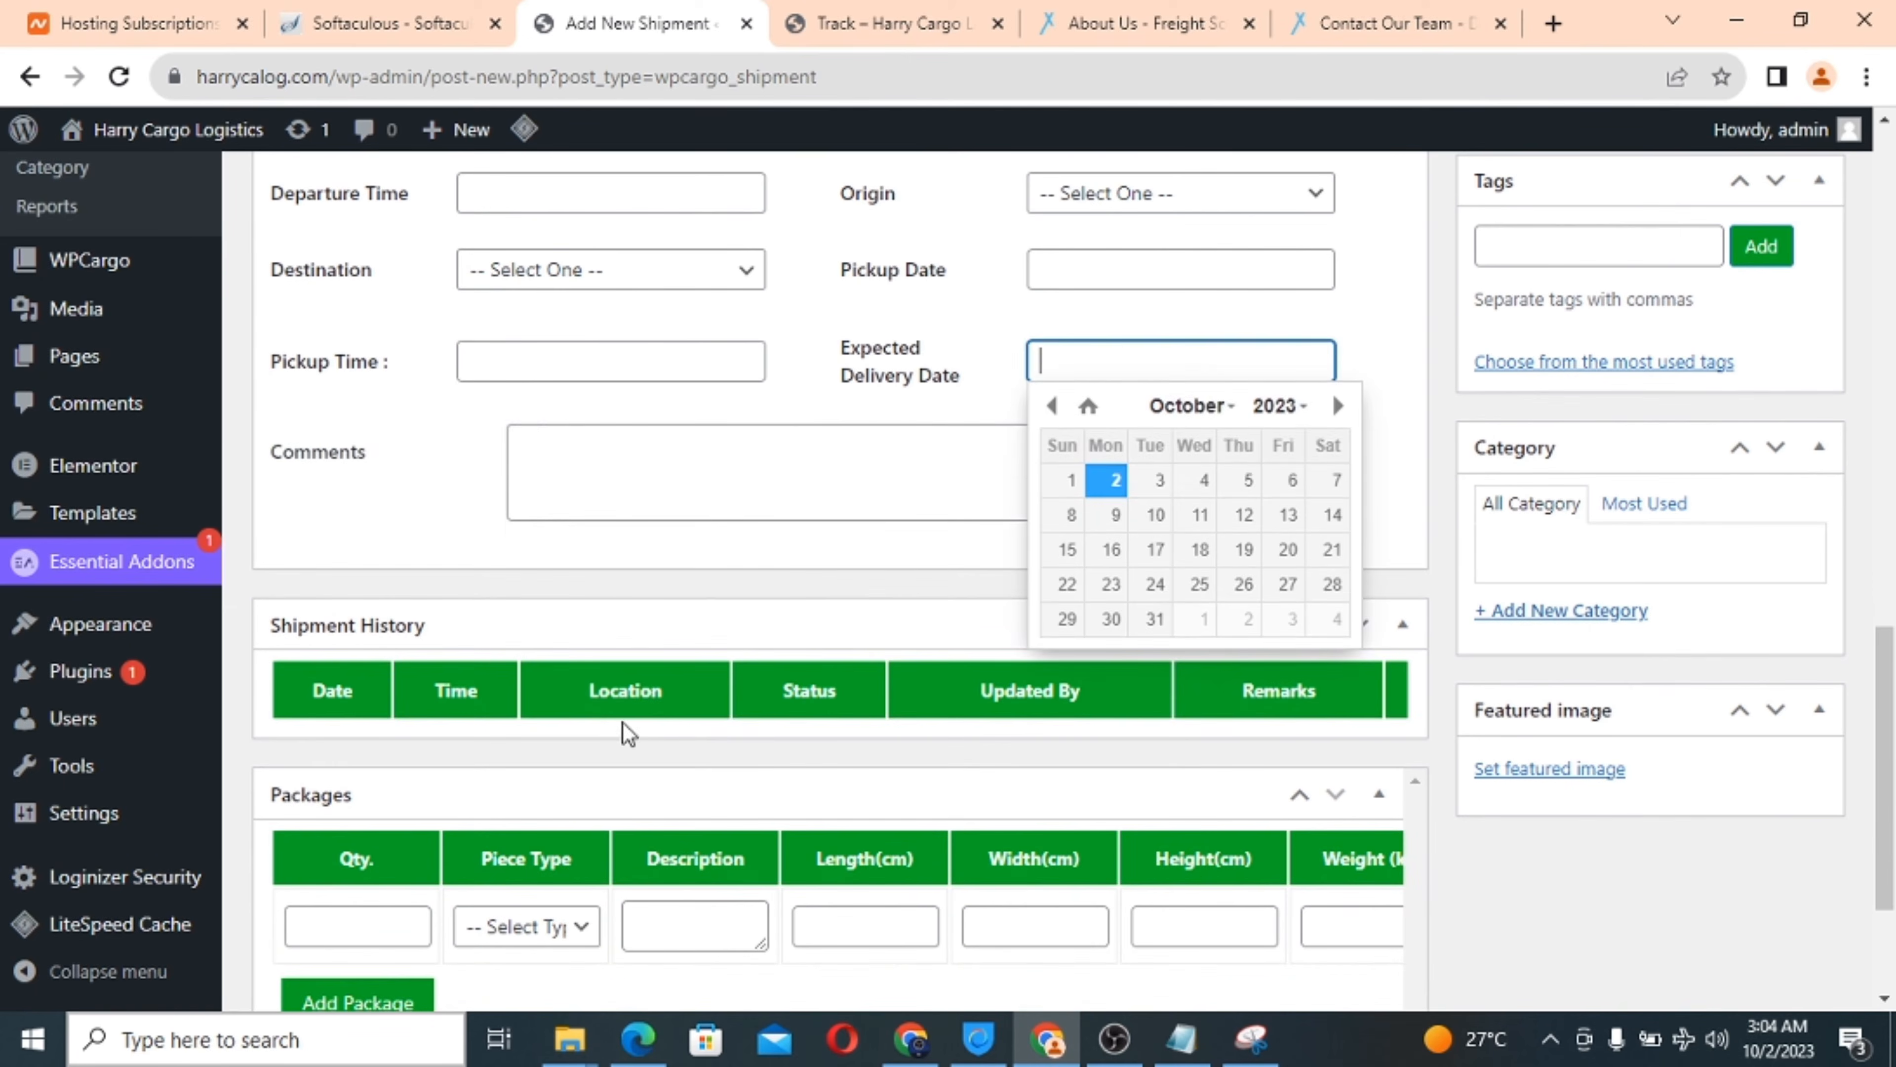
{"action": "left_click", "coordinate": [566, 503]}
{"action": "scroll", "coordinate": [750, 518], "scroll_direction": "down", "scroll_amount": 3}
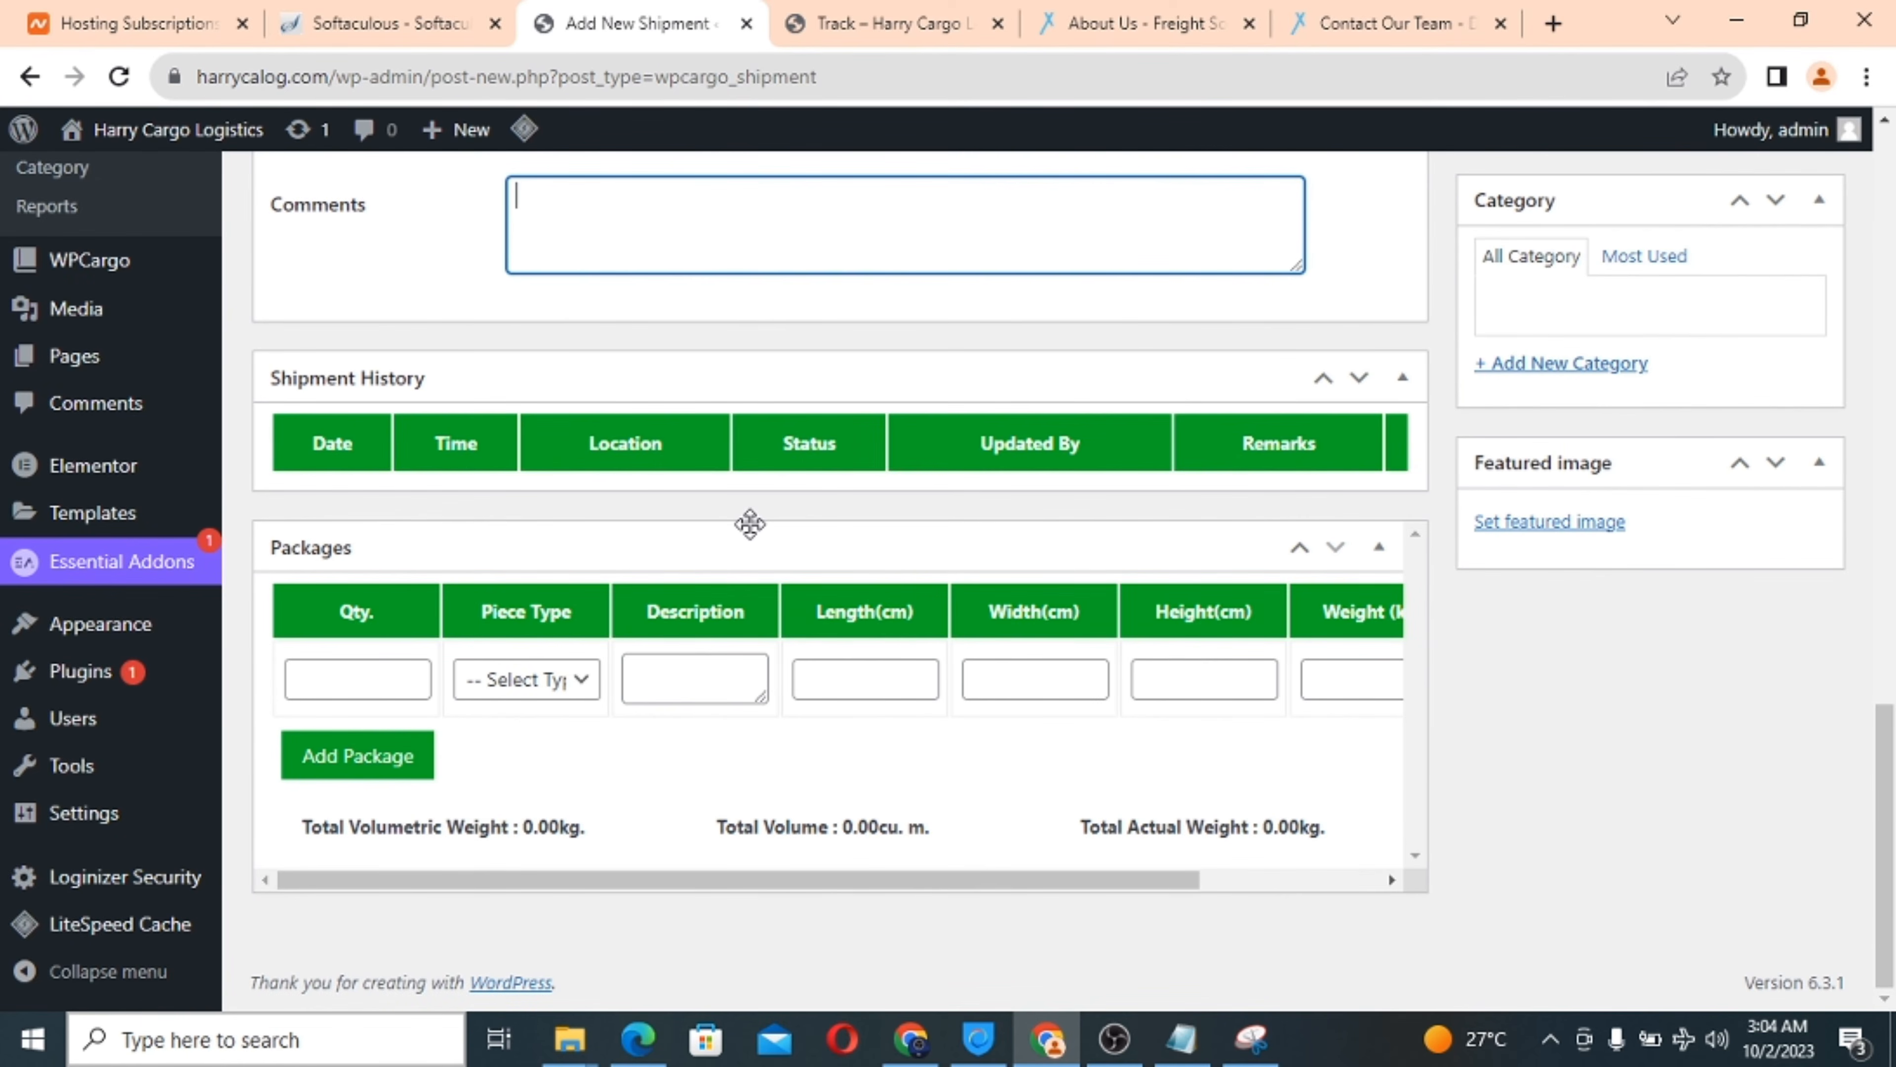
{"action": "scroll", "coordinate": [750, 523], "scroll_direction": "up", "scroll_amount": 15}
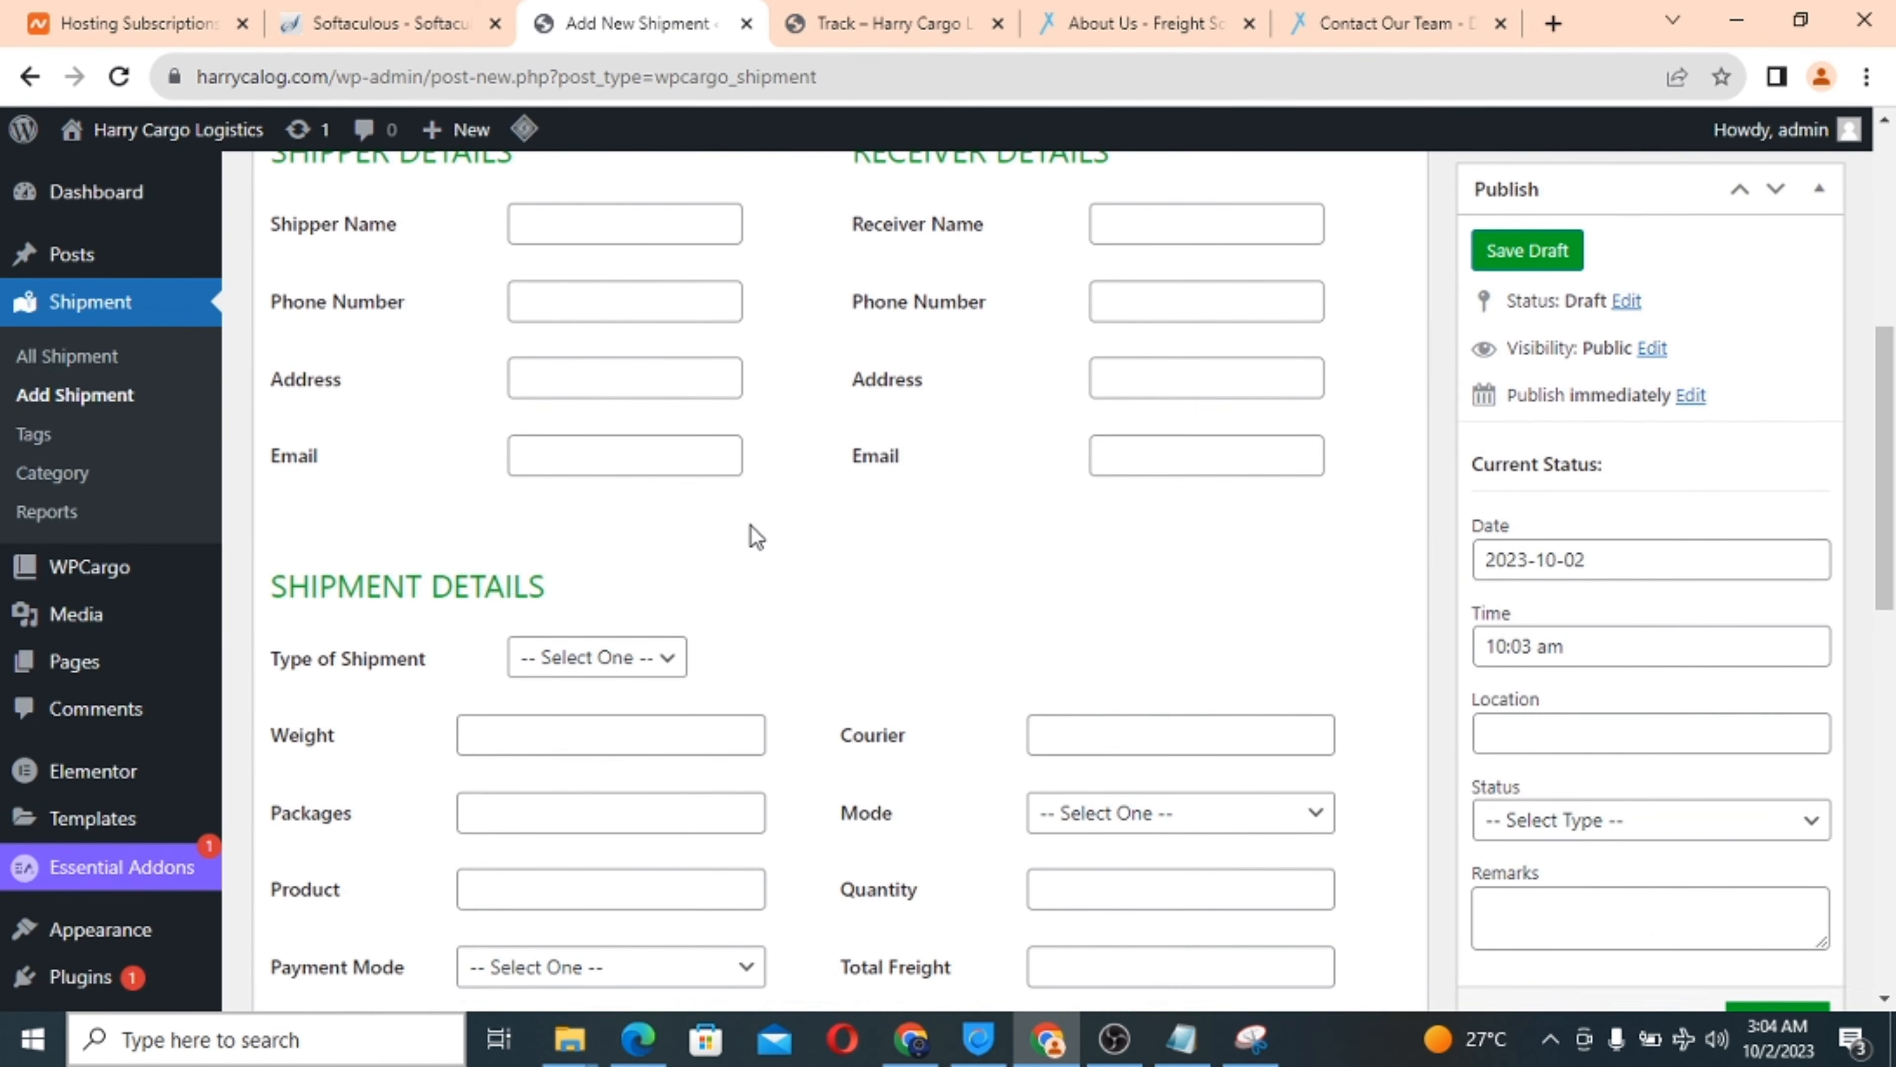
{"action": "scroll", "coordinate": [754, 536], "scroll_direction": "down", "scroll_amount": 6}
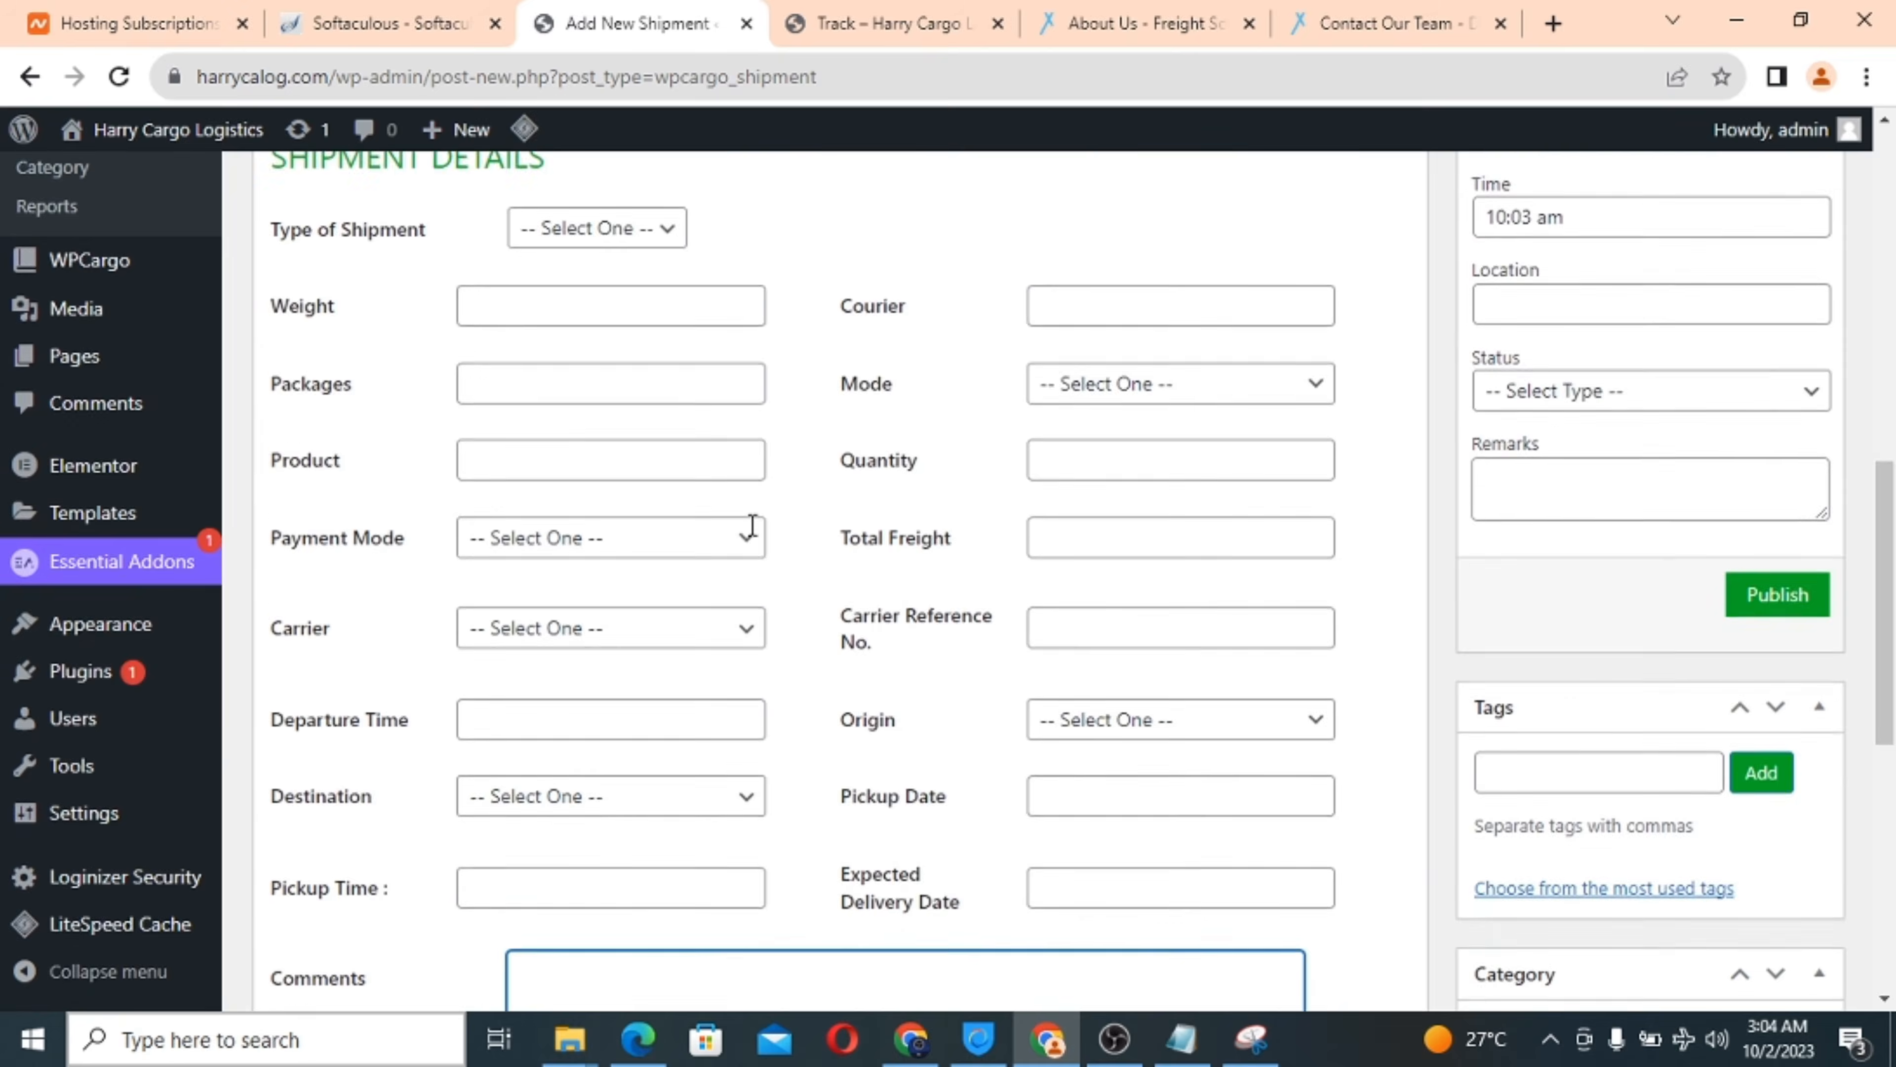
{"action": "scroll", "coordinate": [752, 535], "scroll_direction": "down", "scroll_amount": 7}
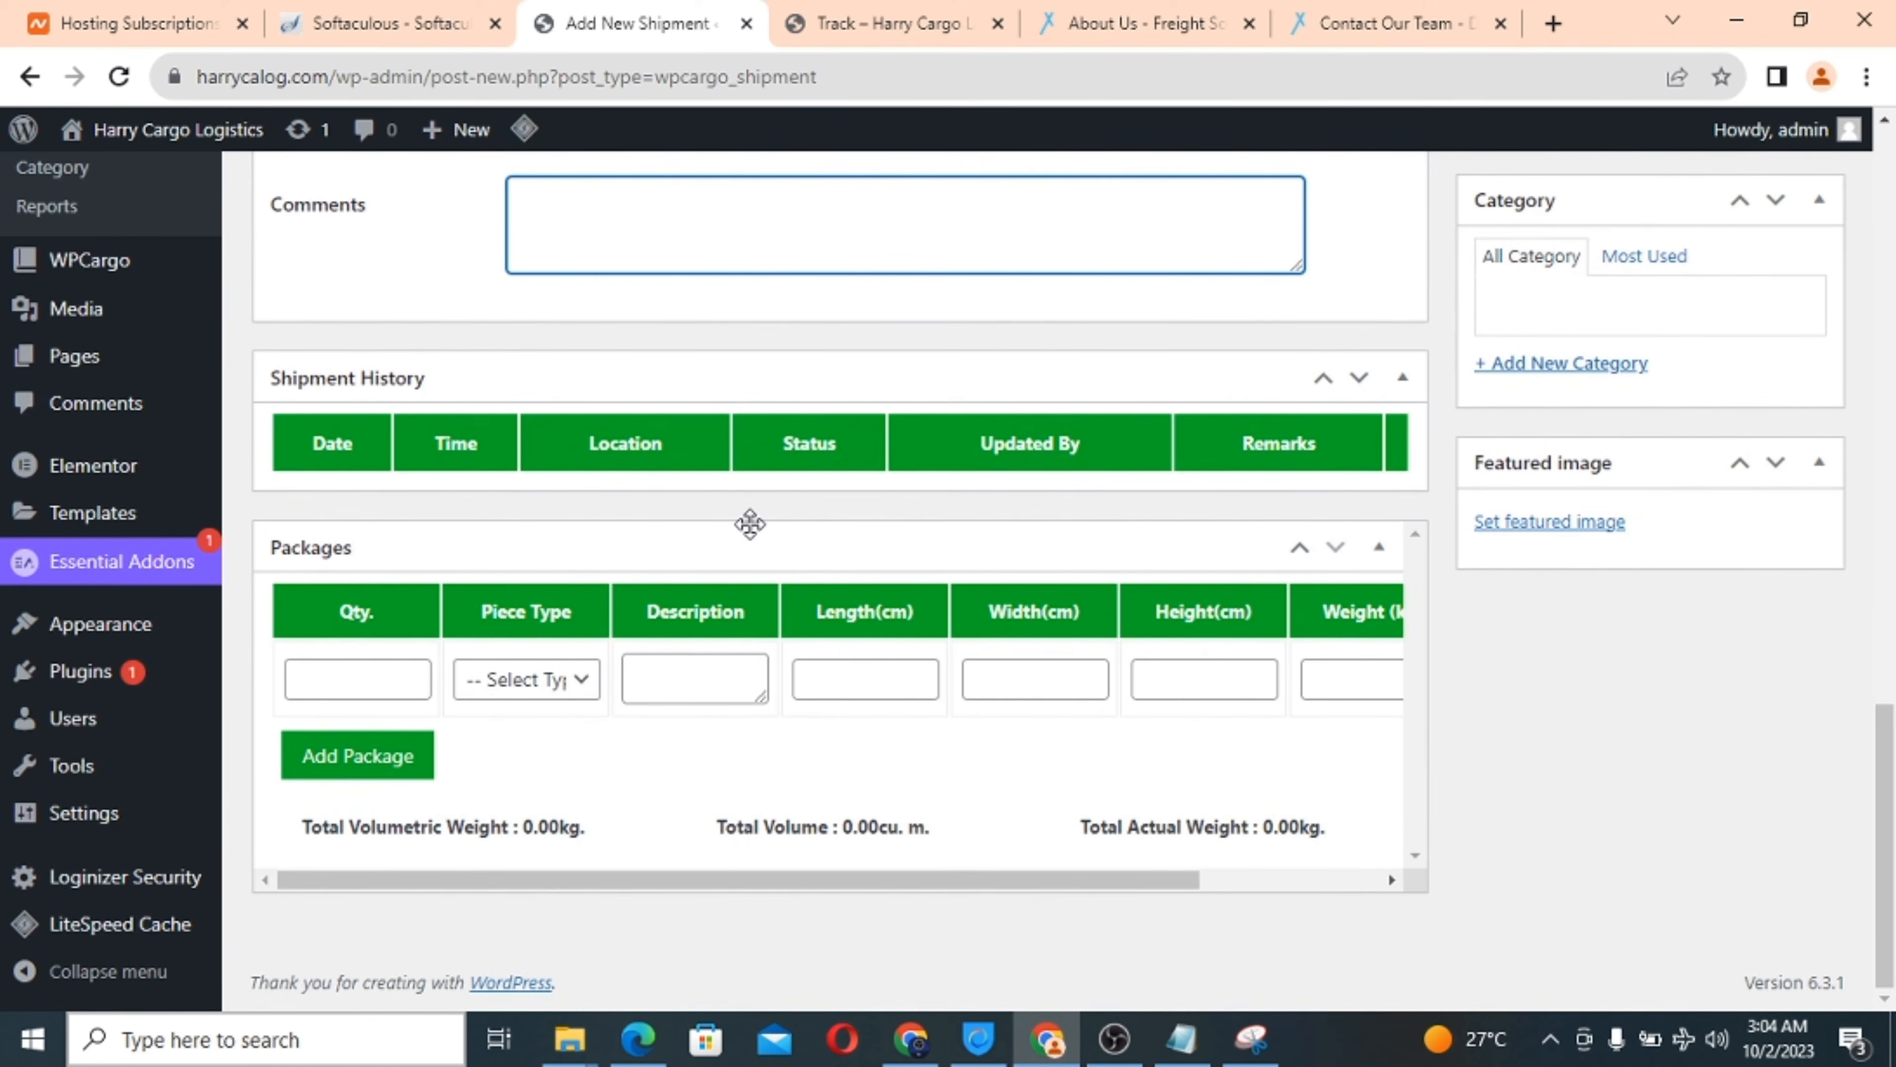
{"action": "scroll", "coordinate": [750, 523], "scroll_direction": "up", "scroll_amount": 4}
{"action": "scroll", "coordinate": [752, 530], "scroll_direction": "up", "scroll_amount": 10}
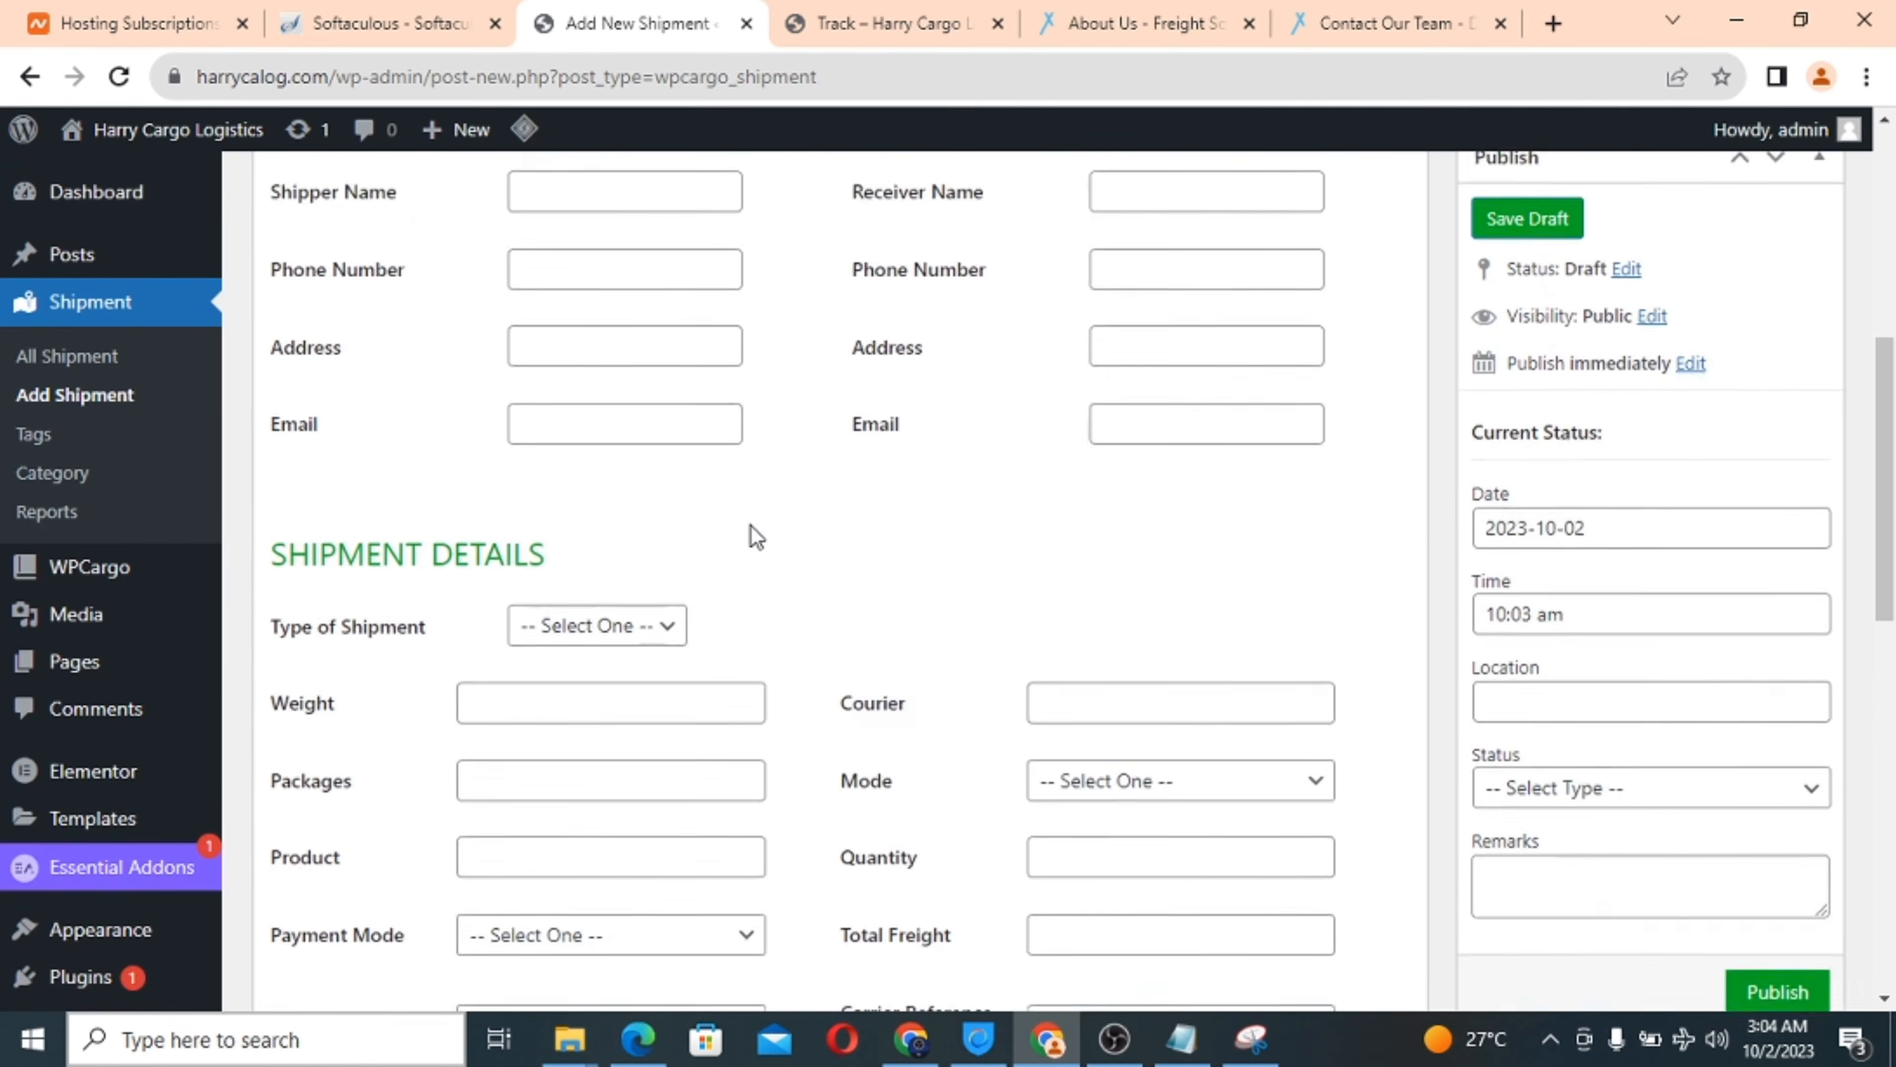
{"action": "scroll", "coordinate": [756, 536], "scroll_direction": "down", "scroll_amount": 2}
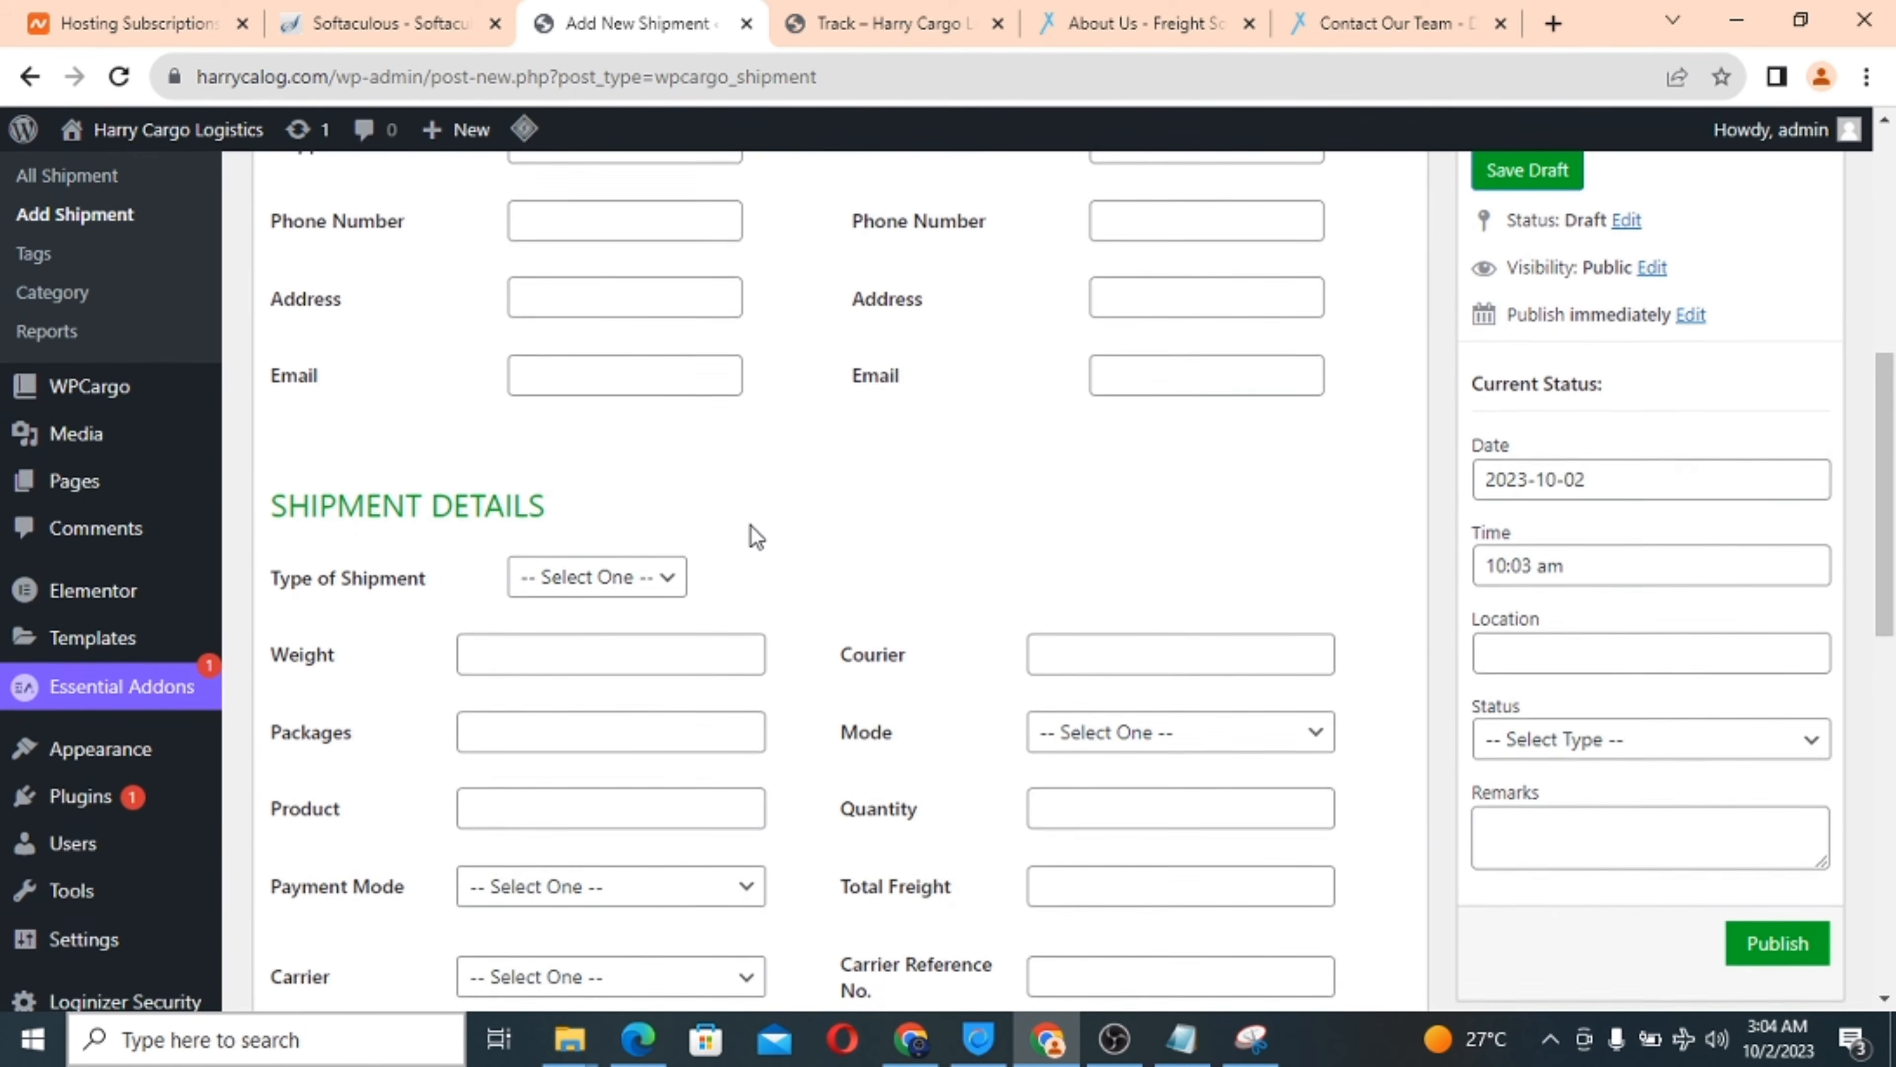
{"action": "scroll", "coordinate": [756, 536], "scroll_direction": "up", "scroll_amount": 1}
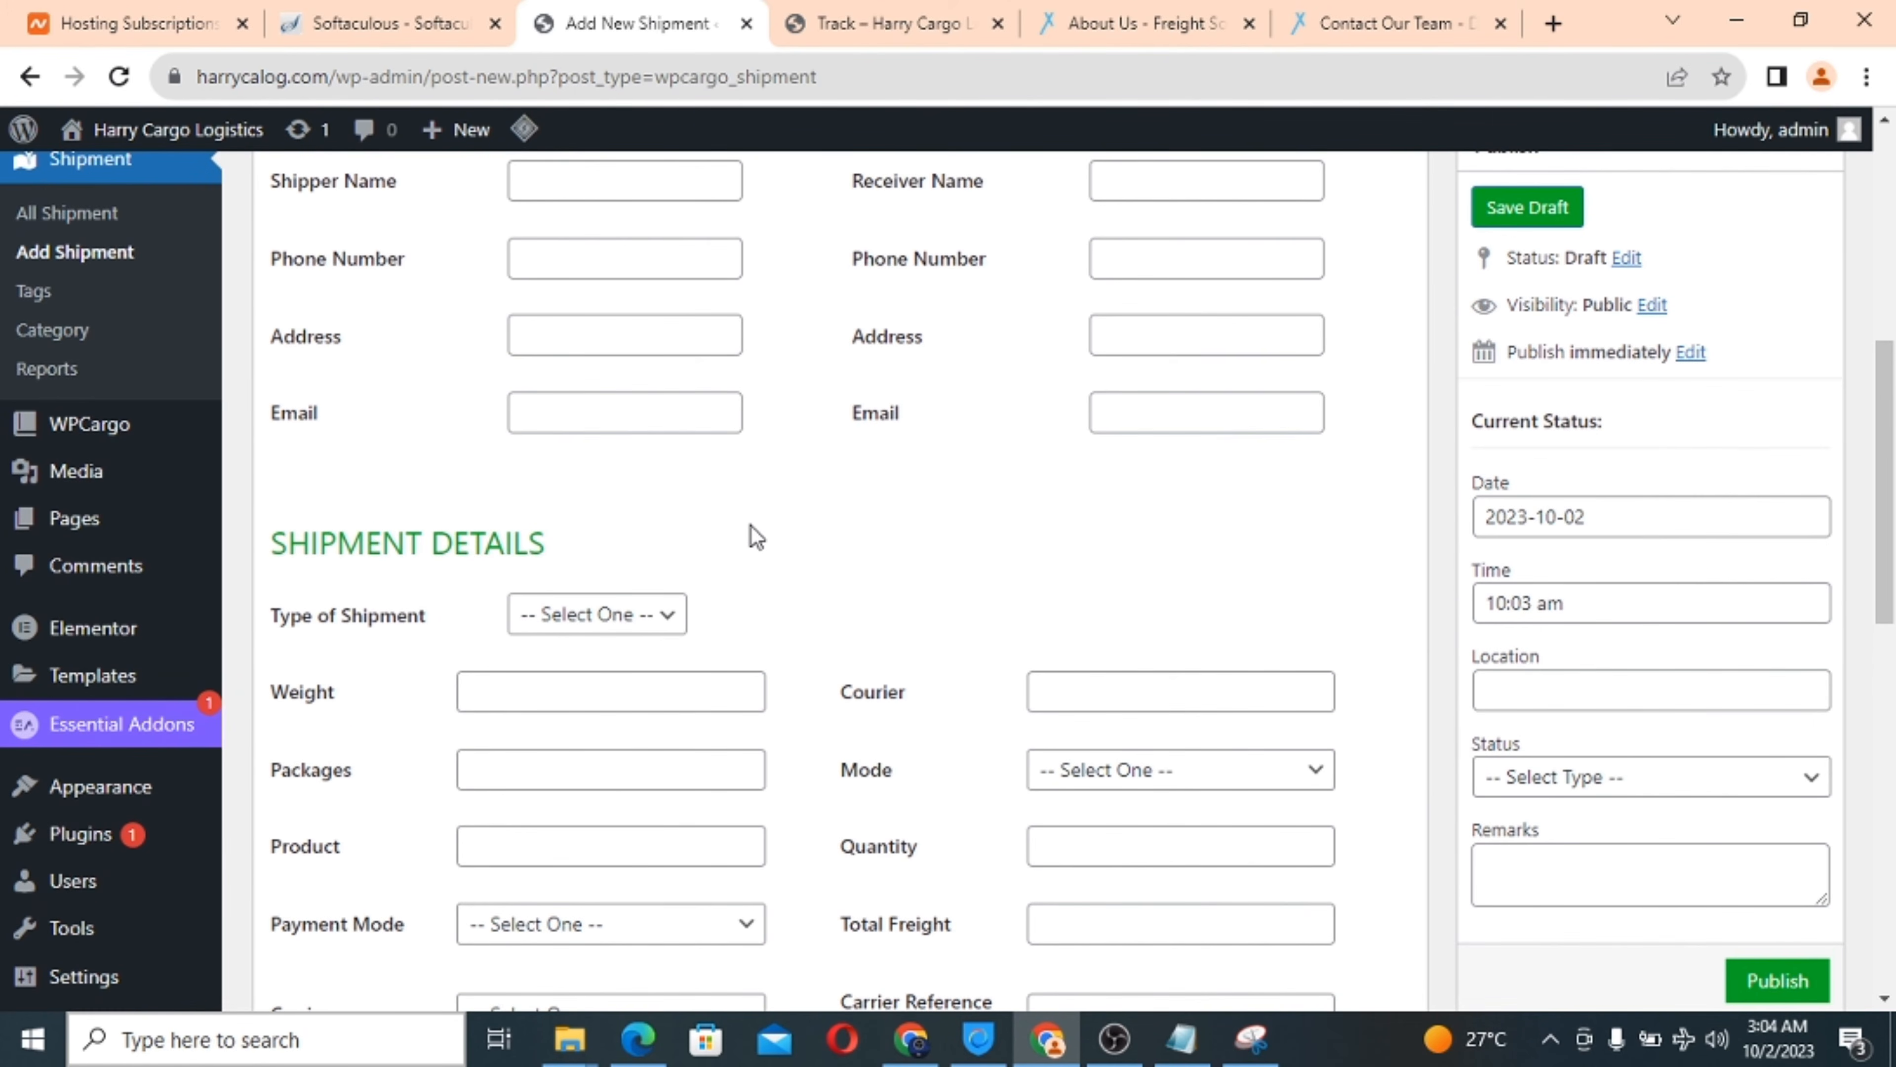
{"action": "scroll", "coordinate": [1164, 556], "scroll_direction": "down", "scroll_amount": 2}
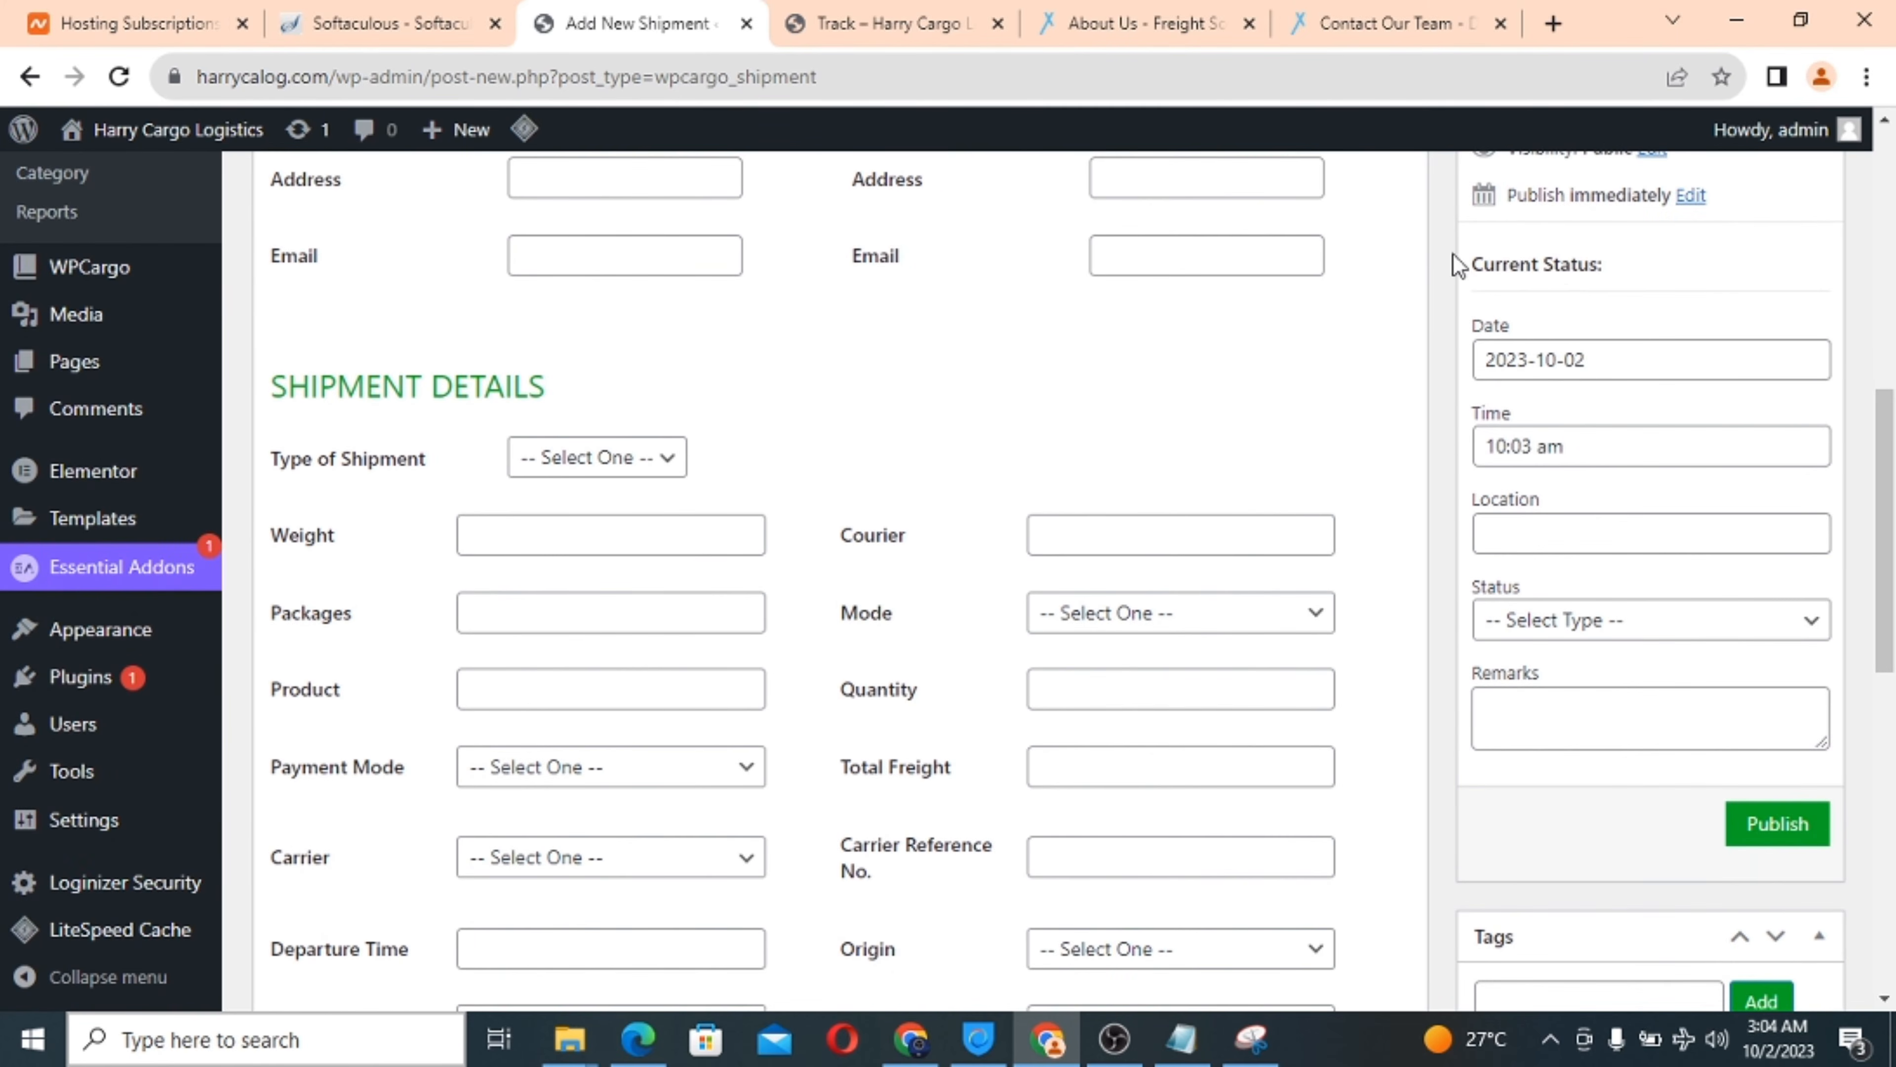
{"action": "scroll", "coordinate": [635, 617], "scroll_direction": "down", "scroll_amount": 4}
{"action": "scroll", "coordinate": [633, 618], "scroll_direction": "up", "scroll_amount": 3}
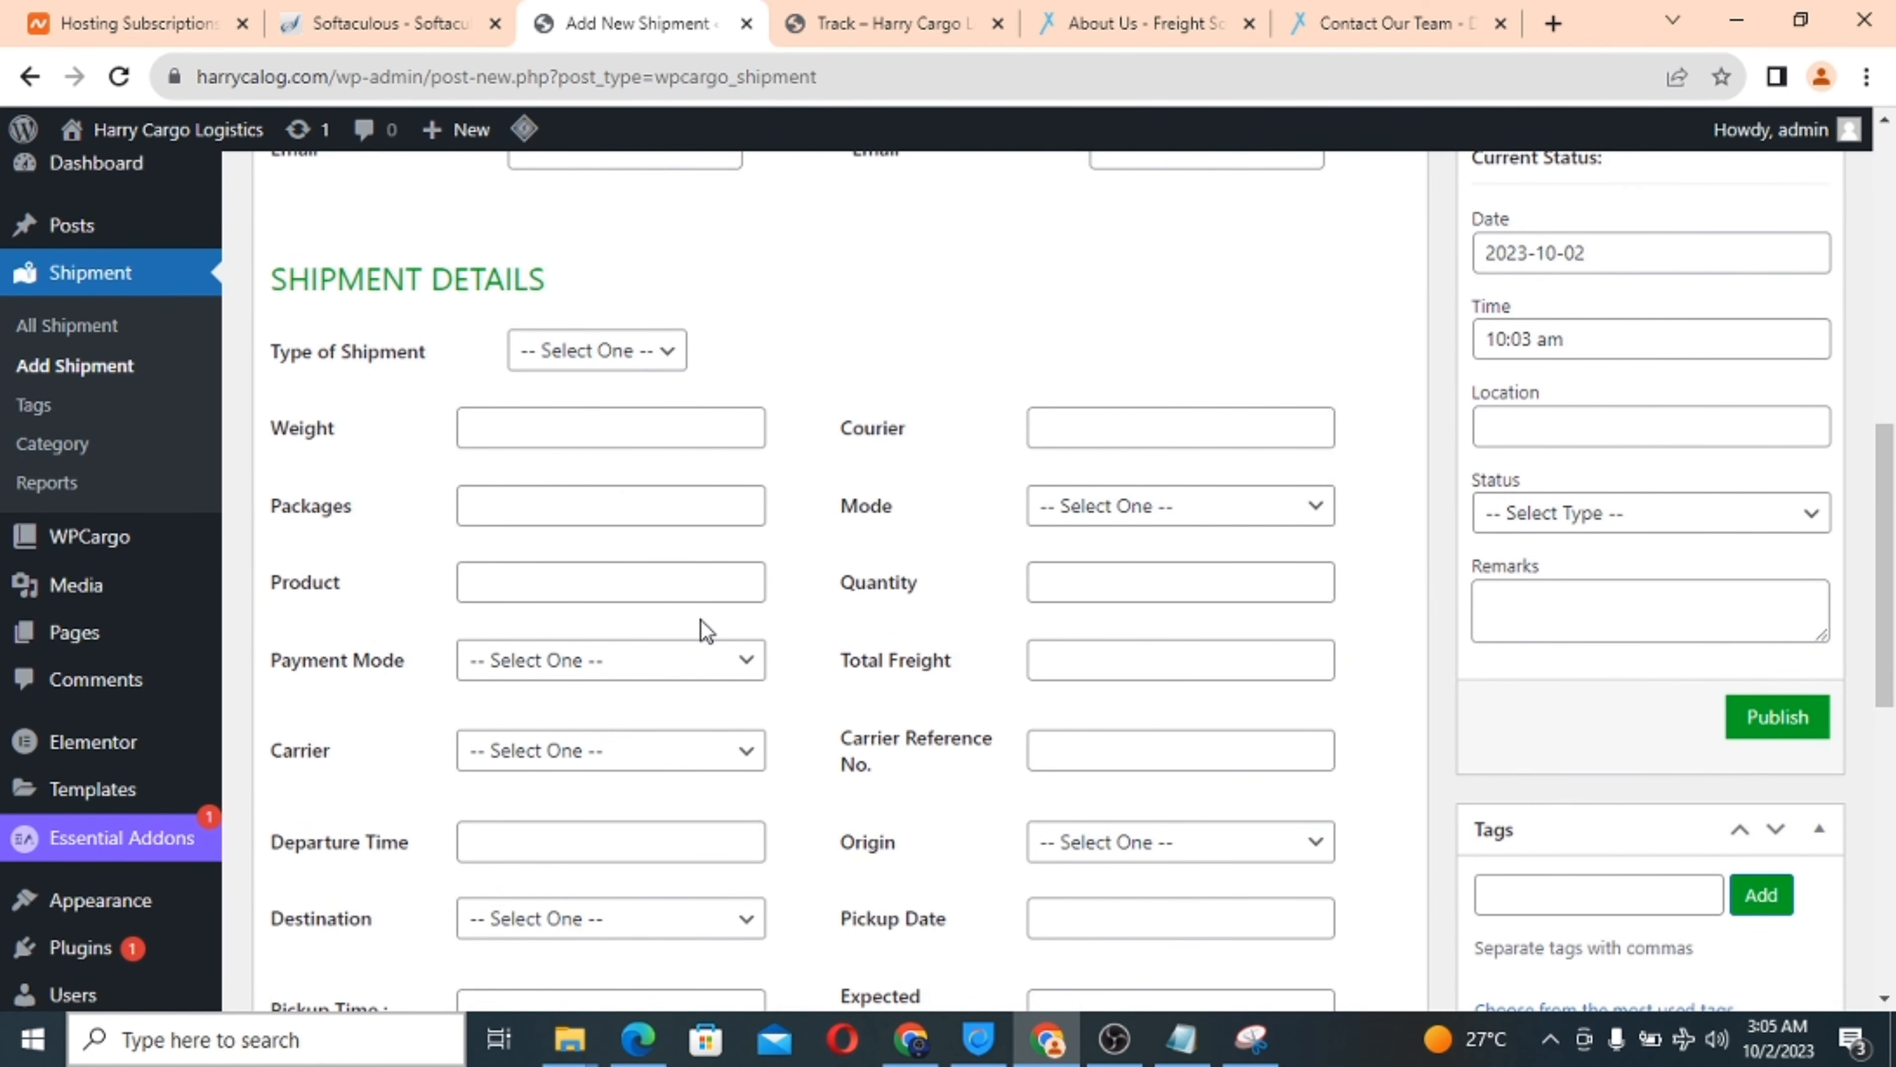
{"action": "scroll", "coordinate": [702, 620], "scroll_direction": "down", "scroll_amount": 1}
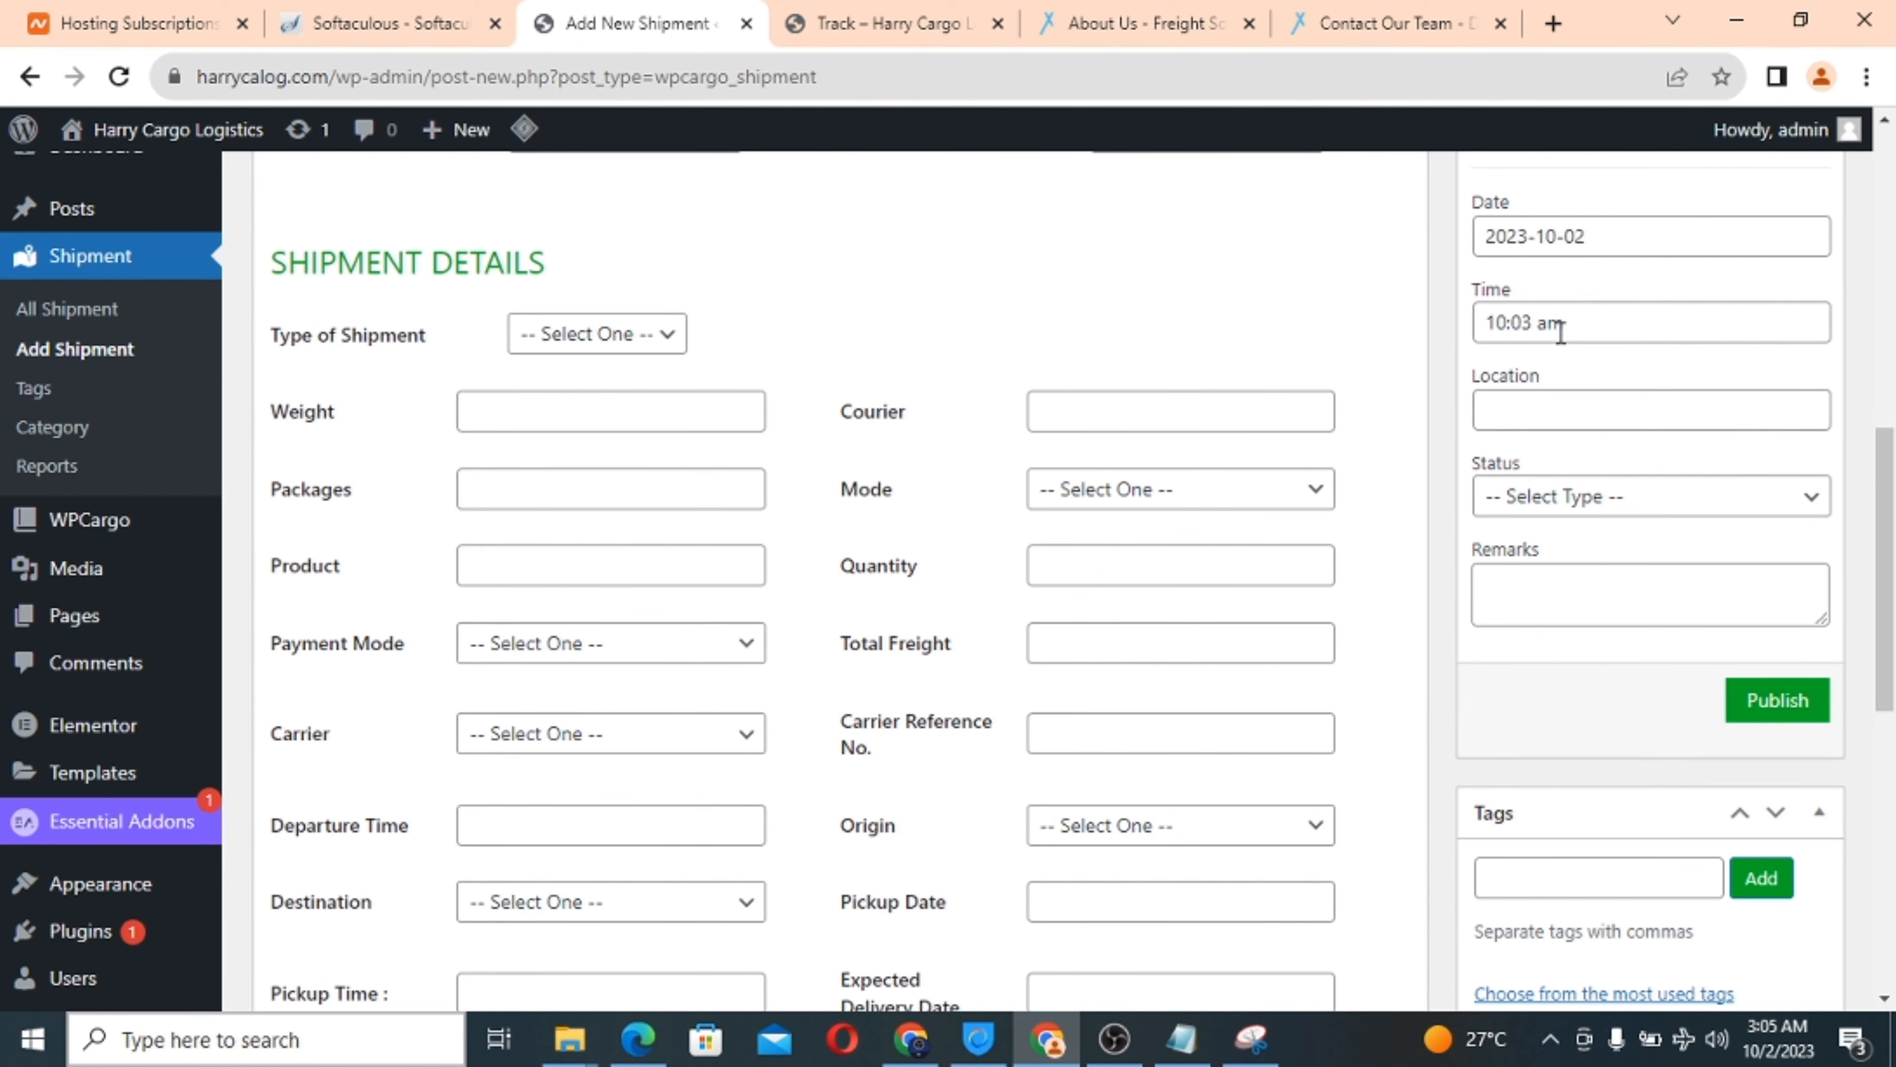
{"action": "scroll", "coordinate": [1560, 332], "scroll_direction": "up", "scroll_amount": 1}
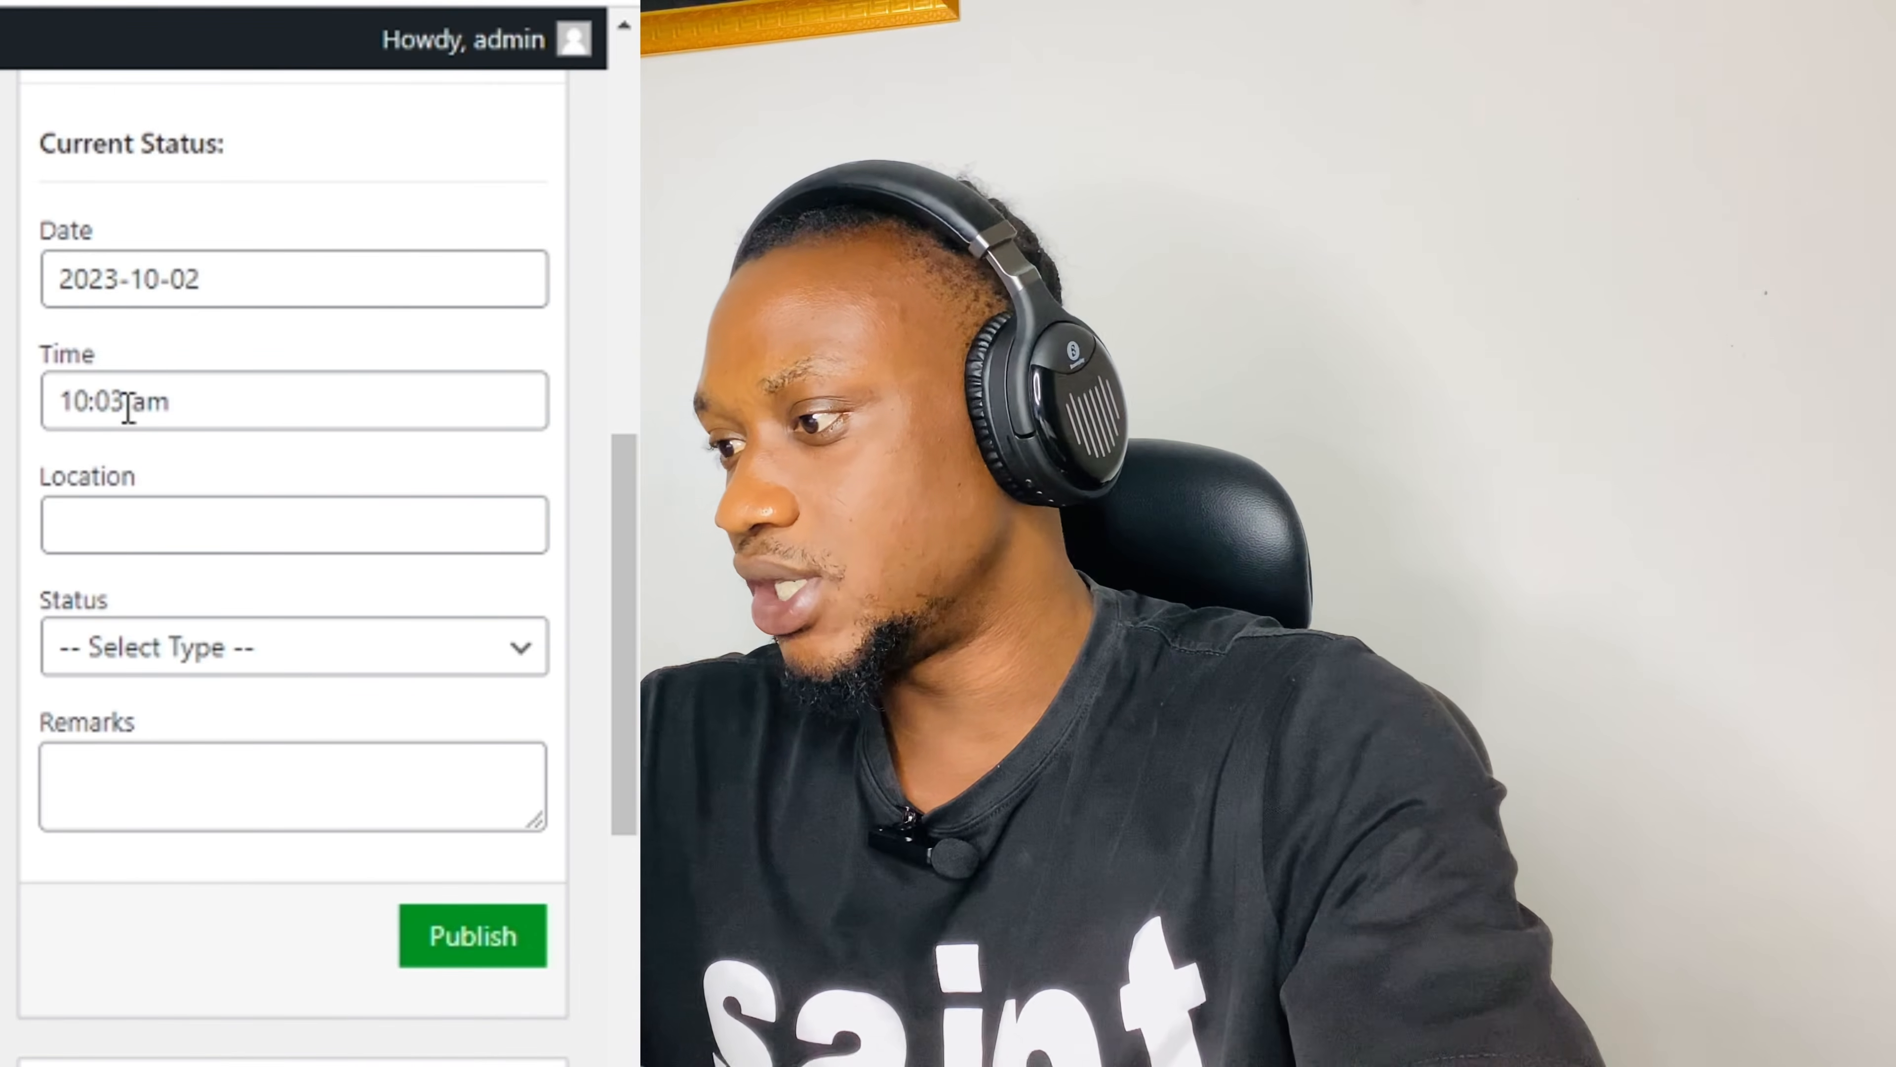
{"action": "left_click", "coordinate": [151, 652]}
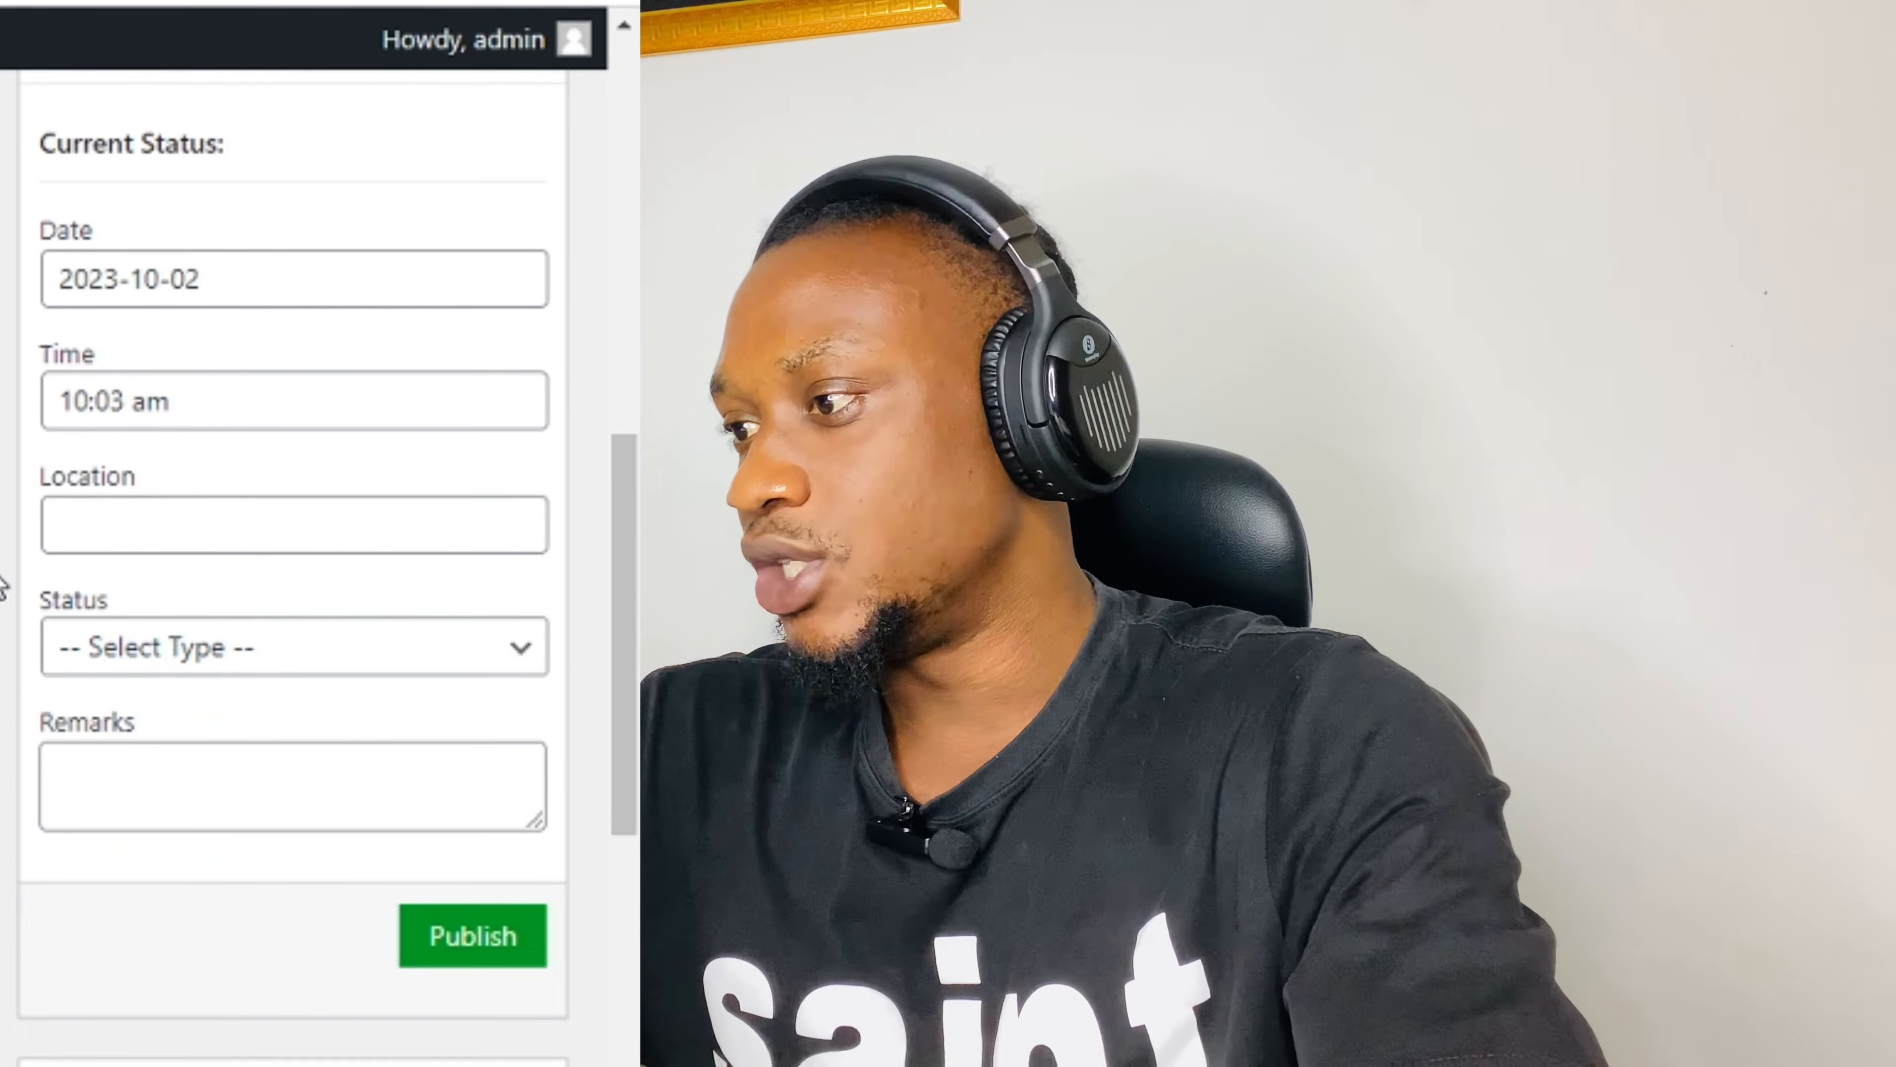
{"action": "left_click", "coordinate": [1, 585]}
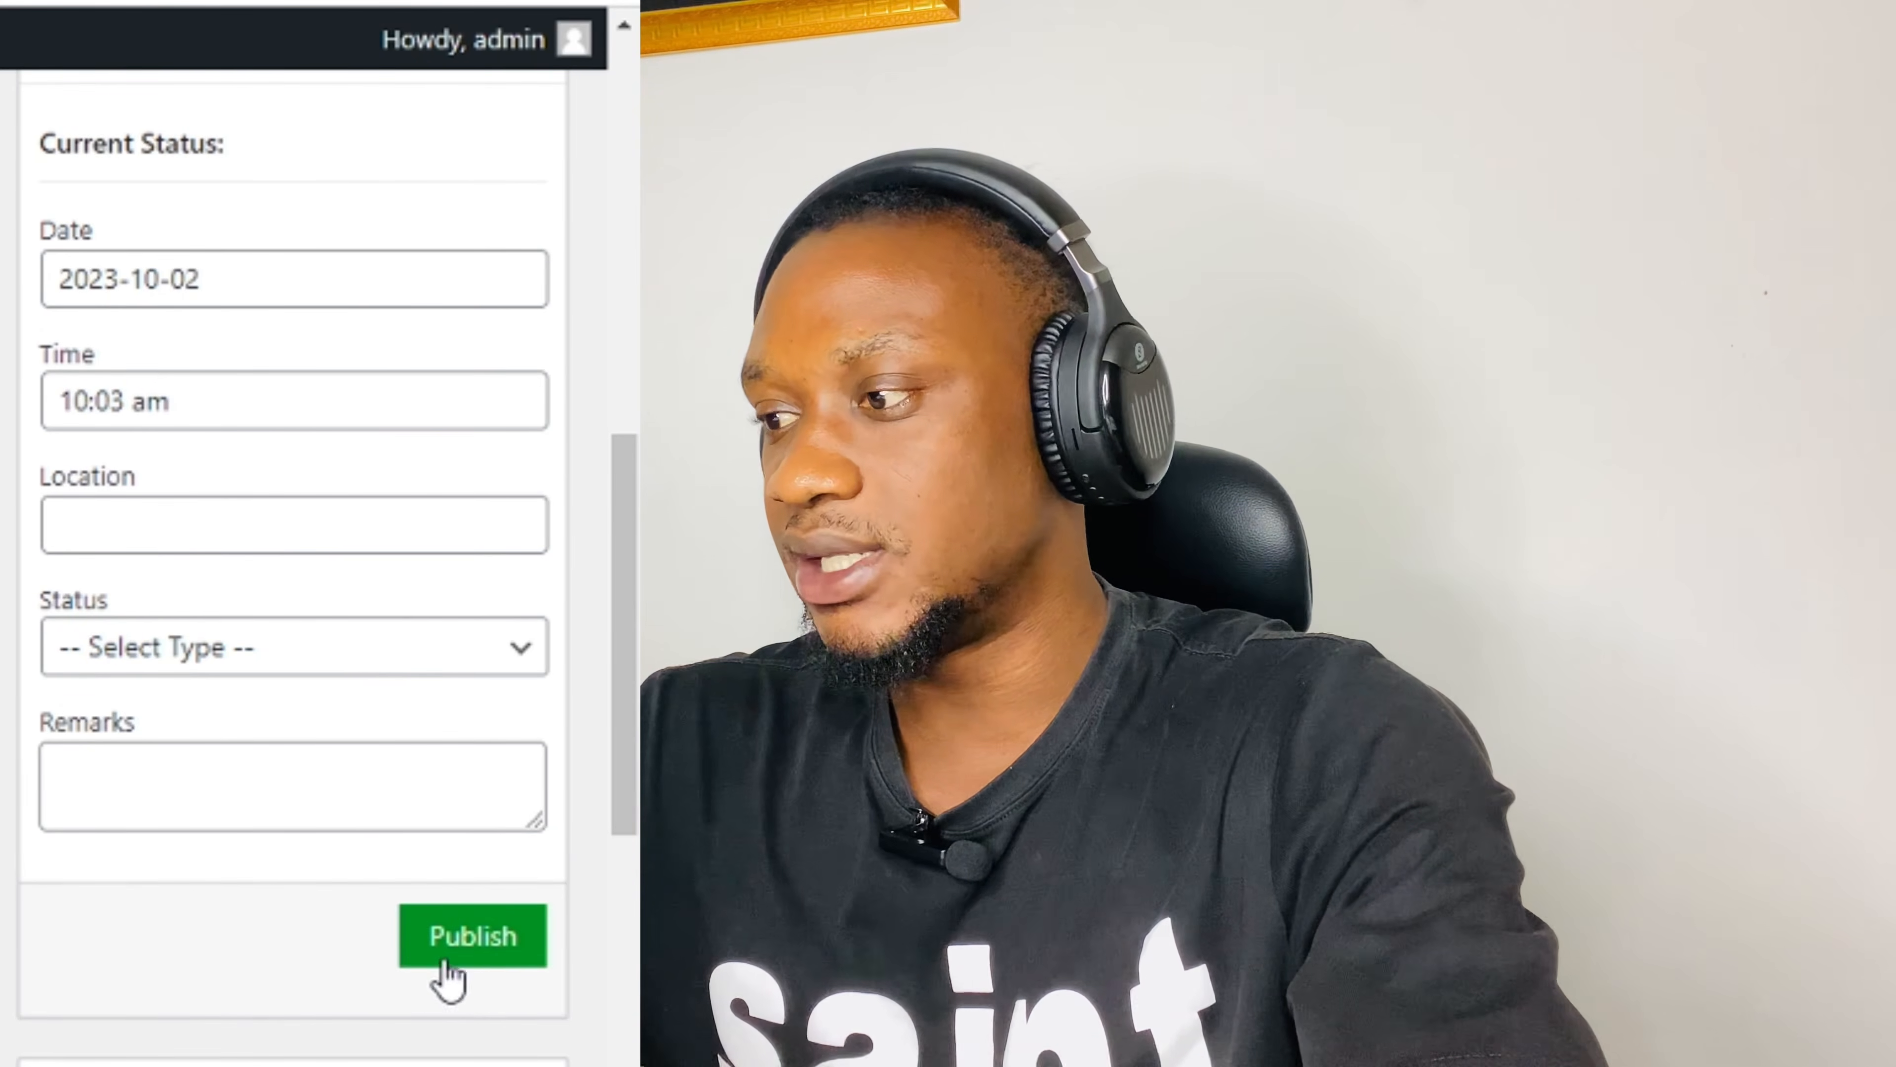
{"action": "scroll", "coordinate": [291, 523], "scroll_direction": "down", "scroll_amount": 5}
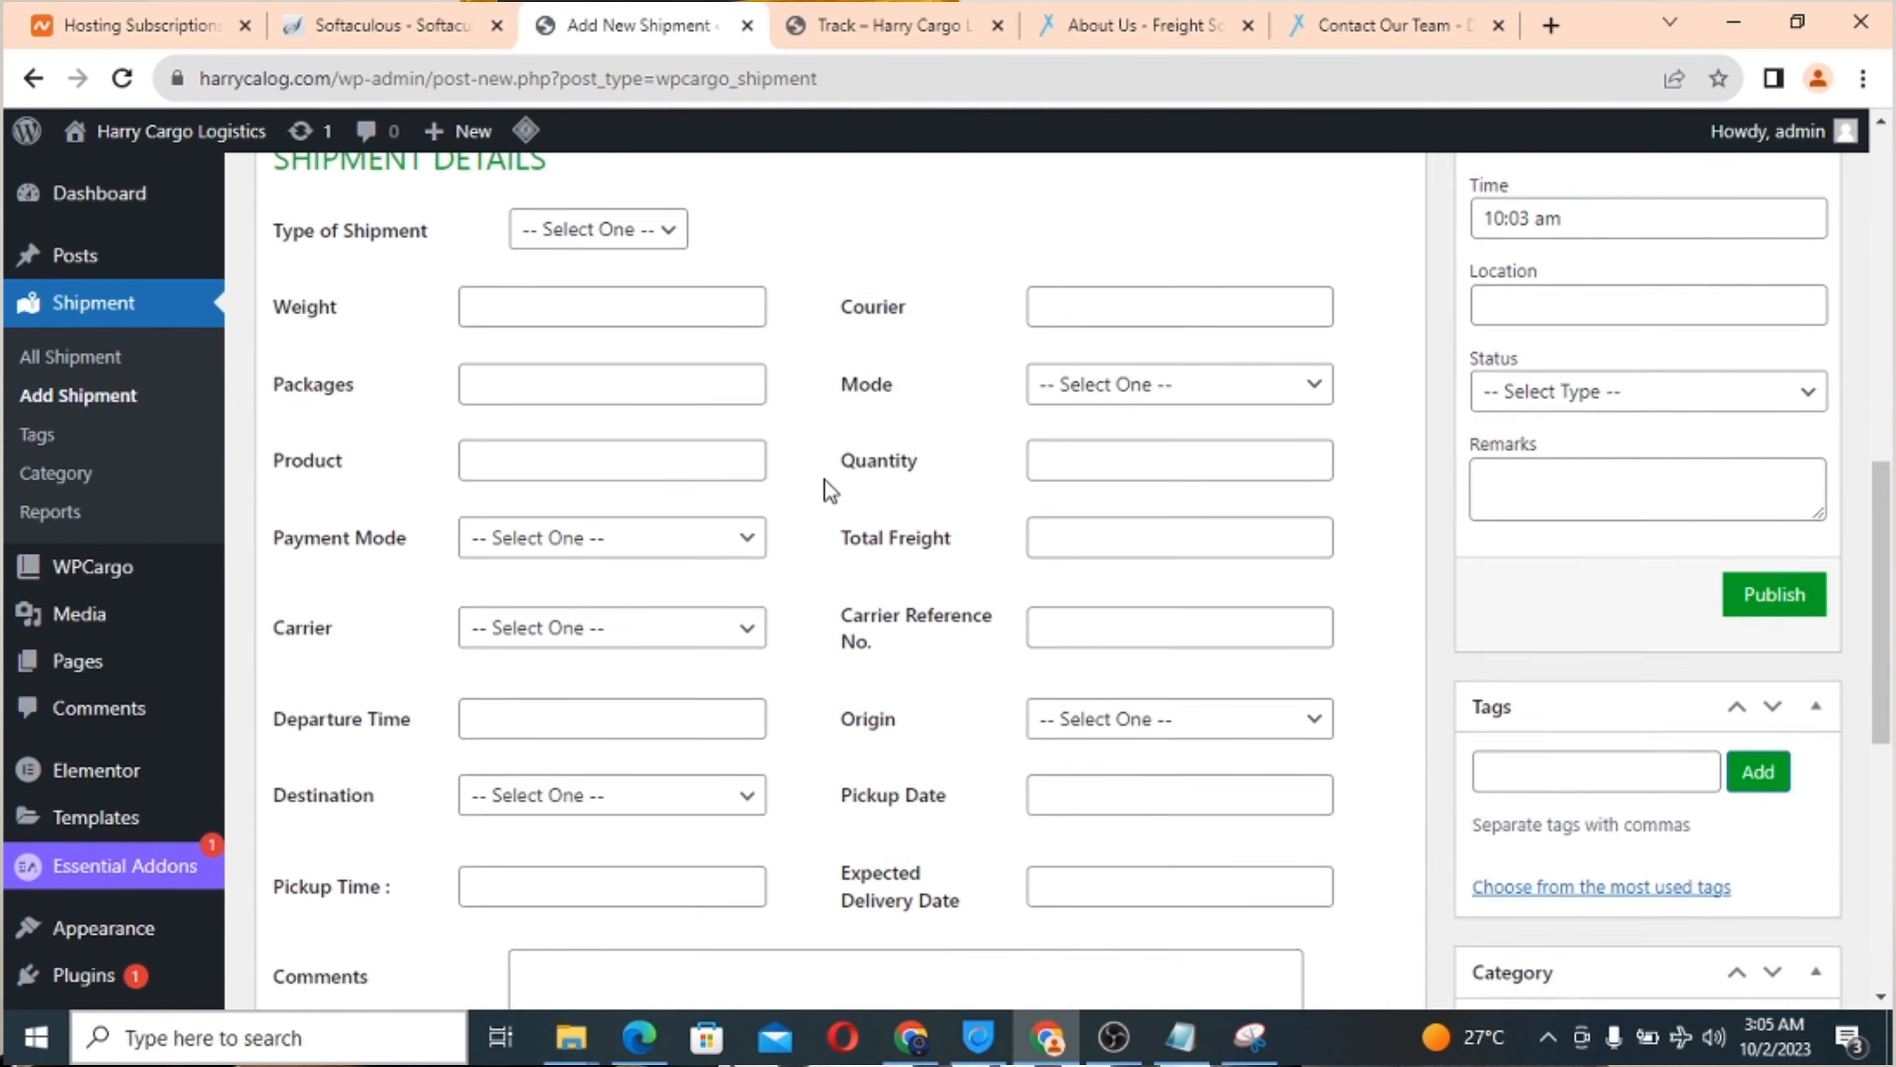
{"action": "scroll", "coordinate": [826, 487], "scroll_direction": "up", "scroll_amount": 1}
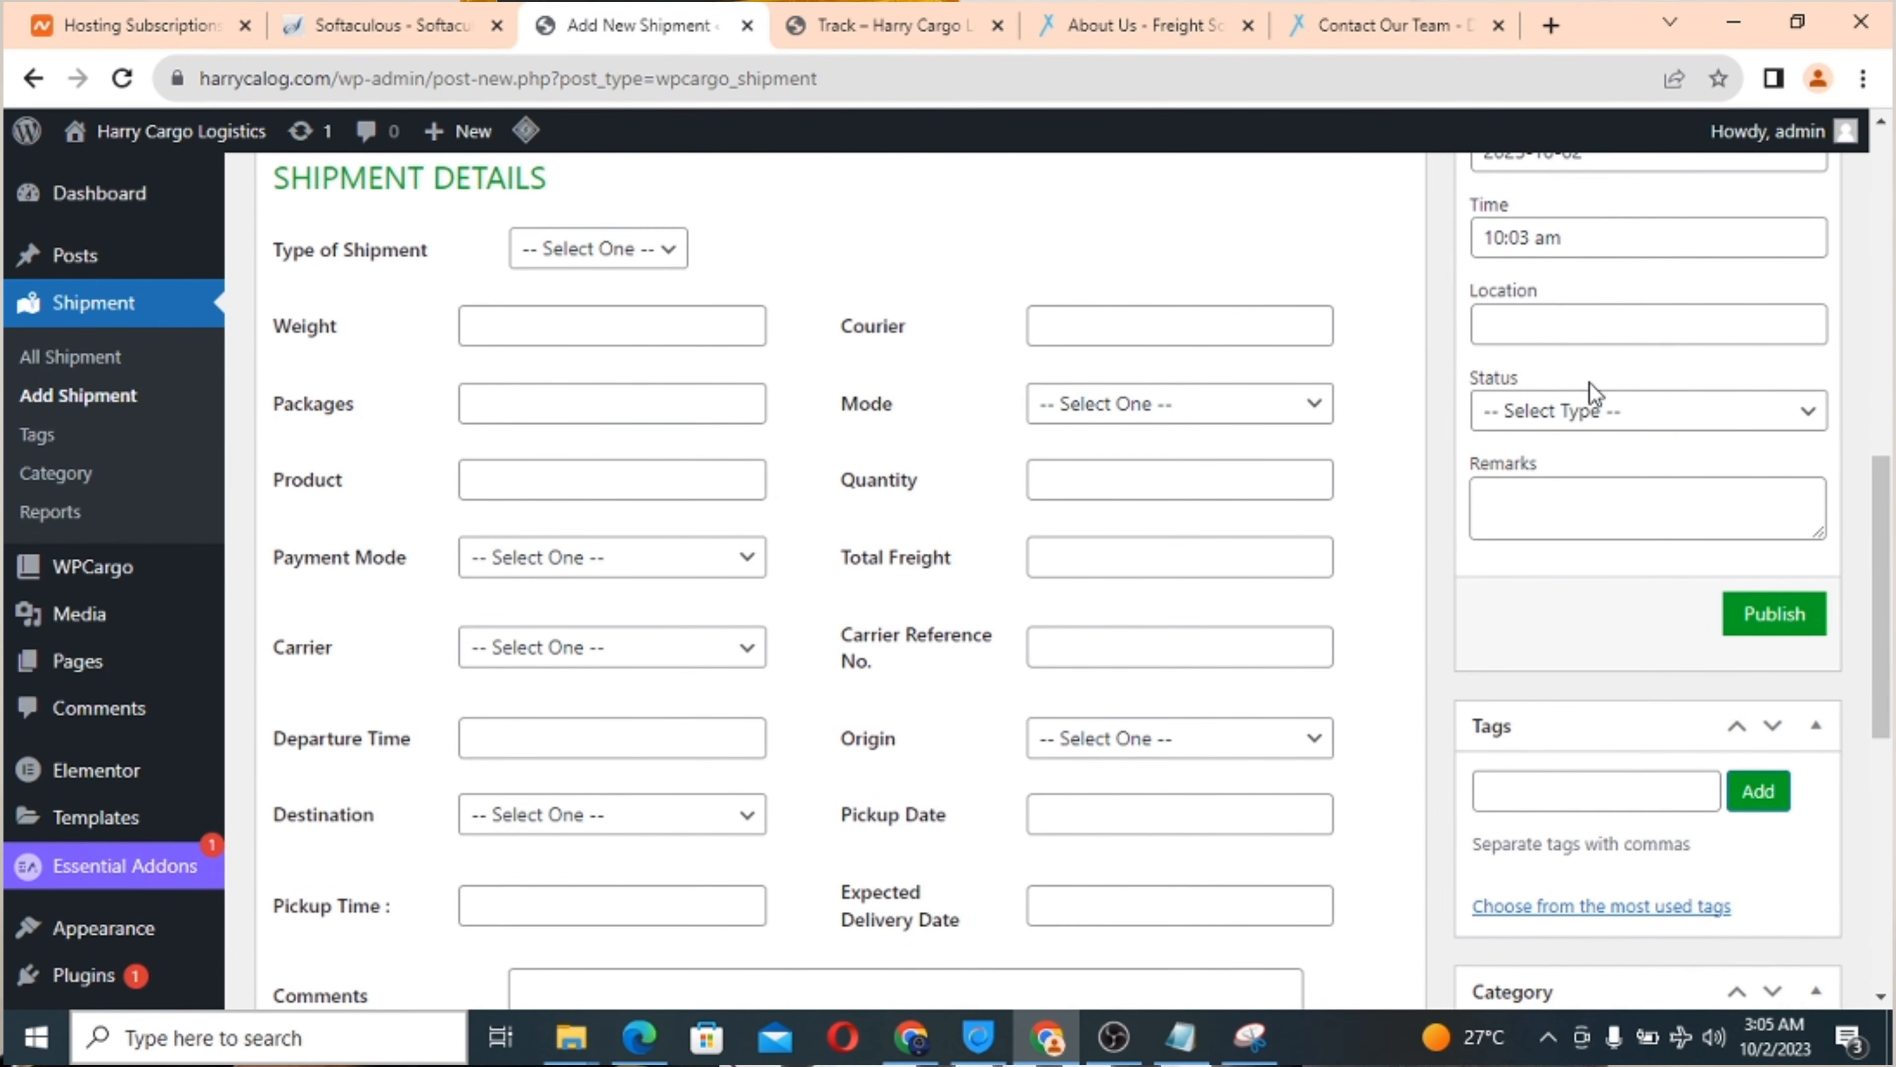
{"action": "scroll", "coordinate": [1592, 392], "scroll_direction": "up", "scroll_amount": 2}
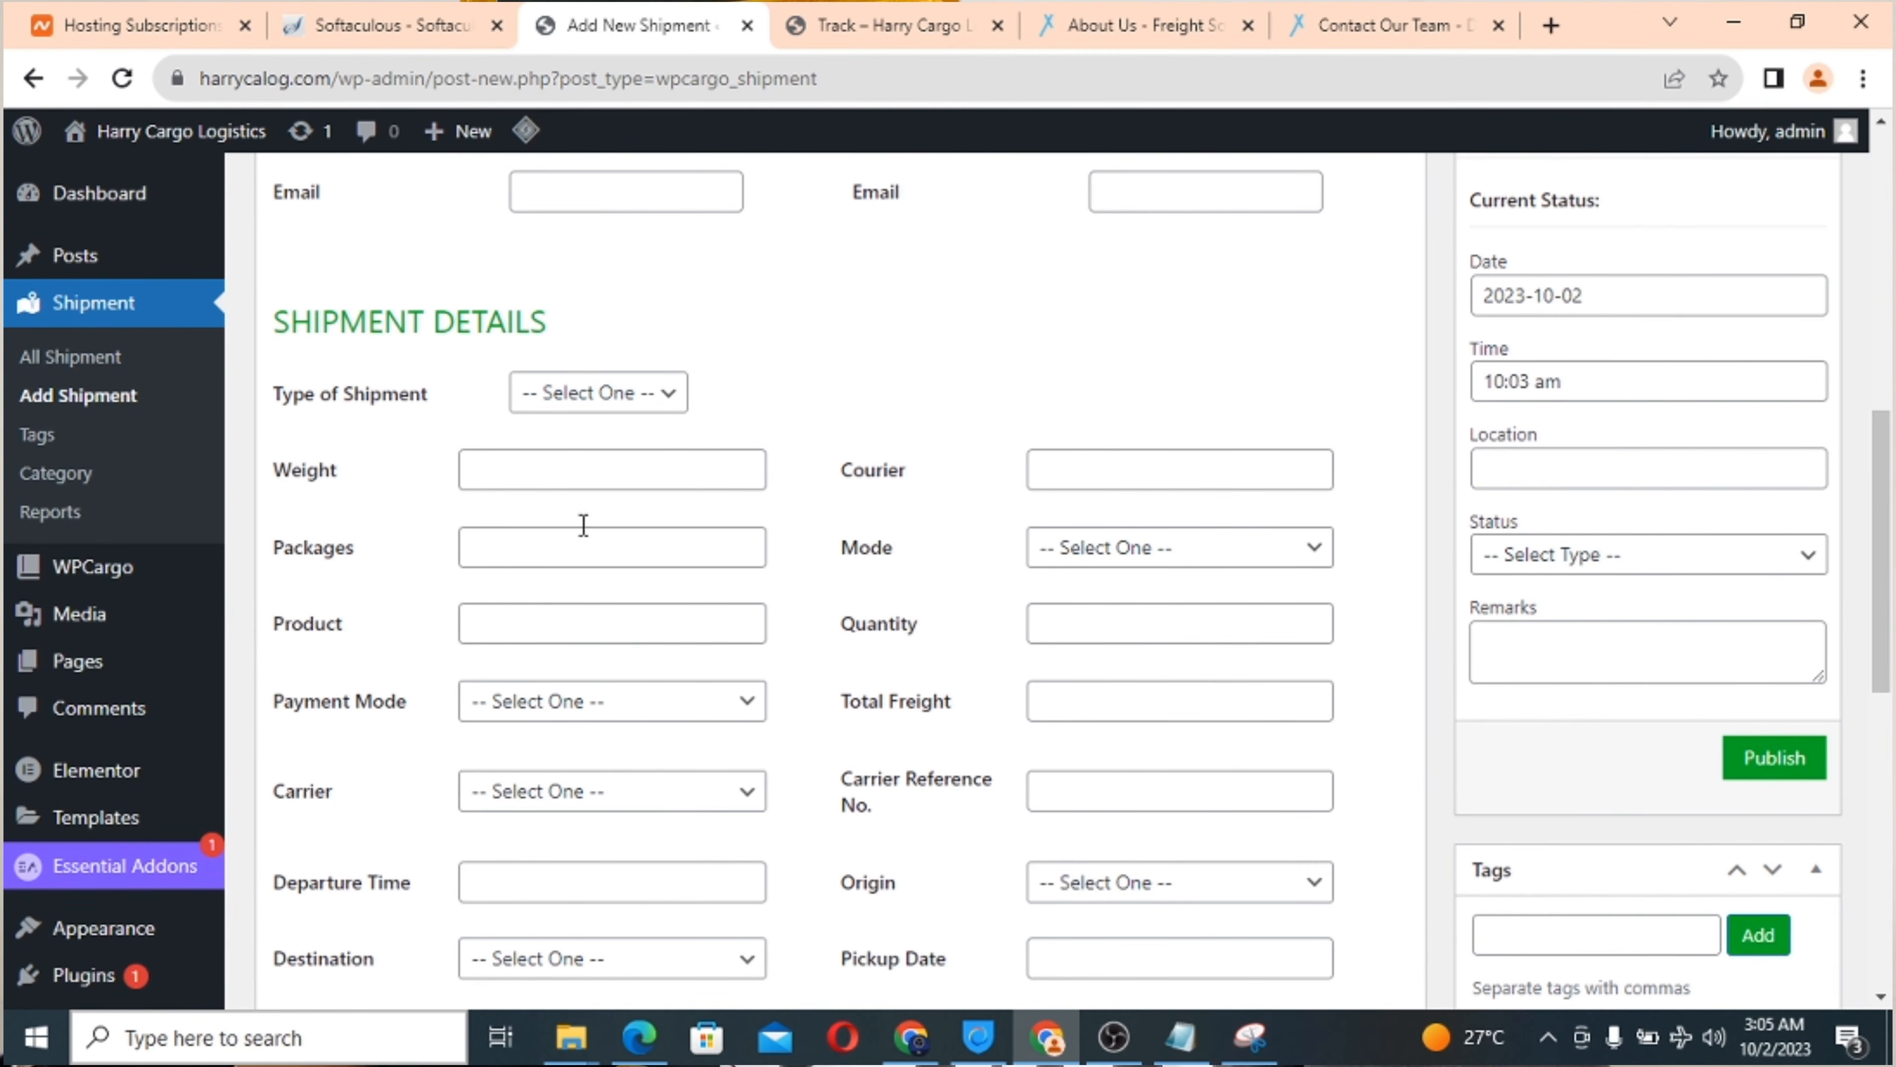
{"action": "scroll", "coordinate": [883, 683], "scroll_direction": "down", "scroll_amount": 10}
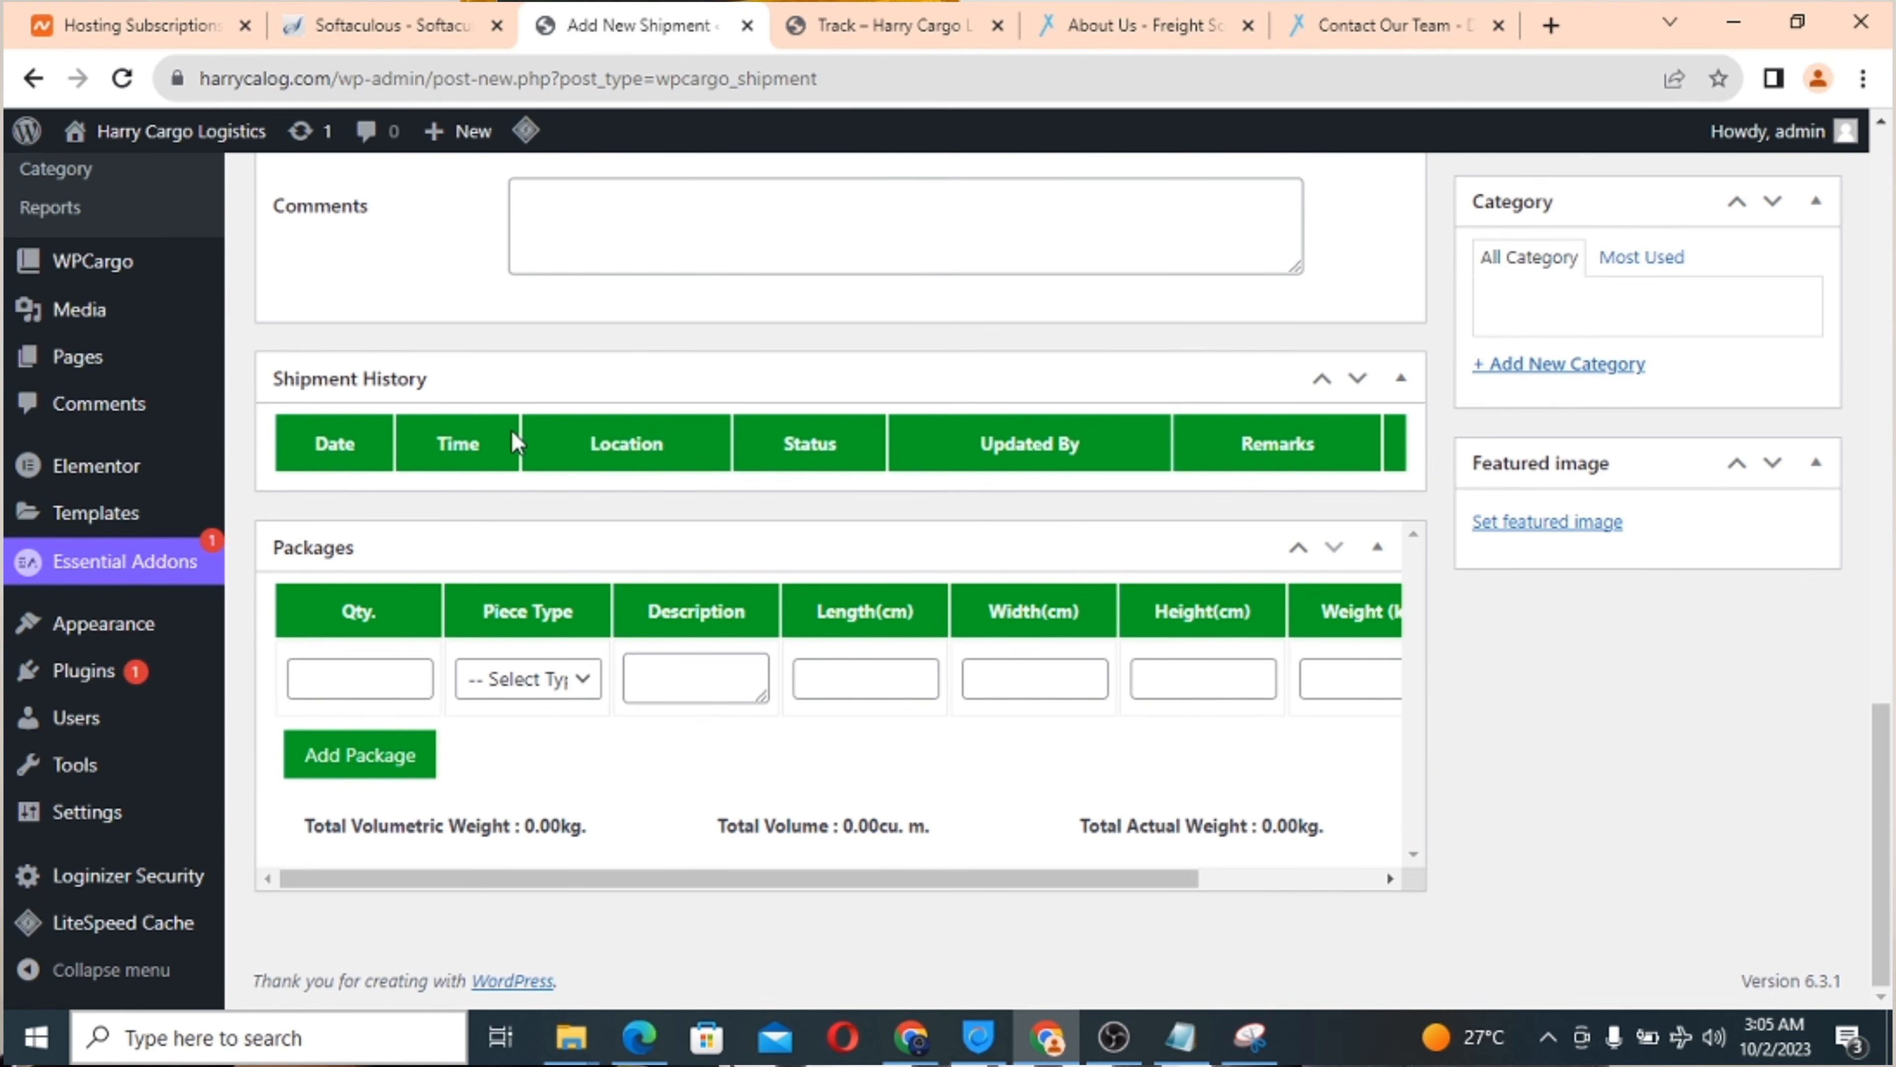
{"action": "scroll", "coordinate": [990, 454], "scroll_direction": "up", "scroll_amount": 5}
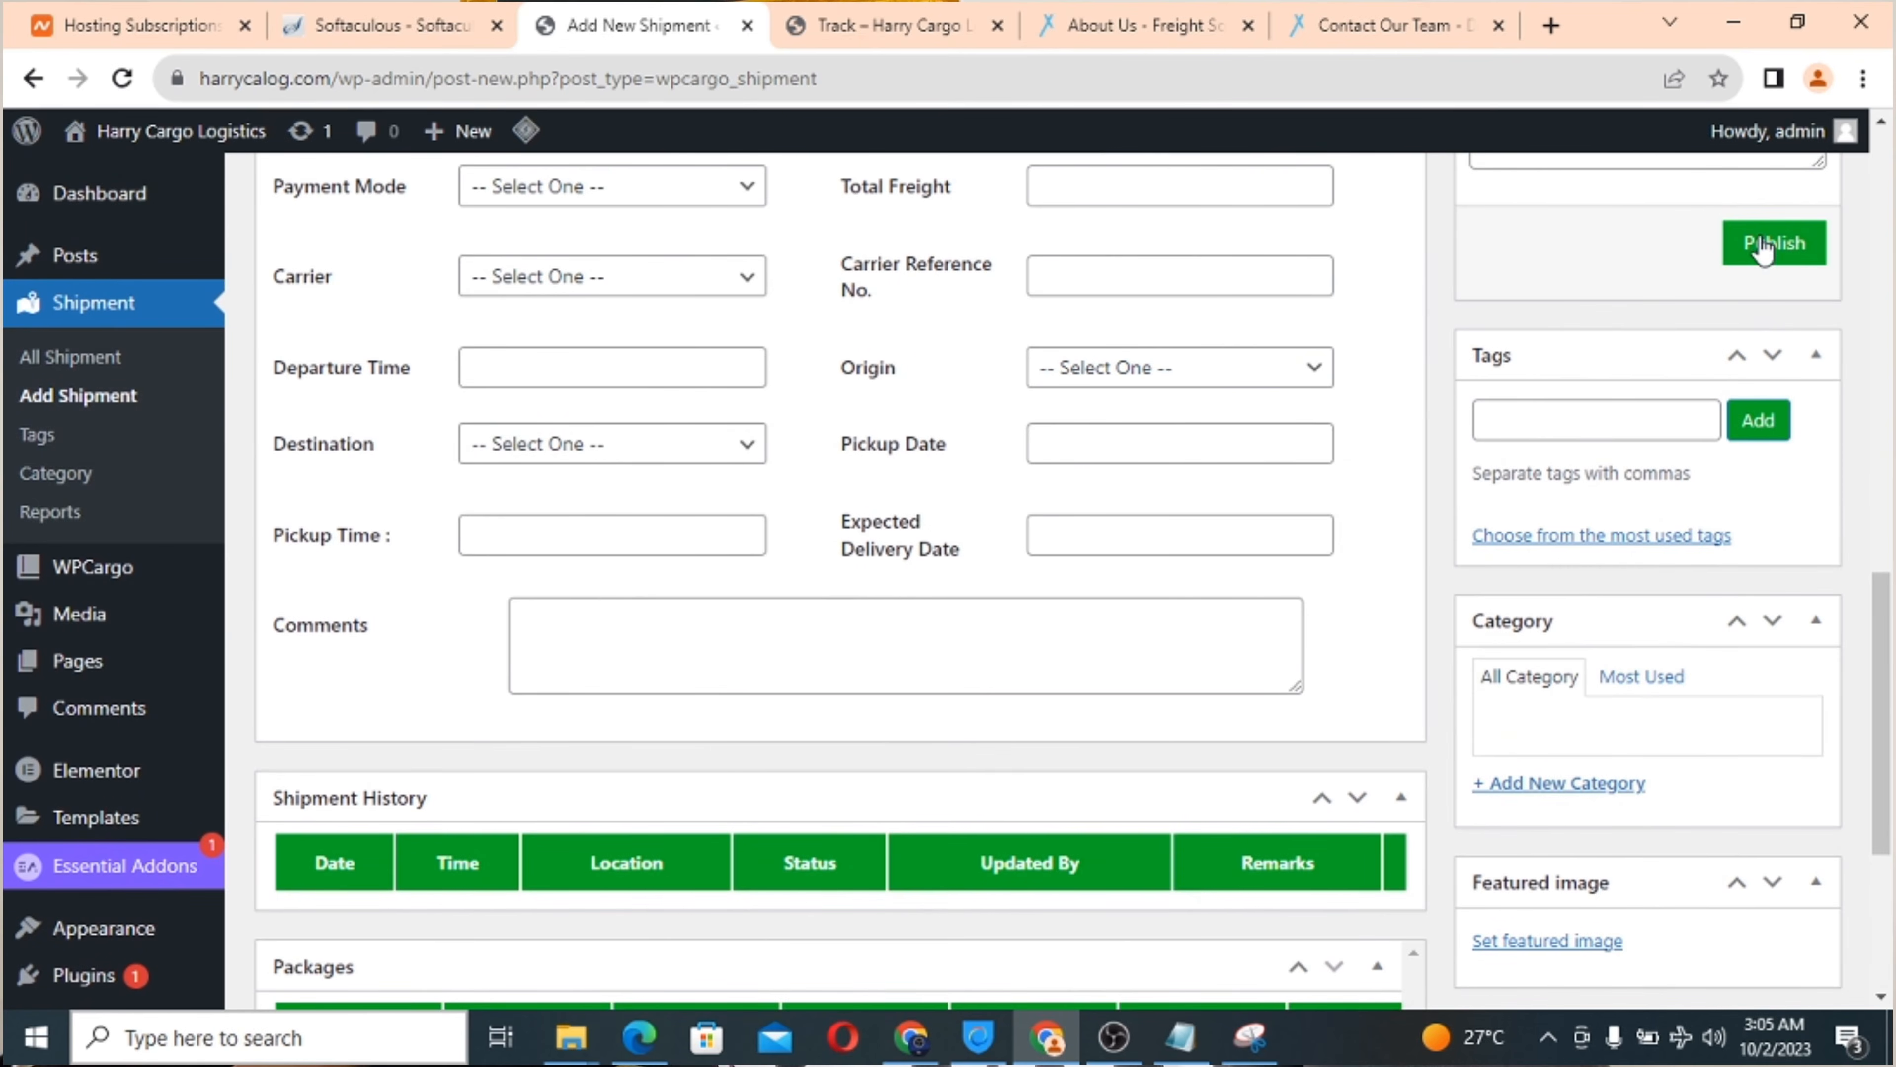
{"action": "scroll", "coordinate": [1013, 484], "scroll_direction": "up", "scroll_amount": 13}
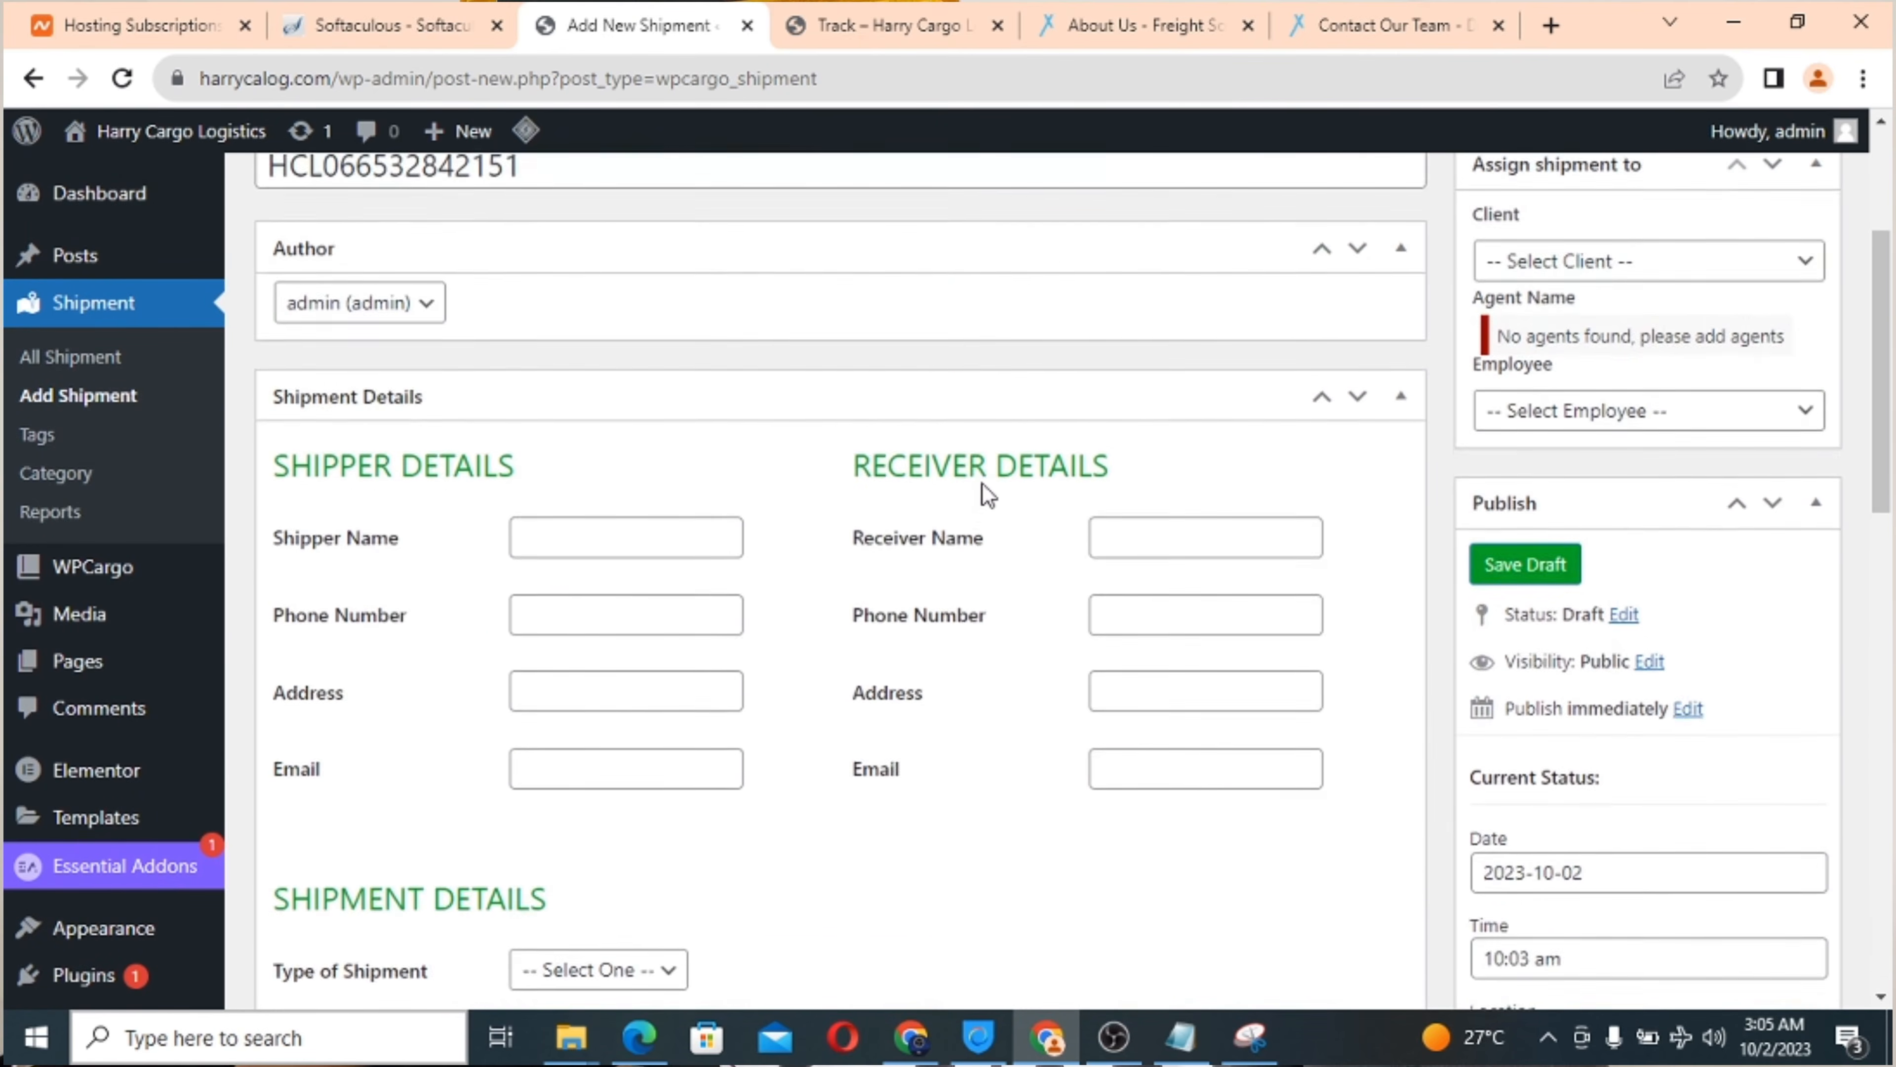
{"action": "scroll", "coordinate": [984, 484], "scroll_direction": "up", "scroll_amount": 2}
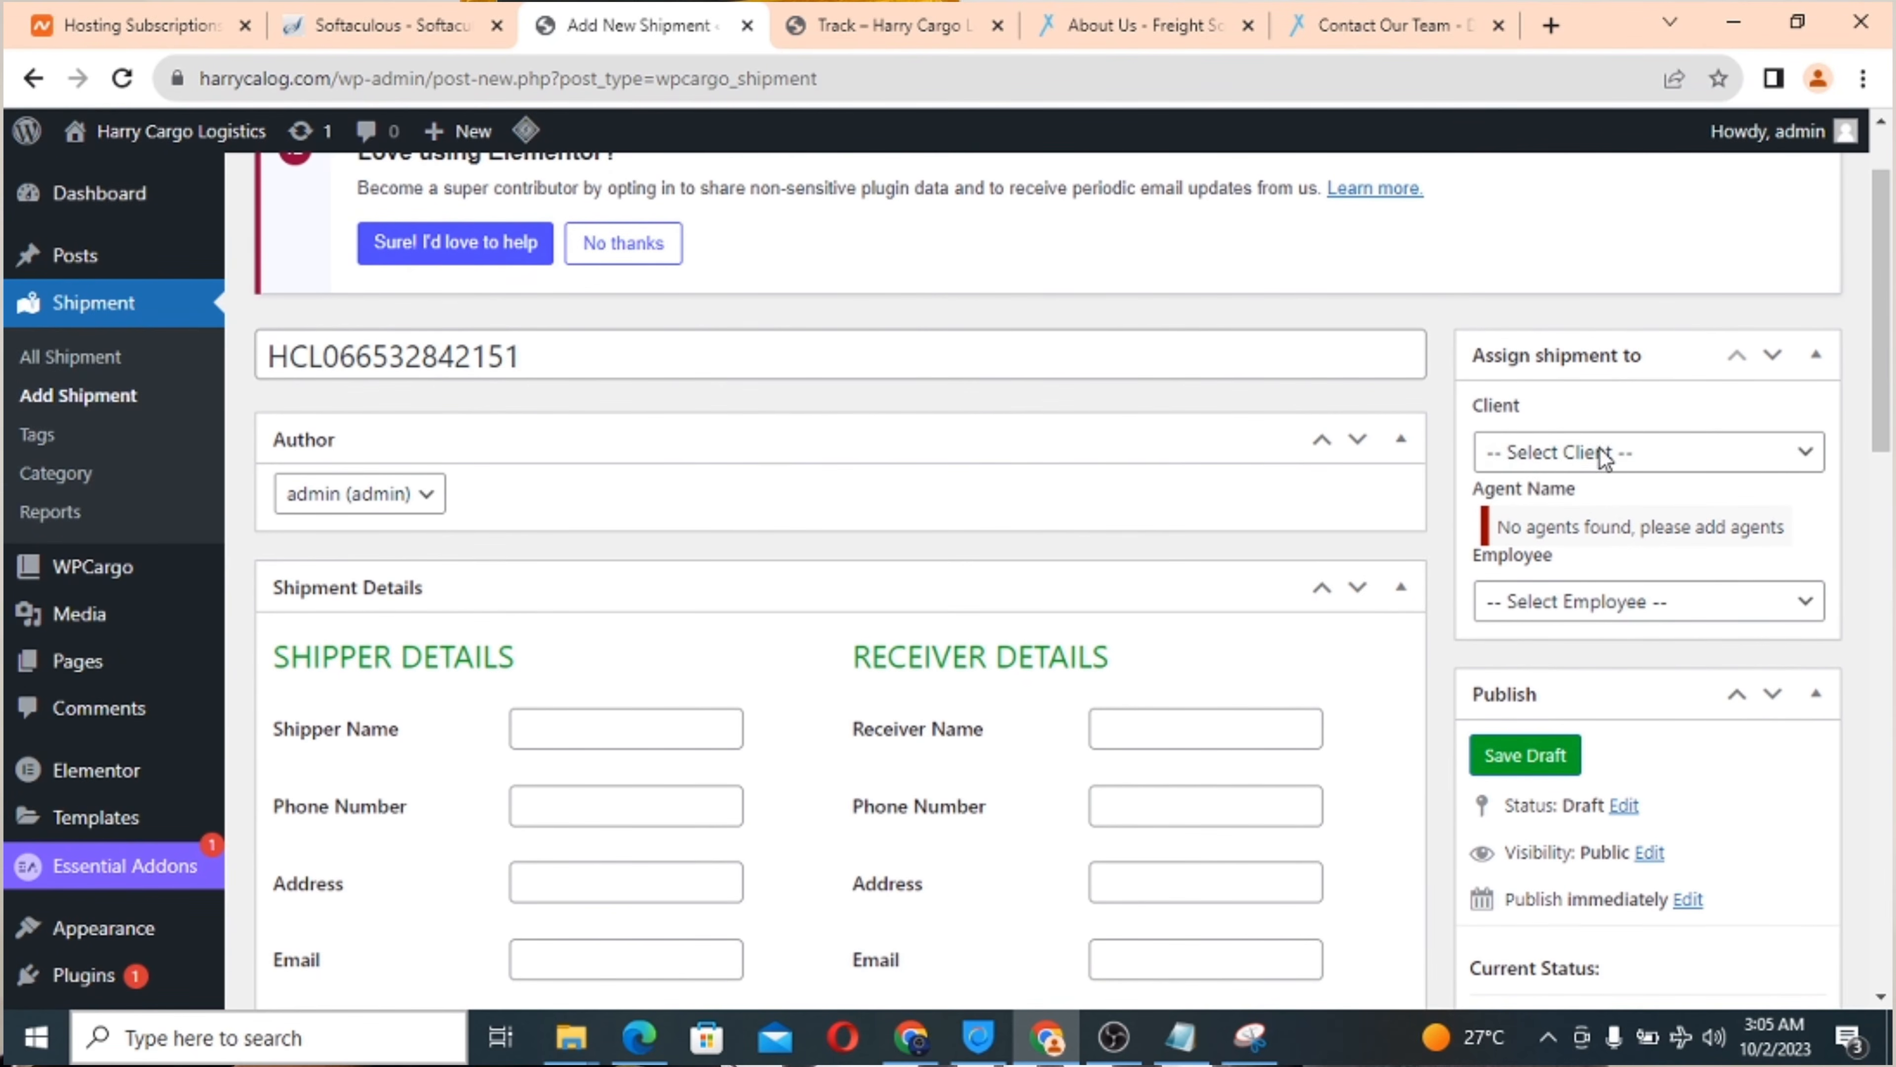
{"action": "left_click", "coordinate": [1609, 457]}
{"action": "left_click", "coordinate": [1611, 454]}
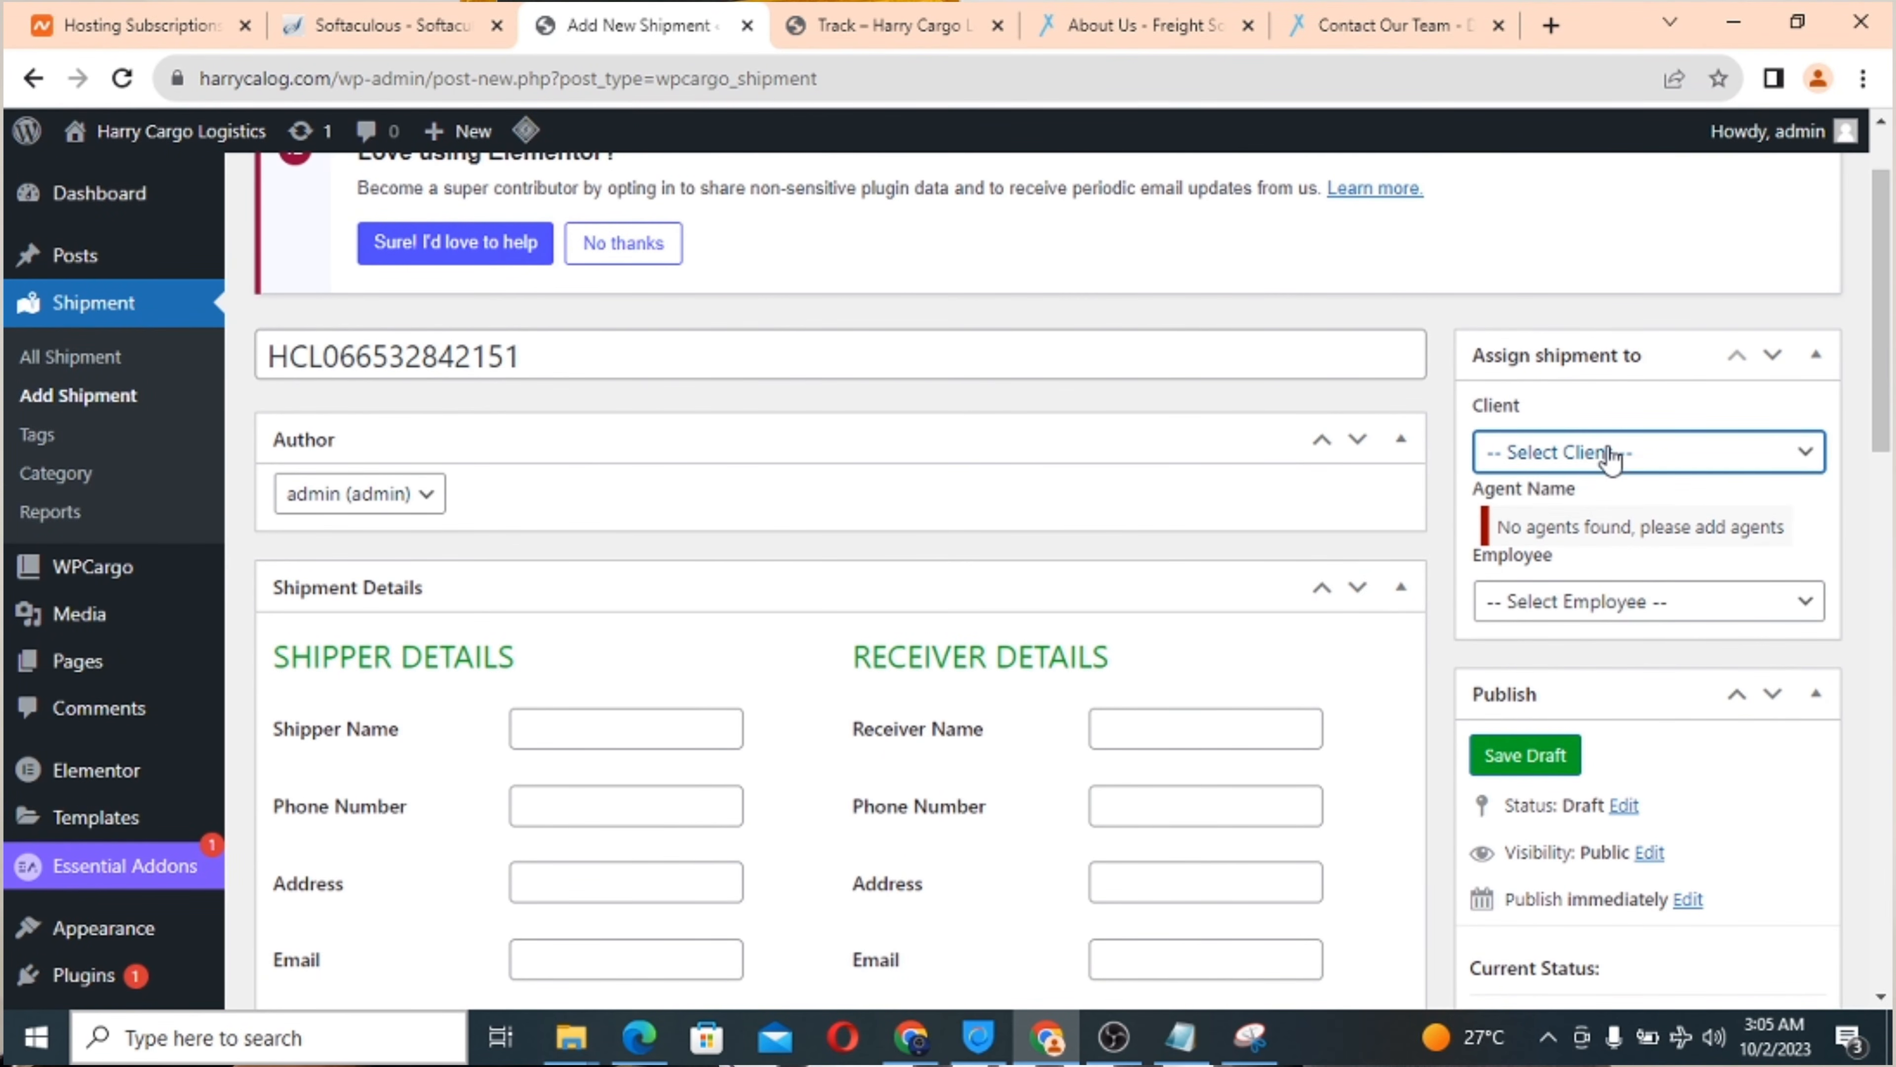
{"action": "left_click", "coordinate": [1592, 598]}
{"action": "left_click", "coordinate": [1593, 599]}
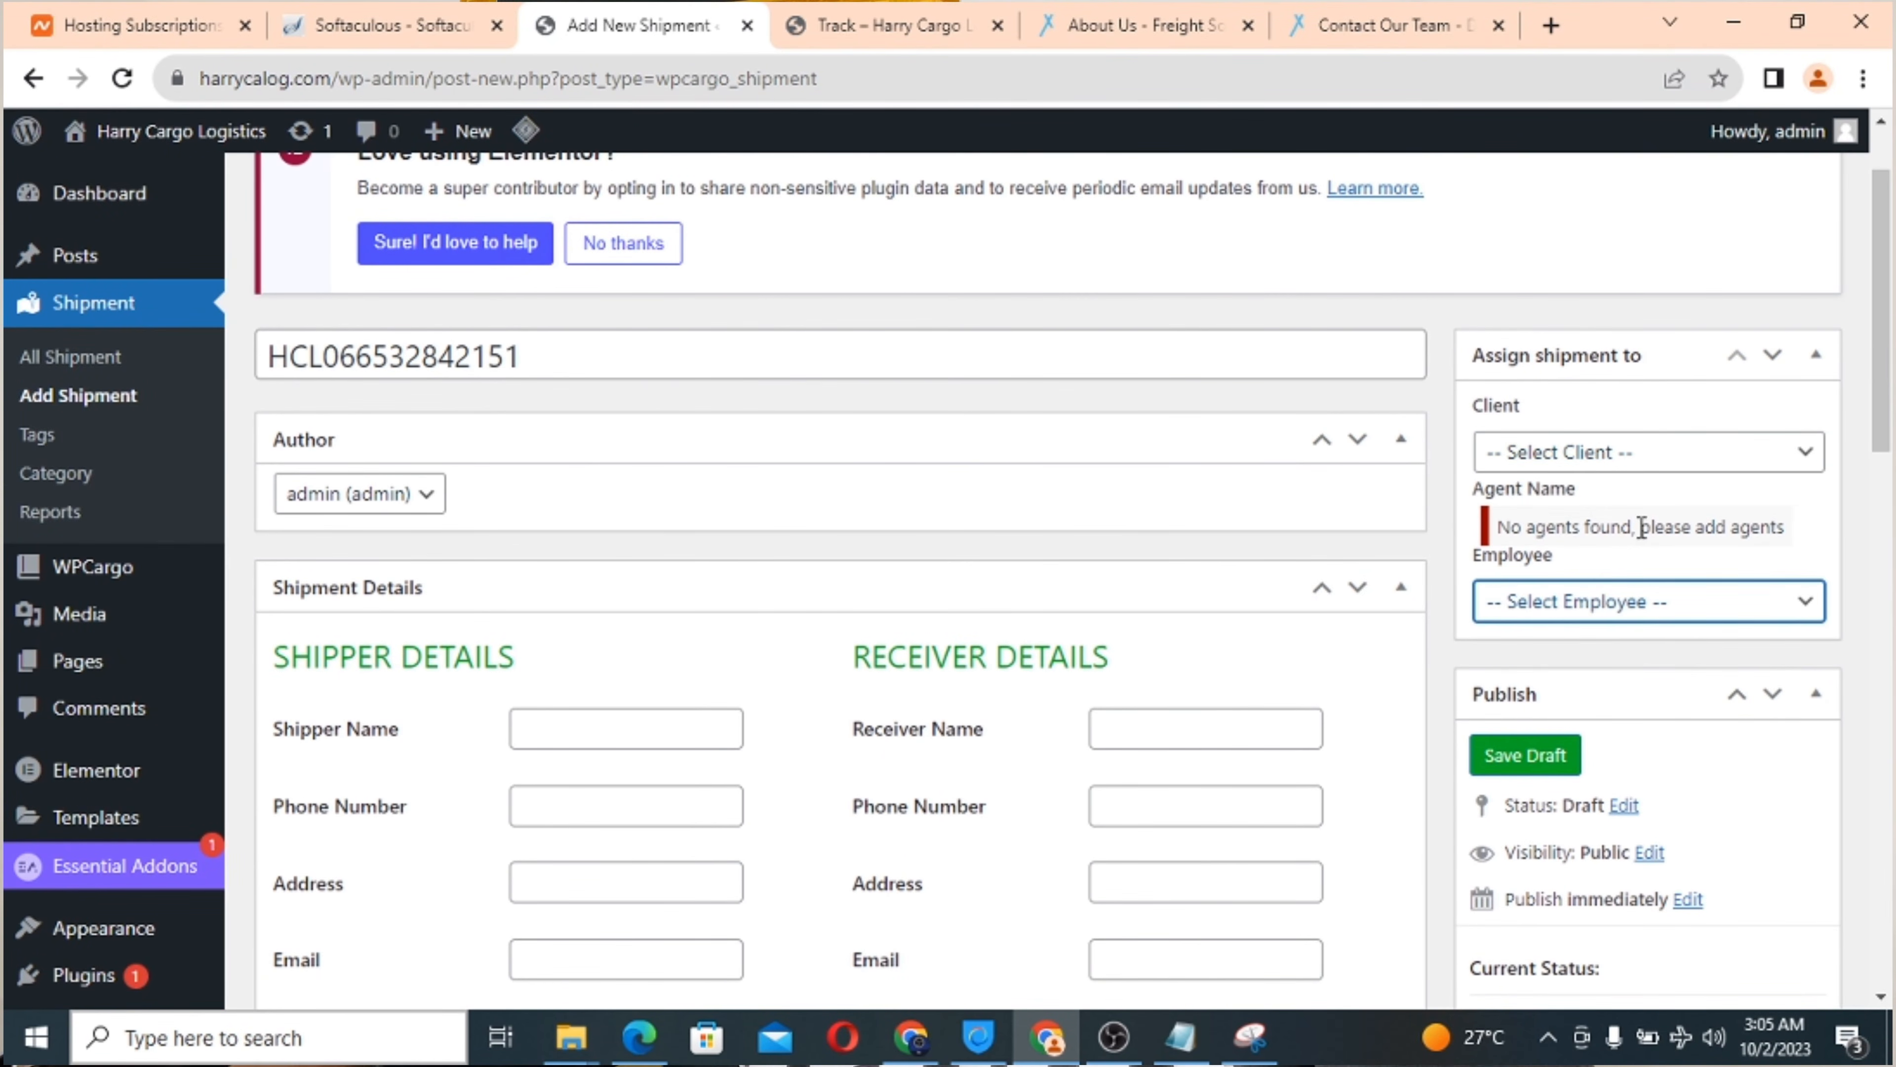
{"action": "scroll", "coordinate": [875, 515], "scroll_direction": "down", "scroll_amount": 4}
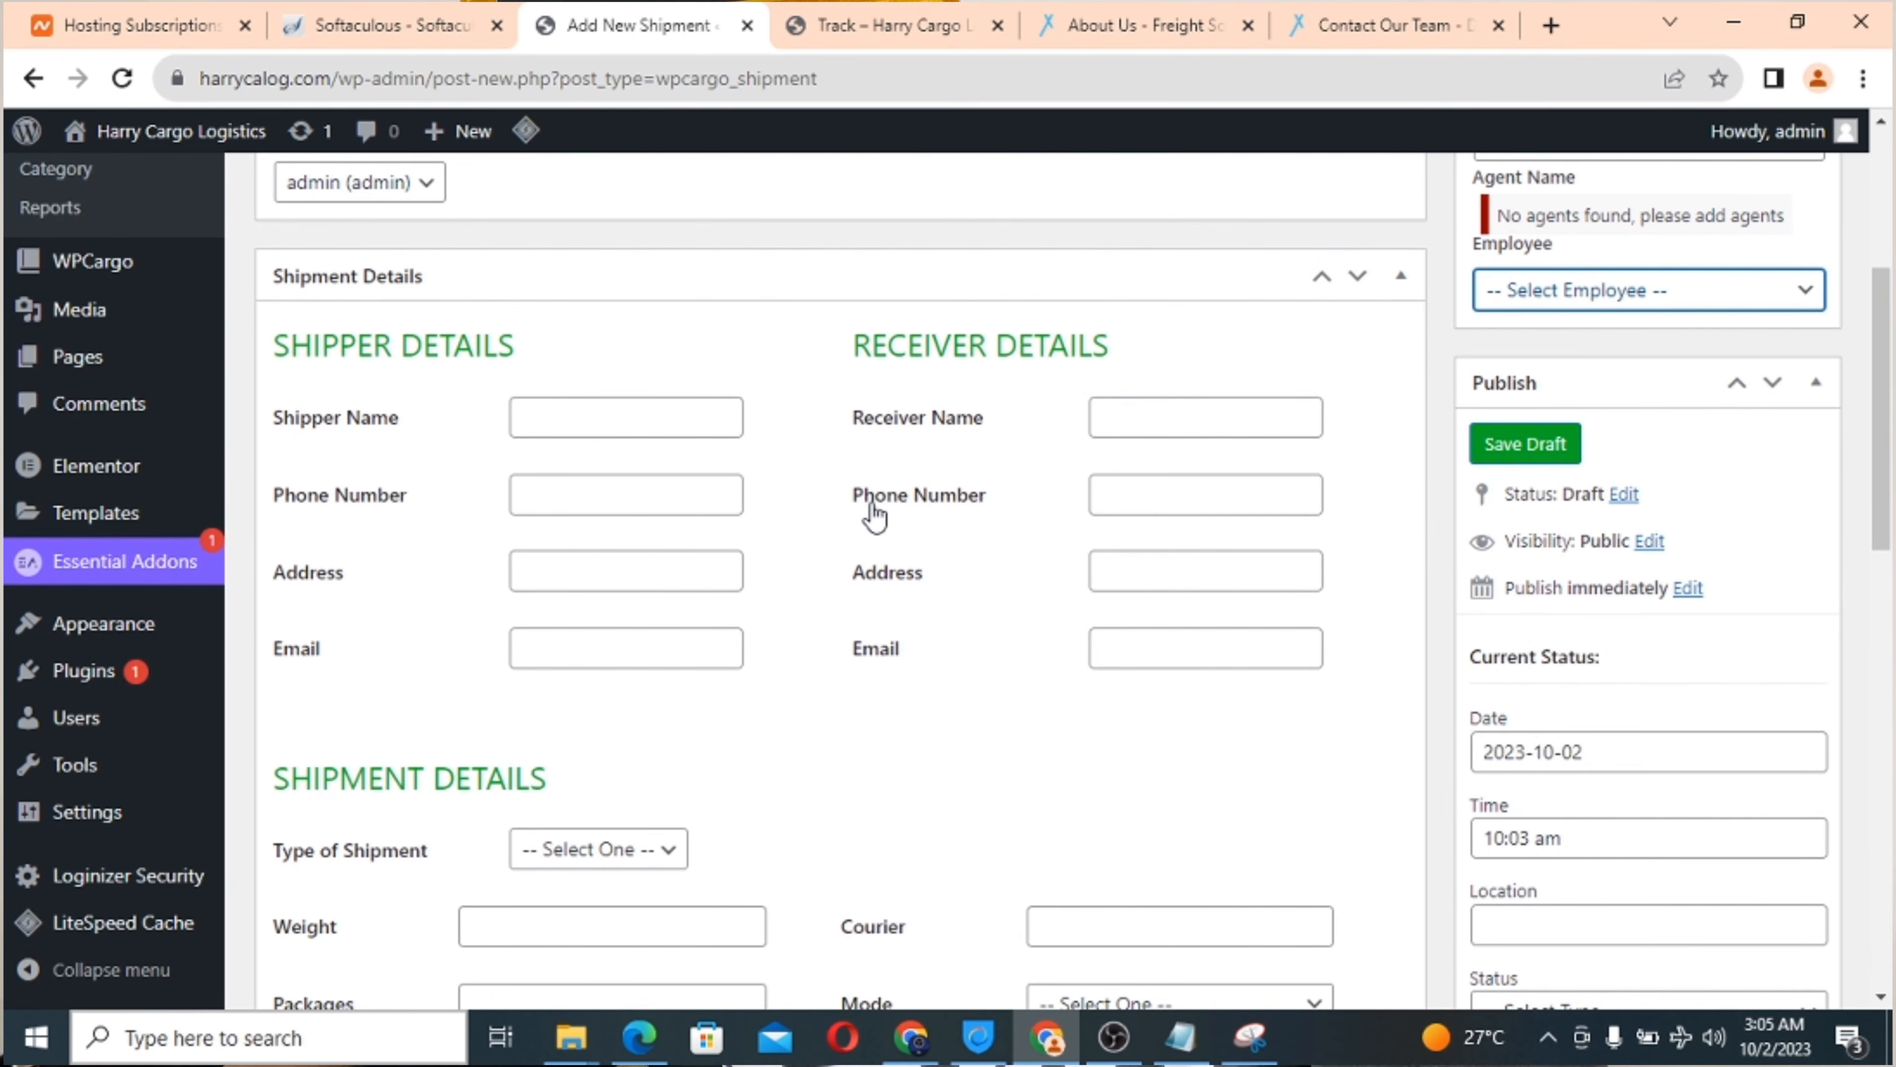
{"action": "scroll", "coordinate": [875, 516], "scroll_direction": "down", "scroll_amount": 1}
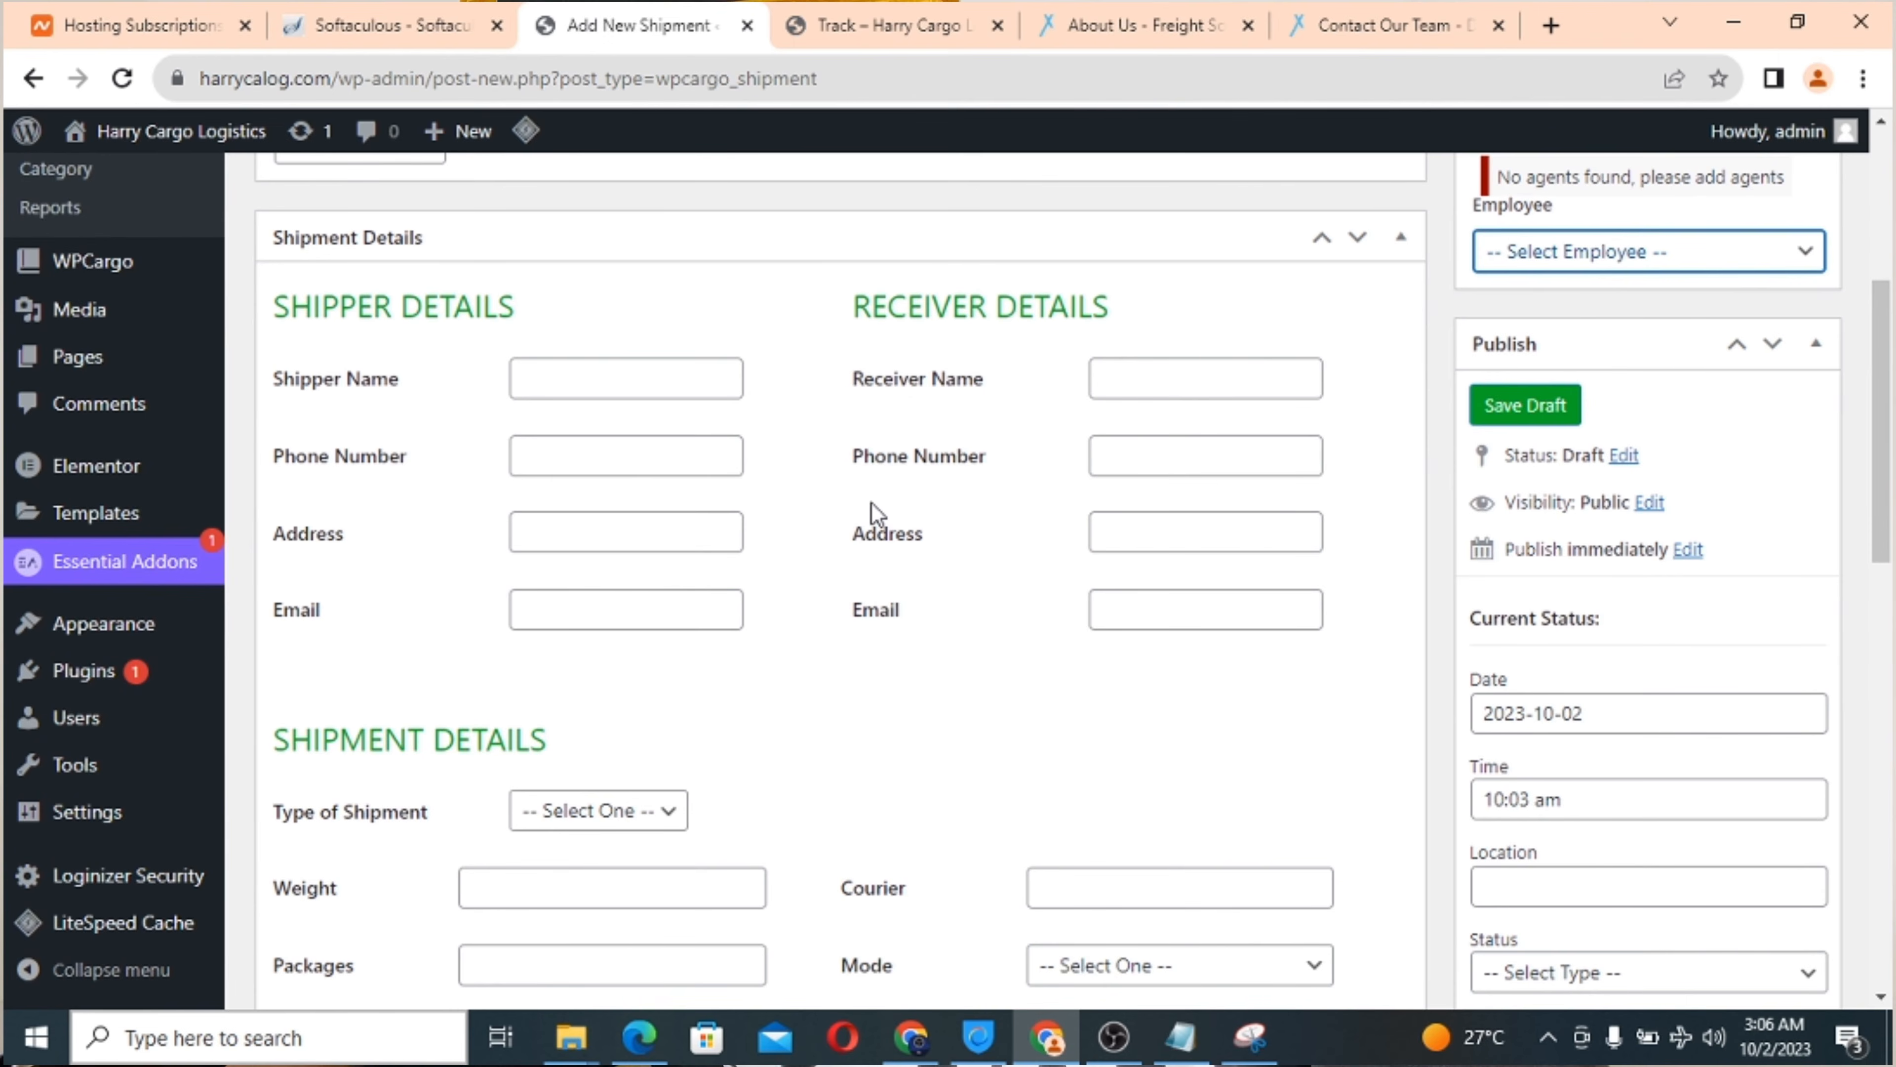
{"action": "scroll", "coordinate": [873, 506], "scroll_direction": "down", "scroll_amount": 6}
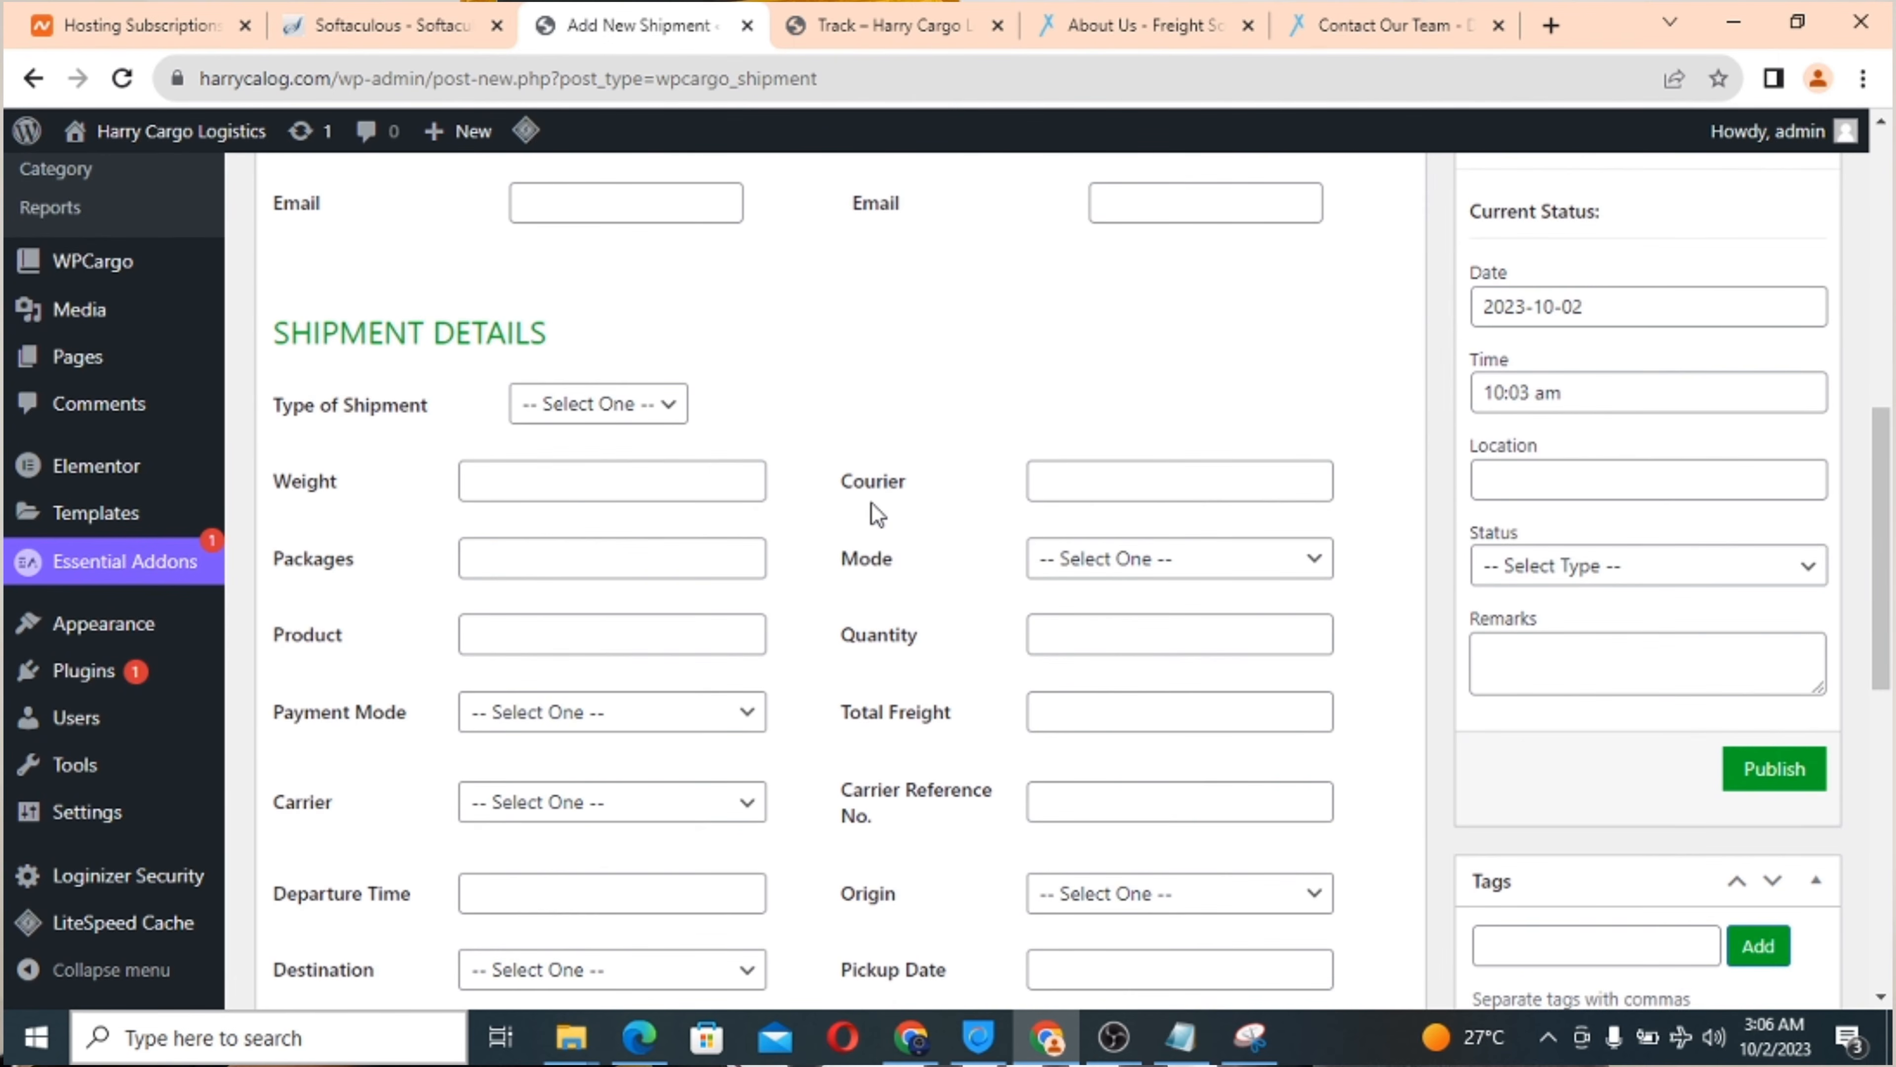
{"action": "scroll", "coordinate": [877, 514], "scroll_direction": "down", "scroll_amount": 2}
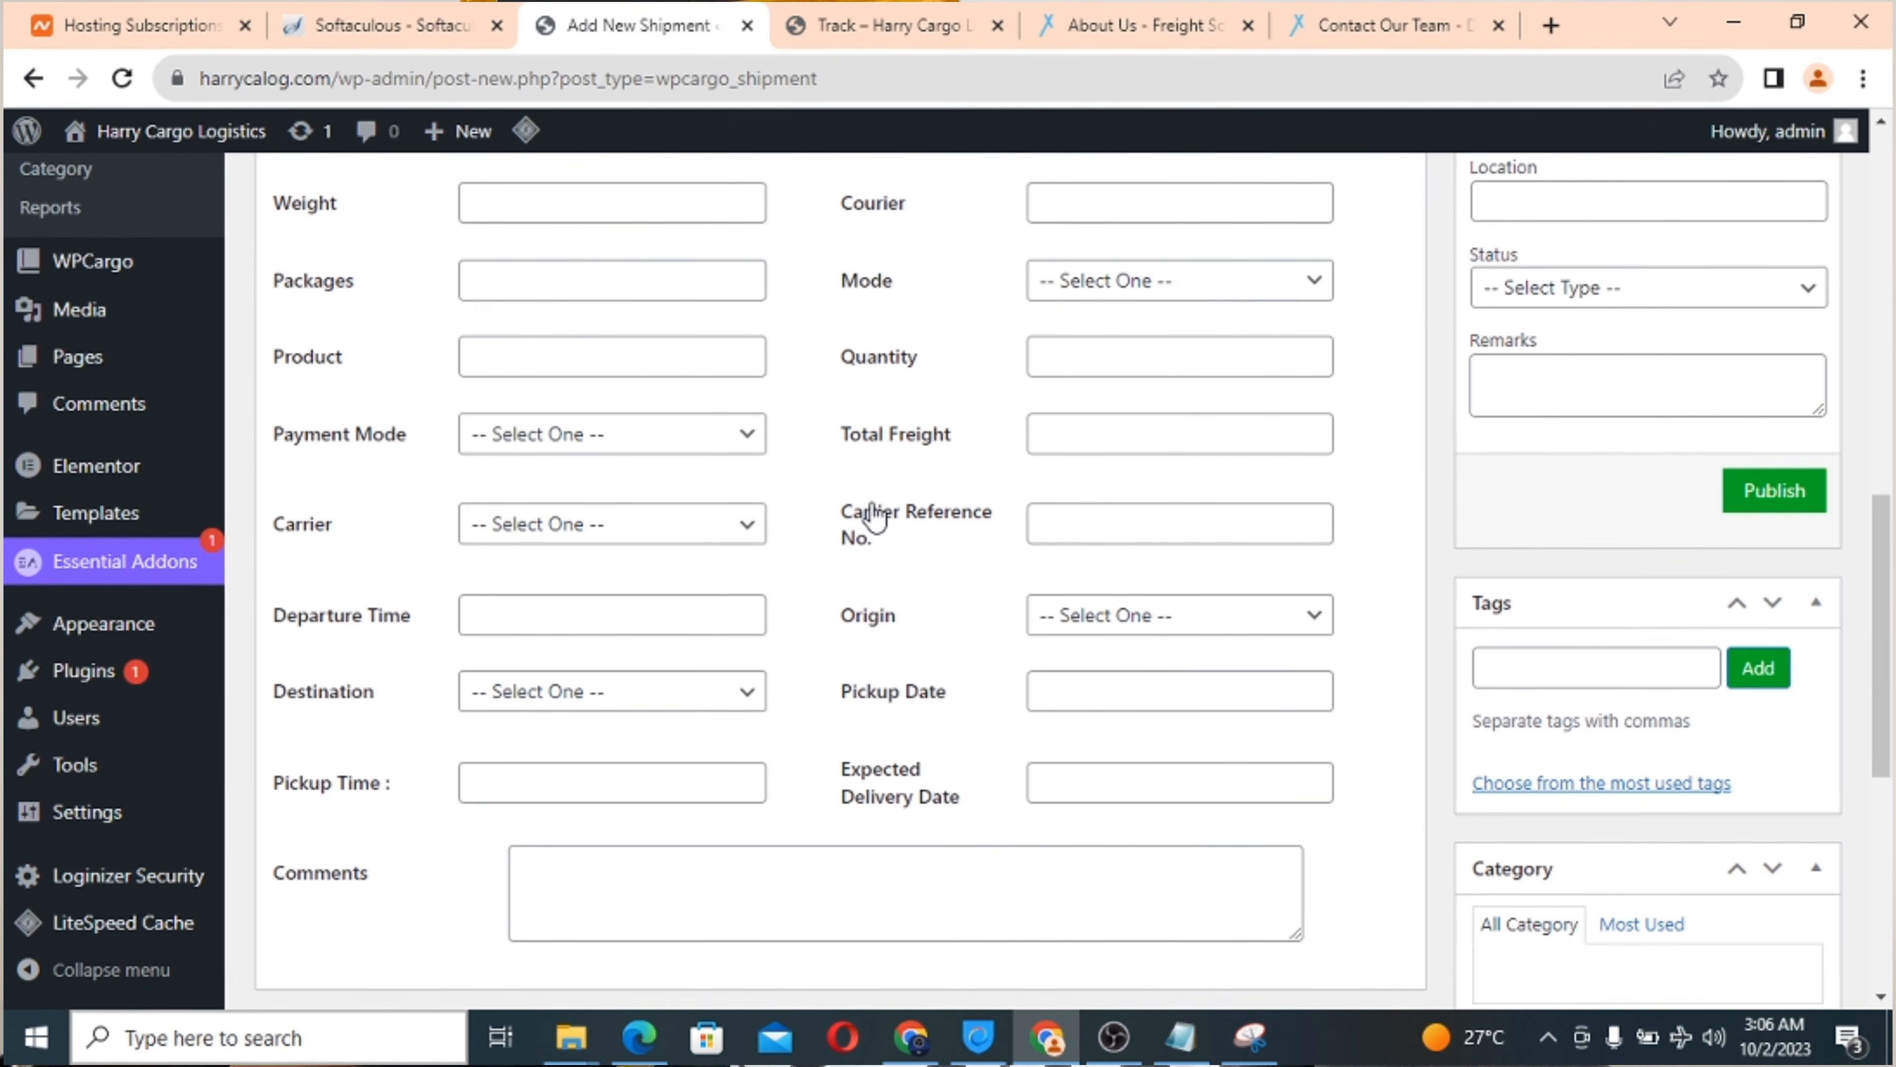
{"action": "scroll", "coordinate": [872, 506], "scroll_direction": "down", "scroll_amount": 8}
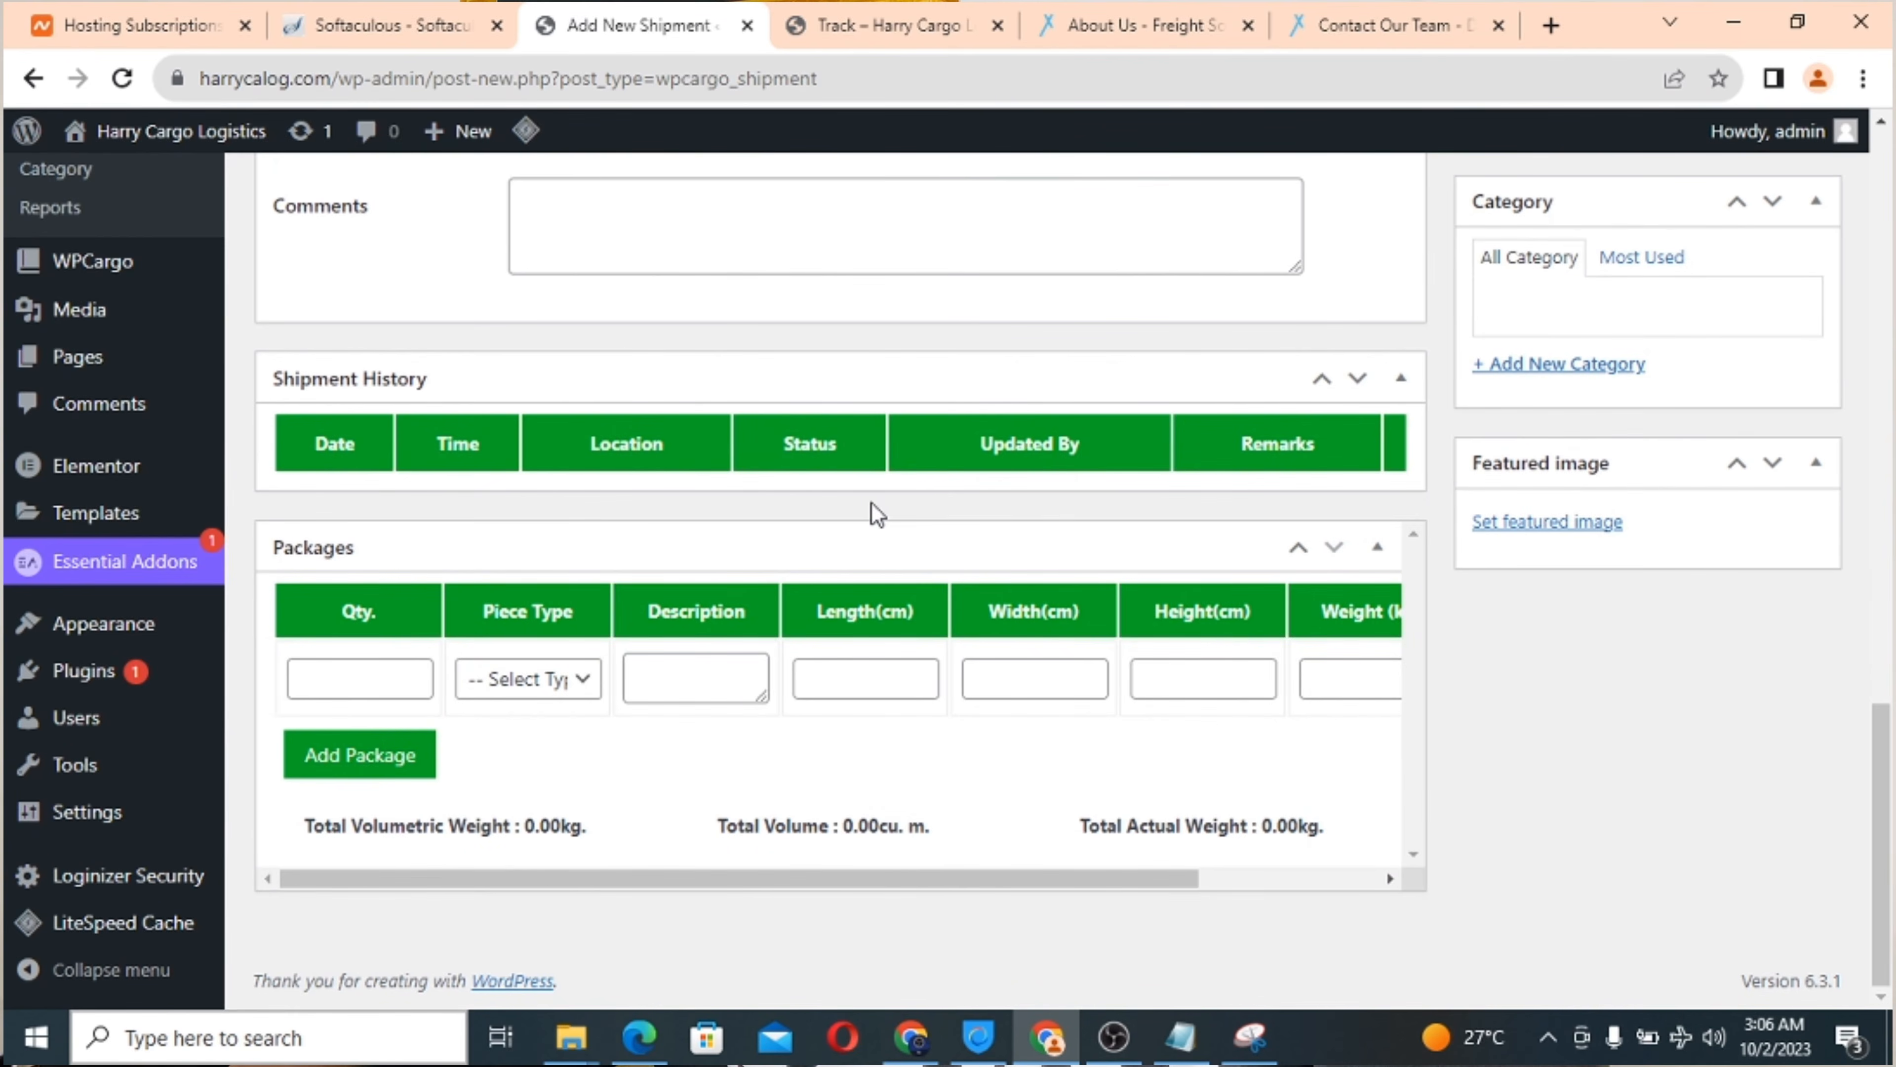
{"action": "scroll", "coordinate": [871, 501], "scroll_direction": "up", "scroll_amount": 14}
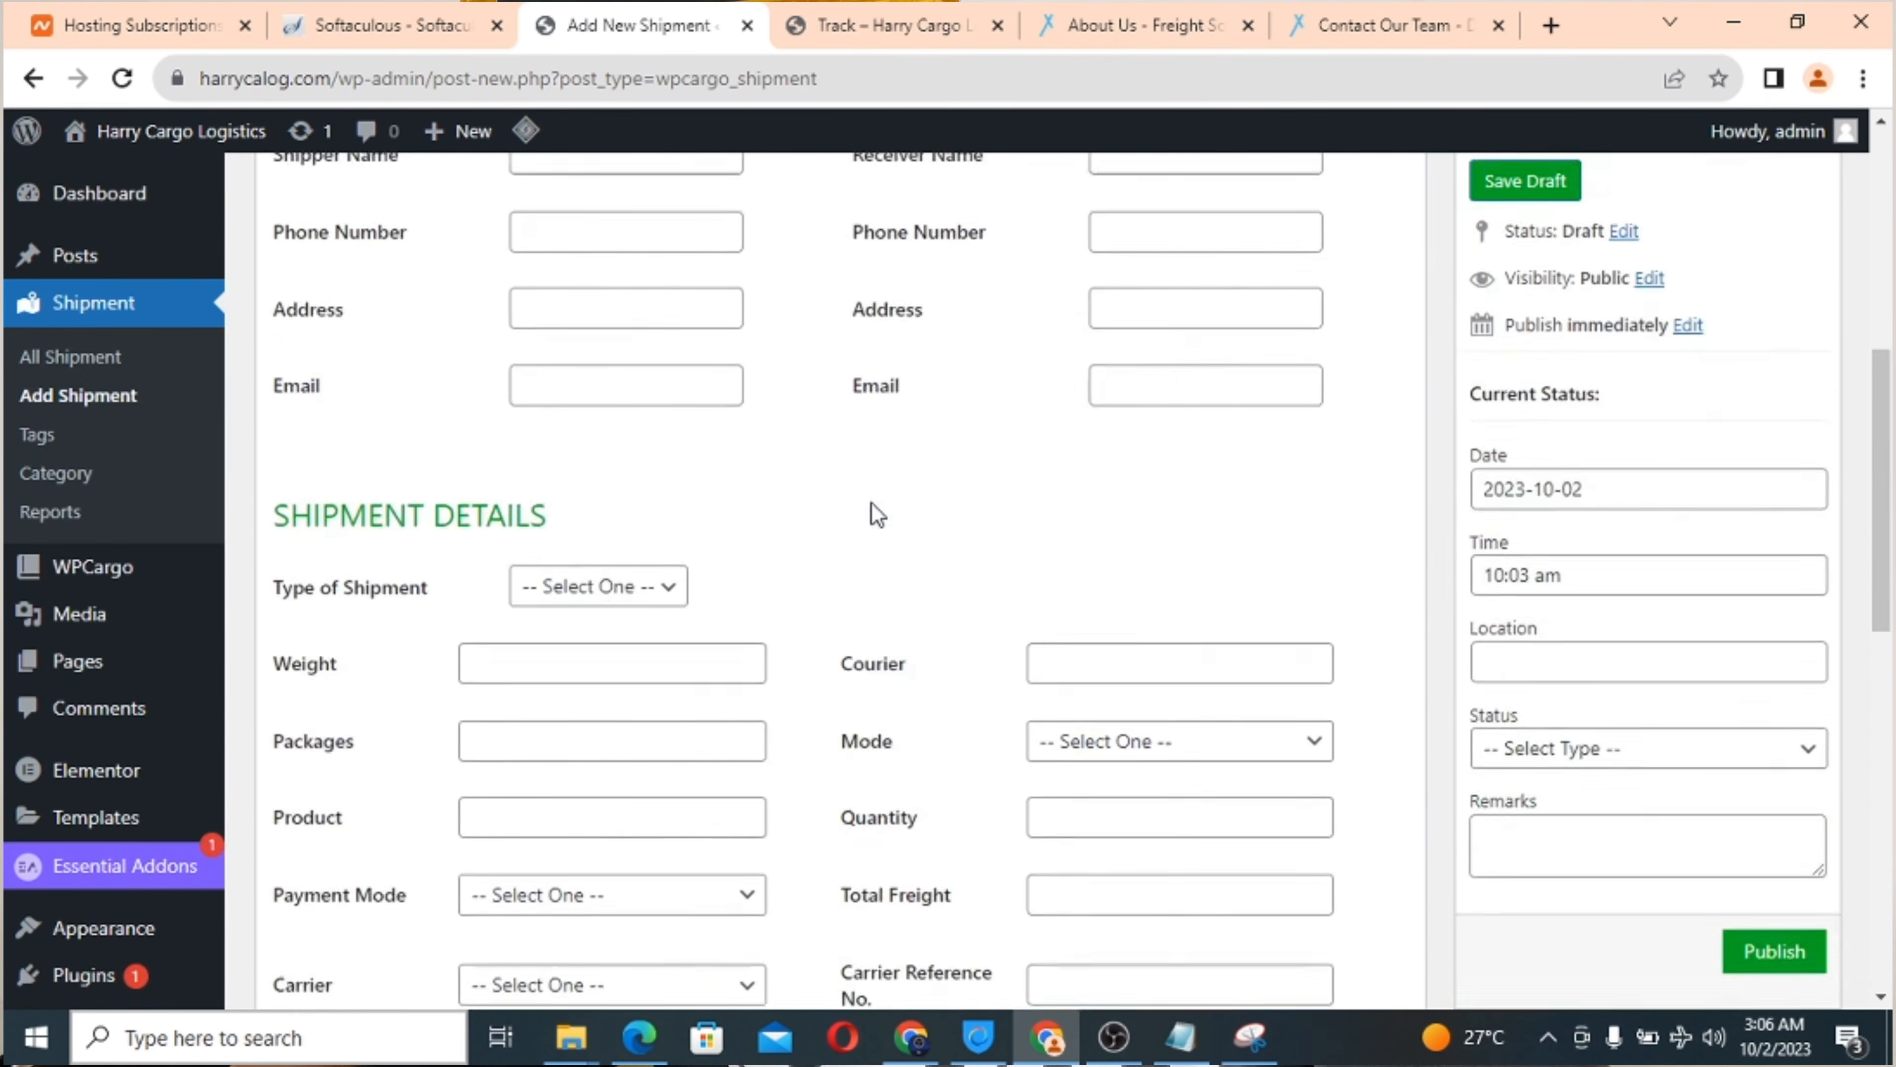
{"action": "scroll", "coordinate": [872, 504], "scroll_direction": "up", "scroll_amount": 7}
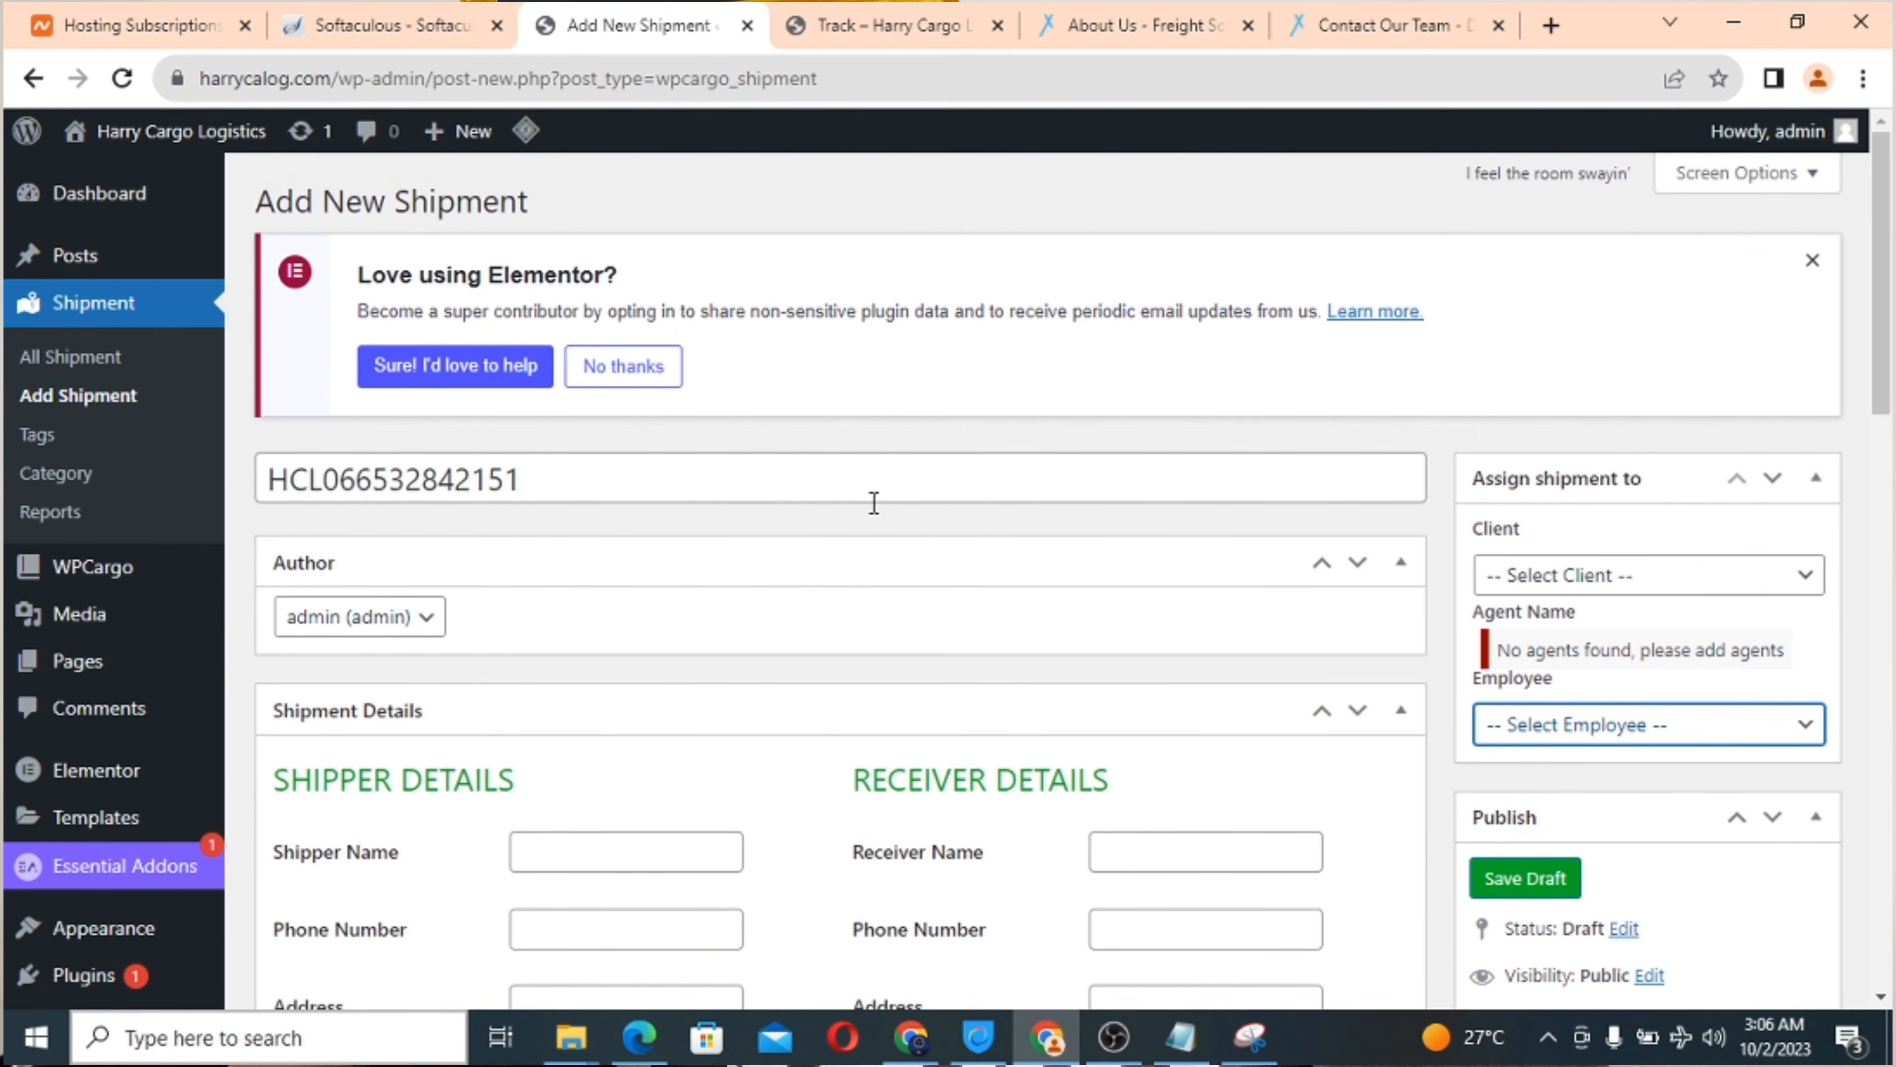
{"action": "scroll", "coordinate": [873, 503], "scroll_direction": "down", "scroll_amount": 3}
{"action": "scroll", "coordinate": [873, 503], "scroll_direction": "up", "scroll_amount": 3}
{"action": "scroll", "coordinate": [874, 503], "scroll_direction": "down", "scroll_amount": 2}
{"action": "scroll", "coordinate": [873, 502], "scroll_direction": "up", "scroll_amount": 2}
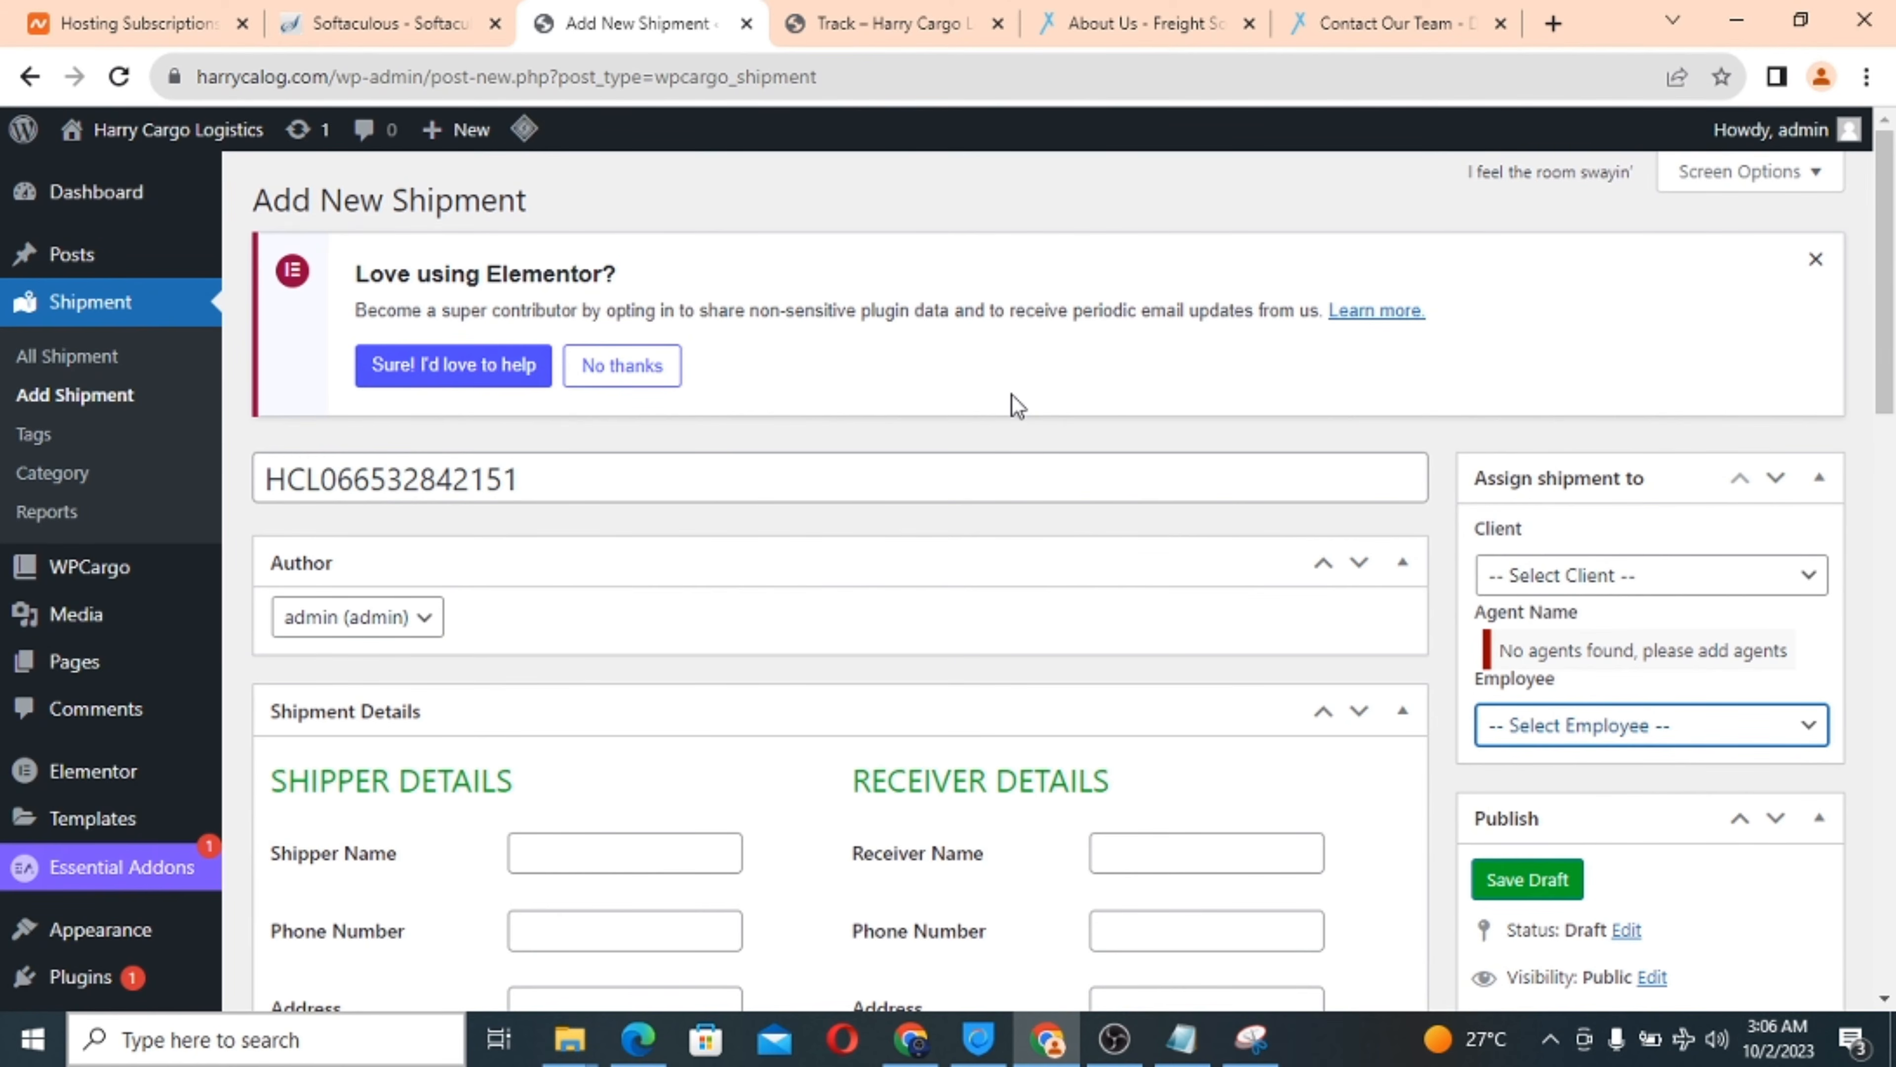
{"action": "scroll", "coordinate": [563, 607], "scroll_direction": "down", "scroll_amount": 5}
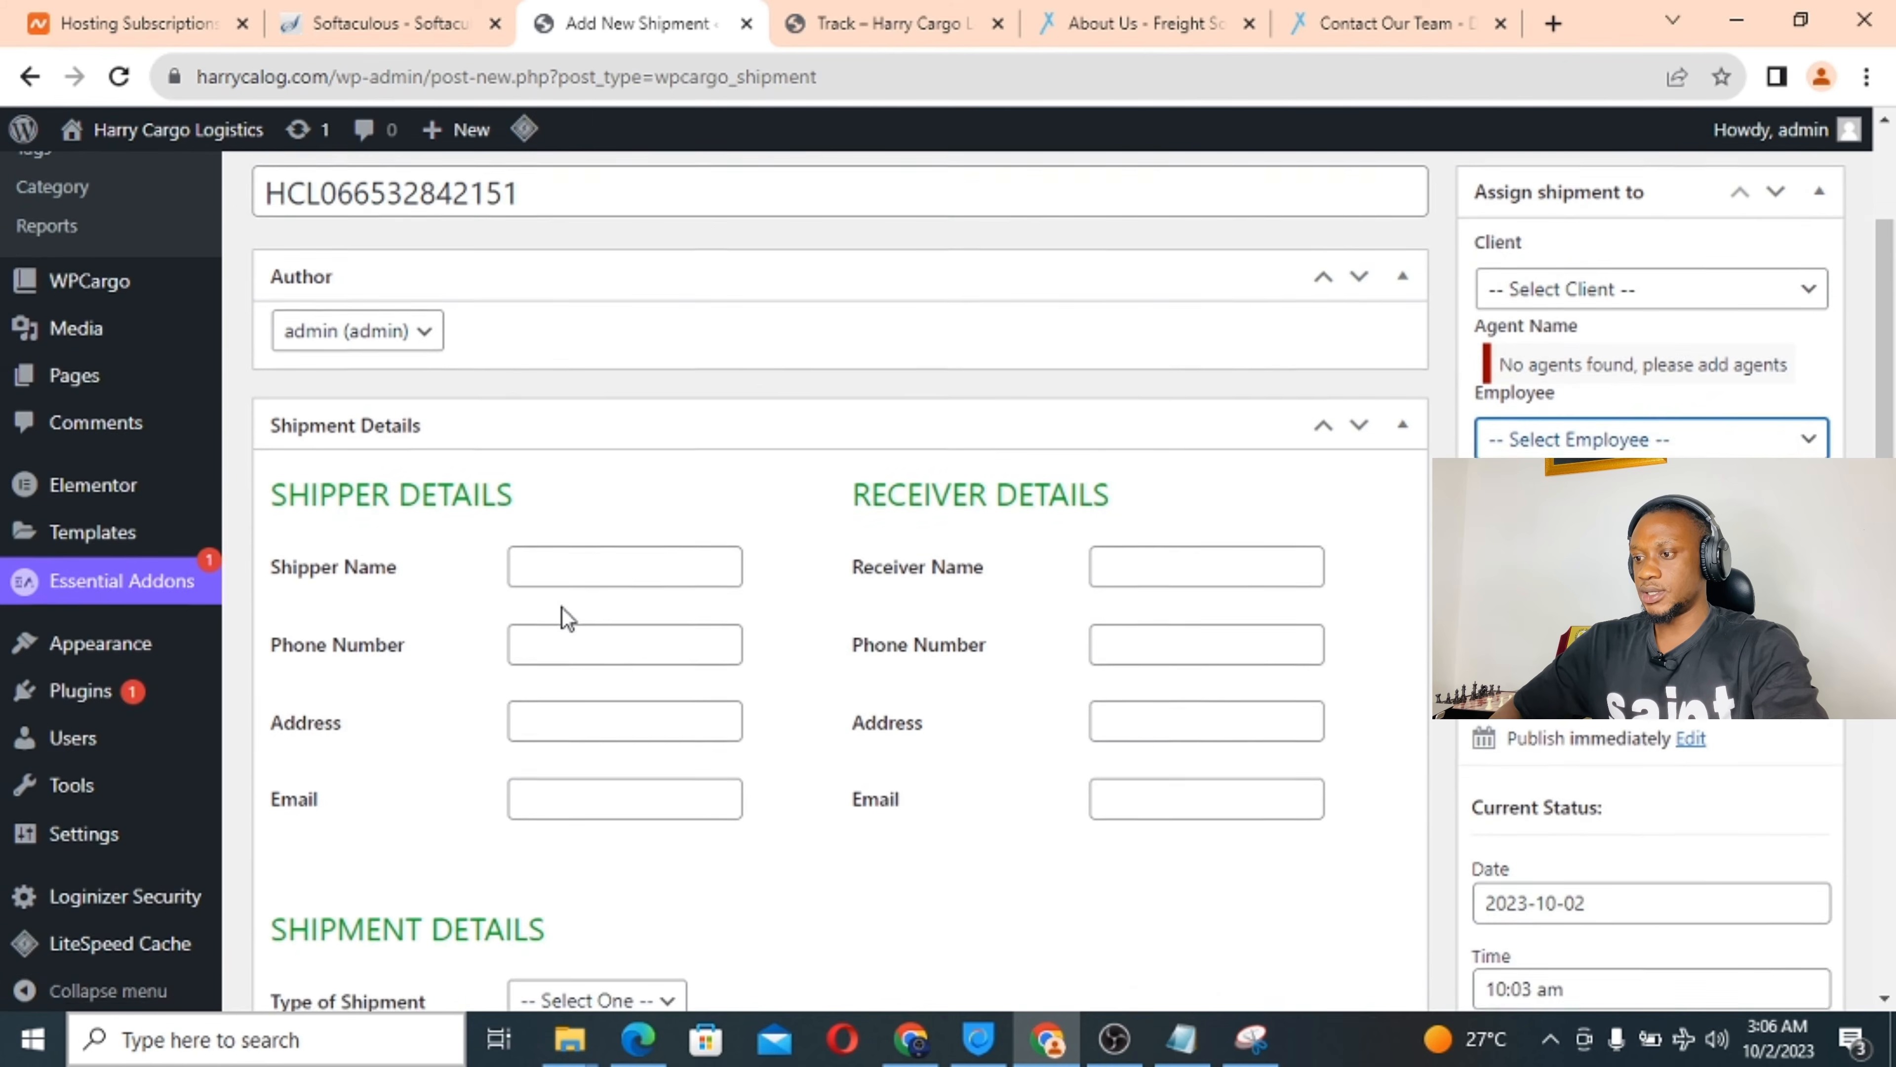
{"action": "scroll", "coordinate": [564, 606], "scroll_direction": "up", "scroll_amount": 2}
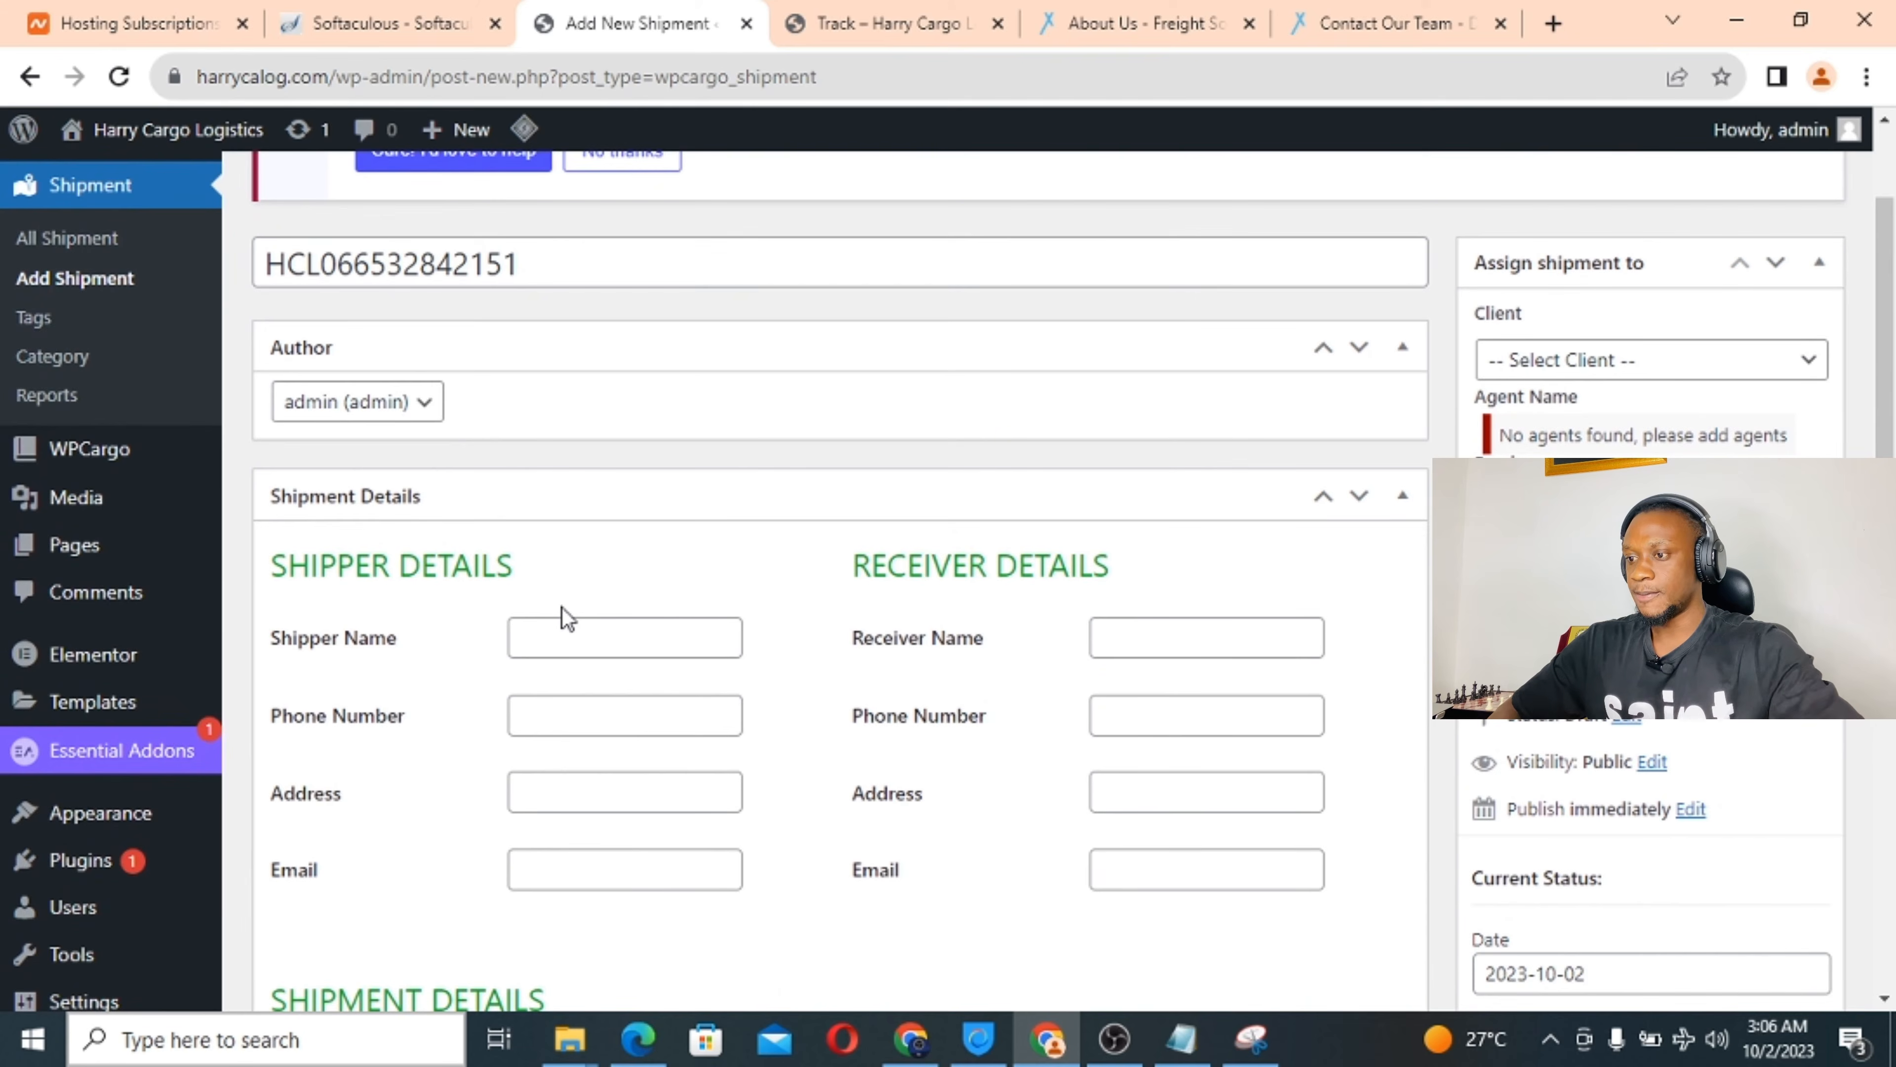
{"action": "scroll", "coordinate": [563, 608], "scroll_direction": "down", "scroll_amount": 1}
{"action": "scroll", "coordinate": [563, 608], "scroll_direction": "up", "scroll_amount": 1}
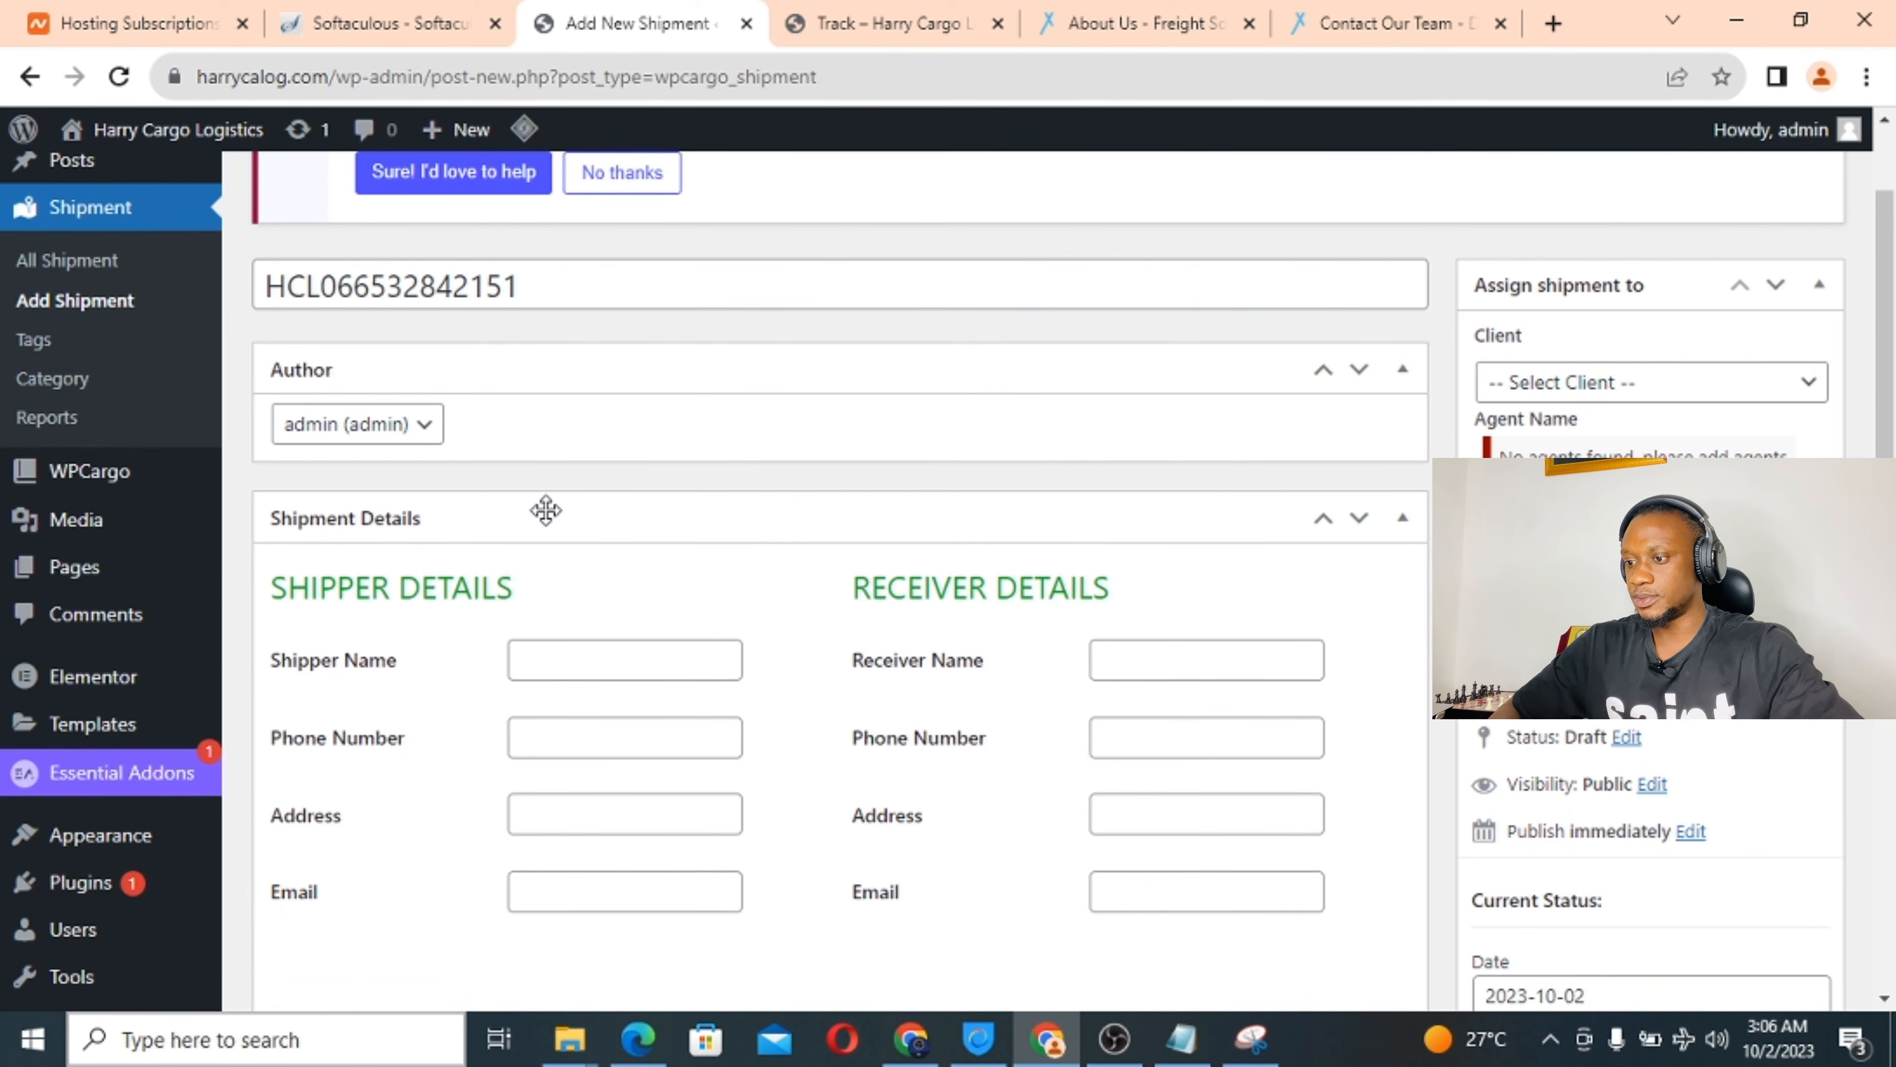
{"action": "scroll", "coordinate": [546, 510], "scroll_direction": "down", "scroll_amount": 2}
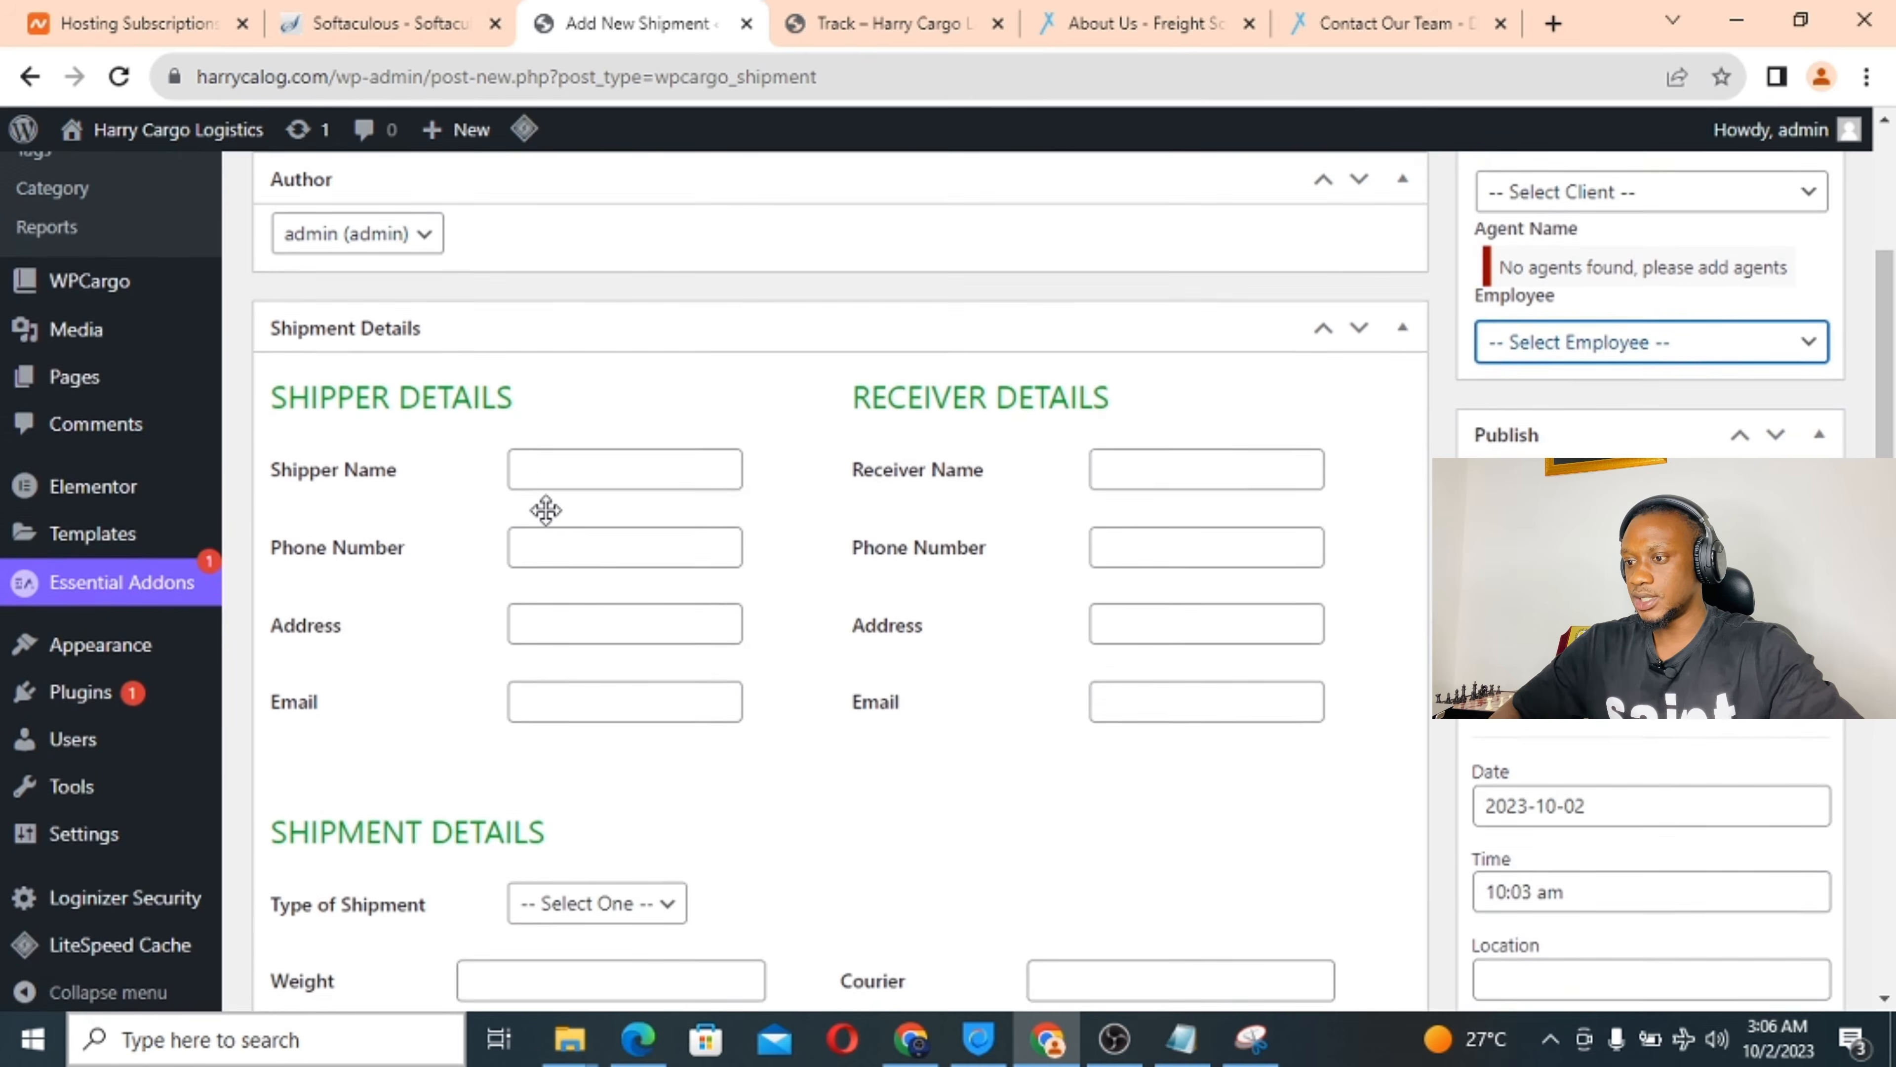
Enter the shipper's and receiver's full names and phone numbers.
{"action": "left_click", "coordinate": [562, 470]}
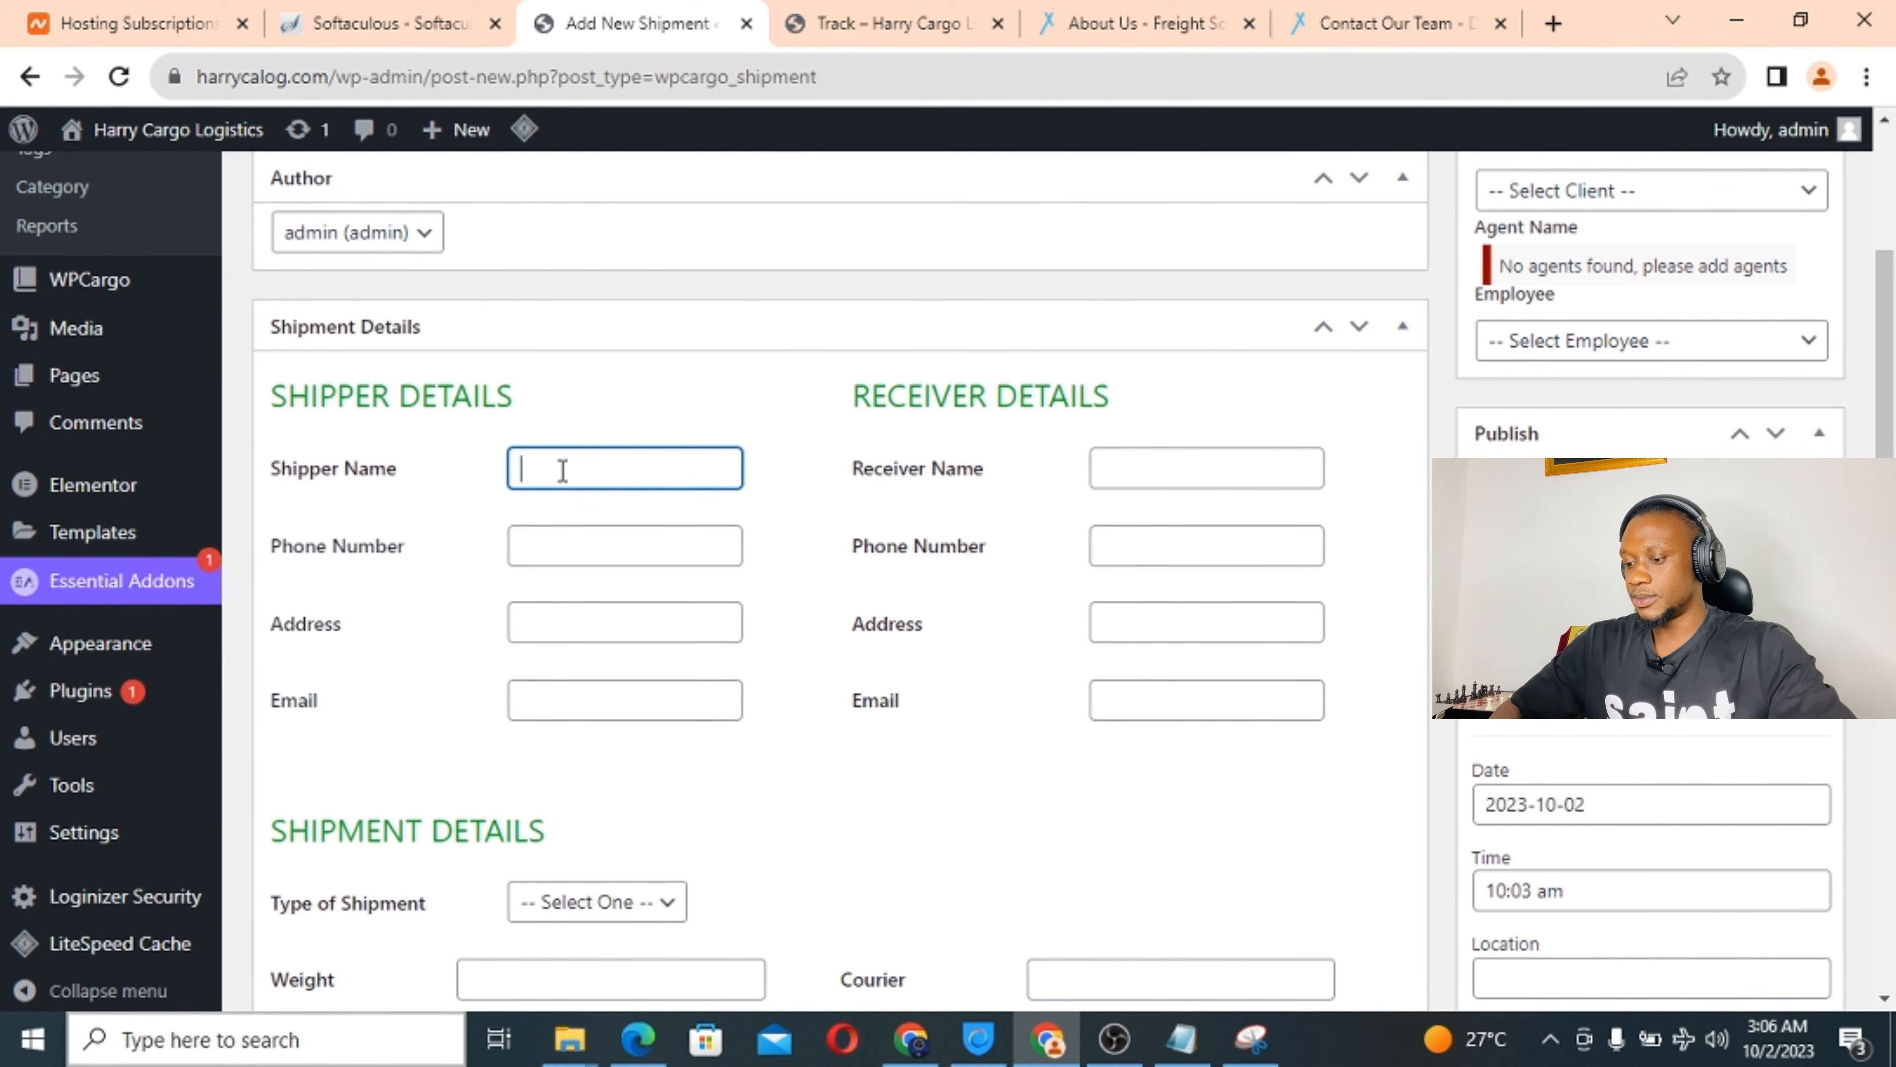
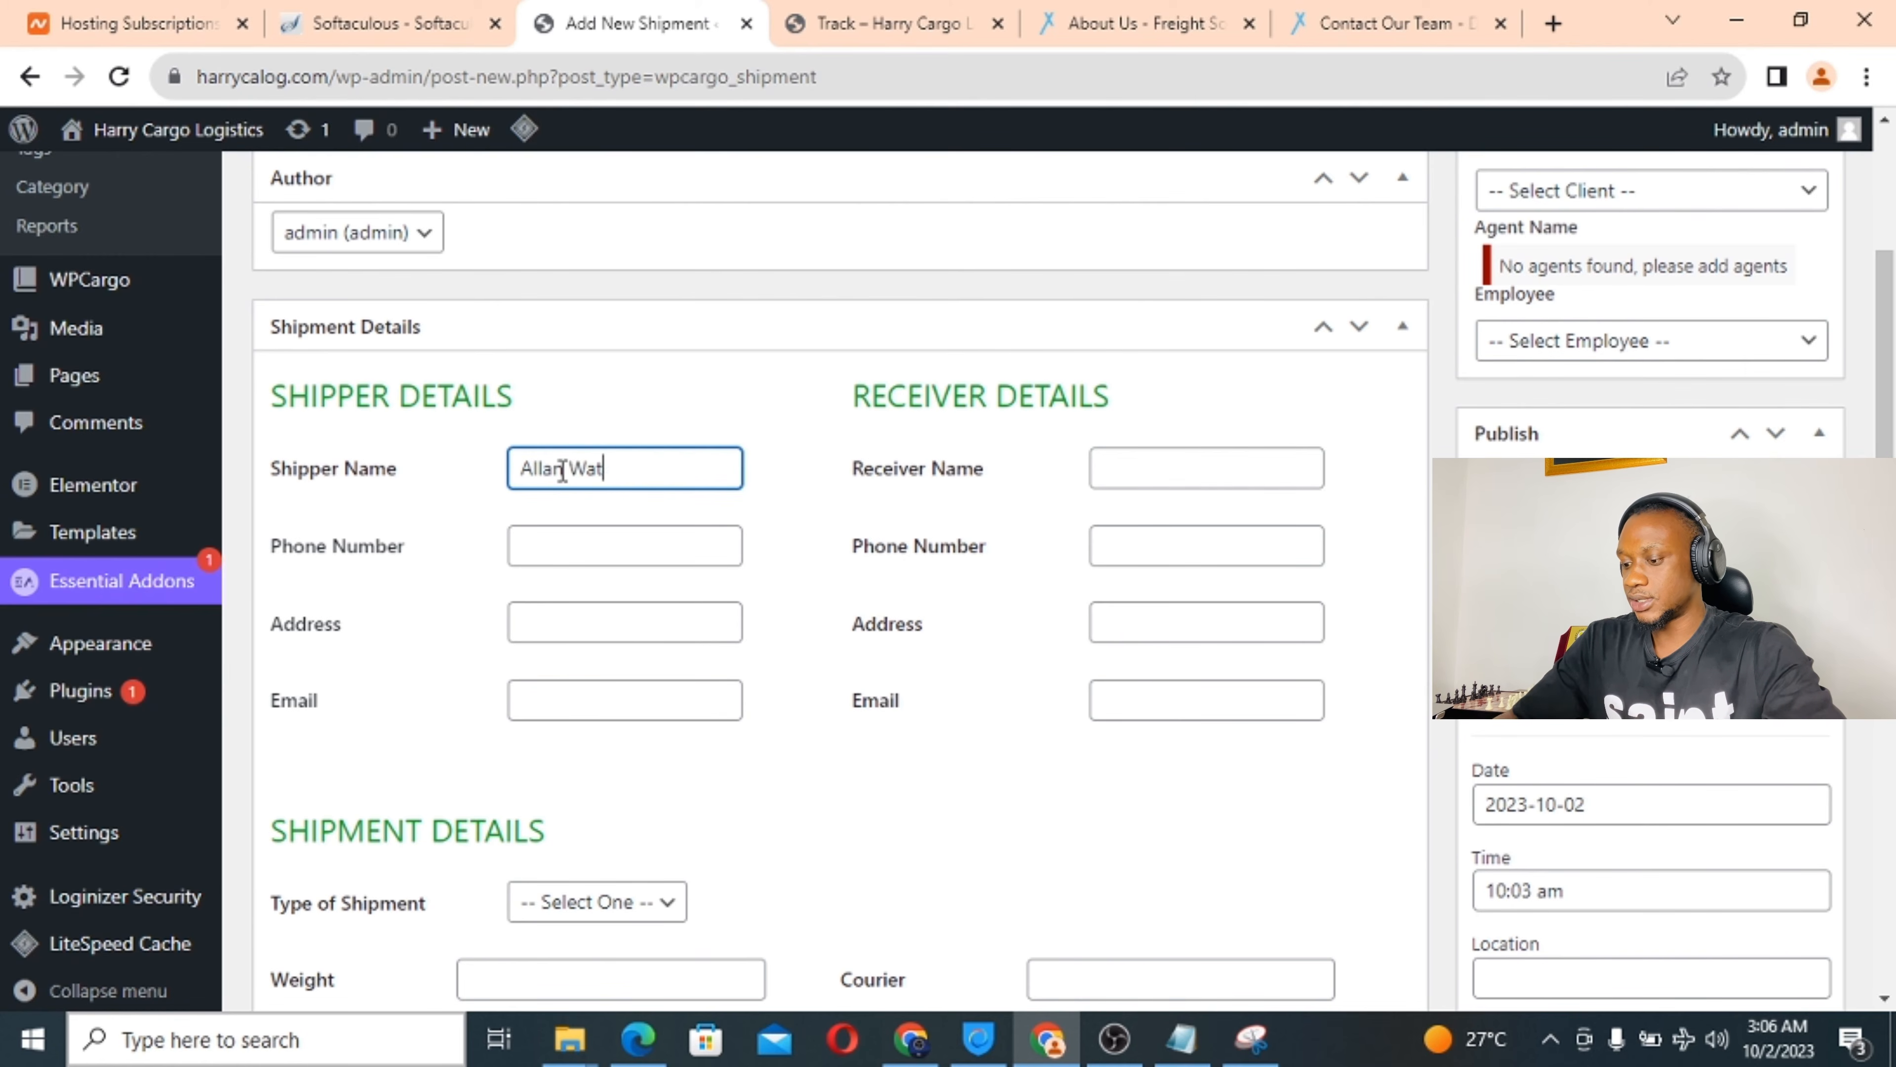
{"action": "left_click", "coordinate": [1147, 466]}
{"action": "type", "text": "Clark"}
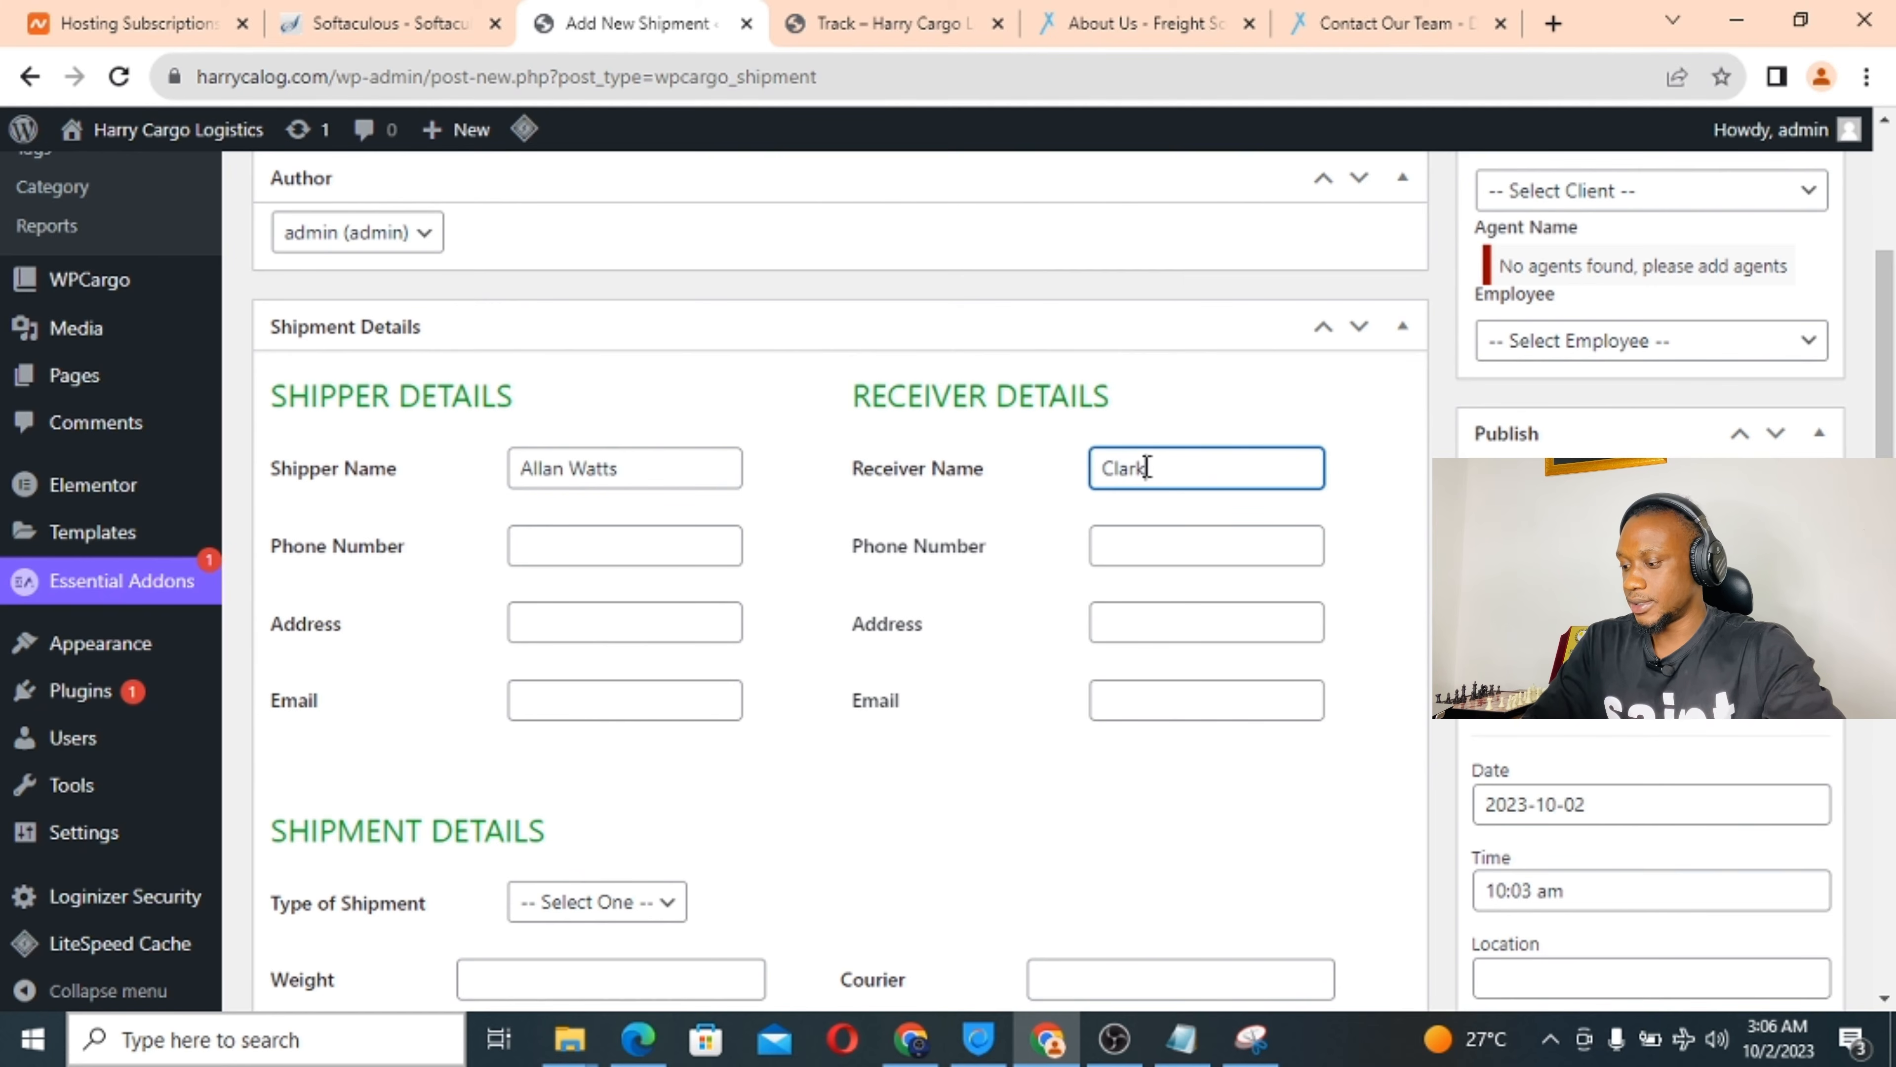
{"action": "type", "text": " Kent"}
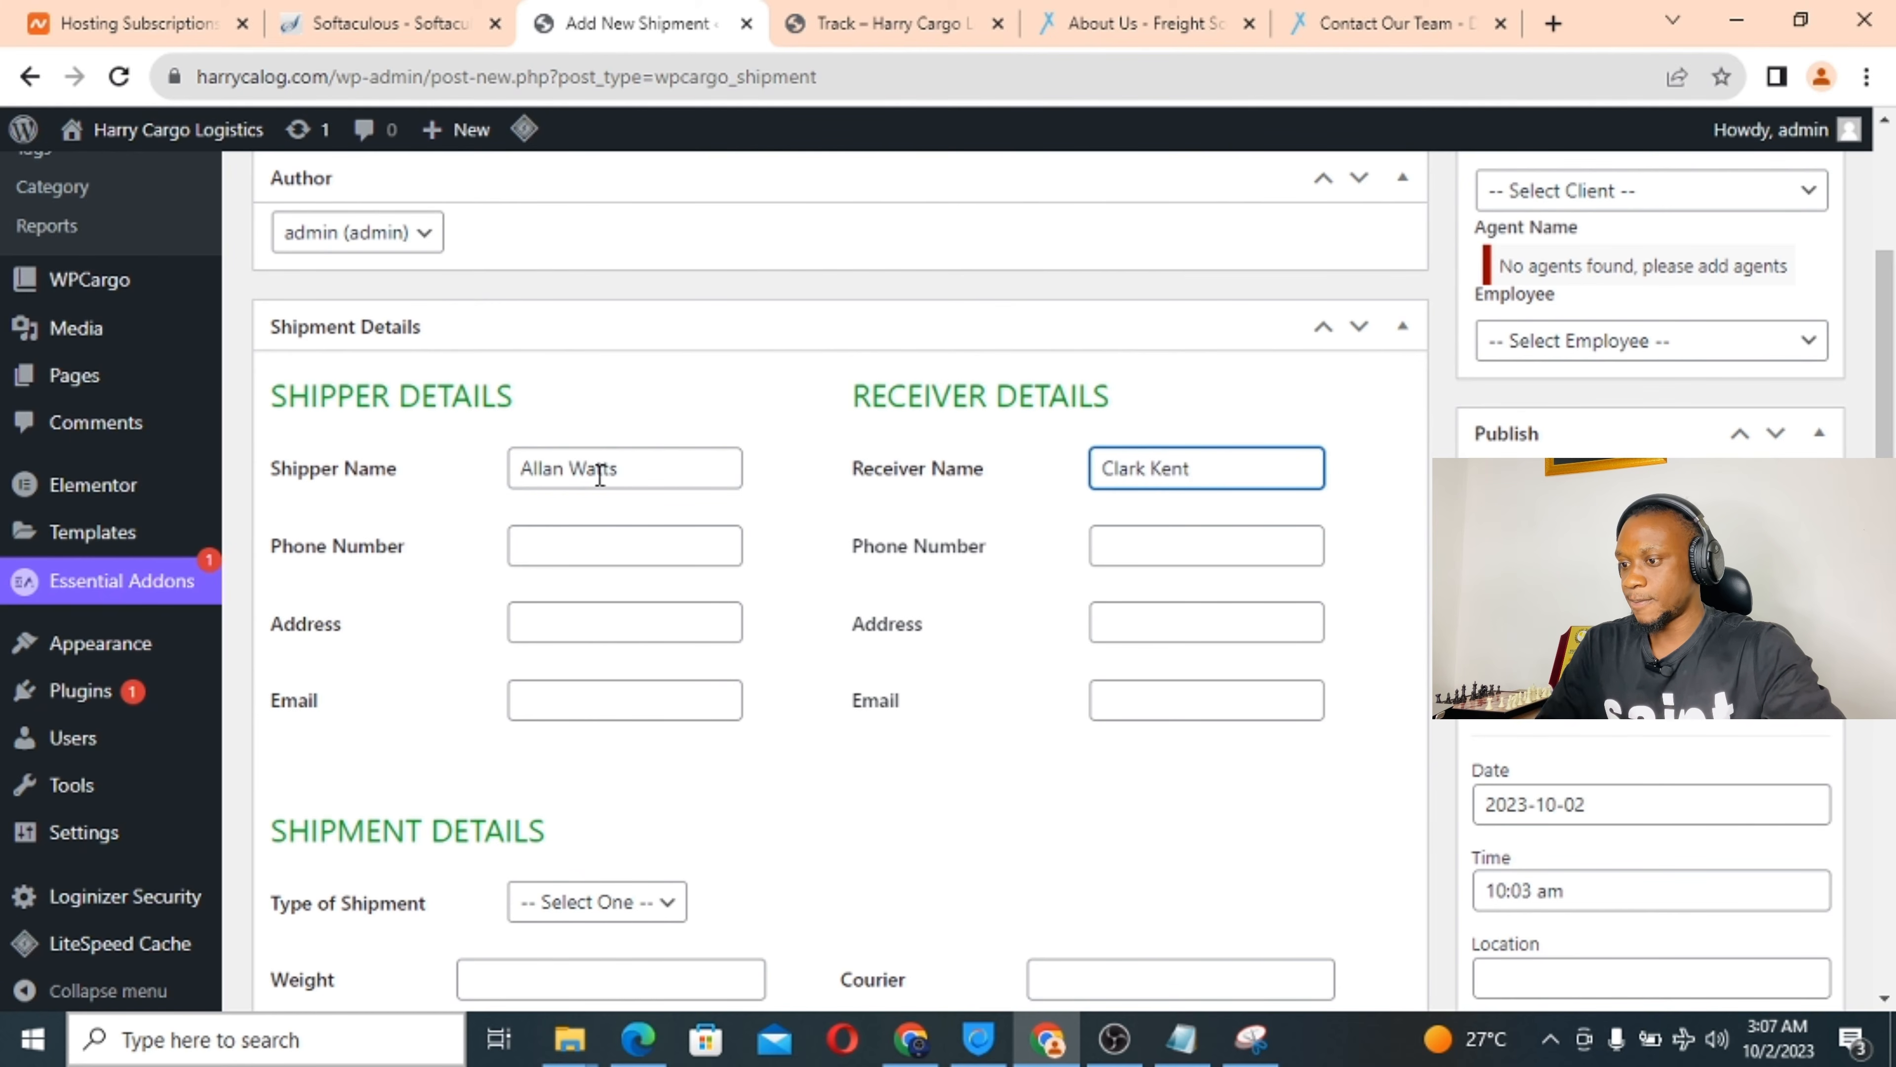
{"action": "left_click", "coordinate": [545, 548]}
{"action": "type", "text": "1234"}
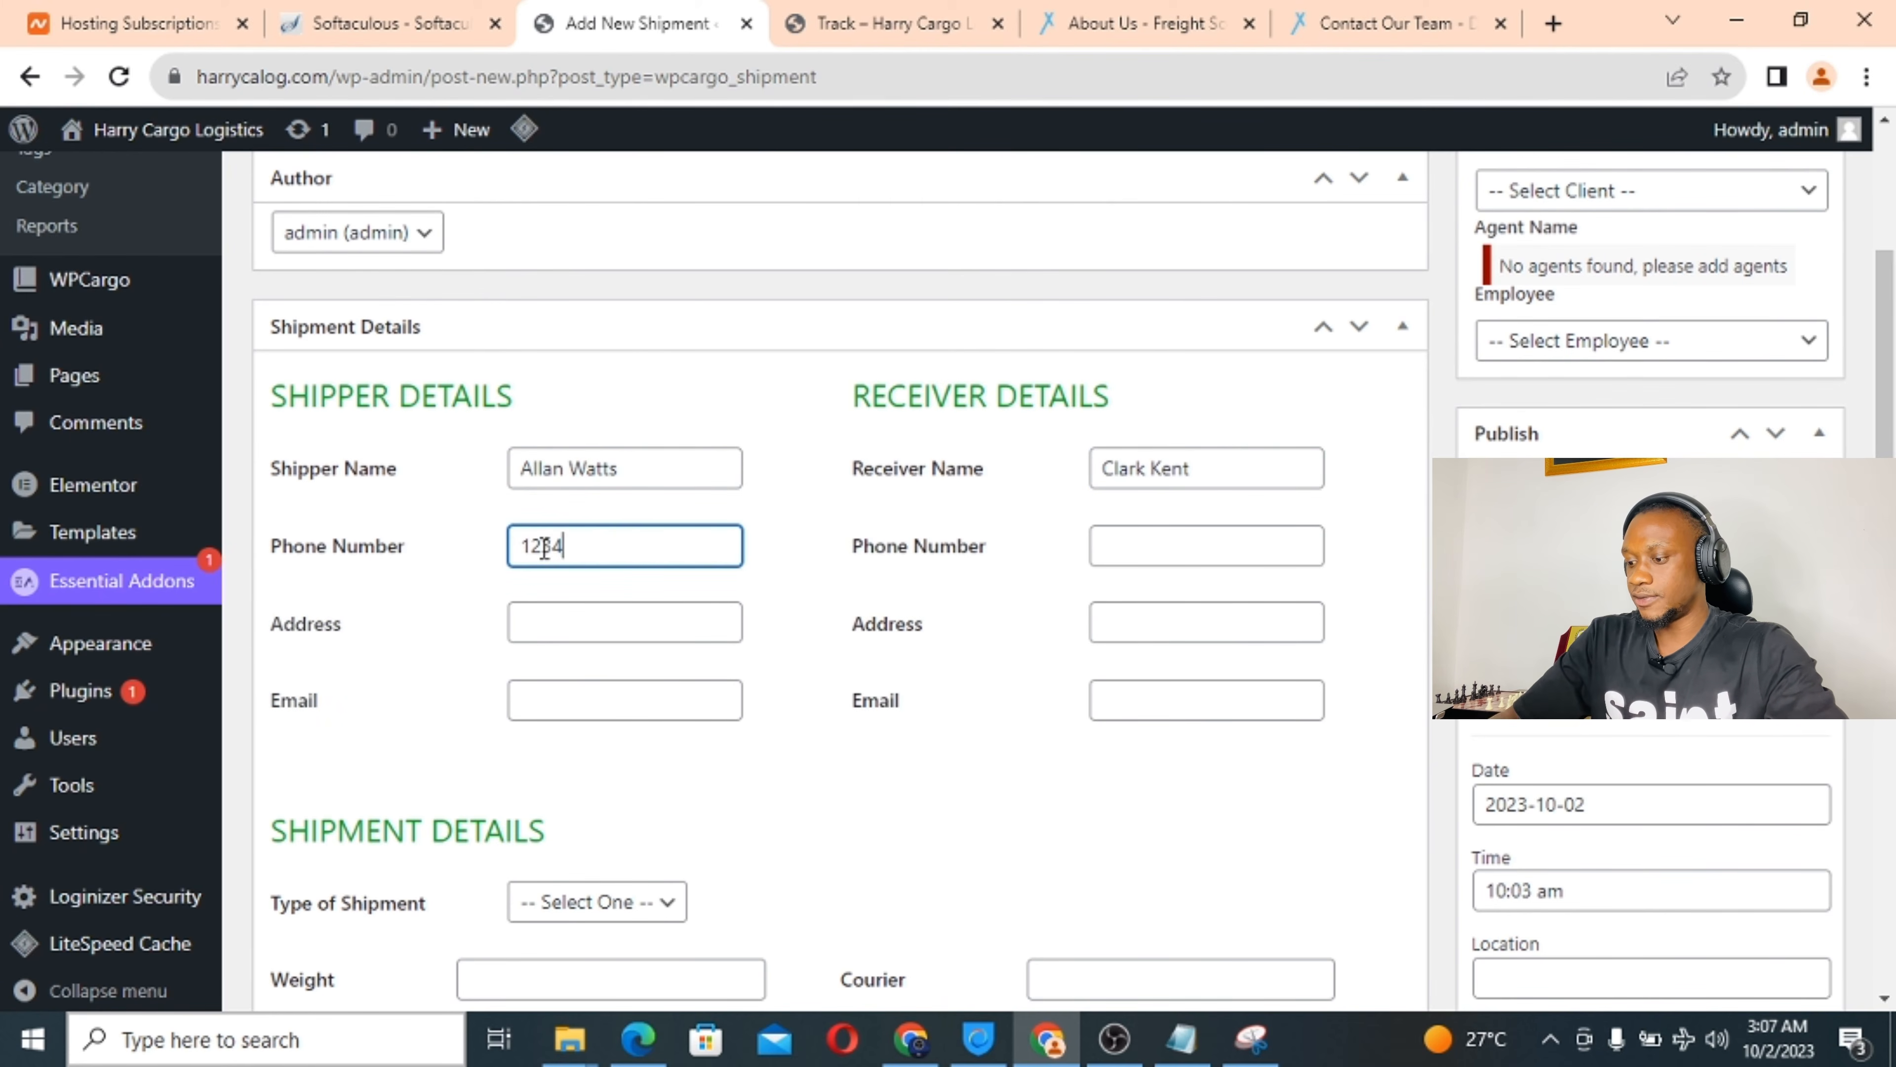
{"action": "type", "text": "56789"}
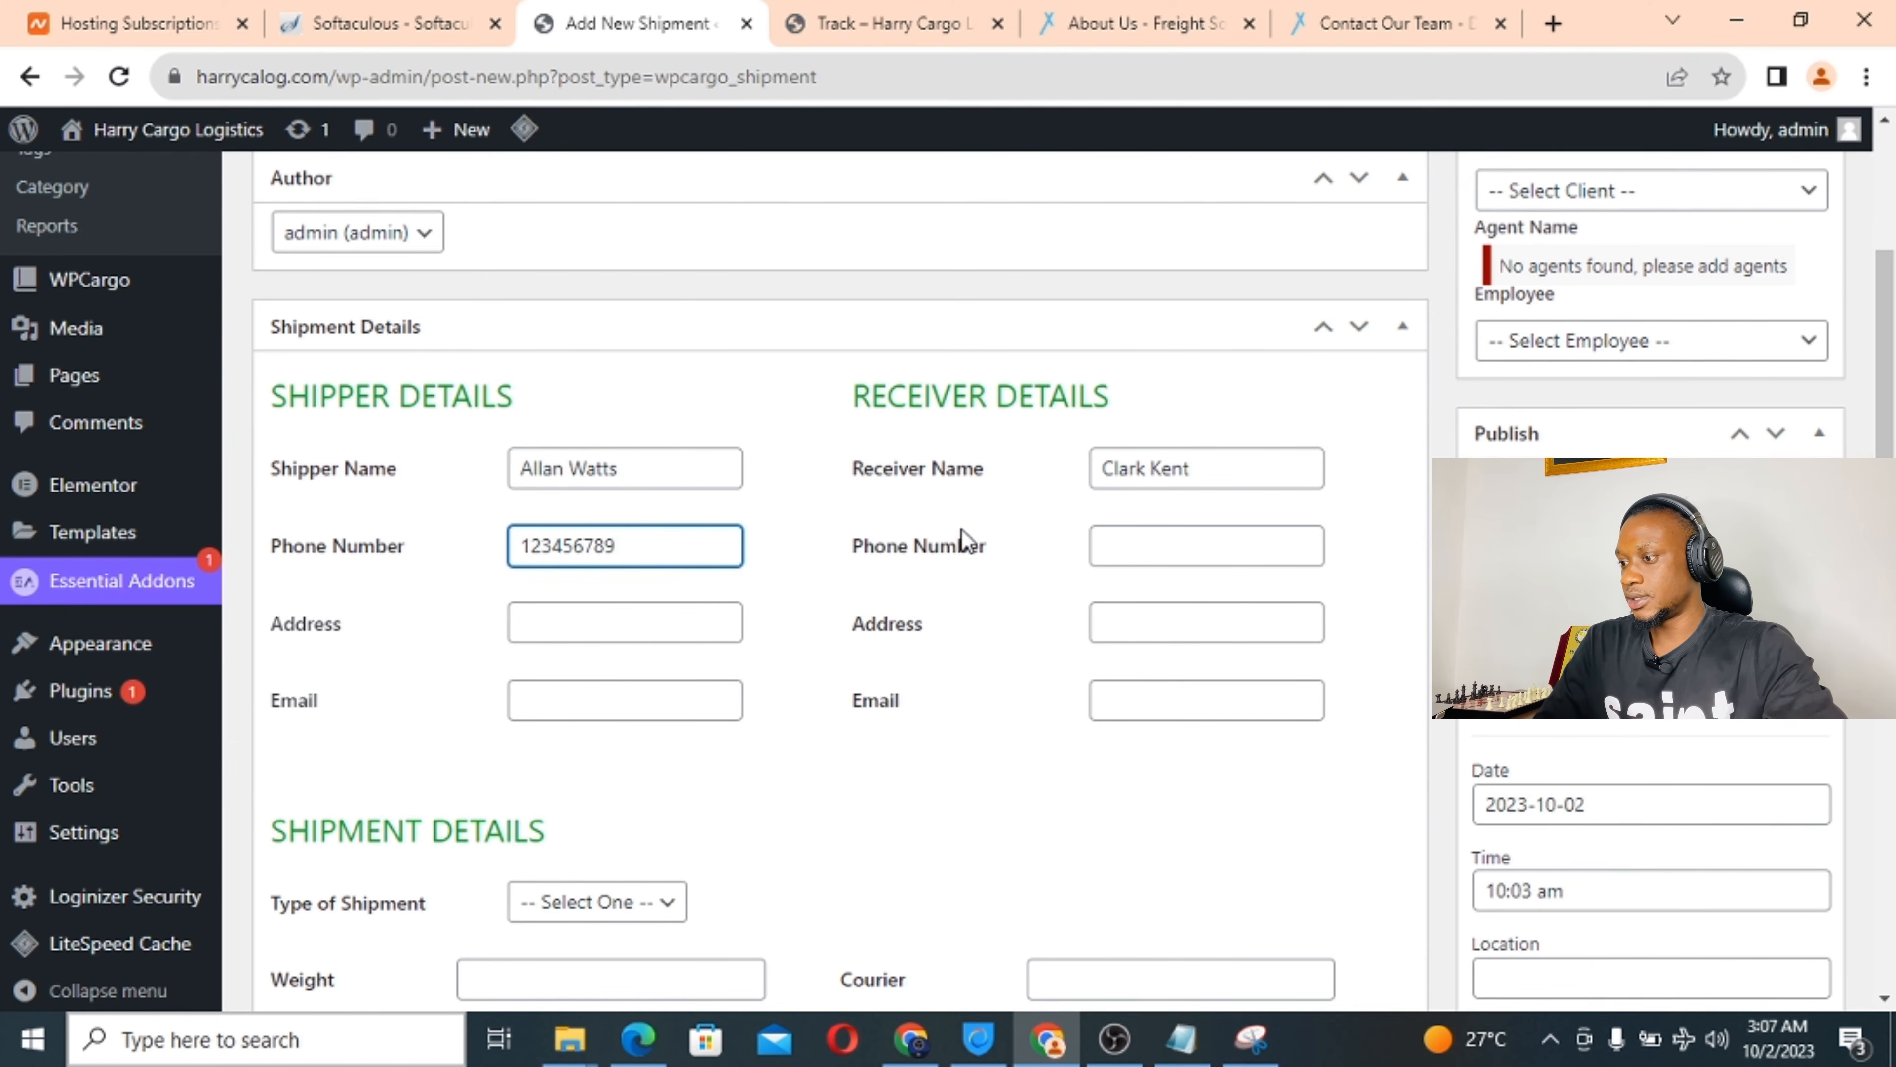
{"action": "left_click", "coordinate": [1148, 551]}
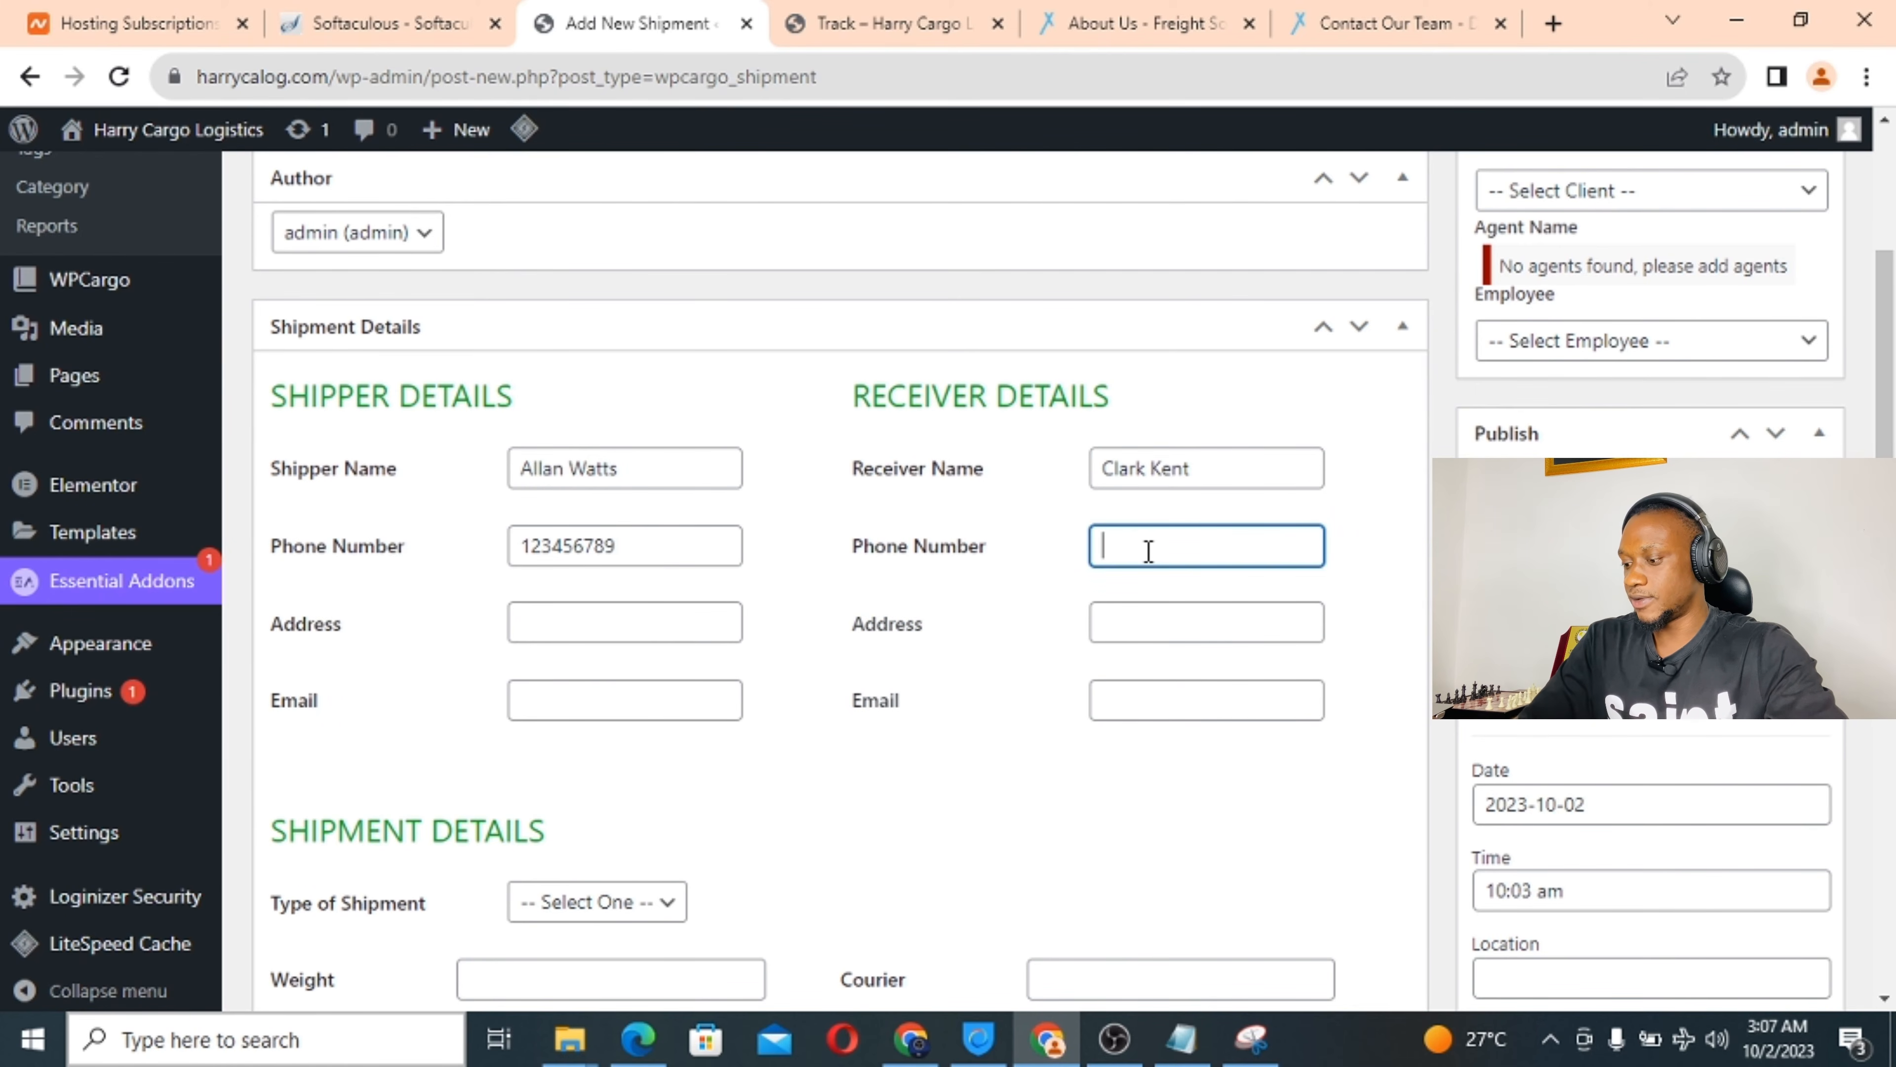
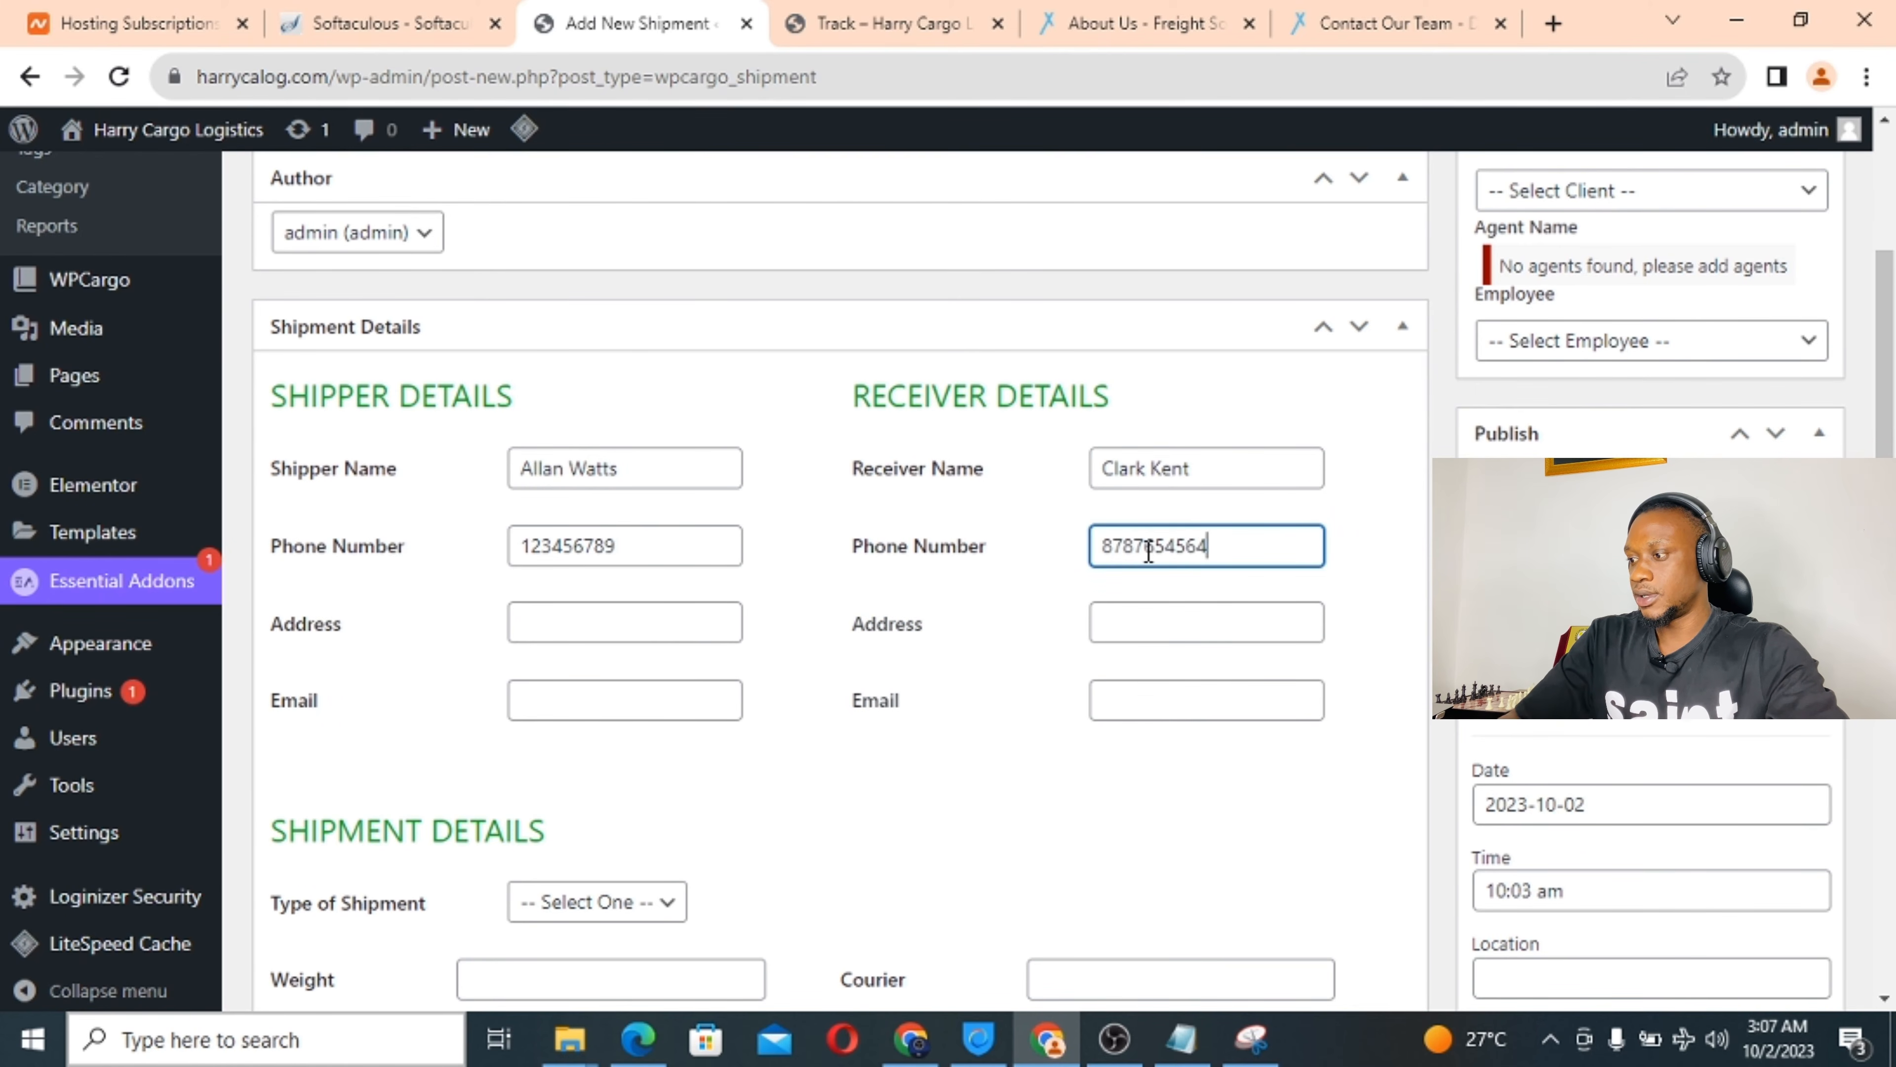
Fill in the shipper's and receiver's addresses and e-mail addresses.
{"action": "left_click", "coordinate": [598, 627]}
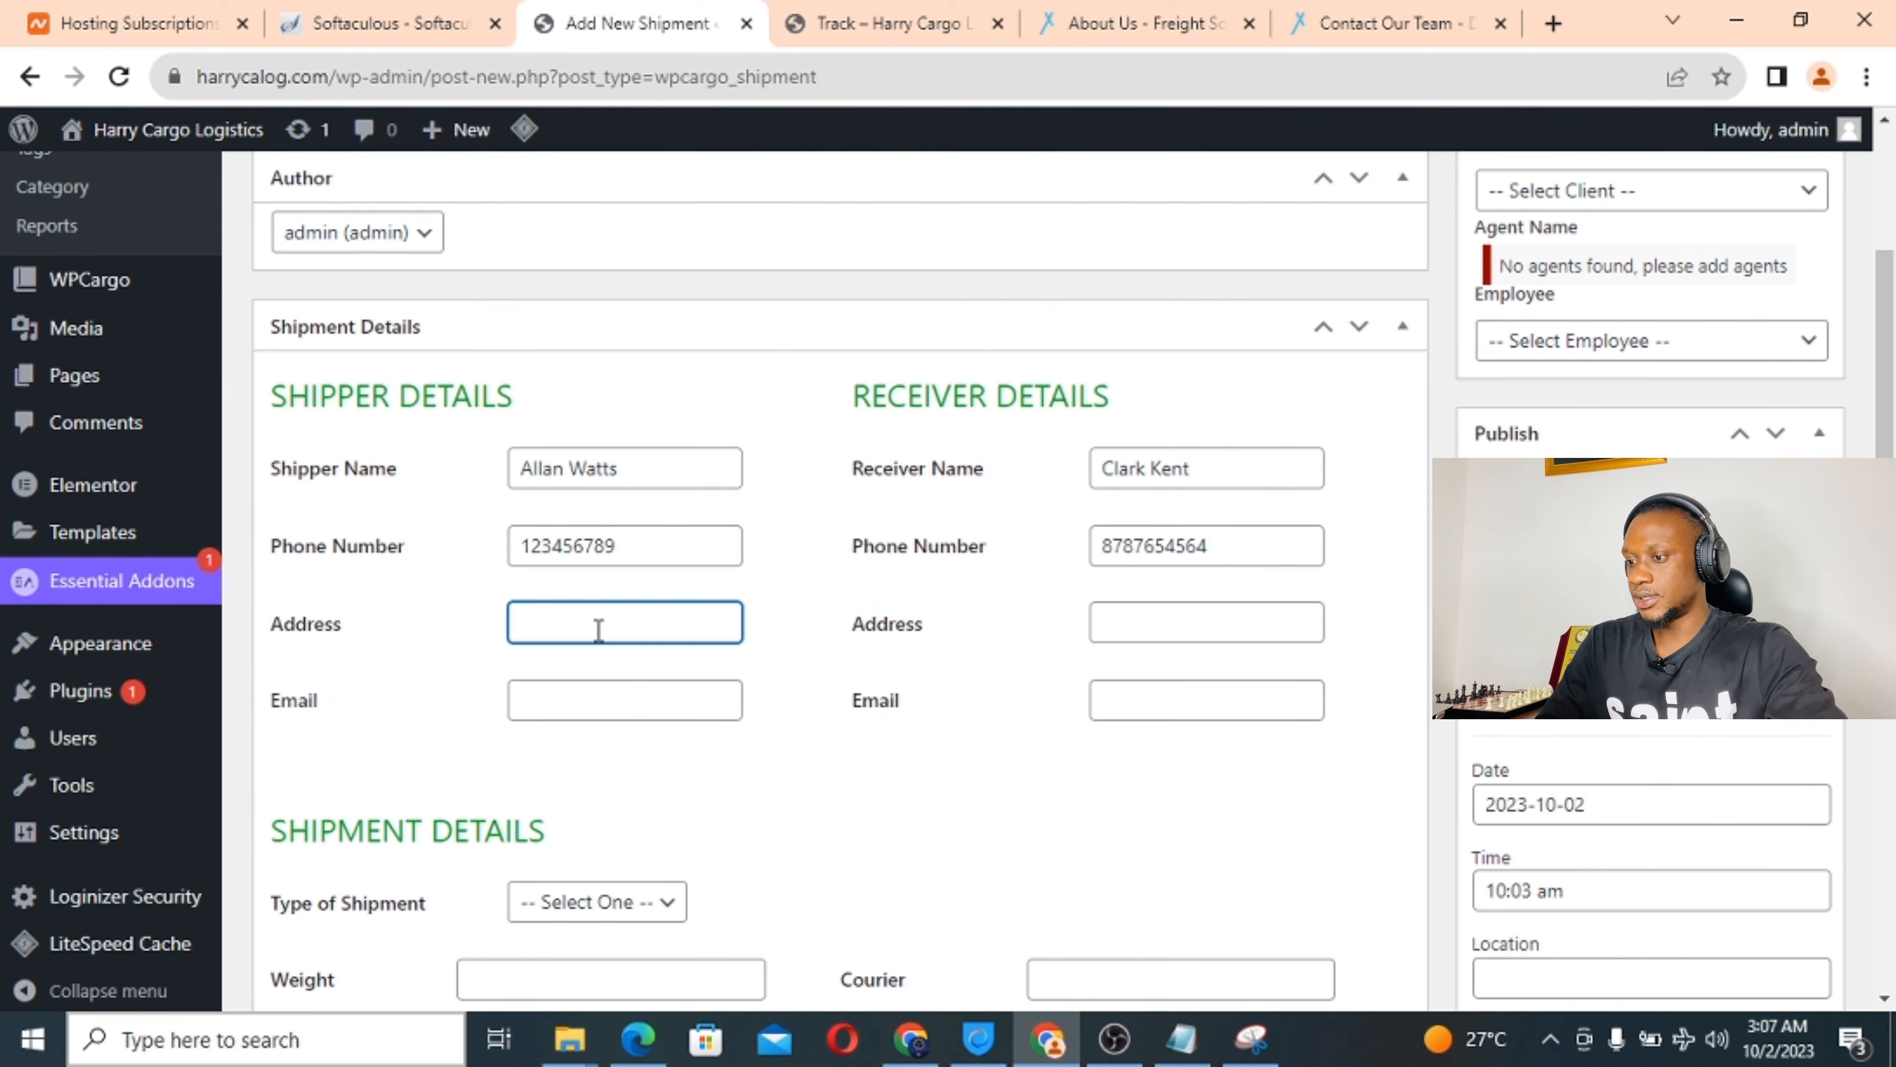
{"action": "type", "text": "ship"}
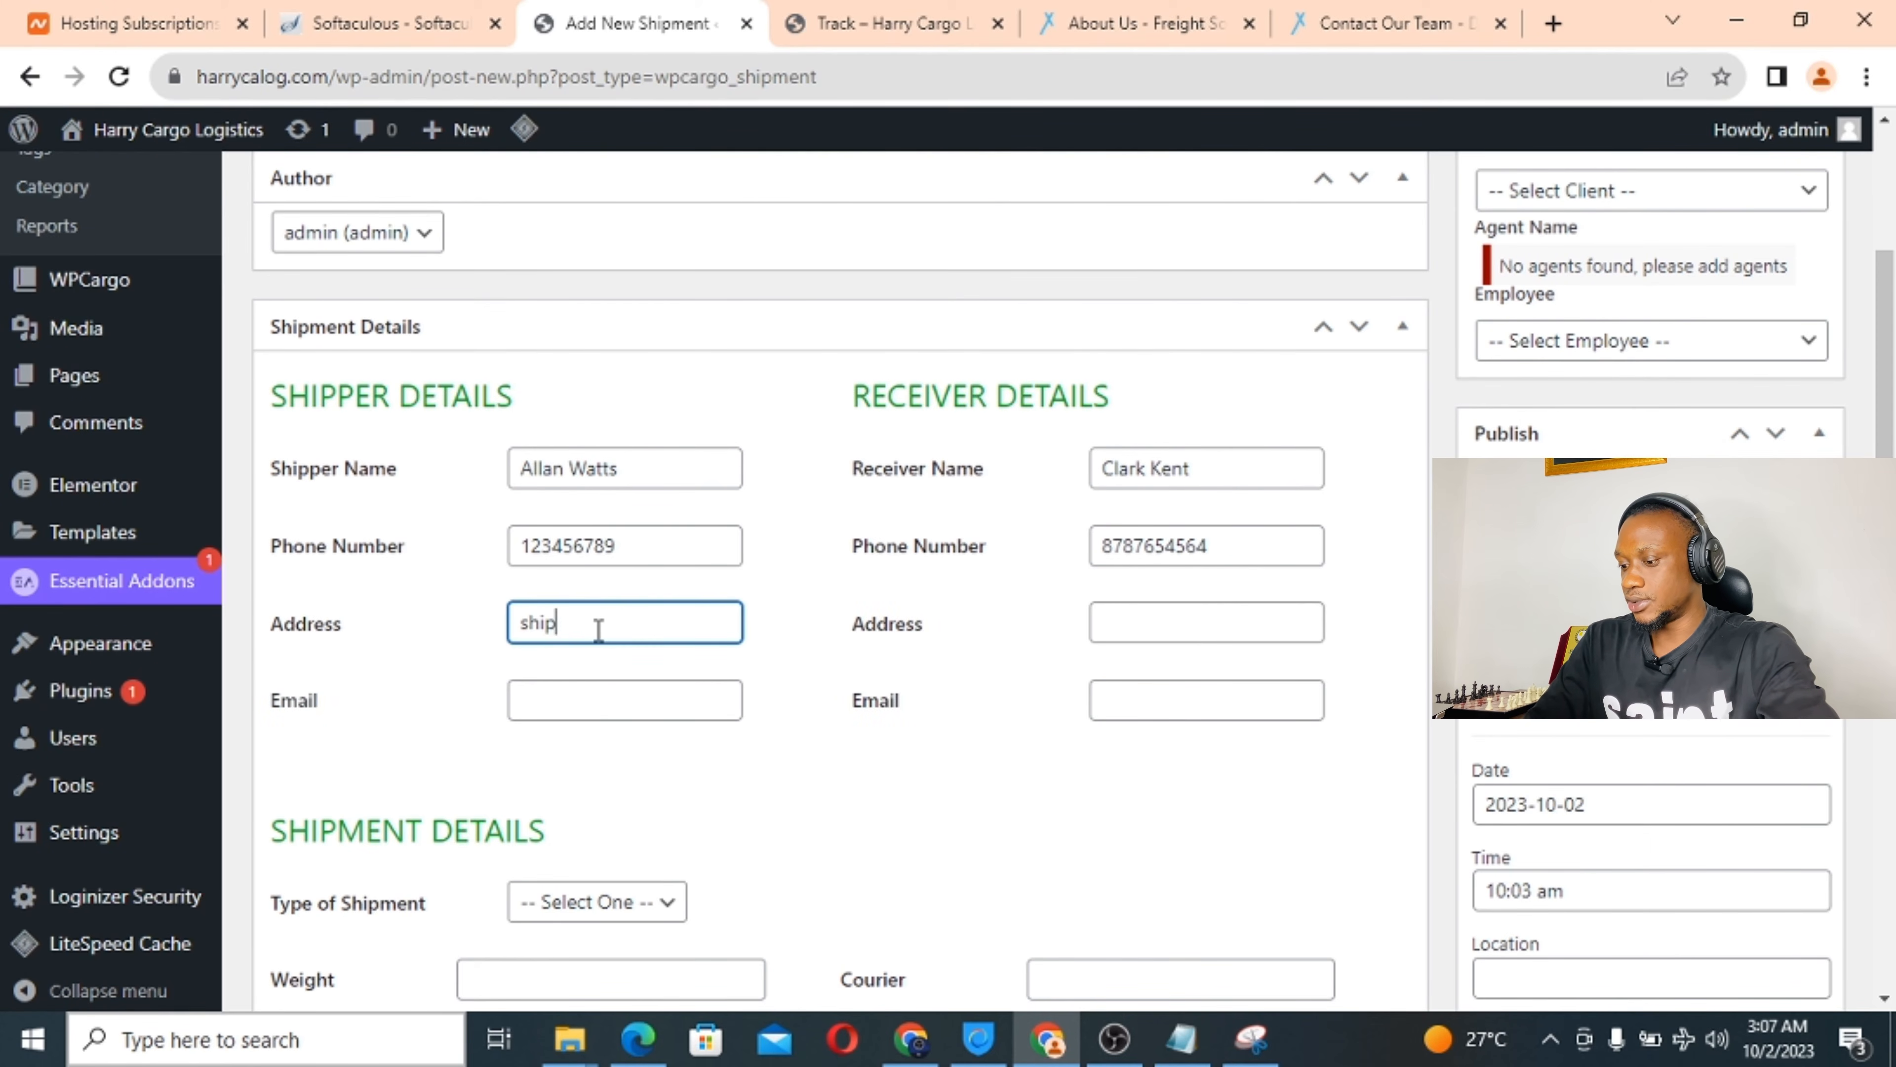
{"action": "type", "text": "per addres"}
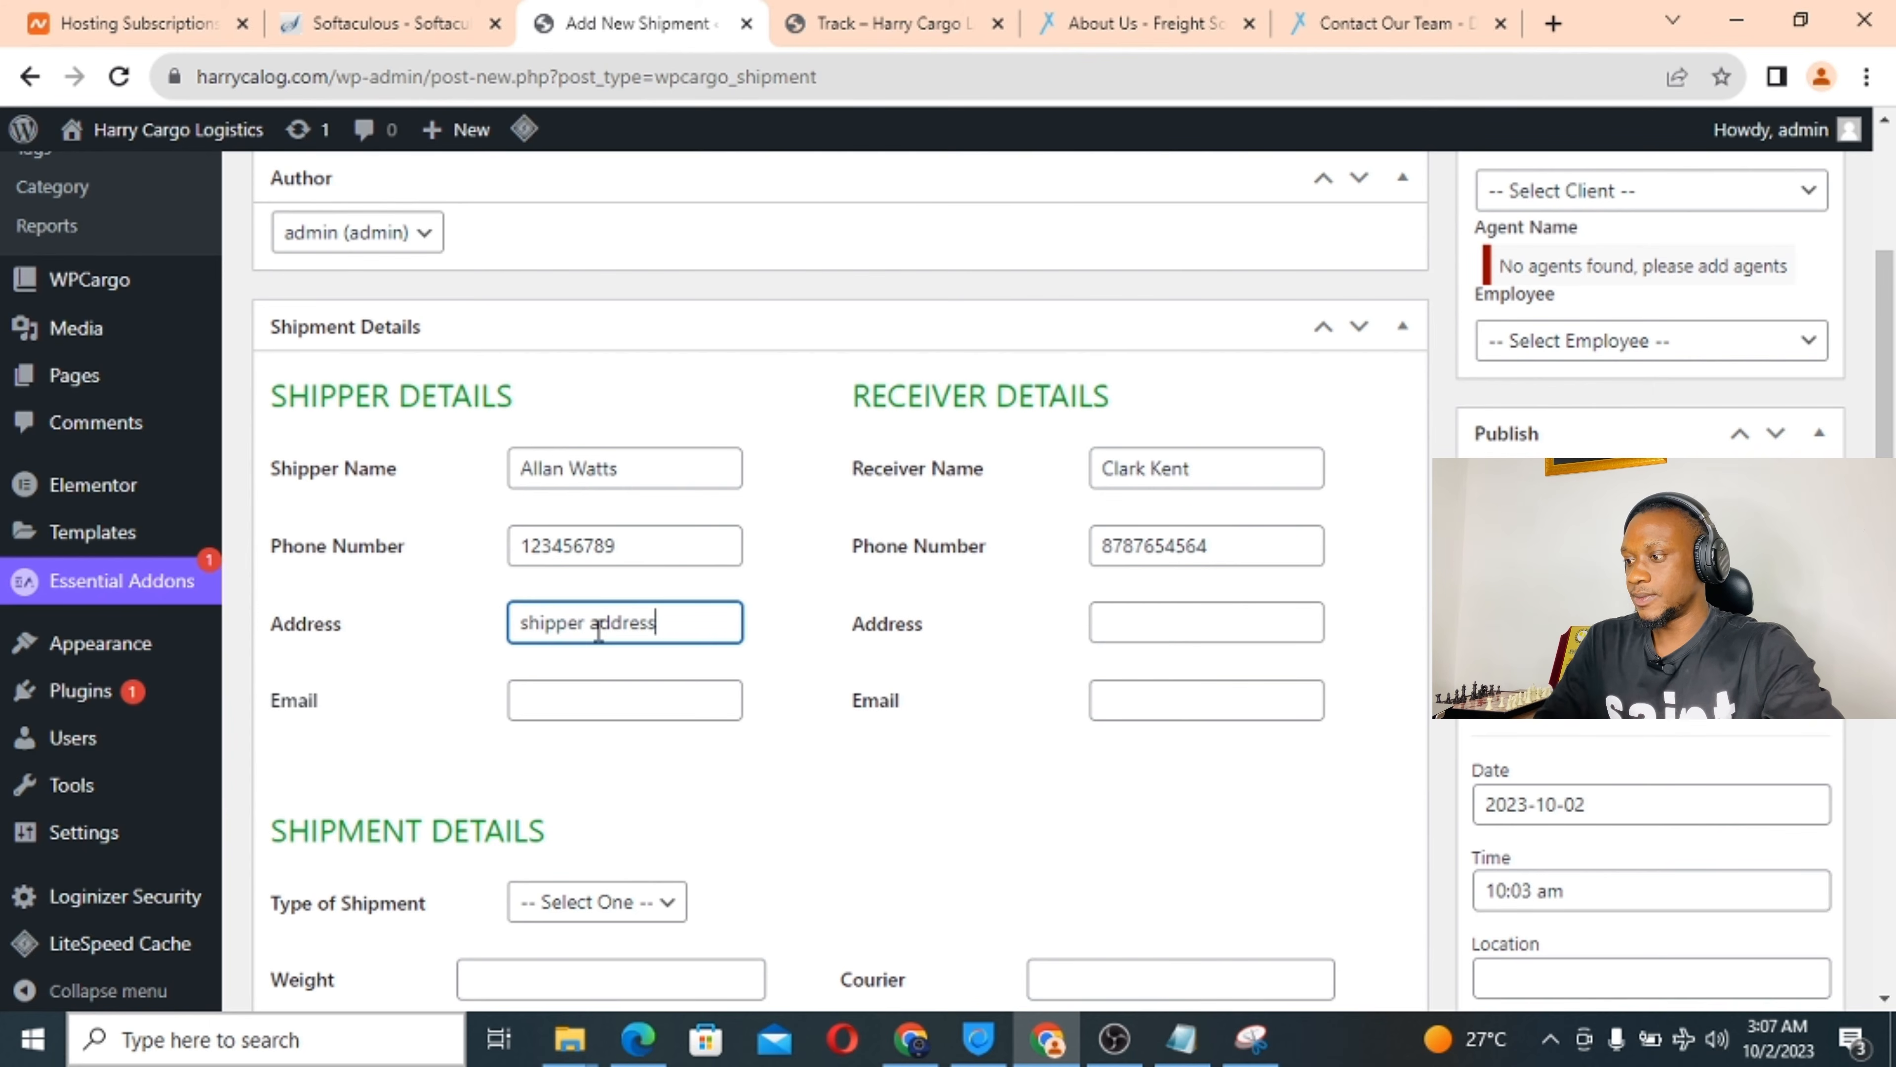
{"action": "type", "text": "s"}
{"action": "left_click", "coordinate": [1178, 636]}
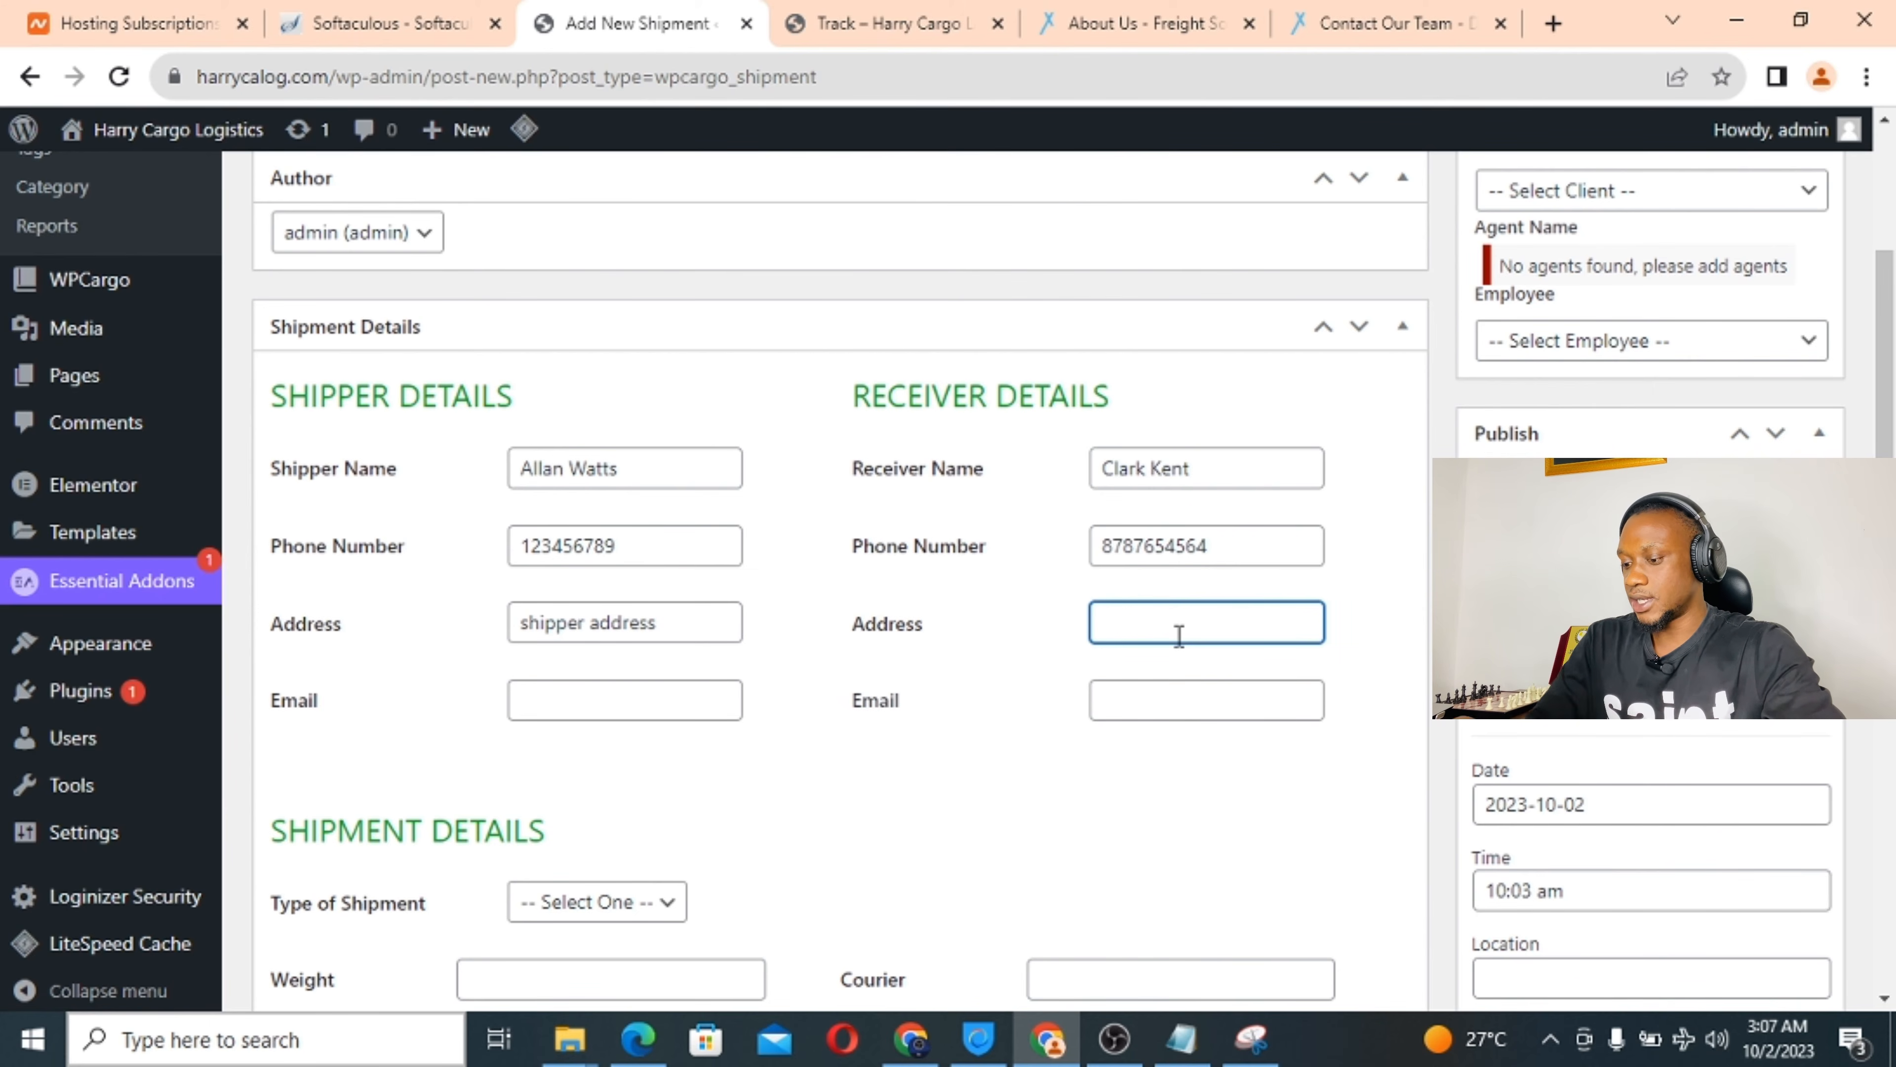
{"action": "type", "text": "Rece"}
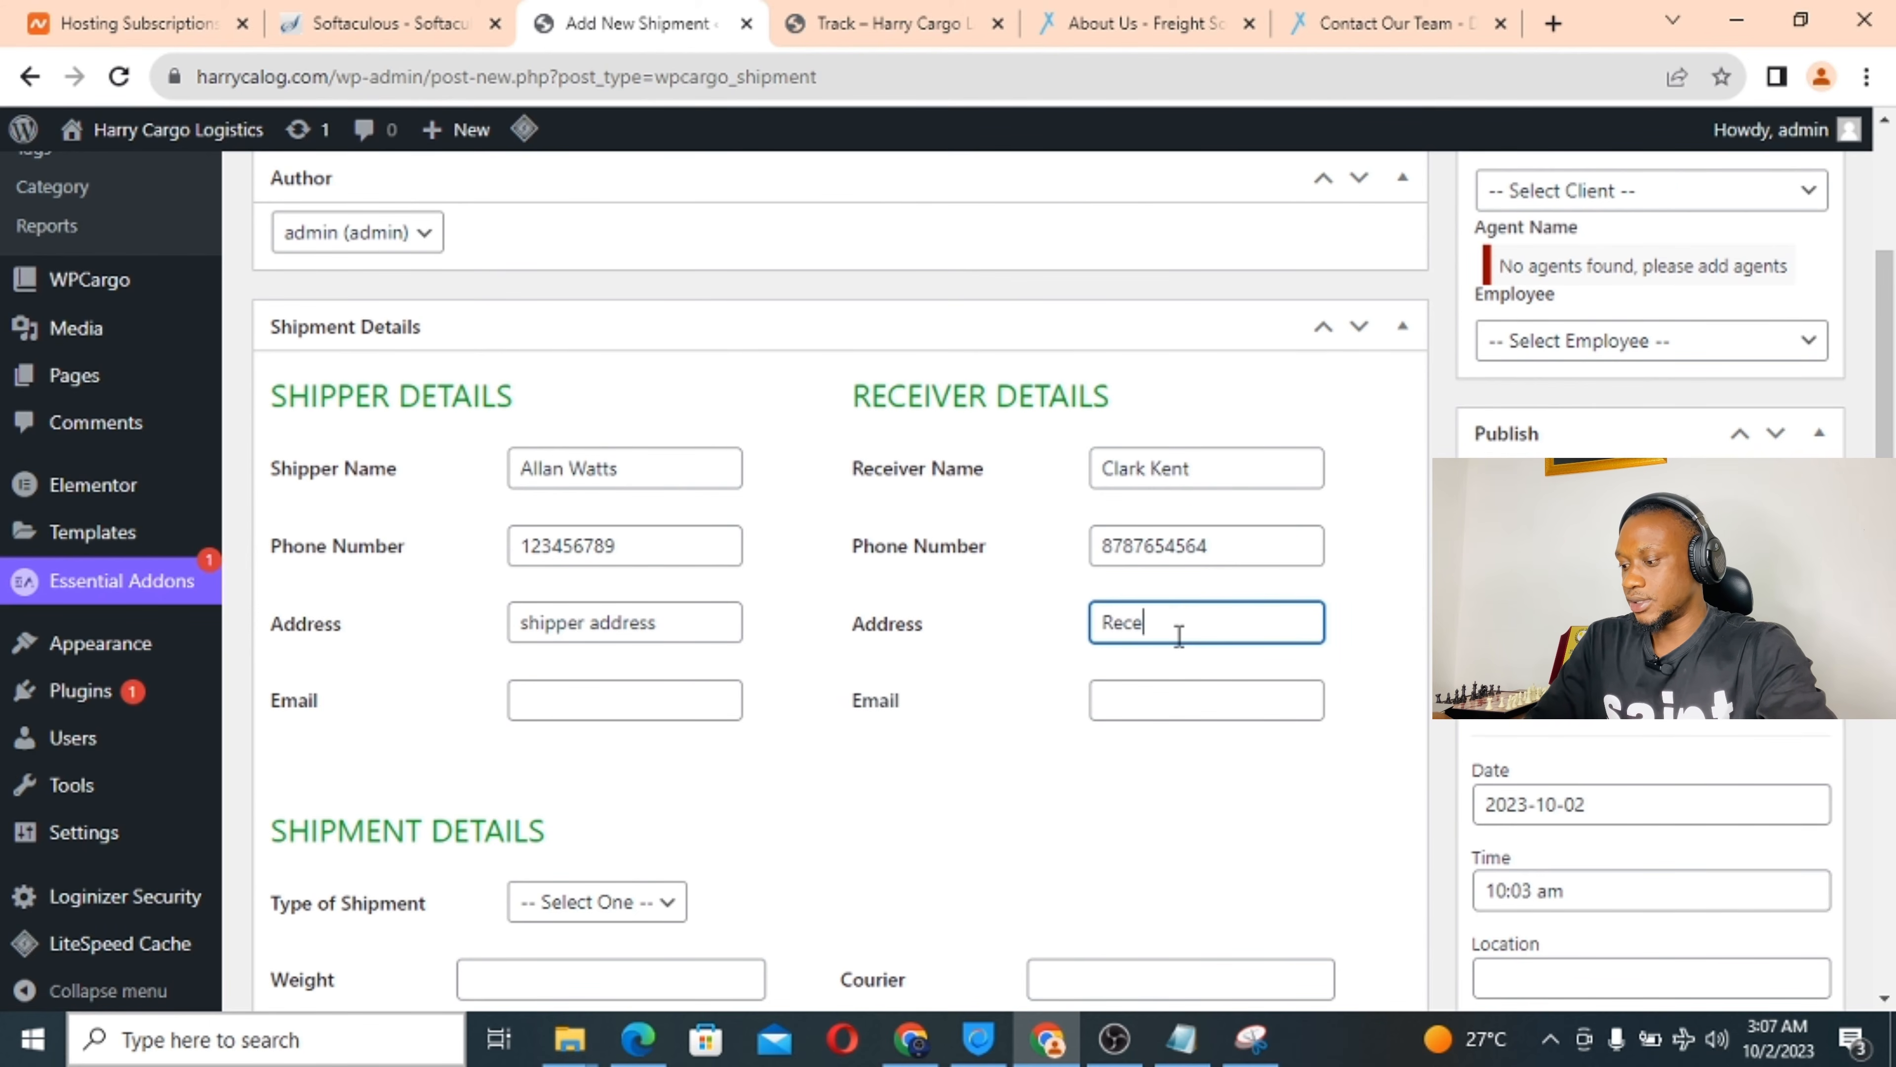
{"action": "type", "text": "iver address"}
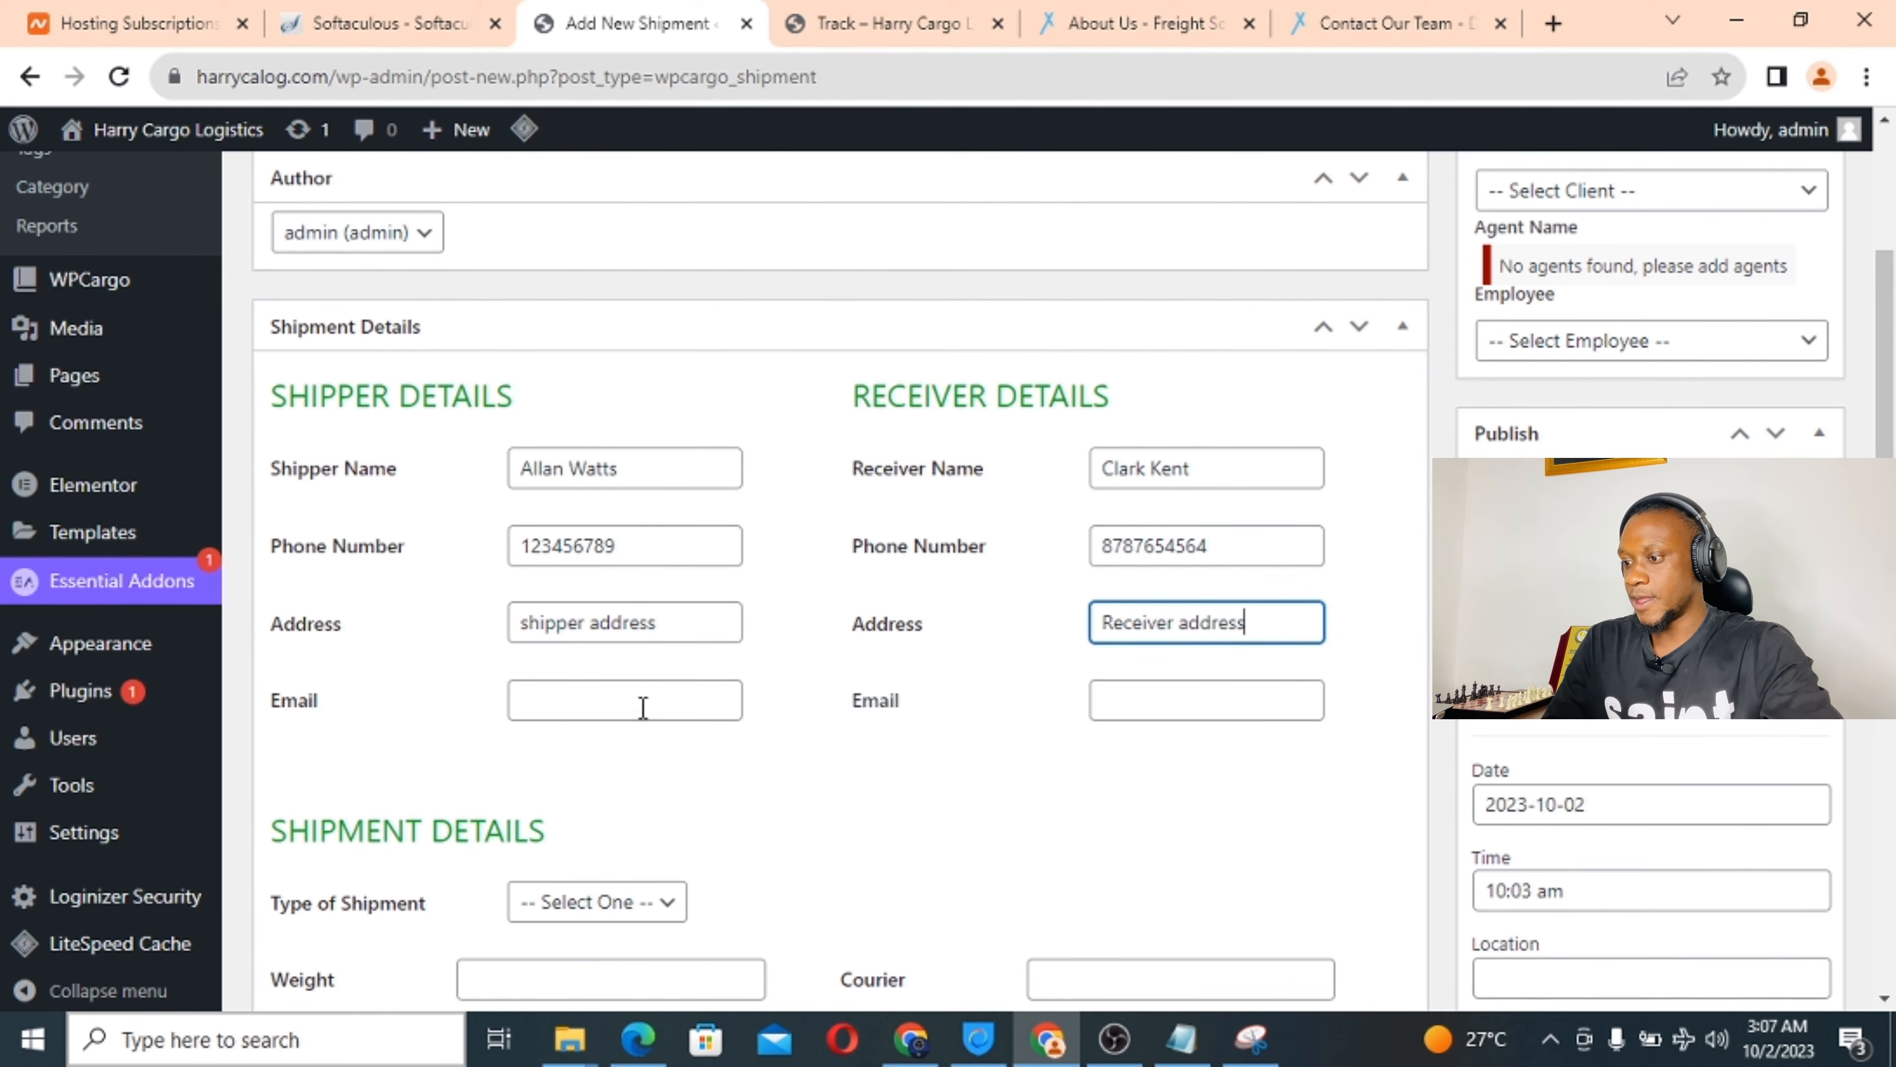
{"action": "left_click", "coordinate": [643, 707]}
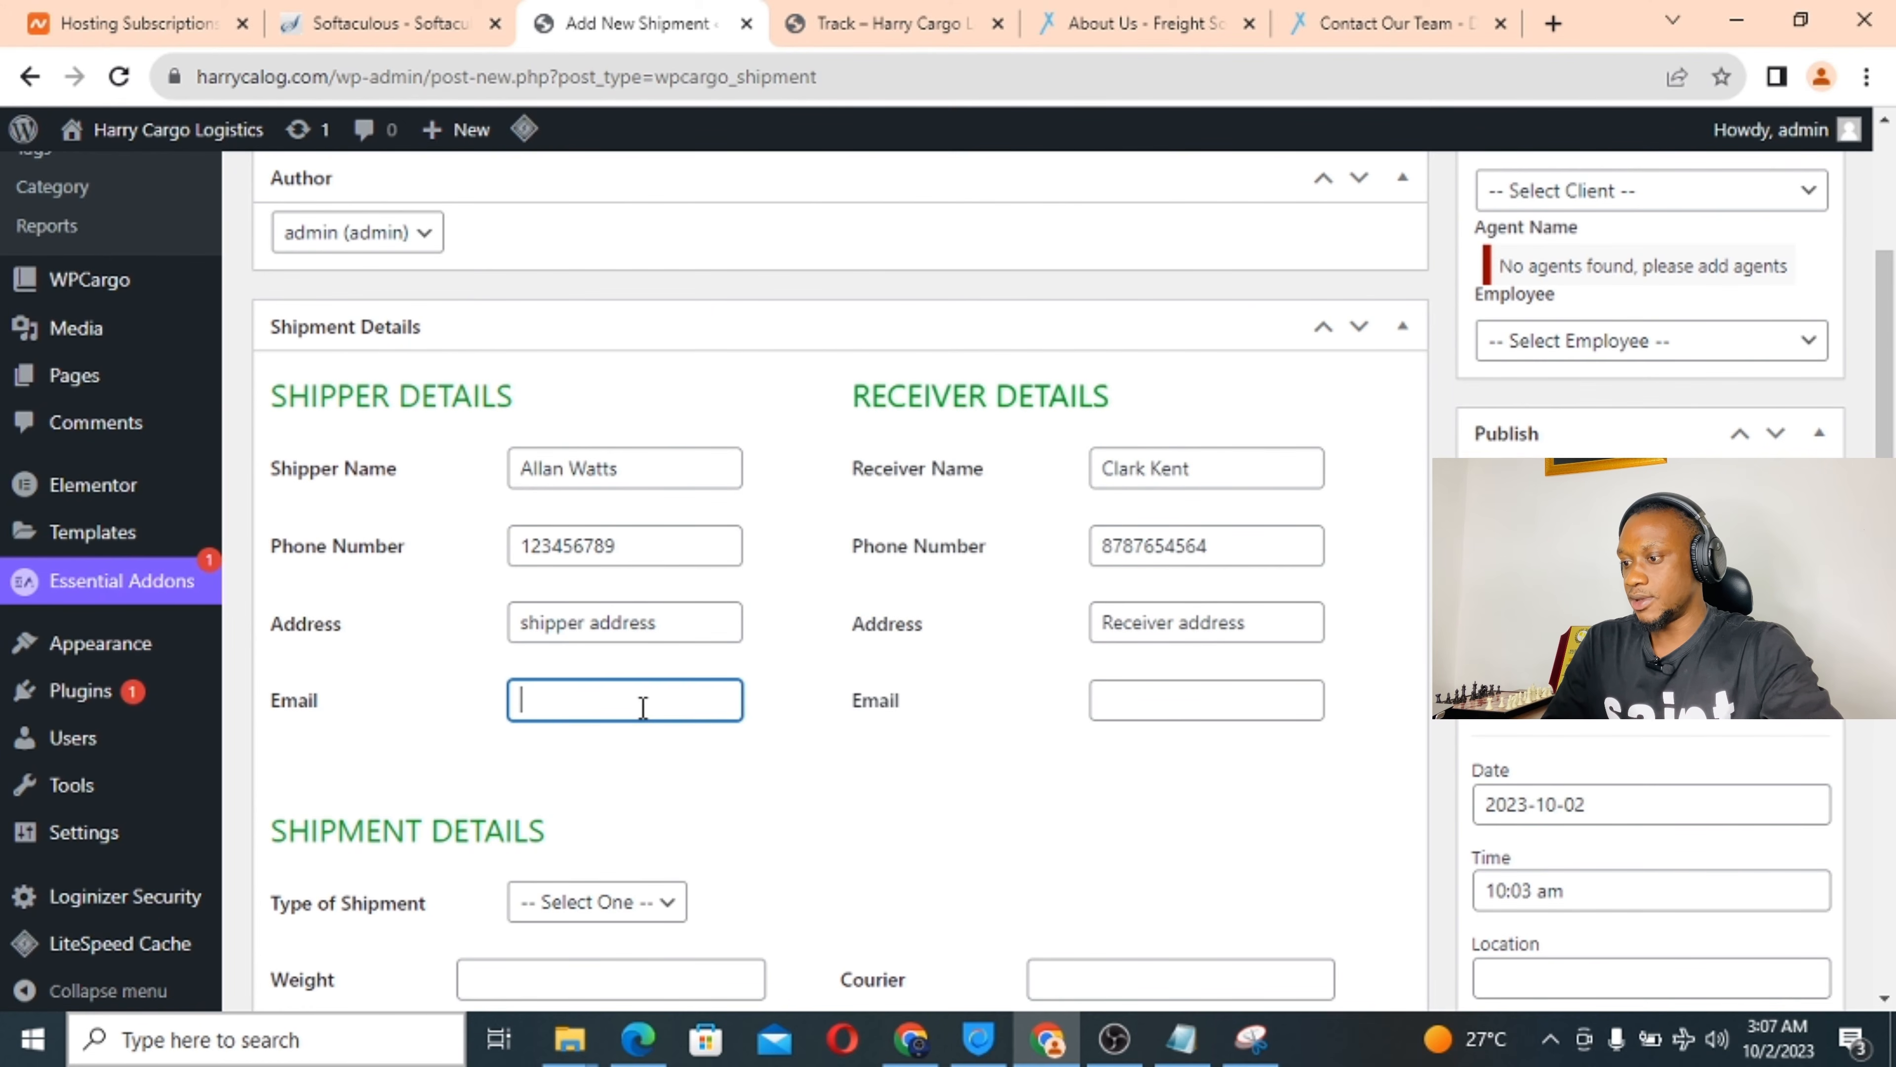
{"action": "type", "text": "sh"}
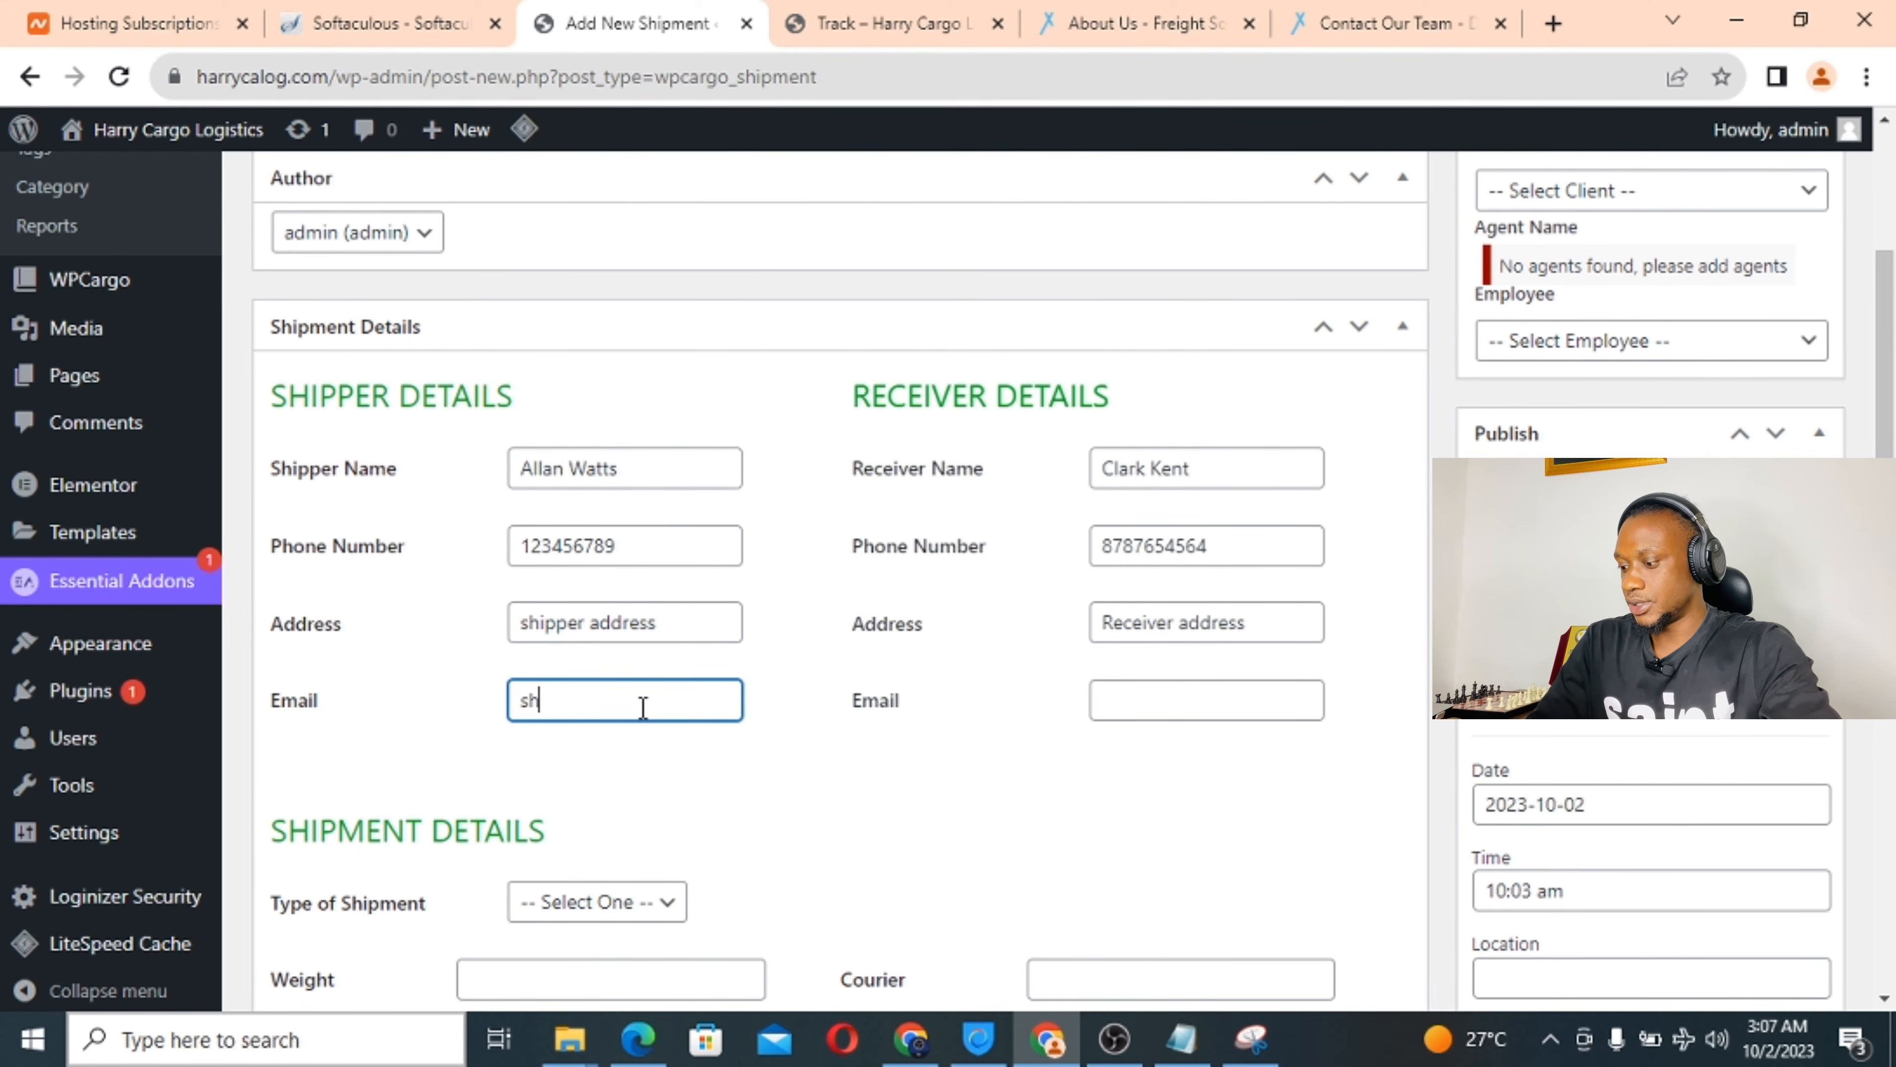
{"action": "type", "text": "ipper"}
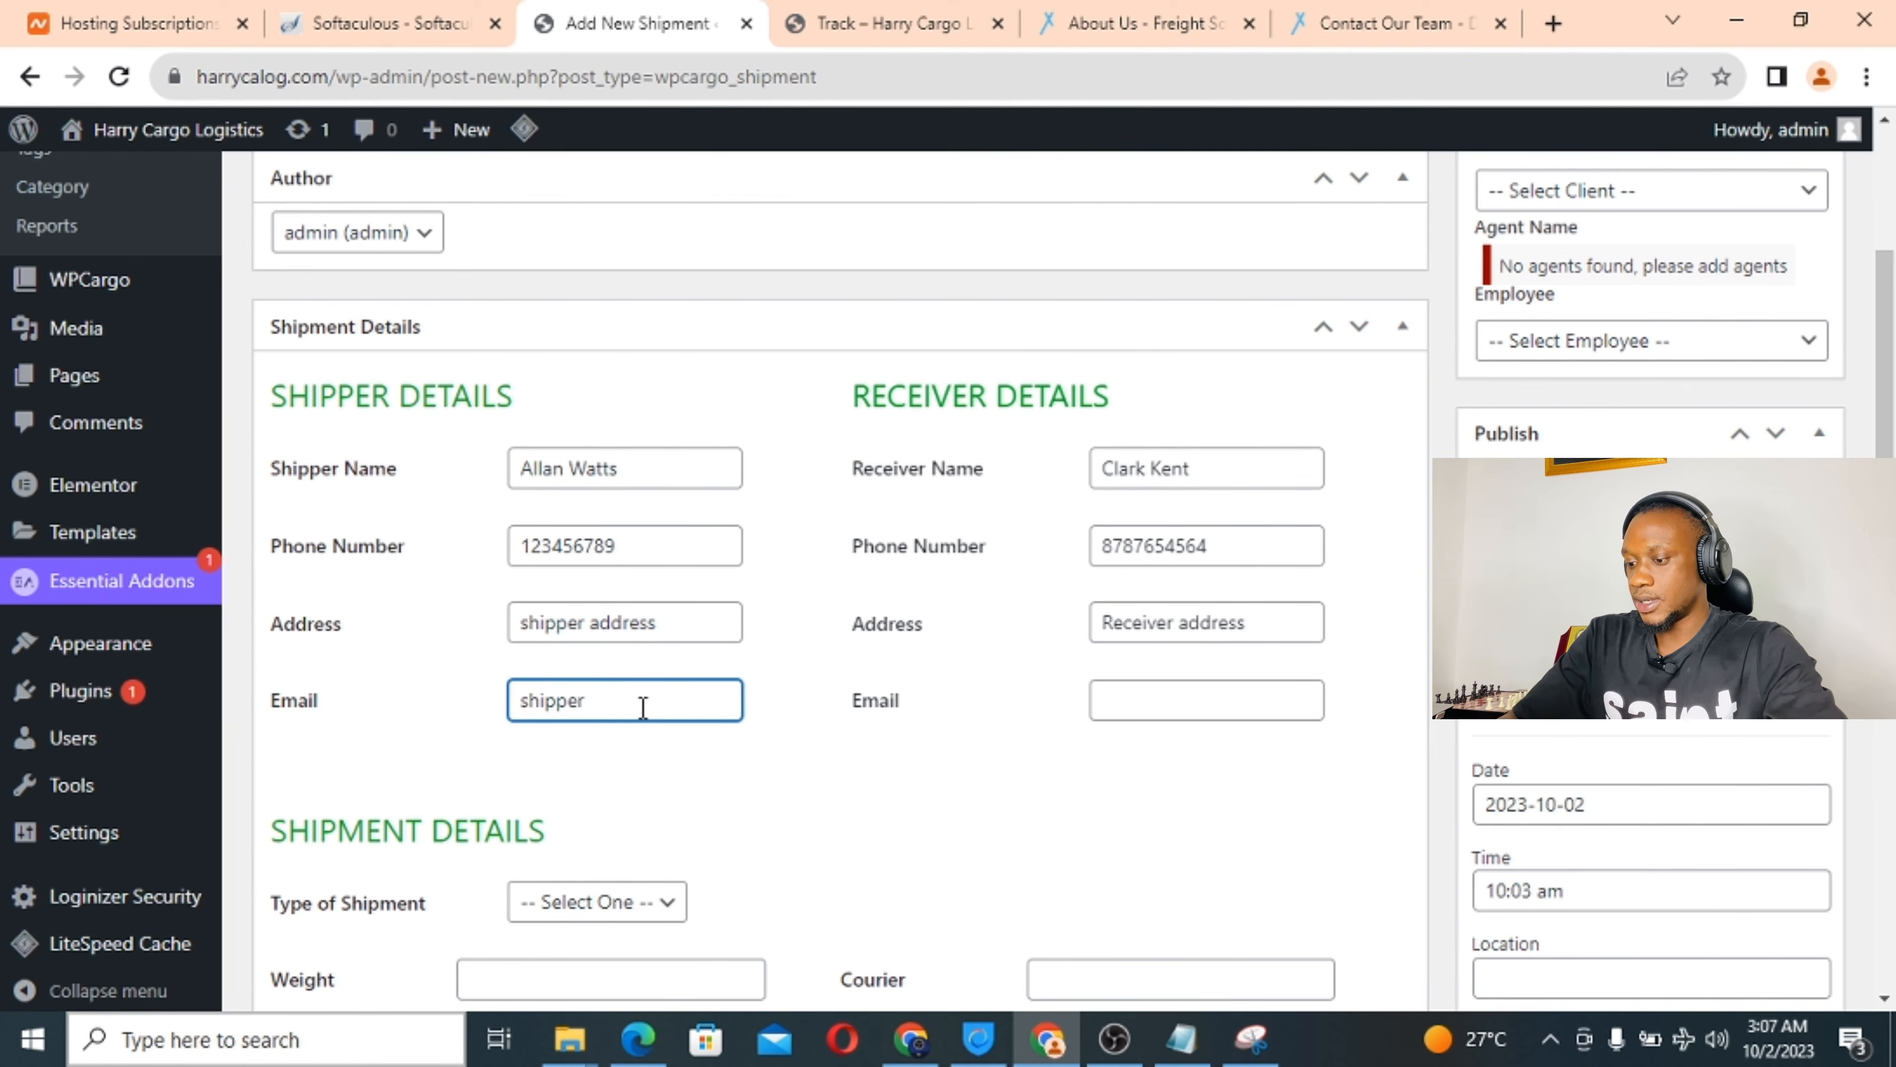
{"action": "type", "text": "@gmail.com"}
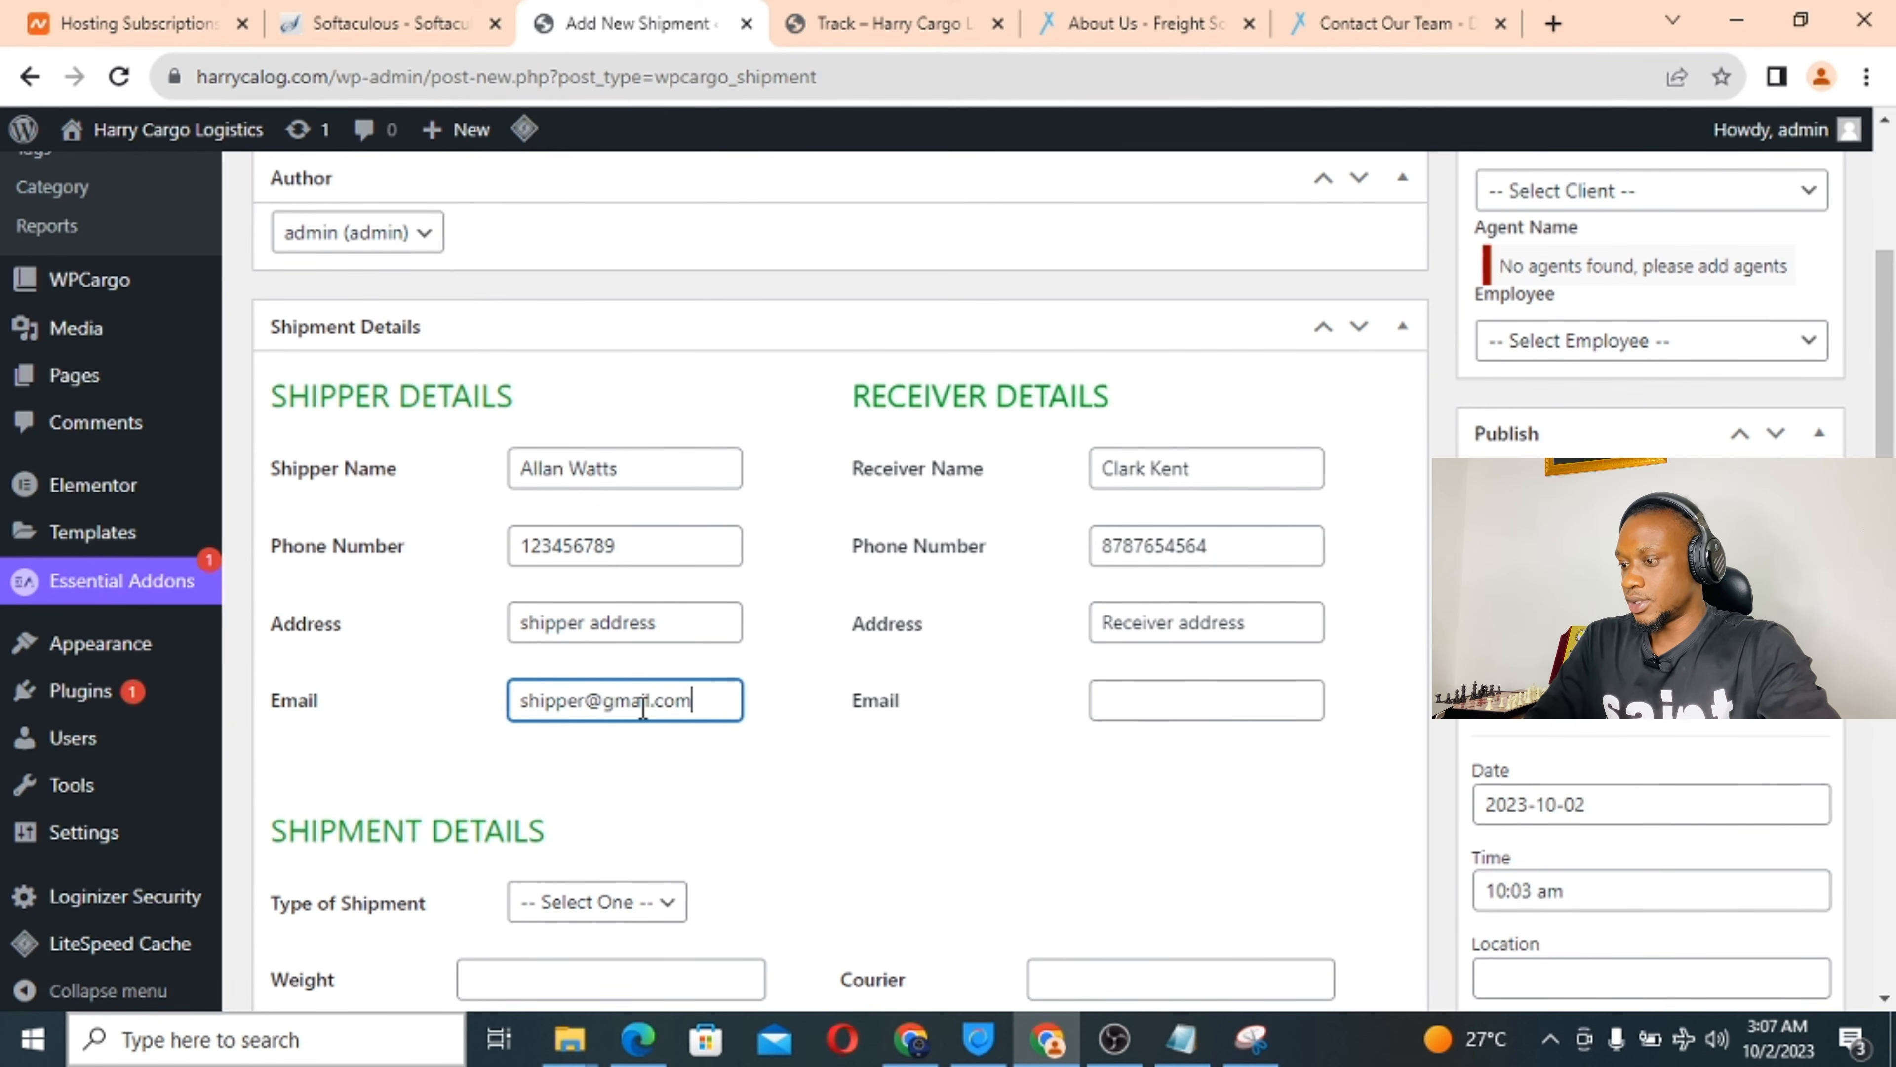
{"action": "left_click", "coordinate": [1134, 703]}
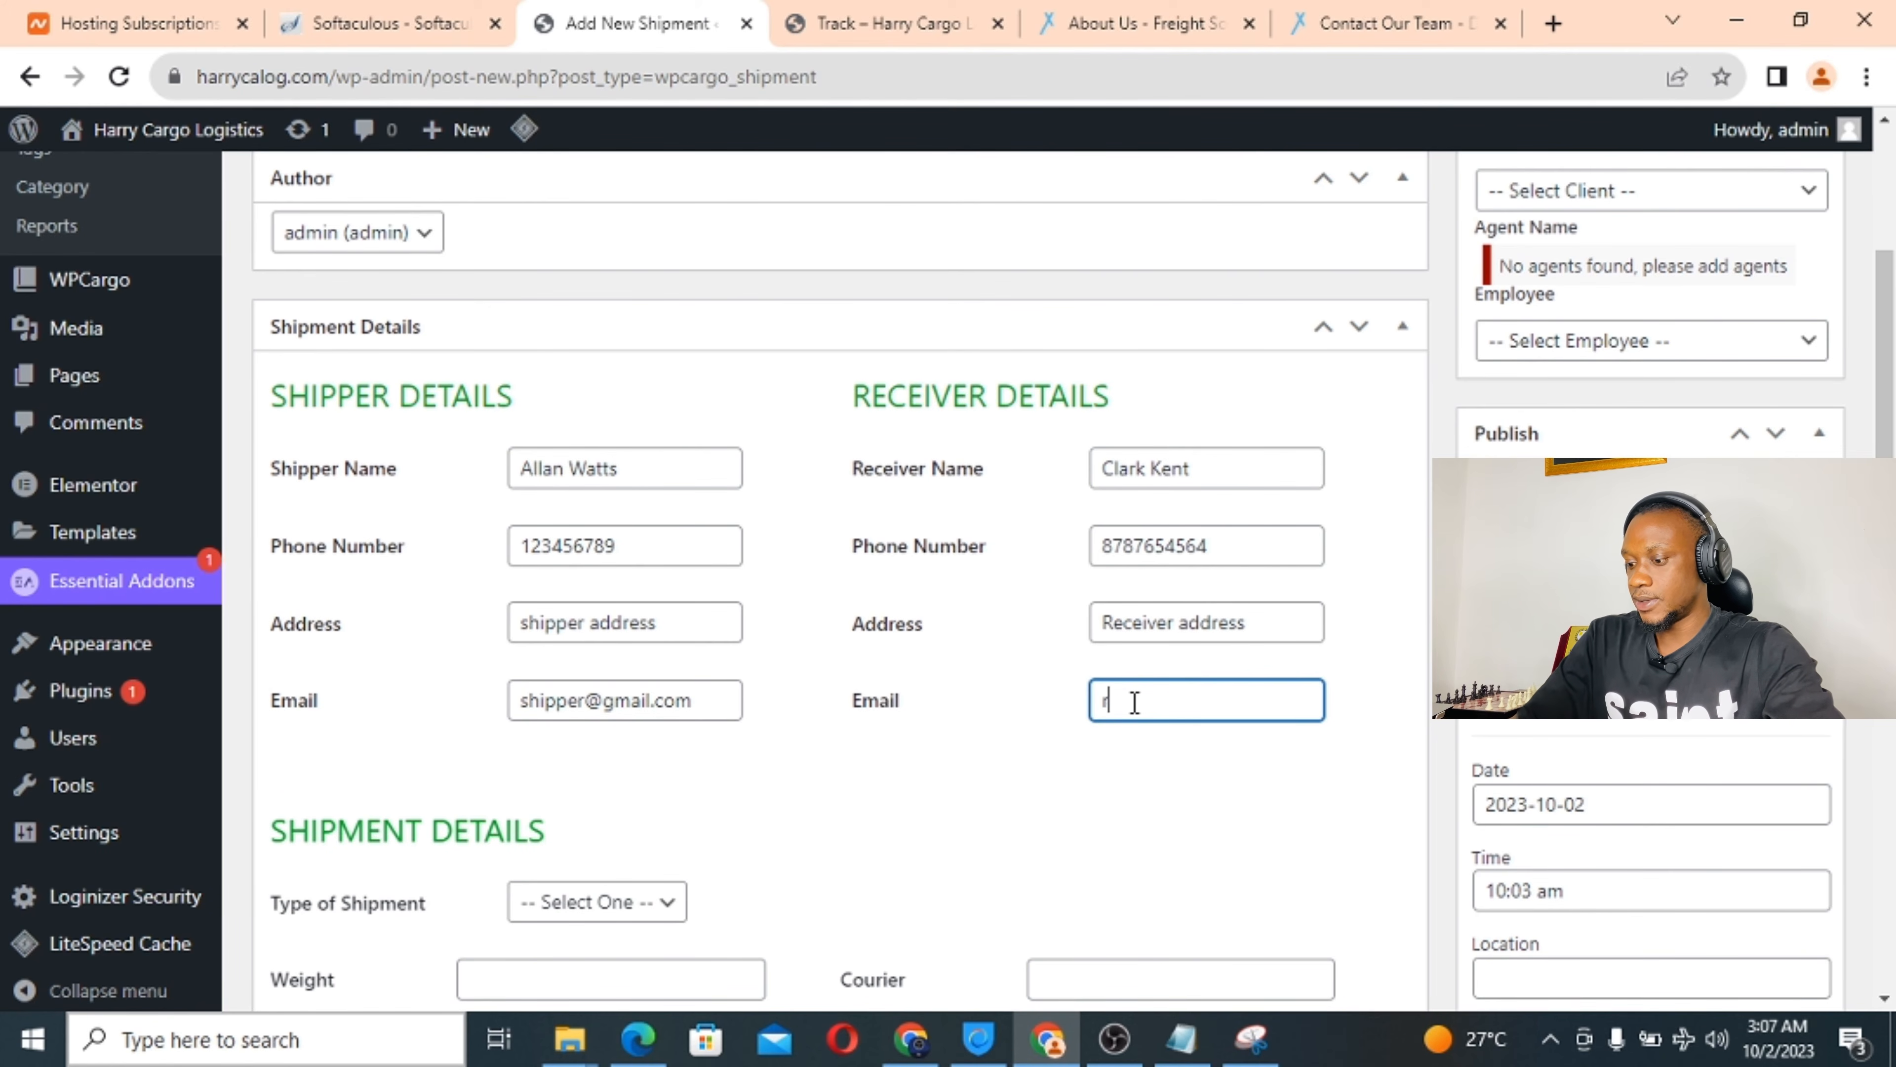
{"action": "type", "text": "receiver"}
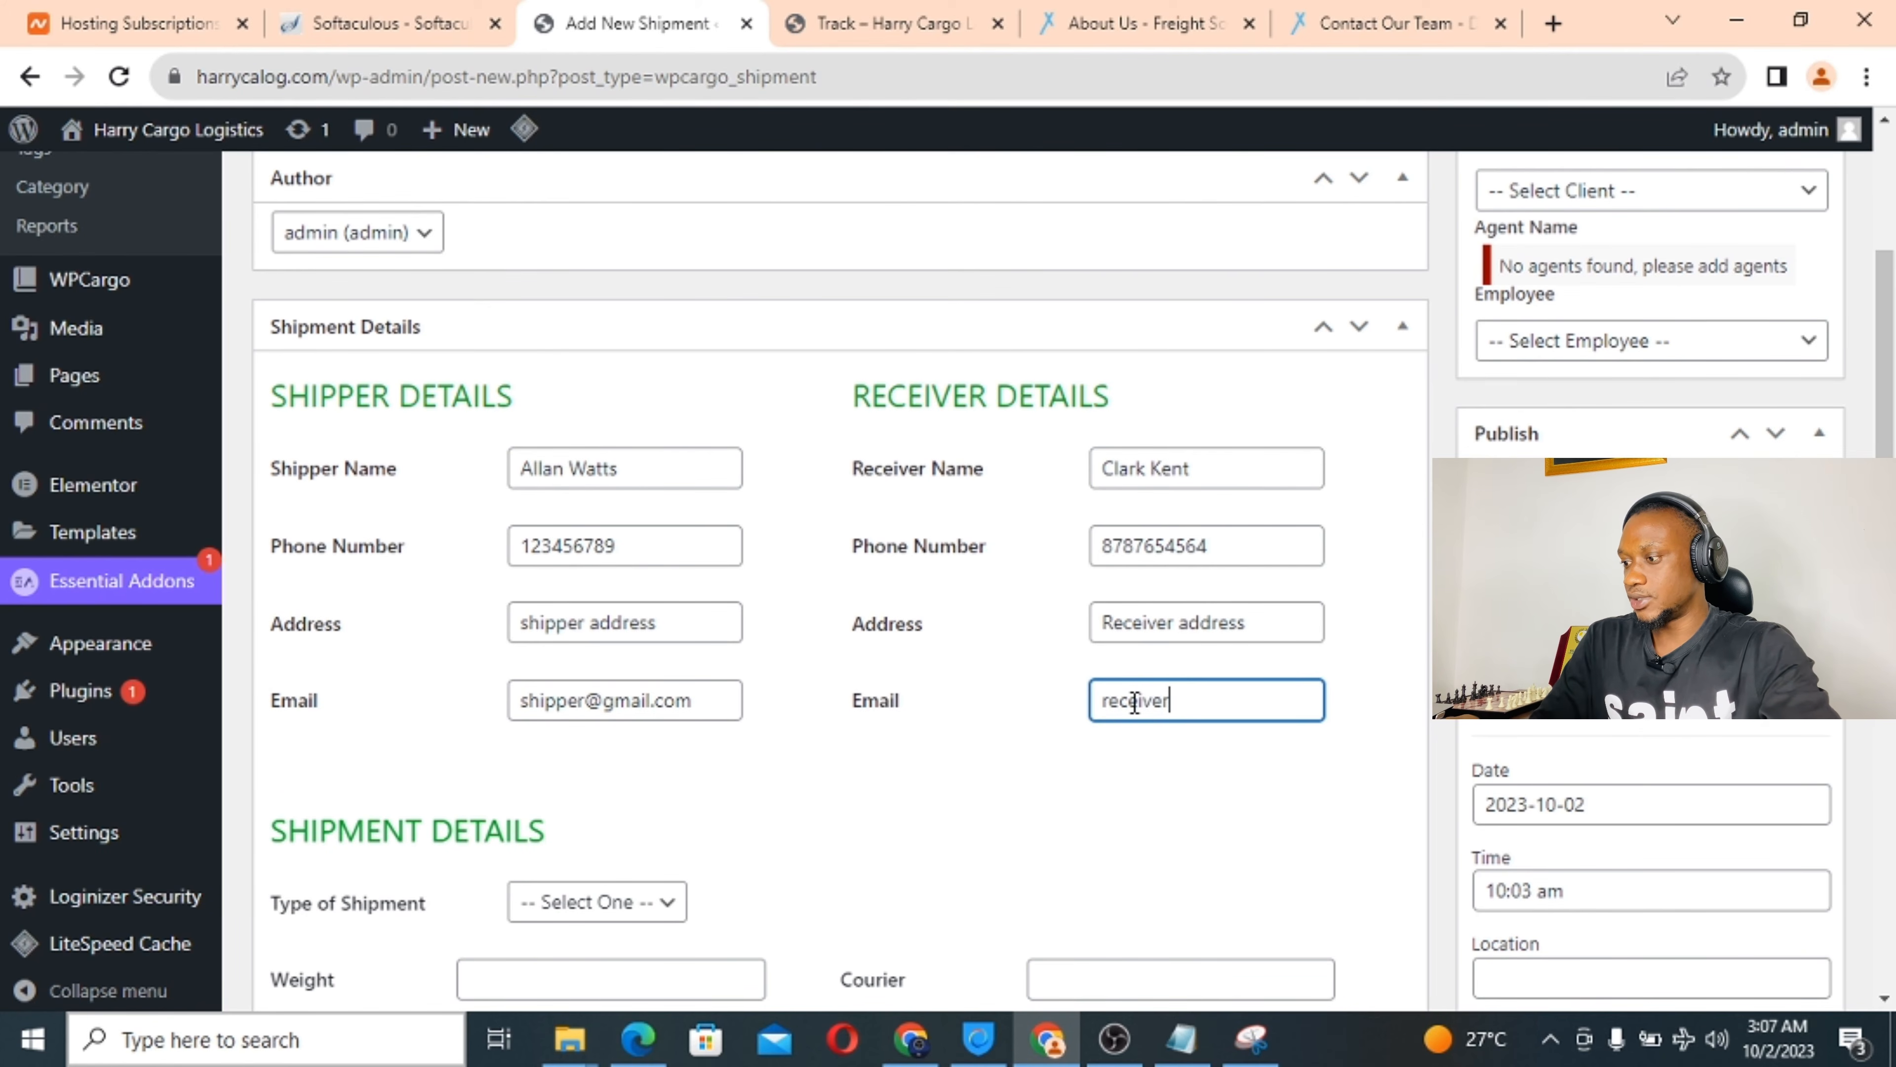
{"action": "type", "text": "@g"}
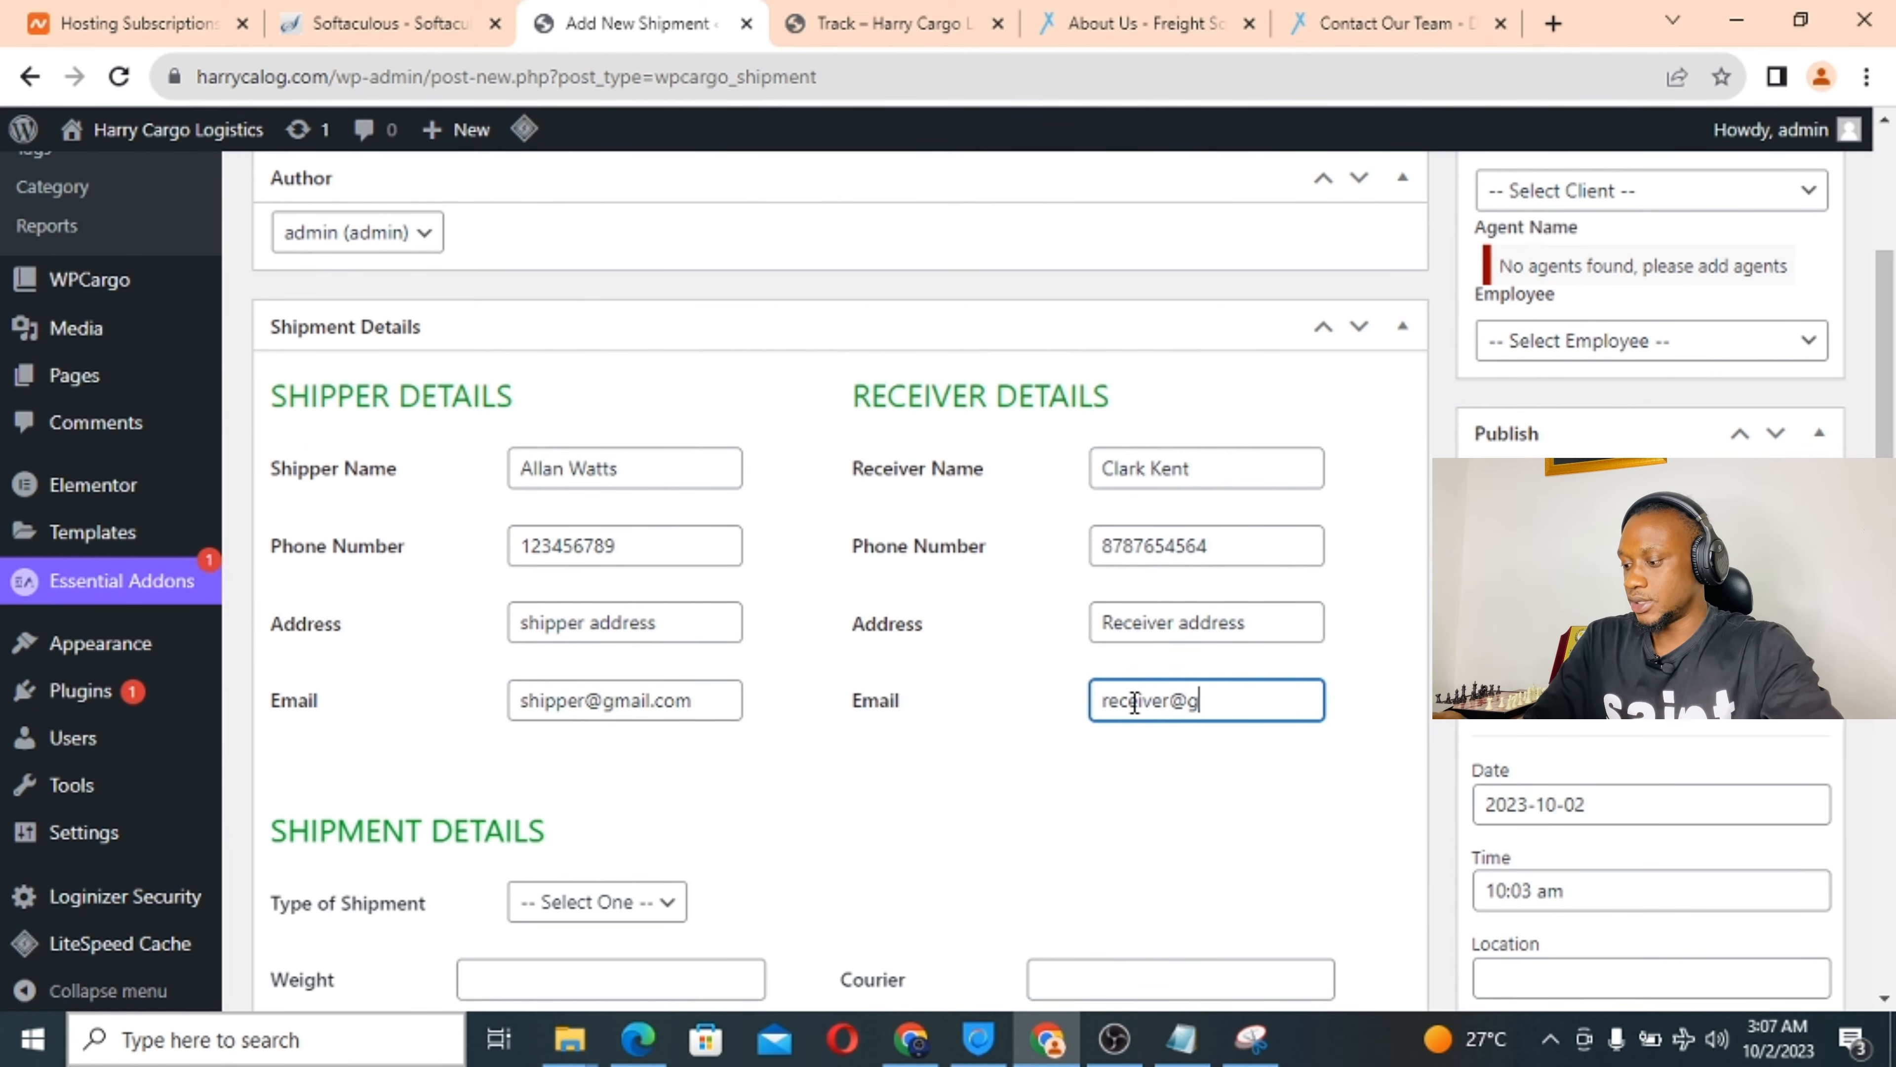
{"action": "type", "text": "mail.com"}
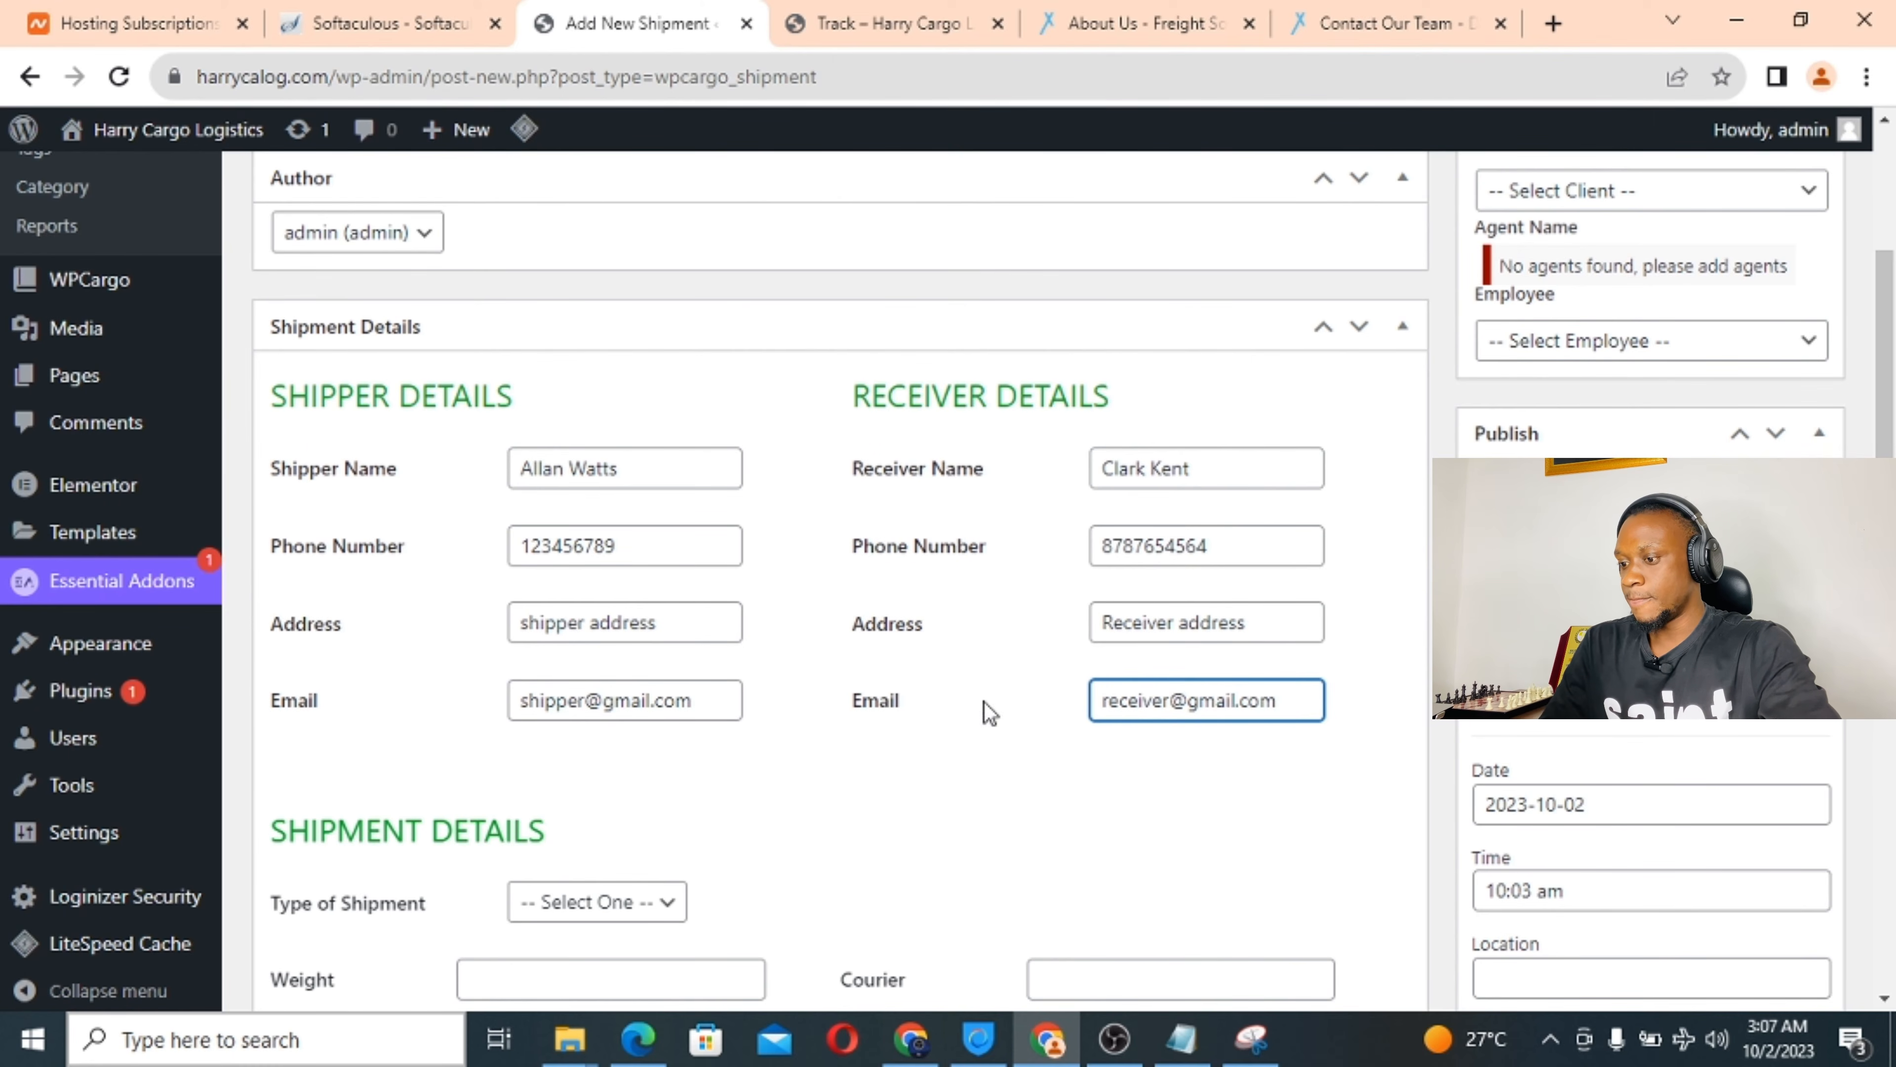
Set shipment type to Air Freight and weight 5 kg, and fill in the courier and package text.
{"action": "scroll", "coordinate": [970, 729], "scroll_direction": "down", "scroll_amount": 5}
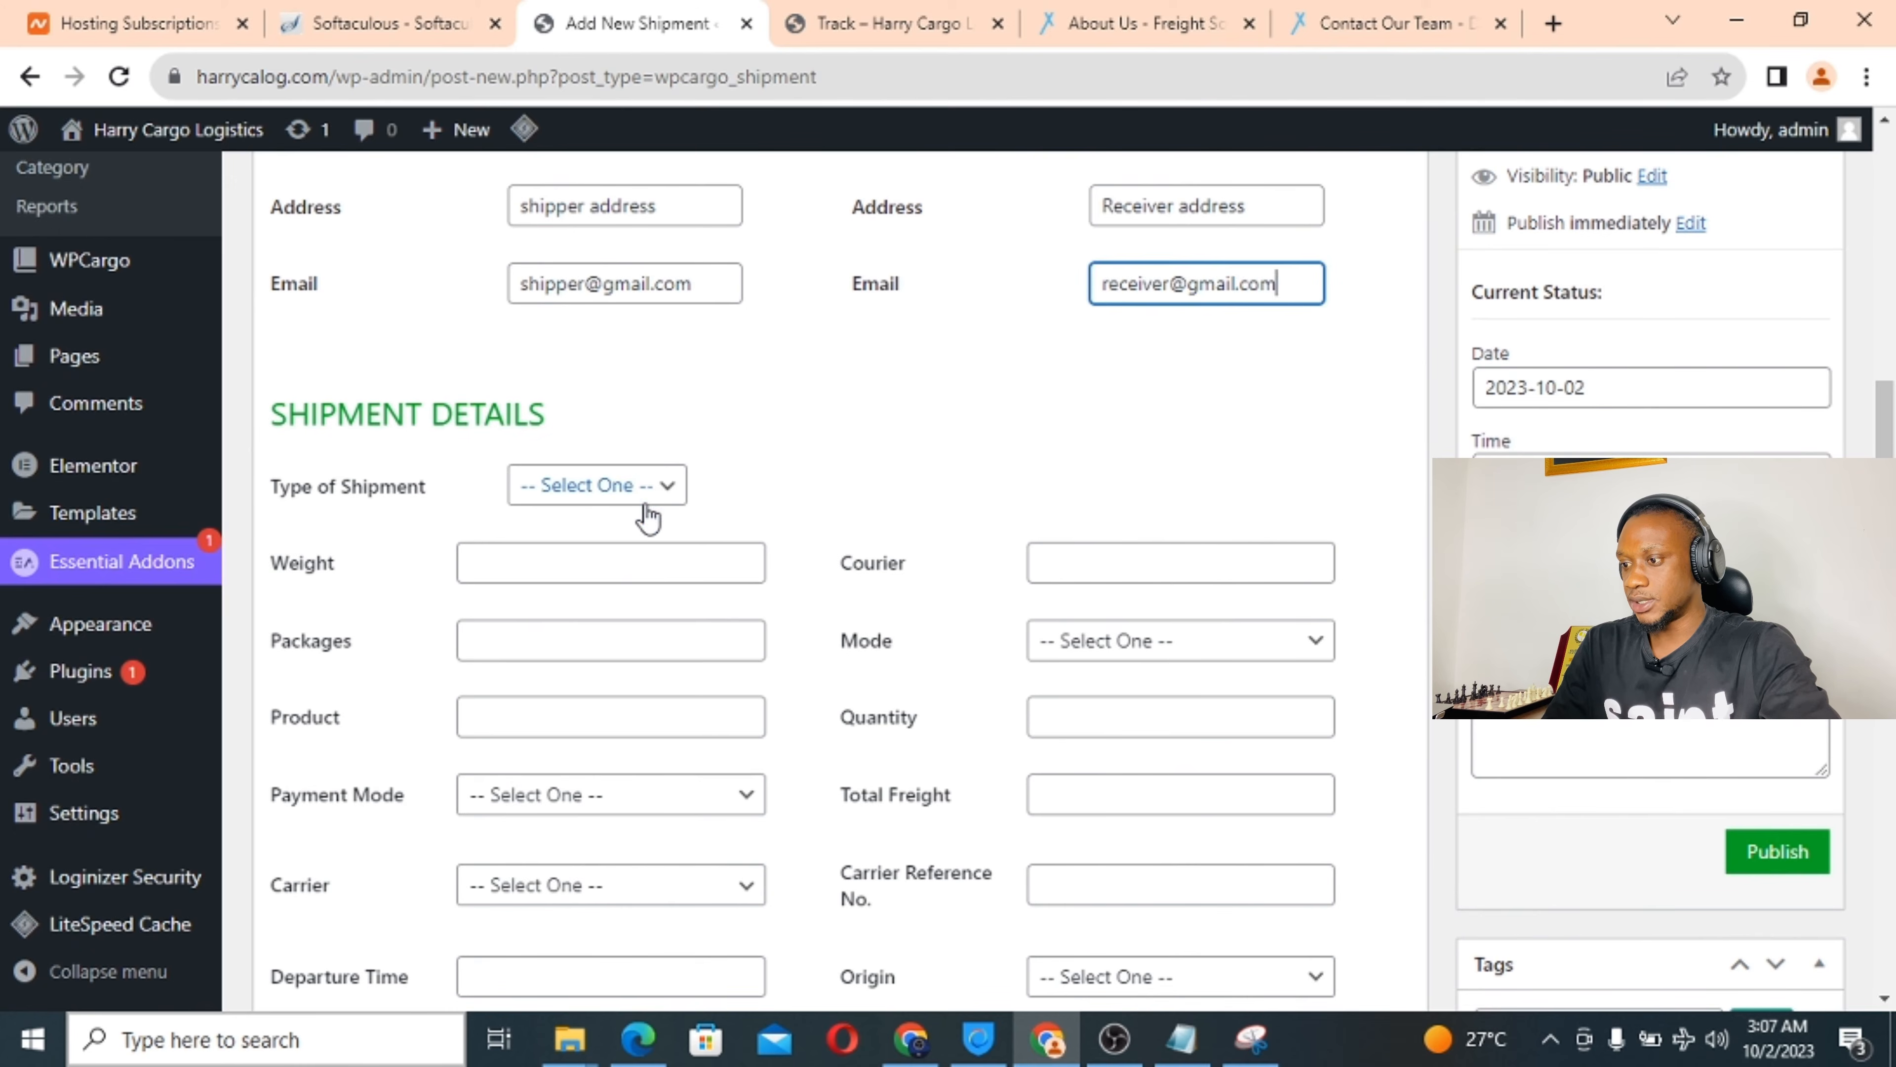
{"action": "left_click", "coordinate": [638, 485]}
{"action": "left_click", "coordinate": [615, 549]}
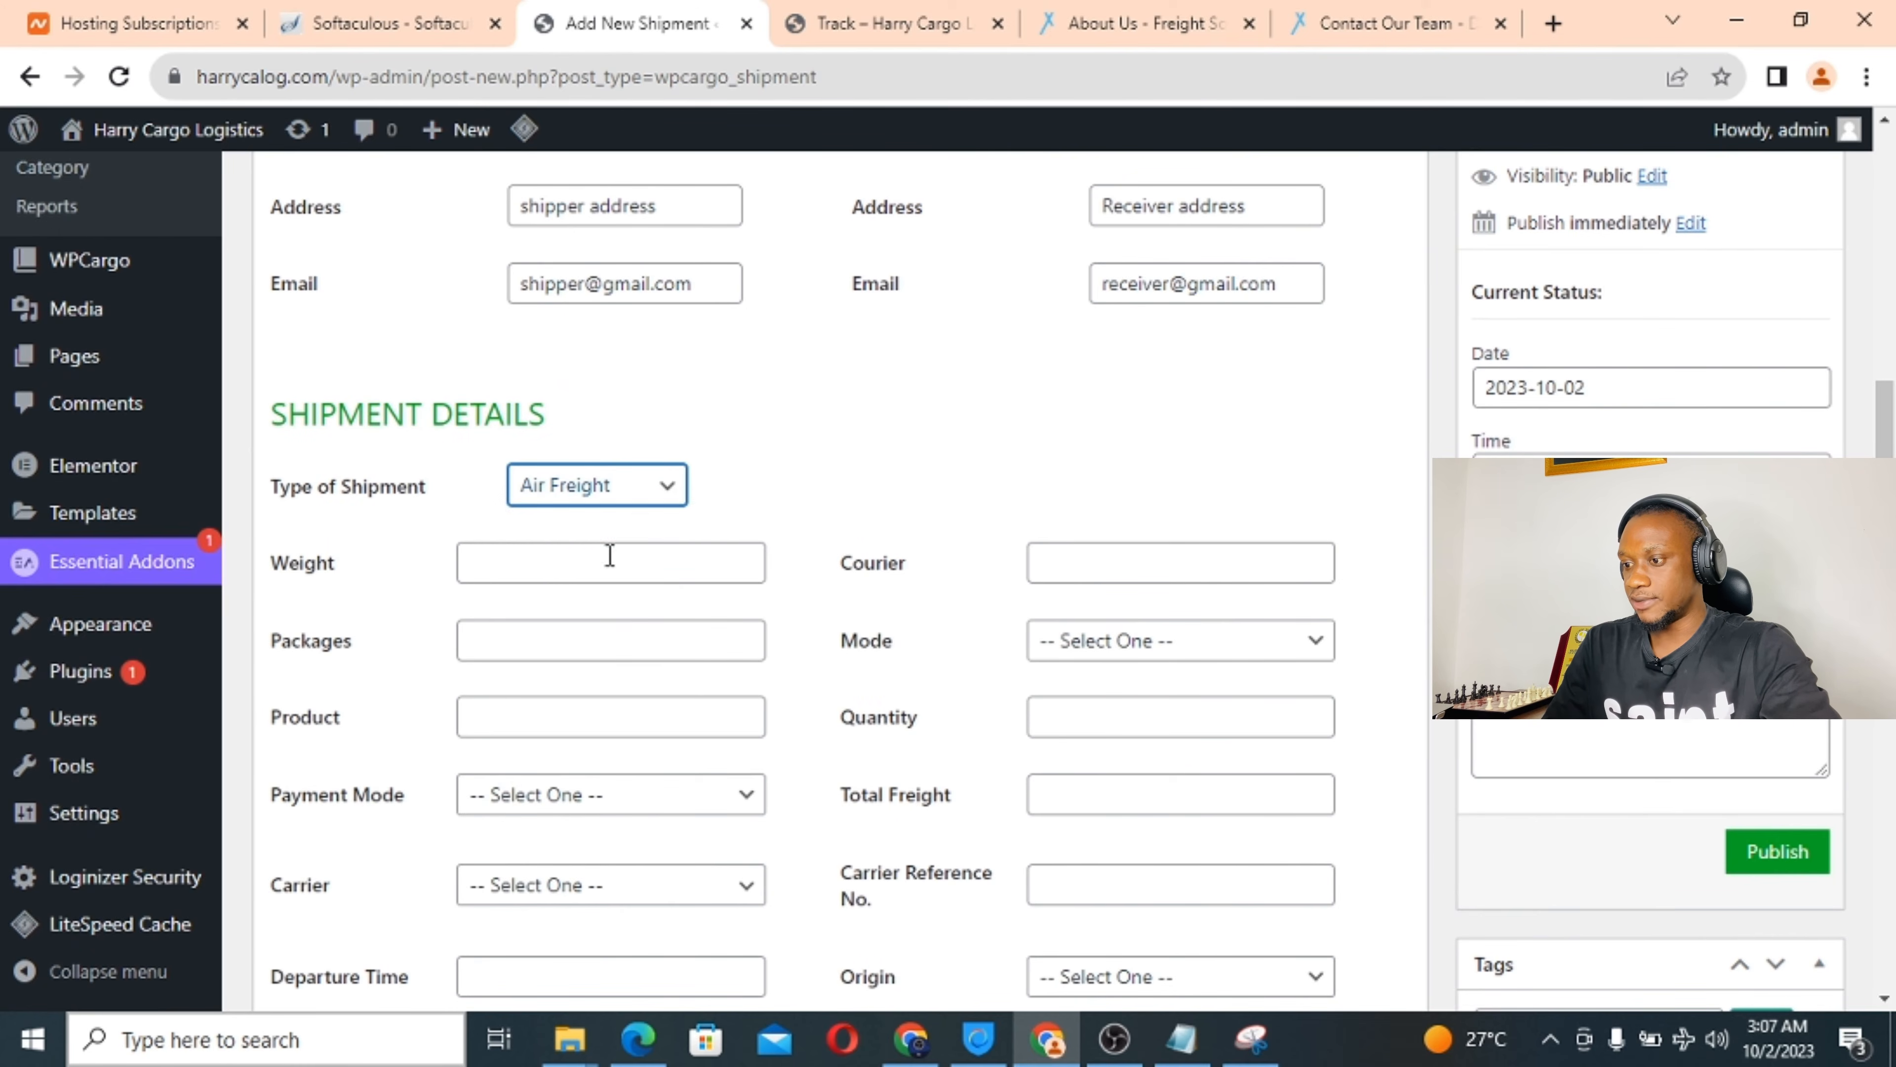
{"action": "left_click", "coordinate": [565, 561]}
{"action": "type", "text": "5 kg"}
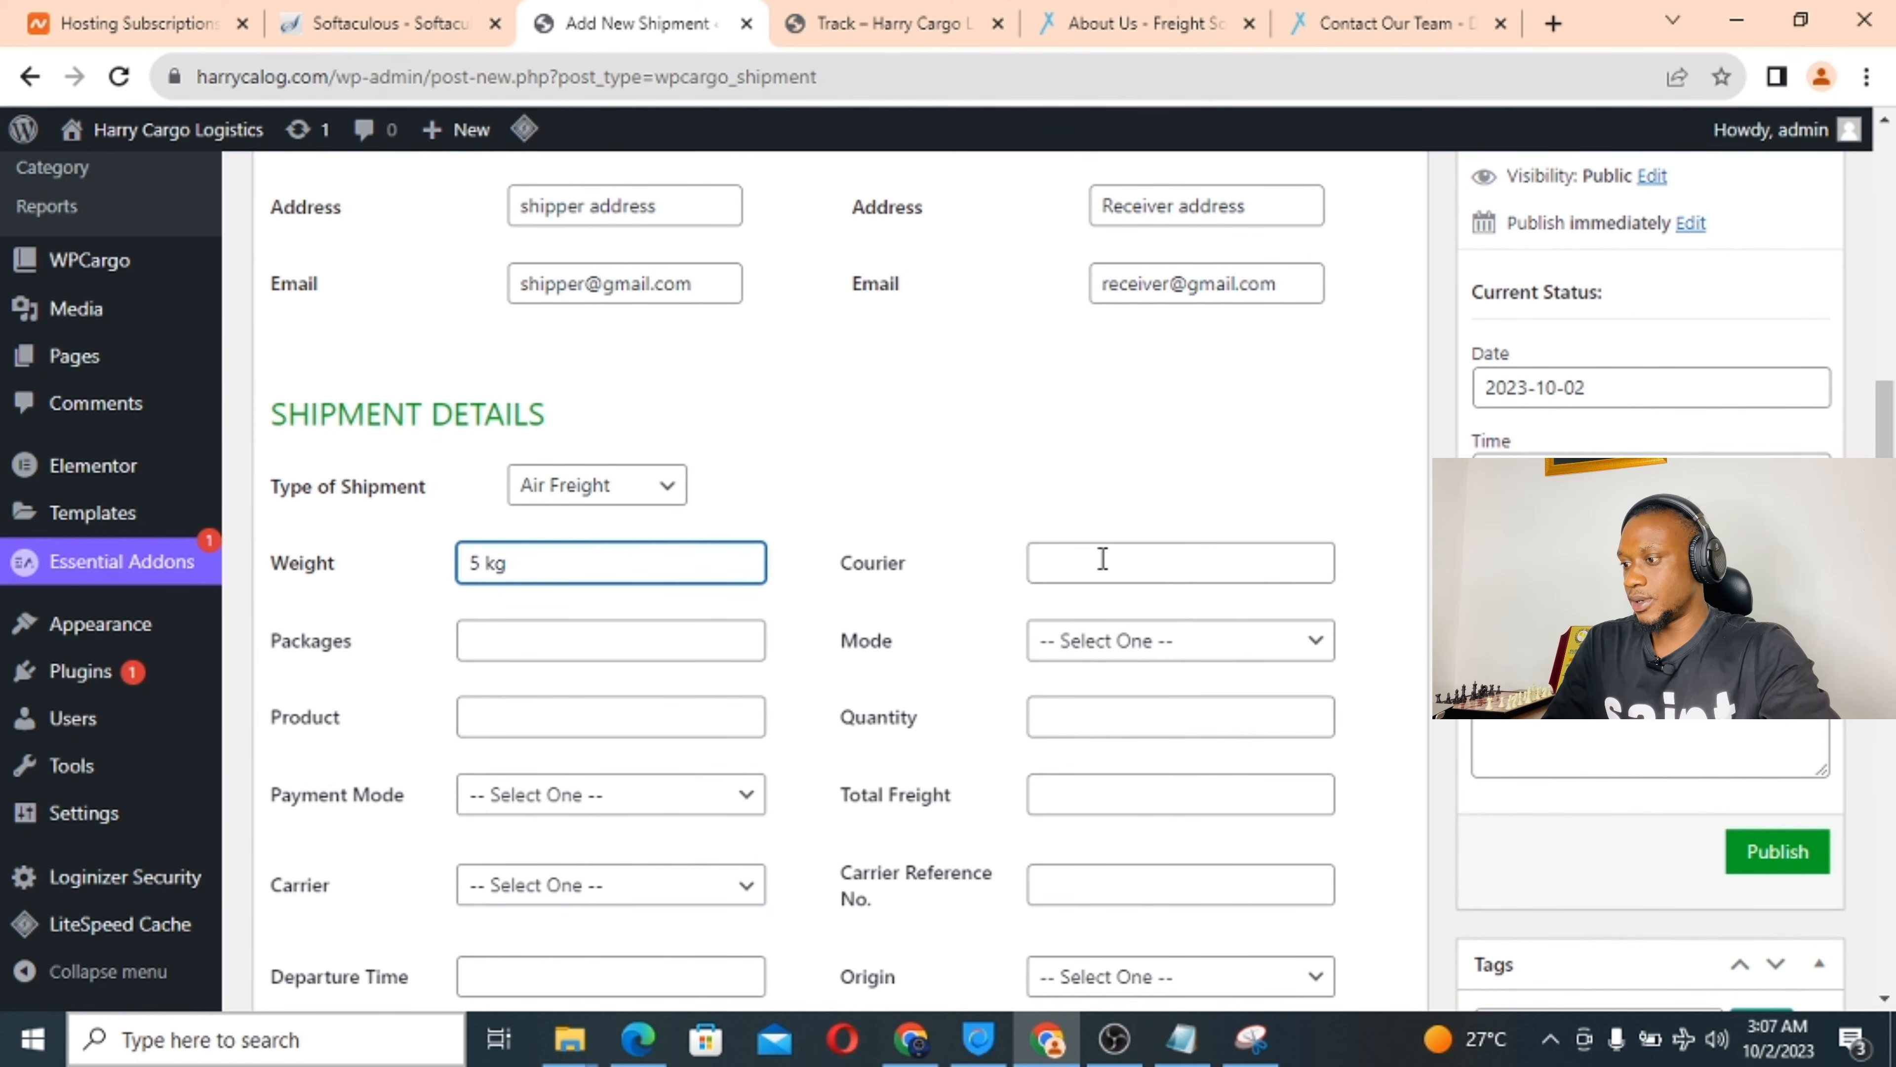
{"action": "left_click", "coordinate": [1102, 558]}
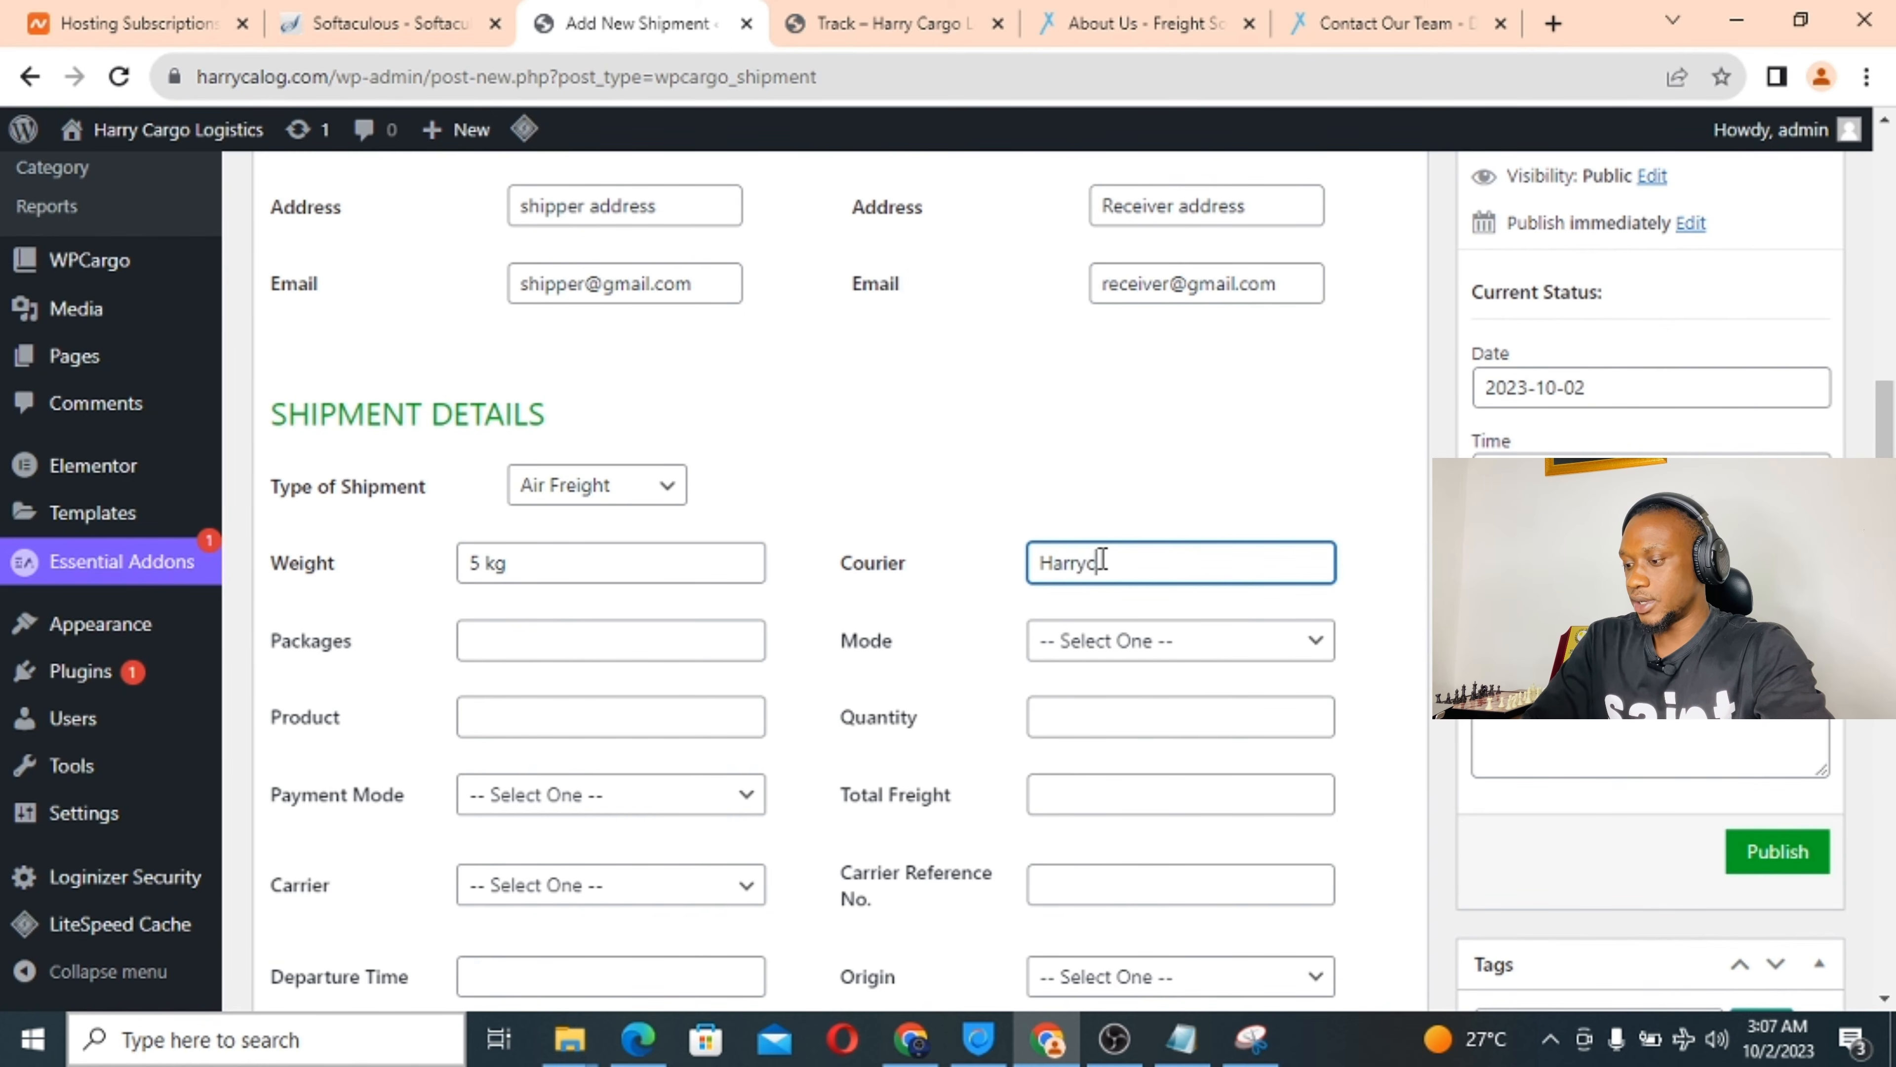
{"action": "type", "text": "Harrycalog"}
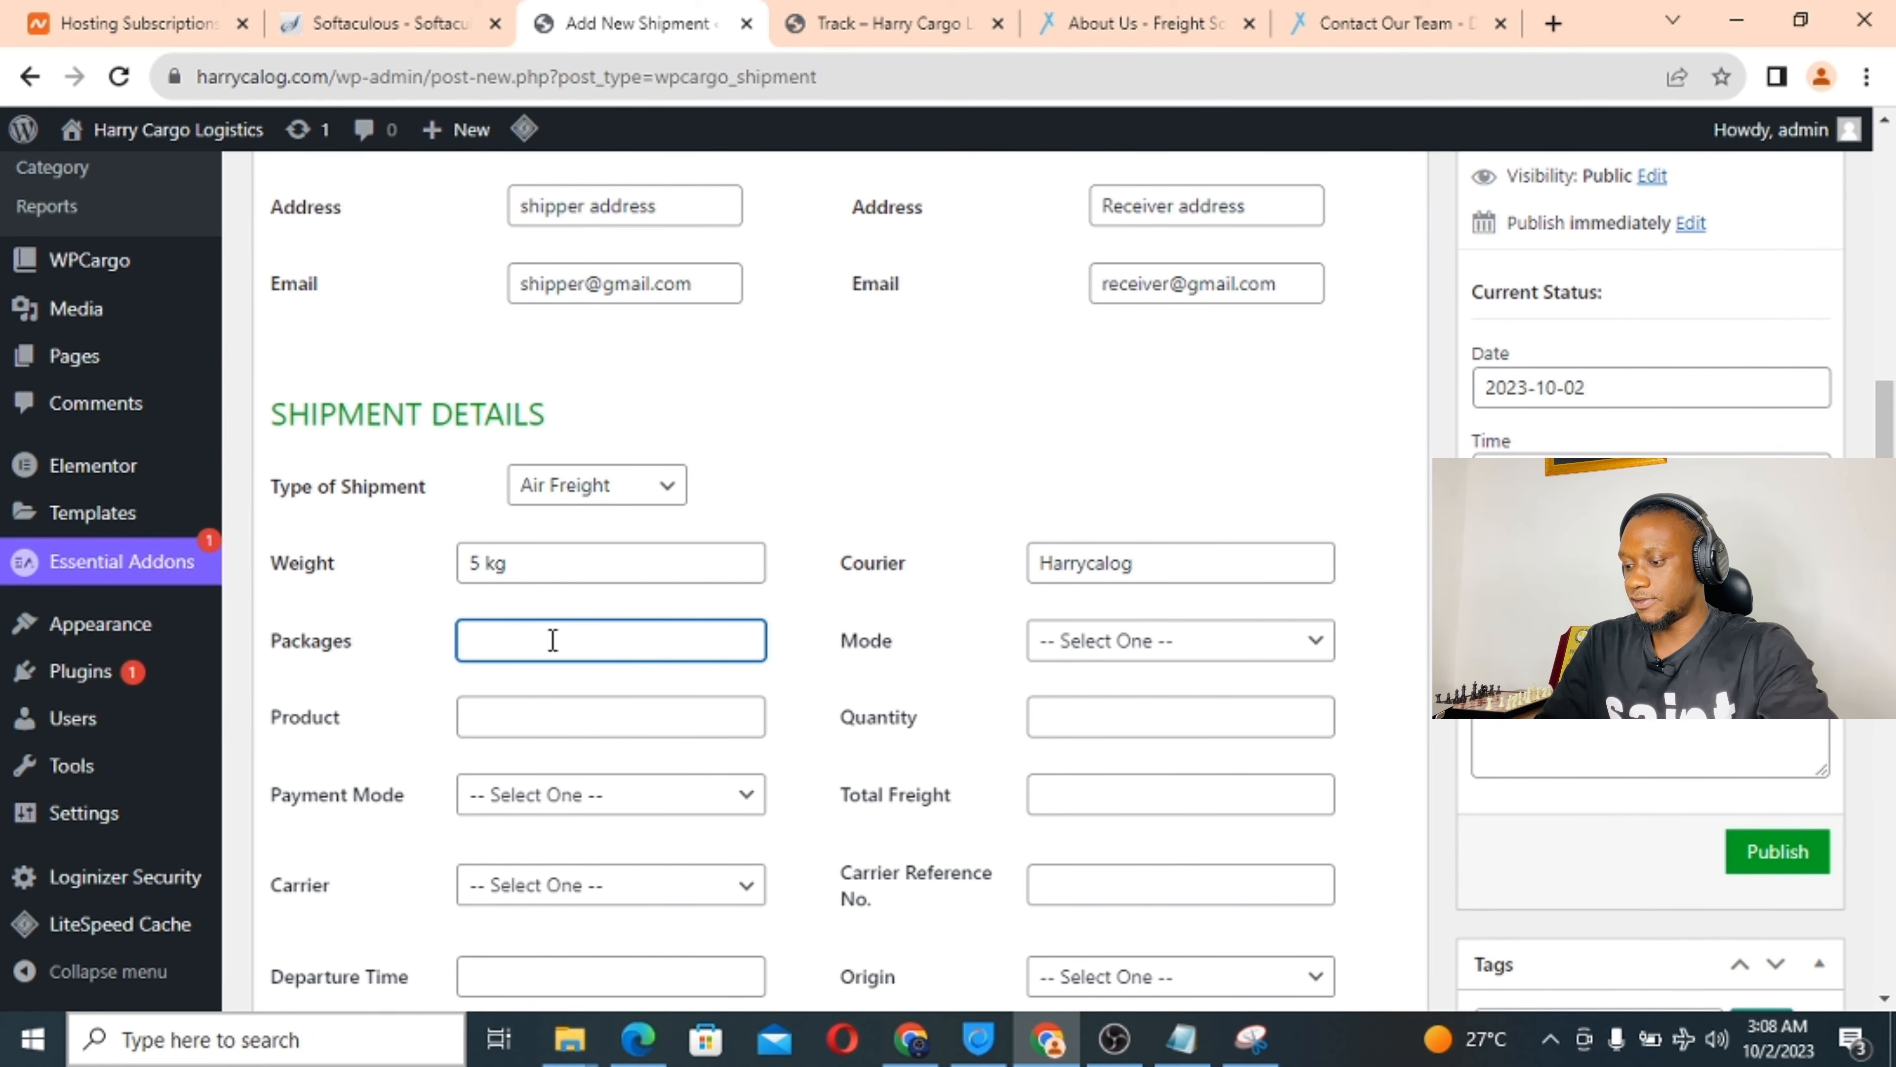
{"action": "key", "text": "BackSpace"}
{"action": "type", "text": "d"}
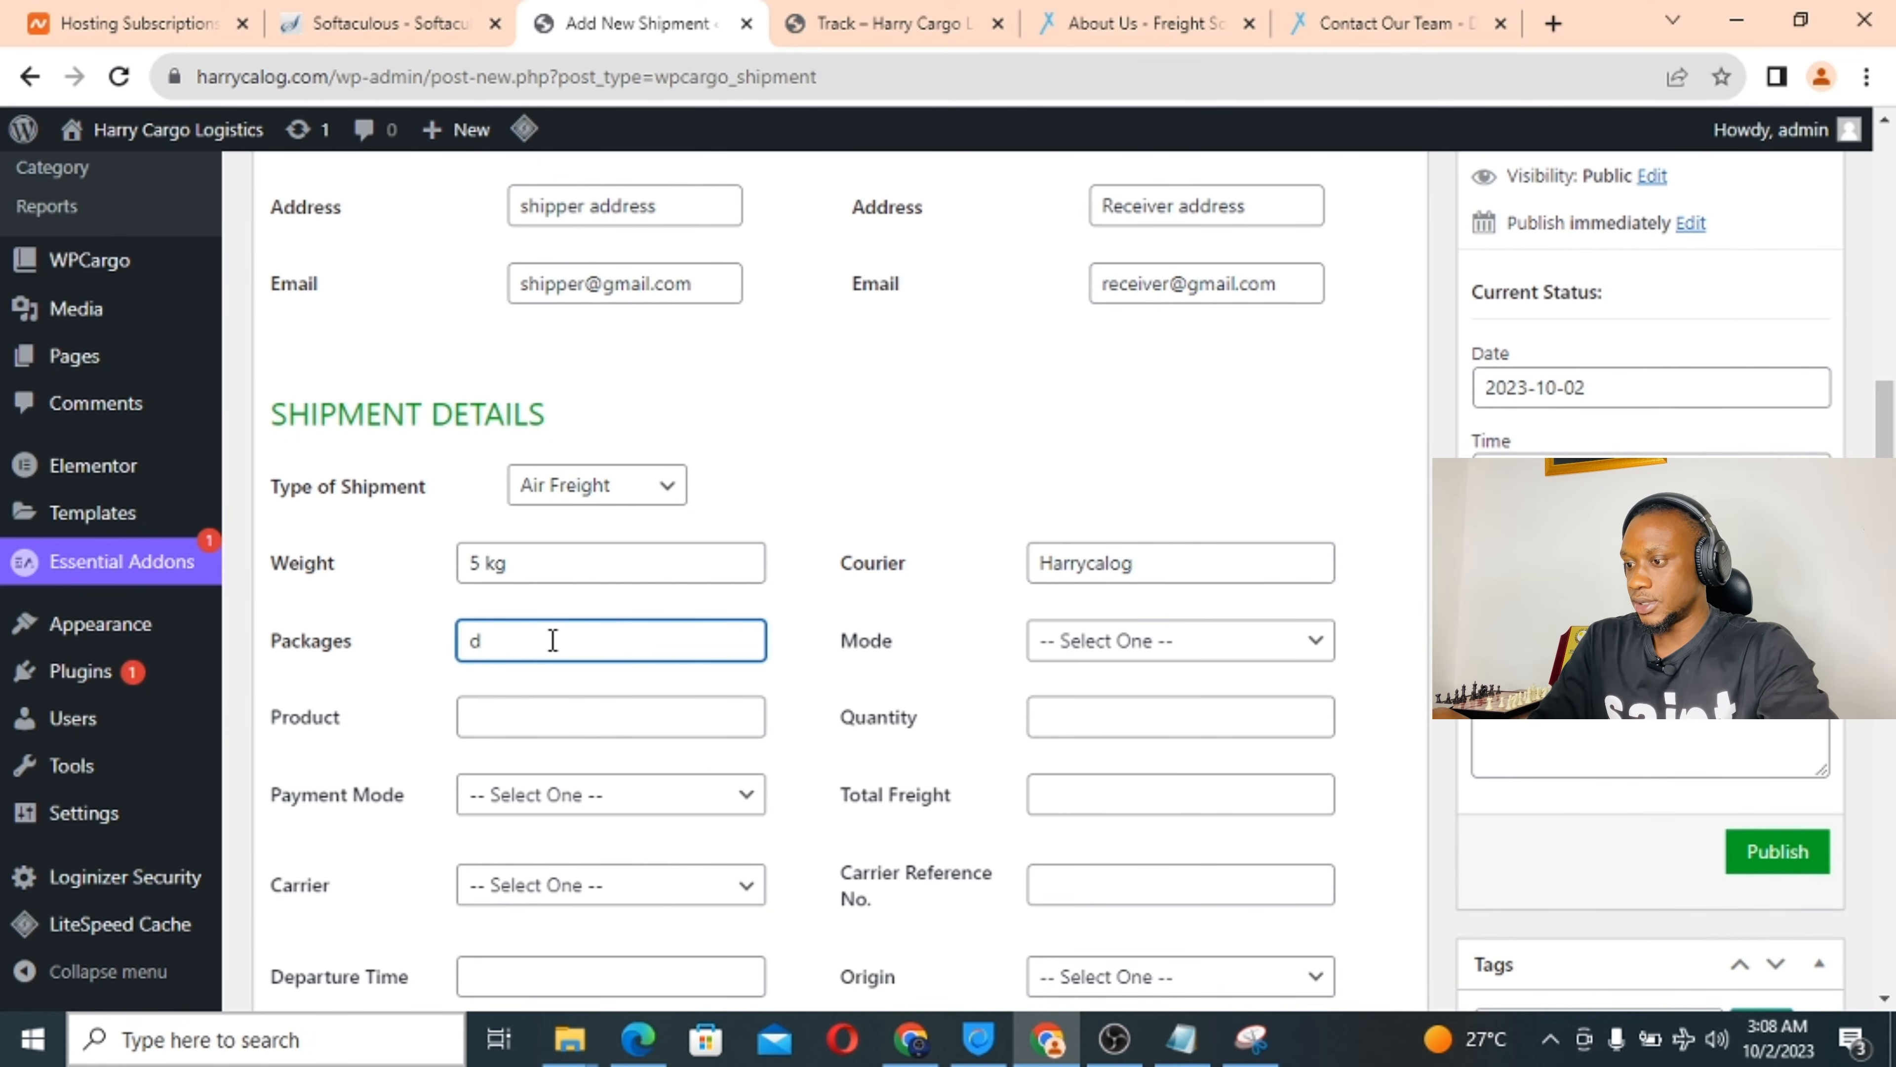
{"action": "type", "text": "0"}
{"action": "key", "text": "BackSpace"}
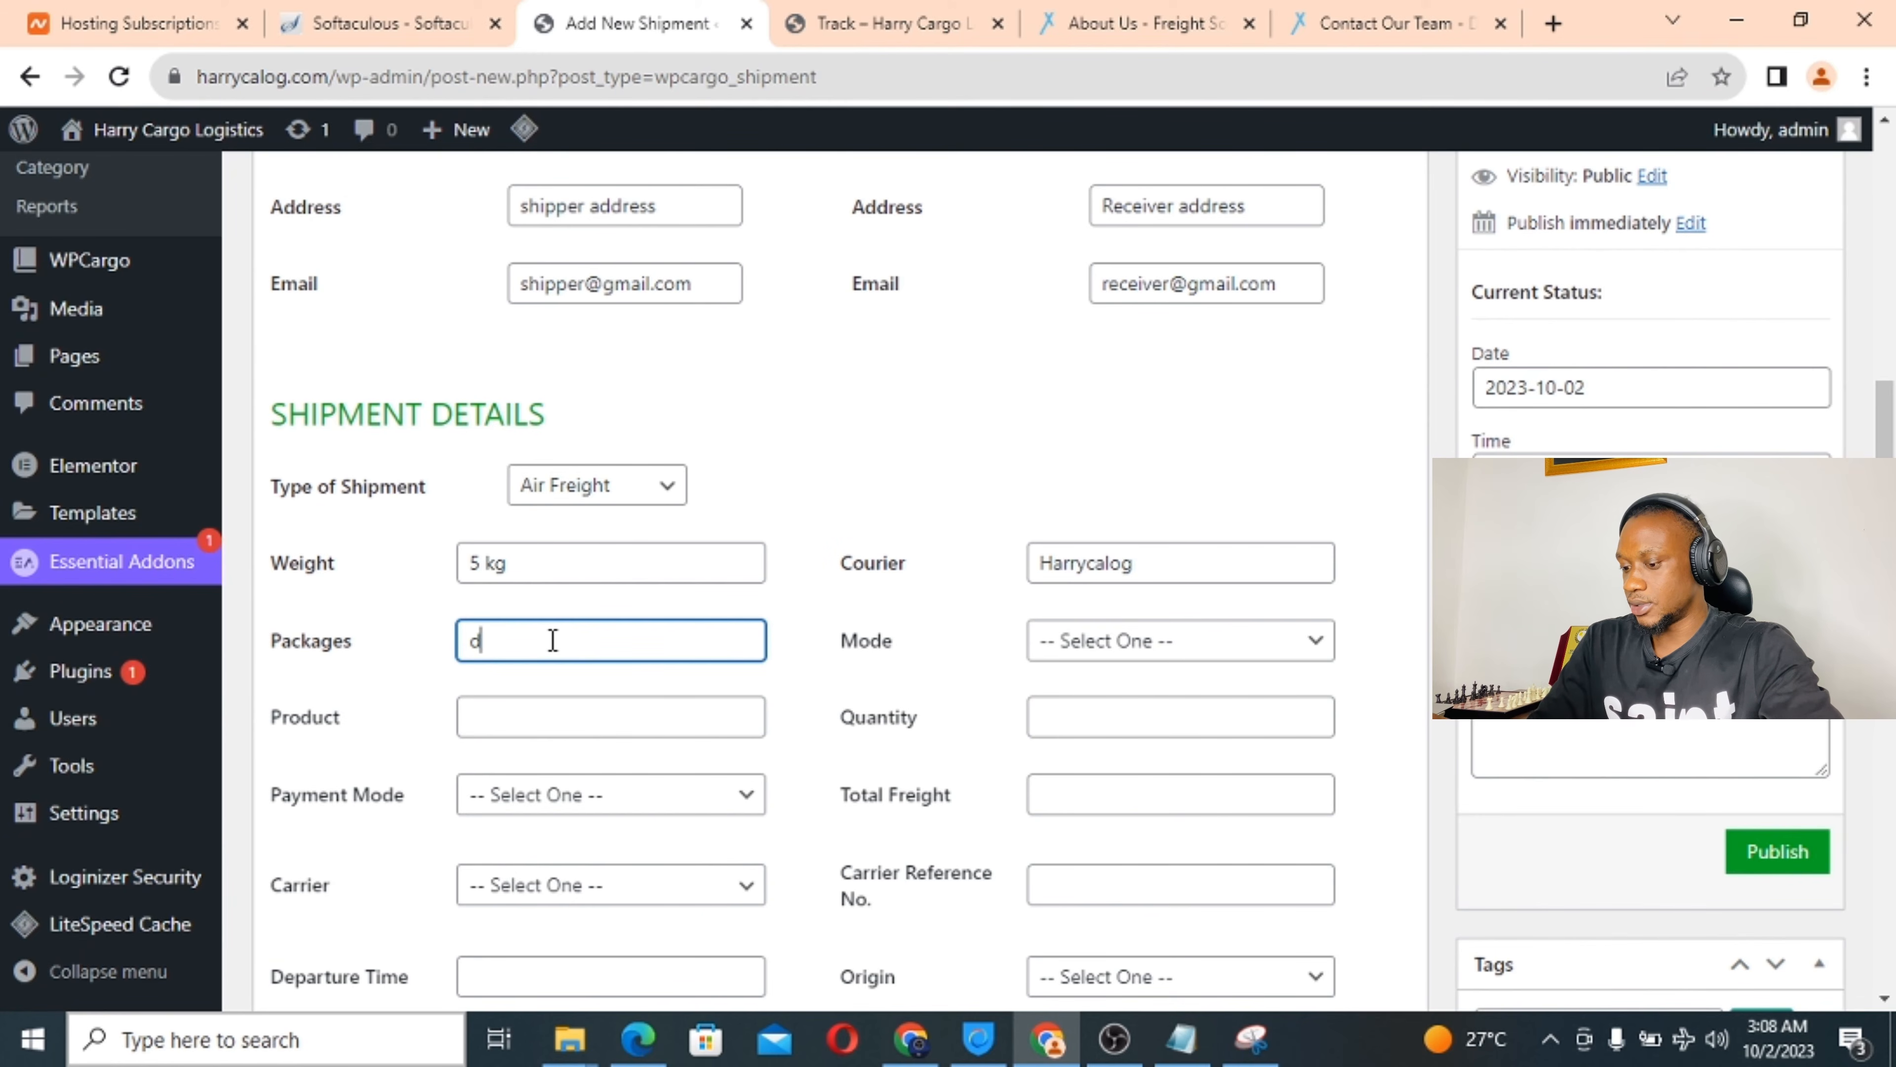
{"action": "type", "text": "oc"}
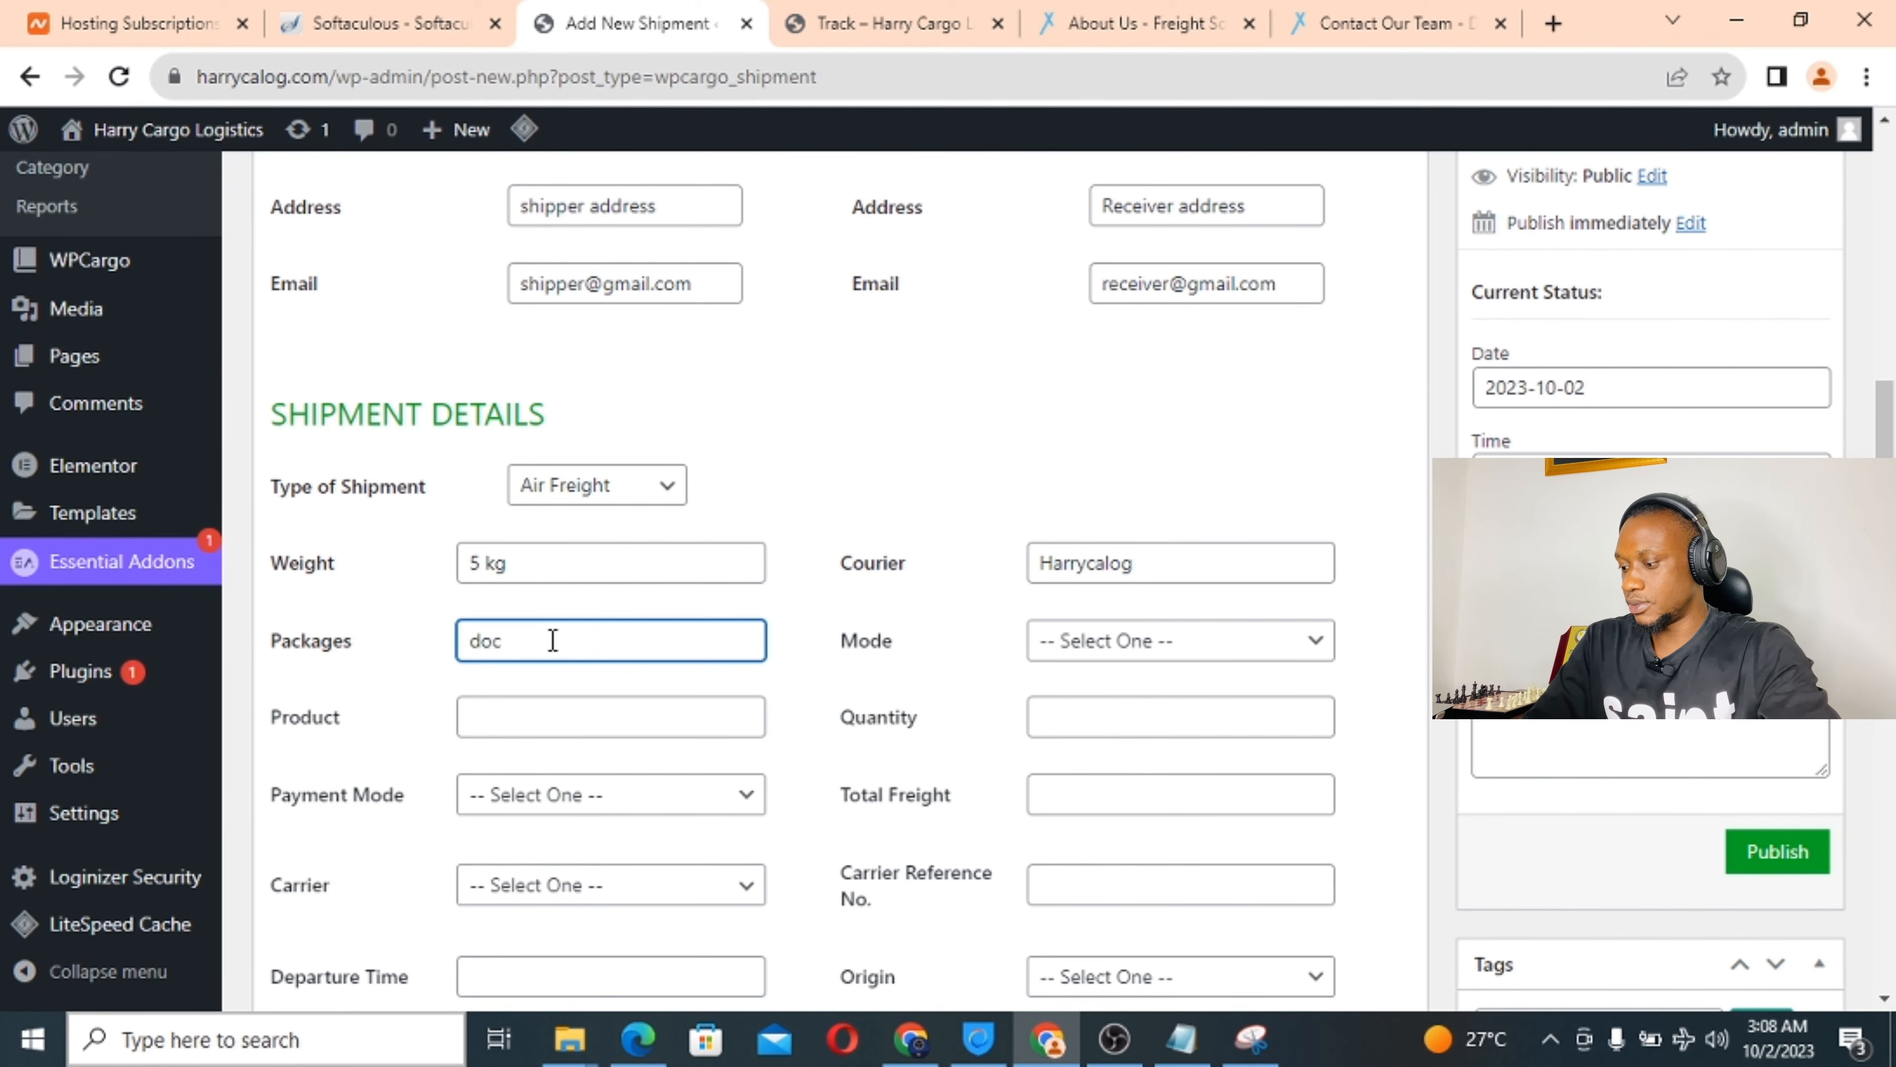
{"action": "type", "text": "uments"}
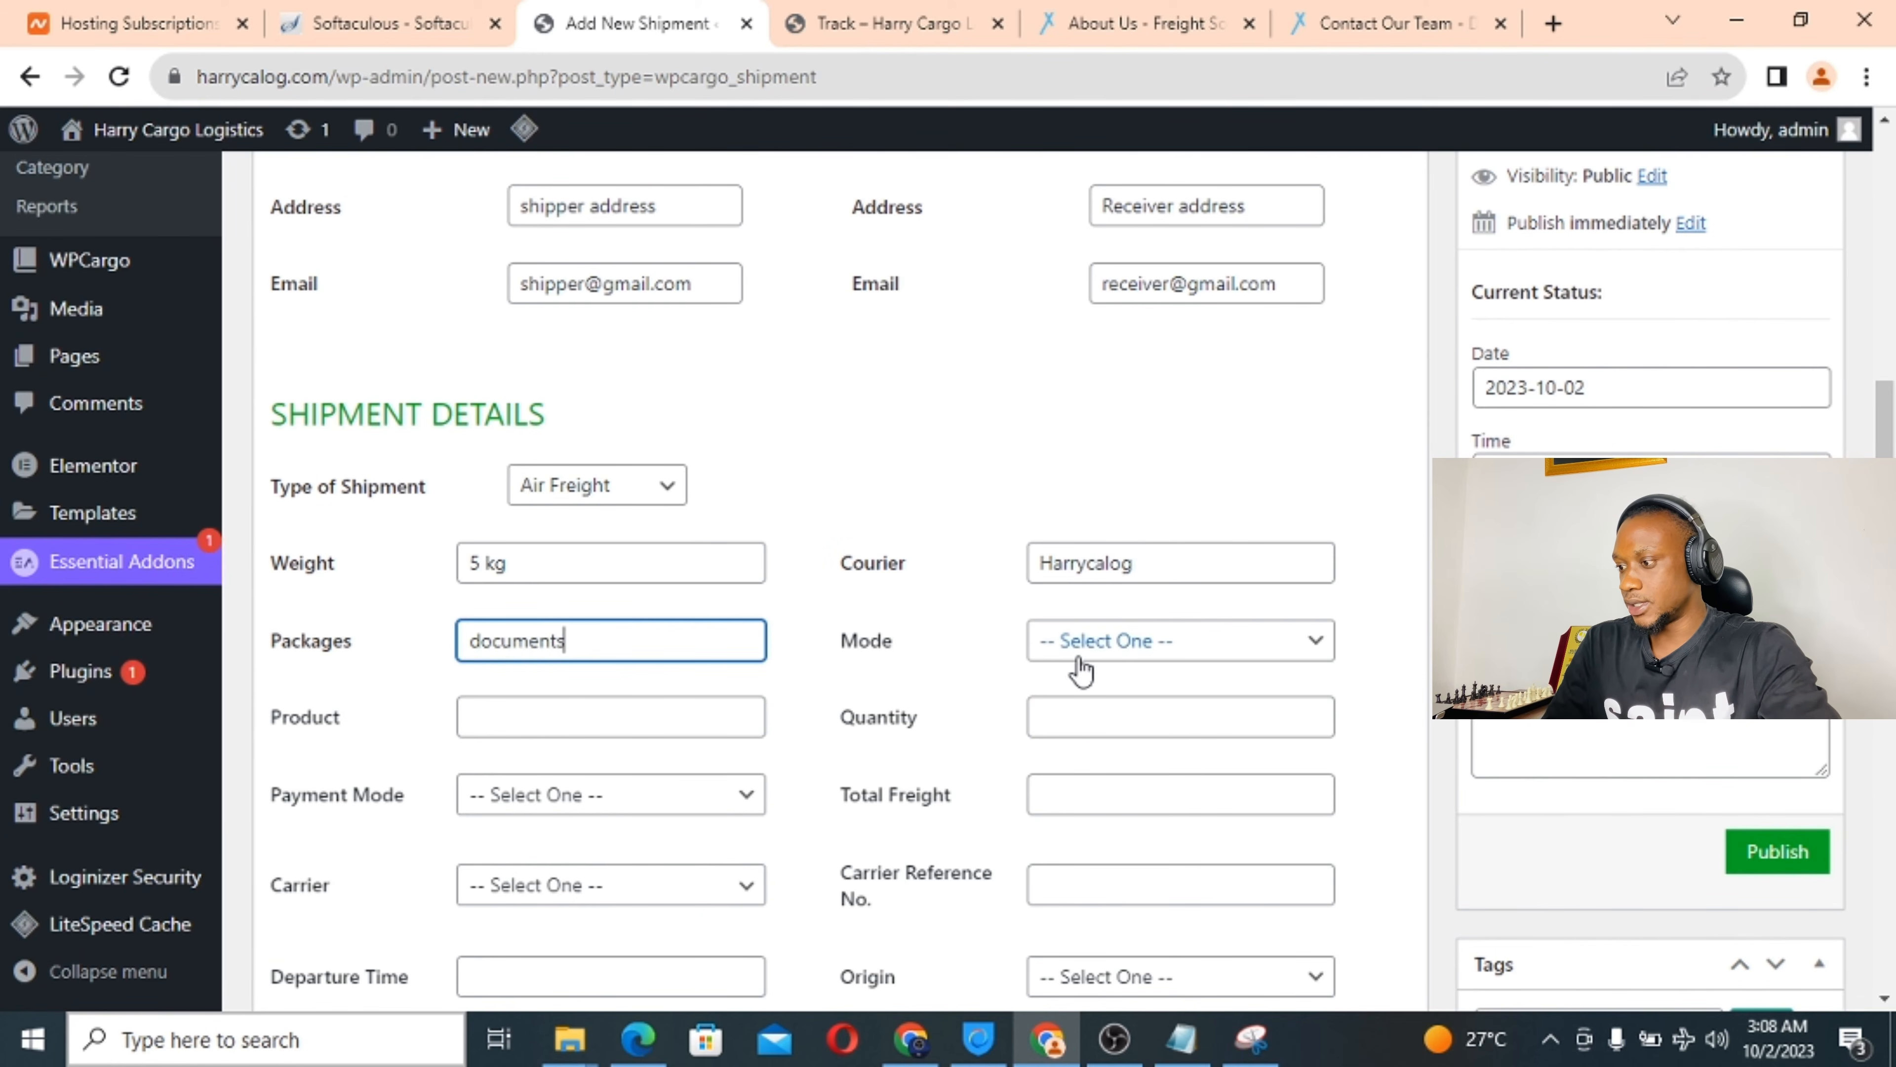
Set mode Air Freight, product Files, quantity 4, payment on delivery, and $2500 total freight.
{"action": "left_click", "coordinate": [1096, 657]}
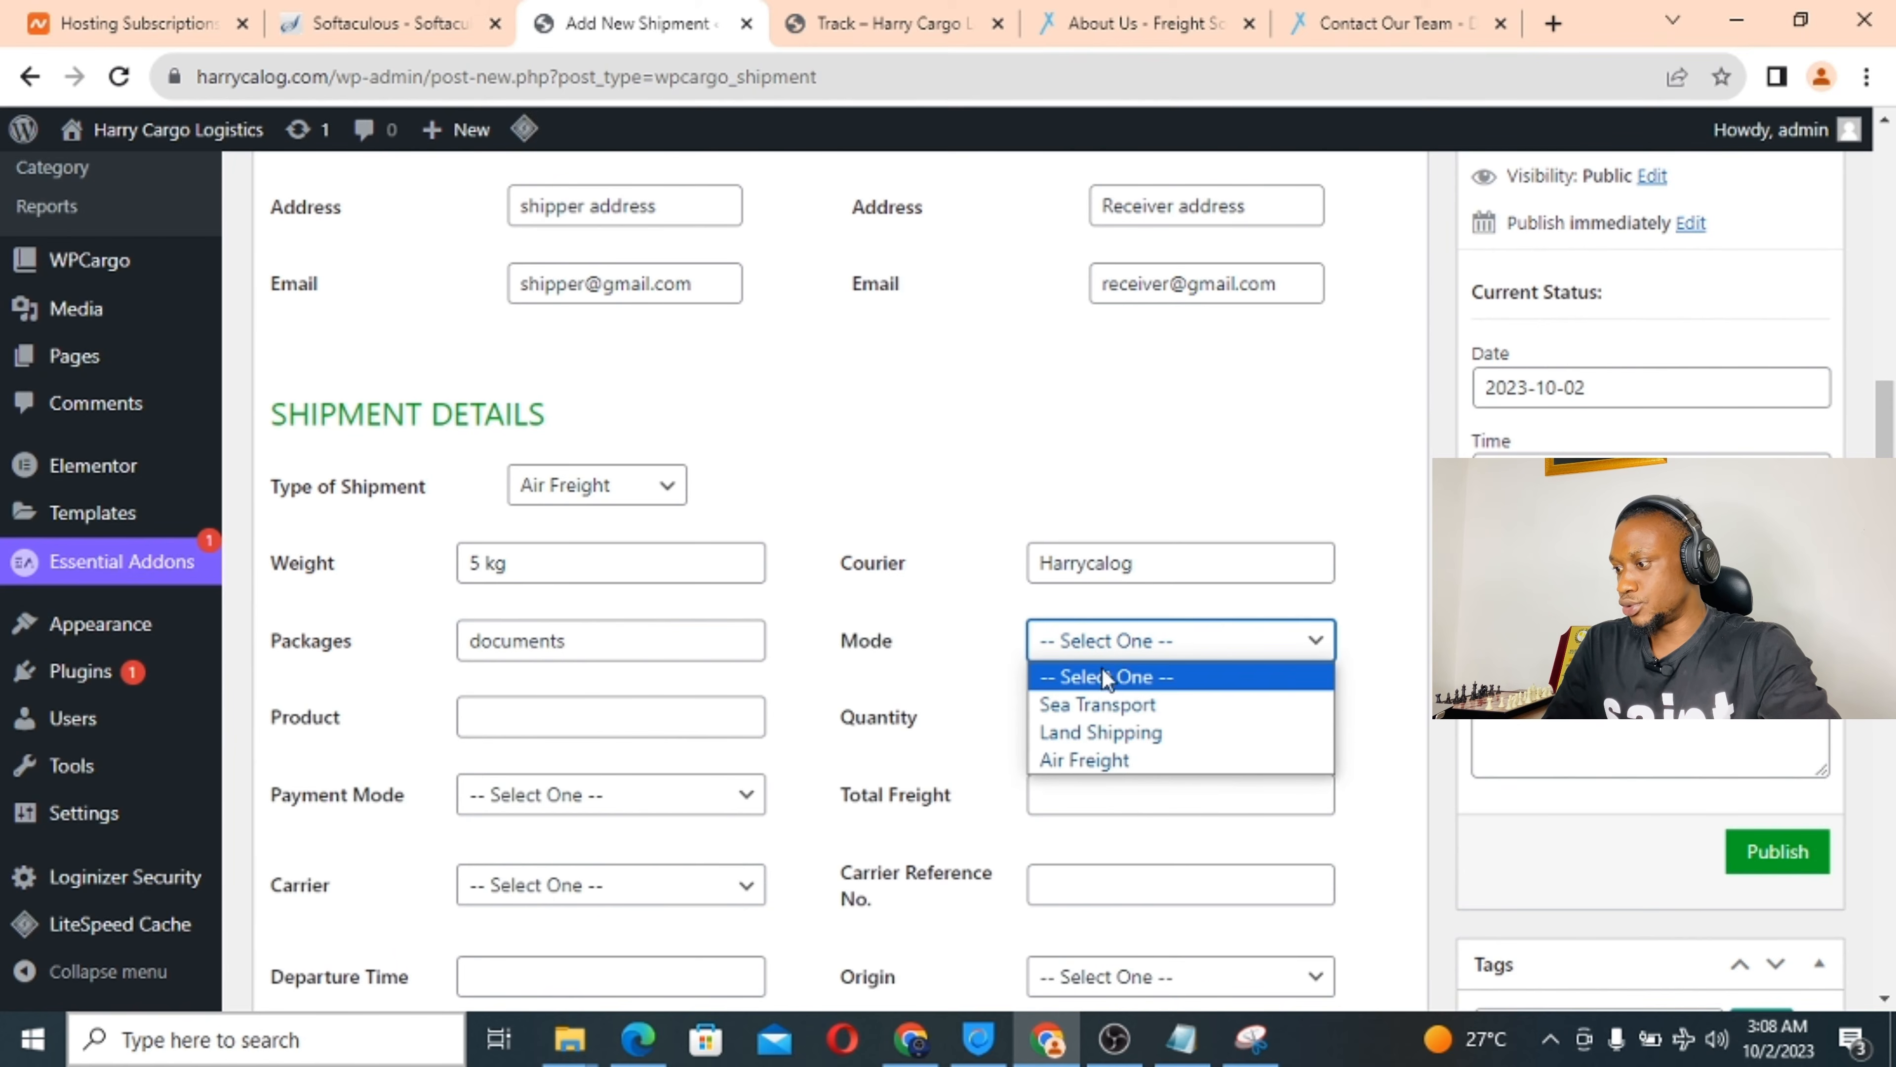
{"action": "left_click", "coordinate": [1090, 760]}
{"action": "left_click", "coordinate": [539, 715]}
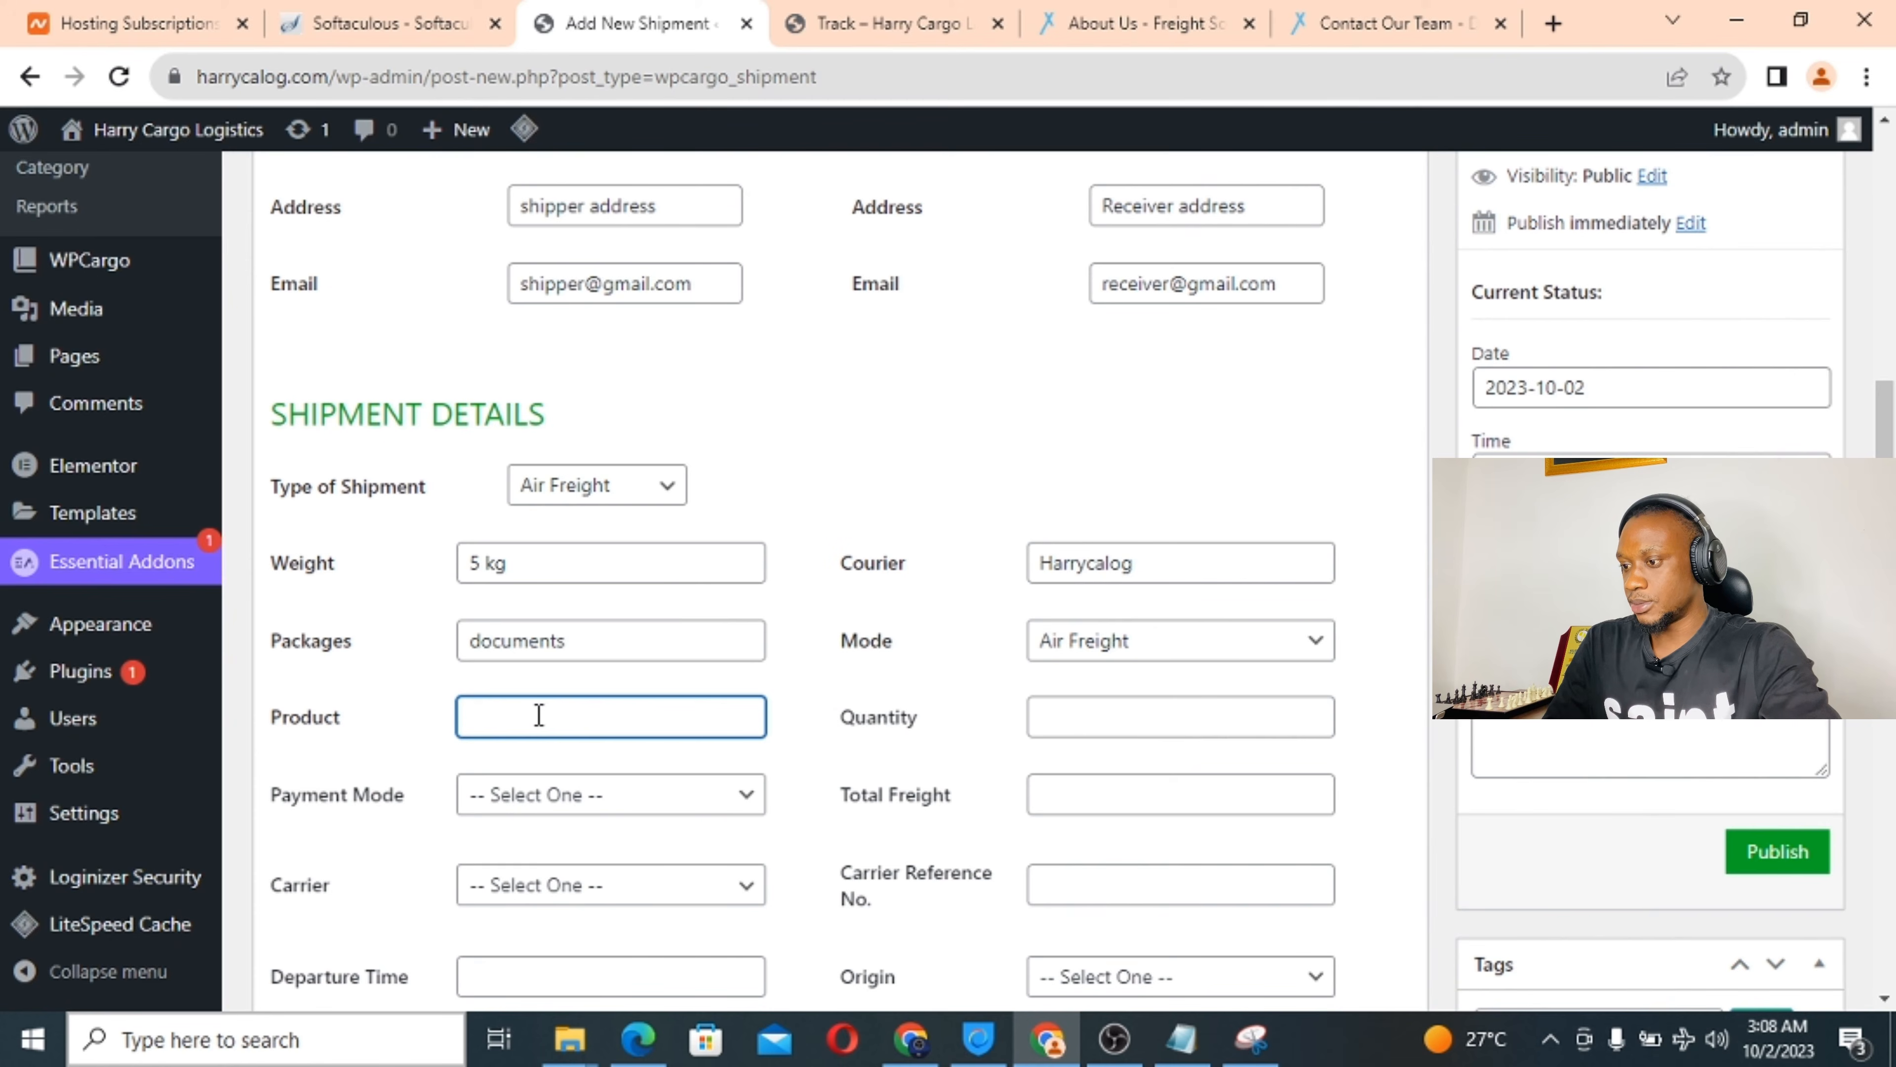
{"action": "type", "text": "Files"}
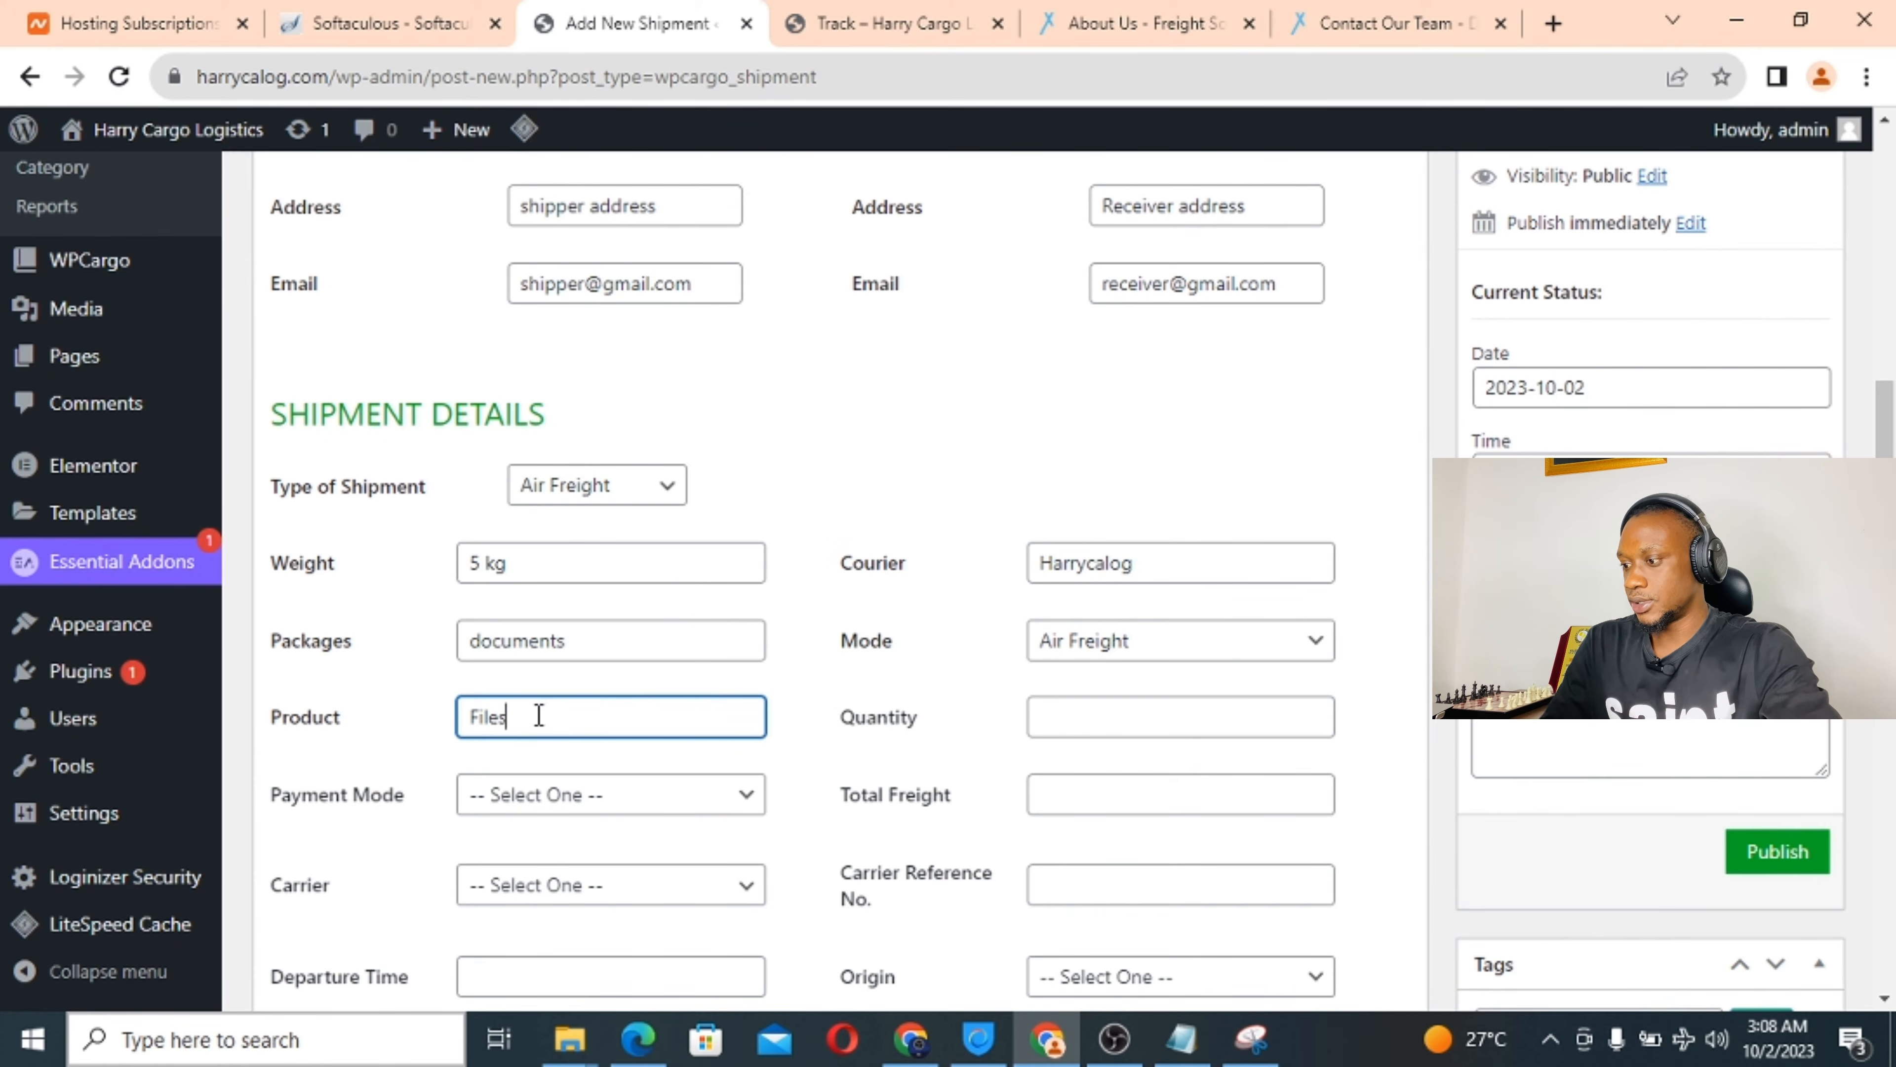
{"action": "left_click", "coordinate": [1098, 730]}
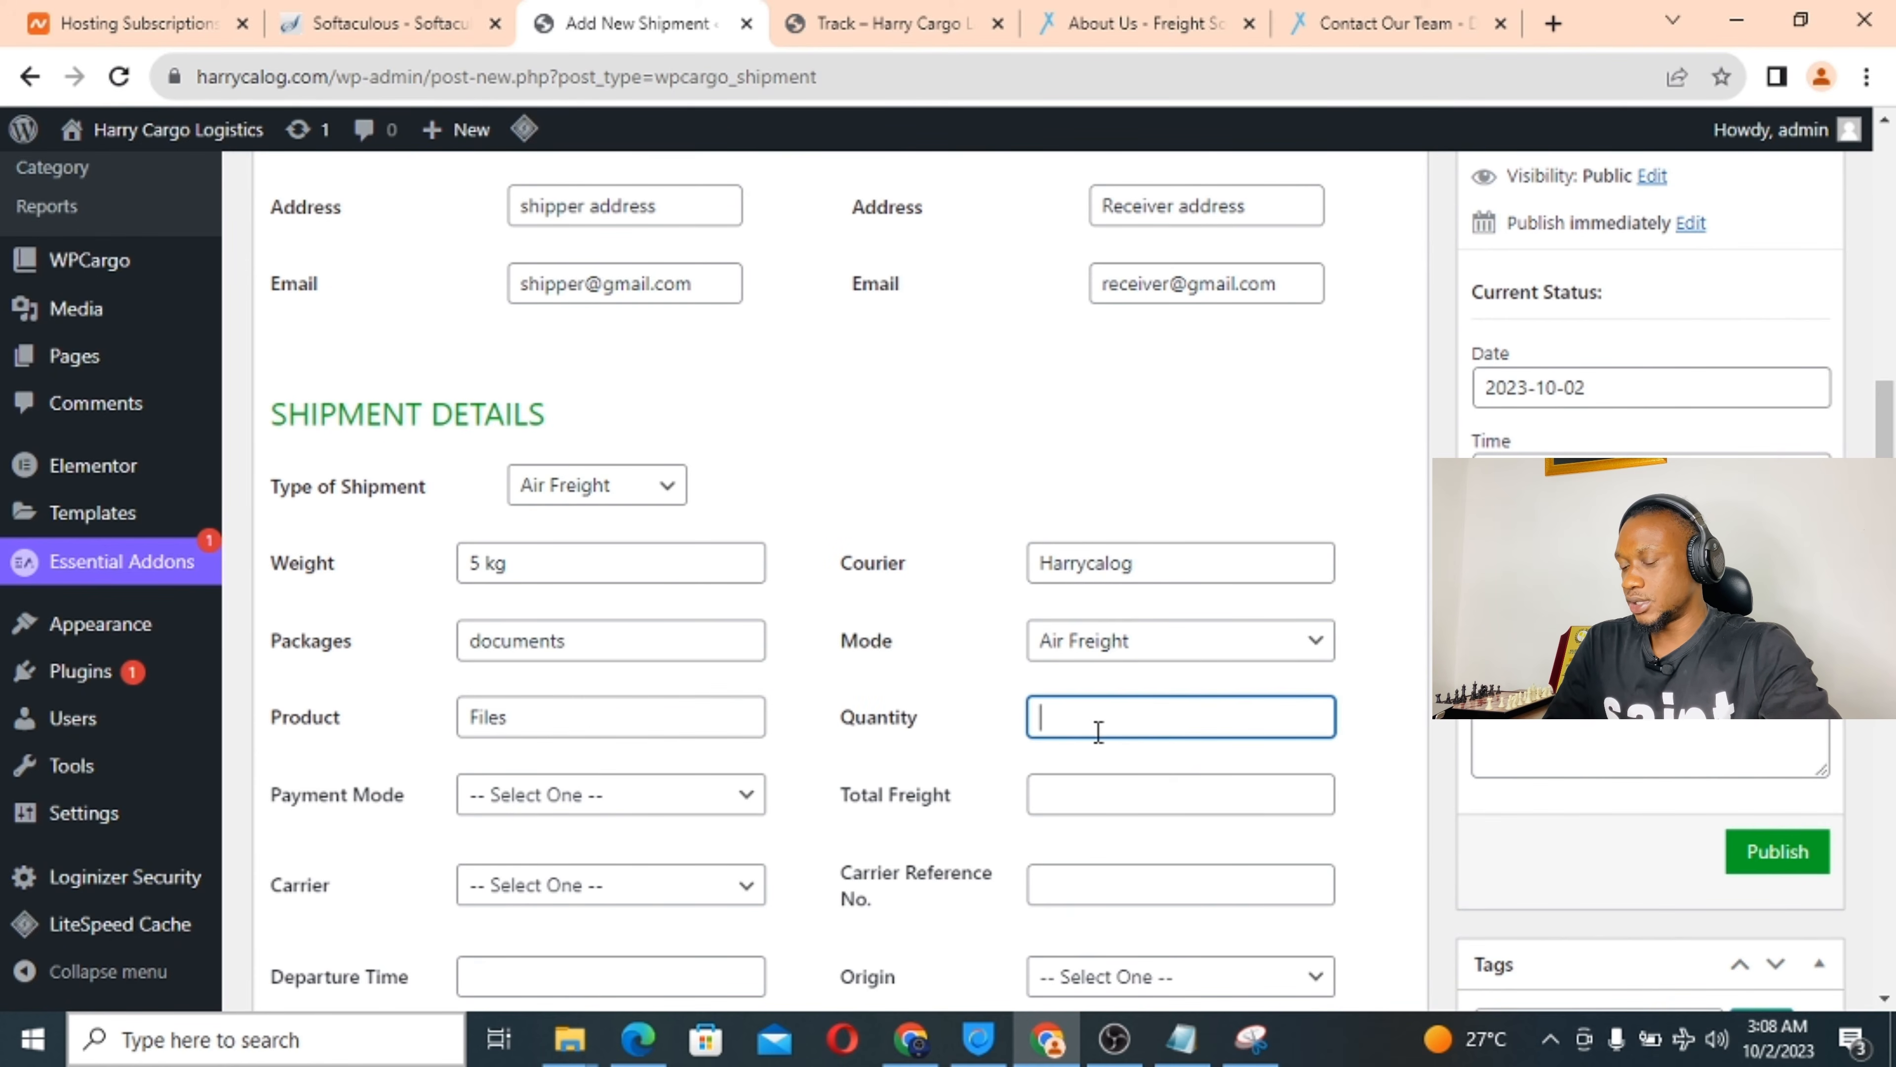
{"action": "type", "text": "4"}
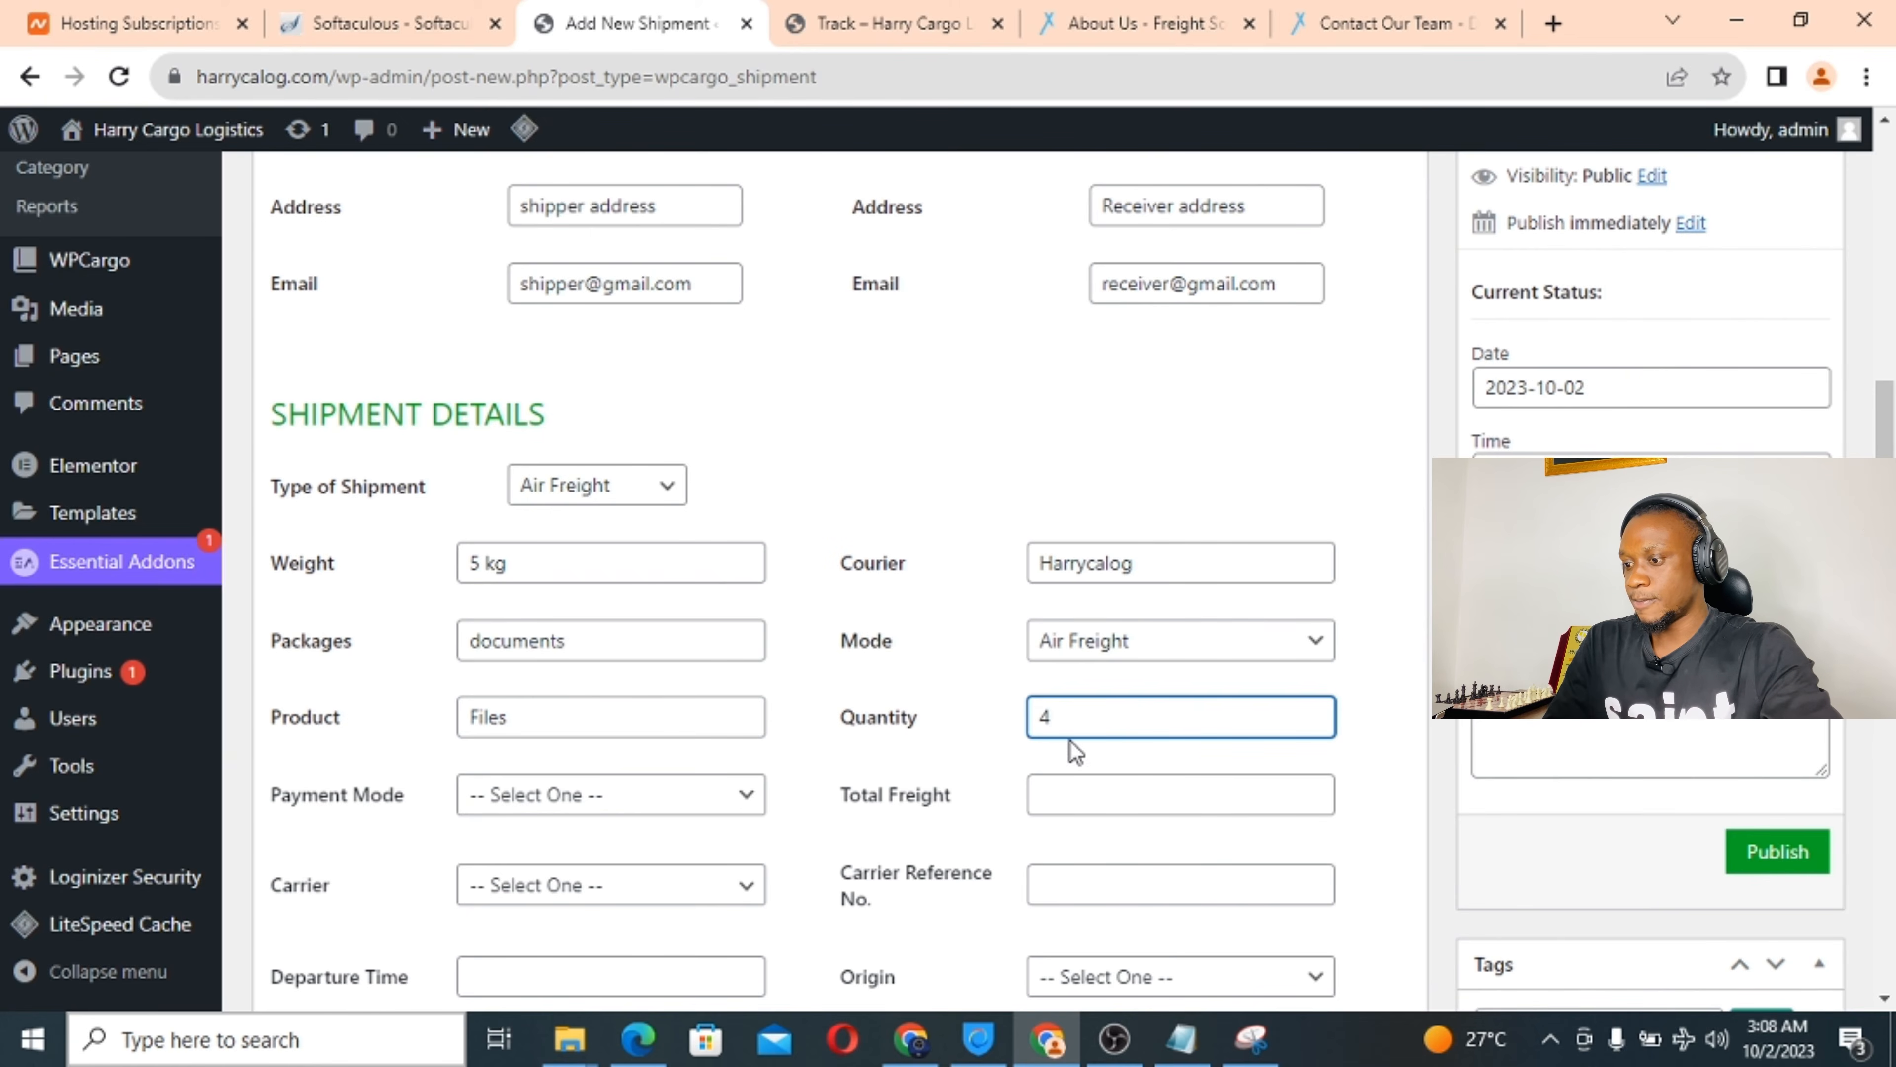
{"action": "scroll", "coordinate": [620, 760], "scroll_direction": "down", "scroll_amount": 3}
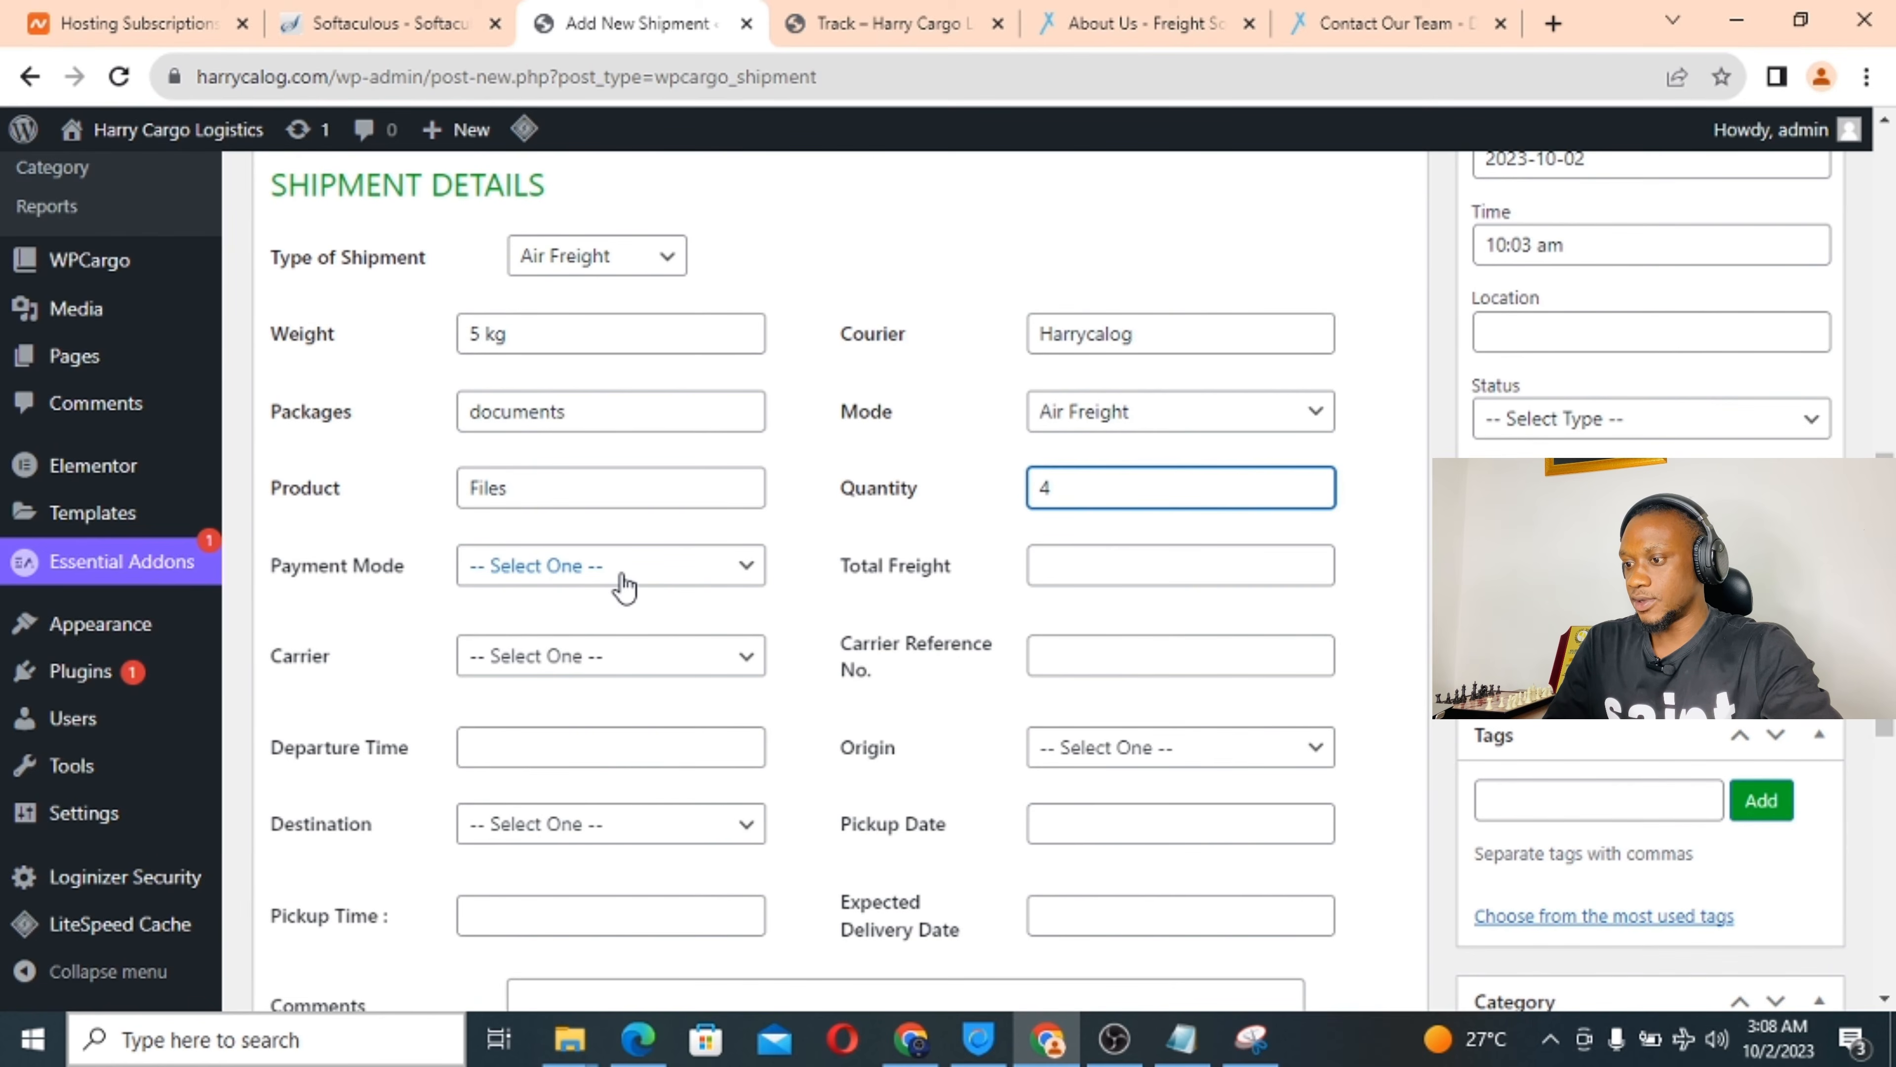
{"action": "left_click", "coordinate": [626, 568]}
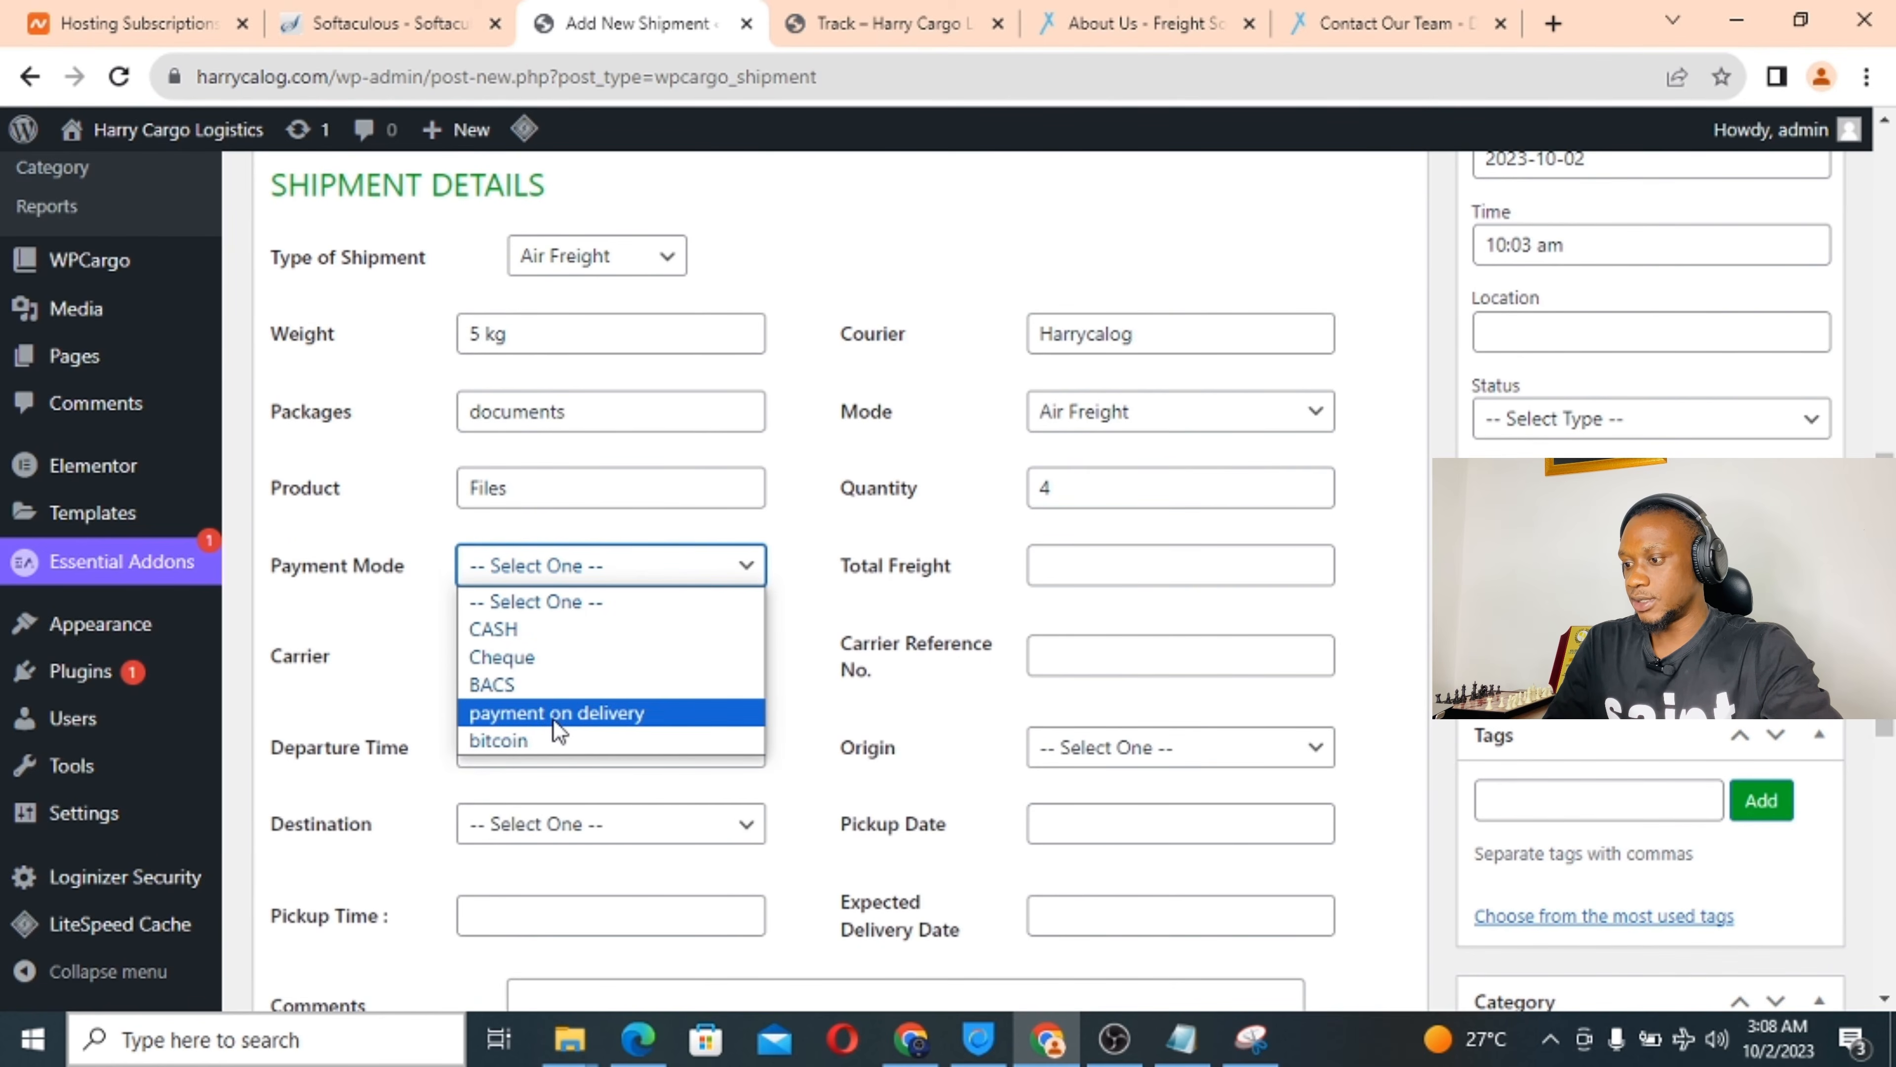
{"action": "left_click", "coordinate": [568, 713]}
{"action": "left_click", "coordinate": [1084, 563]}
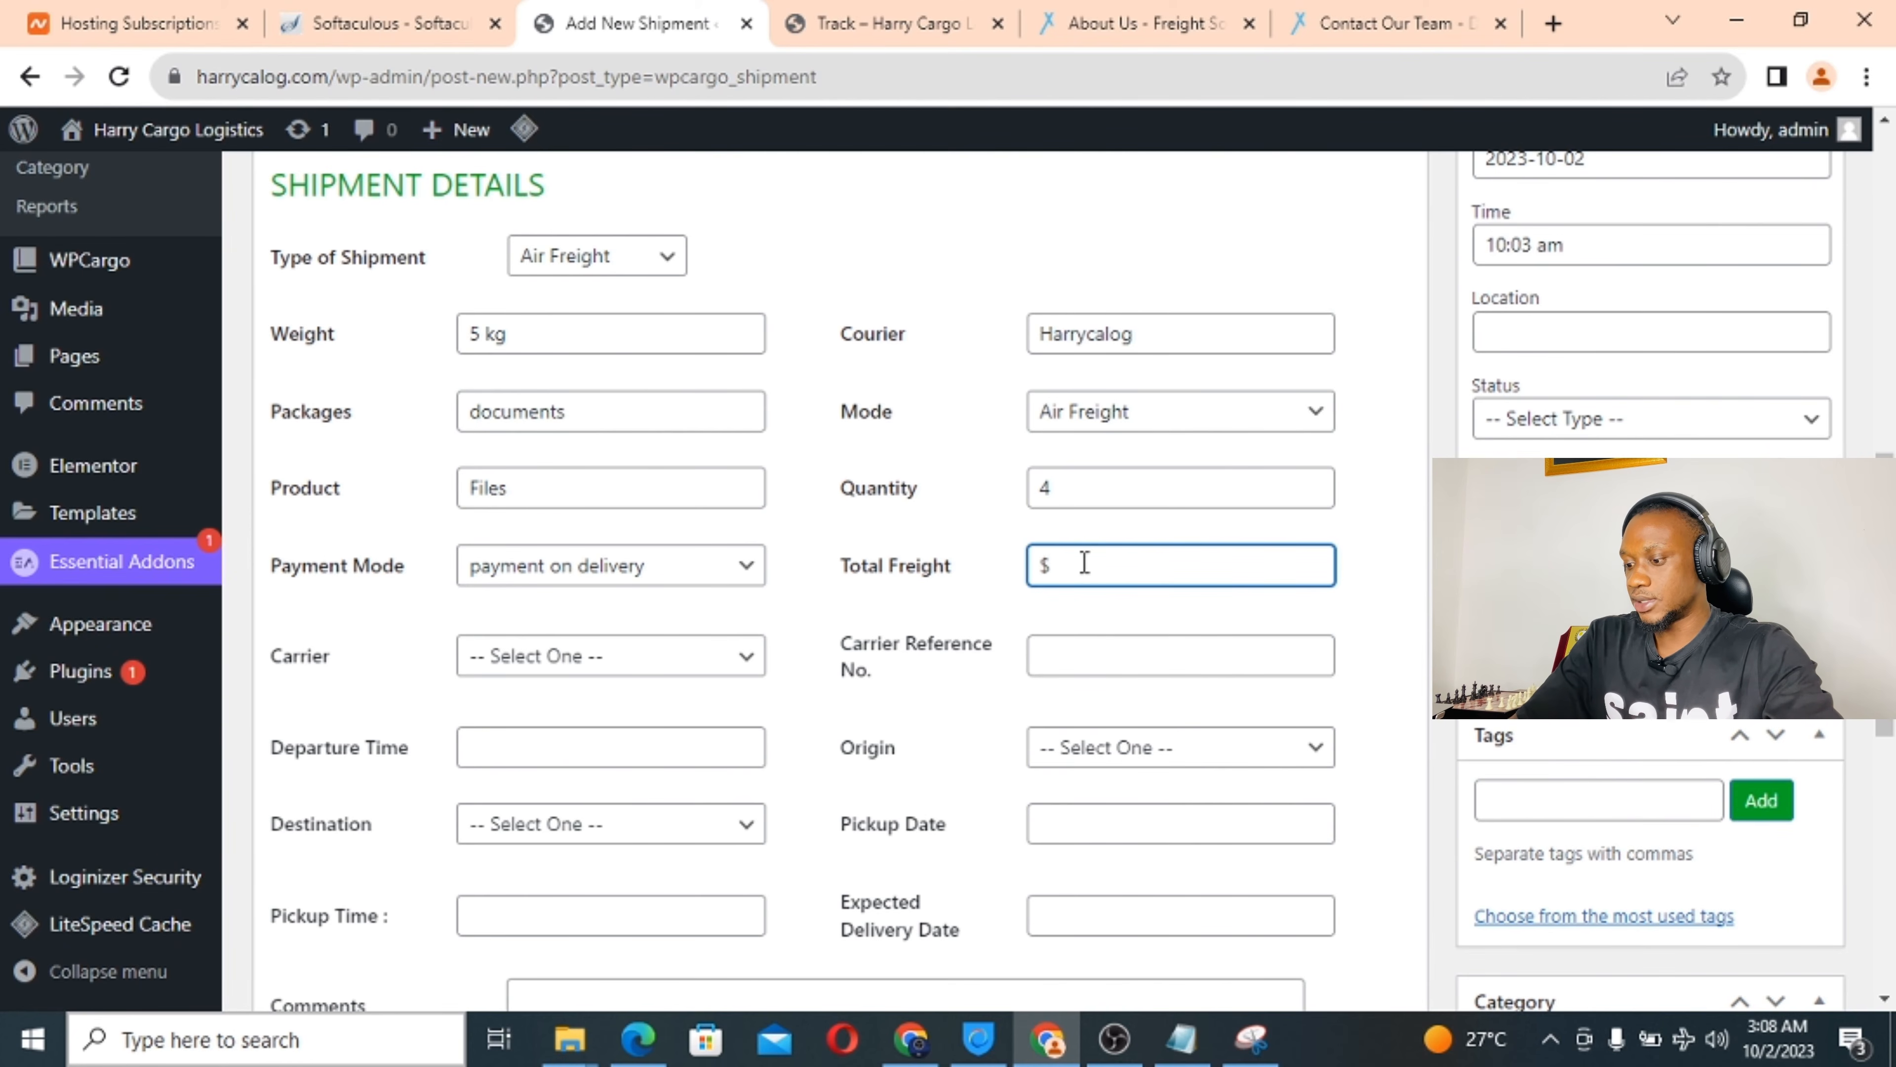
{"action": "type", "text": "$25"}
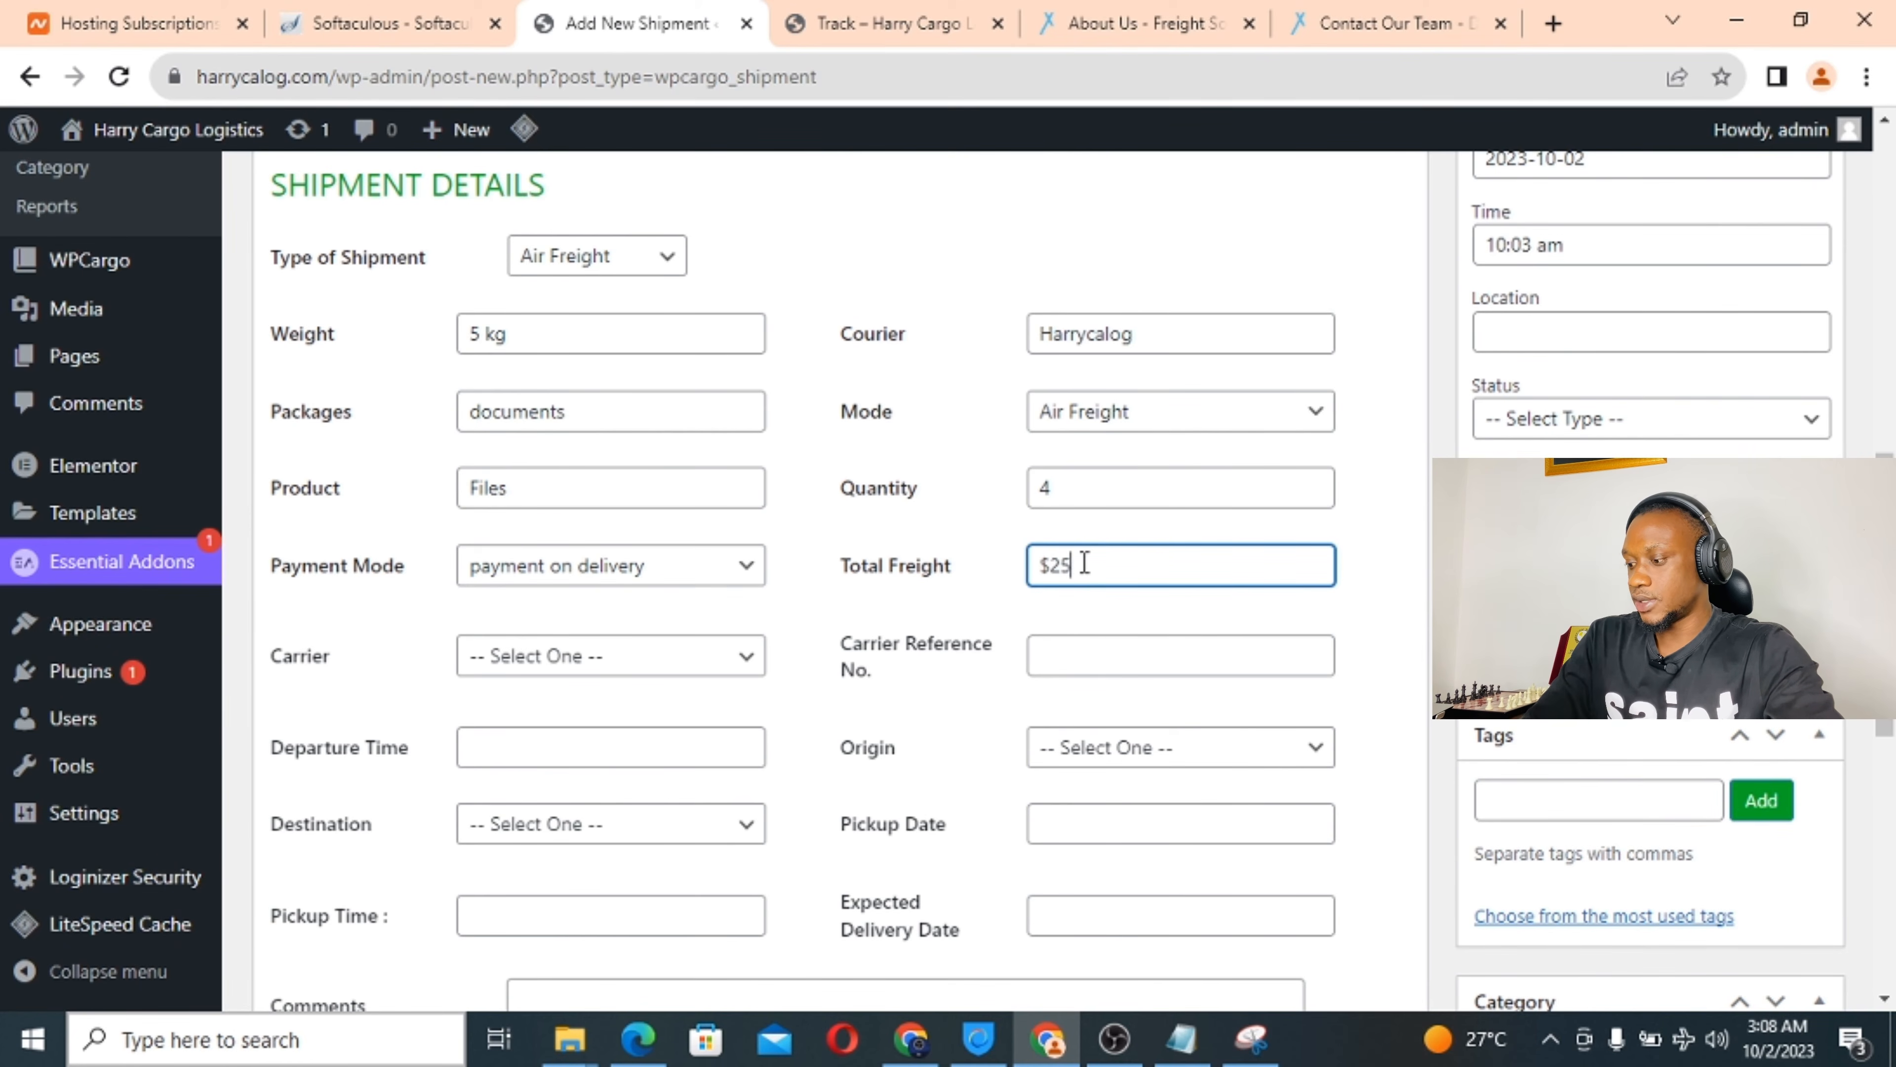
{"action": "type", "text": "9"}
{"action": "type", "text": "00"}
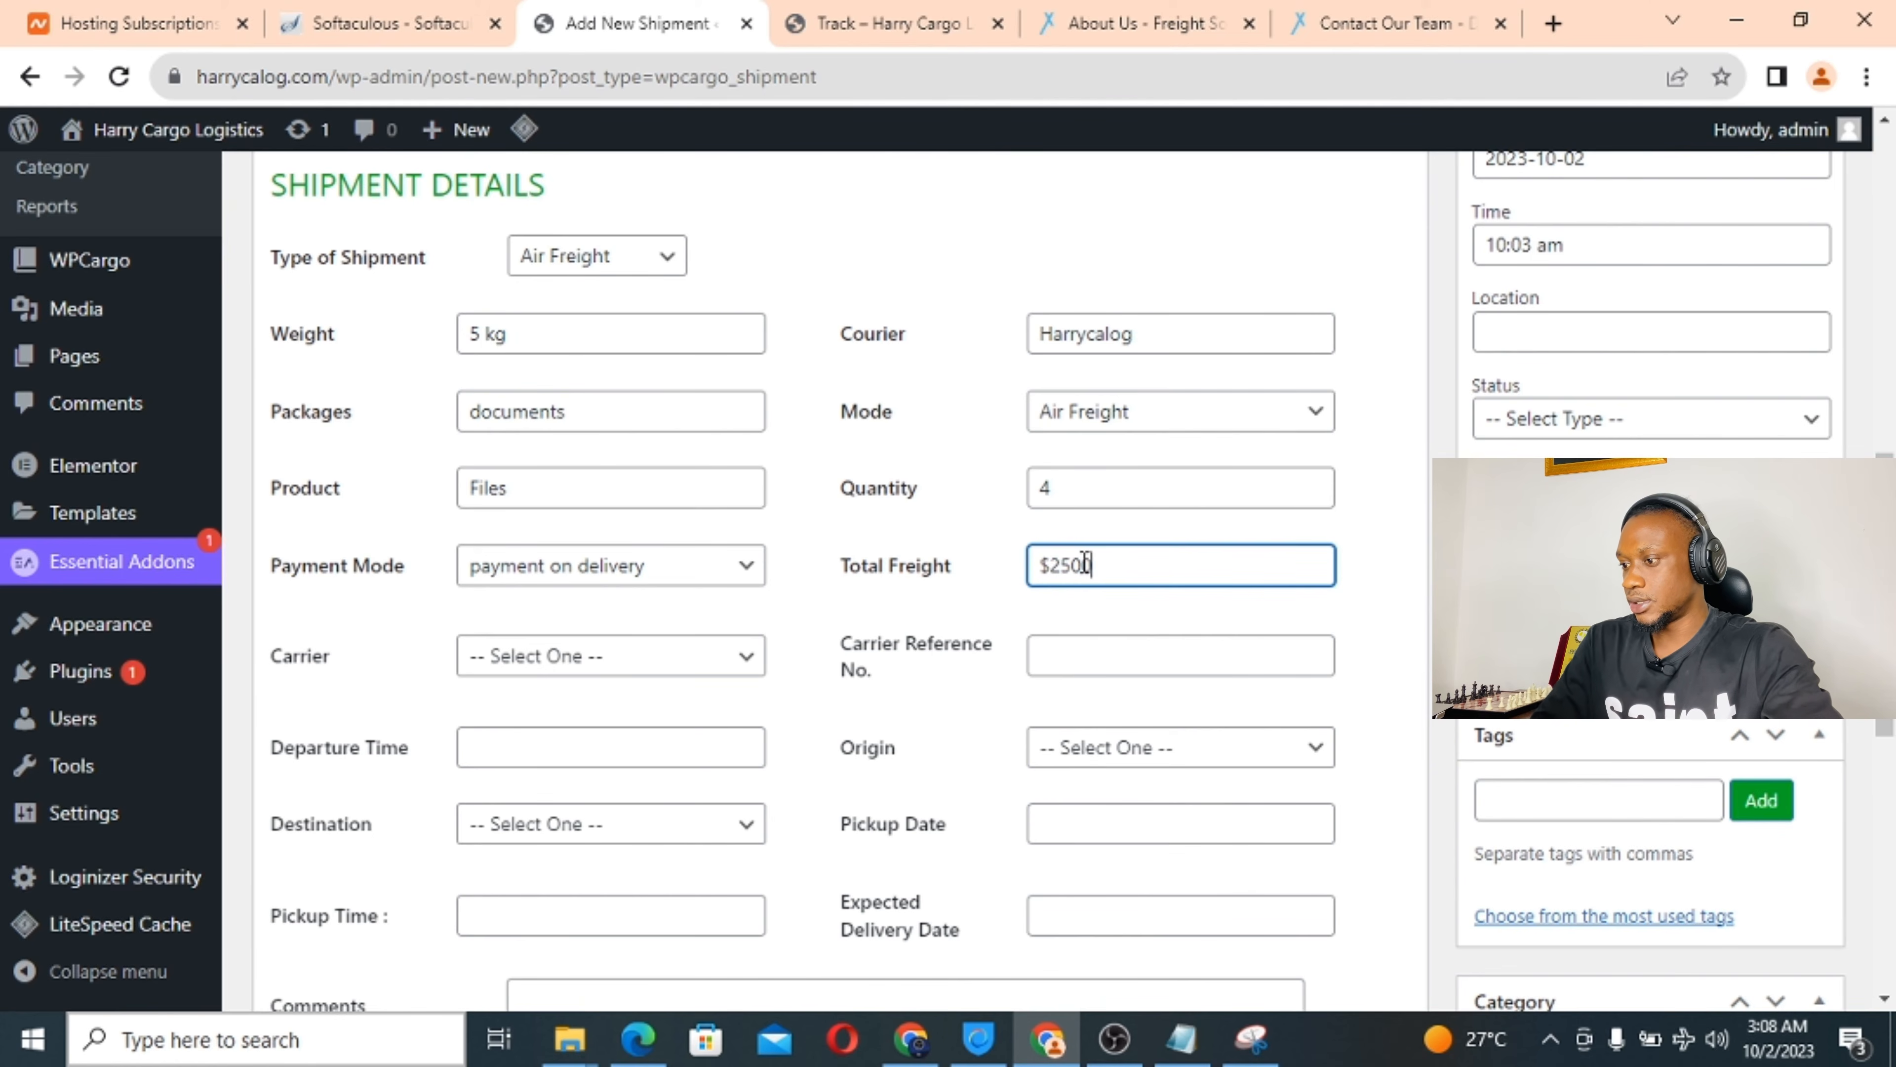
Choose carrier FedEx with a reference number, 06:00 am departure, origin Bahamas, destination Barbados.
{"action": "left_click", "coordinate": [548, 657]}
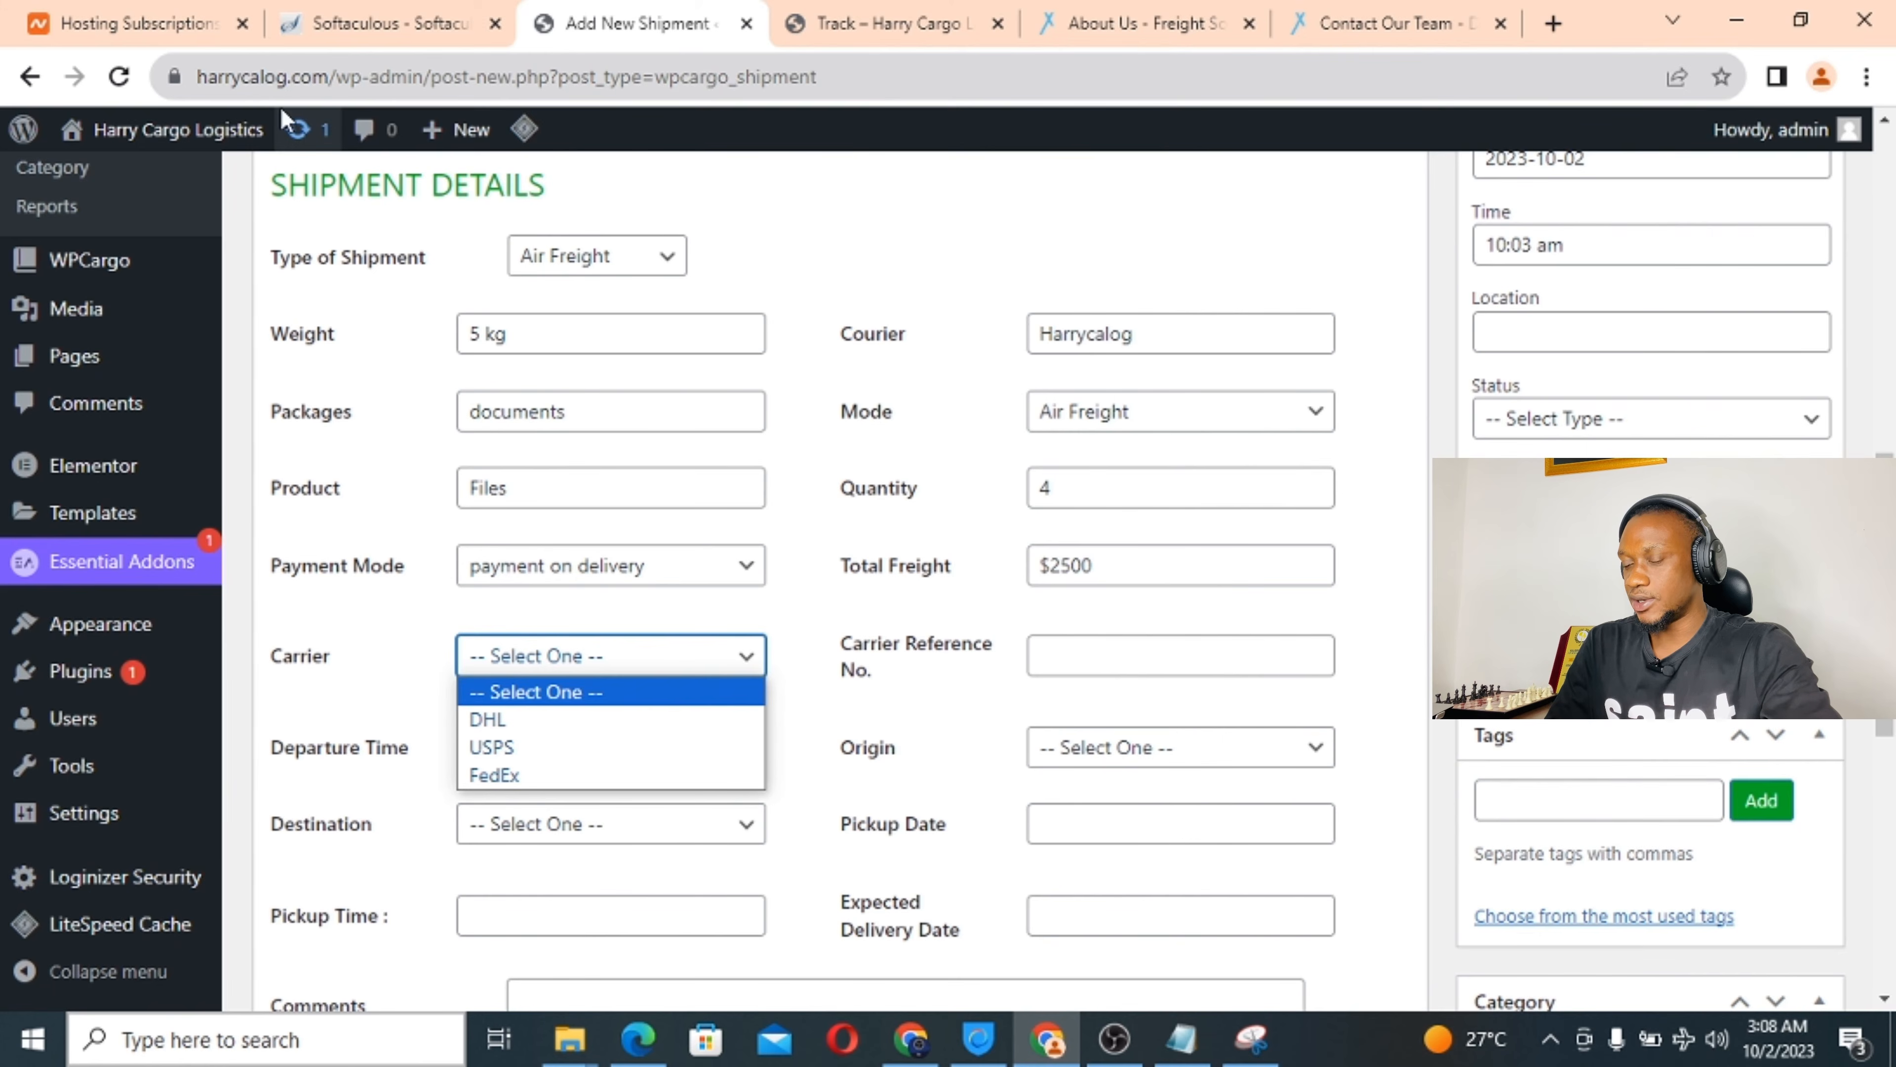
{"action": "mouse_move", "coordinate": [81, 303]}
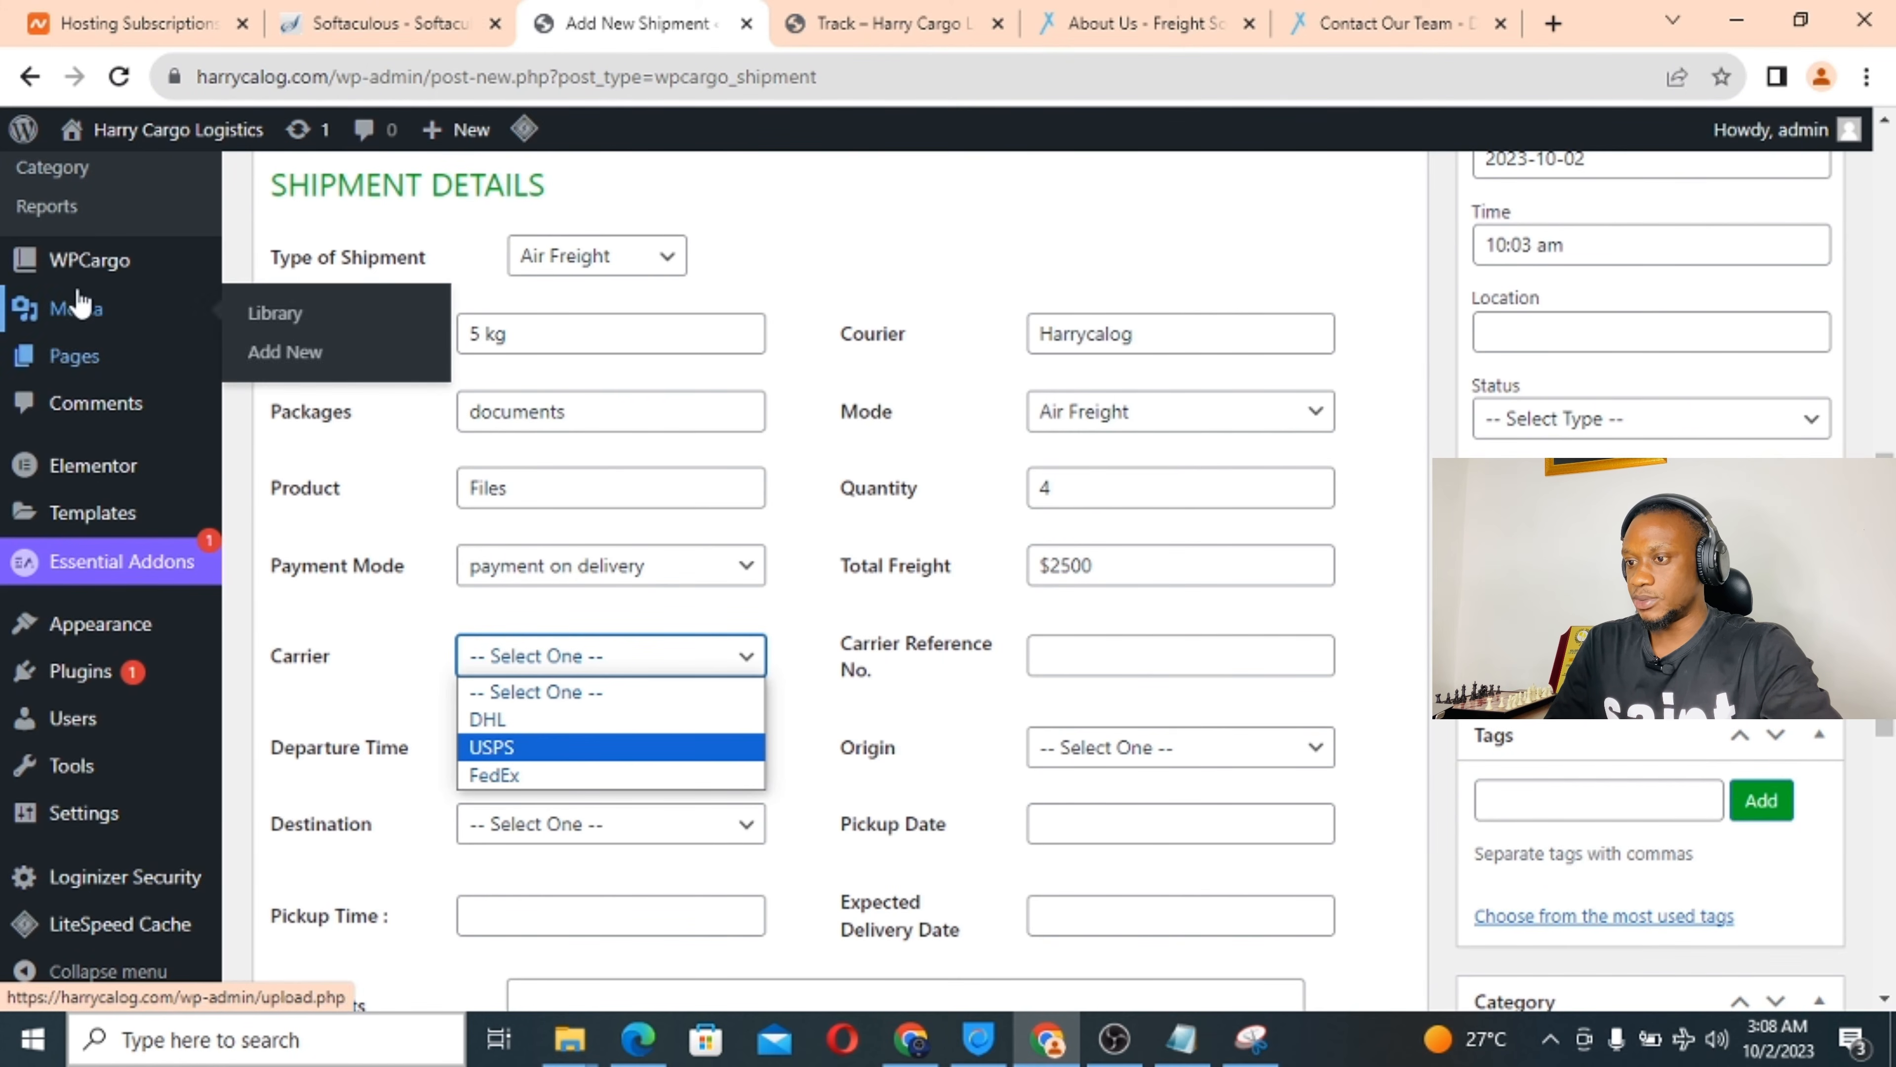
{"action": "left_click", "coordinate": [552, 777]}
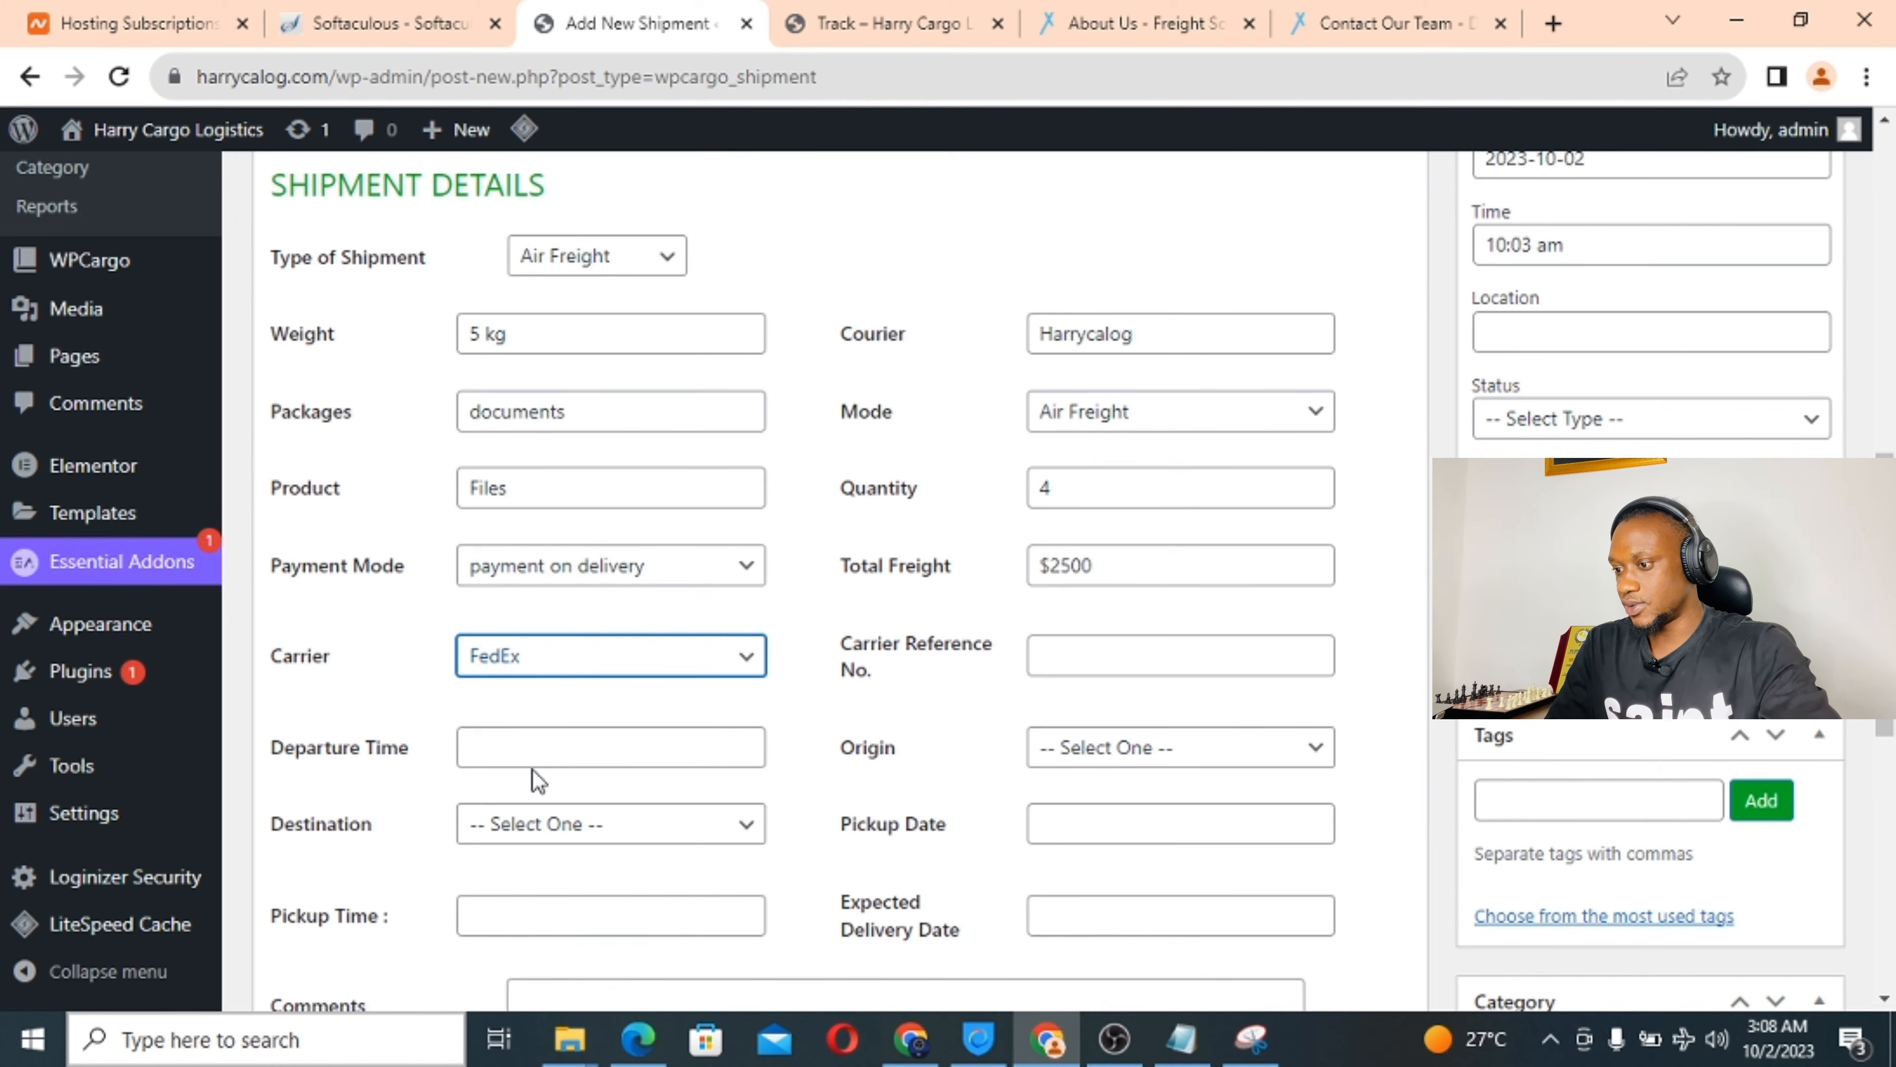
{"action": "left_click", "coordinate": [1072, 656]}
{"action": "type", "text": "45"}
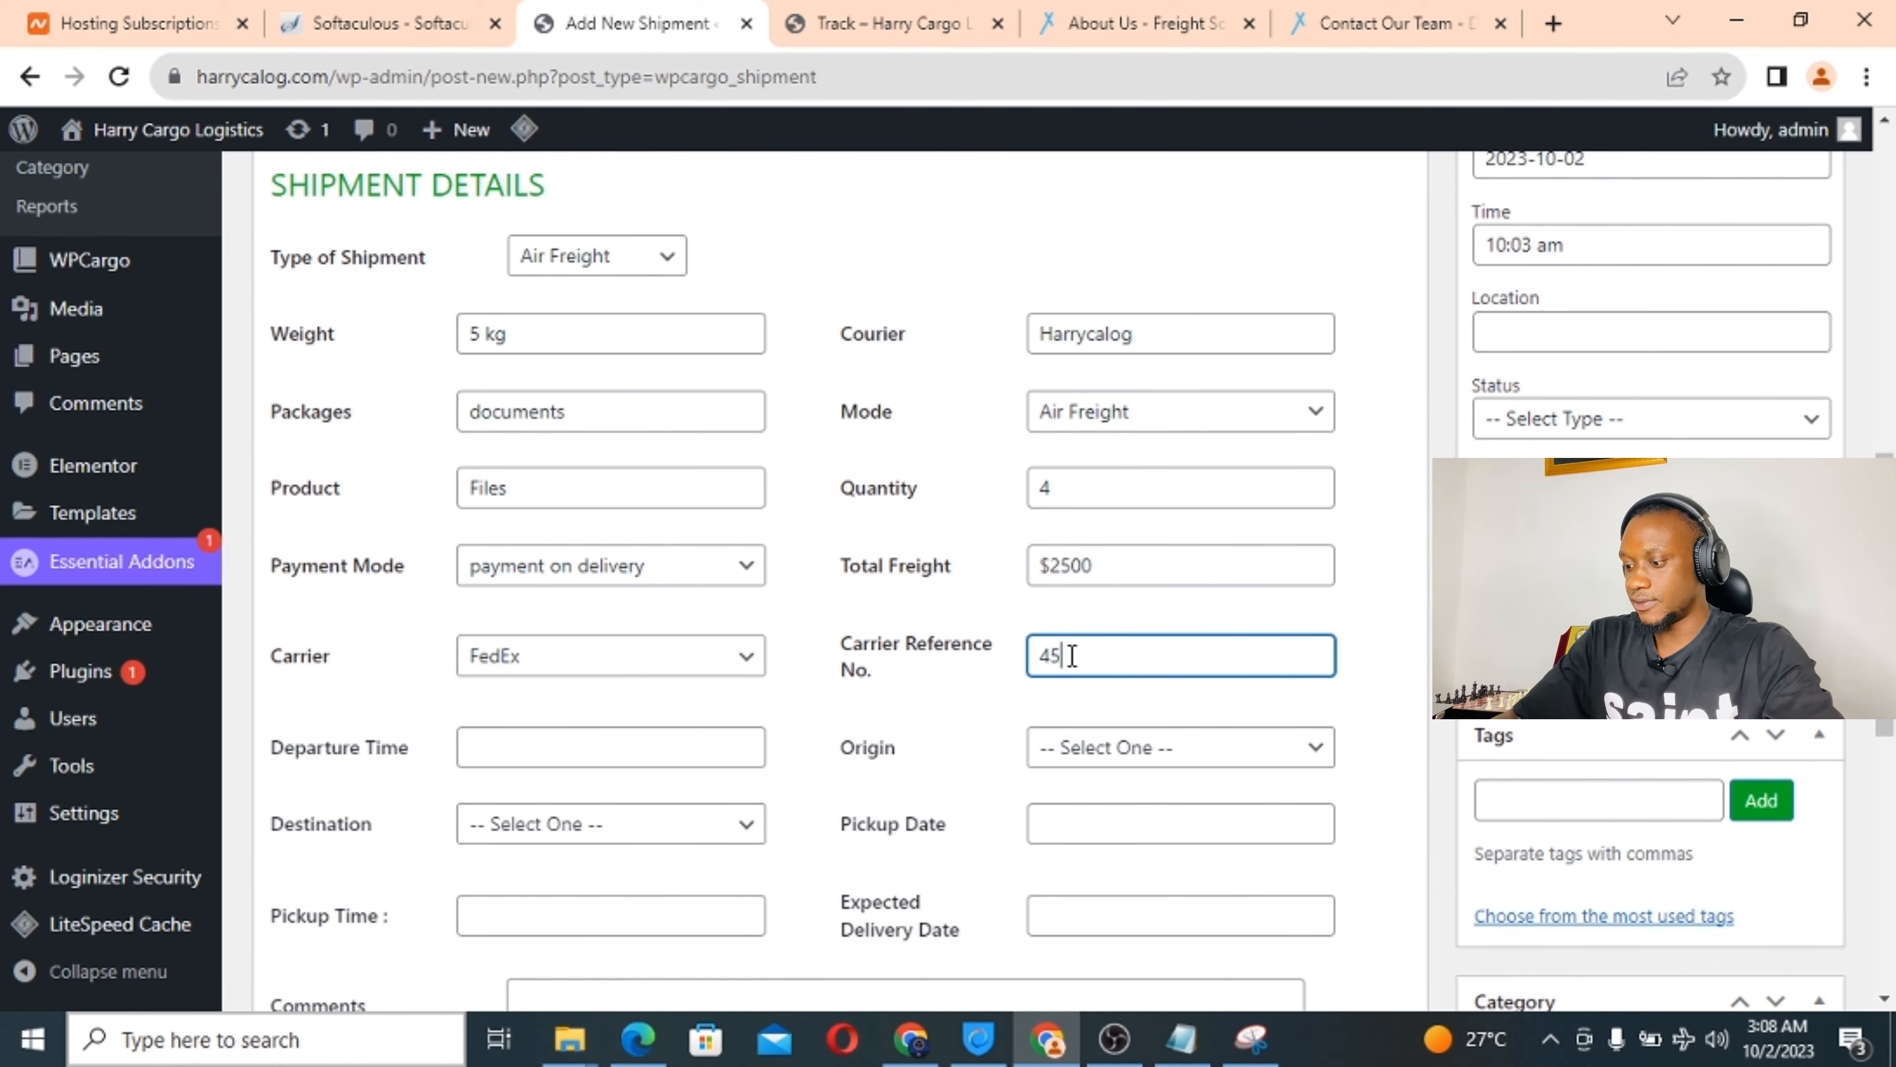
{"action": "type", "text": "678768"}
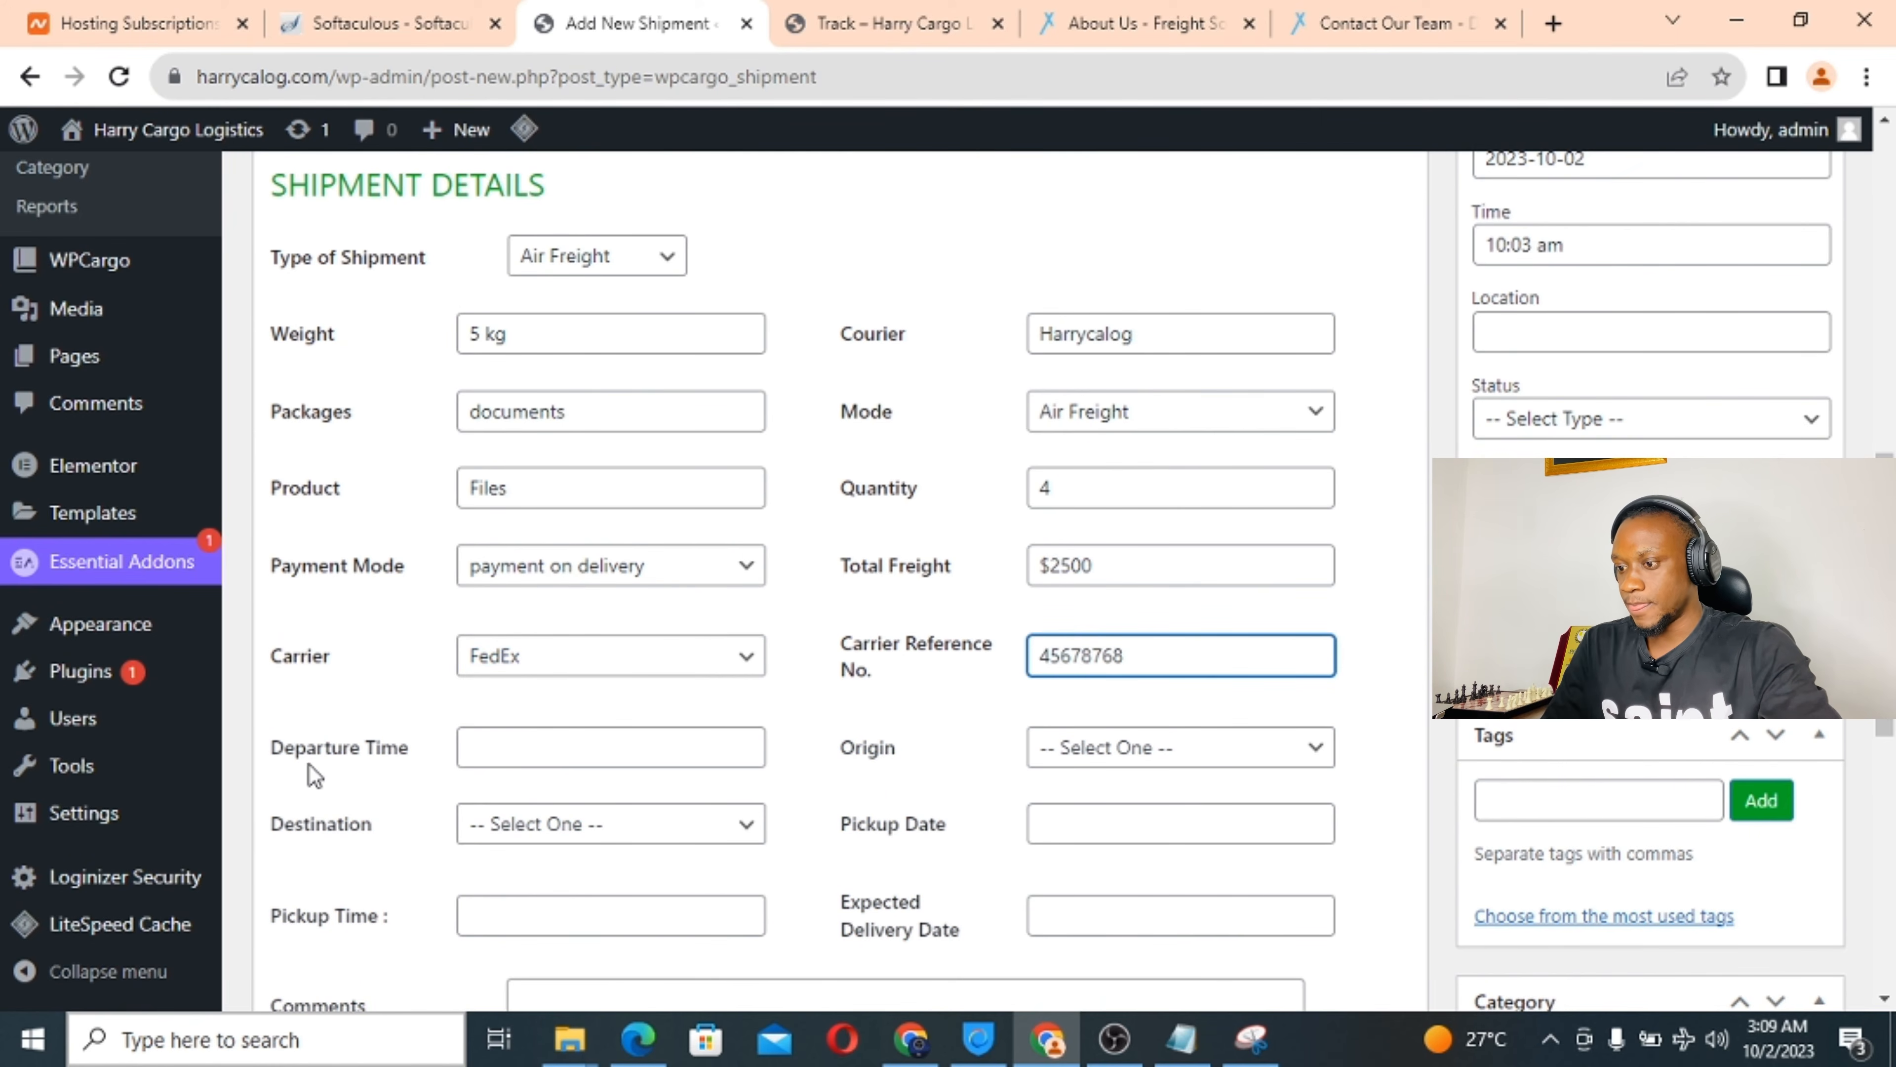
{"action": "left_click", "coordinate": [477, 751]}
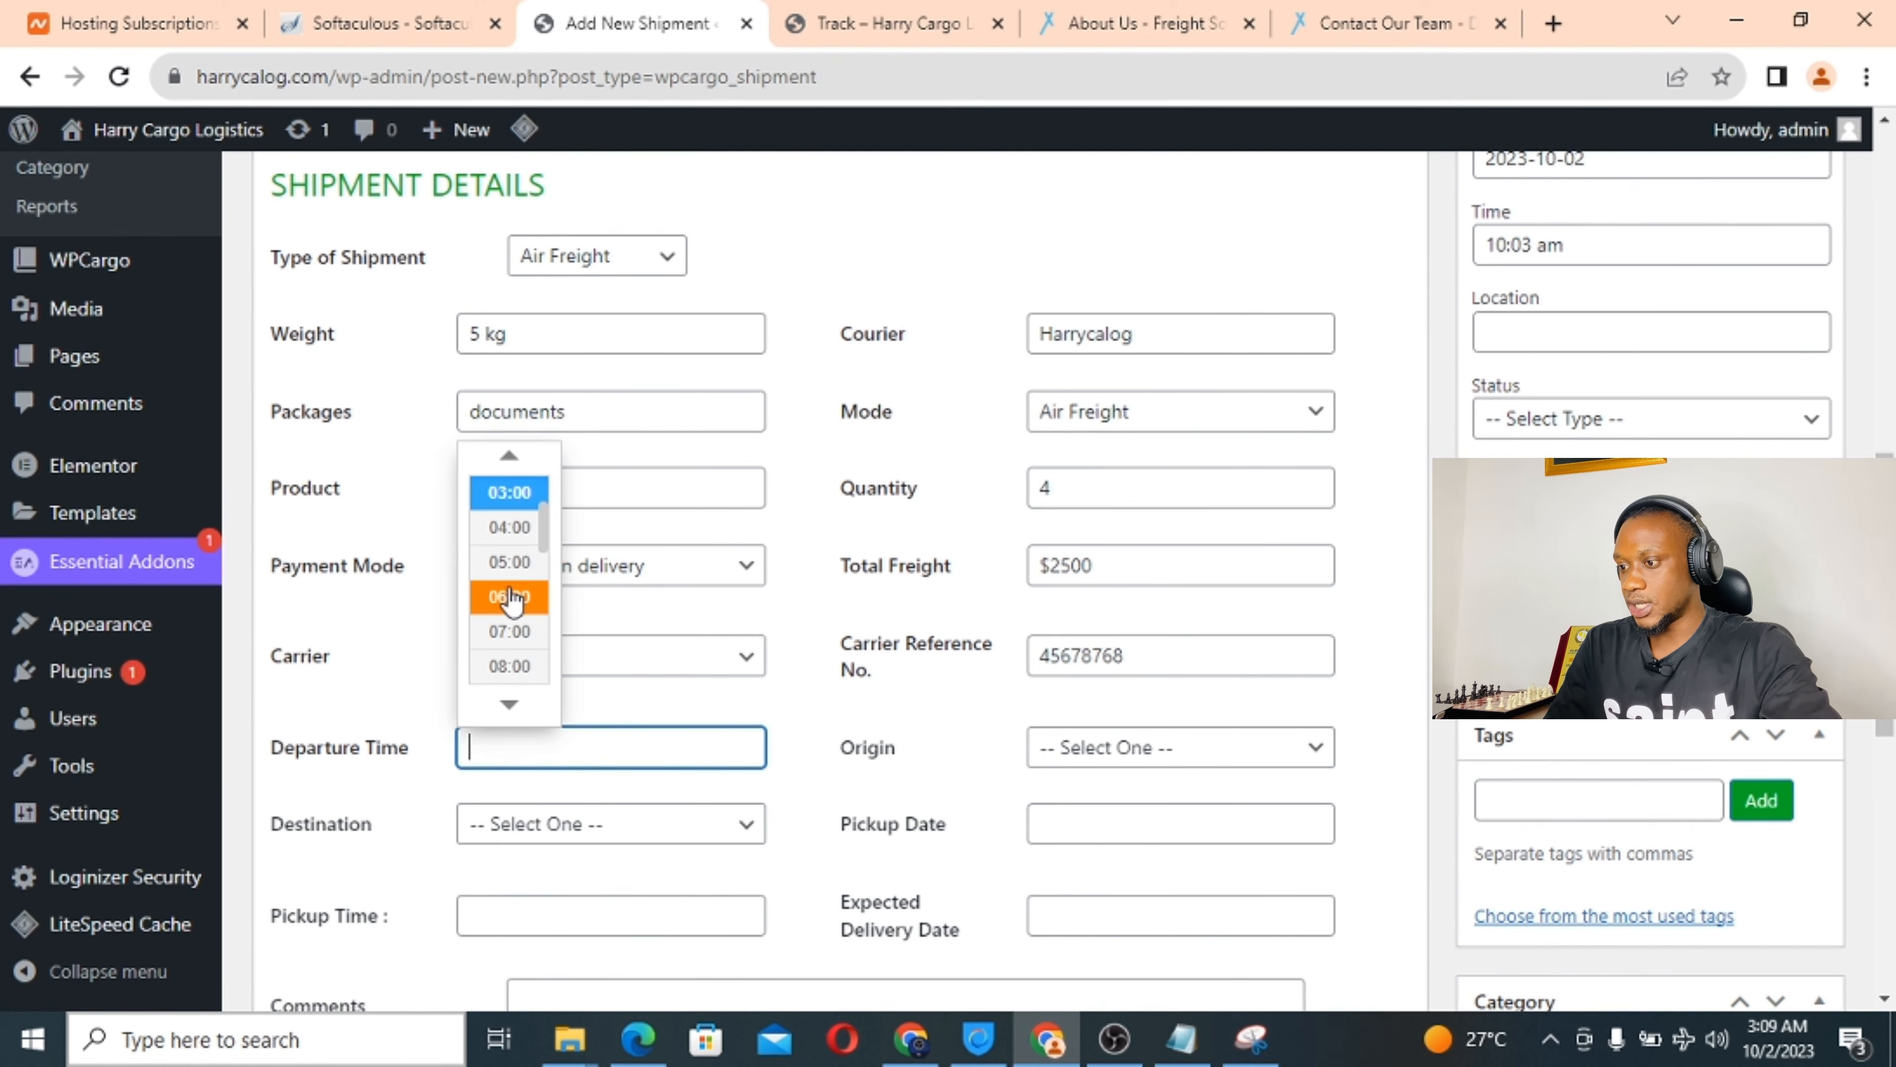
{"action": "left_click", "coordinate": [514, 605]}
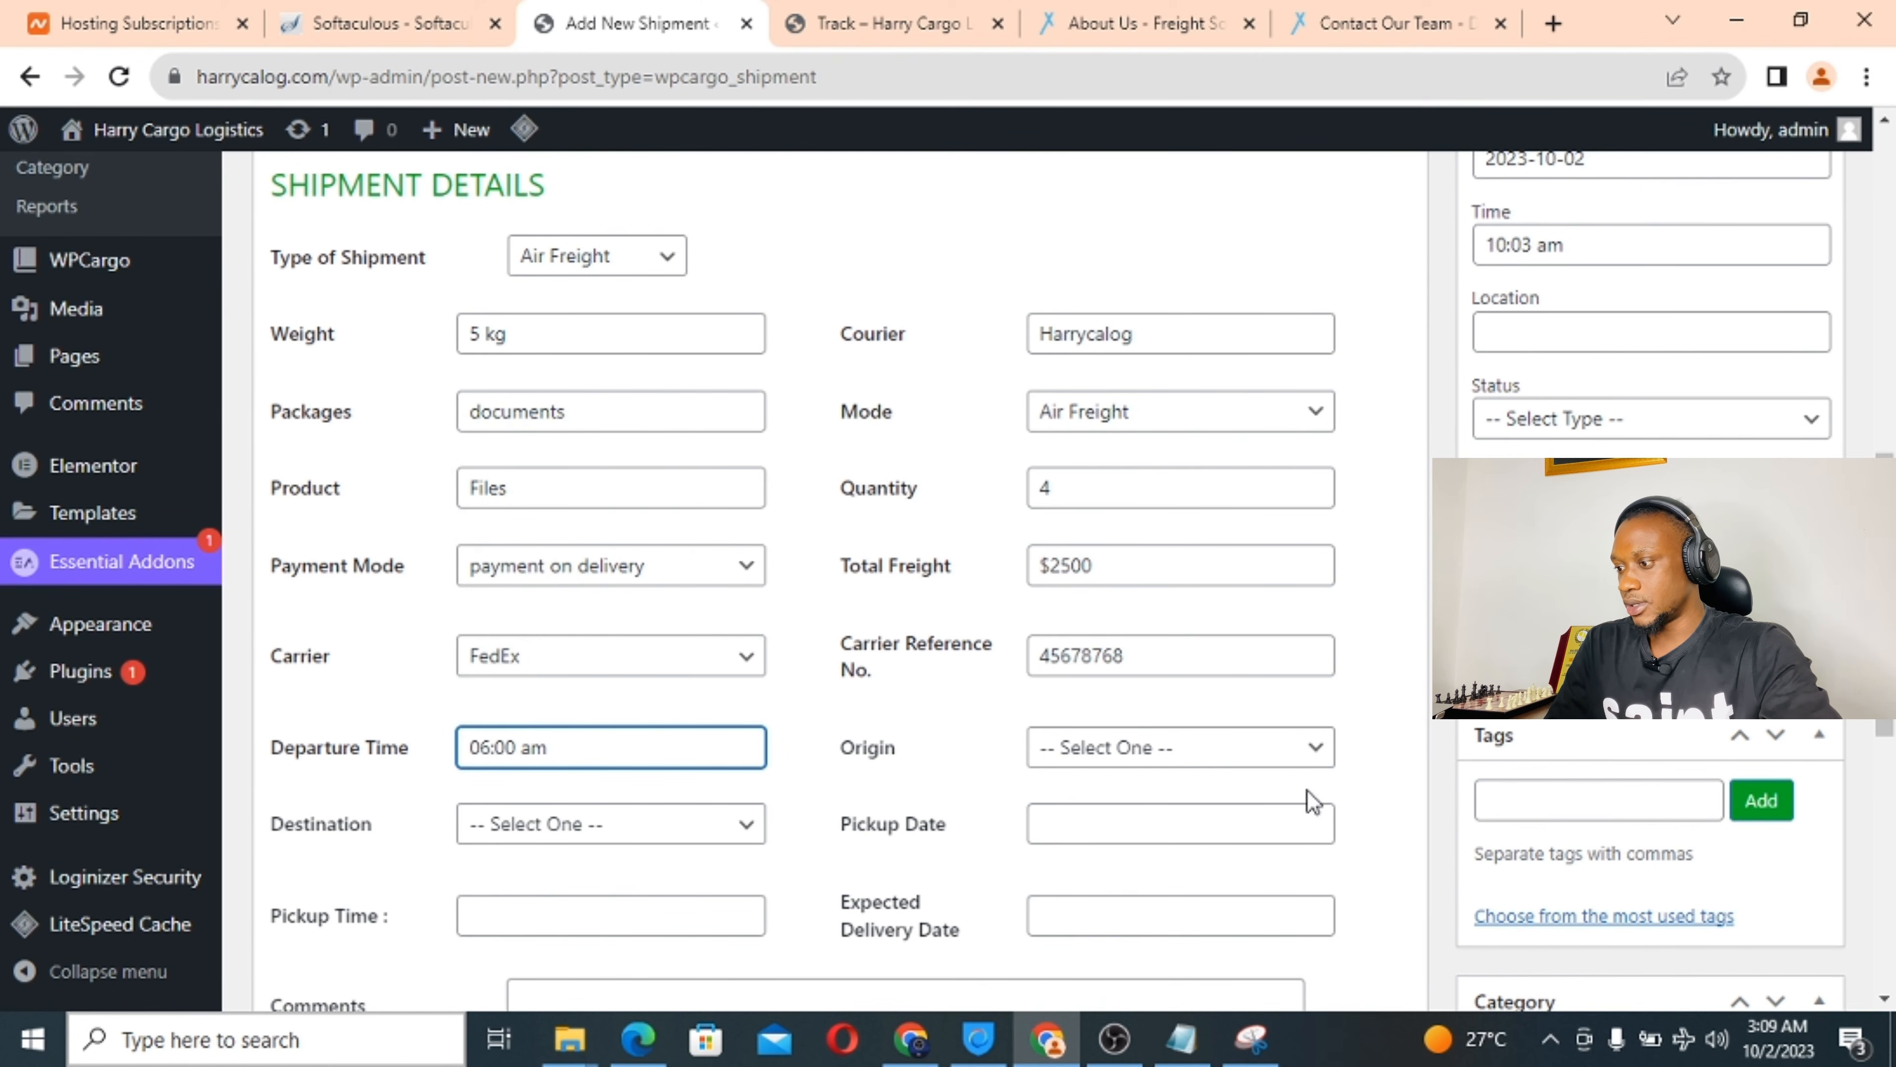
{"action": "left_click", "coordinate": [1179, 751]}
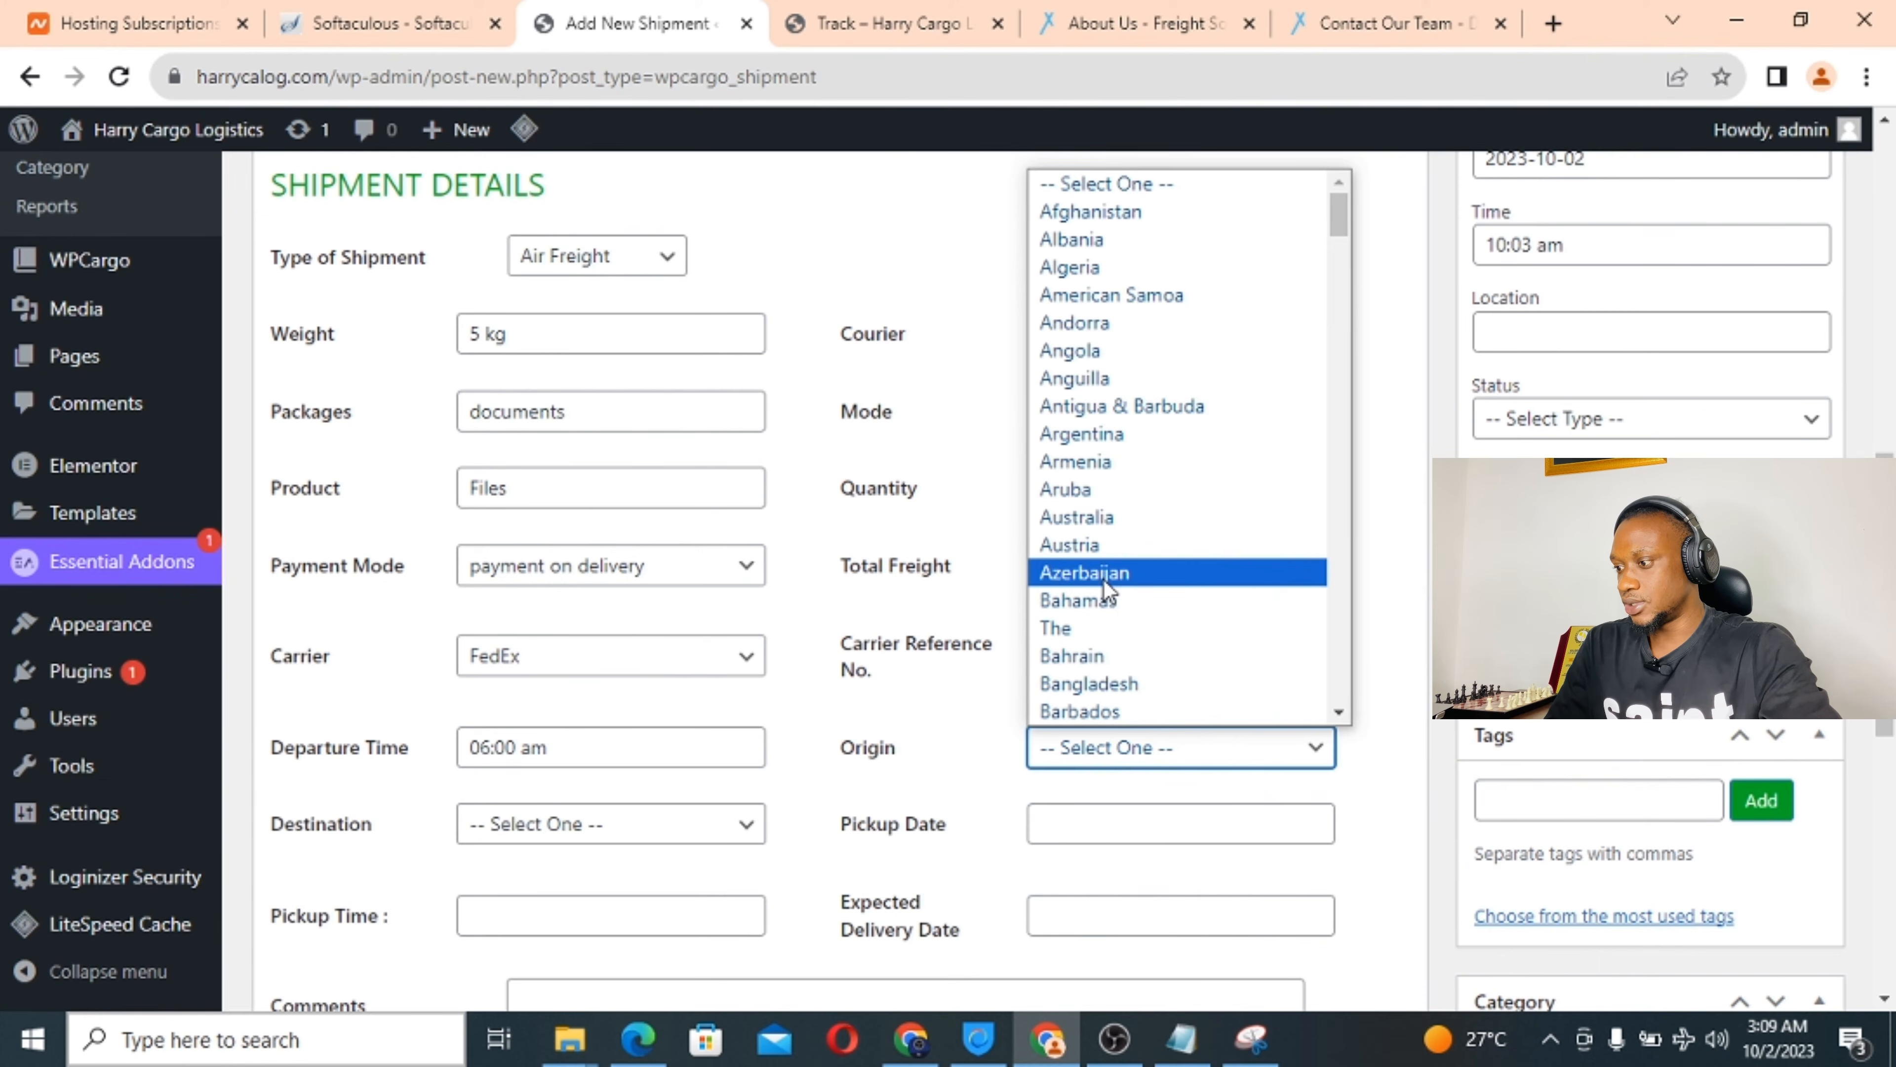
{"action": "left_click", "coordinate": [1099, 600]}
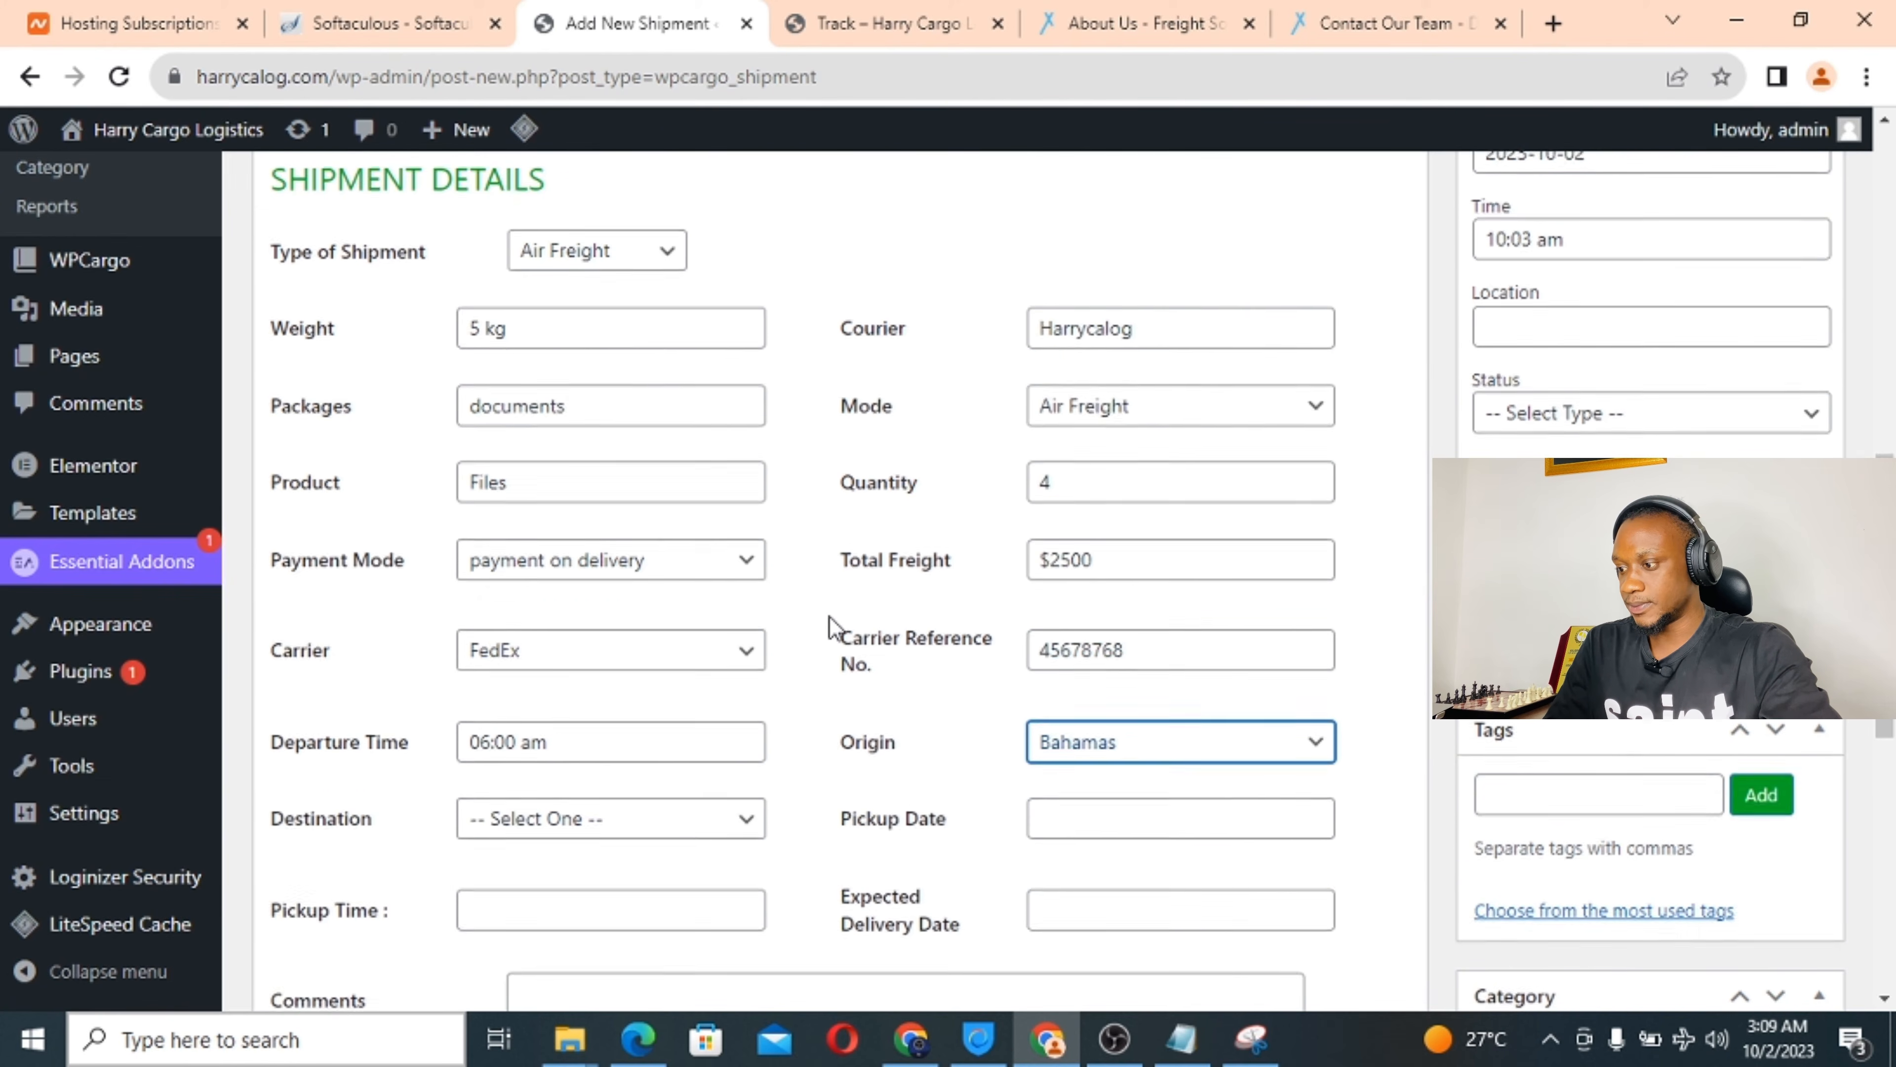
{"action": "scroll", "coordinate": [829, 620], "scroll_direction": "down", "scroll_amount": 3}
{"action": "left_click", "coordinate": [623, 604]}
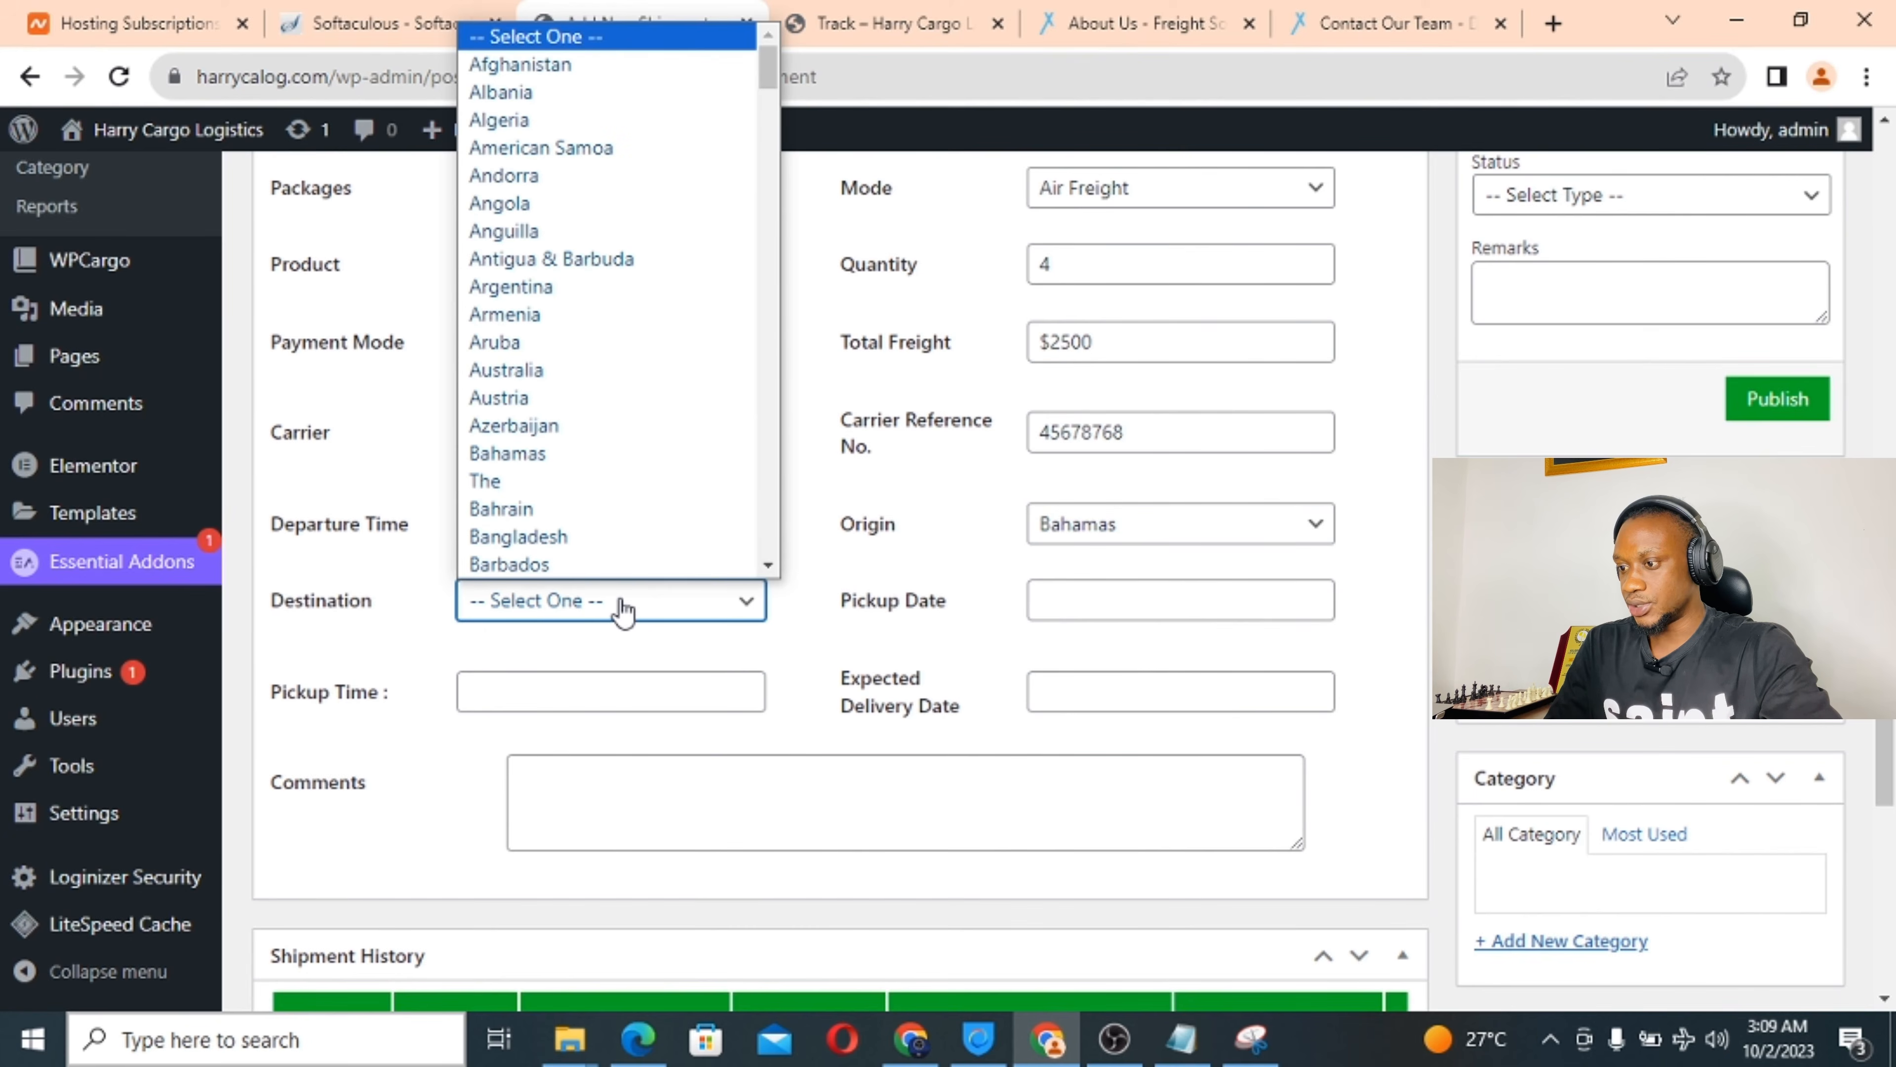
{"action": "left_click", "coordinate": [552, 561]}
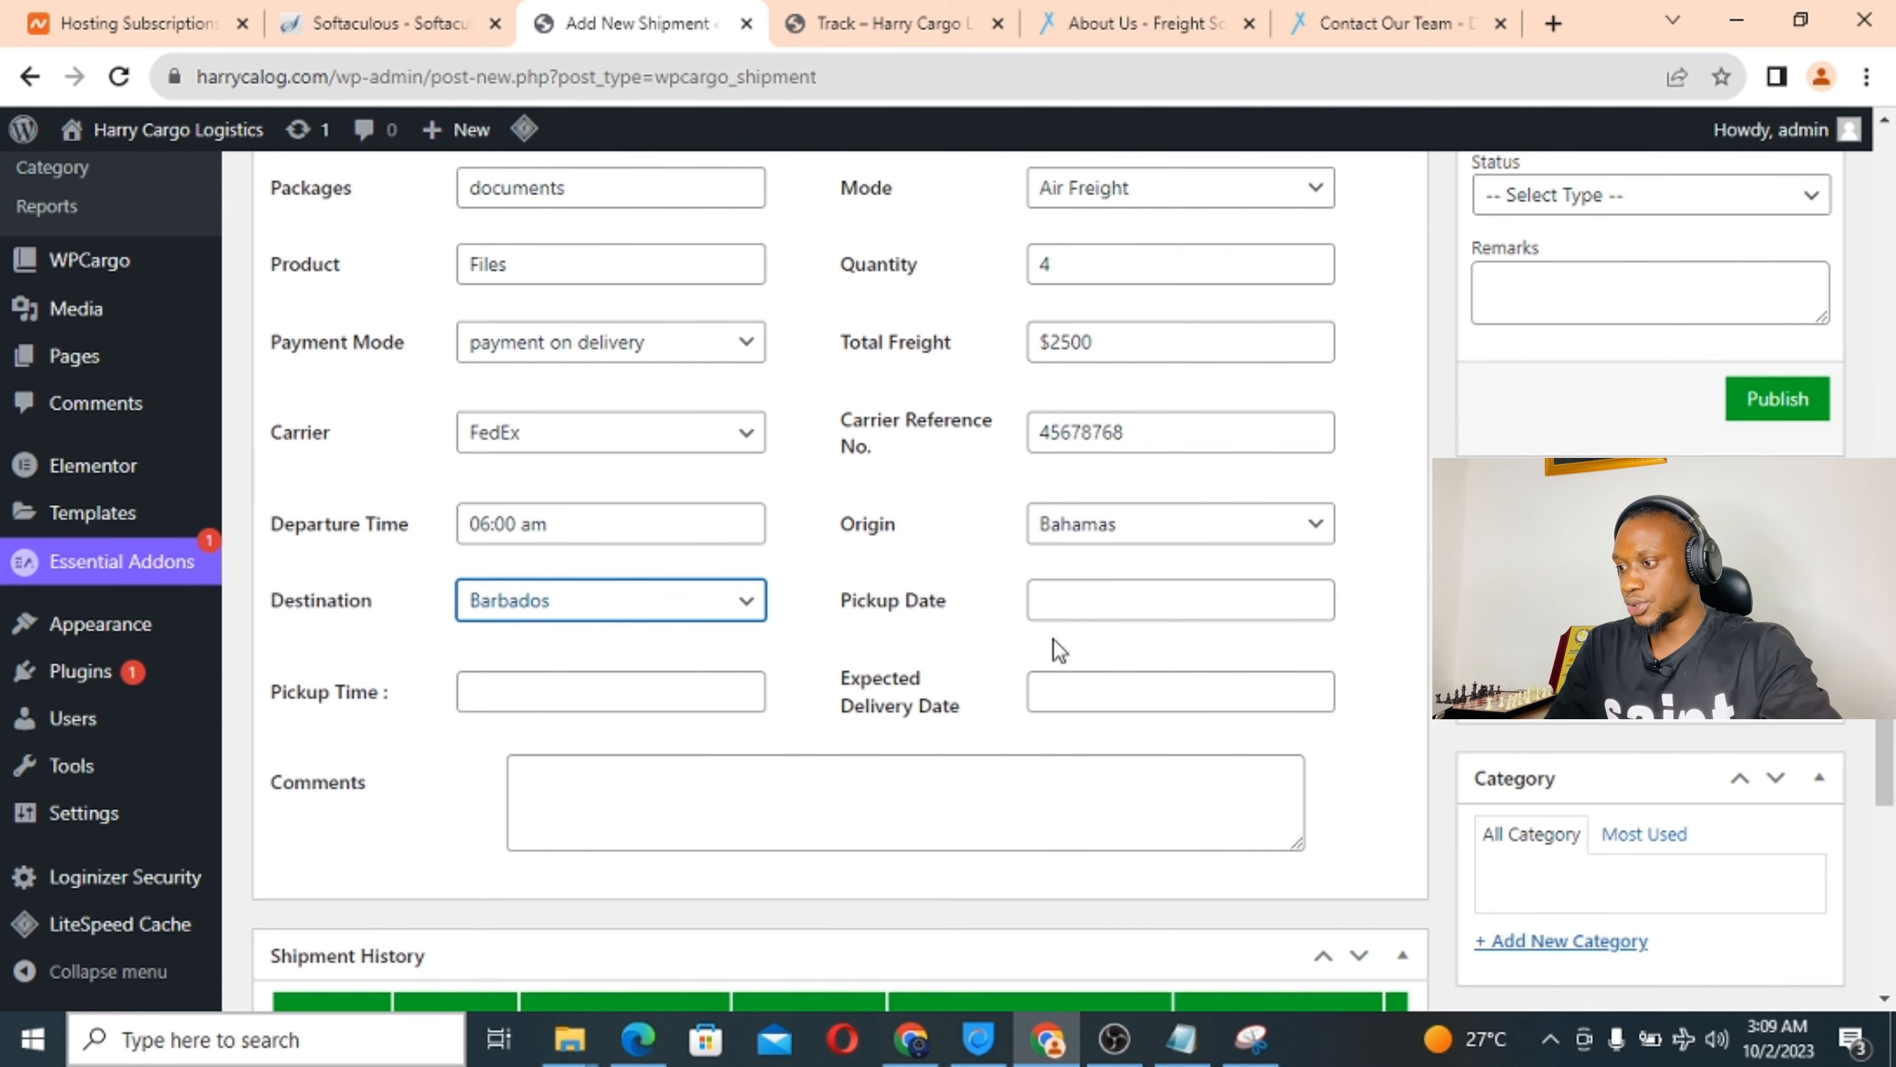
Set pickup to 2023-10-06 at 06:00 am and expected delivery to 2023-10-09.
{"action": "left_click", "coordinate": [1097, 598]}
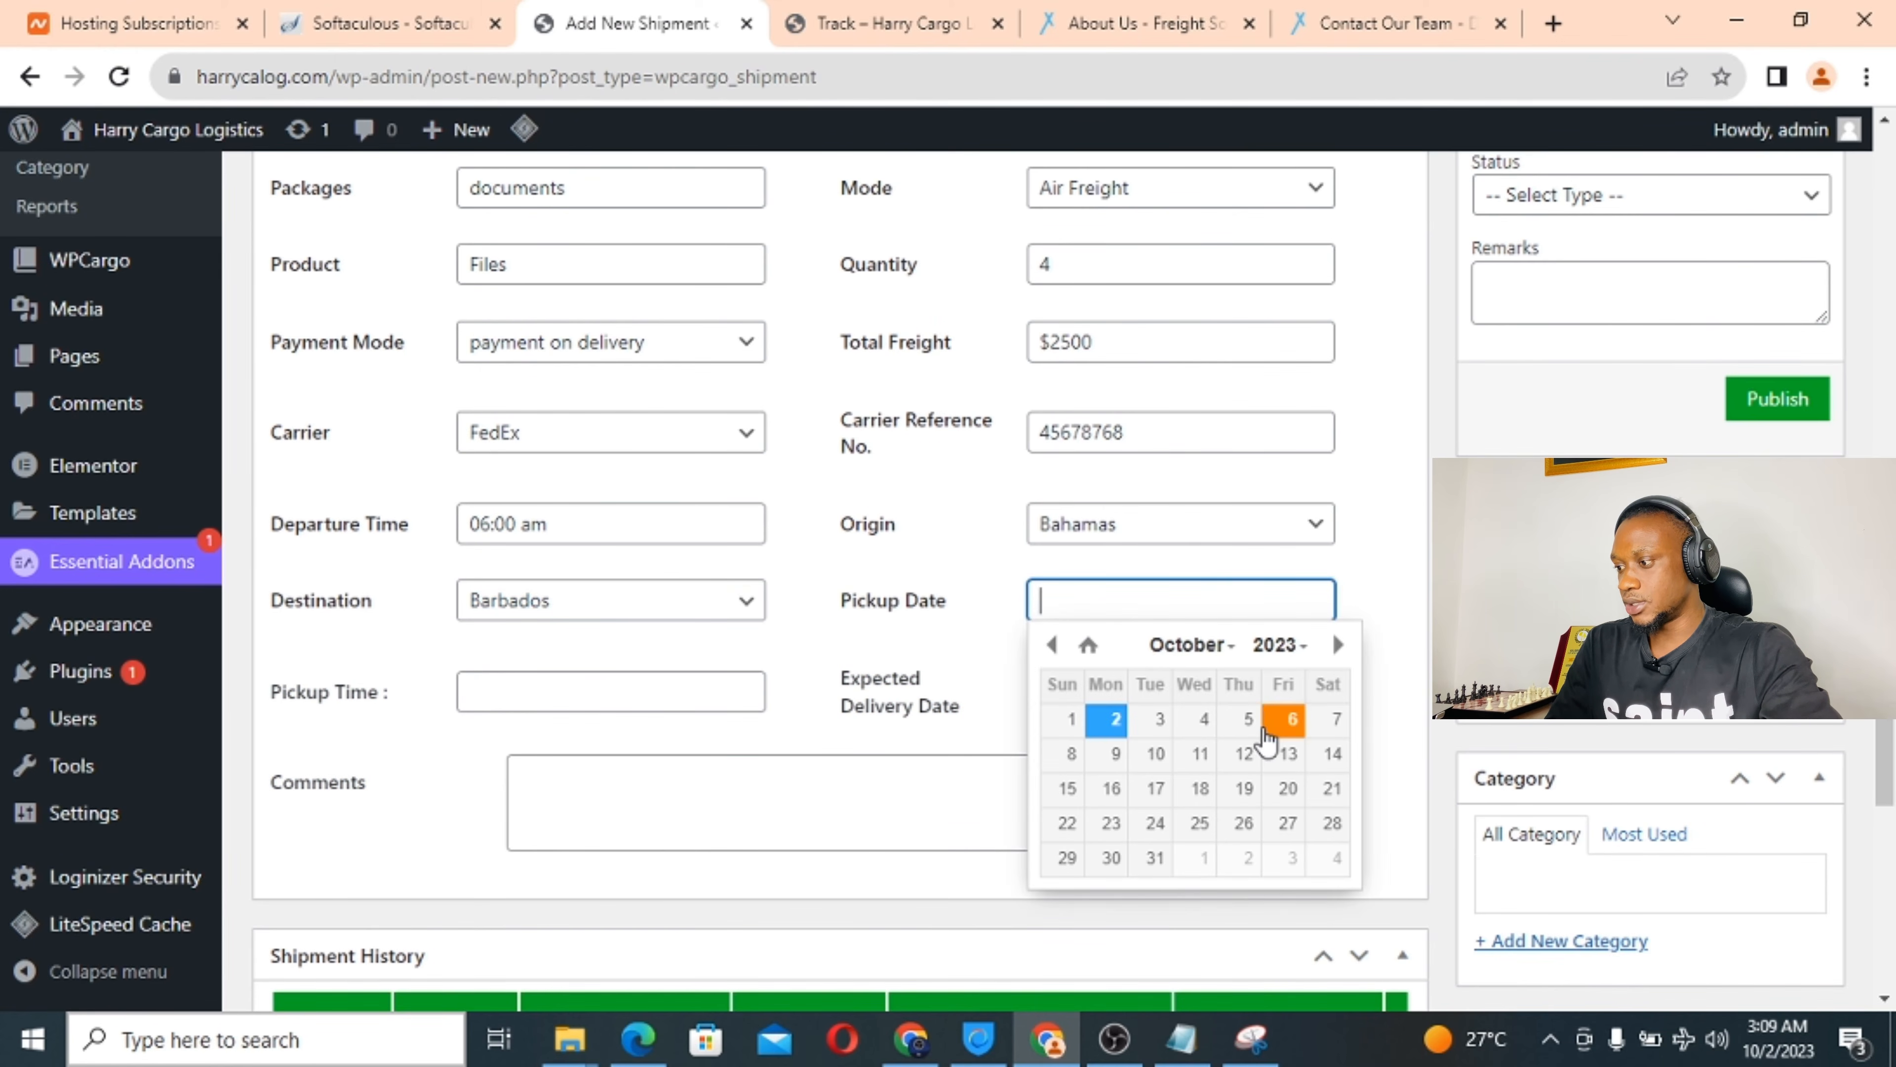
{"action": "left_click", "coordinate": [1286, 722]}
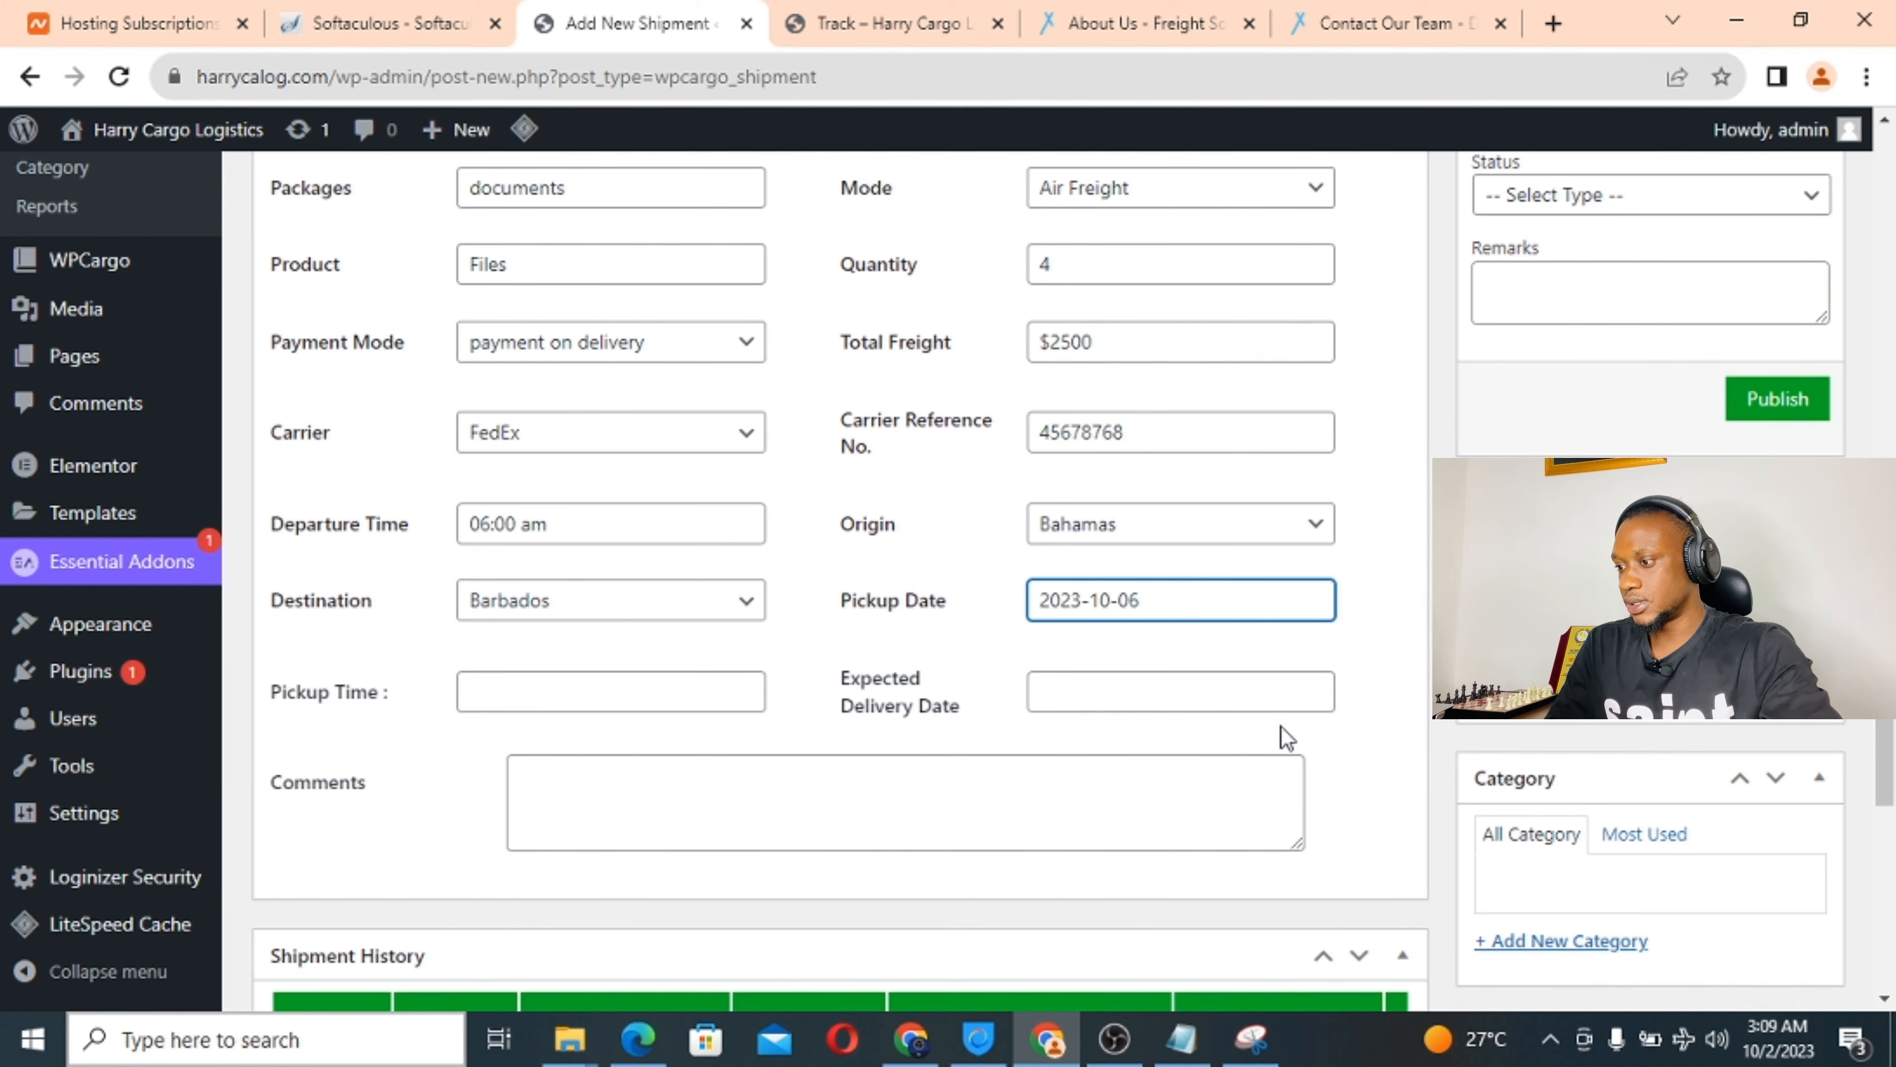
{"action": "left_click", "coordinate": [506, 701]}
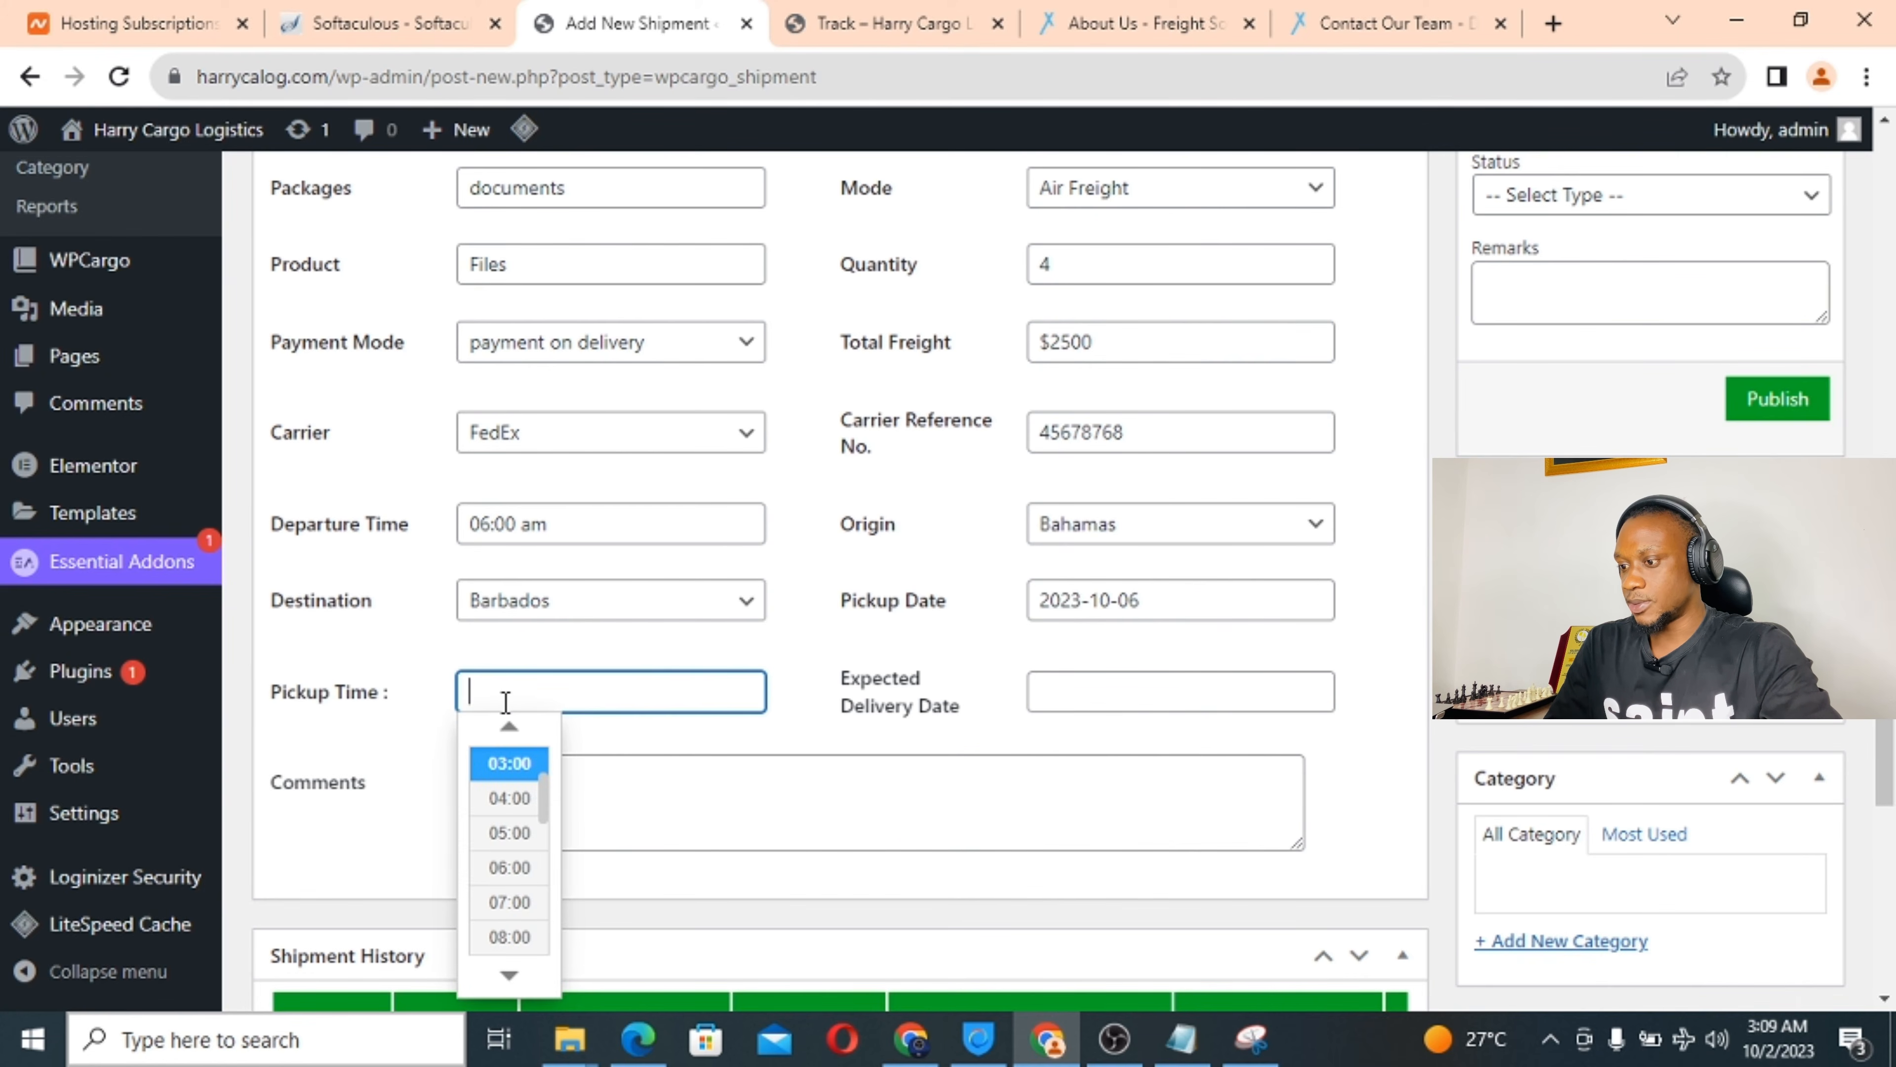
{"action": "left_click", "coordinate": [508, 867]}
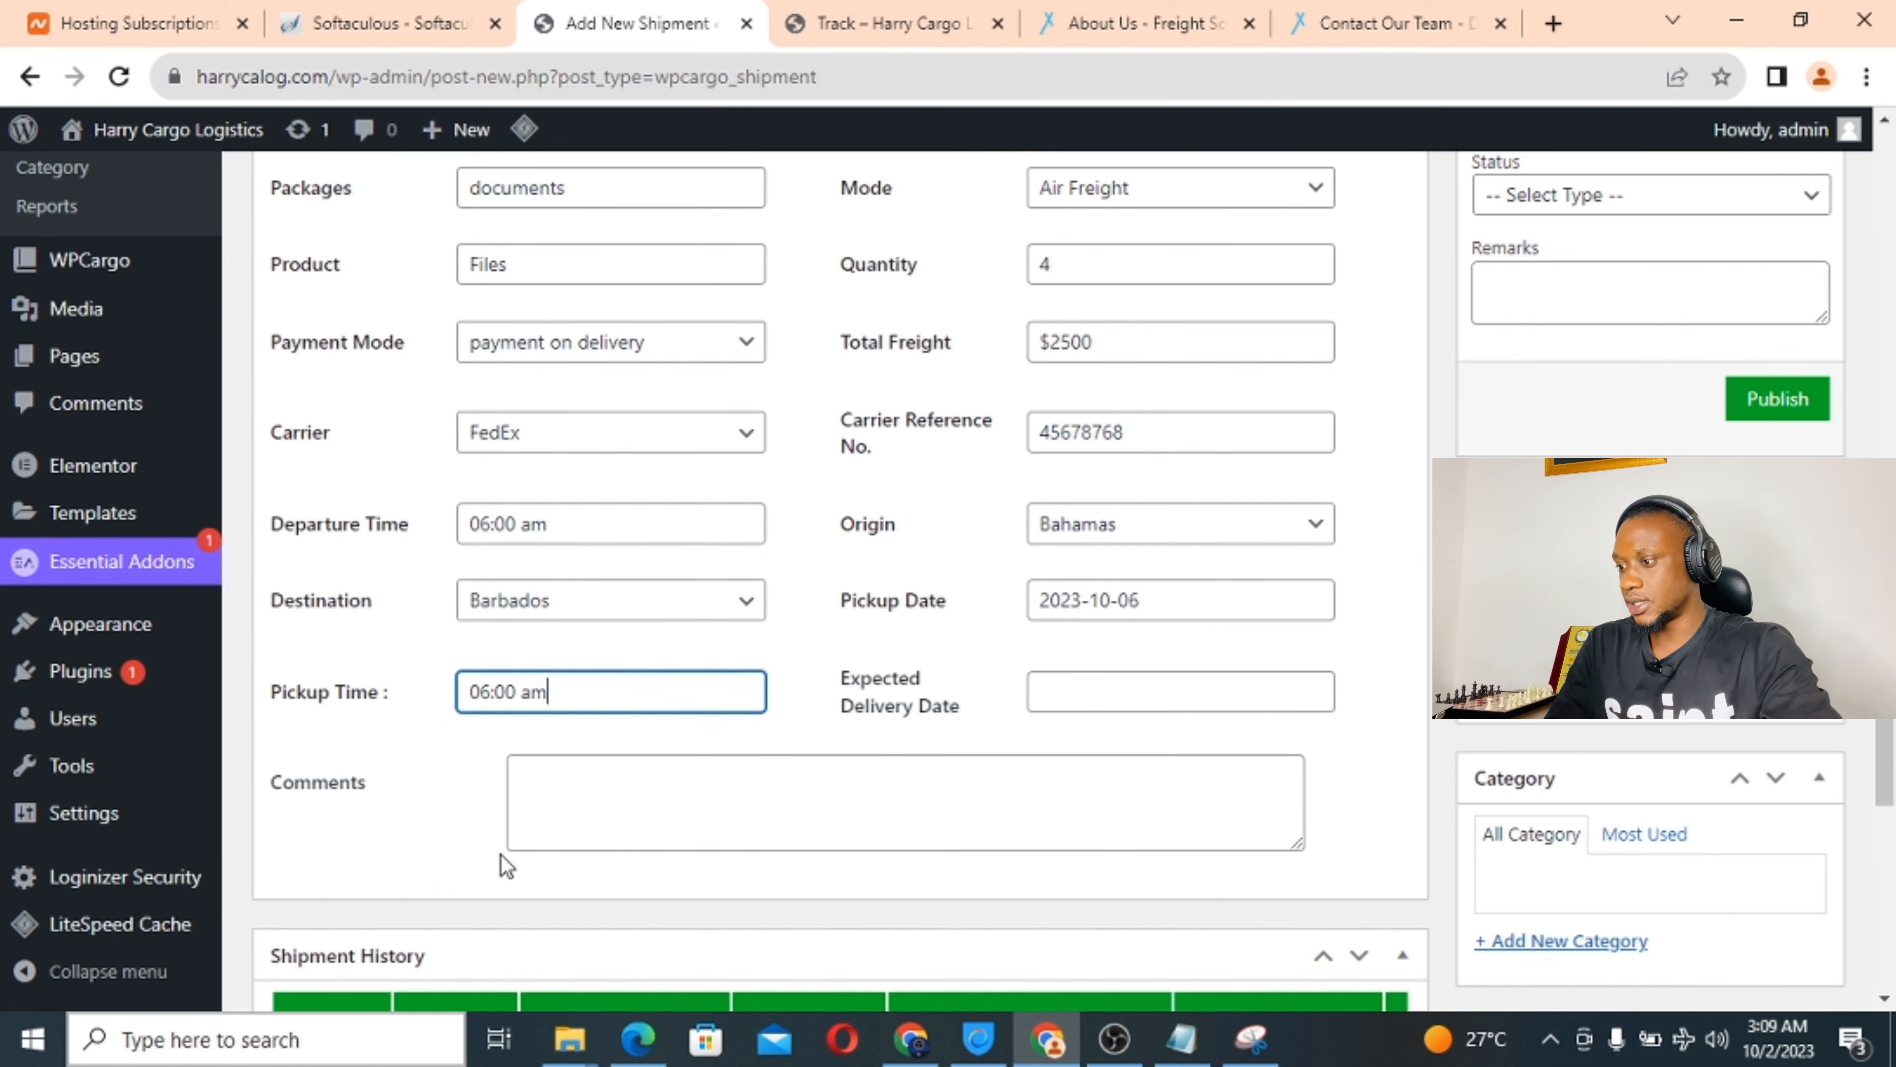
{"action": "left_click", "coordinate": [1075, 706]}
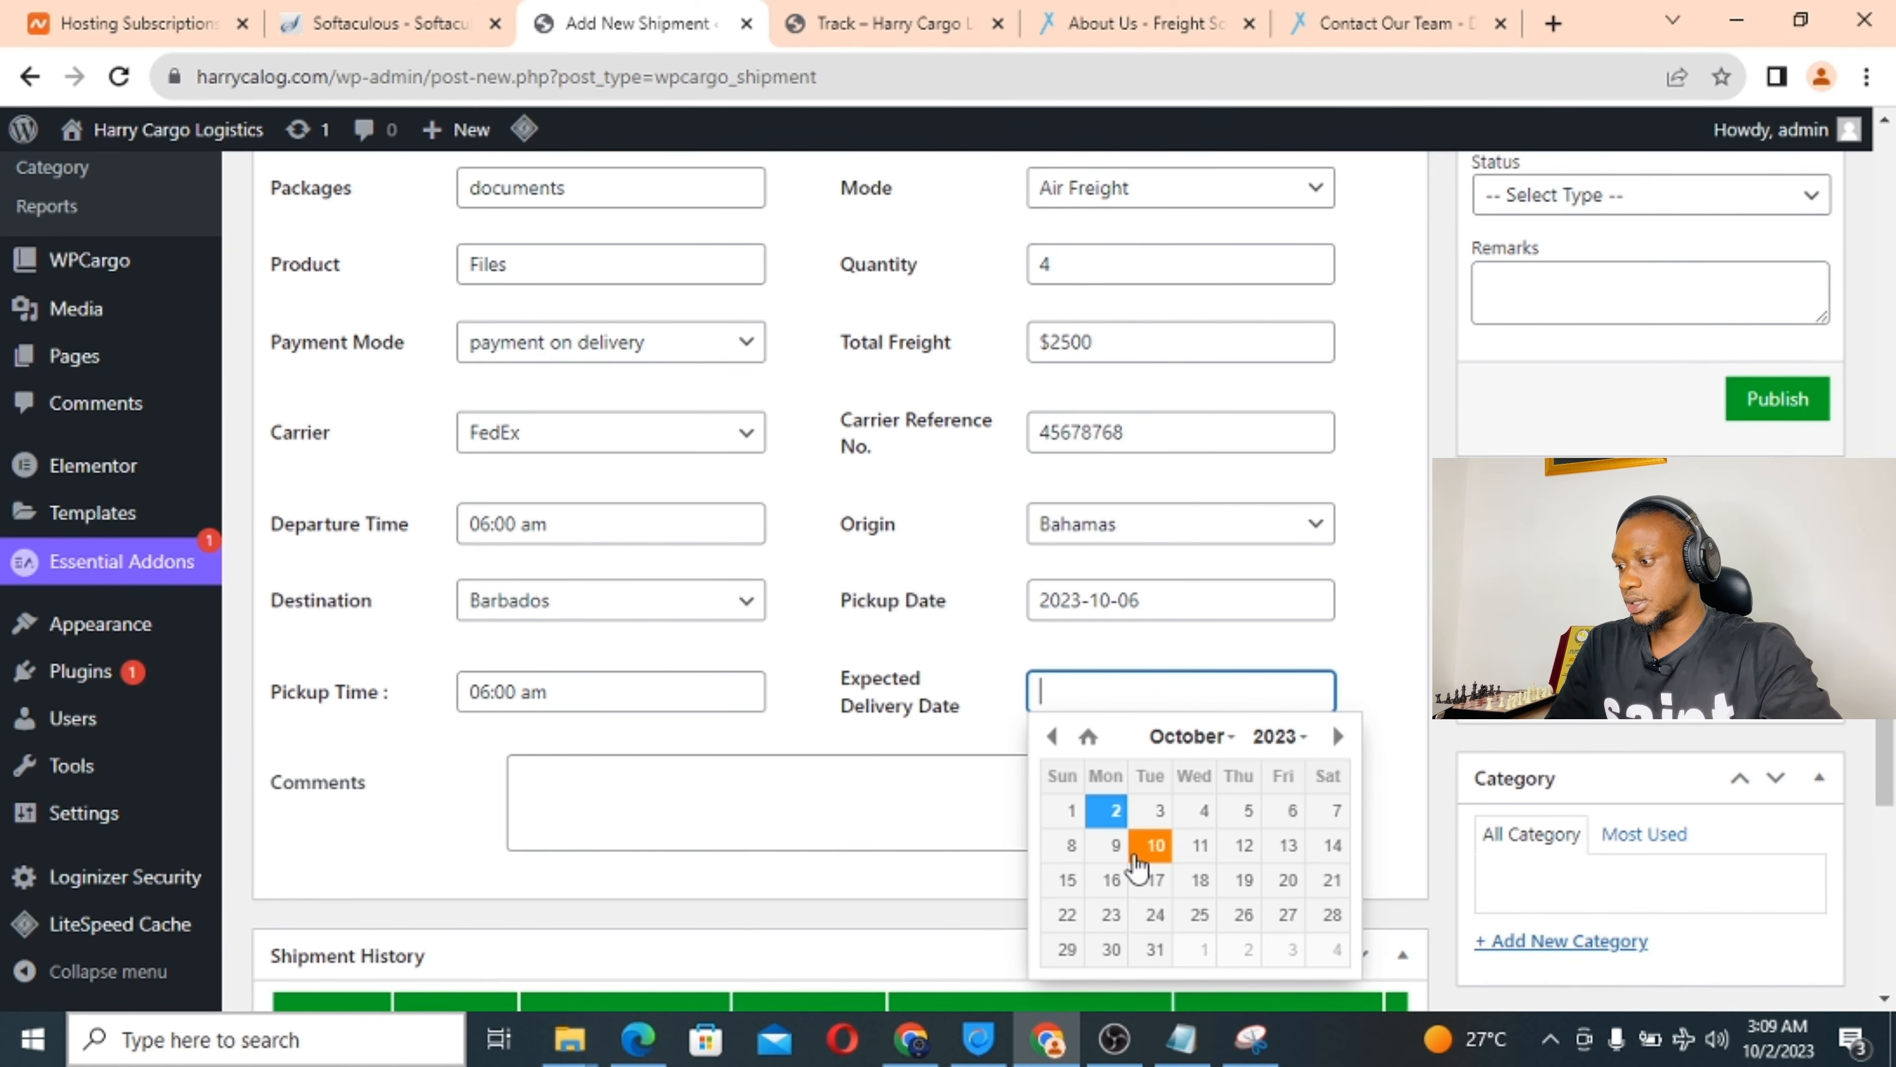
{"action": "left_click", "coordinate": [1109, 851]}
Add the comment 'In good condtion' to the shipment.
{"action": "scroll", "coordinate": [801, 785], "scroll_direction": "down", "scroll_amount": 2}
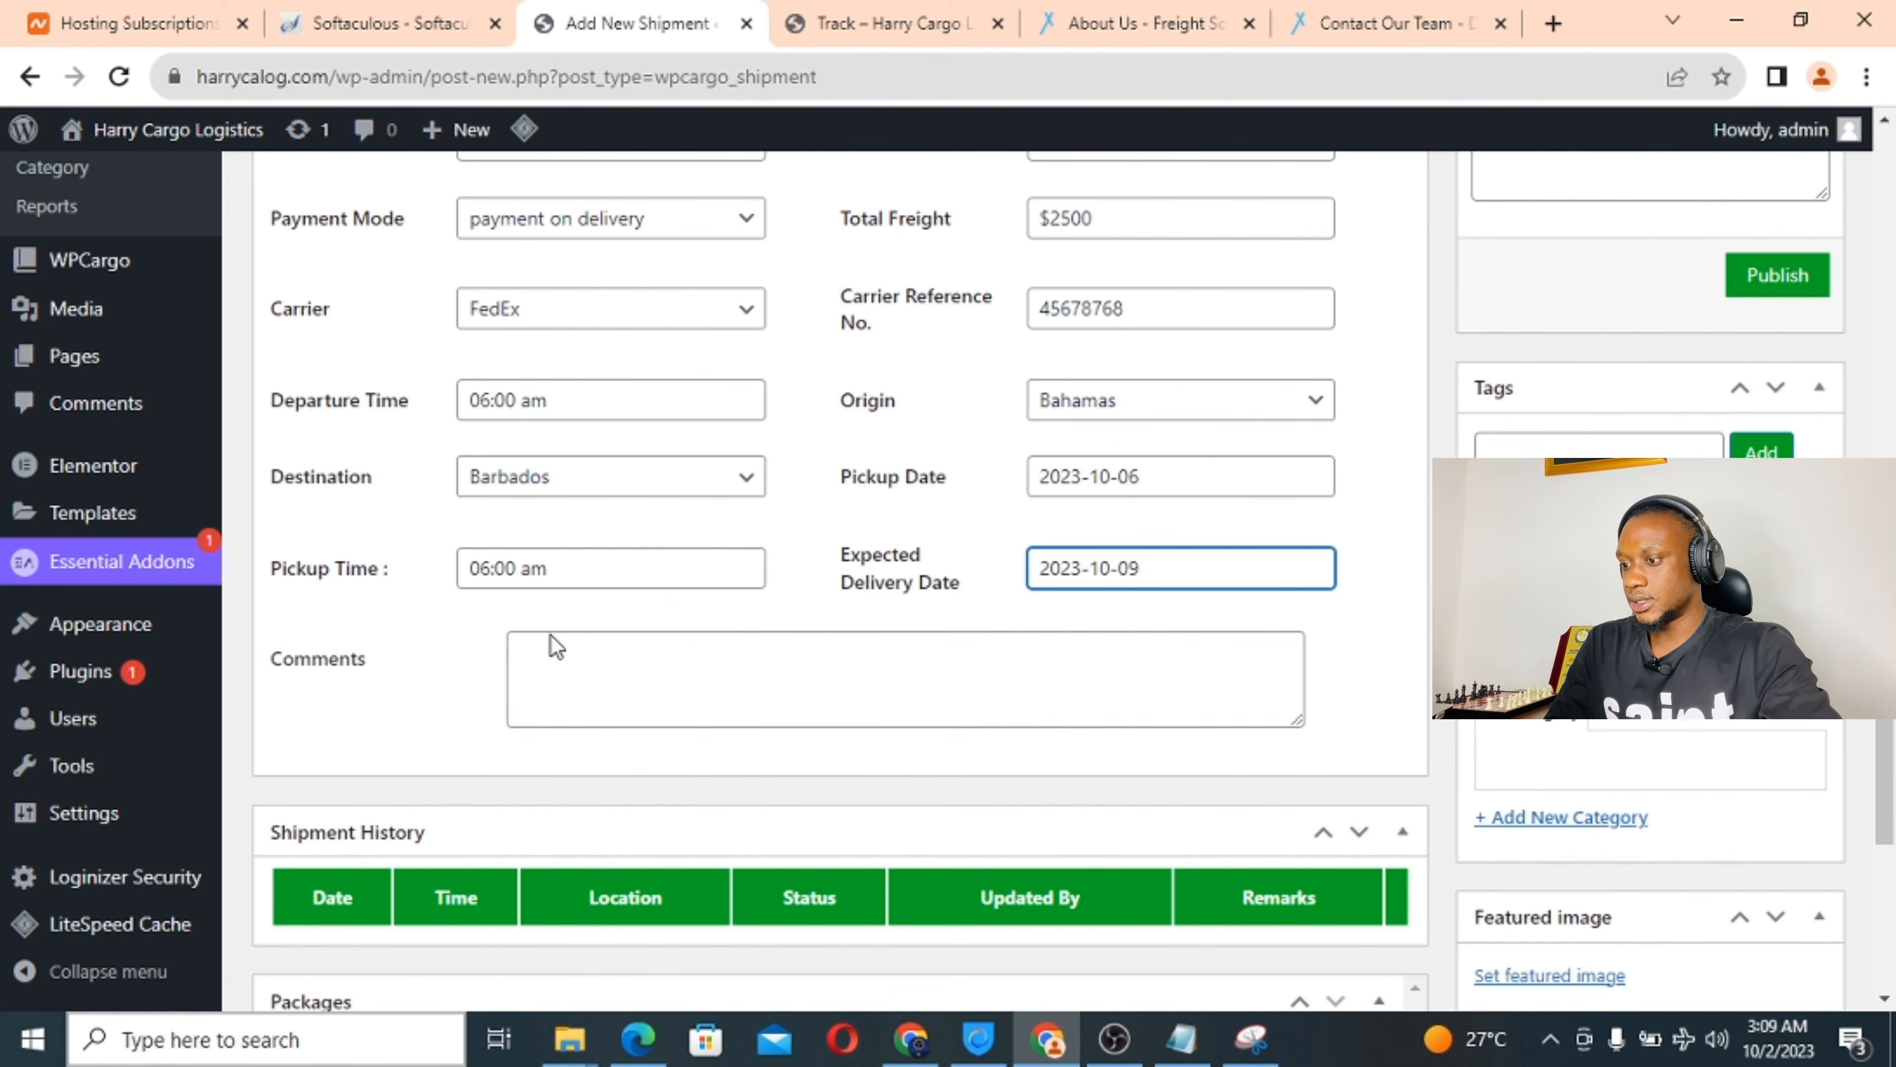
{"action": "left_click", "coordinate": [551, 655]}
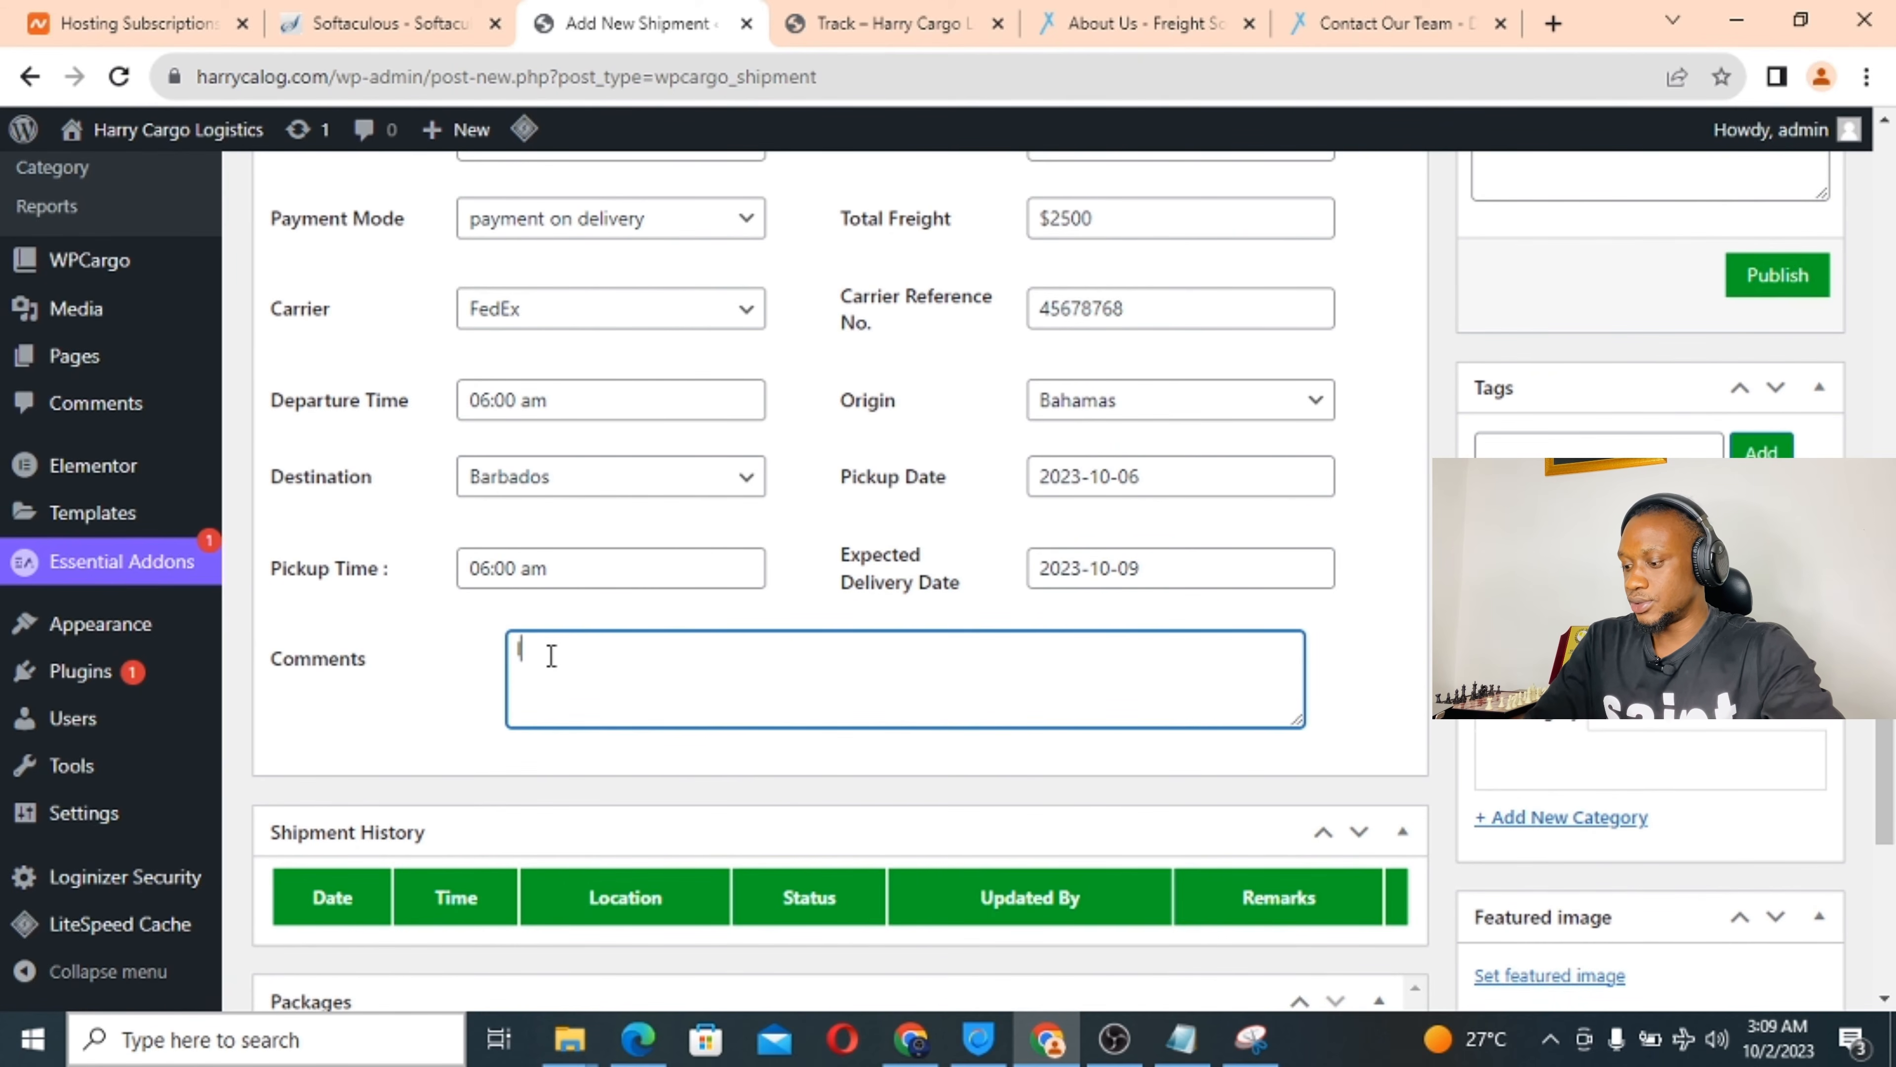
{"action": "type", "text": "In good condtion"}
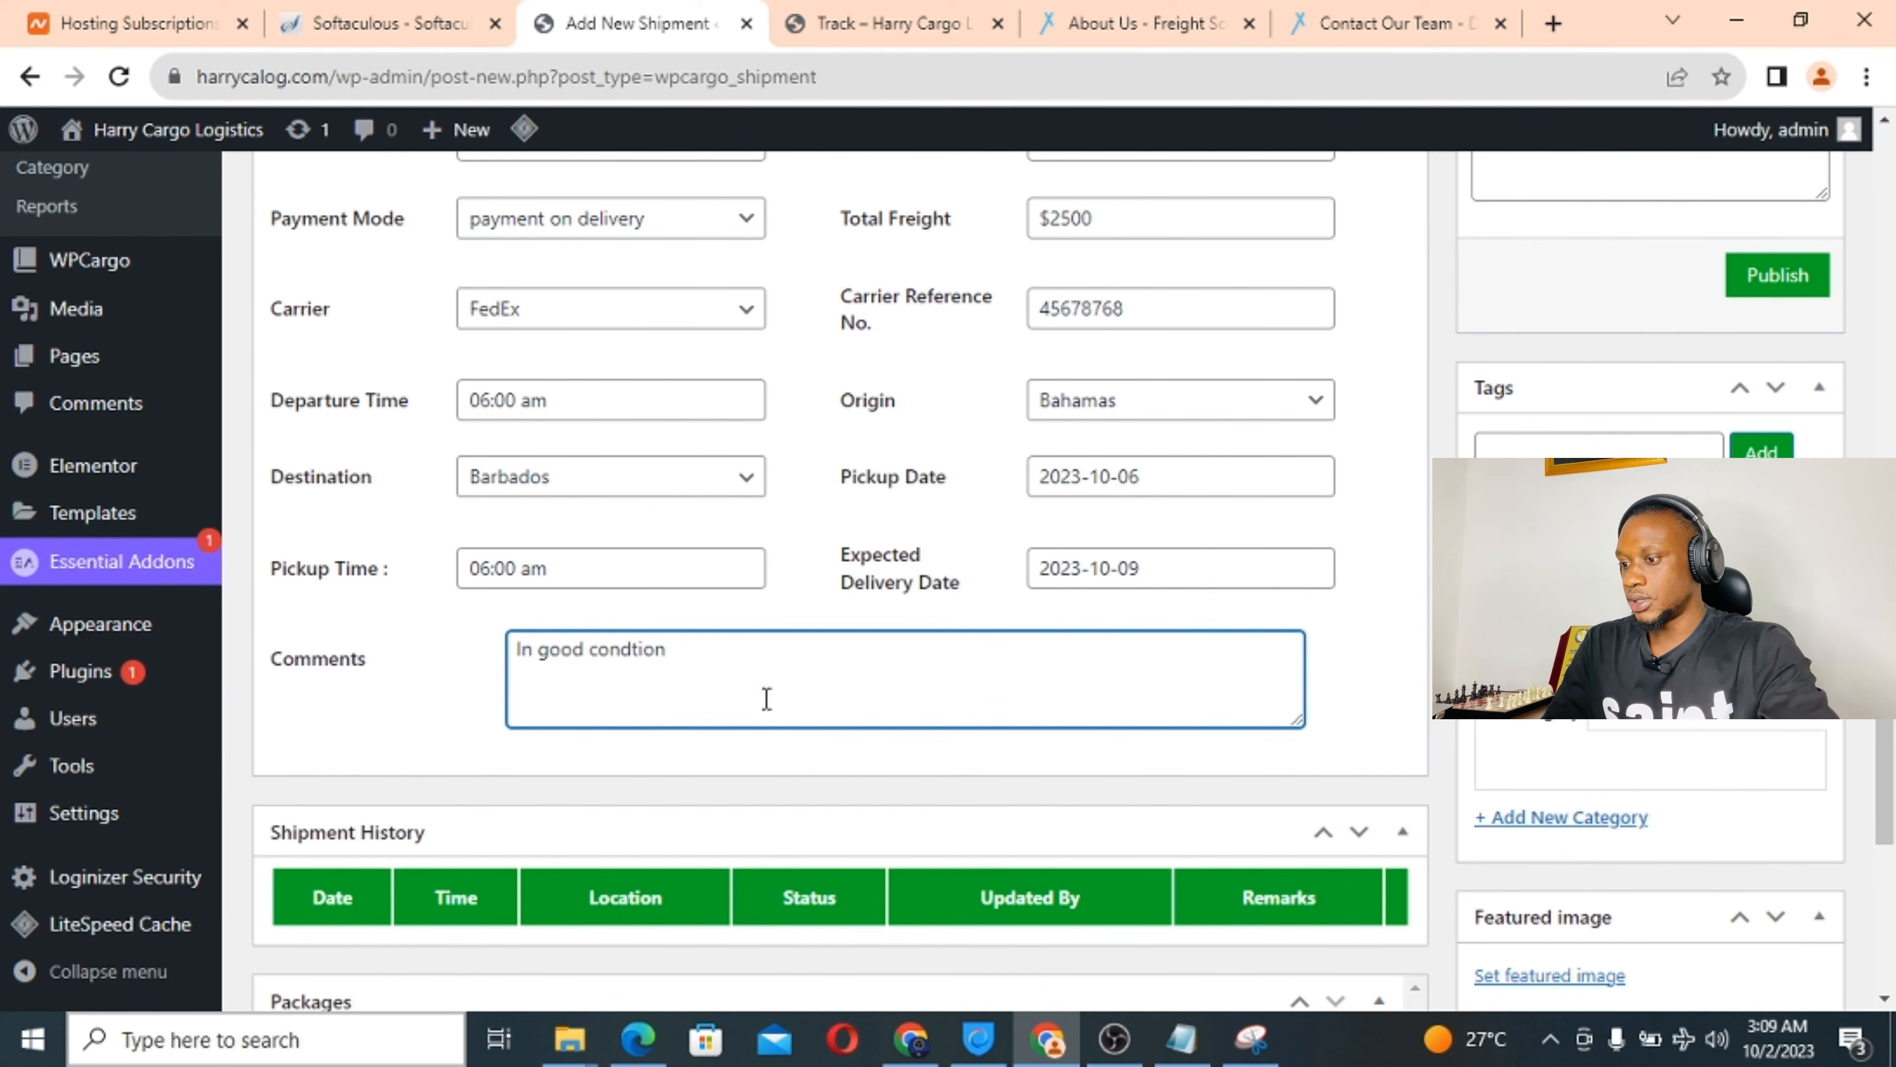
{"action": "scroll", "coordinate": [769, 705], "scroll_direction": "down", "scroll_amount": 3}
{"action": "scroll", "coordinate": [524, 642], "scroll_direction": "down", "scroll_amount": 1}
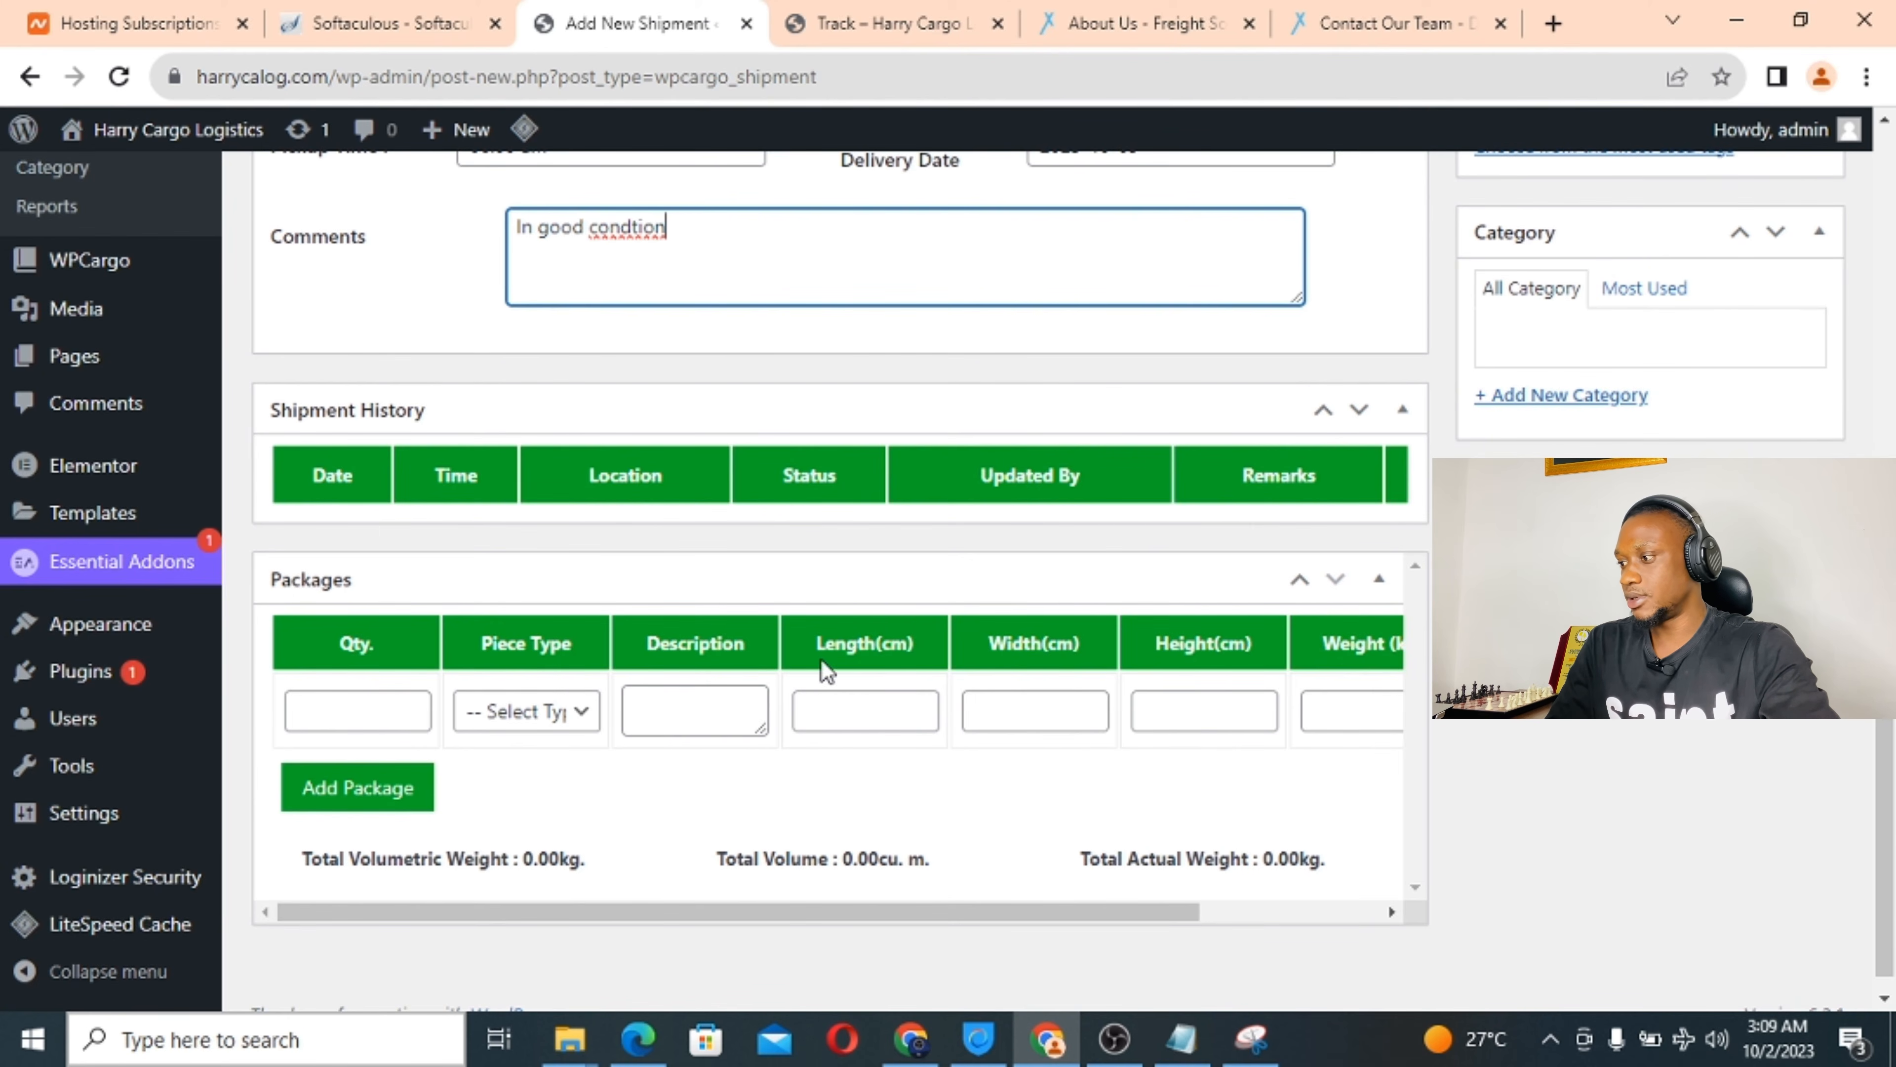
Enter package quantity 2, piece type Others and description 'document'.
{"action": "scroll", "coordinate": [825, 667], "scroll_direction": "up", "scroll_amount": 4}
{"action": "scroll", "coordinate": [642, 597], "scroll_direction": "down", "scroll_amount": 3}
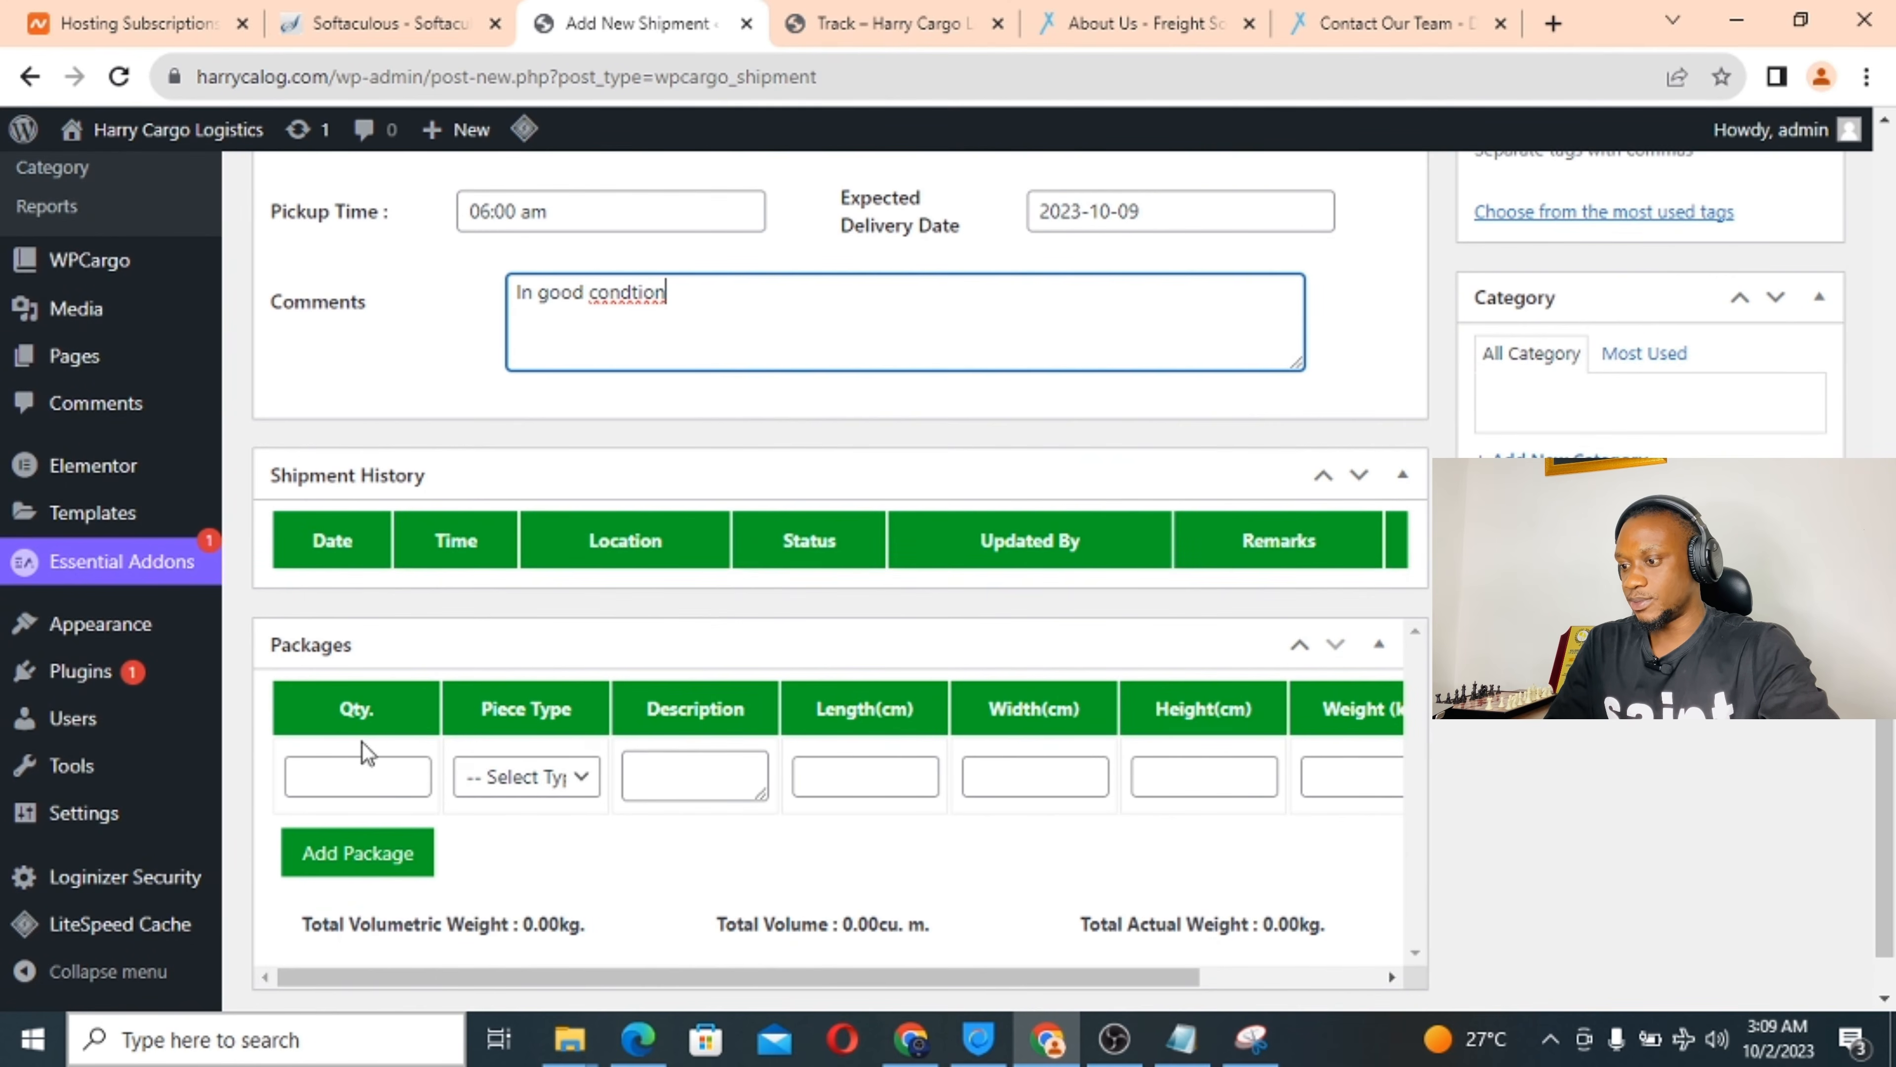
{"action": "left_click", "coordinate": [561, 794]}
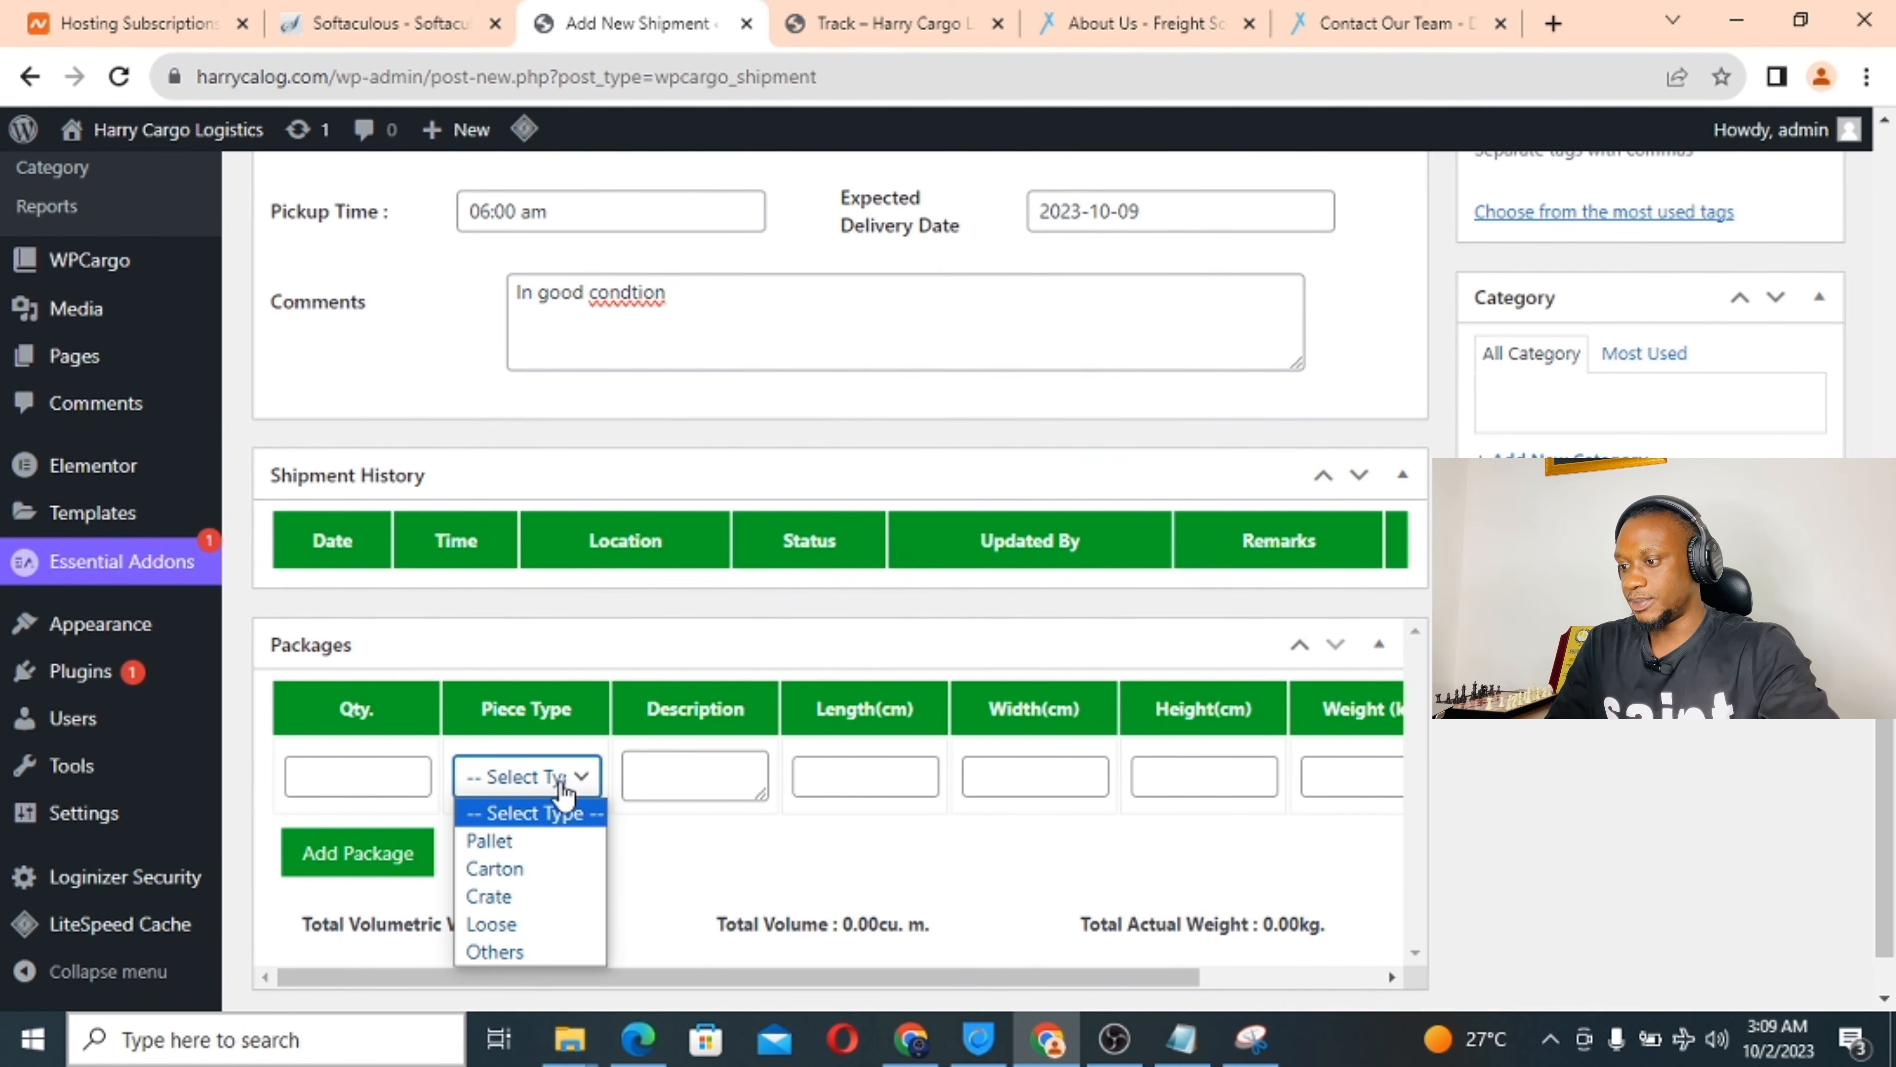
{"action": "left_click", "coordinate": [562, 791]}
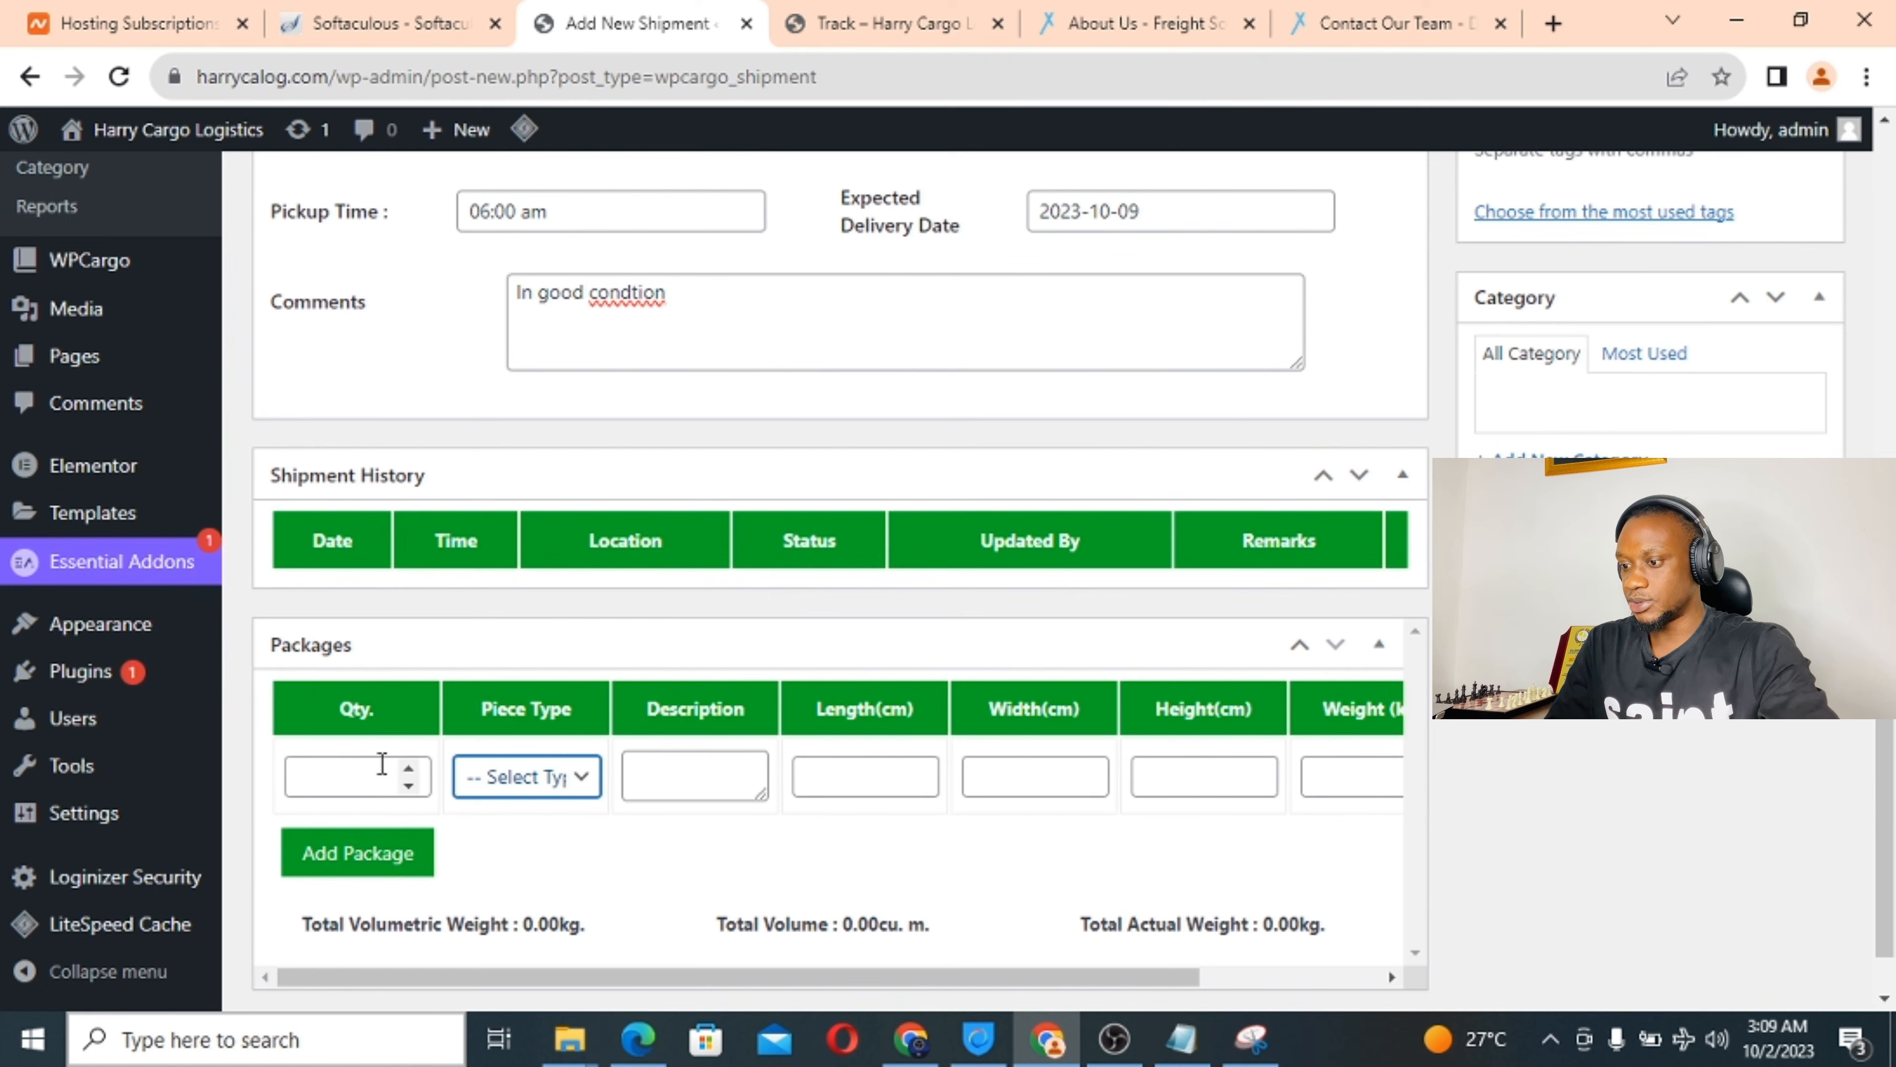
{"action": "left_click", "coordinate": [359, 775]}
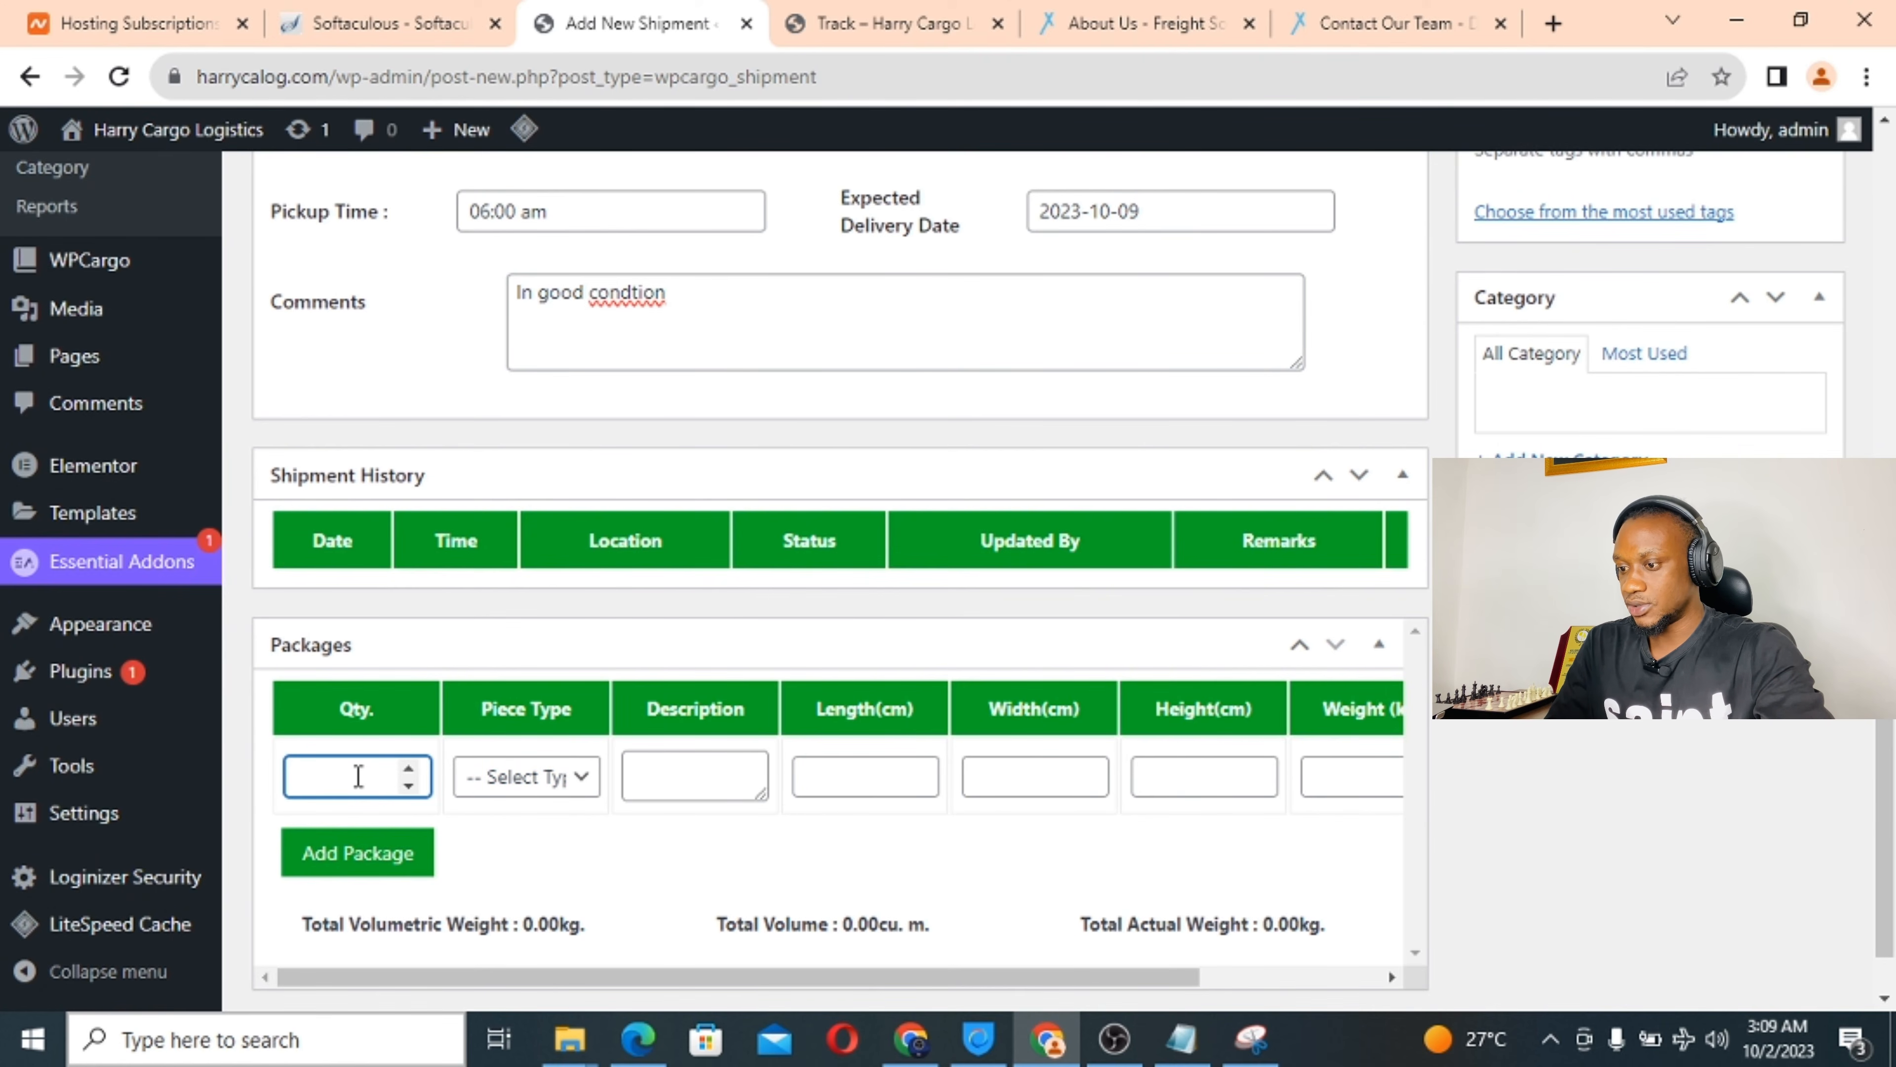
{"action": "type", "text": "2"}
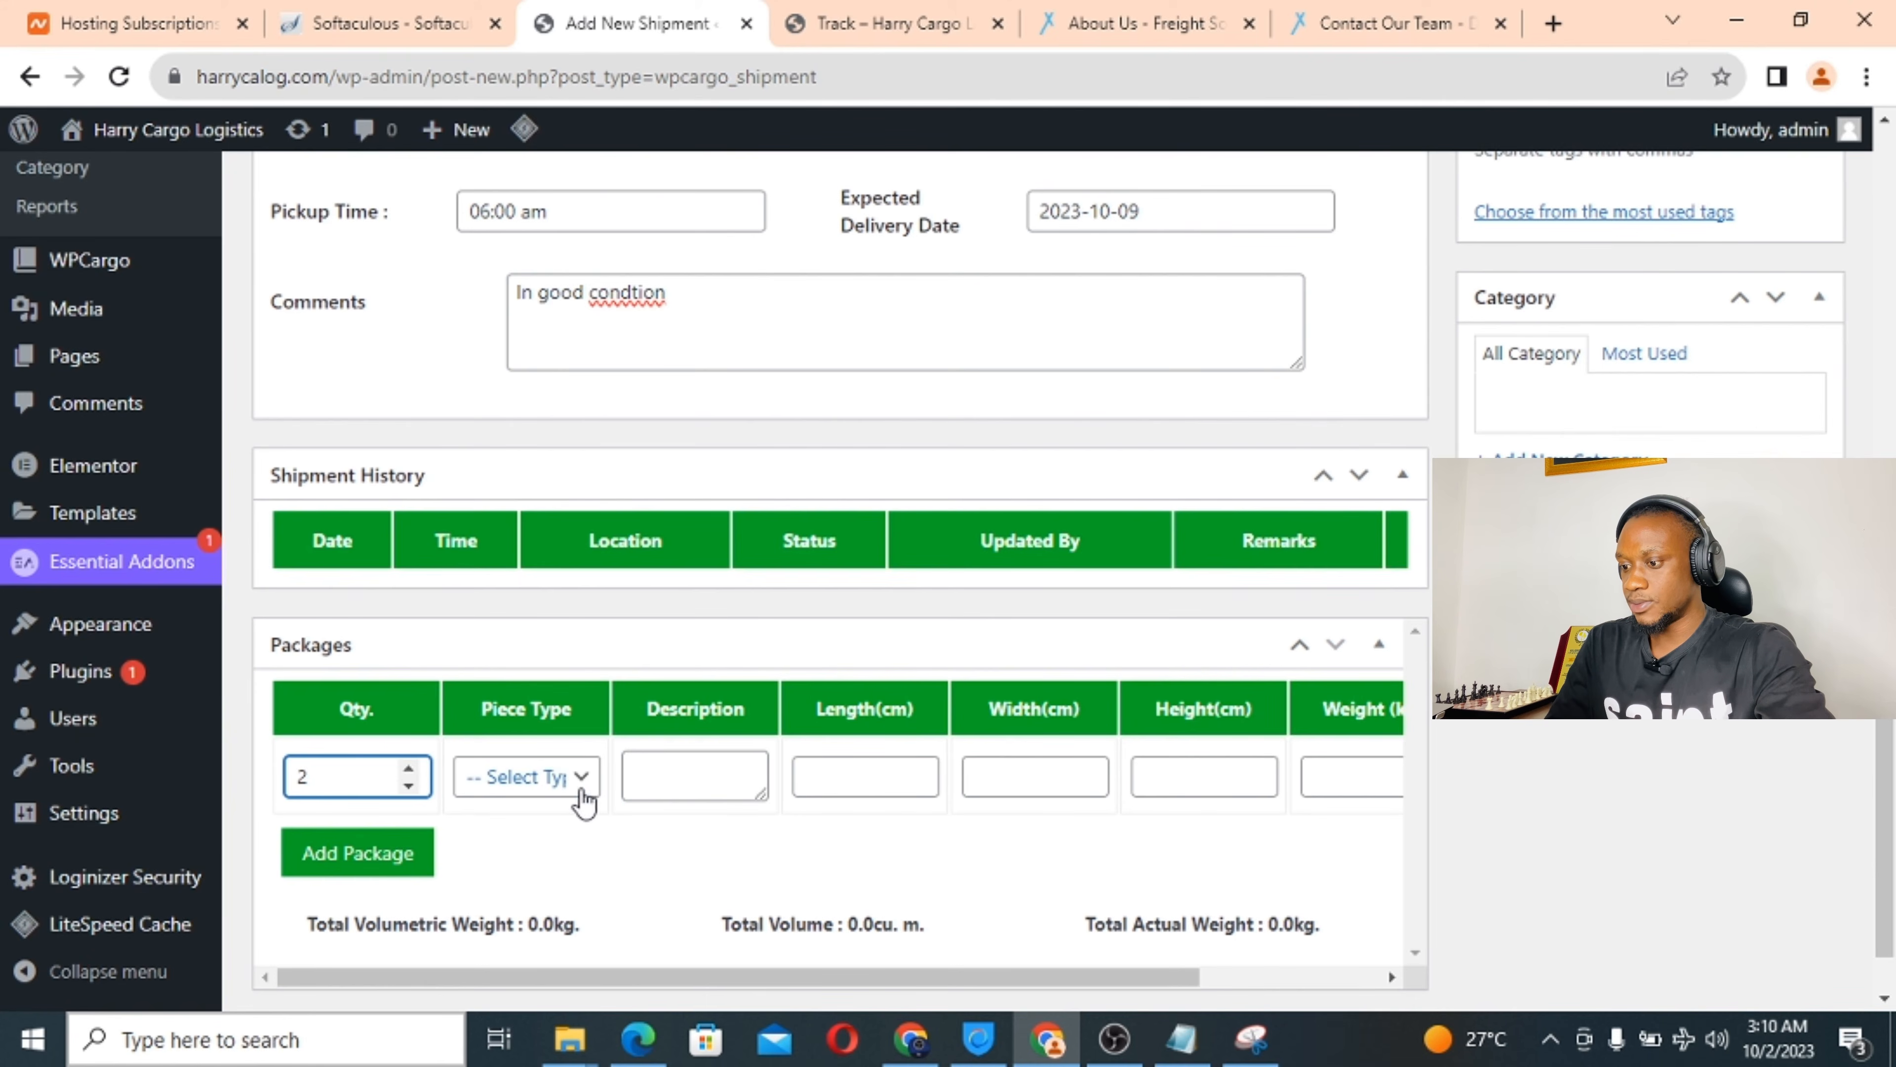
{"action": "left_click", "coordinate": [570, 782]}
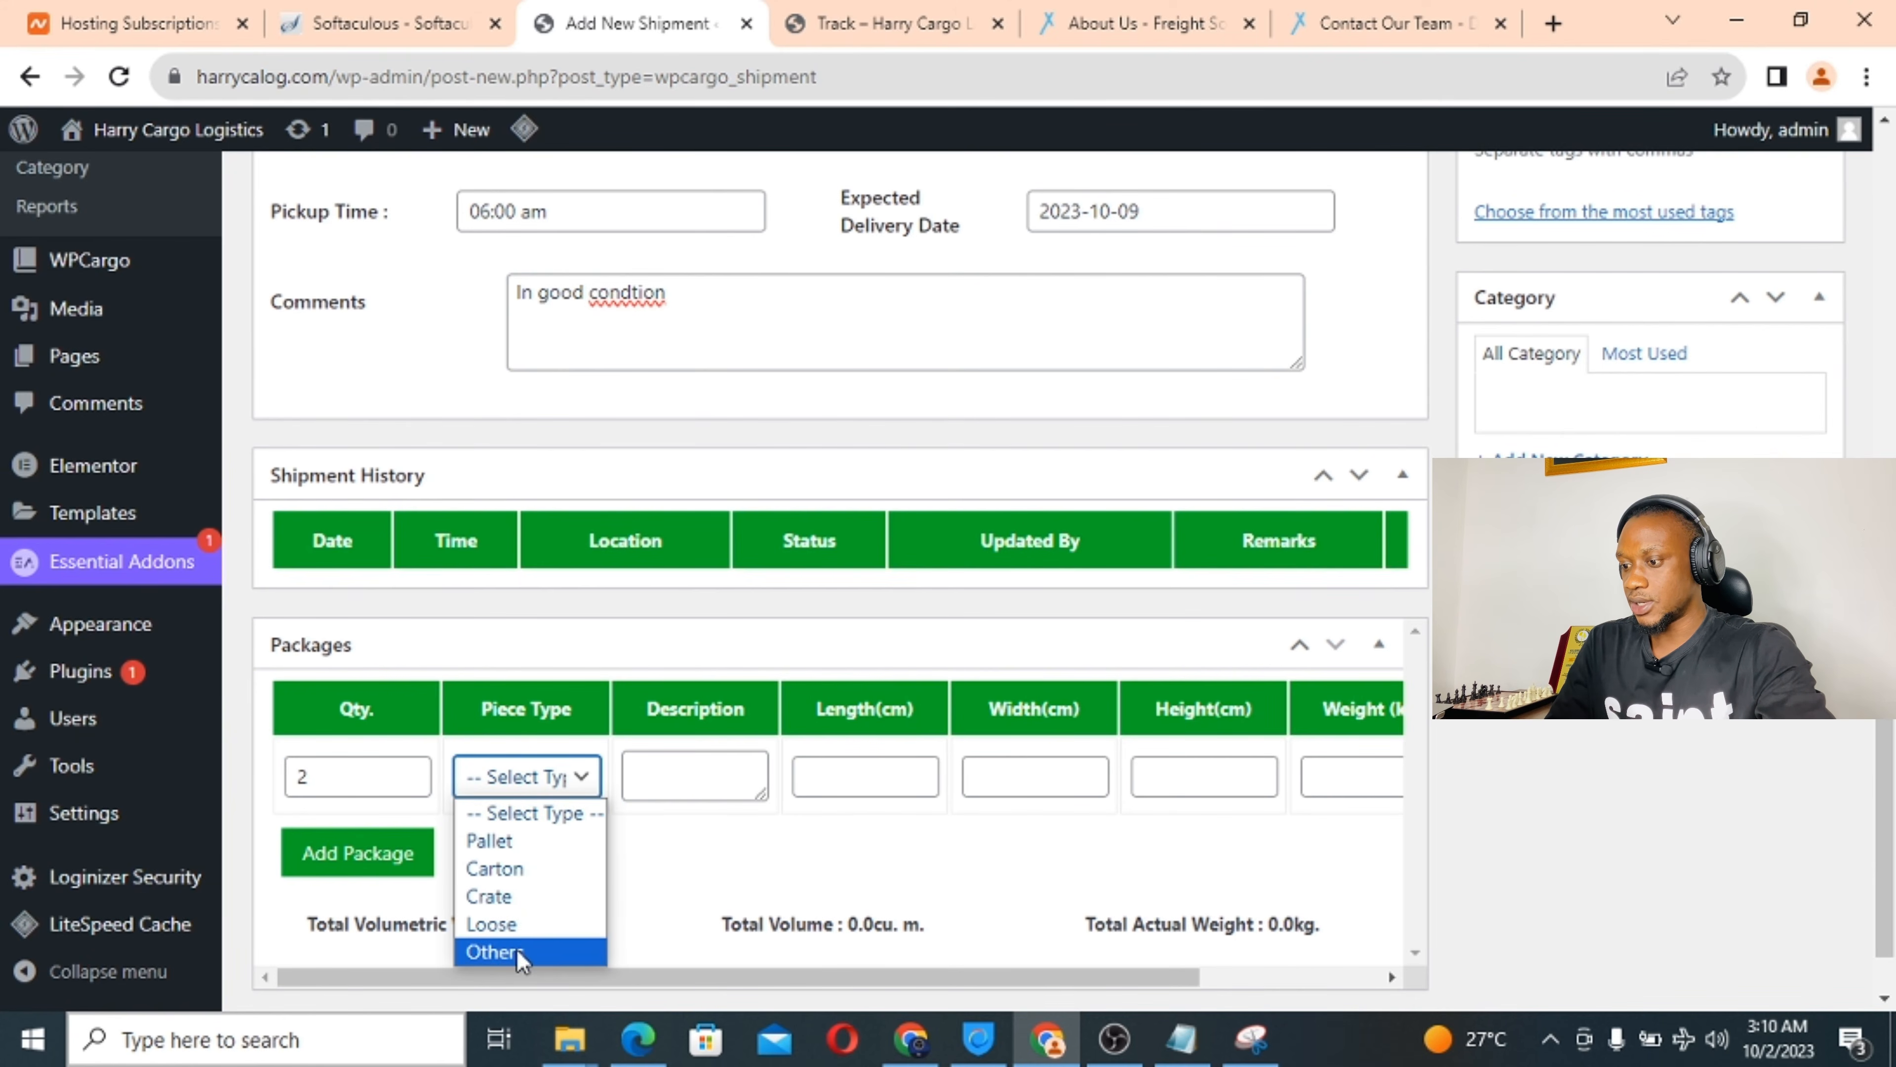
{"action": "left_click", "coordinate": [495, 951]}
{"action": "left_click", "coordinate": [695, 774]}
{"action": "type", "text": "d"}
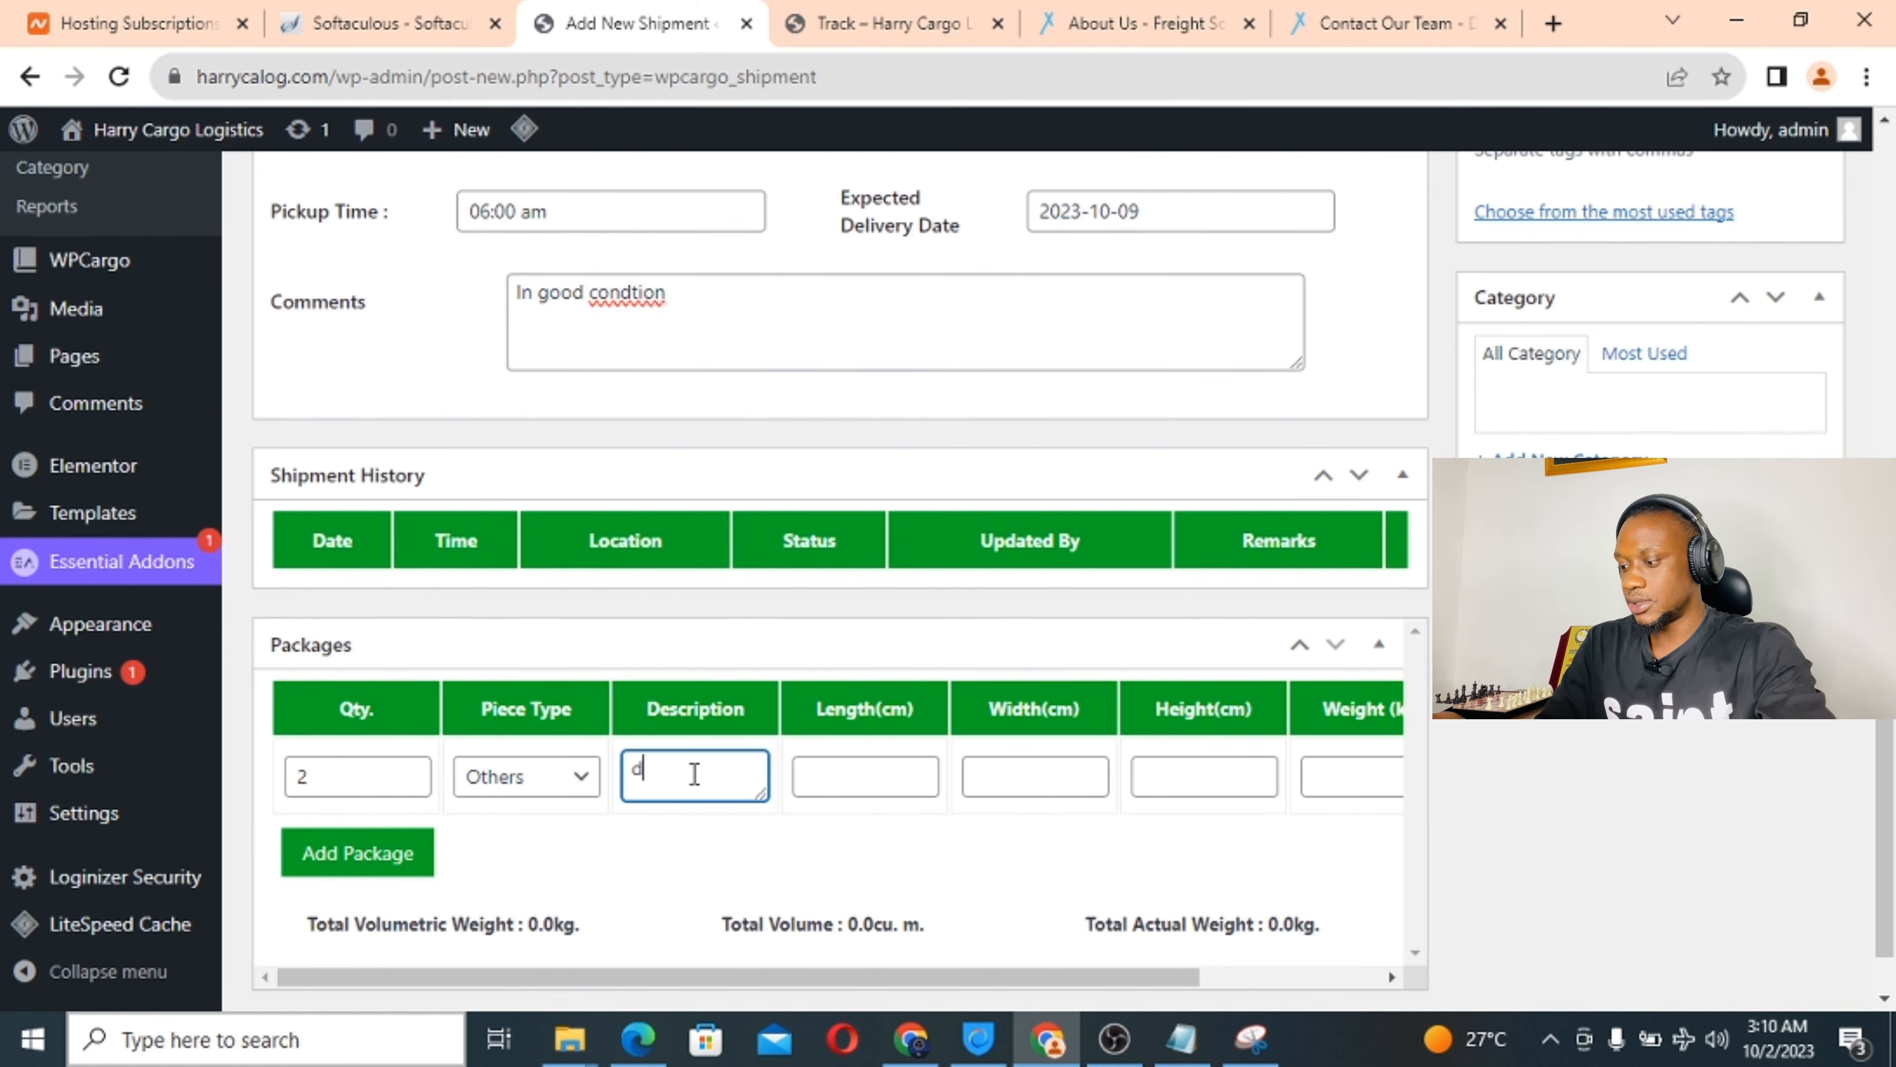
{"action": "type", "text": "ocument"}
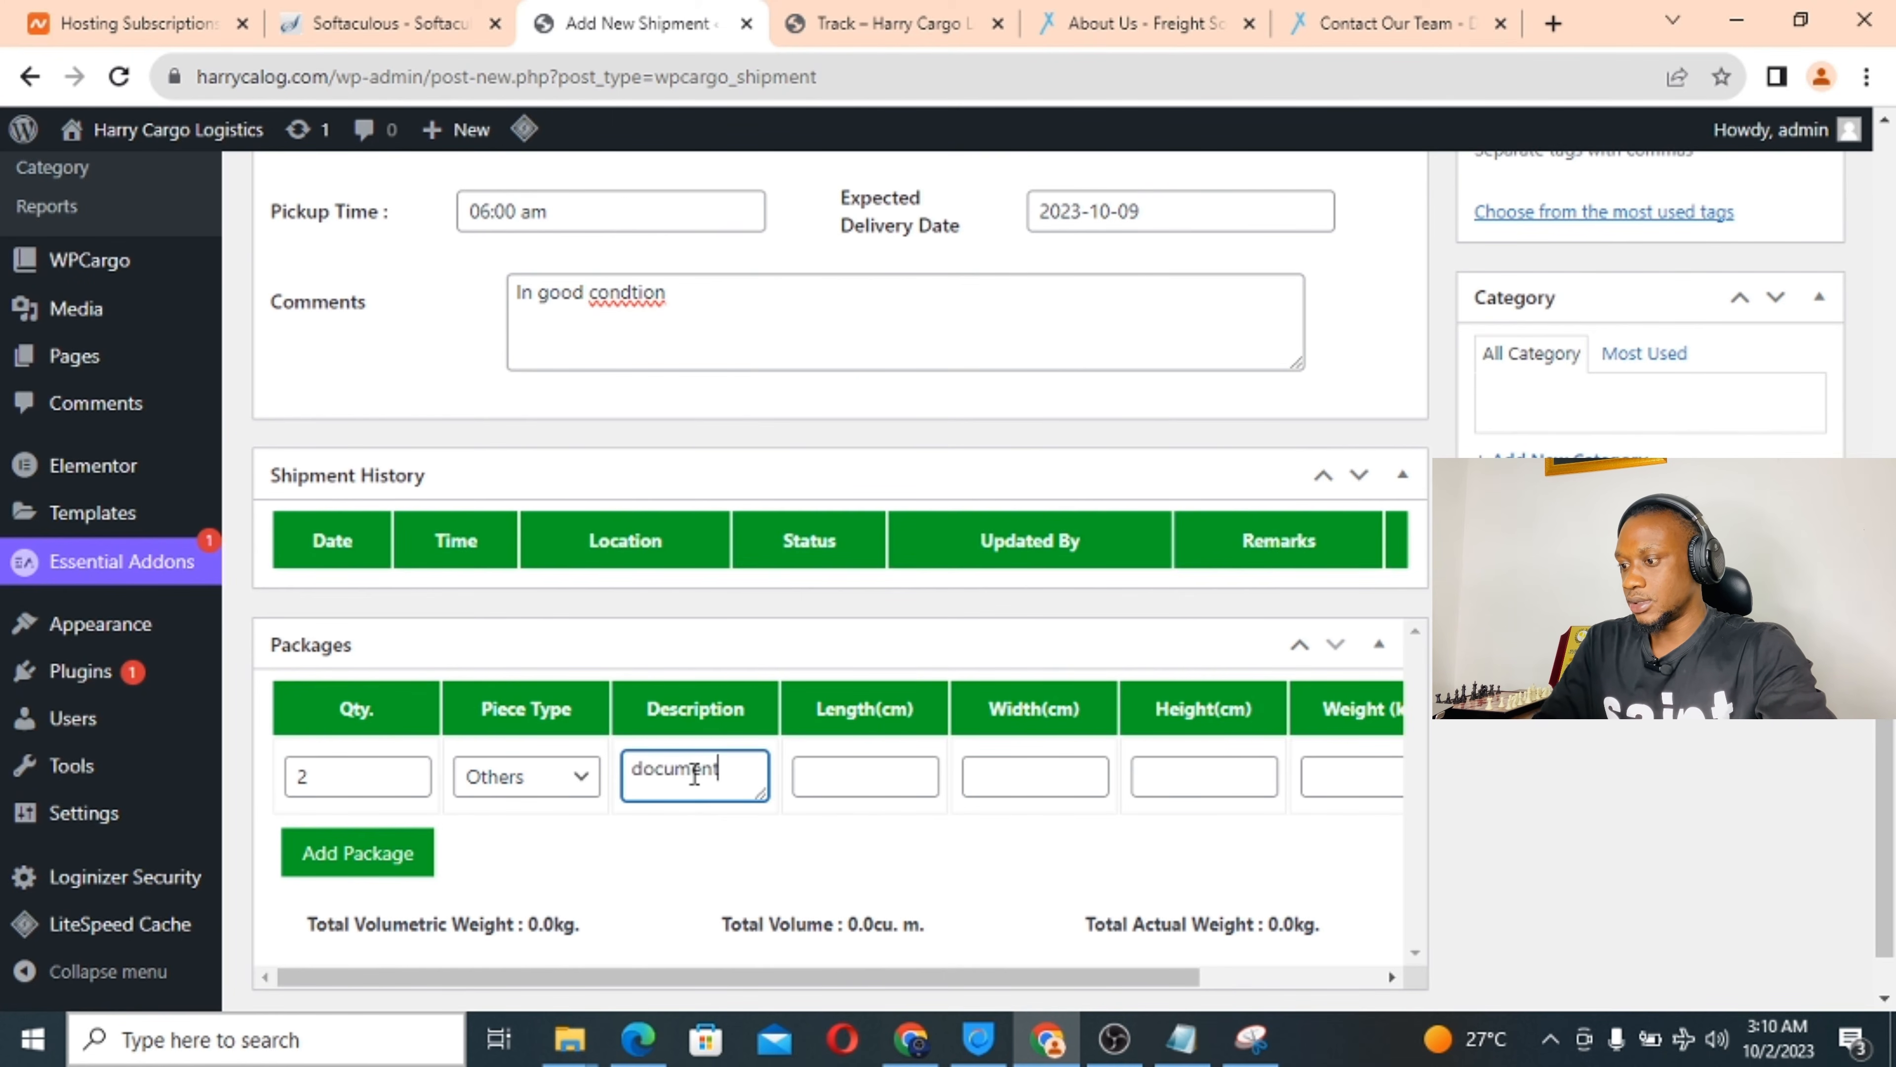
Give the package dimensions 4×7×5 cm and weight 5 kg.
{"action": "left_click", "coordinate": [845, 781]}
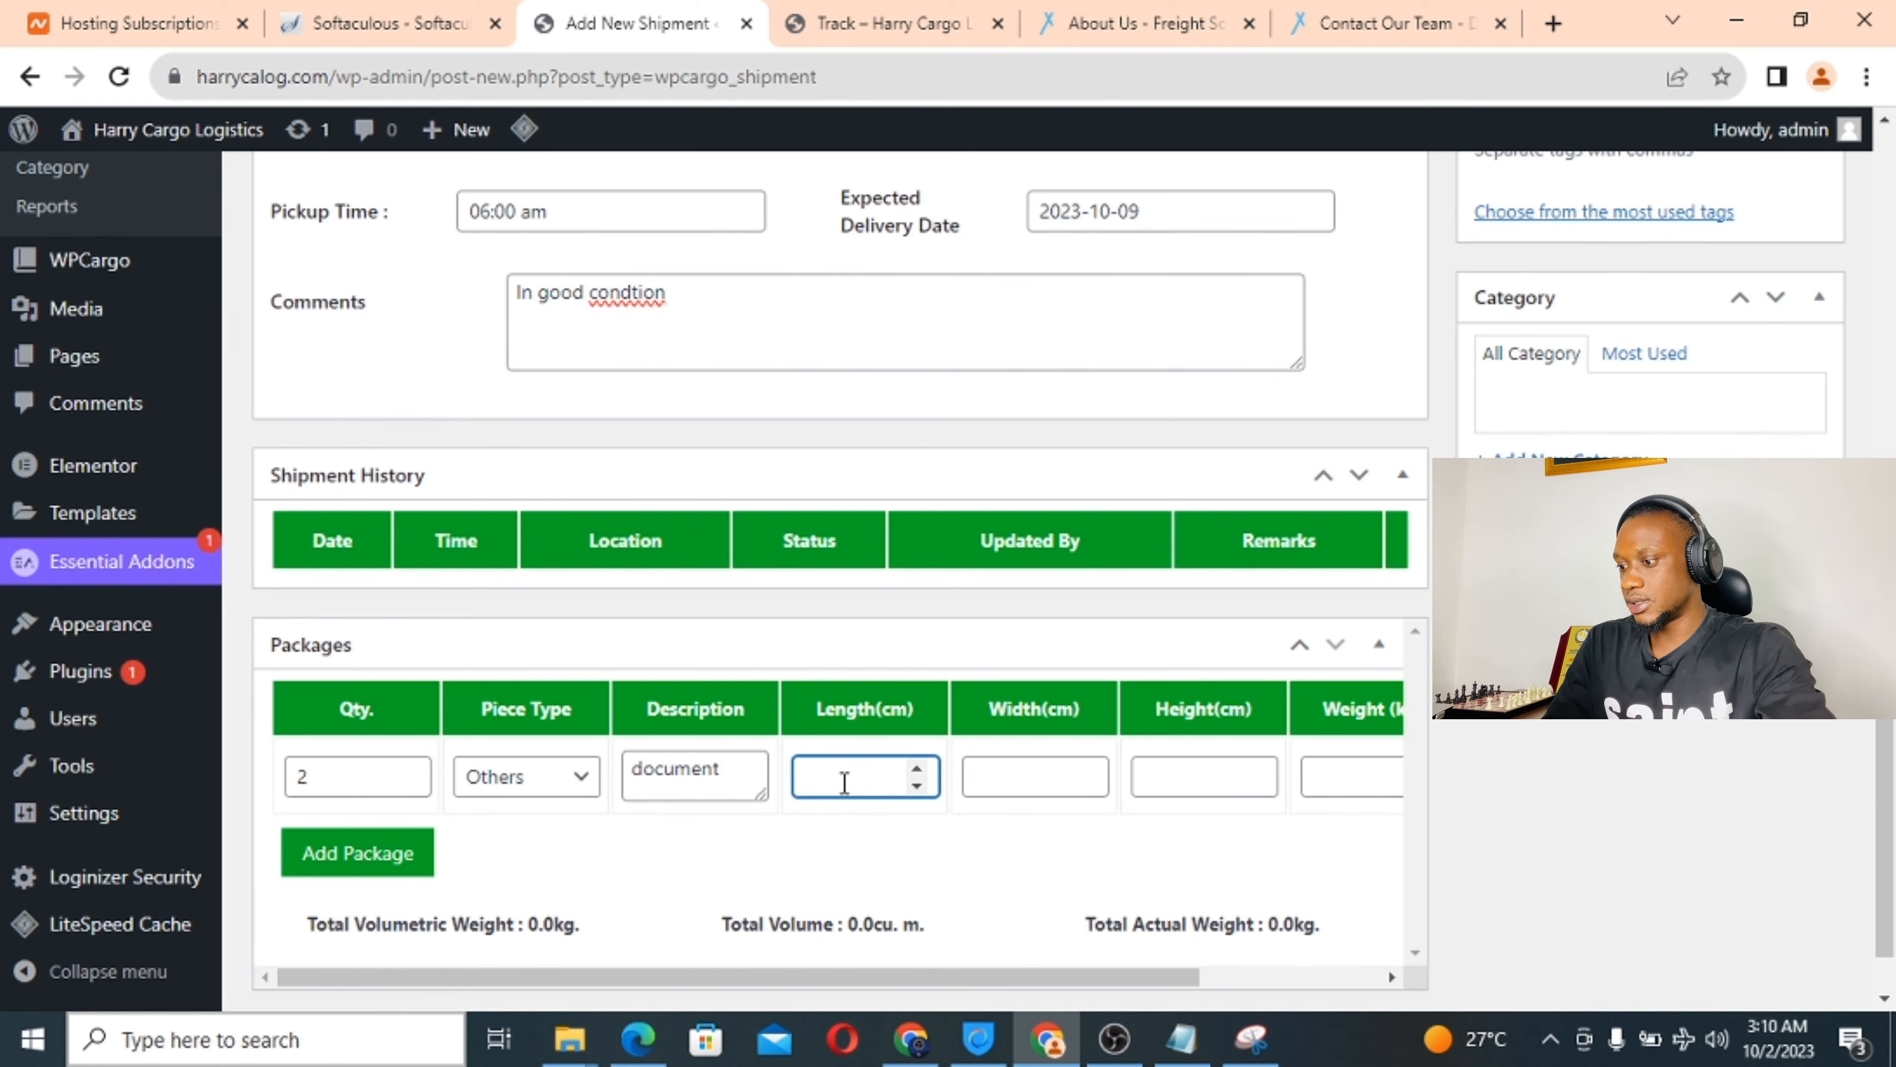
{"action": "type", "text": "4"}
{"action": "left_click", "coordinate": [1004, 786]}
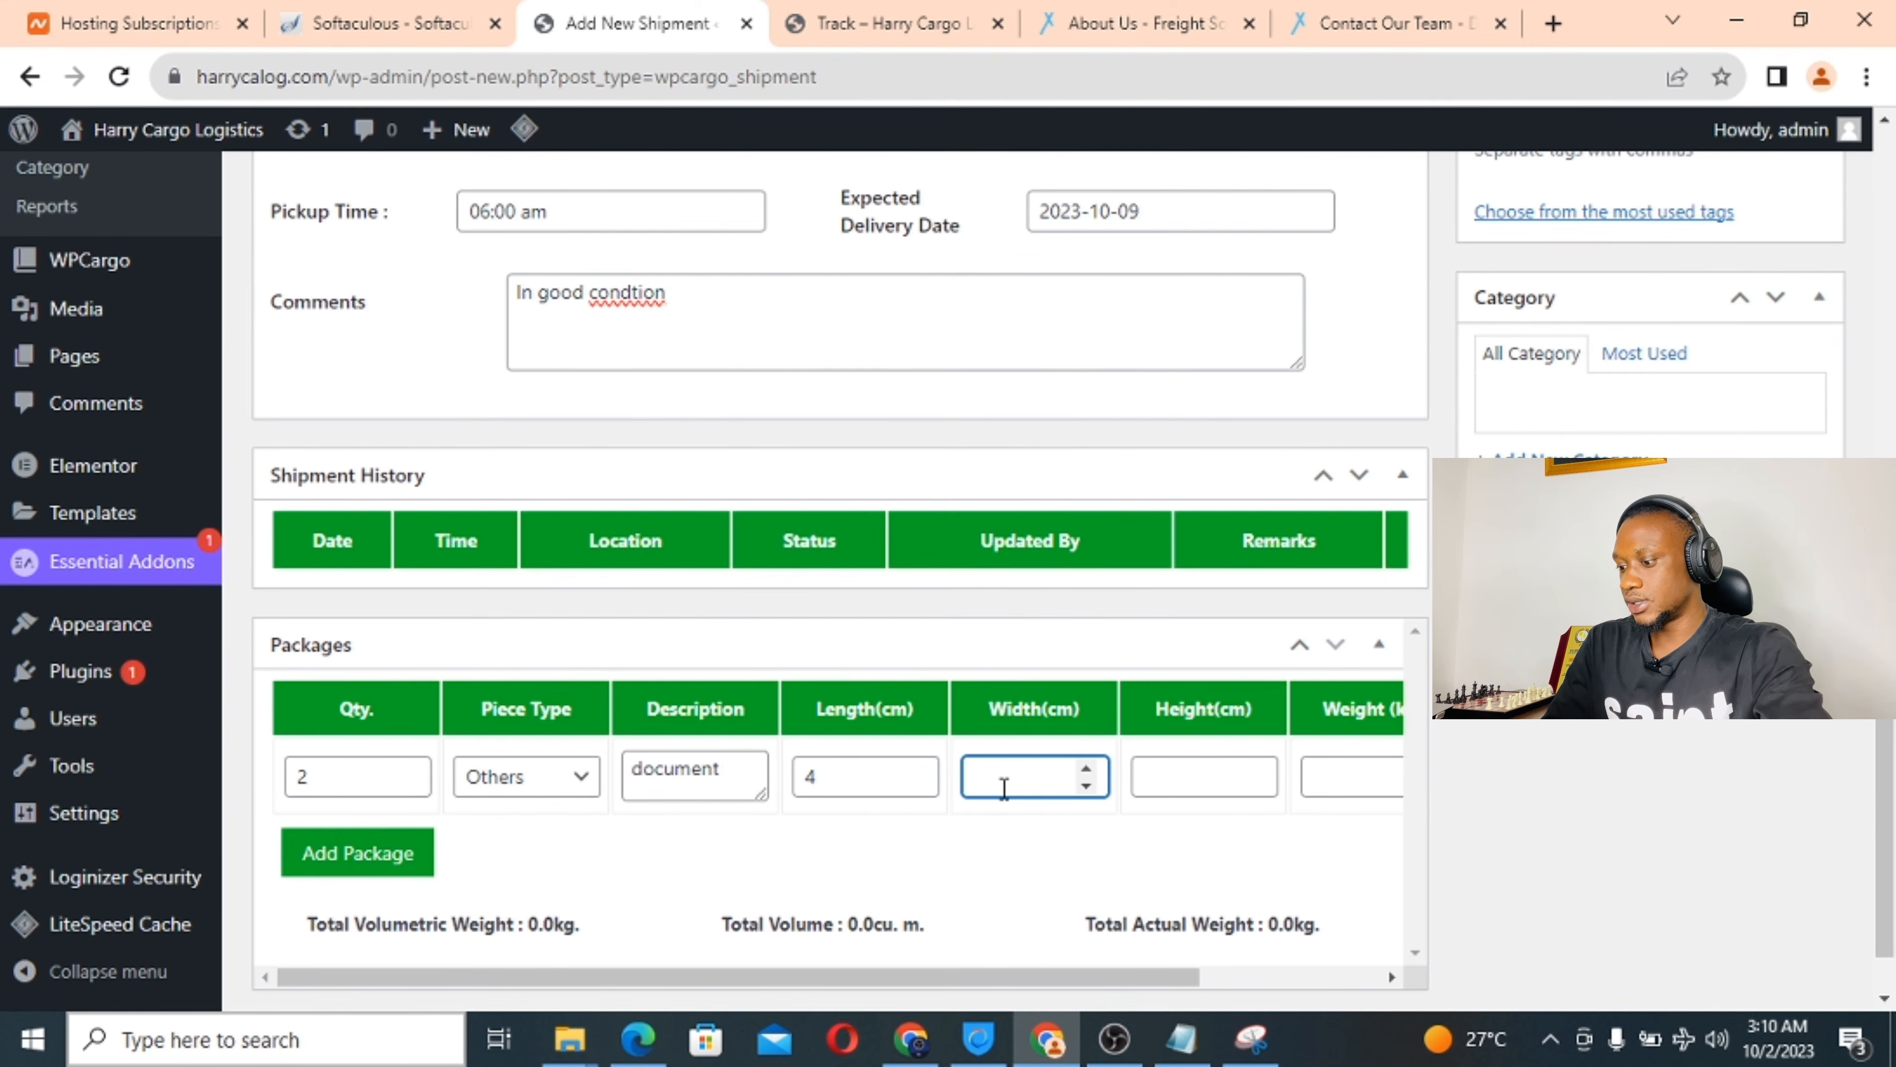
{"action": "type", "text": "7"}
{"action": "left_click", "coordinate": [1200, 784]}
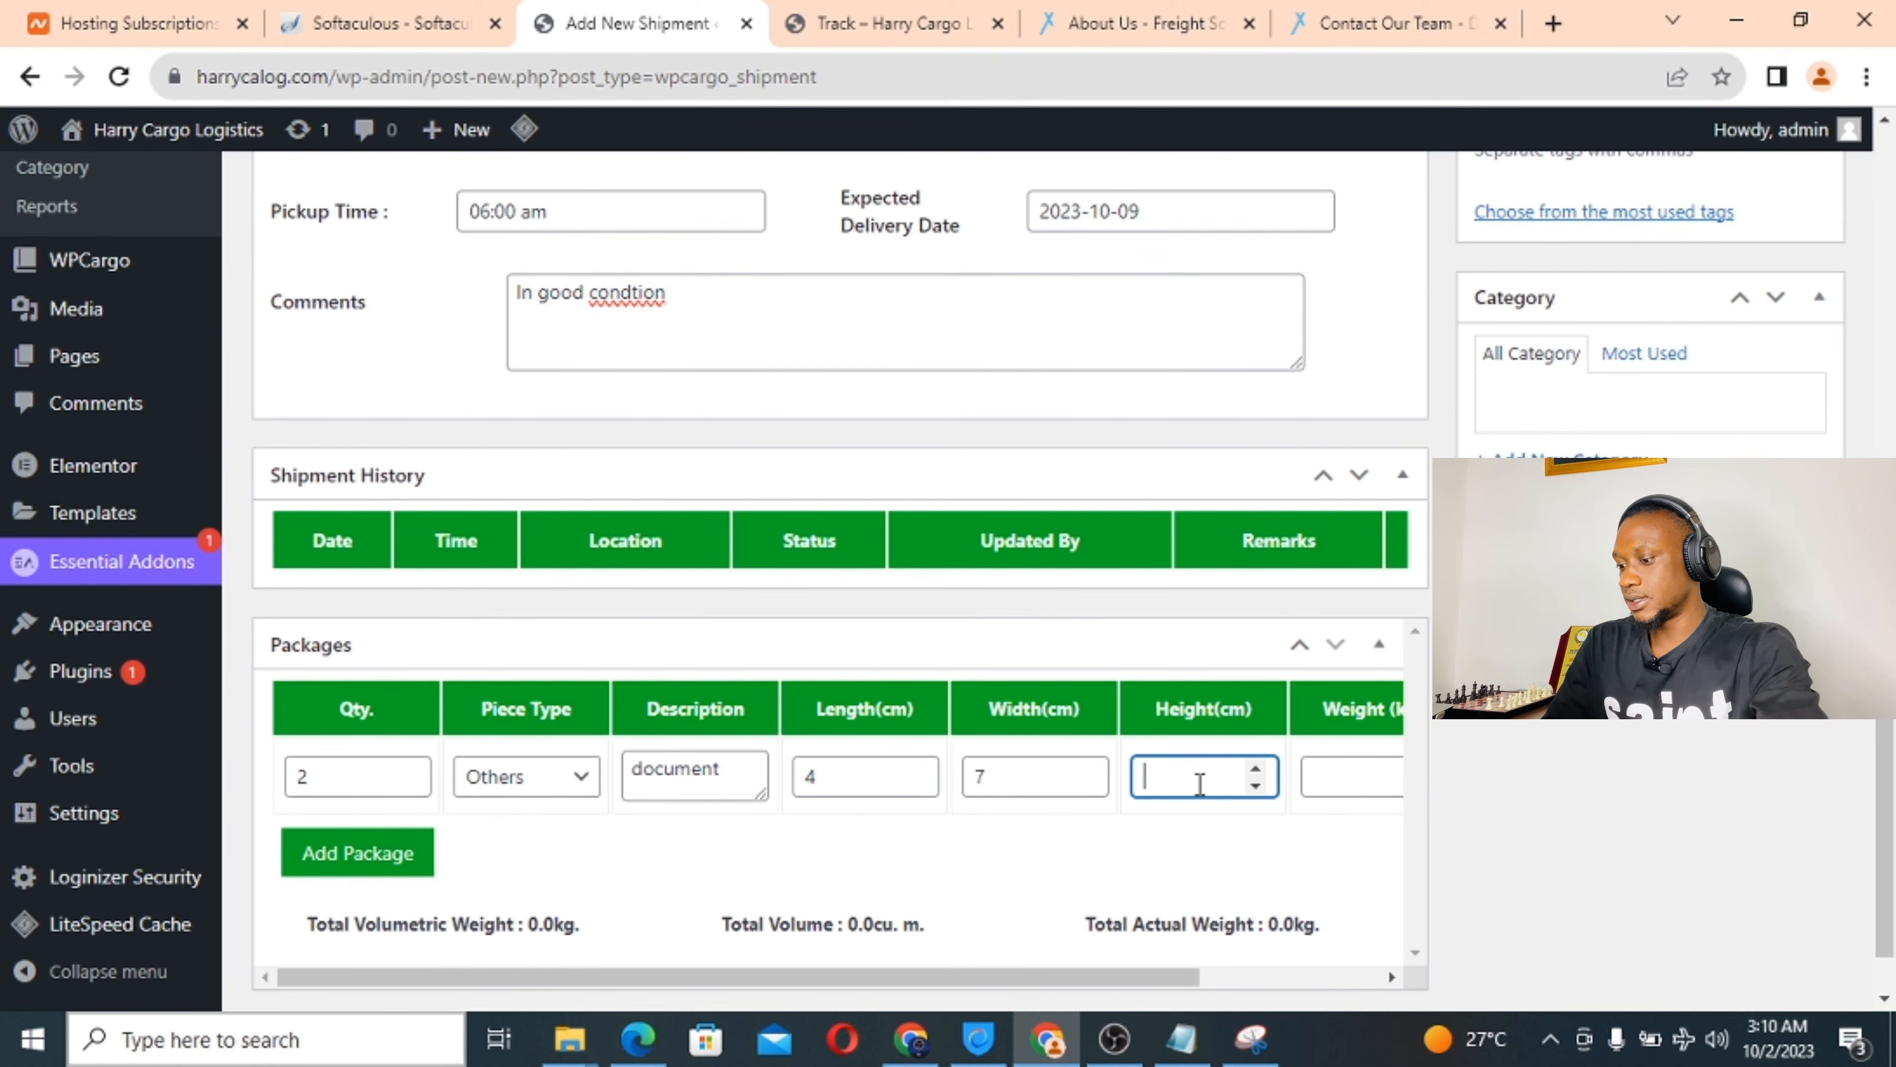
{"action": "type", "text": "5"}
{"action": "left_click", "coordinate": [1333, 781]}
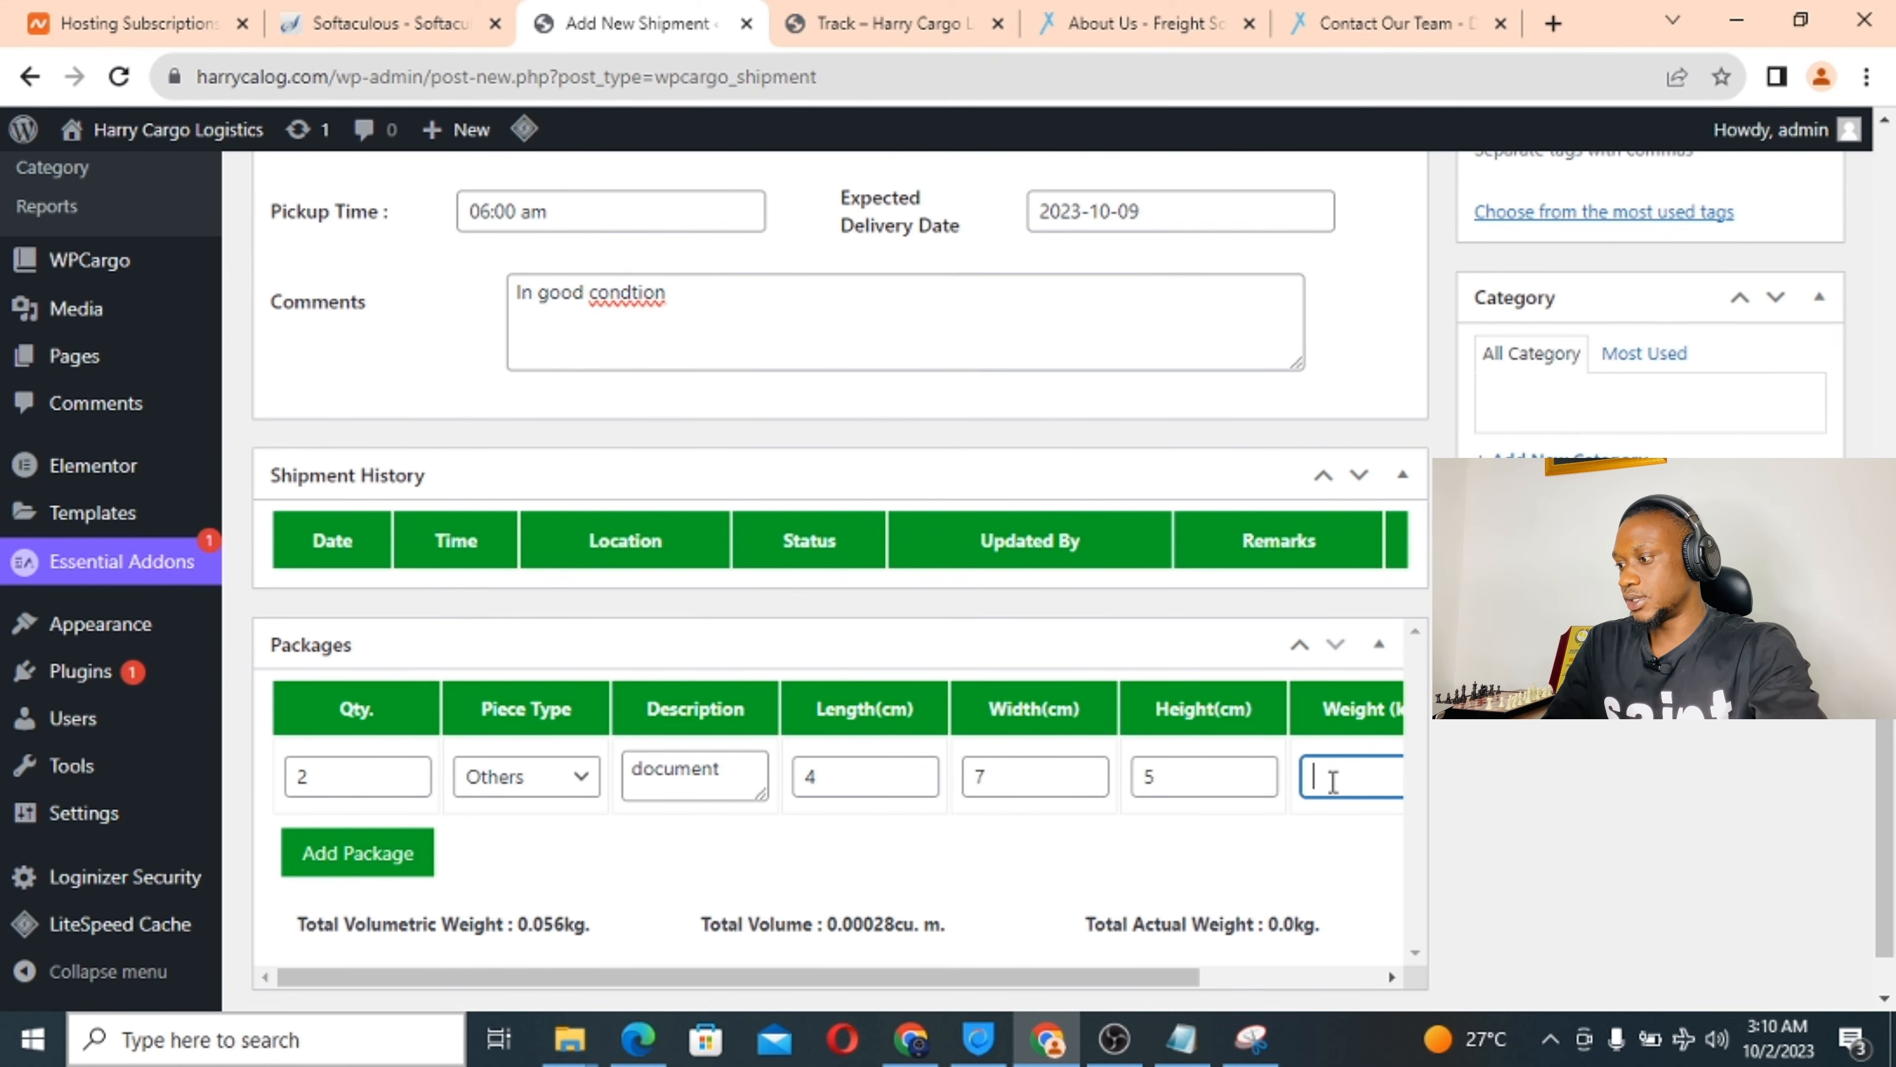
{"action": "type", "text": "5"}
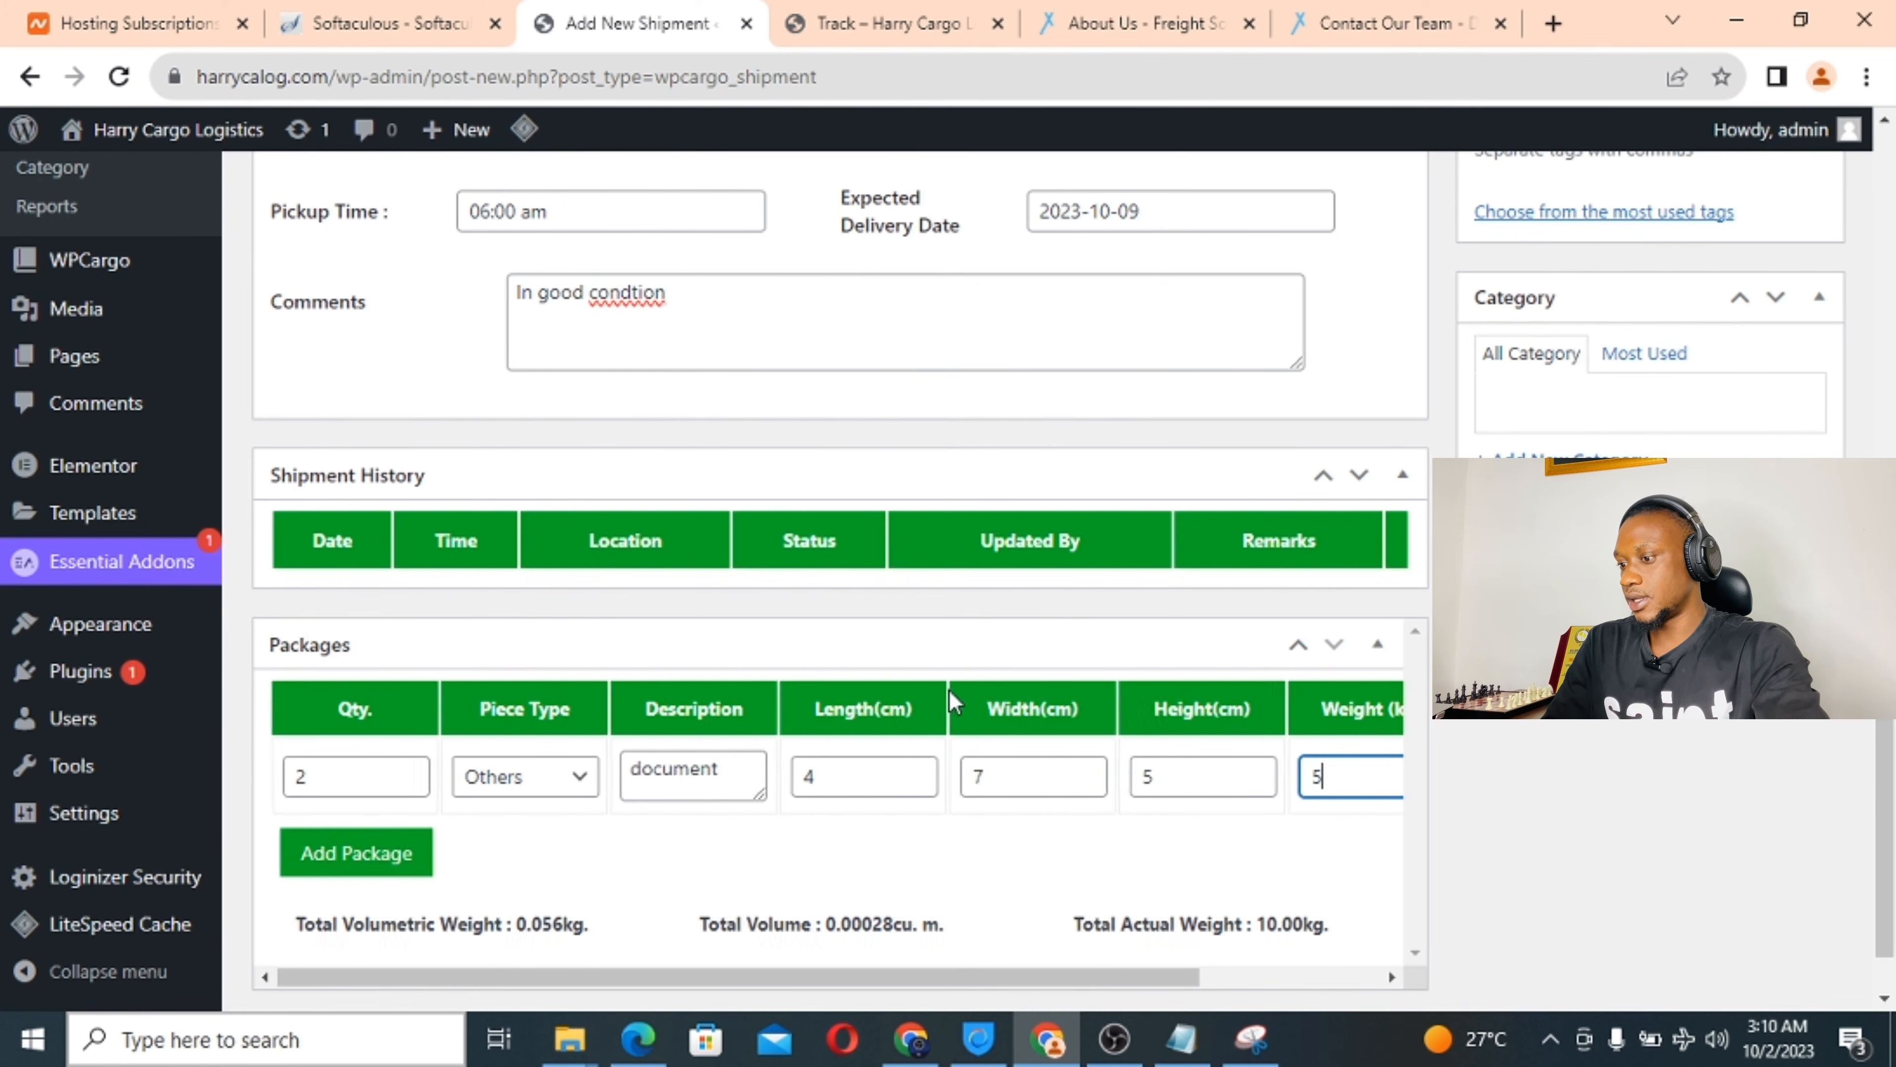
{"action": "scroll", "coordinate": [952, 703], "scroll_direction": "right", "scroll_amount": 3}
{"action": "scroll", "coordinate": [952, 703], "scroll_direction": "left", "scroll_amount": 3}
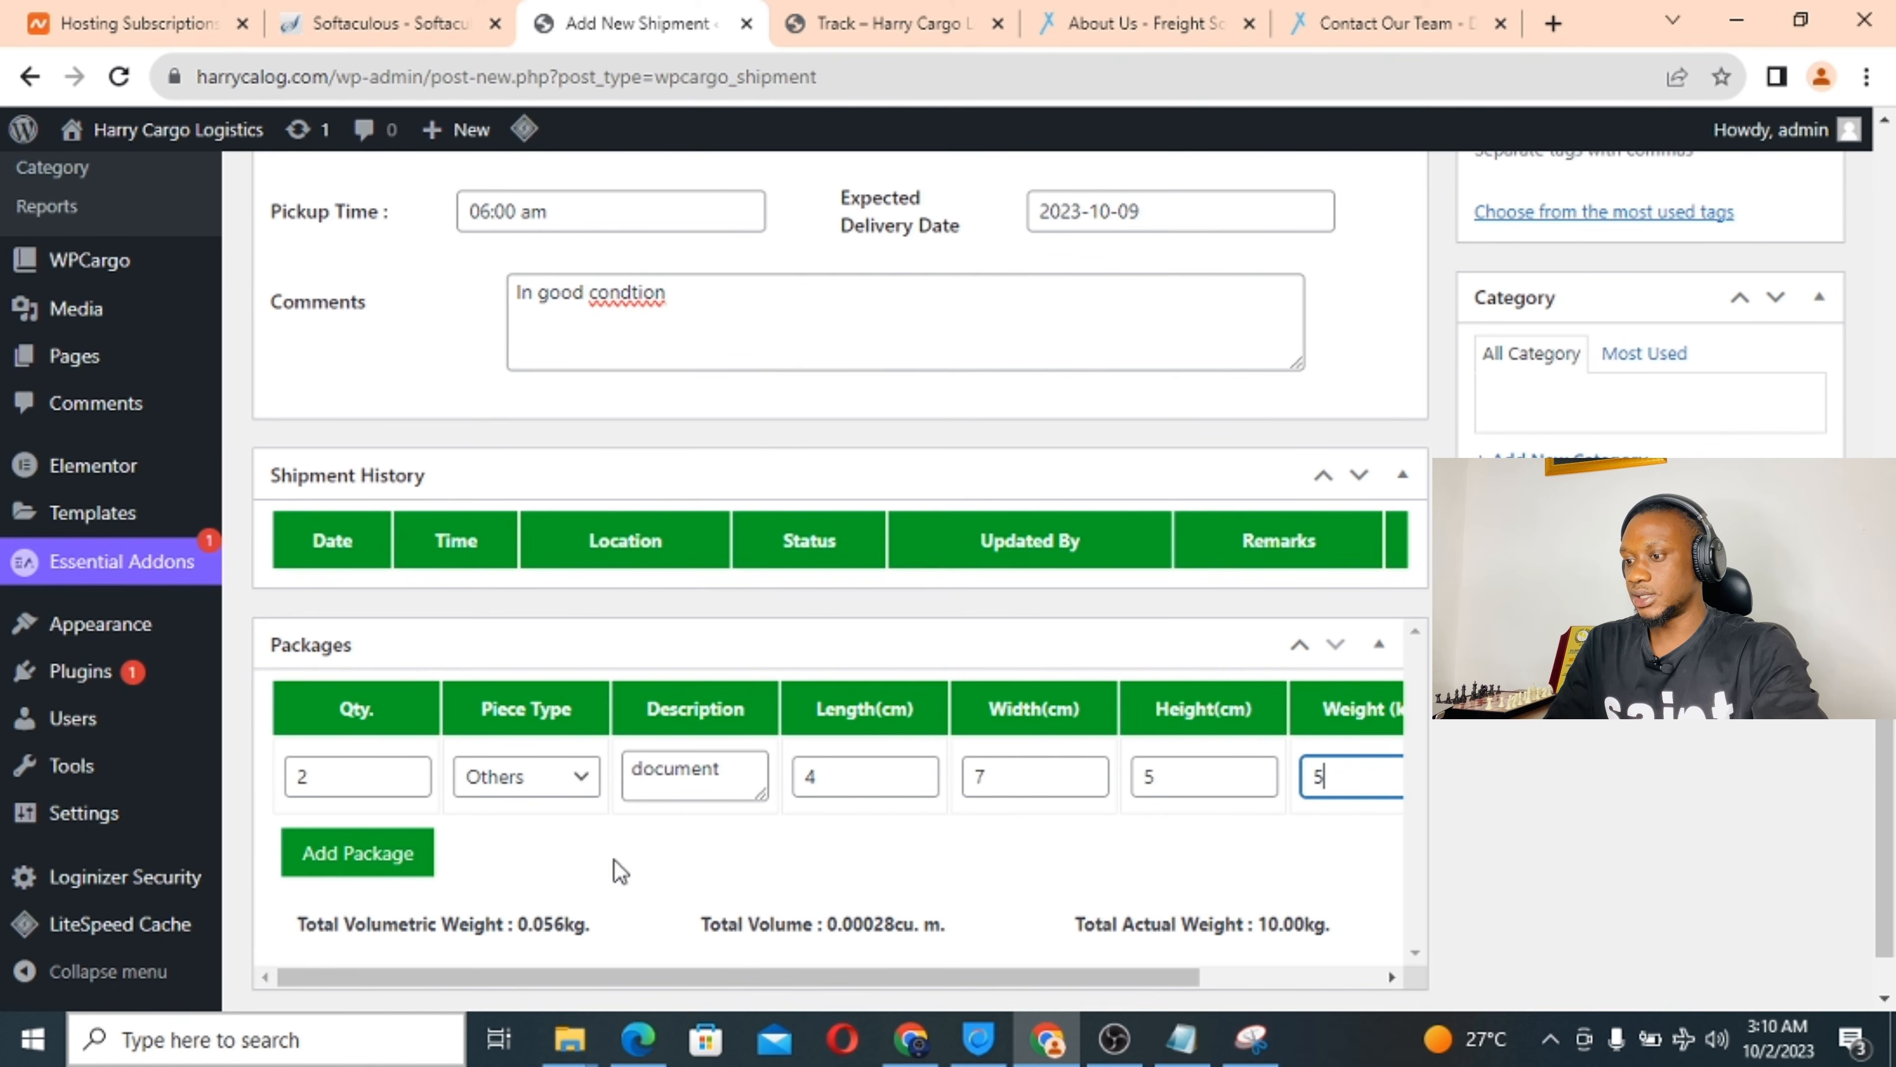
Remove the extra empty package row, leaving a 10.00kg total.
{"action": "left_click", "coordinate": [421, 856]}
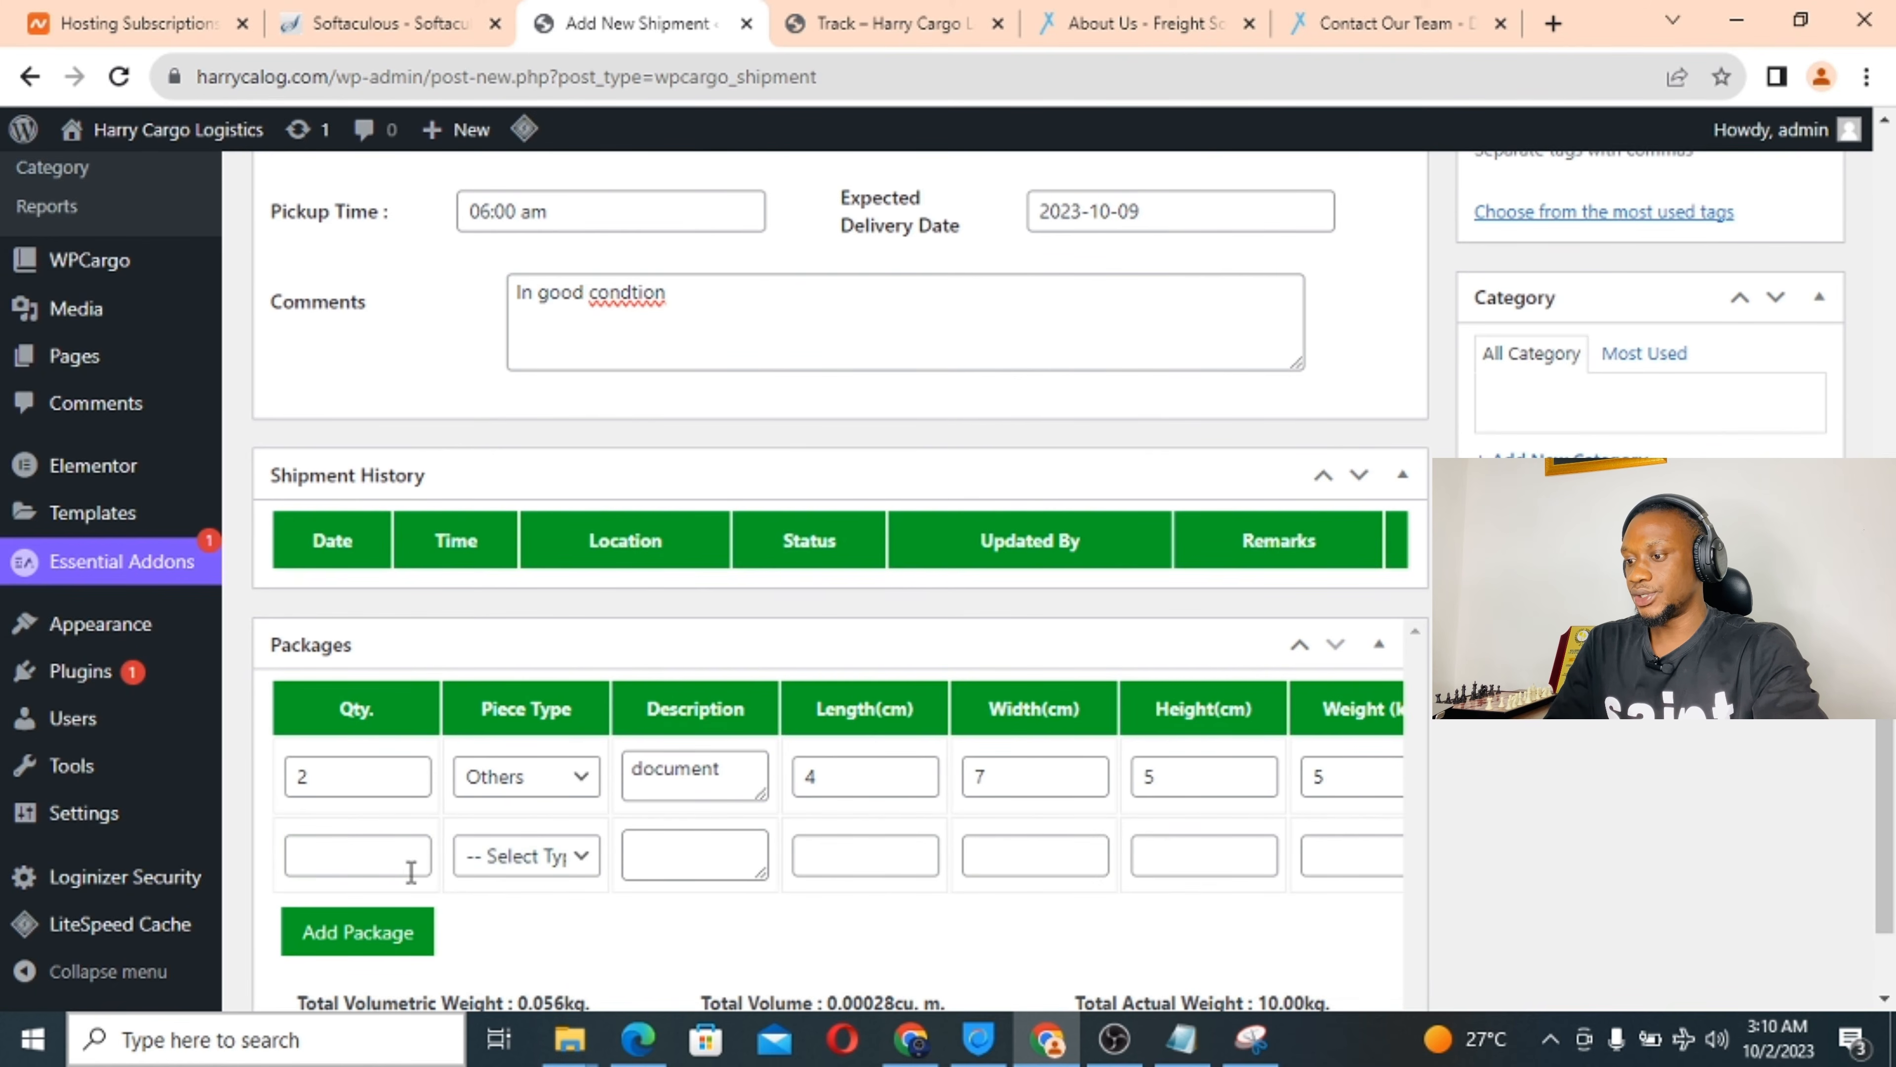
{"action": "scroll", "coordinate": [489, 890], "scroll_direction": "right", "scroll_amount": 3}
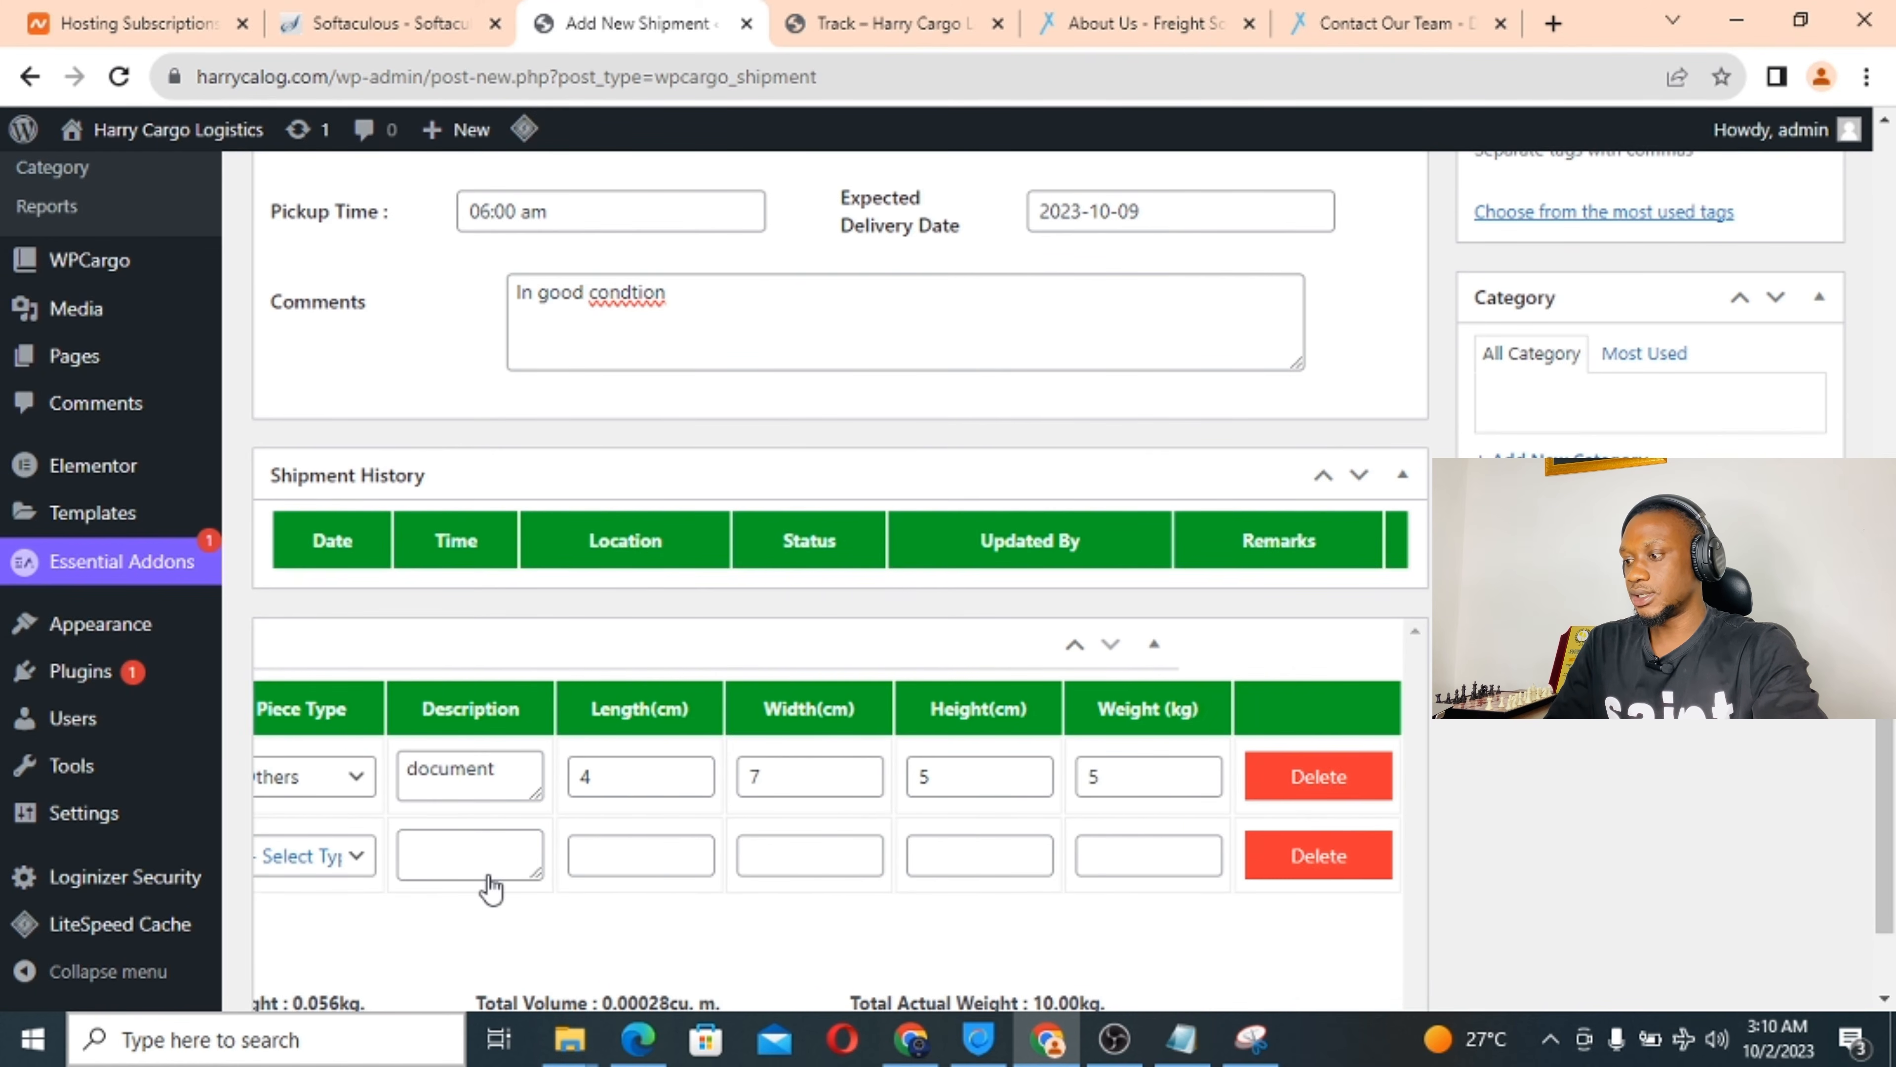
{"action": "left_click", "coordinate": [1324, 860]}
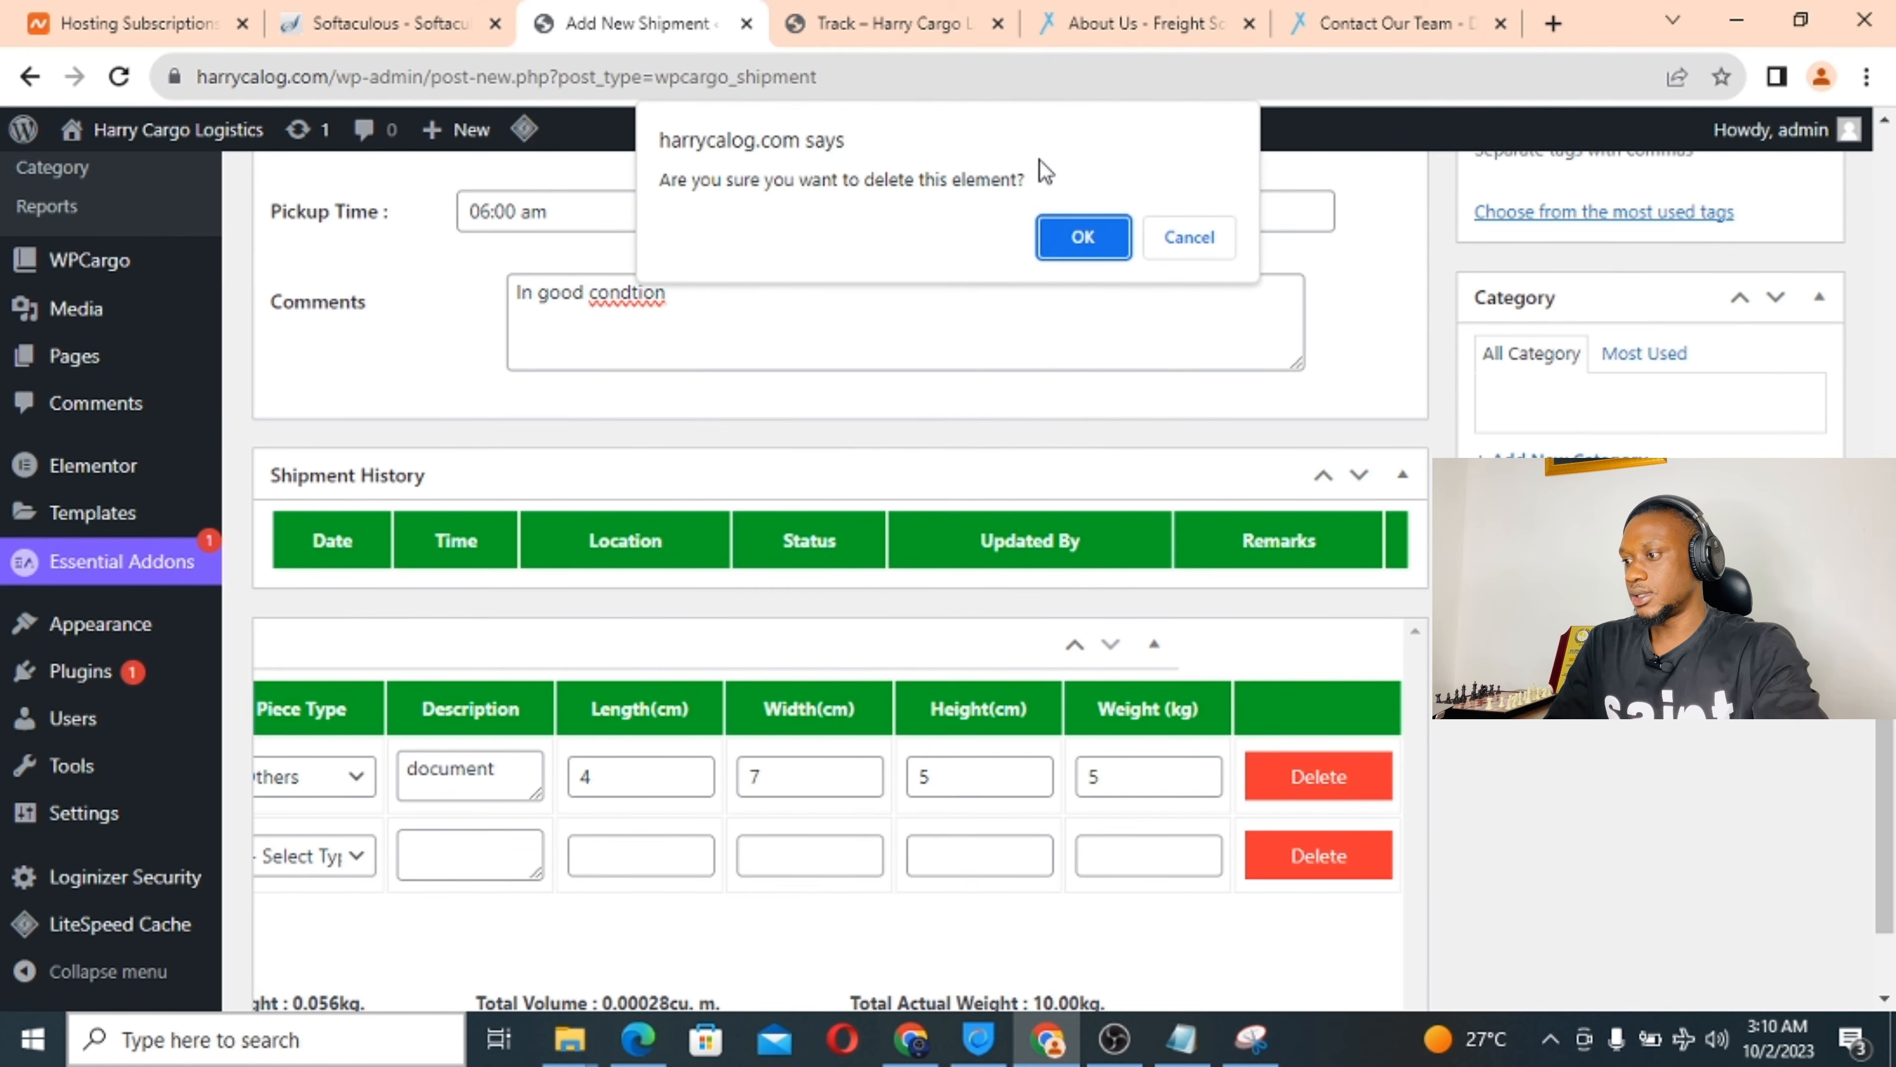
{"action": "left_click", "coordinate": [1081, 246]}
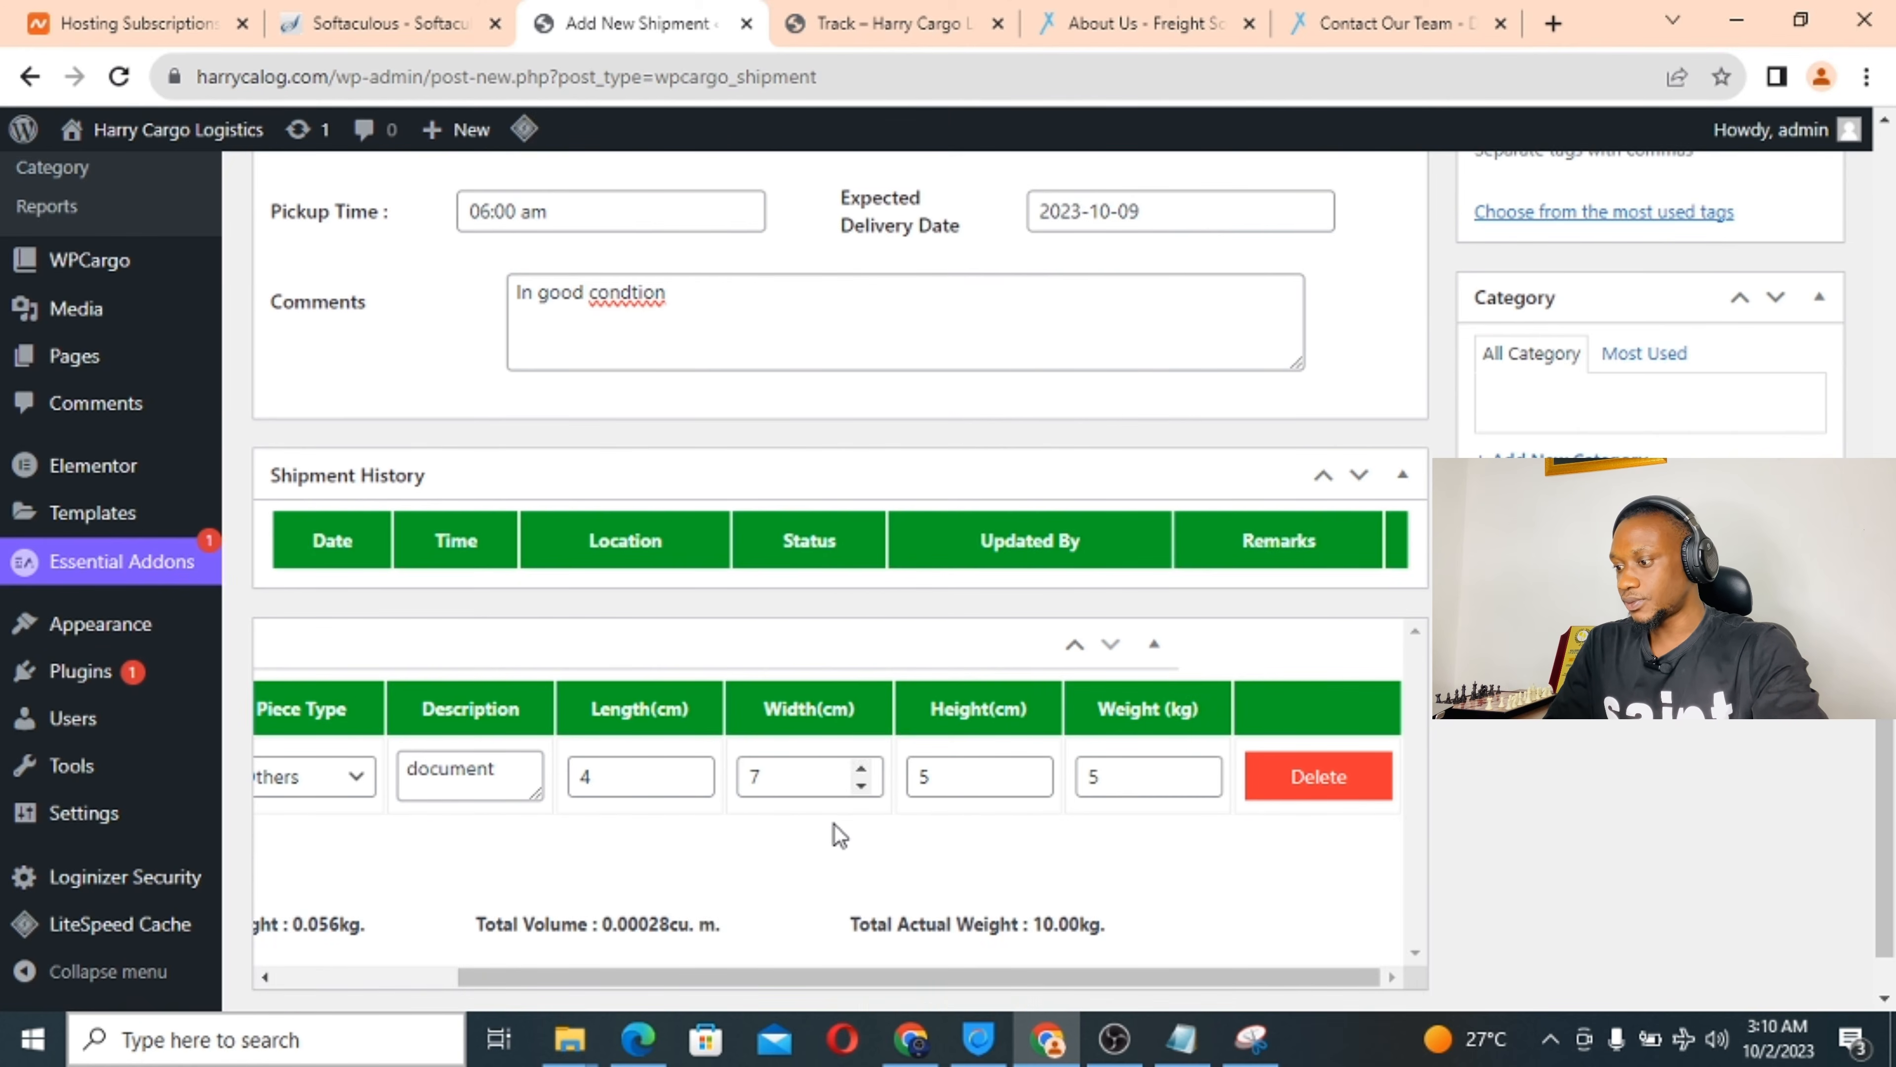
{"action": "scroll", "coordinate": [834, 830], "scroll_direction": "down", "scroll_amount": 1}
{"action": "scroll", "coordinate": [840, 833], "scroll_direction": "up", "scroll_amount": 9}
Publish the new shipment.
{"action": "scroll", "coordinate": [840, 833], "scroll_direction": "up", "scroll_amount": 10}
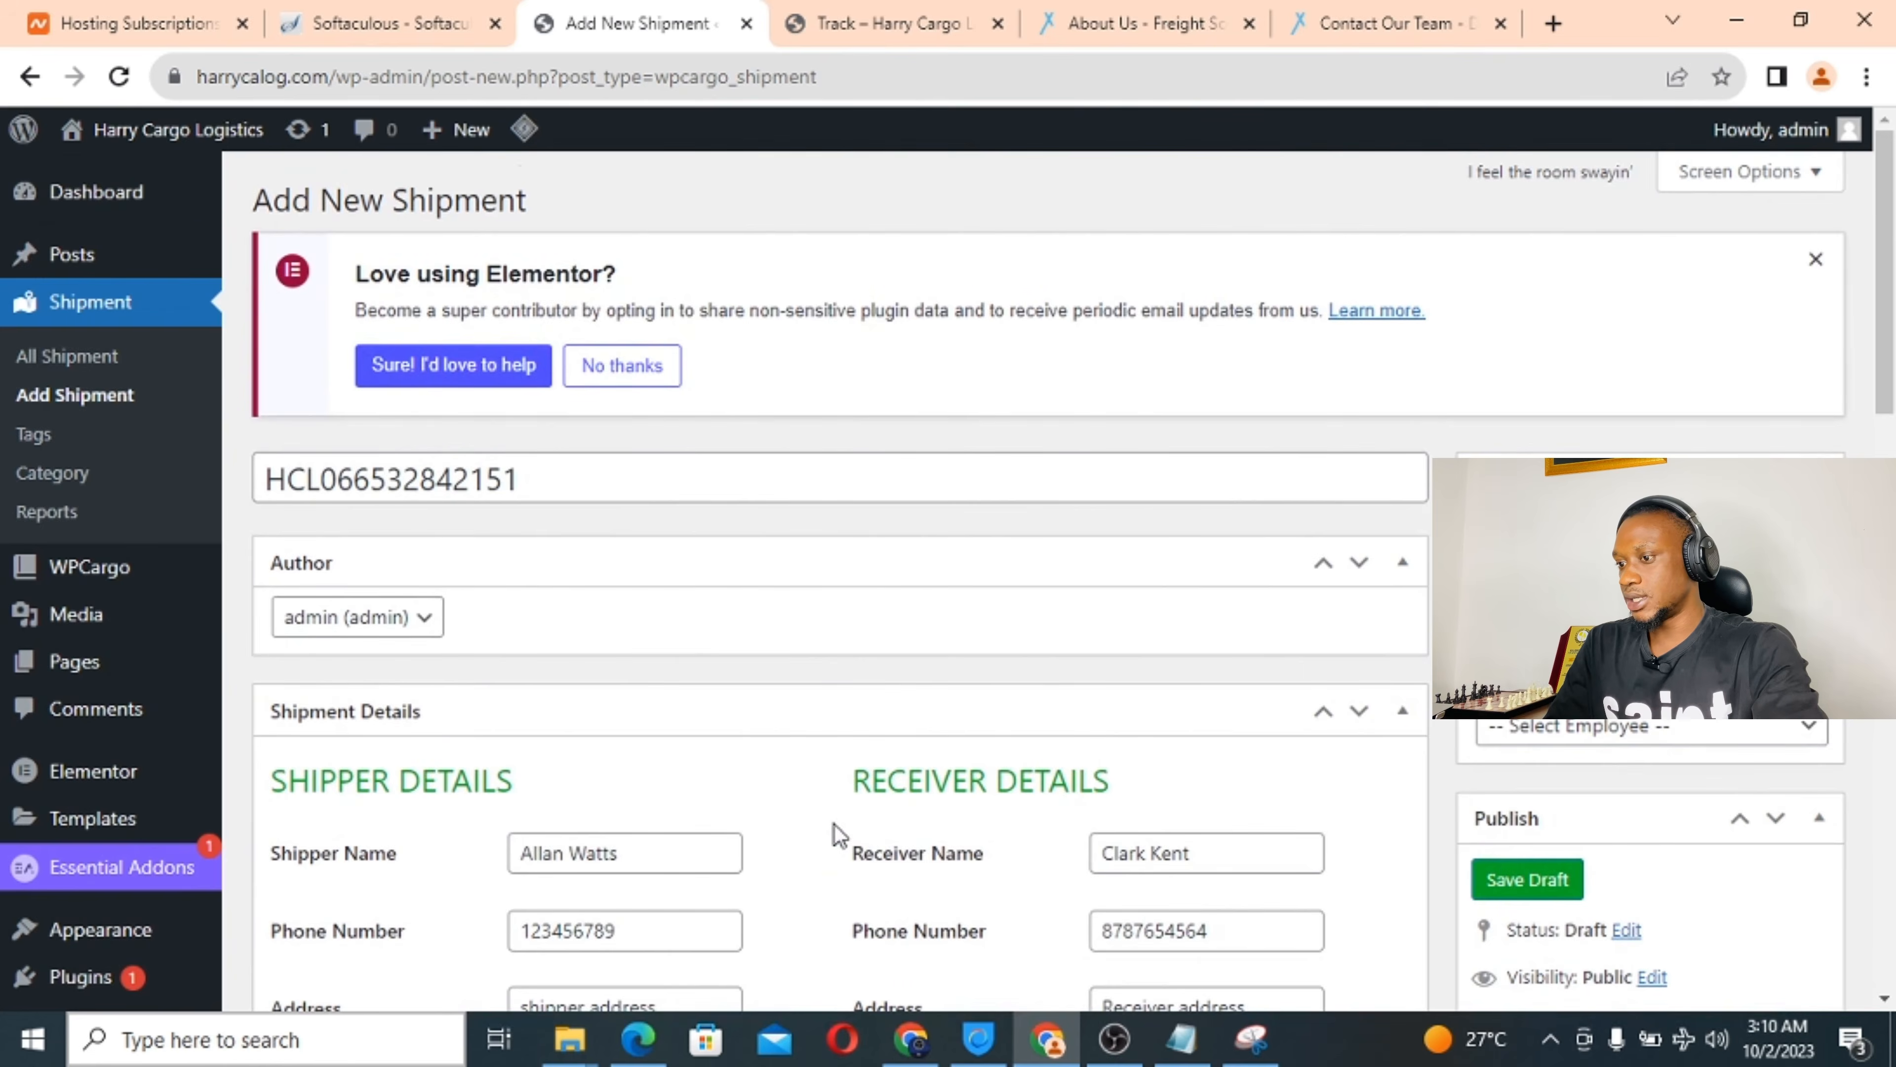
{"action": "scroll", "coordinate": [836, 830], "scroll_direction": "down", "scroll_amount": 8}
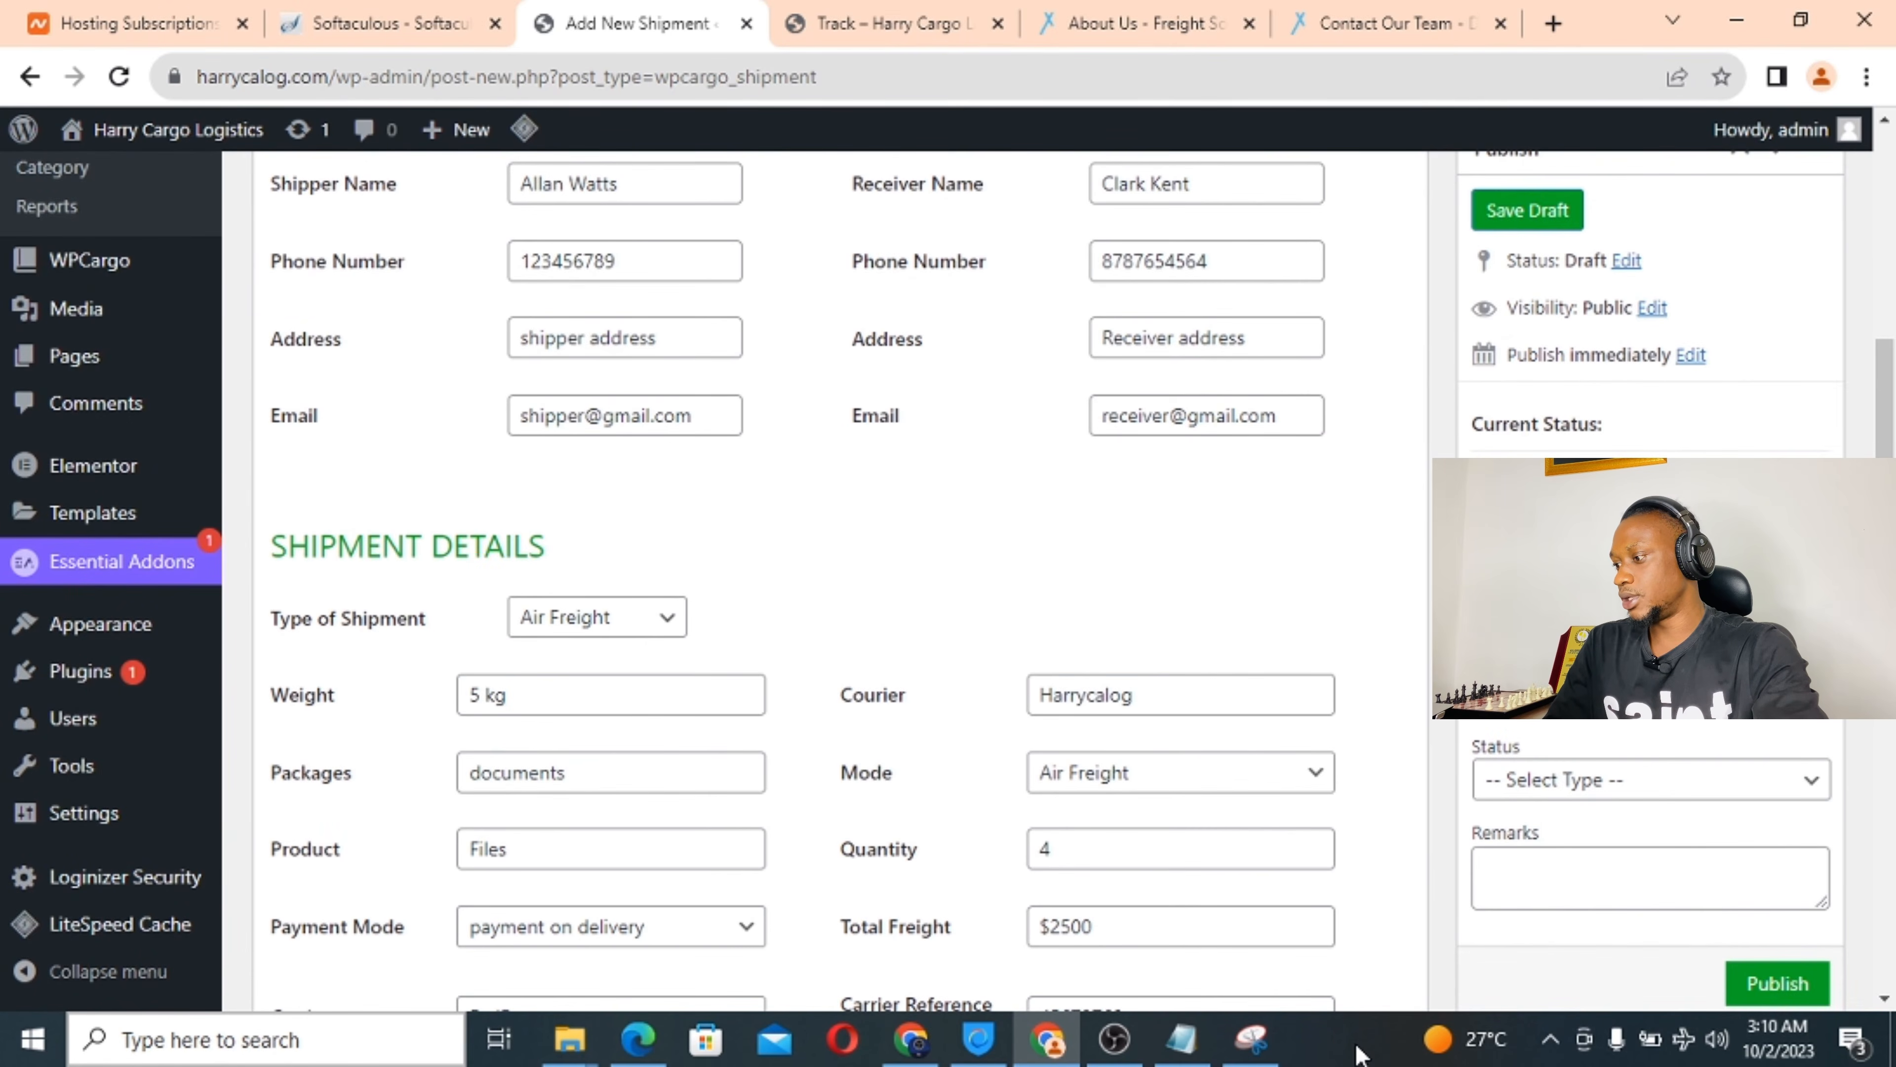
{"action": "scroll", "coordinate": [1375, 816], "scroll_direction": "down", "scroll_amount": 2}
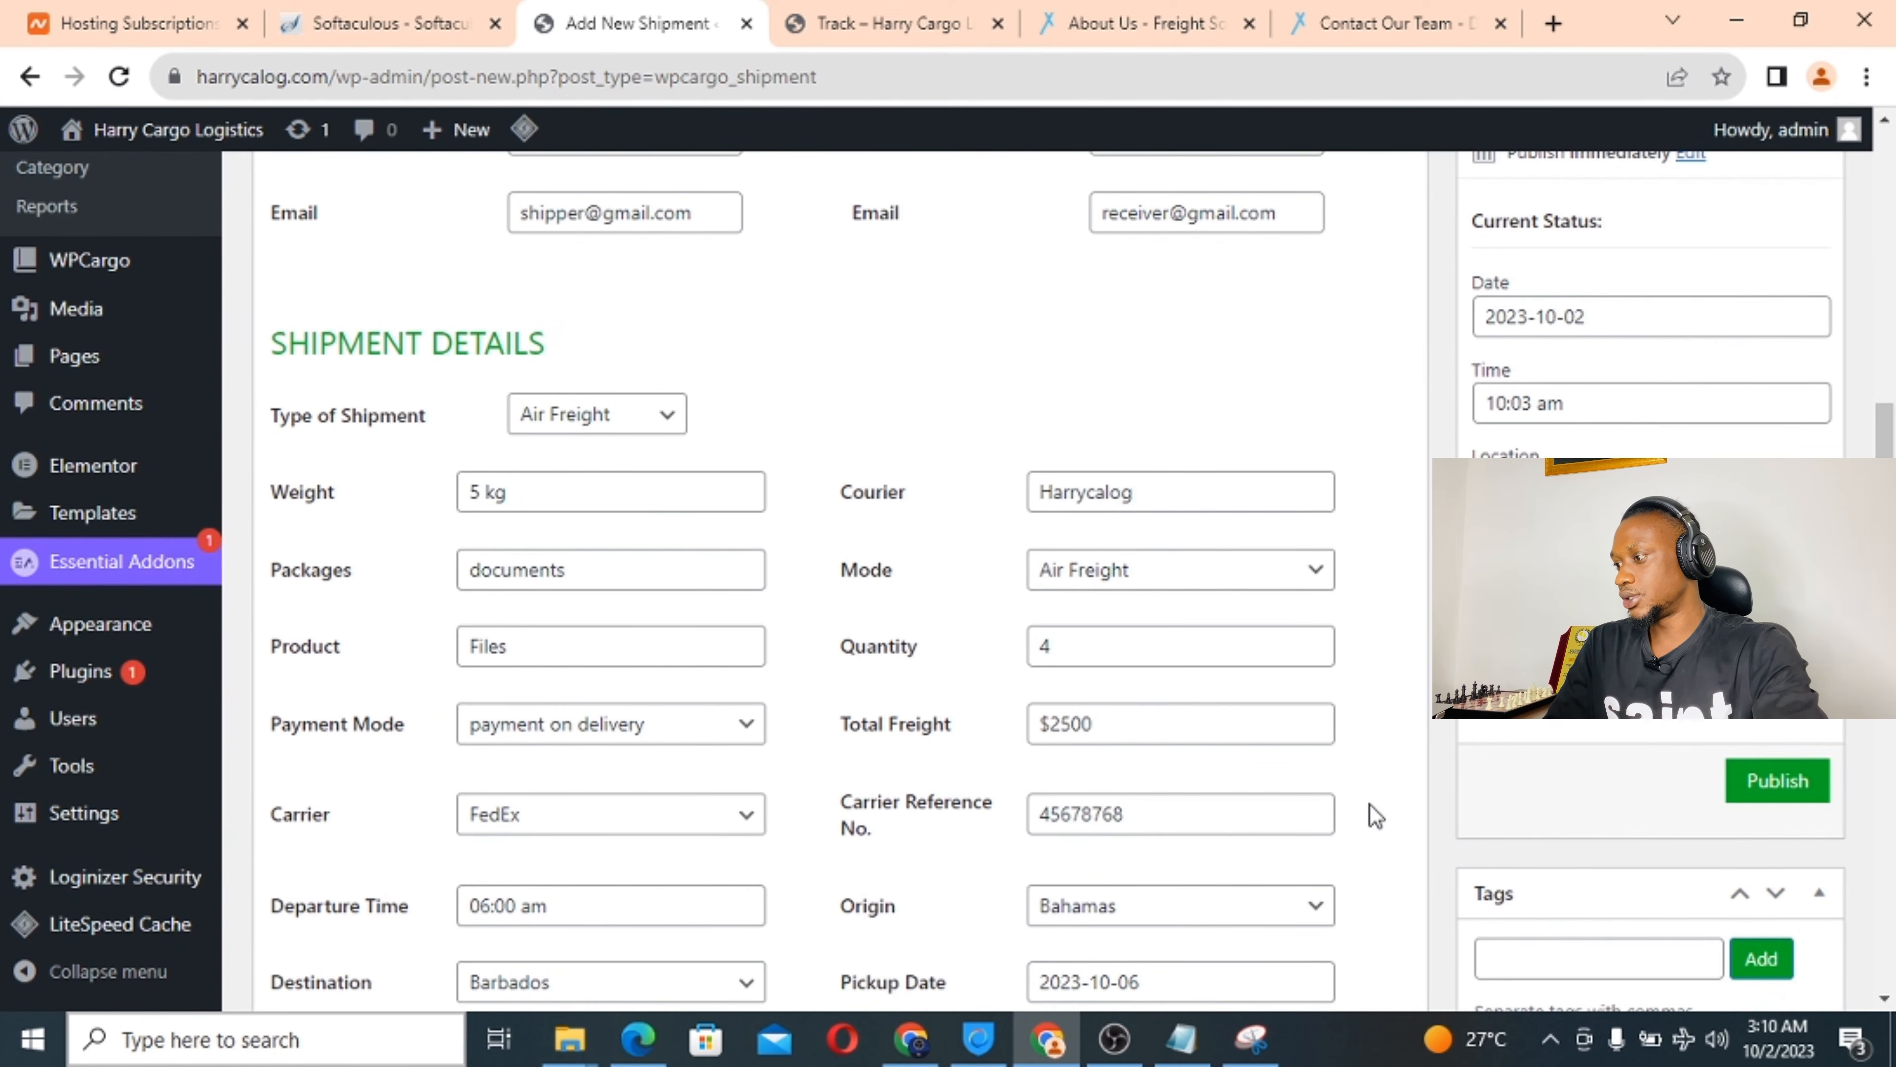
{"action": "left_click", "coordinate": [1794, 790]}
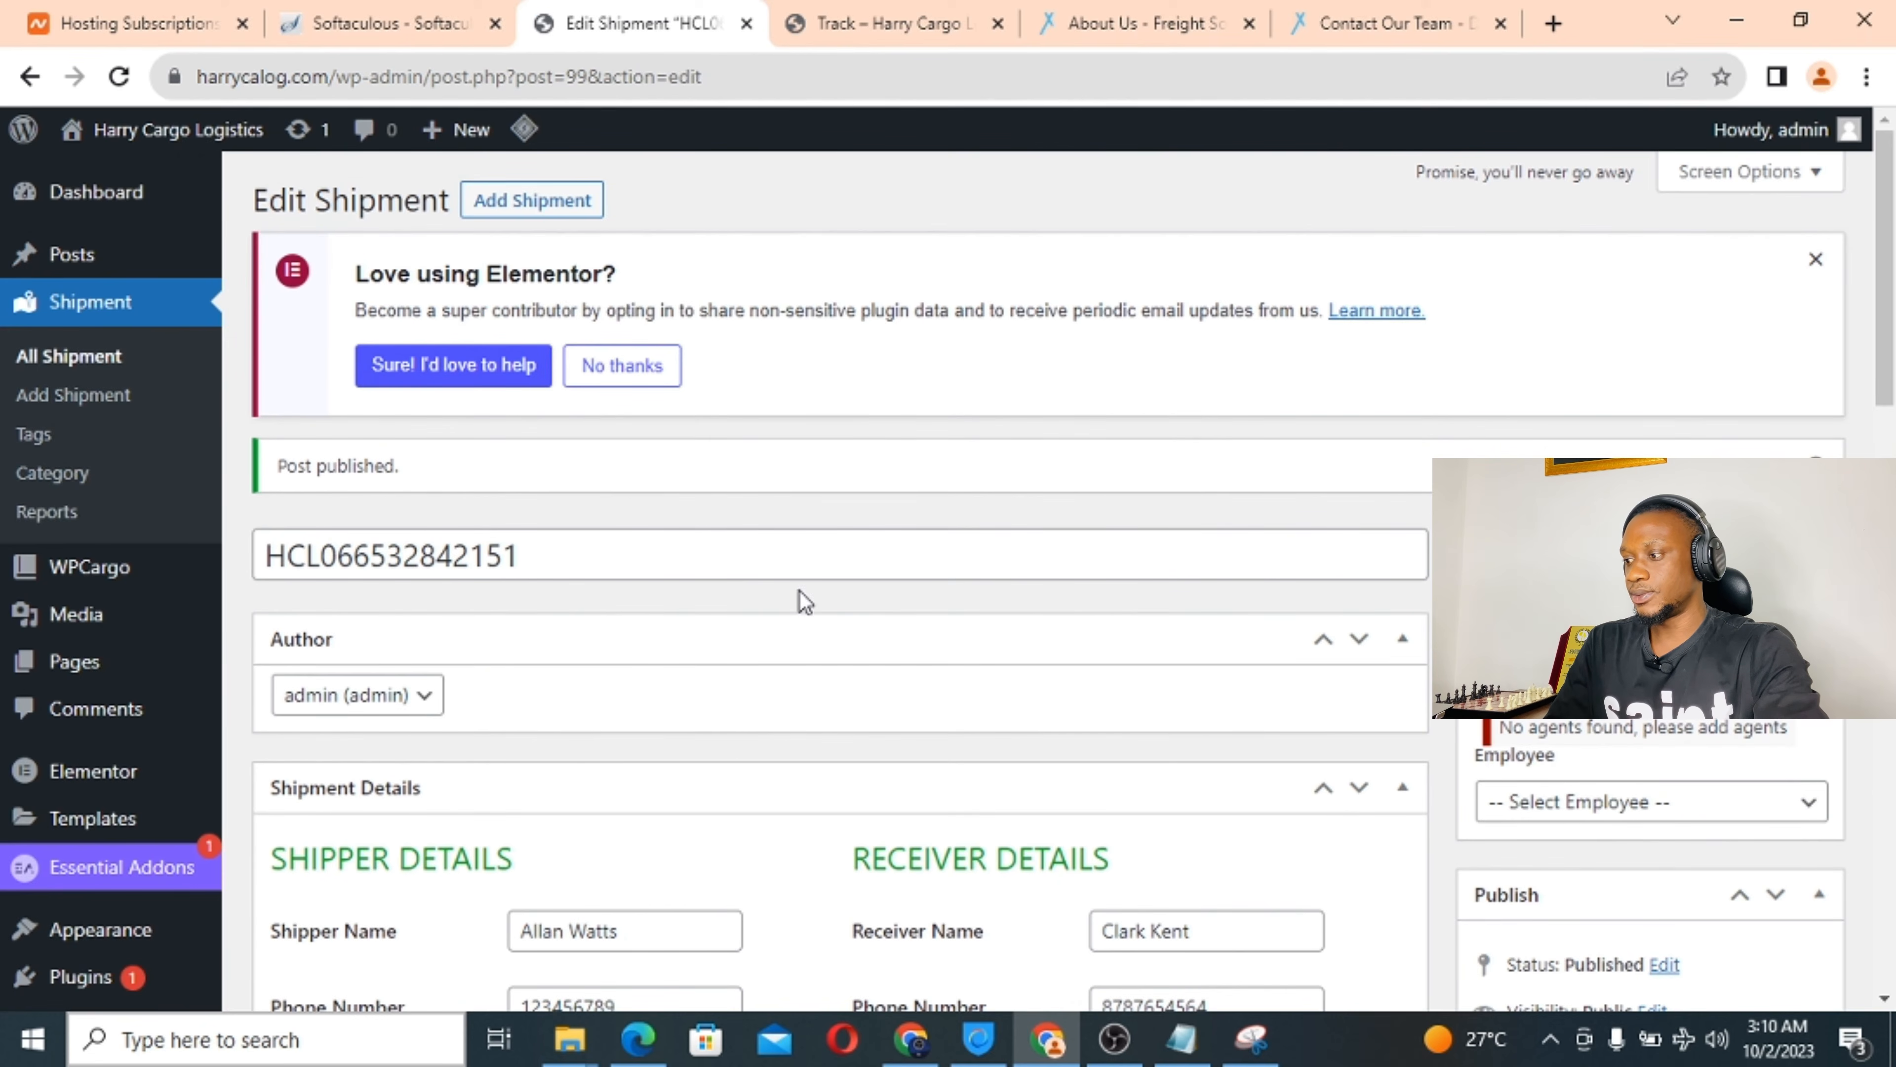
Copy the shipment's tracking number from its title.
{"action": "scroll", "coordinate": [780, 640], "scroll_direction": "down", "scroll_amount": 9}
{"action": "scroll", "coordinate": [782, 644], "scroll_direction": "up", "scroll_amount": 4}
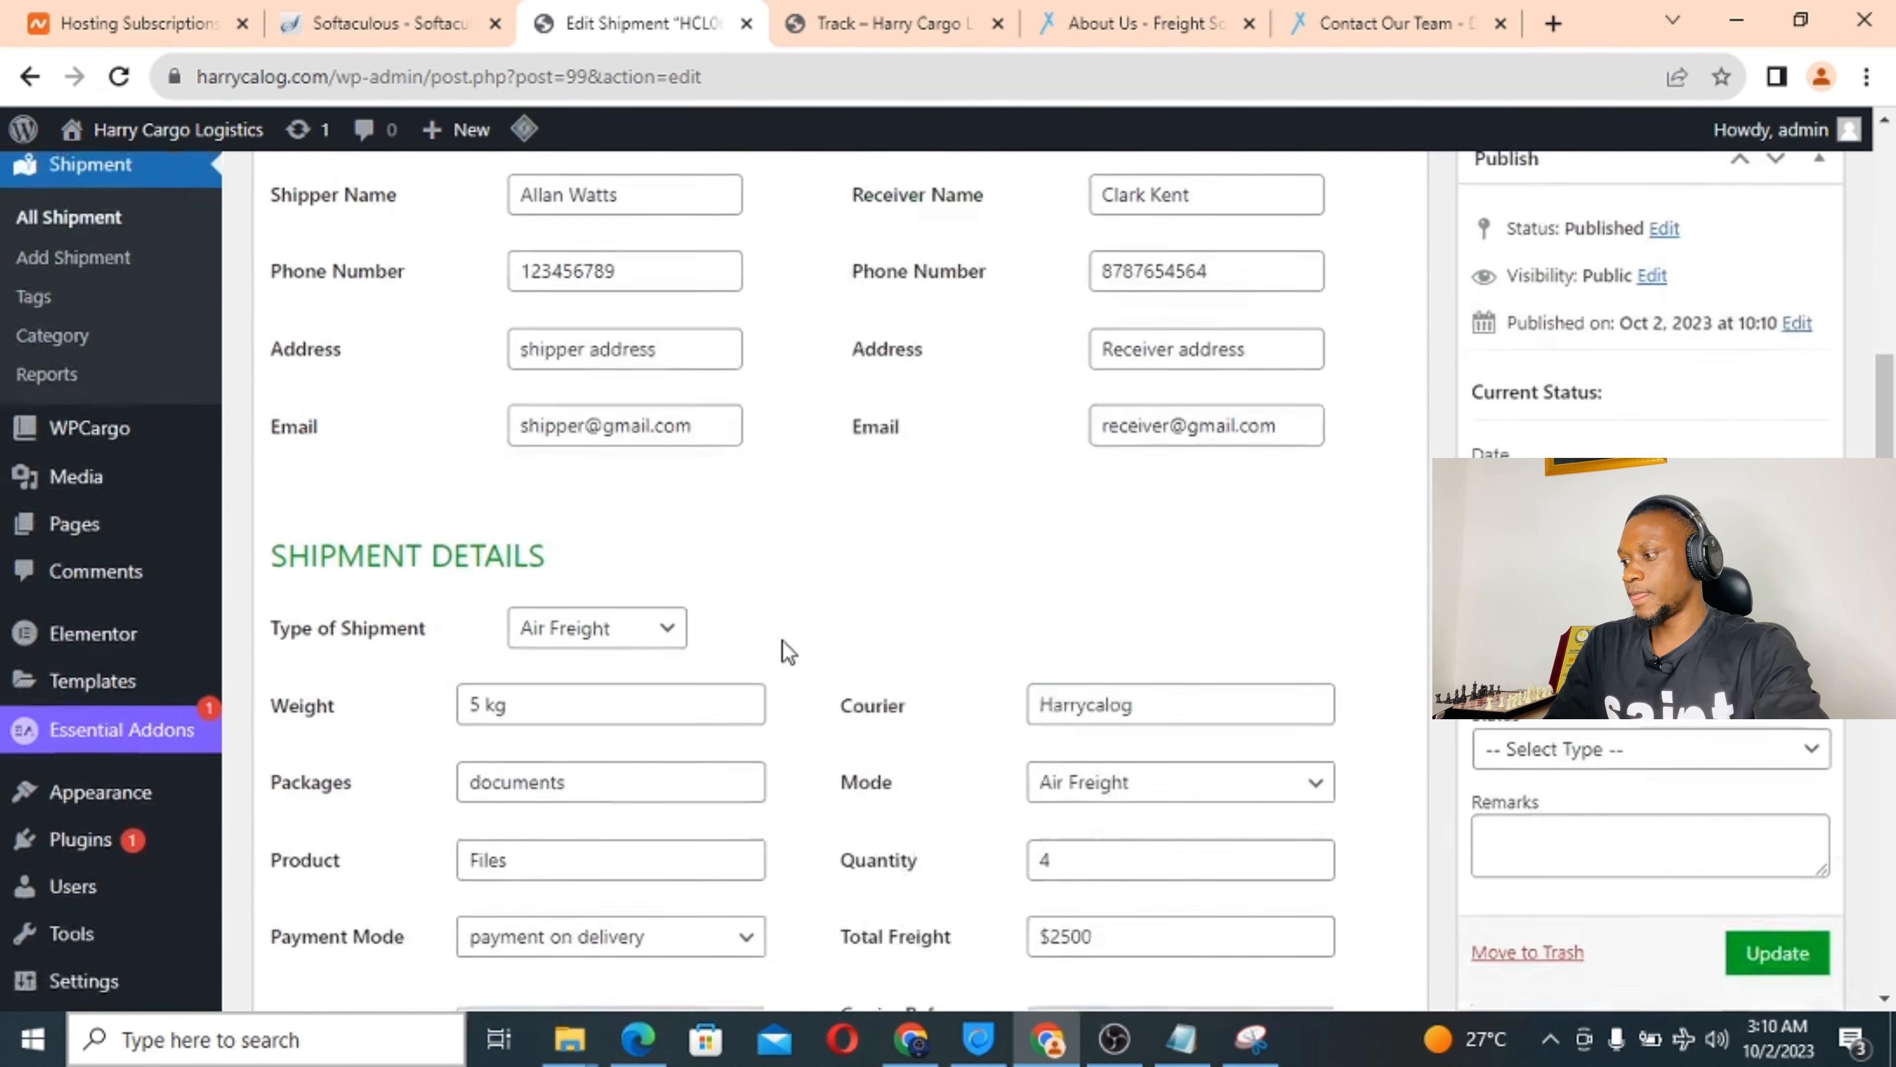
{"action": "scroll", "coordinate": [385, 467], "scroll_direction": "up", "scroll_amount": 2}
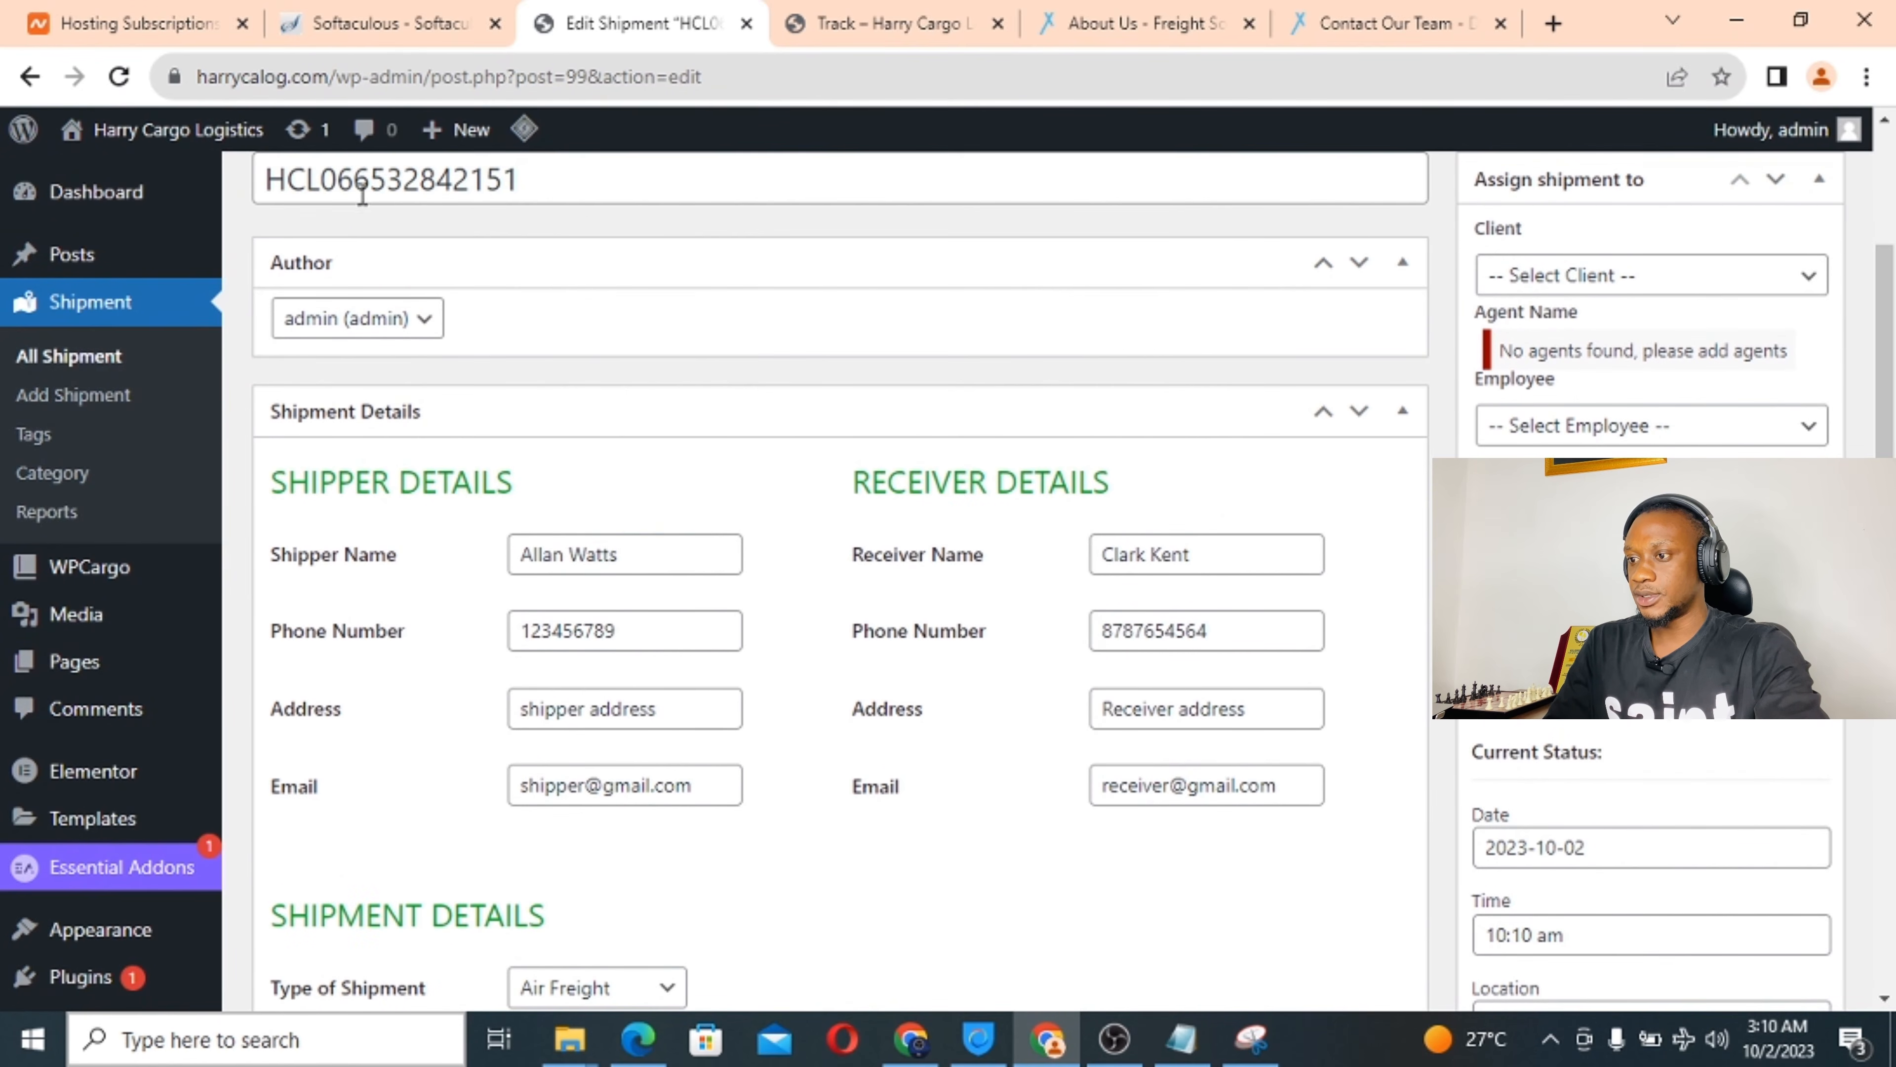
{"action": "double_click", "coordinate": [362, 181]}
{"action": "right_click", "coordinate": [362, 182]}
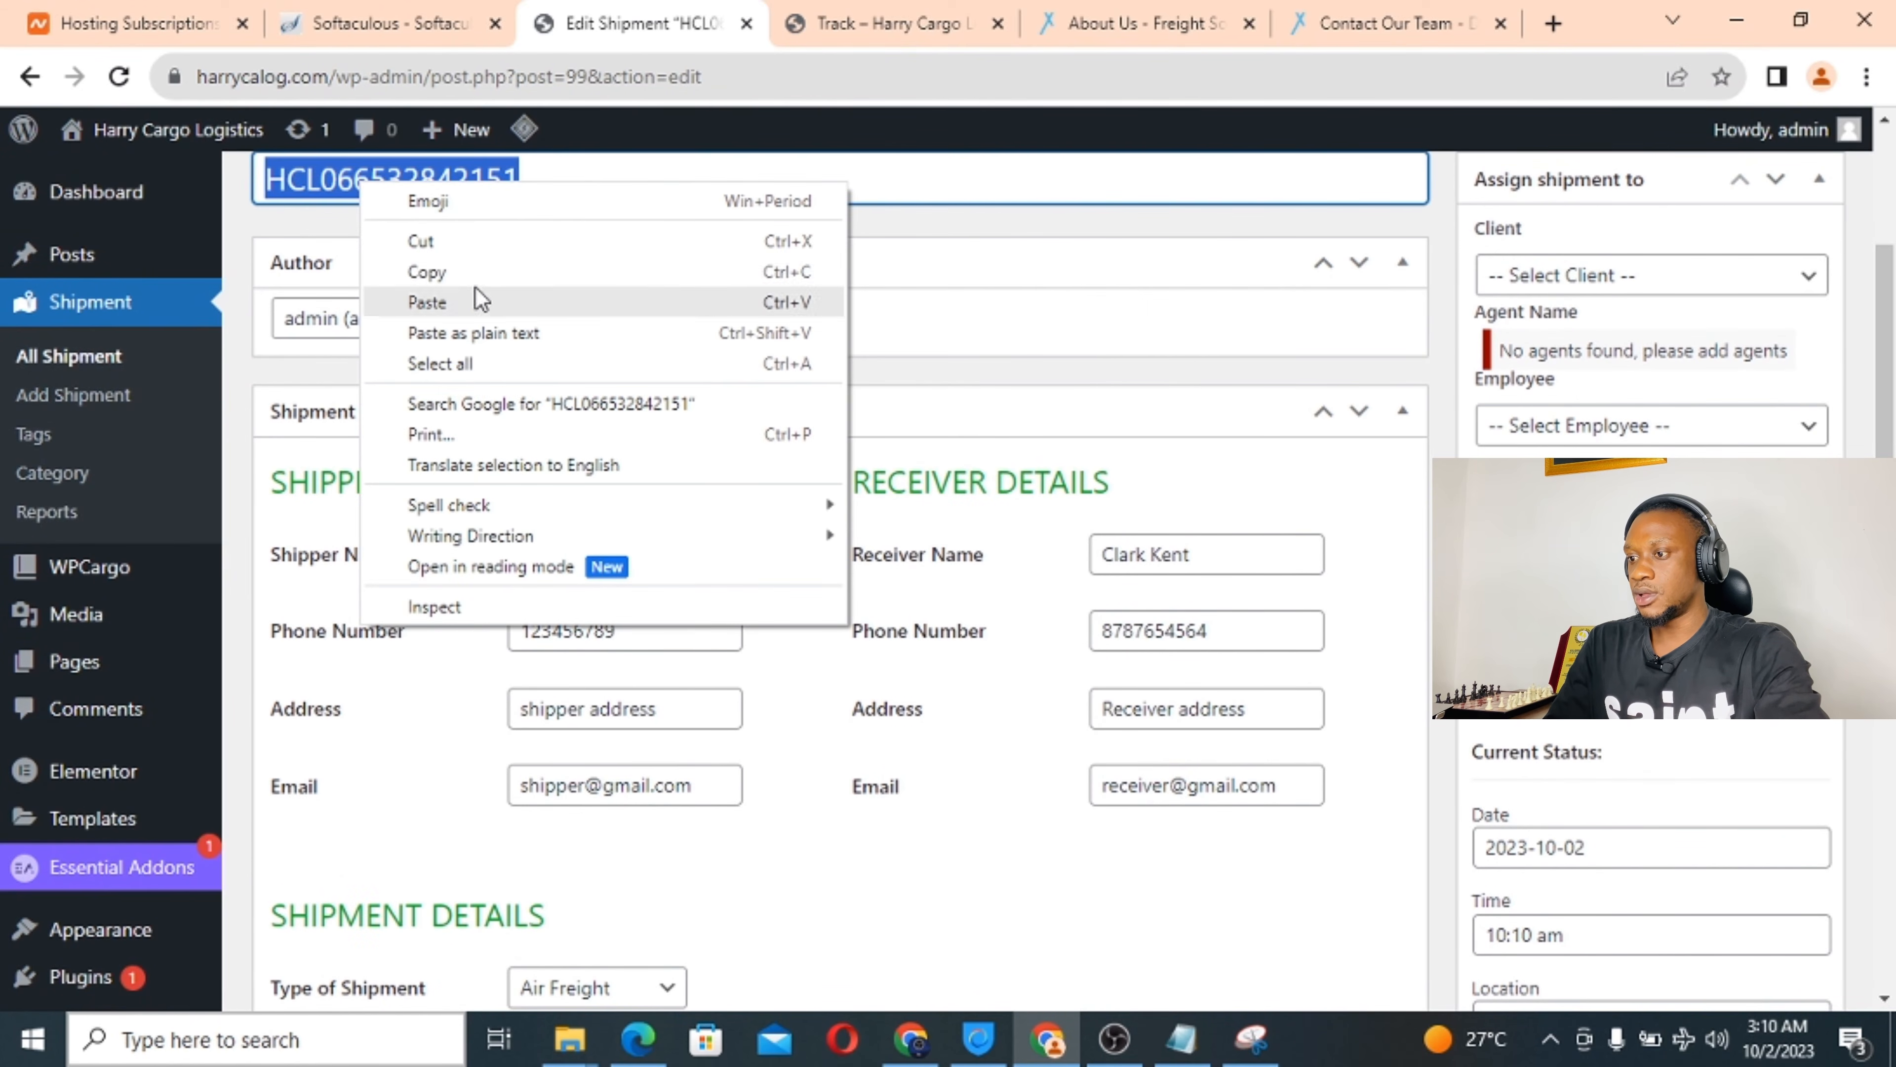
{"action": "left_click", "coordinate": [475, 271]}
Paste the tracking number into the front-end Track page and look it up.
{"action": "left_click", "coordinate": [866, 34]}
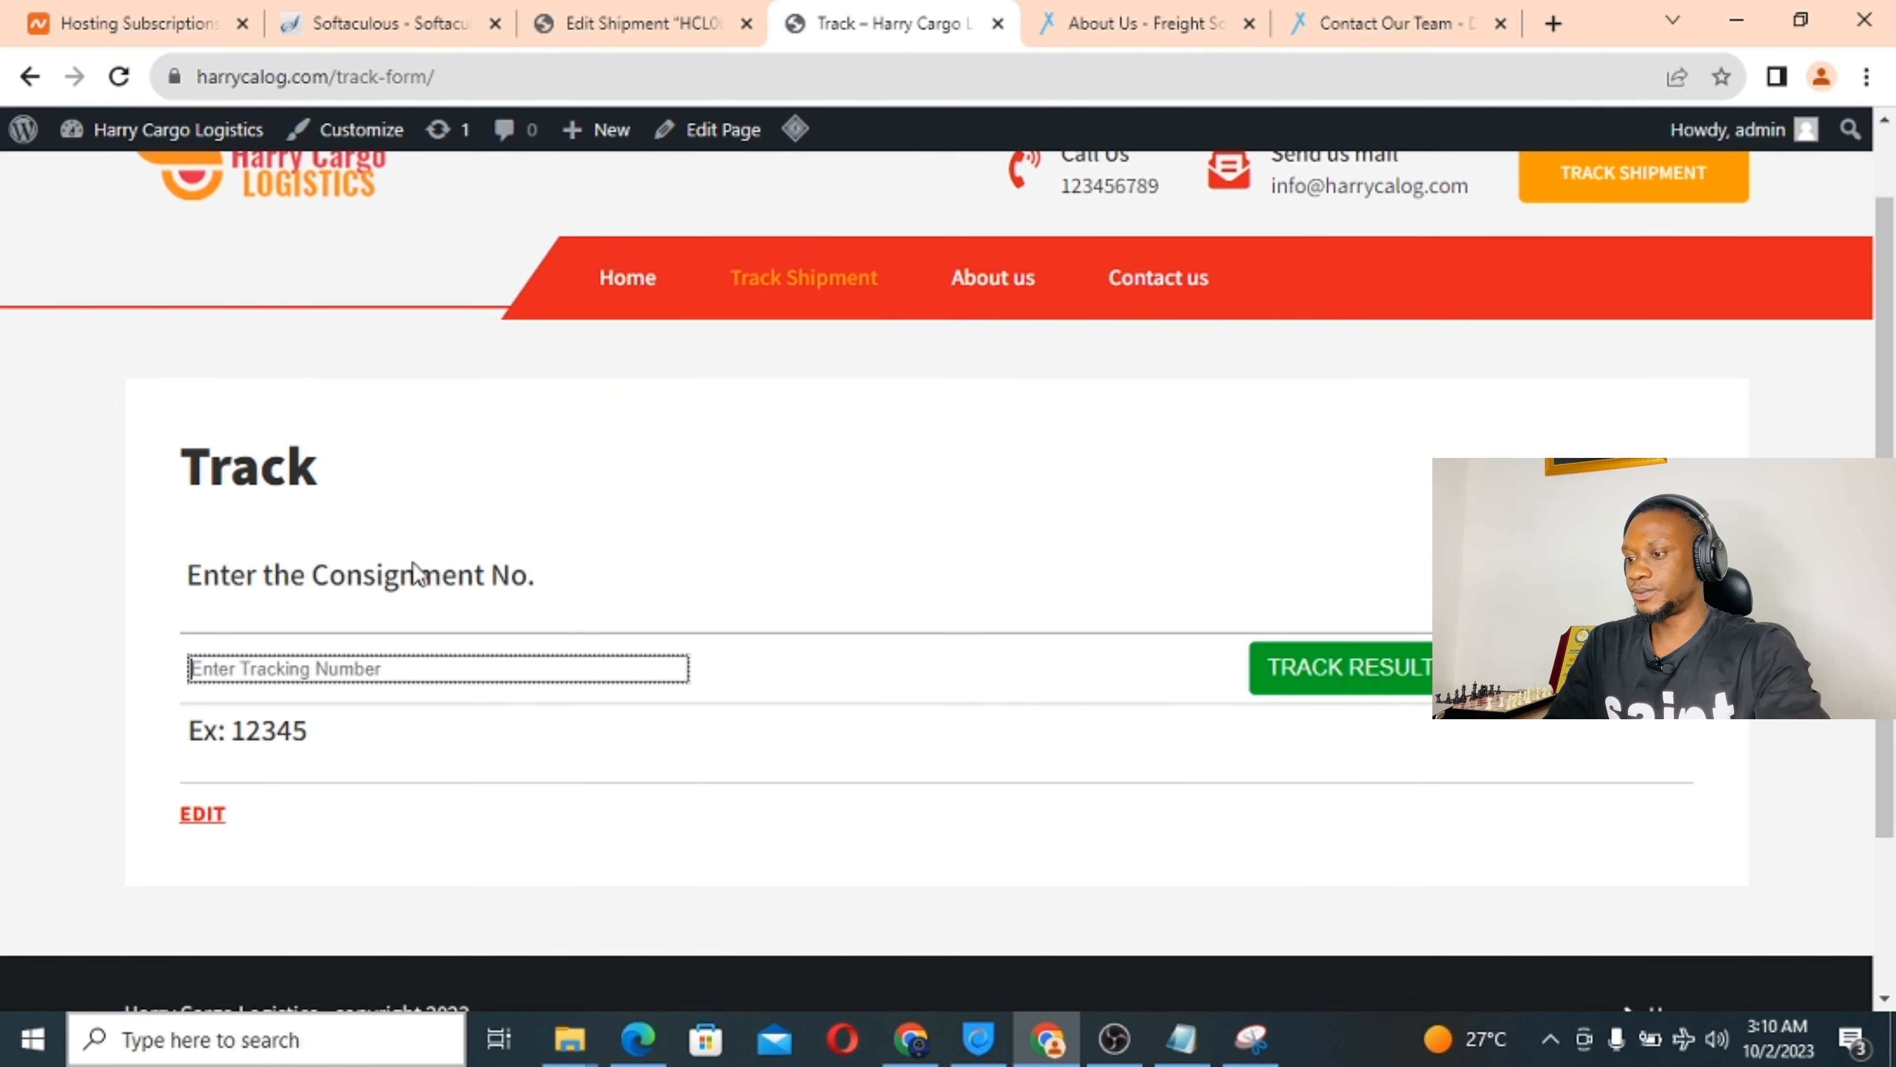
{"action": "left_click", "coordinate": [334, 667]}
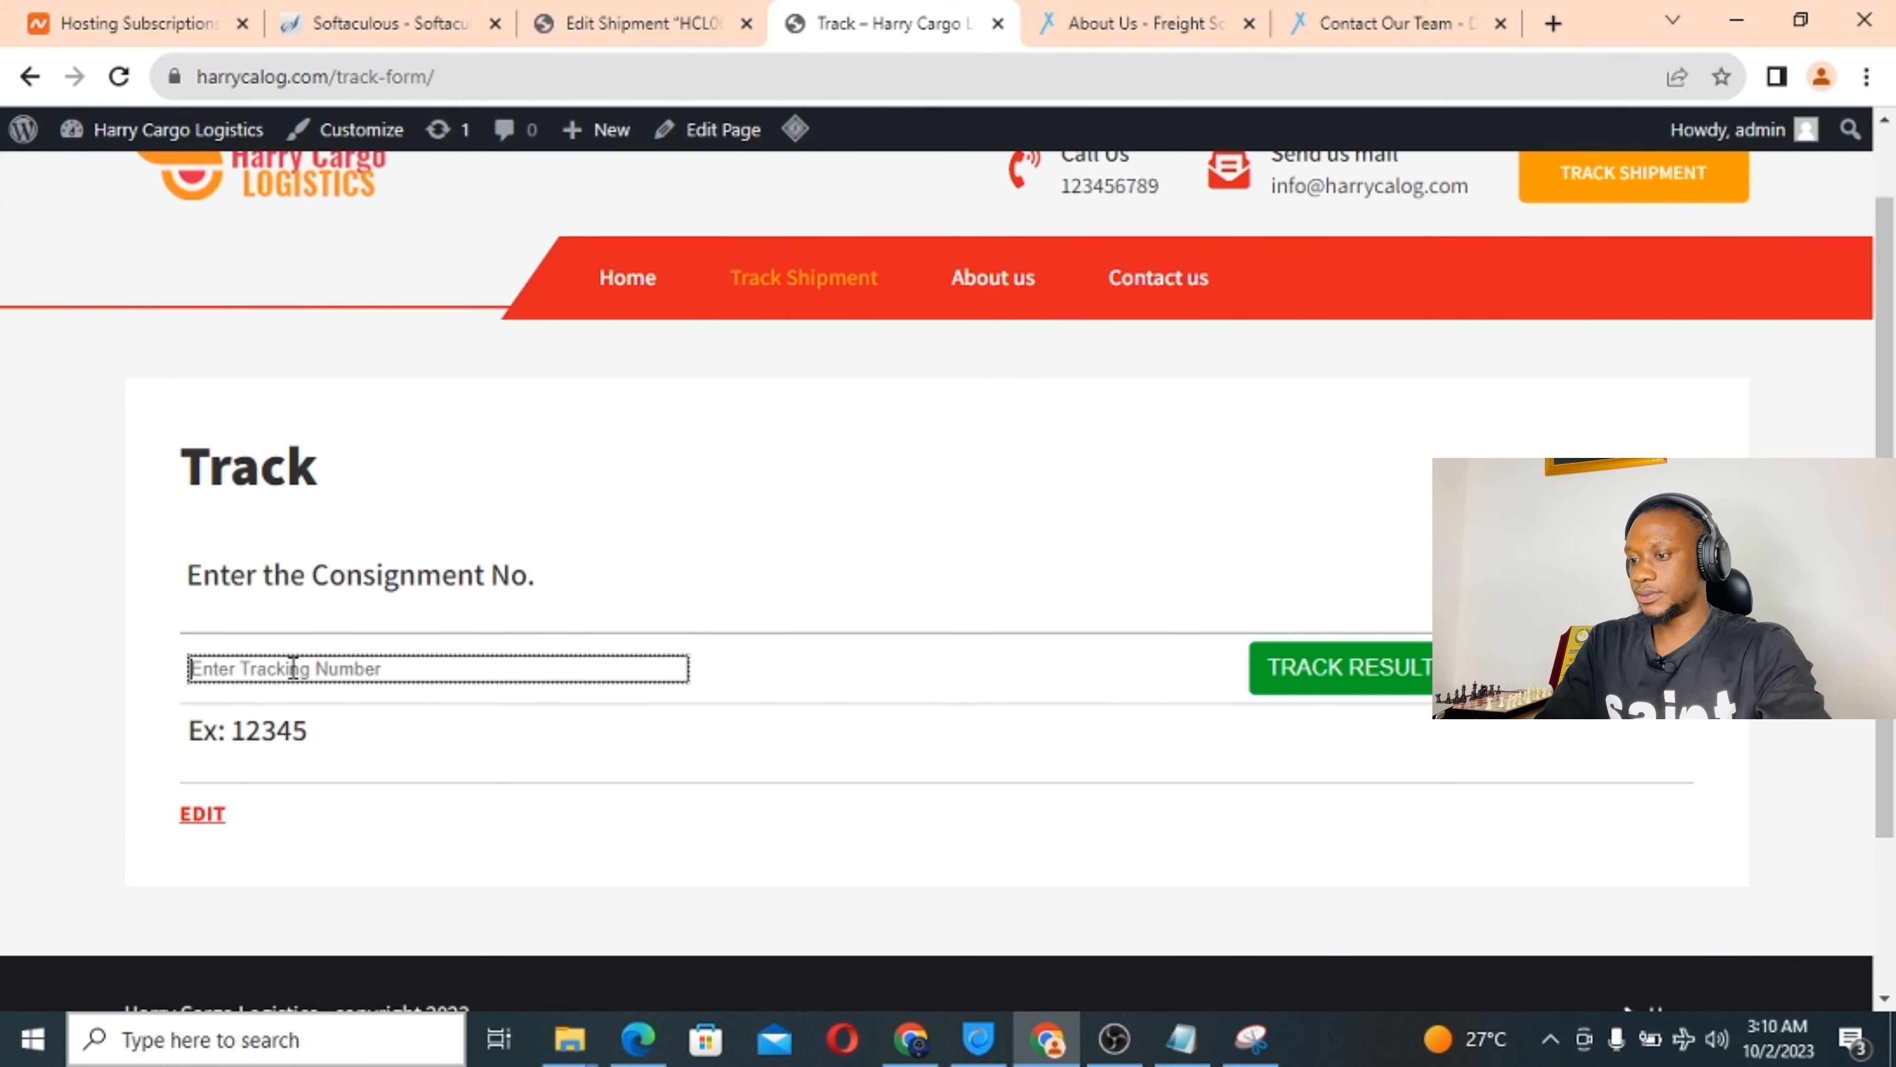
{"action": "key", "text": "ctrl+v"}
{"action": "left_click", "coordinate": [1319, 669]}
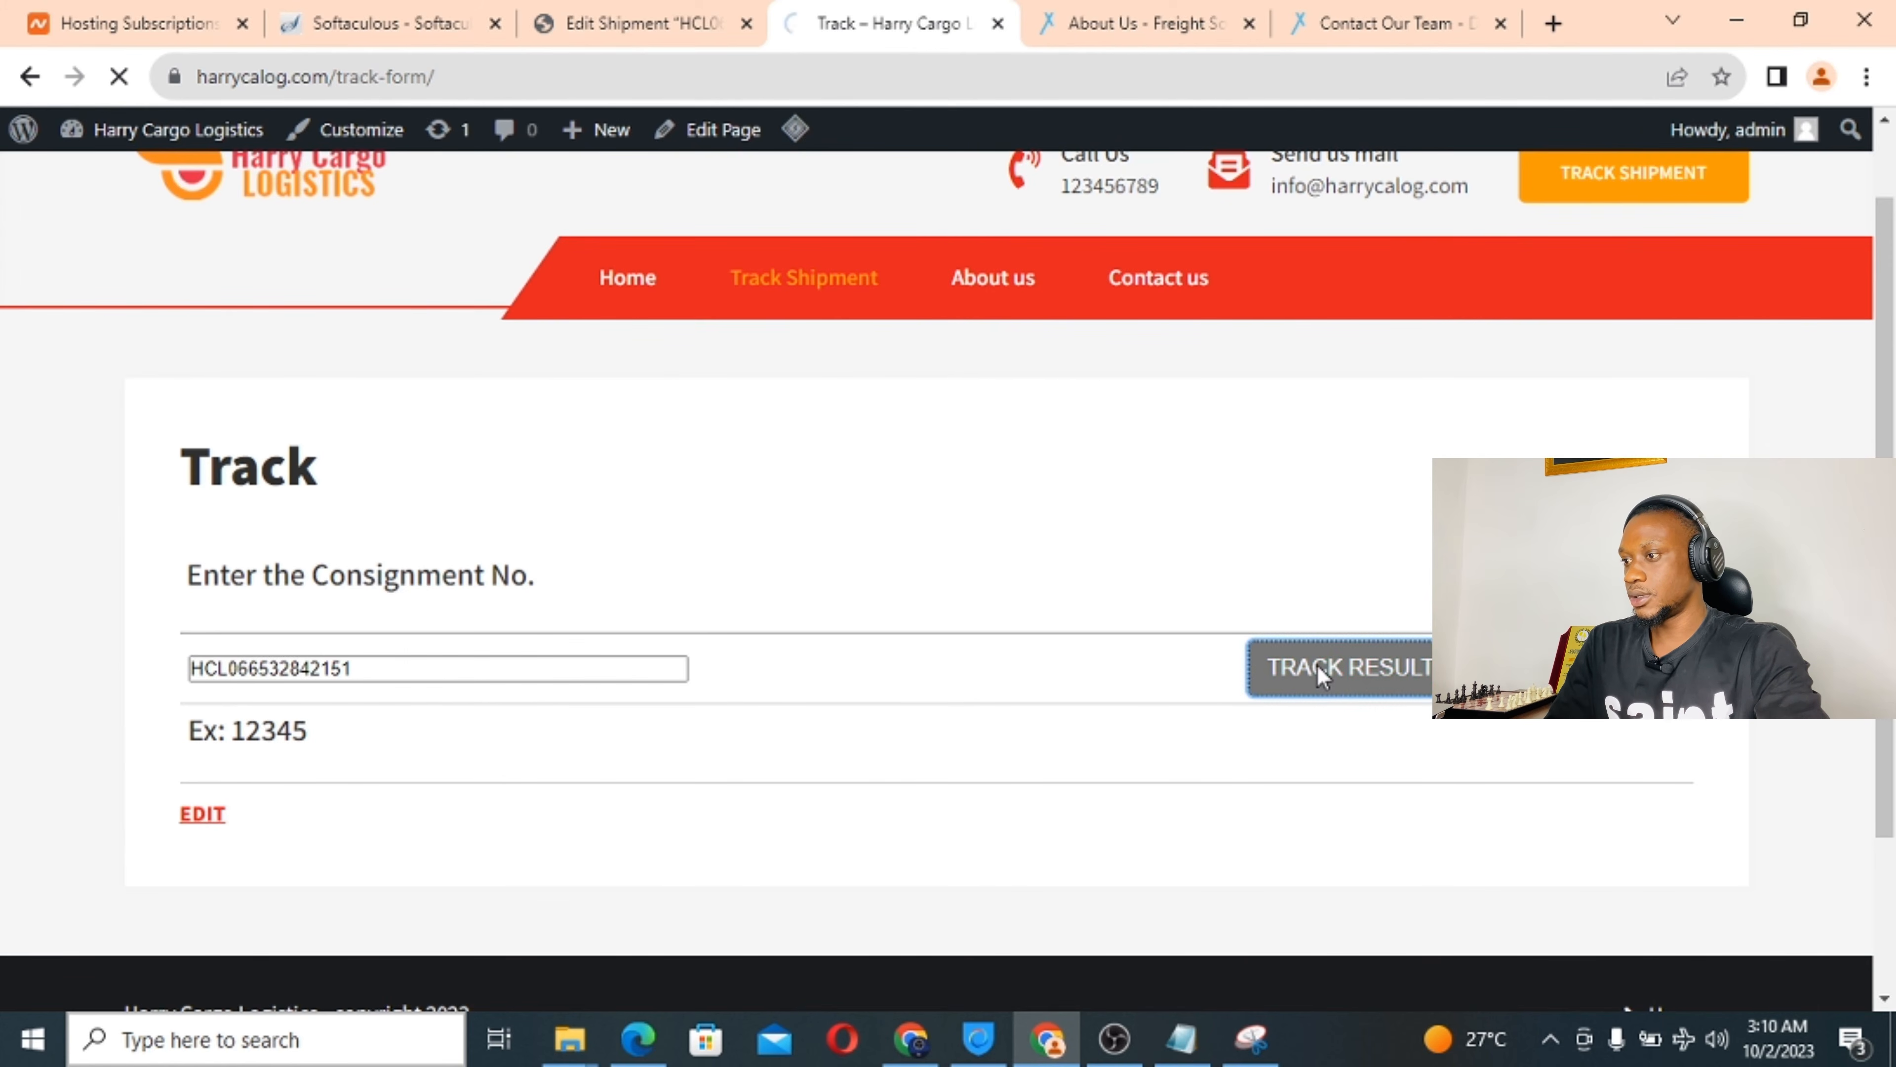
Scroll through the shipment details, packages and empty history, then back up to Print Track Result.
{"action": "scroll", "coordinate": [685, 673], "scroll_direction": "down", "scroll_amount": 10}
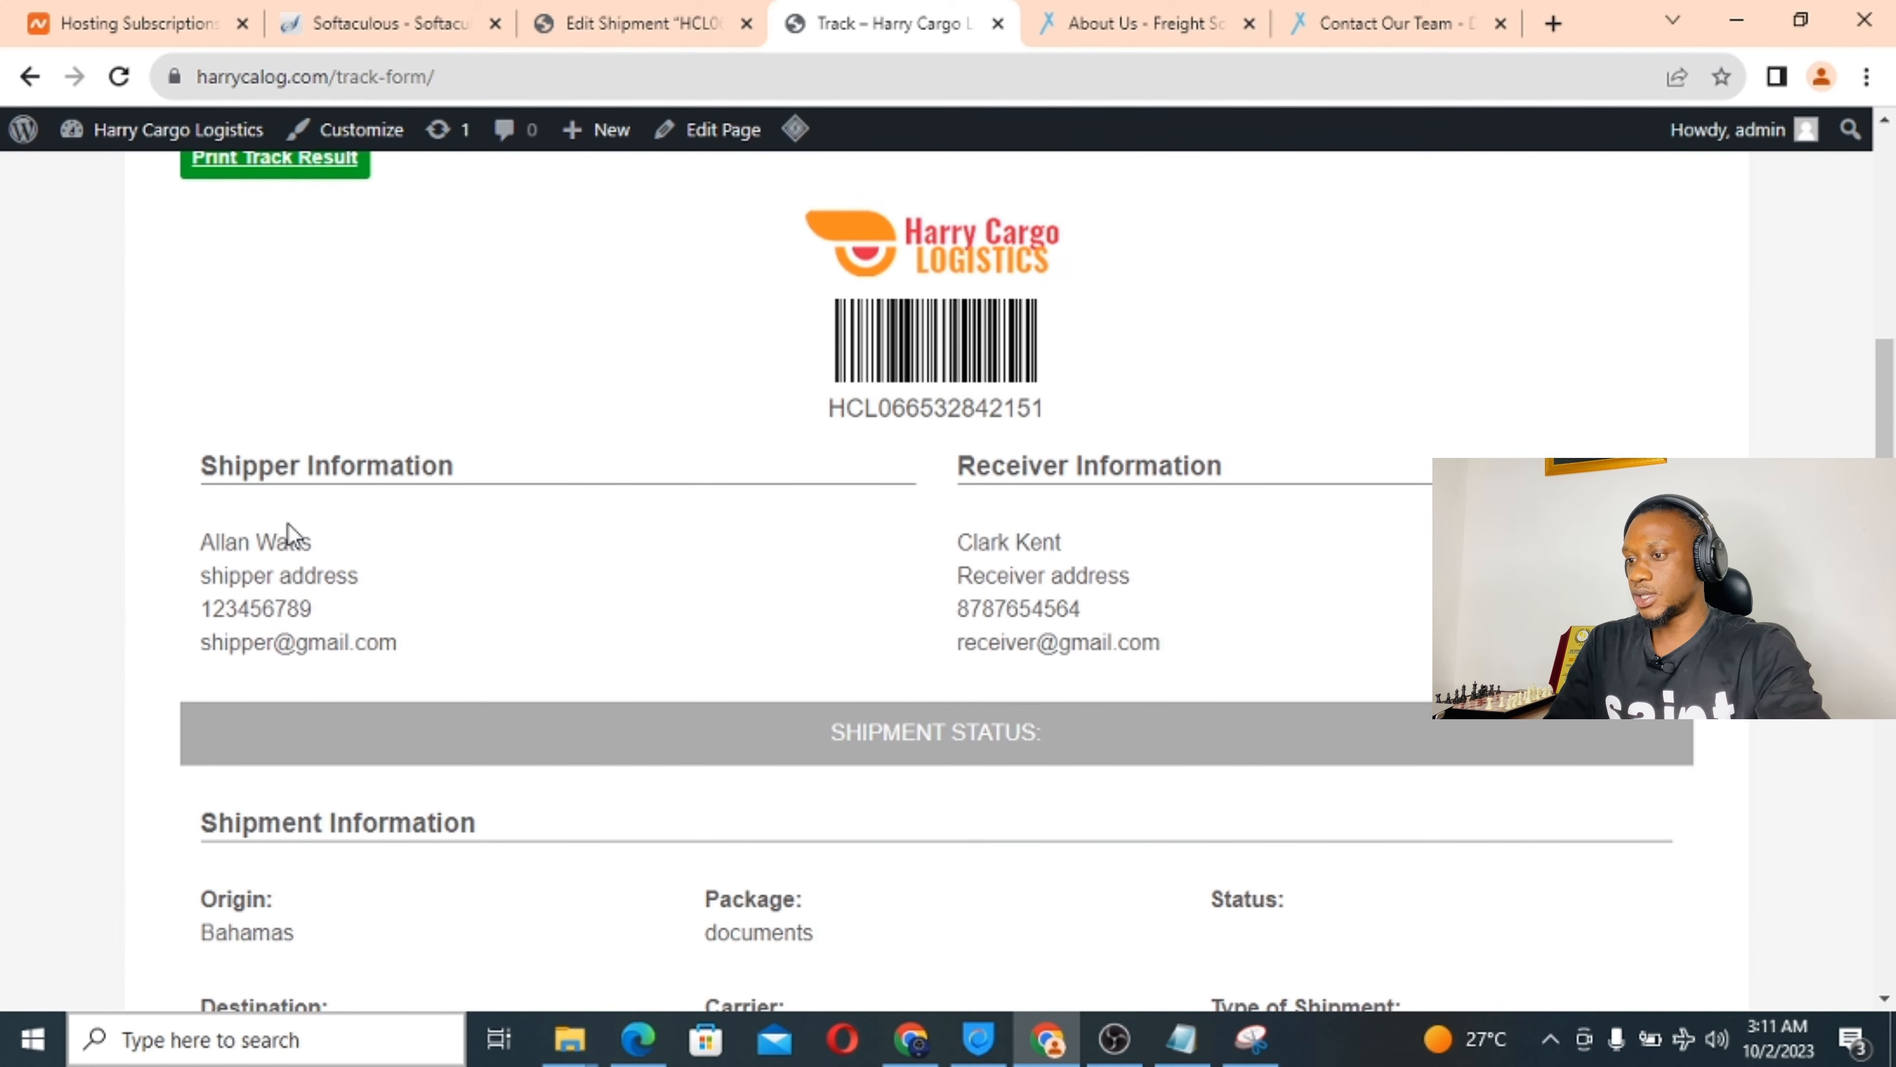
{"action": "scroll", "coordinate": [597, 606], "scroll_direction": "down", "scroll_amount": 4}
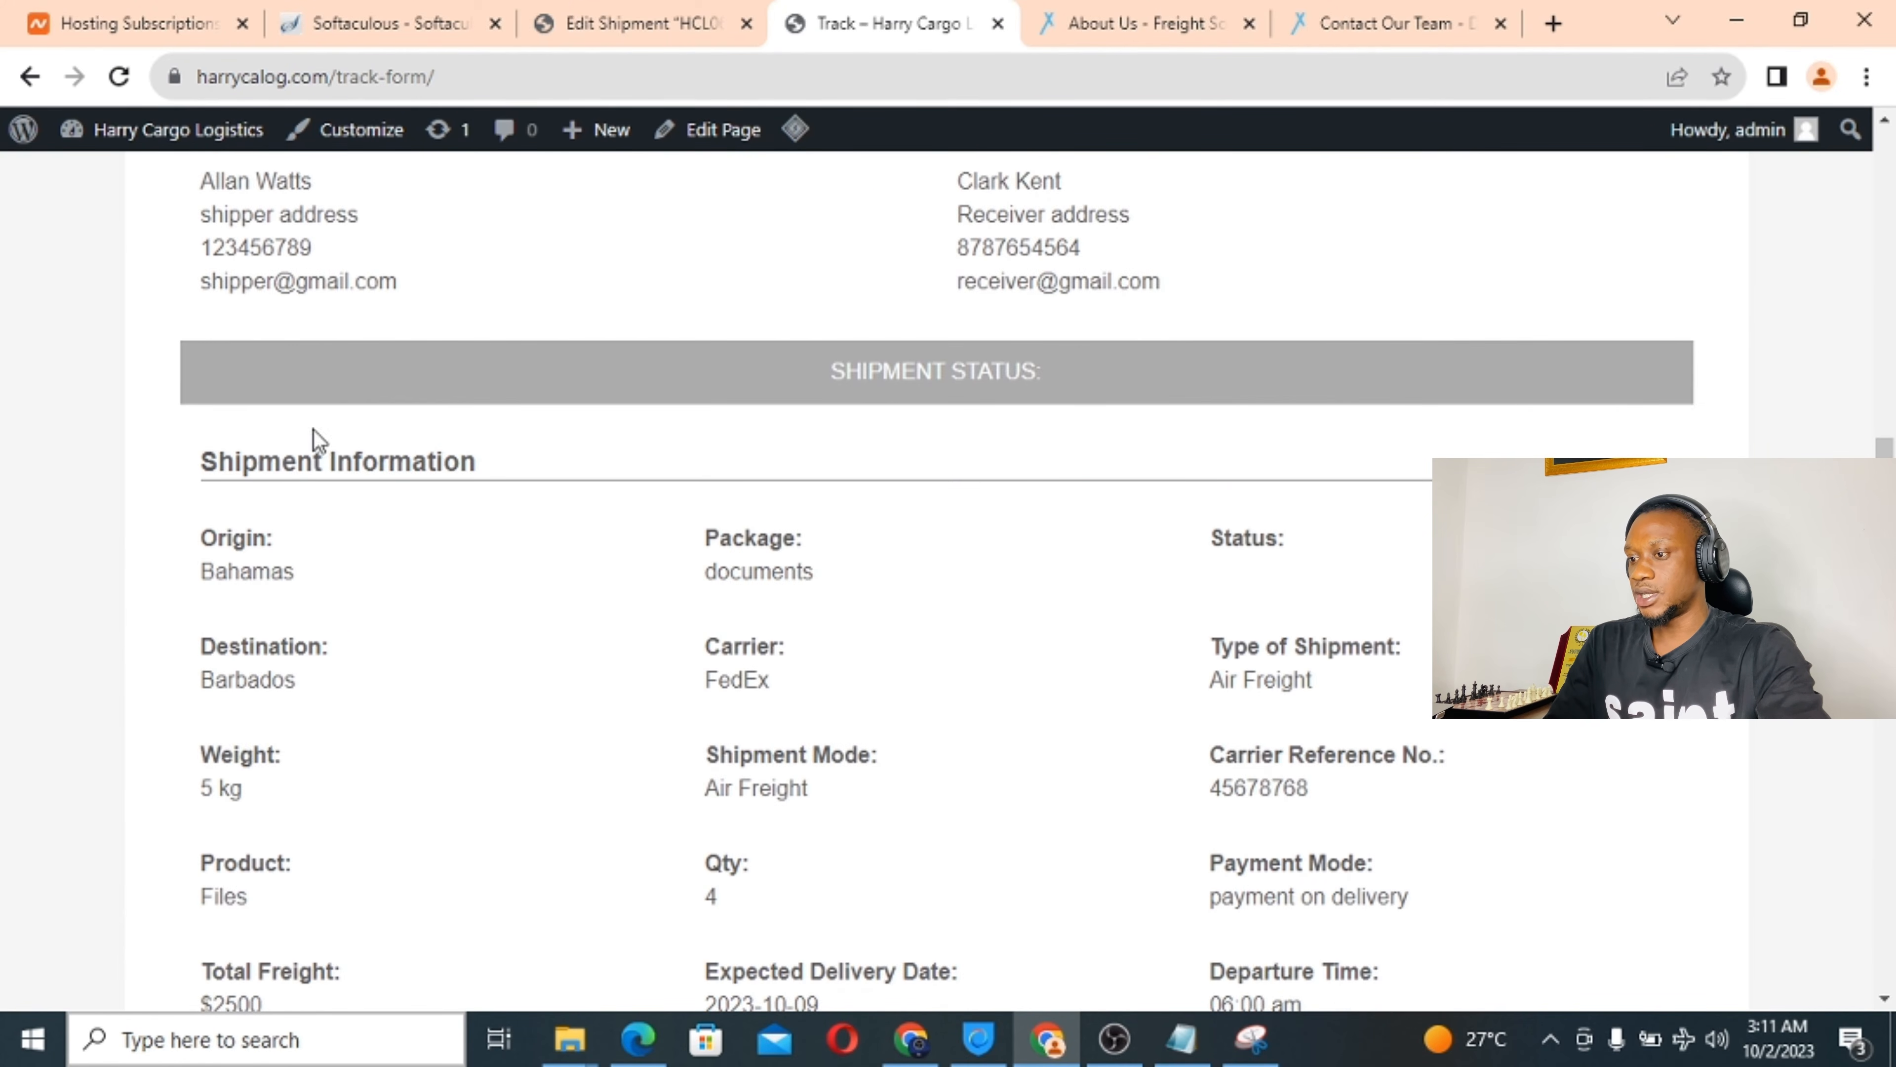
{"action": "scroll", "coordinate": [538, 602], "scroll_direction": "down", "scroll_amount": 7}
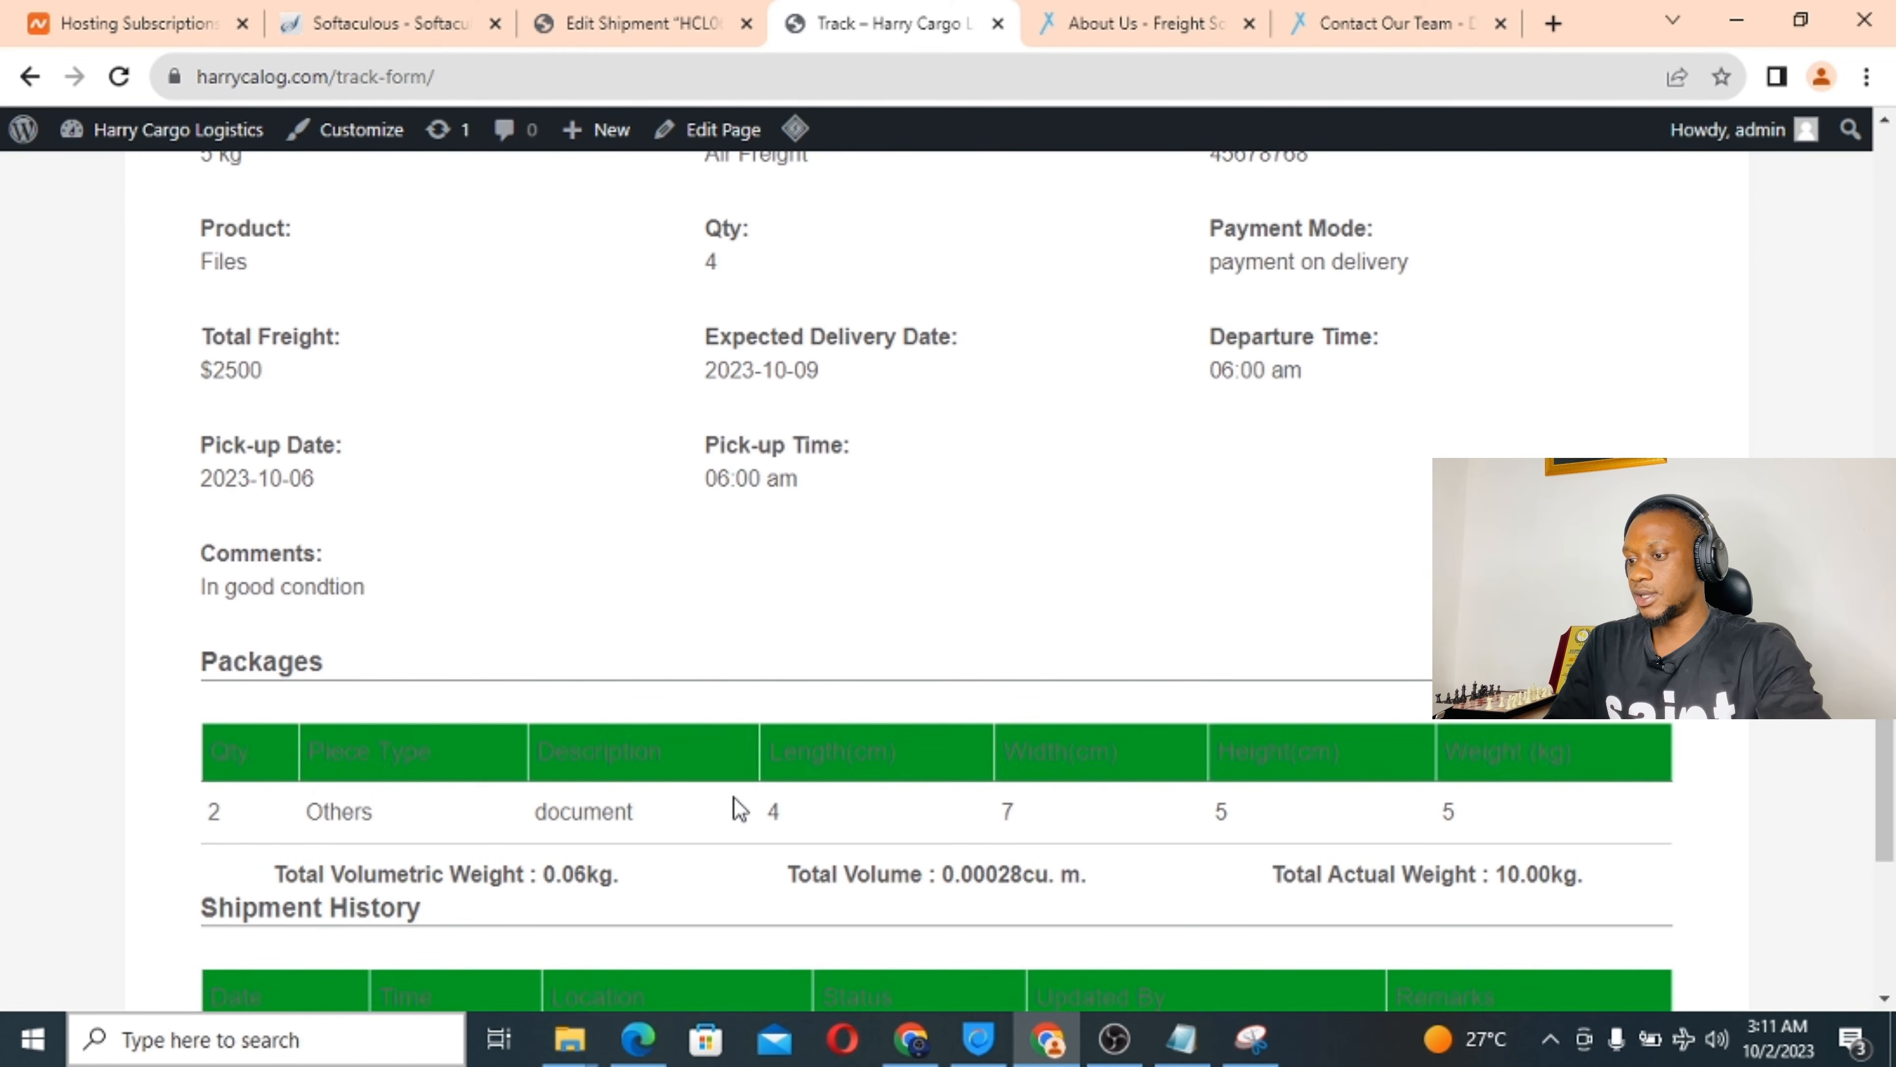
{"action": "scroll", "coordinate": [738, 806], "scroll_direction": "down", "scroll_amount": 3}
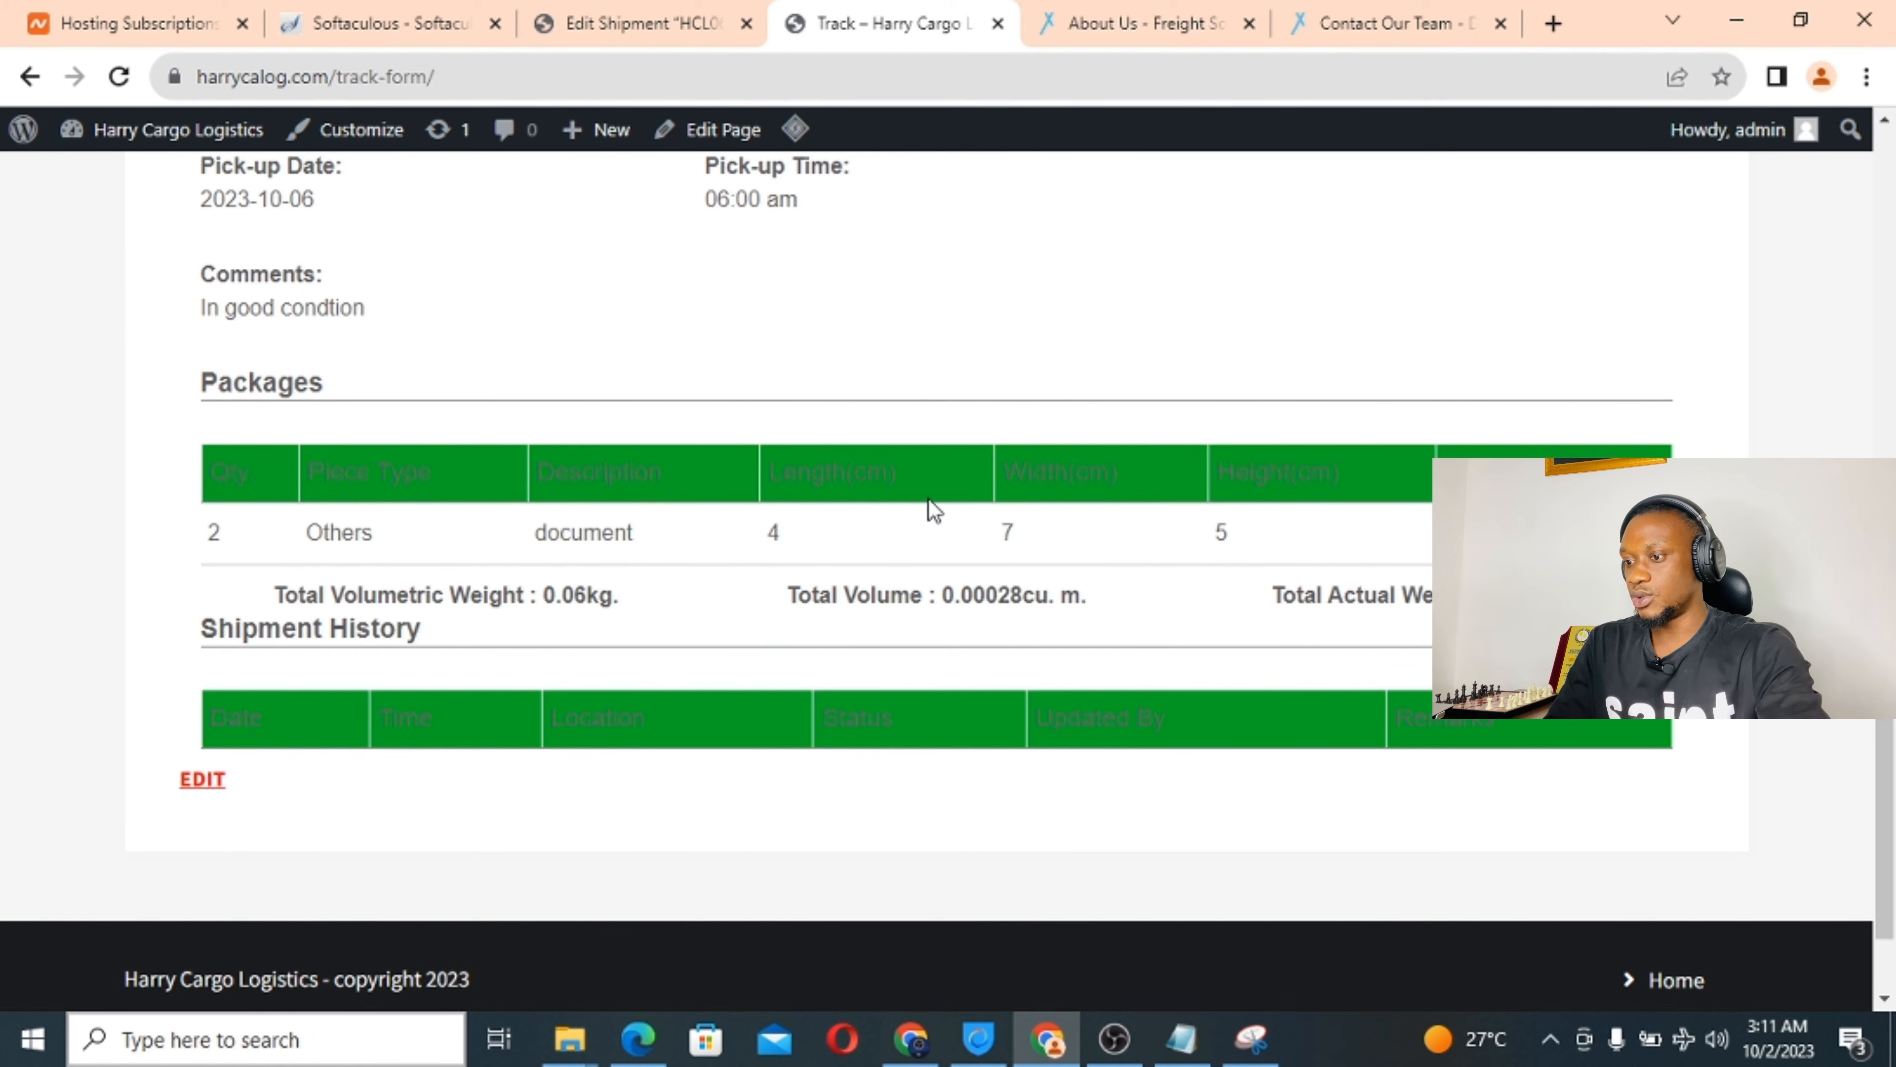
{"action": "scroll", "coordinate": [553, 531], "scroll_direction": "up", "scroll_amount": 10}
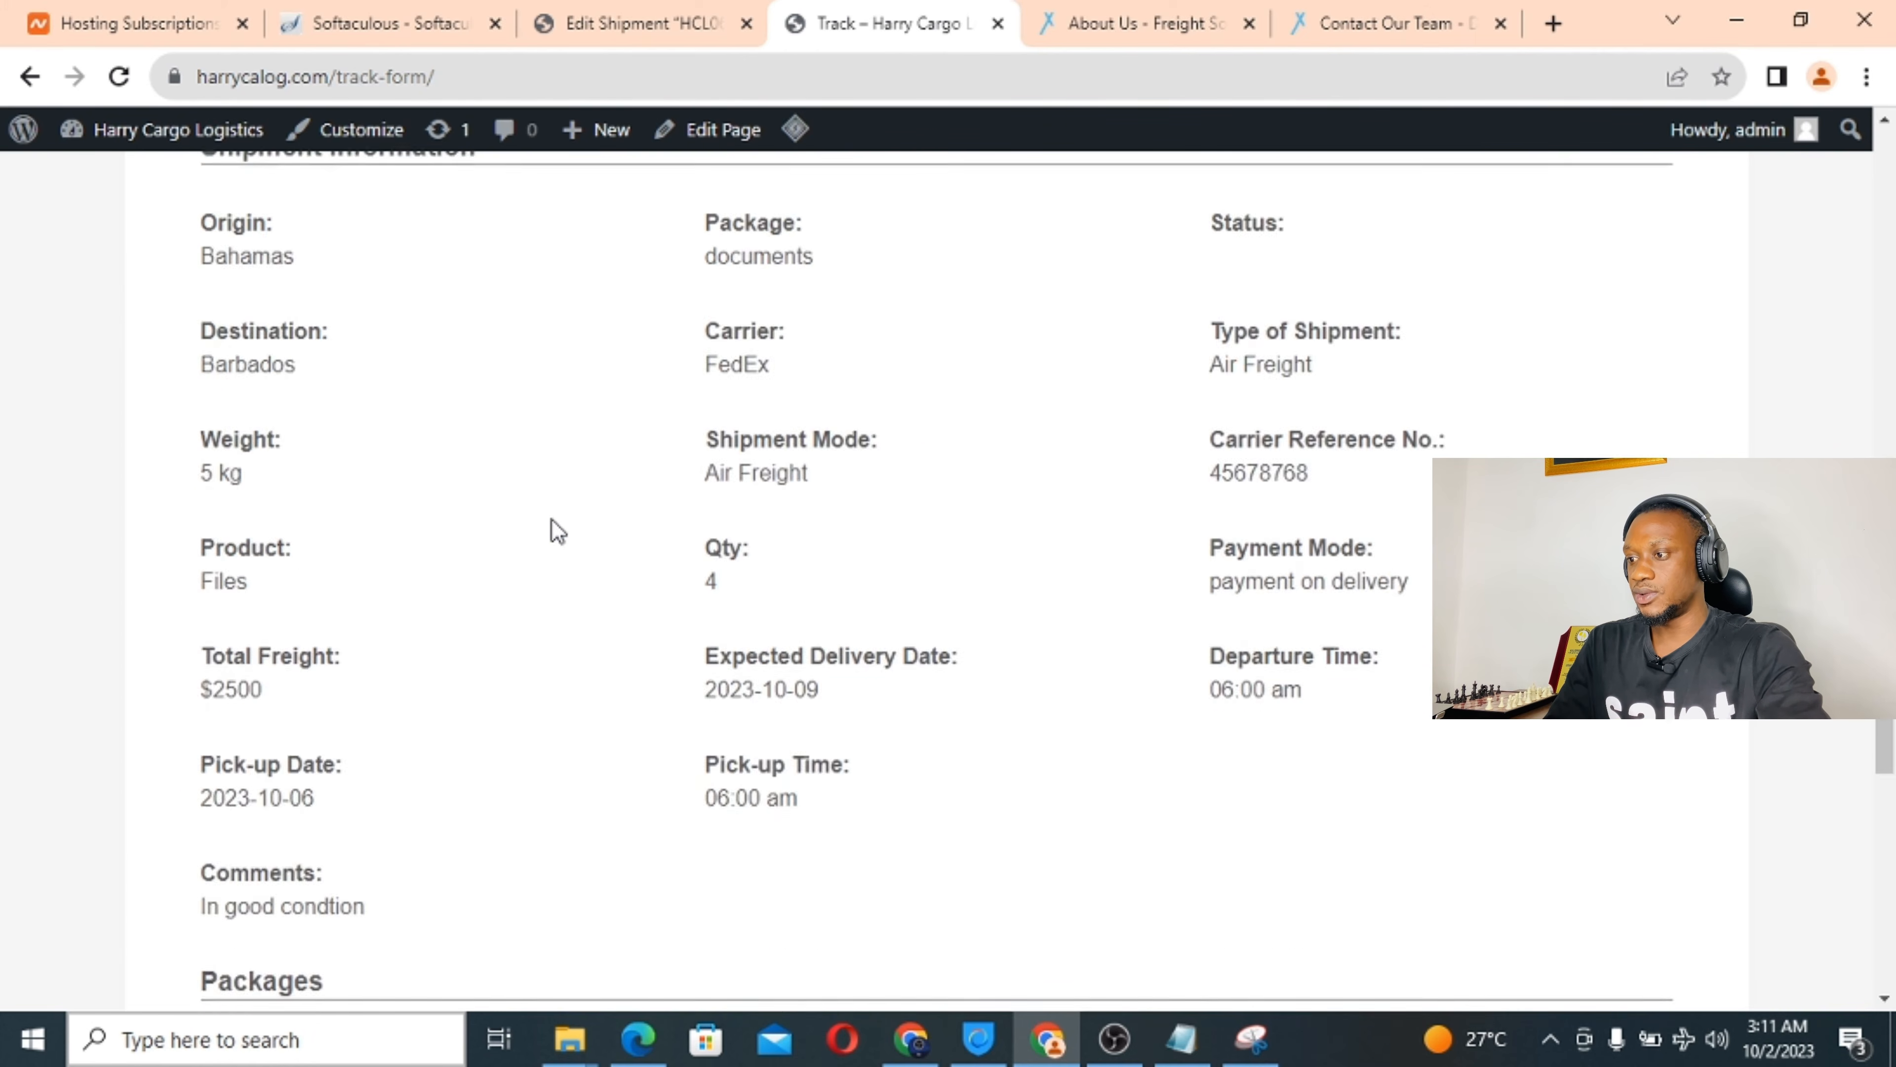
{"action": "scroll", "coordinate": [557, 530], "scroll_direction": "up", "scroll_amount": 8}
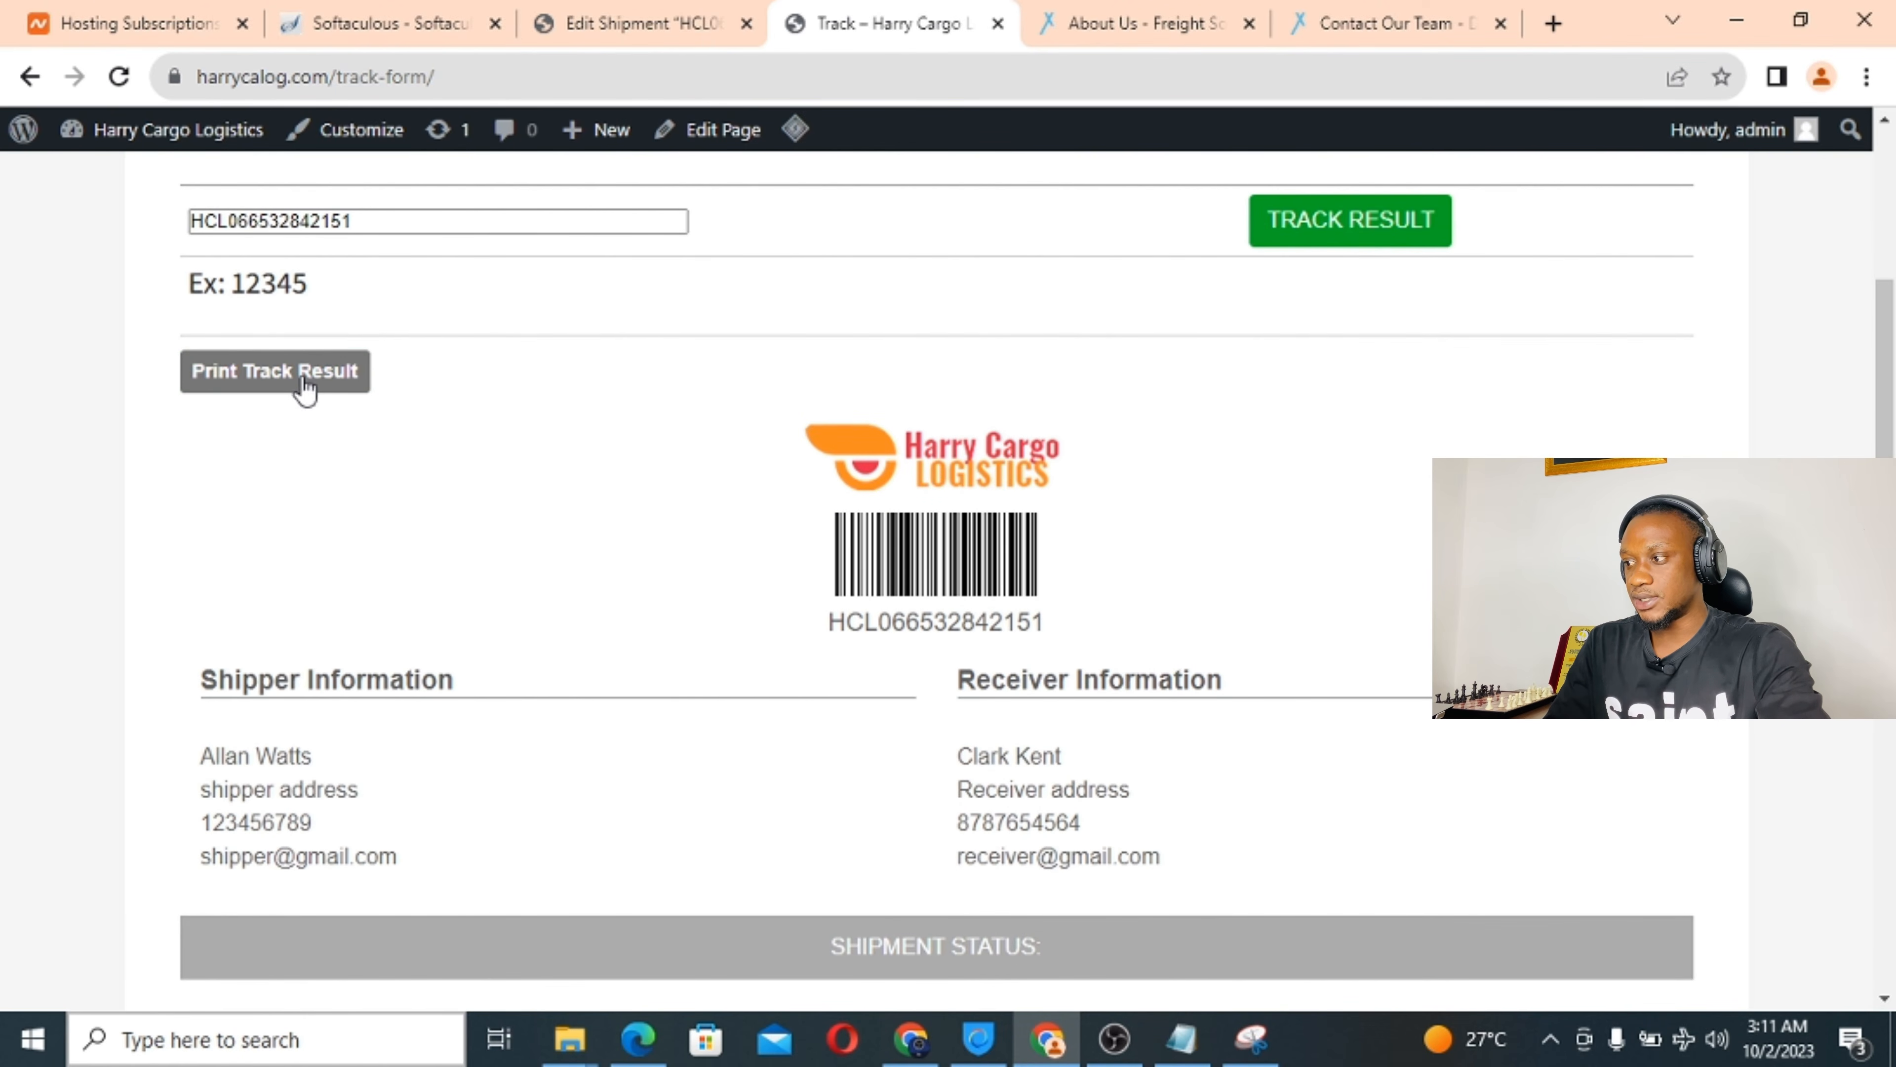
Preview the track result's two pages for printing to Microsoft Print to PDF.
{"action": "left_click", "coordinate": [262, 374]}
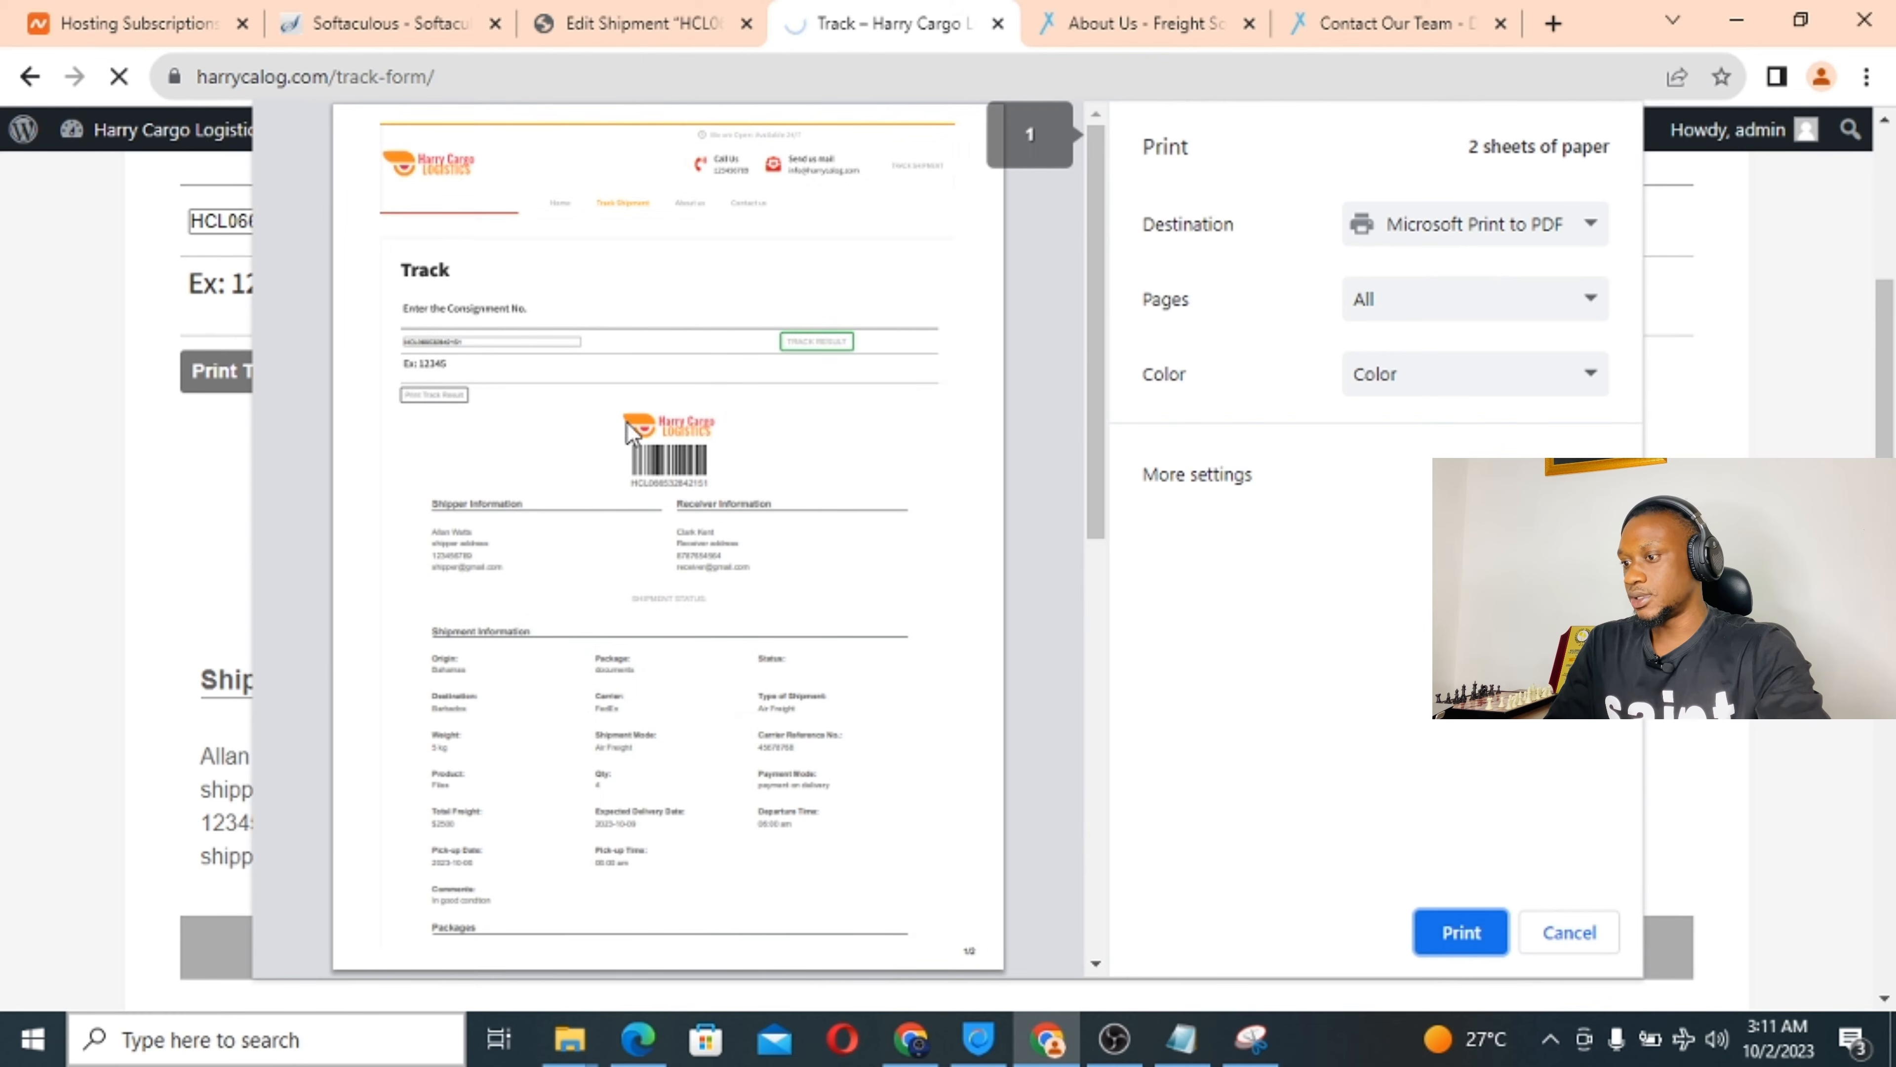
{"action": "scroll", "coordinate": [676, 563], "scroll_direction": "down", "scroll_amount": 10}
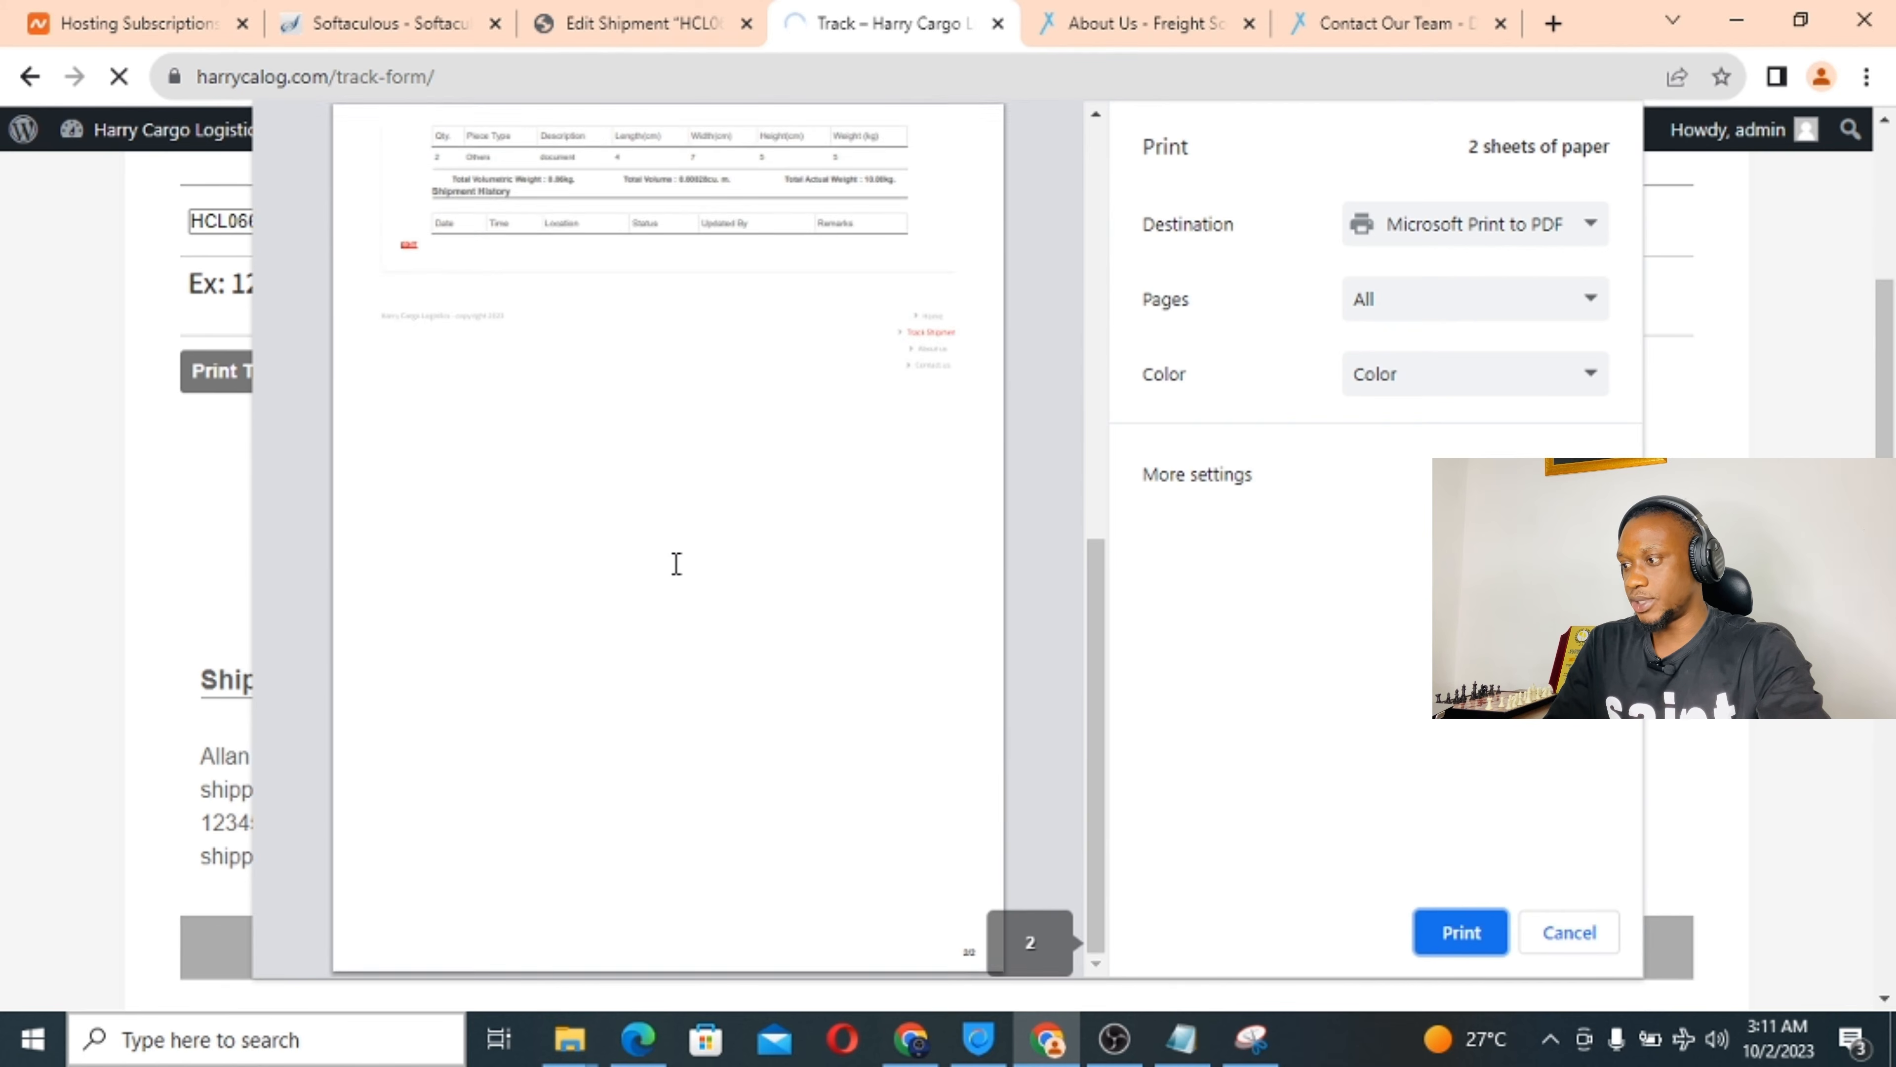
{"action": "scroll", "coordinate": [677, 563], "scroll_direction": "up", "scroll_amount": 10}
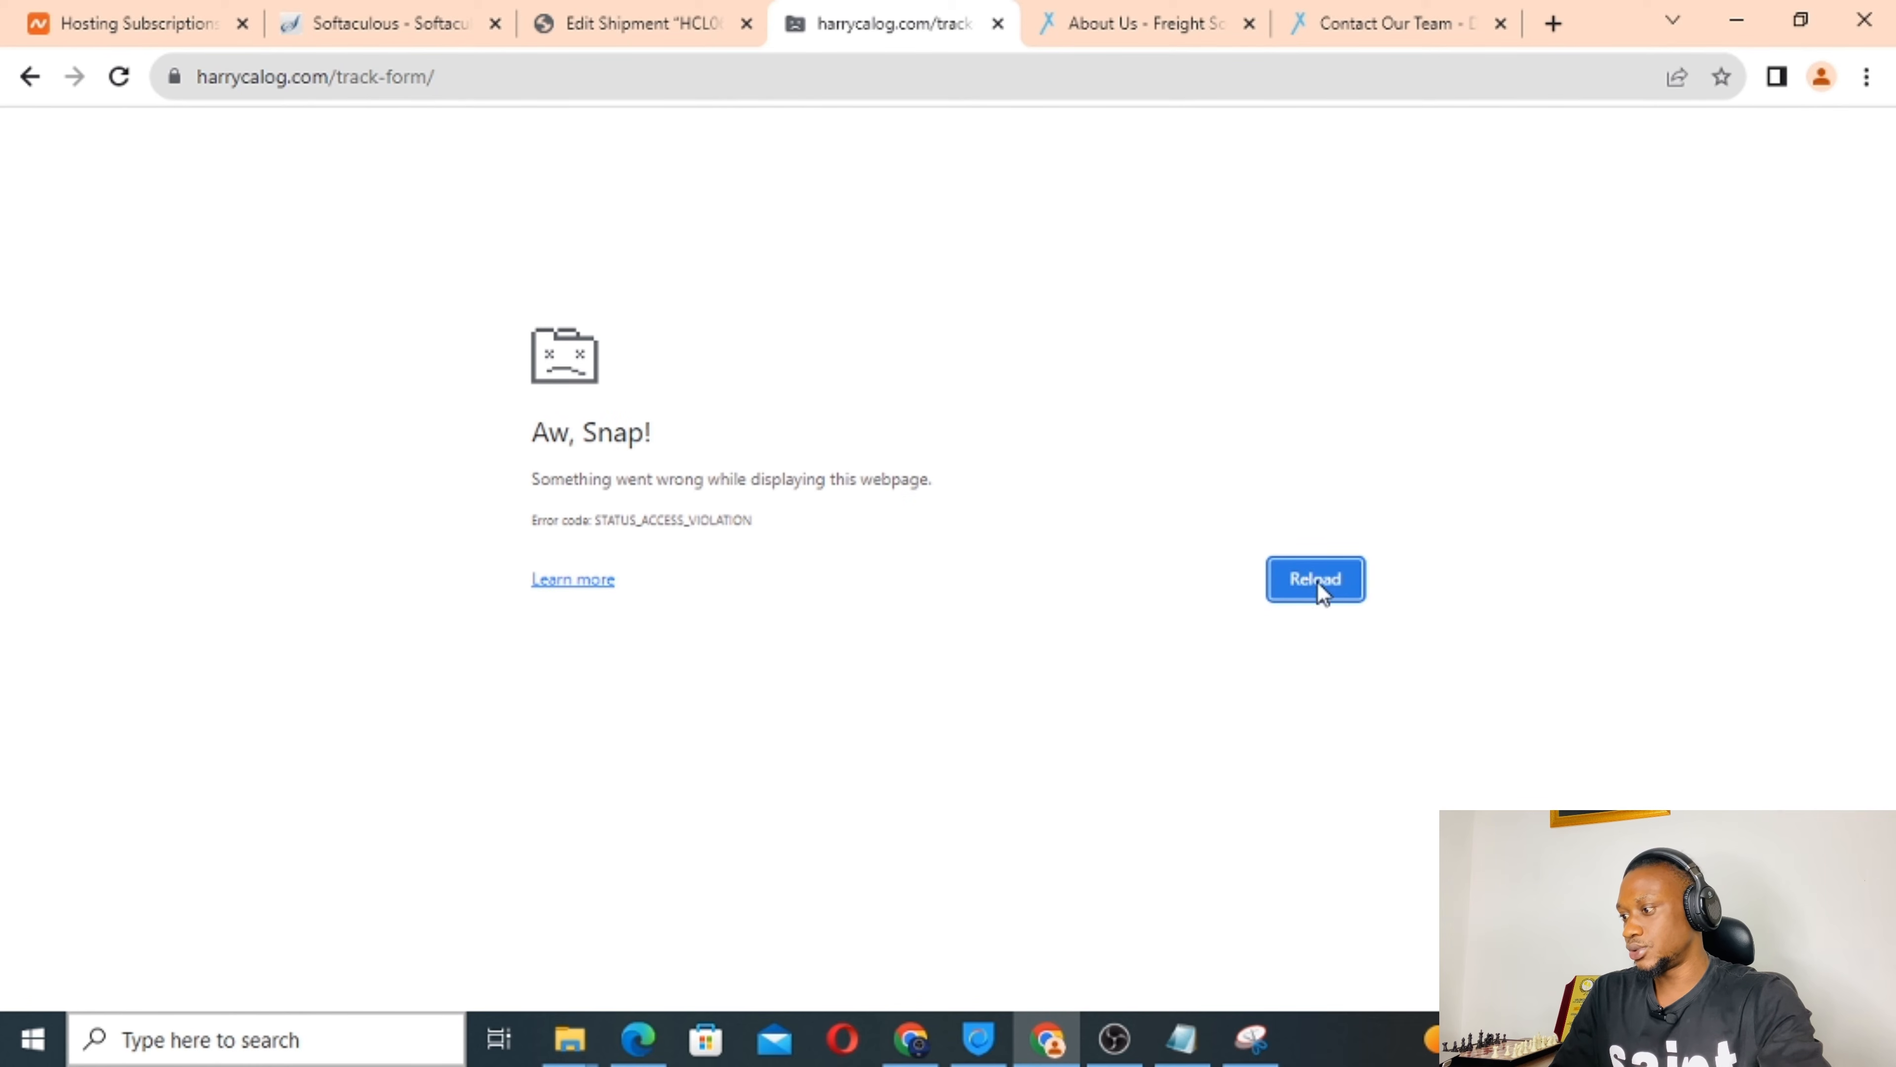
Check the network connection, reload the crashed Track page, and return to the empty Track form.
{"action": "left_click", "coordinate": [1694, 1040]}
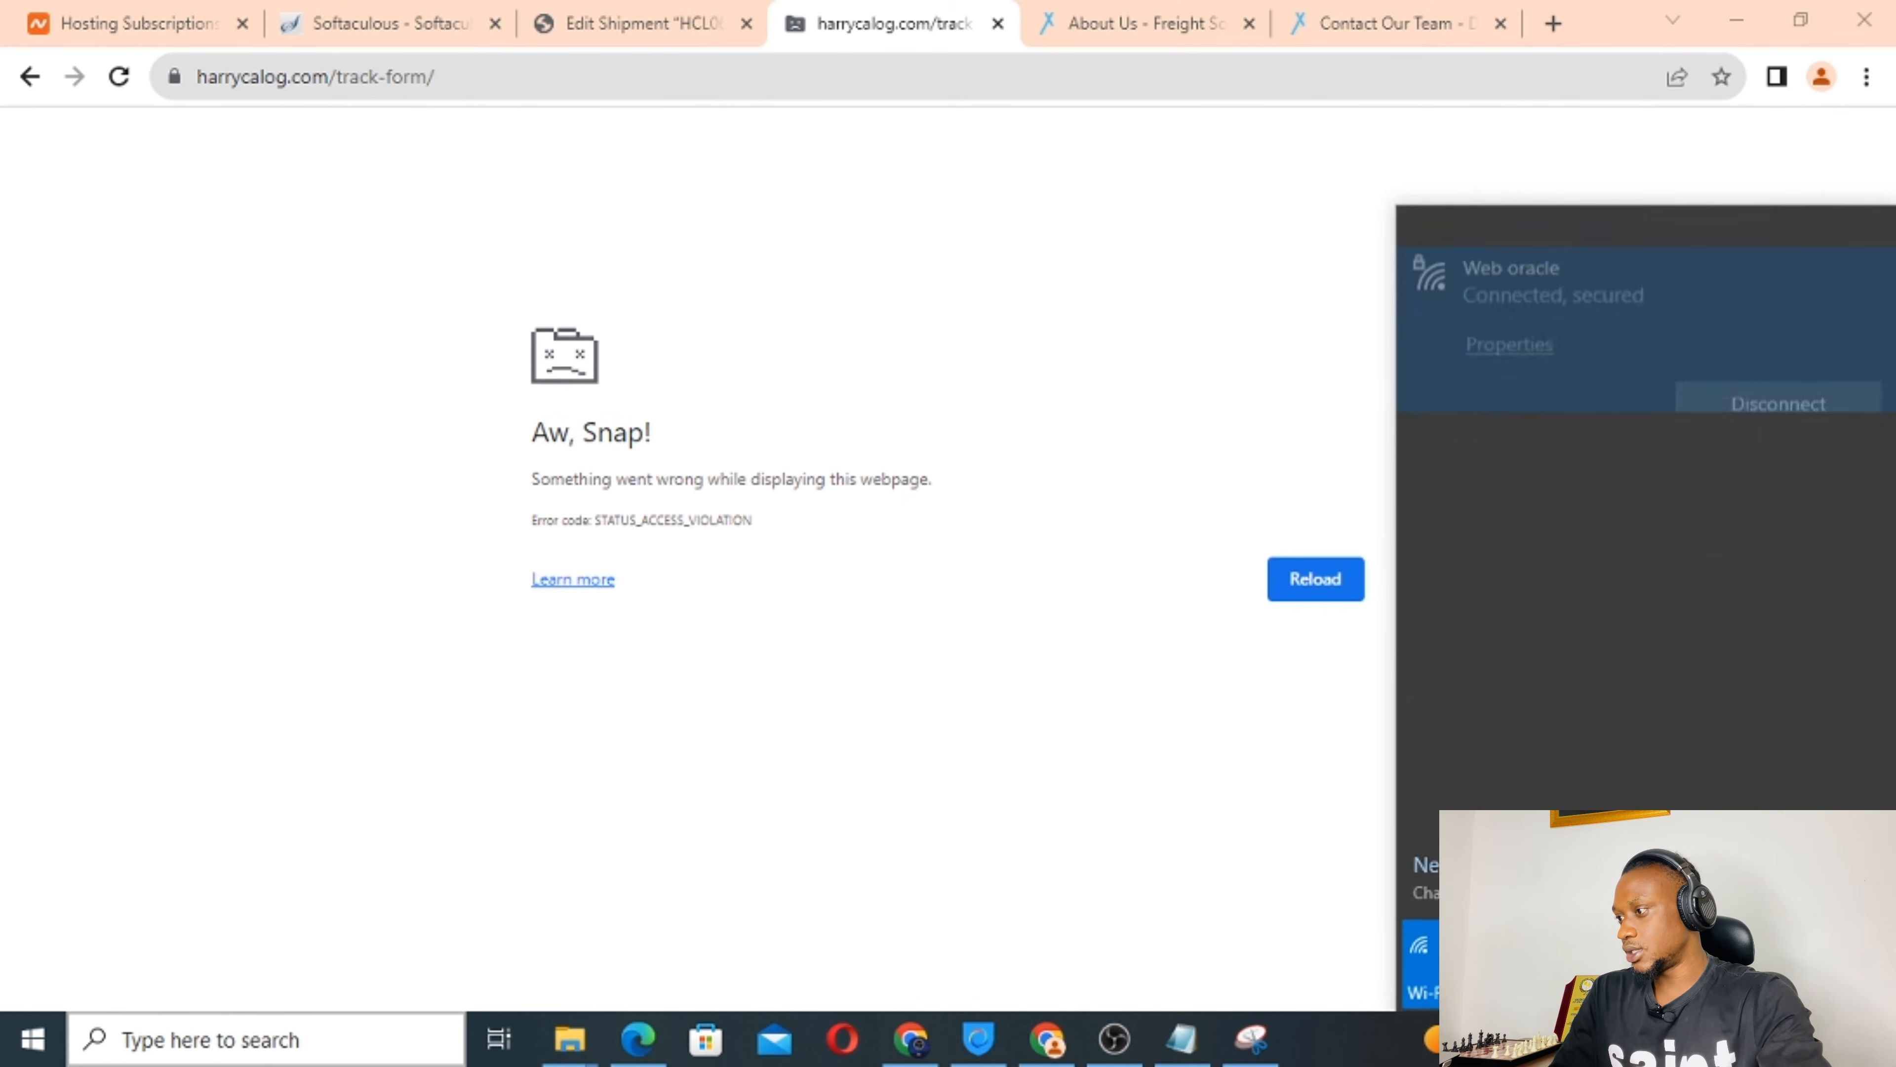
{"action": "left_click", "coordinate": [1318, 583]}
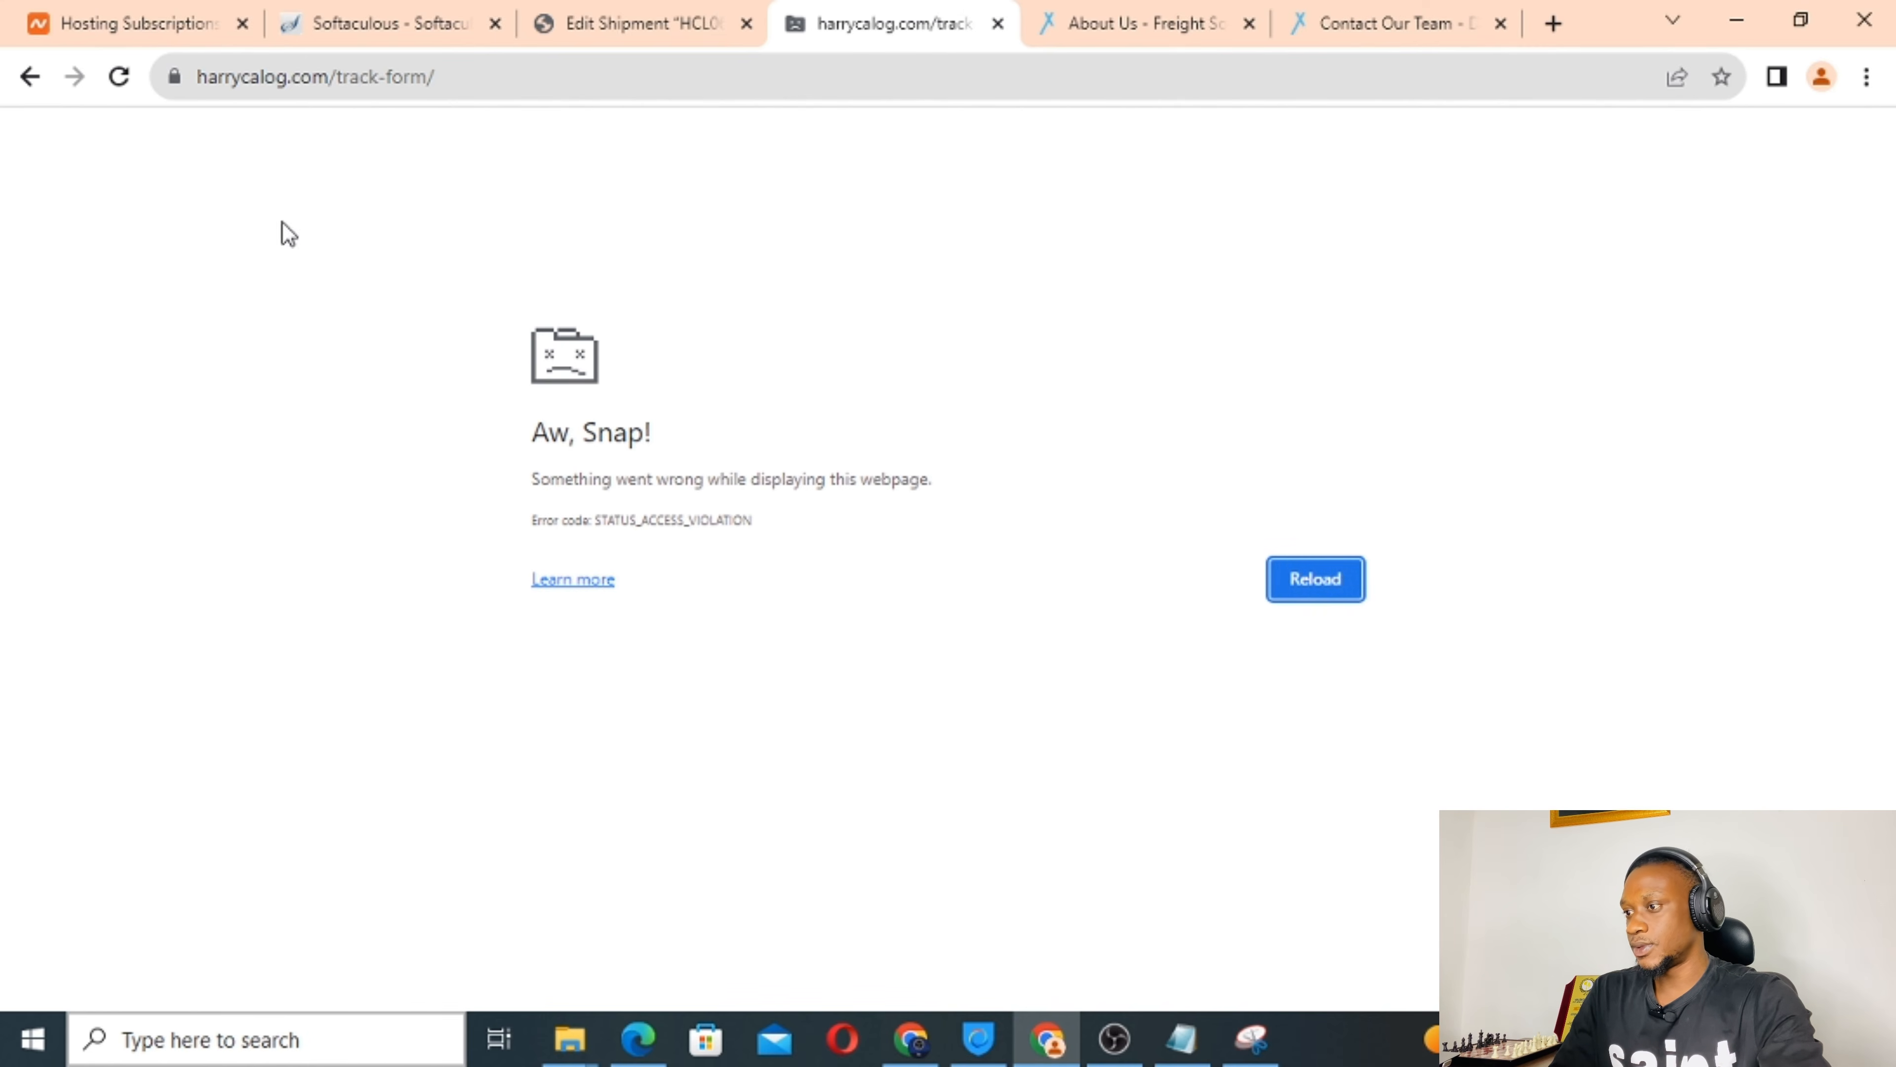
{"action": "left_click", "coordinate": [29, 76]}
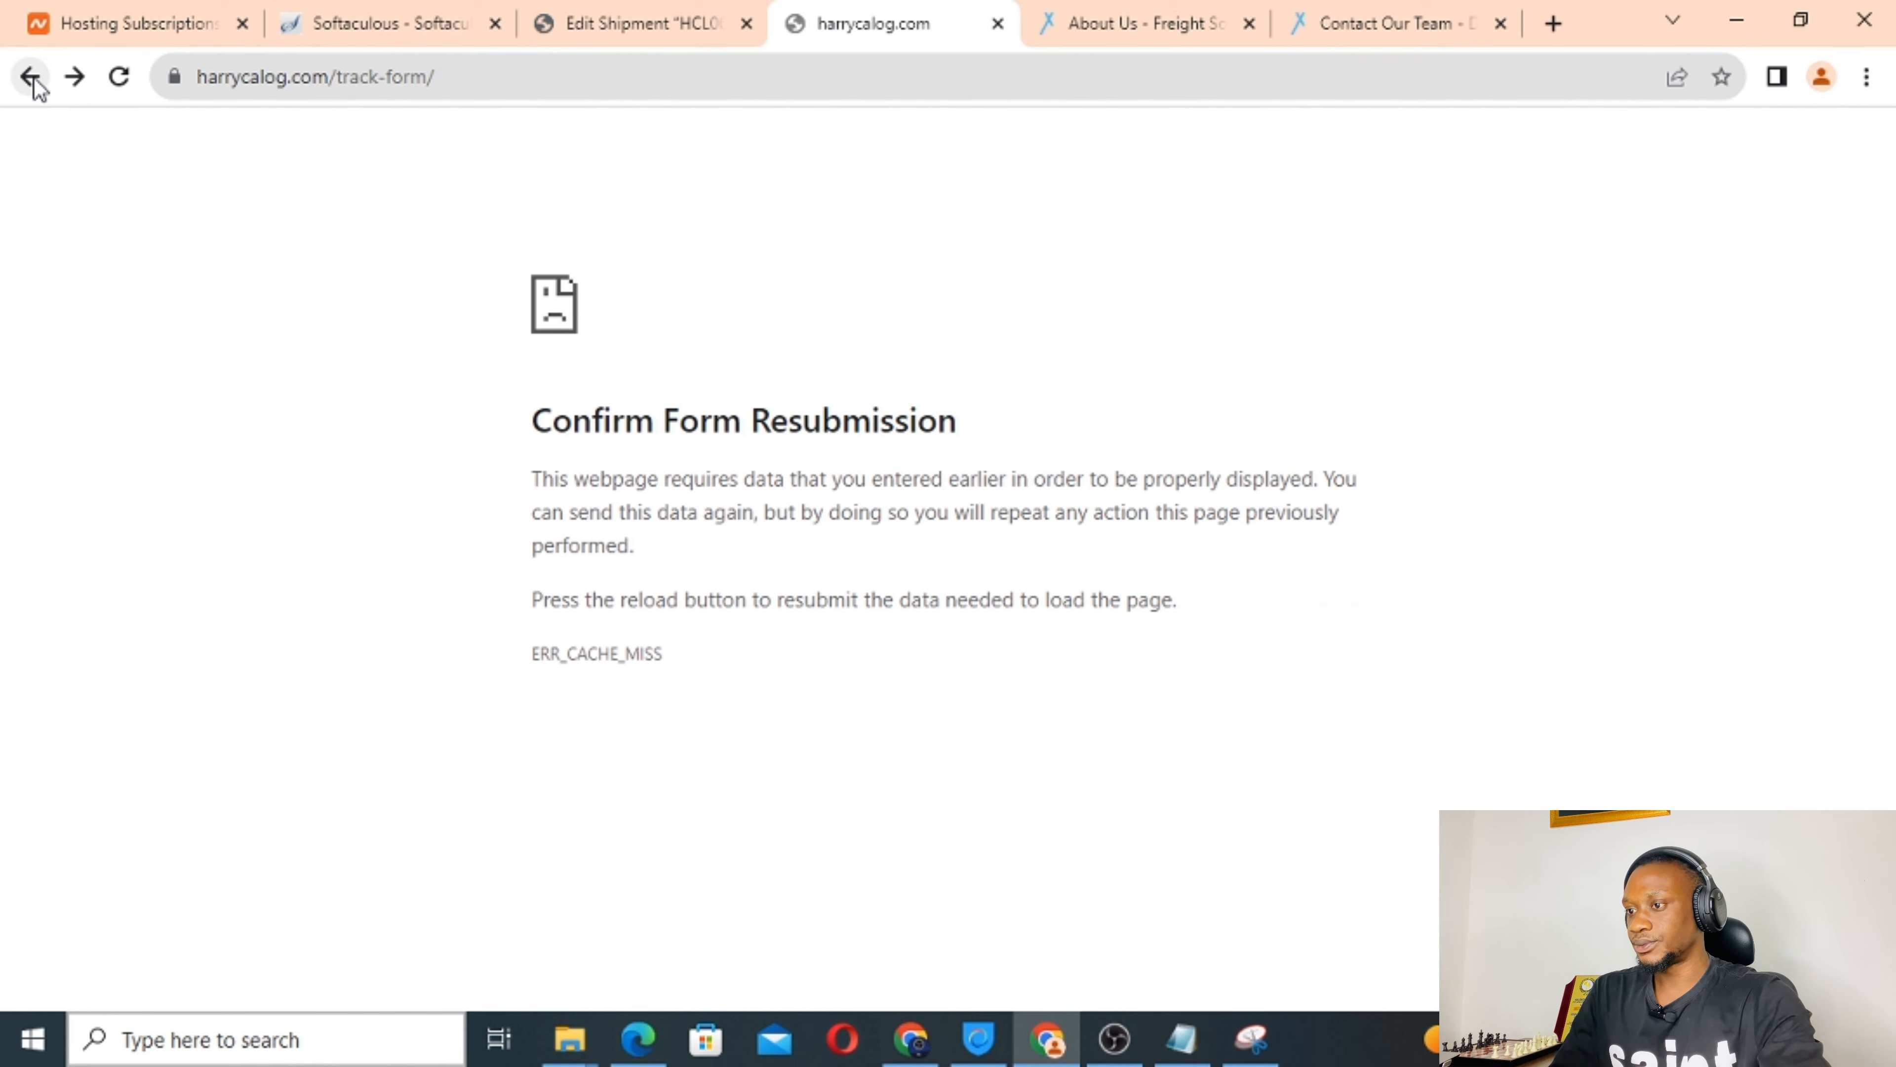
{"action": "left_click", "coordinate": [31, 77]}
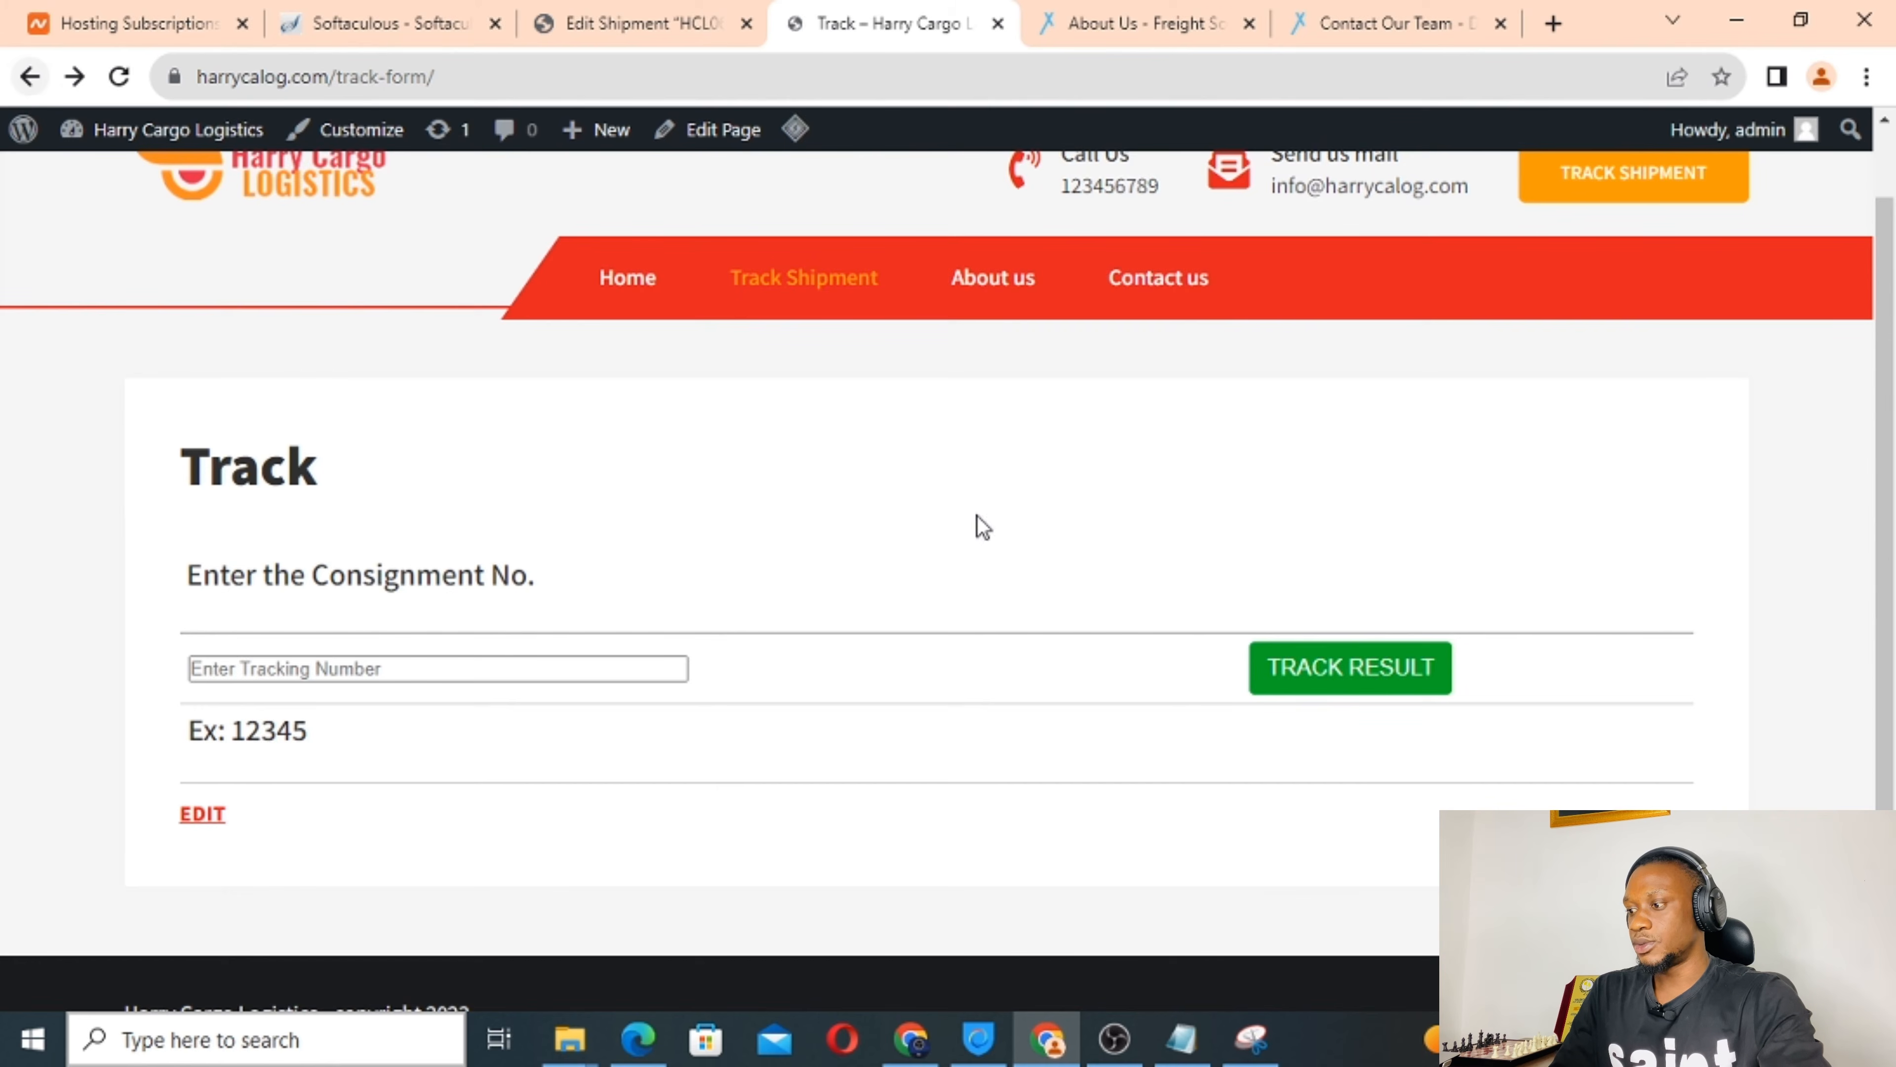
{"action": "scroll", "coordinate": [983, 527], "scroll_direction": "down", "scroll_amount": 3}
{"action": "scroll", "coordinate": [987, 528], "scroll_direction": "up", "scroll_amount": 4}
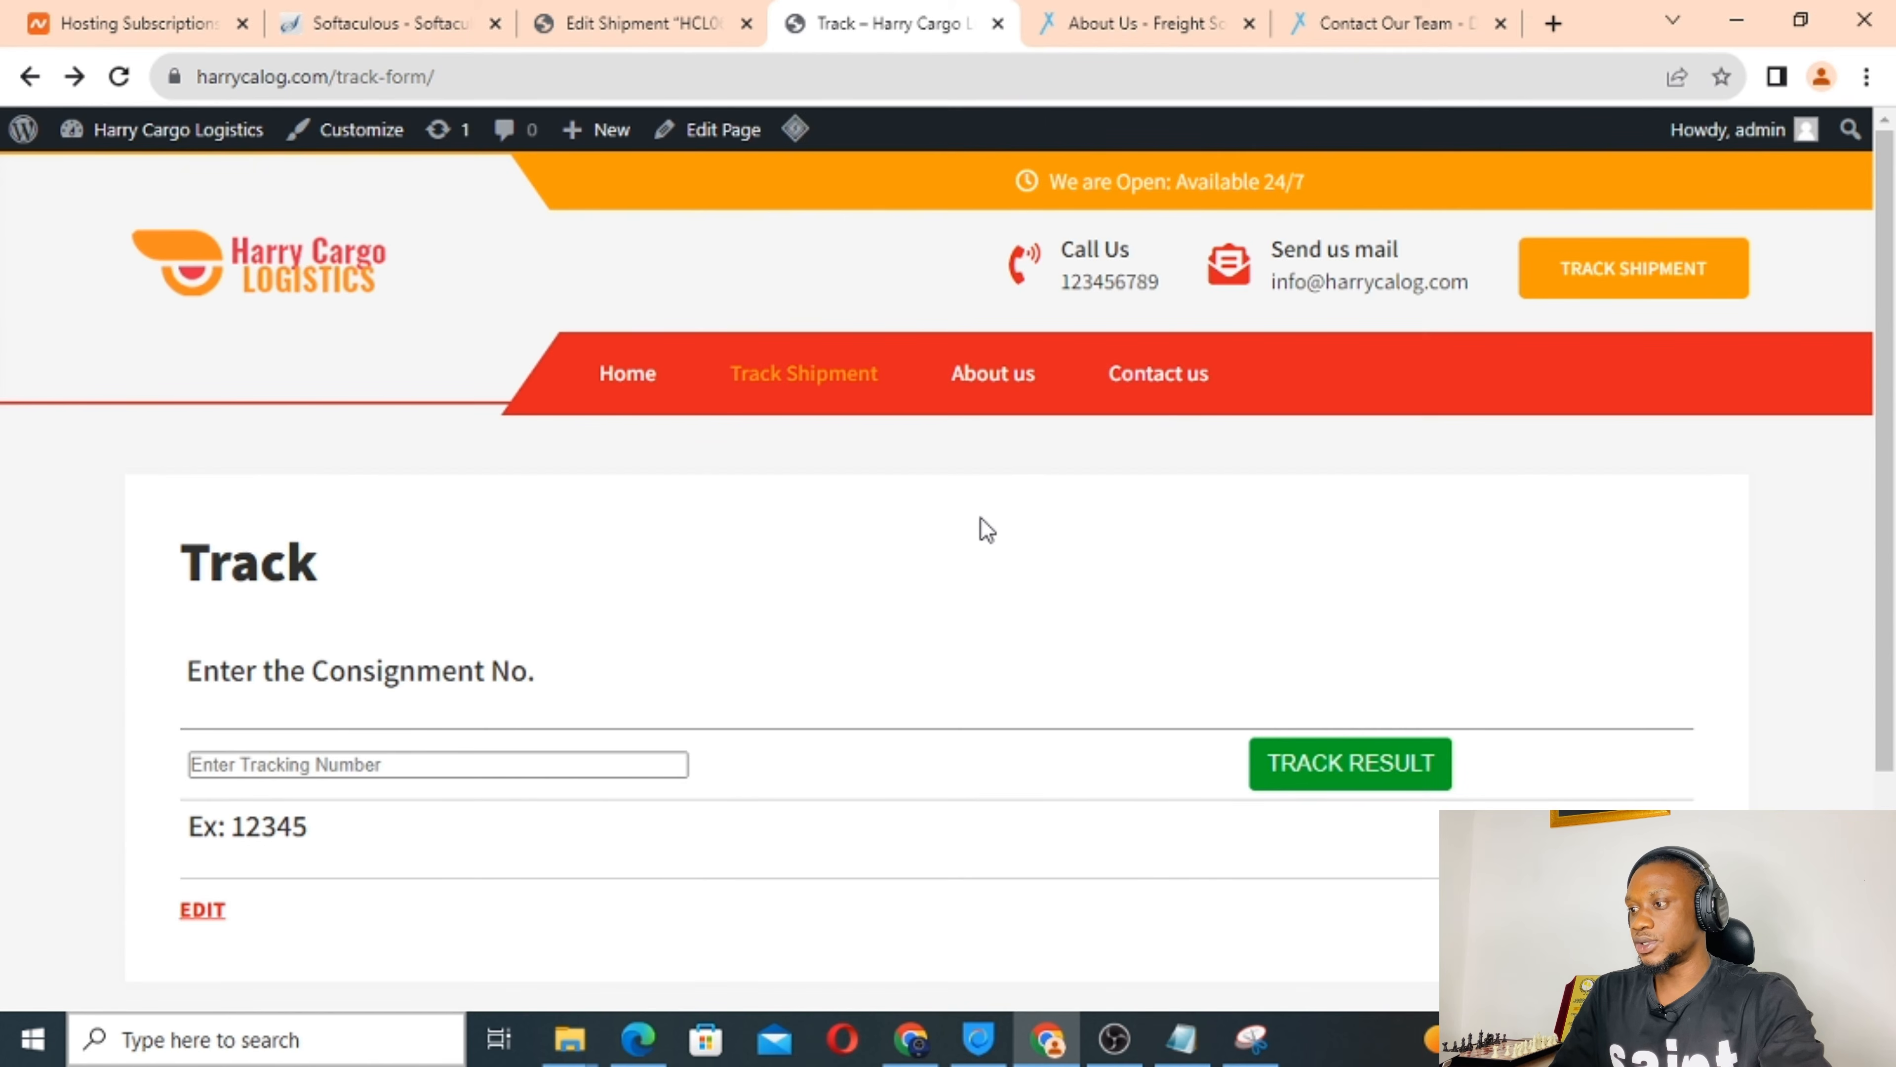
Paste the consignment number into the Track form and review the returned tracking result.
{"action": "left_click", "coordinate": [258, 755]}
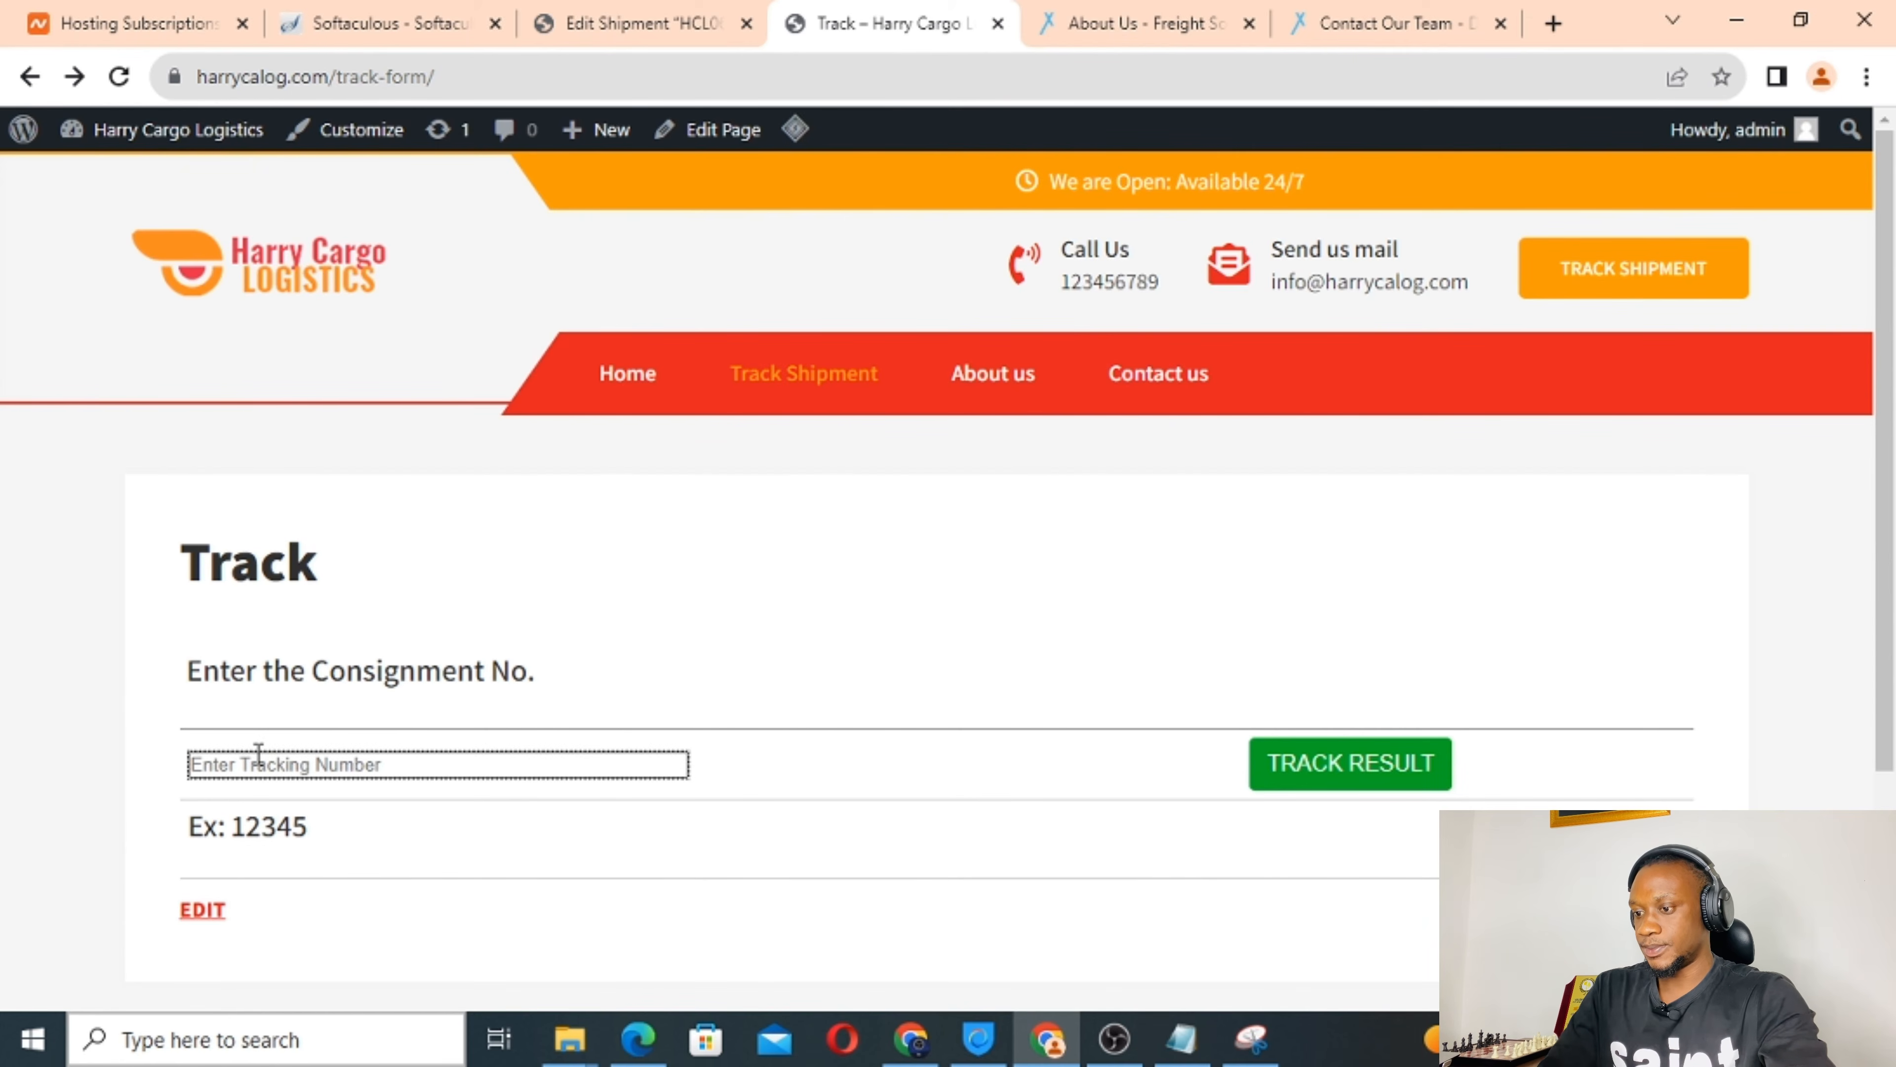
{"action": "key", "text": "ctrl+v"}
{"action": "left_click", "coordinate": [1368, 768]}
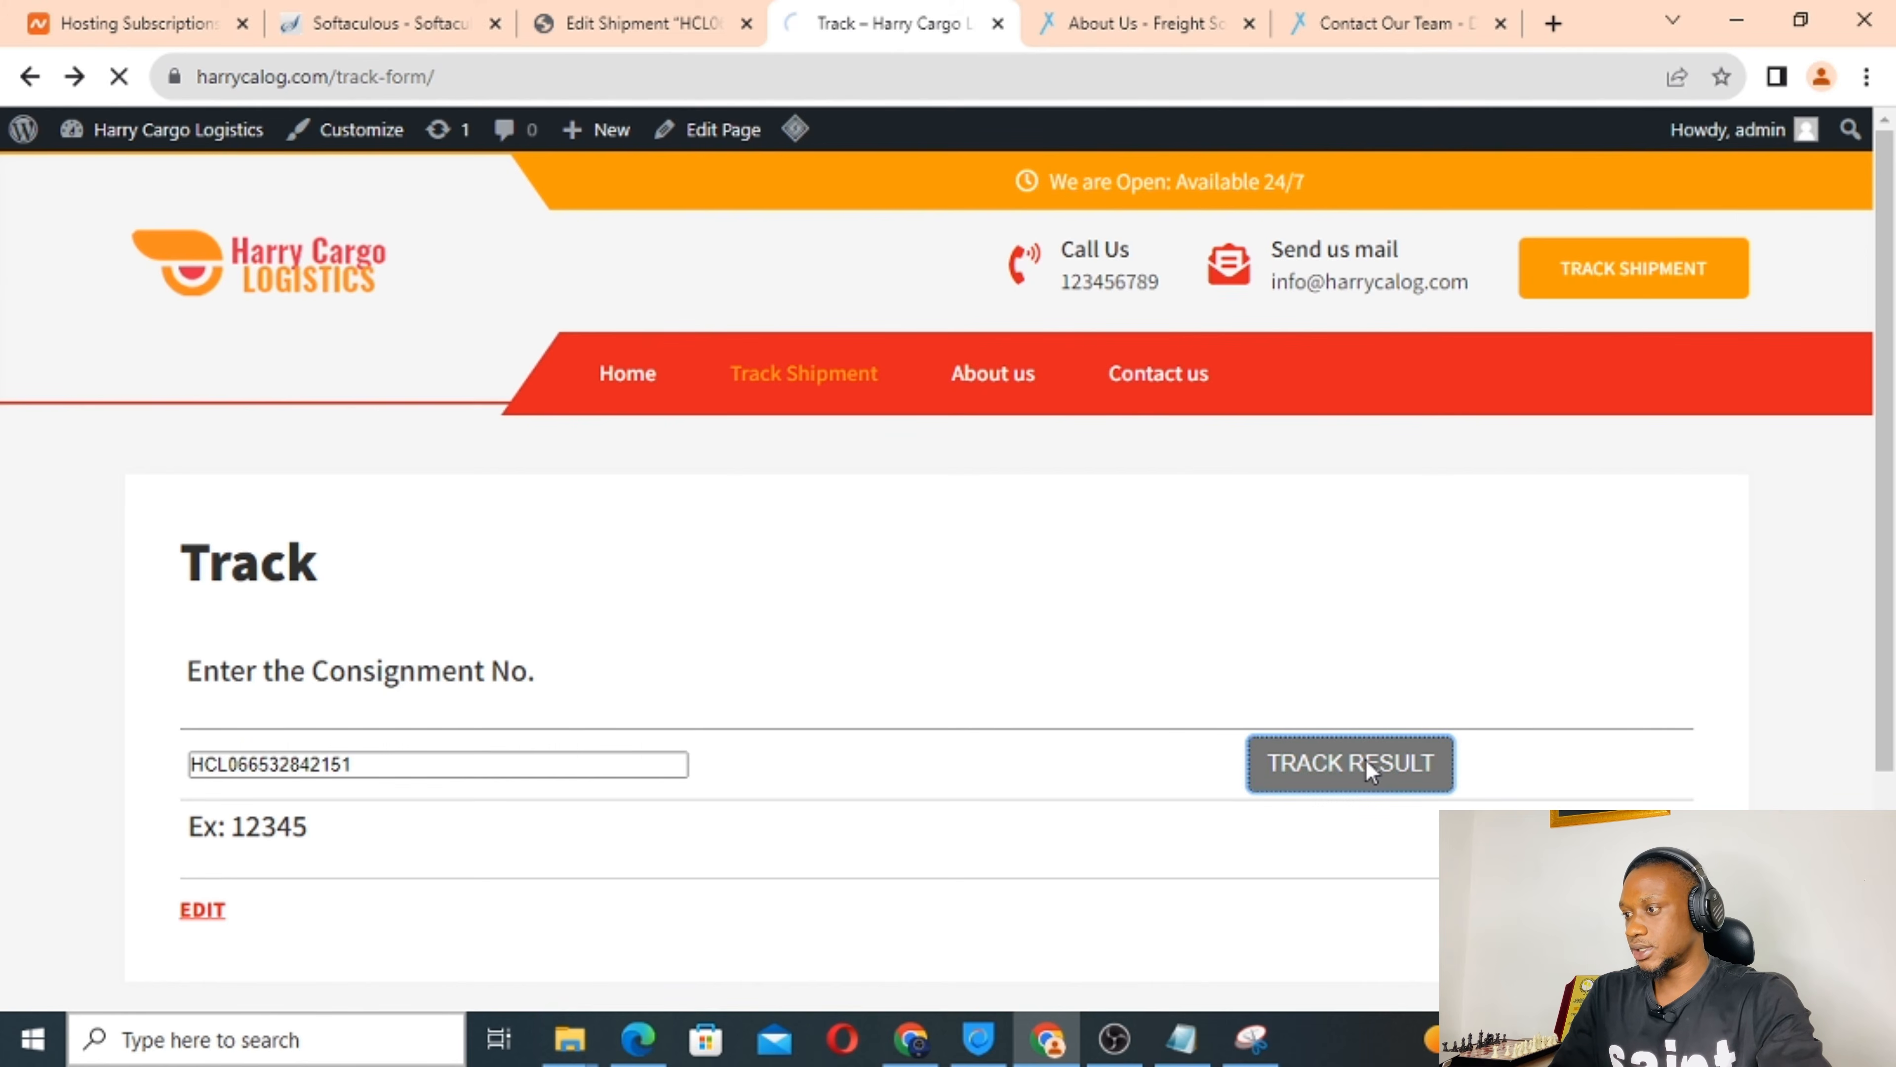
{"action": "scroll", "coordinate": [697, 781], "scroll_direction": "down", "scroll_amount": 11}
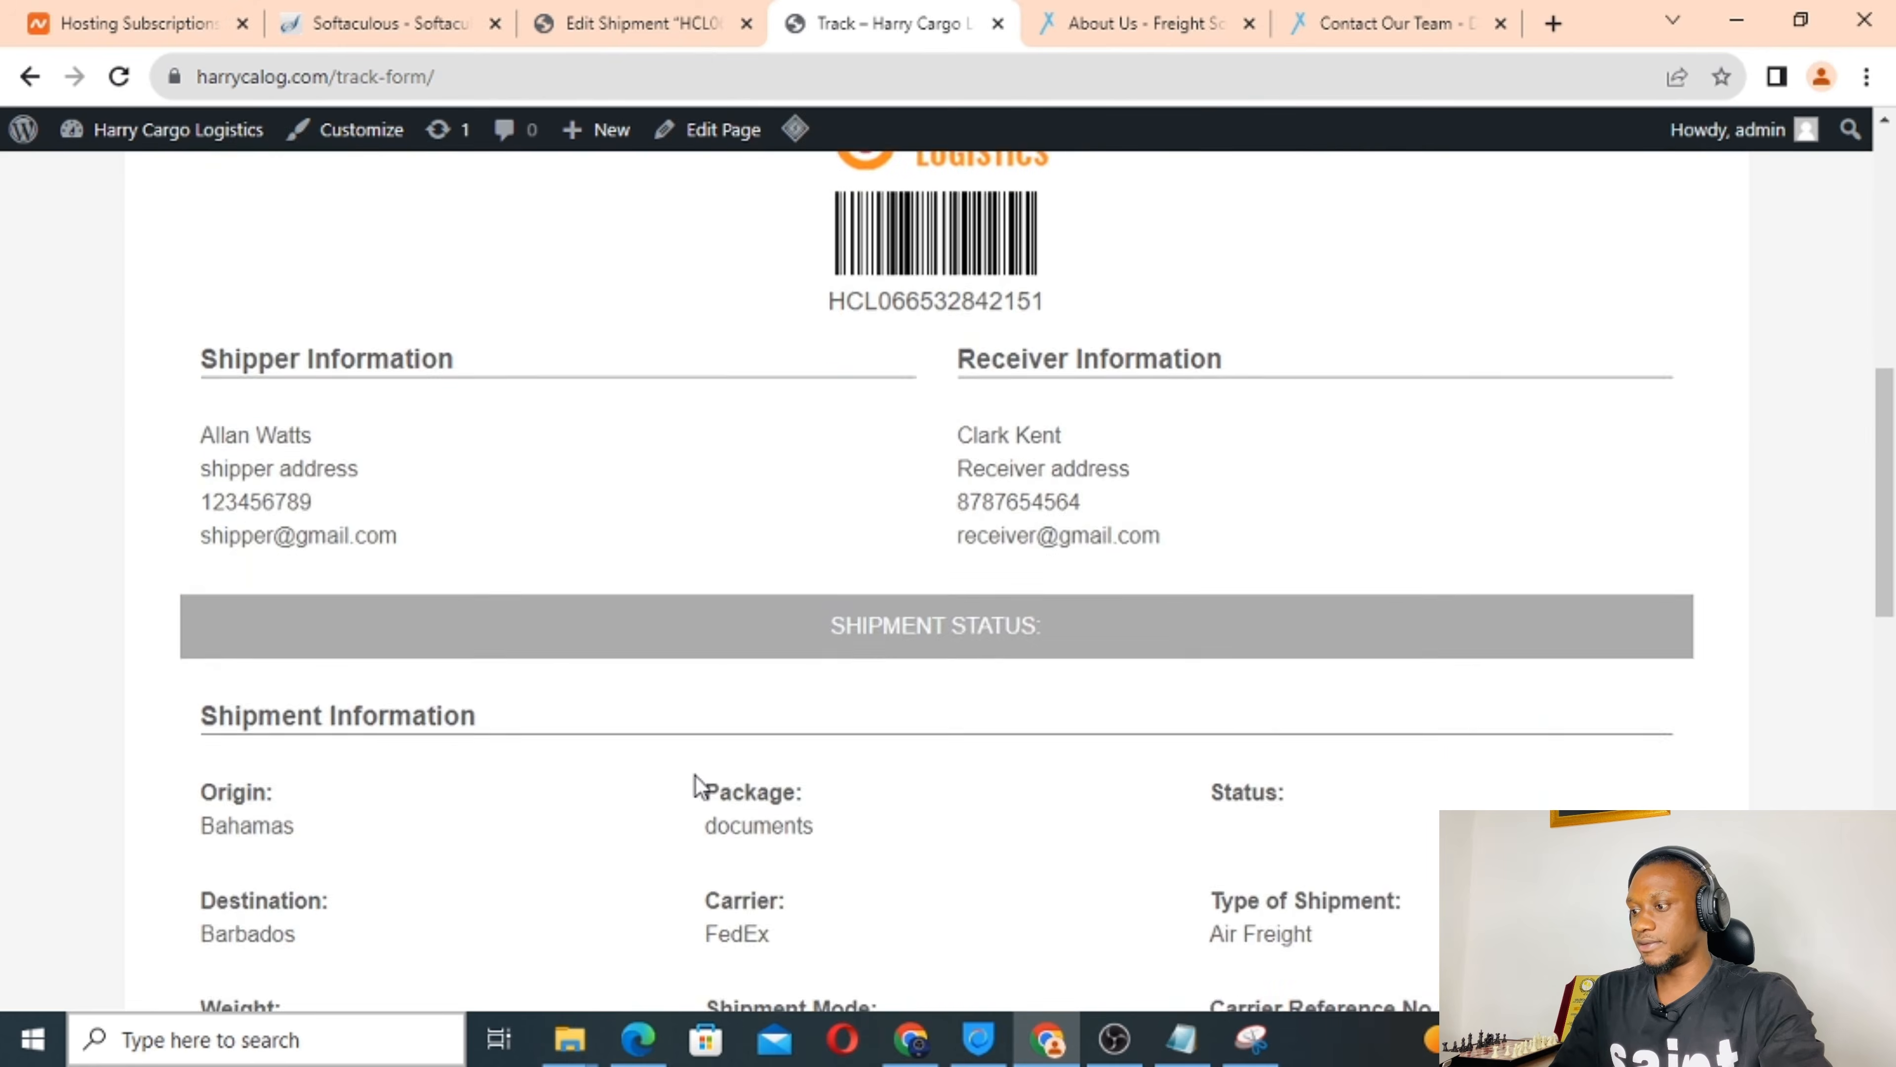
{"action": "scroll", "coordinate": [698, 784], "scroll_direction": "down", "scroll_amount": 12}
{"action": "scroll", "coordinate": [700, 787], "scroll_direction": "up", "scroll_amount": 6}
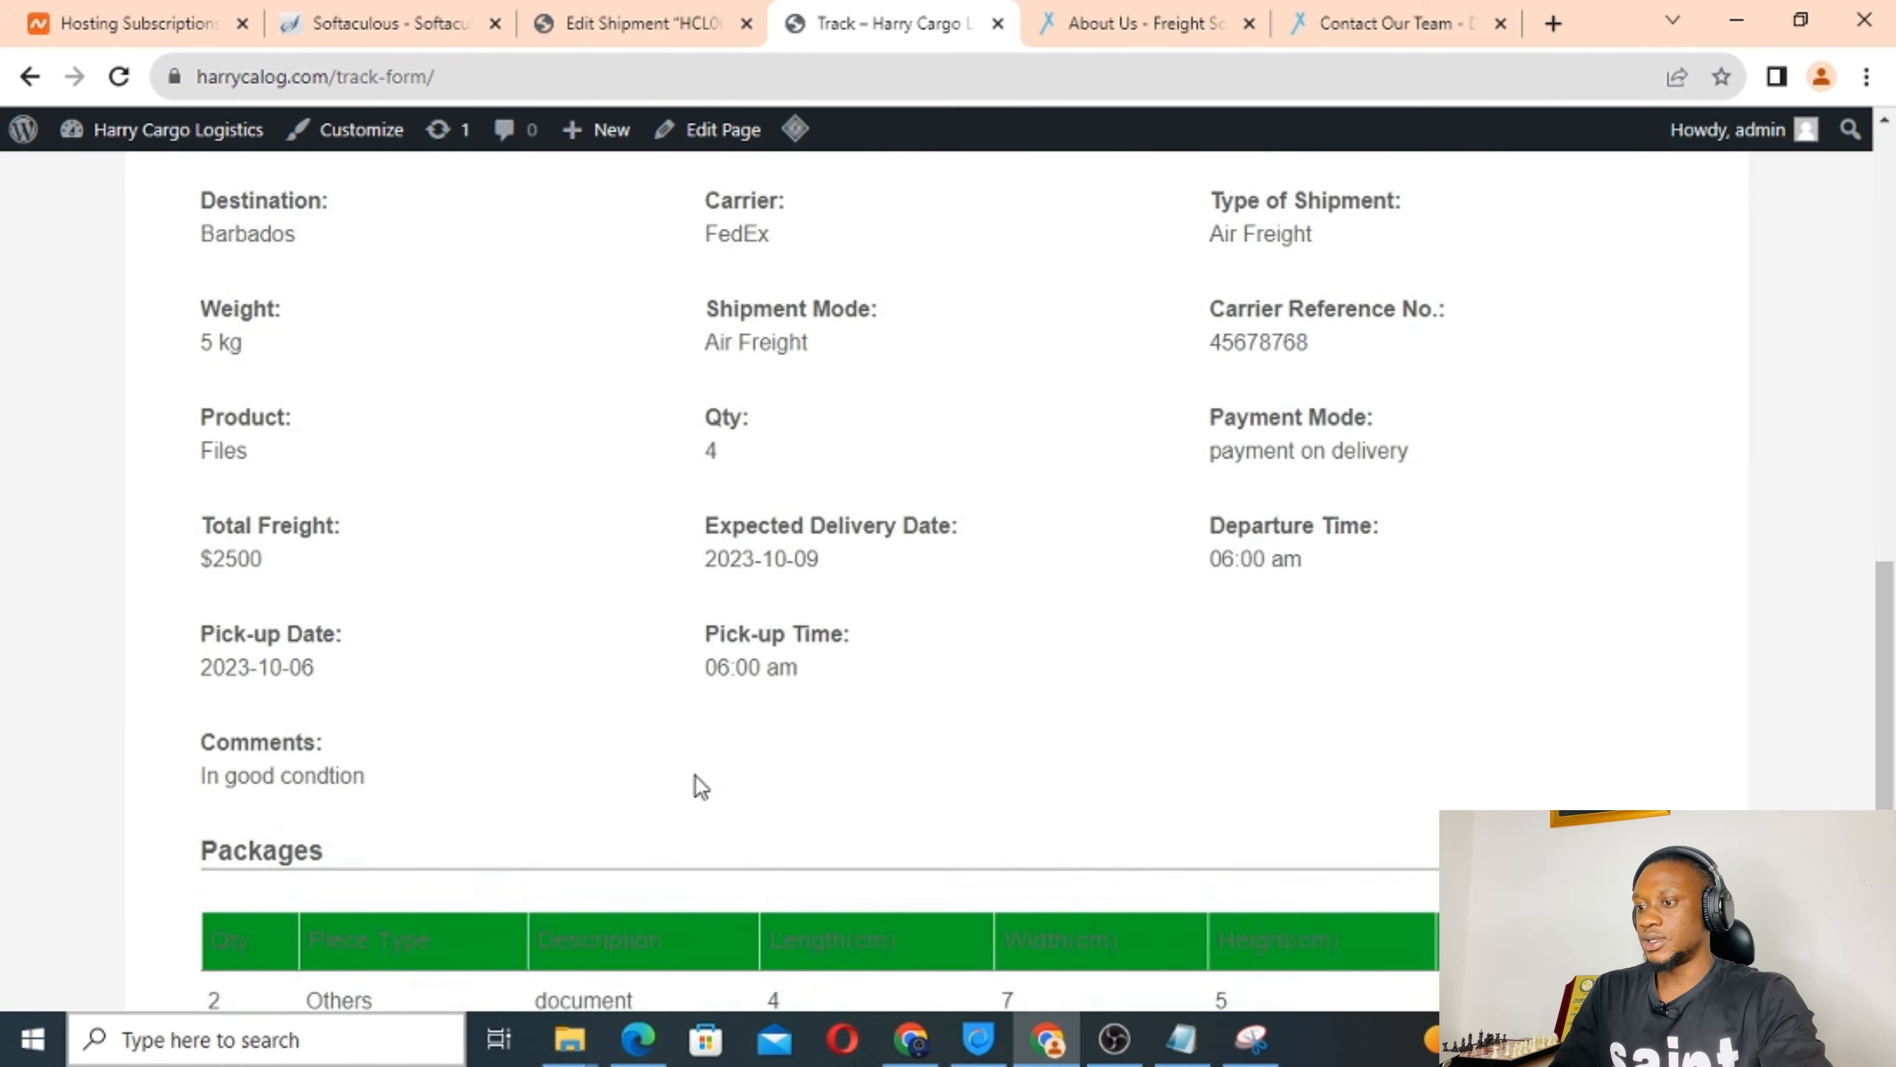
{"action": "scroll", "coordinate": [697, 777], "scroll_direction": "up", "scroll_amount": 2}
On the shipment's edit page, set the current status date to 2023-10-07.
{"action": "left_click", "coordinate": [644, 22]}
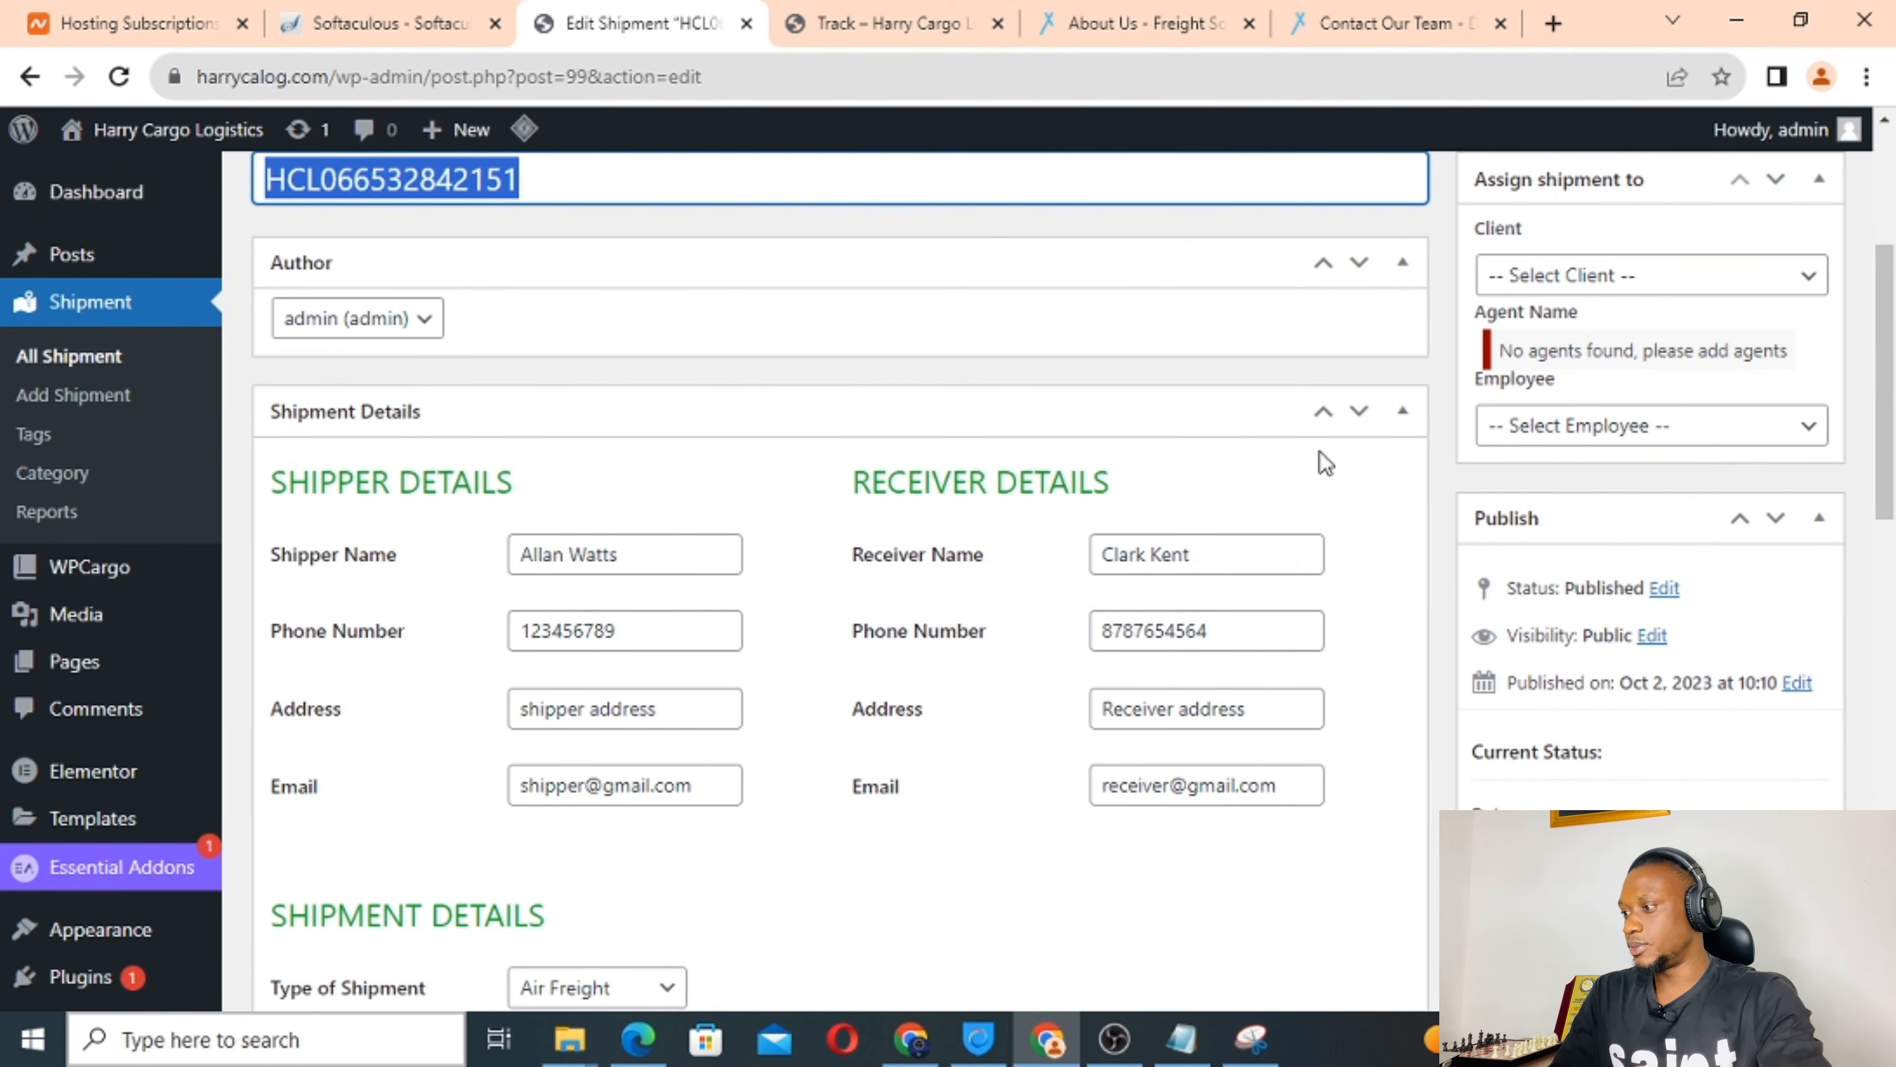
{"action": "scroll", "coordinate": [1319, 451], "scroll_direction": "down", "scroll_amount": 1}
{"action": "scroll", "coordinate": [1318, 450], "scroll_direction": "up", "scroll_amount": 5}
{"action": "scroll", "coordinate": [1319, 450], "scroll_direction": "down", "scroll_amount": 12}
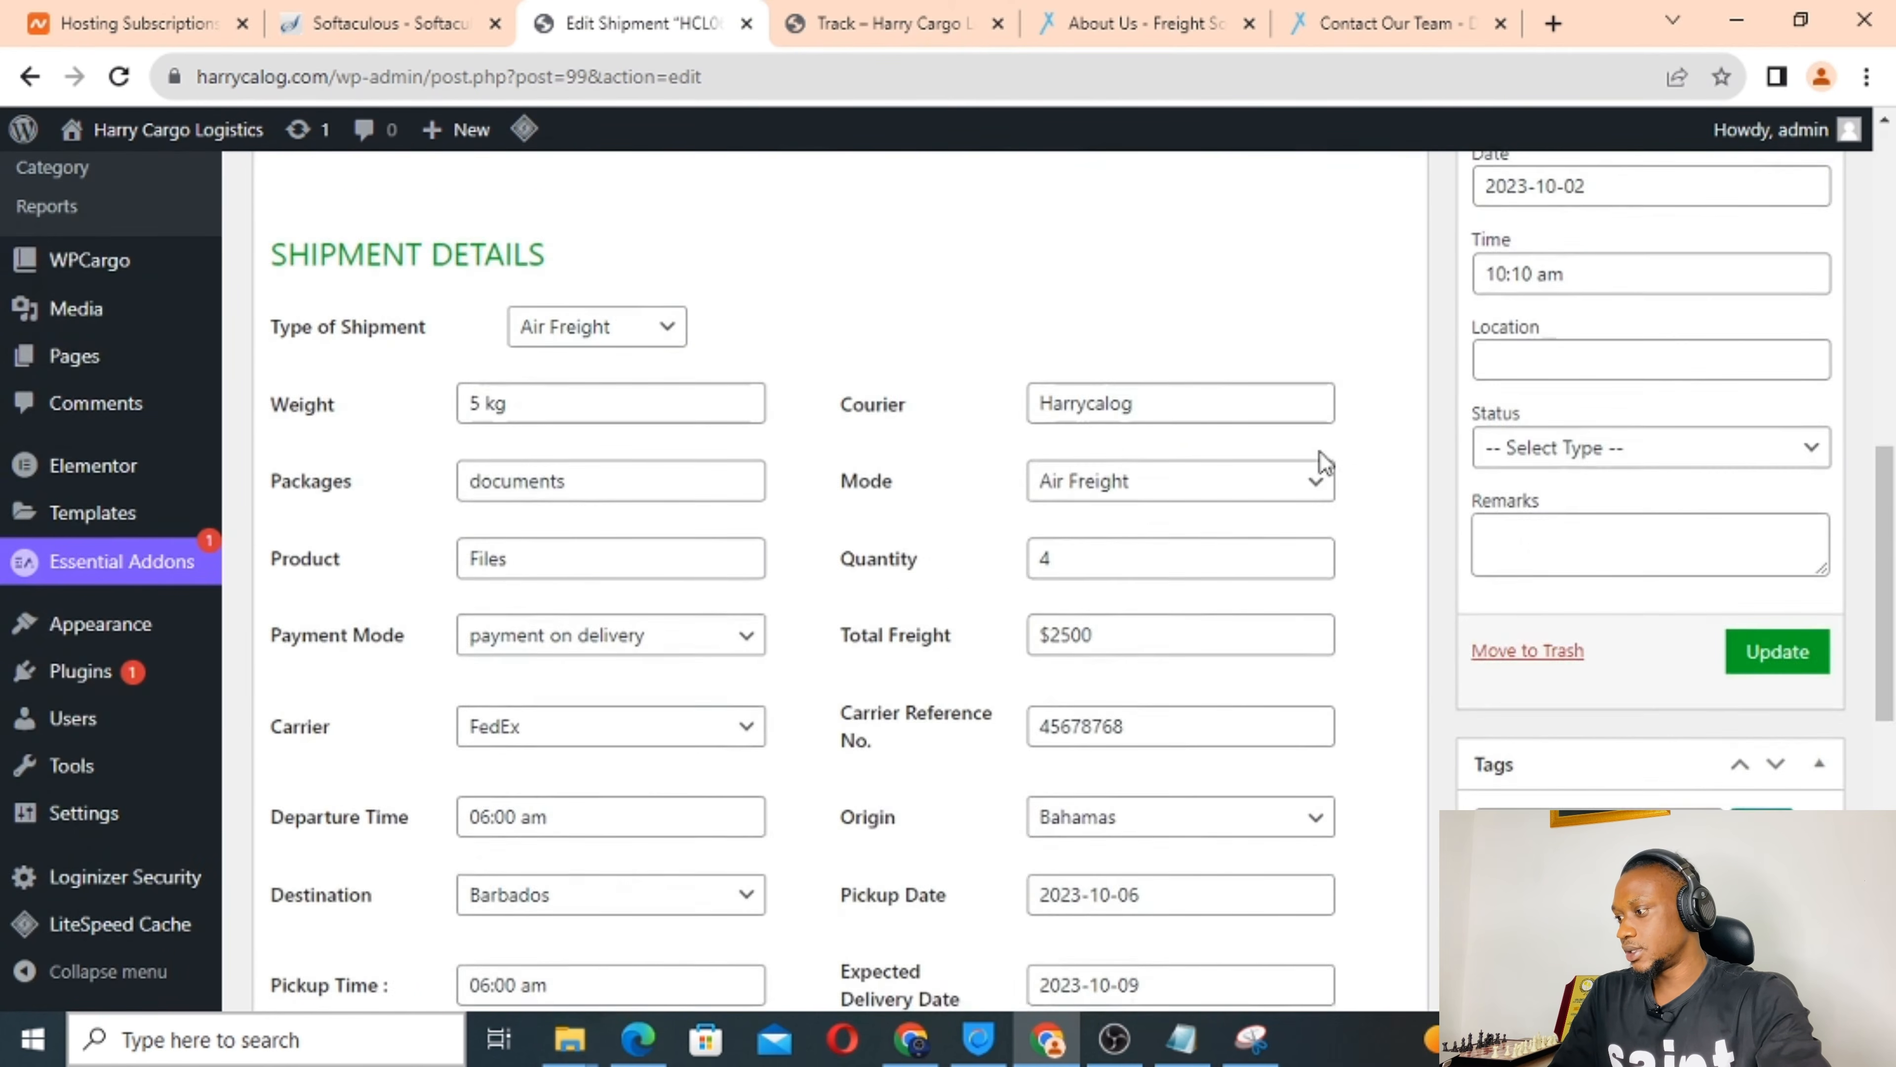
{"action": "scroll", "coordinate": [1318, 450], "scroll_direction": "down", "scroll_amount": 4}
{"action": "scroll", "coordinate": [1318, 450], "scroll_direction": "up", "scroll_amount": 5}
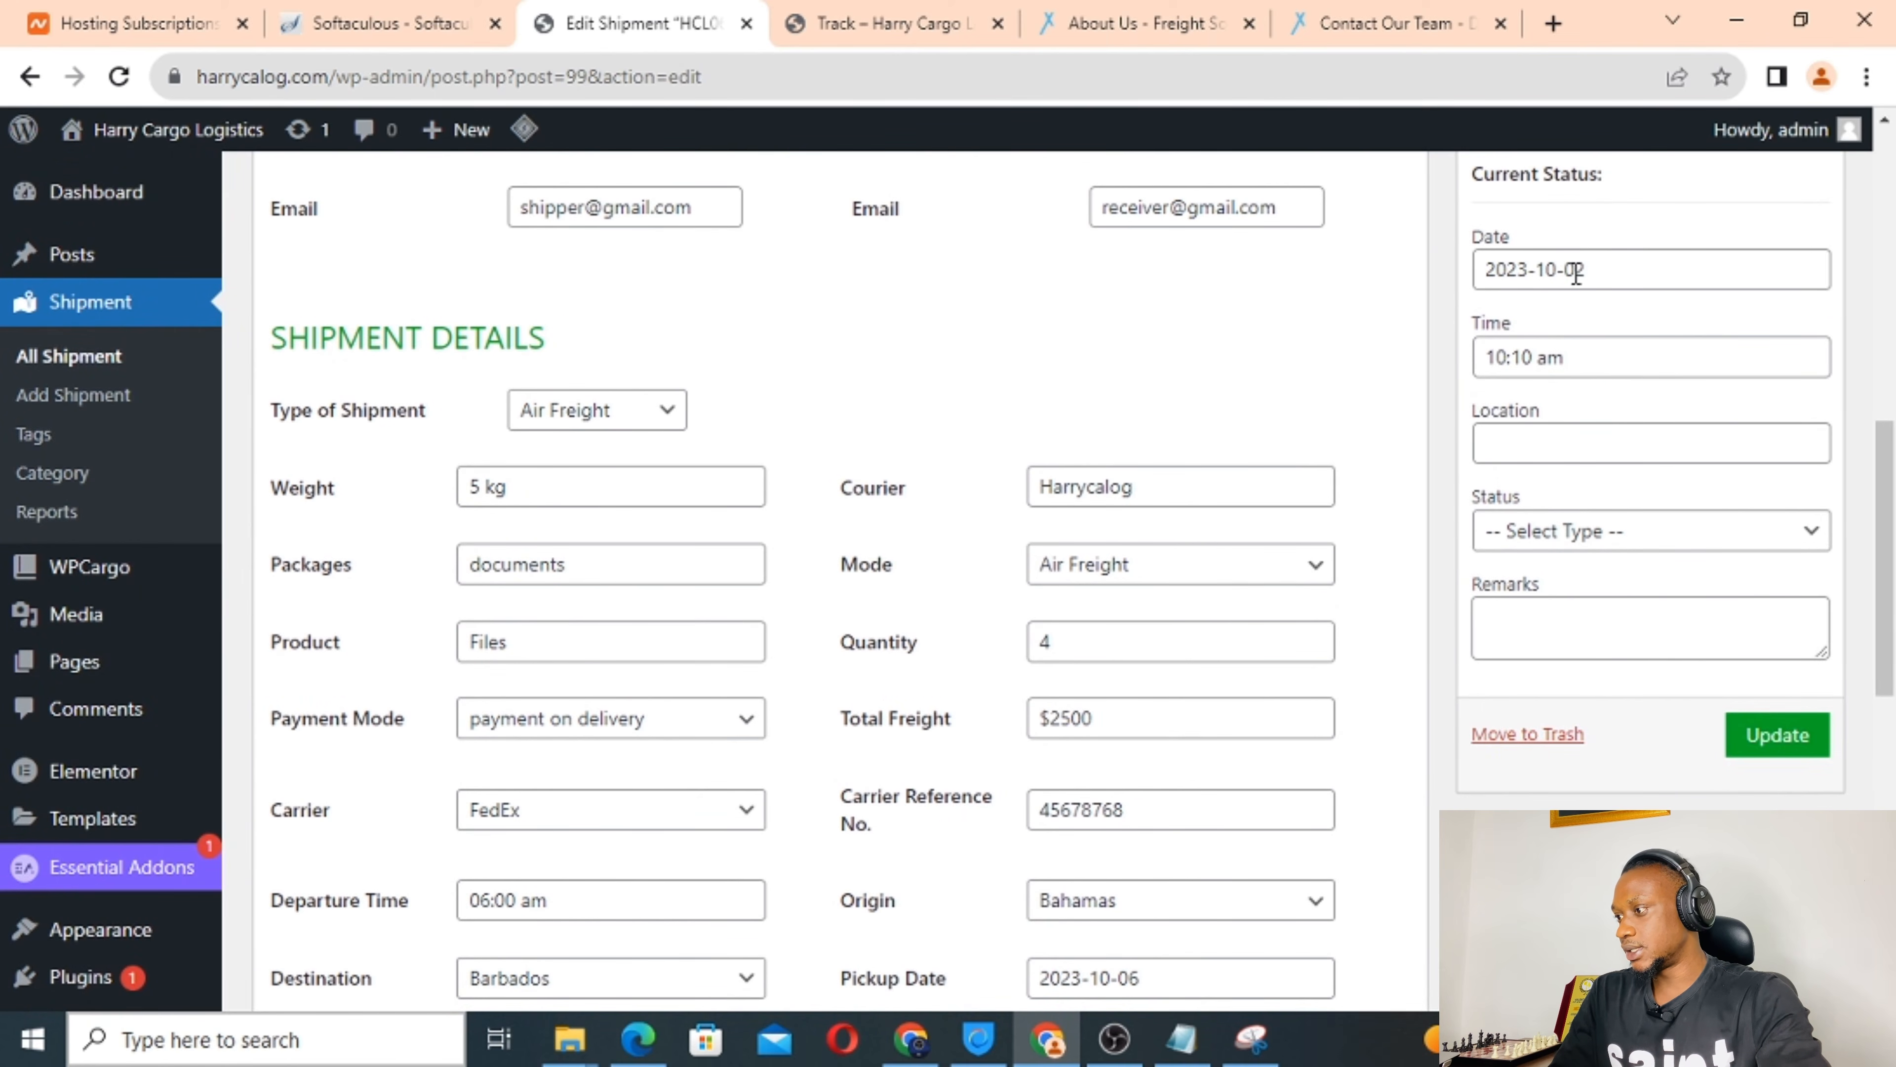
{"action": "left_click", "coordinate": [1598, 271]}
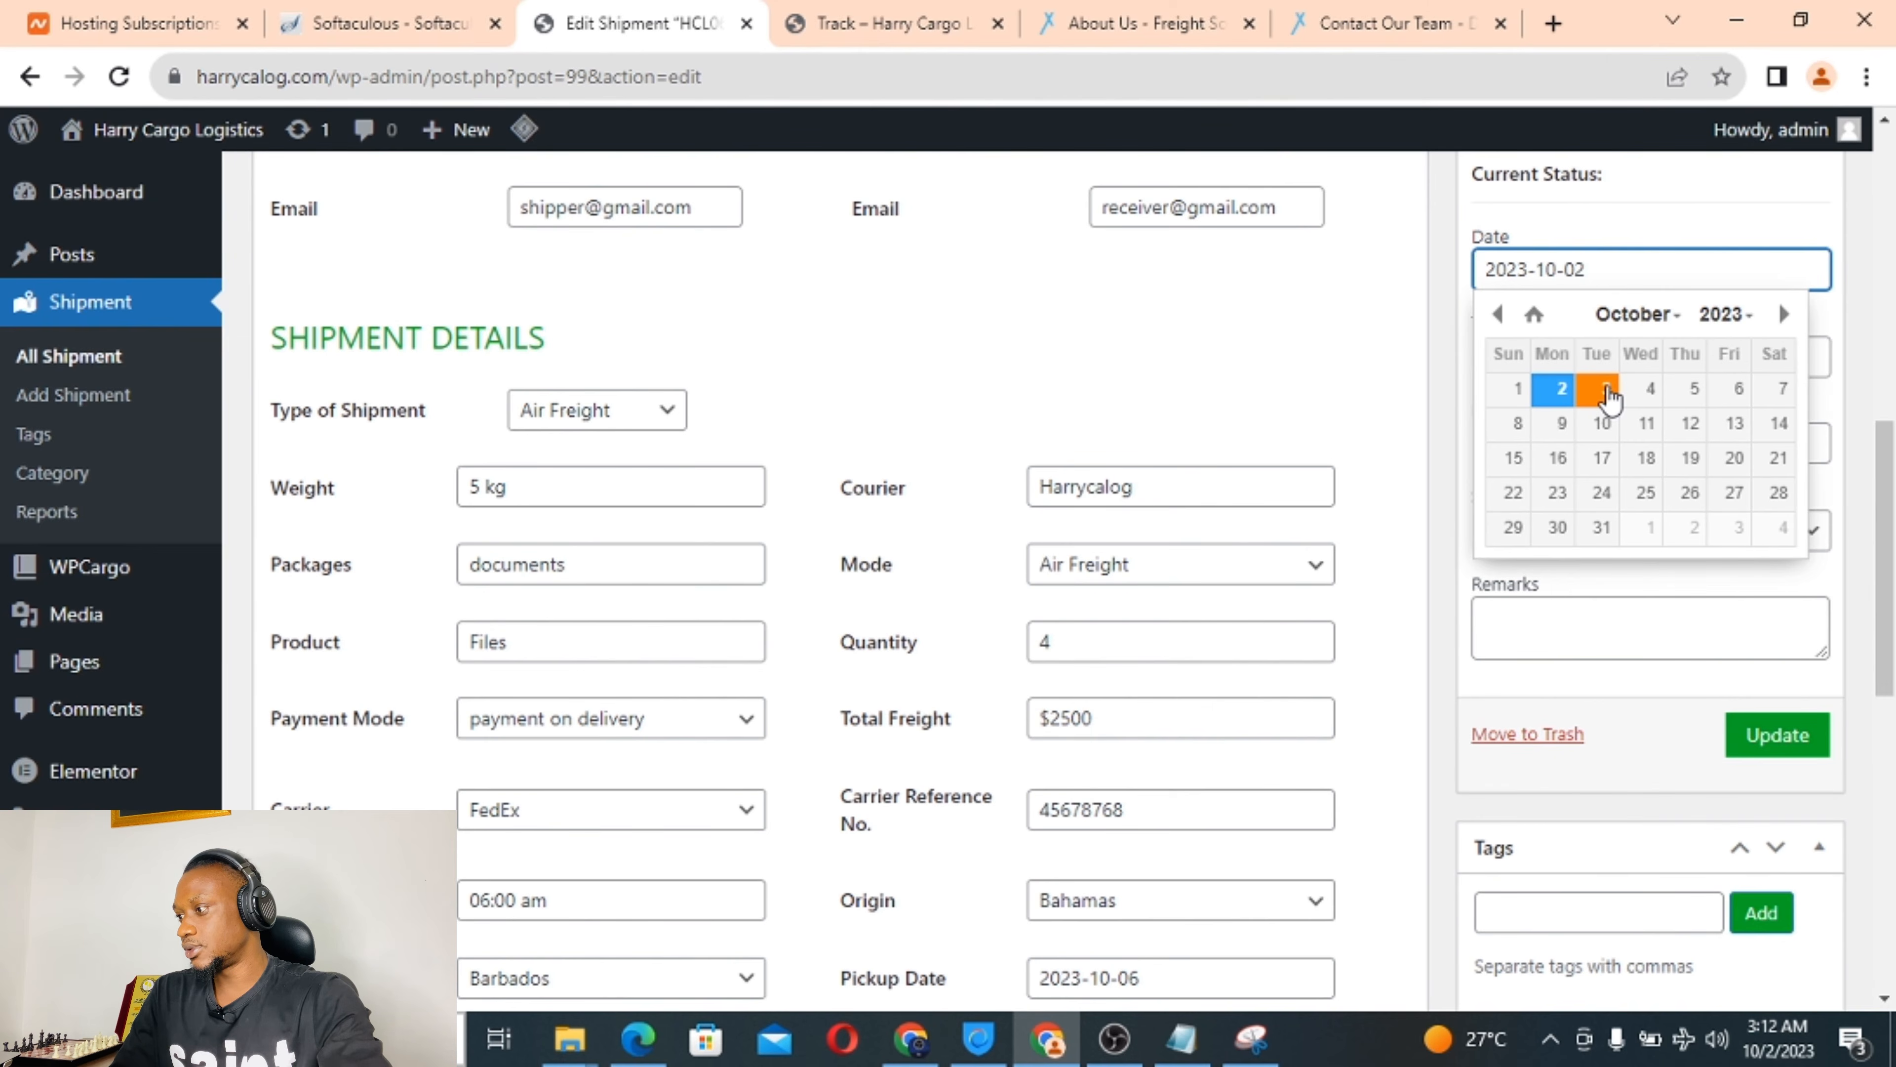
{"action": "left_click", "coordinate": [1784, 390]}
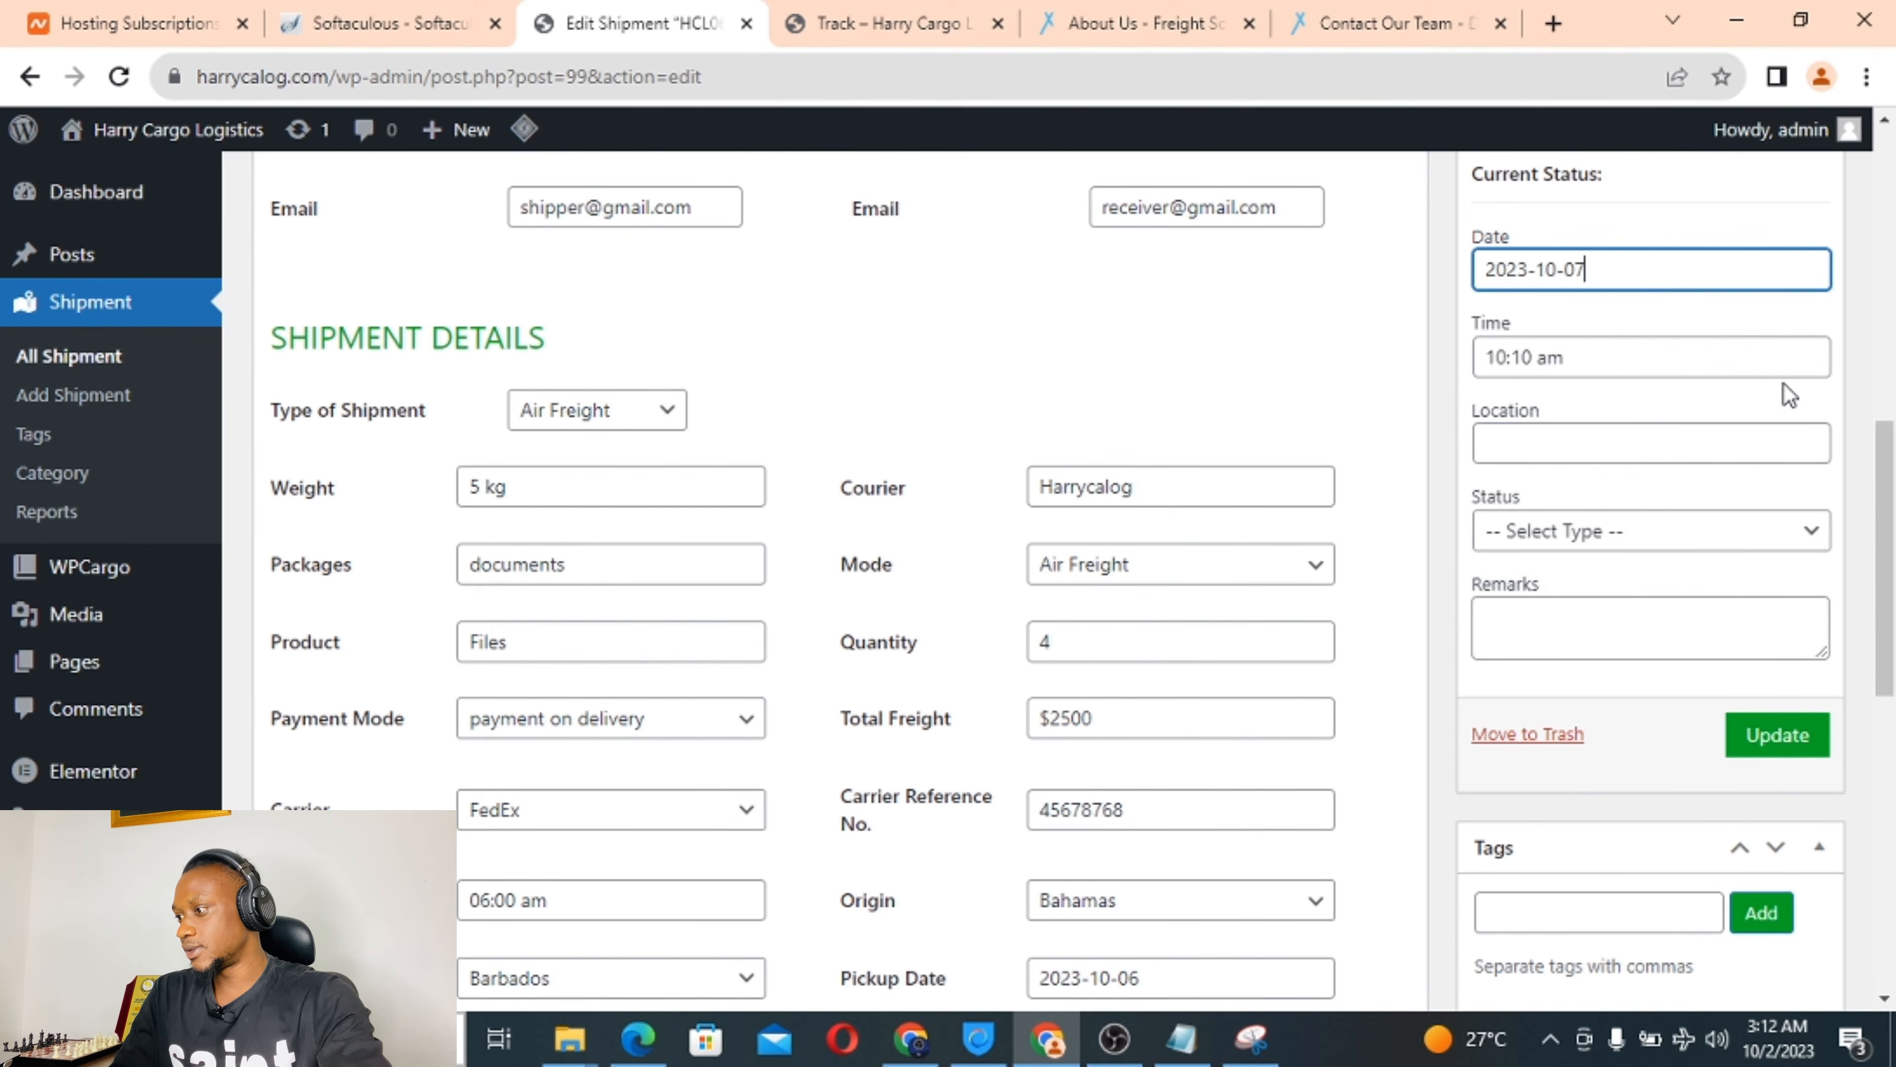
Set location Turkey, status In Transit and remark 'safe and sound', then update the shipment.
{"action": "left_click", "coordinate": [1518, 442]}
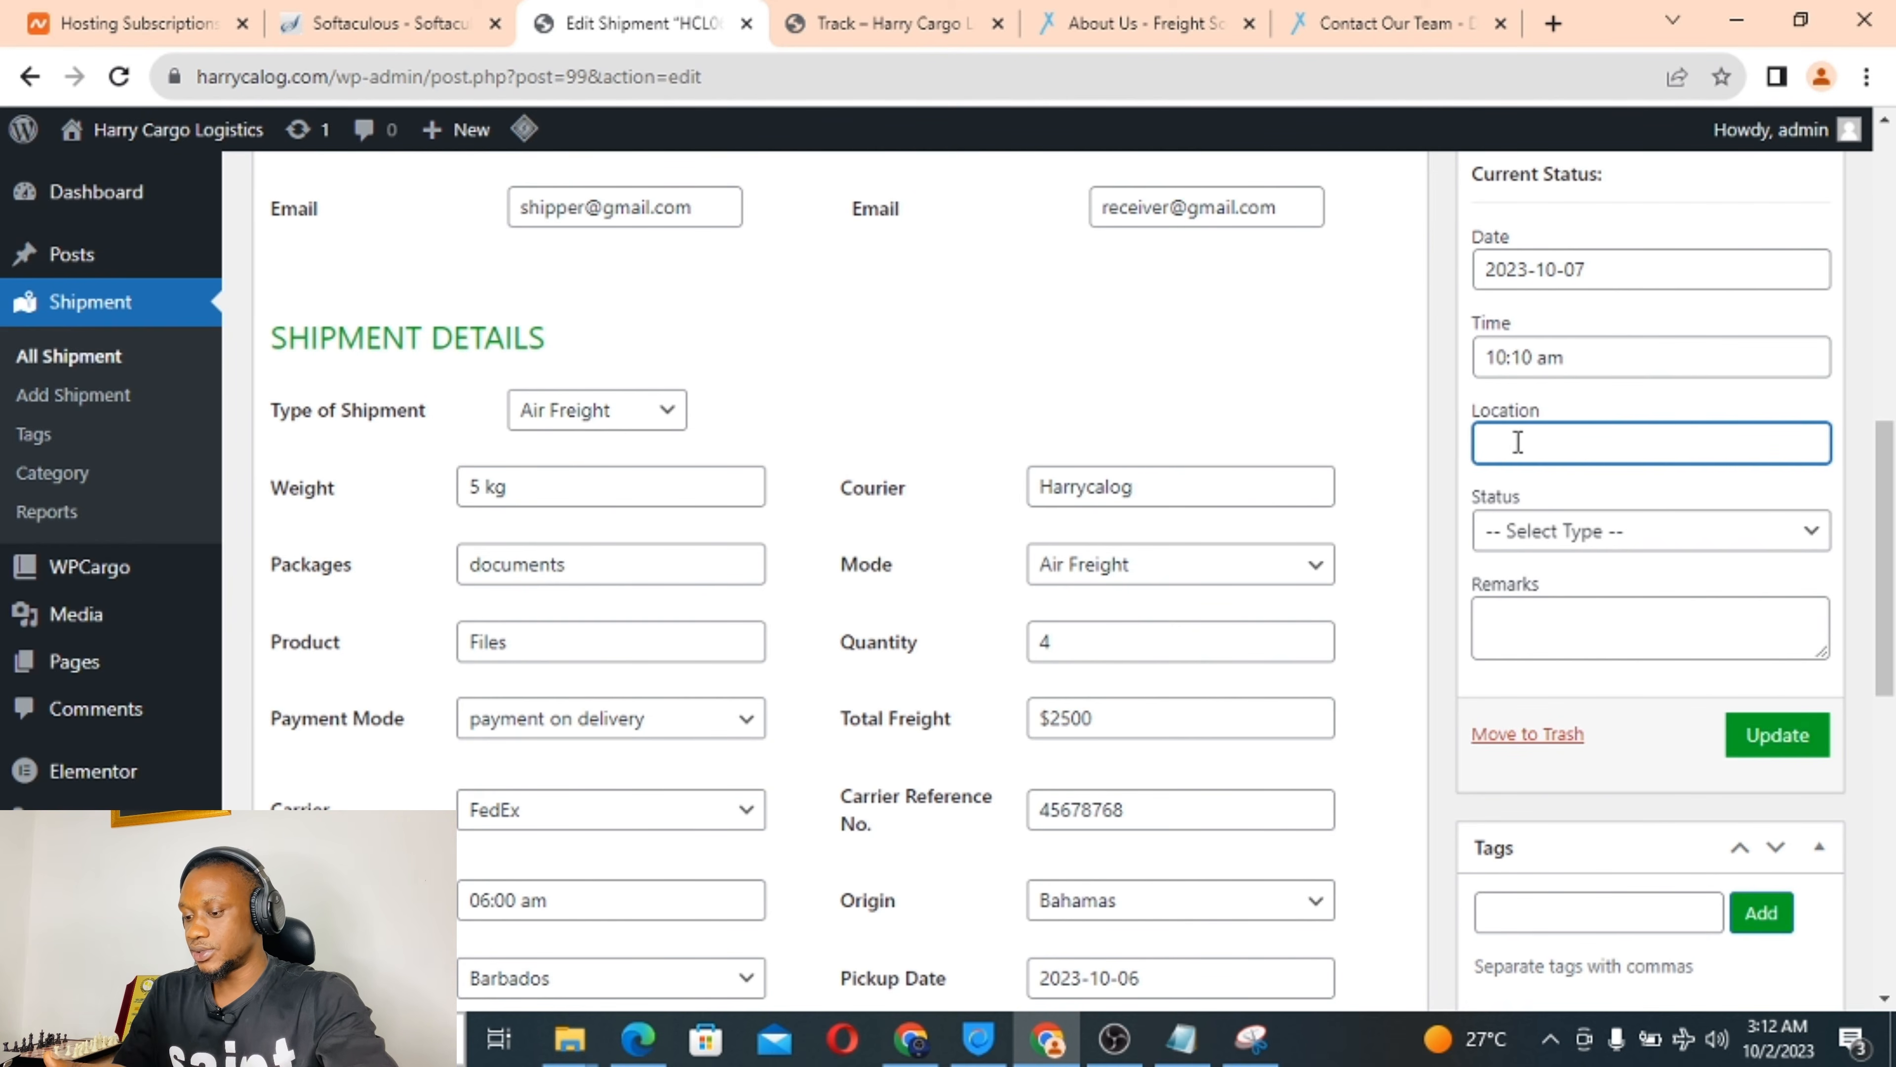
{"action": "type", "text": "Turky"}
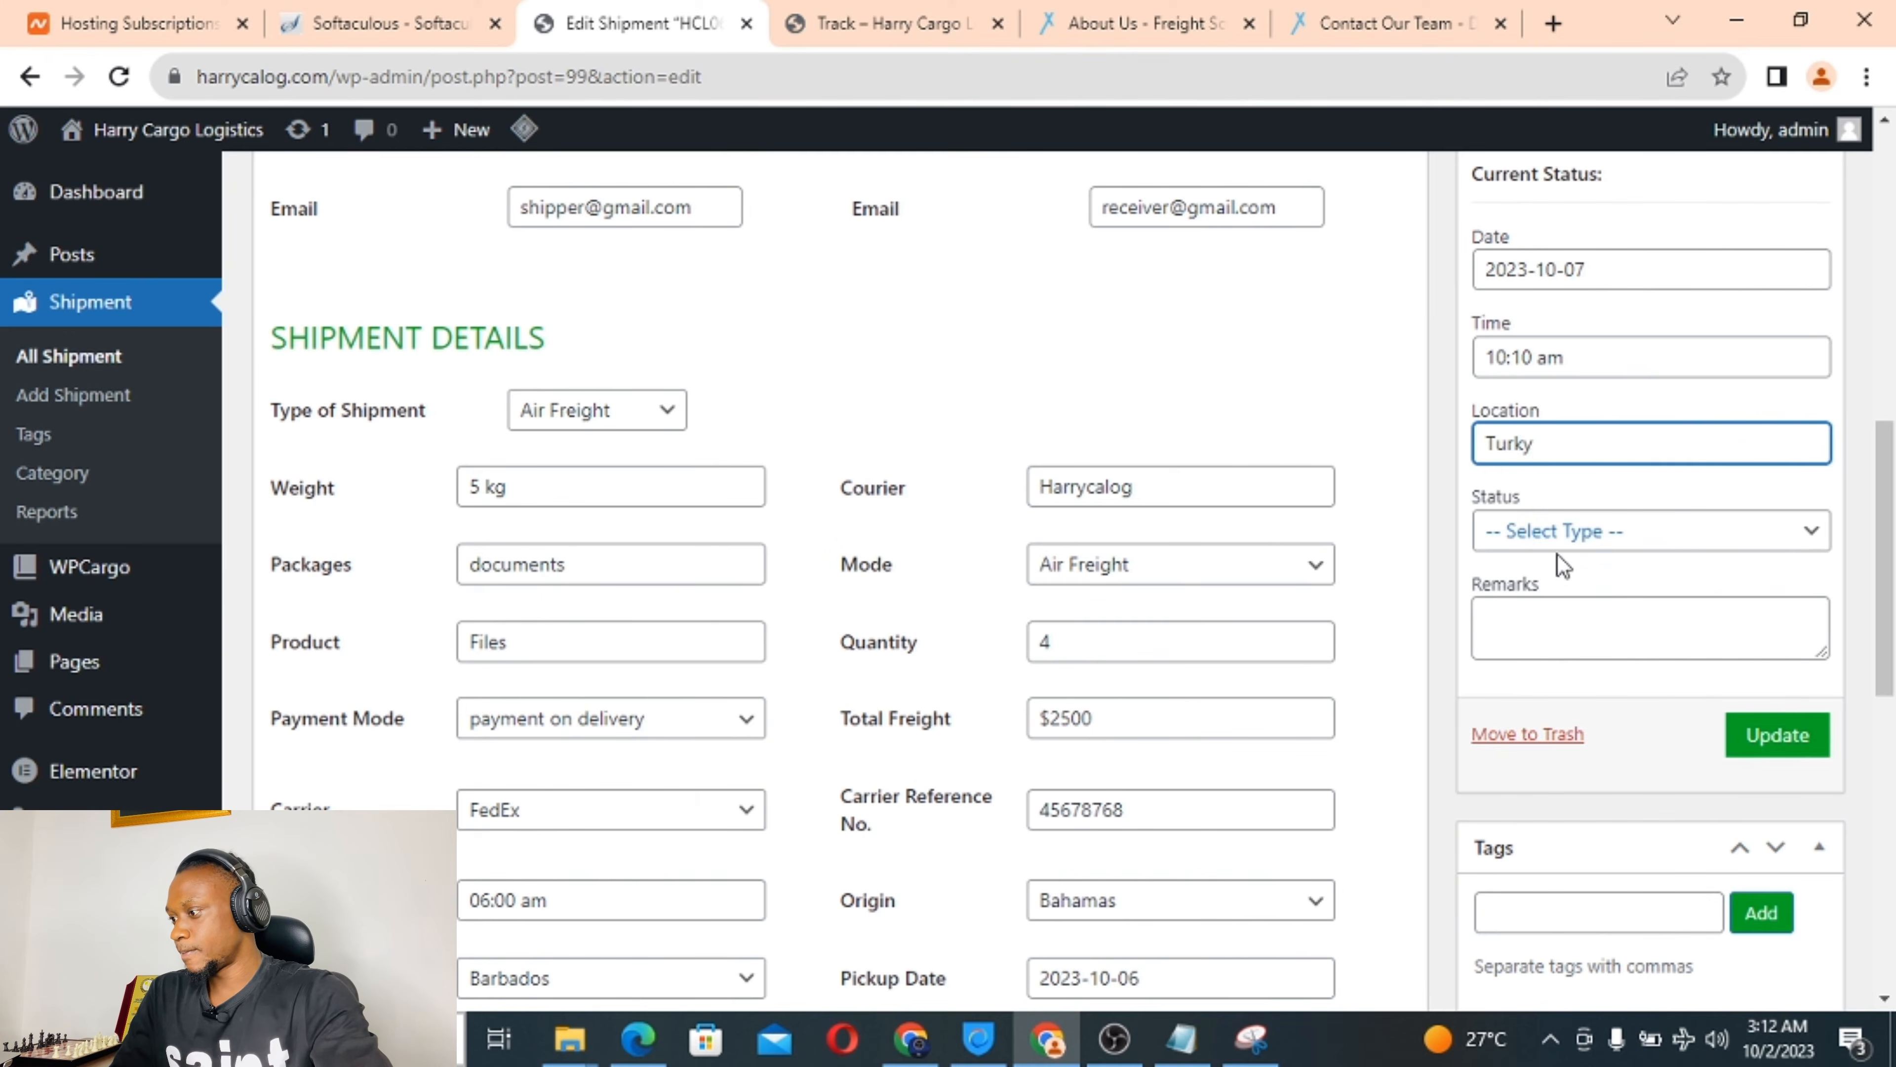
{"action": "left_click", "coordinate": [1595, 541]}
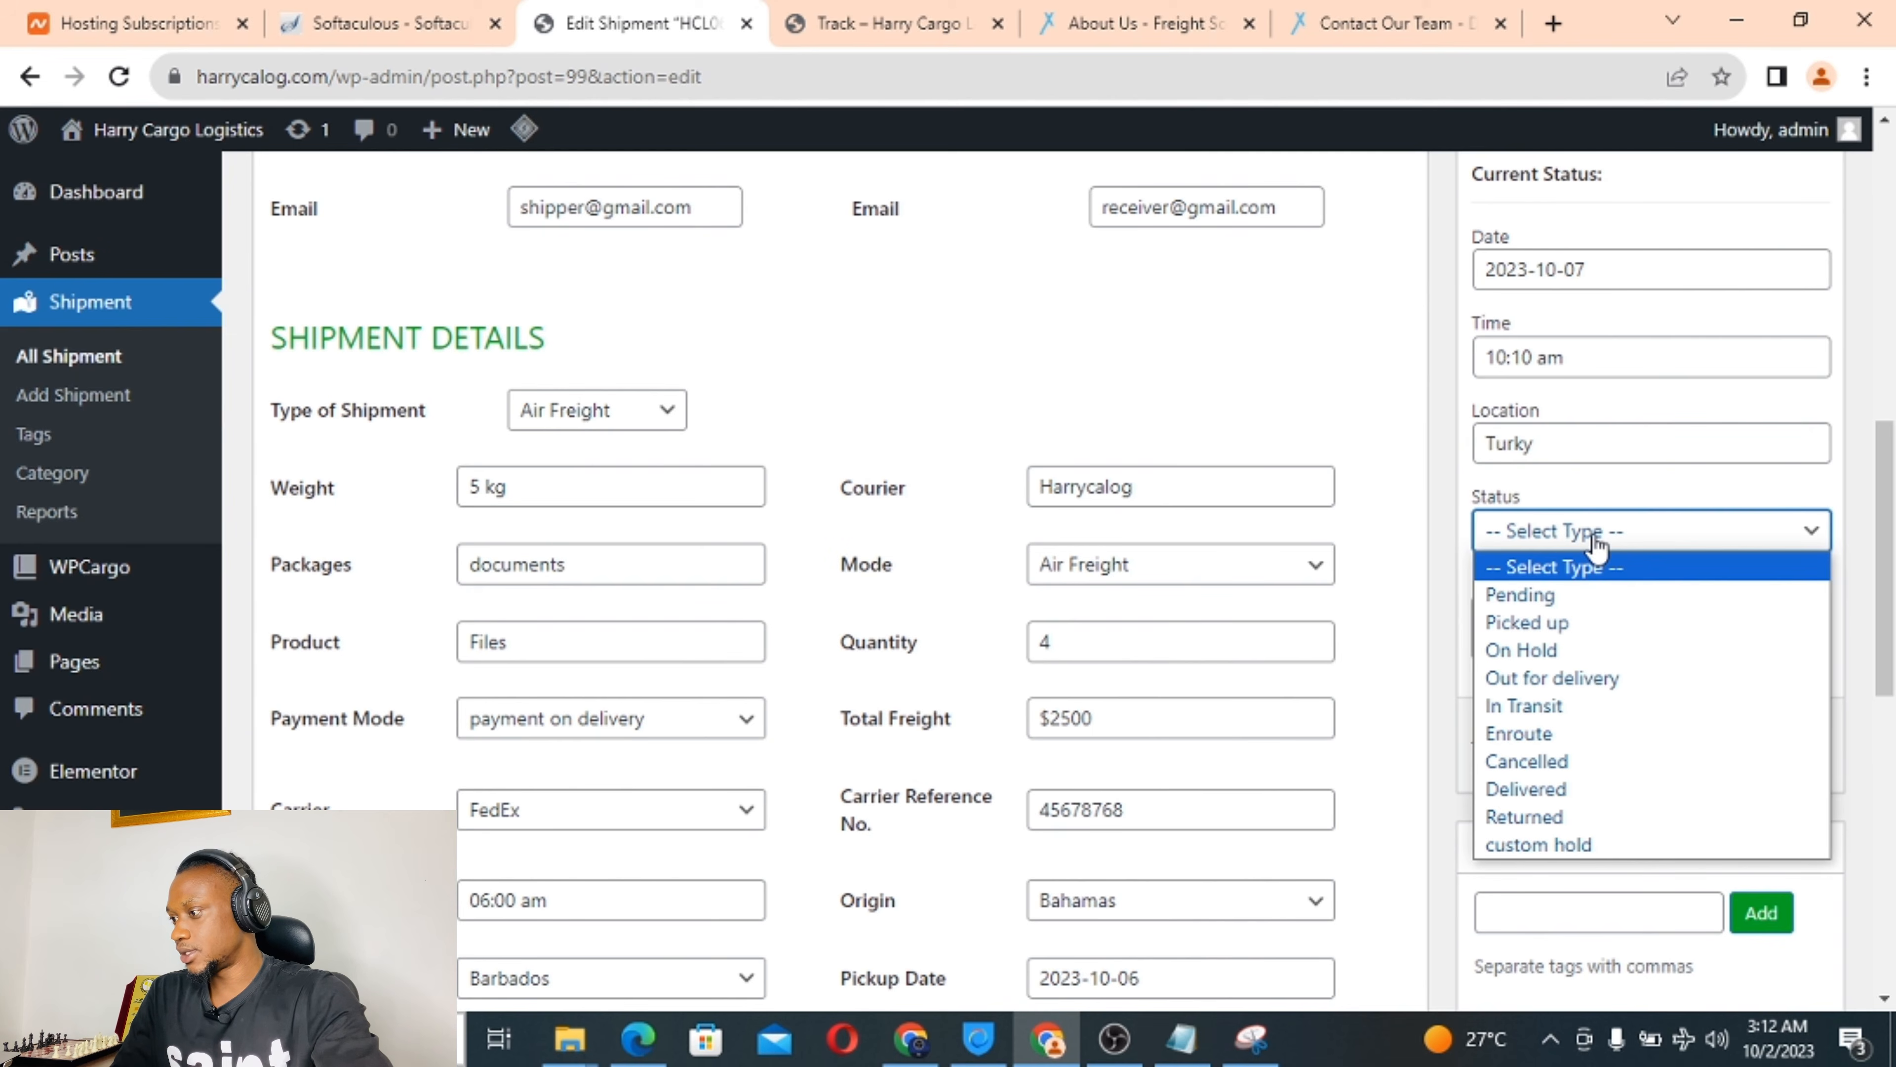
{"action": "left_click", "coordinate": [1563, 442]}
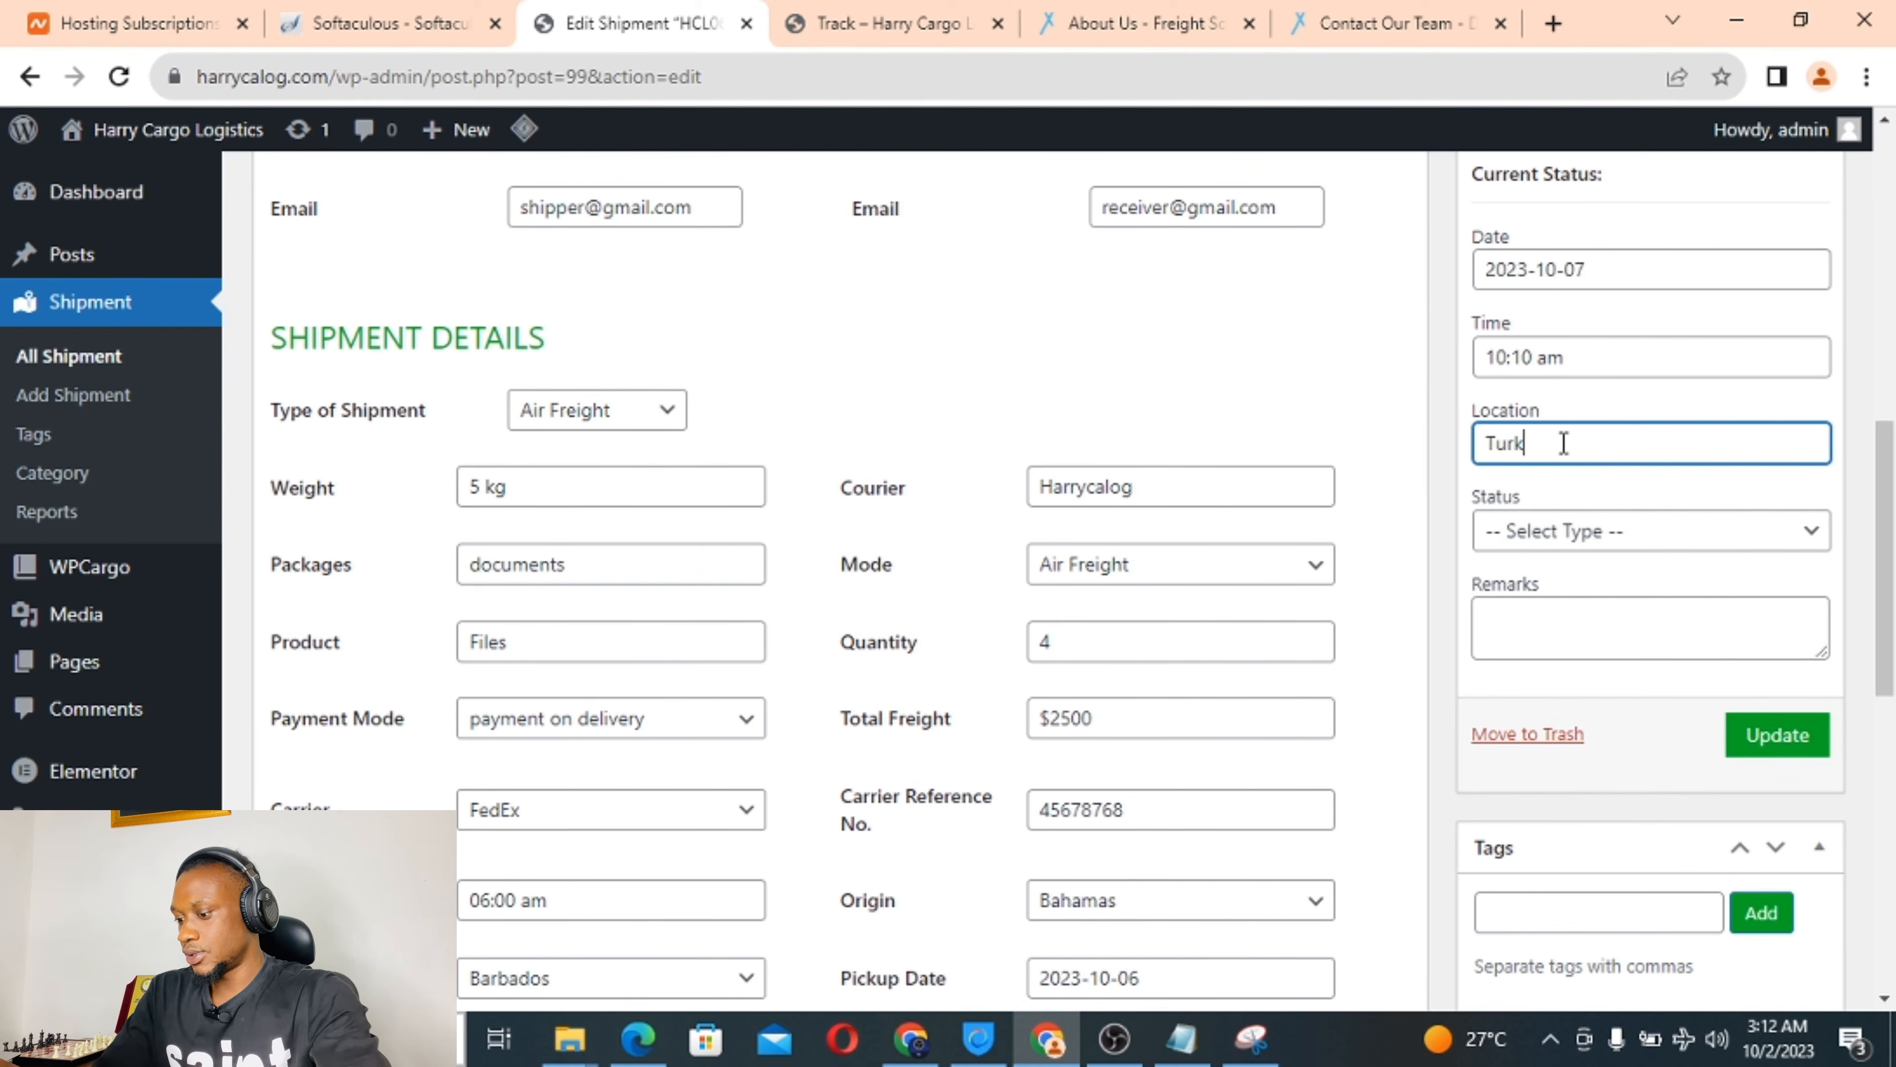
{"action": "left_click", "coordinate": [1579, 530]}
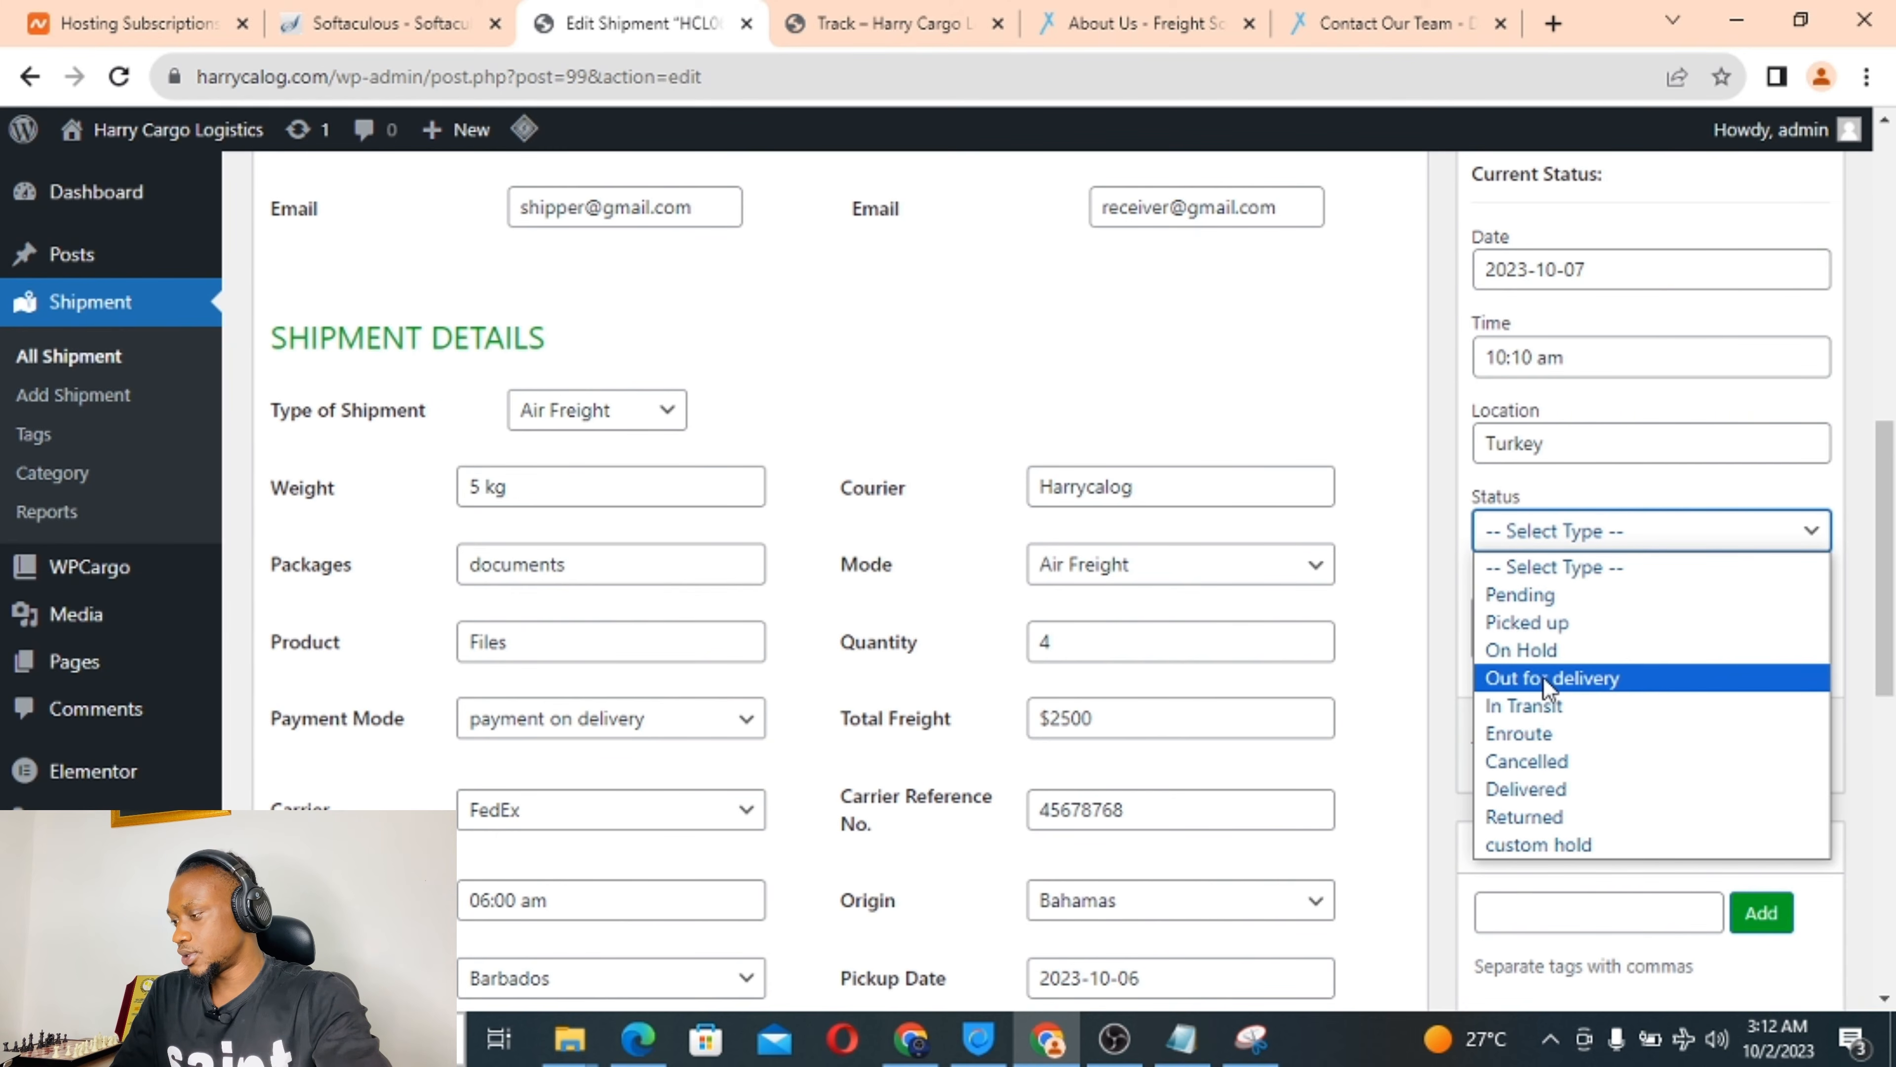
{"action": "left_click", "coordinate": [1545, 705]}
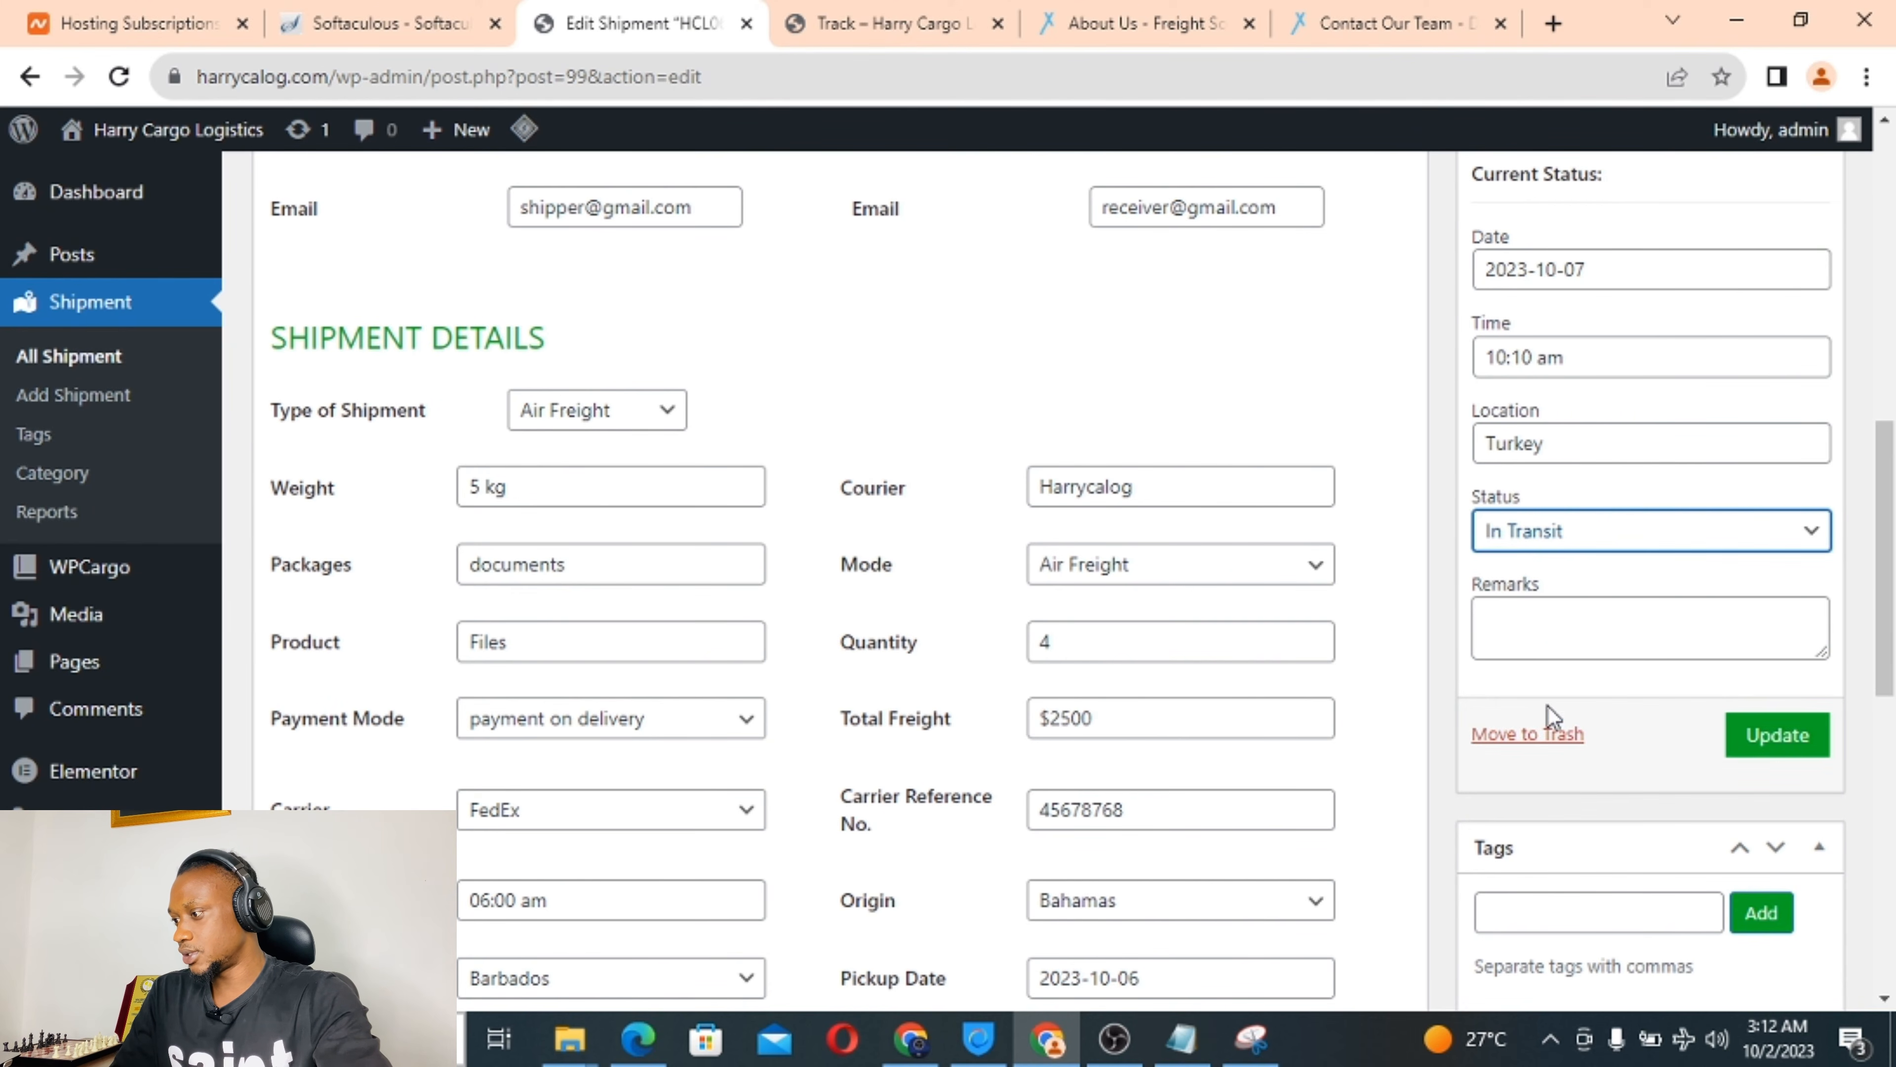
{"action": "left_click", "coordinate": [1542, 627]}
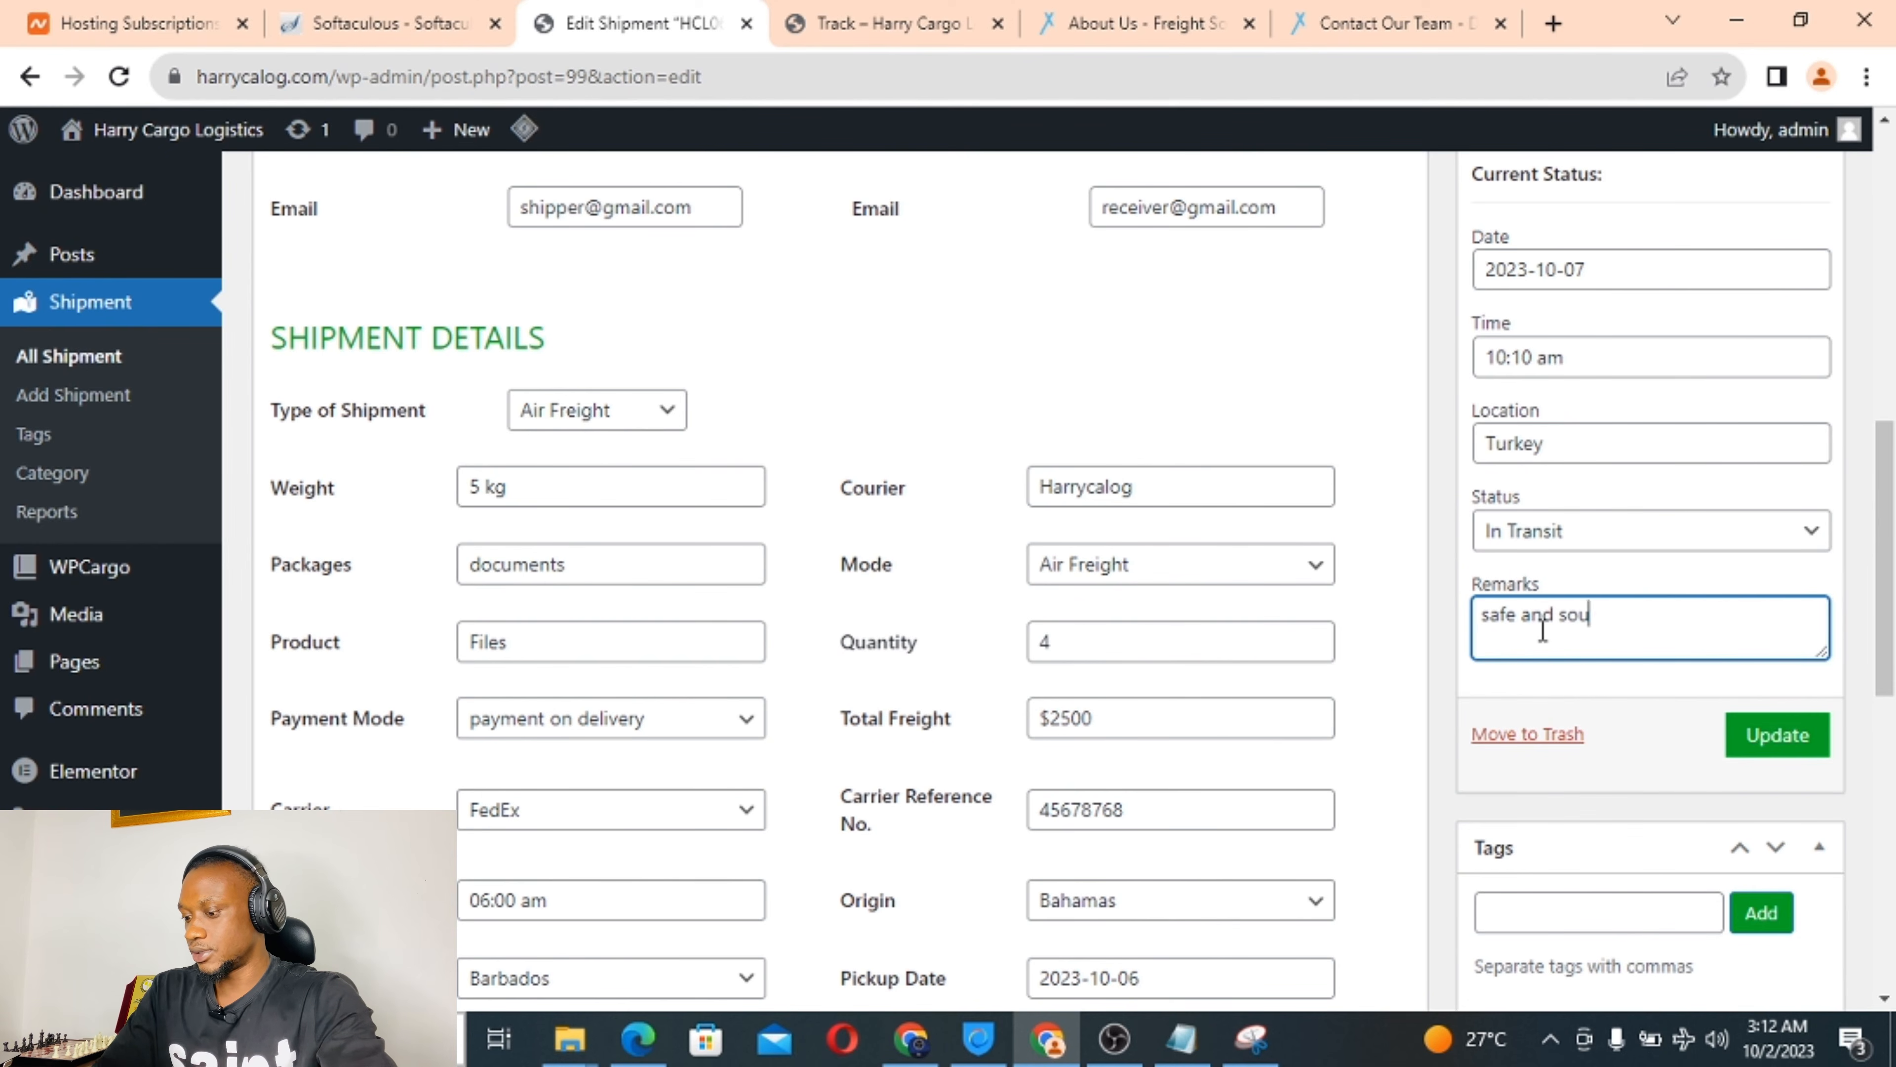
{"action": "left_click", "coordinate": [1774, 737]}
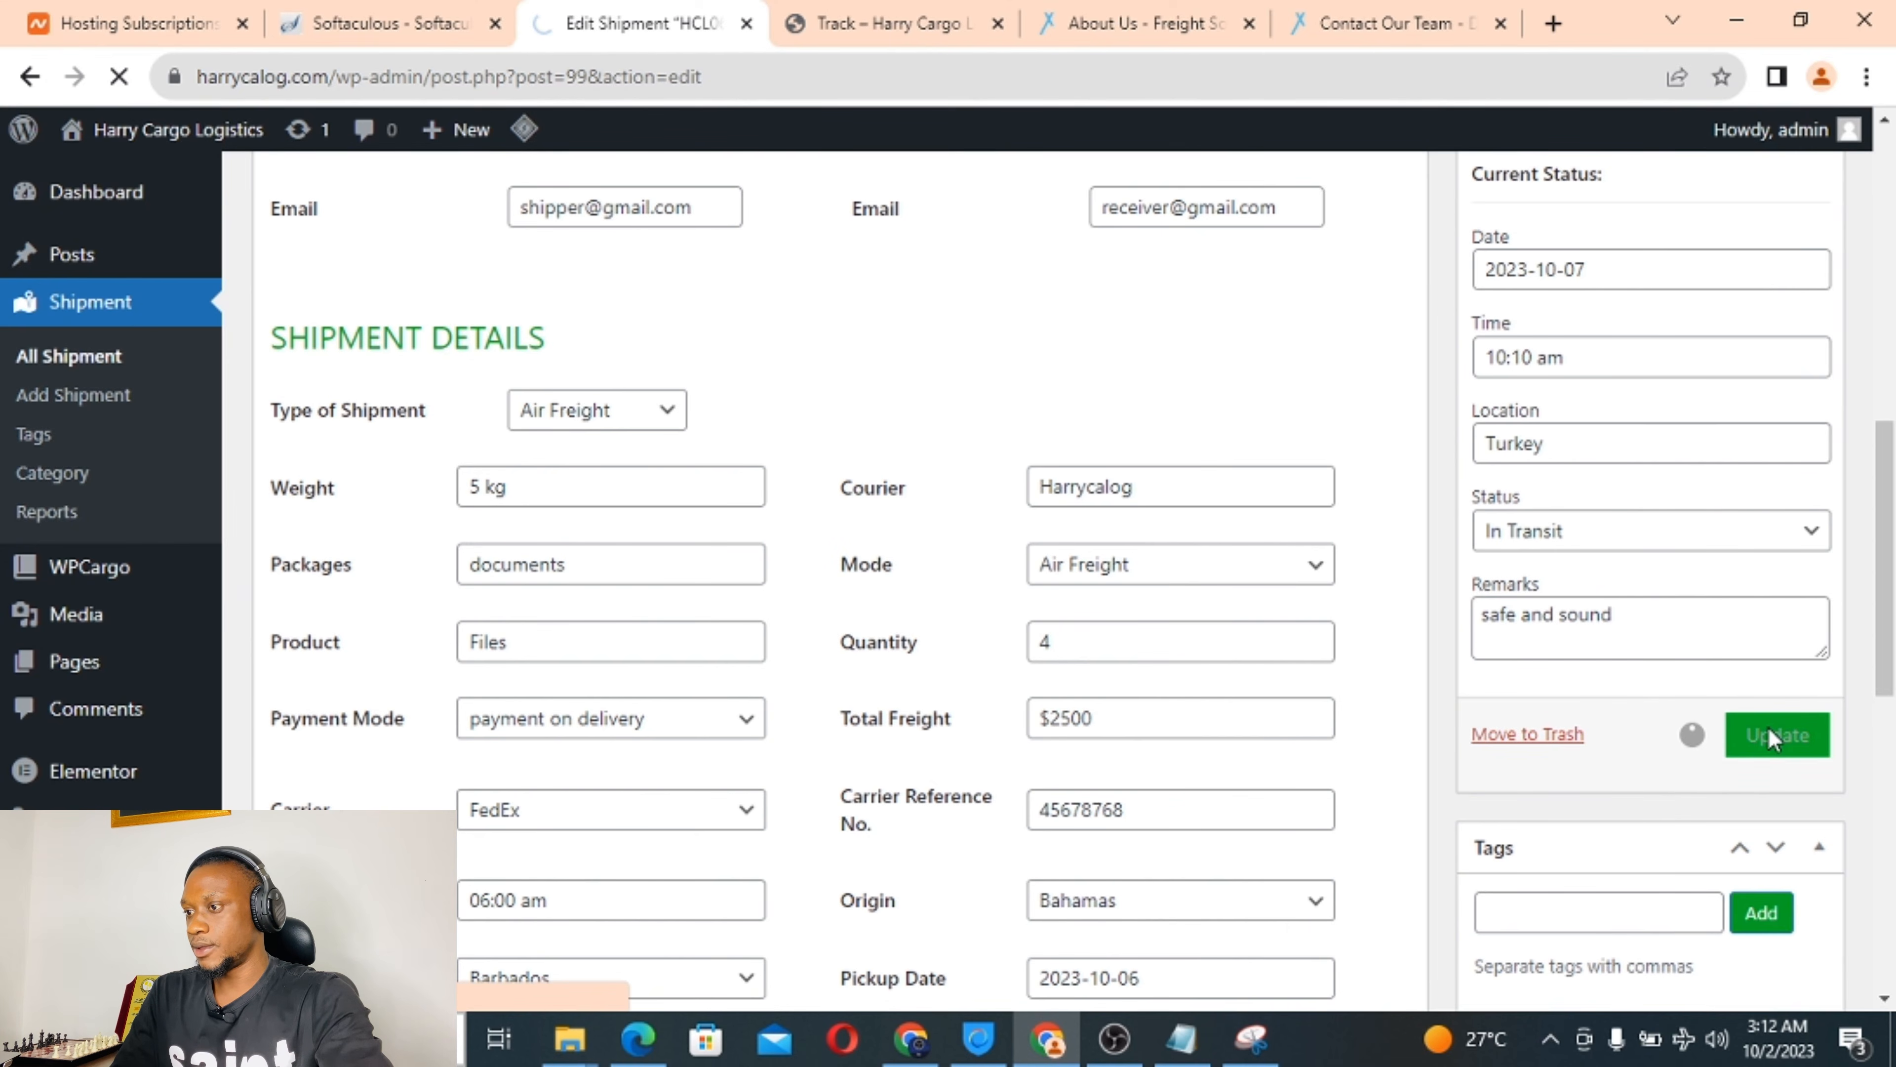
{"action": "left_click", "coordinate": [885, 23]}
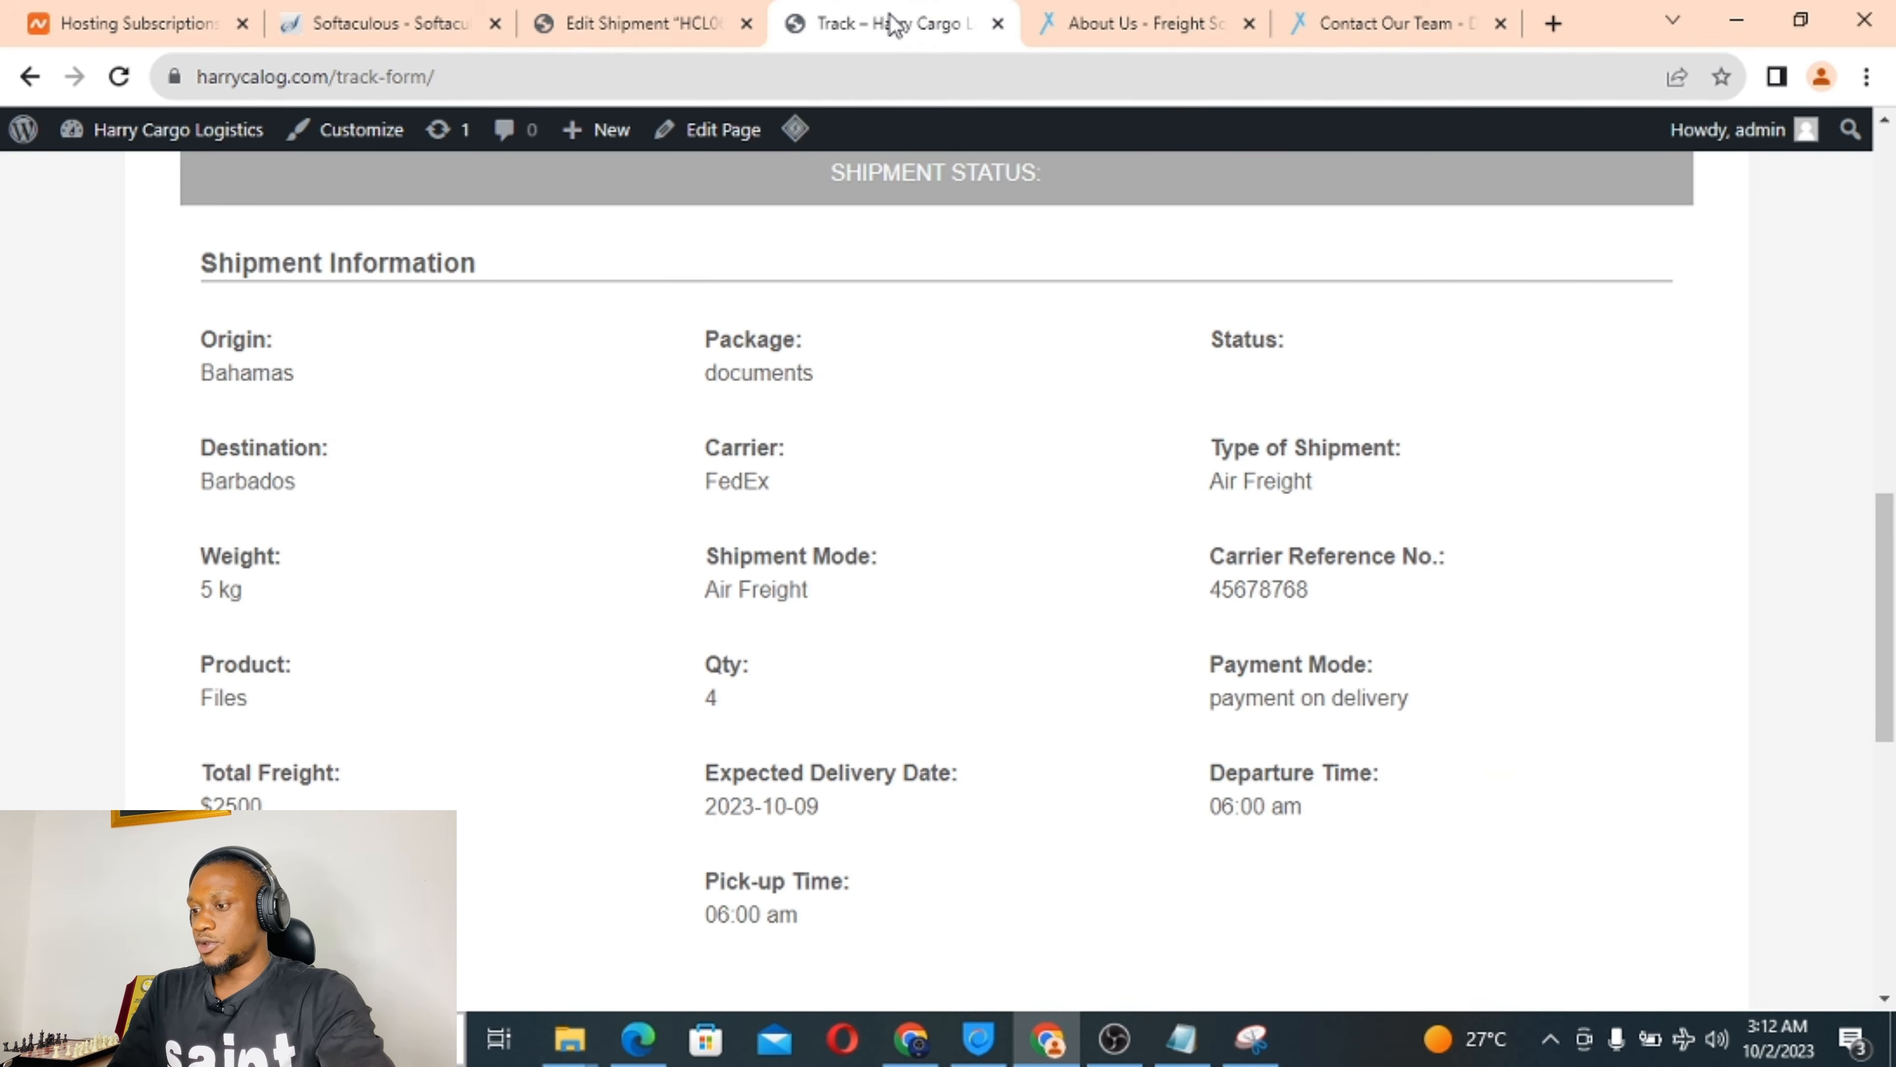
Re-run tracking to confirm the Turkey In Transit history entry, then return to the shipment's Current Status panel.
{"action": "scroll", "coordinate": [534, 464], "scroll_direction": "up", "scroll_amount": 9}
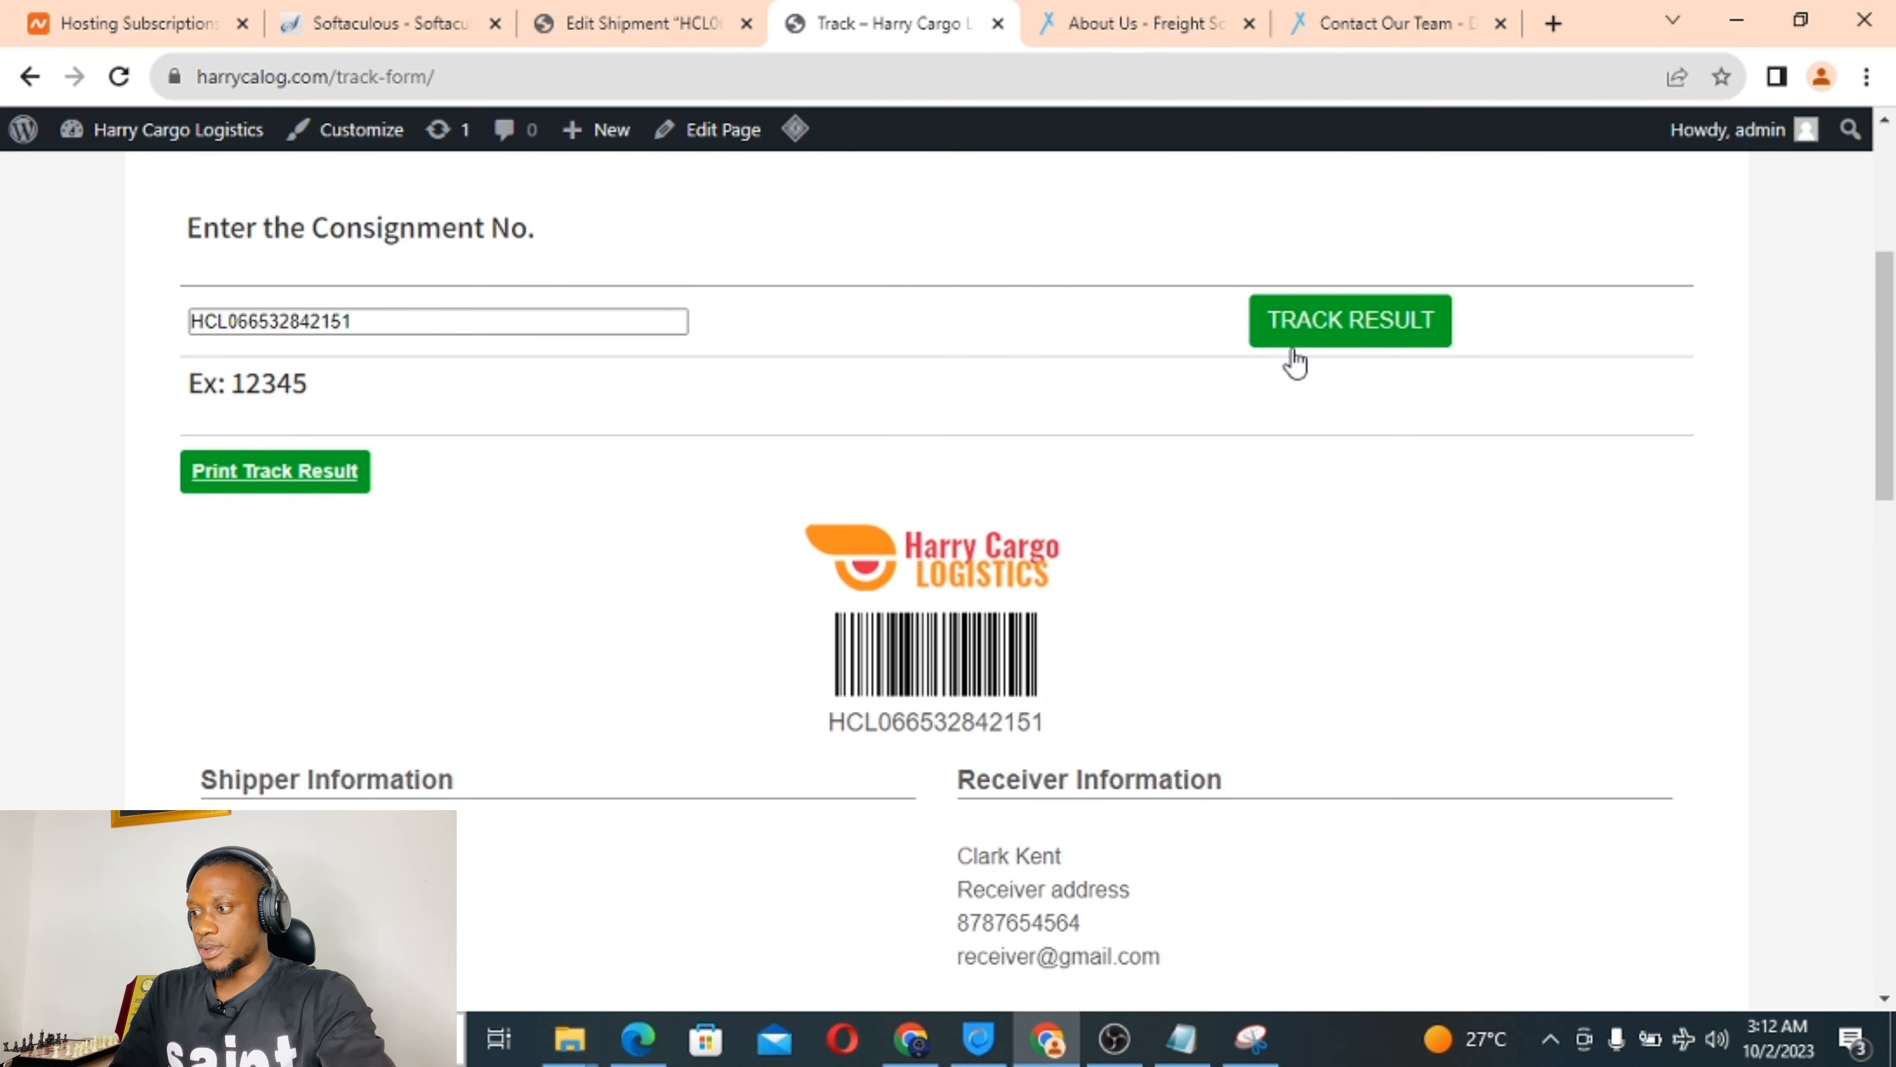
{"action": "left_click", "coordinate": [1357, 317]}
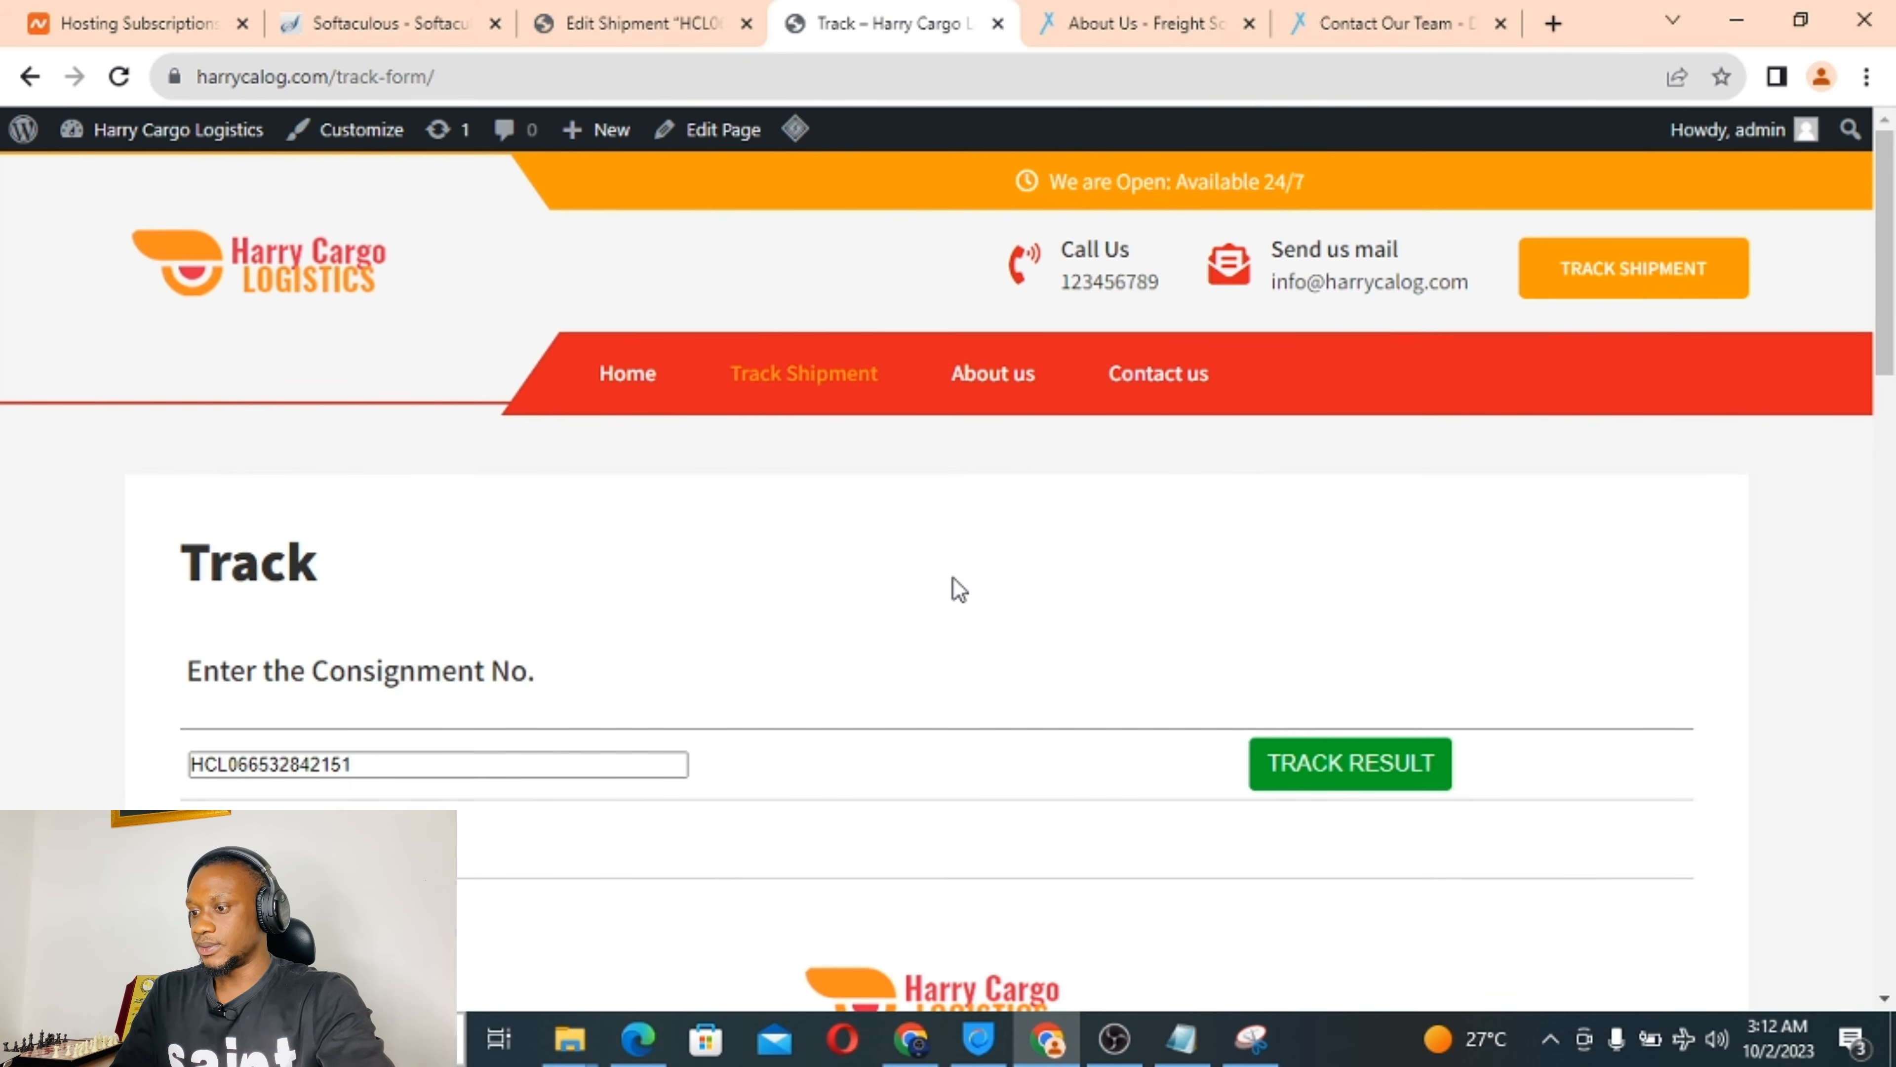
{"action": "scroll", "coordinate": [948, 584], "scroll_direction": "down", "scroll_amount": 6}
{"action": "scroll", "coordinate": [862, 661], "scroll_direction": "down", "scroll_amount": 12}
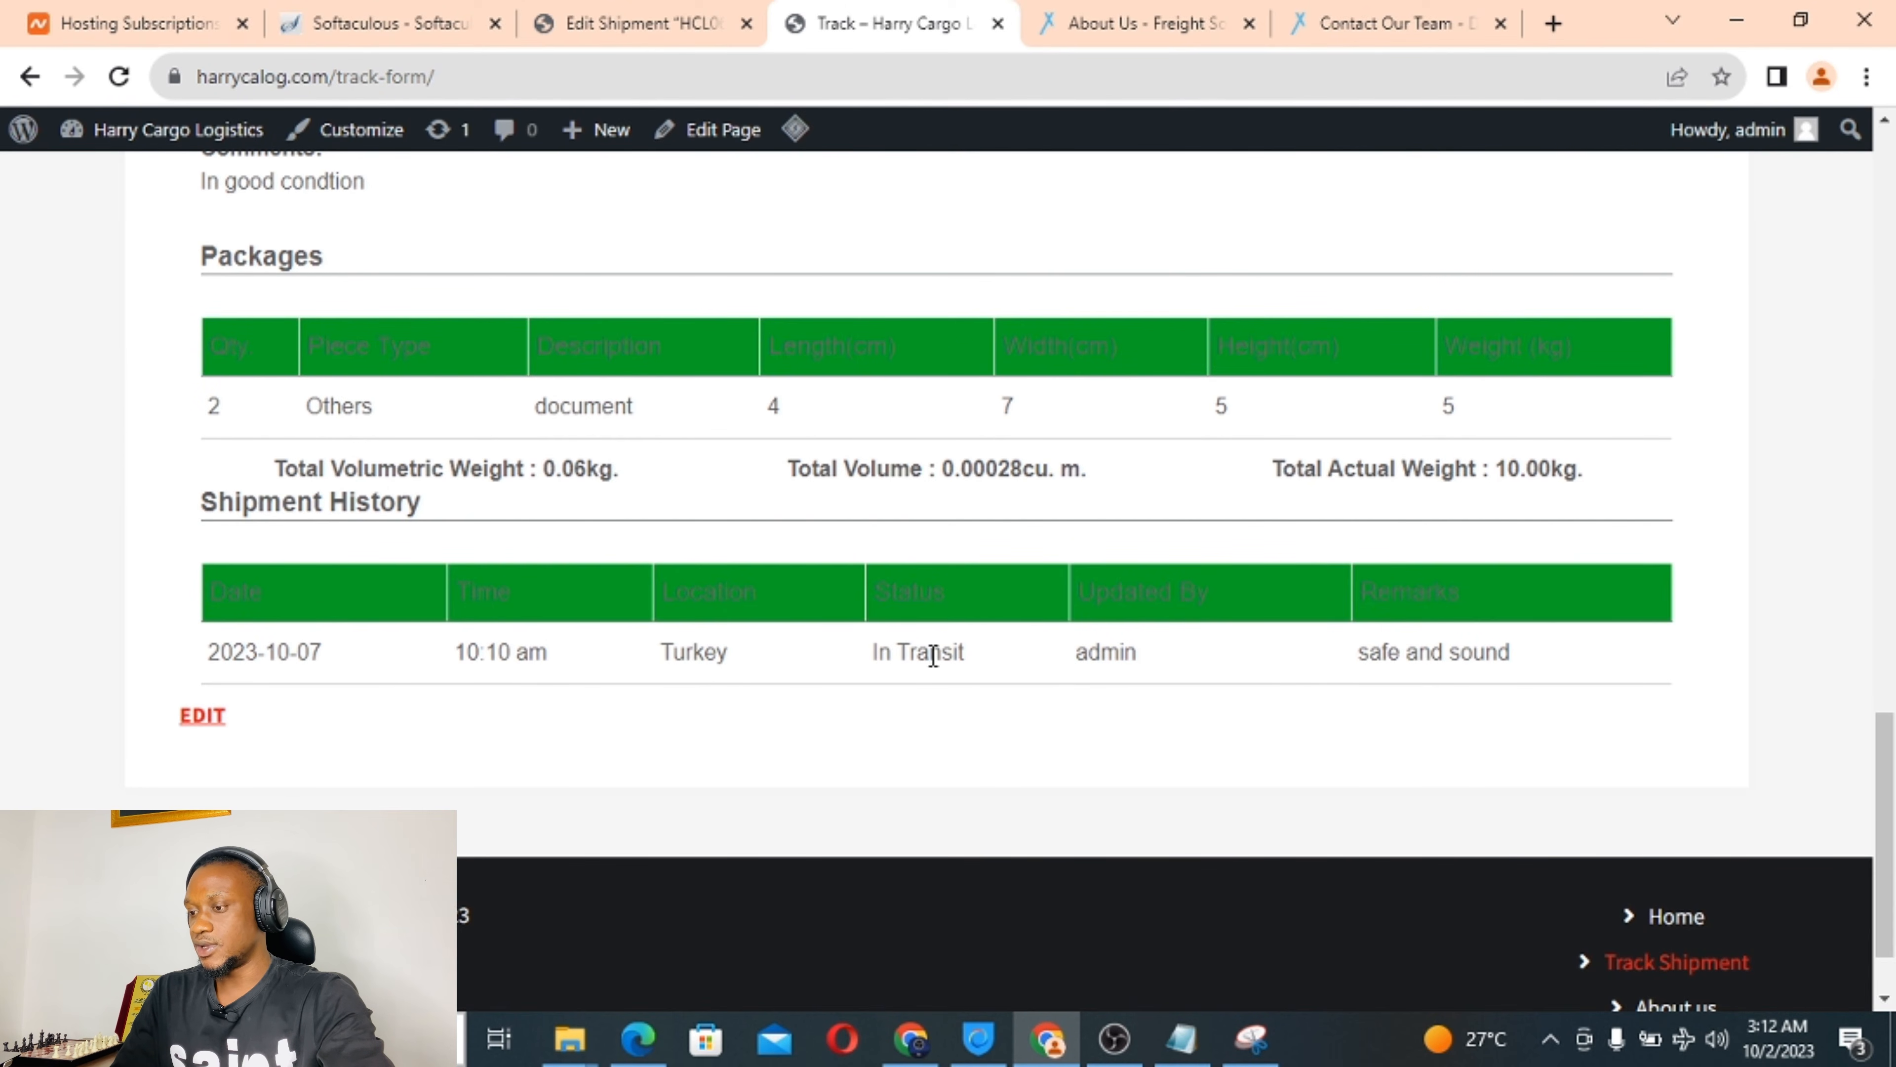
{"action": "left_click", "coordinate": [657, 14]}
{"action": "scroll", "coordinate": [1556, 534], "scroll_direction": "down", "scroll_amount": 10}
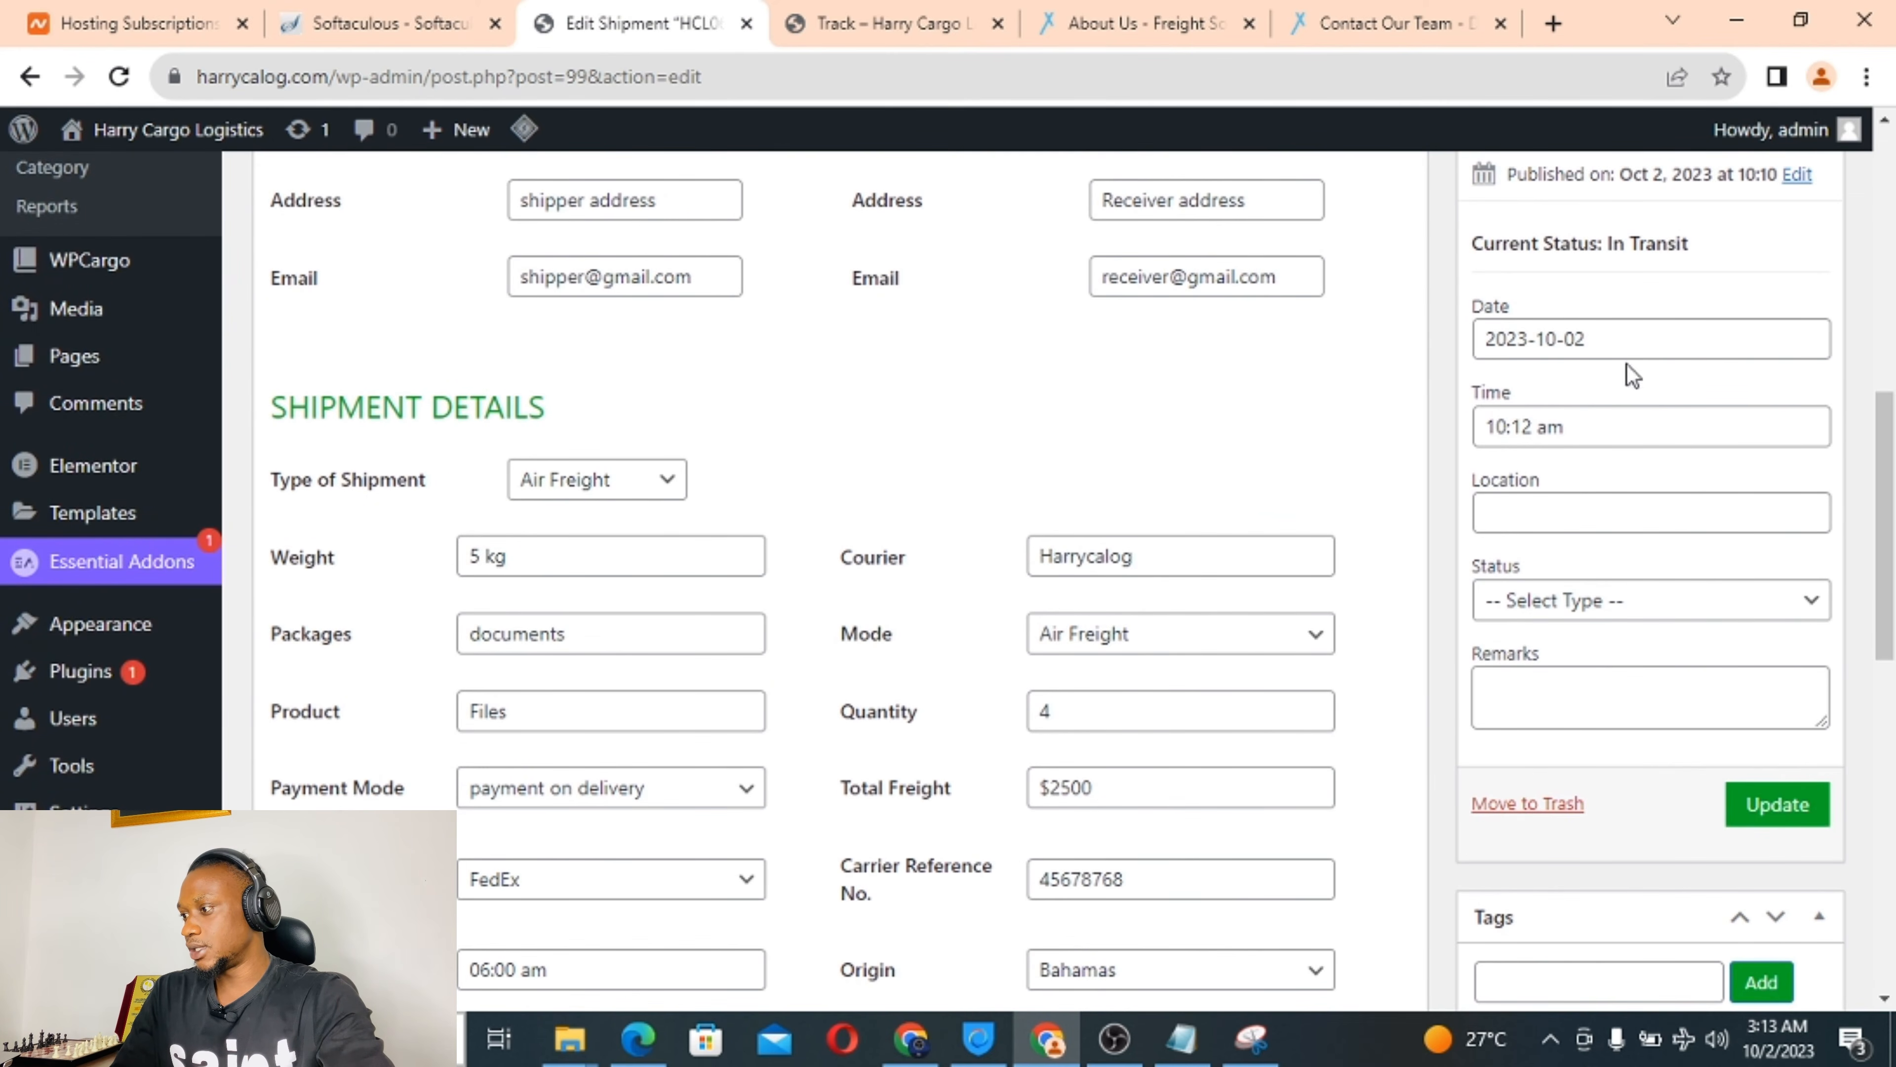
Add a status update dated 2023-10-08, location cyprus, status Pending, remark 'pending', and save it.
{"action": "left_click", "coordinate": [1636, 342]}
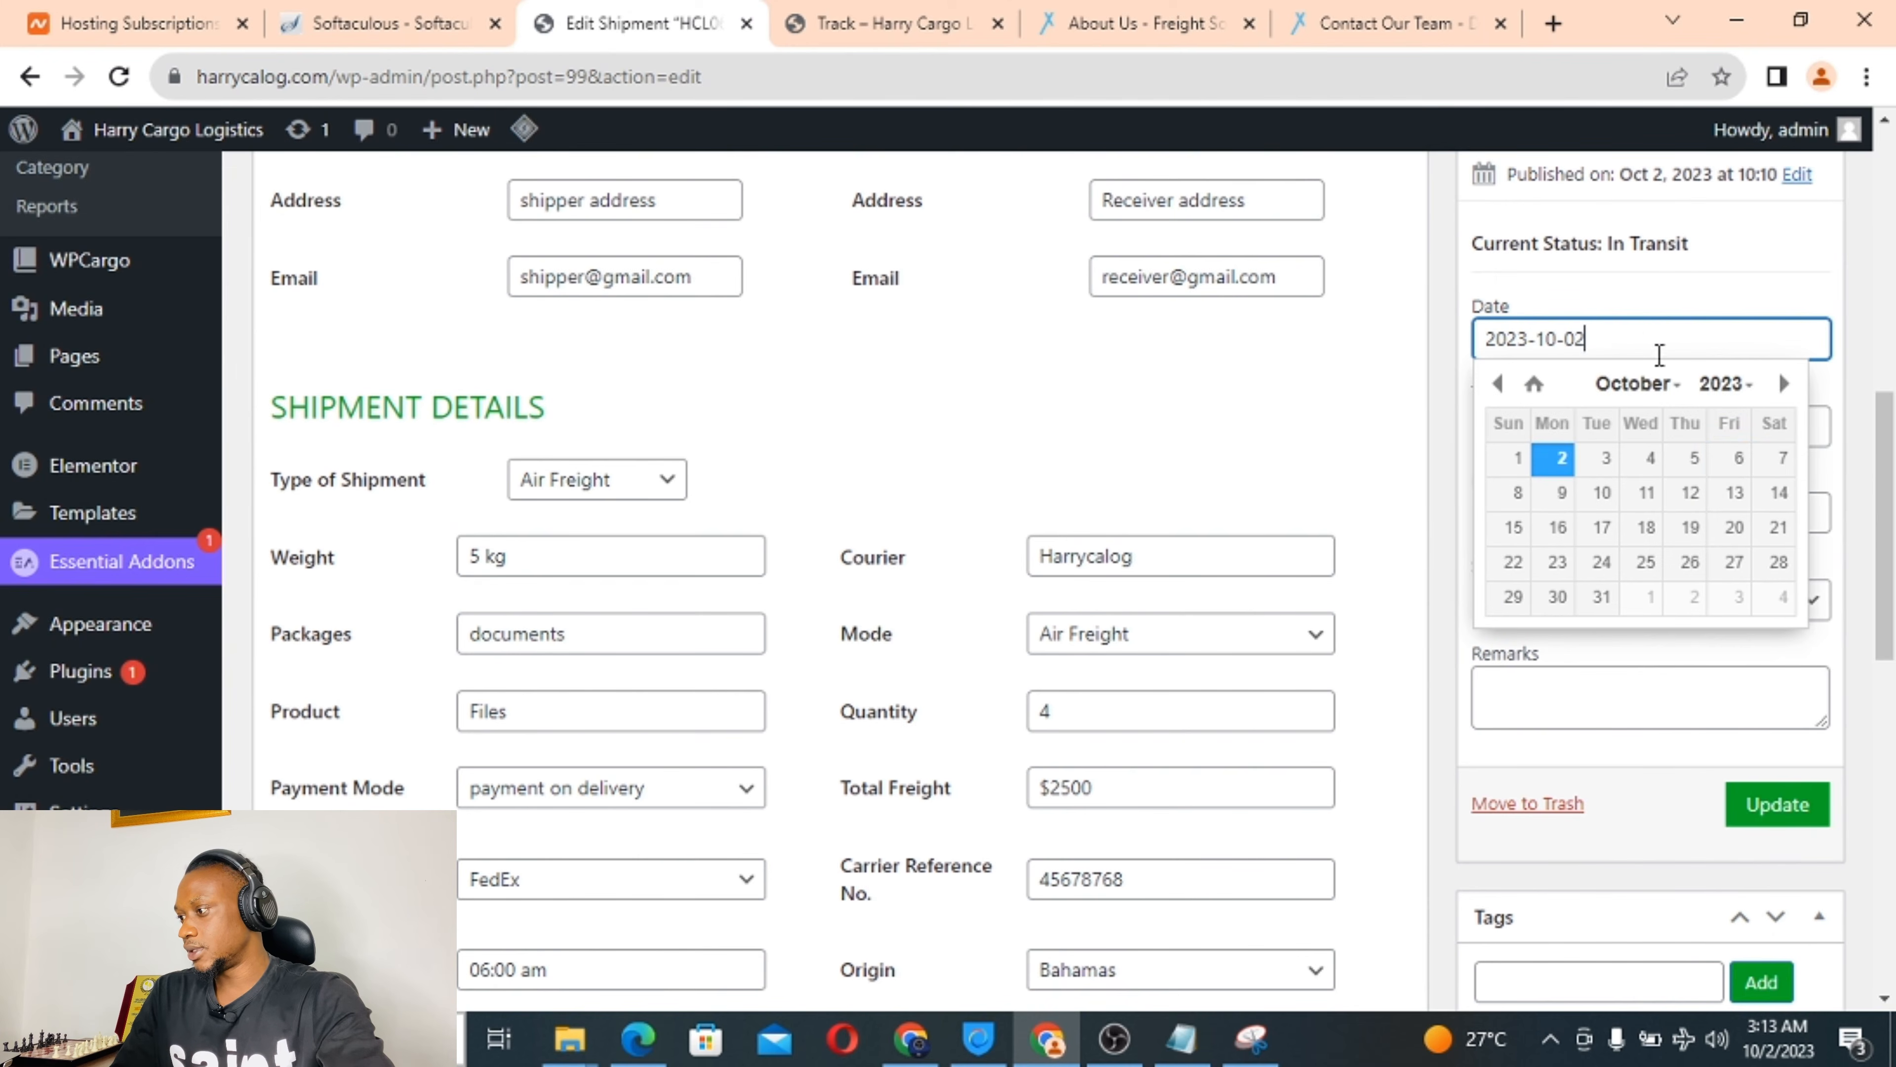
{"action": "left_click", "coordinate": [1516, 493]}
{"action": "left_click", "coordinate": [1528, 505]}
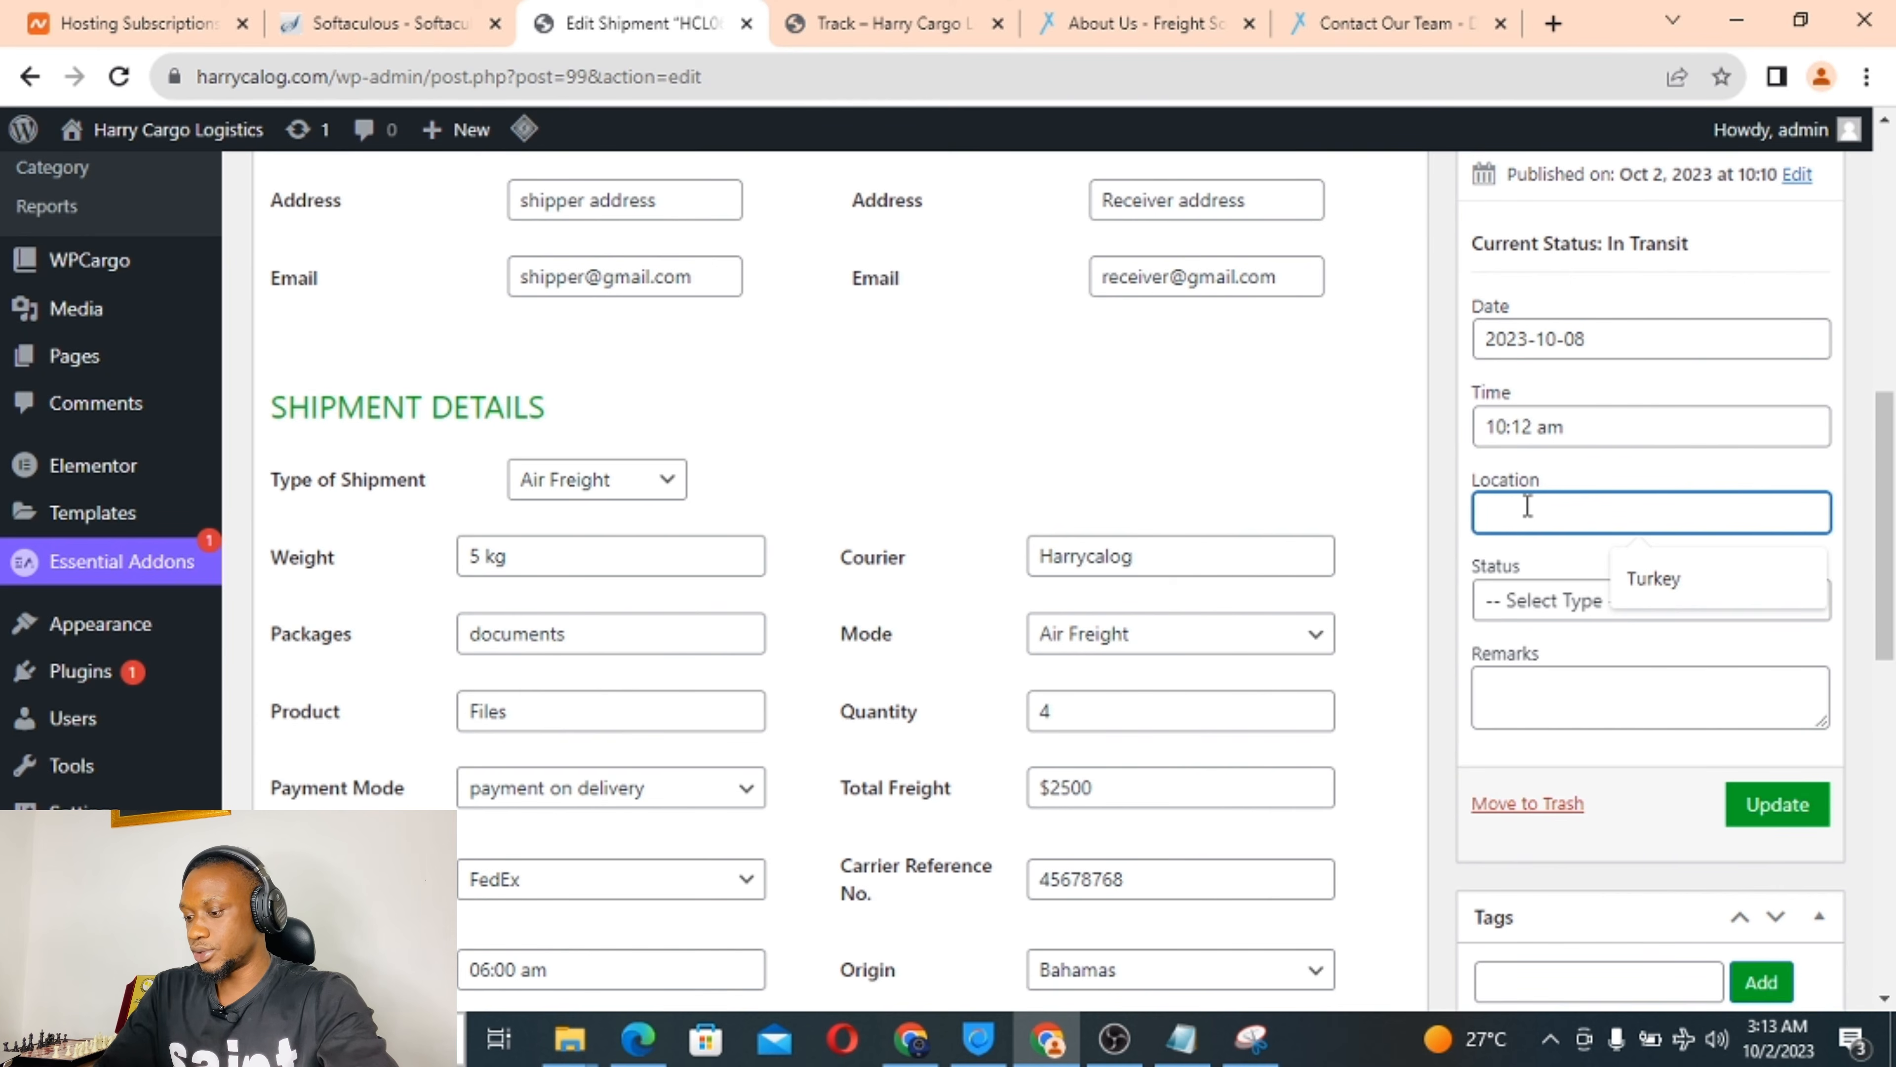
{"action": "type", "text": "cyprus"}
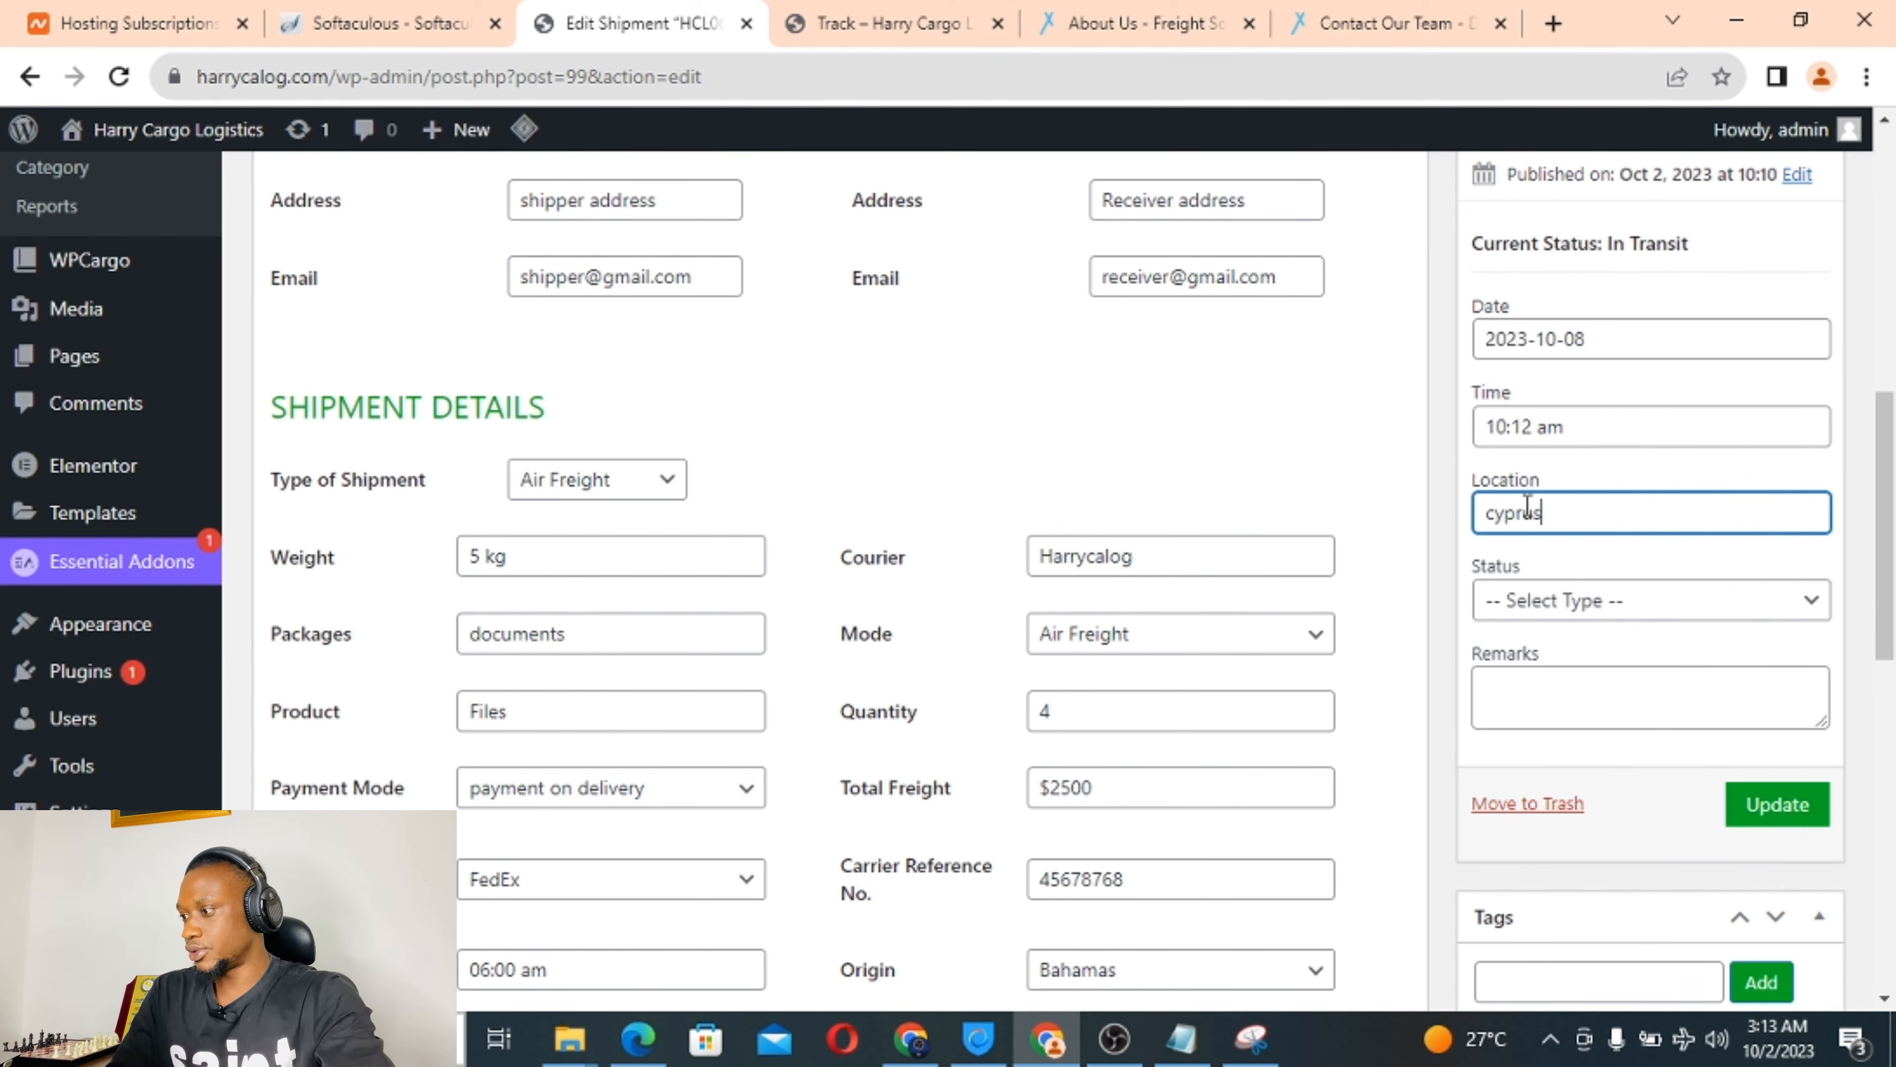
{"action": "left_click", "coordinate": [1582, 600]}
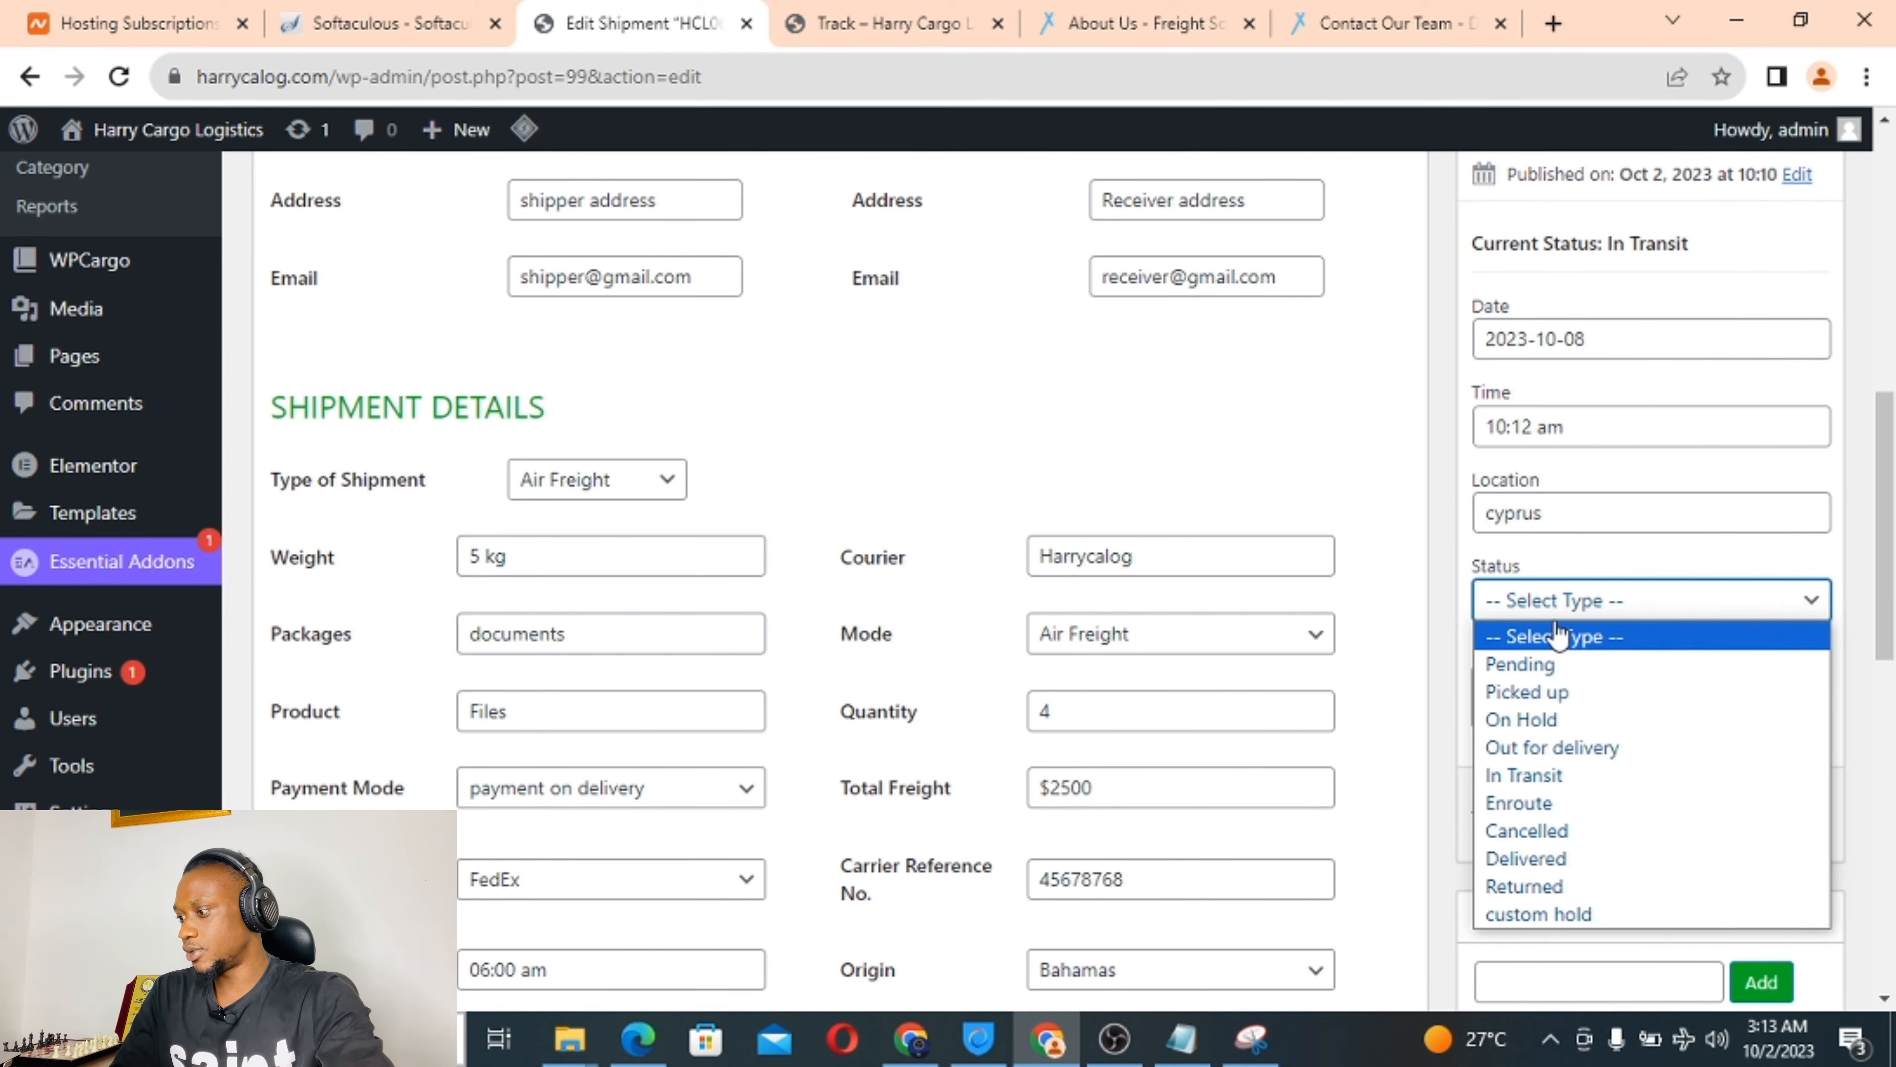
{"action": "left_click", "coordinate": [1542, 670]}
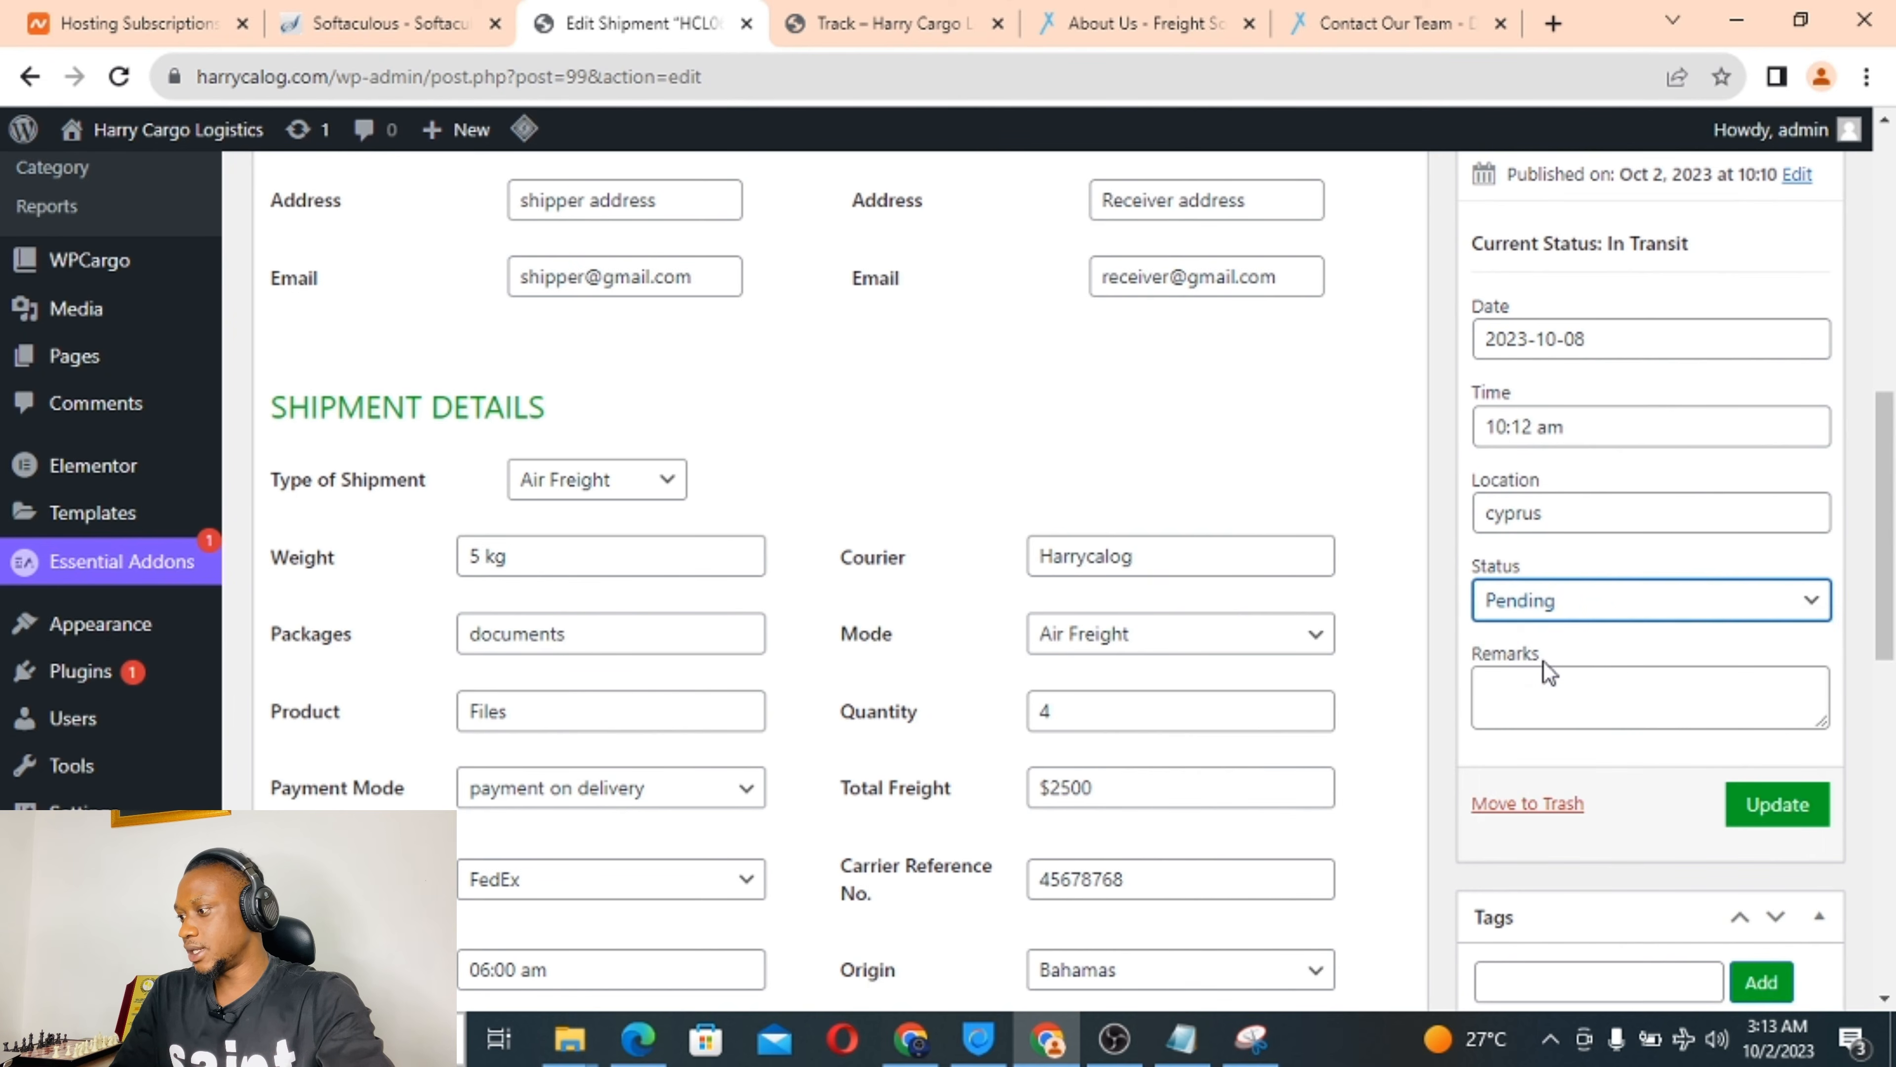
{"action": "left_click", "coordinate": [1532, 693]}
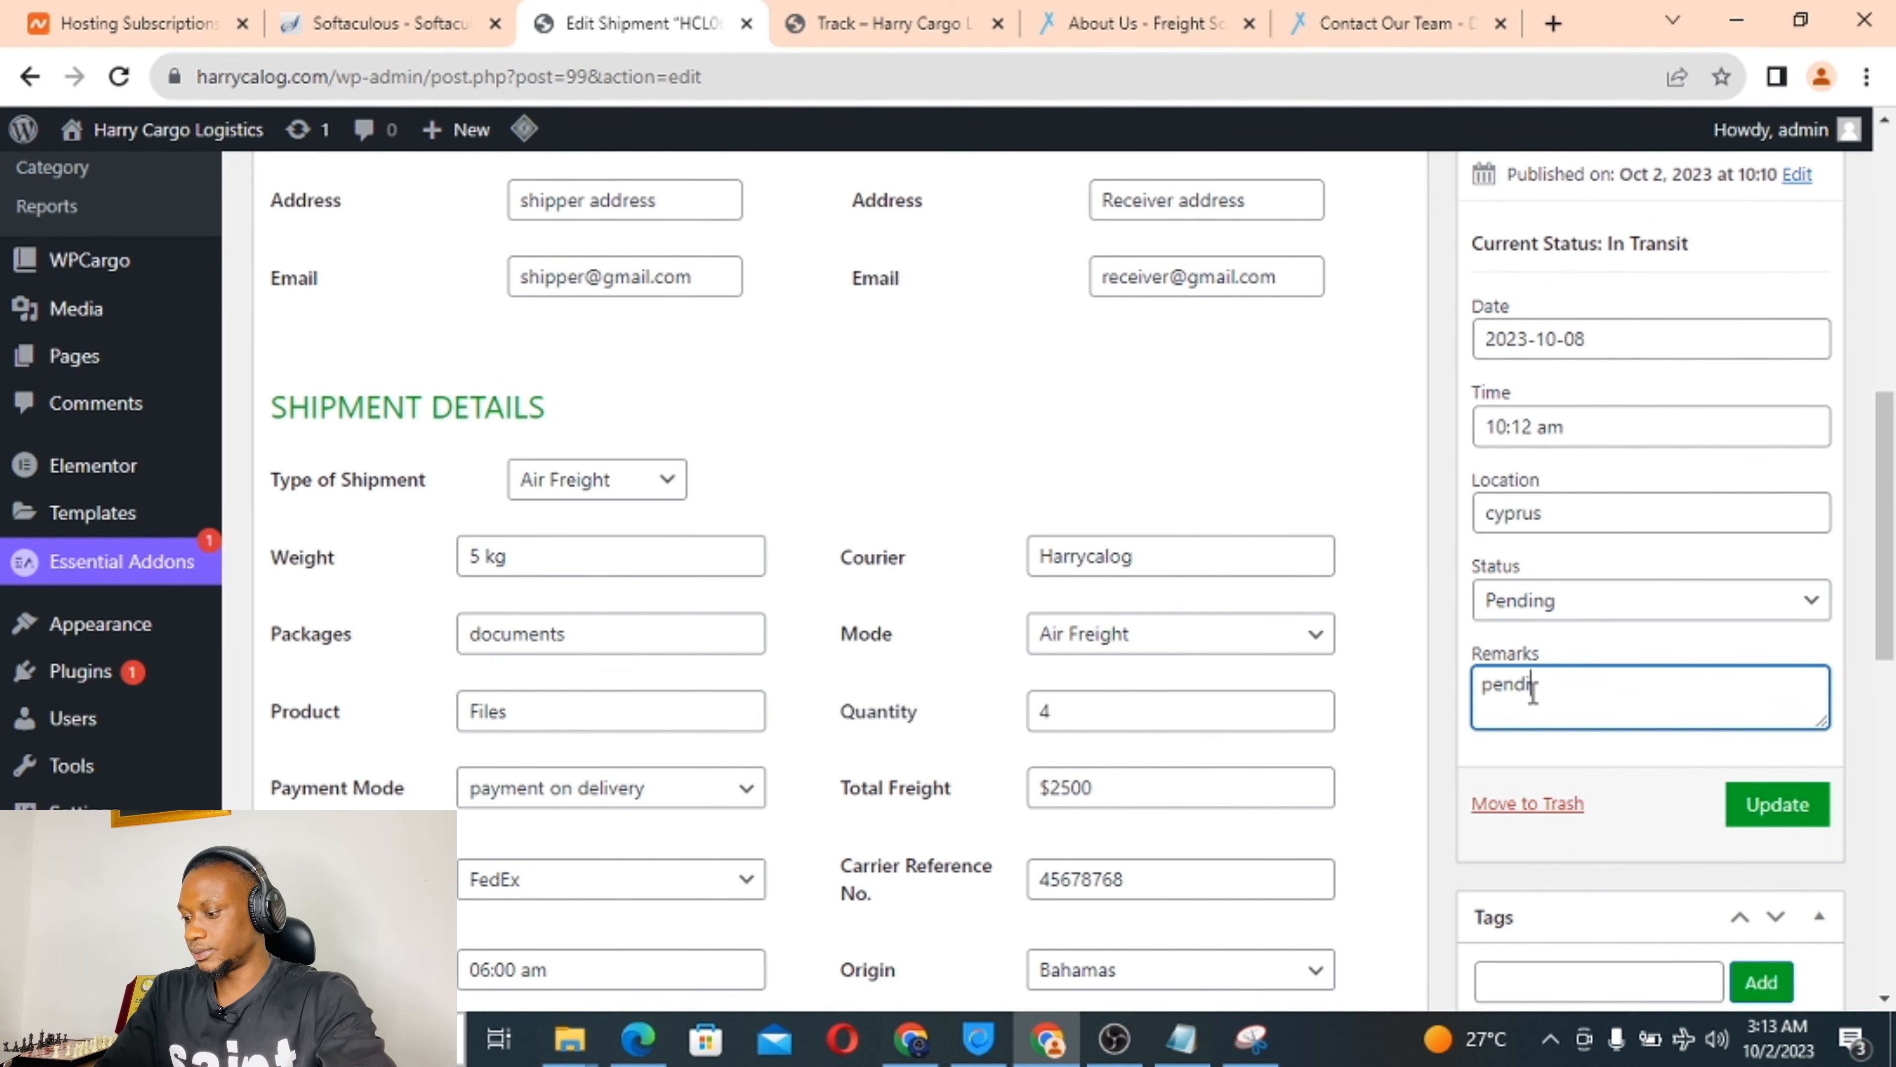
{"action": "type", "text": "pending"}
{"action": "scroll", "coordinate": [1622, 741], "scroll_direction": "down", "scroll_amount": 4}
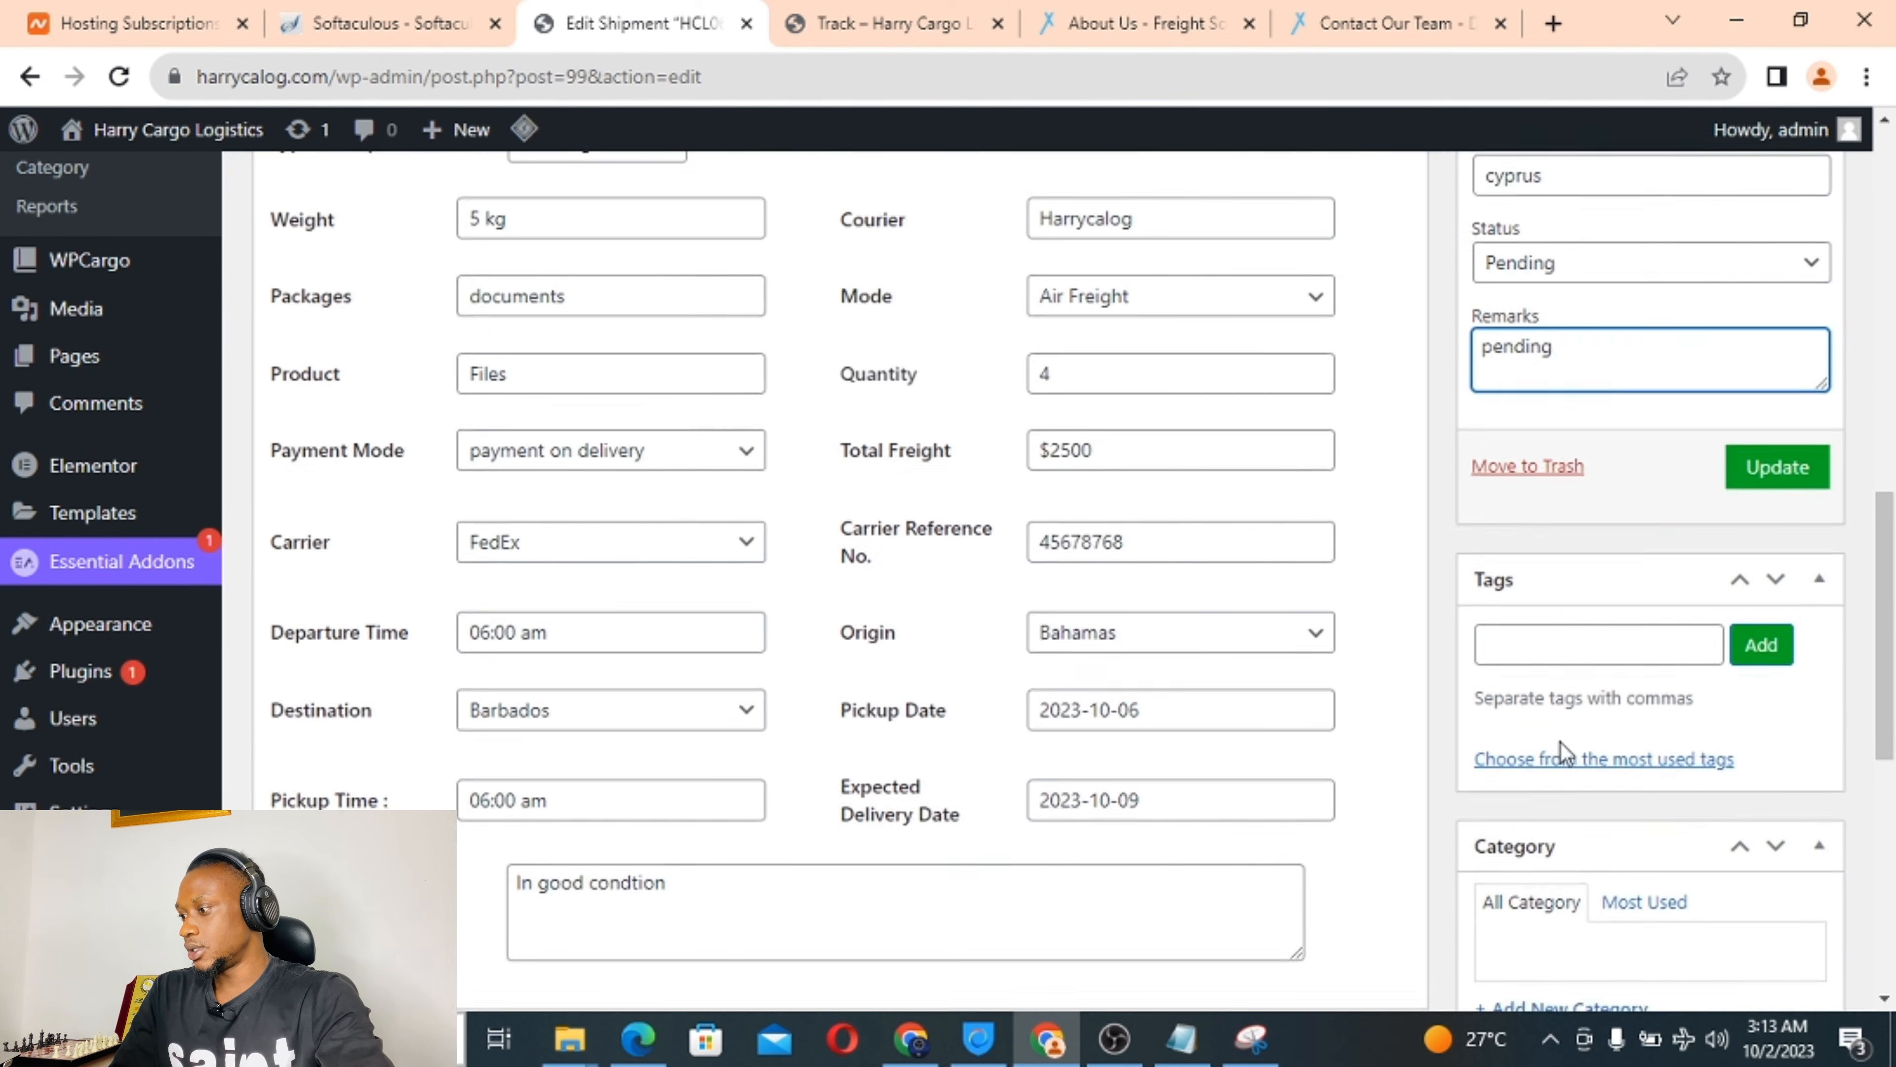
{"action": "left_click", "coordinate": [1758, 473]}
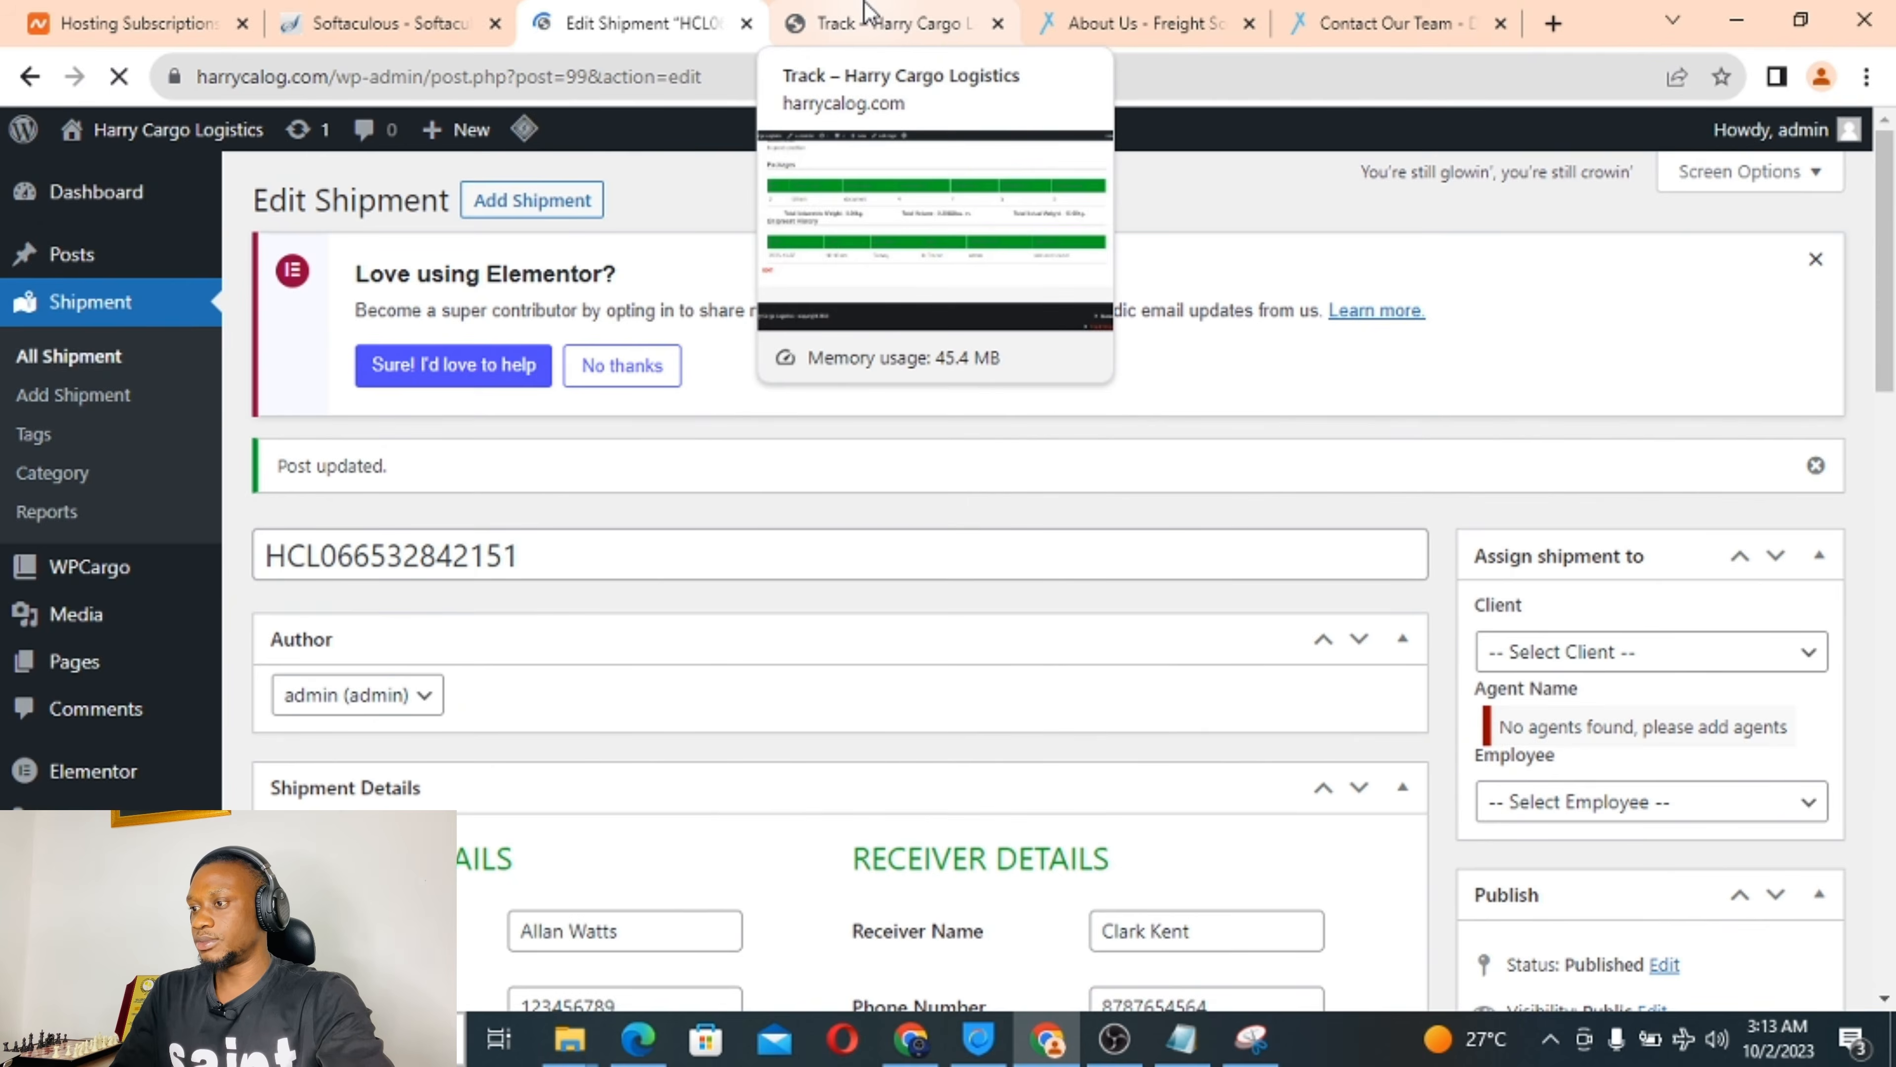
{"action": "left_click", "coordinate": [870, 17]}
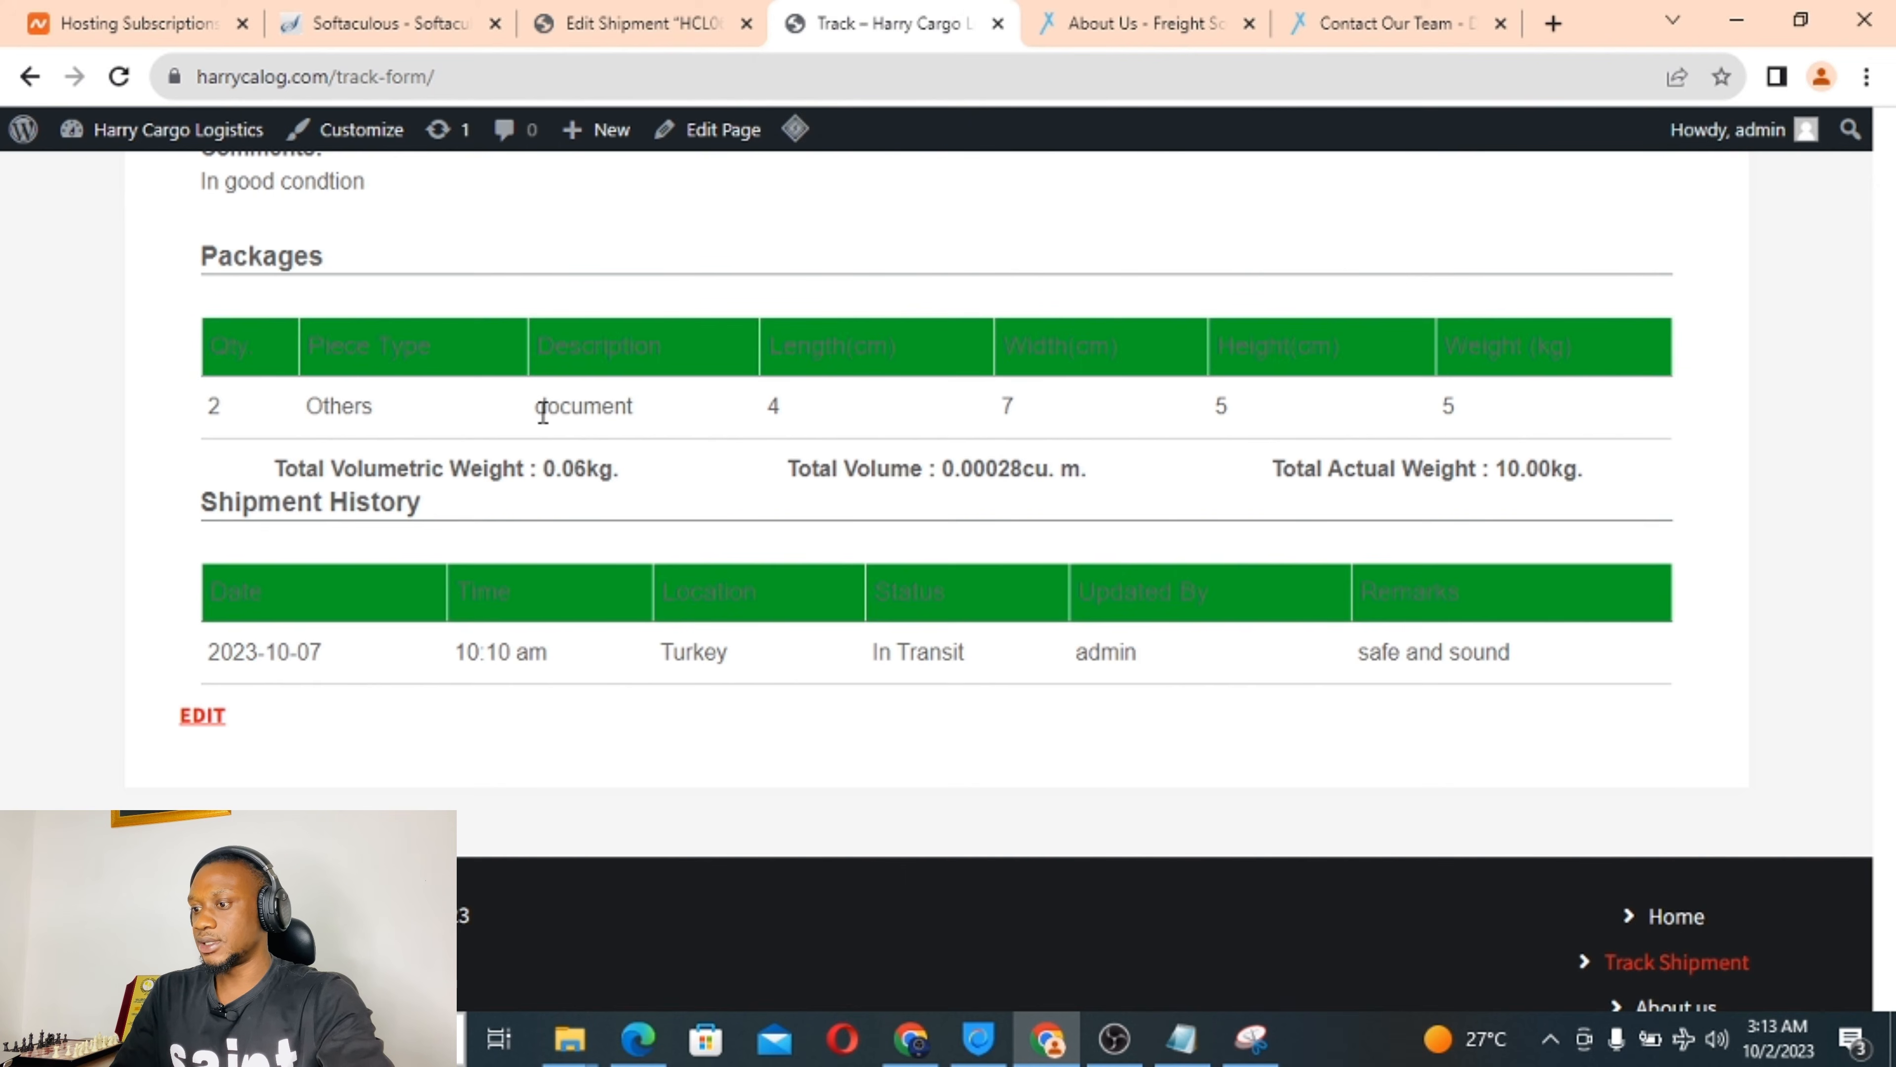
{"action": "scroll", "coordinate": [640, 326], "scroll_direction": "up", "scroll_amount": 15}
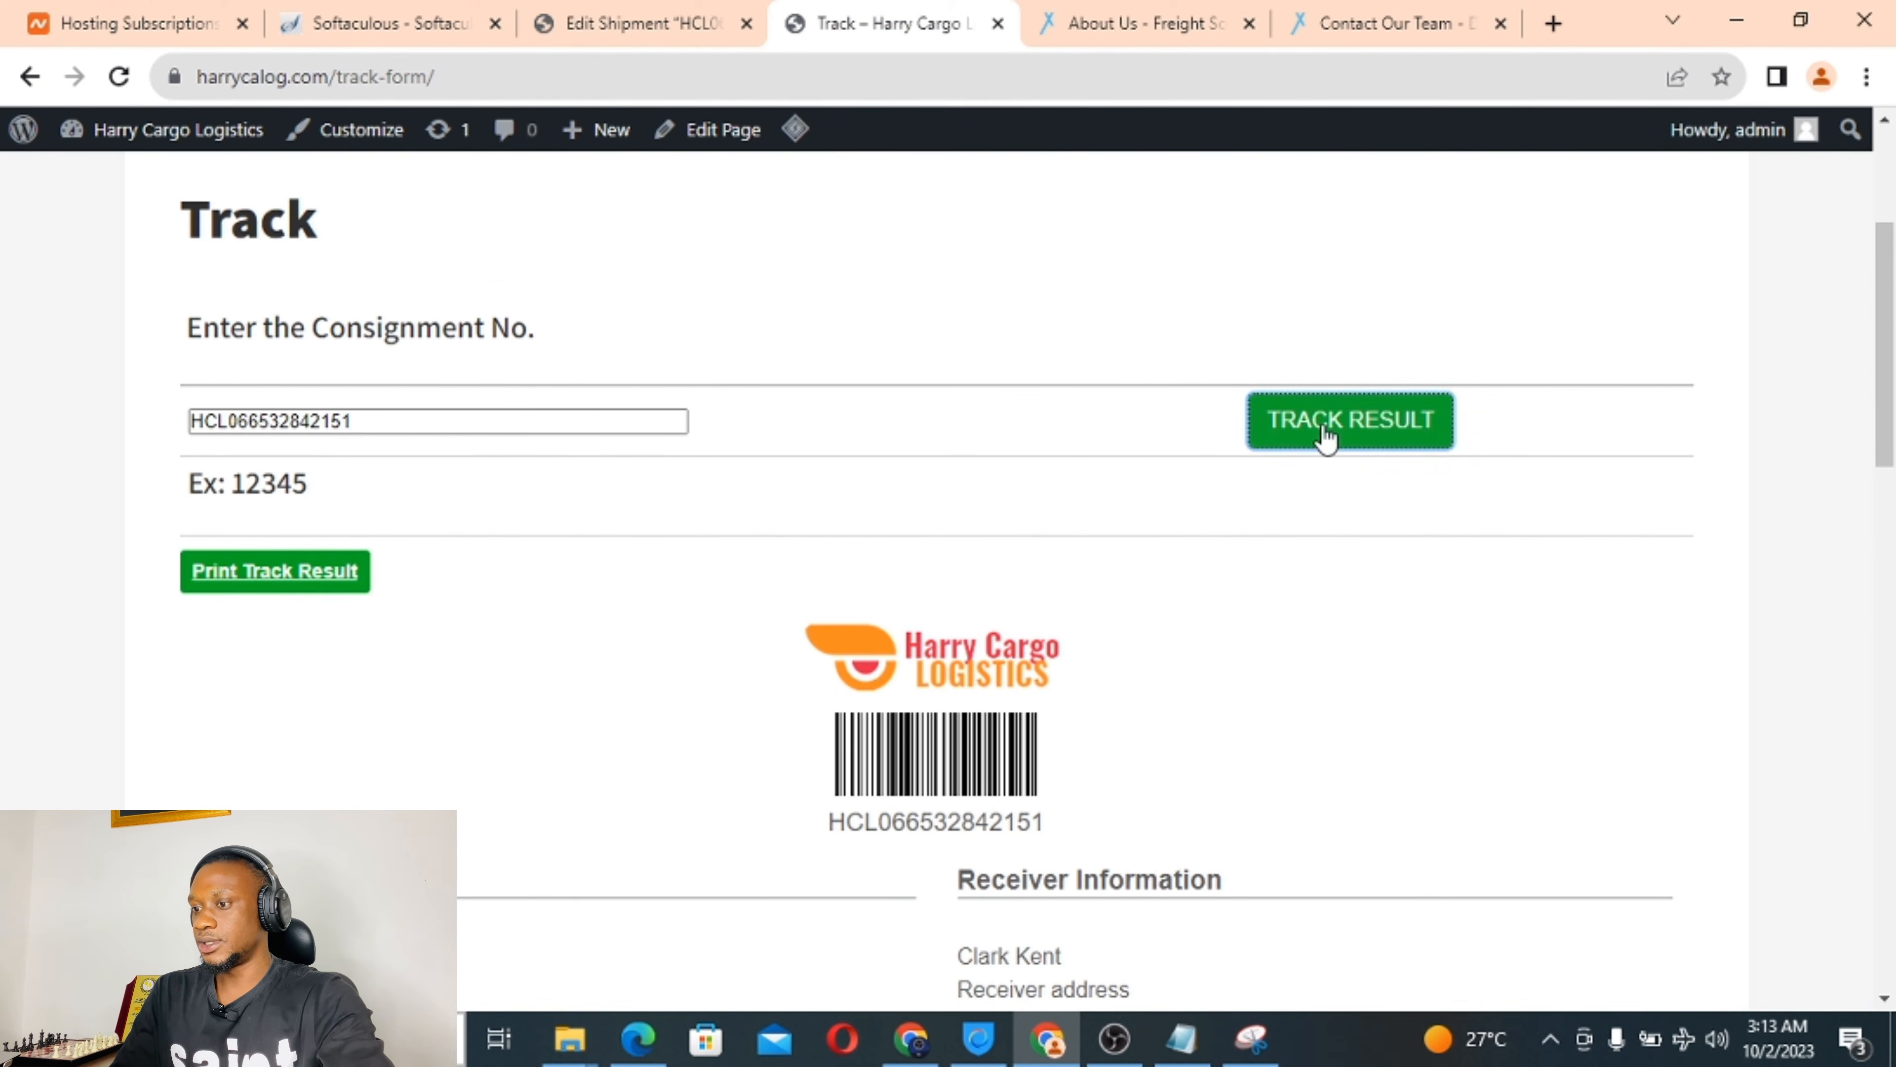
Re-run tracking to confirm the new cyprus Pending history row, then return to the Edit Shipment screen.
{"action": "left_click", "coordinate": [1322, 413]}
{"action": "scroll", "coordinate": [699, 672], "scroll_direction": "down", "scroll_amount": 15}
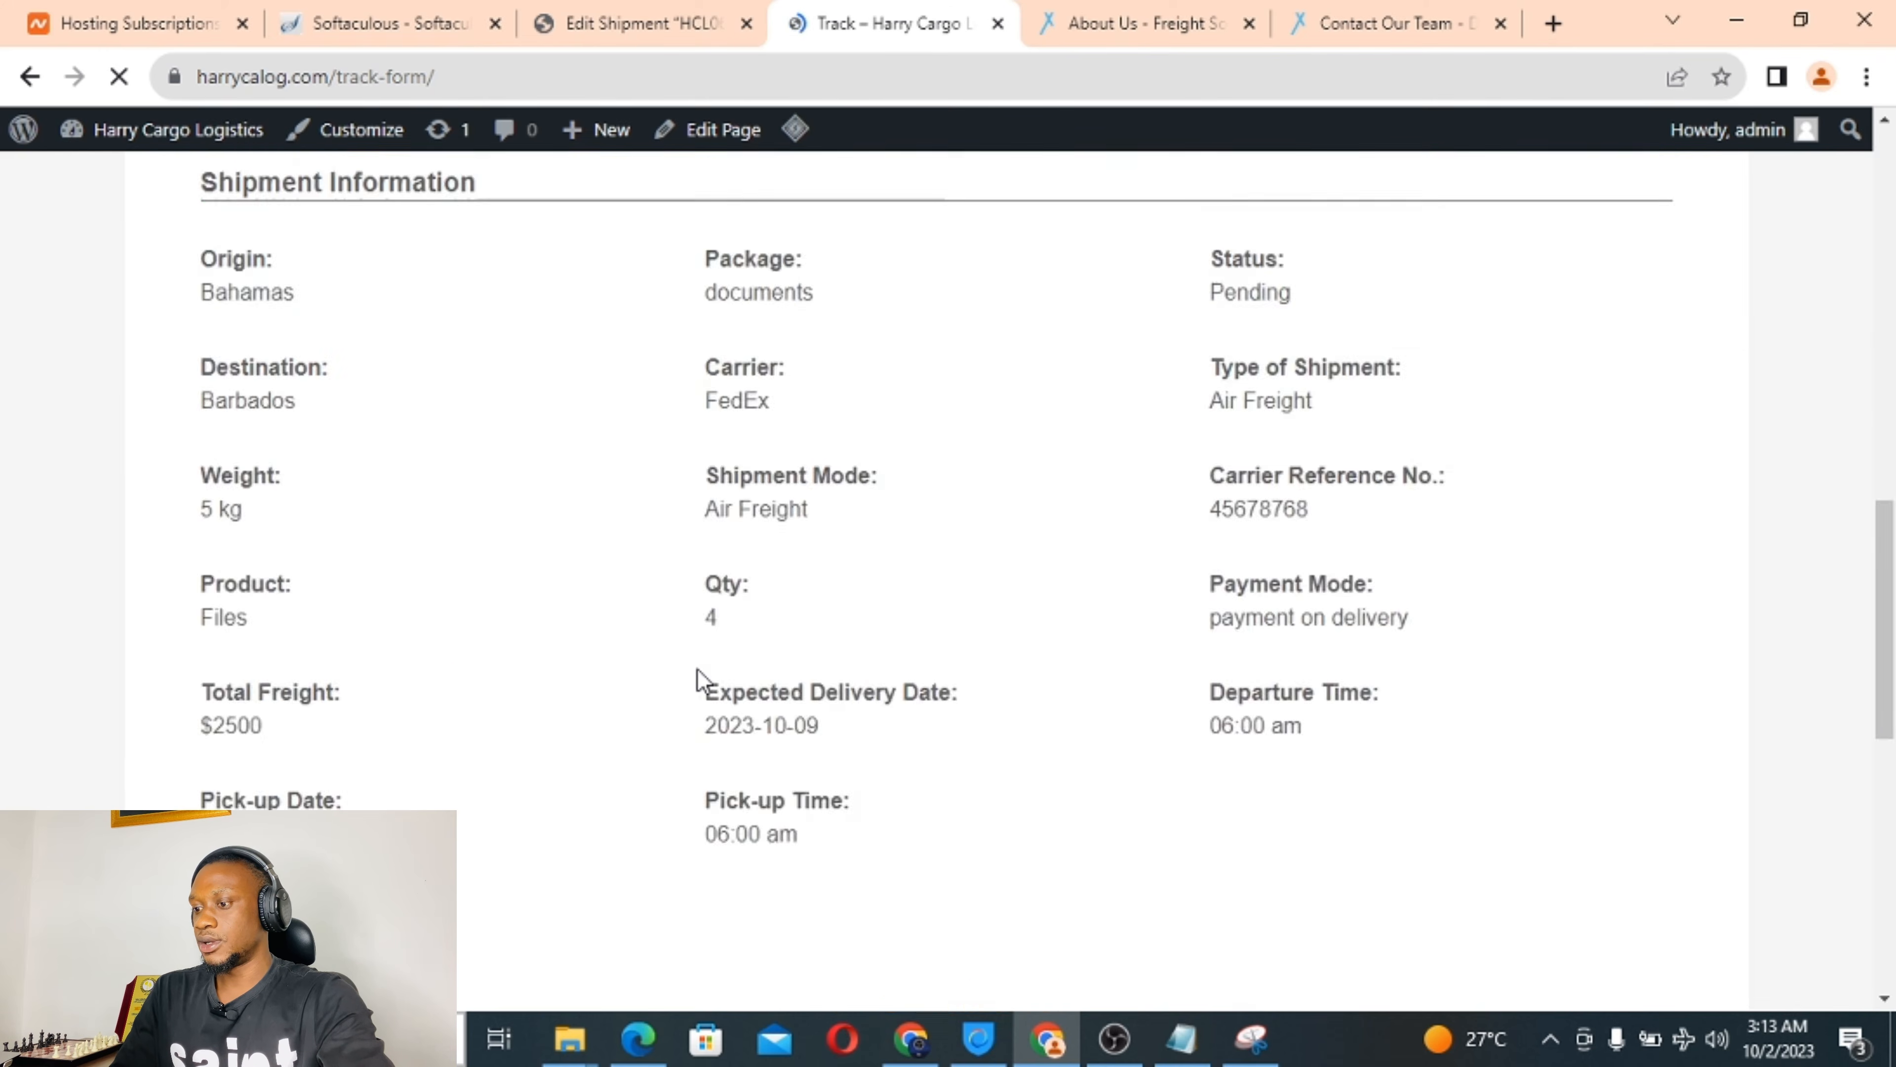
{"action": "scroll", "coordinate": [699, 672], "scroll_direction": "up", "scroll_amount": 1}
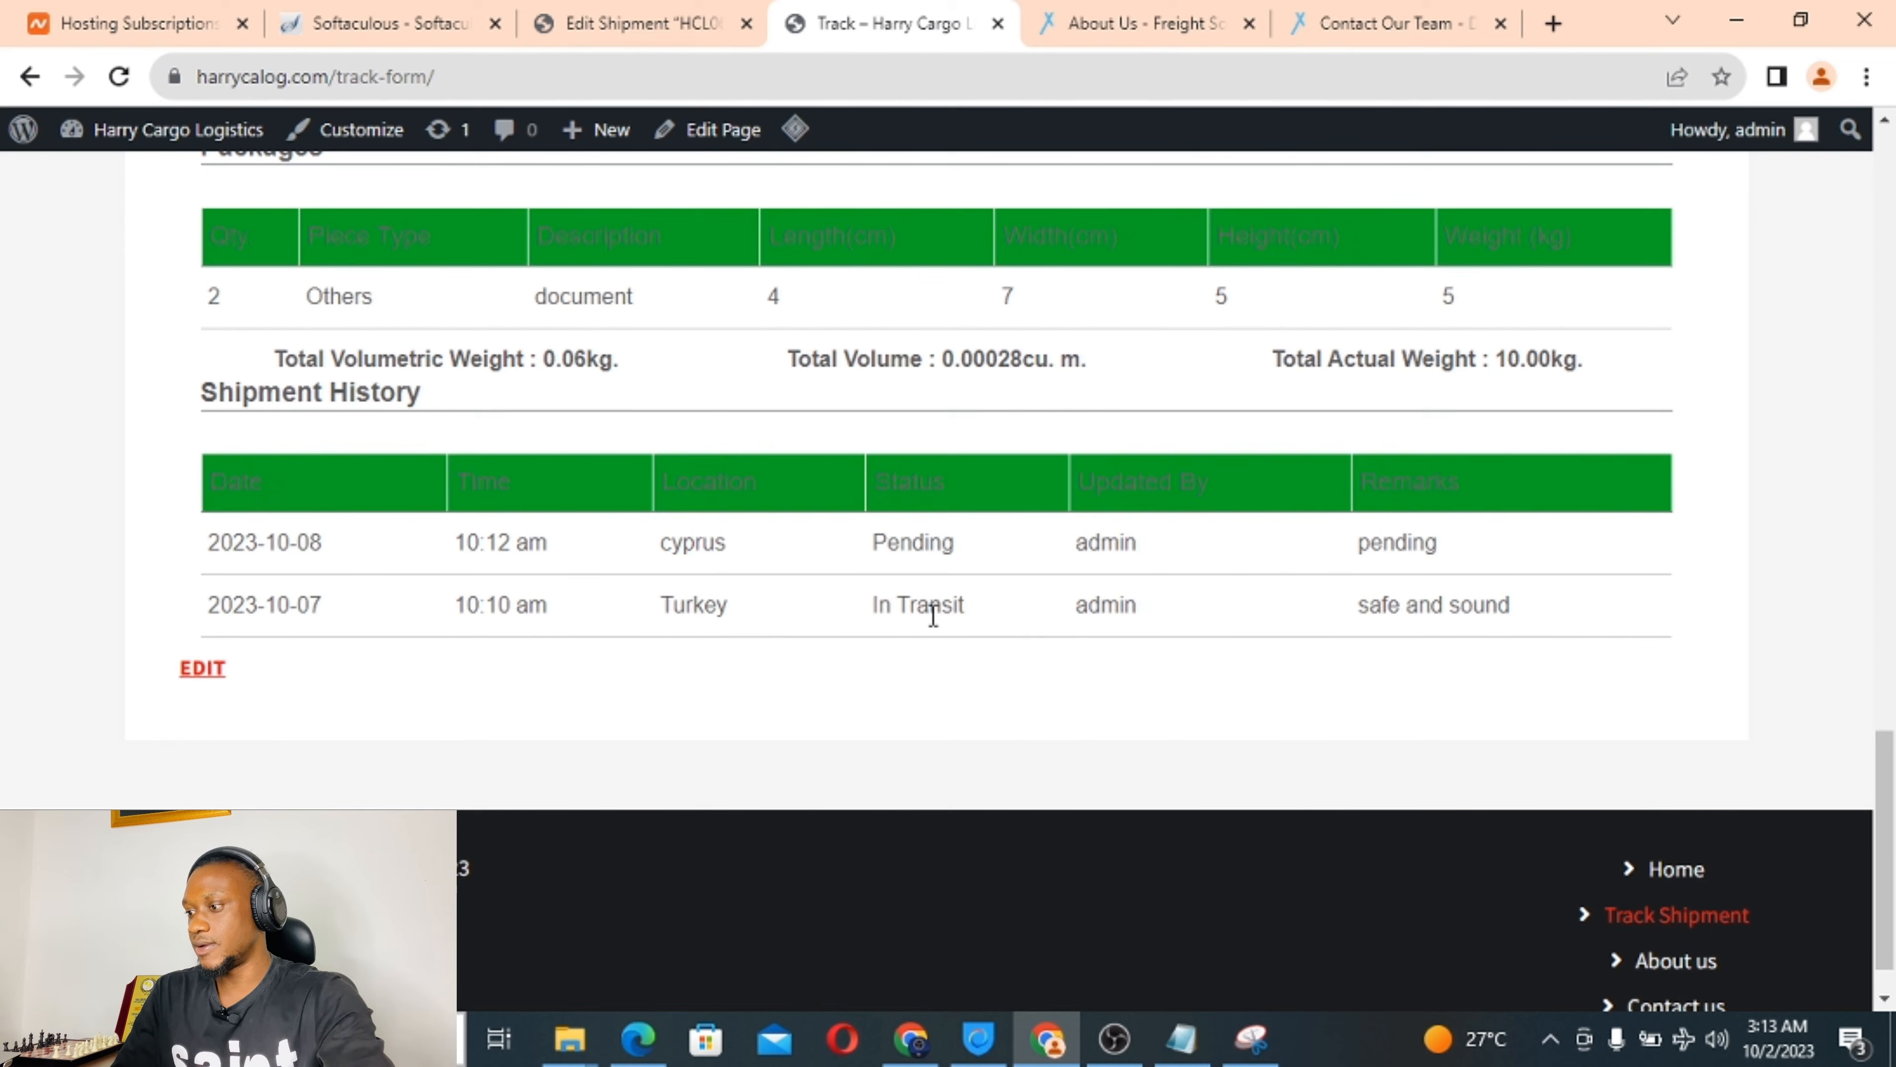
{"action": "scroll", "coordinate": [933, 617], "scroll_direction": "up", "scroll_amount": 4}
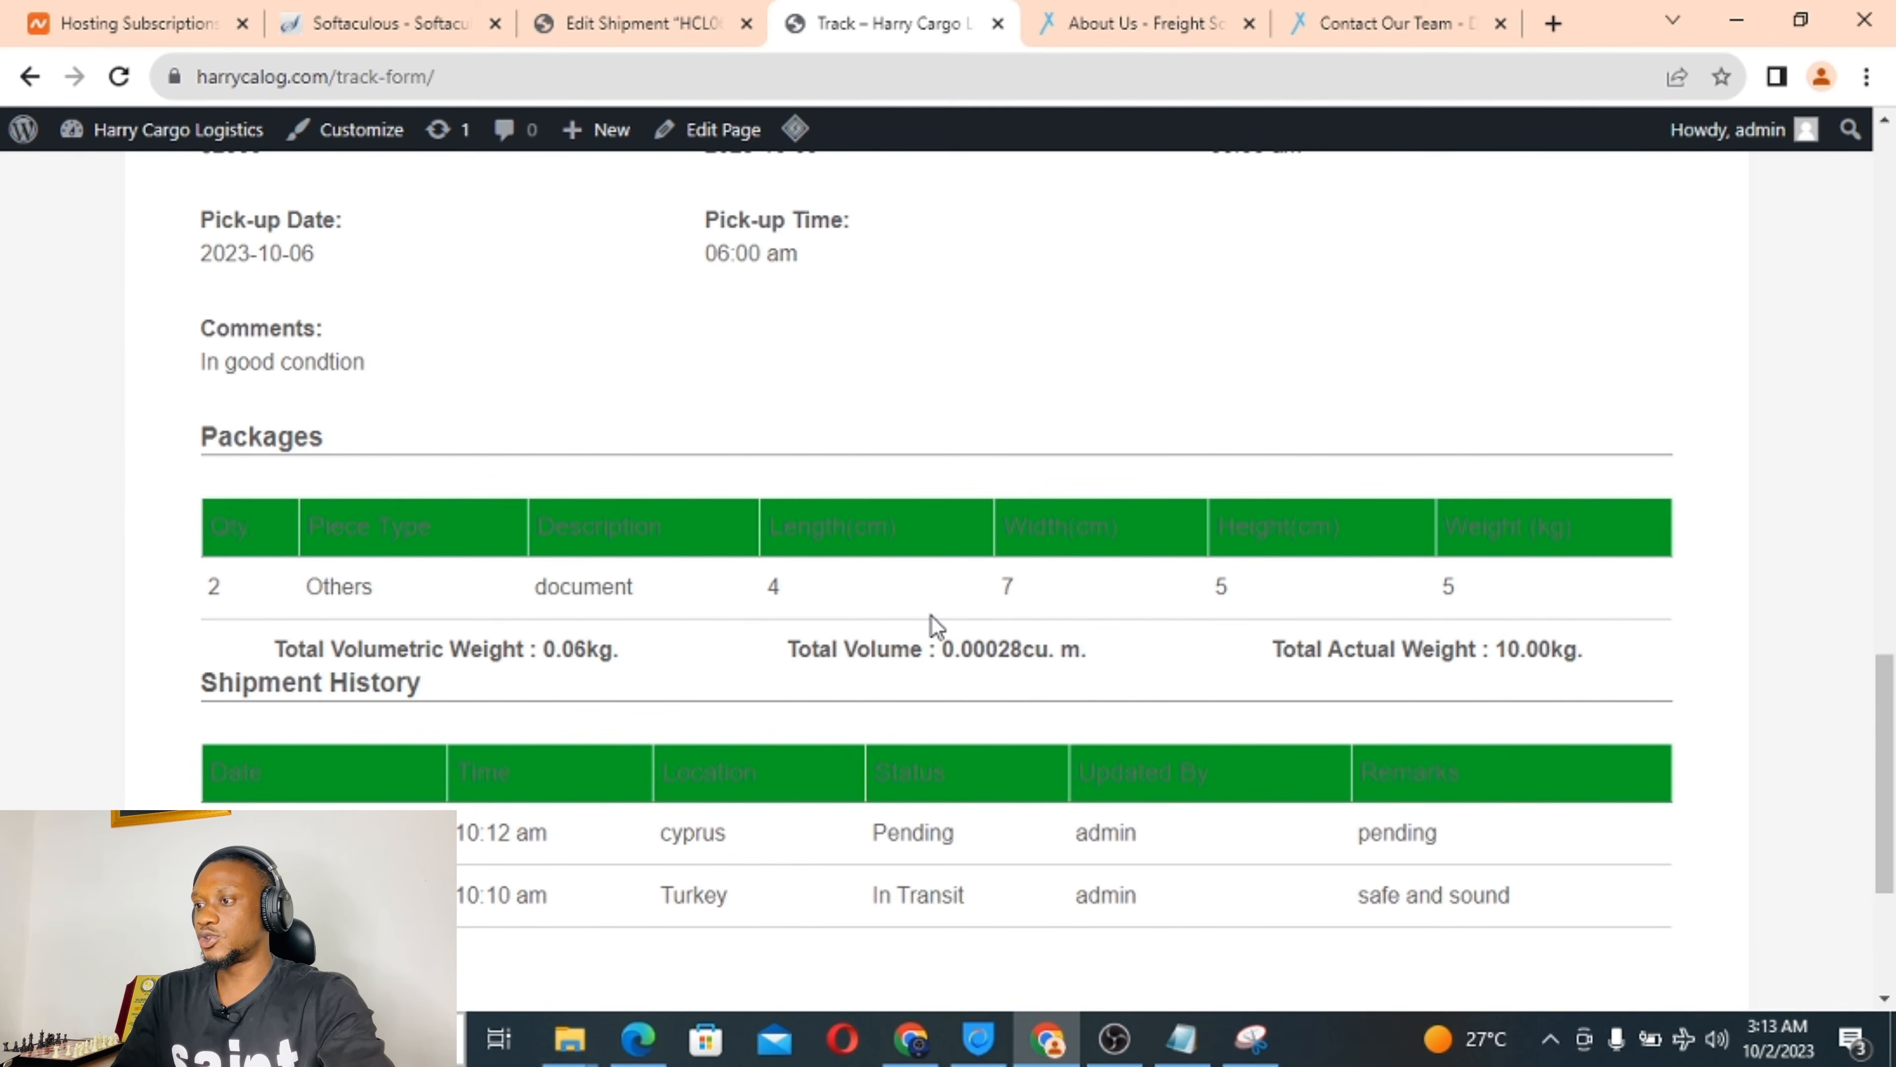
{"action": "left_click", "coordinate": [643, 14]}
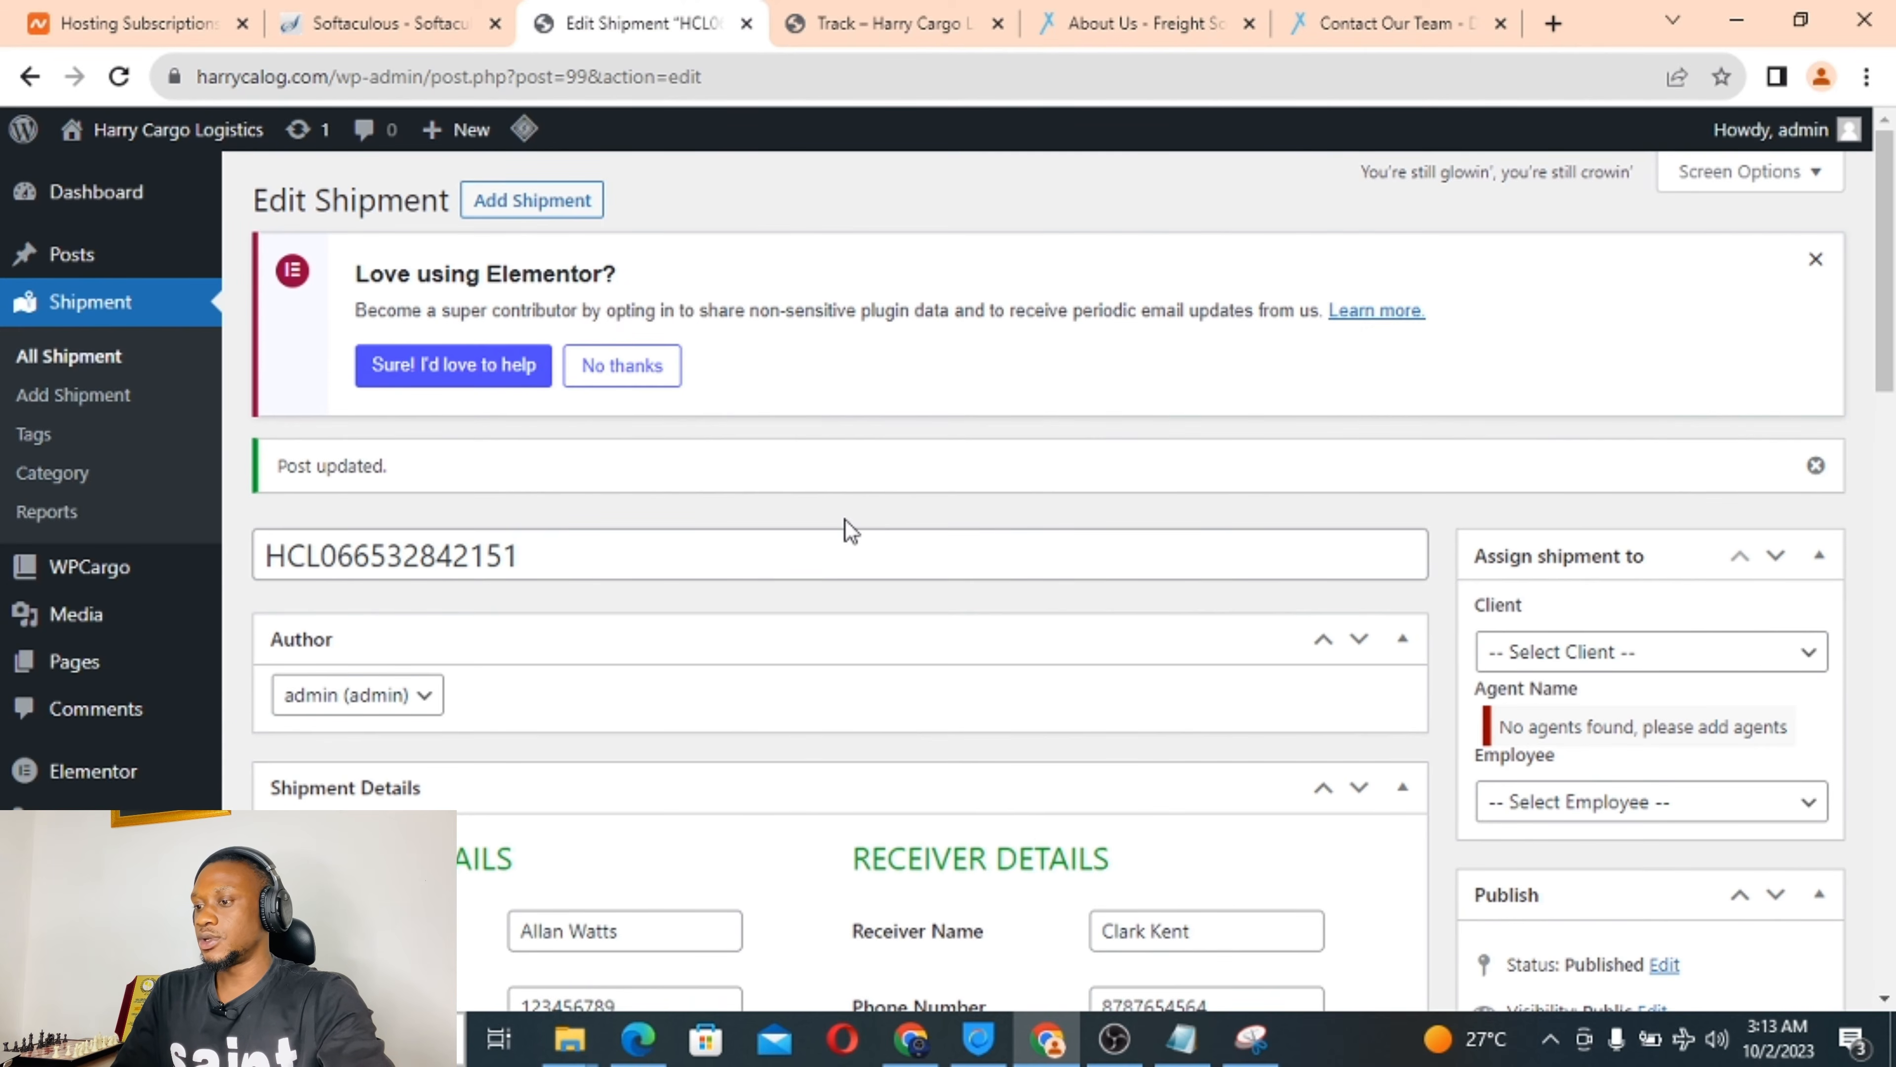
Review the shipment in the All Shipments list, now showing Pending, and open its invoice.
{"action": "scroll", "coordinate": [846, 520], "scroll_direction": "down", "scroll_amount": 1}
{"action": "scroll", "coordinate": [846, 520], "scroll_direction": "up", "scroll_amount": 1}
{"action": "left_click", "coordinate": [110, 359]}
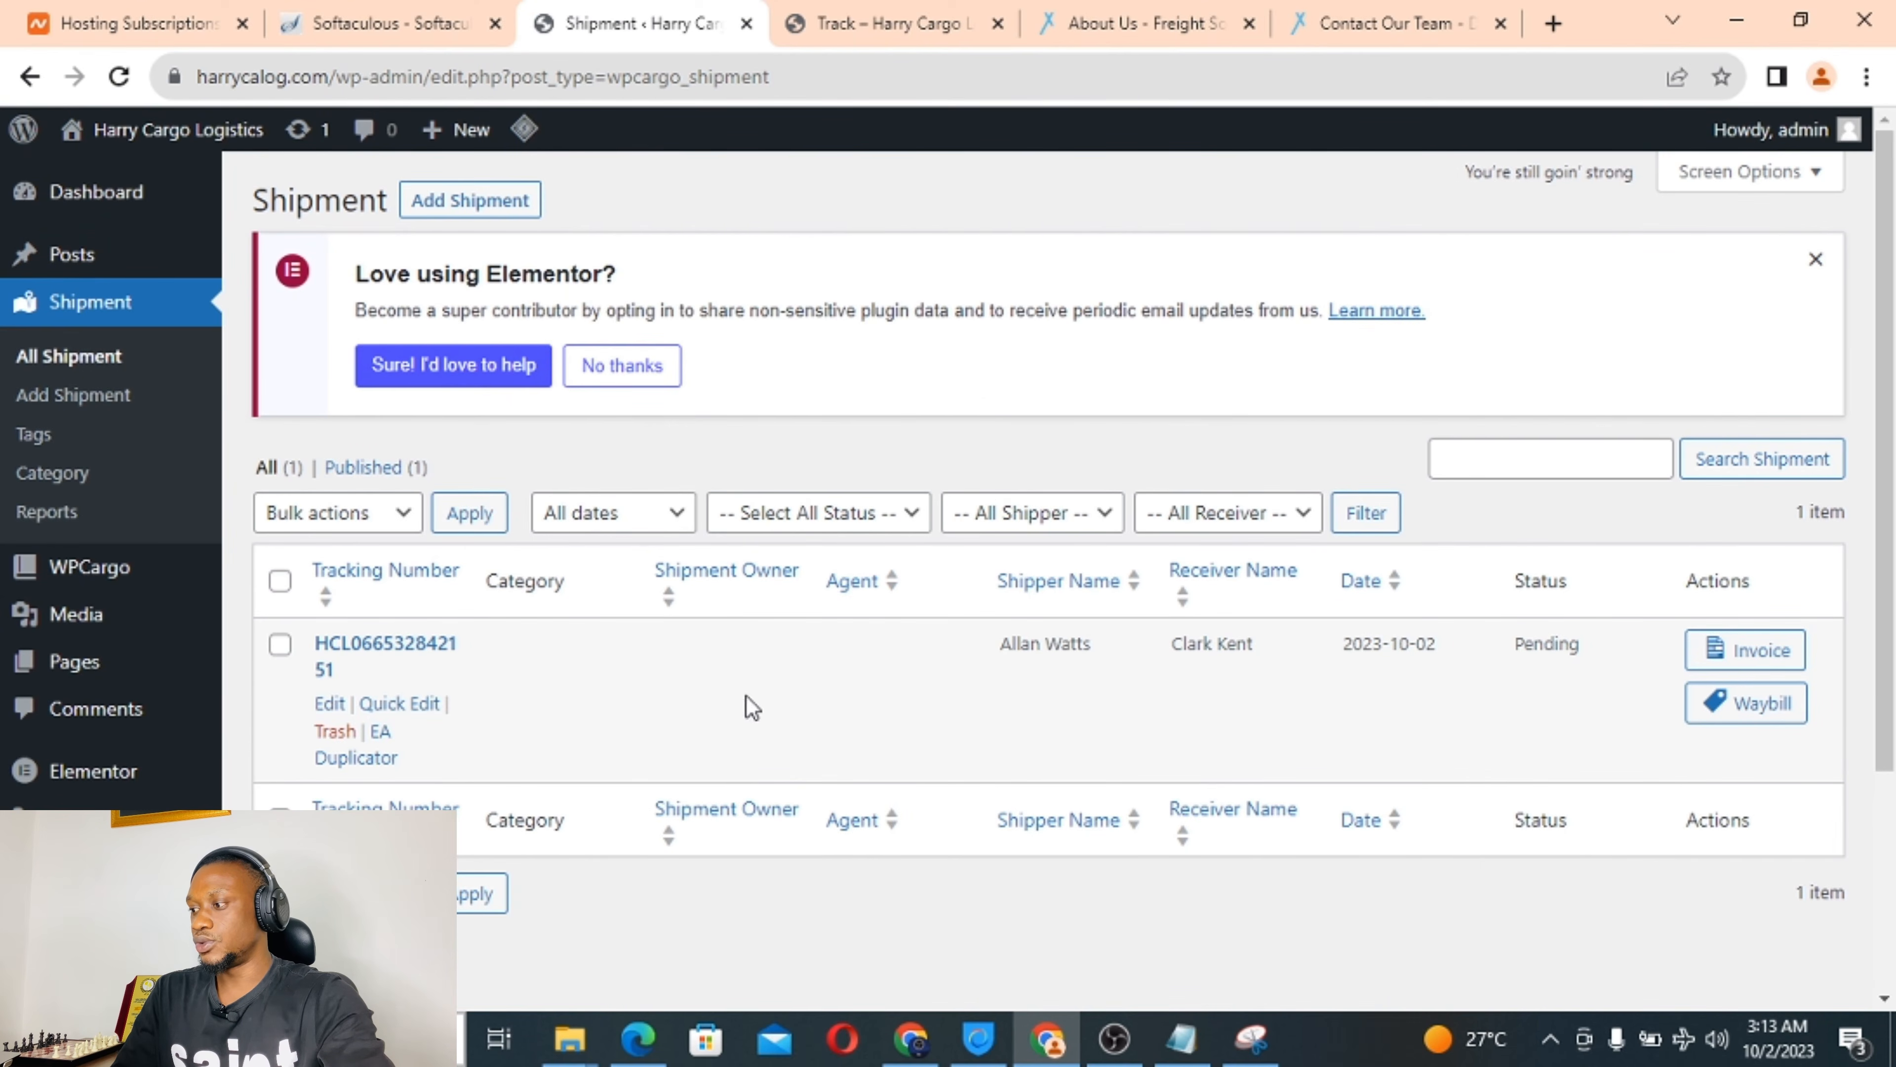
{"action": "left_click", "coordinate": [329, 704]}
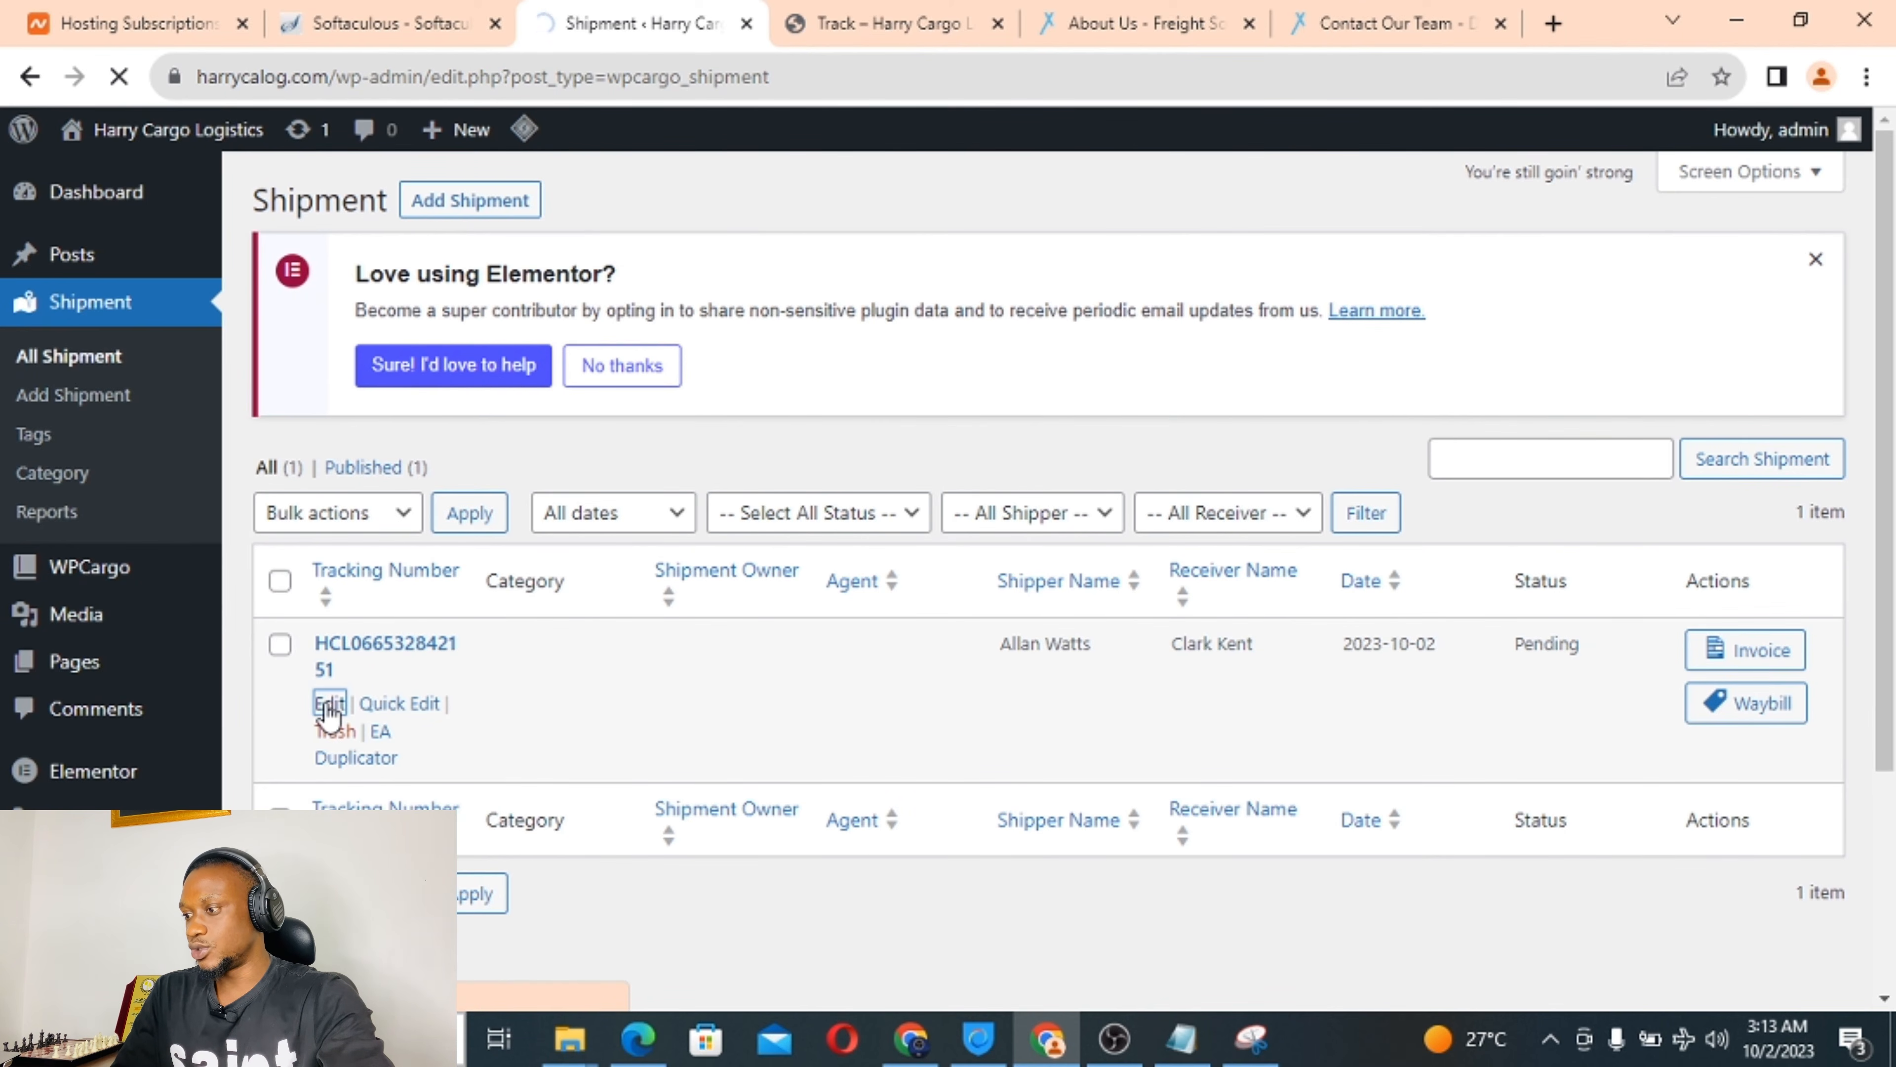
{"action": "scroll", "coordinate": [1708, 691], "scroll_direction": "down", "scroll_amount": 8}
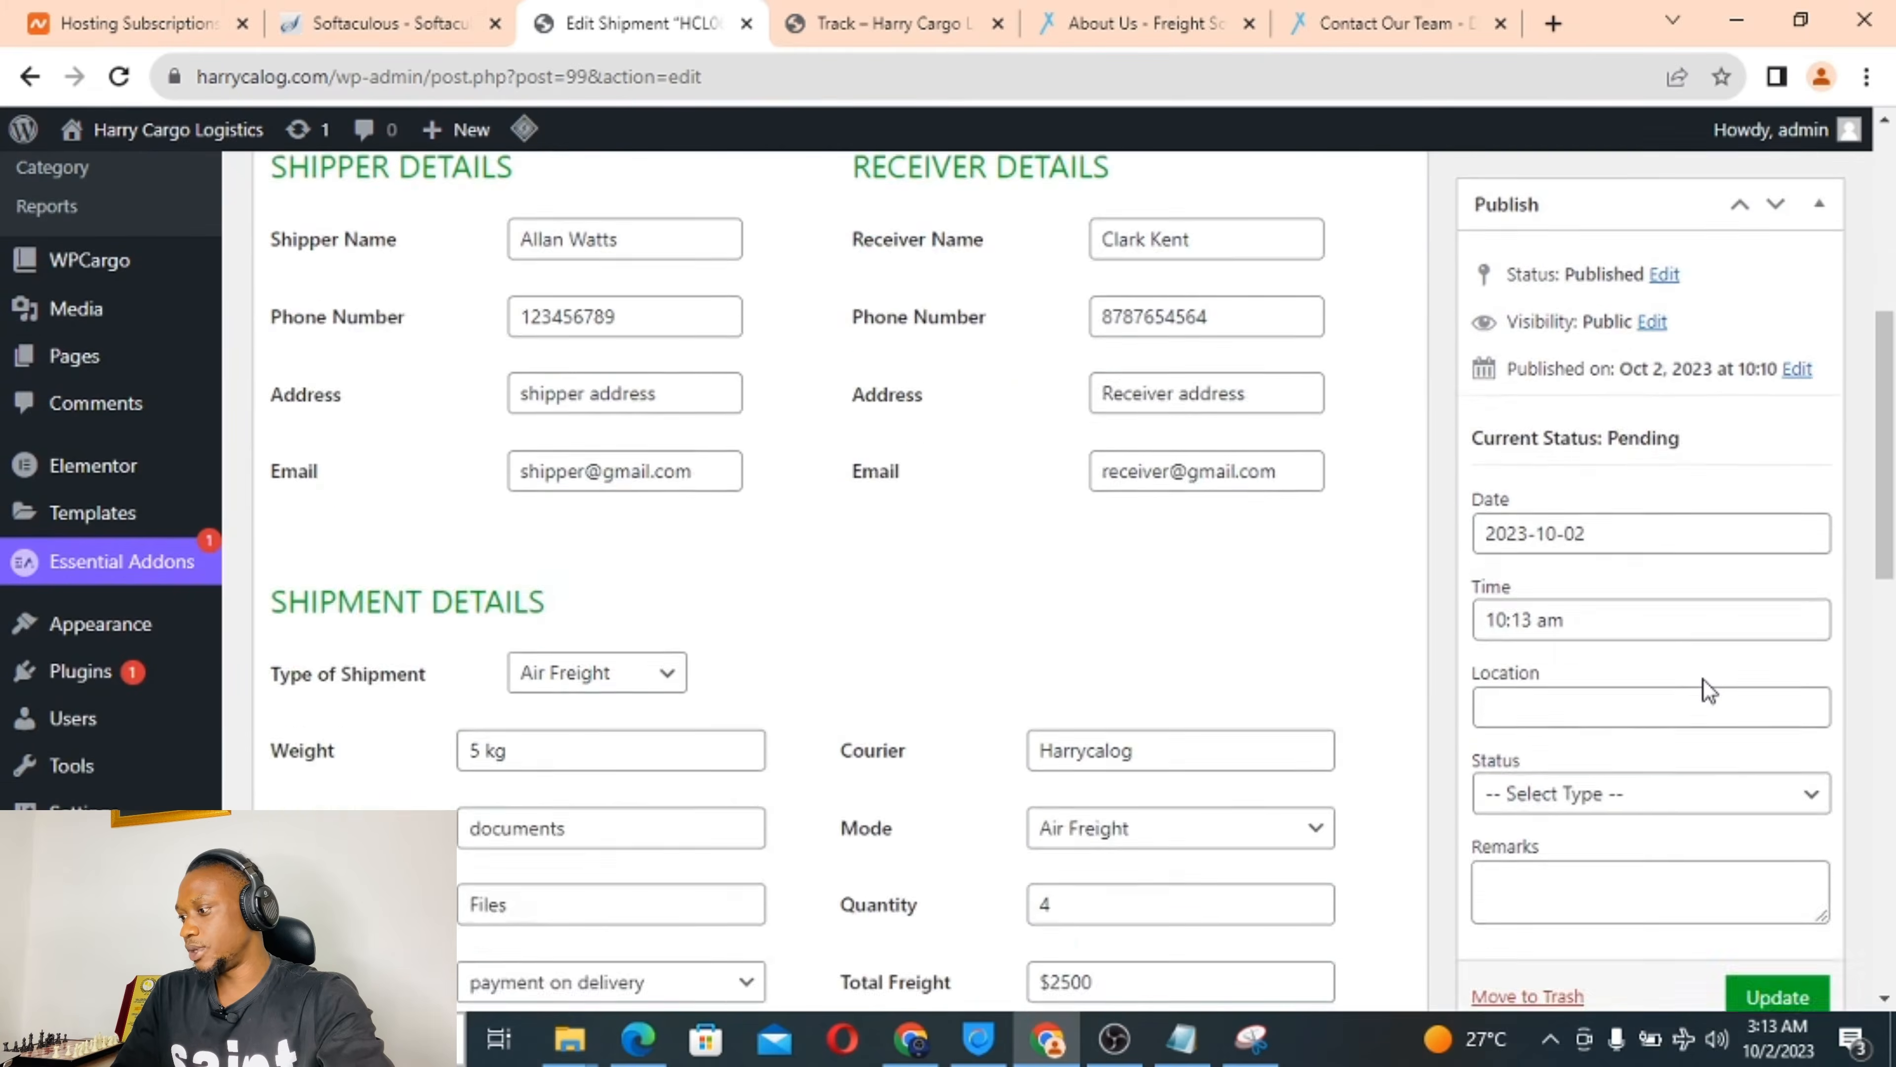
{"action": "scroll", "coordinate": [1708, 691], "scroll_direction": "down", "scroll_amount": 1}
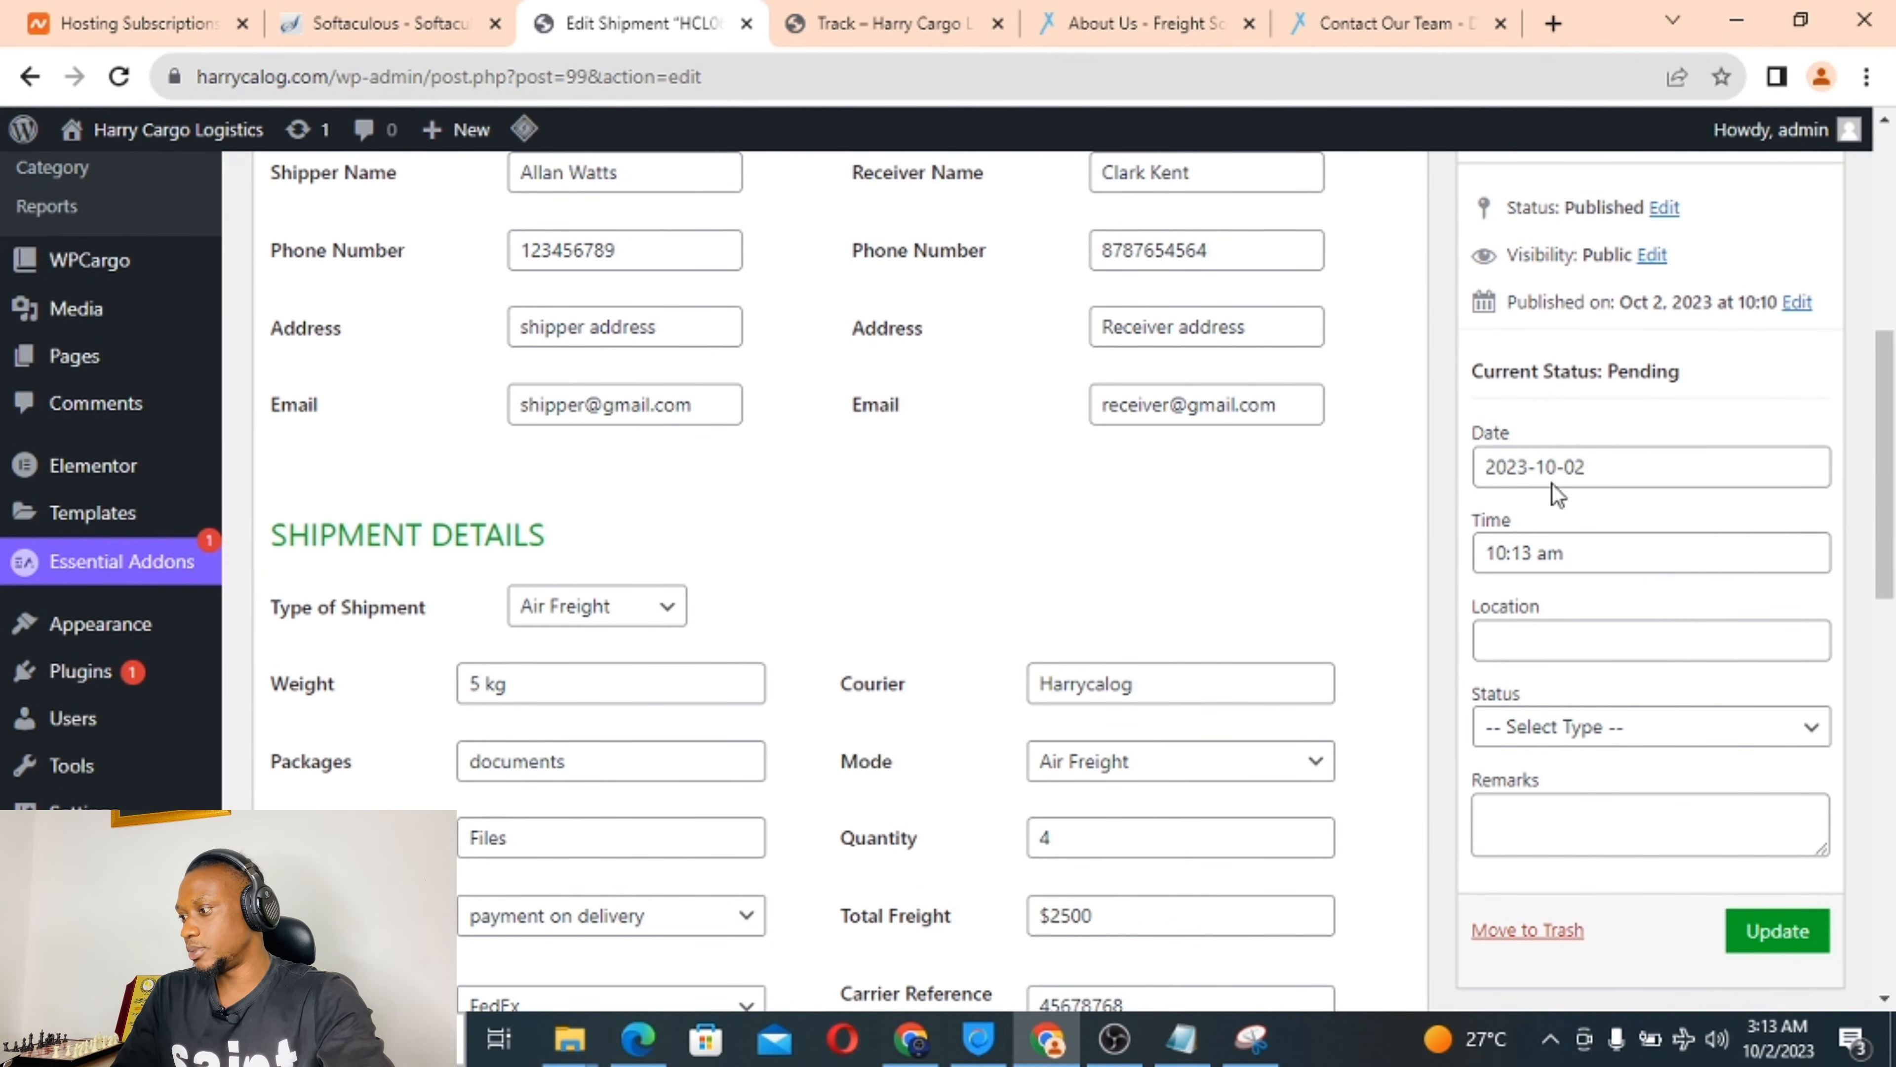
{"action": "scroll", "coordinate": [1590, 568], "scroll_direction": "up", "scroll_amount": 10}
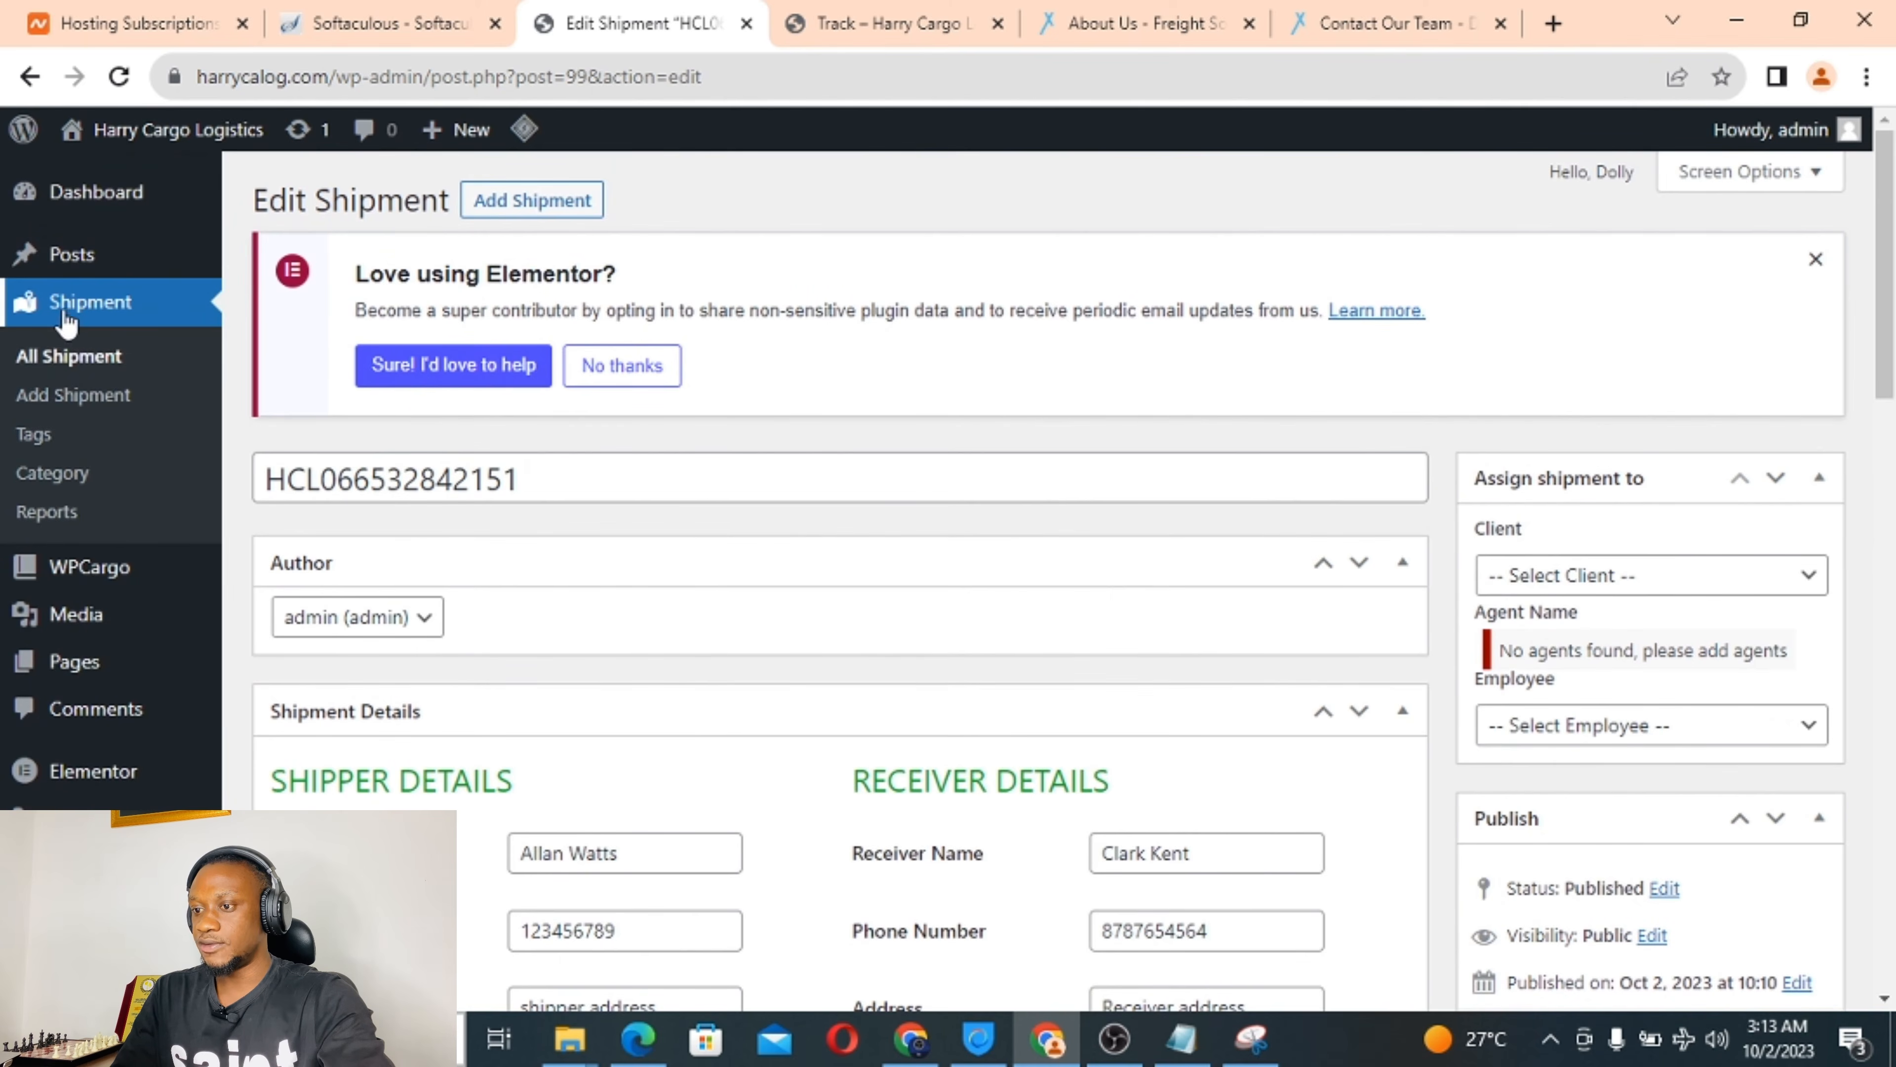
{"action": "left_click", "coordinate": [65, 359]}
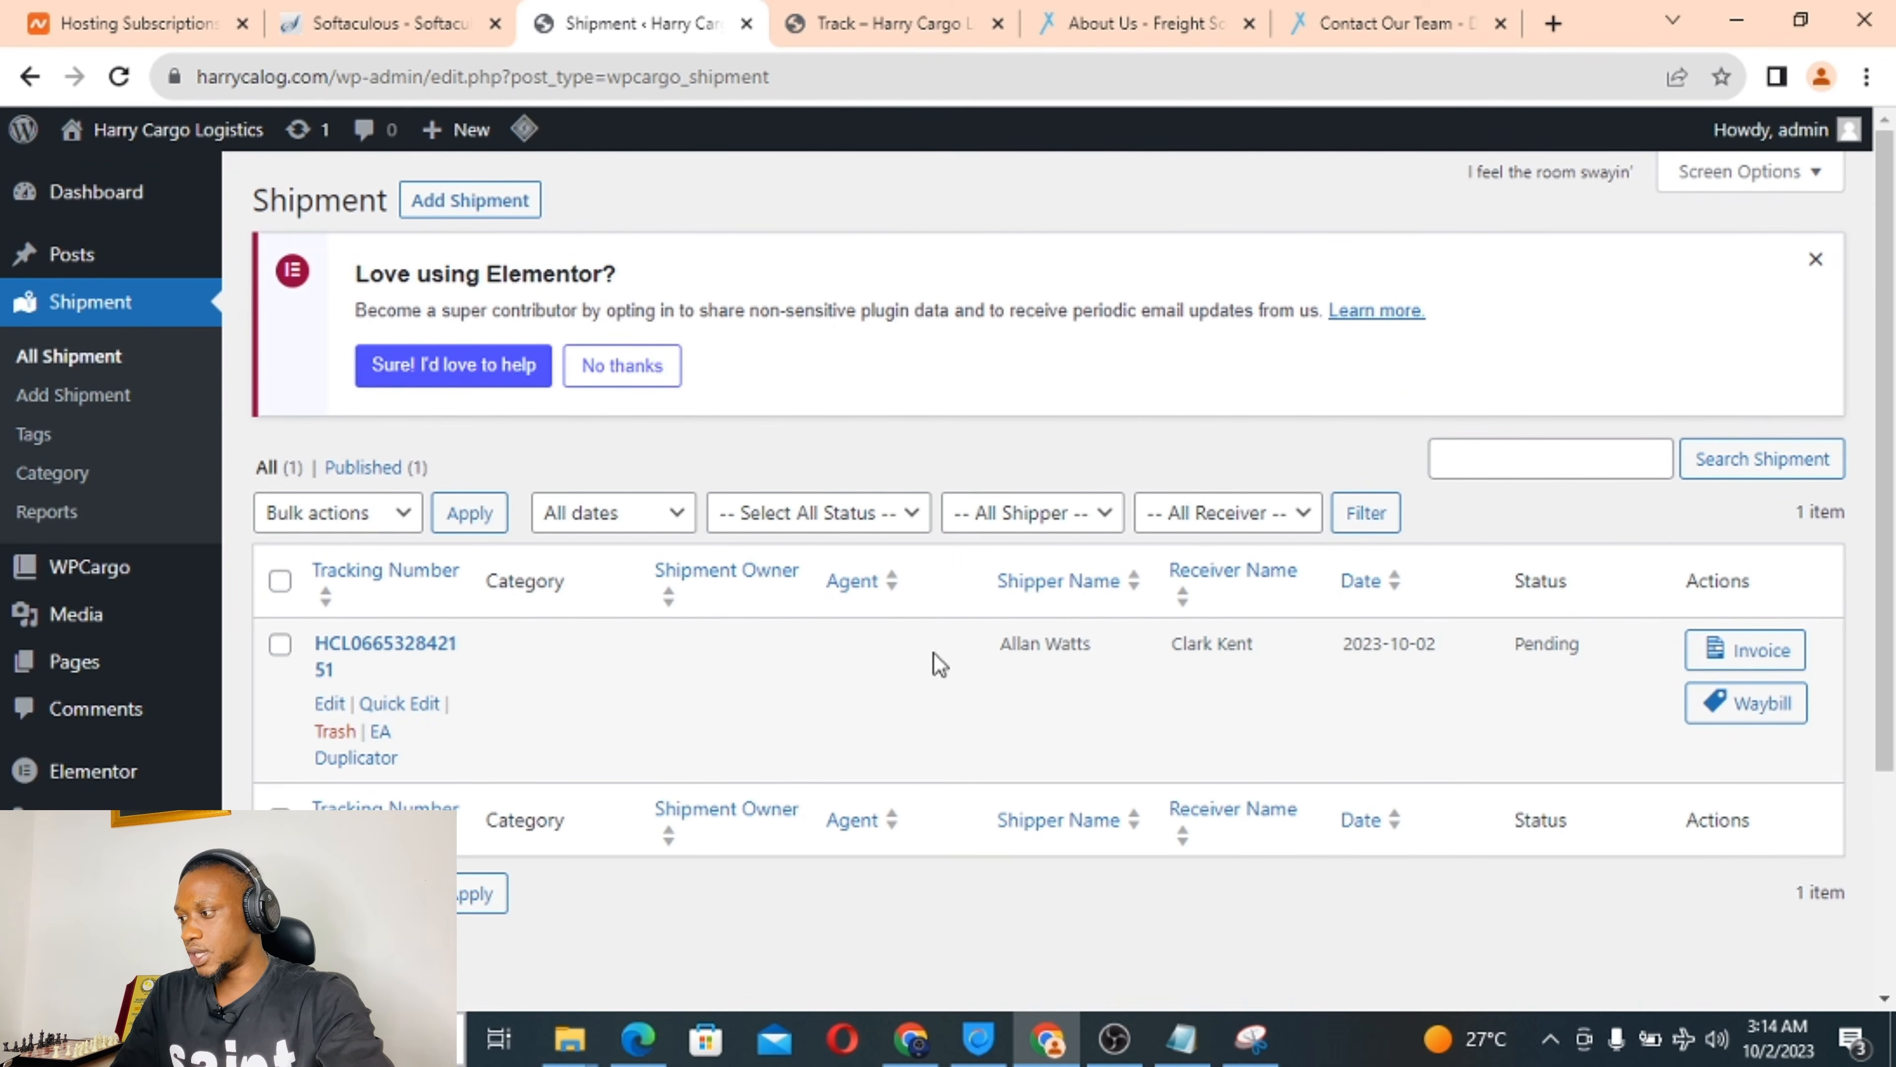
{"action": "left_click", "coordinate": [1756, 657]}
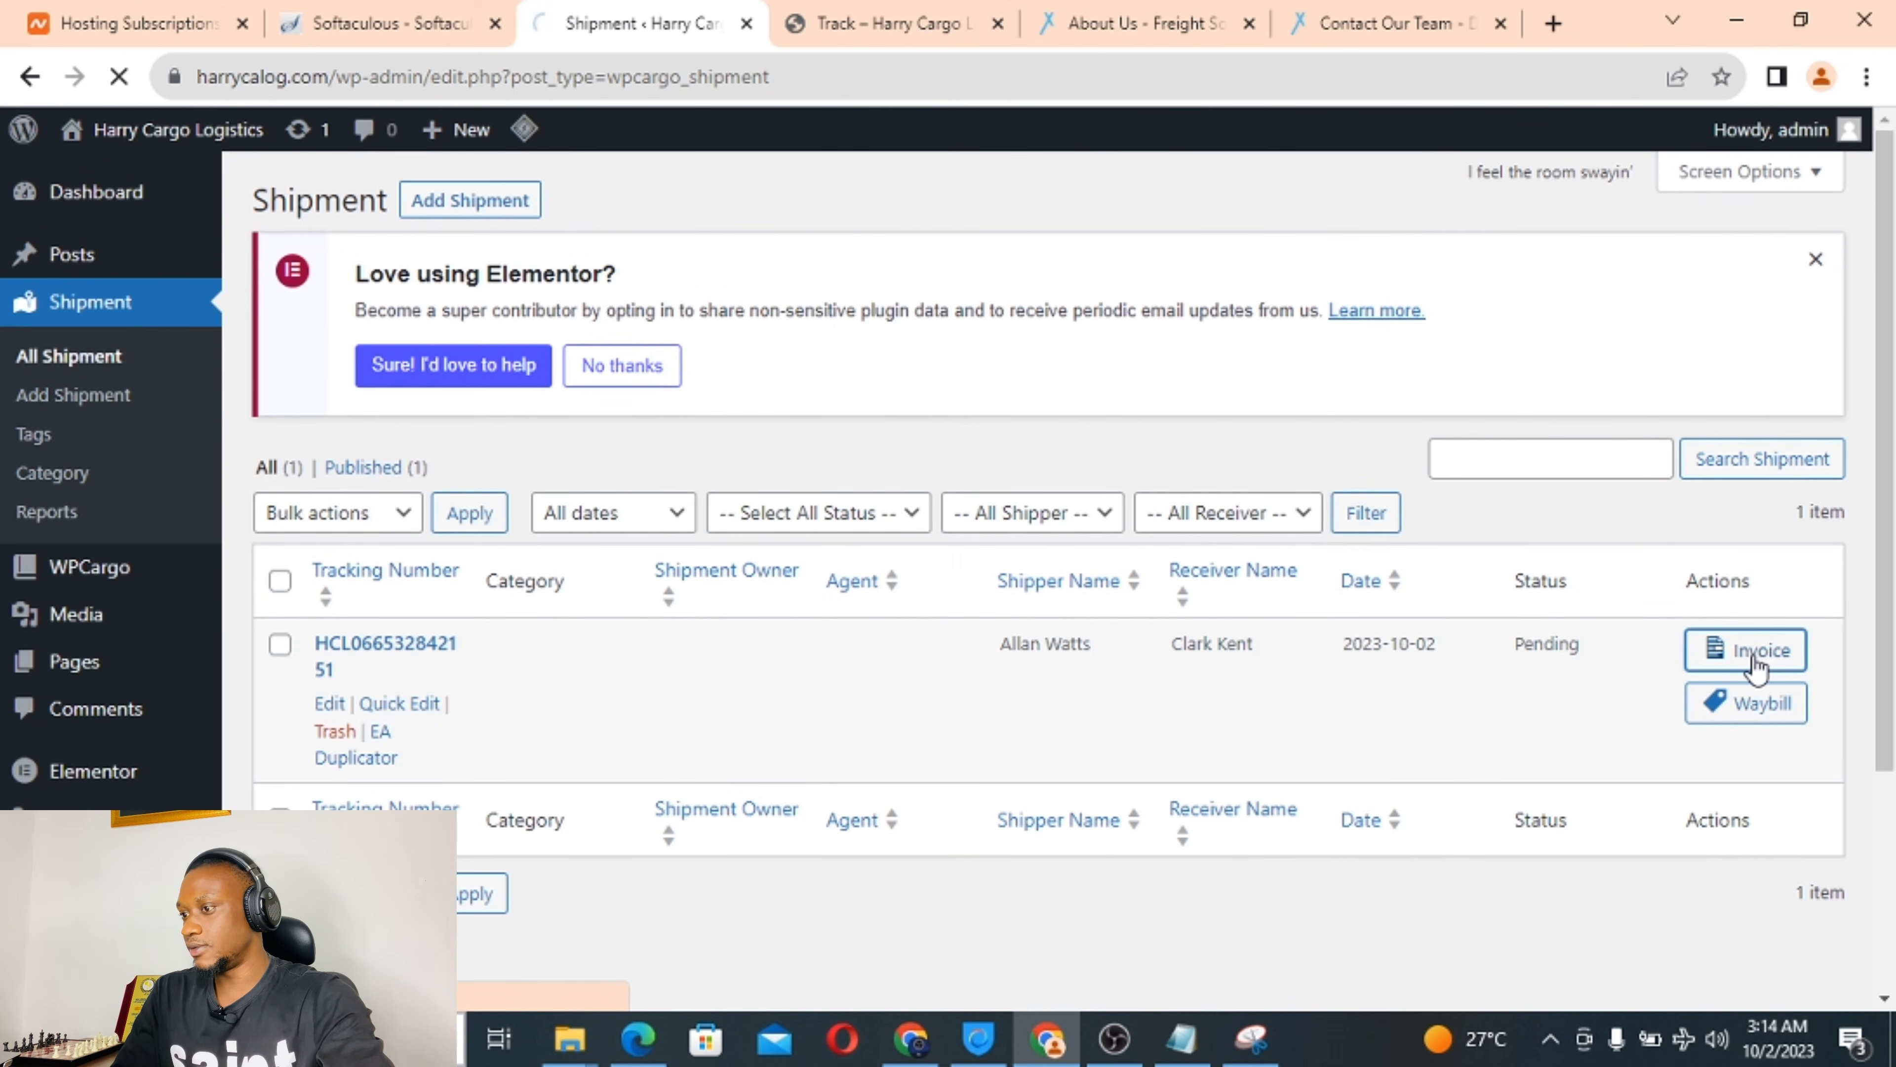
Try printing the shipment's track result and reload the crashed print page.
{"action": "scroll", "coordinate": [766, 546], "scroll_direction": "down", "scroll_amount": 4}
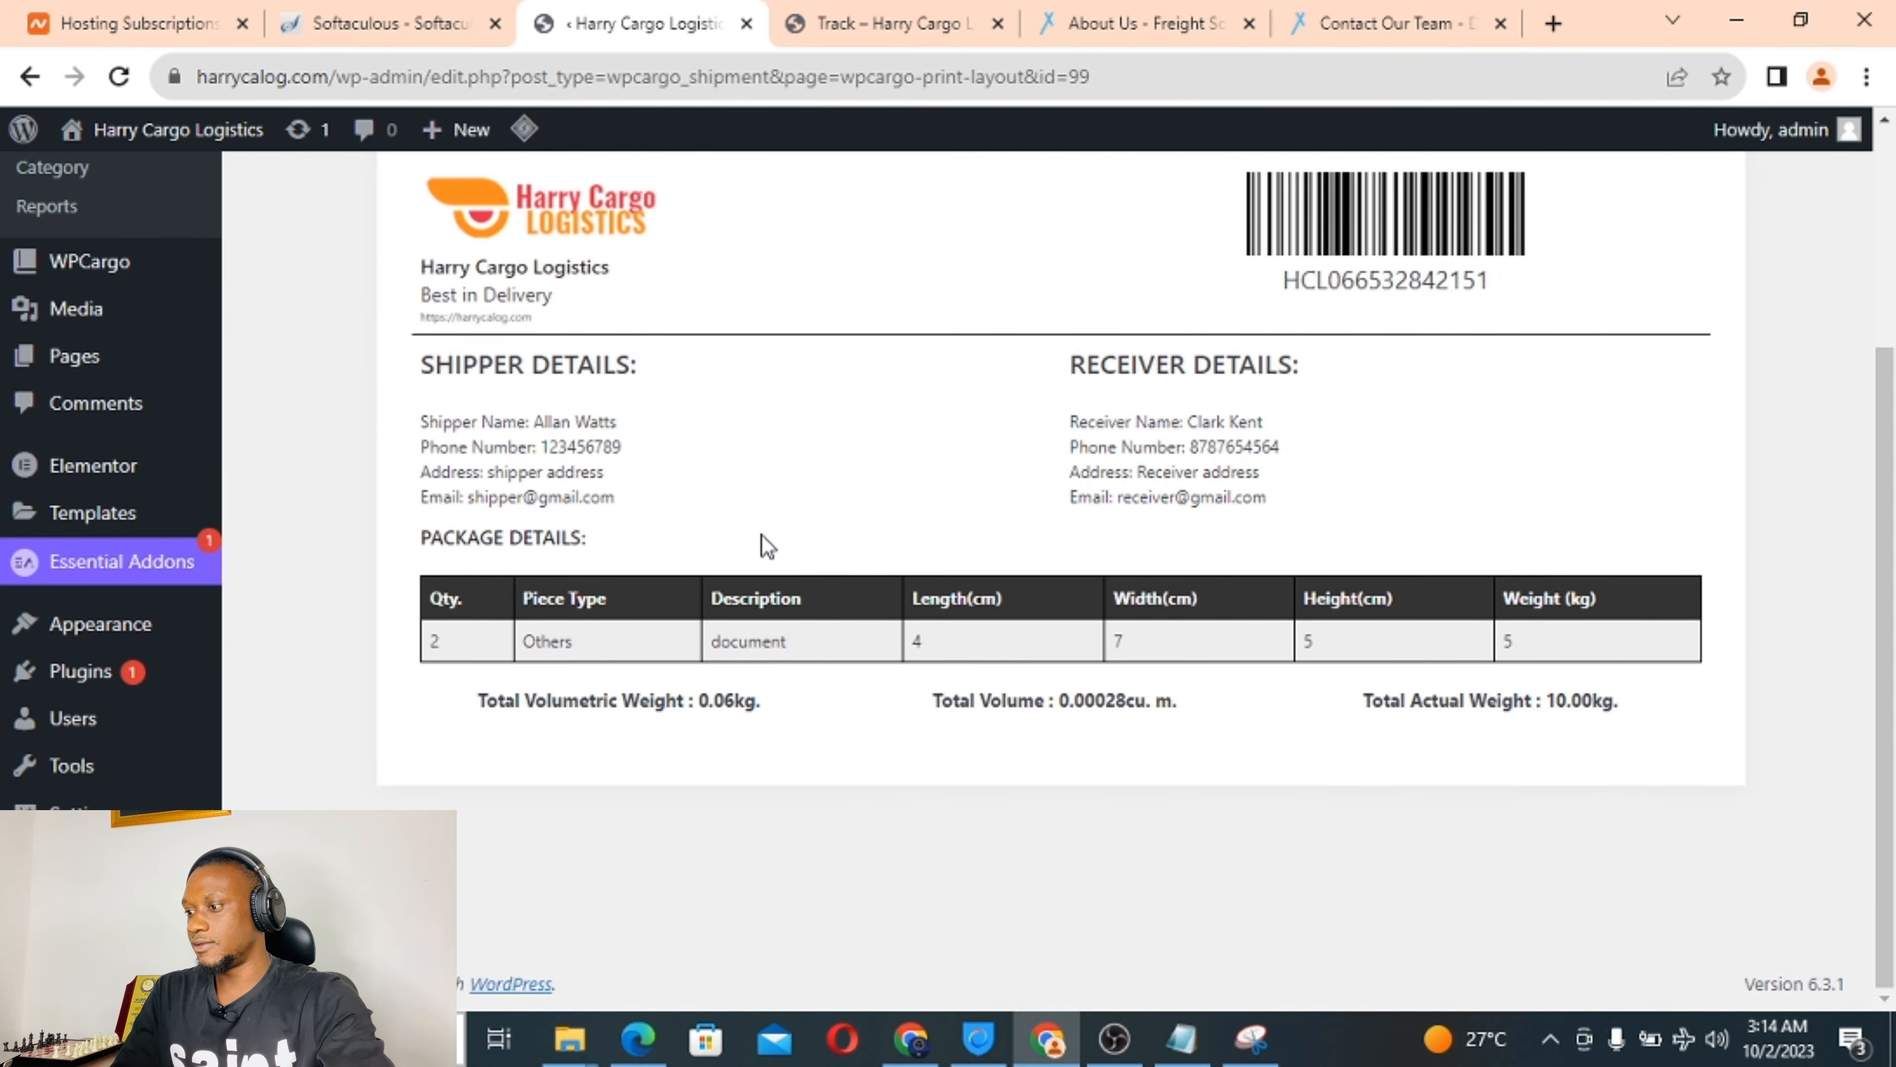
{"action": "scroll", "coordinate": [765, 545], "scroll_direction": "up", "scroll_amount": 3}
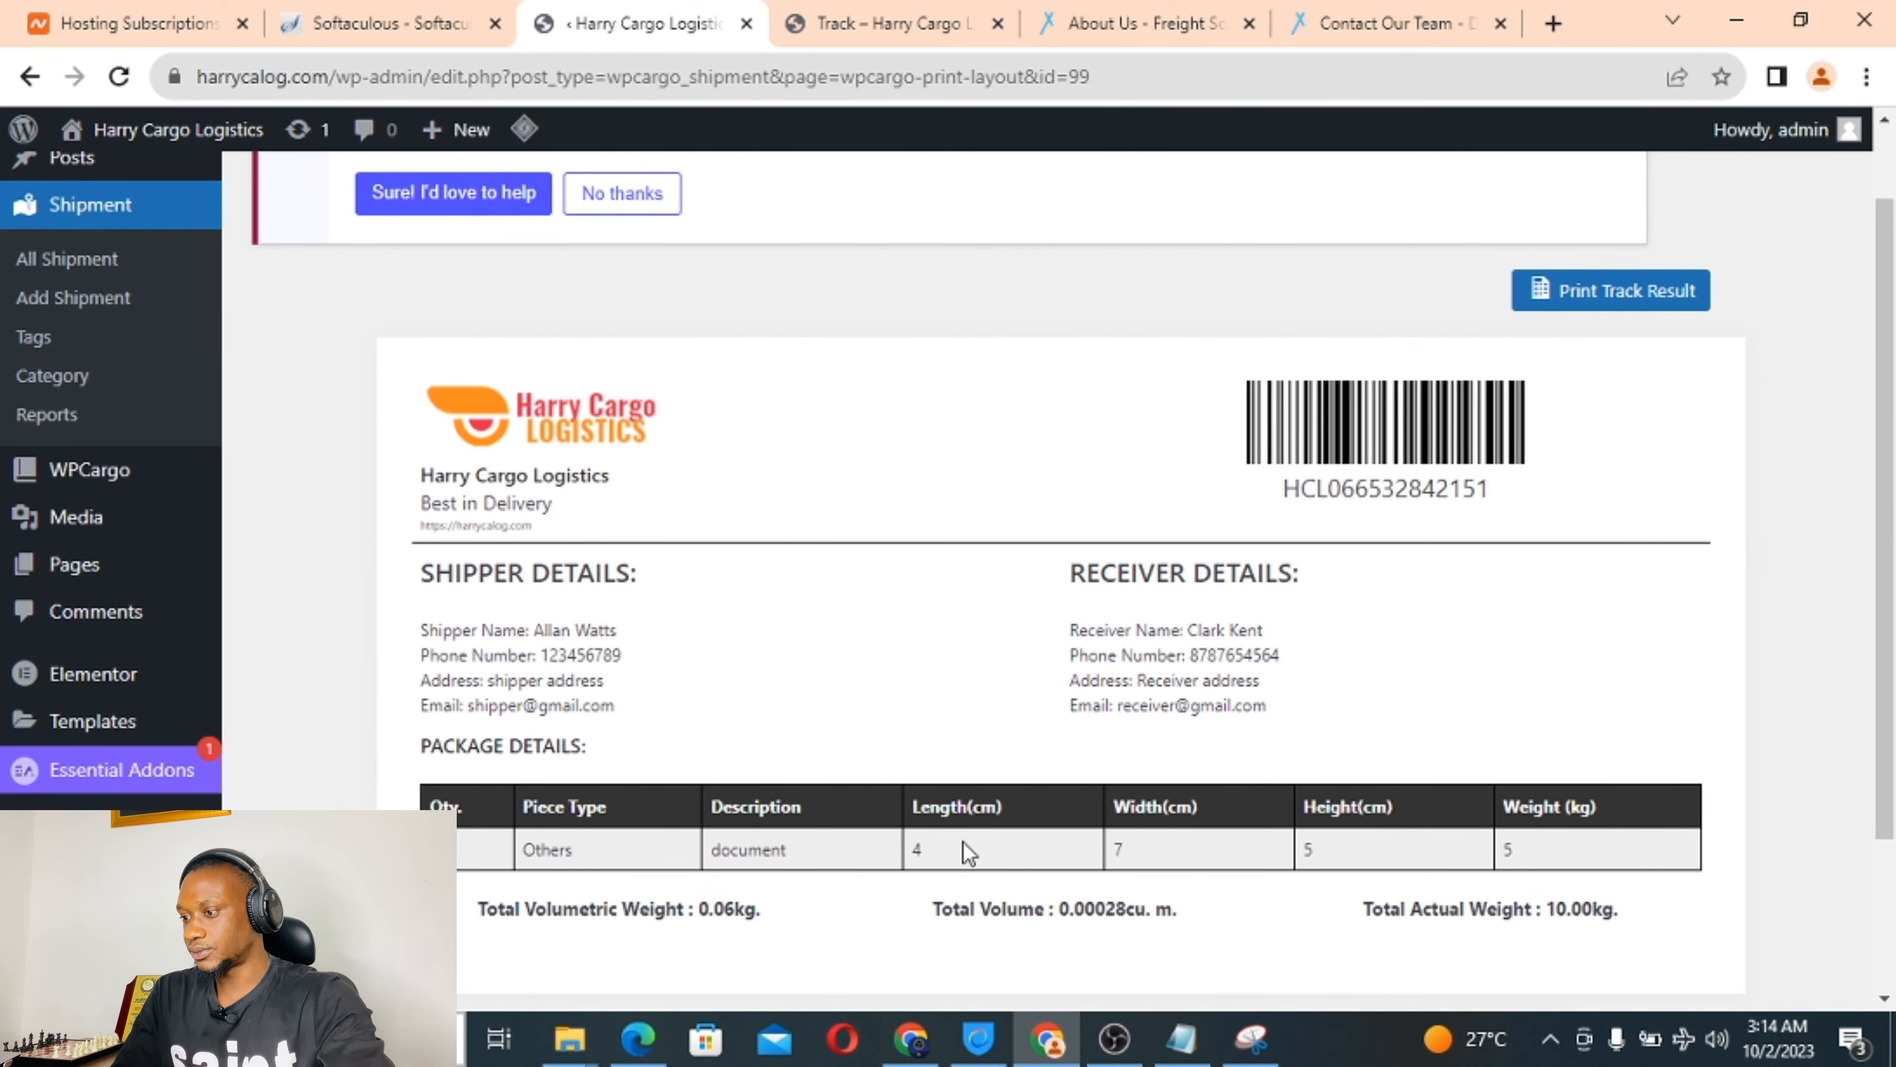
{"action": "scroll", "coordinate": [689, 589], "scroll_direction": "up", "scroll_amount": 2}
{"action": "scroll", "coordinate": [689, 589], "scroll_direction": "down", "scroll_amount": 4}
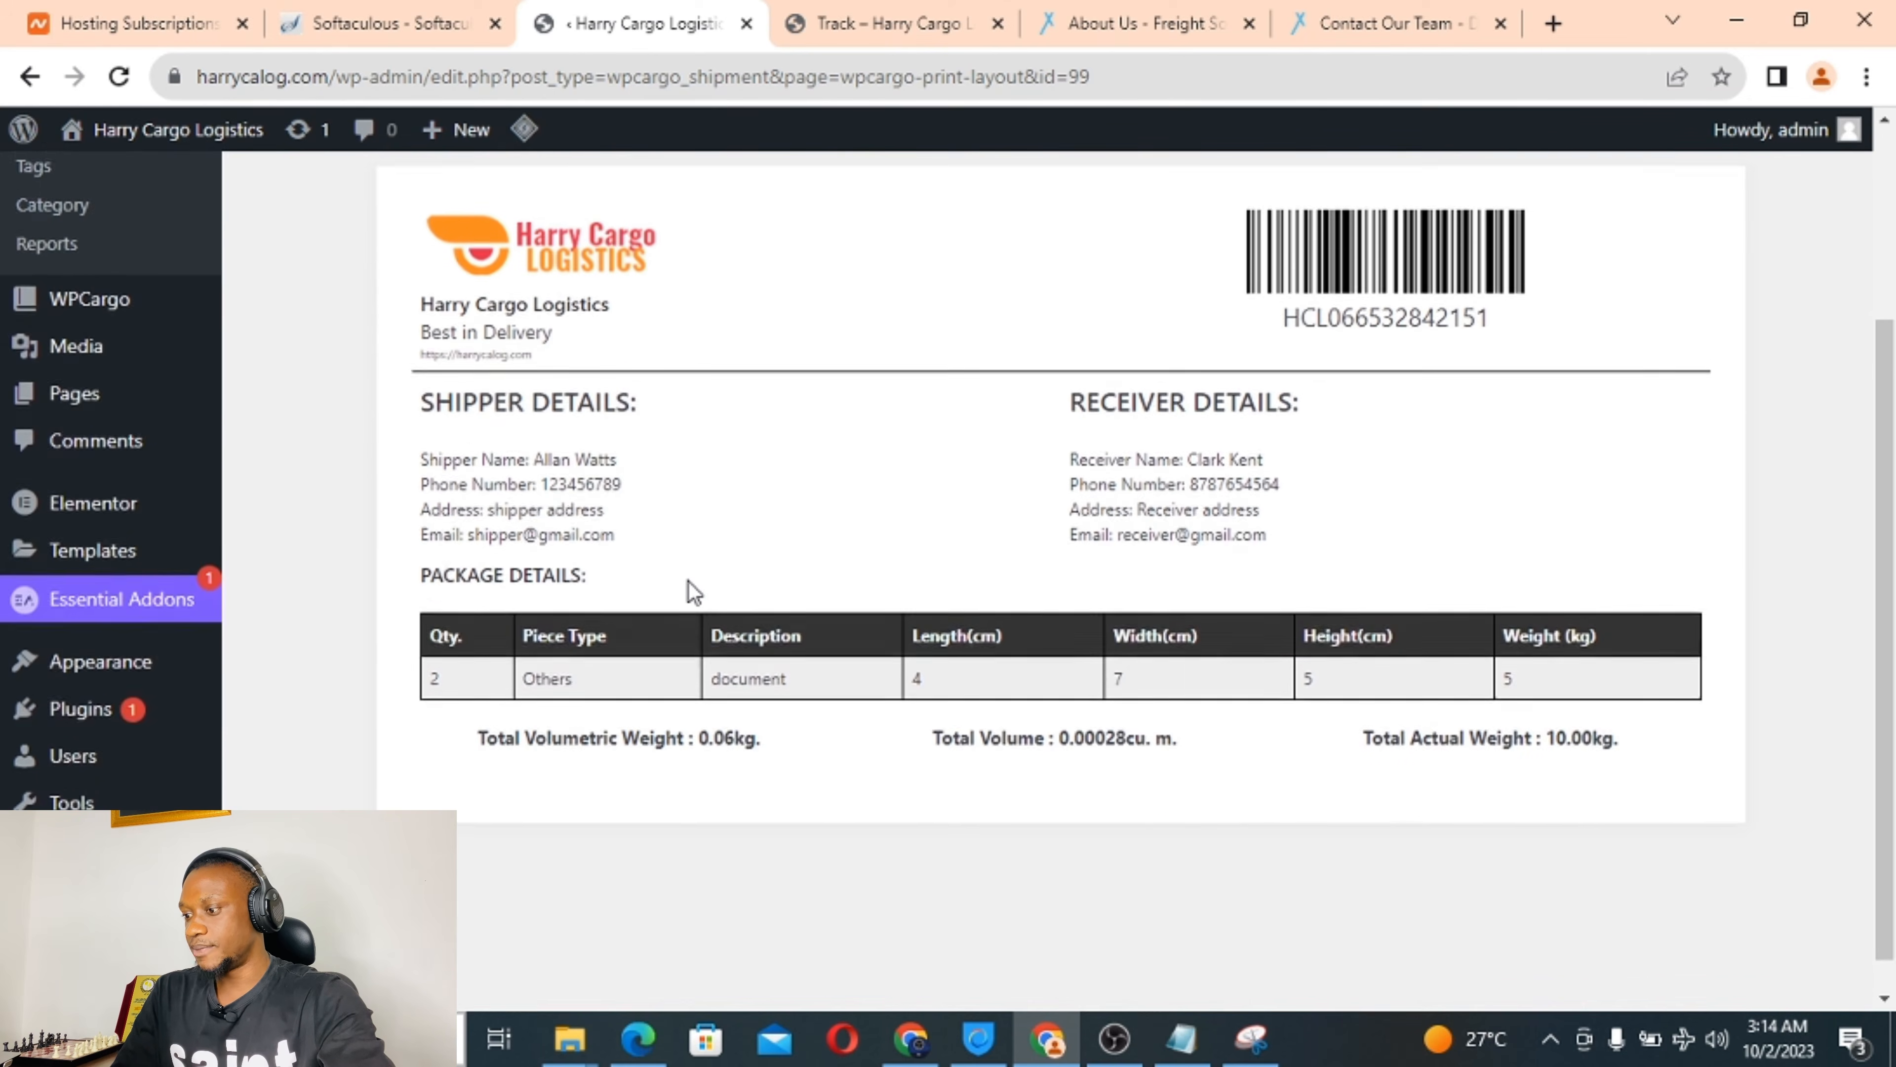
{"action": "scroll", "coordinate": [688, 583], "scroll_direction": "down", "scroll_amount": 2}
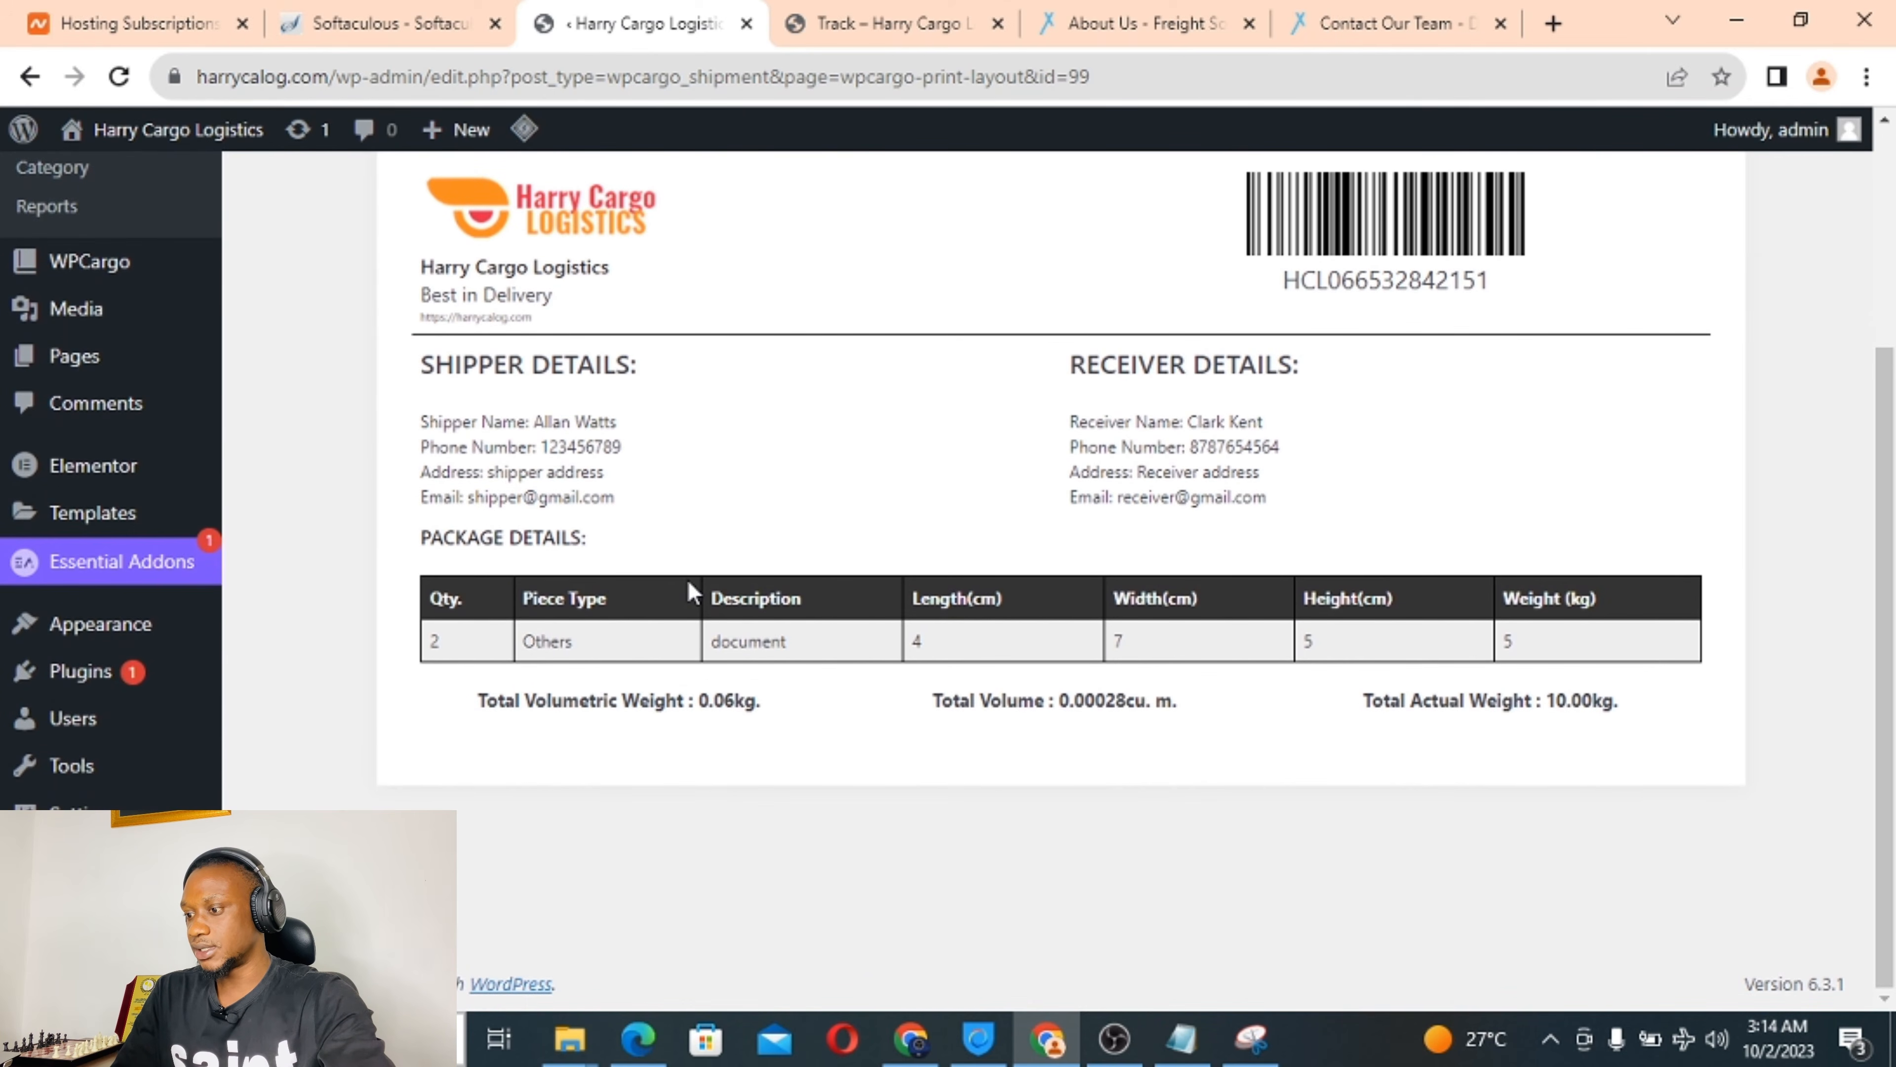
{"action": "scroll", "coordinate": [688, 579], "scroll_direction": "up", "scroll_amount": 4}
{"action": "left_click", "coordinate": [1586, 392]}
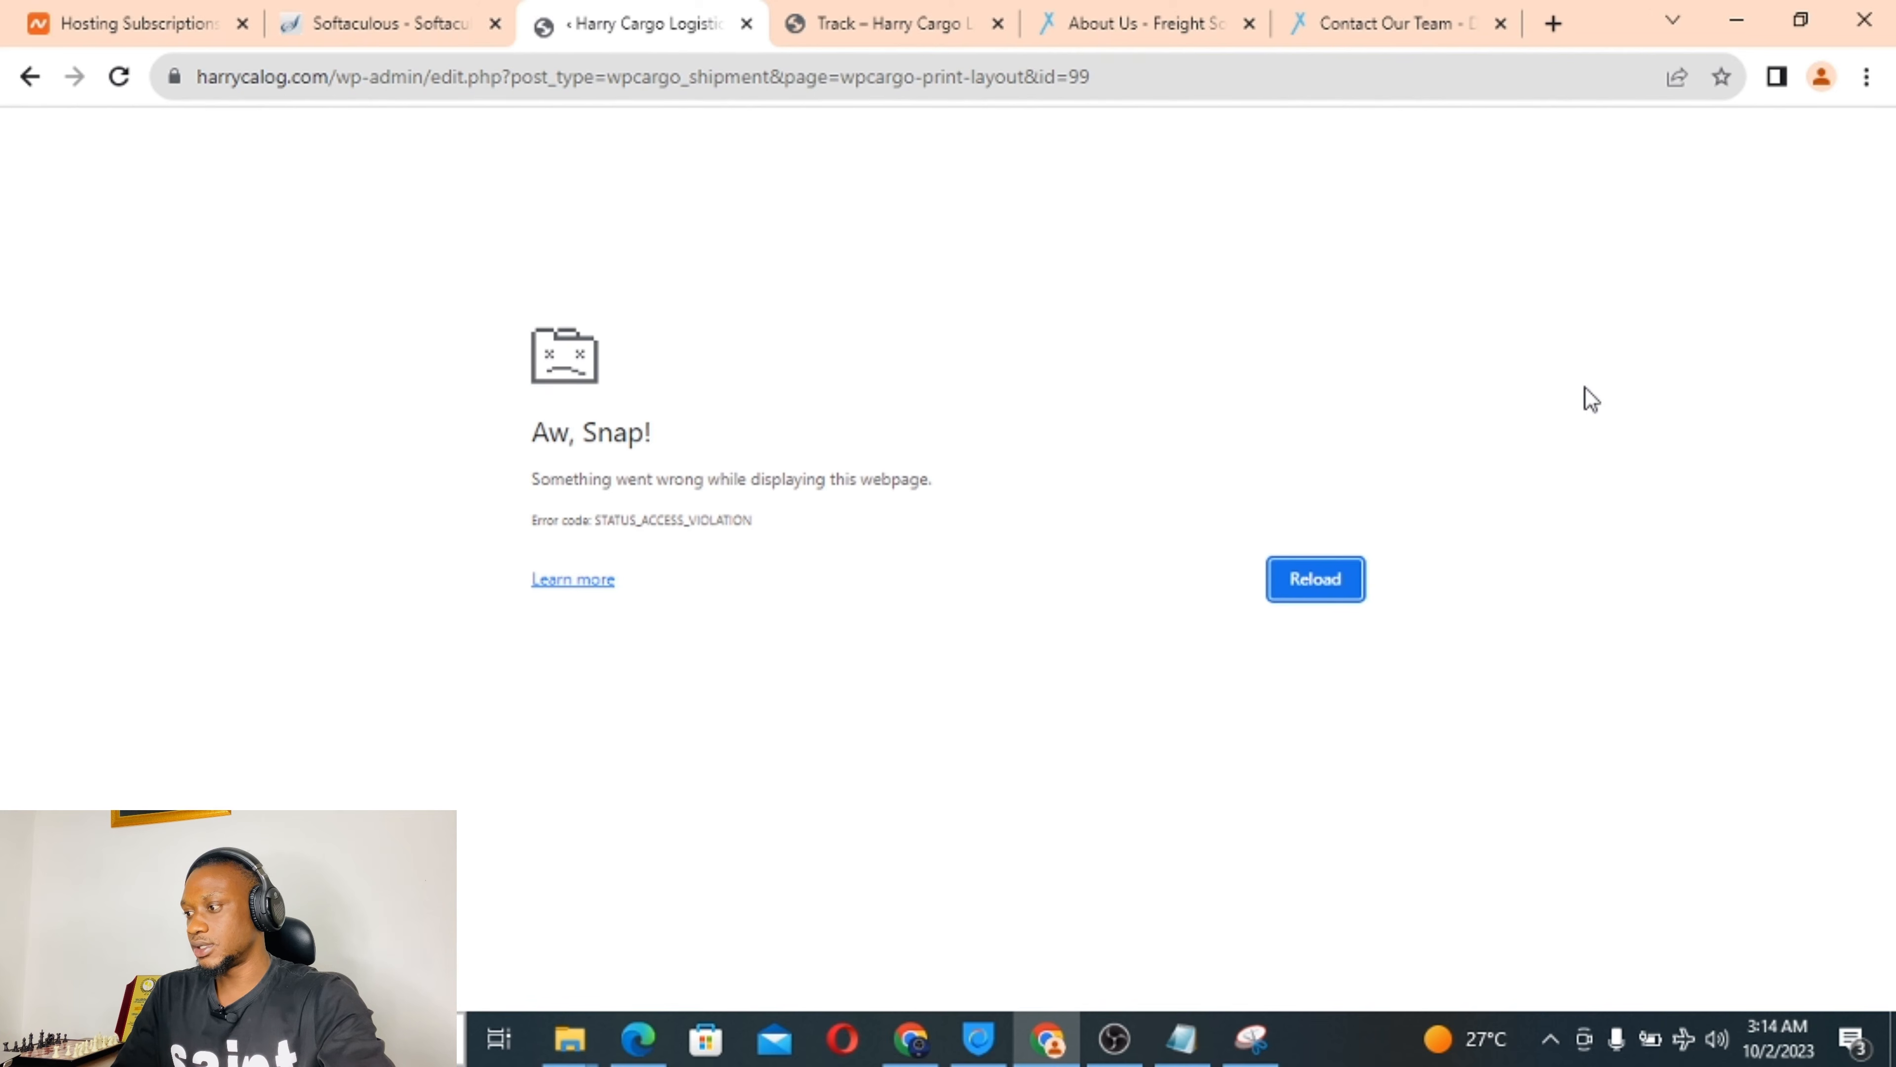
{"action": "left_click", "coordinate": [1308, 583]}
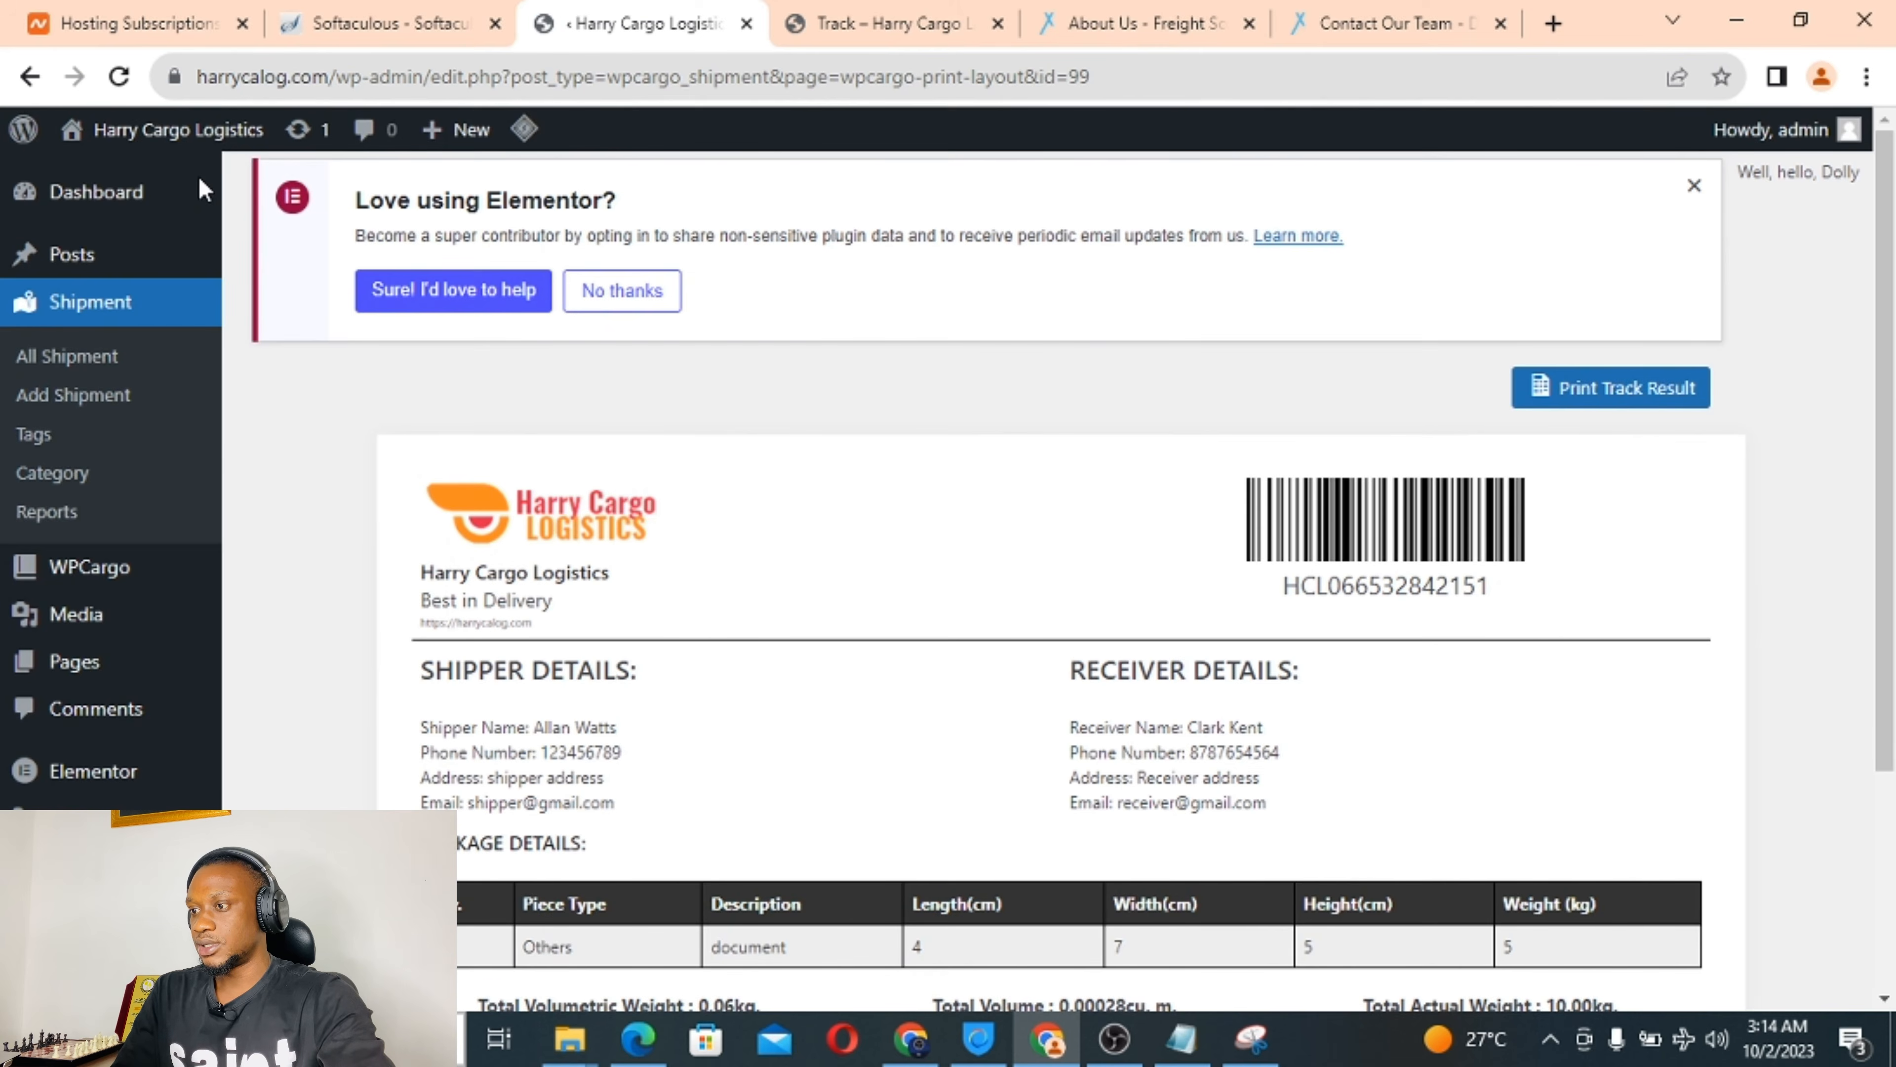
Retry printing the tracking result, then go back and return to the front-end Track page.
{"action": "scroll", "coordinate": [943, 512], "scroll_direction": "down", "scroll_amount": 4}
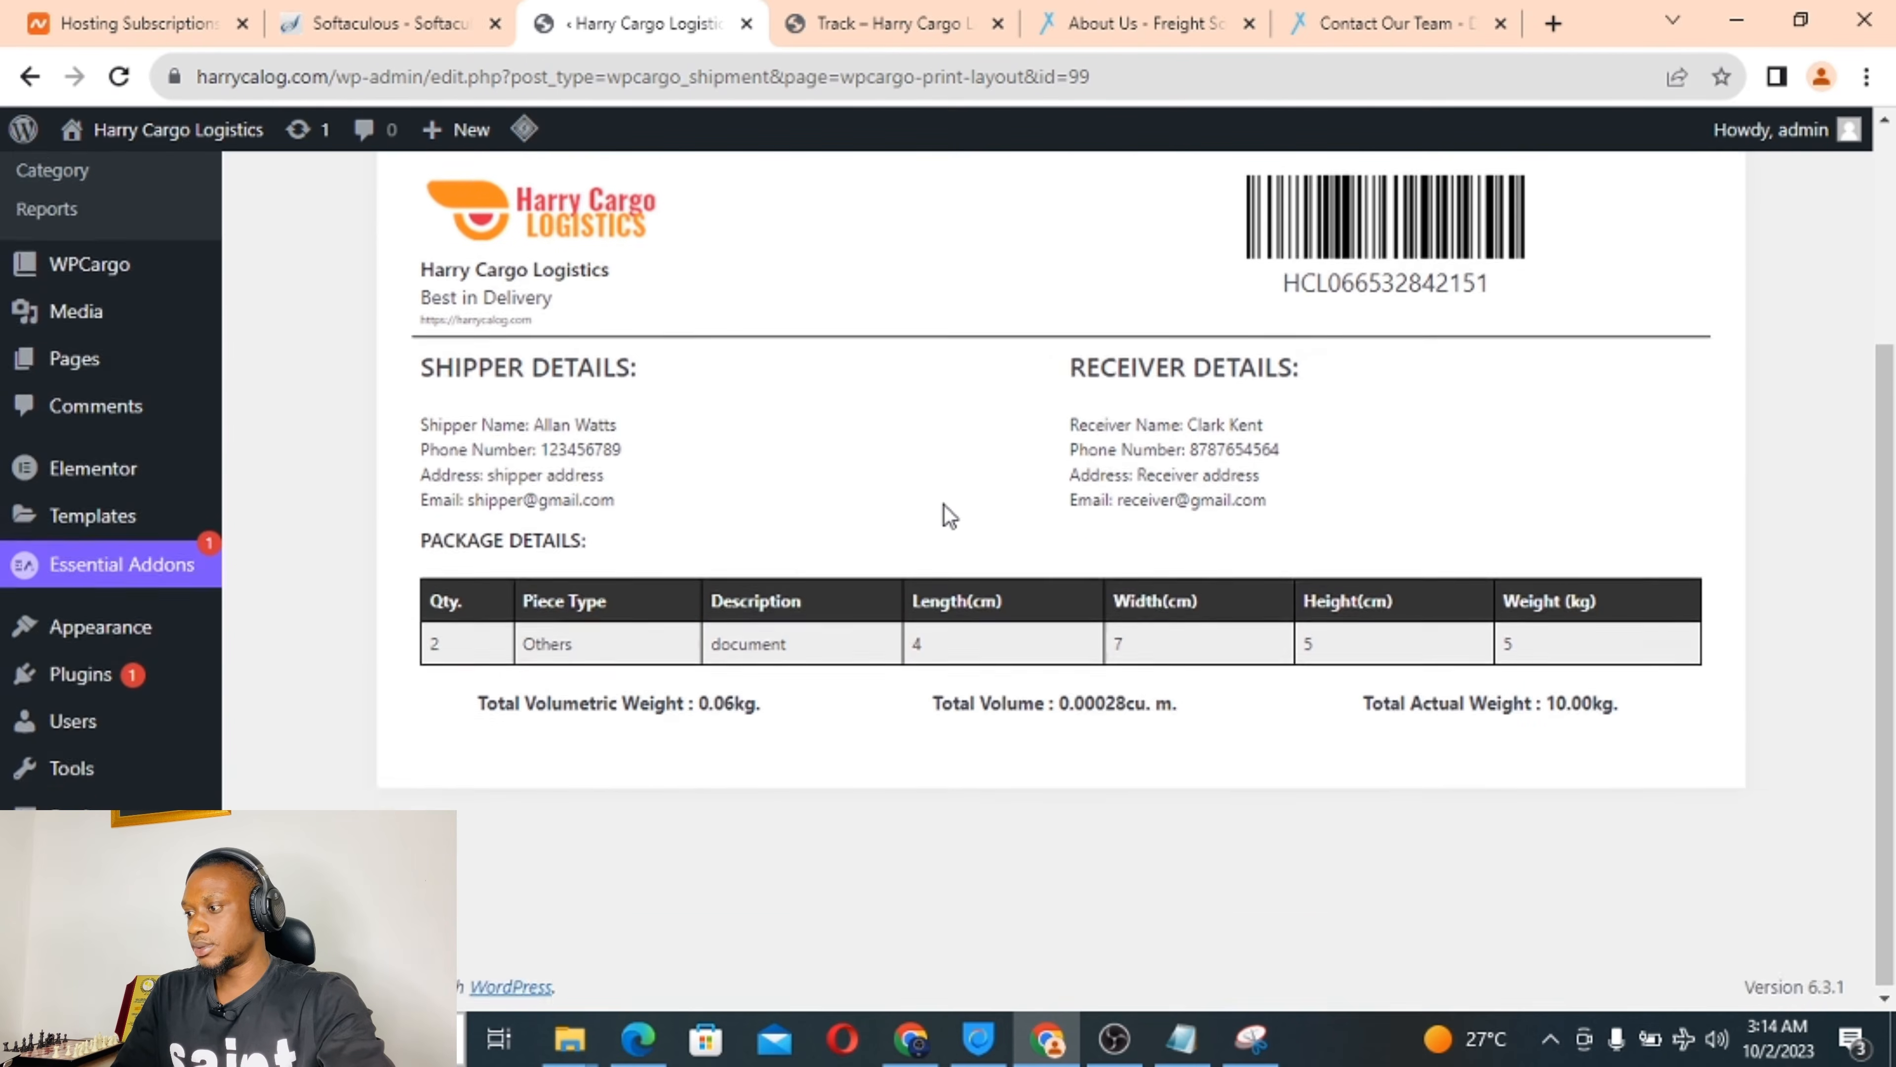
{"action": "scroll", "coordinate": [942, 517], "scroll_direction": "up", "scroll_amount": 2}
{"action": "left_click", "coordinate": [1584, 288]}
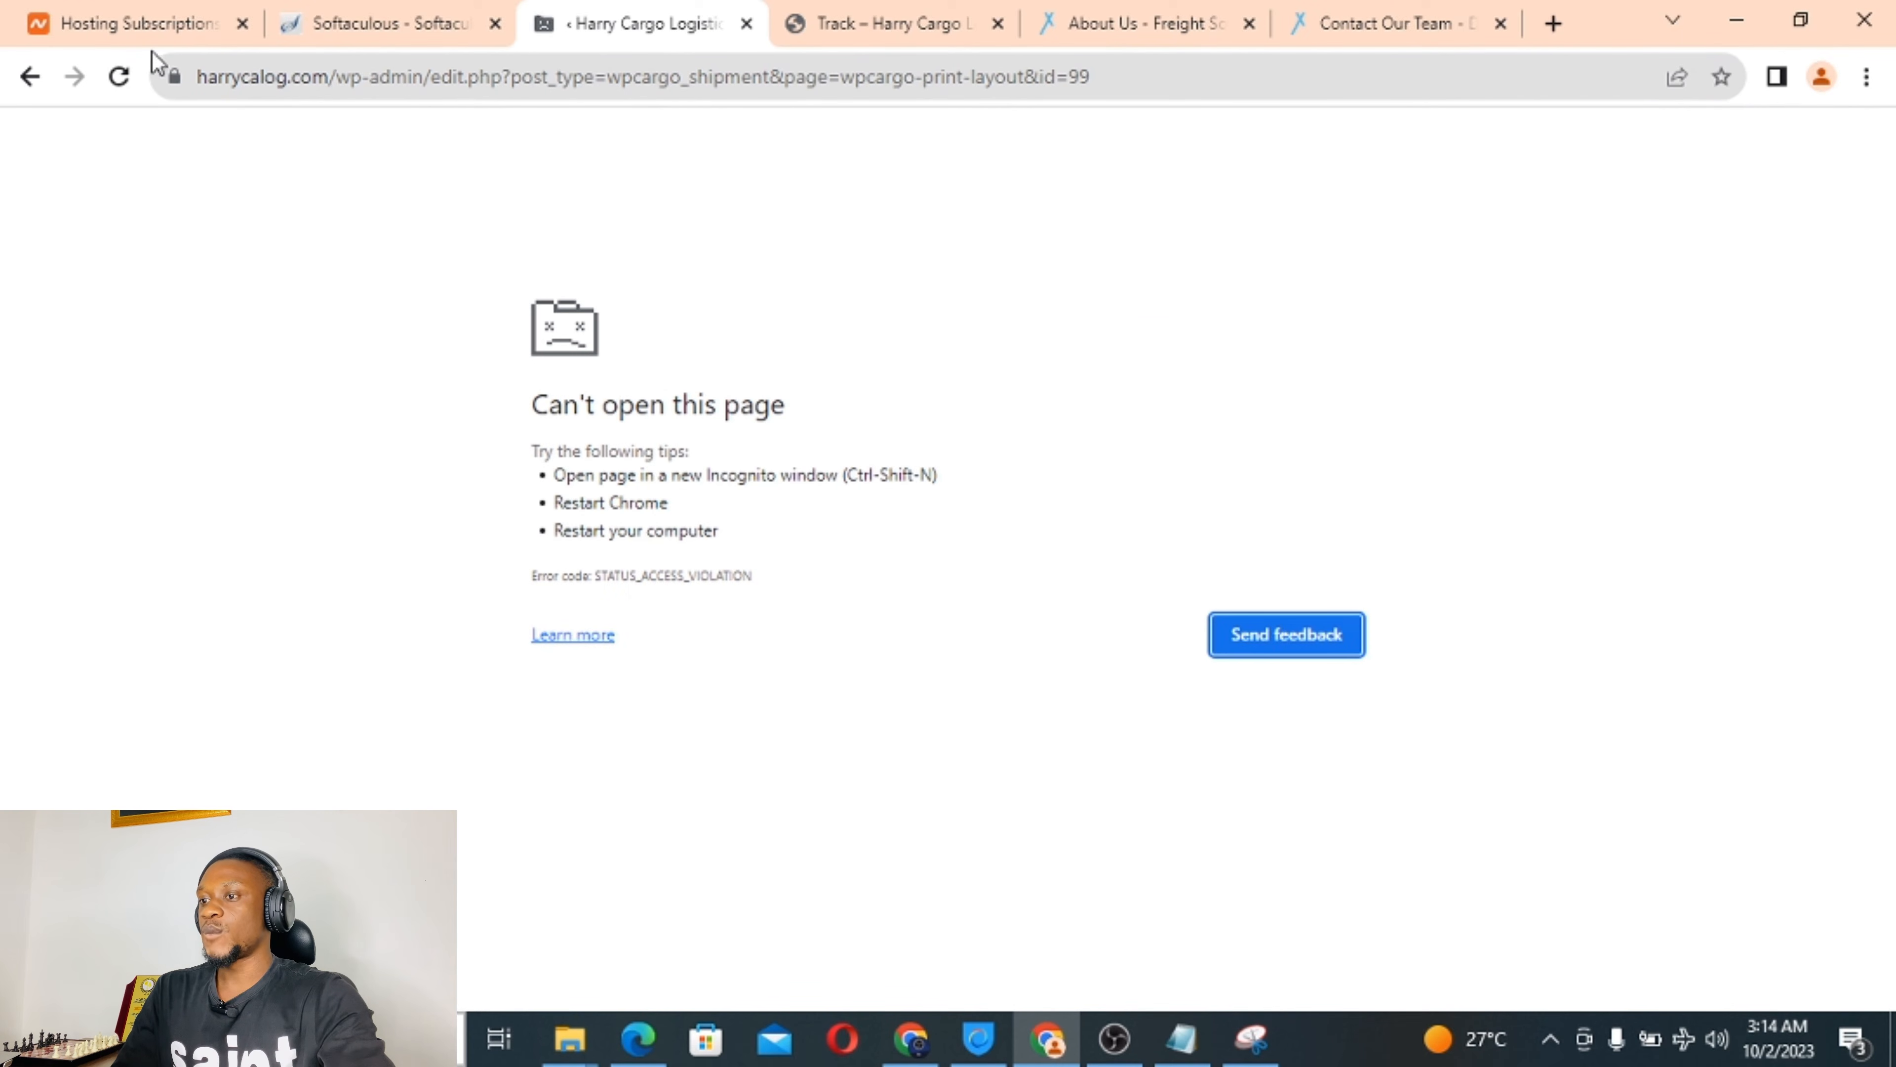
{"action": "left_click", "coordinate": [26, 78]}
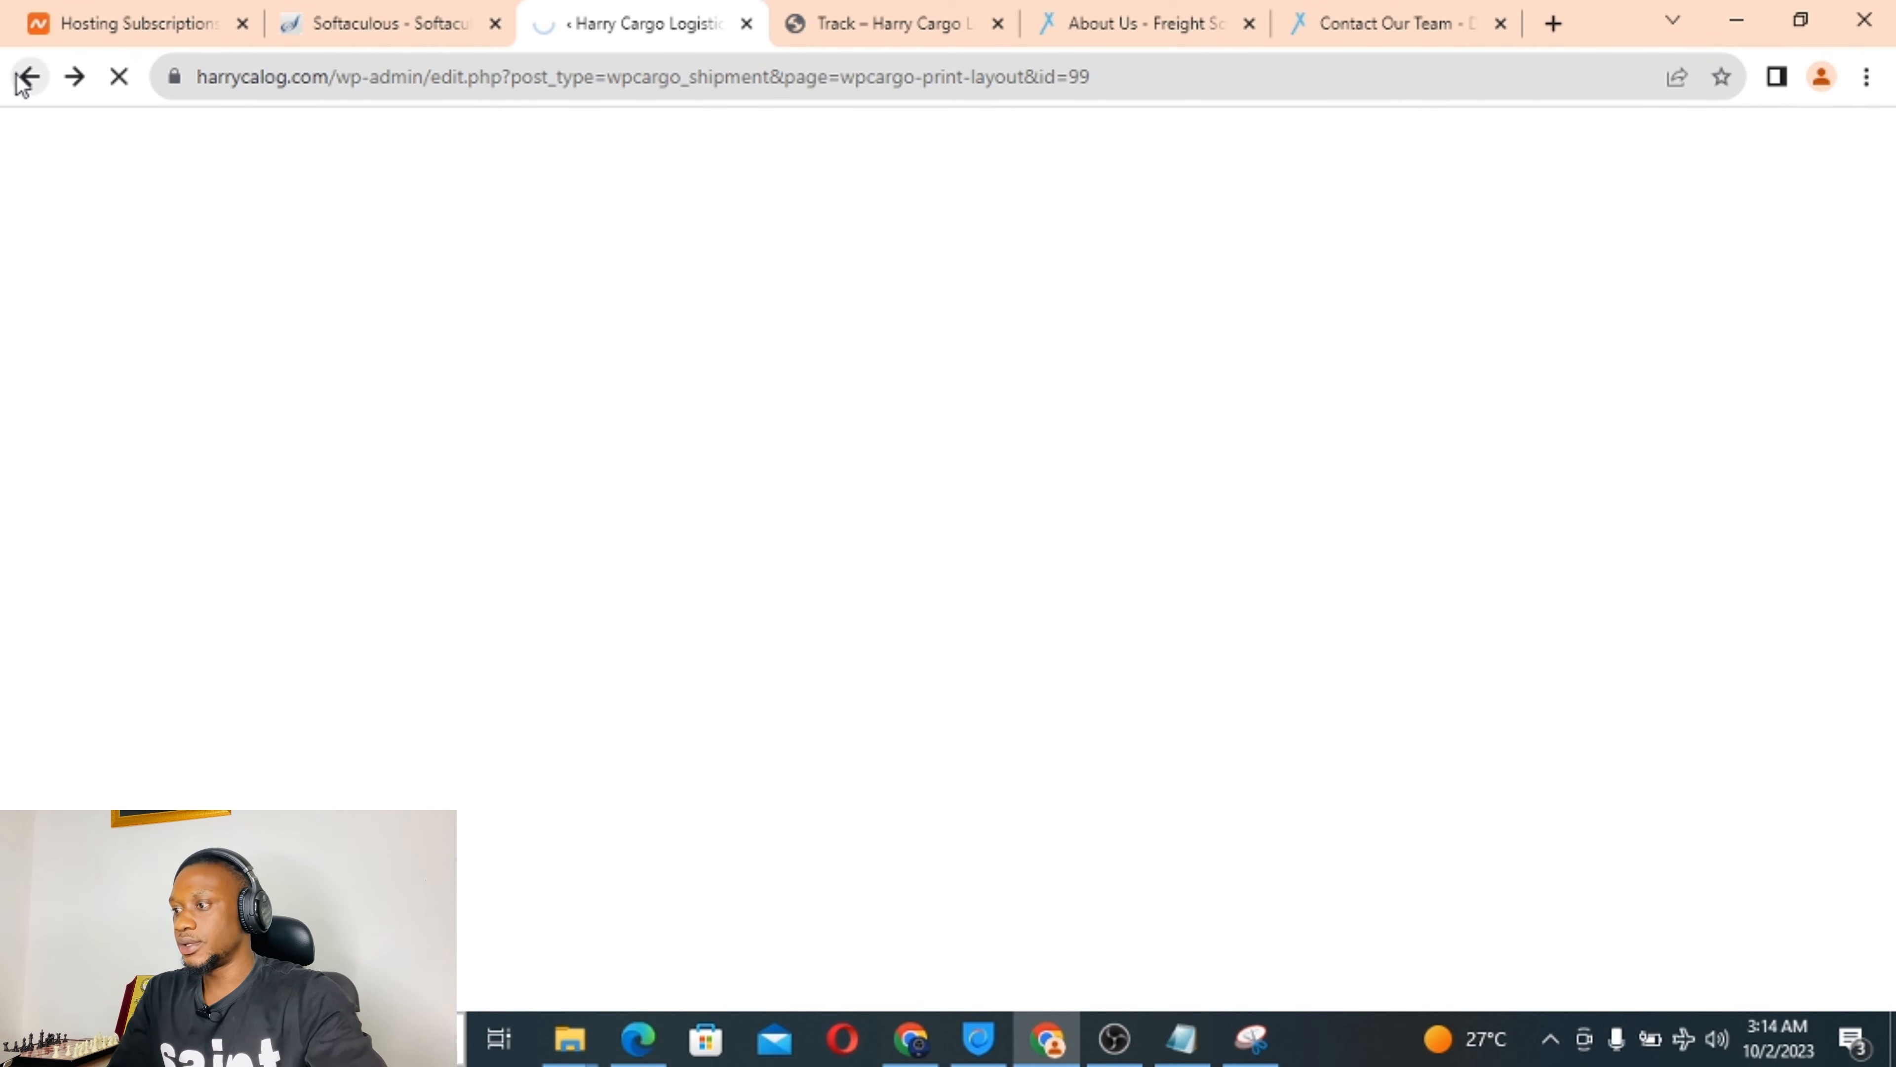
{"action": "left_click", "coordinate": [885, 34]}
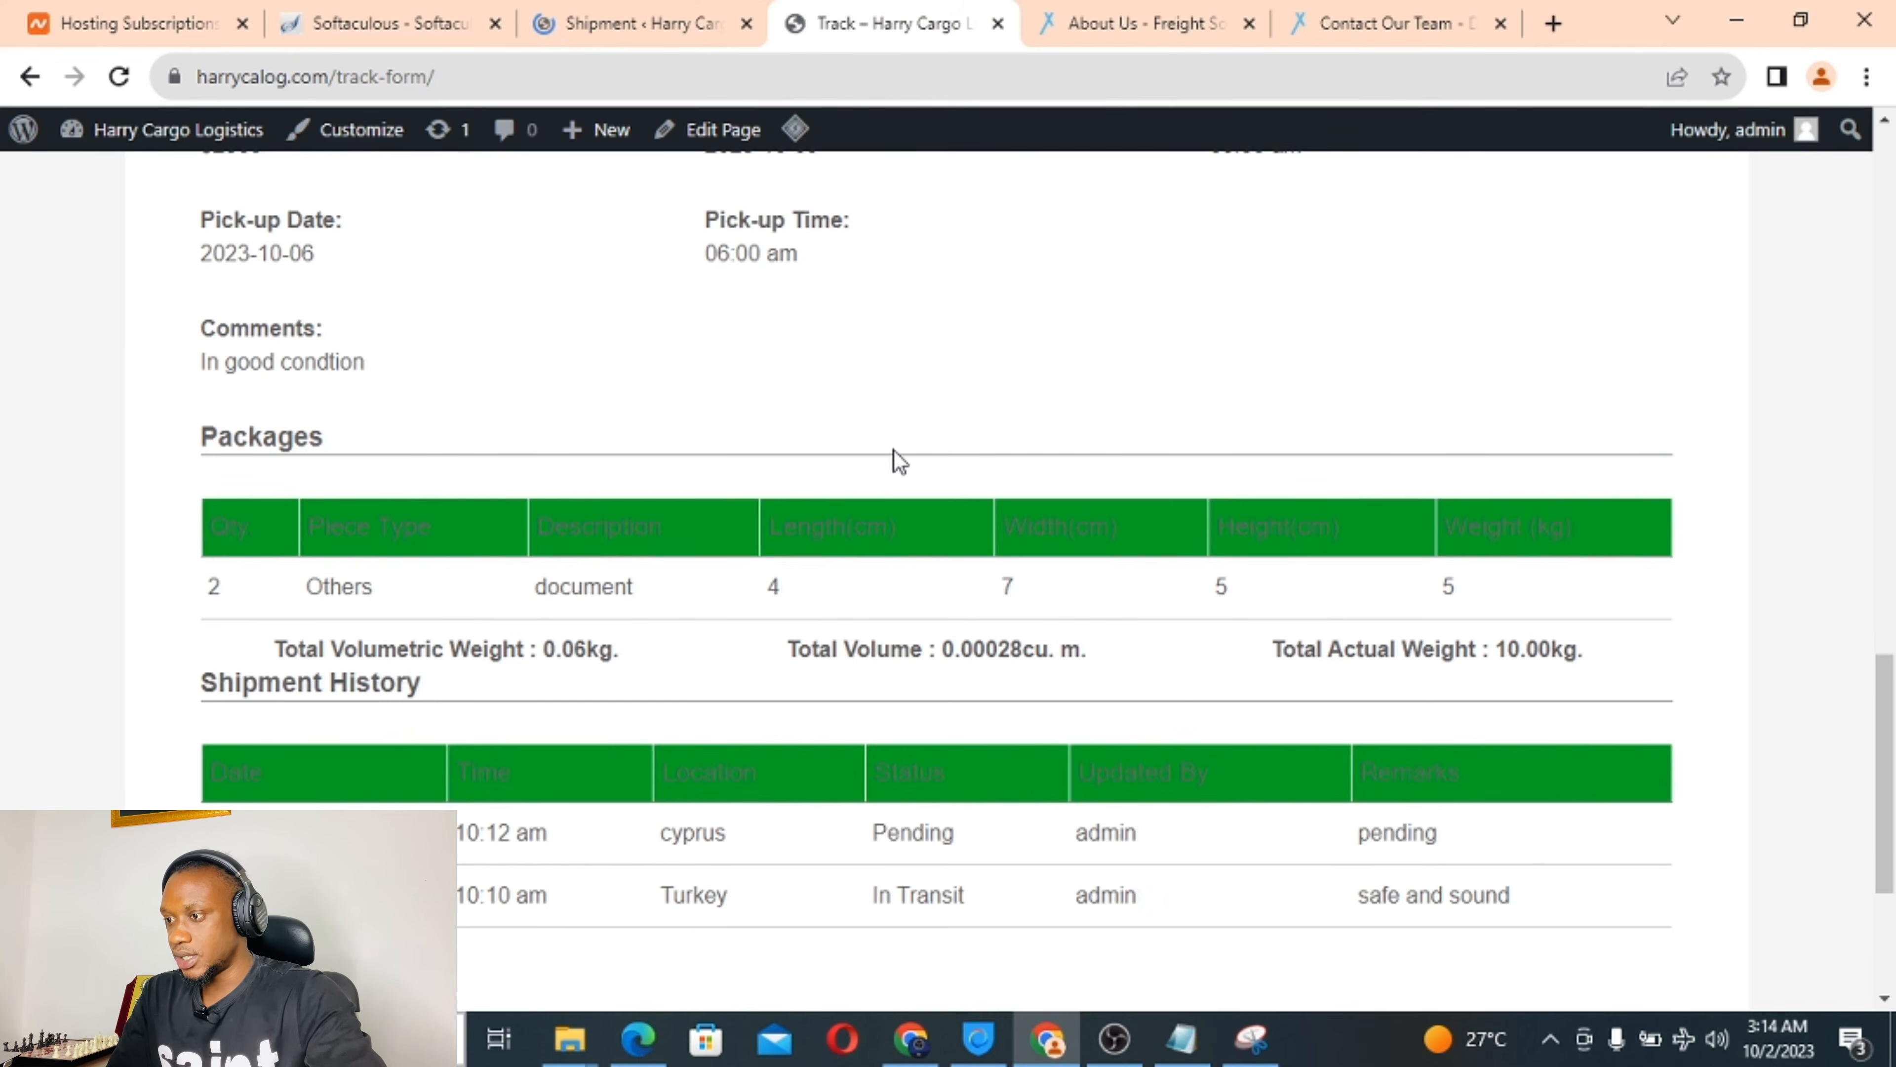
Attempt Print Track Result again, and after the crash open a Chrome Incognito window with Ctrl+Shift+N.
{"action": "scroll", "coordinate": [896, 456], "scroll_direction": "up", "scroll_amount": 5}
{"action": "scroll", "coordinate": [899, 463], "scroll_direction": "up", "scroll_amount": 10}
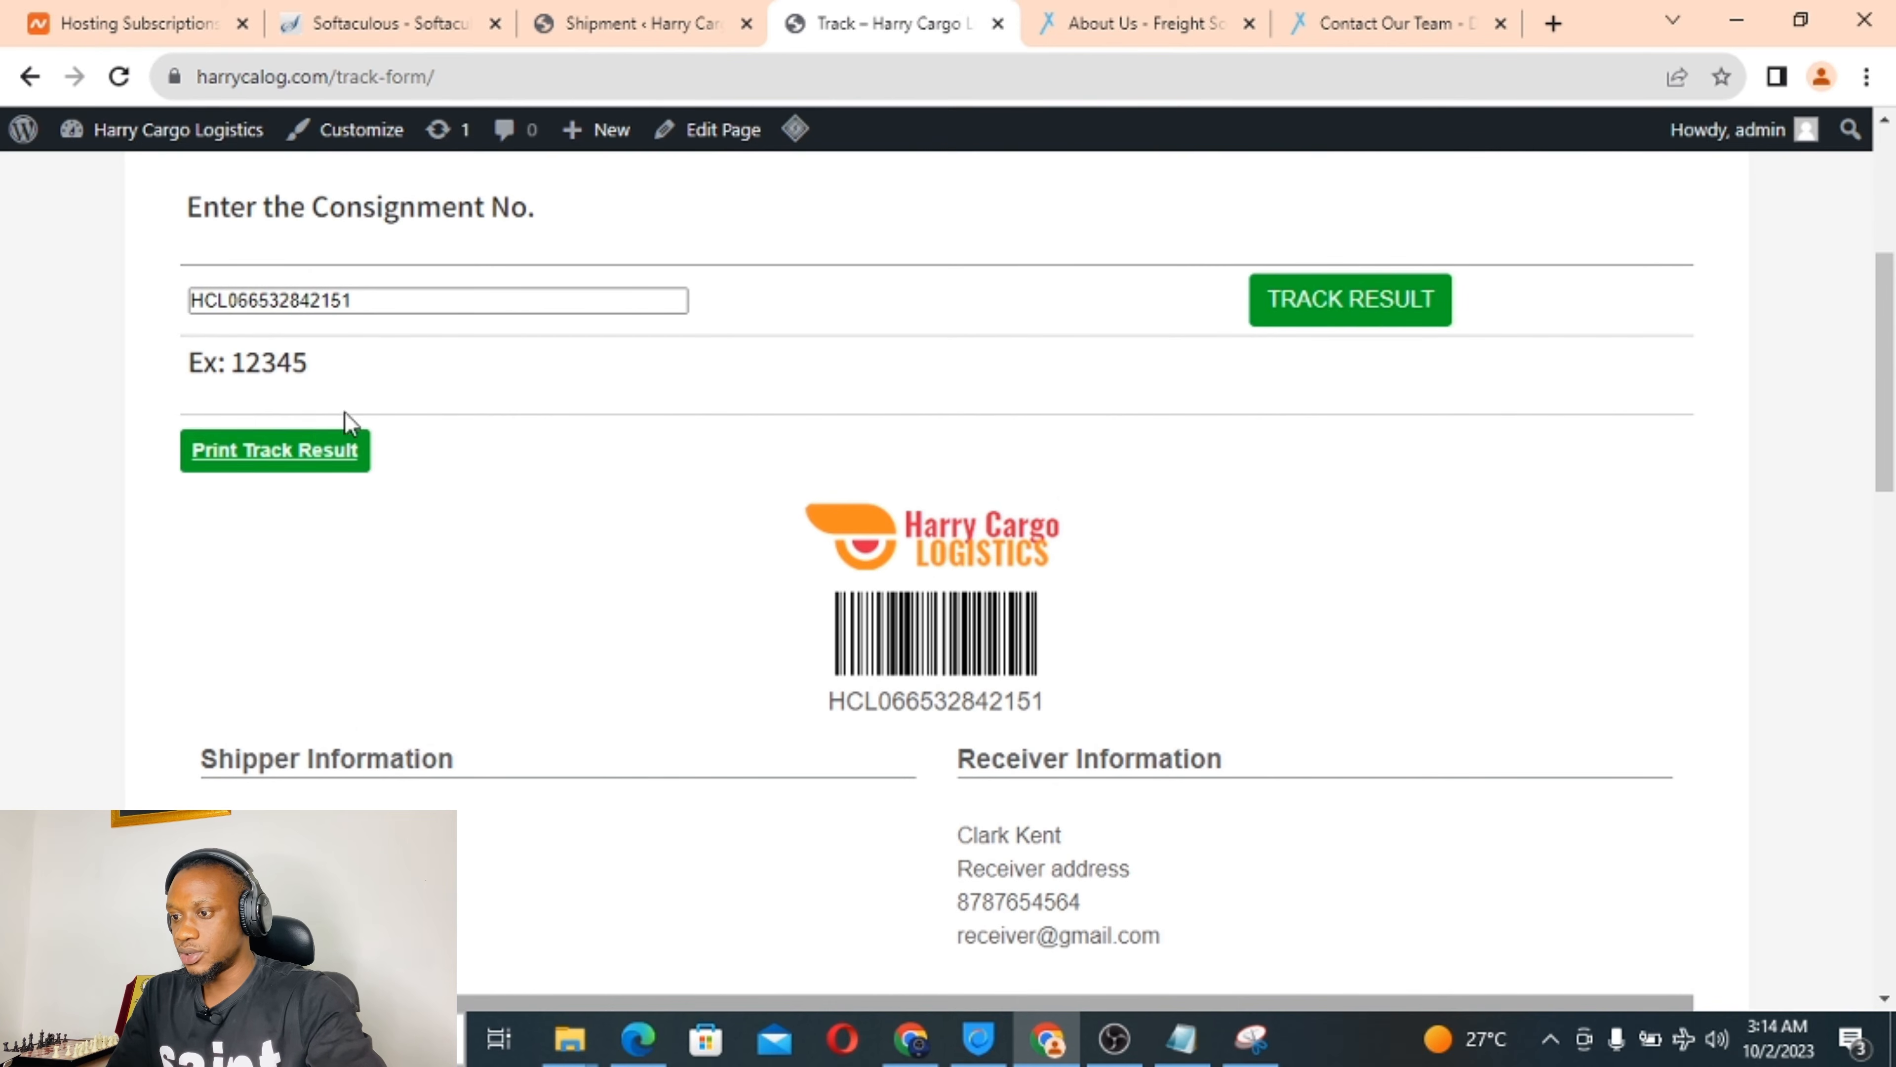
{"action": "left_click", "coordinate": [312, 470]}
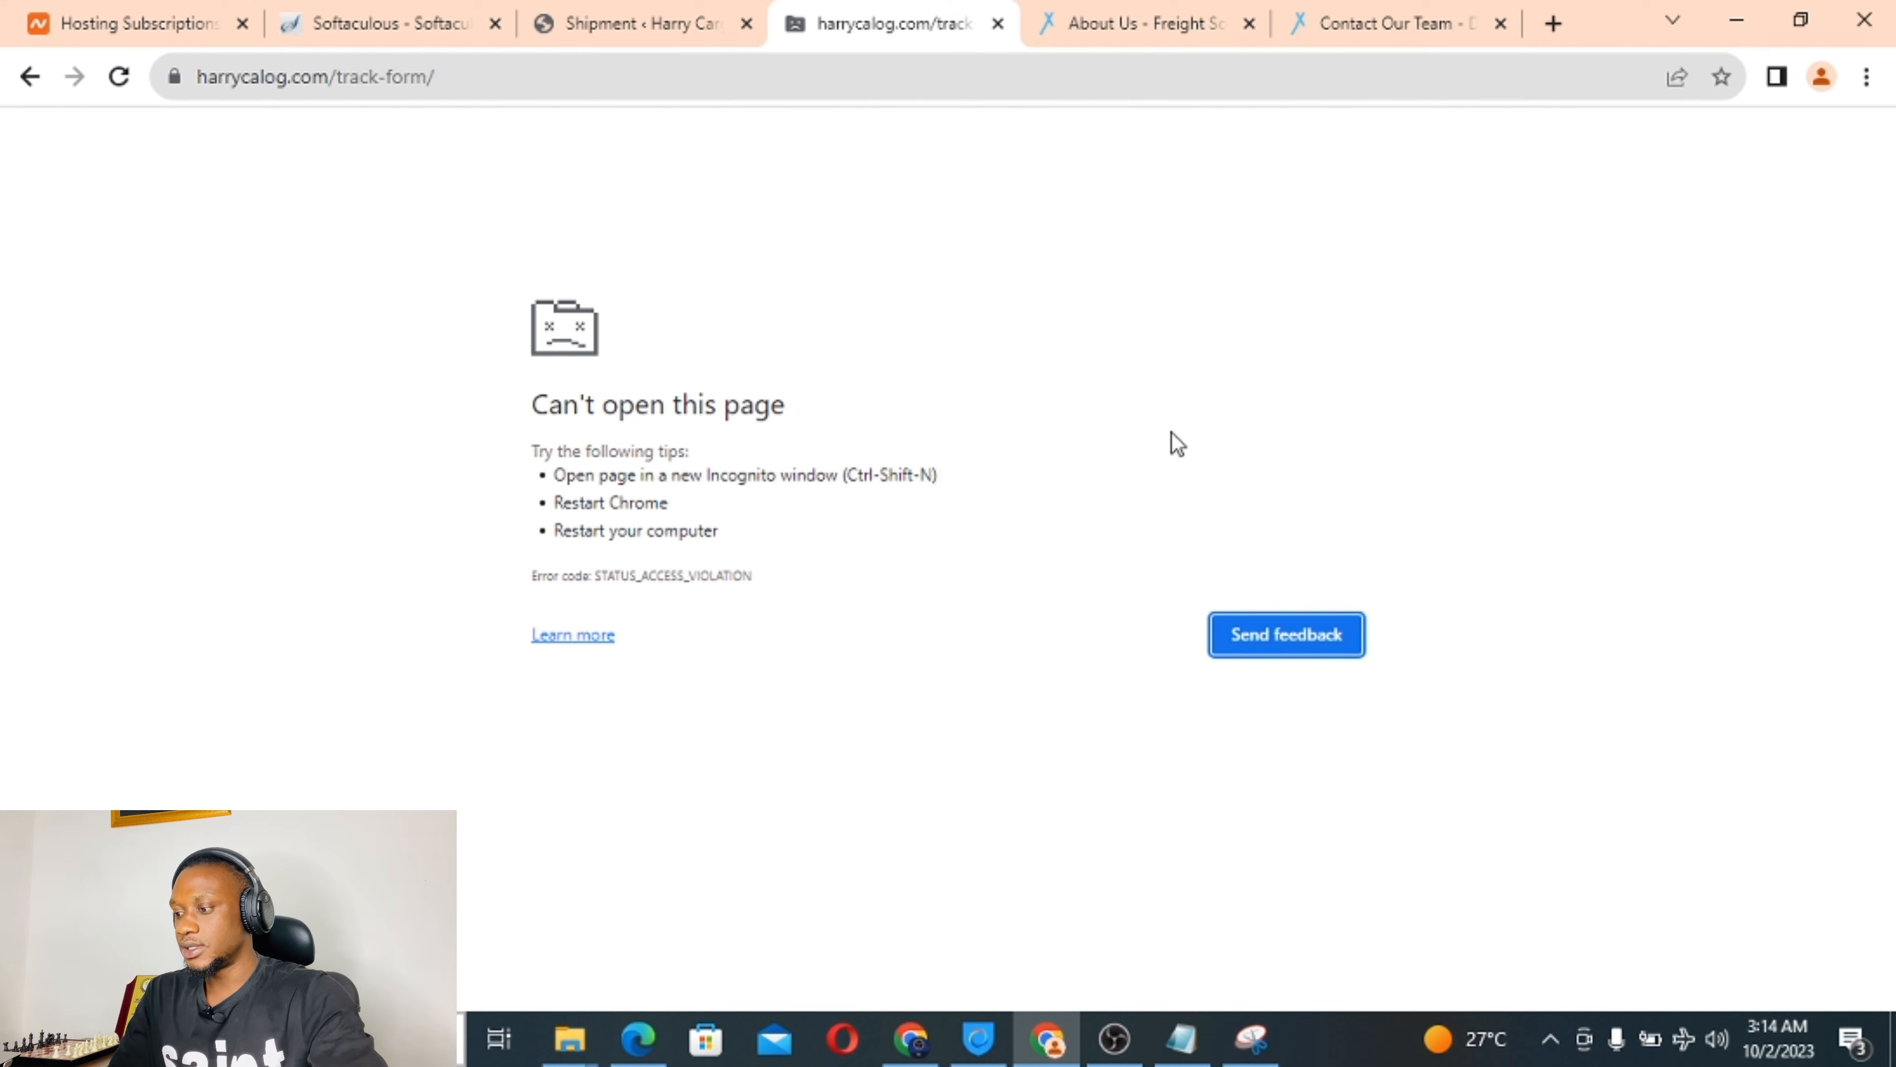
{"action": "left_click", "coordinate": [639, 919]}
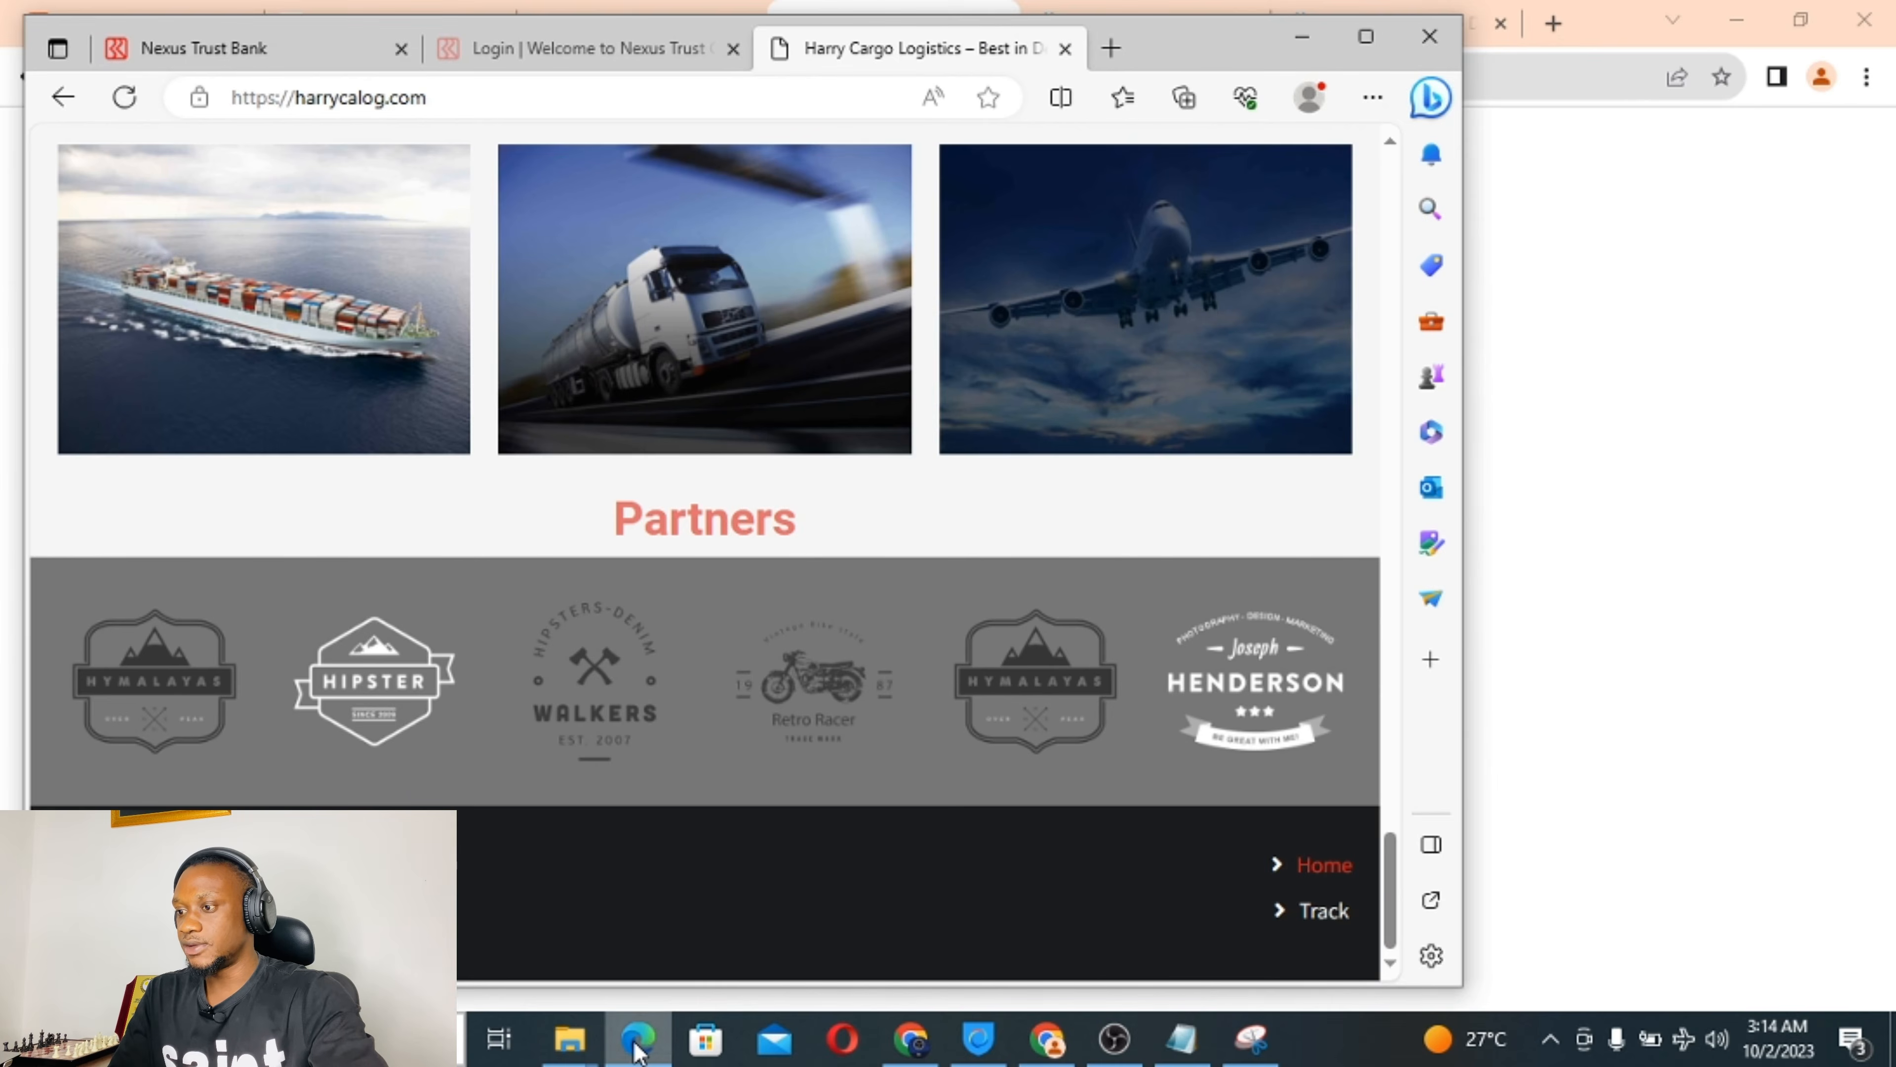
{"action": "left_click", "coordinate": [637, 1040]}
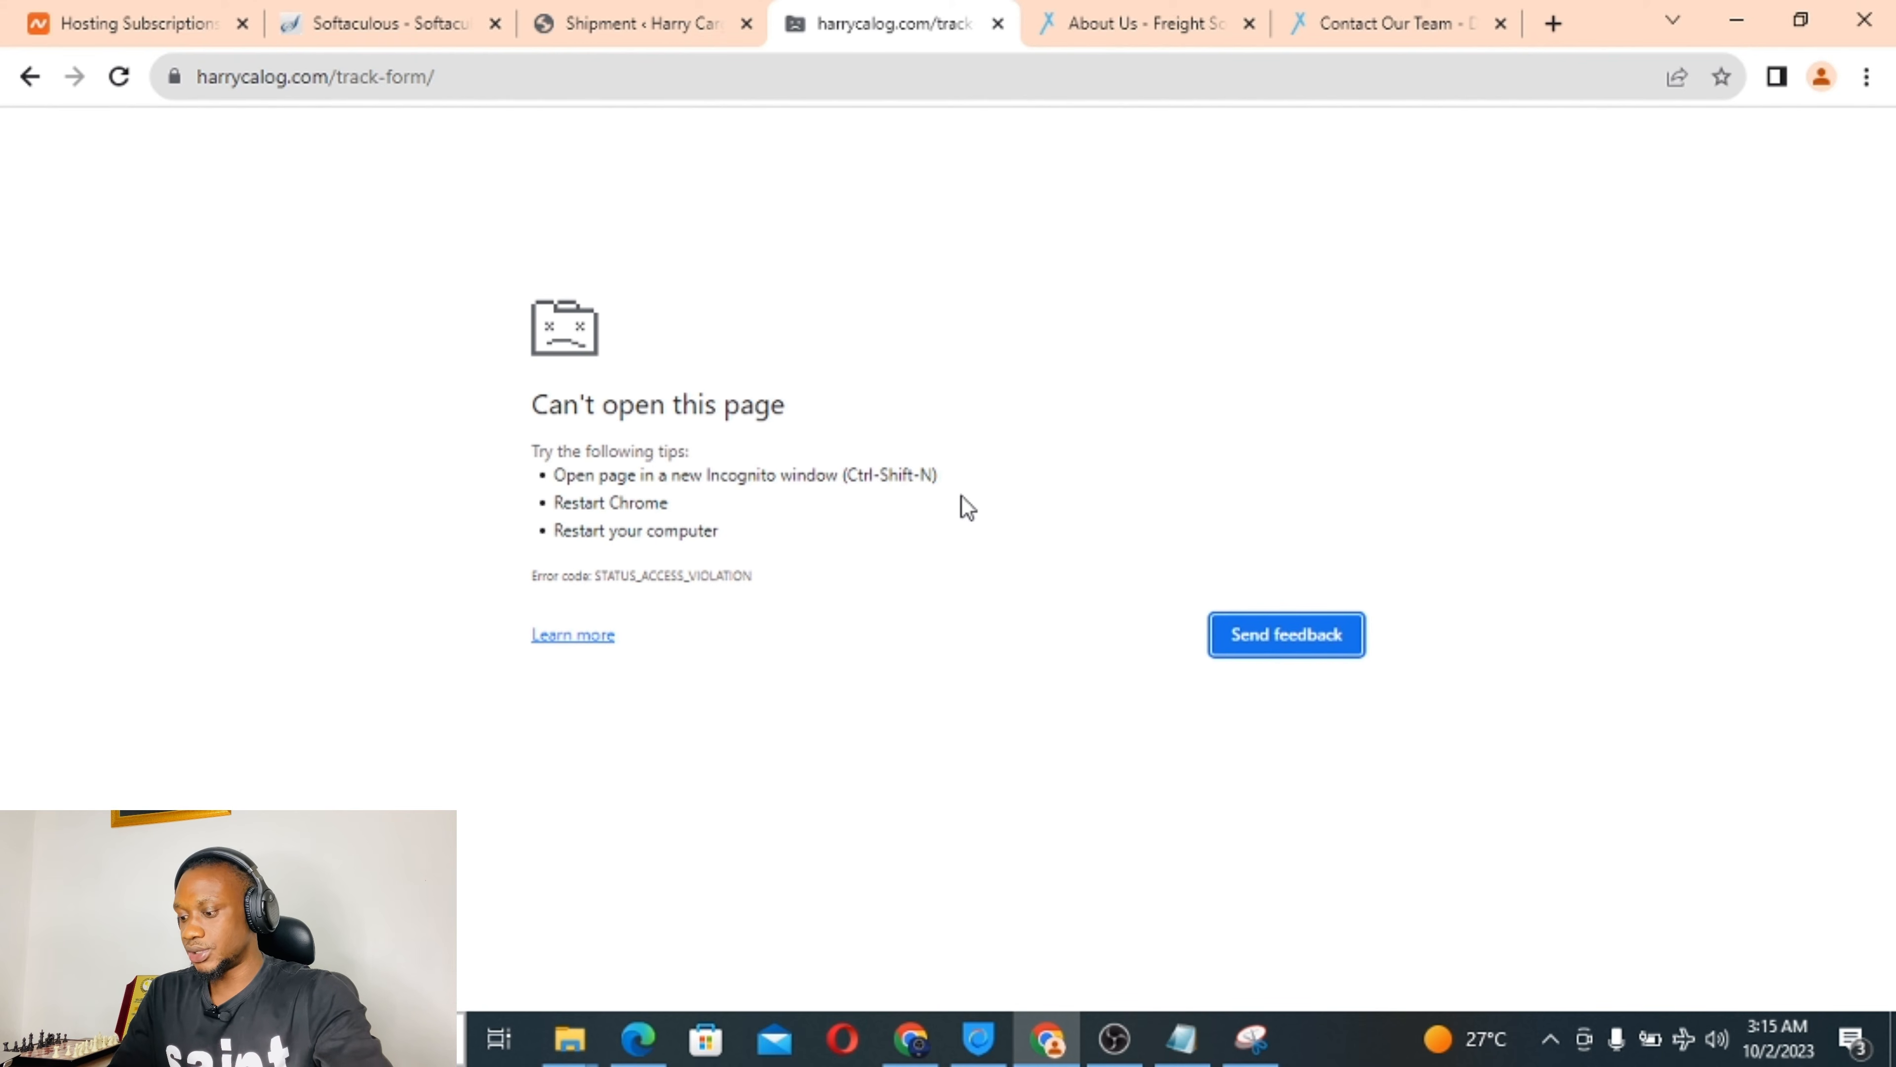
{"action": "key", "text": "ctrl+shift+n"}
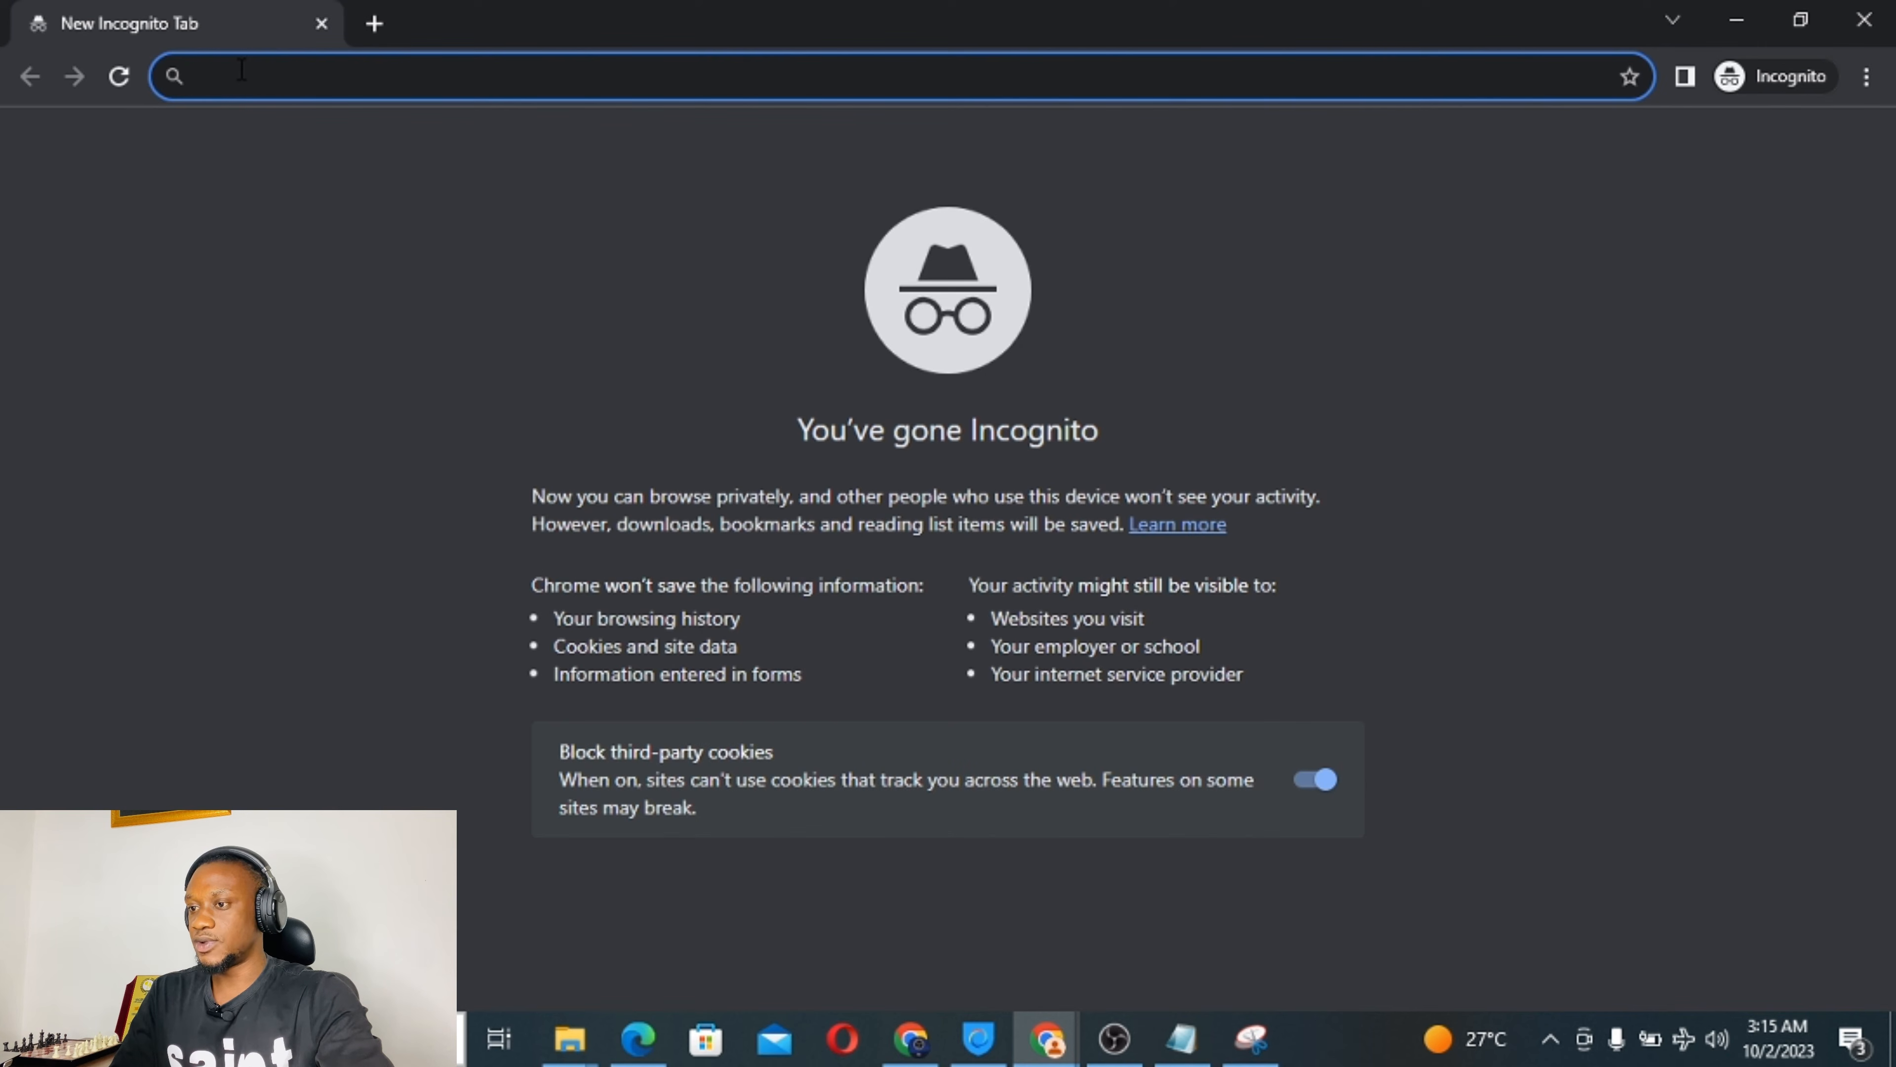
In Incognito, open the site's track-form page, track the consignment number, and scroll through its details and history.
{"action": "type", "text": "c"}
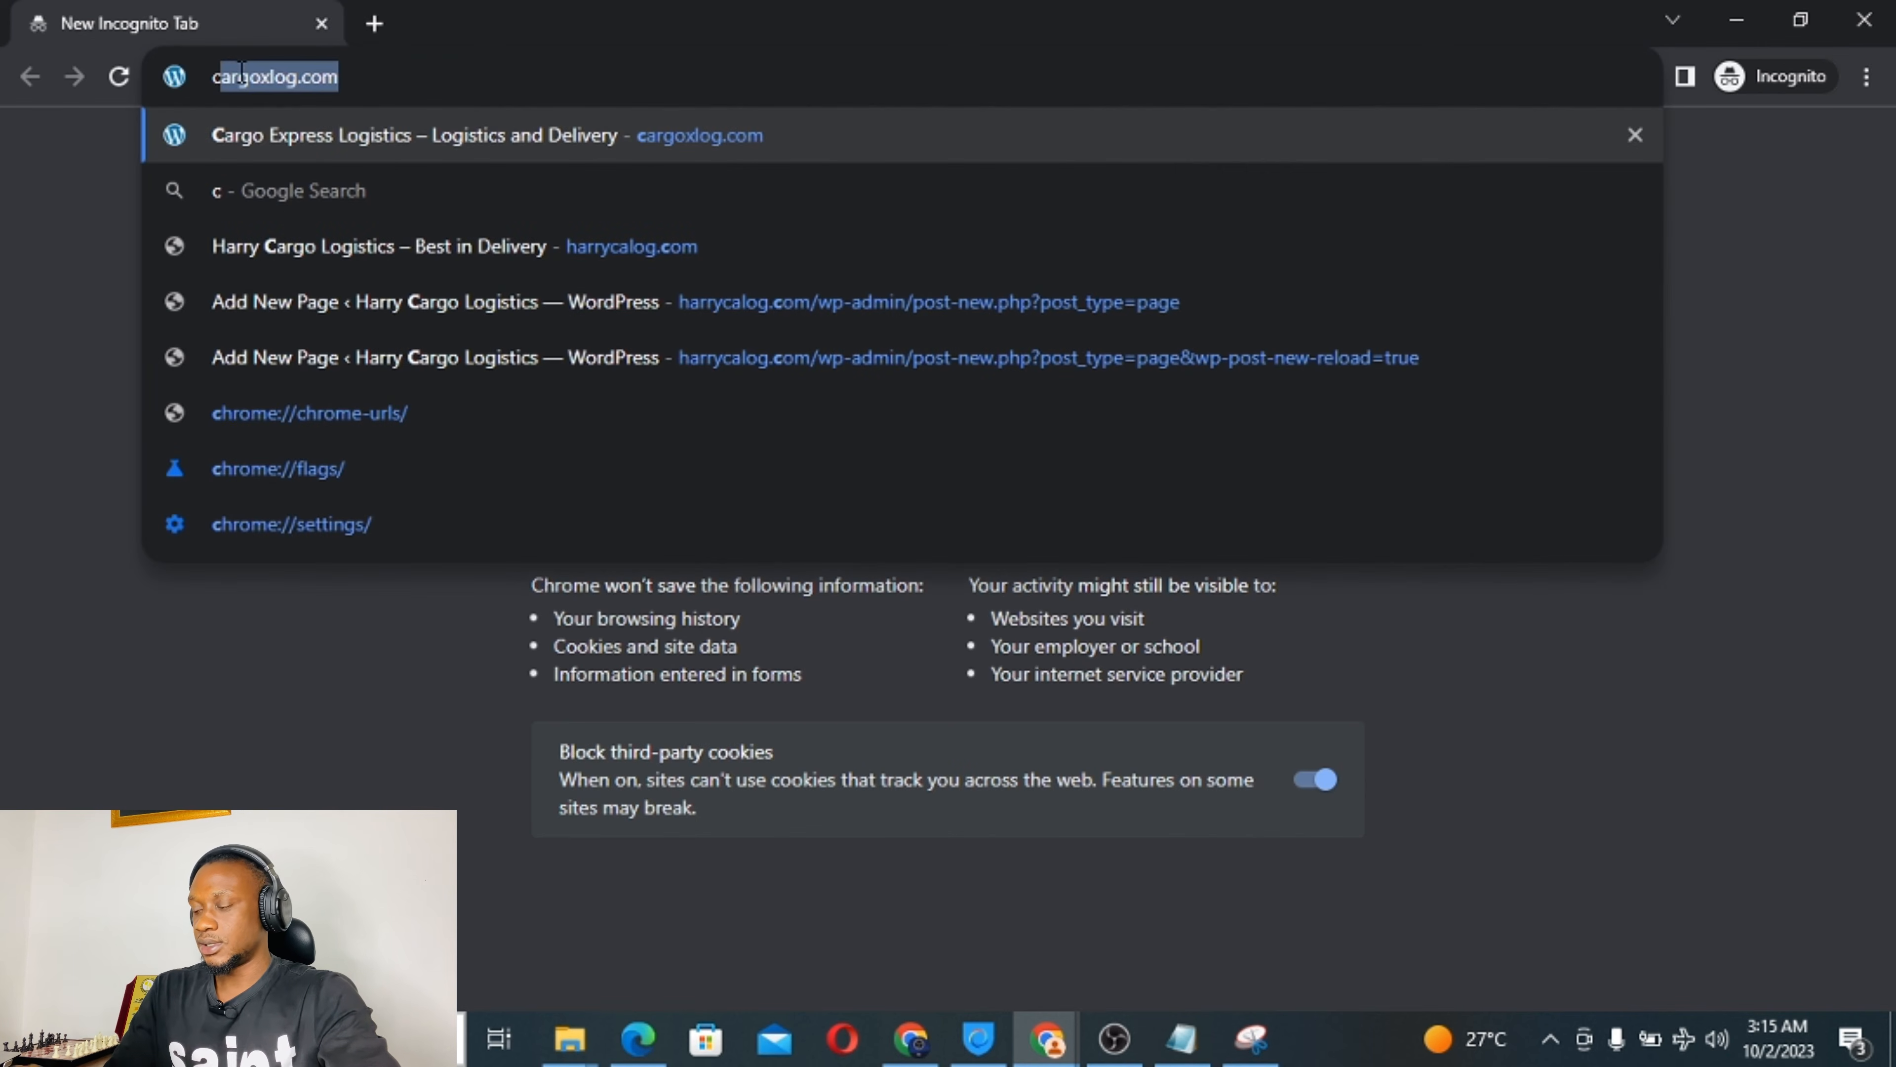
{"action": "key", "text": "BackSpace"}
{"action": "key", "text": "BackSpace"}
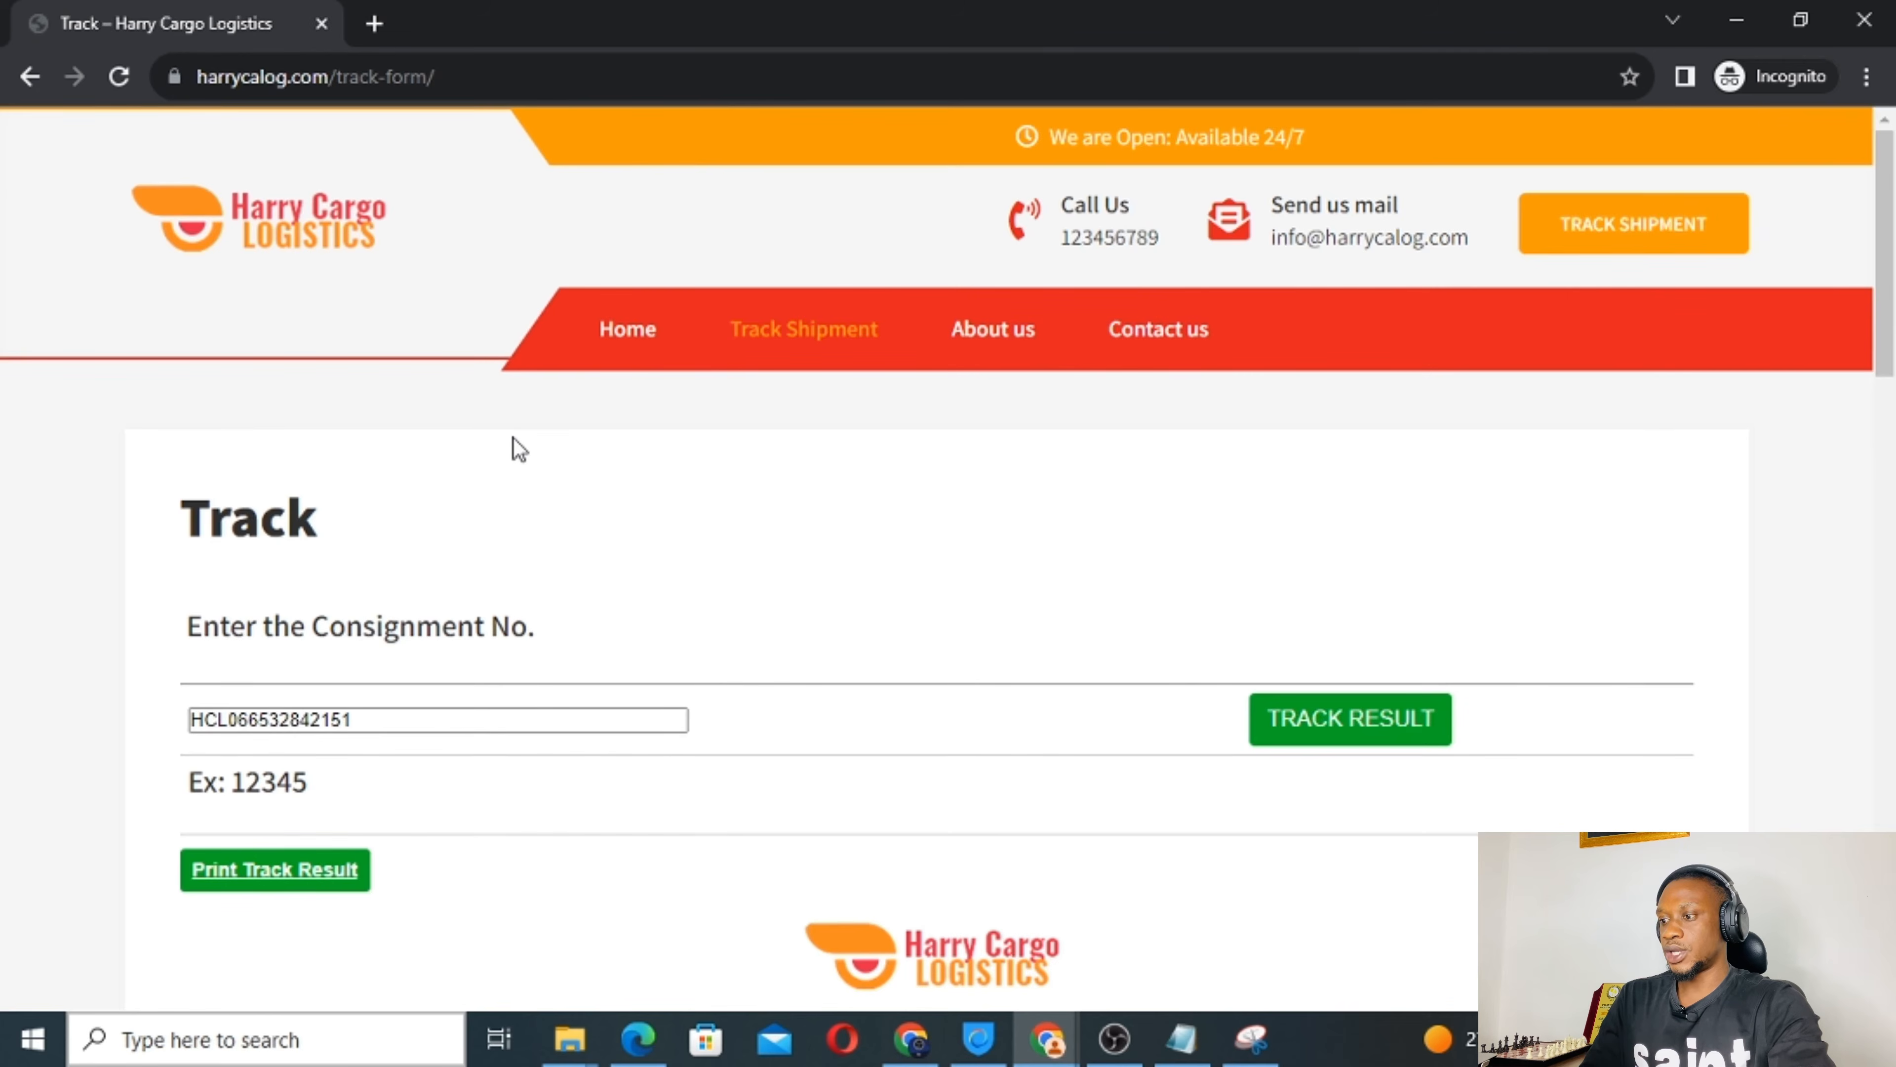
{"action": "scroll", "coordinate": [513, 439], "scroll_direction": "down", "scroll_amount": 3}
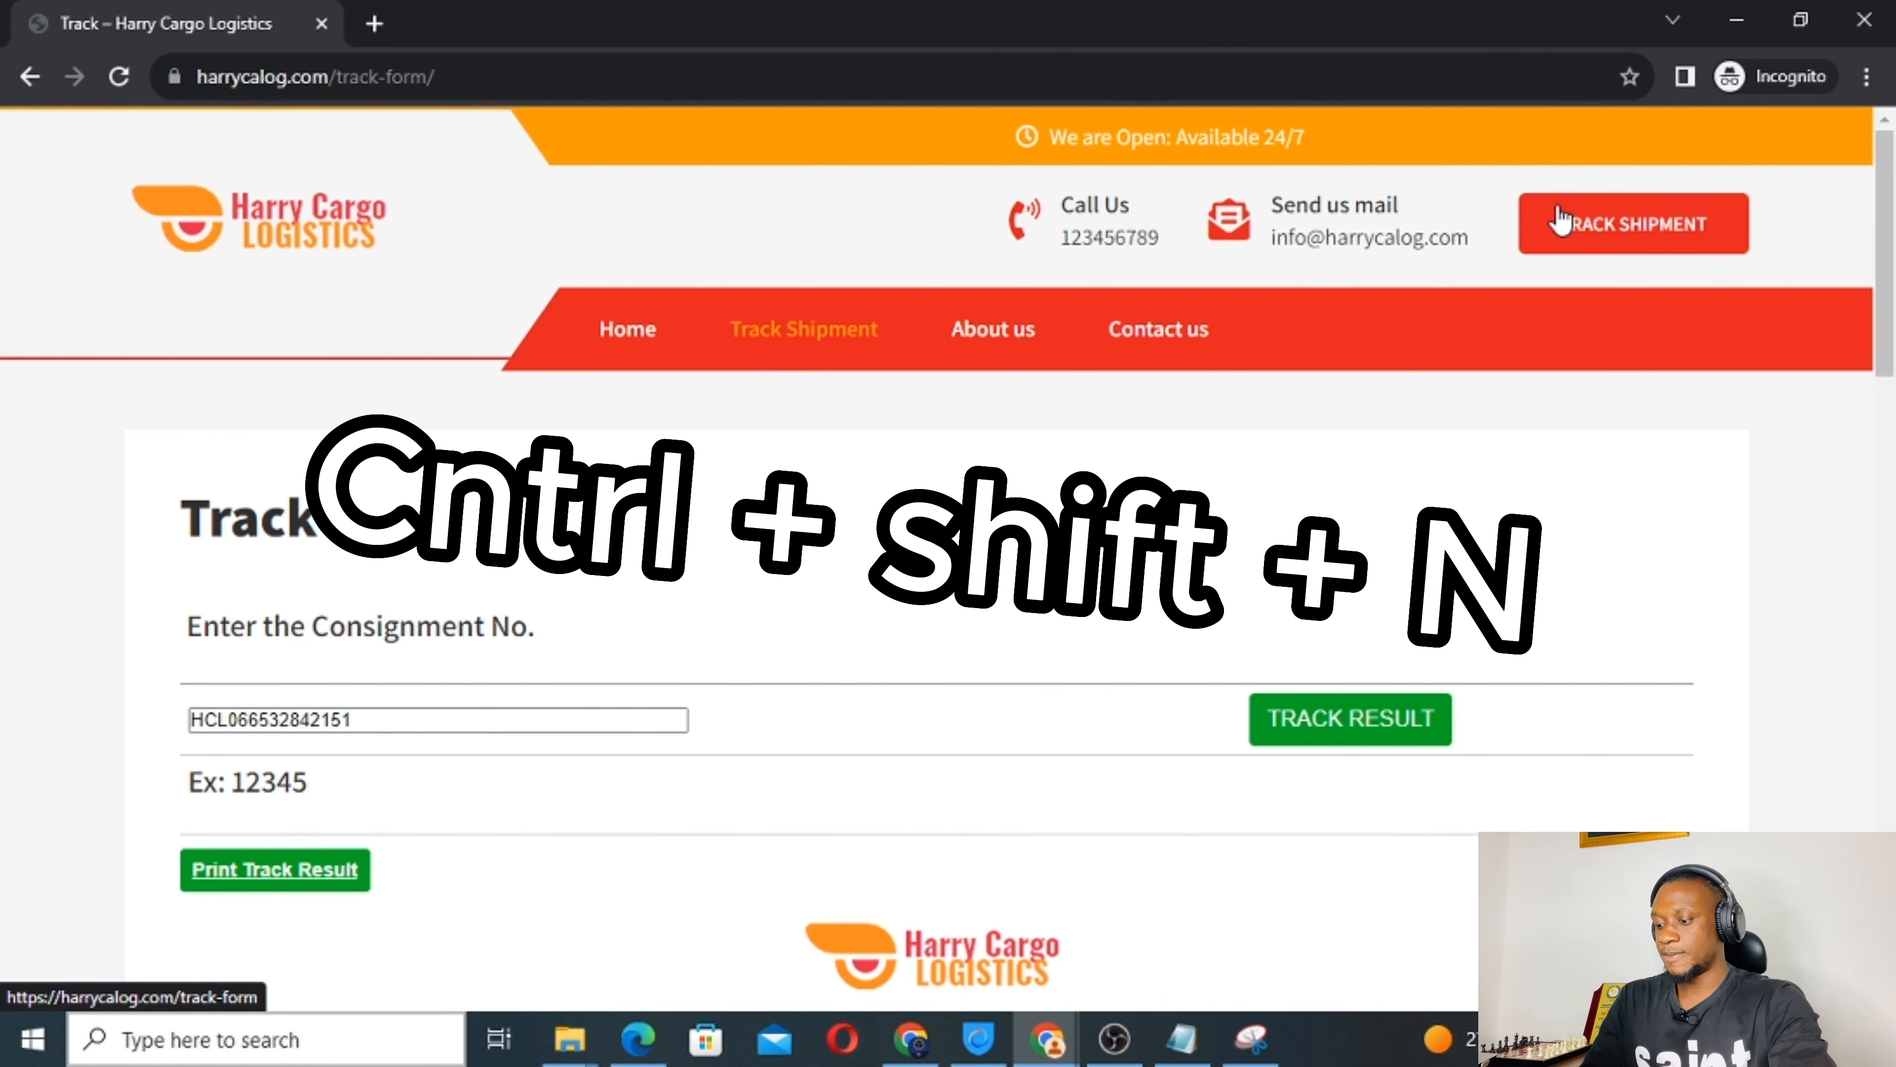
{"action": "scroll", "coordinate": [829, 618], "scroll_direction": "down", "scroll_amount": 3}
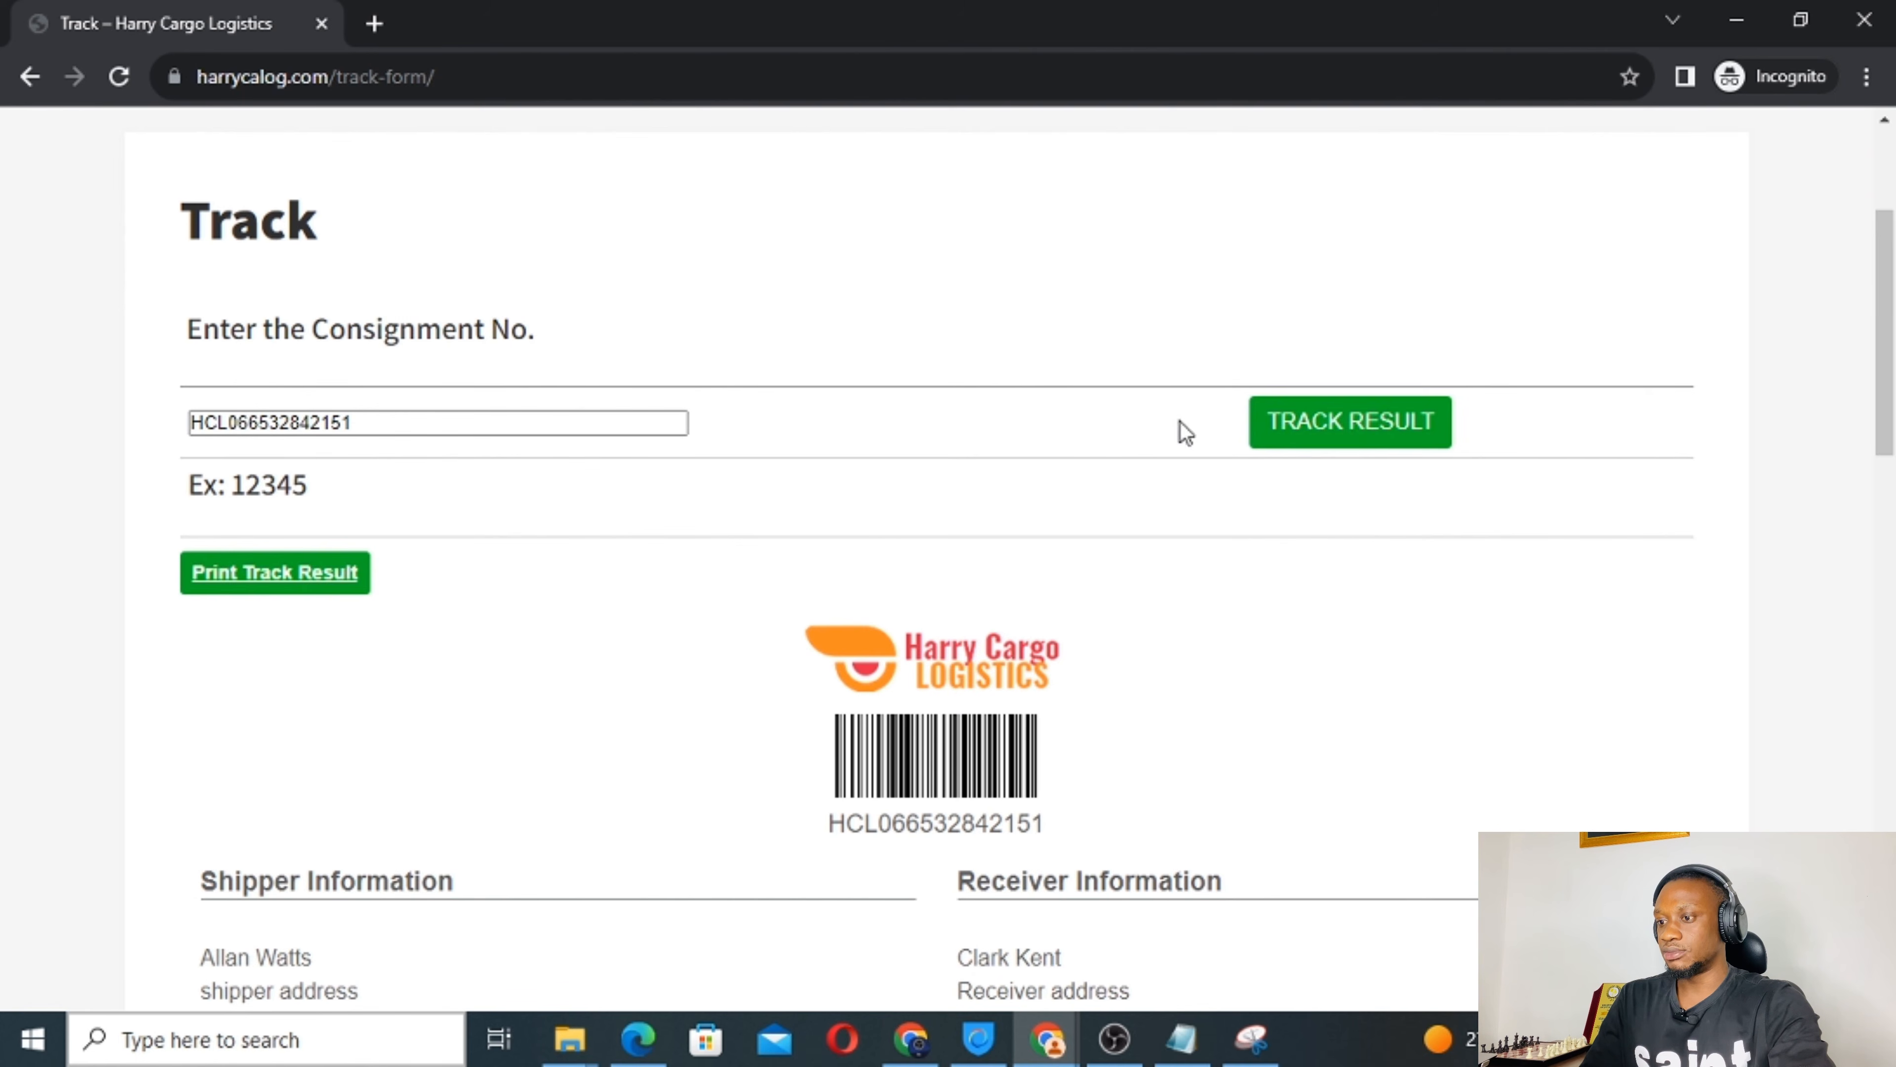
{"action": "left_click", "coordinate": [1368, 437]}
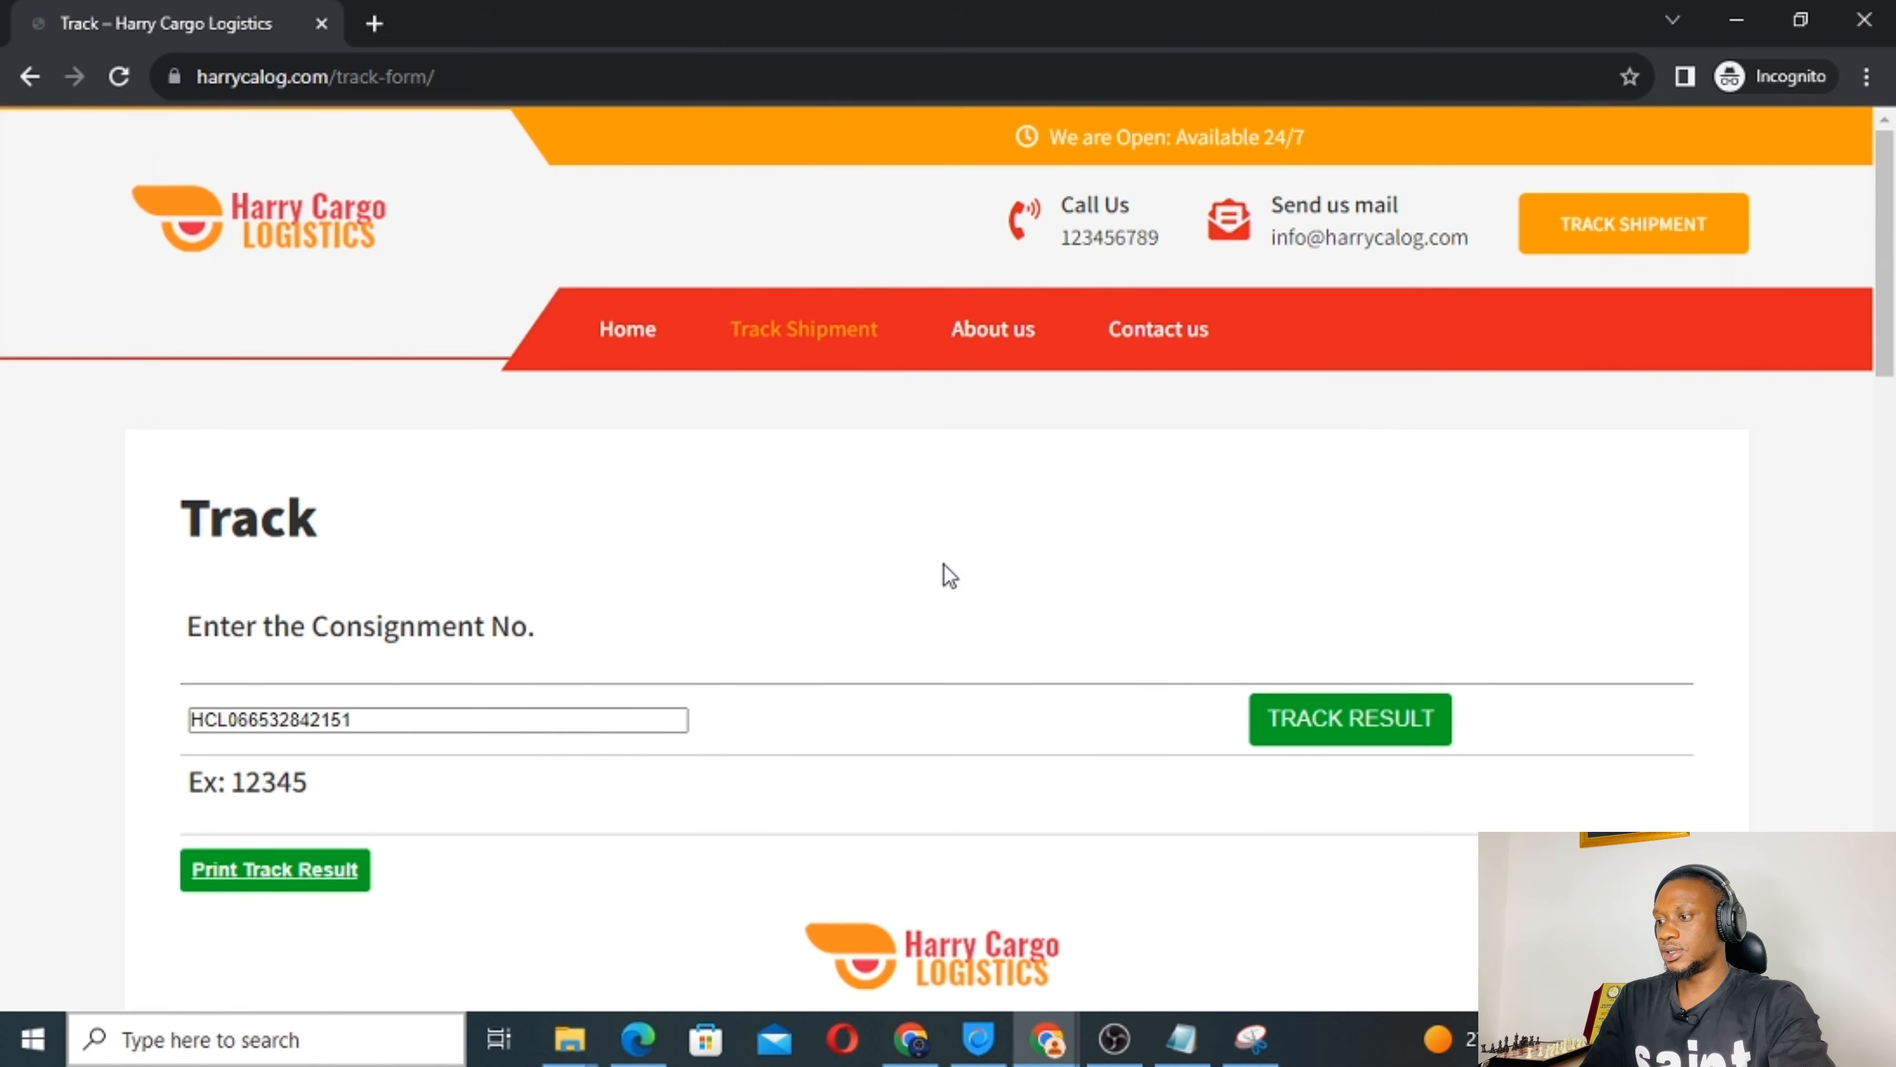
{"action": "scroll", "coordinate": [810, 650], "scroll_direction": "down", "scroll_amount": 10}
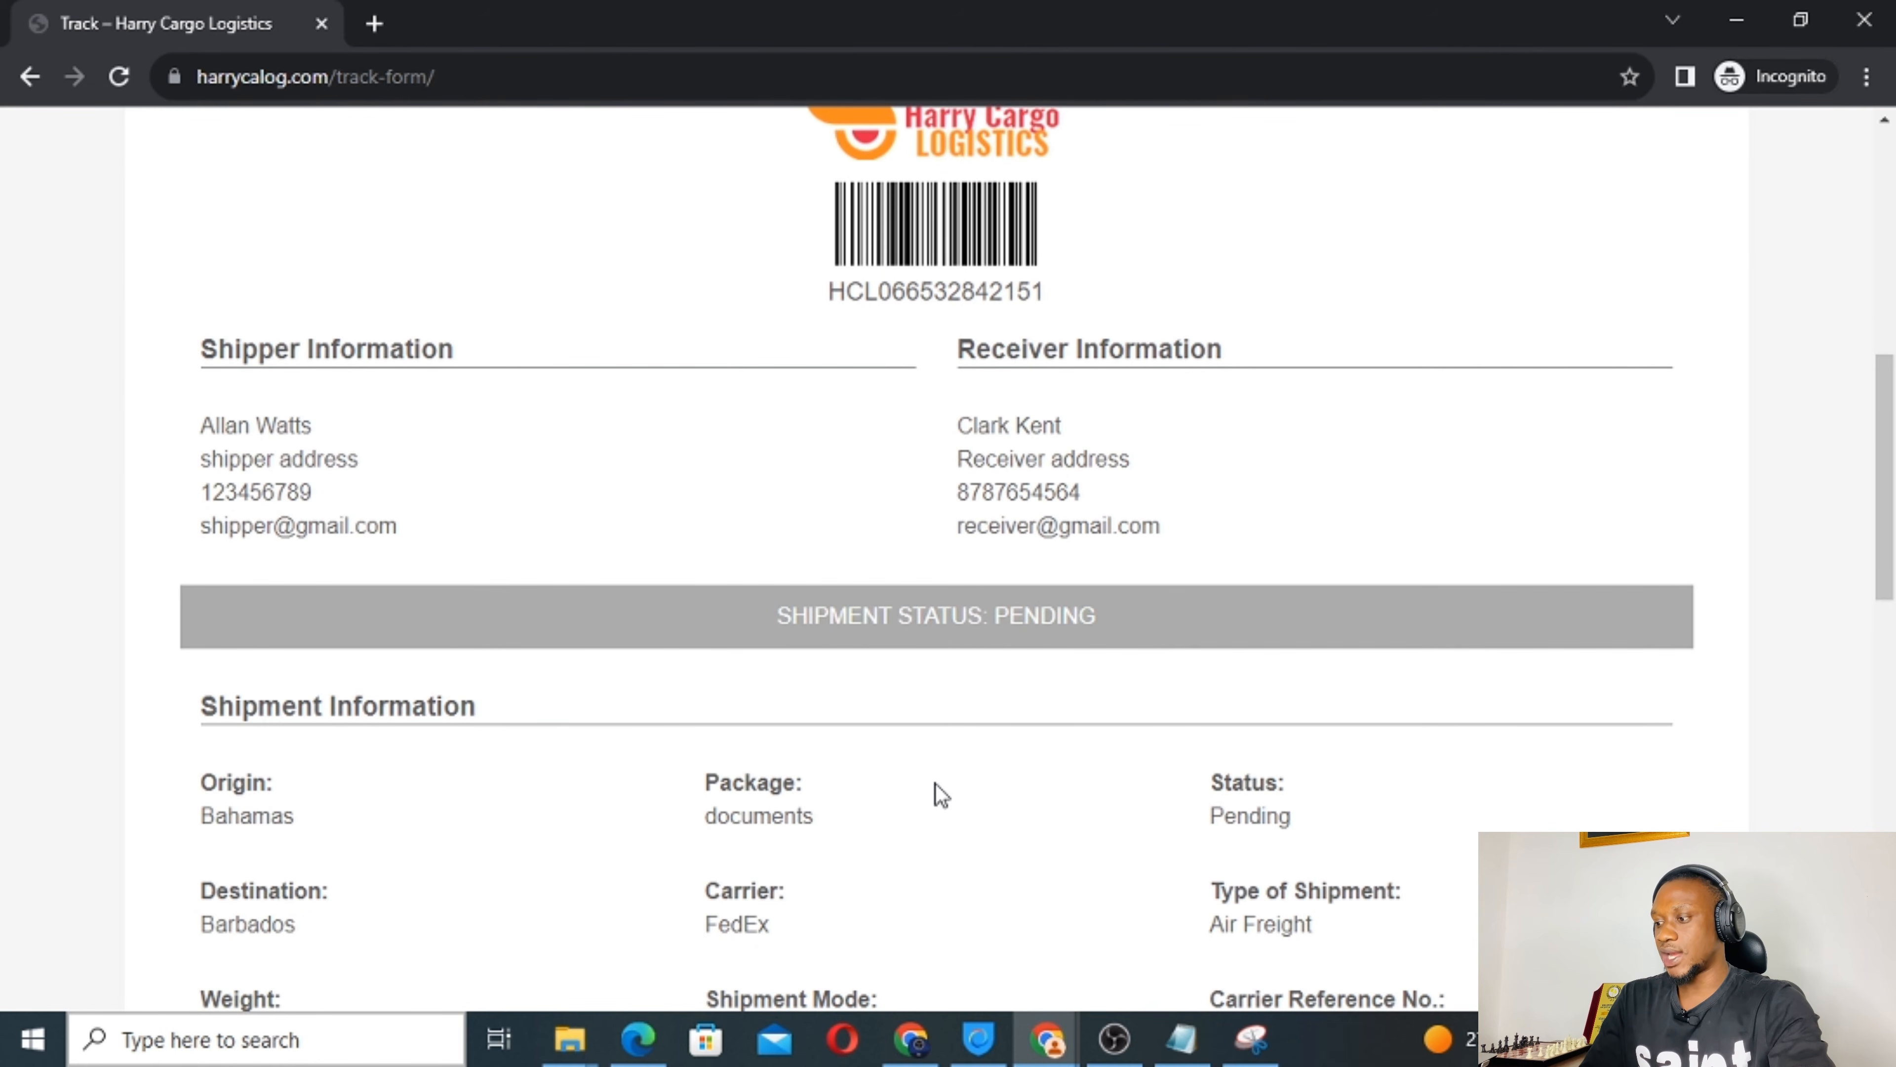
{"action": "scroll", "coordinate": [941, 795], "scroll_direction": "down", "scroll_amount": 3}
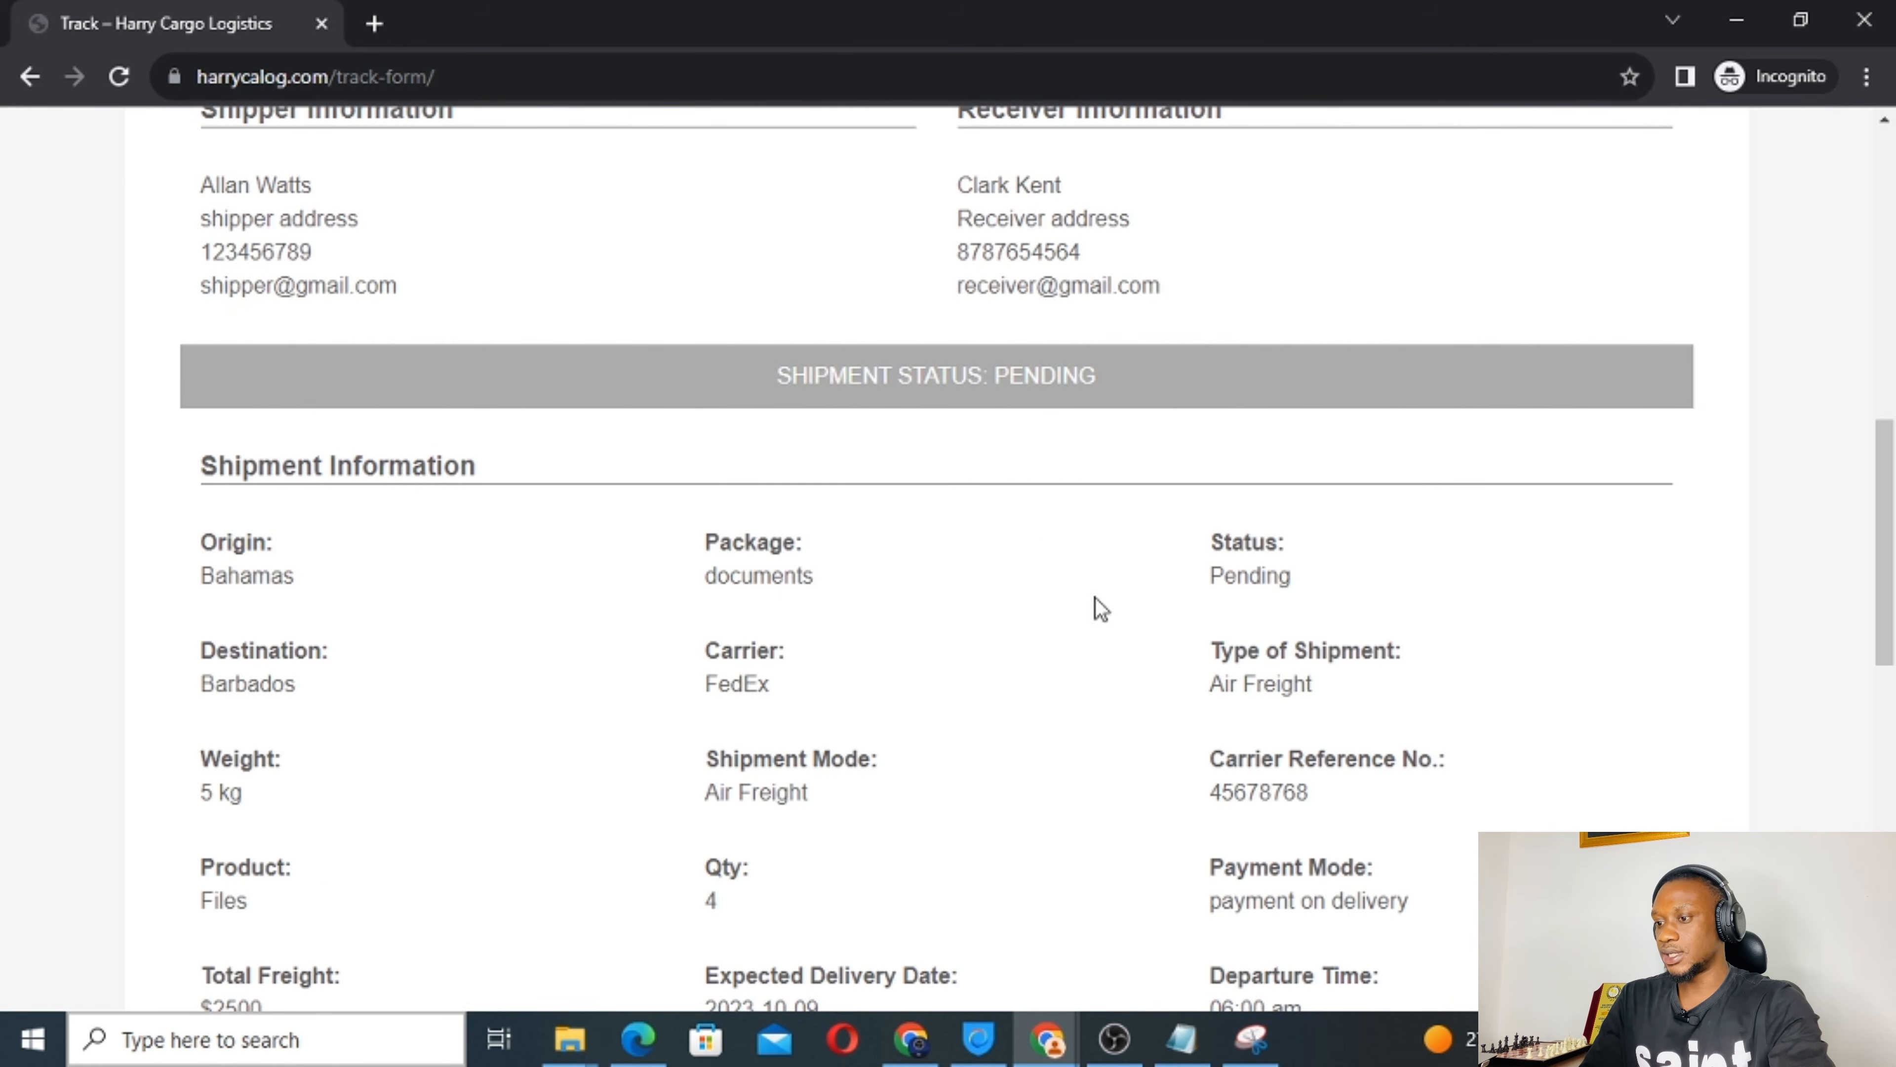
{"action": "scroll", "coordinate": [951, 729], "scroll_direction": "down", "scroll_amount": 10}
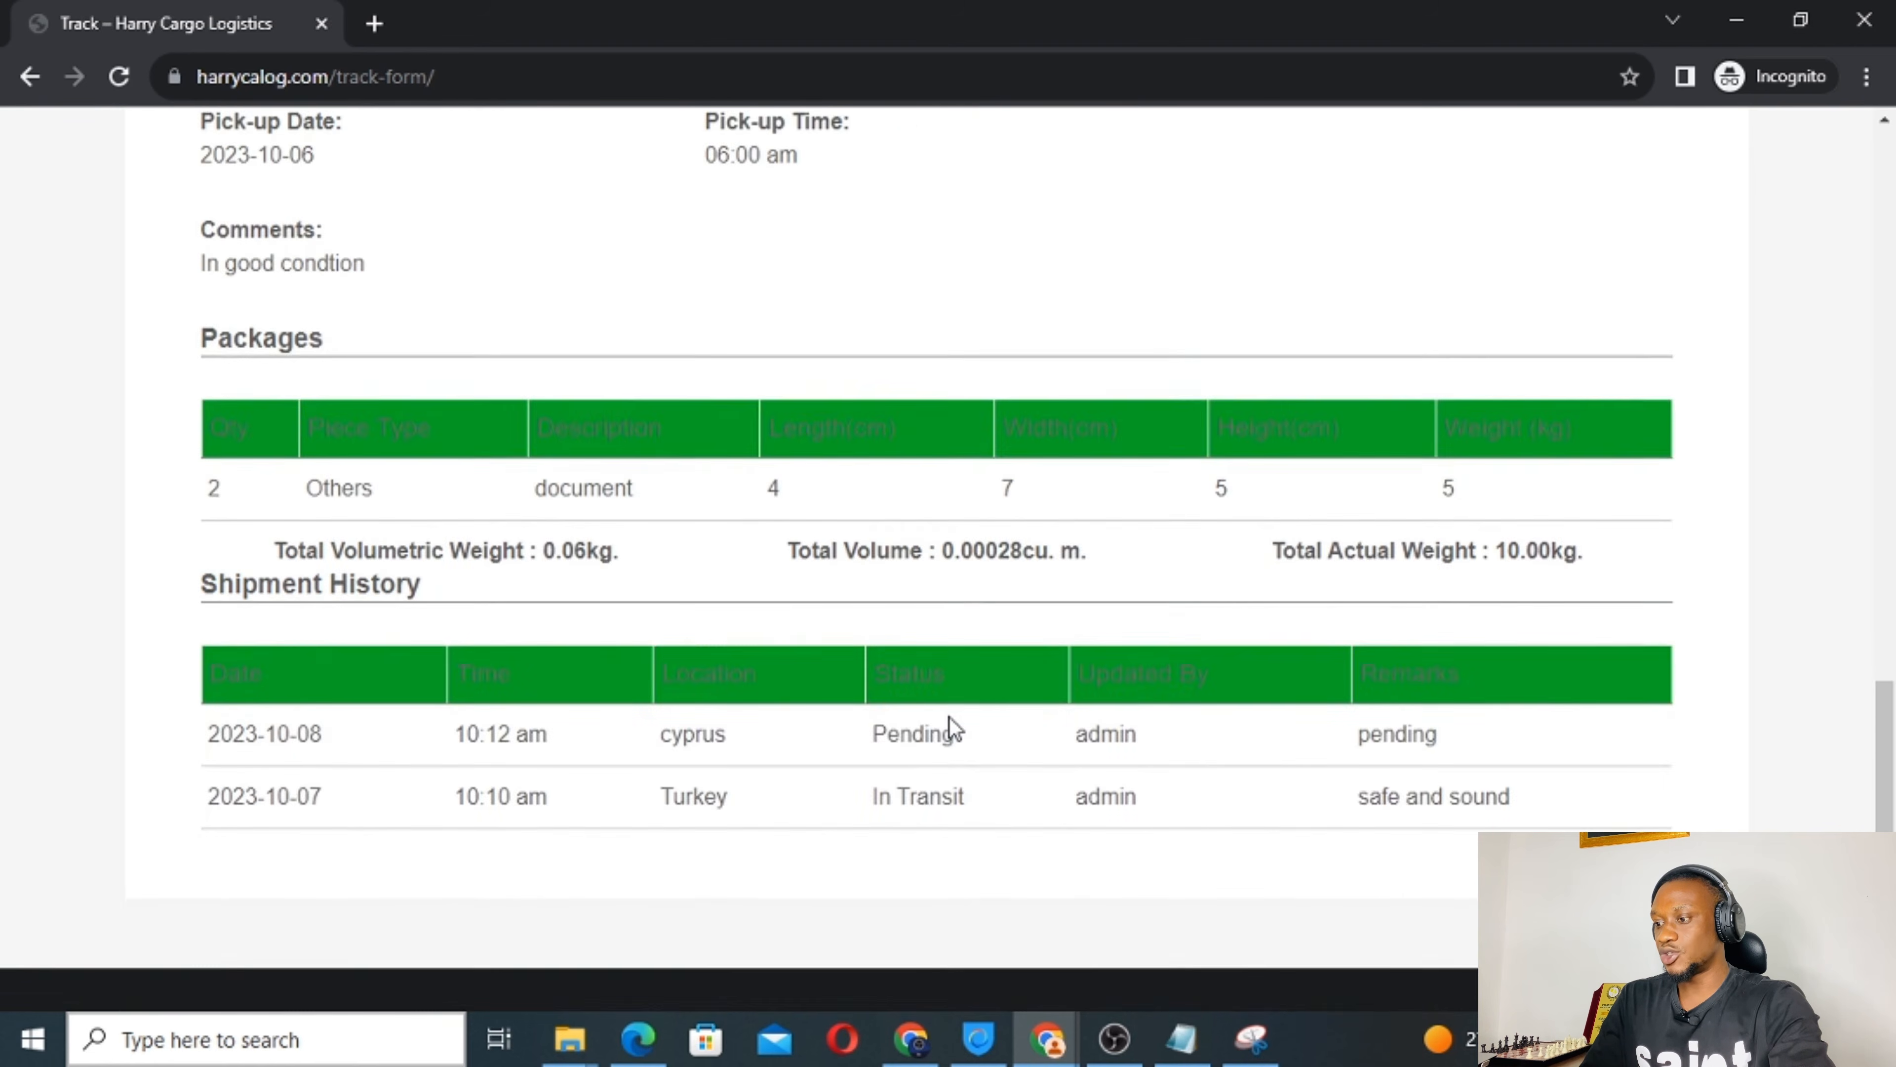
{"action": "scroll", "coordinate": [951, 728], "scroll_direction": "down", "scroll_amount": 2}
{"action": "scroll", "coordinate": [978, 584], "scroll_direction": "up", "scroll_amount": 6}
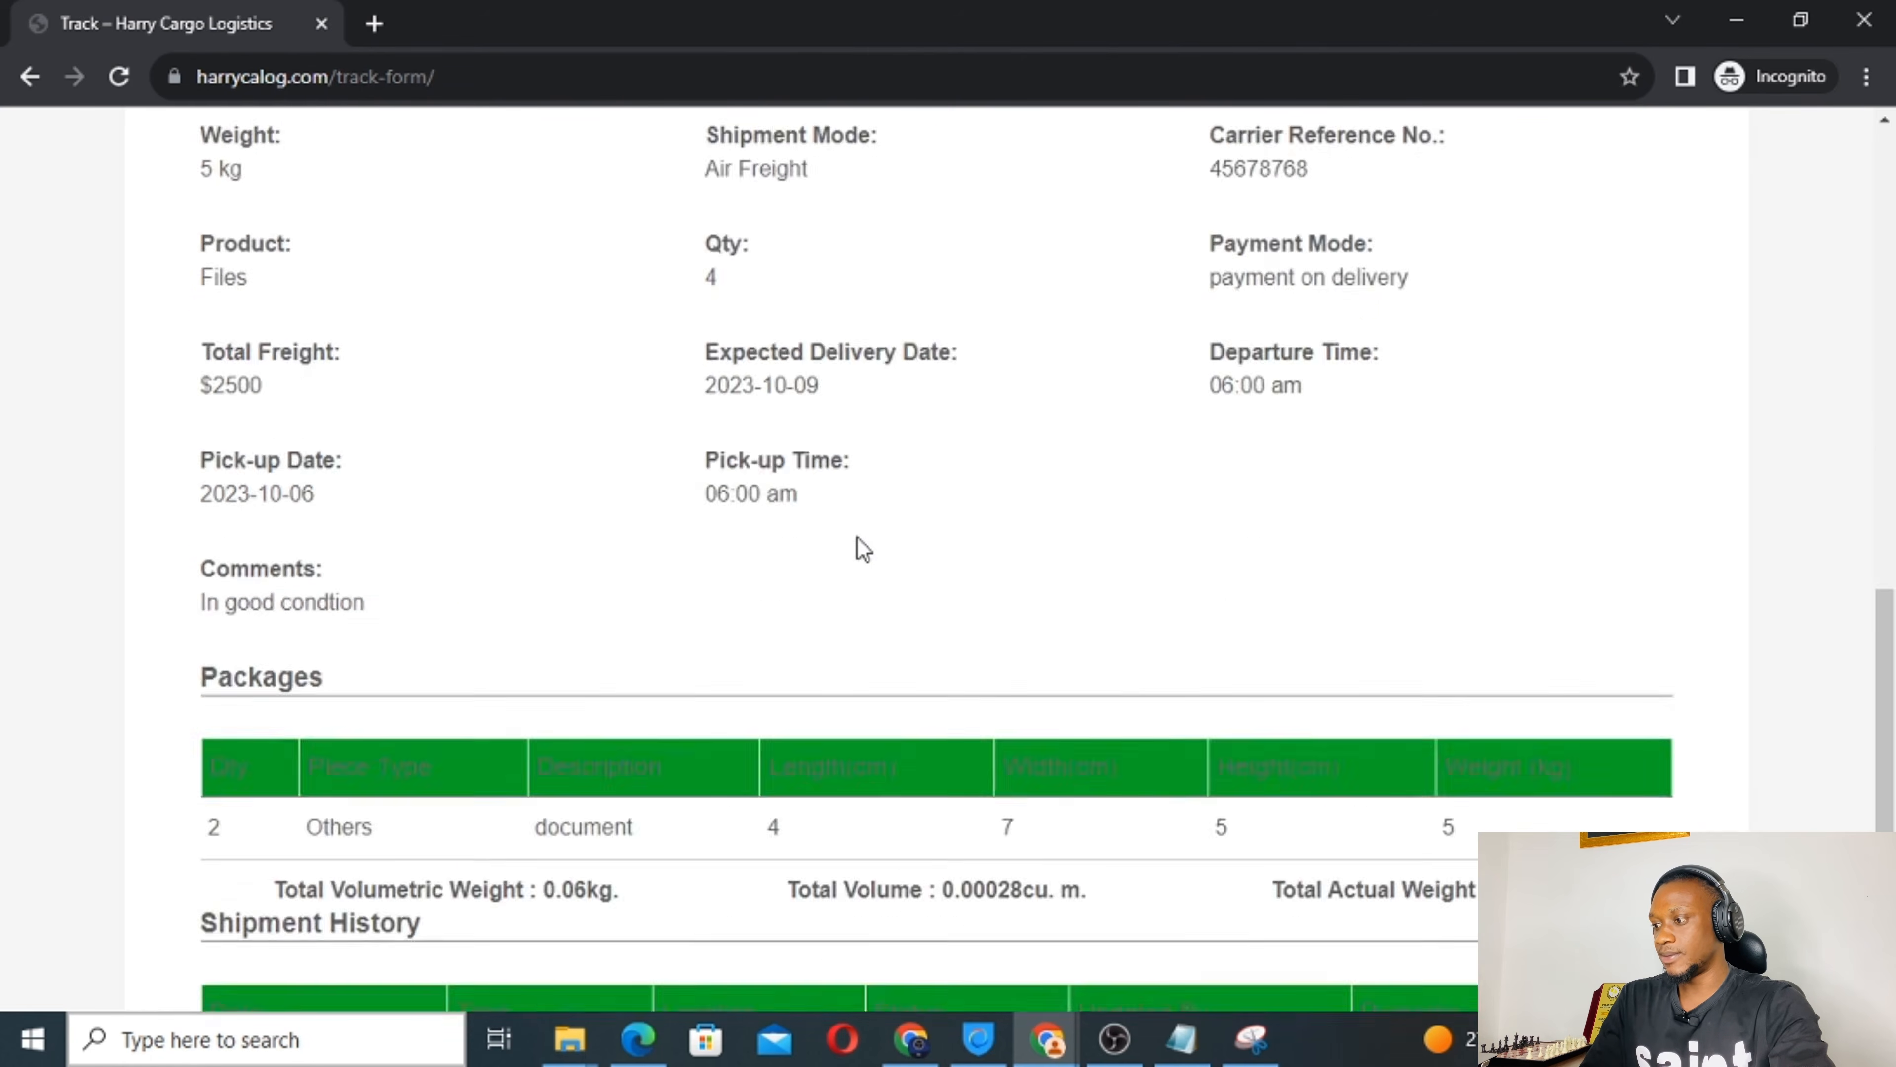
{"action": "scroll", "coordinate": [858, 547], "scroll_direction": "up", "scroll_amount": 10}
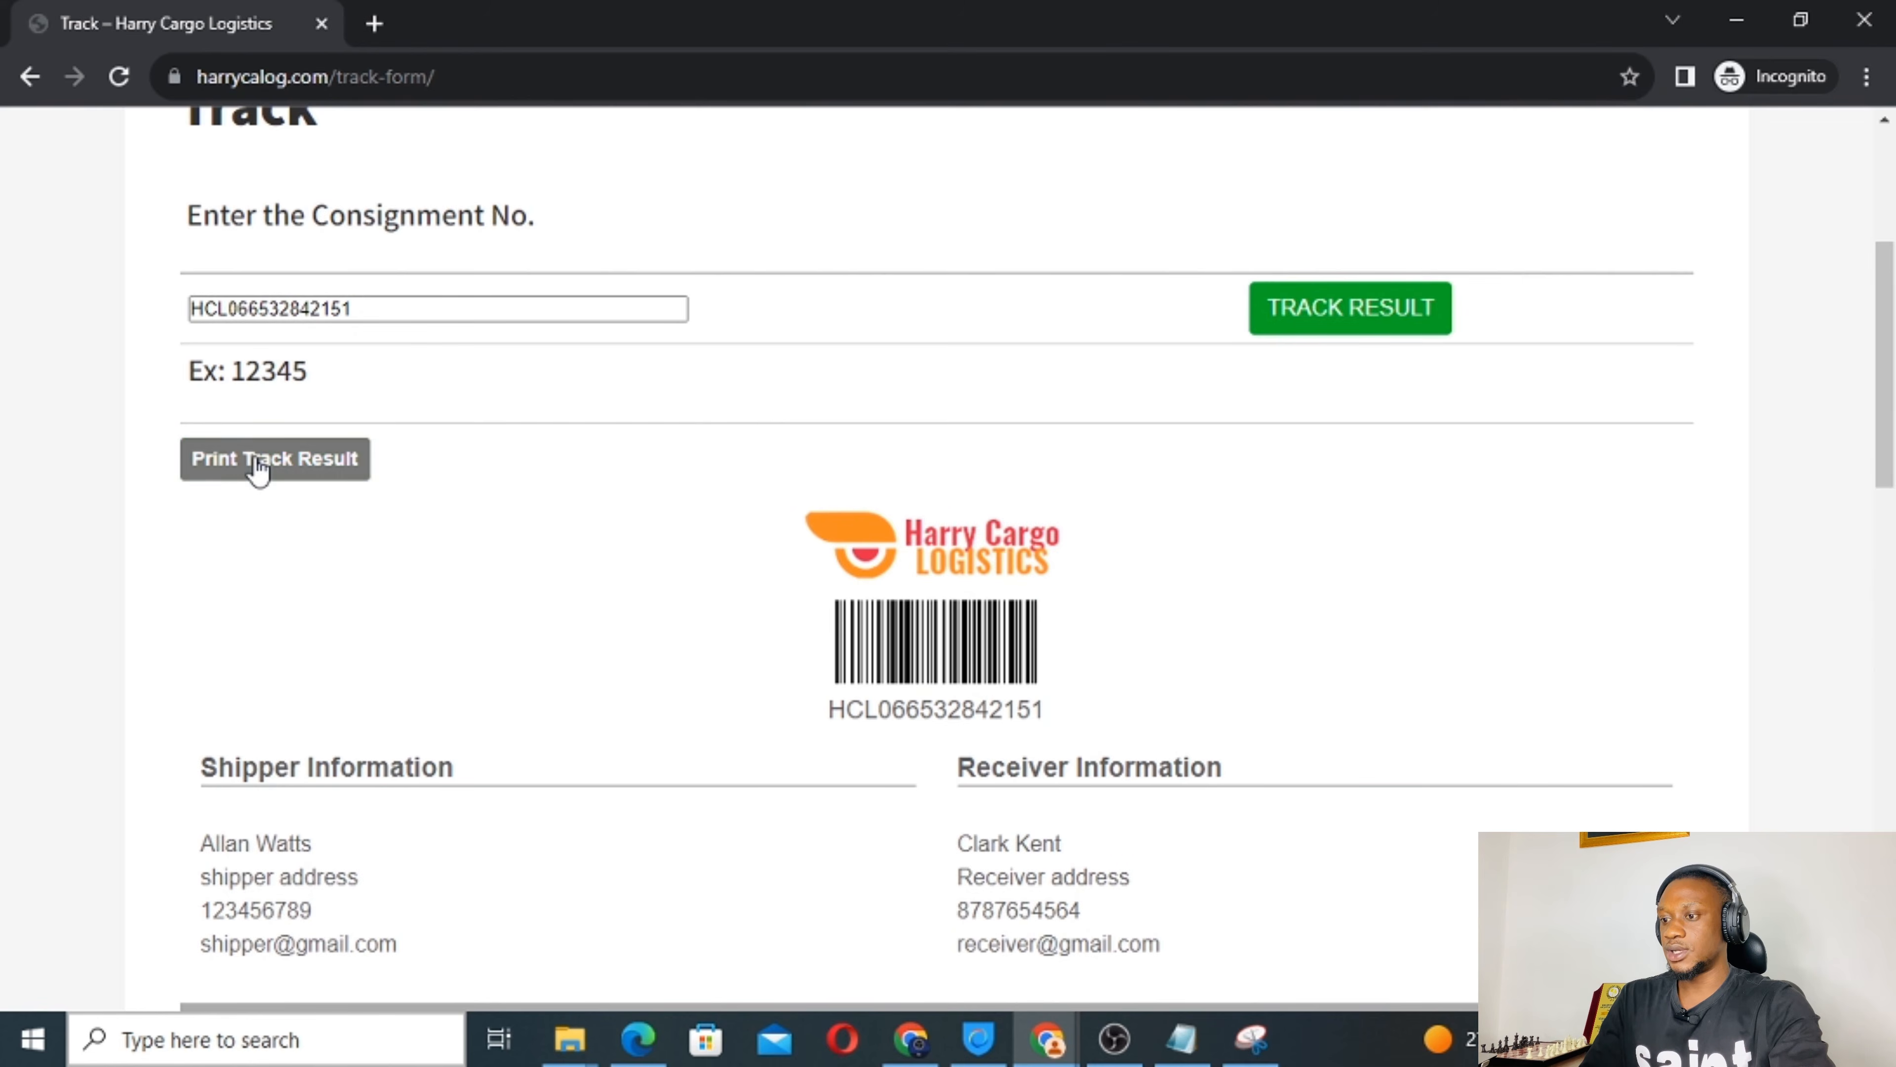
{"action": "left_click", "coordinate": [258, 469]}
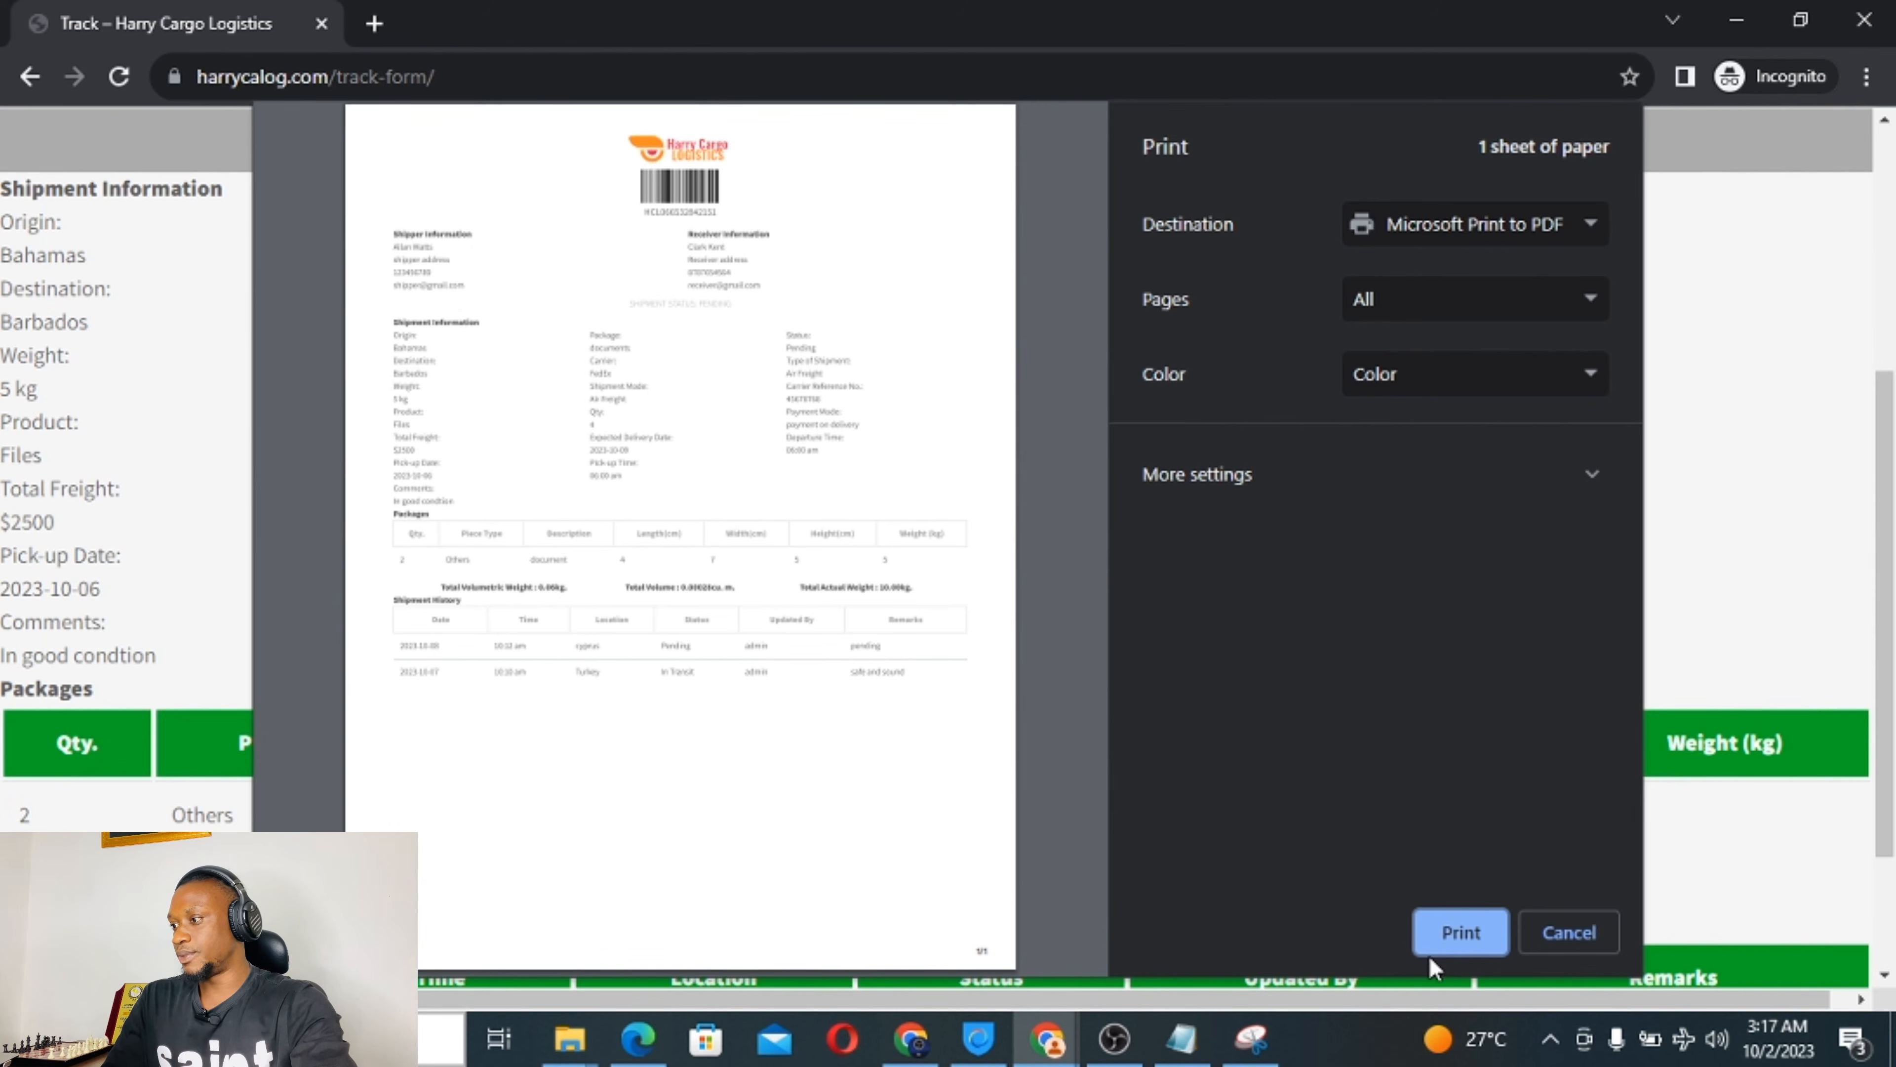
{"action": "left_click", "coordinate": [1461, 934]}
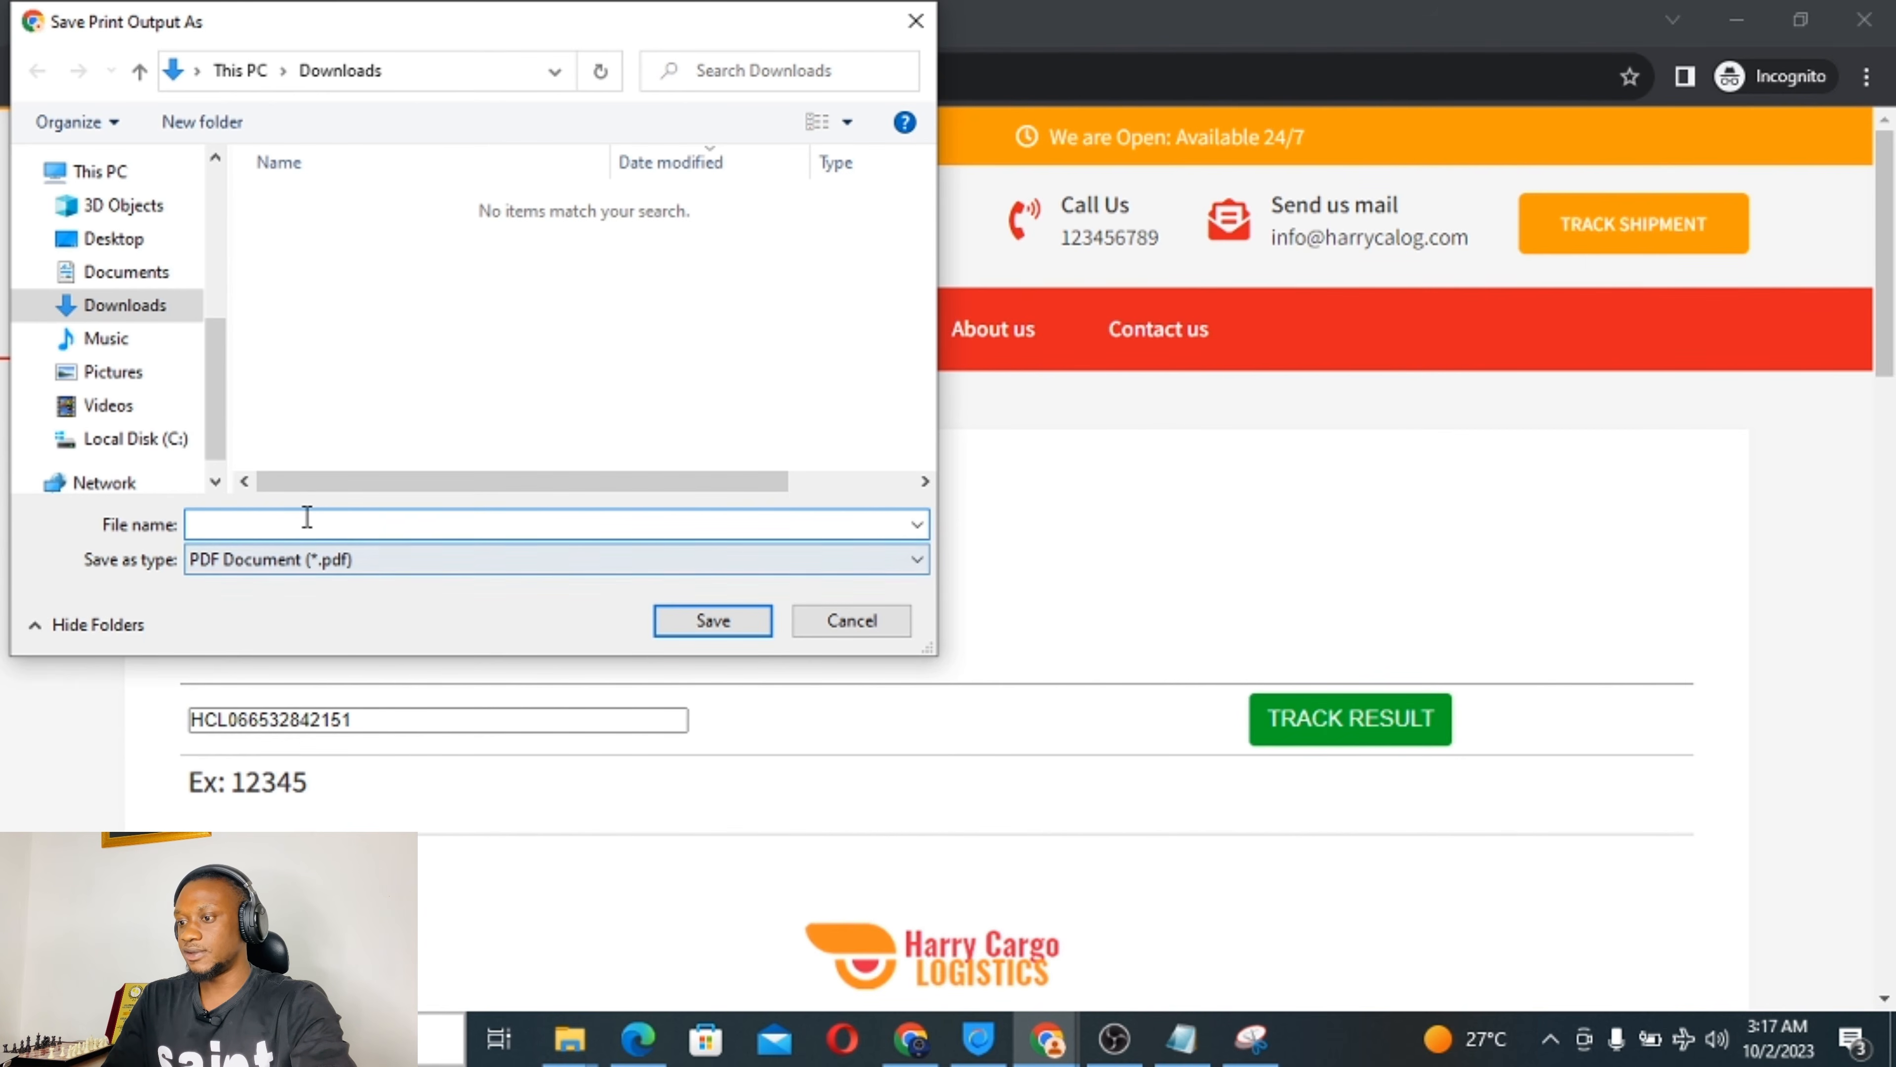
{"action": "left_click", "coordinate": [307, 517]}
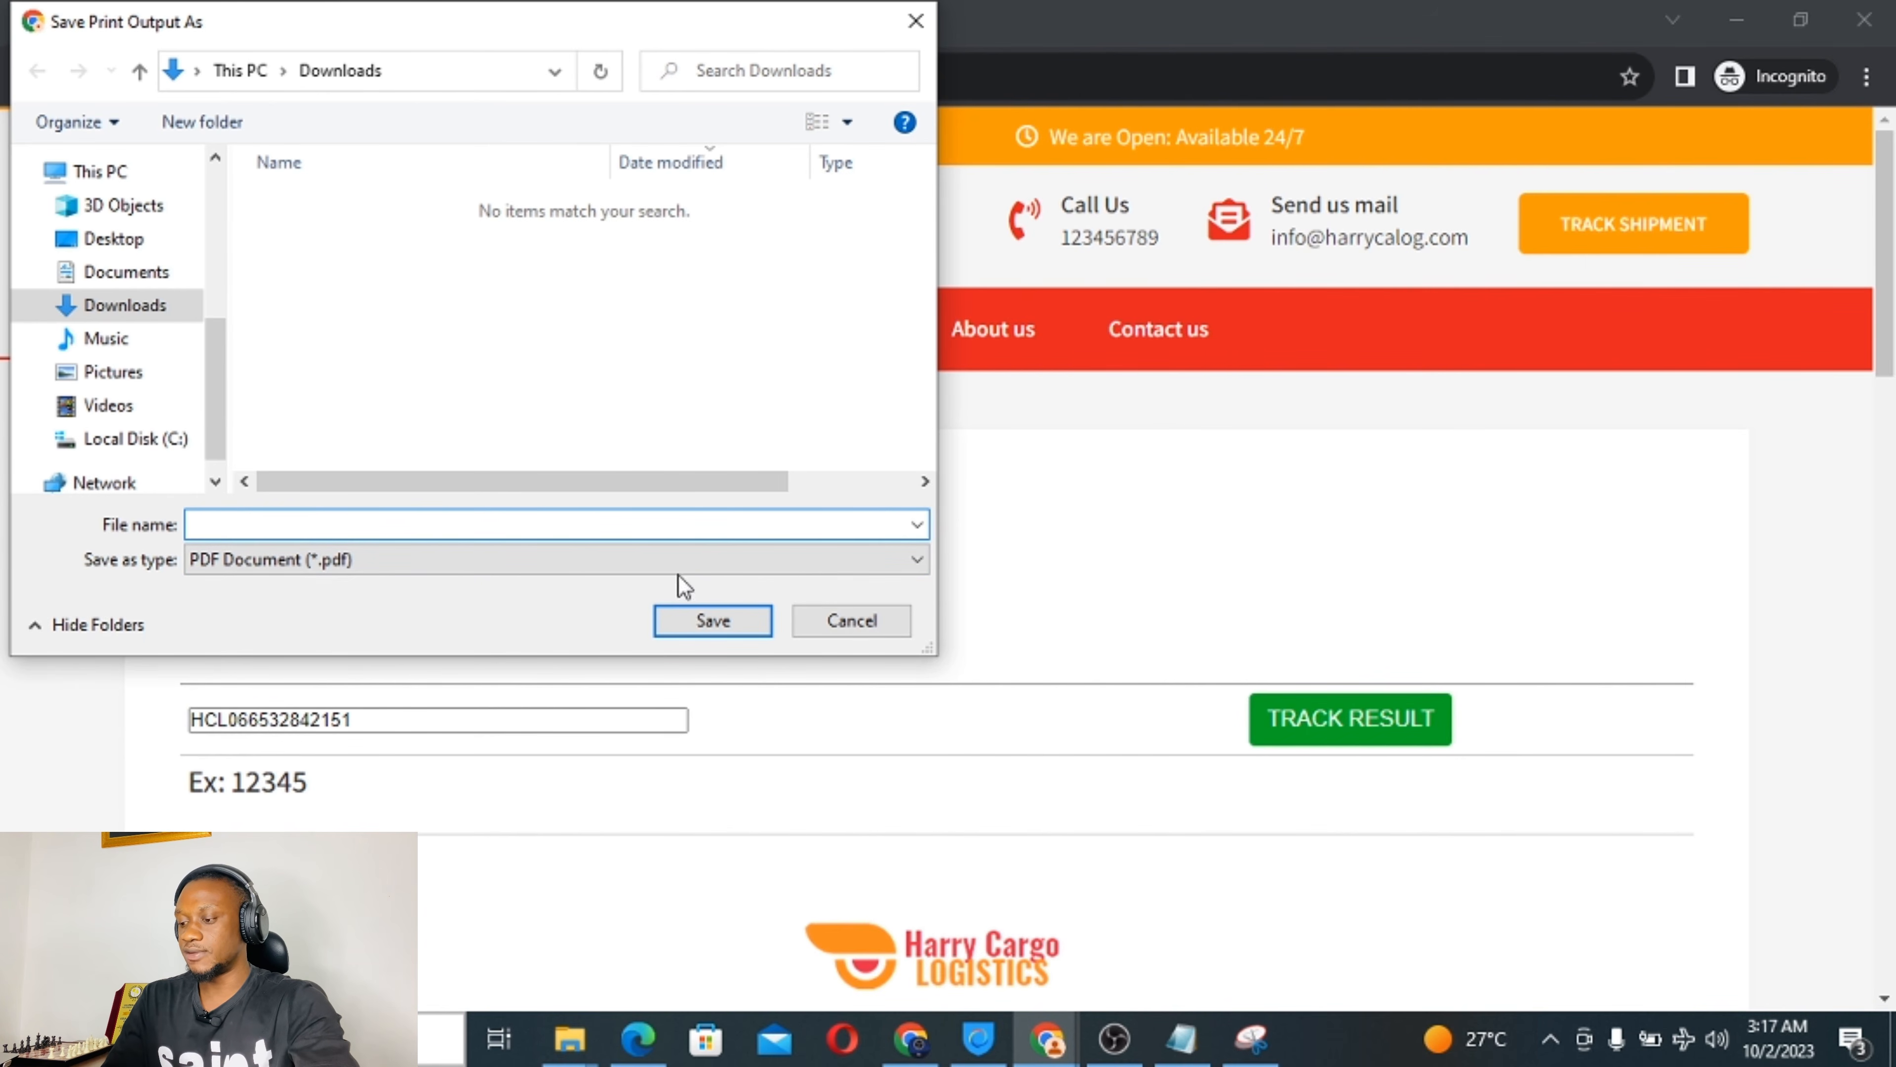
{"action": "left_click", "coordinate": [849, 629]}
{"action": "scroll", "coordinate": [878, 492], "scroll_direction": "down", "scroll_amount": 3}
{"action": "scroll", "coordinate": [883, 493], "scroll_direction": "down", "scroll_amount": 20}
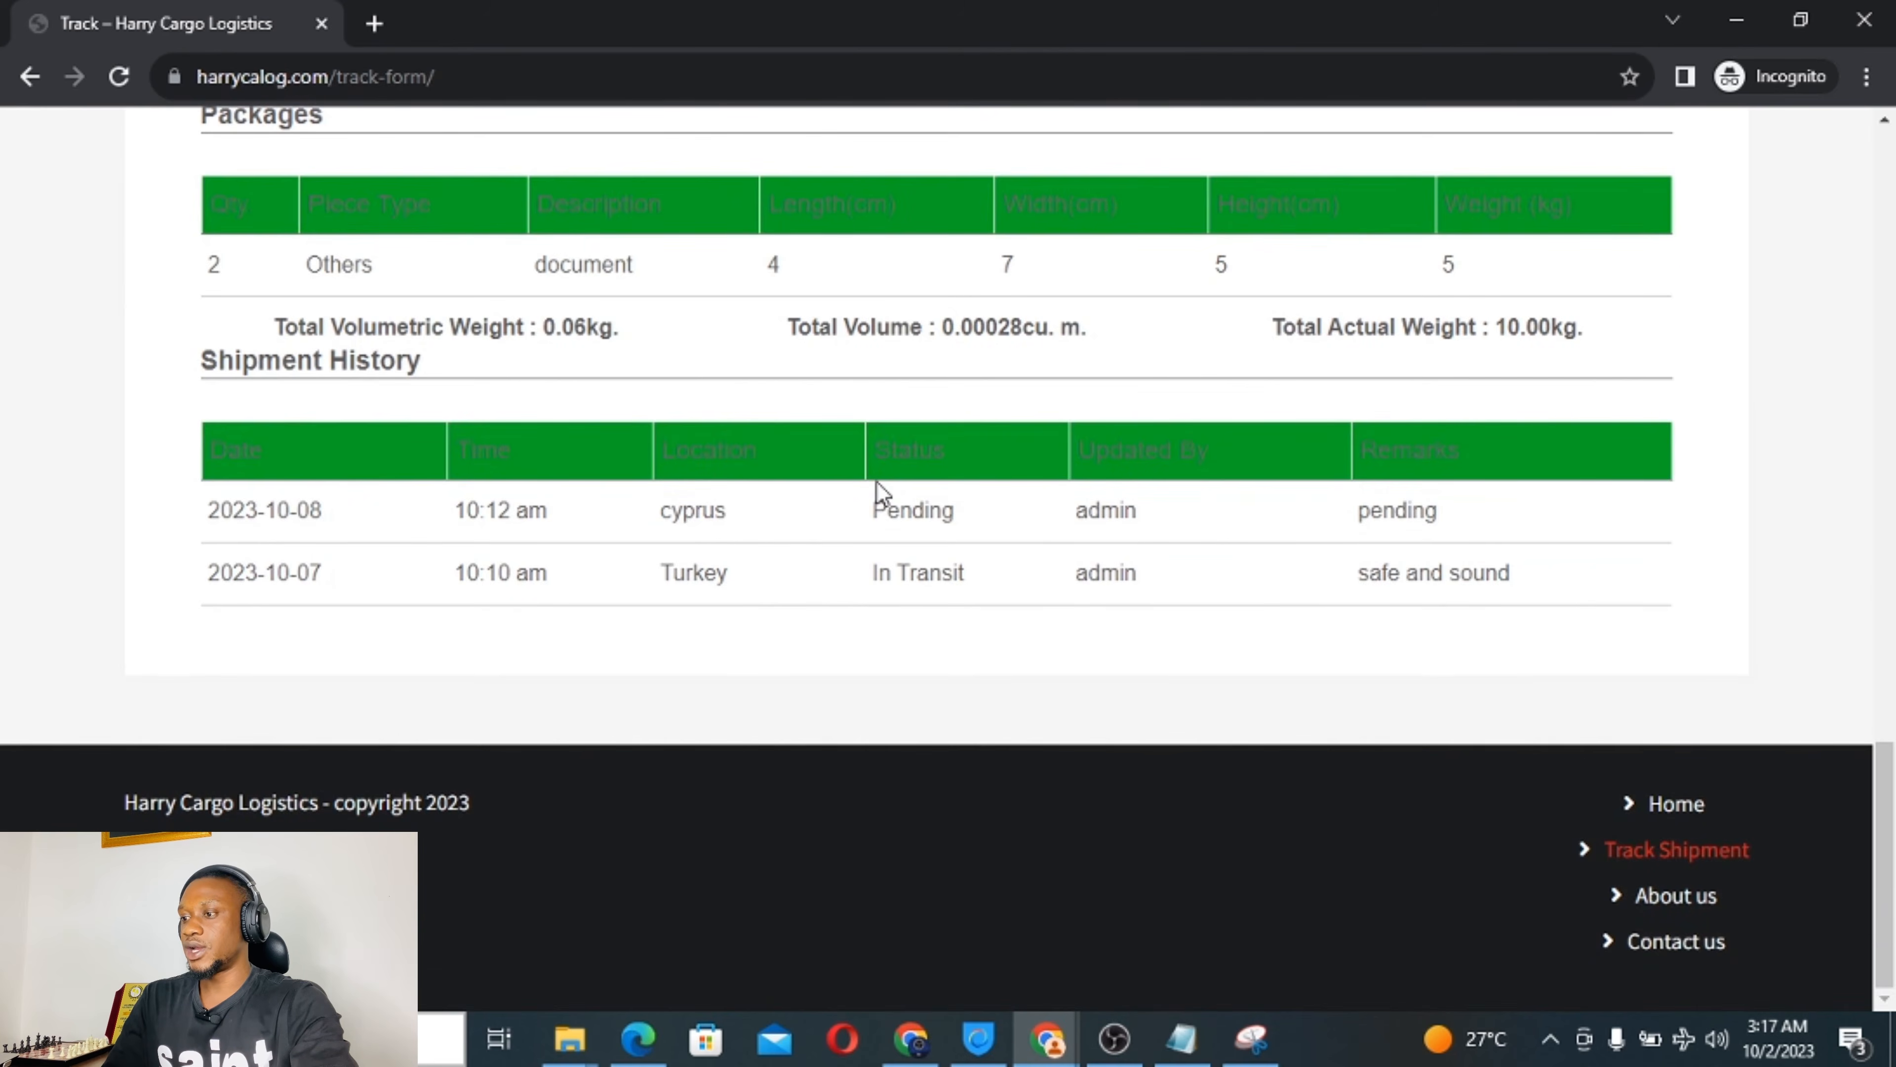
{"action": "scroll", "coordinate": [883, 493], "scroll_direction": "up", "scroll_amount": 20}
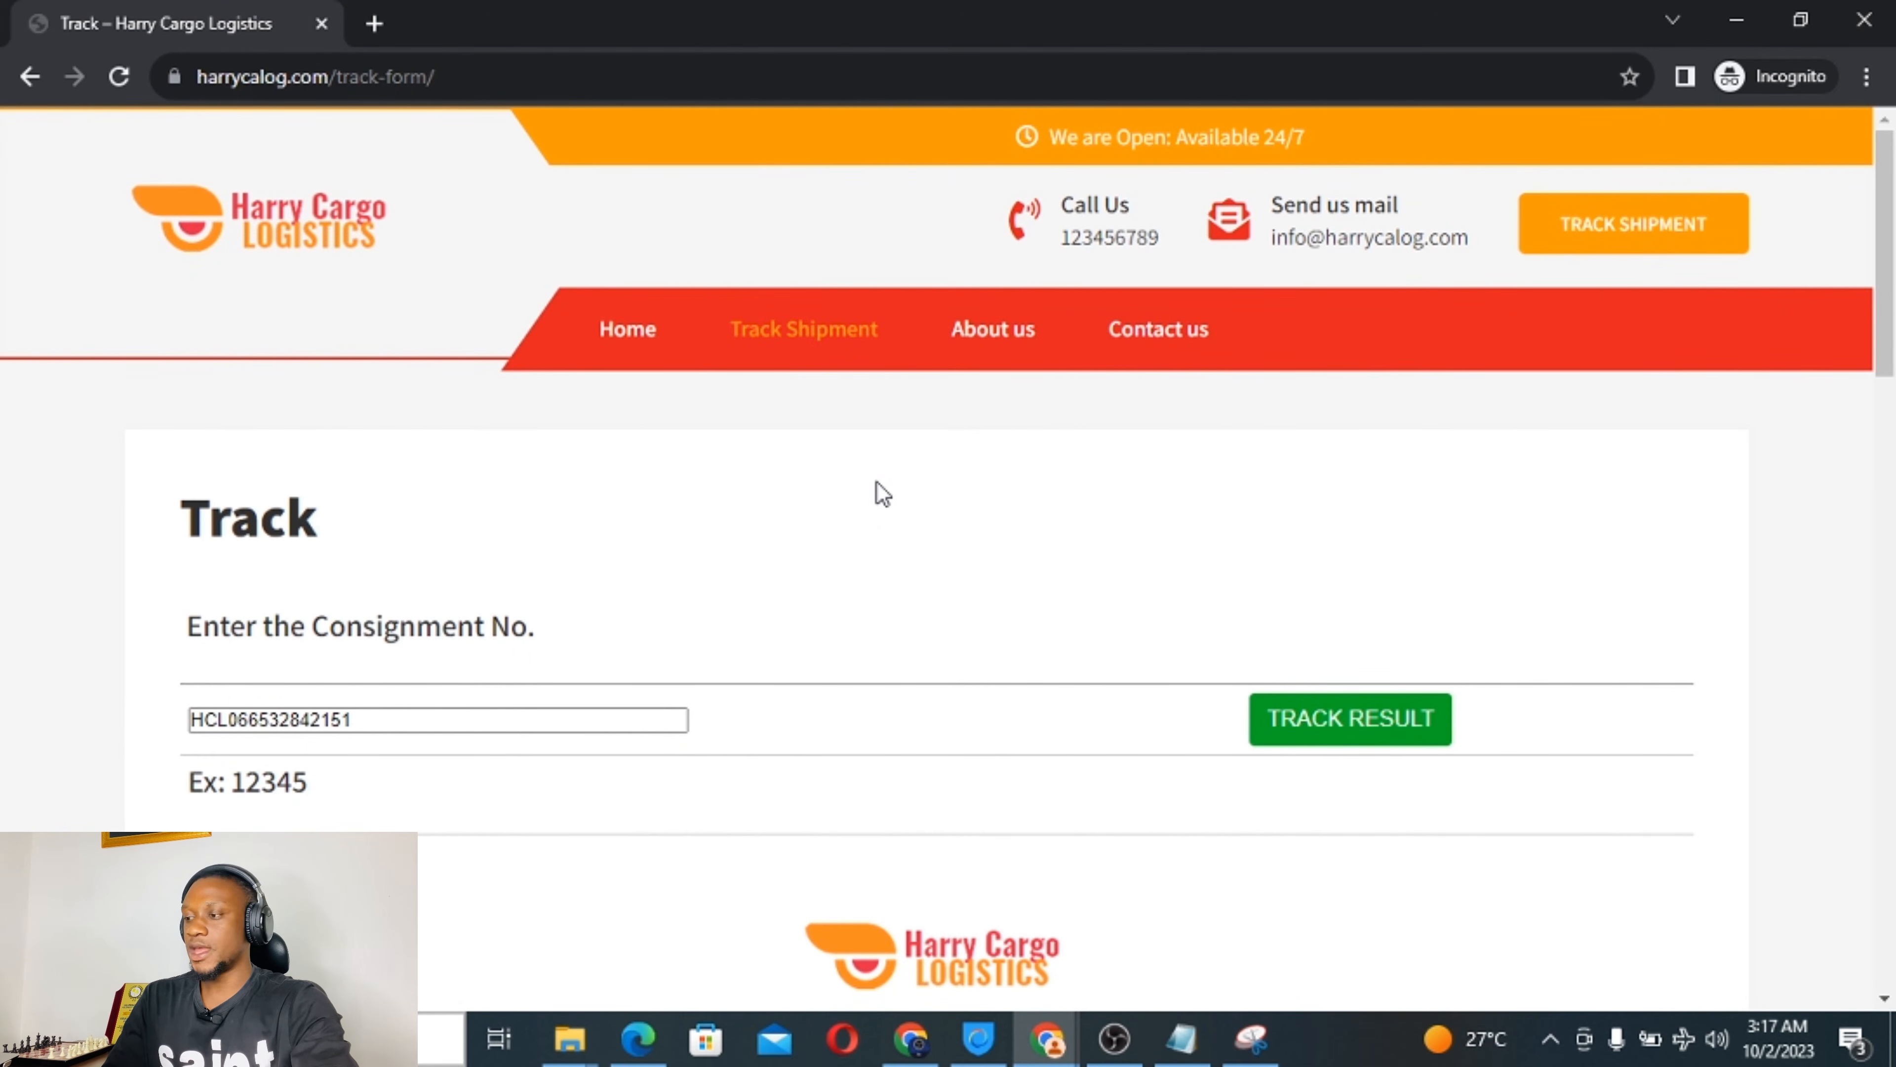
{"action": "scroll", "coordinate": [883, 493], "scroll_direction": "down", "scroll_amount": 15}
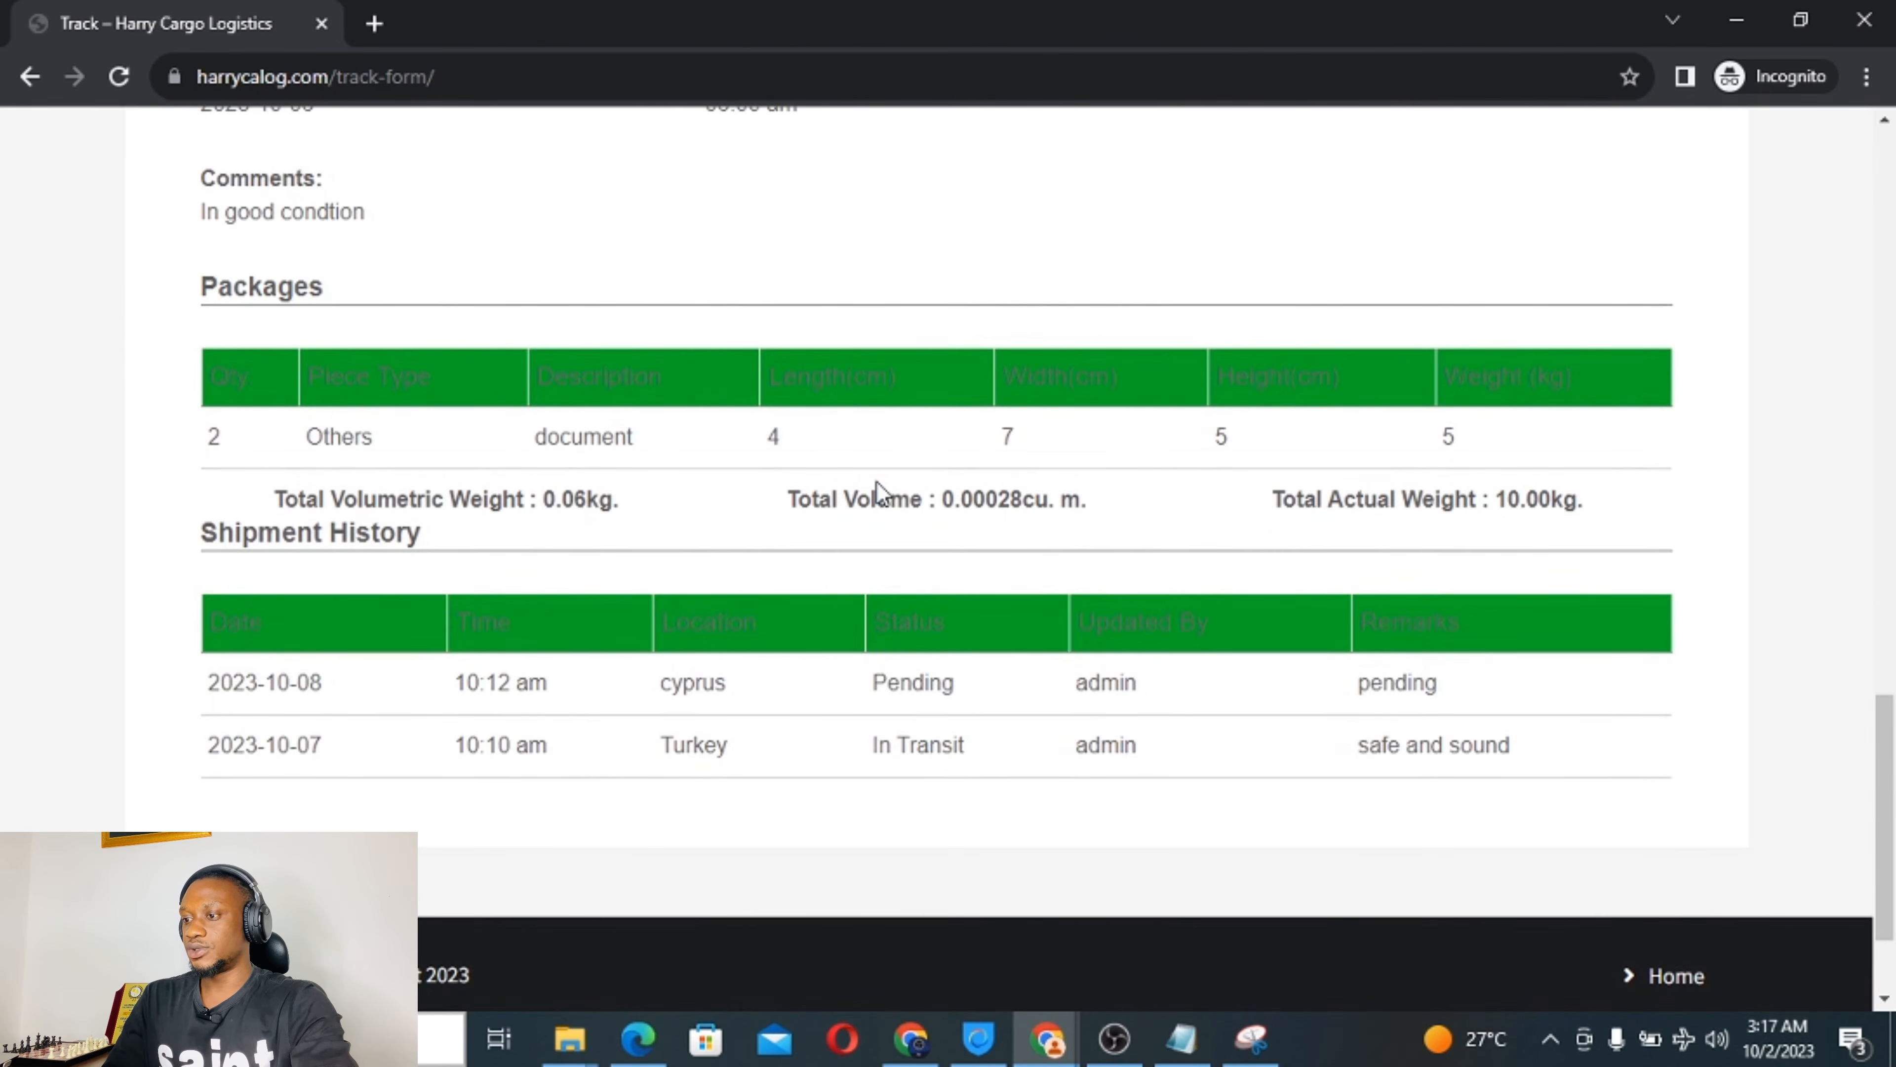
{"action": "scroll", "coordinate": [875, 481], "scroll_direction": "down", "scroll_amount": 2}
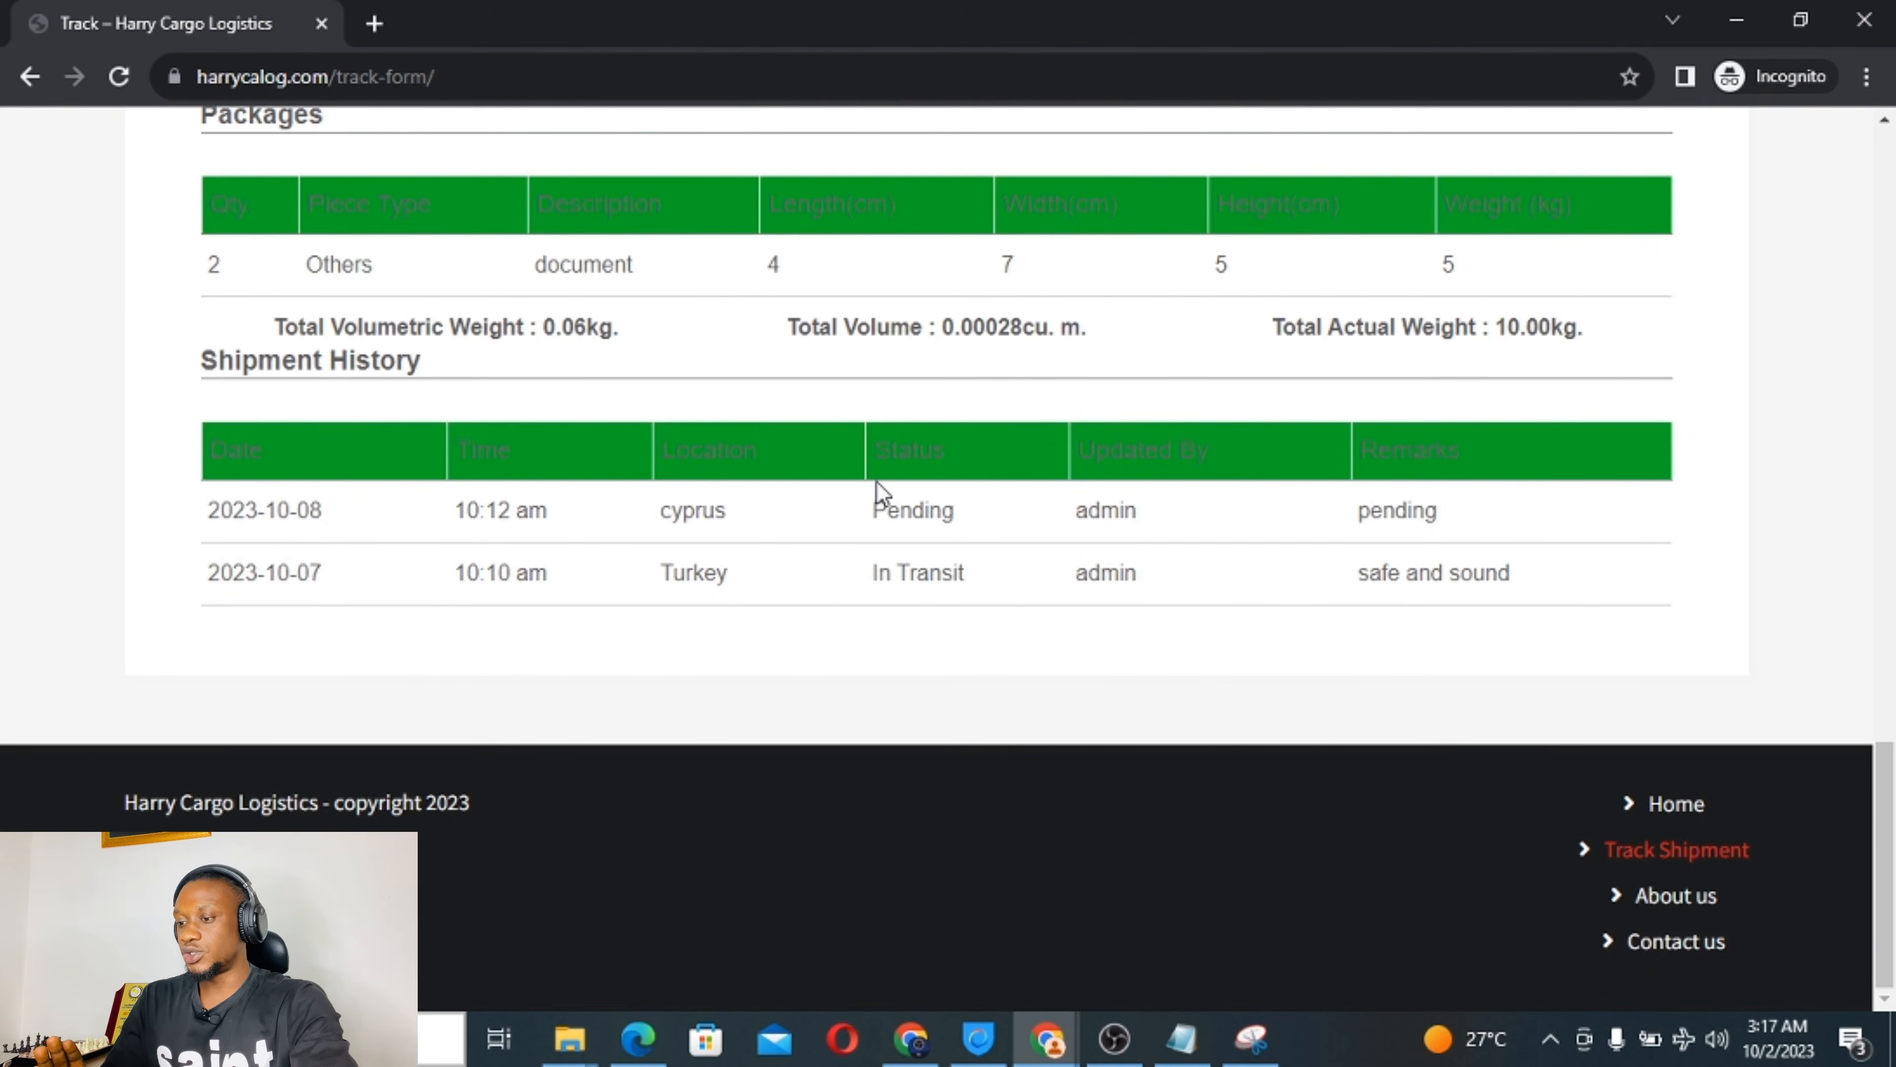
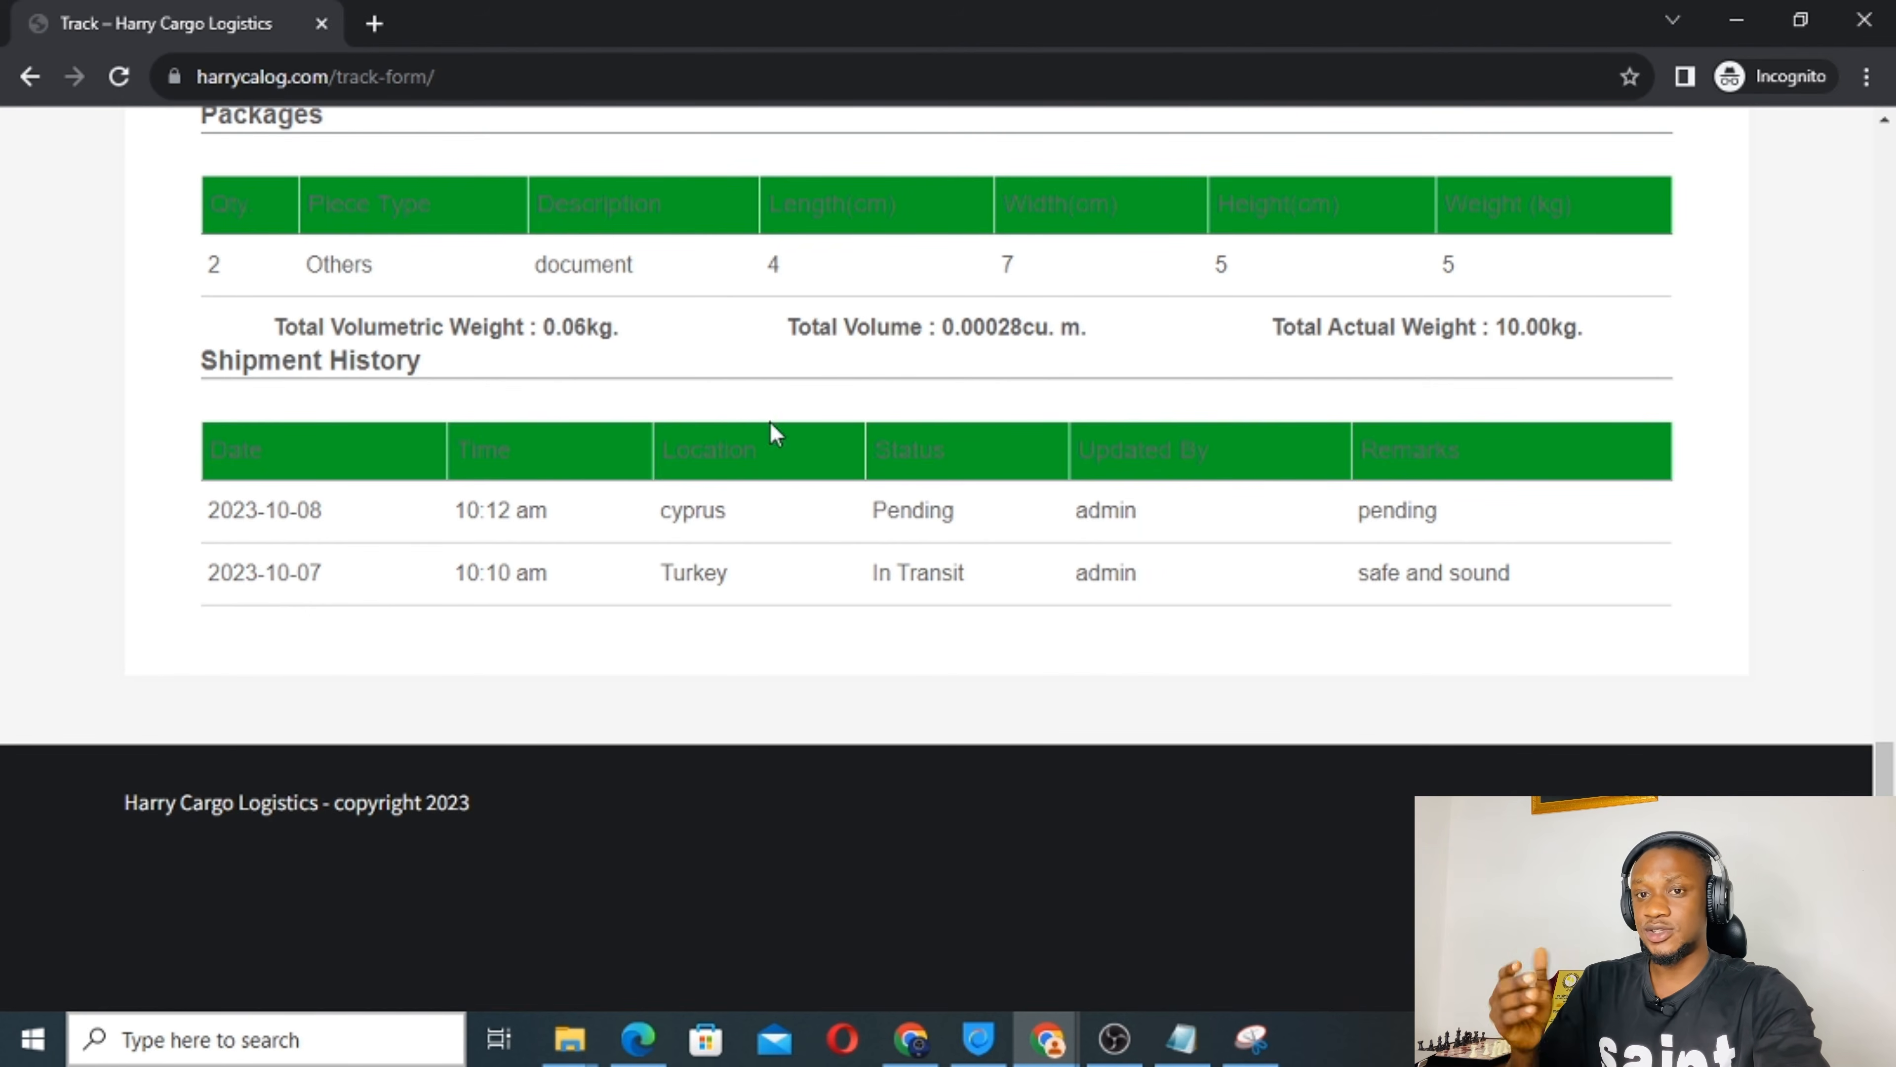
Scroll up to the top of the WordPress admin Dashboard at wp-admin/index.php.
{"action": "scroll", "coordinate": [740, 402], "scroll_direction": "up", "scroll_amount": 10}
{"action": "scroll", "coordinate": [744, 387], "scroll_direction": "up", "scroll_amount": 12}
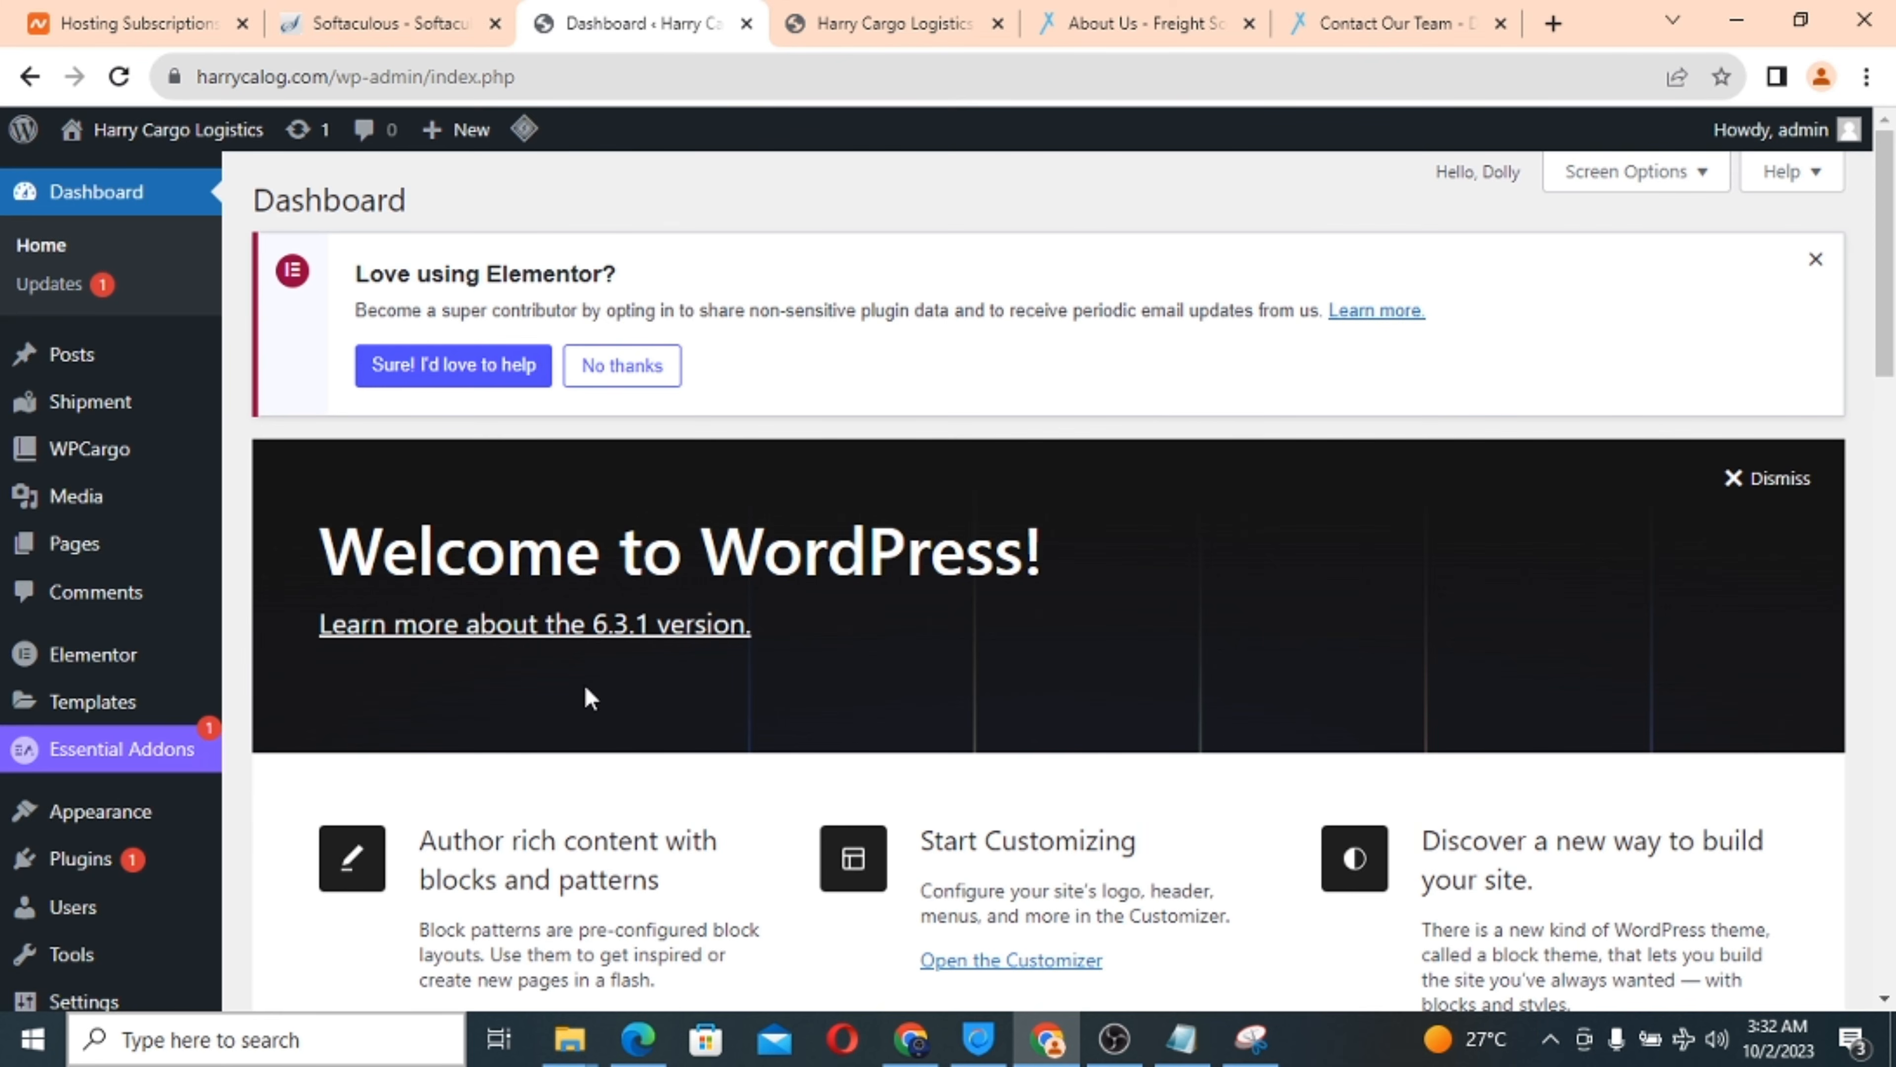
{"action": "scroll", "coordinate": [586, 685], "scroll_direction": "down", "scroll_amount": 12}
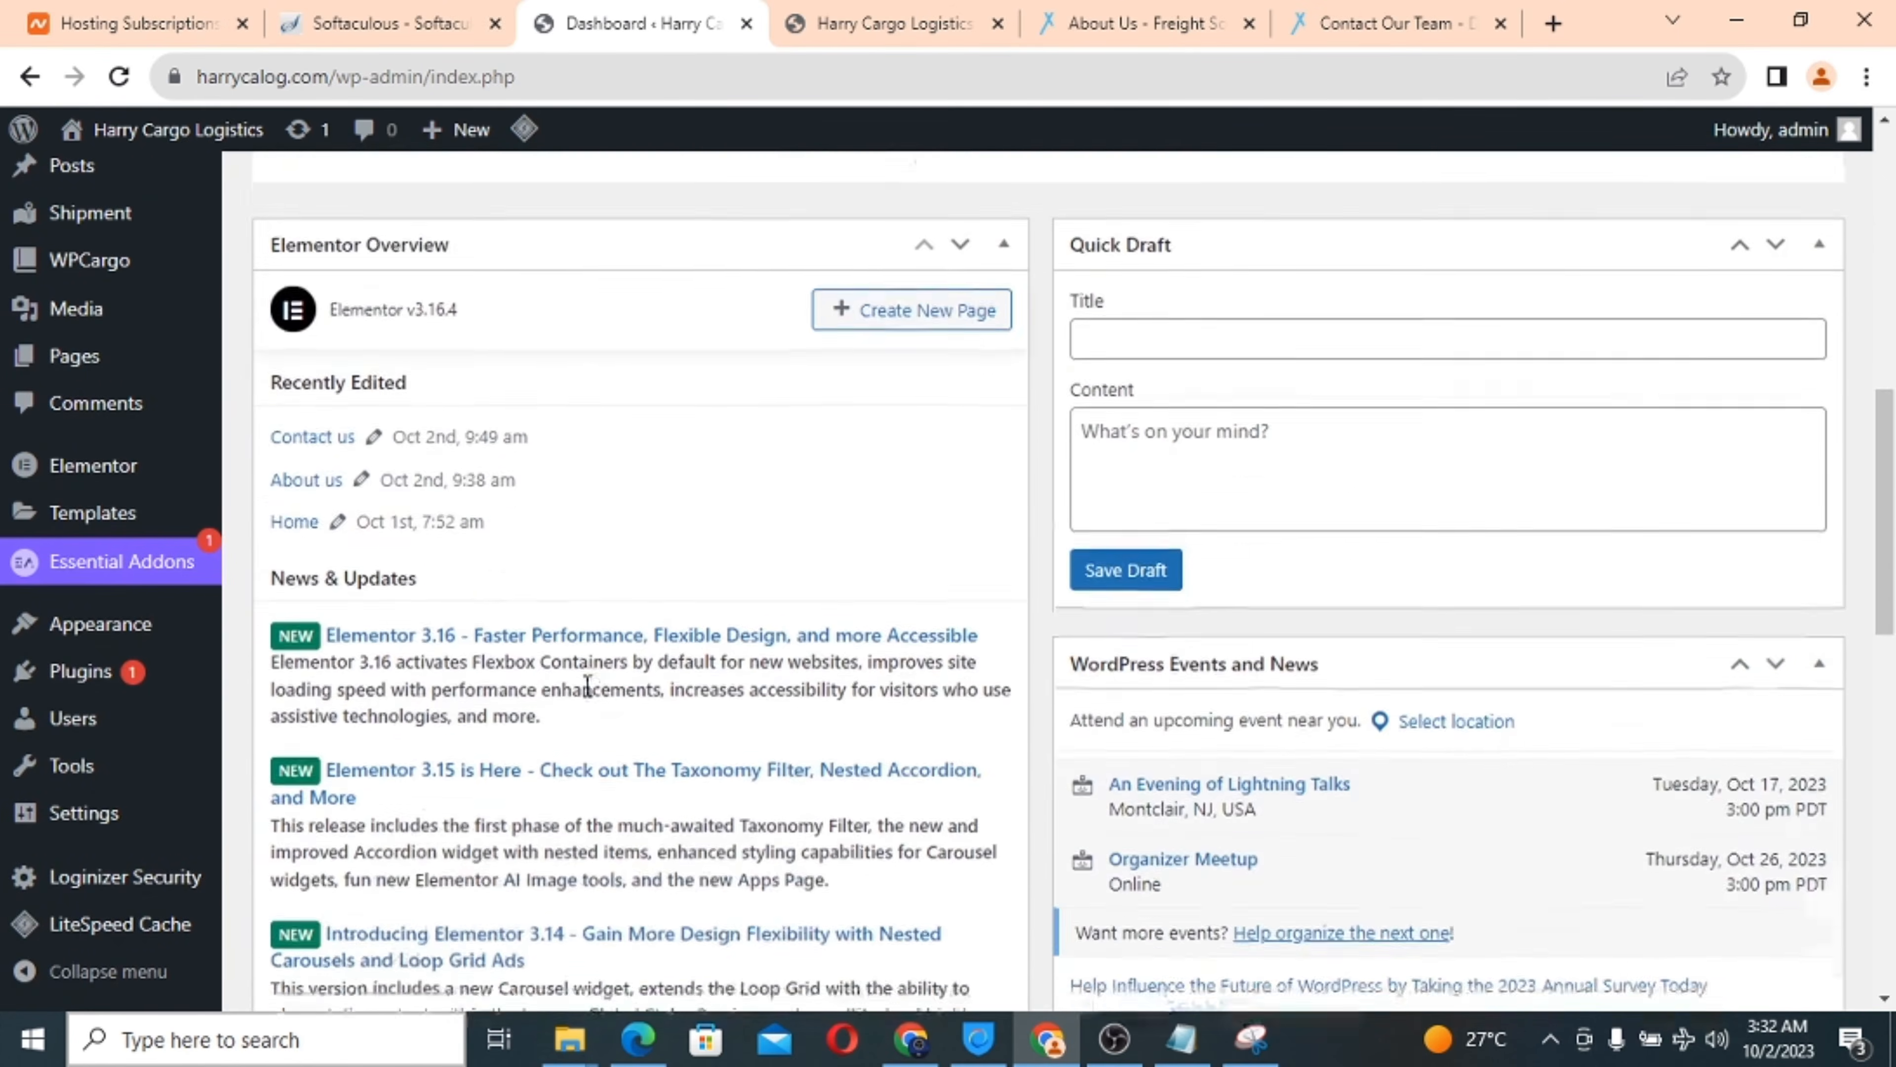
{"action": "scroll", "coordinate": [587, 684], "scroll_direction": "down", "scroll_amount": 5}
{"action": "scroll", "coordinate": [589, 698], "scroll_direction": "up", "scroll_amount": 9}
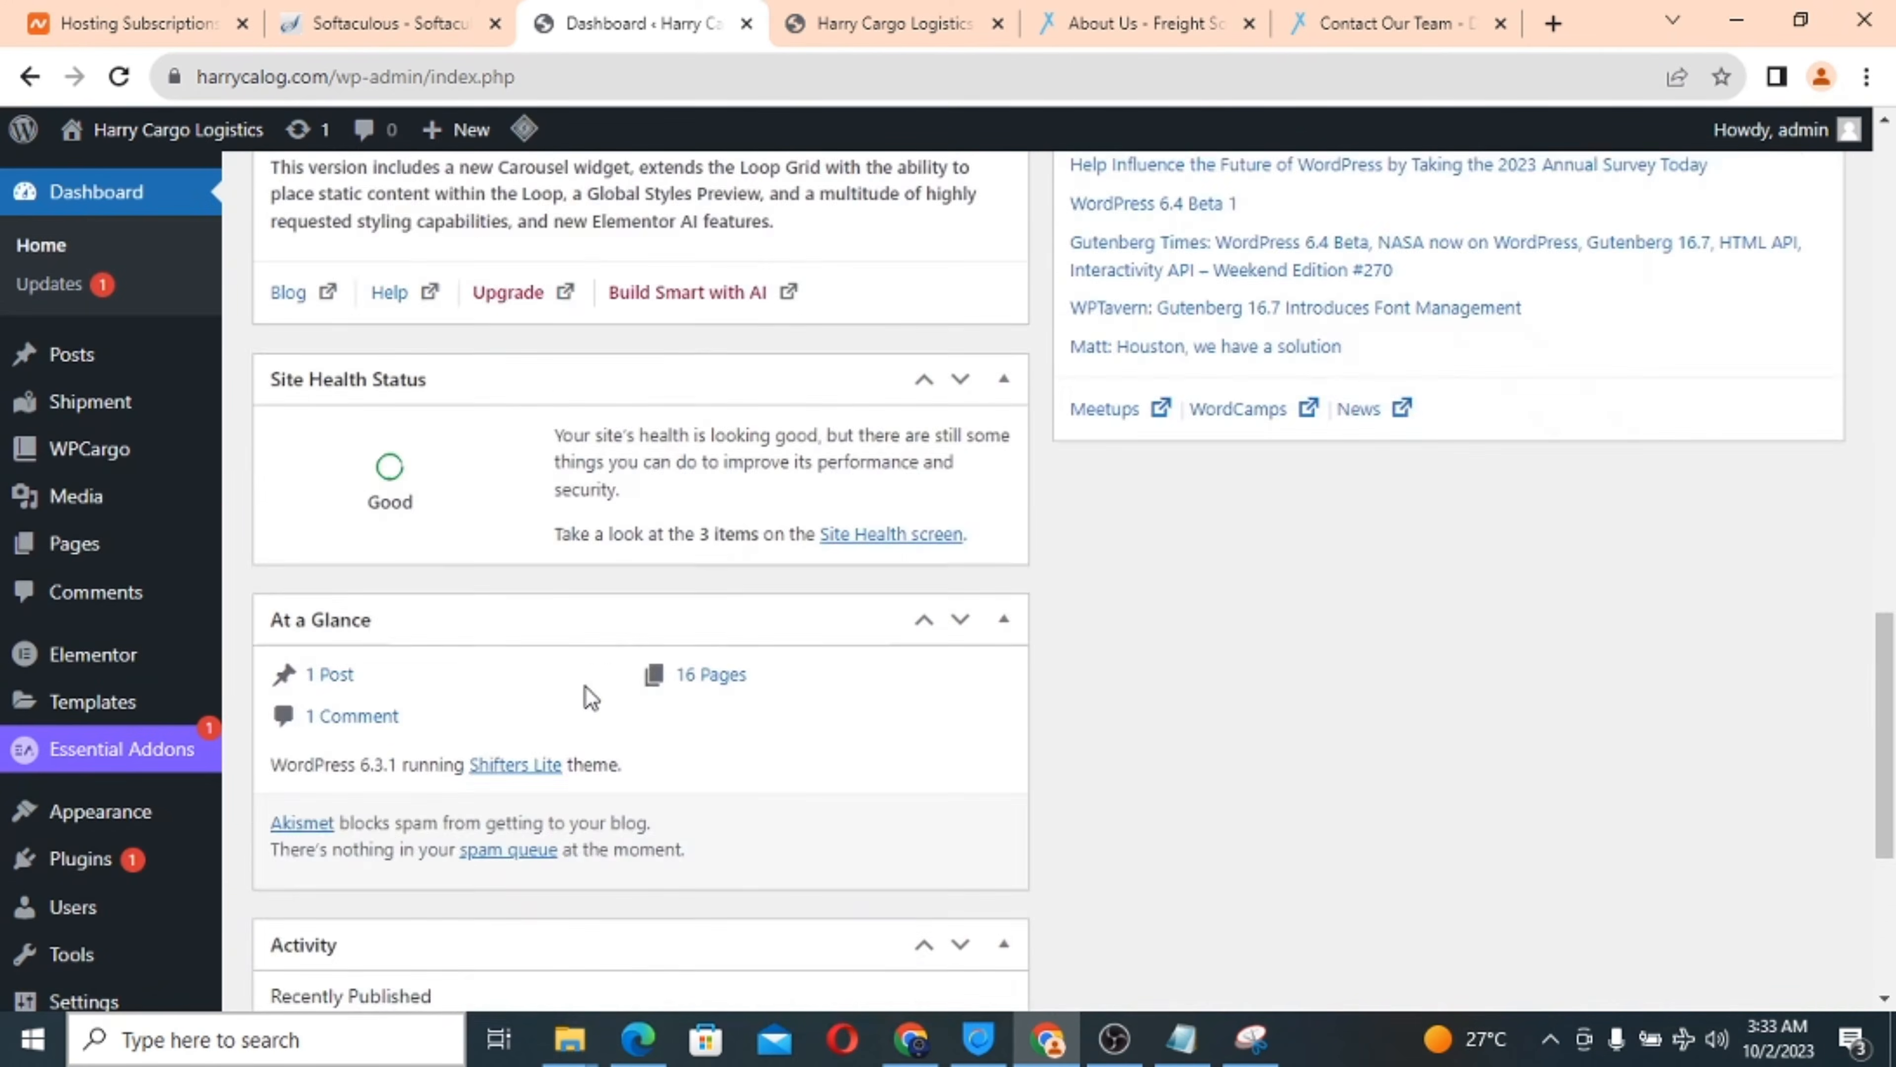
{"action": "scroll", "coordinate": [108, 560], "scroll_direction": "down", "scroll_amount": 2}
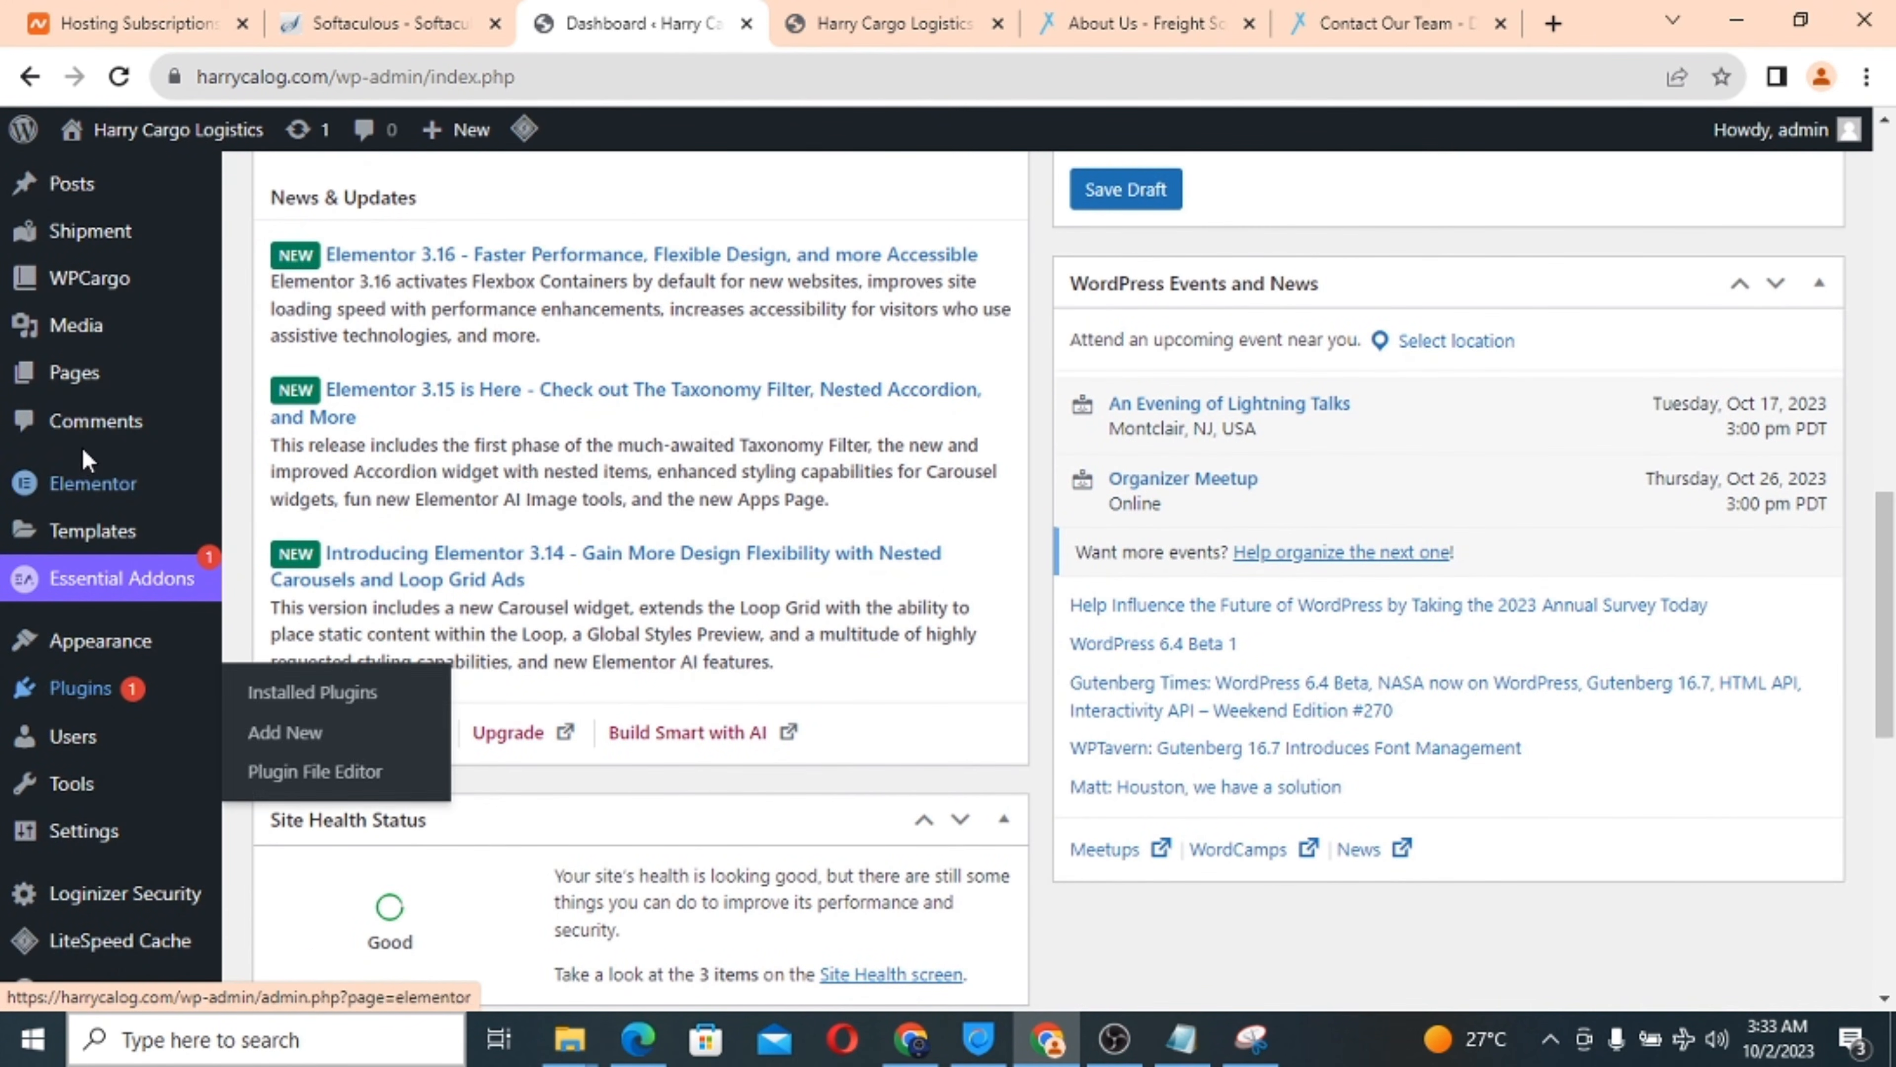
{"action": "scroll", "coordinate": [86, 454], "scroll_direction": "down", "scroll_amount": 2}
{"action": "mouse_move", "coordinate": [88, 453]}
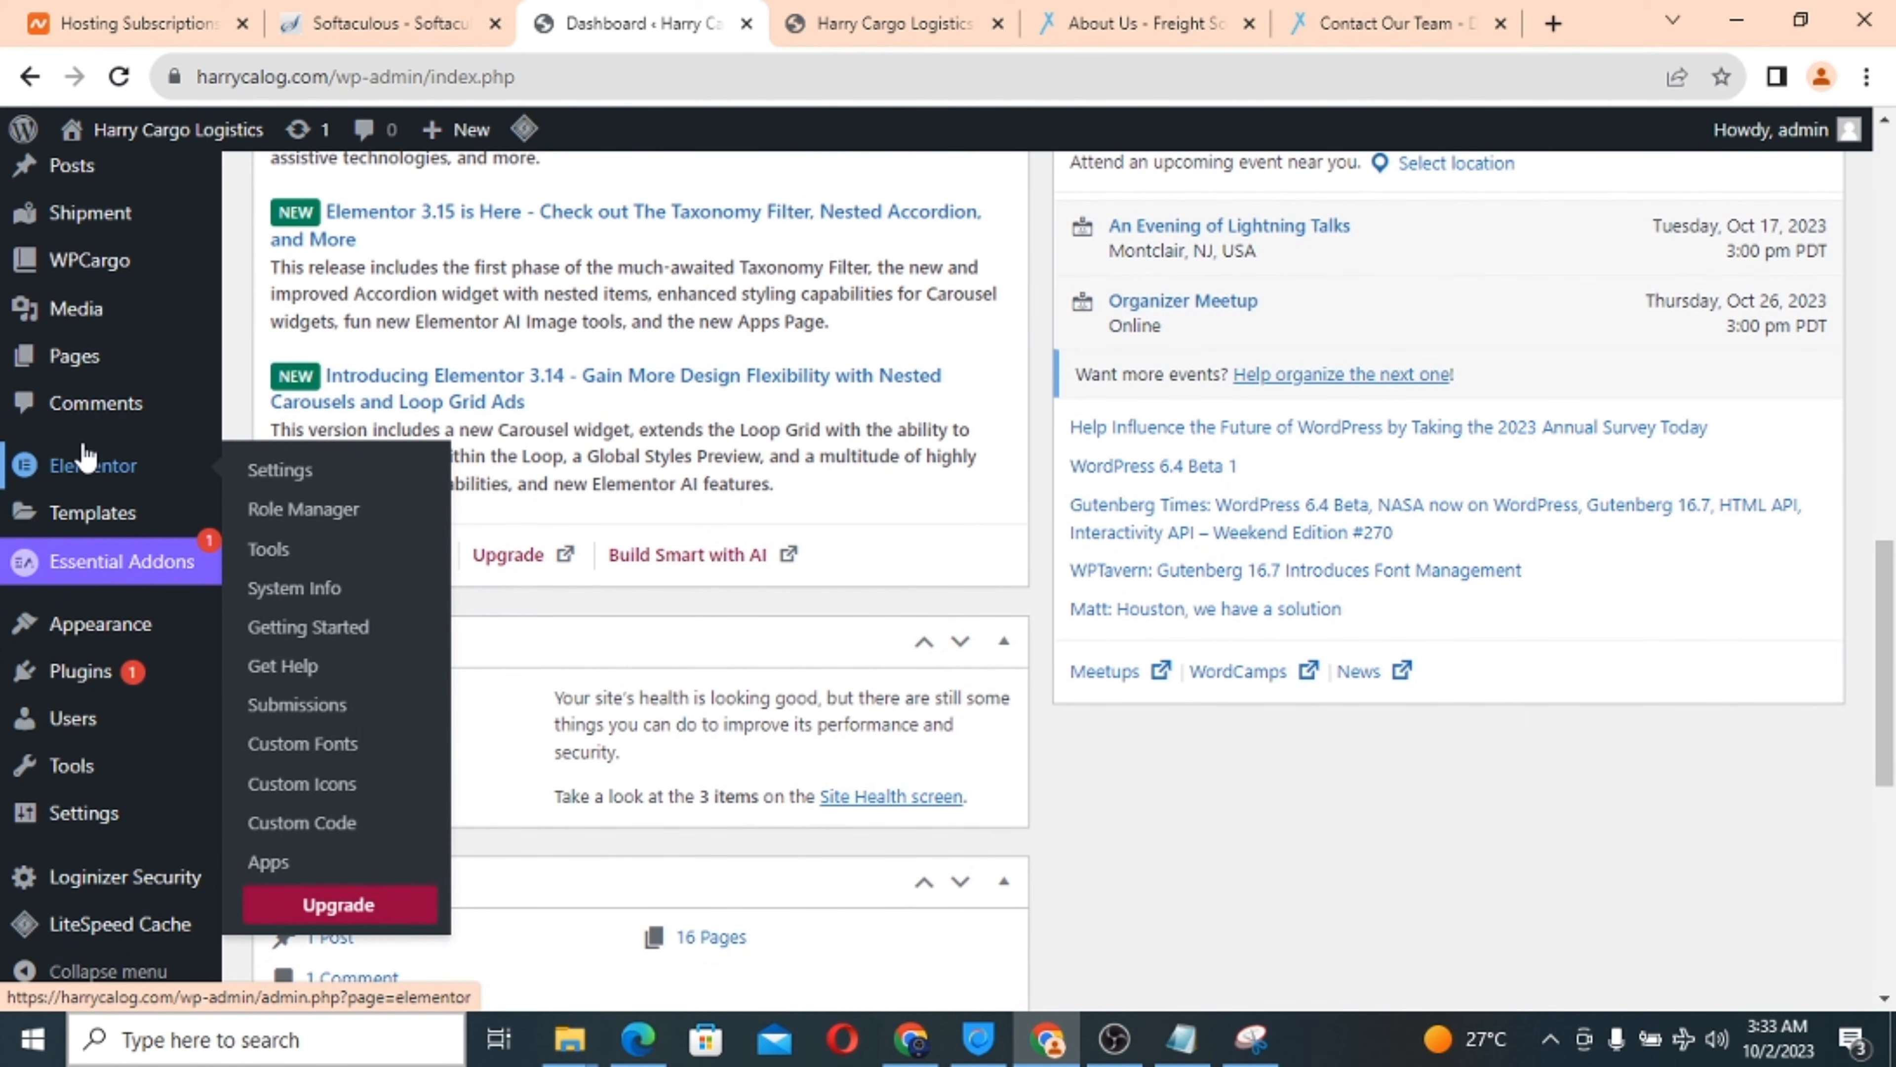
{"action": "mouse_move", "coordinate": [98, 311]}
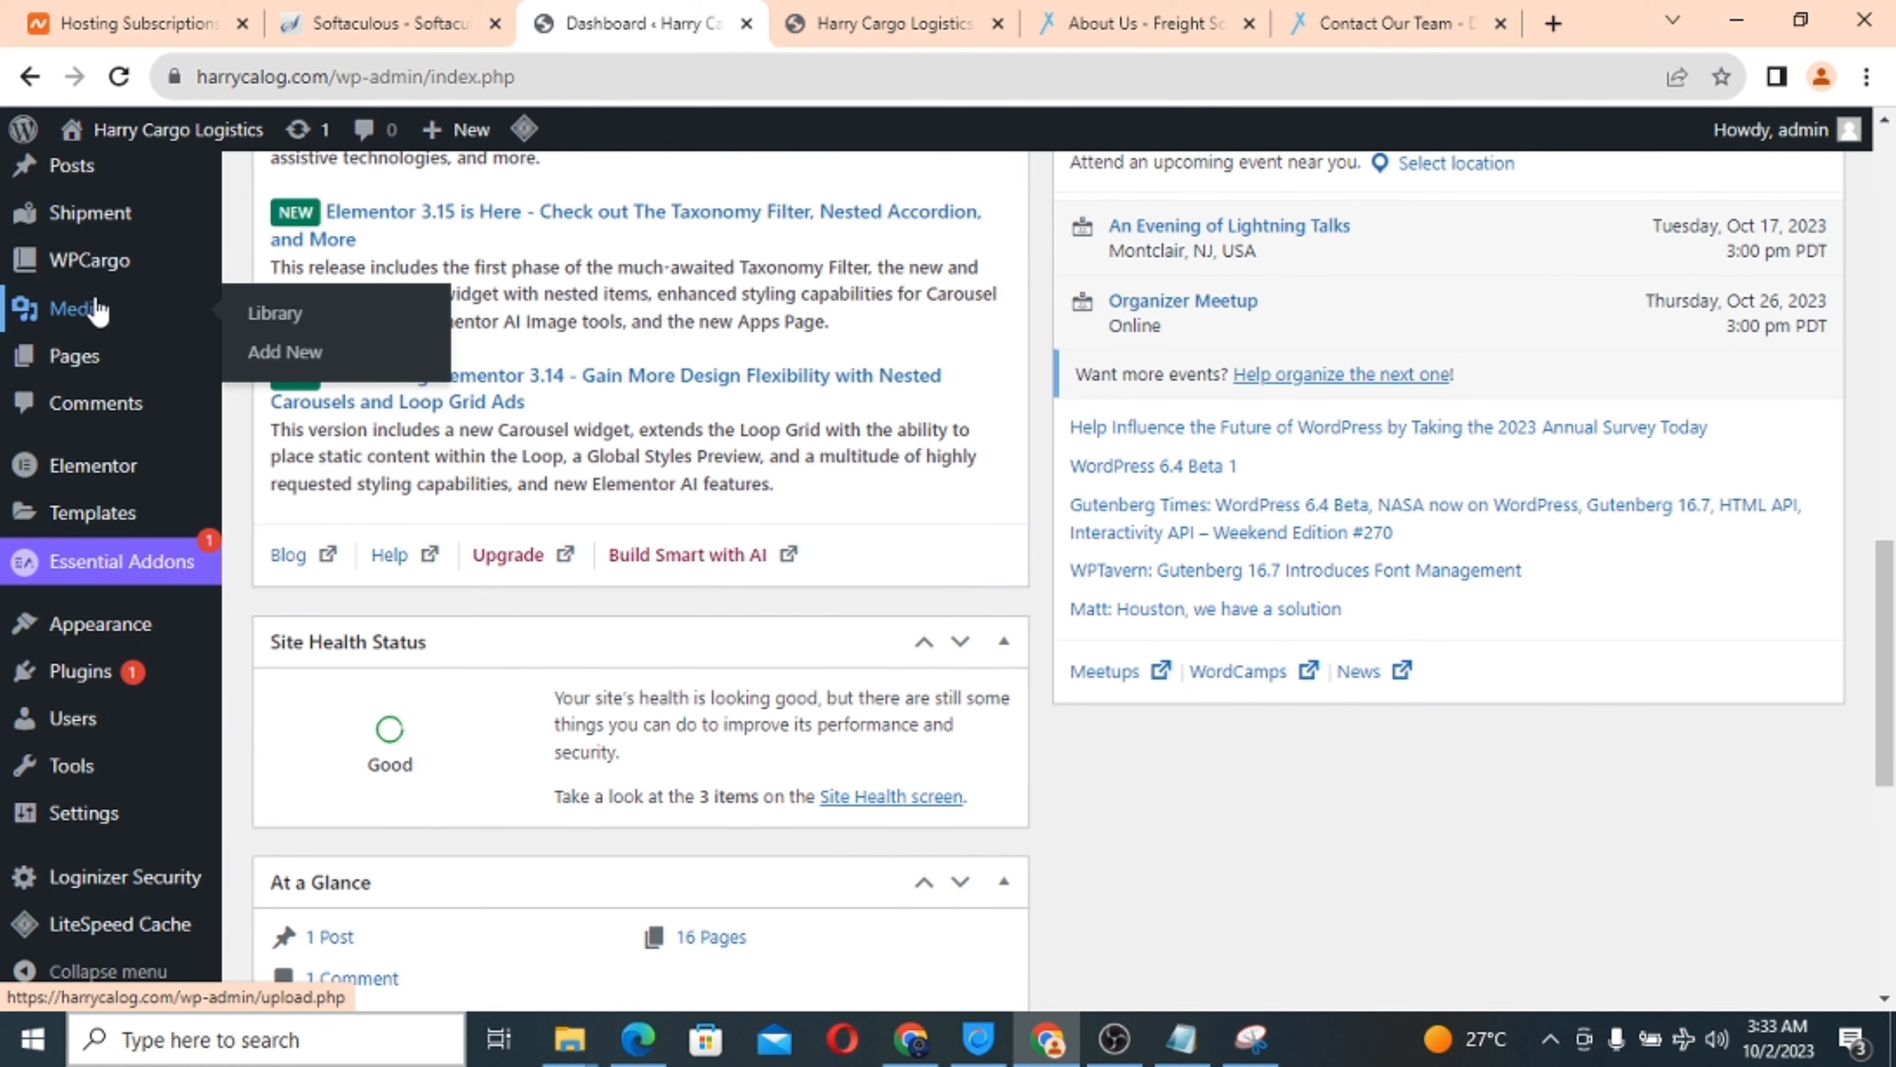
{"action": "mouse_move", "coordinate": [87, 676]}
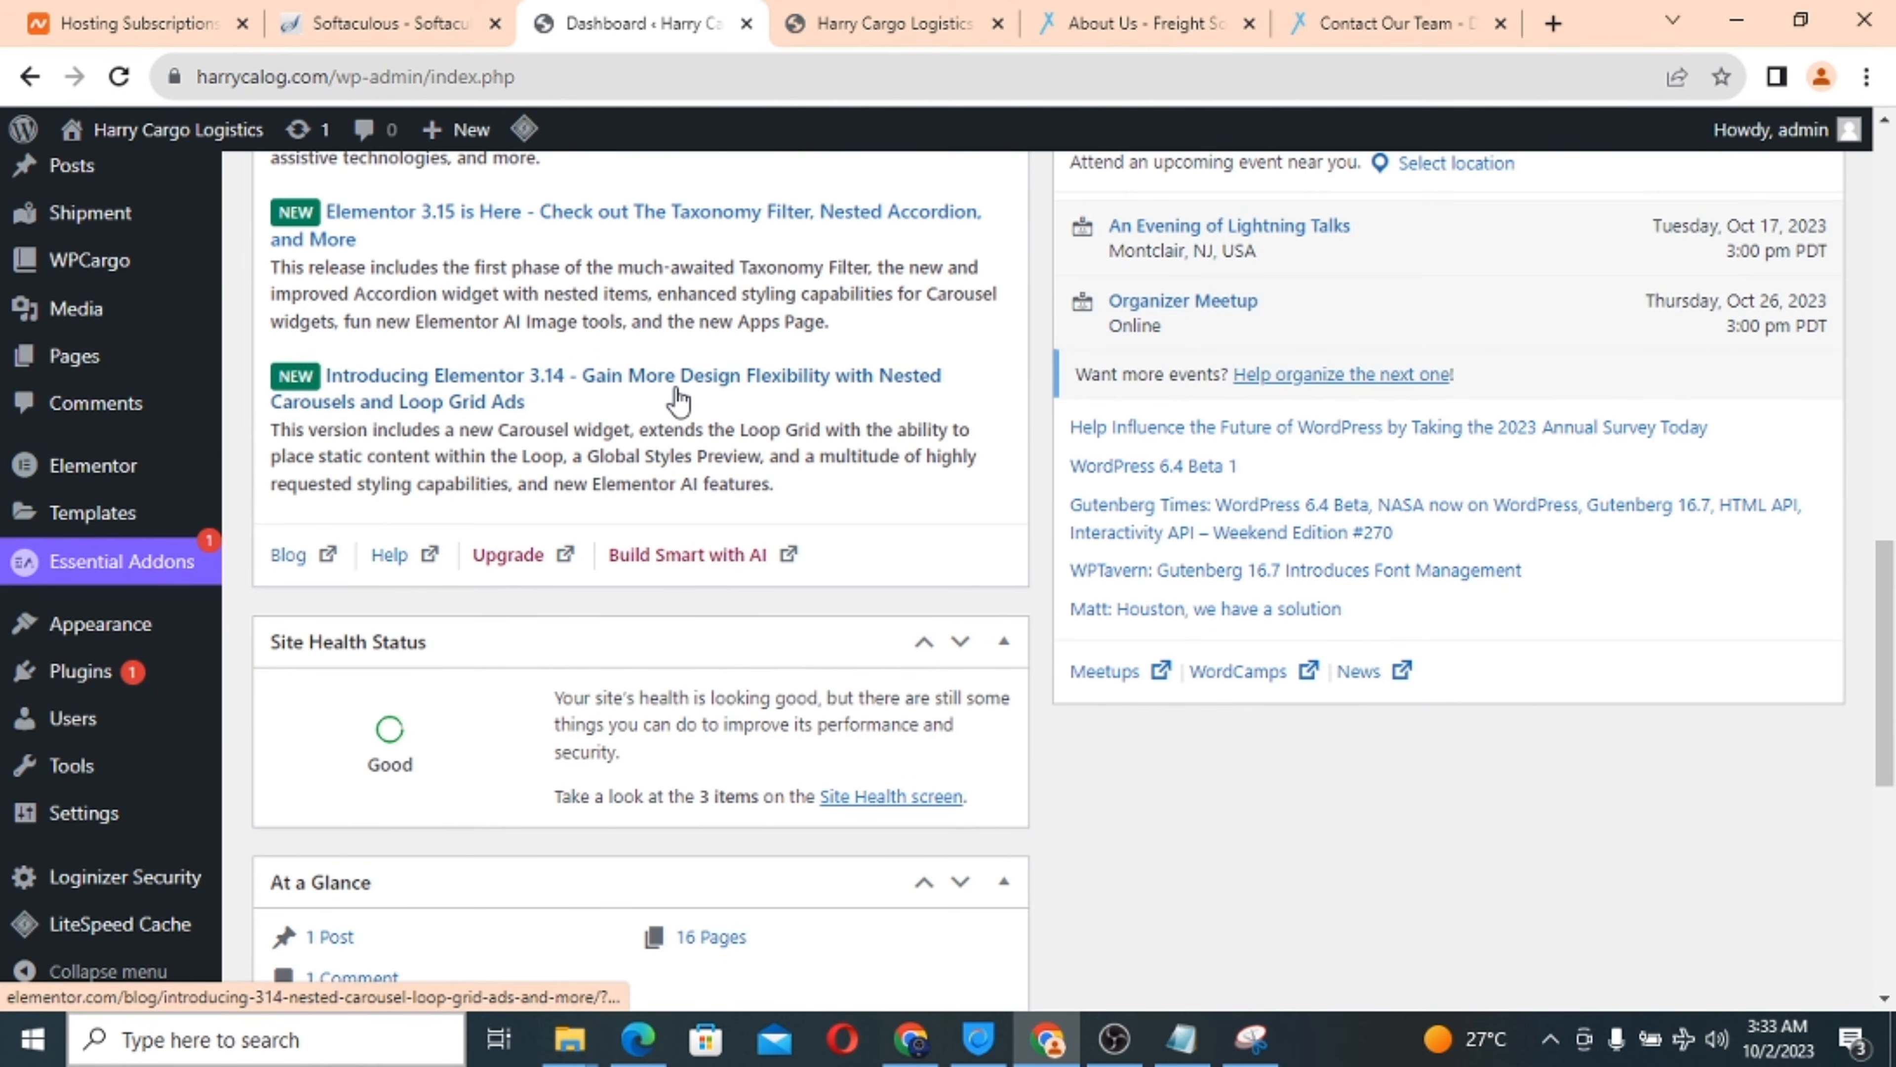
{"action": "scroll", "coordinate": [676, 388], "scroll_direction": "up", "scroll_amount": 5}
{"action": "scroll", "coordinate": [675, 389], "scroll_direction": "up", "scroll_amount": 5}
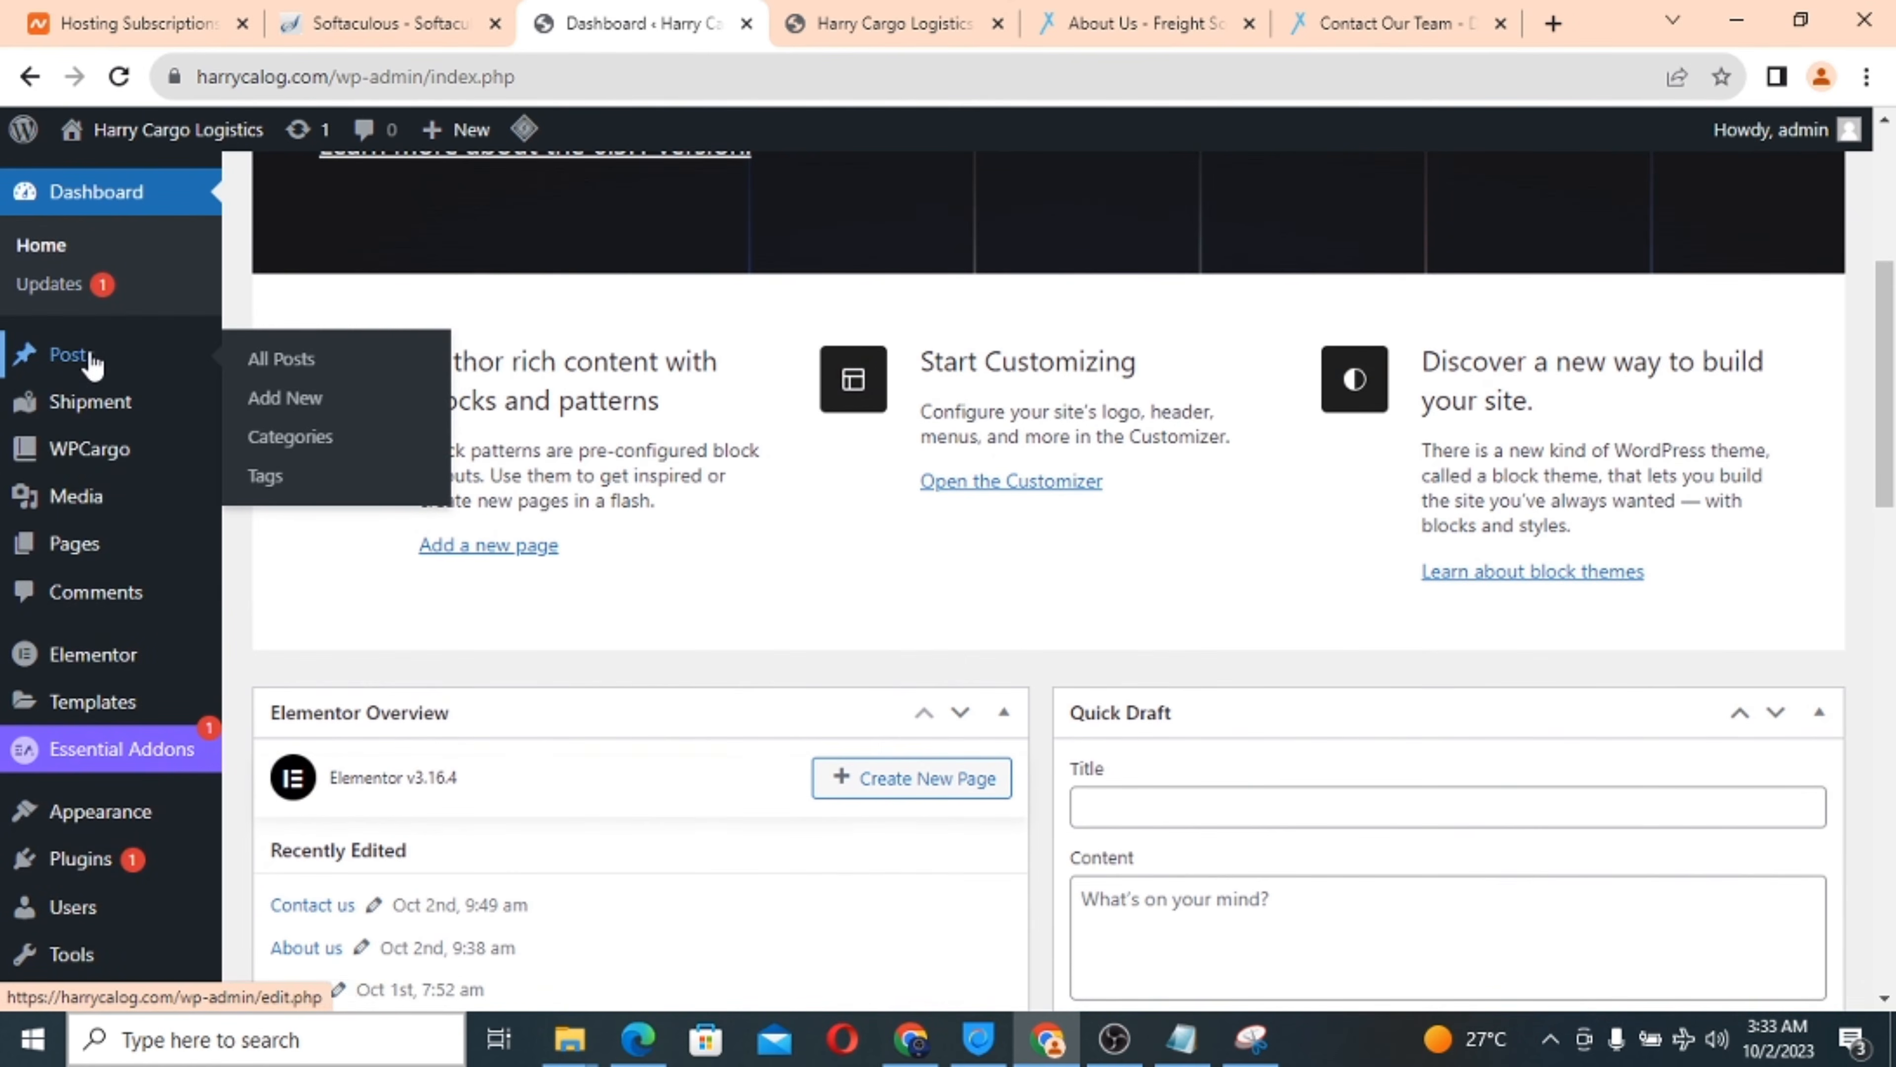
{"action": "scroll", "coordinate": [89, 609], "scroll_direction": "down", "scroll_amount": 6}
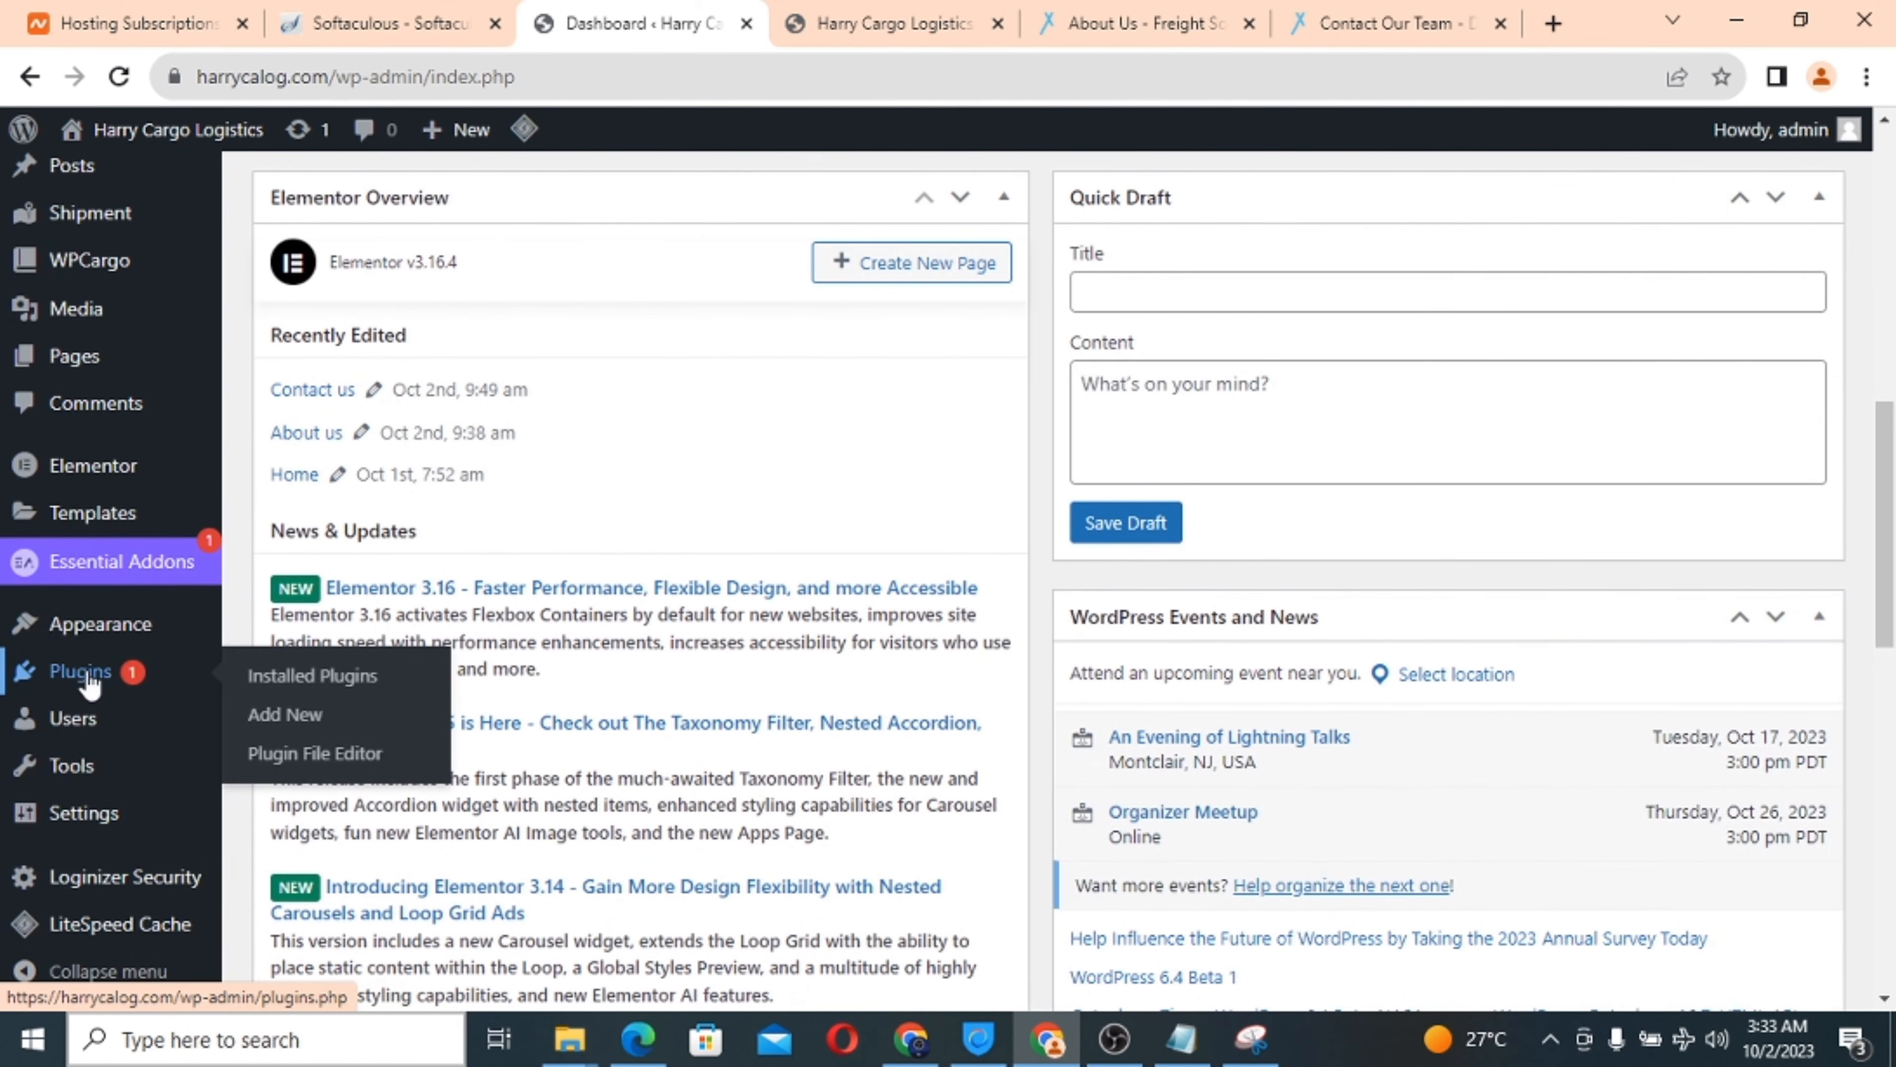
Search the plugin directory for 'tidio', then install and activate Tidio – Live Chat & AI Chatbots.
{"action": "left_click", "coordinate": [289, 729]}
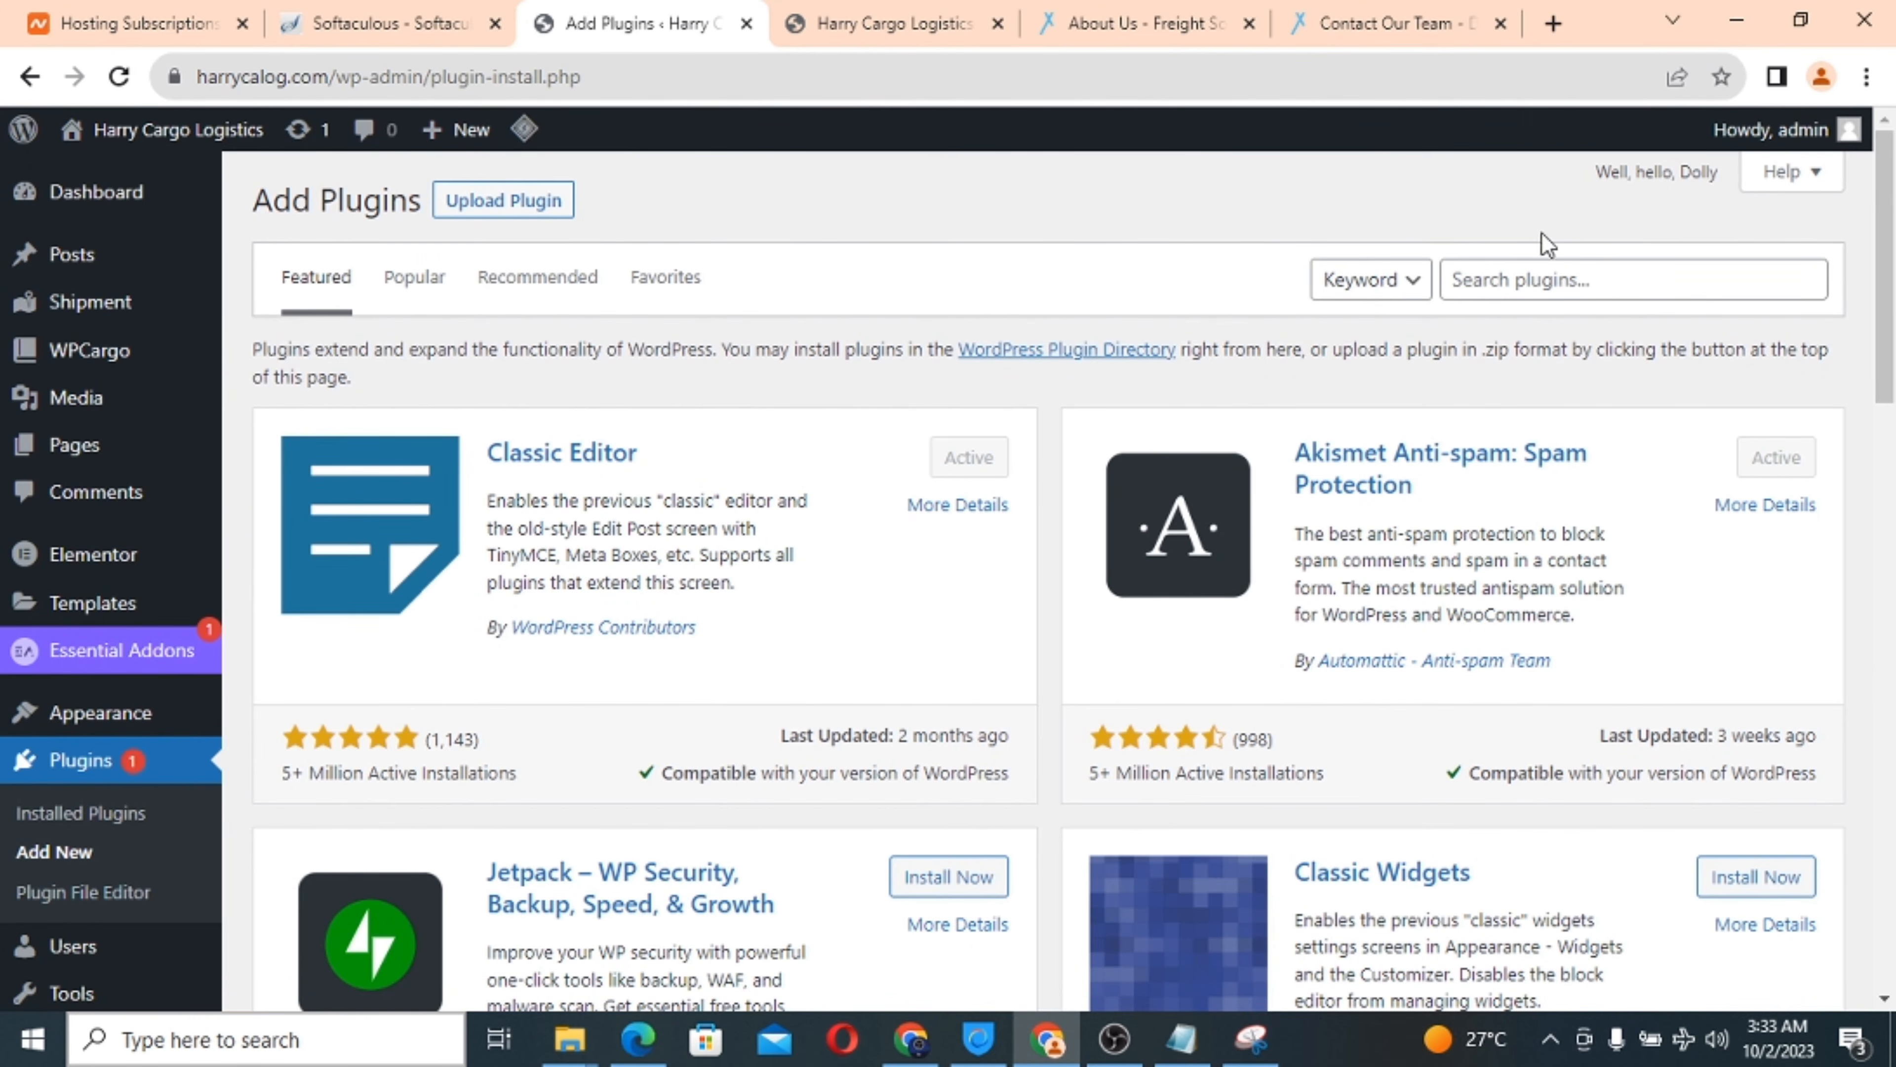
{"action": "left_click", "coordinate": [1515, 284]}
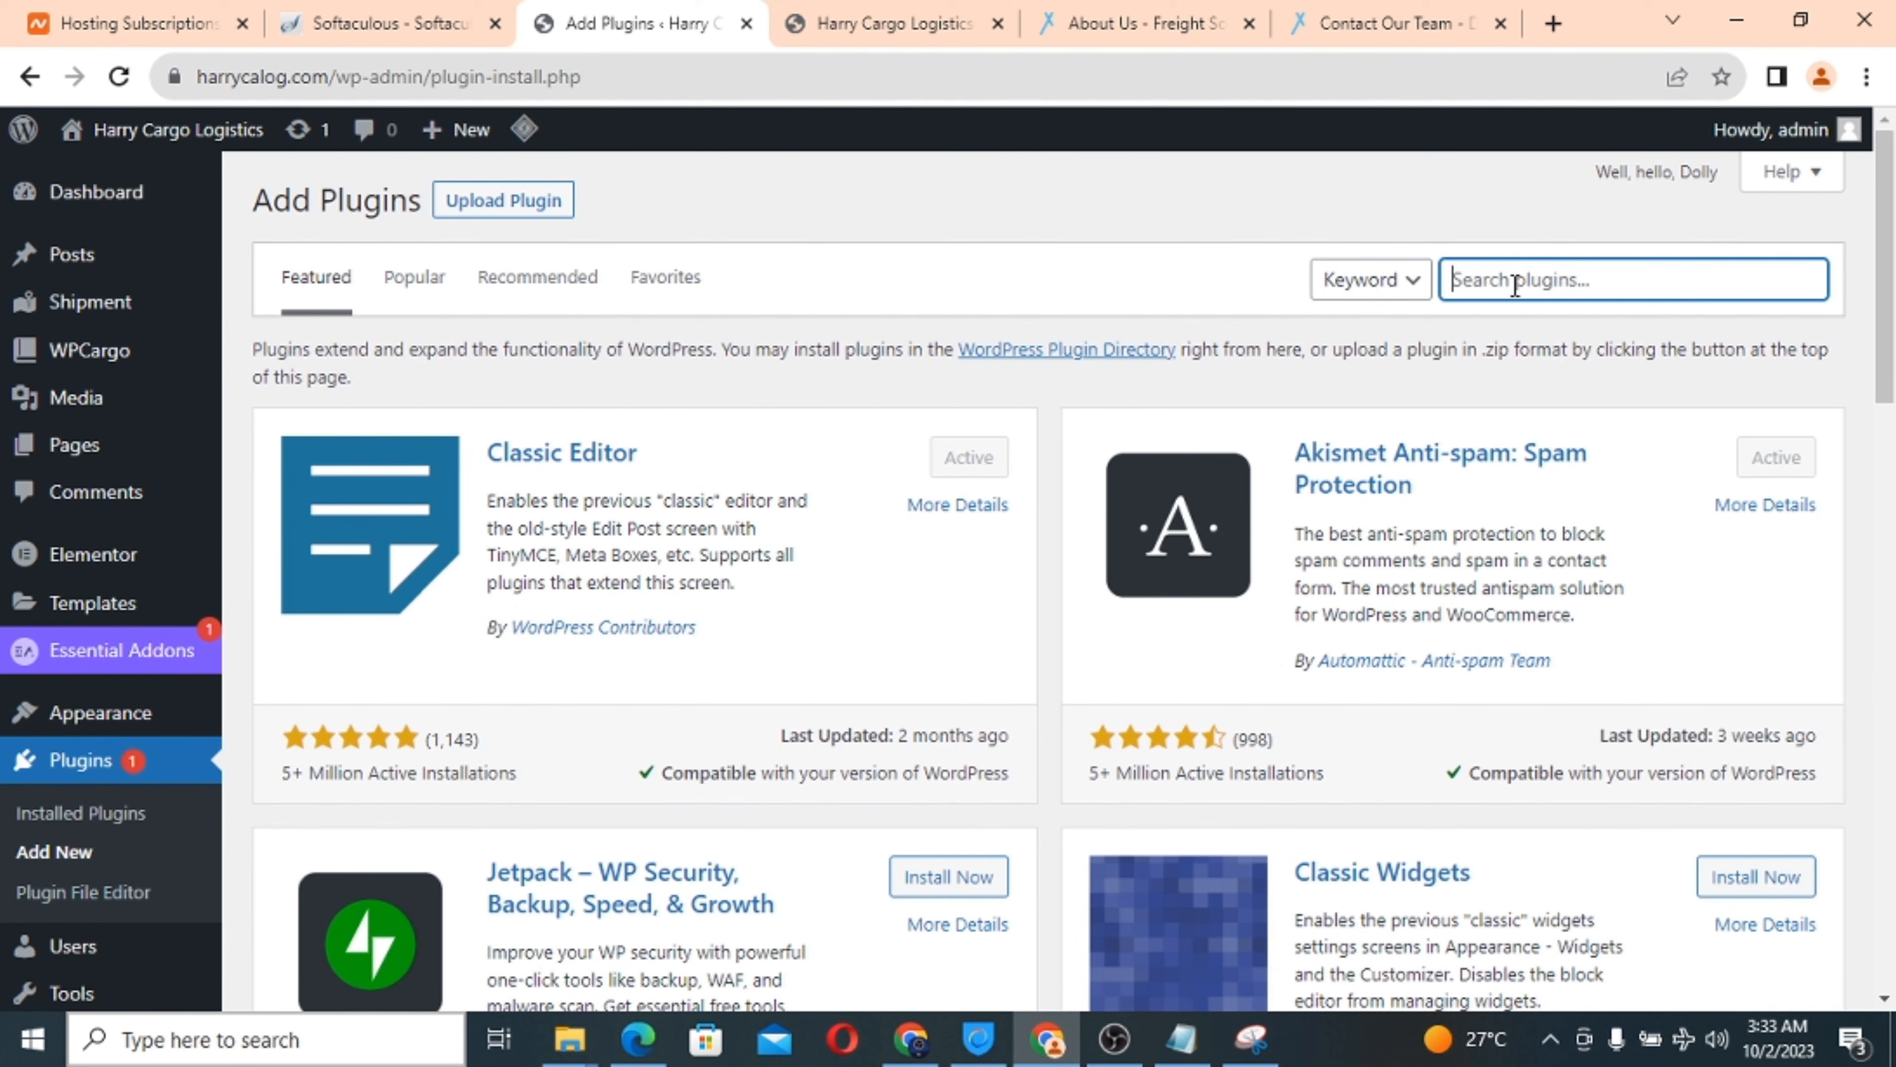
{"action": "type", "text": "tidio"}
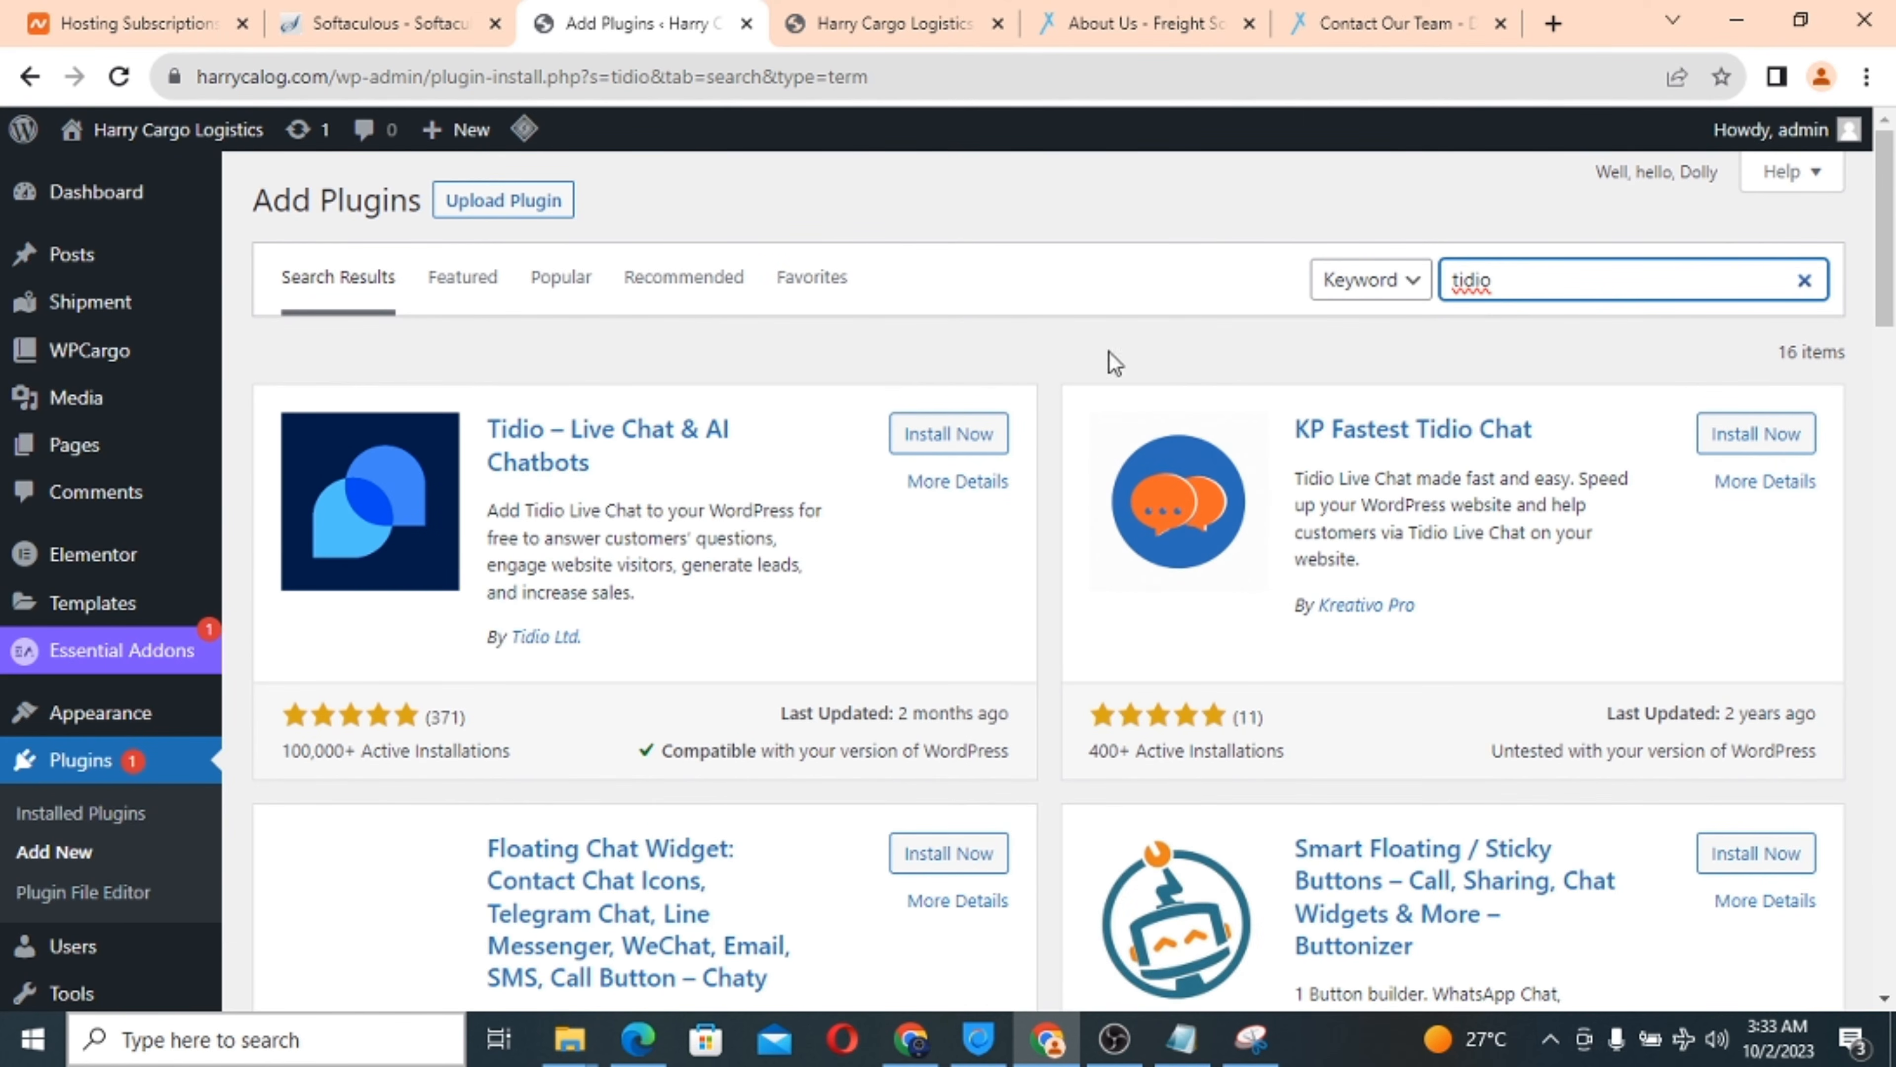
{"action": "left_click", "coordinate": [945, 447]}
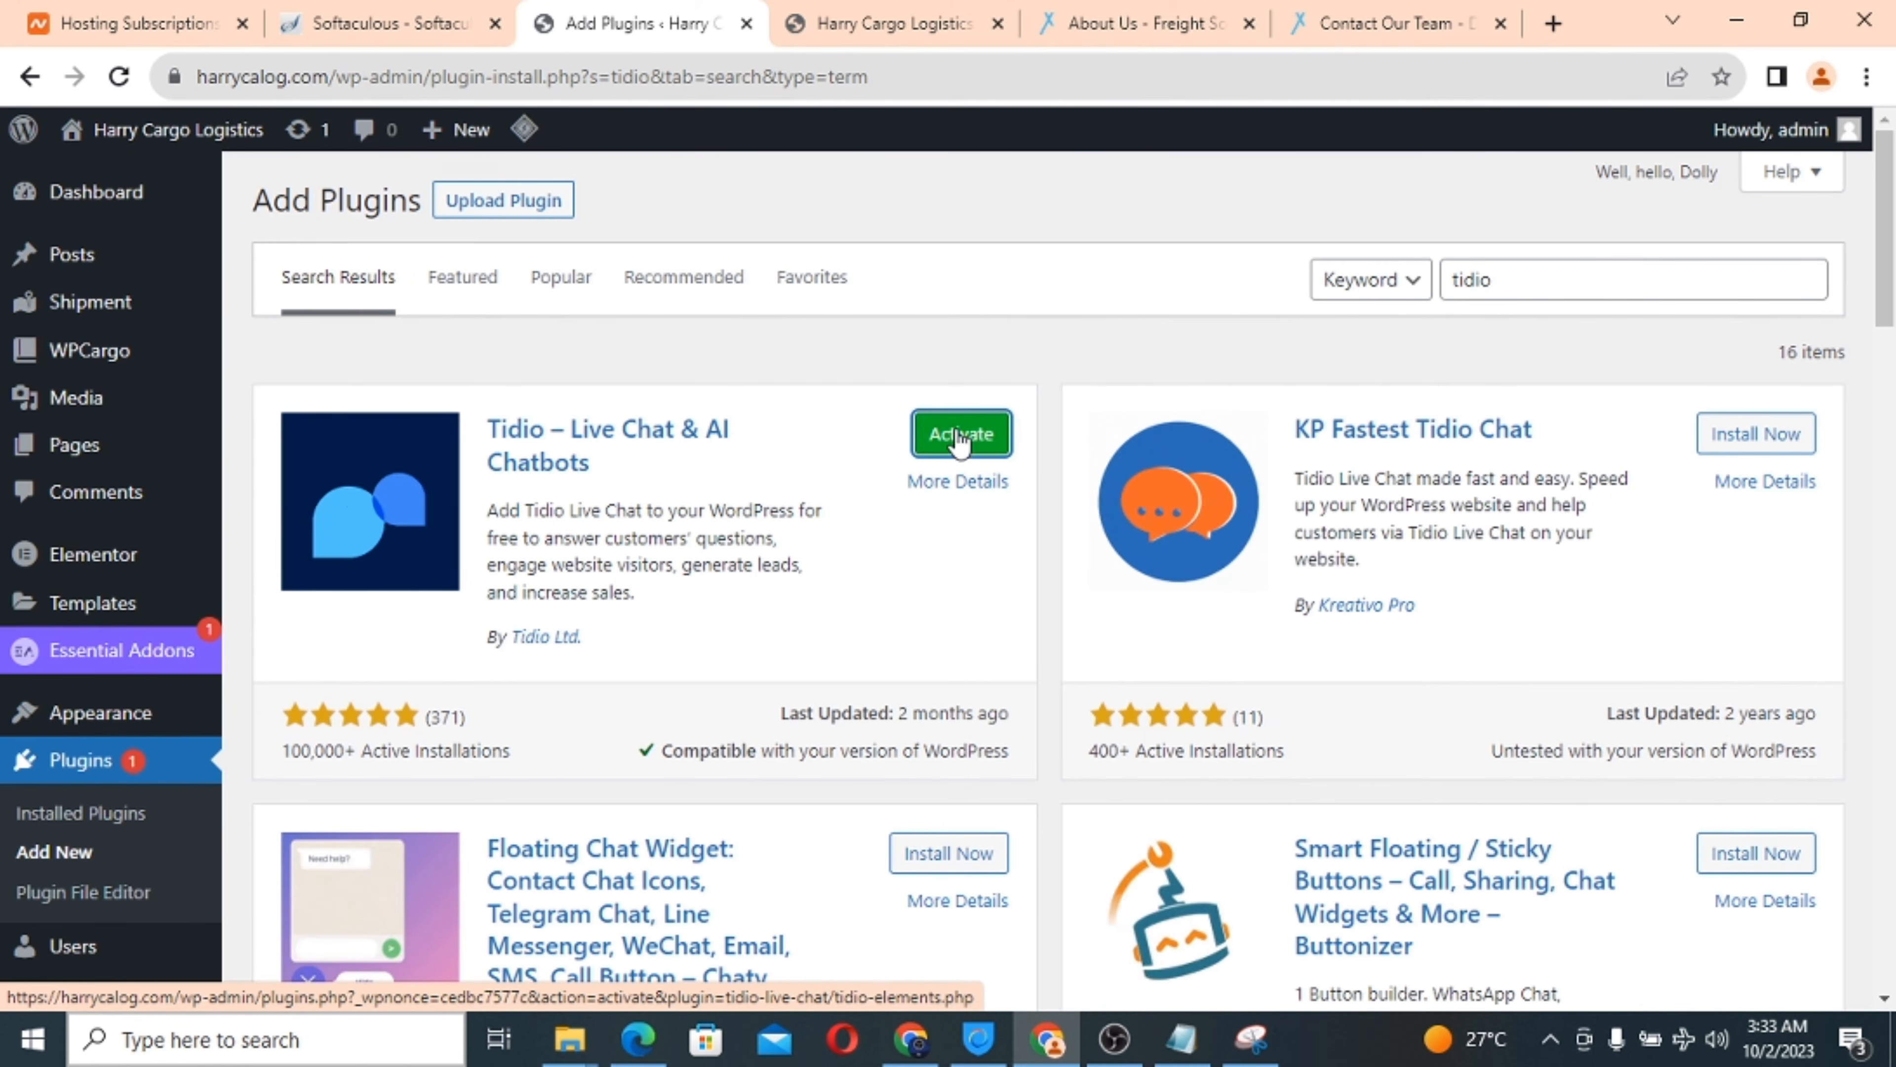
{"action": "left_click", "coordinate": [956, 447]}
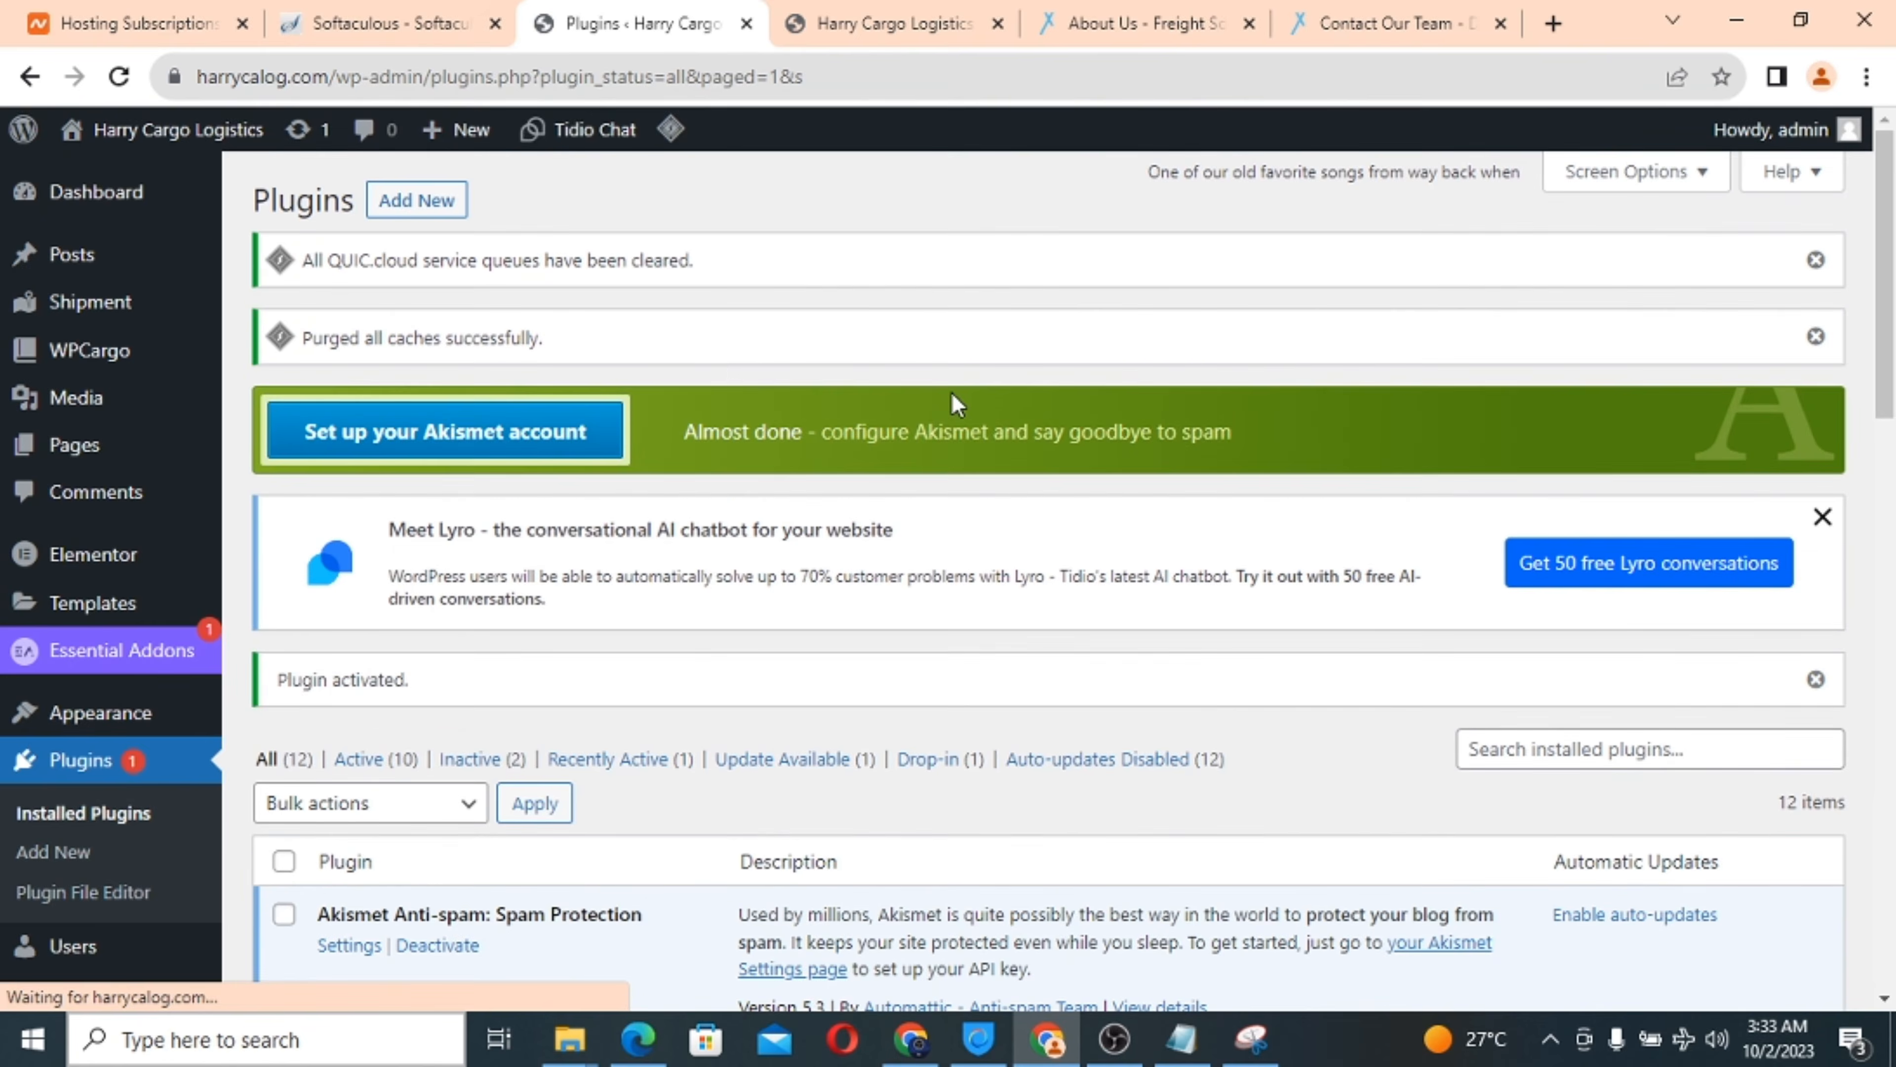
{"action": "scroll", "coordinate": [960, 618], "scroll_direction": "down", "scroll_amount": 8}
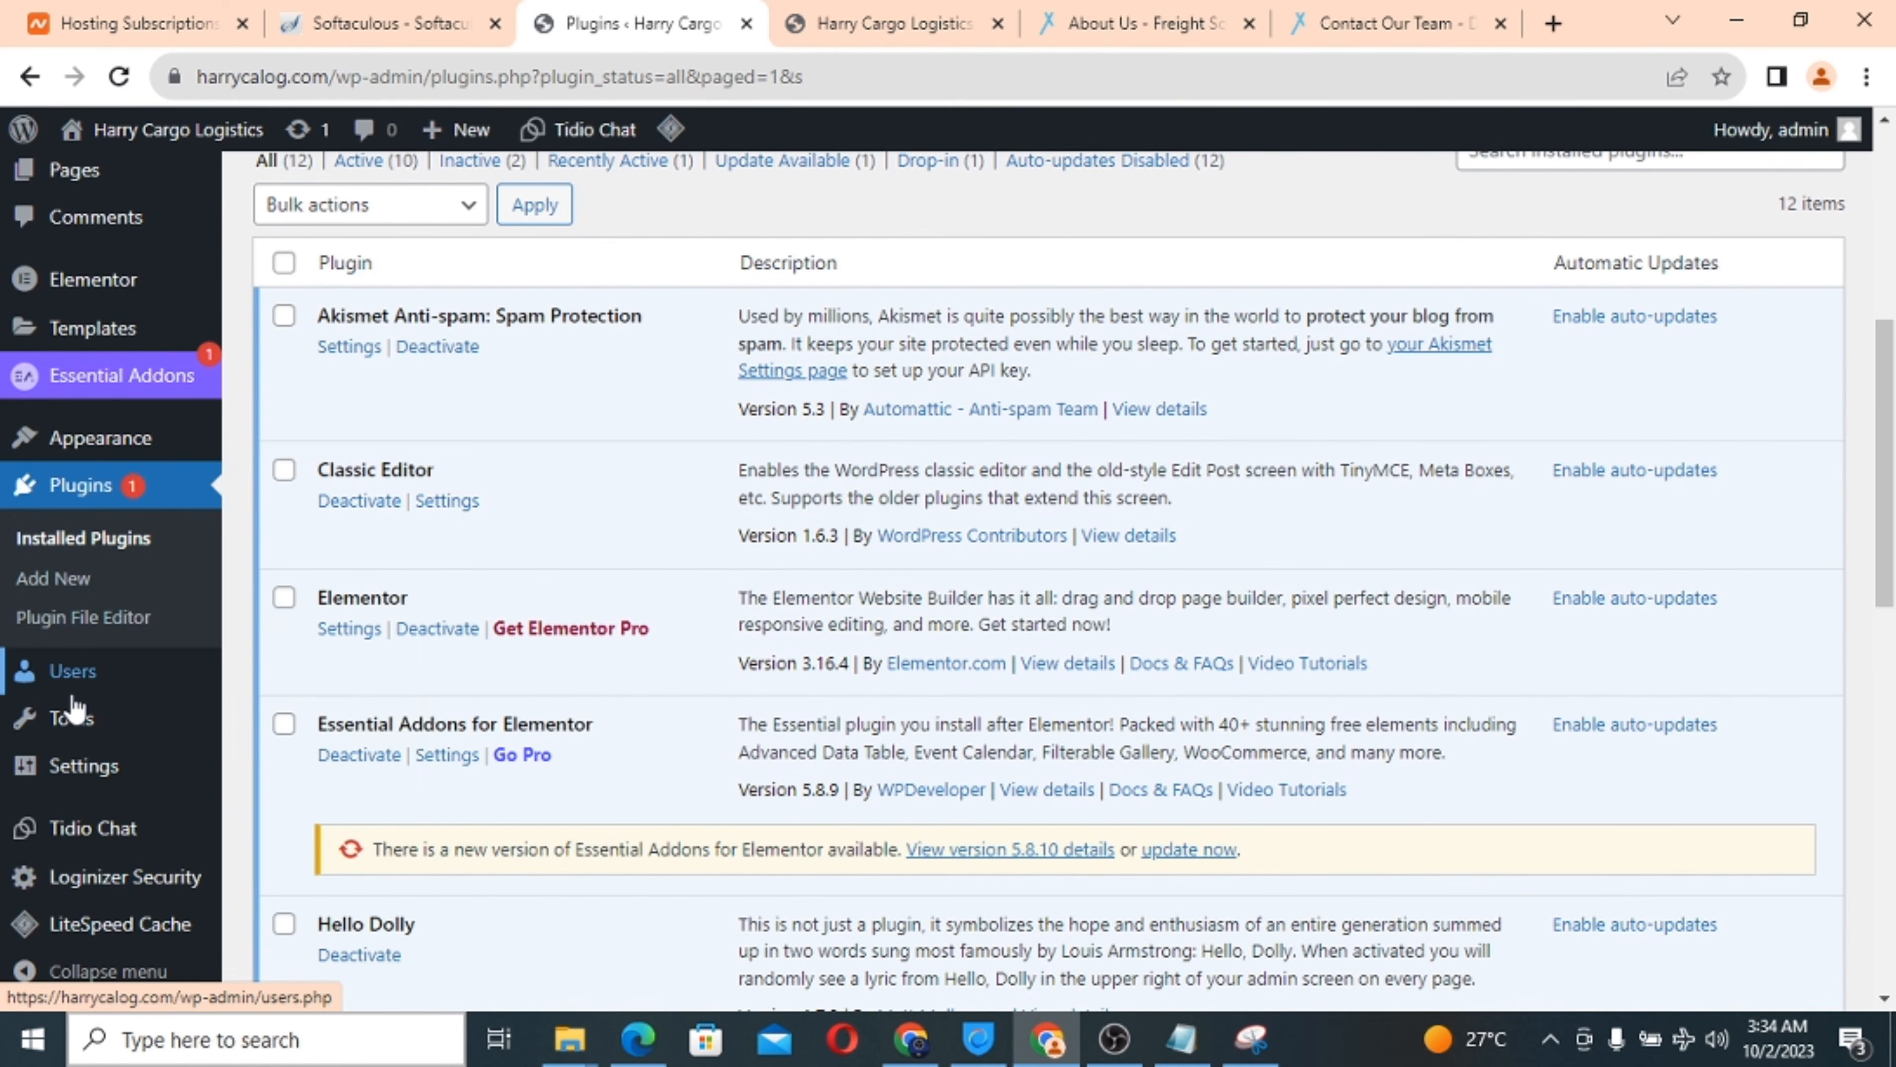
{"action": "mouse_move", "coordinate": [72, 702]}
{"action": "scroll", "coordinate": [73, 702], "scroll_direction": "down", "scroll_amount": 2}
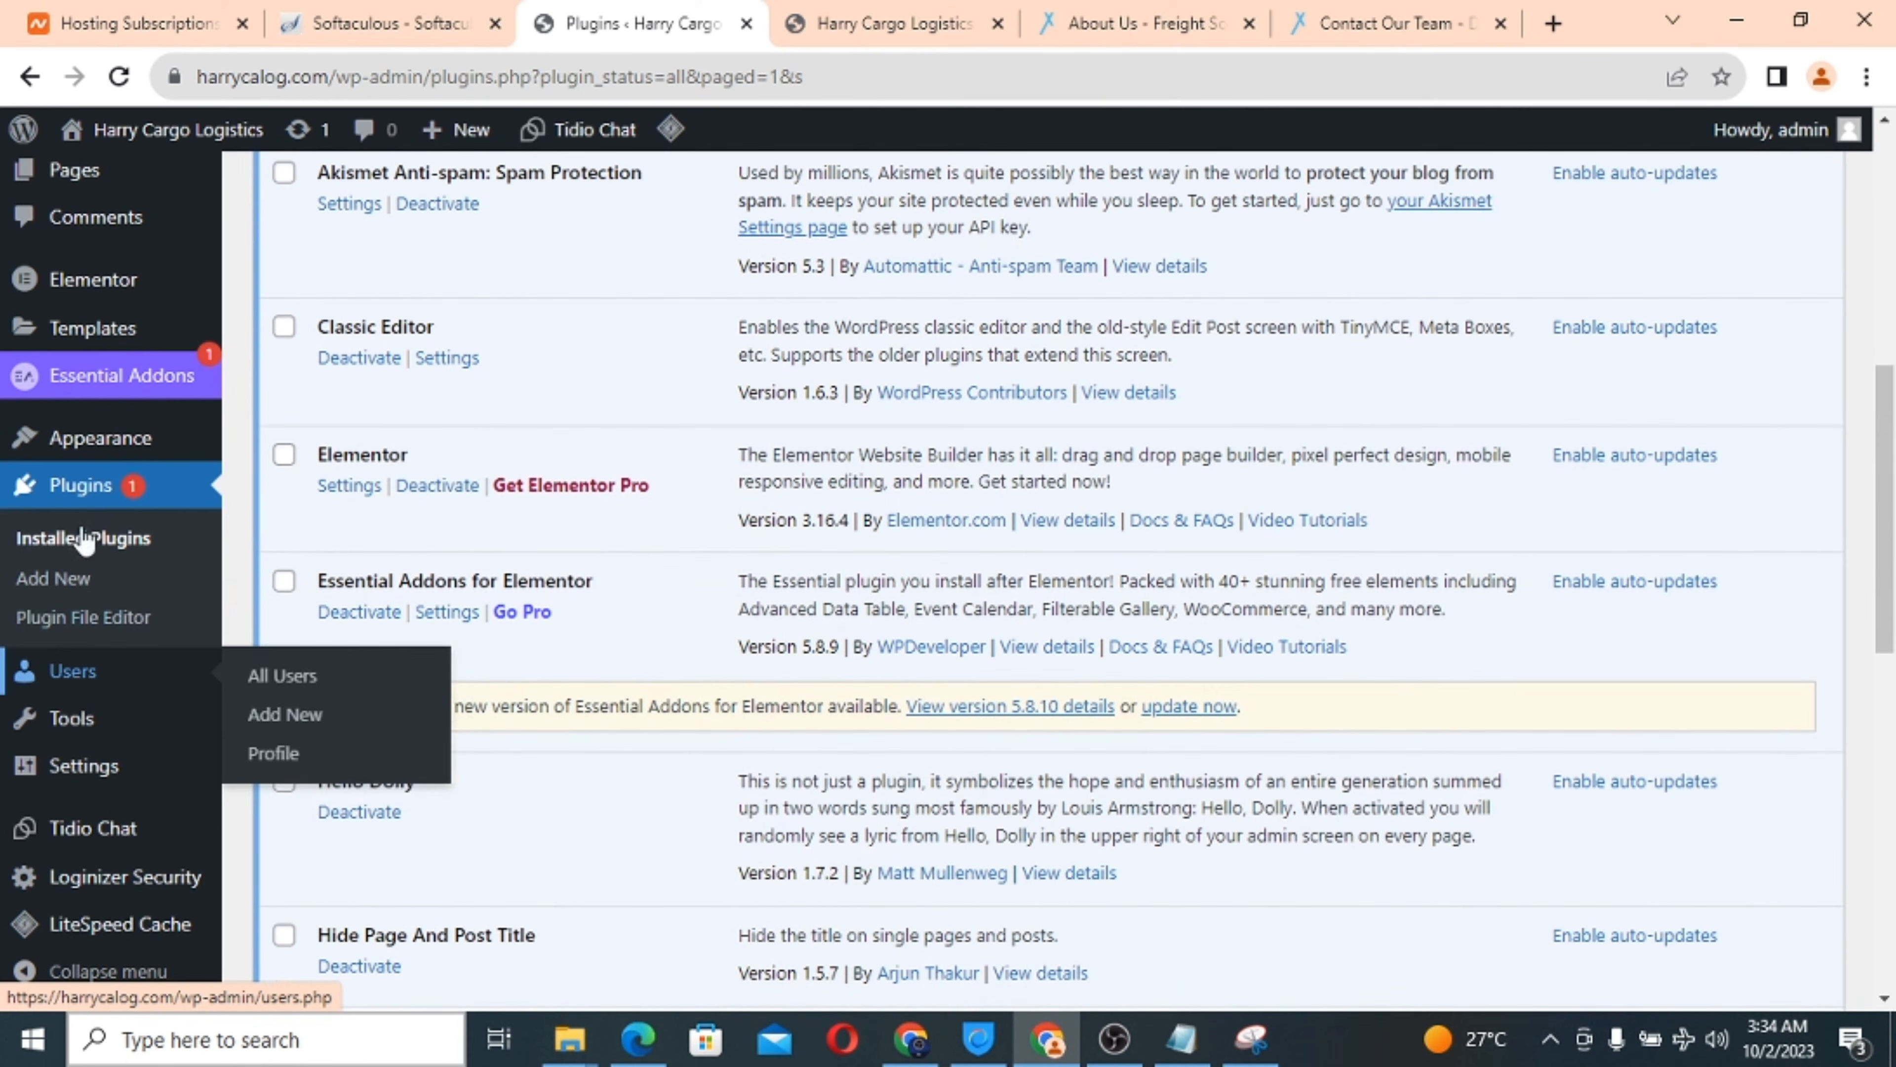
{"action": "mouse_move", "coordinate": [88, 739]}
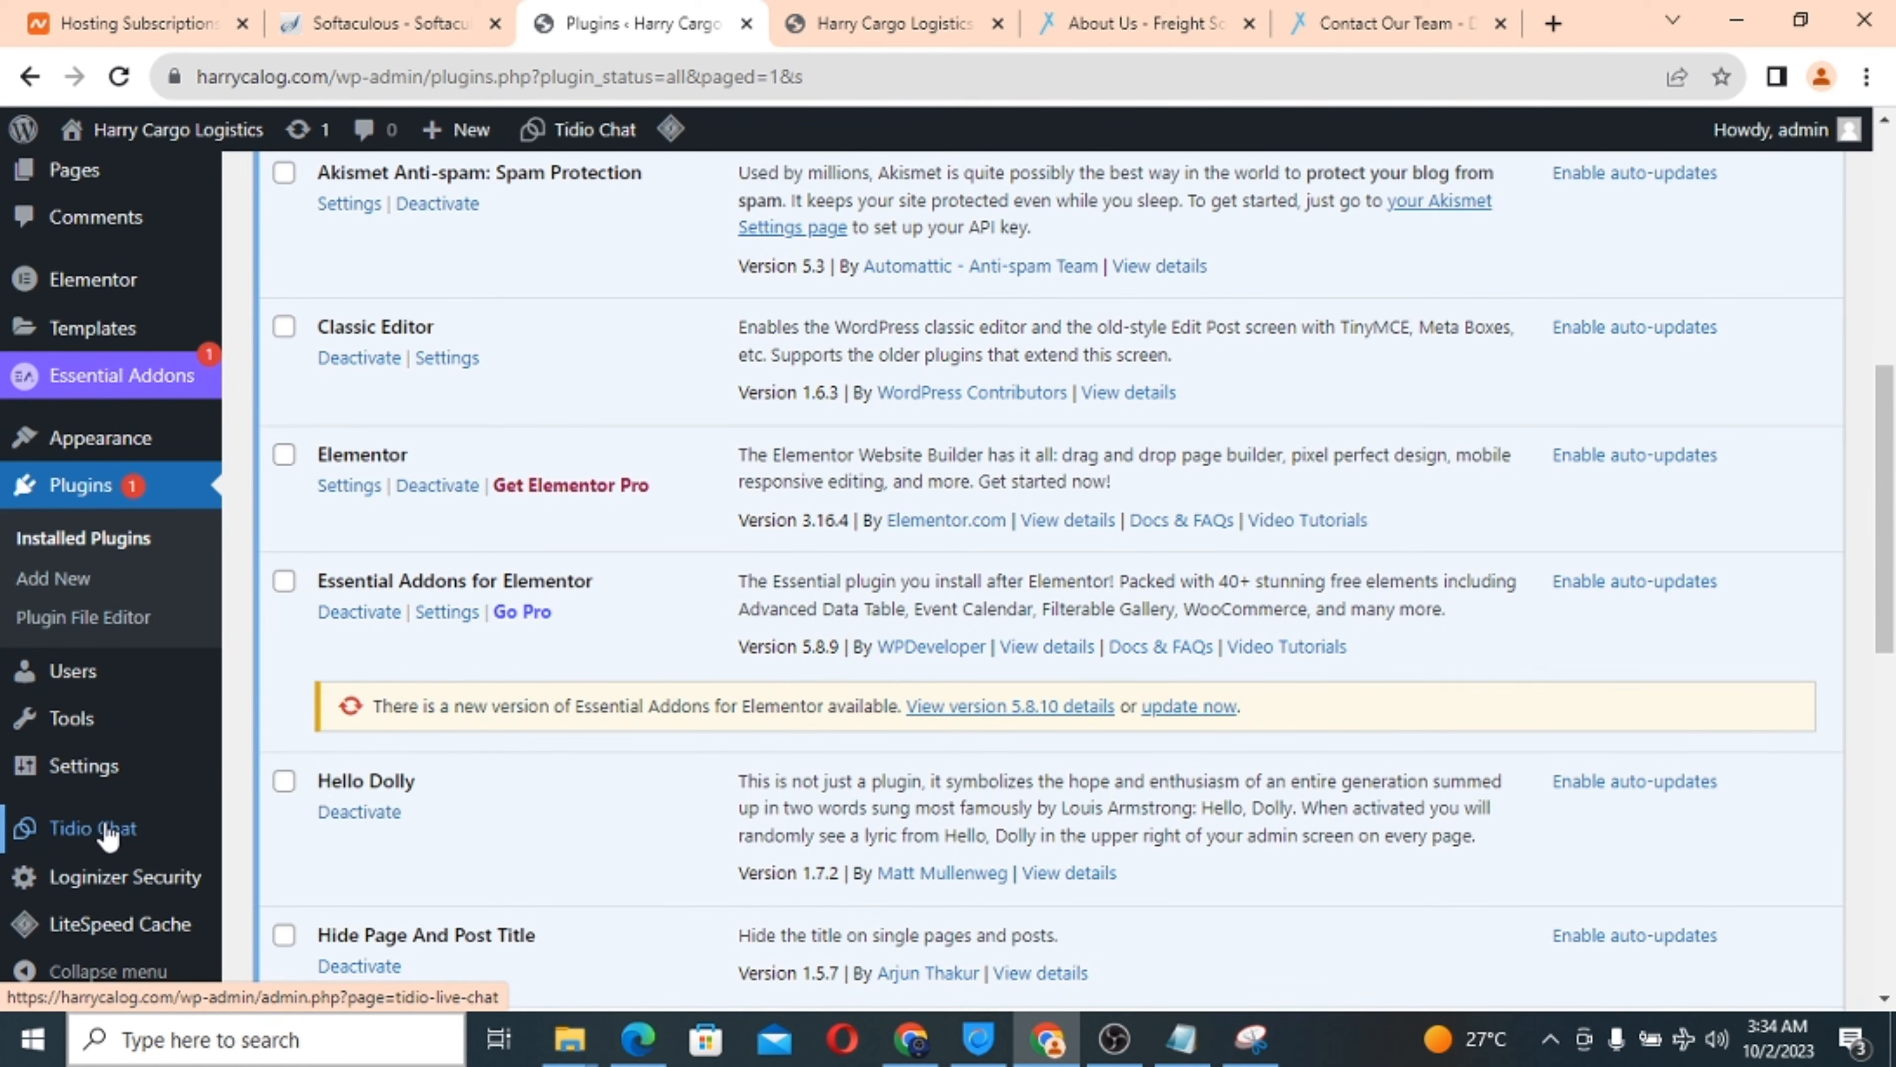
Open Tidio Chat and fill in the account e-mail using the site's domain name.
{"action": "left_click", "coordinate": [86, 838]}
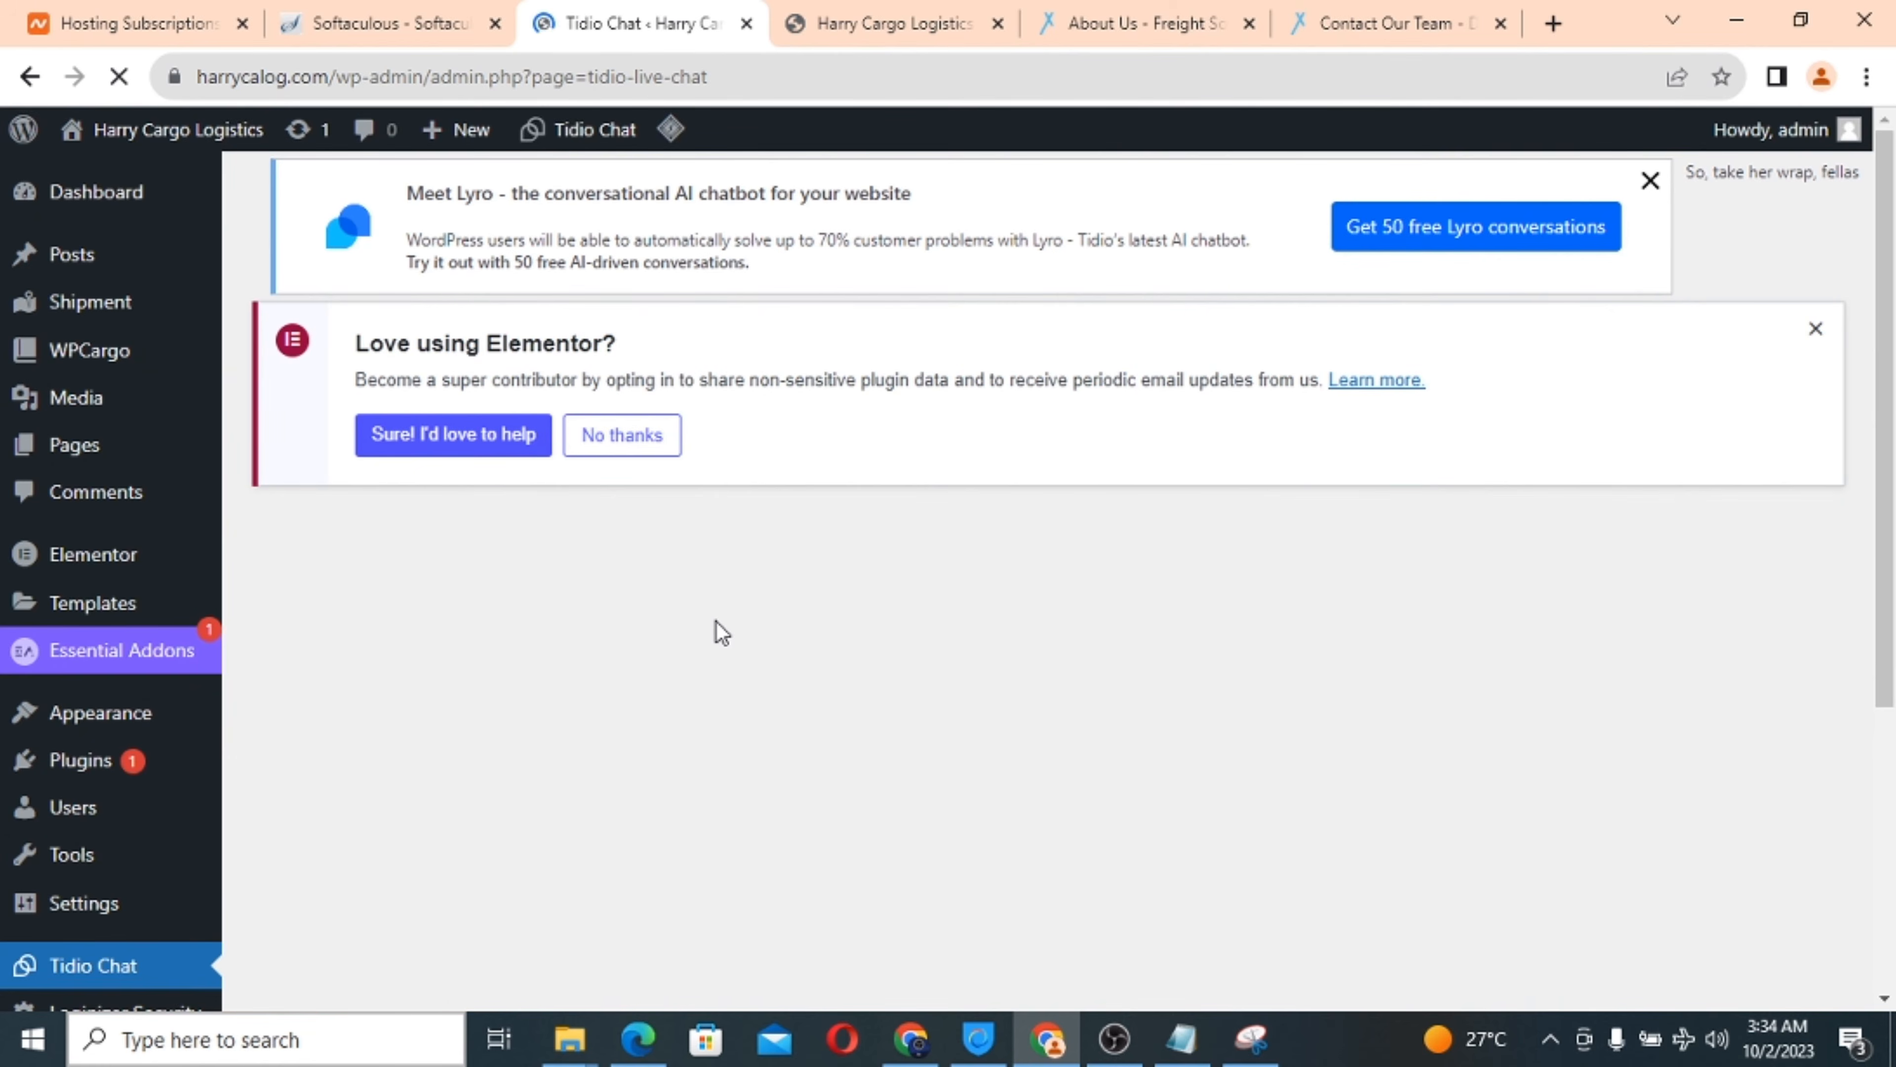
{"action": "scroll", "coordinate": [721, 632], "scroll_direction": "down", "scroll_amount": 3}
{"action": "scroll", "coordinate": [721, 633], "scroll_direction": "down", "scroll_amount": 2}
{"action": "scroll", "coordinate": [721, 633], "scroll_direction": "down", "scroll_amount": 4}
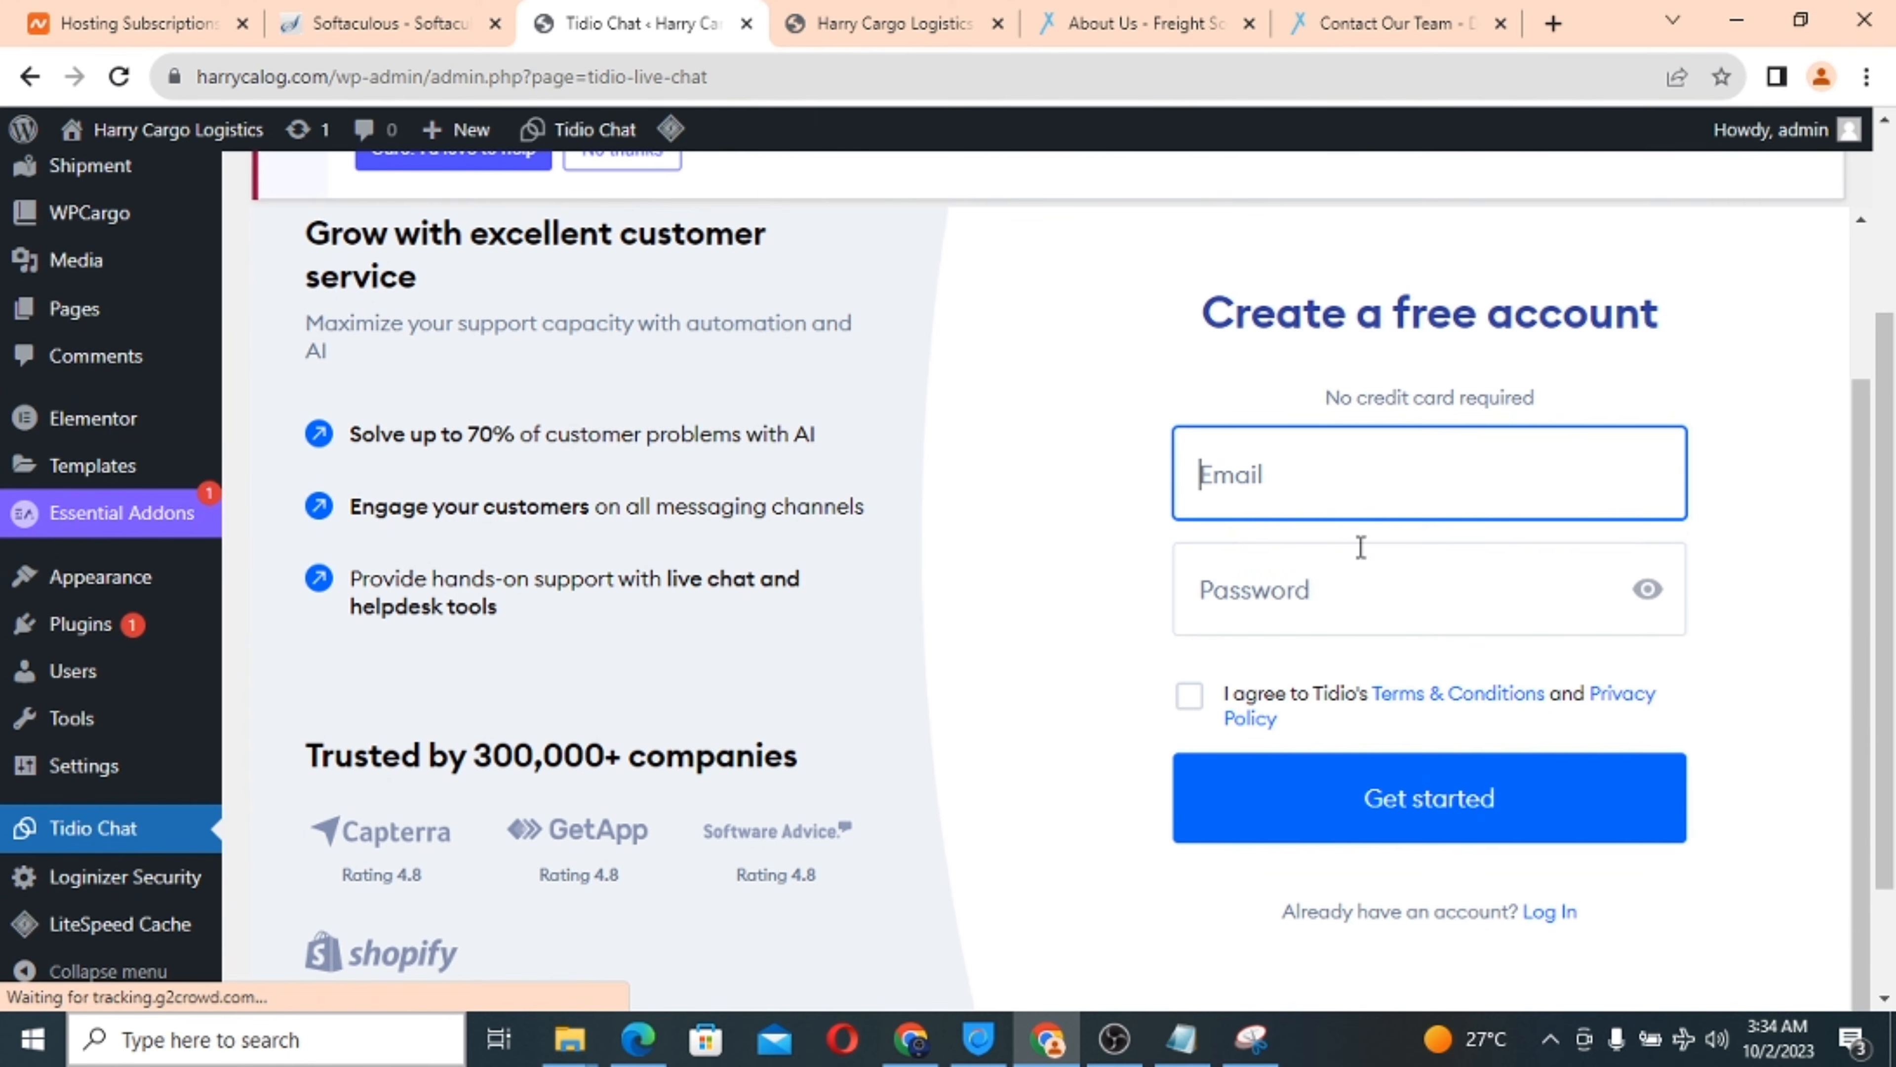
{"action": "type", "text": "info@"}
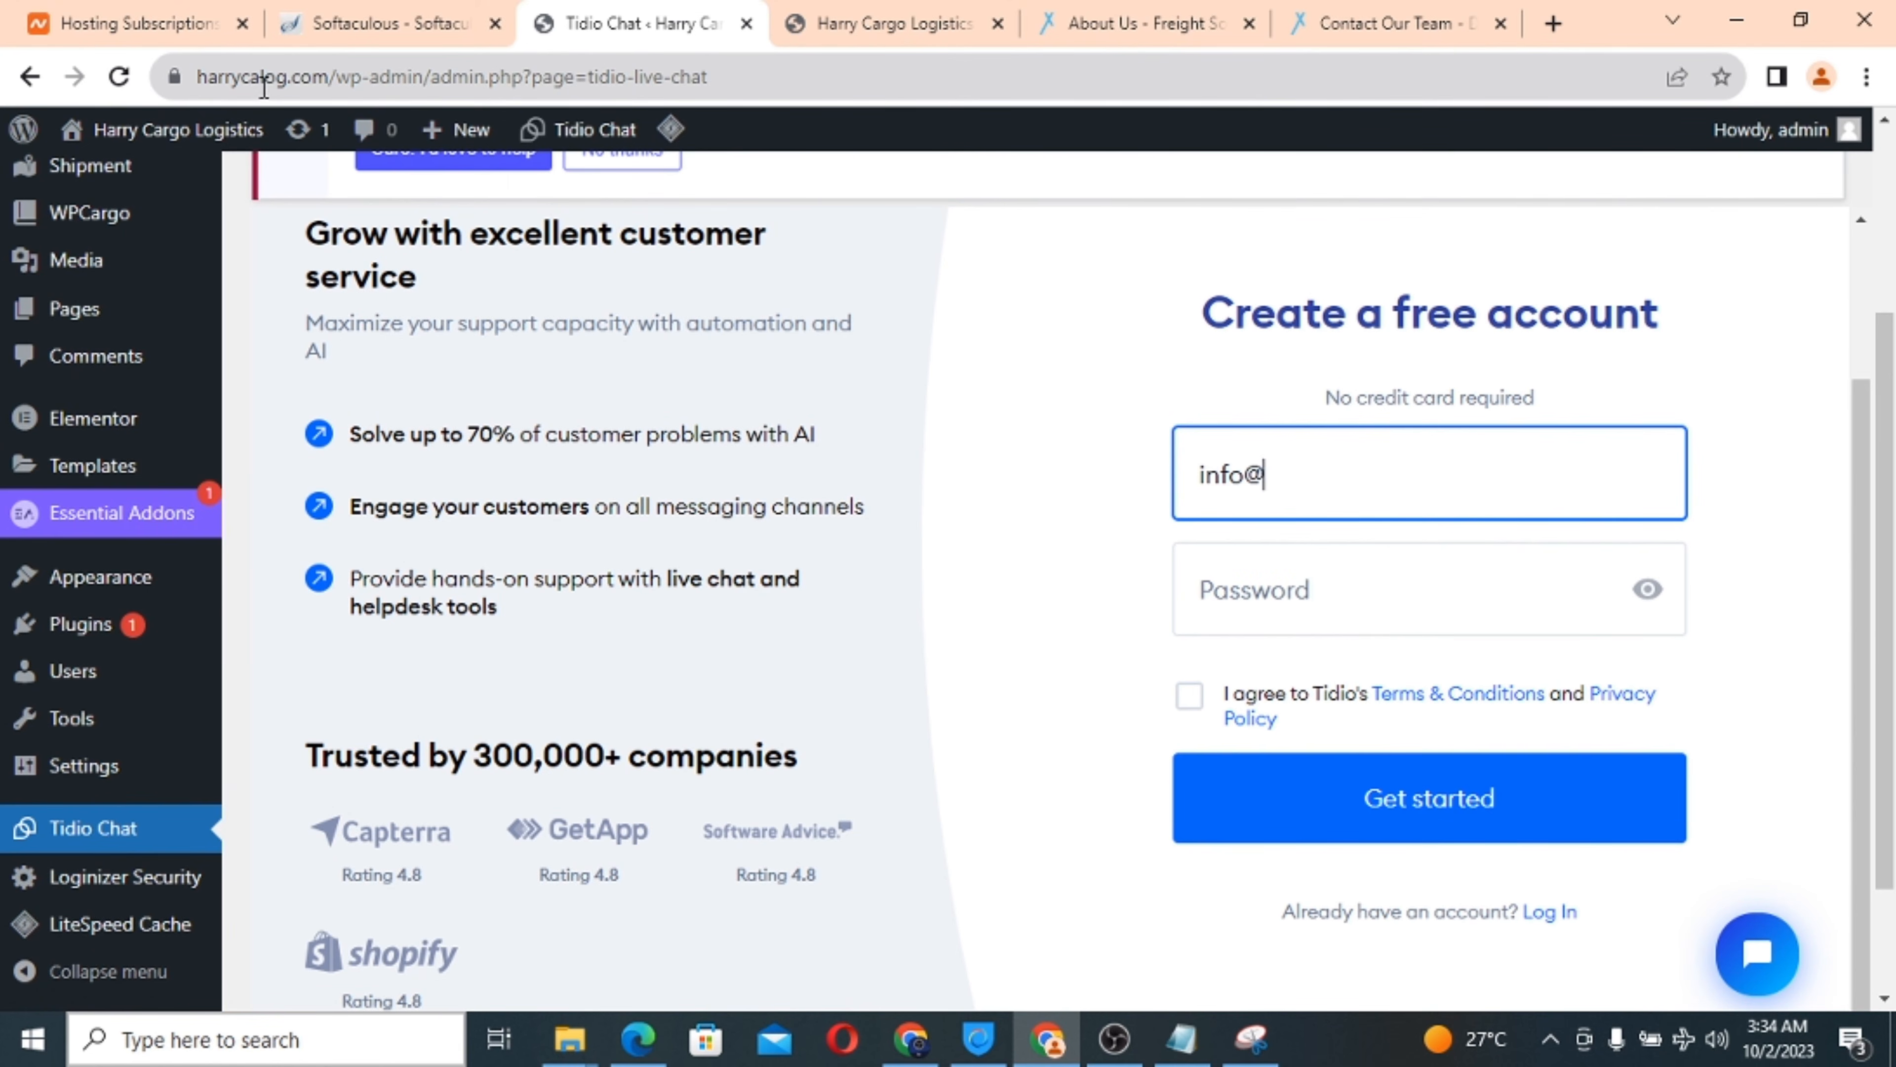
{"action": "double_click", "coordinate": [263, 82]}
{"action": "right_click", "coordinate": [314, 90]}
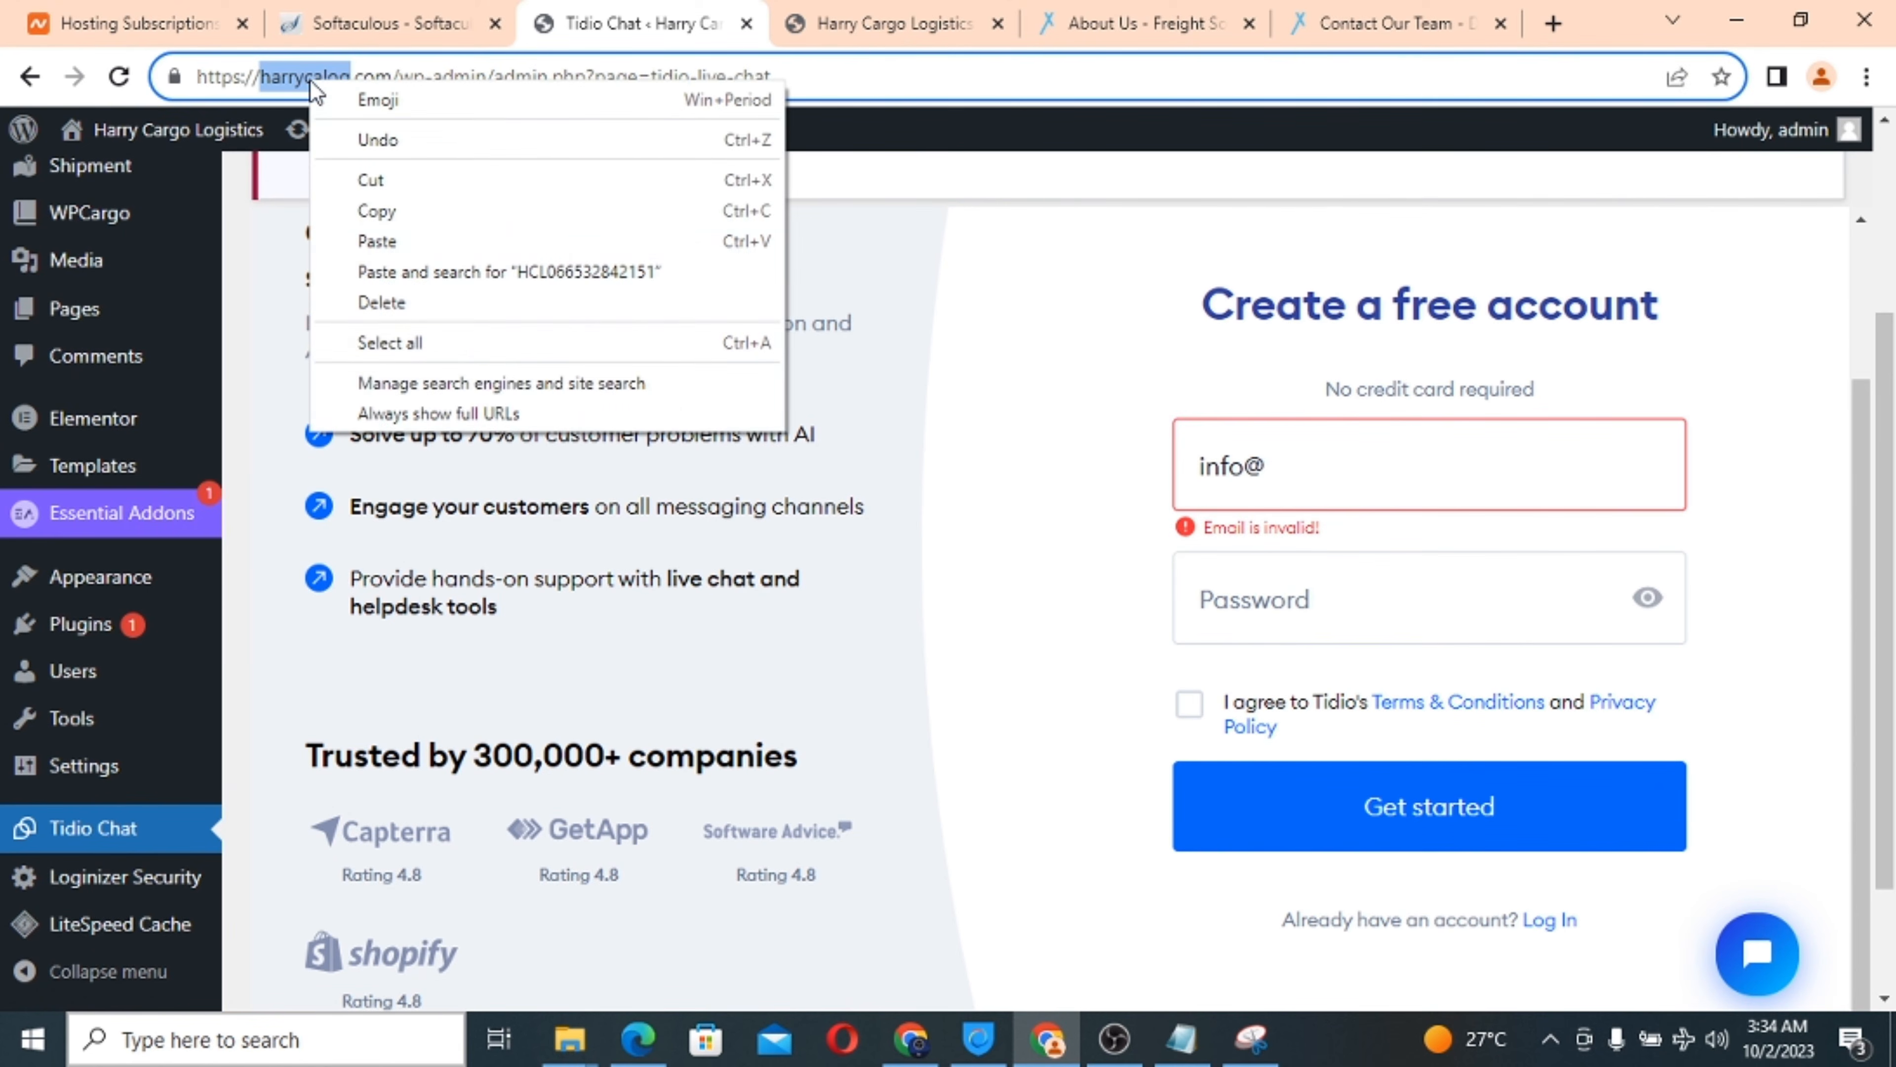
{"action": "left_click", "coordinate": [391, 219]}
{"action": "left_click", "coordinate": [1316, 469]}
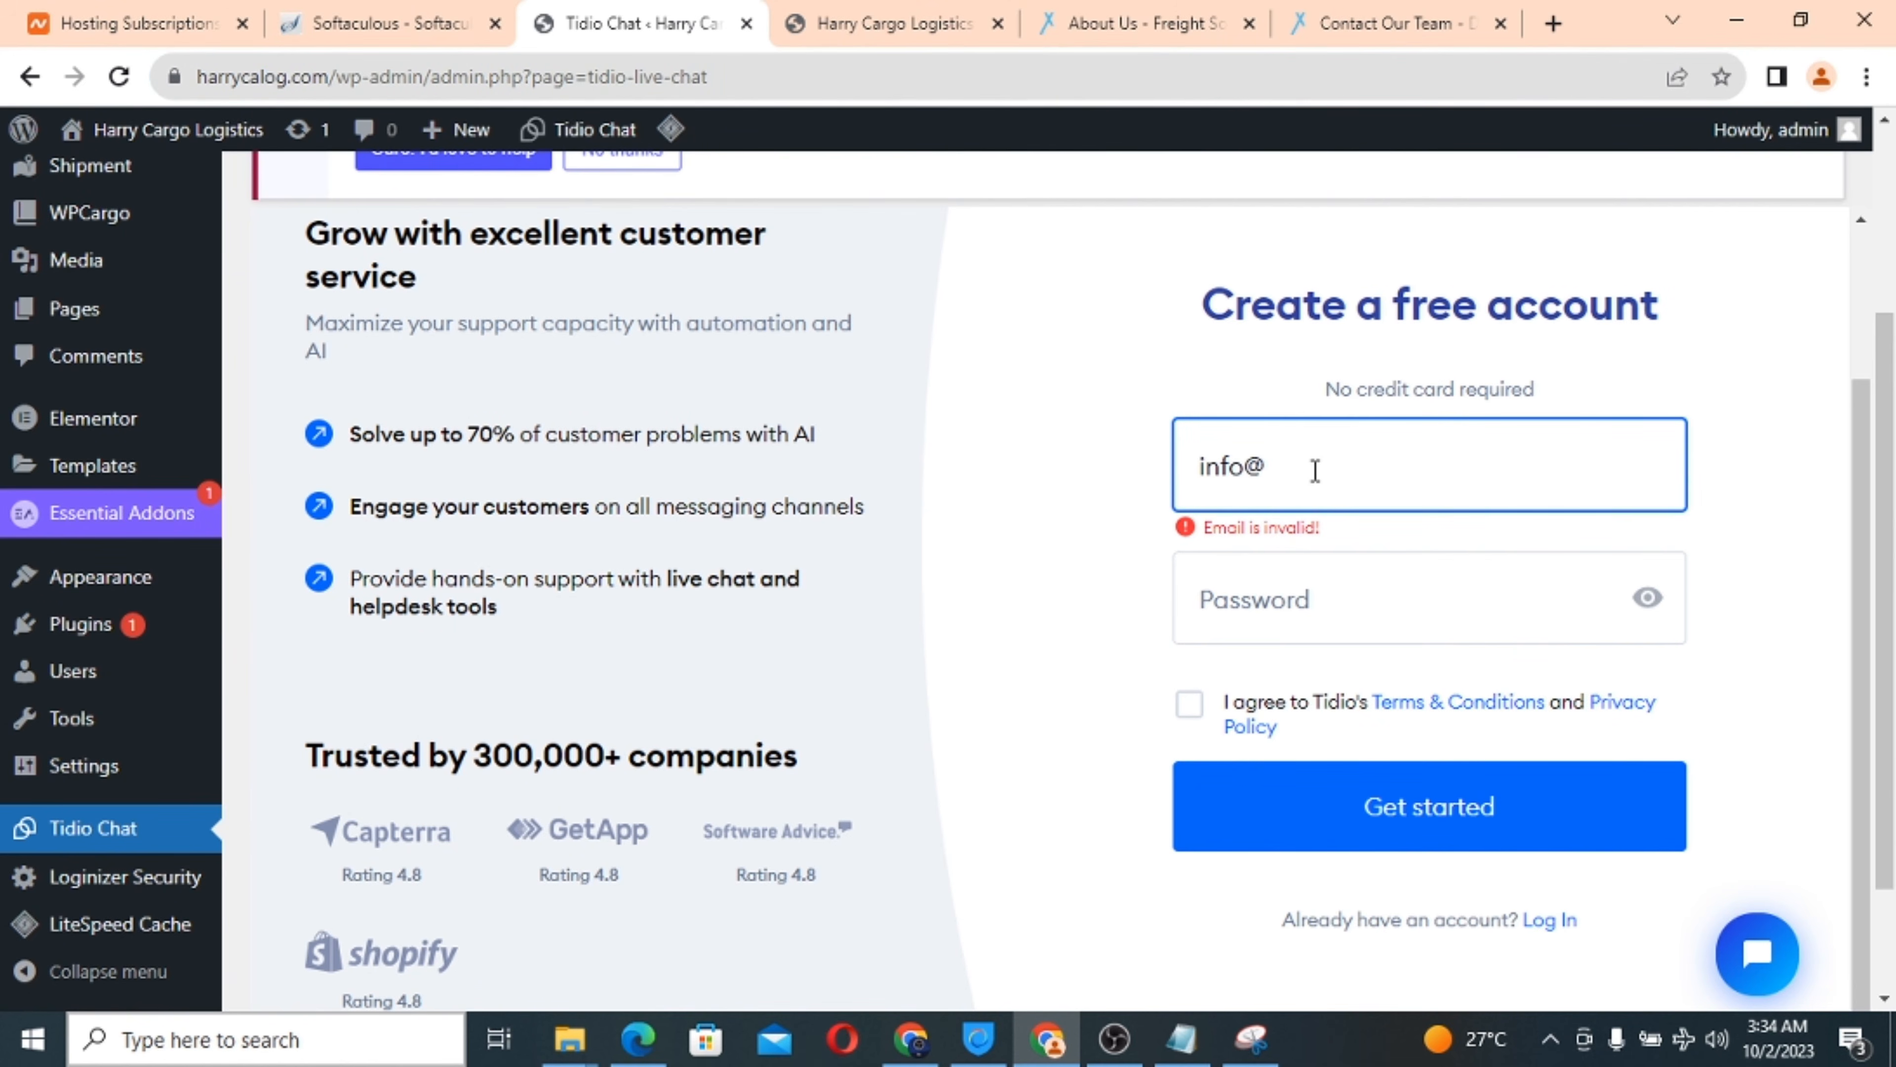
{"action": "key", "text": "ctrl+v"}
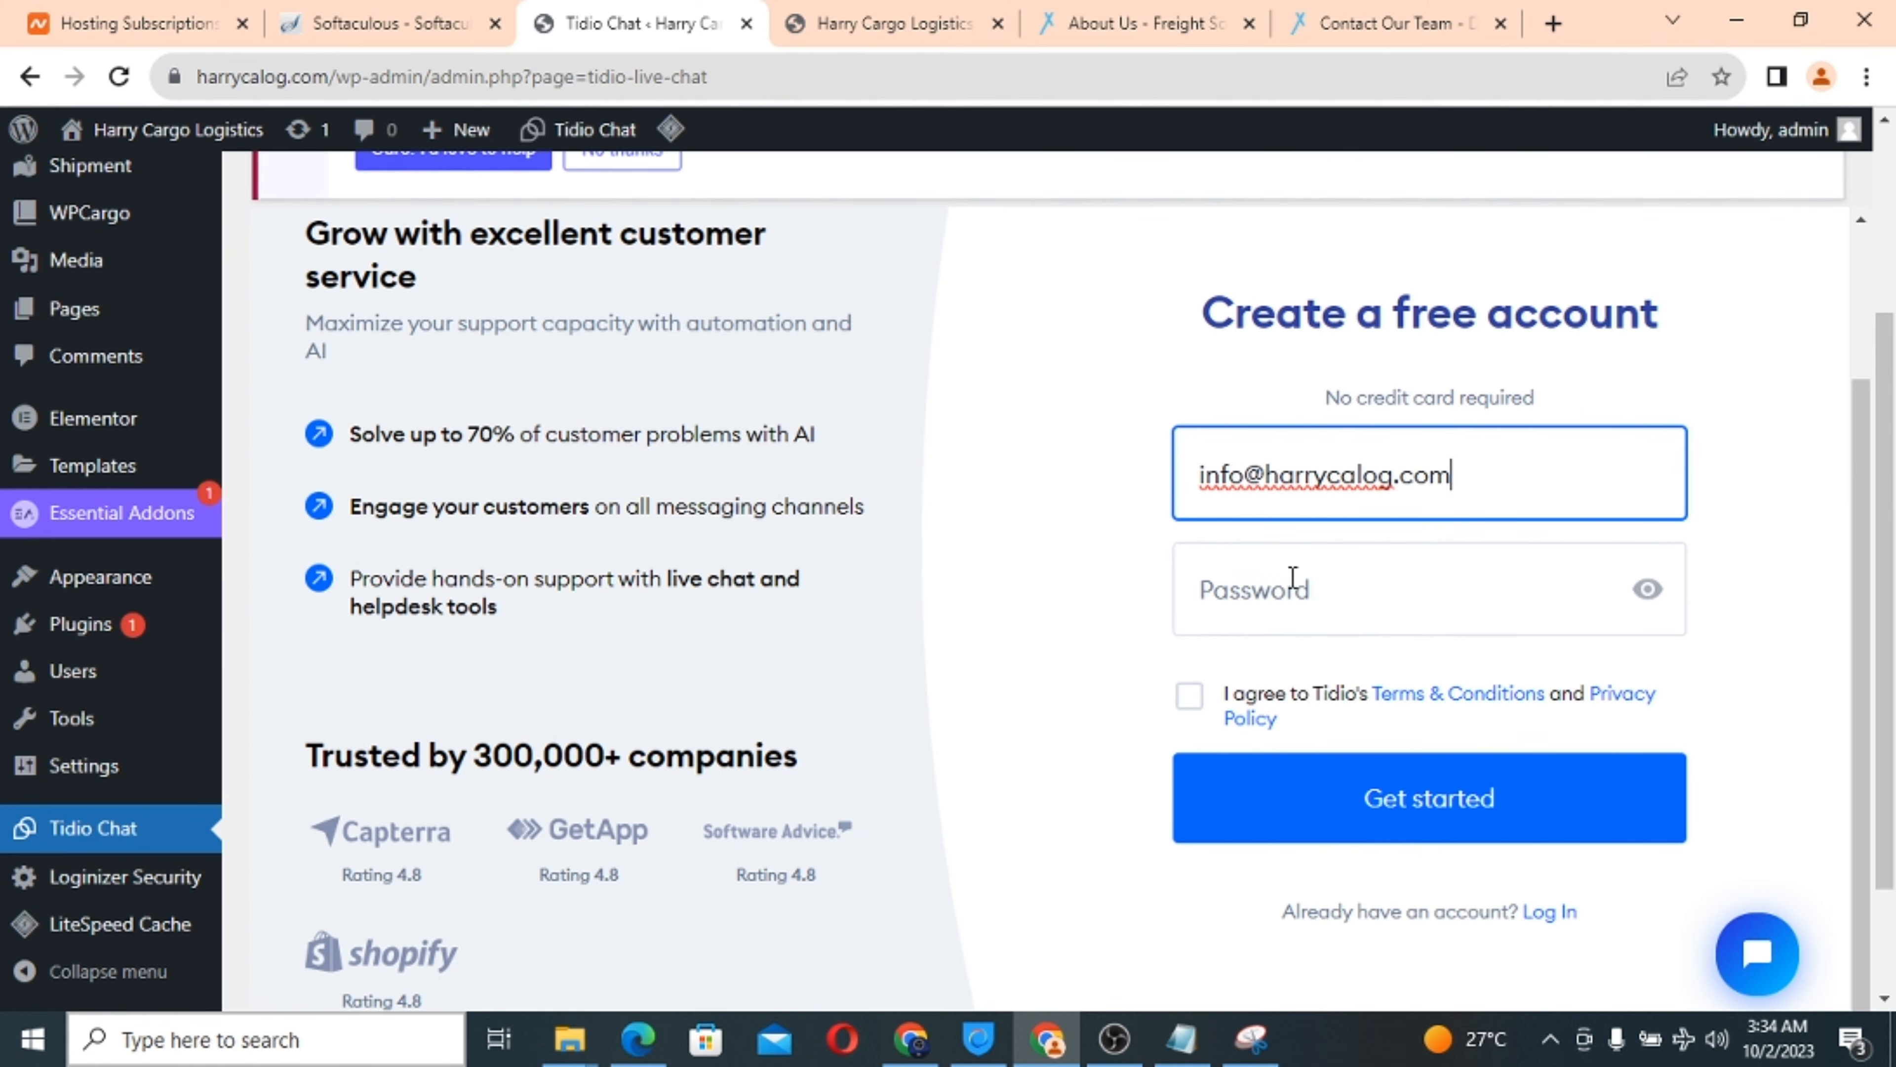
Enter and verify the account password, accept the terms, and submit the signup.
{"action": "left_click", "coordinate": [1272, 597]}
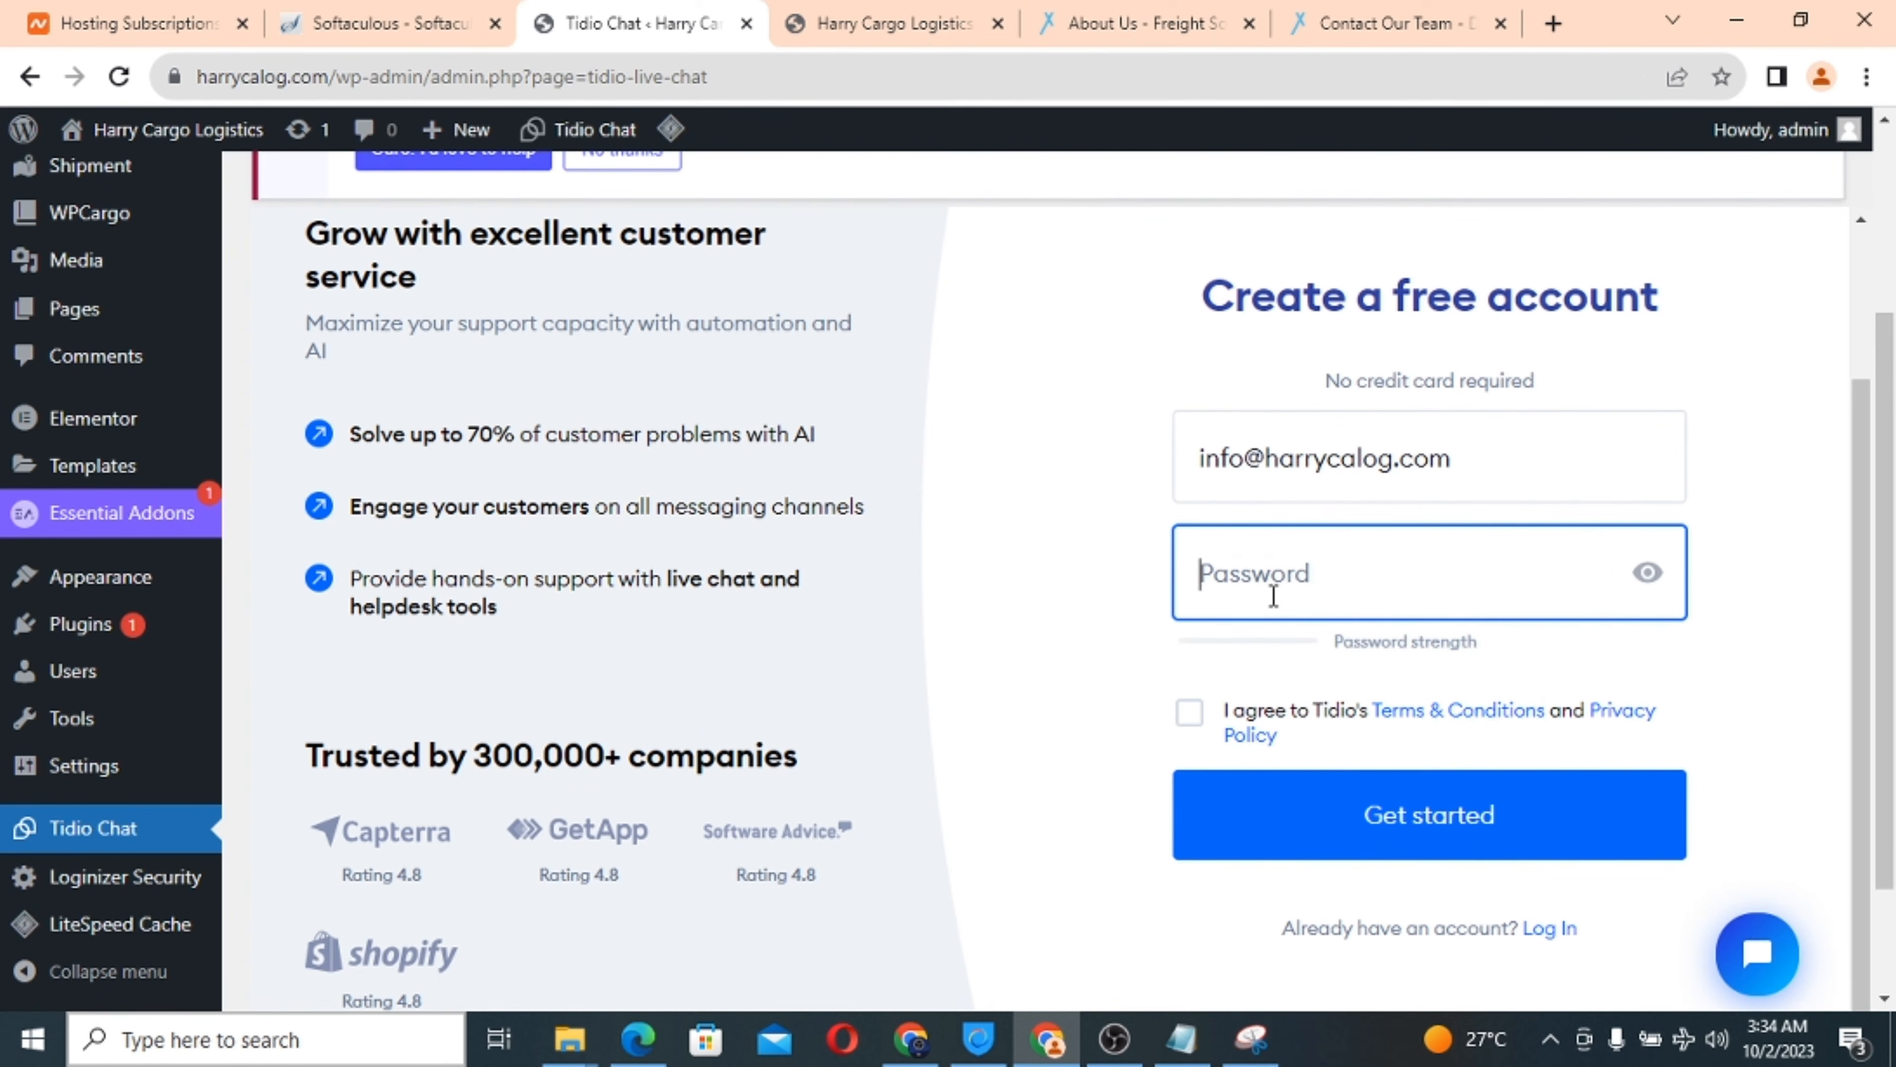
{"action": "key", "text": "ctrl+v"}
{"action": "type", "text": "••••"}
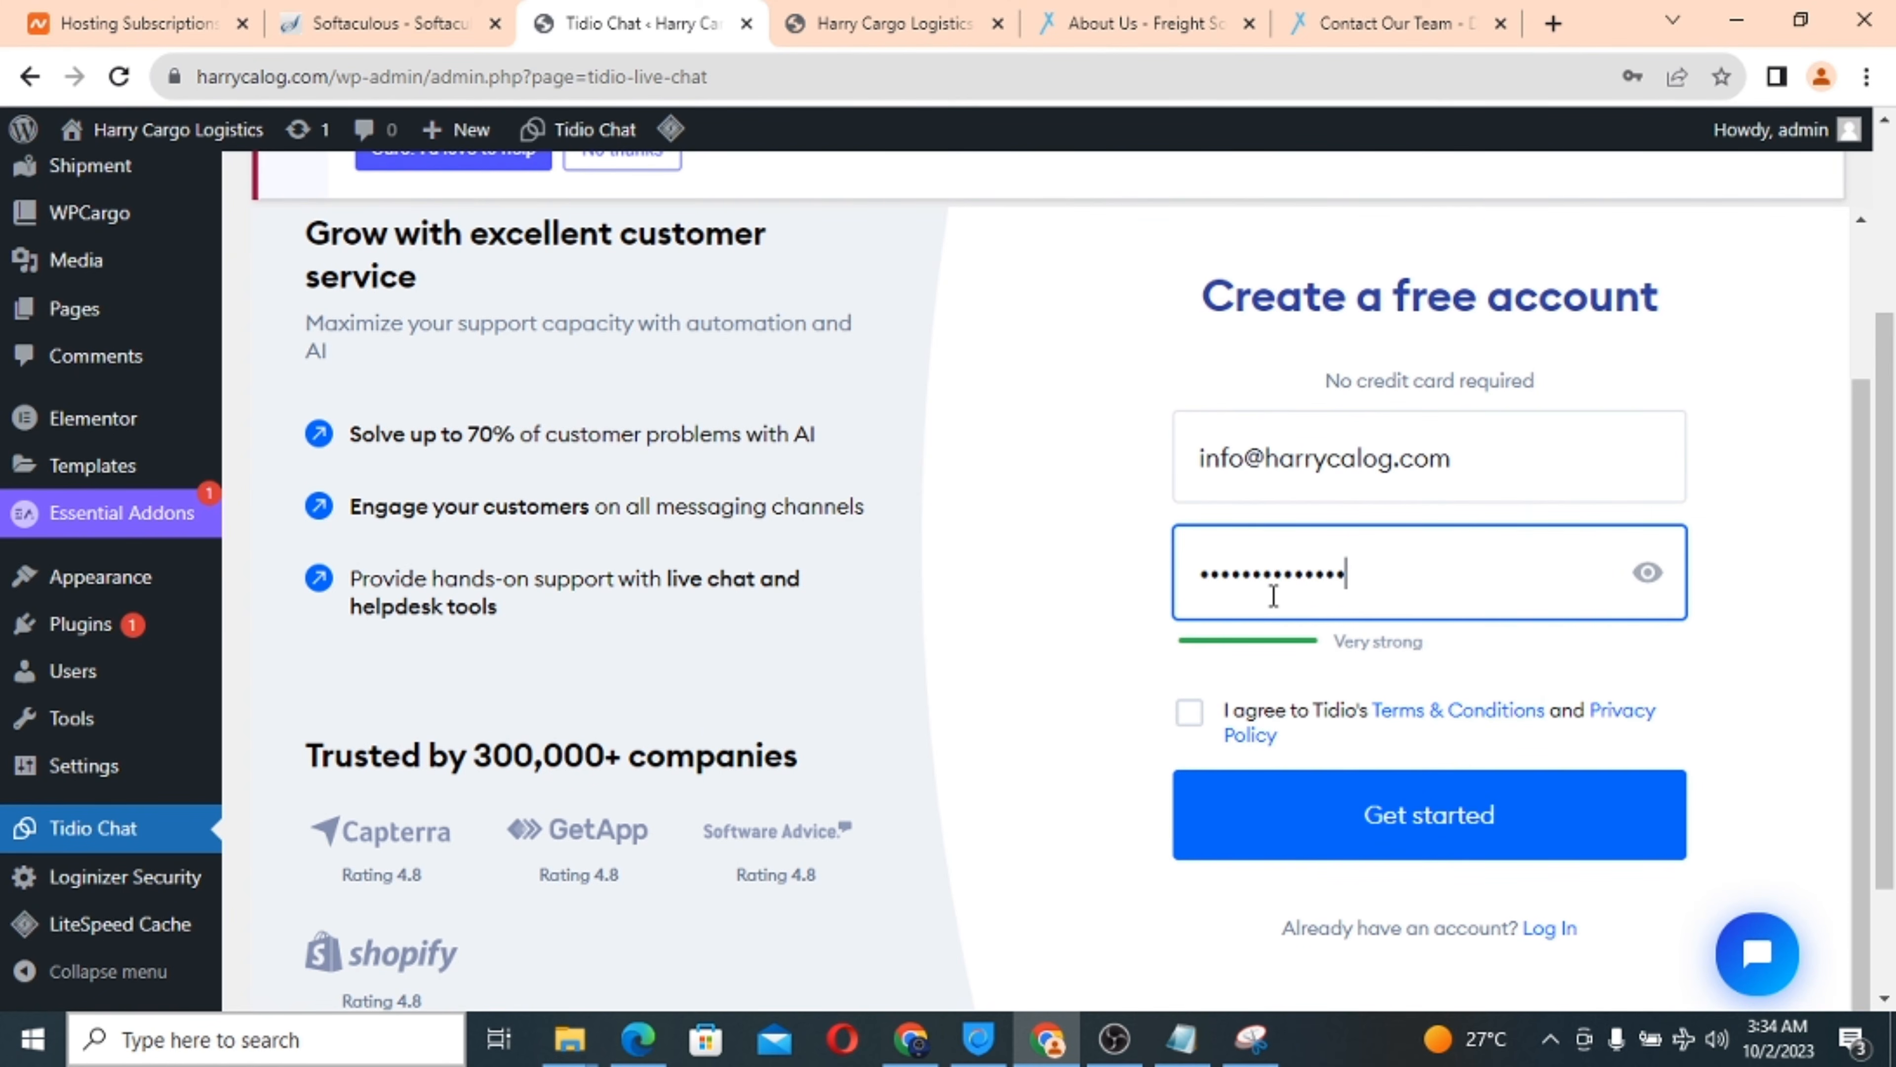
{"action": "left_click", "coordinate": [1646, 575]}
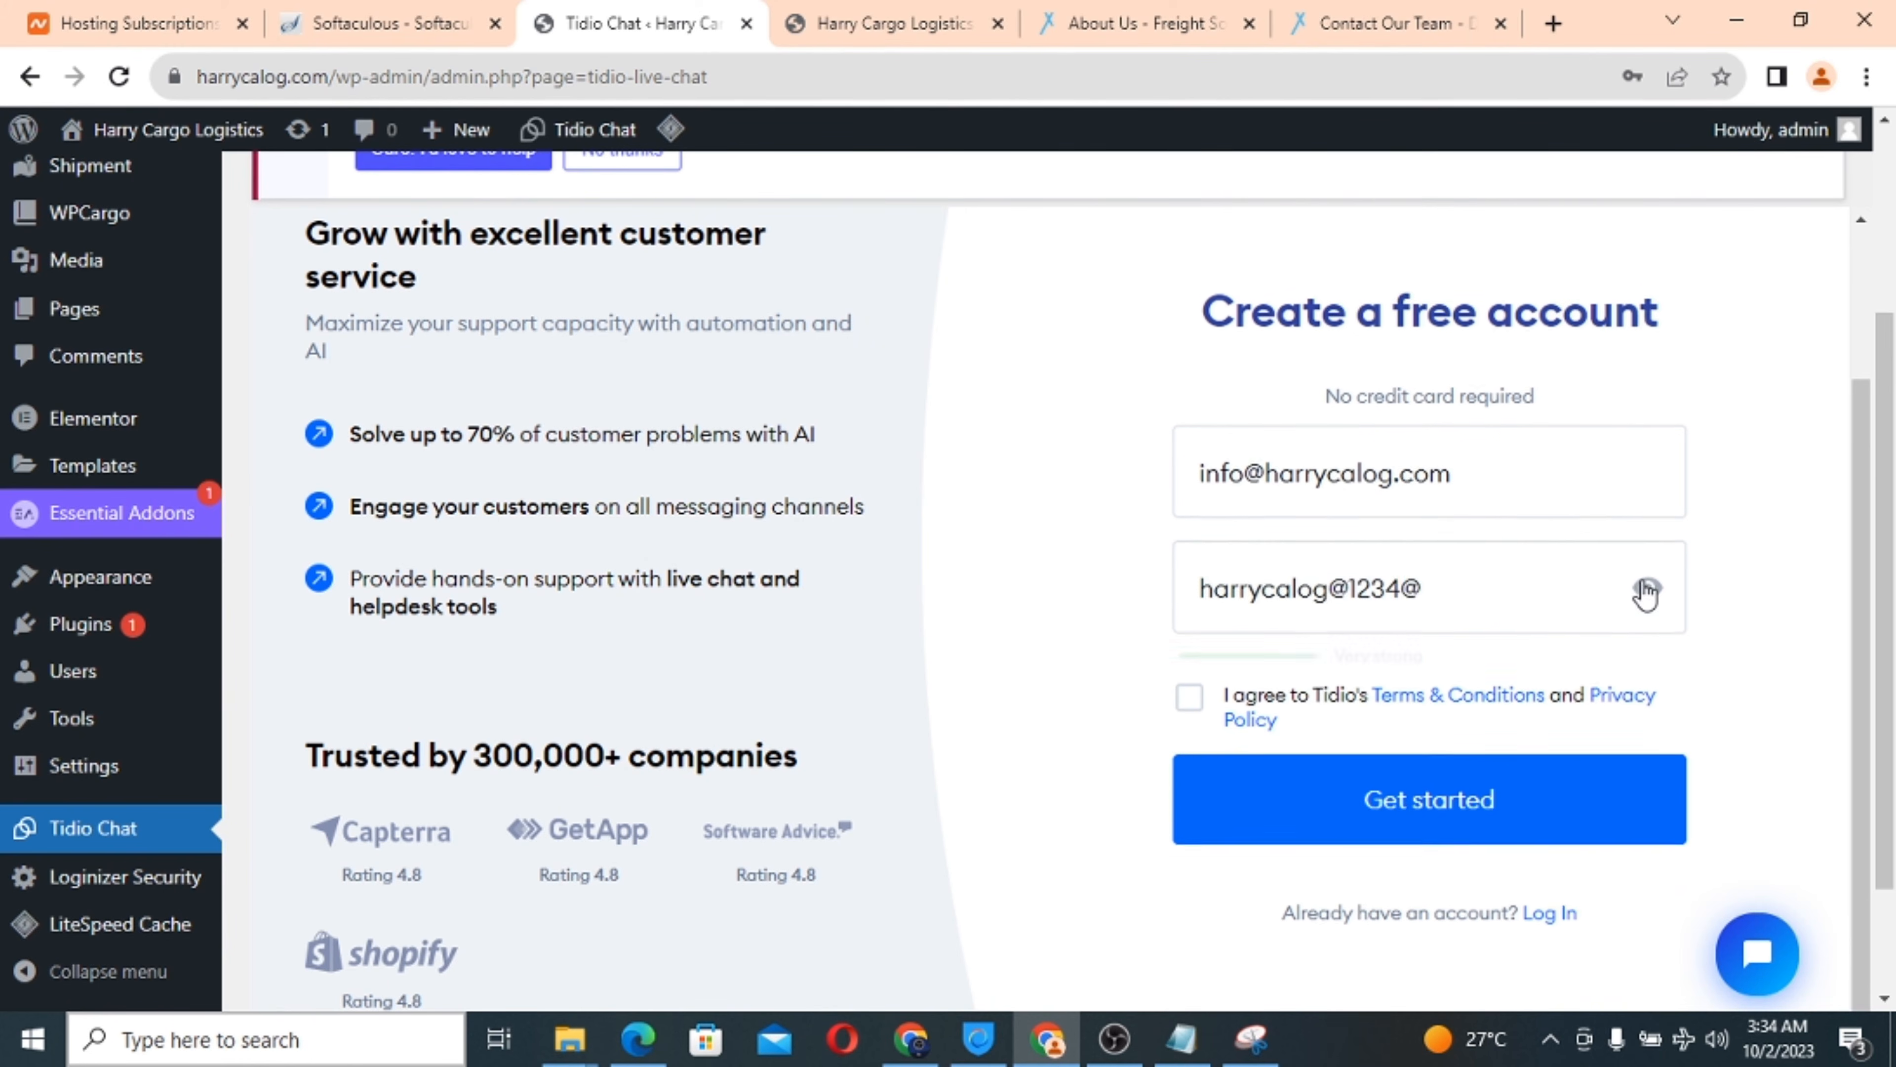
{"action": "left_click", "coordinate": [1191, 699]}
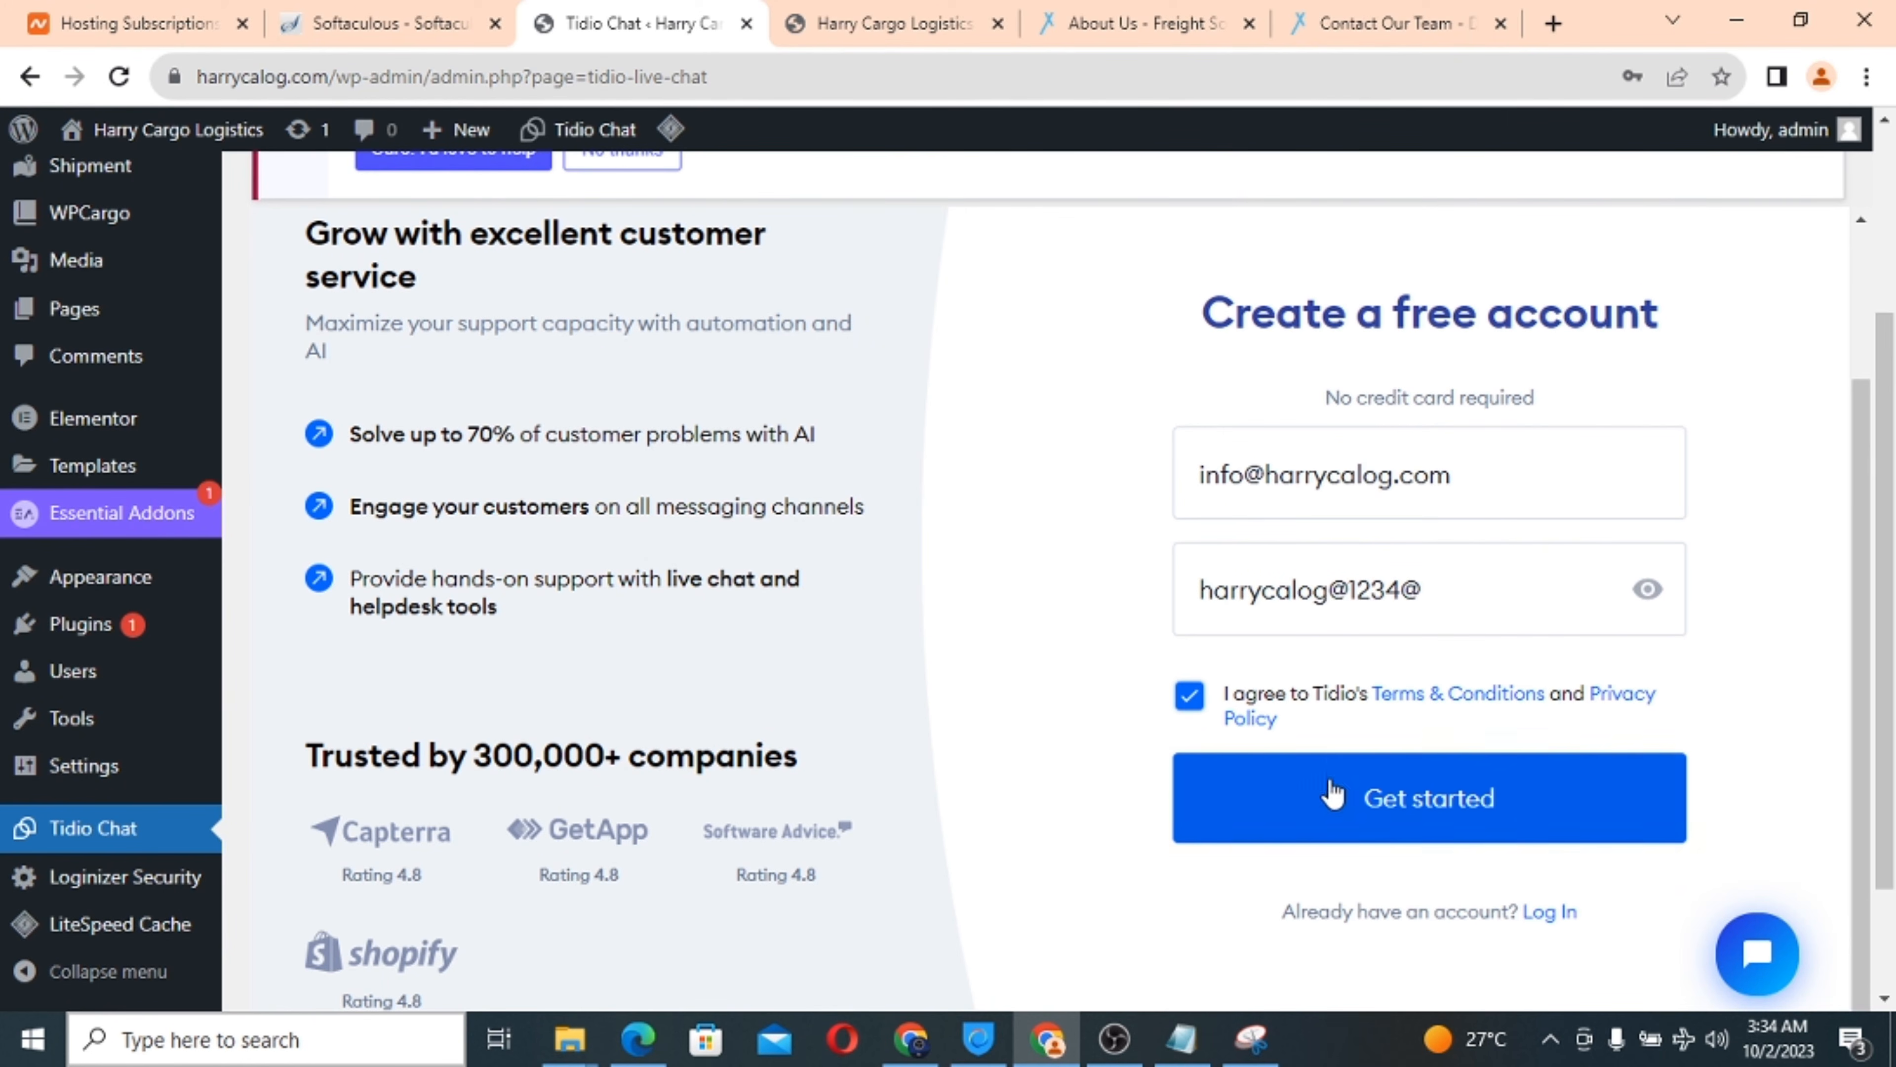
{"action": "left_click", "coordinate": [1371, 802]}
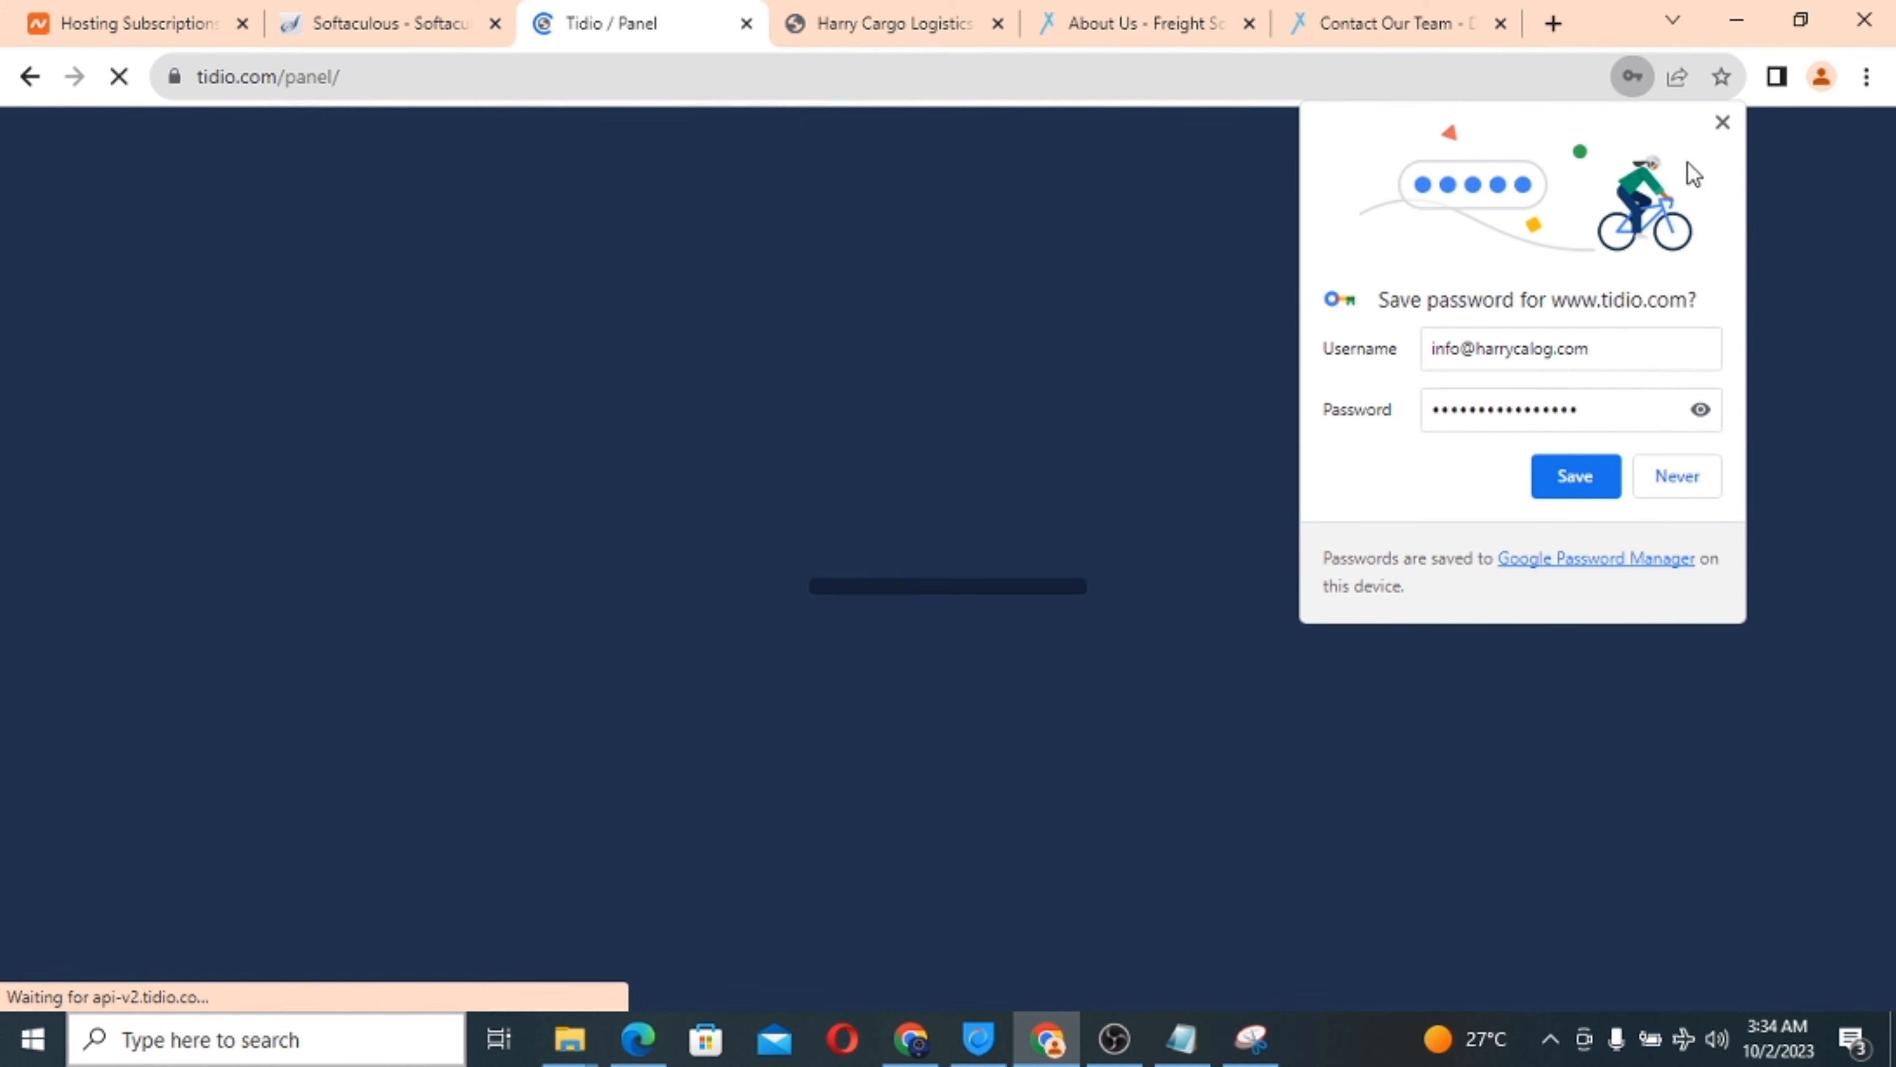
Dismiss the save-password prompt and scroll through the Harry Cargo Logistics home page.
{"action": "left_click", "coordinate": [1723, 123]}
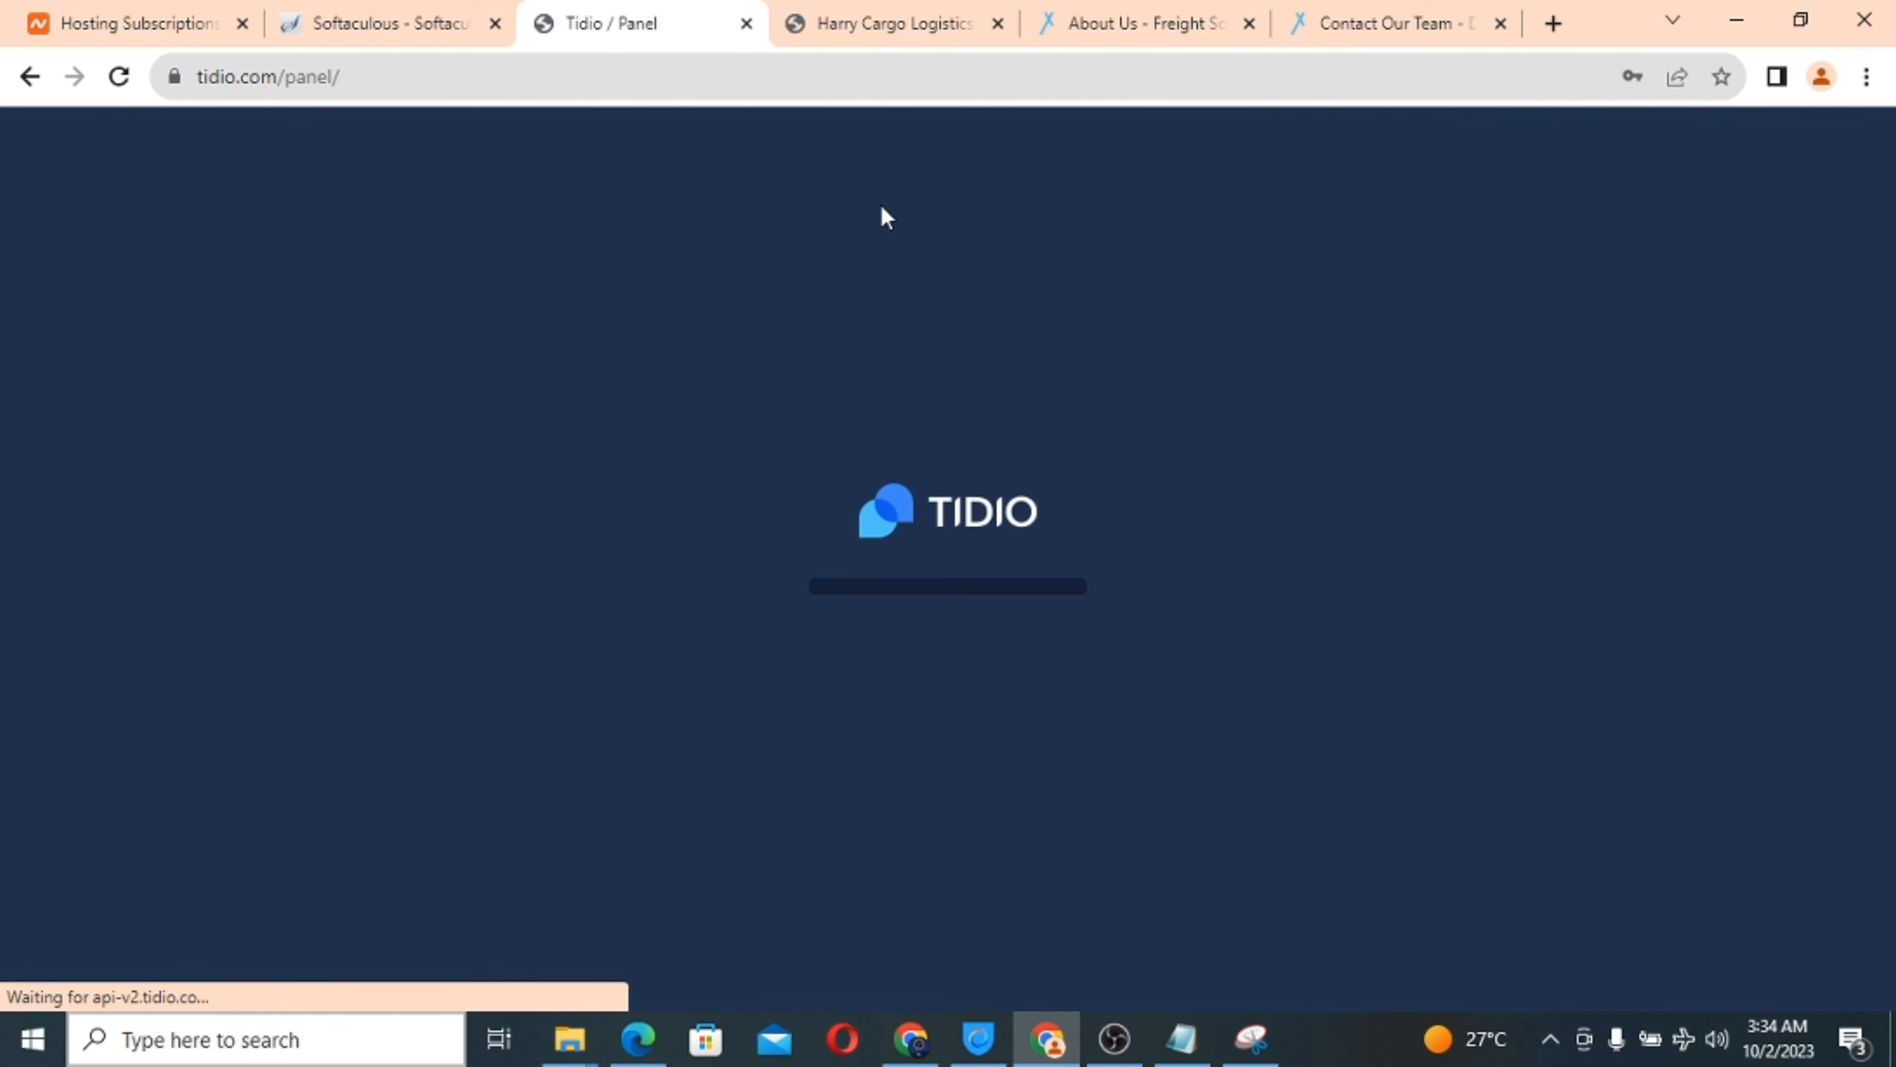
{"action": "left_click", "coordinate": [868, 25]}
{"action": "scroll", "coordinate": [770, 299], "scroll_direction": "up", "scroll_amount": 4}
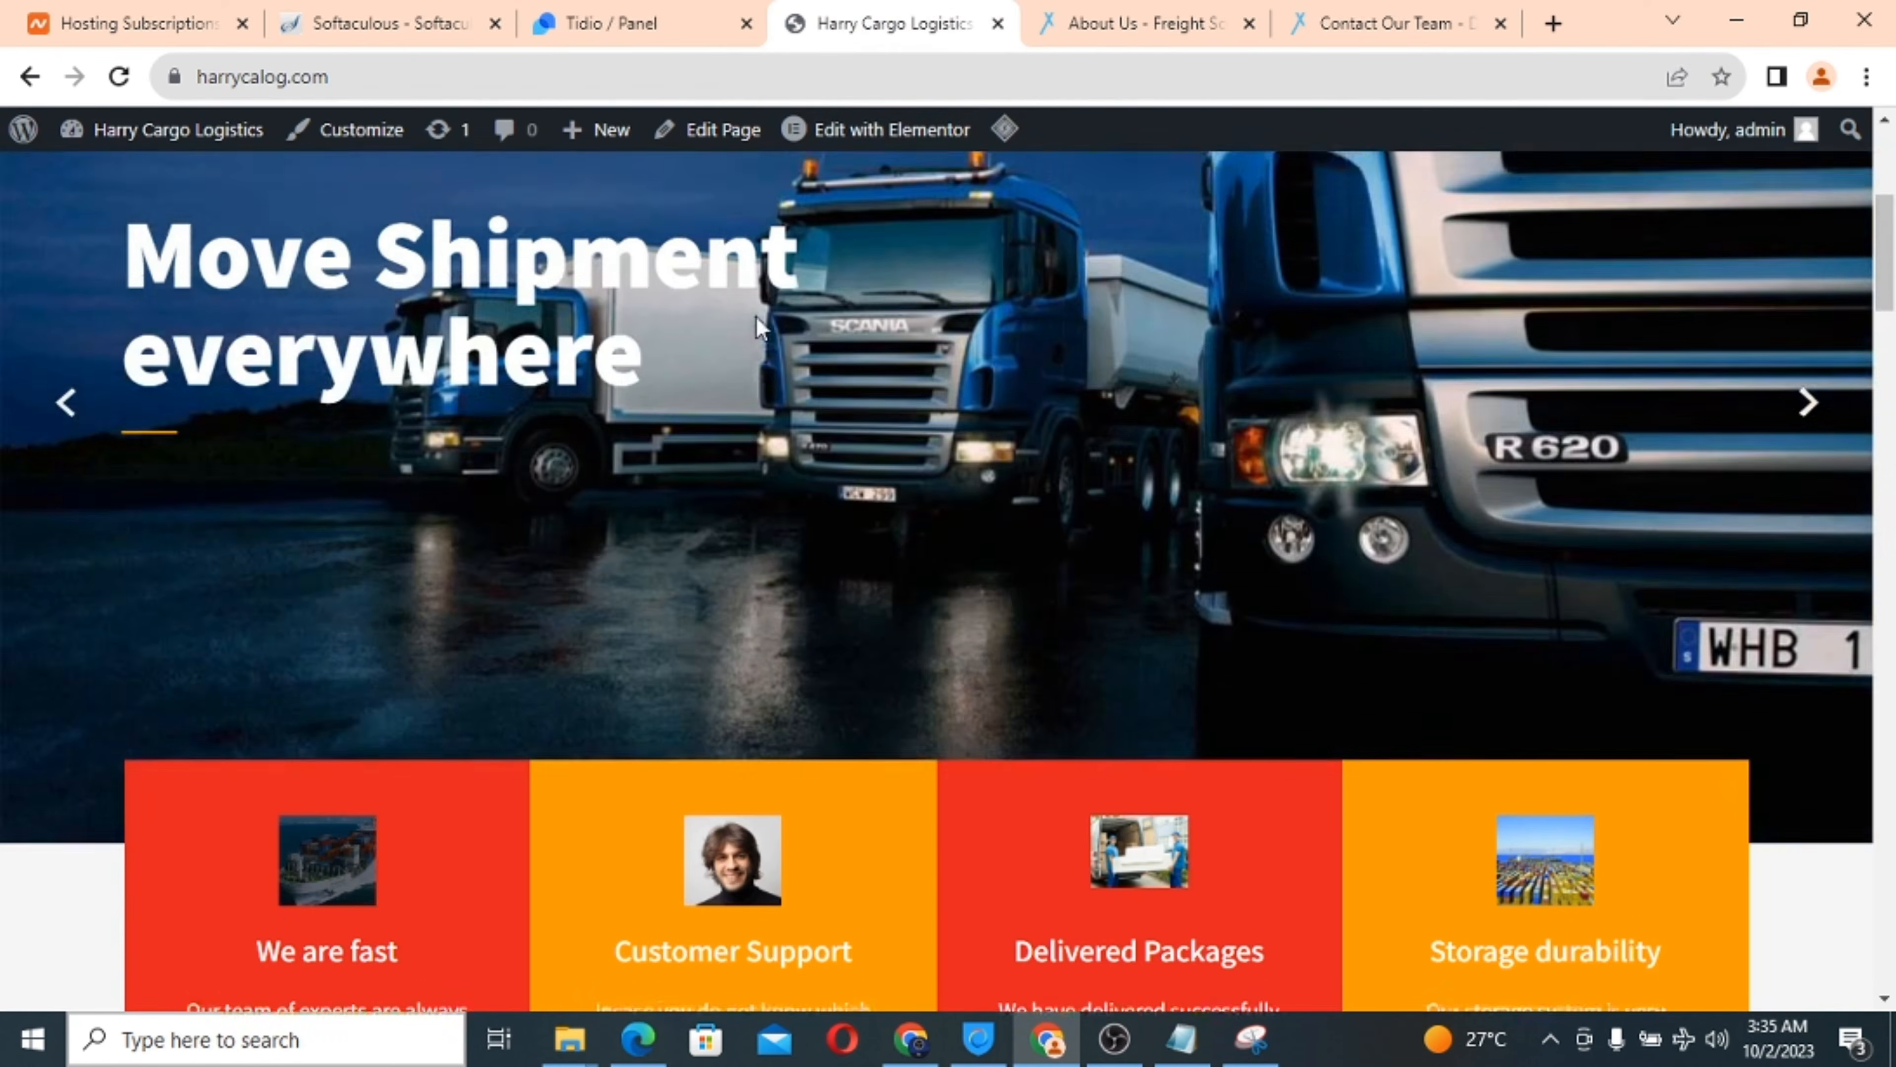
{"action": "scroll", "coordinate": [755, 316], "scroll_direction": "down", "scroll_amount": 20}
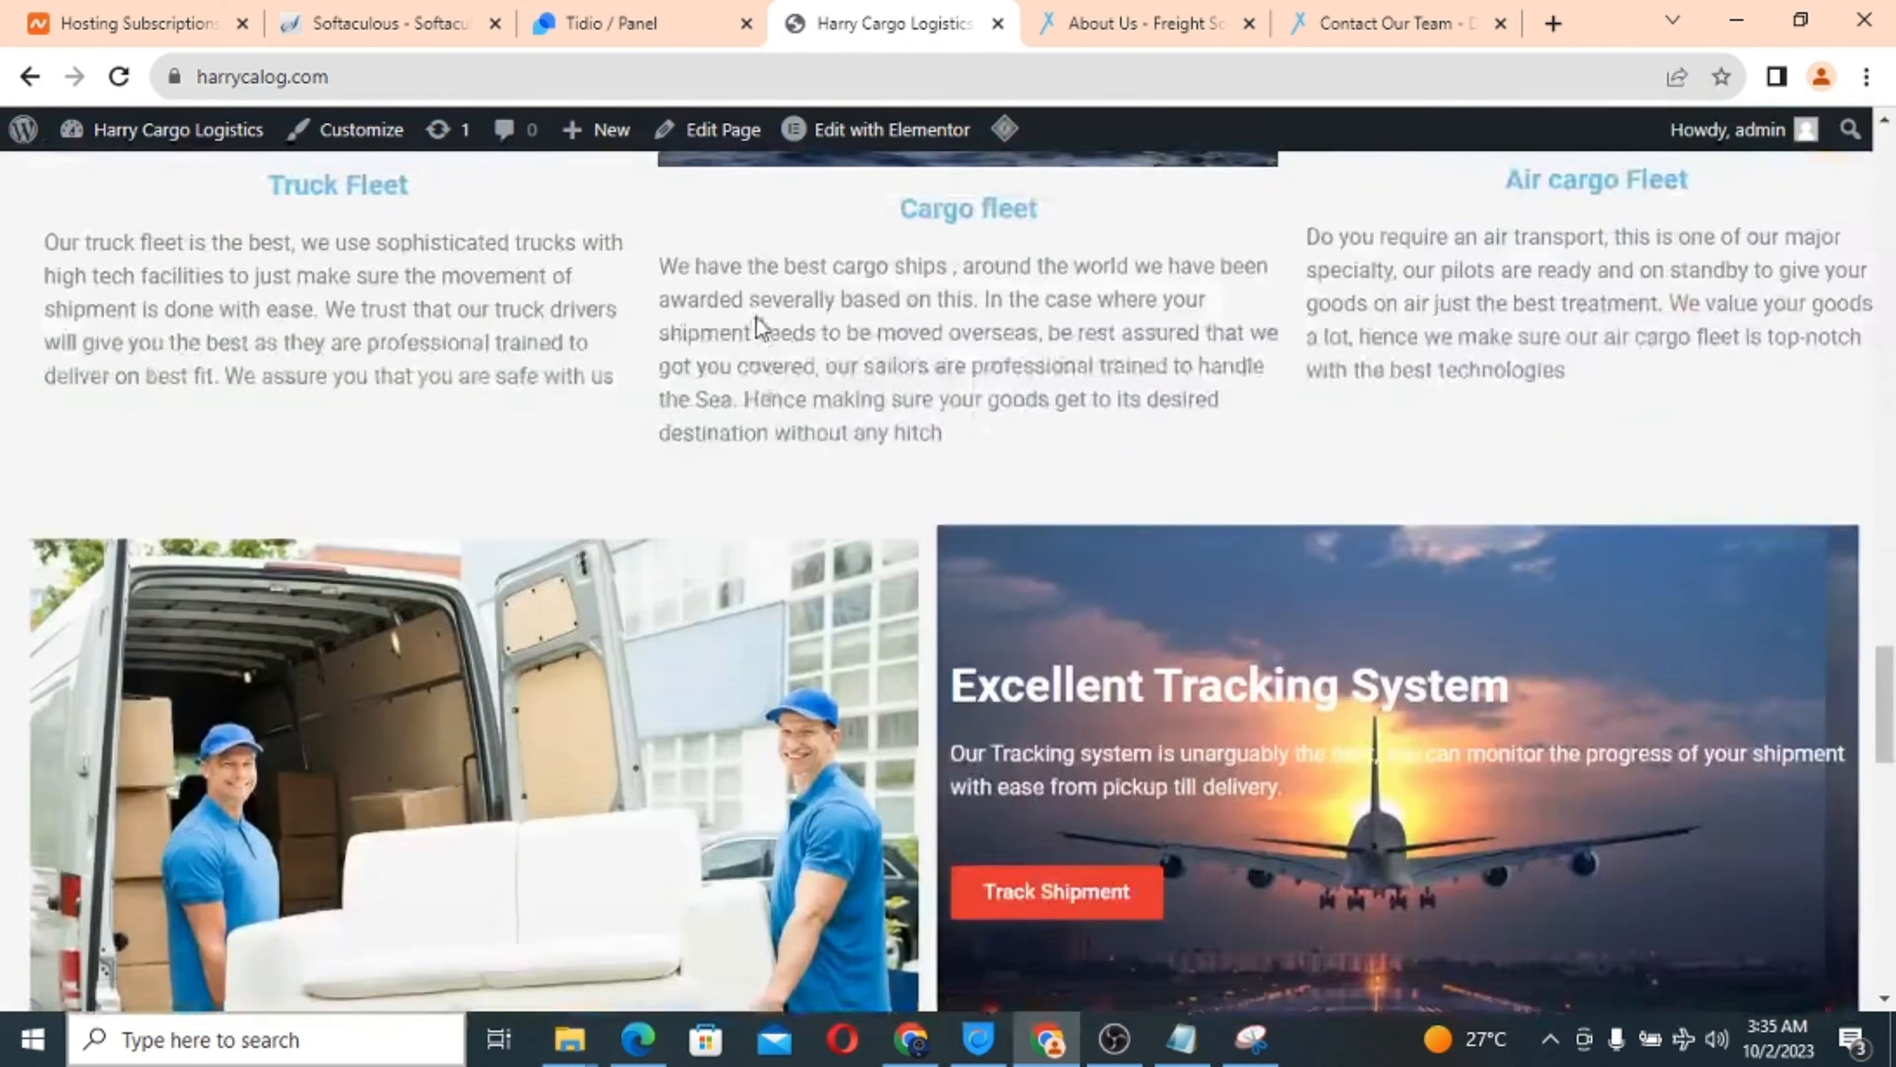
{"action": "scroll", "coordinate": [755, 328], "scroll_direction": "down", "scroll_amount": 3}
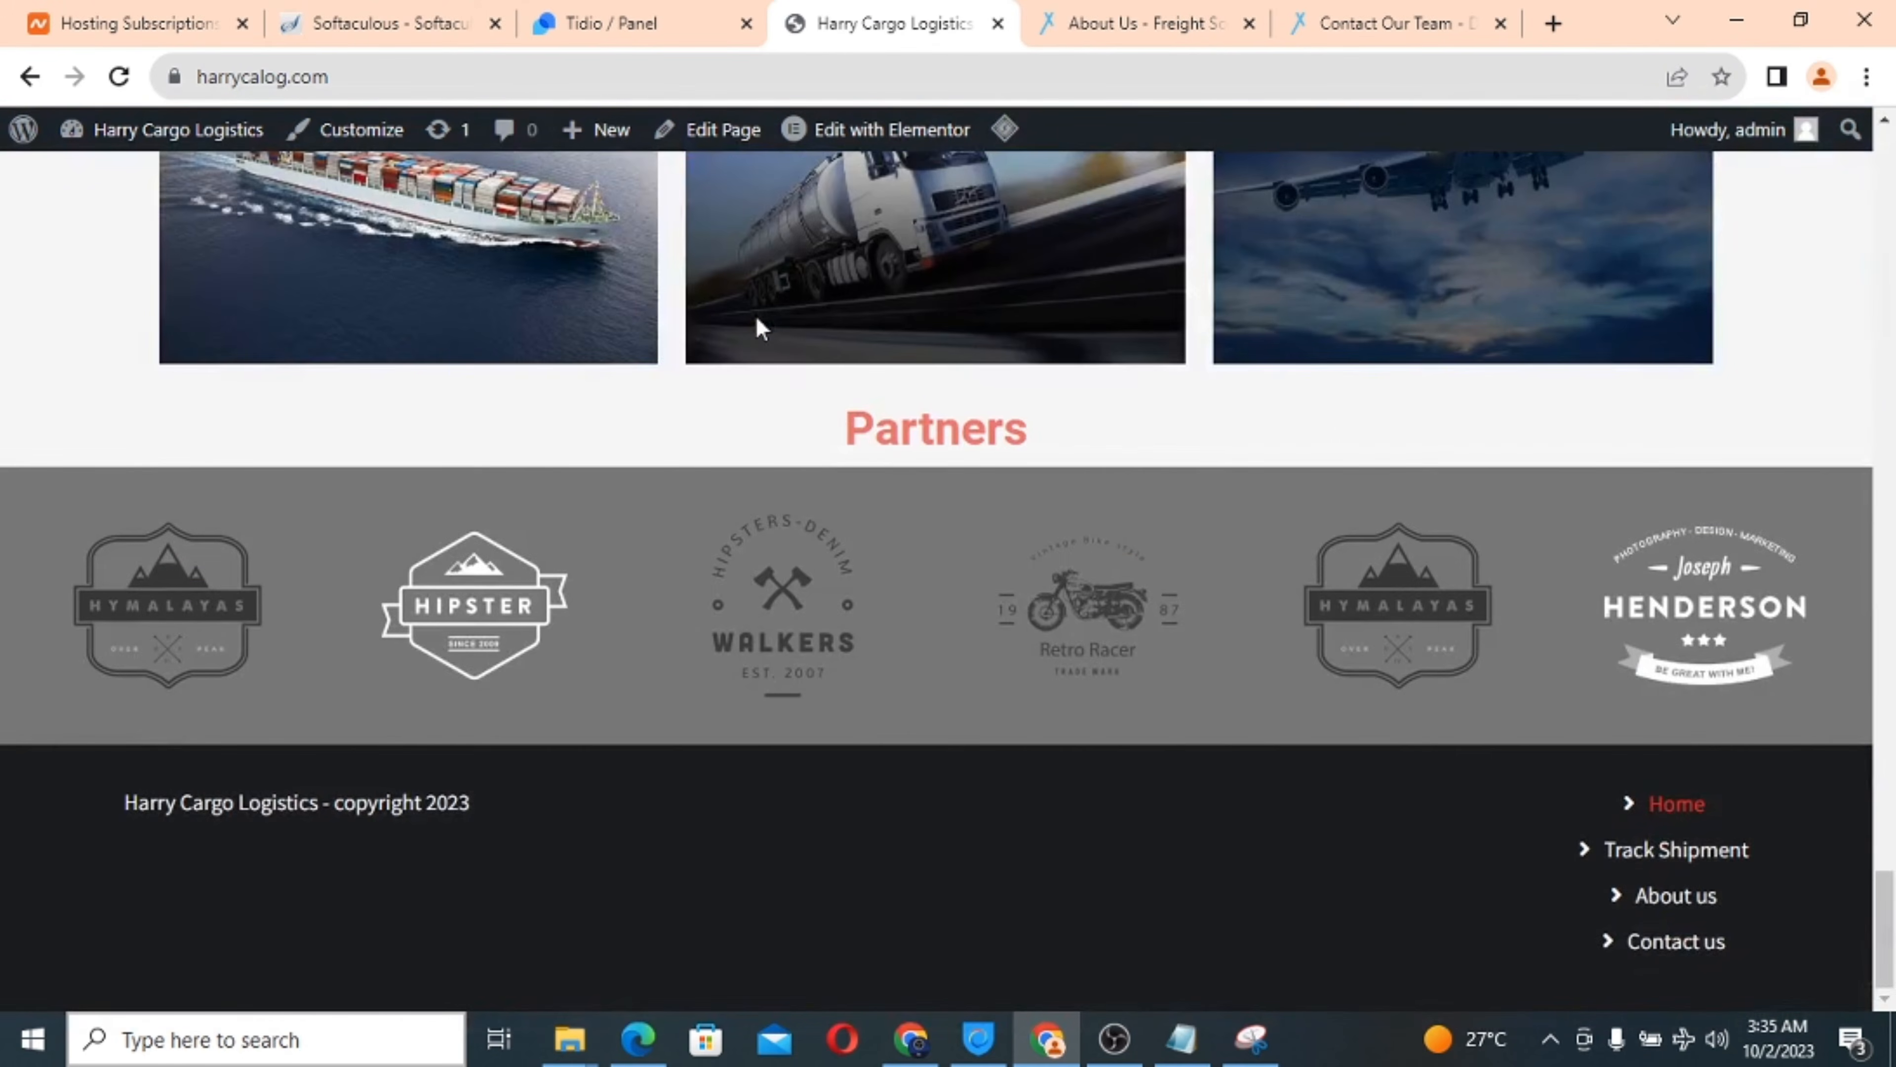
Enter 'support' as the name, choose Improve customer support and Customer Success Agent, then continue.
{"action": "left_click", "coordinate": [611, 28]}
{"action": "scroll", "coordinate": [1037, 517], "scroll_direction": "down", "scroll_amount": 1}
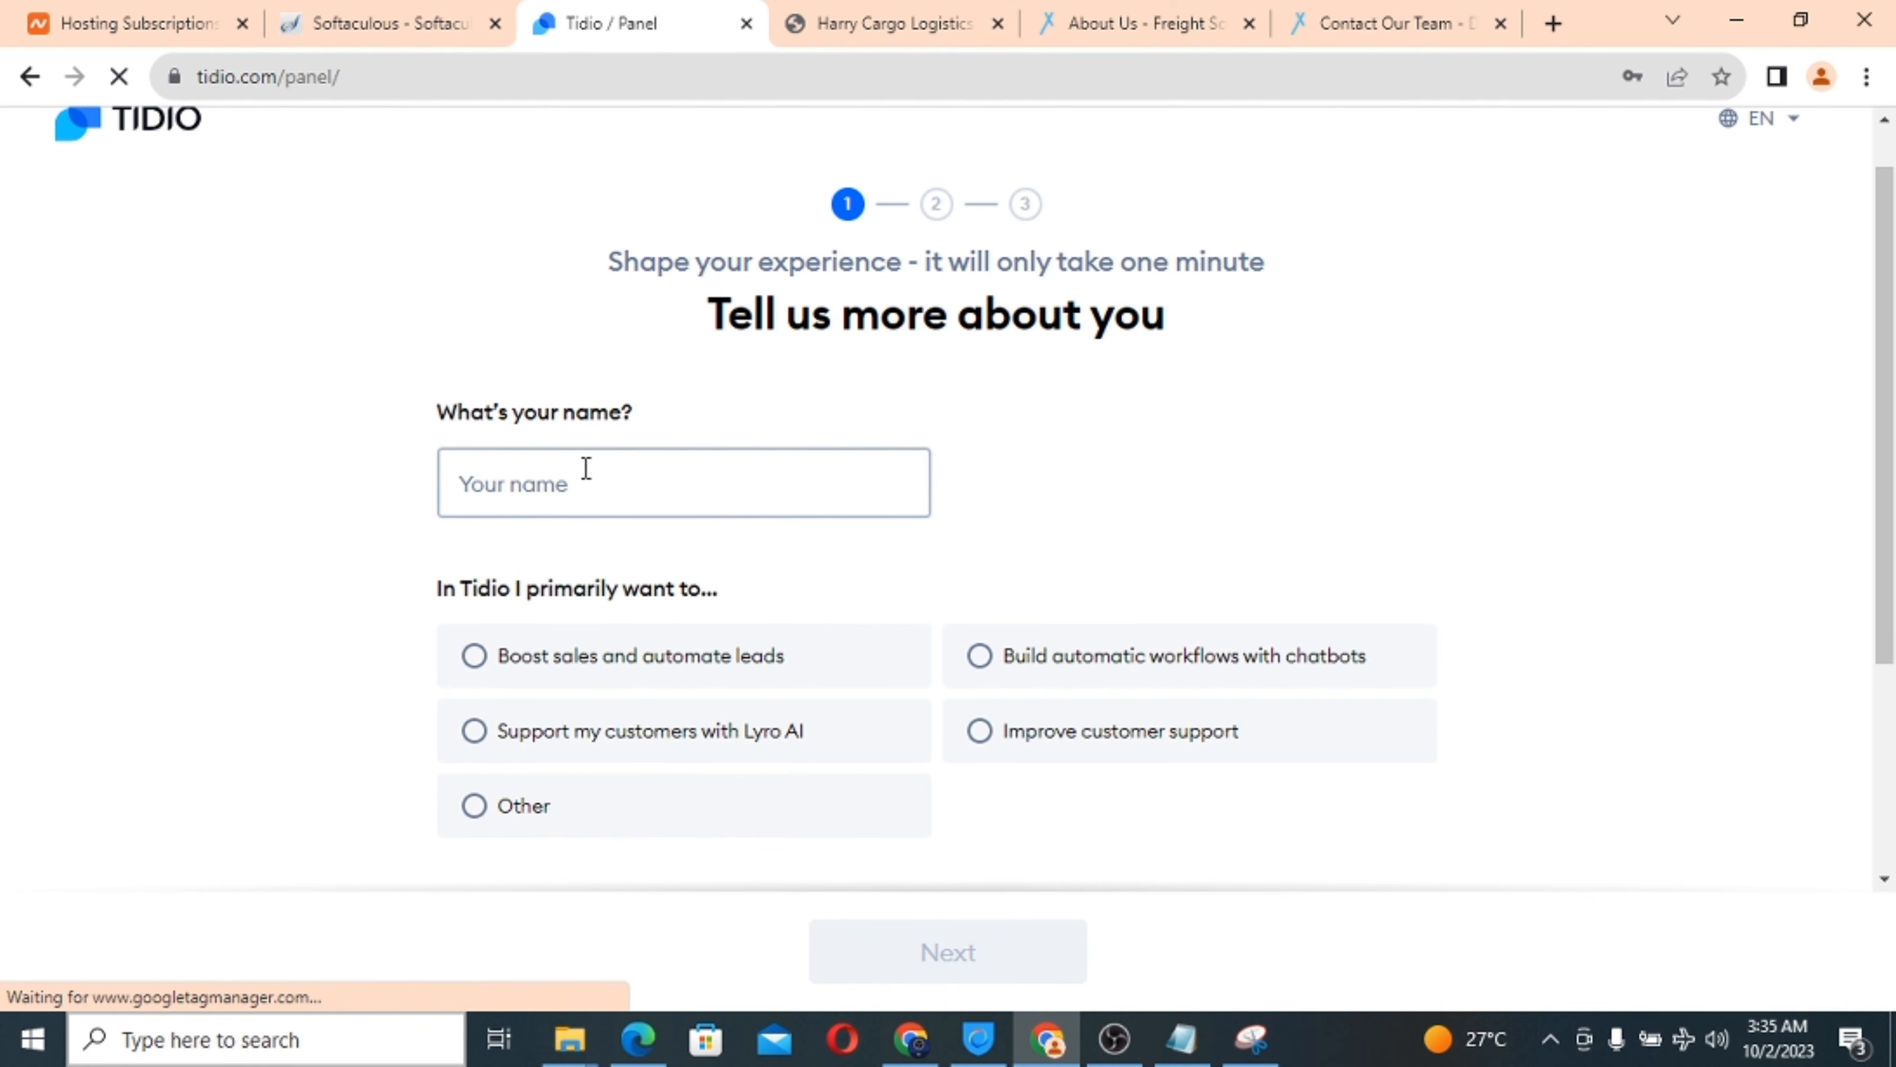
{"action": "left_click", "coordinate": [561, 482]}
{"action": "type", "text": "support"}
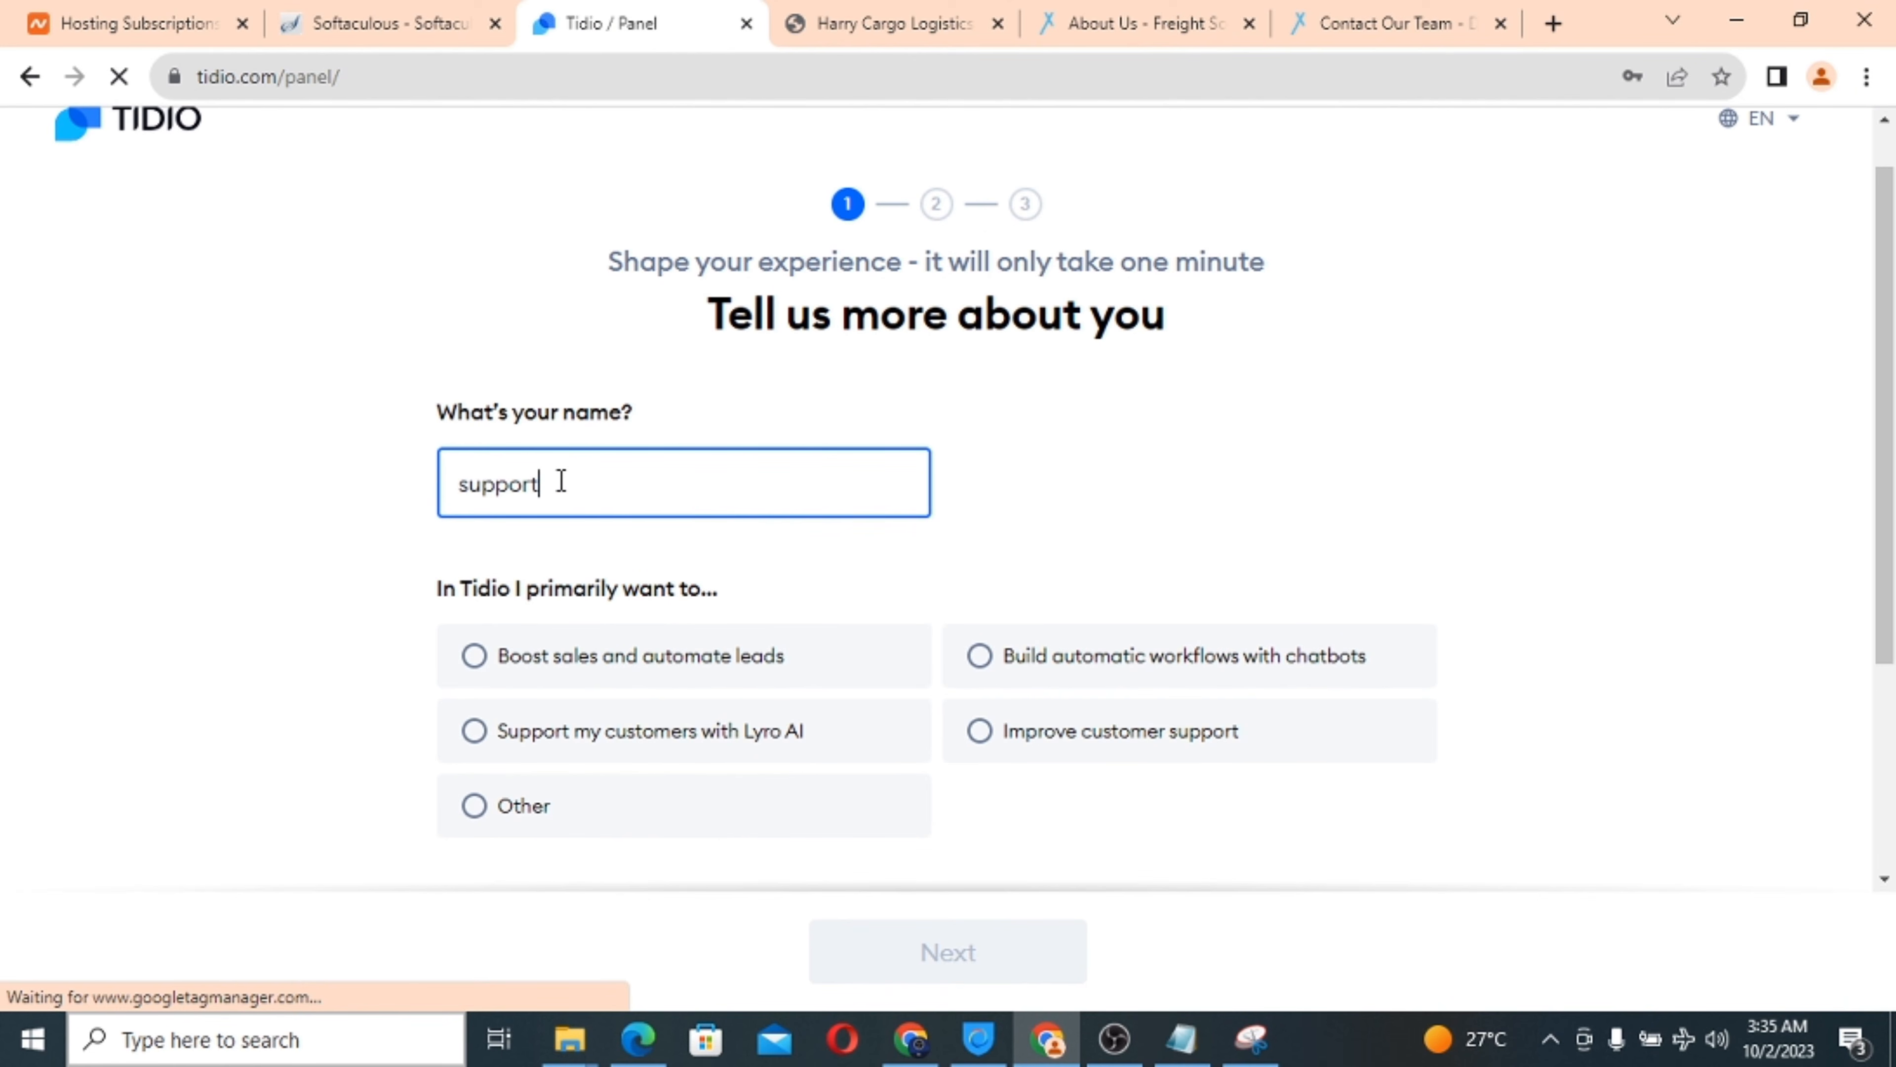
{"action": "scroll", "coordinate": [737, 616], "scroll_direction": "down", "scroll_amount": 3}
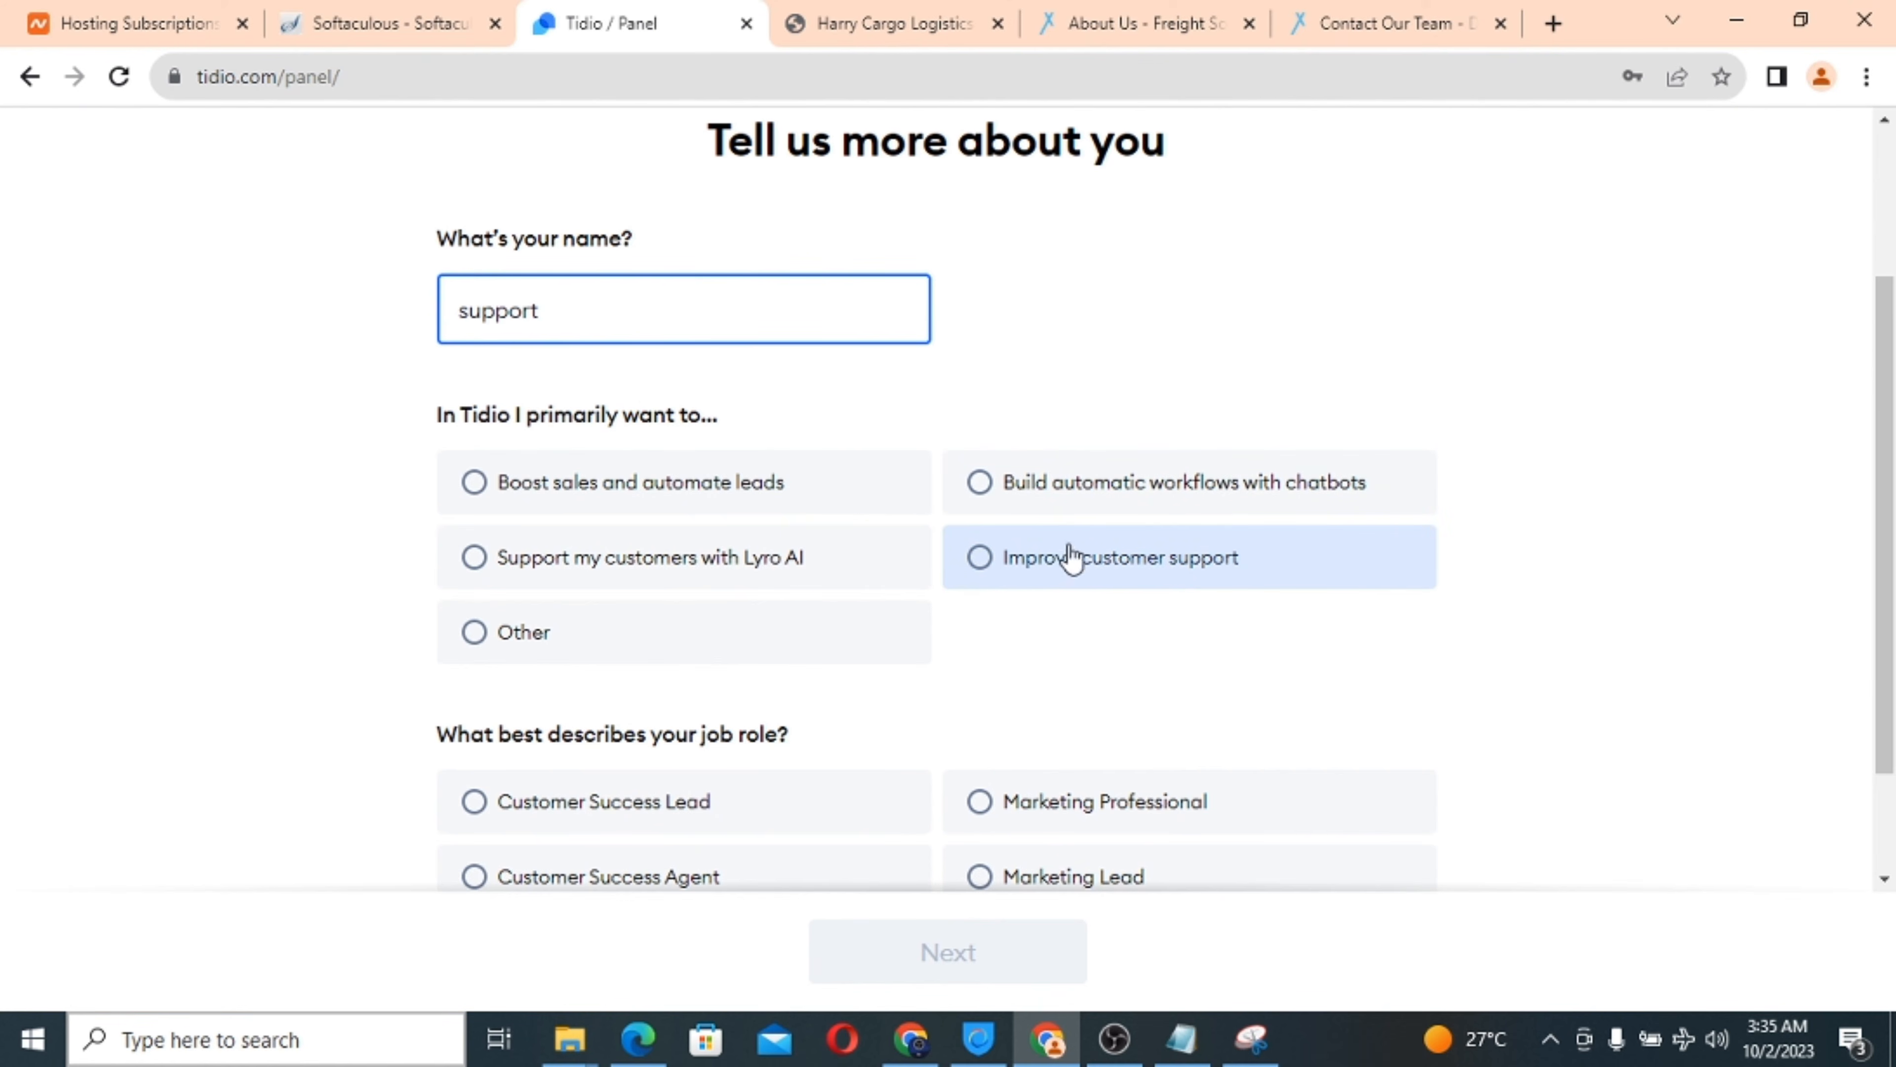
{"action": "left_click", "coordinate": [984, 562]}
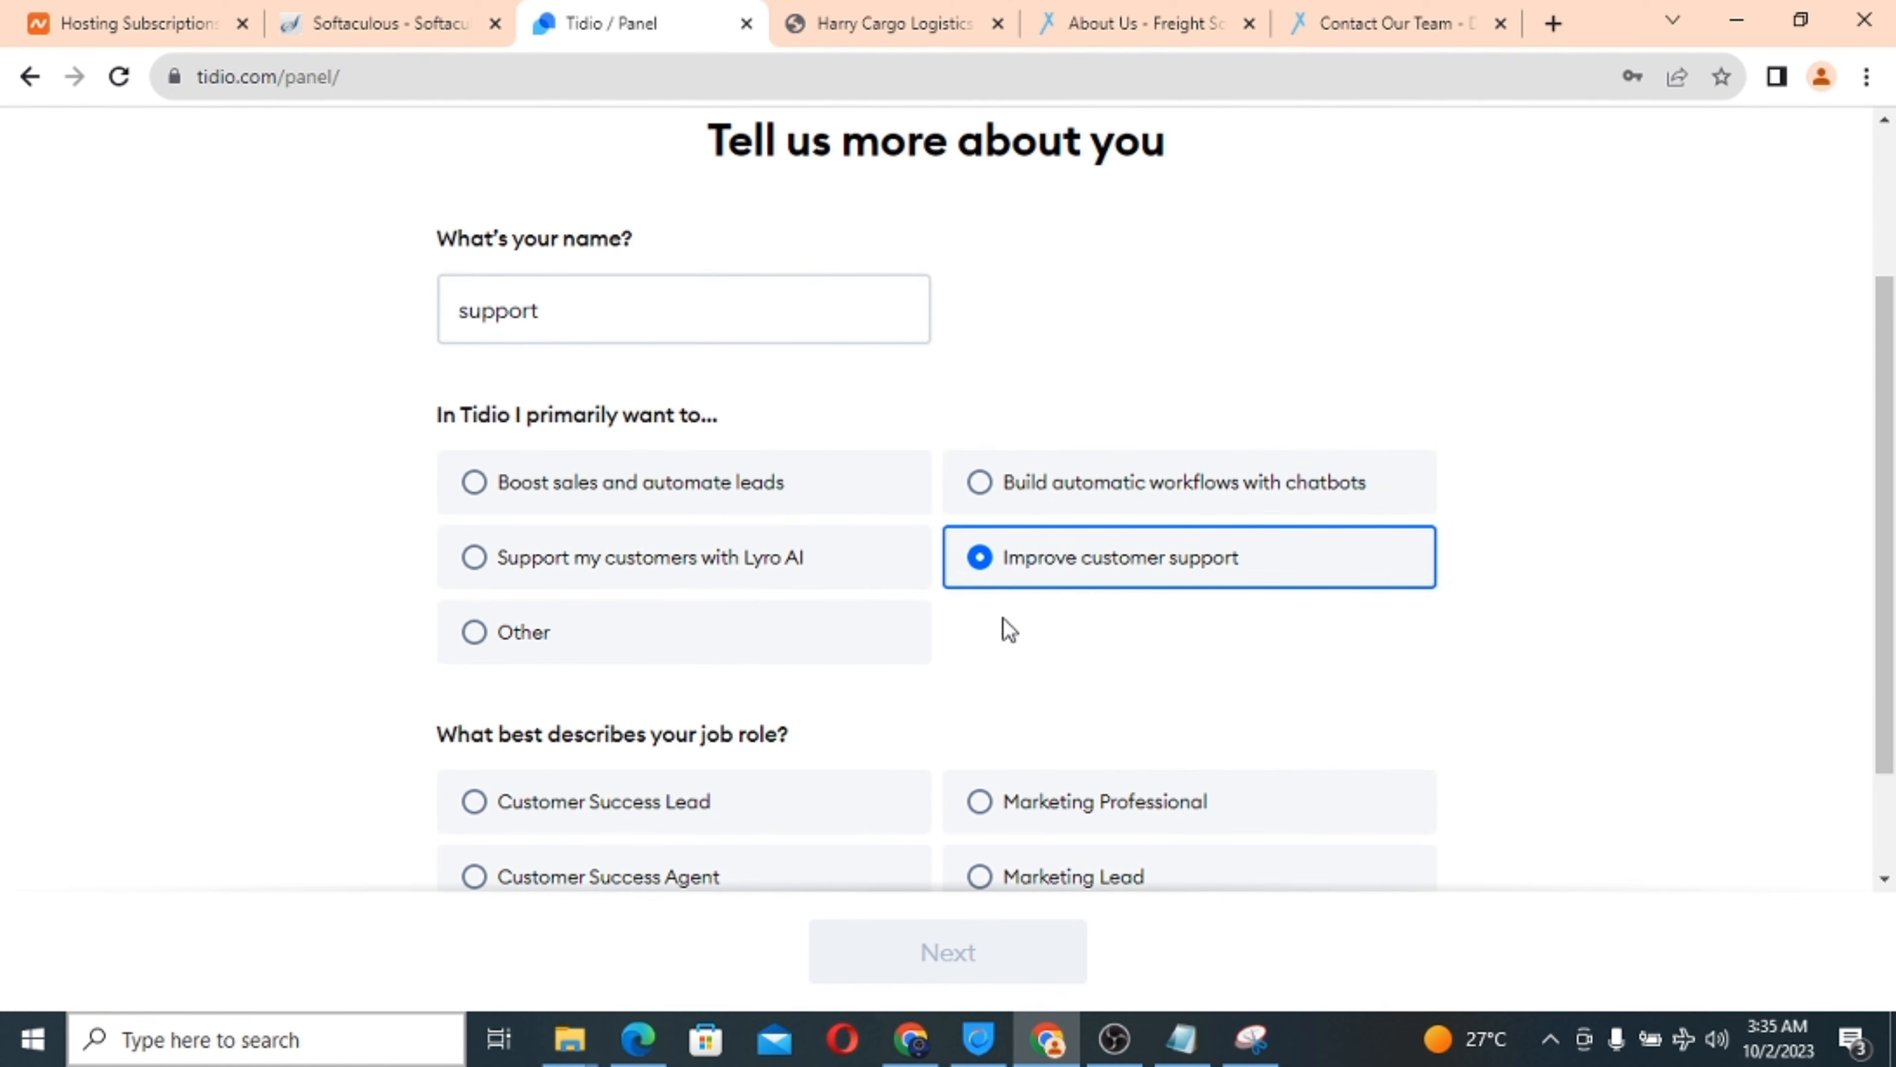
{"action": "scroll", "coordinate": [1004, 620], "scroll_direction": "down", "scroll_amount": 2}
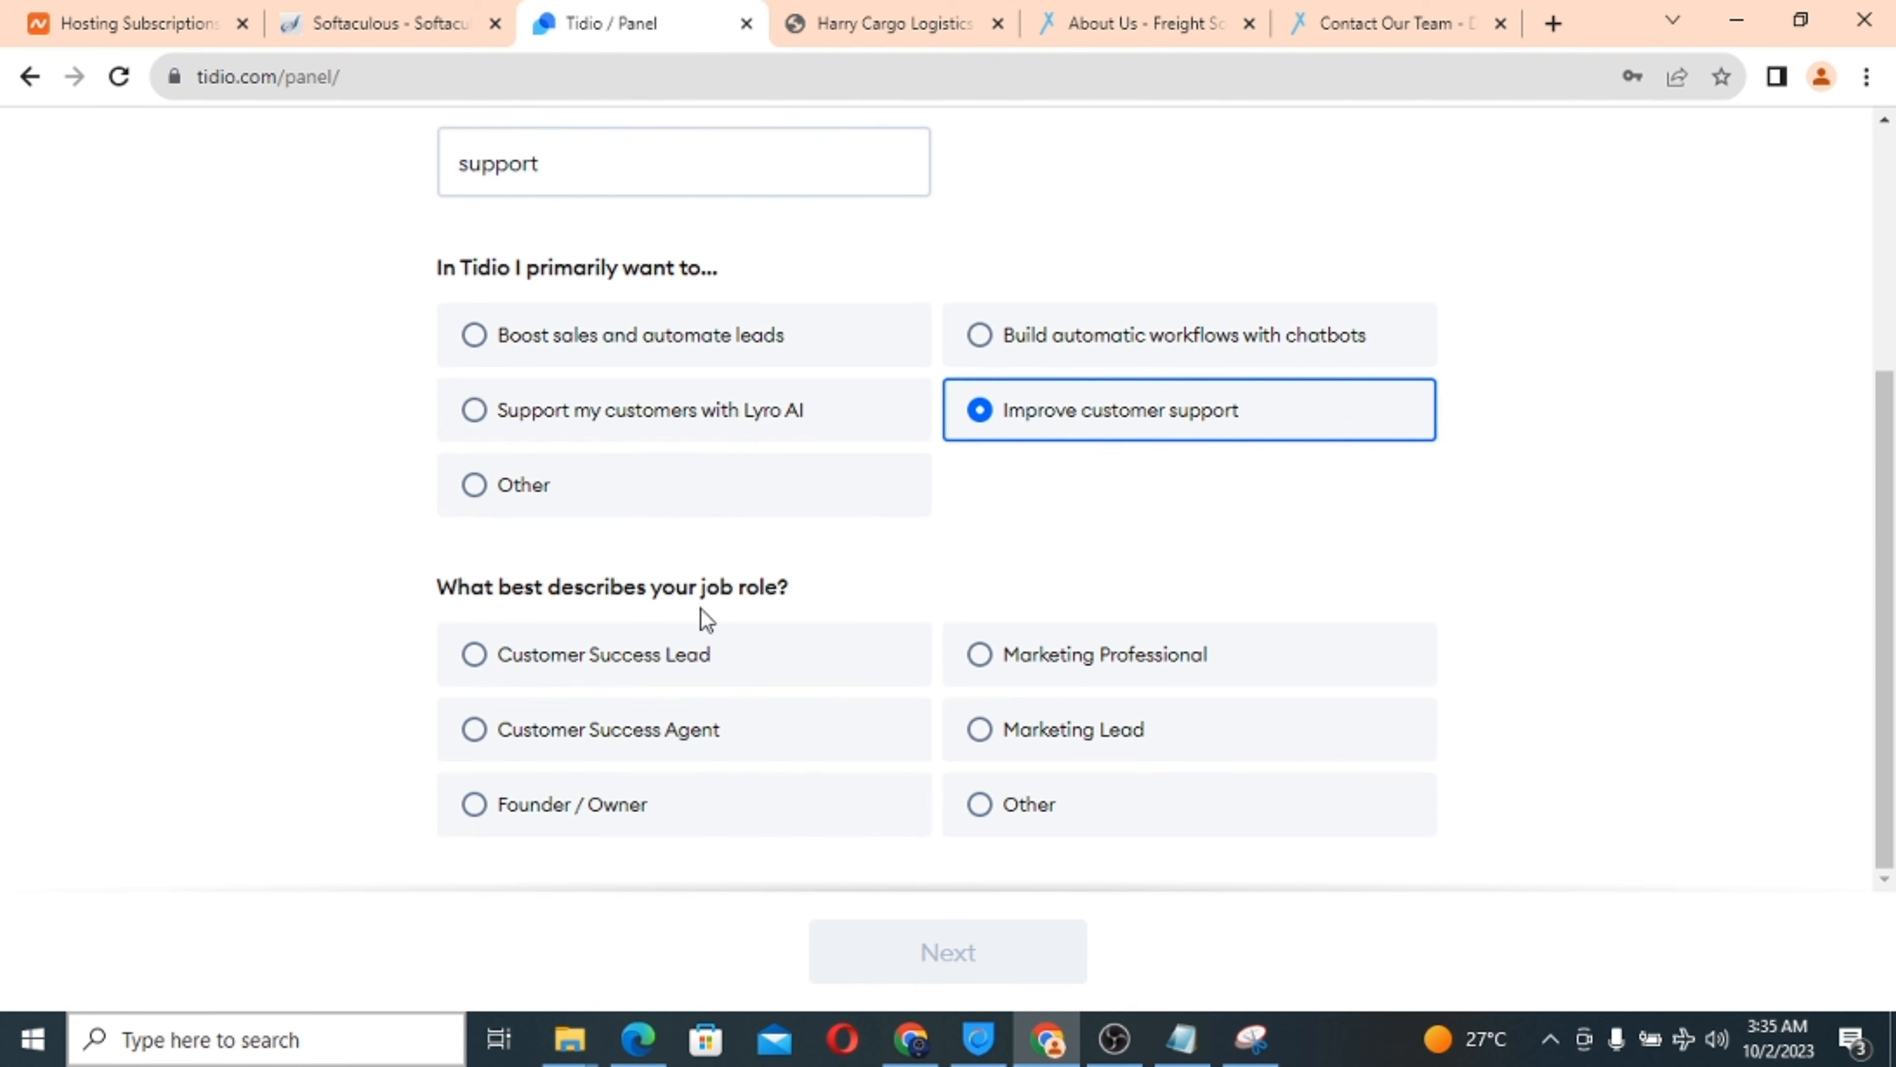
{"action": "left_click", "coordinate": [475, 730]}
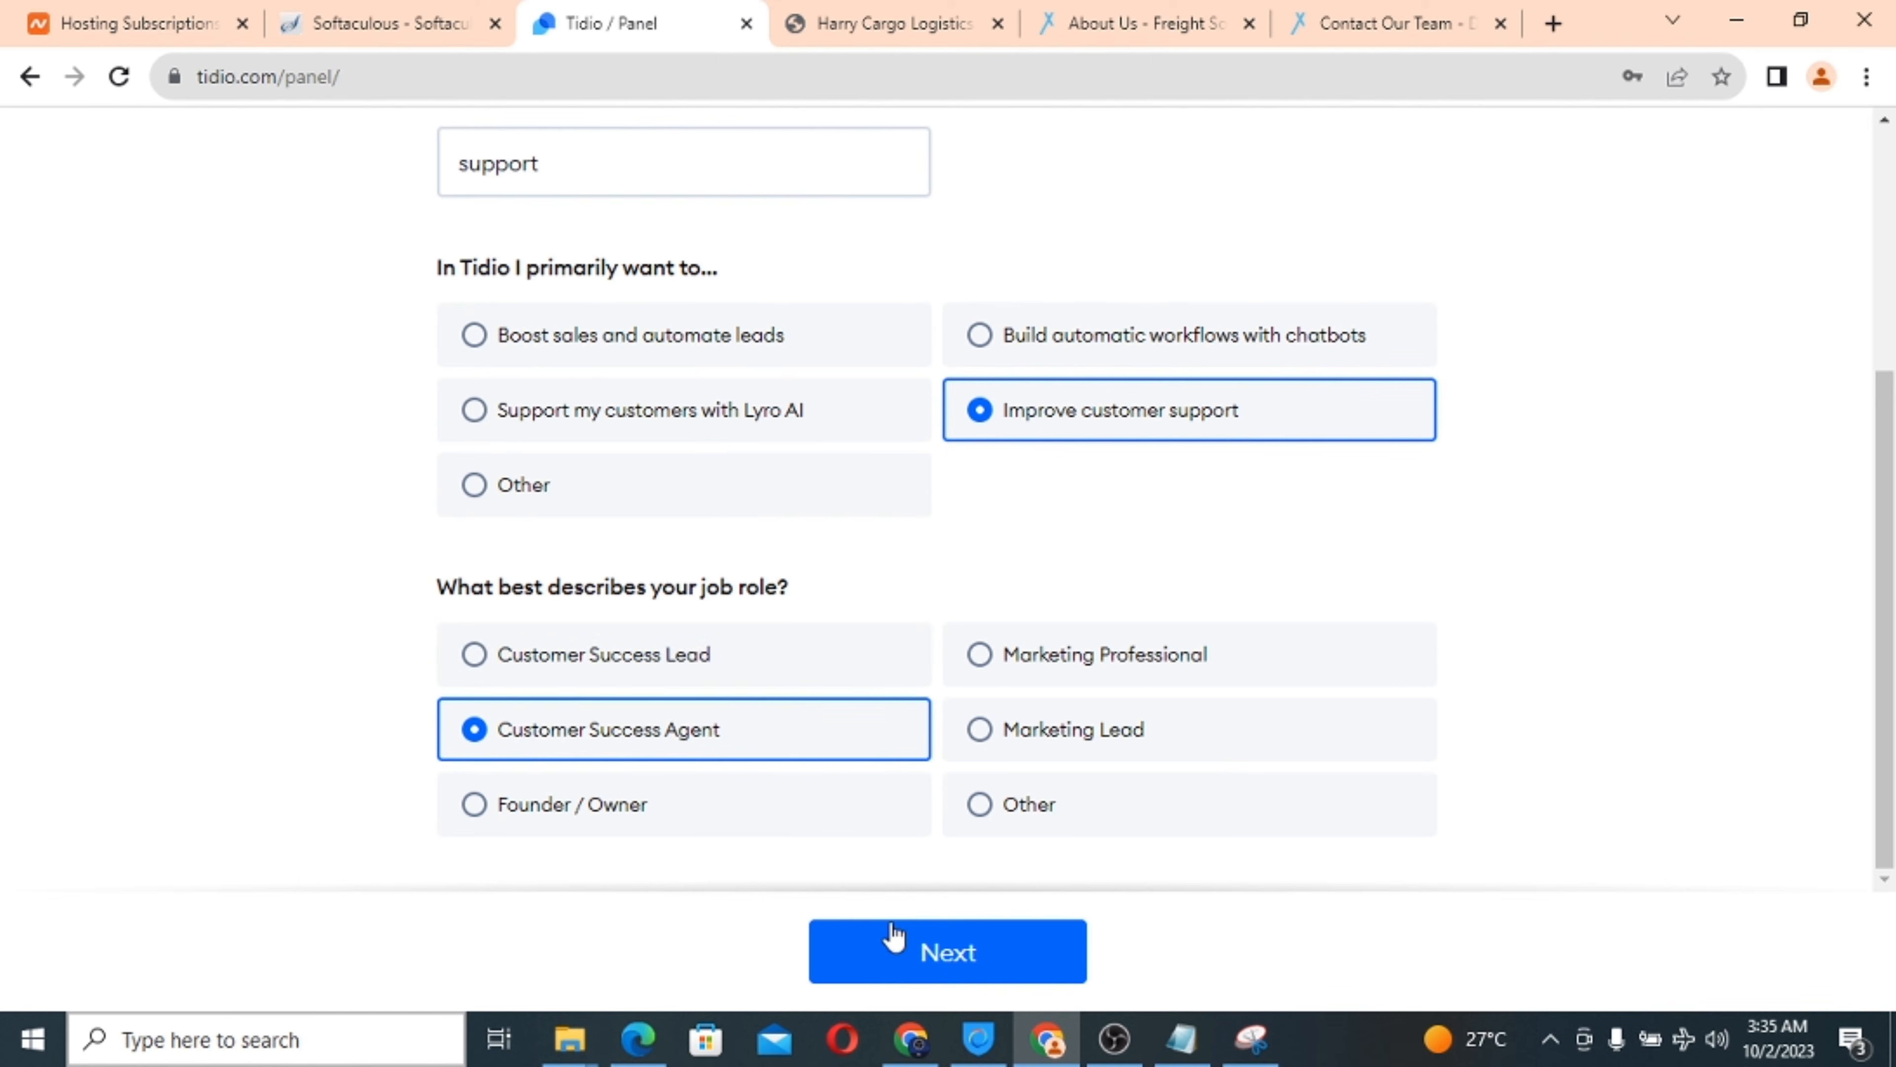
{"action": "left_click", "coordinate": [919, 956]}
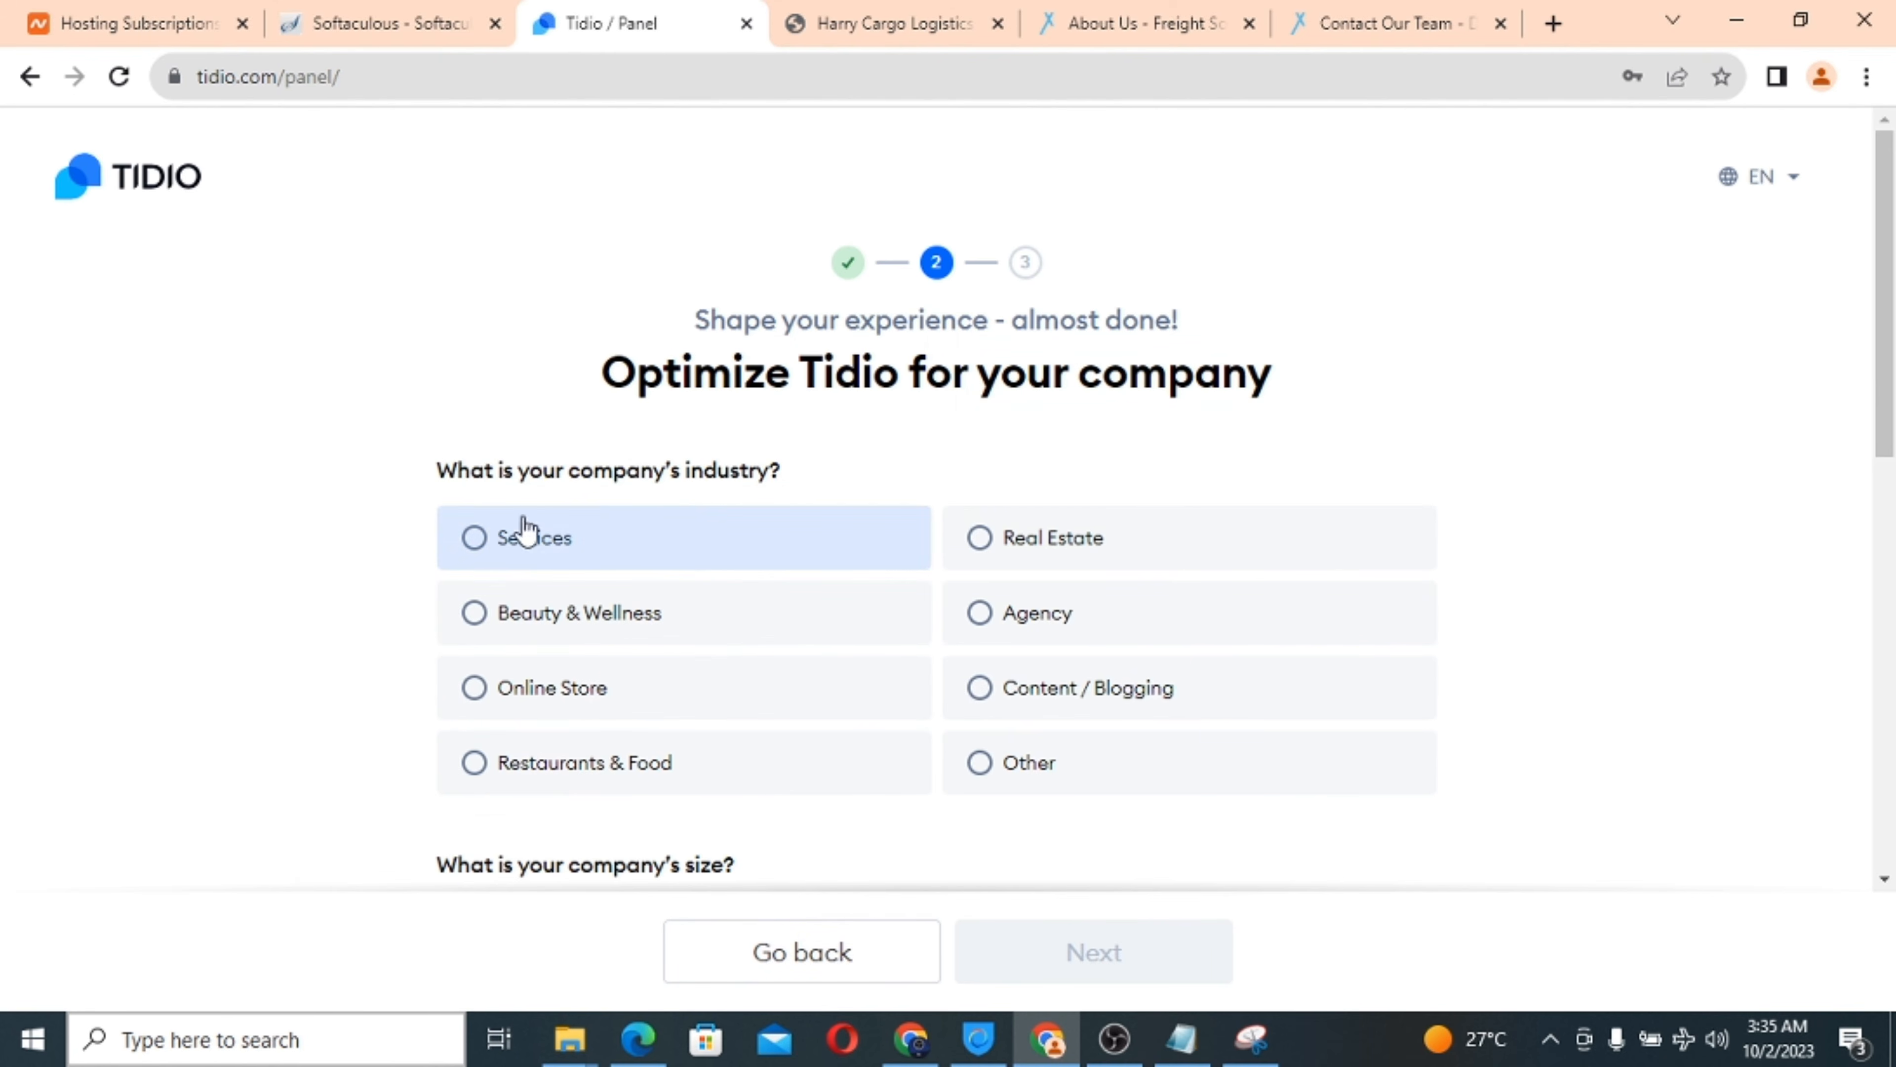
Choose industry Other, size 2 - 50, inquiries I don't know yet, and WordPress, then continue.
{"action": "left_click", "coordinate": [998, 763]}
{"action": "scroll", "coordinate": [863, 750], "scroll_direction": "down", "scroll_amount": 5}
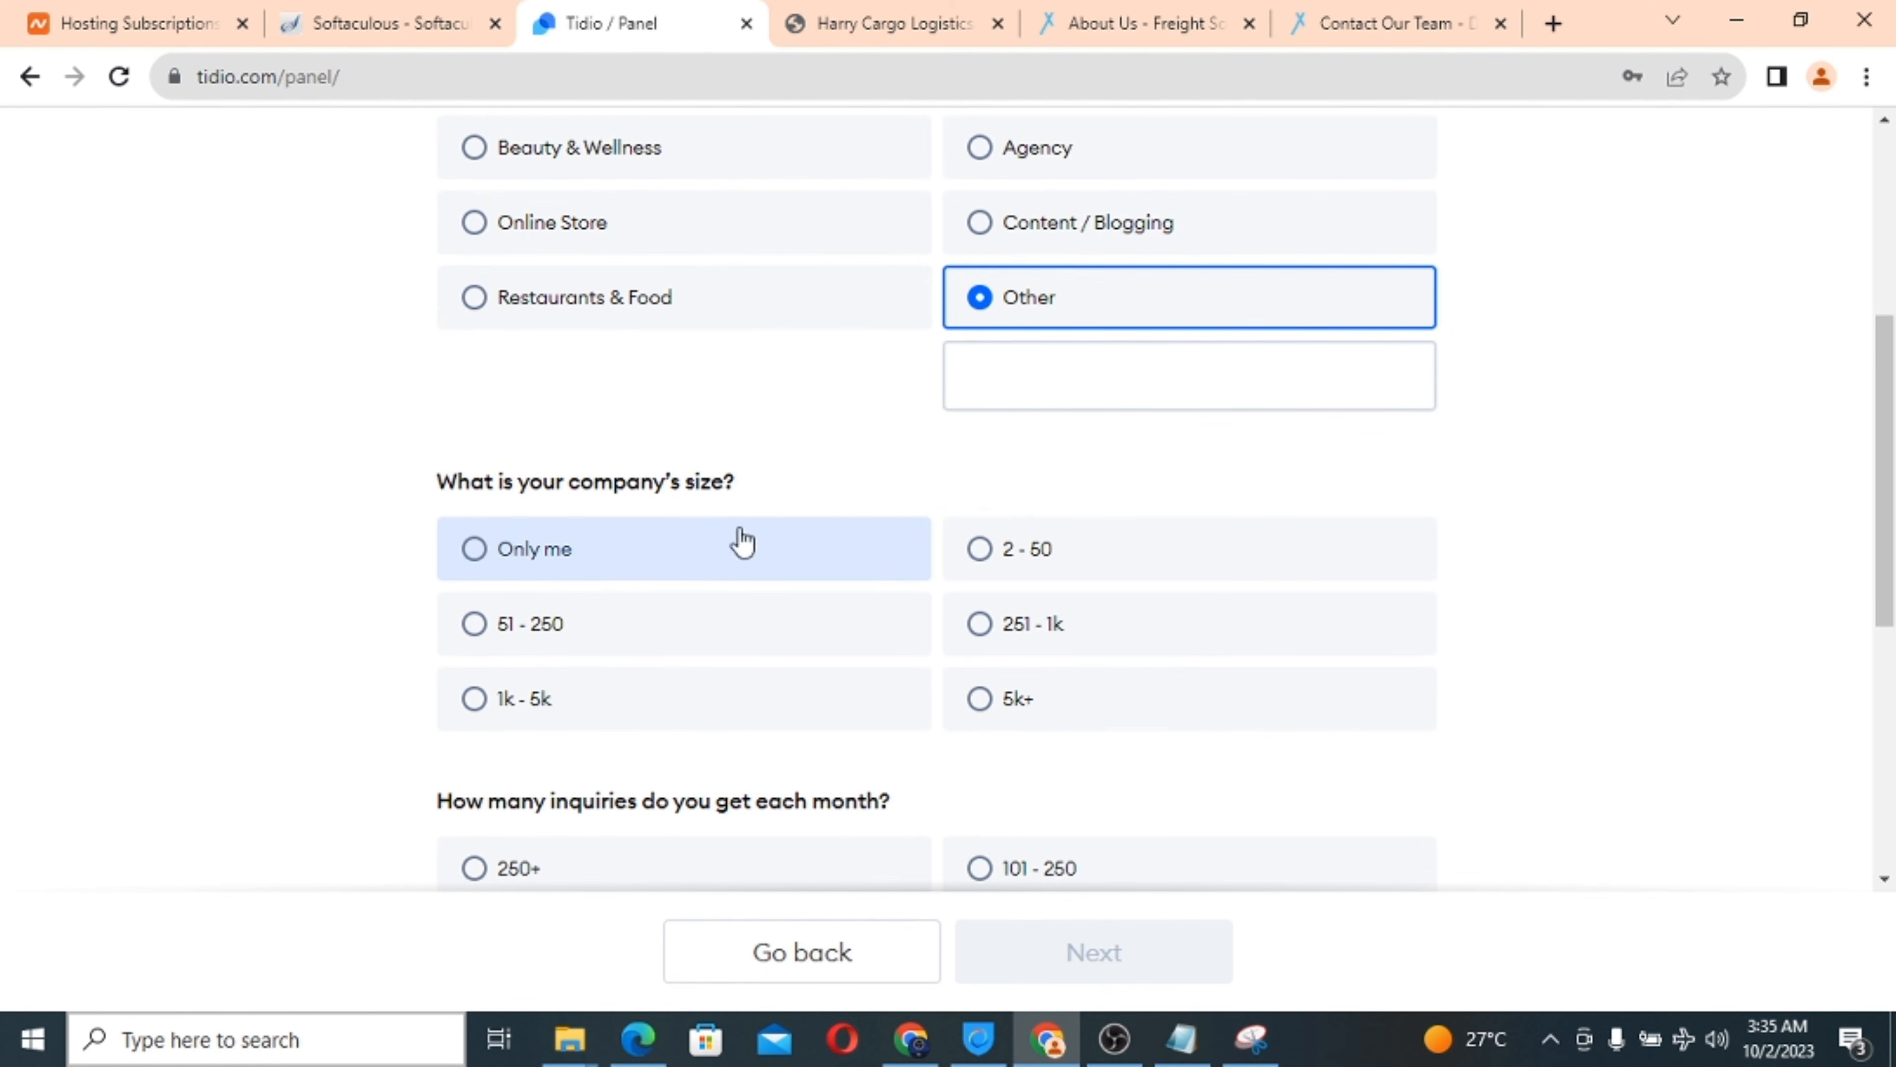
{"action": "left_click", "coordinate": [981, 550]}
{"action": "scroll", "coordinate": [1354, 669], "scroll_direction": "down", "scroll_amount": 4}
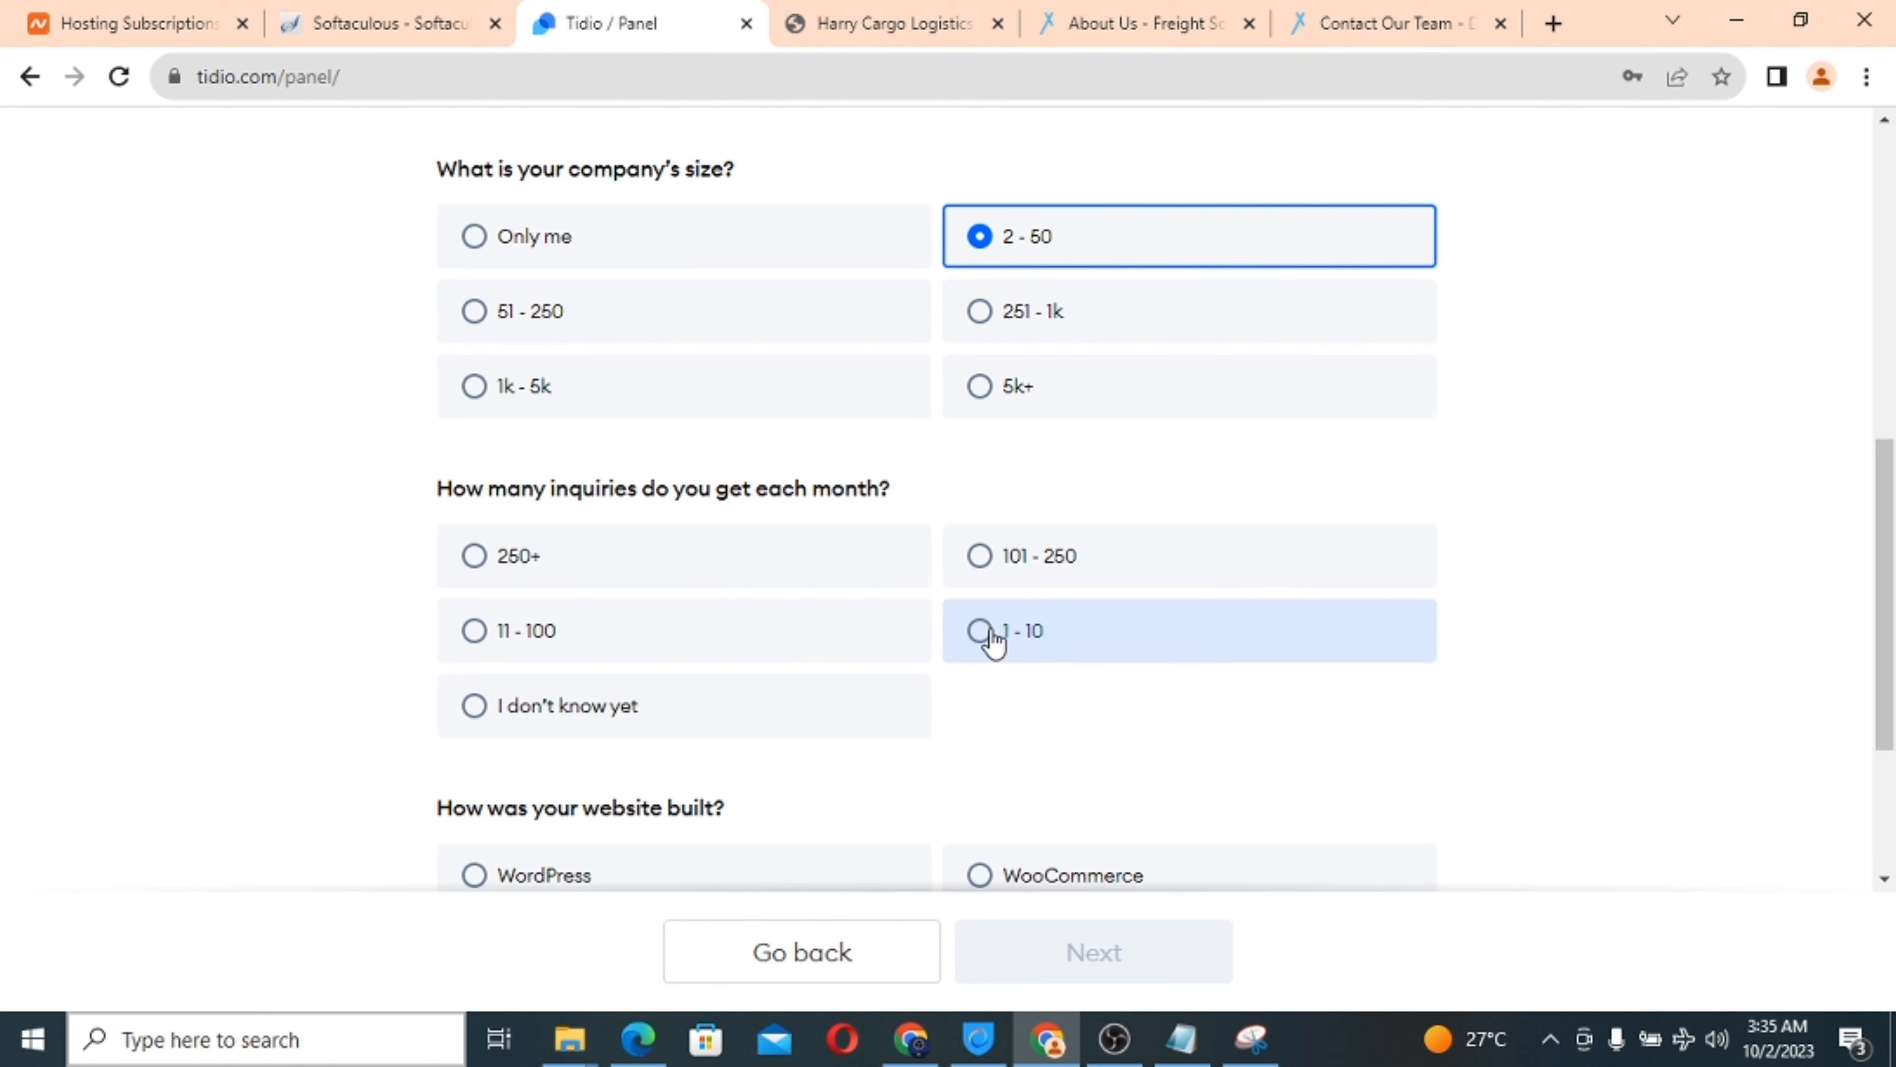
{"action": "left_click", "coordinate": [475, 636]}
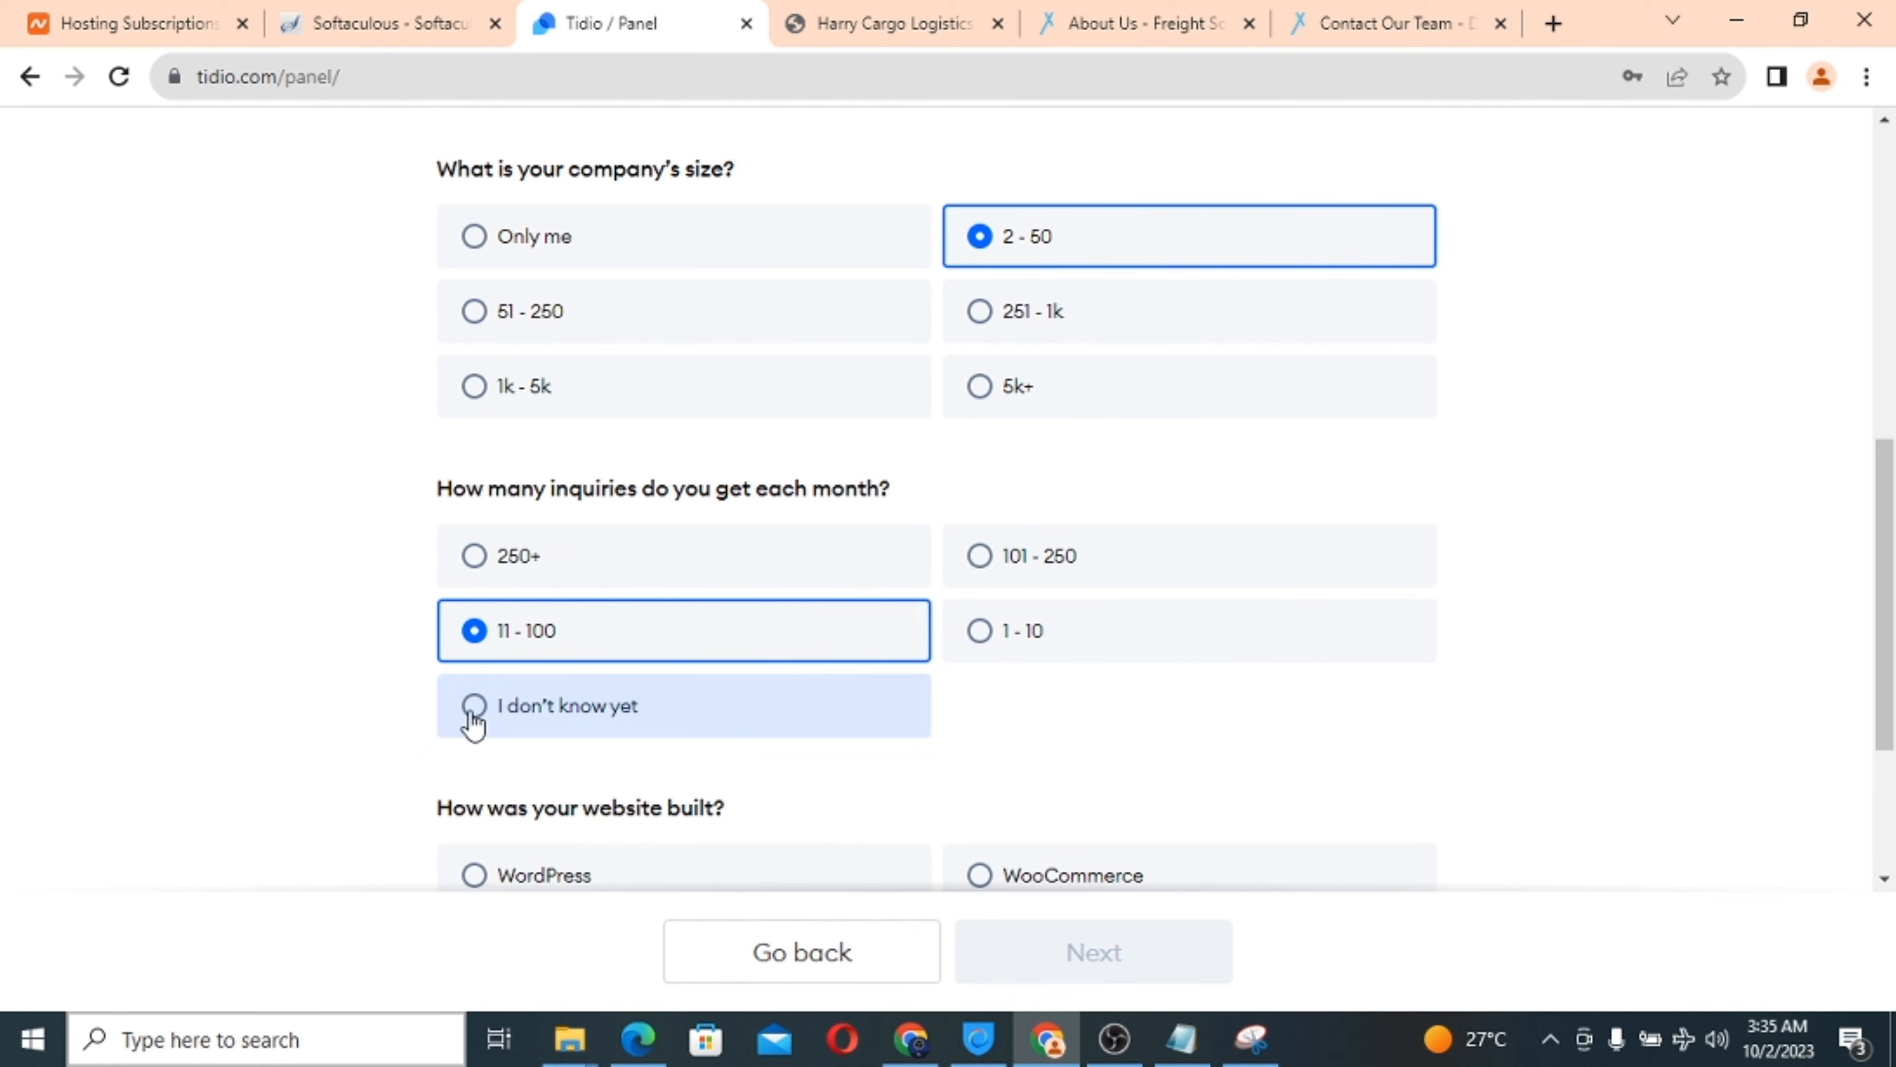
{"action": "left_click", "coordinate": [501, 705]}
{"action": "scroll", "coordinate": [987, 773], "scroll_direction": "down", "scroll_amount": 3}
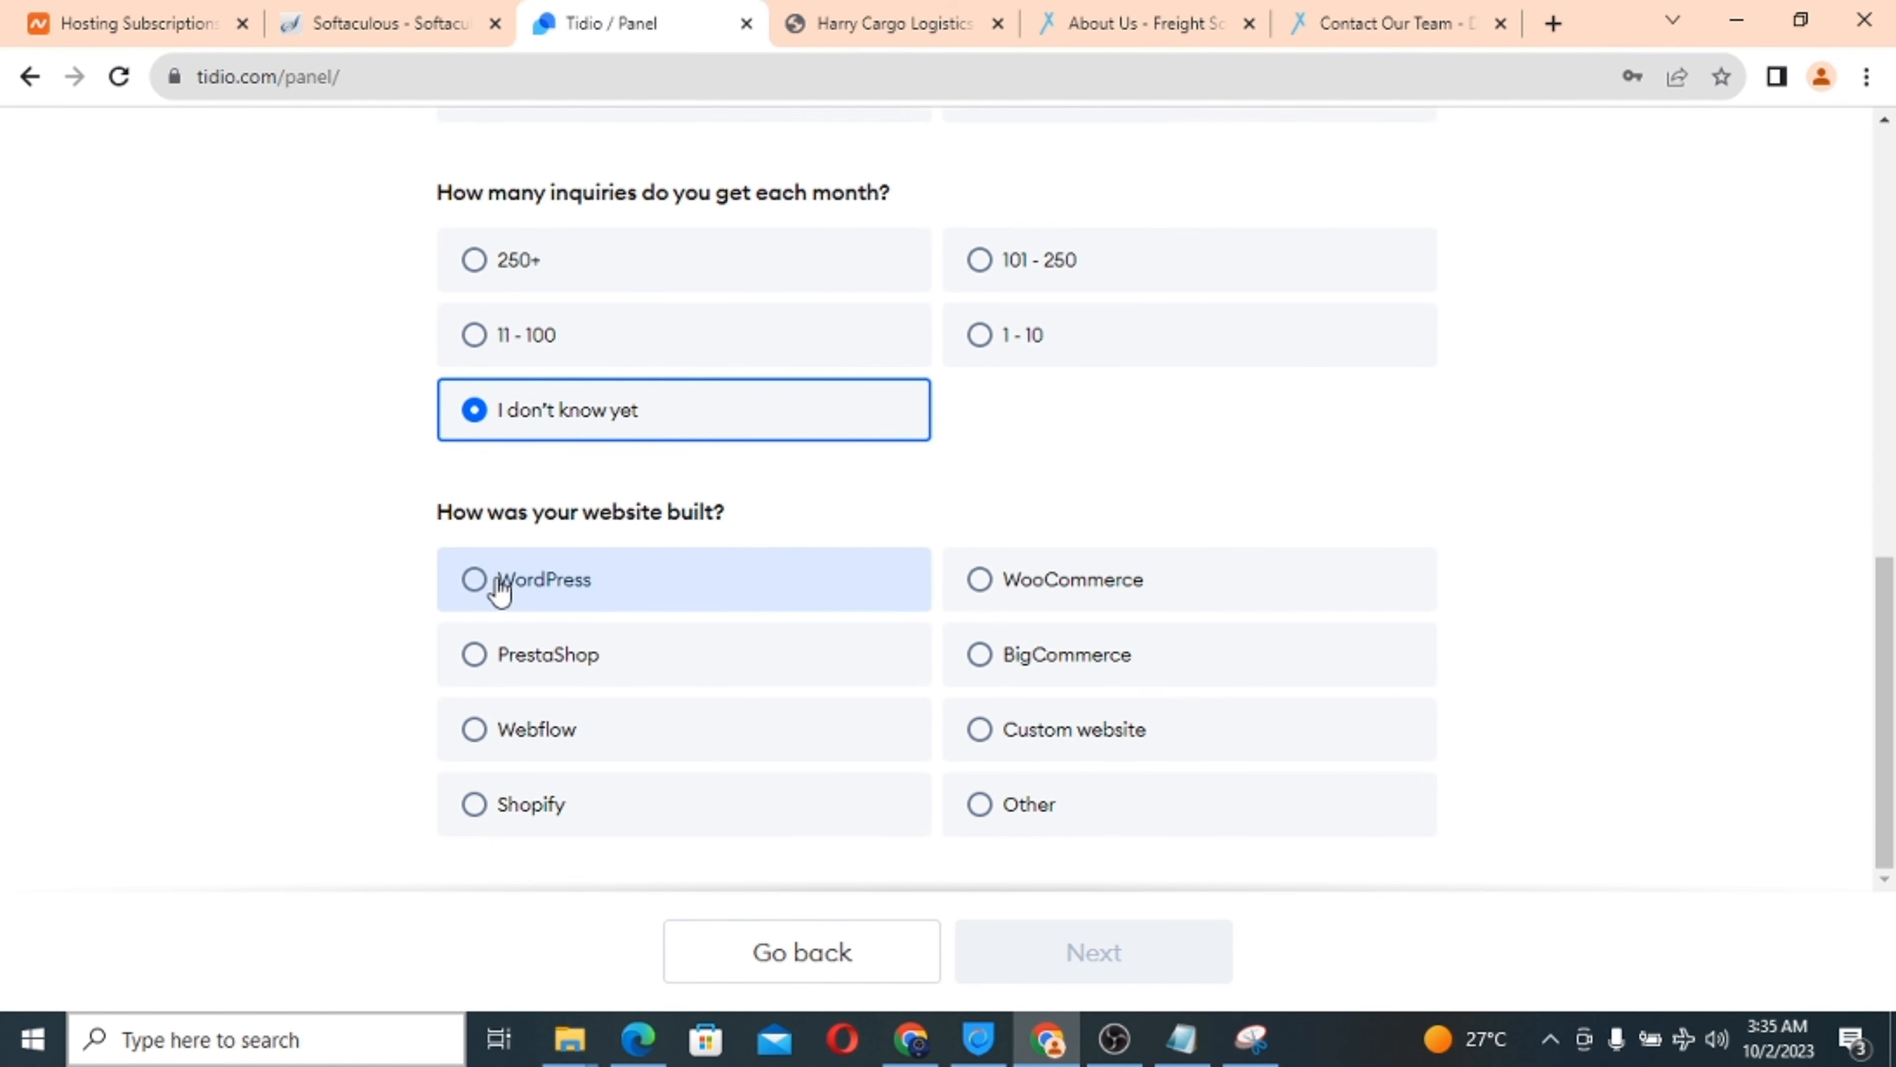
{"action": "left_click", "coordinate": [474, 589]}
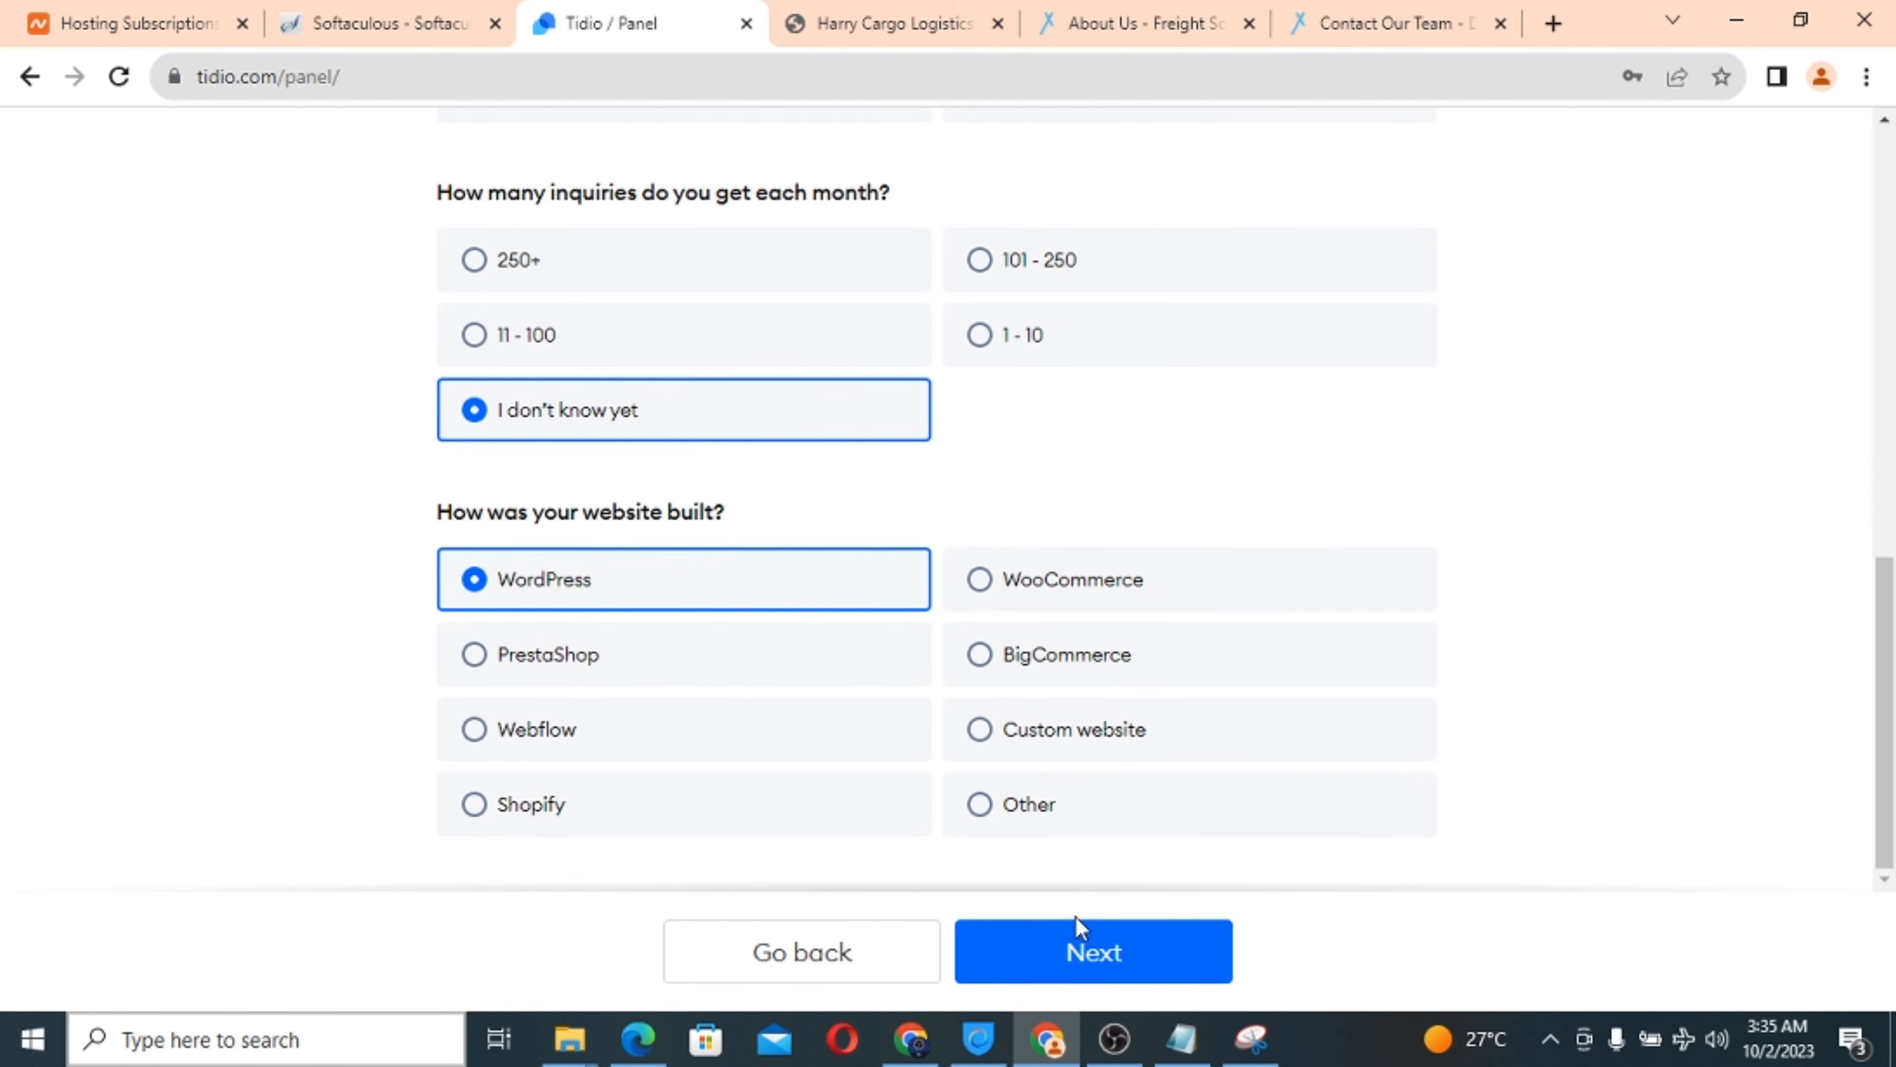
{"action": "left_click", "coordinate": [1075, 955]}
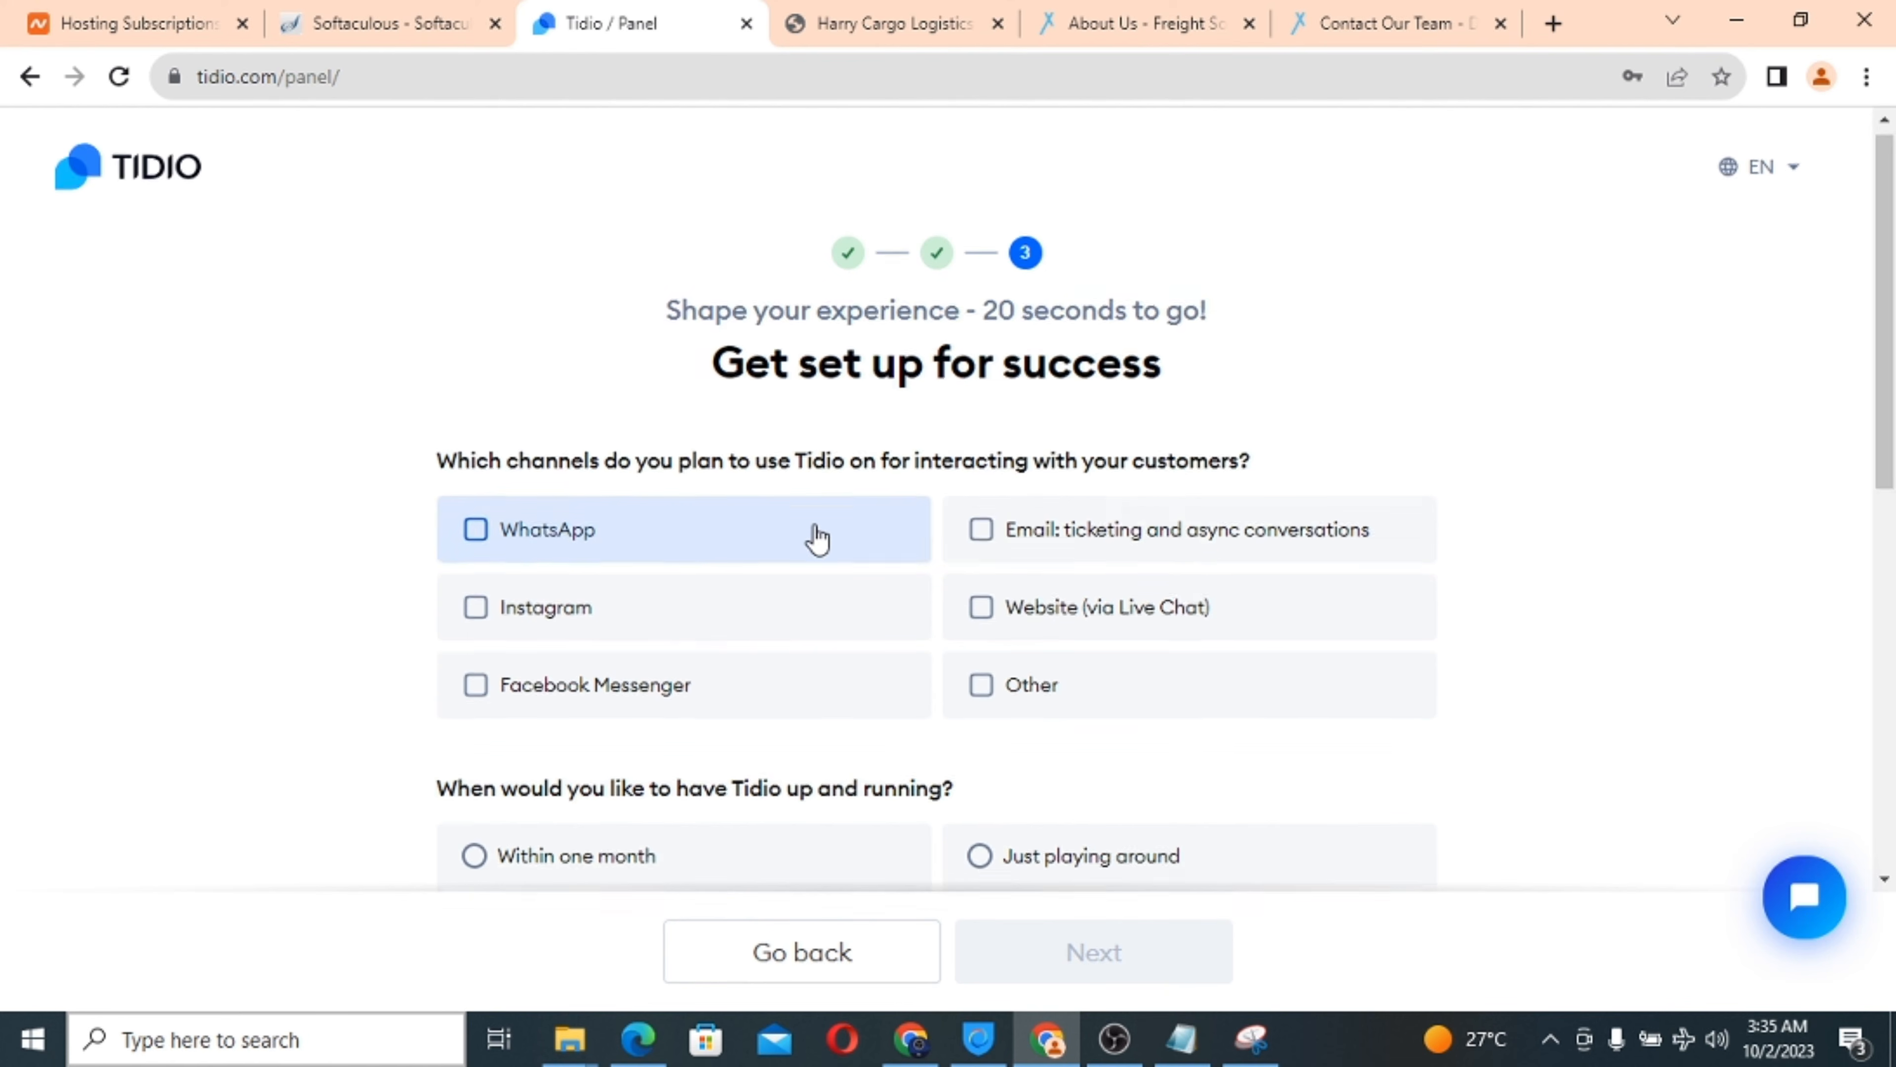
Pick WhatsApp, As soon as possible, Email, and Someone told me about it, then submit.
{"action": "scroll", "coordinate": [816, 538], "scroll_direction": "down", "scroll_amount": 2}
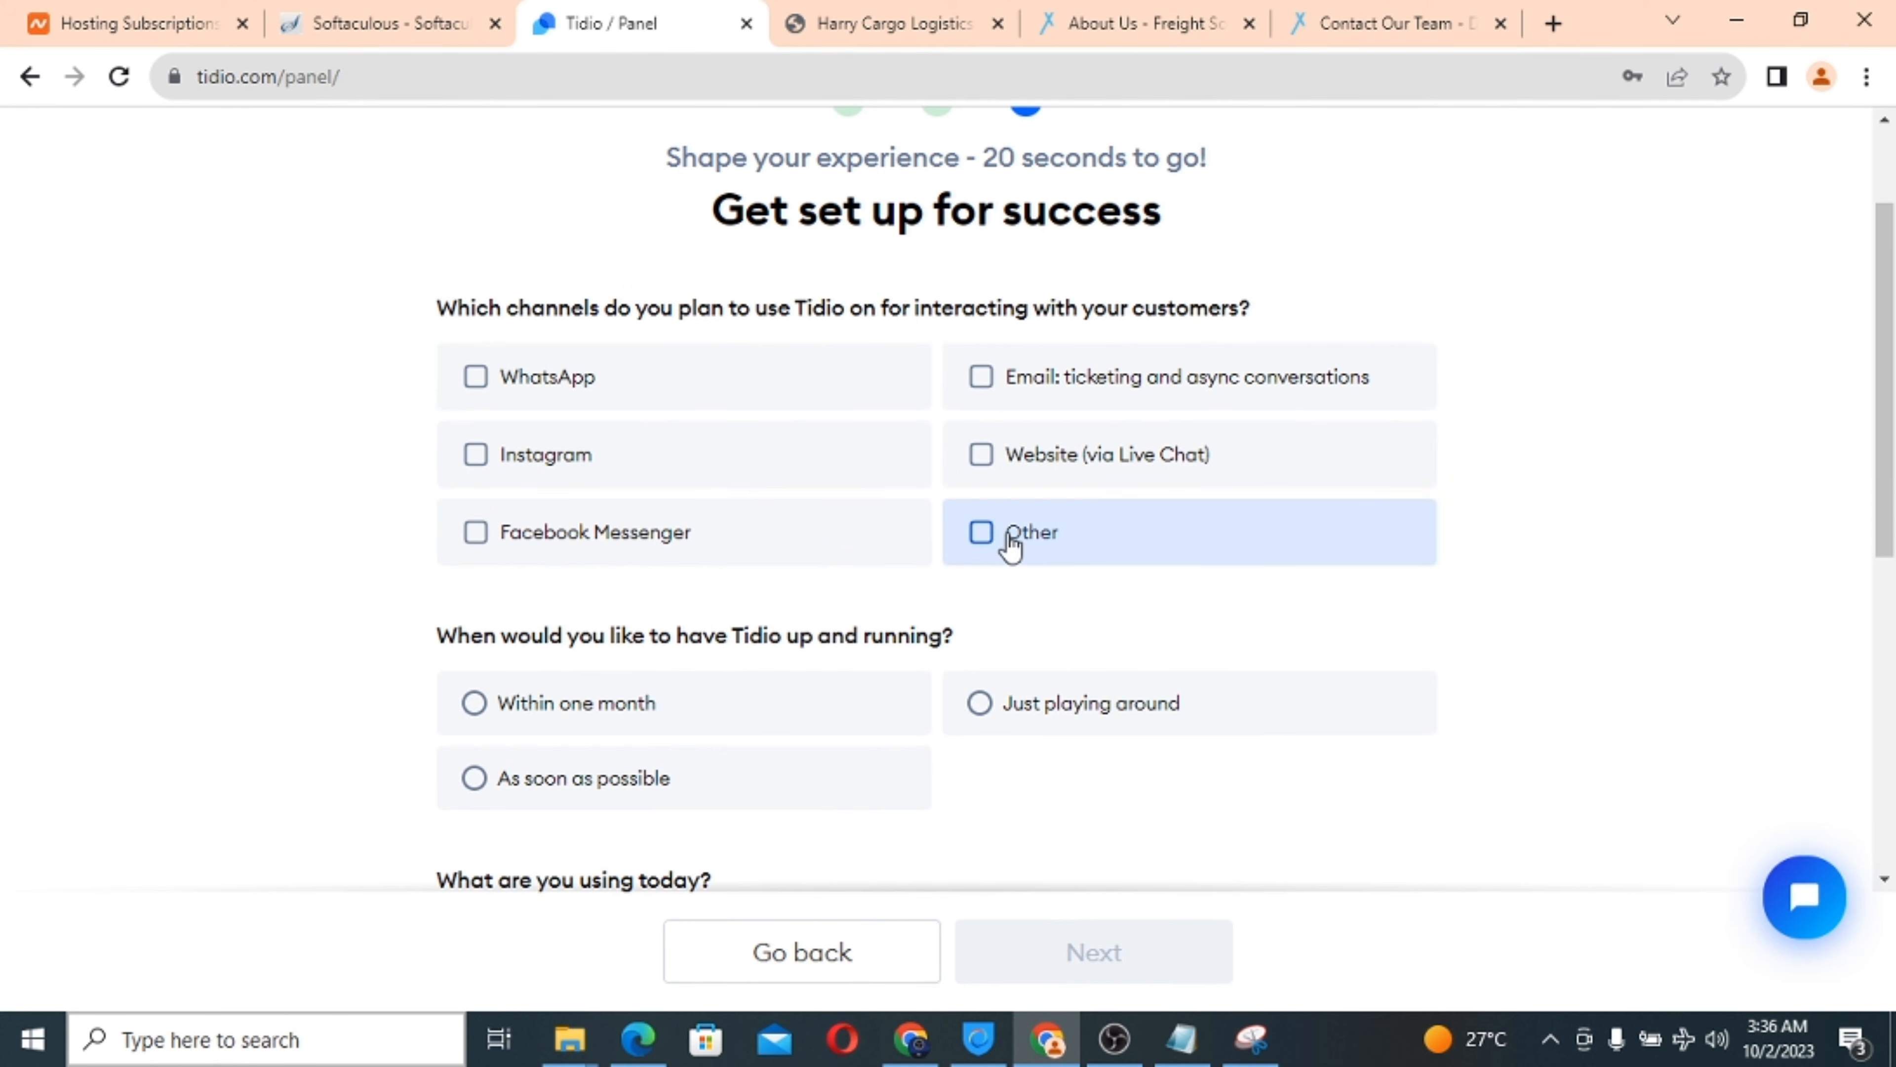
{"action": "left_click", "coordinate": [986, 544]}
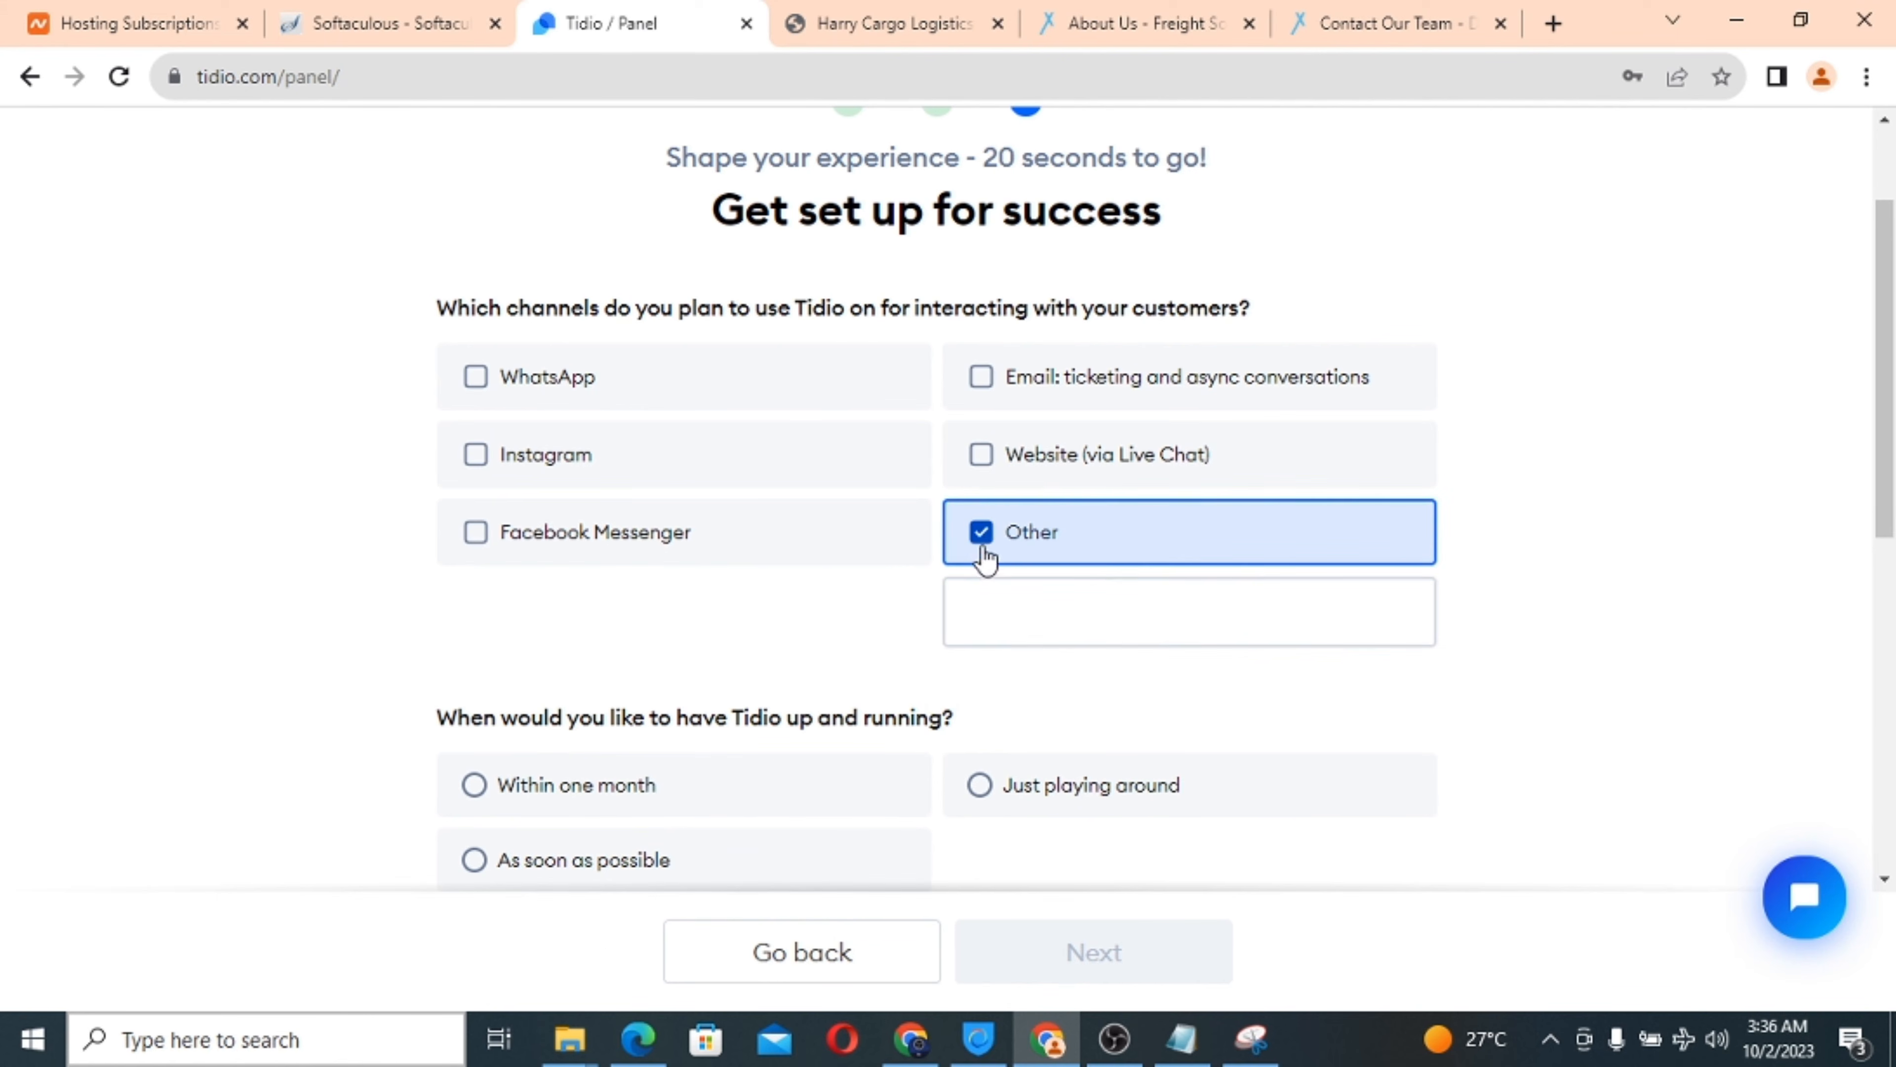
{"action": "left_click", "coordinate": [982, 531]}
{"action": "left_click", "coordinate": [480, 382]}
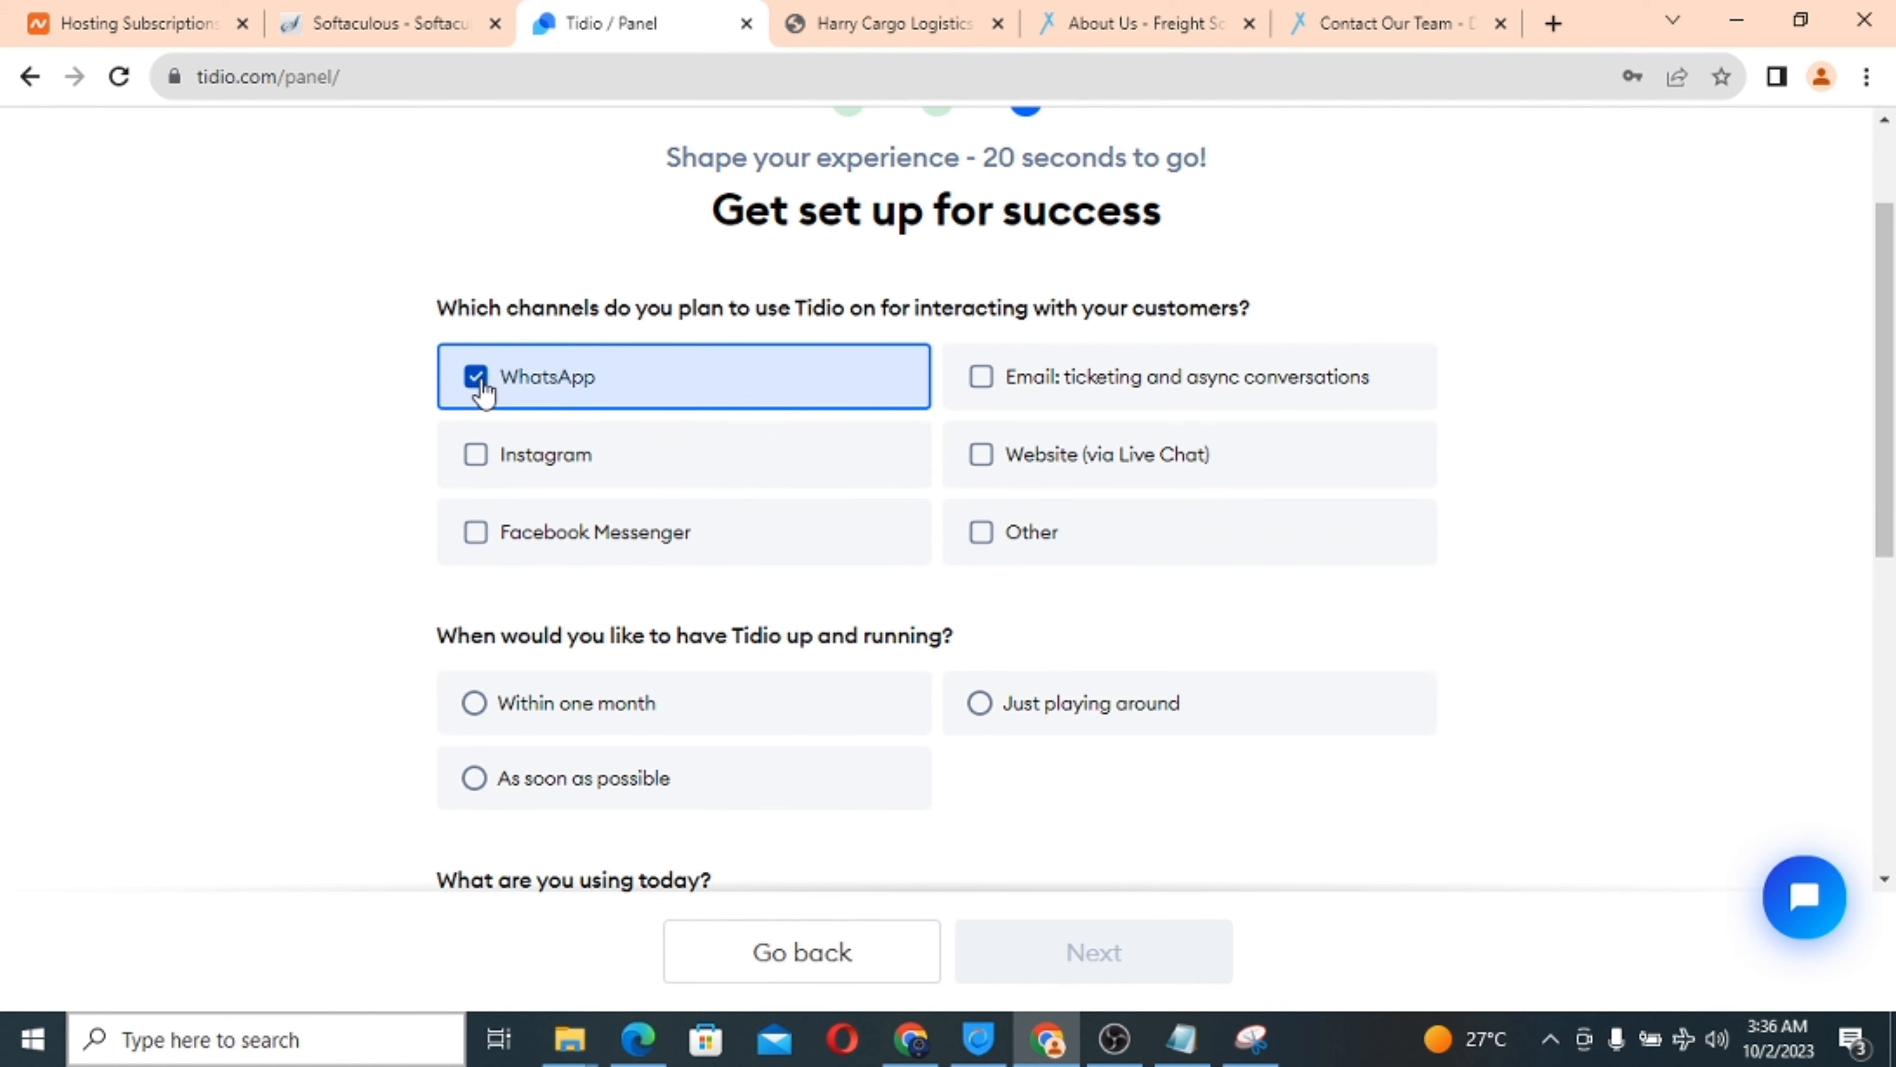
{"action": "scroll", "coordinate": [783, 546], "scroll_direction": "down", "scroll_amount": 2}
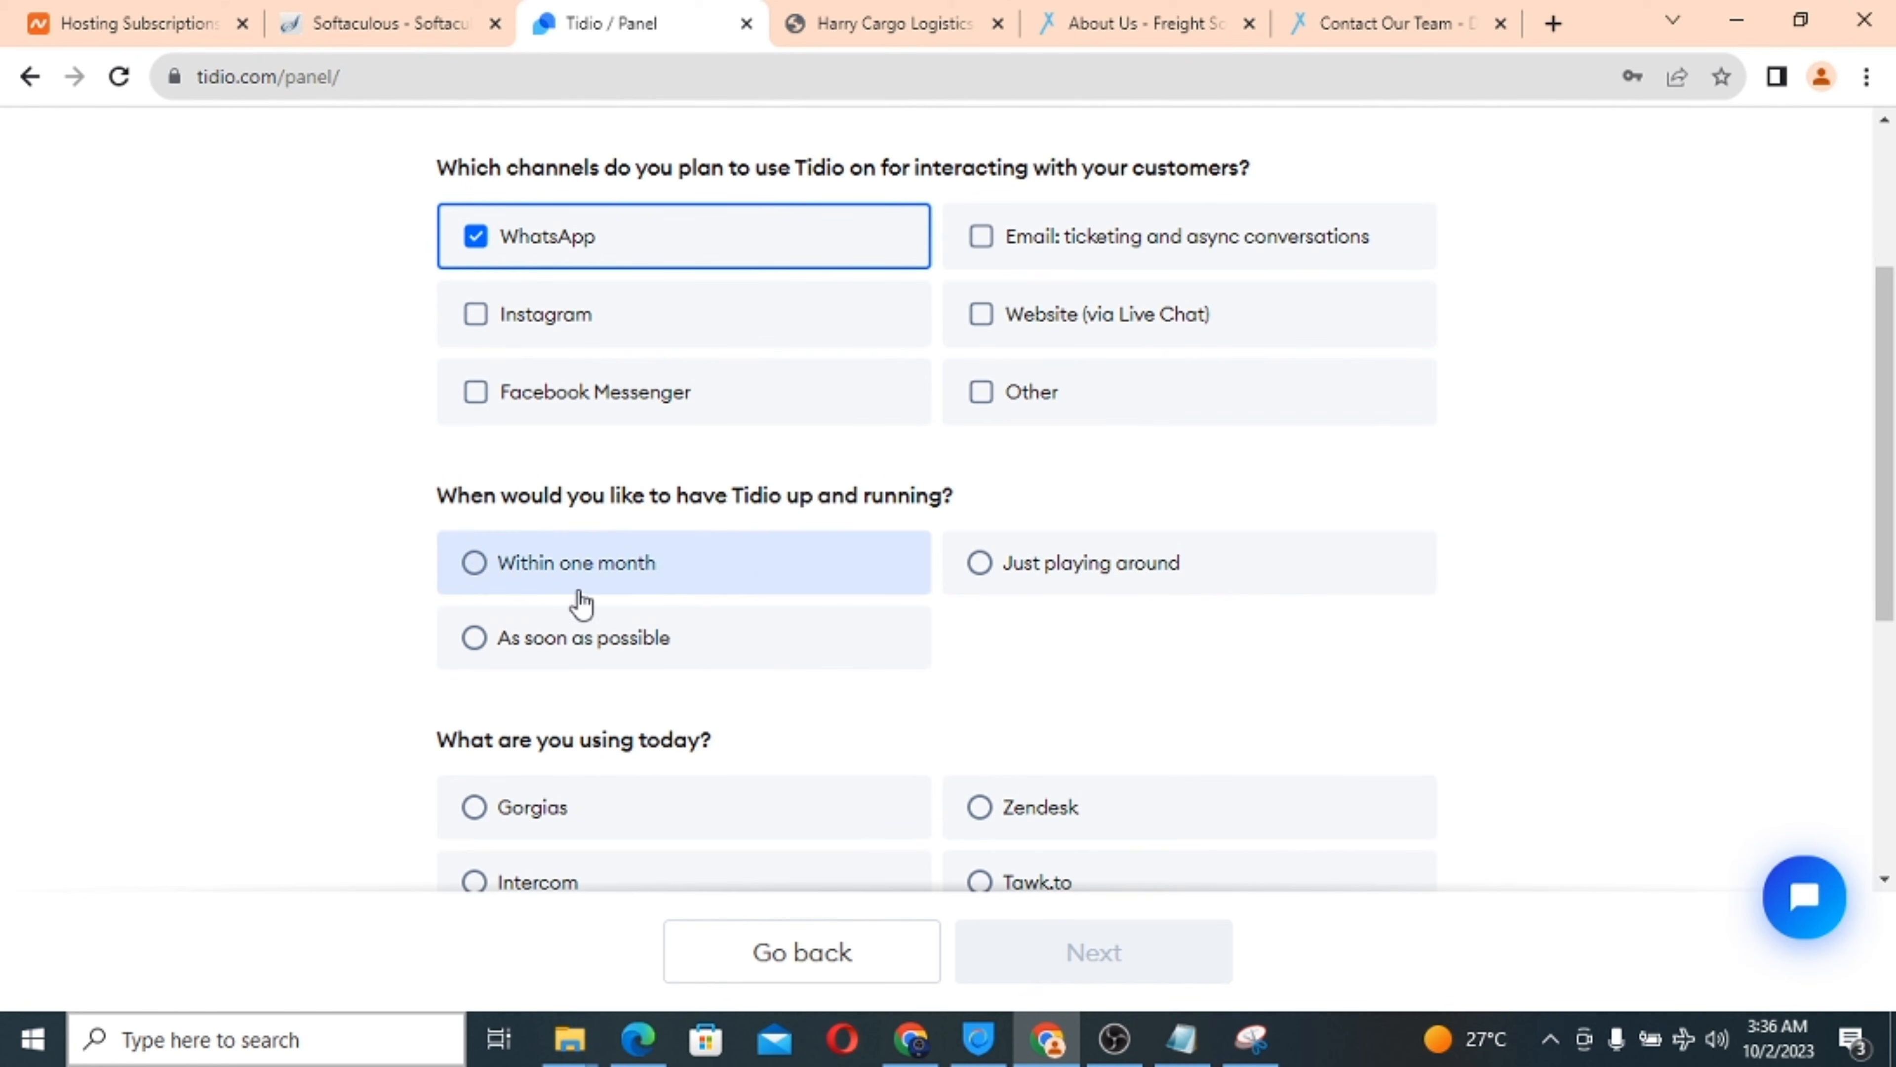
{"action": "left_click", "coordinate": [473, 639]}
{"action": "scroll", "coordinate": [872, 635], "scroll_direction": "down", "scroll_amount": 5}
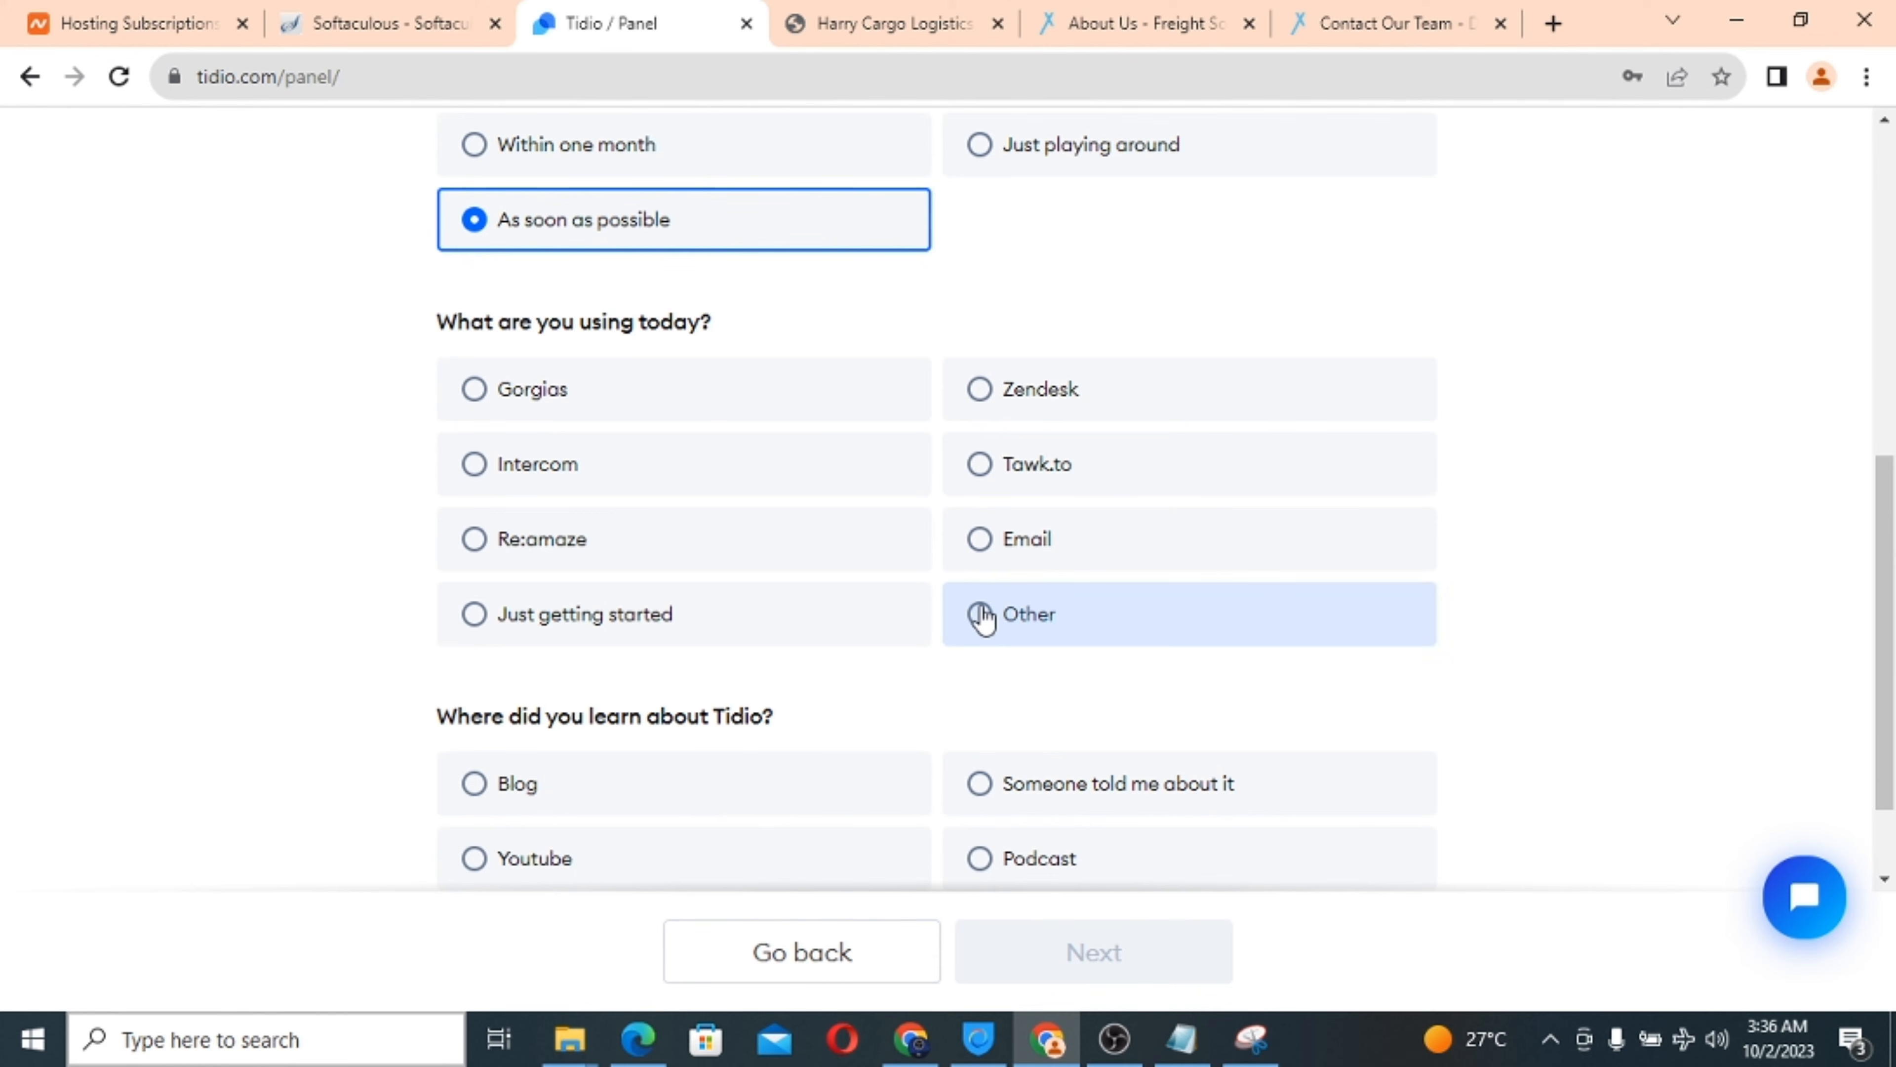
{"action": "left_click", "coordinate": [979, 542]}
{"action": "scroll", "coordinate": [872, 593], "scroll_direction": "down", "scroll_amount": 3}
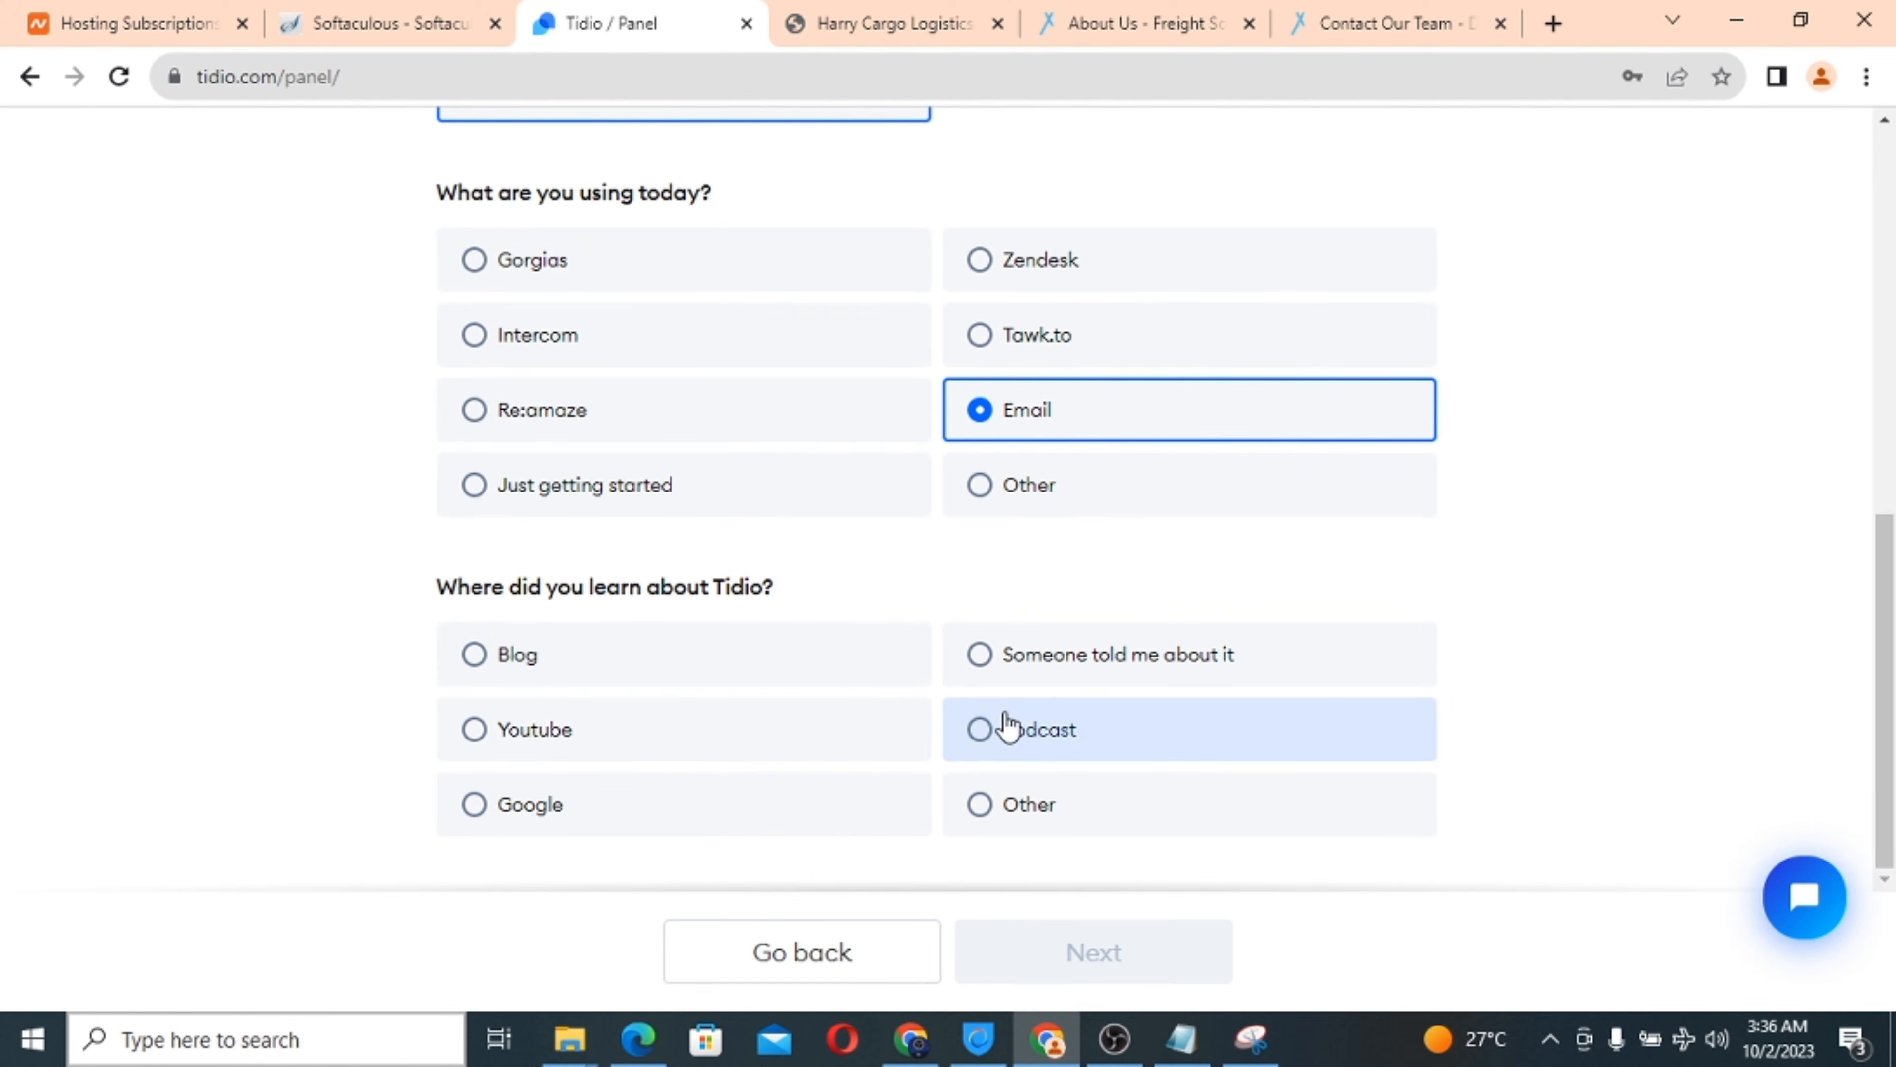
{"action": "left_click", "coordinate": [980, 661]}
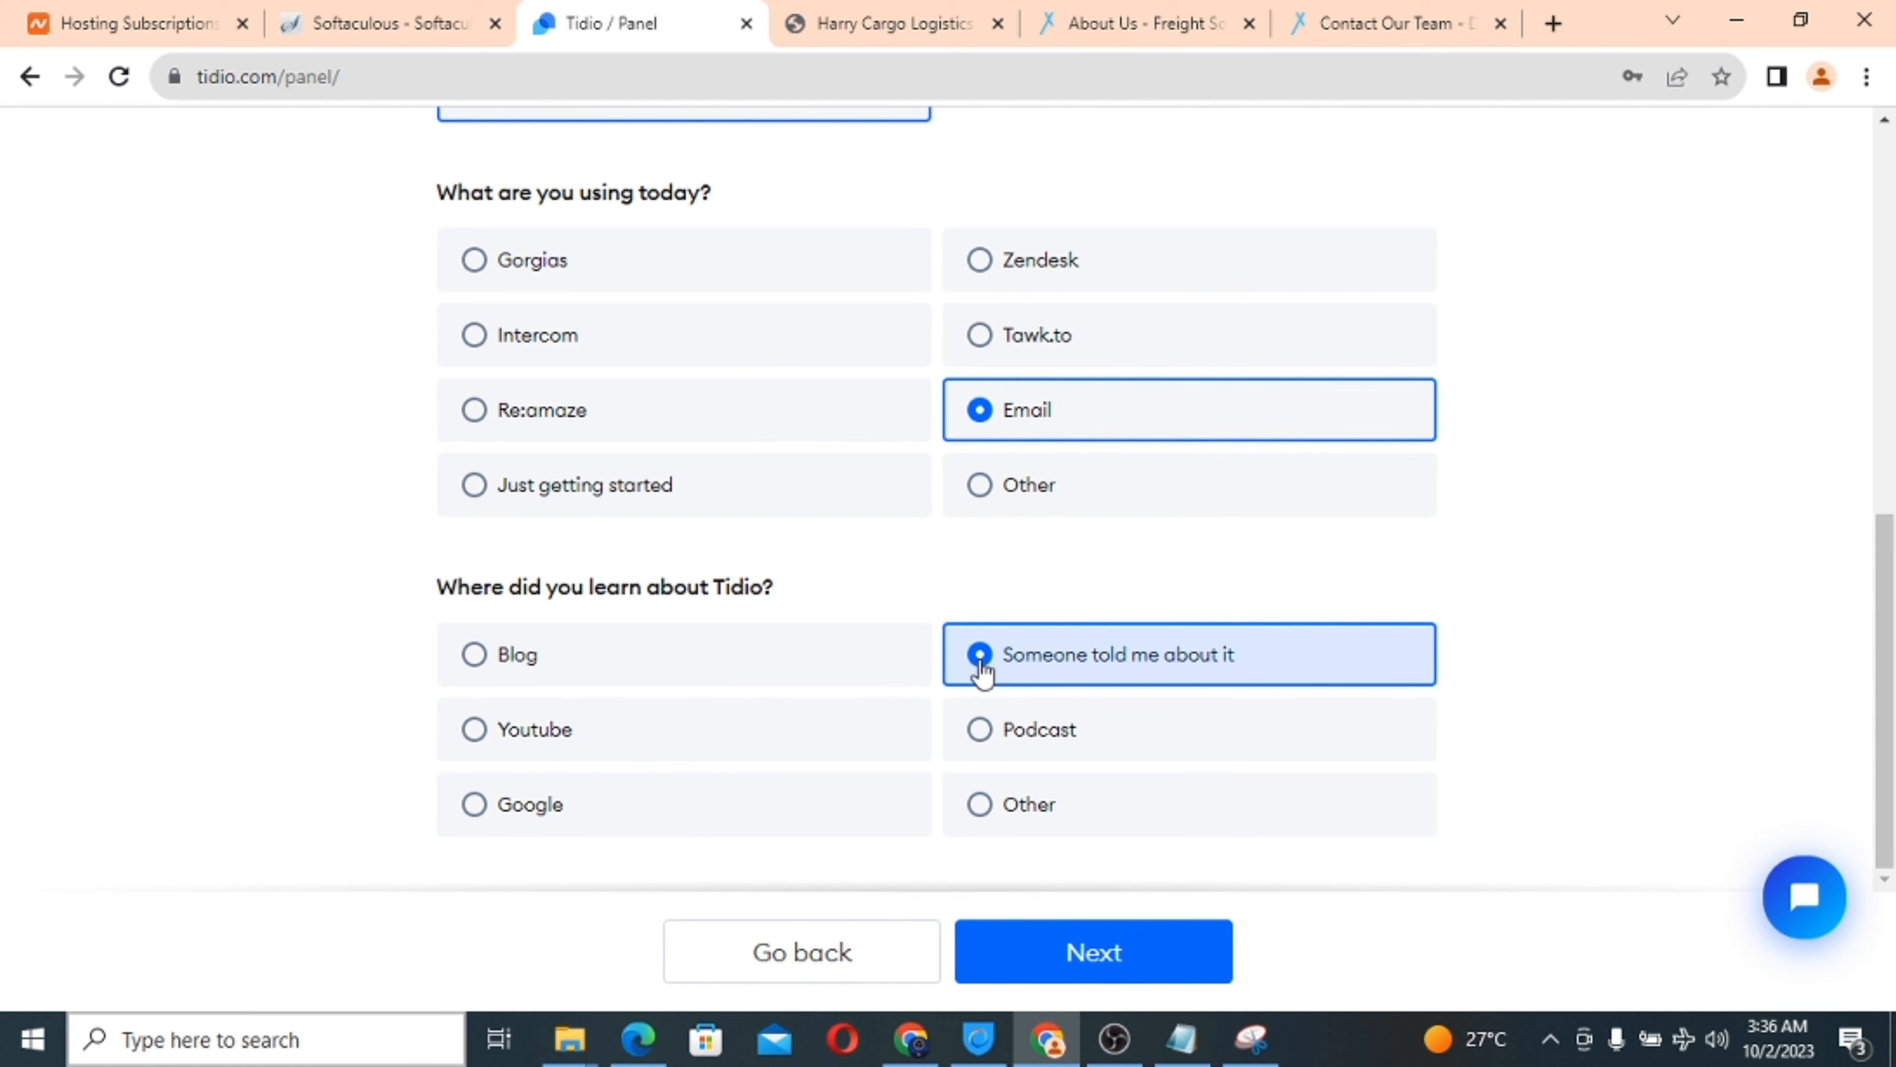
{"action": "left_click", "coordinate": [1071, 960]}
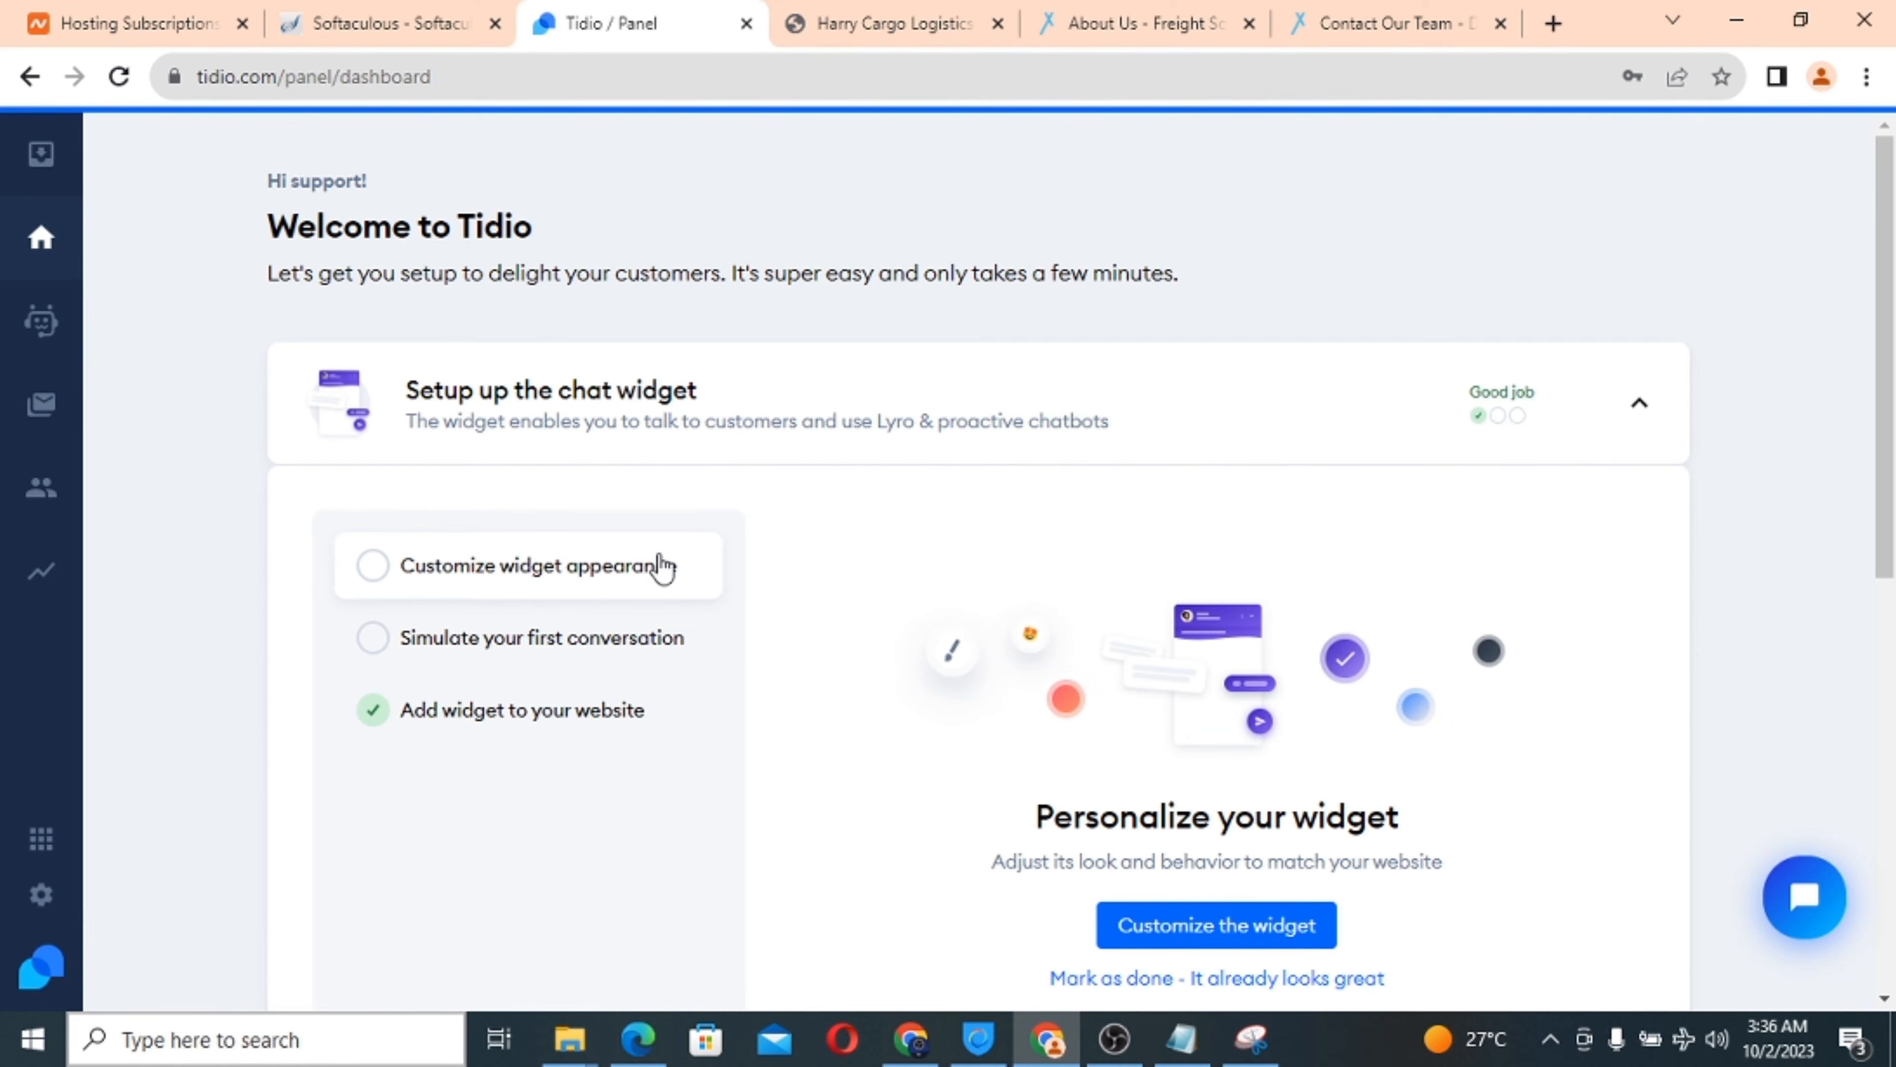
Review the Tidio dashboard's setup checklist cards and open Customize the widget.
{"action": "scroll", "coordinate": [864, 568], "scroll_direction": "down", "scroll_amount": 2}
{"action": "scroll", "coordinate": [862, 559], "scroll_direction": "up", "scroll_amount": 2}
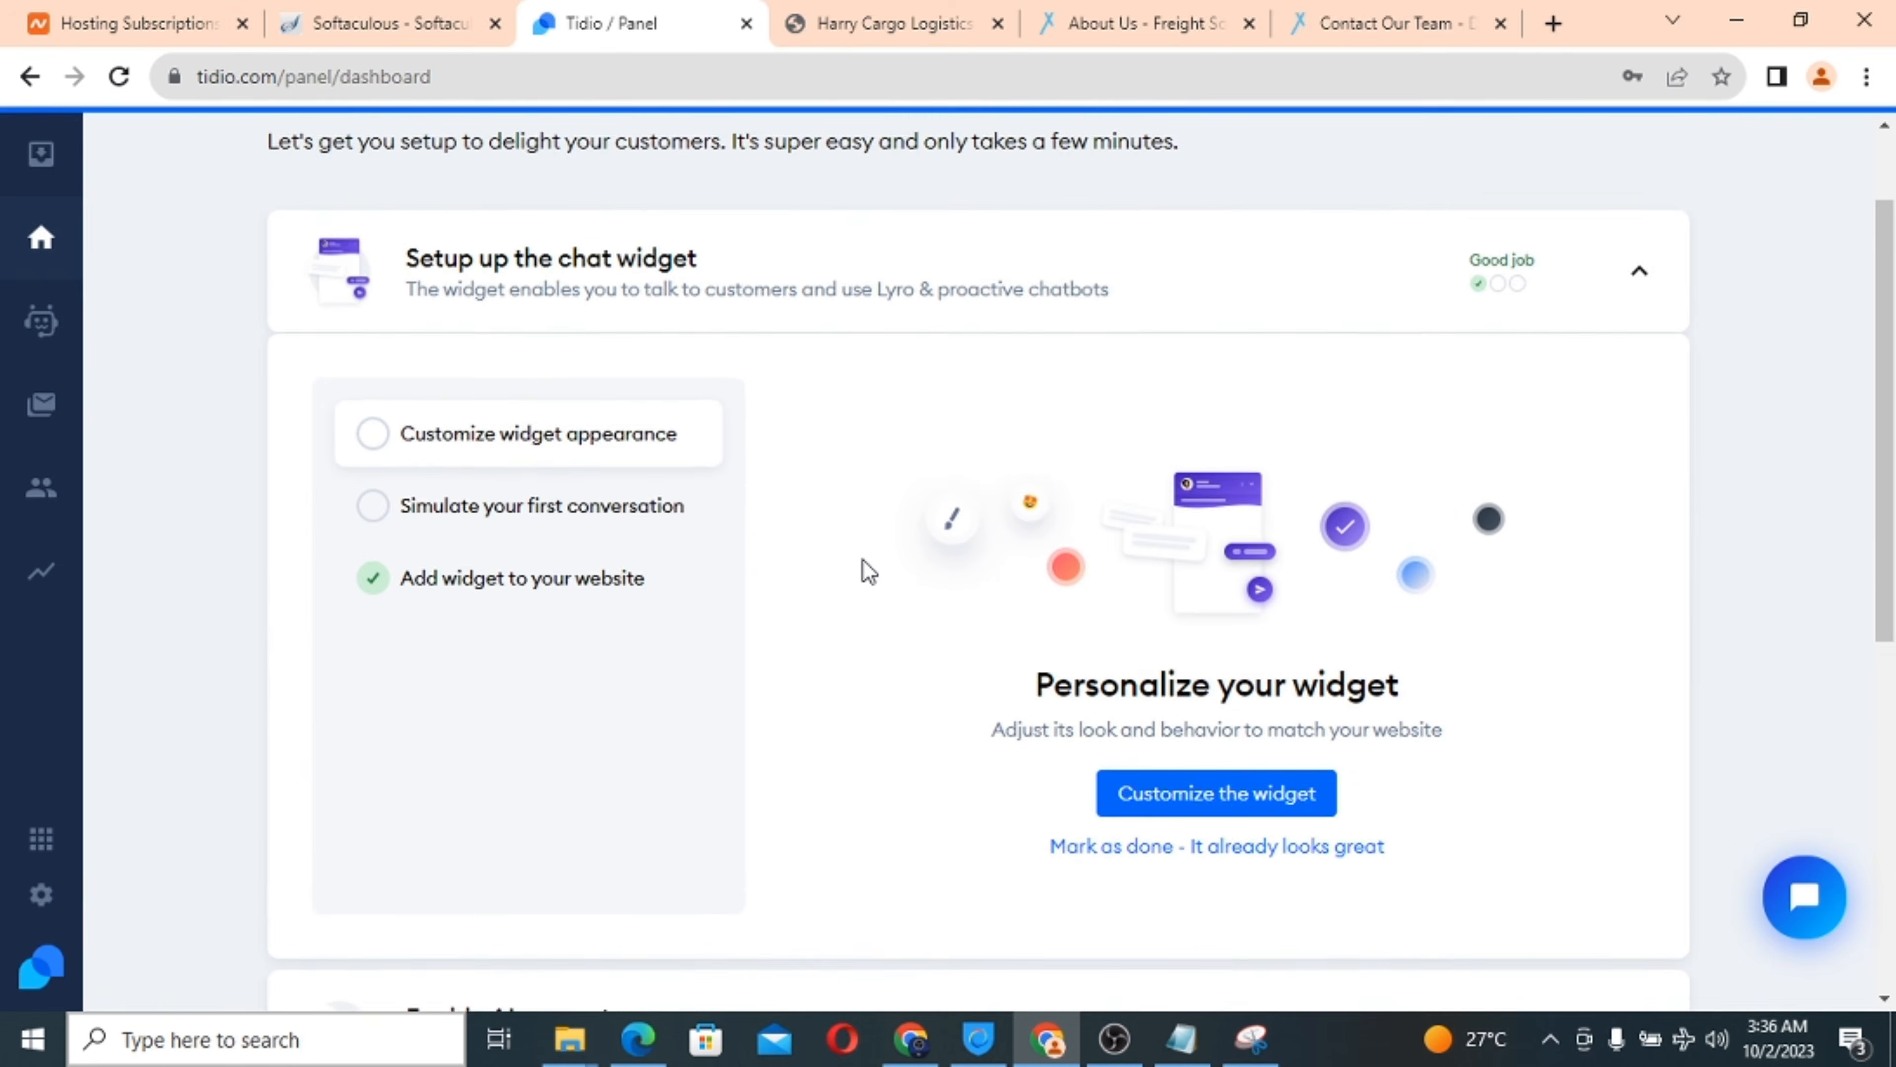
{"action": "scroll", "coordinate": [861, 559], "scroll_direction": "up", "scroll_amount": 1}
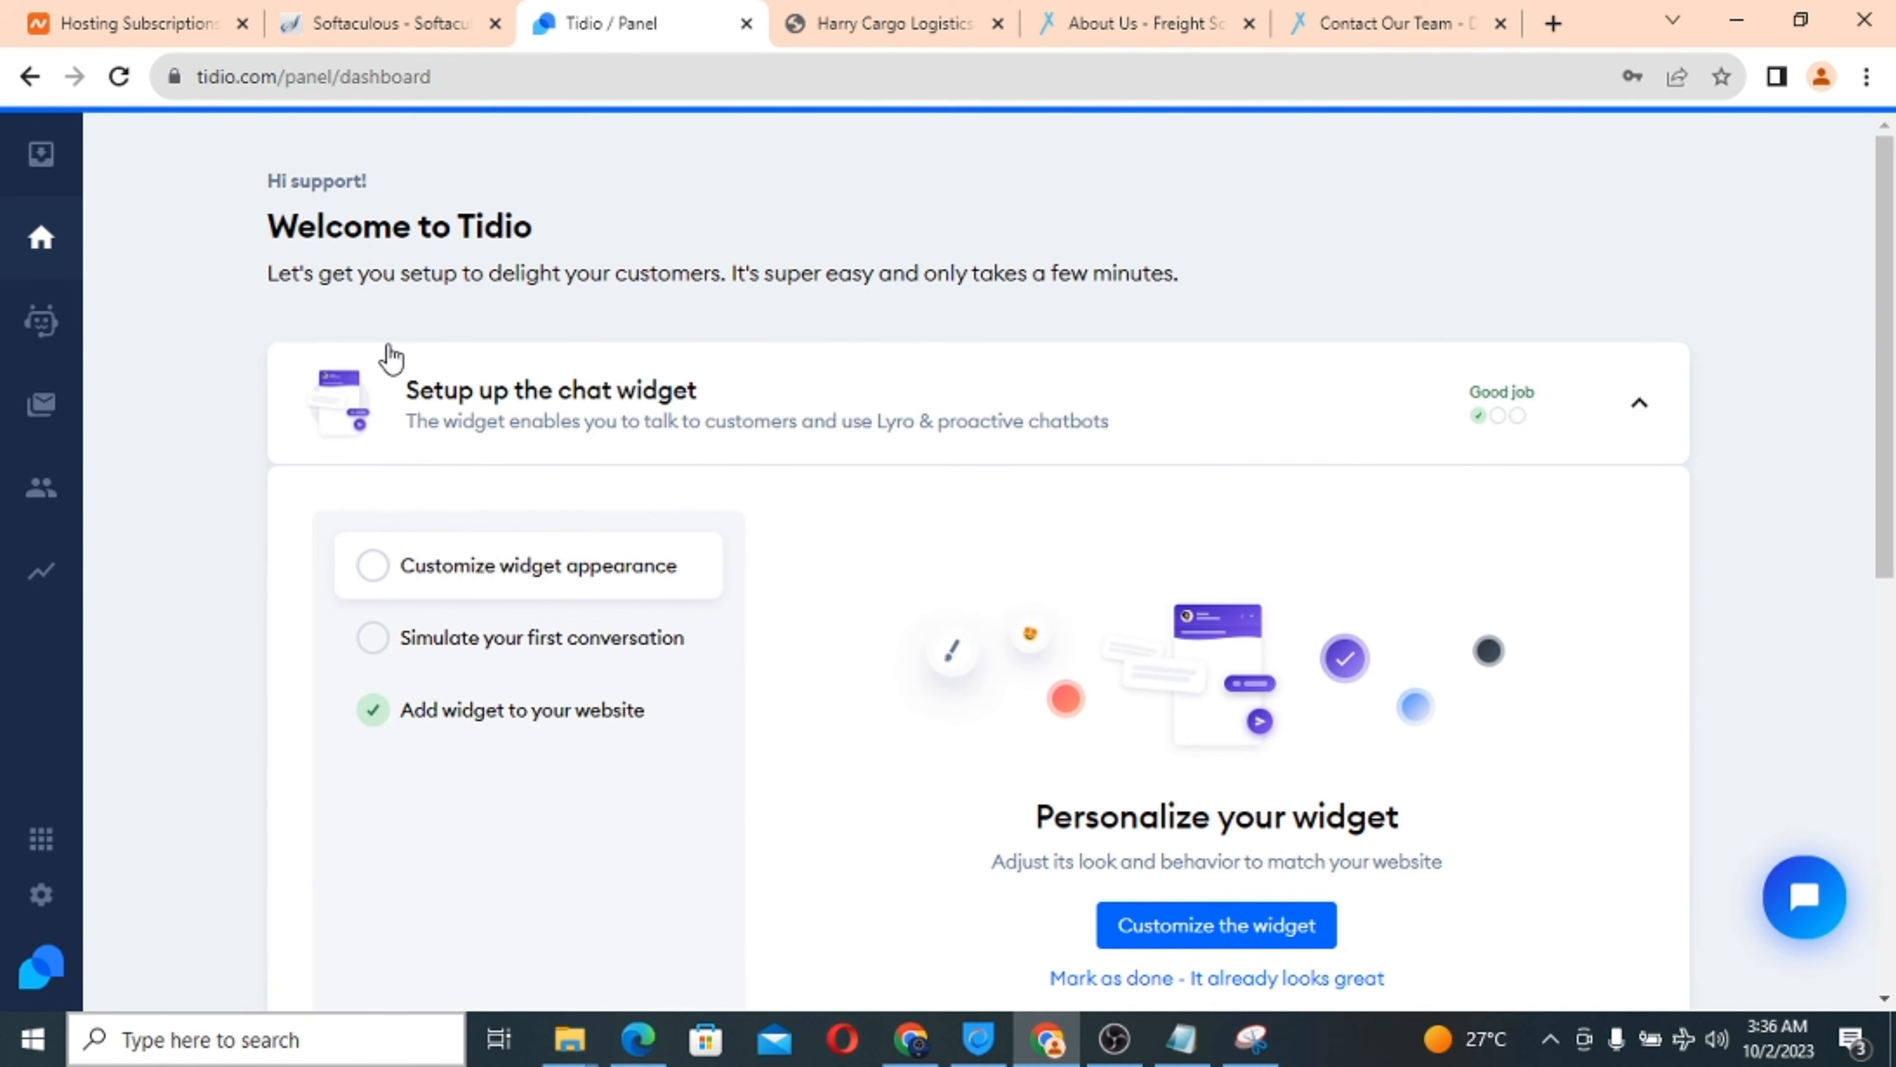
{"action": "scroll", "coordinate": [855, 637], "scroll_direction": "down", "scroll_amount": 7}
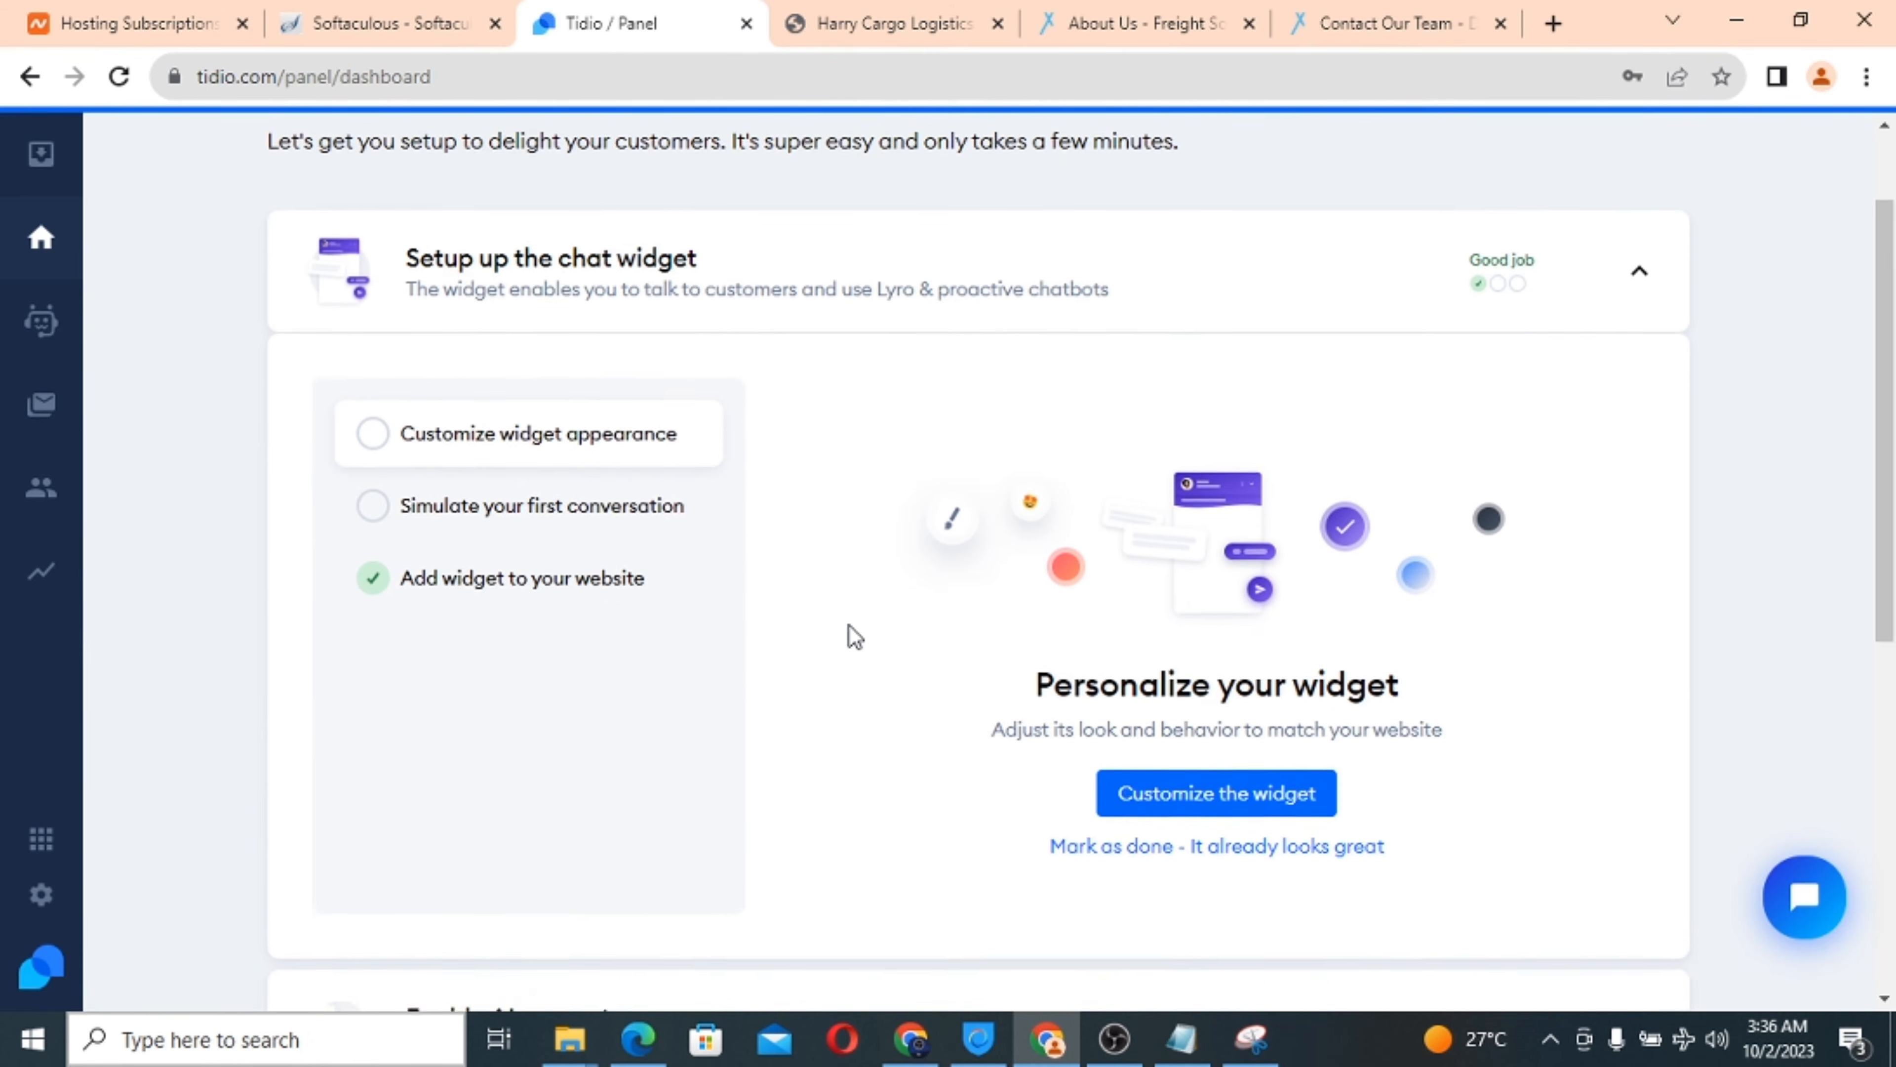
{"action": "scroll", "coordinate": [851, 636], "scroll_direction": "up", "scroll_amount": 1}
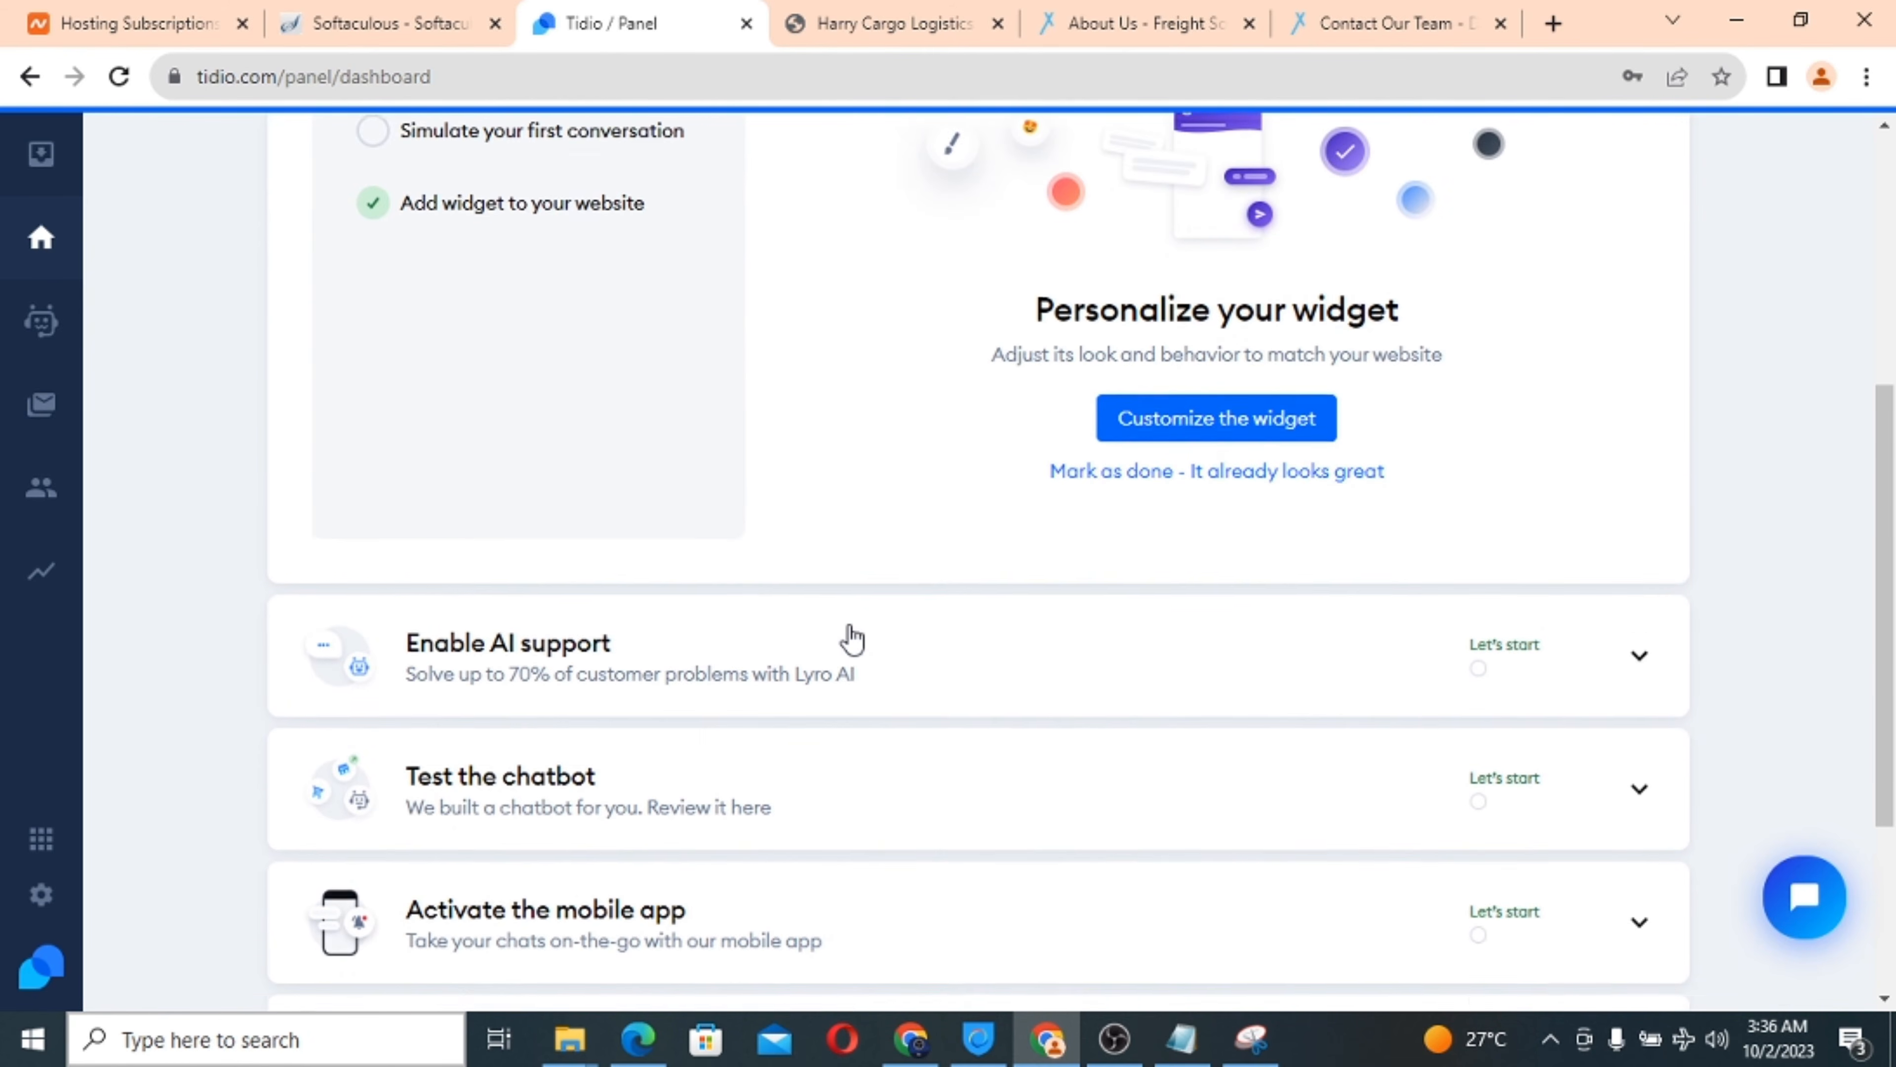
{"action": "scroll", "coordinate": [853, 639], "scroll_direction": "down", "scroll_amount": 5}
{"action": "scroll", "coordinate": [850, 640], "scroll_direction": "up", "scroll_amount": 7}
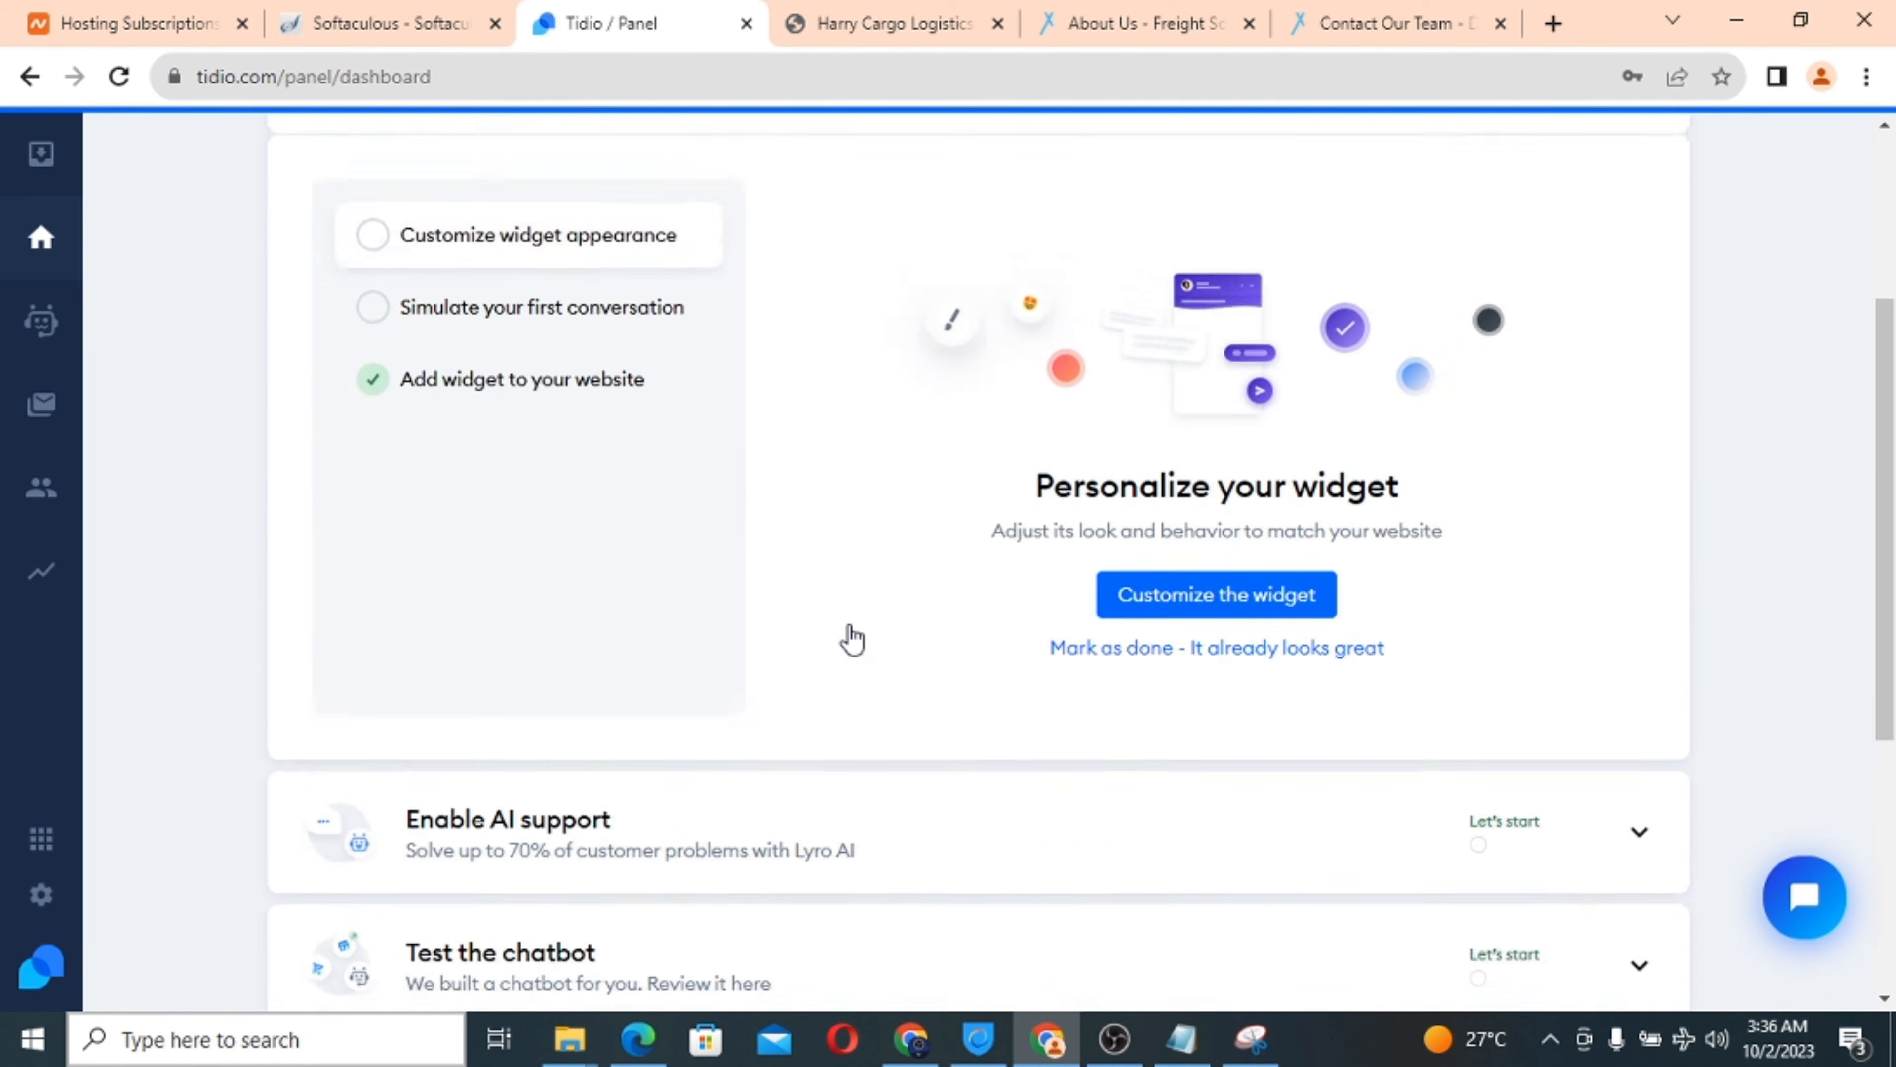
{"action": "scroll", "coordinate": [850, 640], "scroll_direction": "down", "scroll_amount": 7}
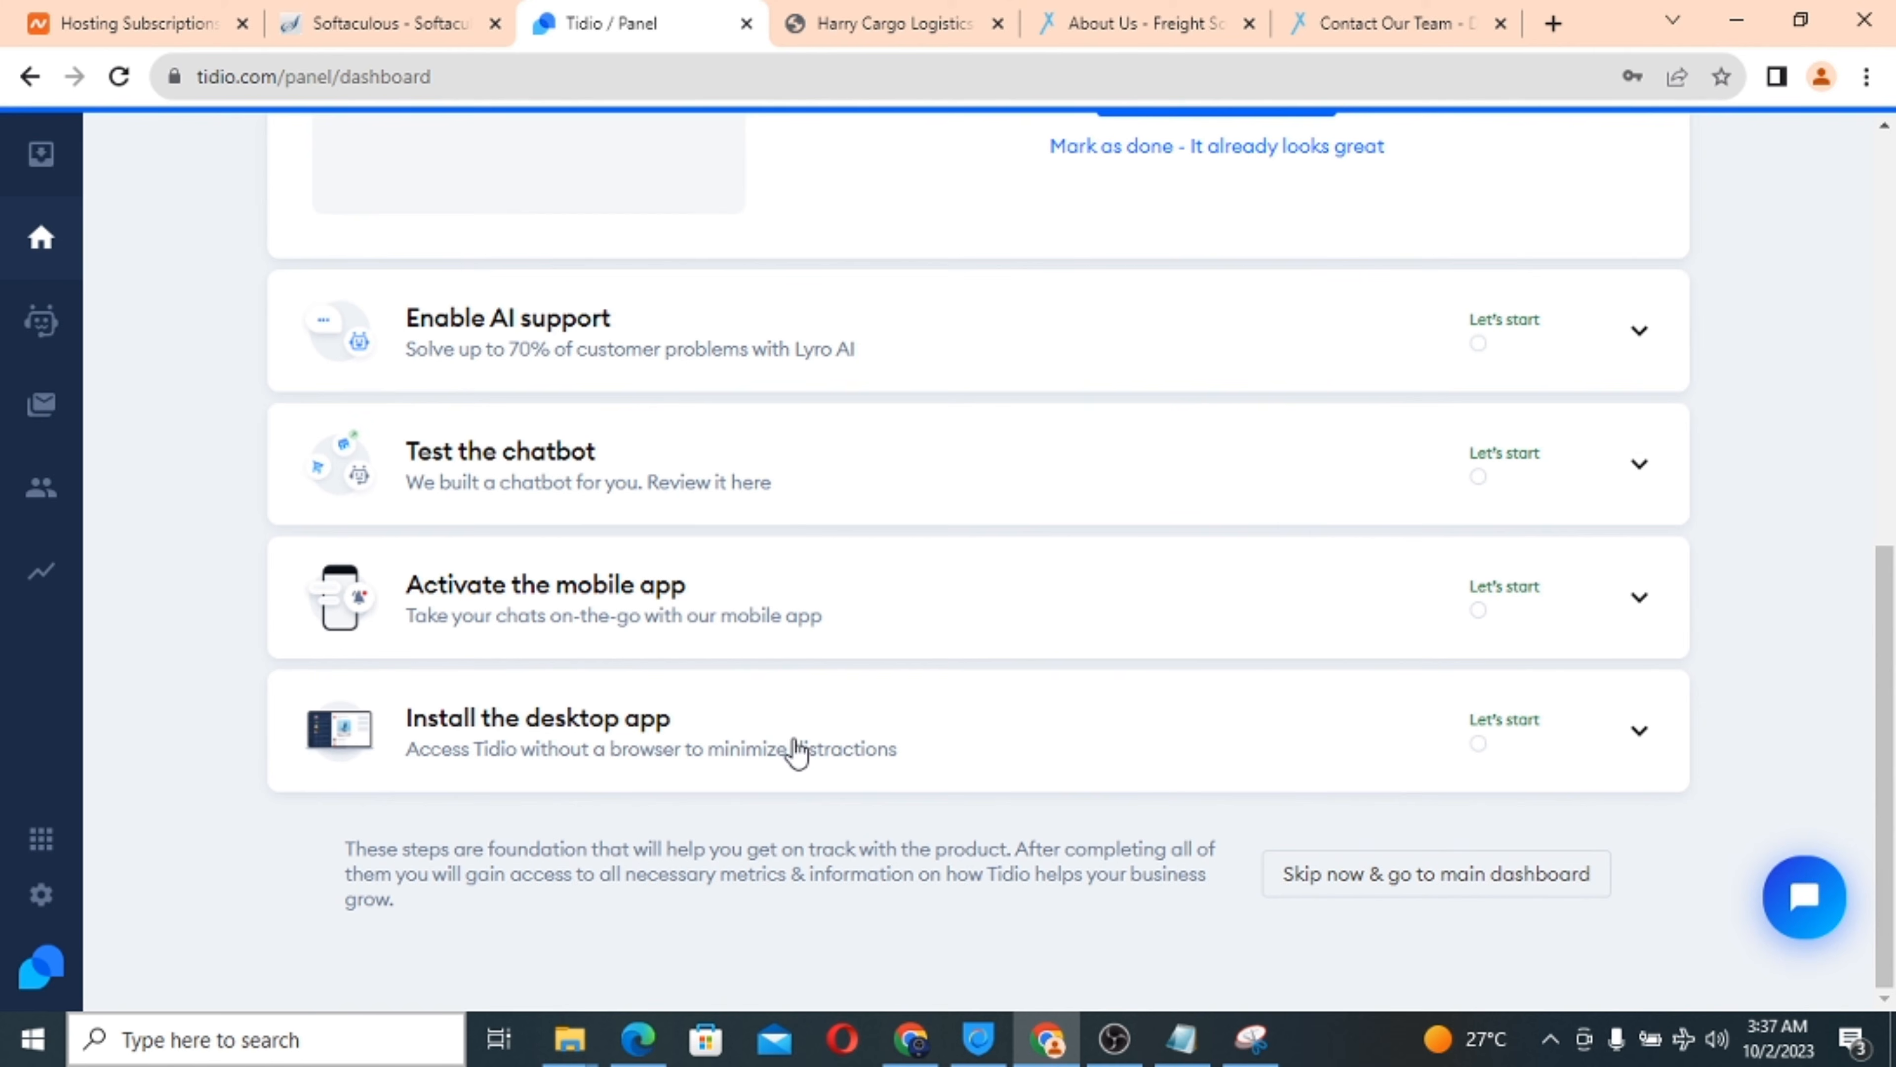
{"action": "scroll", "coordinate": [967, 620], "scroll_direction": "up", "scroll_amount": 6}
{"action": "scroll", "coordinate": [971, 618], "scroll_direction": "up", "scroll_amount": 1}
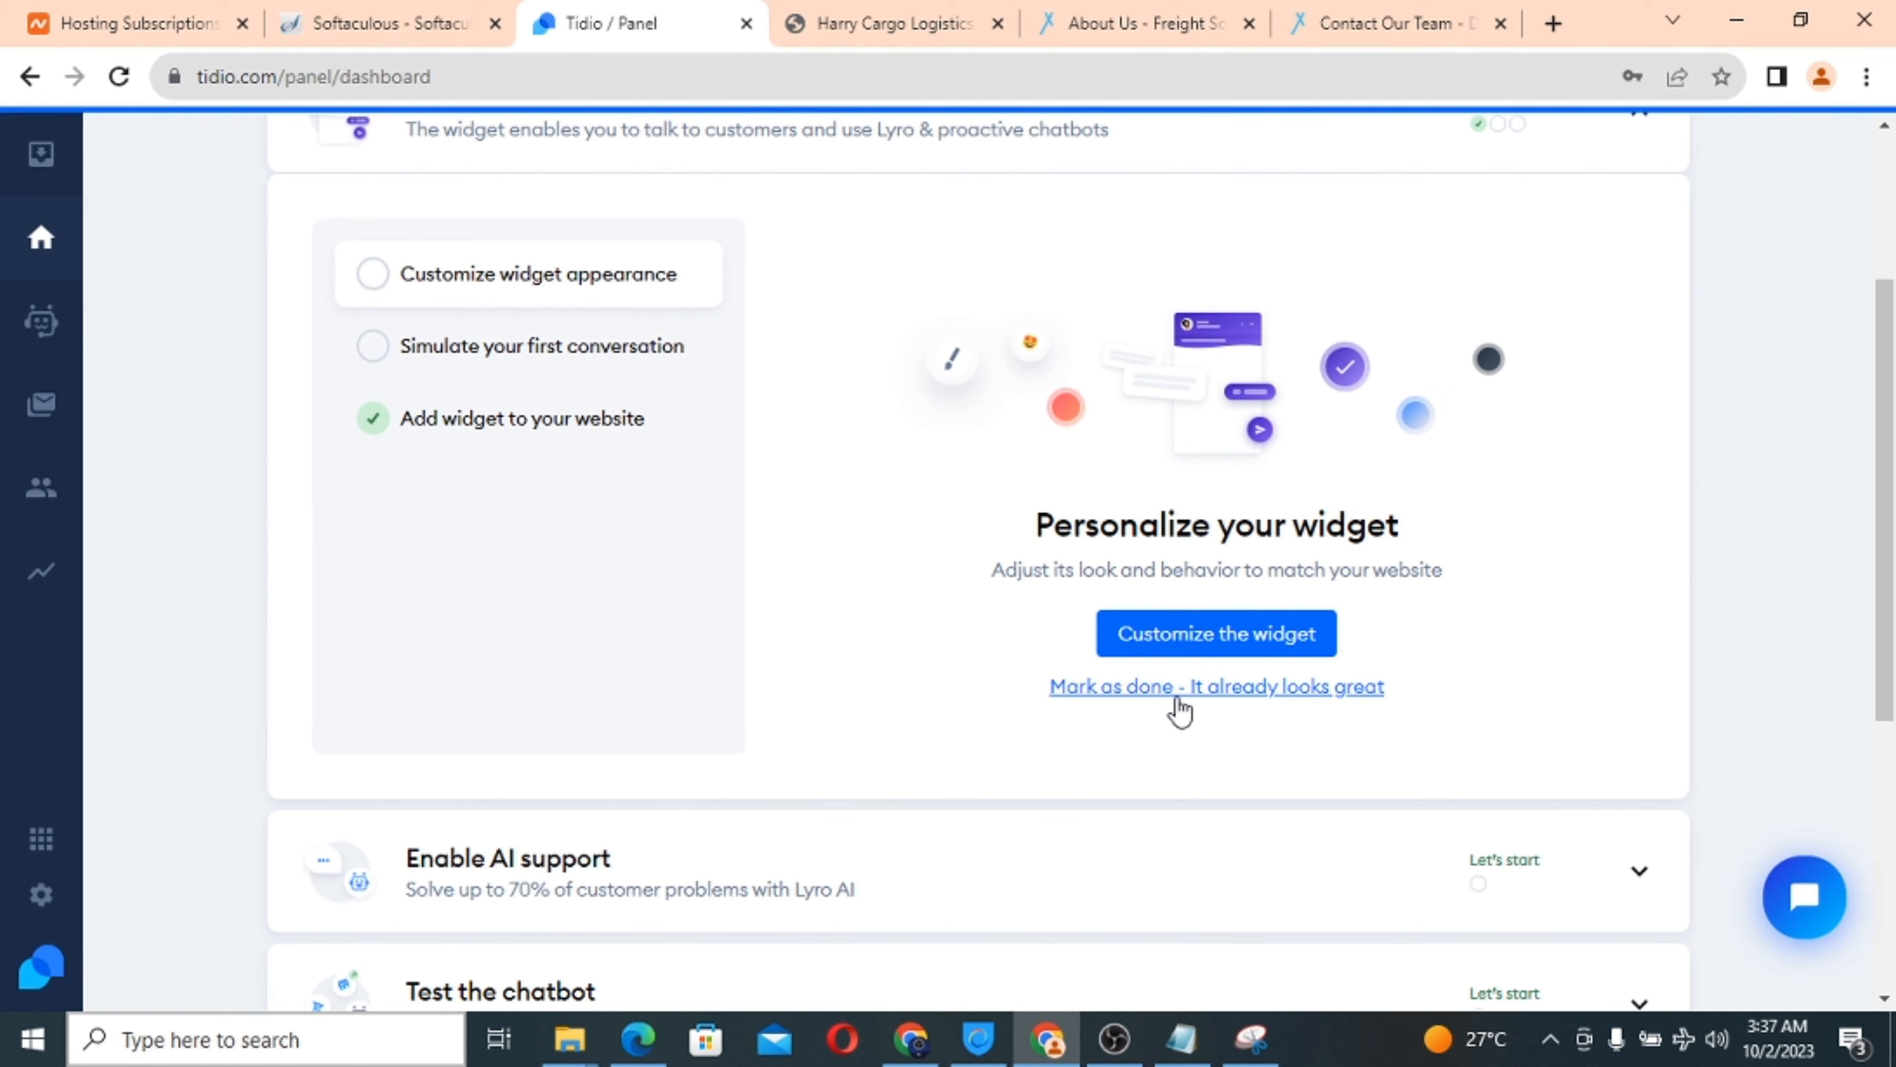
{"action": "left_click", "coordinate": [1211, 644]}
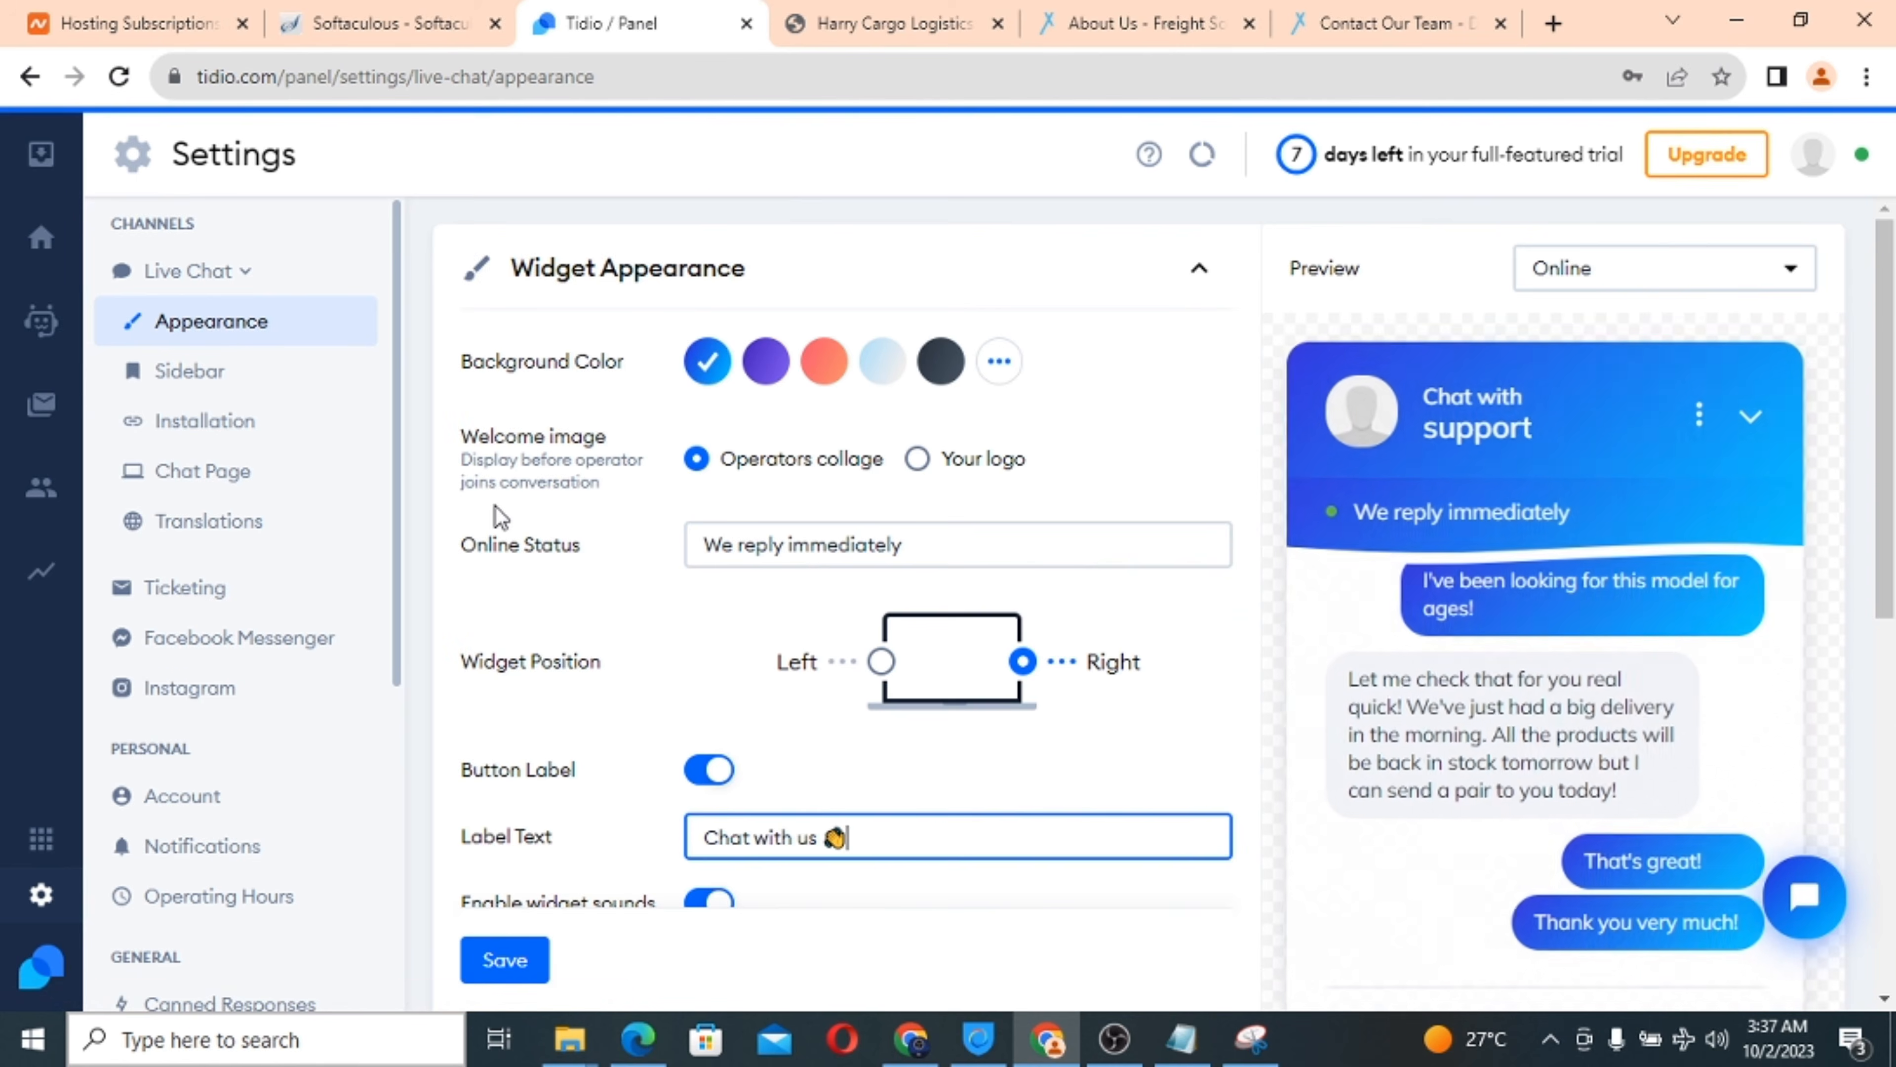
Save the Live Chat widget appearance with label 'Chat with us' and view the Harry Cargo Logistics site.
{"action": "scroll", "coordinate": [497, 508], "scroll_direction": "down", "scroll_amount": 2}
{"action": "scroll", "coordinate": [497, 507], "scroll_direction": "down", "scroll_amount": 6}
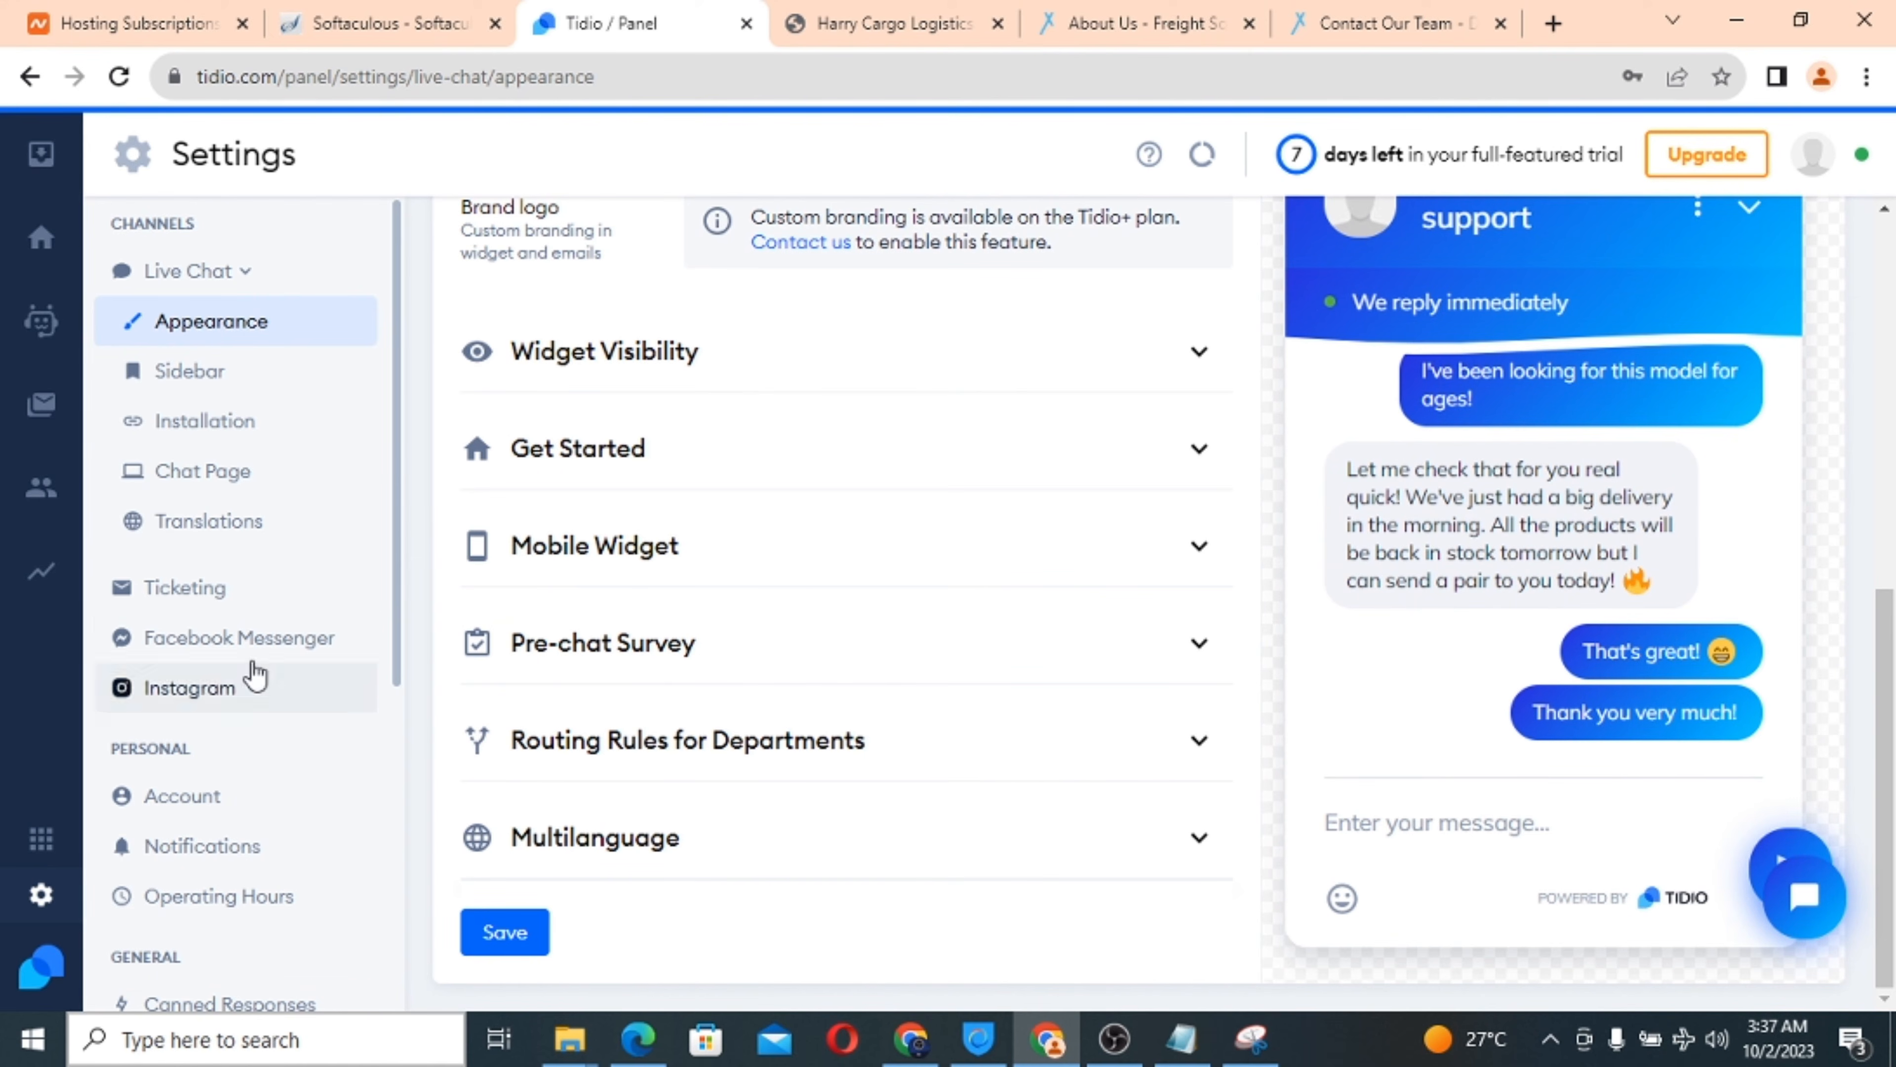
{"action": "scroll", "coordinate": [221, 671], "scroll_direction": "down", "scroll_amount": 5}
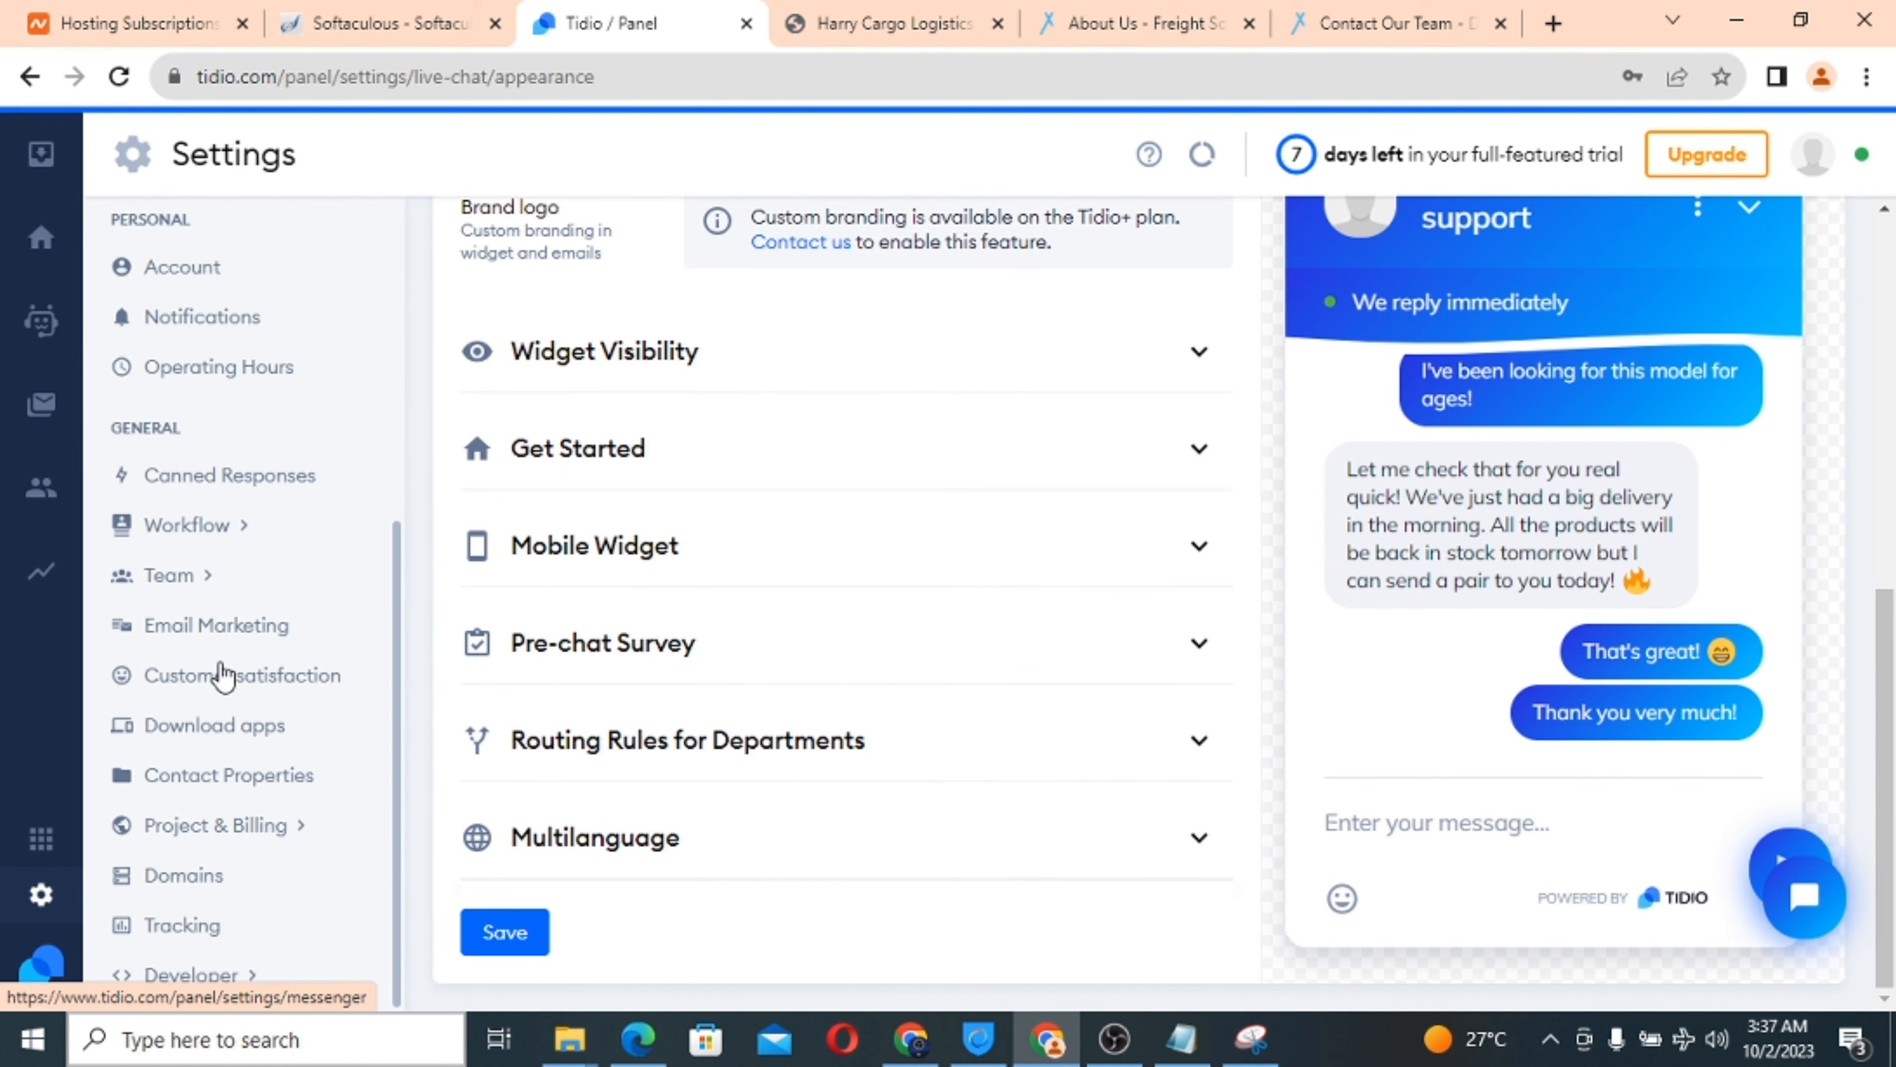
{"action": "left_click", "coordinate": [520, 932]}
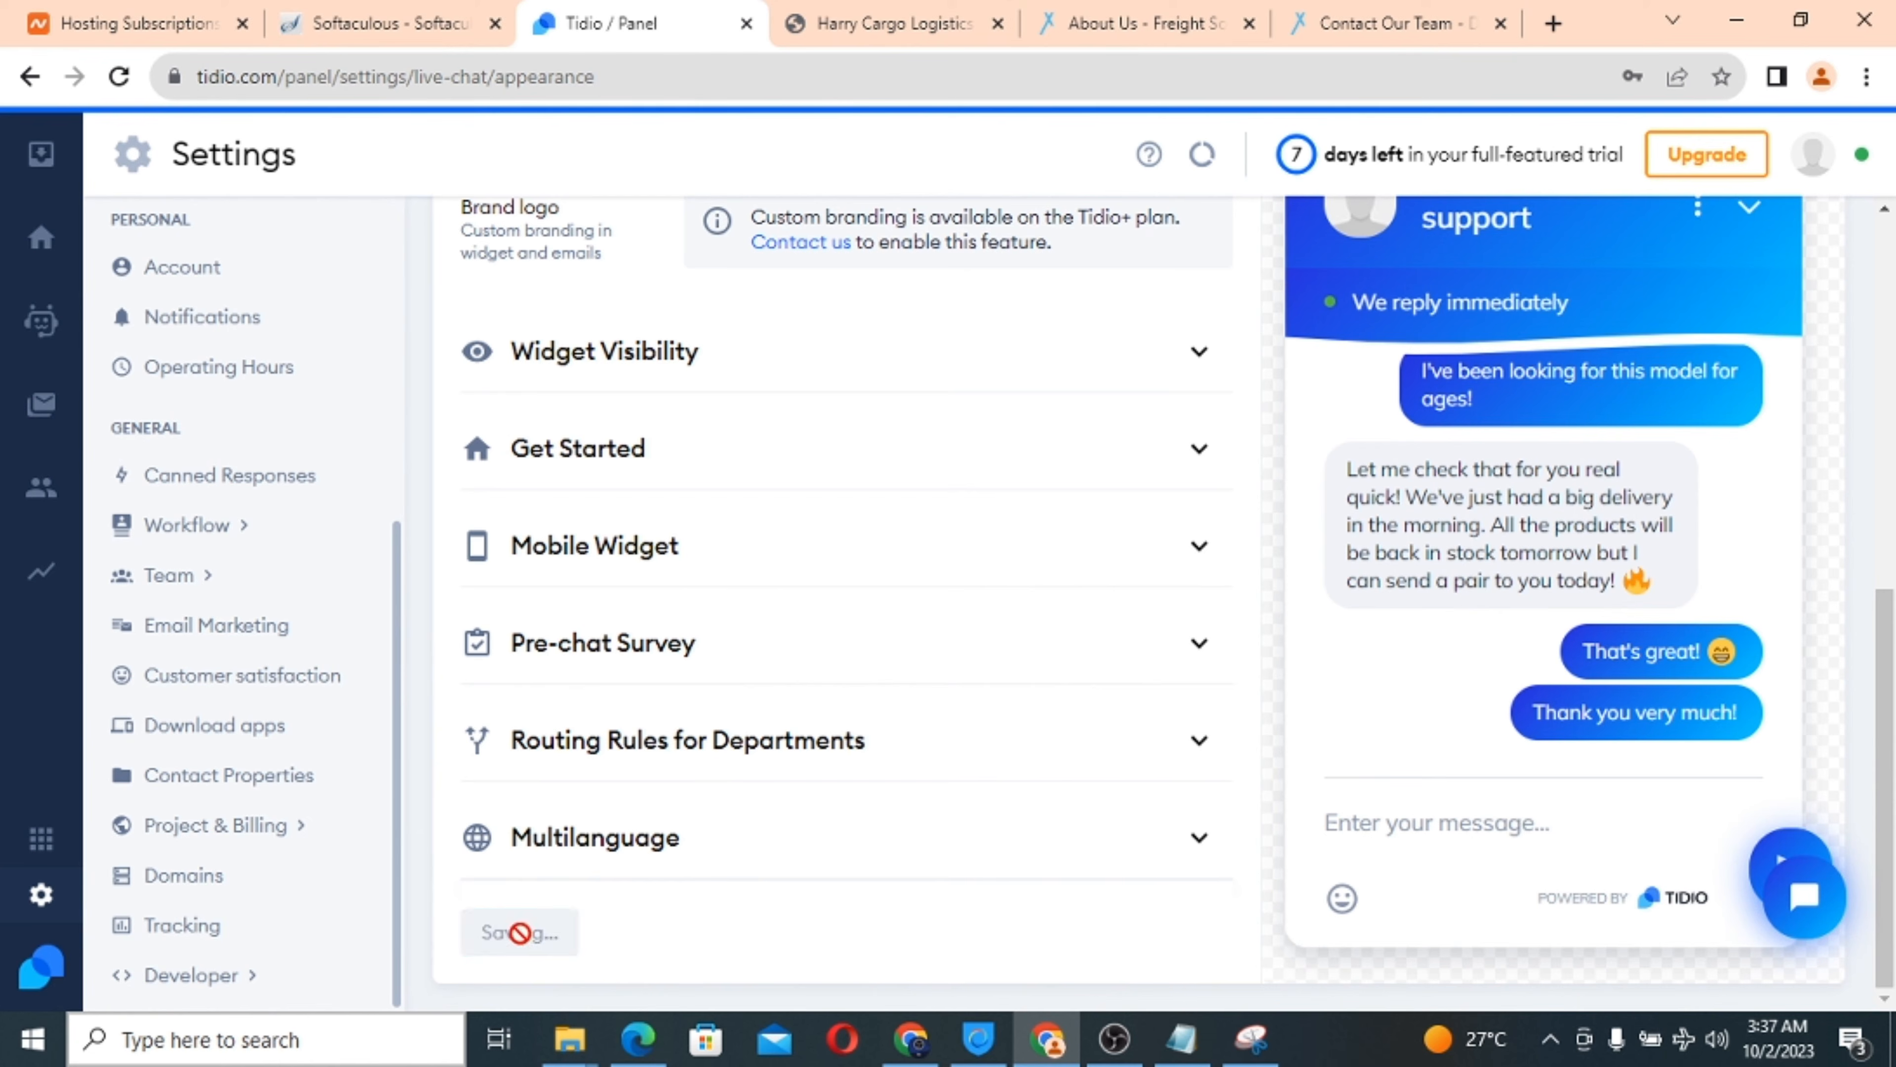
{"action": "left_click", "coordinate": [883, 24]}
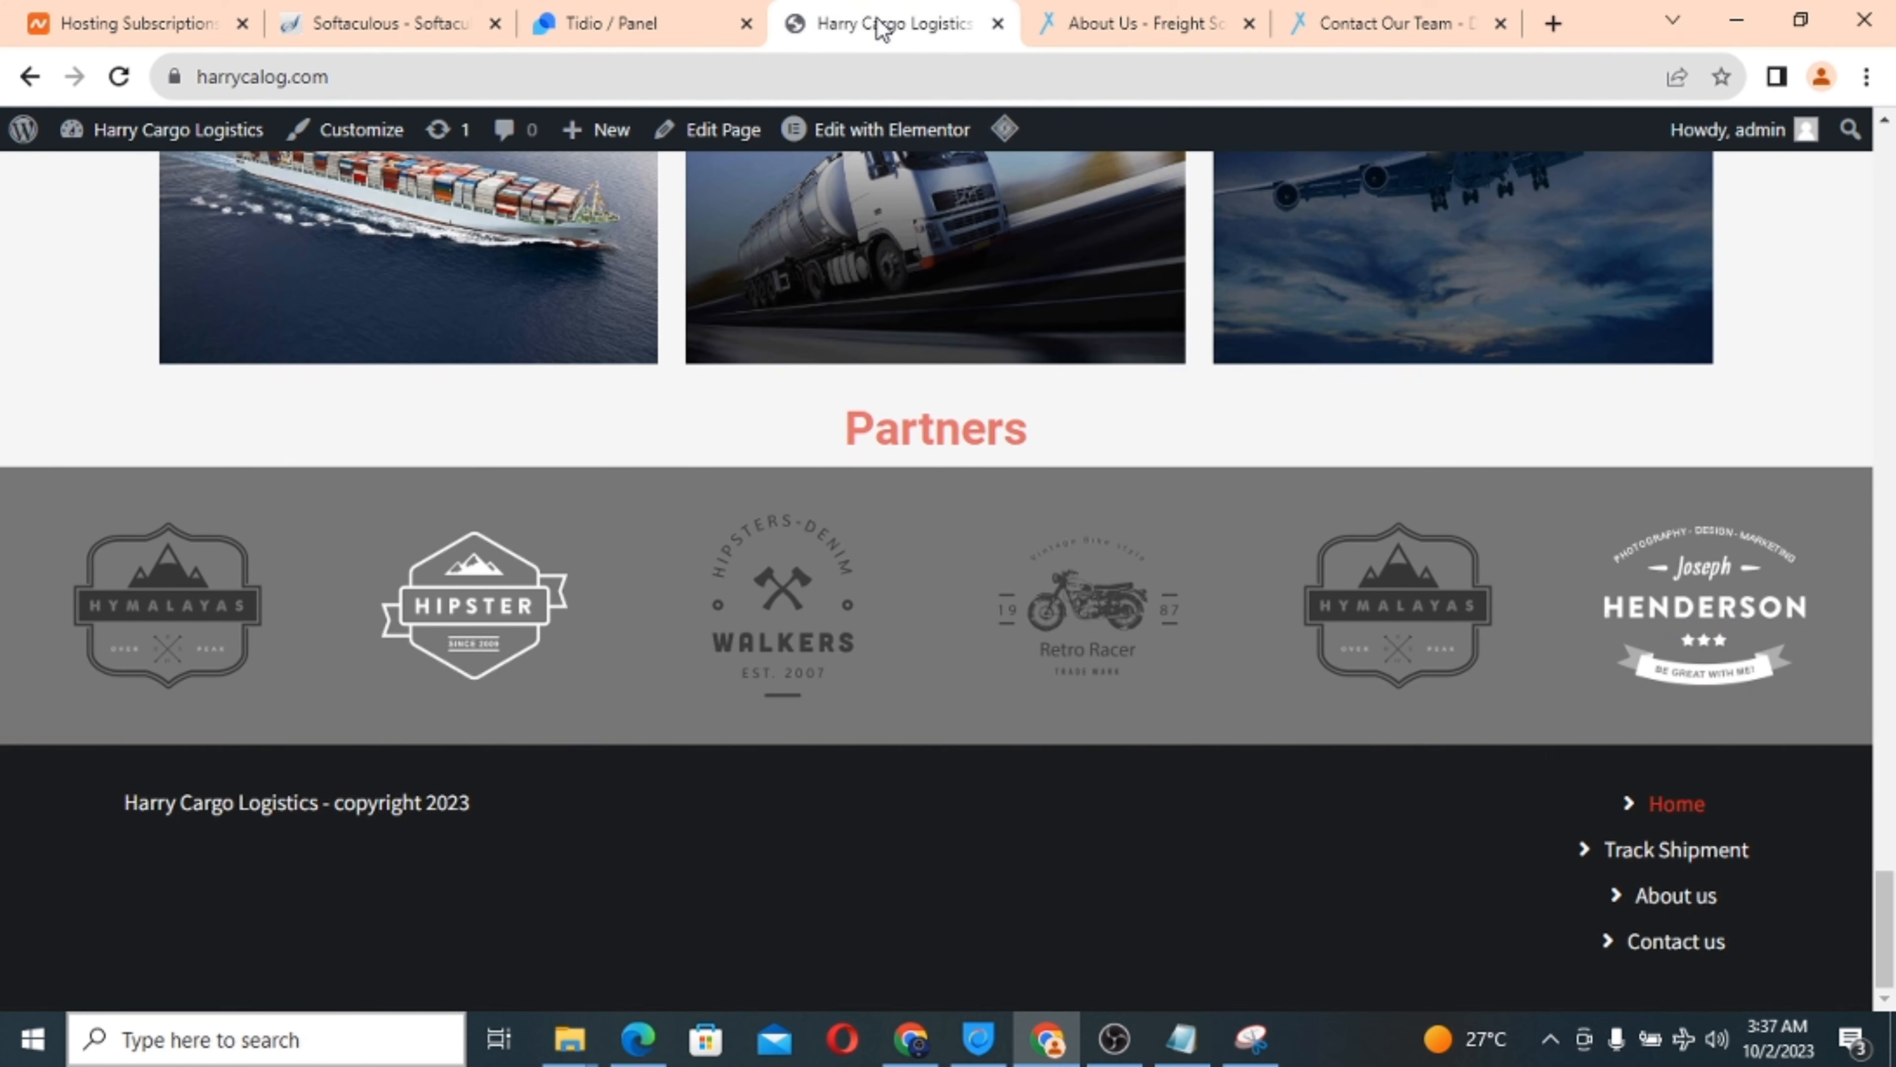
Reload the homepage twice to check for the chat widget, then return to the Tidio panel.
{"action": "left_click", "coordinate": [123, 82]}
{"action": "scroll", "coordinate": [912, 449], "scroll_direction": "up", "scroll_amount": 8}
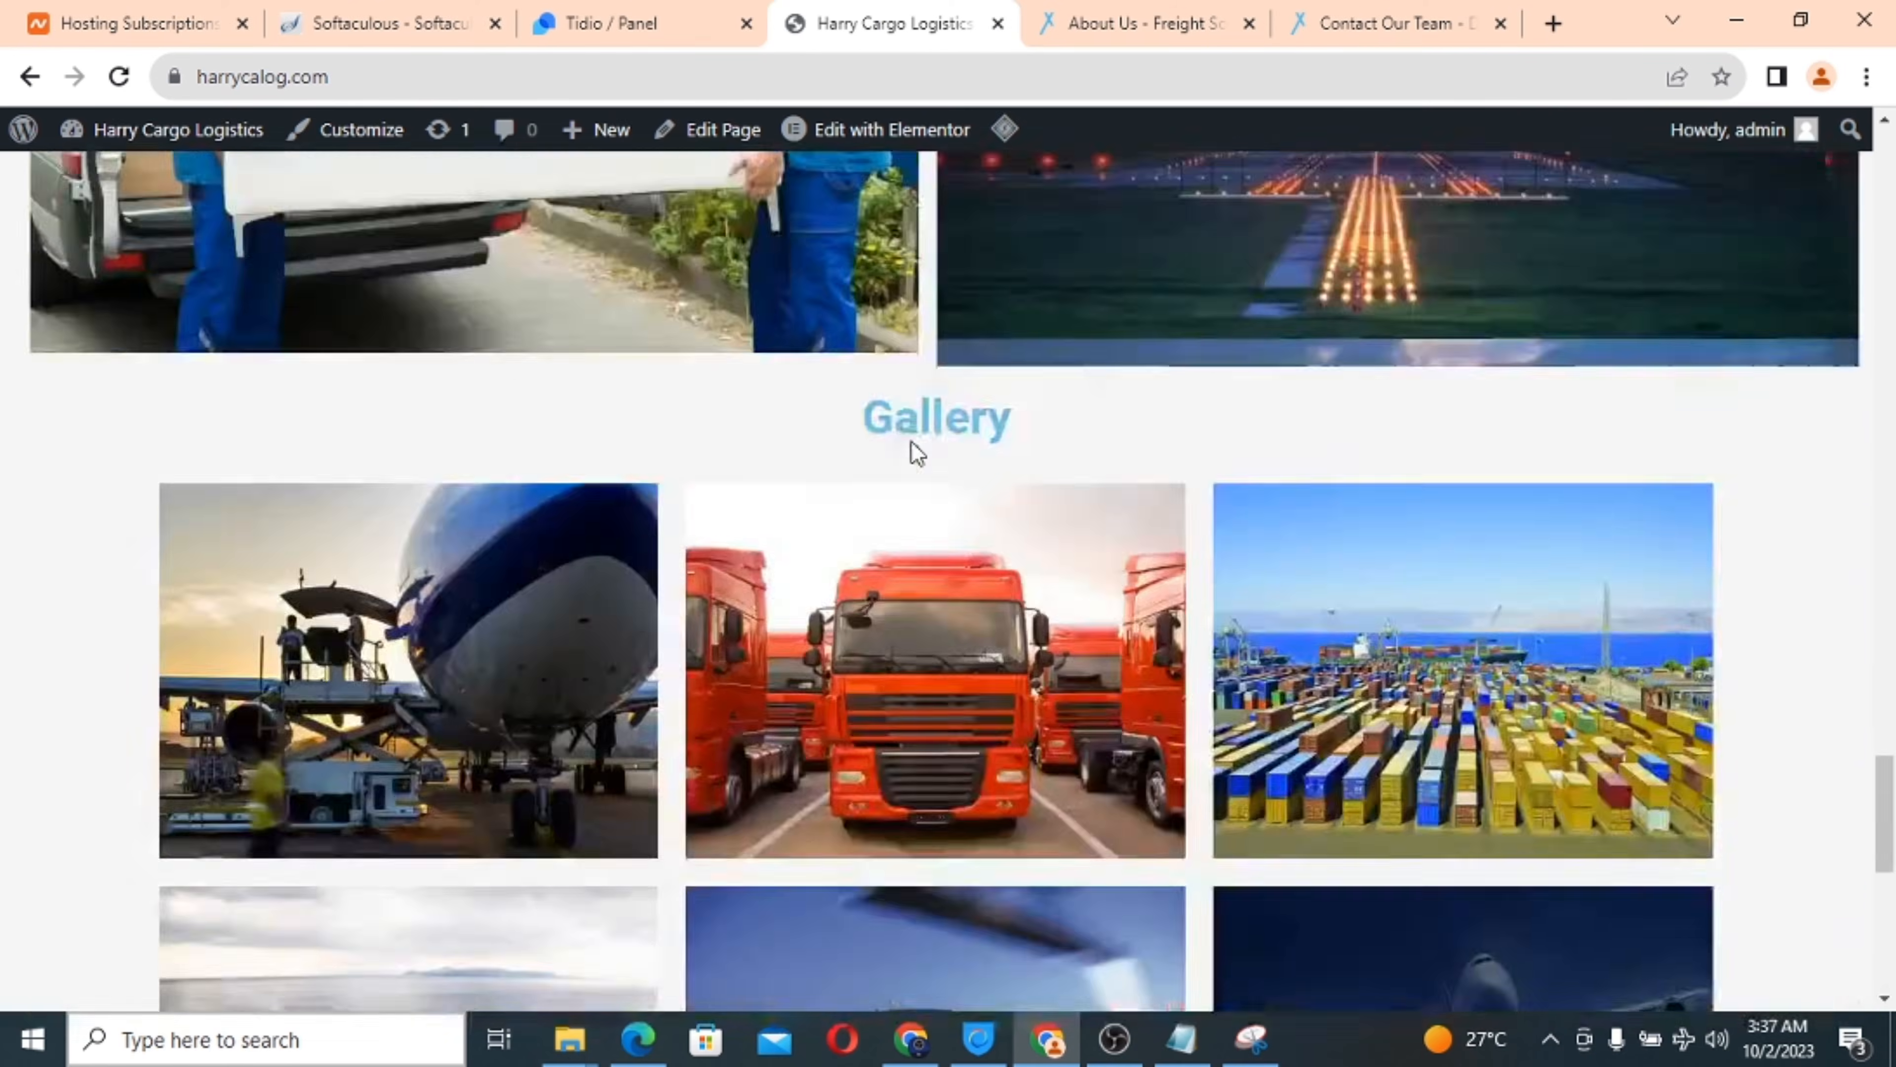
{"action": "scroll", "coordinate": [917, 451], "scroll_direction": "down", "scroll_amount": 8}
{"action": "scroll", "coordinate": [917, 452], "scroll_direction": "up", "scroll_amount": 4}
{"action": "scroll", "coordinate": [917, 451], "scroll_direction": "down", "scroll_amount": 4}
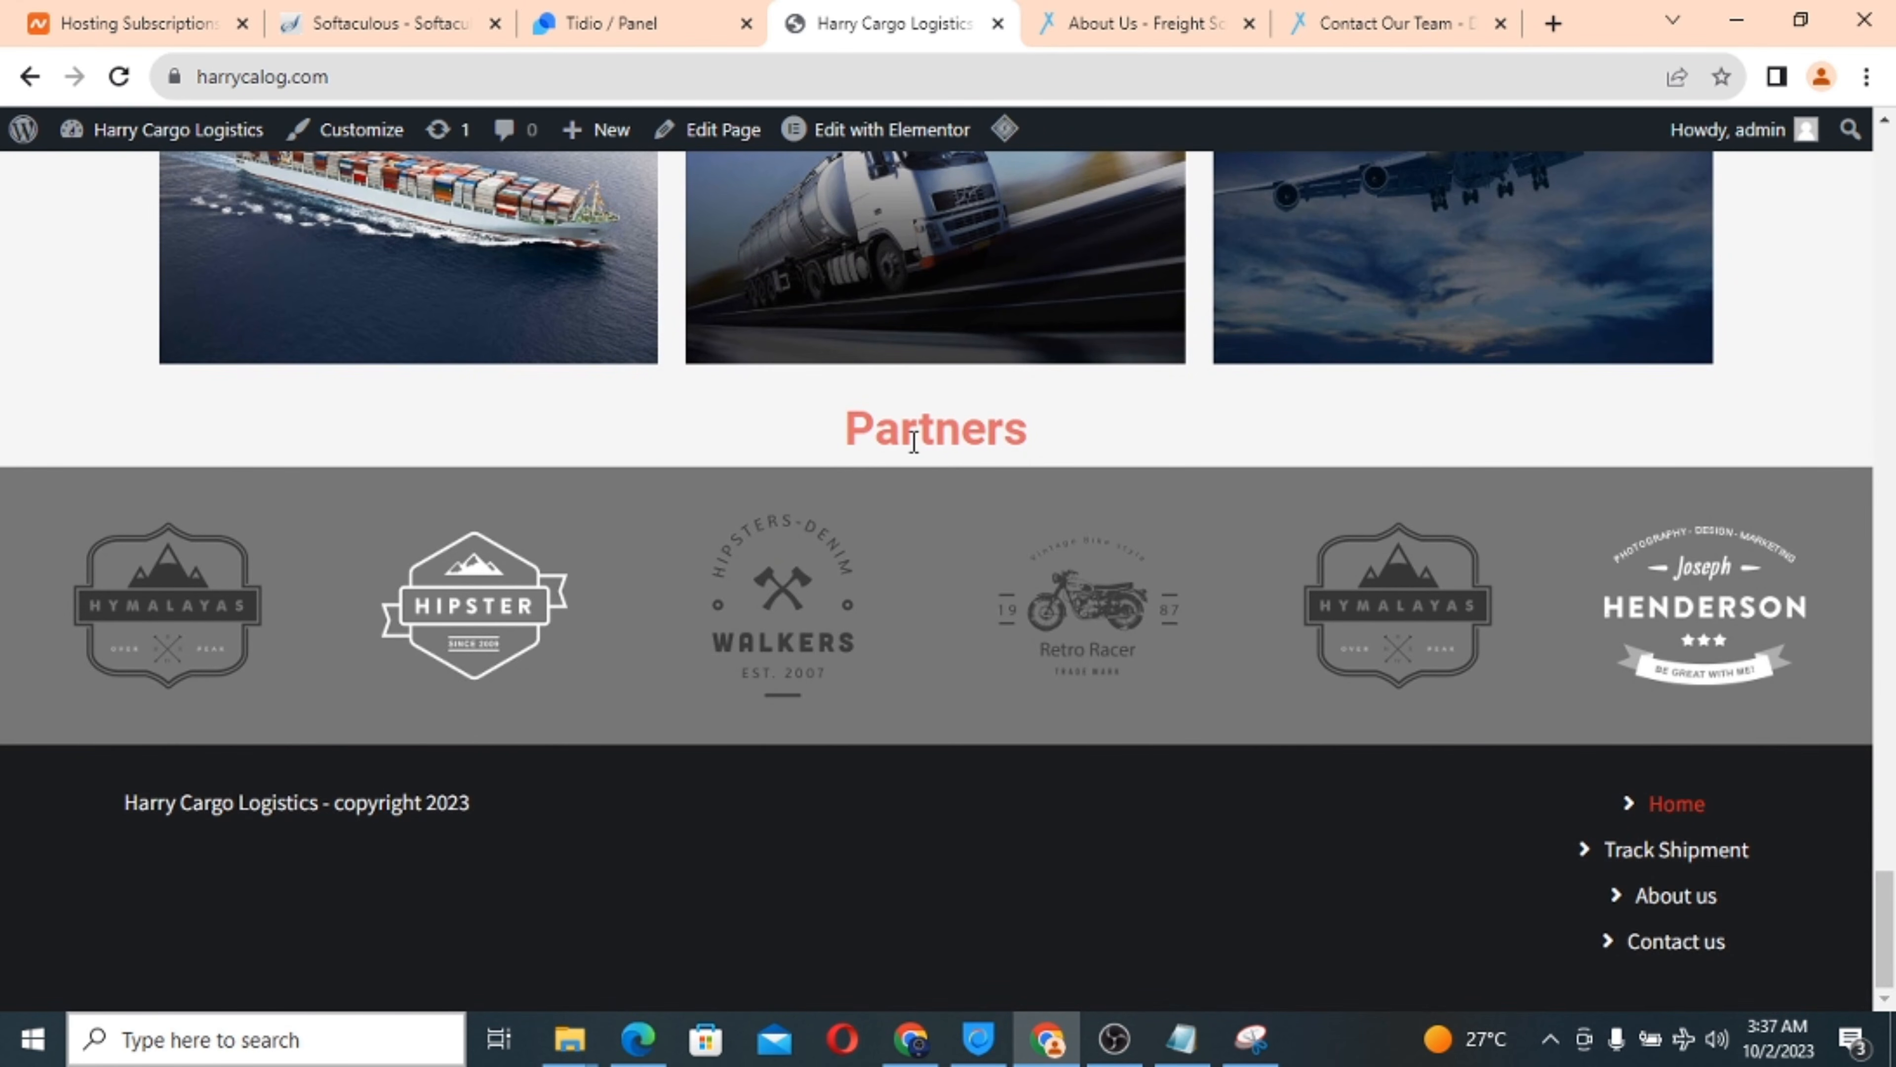
{"action": "key", "text": "F5"}
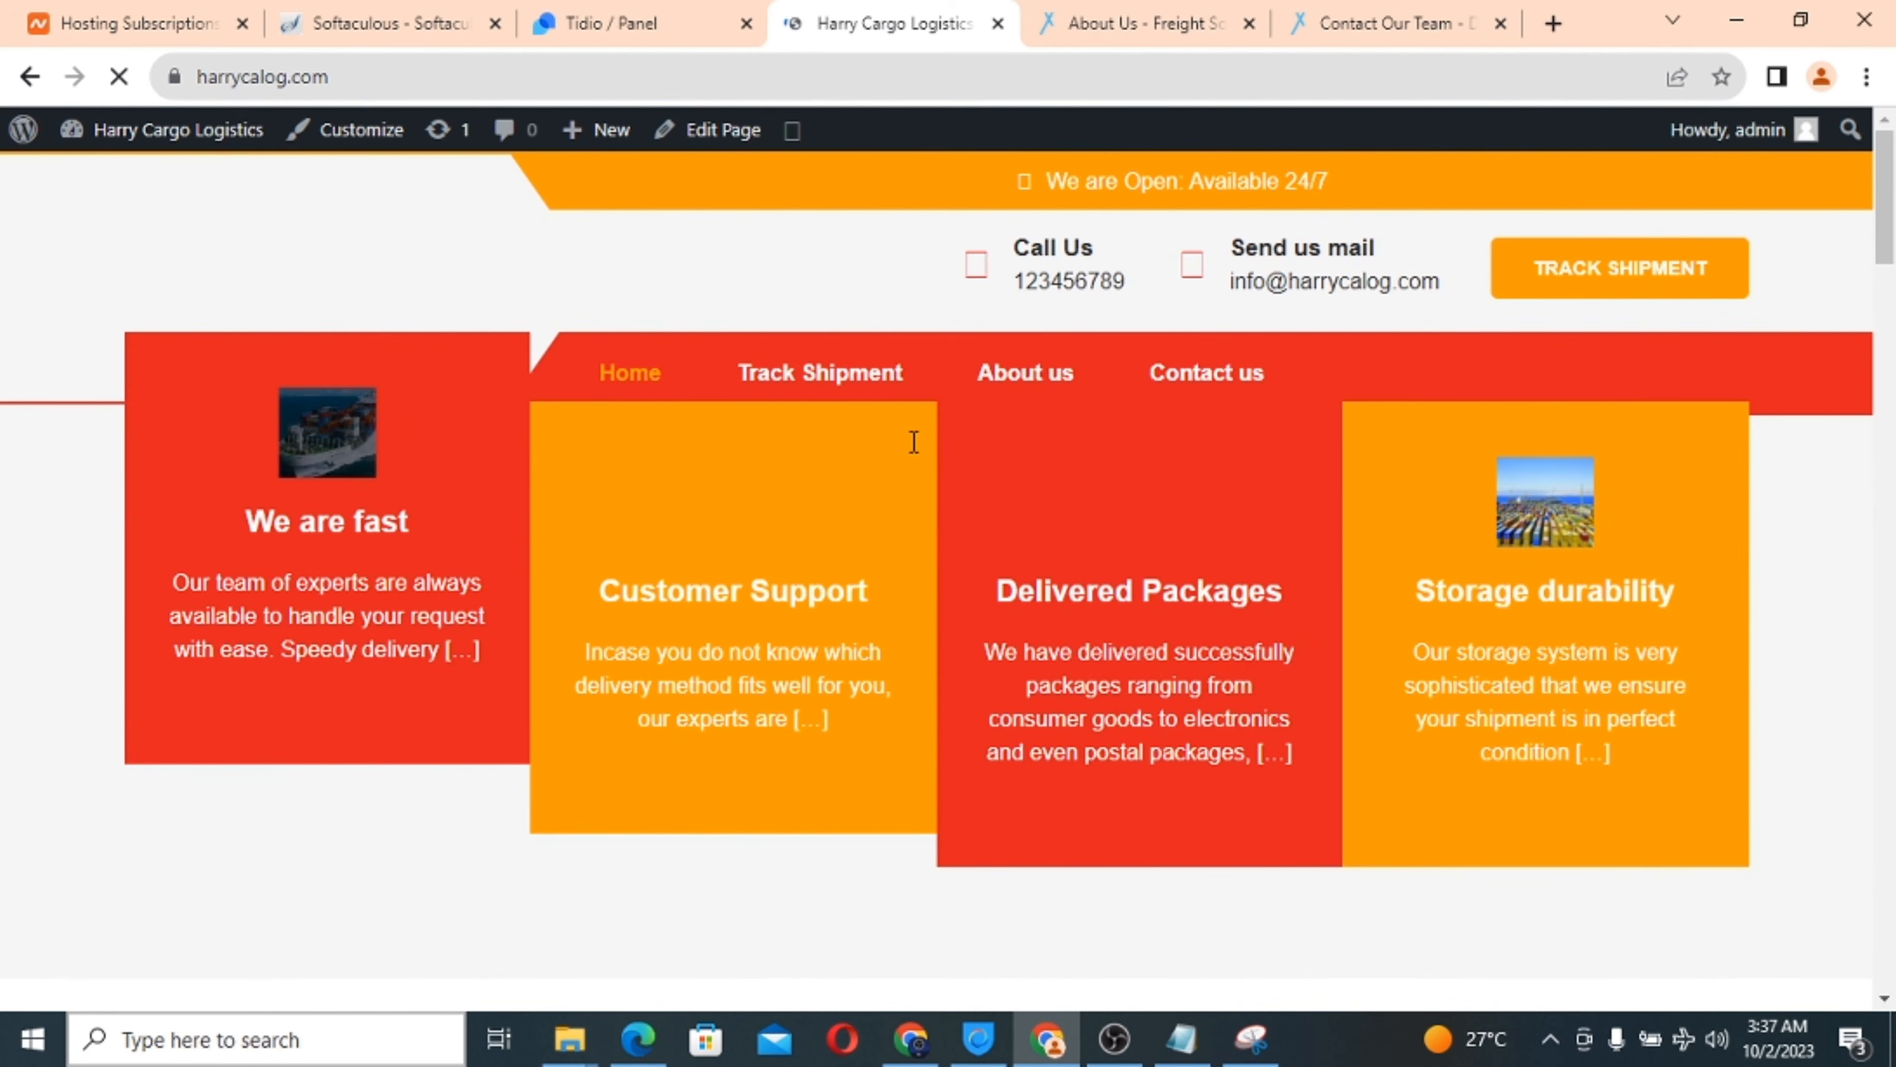
{"action": "left_click", "coordinate": [613, 14]}
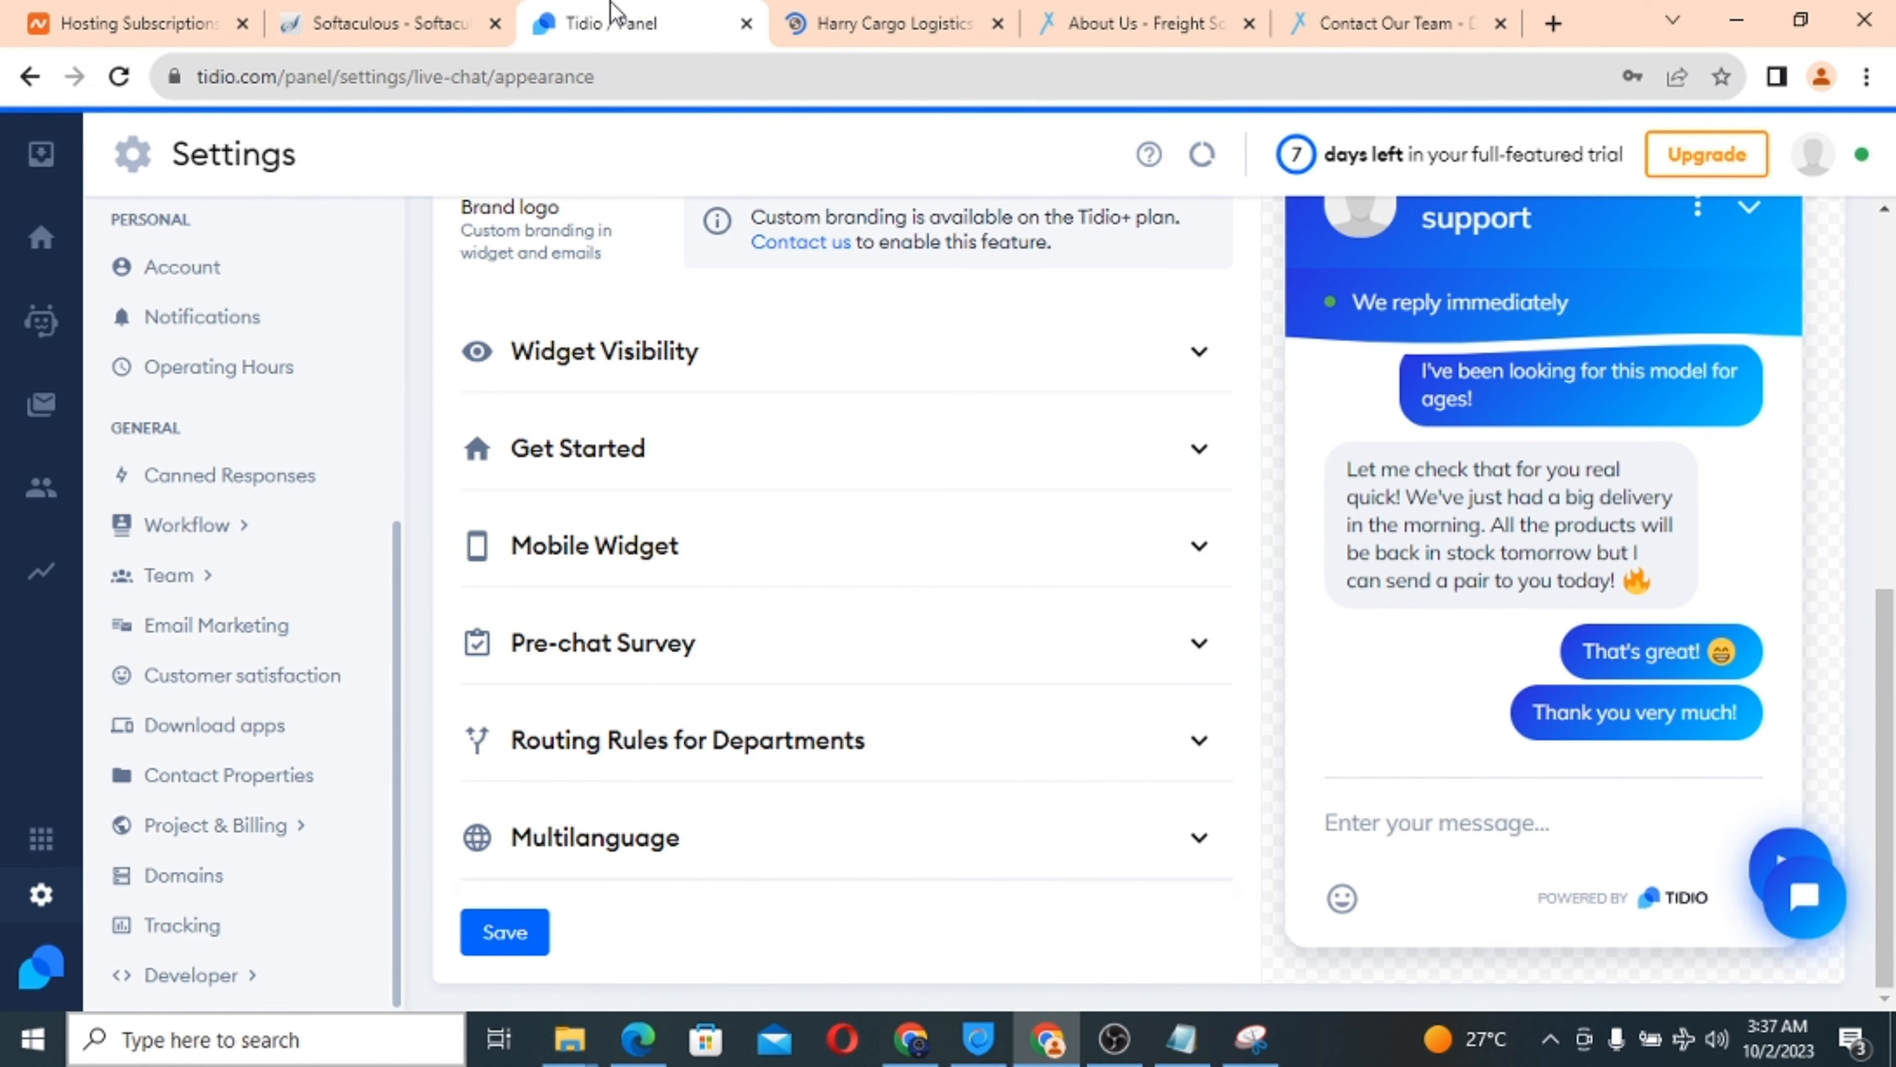
Expand Tidio's Widget Visibility section and review its offline chat options.
{"action": "scroll", "coordinate": [847, 550], "scroll_direction": "up", "scroll_amount": 3}
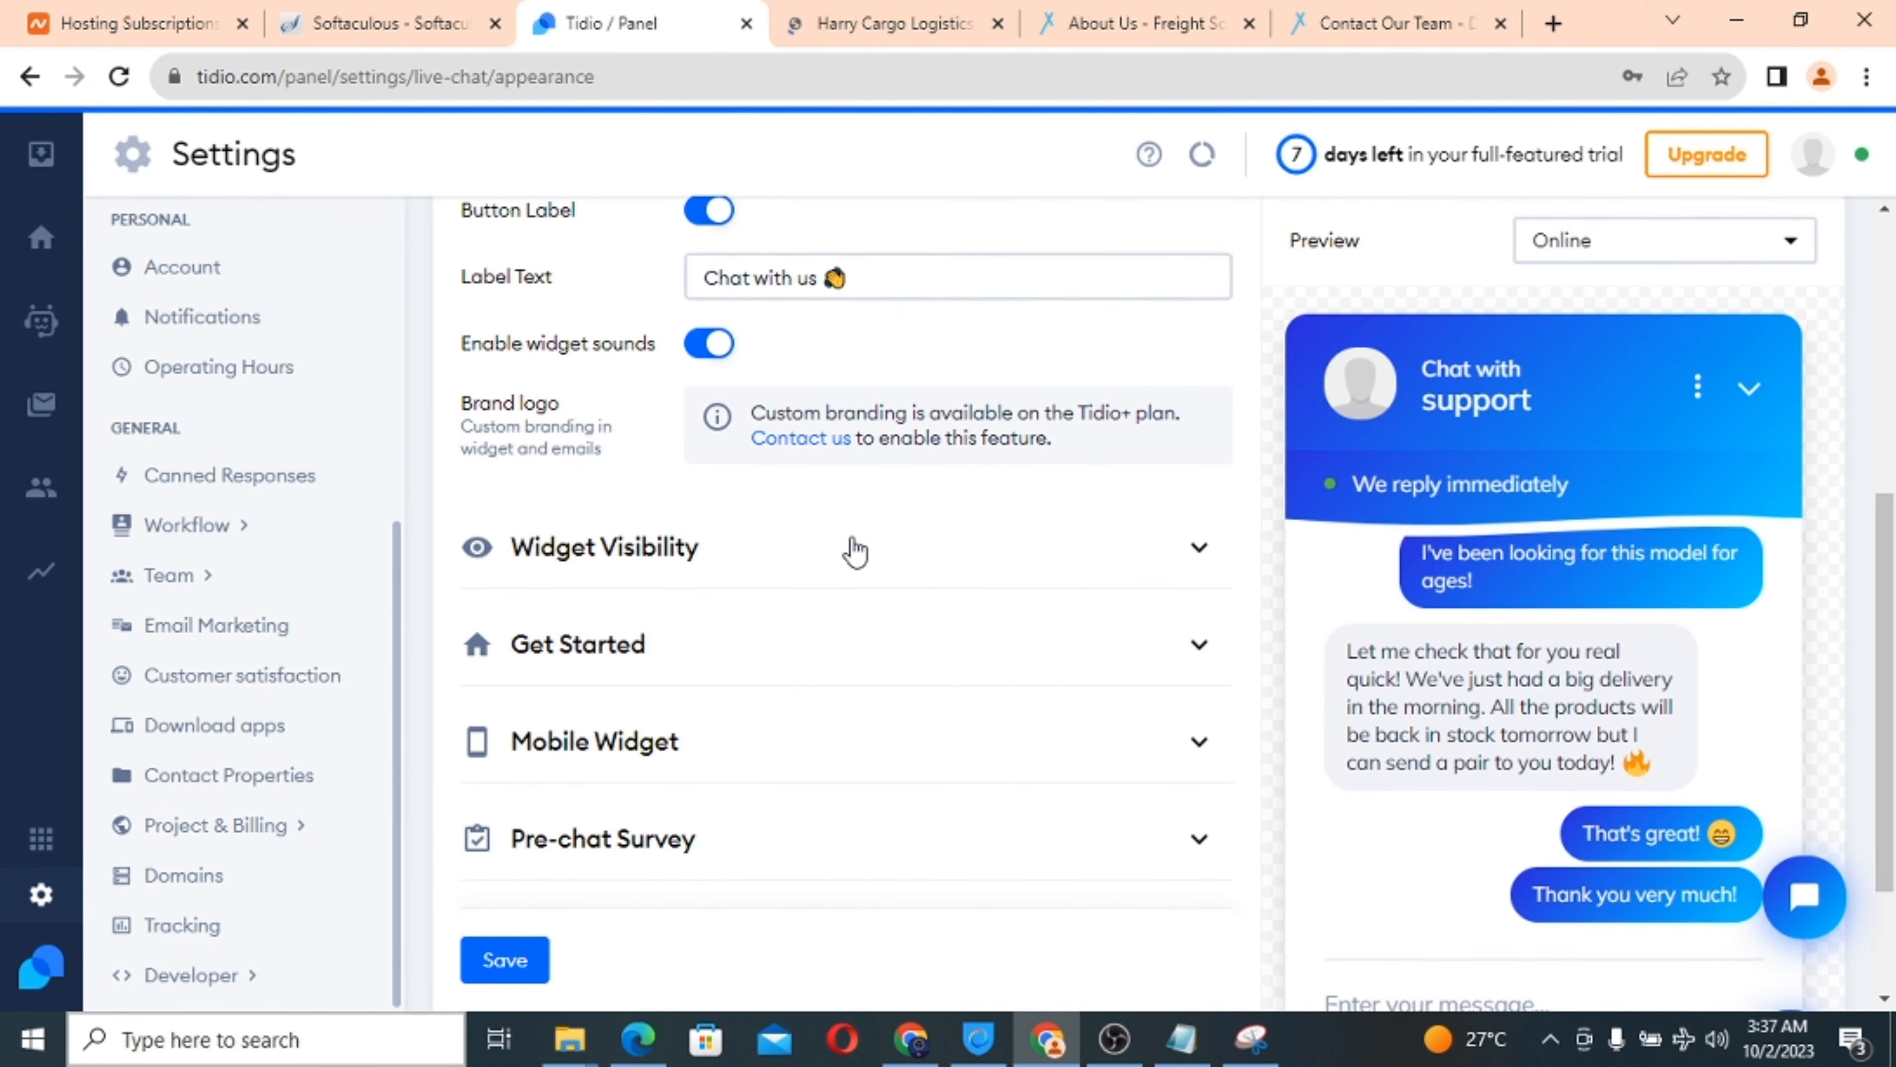
{"action": "left_click", "coordinate": [1072, 574]}
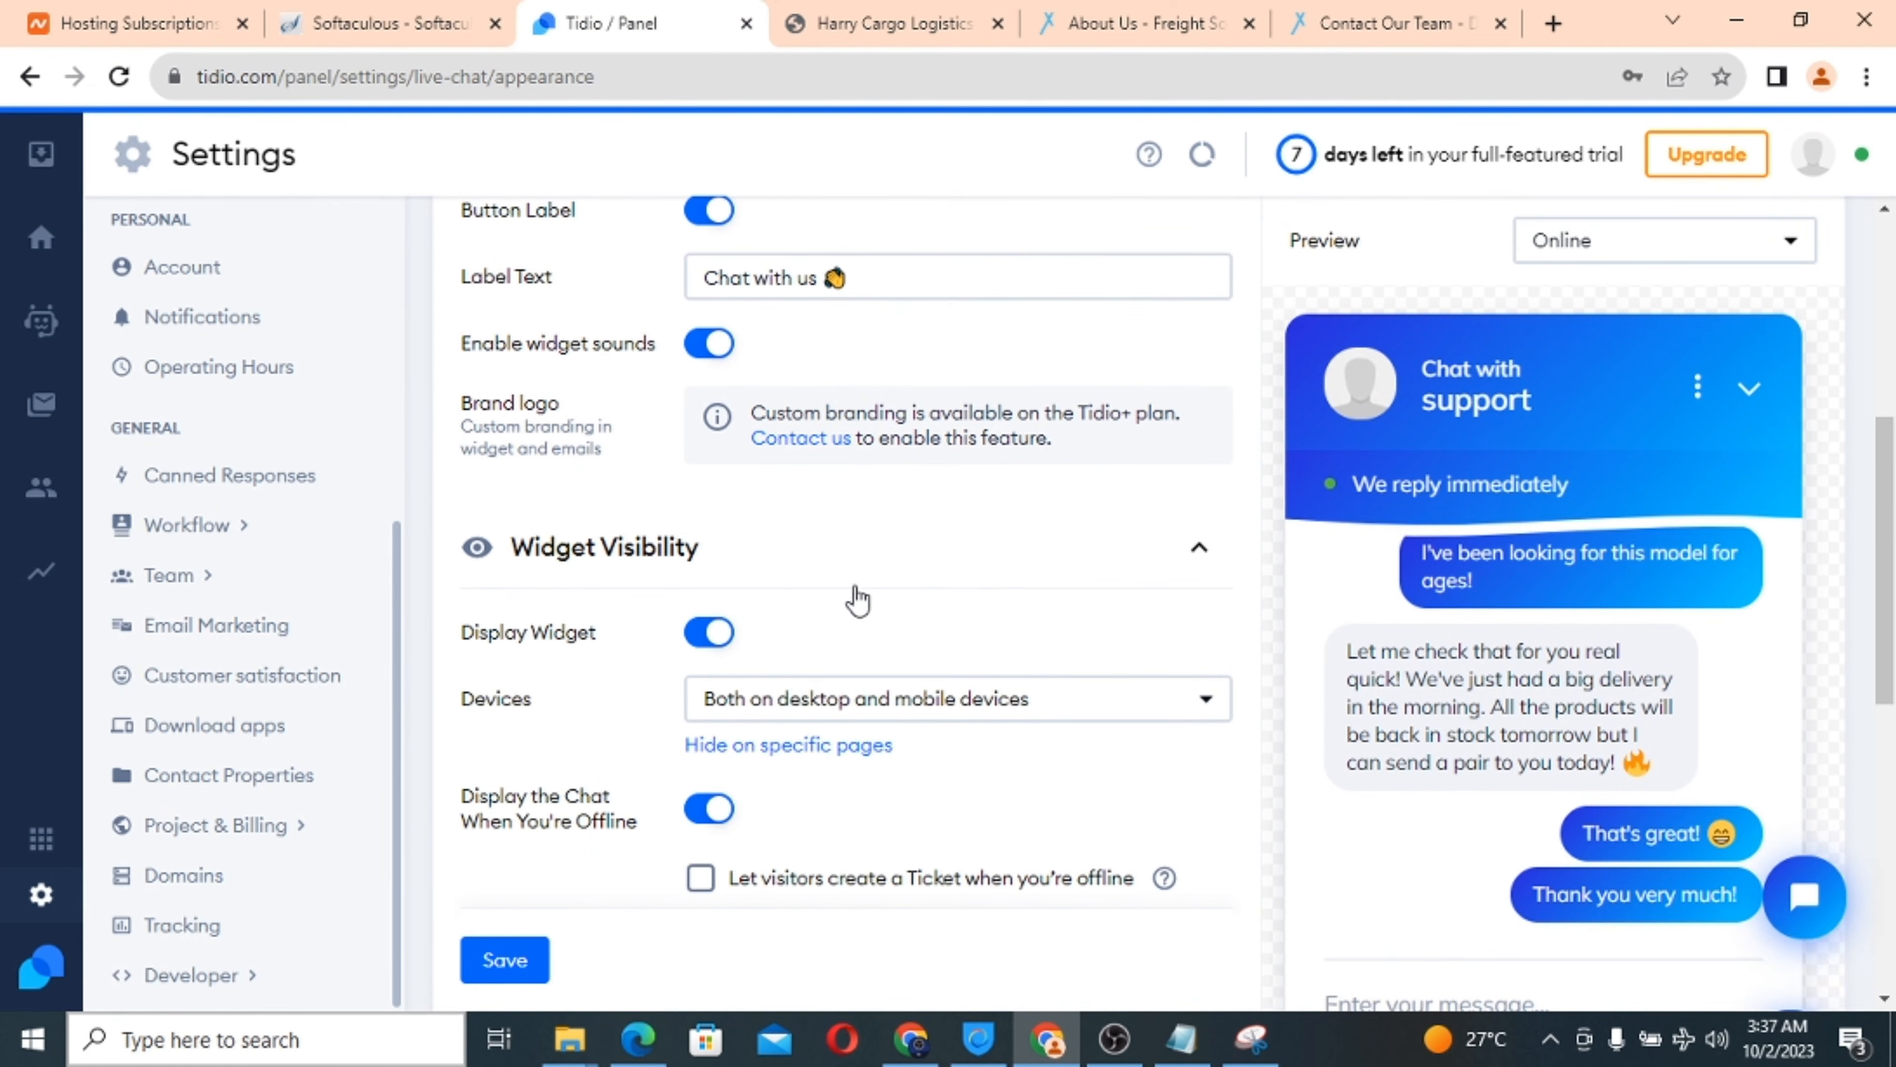
{"action": "scroll", "coordinate": [811, 602], "scroll_direction": "down", "scroll_amount": 4}
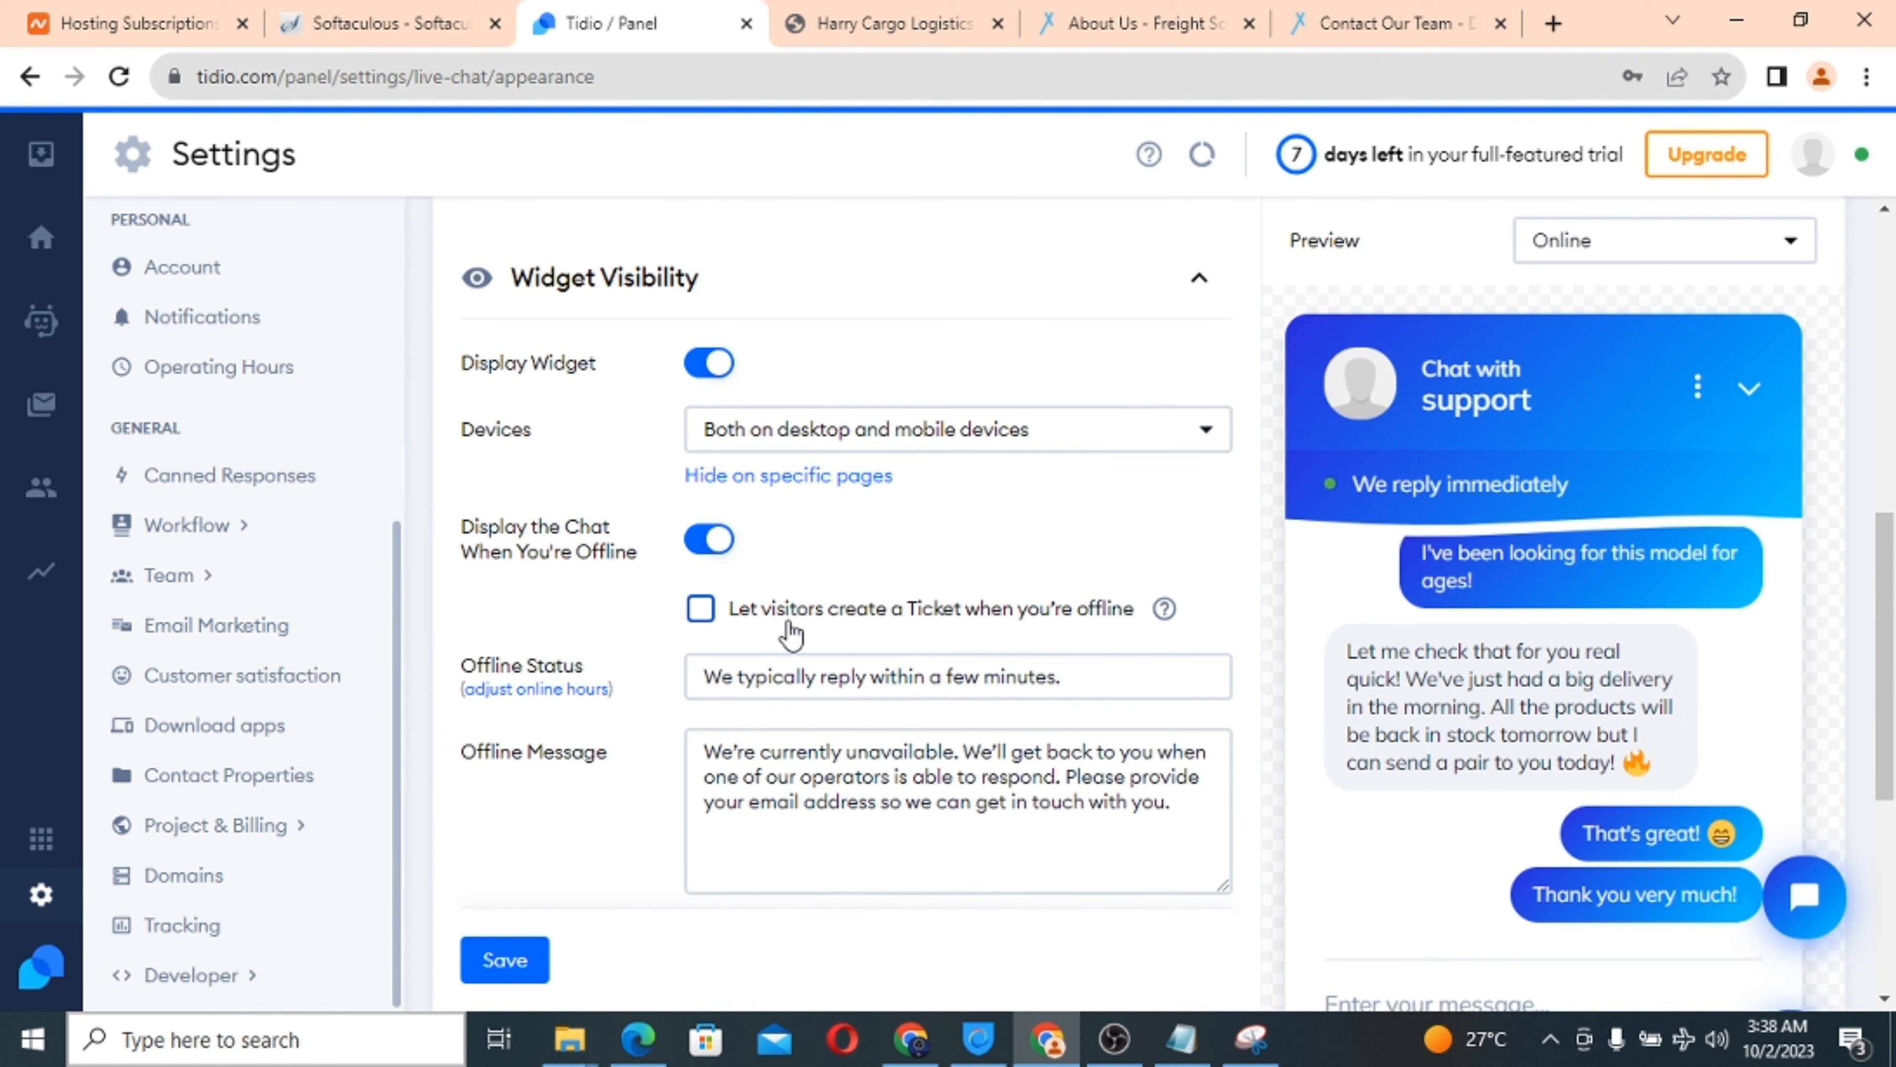
{"action": "scroll", "coordinate": [1038, 635], "scroll_direction": "down", "scroll_amount": 3}
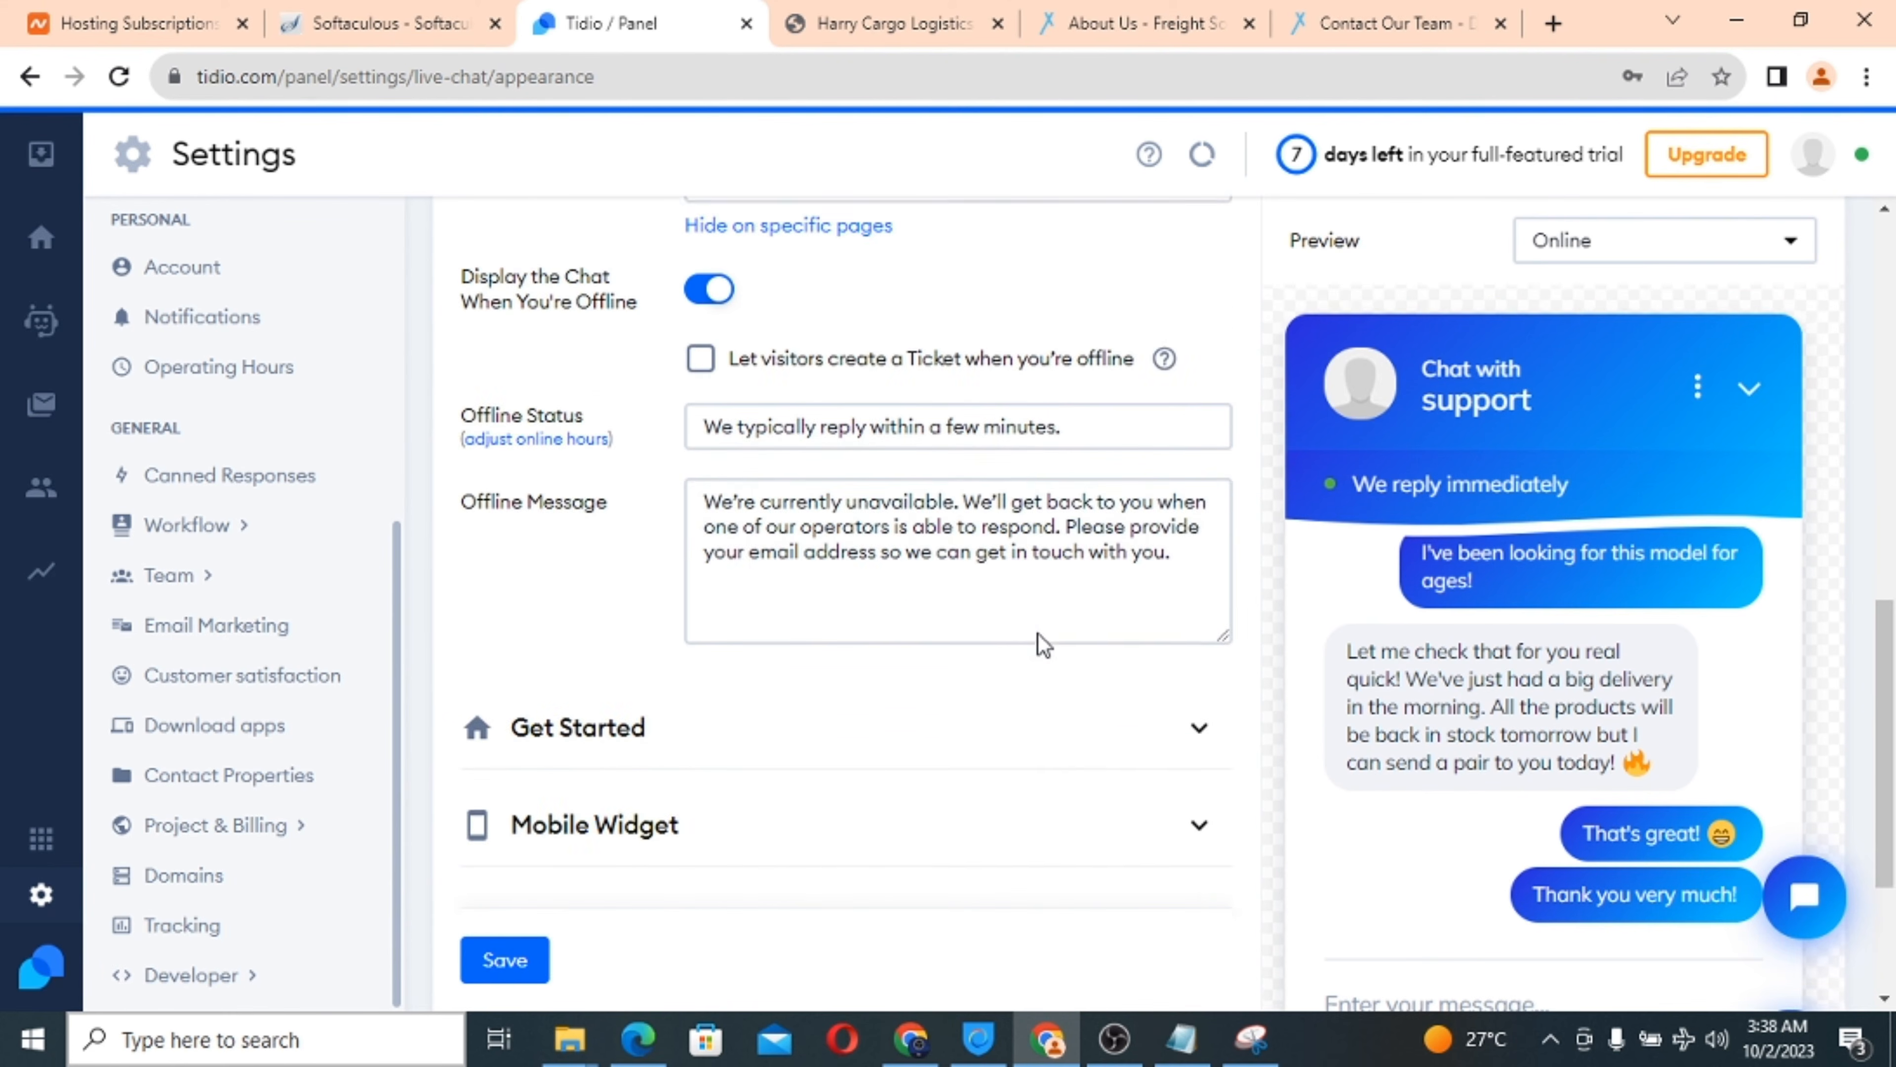
{"action": "scroll", "coordinate": [1040, 633], "scroll_direction": "down", "scroll_amount": 3}
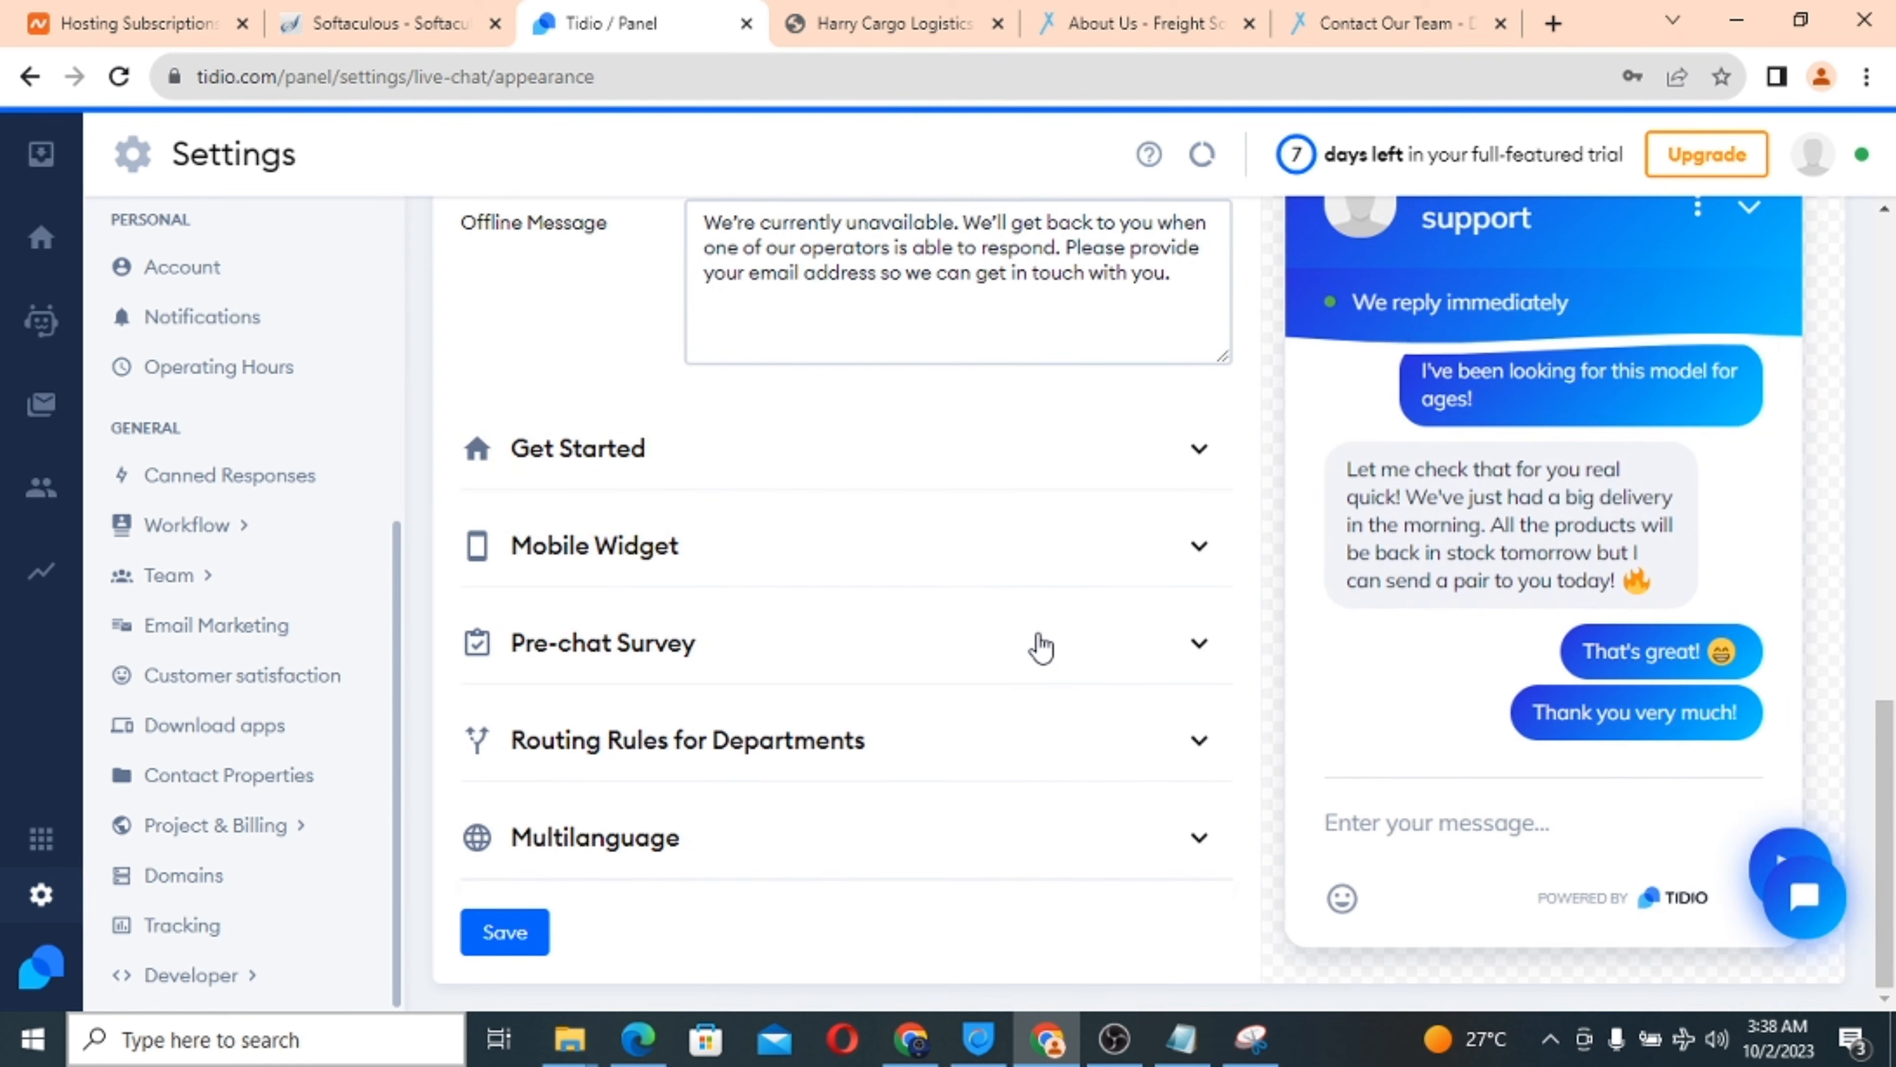
Return to the Harry Cargo Logistics homepage to compare it with the Tidio settings.
{"action": "left_click", "coordinate": [929, 16]}
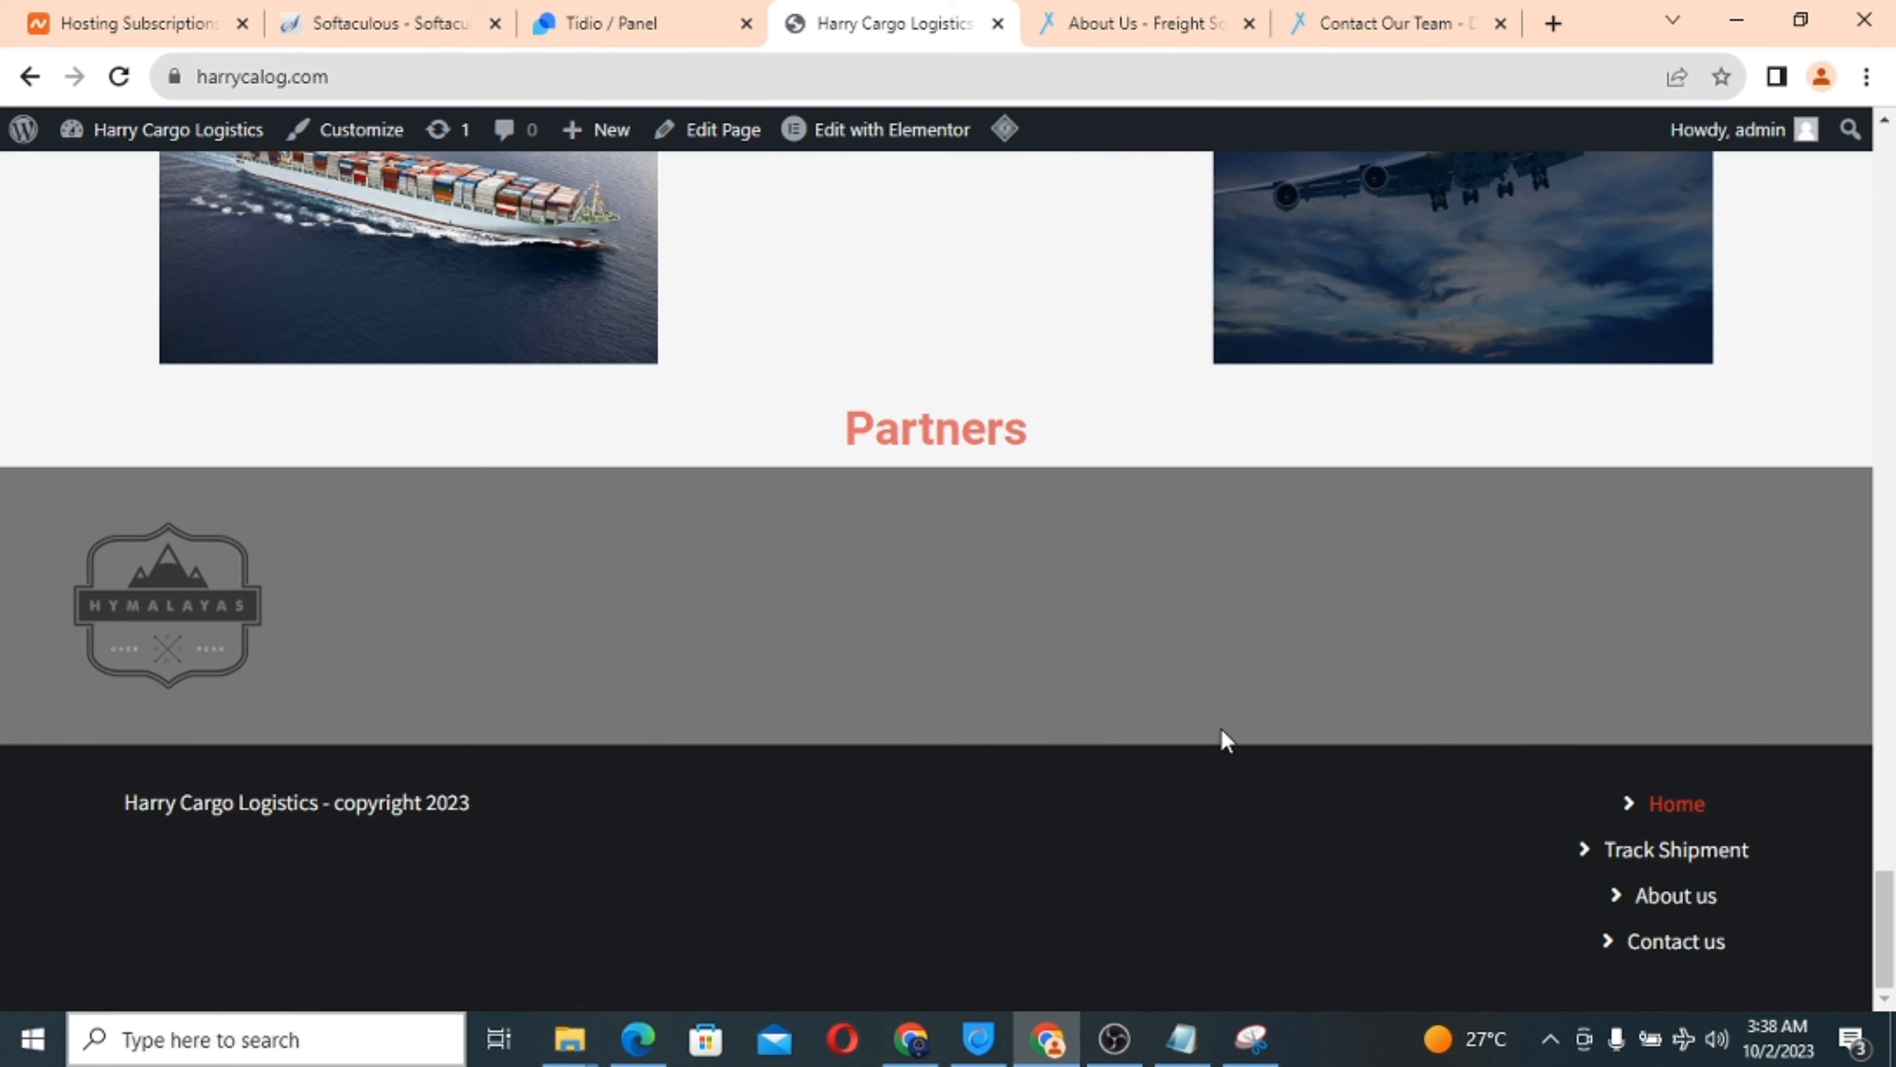
{"action": "left_click", "coordinate": [669, 15]}
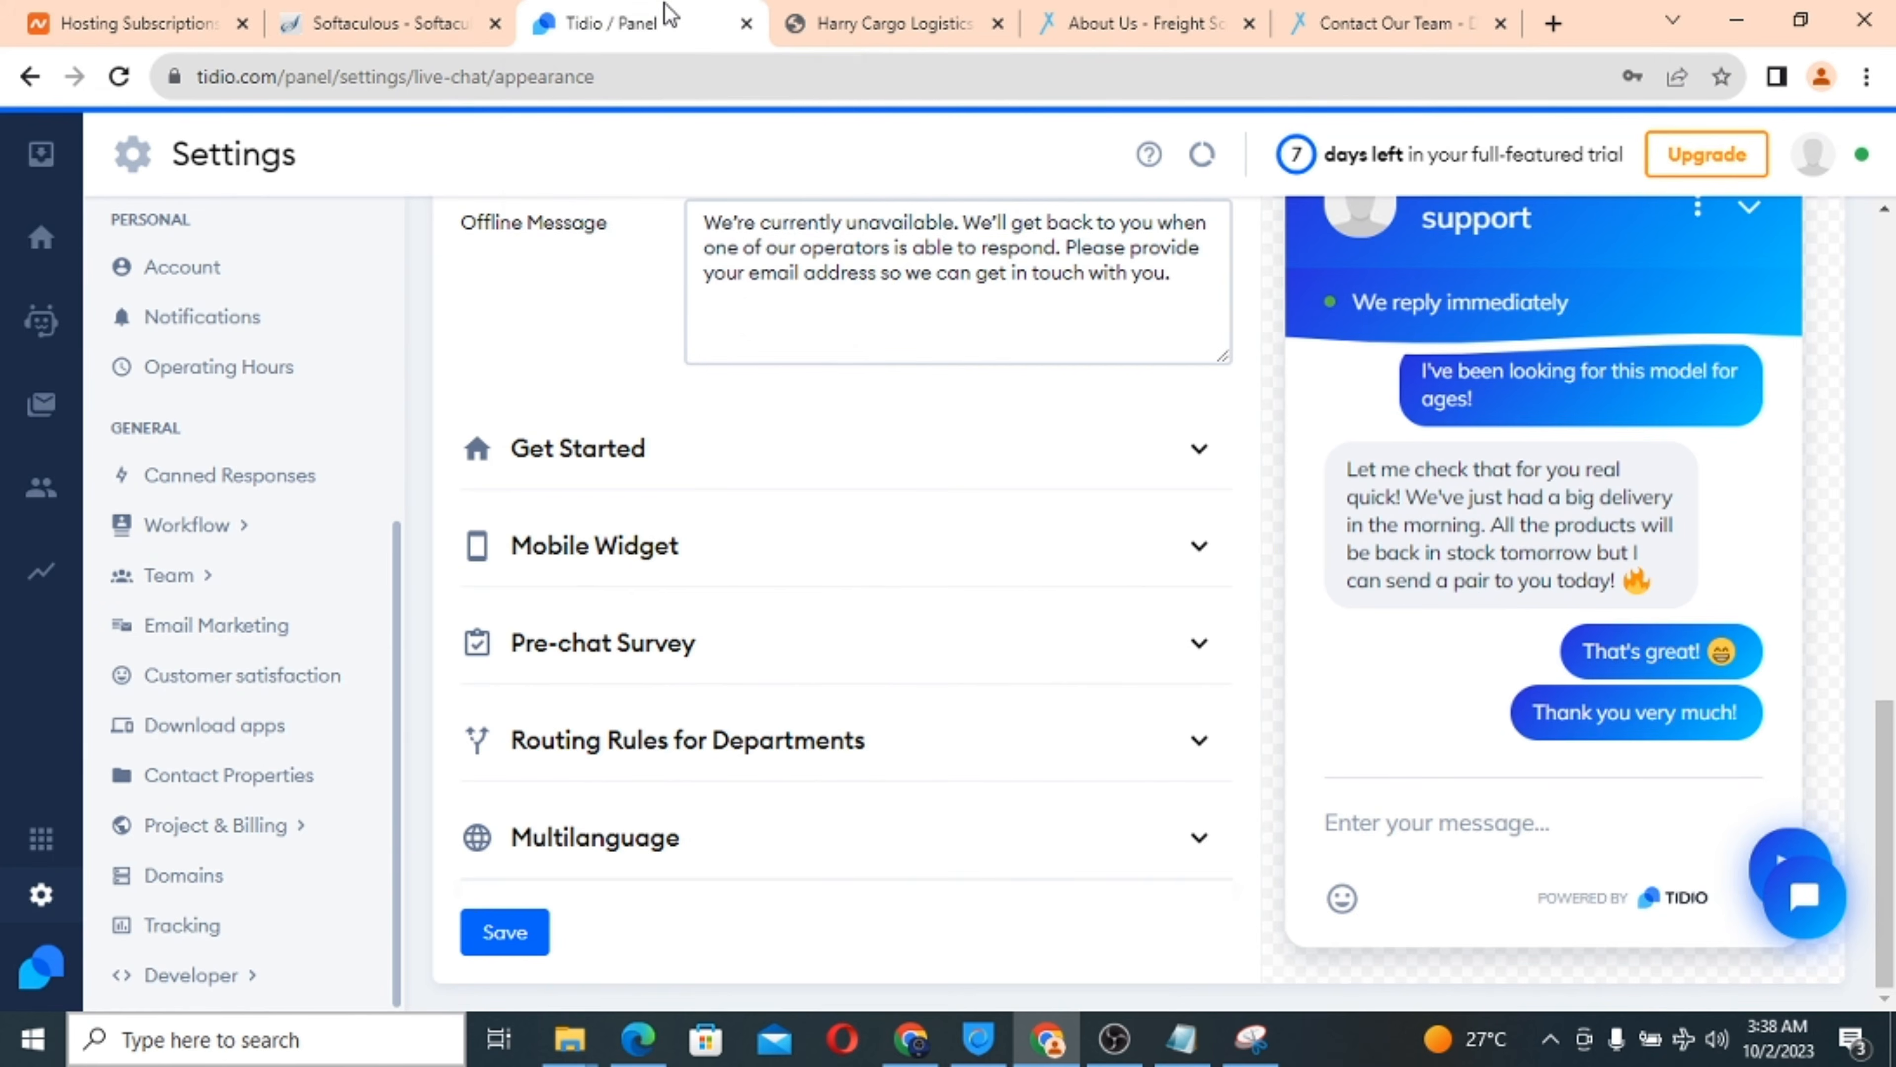
{"action": "left_click", "coordinate": [887, 13]}
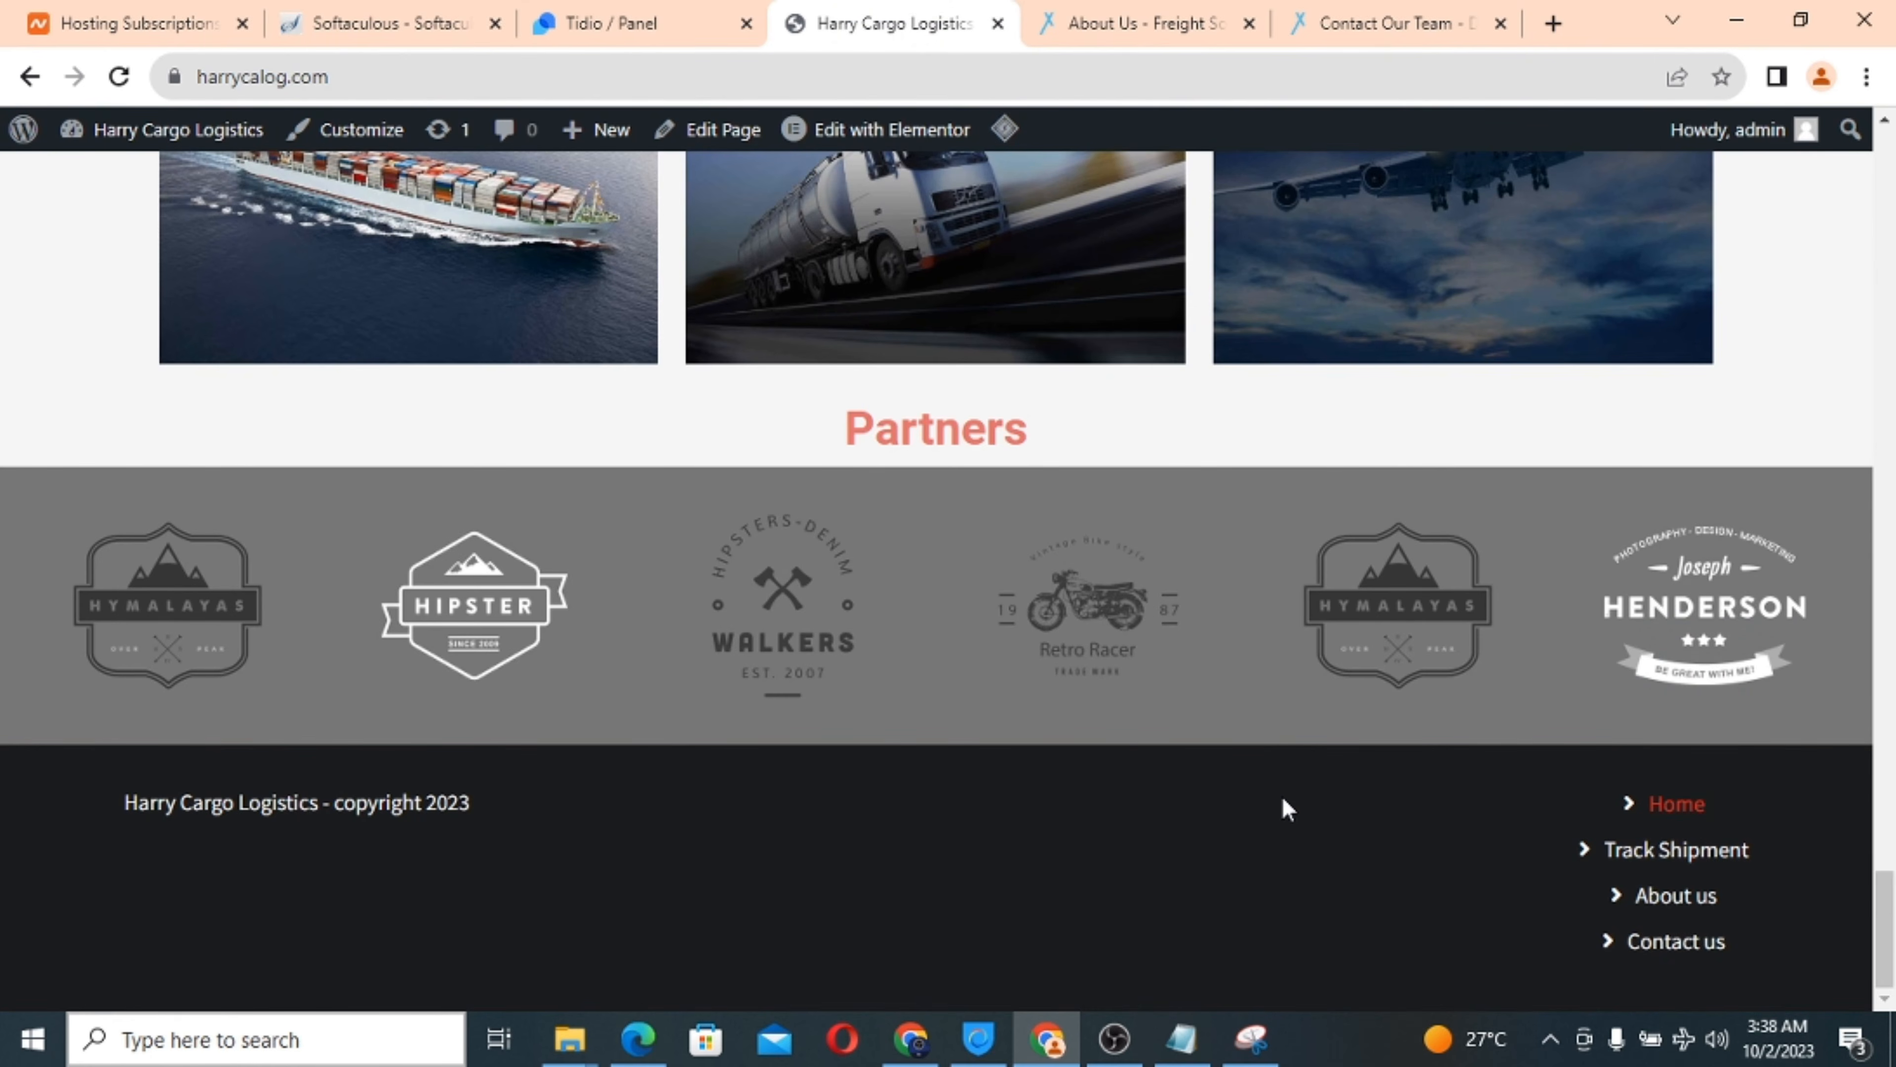
{"action": "scroll", "coordinate": [1281, 796], "scroll_direction": "up", "scroll_amount": 15}
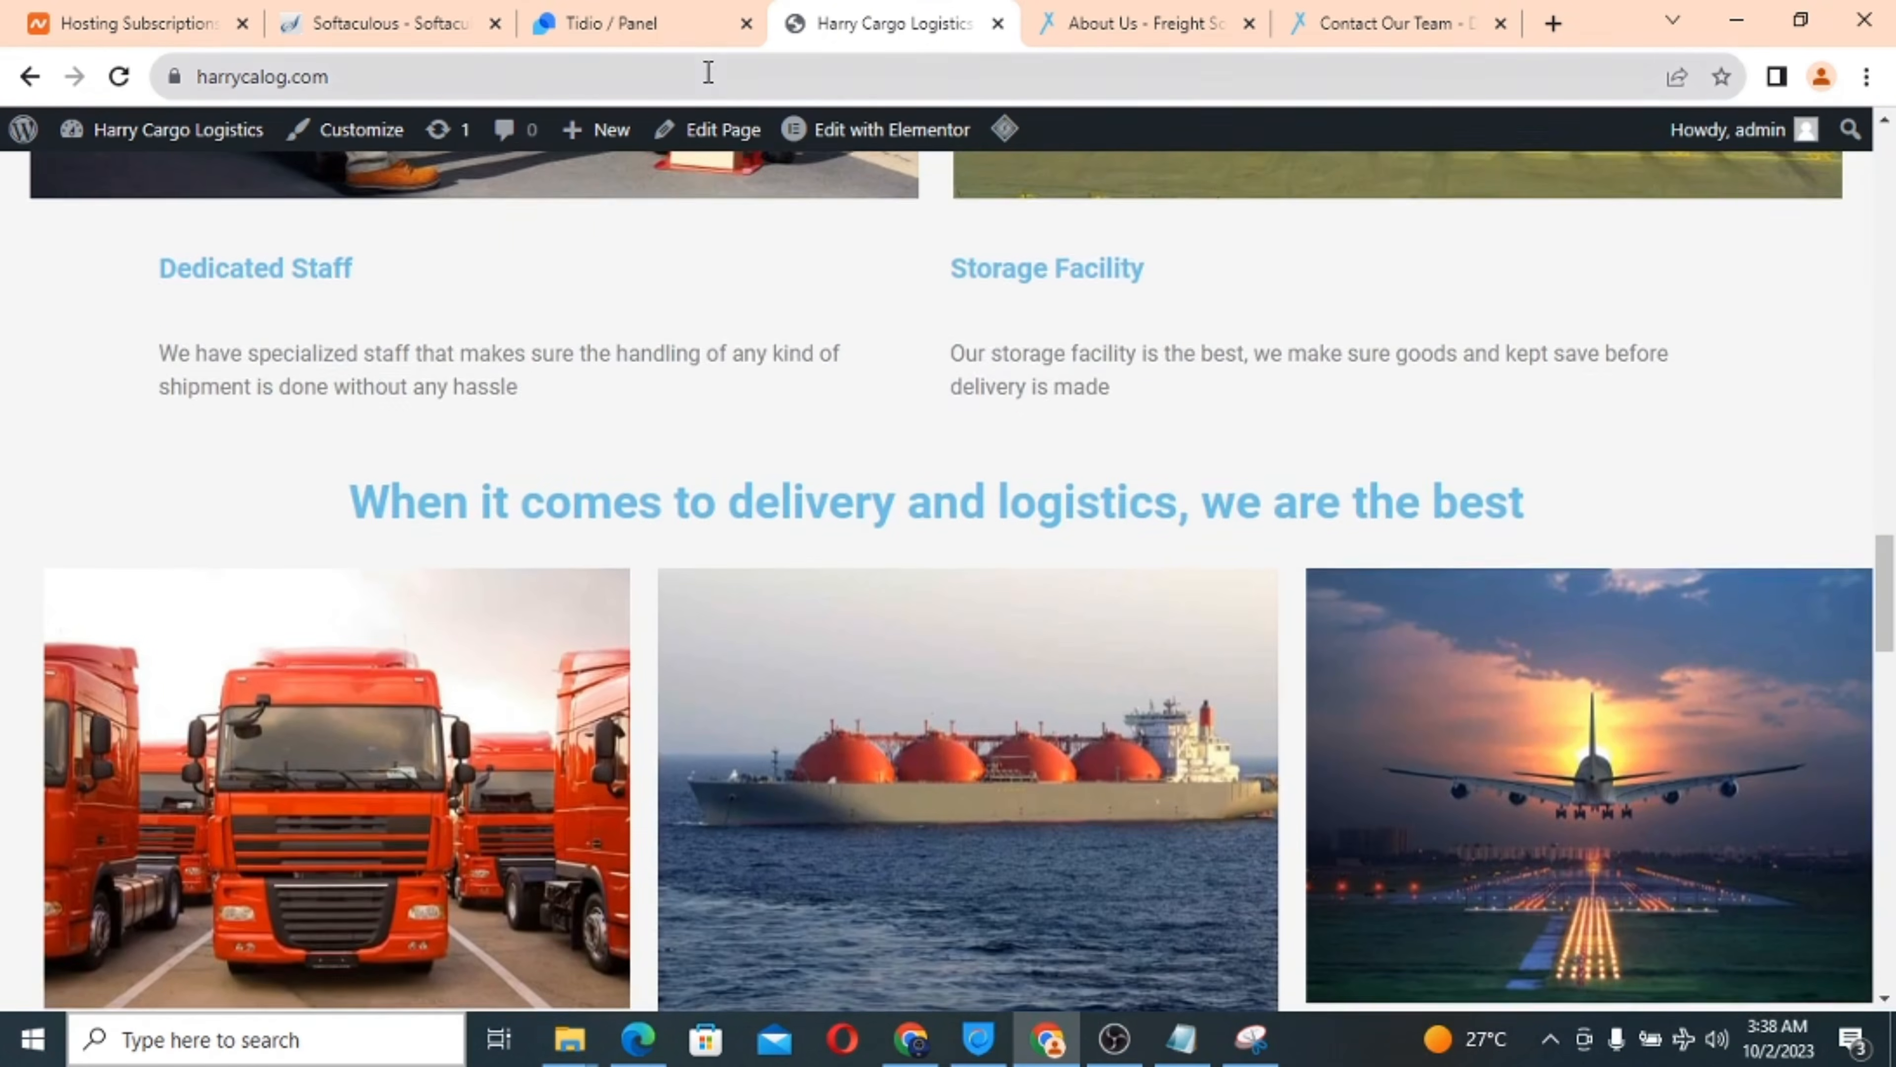
{"action": "left_click", "coordinate": [609, 17]}
{"action": "scroll", "coordinate": [877, 598], "scroll_direction": "up", "scroll_amount": 10}
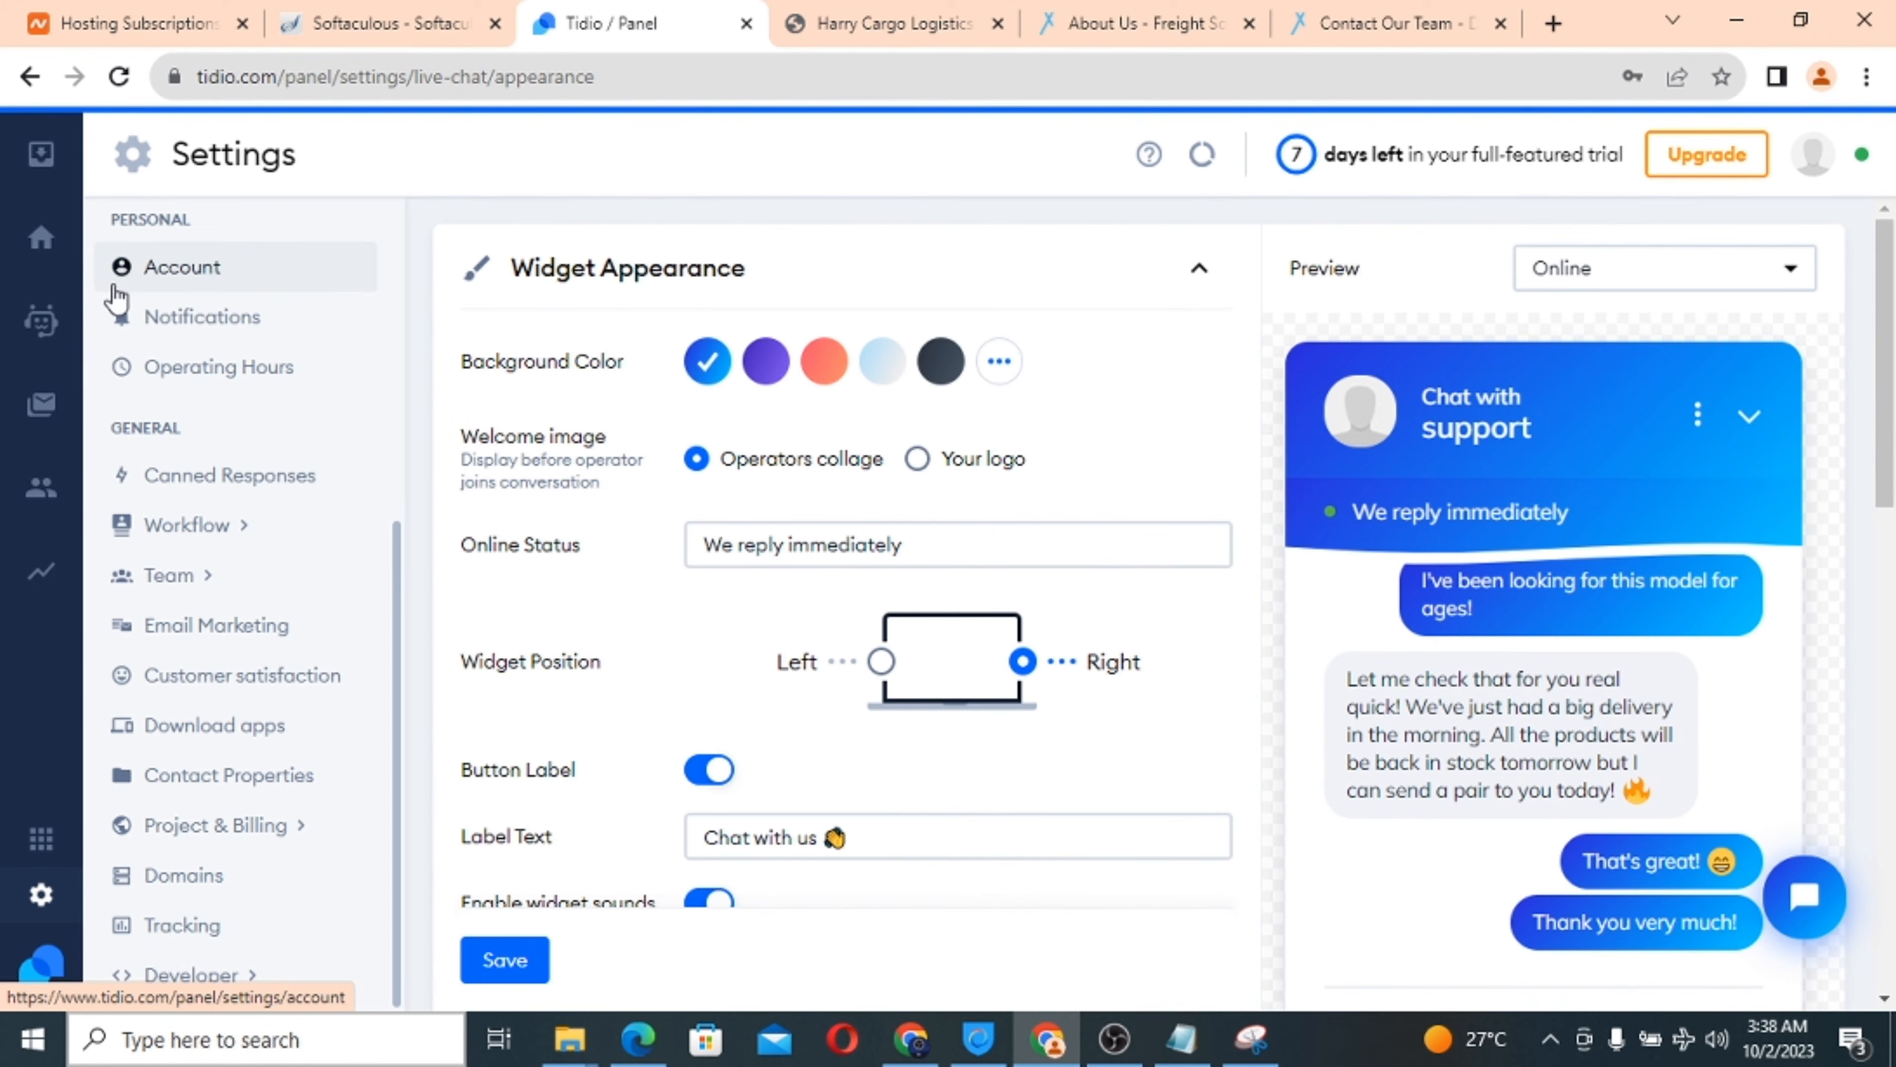
{"action": "left_click", "coordinate": [182, 284]}
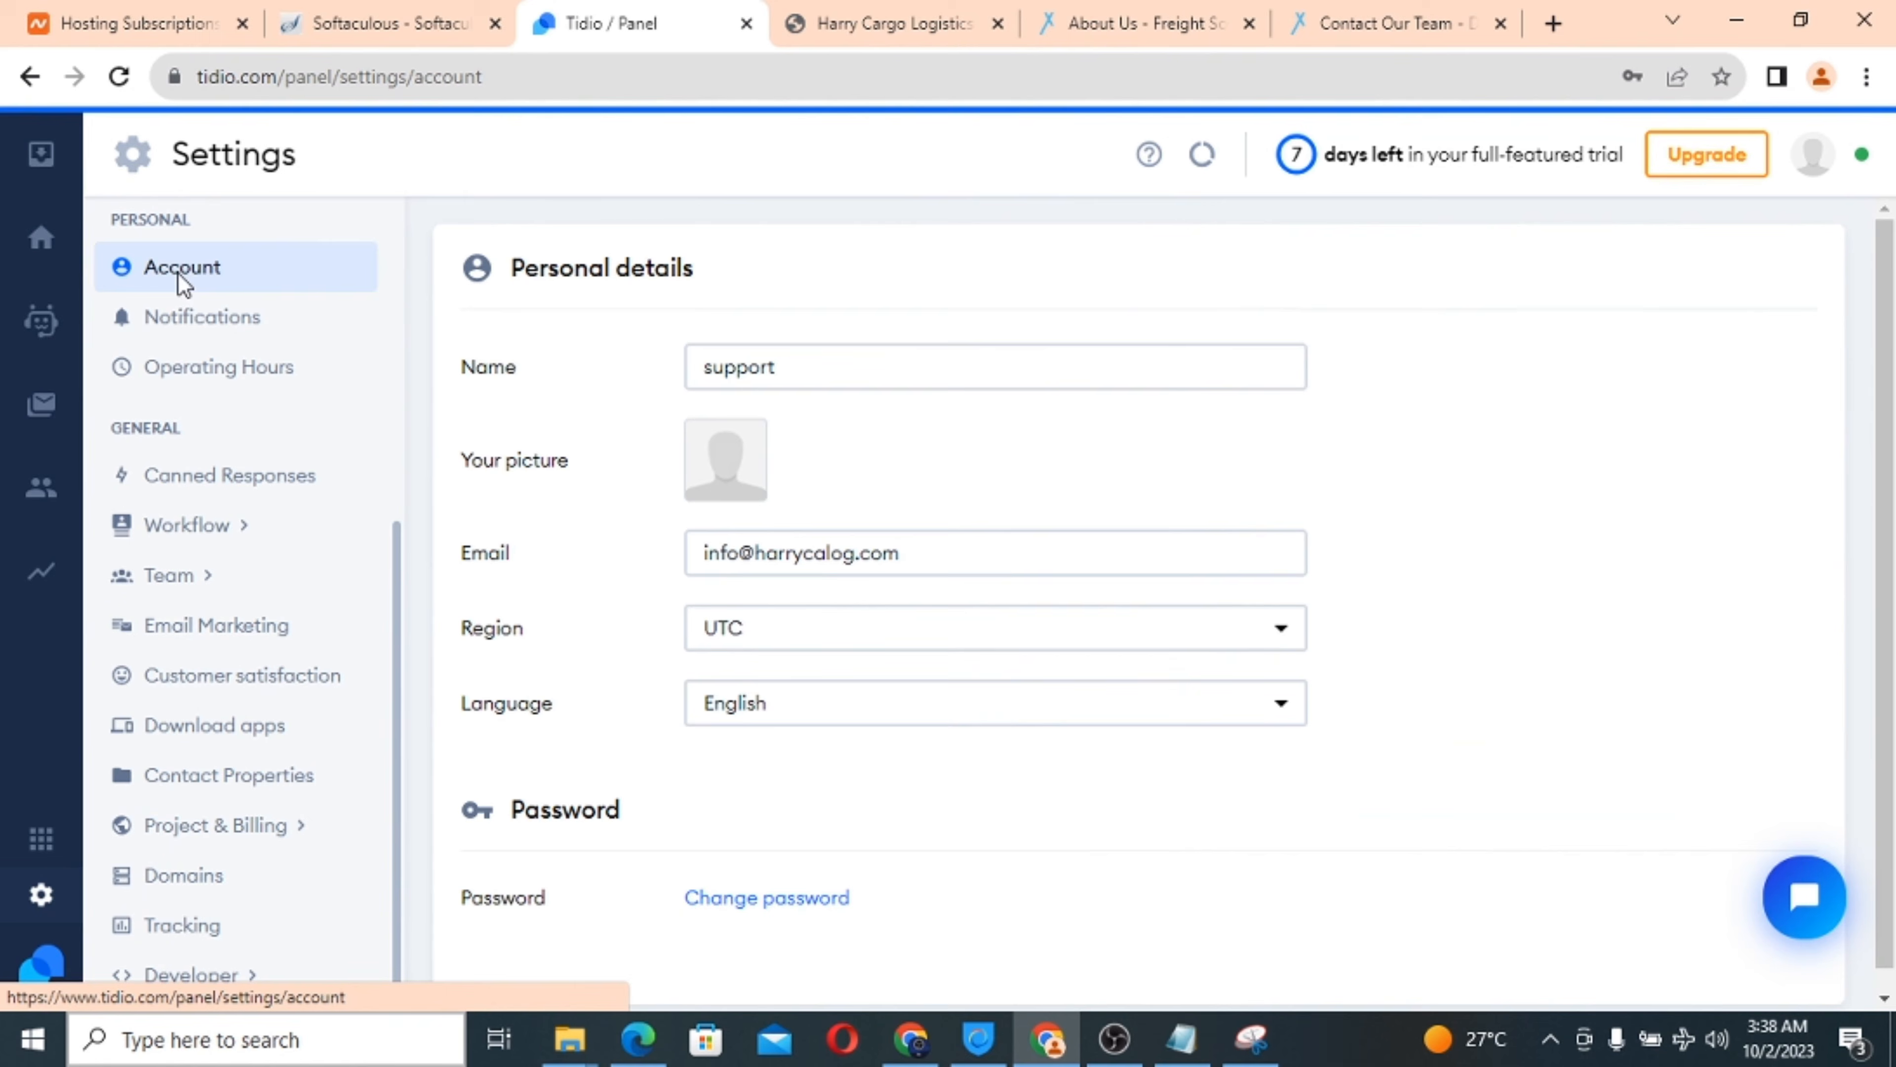
{"action": "scroll", "coordinate": [664, 658], "scroll_direction": "down", "scroll_amount": 3}
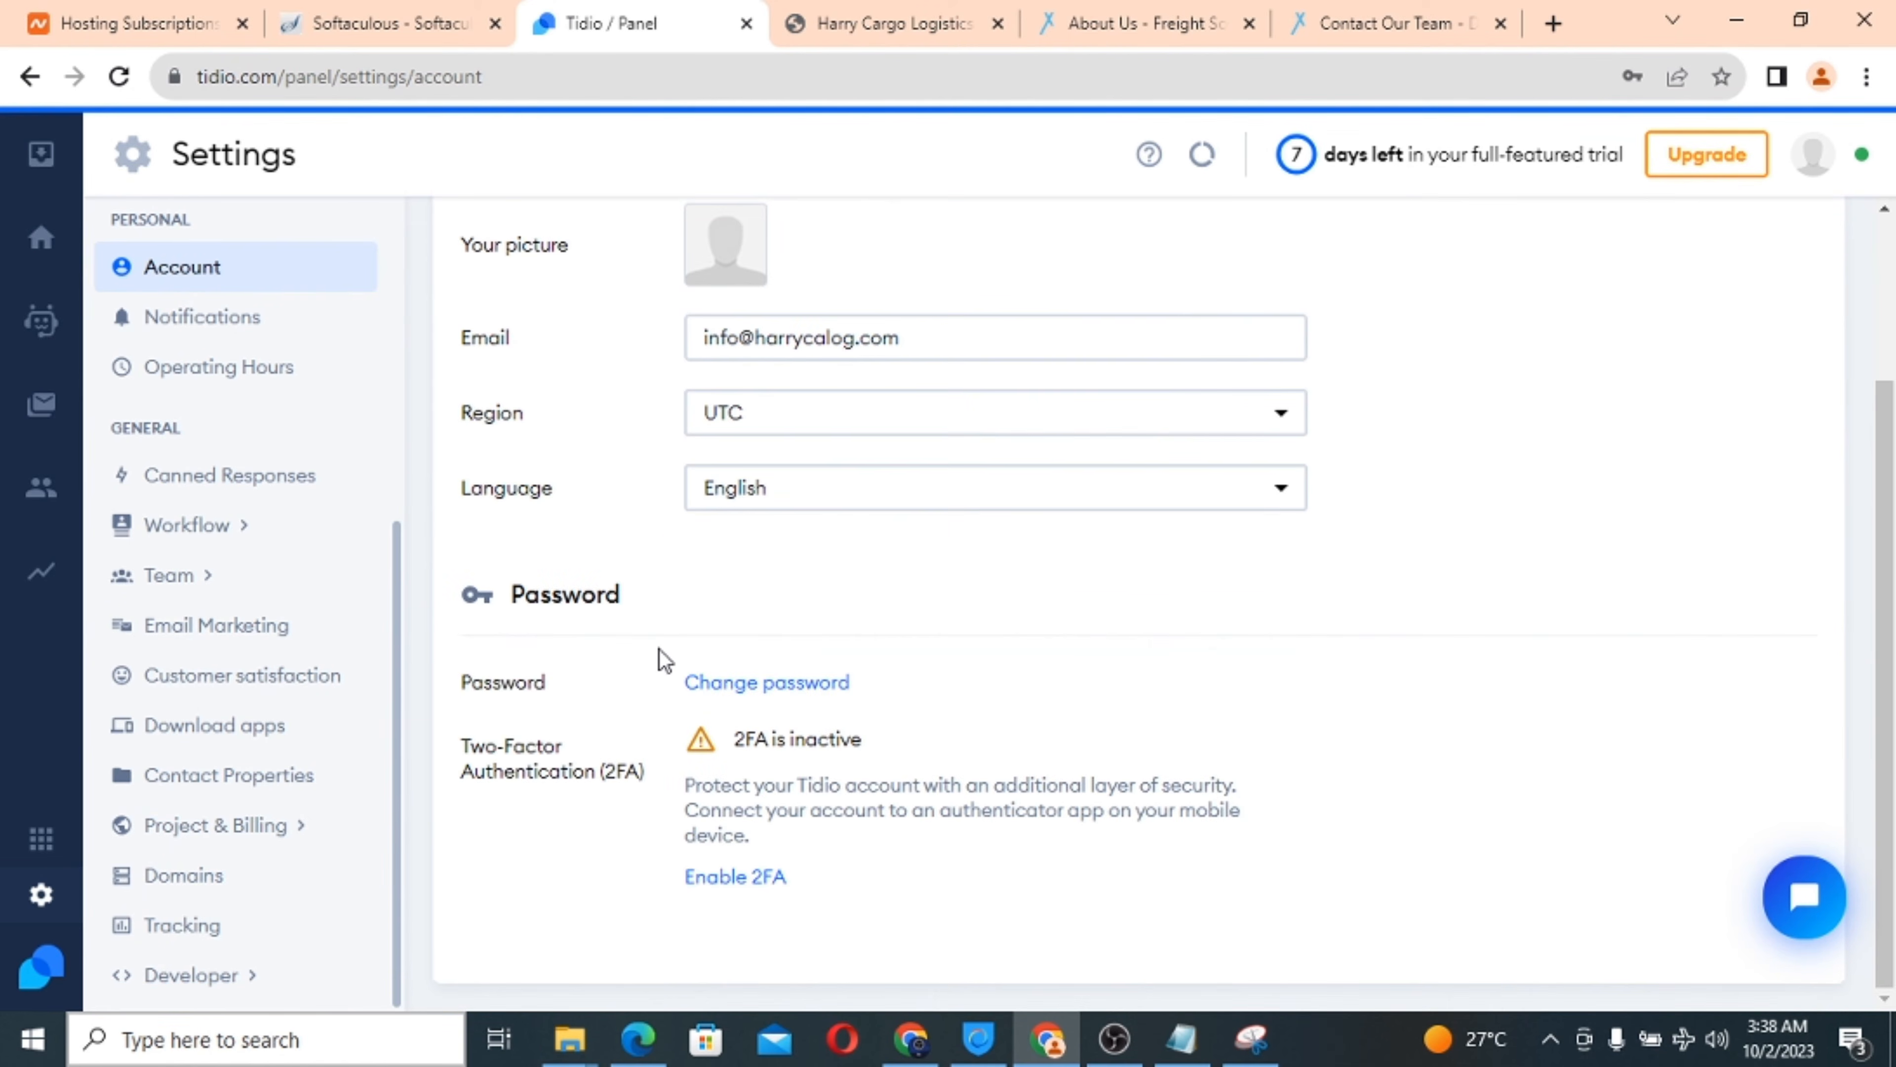
{"action": "scroll", "coordinate": [665, 659], "scroll_direction": "up", "scroll_amount": 3}
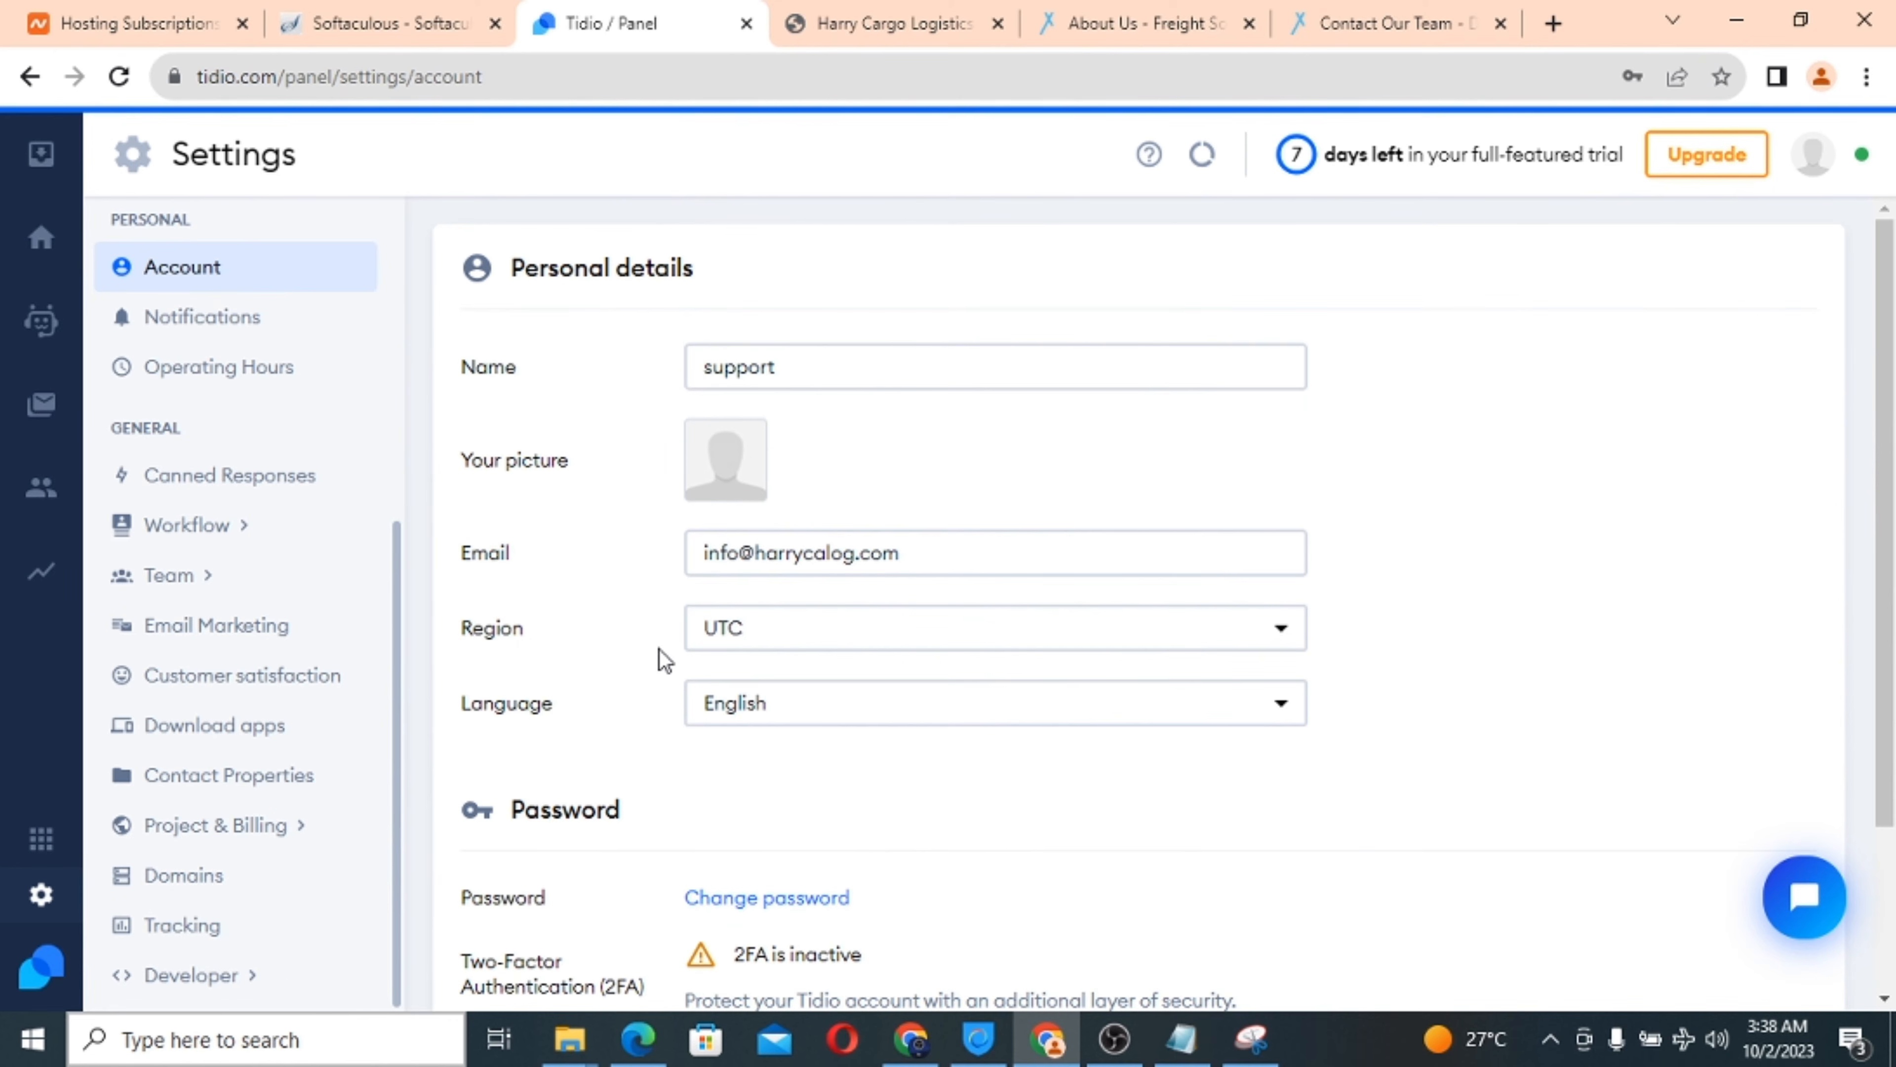
{"action": "left_click", "coordinate": [38, 900]}
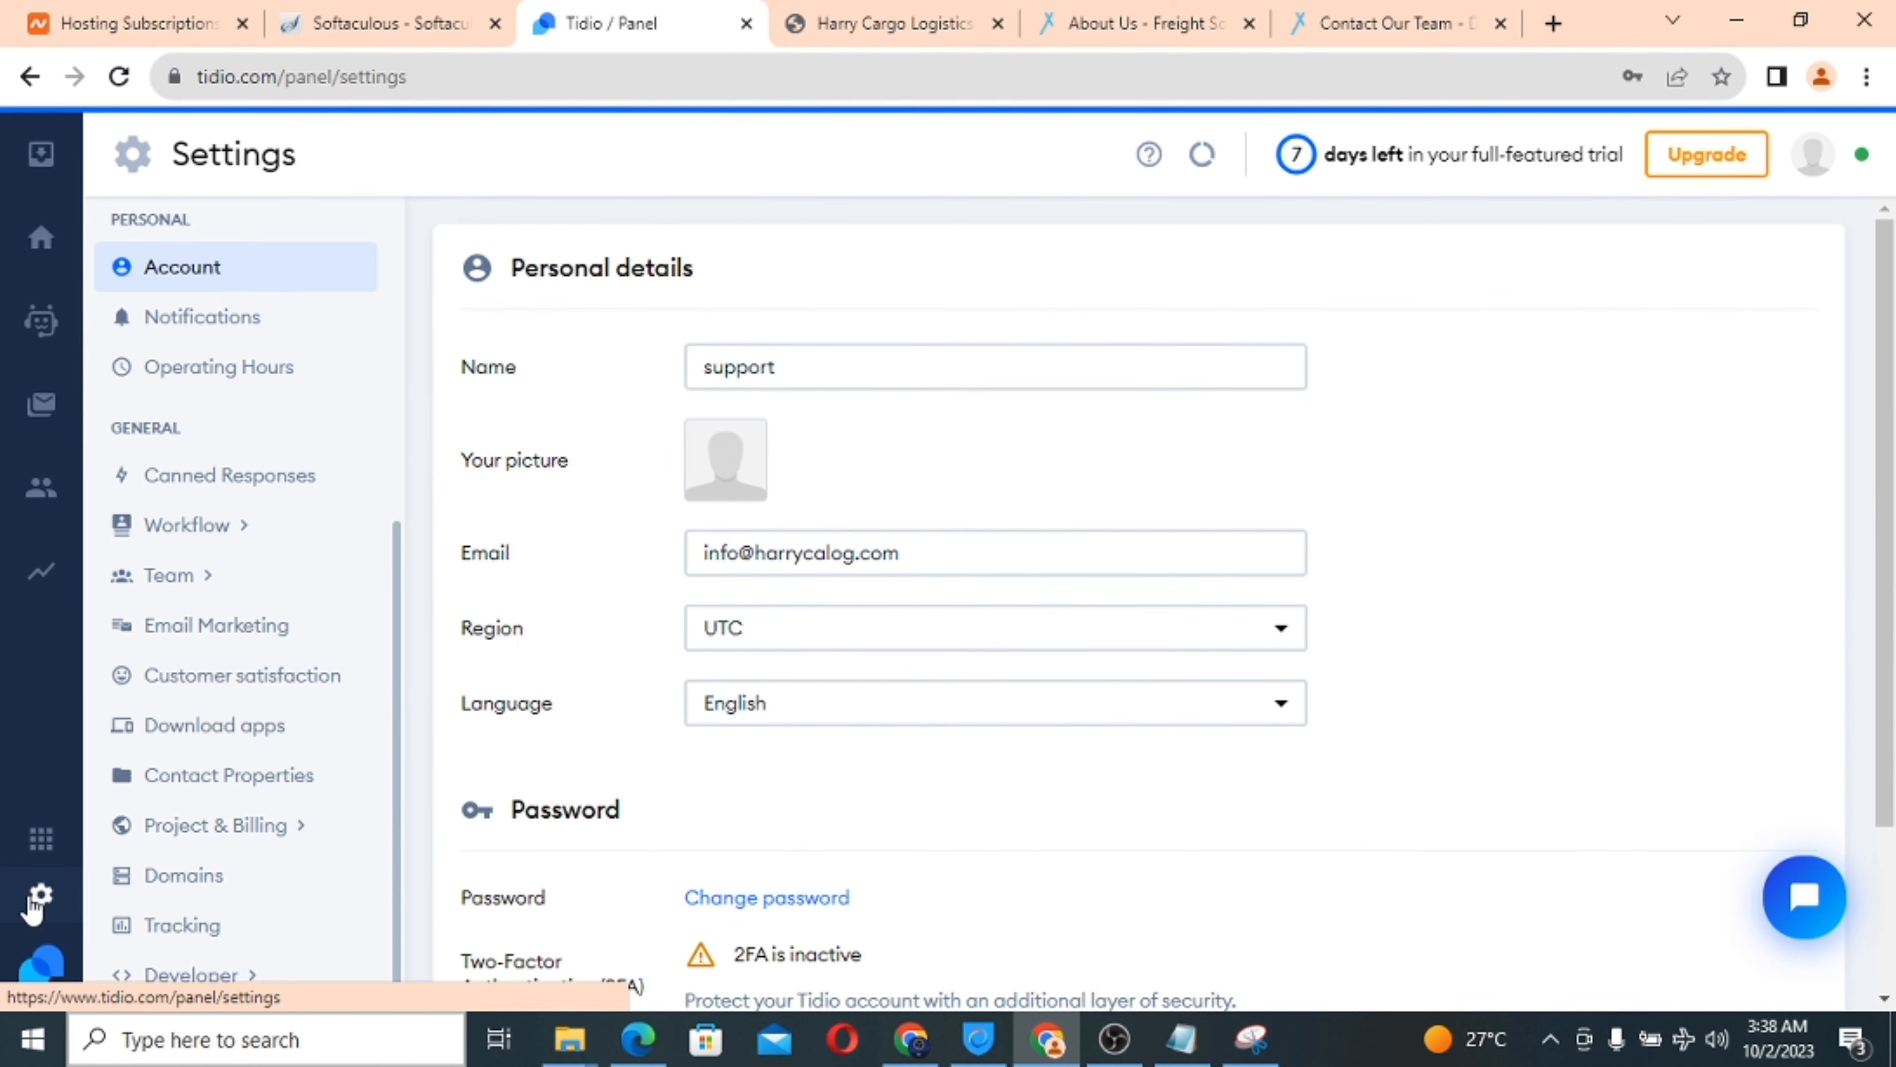
{"action": "scroll", "coordinate": [660, 741], "scroll_direction": "down", "scroll_amount": 5}
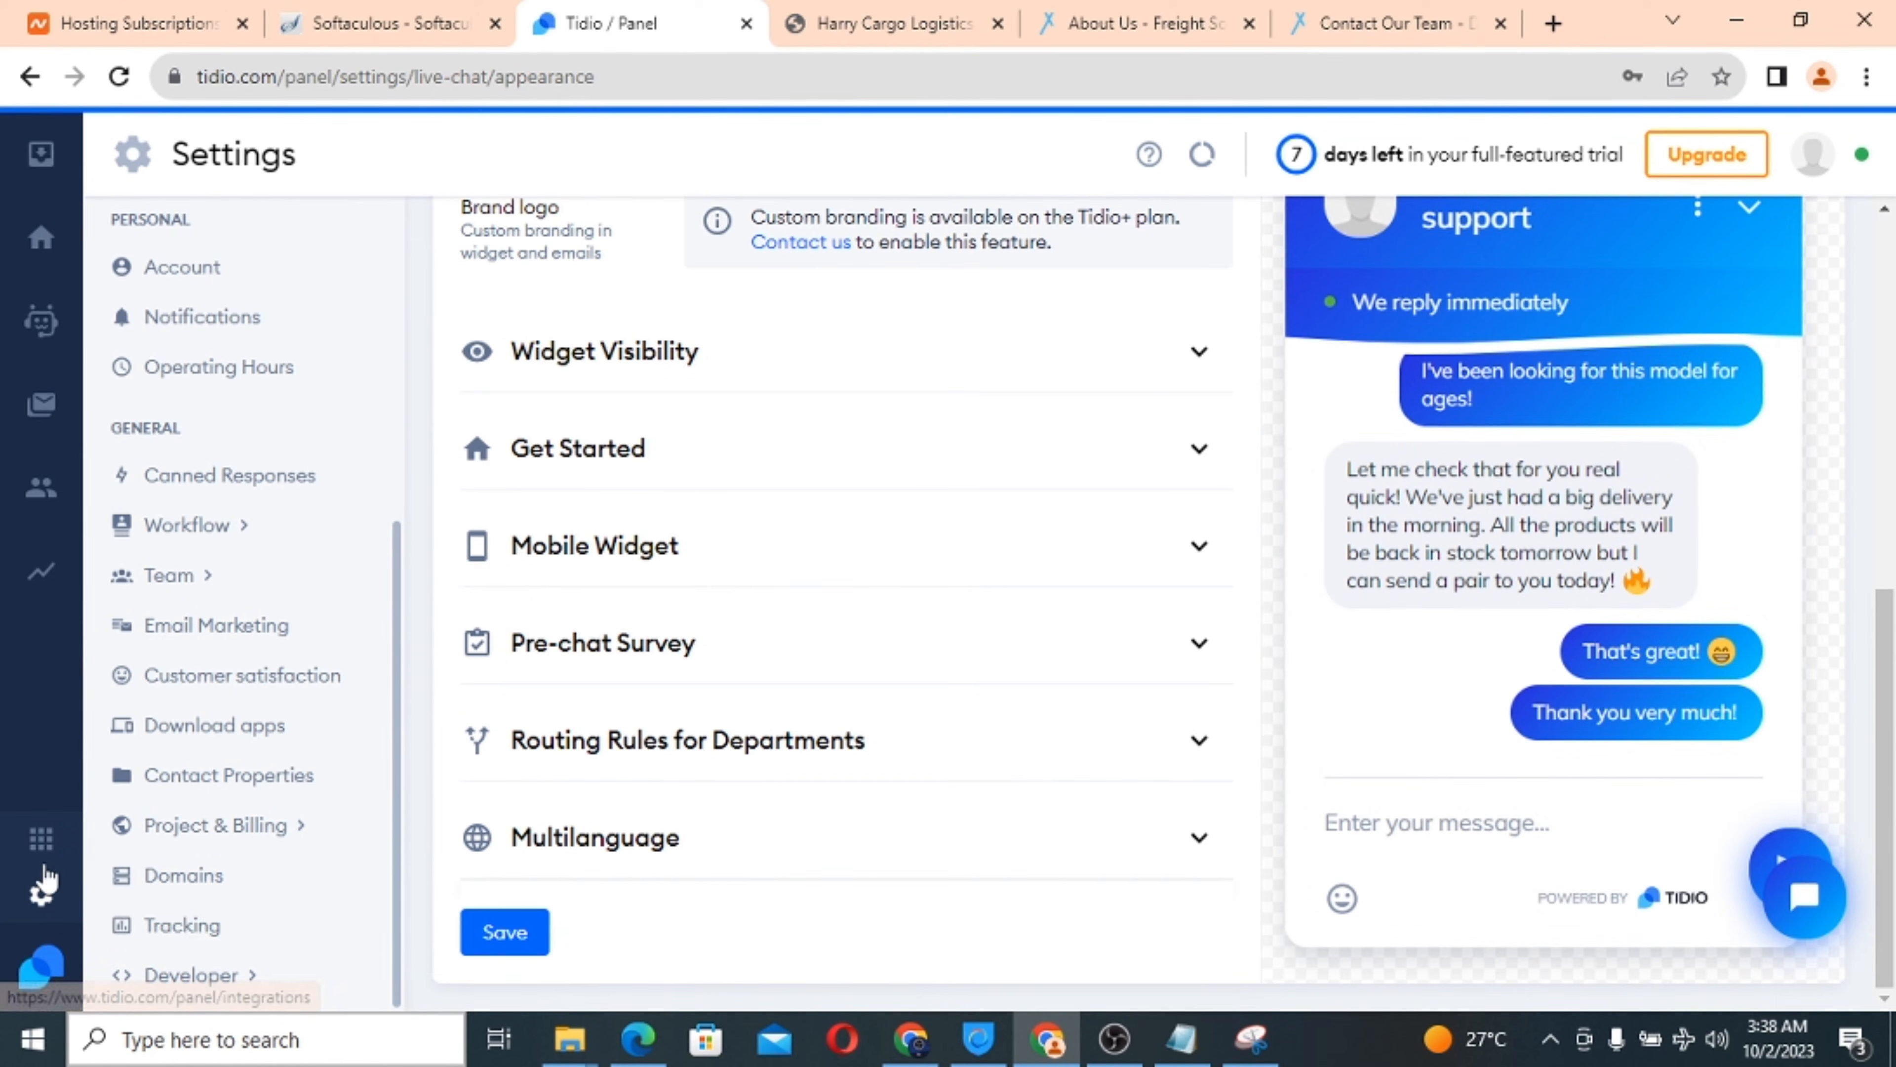
{"action": "scroll", "coordinate": [320, 695], "scroll_direction": "up", "scroll_amount": 6}
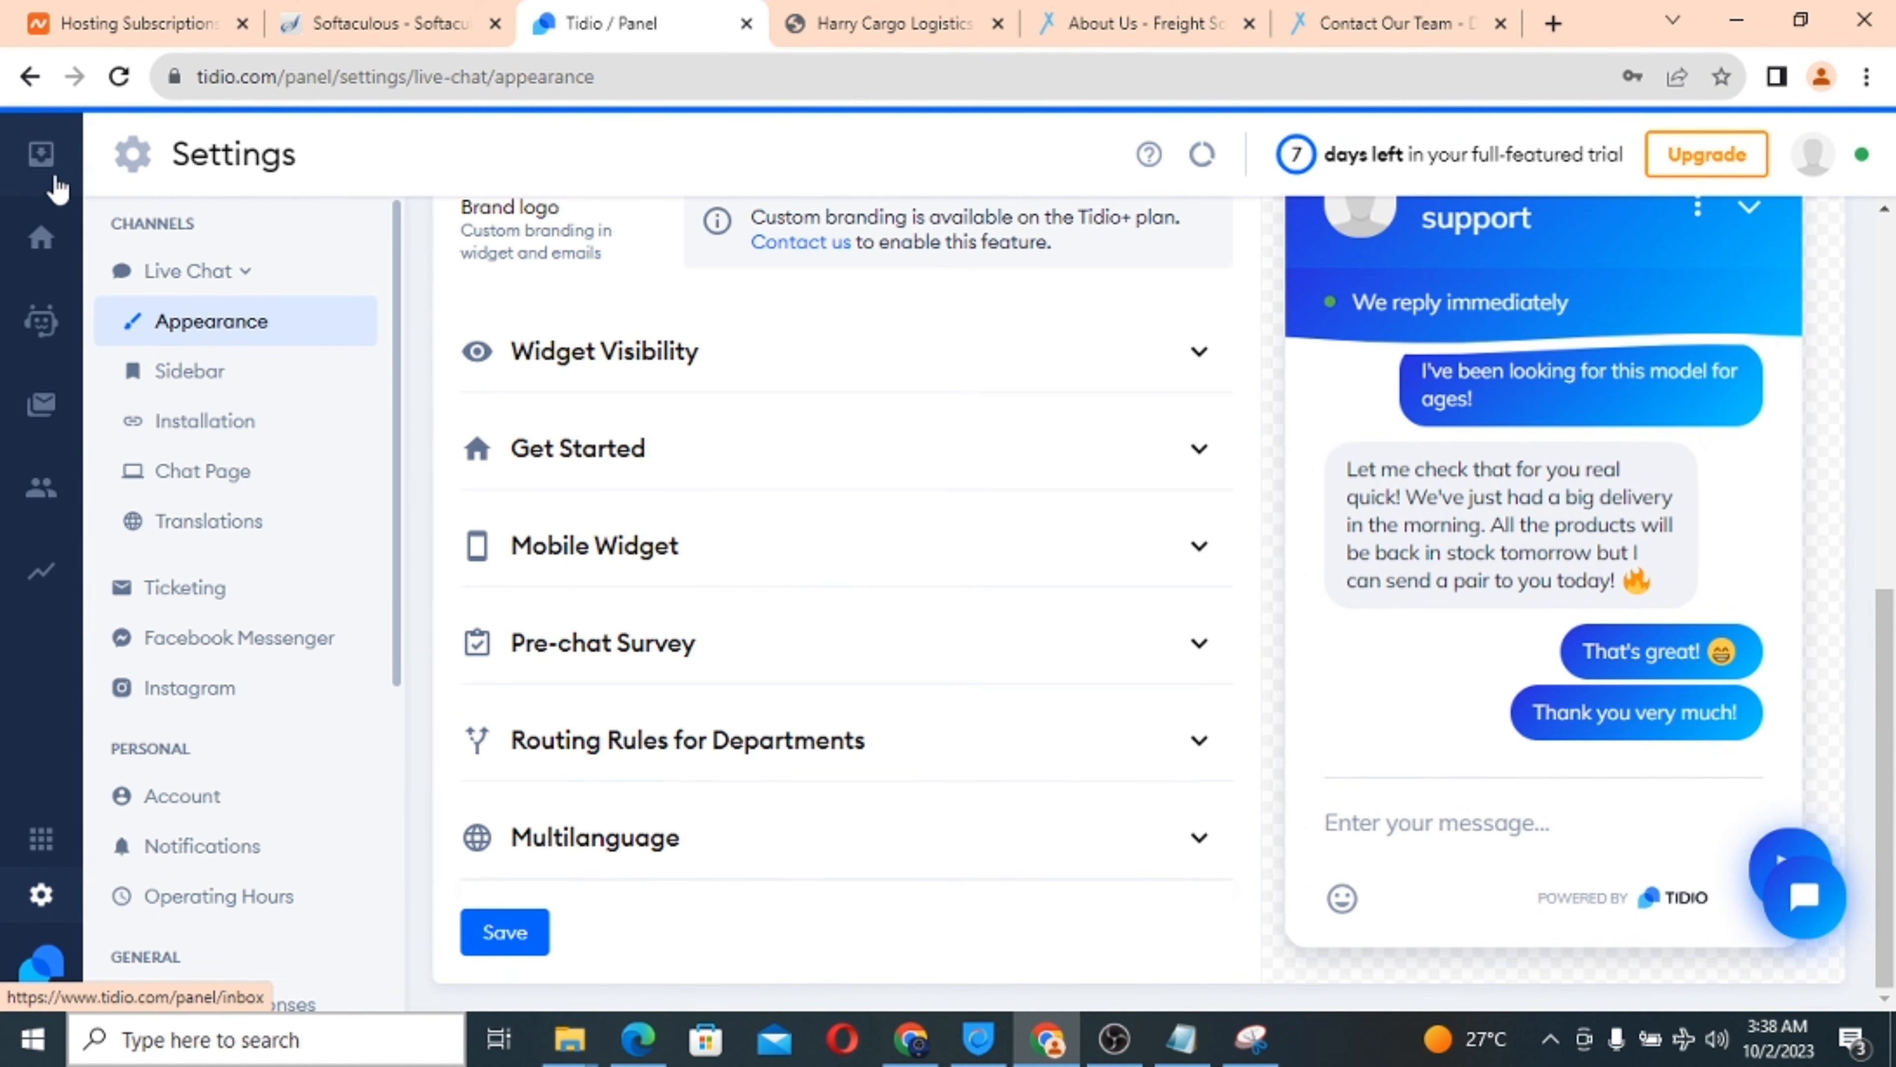
{"action": "left_click", "coordinate": [14, 86]}
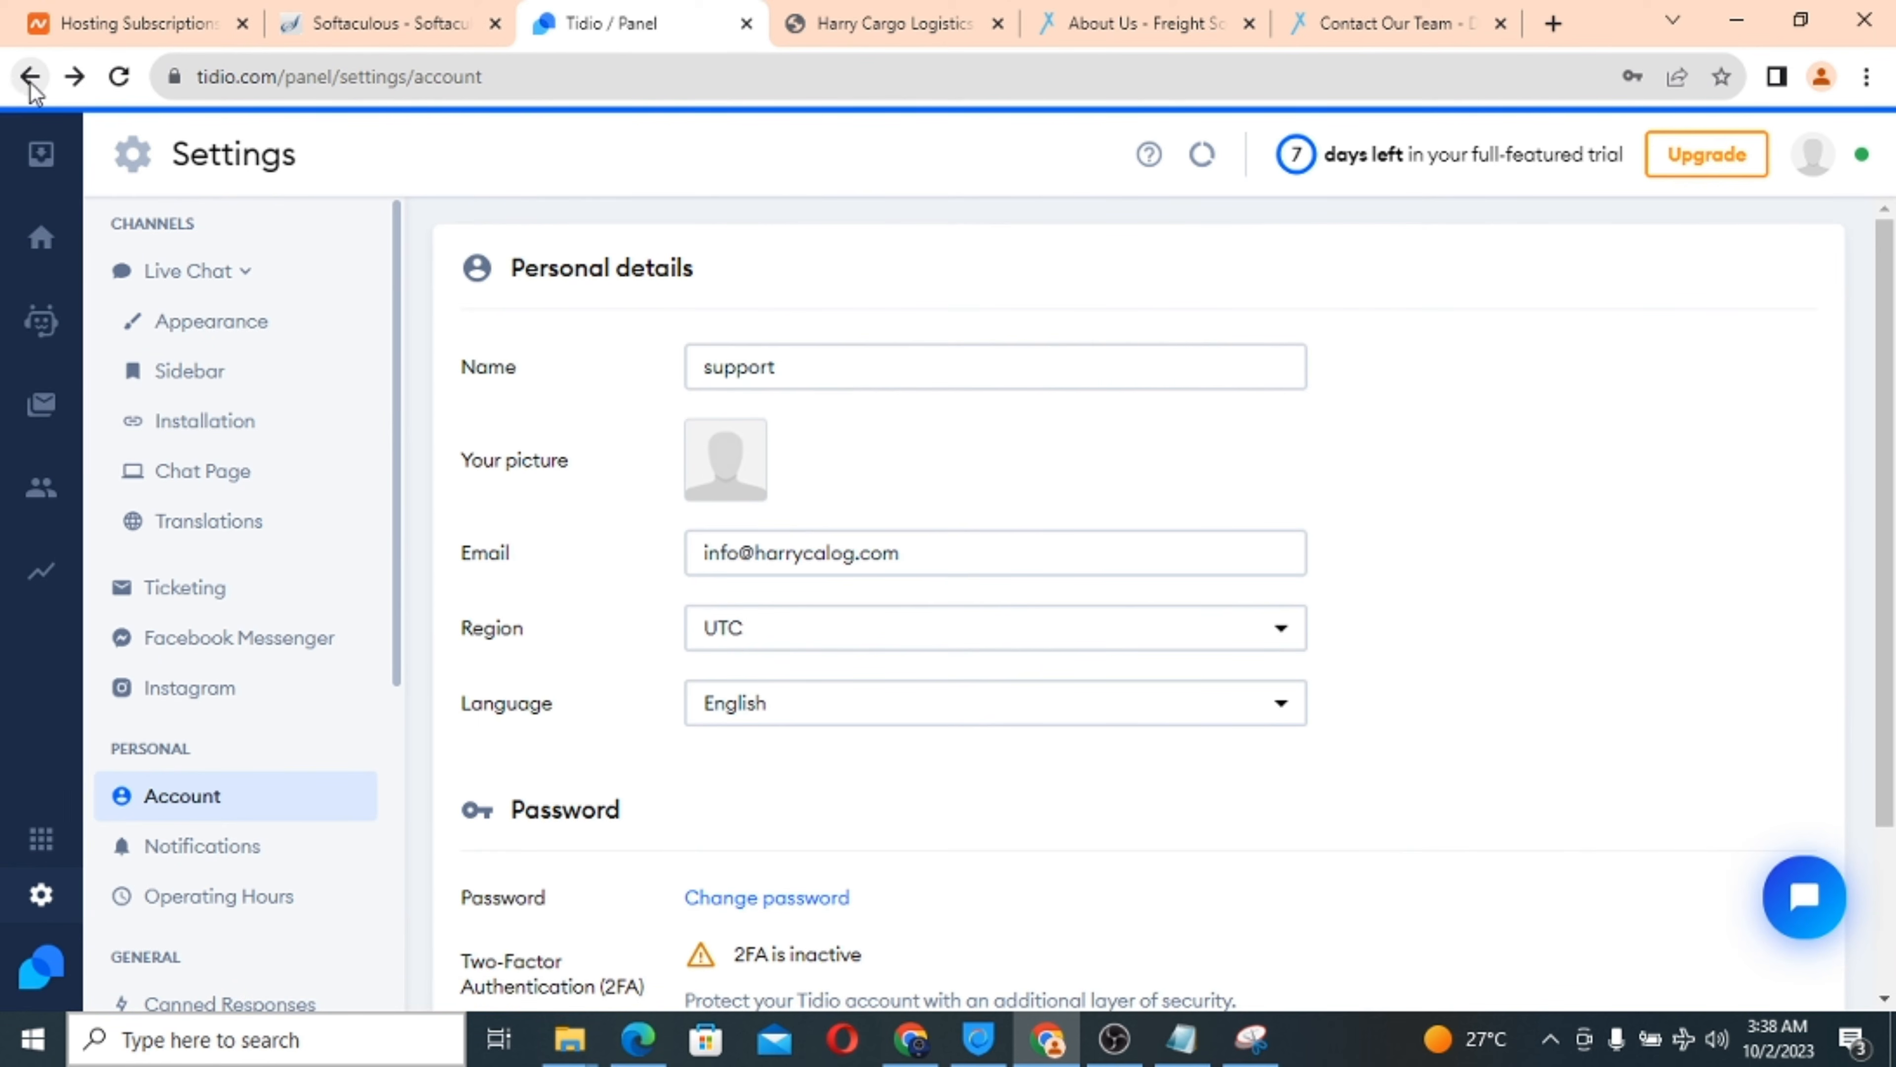
{"action": "left_click", "coordinate": [234, 288]}
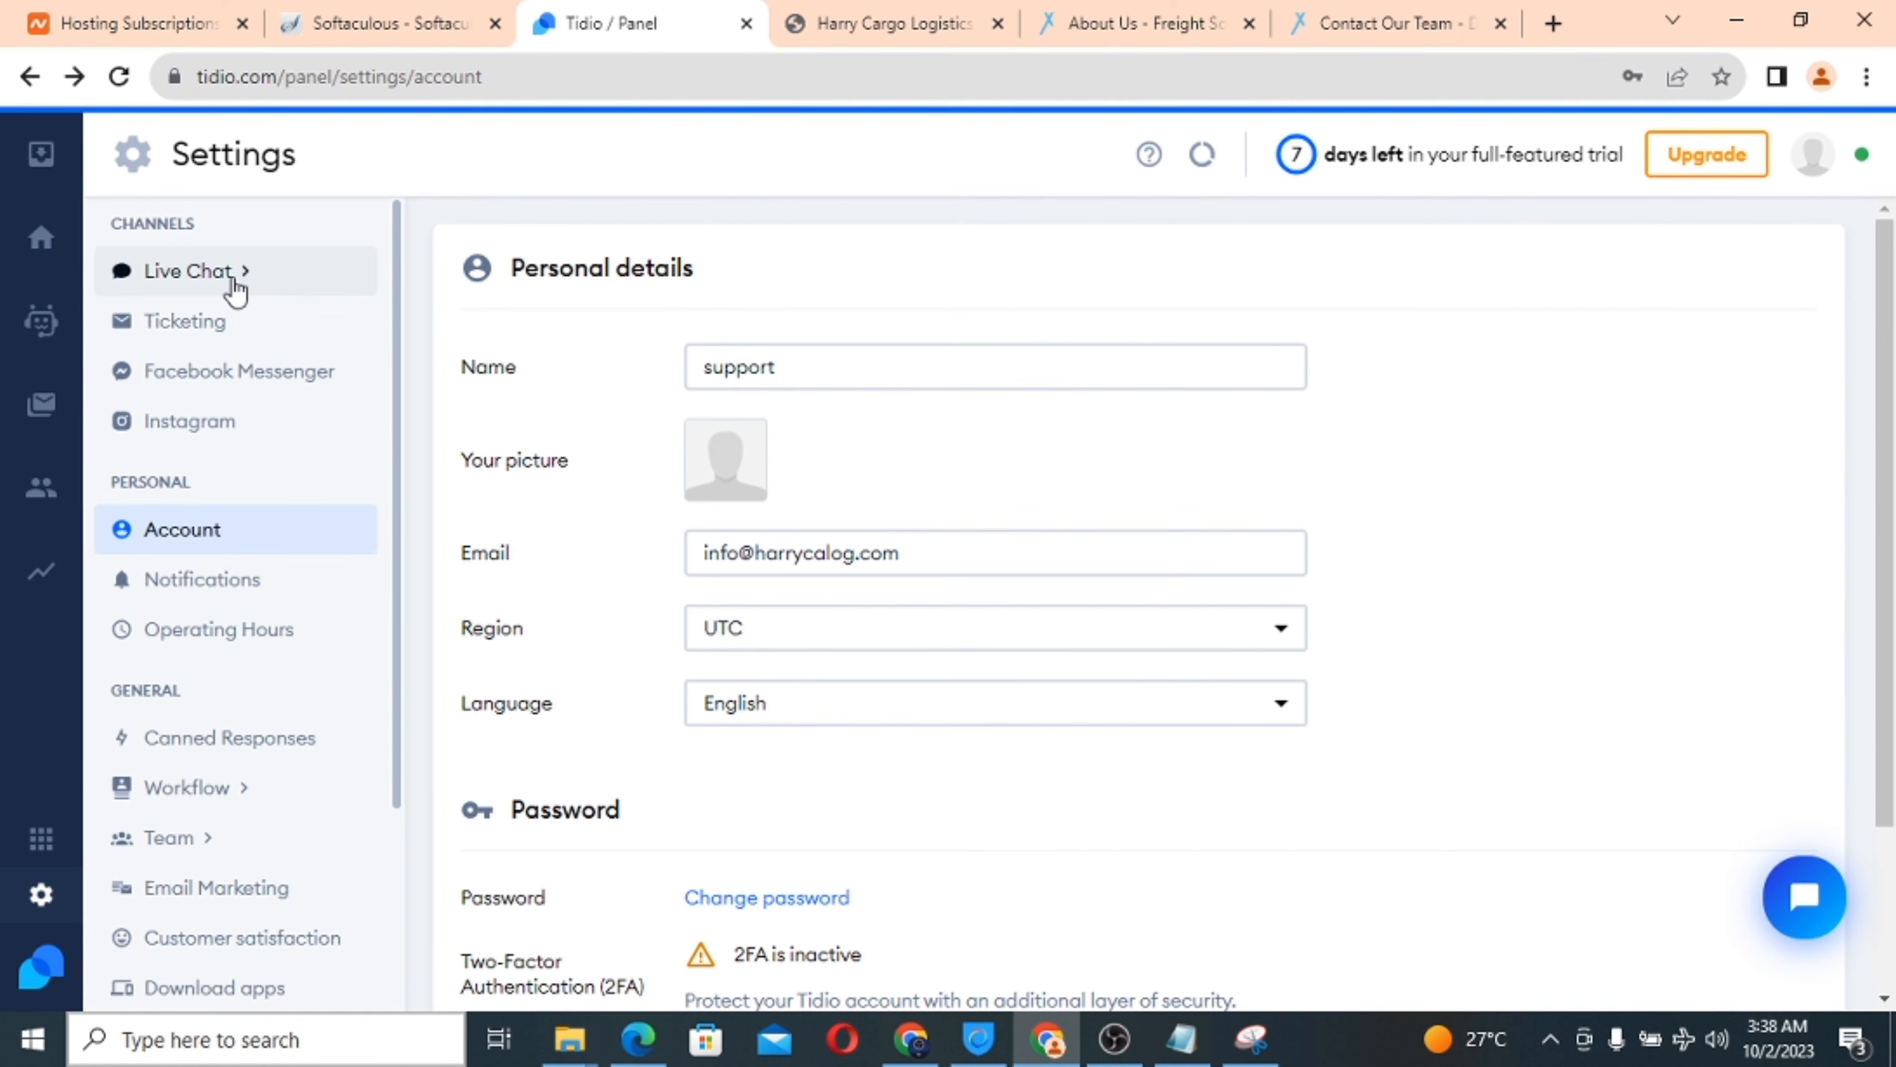
{"action": "left_click", "coordinate": [29, 79]}
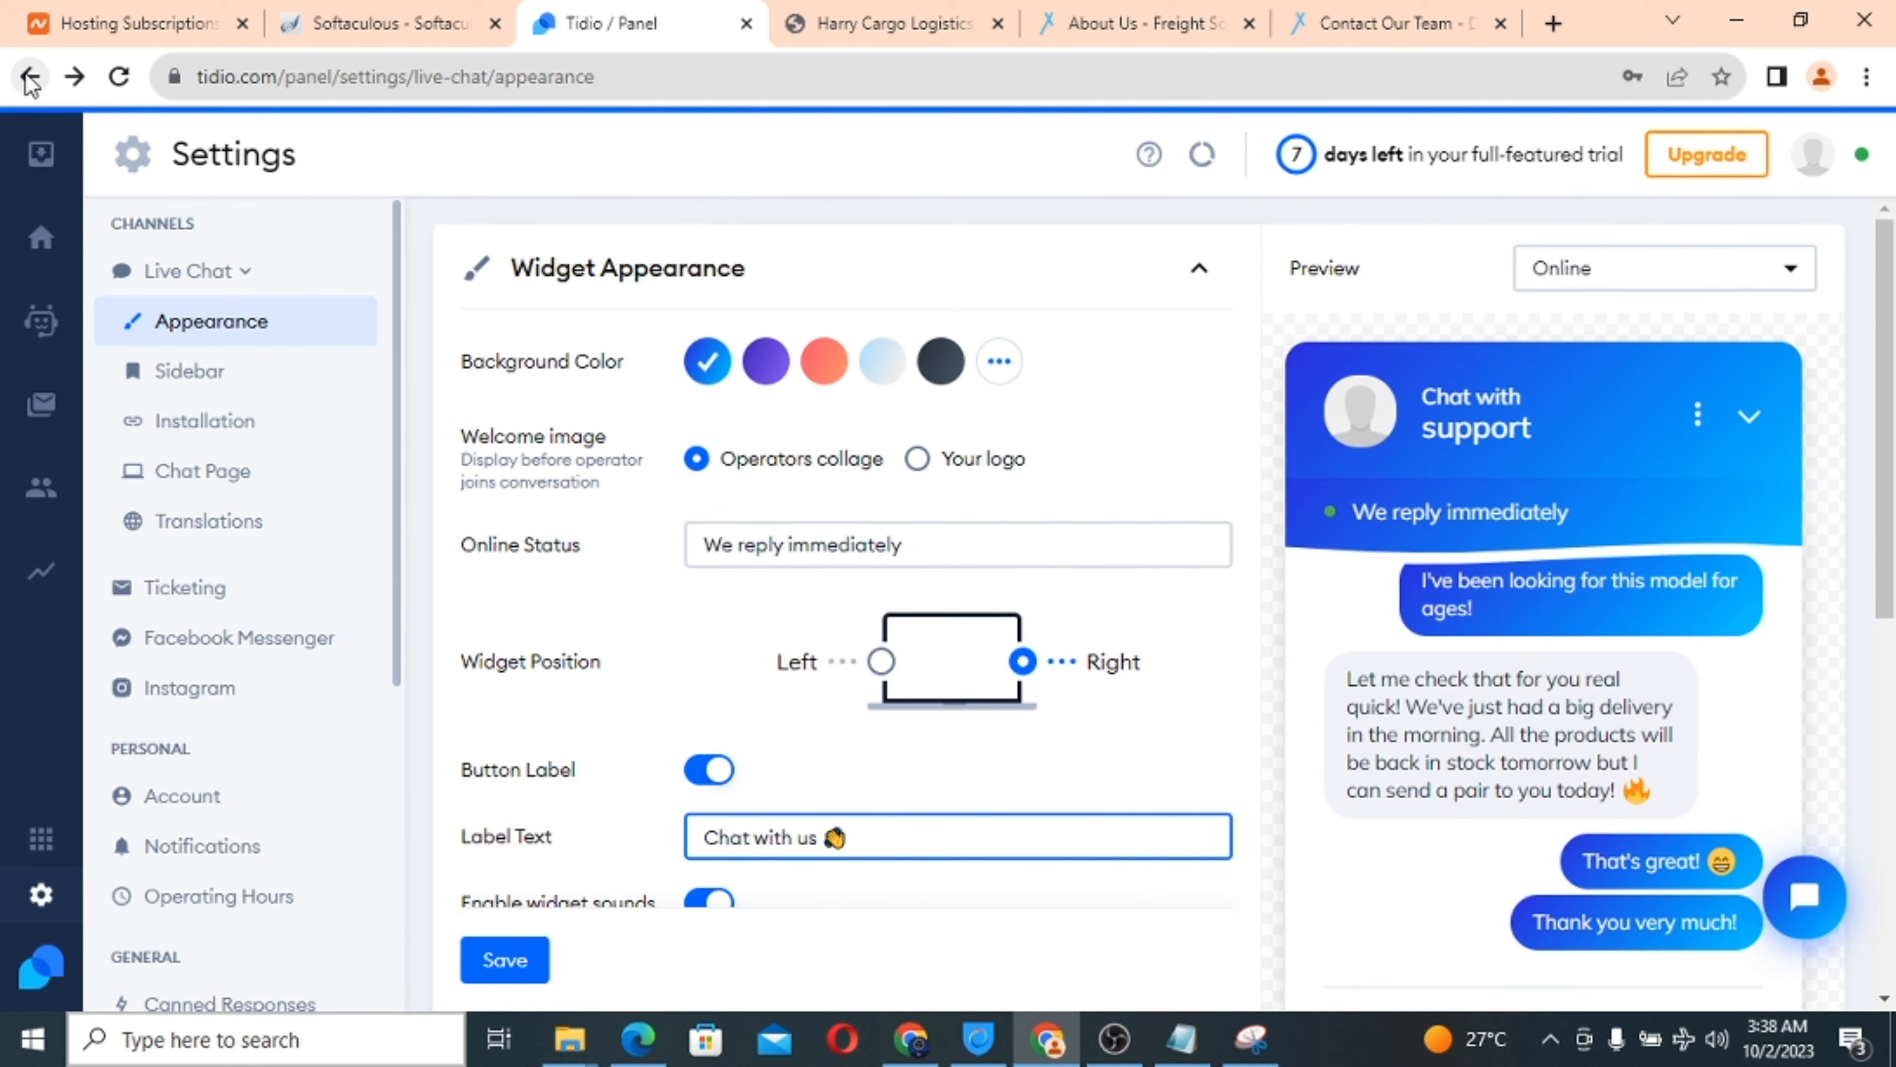
{"action": "scroll", "coordinate": [502, 405], "scroll_direction": "down", "scroll_amount": 5}
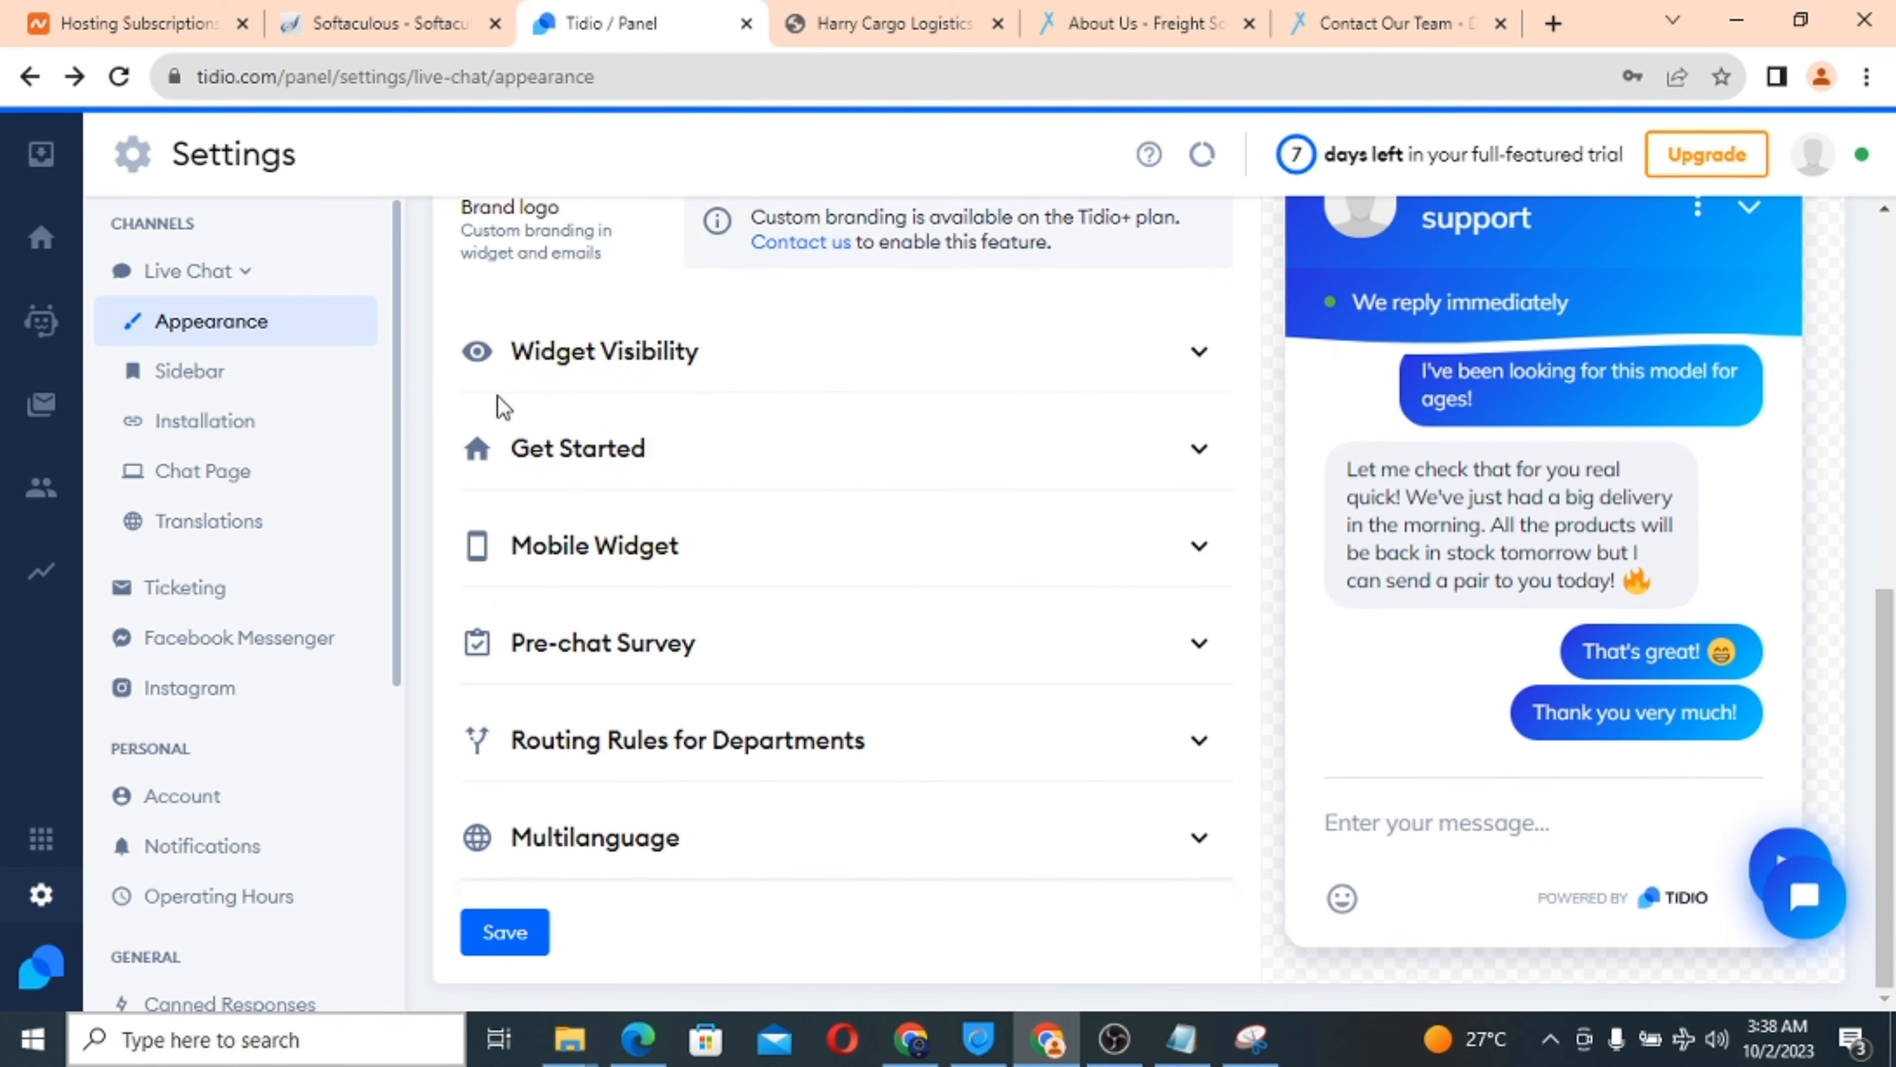
{"action": "scroll", "coordinate": [501, 405], "scroll_direction": "up", "scroll_amount": 5}
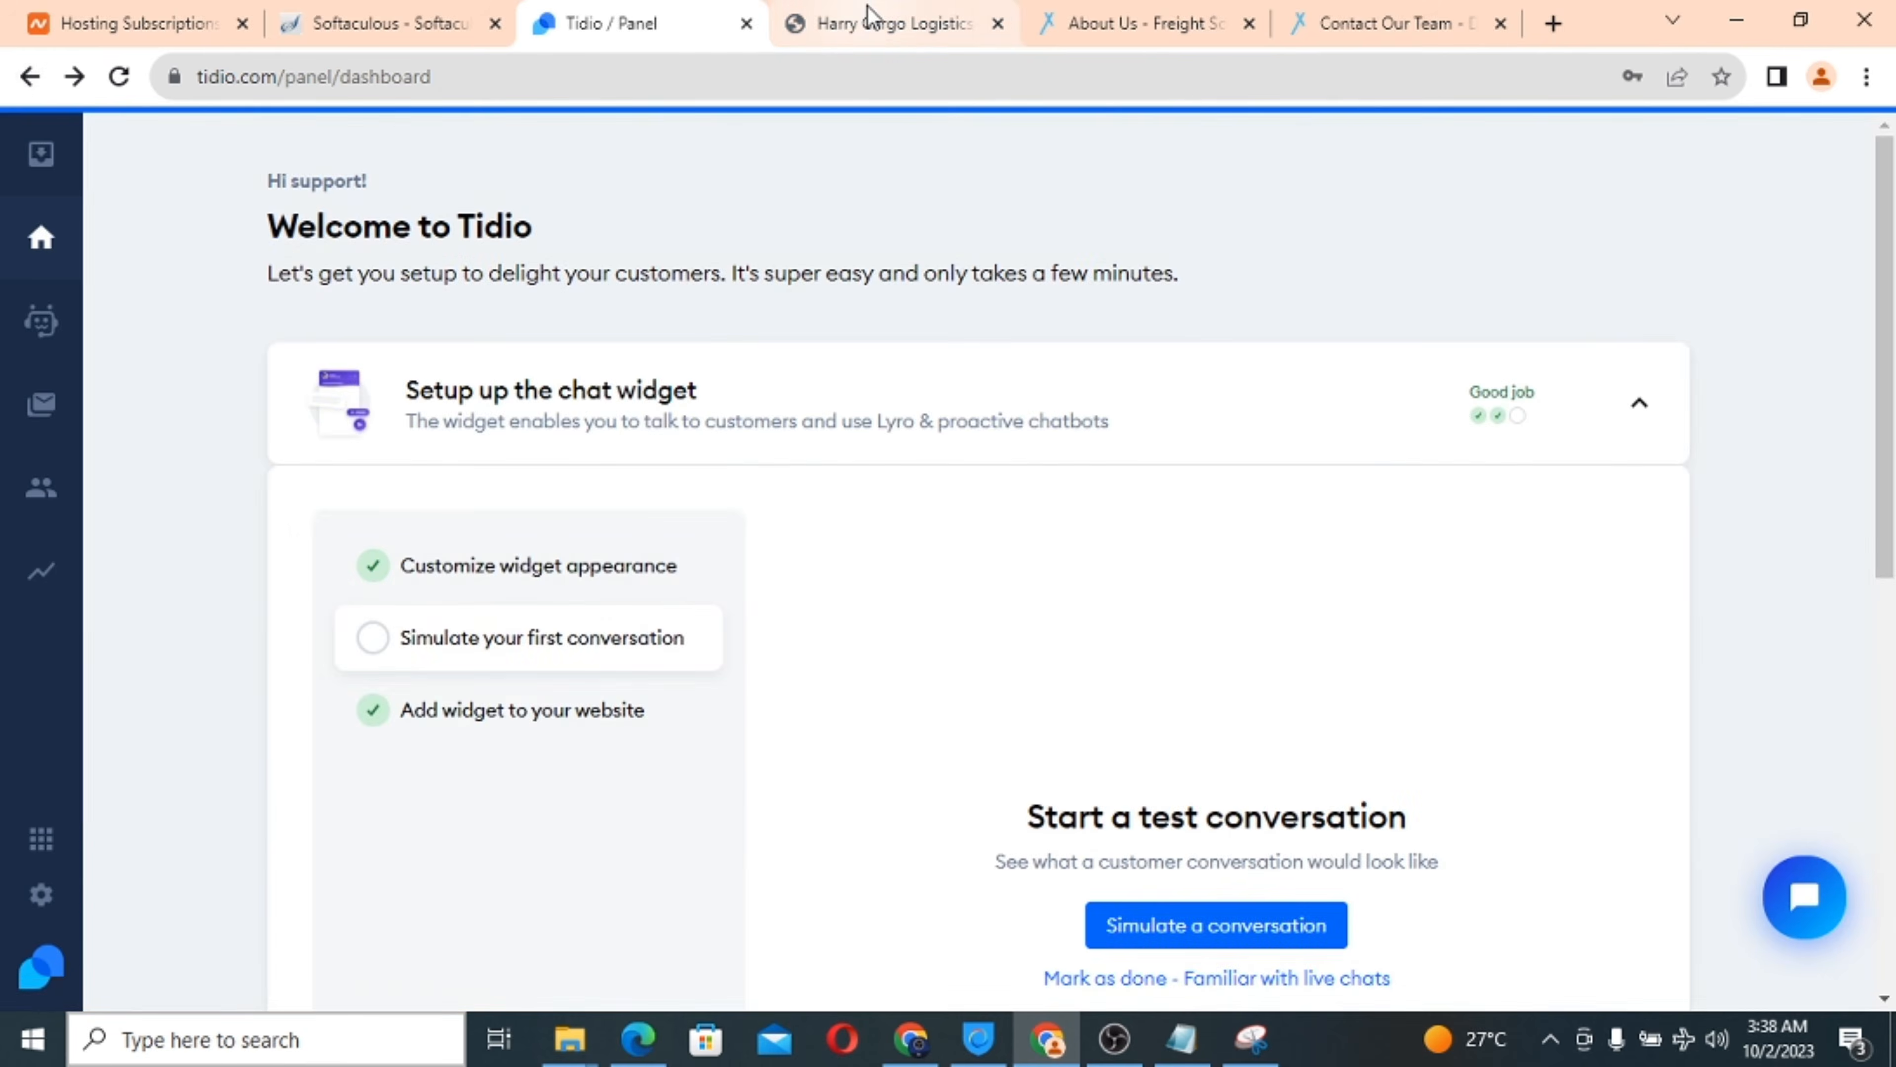
{"action": "left_click", "coordinate": [868, 15]}
Finish scrolling the site, check the Softaculous page, and return to Tidio's setup checklist.
{"action": "scroll", "coordinate": [1259, 670], "scroll_direction": "down", "scroll_amount": 10}
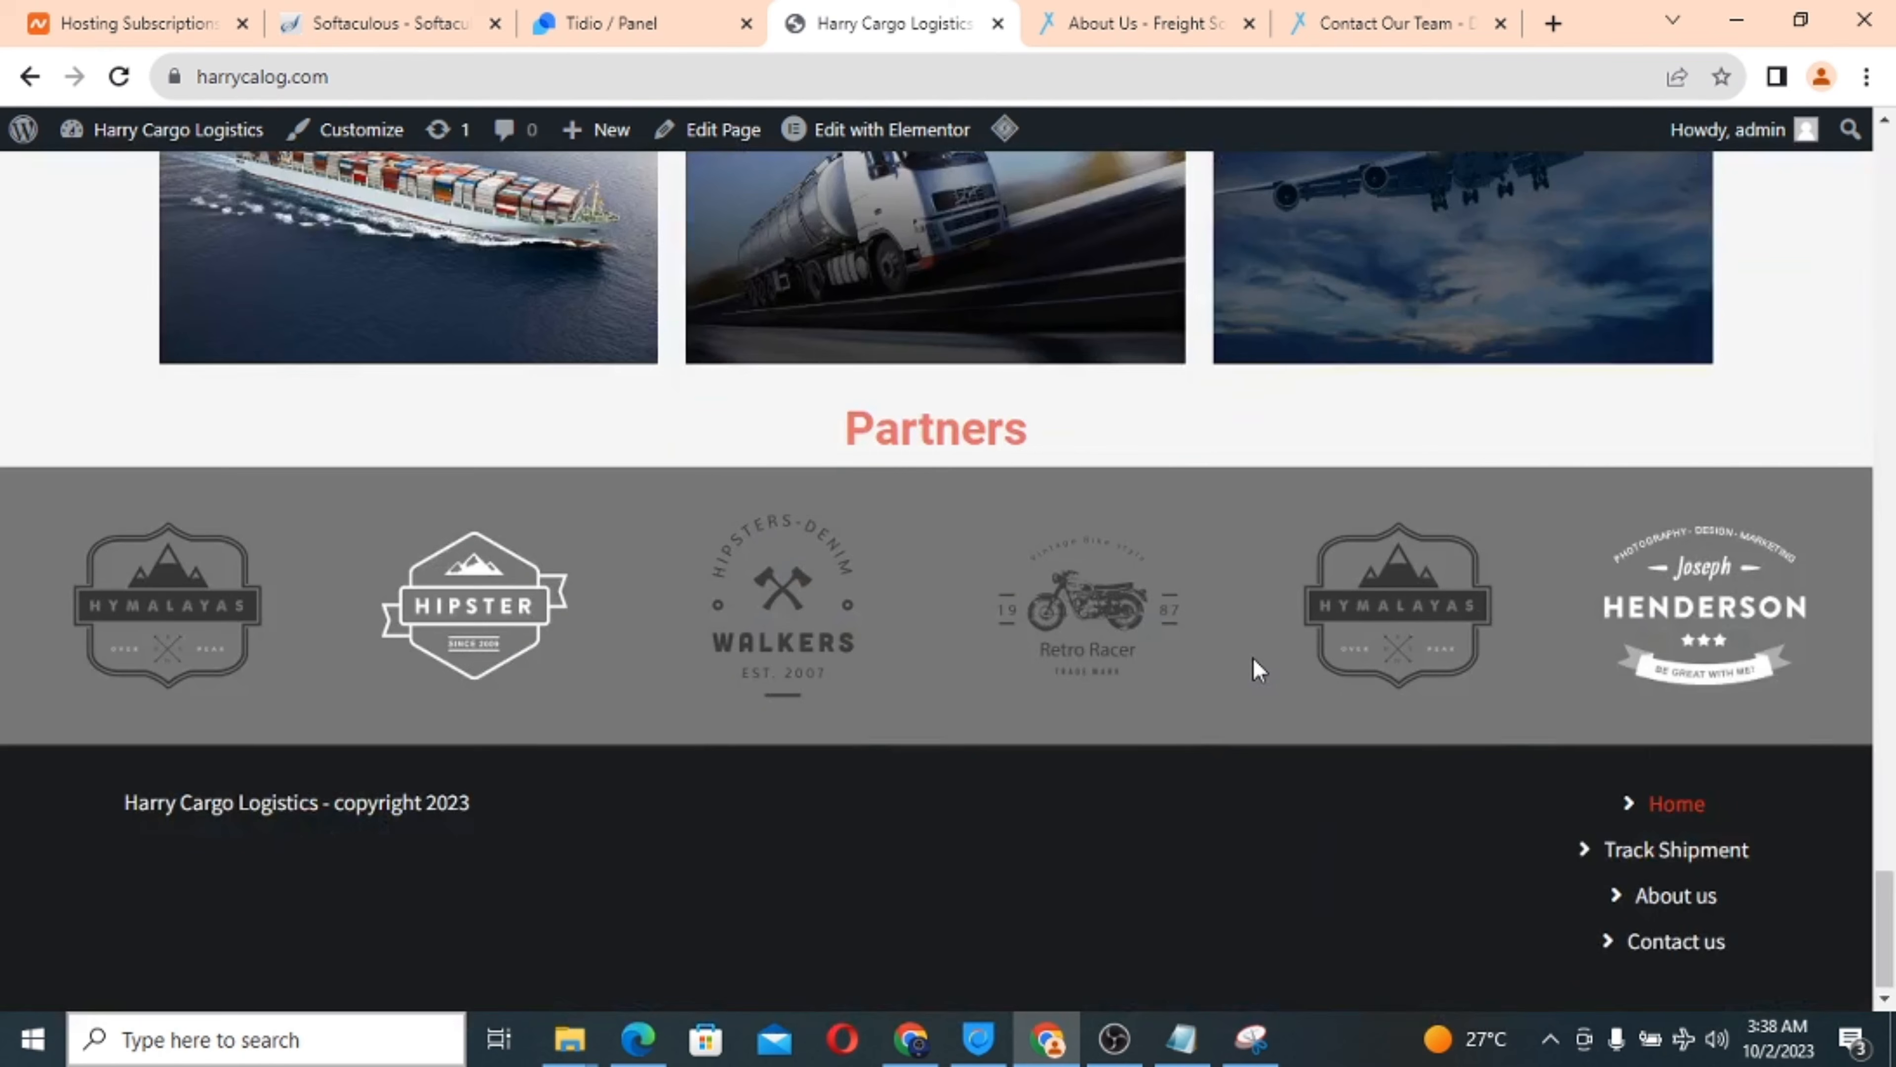
{"action": "scroll", "coordinate": [1259, 670], "scroll_direction": "up", "scroll_amount": 10}
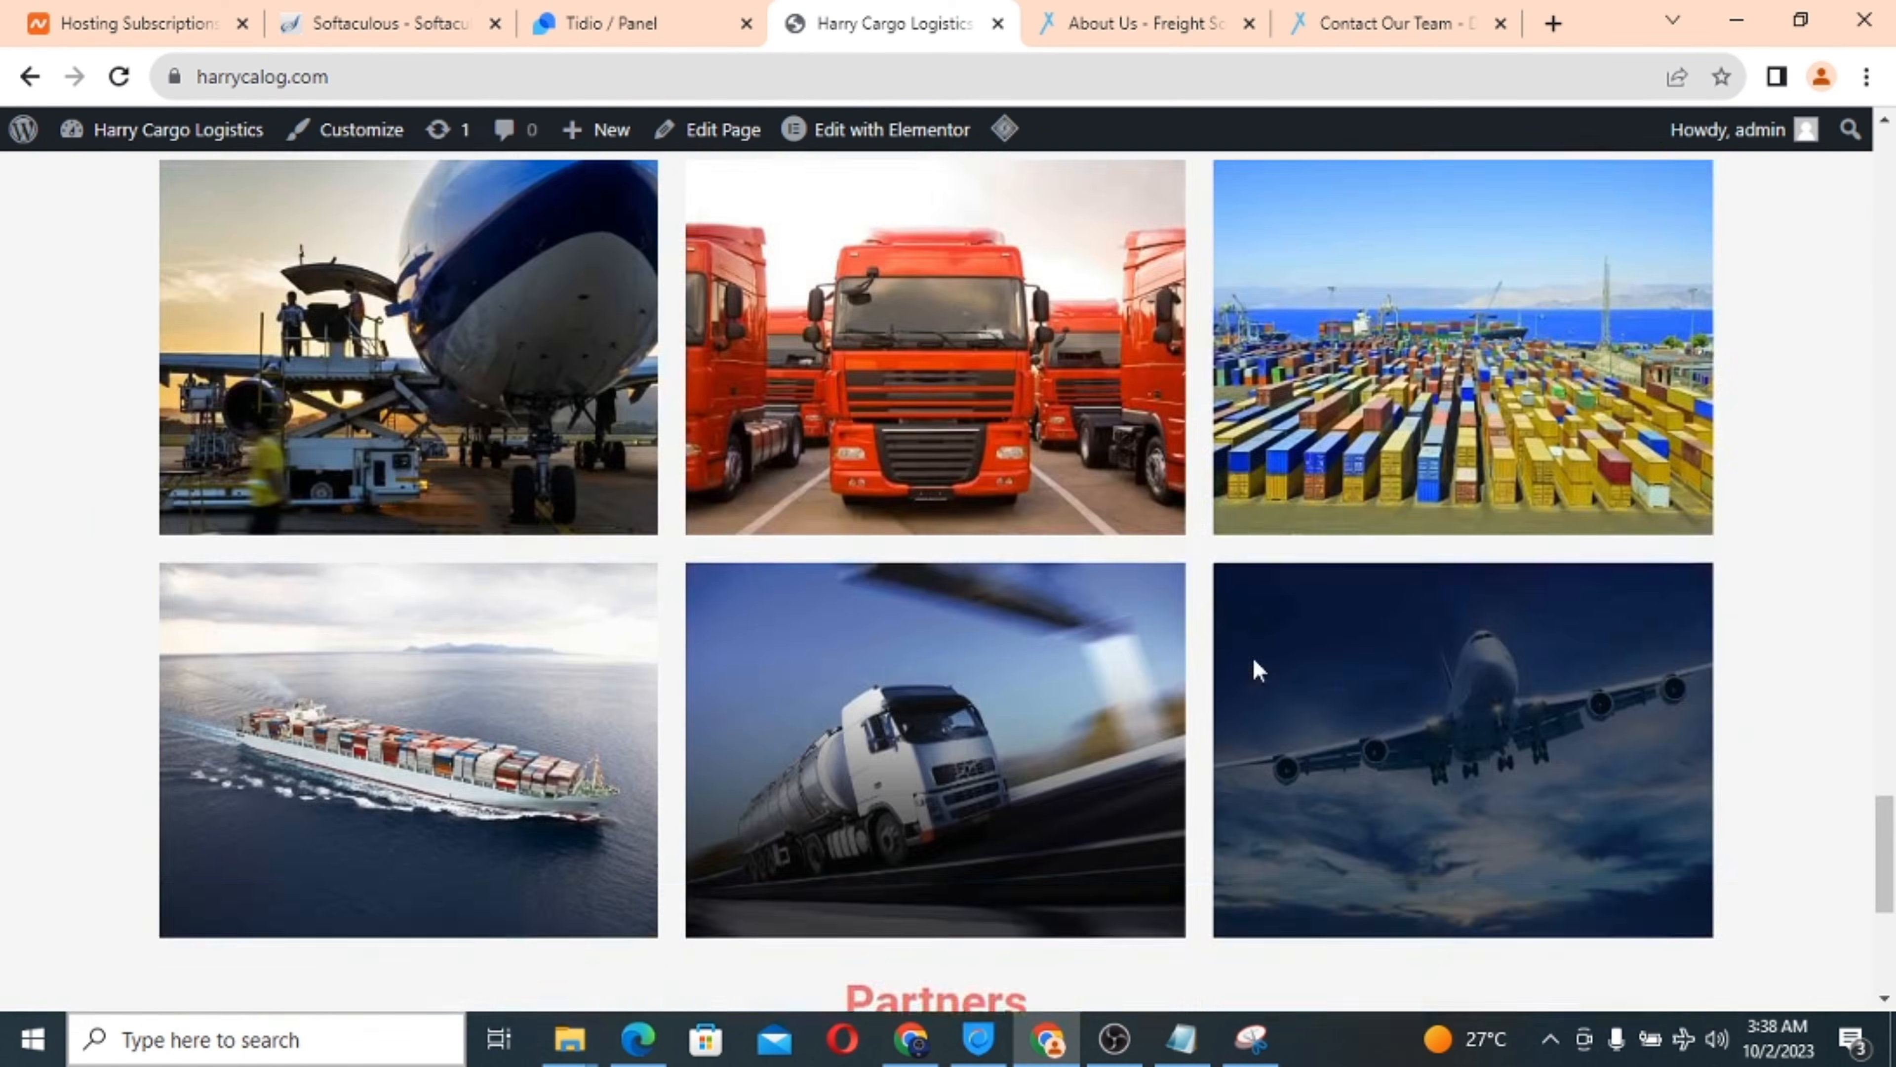
{"action": "scroll", "coordinate": [1259, 670], "scroll_direction": "down", "scroll_amount": 5}
{"action": "scroll", "coordinate": [1258, 671], "scroll_direction": "down", "scroll_amount": 5}
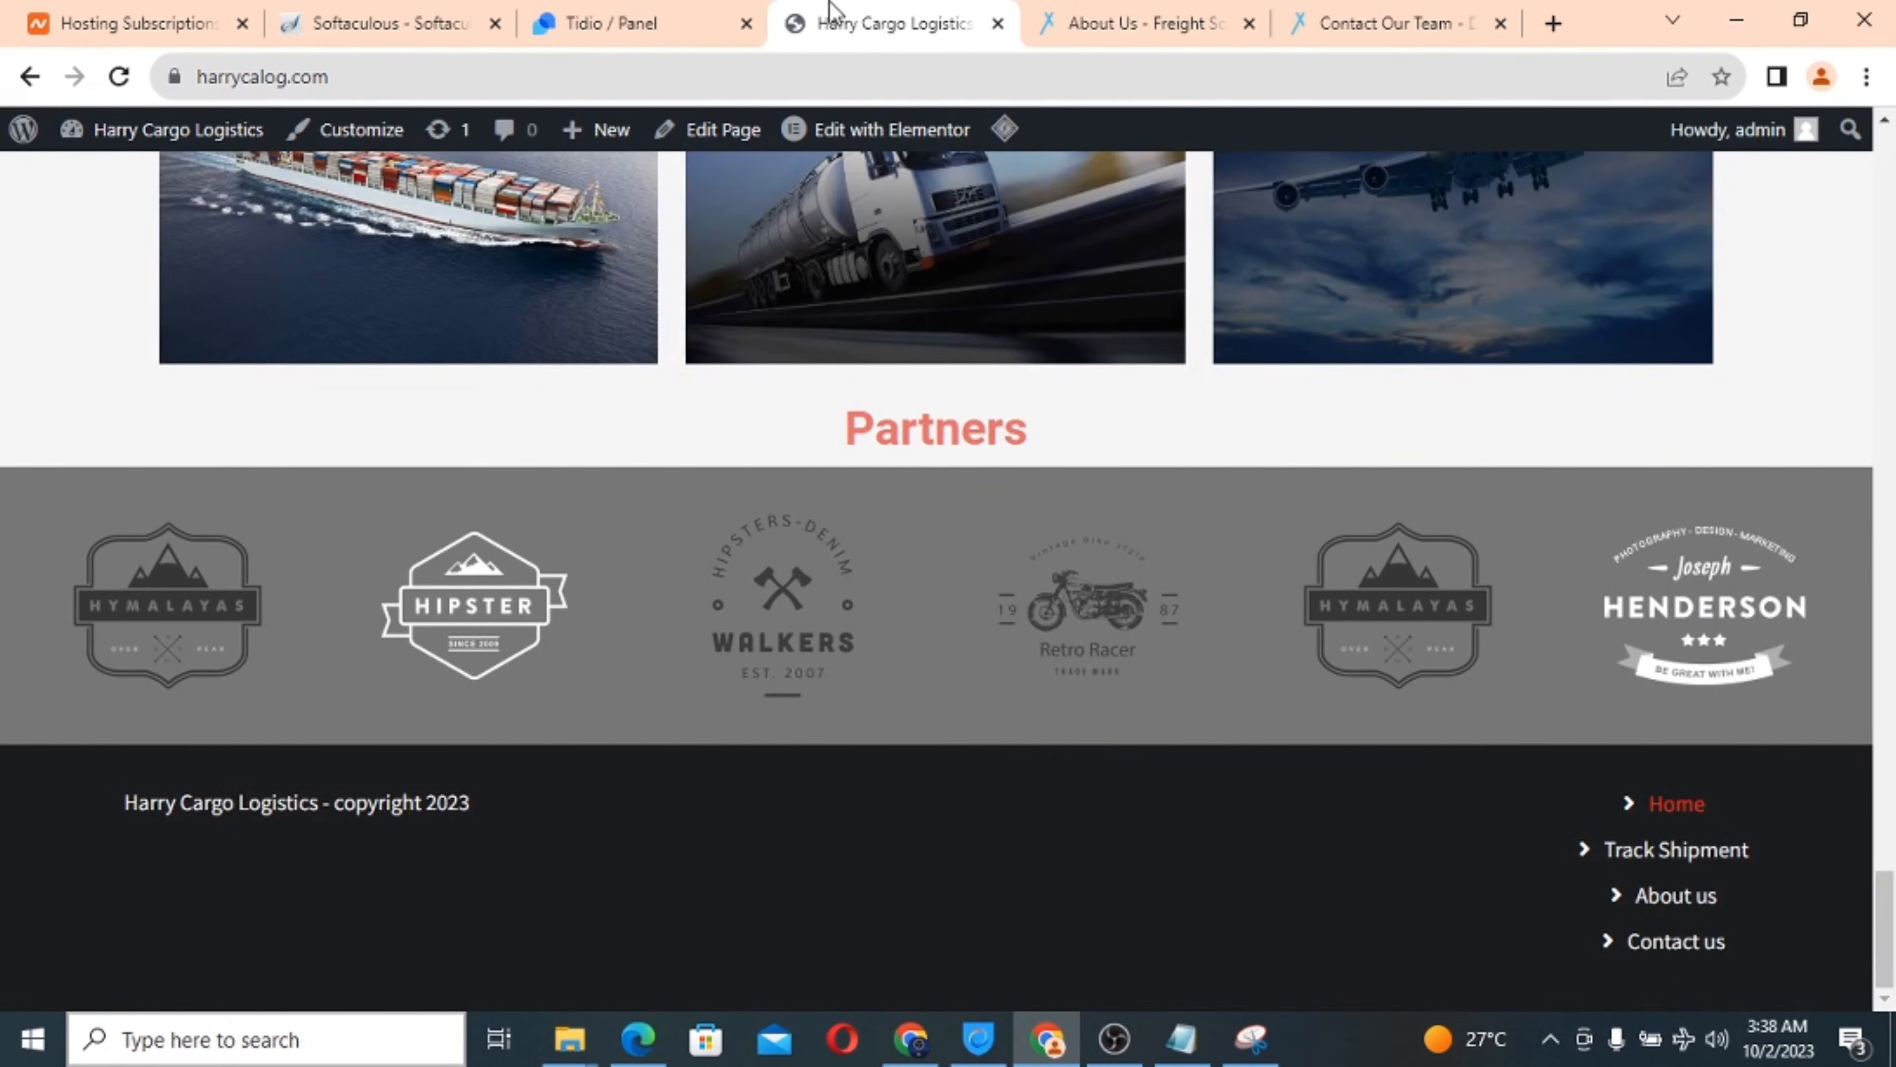
{"action": "left_click", "coordinate": [635, 18]}
{"action": "left_click", "coordinate": [412, 13]}
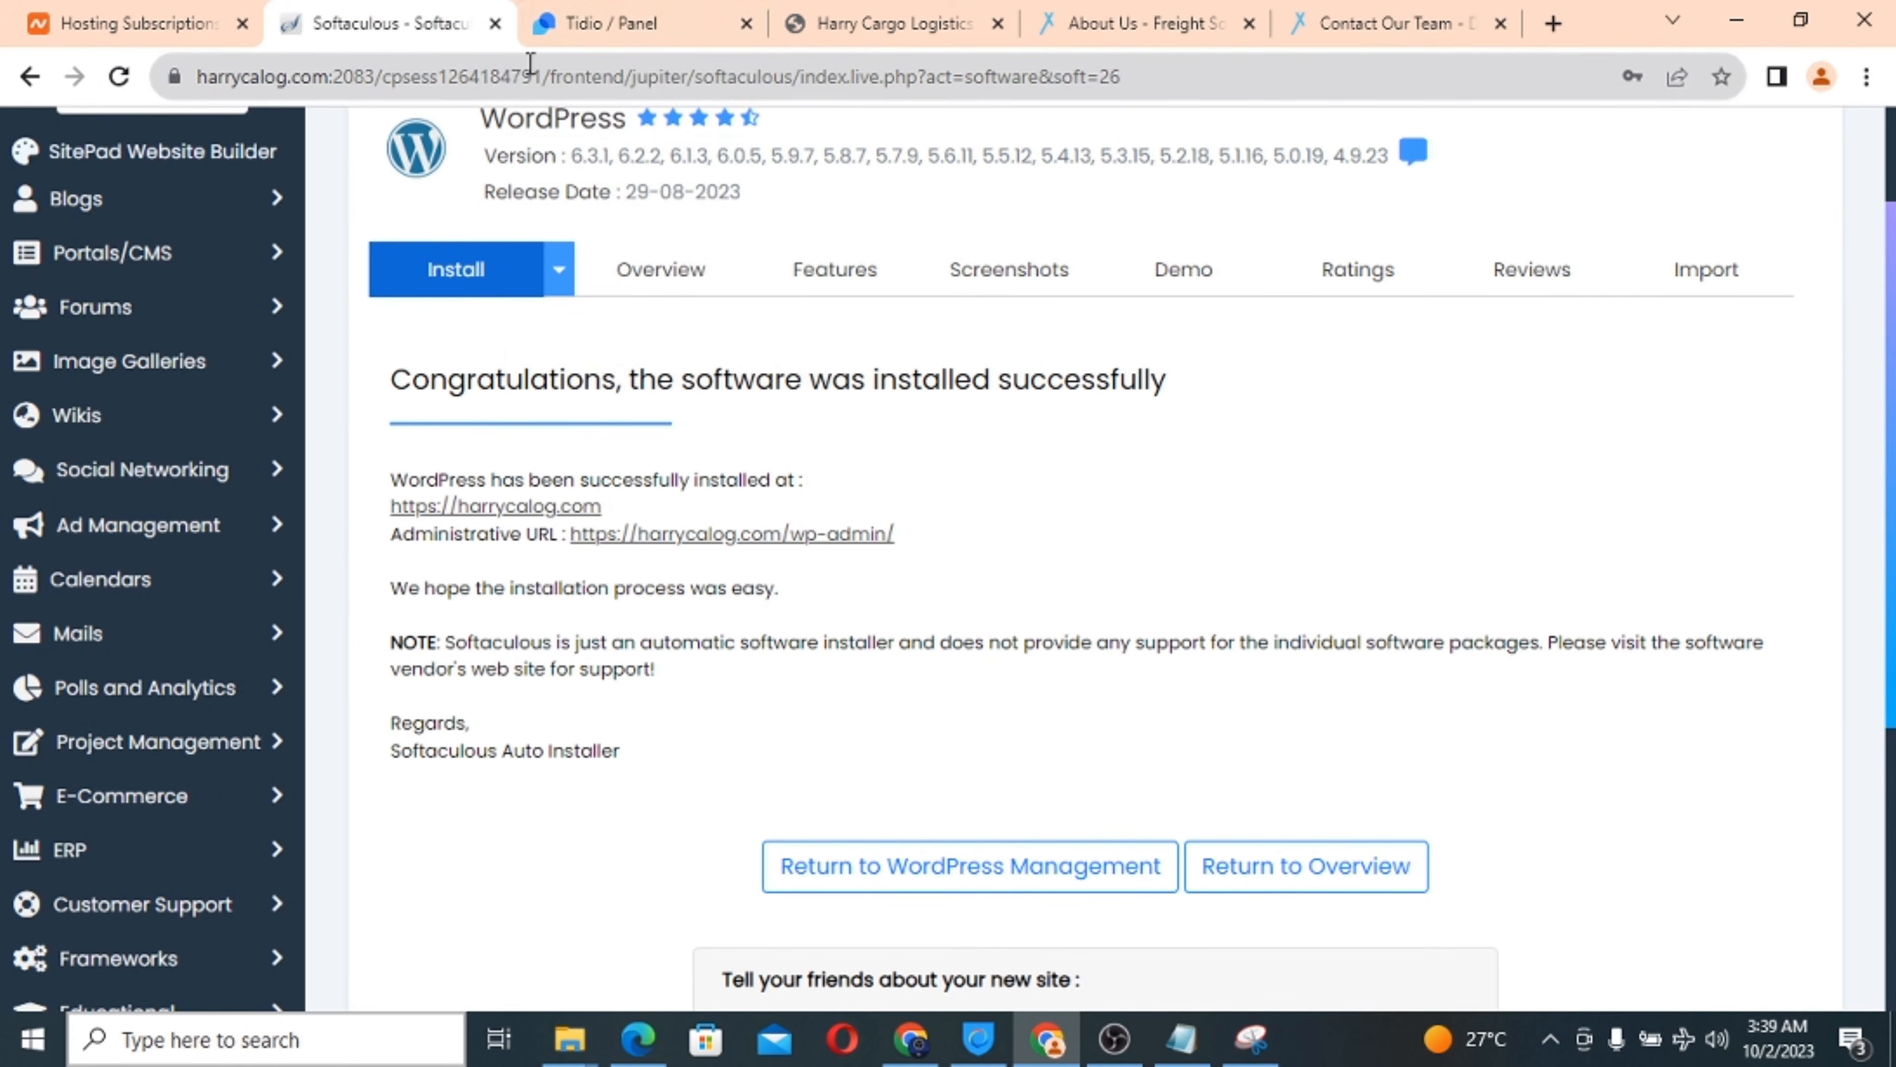
{"action": "left_click", "coordinate": [595, 22]}
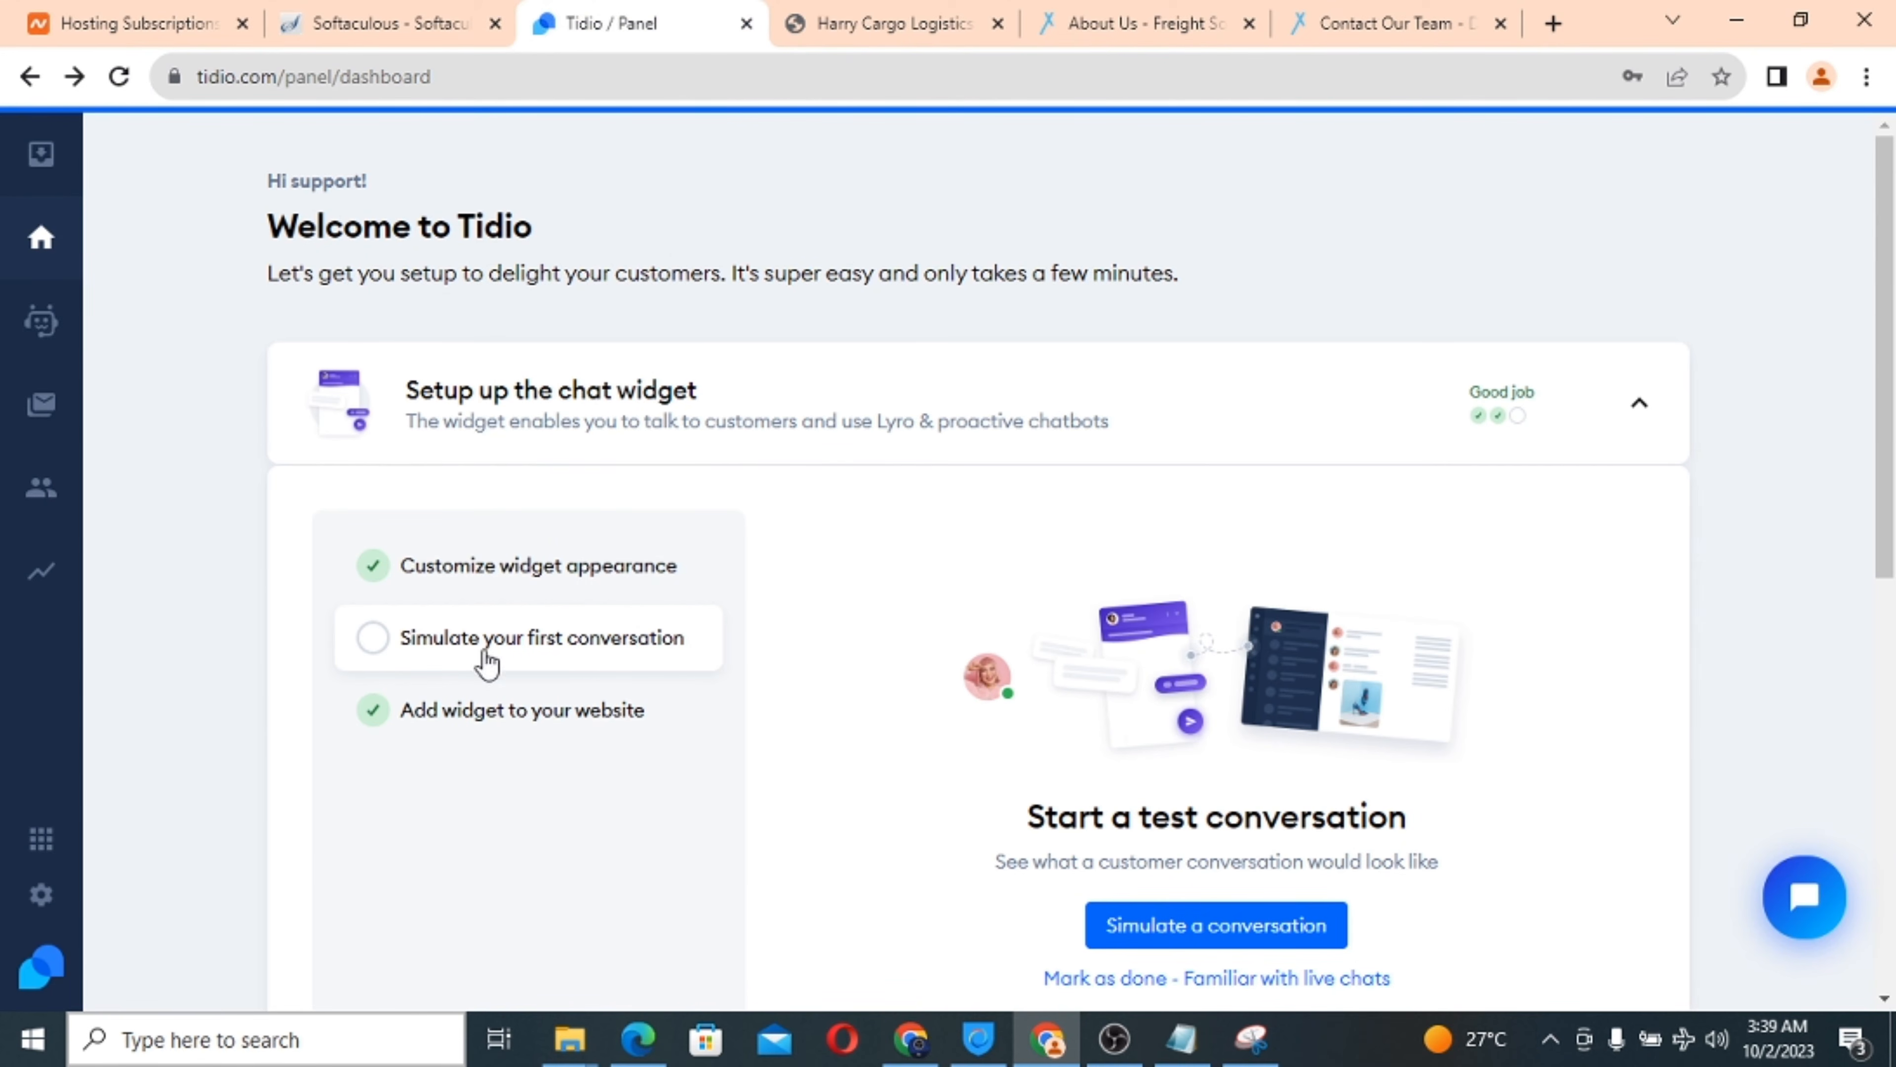
{"action": "left_click", "coordinate": [418, 719]}
{"action": "scroll", "coordinate": [833, 784], "scroll_direction": "down", "scroll_amount": 2}
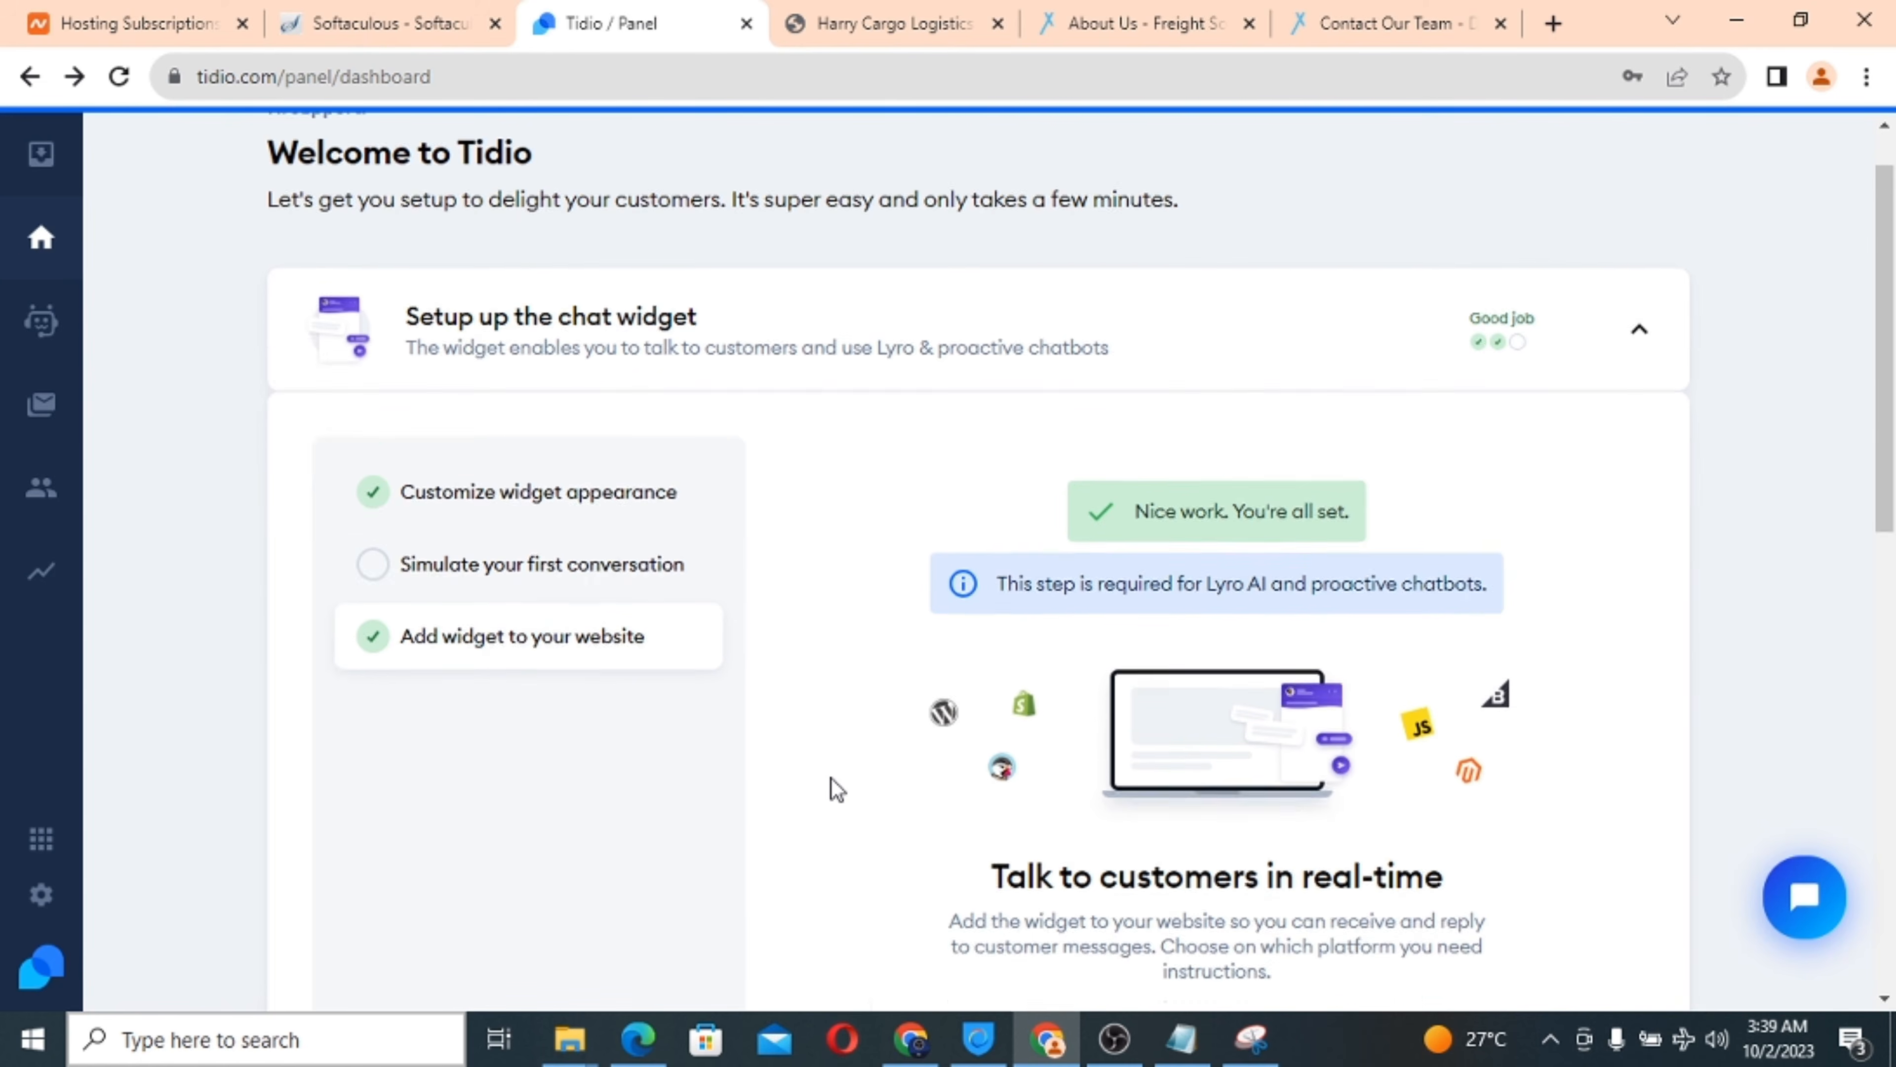
{"action": "scroll", "coordinate": [836, 788], "scroll_direction": "down", "scroll_amount": 4}
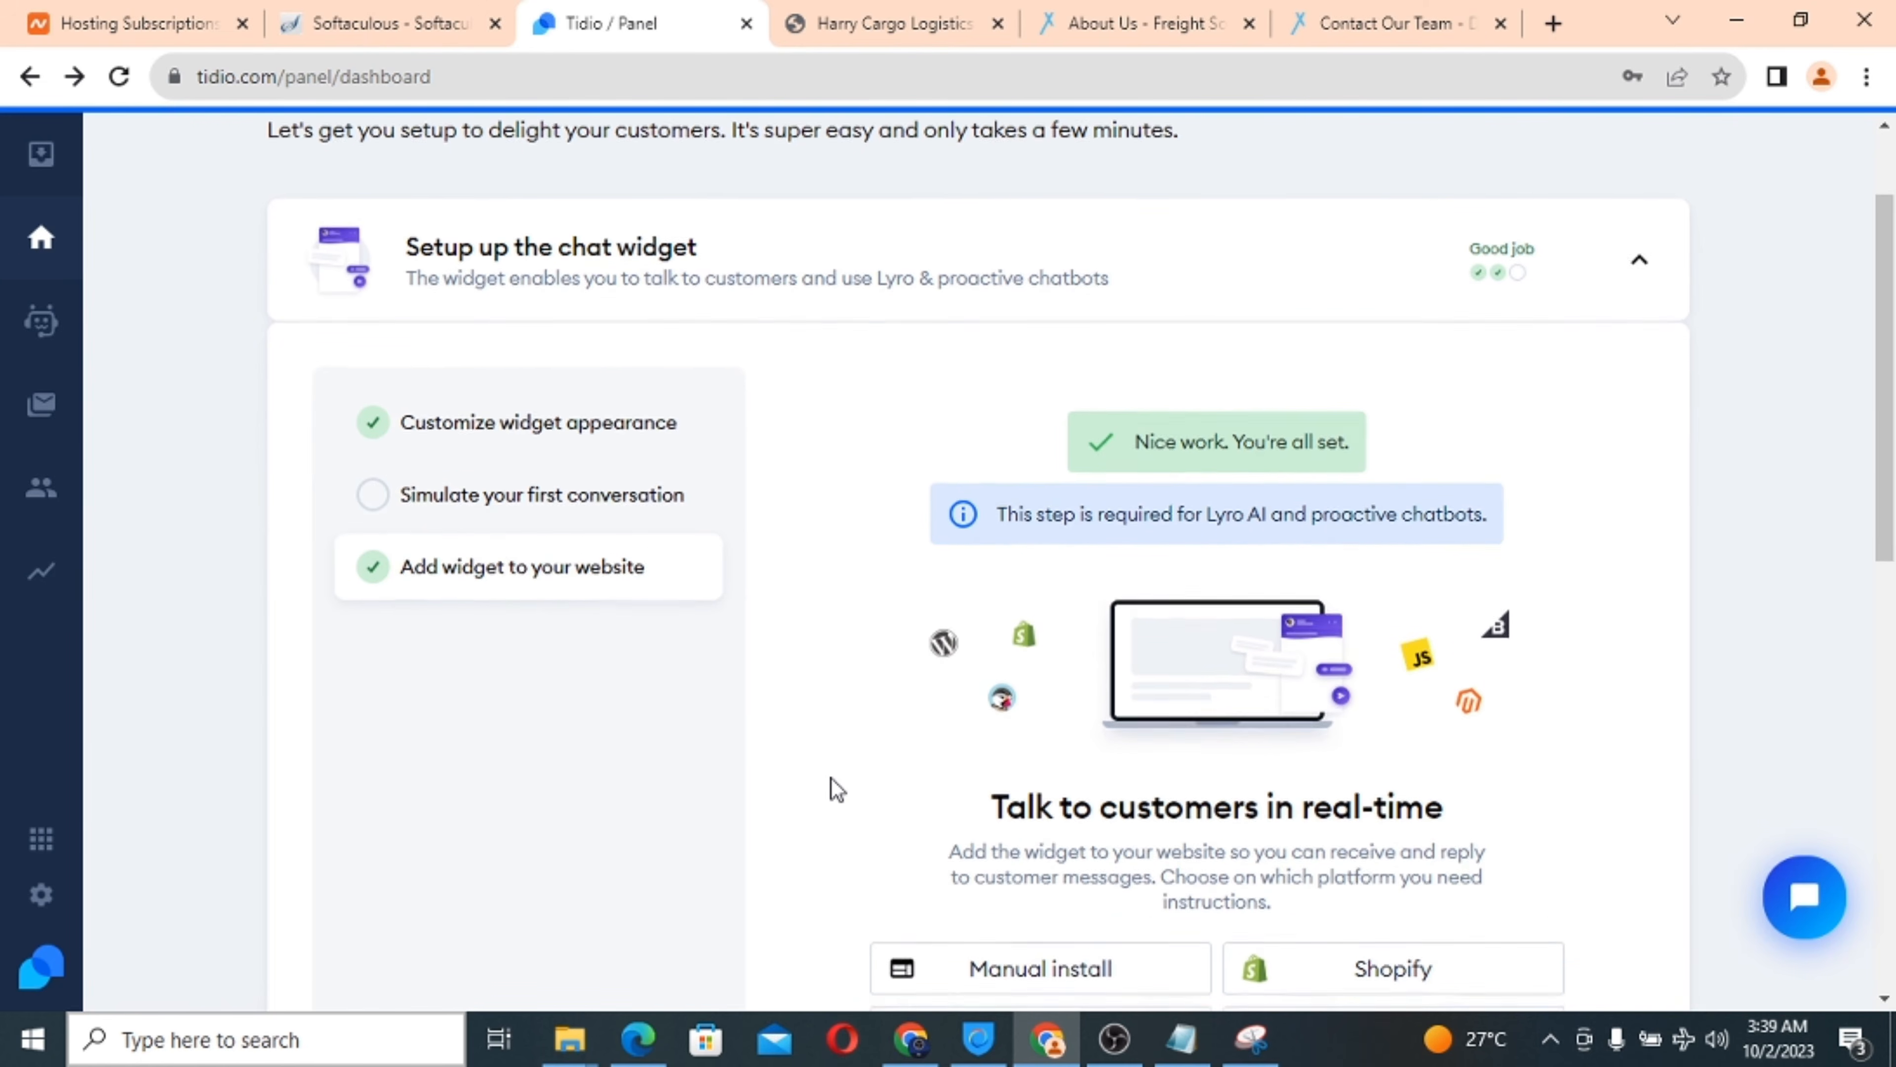
{"action": "scroll", "coordinate": [836, 788], "scroll_direction": "down", "scroll_amount": 1}
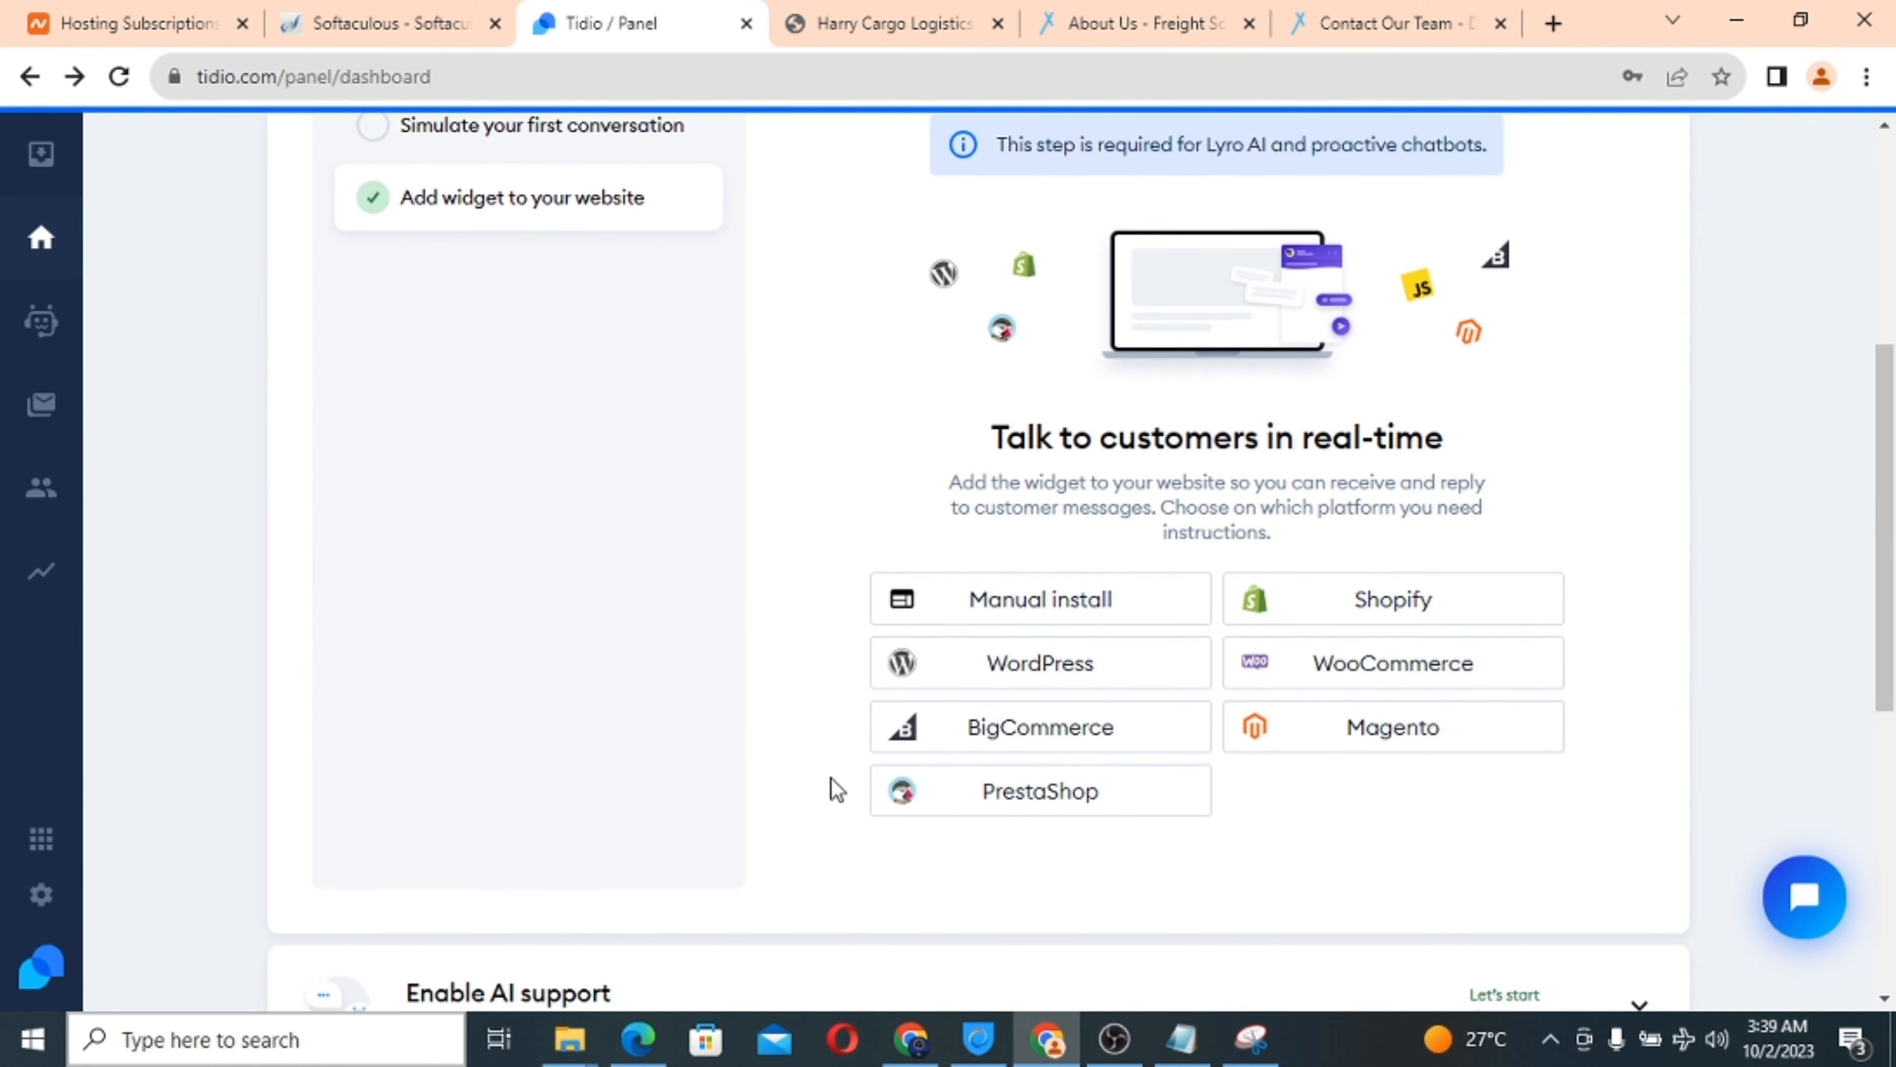
{"action": "left_click", "coordinate": [1072, 609]}
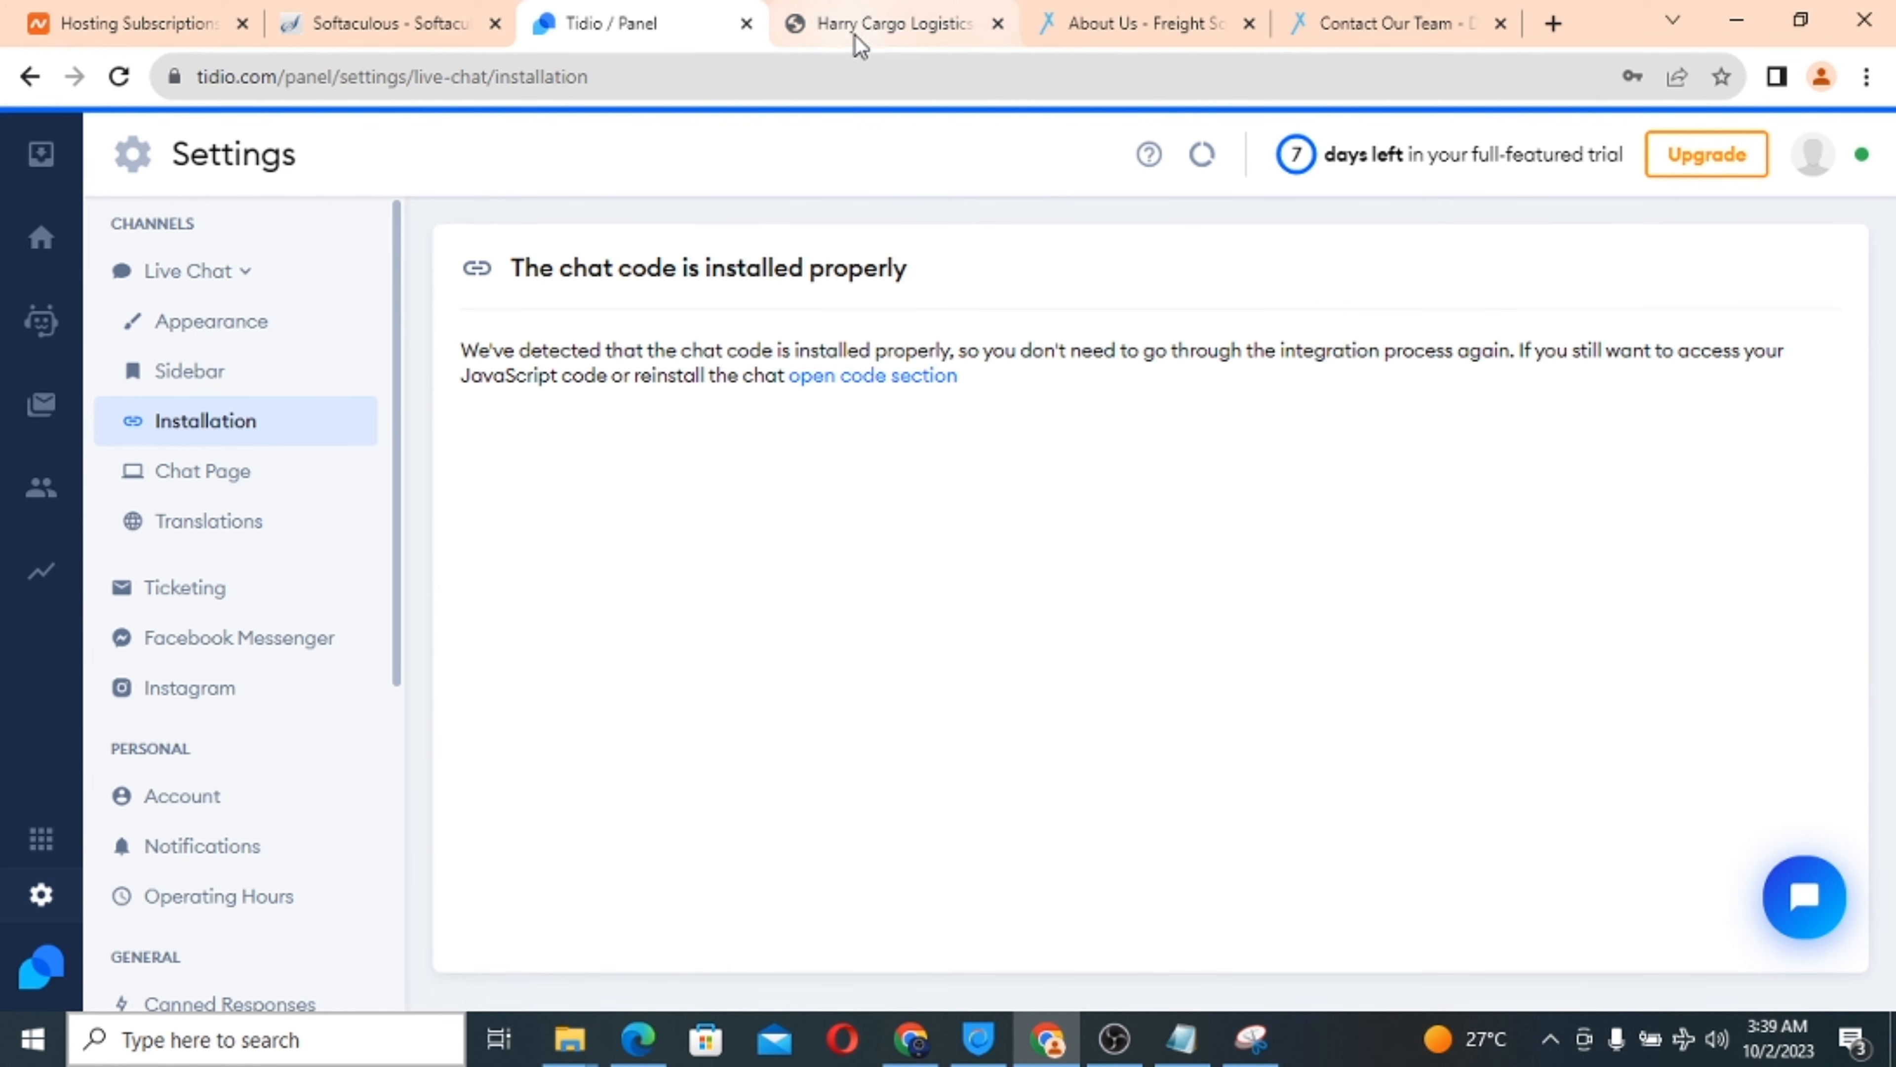
{"action": "left_click", "coordinate": [823, 38]}
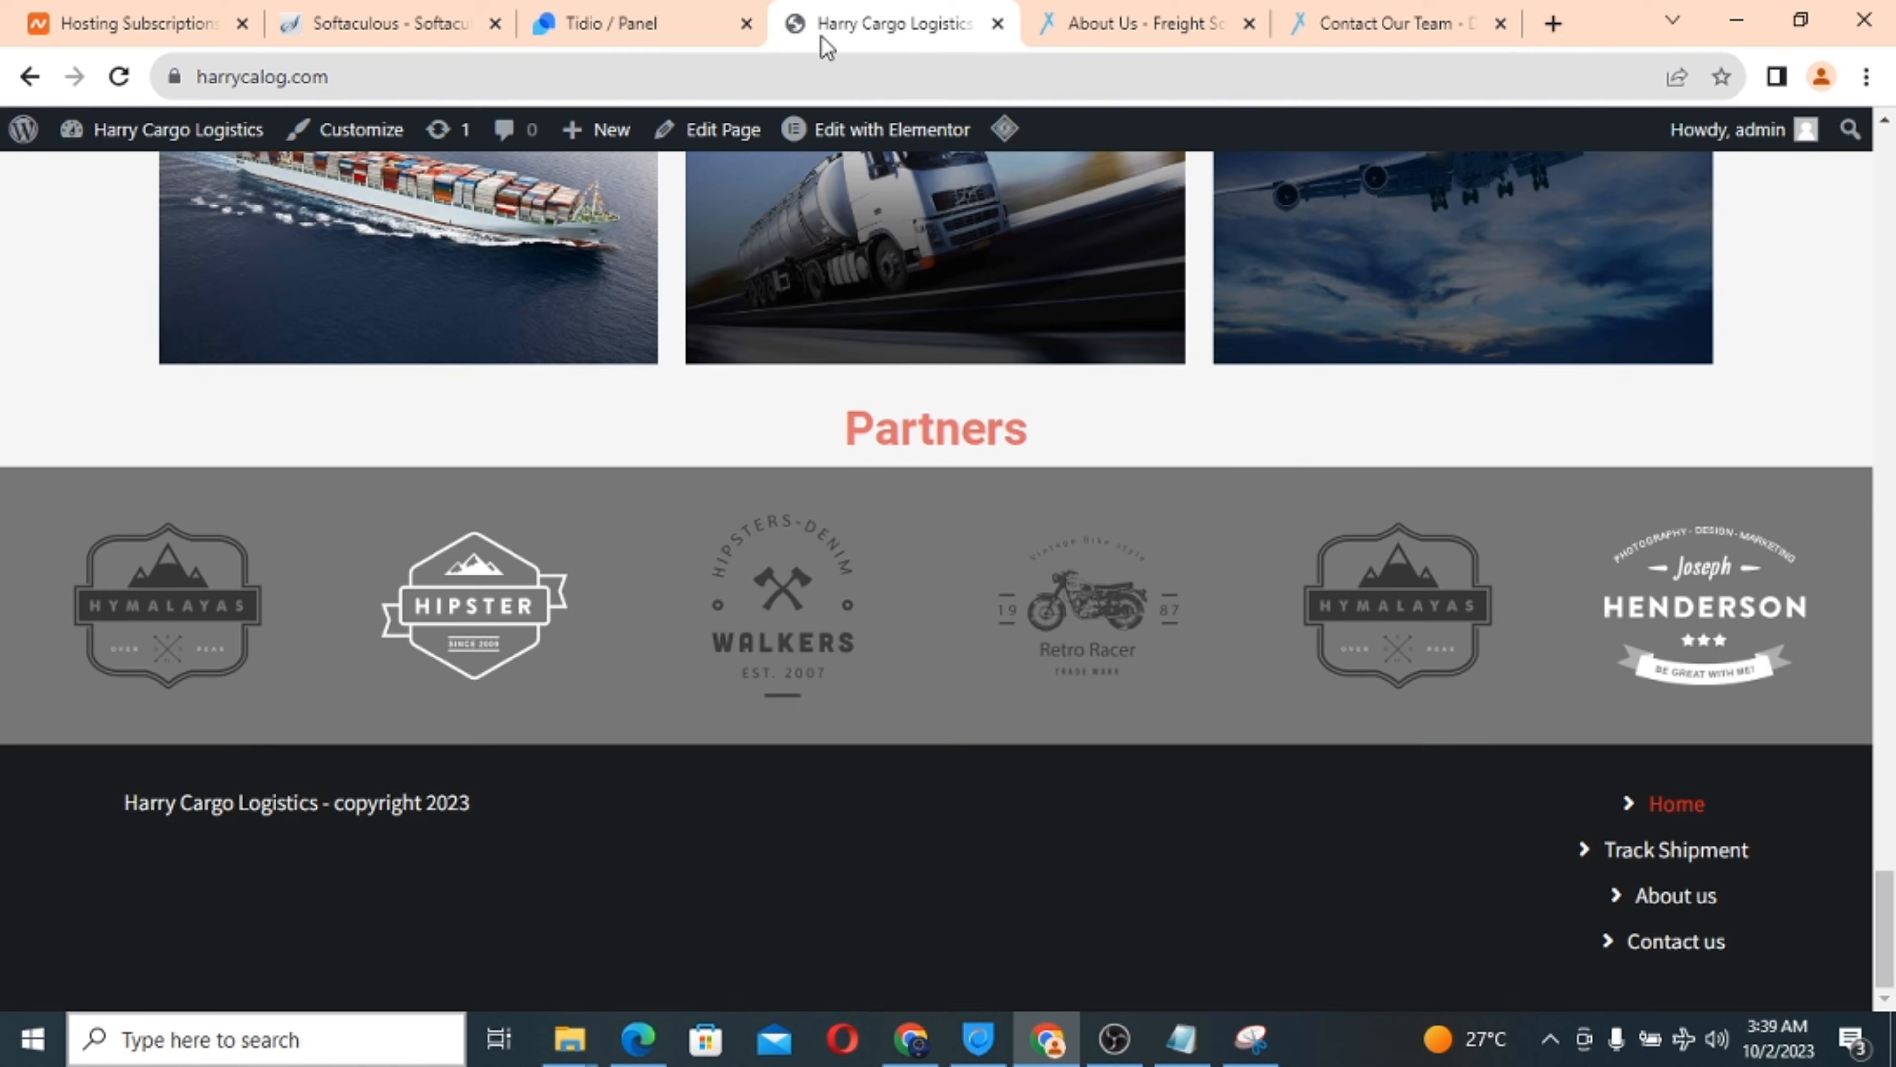
{"action": "left_click", "coordinate": [643, 15]}
{"action": "left_click", "coordinate": [439, 15]}
{"action": "left_click", "coordinate": [169, 15]}
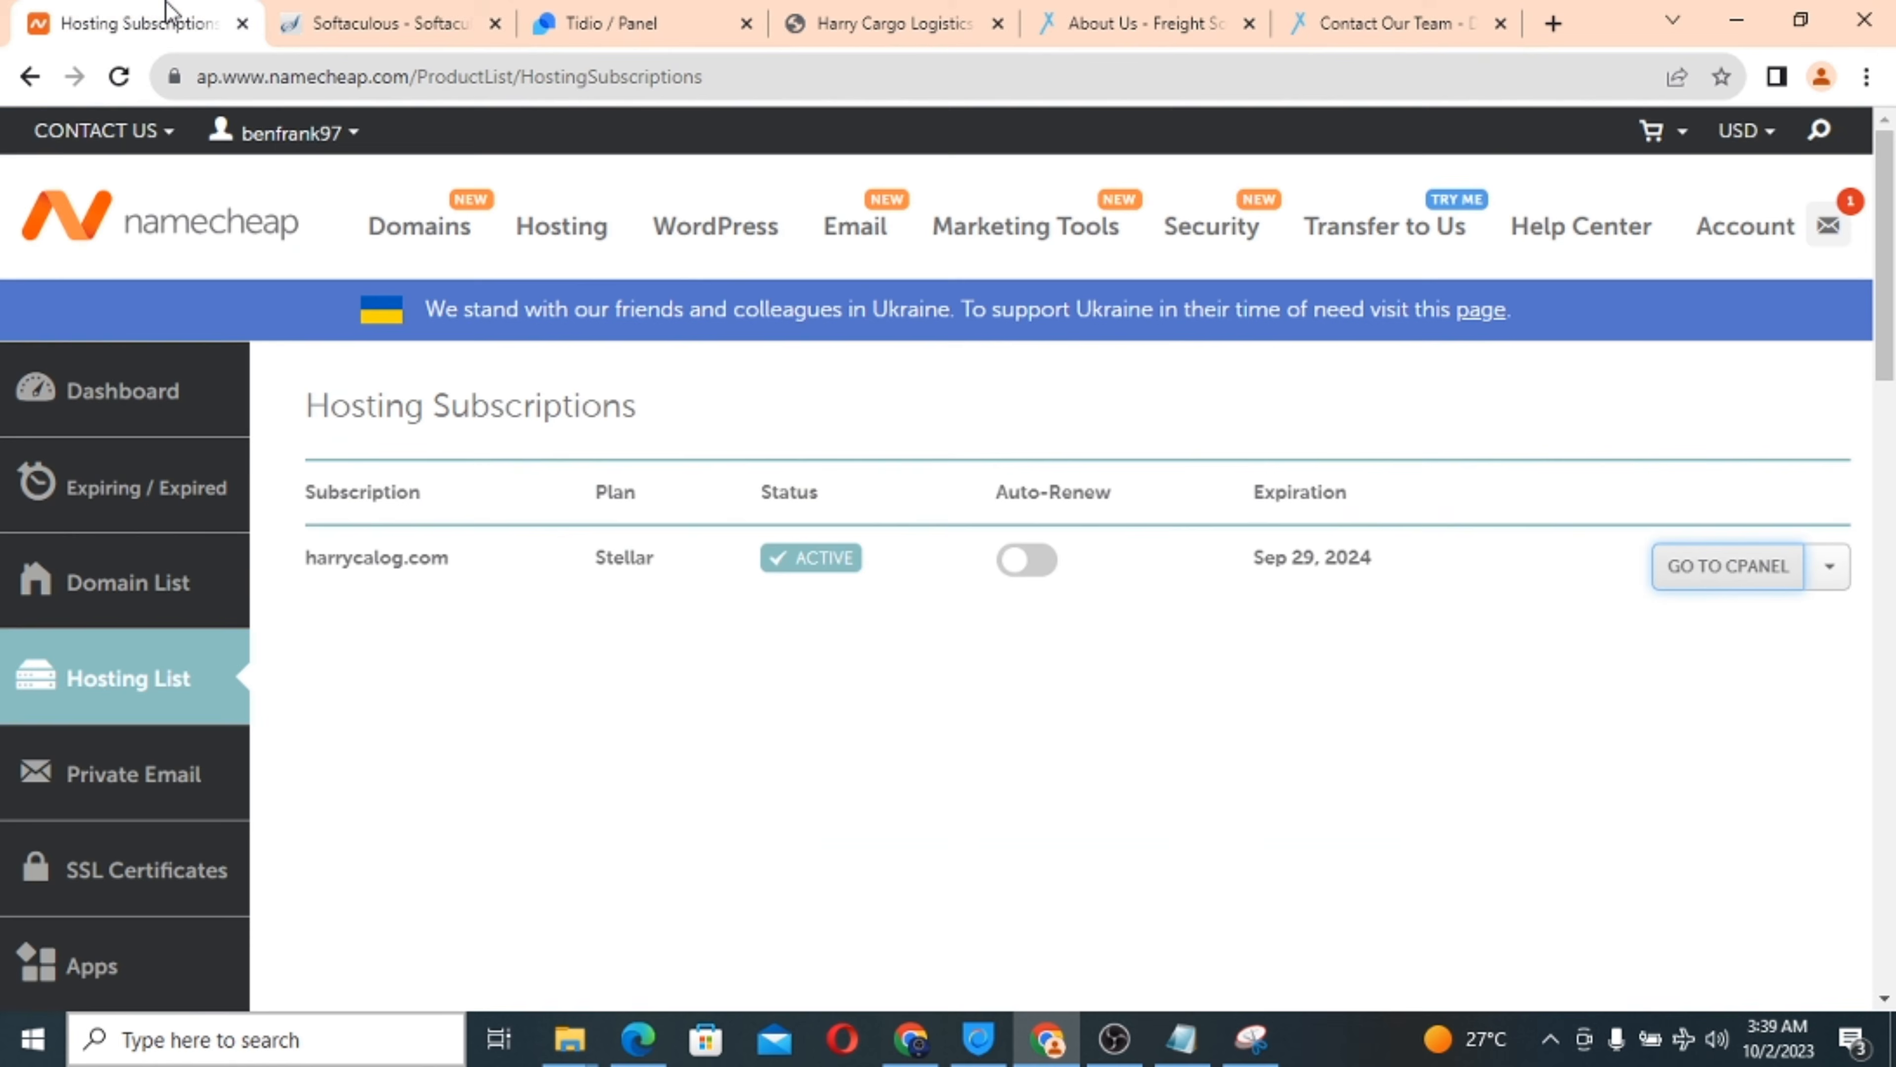
{"action": "left_click", "coordinate": [360, 15]}
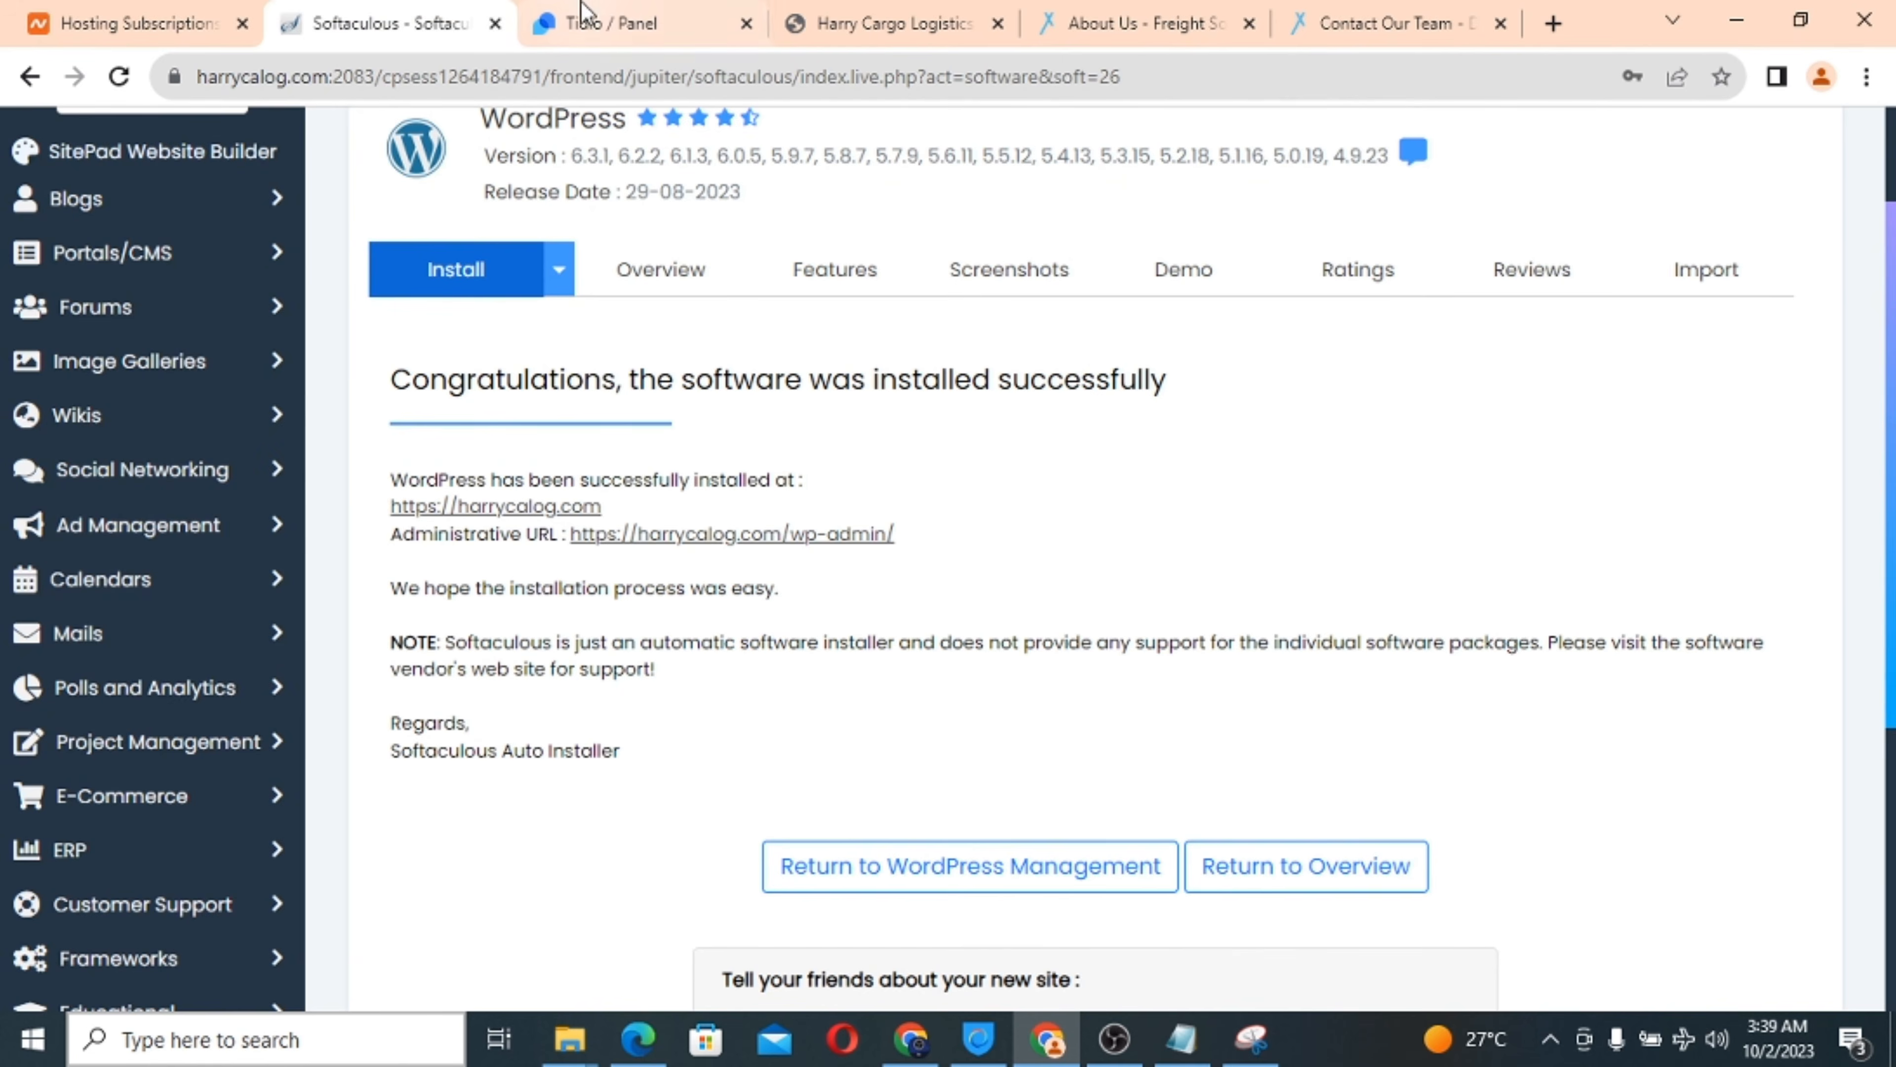
{"action": "left_click", "coordinate": [594, 11]}
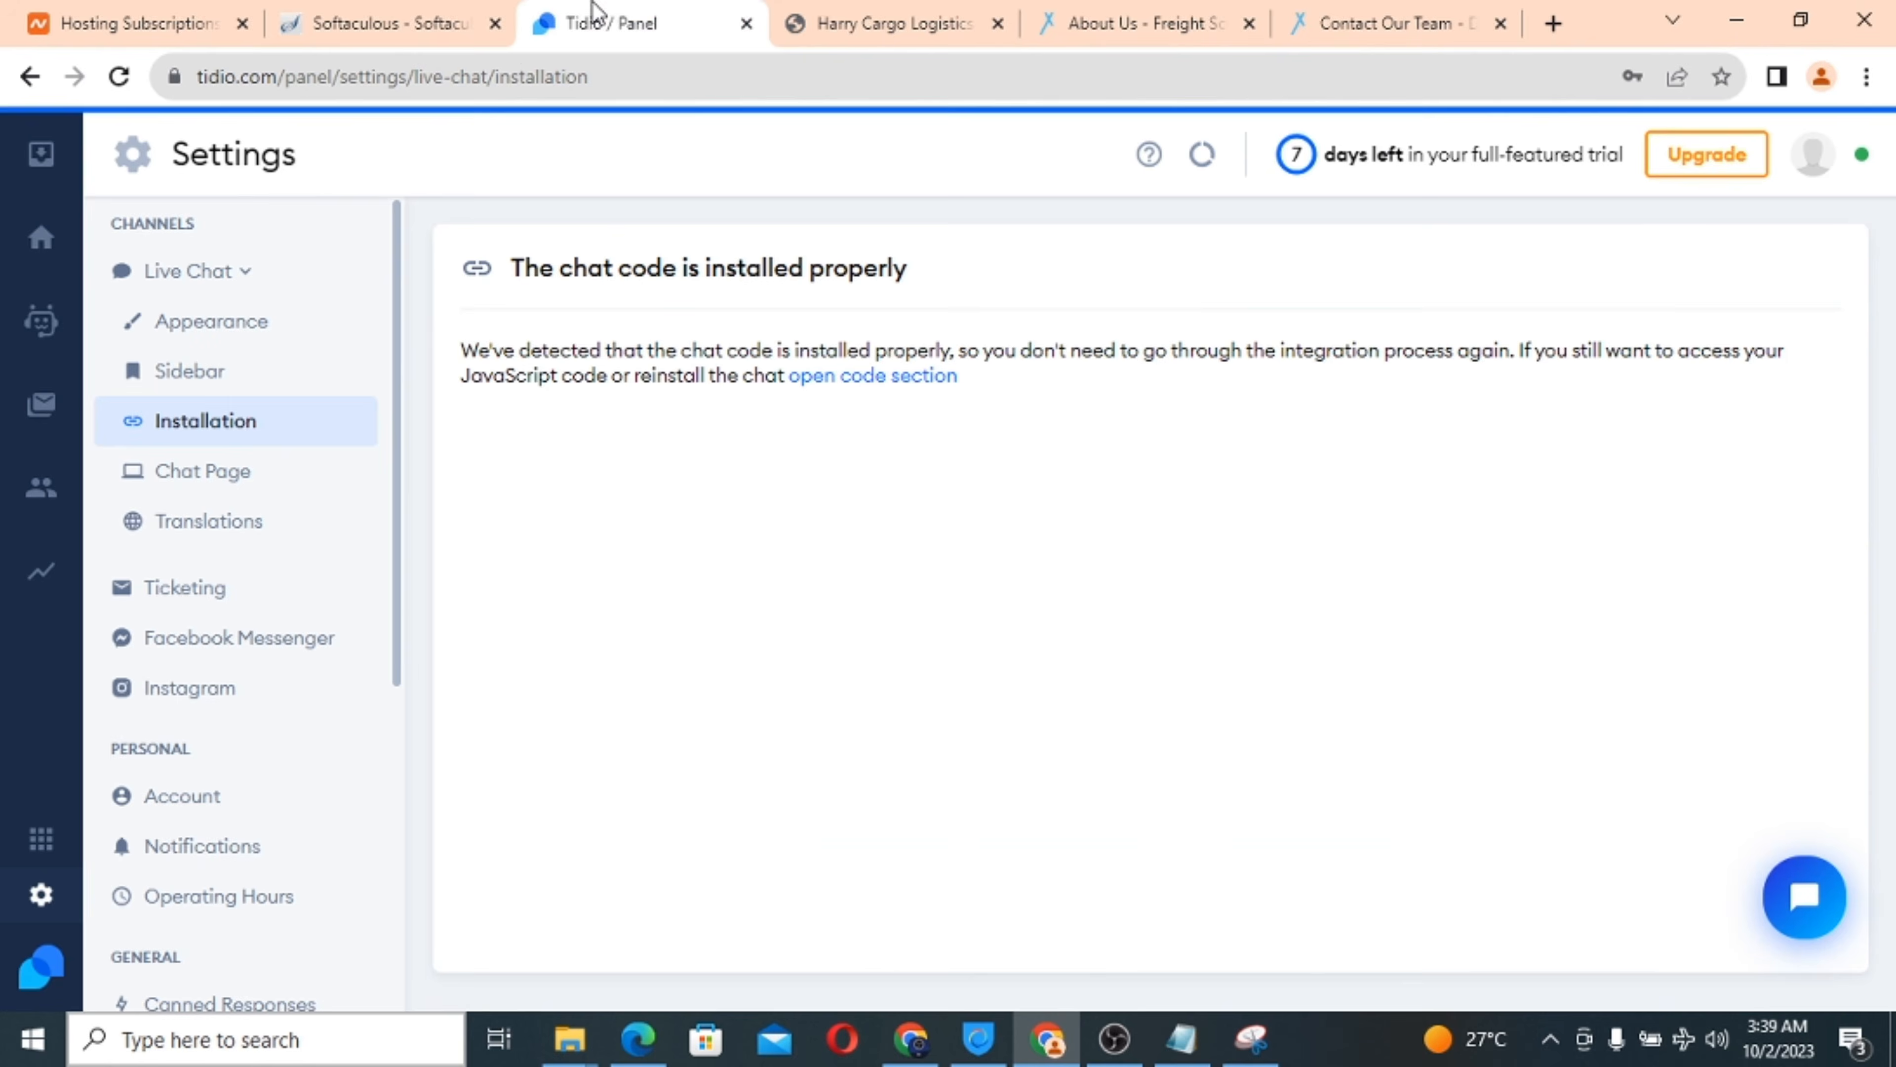
{"action": "left_click", "coordinate": [31, 79]}
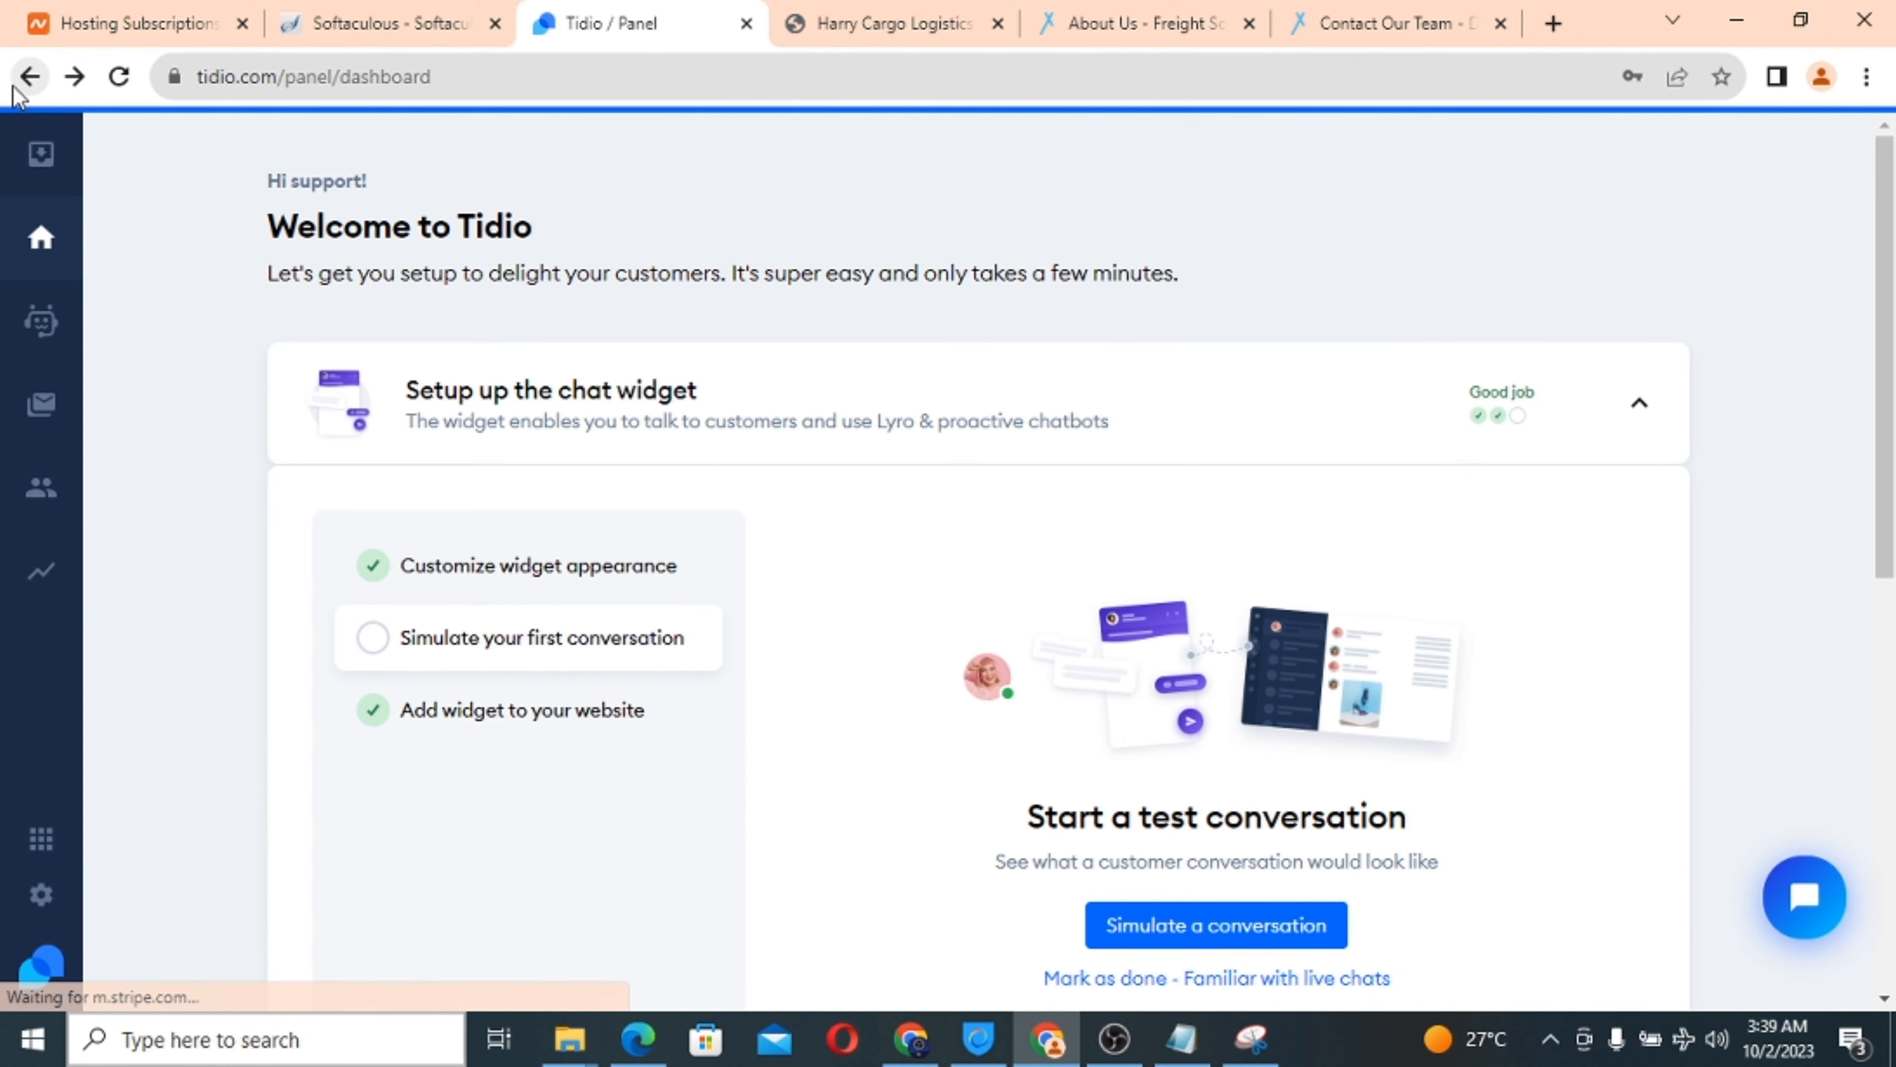
{"action": "left_click", "coordinate": [30, 77]}
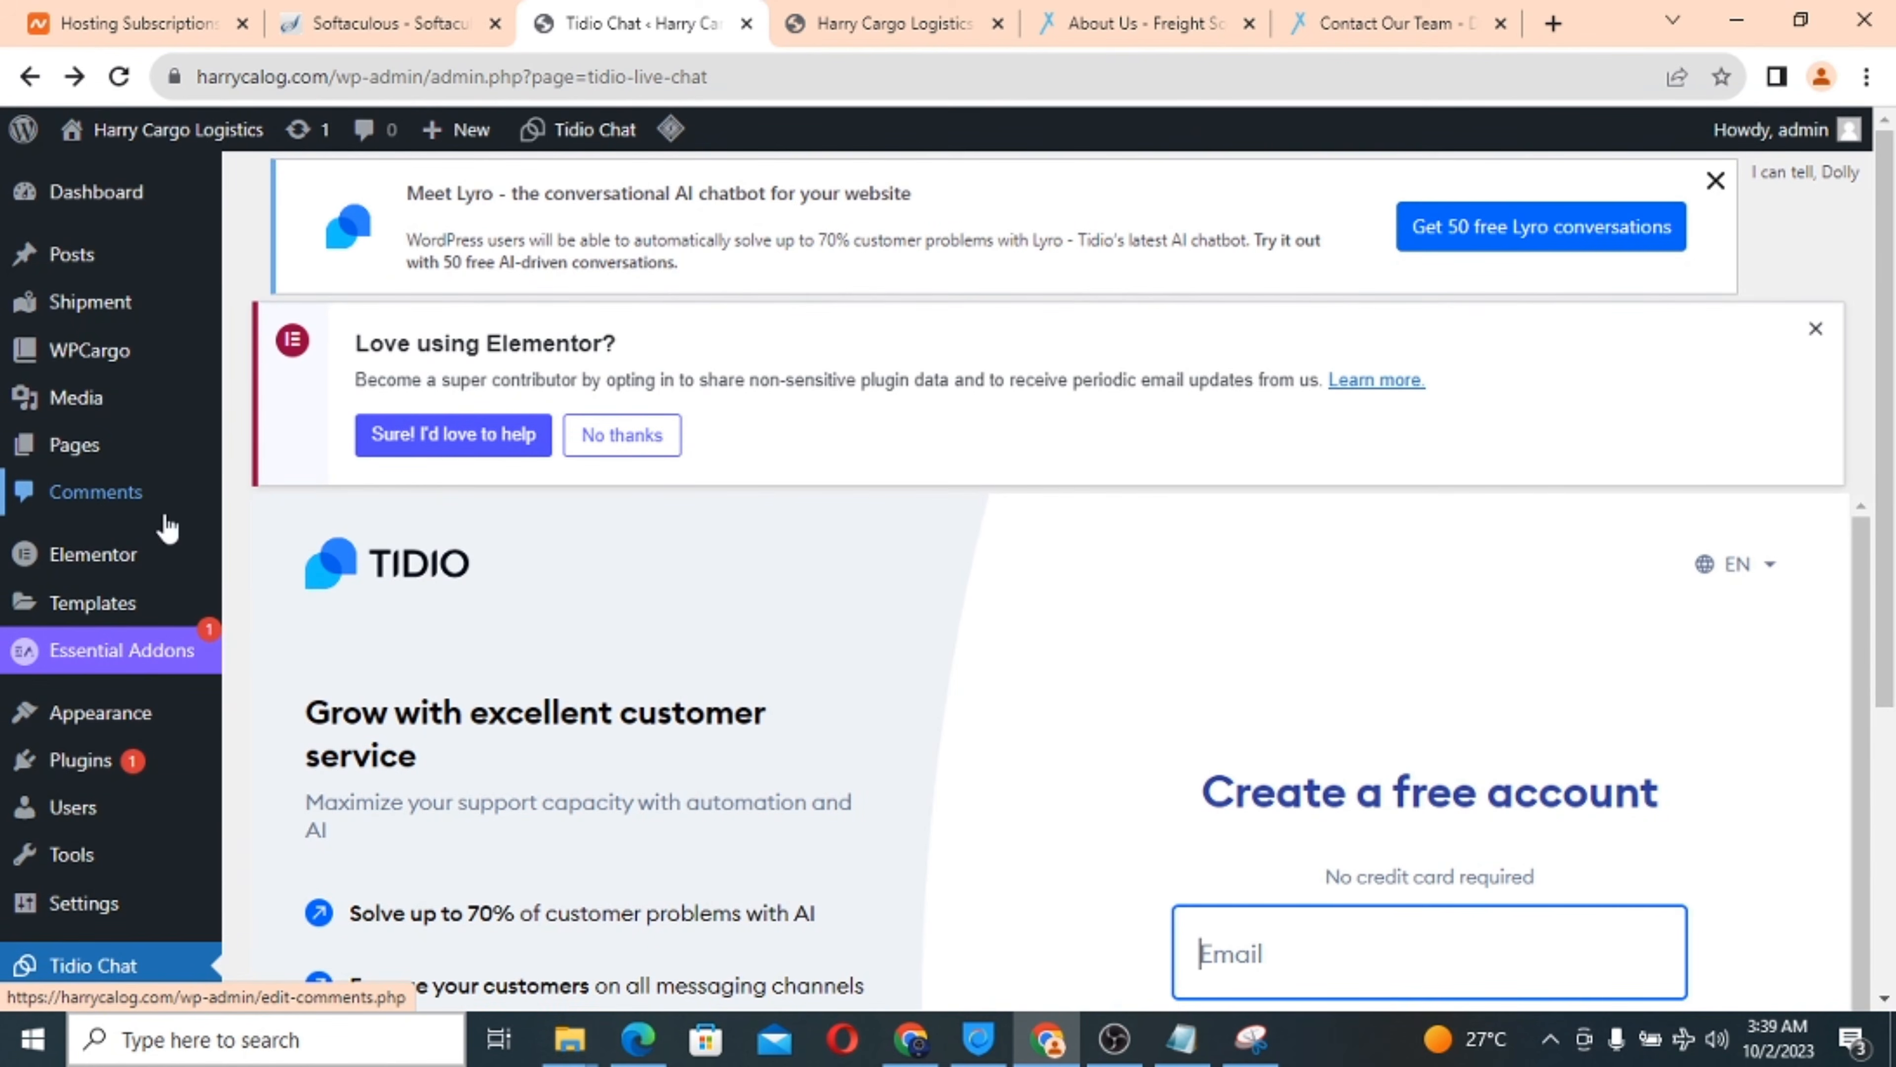
From the Tidio Chat admin page, go to Plugins > Add New.
{"action": "scroll", "coordinate": [113, 537], "scroll_direction": "down", "scroll_amount": 3}
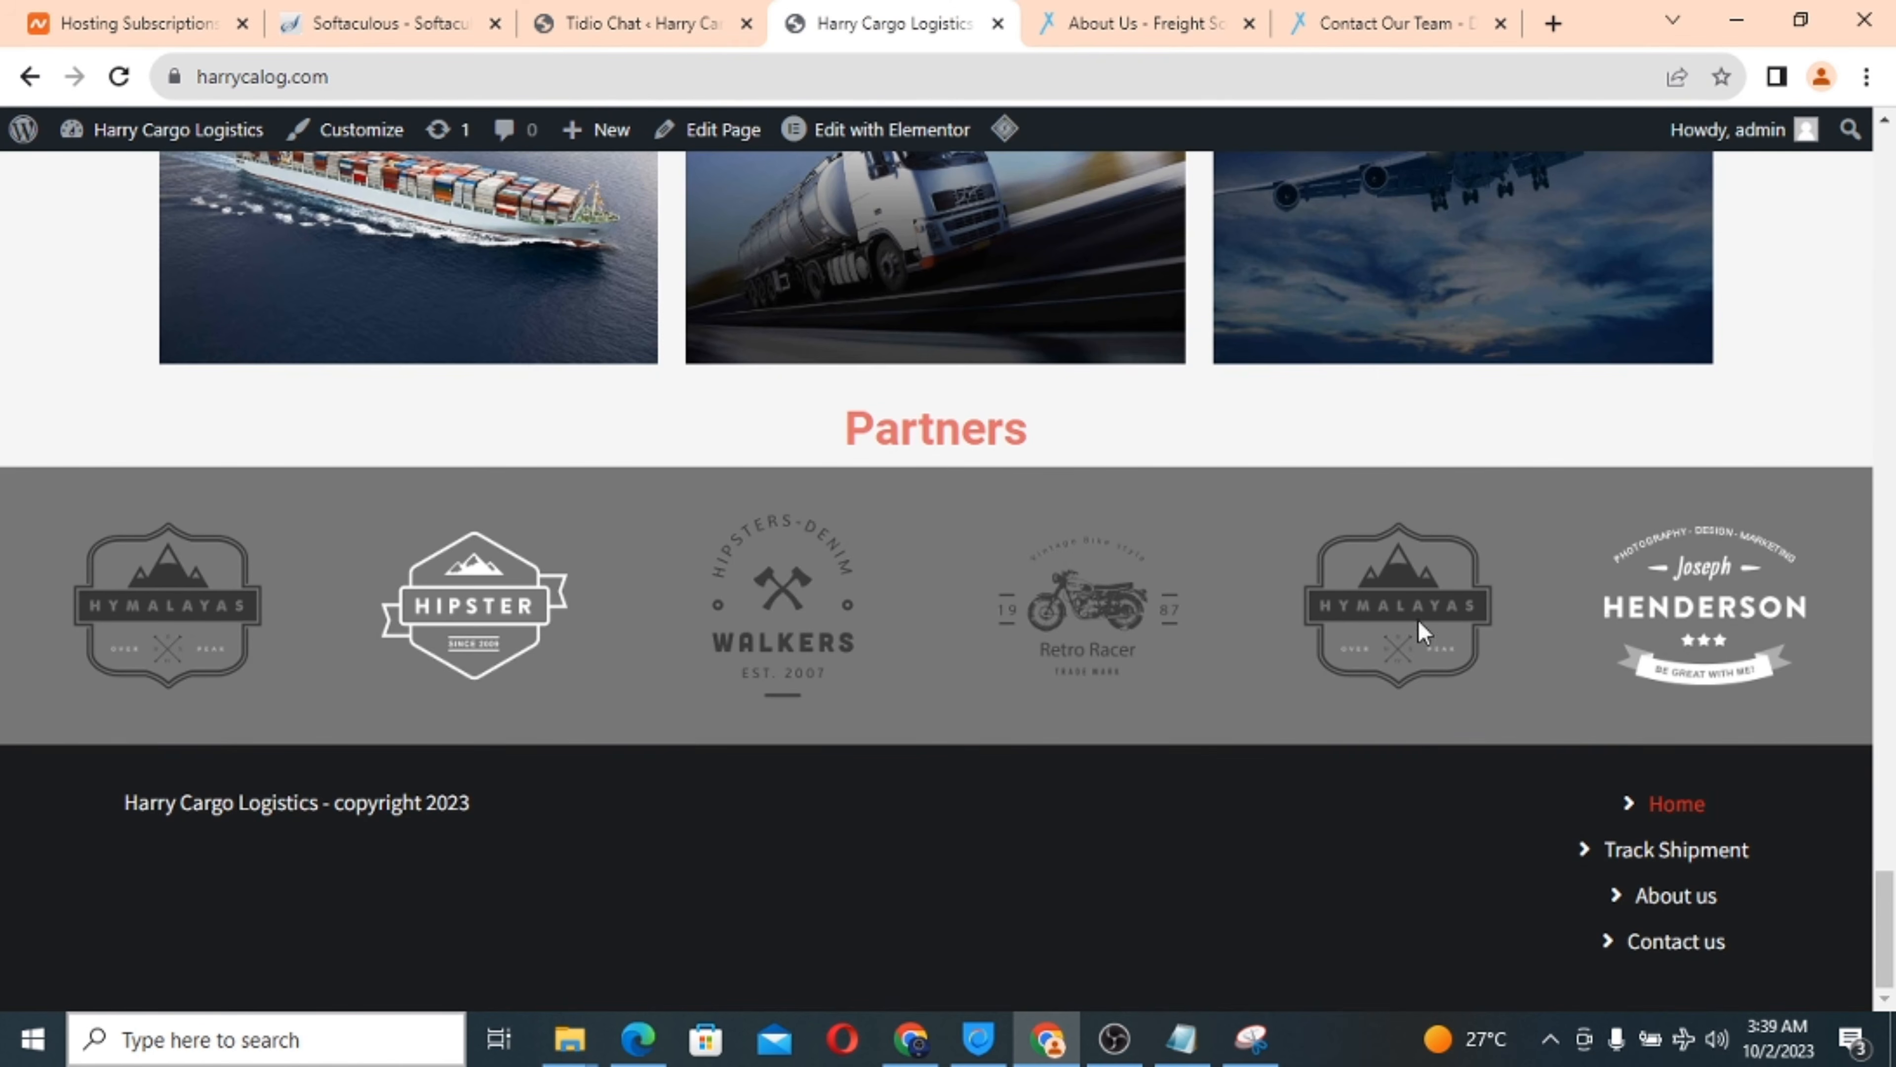
{"action": "left_click", "coordinate": [579, 19]}
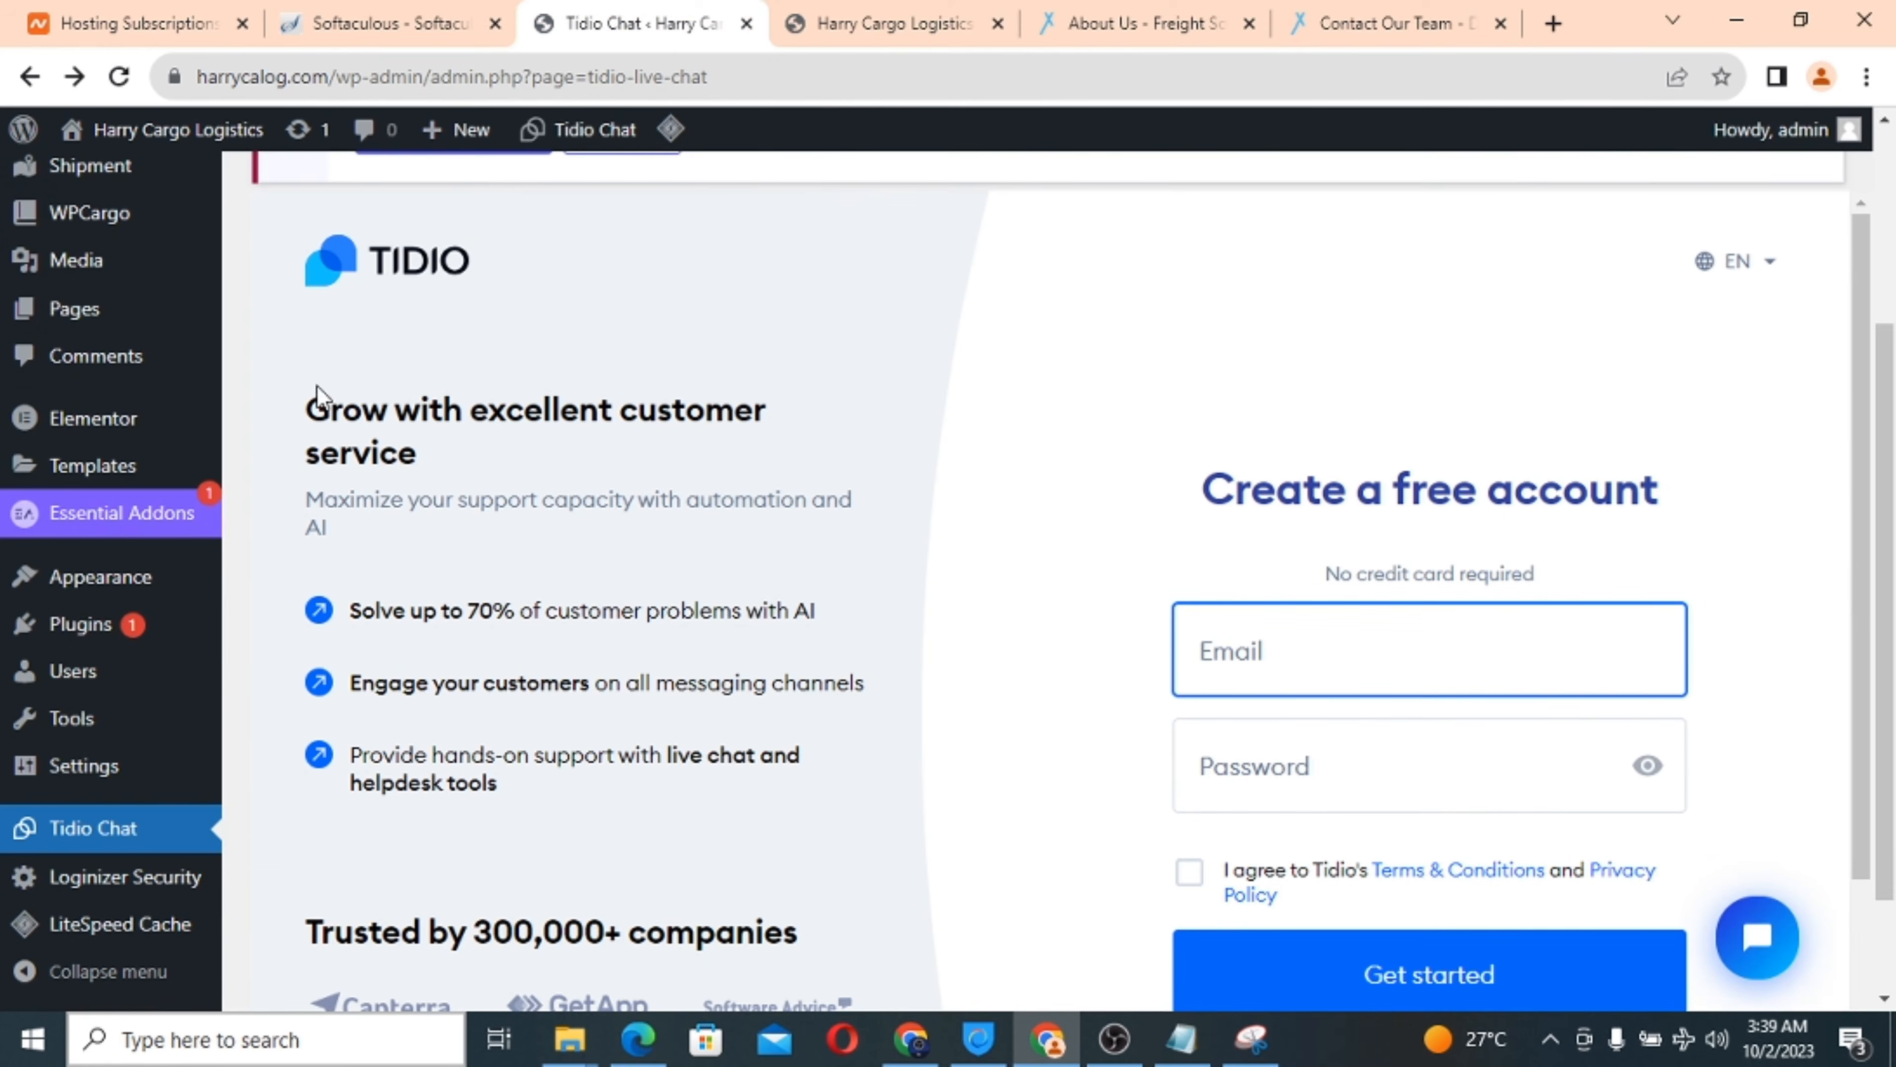
{"action": "mouse_move", "coordinate": [57, 676]}
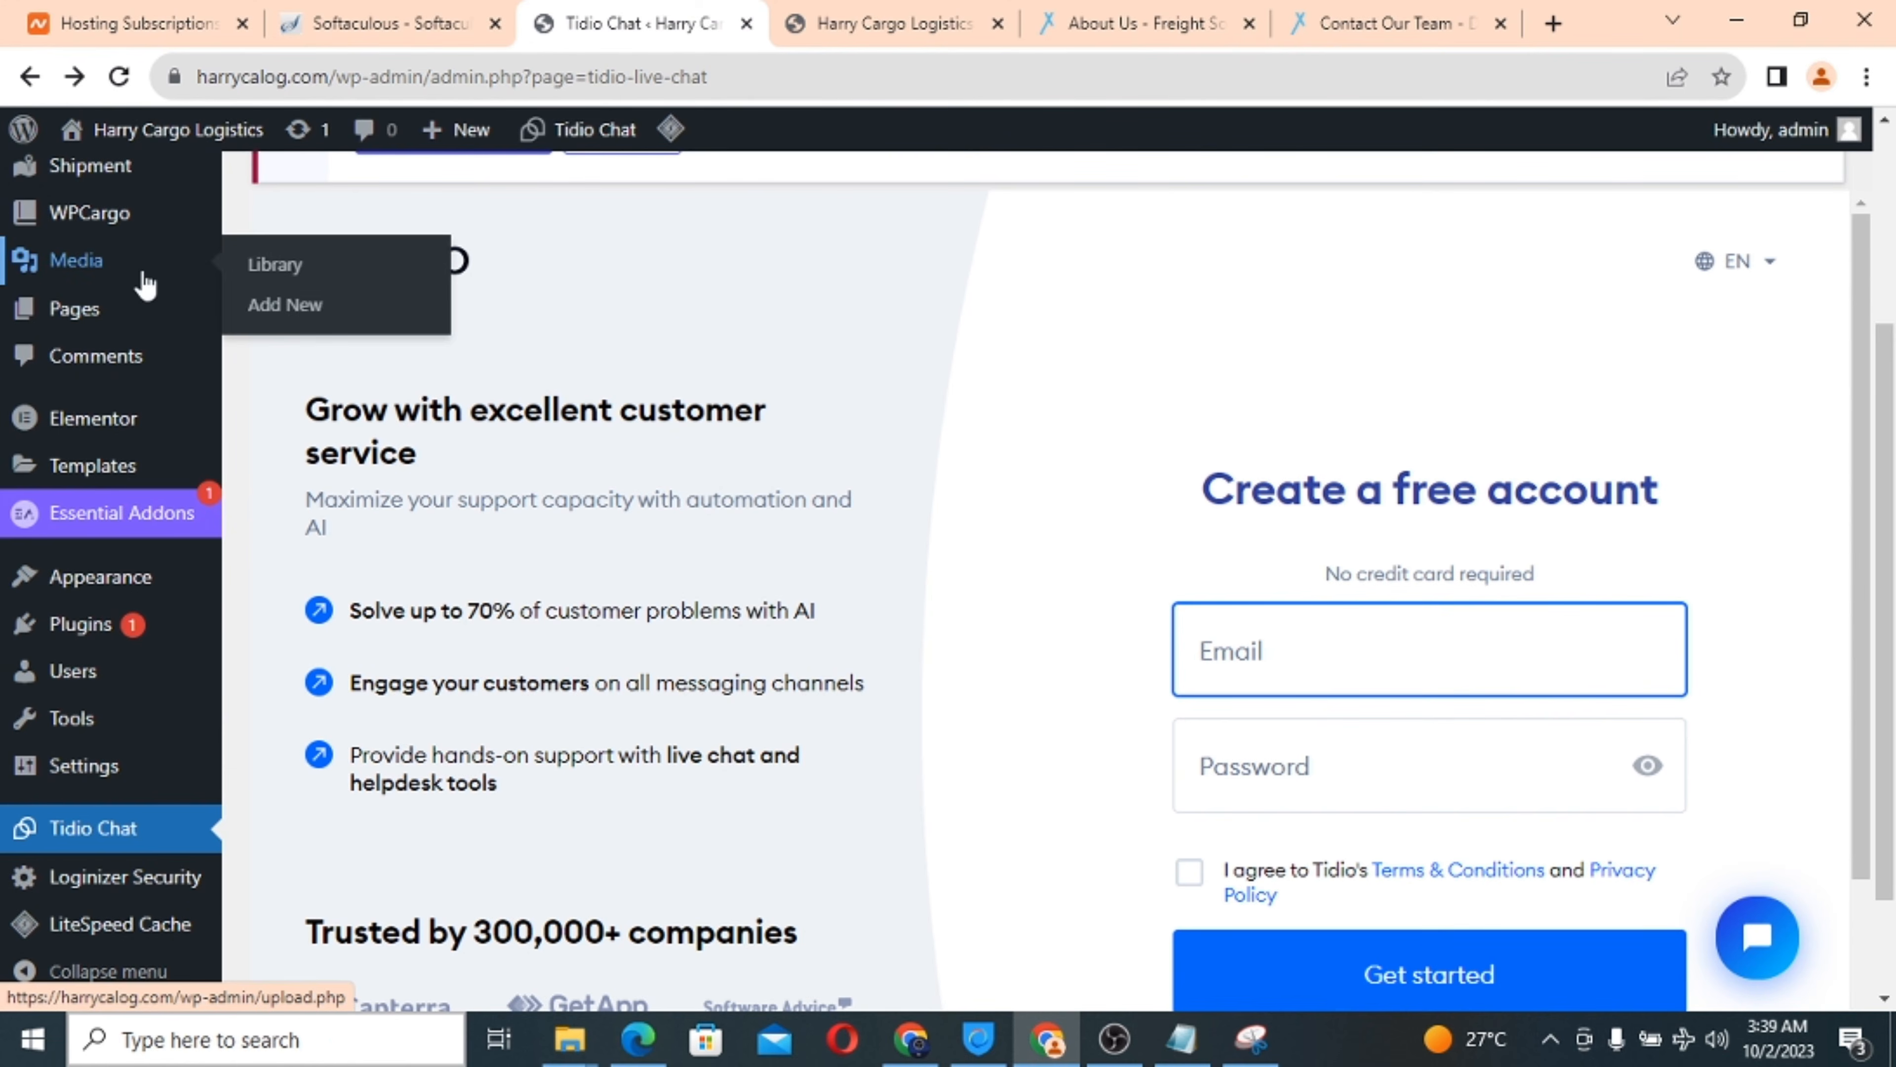
{"action": "scroll", "coordinate": [86, 609], "scroll_direction": "down", "scroll_amount": 2}
{"action": "scroll", "coordinate": [88, 610], "scroll_direction": "up", "scroll_amount": 2}
{"action": "scroll", "coordinate": [88, 609], "scroll_direction": "up", "scroll_amount": 1}
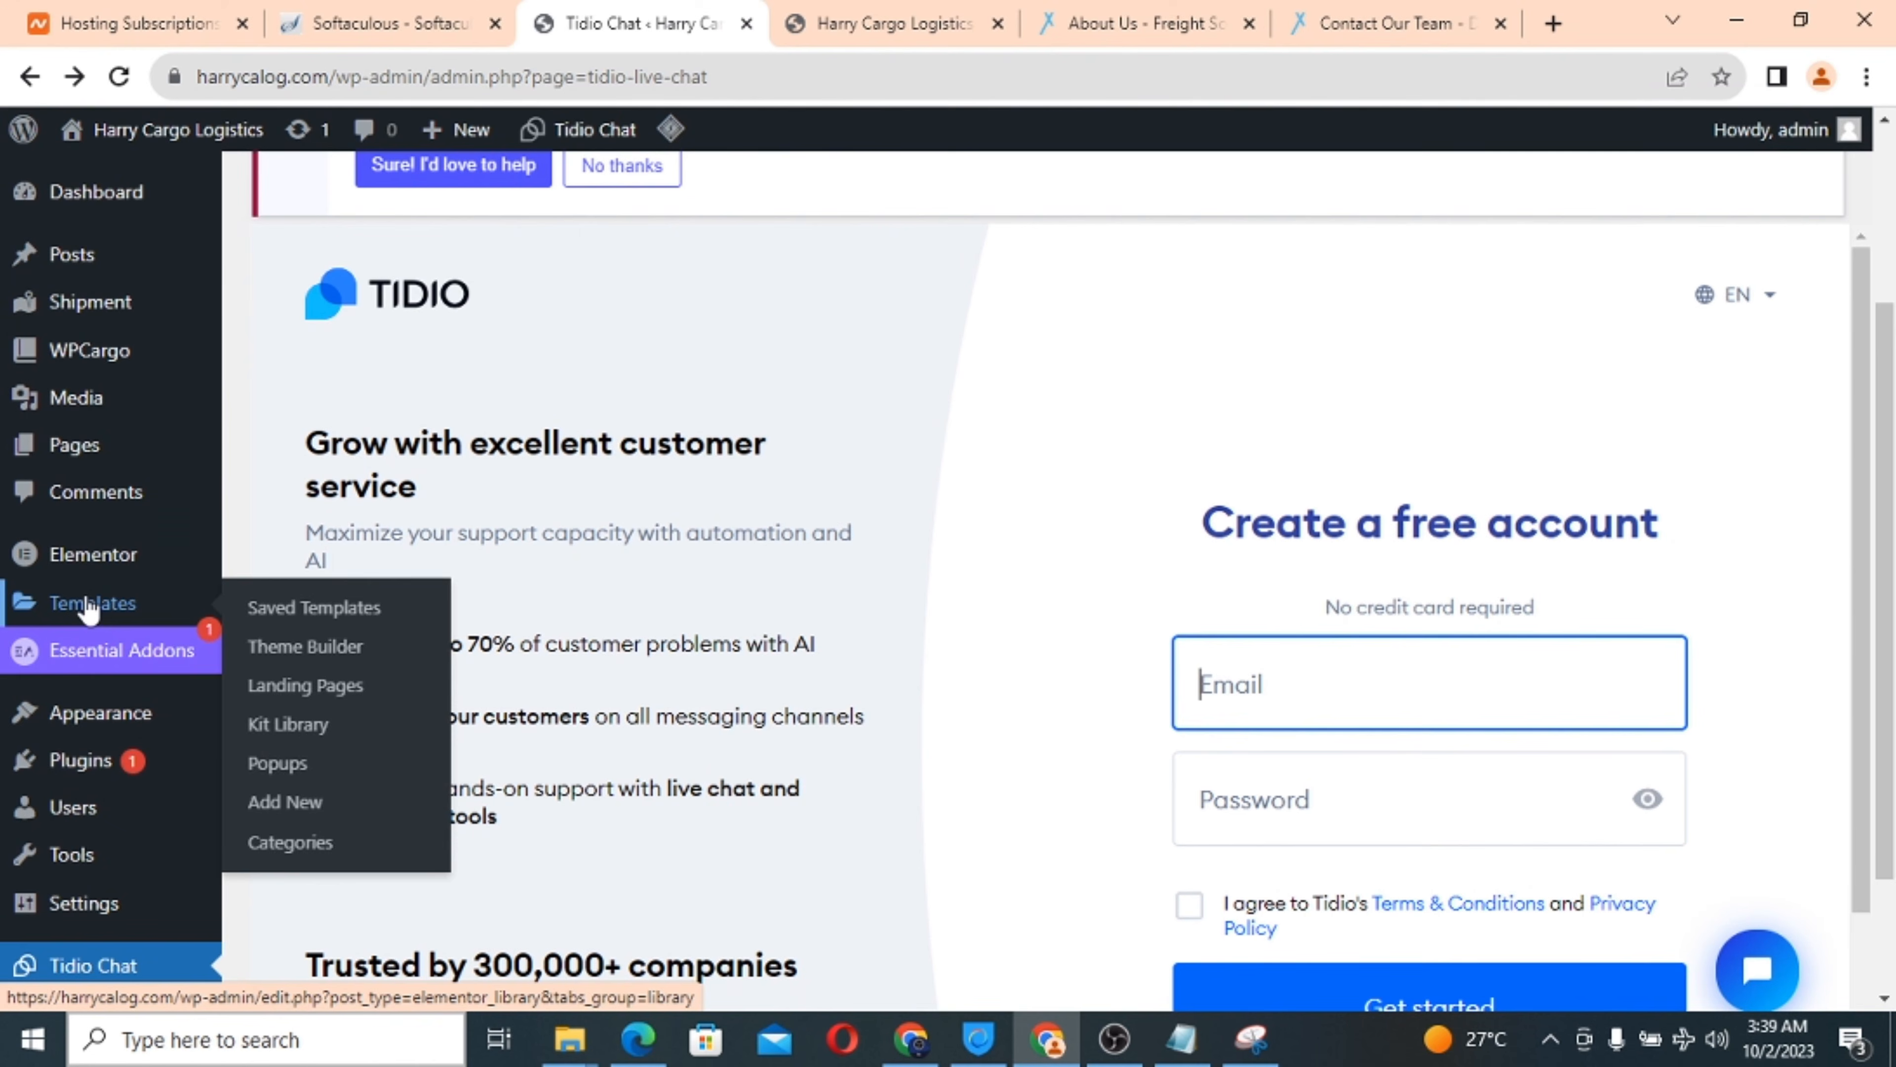
{"action": "mouse_move", "coordinate": [100, 765]}
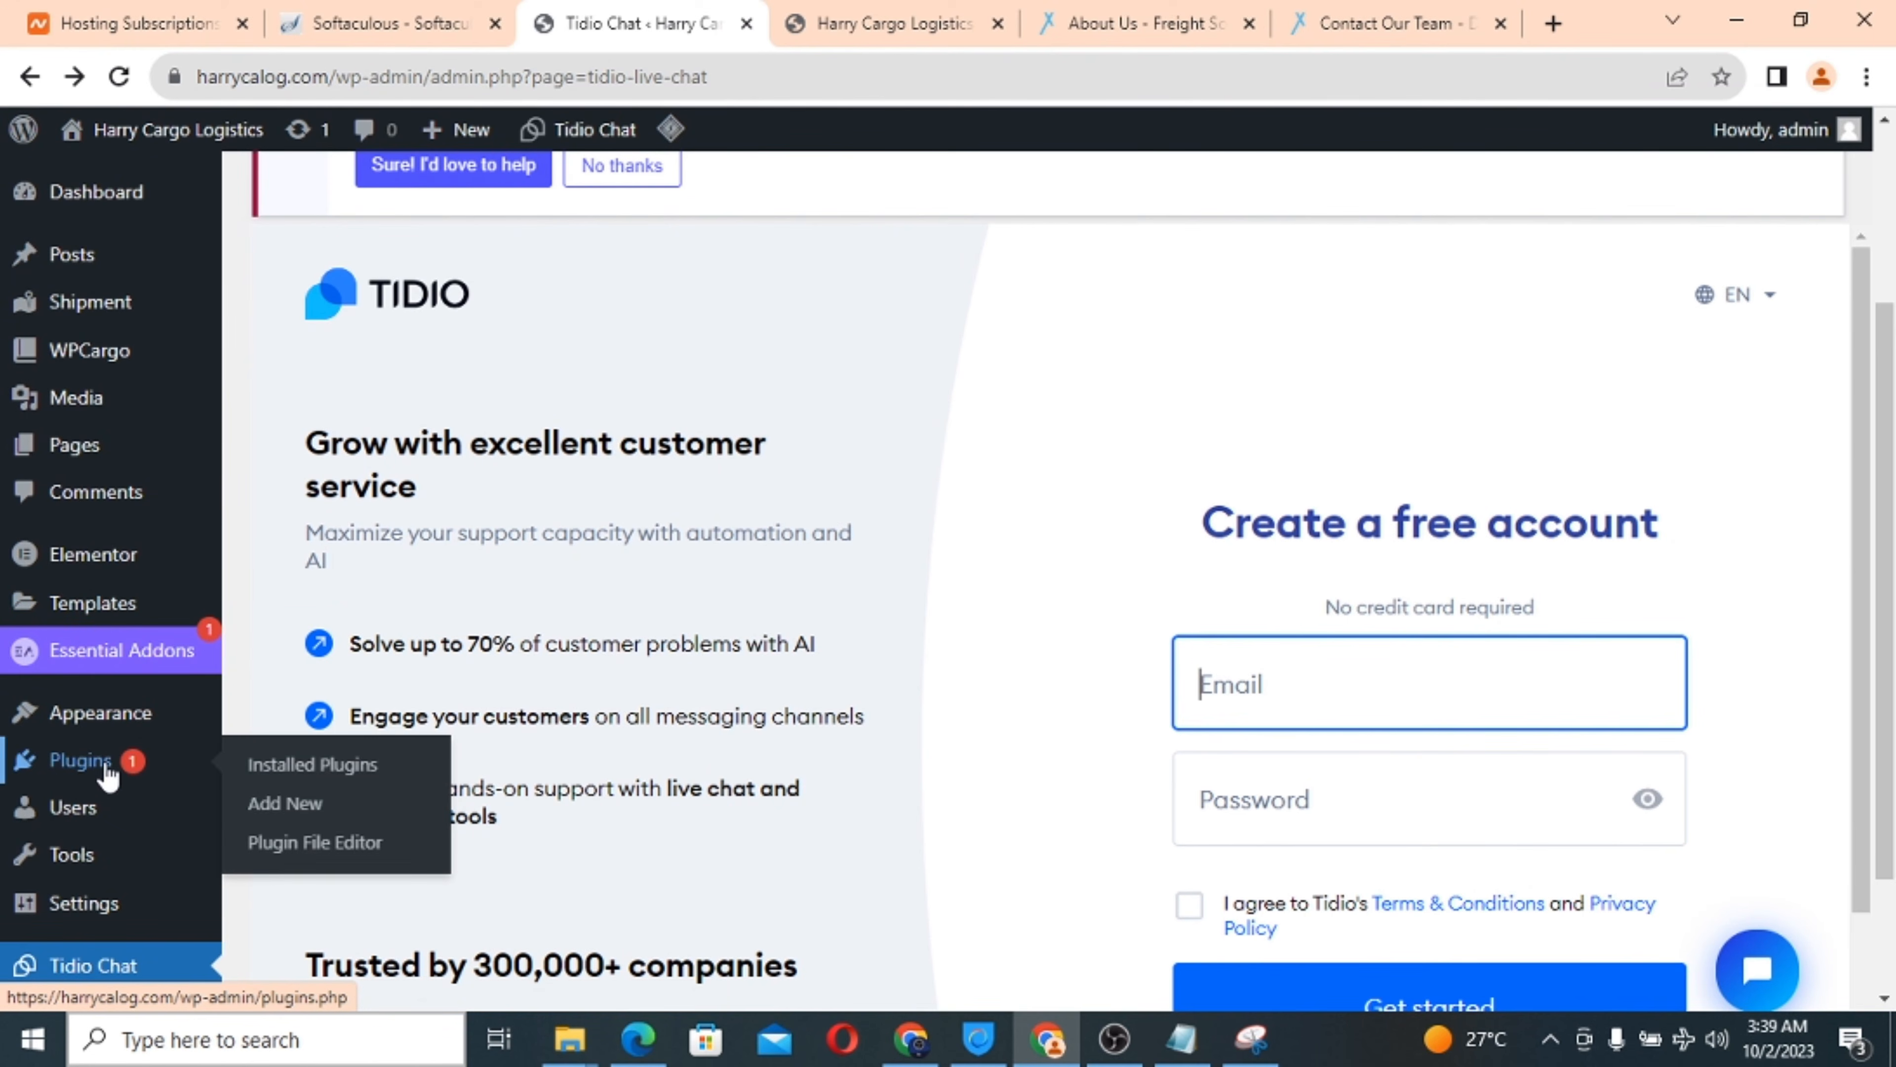
{"action": "left_click", "coordinate": [293, 816]}
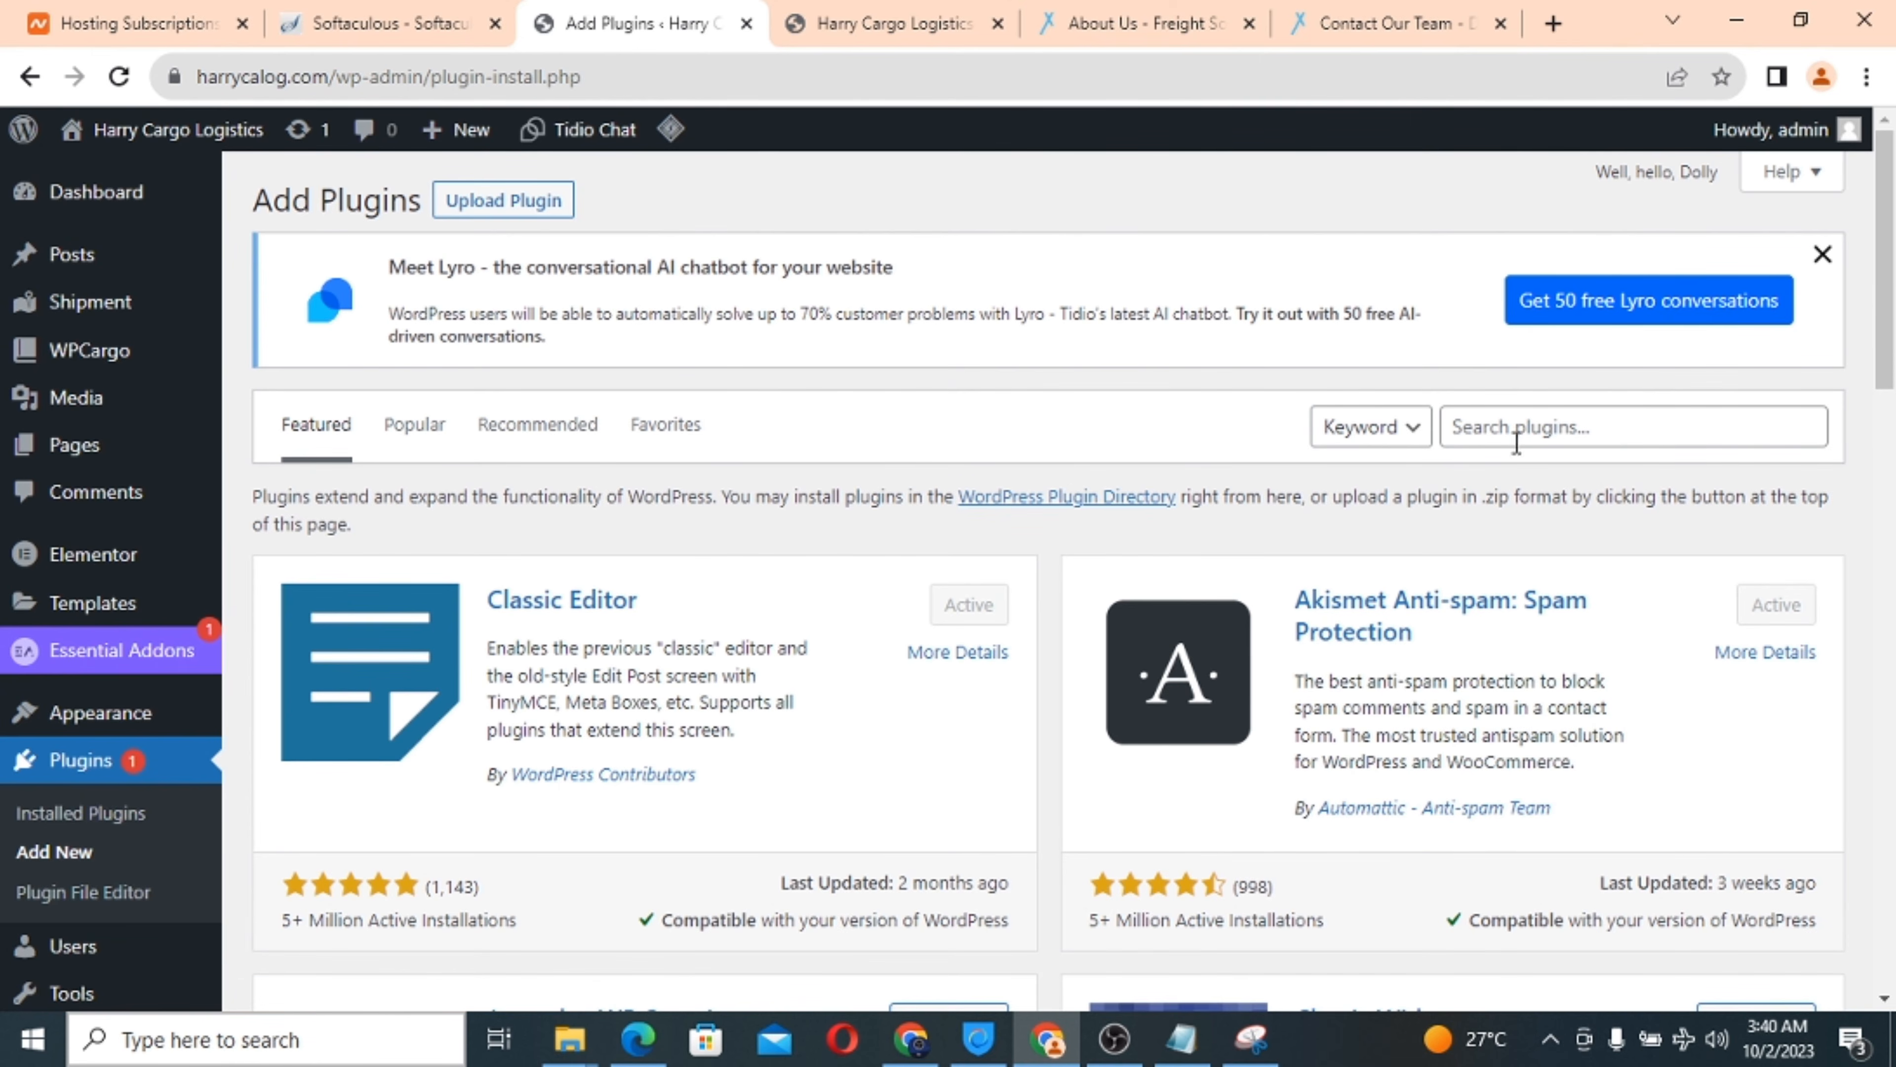
Search plugins for 'gtranslate', then install and activate GTranslate.
{"action": "left_click", "coordinate": [1512, 431]}
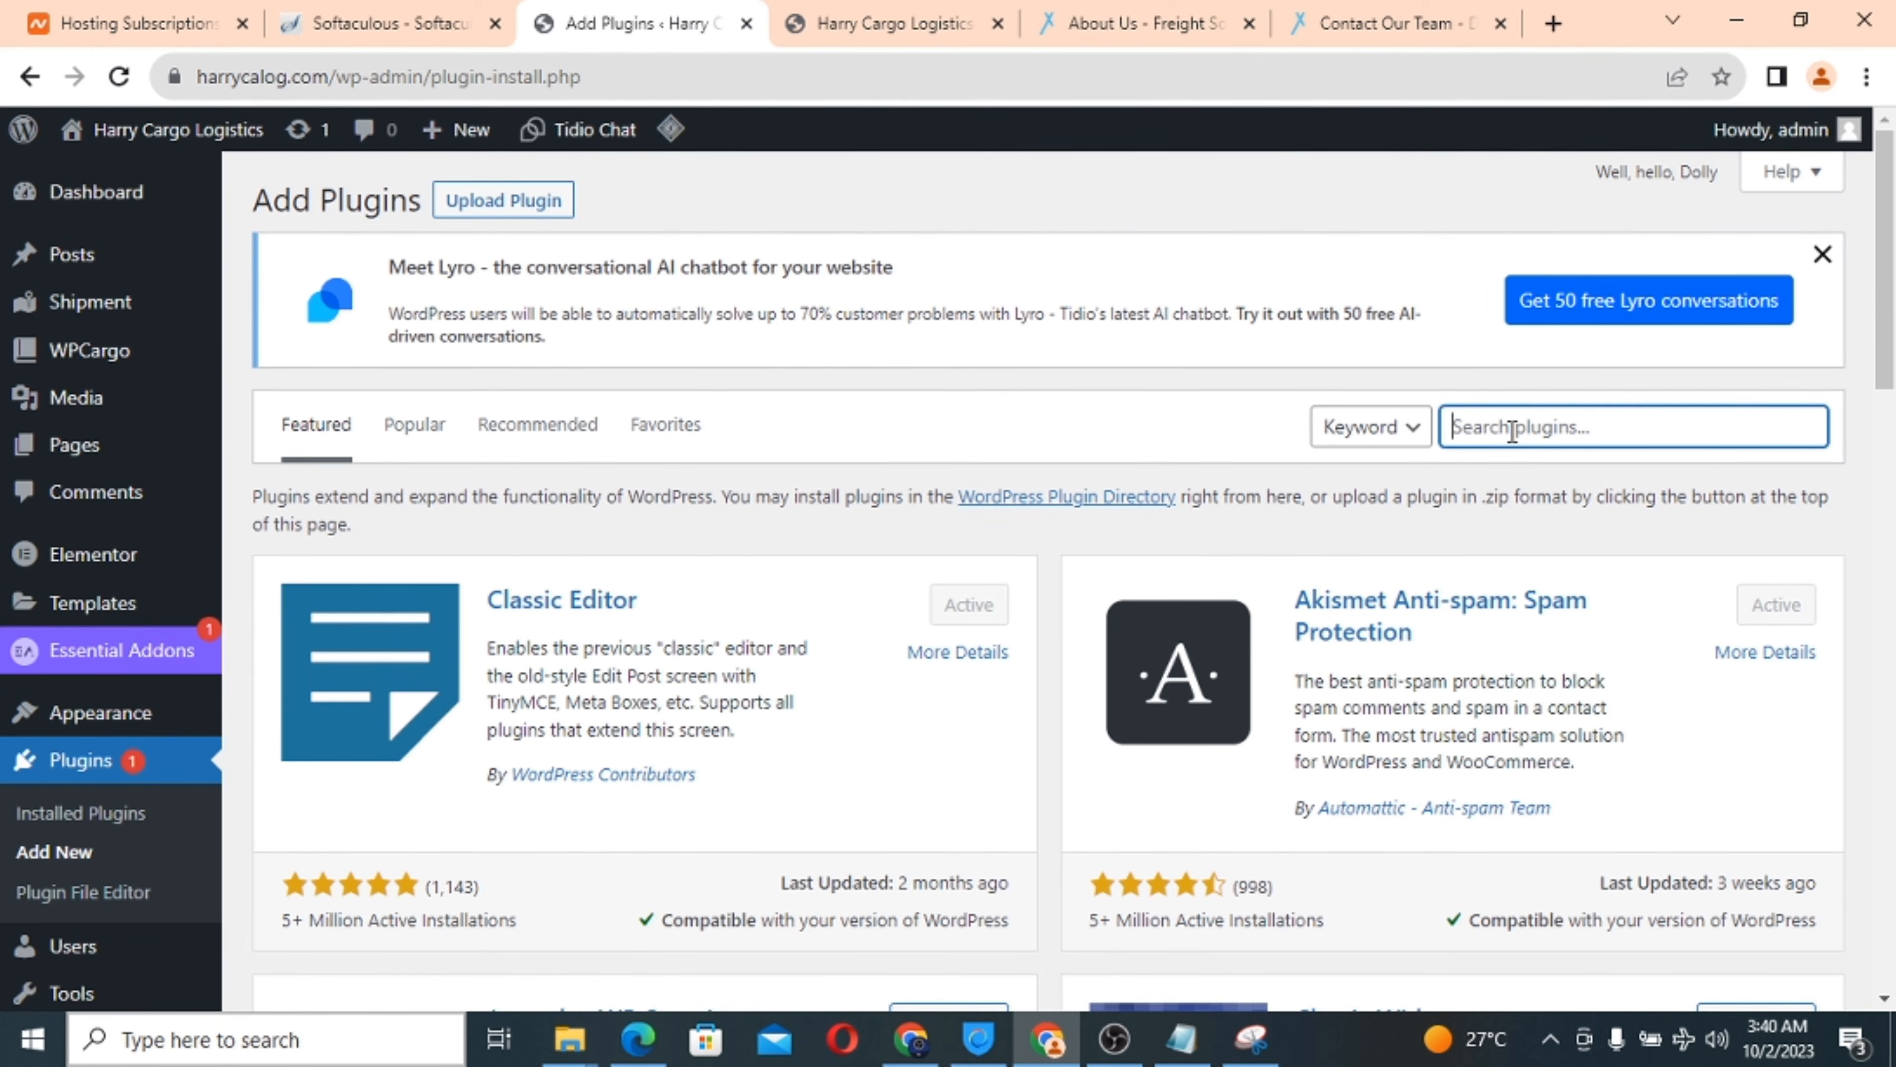
{"action": "type", "text": "gtra"}
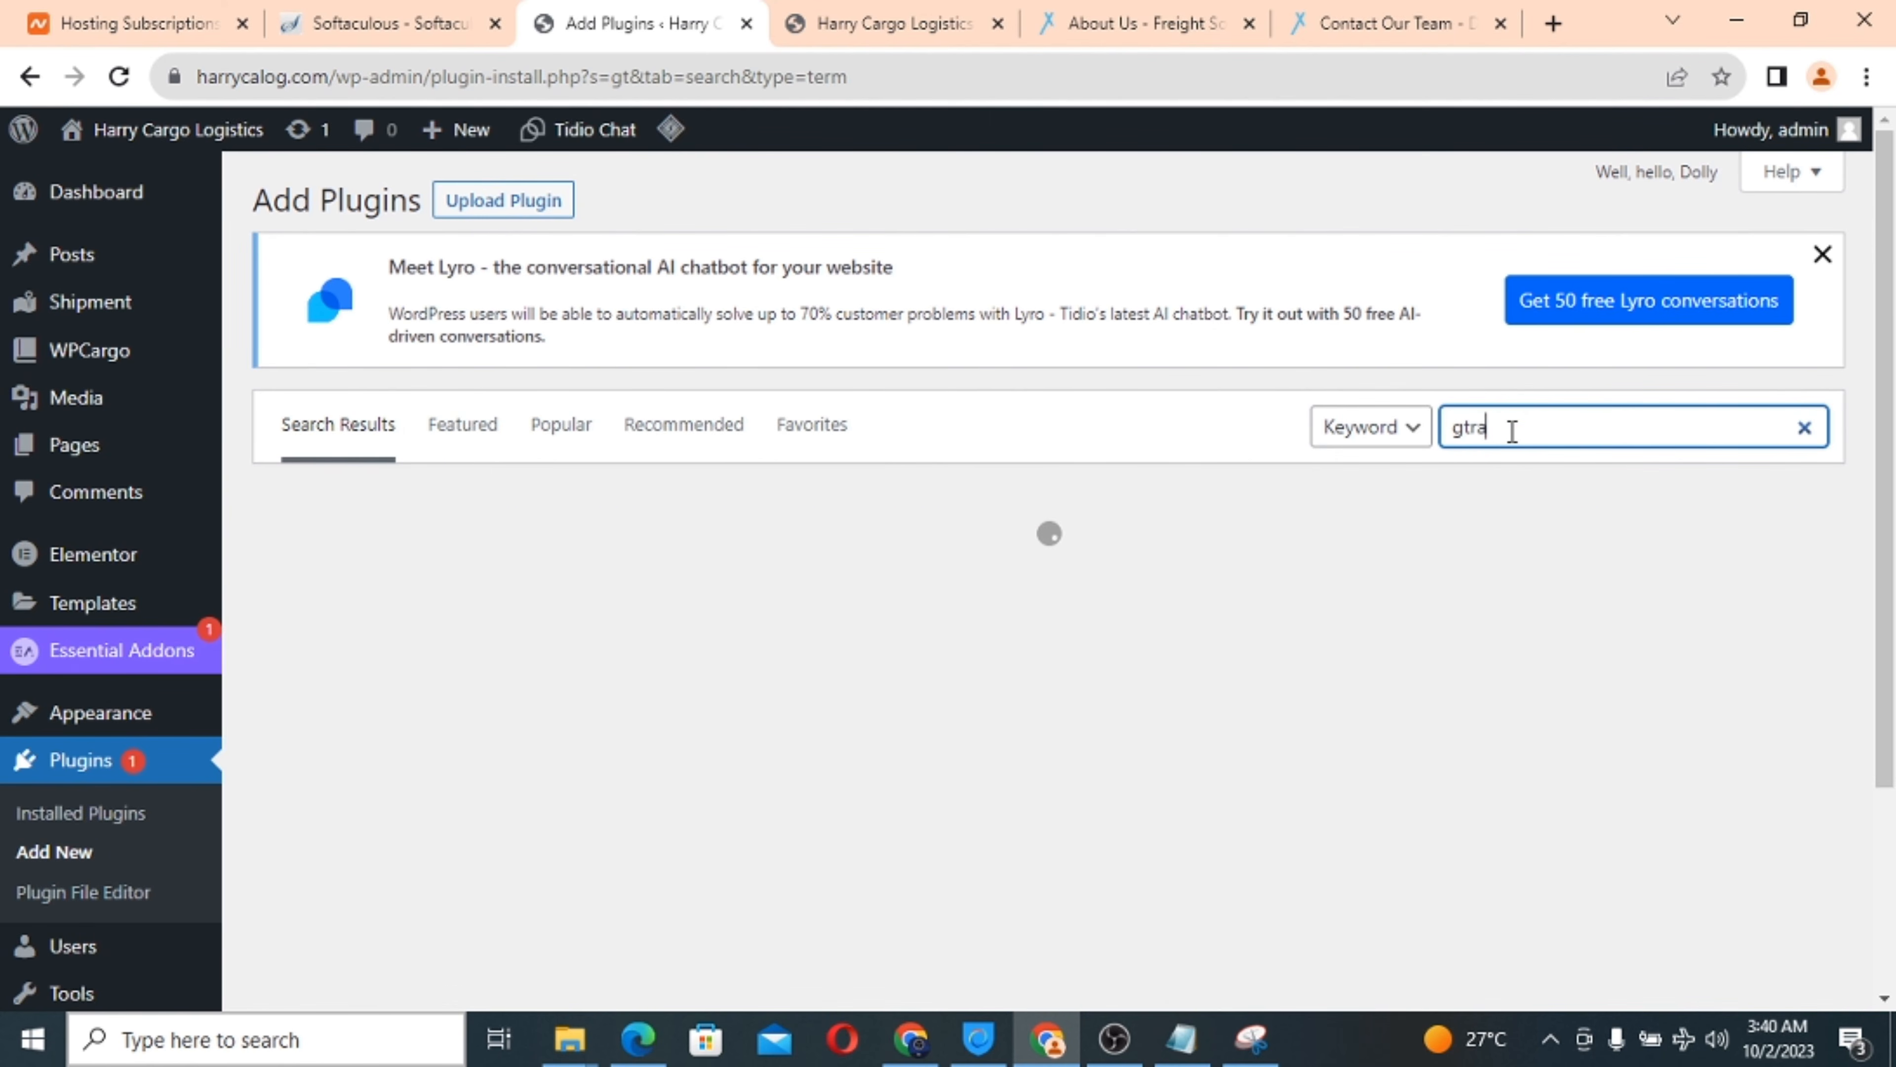
{"action": "type", "text": "nslate"}
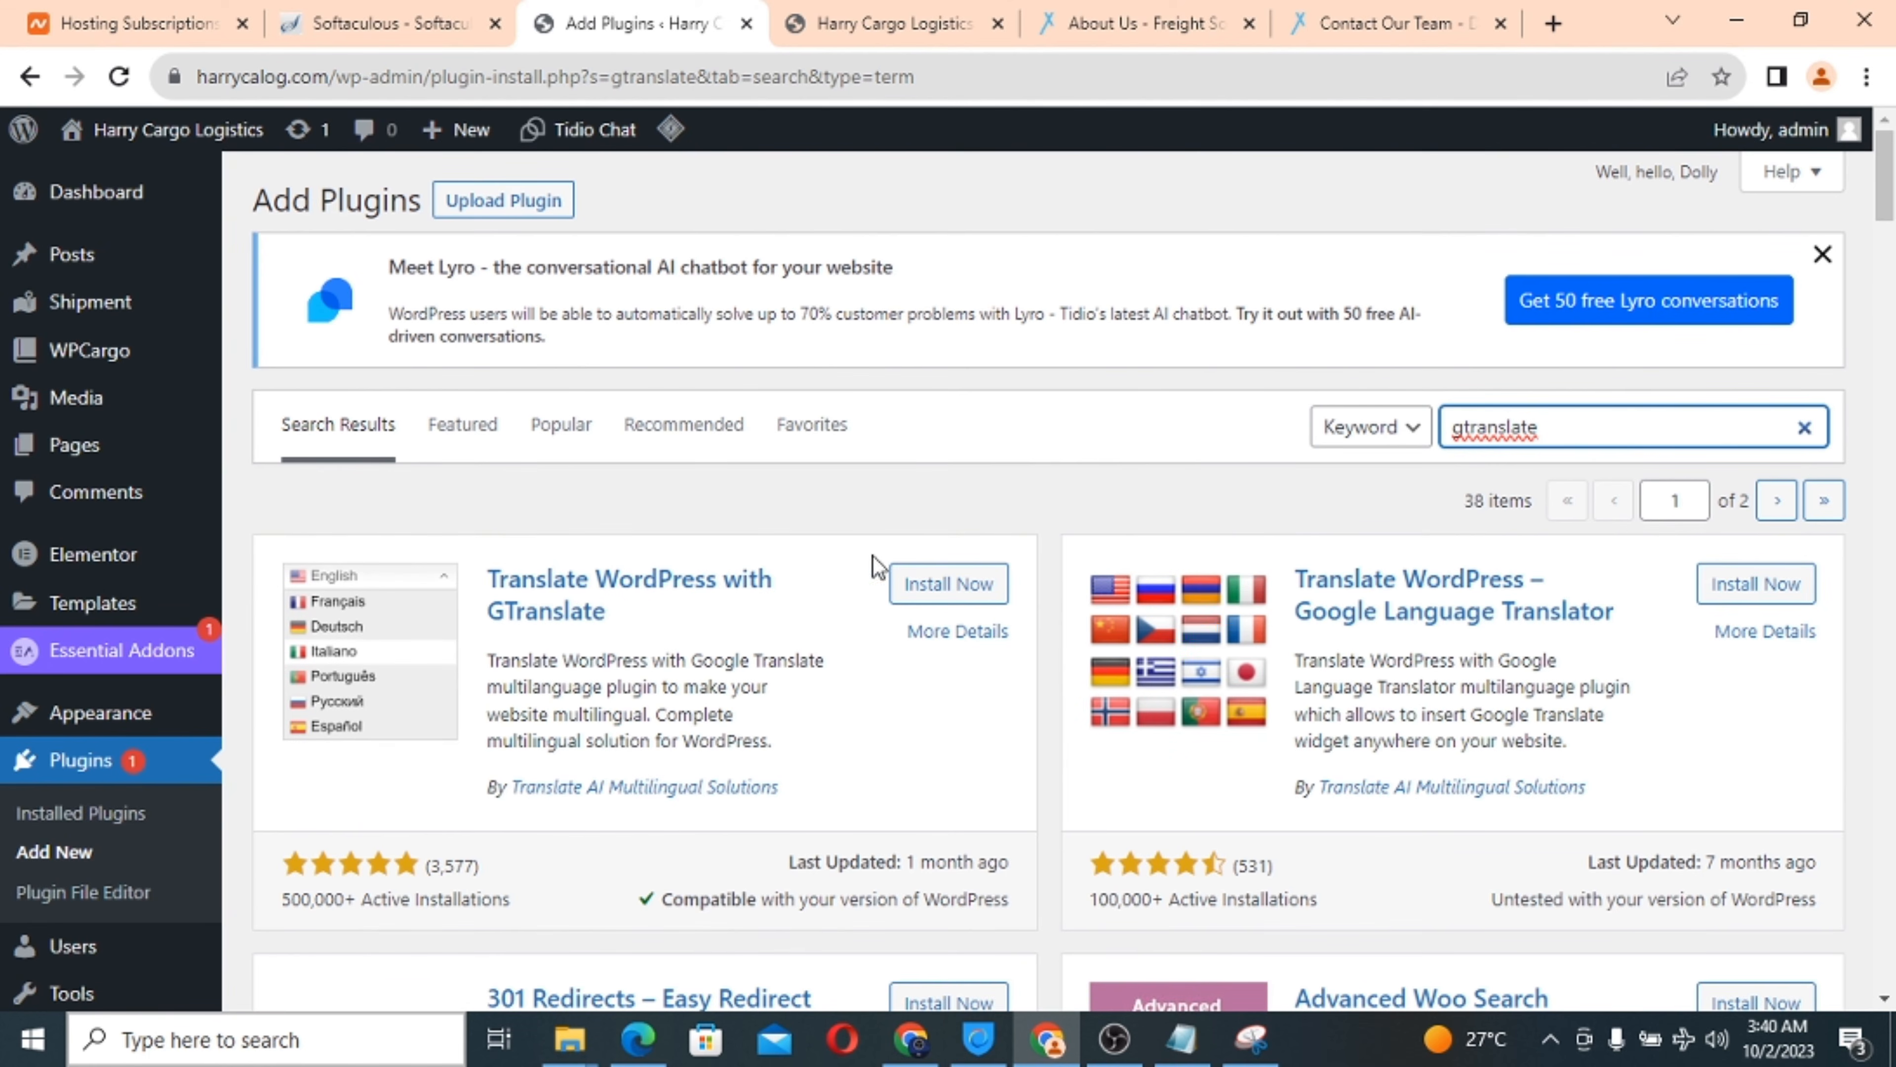
{"action": "left_click", "coordinate": [926, 590]}
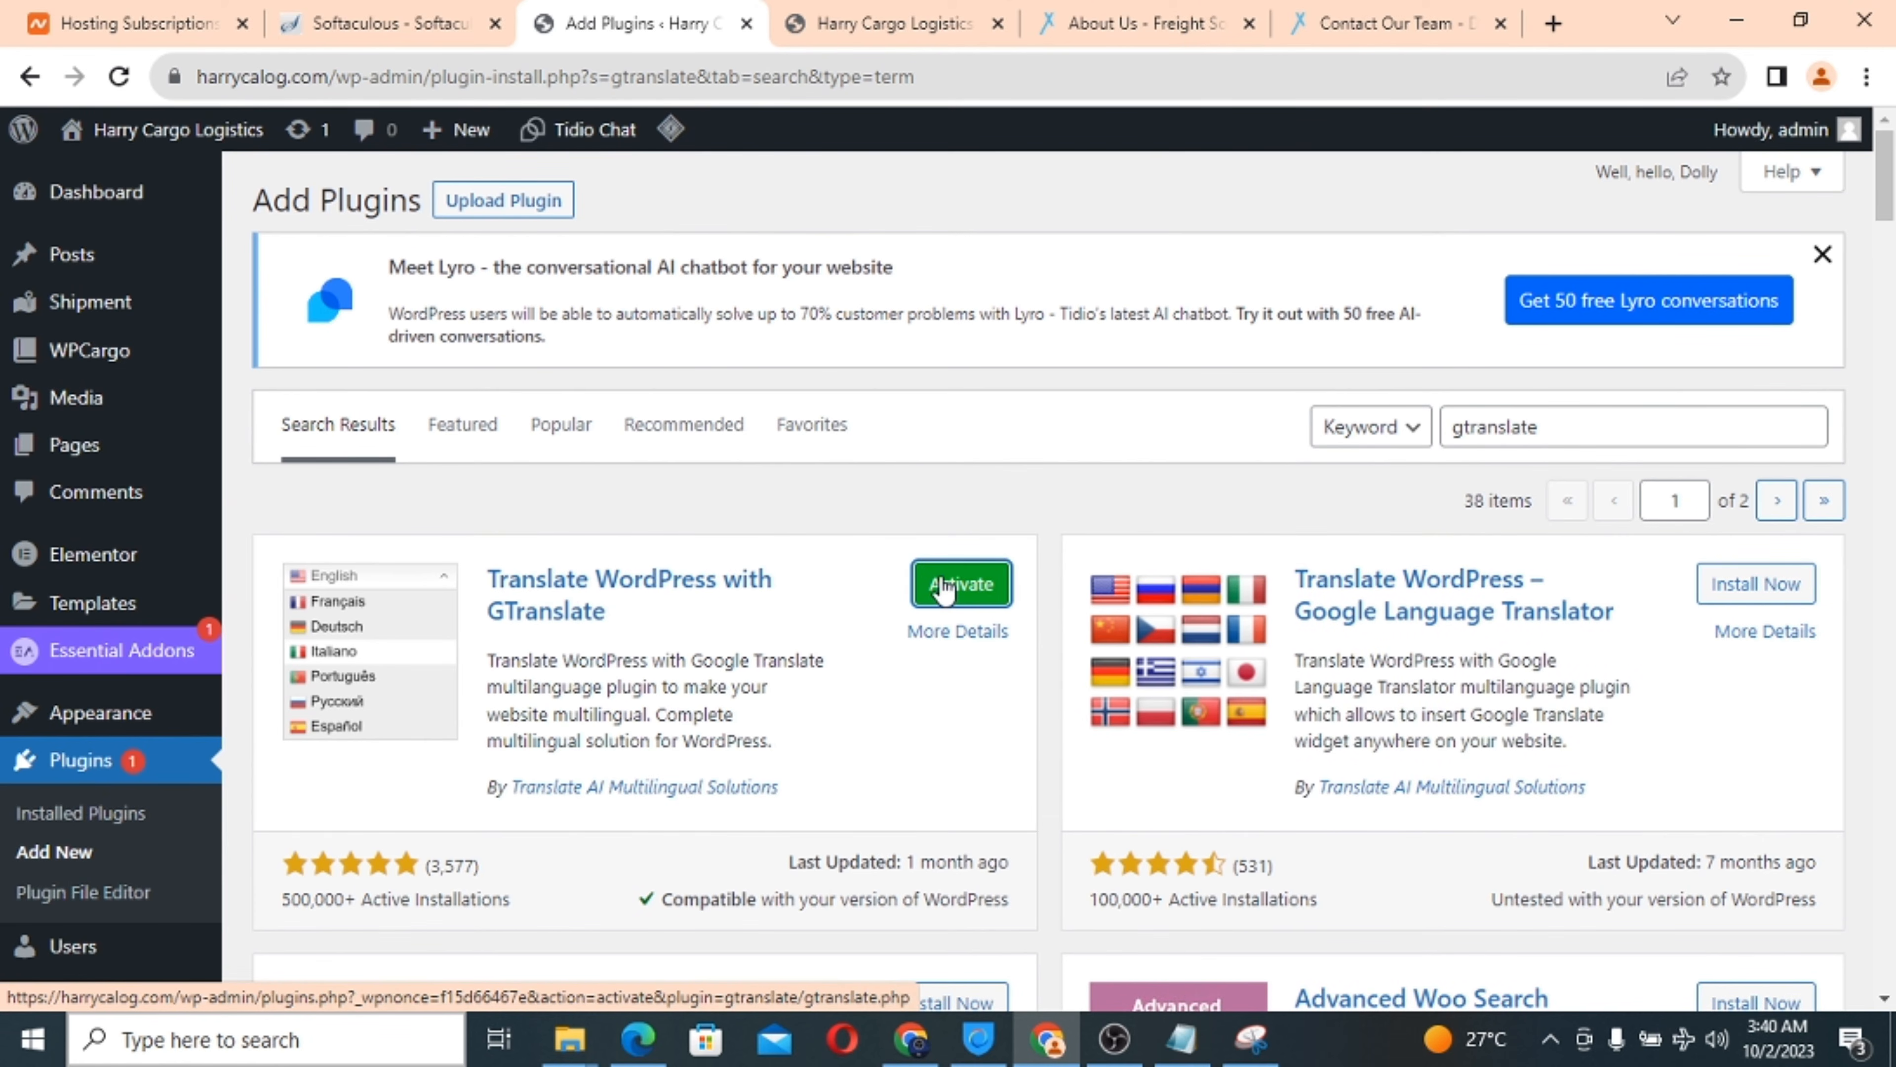
{"action": "left_click", "coordinate": [944, 586]}
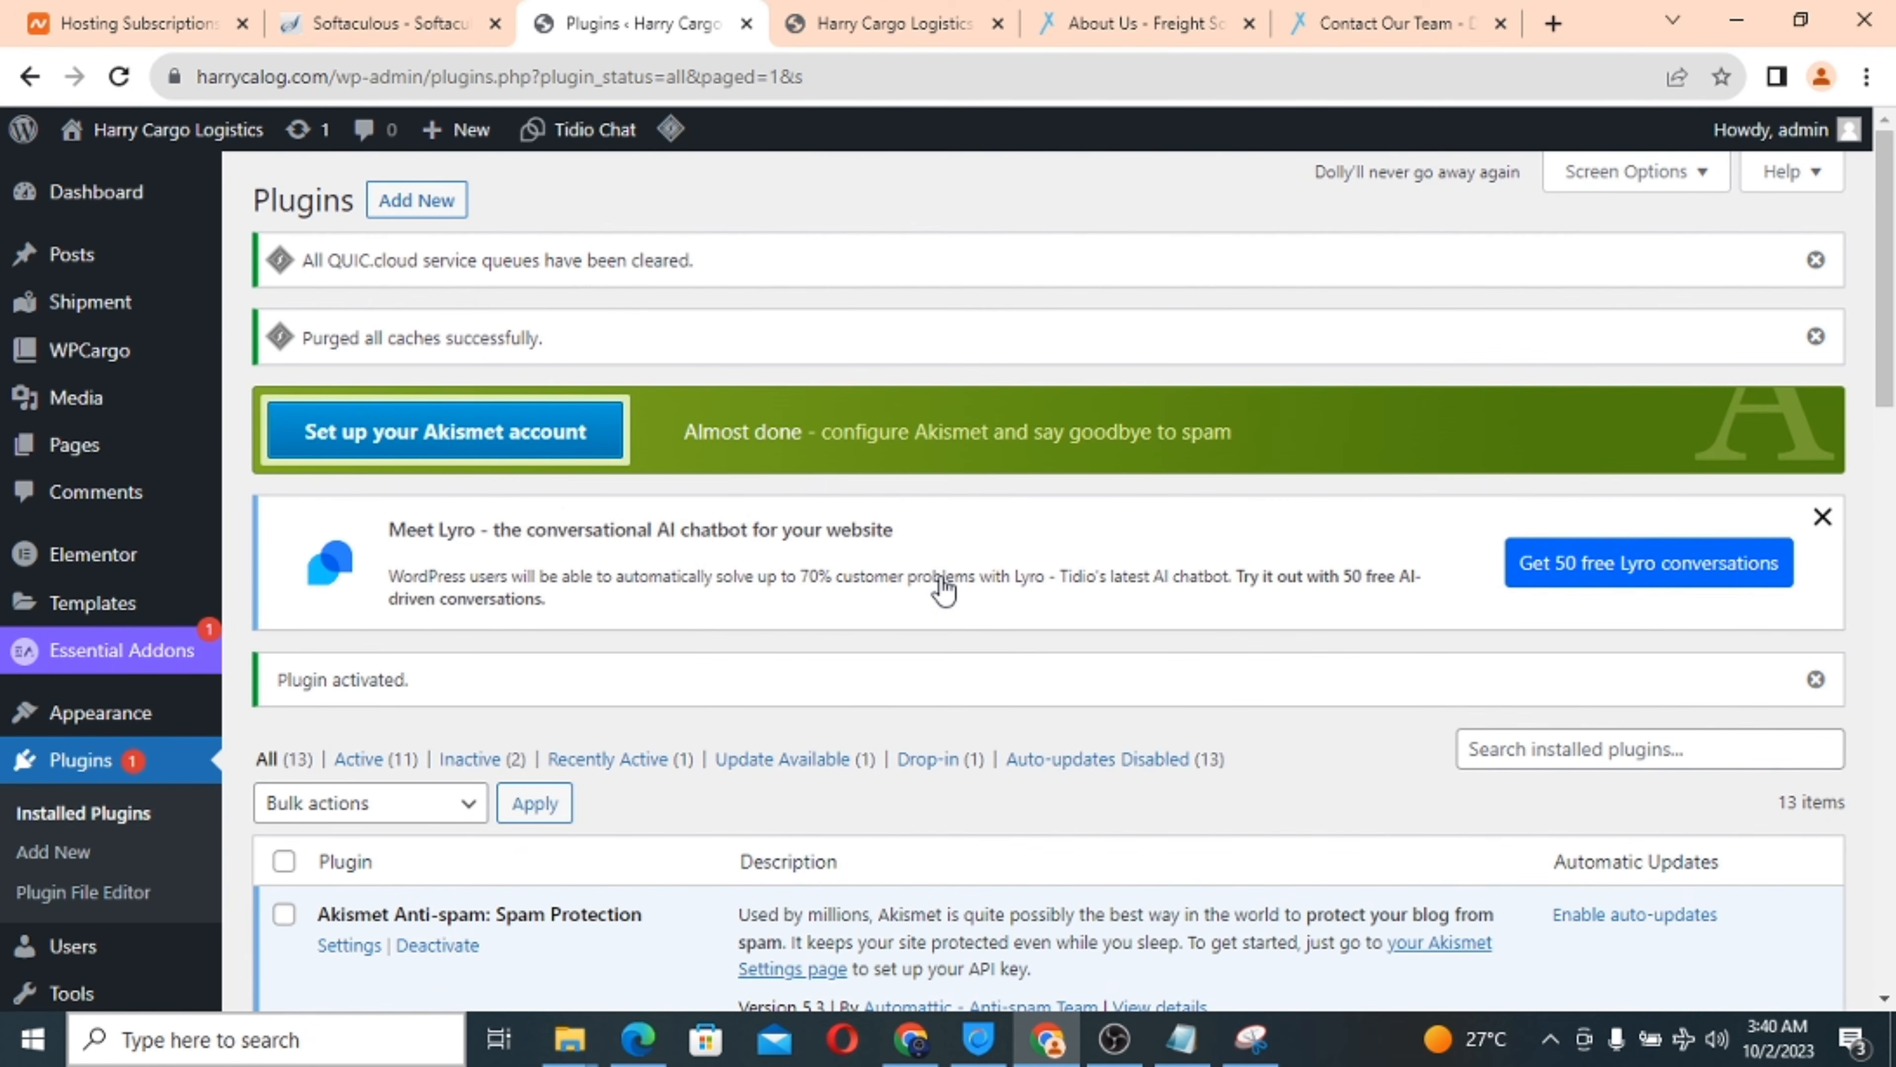
Open the GTranslate settings page from the Installed Plugins list.
{"action": "scroll", "coordinate": [868, 739], "scroll_direction": "down", "scroll_amount": 15}
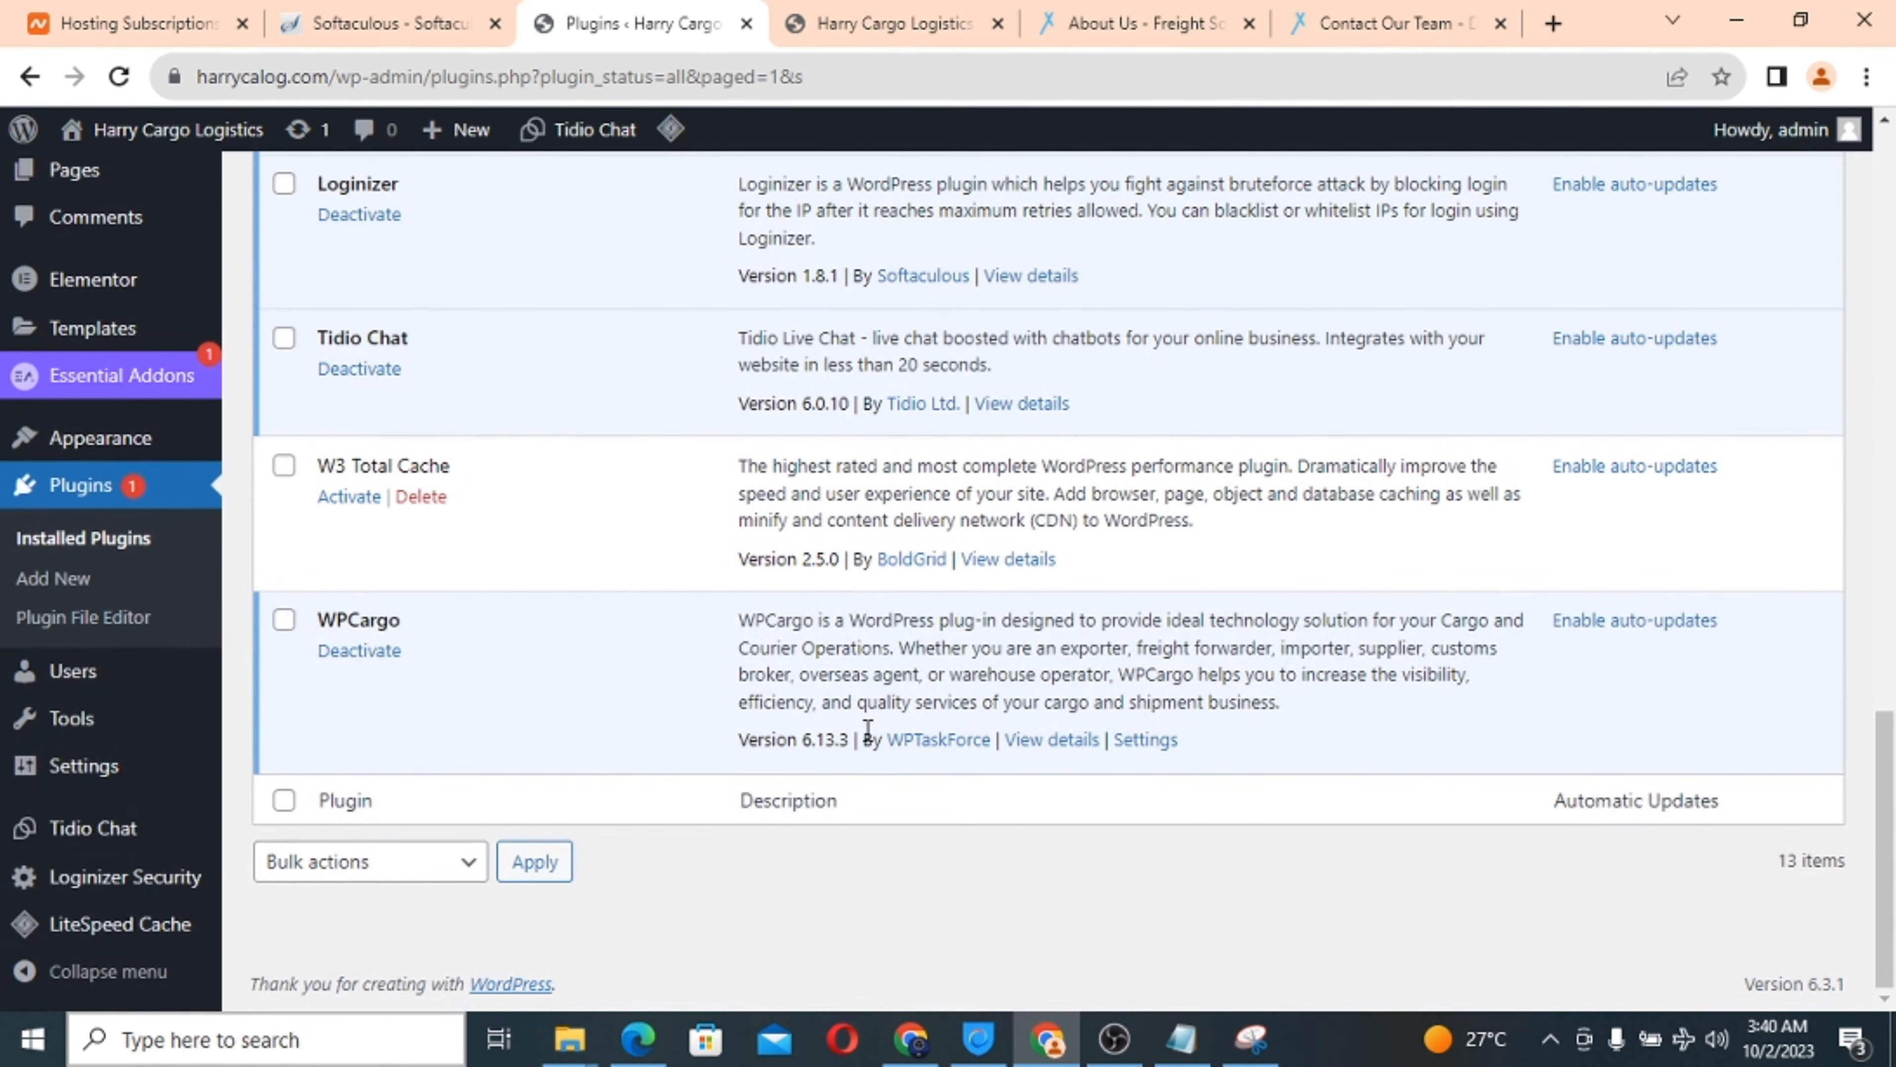
{"action": "mouse_move", "coordinate": [80, 774]}
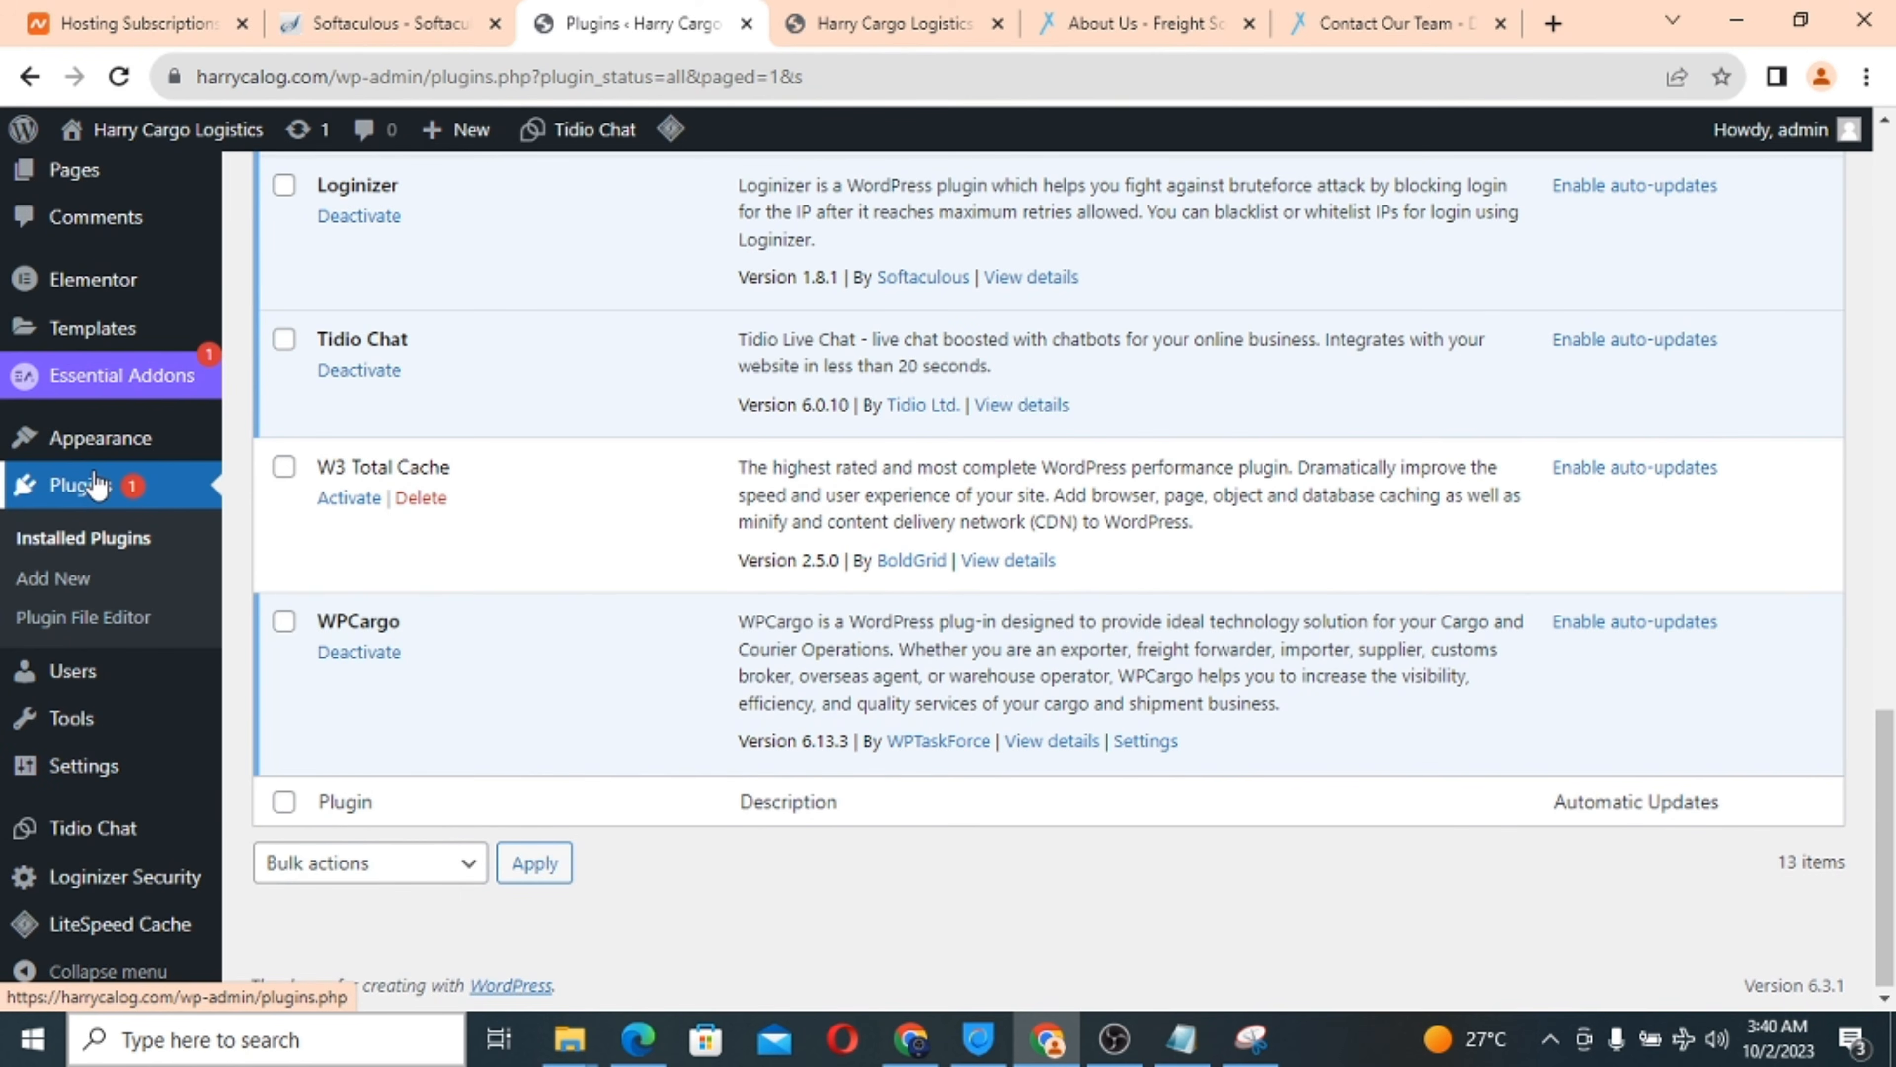
{"action": "scroll", "coordinate": [95, 484], "scroll_direction": "up", "scroll_amount": 4}
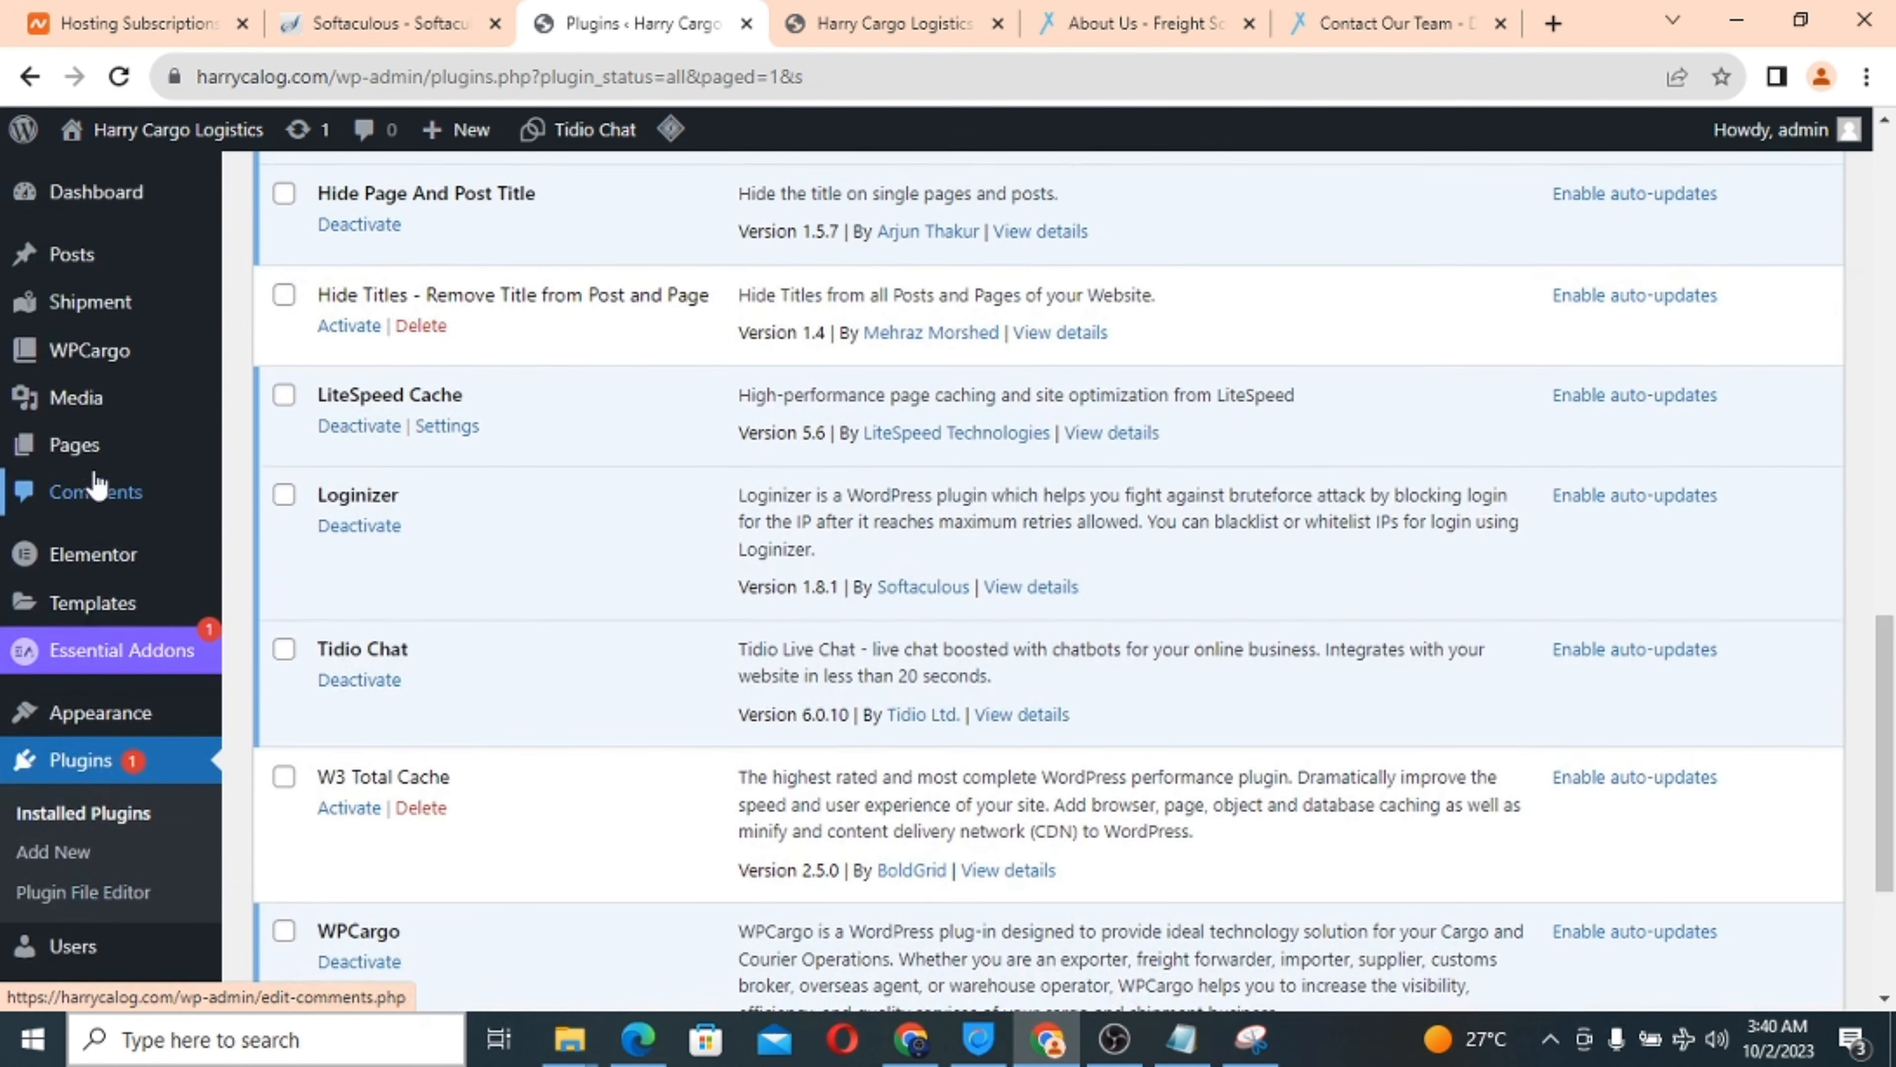
{"action": "scroll", "coordinate": [94, 484], "scroll_direction": "up", "scroll_amount": 5}
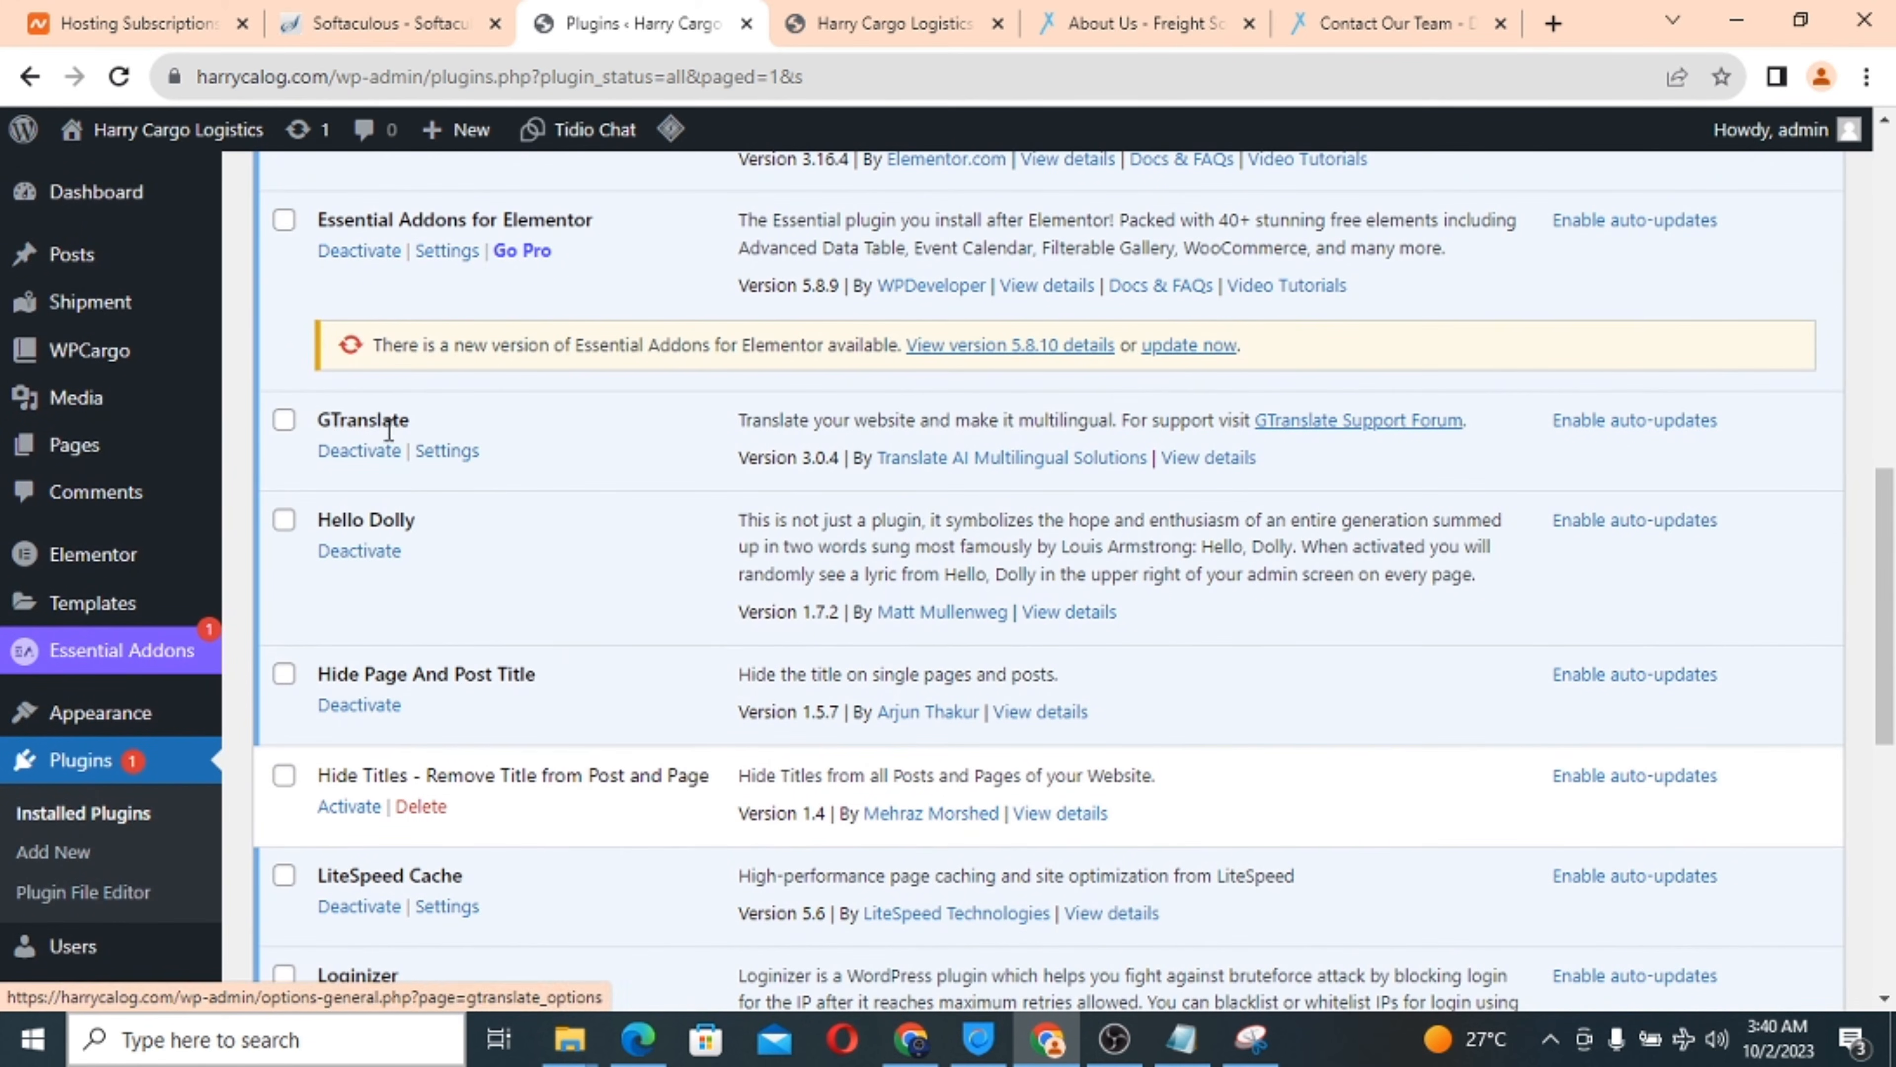
{"action": "left_click", "coordinate": [446, 457]}
{"action": "scroll", "coordinate": [644, 664], "scroll_direction": "down", "scroll_amount": 5}
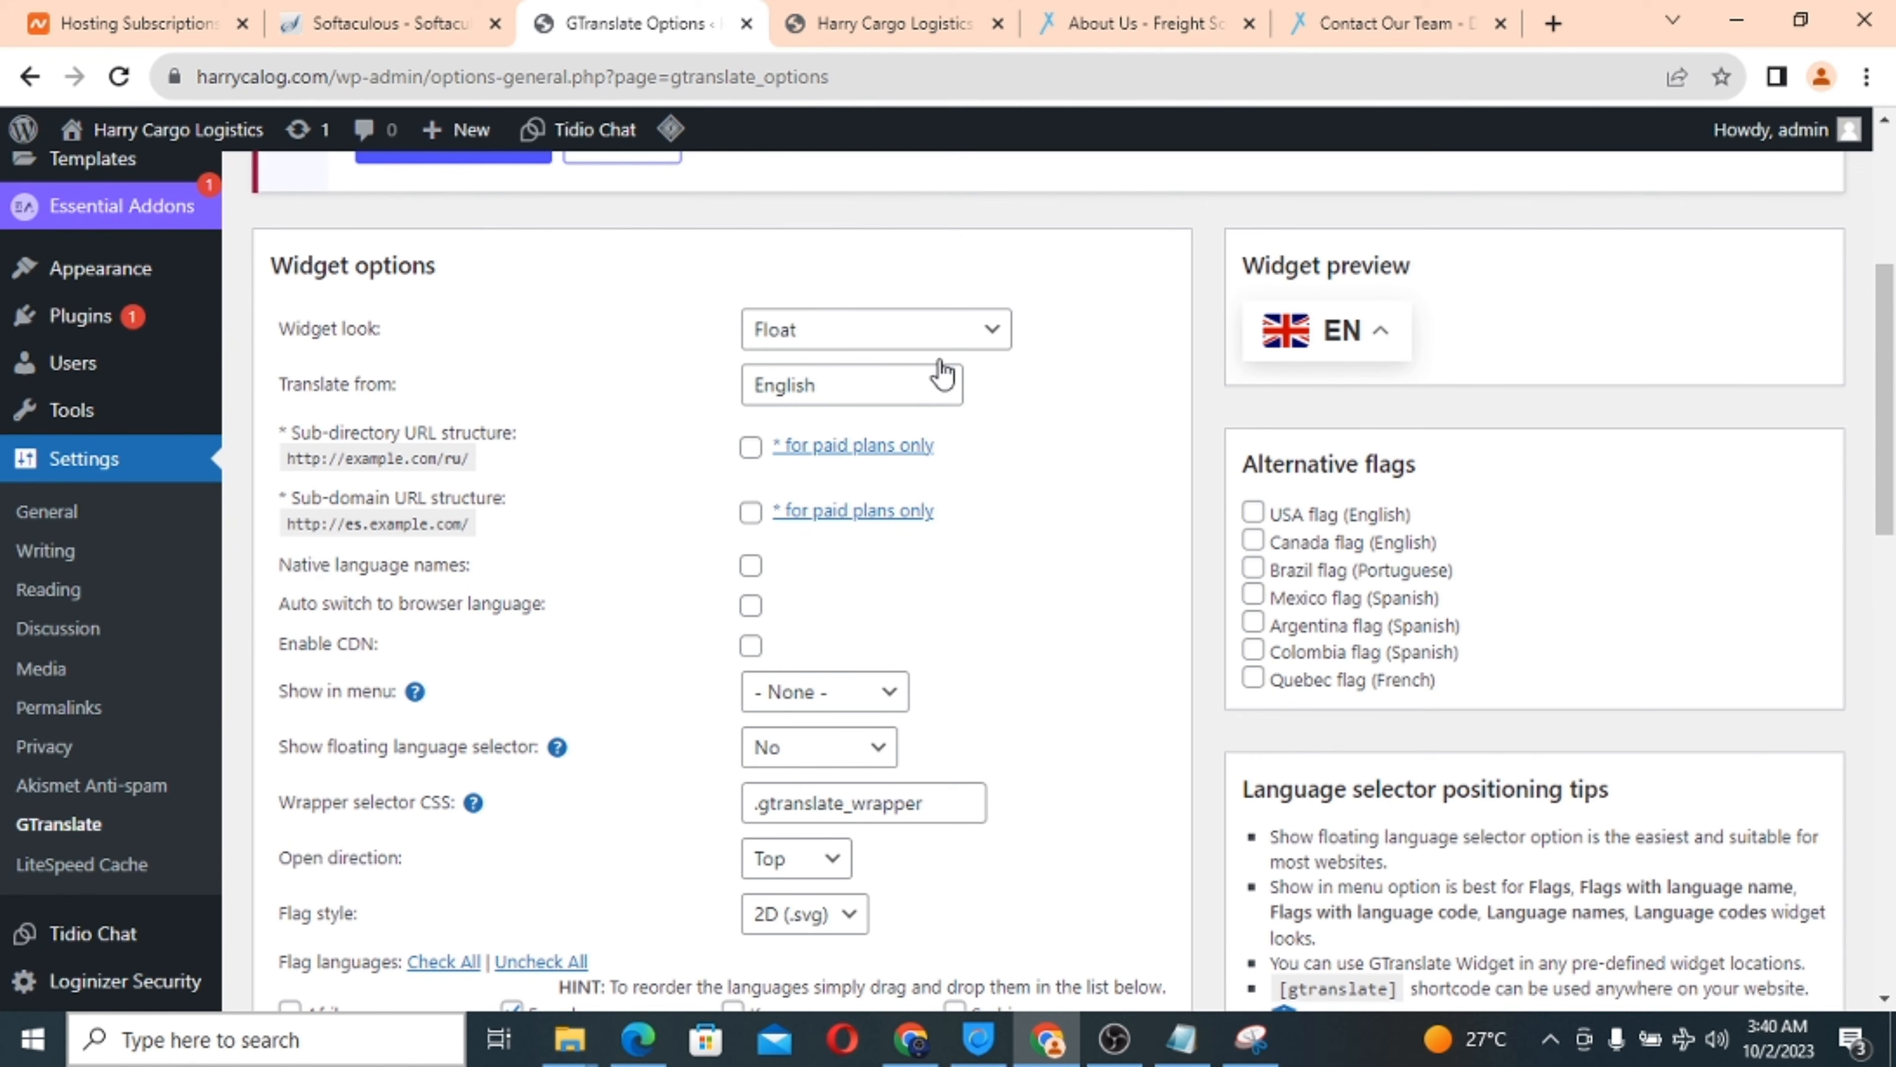
Set the GTranslate widget look to Nice dropdown with flags.
{"action": "left_click", "coordinate": [878, 341]}
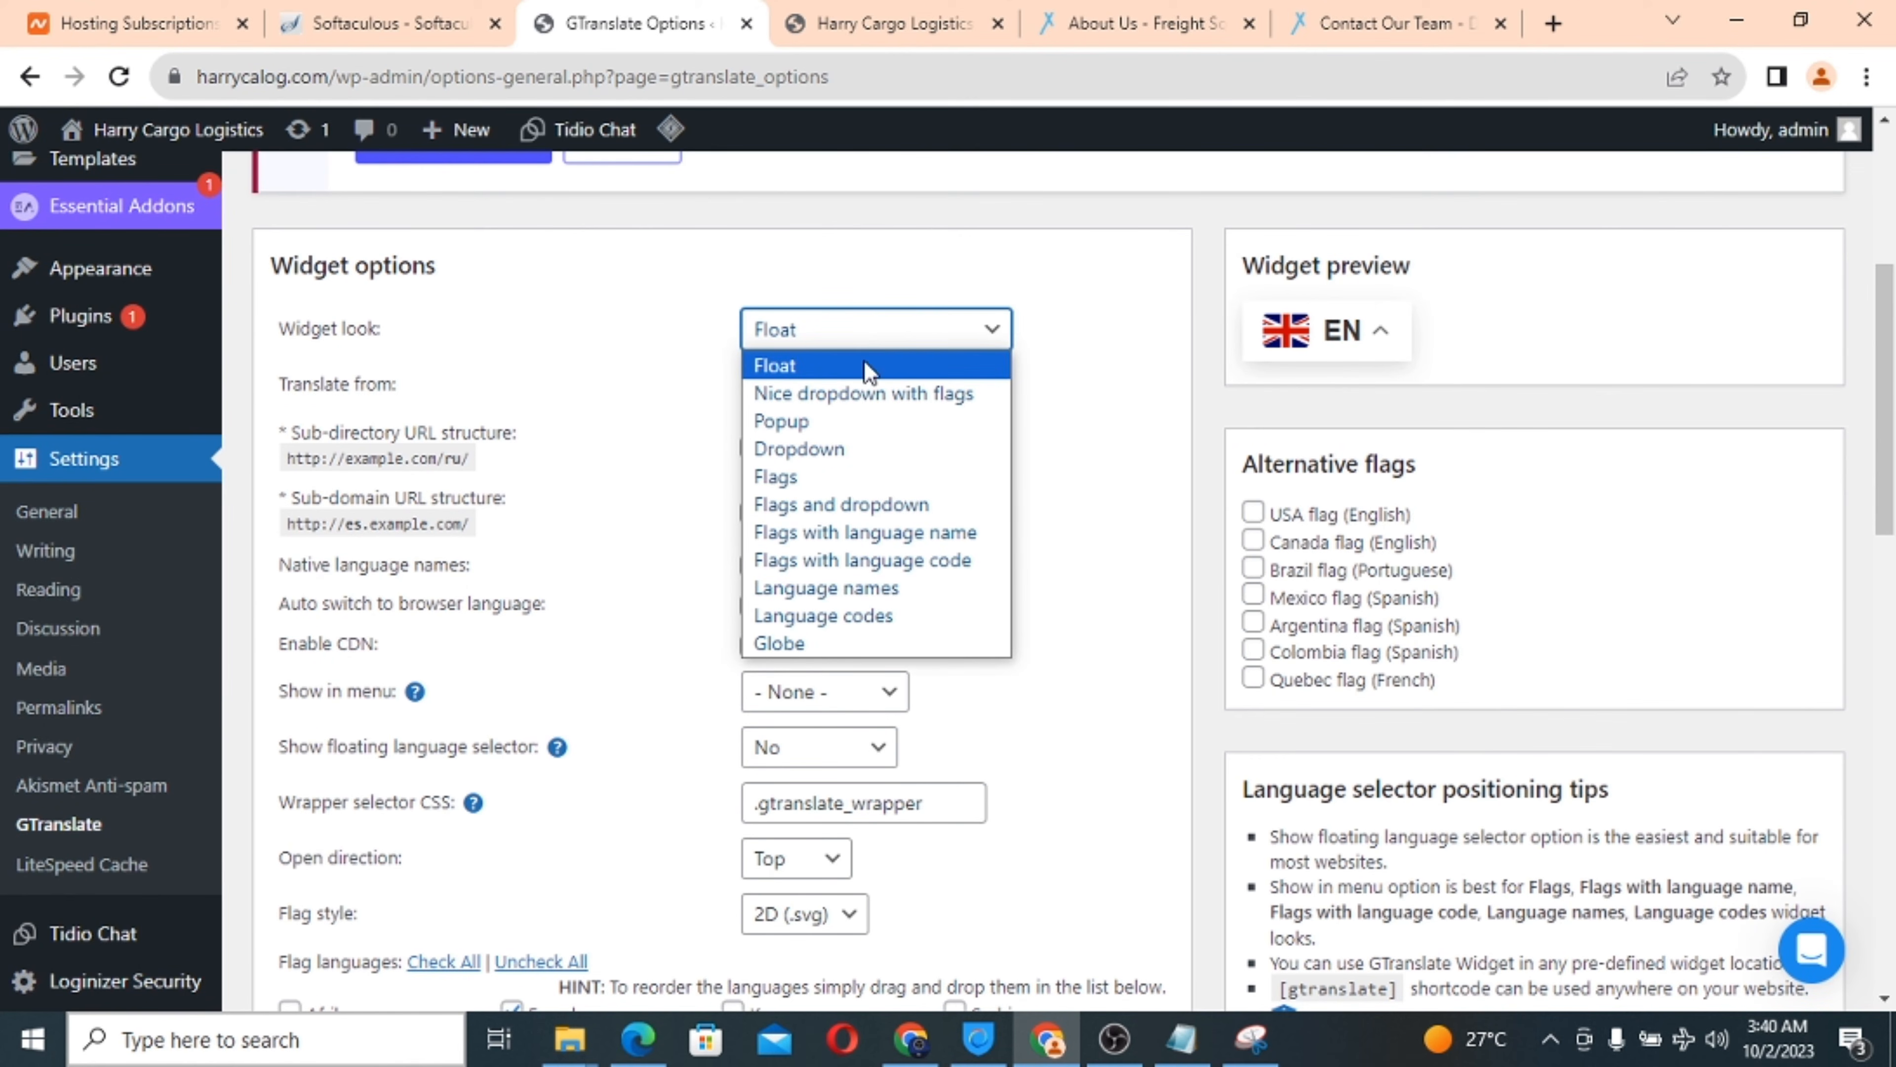
{"action": "left_click", "coordinate": [847, 394]}
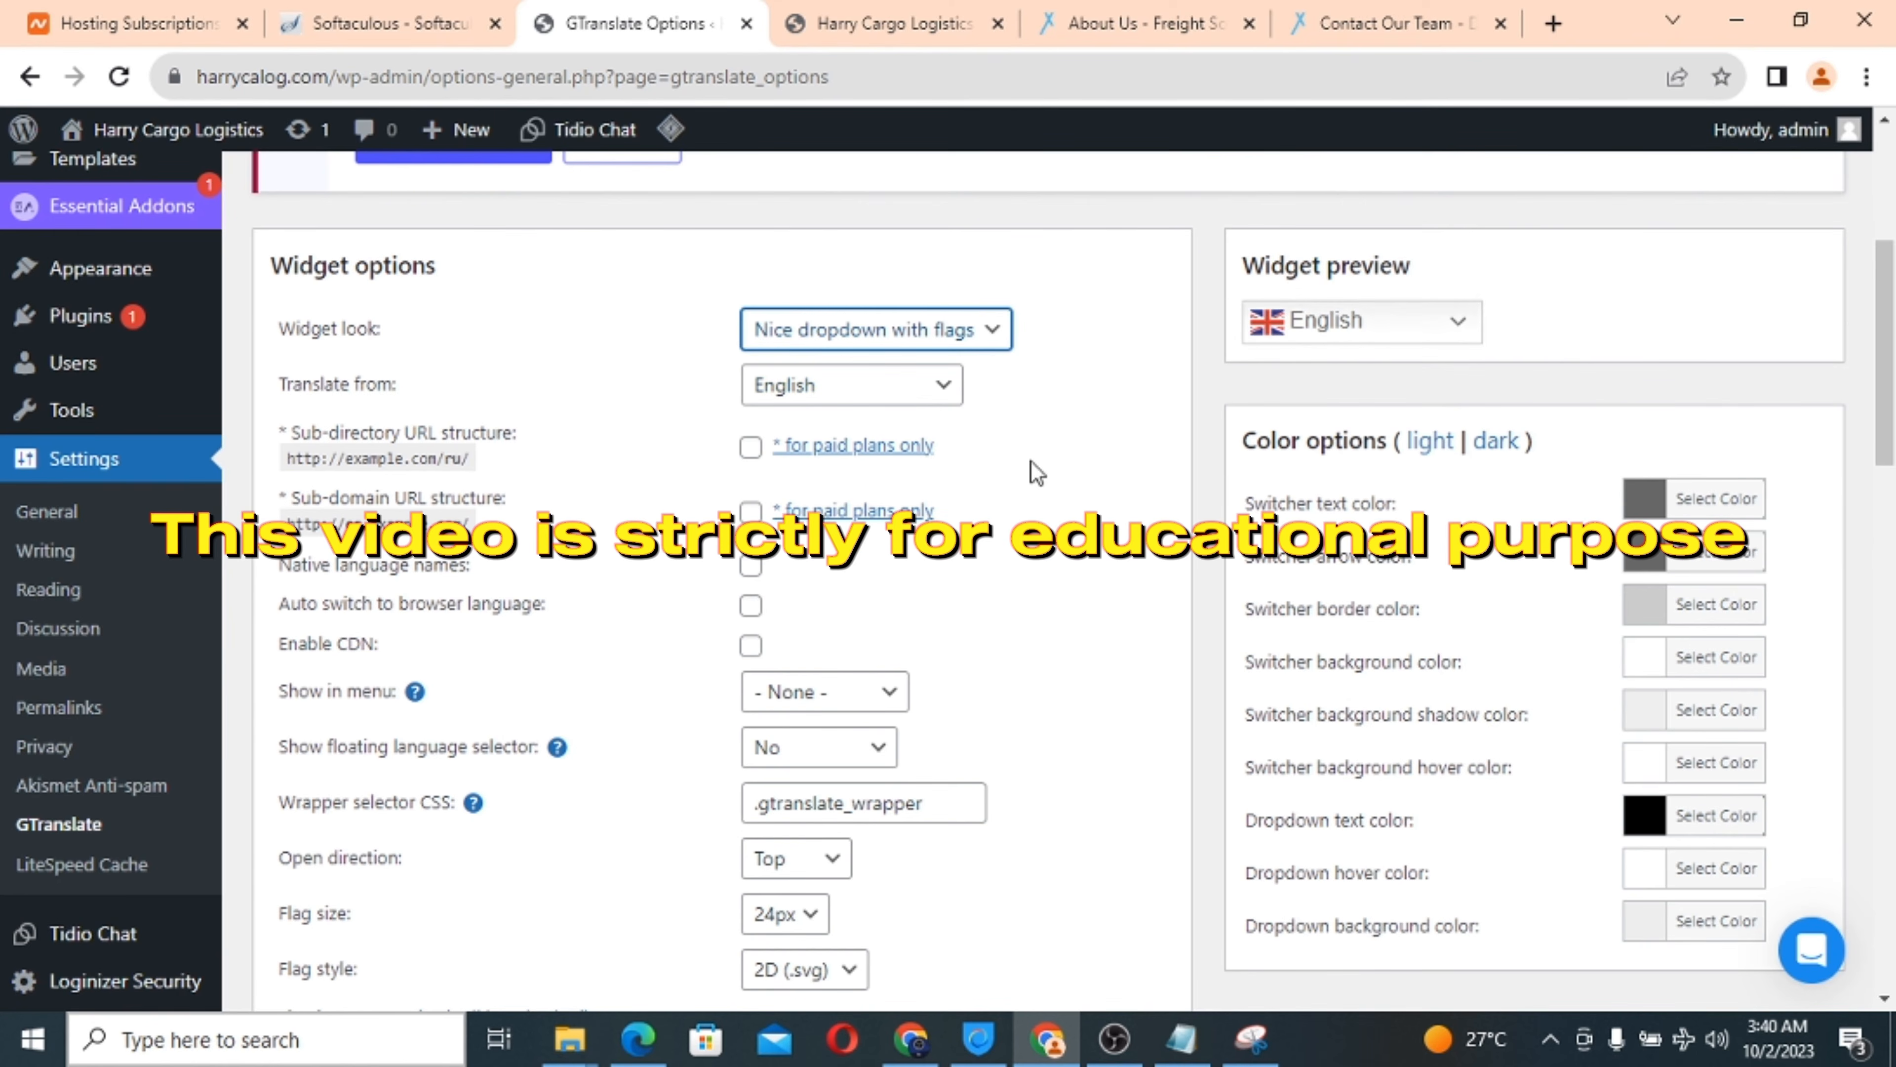
{"action": "scroll", "coordinate": [1037, 473], "scroll_direction": "down", "scroll_amount": 2}
{"action": "scroll", "coordinate": [579, 379], "scroll_direction": "up", "scroll_amount": 1}
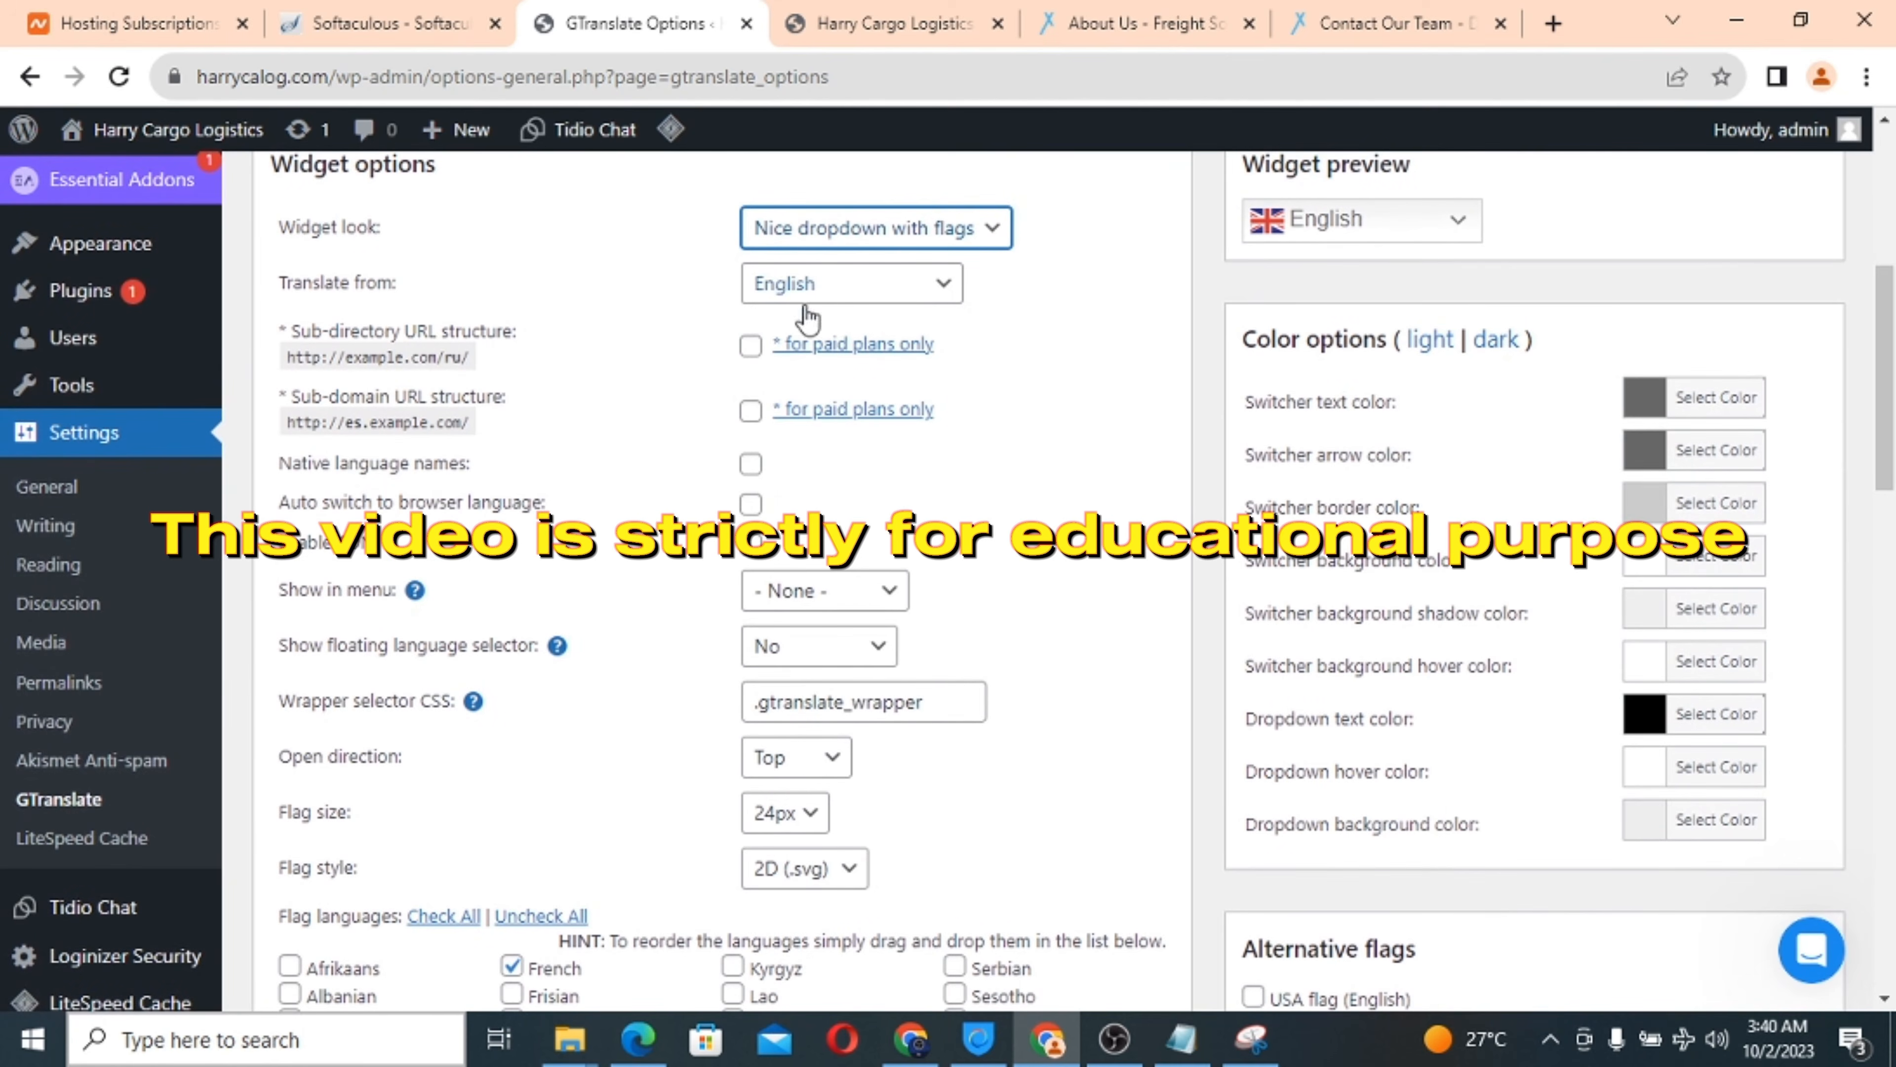
{"action": "scroll", "coordinate": [947, 489], "scroll_direction": "down", "scroll_amount": 2}
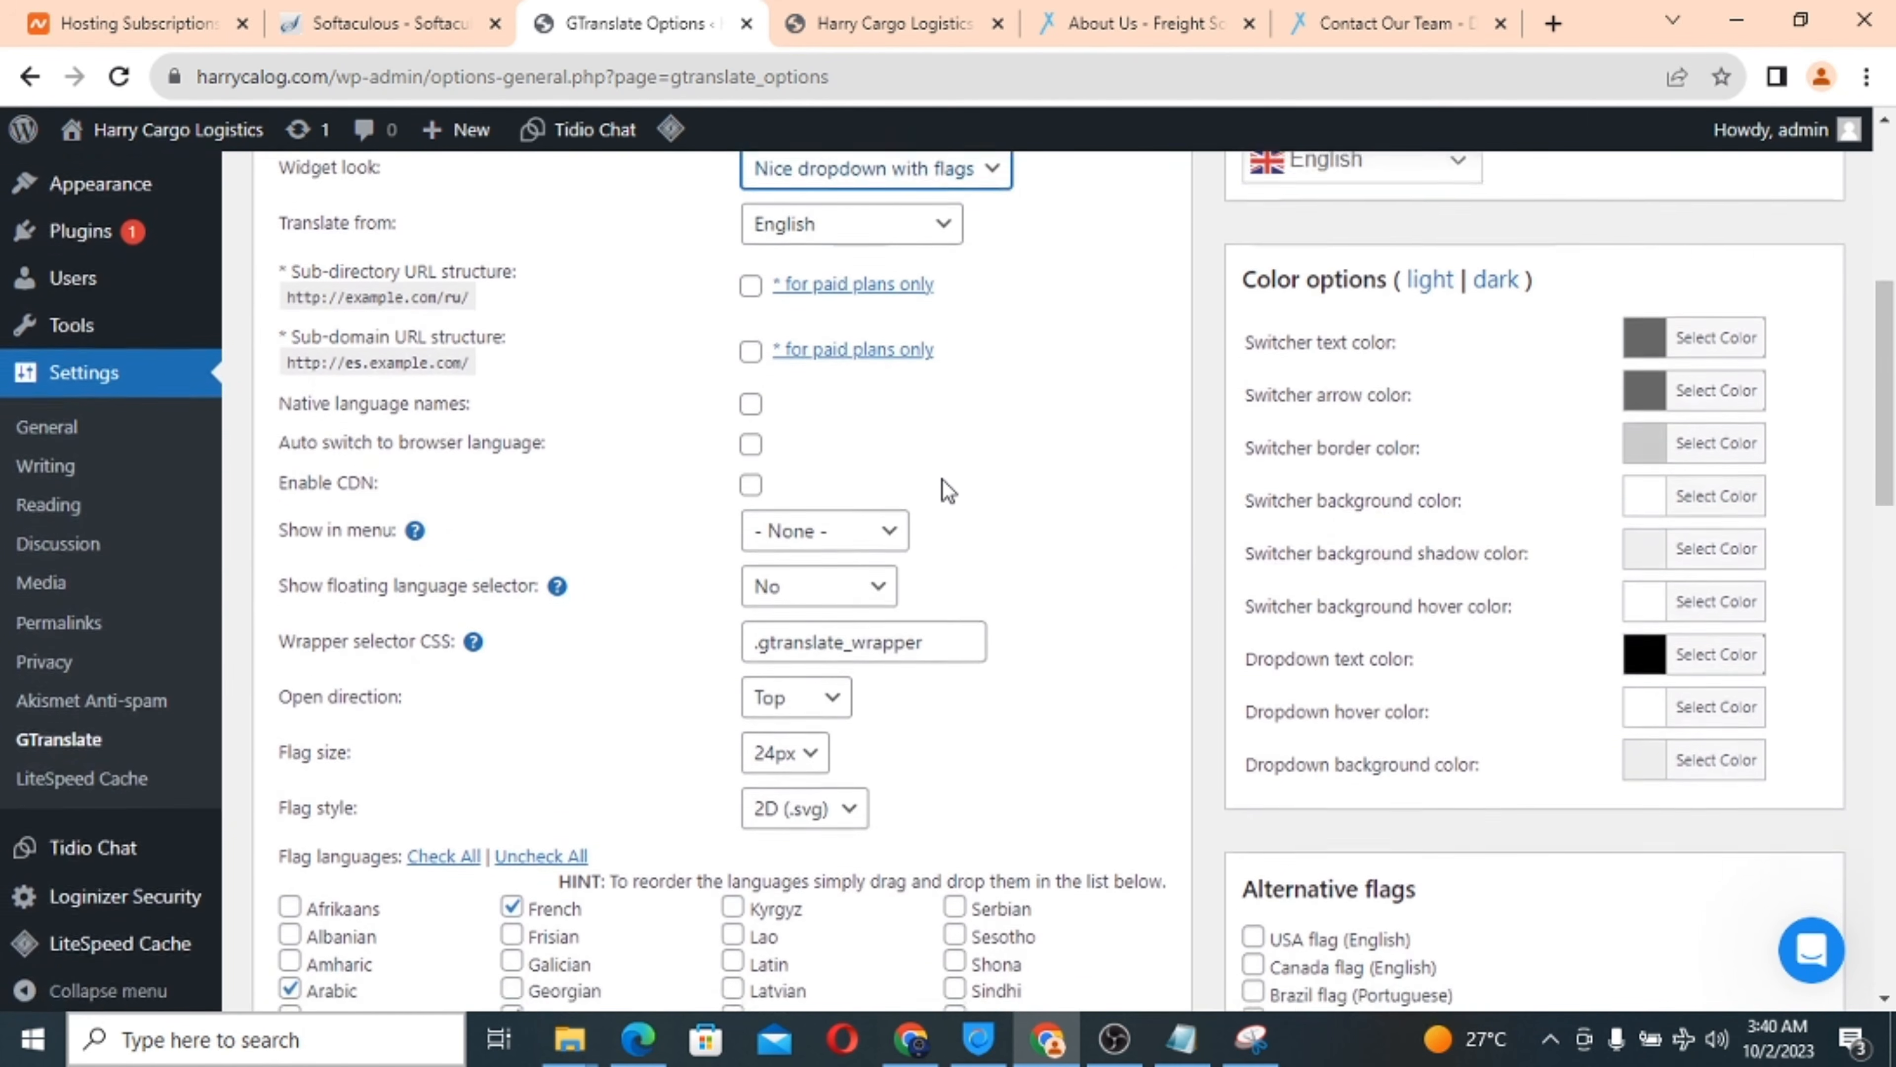
{"action": "scroll", "coordinate": [947, 489], "scroll_direction": "down", "scroll_amount": 1}
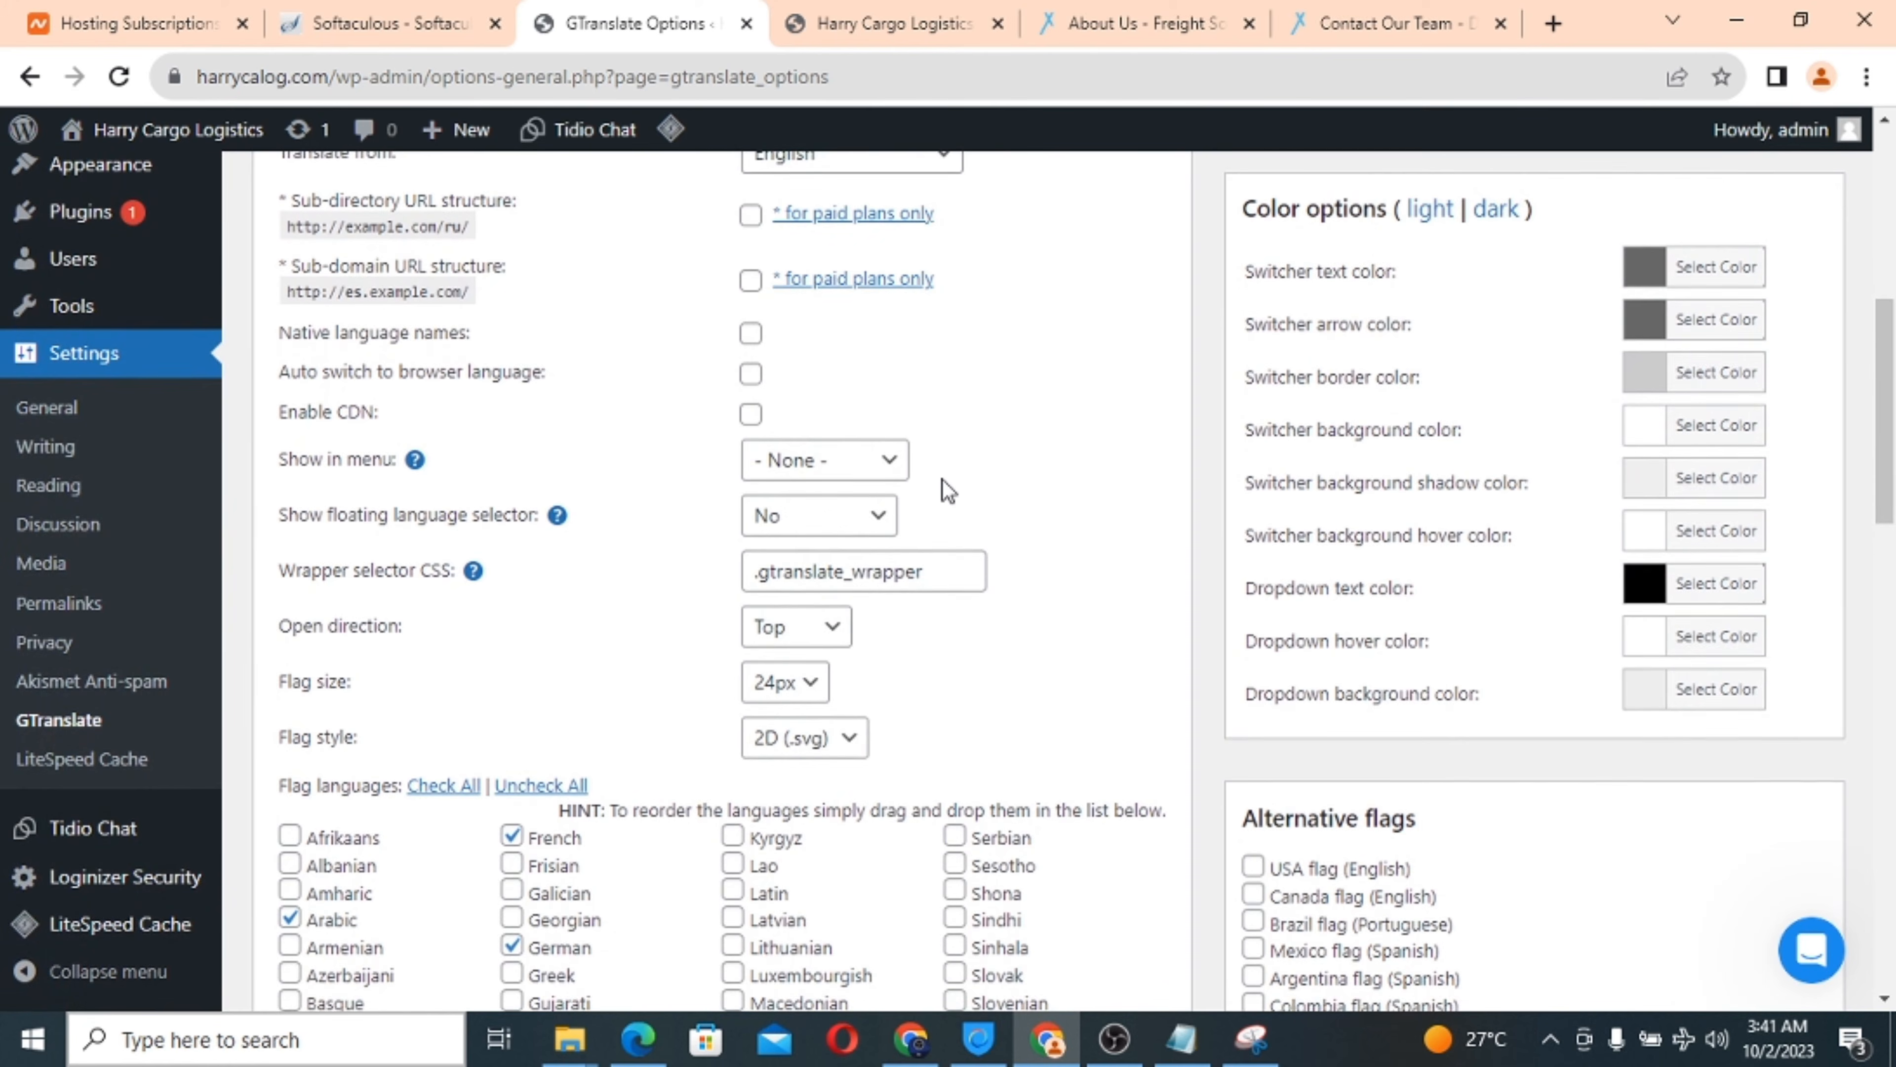
{"action": "scroll", "coordinate": [947, 489], "scroll_direction": "up", "scroll_amount": 1}
{"action": "scroll", "coordinate": [946, 489], "scroll_direction": "up", "scroll_amount": 1}
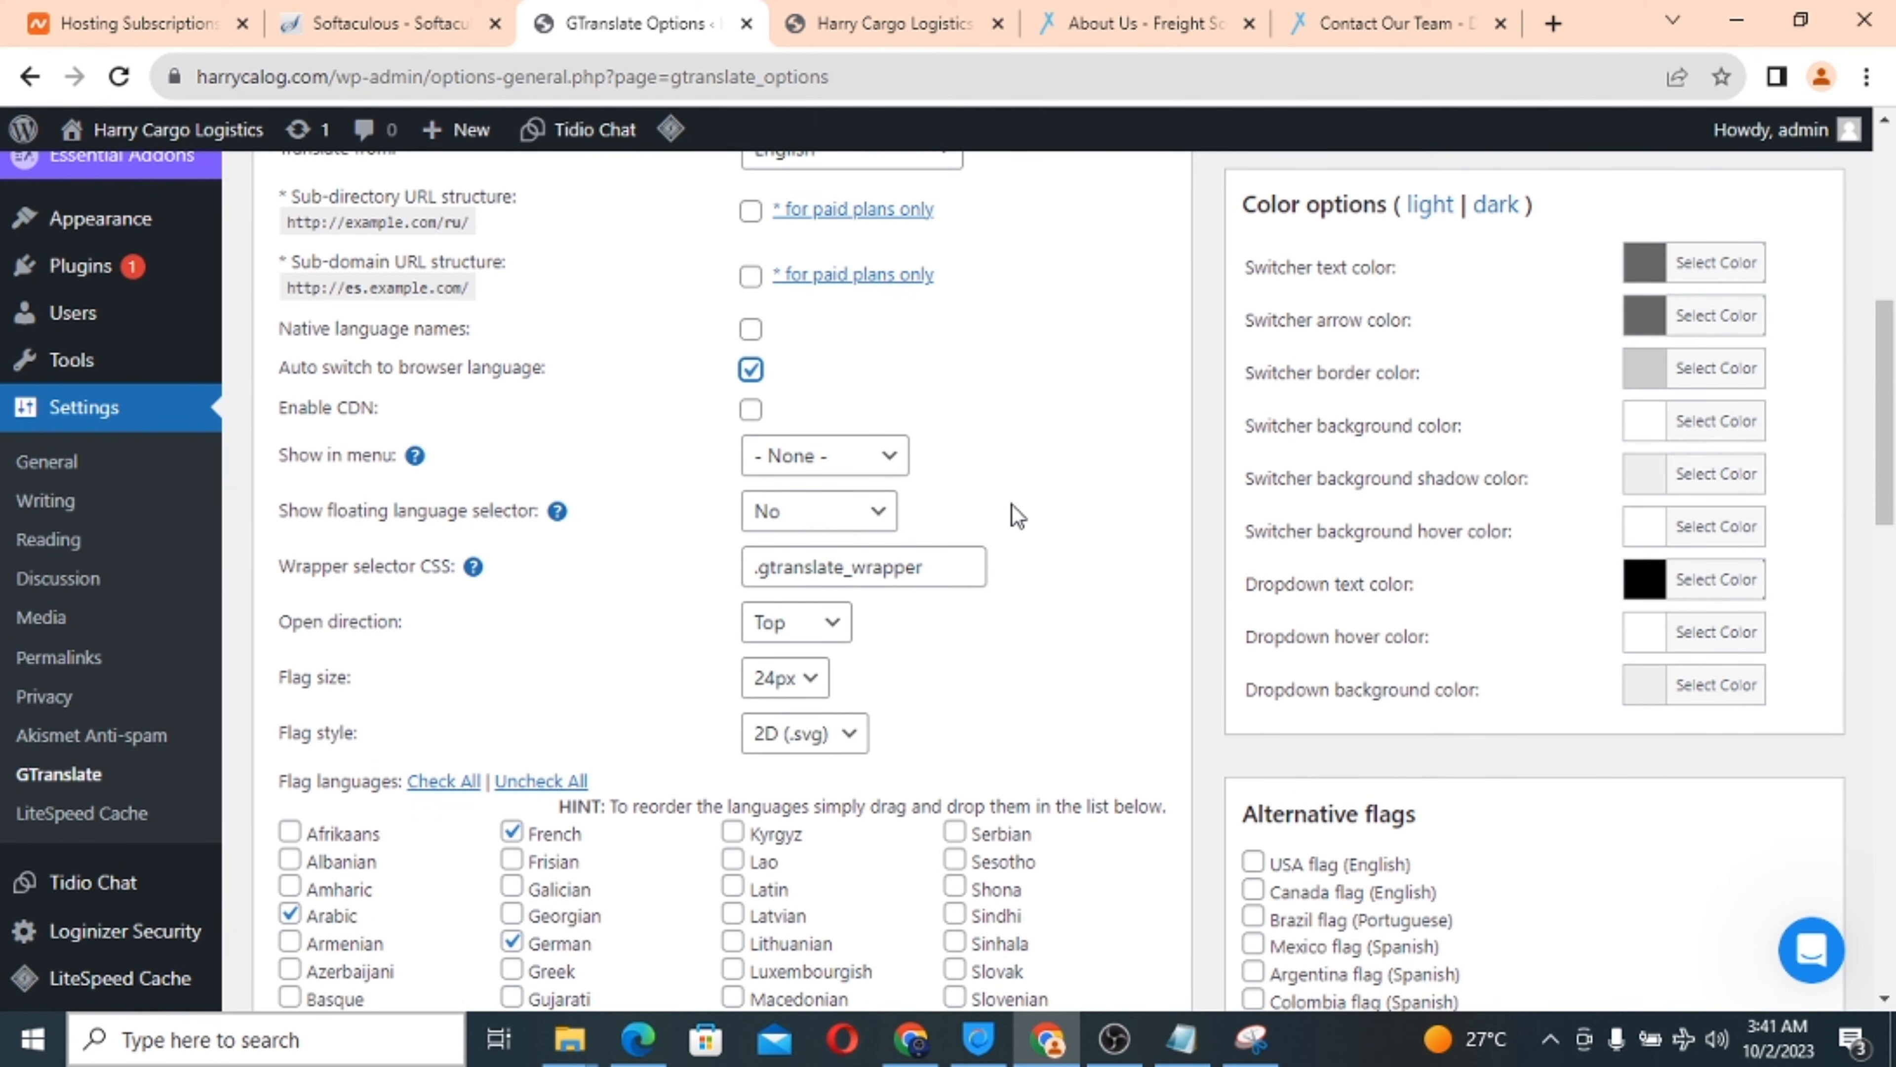
{"action": "scroll", "coordinate": [1012, 504], "scroll_direction": "down", "scroll_amount": 2}
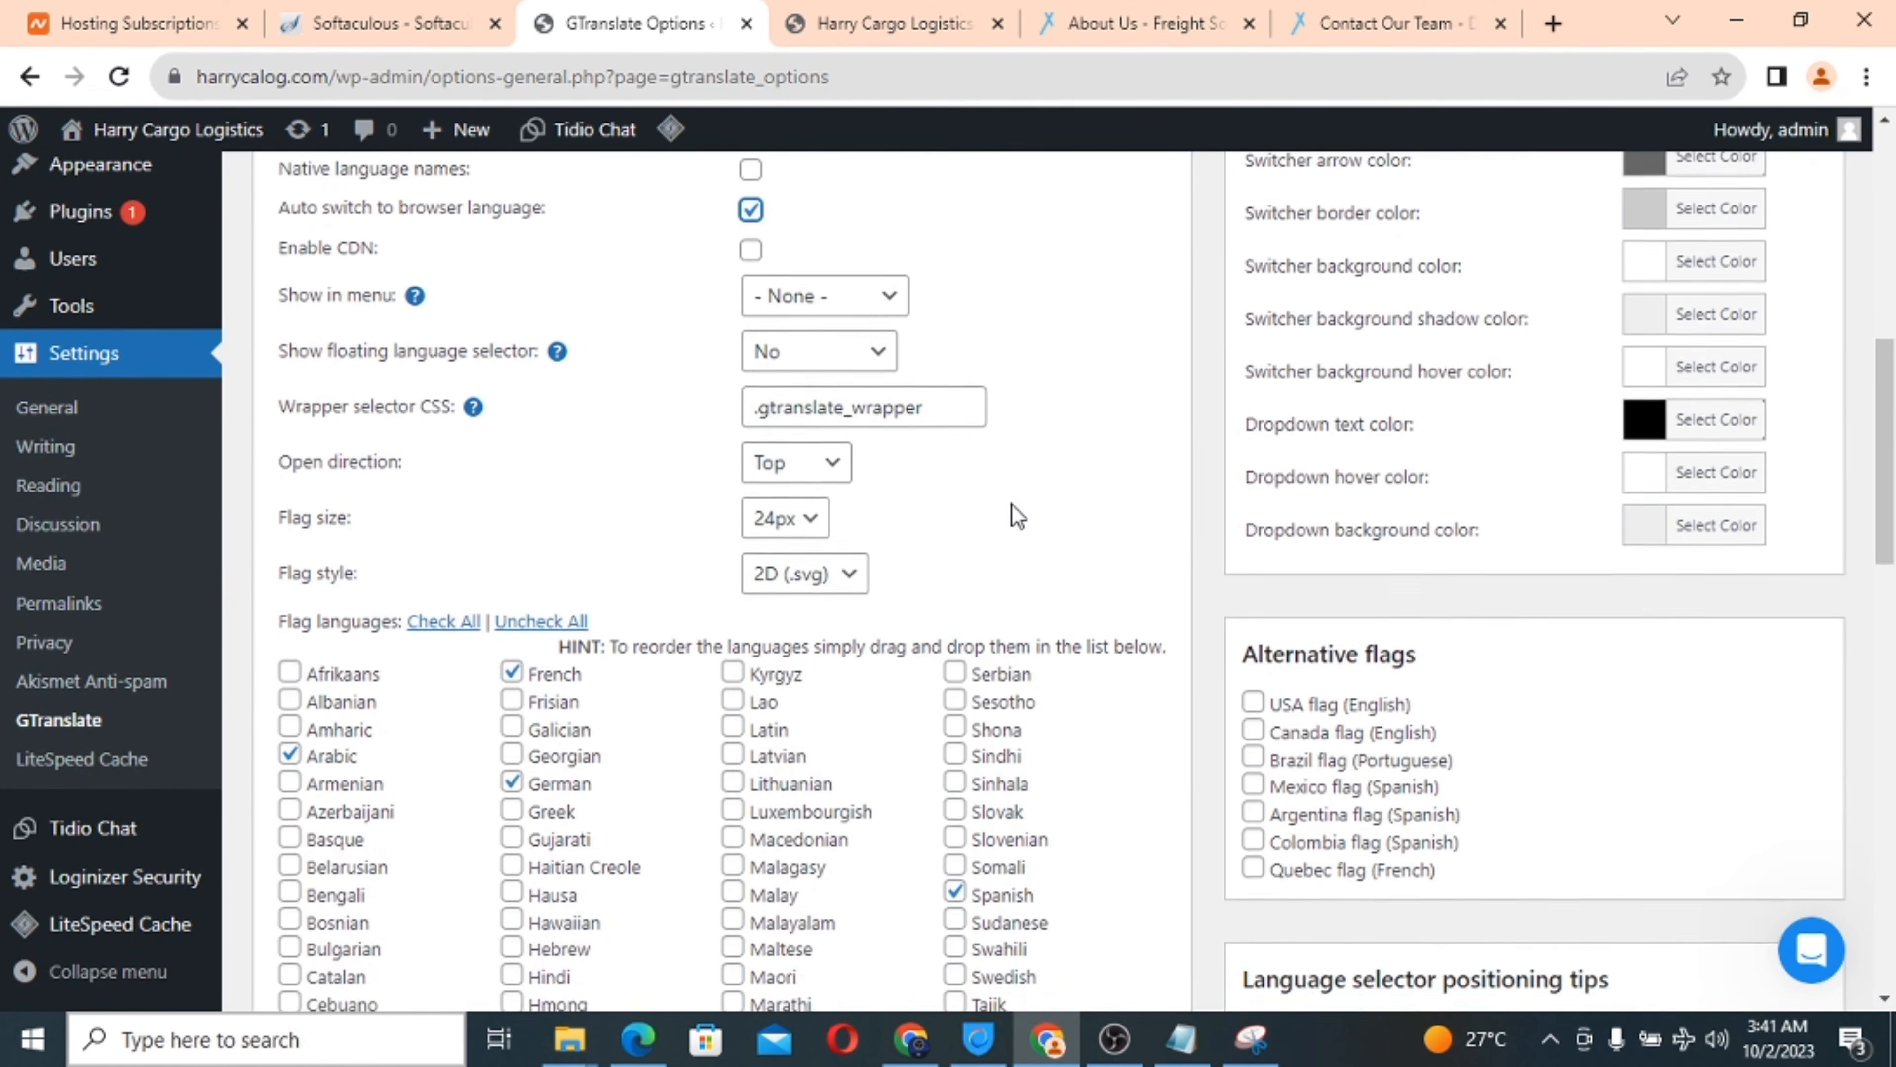
{"action": "scroll", "coordinate": [1012, 505], "scroll_direction": "down", "scroll_amount": 1}
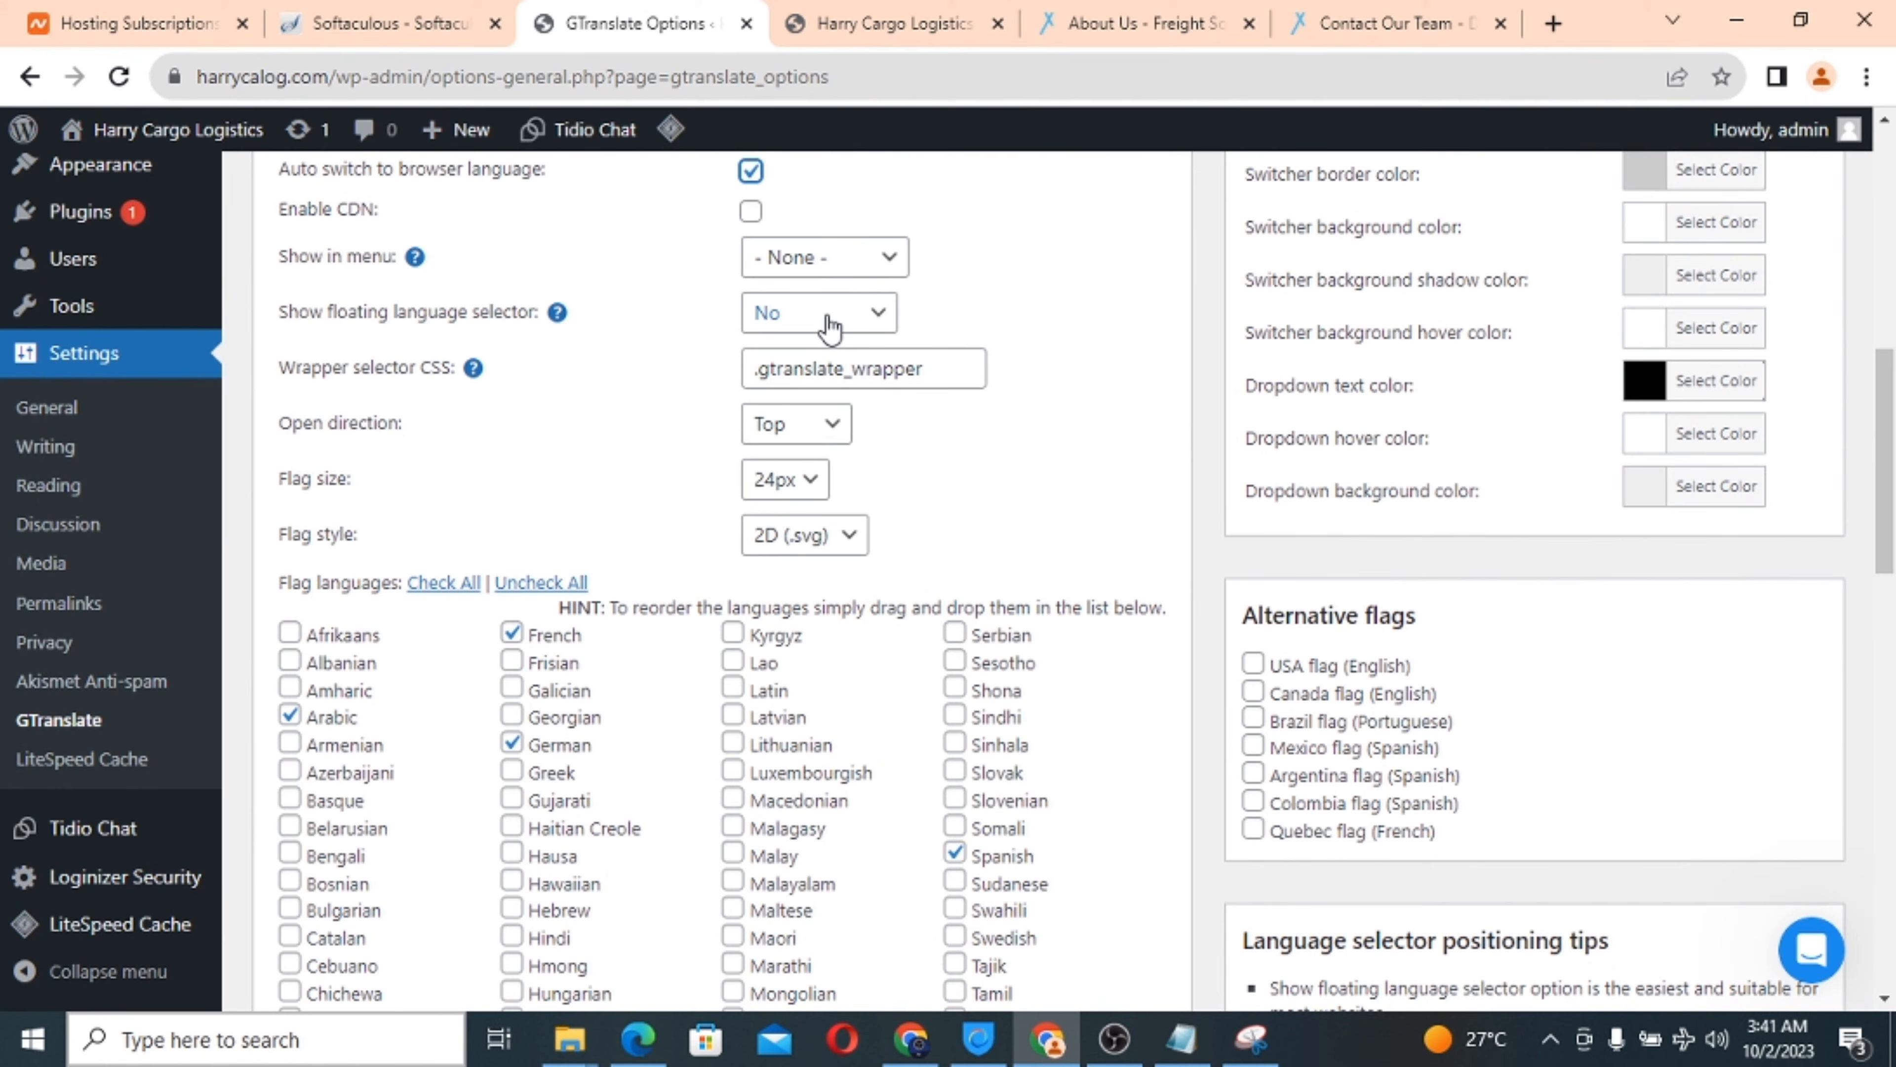
Show the language switcher in the Primary Menu and save the GTranslate settings.
{"action": "left_click", "coordinate": [796, 262]}
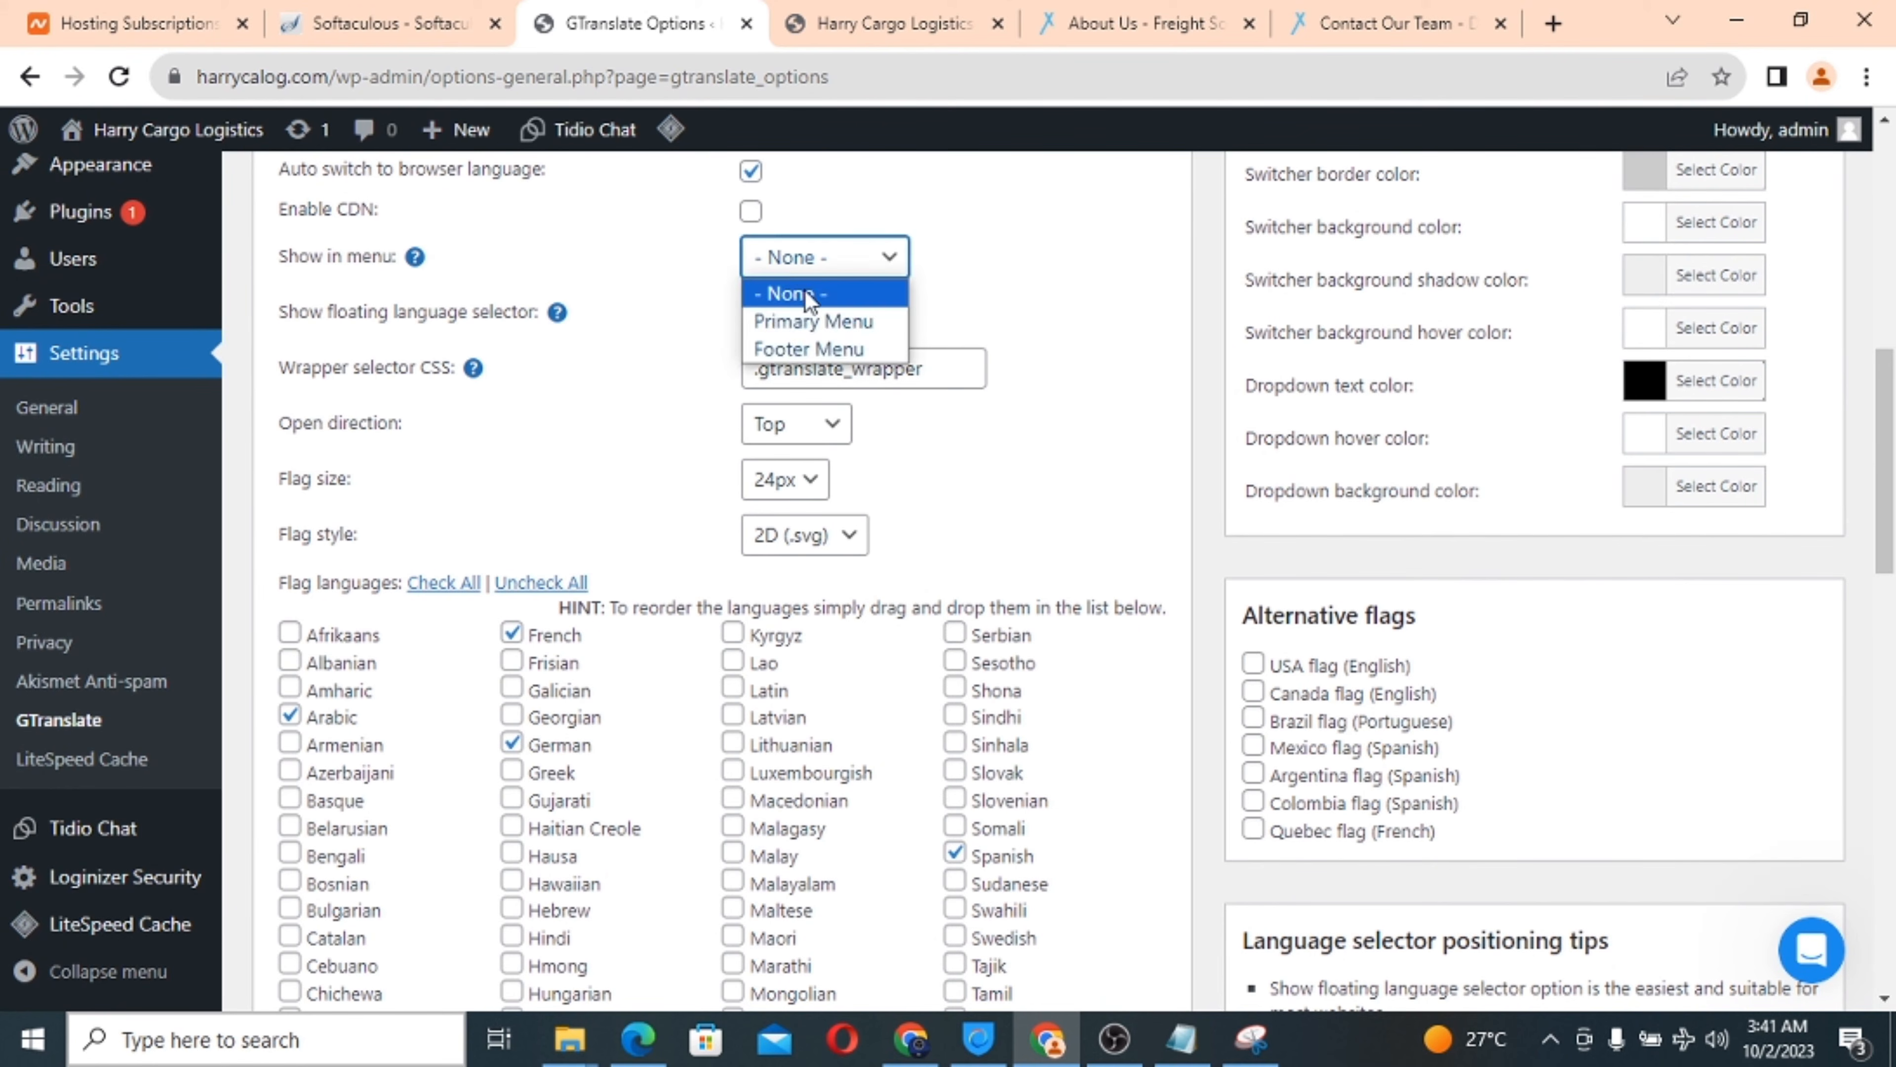
{"action": "left_click", "coordinate": [810, 323]}
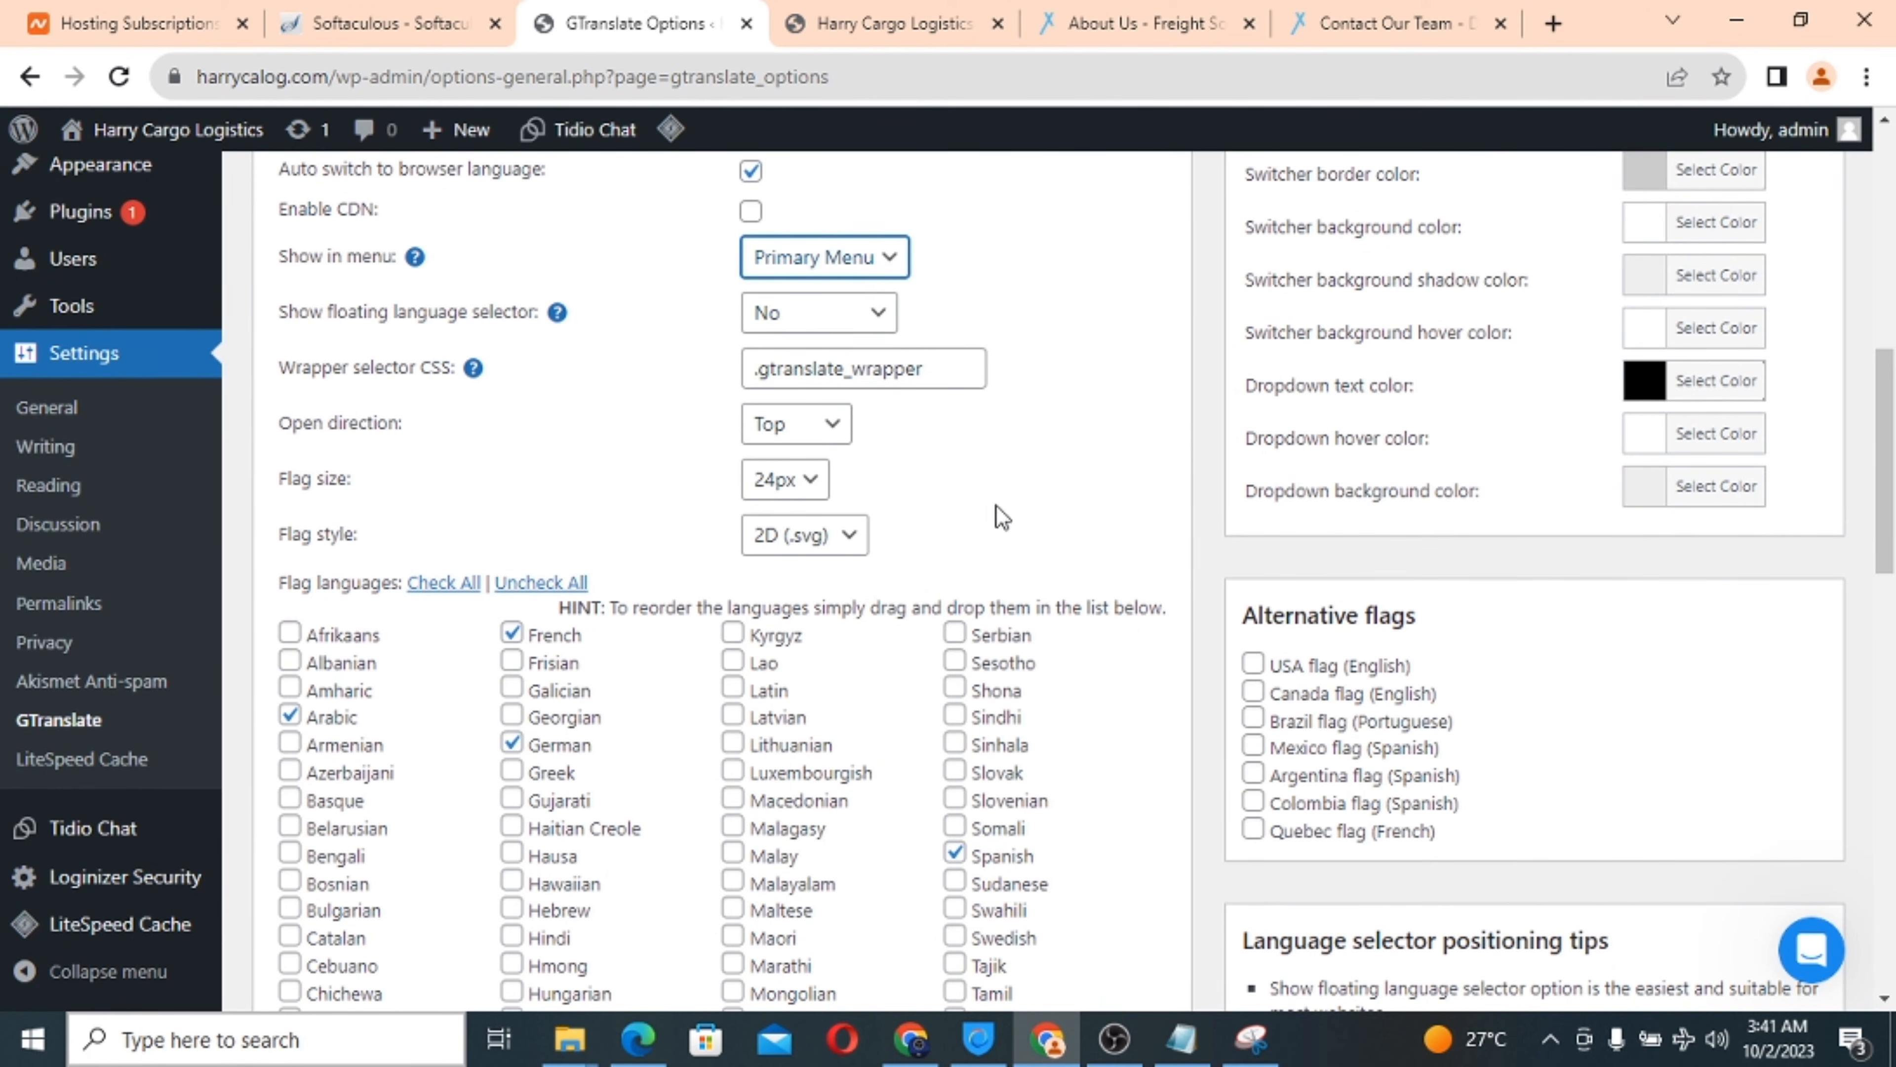
{"action": "scroll", "coordinate": [996, 506], "scroll_direction": "down", "scroll_amount": 2}
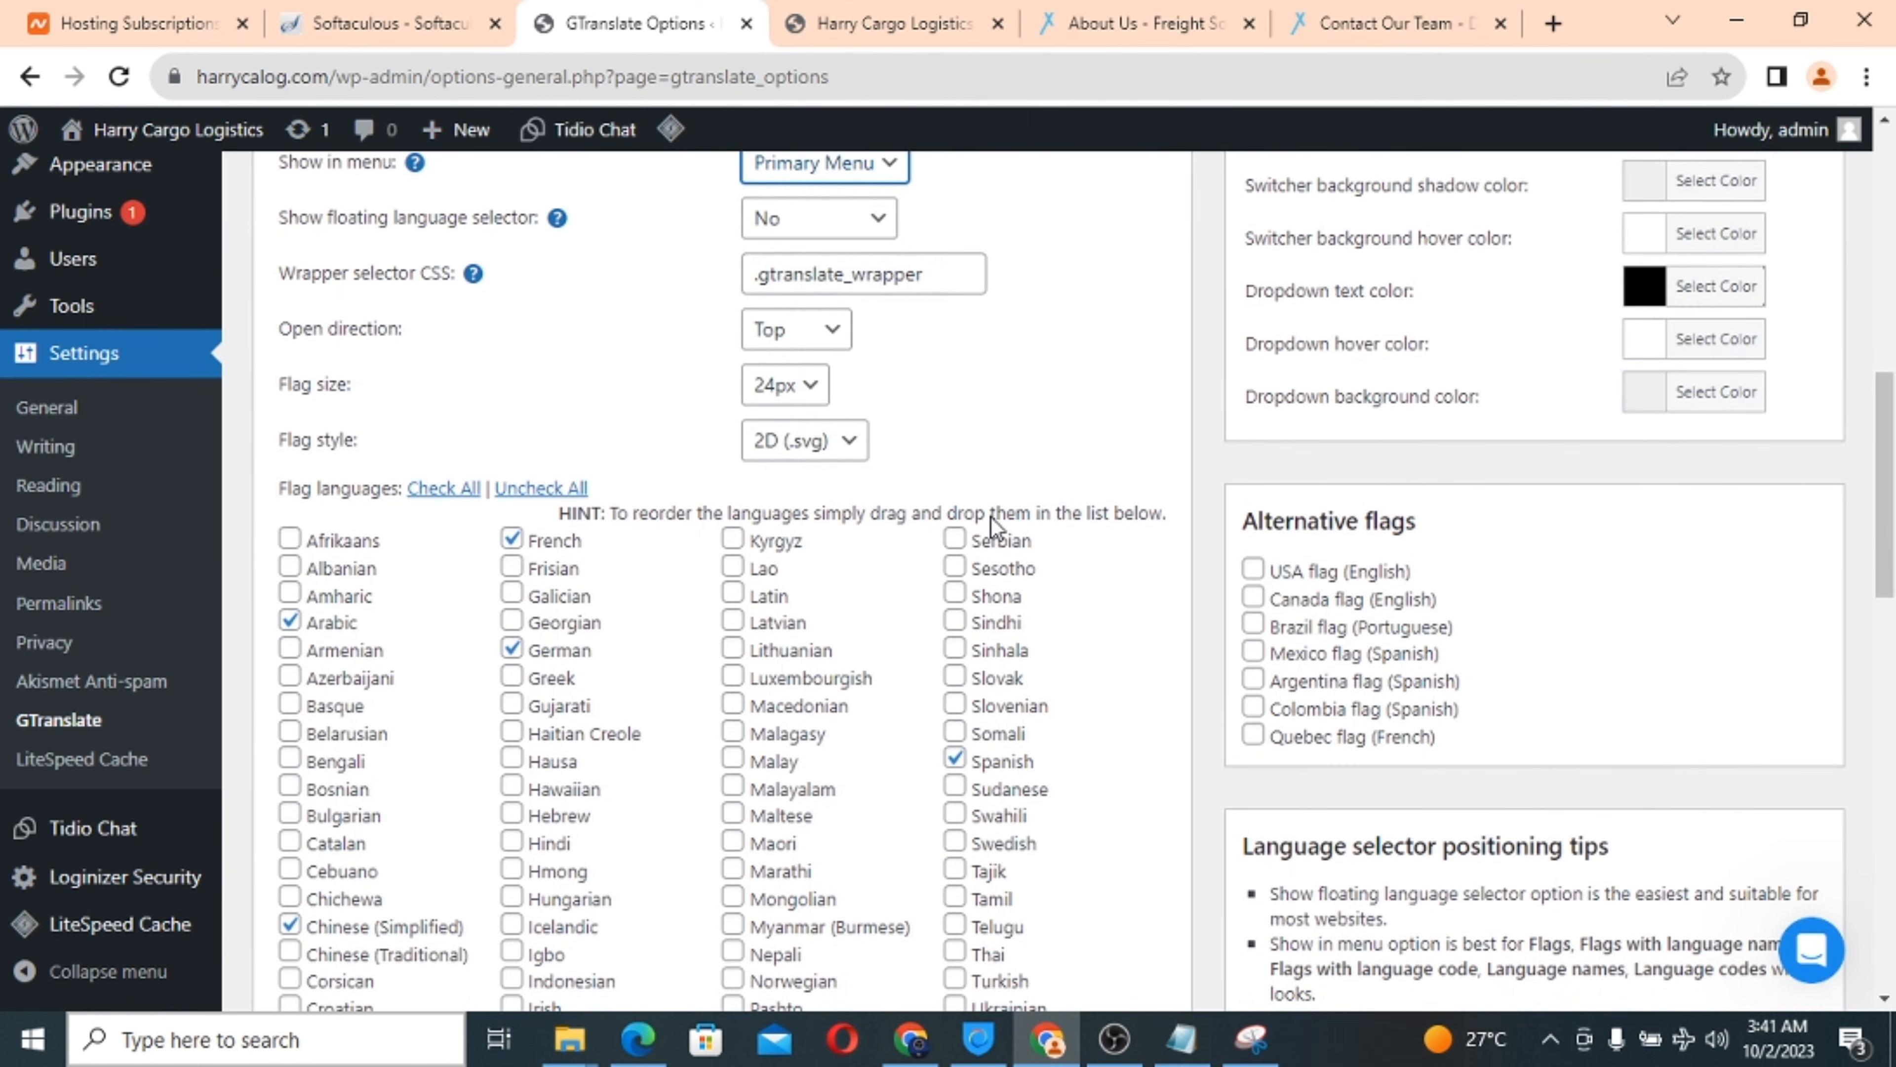
{"action": "scroll", "coordinate": [991, 518], "scroll_direction": "down", "scroll_amount": 1}
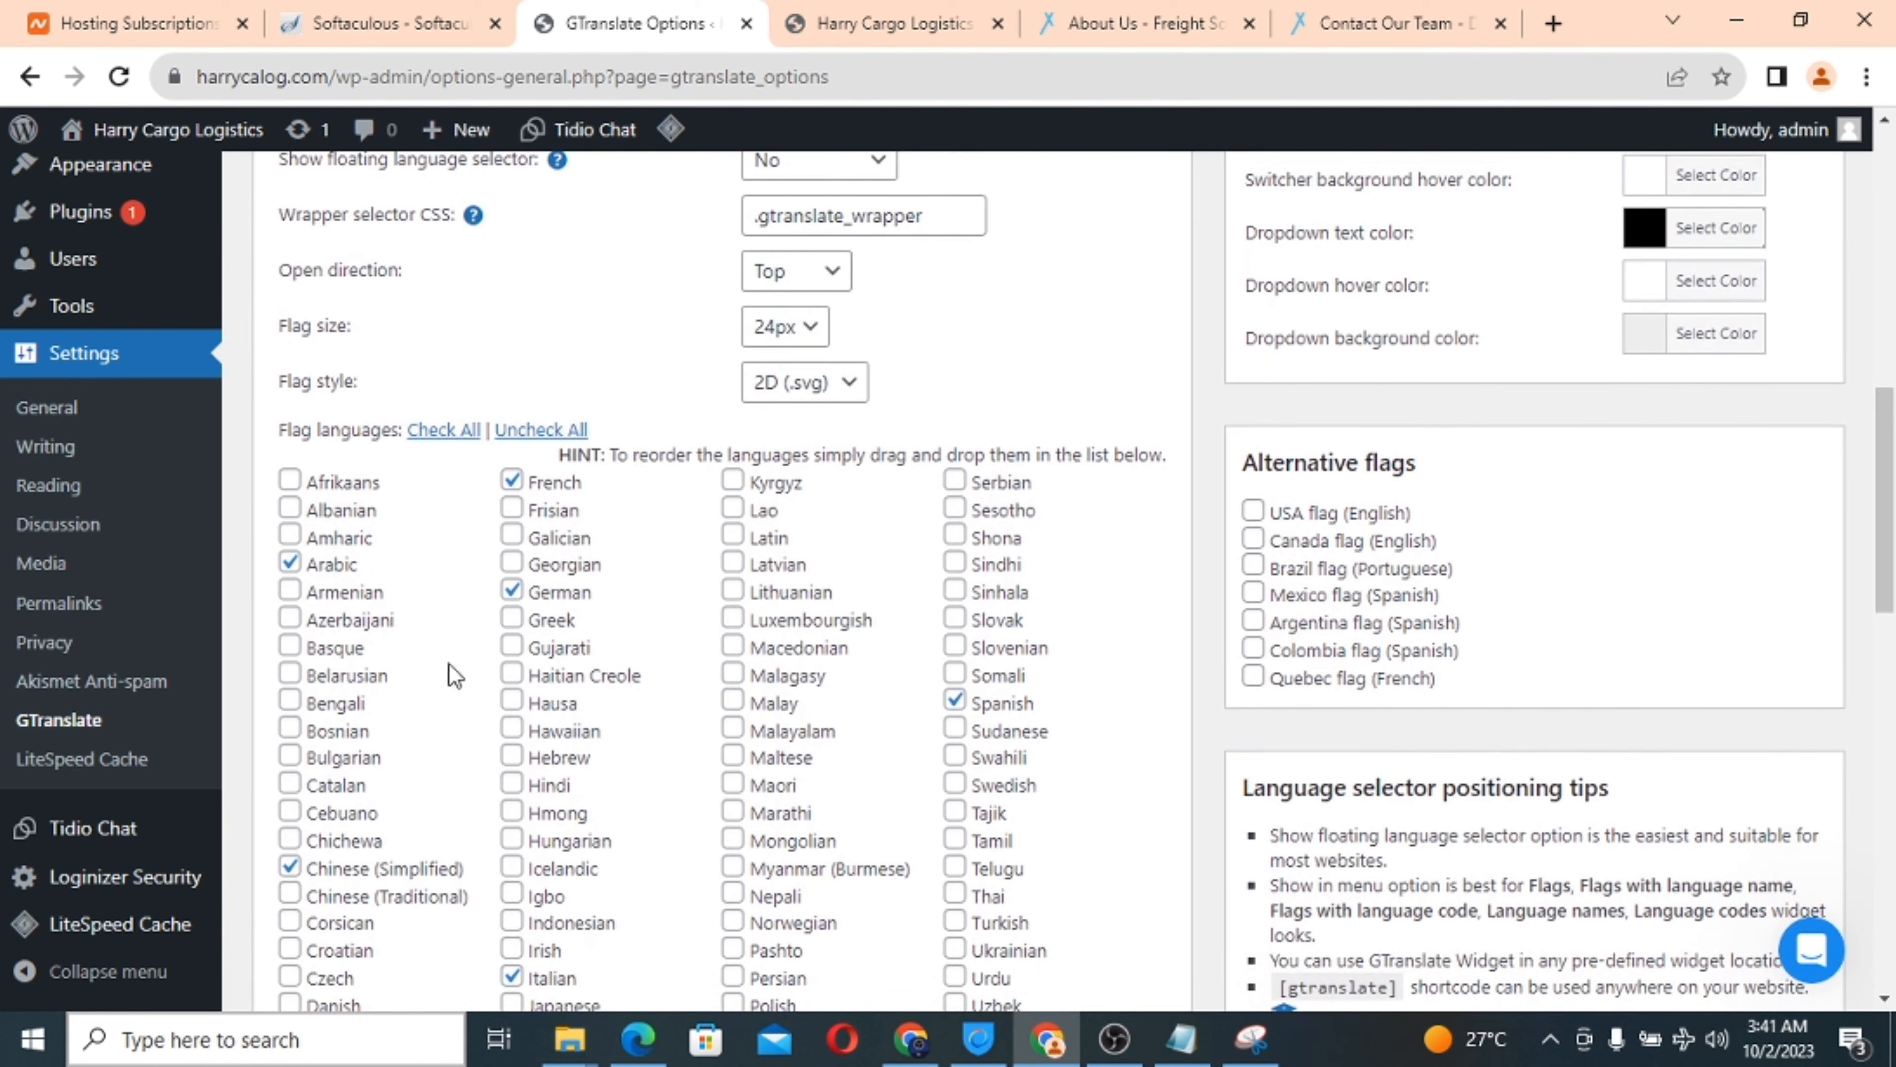
{"action": "scroll", "coordinate": [863, 648], "scroll_direction": "down", "scroll_amount": 3}
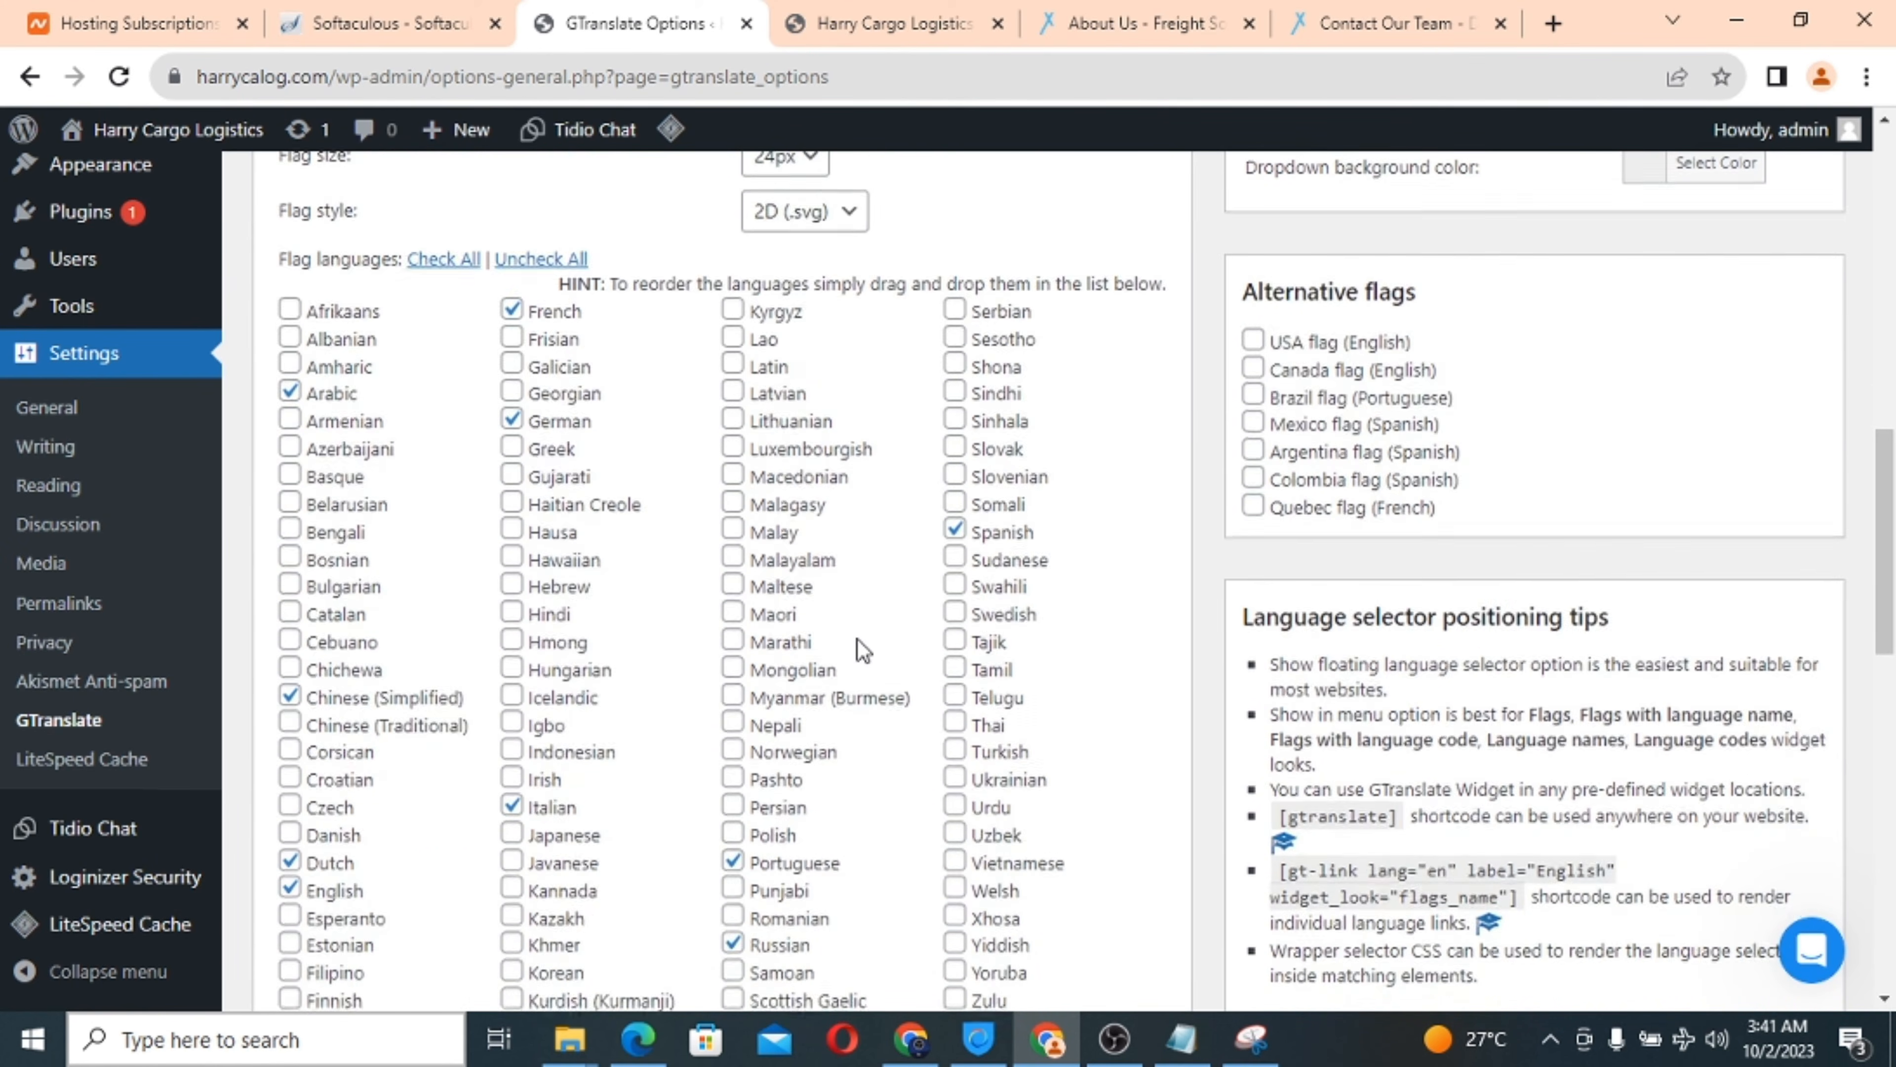
{"action": "scroll", "coordinate": [862, 649], "scroll_direction": "down", "scroll_amount": 12}
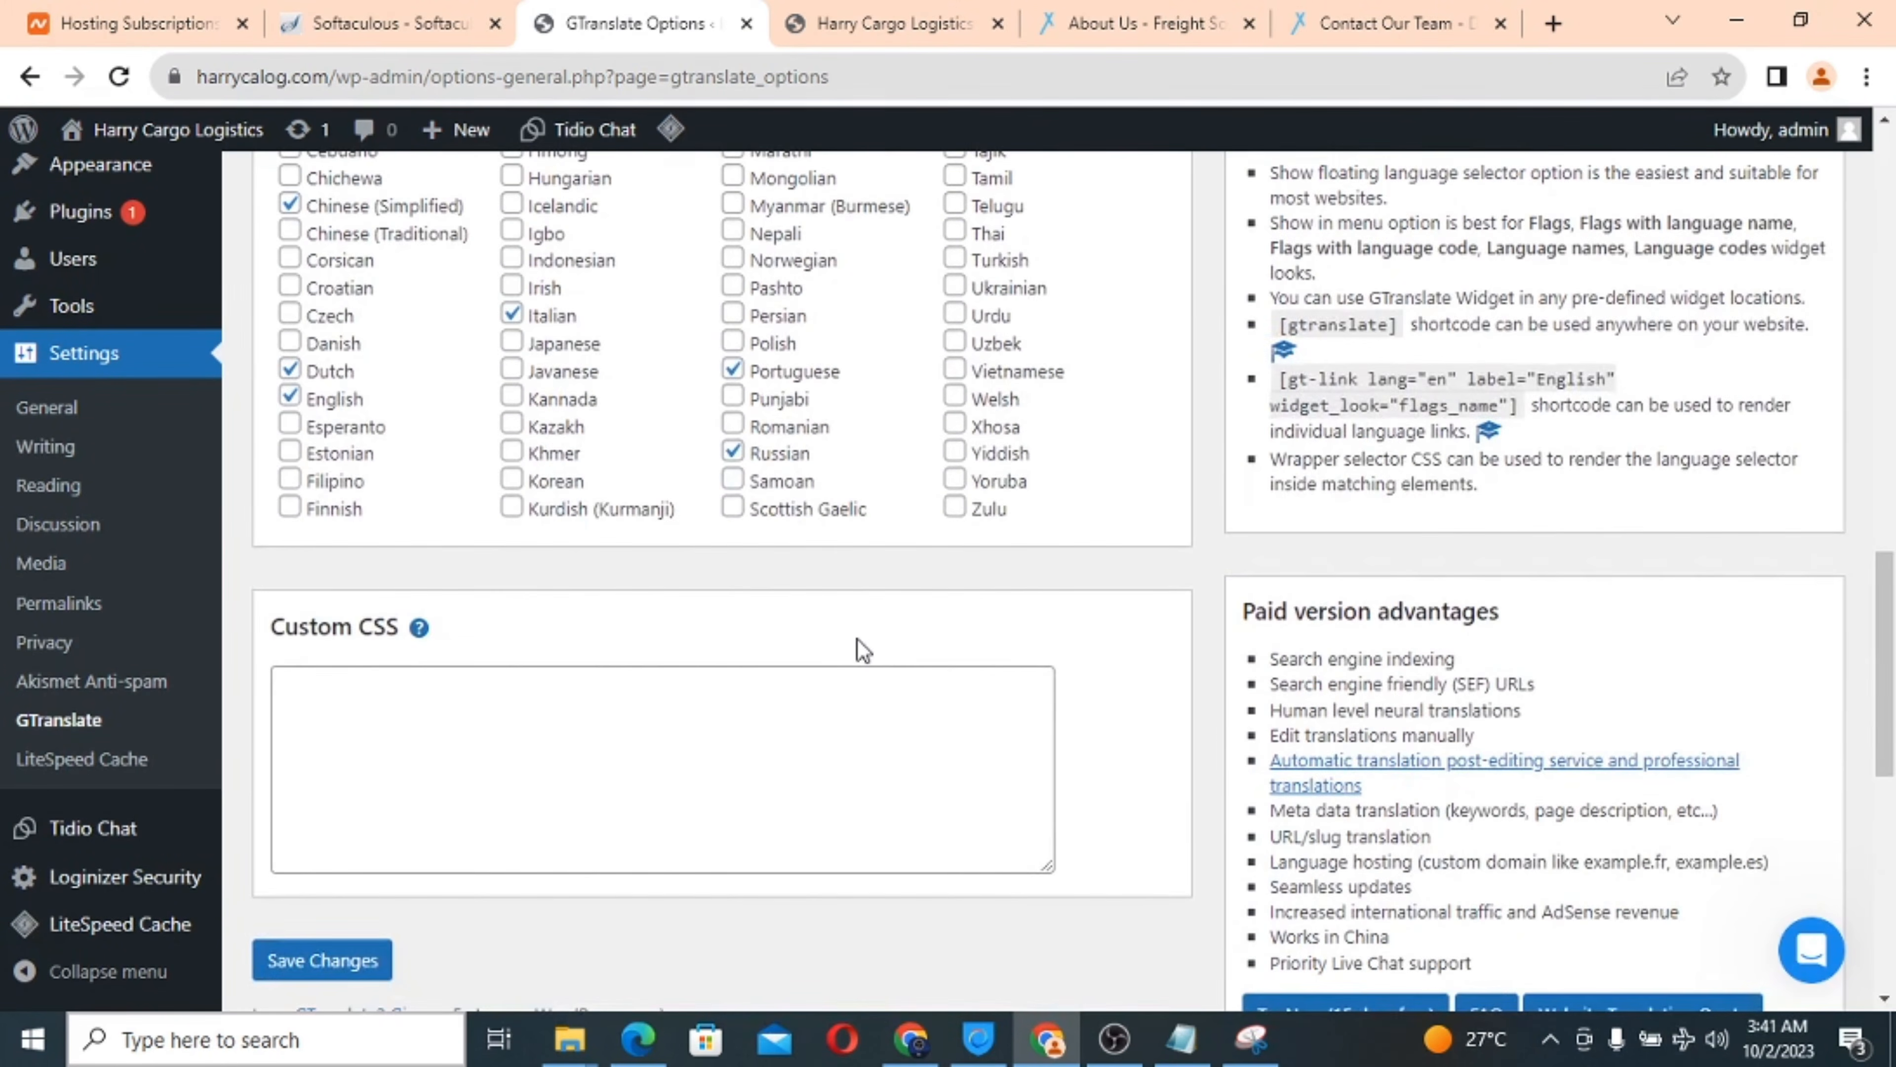
{"action": "scroll", "coordinate": [859, 644], "scroll_direction": "down", "scroll_amount": 5}
{"action": "scroll", "coordinate": [859, 644], "scroll_direction": "up", "scroll_amount": 3}
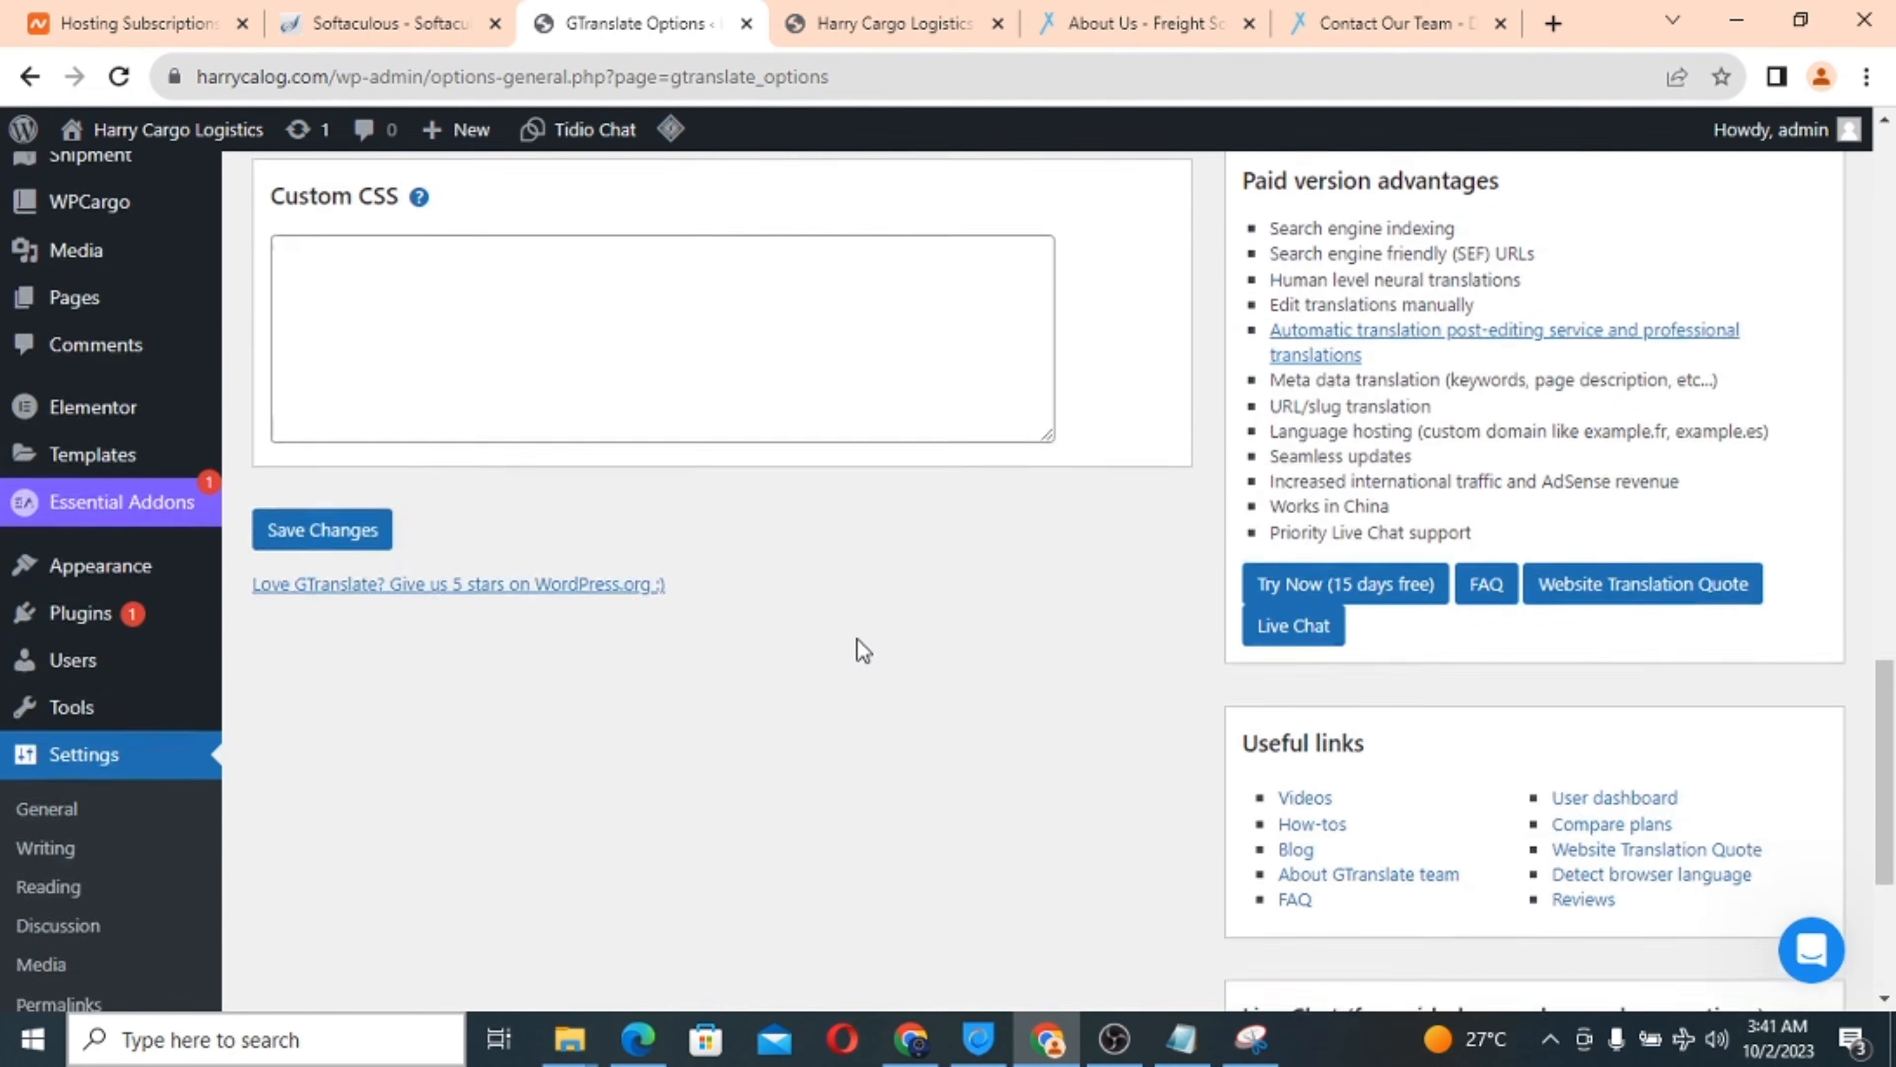
{"action": "left_click", "coordinate": [348, 578]}
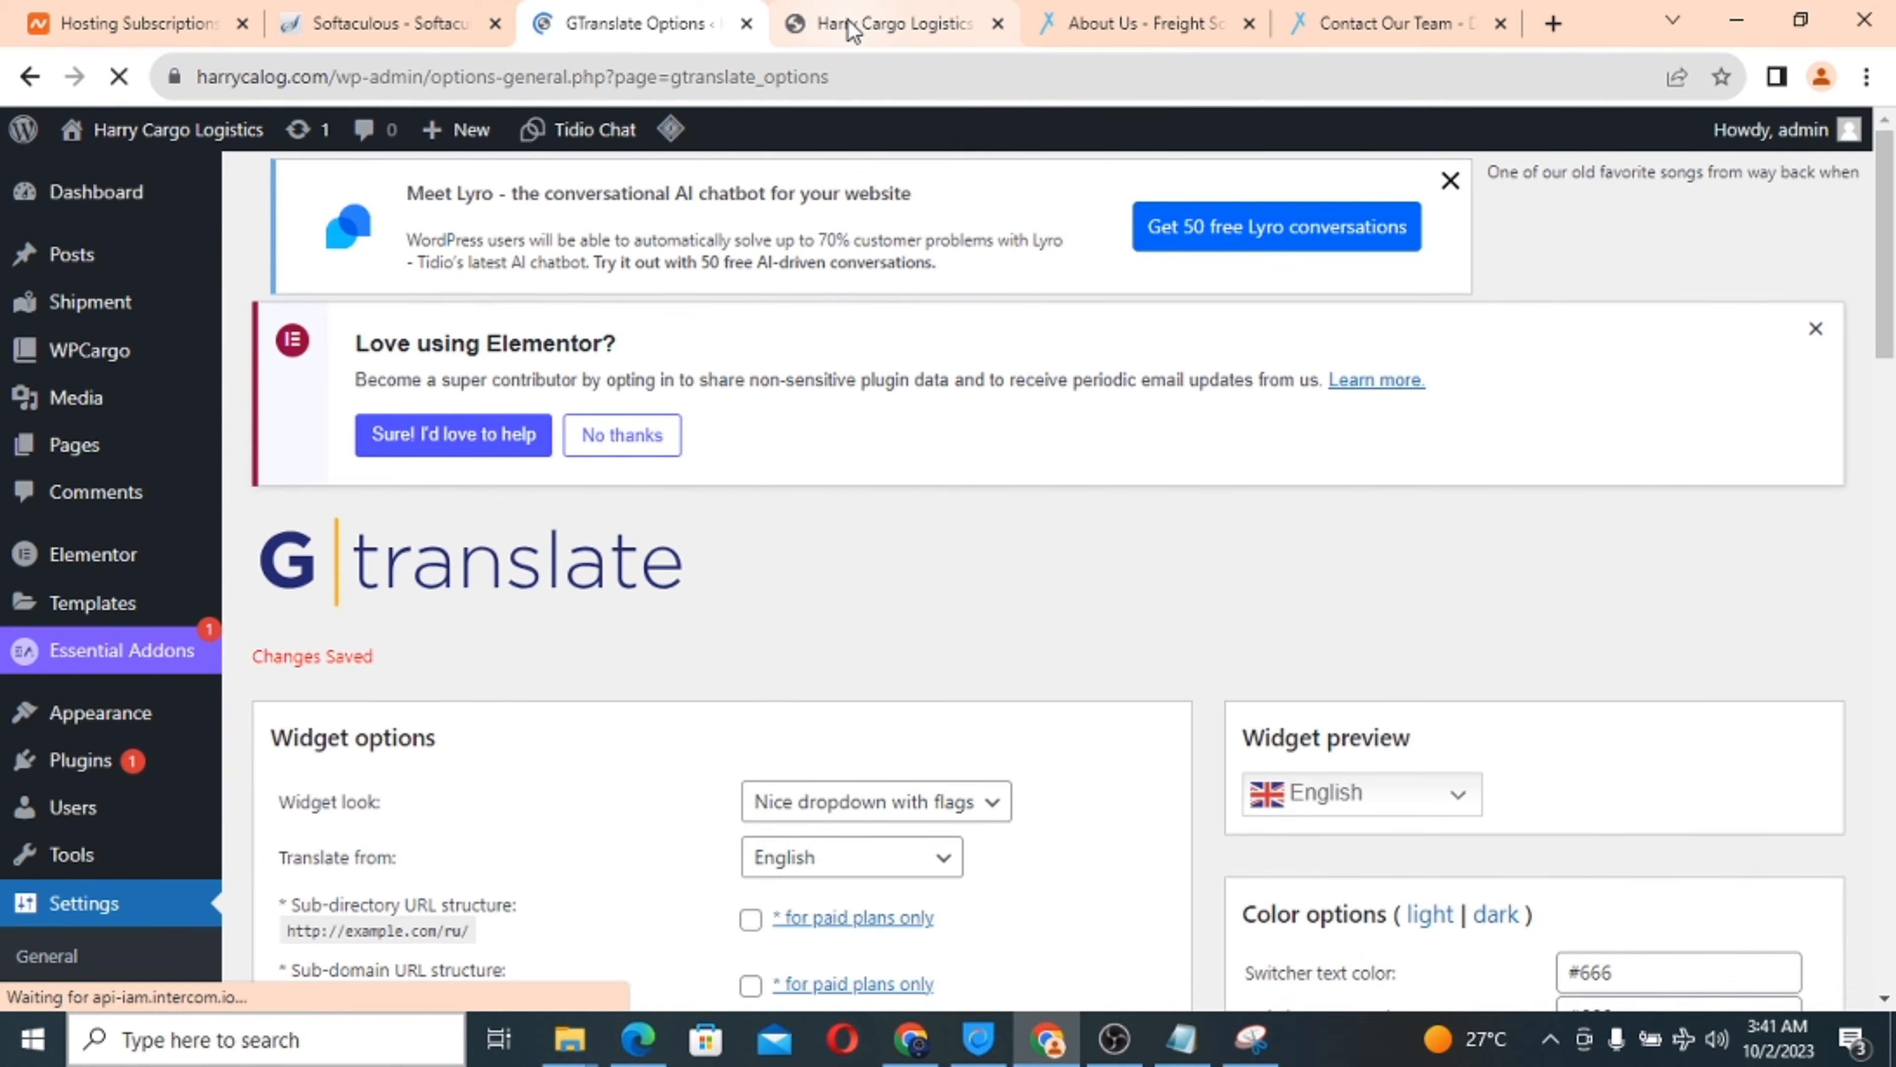
Reload the live Harry Cargo Logistics site to pick up the new settings.
{"action": "left_click", "coordinate": [851, 25]}
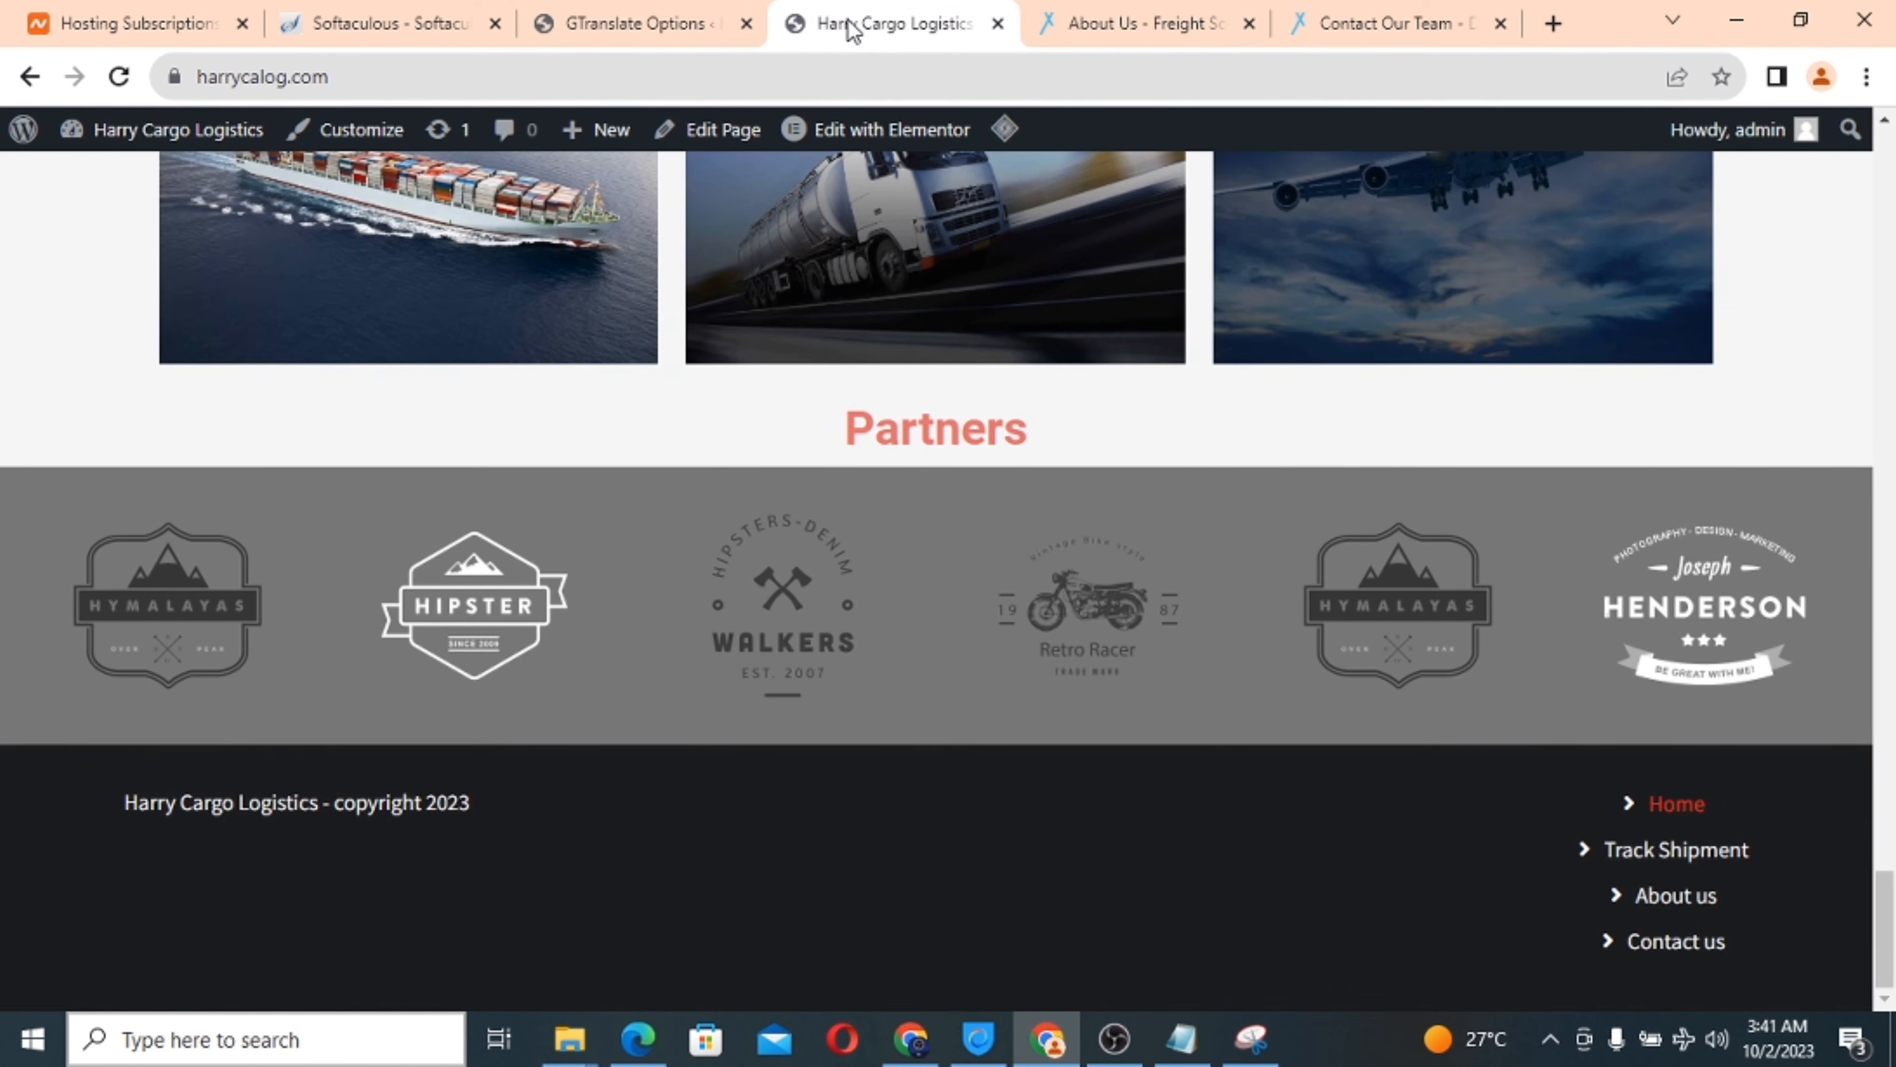
{"action": "left_click", "coordinate": [121, 77]}
{"action": "scroll", "coordinate": [888, 486], "scroll_direction": "up", "scroll_amount": 15}
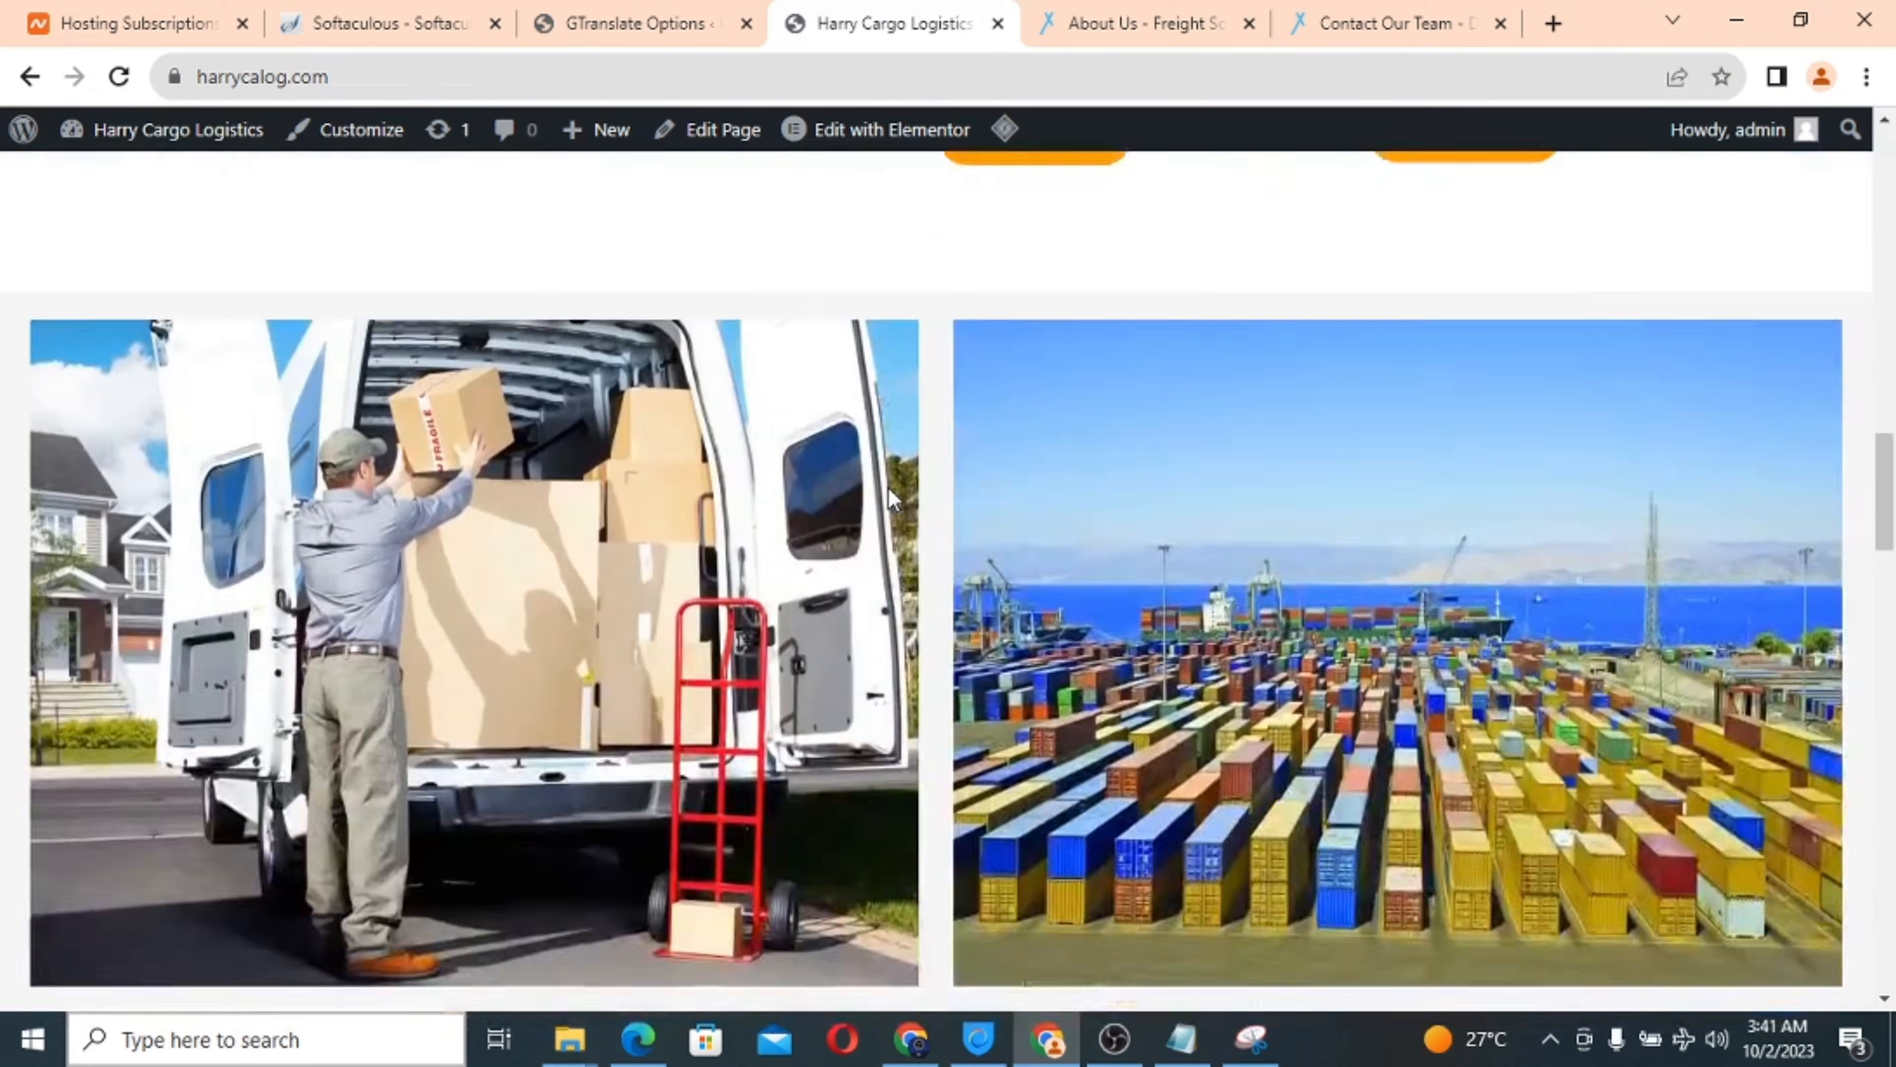
{"action": "scroll", "coordinate": [888, 486], "scroll_direction": "up", "scroll_amount": 5}
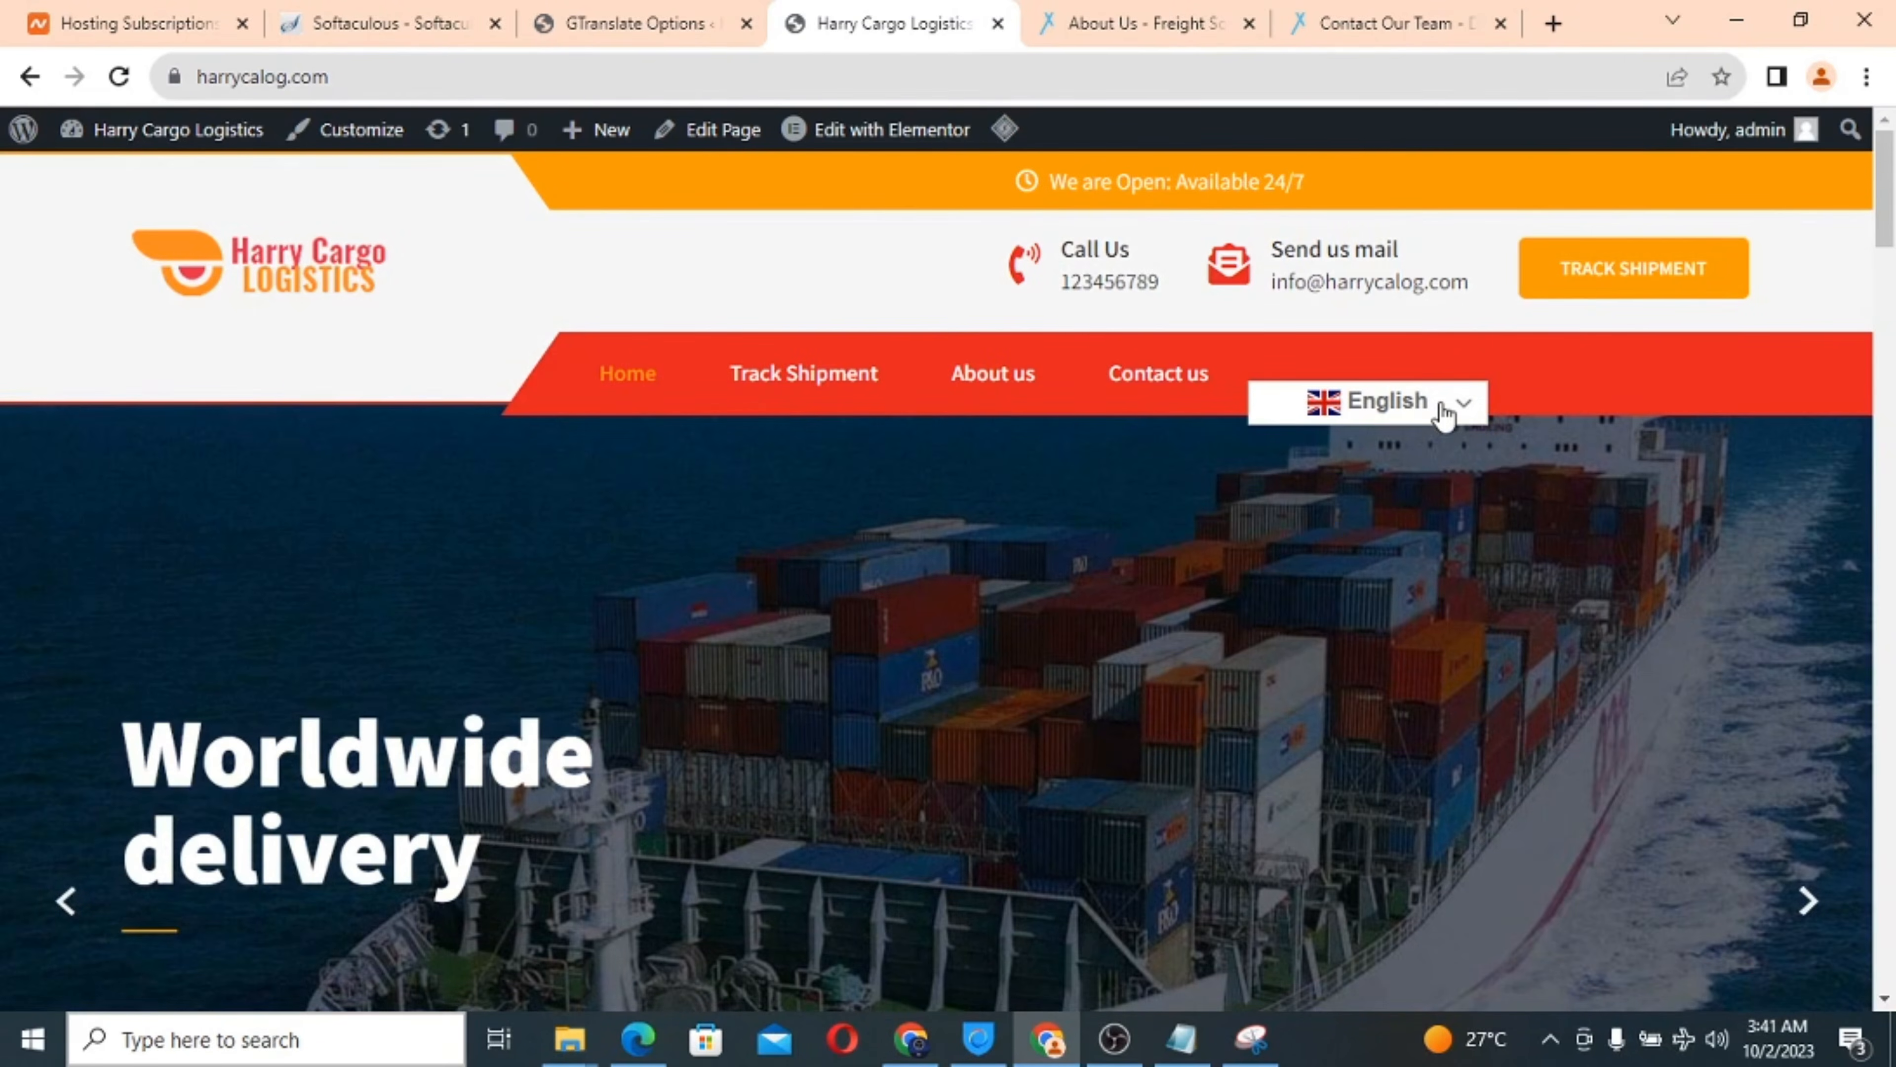
Translate the page into Arabic with the flag dropdown, then switch back to English.
{"action": "left_click", "coordinate": [1446, 411]}
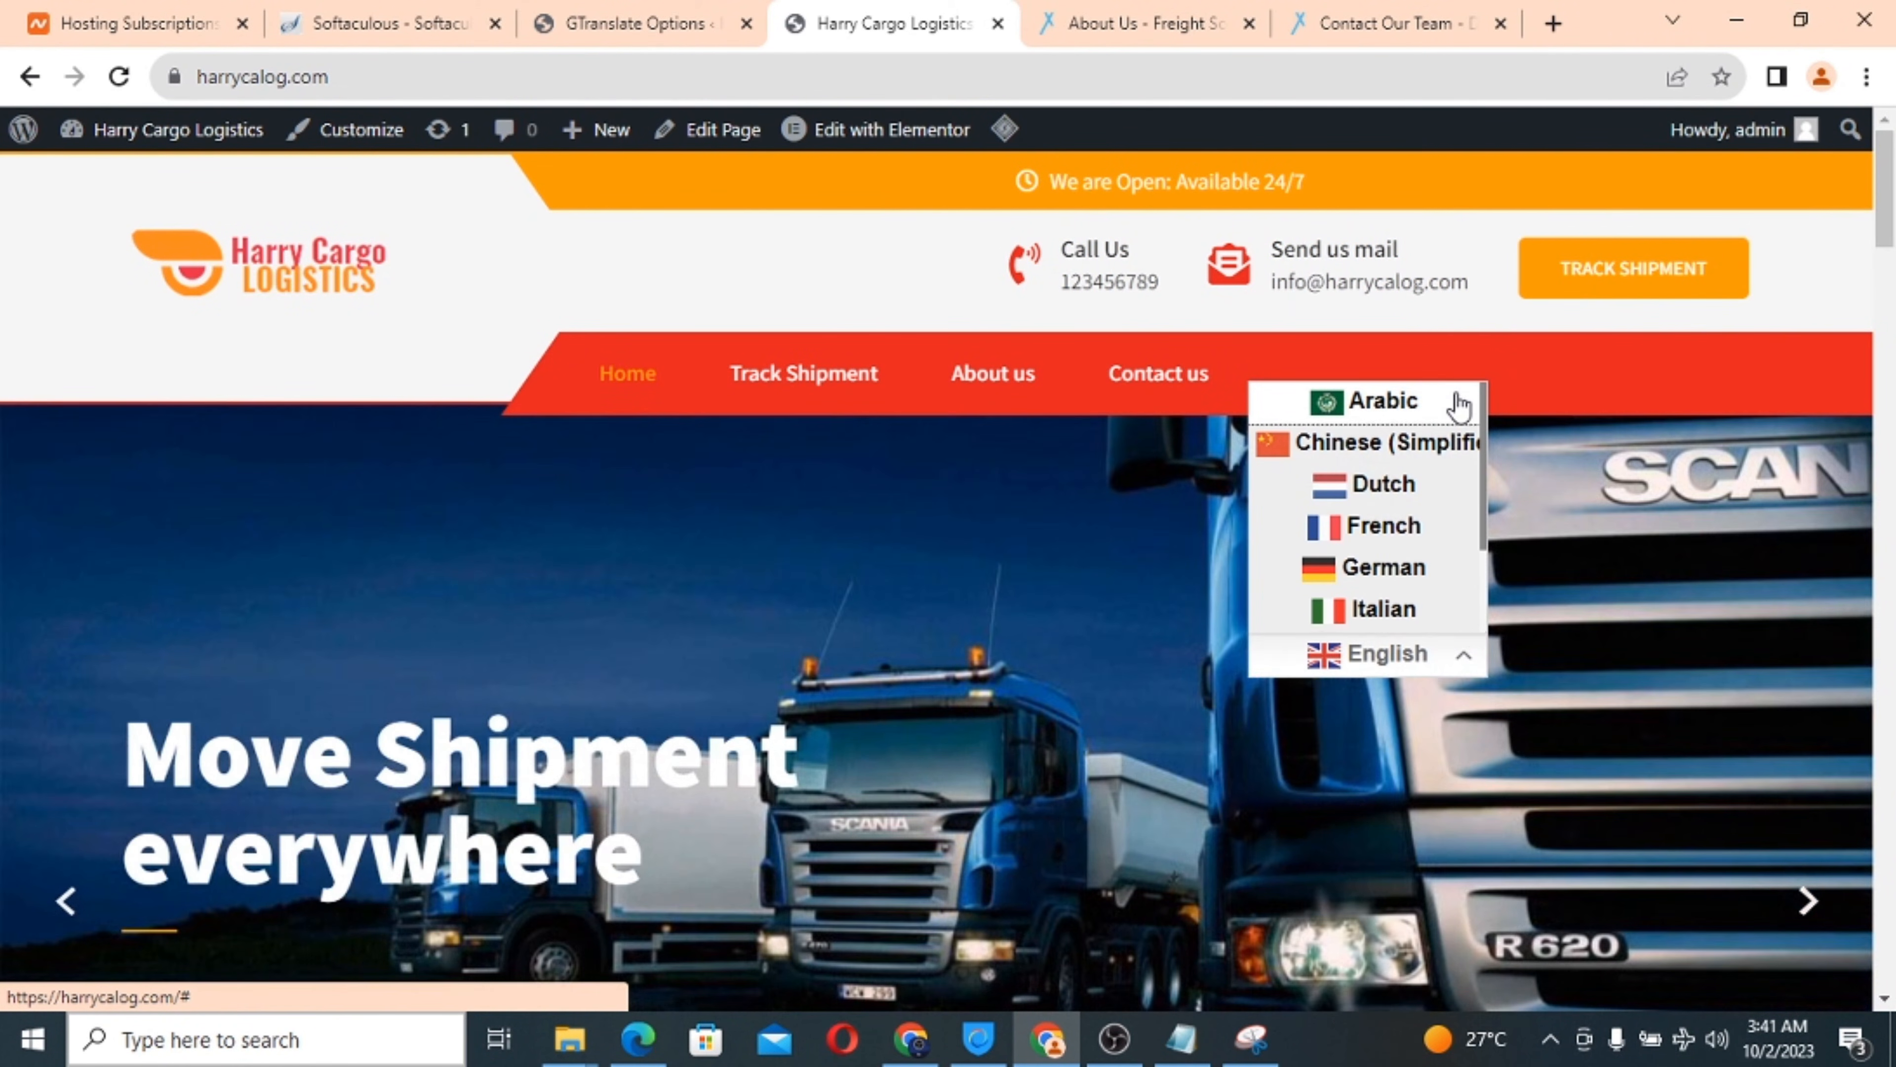
{"action": "left_click", "coordinate": [1459, 402]}
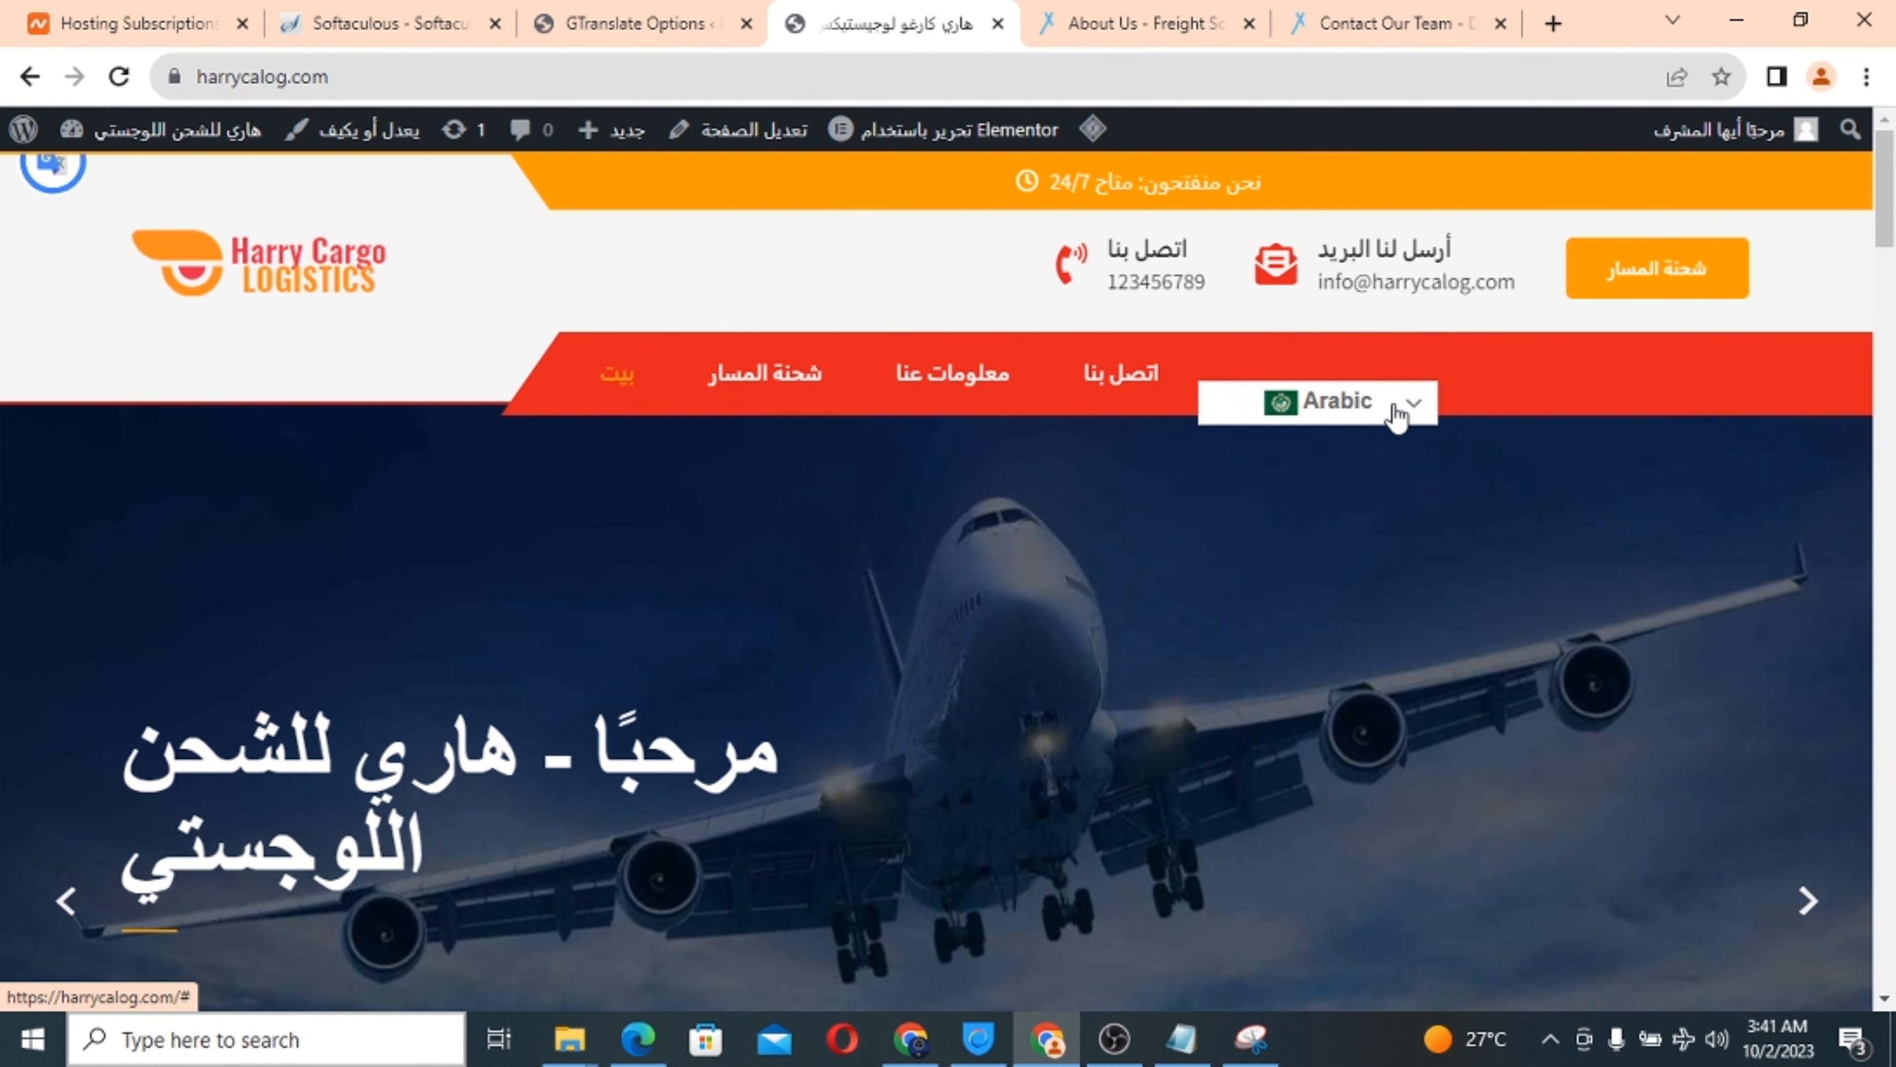
{"action": "left_click", "coordinate": [1396, 415]}
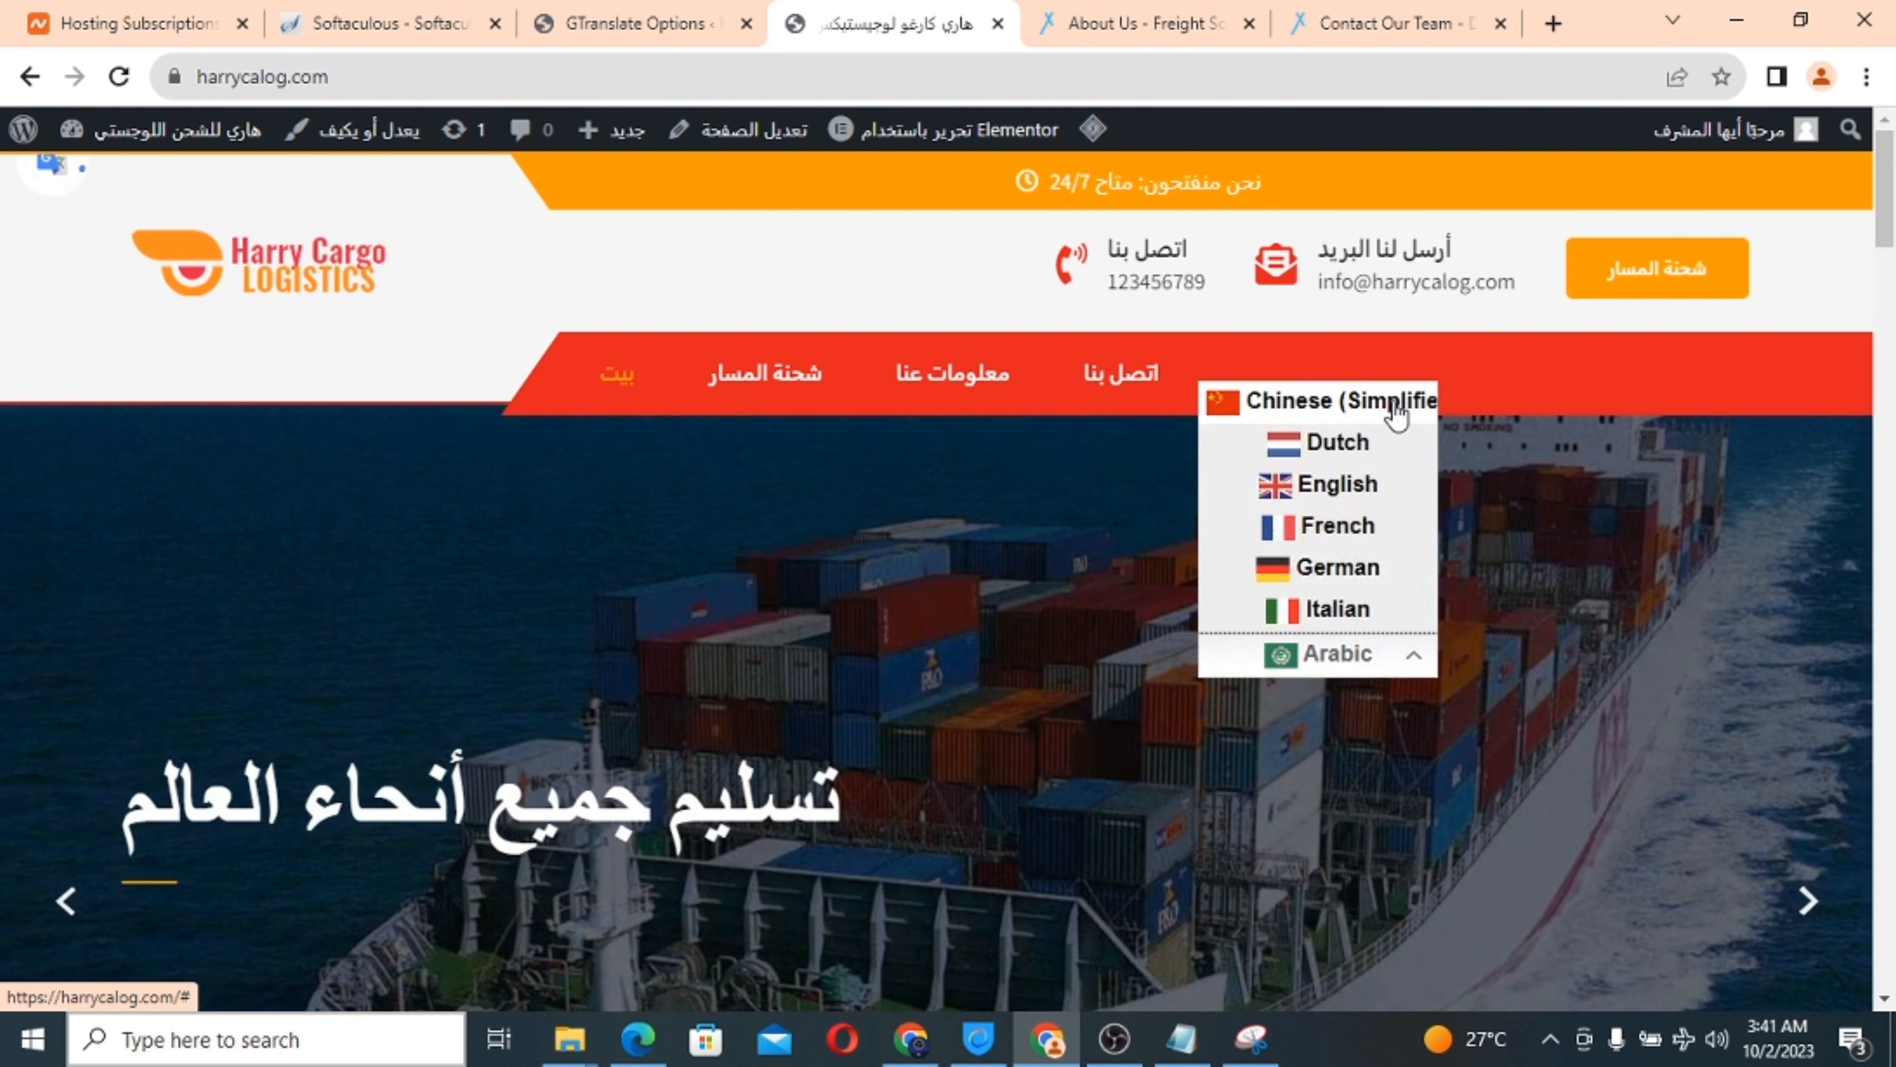
{"action": "left_click", "coordinate": [1338, 484]}
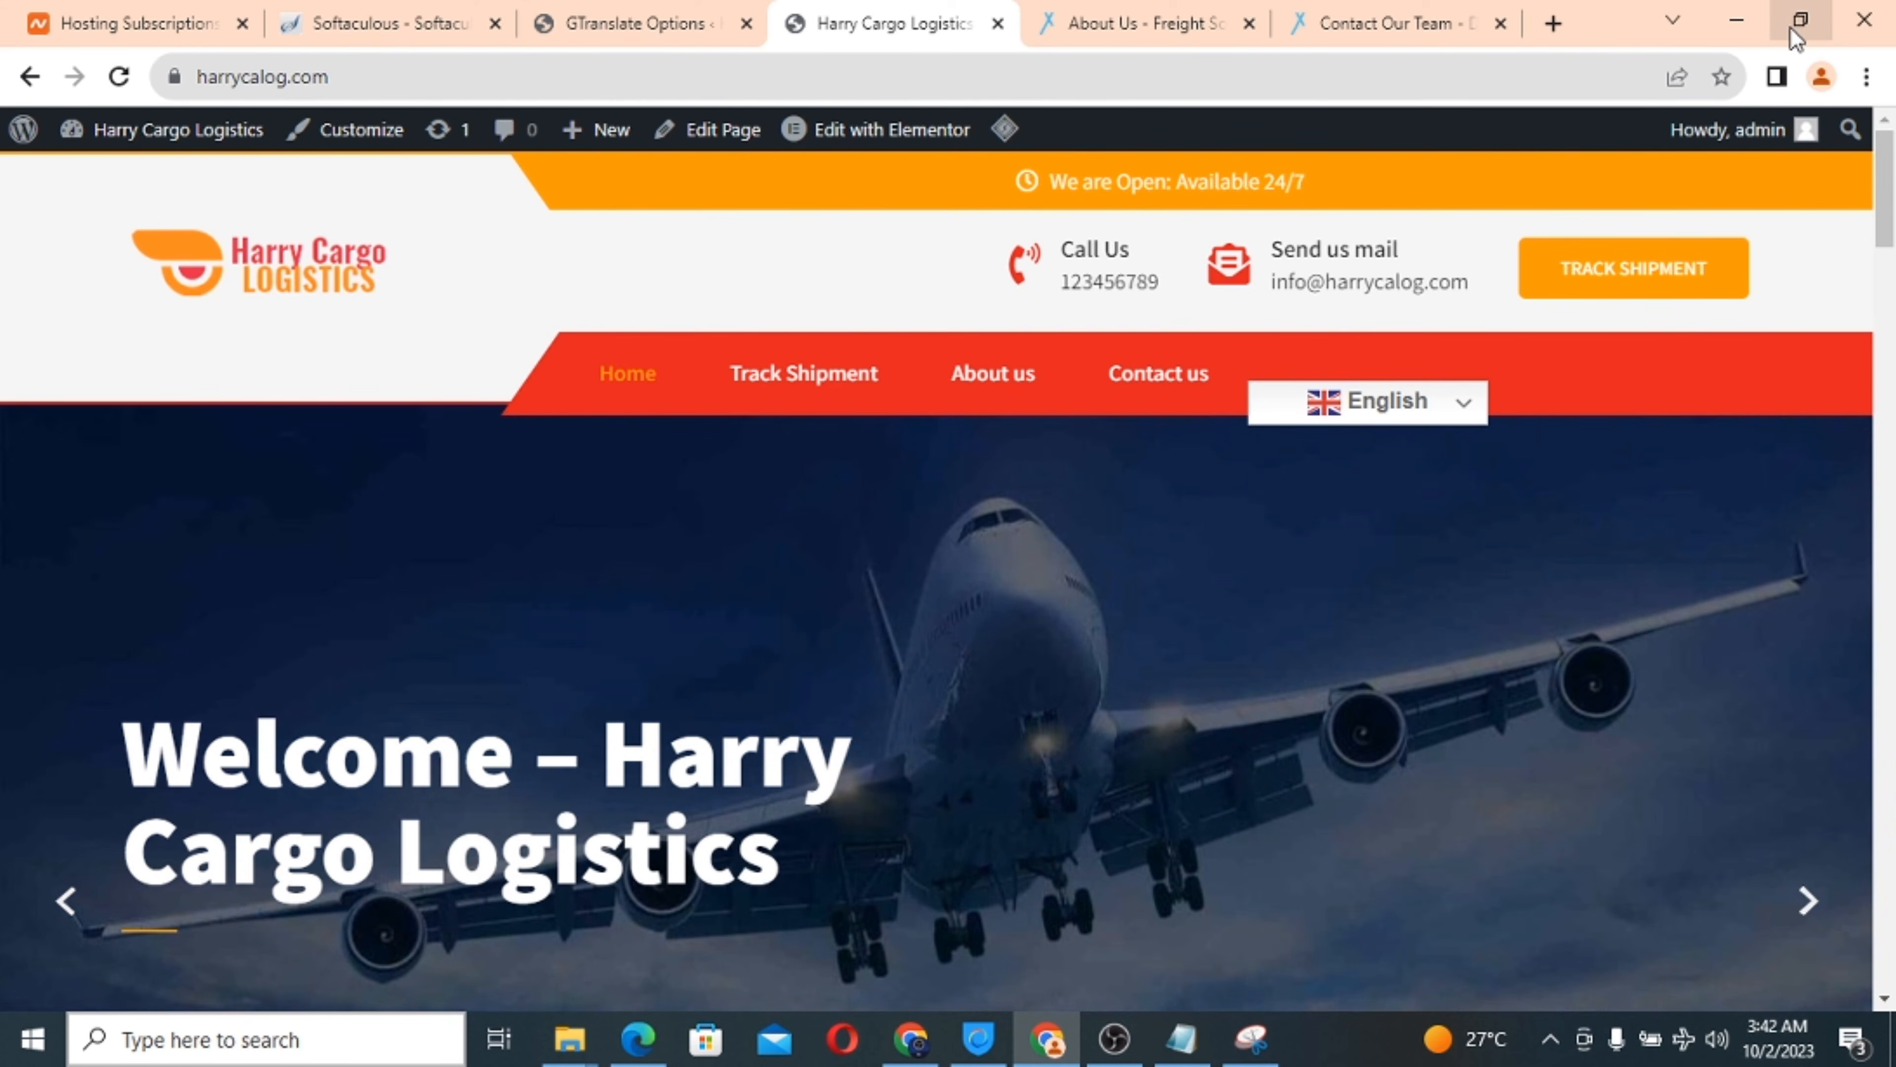
{"action": "left_click", "coordinate": [1799, 21]}
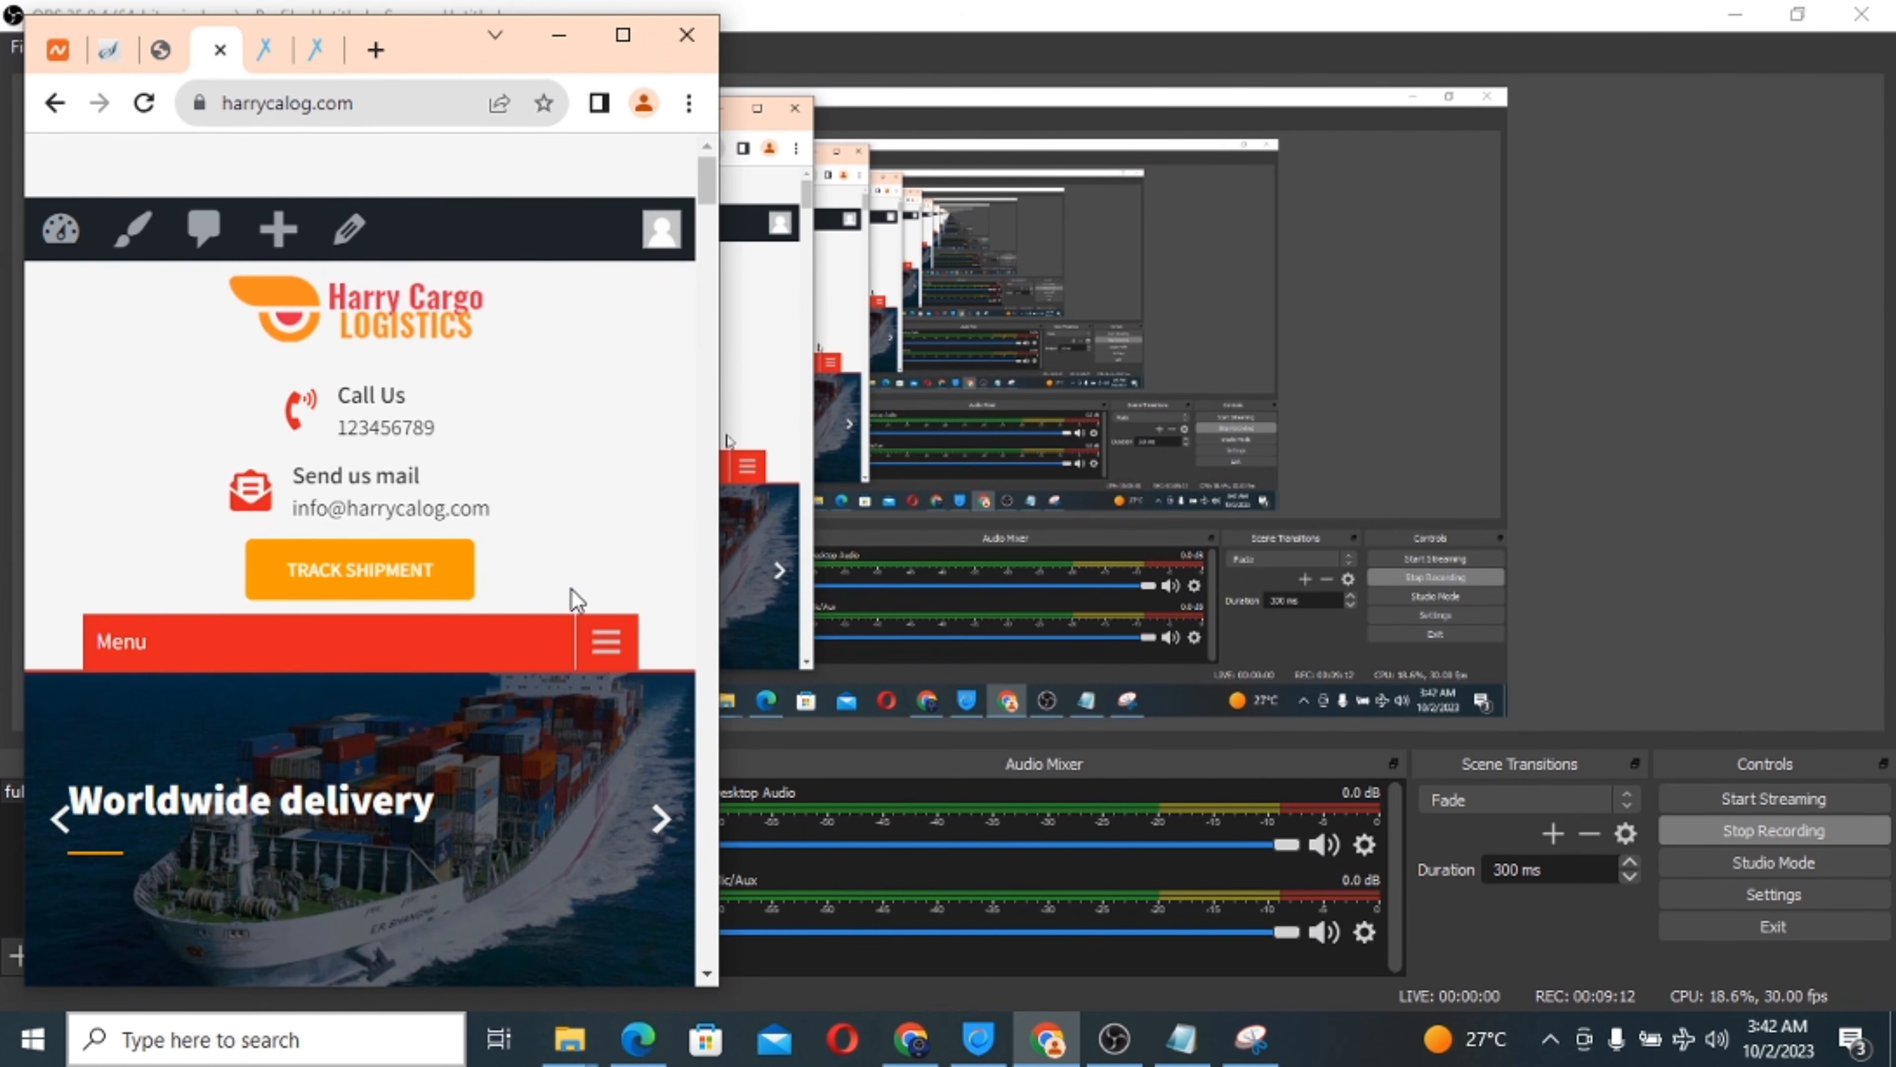
{"action": "left_click", "coordinate": [608, 642]}
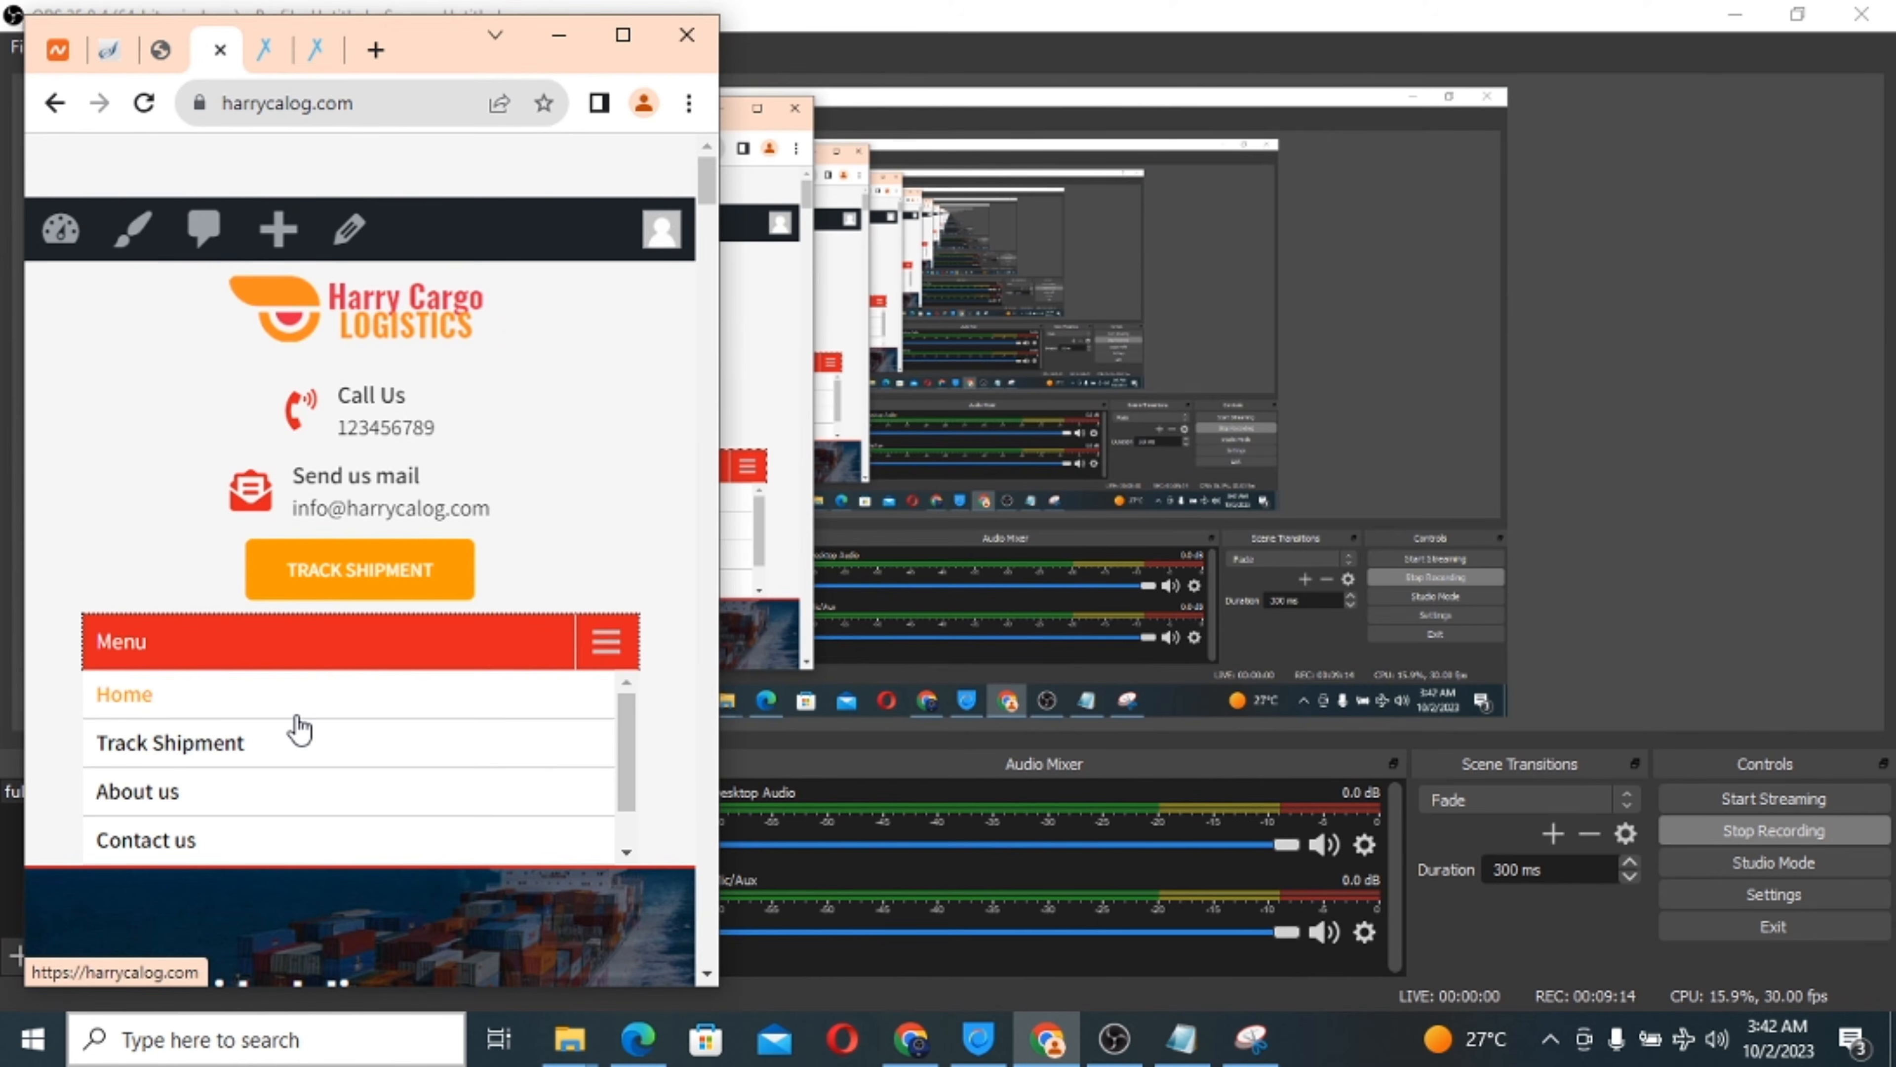
{"action": "scroll", "coordinate": [296, 728], "scroll_direction": "down", "scroll_amount": 1}
{"action": "scroll", "coordinate": [383, 760], "scroll_direction": "down", "scroll_amount": 3}
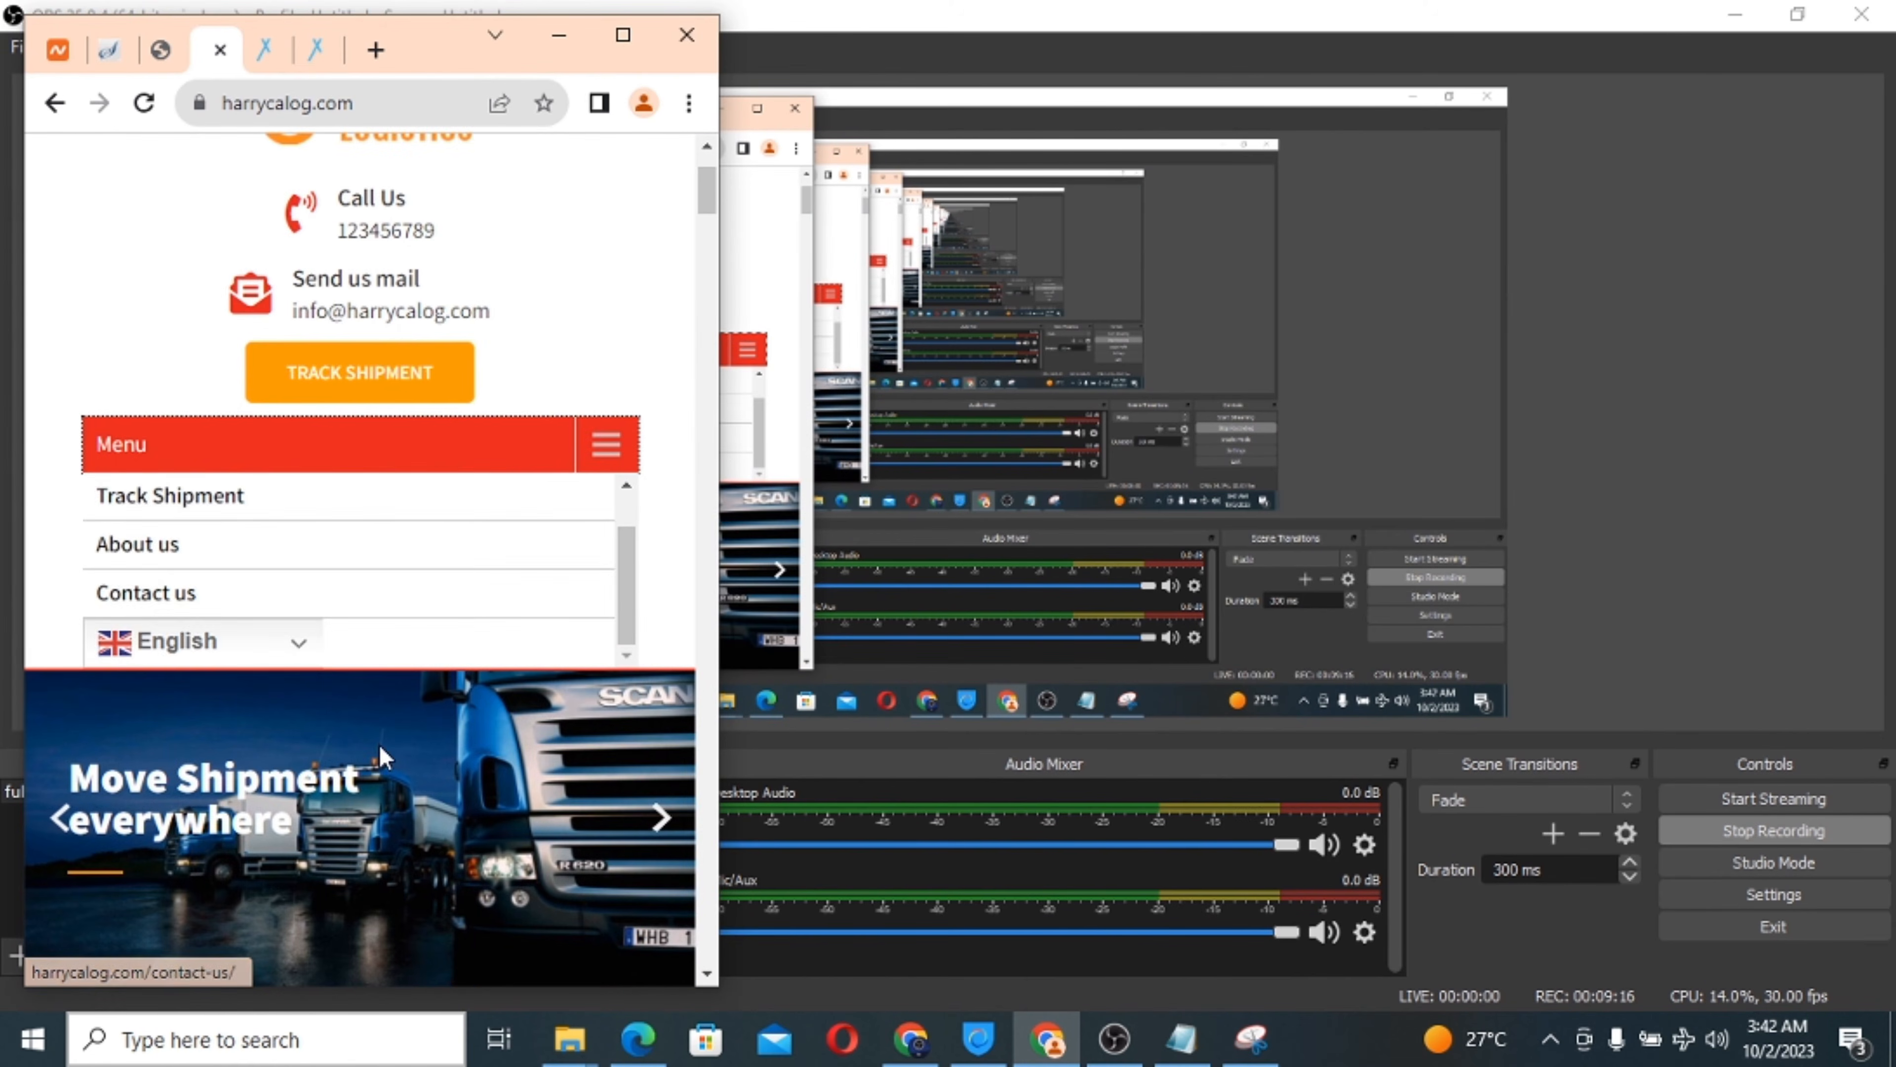
{"action": "left_click", "coordinate": [274, 651]}
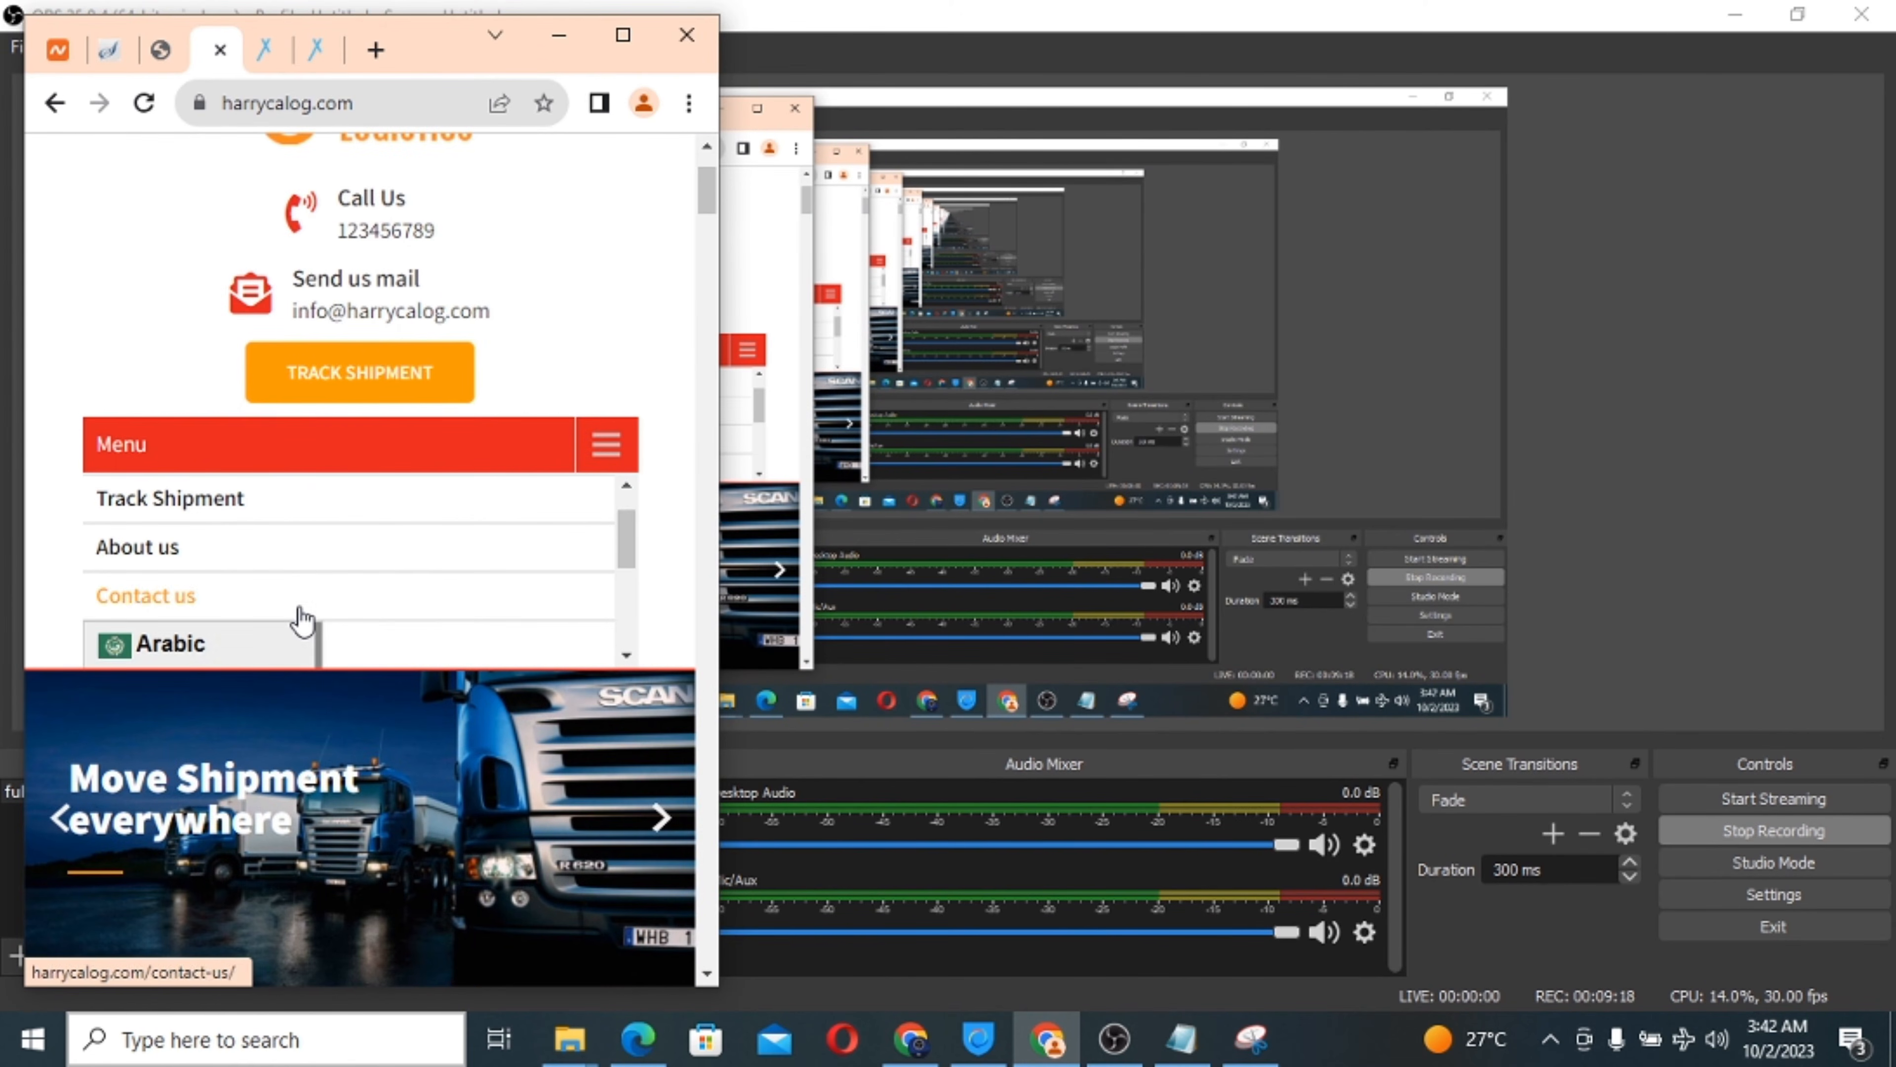
{"action": "left_click", "coordinate": [299, 635]}
{"action": "left_click", "coordinate": [624, 446]}
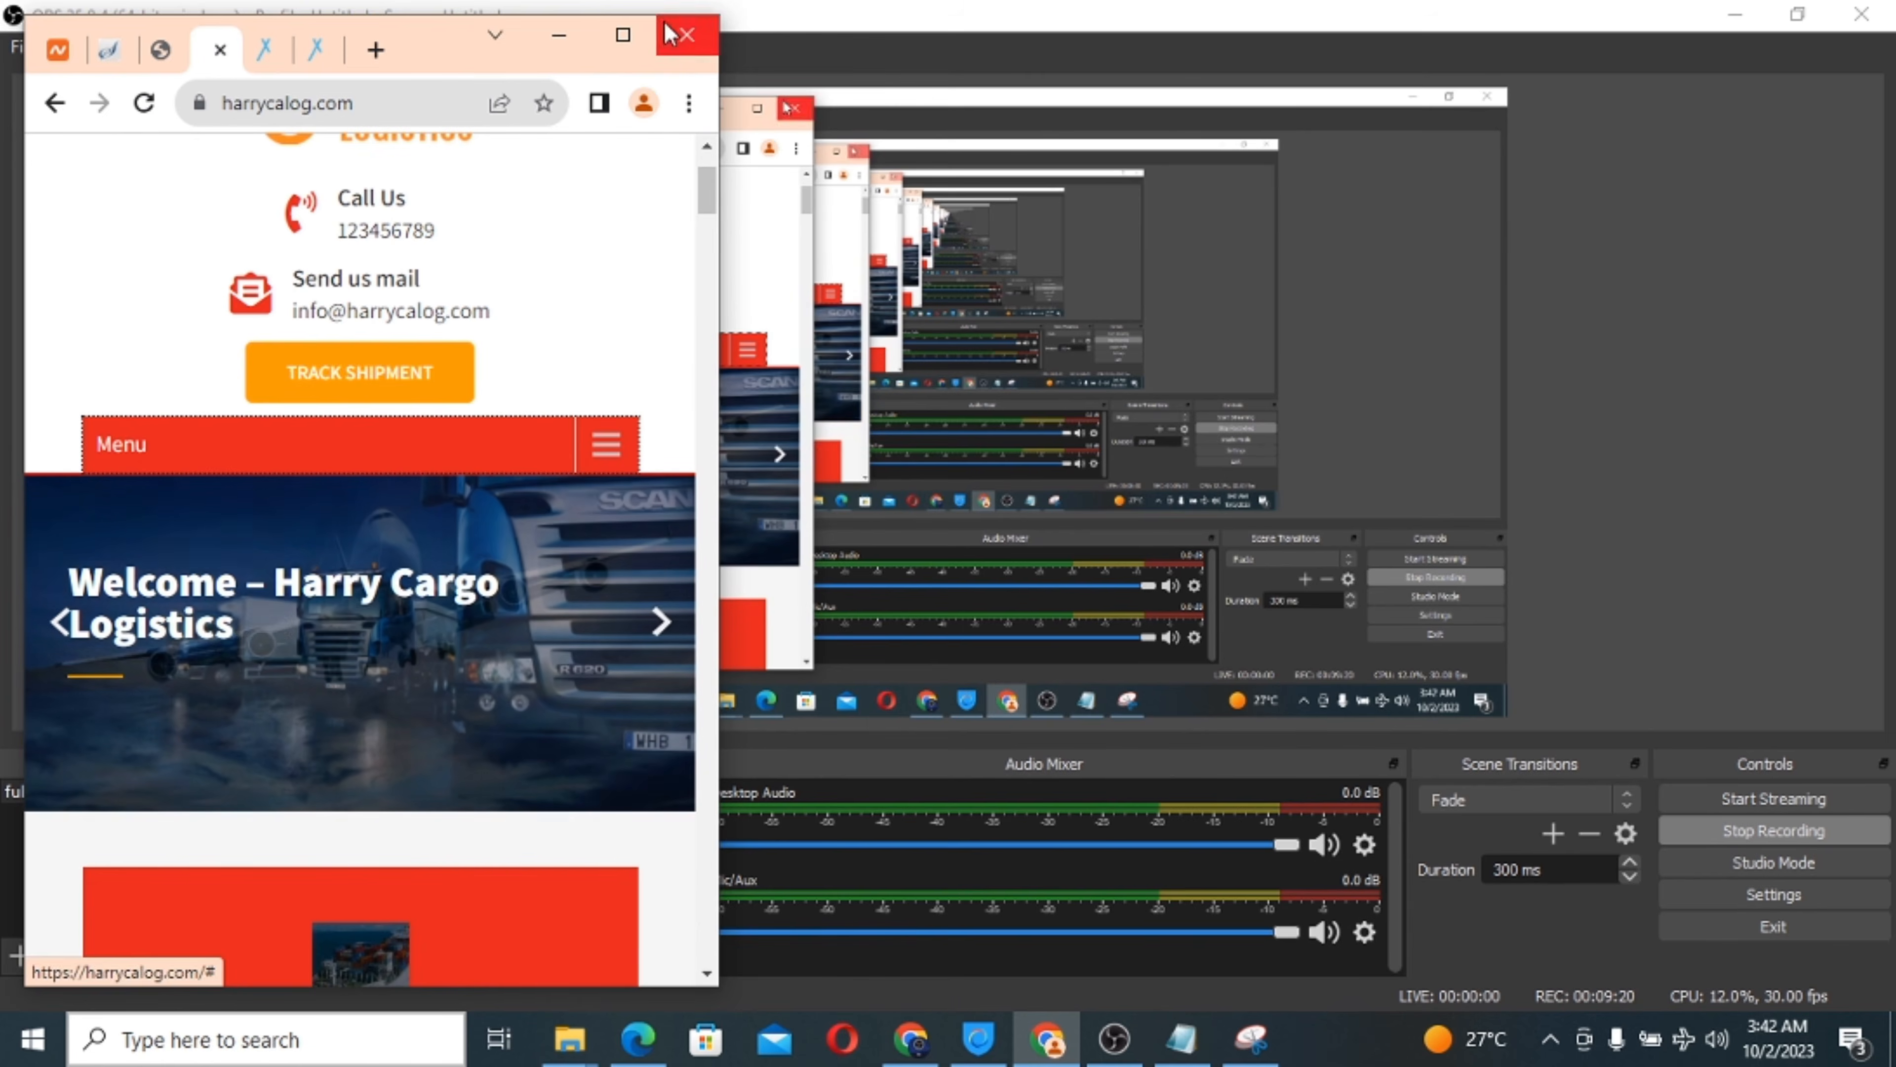
{"action": "left_click", "coordinate": [623, 35]}
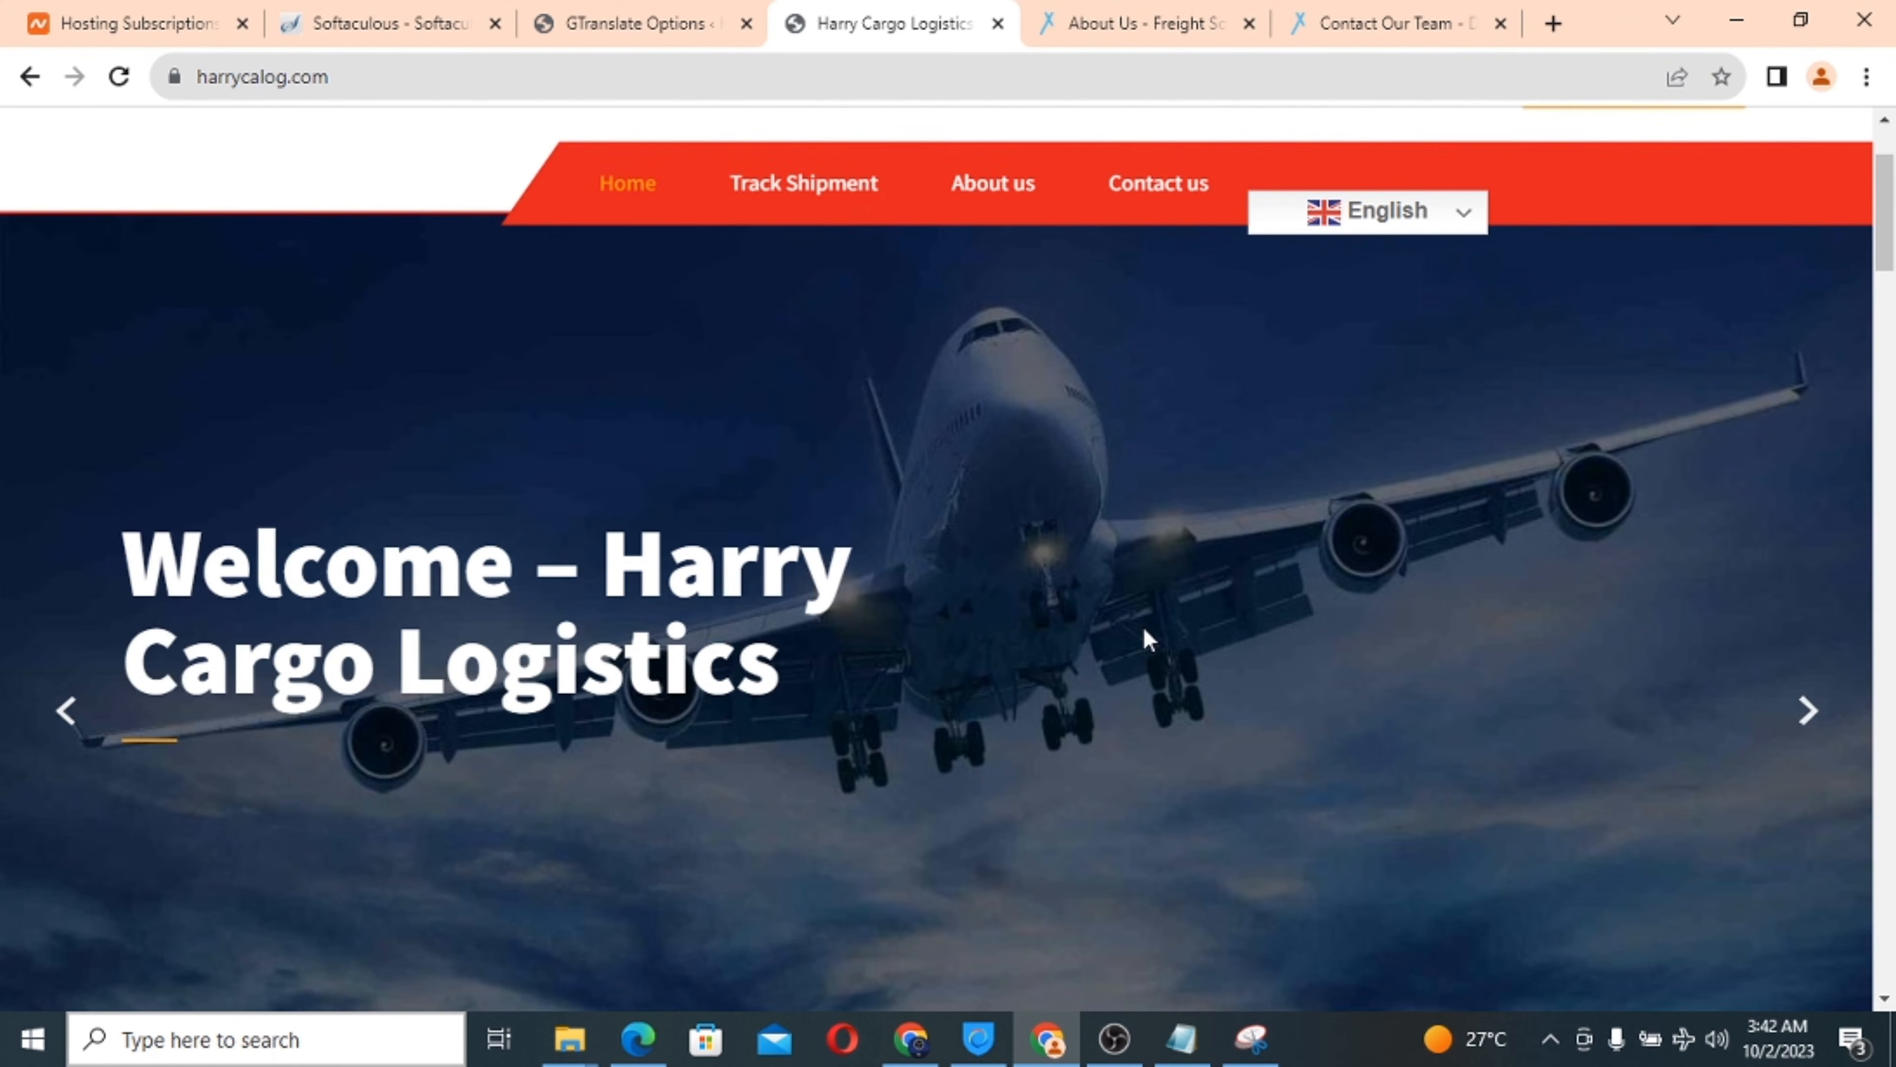
{"action": "scroll", "coordinate": [1143, 627], "scroll_direction": "down", "scroll_amount": 1}
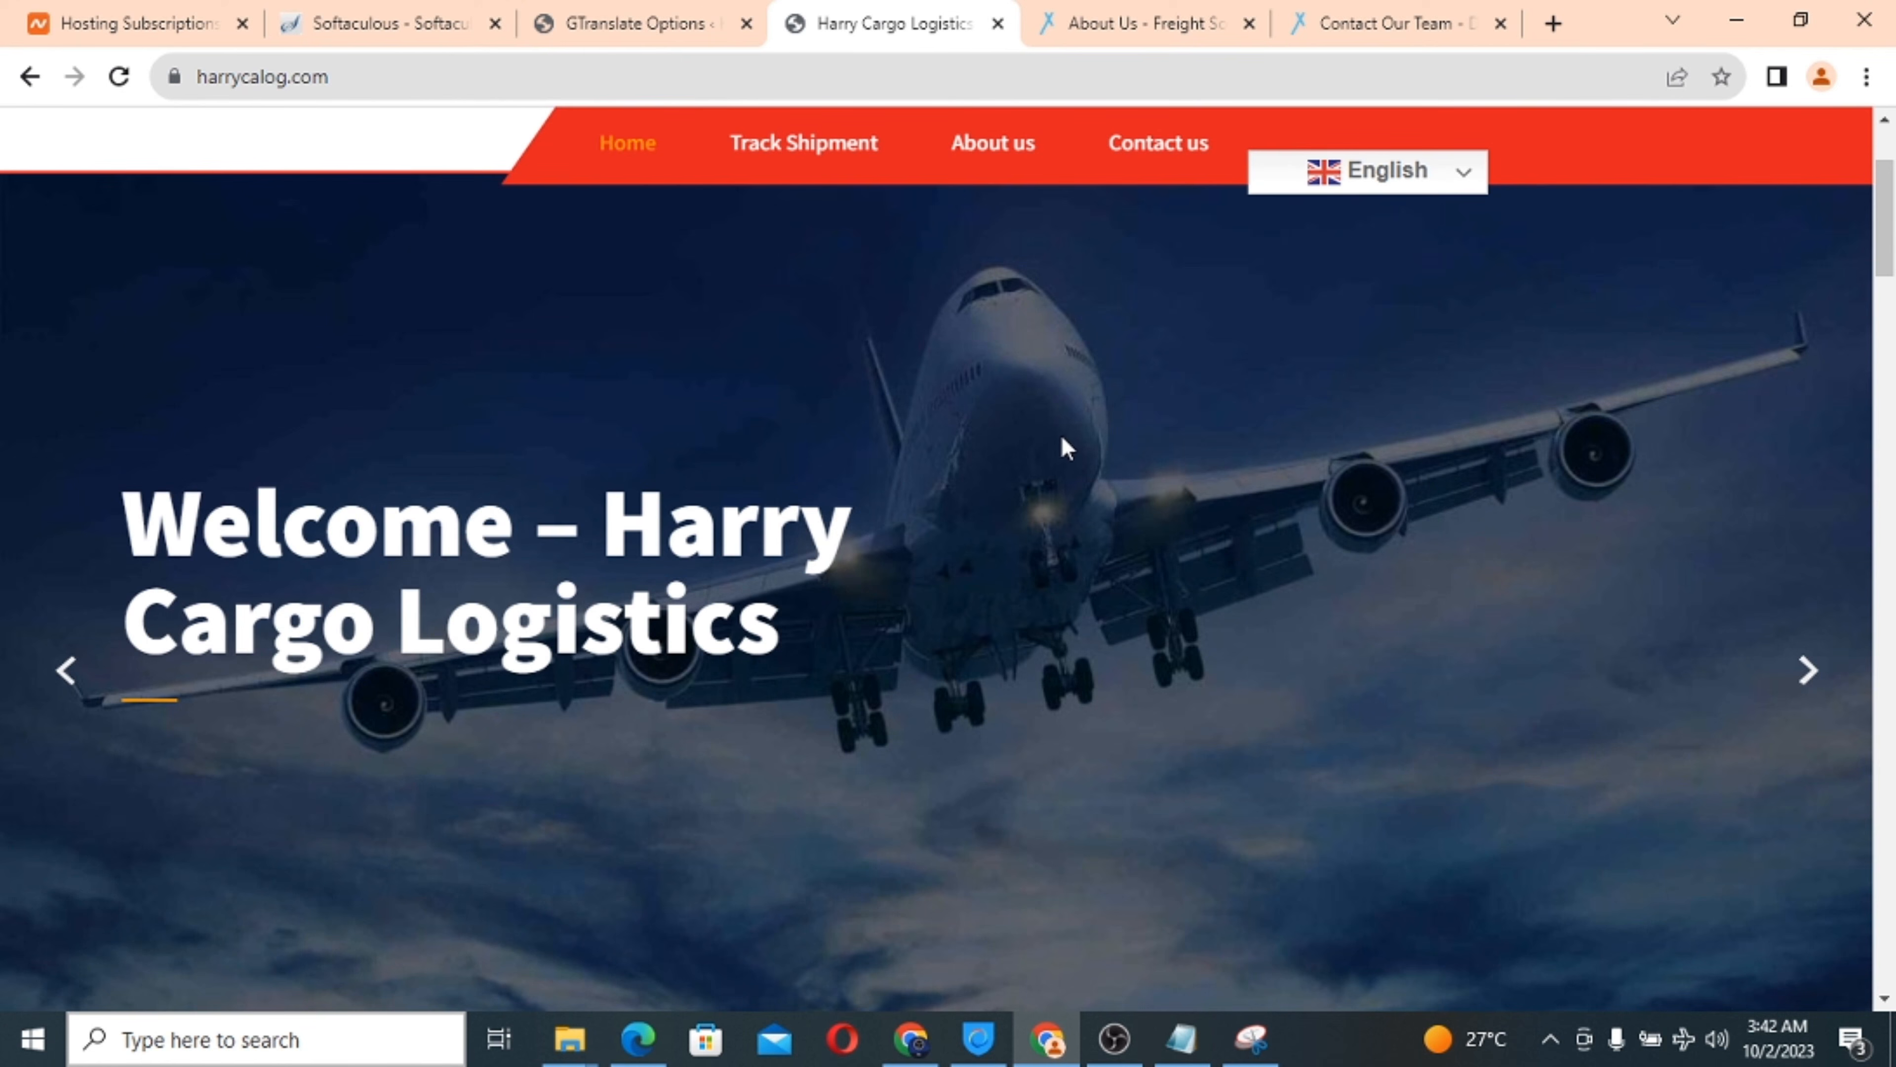
{"action": "scroll", "coordinate": [1055, 440], "scroll_direction": "down", "scroll_amount": 10}
{"action": "scroll", "coordinate": [1059, 453], "scroll_direction": "down", "scroll_amount": 15}
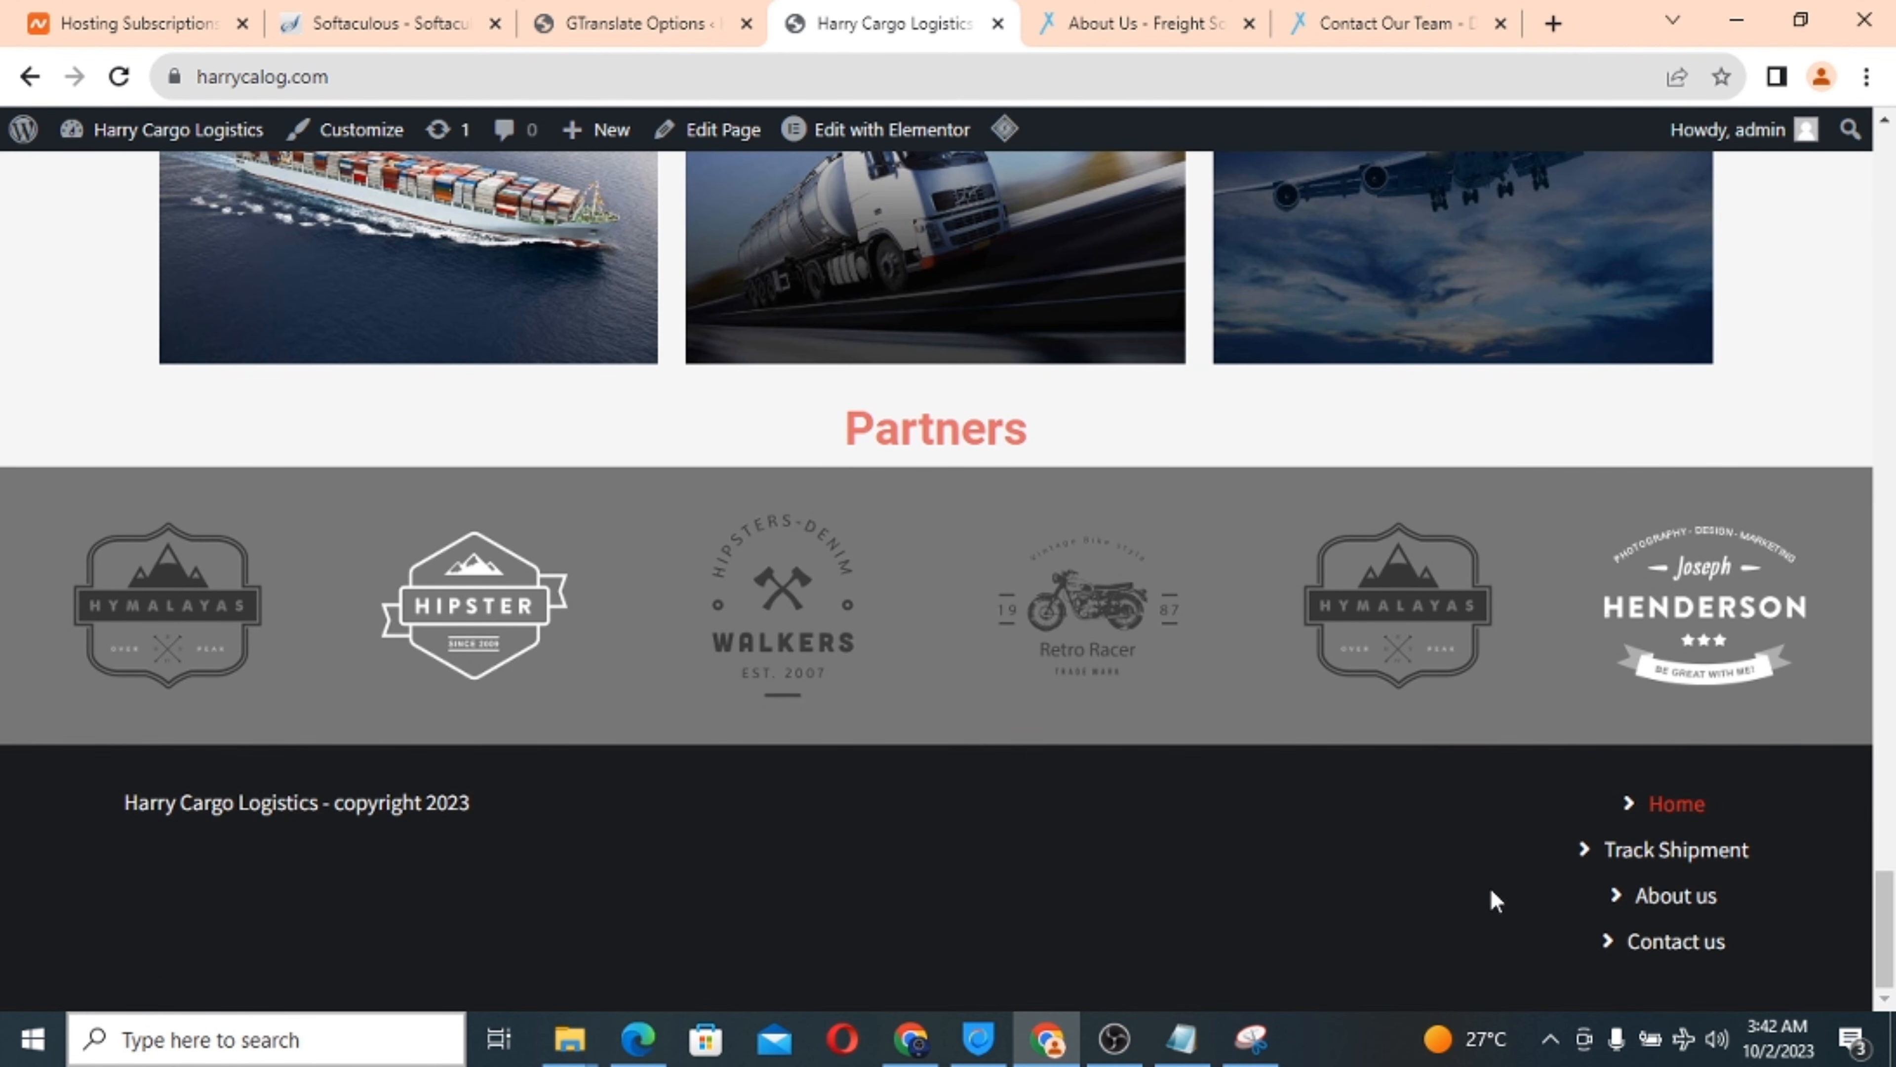
{"action": "left_click", "coordinate": [217, 84]}
{"action": "right_click", "coordinate": [278, 76]}
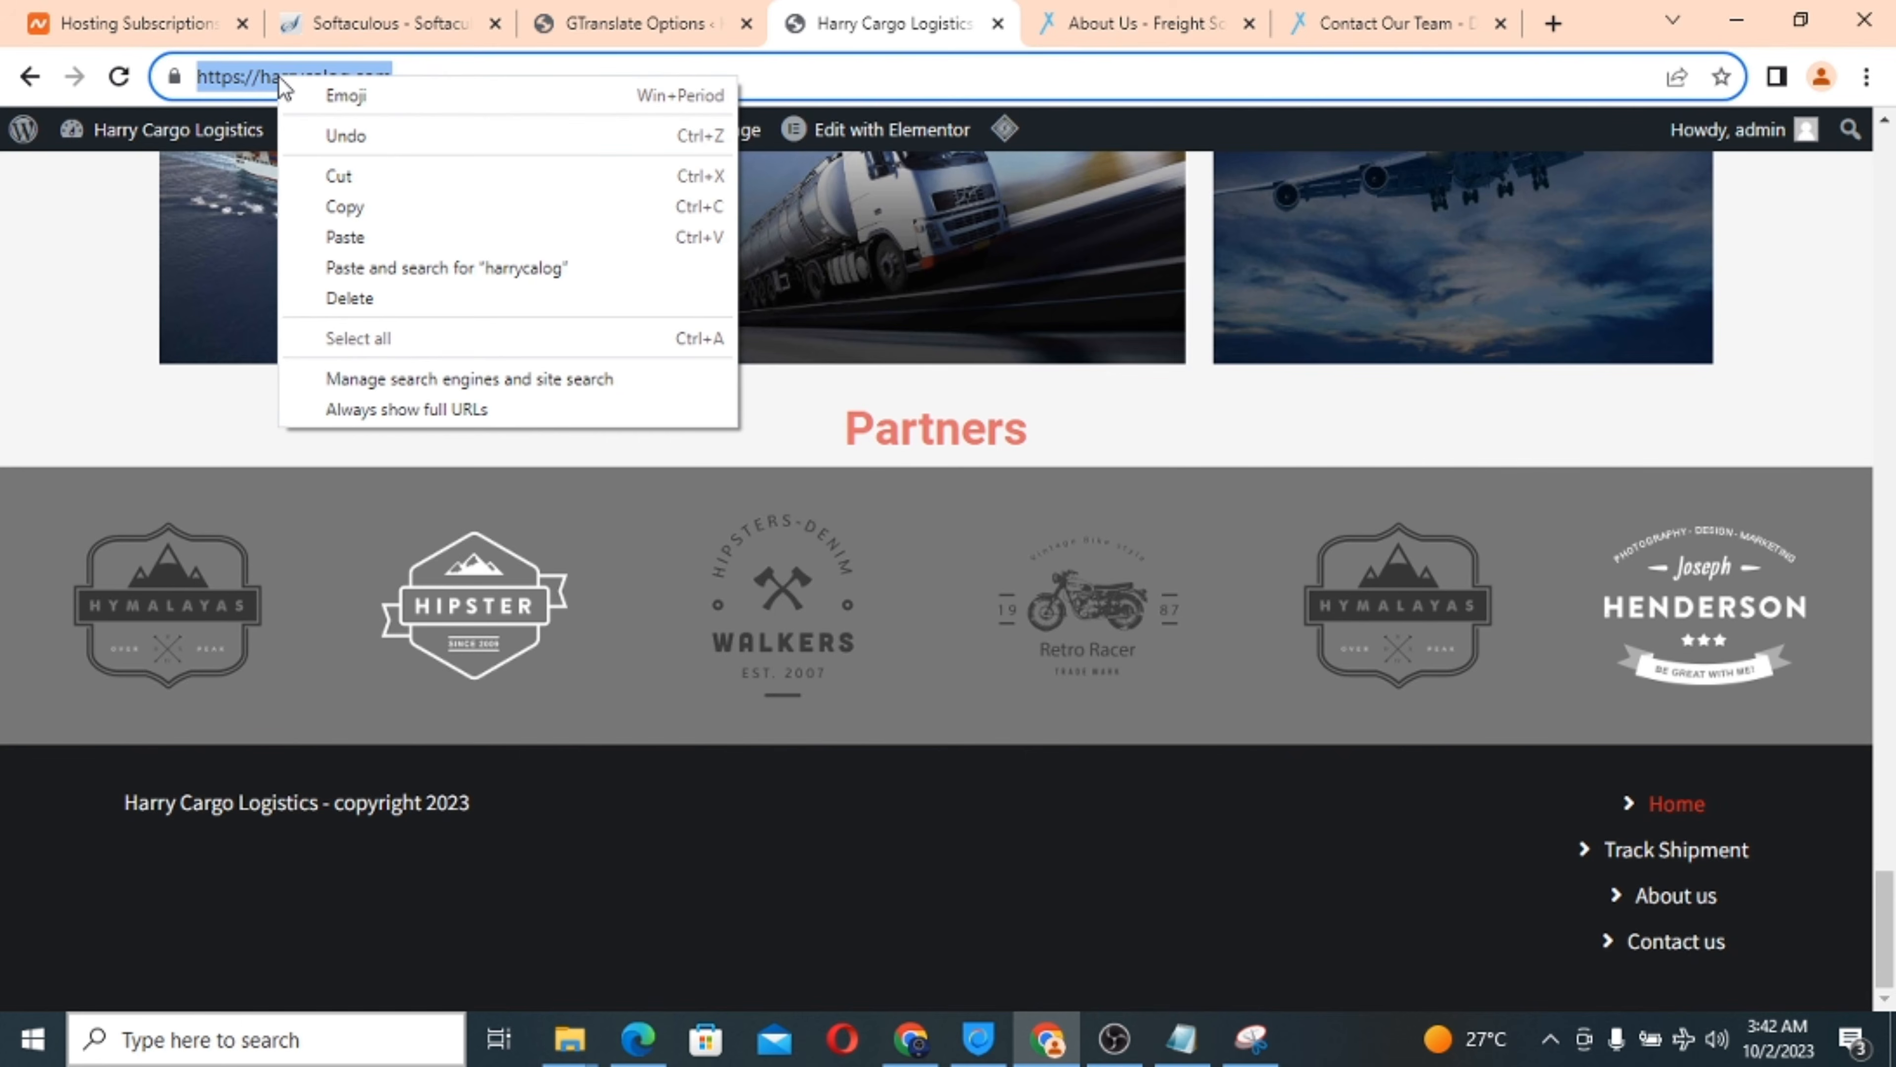
{"action": "left_click", "coordinate": [359, 209]}
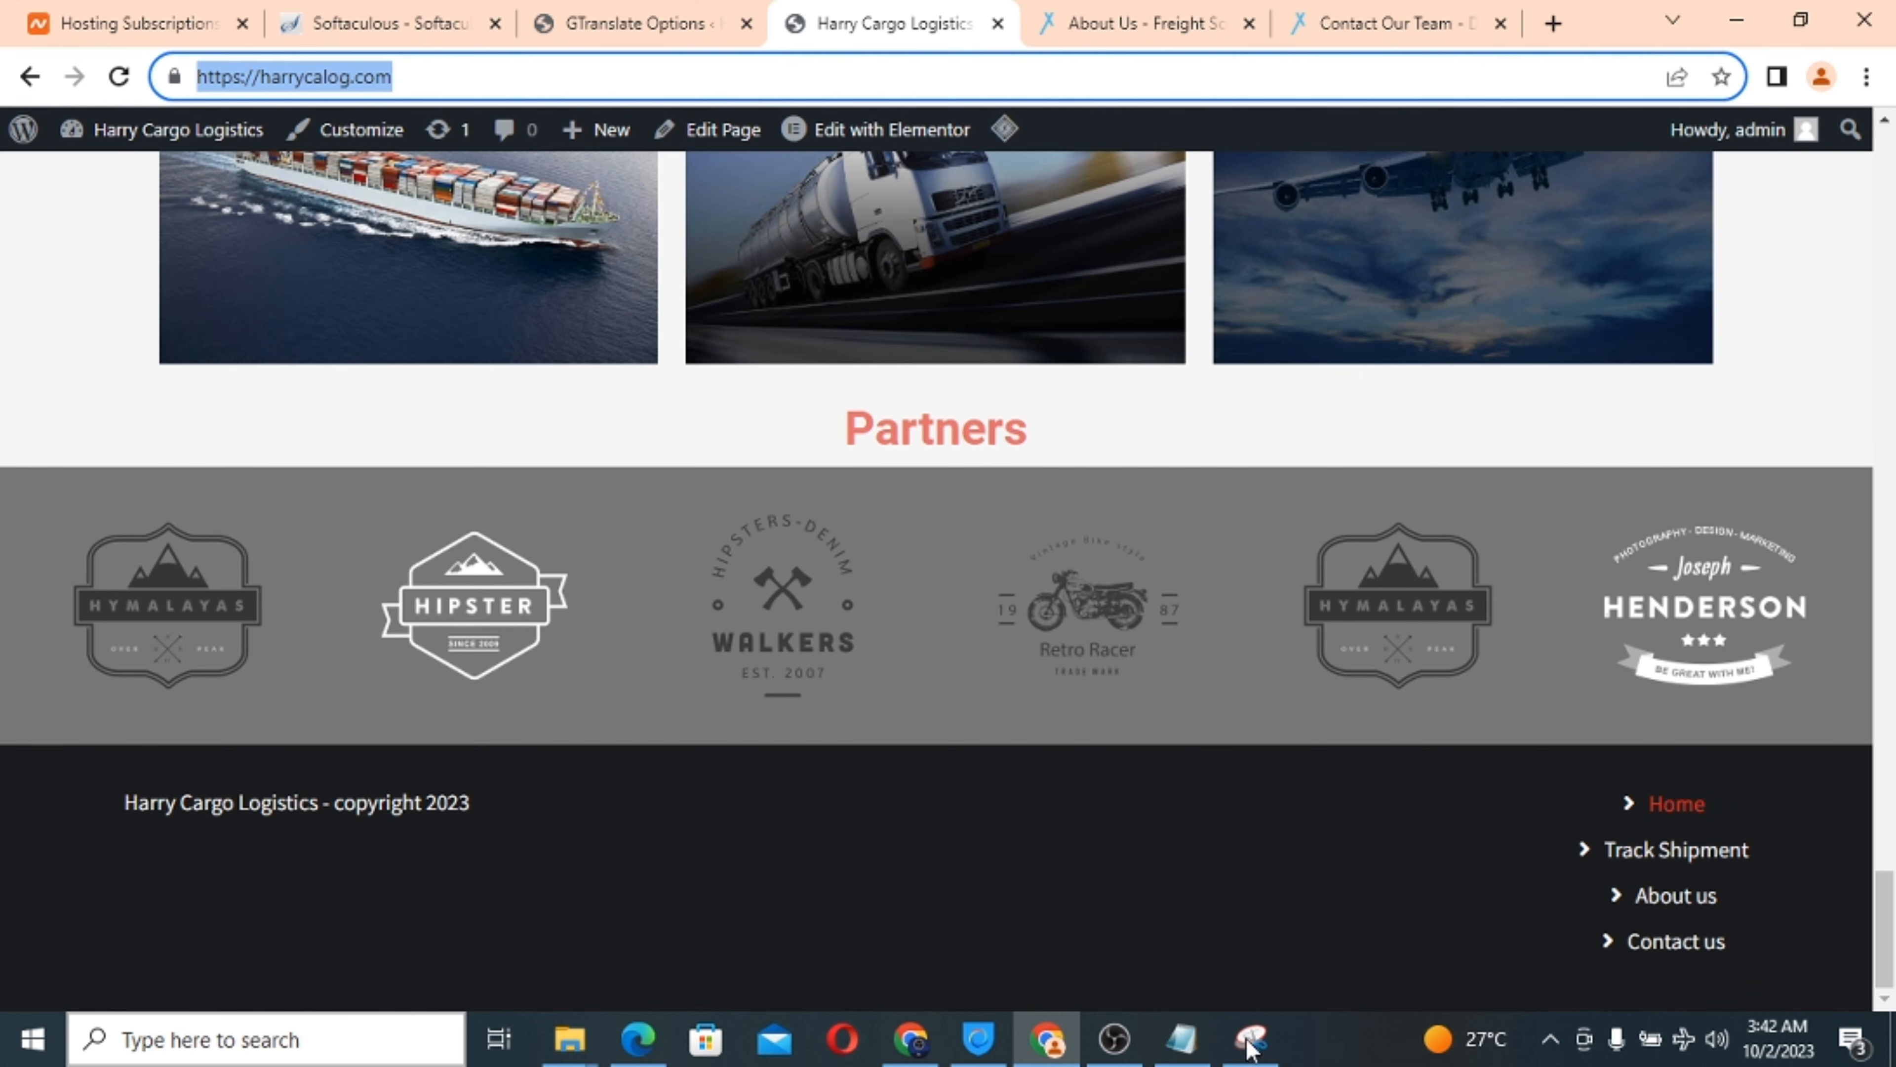
{"action": "right_click", "coordinate": [245, 79]}
{"action": "left_click", "coordinate": [336, 214]}
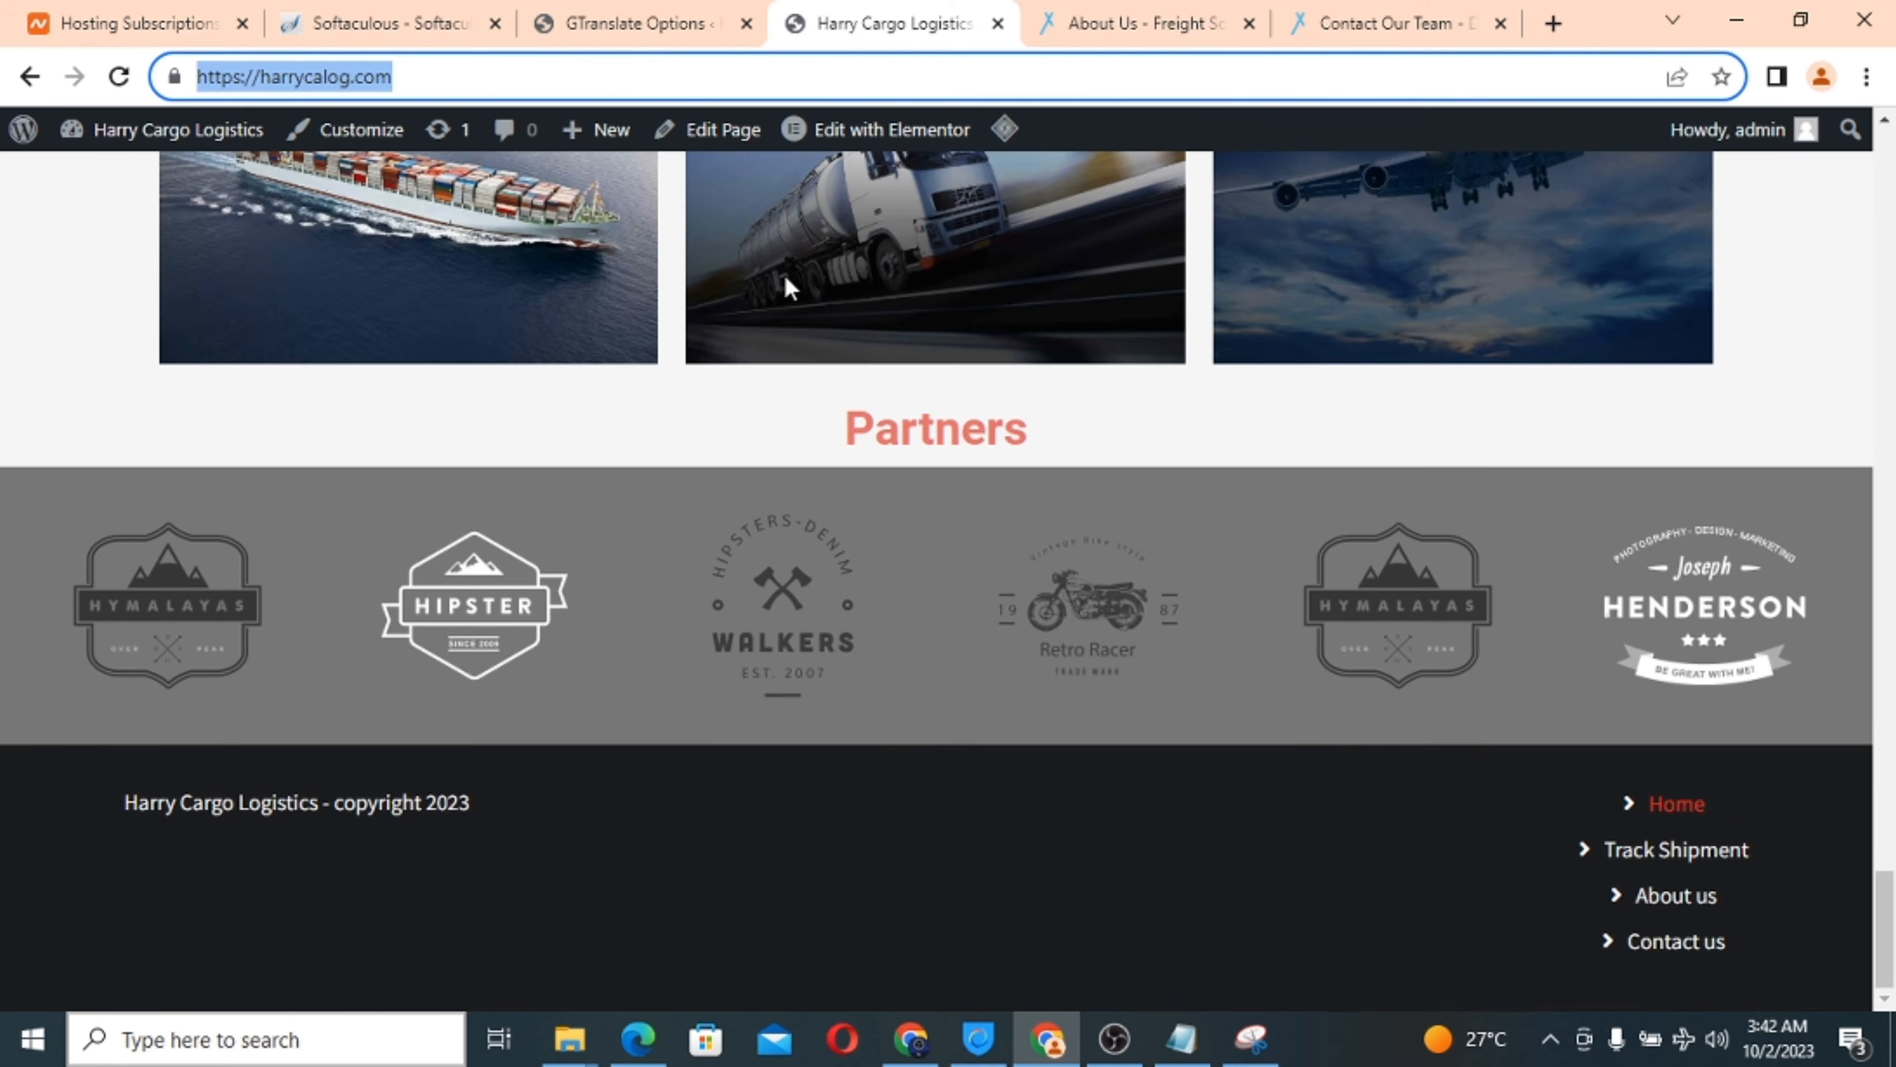